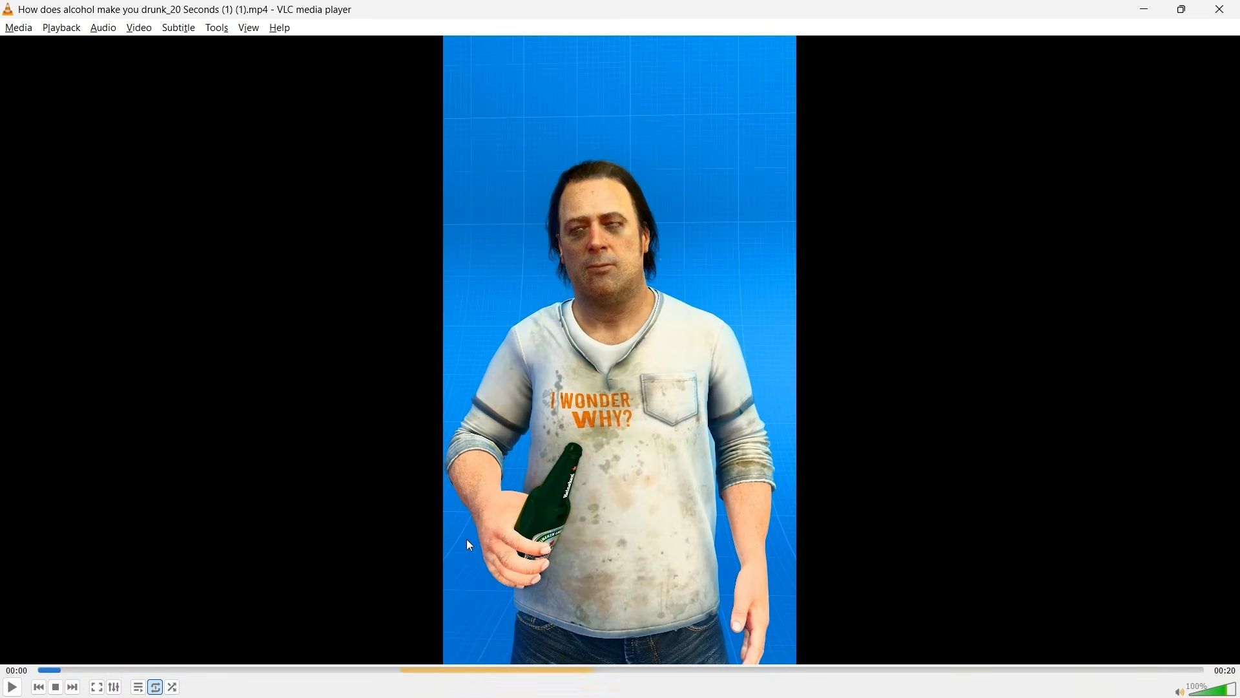
Scrub through the reference video about alcohol, examine the scene around 6 to 8 seconds, and return to its beginning.
click(510, 670)
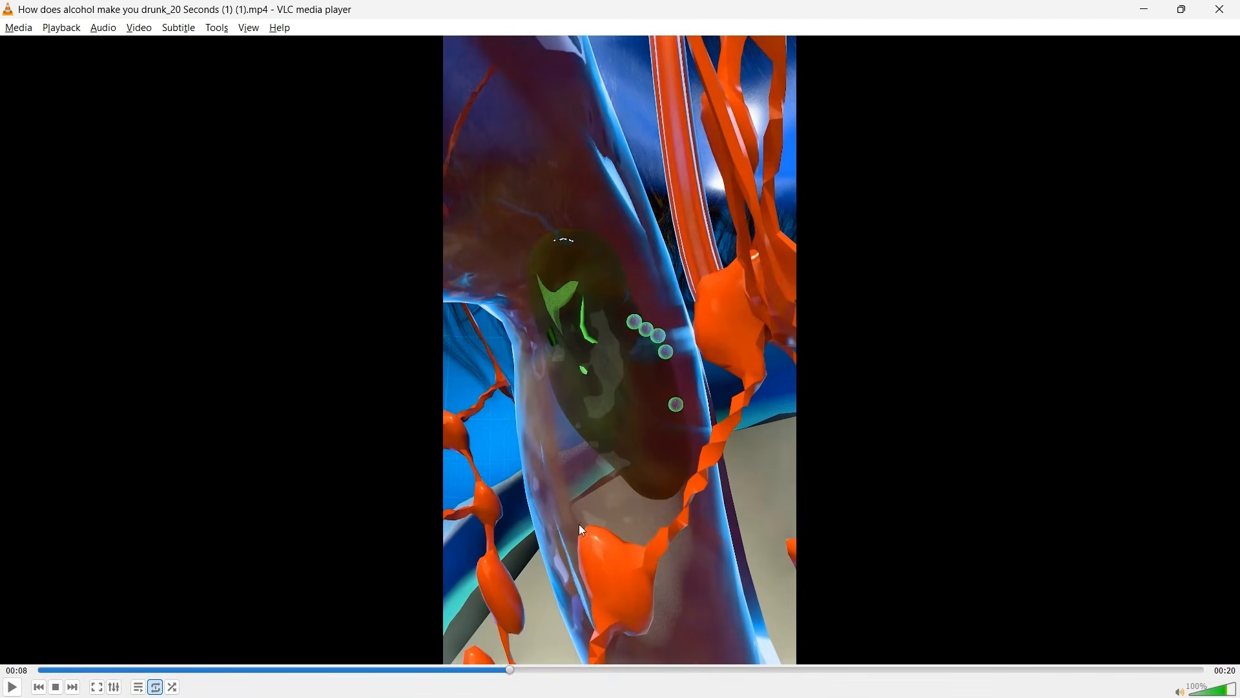
click(335, 670)
drag(347, 672, 437, 670)
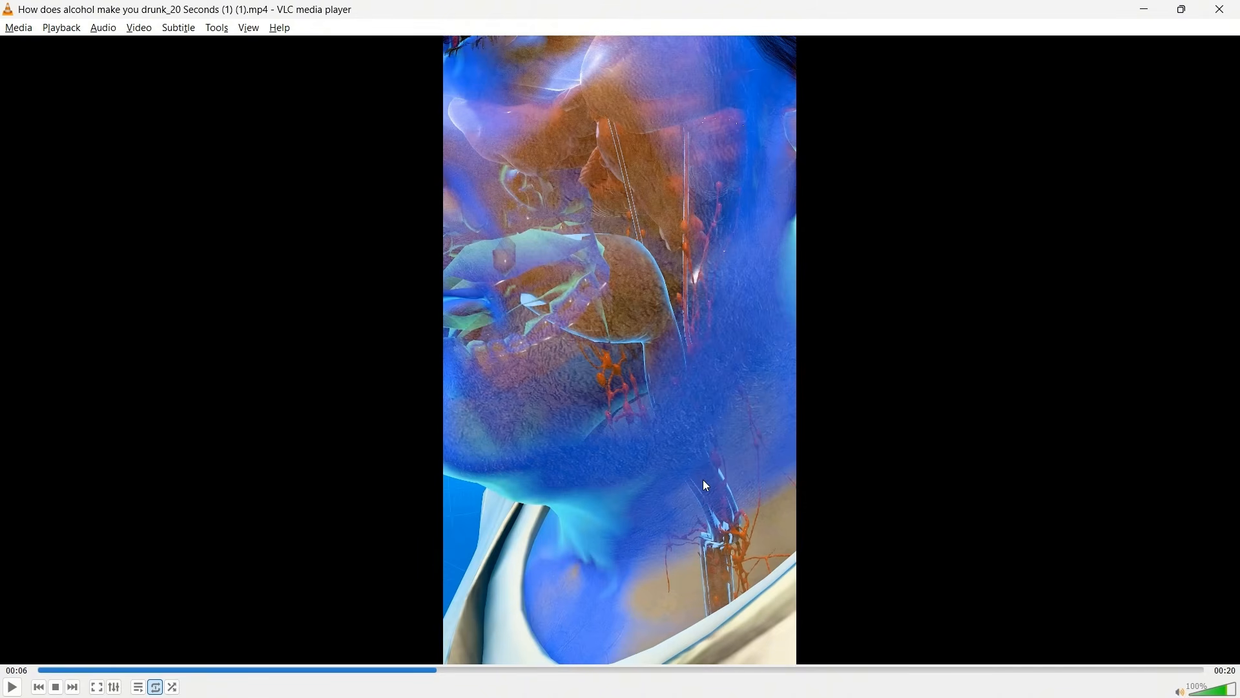
key(space)
key(space)
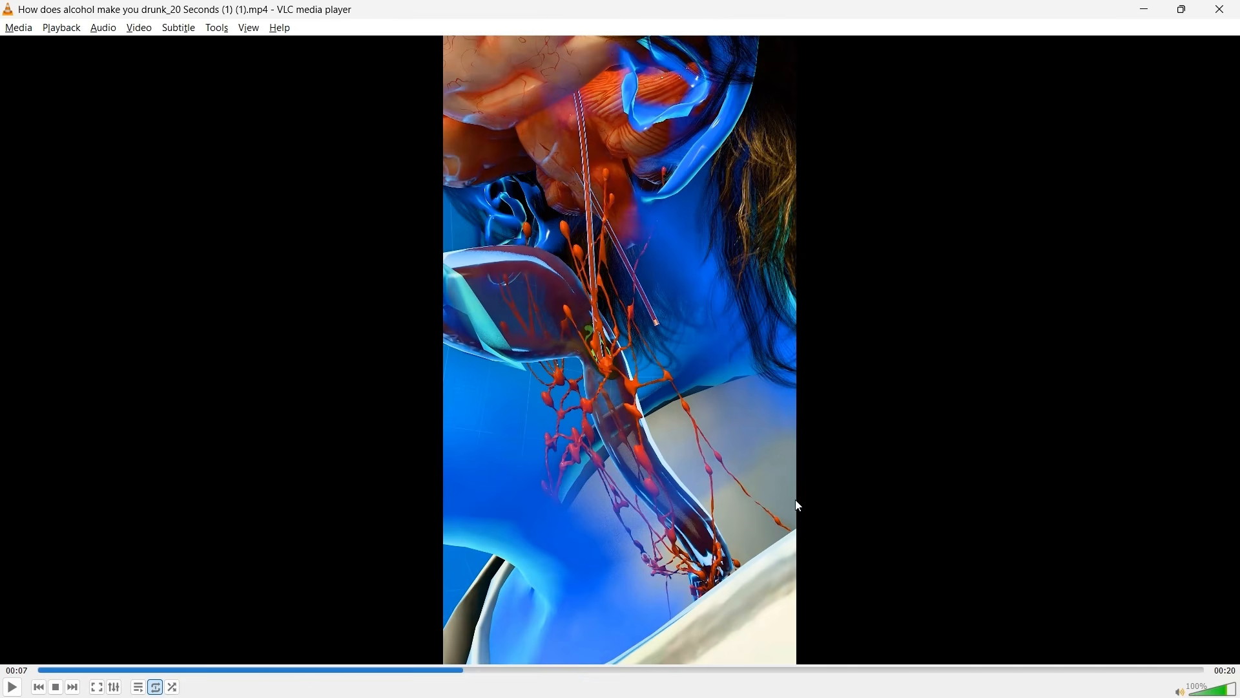
click(51, 670)
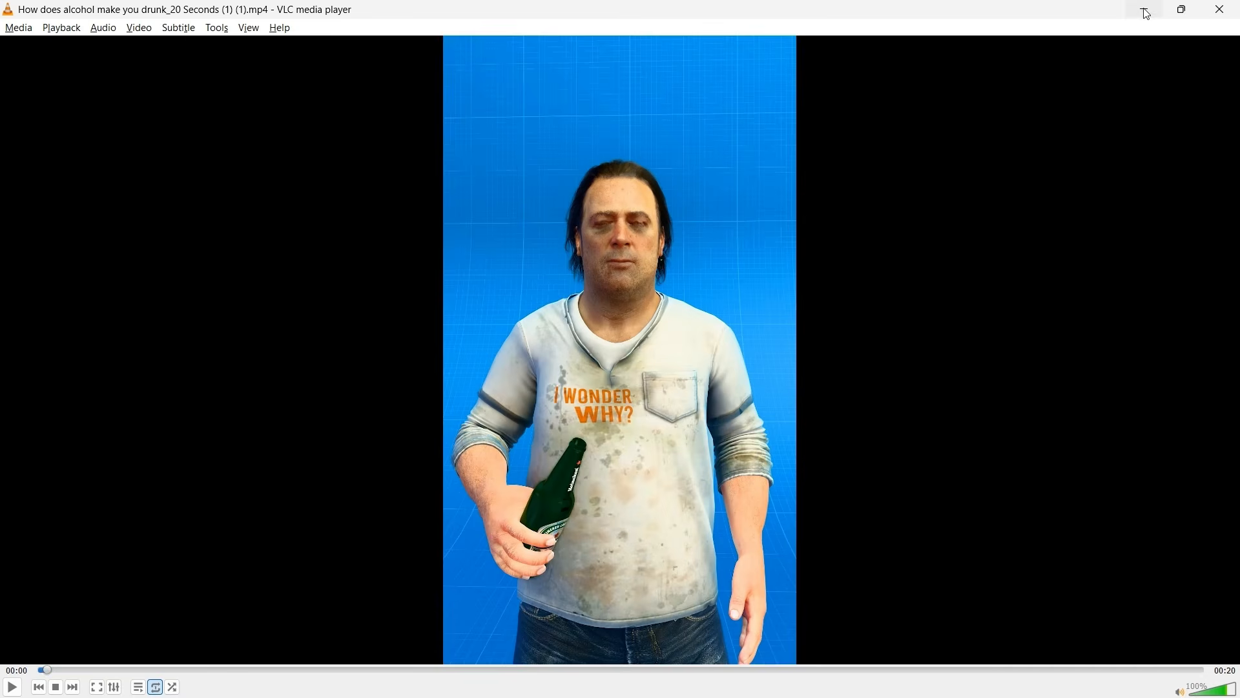
Switch to Blender, delete all default objects and import the character file 1.fbx with the default import options.
click(1147, 14)
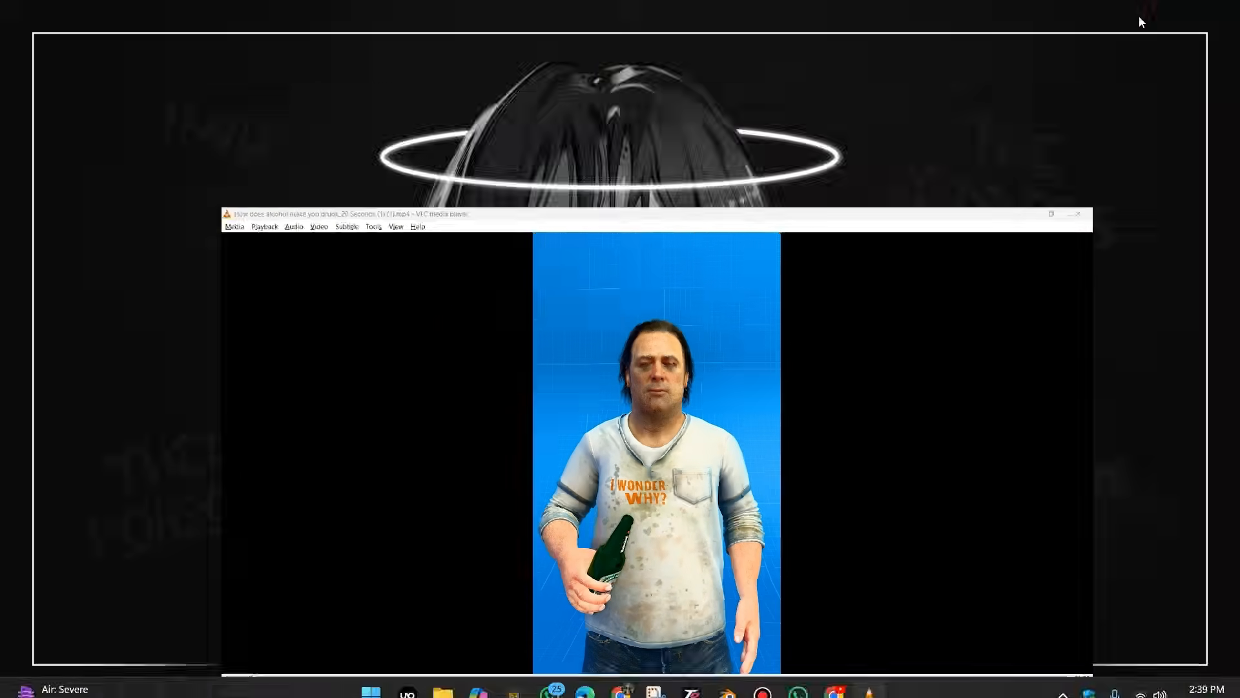
click(727, 678)
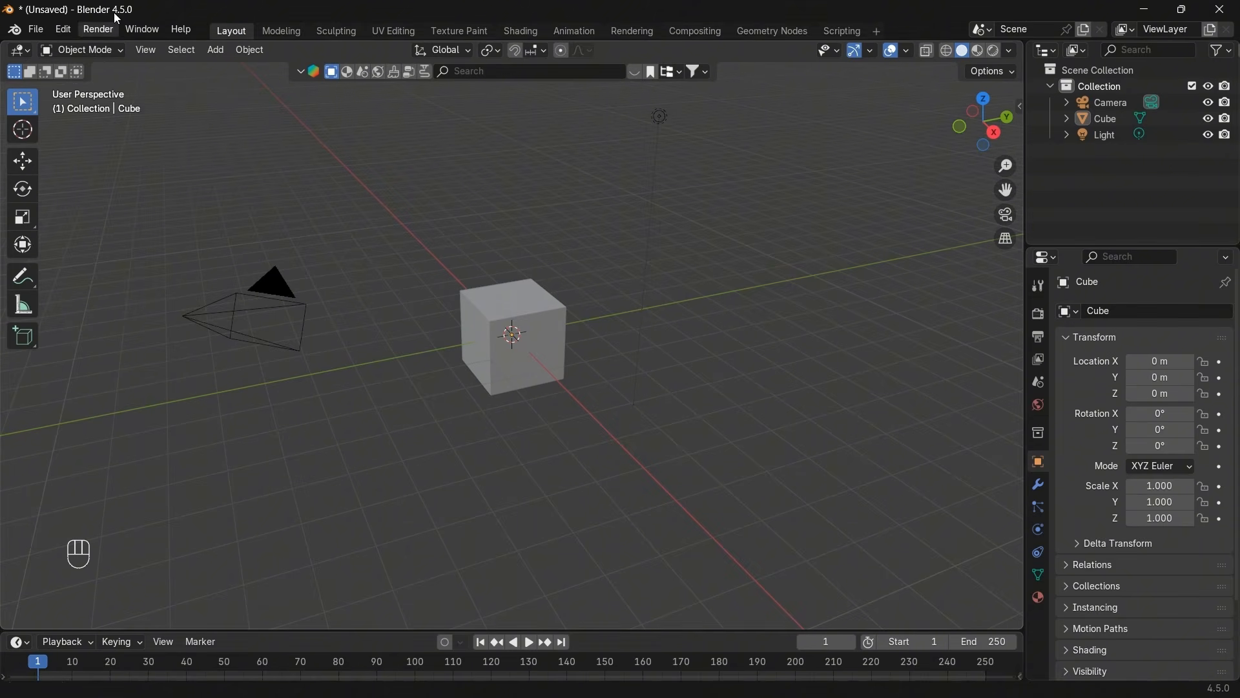
key(a)
key(x)
click(727, 344)
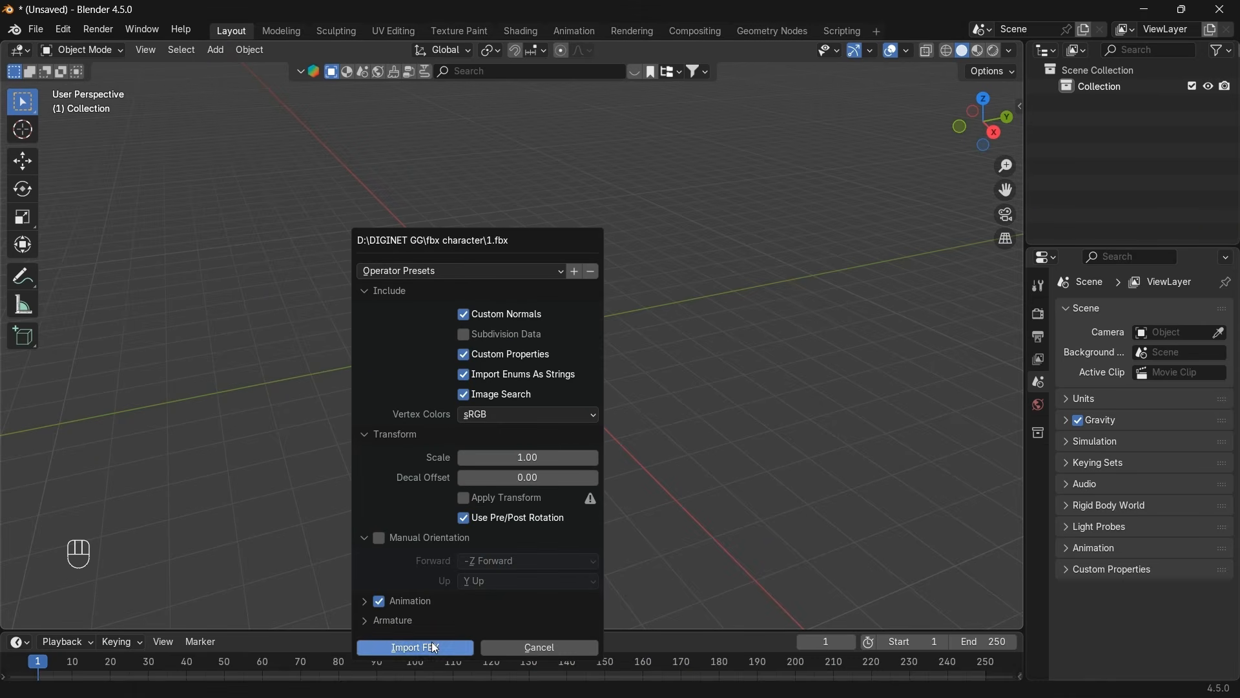
click(433, 646)
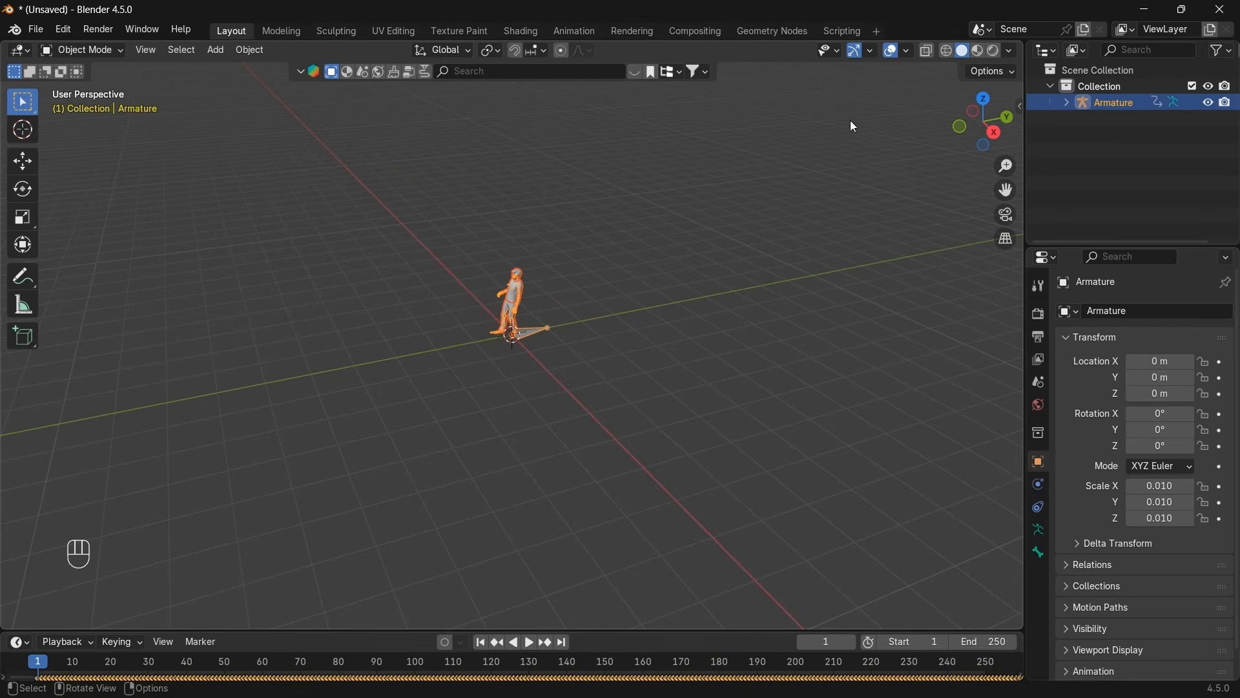
Play the imported character's animation in the front view to examine its movement.
click(960, 127)
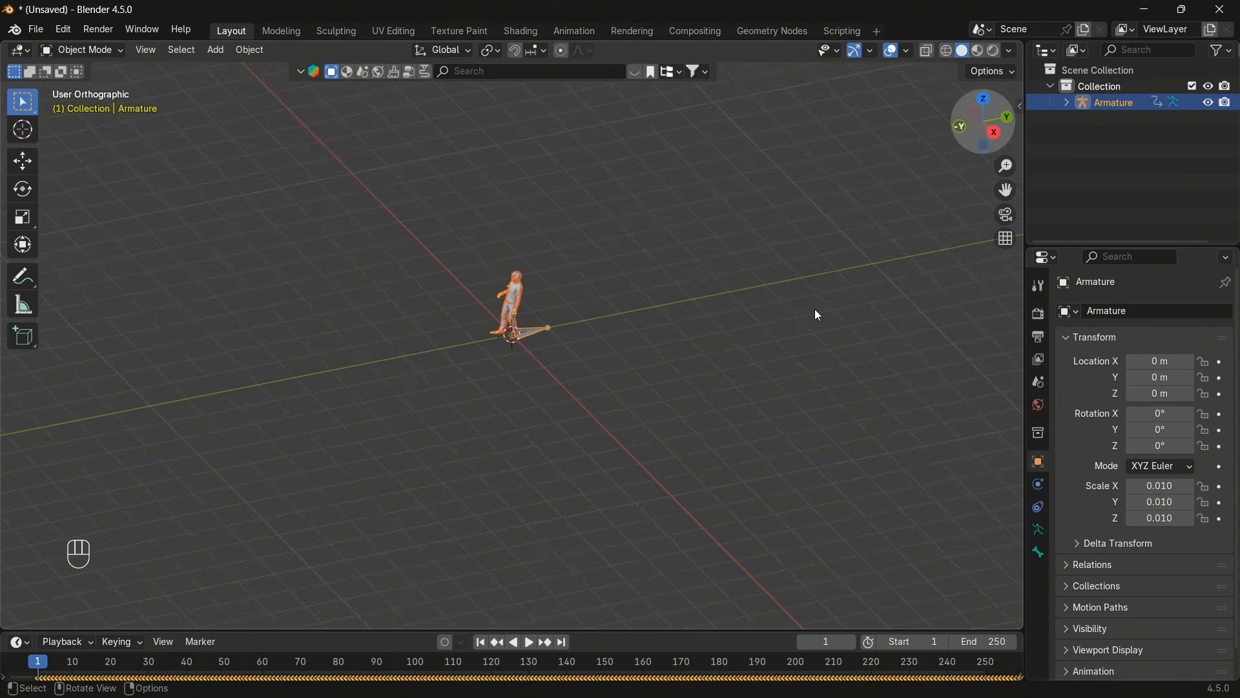
click(529, 642)
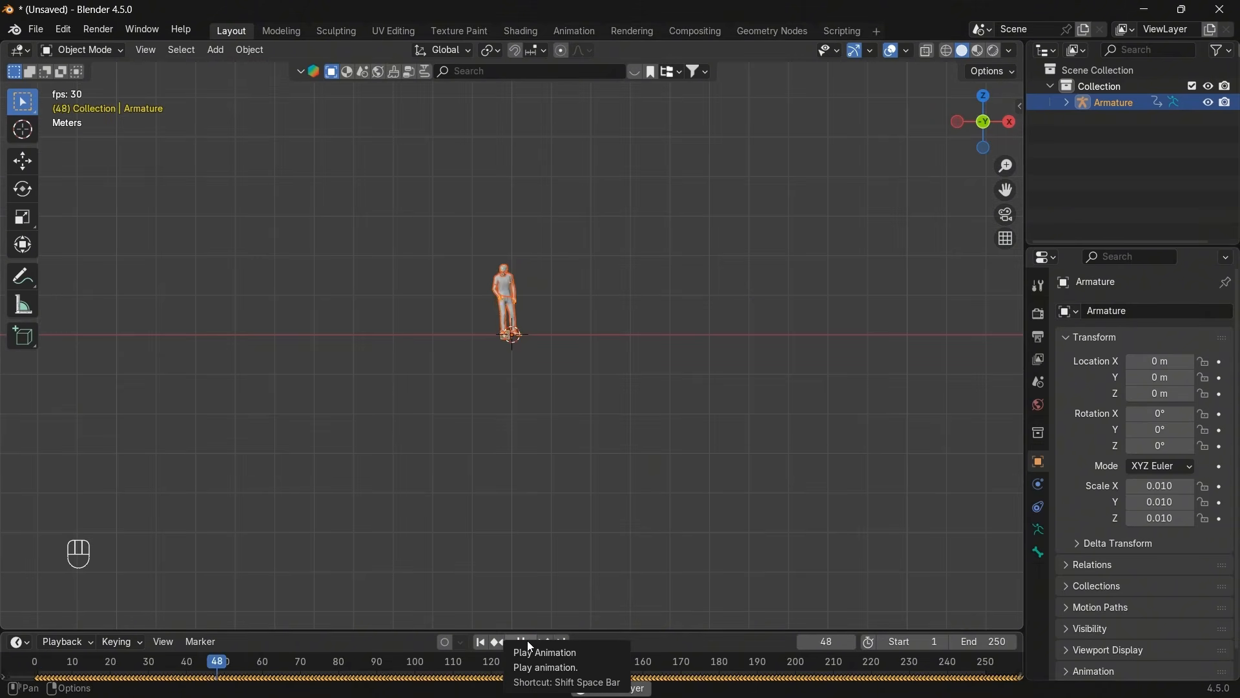
scroll(557, 448, up, 4)
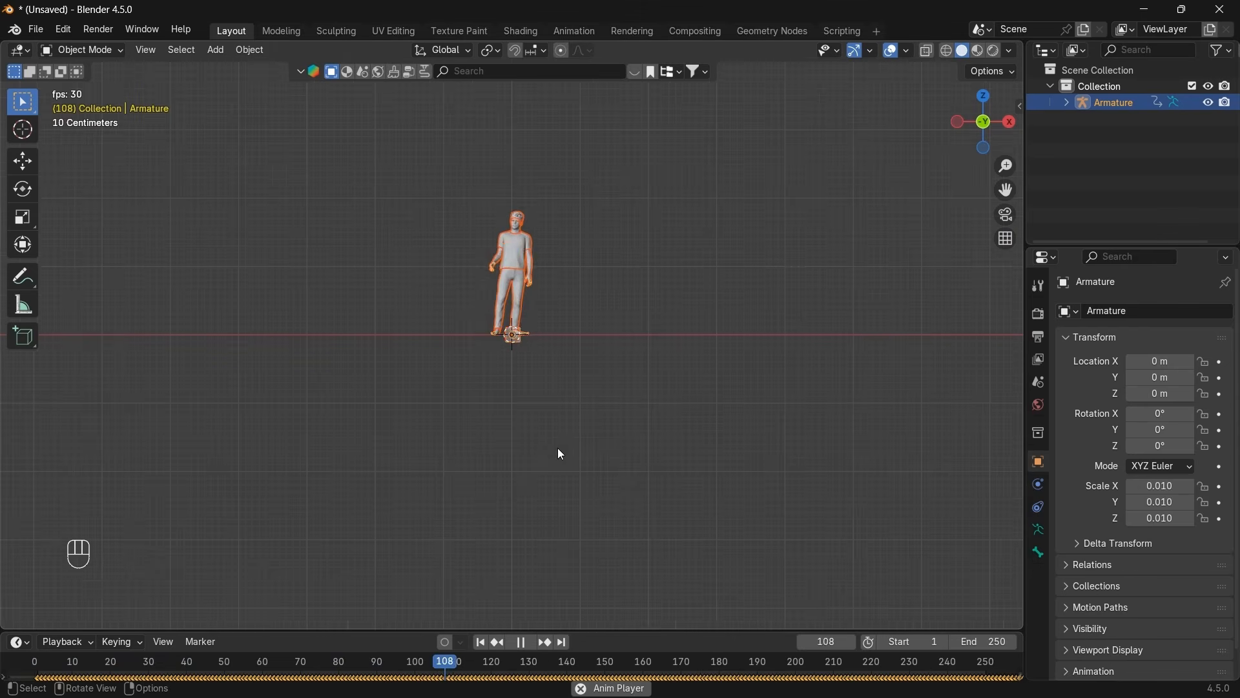
drag(1001, 187, 1014, 247)
scroll(962, 246, up, 3)
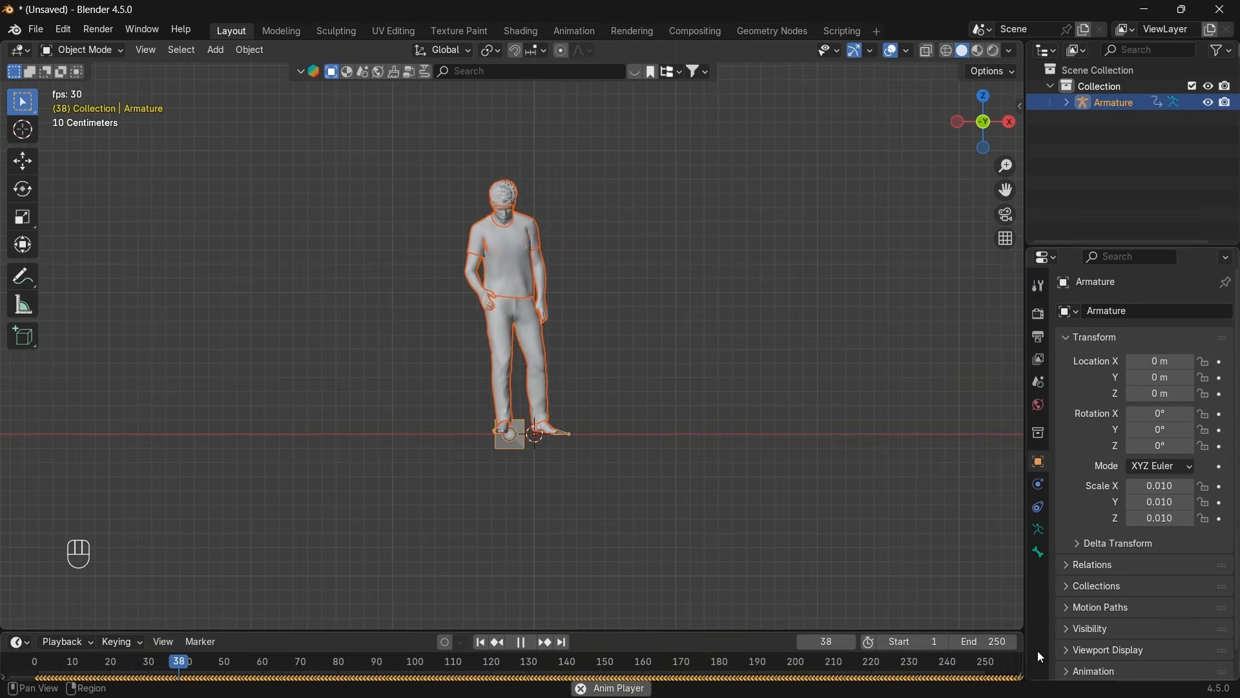
Set the scene's end frame to 713 and scrub the animation to frame 386 in an enlarged timeline.
scroll(734, 614, down, 4)
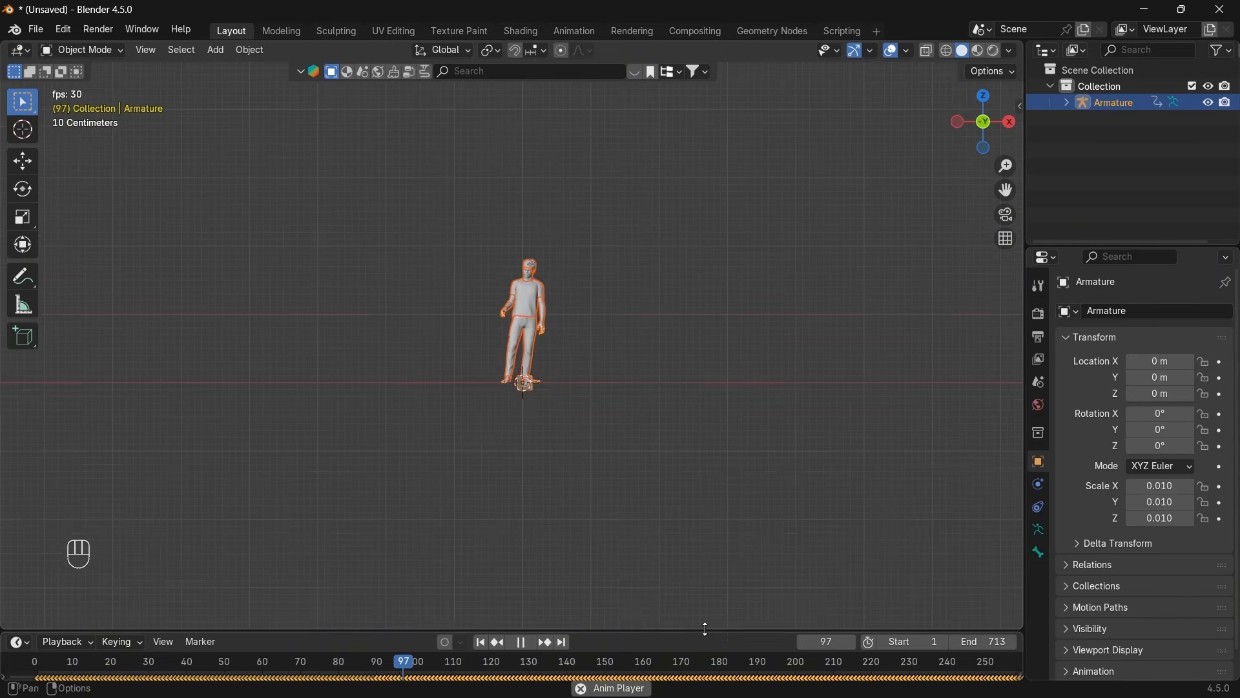
drag(704, 630, 700, 537)
scroll(690, 583, down, 8)
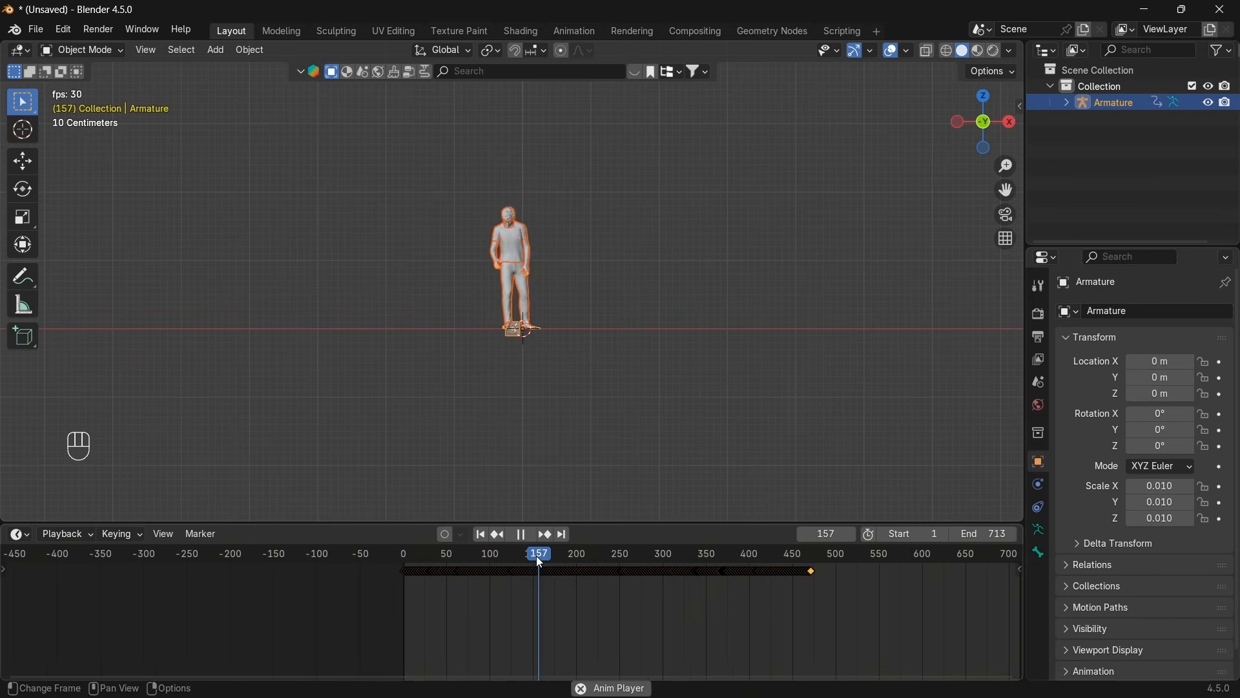
key(space)
drag(546, 556, 743, 541)
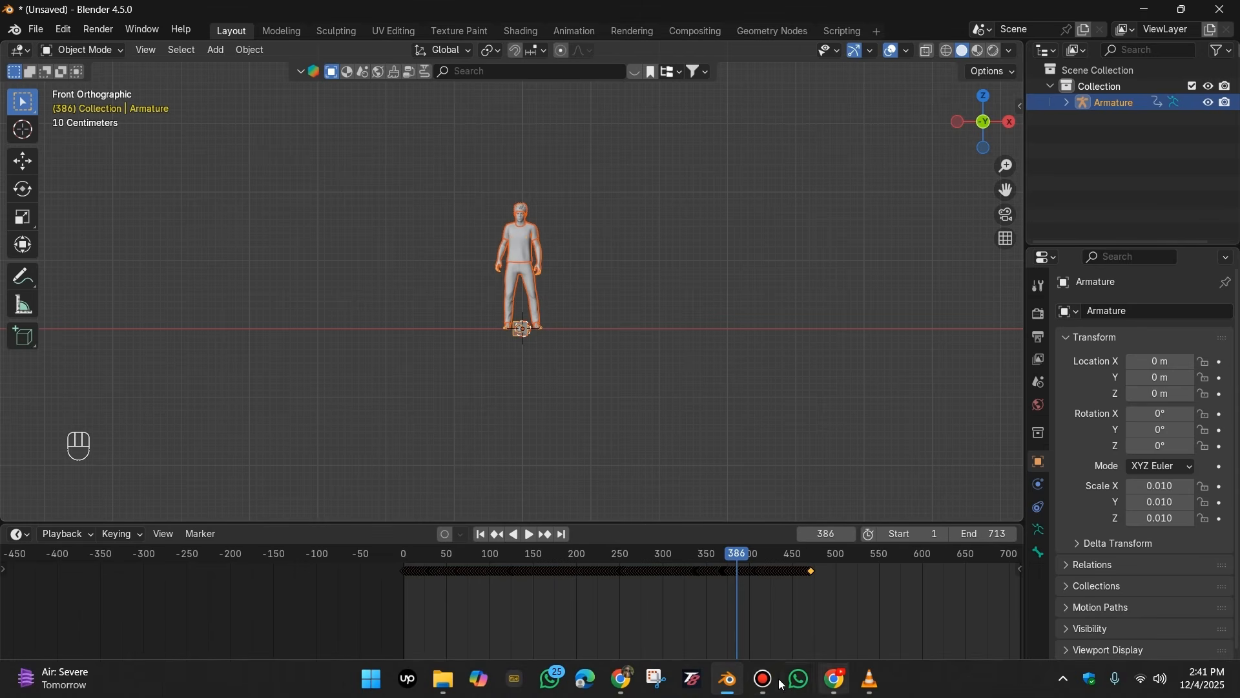
Switch to Mixamo in the browser and preview the Drunk Idle animation on the character.
click(617, 683)
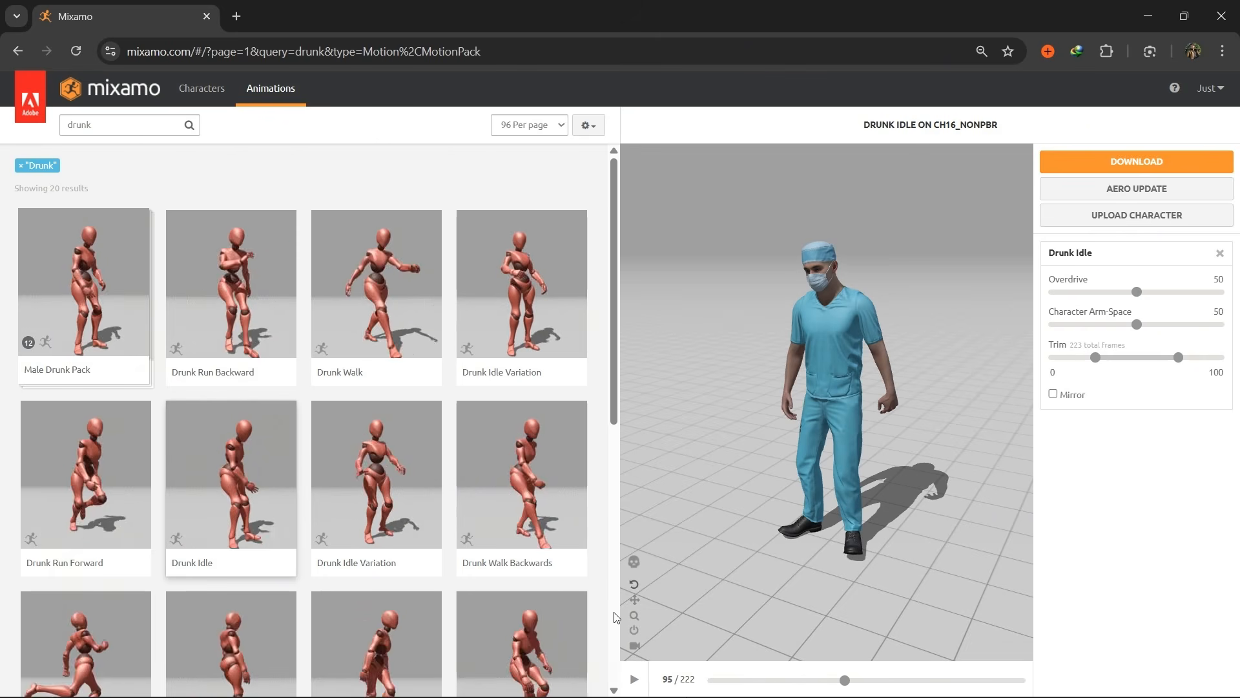
click(632, 681)
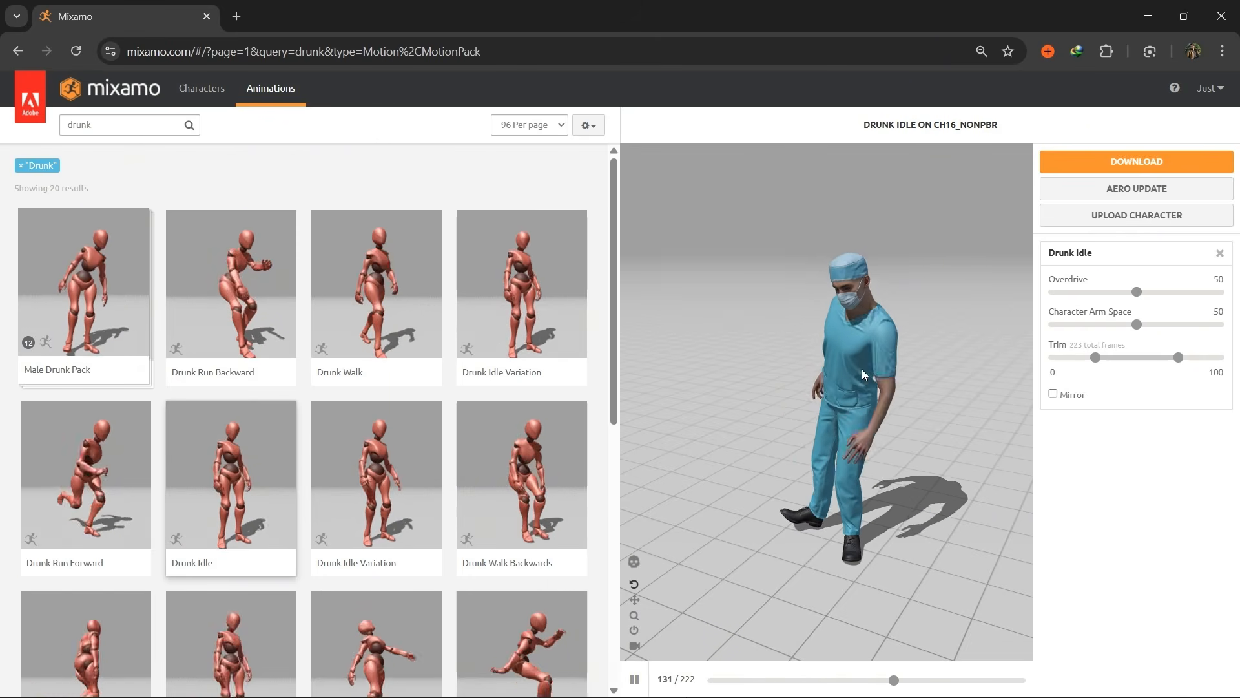
click(634, 680)
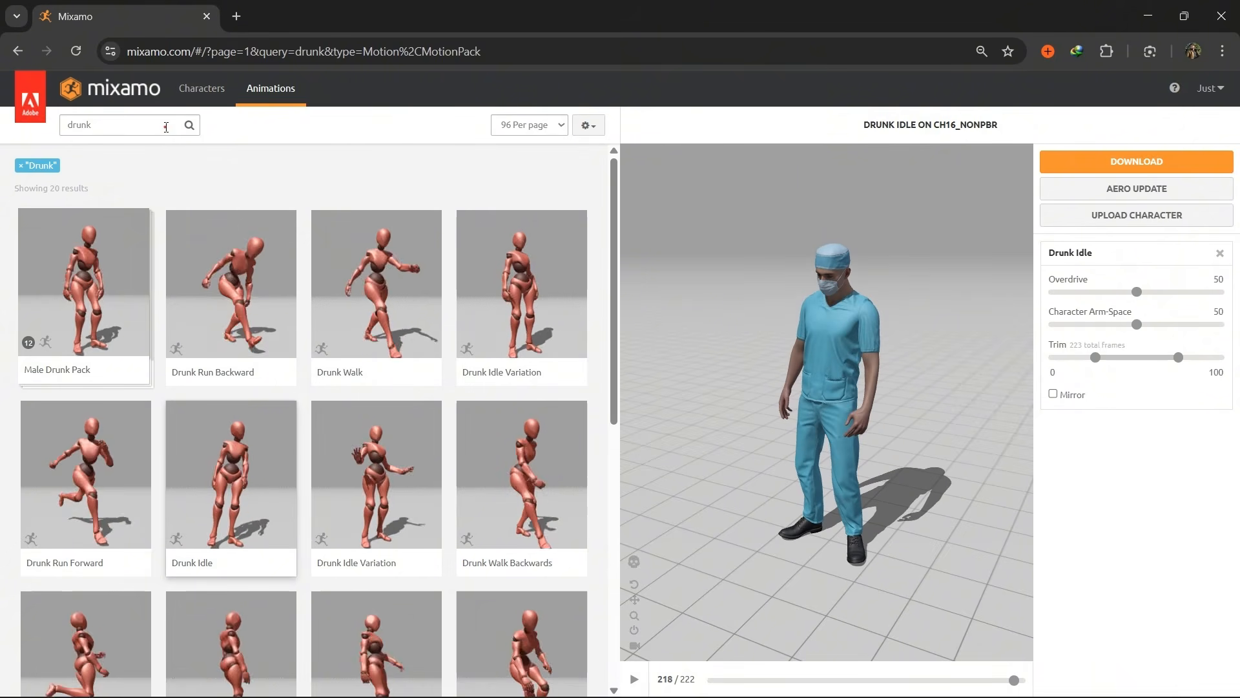
Search the Mixamo animations for "drinking" and preview the Drinking animation on the character.
double_click(166, 127)
key(BackSpace)
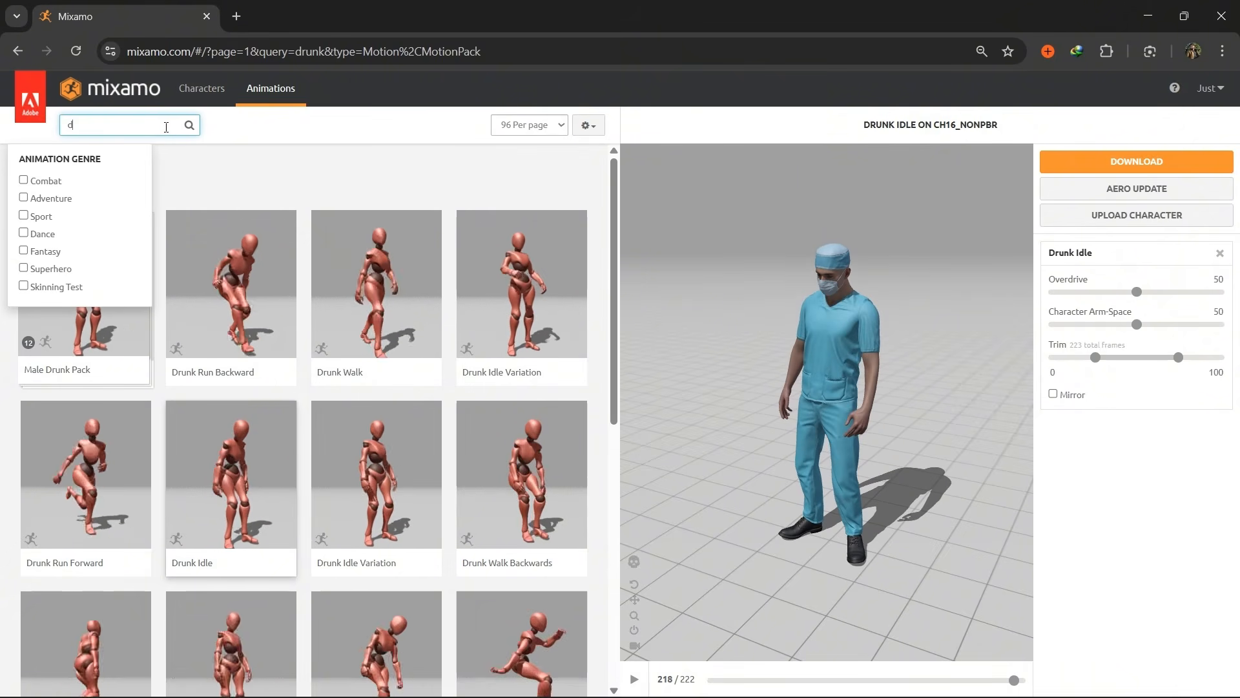
text(drinking)
key(Return)
click(168, 360)
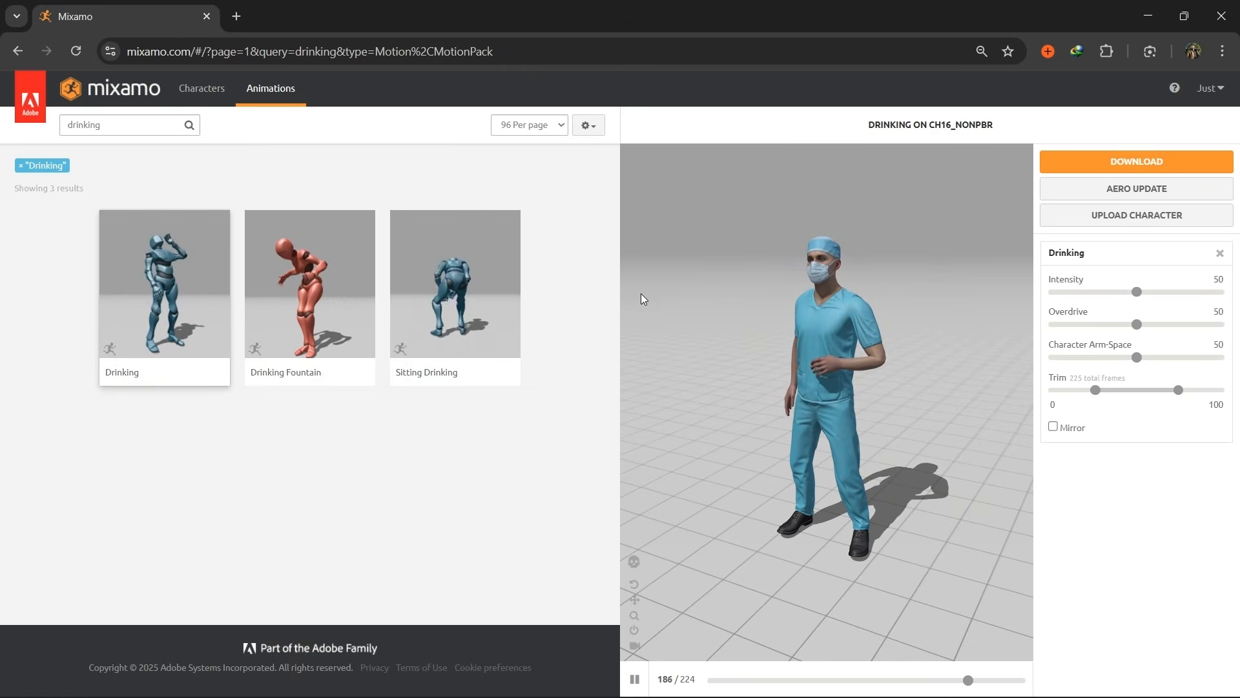
click(634, 678)
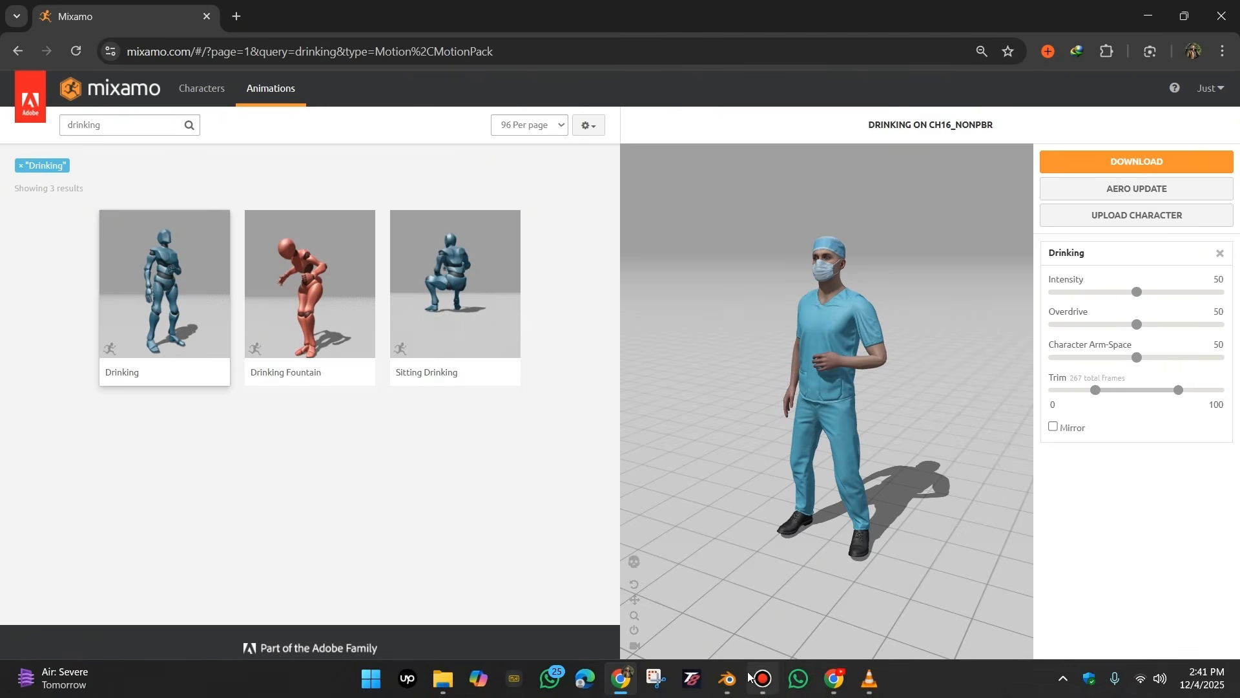
Switch back to Blender, set the scene's end frame to 478 and widen the outliner and properties area.
click(730, 679)
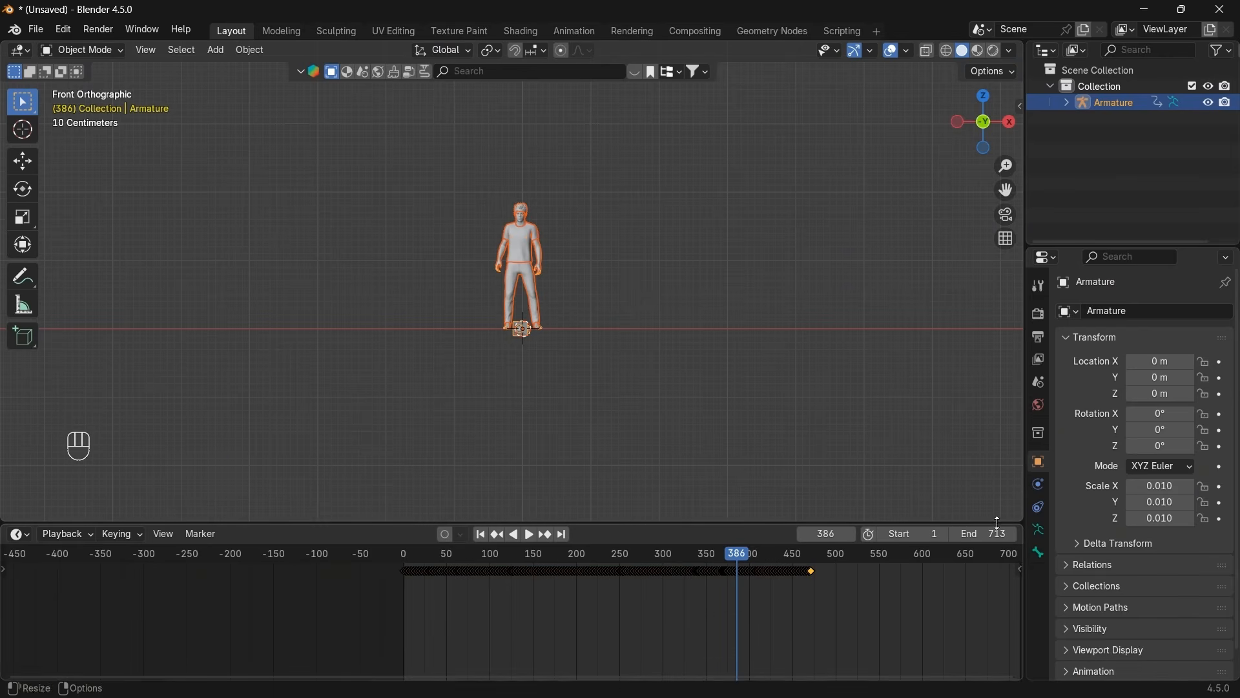
drag(998, 533, 845, 534)
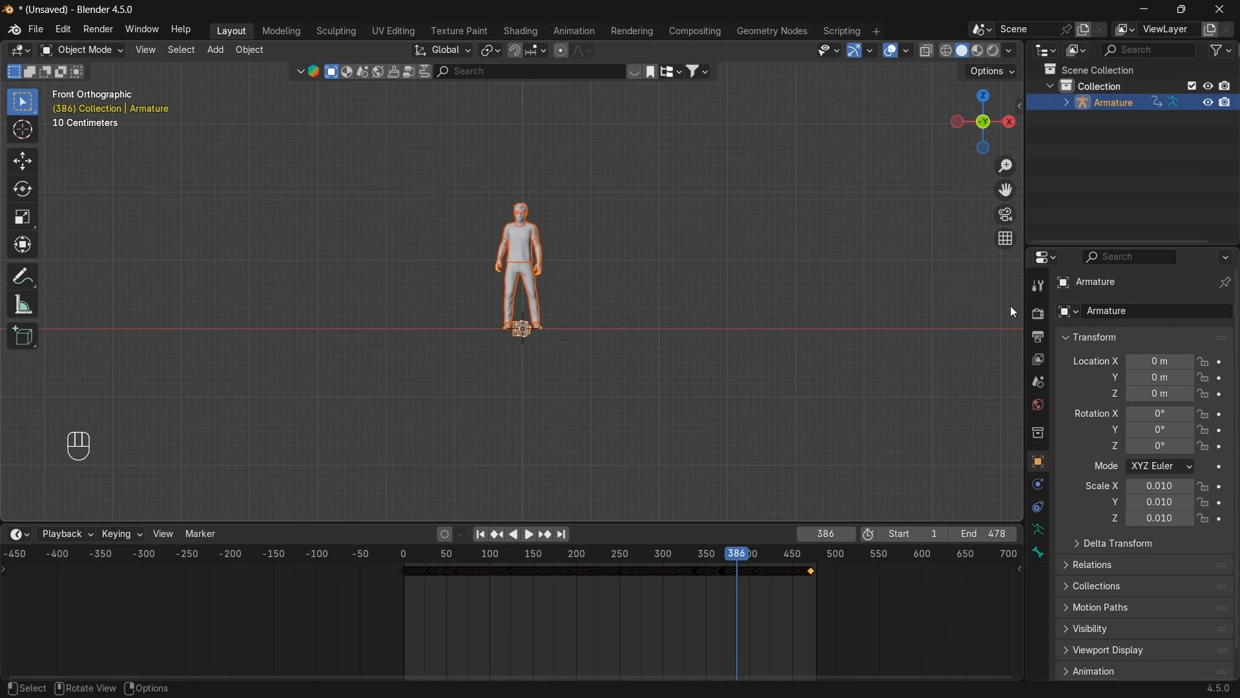
drag(1025, 311, 1010, 314)
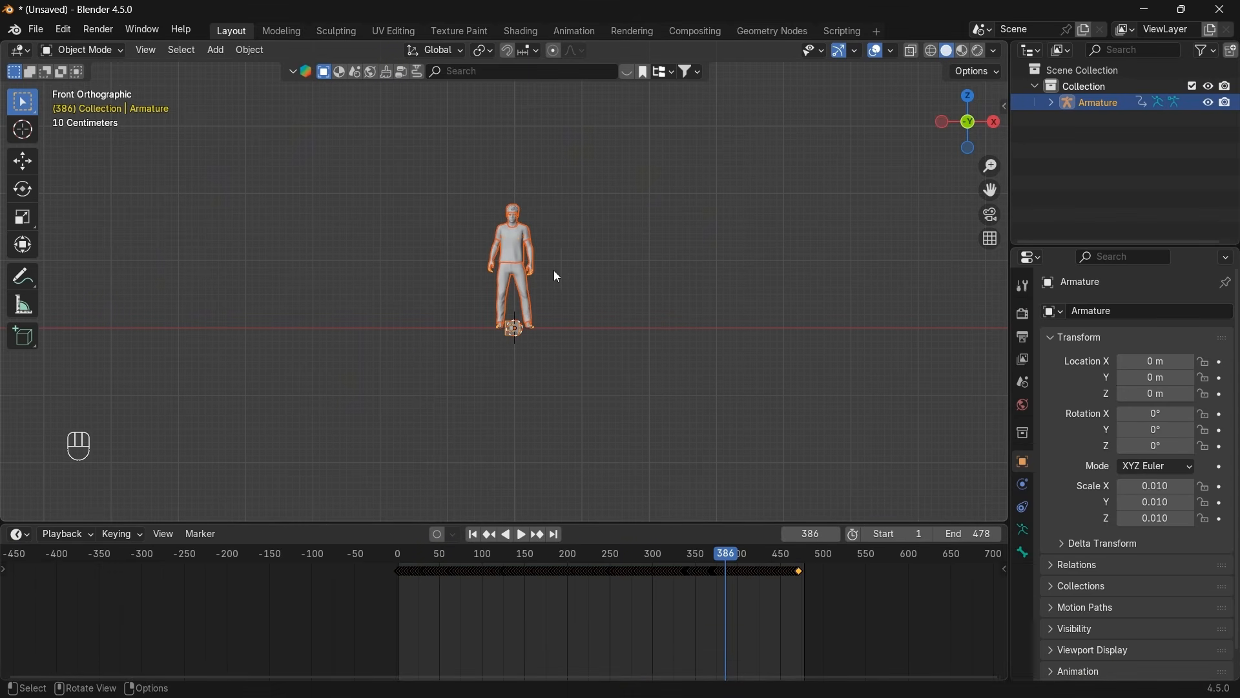
scroll(534, 344, up, 2)
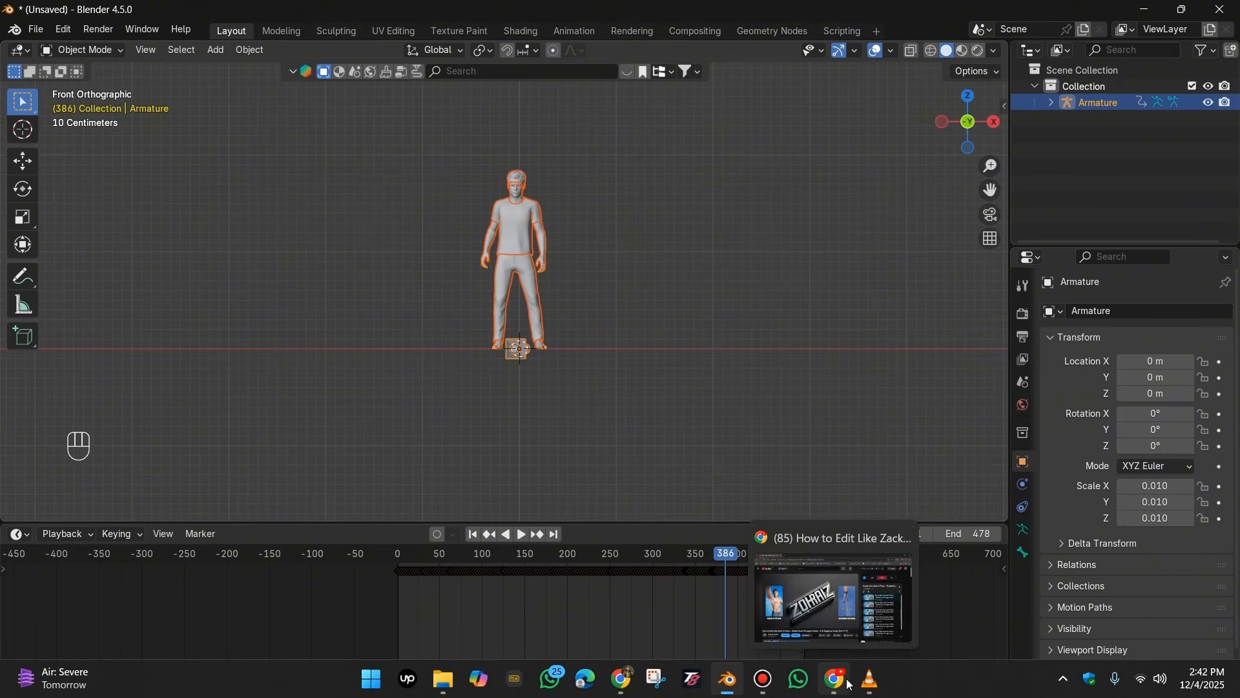
Switch to the YouTube tutorial page in Chrome and open the assets link in the video's description.
click(836, 680)
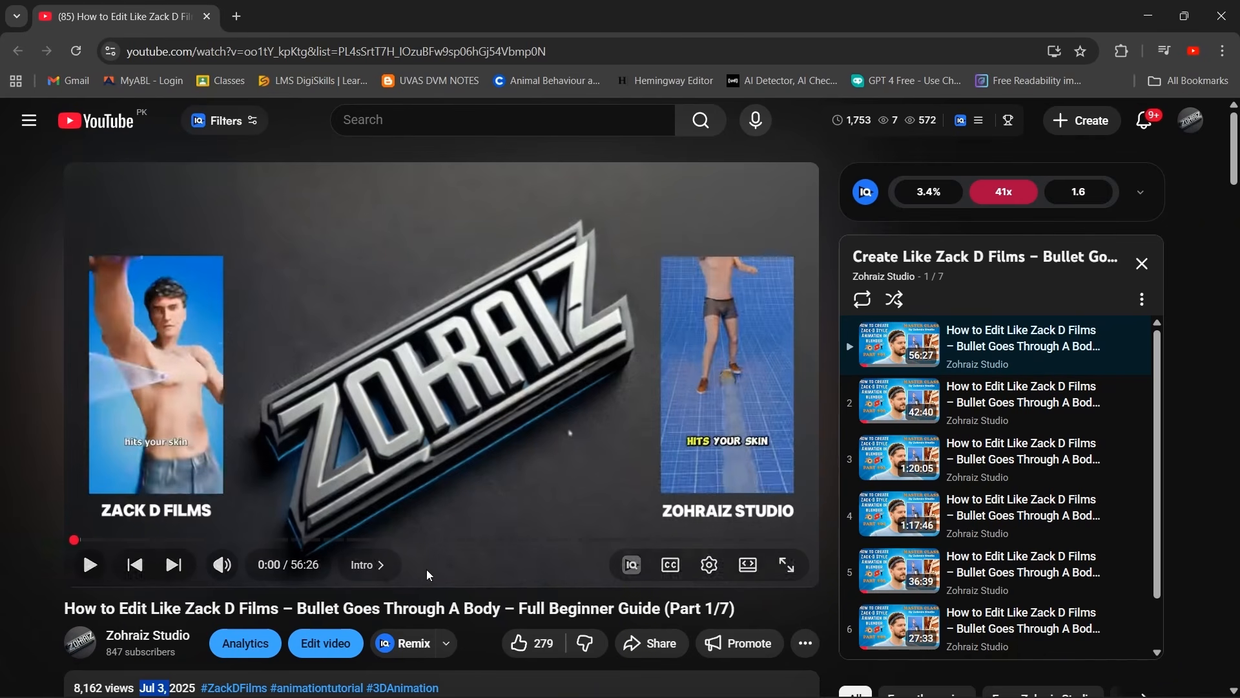
scroll(424, 568, down, 3)
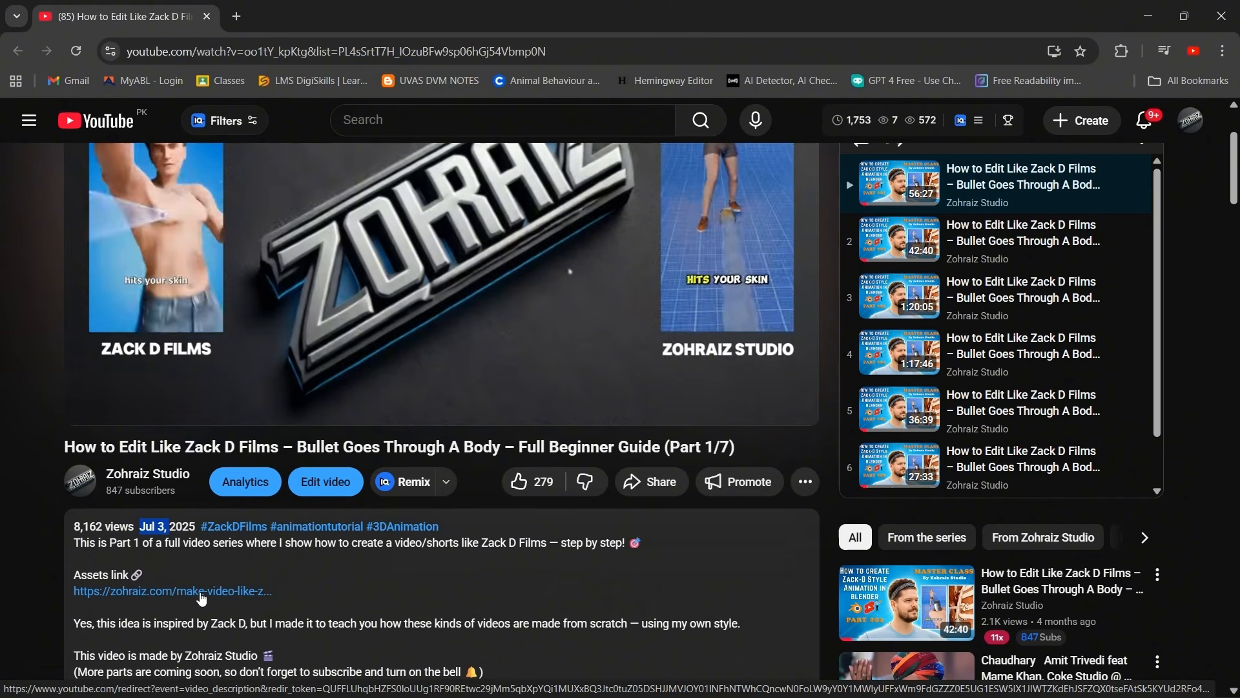
click(201, 598)
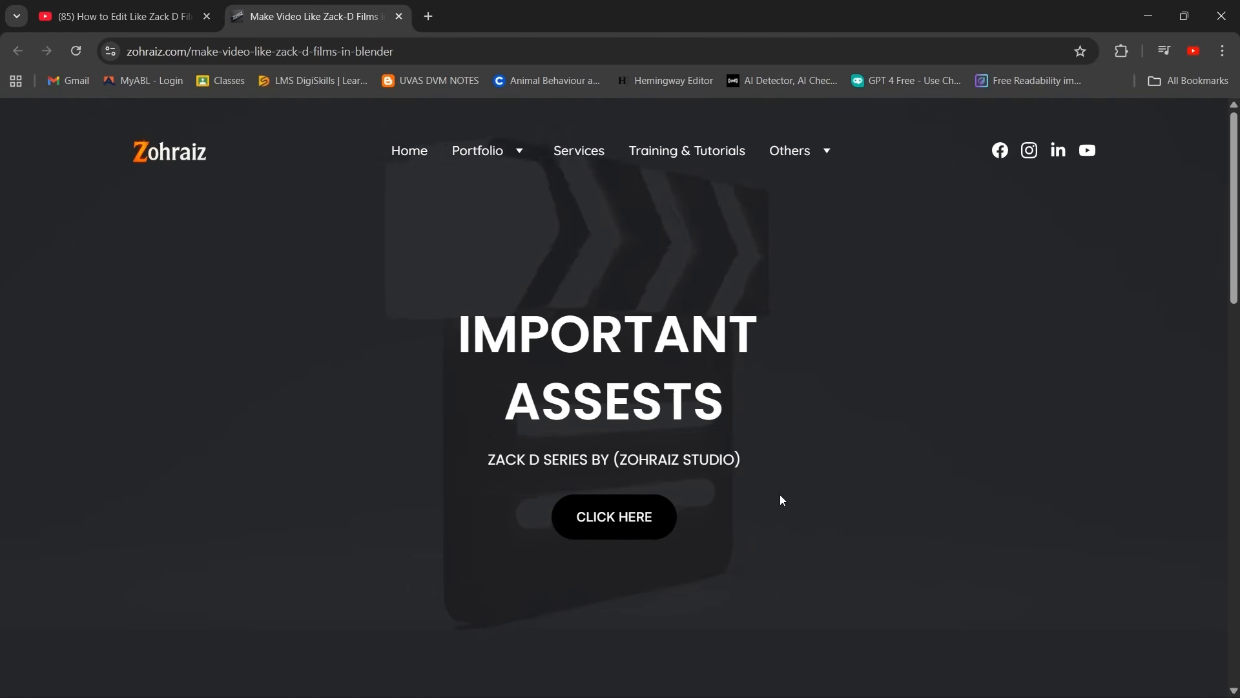
Open the shared Zack D series assets folder from the website's assets page, and return to the YouTube video.
scroll(717, 421, down, 3)
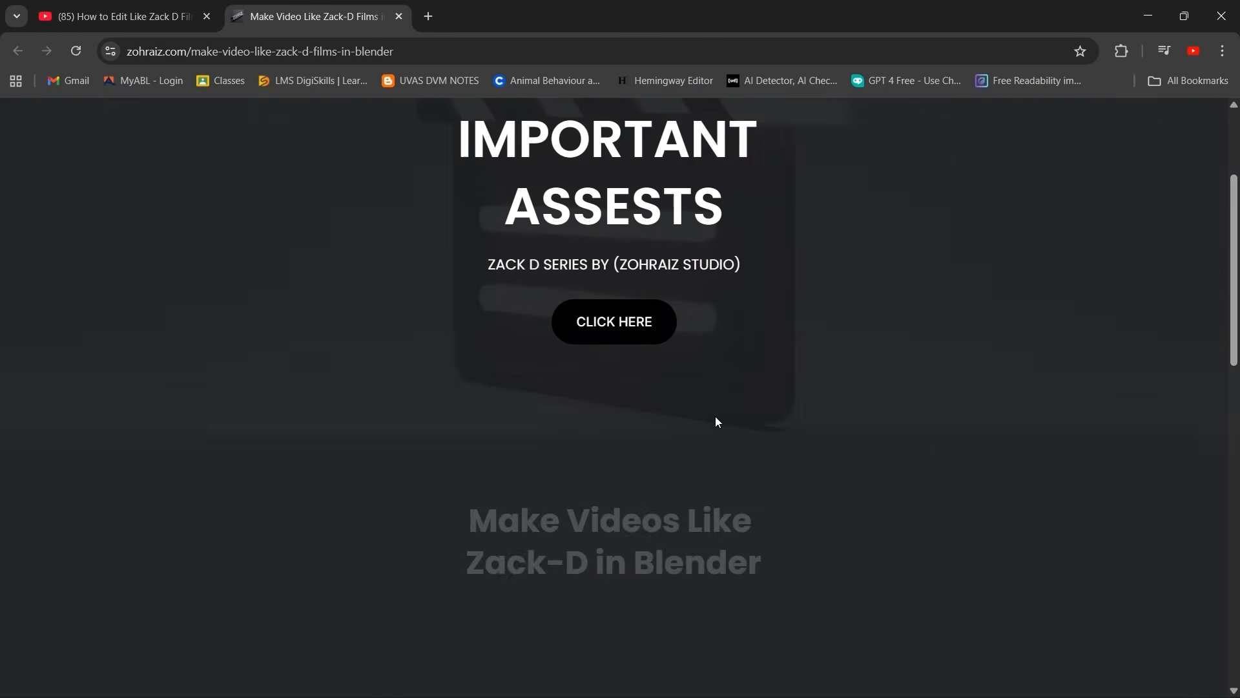
scroll(715, 420, down, 3)
scroll(715, 420, up, 6)
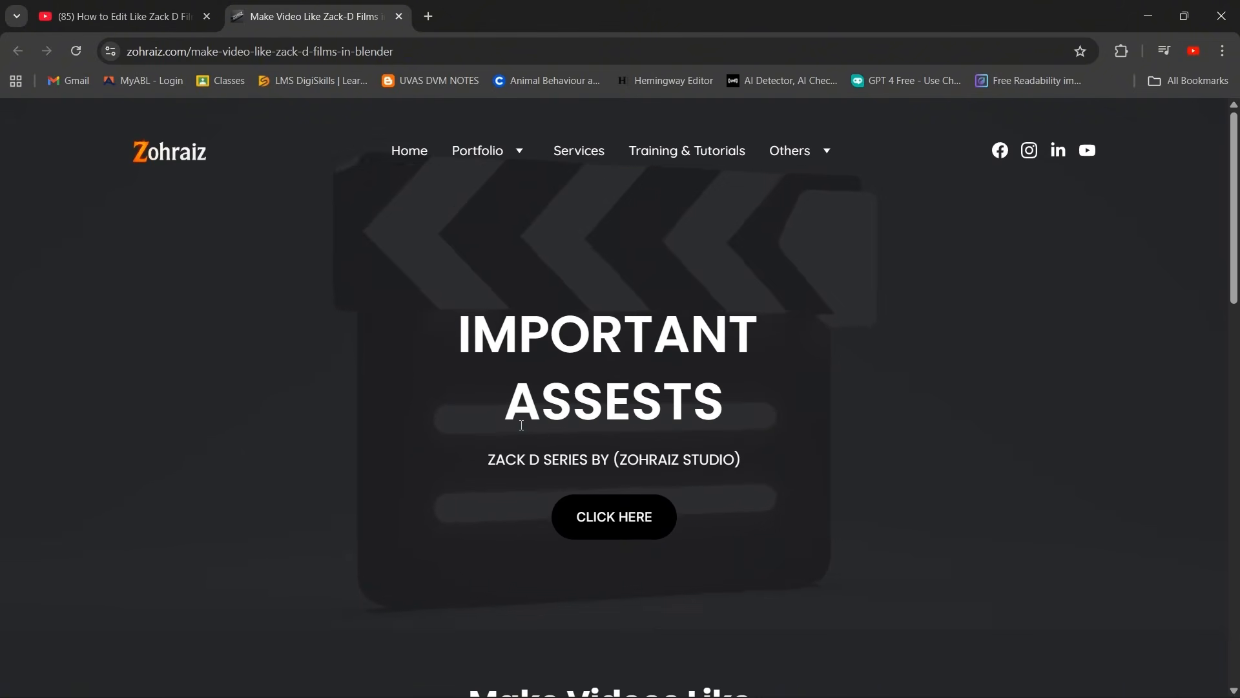
click(624, 521)
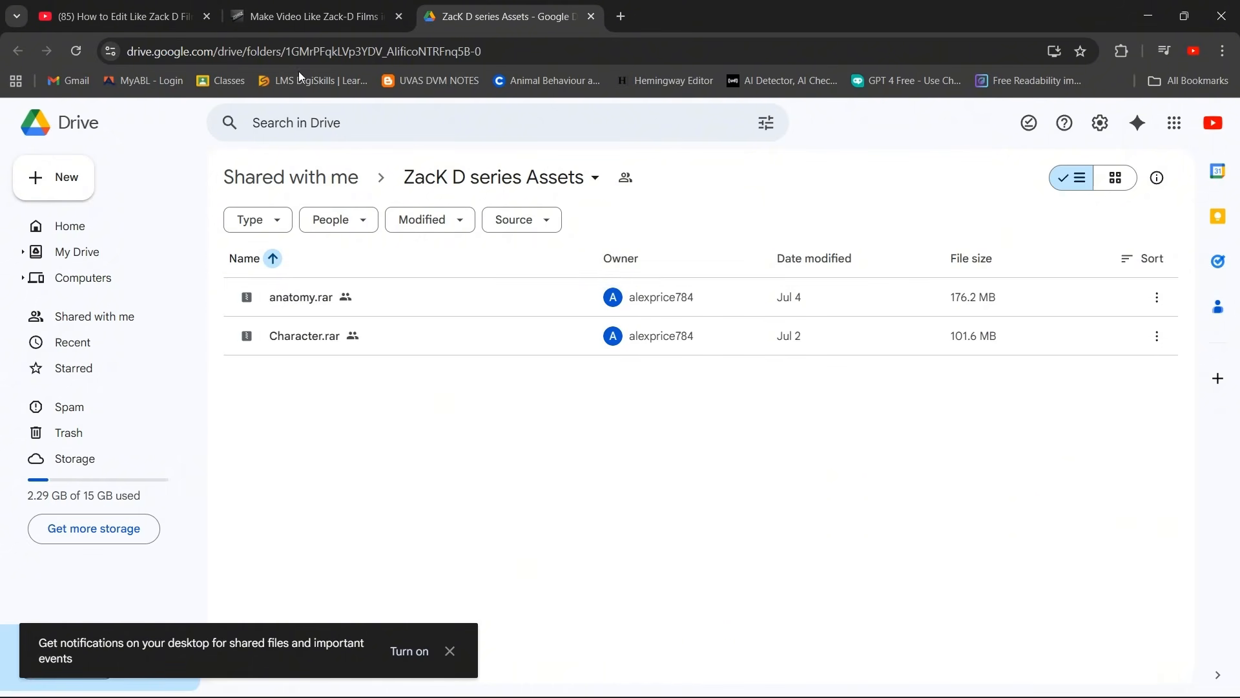
click(128, 17)
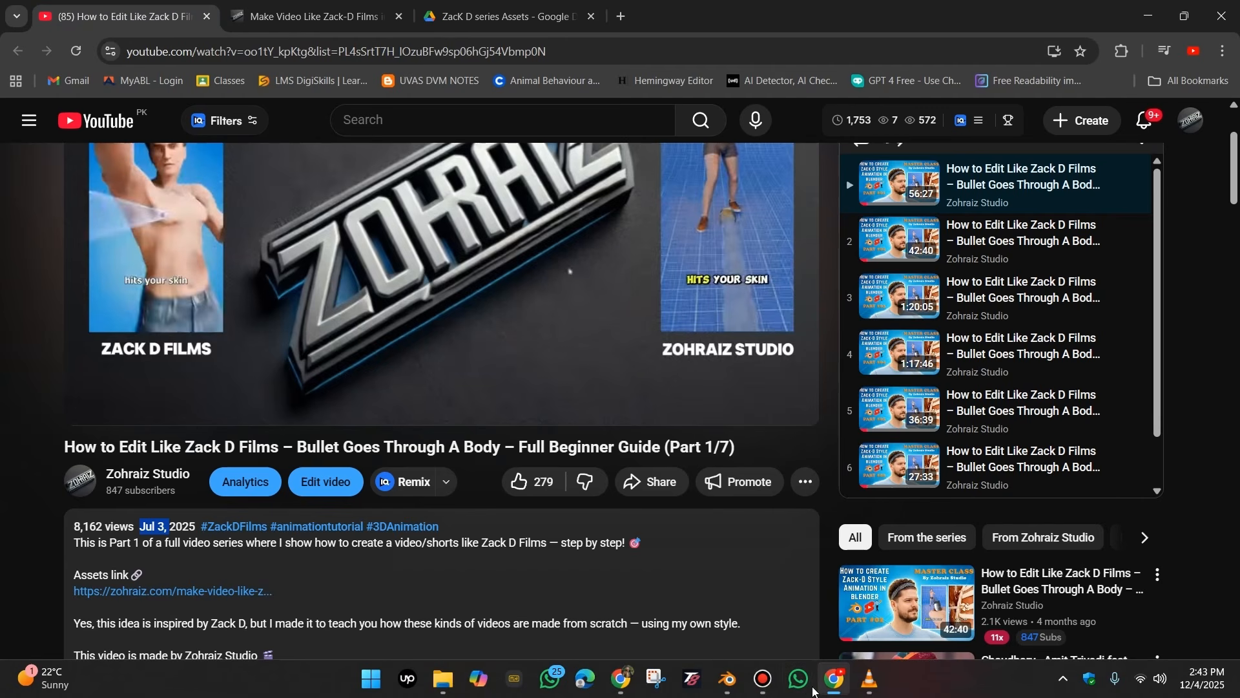
Switch back to Blender and move the animation to frame 1.
click(722, 693)
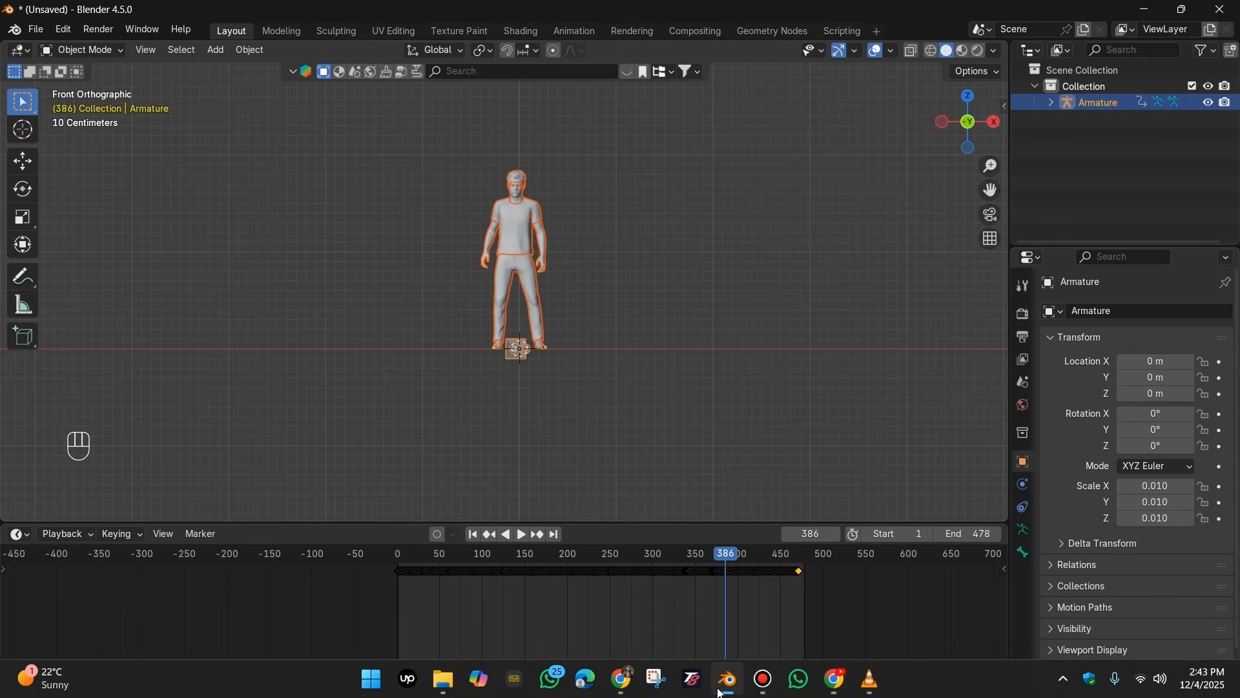
click(564, 352)
scroll(564, 352, up, 2)
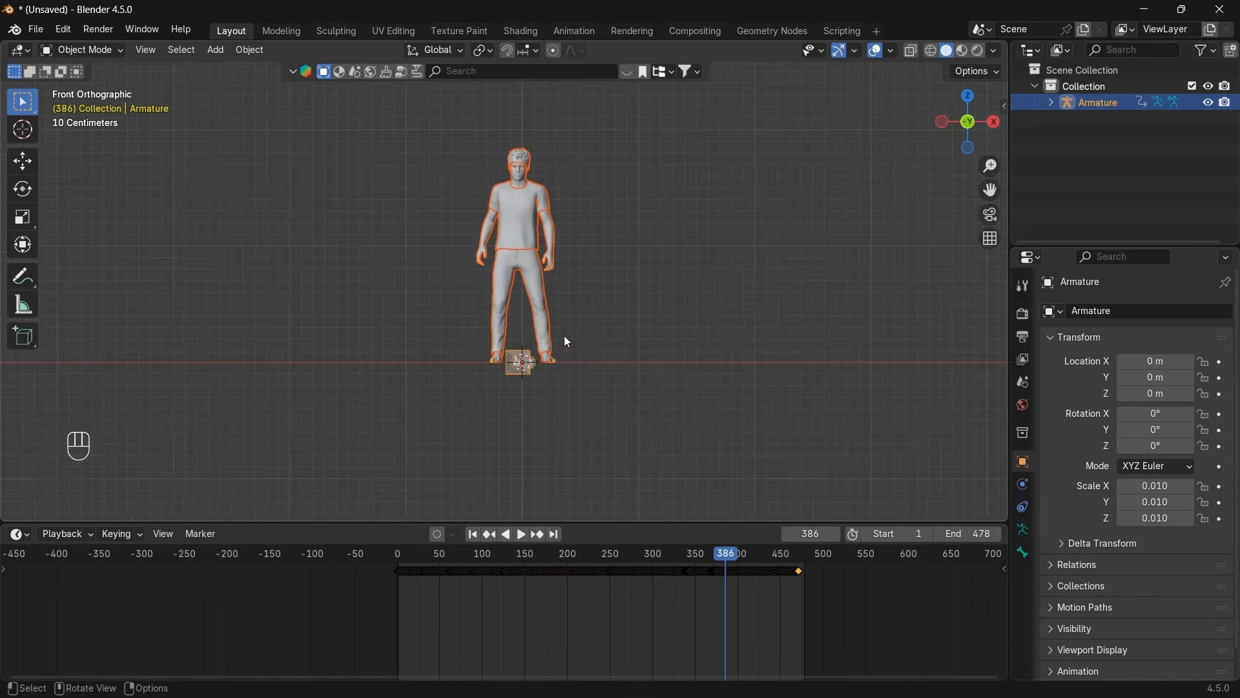
scroll(564, 336, down, 3)
click(472, 534)
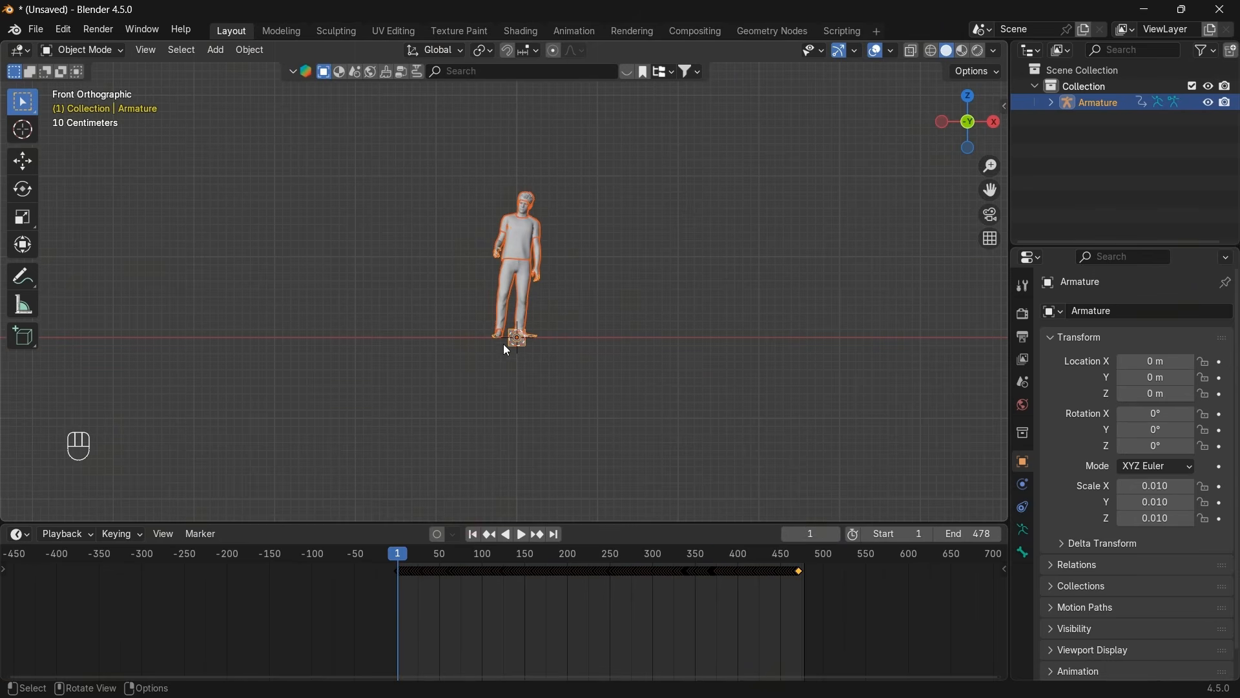
Scale the character's armature up uniformly to about 0.017, and return to the front view.
key(s)
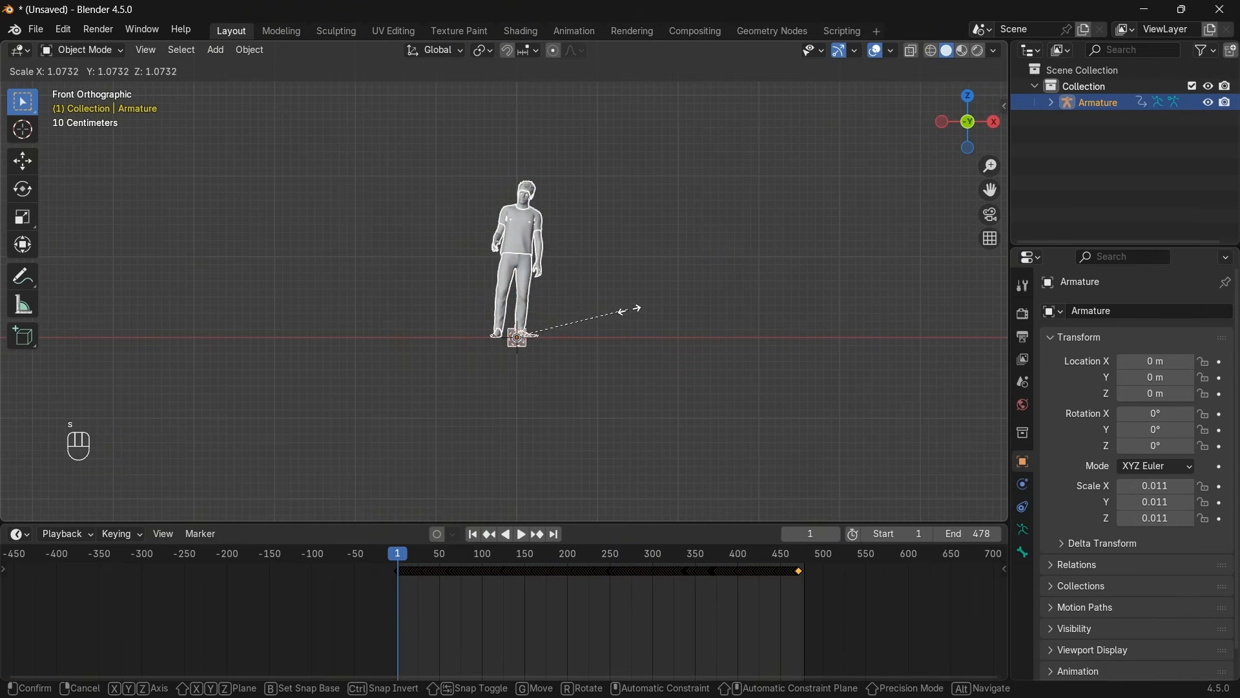
click(690, 289)
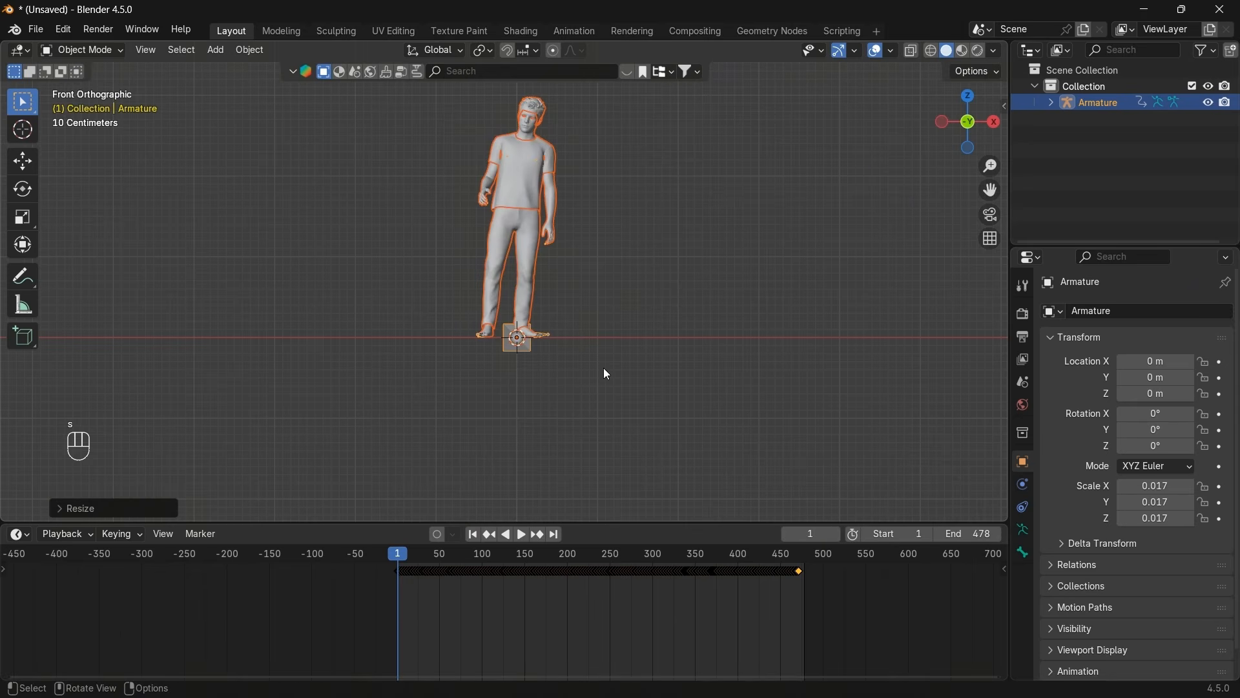
drag(963, 137, 948, 147)
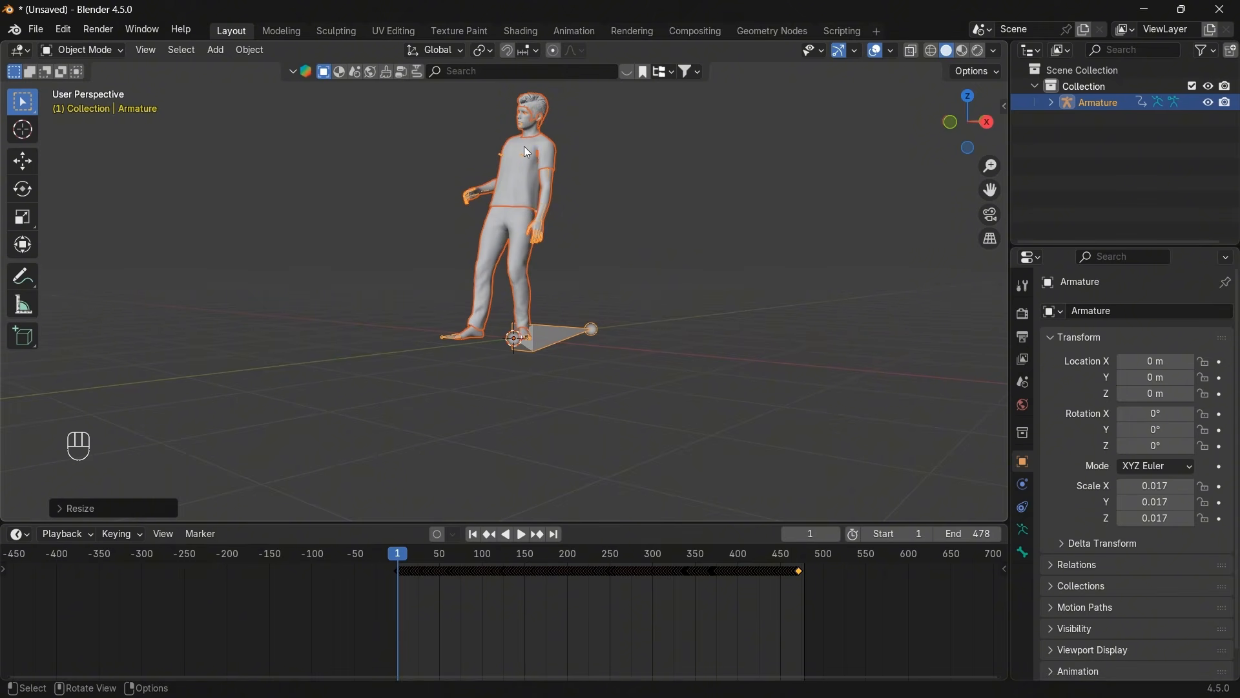
drag(991, 190, 992, 287)
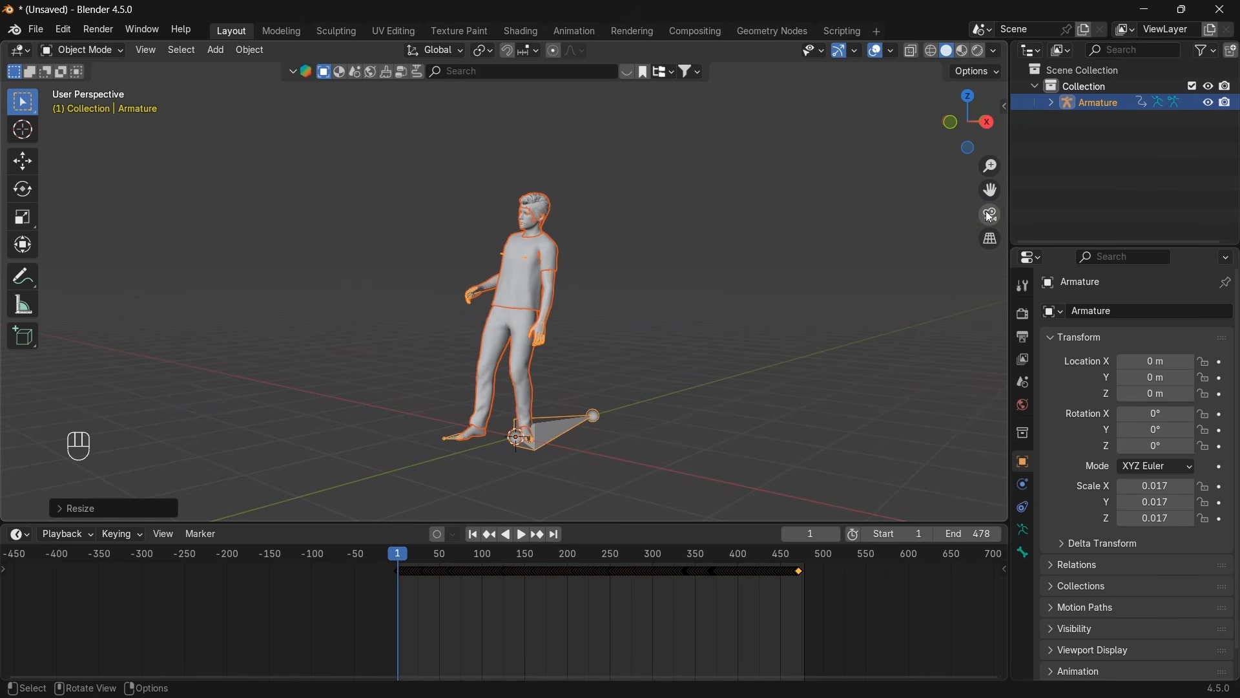
drag(990, 190, 993, 180)
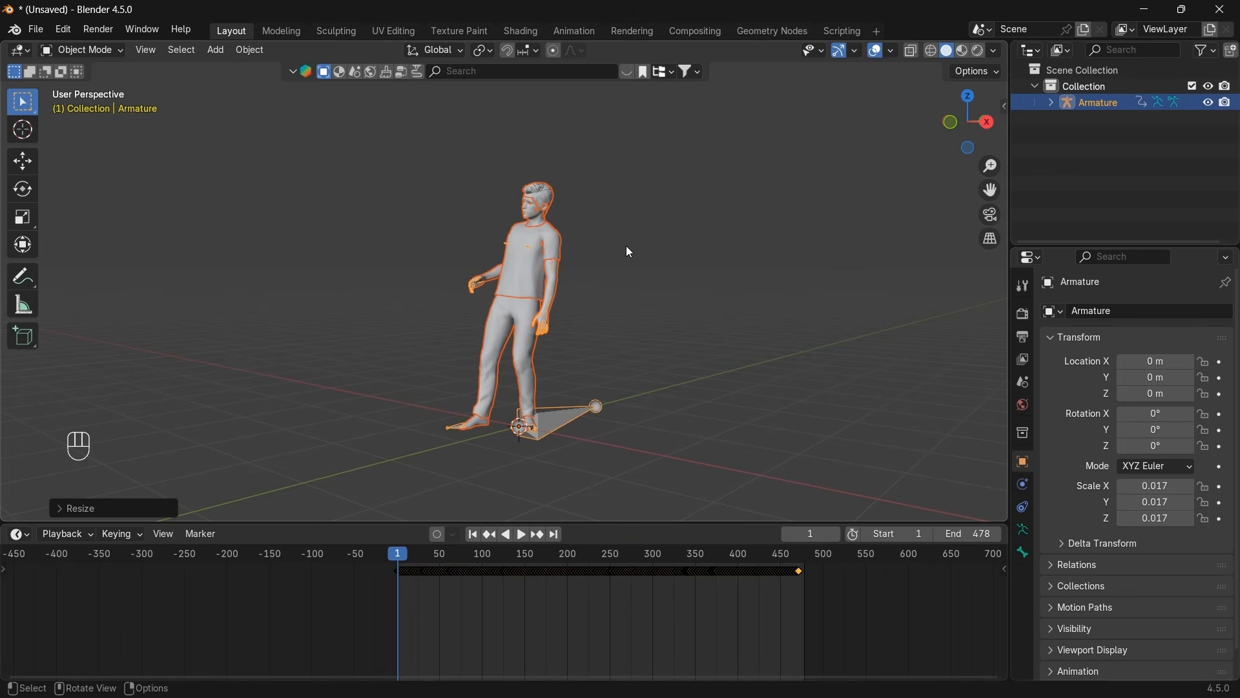
click(949, 128)
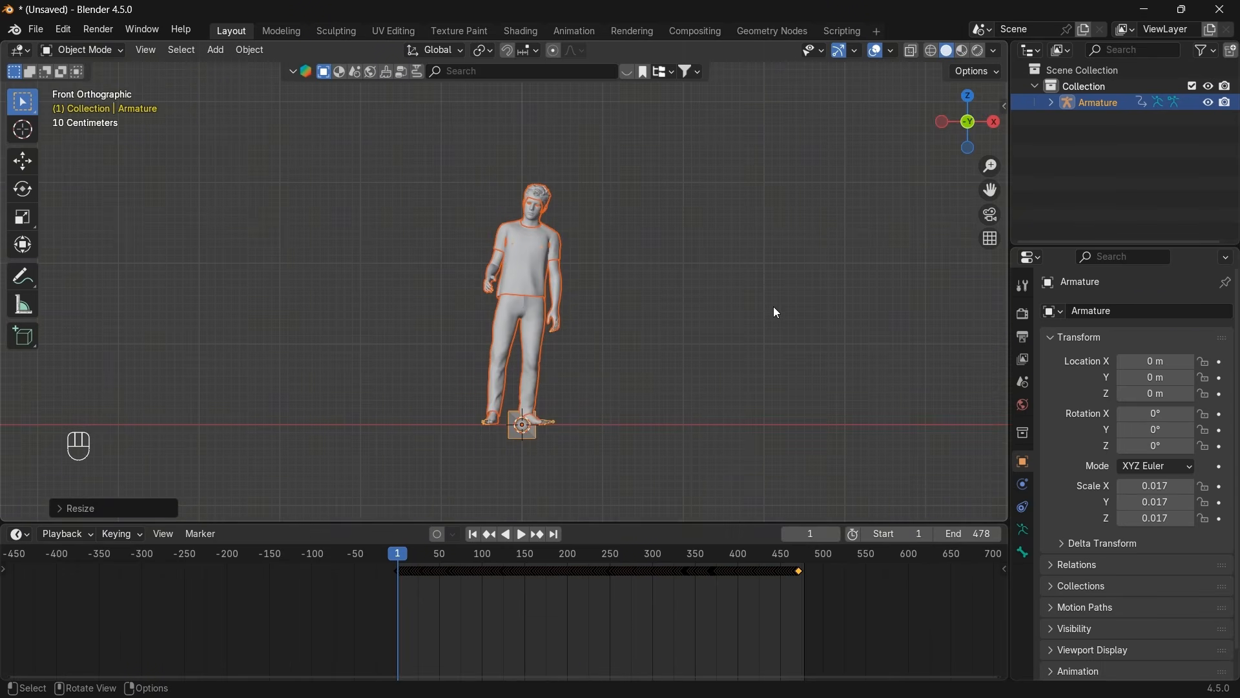
Check the reference alcohol short in VLC, and return to Blender to split off a narrow, full-height second 3D viewport.
key(alt+Tab)
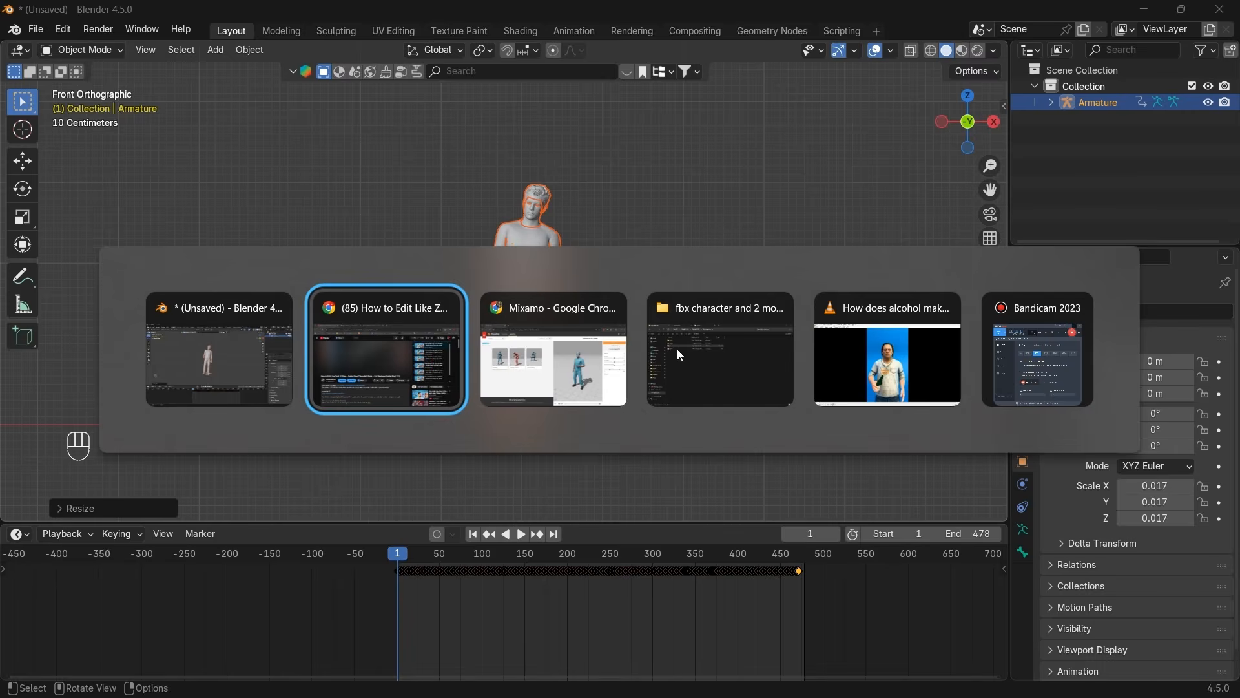
click(839, 357)
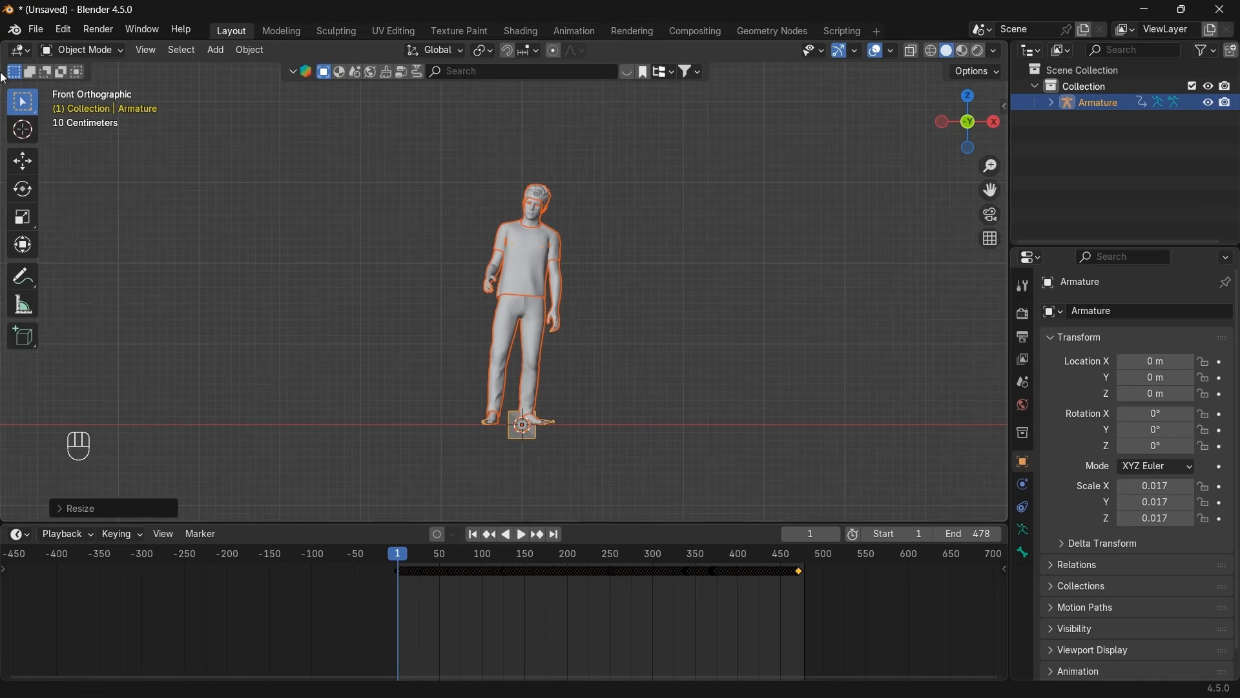
drag(5, 45, 317, 93)
drag(312, 518, 312, 581)
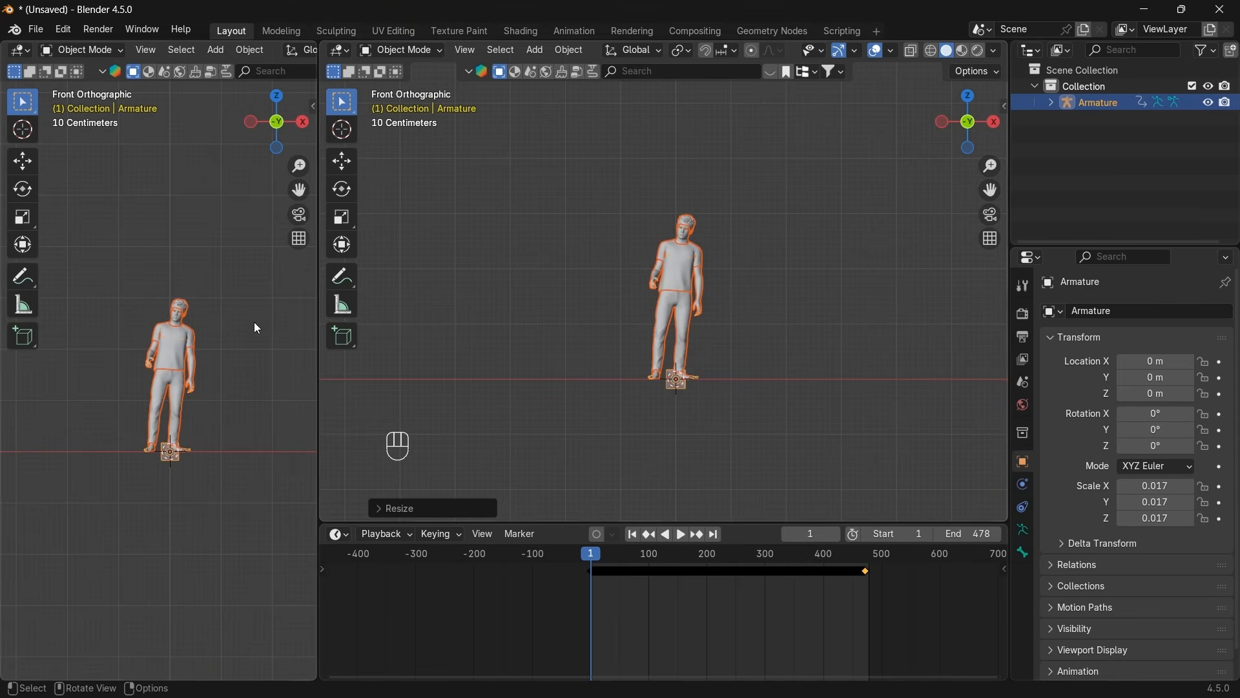
Create a new collection in the scene and rename it "setup".
right_click(1053, 149)
click(1053, 150)
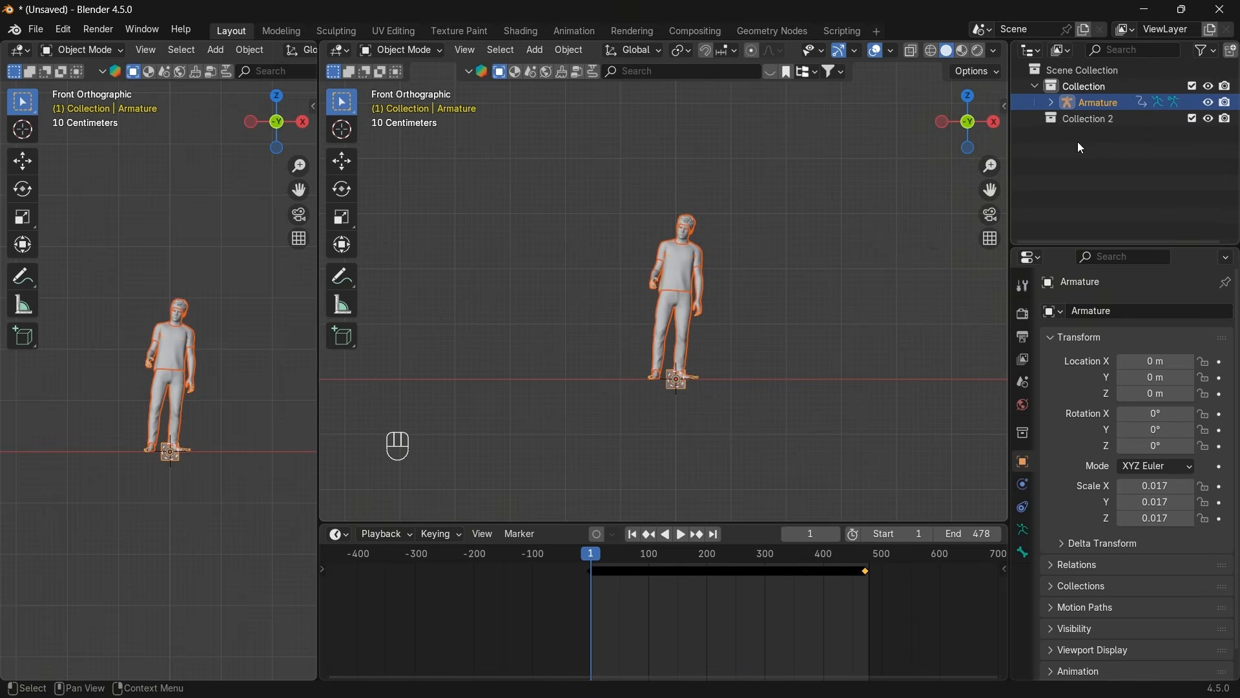
click(1087, 121)
double_click(1087, 121)
text(setup)
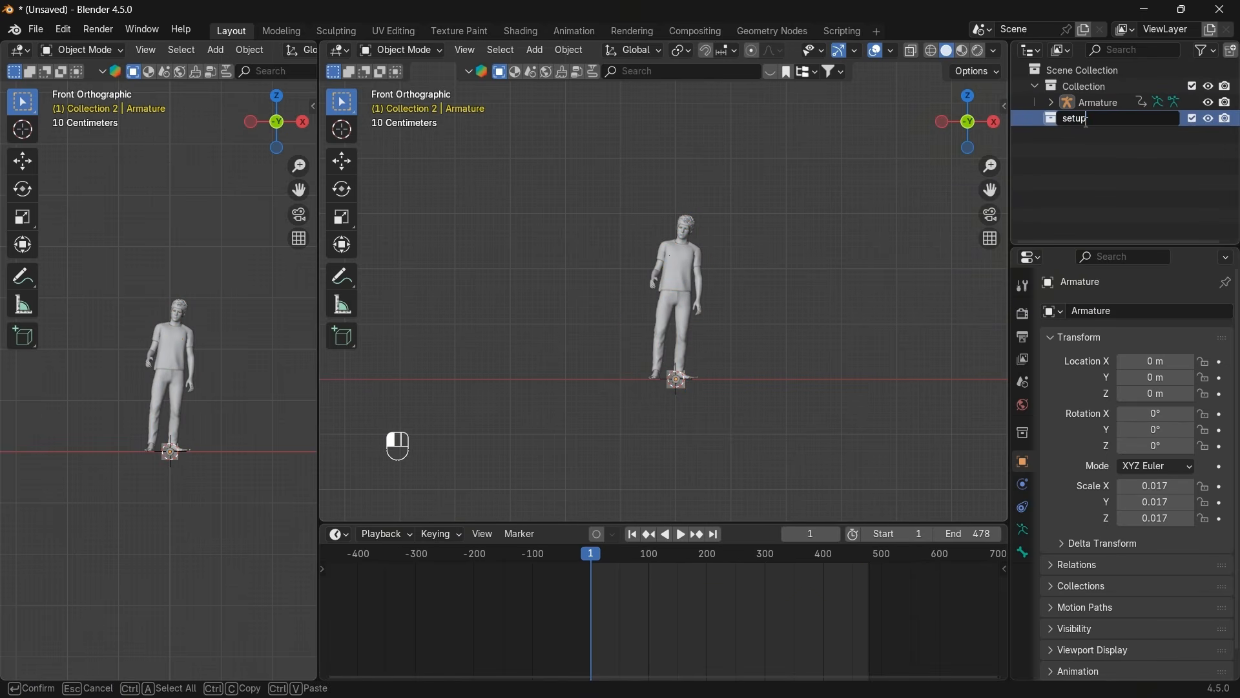
key(Return)
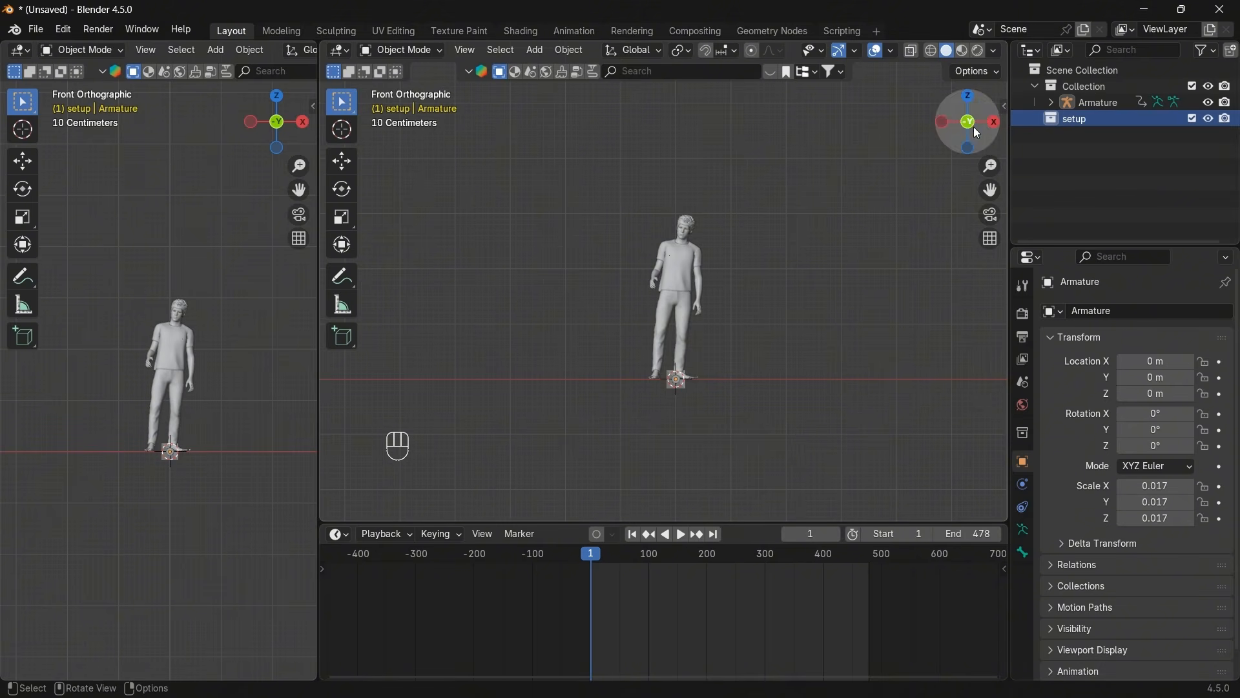
Add a camera to the setup collection and show its view in the narrow viewport.
key(shift+a)
mouse_move(630, 524)
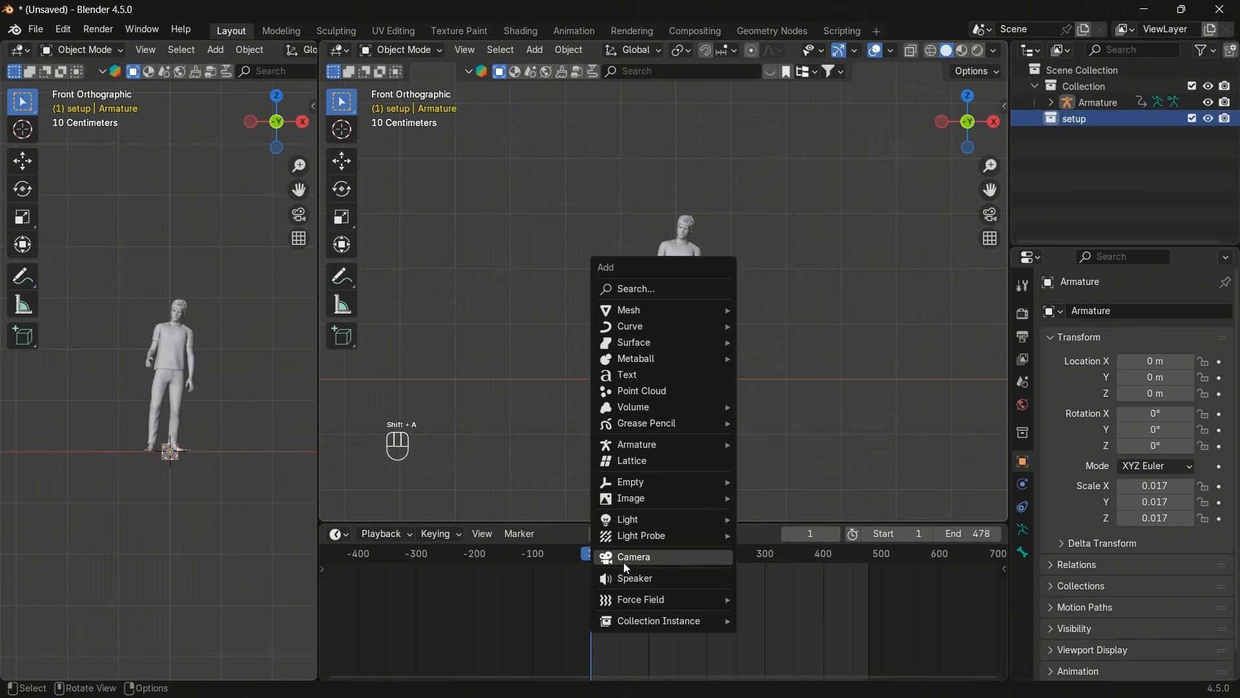
click(623, 558)
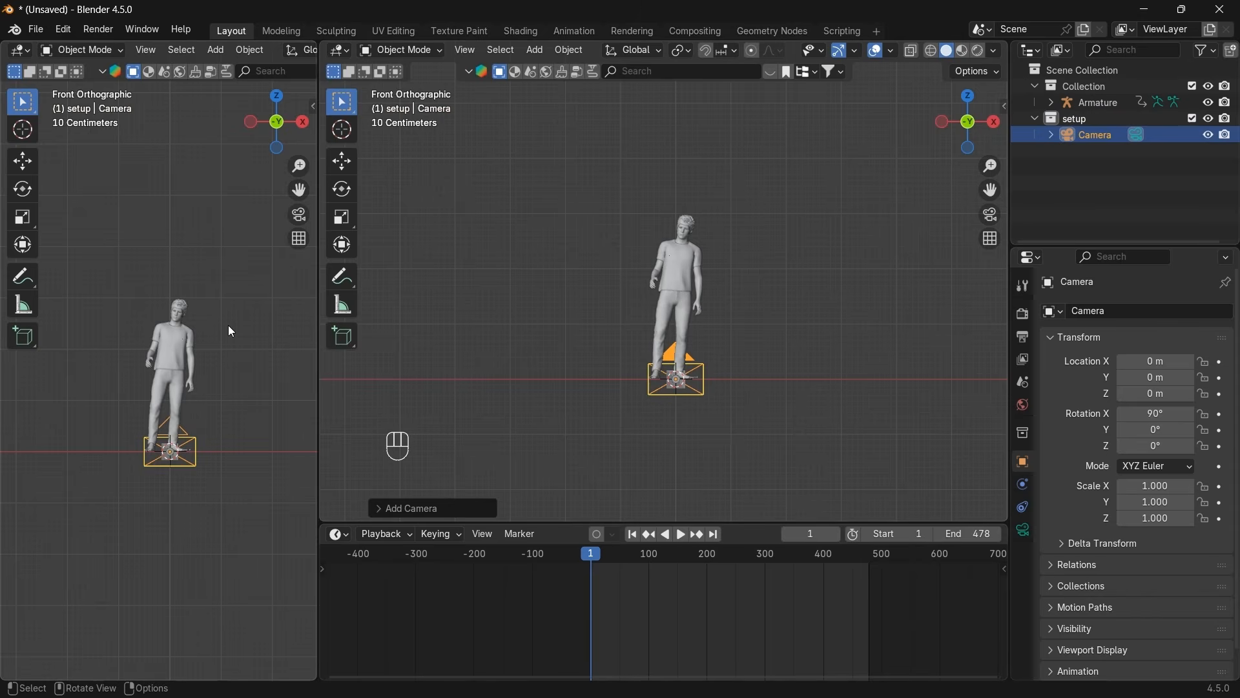
key(KP_0)
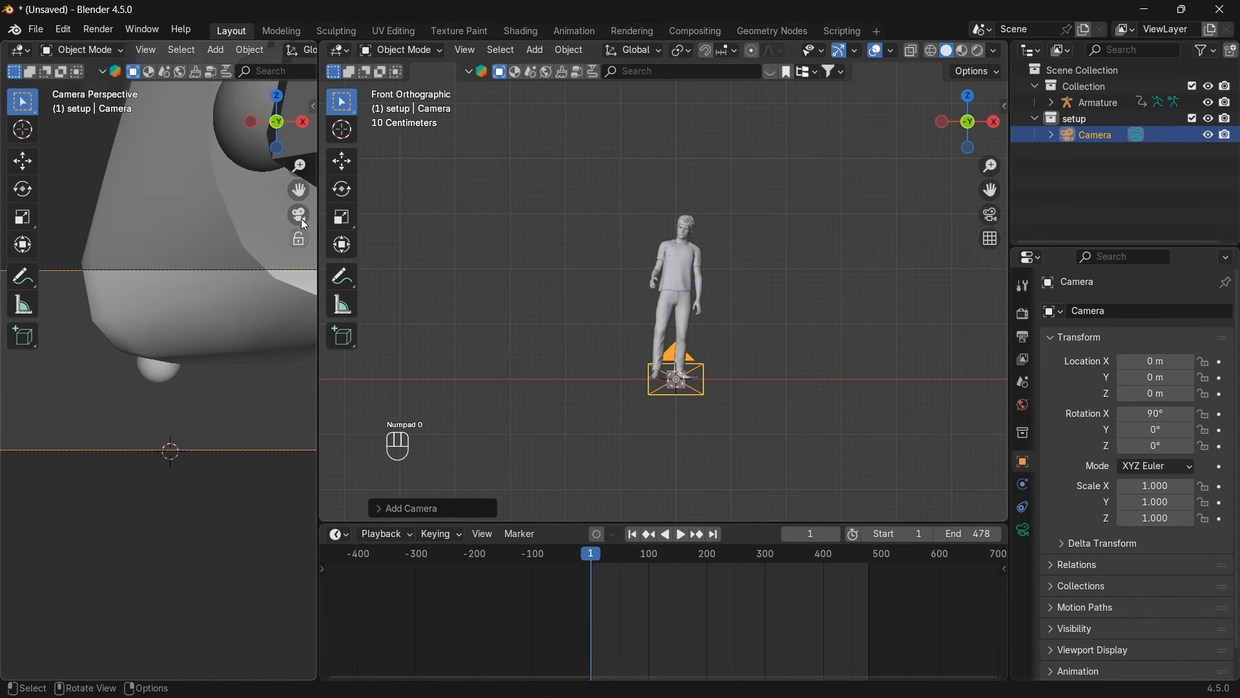
scroll(160, 331, down, 2)
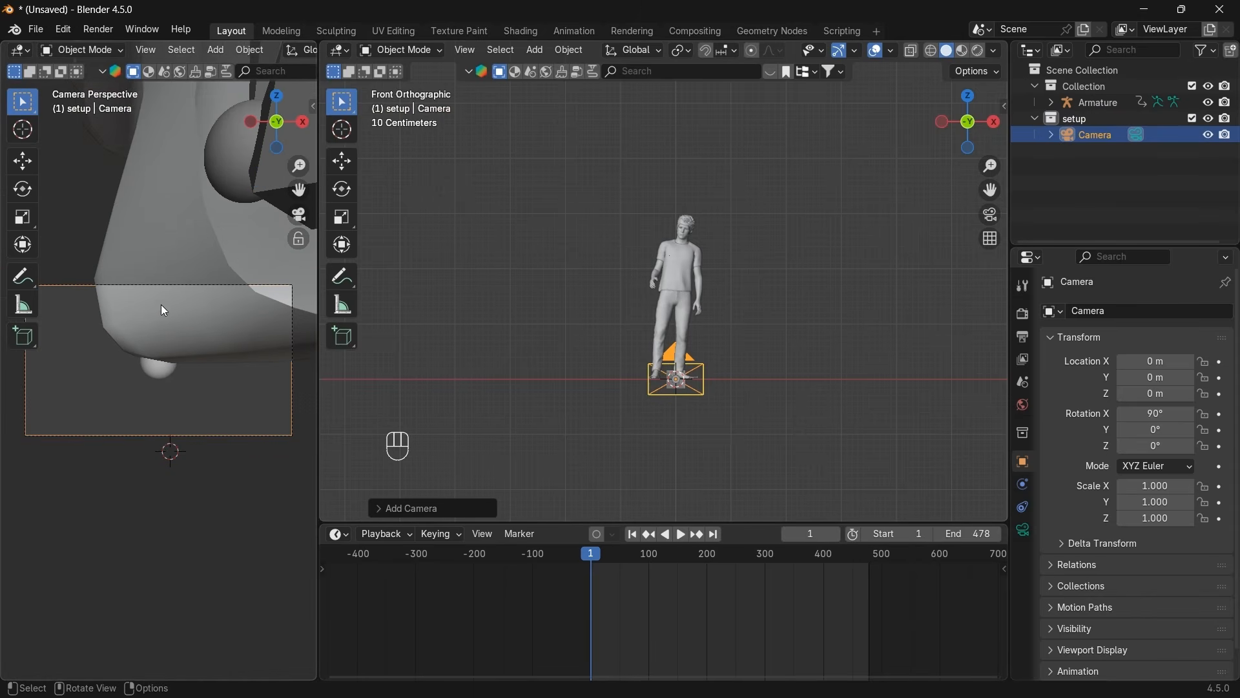
Set the output resolution to 1080 px wide by 1920 px high.
click(1026, 337)
click(1175, 334)
text(10)
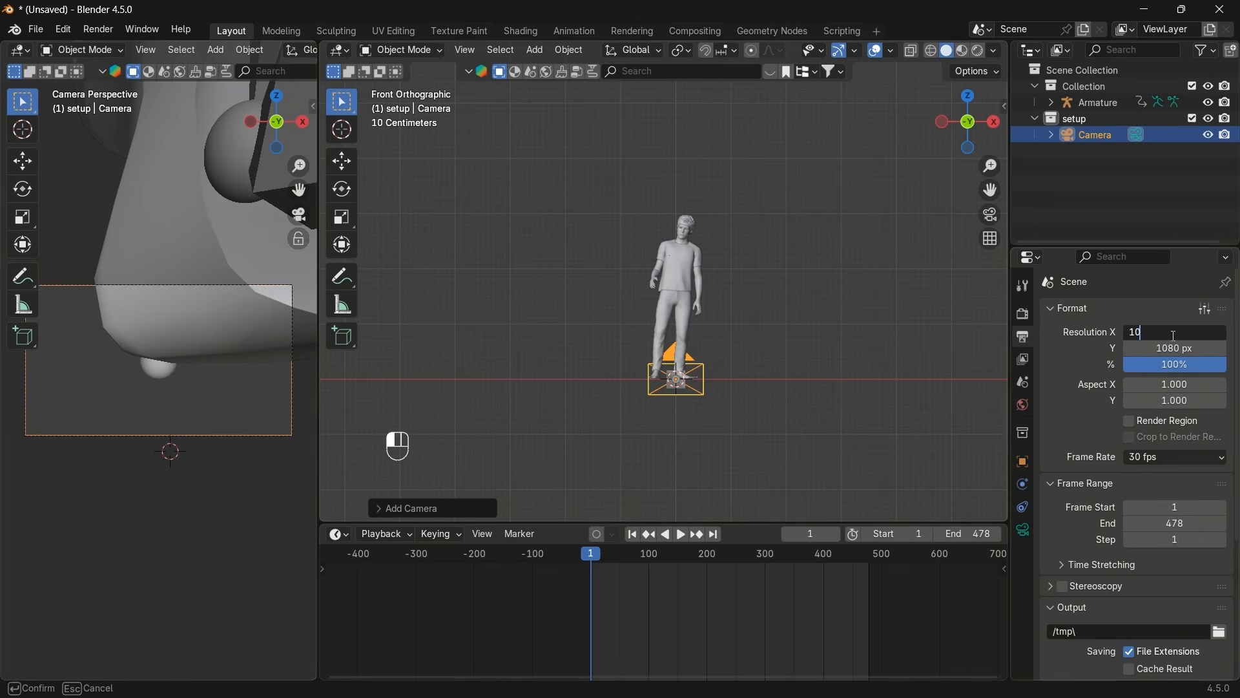
text(80)
key(Return)
click(1205, 349)
text(191)
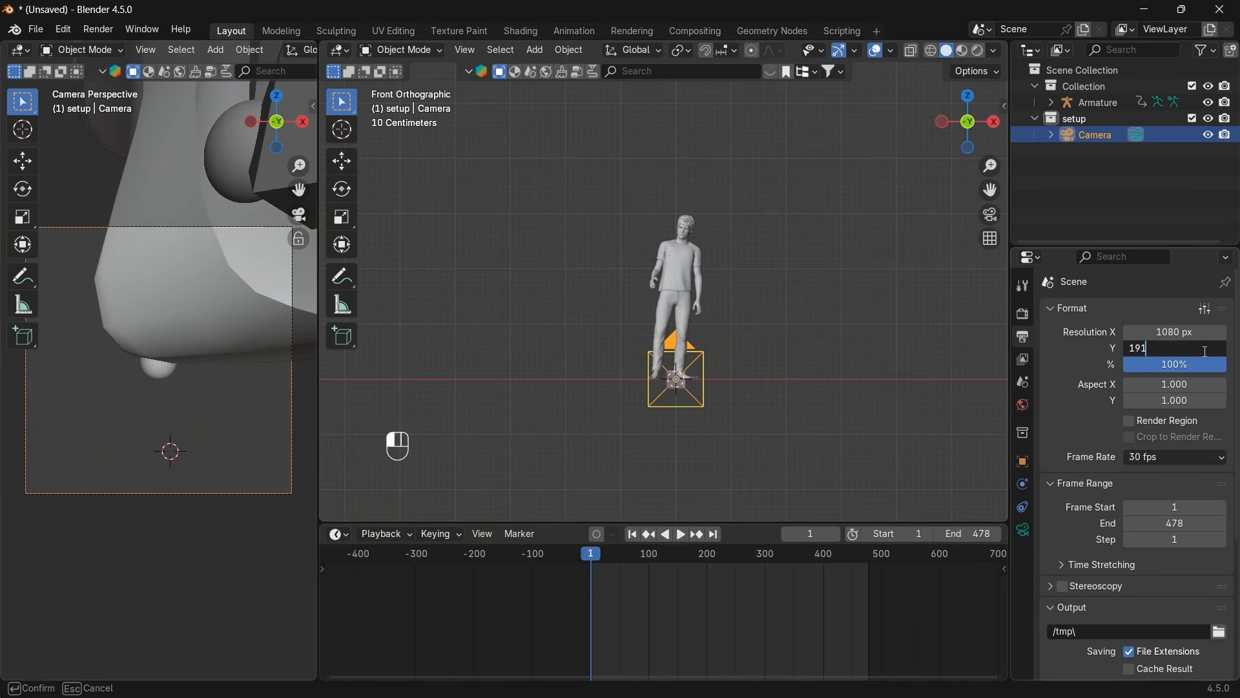
text(0)
key(Return)
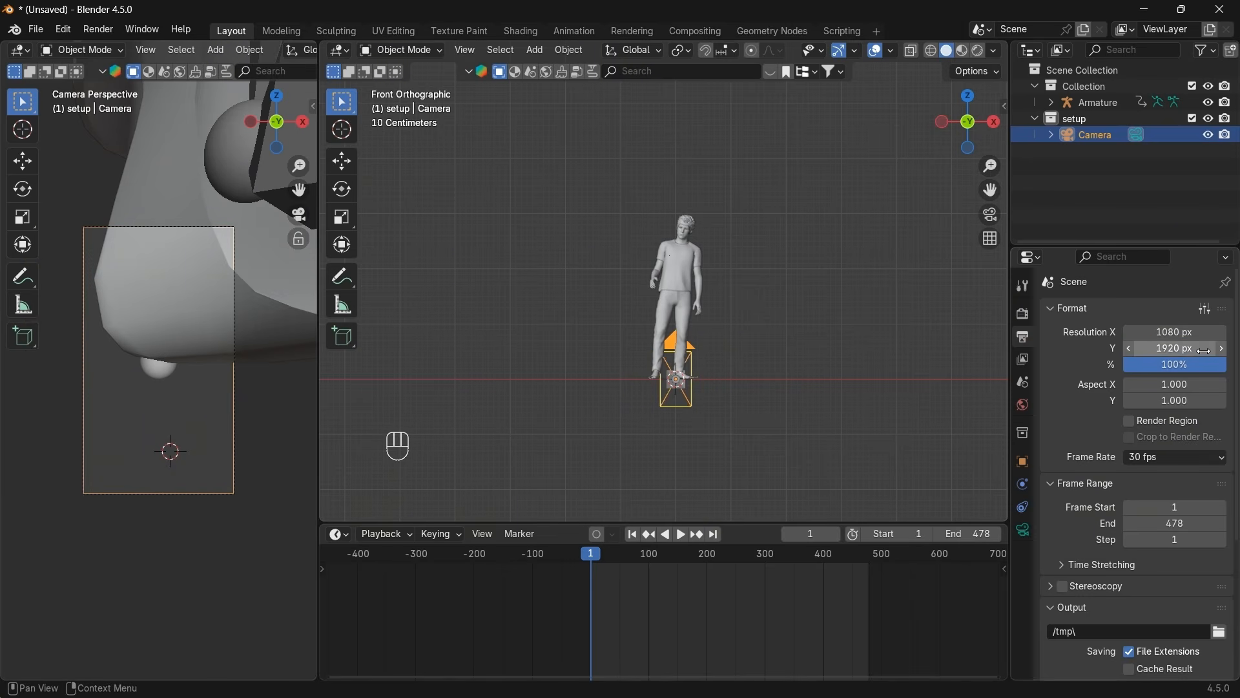
Hide the tools, gizmos and overlays in the camera viewport, enlarge the camera frame and widen the viewport slightly.
scroll(137, 428, up, 1)
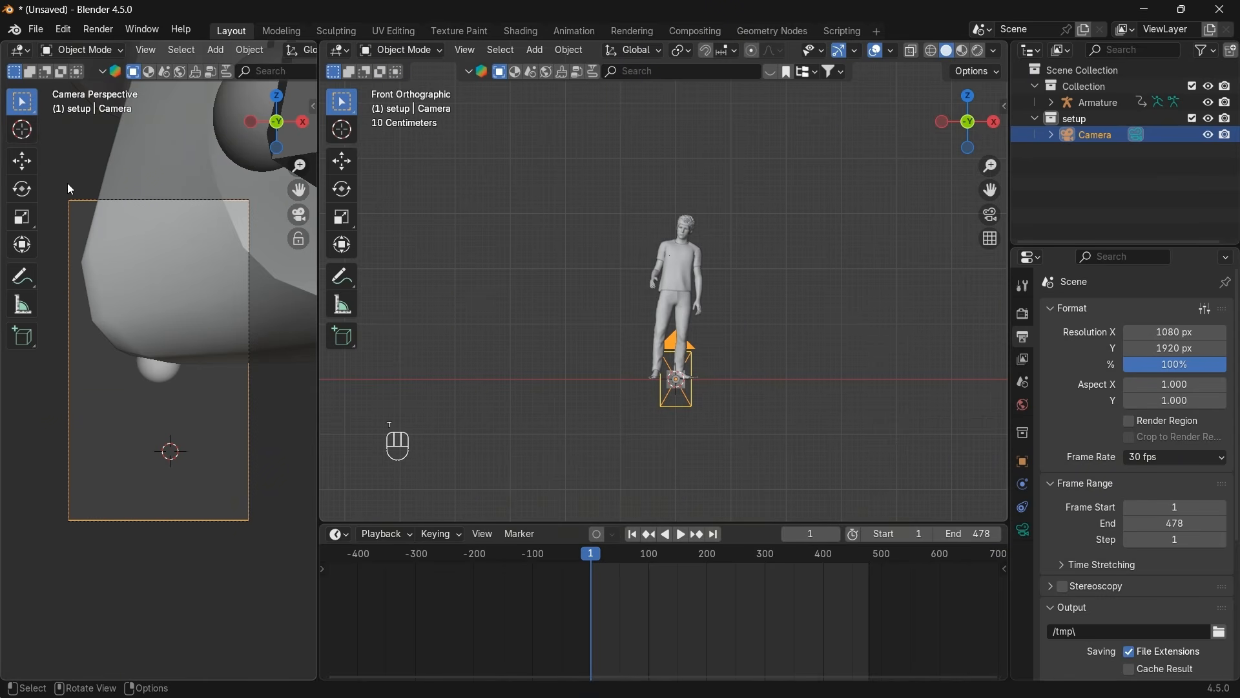
key(t)
scroll(238, 47, down, 10)
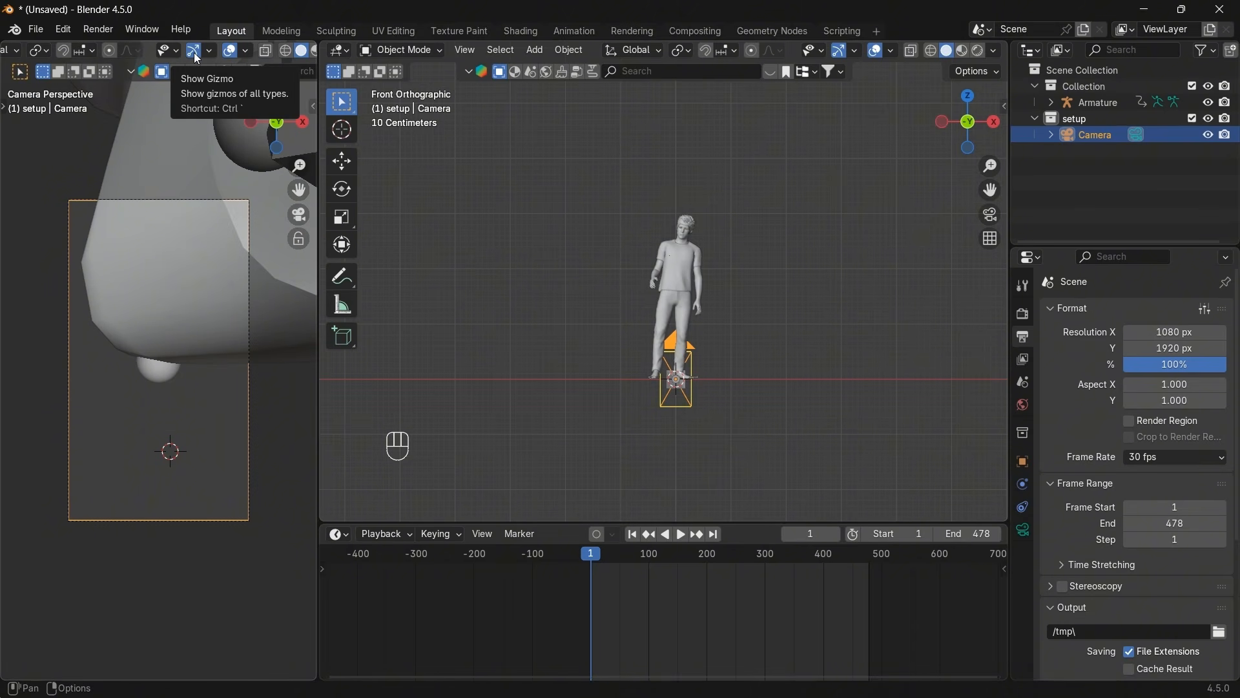
click(194, 52)
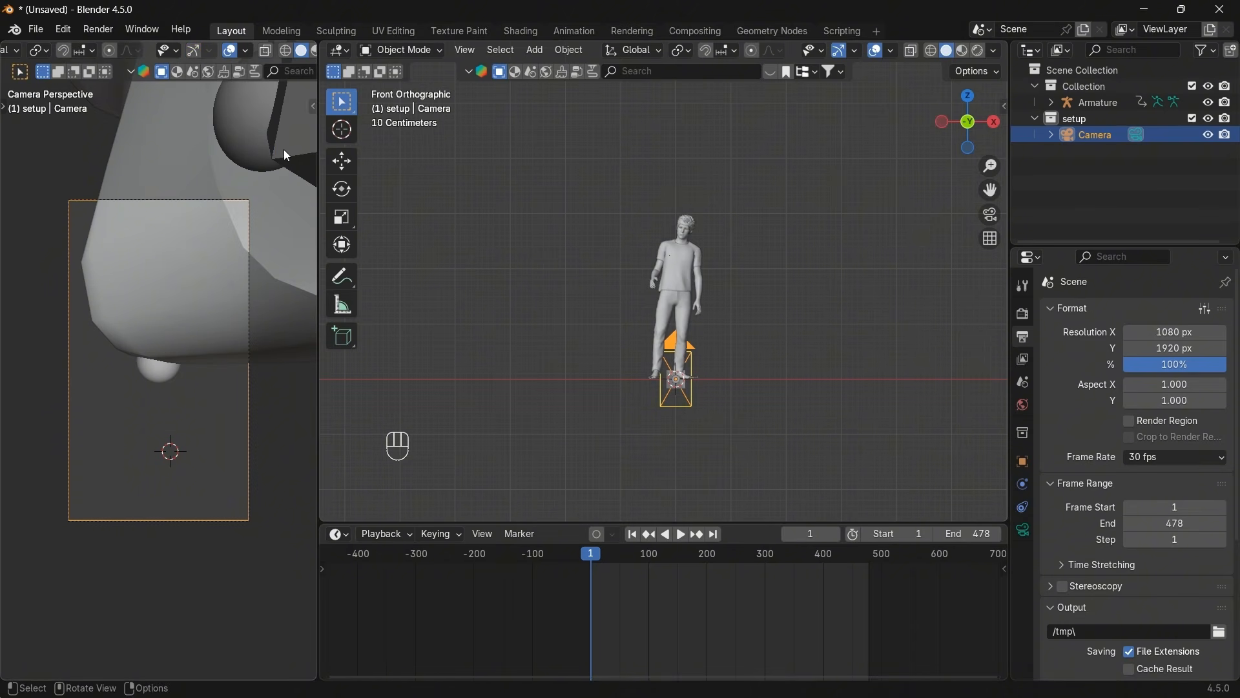
click(231, 50)
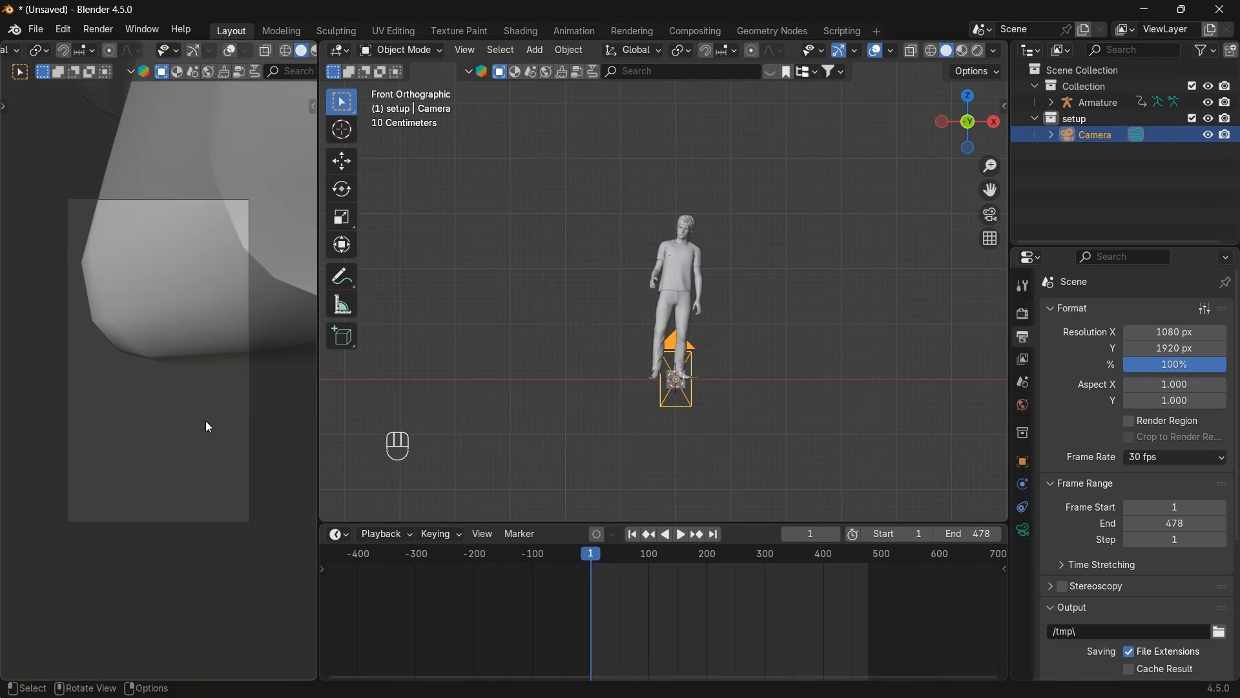
scroll(206, 419, up, 5)
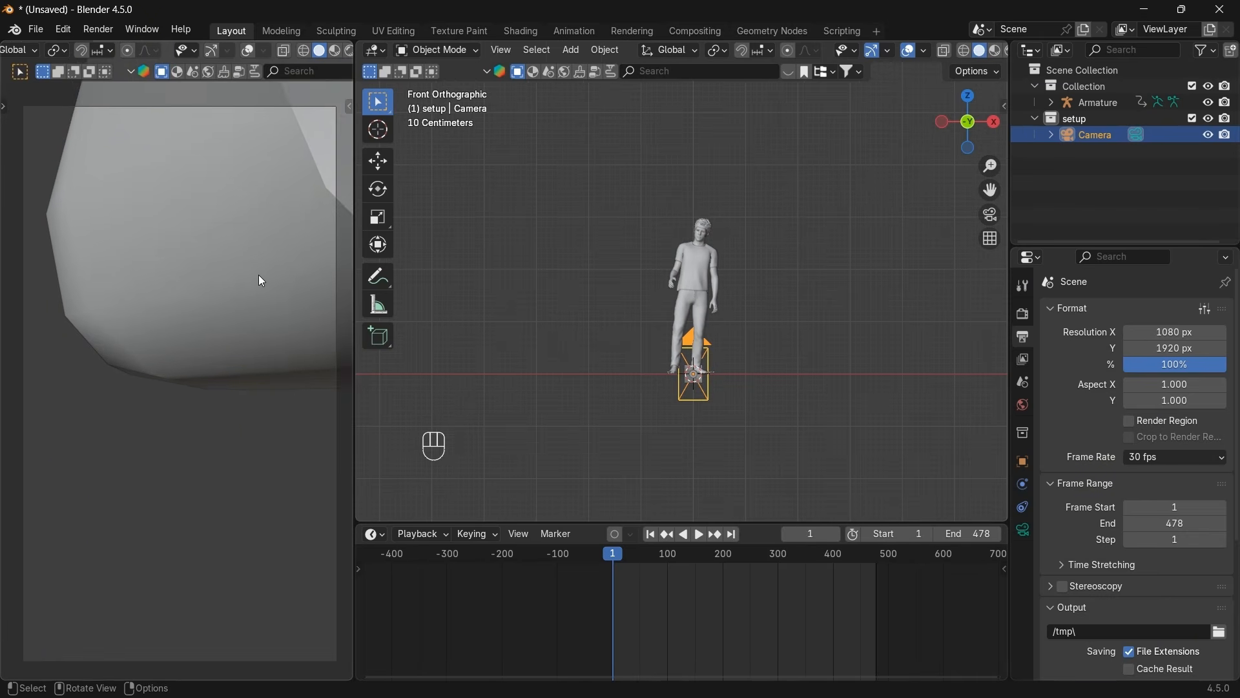
drag(317, 270, 349, 272)
Move the camera in the right view to chest height in front of the character, framing his head and torso.
click(699, 395)
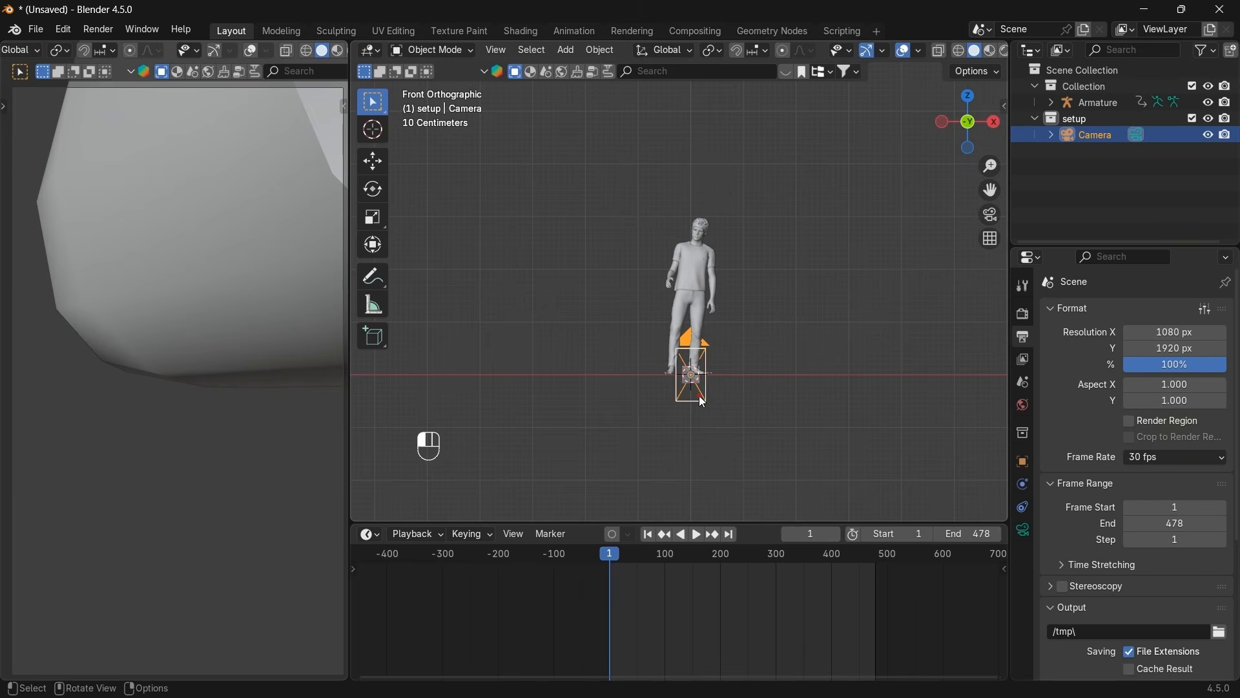
click(995, 121)
key(g)
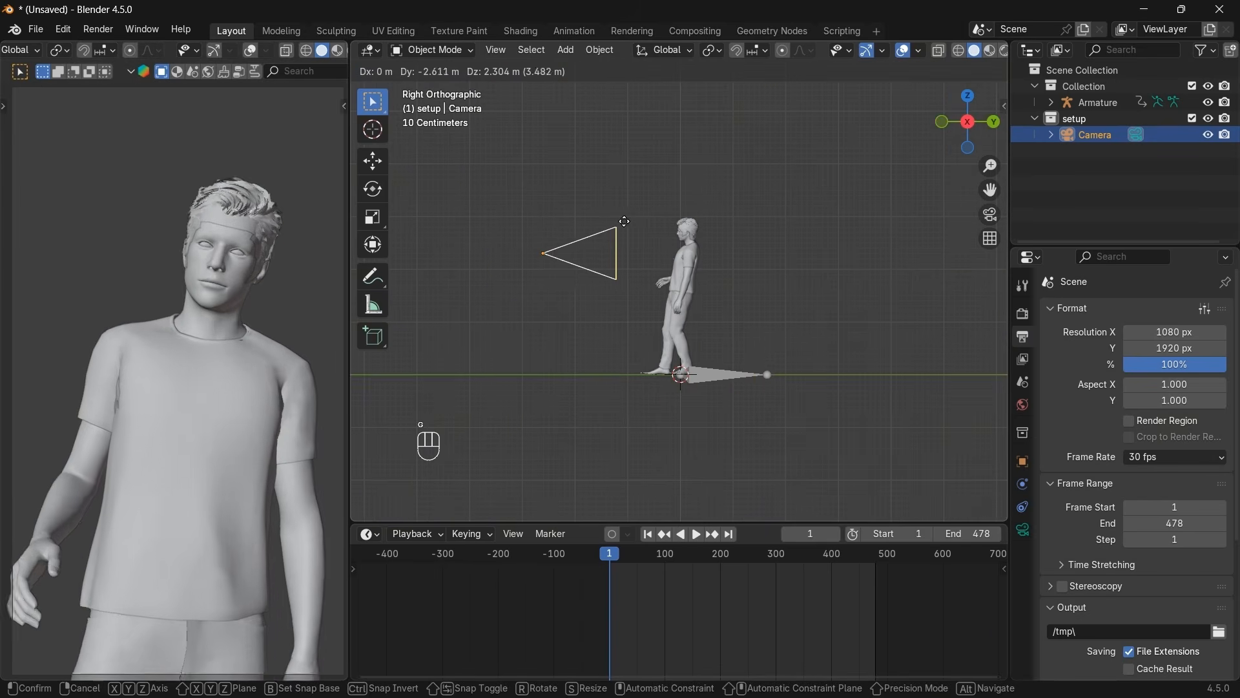
click(598, 222)
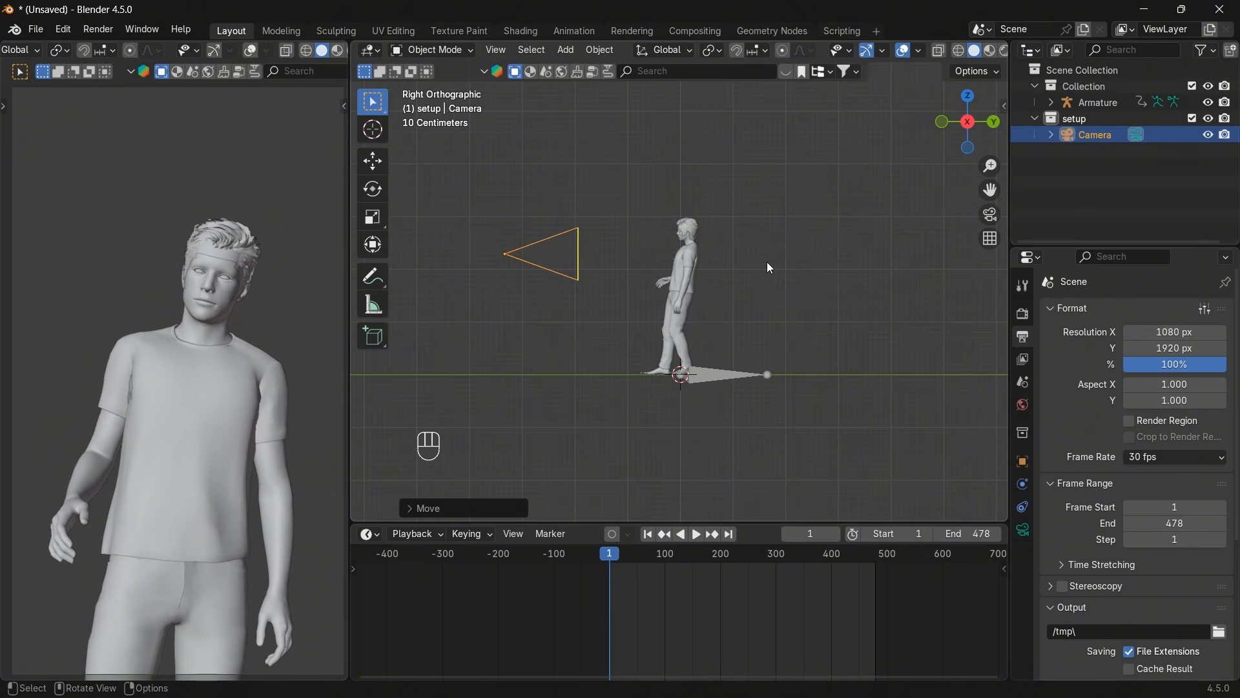
Add a Plain Axes empty to the setup collection and move it up to the character's neck in the side view.
key(shift+a)
mouse_move(686, 250)
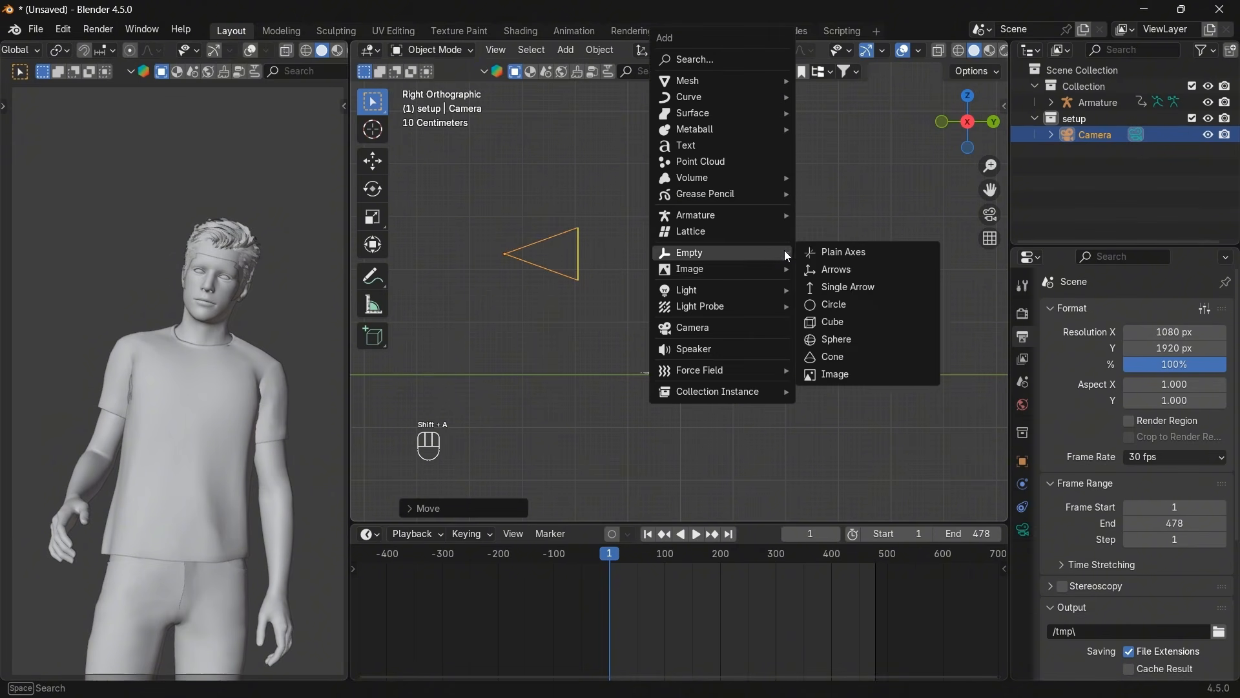
click(833, 250)
click(1091, 157)
click(684, 432)
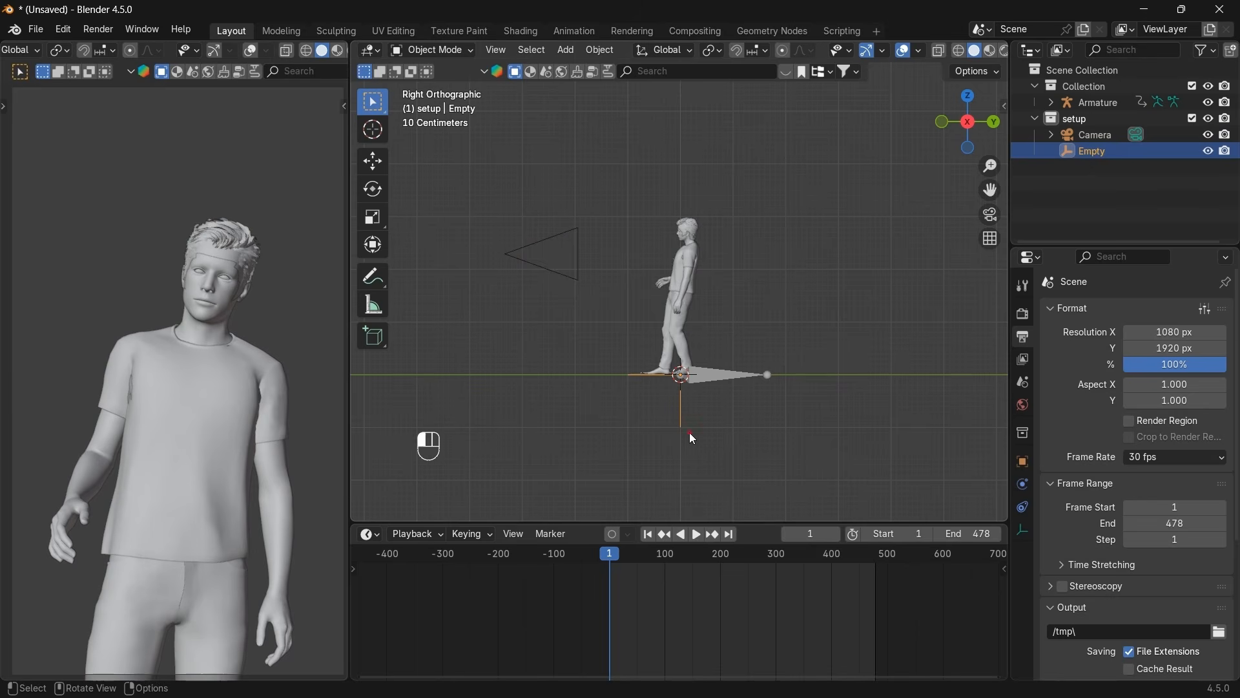
key(g)
click(619, 285)
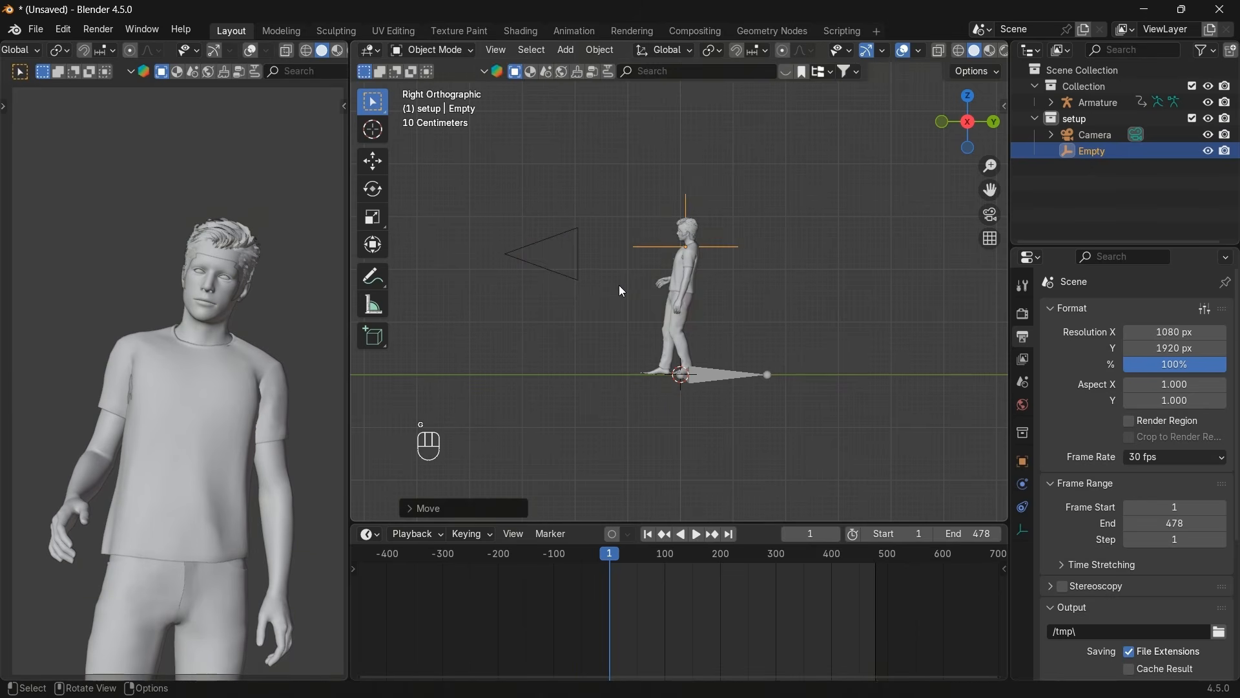
click(658, 248)
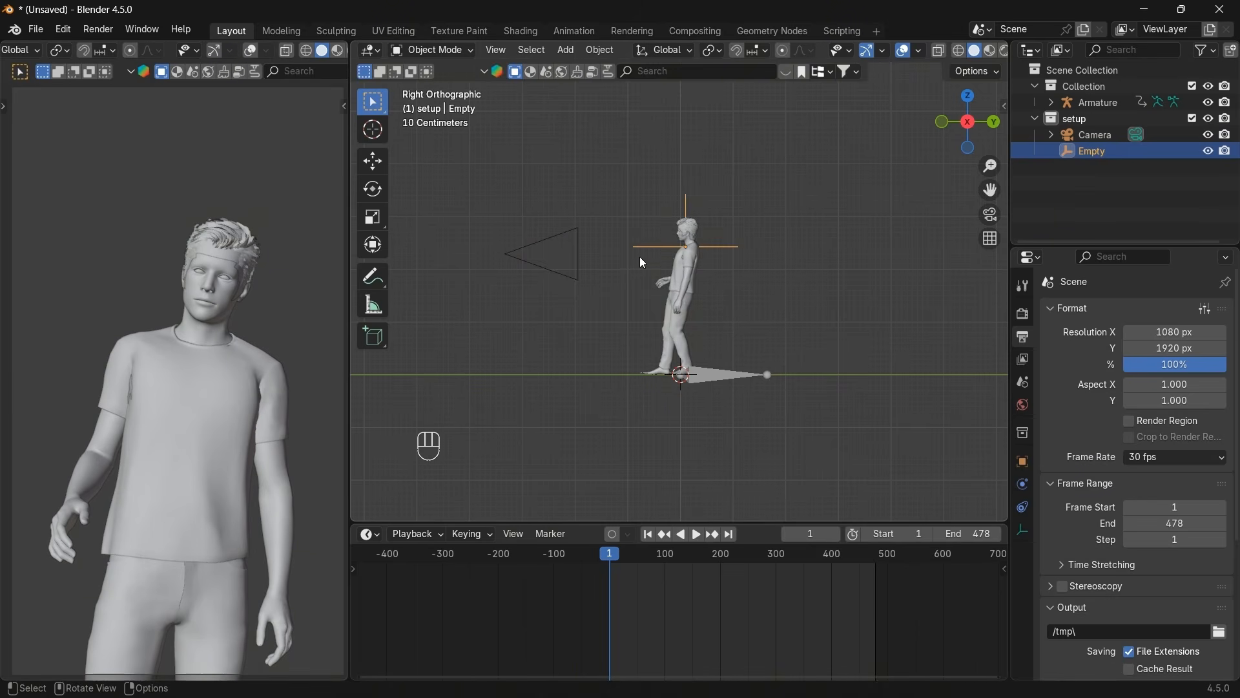
click(641, 244)
Add a Track To object constraint to the camera.
click(561, 241)
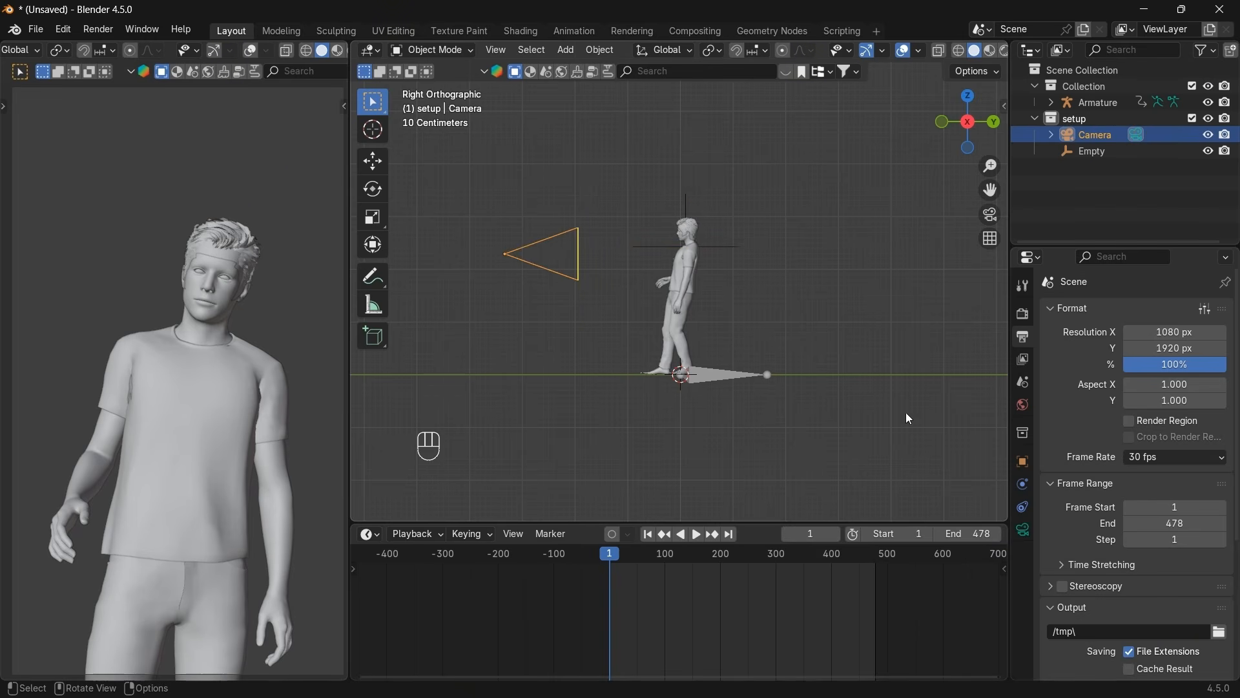
click(1023, 483)
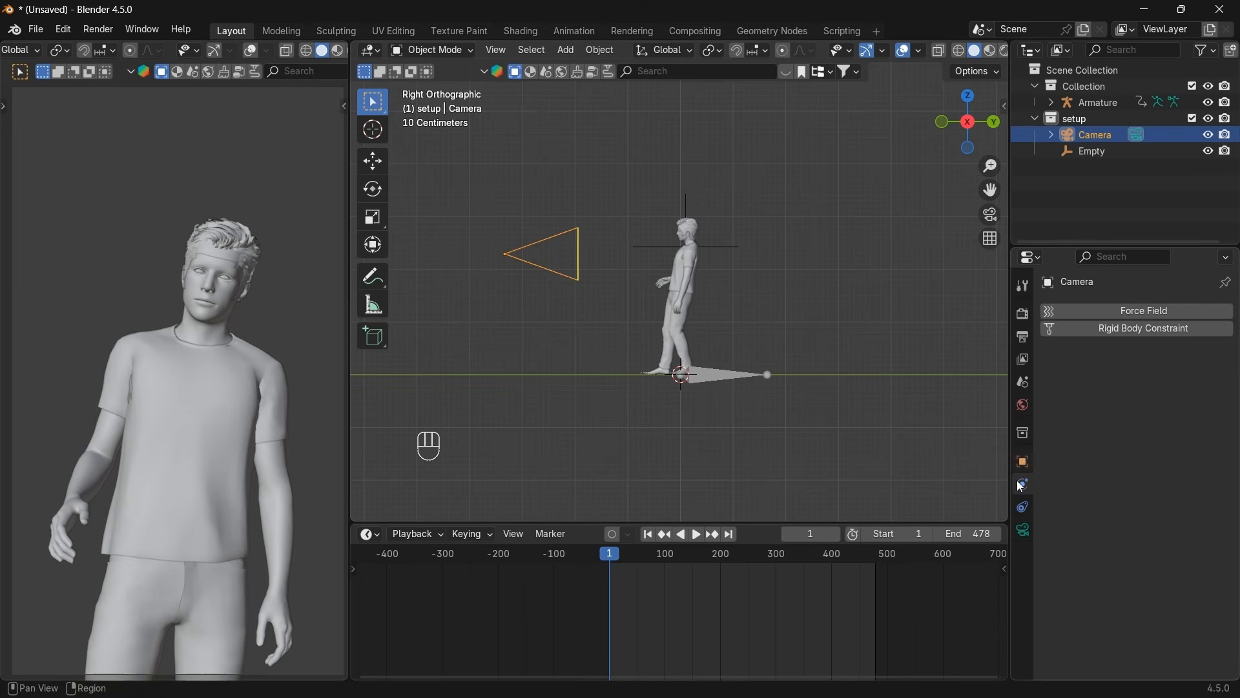
click(1023, 508)
click(1115, 313)
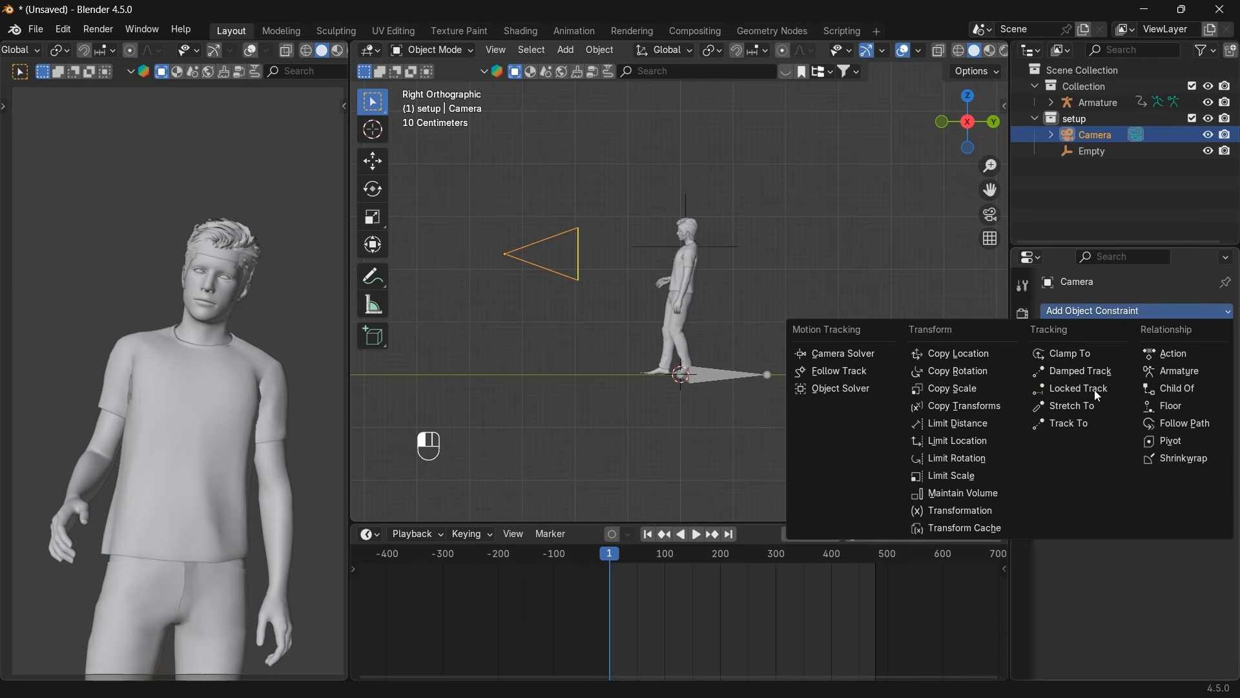
click(1069, 424)
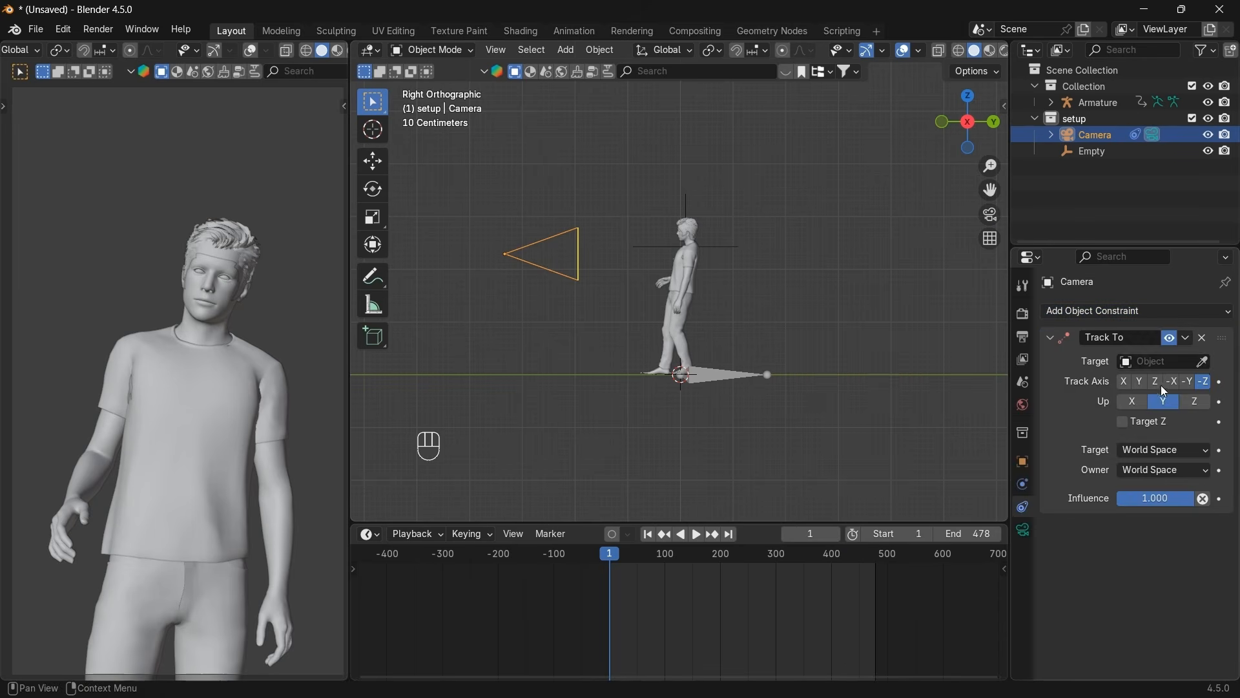
Set the Empty as the Track To target and test the tracking by moving the camera in the top view.
click(1203, 361)
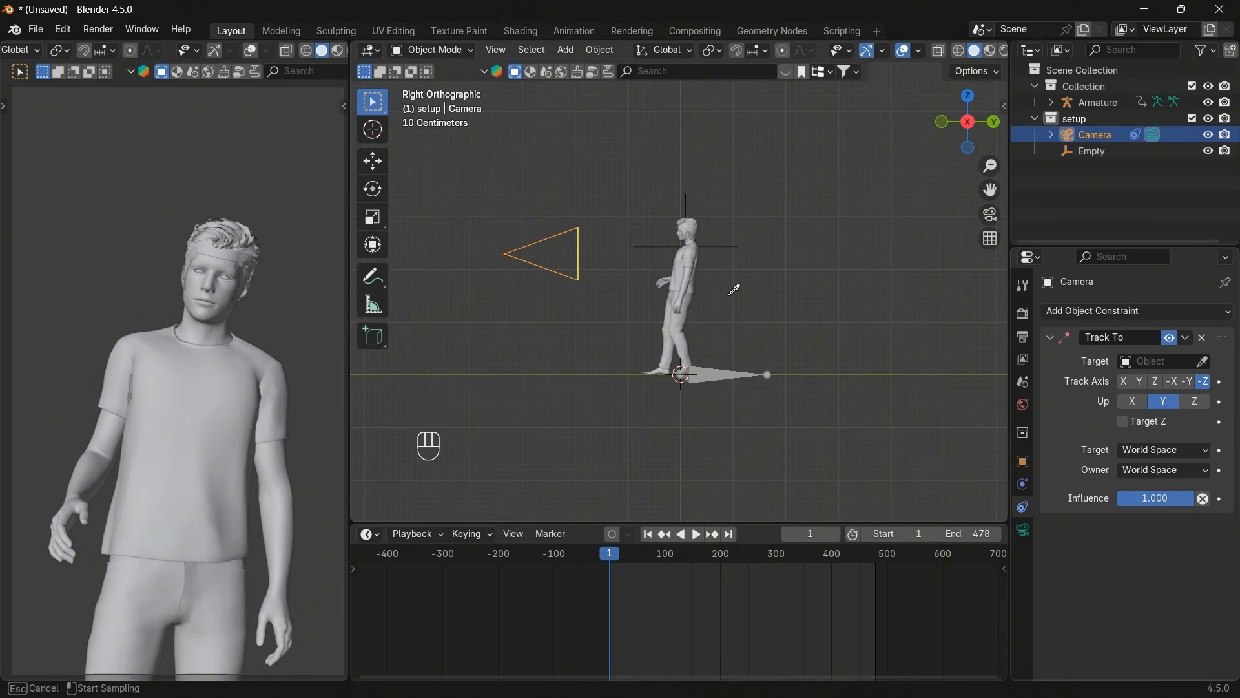
click(724, 244)
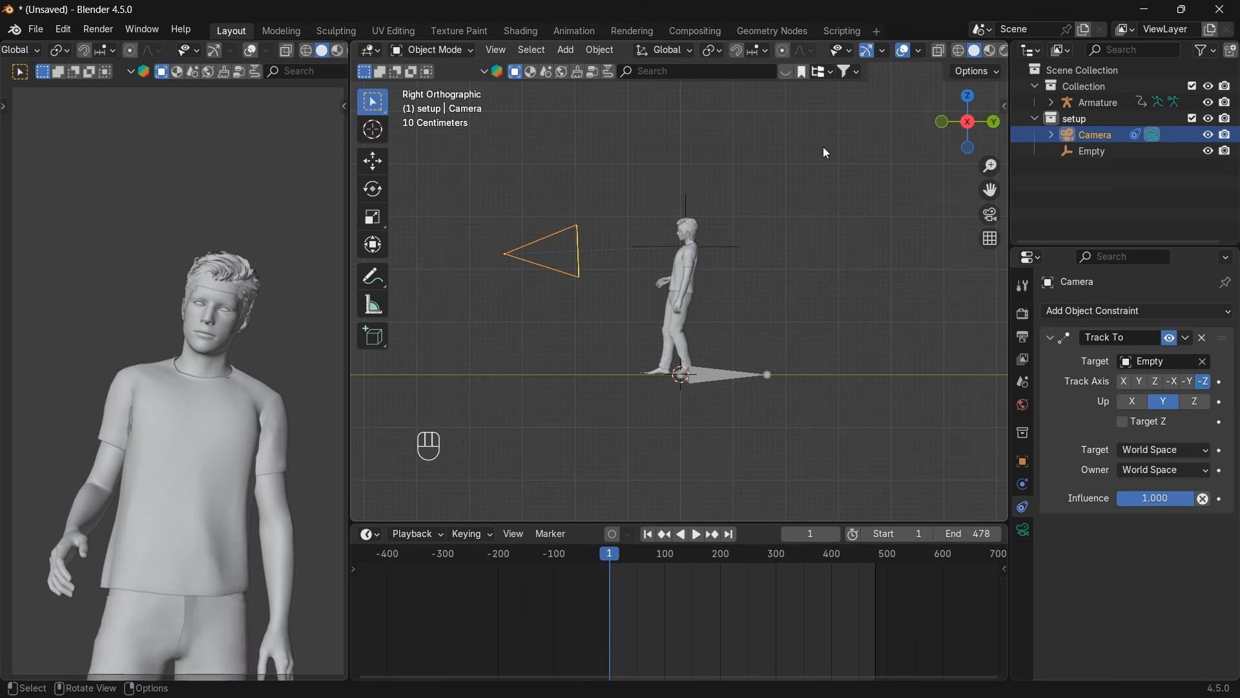
click(971, 97)
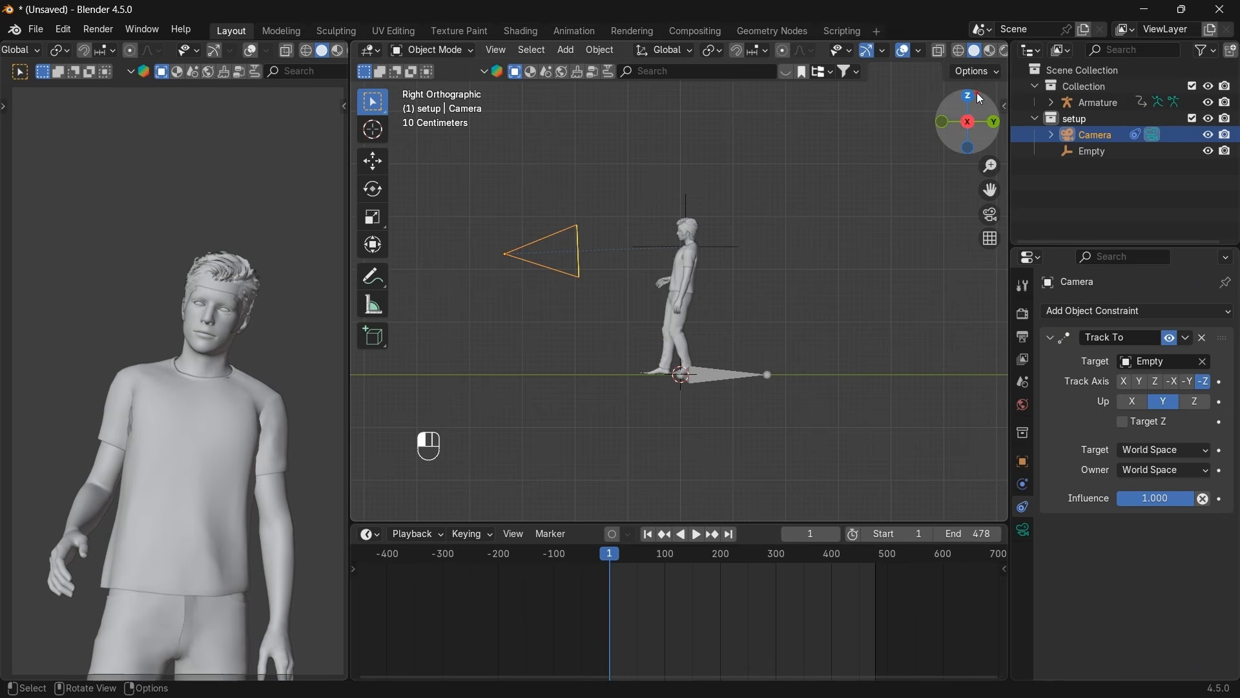
key(g)
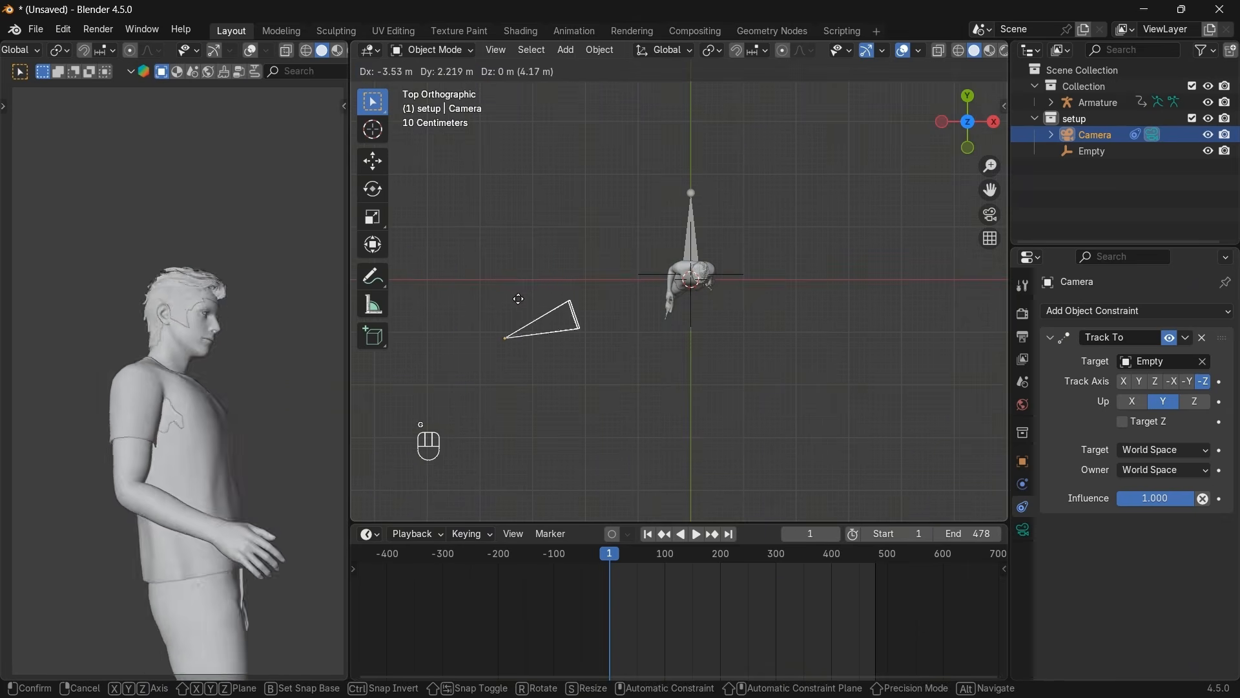
right_click(734, 379)
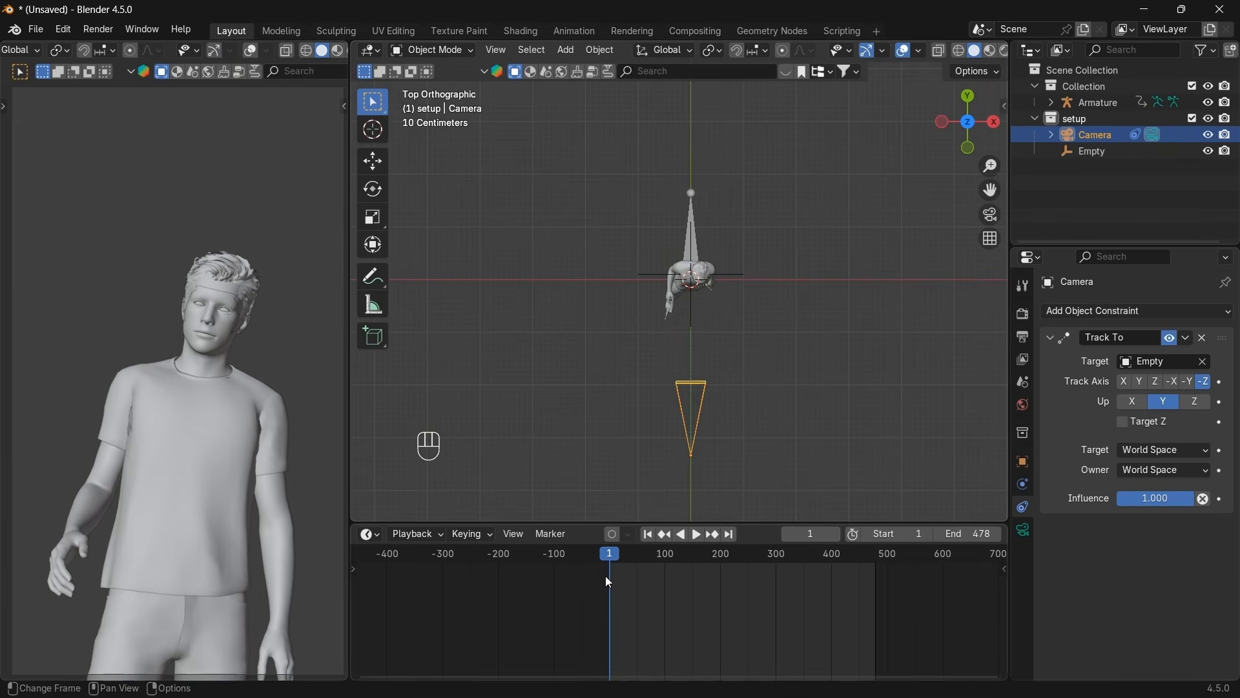
Switch to VLC and replay the first seconds of the reference short to study the man's drinking motion.
key(alt+Tab)
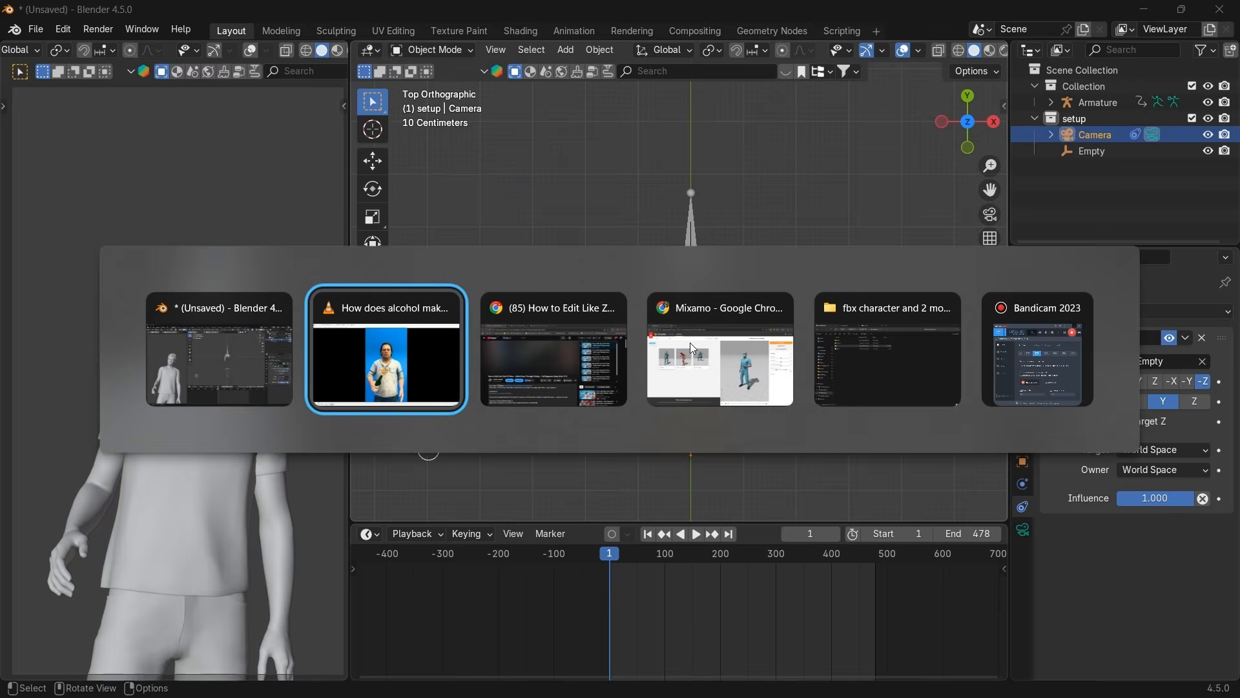
key(space)
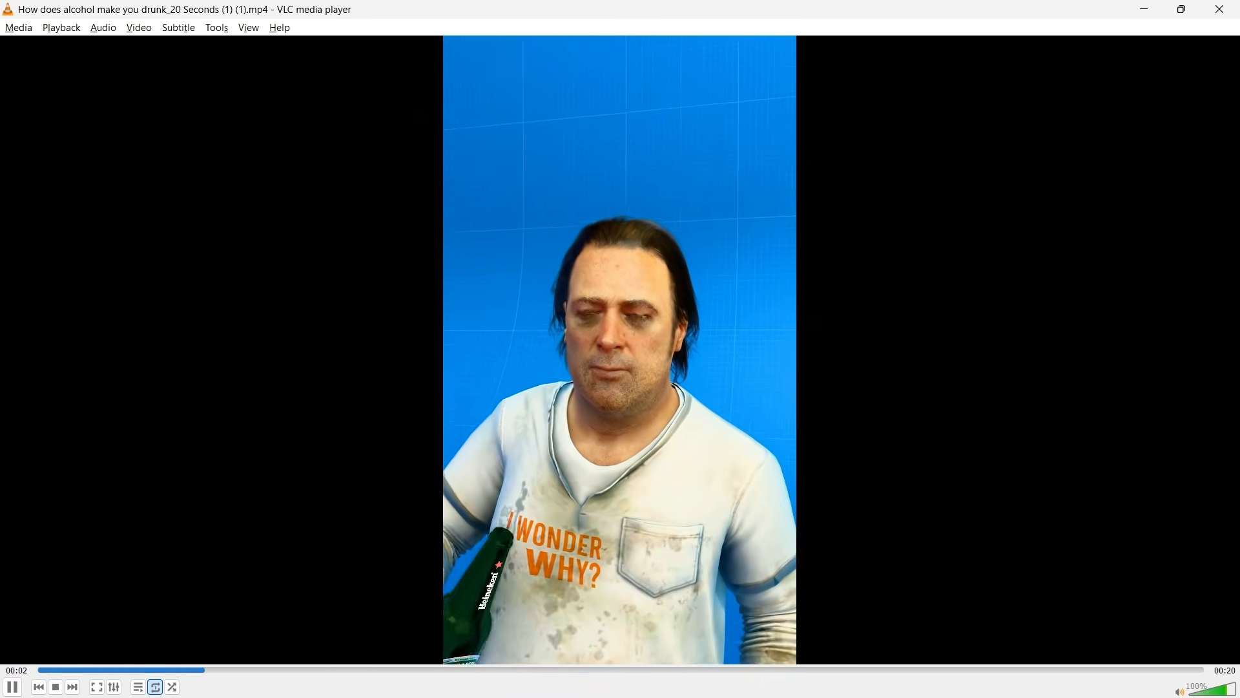
key(space)
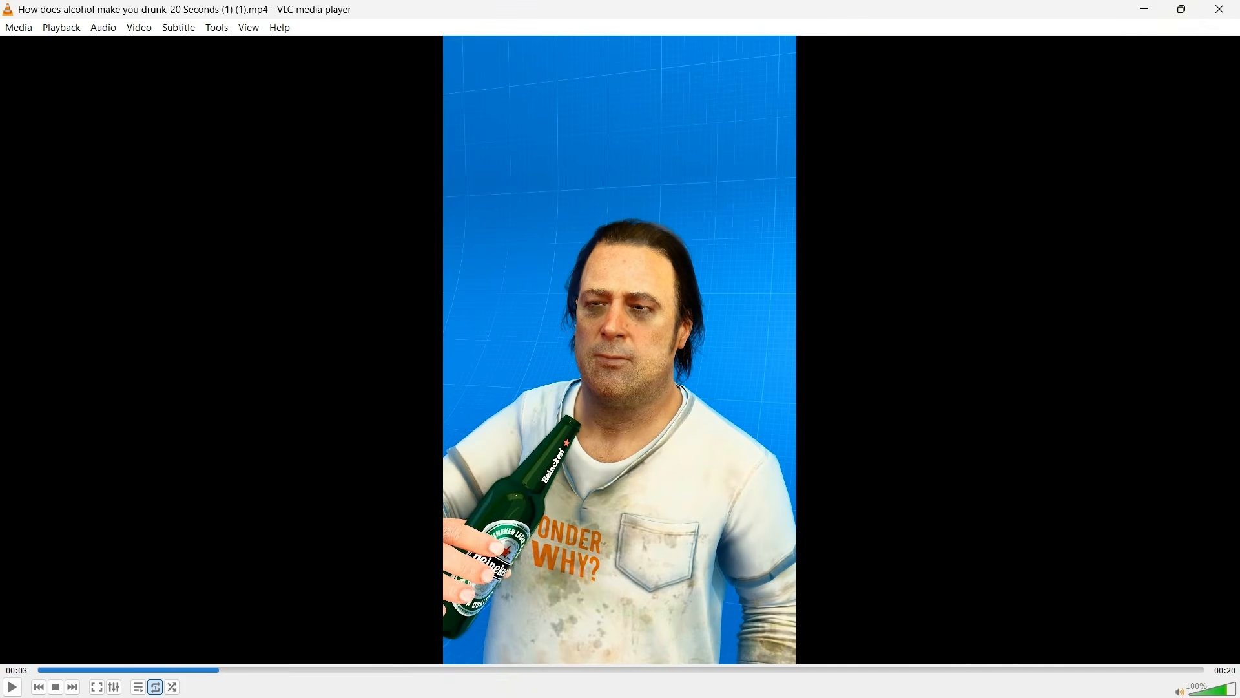
click(48, 670)
key(space)
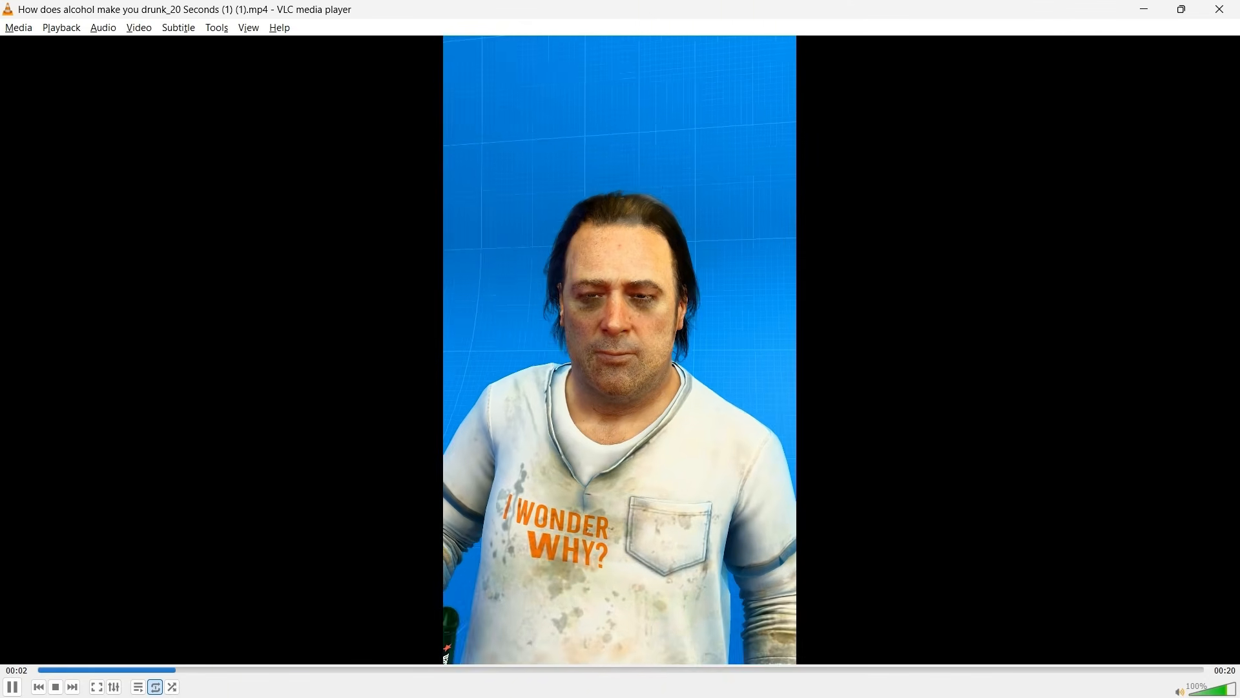
key(space)
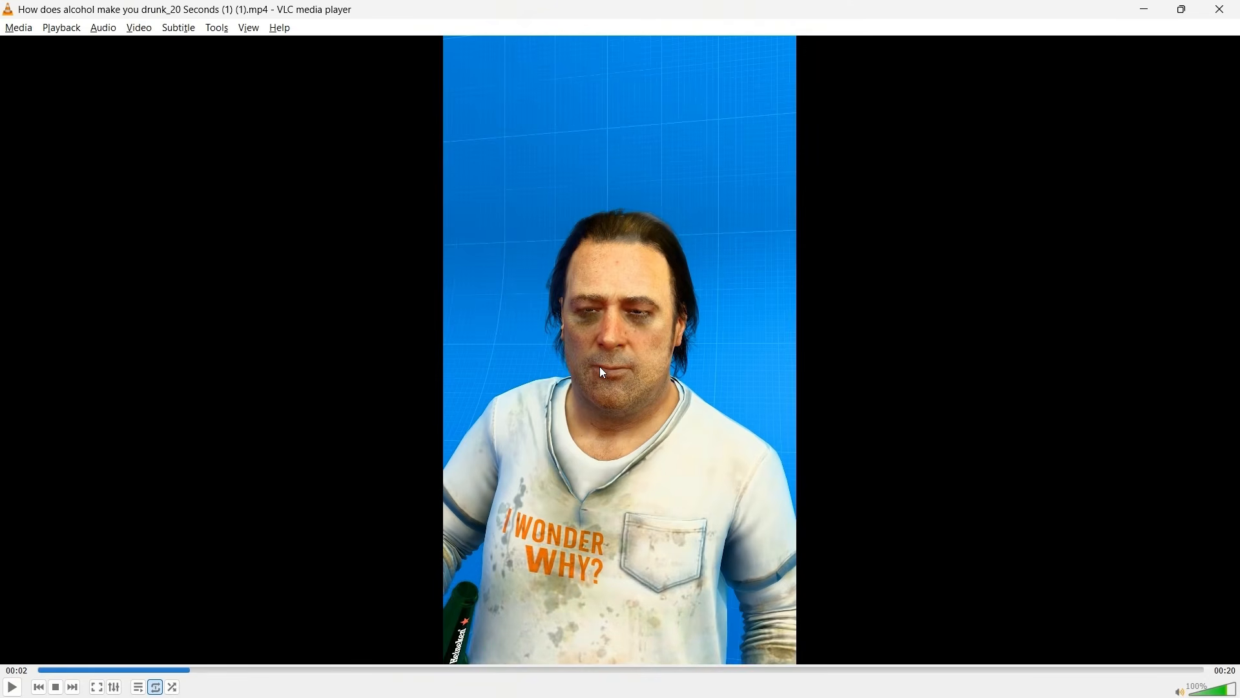
key(space)
key(space)
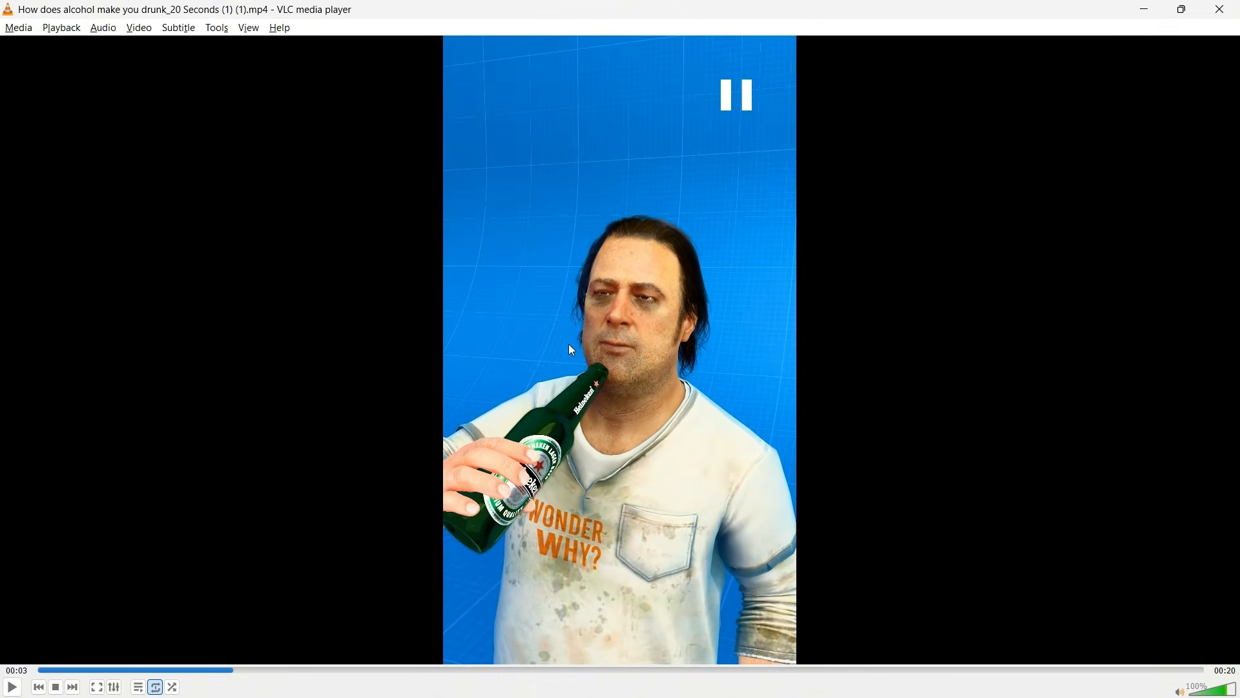
Switch back to Blender, select the armature and scrub its animation to frame 250.
key(alt+Tab)
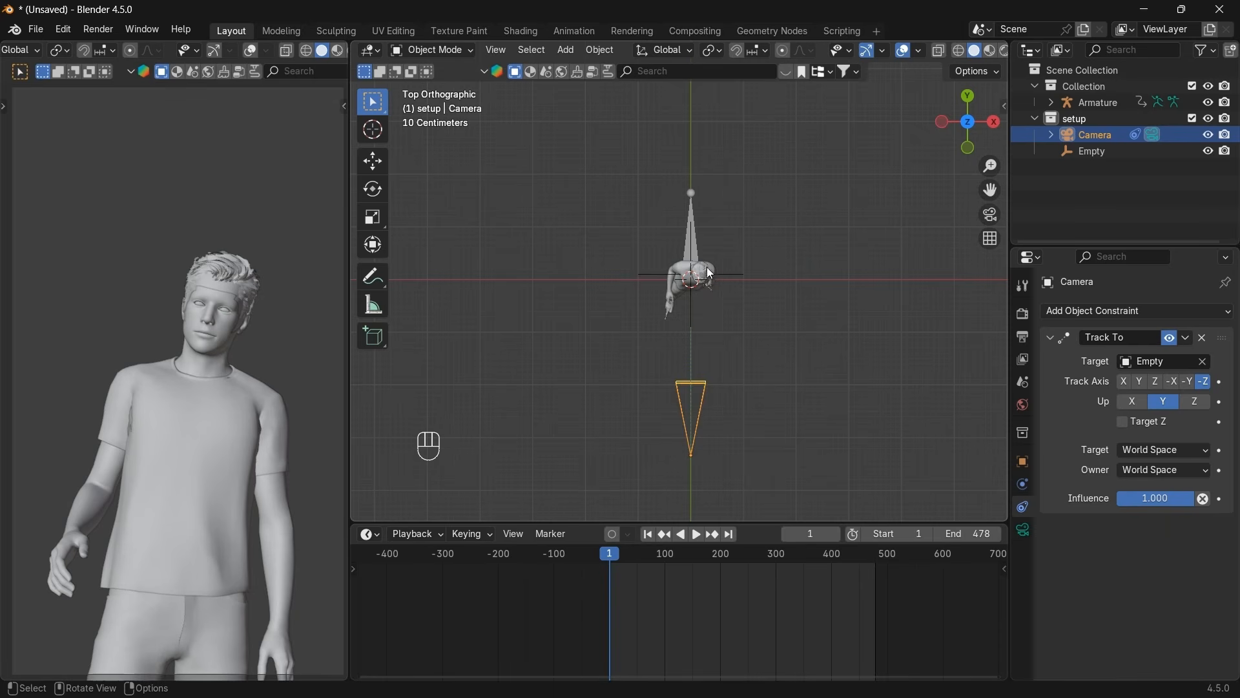
click(692, 191)
middle_drag(769, 417, 769, 417)
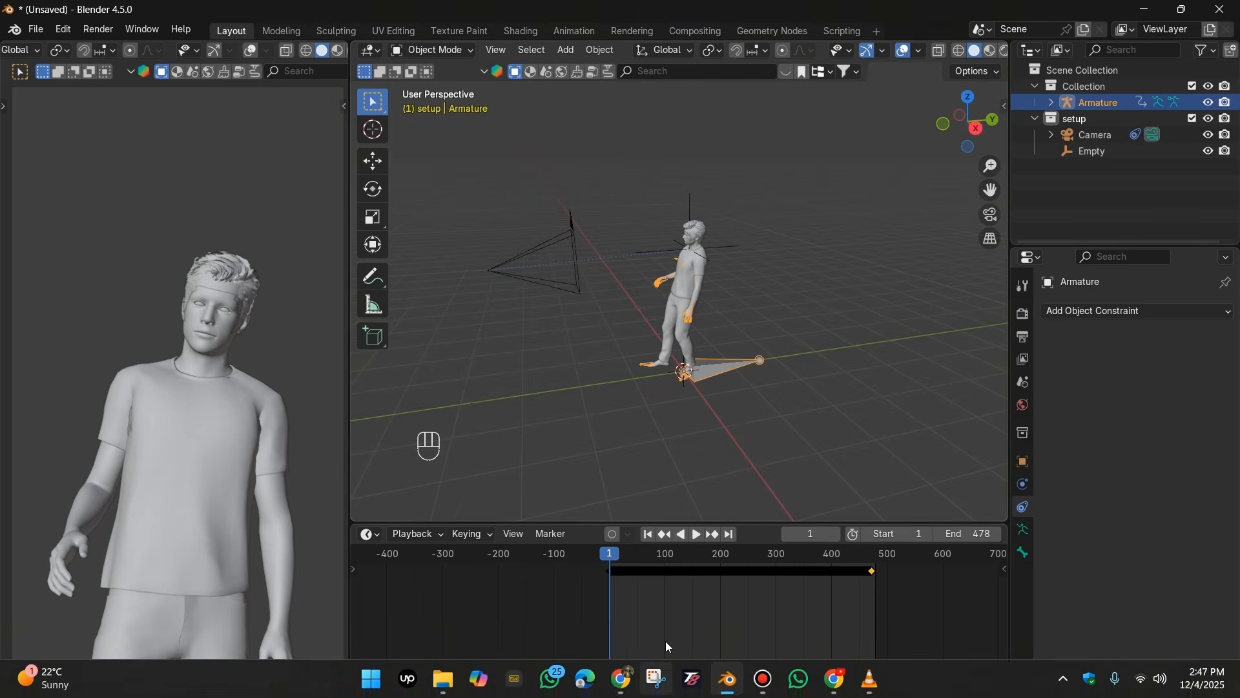
scroll(665, 641, up, 2)
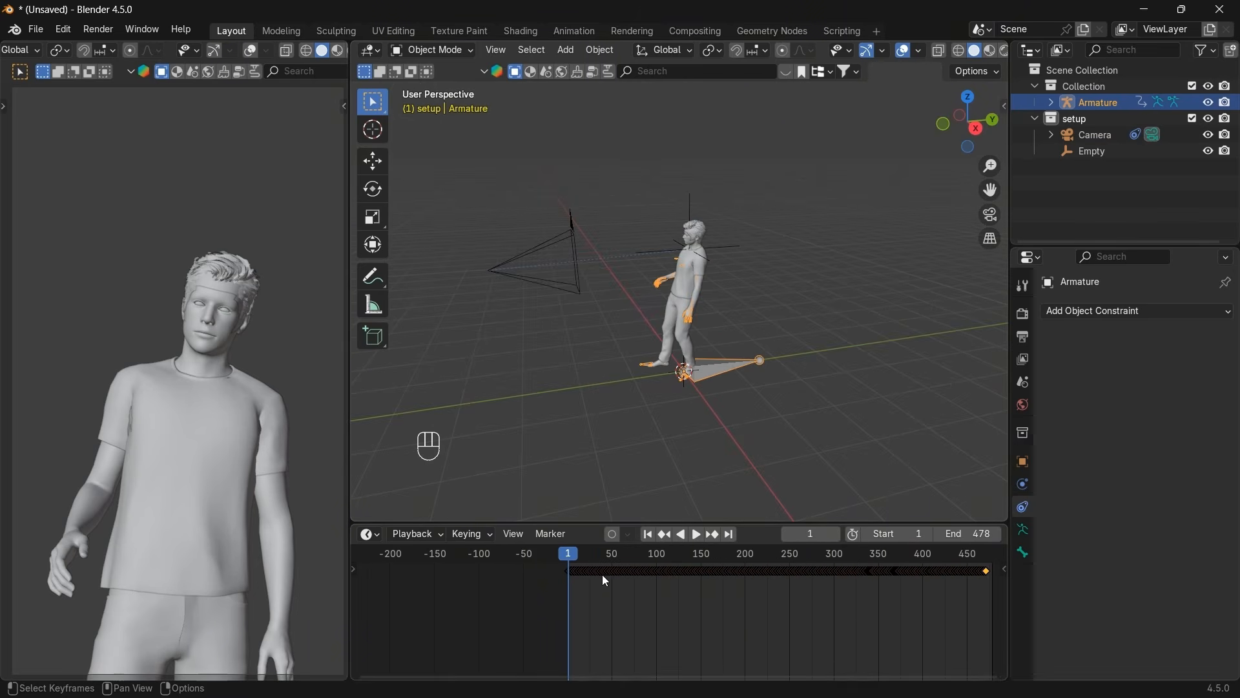
drag(575, 554, 794, 559)
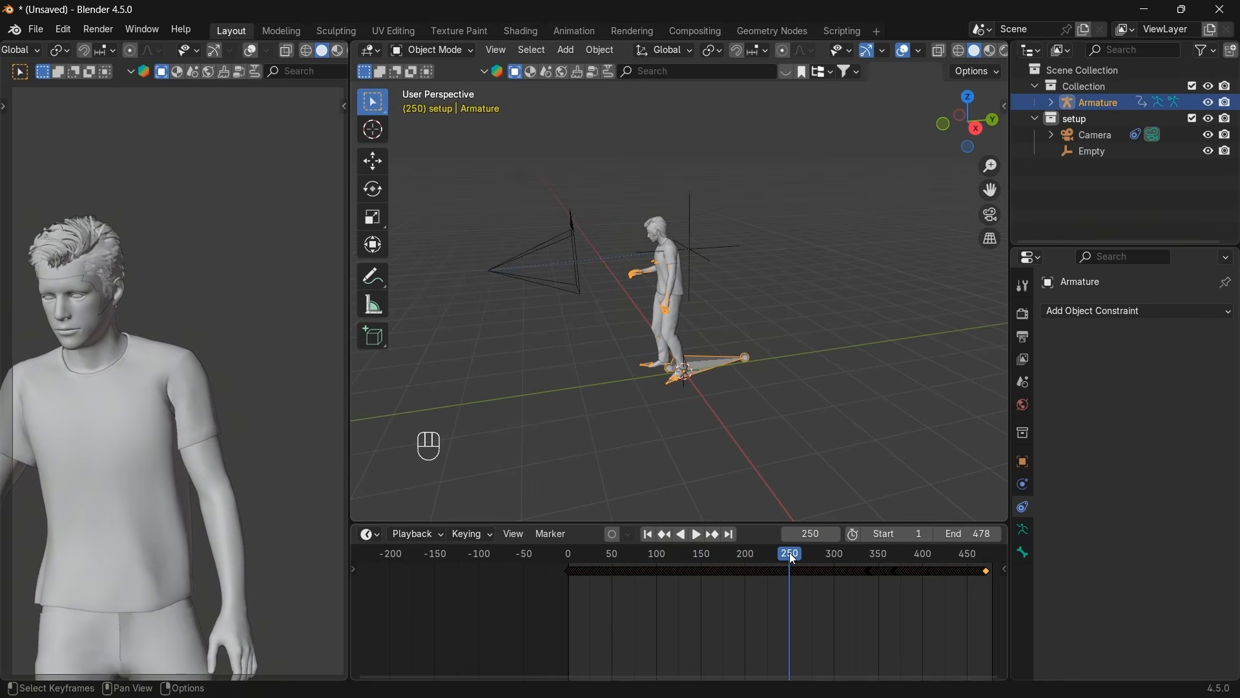
scroll(723, 413, down, 1)
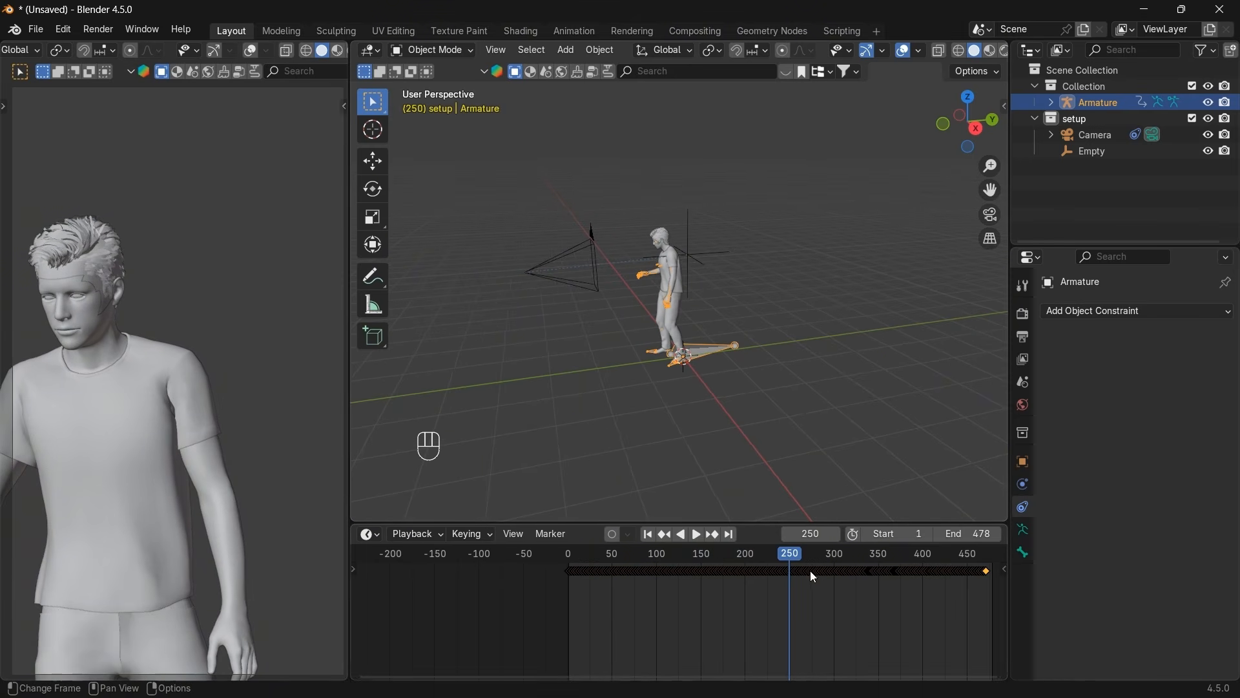
In Pose Mode, delete the armature's keyframes from the start of the animation through frame 150.
click(431, 50)
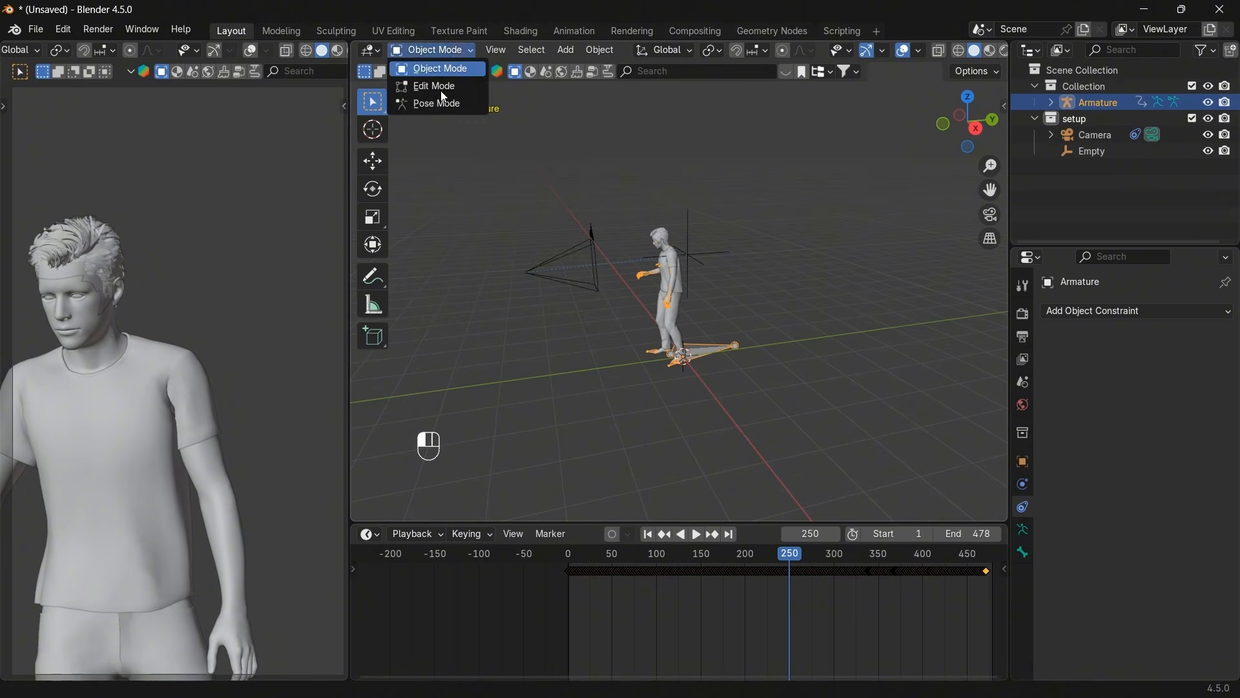
click(445, 103)
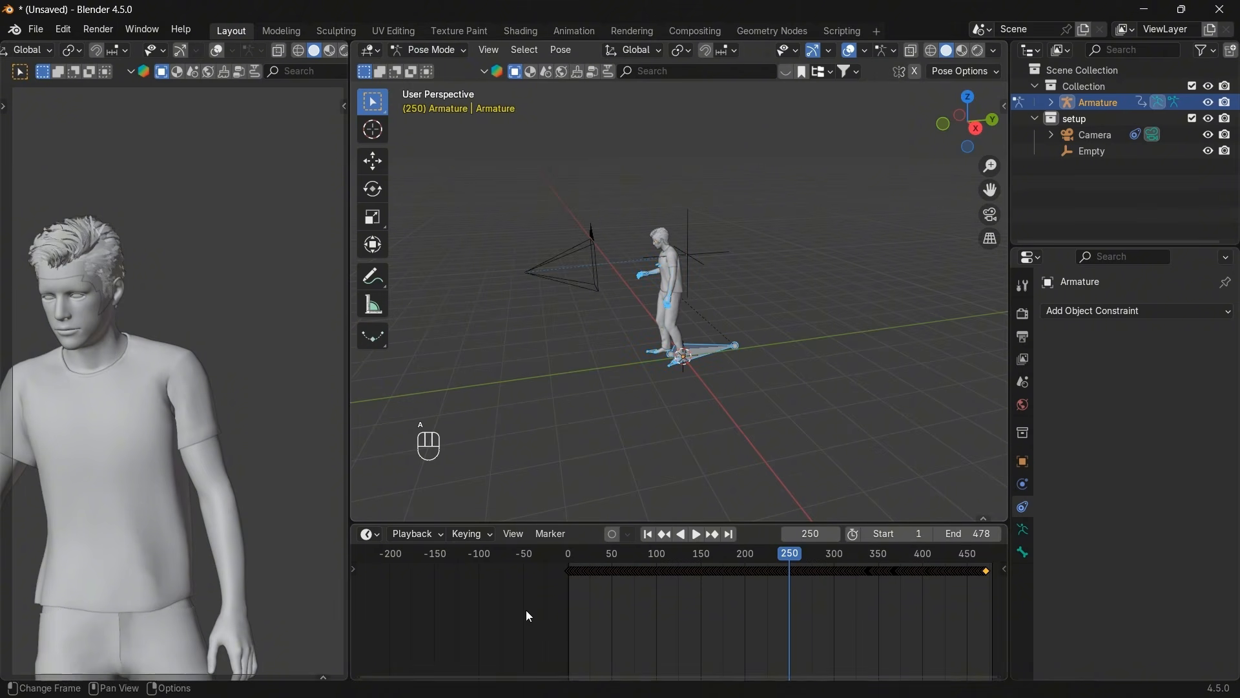
drag(525, 610, 703, 567)
scroll(724, 618, up, 8)
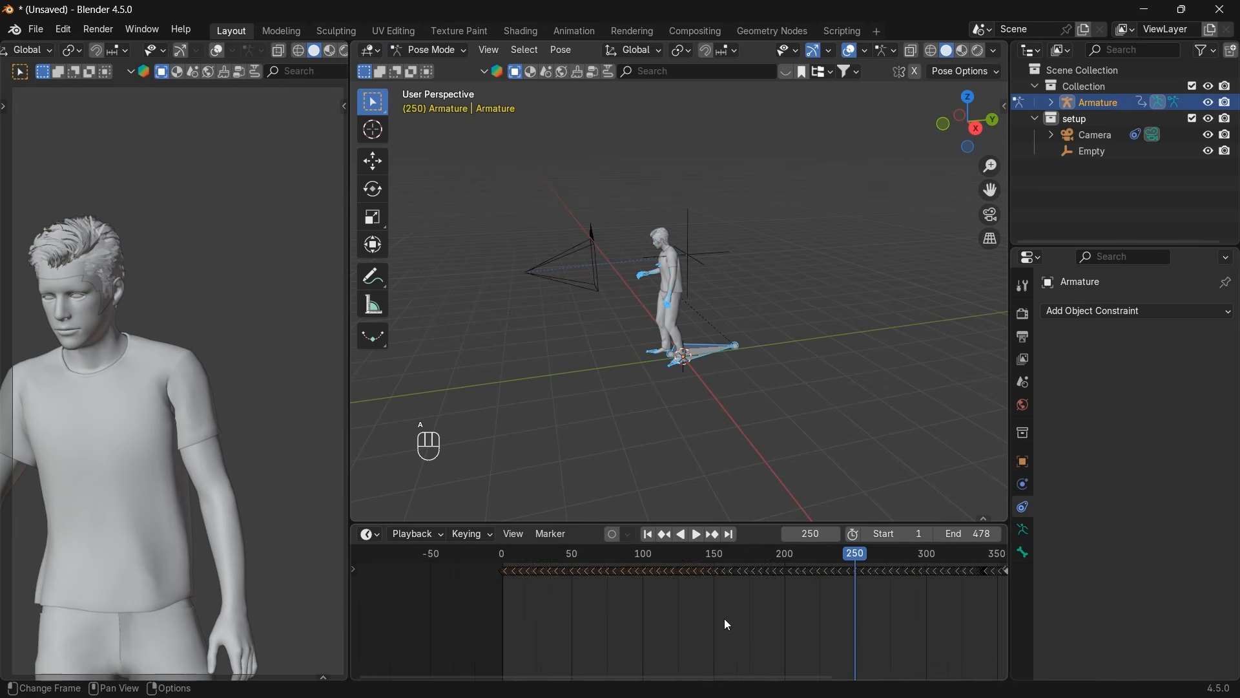
scroll(836, 574, up, 3)
shift+click(880, 572)
key(x)
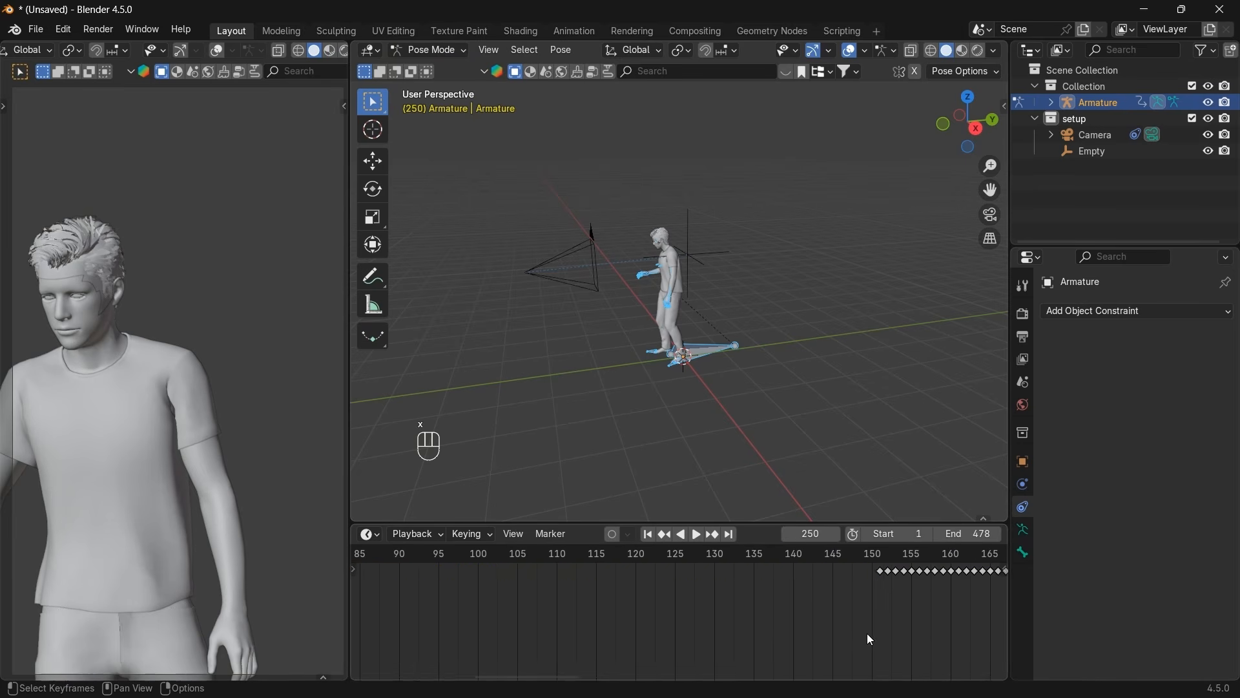
Return to Object Mode and shift all remaining armature keyframes earlier so the animation starts at frame 1.
scroll(867, 633, down, 20)
click(432, 51)
click(432, 70)
key(a)
key(g)
click(590, 627)
scroll(583, 628, up, 7)
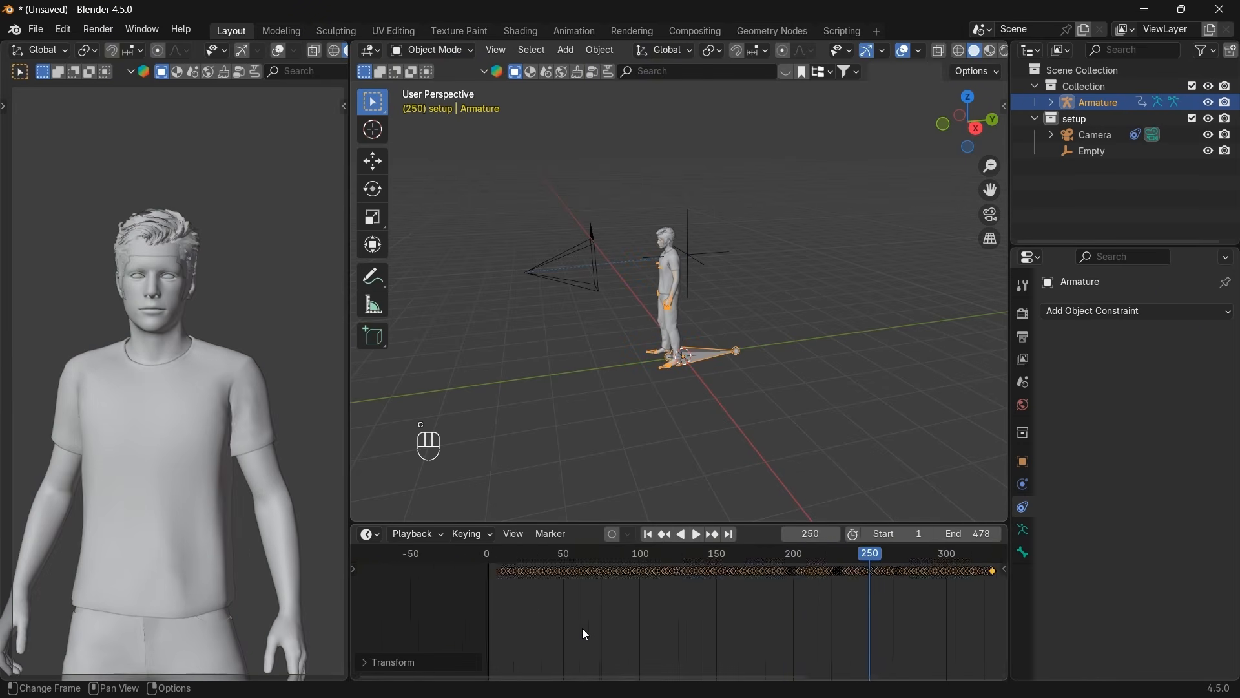
middle_drag(582, 628, 797, 622)
scroll(798, 622, up, 18)
key(g)
click(769, 625)
scroll(784, 582, down, 12)
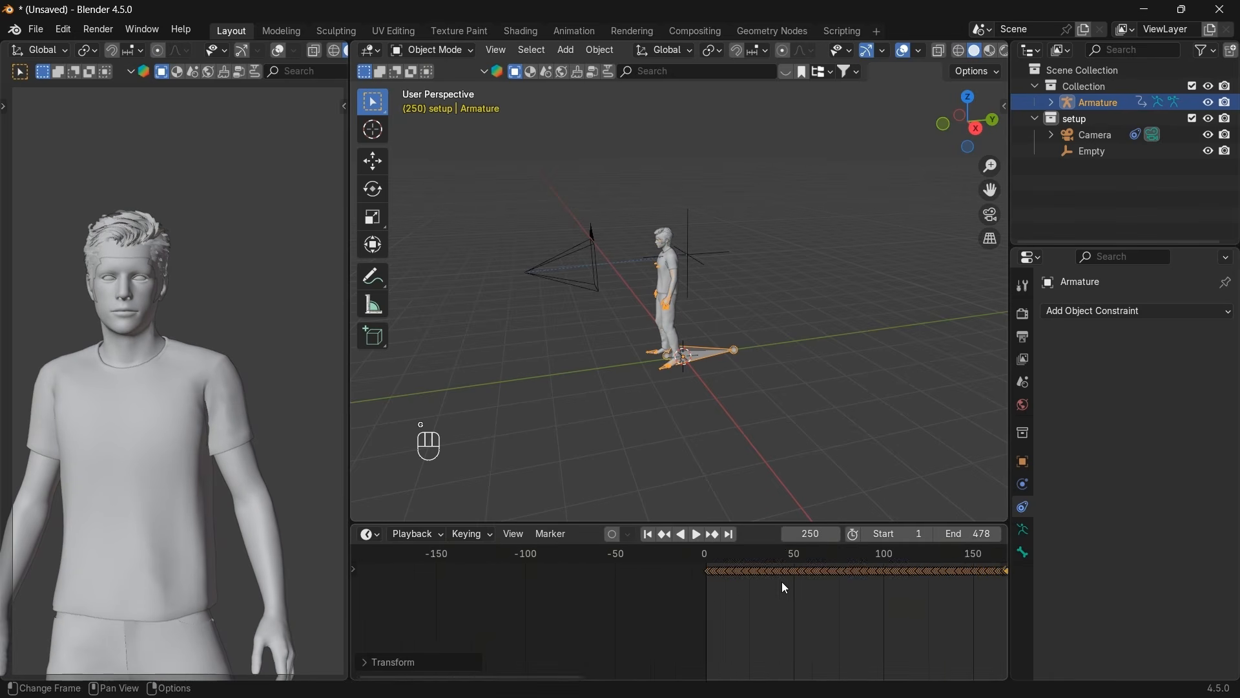
Select the CC_Base_Body mesh and scrub to frame 31 to check the pose.
click(141, 307)
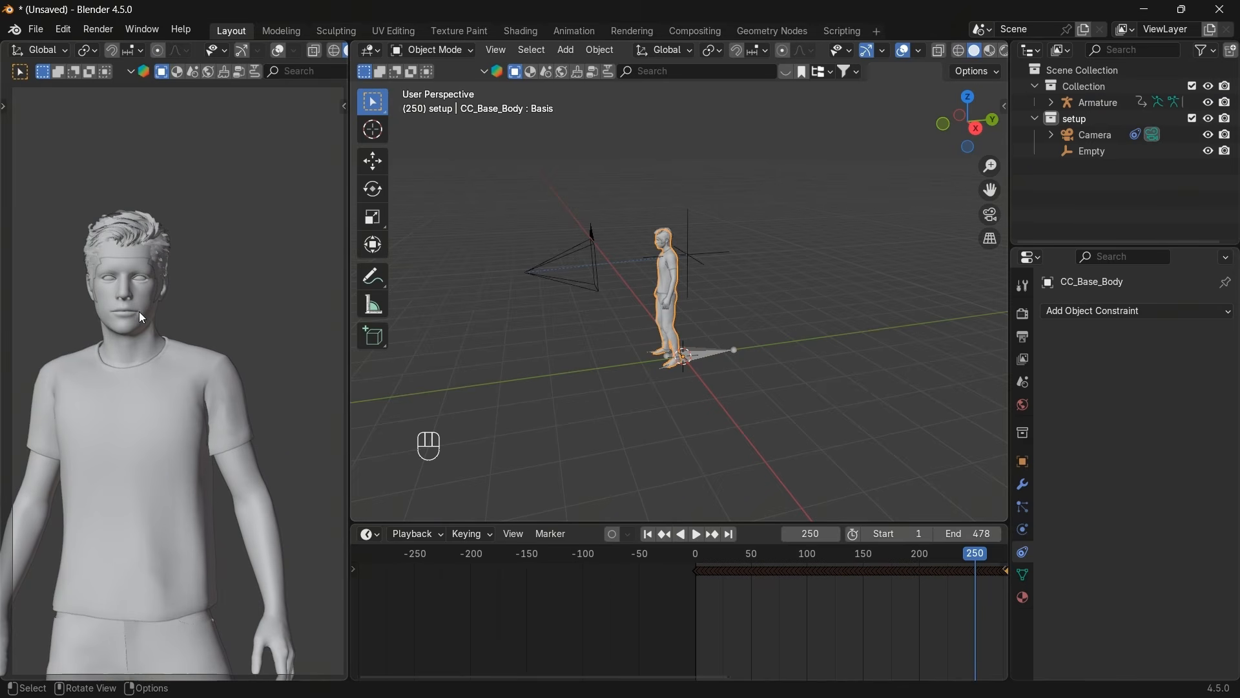
scroll(882, 624, up, 8)
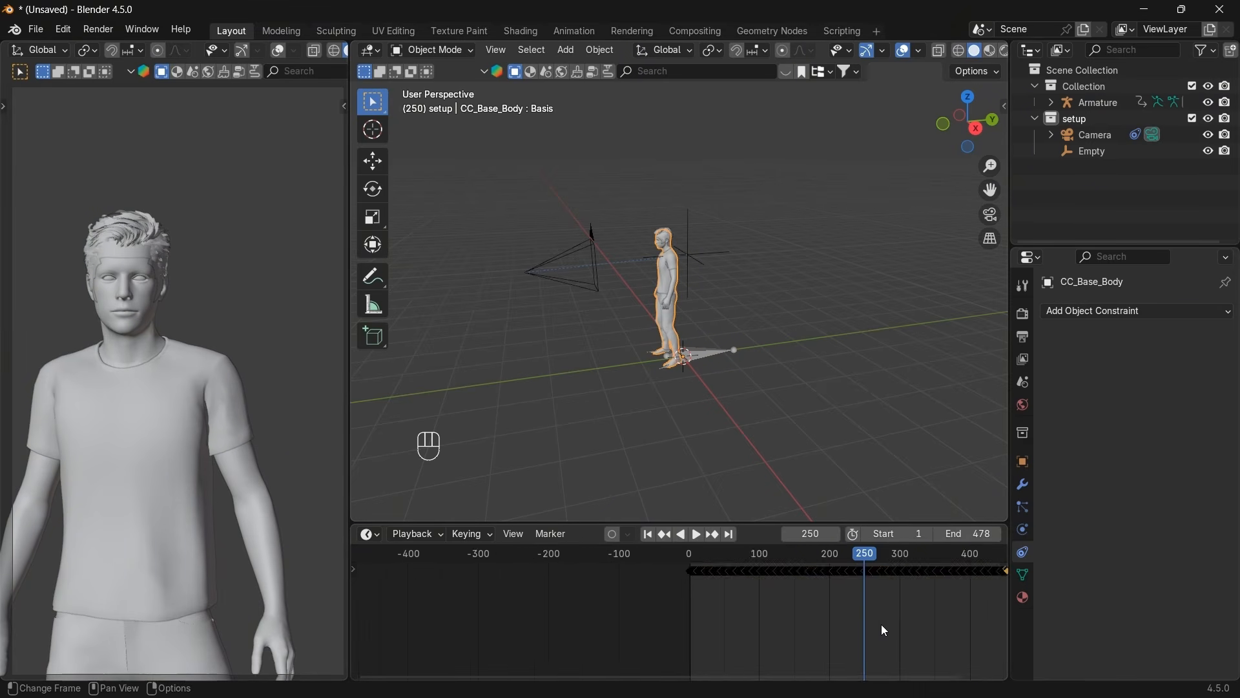
scroll(882, 624, up, 4)
middle_drag(883, 624, 672, 633)
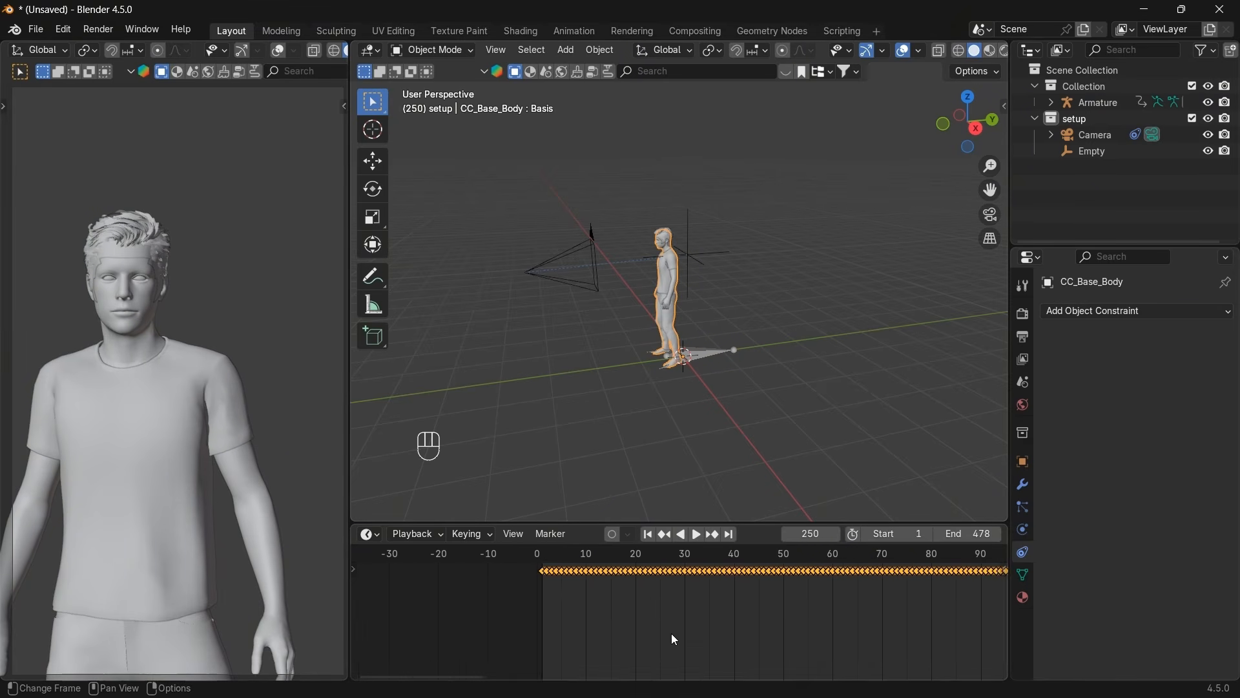
scroll(673, 630, up, 5)
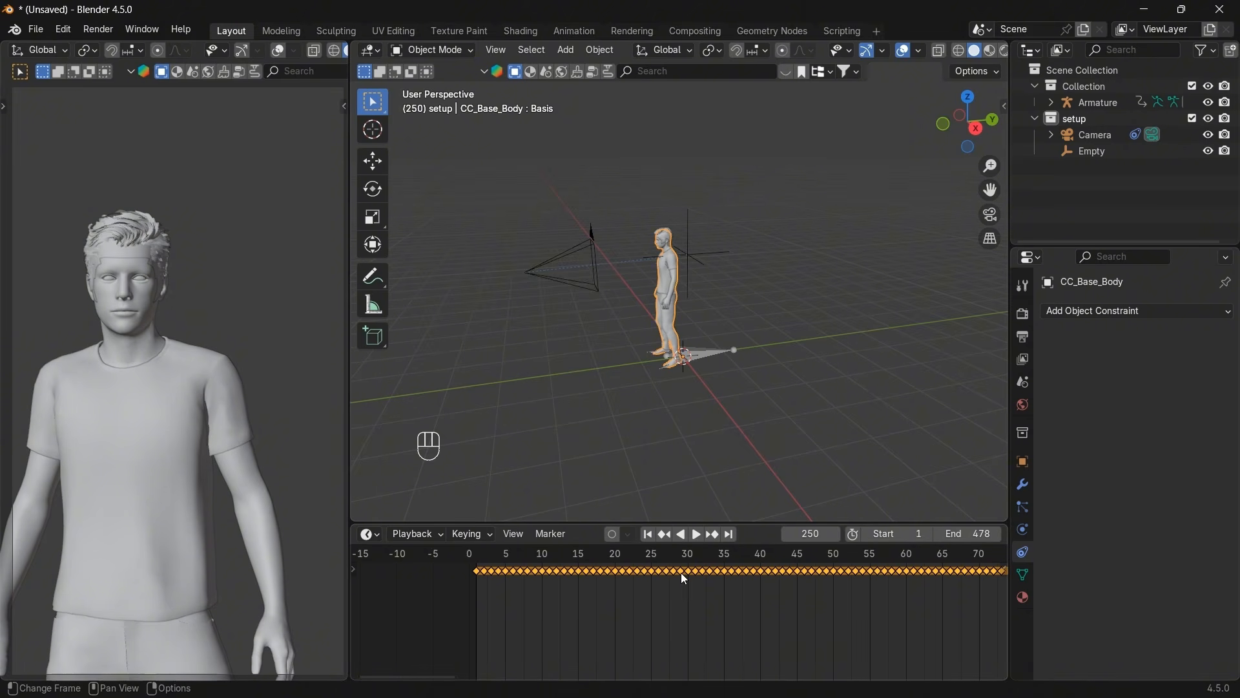
scroll(682, 574, up, 8)
mouse_move(695, 559)
mouse_down()
mouse_move(750, 569)
mouse_move(708, 568)
mouse_up()
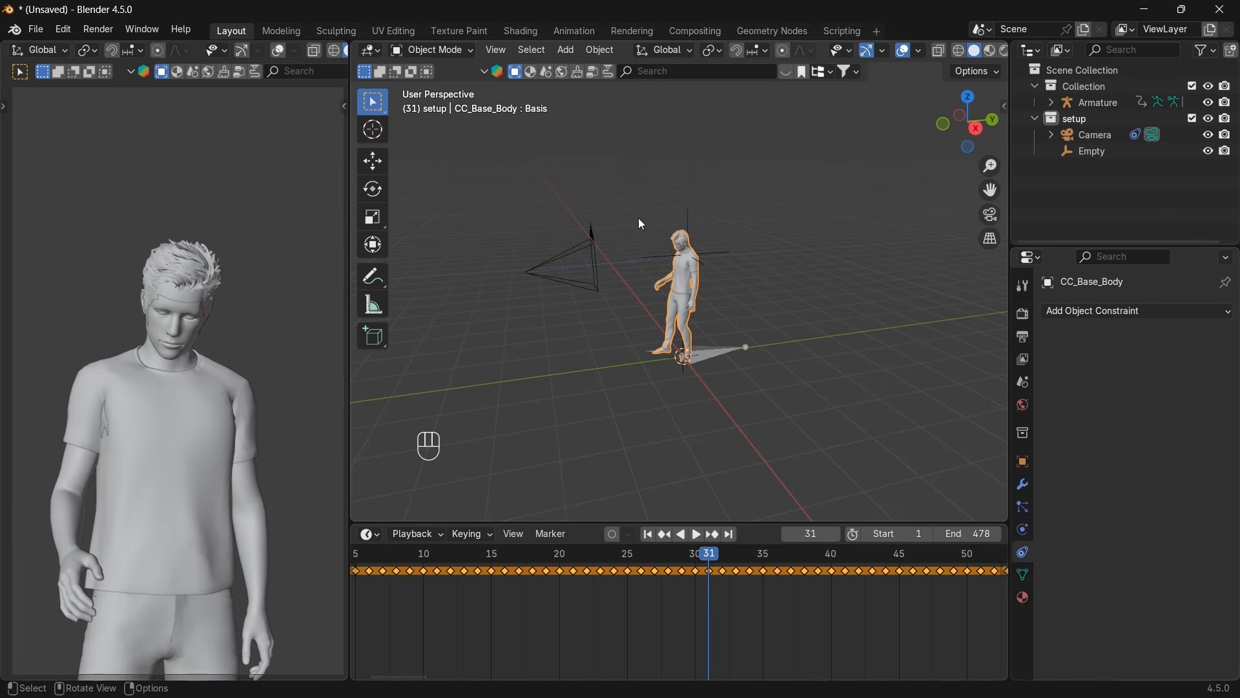
Open the CC_Base_Body mesh data, widen the properties editor and browse the shape keys down to the brow raise entries.
click(1024, 574)
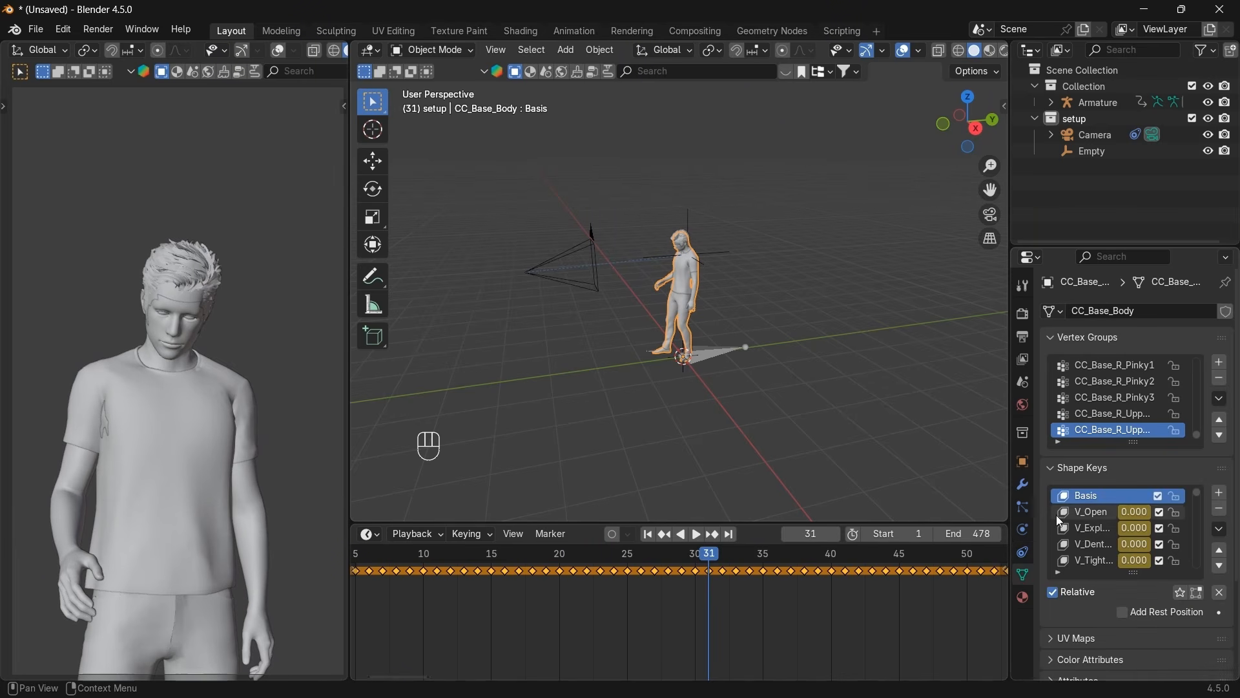
drag(1006, 492, 920, 495)
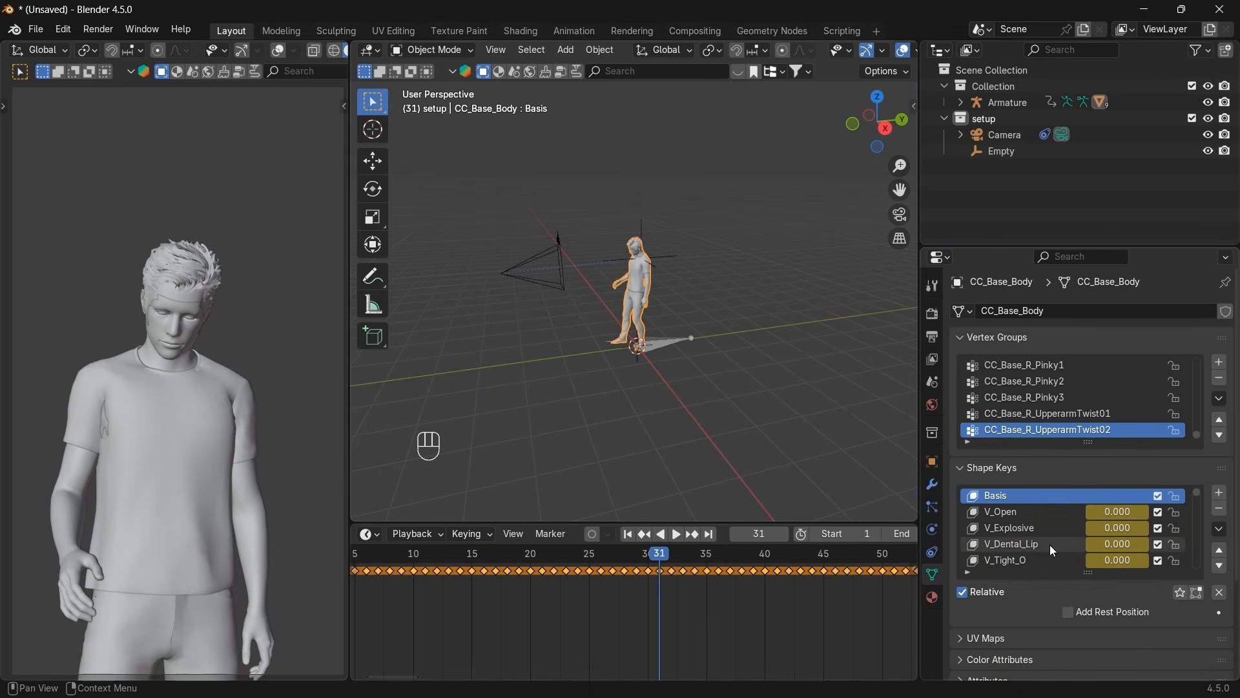
scroll(1049, 545, down, 4)
scroll(1051, 550, down, 4)
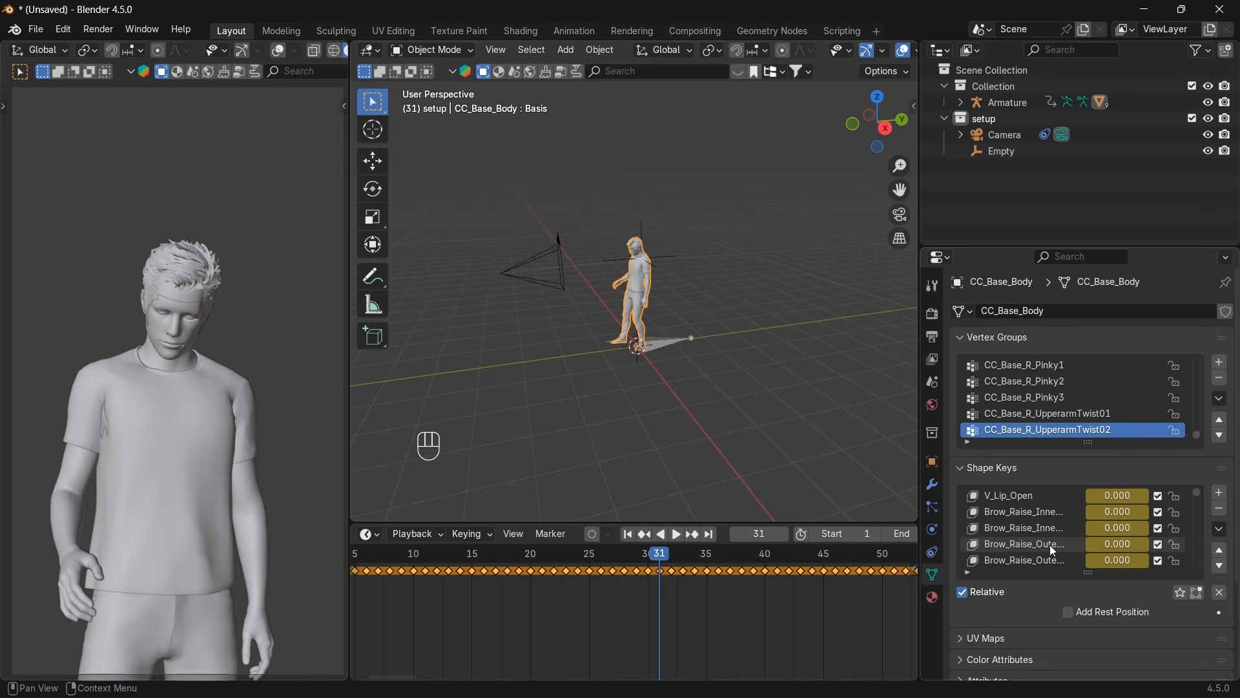
Delete all shape key keyframes of CC_Base_Body.
scroll(657, 634, down, 4)
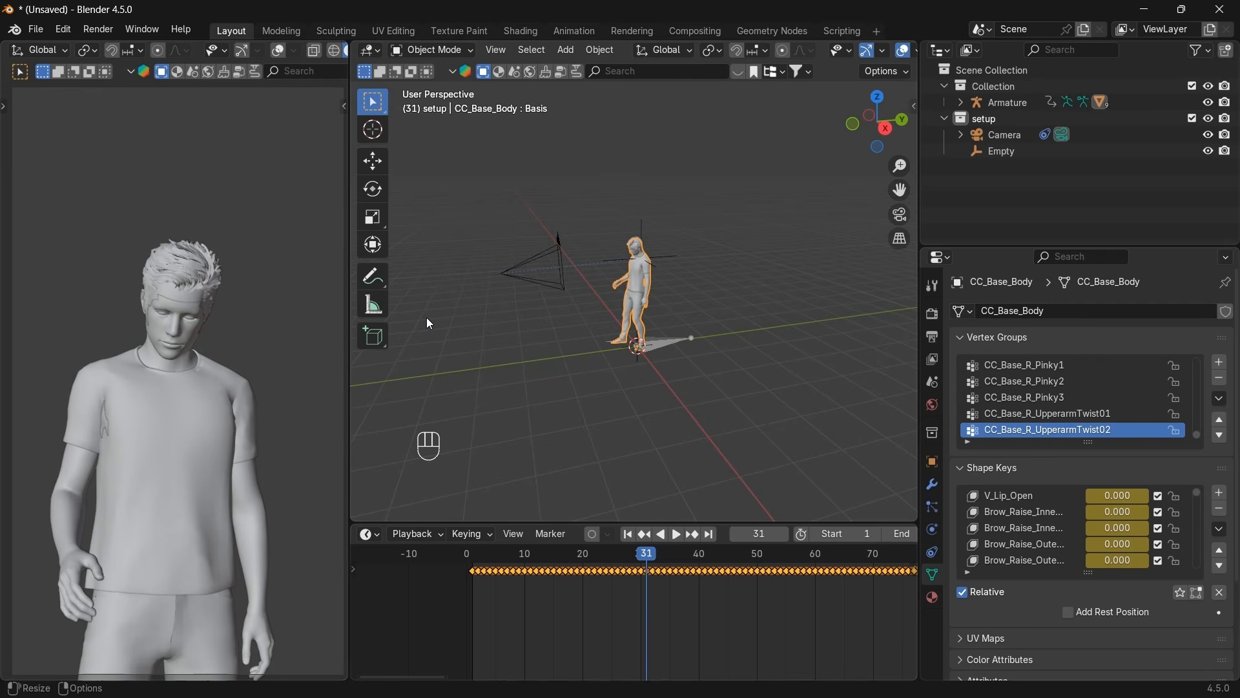
key(x)
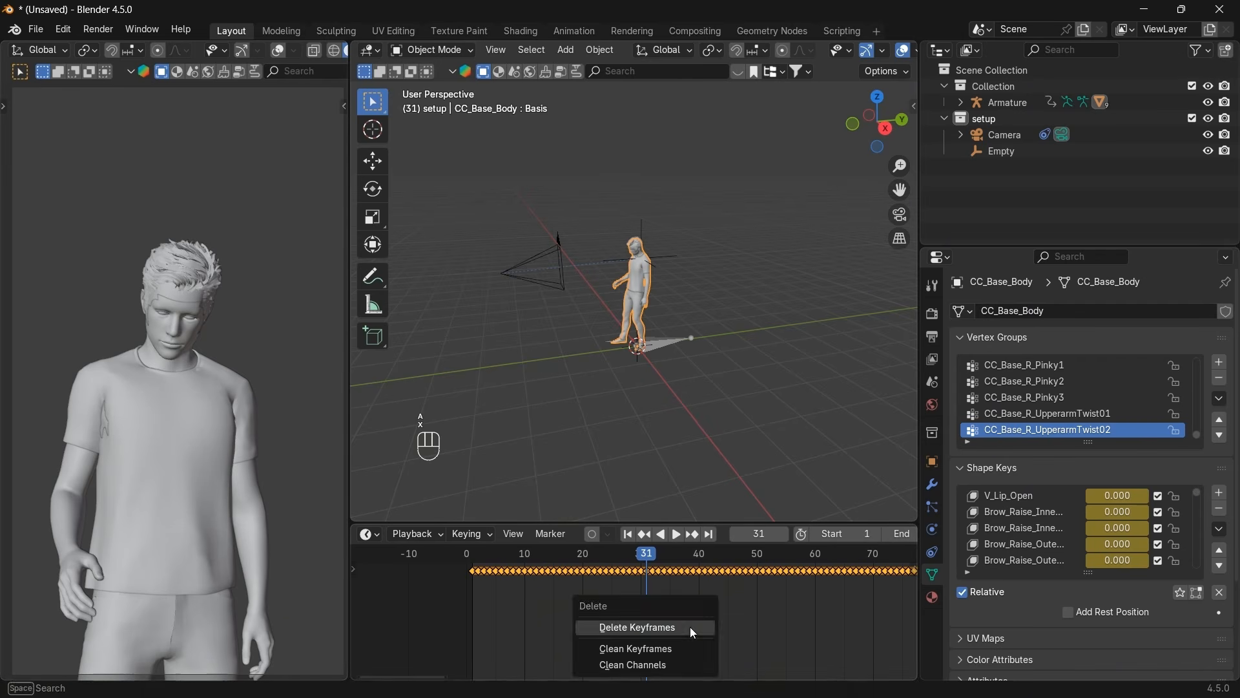
click(690, 626)
Scrub through the trimmed animation and set the current frame to 60.
scroll(616, 578, down, 6)
drag(652, 560, 761, 561)
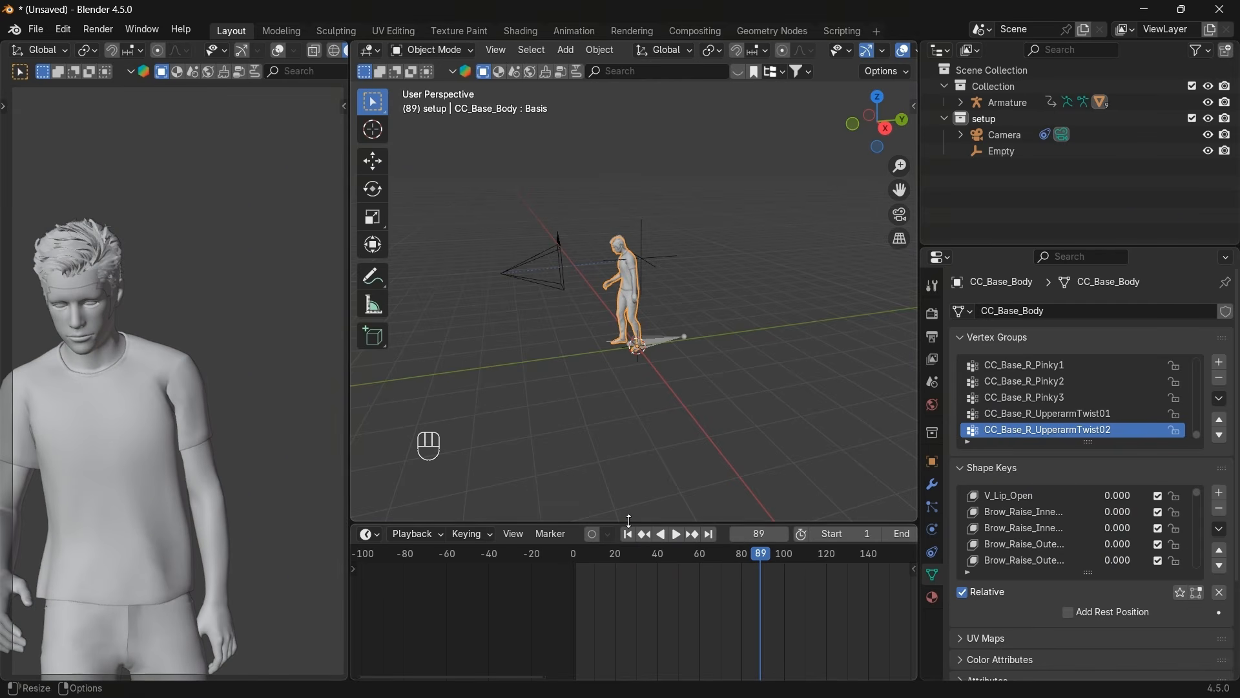
click(579, 566)
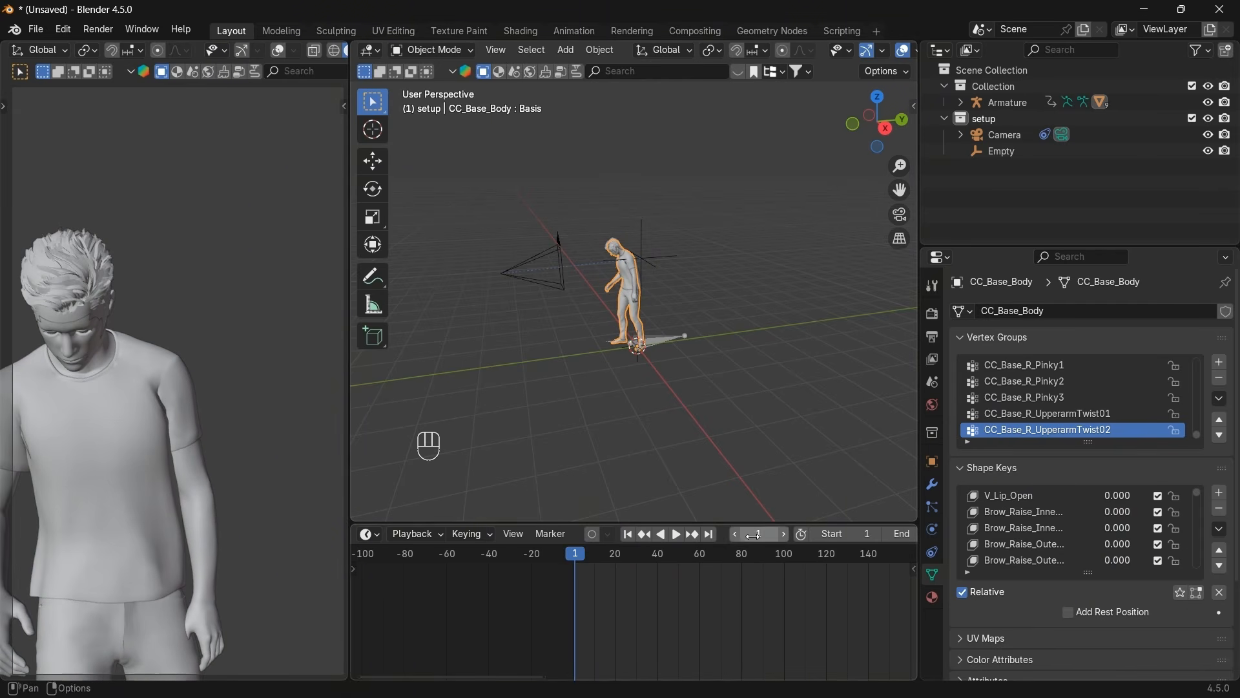
click(757, 536)
key(Return)
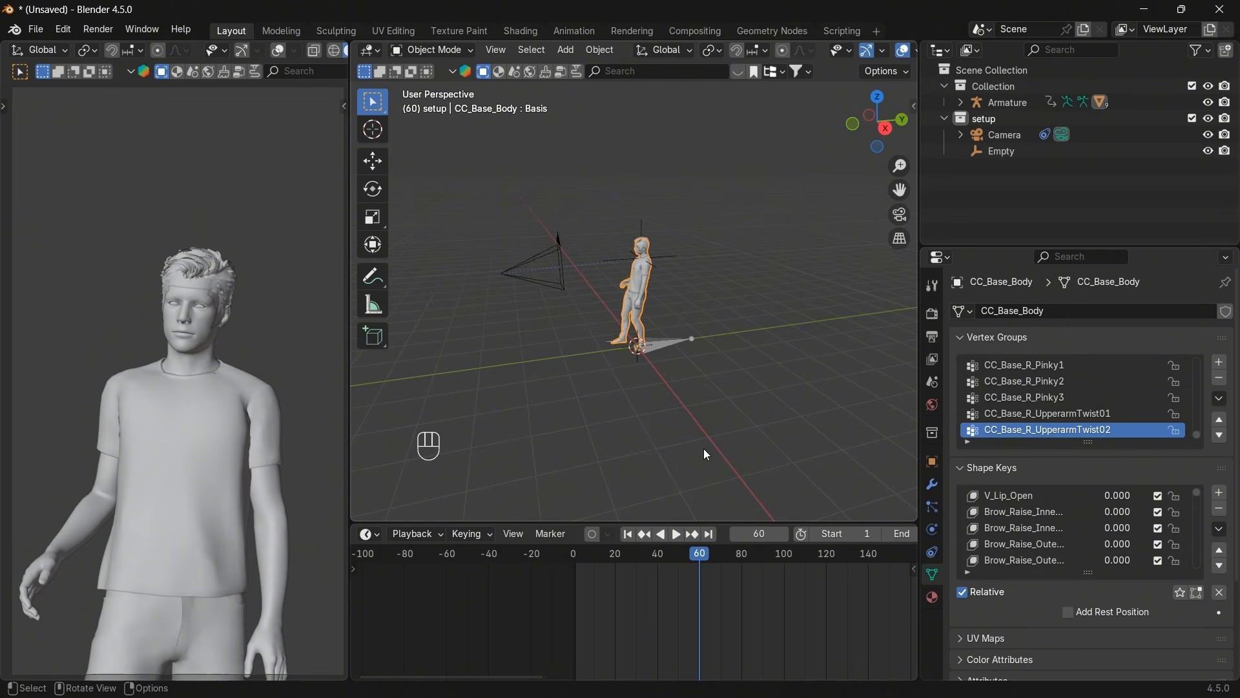
Put the Armature in Pose Mode and delete its keyframes before frame 27.
click(628, 534)
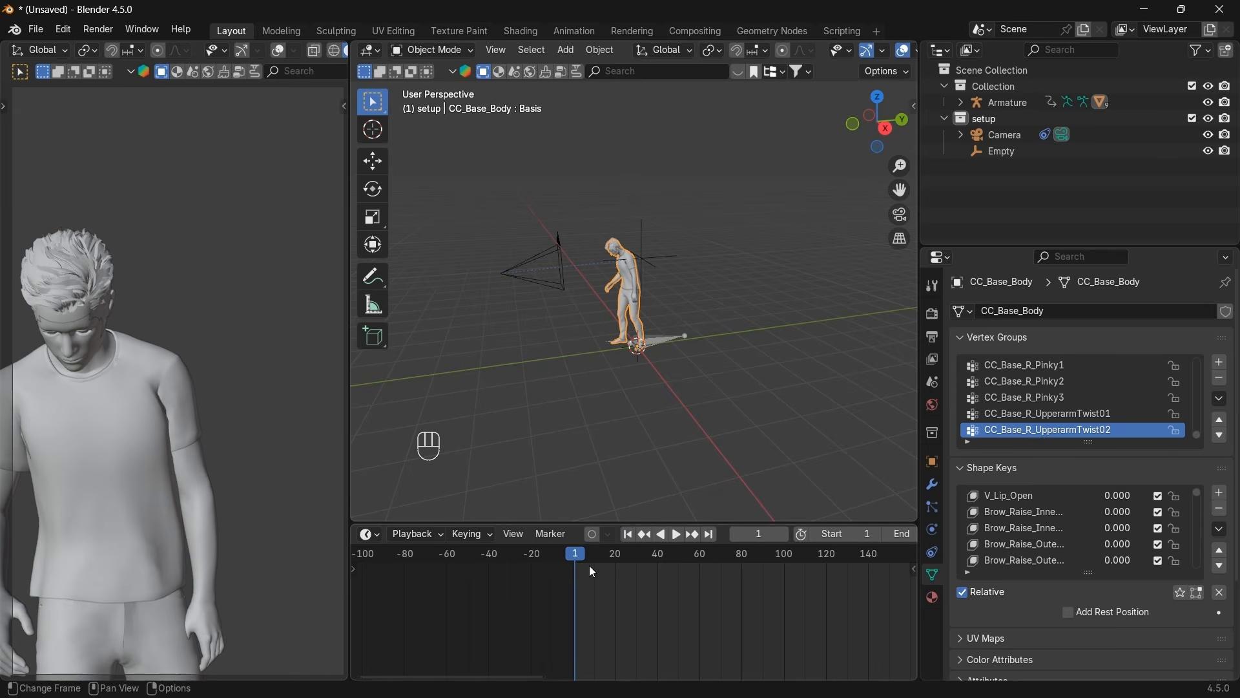
drag(584, 560, 631, 558)
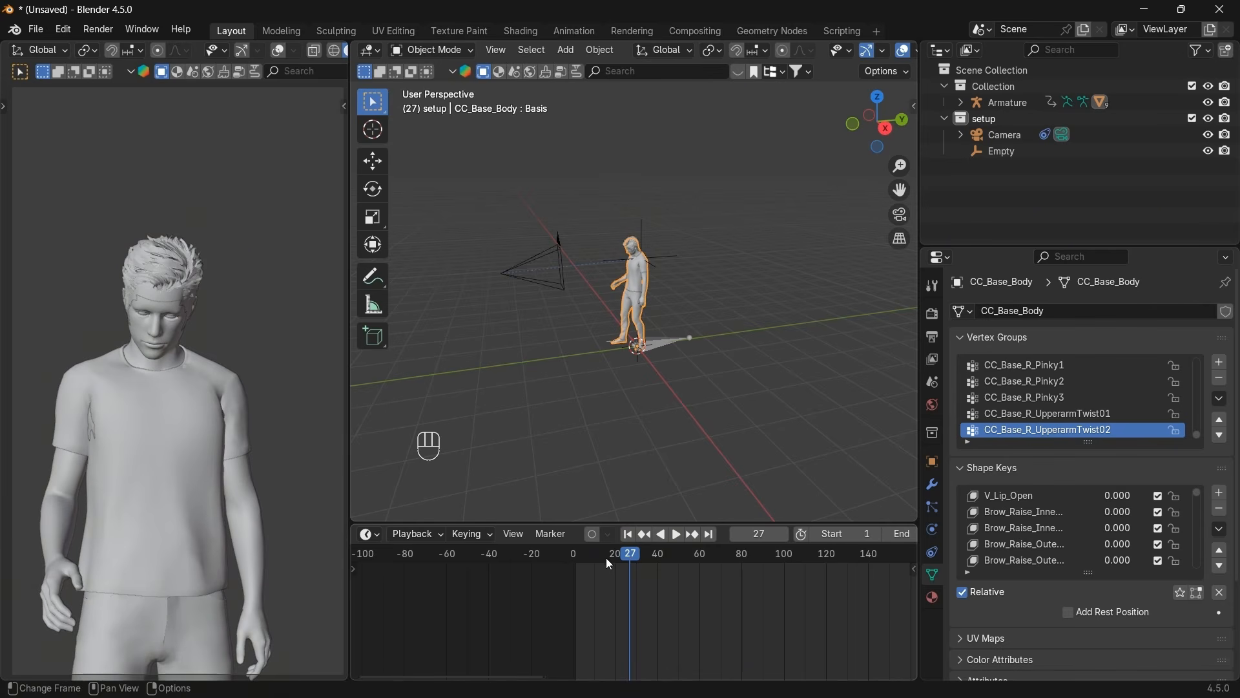
click(657, 348)
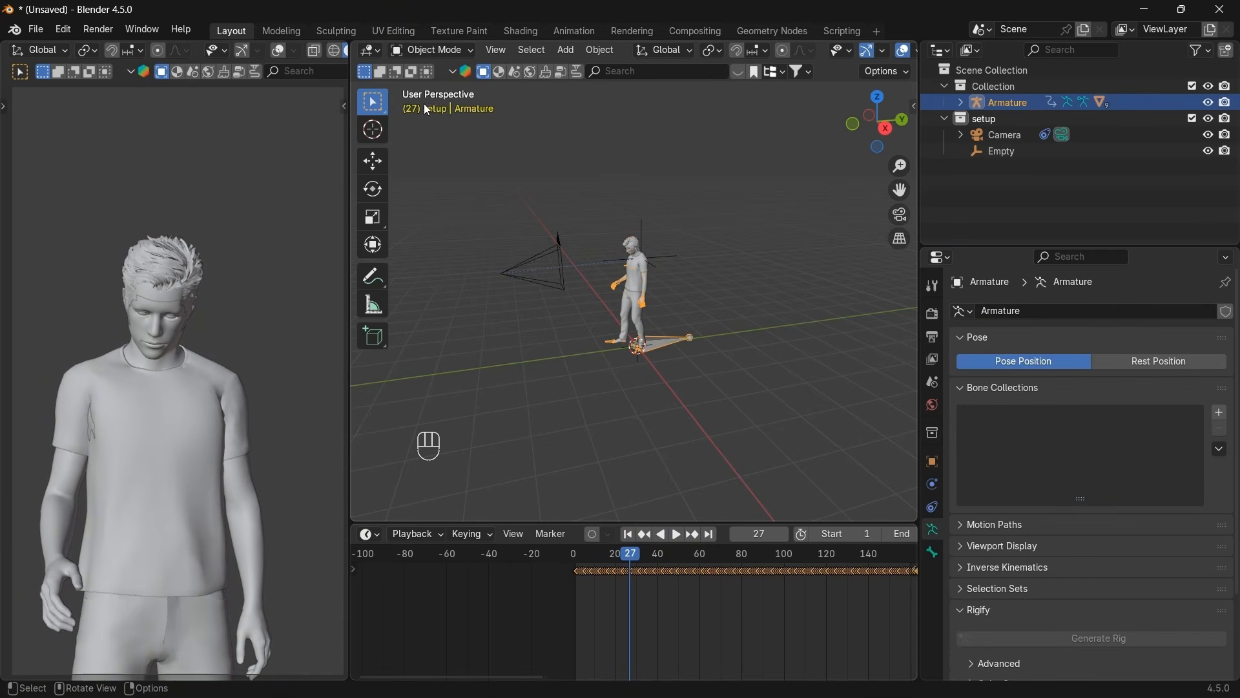
click(446, 52)
click(429, 104)
scroll(575, 619, up, 5)
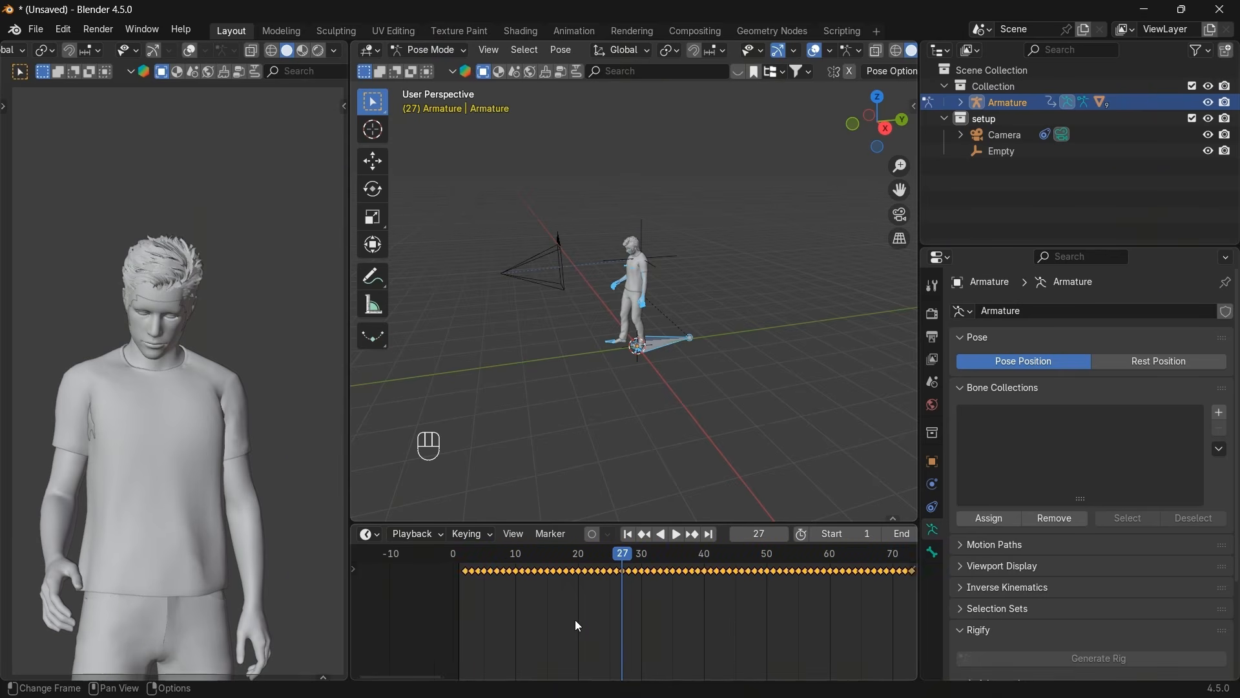
drag(449, 591, 625, 560)
key(x)
Shift all remaining Armature keyframes back to start at frame 1 and set the current frame to 1.
click(608, 597)
key(a)
key(g)
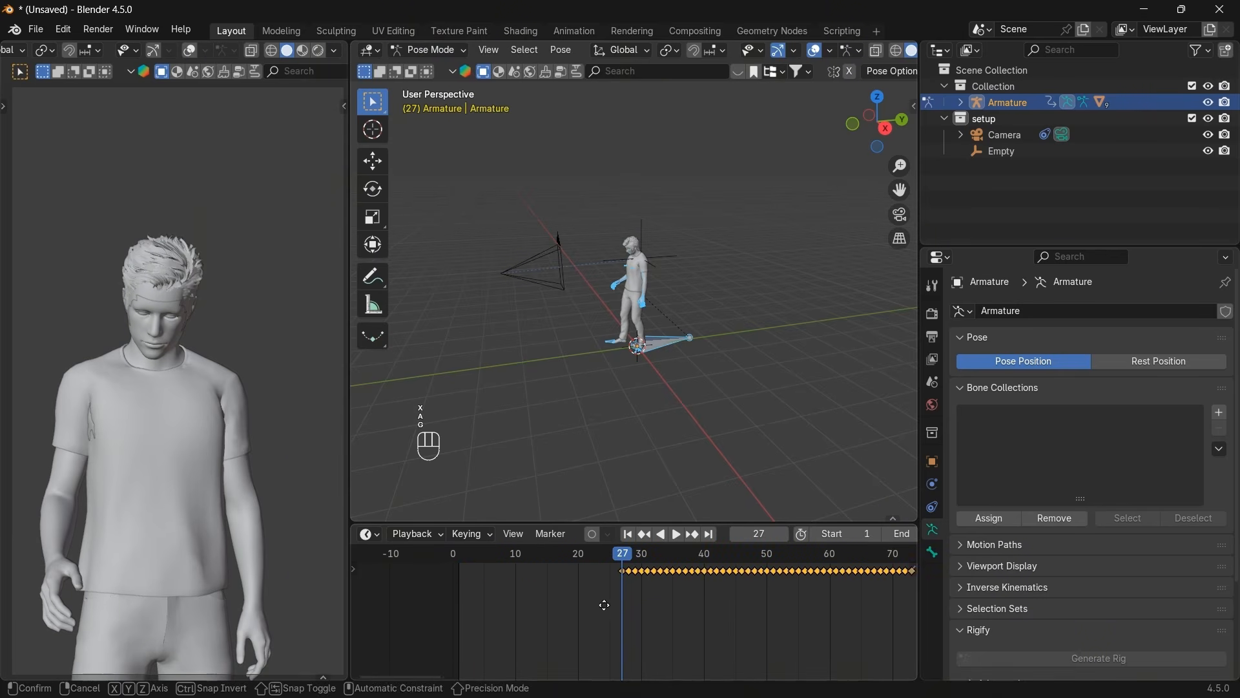
click(446, 609)
click(462, 558)
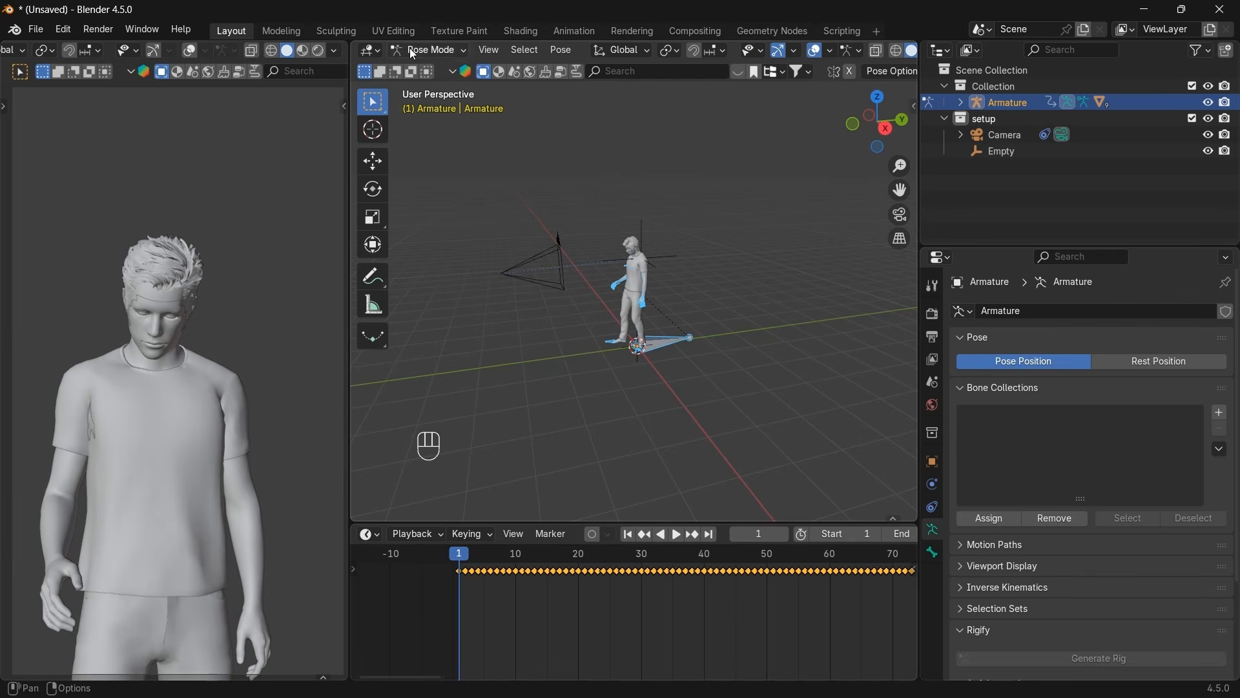
Return to Object Mode and move the Empty about 0.1 m in top view to centre the character in the camera.
click(428, 50)
click(442, 66)
click(675, 295)
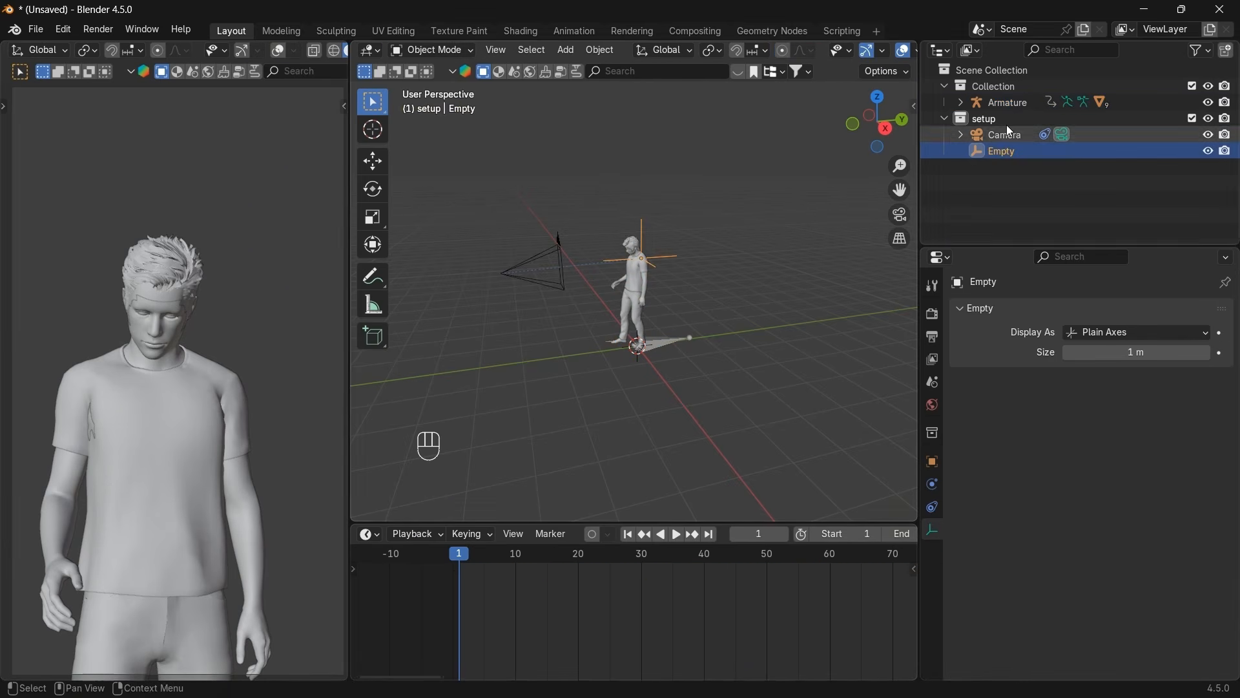
click(879, 97)
key(g)
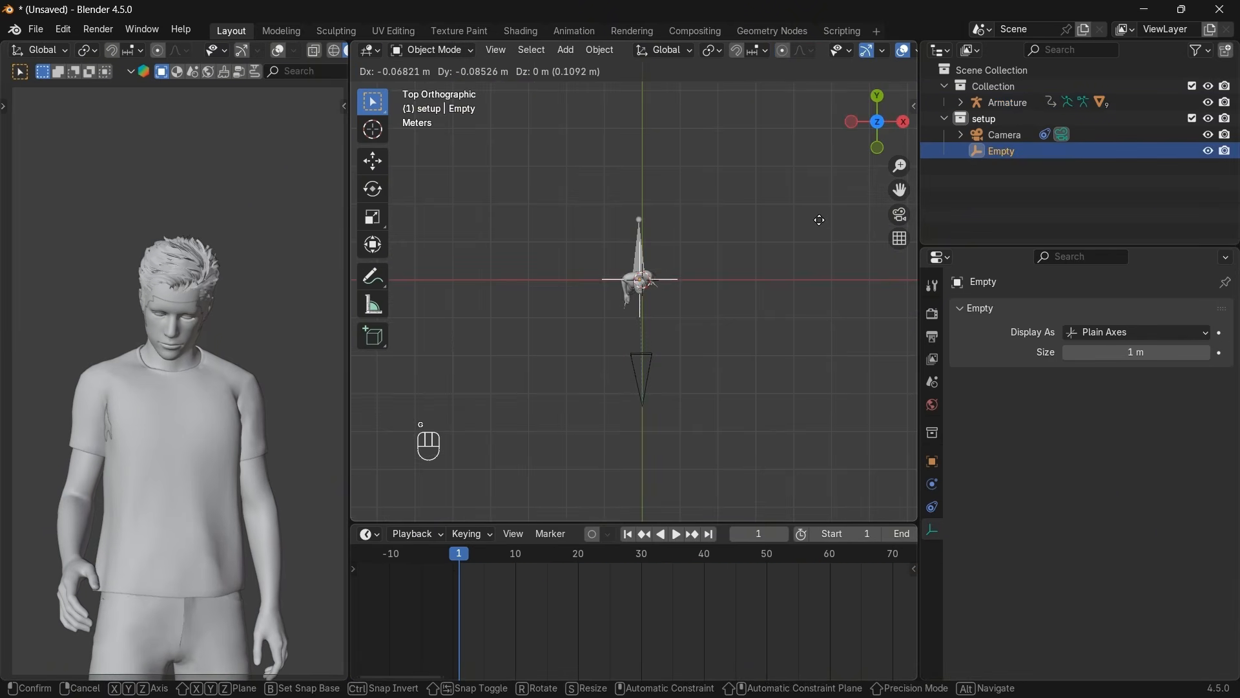
click(821, 220)
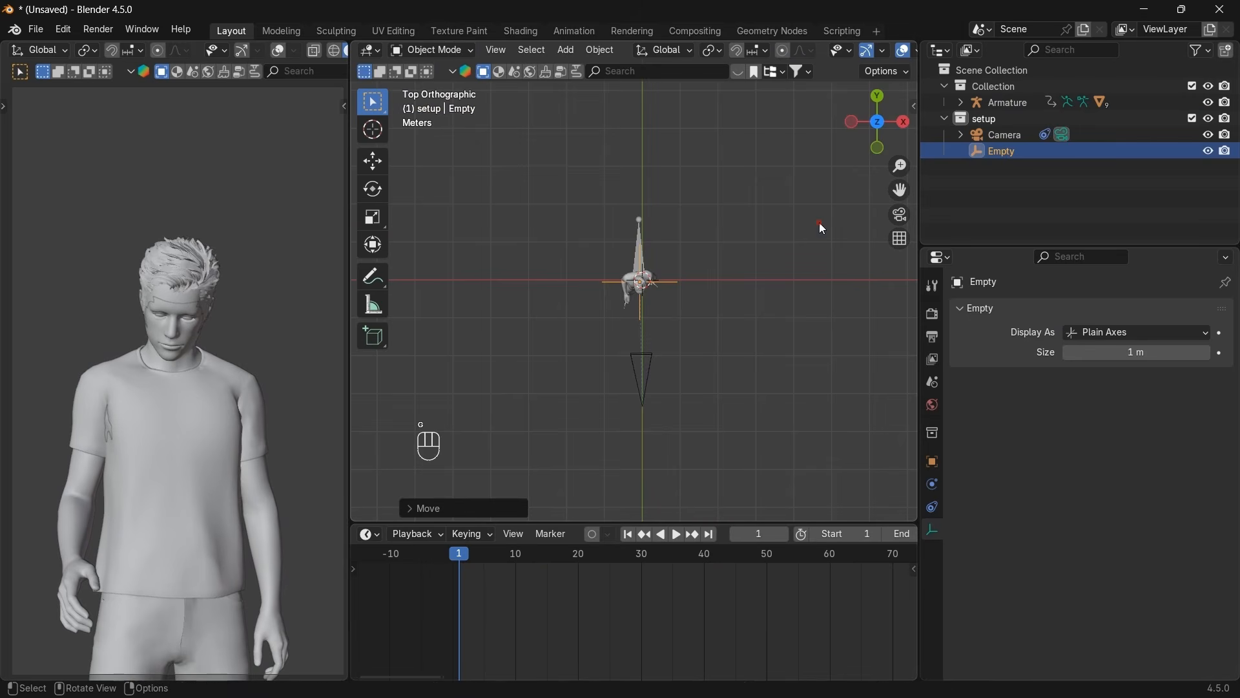
Lower the camera in the right side view so that it looks slightly up at the character.
click(905, 122)
click(557, 273)
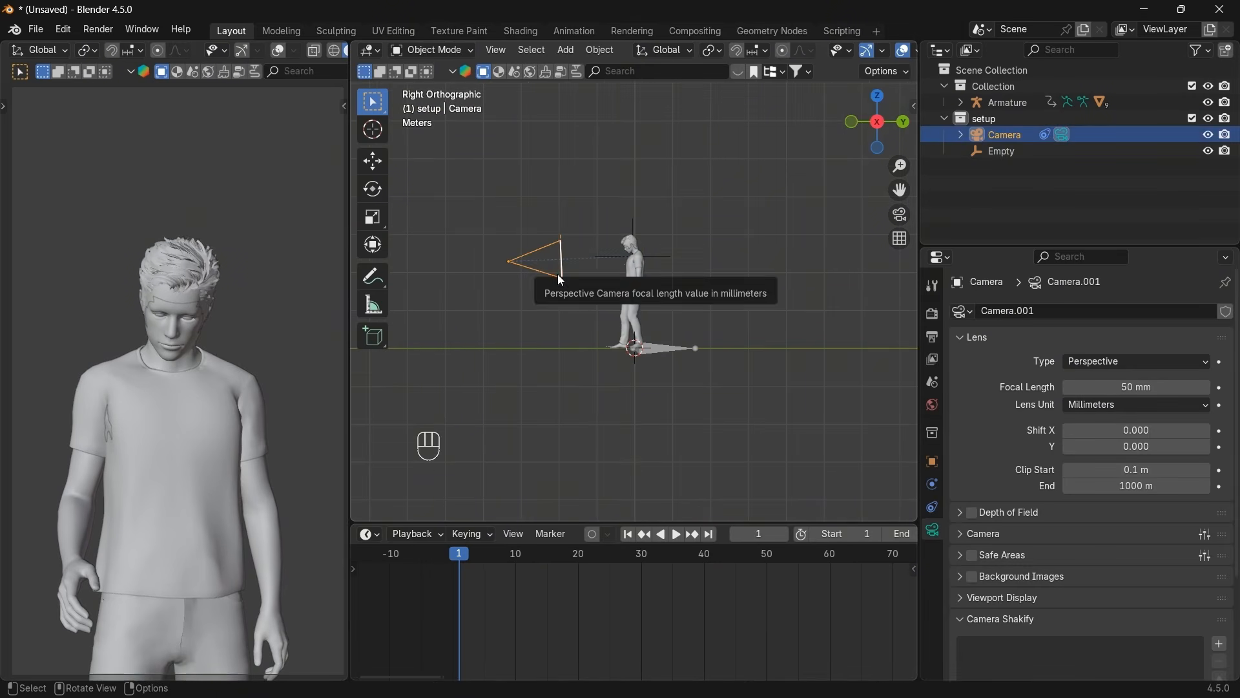
key(g)
click(556, 289)
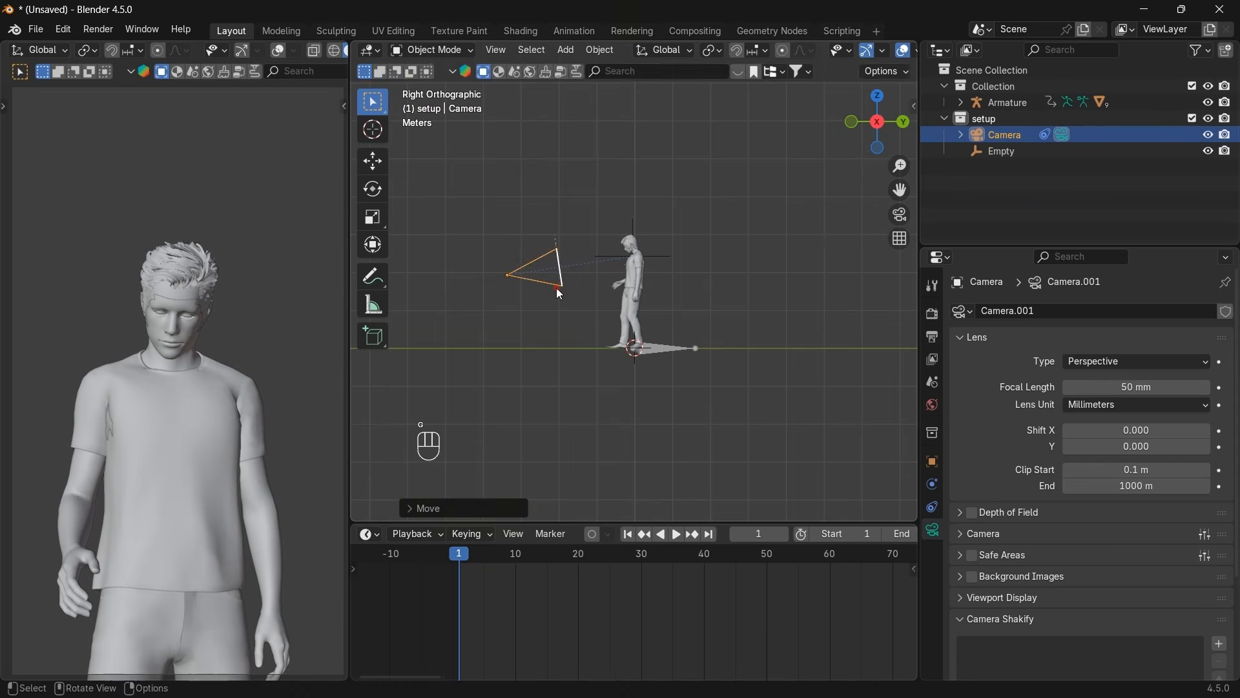
key(g)
click(559, 289)
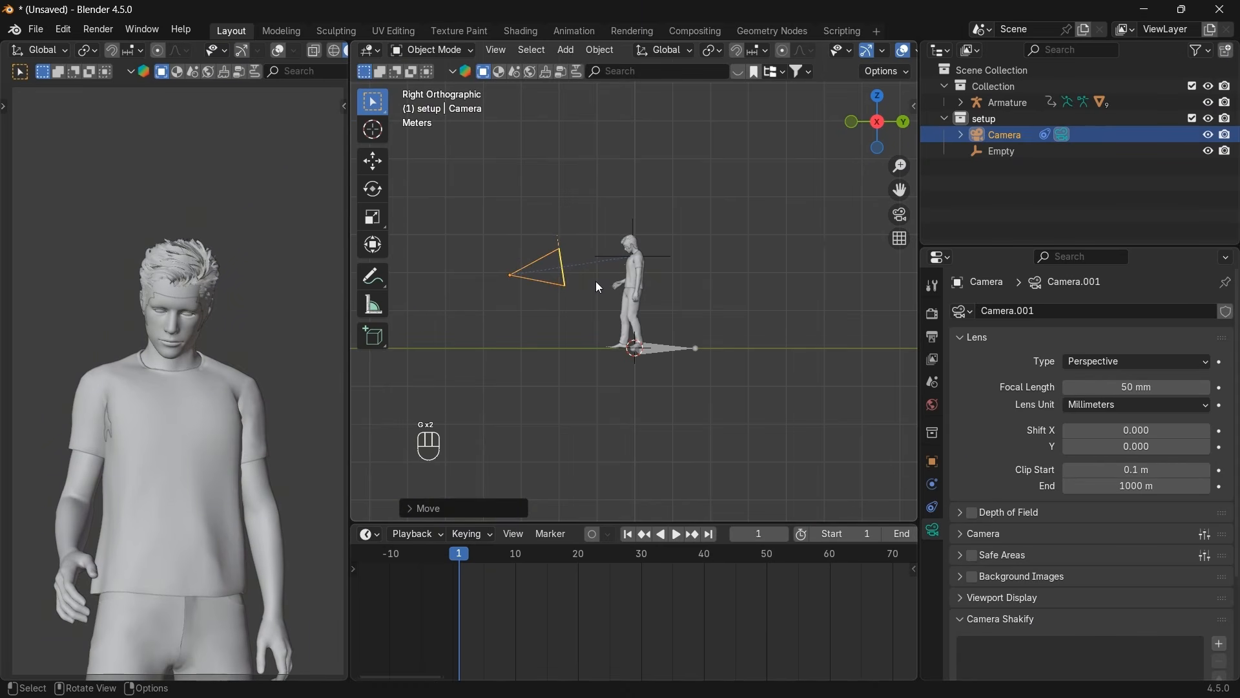
Lower the Empty by about 0.2 m and the camera slightly in the side view.
click(666, 264)
key(g)
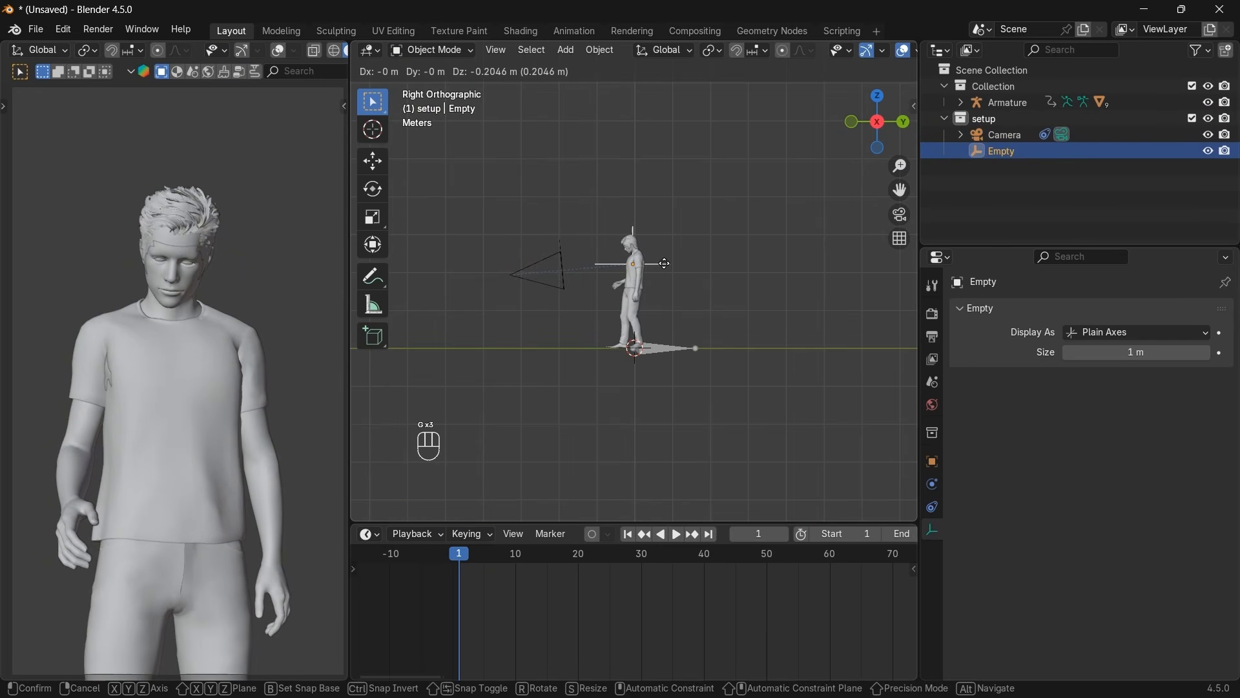
click(665, 263)
click(564, 275)
key(g)
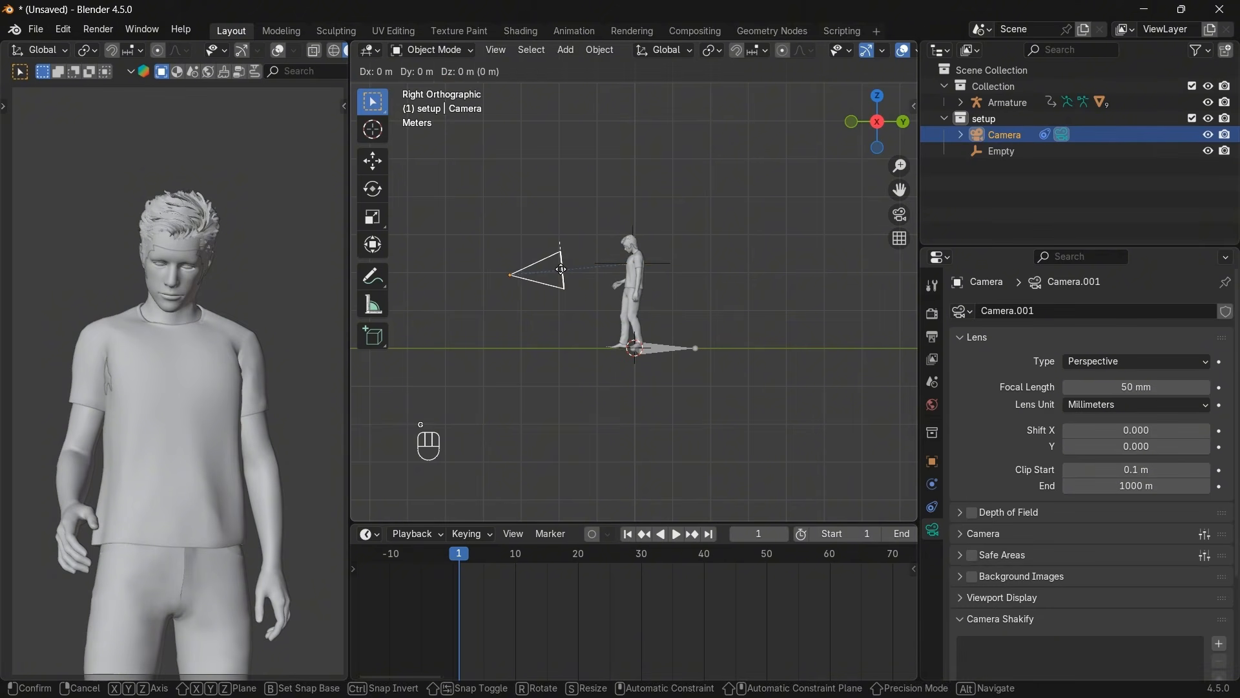
click(565, 279)
Raise the Empty slightly, then keyframe the Empty and the camera at frame 1.
click(665, 265)
key(g)
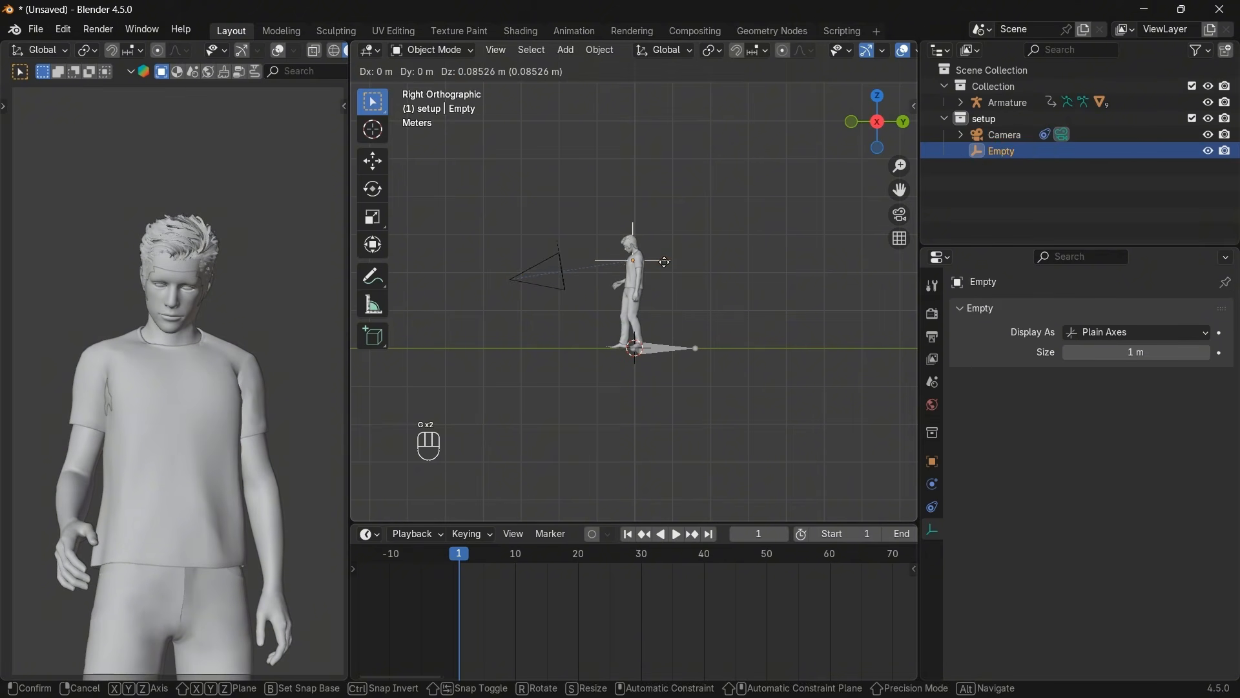
click(666, 263)
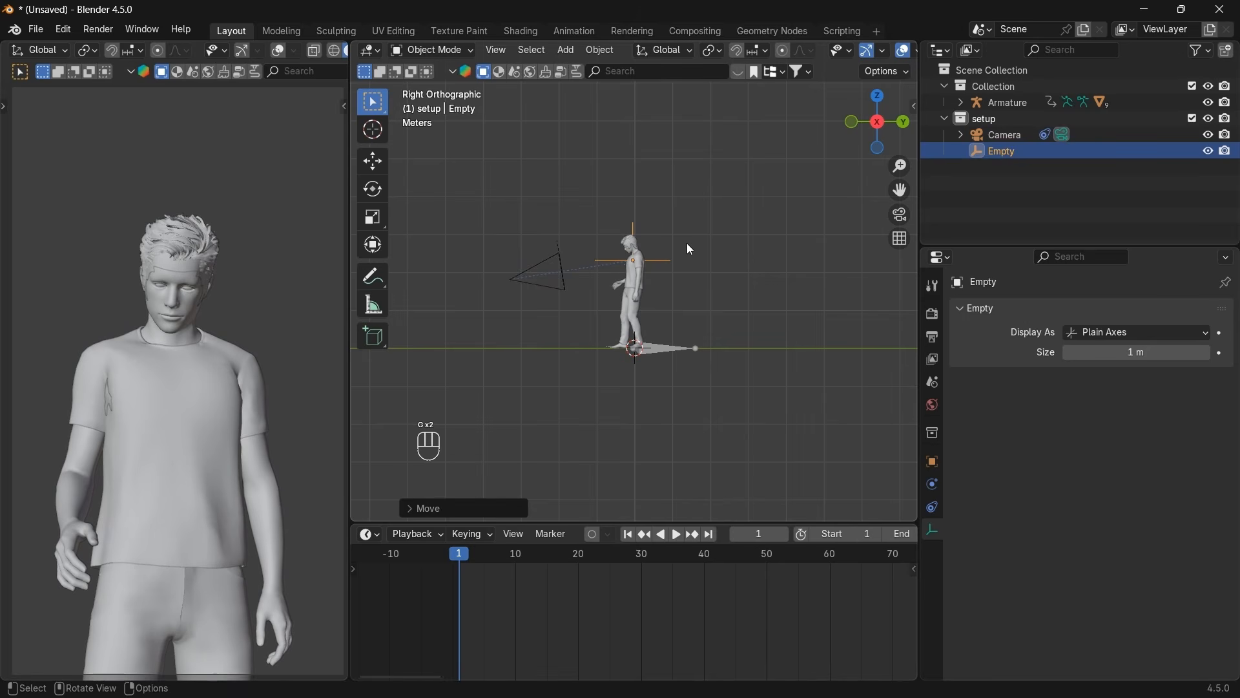
click(564, 300)
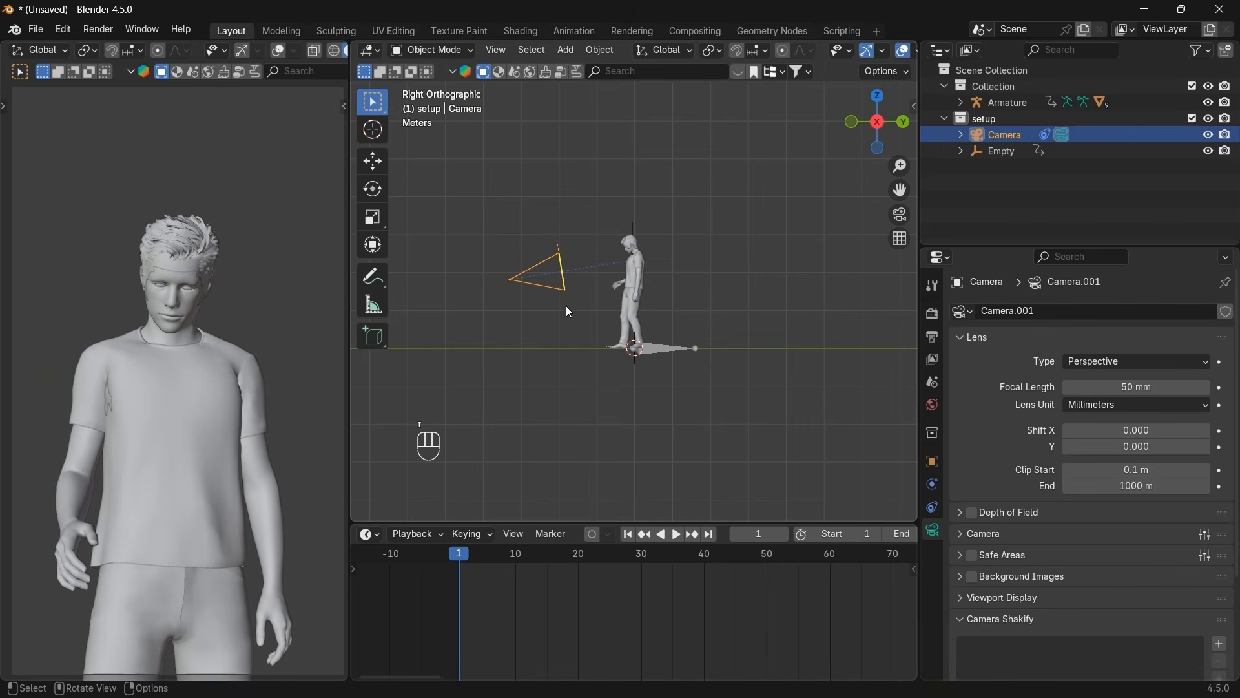
key(i)
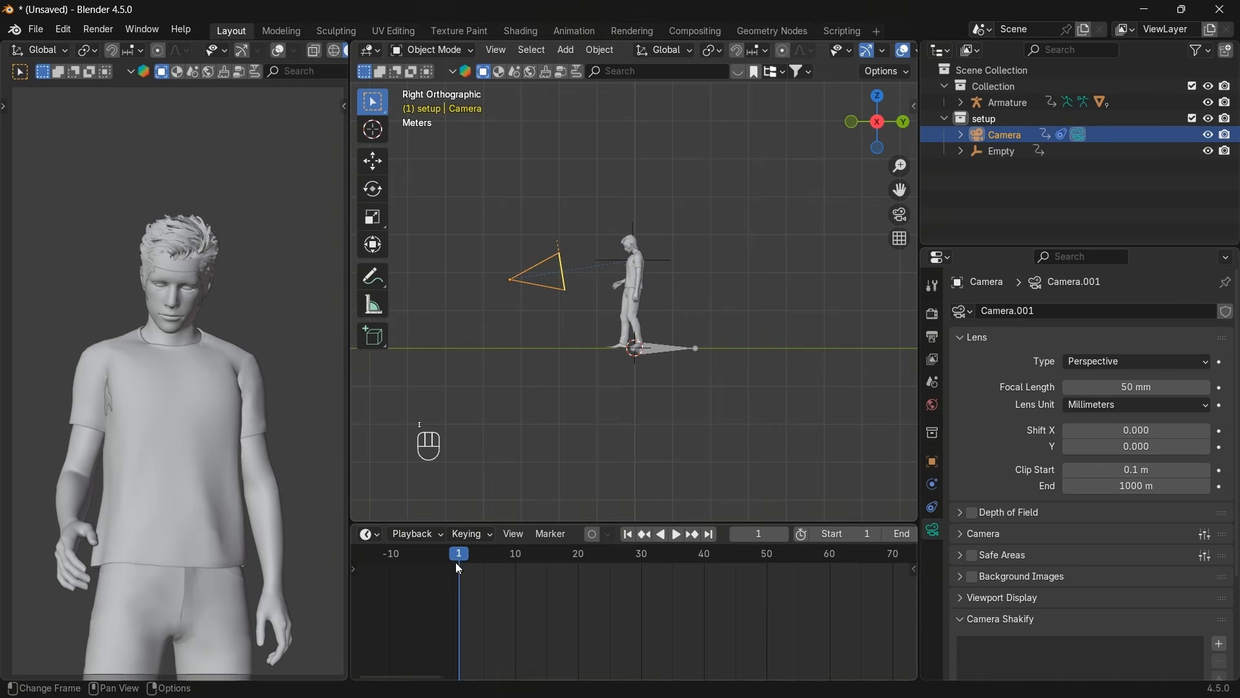
Go to frame 60 and move the camera closer to the character along its local Z axis.
click(754, 536)
text(6)
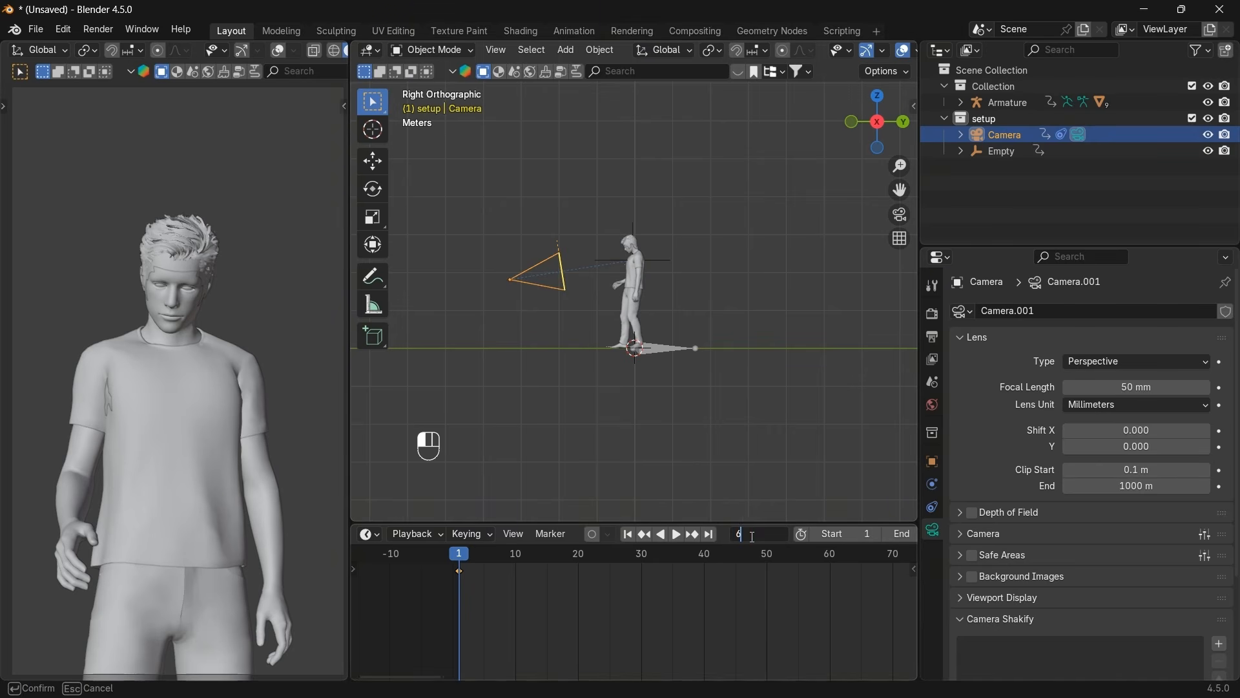
text(0)
key(Return)
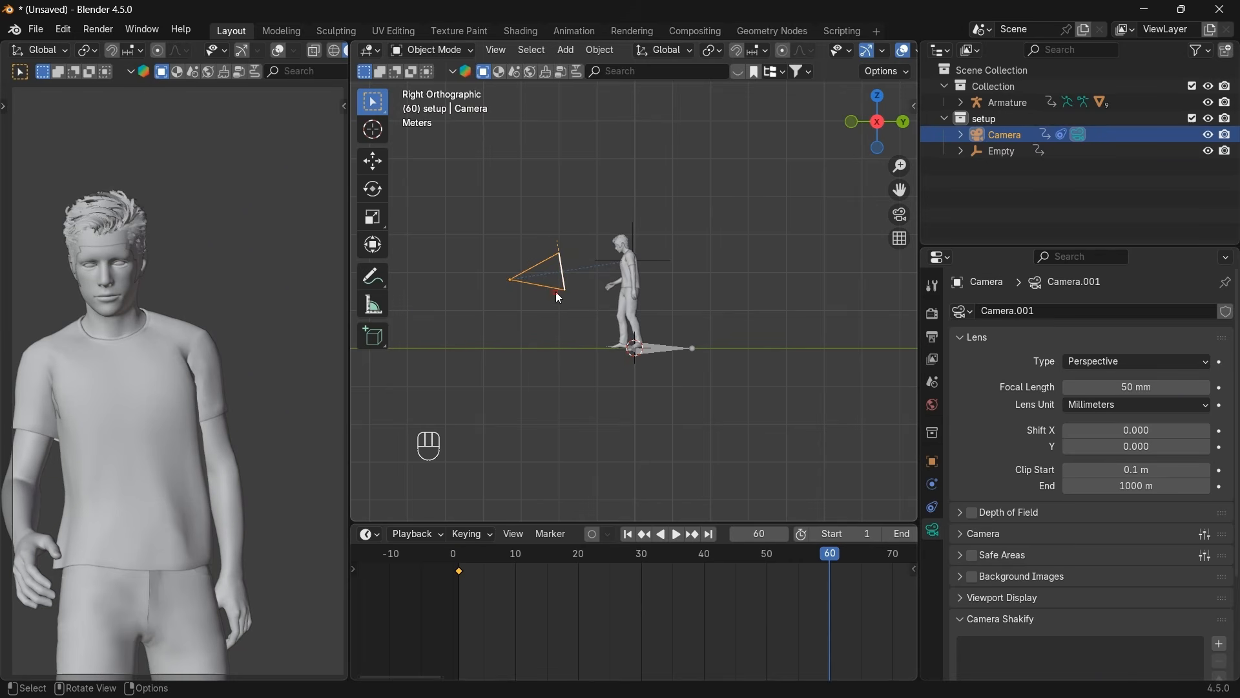
key(g)
key(z)
key(z)
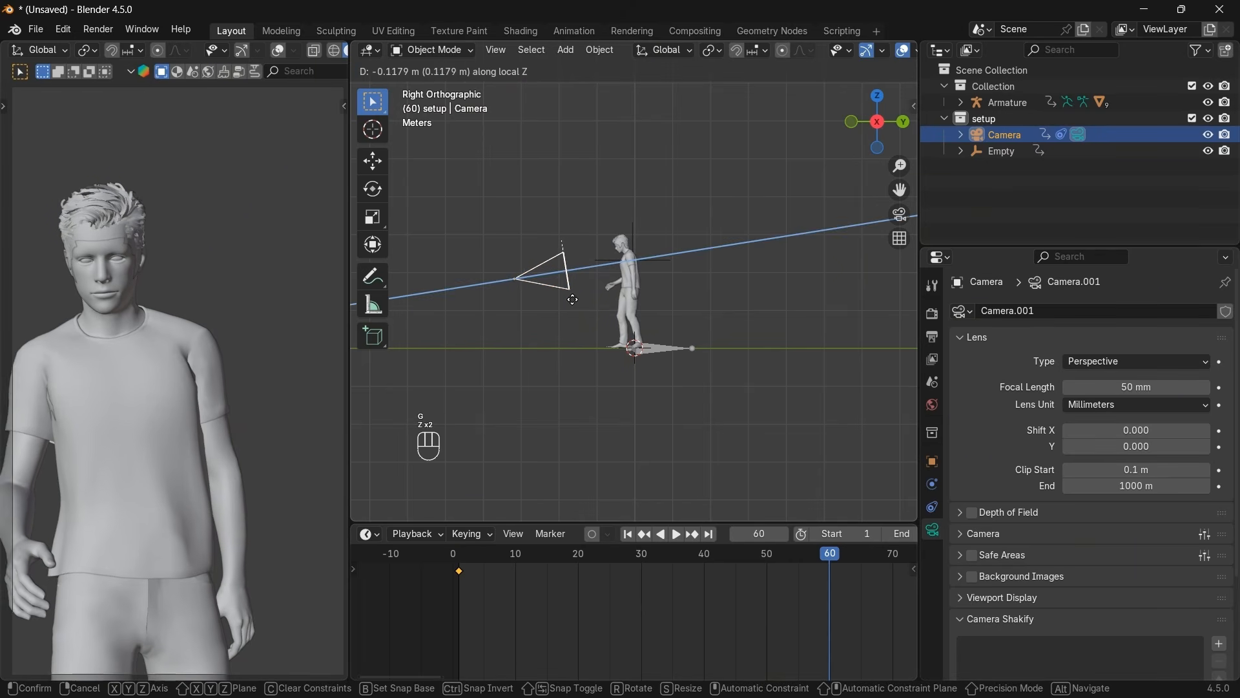
click(578, 300)
Shift the Empty about 0.15 m along negative X in top view to re-centre the character at frame 60.
click(877, 96)
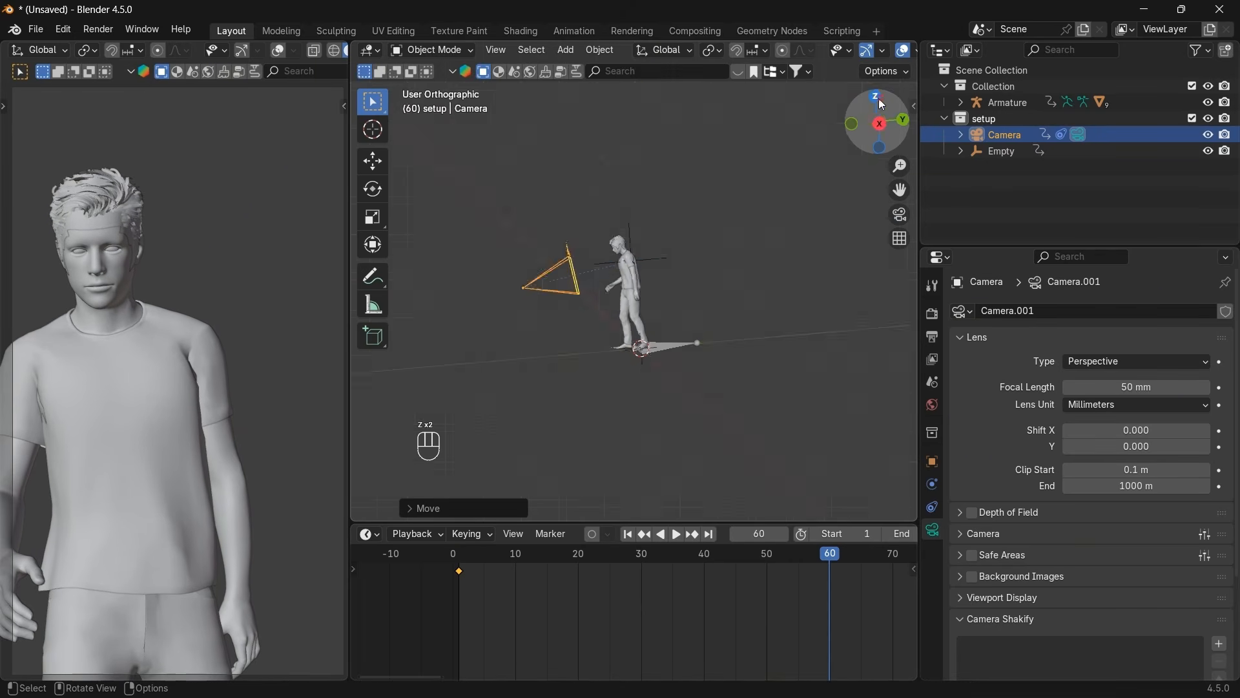
click(644, 310)
click(644, 310)
key(g)
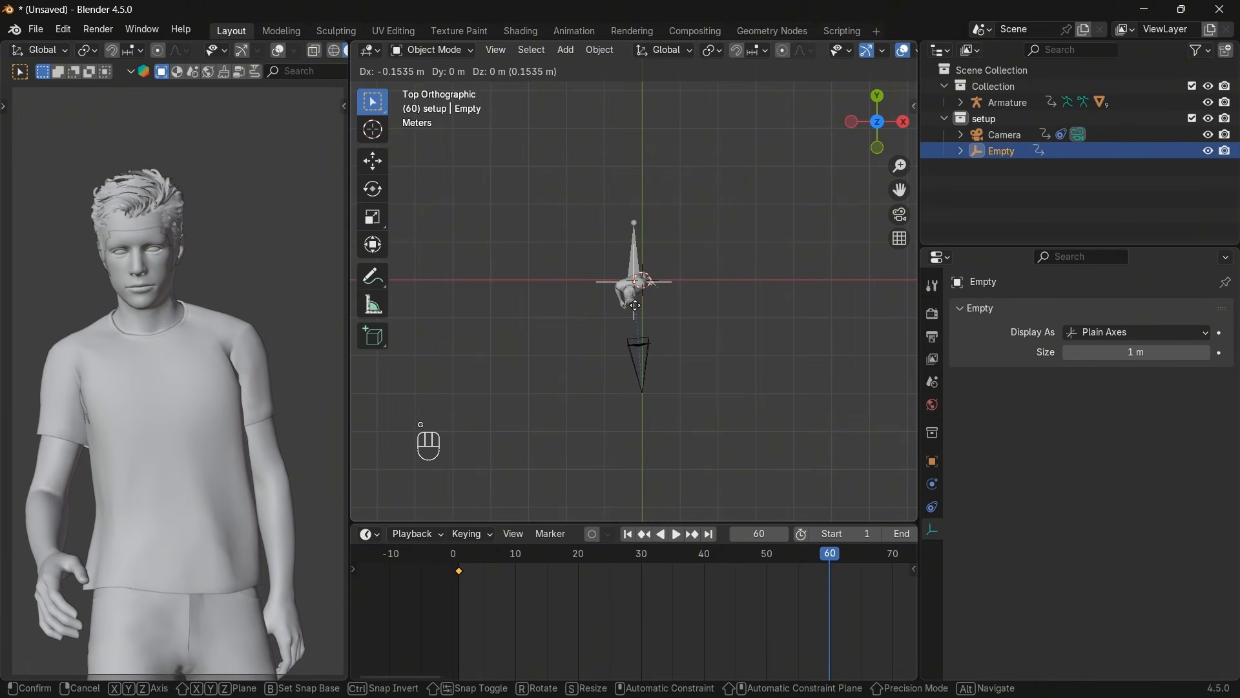
click(635, 306)
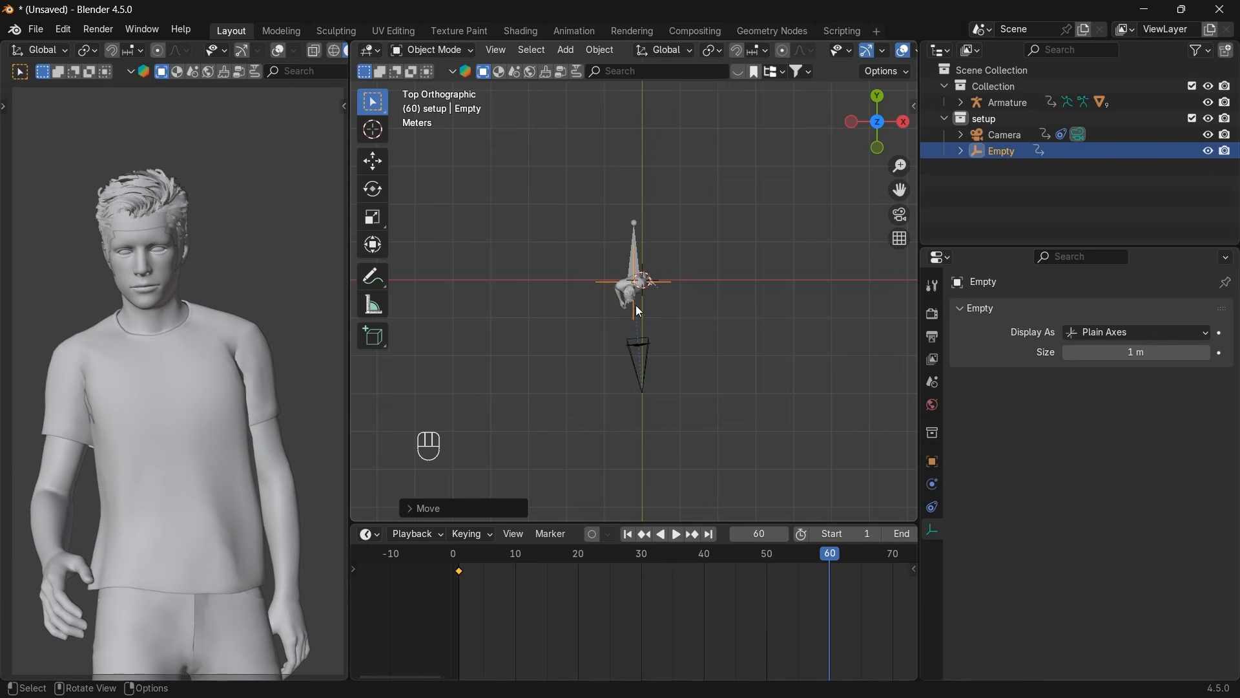
Insert keyframes for the Empty and the camera at frame 60.
key(i)
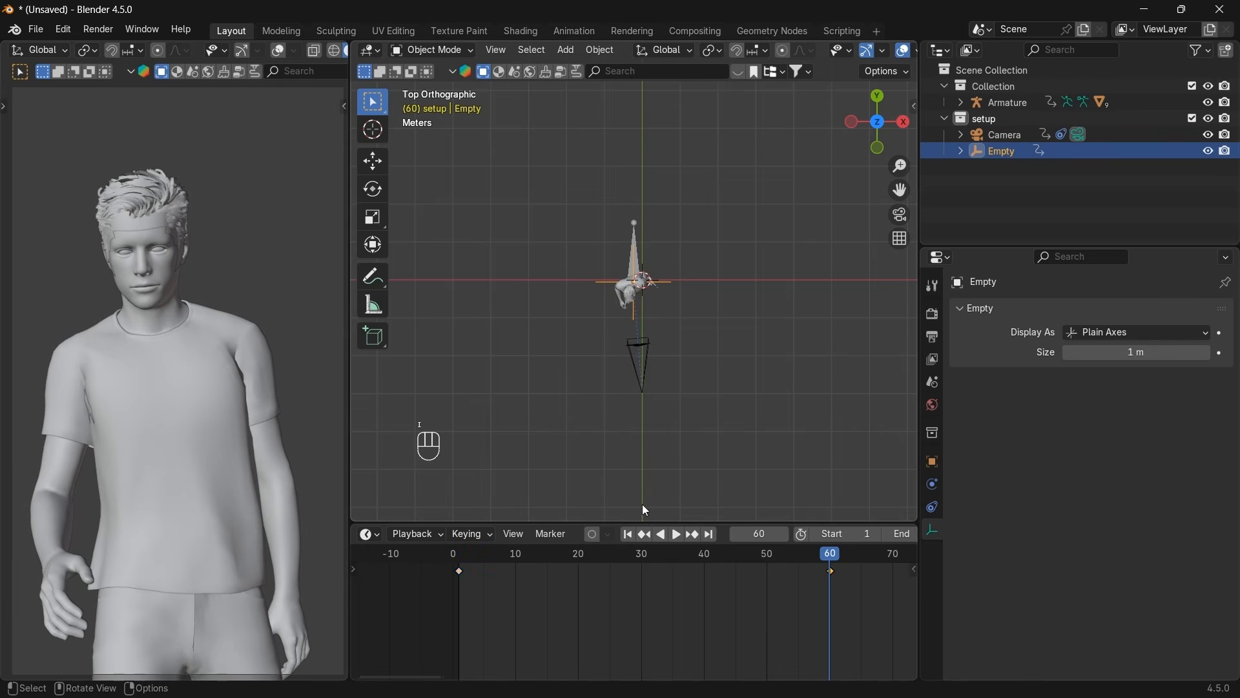
click(636, 393)
key(i)
Play the animation from frame 1 and scrub through to frame 60 to check the camera move.
click(629, 535)
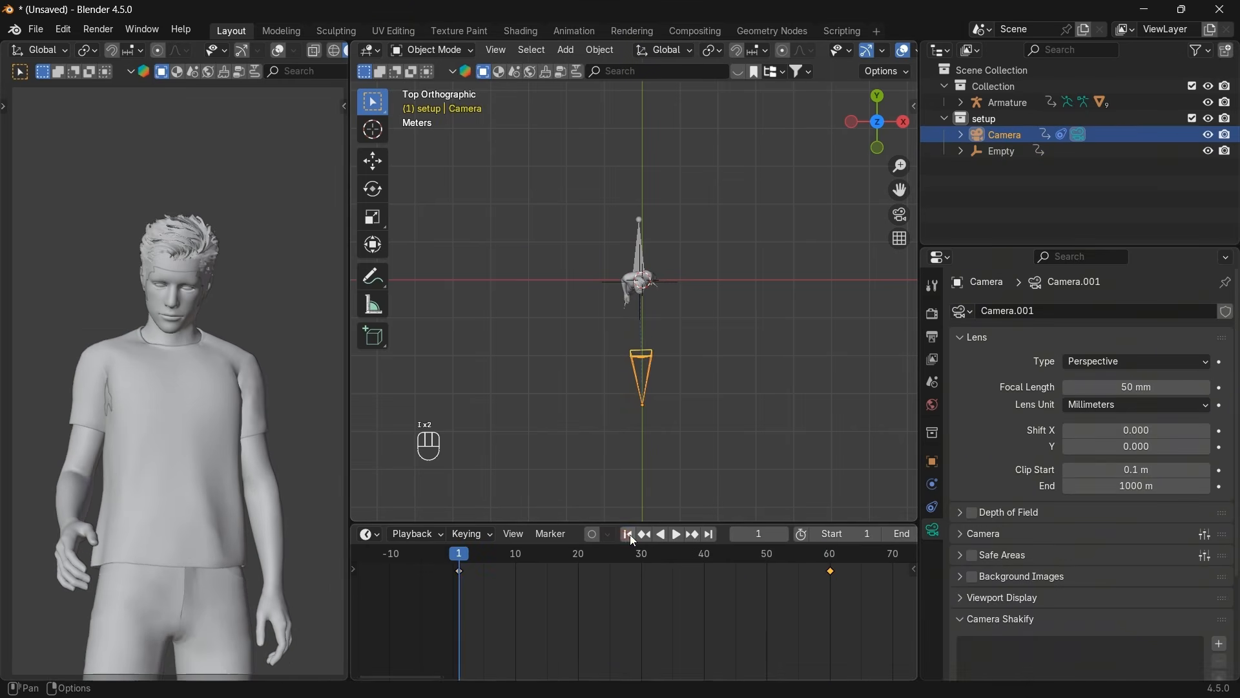
click(677, 534)
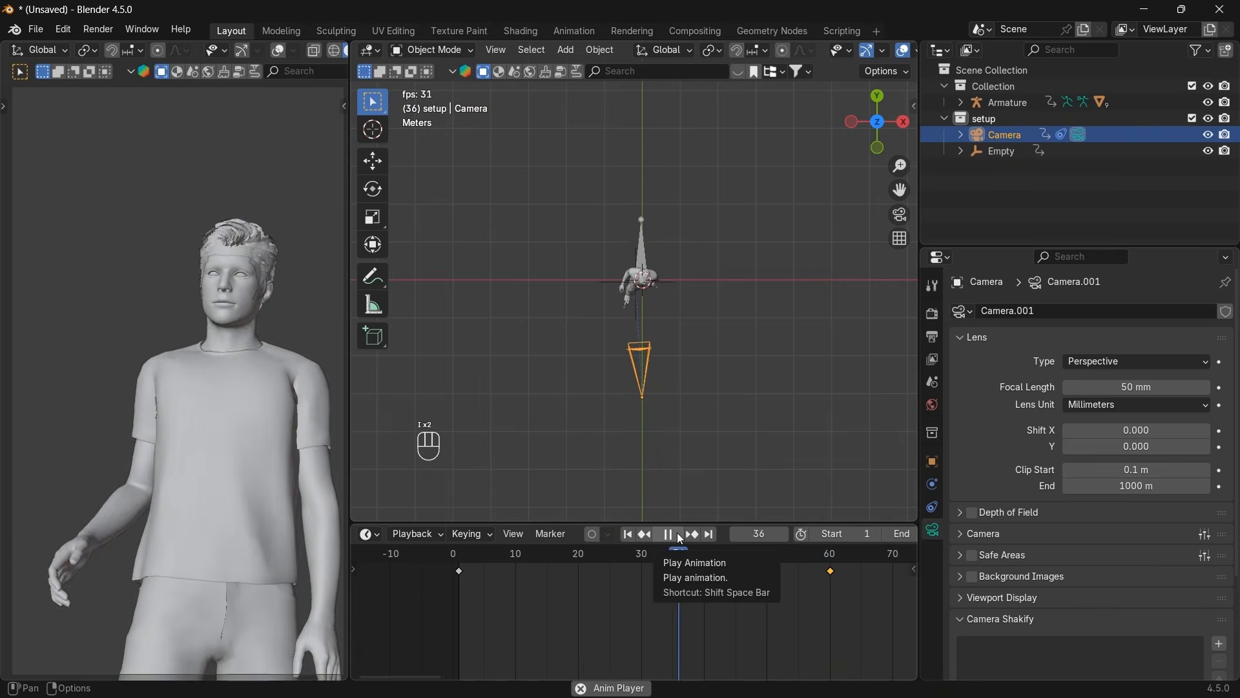
click(677, 534)
click(539, 558)
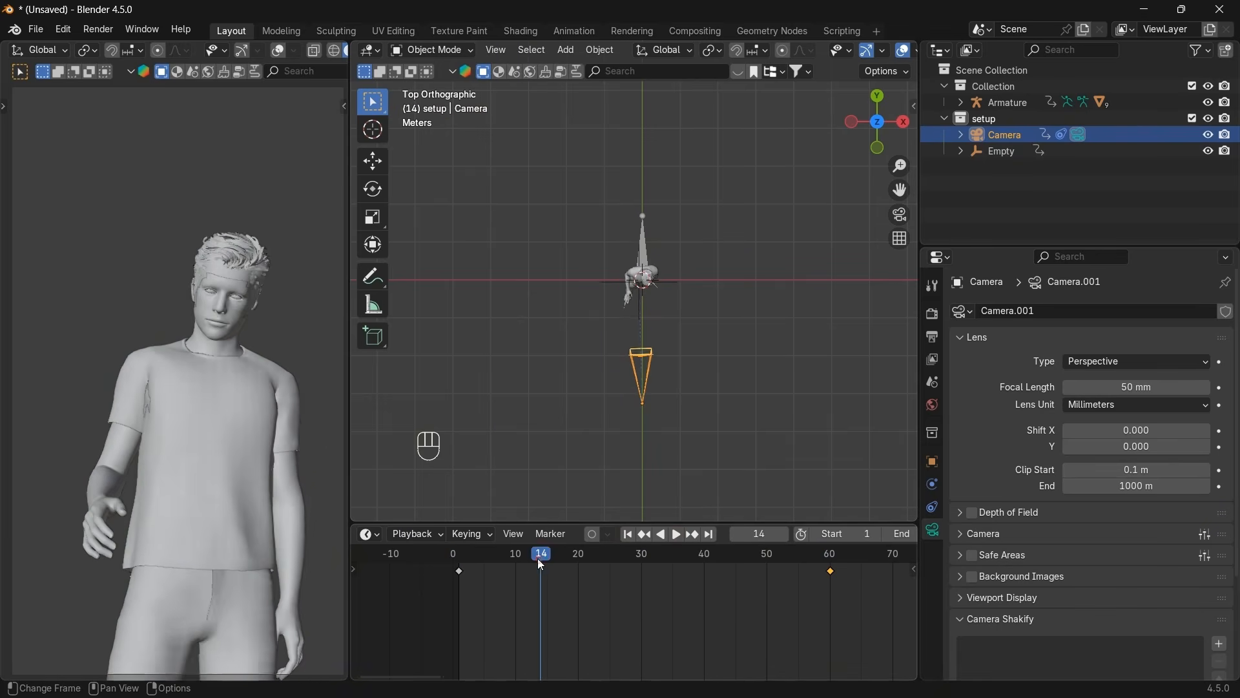
drag(539, 559, 835, 553)
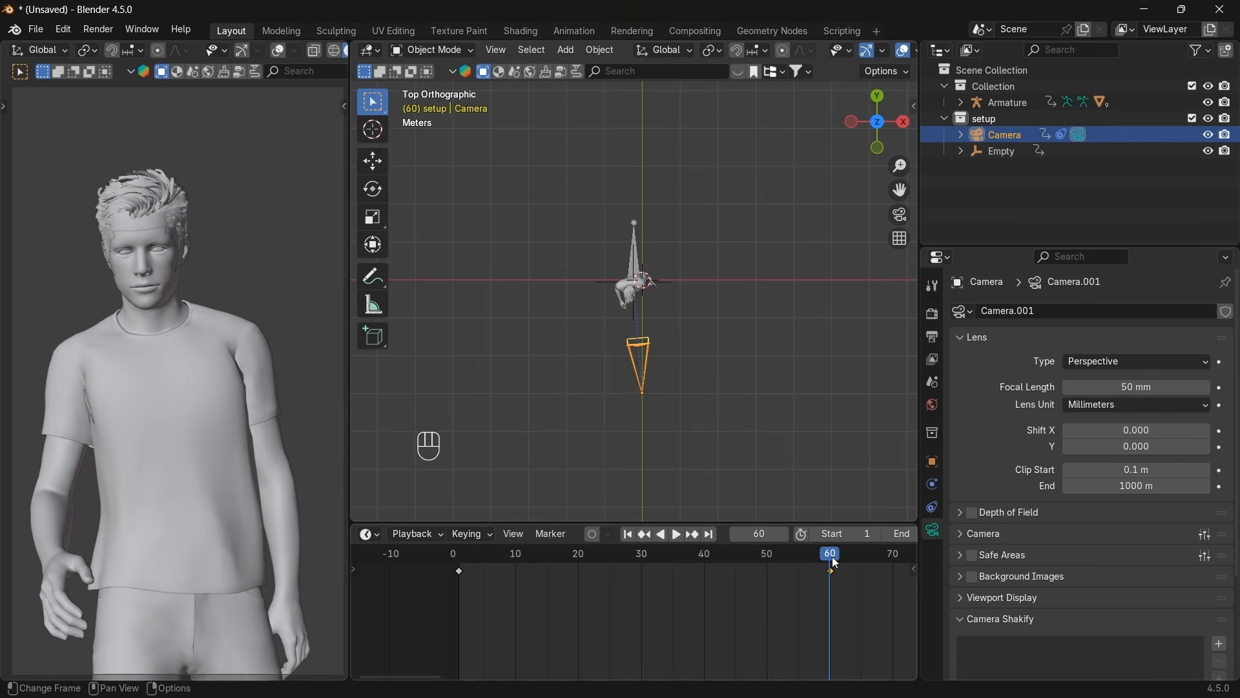
Go to frame 90 and move the camera closer to the character and towards positive X in top view.
scroll(800, 598, down, 5)
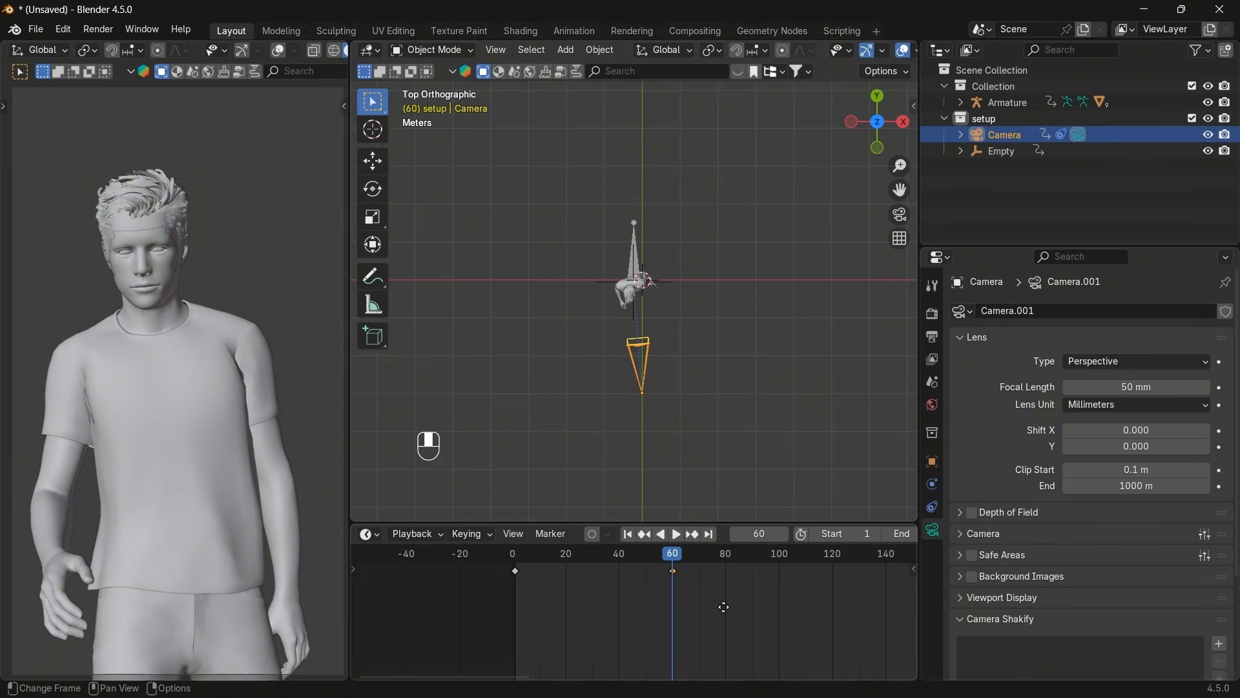
click(764, 534)
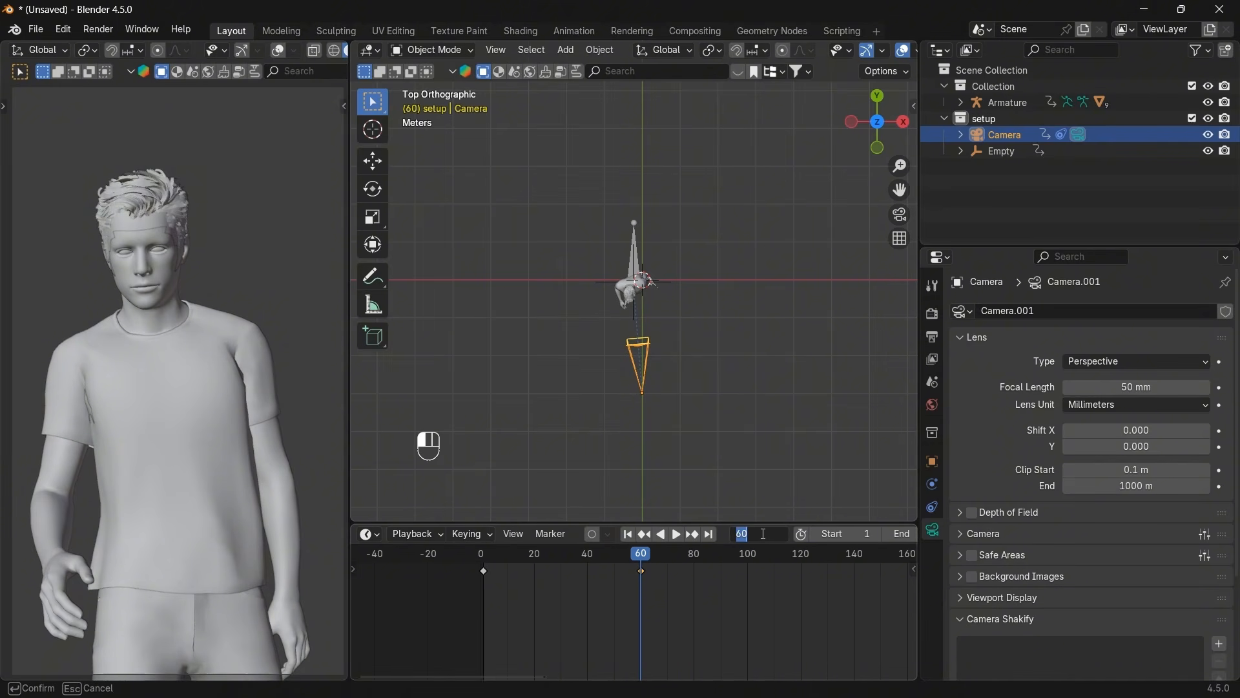
text(9)
key(Return)
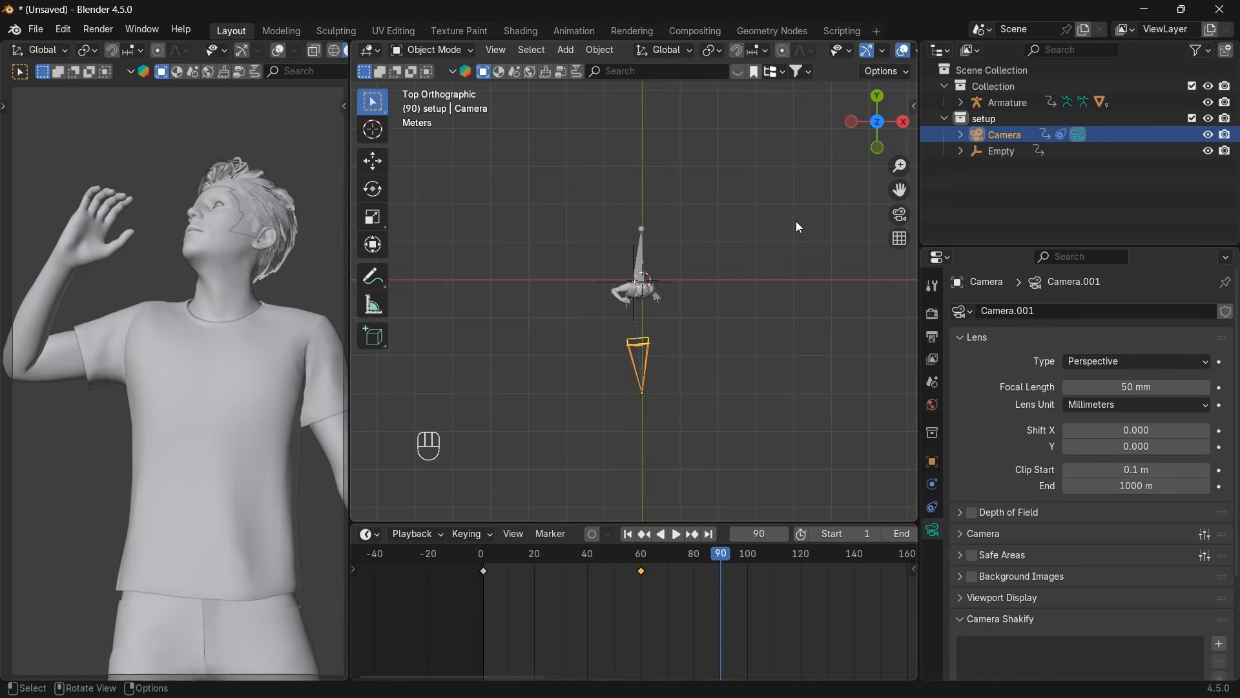
click(899, 122)
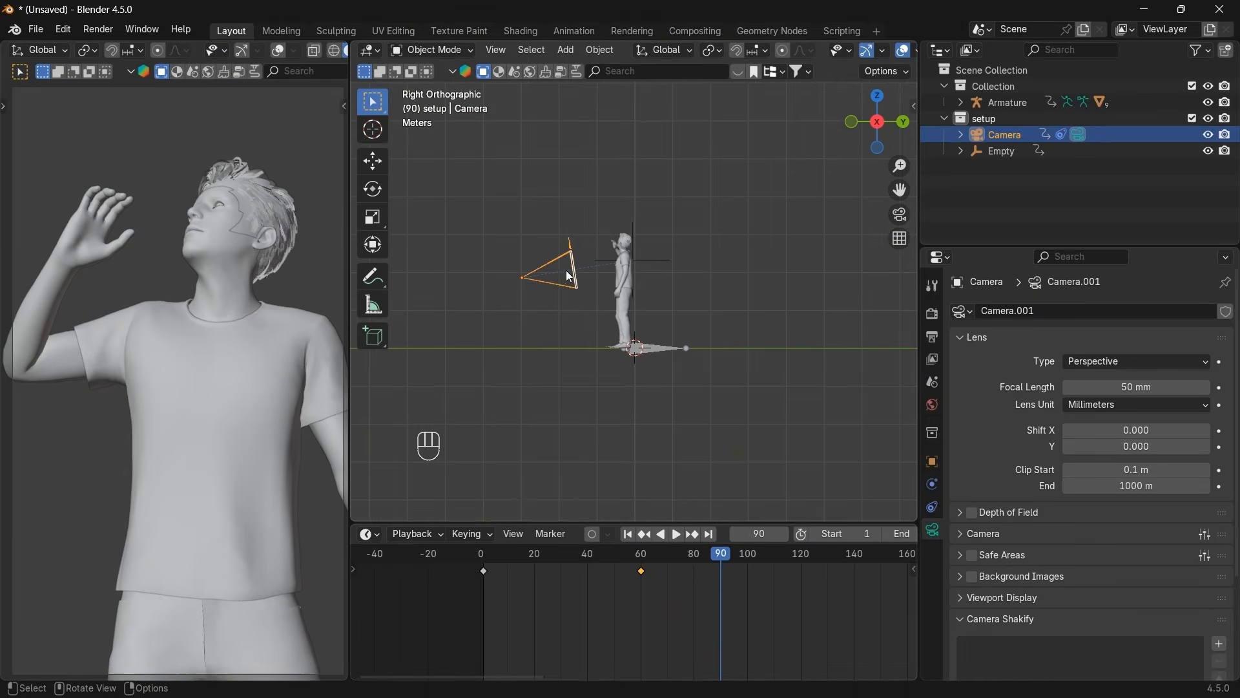
click(871, 97)
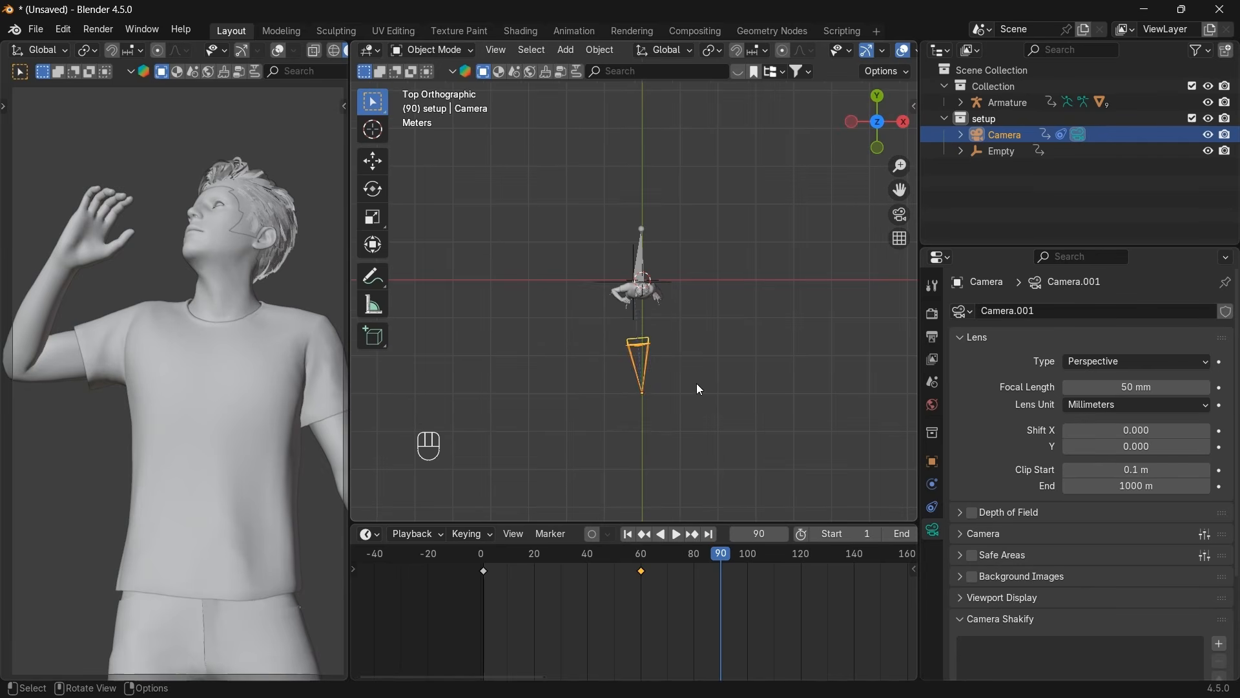
key(g)
click(774, 292)
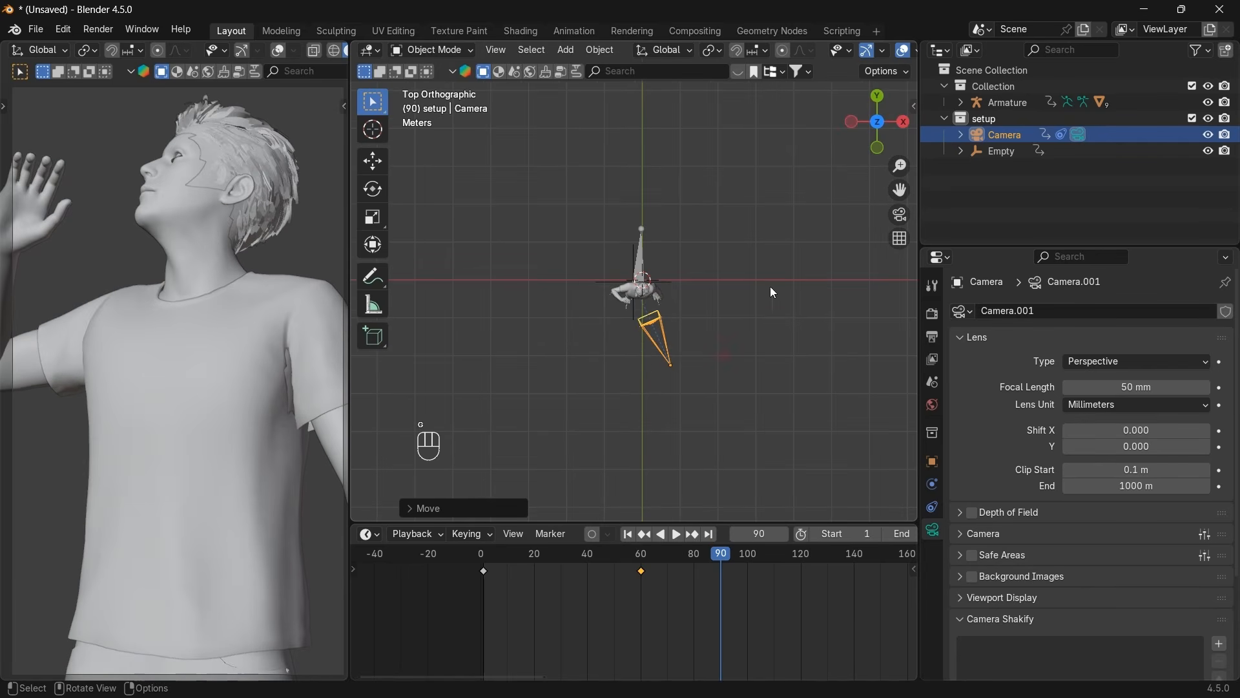
Raise the camera slightly along Z in front view, then return to top view.
click(876, 156)
click(876, 151)
click(654, 249)
key(g)
key(z)
click(656, 227)
click(876, 96)
scroll(683, 278, up, 2)
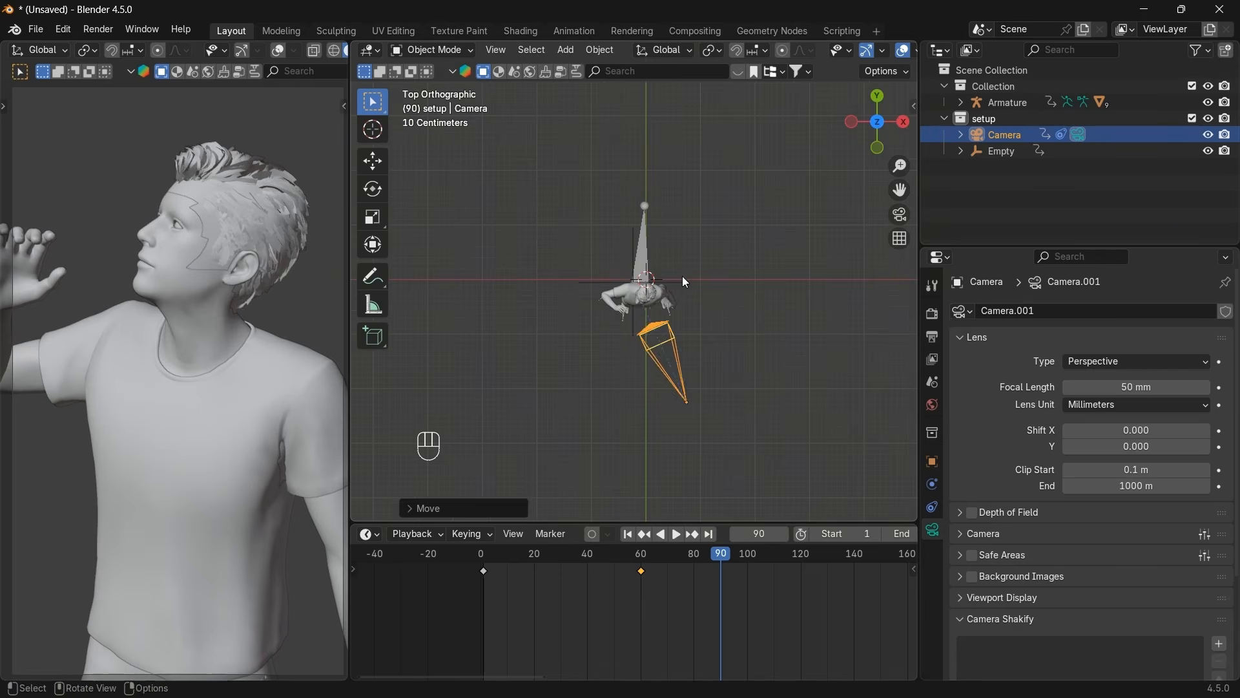
Shift the Empty and the camera slightly towards negative X in top view to adjust the character's framing.
click(681, 281)
key(g)
click(678, 292)
click(669, 332)
key(g)
click(654, 328)
click(589, 292)
key(g)
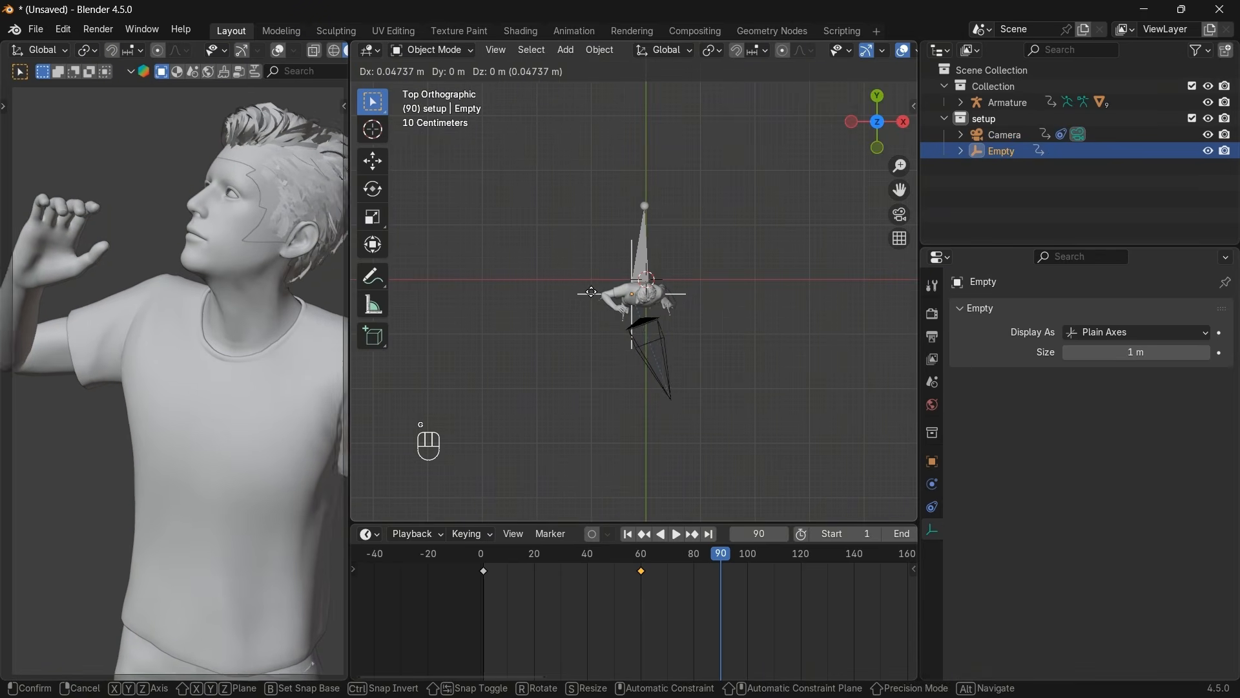
click(663, 318)
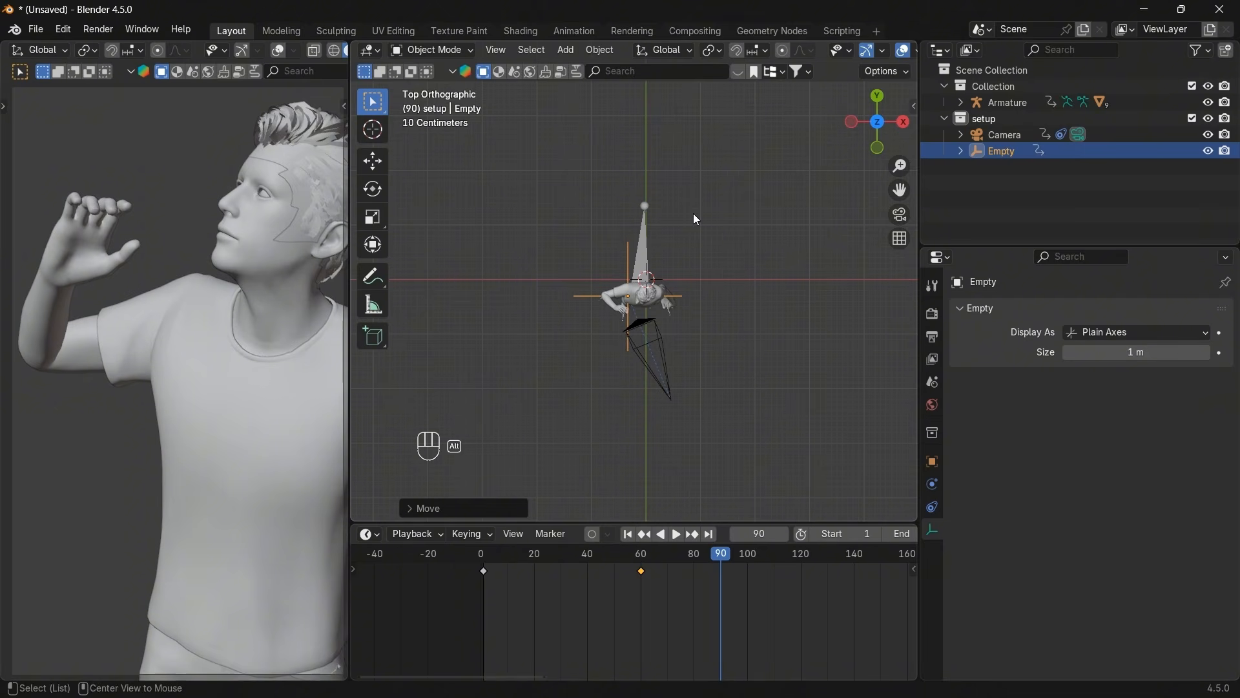
Match the reference video's framing in top view by moving the camera in front of the character, slightly farther away, and nudging the Empty towards positive X.
key(alt+Tab)
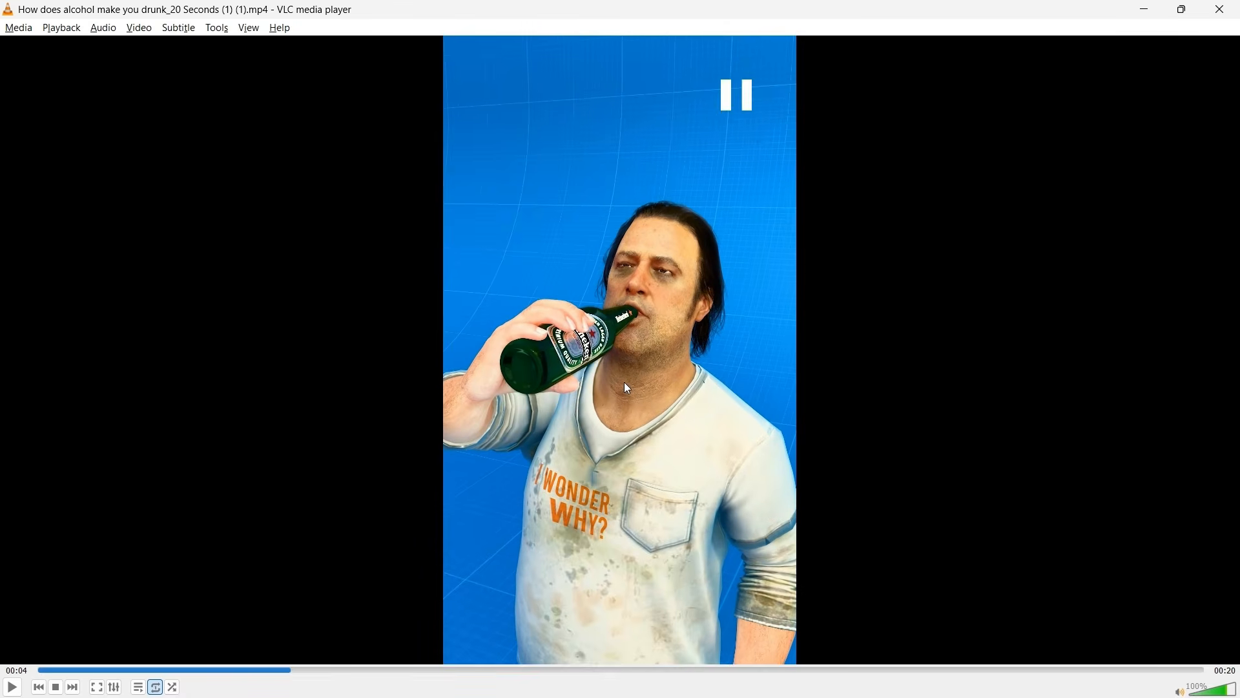
key(alt+Tab)
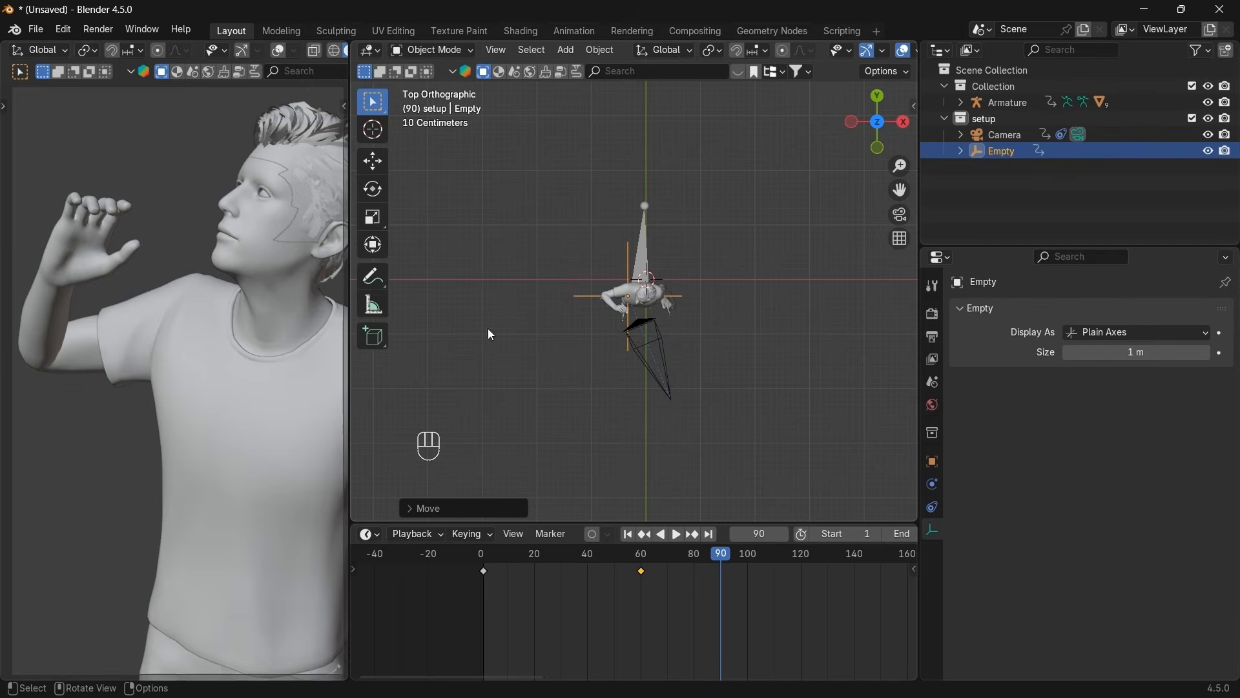
key(alt+Tab)
key(alt+Tab)
click(657, 375)
key(g)
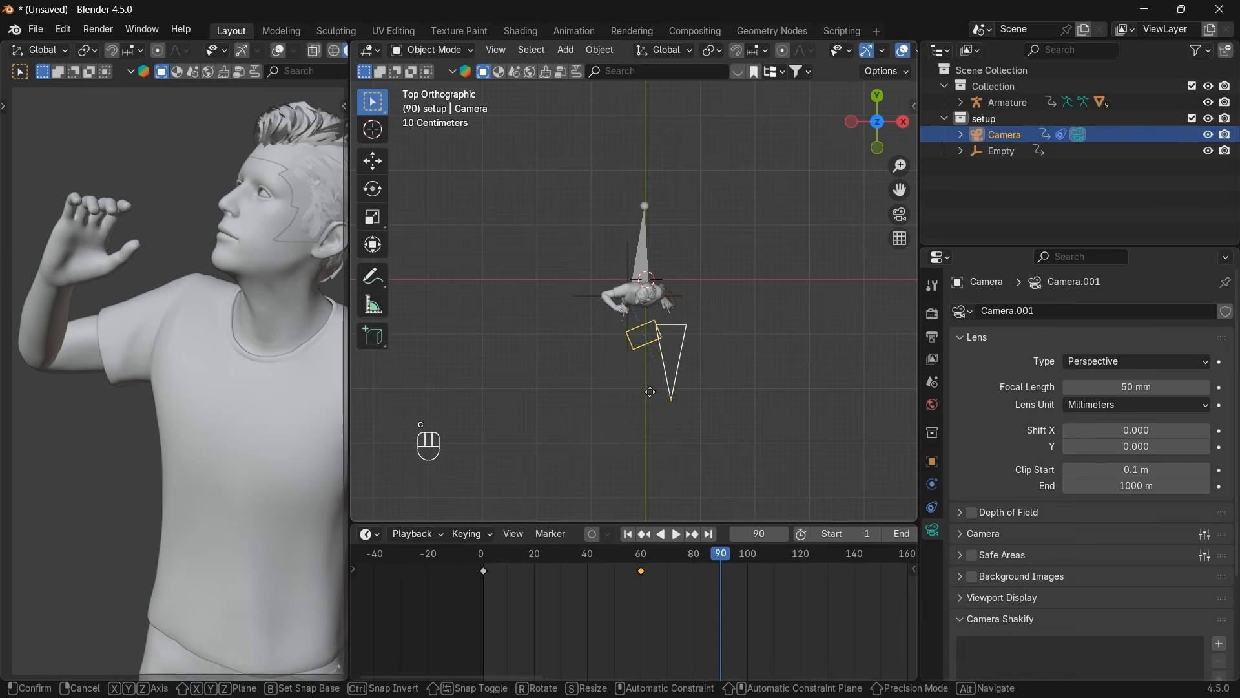
click(620, 394)
click(588, 303)
key(g)
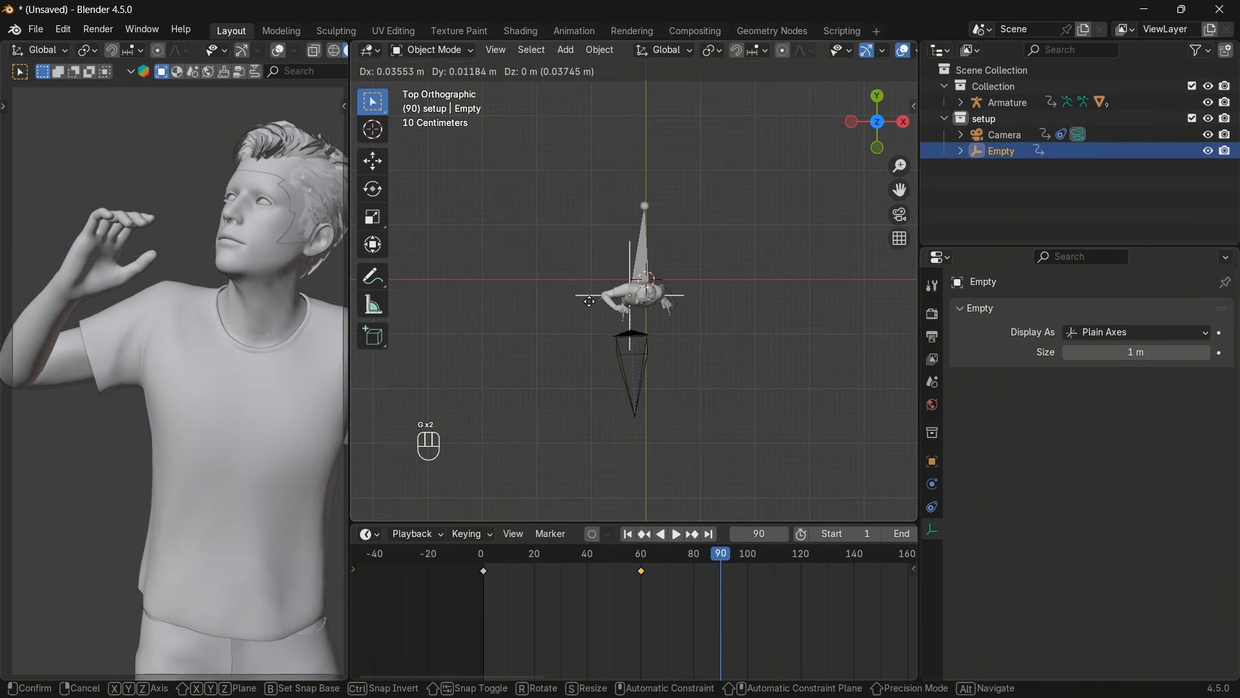
click(590, 299)
key(alt+Tab)
key(alt+Tab)
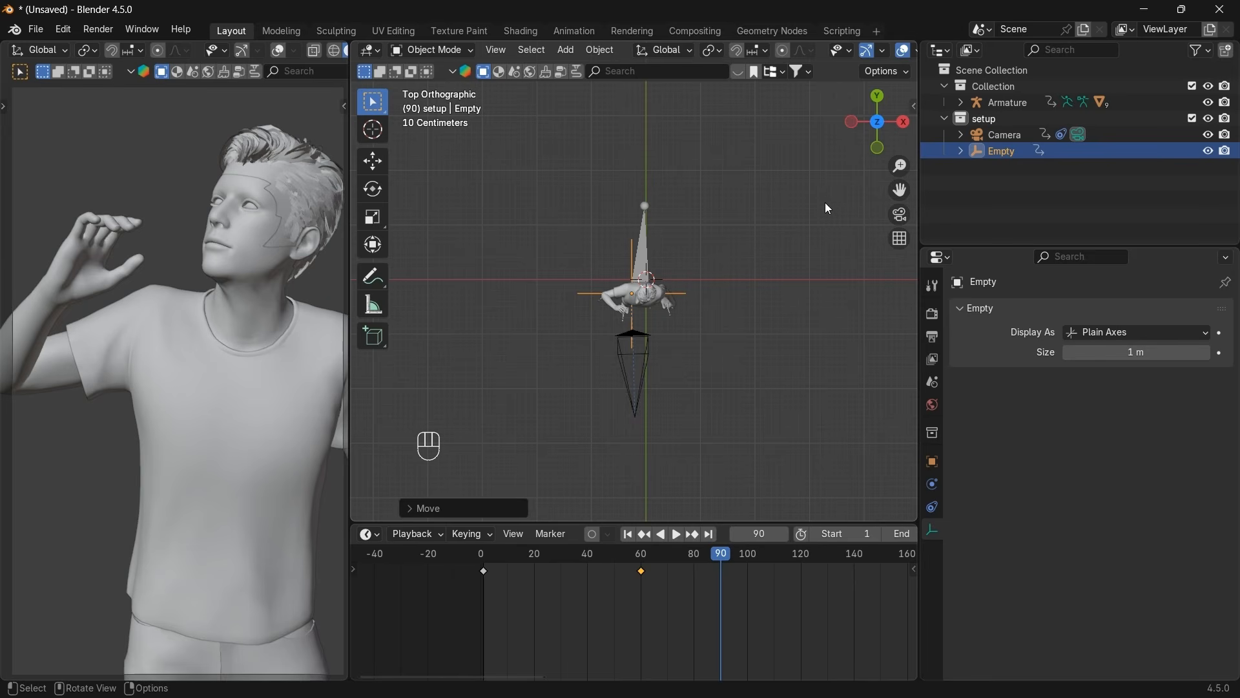
Raise the camera slightly in right view and lift the Empty about 0.1 m.
click(904, 122)
click(568, 256)
key(g)
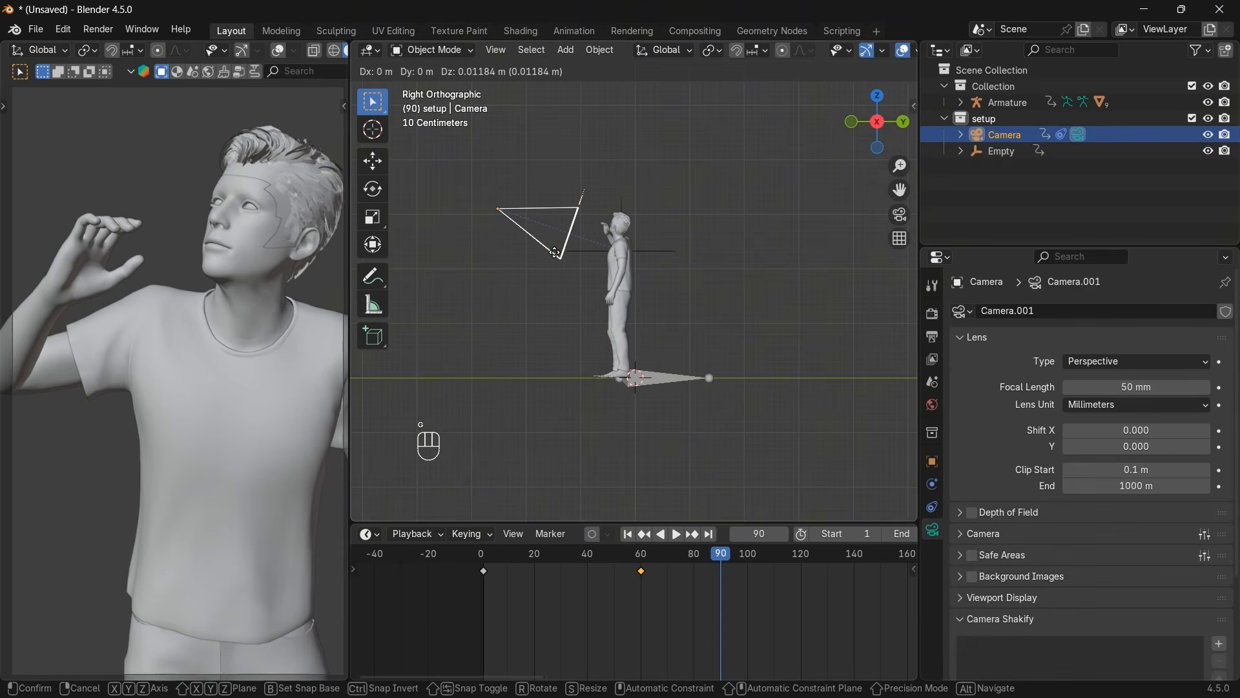
click(557, 254)
click(591, 254)
key(g)
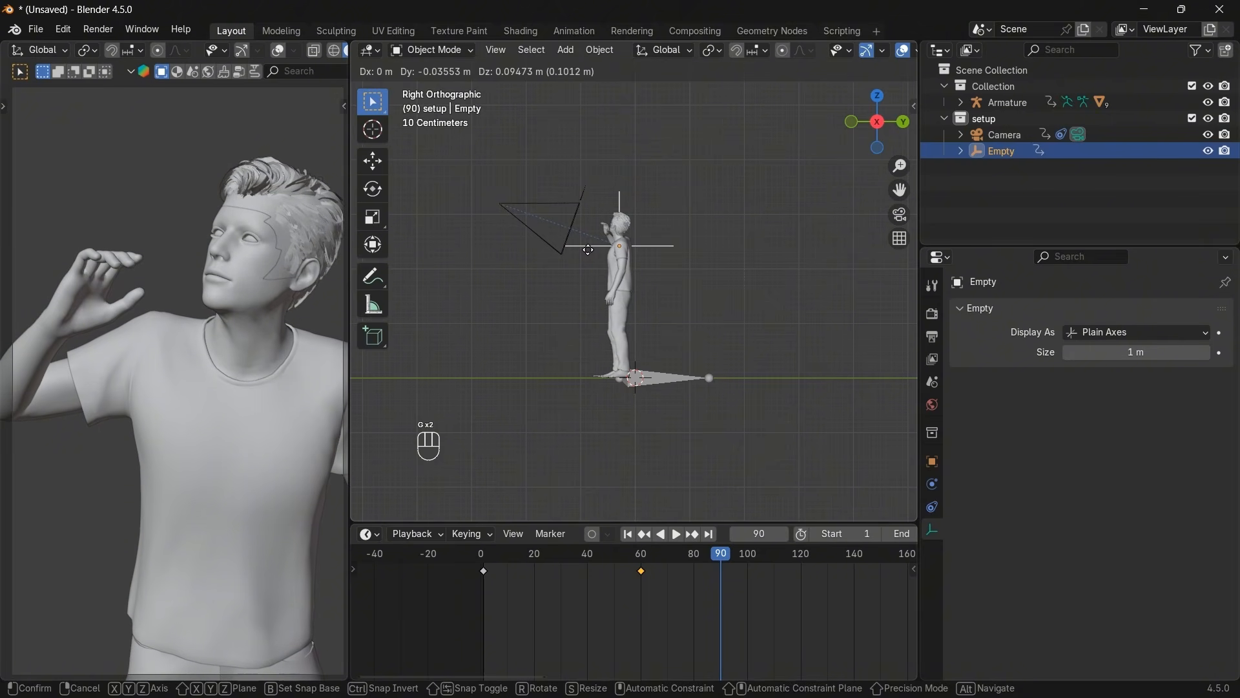
click(589, 251)
Pull the camera back along its local Z axis and shift it about 0.2 m towards positive X in top view.
click(571, 245)
key(g)
key(z)
key(z)
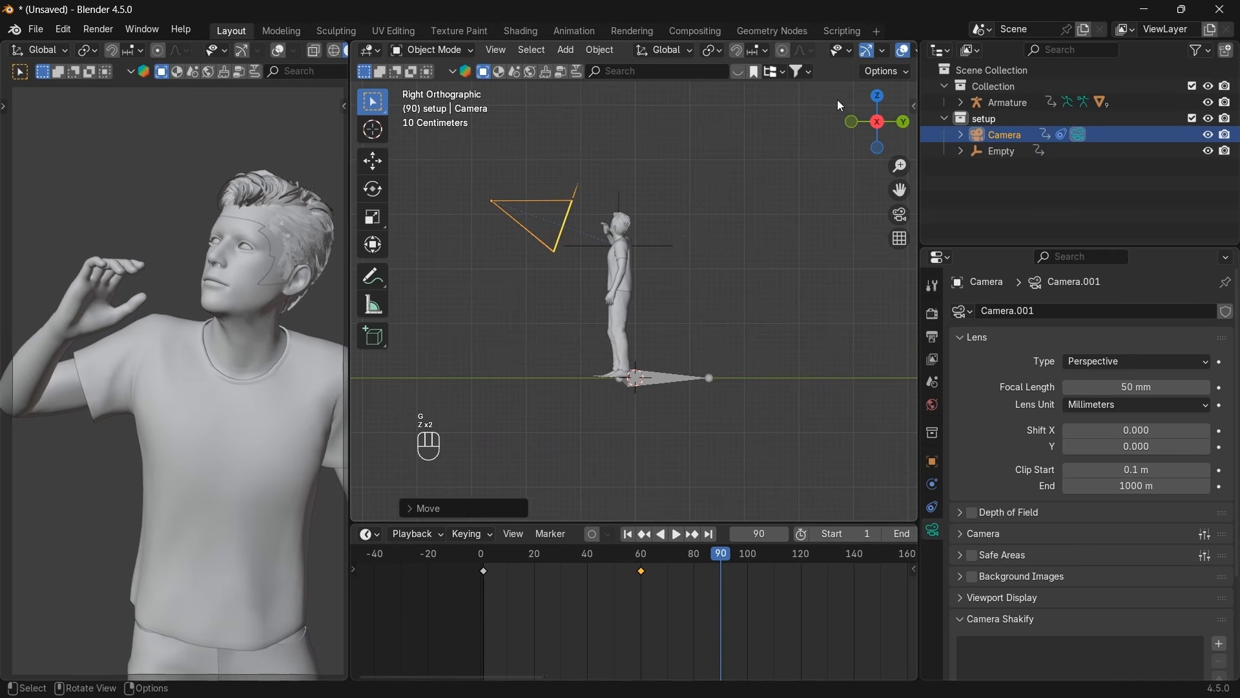
click(878, 95)
key(g)
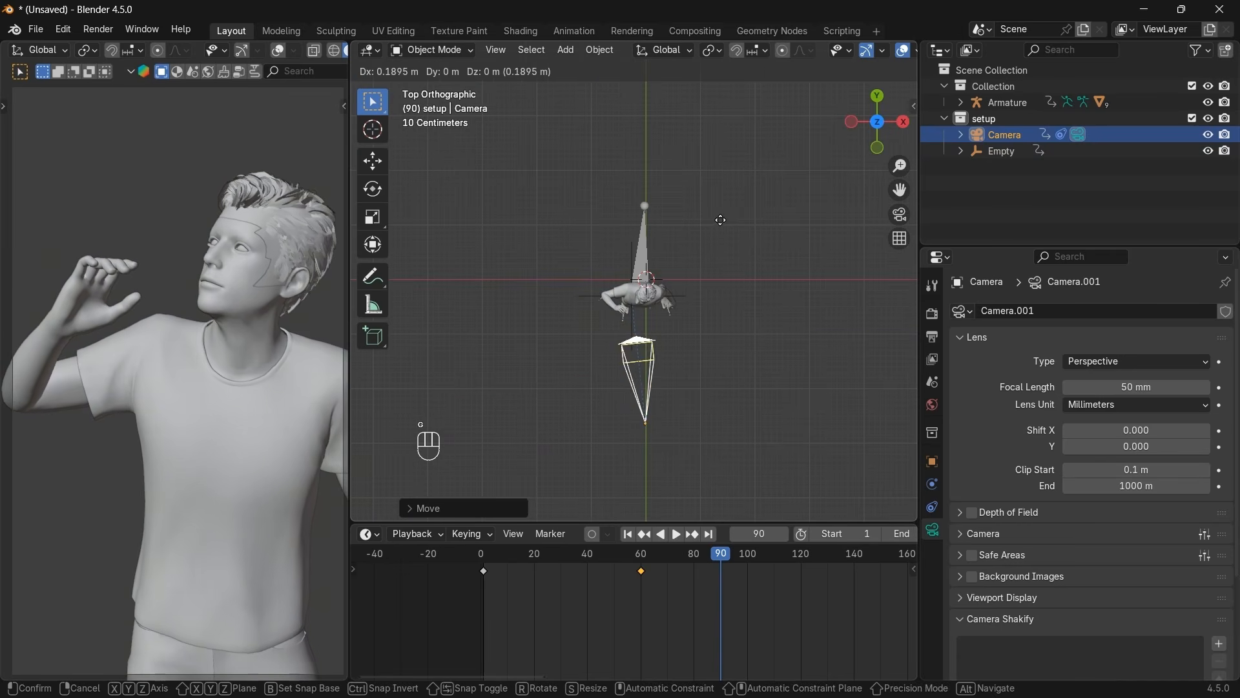
click(719, 220)
Insert keyframes for the camera and the Empty at frame 90.
key(i)
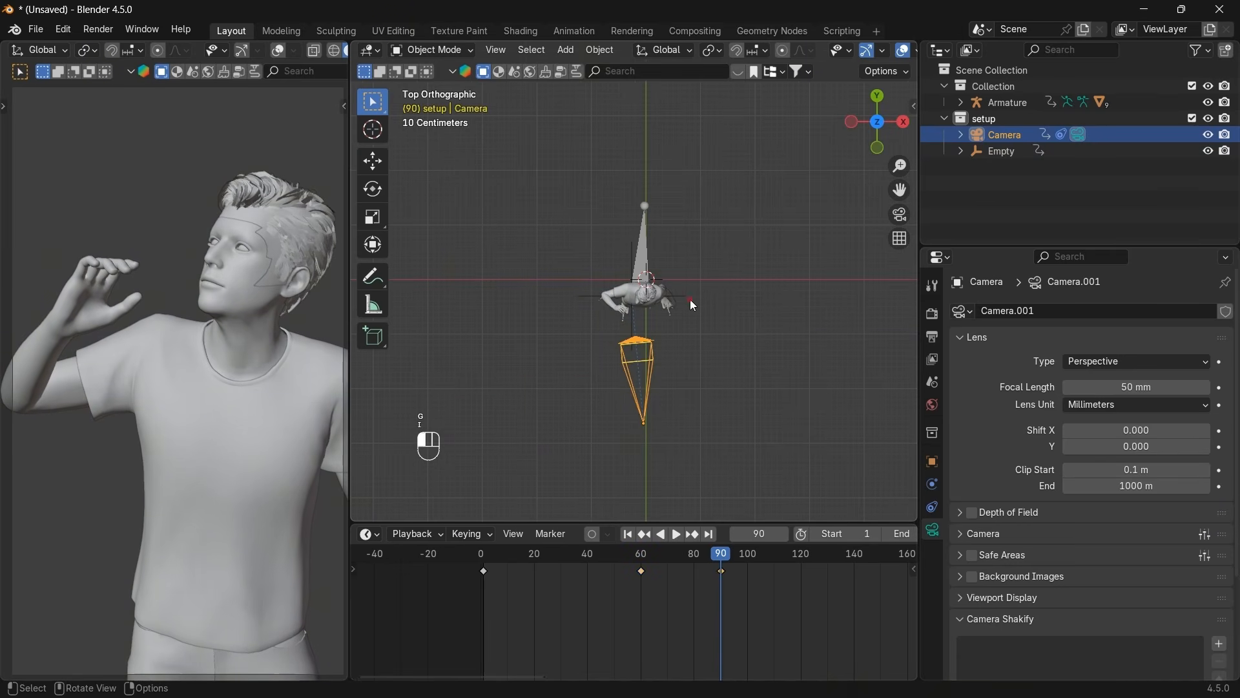
click(690, 300)
key(i)
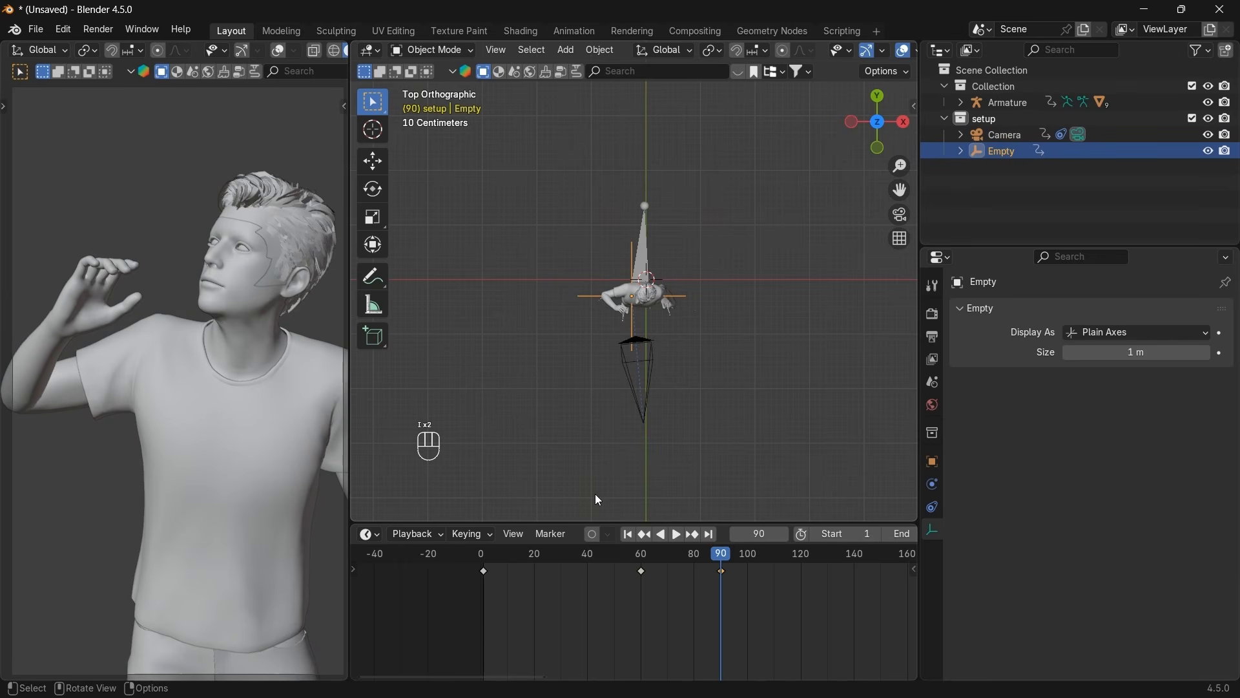
Scrub the timeline past frame 90 to review the character's motion, then return to the keyframe at frame 90.
scroll(685, 561, down, 3)
mouse_move(693, 554)
mouse_down()
mouse_move(741, 544)
mouse_move(696, 551)
mouse_up()
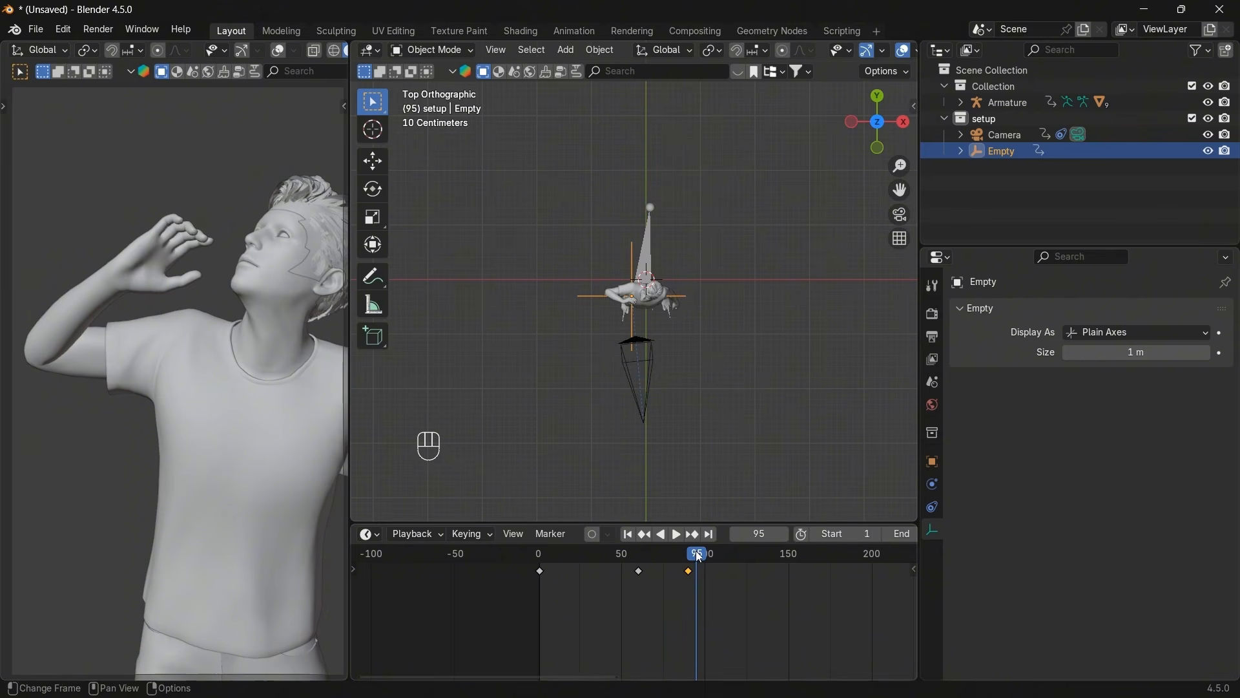
drag(697, 553, 792, 565)
click(646, 536)
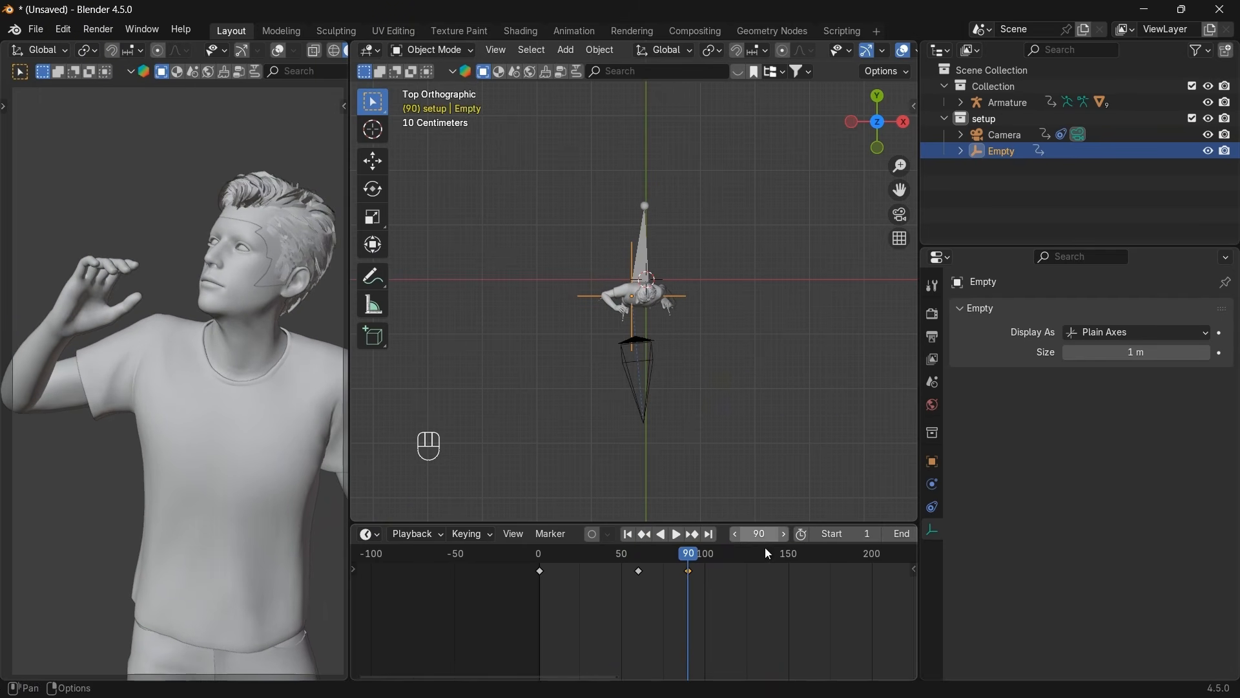
Select the character's armature, switch it to Pose Mode and show its keyframes around frame 90 in the timeline.
click(645, 233)
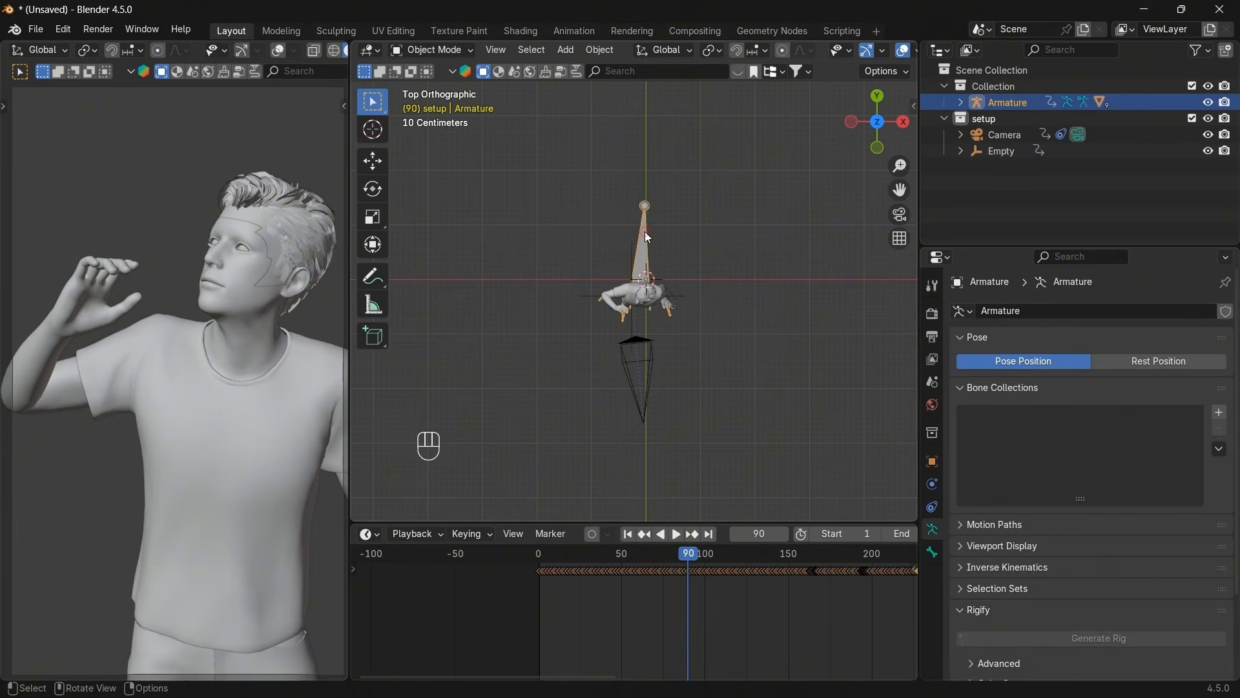
click(444, 51)
click(427, 103)
scroll(733, 599, up, 3)
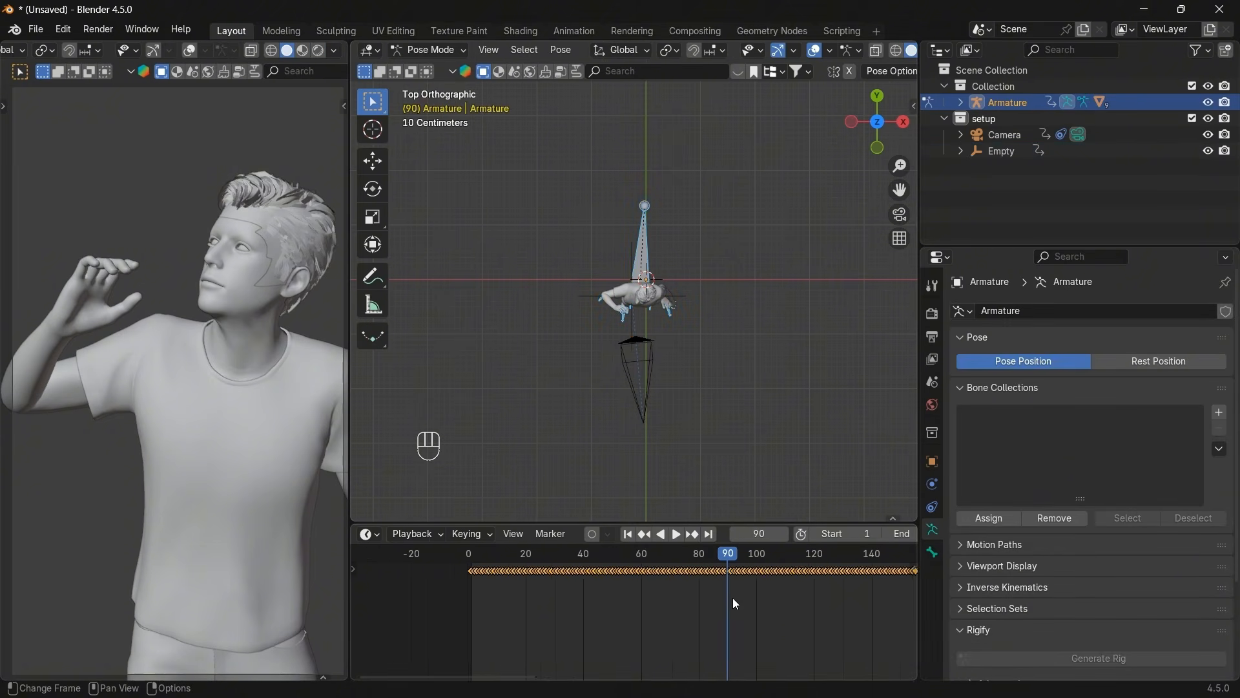
scroll(591, 599, up, 5)
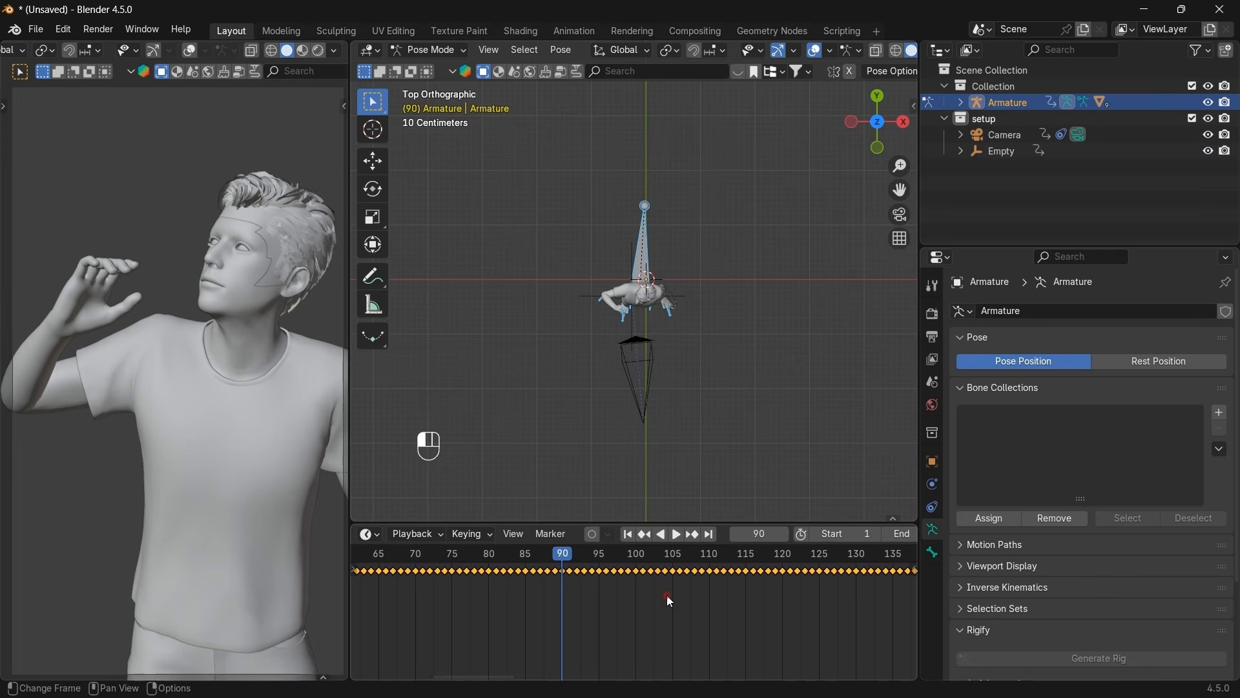
scroll(878, 581, down, 3)
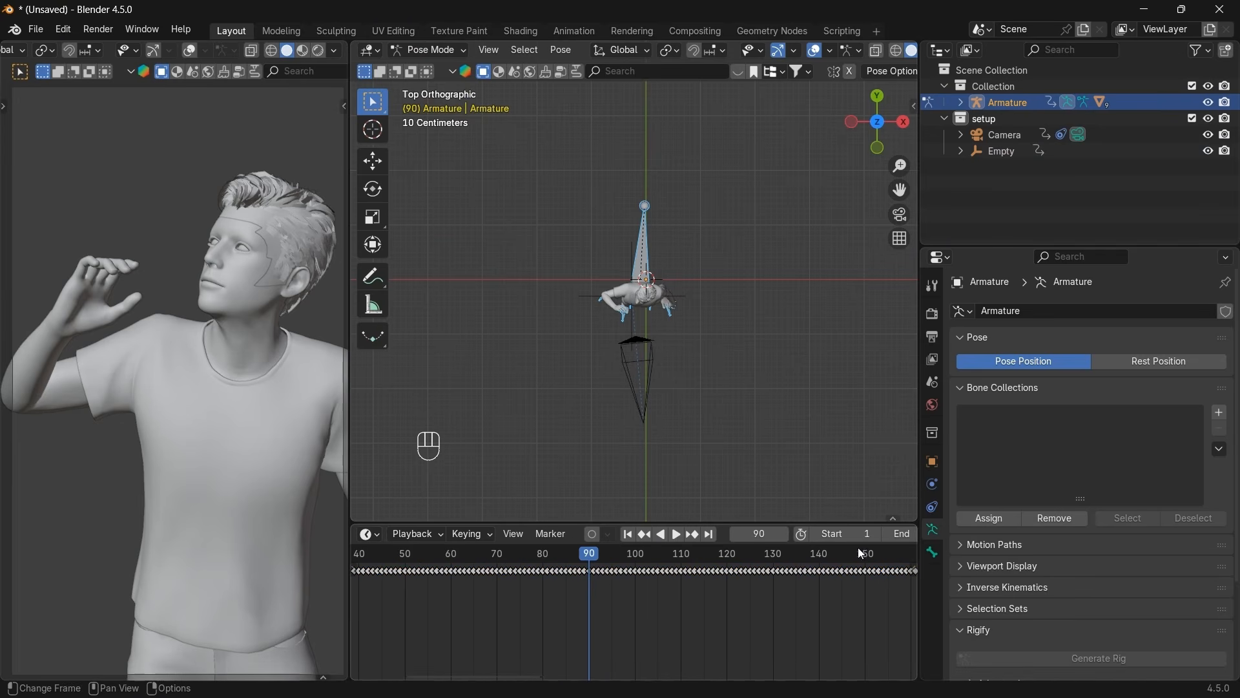
Delete the armature's keyframes between frames 90 and 150.
click(869, 557)
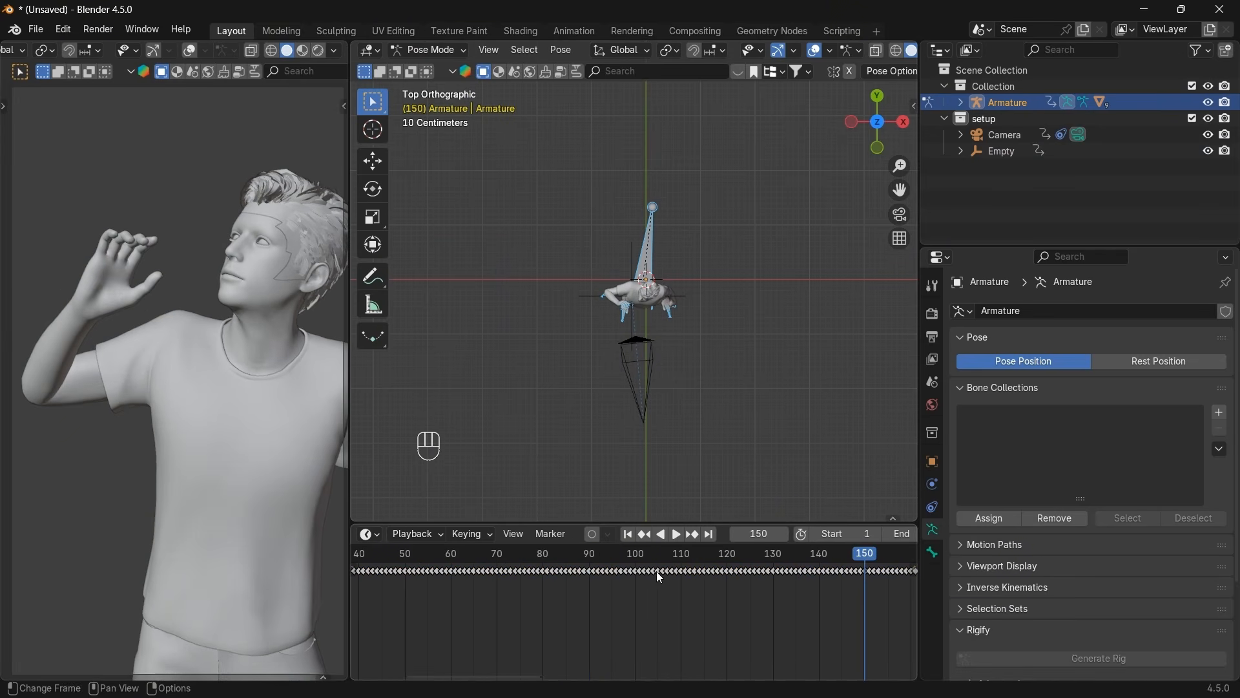
drag(591, 581, 863, 574)
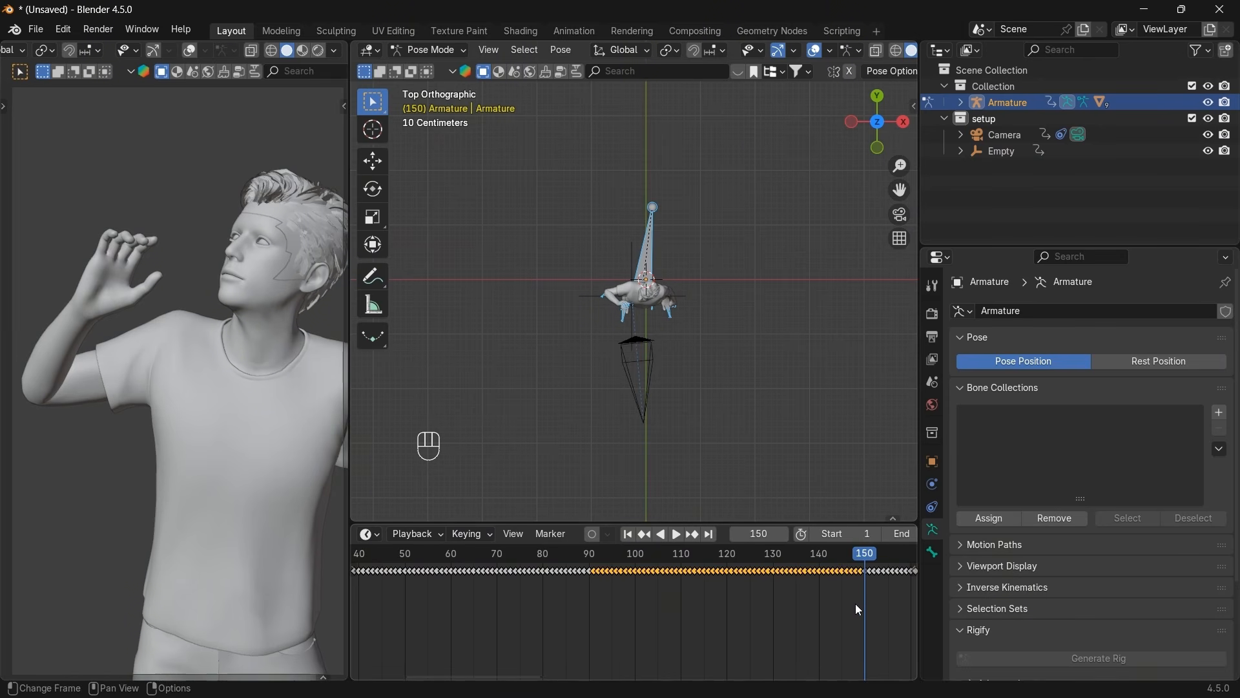
key(x)
click(840, 587)
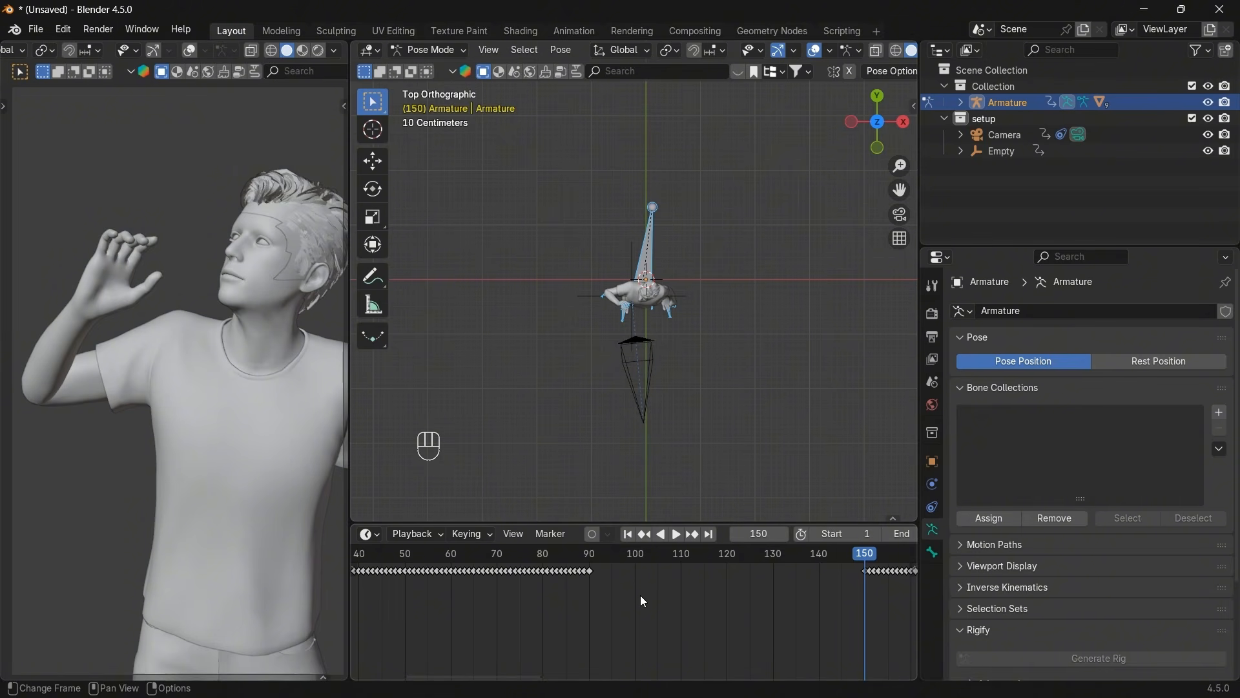
Move the armature's keyframes from frame 150 onwards earlier so they start at about frame 98.
scroll(641, 595, down, 6)
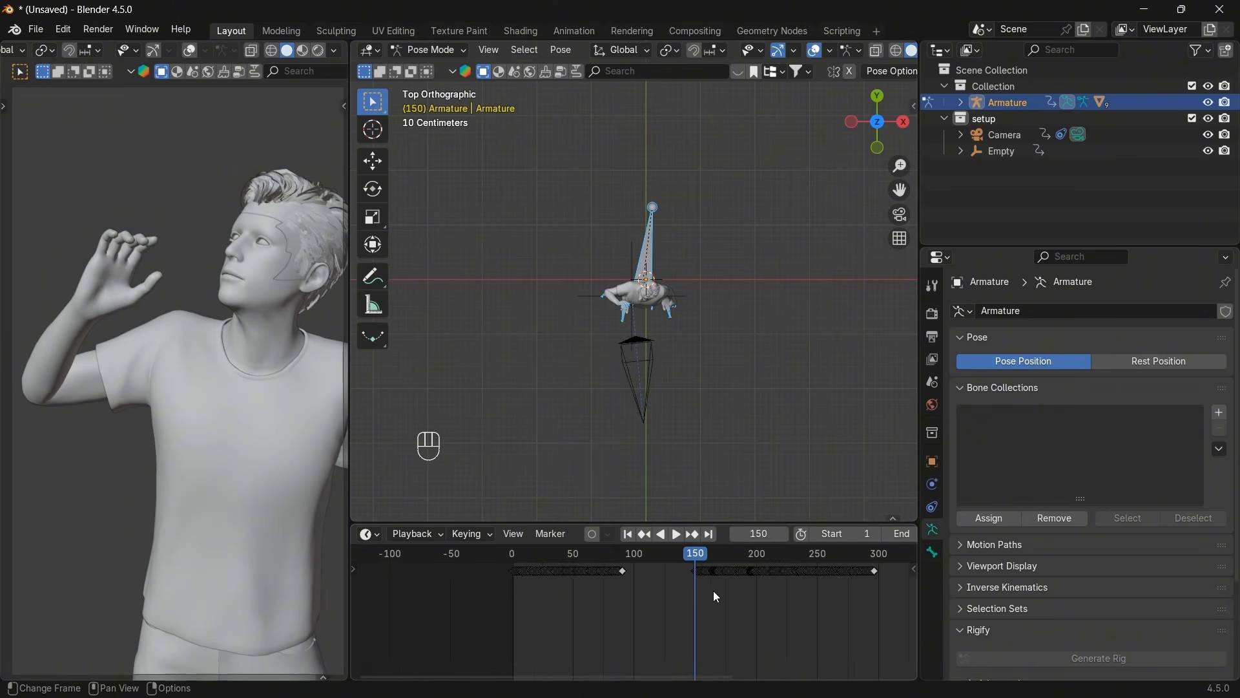
scroll(714, 591, down, 3)
drag(664, 595, 834, 560)
scroll(761, 619, up, 10)
key(g)
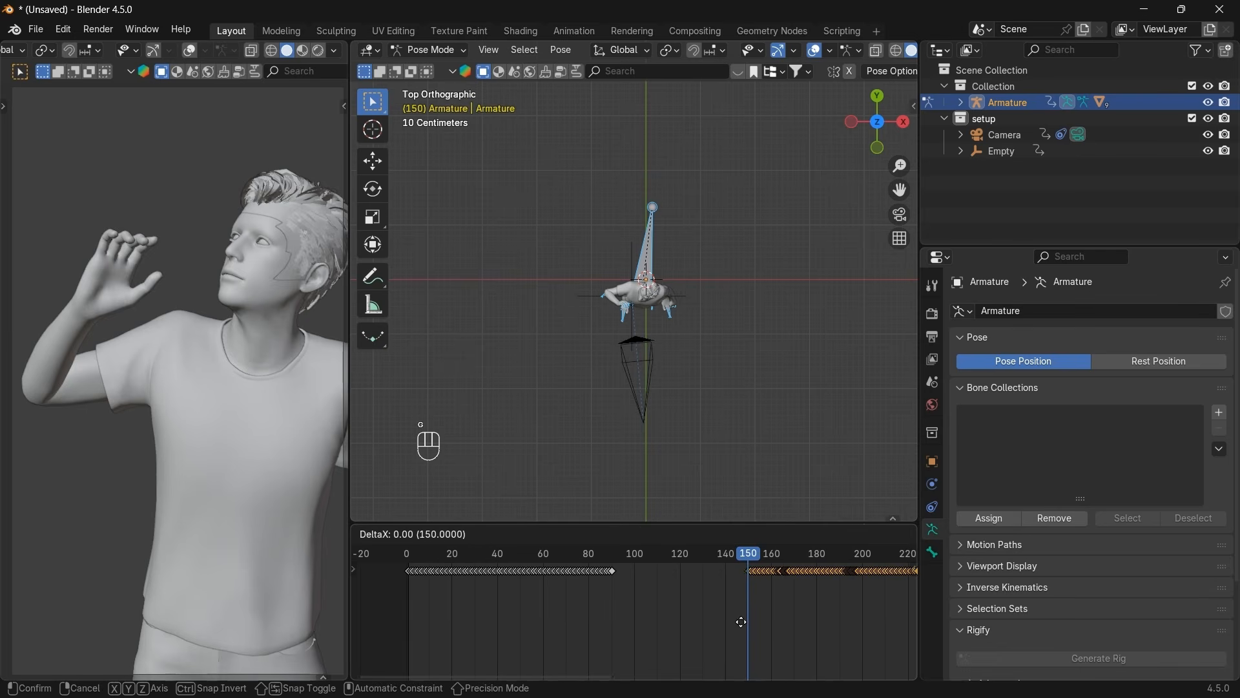
click(626, 624)
scroll(637, 628, up, 3)
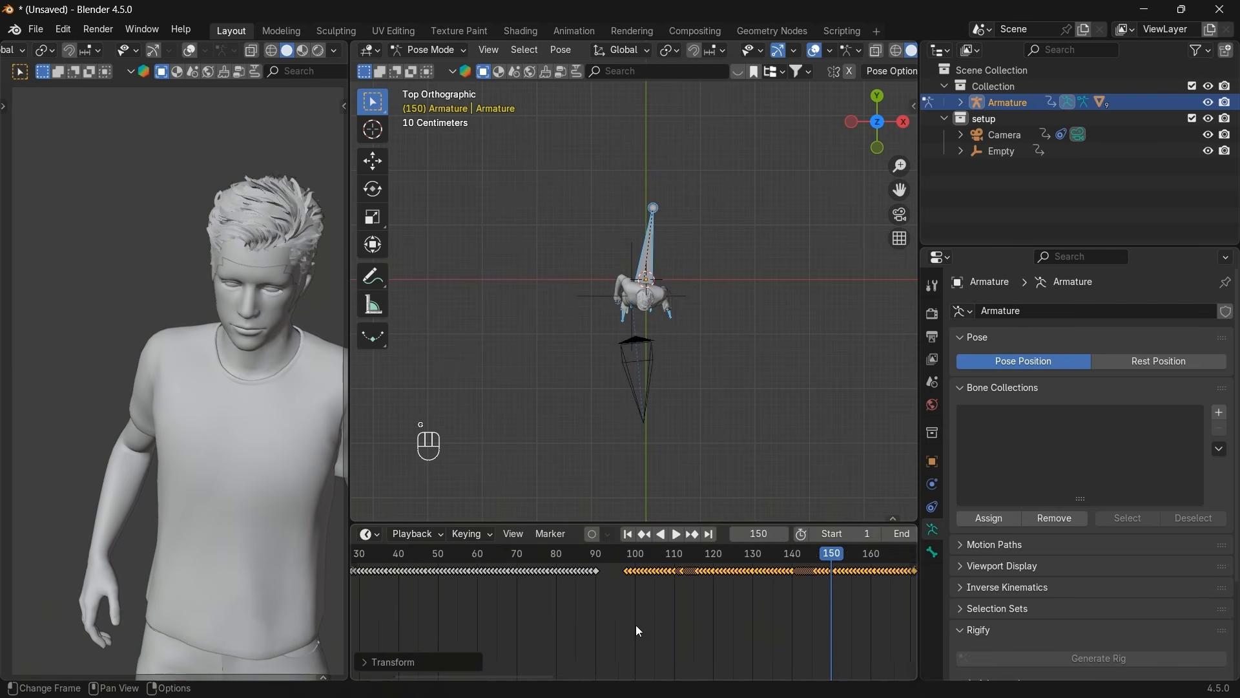
Shift the selected armature keyframes 5 frames earlier so they start at frame 93.
scroll(635, 625, up, 6)
mouse_move(571, 556)
mouse_down()
mouse_move(636, 556)
mouse_move(578, 560)
mouse_up()
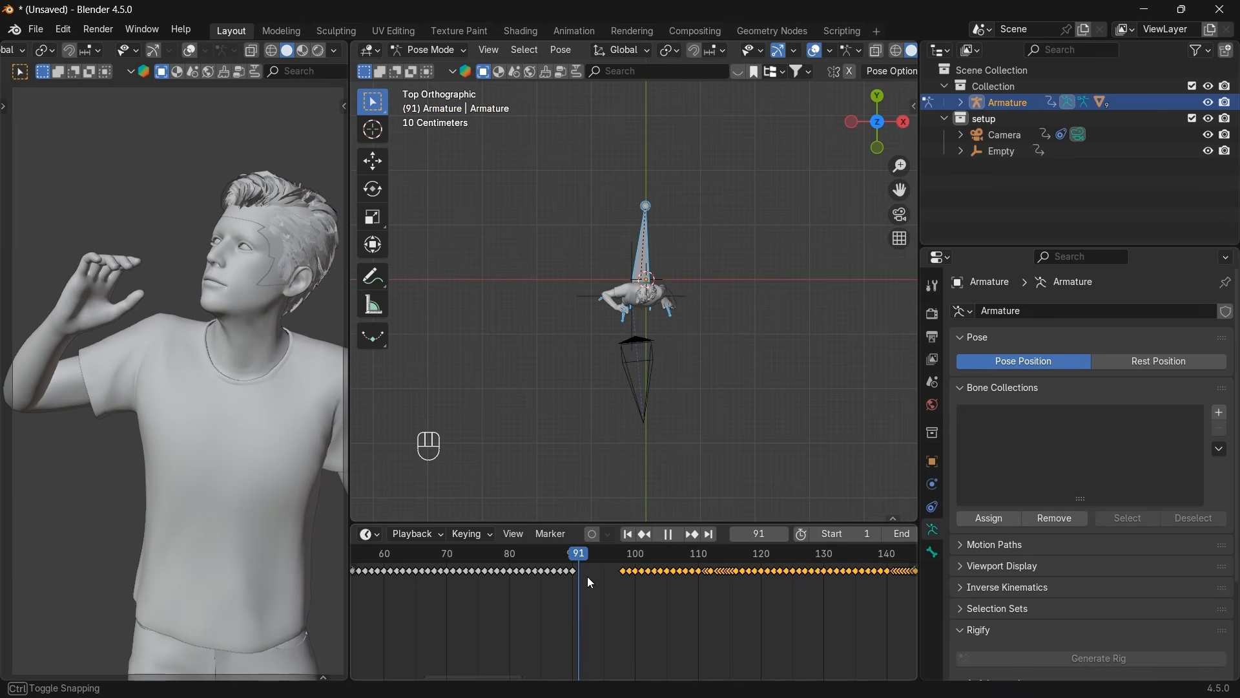
key(g)
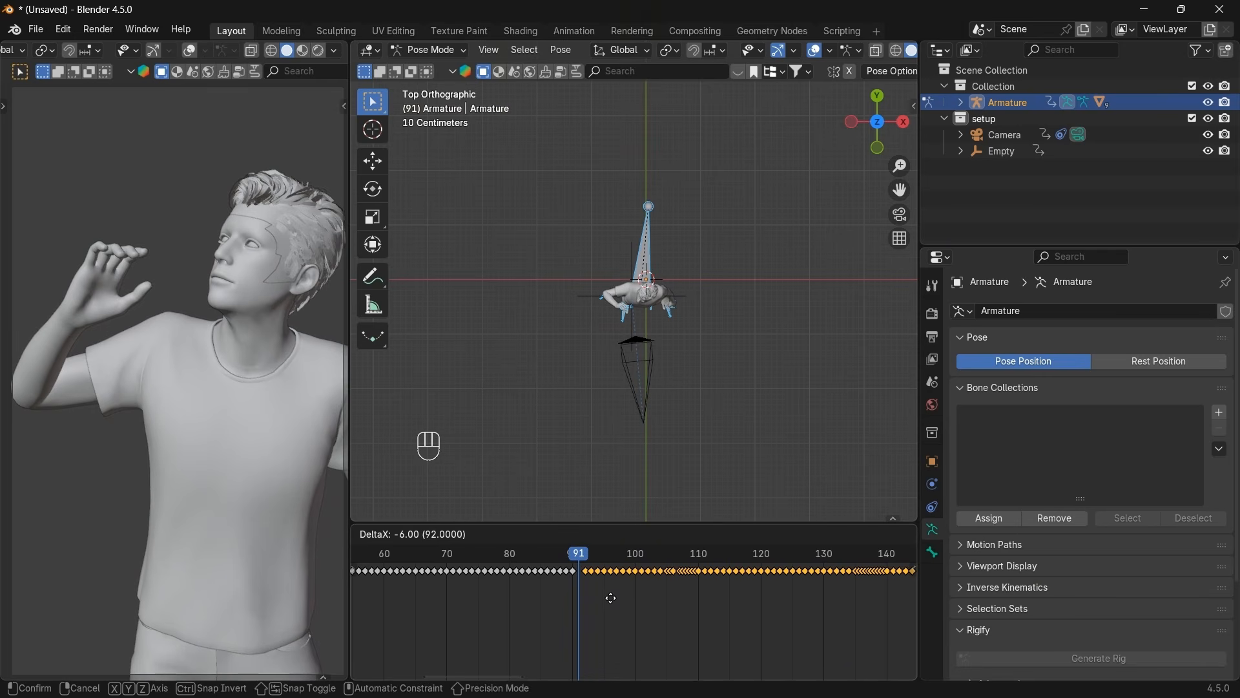
click(613, 597)
Play and scrub the animation around frame 90 to check the transition between the two groups of armature keyframes.
key(space)
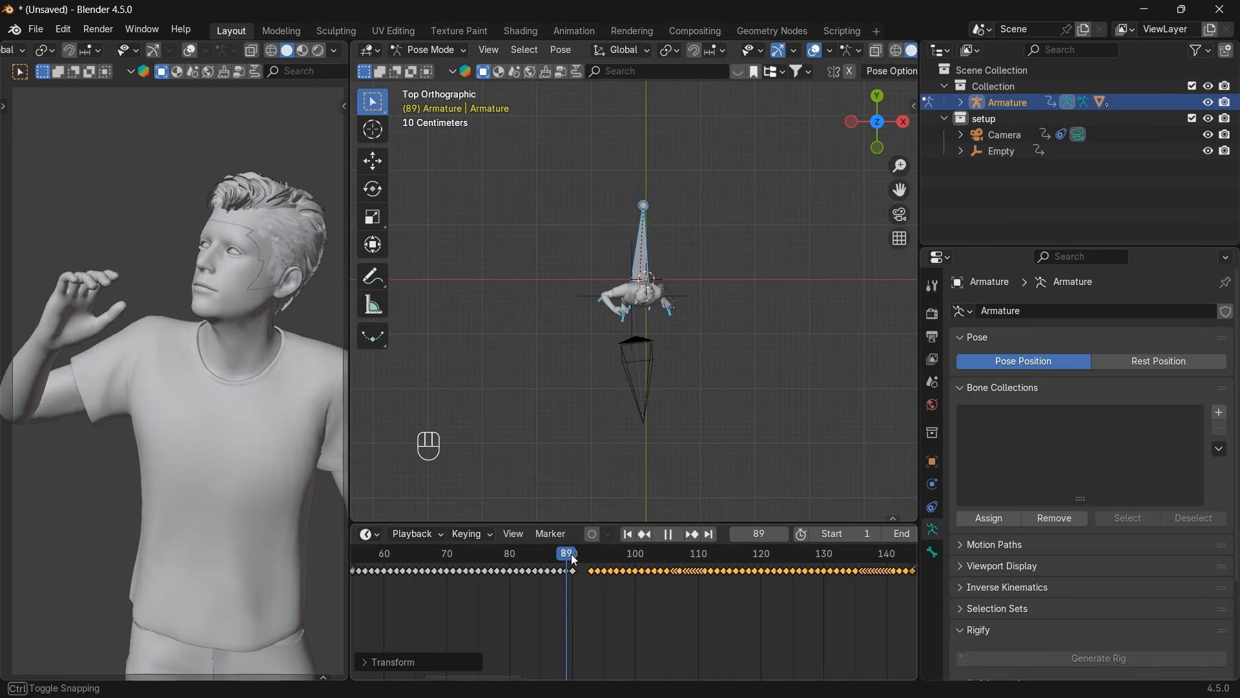
drag(599, 556, 502, 556)
click(670, 536)
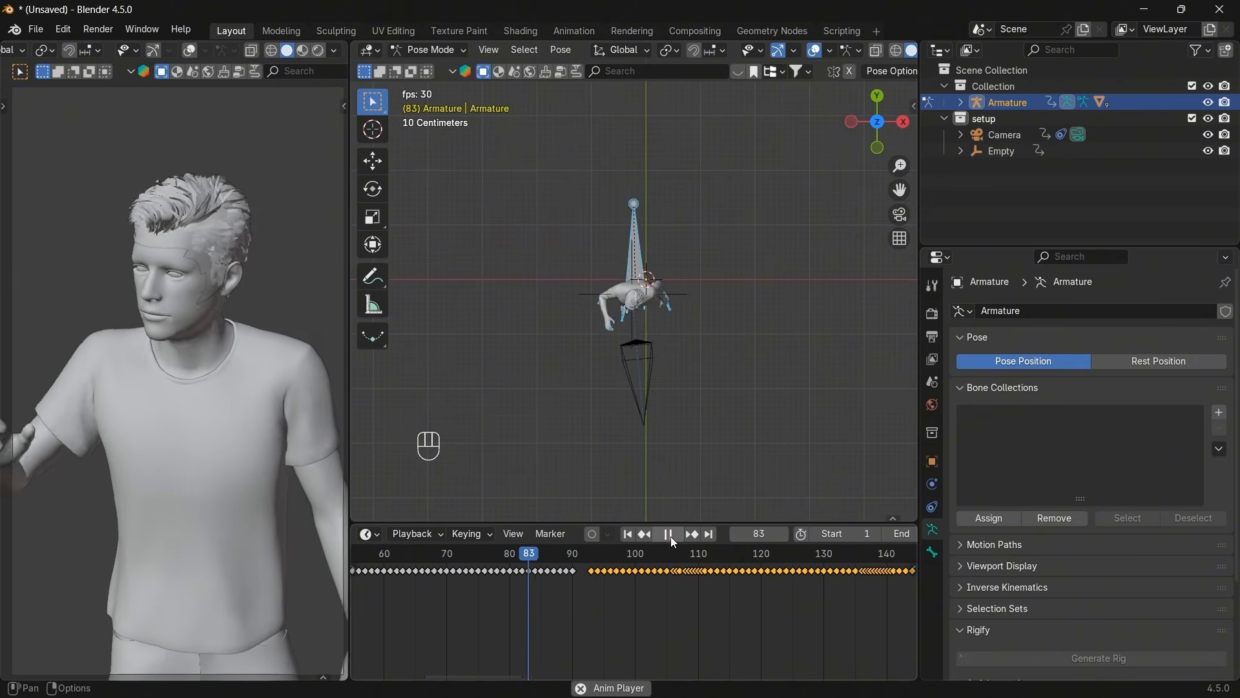
mouse_move(580, 562)
mouse_down()
mouse_move(559, 564)
mouse_move(597, 560)
mouse_move(562, 556)
mouse_move(580, 559)
mouse_up()
scroll(630, 600, down, 7)
scroll(628, 602, down, 3)
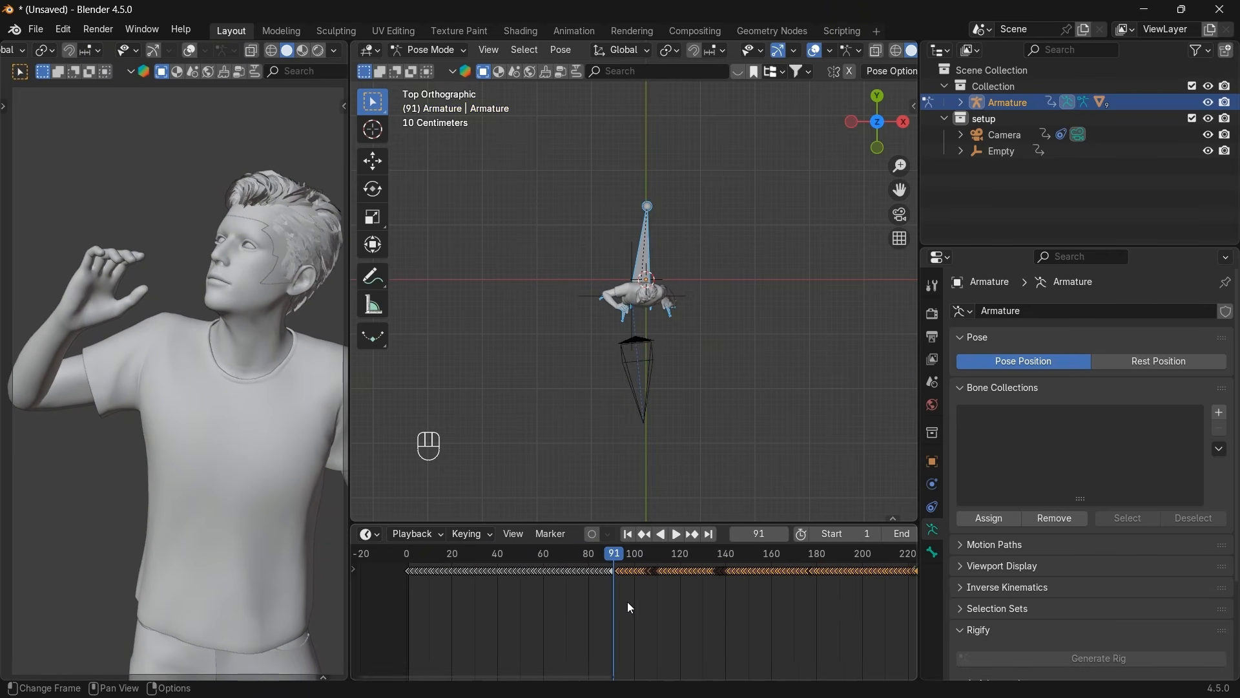
scroll(664, 602, down, 3)
scroll(642, 584, down, 3)
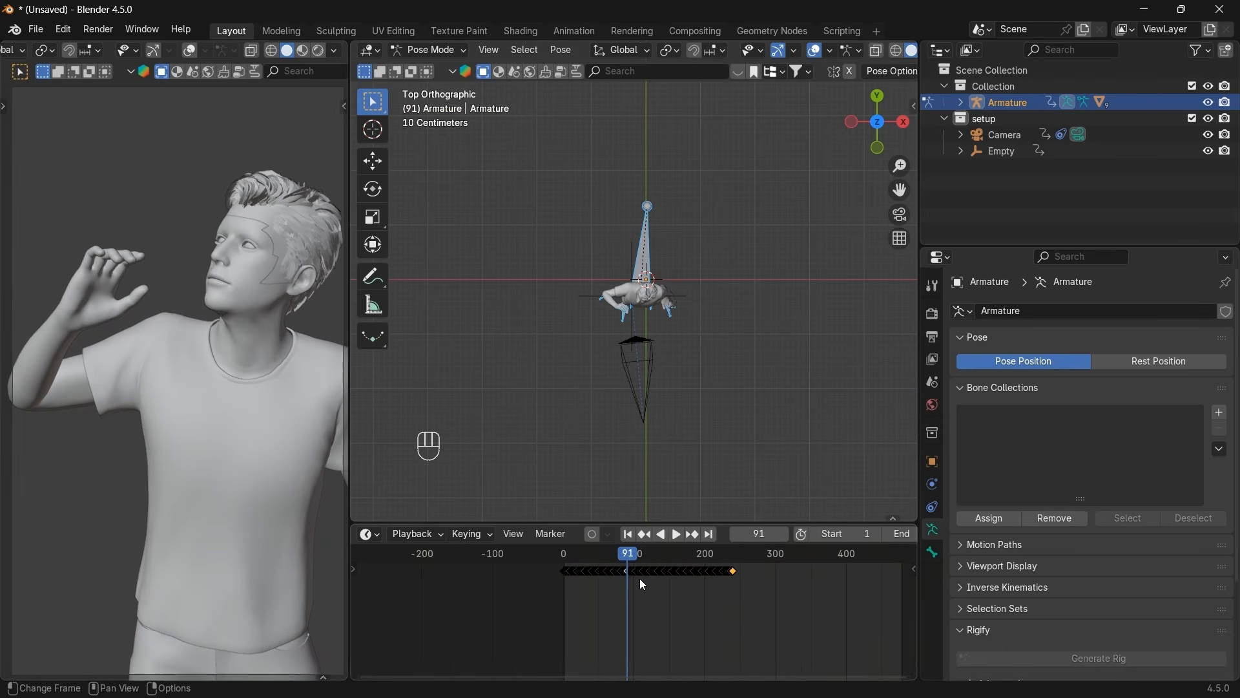
scroll(681, 607, up, 2)
scroll(668, 607, up, 2)
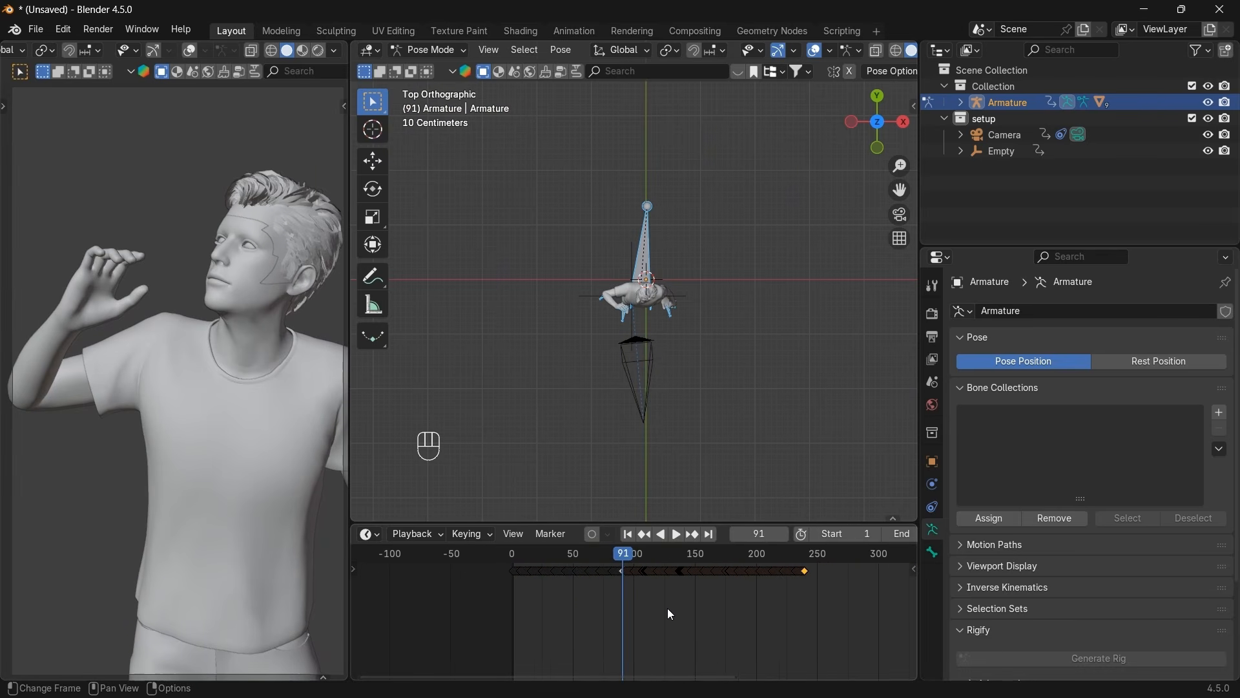
scroll(632, 591, up, 4)
Move the selected armature keyframes later so they start at frame 235, and play from frame 230 to check the motion.
drag(605, 554, 605, 559)
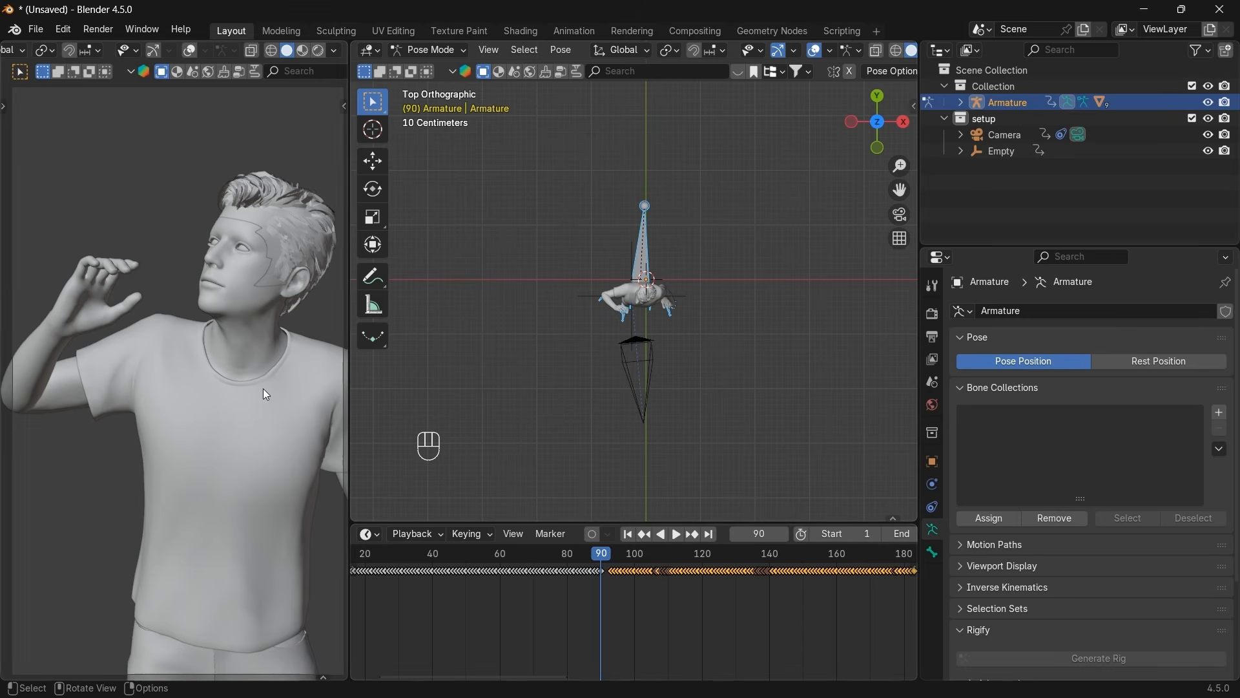
scroll(655, 596, down, 4)
key(g)
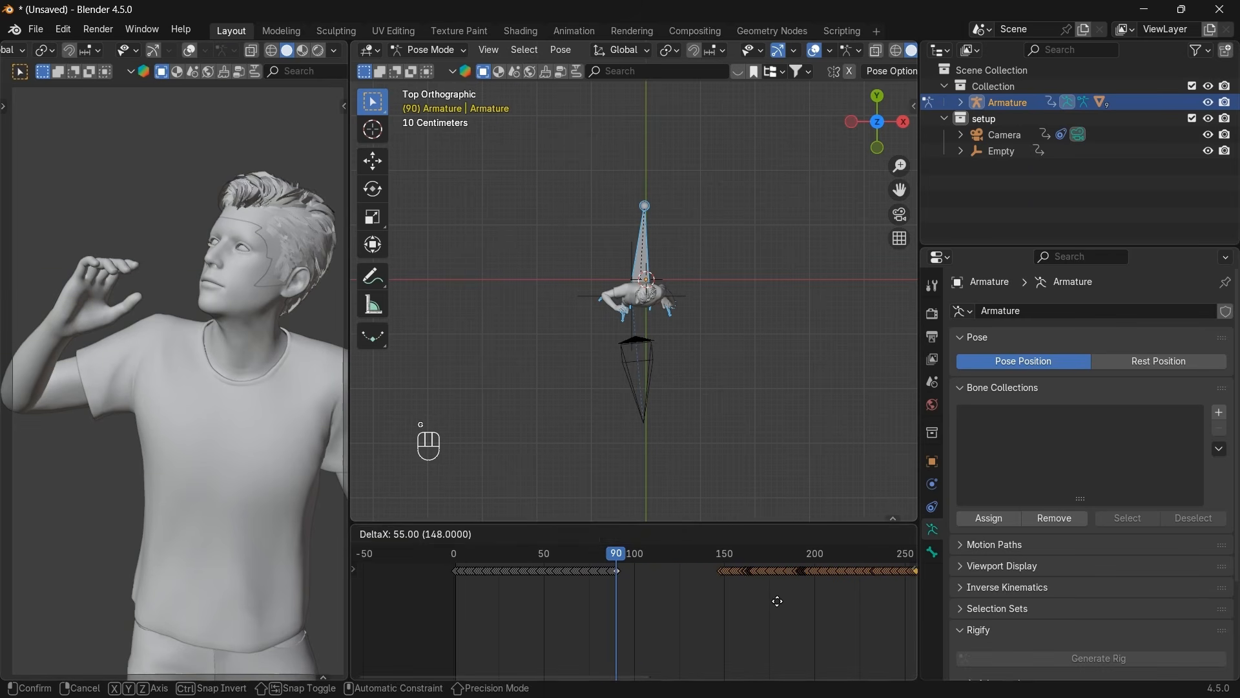
click(808, 606)
scroll(719, 607, down, 2)
key(g)
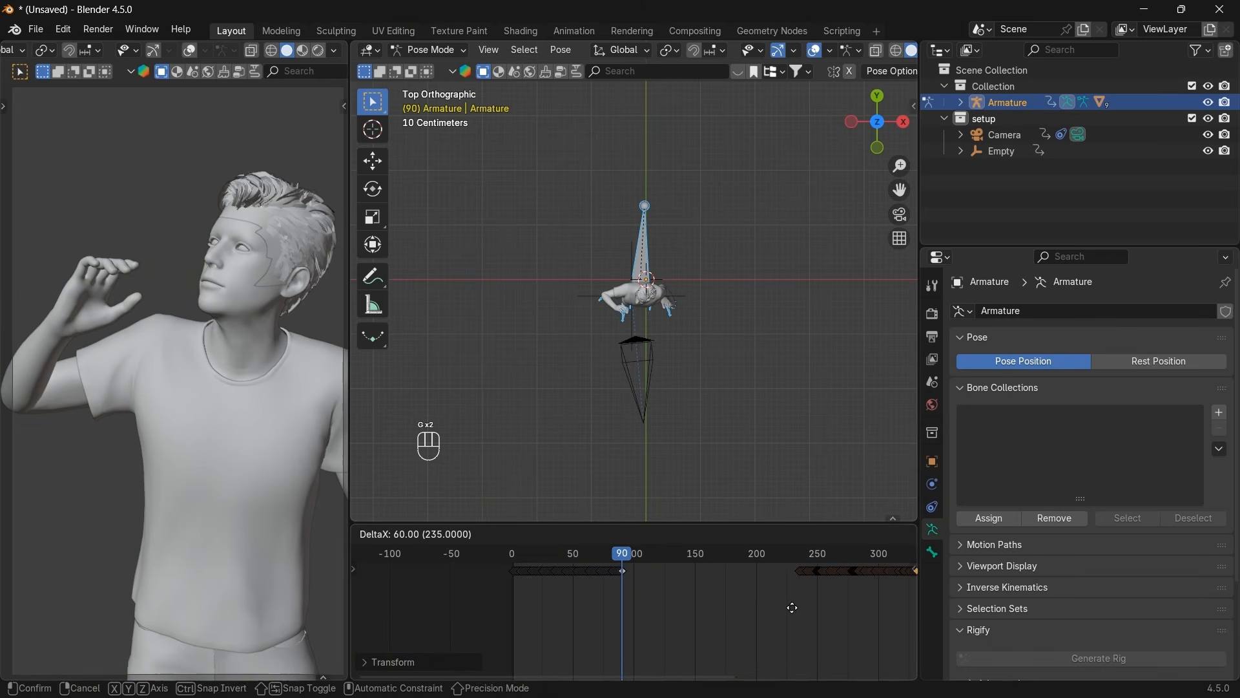
click(775, 604)
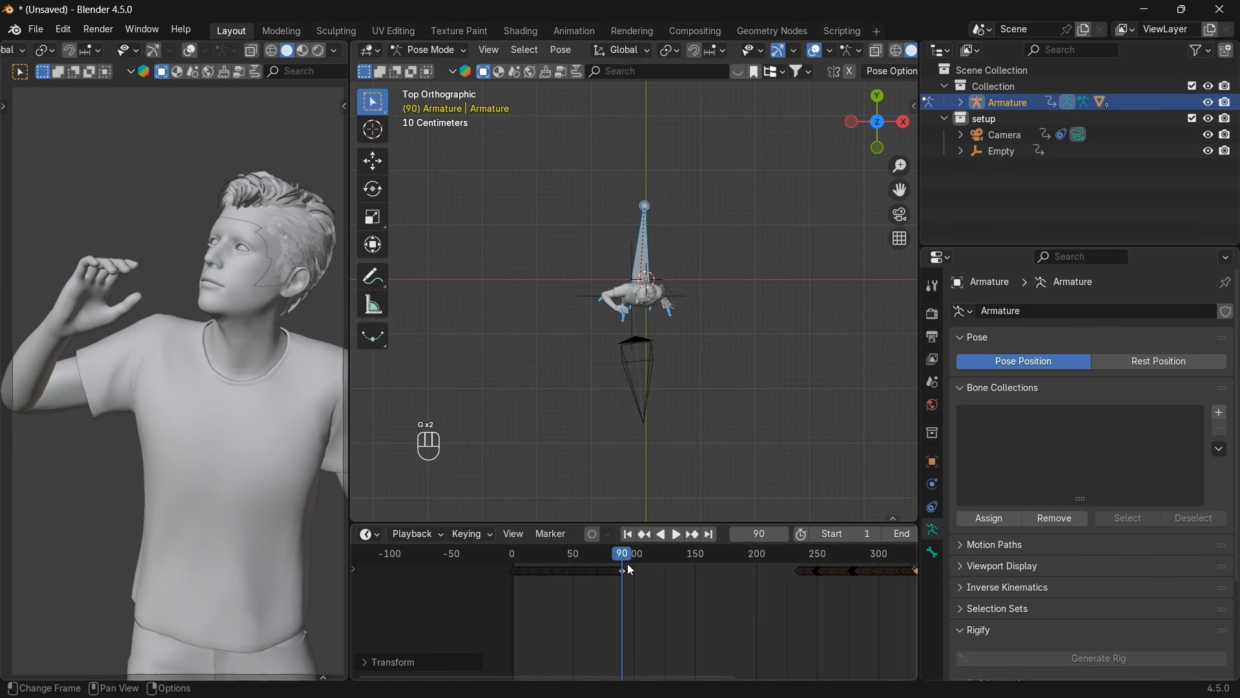
drag(624, 557, 793, 560)
click(693, 535)
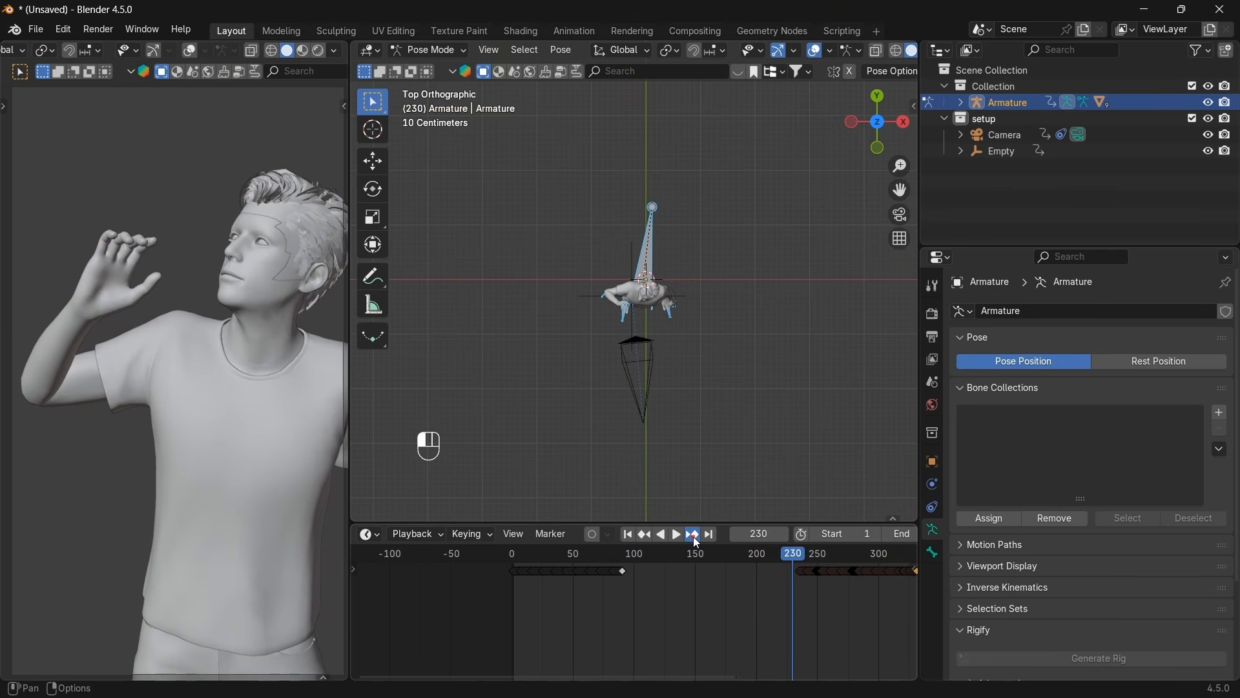
click(675, 535)
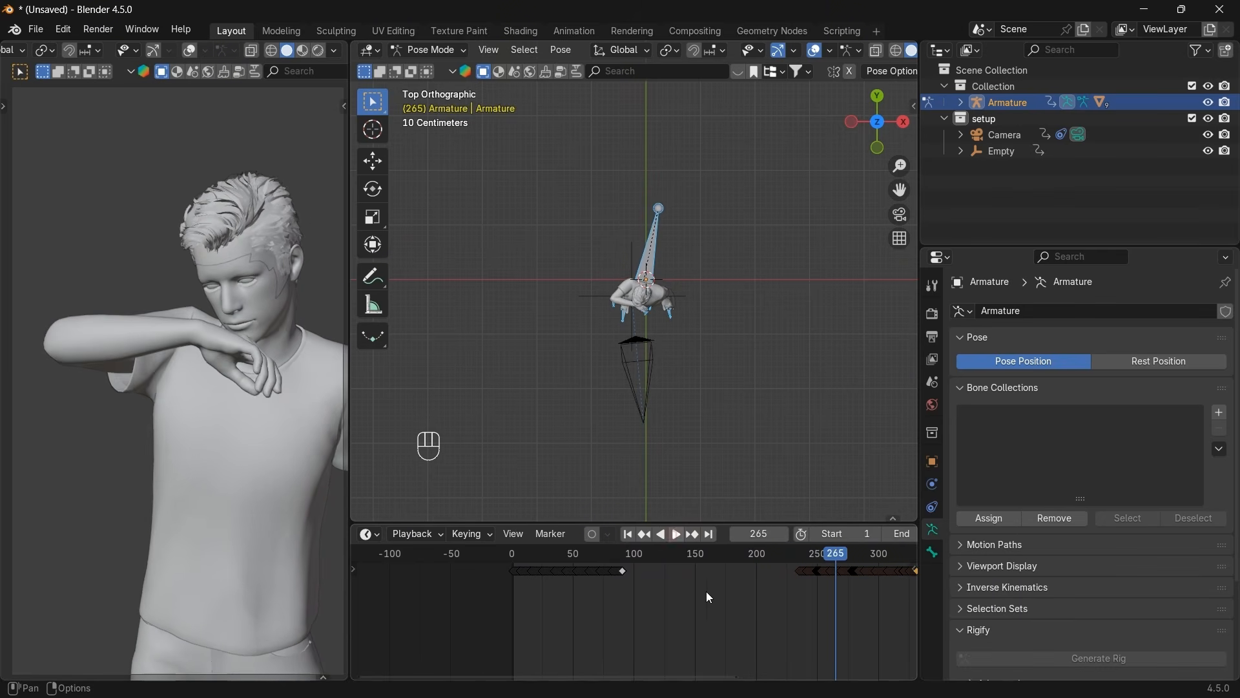
Move the second group of armature keyframes further along so it starts at about frame 480, at the end of the scene.
scroll(715, 651, down, 5)
key(g)
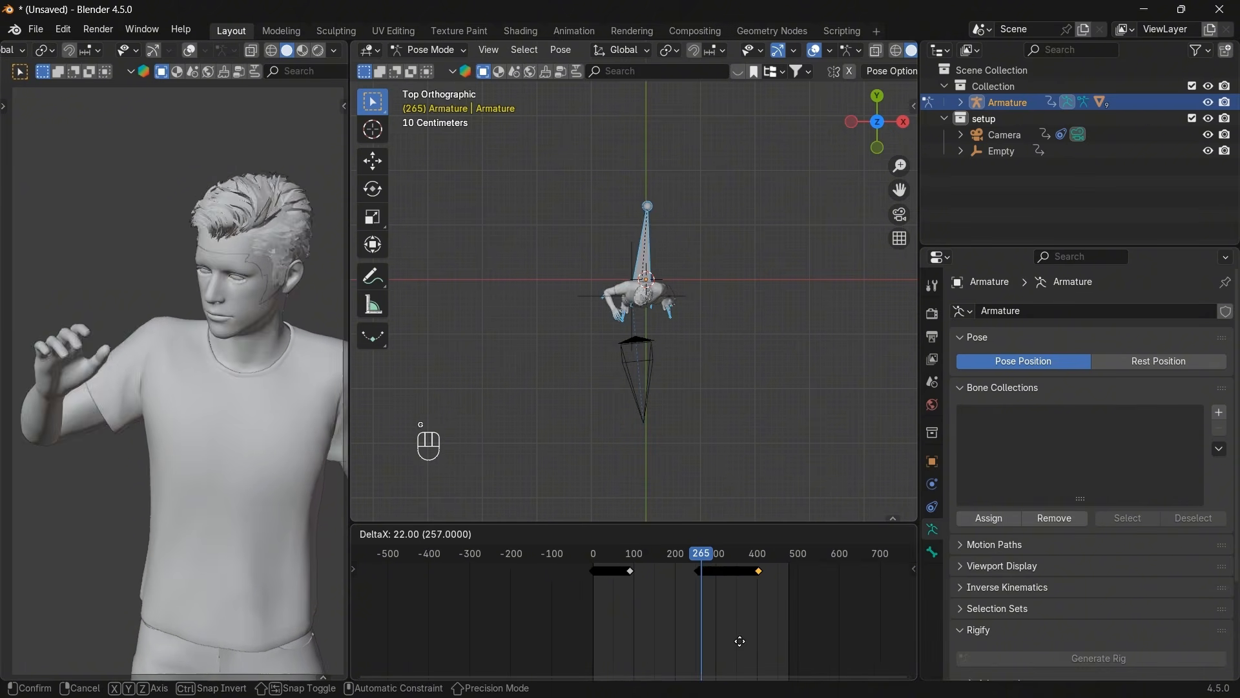
click(760, 636)
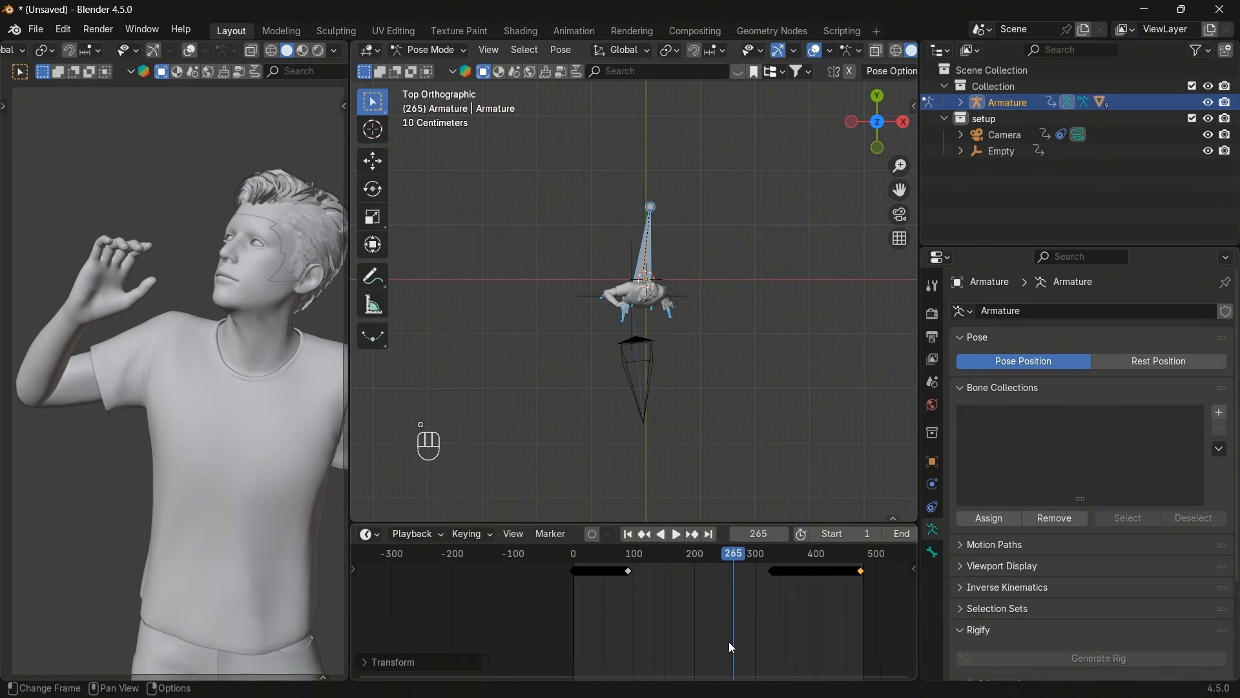
scroll(729, 642, up, 3)
drag(850, 593, 699, 587)
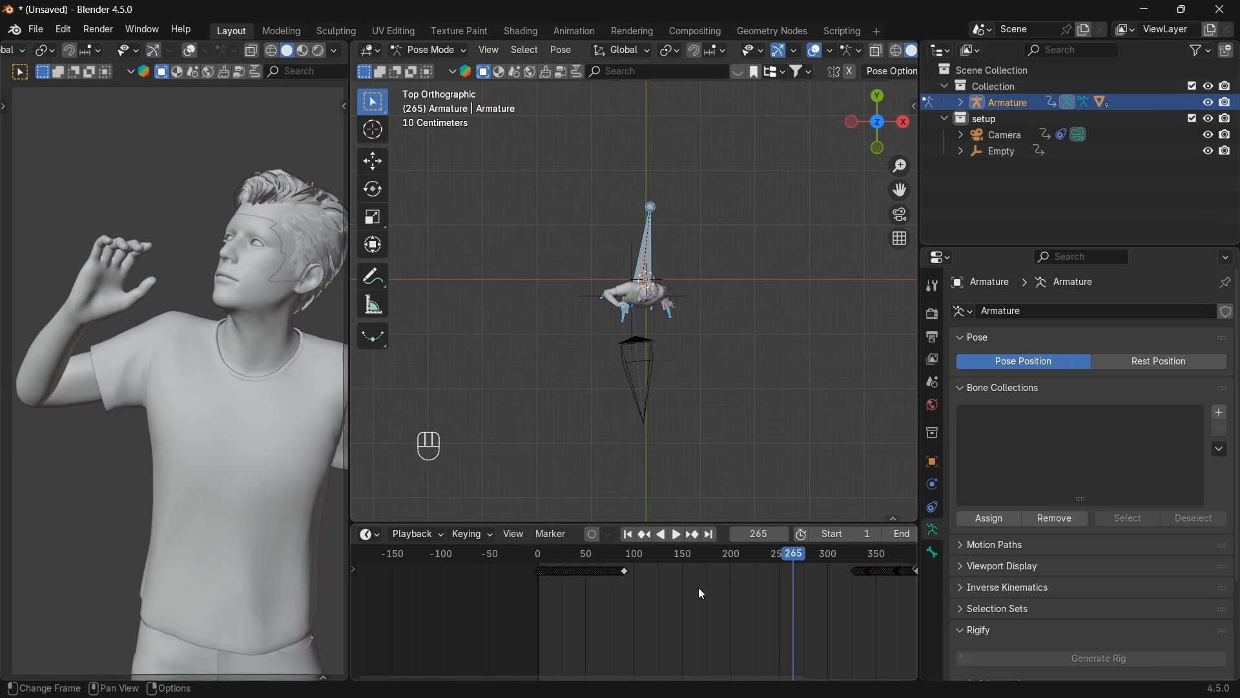
scroll(794, 619, down, 4)
drag(792, 611, 725, 564)
key(g)
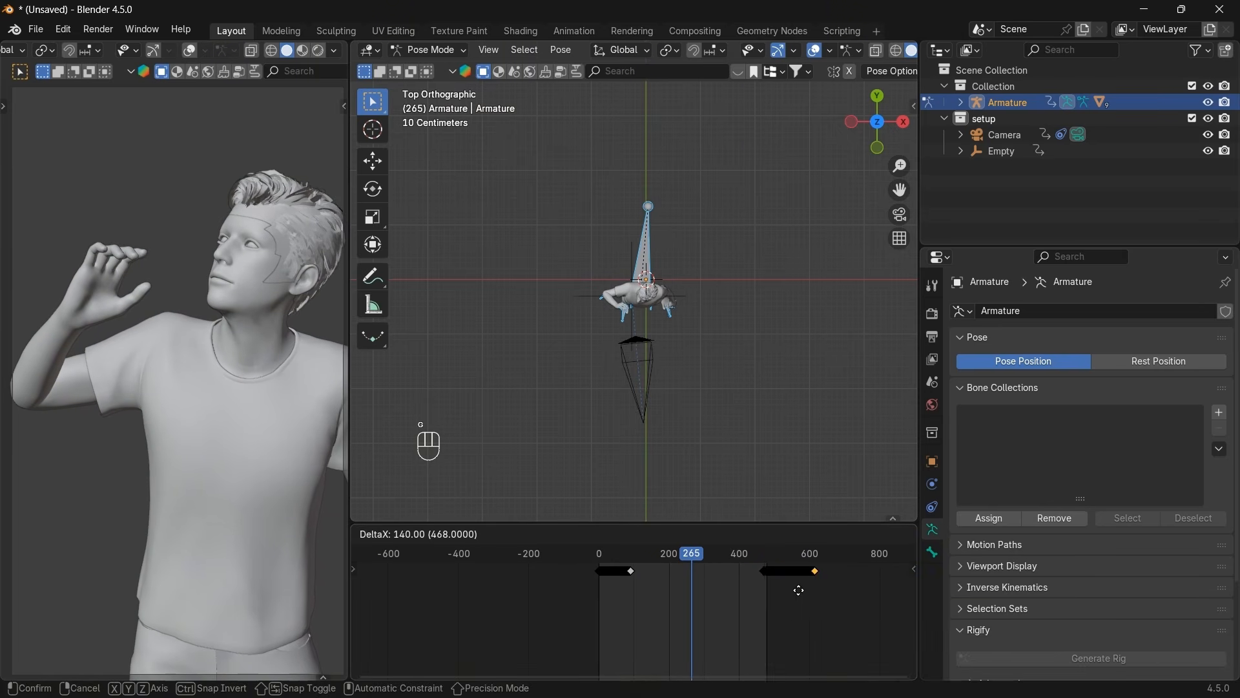
click(791, 593)
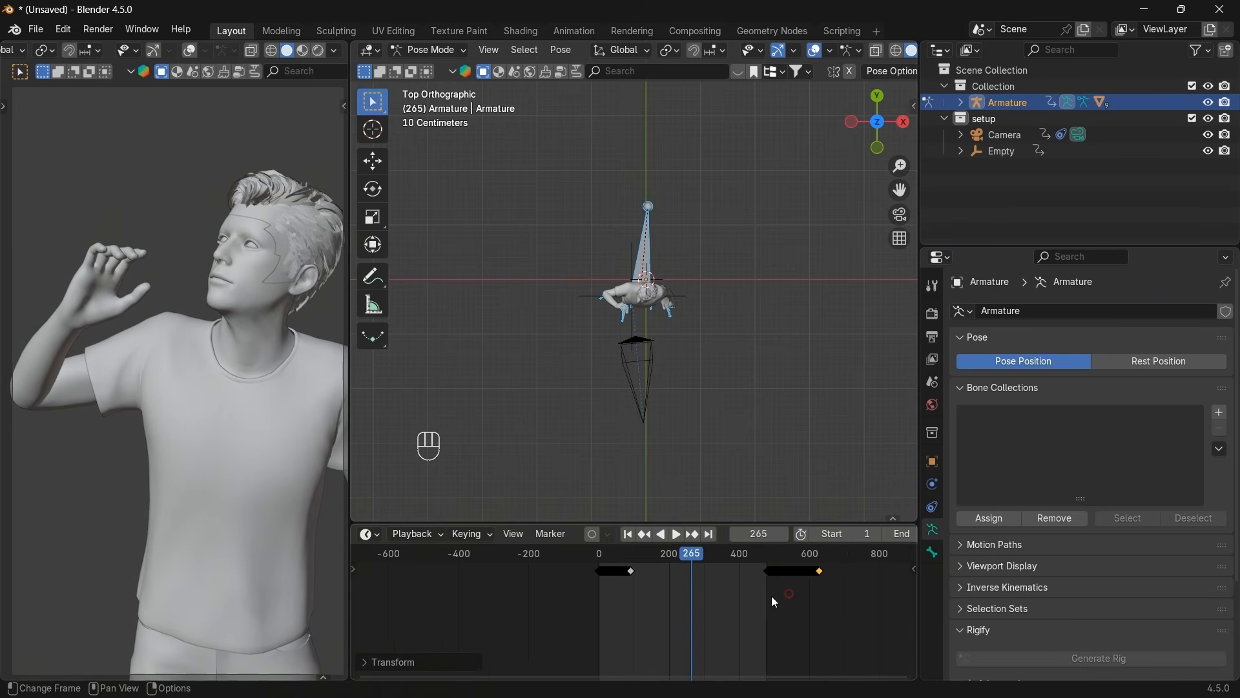
scroll(824, 591, up, 3)
scroll(637, 594, up, 3)
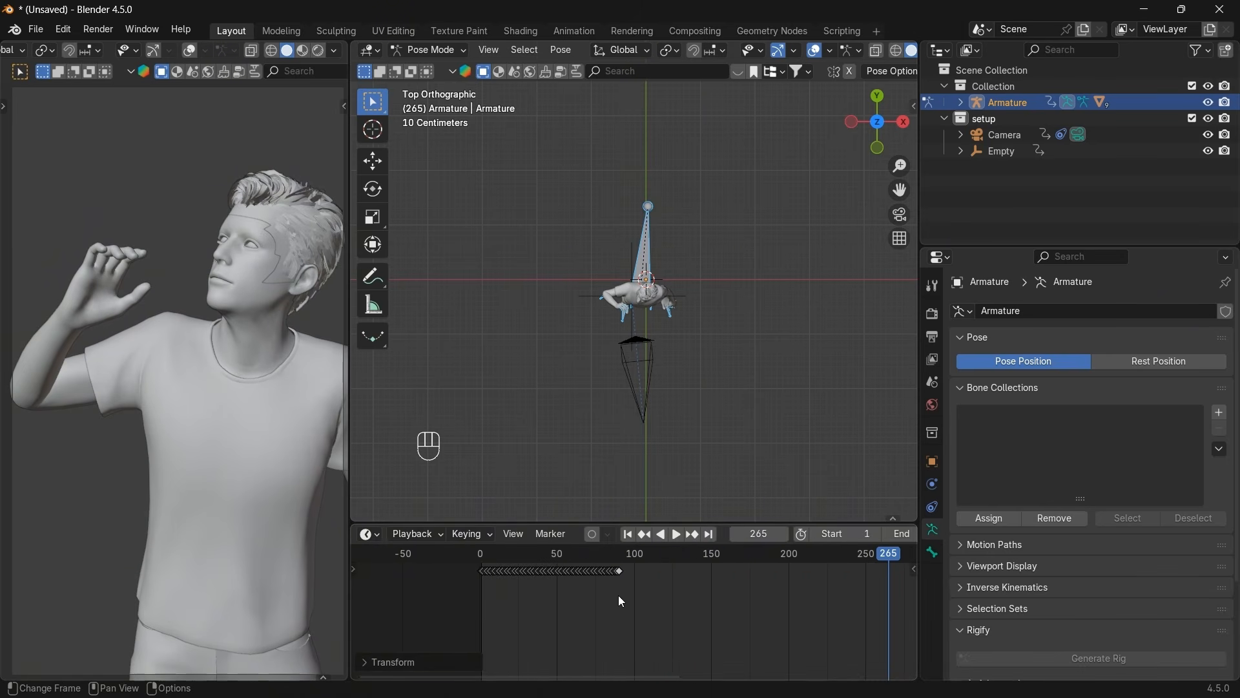
Play and scrub the animation from about frame 85 to frame 214 to examine the character's pose in the gap after frame 90.
drag(649, 556, 529, 556)
click(676, 534)
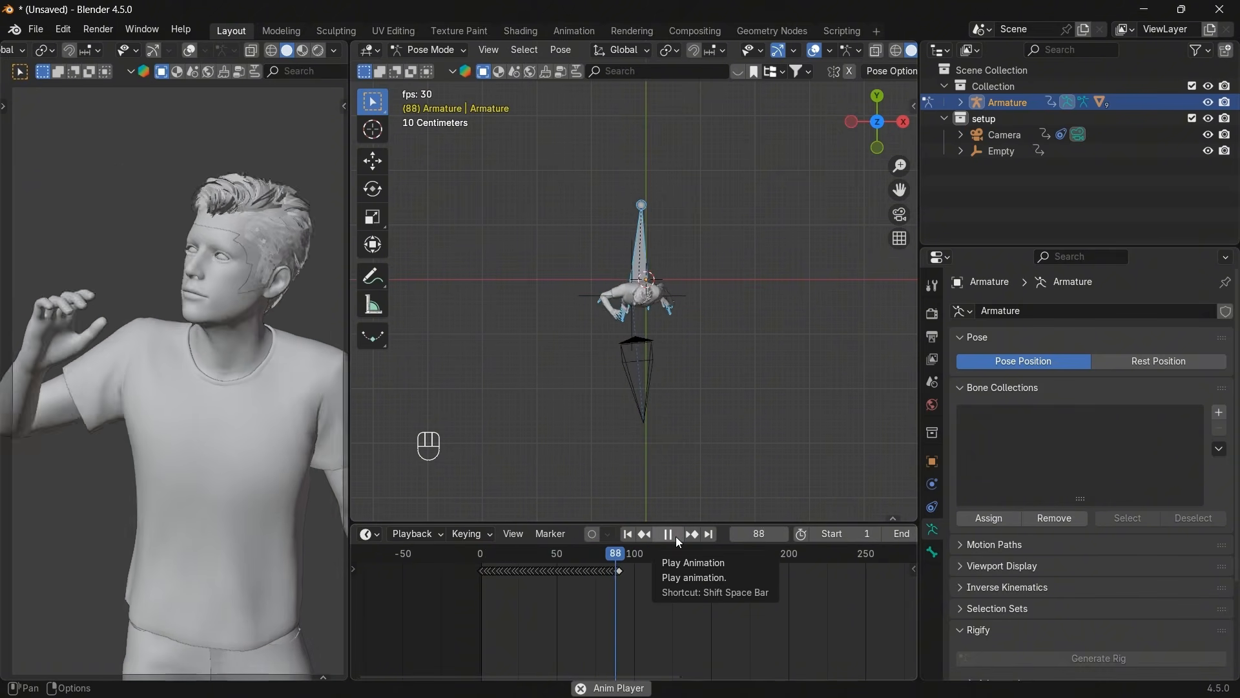
click(676, 537)
mouse_move(626, 555)
mouse_down()
mouse_move(594, 557)
mouse_move(796, 565)
mouse_move(613, 569)
mouse_move(625, 561)
mouse_up()
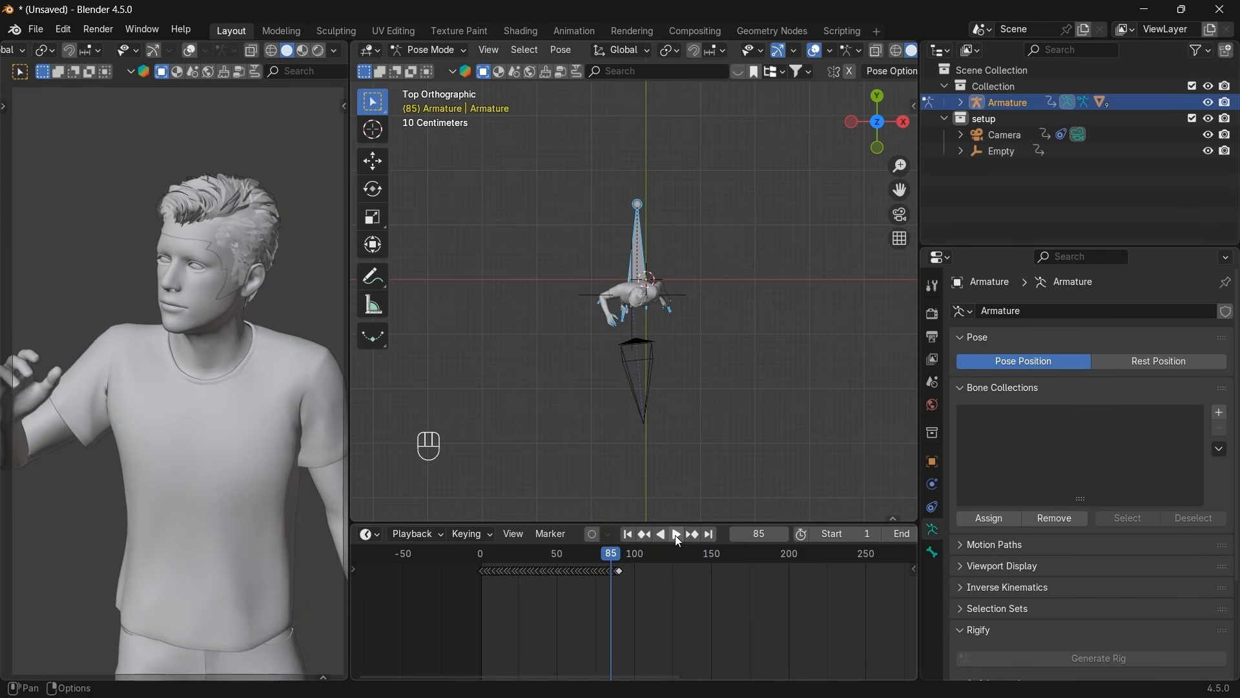
click(676, 536)
click(676, 535)
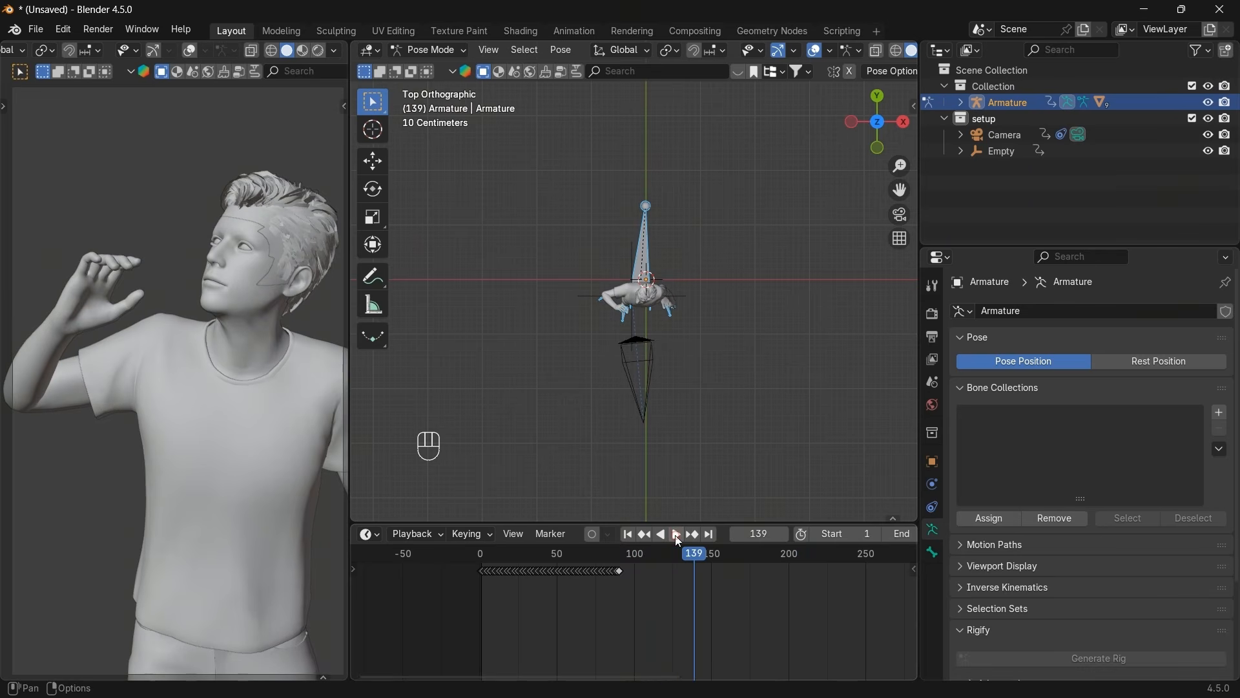
scroll(655, 592, up, 4)
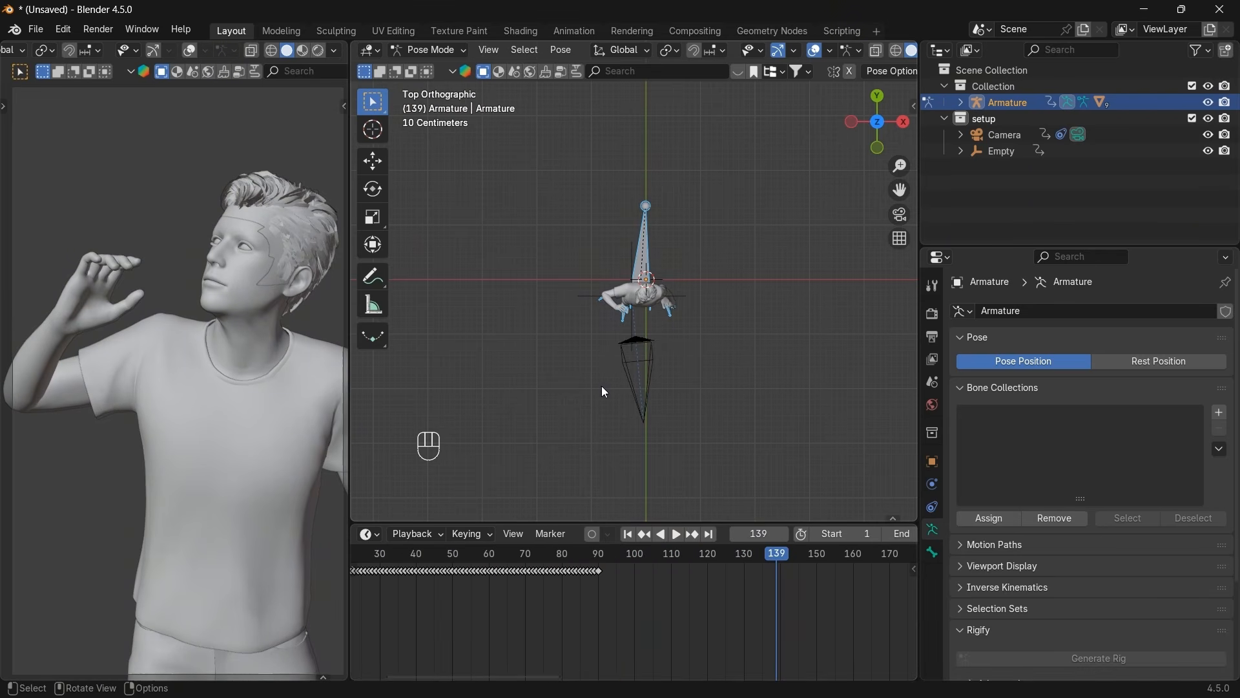
scroll(732, 599, down, 8)
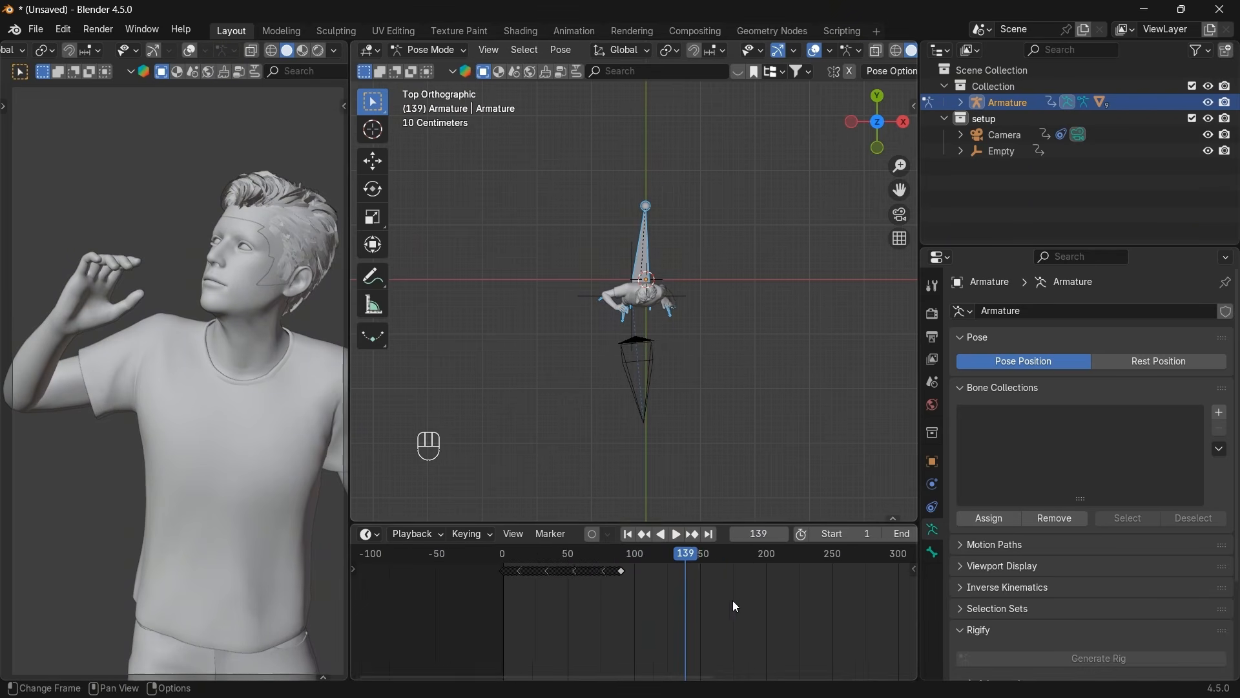
scroll(754, 606, up, 8)
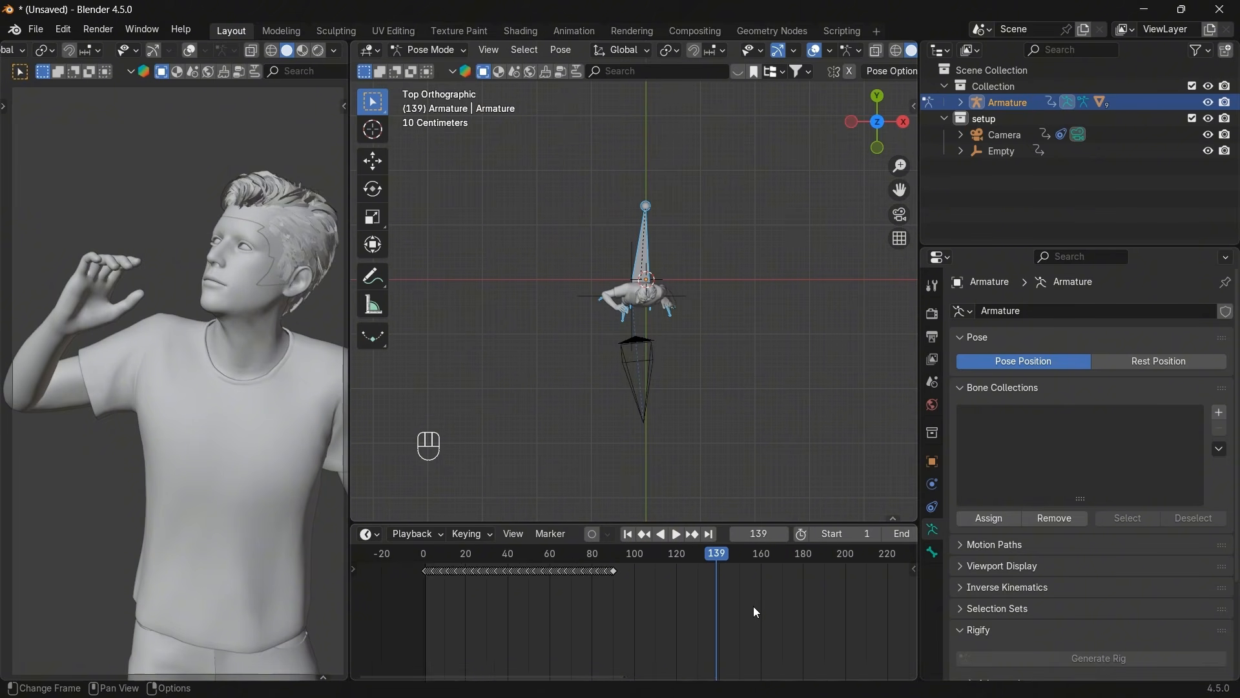
scroll(744, 577, down, 4)
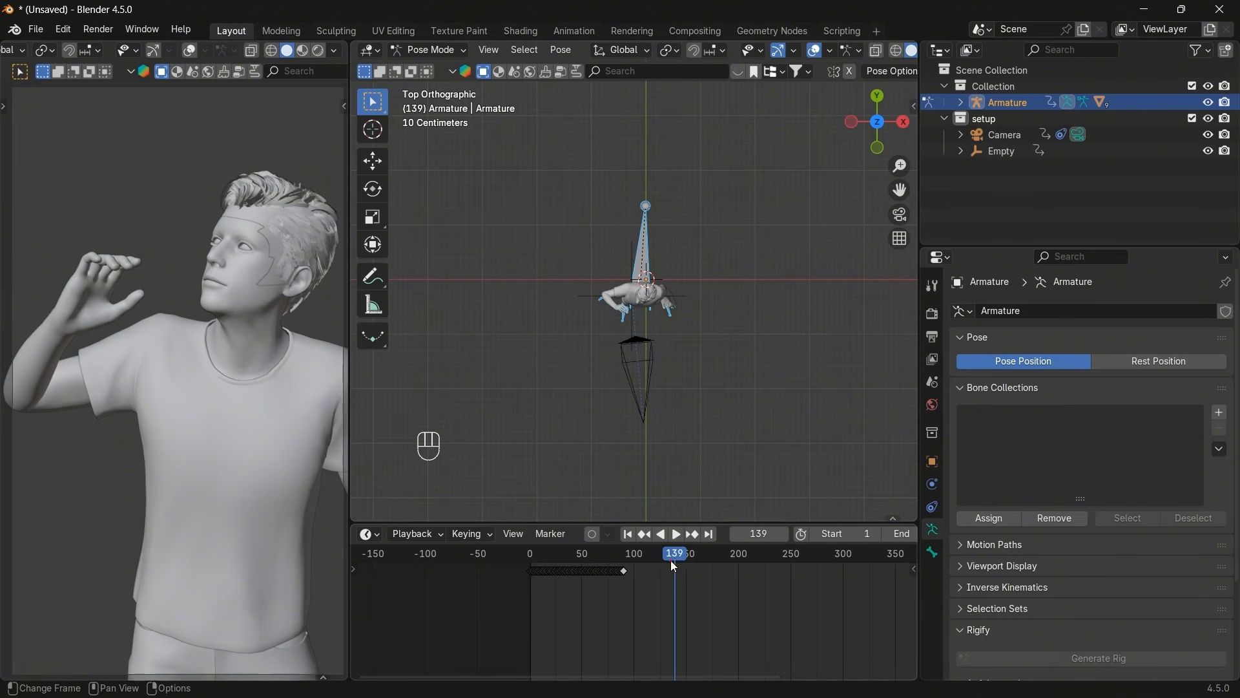
drag(672, 560, 754, 559)
Duplicate the armature's keyframe at frame 90 and place the copy in the gap before the second keyframe group.
scroll(692, 590, up, 8)
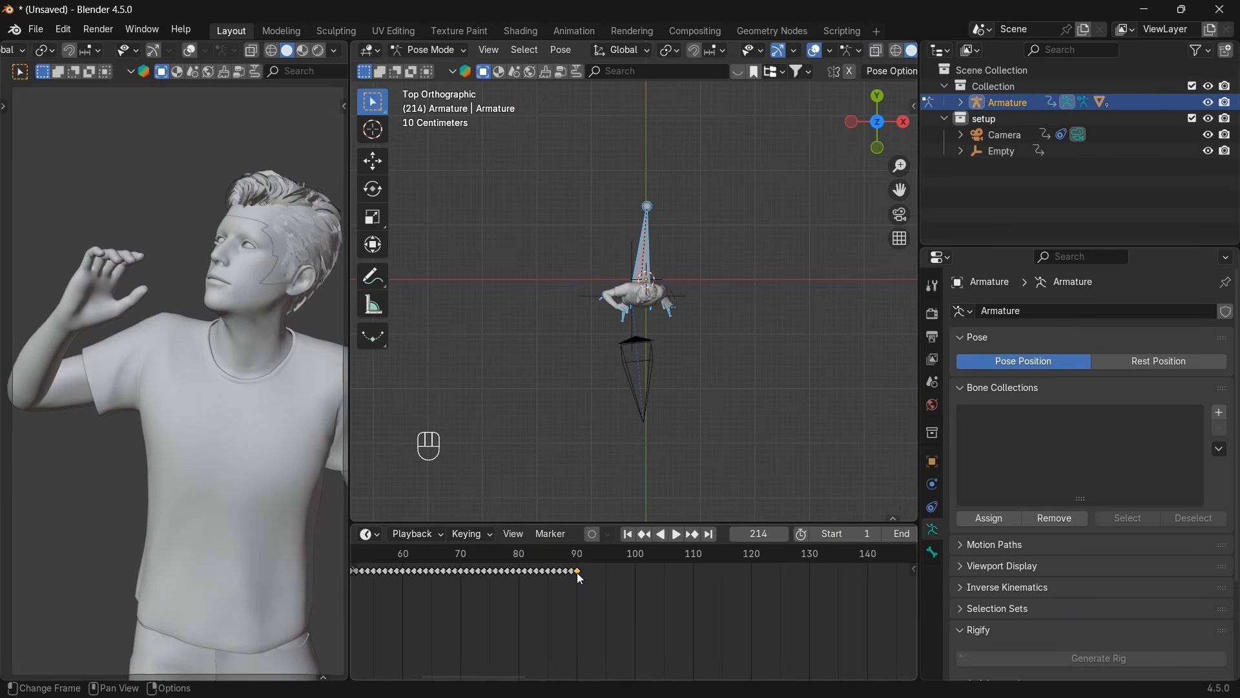
scroll(577, 578, down, 9)
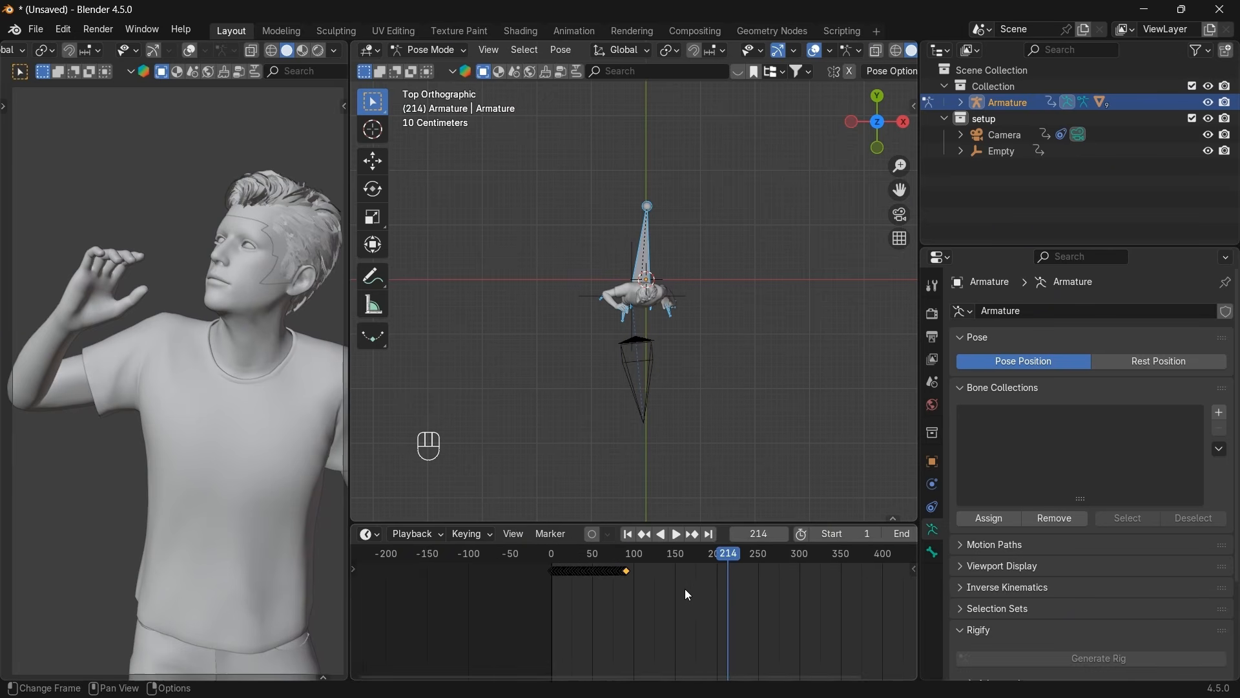
scroll(684, 584, down, 2)
key(shift+d)
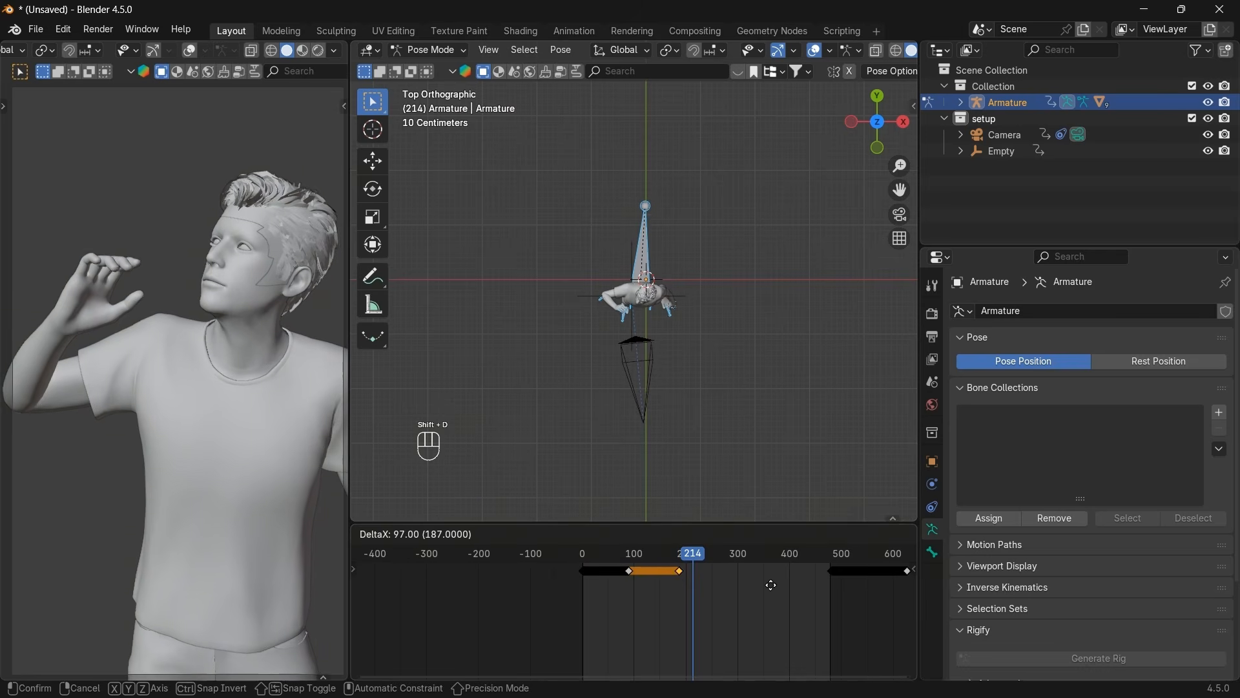
click(866, 584)
Move the duplicated armature keyframe to frame 480, right at the start of the second keyframe group.
scroll(824, 615, up, 5)
middle_drag(761, 625, 515, 631)
scroll(576, 631, up, 2)
scroll(661, 609, up, 8)
key(g)
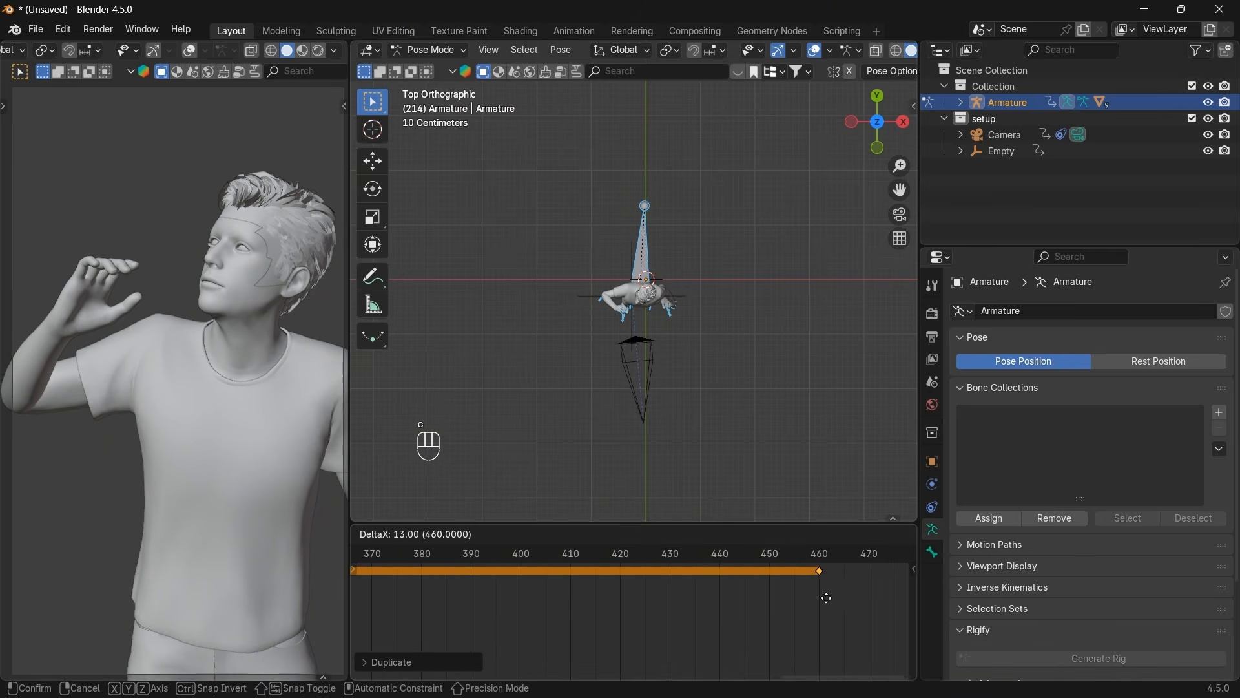
click(840, 598)
middle_drag(838, 596, 603, 619)
scroll(605, 618, up, 3)
key(g)
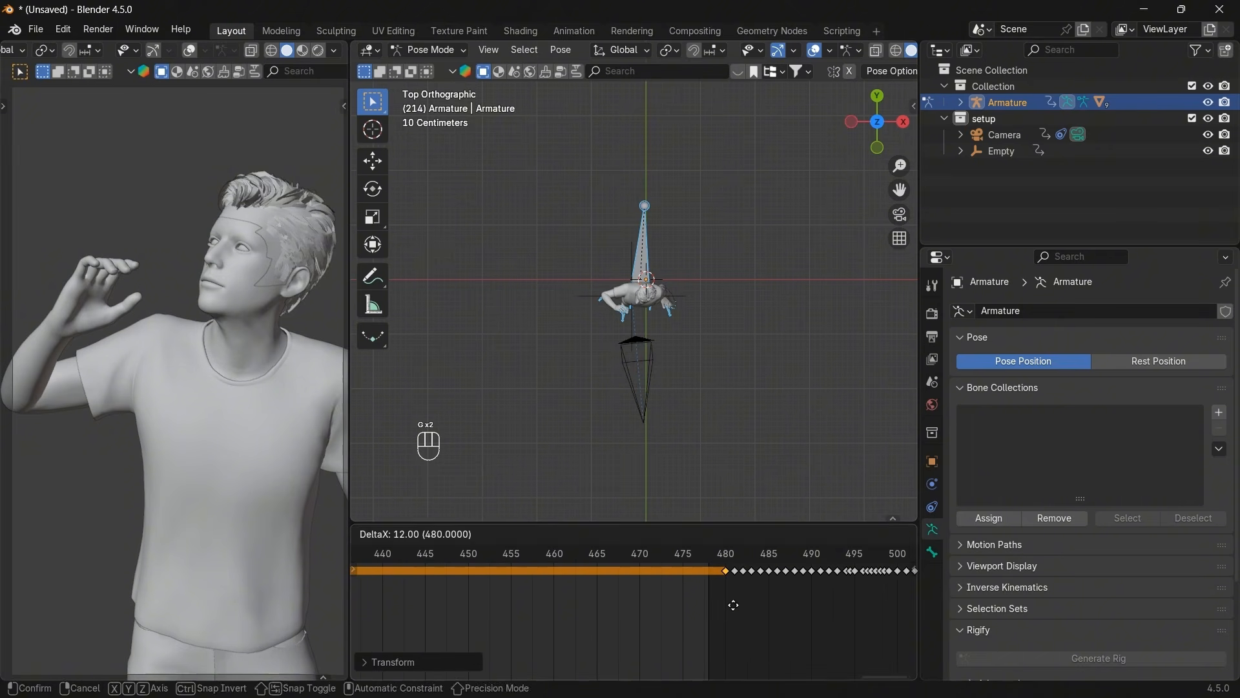
click(731, 604)
Scrub between frames 480 and 481 and play through frame 90 to check both ends of the held pose.
drag(724, 559, 732, 561)
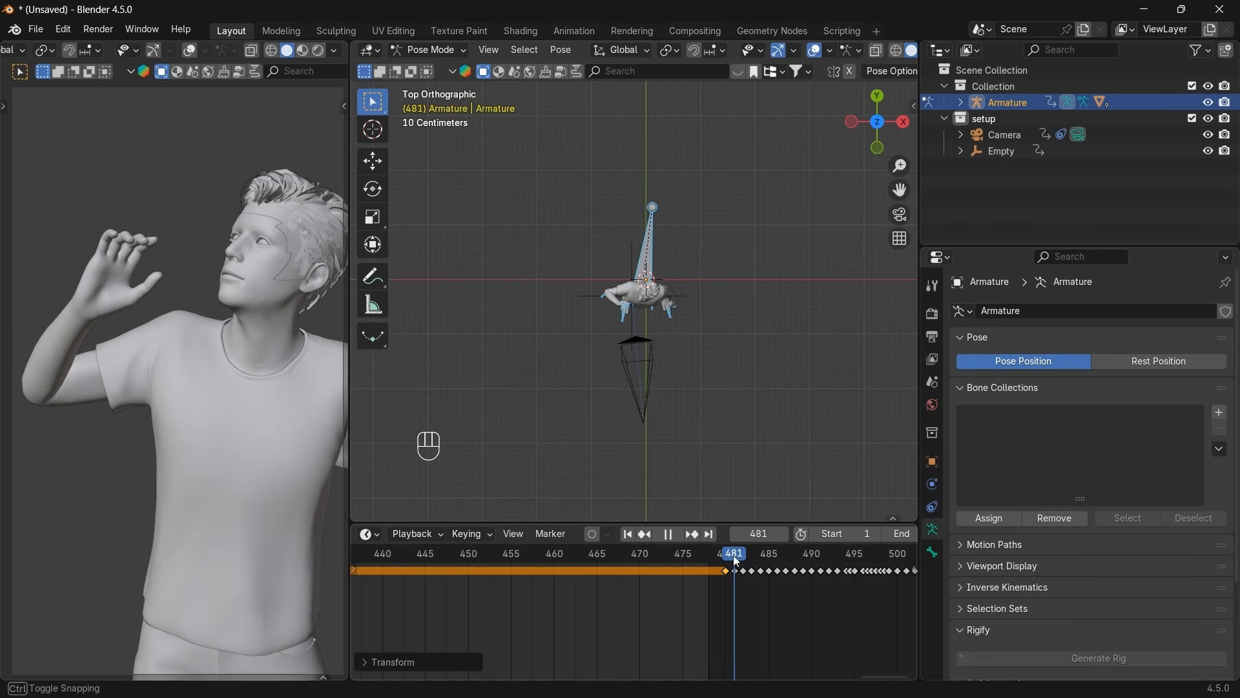
drag(728, 558, 729, 570)
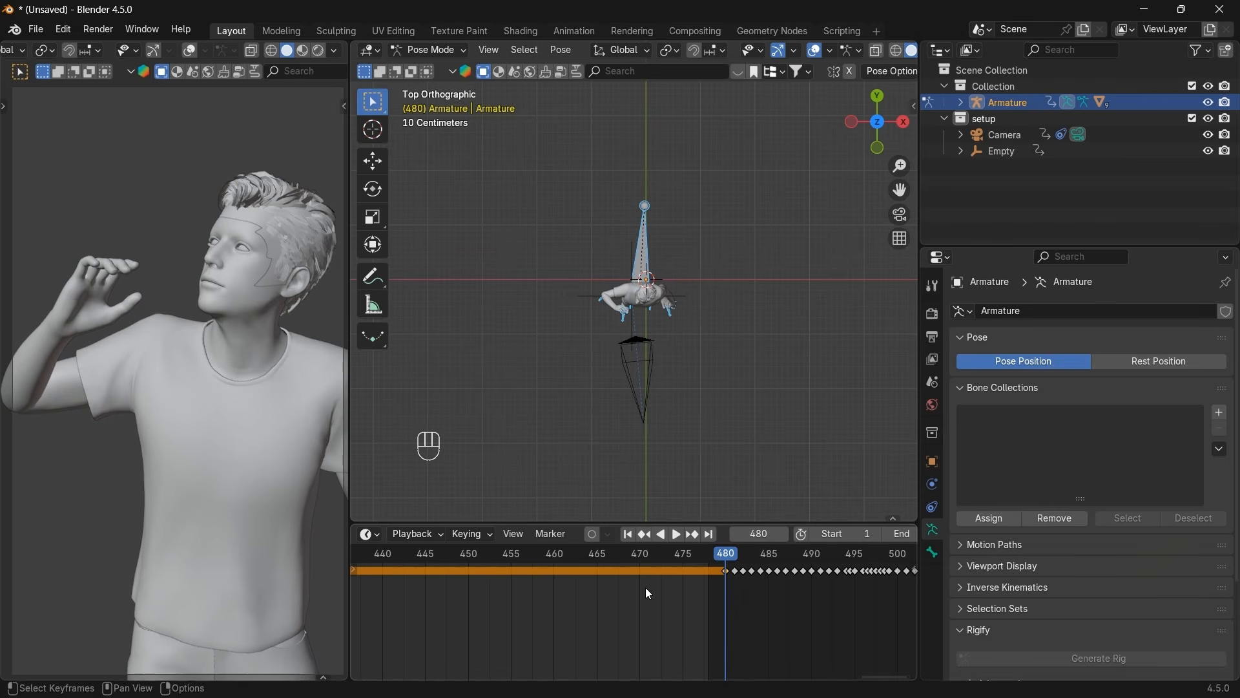
scroll(638, 604, down, 10)
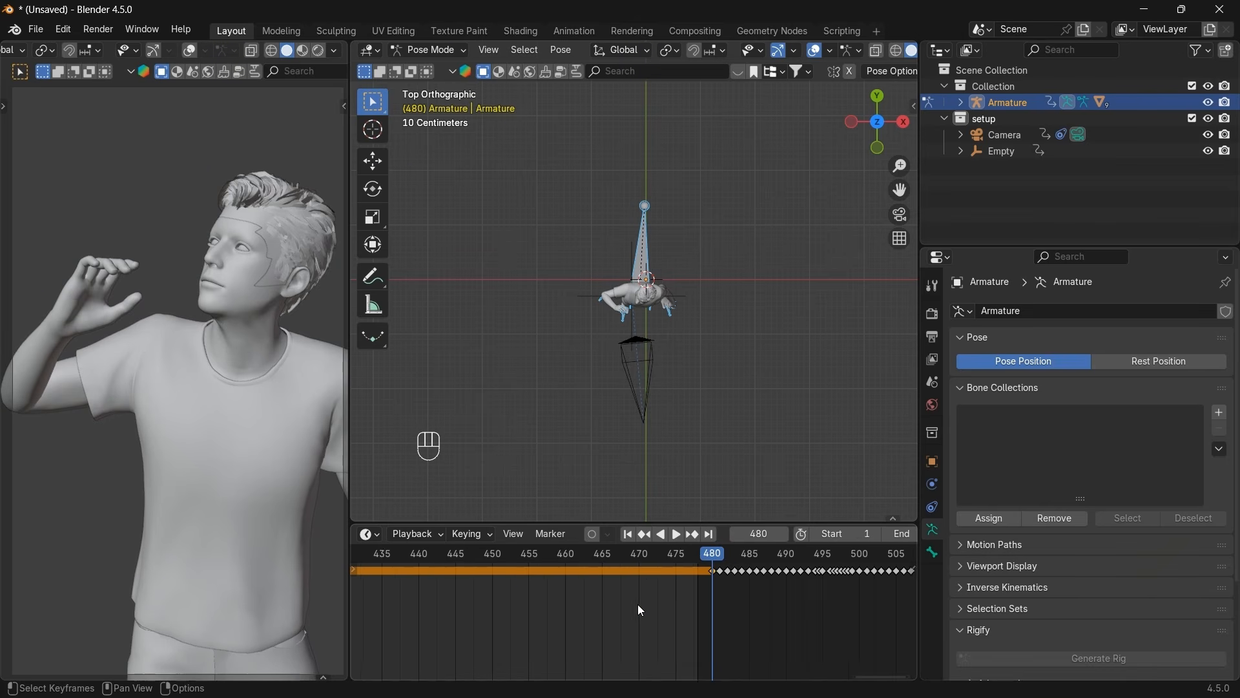
scroll(638, 611, down, 2)
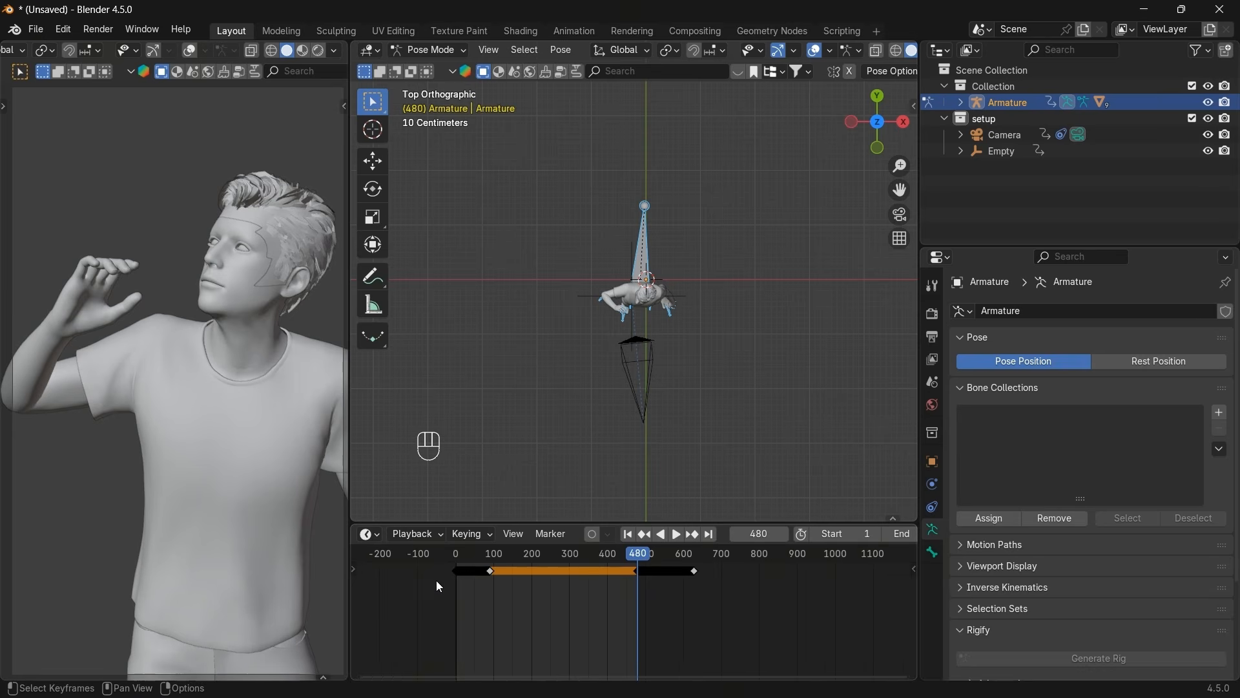
click(492, 555)
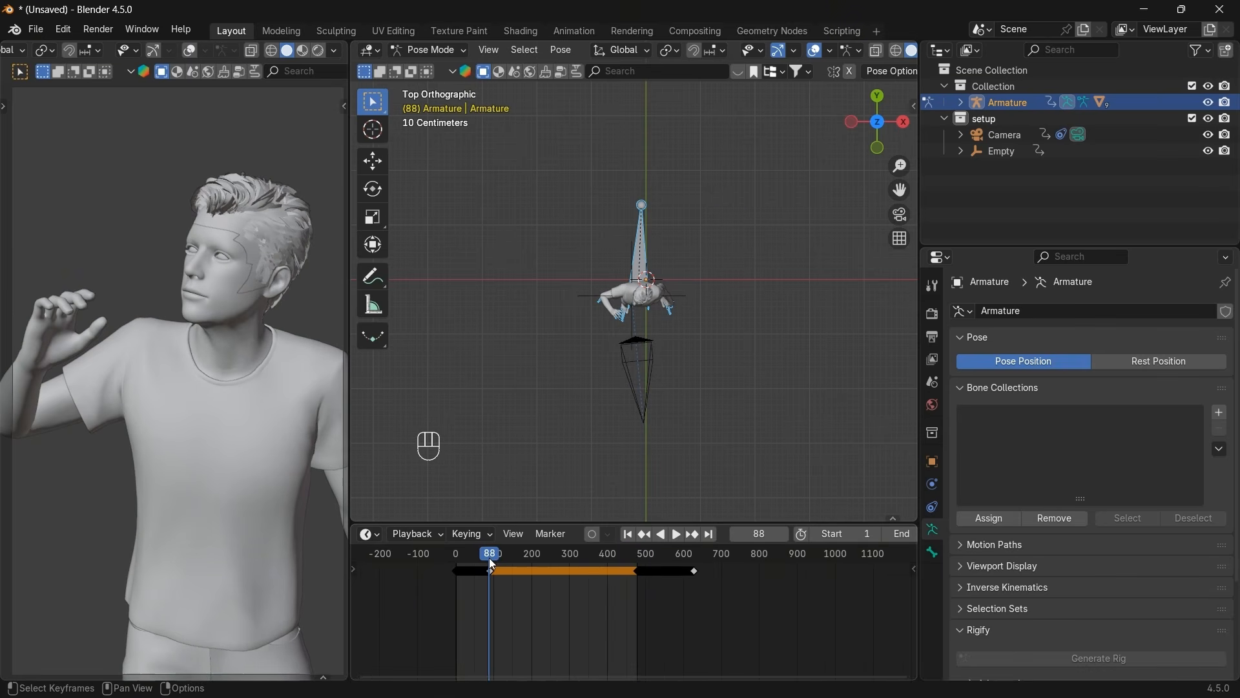
click(677, 534)
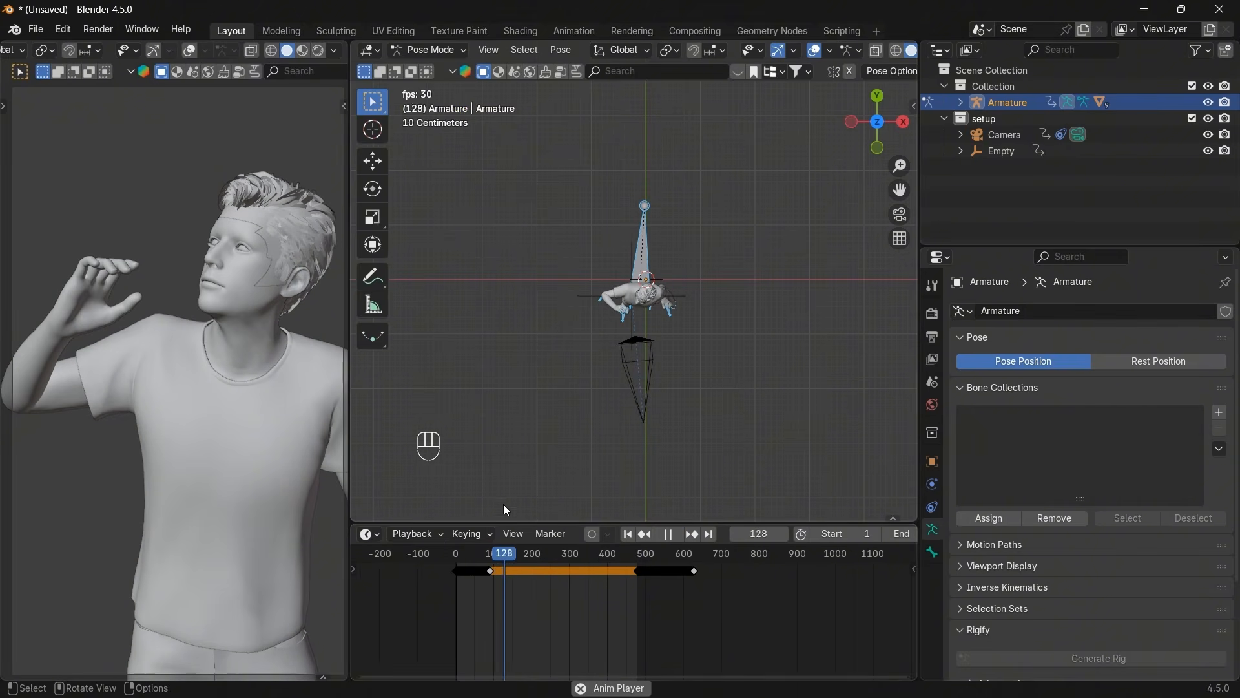
click(473, 554)
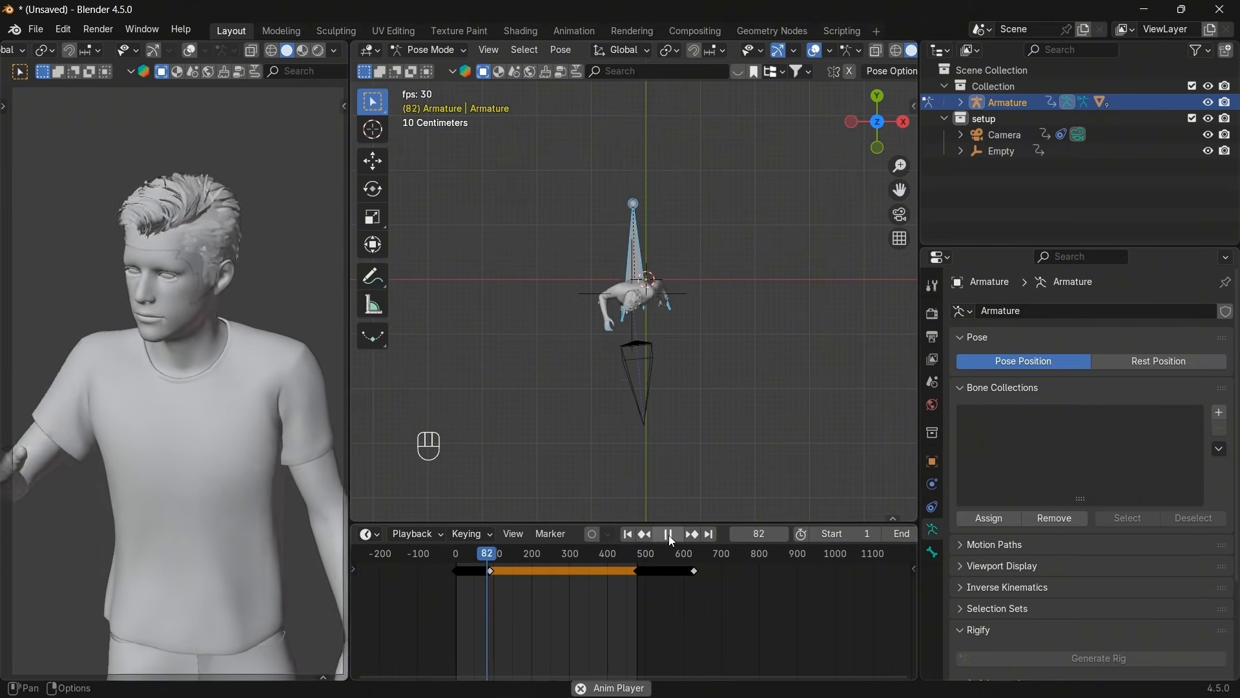
click(670, 537)
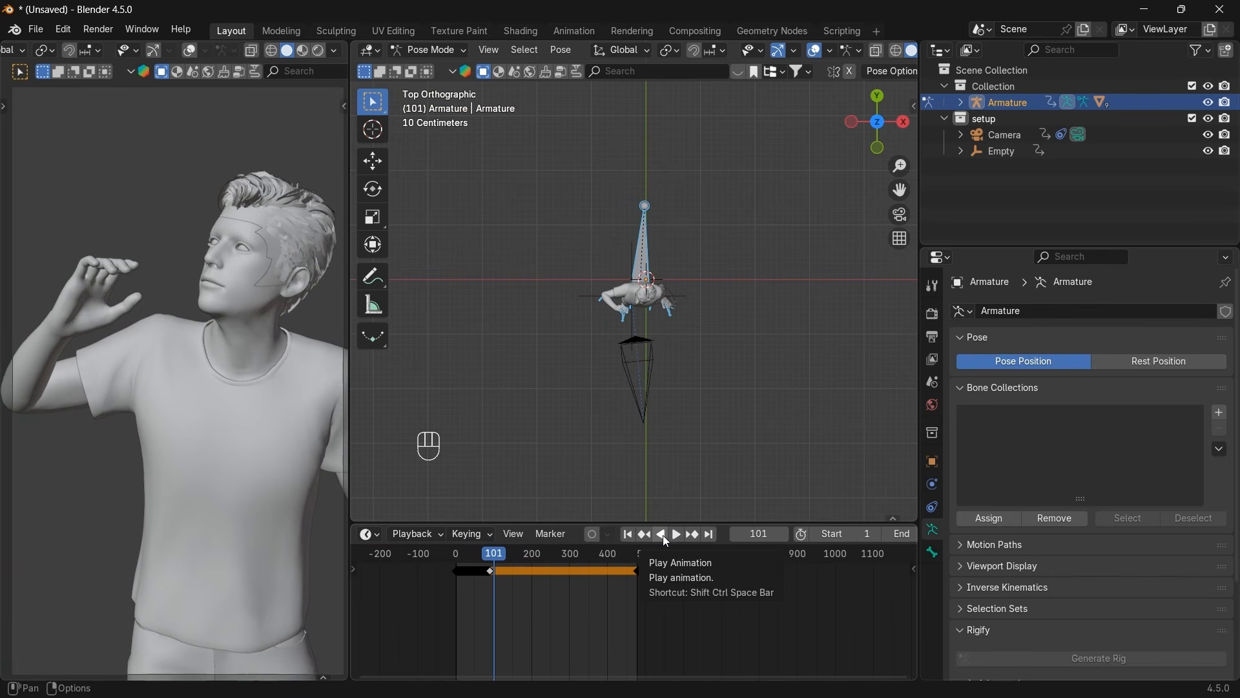
Switch from Pose Mode to Object Mode and select the camera to show its keyframes.
click(646, 346)
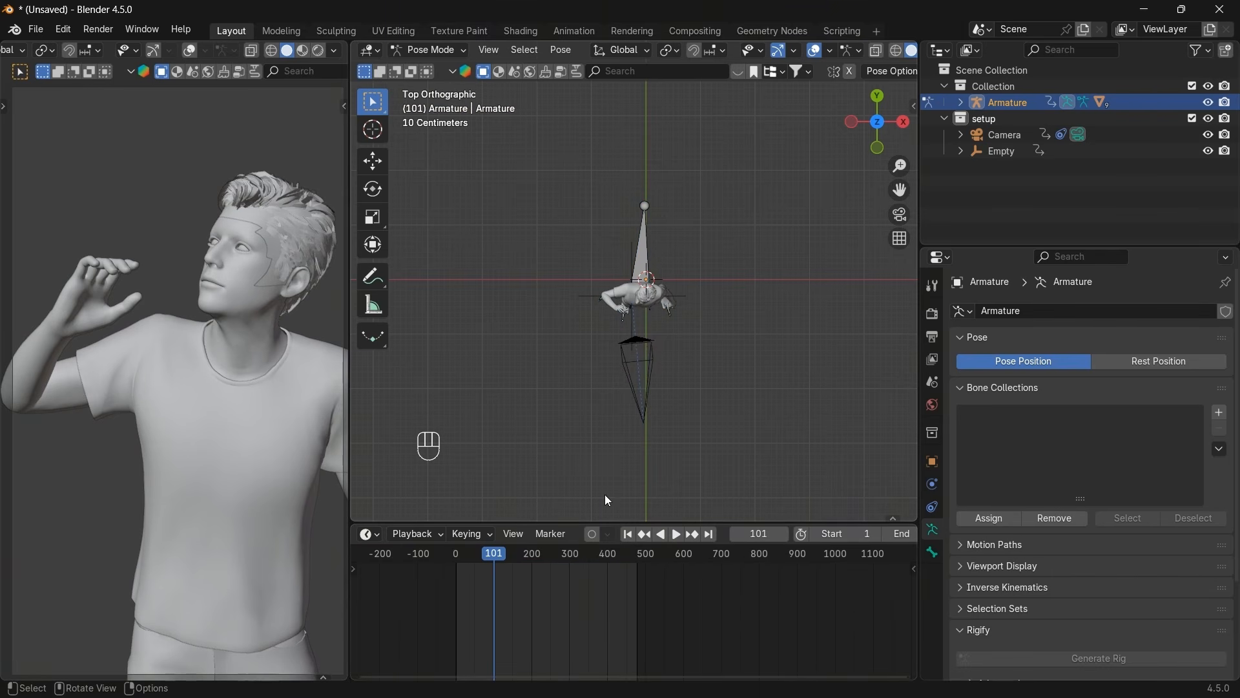
click(431, 52)
click(434, 67)
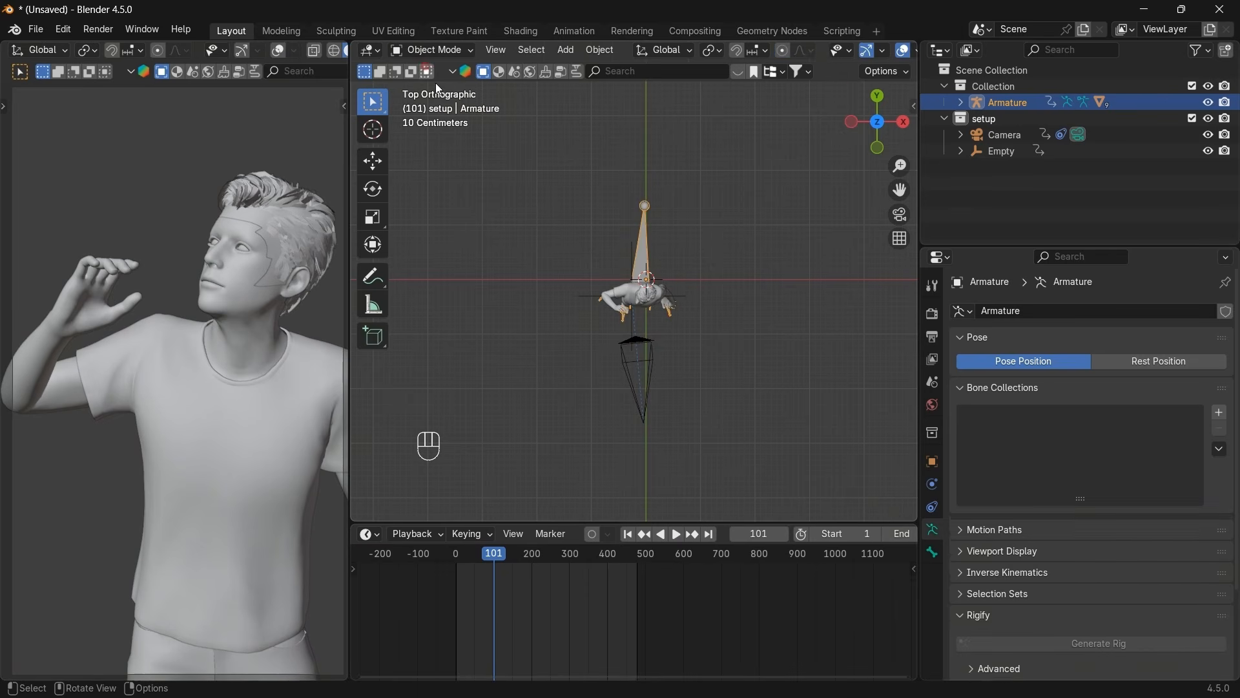
click(646, 351)
scroll(636, 607, up, 2)
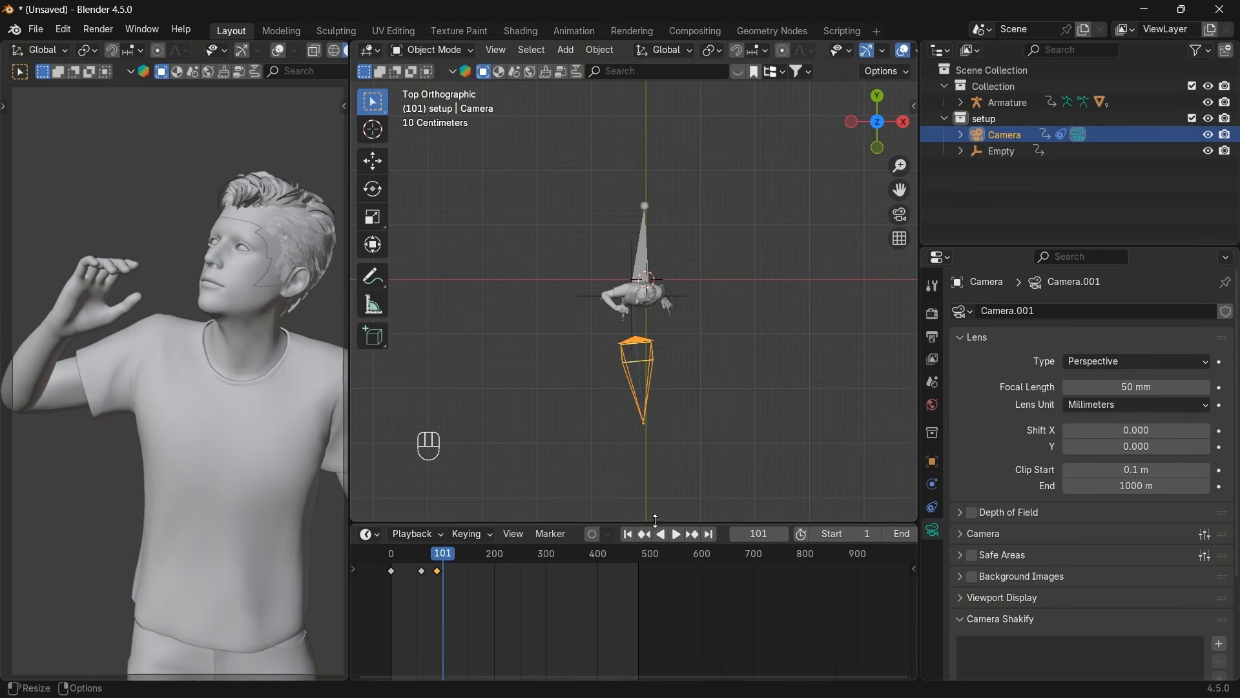
Switch to VLC media player and pause the reference video to study the camera framing in the drinking close-up.
click(645, 533)
scroll(478, 568, up, 1)
mouse_move(407, 554)
mouse_down()
mouse_move(425, 561)
mouse_move(408, 565)
mouse_up()
key(alt+Tab)
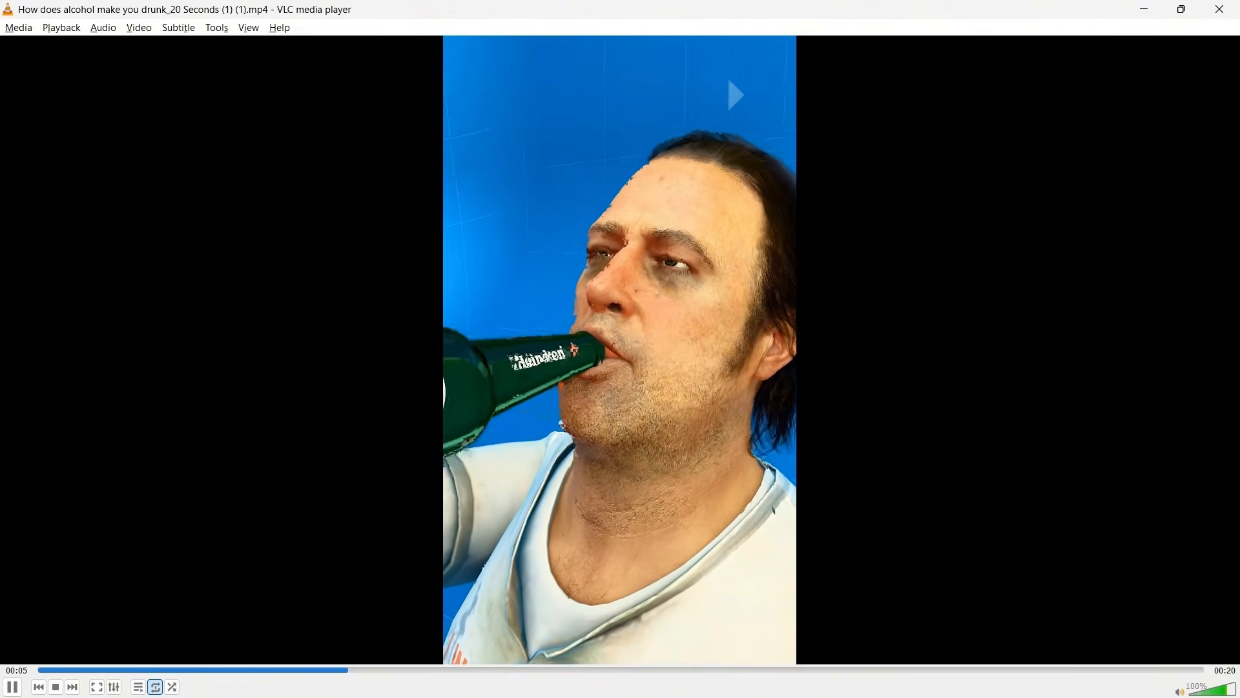
key(space)
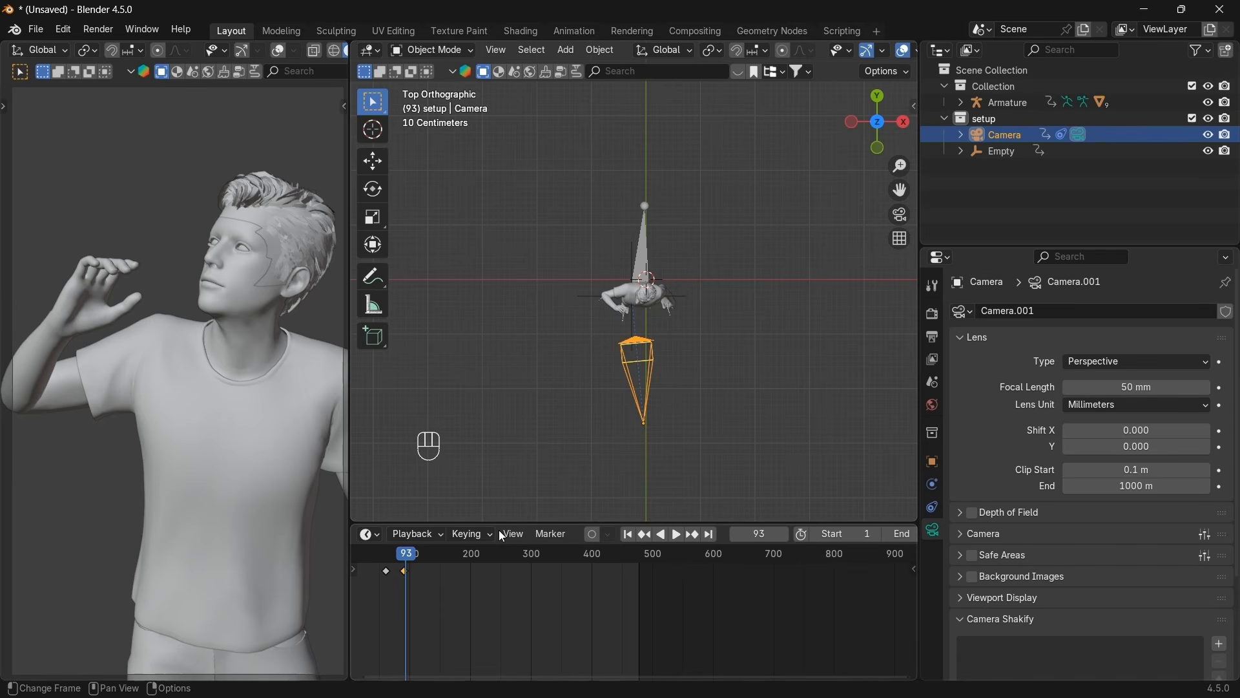
Go to frame 150 and, in top view, move the camera closer to the character and around to one side.
click(644, 534)
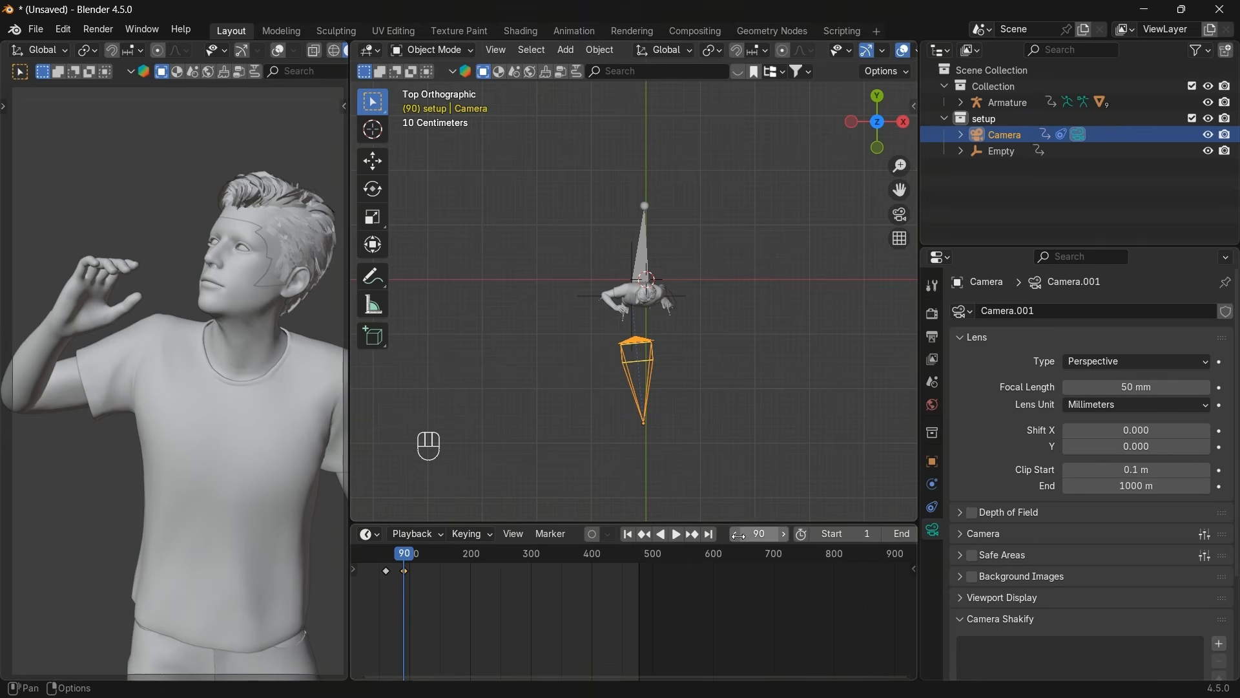
click(757, 534)
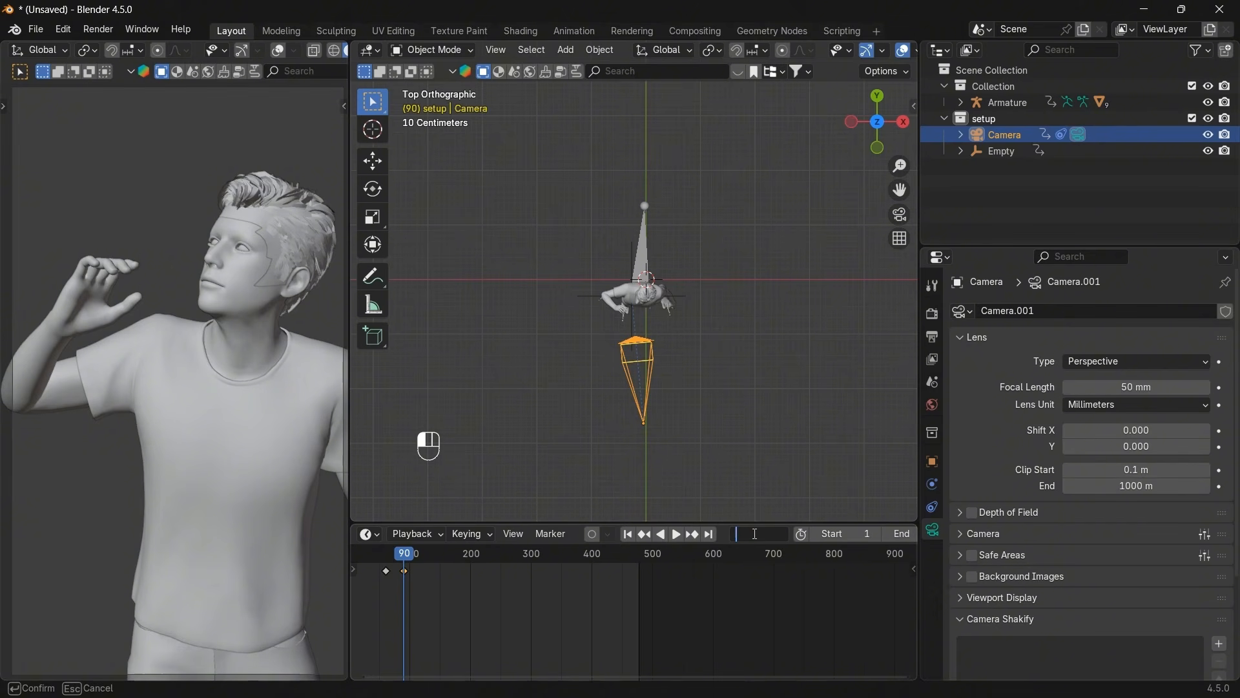
key(Return)
key(g)
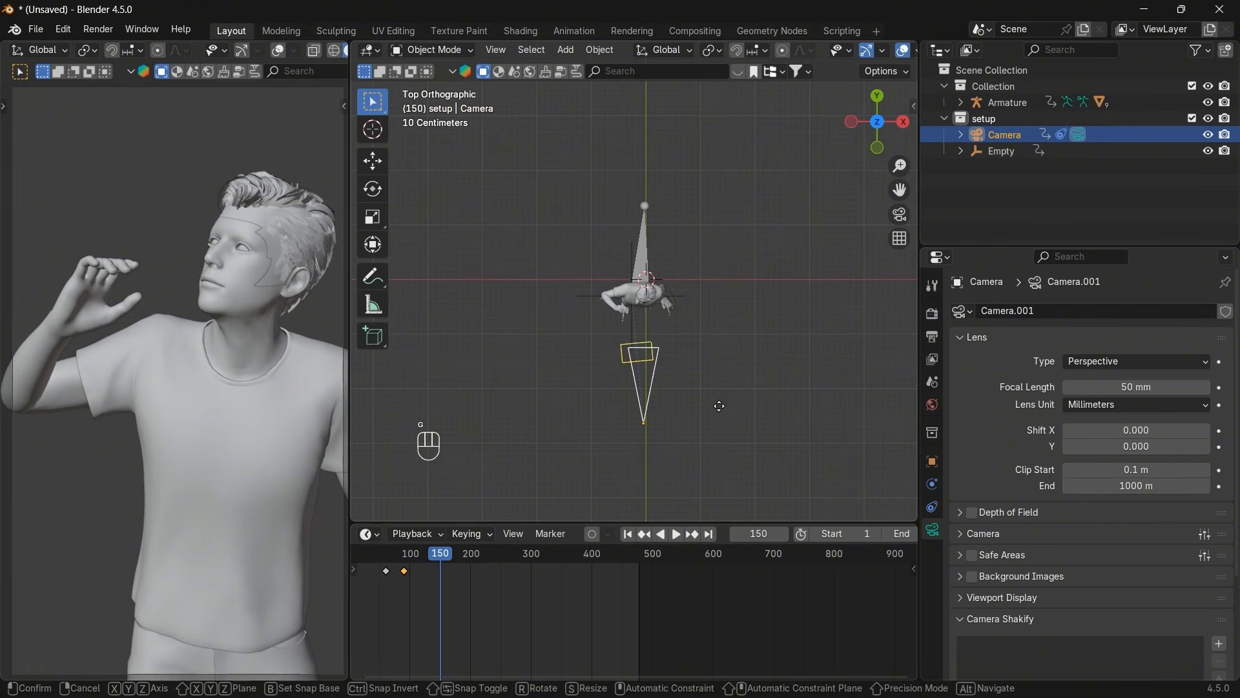
click(765, 364)
Reposition the camera's tracking empty in top and front views so it sits at the character's face.
click(687, 294)
key(g)
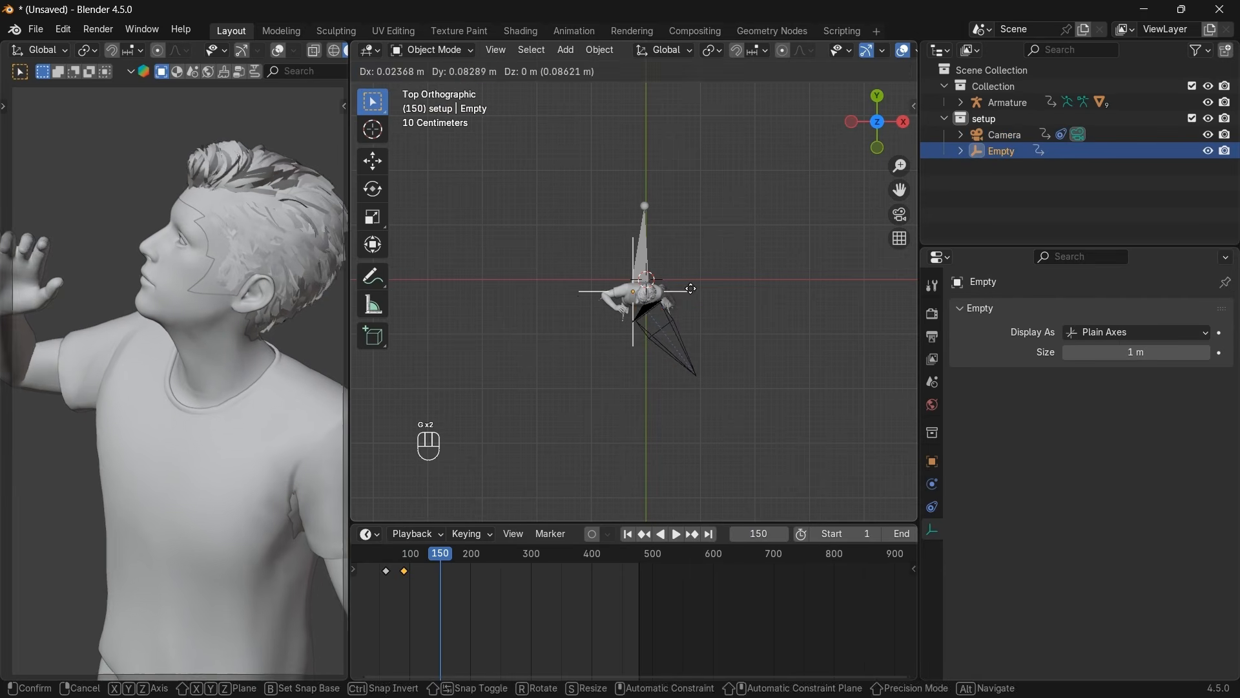
click(691, 285)
click(876, 150)
key(g)
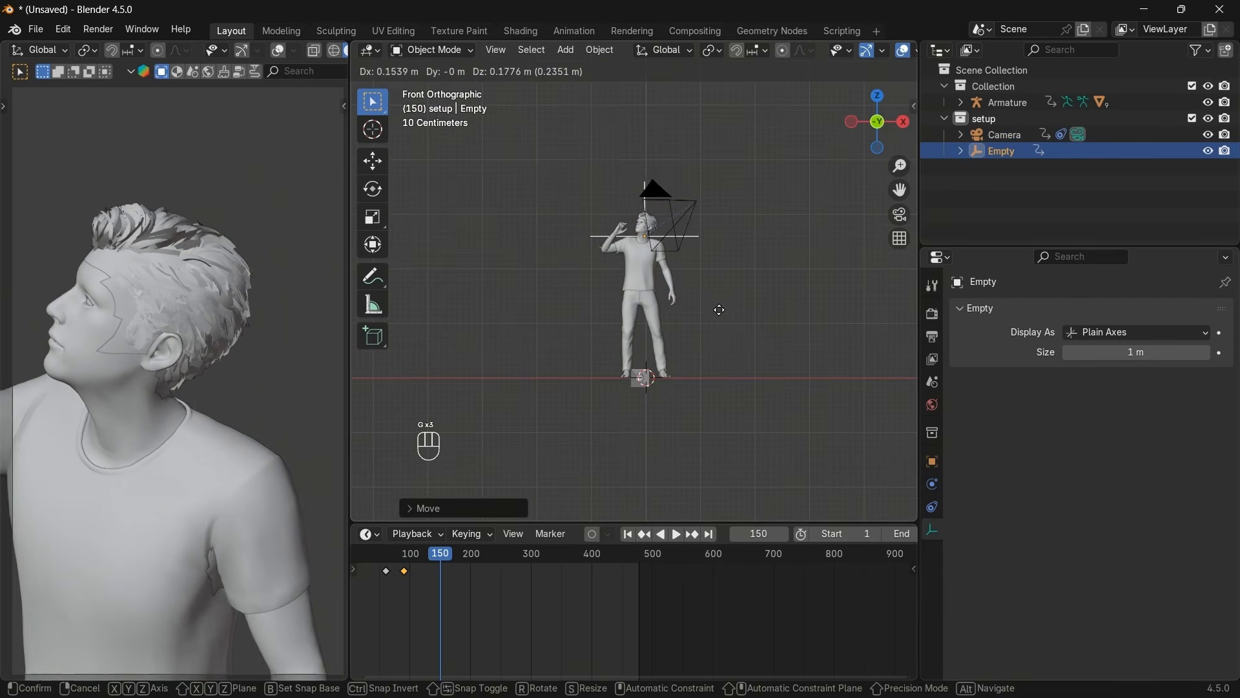
click(713, 304)
scroll(713, 303, up, 6)
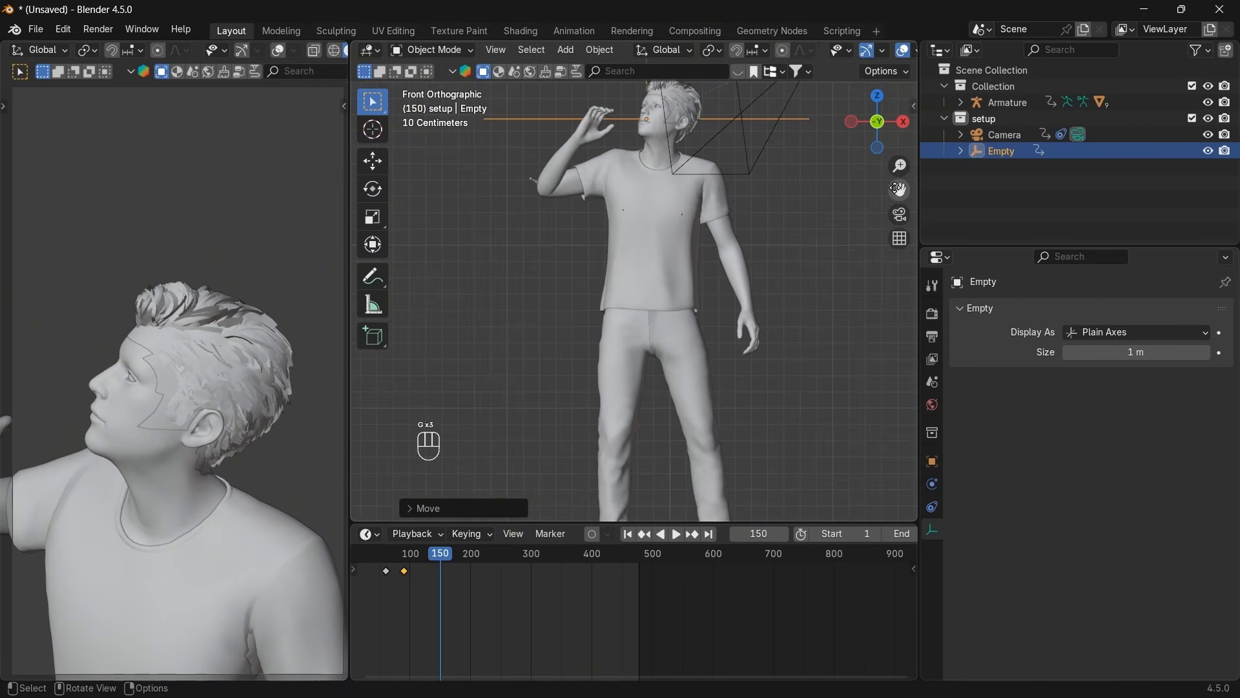
drag(899, 189, 859, 315)
Lower the camera in front view and adjust its position in top view for a closer, low-angle shot of the face.
click(786, 162)
key(g)
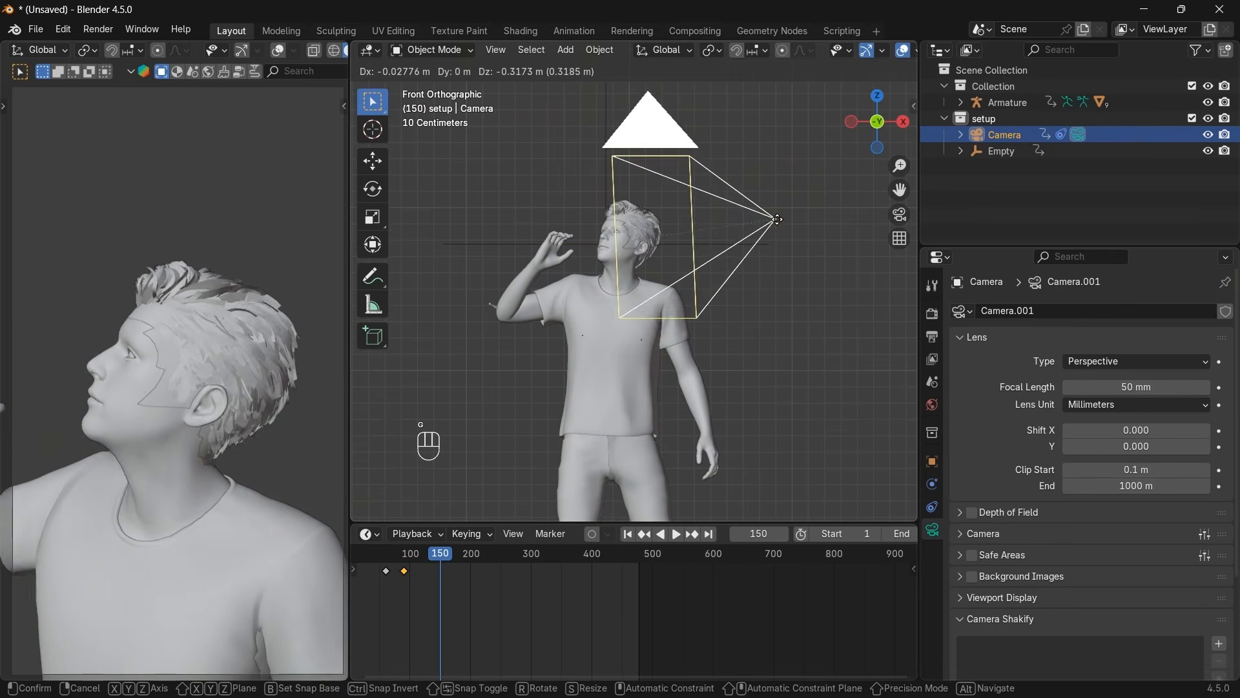
click(778, 272)
click(884, 103)
key(g)
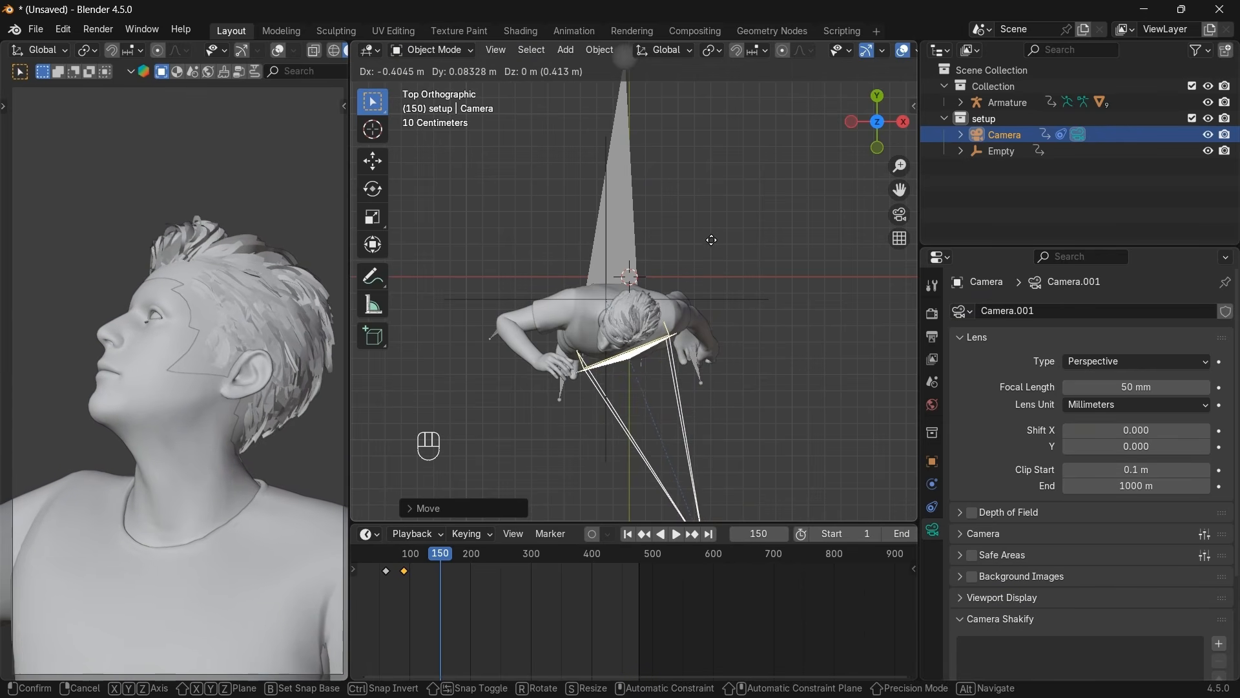
click(695, 253)
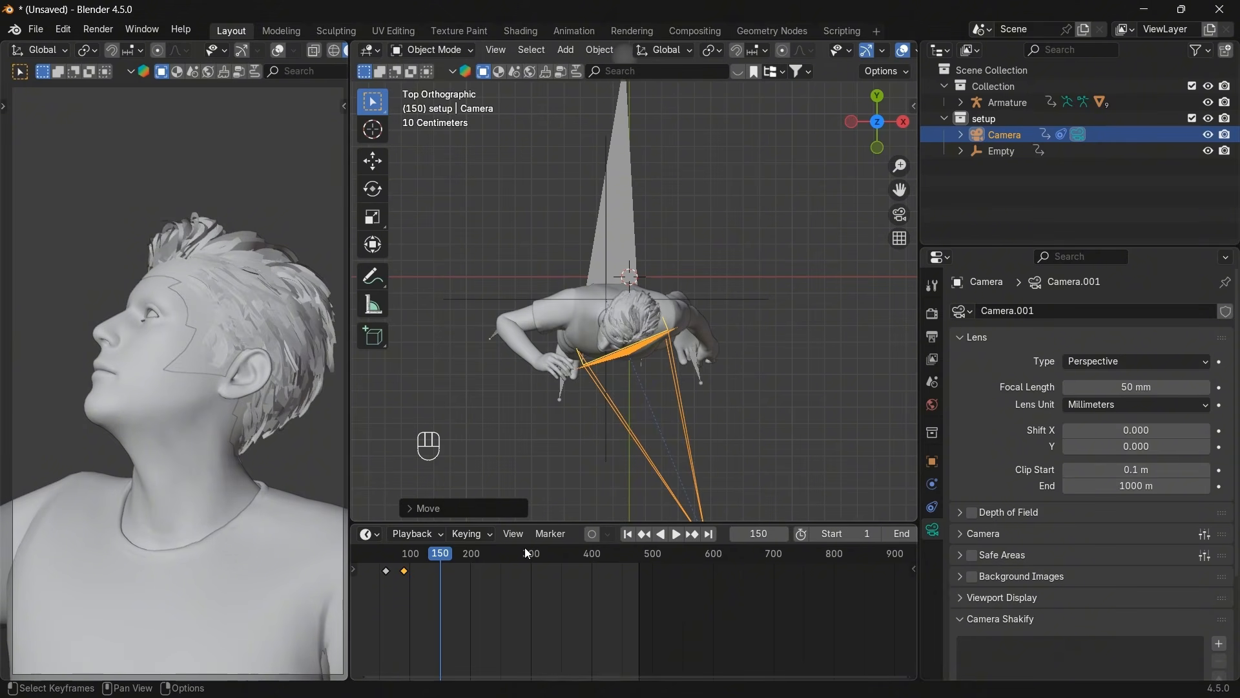
Keyframe the empty at frame 150, play the camera move from the start, and scrub around frame 97.
click(707, 299)
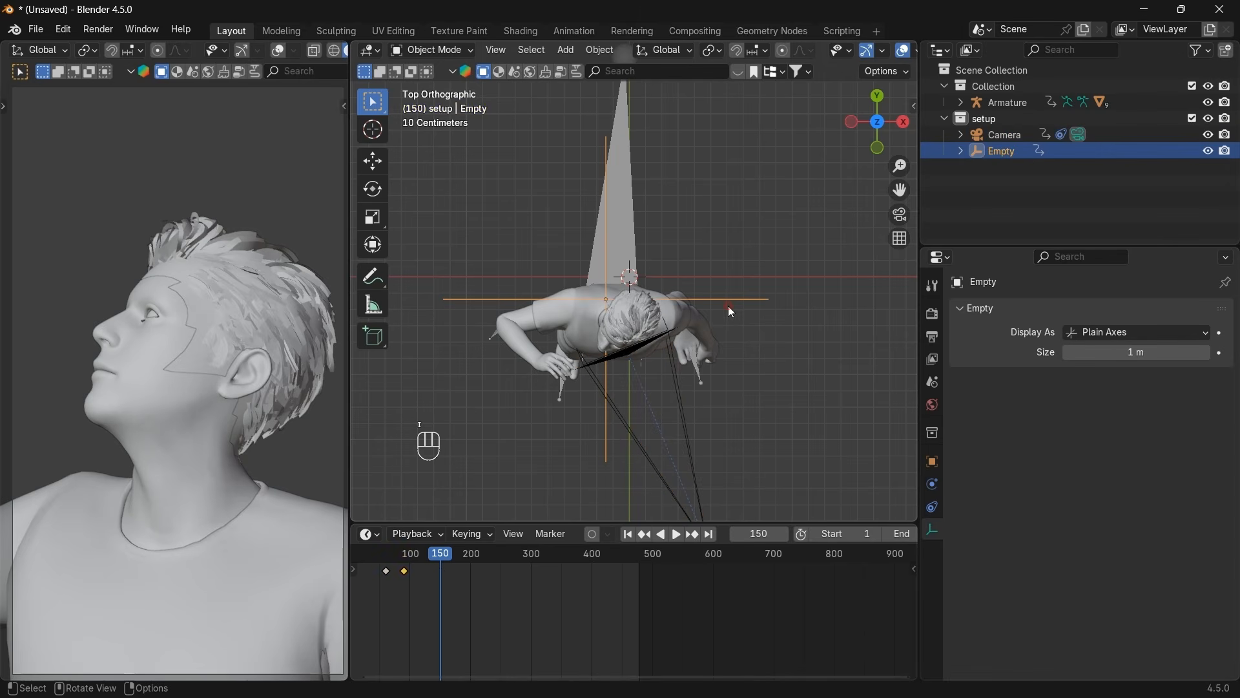
click(627, 534)
click(676, 533)
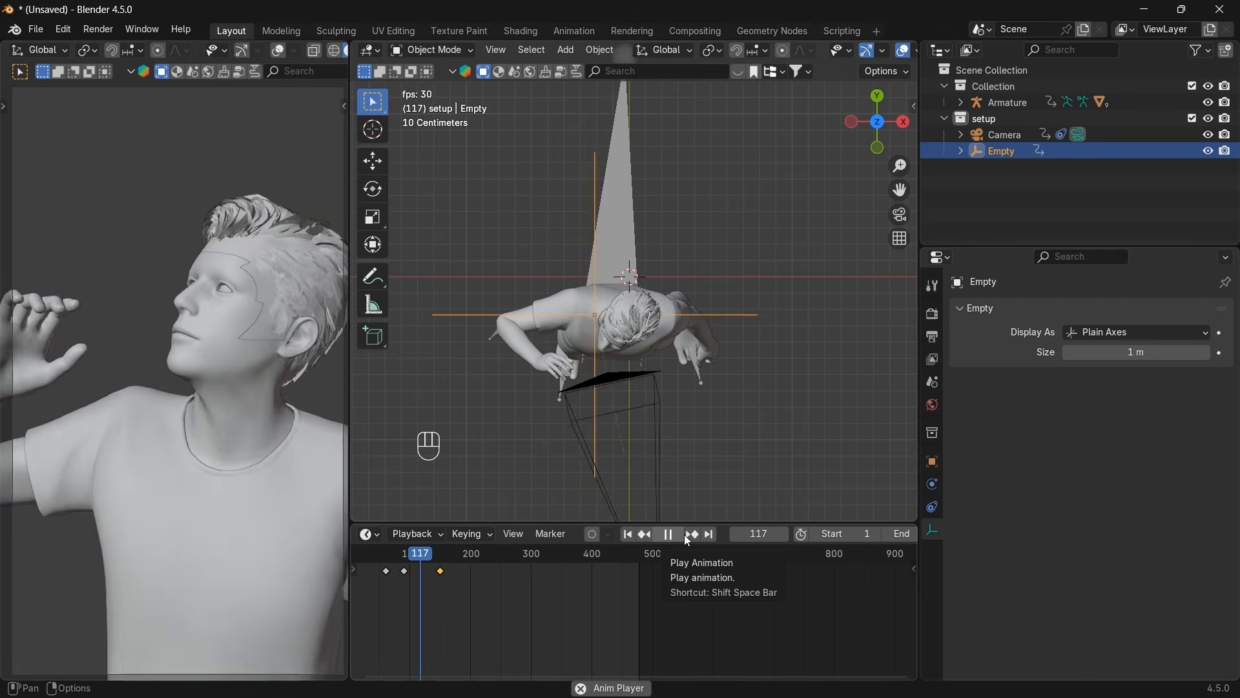
click(685, 535)
drag(441, 569, 404, 554)
click(408, 554)
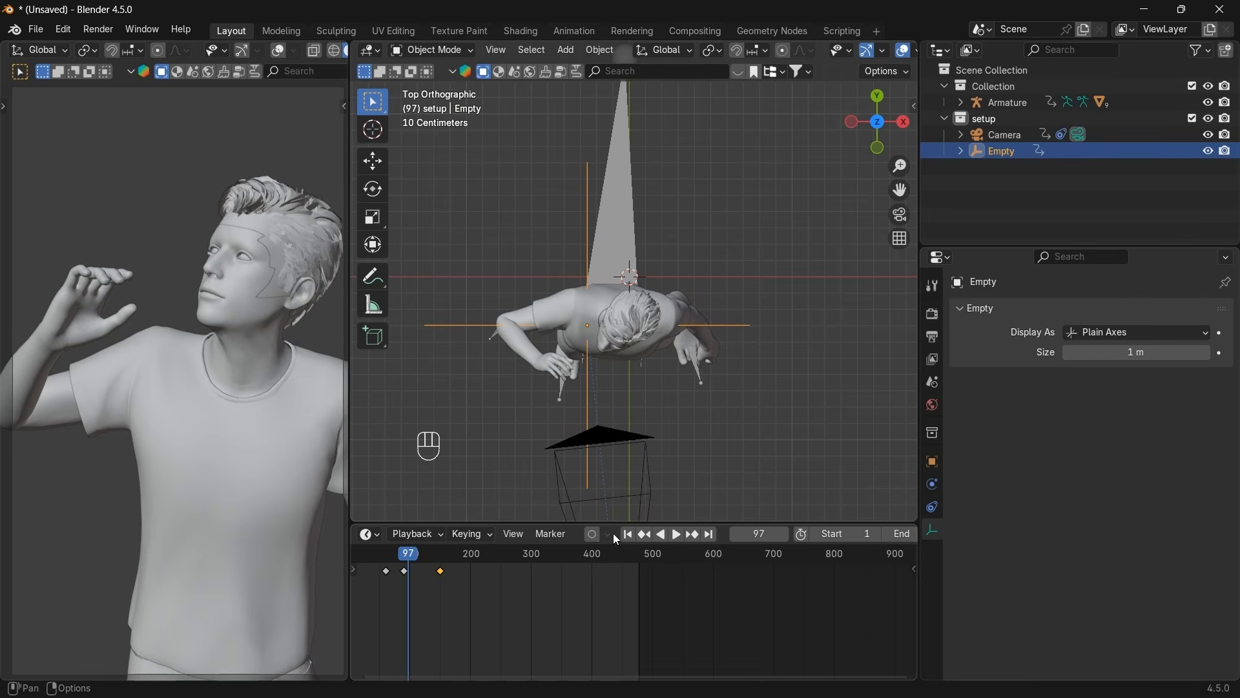
Return to the keyframe at frame 90 and browse the wine bottle results in the asset library.
click(646, 535)
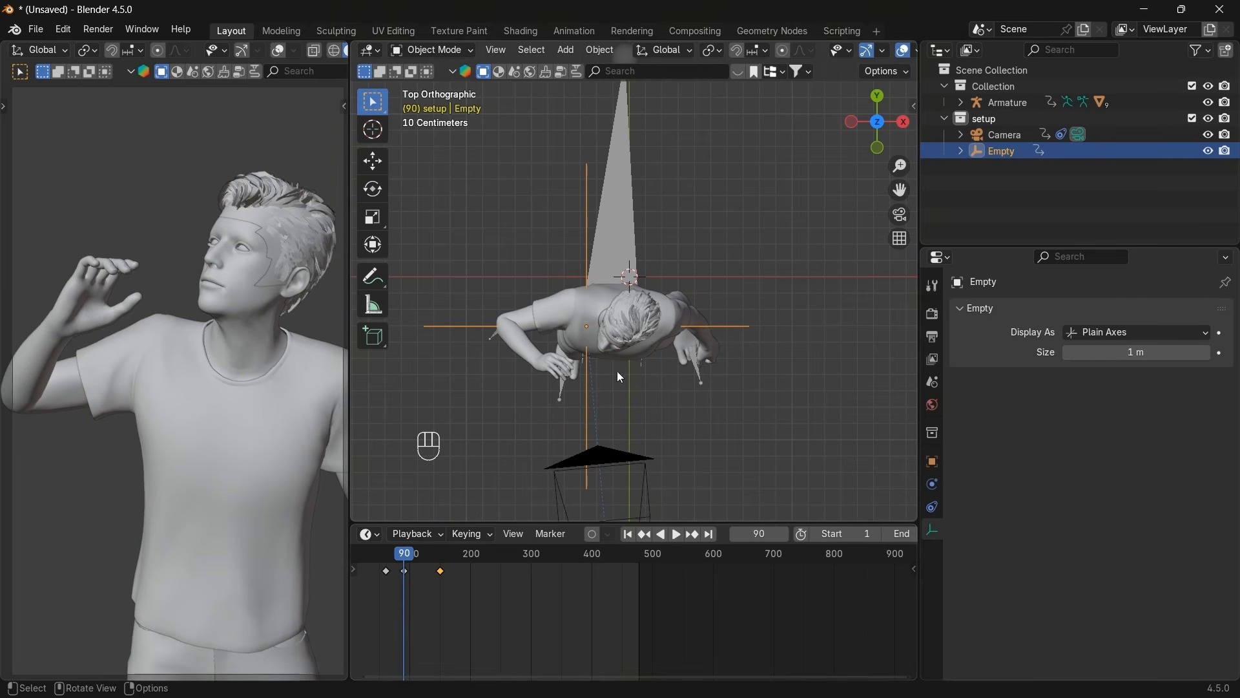
click(741, 72)
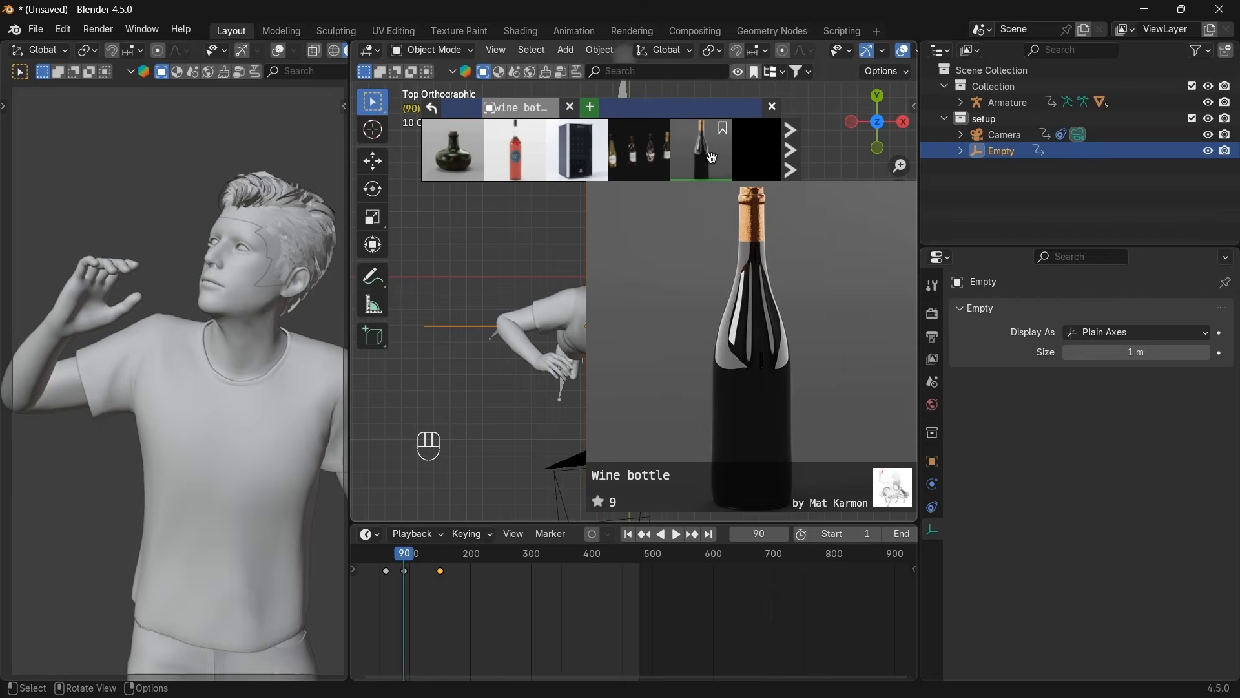
click(790, 155)
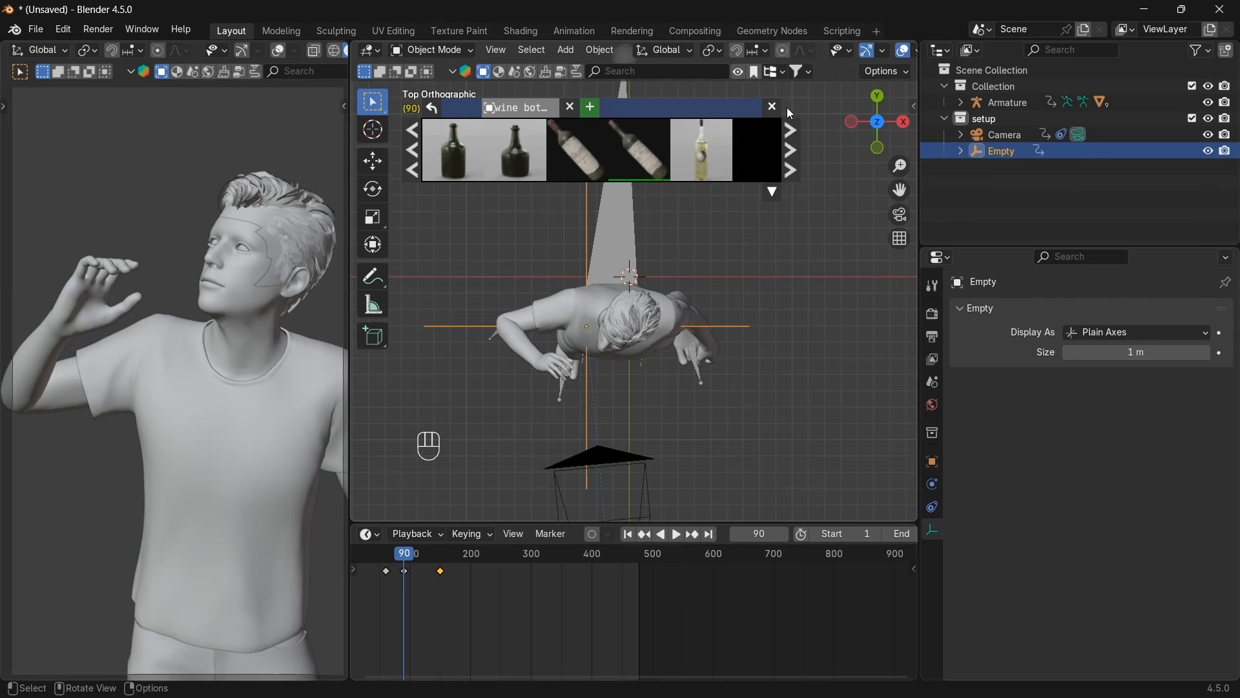
click(798, 156)
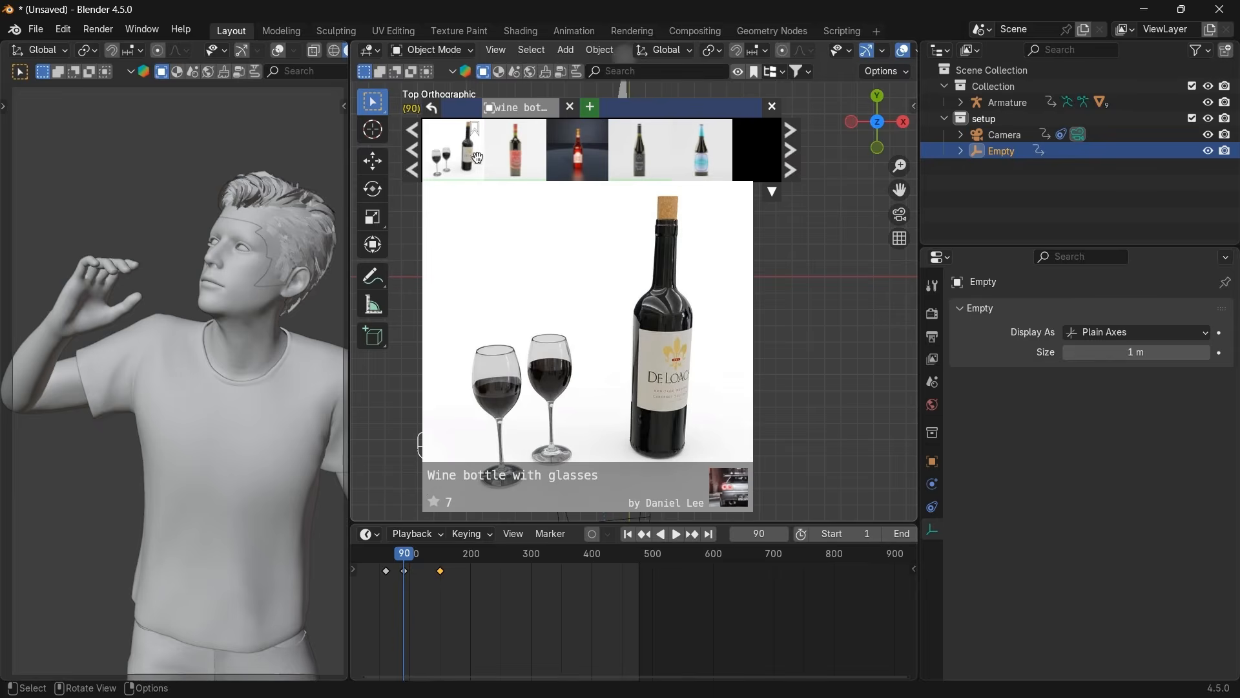
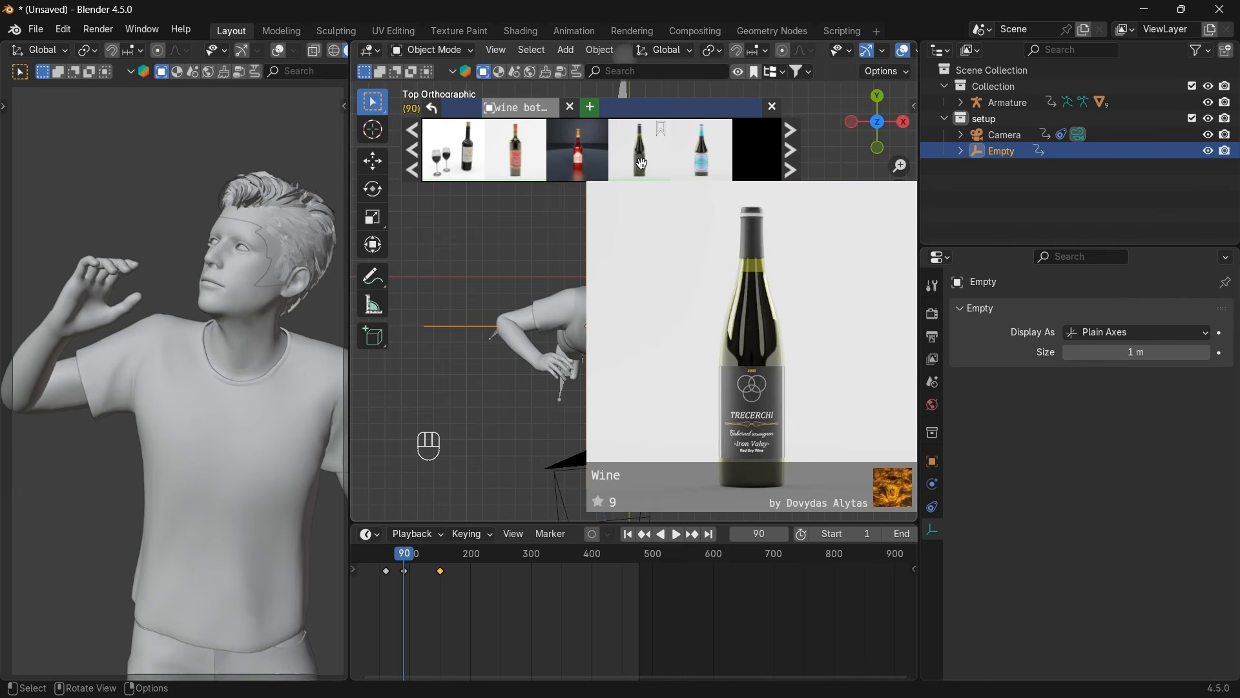
Create a new collection in the scene and name it "assets".
right_click(1027, 194)
click(1032, 195)
click(994, 169)
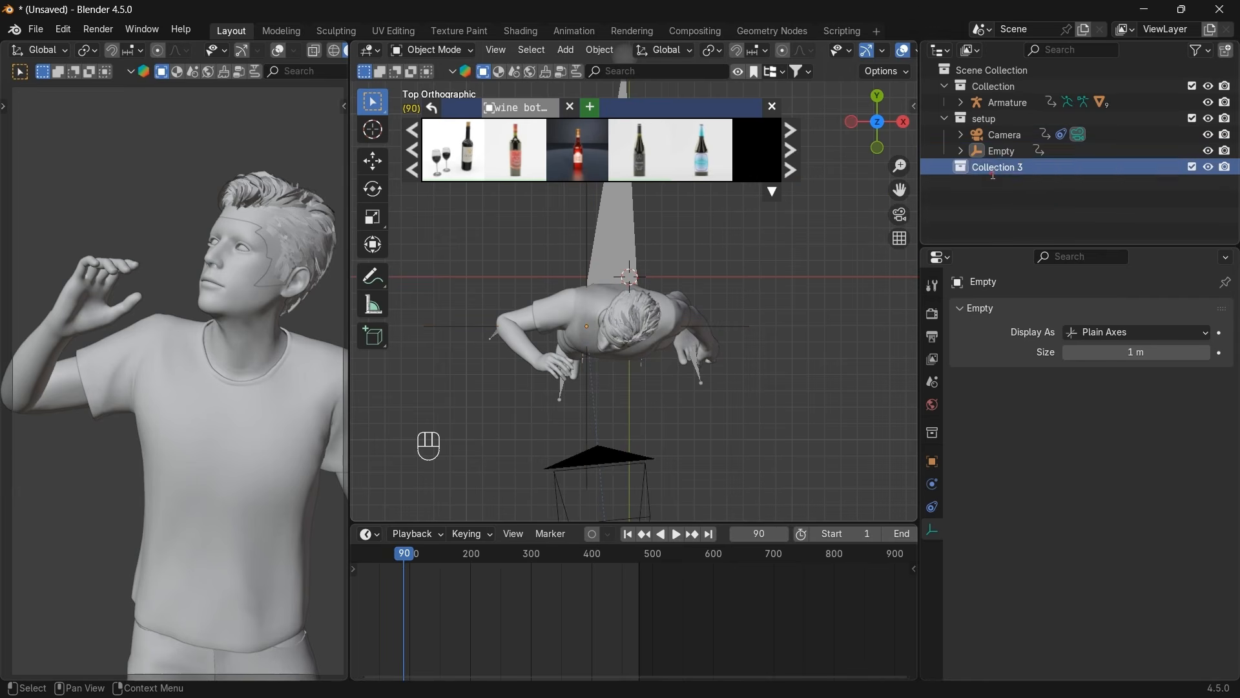
double_click(993, 173)
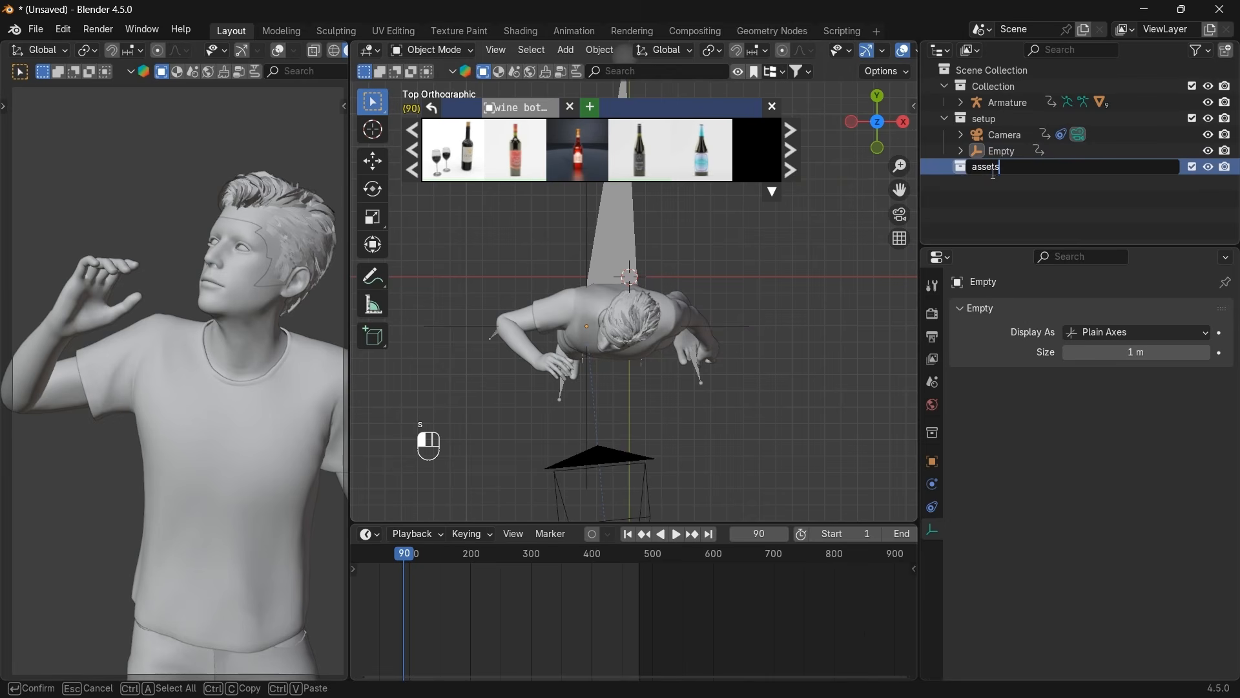
text(assets)
key(Return)
Add the Wine bottle with the dark TRECERCHI label from the asset library to the assets collection.
mouse_move(534, 153)
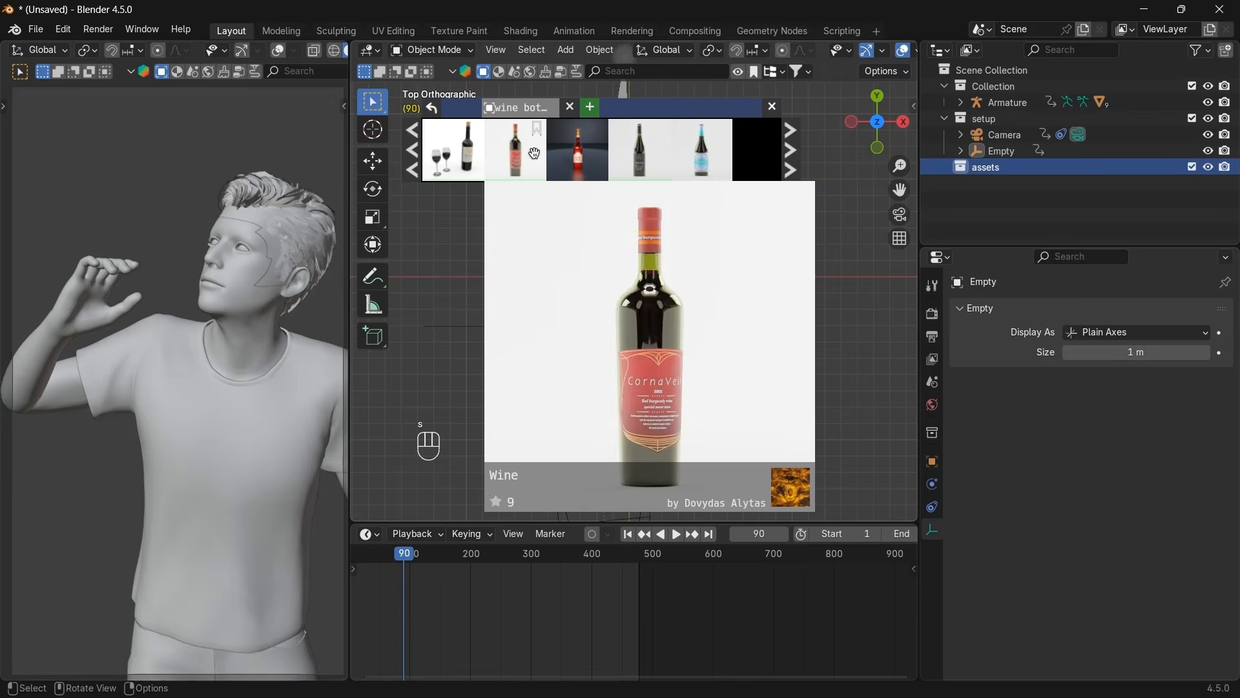
mouse_move(650, 150)
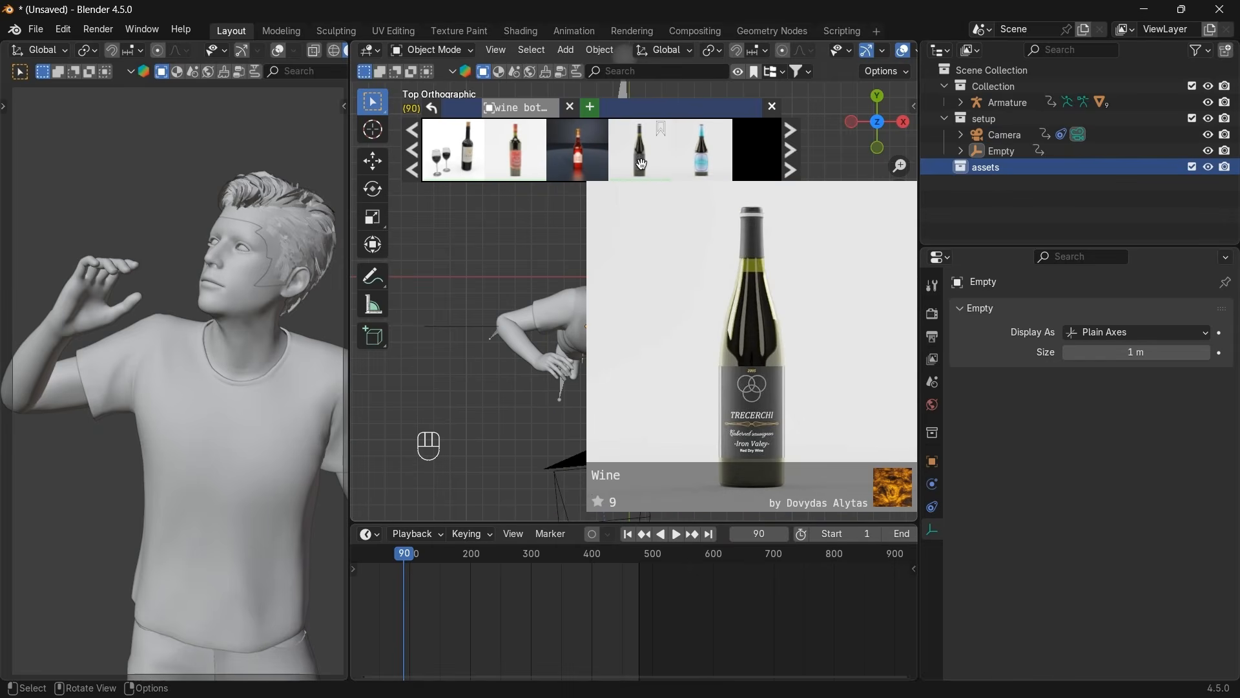
drag(641, 162, 672, 246)
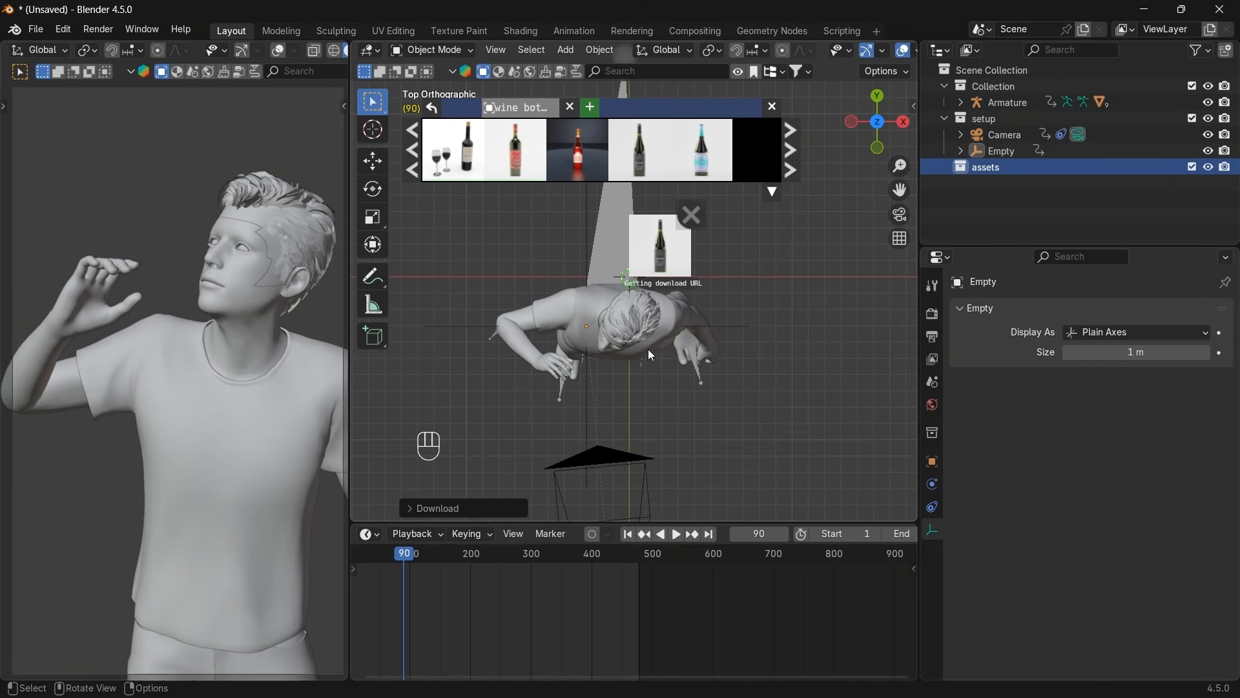
click(1005, 202)
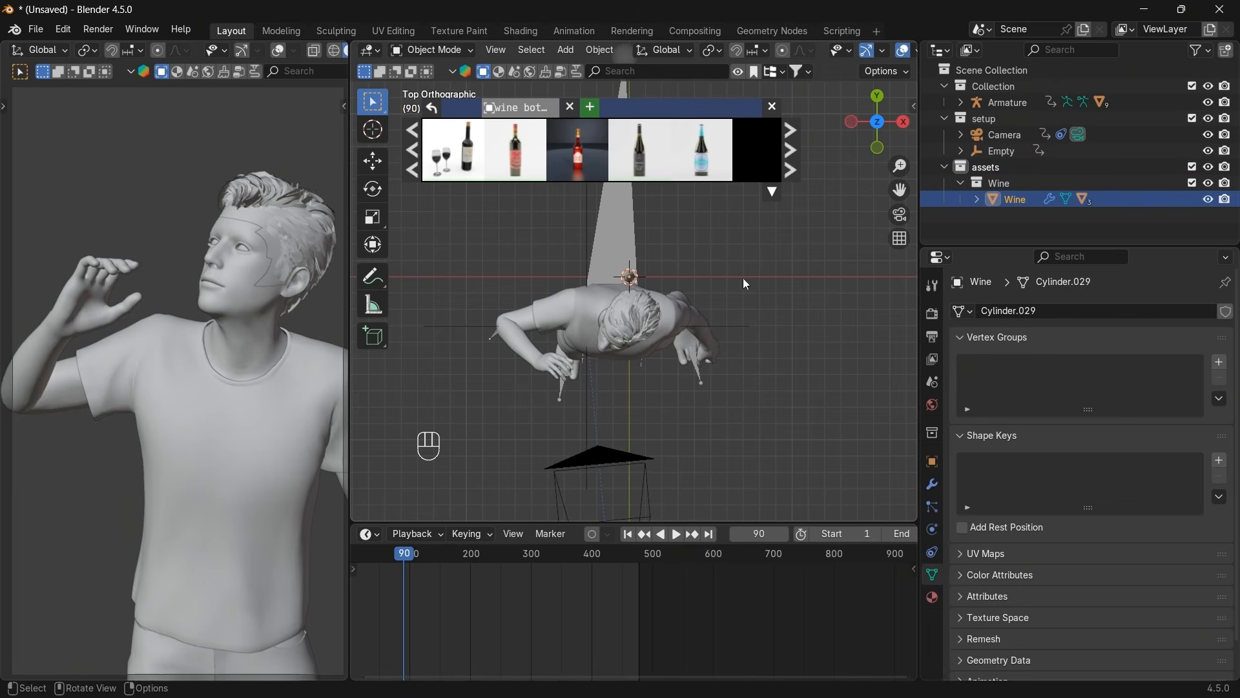
Expand the Wine object in the Outliner and check its child parts Cylinder.011, Cylinder.012 and Cylinder.086 in right view.
click(904, 123)
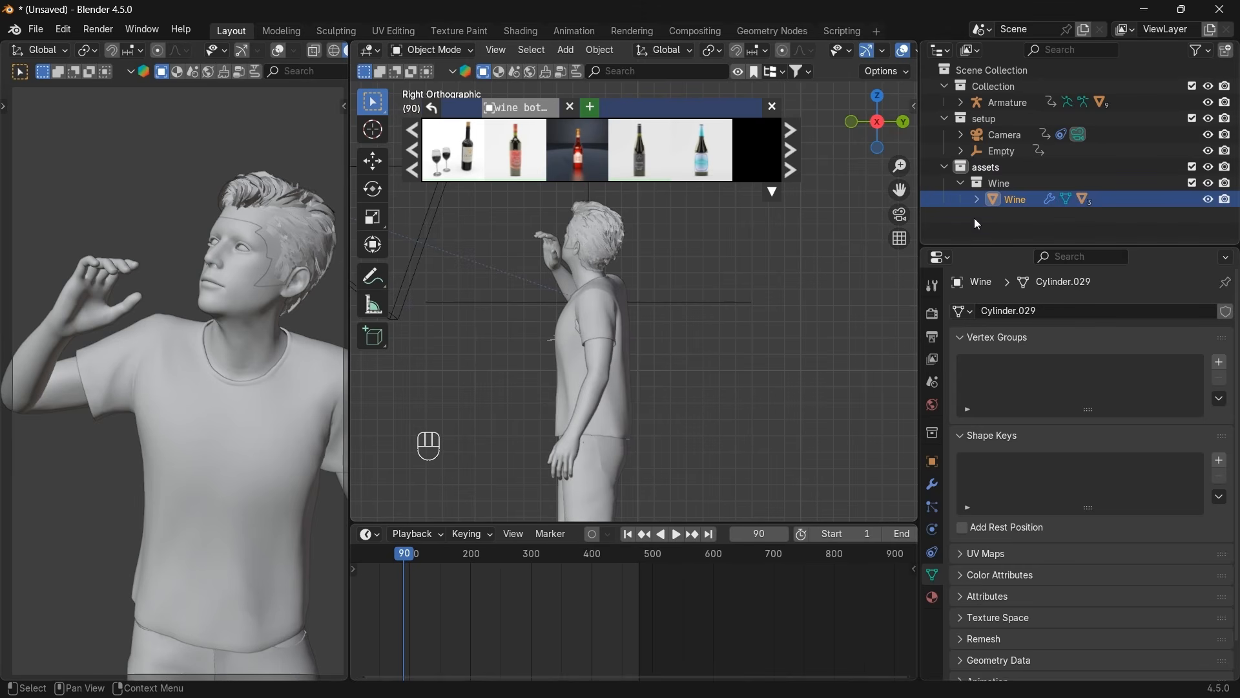
click(975, 200)
drag(973, 245, 963, 361)
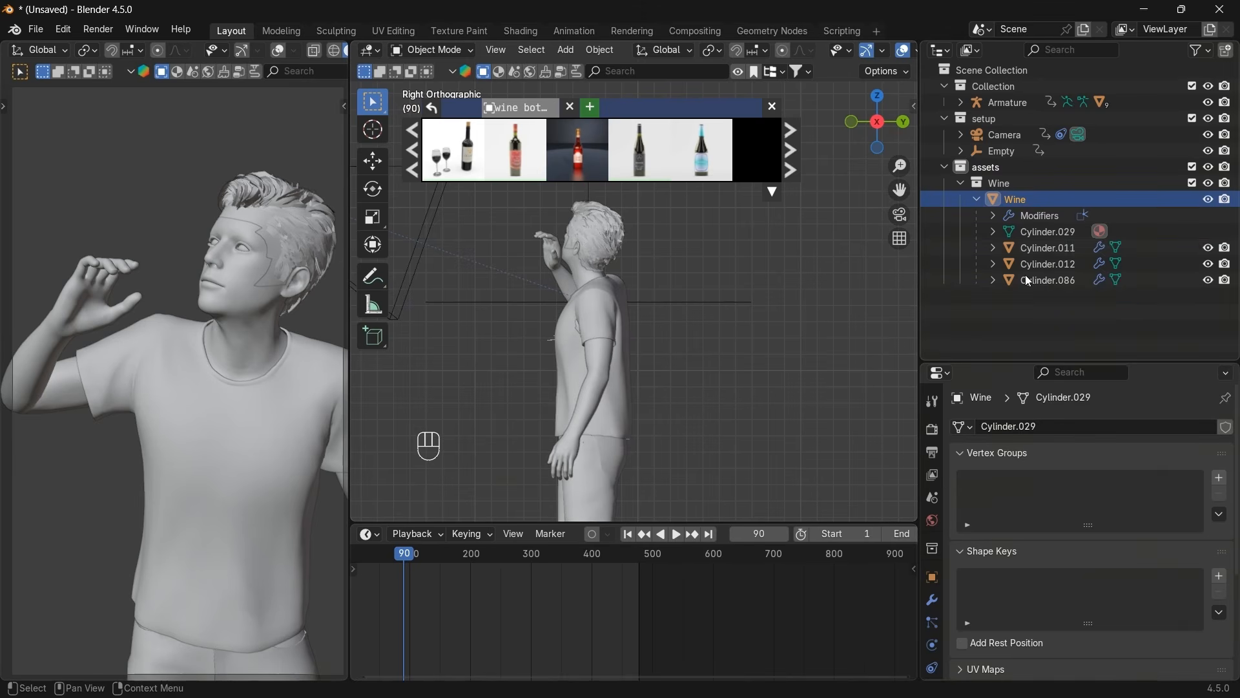
click(1048, 248)
scroll(588, 347, down, 4)
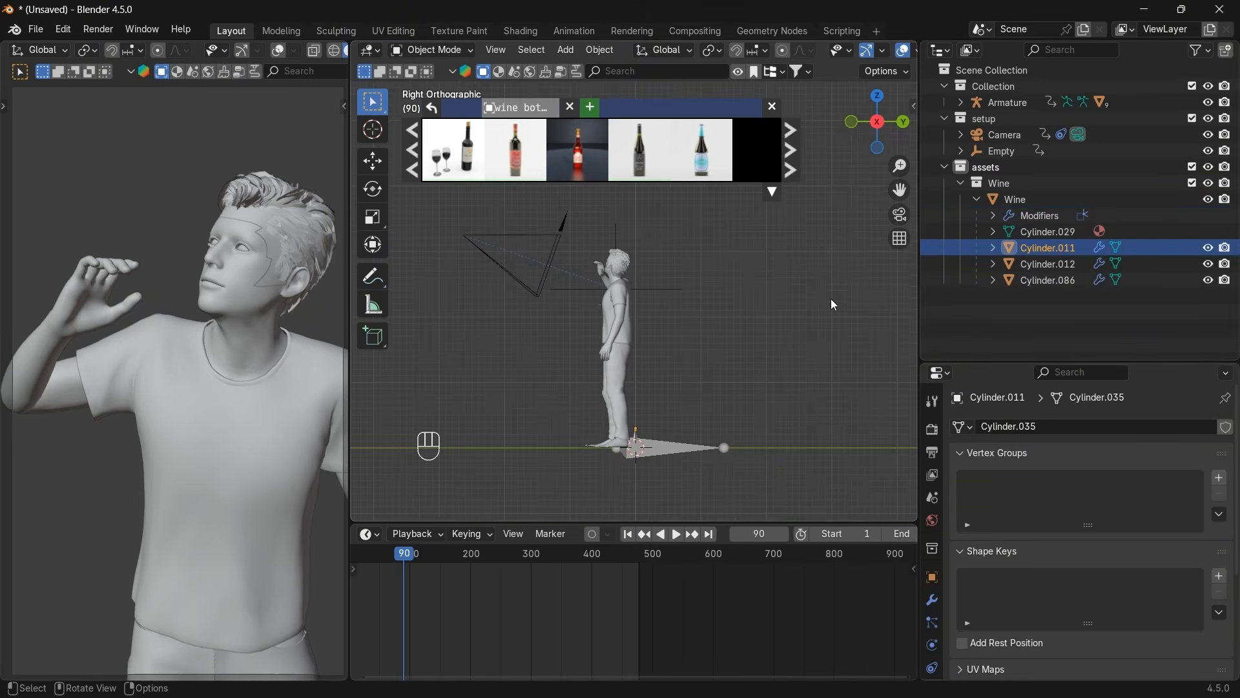
scroll(633, 336, down, 2)
scroll(652, 355, up, 4)
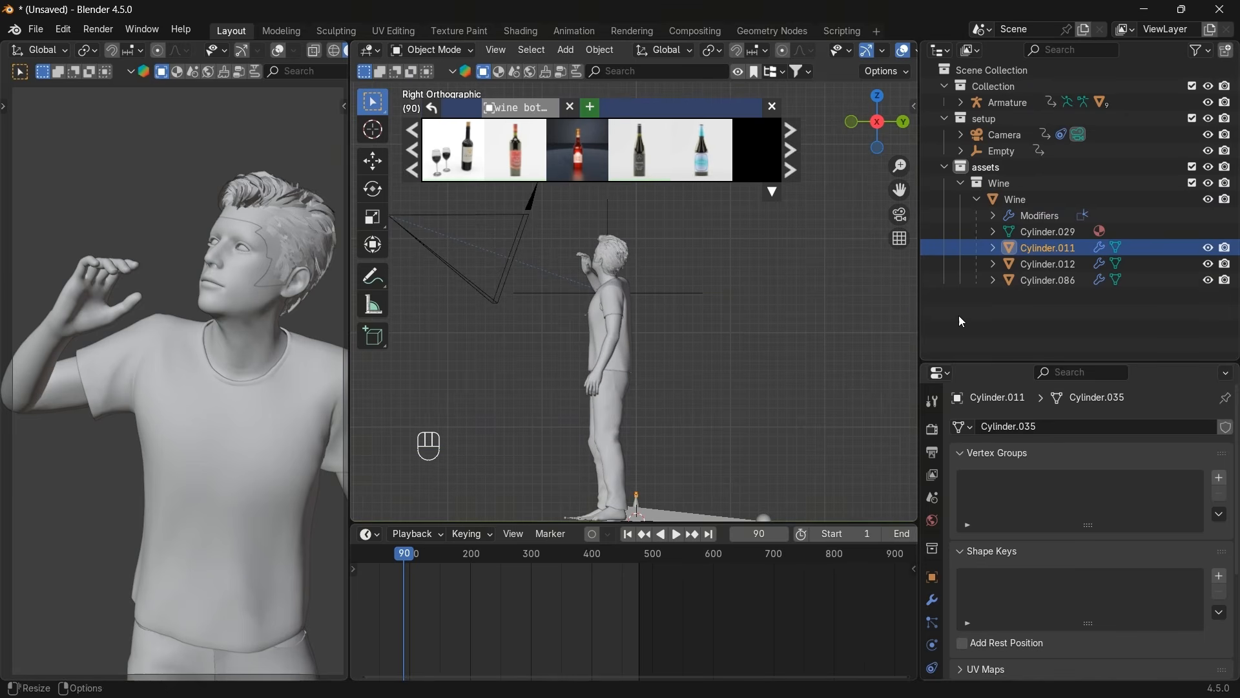
click(1046, 264)
scroll(786, 369, down, 2)
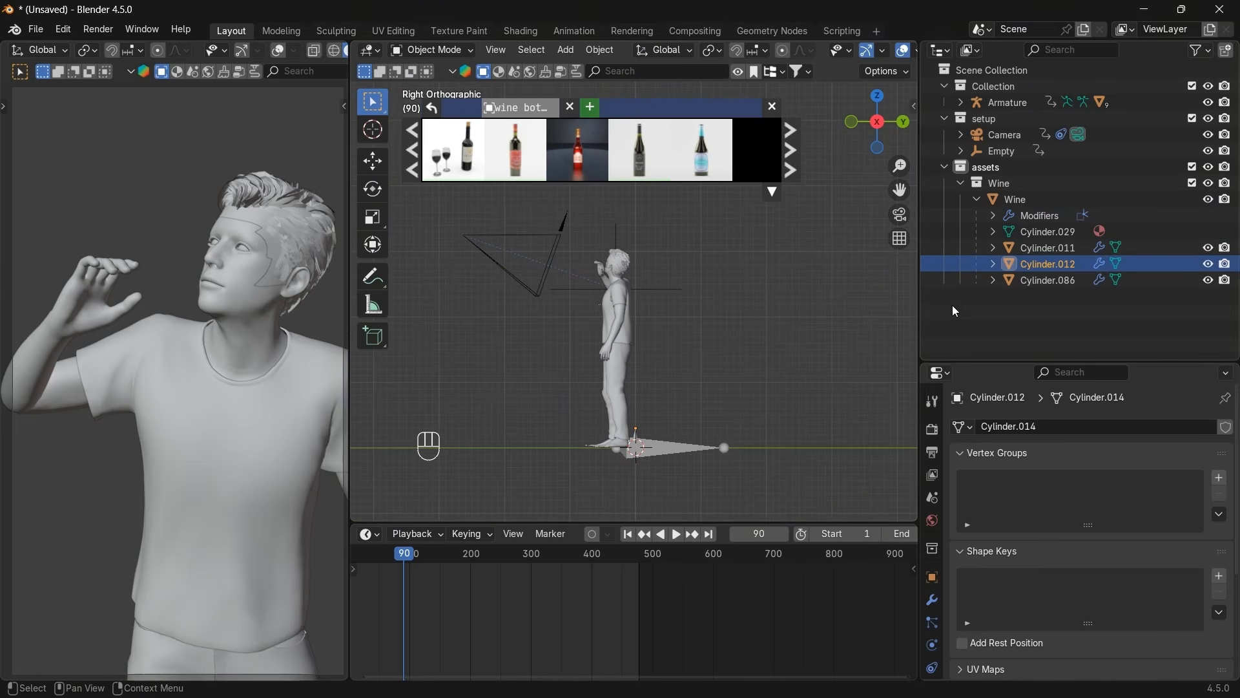
click(1019, 284)
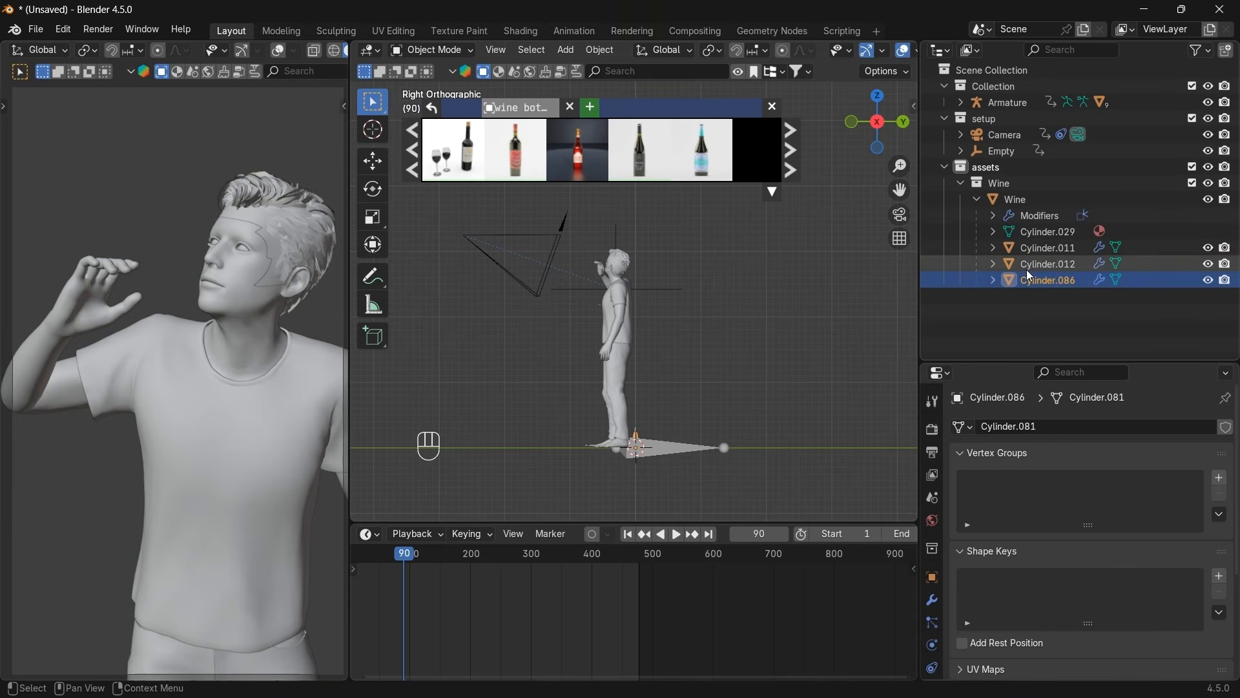
click(1036, 254)
scroll(897, 320, up, 2)
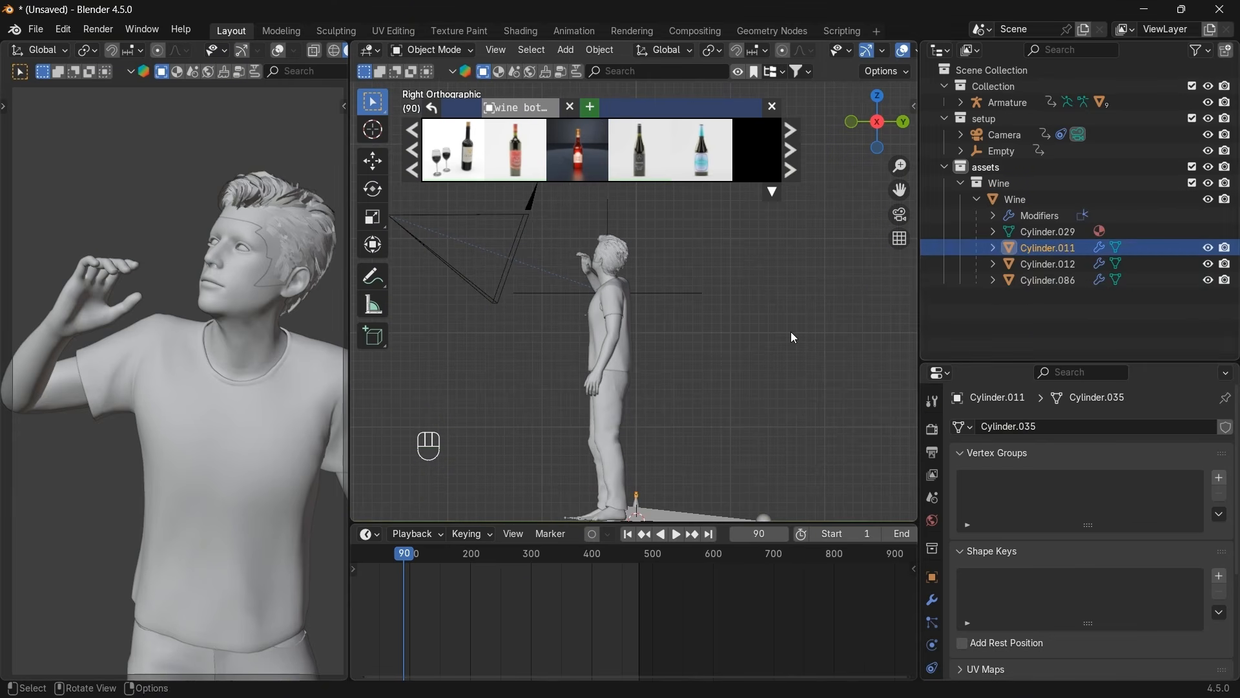
scroll(791, 332, down, 1)
Move the whole Wine bottle up to the character's face in right view and close the asset results.
click(1049, 201)
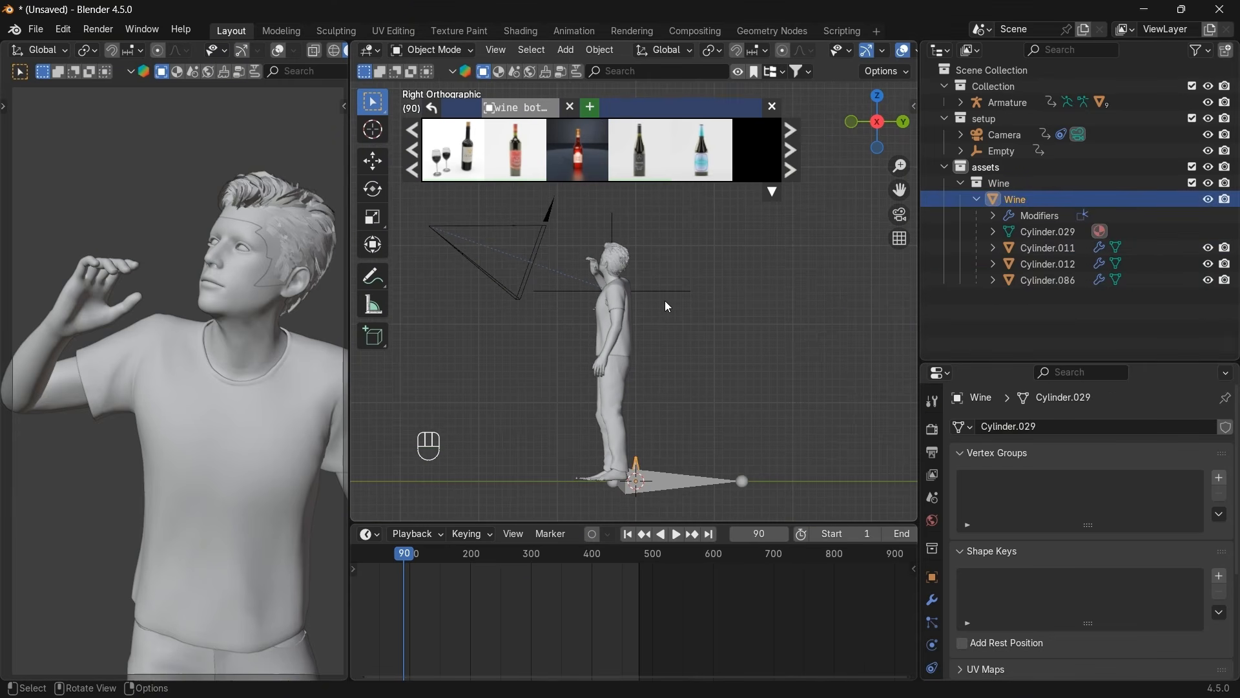
key(g)
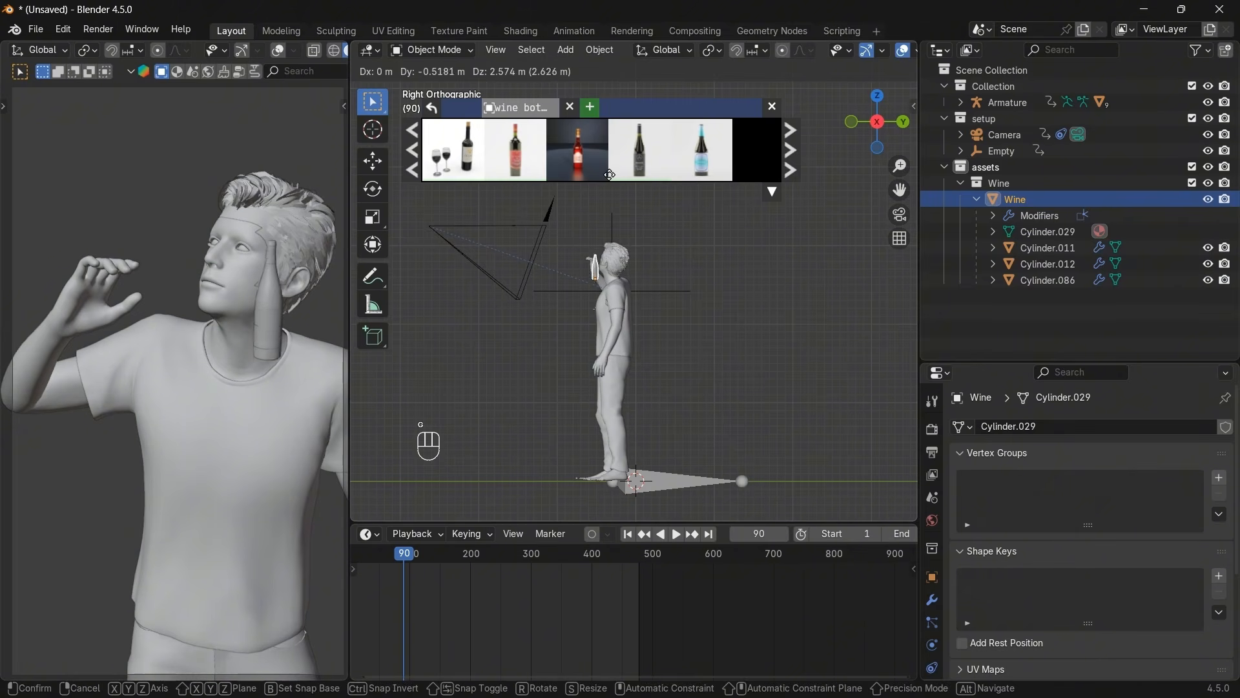
click(612, 180)
click(775, 107)
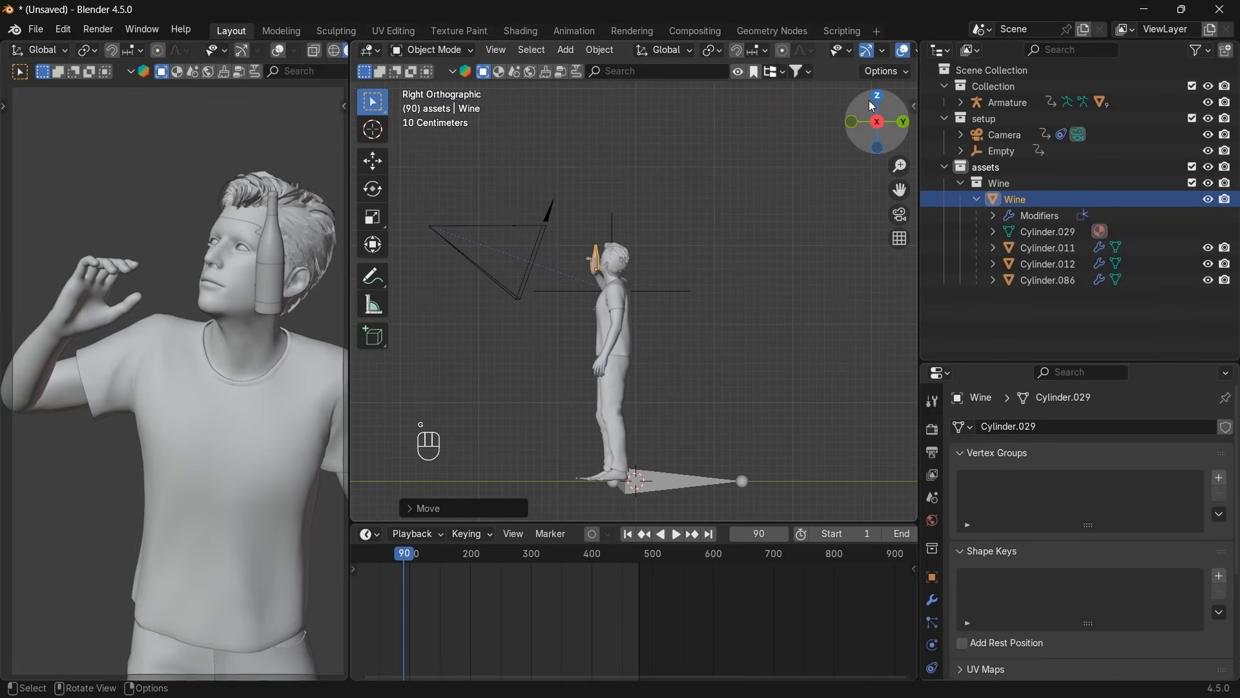
Tip the wine bottle onto its side with a trackball rotation in top view and move it into the character's raised right hand.
click(877, 97)
scroll(657, 331, up, 7)
key(r)
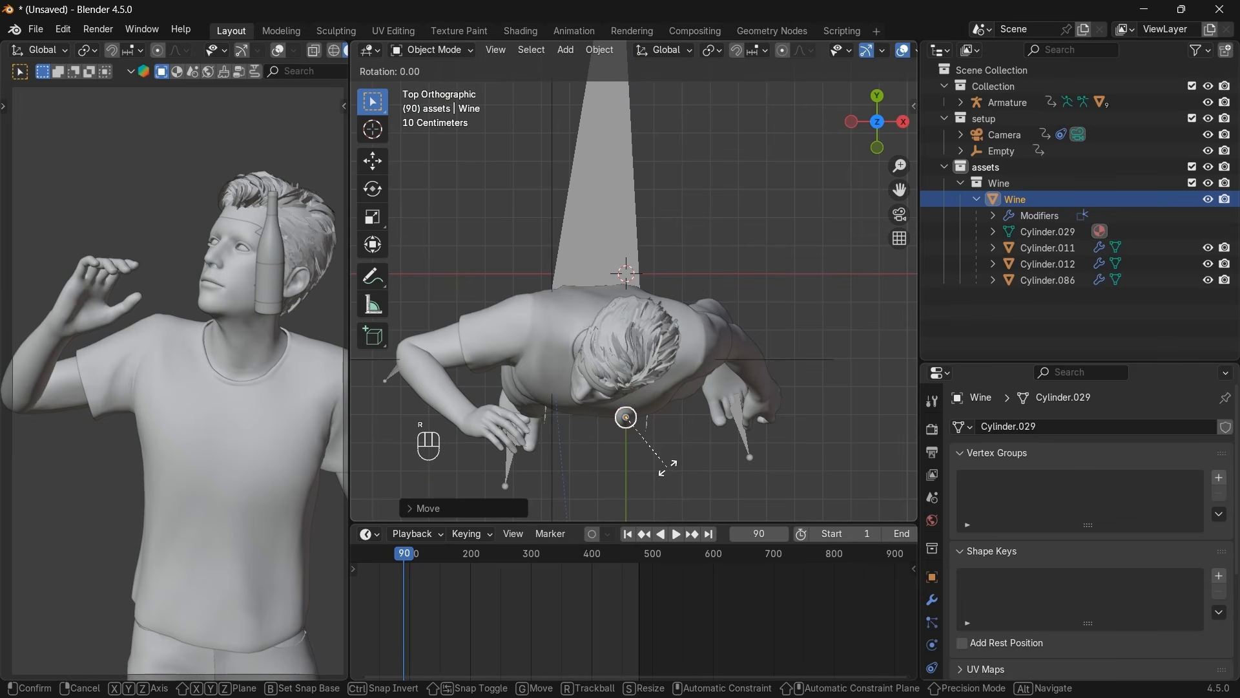
key(g)
key(g)
key(r)
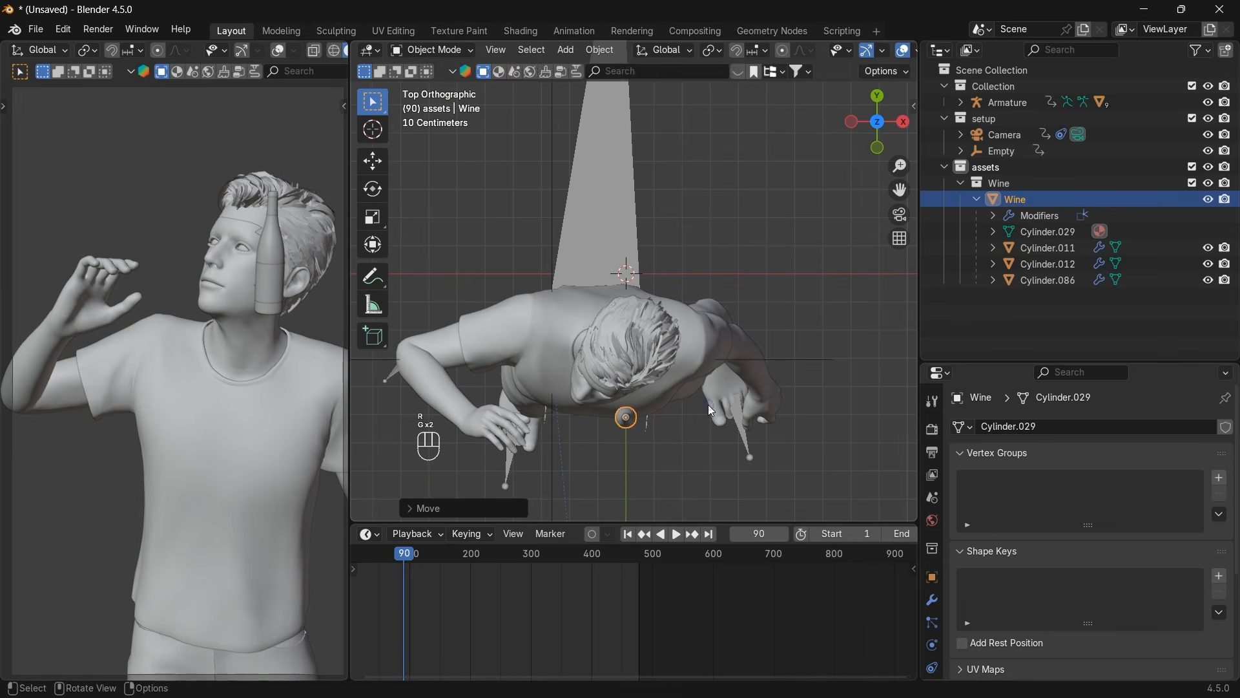
key(r)
click(626, 341)
key(g)
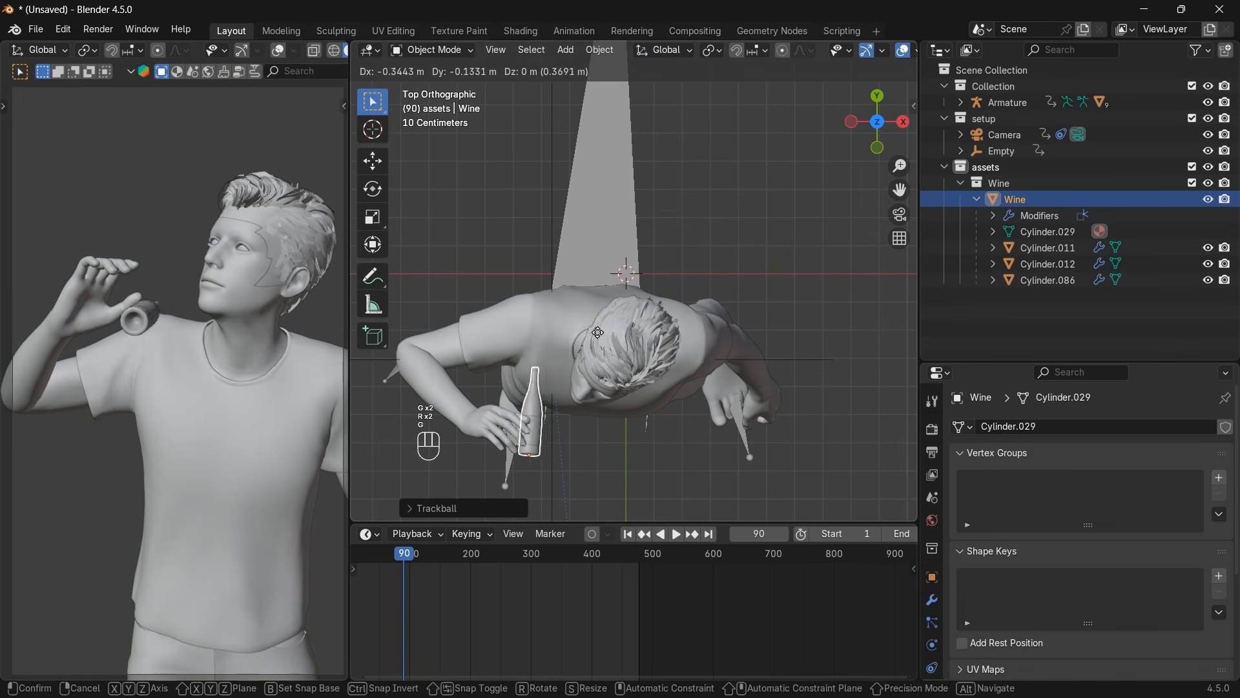
click(626, 337)
Rotate the bottle in top view so its neck points toward the mouth, and enlarge it slightly.
key(r)
click(752, 296)
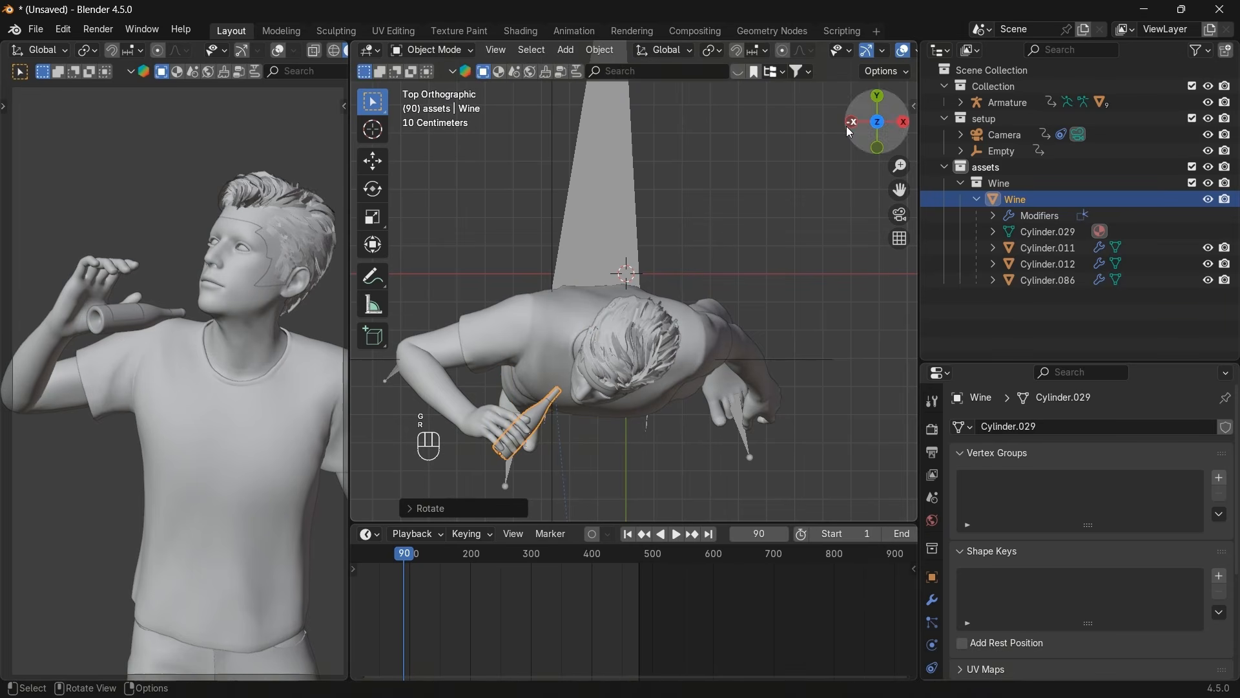
key(s)
click(788, 277)
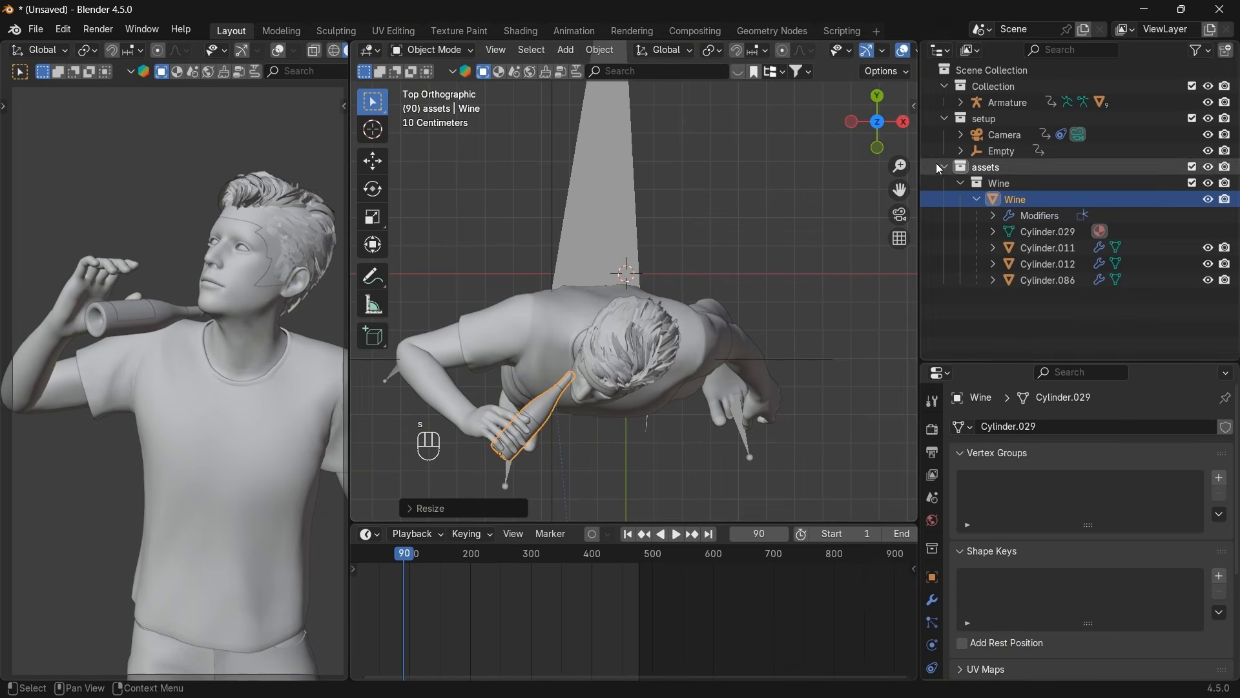
Move the bottle up to mouth height in right view, and turn it in top view to bring the neck to the lips.
click(904, 123)
key(g)
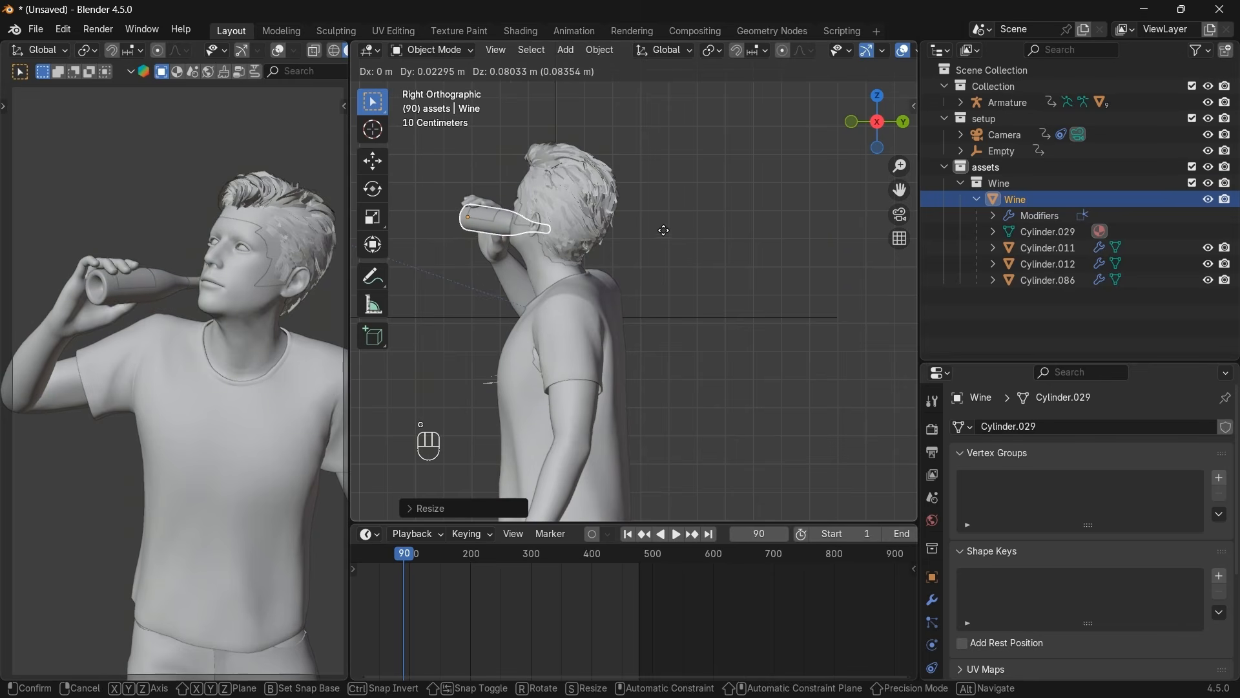
click(654, 231)
click(877, 96)
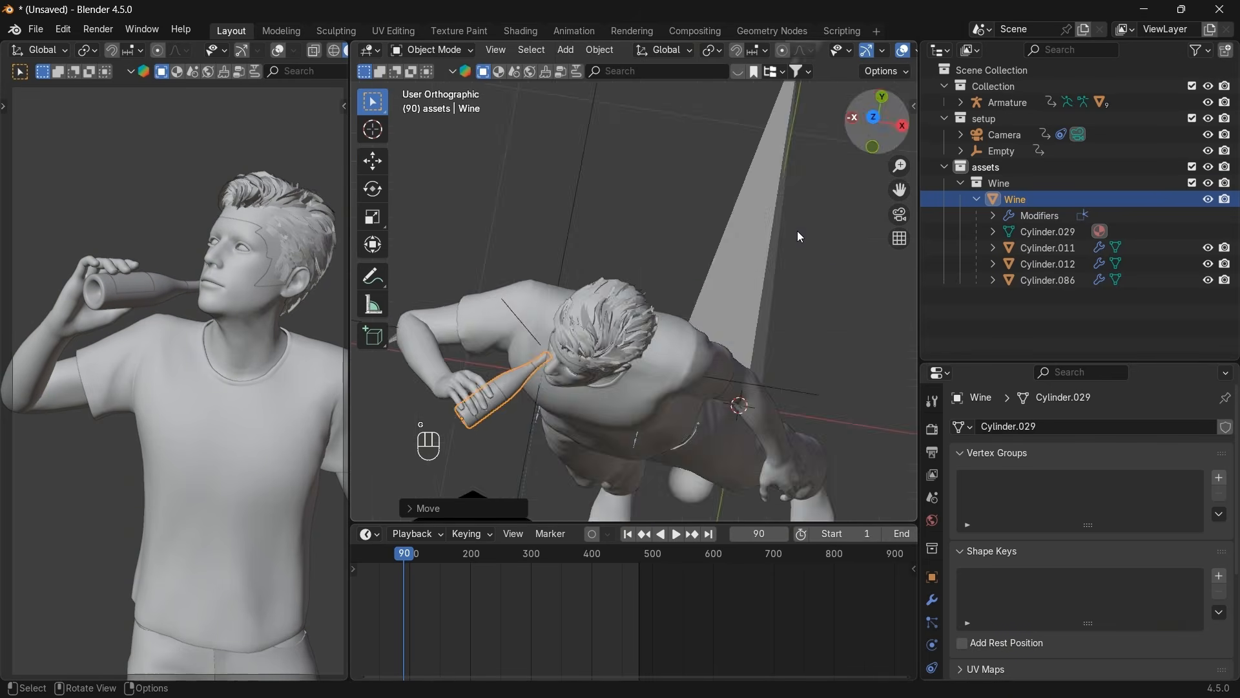
key(r)
click(792, 324)
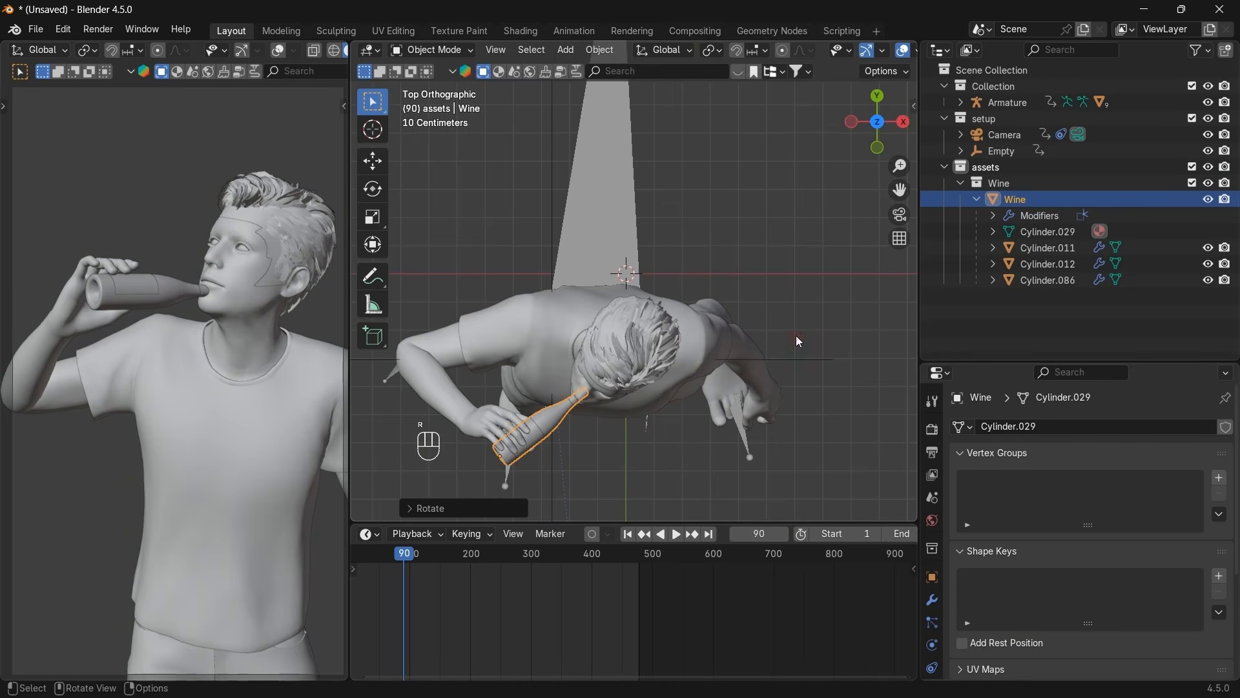
Fine-tune the bottle's position and angle between hand and mouth, and inspect the fit close up in perspective.
key(s)
right_click(815, 331)
click(904, 121)
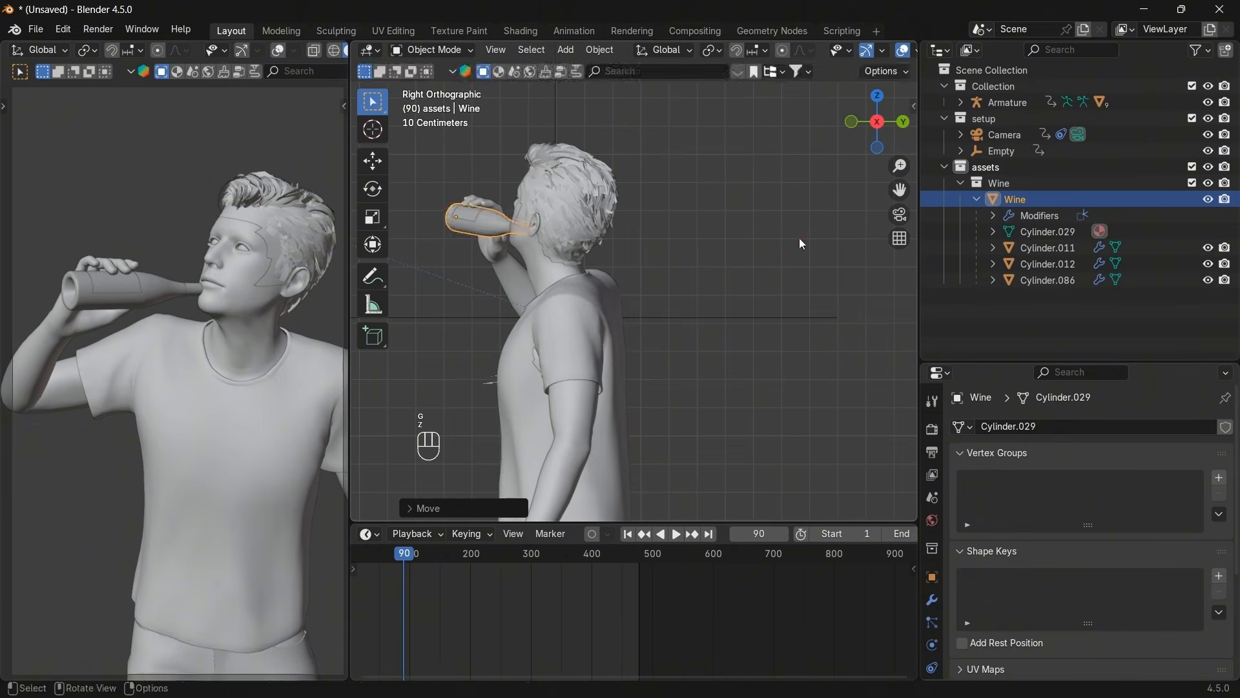
click(877, 95)
drag(877, 129, 895, 71)
key(KP_Decimal)
key(KP_0)
key(KP_Decimal)
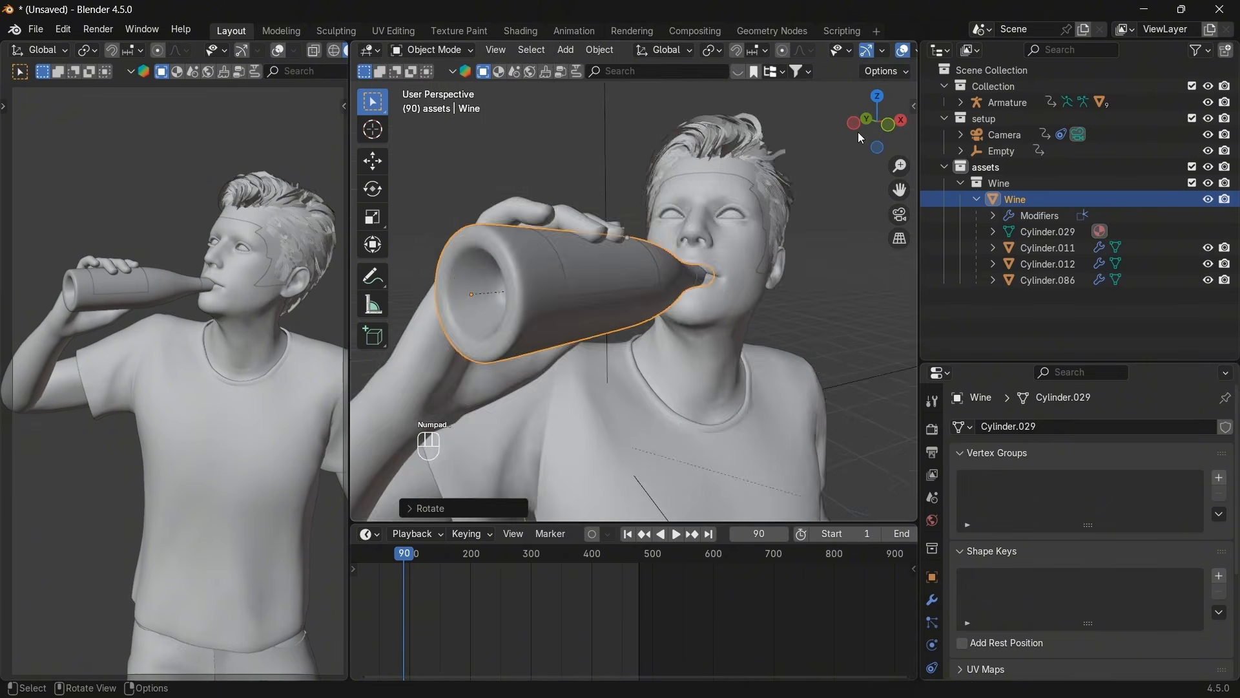
drag(877, 121, 745, 207)
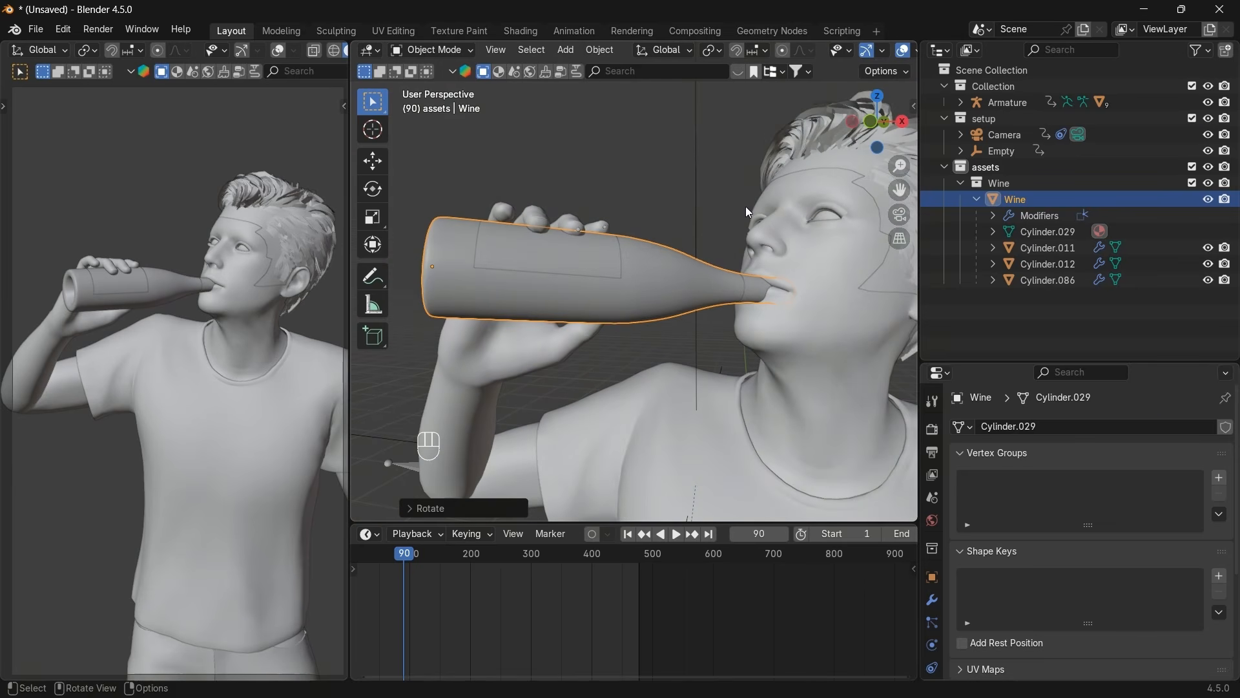
Delete the cap piece Cylinder.011 from the bottle's neck.
click(745, 292)
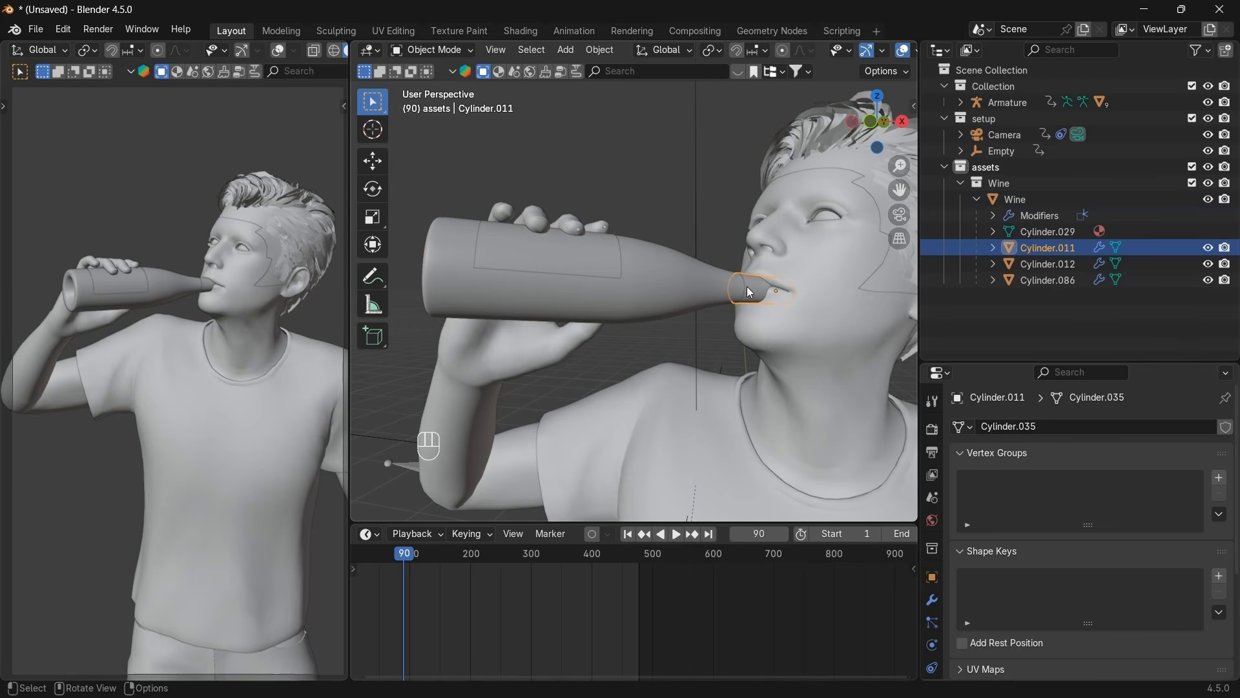
key(x)
click(745, 289)
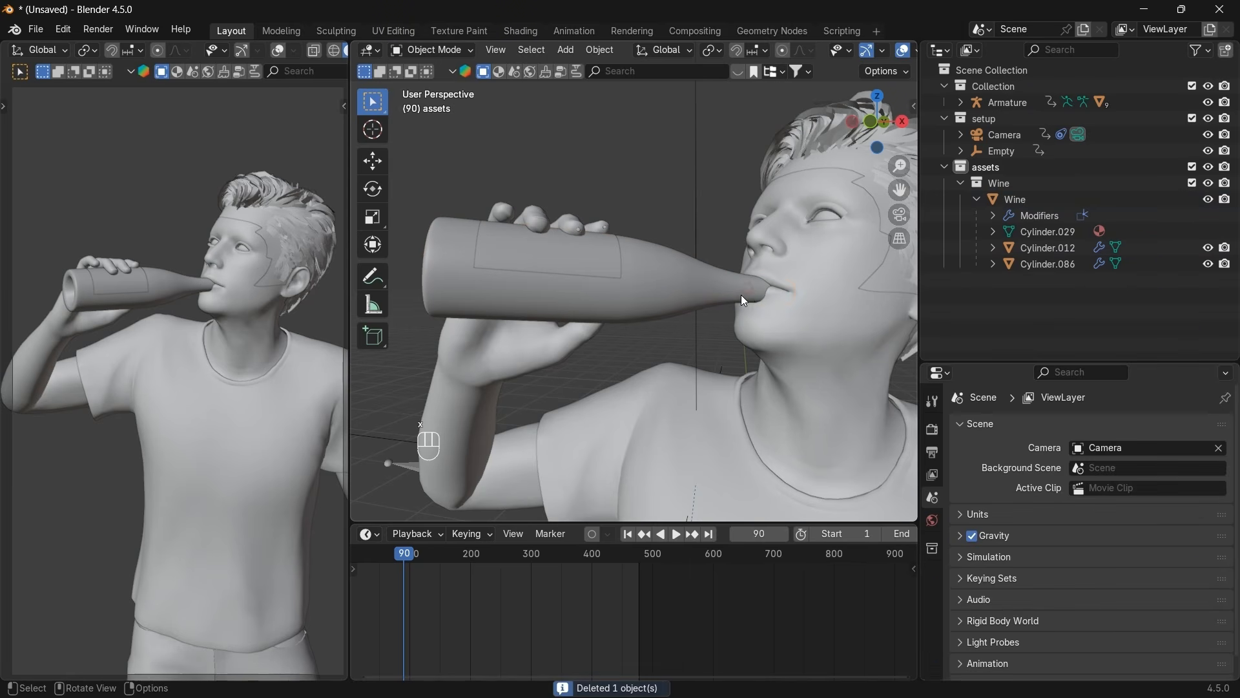
scroll(337, 61, down, 2)
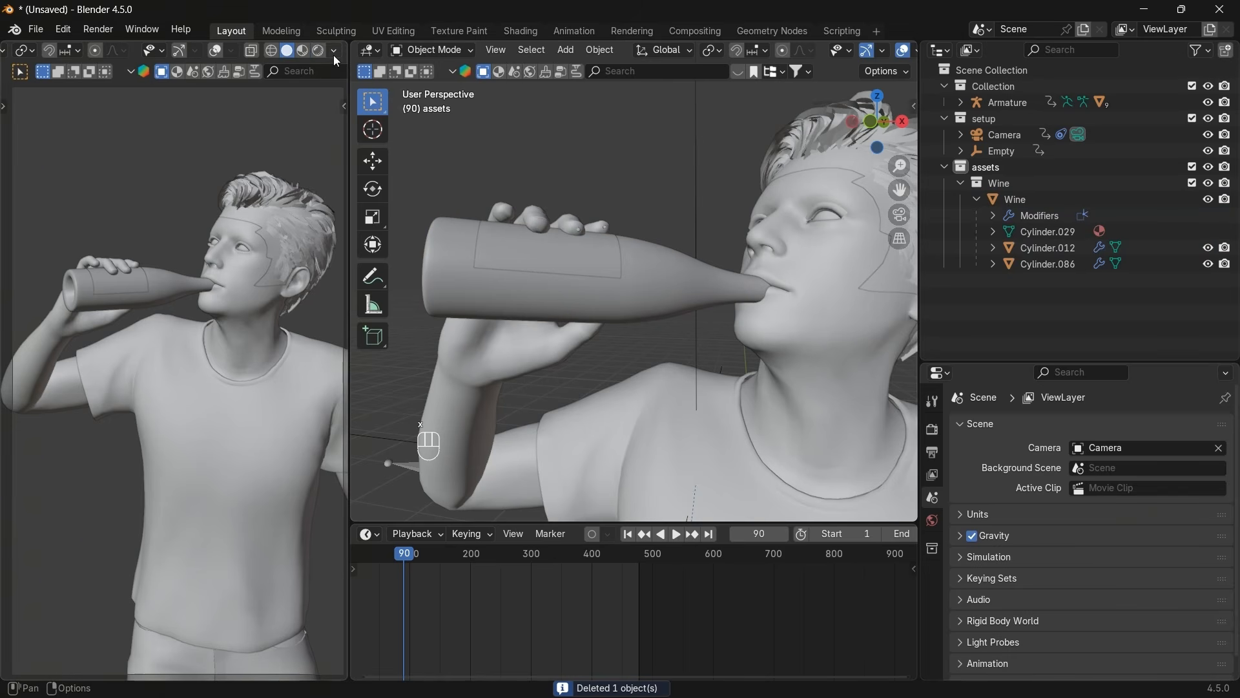
Show the camera view in rendered shading, using Cycles on GPU Compute with Scene World lighting turned off.
click(319, 51)
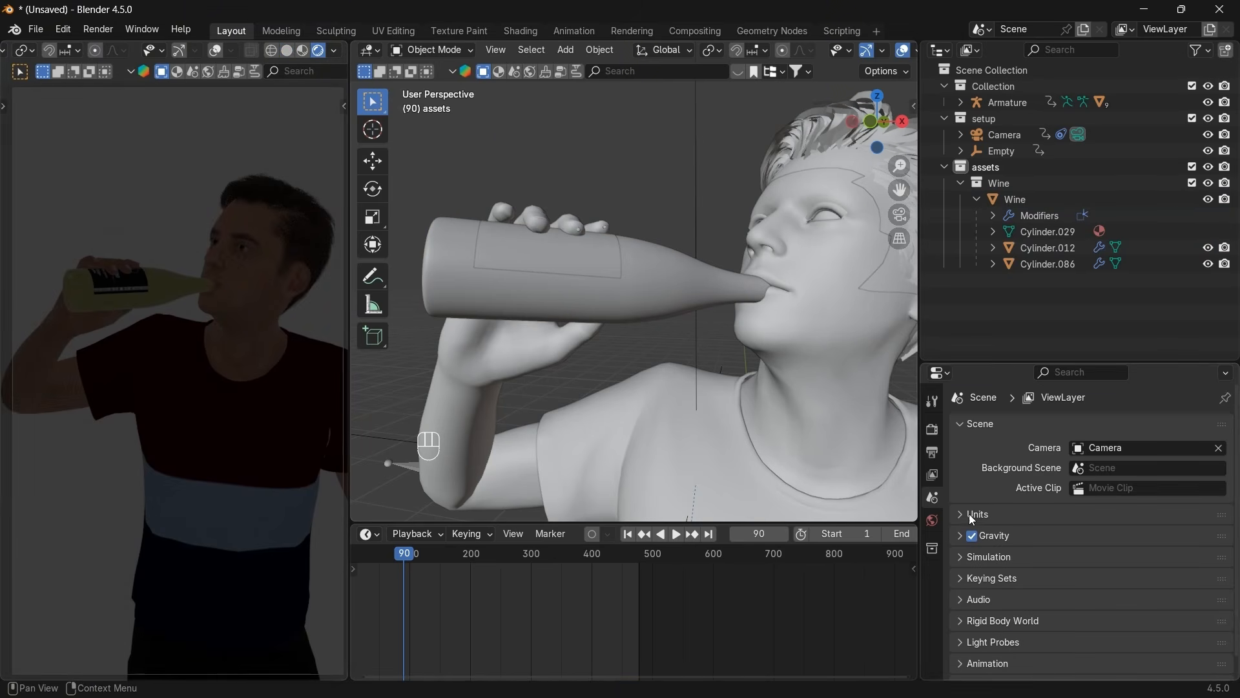
click(931, 433)
click(1114, 429)
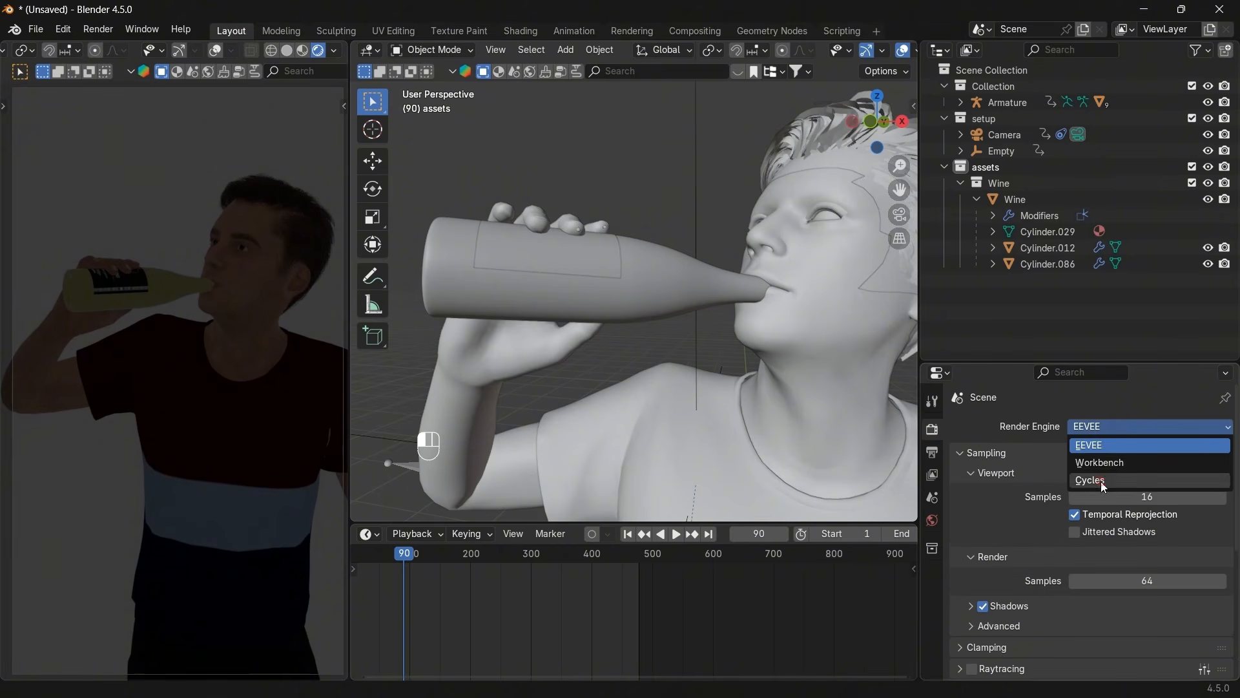
click(1101, 482)
click(1107, 468)
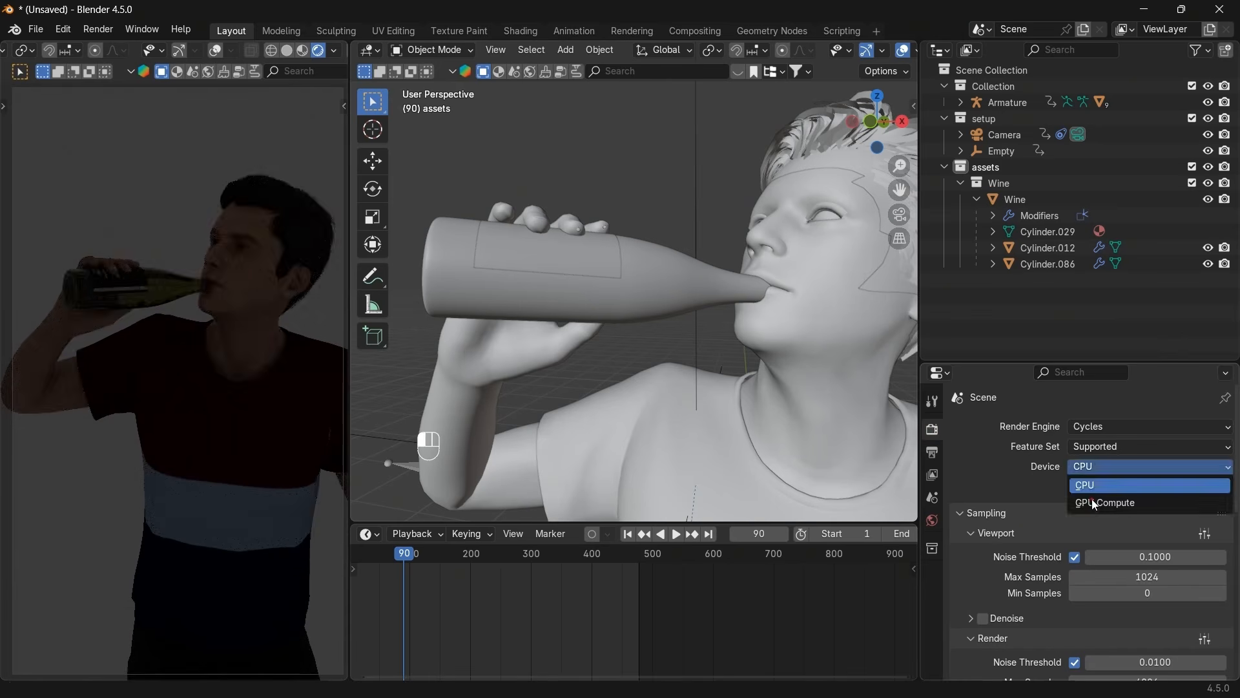
click(1092, 499)
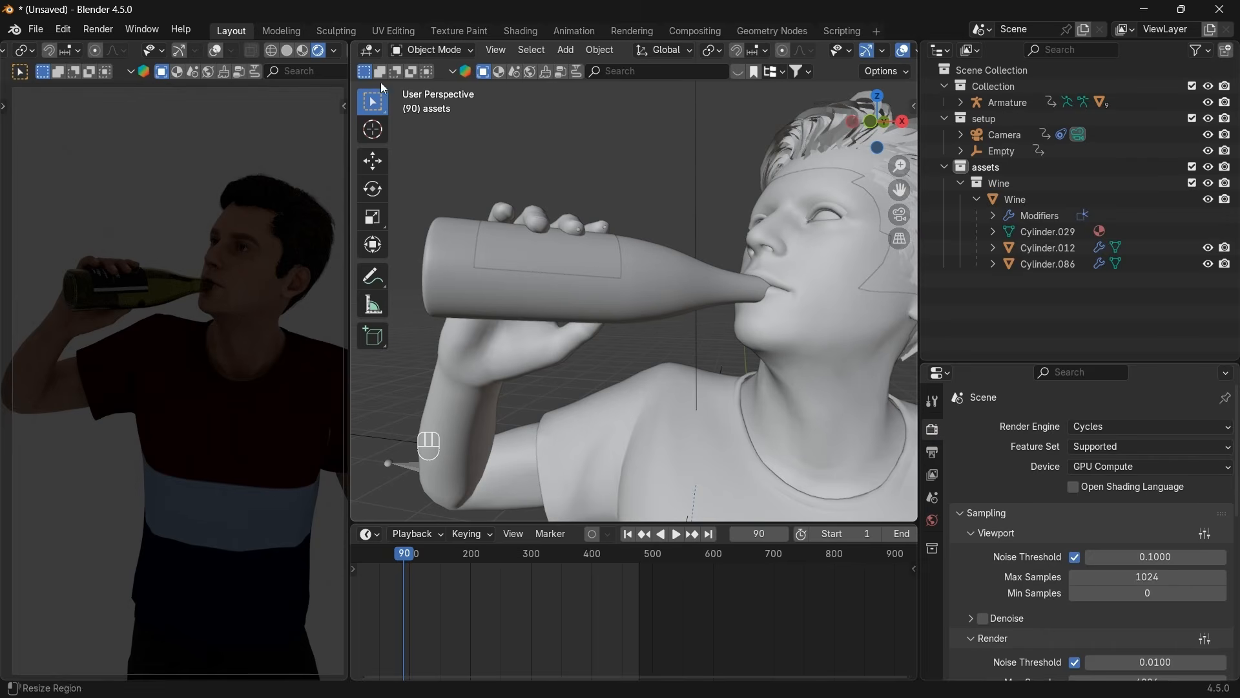
click(334, 50)
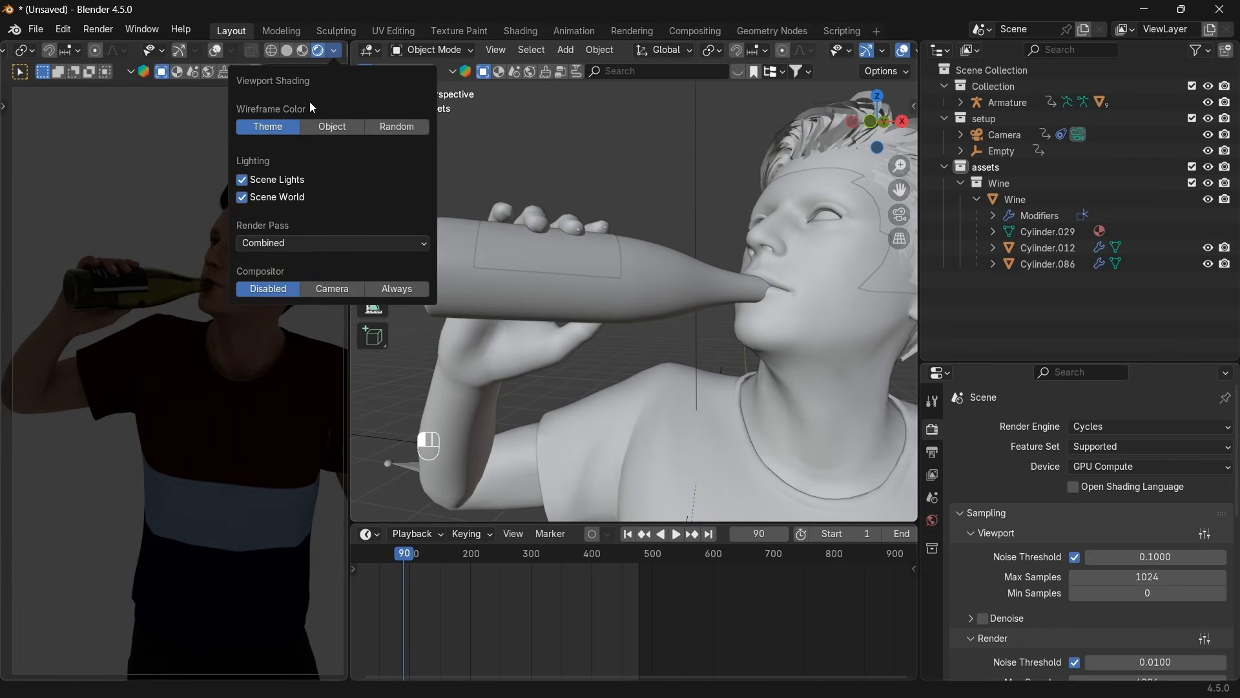
click(242, 198)
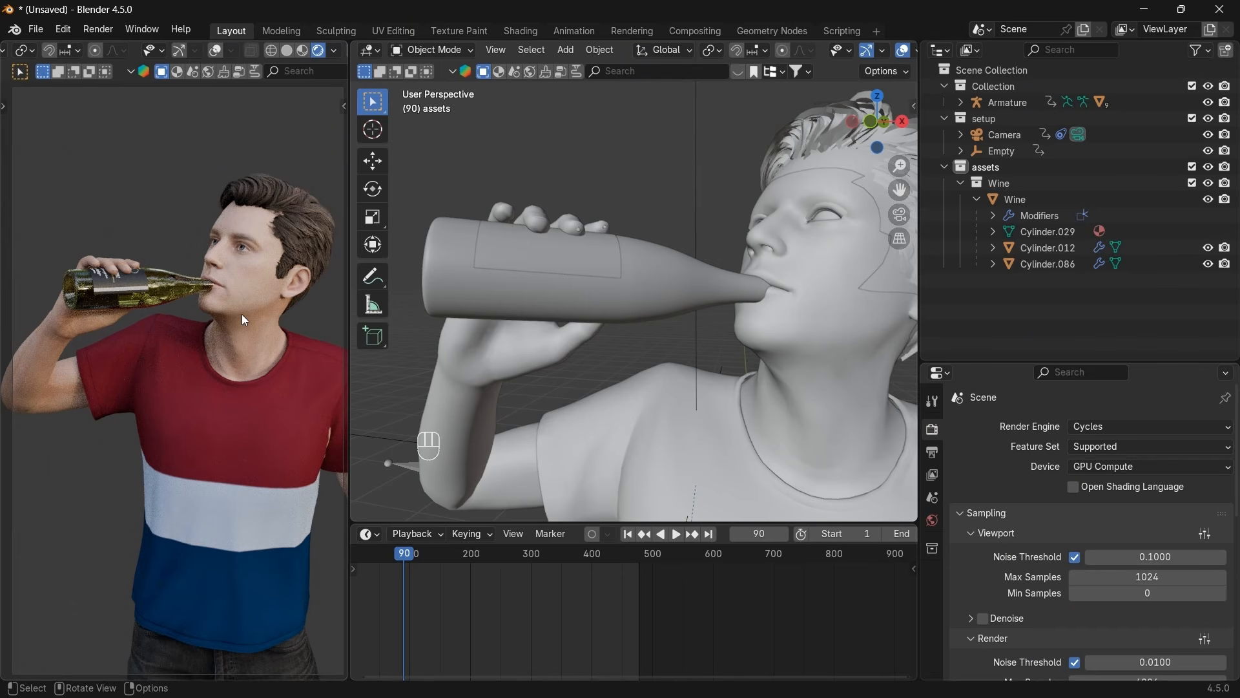
Rotate the wine bottle around its local Z axis so that its label faces the camera.
click(617, 290)
key(r)
key(z)
key(z)
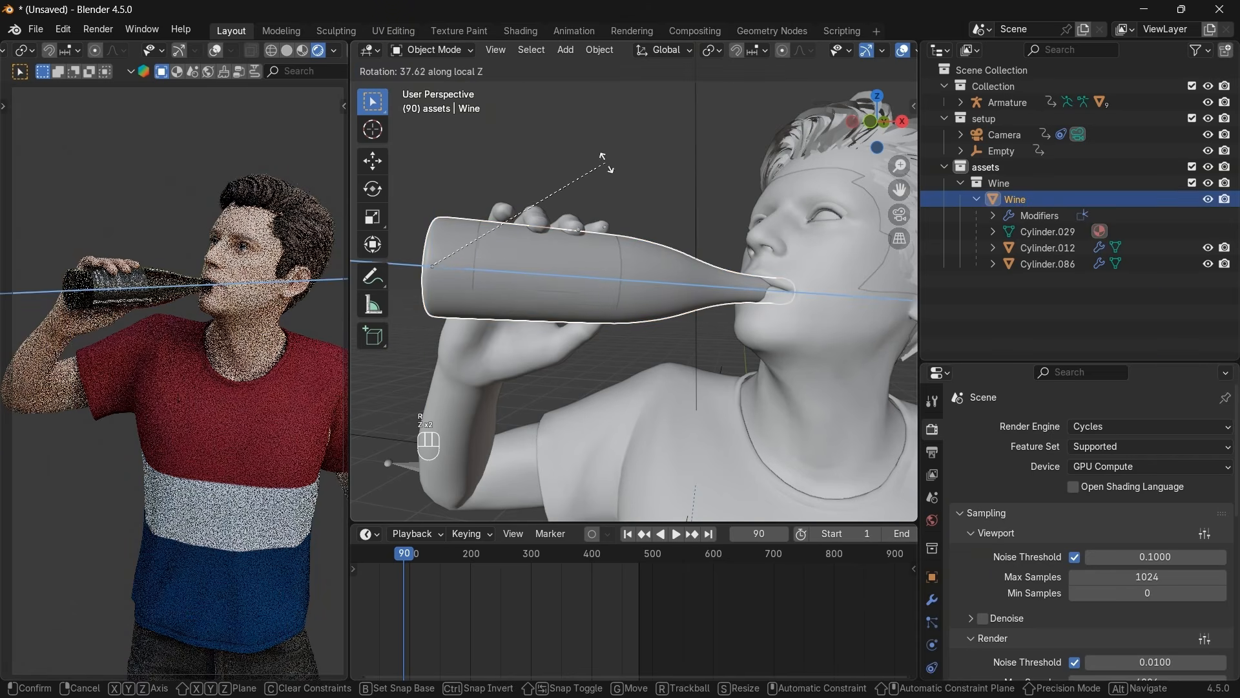
click(507, 155)
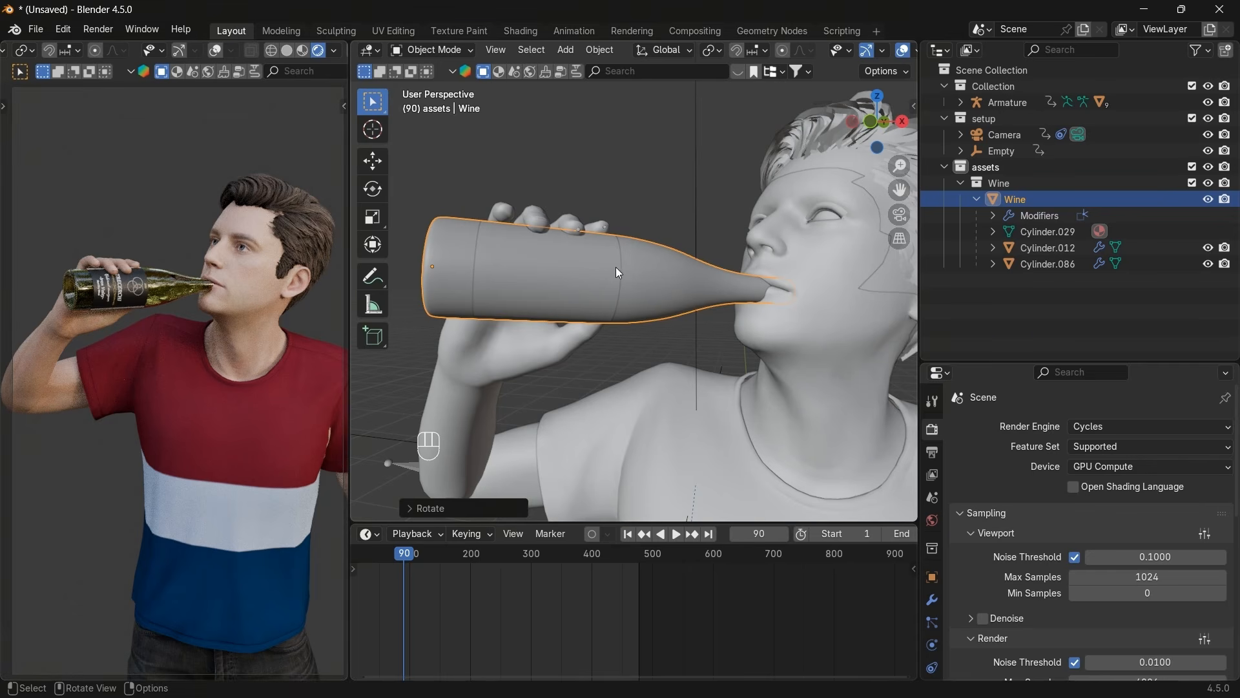
click(638, 218)
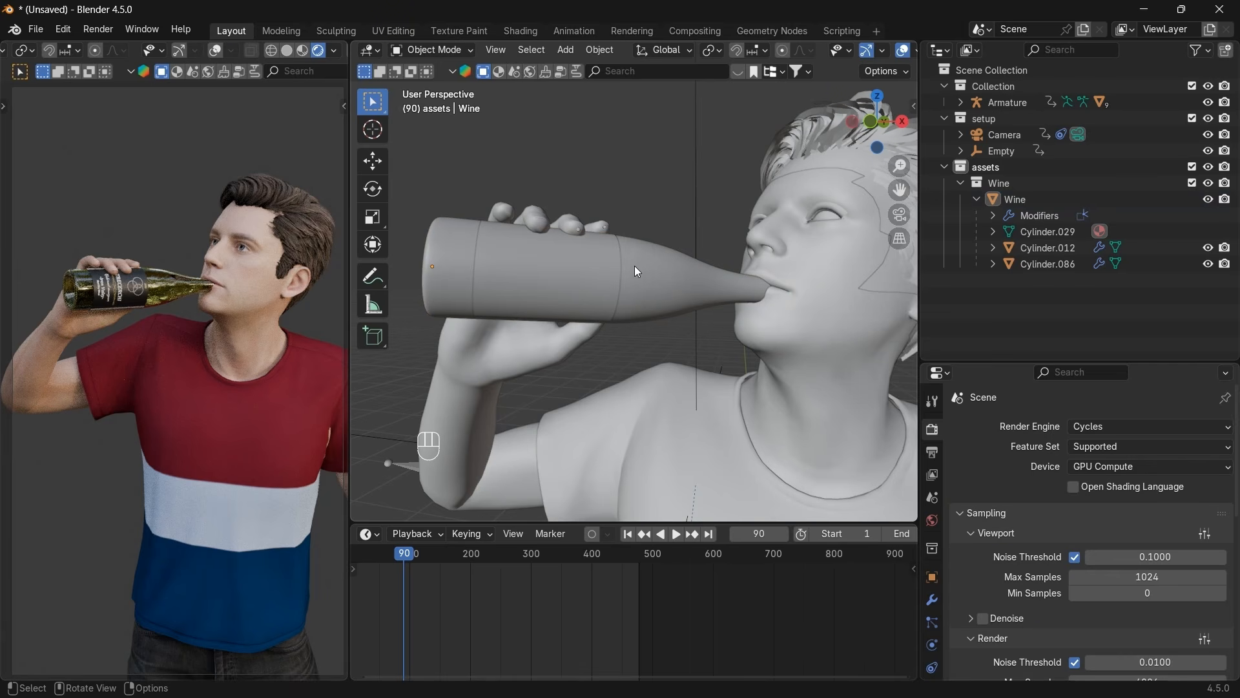
Add a Child Of constraint to the Wine bottle.
click(648, 280)
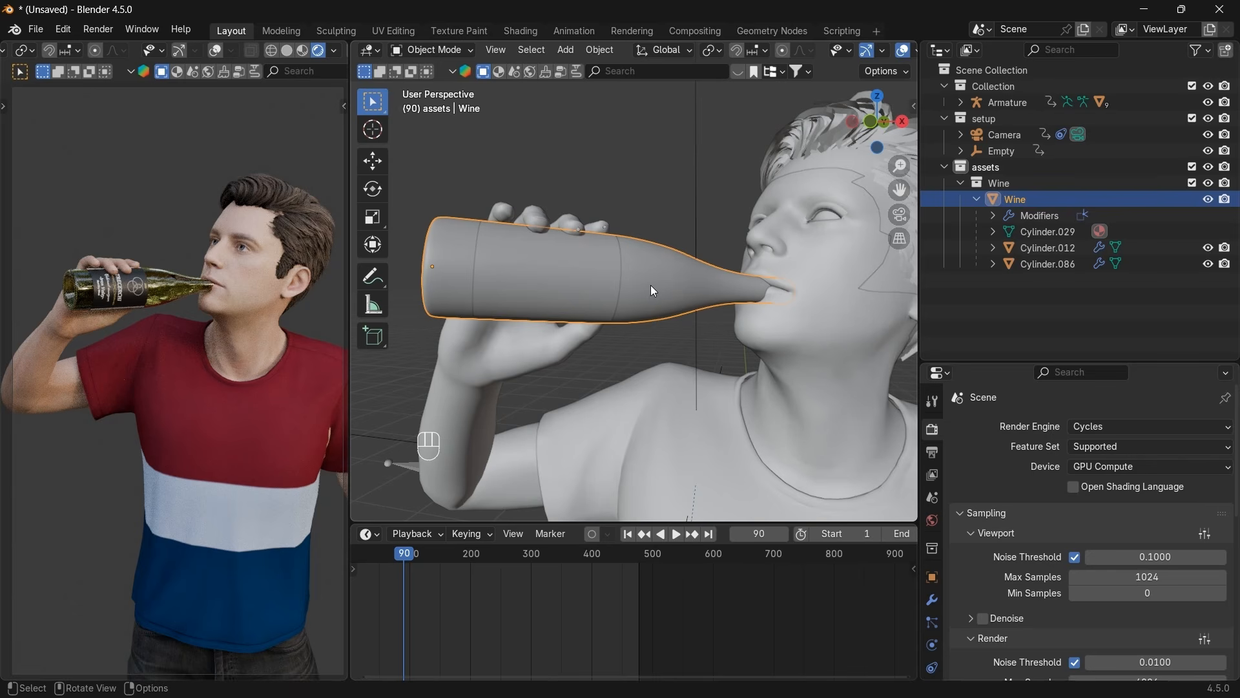
scroll(936, 615, down, 2)
click(939, 619)
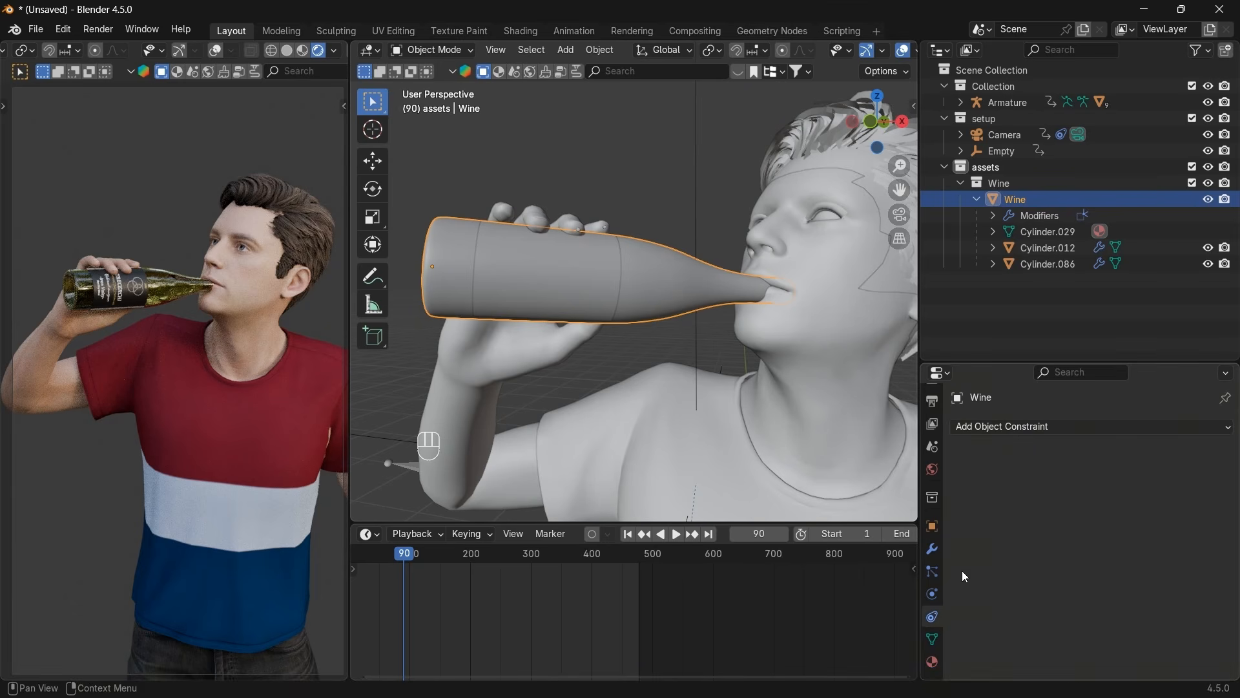
click(1050, 428)
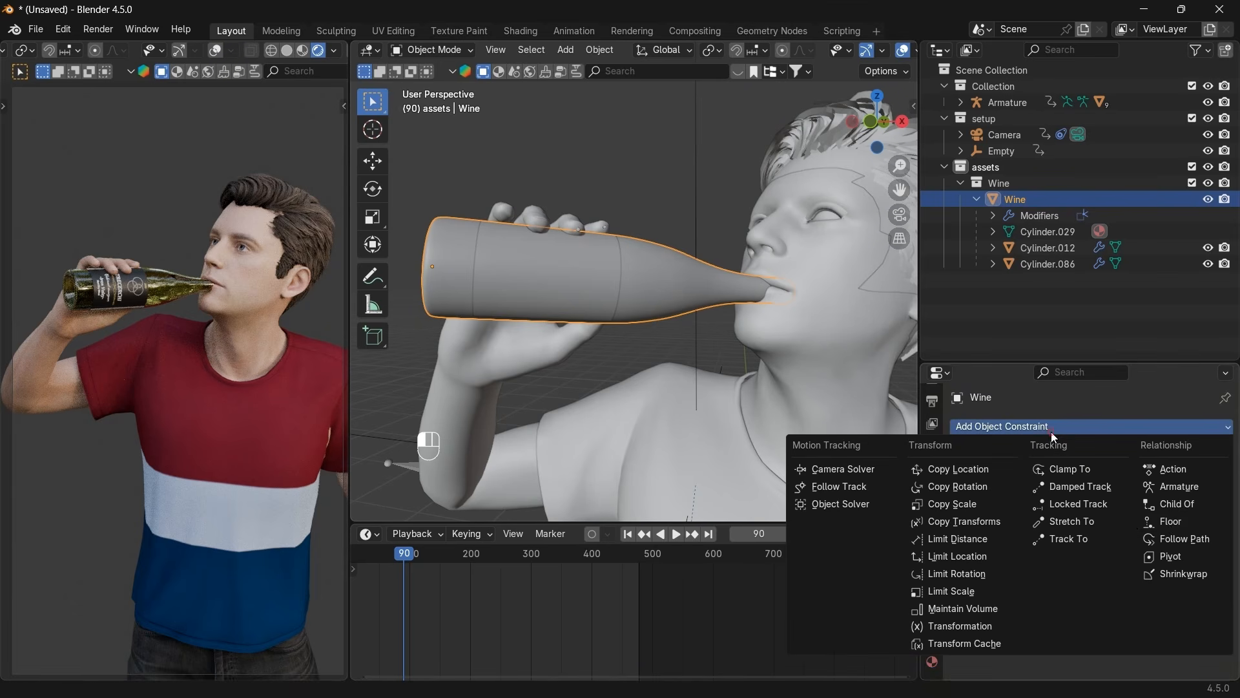
click(1176, 507)
key(Home)
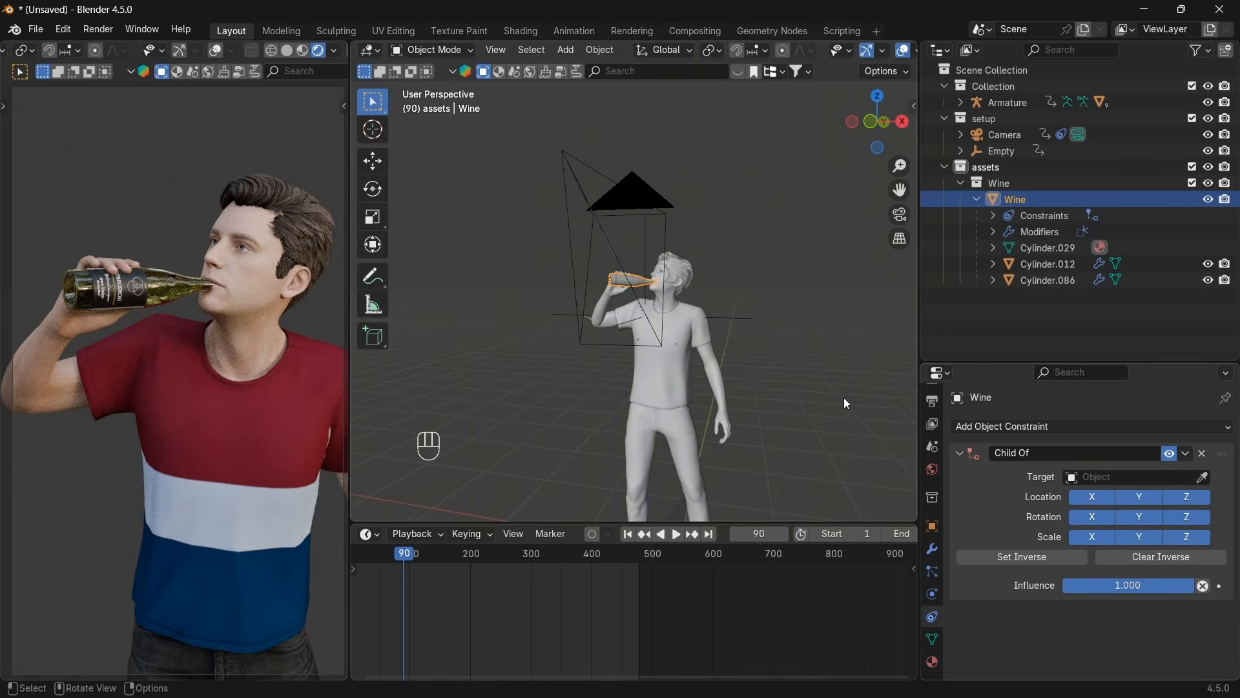
Target the Child Of constraint at the Armature's CC_Base_R_Hand bone and set its inverse.
click(1202, 476)
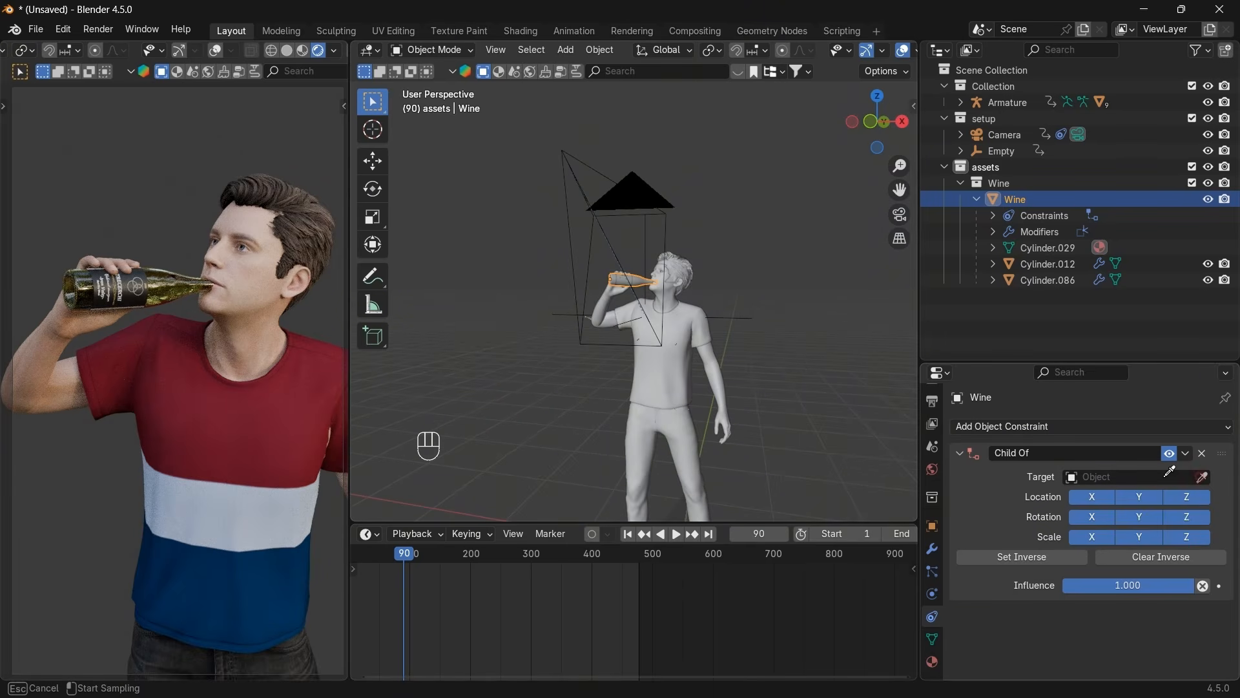
click(671, 481)
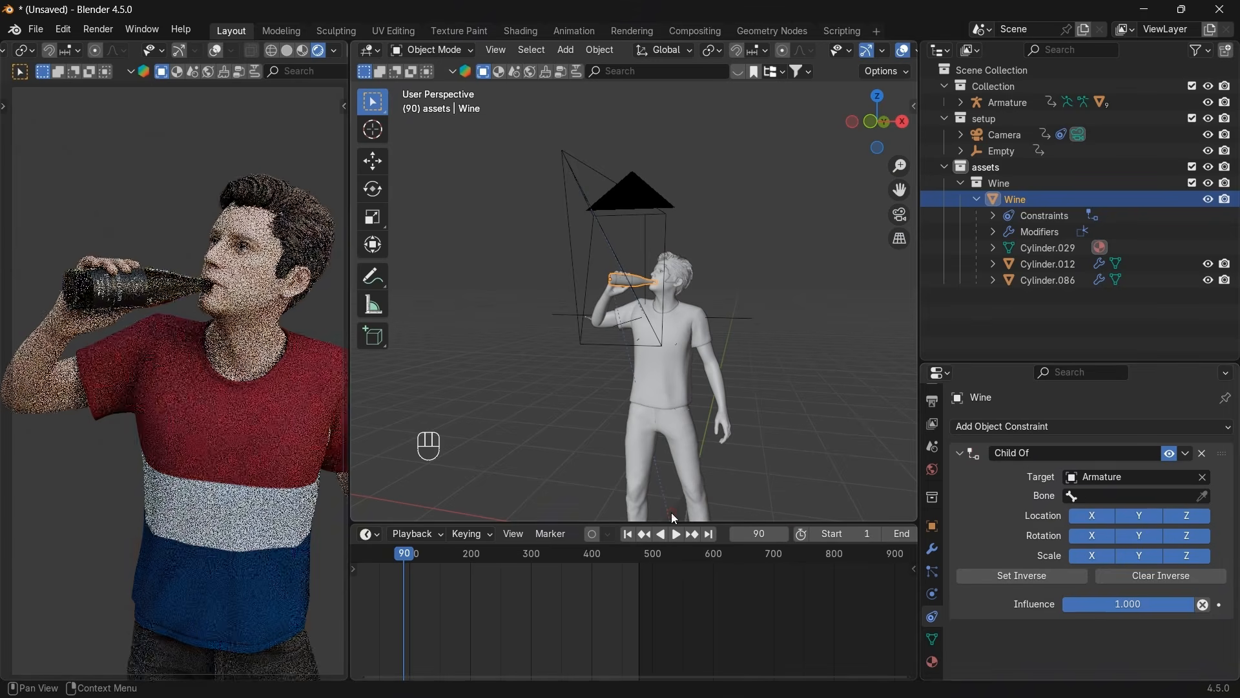
click(1111, 495)
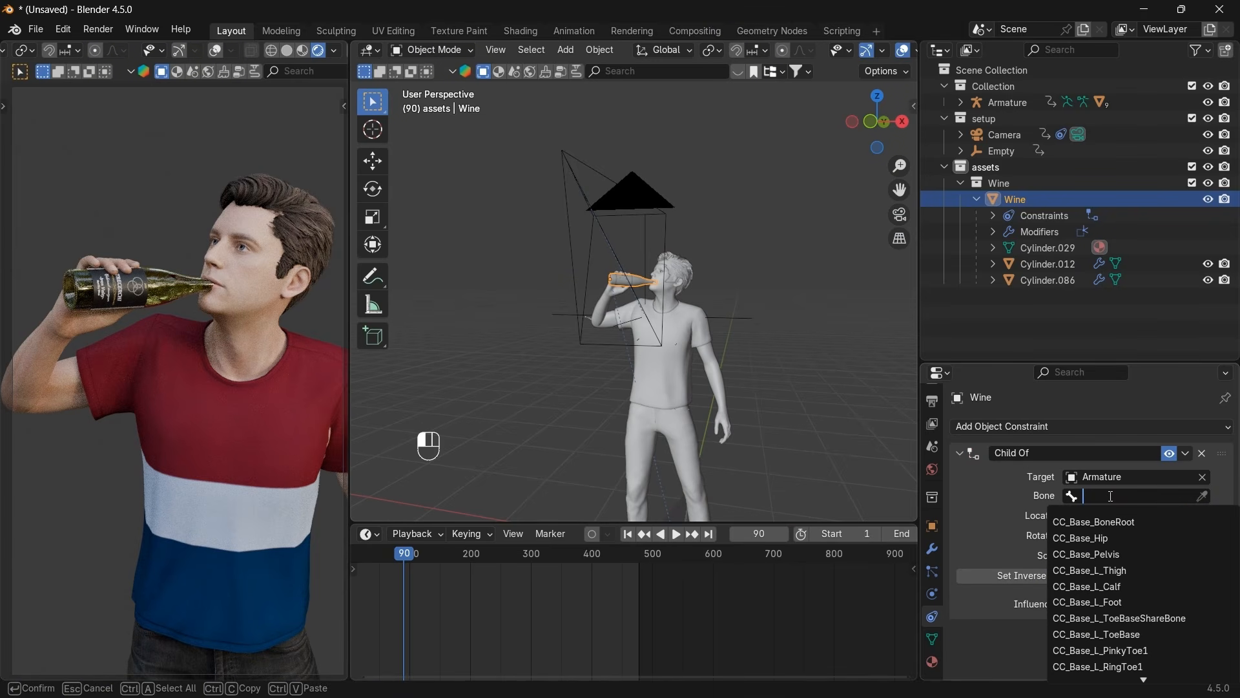
text(hand)
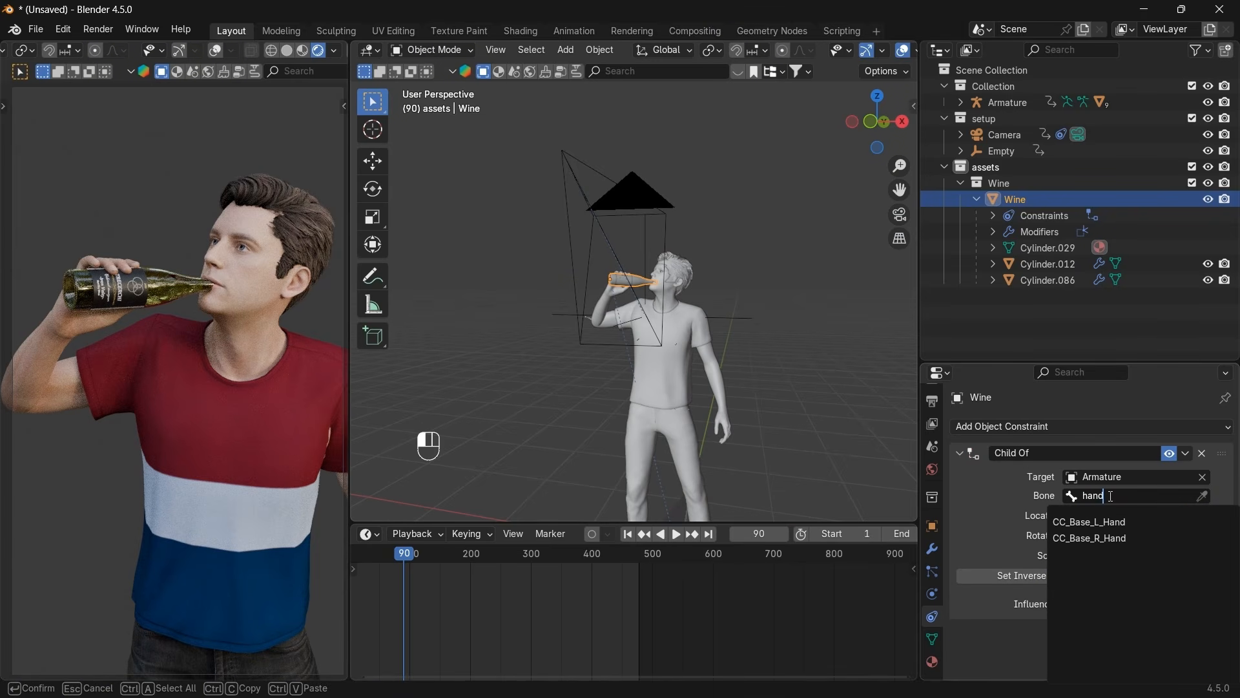
click(1121, 537)
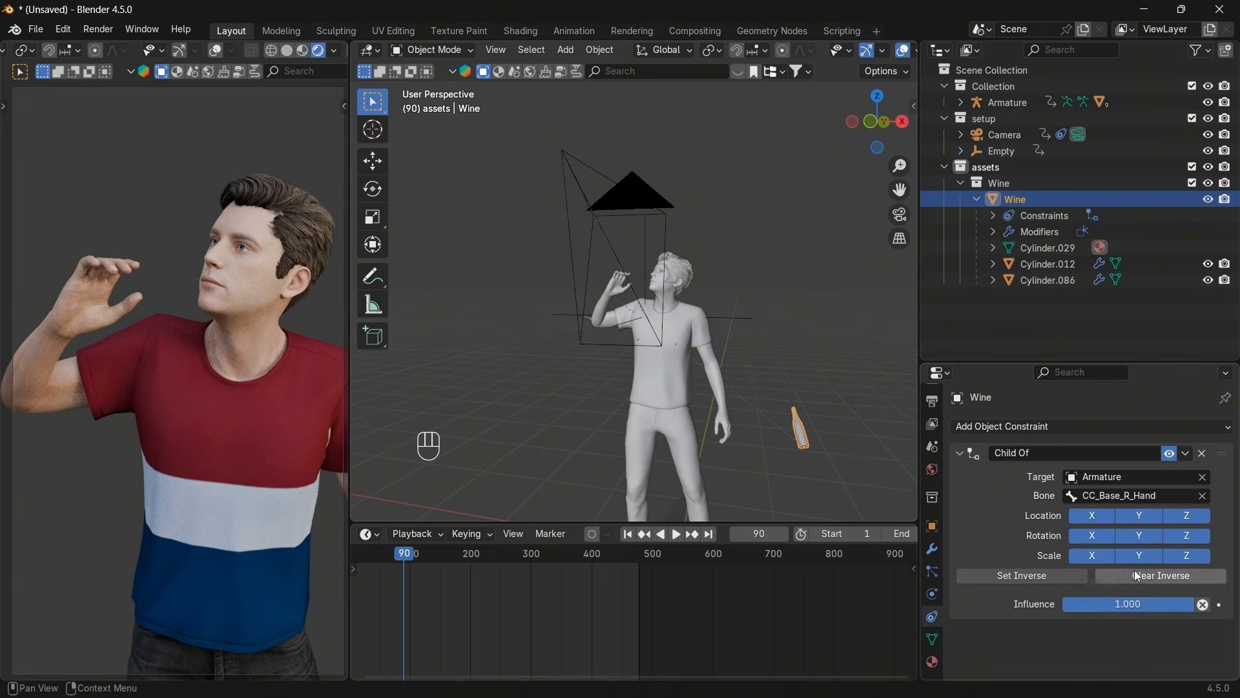
click(1064, 576)
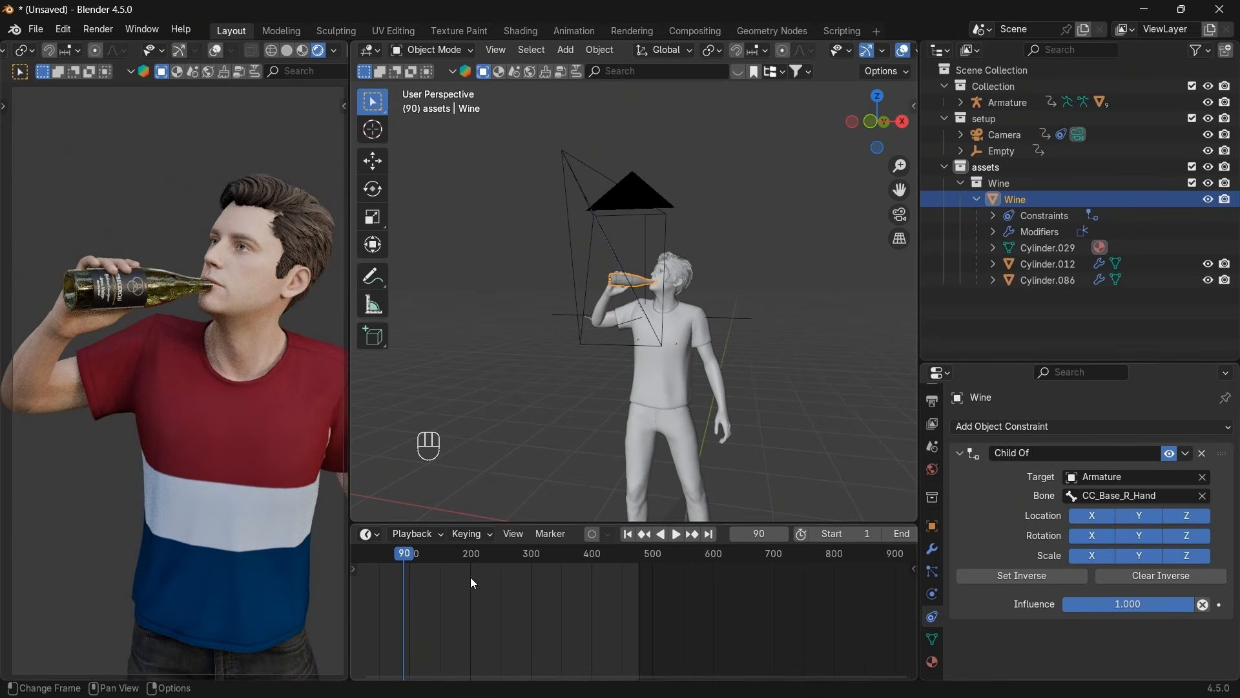
Play and scrub the animation to frame 100 to check how the bottle follows the right hand.
key(space)
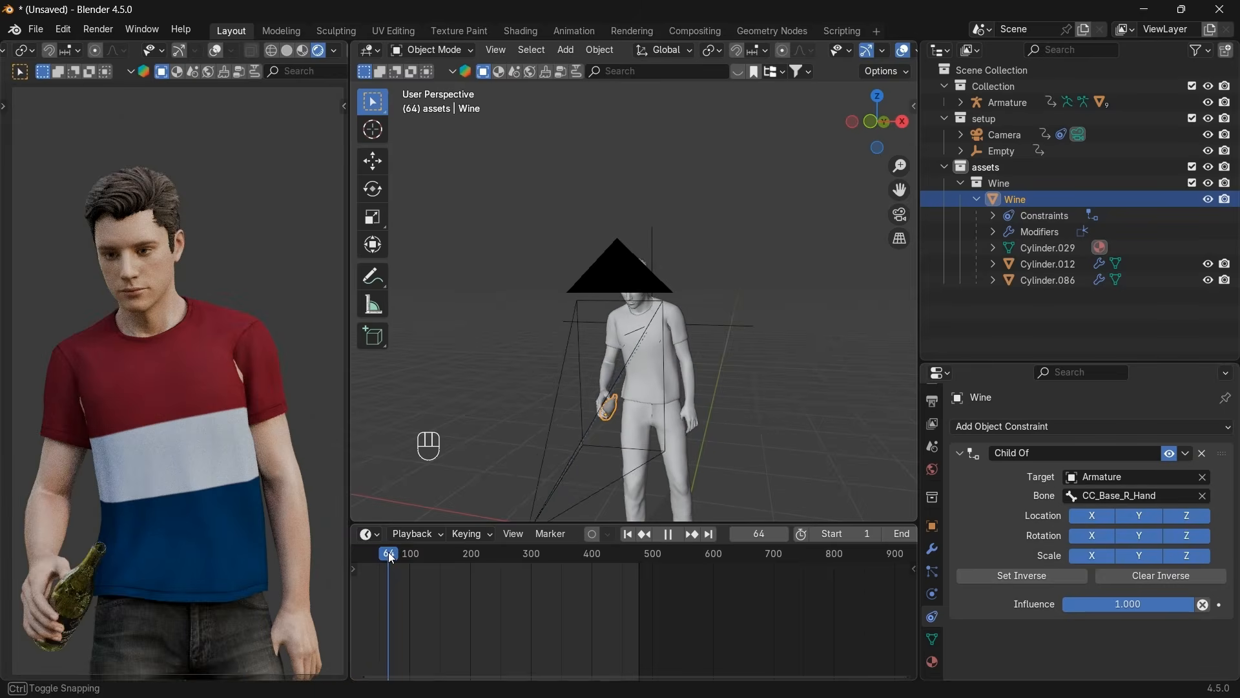
drag(401, 552, 411, 553)
scroll(618, 460, down, 3)
scroll(533, 534, down, 2)
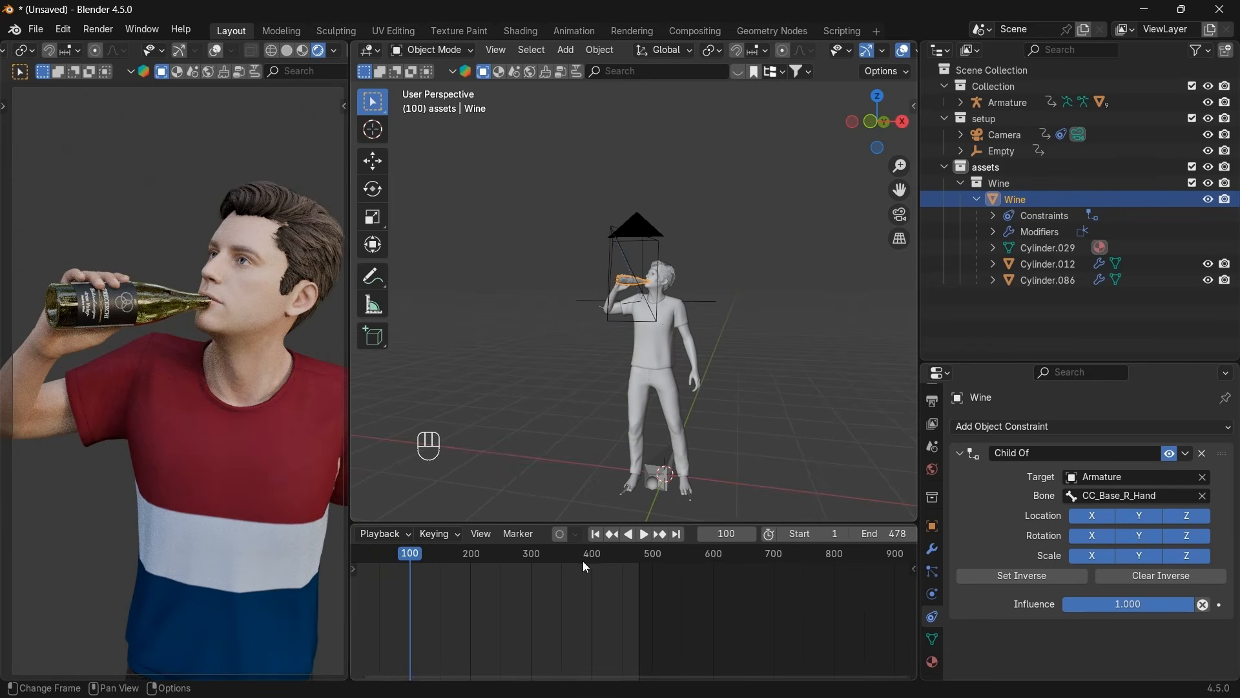
Return to frame 1 and scrub through to frame 173 to check the bottle against the hand and mouth.
scroll(583, 561, down, 1)
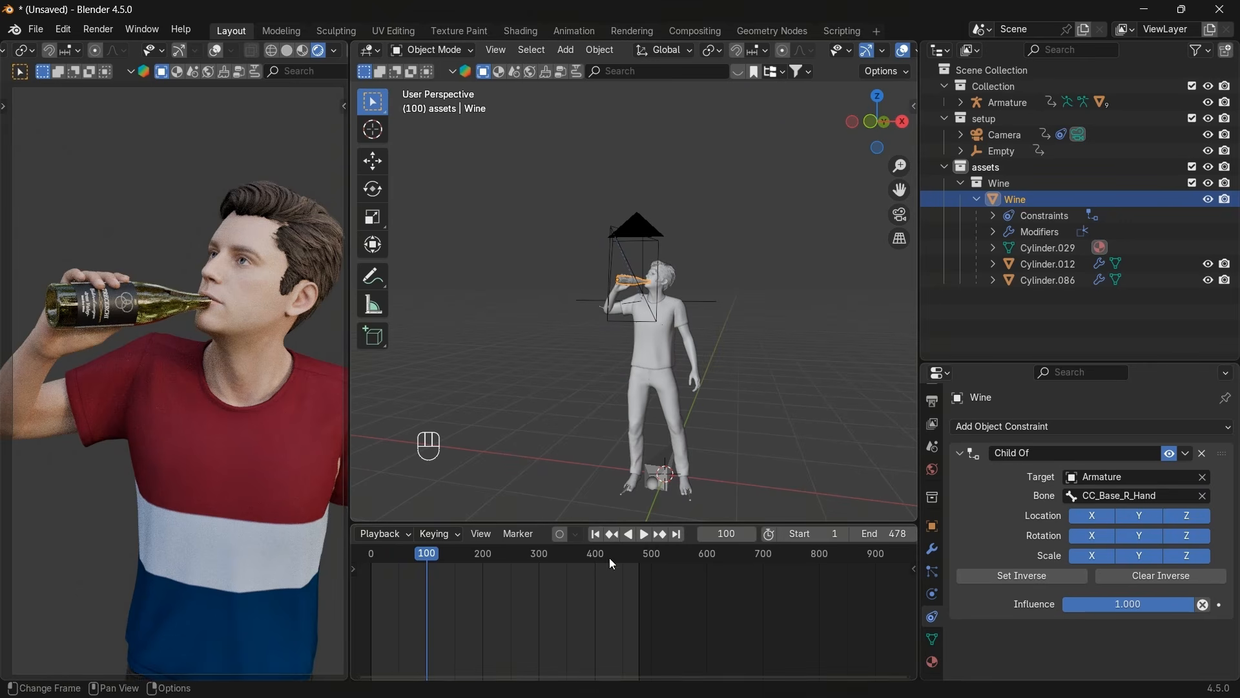
click(593, 535)
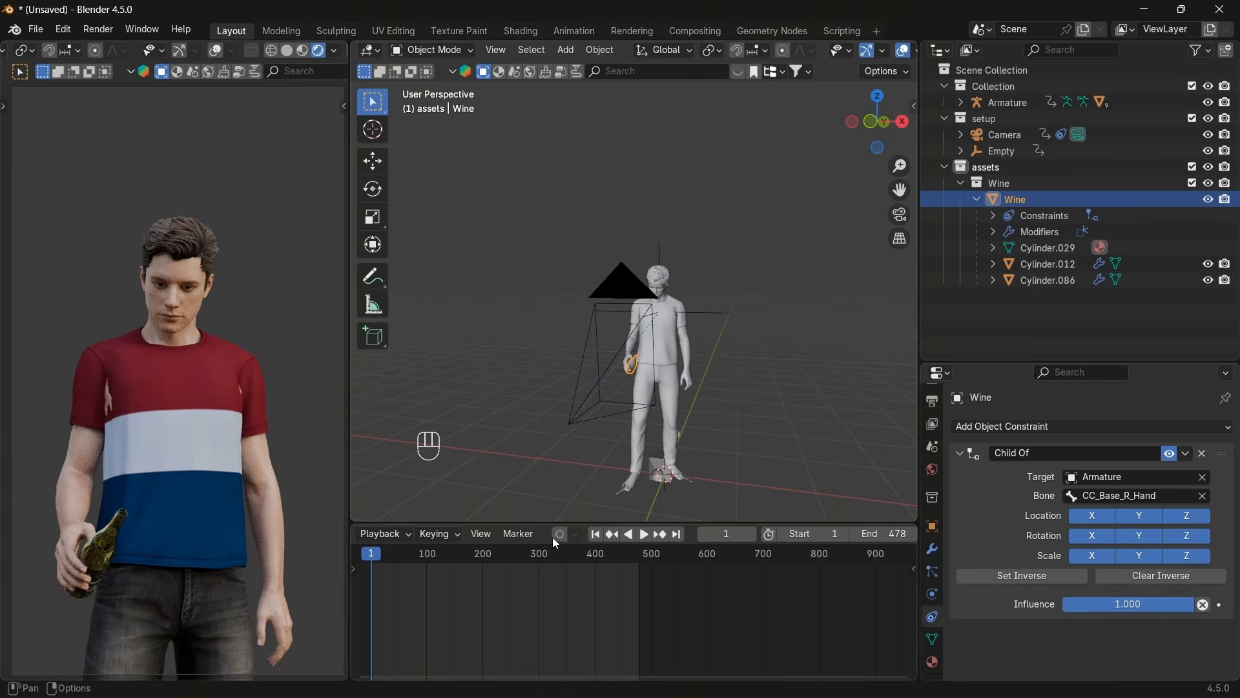
drag(380, 561, 468, 561)
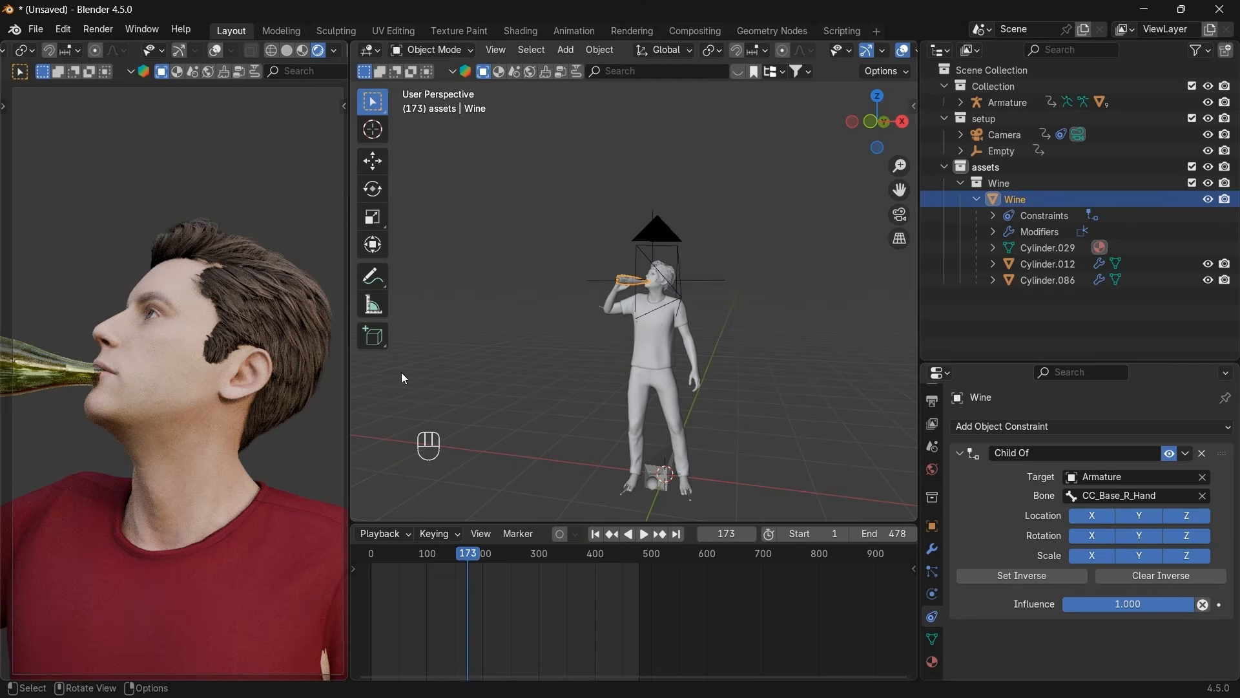
Select all bones of the Armature in Pose Mode to show its keyframes in the timeline, and return to Object Mode.
click(614, 475)
scroll(569, 614, up, 2)
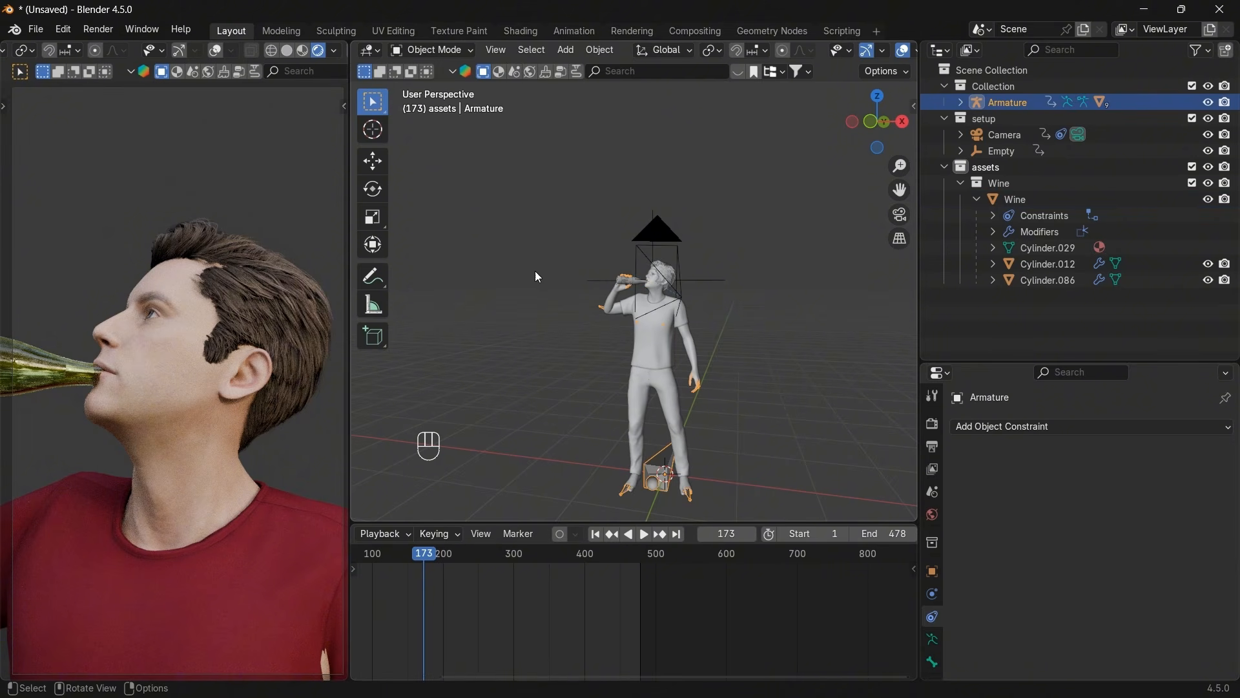
click(452, 51)
click(442, 87)
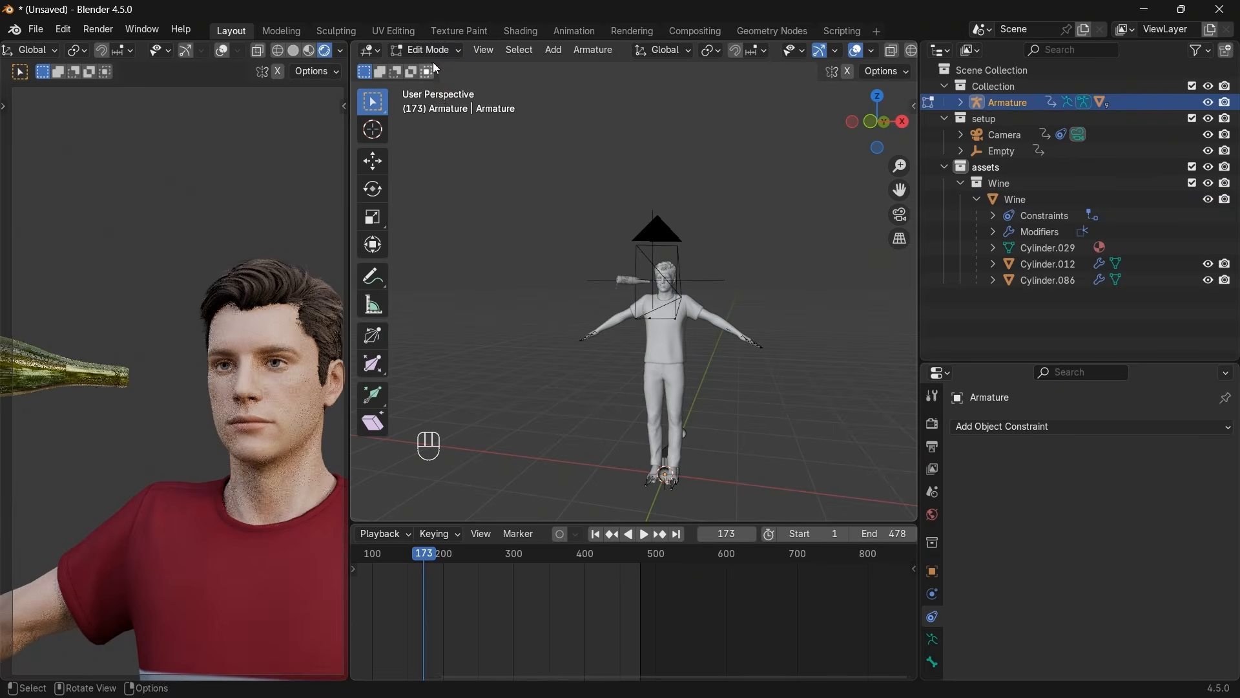
click(432, 52)
click(434, 68)
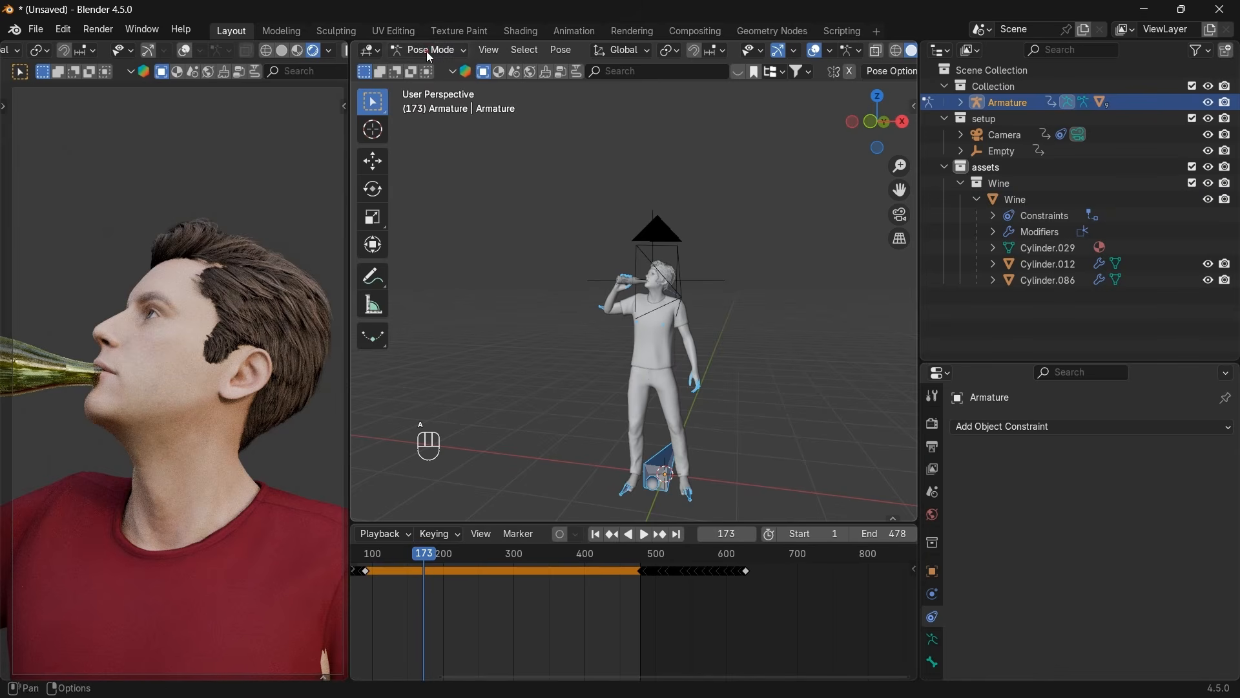
scroll(555, 581, down, 1)
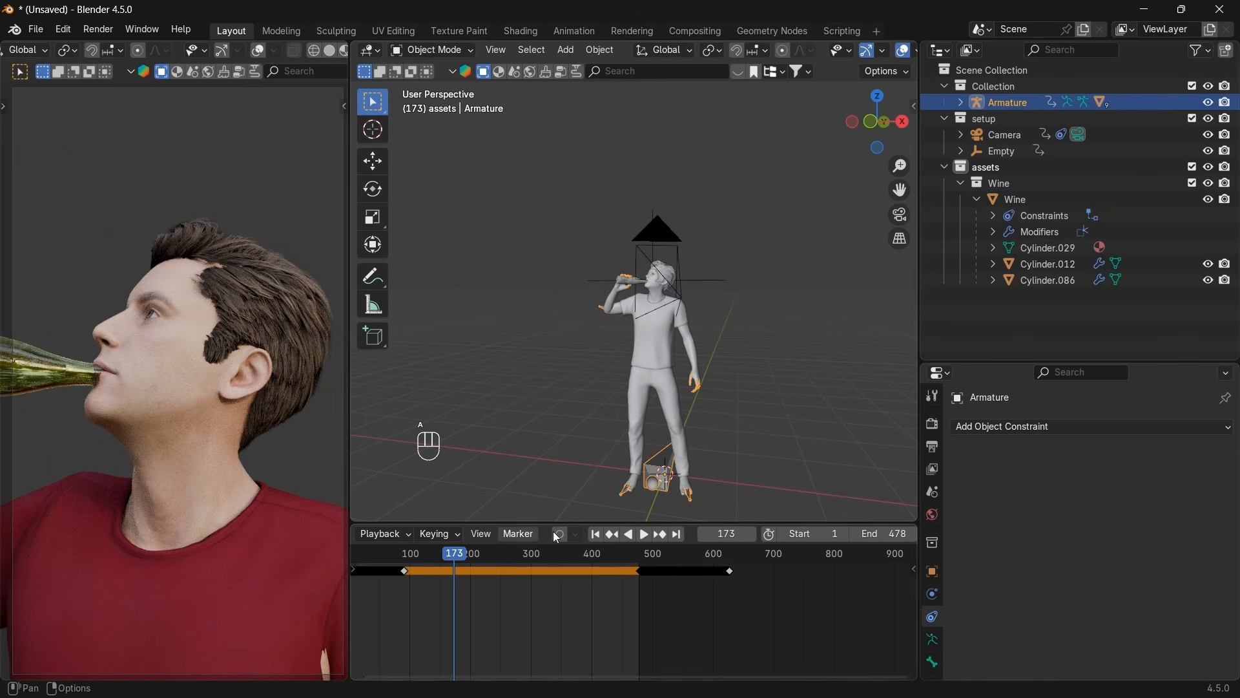
Insert a keyframe for the Wine bottle at frame 90, on the Armature's keyframe.
click(613, 536)
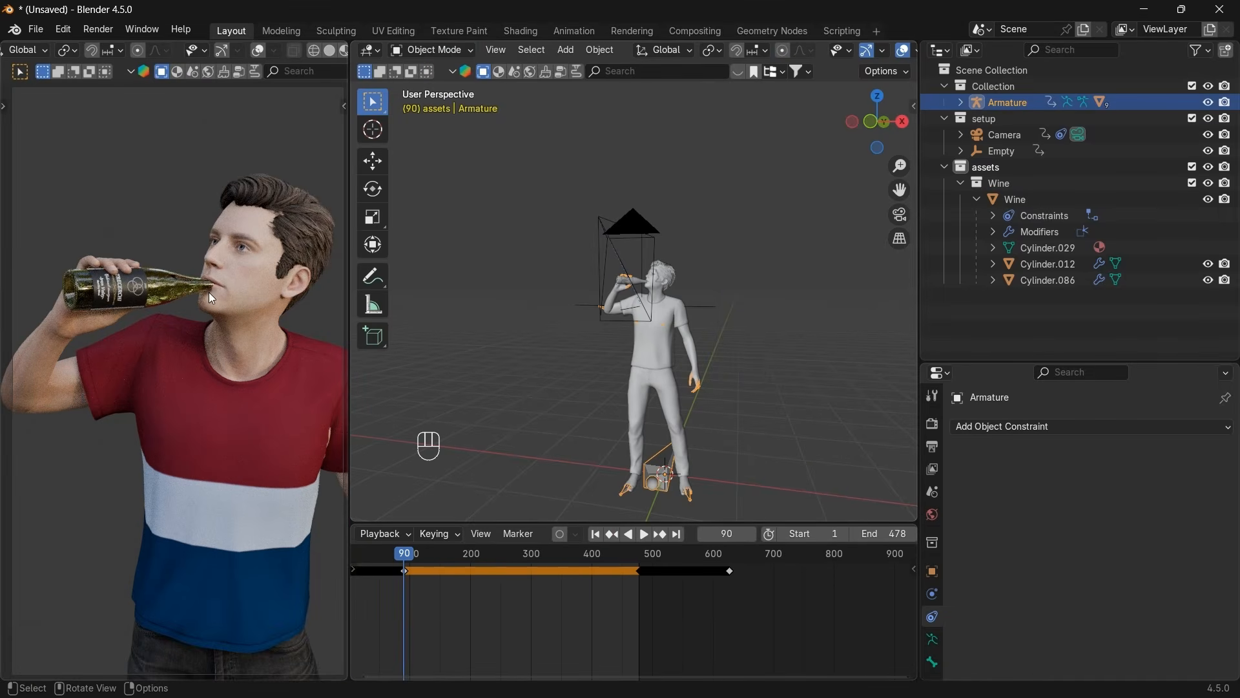
click(161, 285)
key(i)
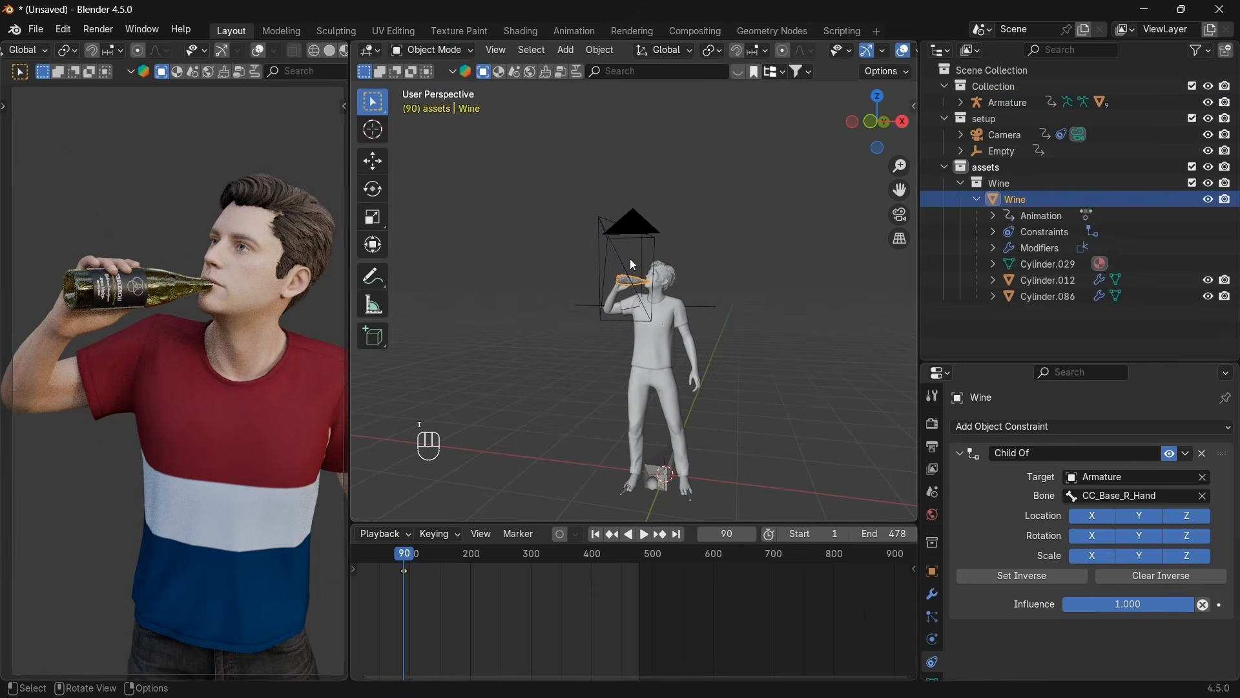
At frame 1, move the Wine bottle about 0.033 m, mostly upward, within the character's right hand.
scroll(618, 588, down, 4)
click(594, 536)
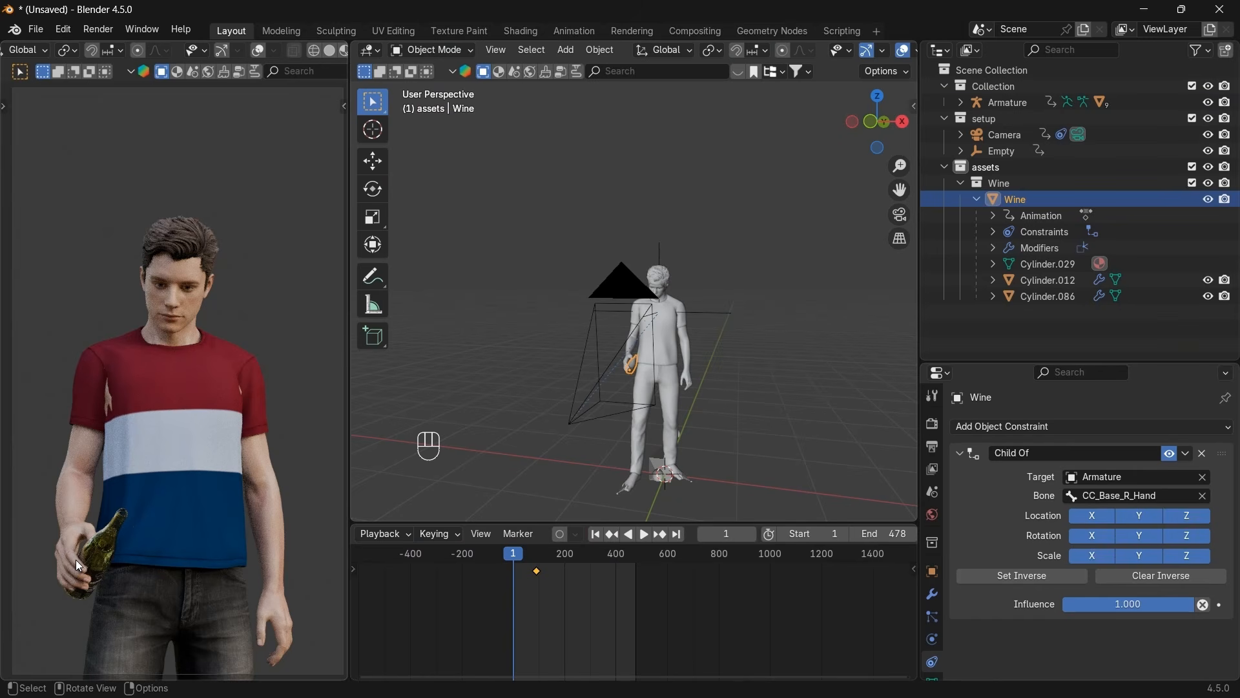
drag(899, 190, 922, 156)
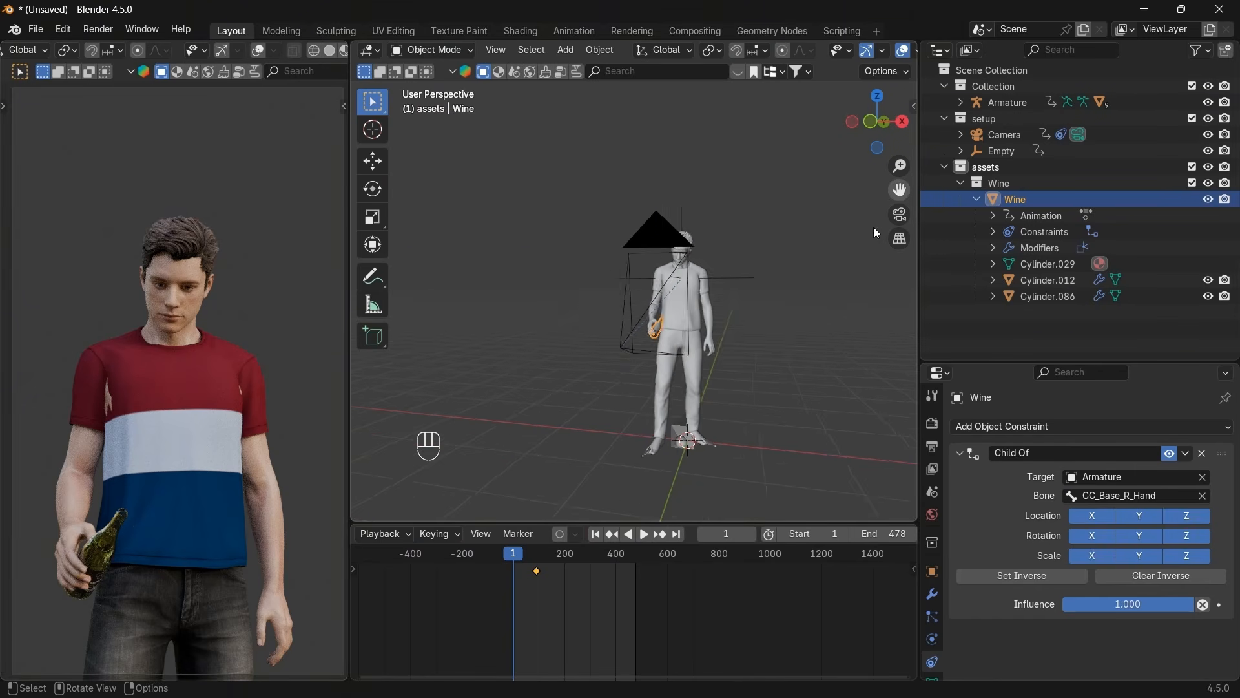
scroll(696, 447, up, 4)
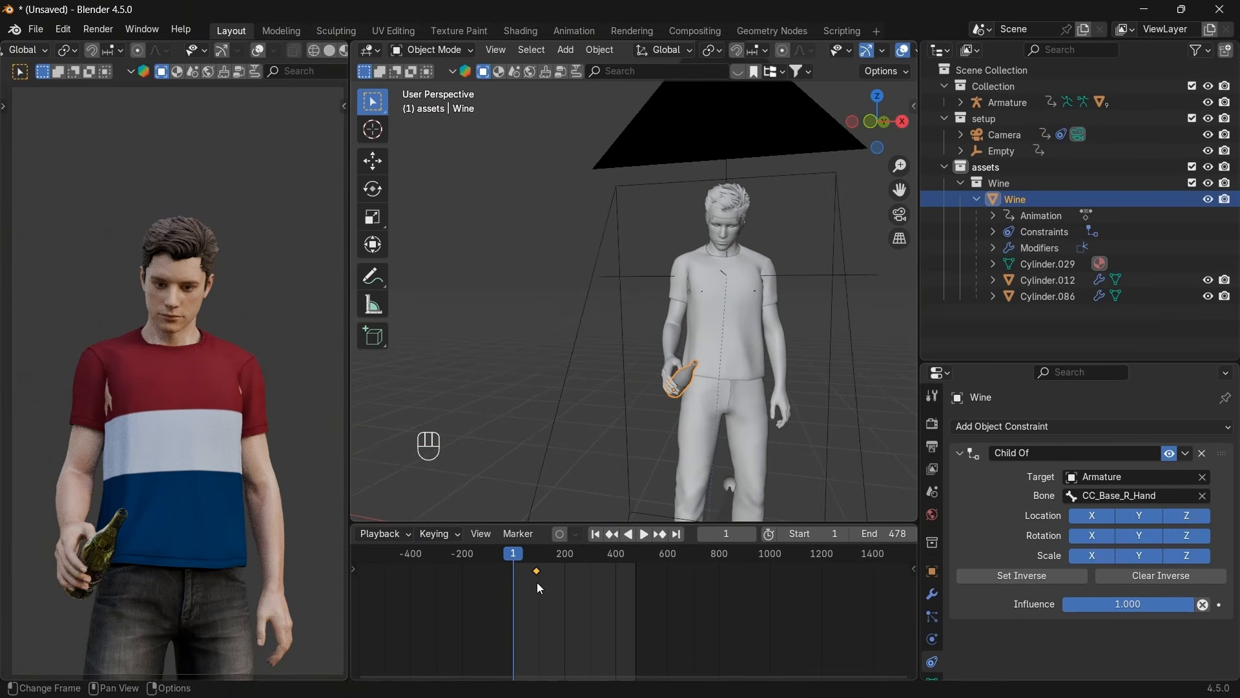
scroll(540, 587, up, 2)
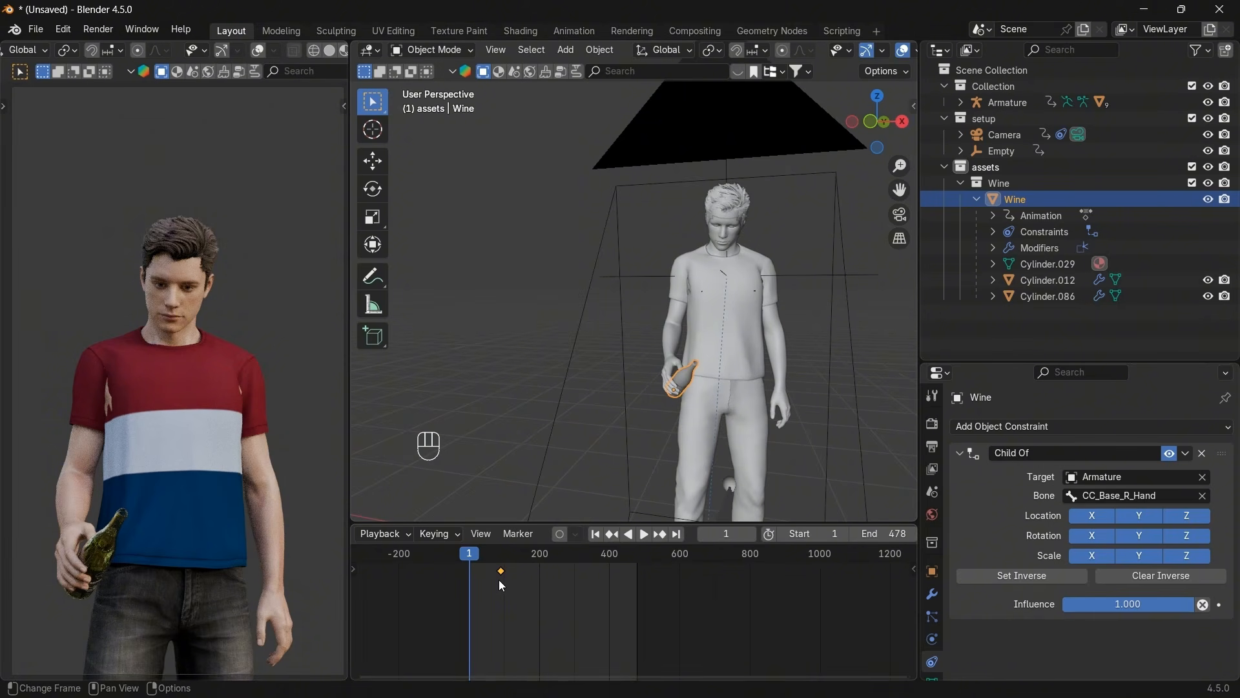
scroll(500, 583, up, 2)
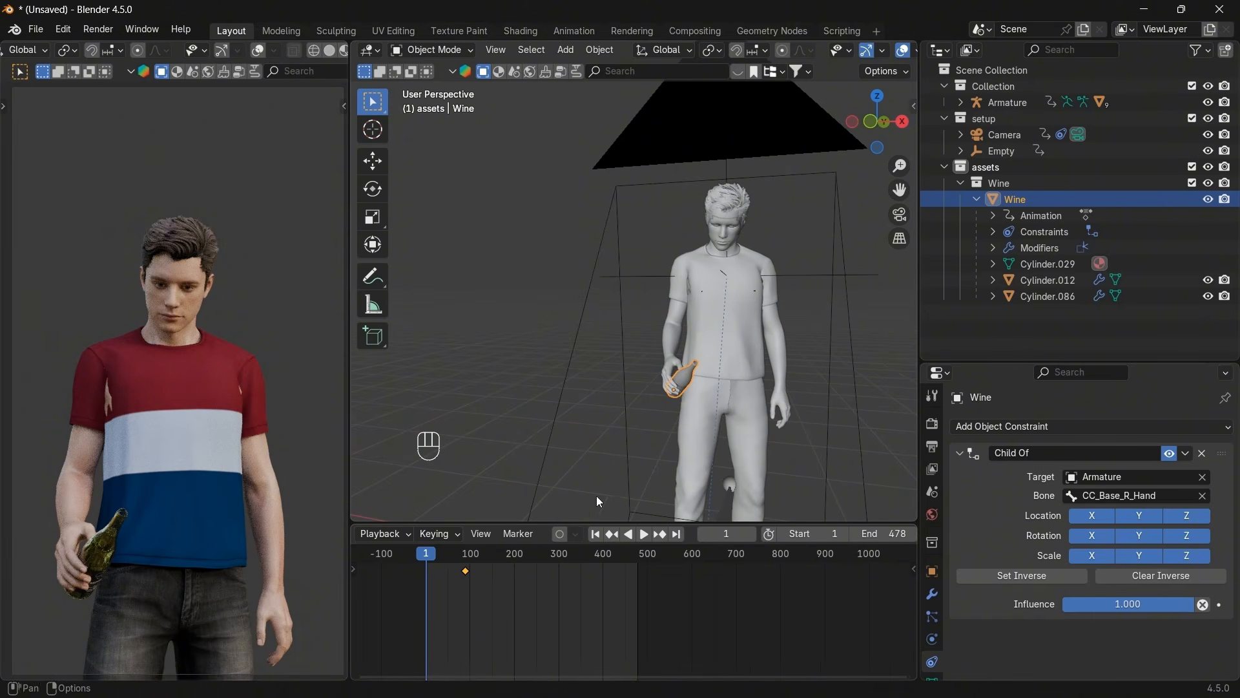
scroll(741, 415, up, 5)
key(g)
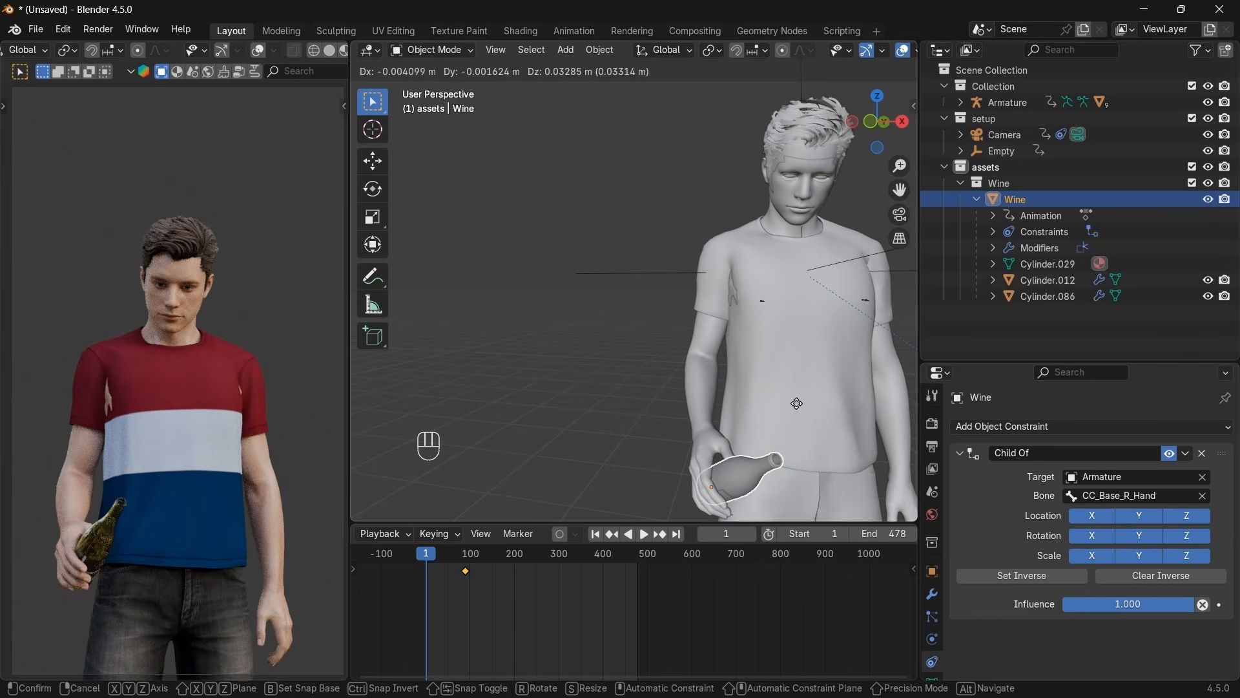
click(796, 403)
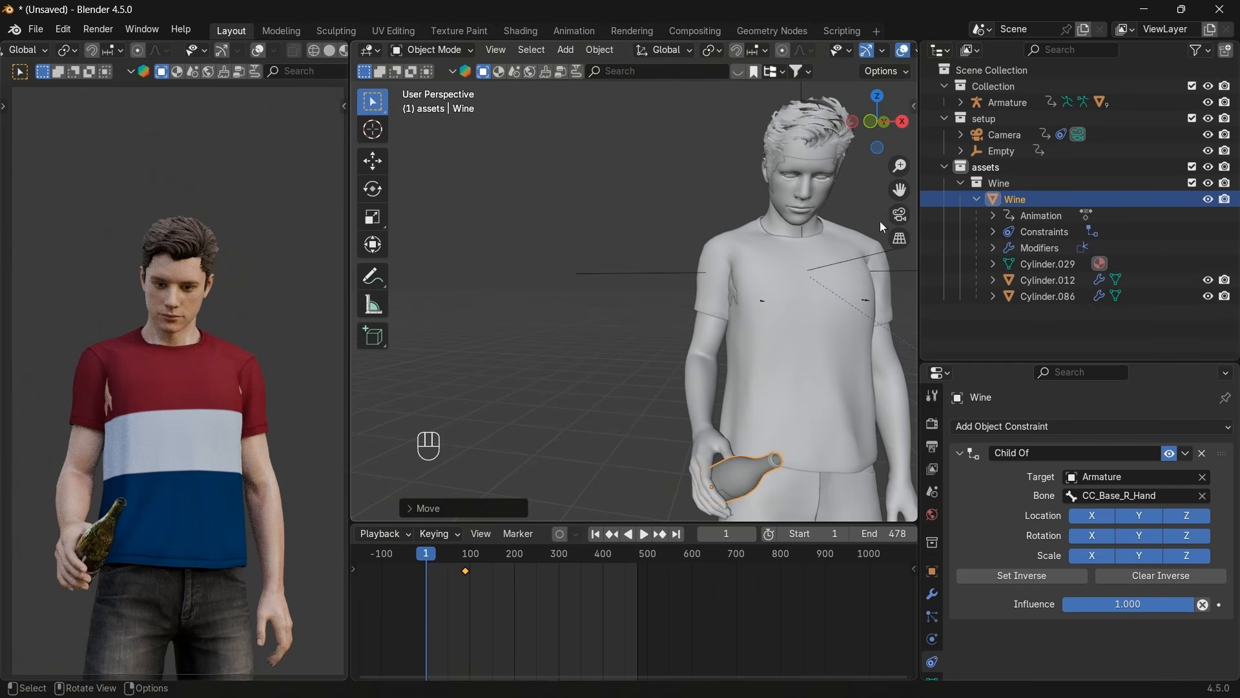
Nudge the Wine bottle about 0.011 m so it sits in the right palm, and keyframe it at frame 1.
click(885, 153)
drag(881, 148, 865, 148)
middle_drag(874, 179, 872, 258)
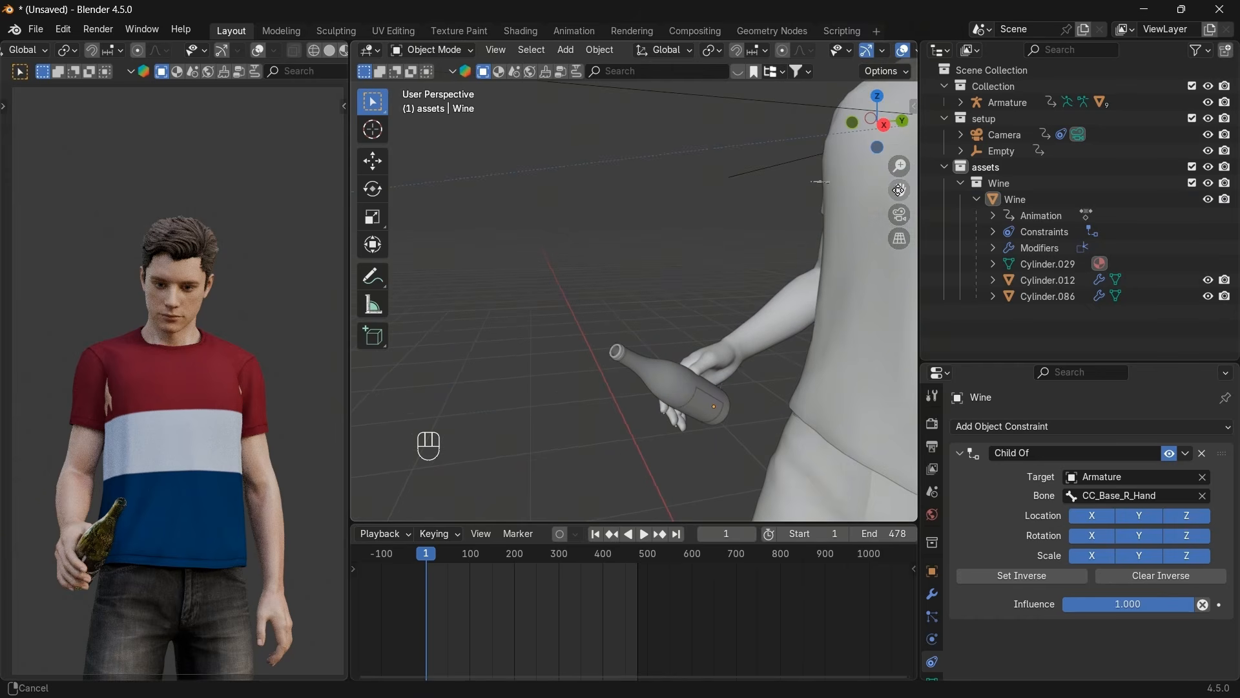
click(759, 402)
click(699, 393)
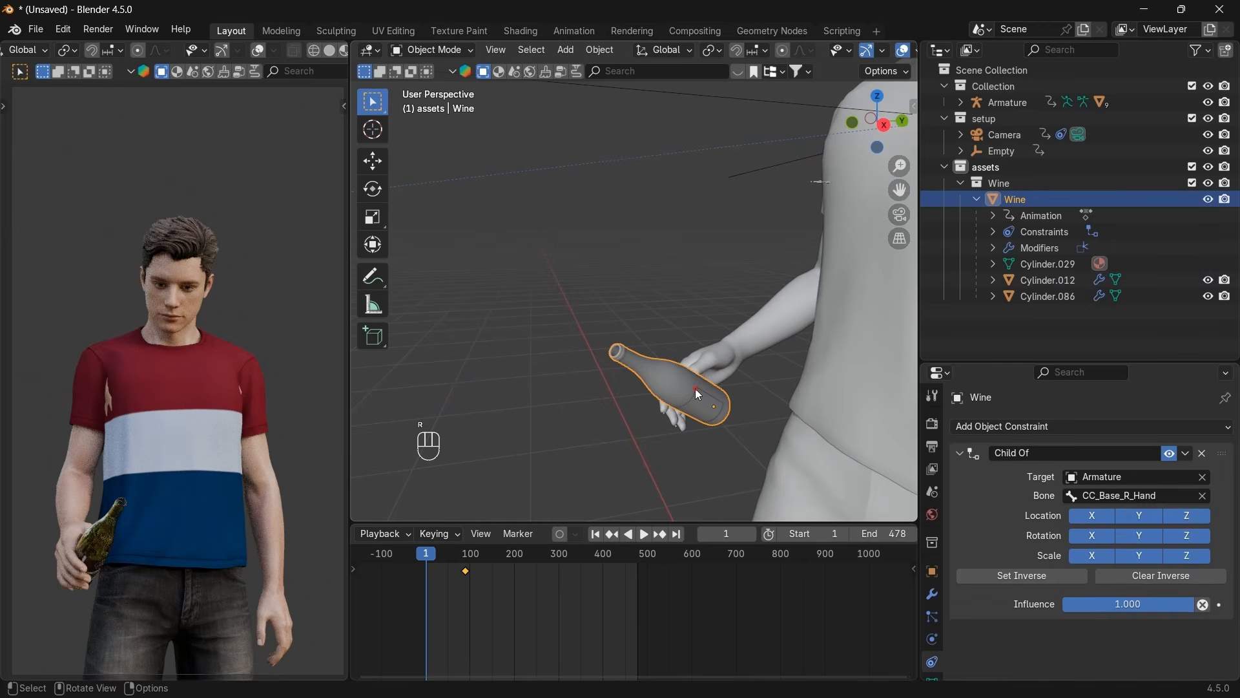
key(r)
right_click(772, 383)
scroll(789, 231, up, 2)
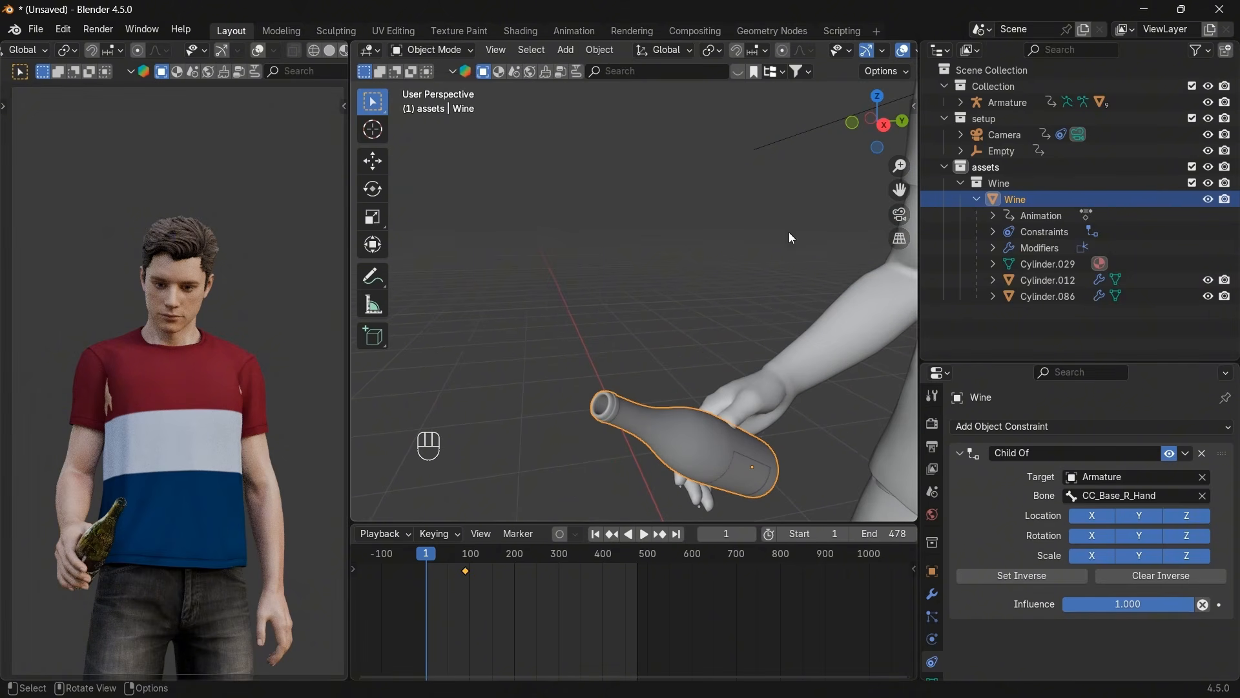
drag(851, 152, 867, 135)
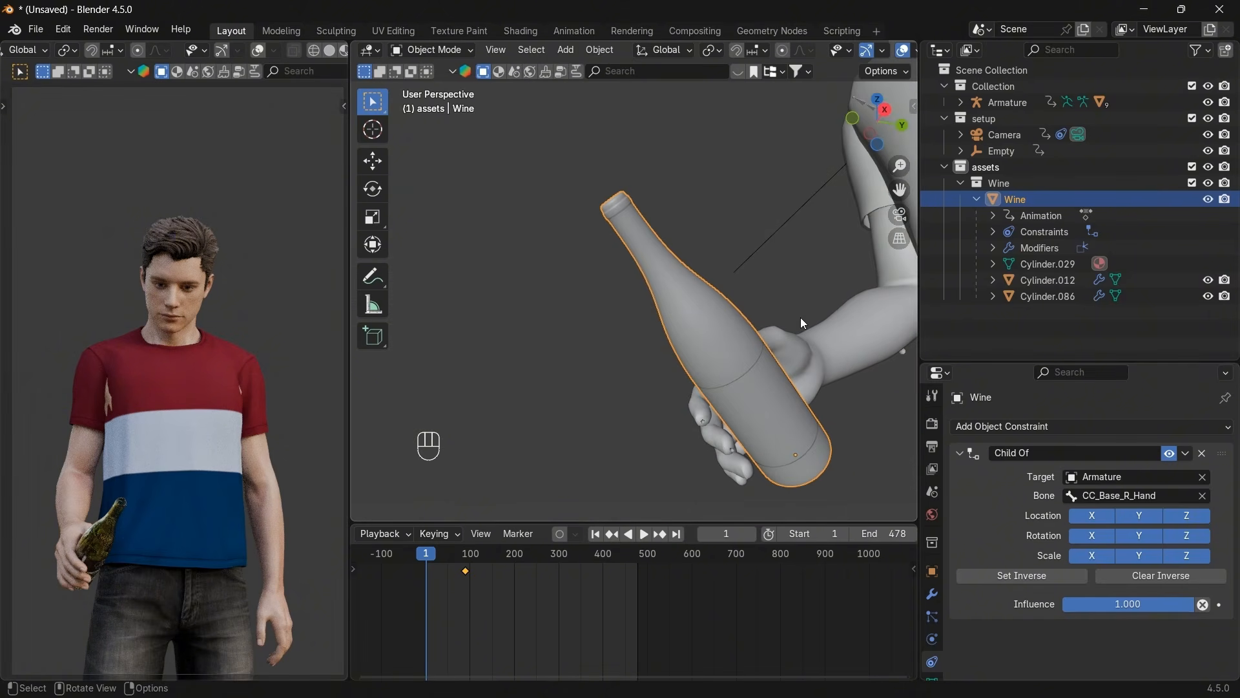
key(g)
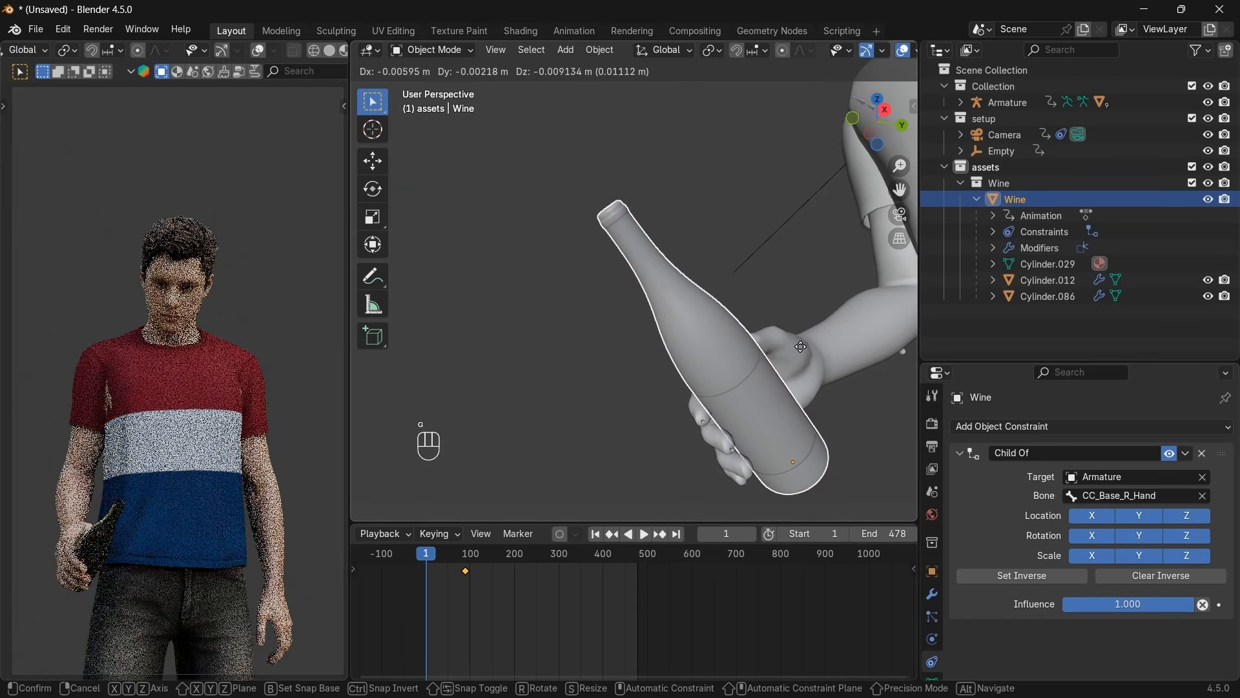
click(801, 347)
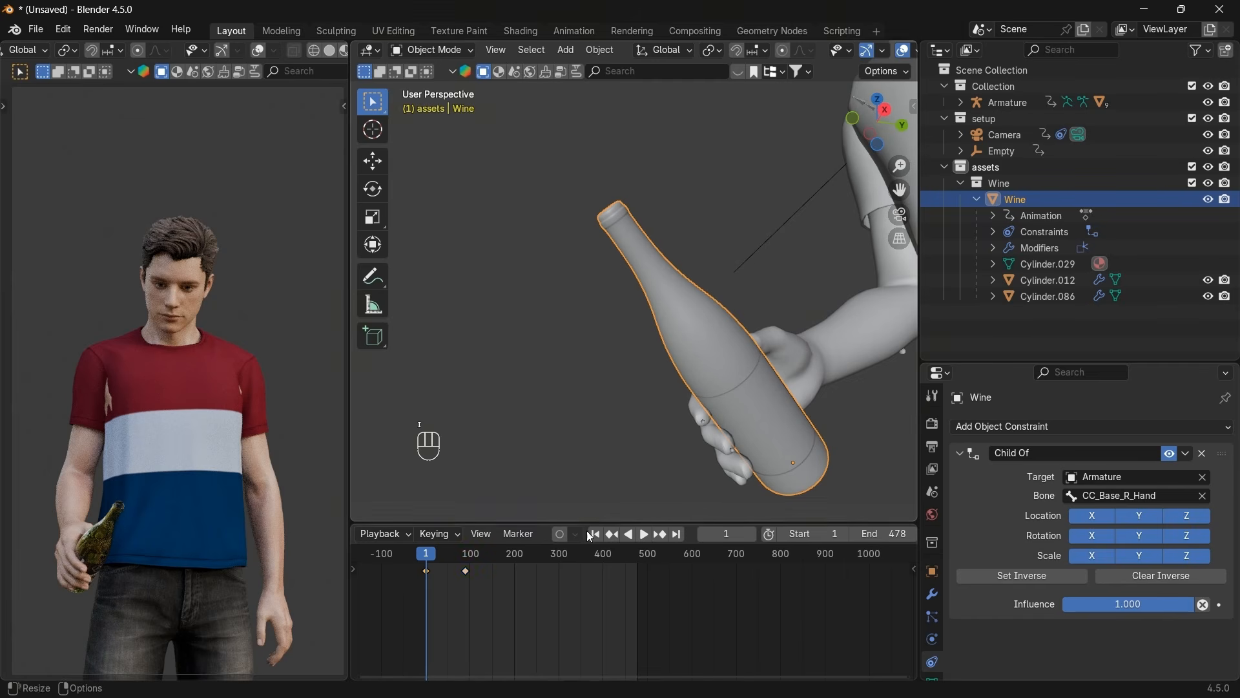
Duplicate the Wine bottle's frame 1 keyframe onto frame 70.
drag(427, 568, 459, 567)
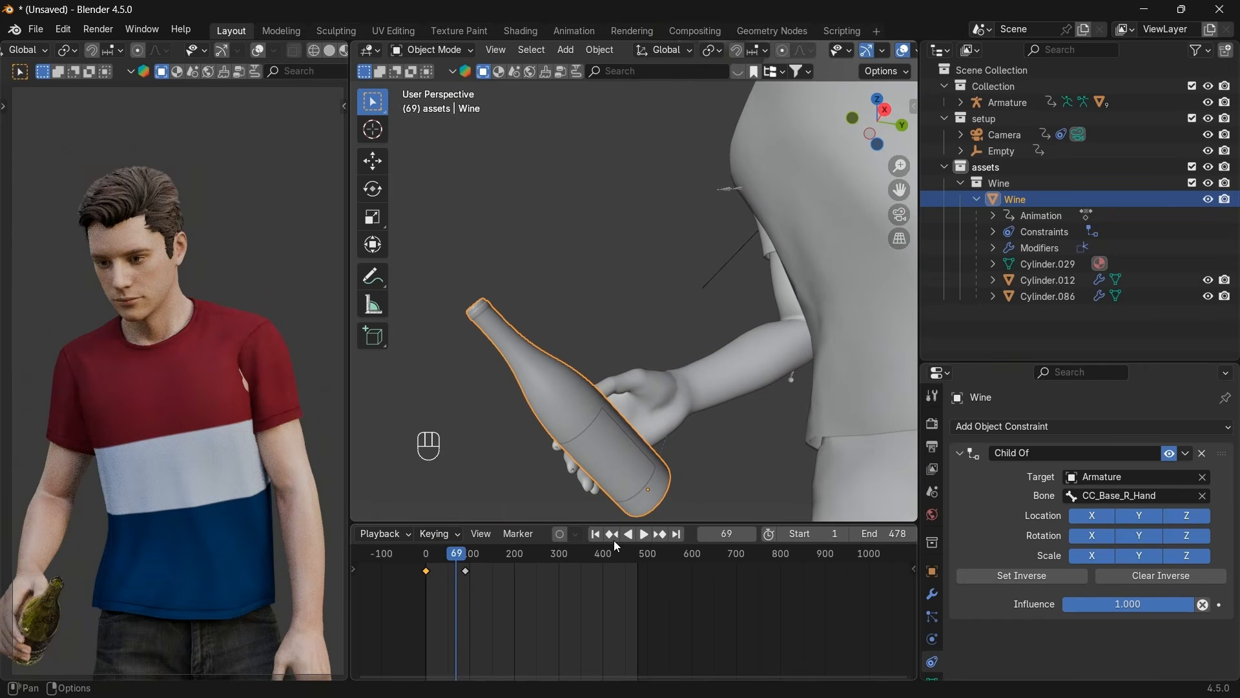
click(722, 535)
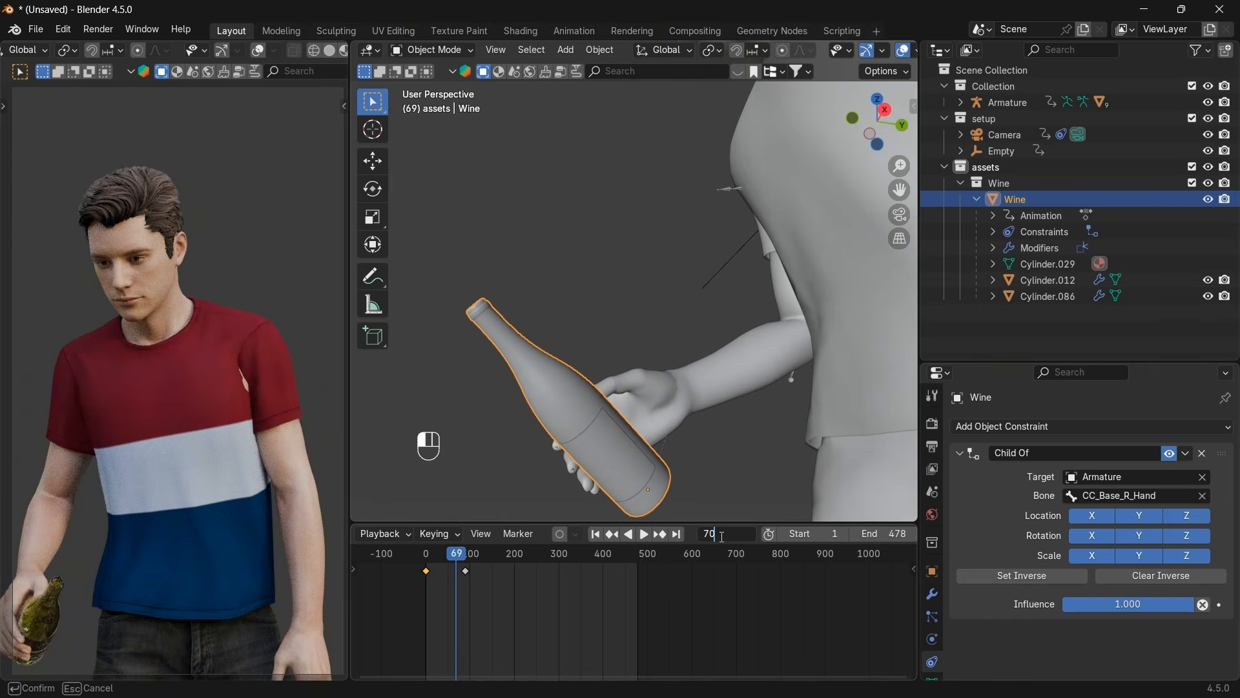
key(Return)
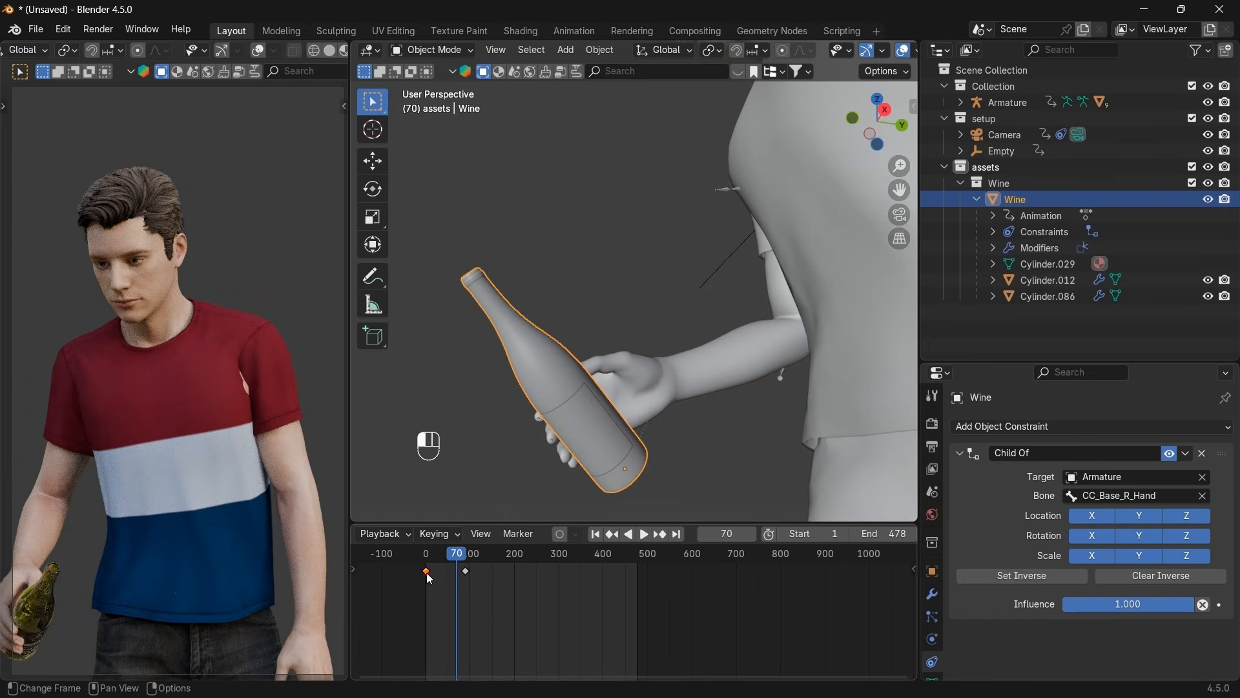
key(shift+d)
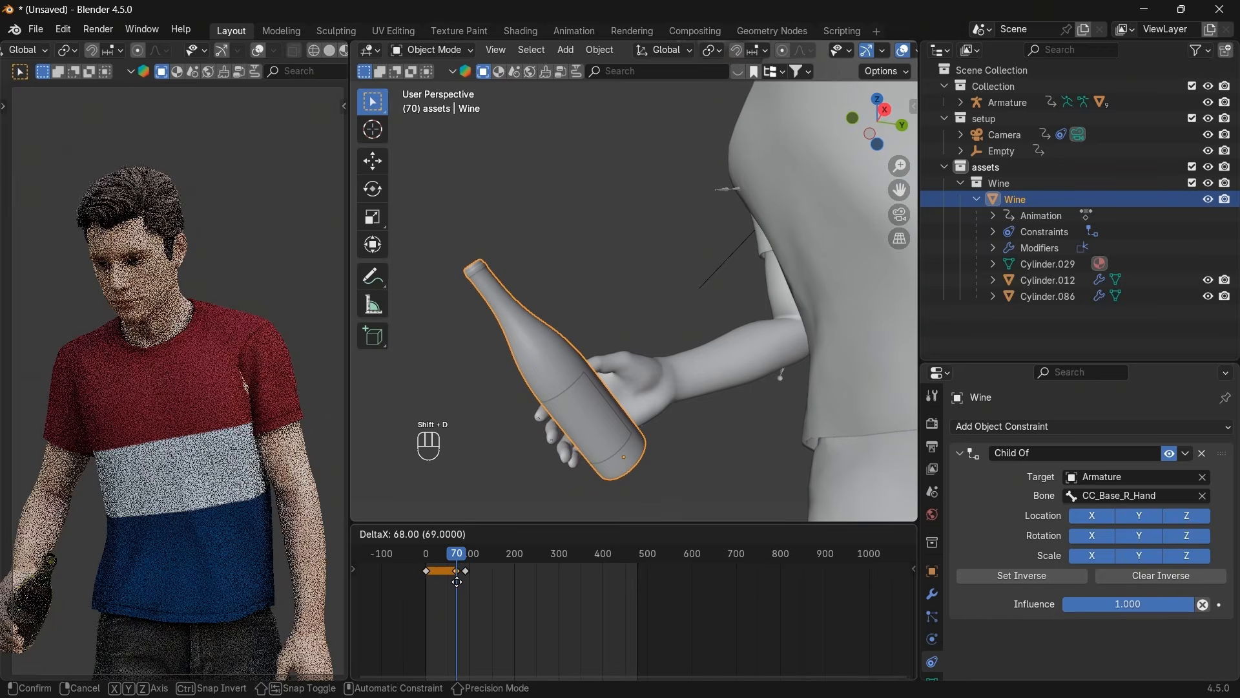
click(457, 582)
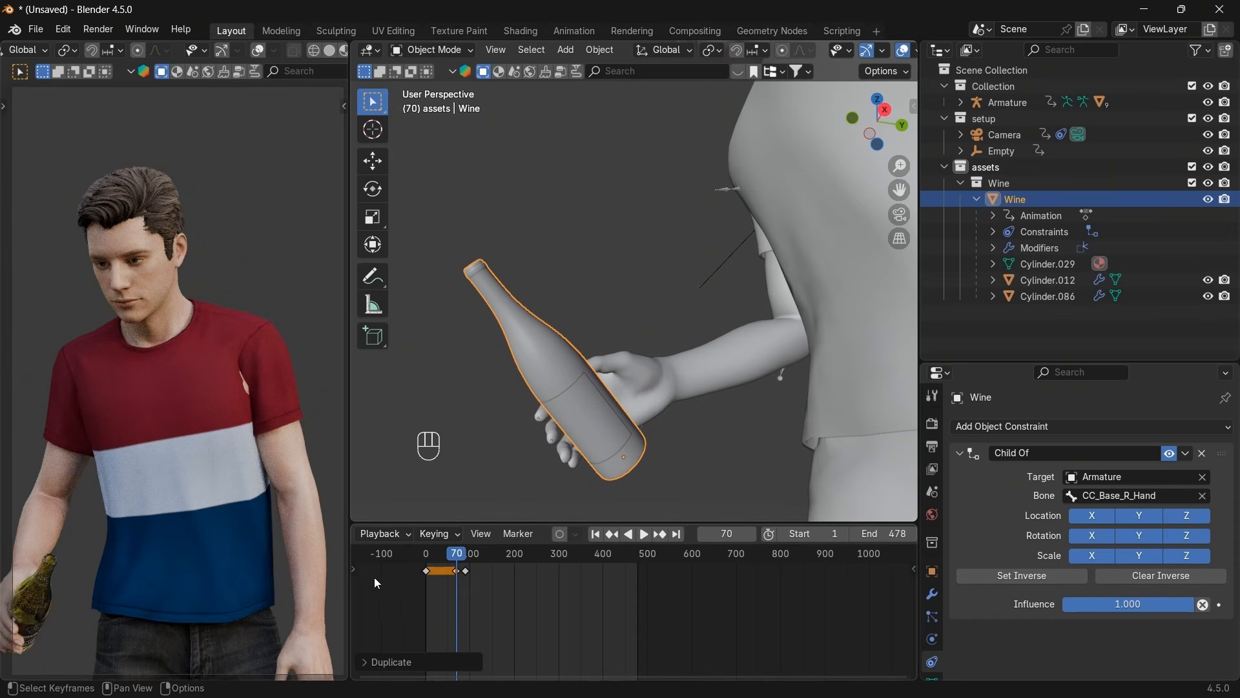
At frame 7, select the Basic_T_shirts object and switch it to Sculpt Mode.
drag(454, 564, 429, 563)
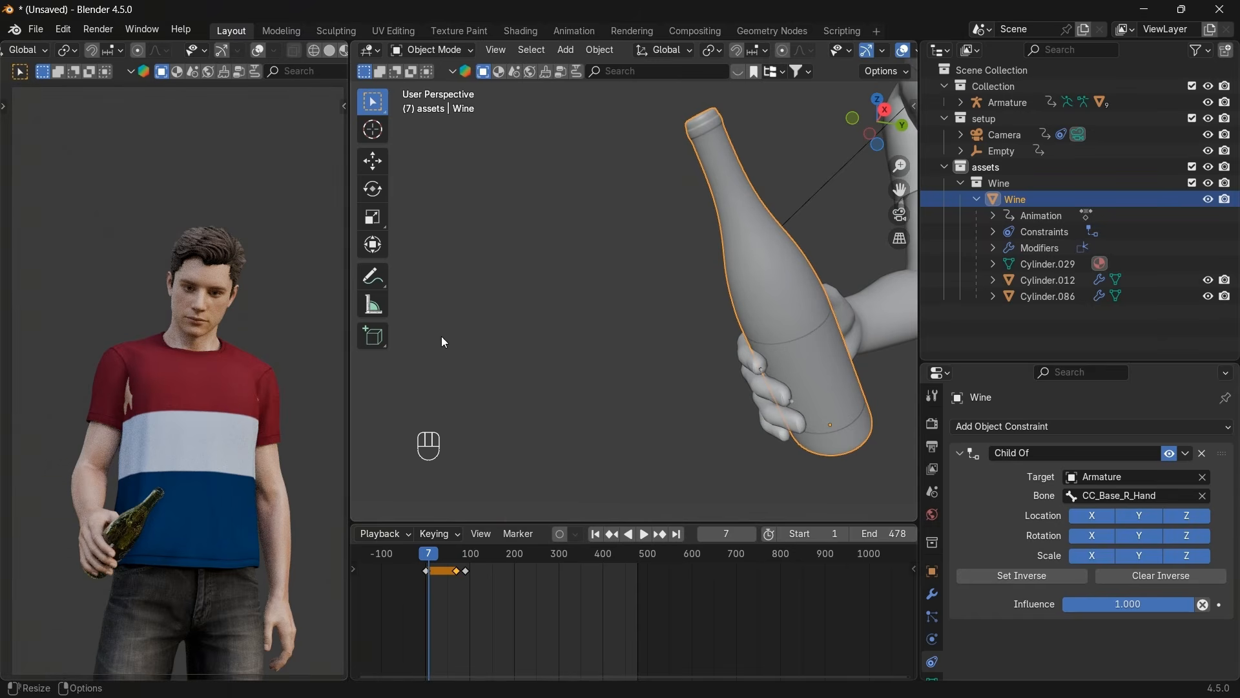
scroll(832, 242, down, 4)
middle_drag(866, 156, 797, 192)
click(735, 226)
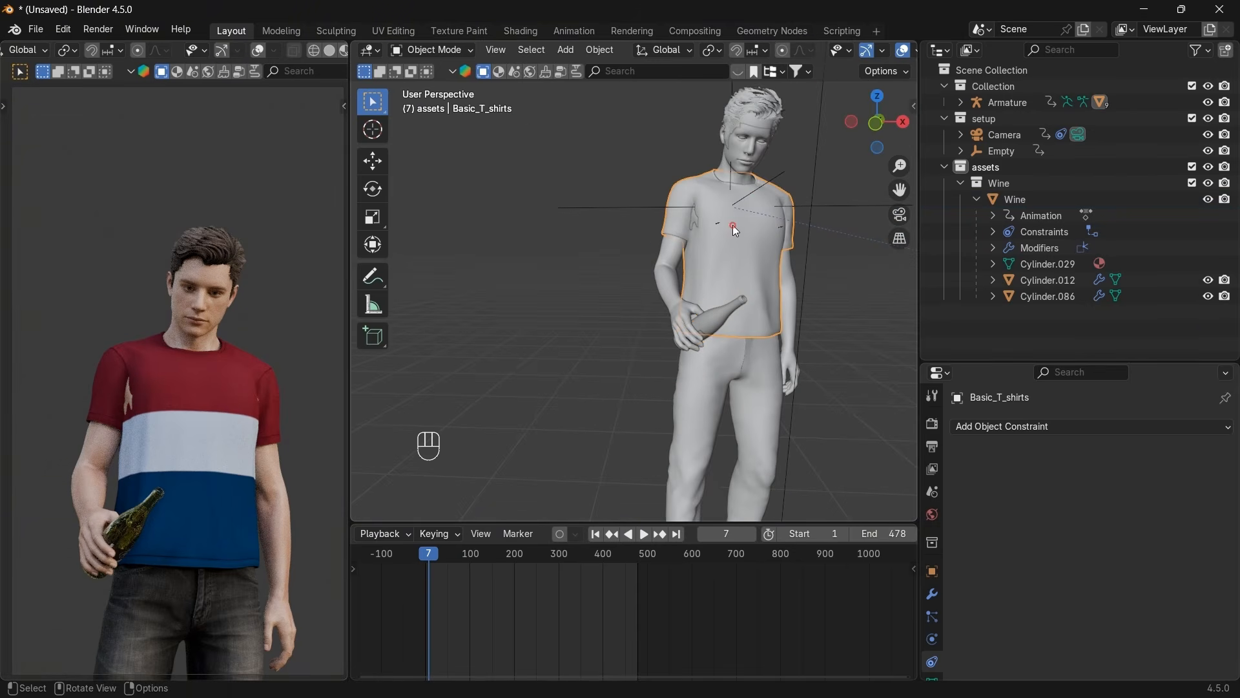
click(450, 50)
click(436, 105)
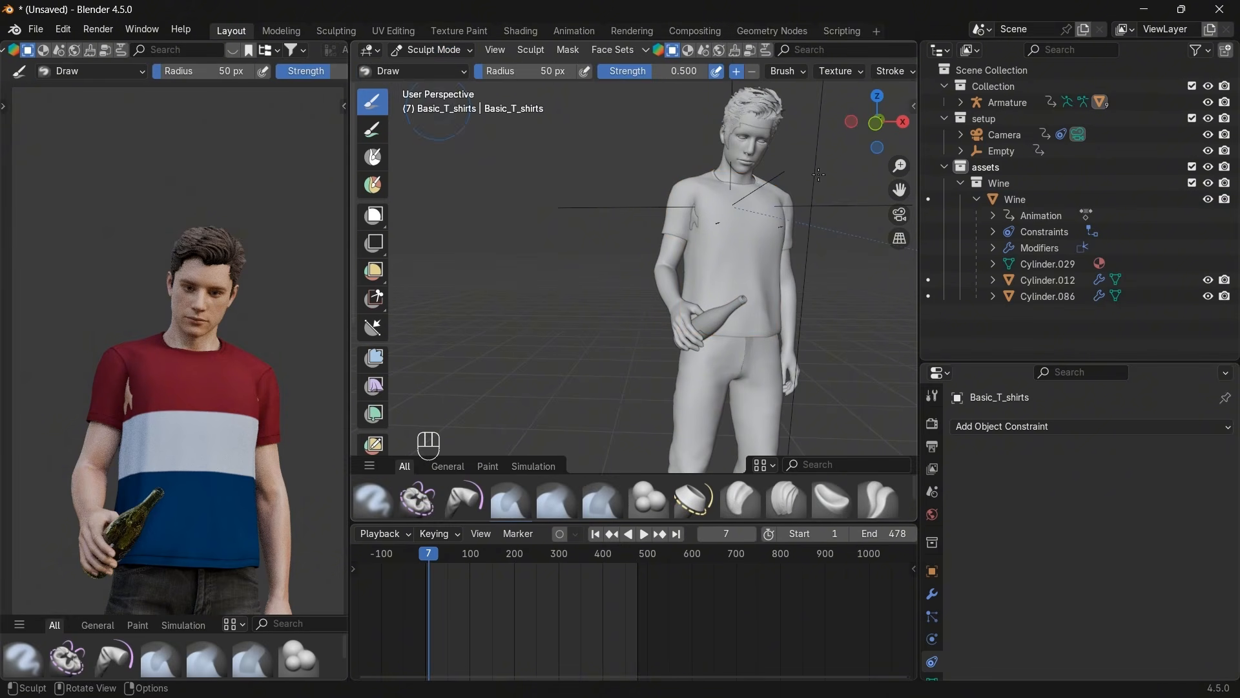
Sculpt the T-shirt's fabric over the skin showing through at the front of the right armpit.
drag(898, 190, 759, 190)
drag(894, 124, 937, 125)
scroll(762, 257, up, 3)
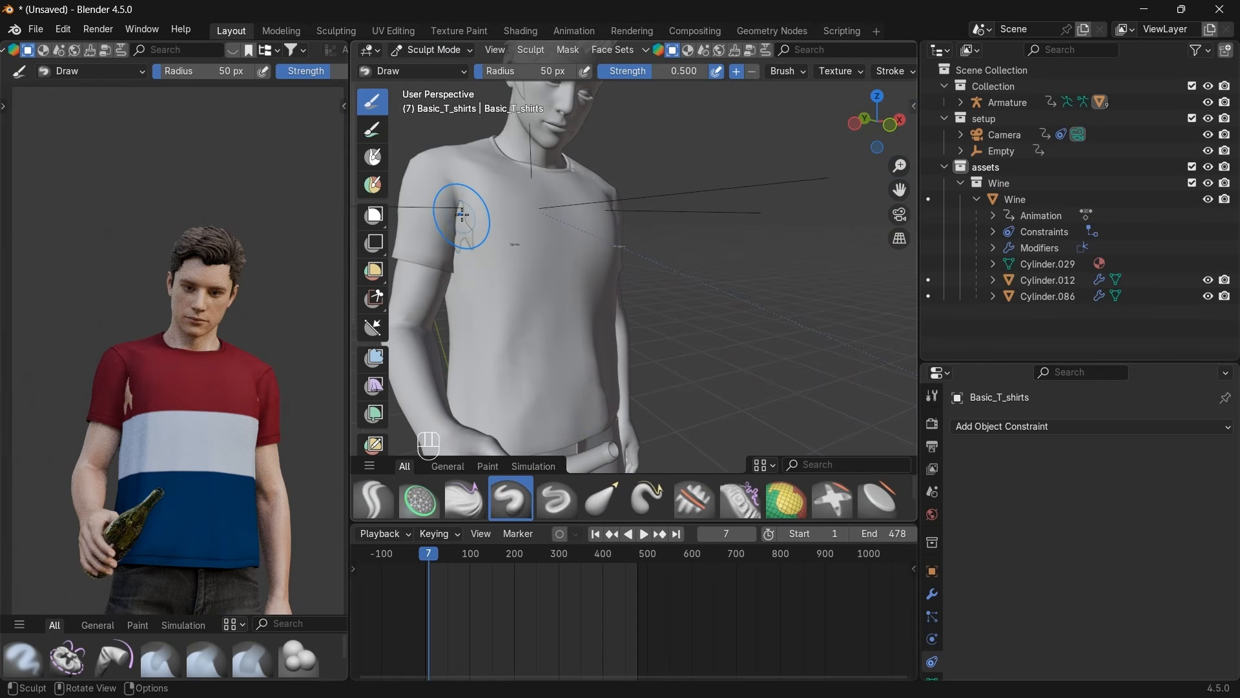
drag(460, 213, 464, 233)
drag(869, 132, 894, 133)
Cover the remaining skin gaps between the right sleeve and the T-shirt's side with sculpt strokes.
drag(898, 191, 1086, 235)
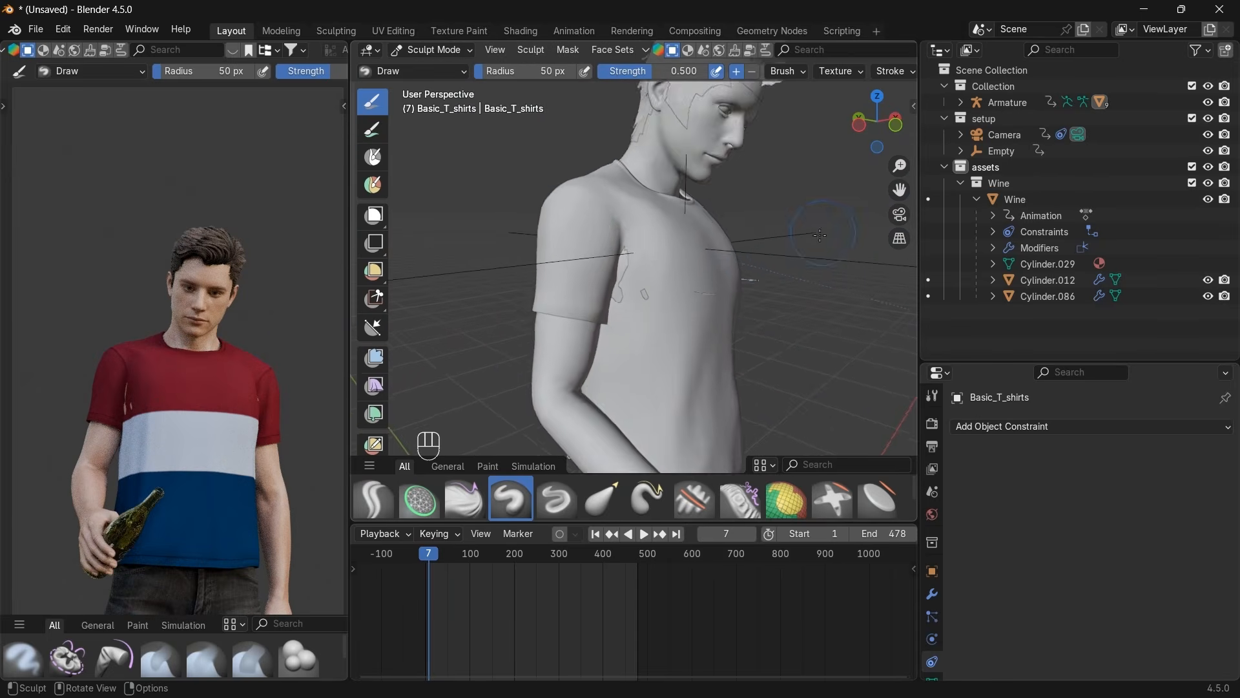
scroll(635, 254, up, 2)
drag(630, 241, 606, 304)
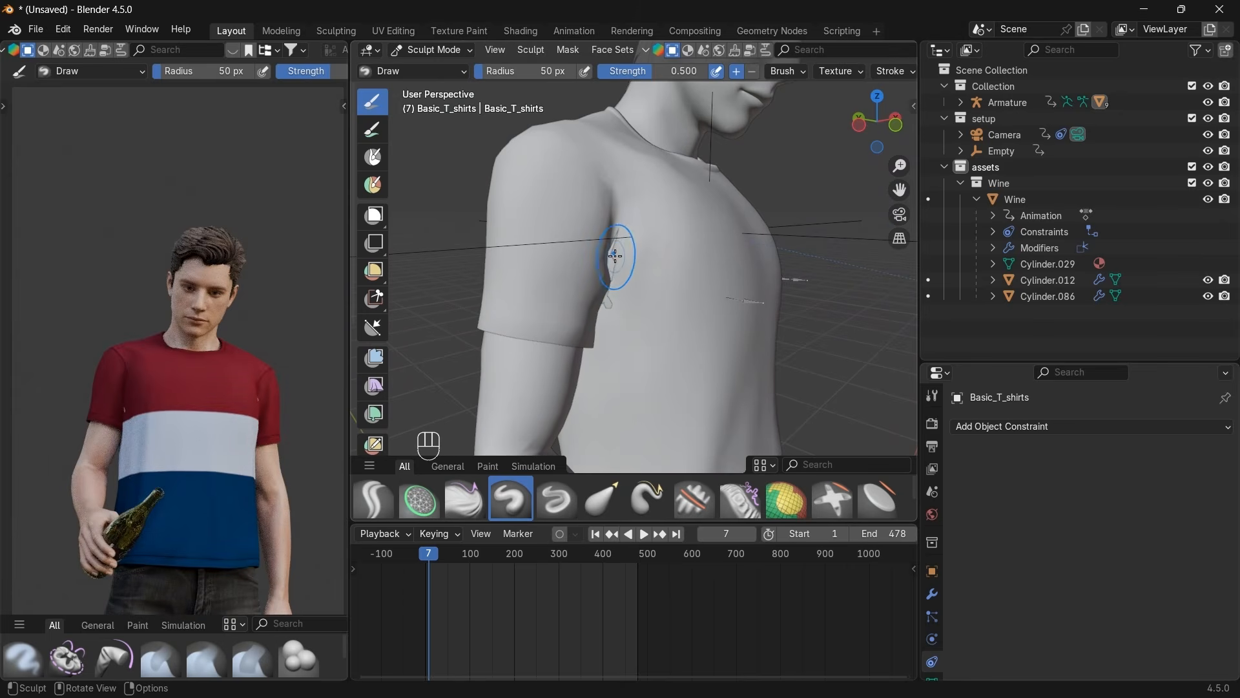
drag(614, 254, 608, 304)
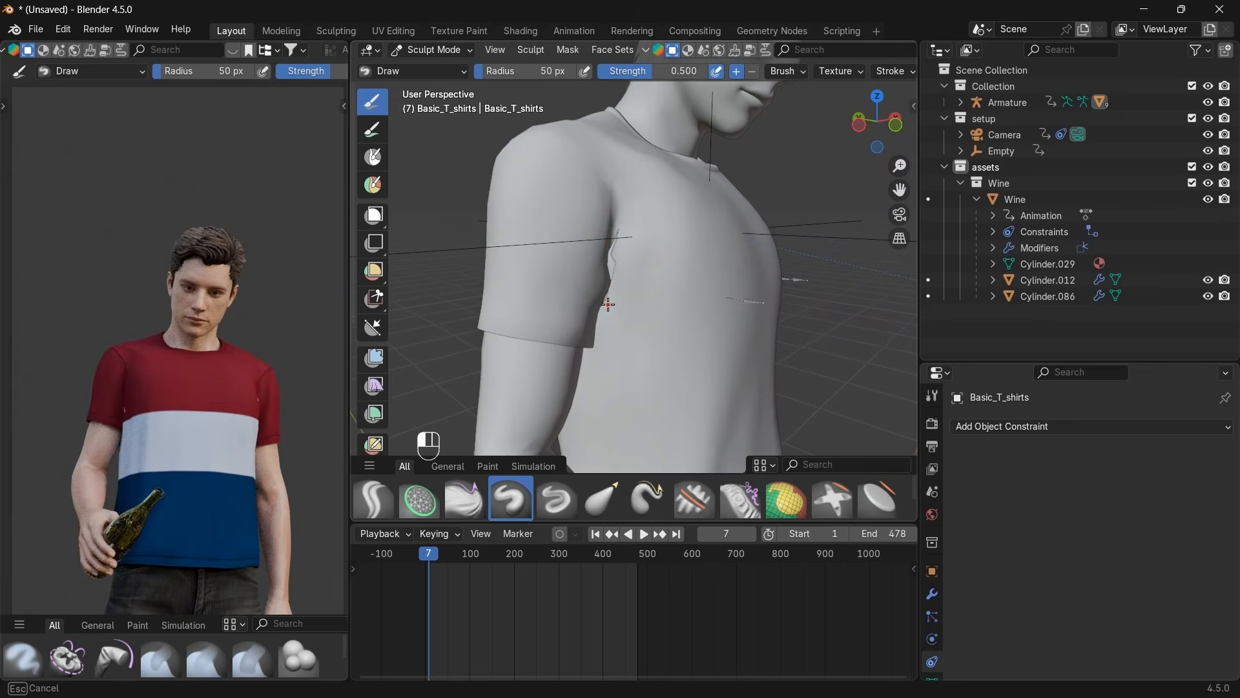
click(613, 261)
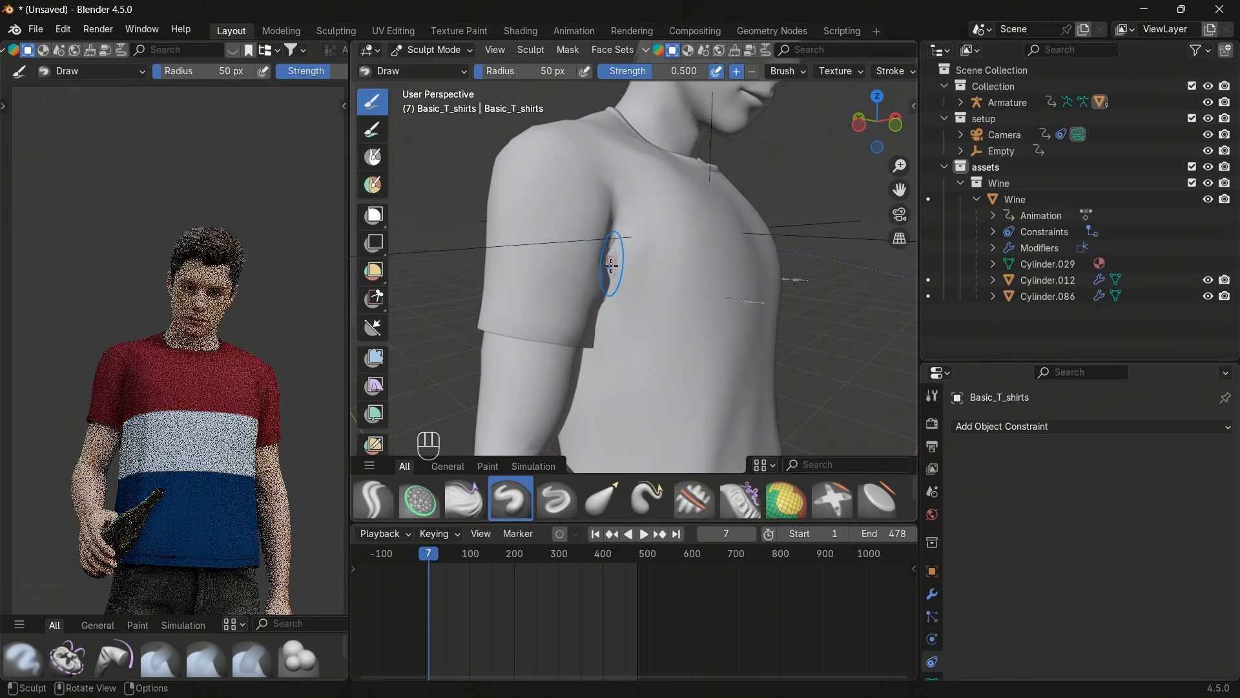
Sculpt the T-shirt over the skin showing at the left armpit and return to Object Mode.
mouse_move(895, 136)
mouse_down()
mouse_move(872, 131)
mouse_move(899, 139)
mouse_move(899, 194)
mouse_up()
mouse_move(803, 285)
mouse_down()
mouse_move(814, 352)
mouse_move(809, 276)
mouse_move(803, 291)
mouse_up()
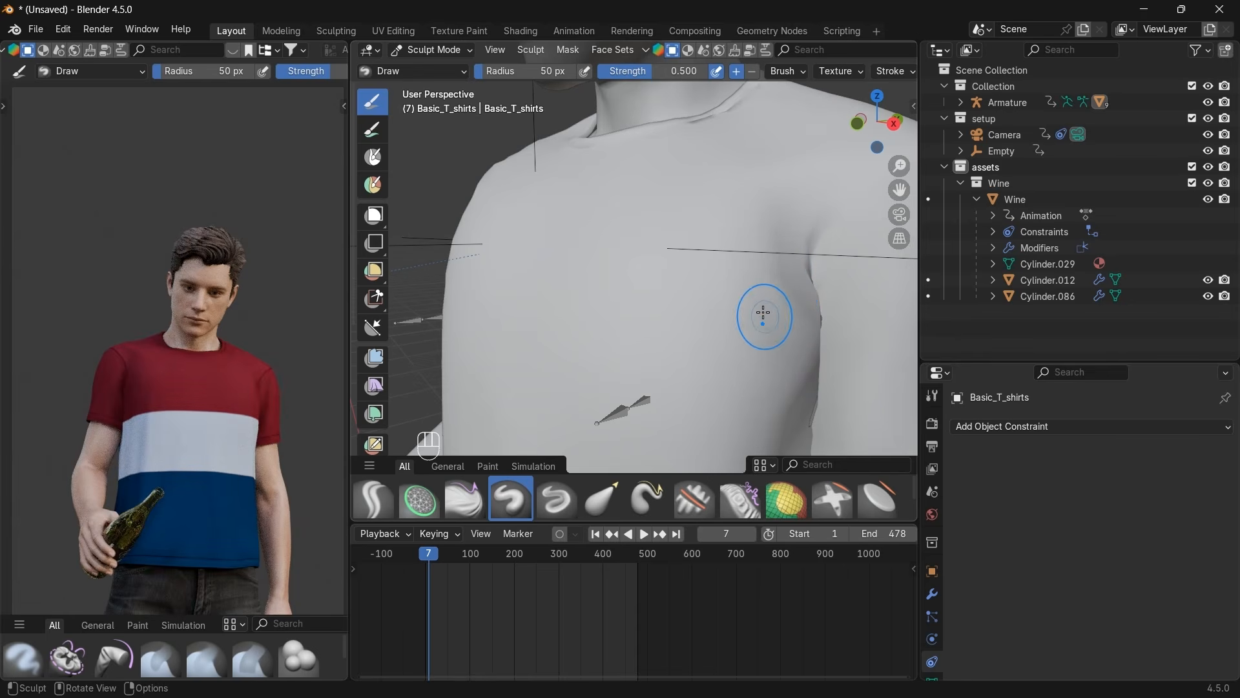
click(431, 49)
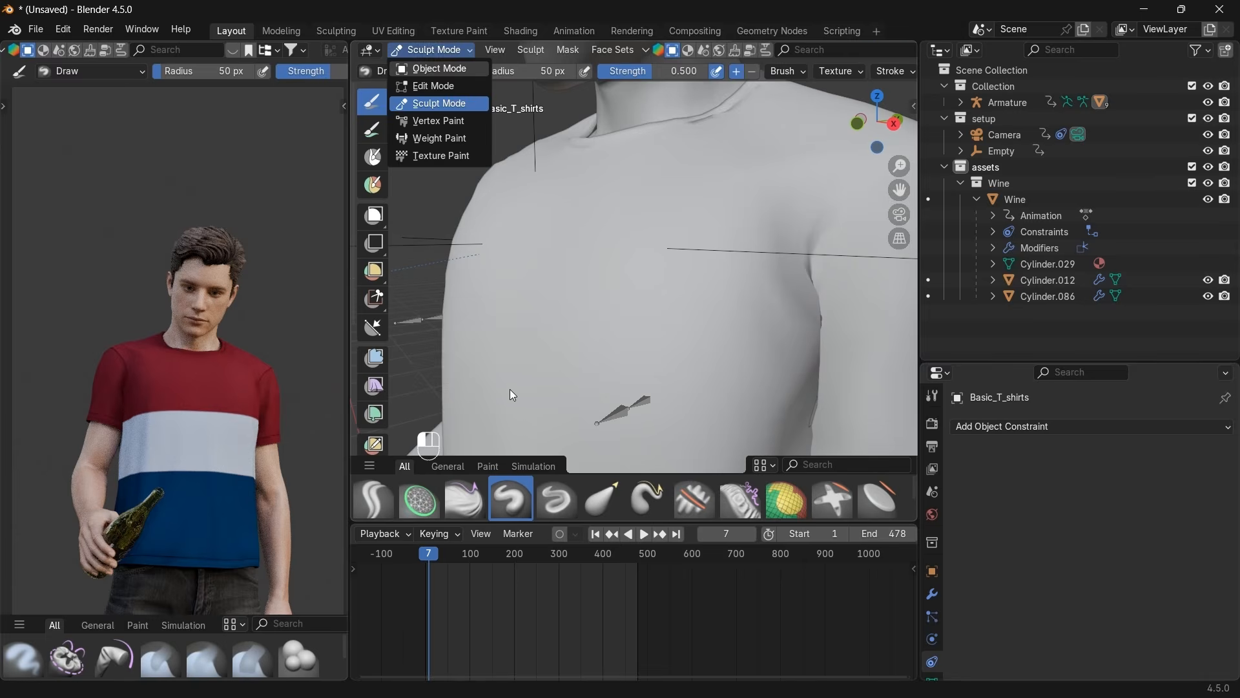
click(430, 62)
At frame 179, select the CC_Base_Body mesh and show its shape keys.
drag(441, 556, 505, 554)
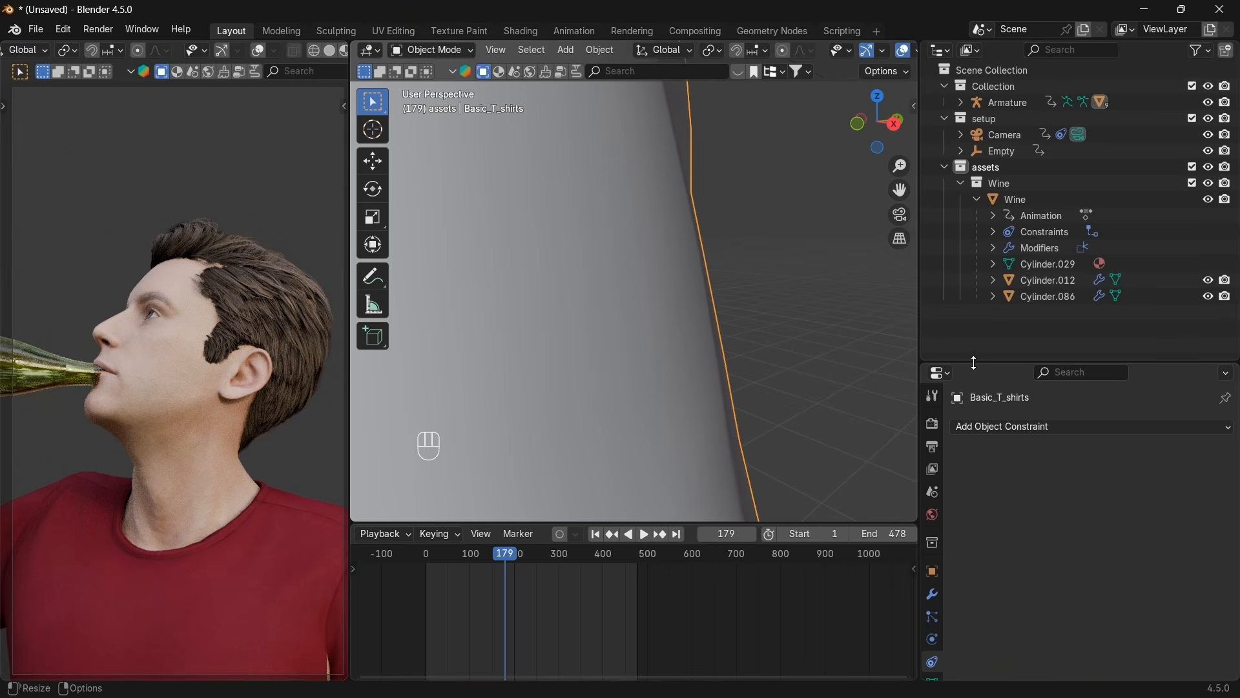
drag(980, 358, 979, 271)
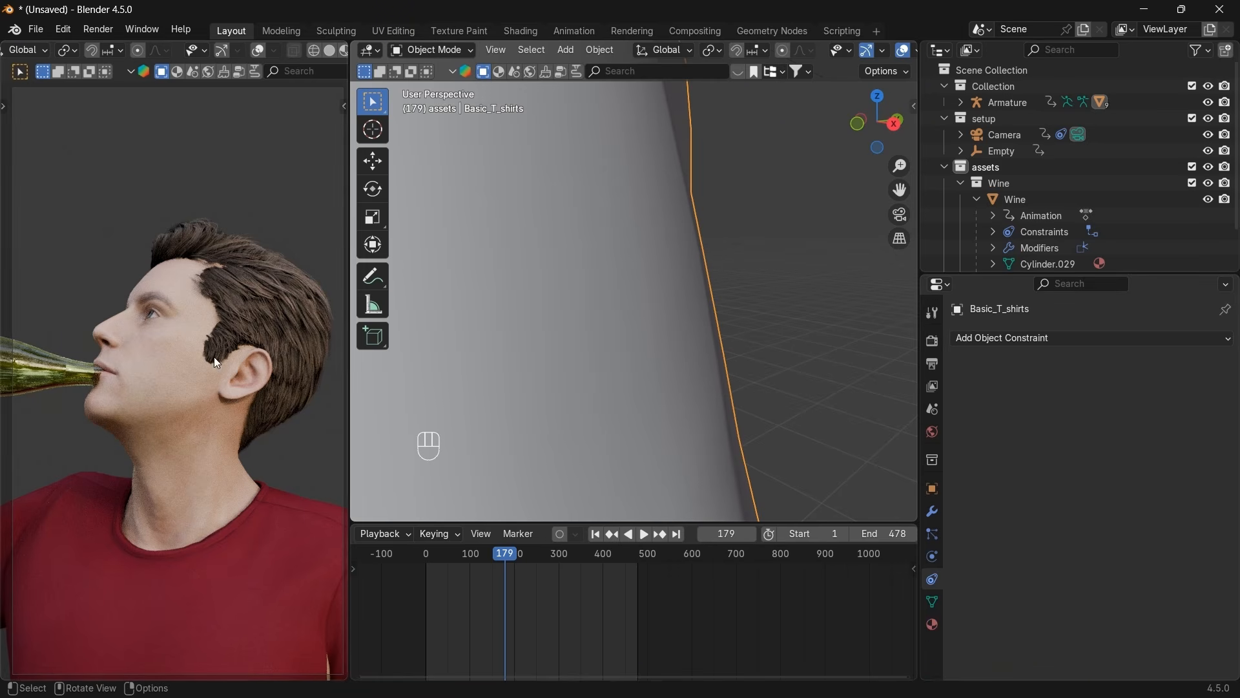
click(163, 358)
key(KP_0)
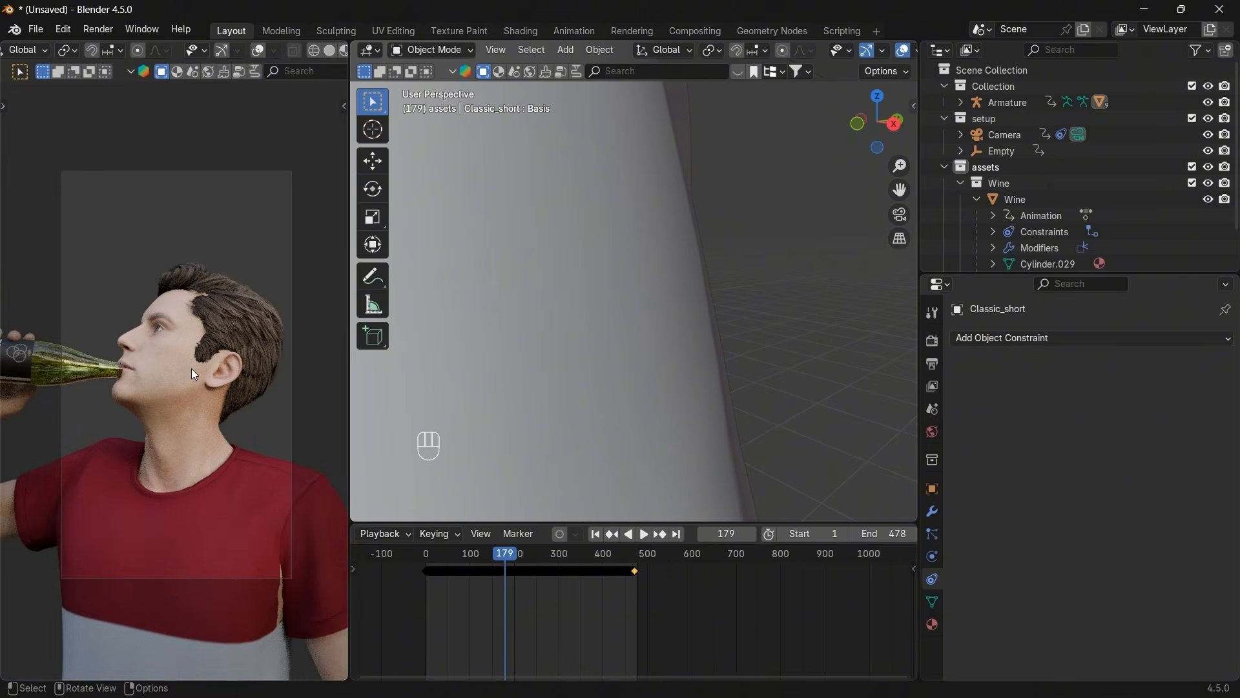
scroll(192, 368, up, 2)
scroll(192, 369, up, 2)
scroll(611, 317, down, 8)
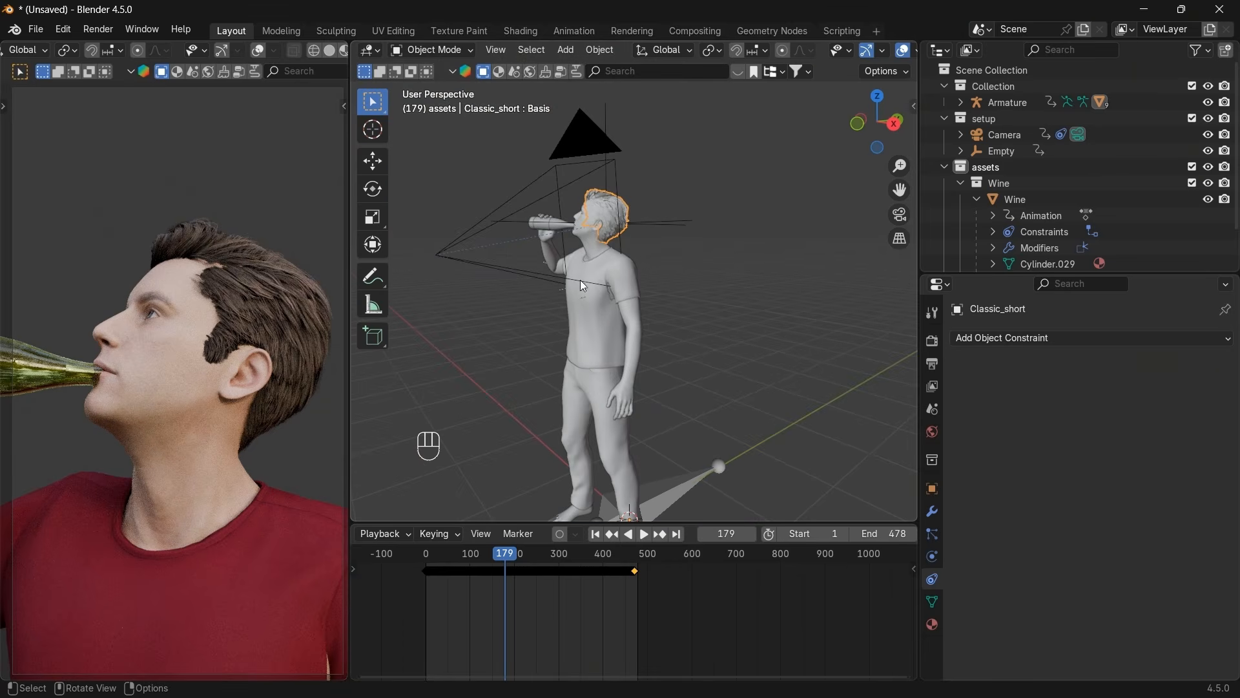
click(579, 244)
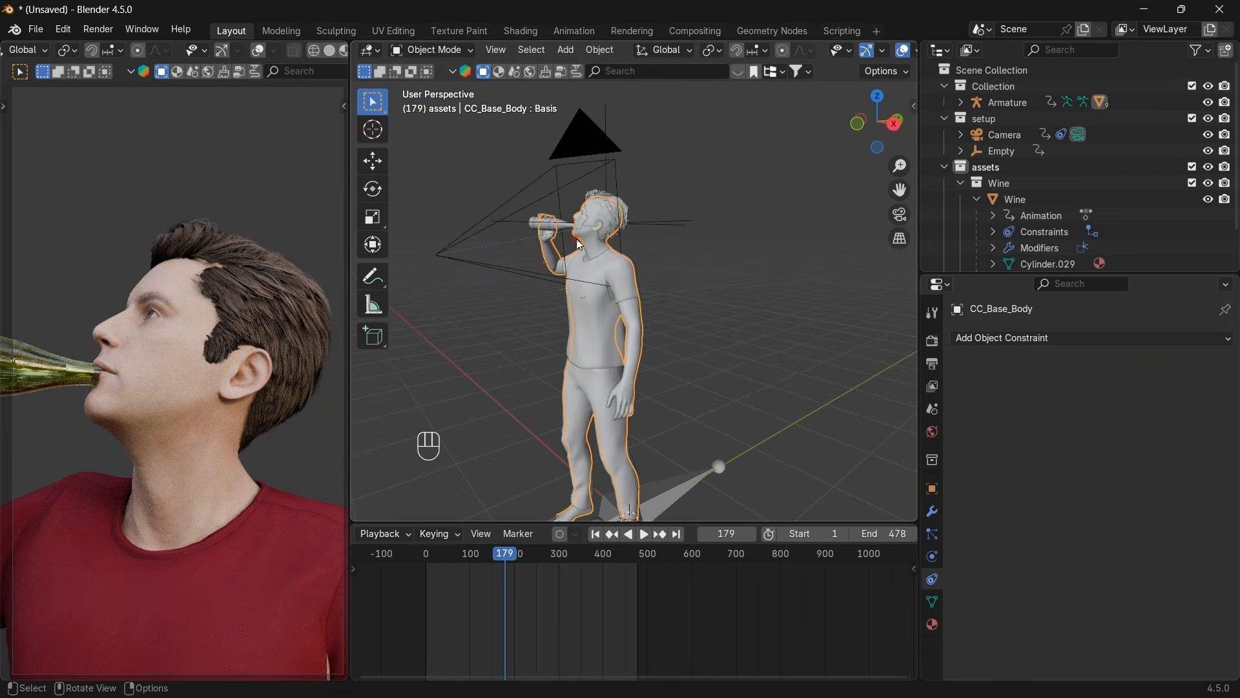
click(933, 601)
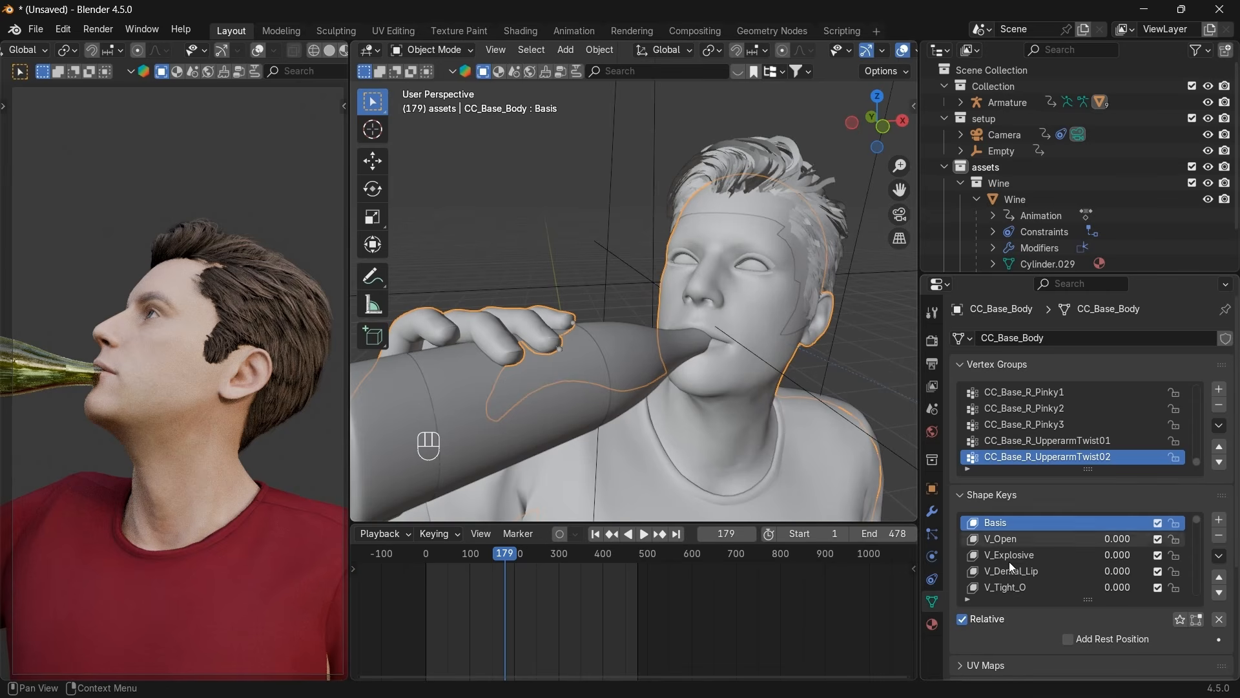
Look through the body's mouth shape keys, such as V_Open and V_Explosive, for one that opens the mouth.
scroll(1009, 562, down, 6)
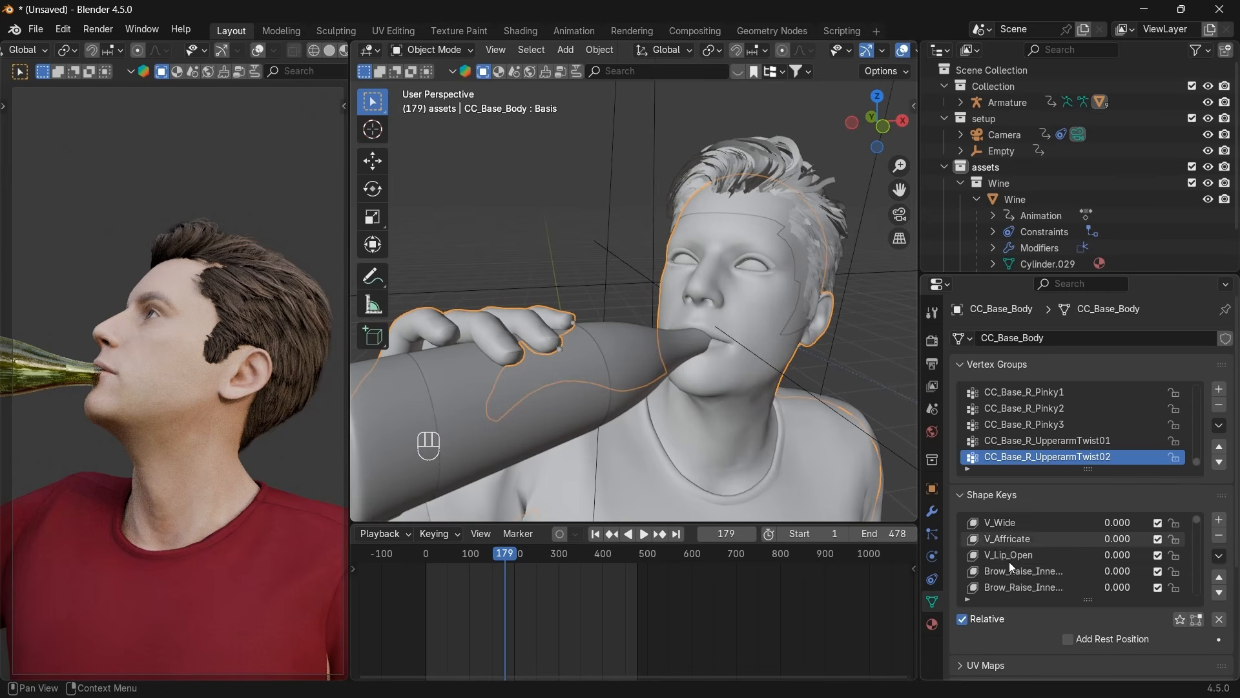
scroll(1009, 561, up, 6)
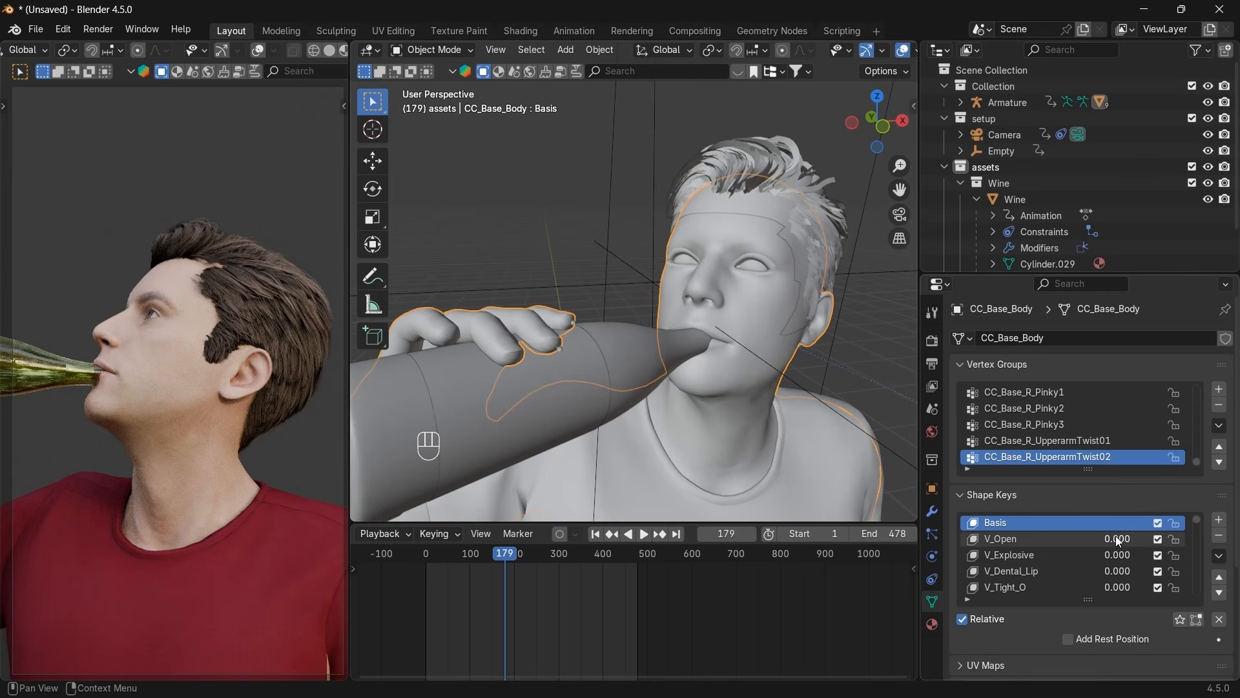
drag(1111, 538, 1090, 586)
click(1019, 556)
scroll(1089, 582, down, 1)
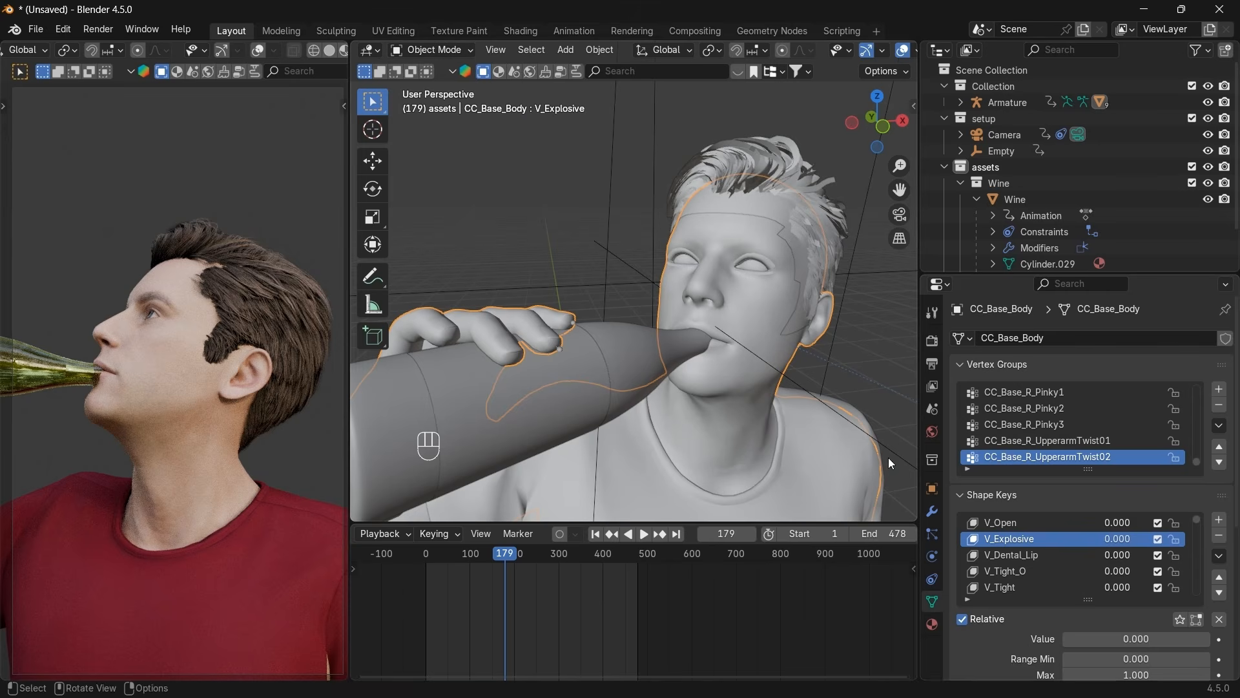
scroll(1079, 552, up, 1)
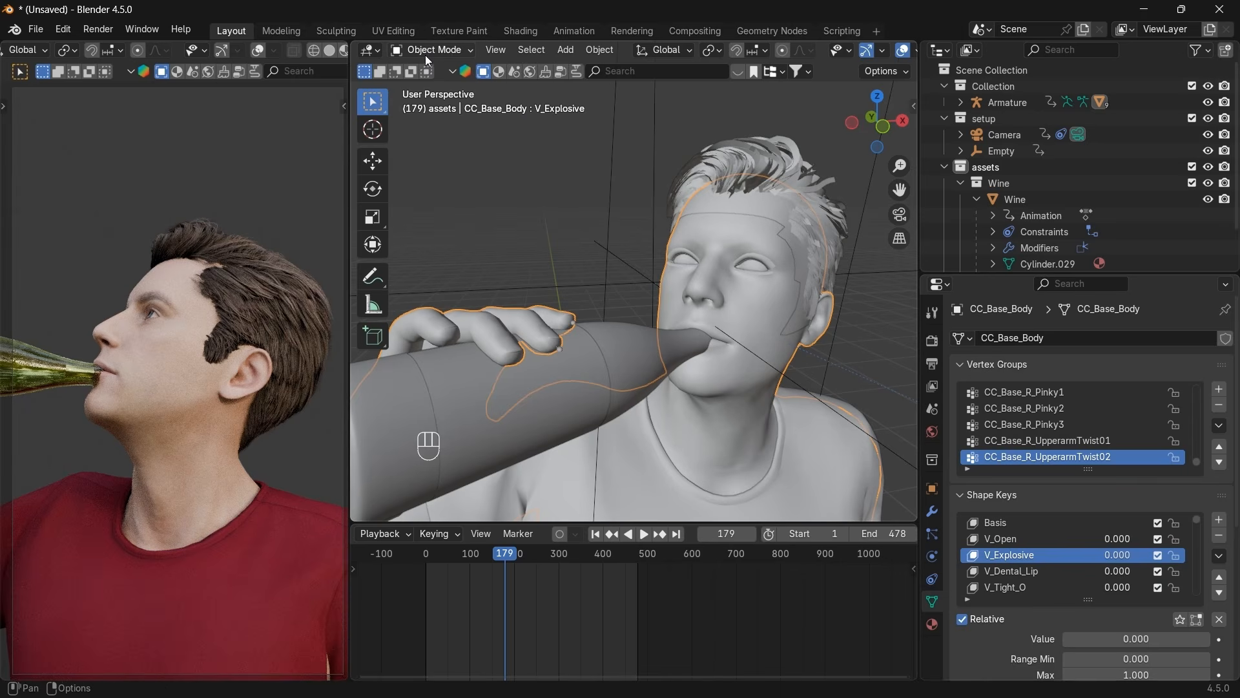
Switch the character's Armature to Pose Mode and turn on X-ray to reveal its bones.
click(560, 352)
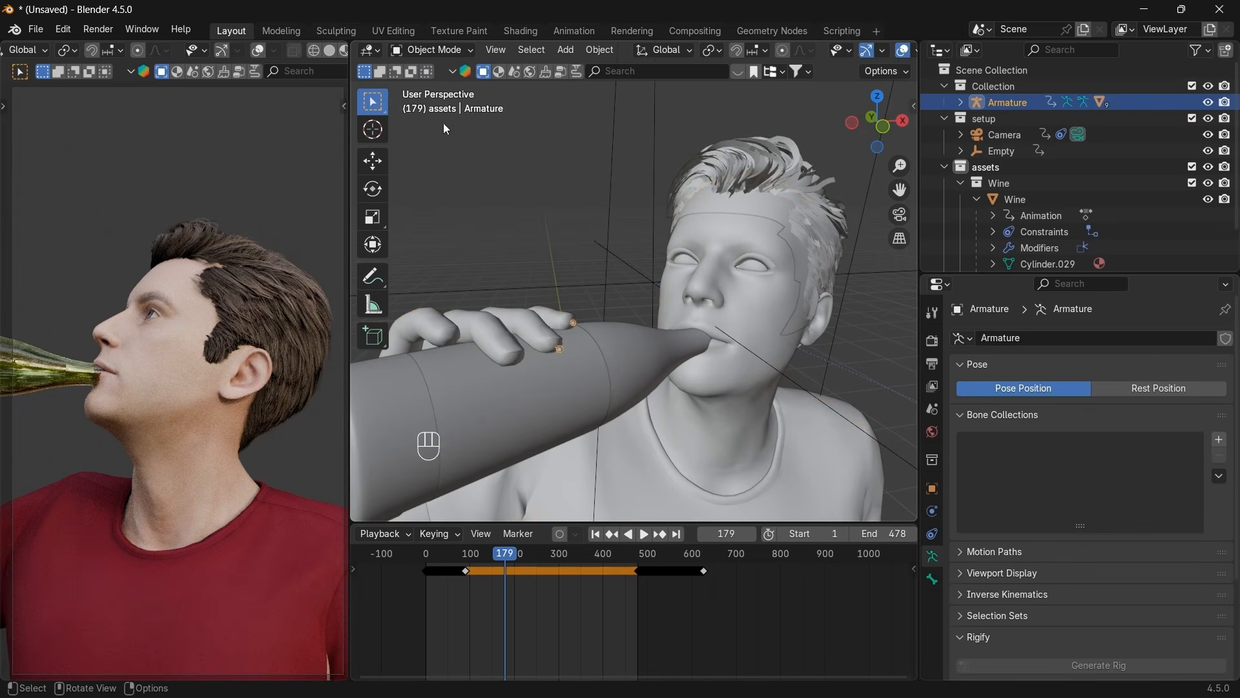
click(433, 52)
click(429, 104)
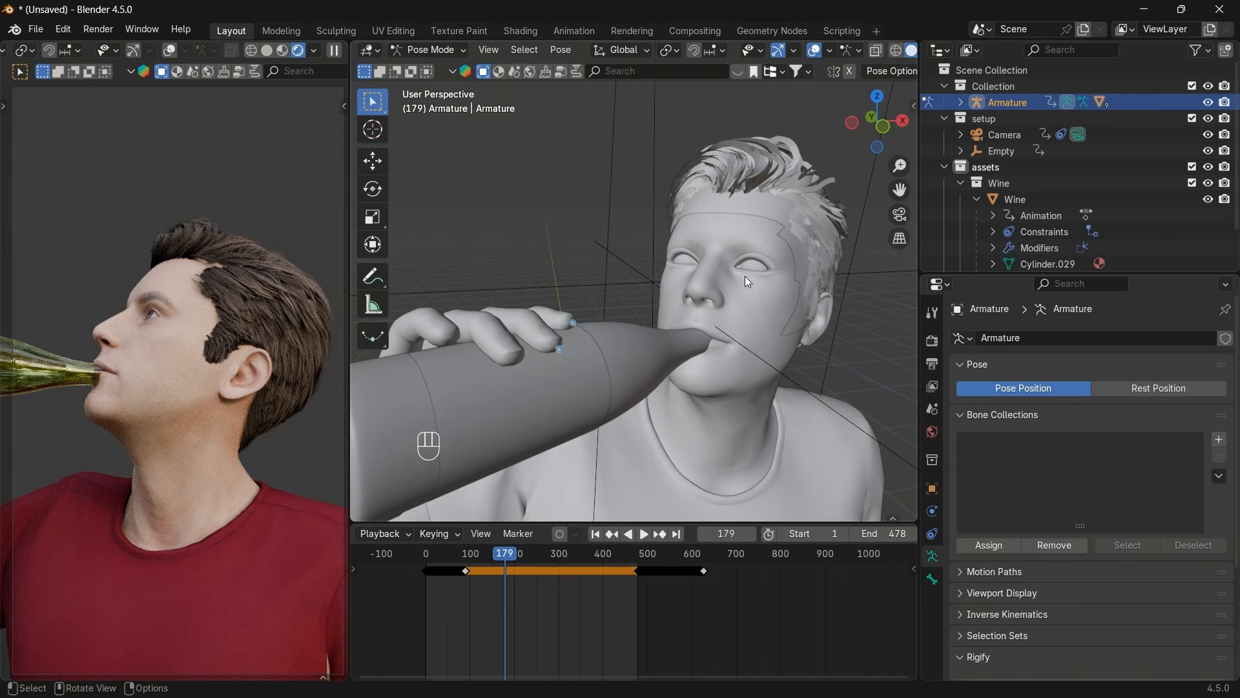
click(873, 51)
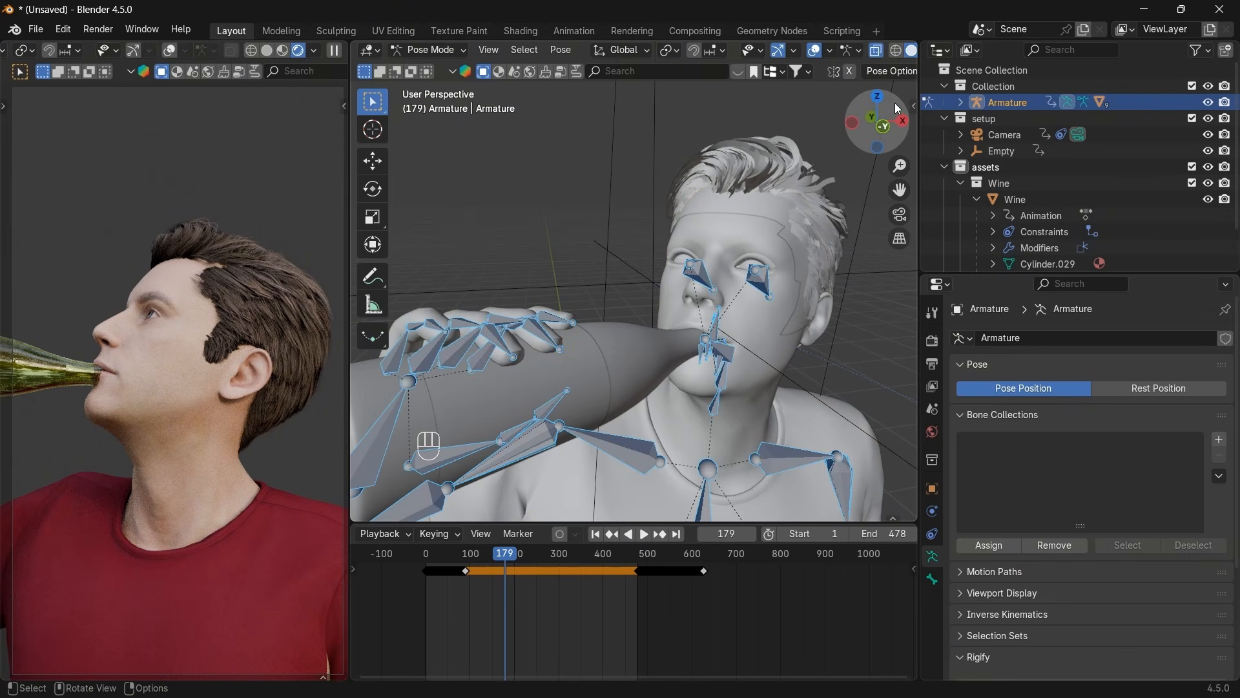
Select the CC_Base_JawRoot bone in the head and try rotating it freely by about -7 degrees.
drag(885, 117, 635, 332)
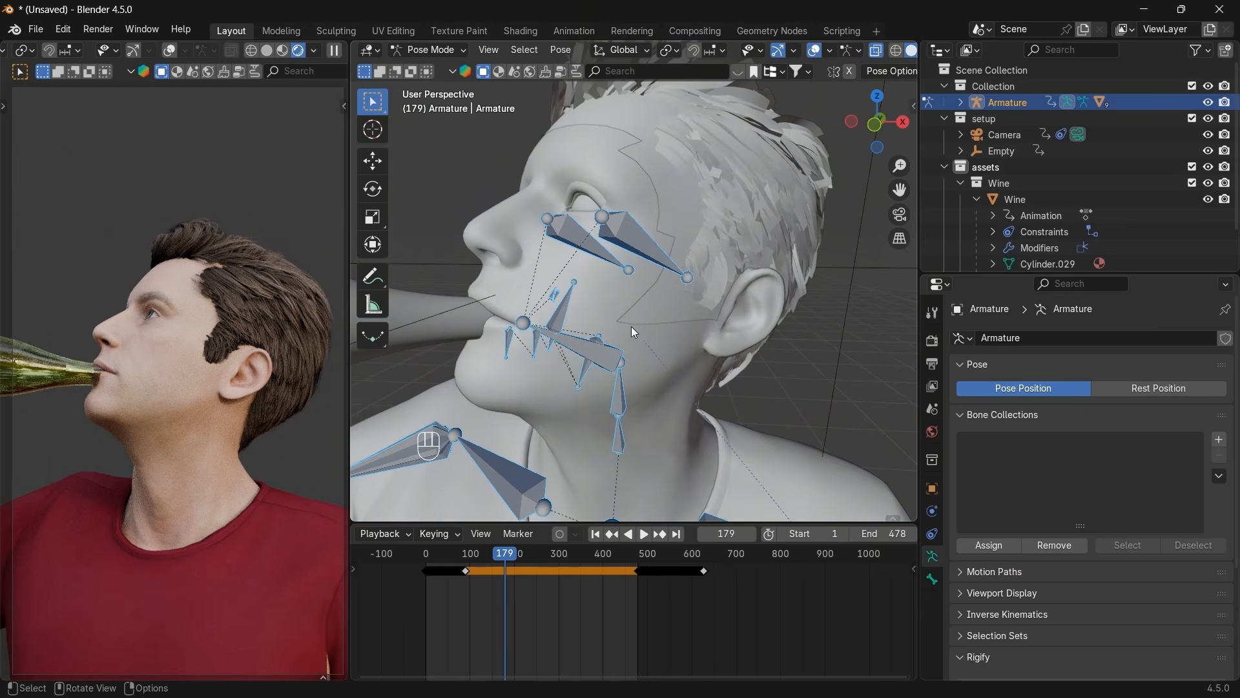
click(586, 373)
key(r)
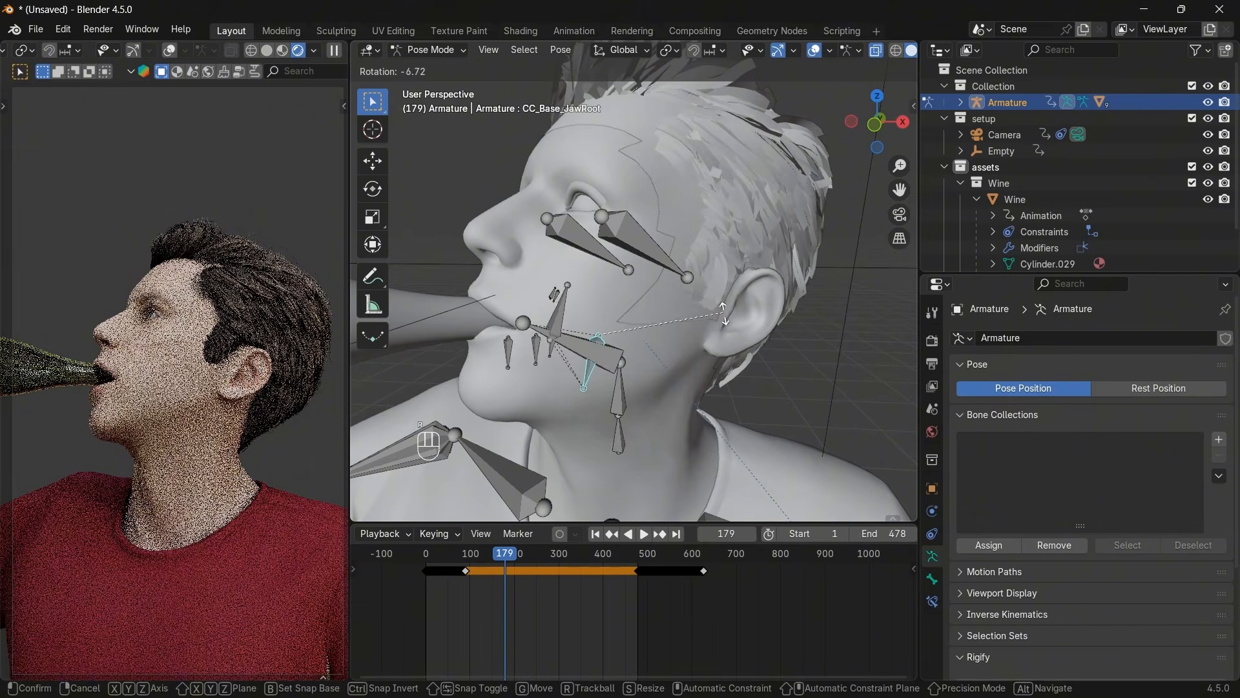
click(724, 317)
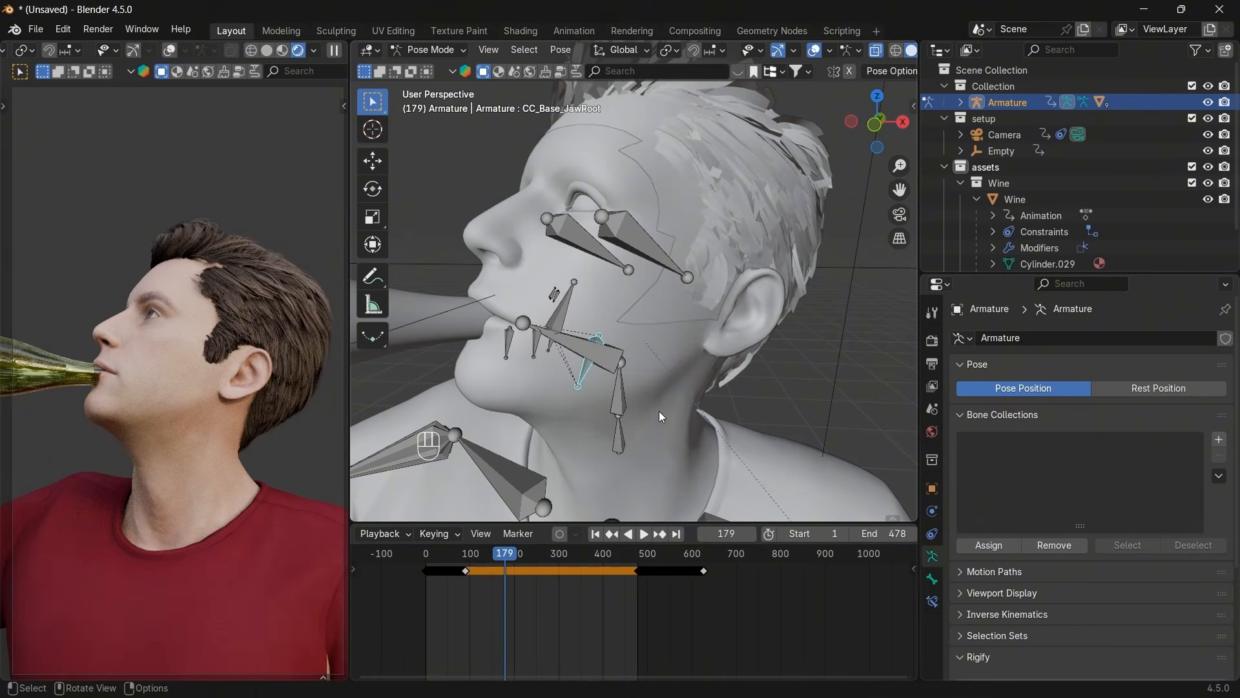
Try rotating the jaw root bone about its local X, Y and Z axes.
key(r)
key(x)
key(x)
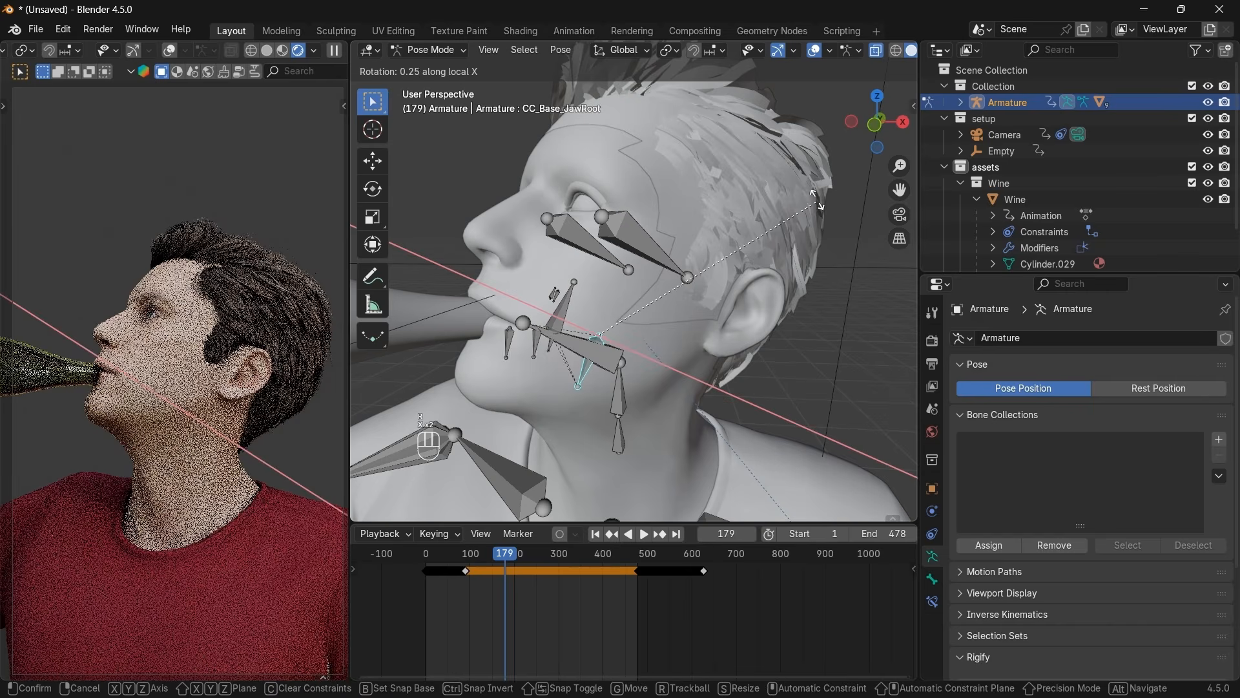
key(y)
key(y)
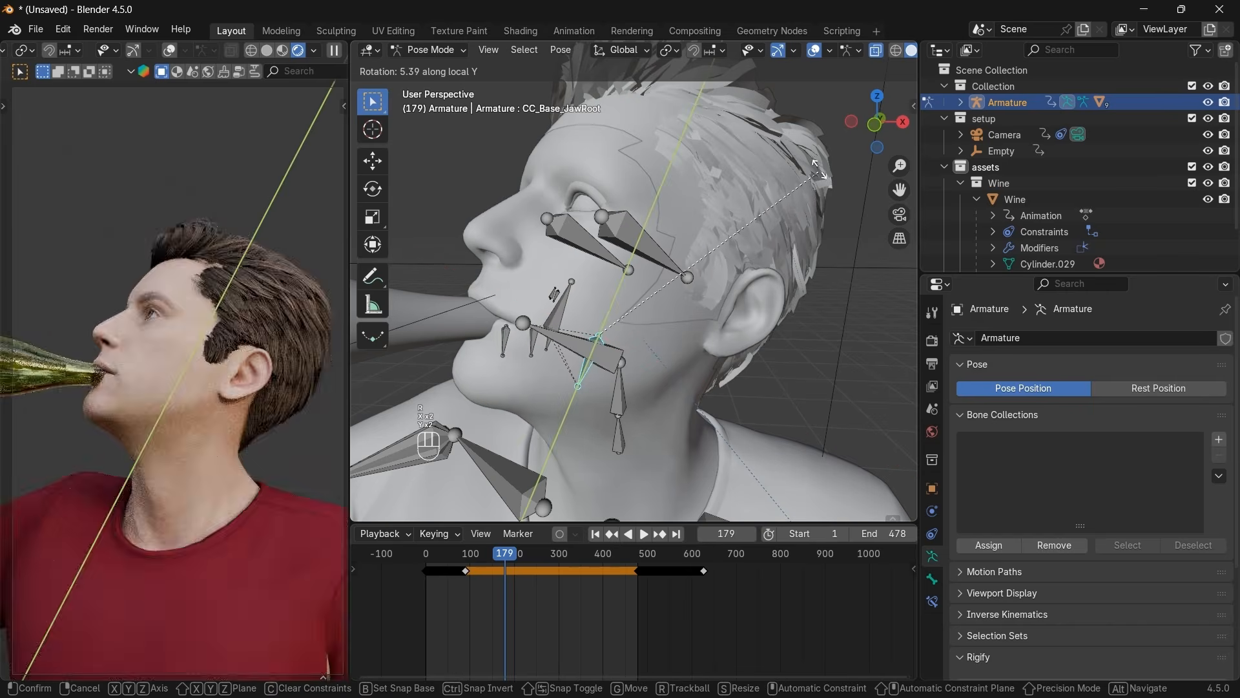
key(z)
key(z)
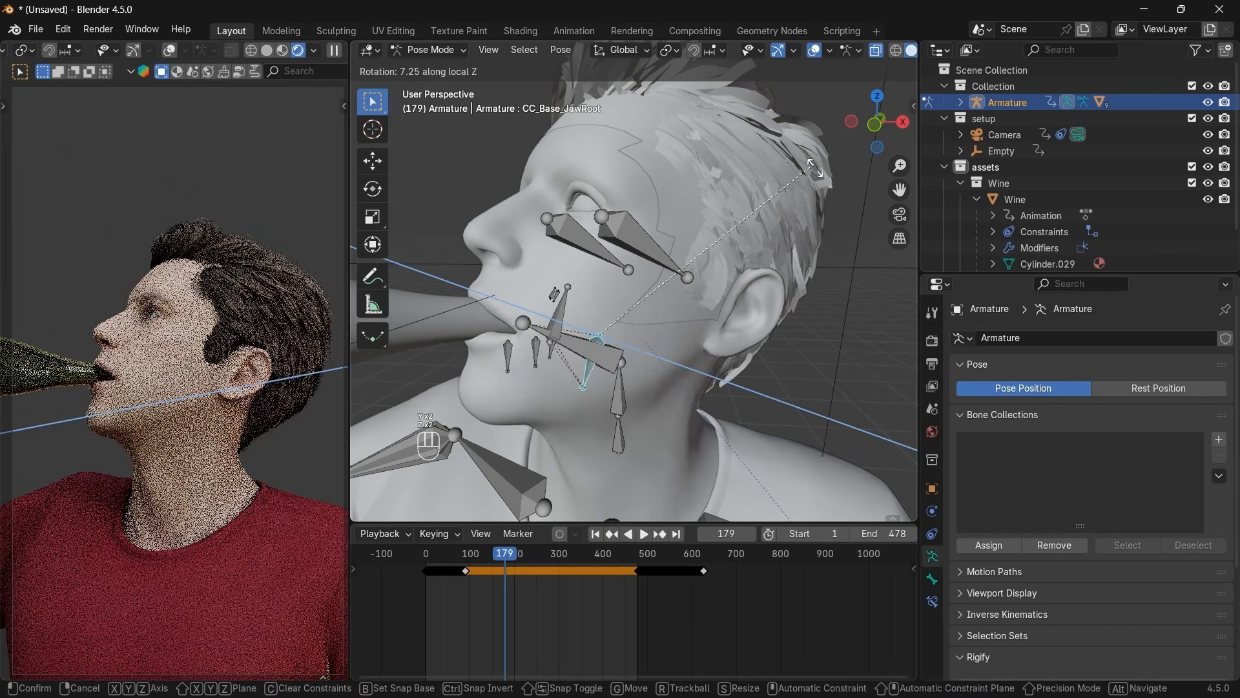
right_click(811, 143)
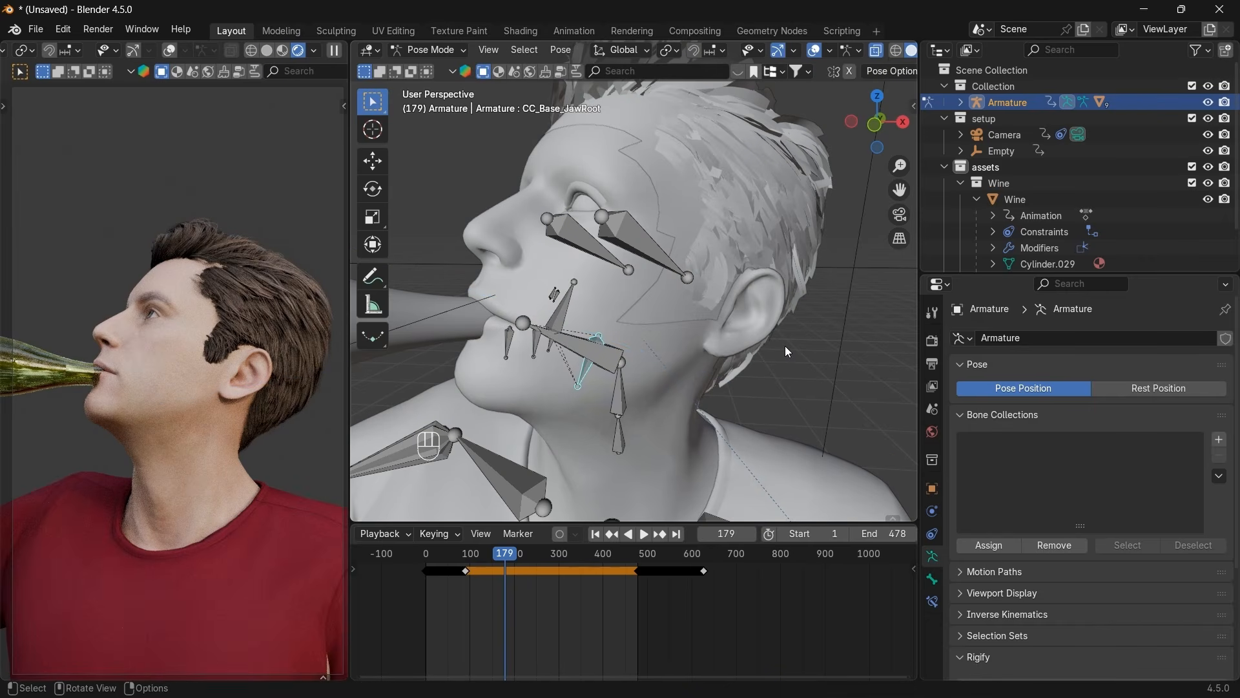
Rotate the CC_Base_JawRoot bone about 11.4 degrees around its local Z axis to open the mouth at frame 179.
key(r)
key(z)
key(z)
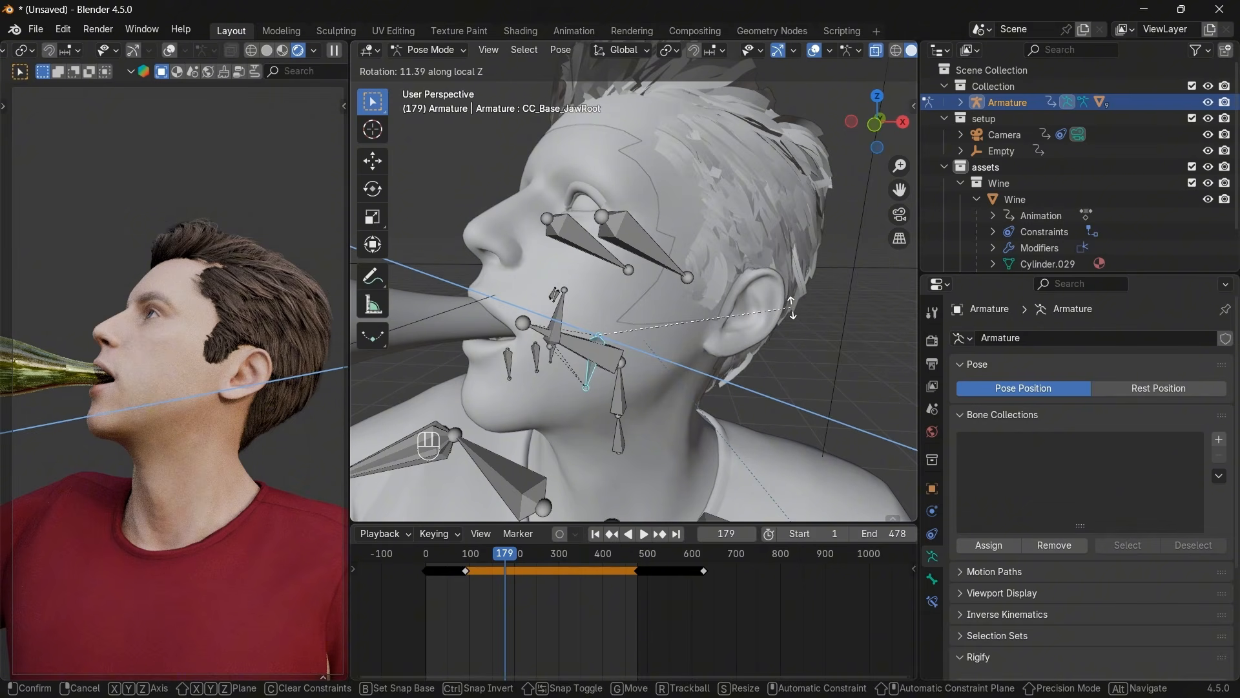
click(792, 308)
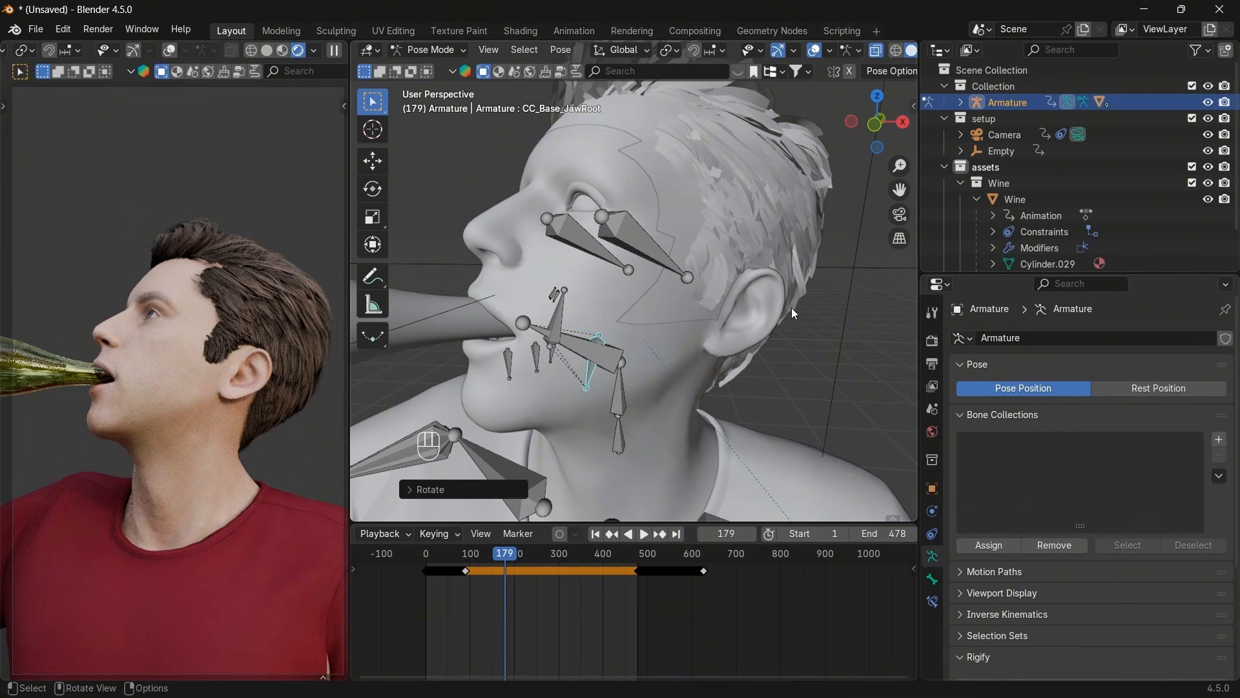
Try moving the CC_Base_Teeth02 and CC_Base_Teeth01 bones inside the mouth.
click(568, 320)
key(g)
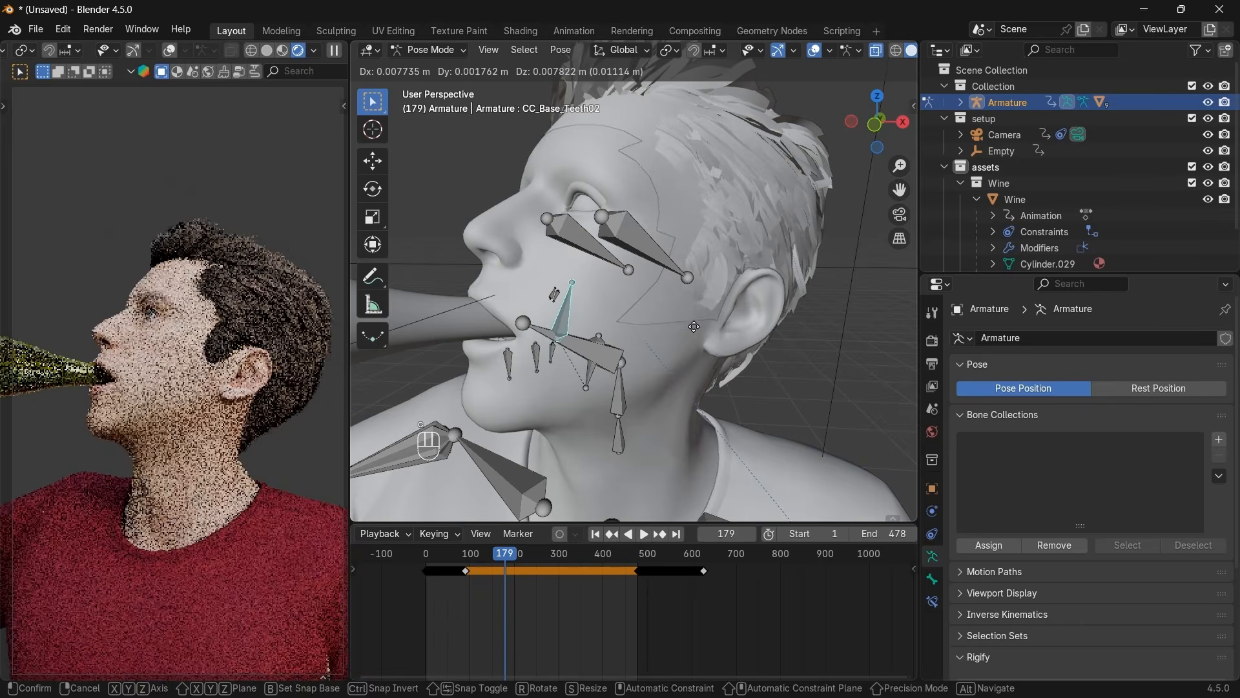
right_click(682, 332)
click(558, 311)
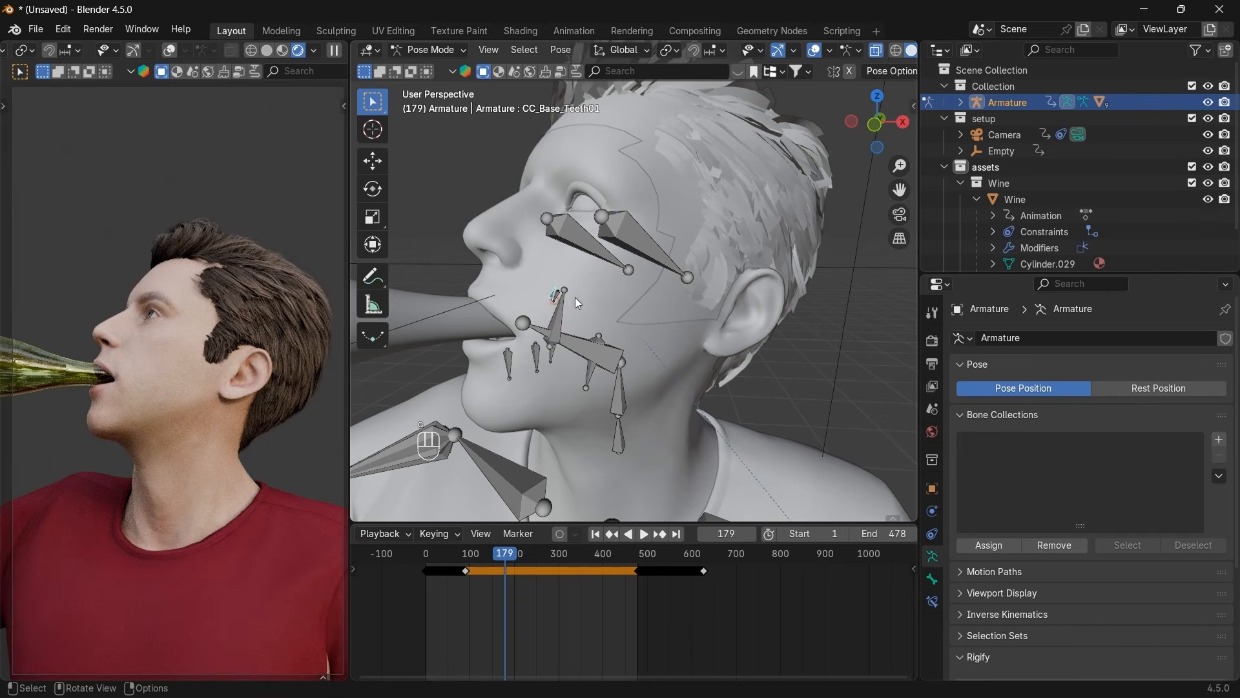
key(g)
right_click(610, 296)
Try rotating the CC_Base_FacialBone bone by about -8.6 degrees.
click(601, 338)
click(577, 350)
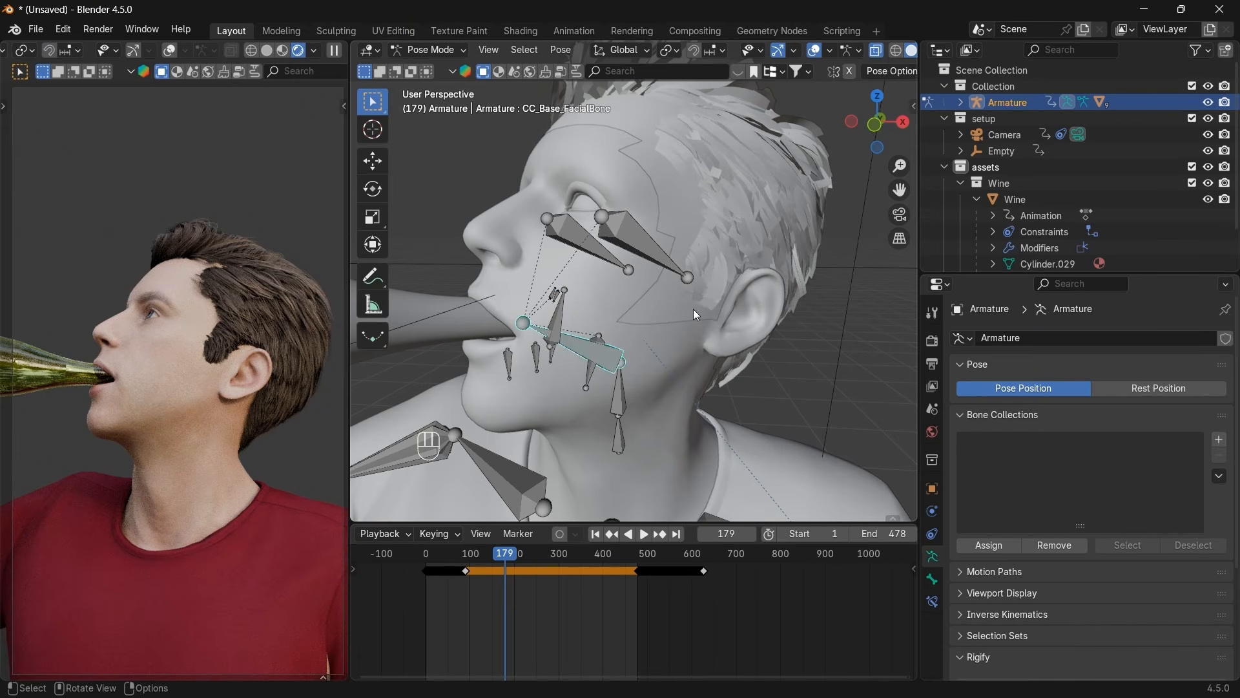
key(r)
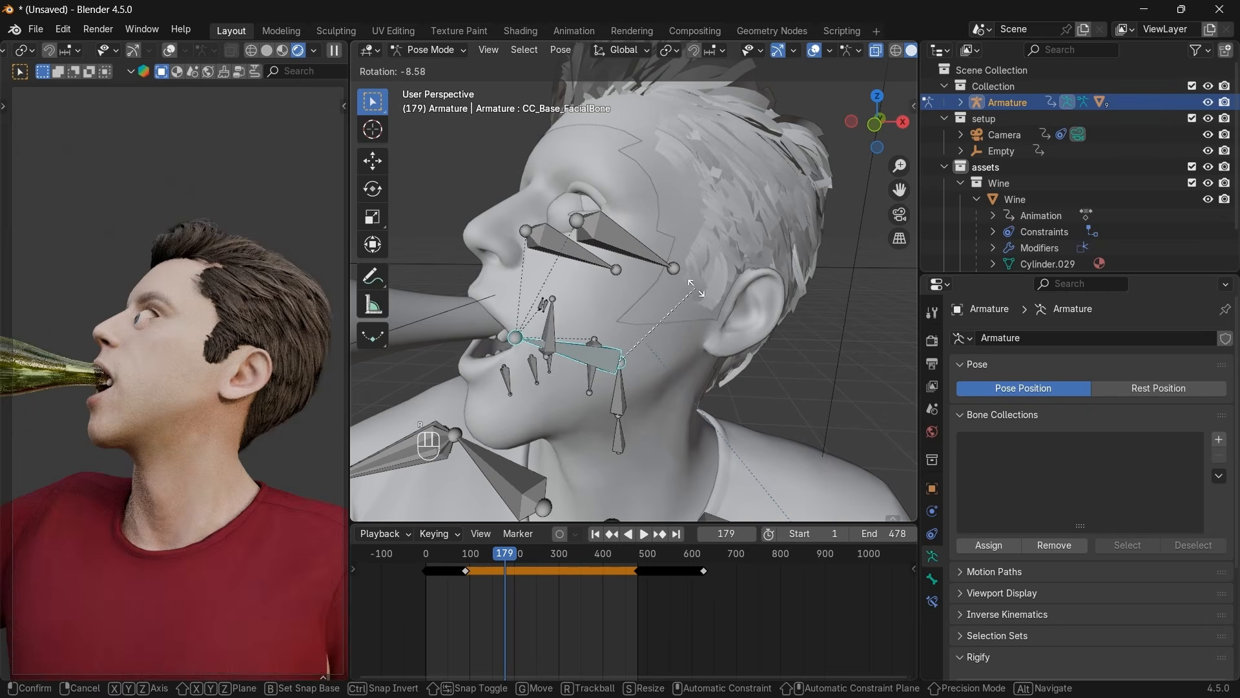
click(696, 290)
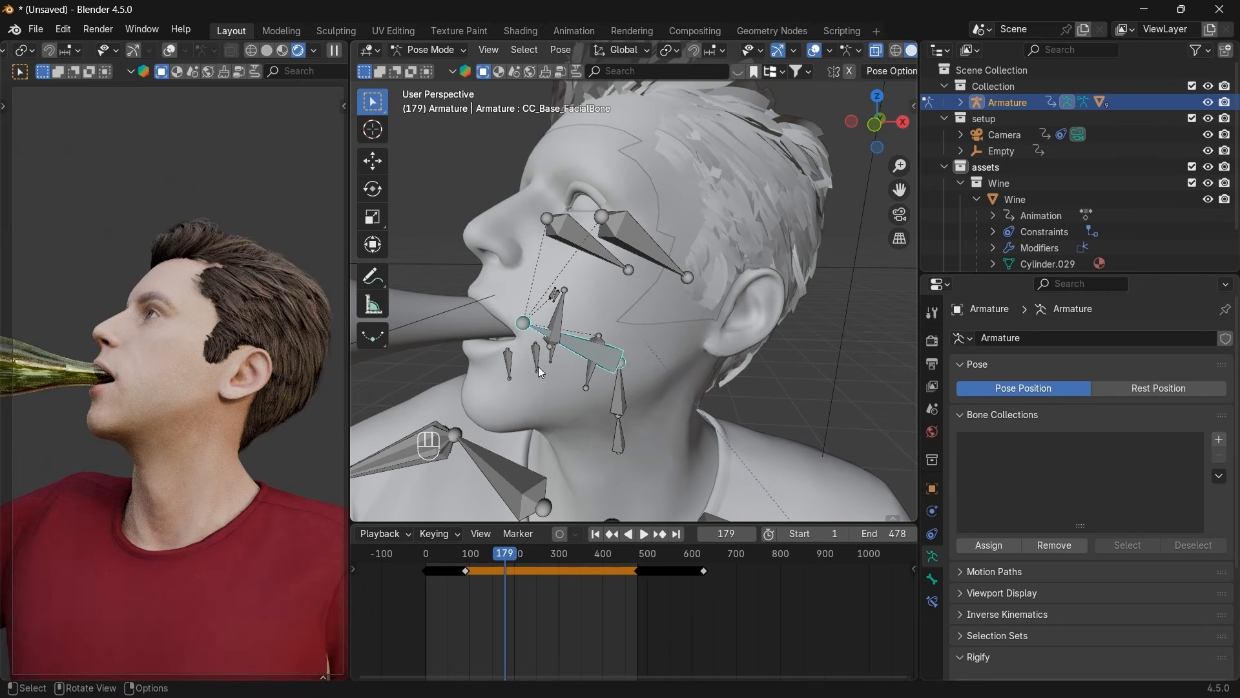
Select the CC_Base_JawRoot bone and keyframe its open-mouth pose at frame 179.
click(563, 320)
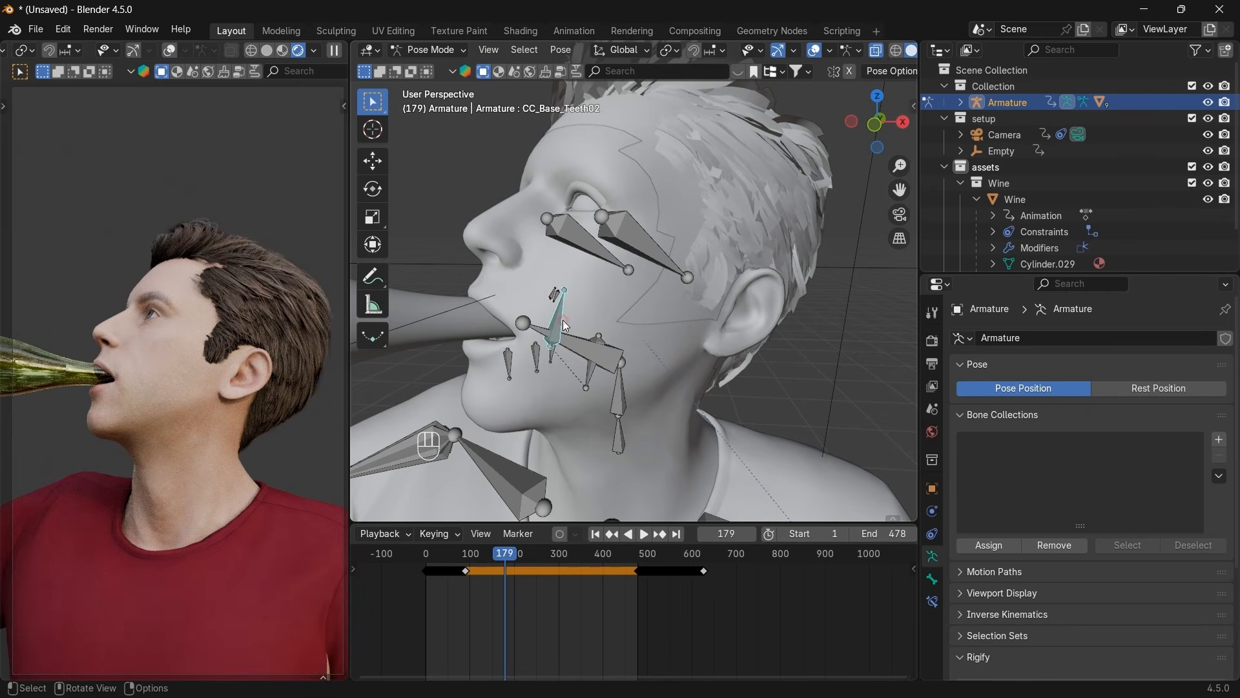
click(555, 357)
click(593, 374)
key(i)
scroll(520, 583, up, 4)
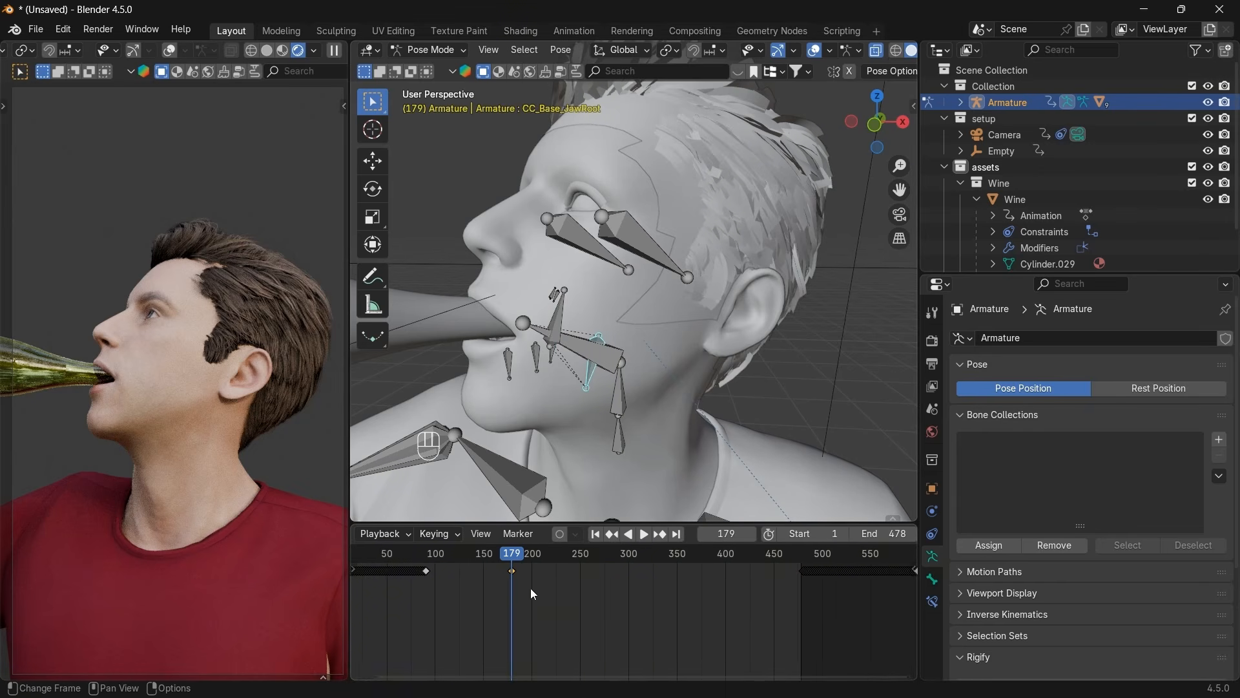
Go to frame 90 and move the jaw root bone's open-mouth keyframe from frame 179 to frame 95.
ctrl+scroll(530, 588, left, 2)
drag(544, 560, 457, 562)
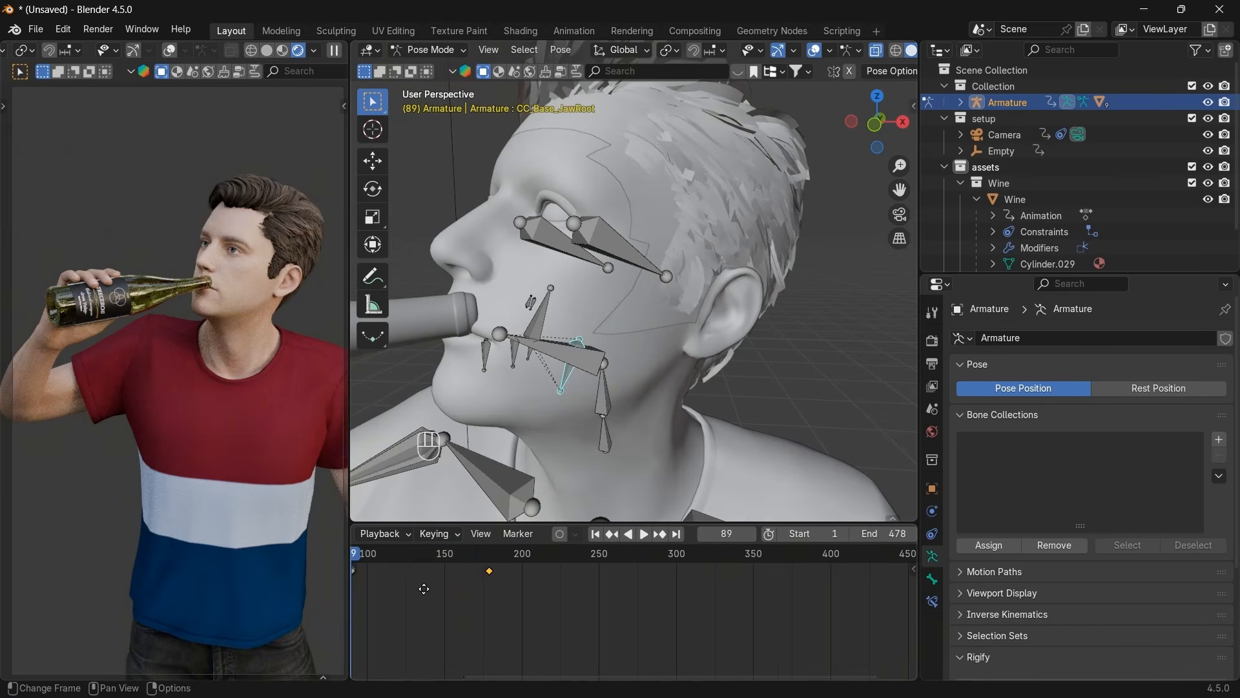
scroll(458, 582, up, 4)
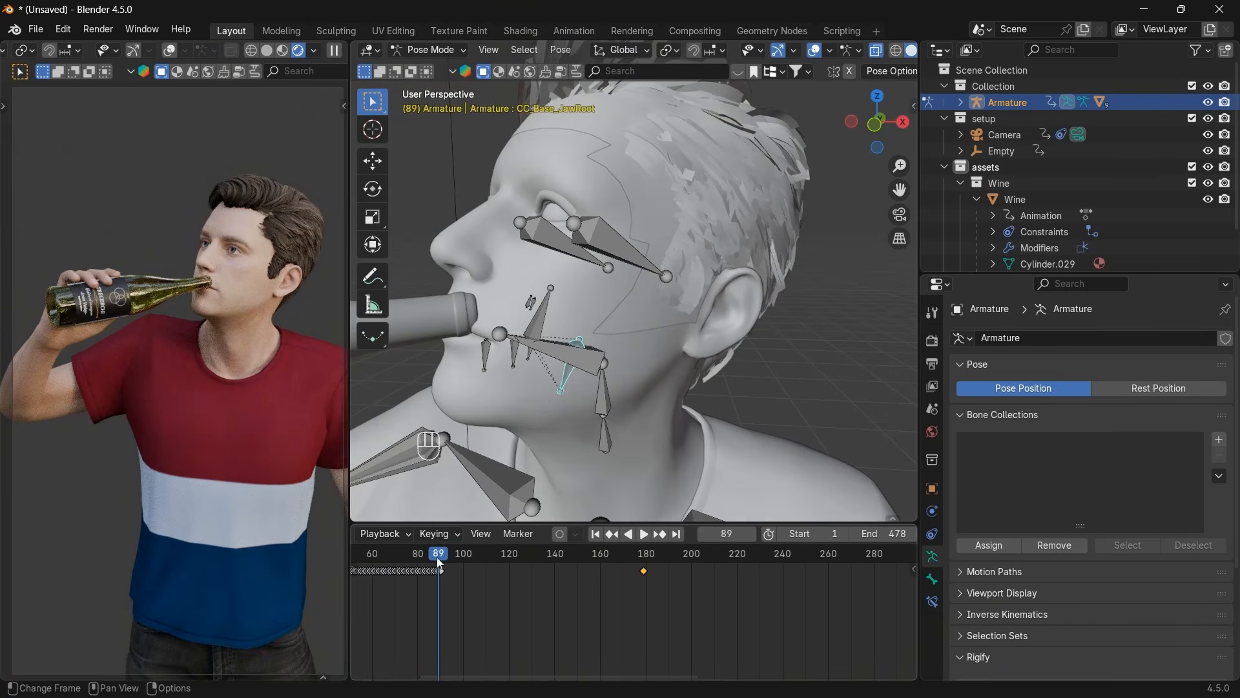
click(440, 557)
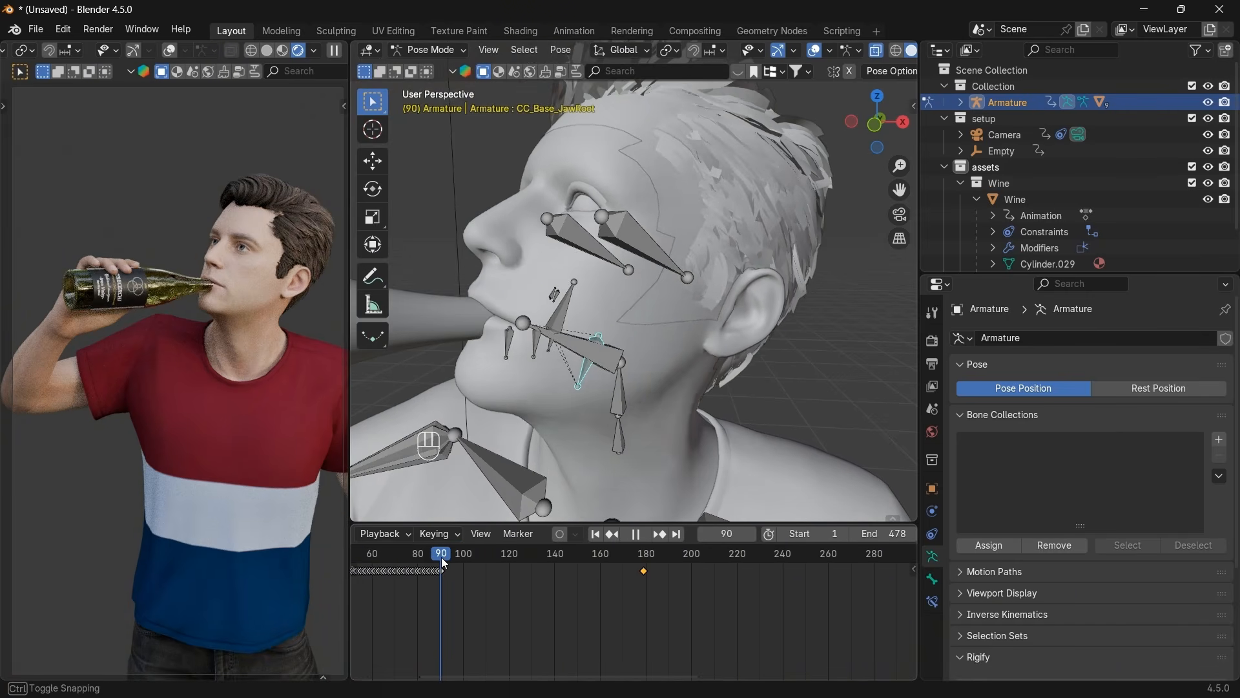
click(644, 571)
drag(644, 577, 454, 597)
scroll(454, 597, up, 2)
middle_drag(453, 601, 683, 590)
scroll(681, 589, up, 8)
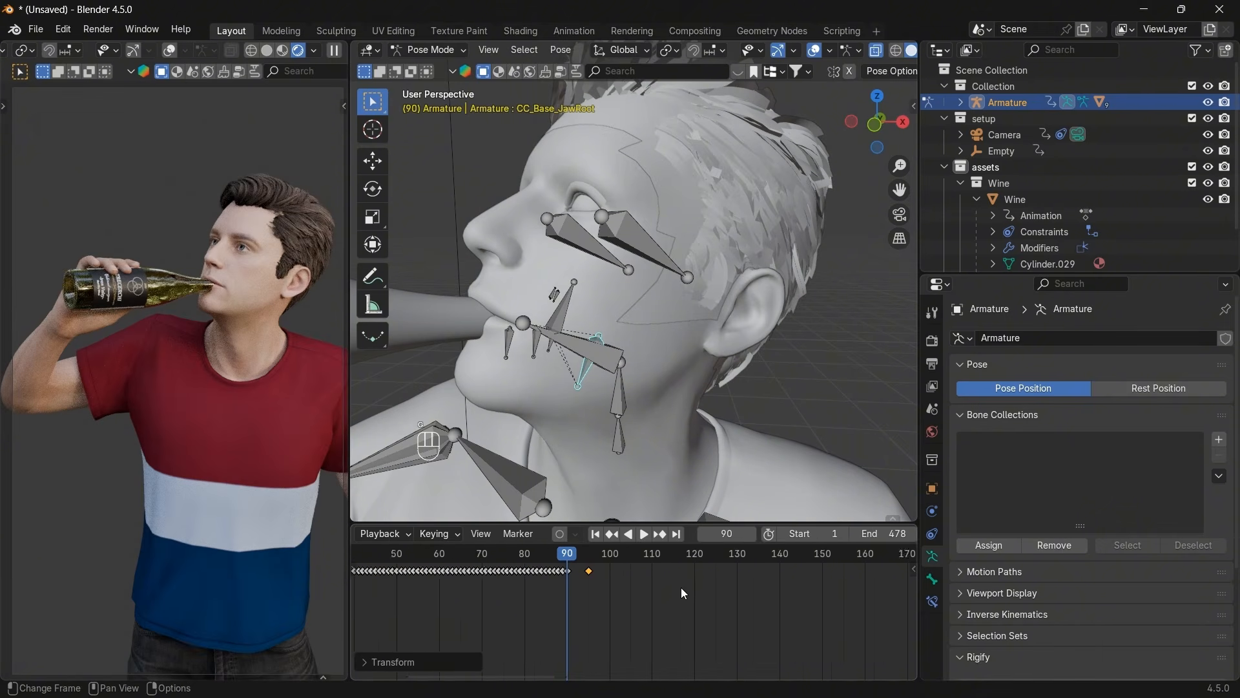
Delete the jaw root bone's existing keyframes at frames 86 to 90.
click(529, 571)
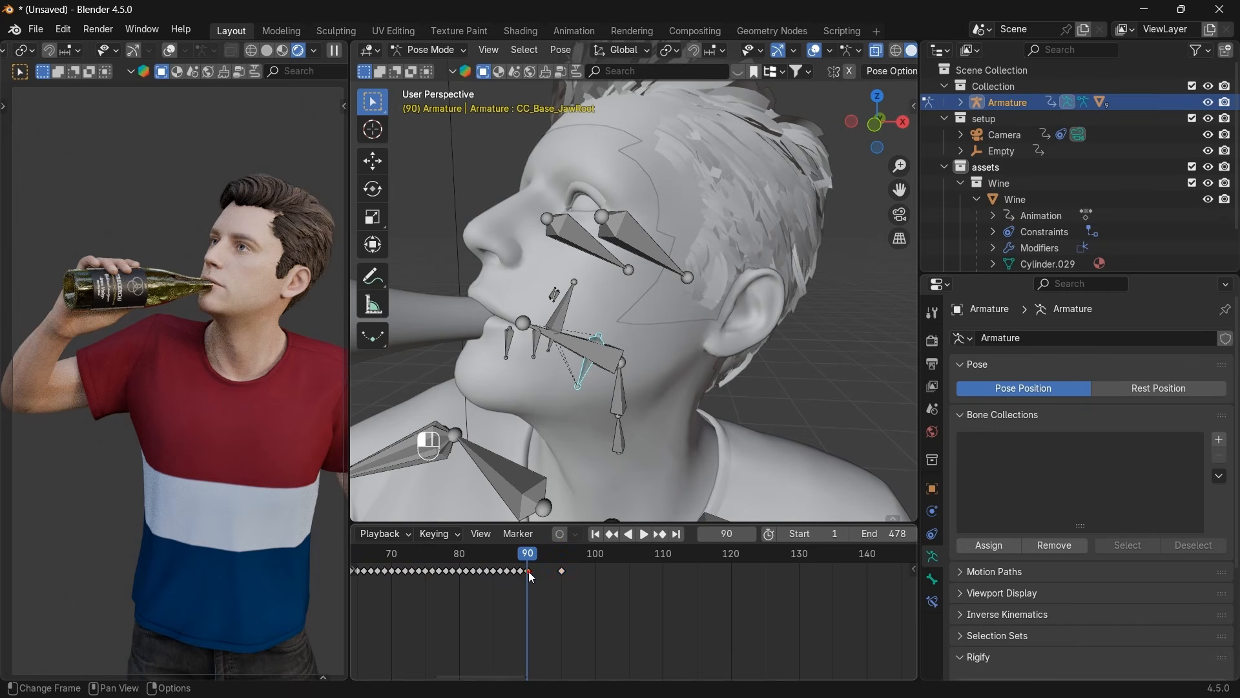
key(Delete)
click(520, 572)
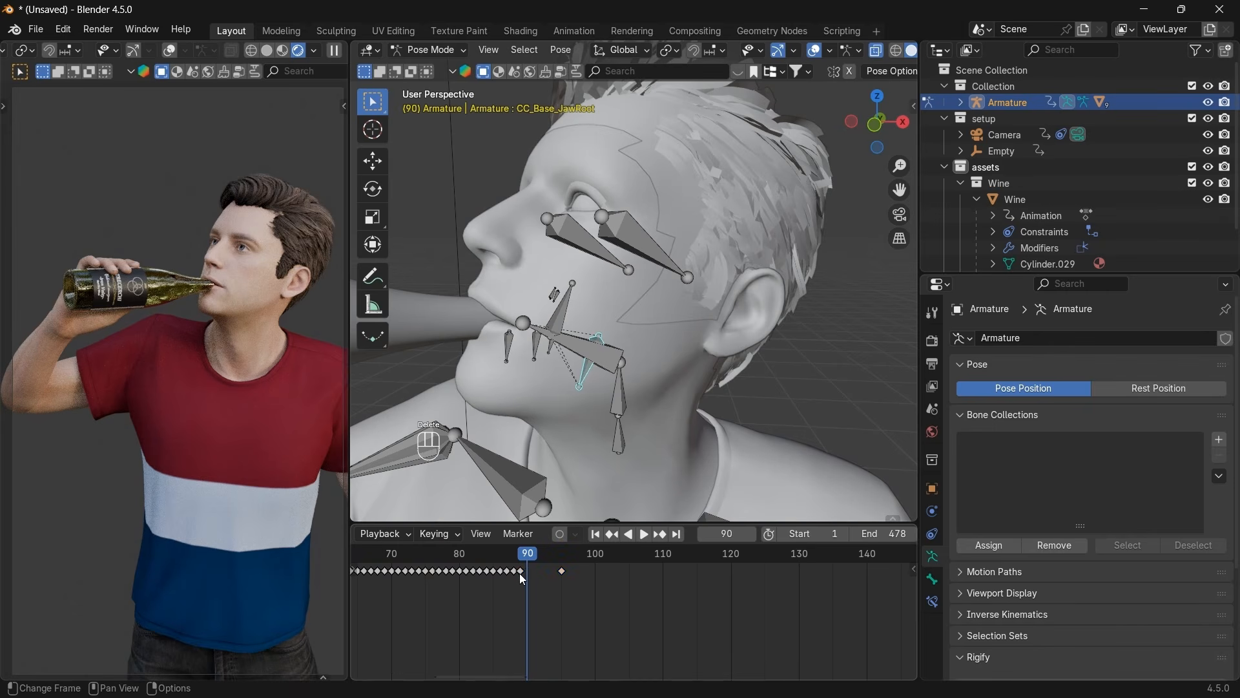
key(Delete)
drag(520, 566, 500, 579)
key(Delete)
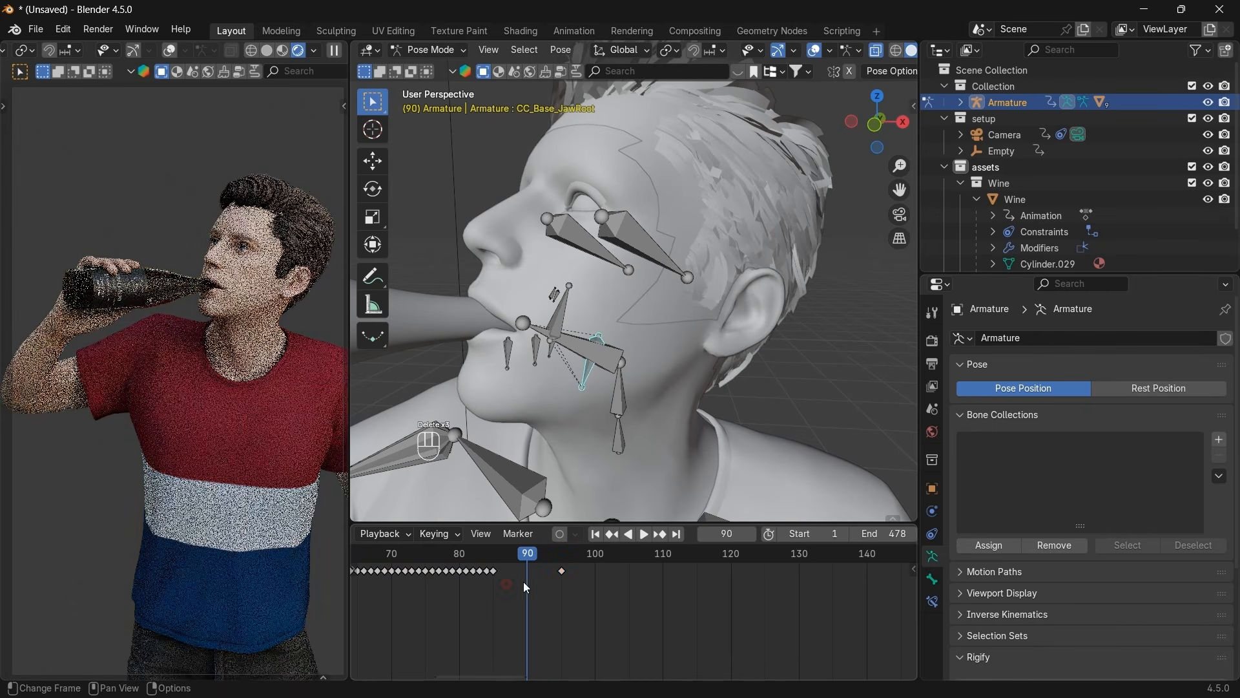
Move the jaw root bone's open-mouth keyframe 5 frames earlier to frame 90.
click(559, 573)
key(g)
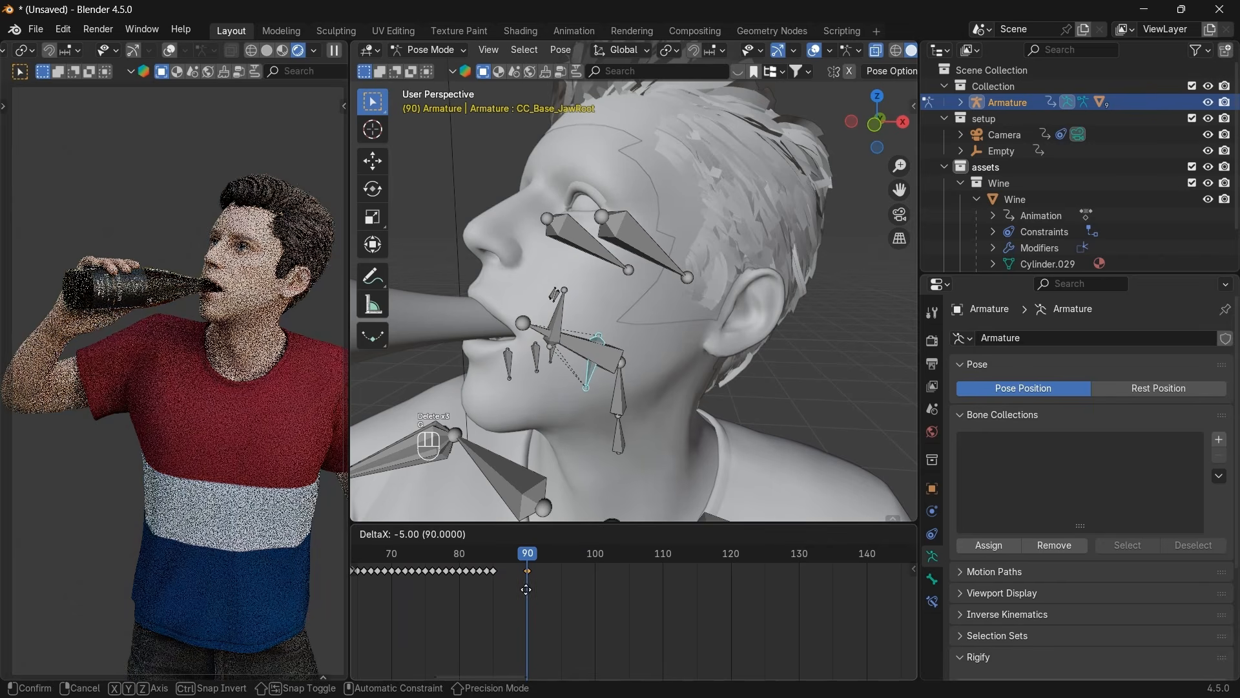
click(526, 580)
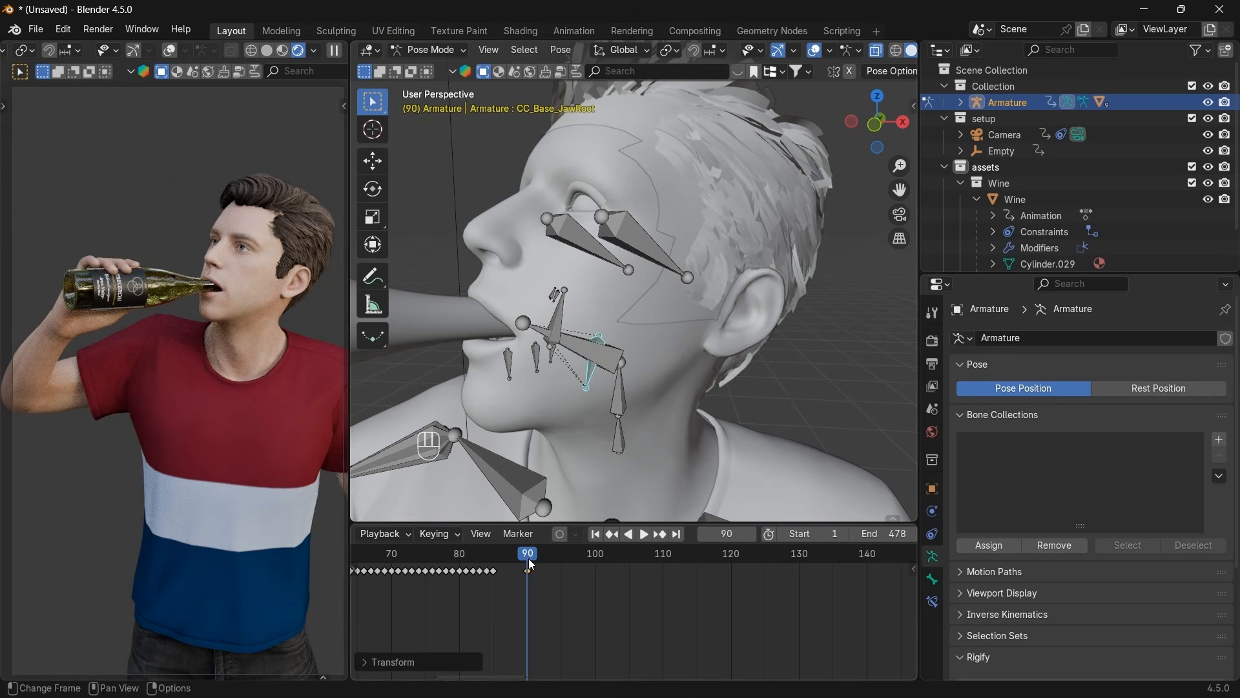
Delete the jaw root bone's keyframes at frames 76 to 85 and scrub to frame 89 to check the mouth opening.
drag(529, 565, 465, 582)
key(x)
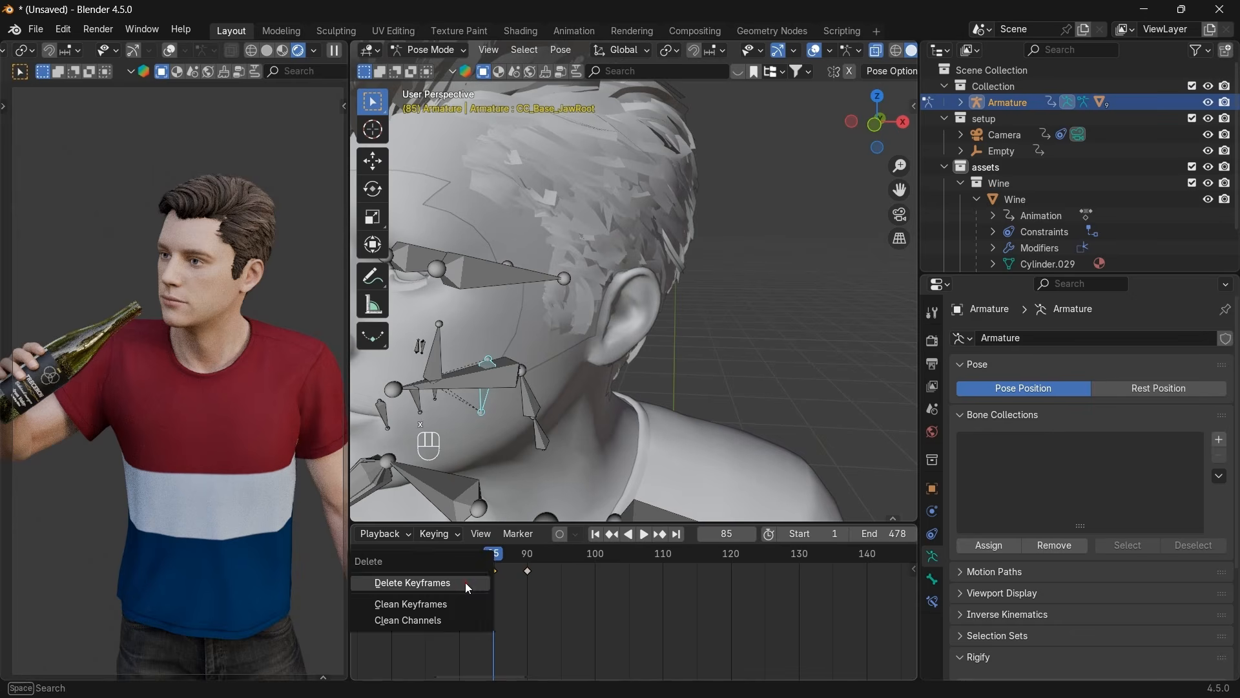
click(465, 583)
scroll(465, 582, down, 2)
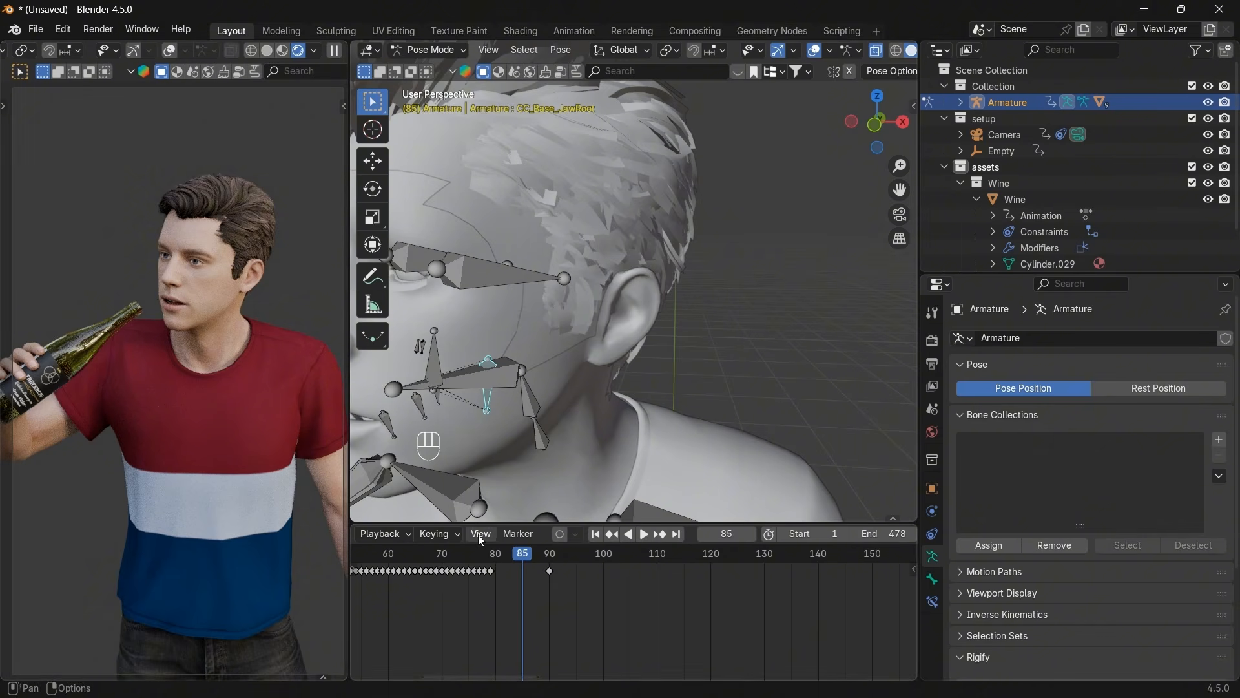
drag(514, 556, 537, 597)
scroll(499, 576, up, 2)
click(444, 583)
key(x)
click(427, 590)
scroll(431, 581, down, 2)
scroll(529, 596, up, 2)
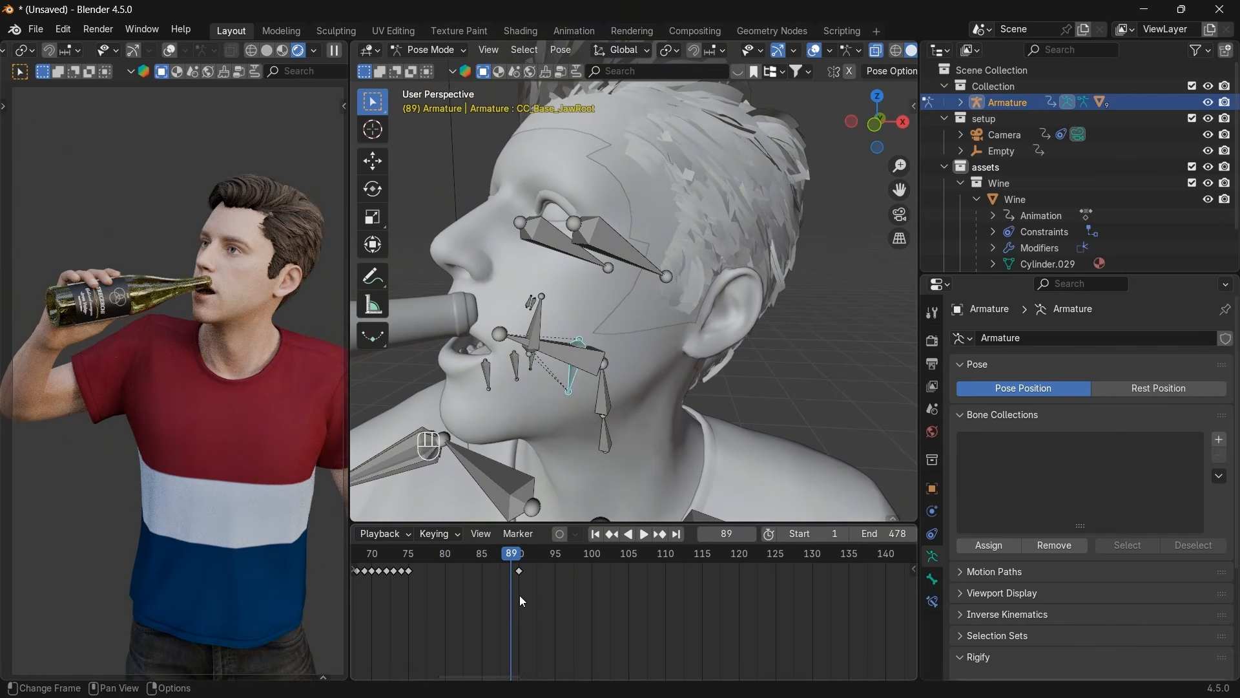
click(753, 534)
click(704, 535)
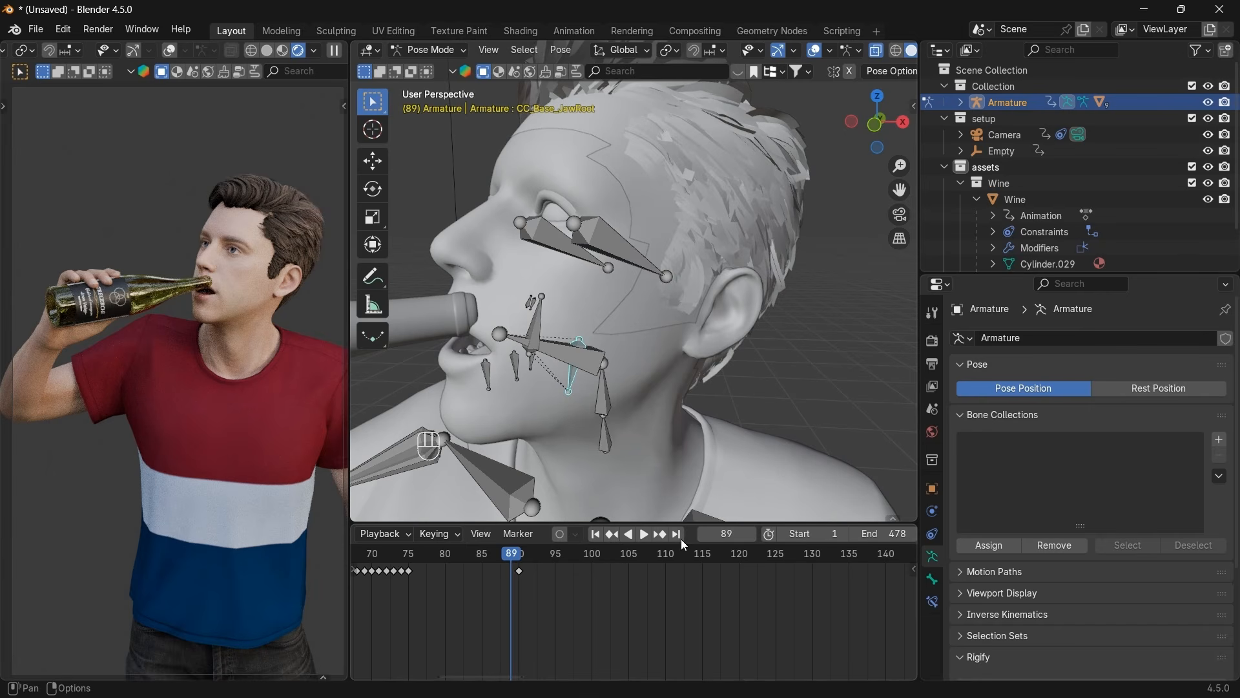
At frame 90, switch to Object Mode and scale the wine bottle to about 0.98 of its size.
click(752, 534)
middle_drag(837, 157, 806, 76)
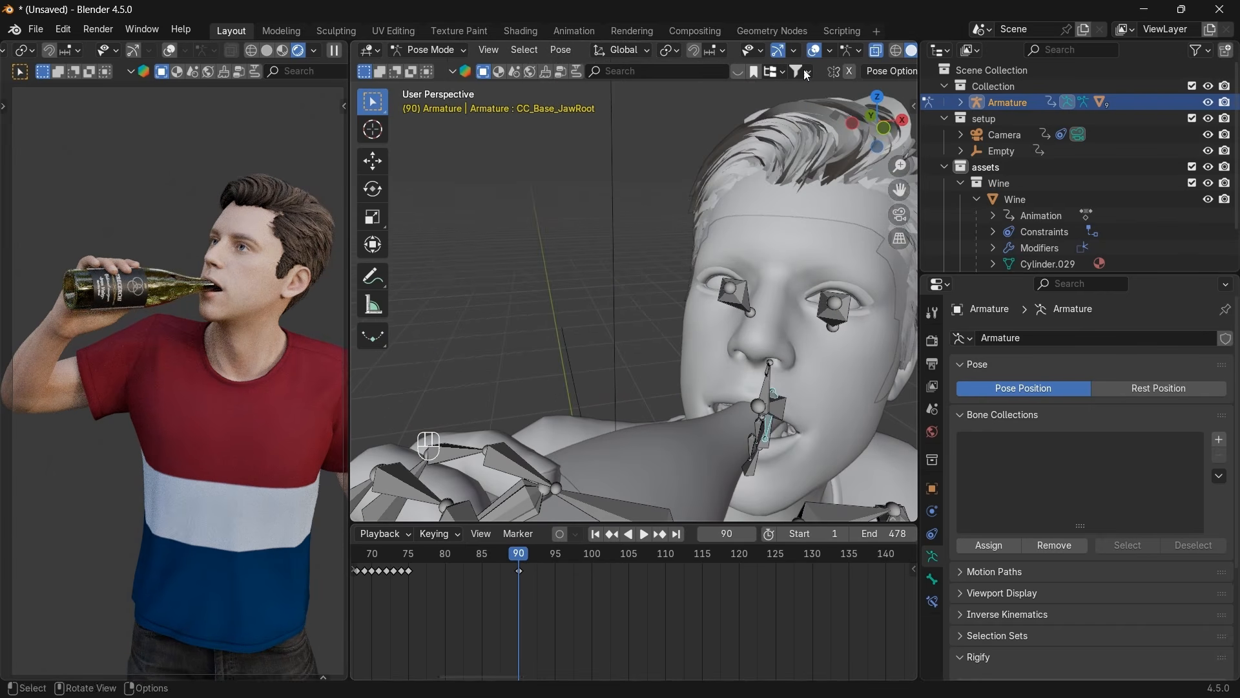
click(459, 49)
click(450, 76)
drag(854, 134, 672, 301)
click(672, 301)
drag(862, 135, 830, 131)
key(s)
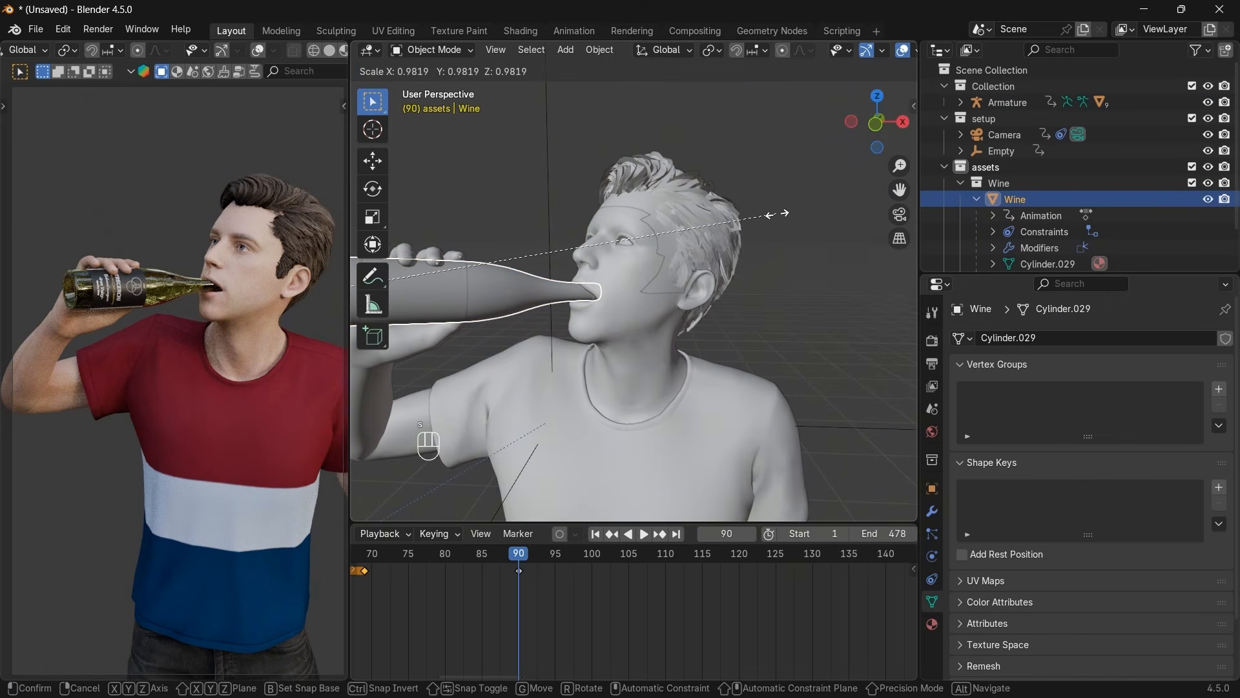
click(777, 214)
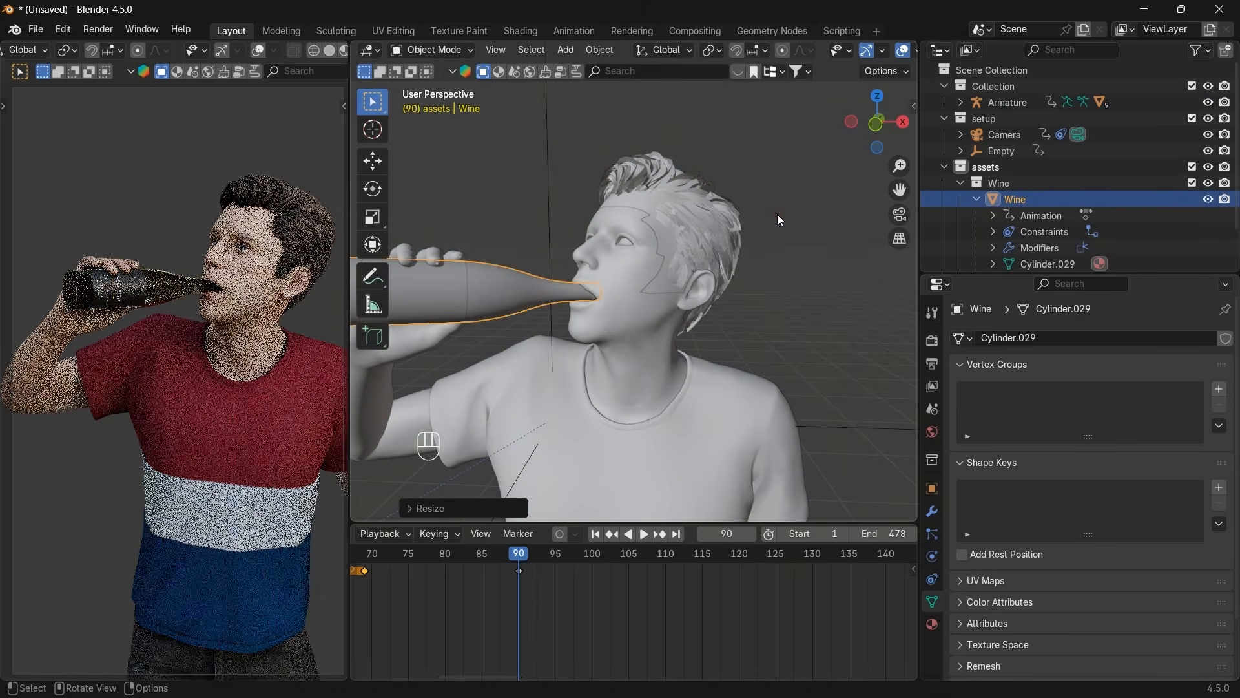
Rotate the wine bottle slightly, including about 1° around the global Z axis, and keyframe it at frame 90.
key(r)
click(778, 218)
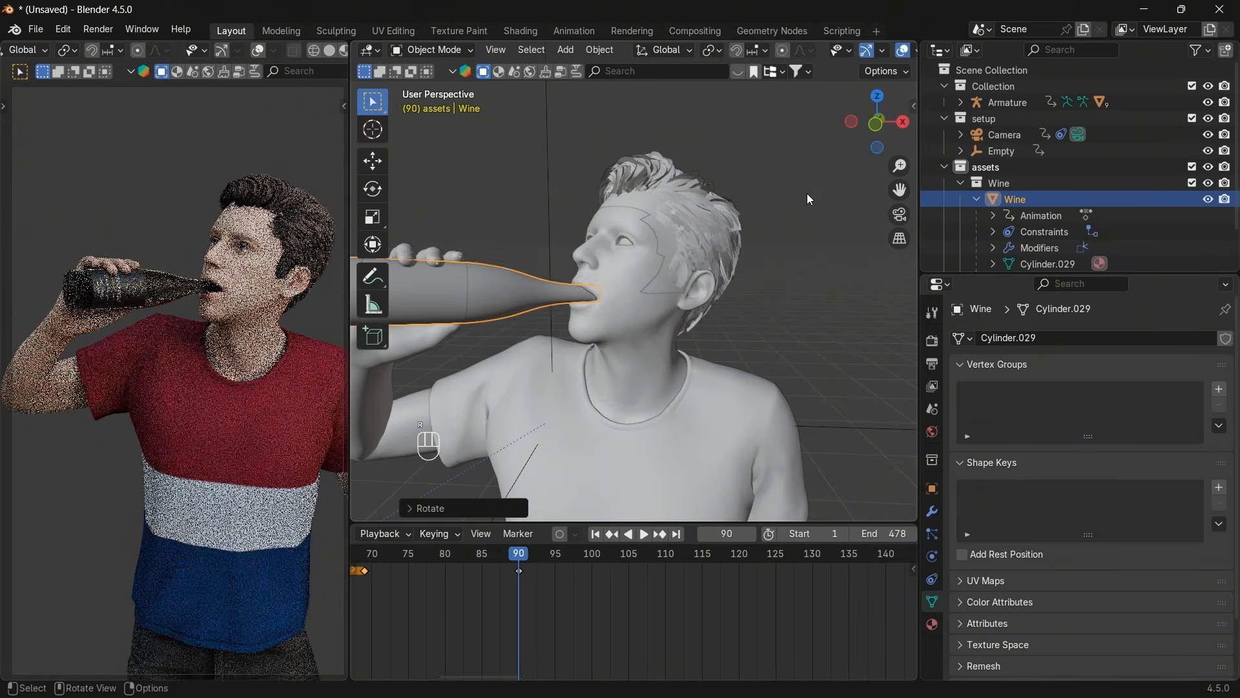
drag(879, 123, 840, 126)
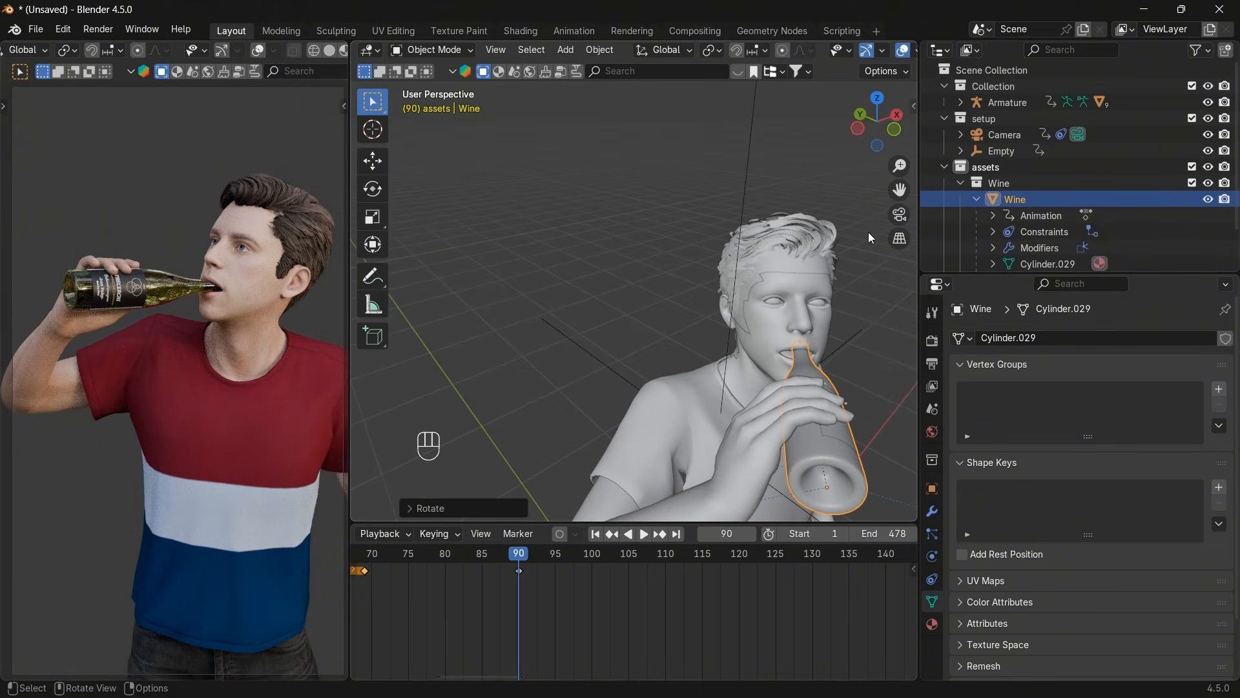
key(r)
key(z)
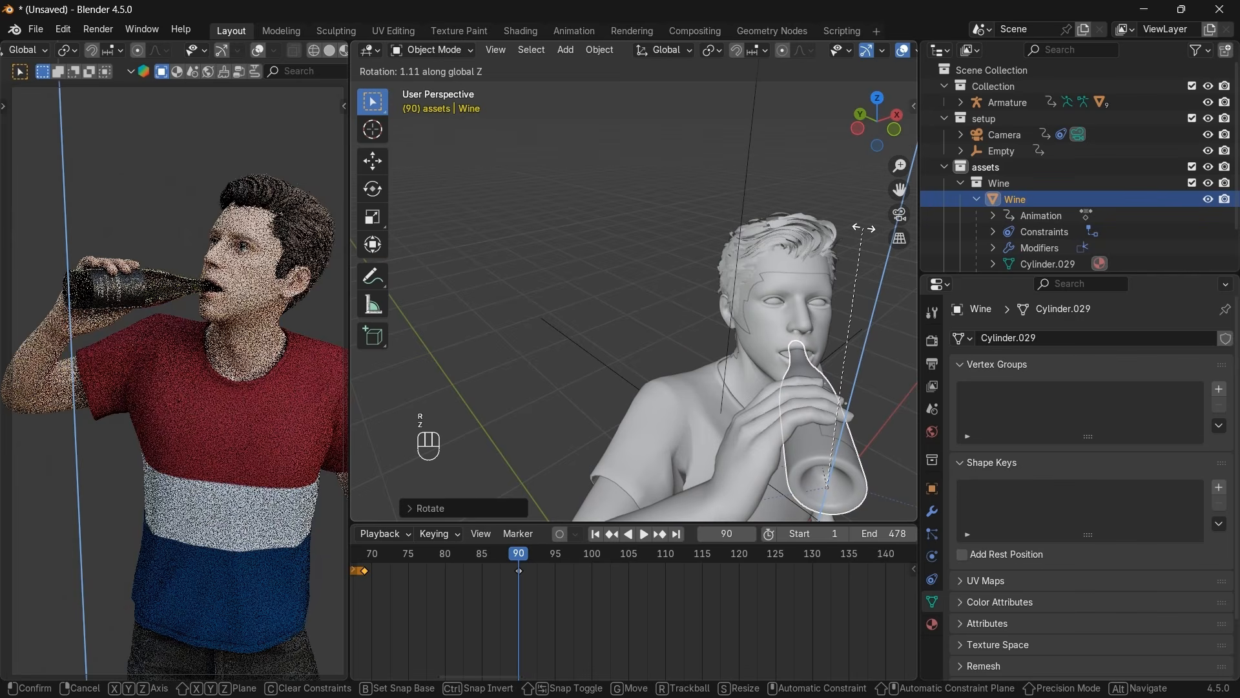
click(864, 227)
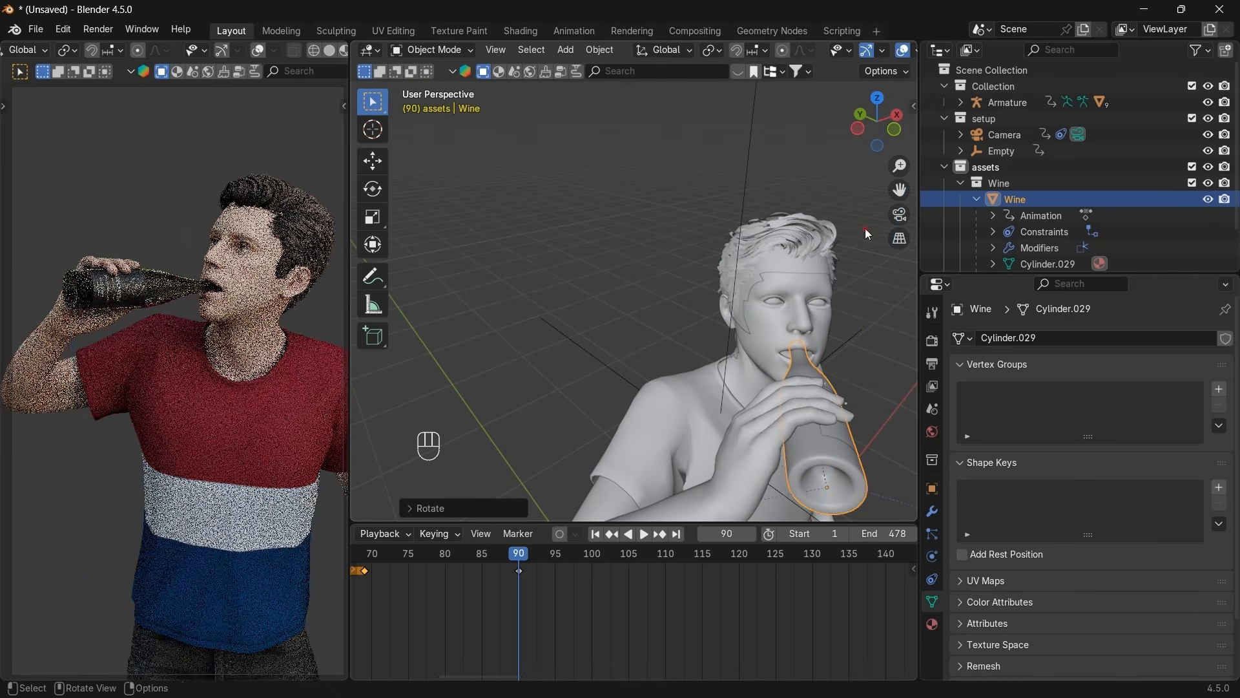
scroll(553, 572, down, 2)
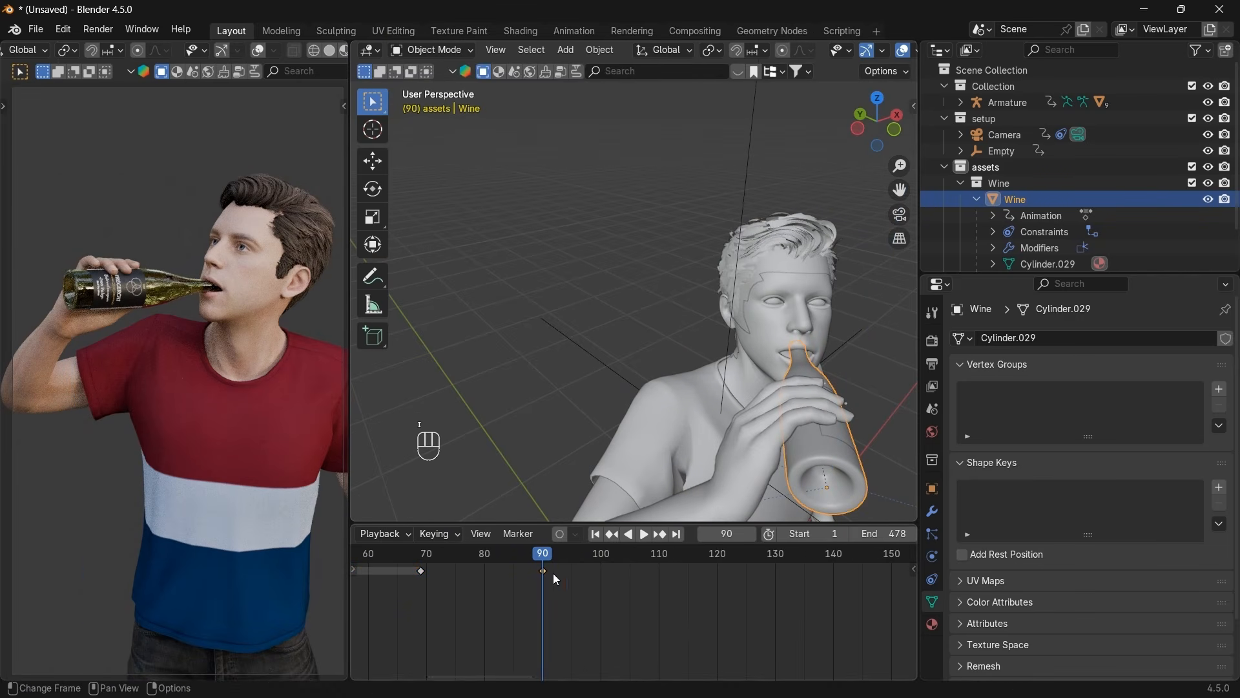
Check the bottle at frame 89, put the armature in Pose Mode and select the lower neck bone, CC_Base_NeckTwist01.
mouse_move(536, 562)
mouse_down()
mouse_move(503, 566)
mouse_move(540, 559)
mouse_up()
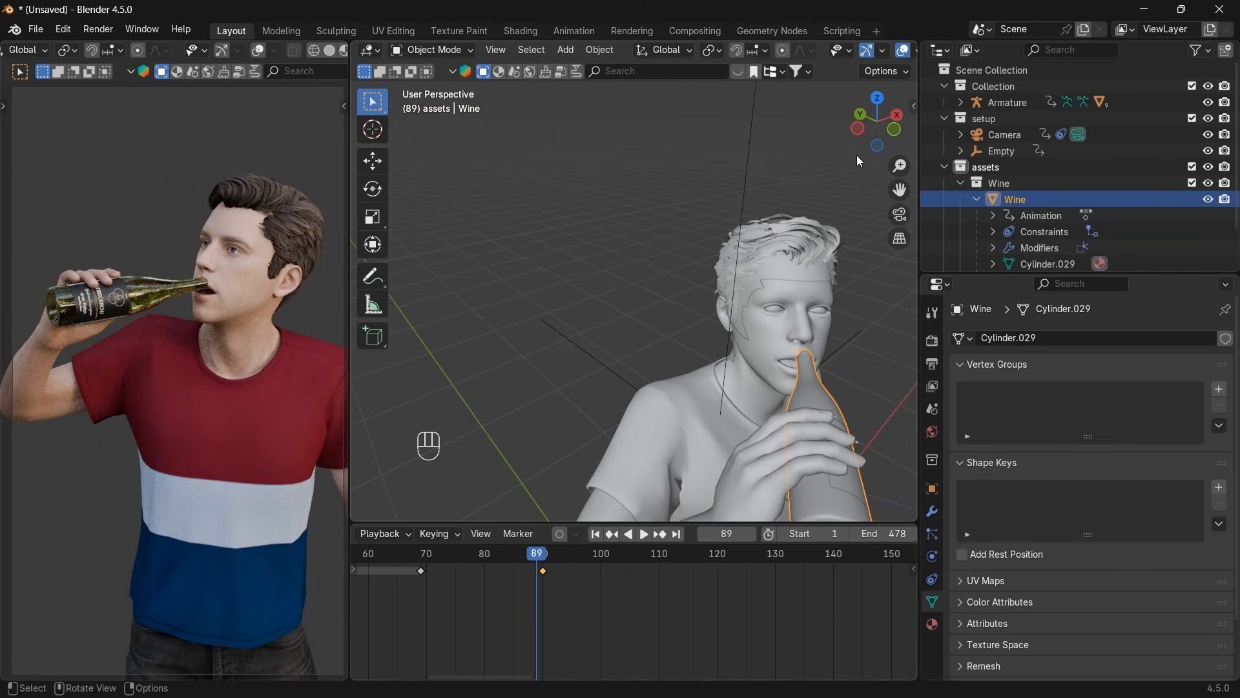
drag(861, 145, 607, 297)
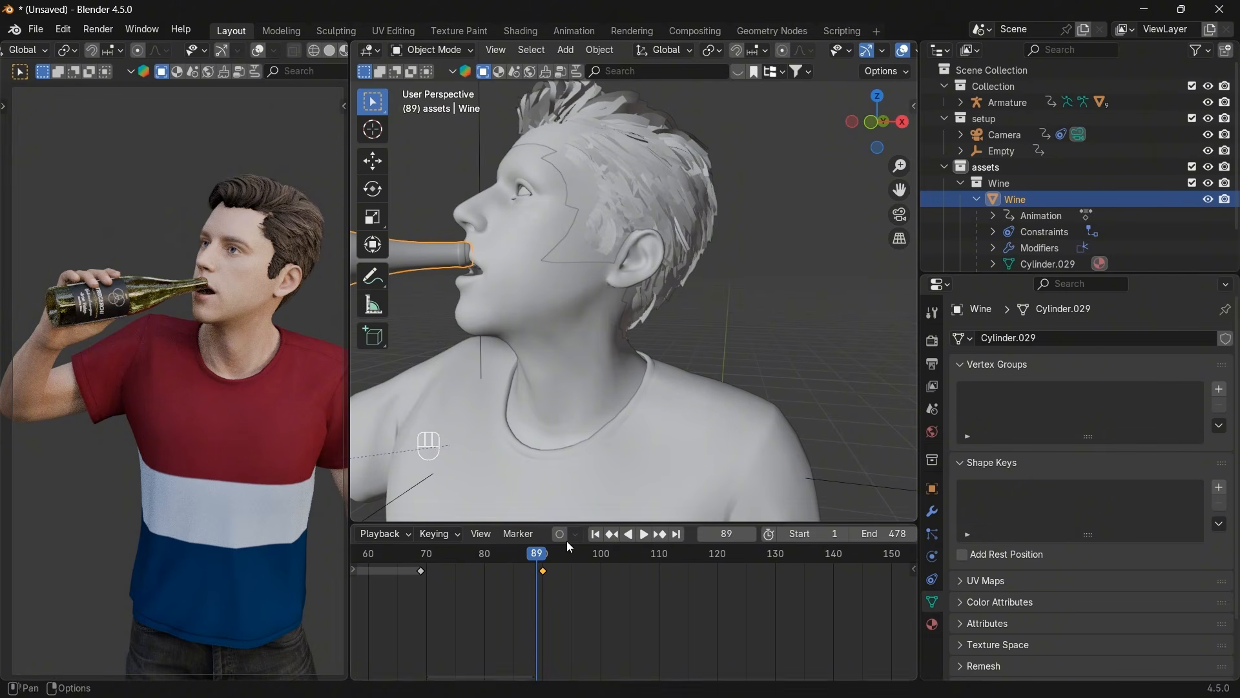
middle_drag(468, 460, 654, 320)
click(584, 313)
scroll(588, 377, down, 8)
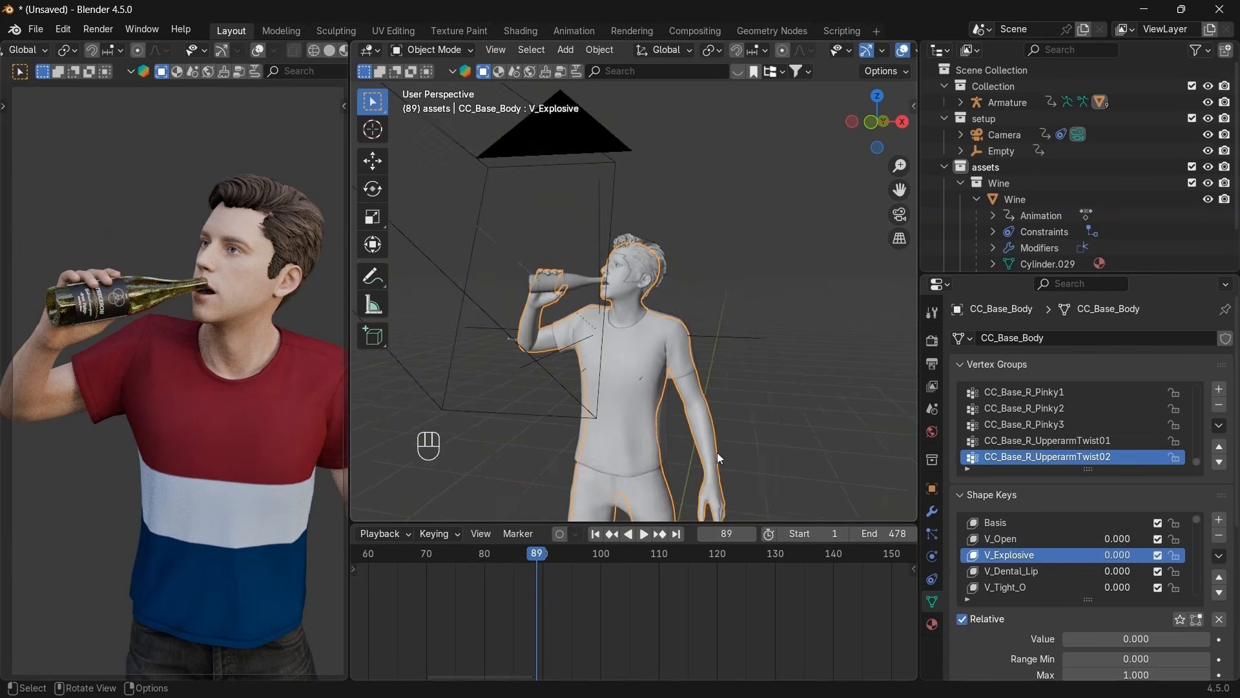
click(627, 450)
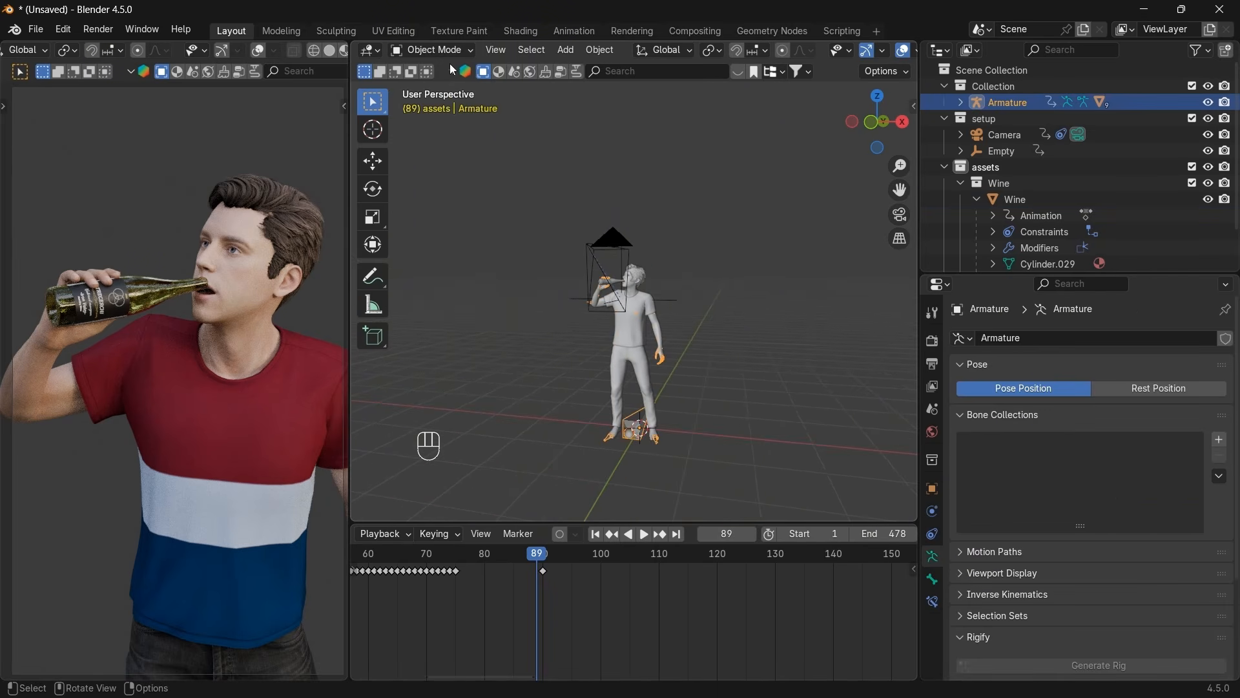
click(437, 50)
click(438, 104)
scroll(549, 335, up, 10)
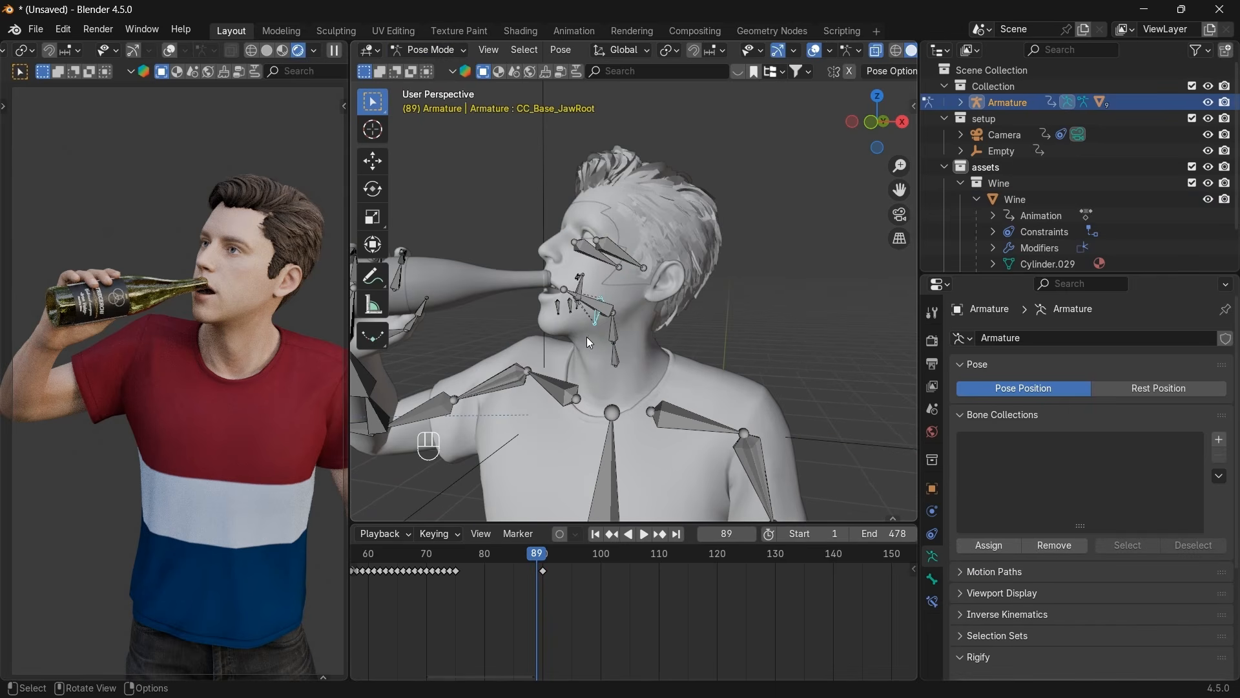
click(612, 355)
key(r)
key(x)
key(x)
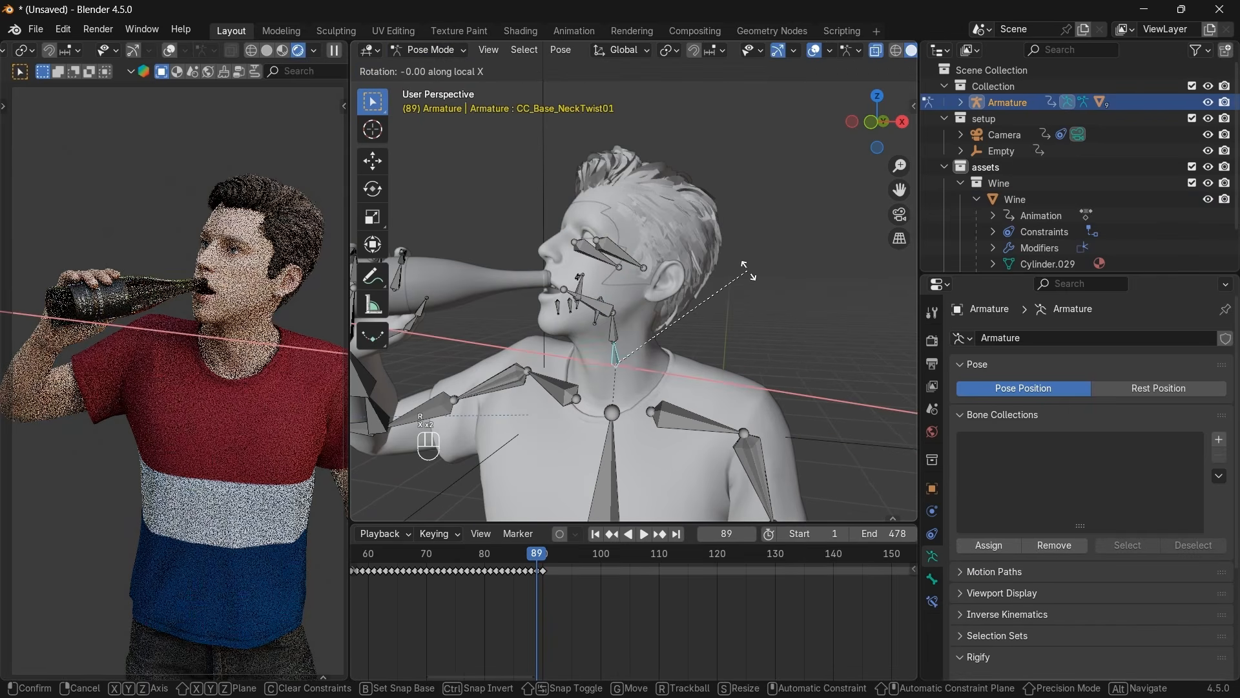
right_click(749, 291)
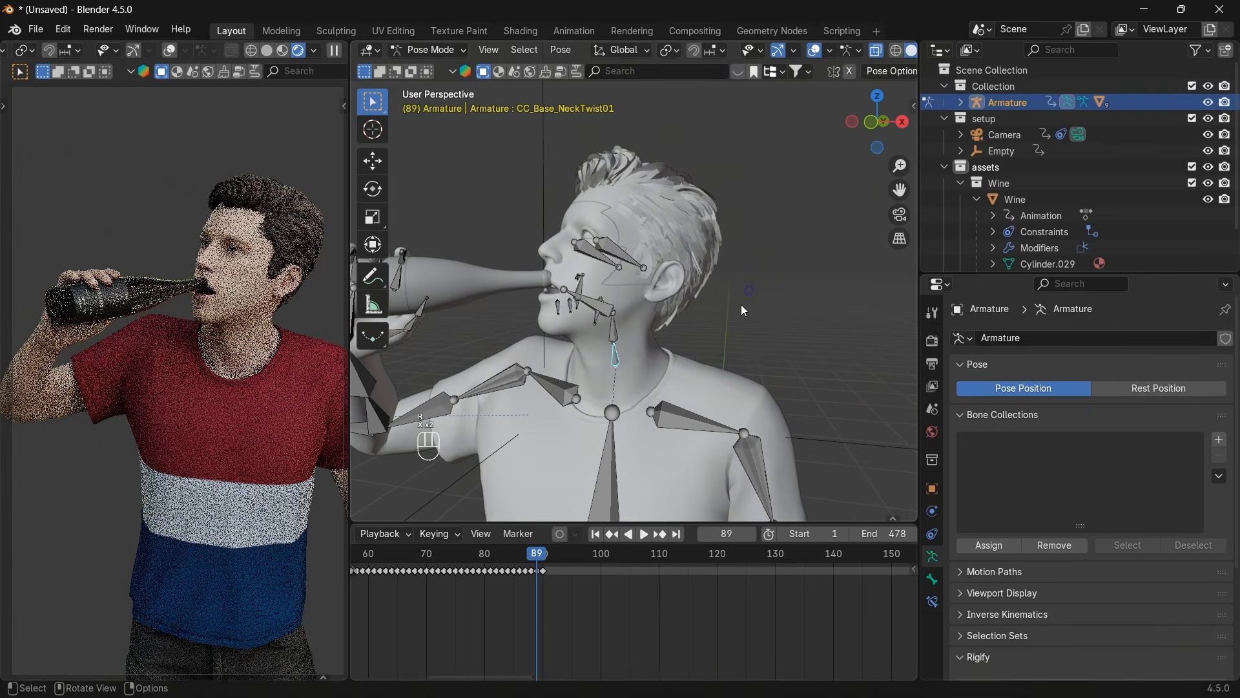
Rotate the lower neck bone by about 1.6° at frame 90 and keyframe it.
scroll(516, 598, up, 3)
click(476, 559)
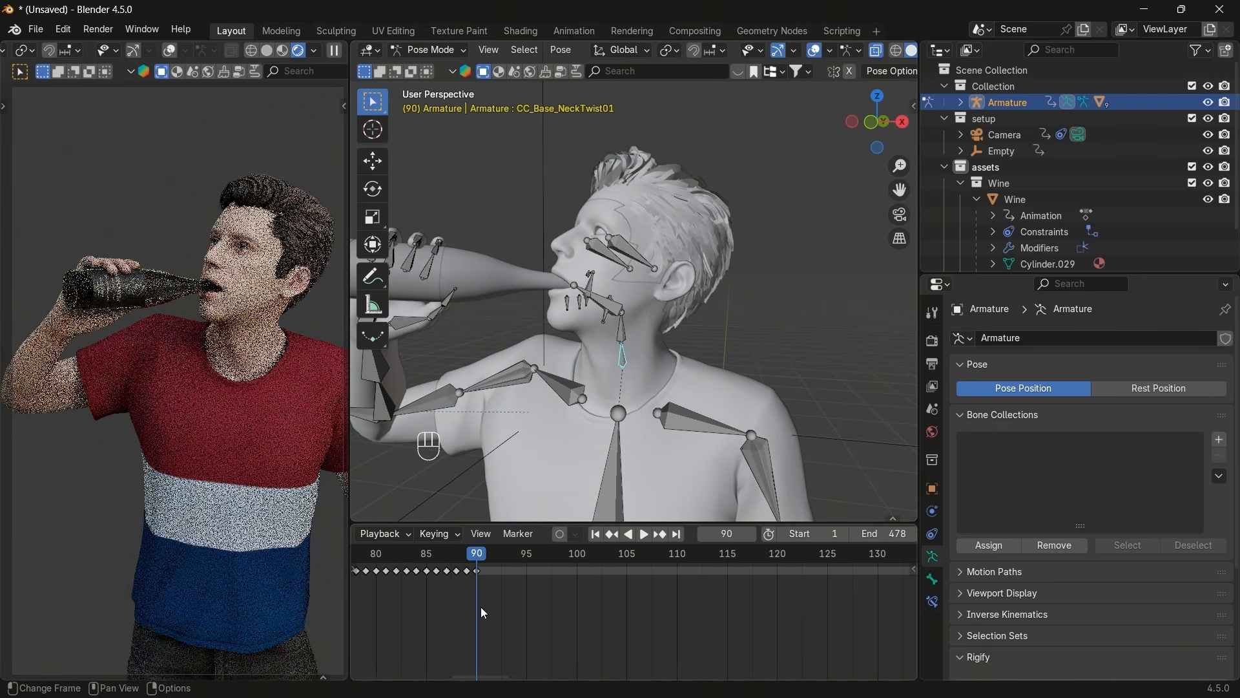
key(r)
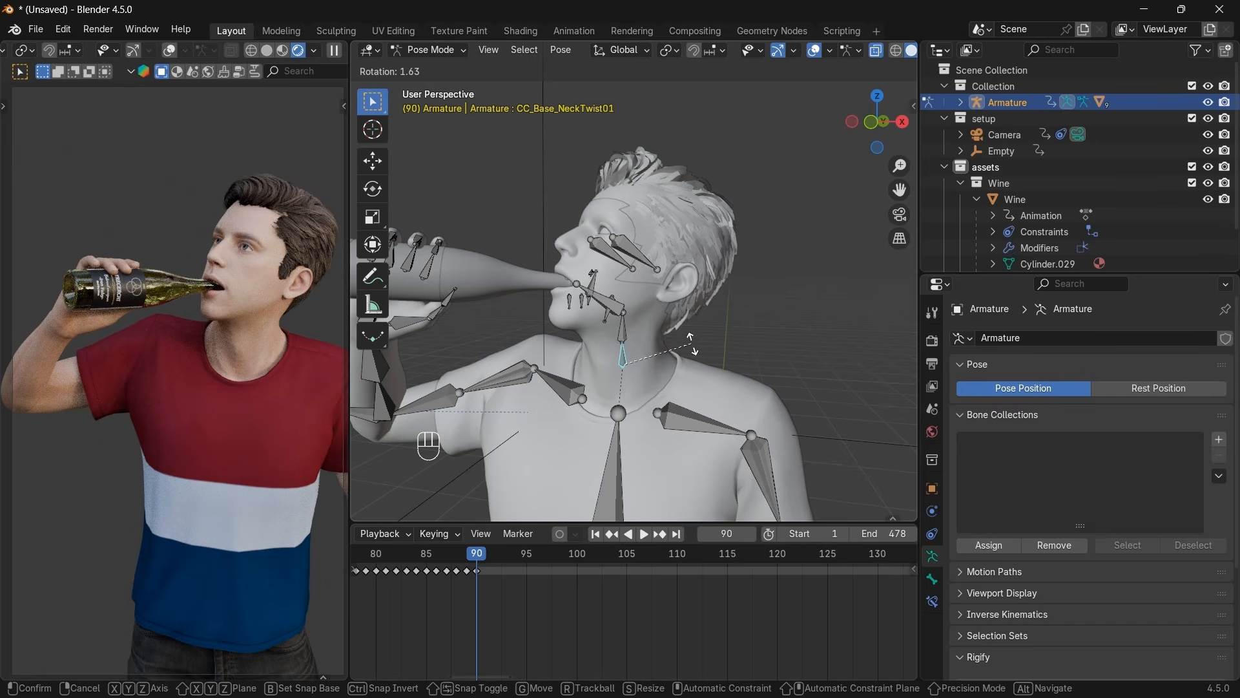
click(692, 344)
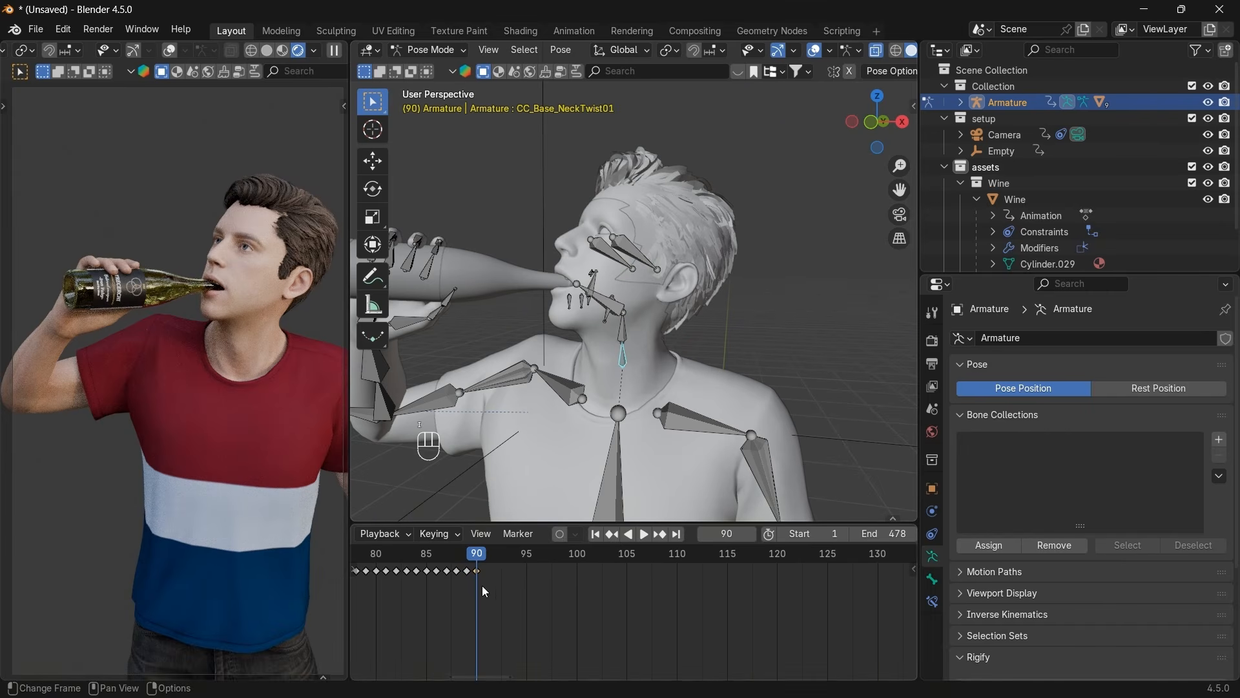
Delete the lower neck bone's keyframes from frame 81 to frame 89.
scroll(482, 581, down, 2)
shift+click(498, 572)
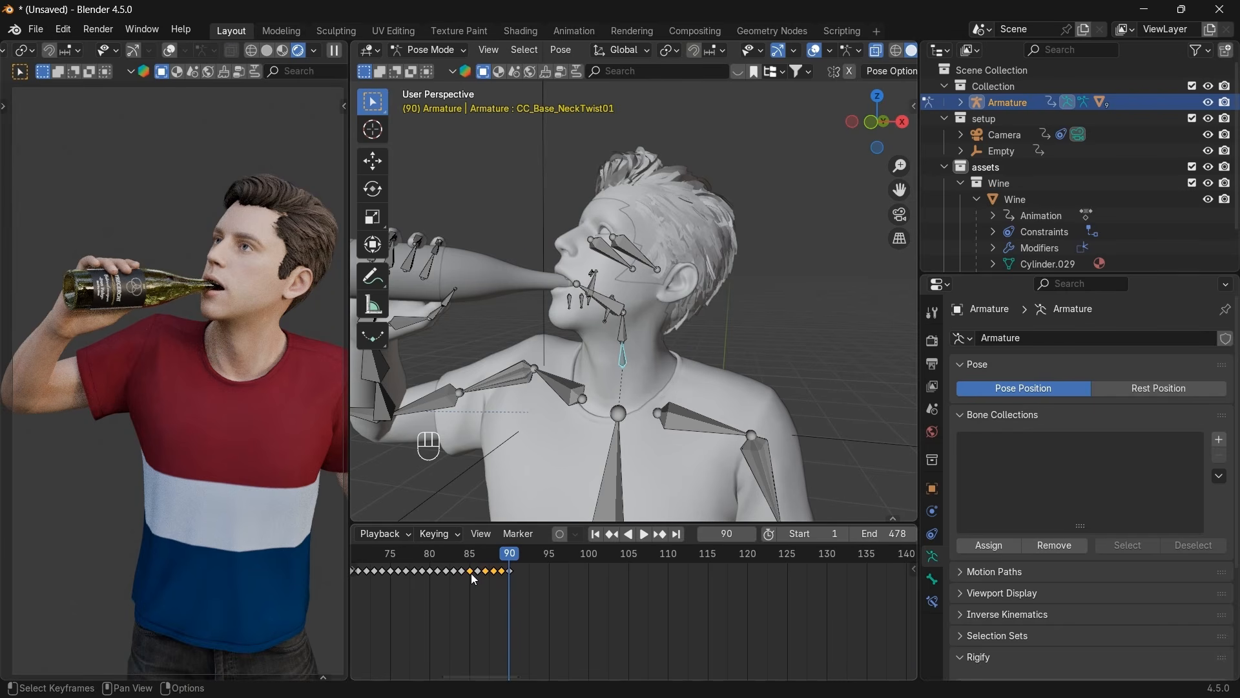
key(c)
right_click(473, 579)
key(x)
mouse_move(468, 592)
mouse_down()
mouse_move(436, 570)
mouse_move(498, 559)
mouse_up()
key(x)
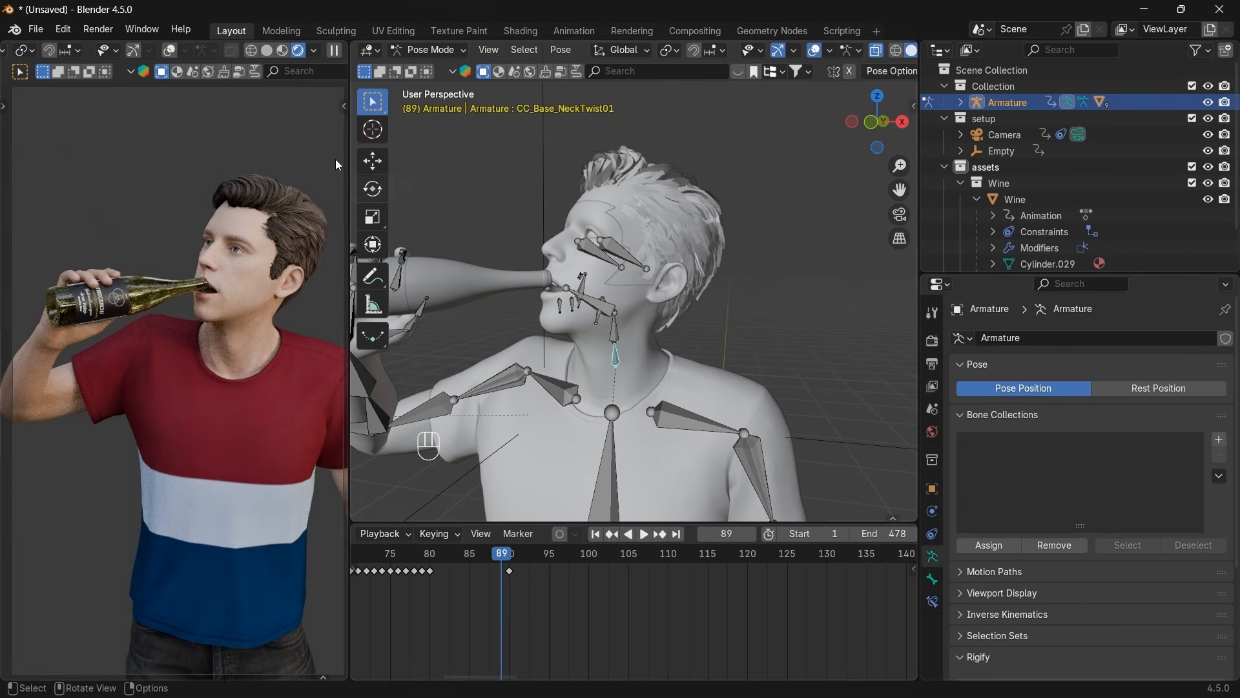
Set the camera viewport to solid shading and play the drinking animation from frame 76.
click(267, 50)
click(399, 566)
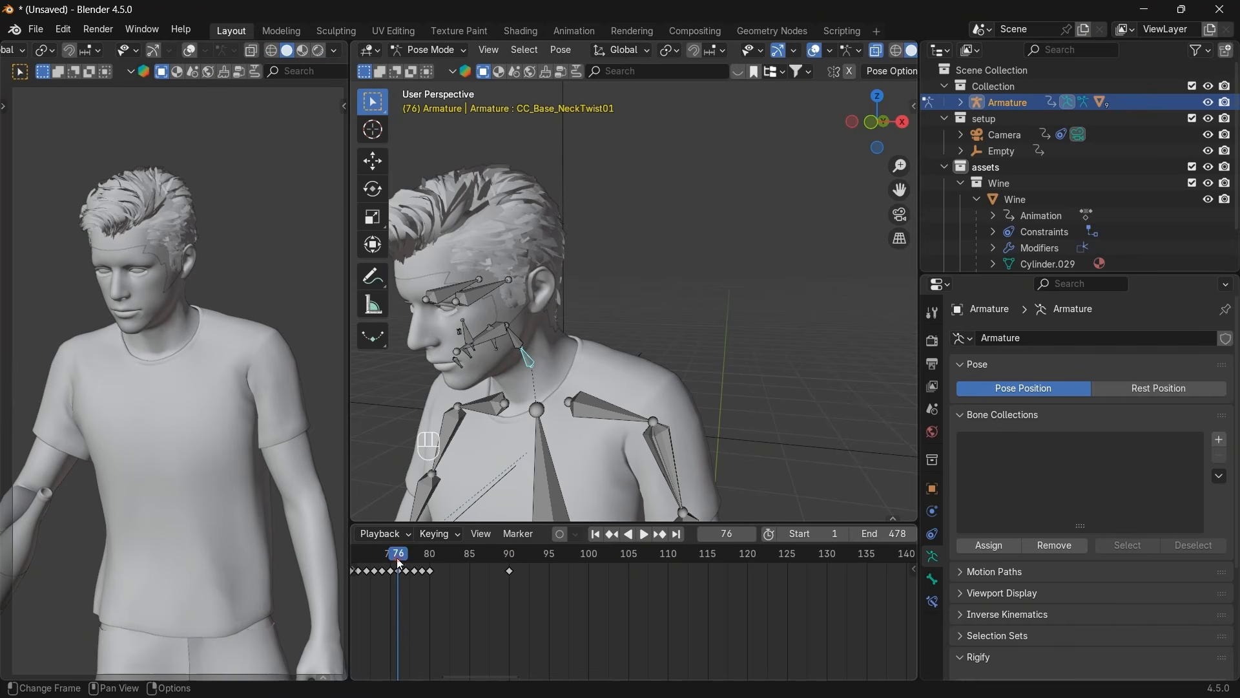
click(644, 535)
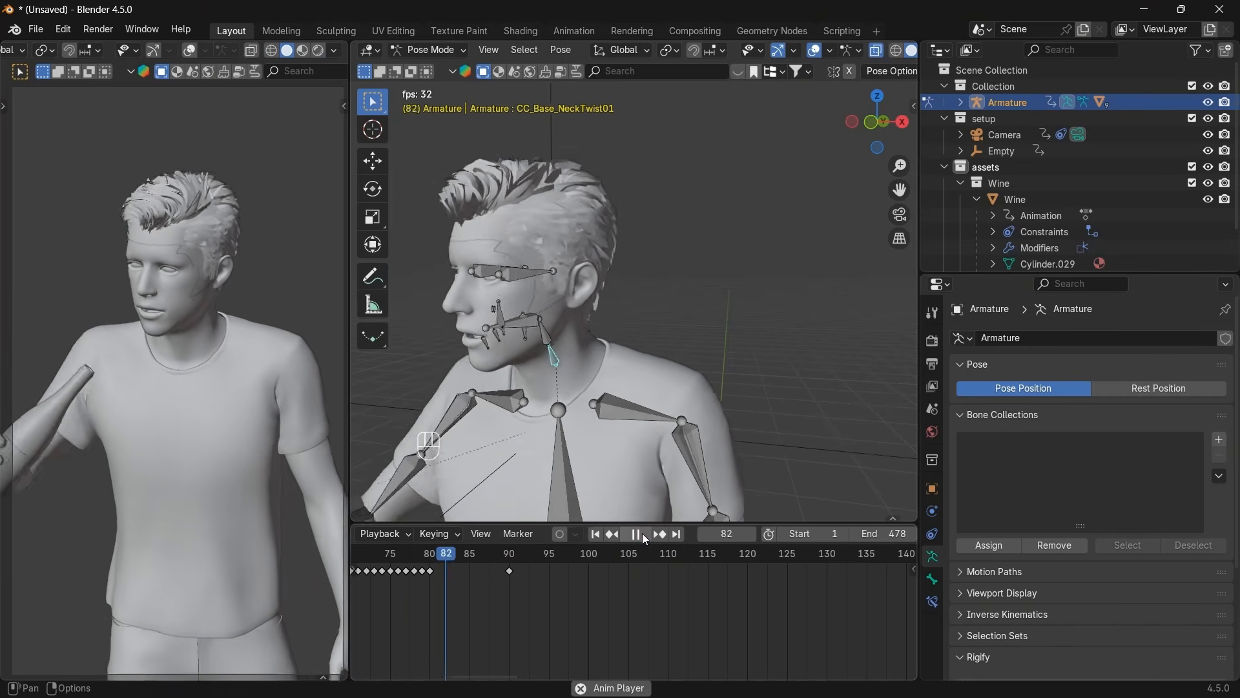
scroll(526, 595, down, 8)
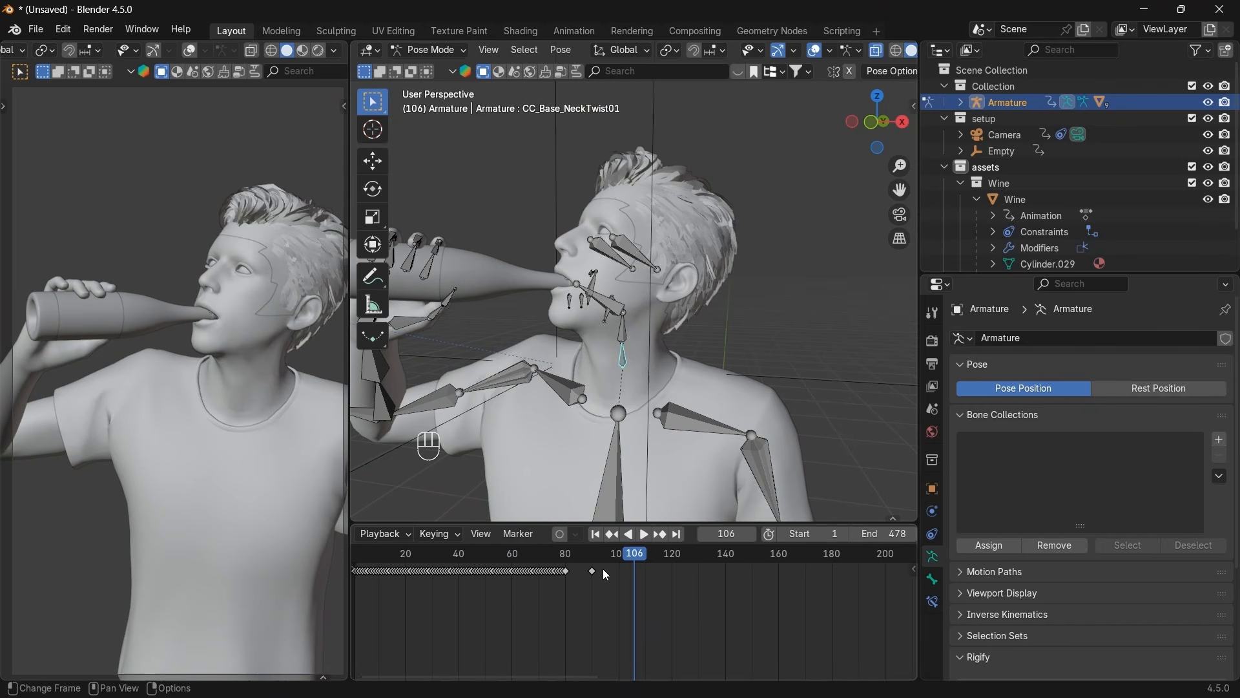
Duplicate the lower neck bone's frame 90 keyframe and place the copy at frame 480.
scroll(692, 616, down, 6)
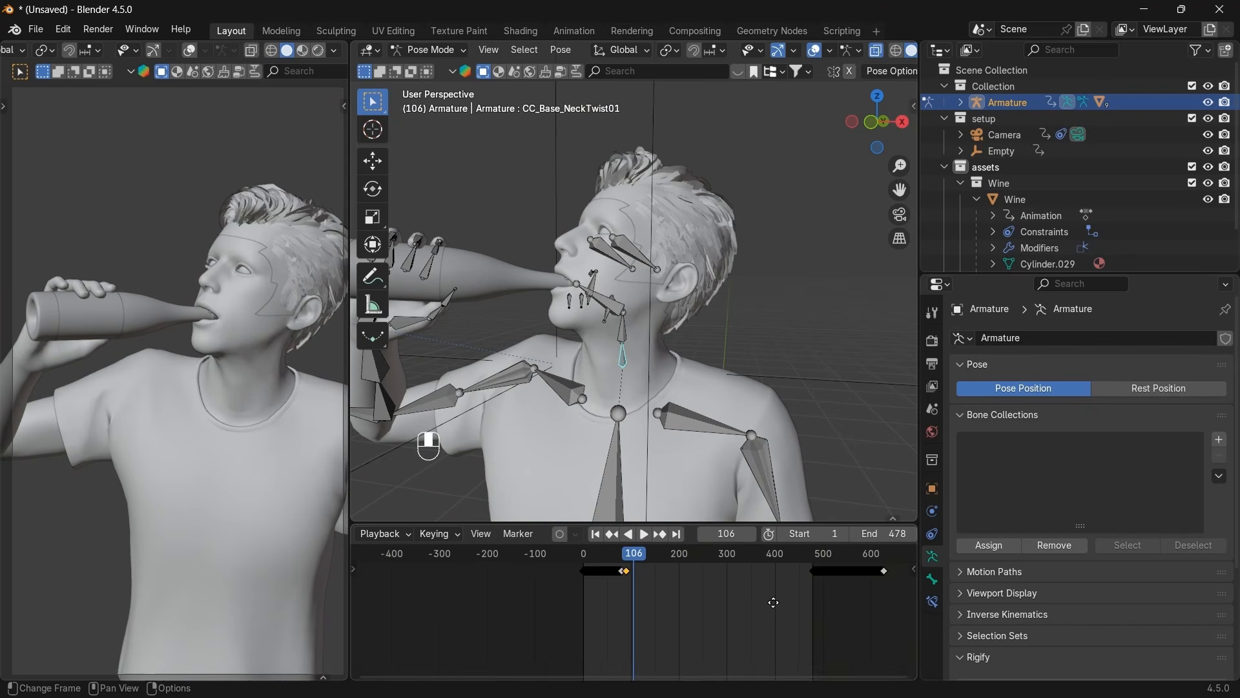
middle_drag(773, 604, 644, 611)
scroll(644, 611, up, 12)
key(shift+d)
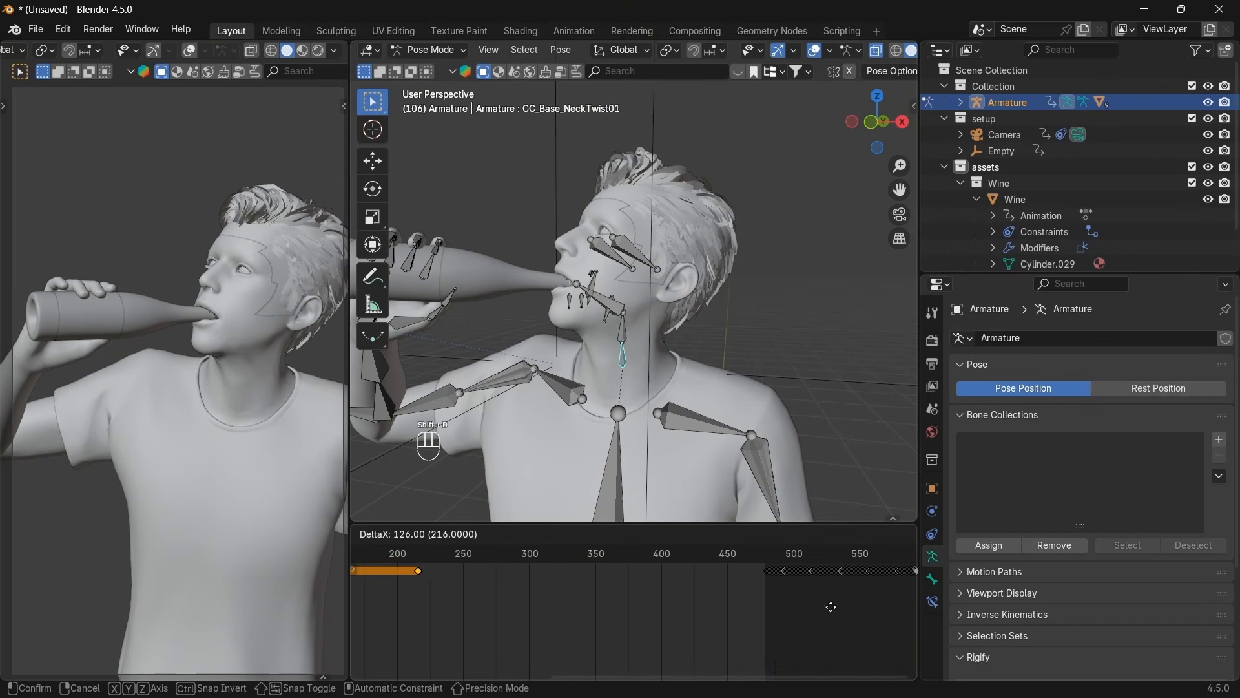
click(673, 615)
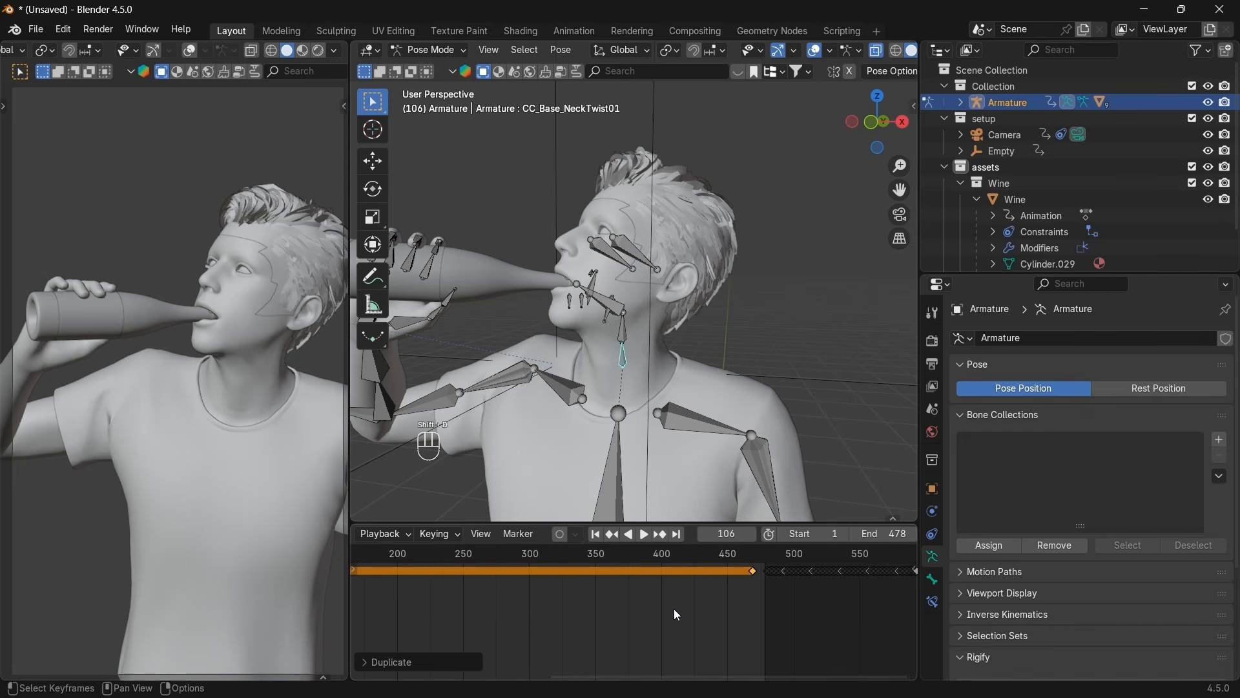
key(KP_Decimal)
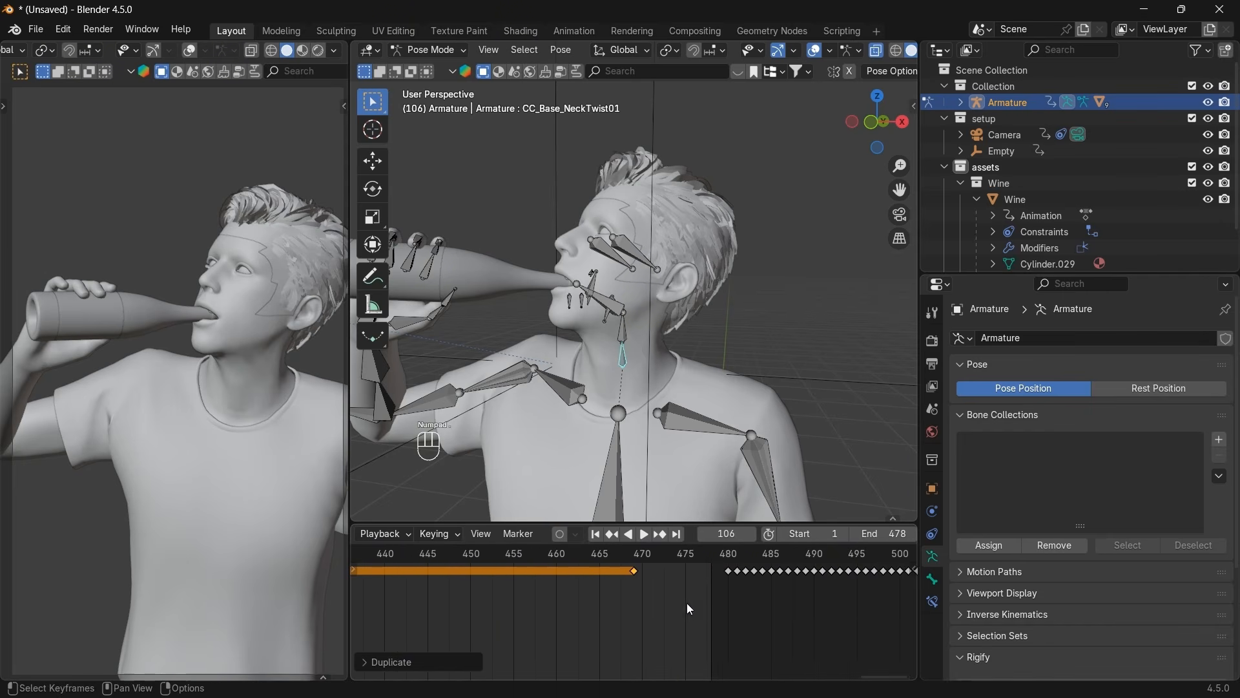
key(g)
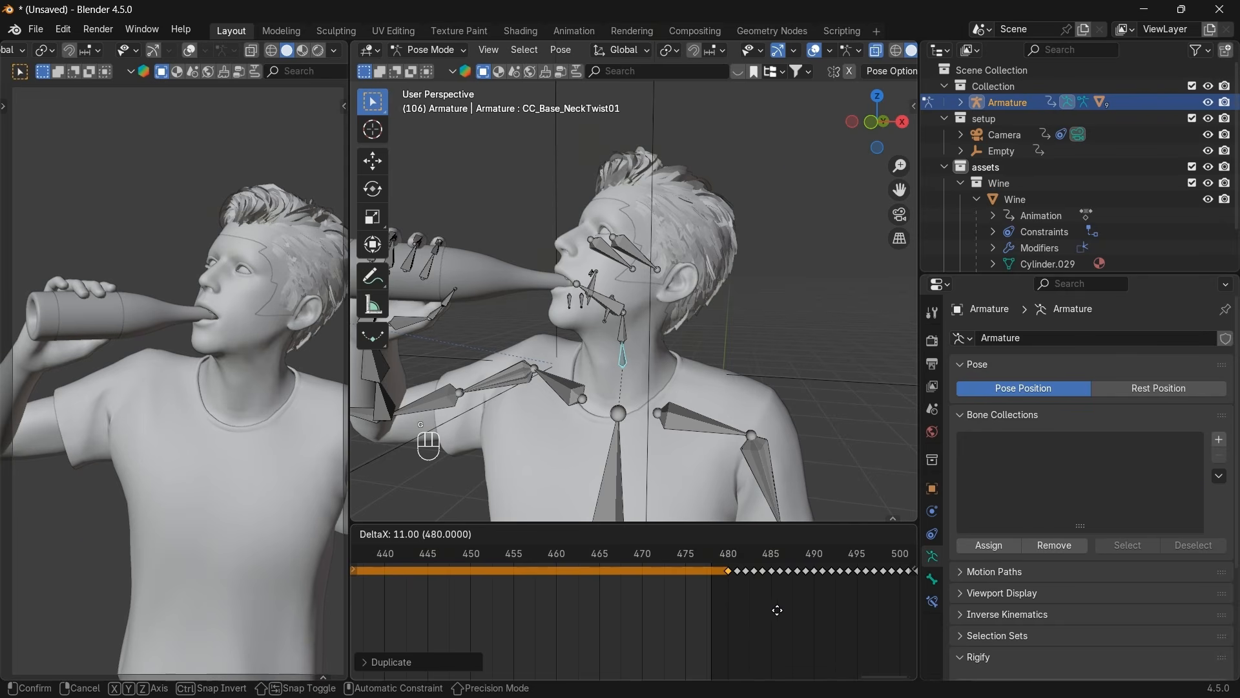
click(779, 611)
scroll(664, 598, down, 12)
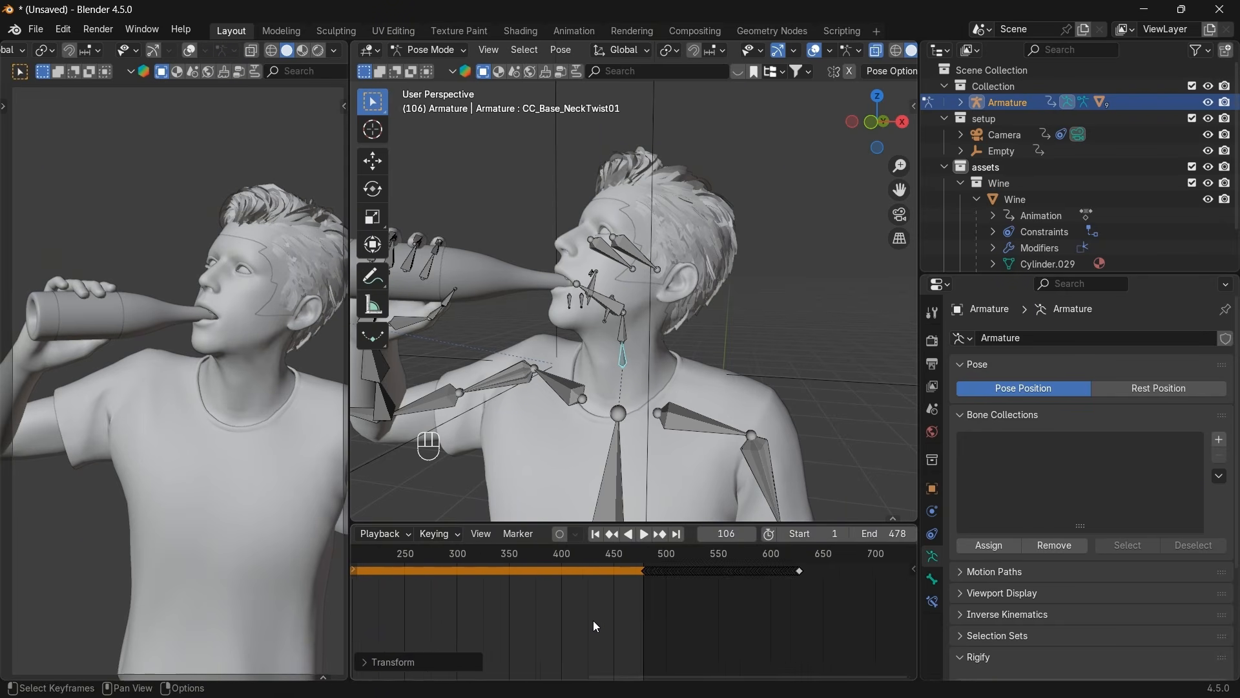
At frame 90, rotate the jaw bone CC_Base_JawRoot slightly around its local Z axis and keyframe it.
drag(525, 555, 529, 557)
scroll(551, 357, up, 3)
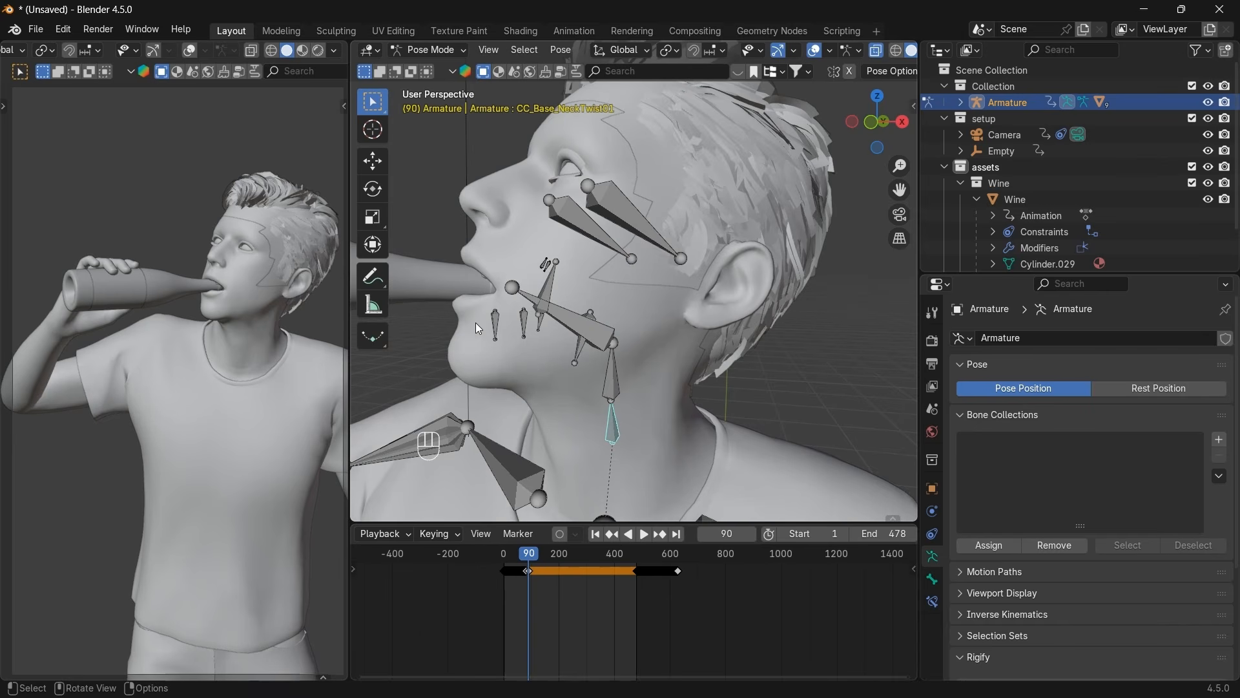
click(581, 356)
scroll(568, 452, up, 3)
scroll(552, 568, up, 5)
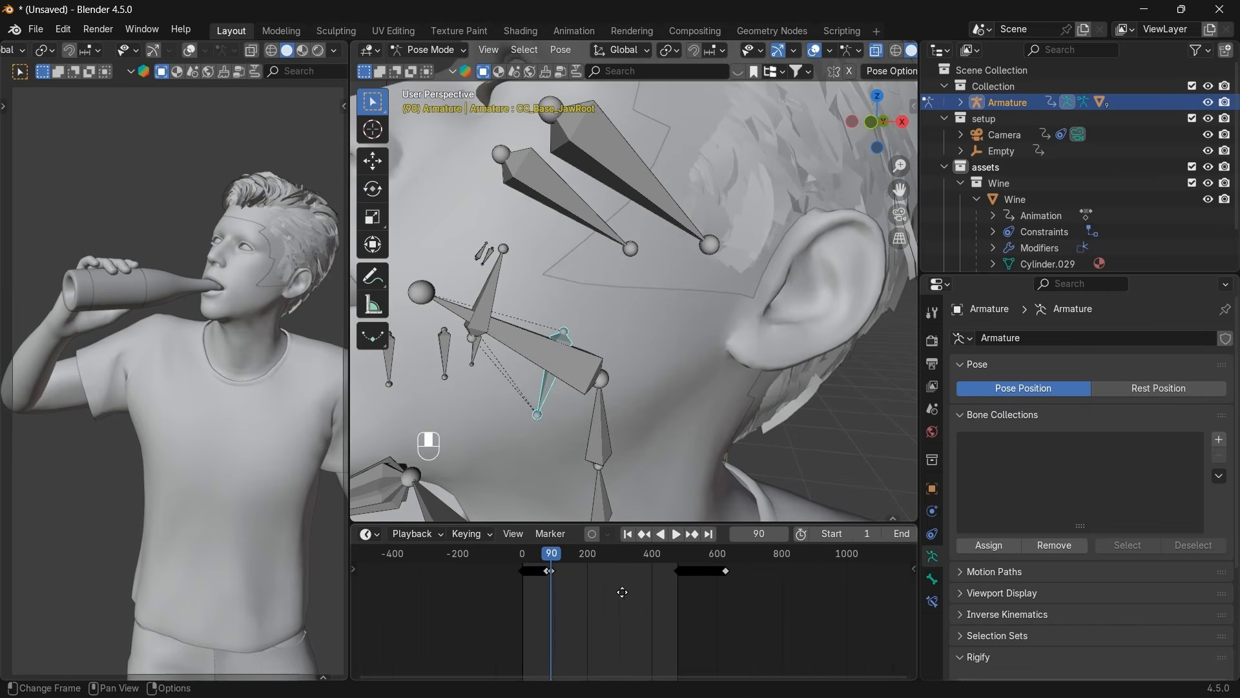
scroll(632, 599, up, 3)
click(513, 571)
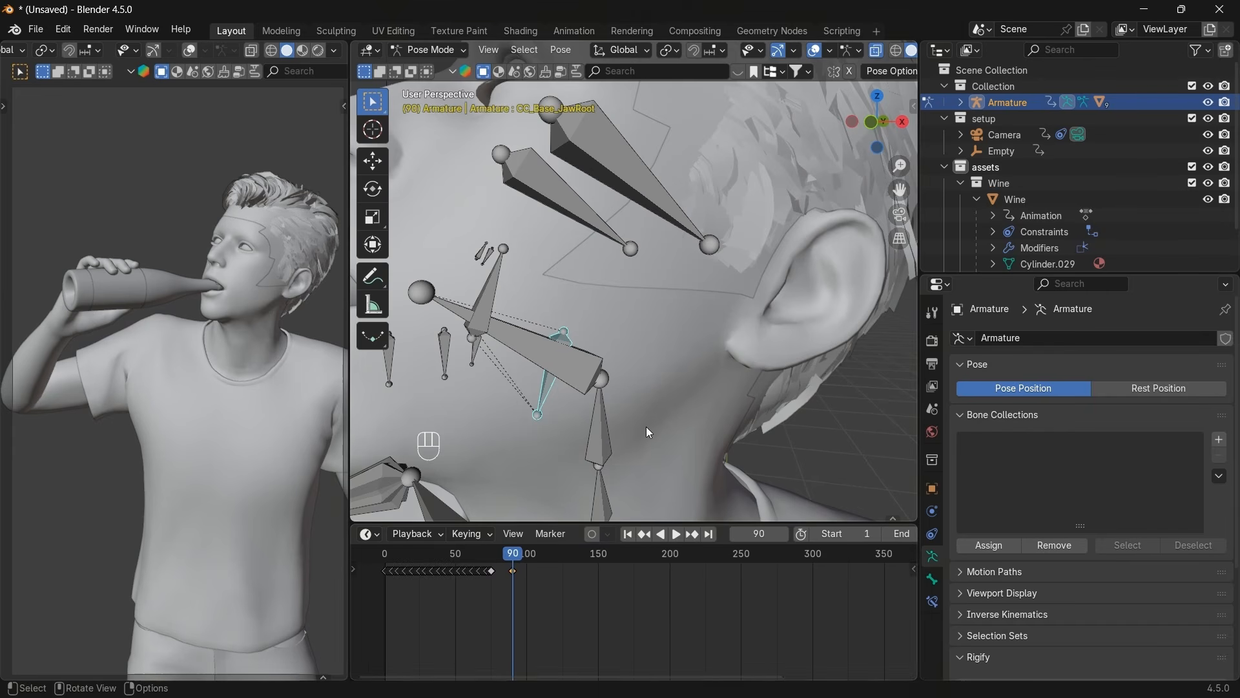
scroll(655, 406, down, 4)
key(r)
key(z)
key(z)
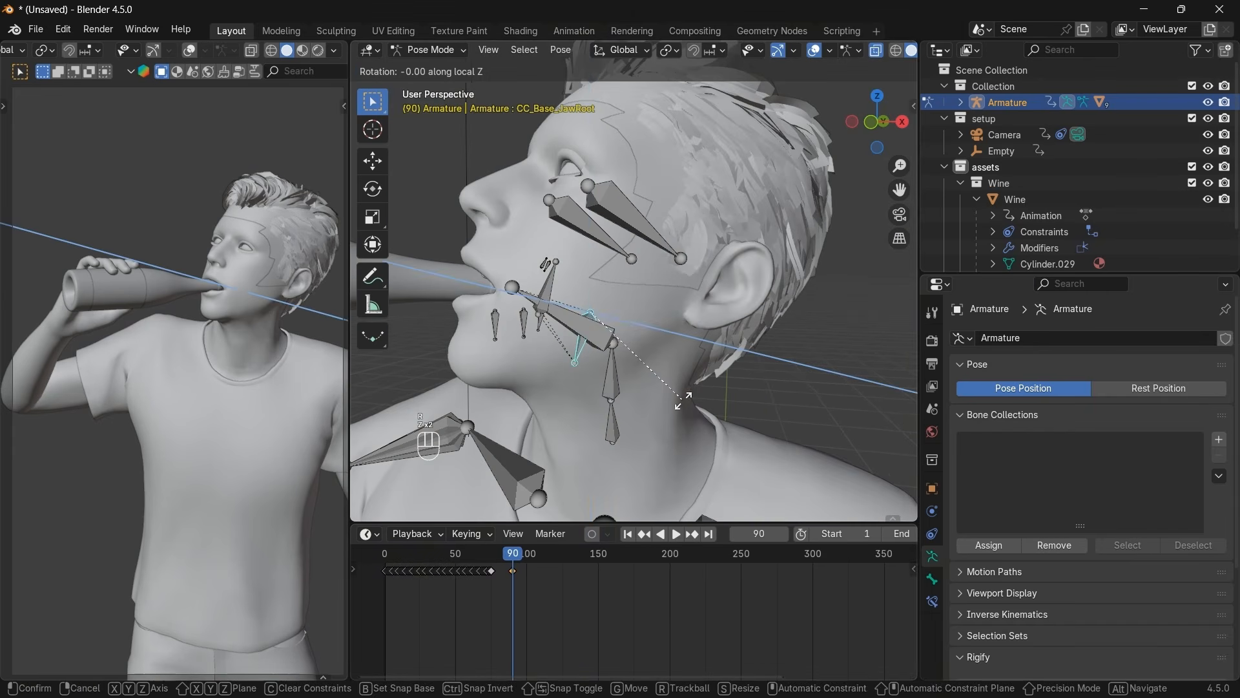
click(687, 397)
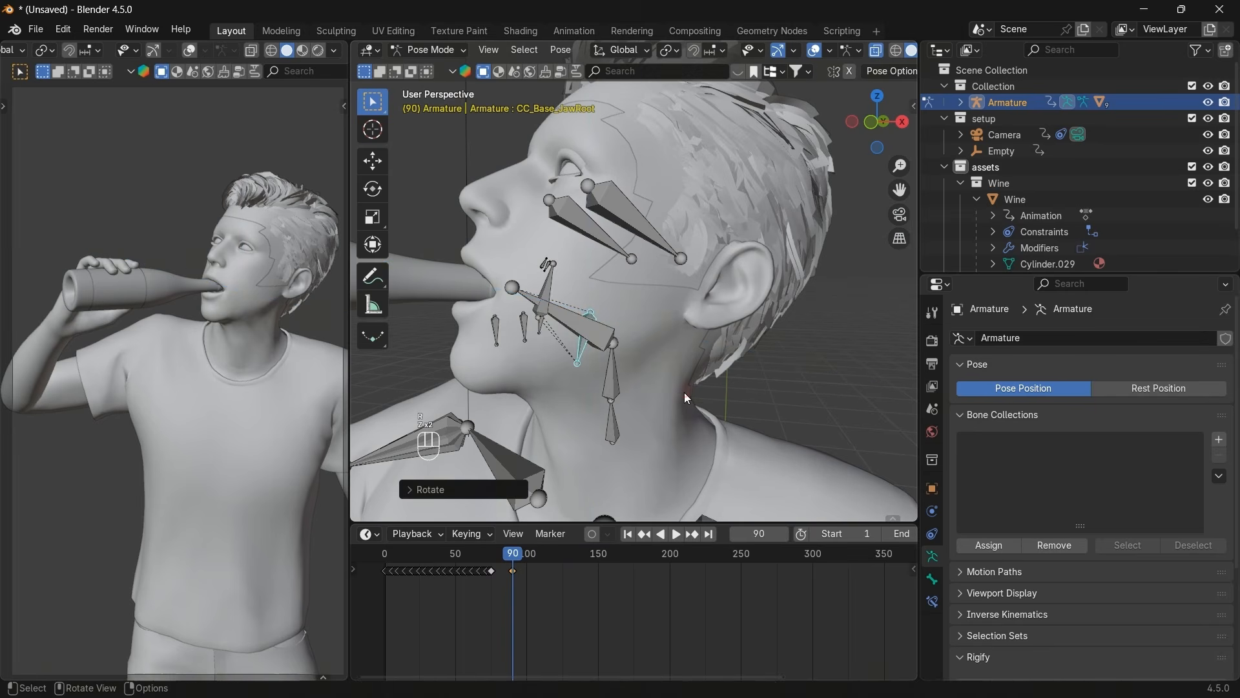
scroll(527, 579, down, 7)
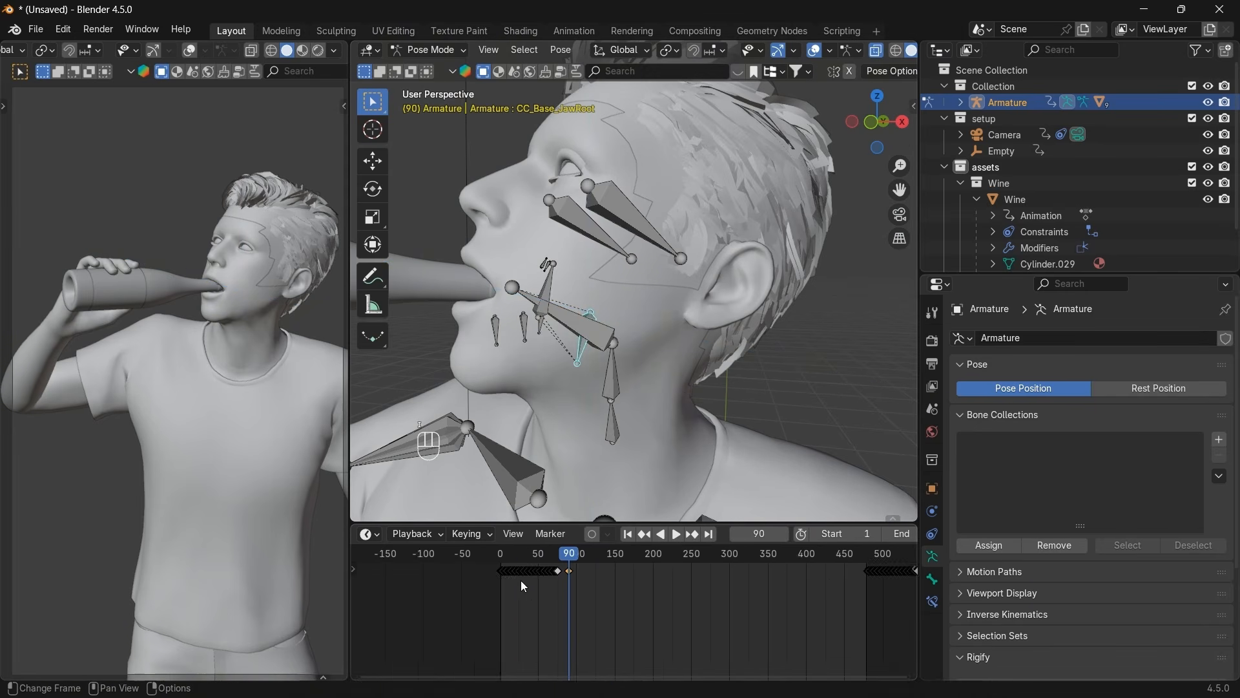
Duplicate the jaw bone's frame 90 keyframe and place the copy just before the keyframes that start at frame 480.
key(shift+d)
click(773, 587)
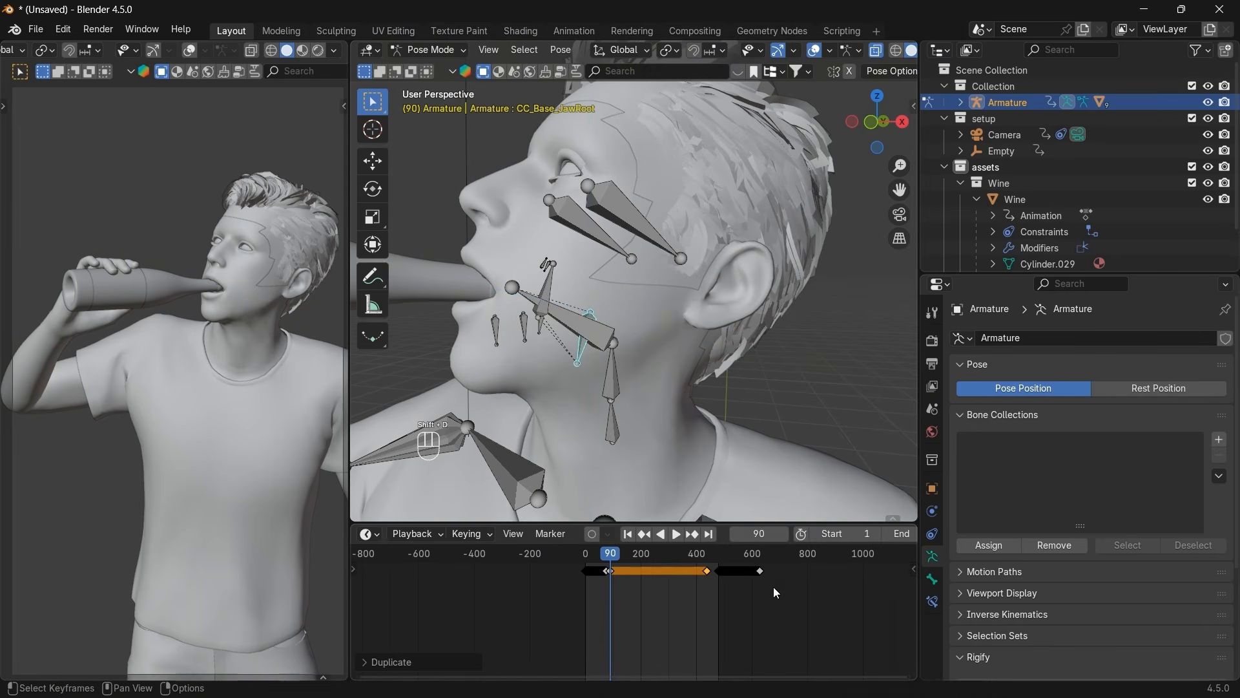
key(KP_Decimal)
scroll(646, 604, up, 3)
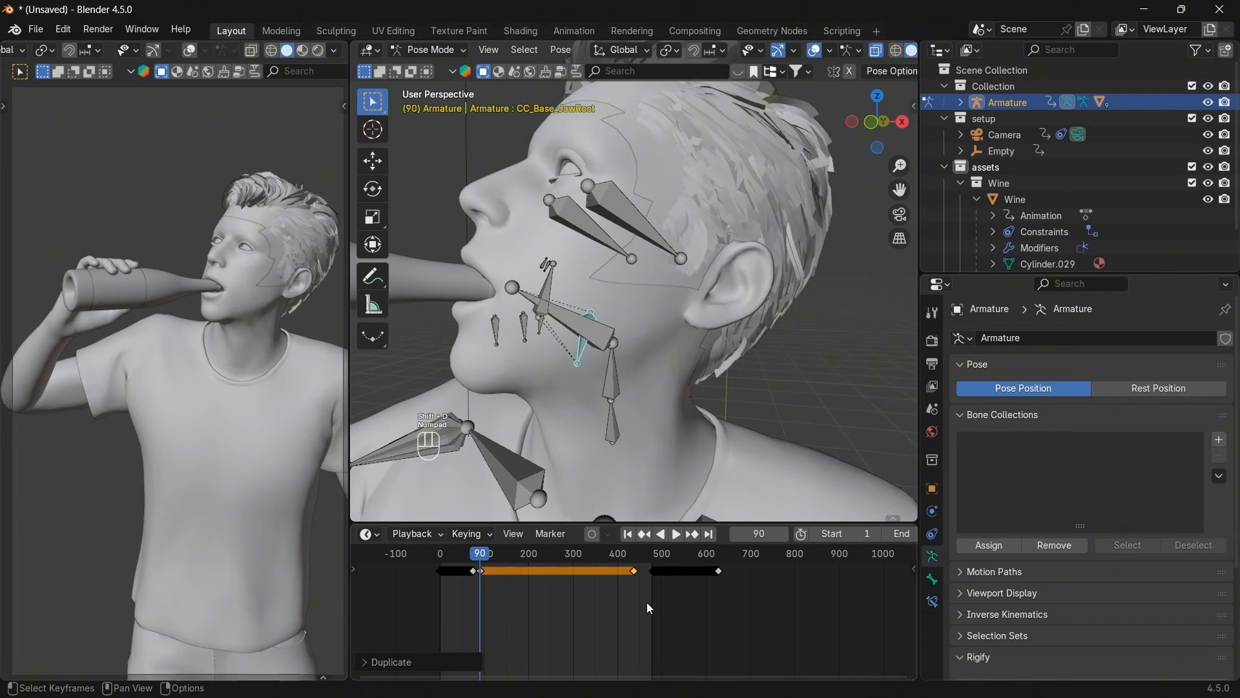
click(632, 570)
scroll(632, 570, up, 17)
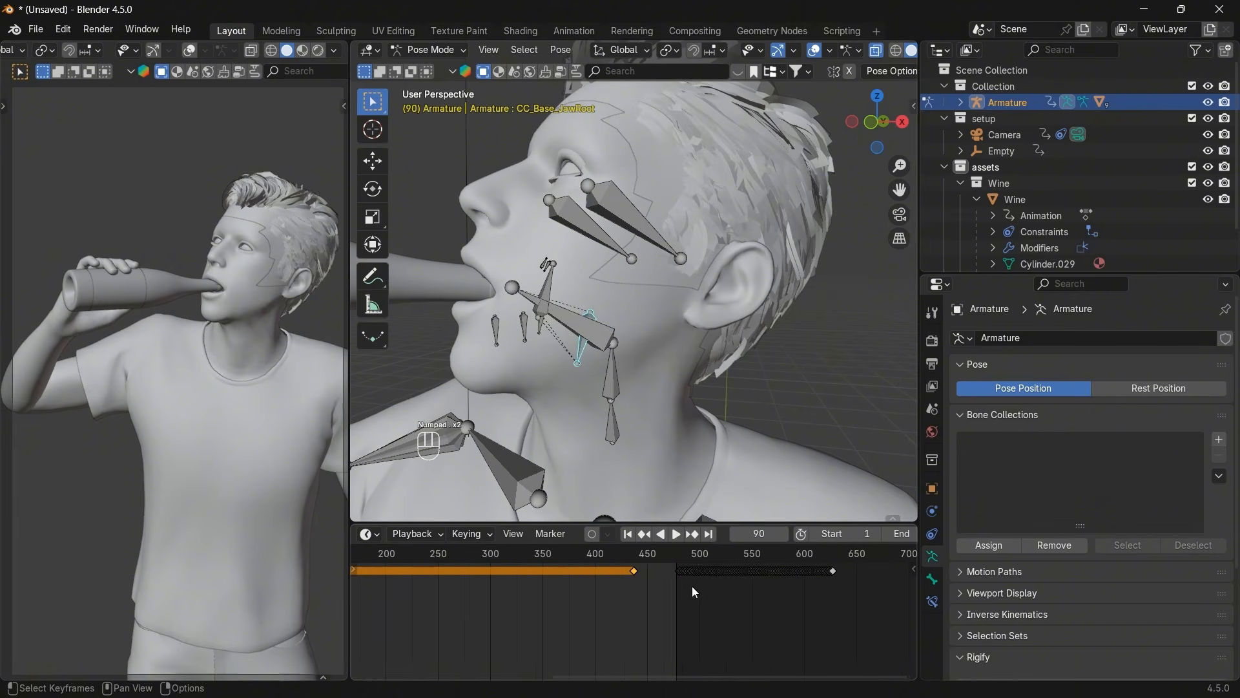
middle_drag(688, 587, 604, 588)
scroll(653, 589, up, 9)
scroll(654, 589, up, 1)
key(g)
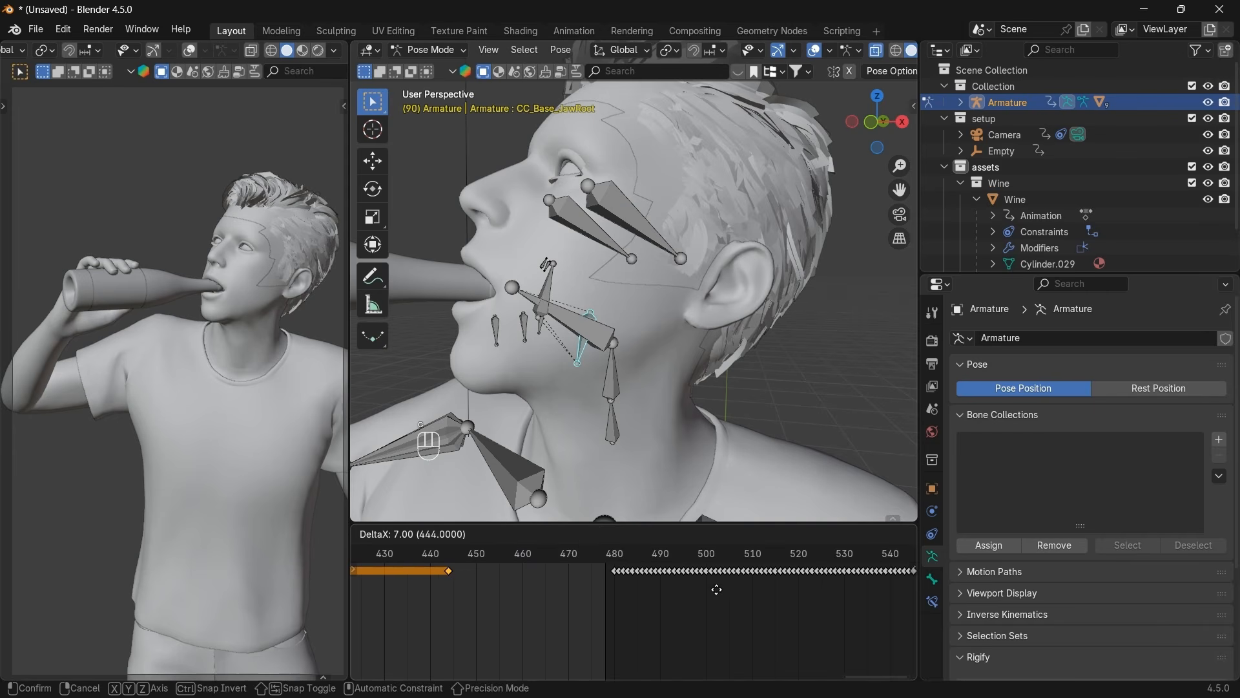
click(850, 594)
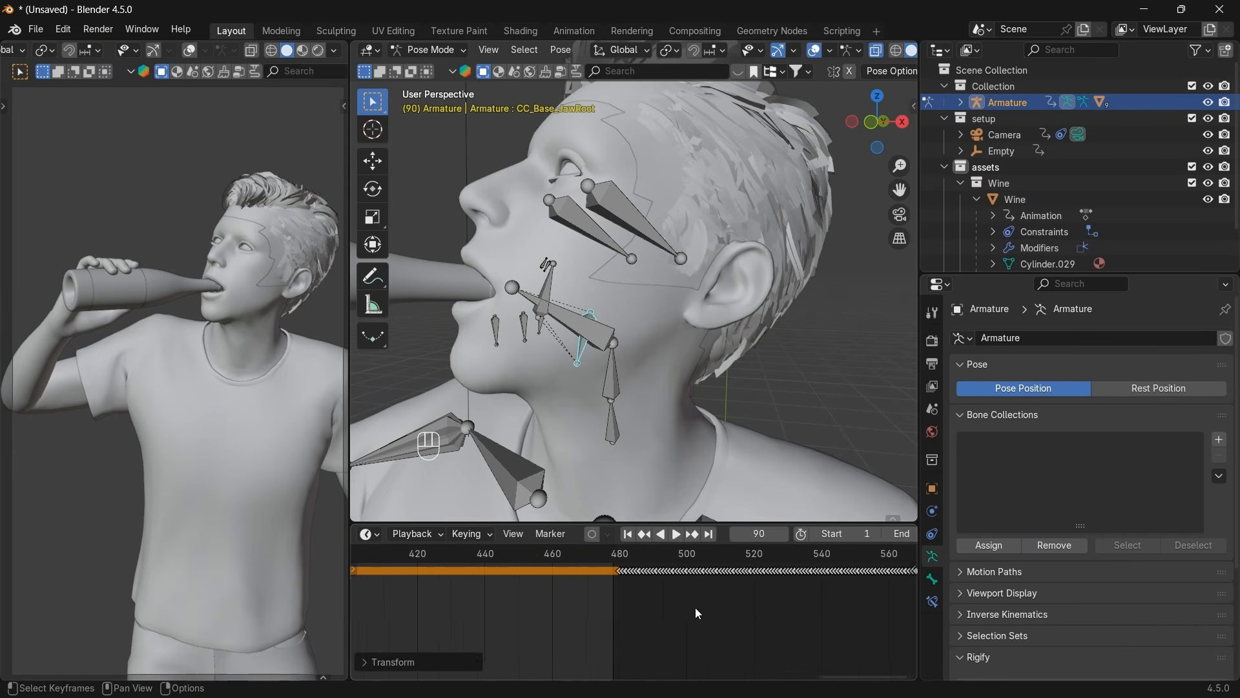
scroll(678, 611, up, 4)
drag(575, 559, 537, 561)
scroll(537, 560, down, 15)
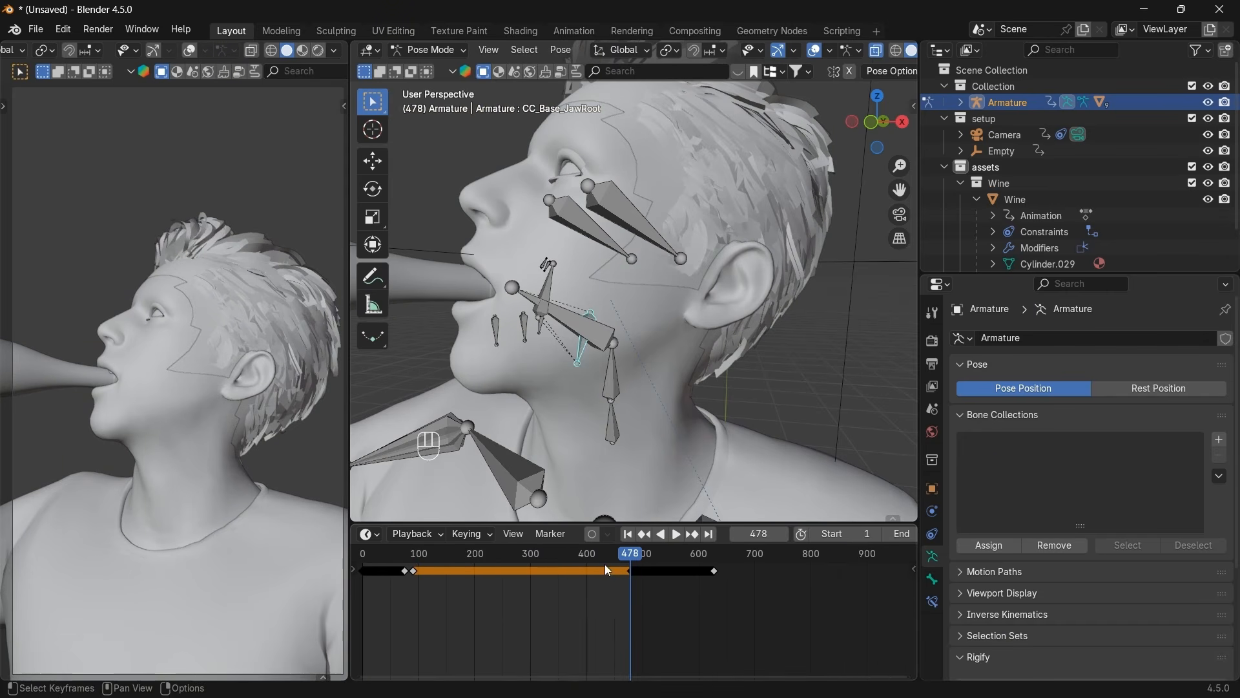
Switch the armature to Object Mode and play the animation from frame 1 into the camera close-up.
click(720, 575)
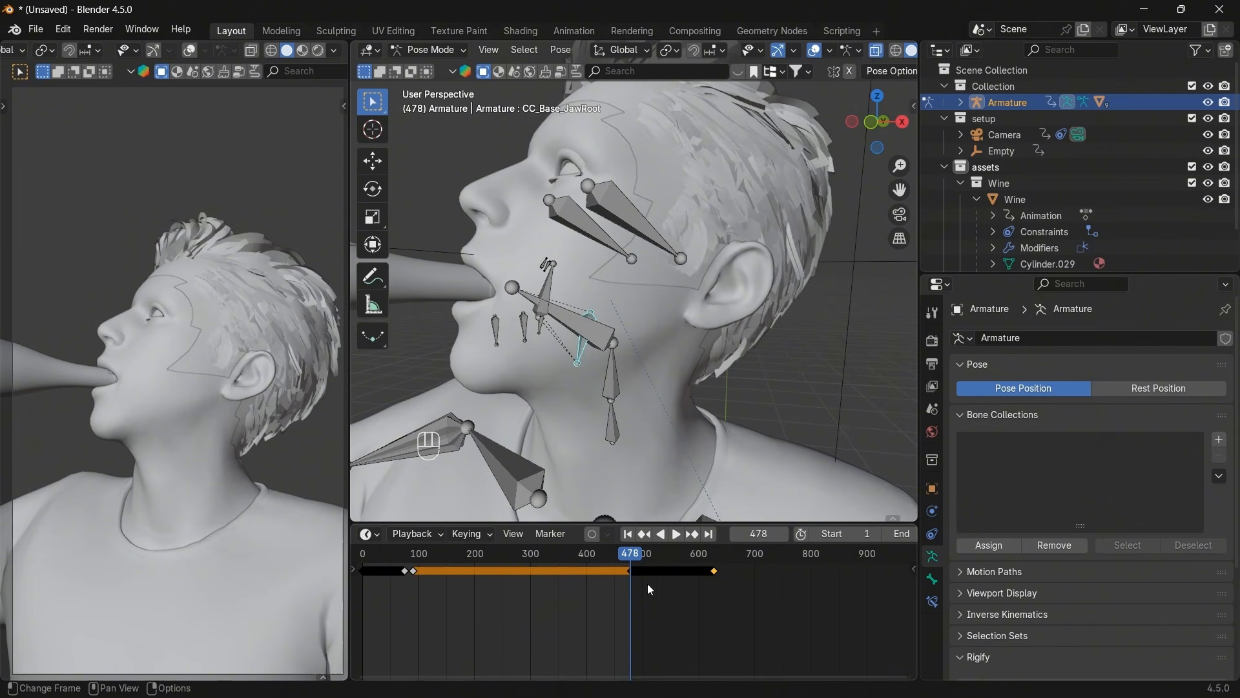
drag(630, 560, 421, 568)
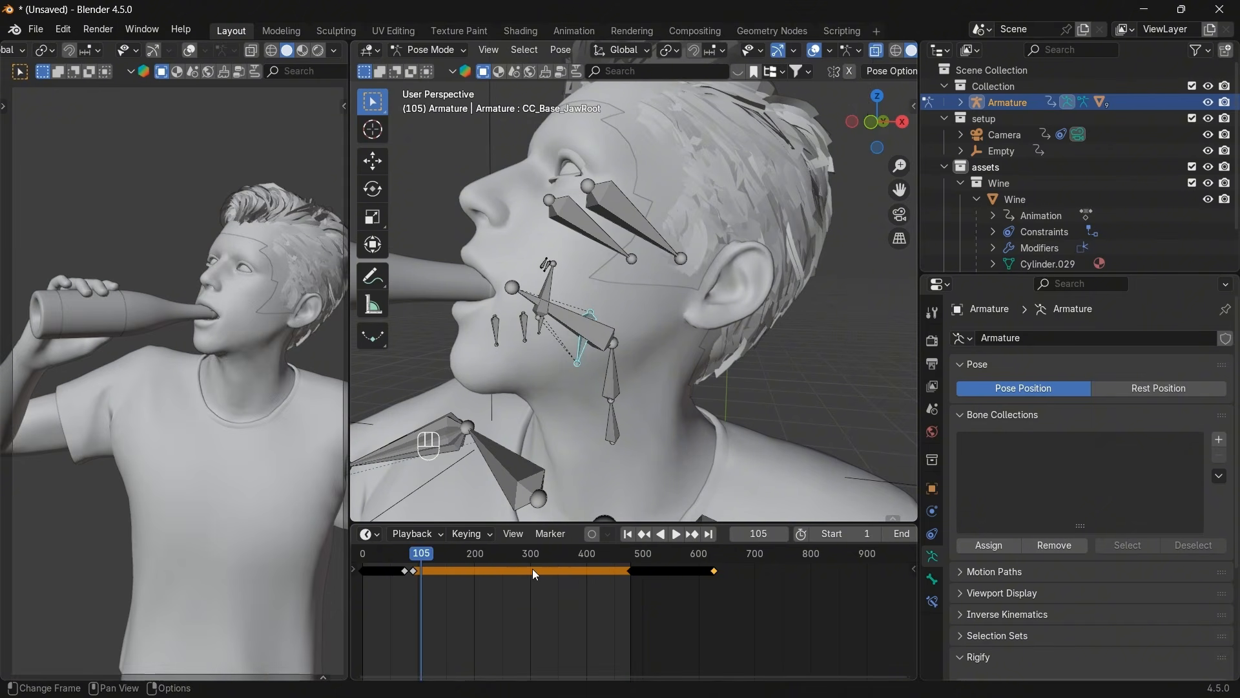
click(628, 535)
click(445, 51)
click(439, 67)
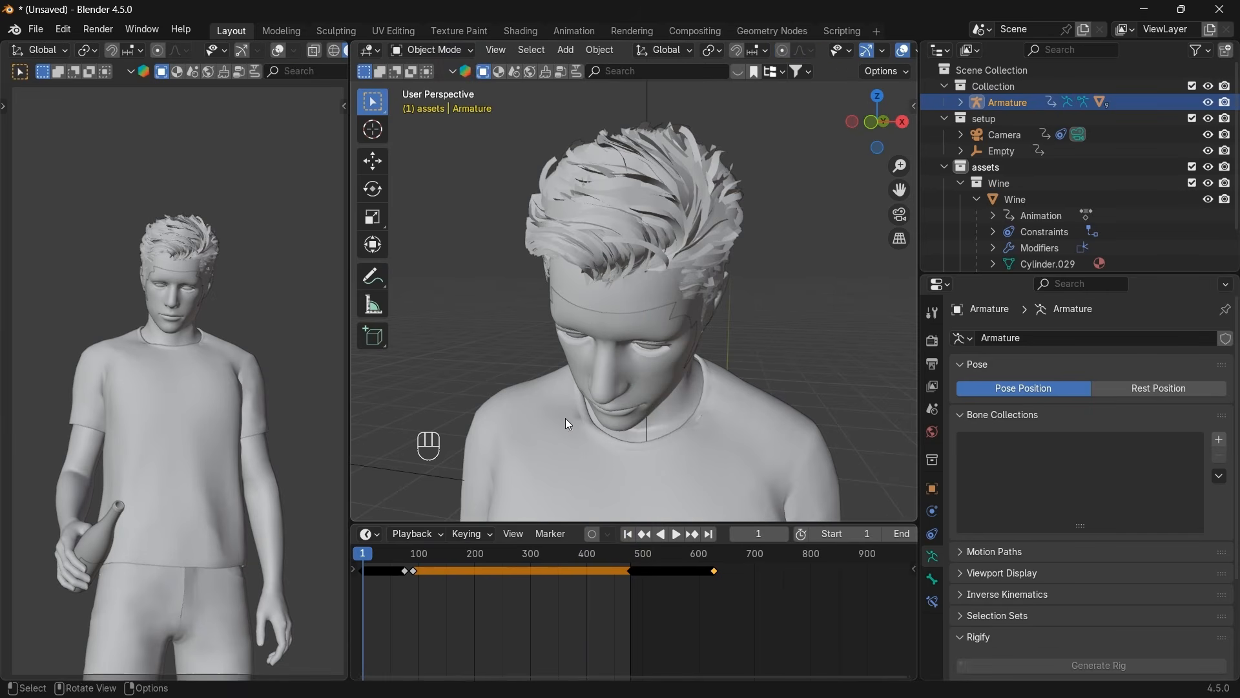
click(679, 536)
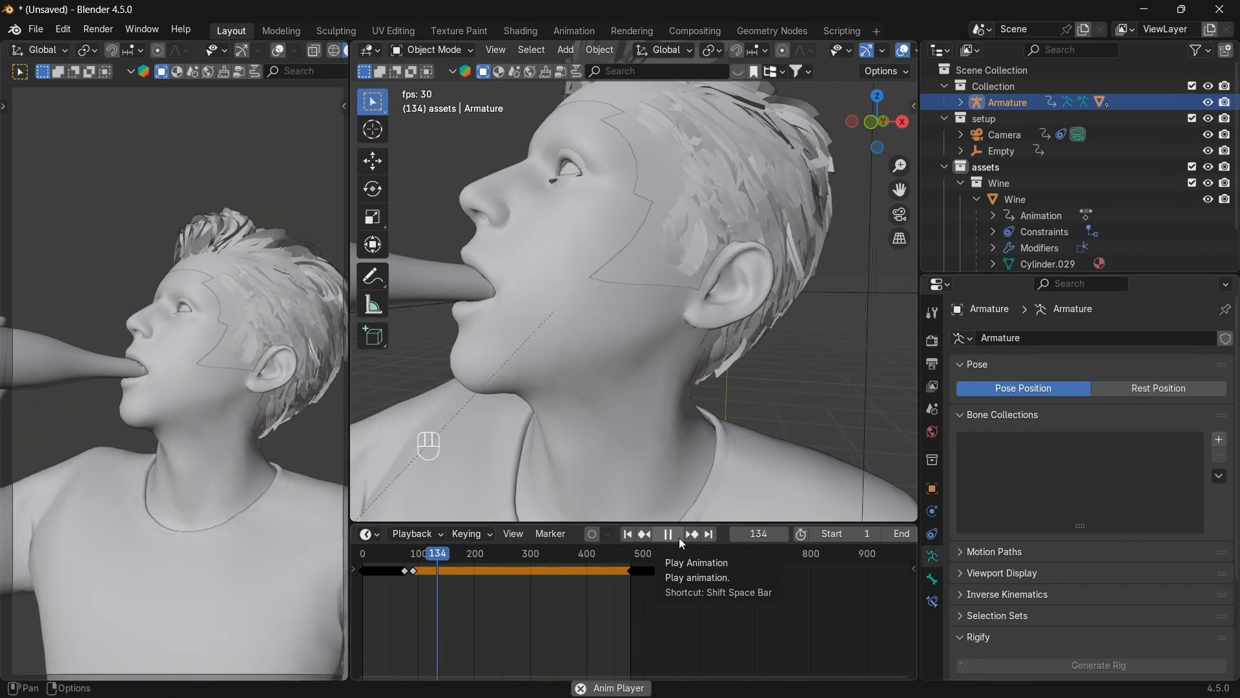
click(680, 537)
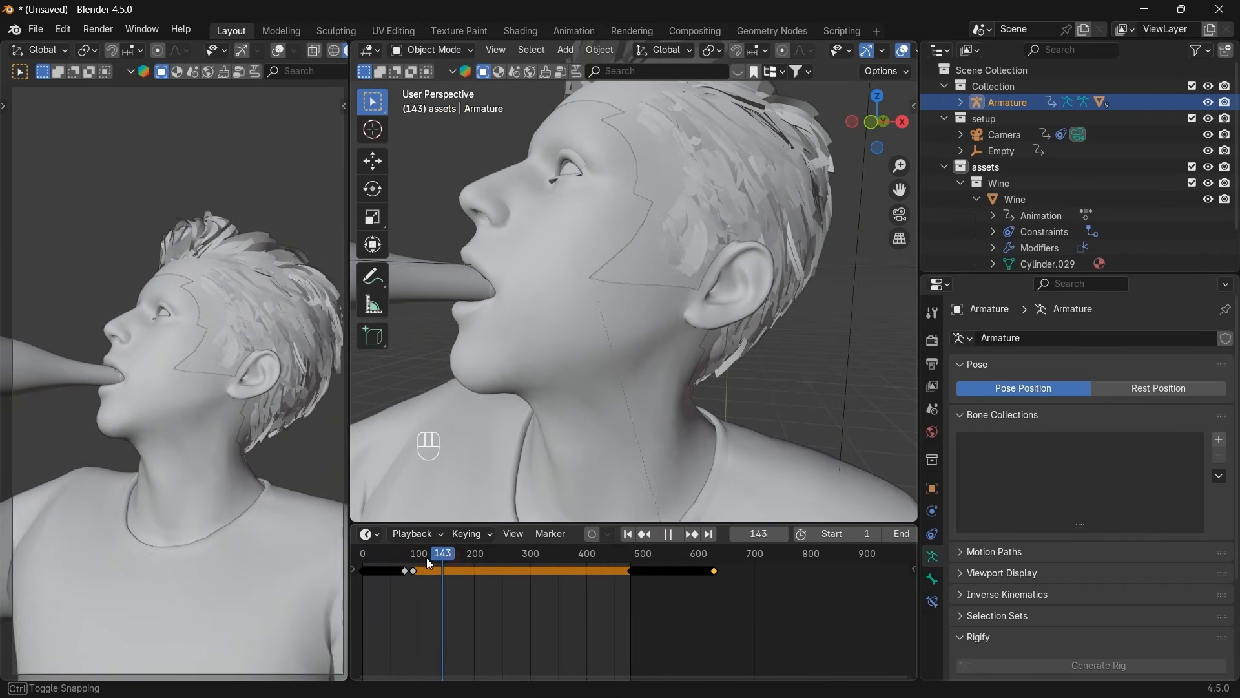
Select the camera and review its close-up movement around the frame 150 keyframe, stopping at frame 140.
mouse_move(430, 563)
mouse_down()
mouse_move(414, 559)
mouse_move(445, 559)
mouse_up()
click(1000, 136)
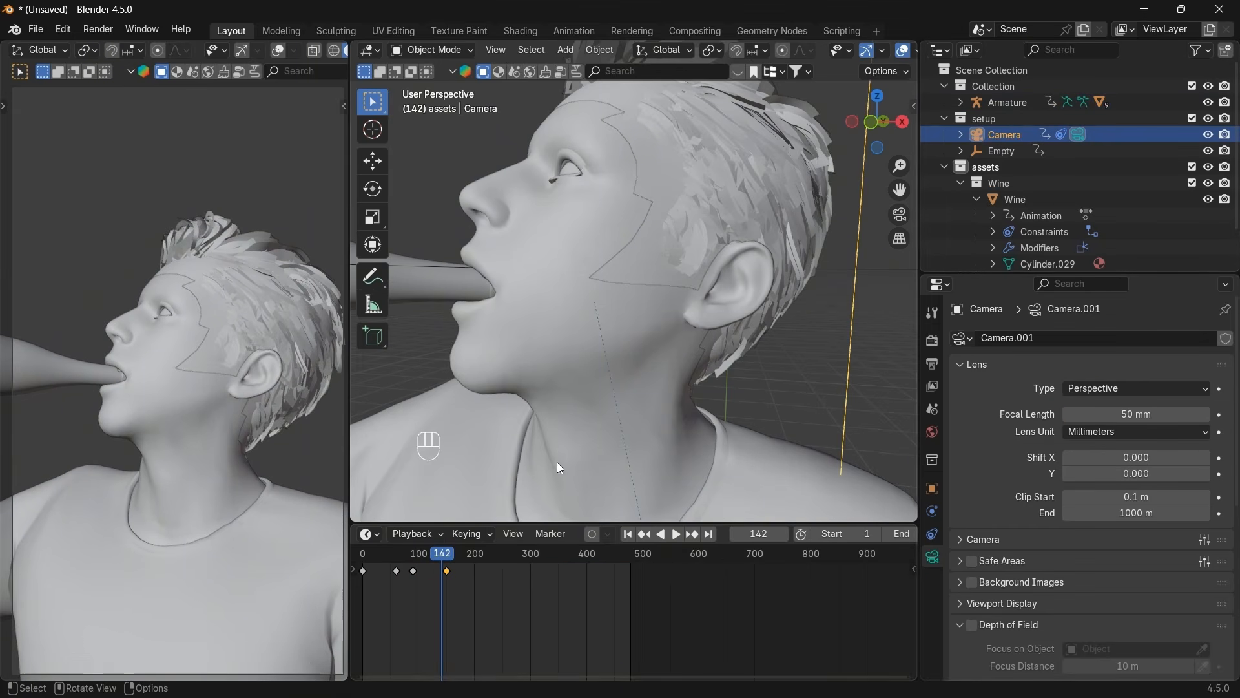
drag(452, 562, 451, 562)
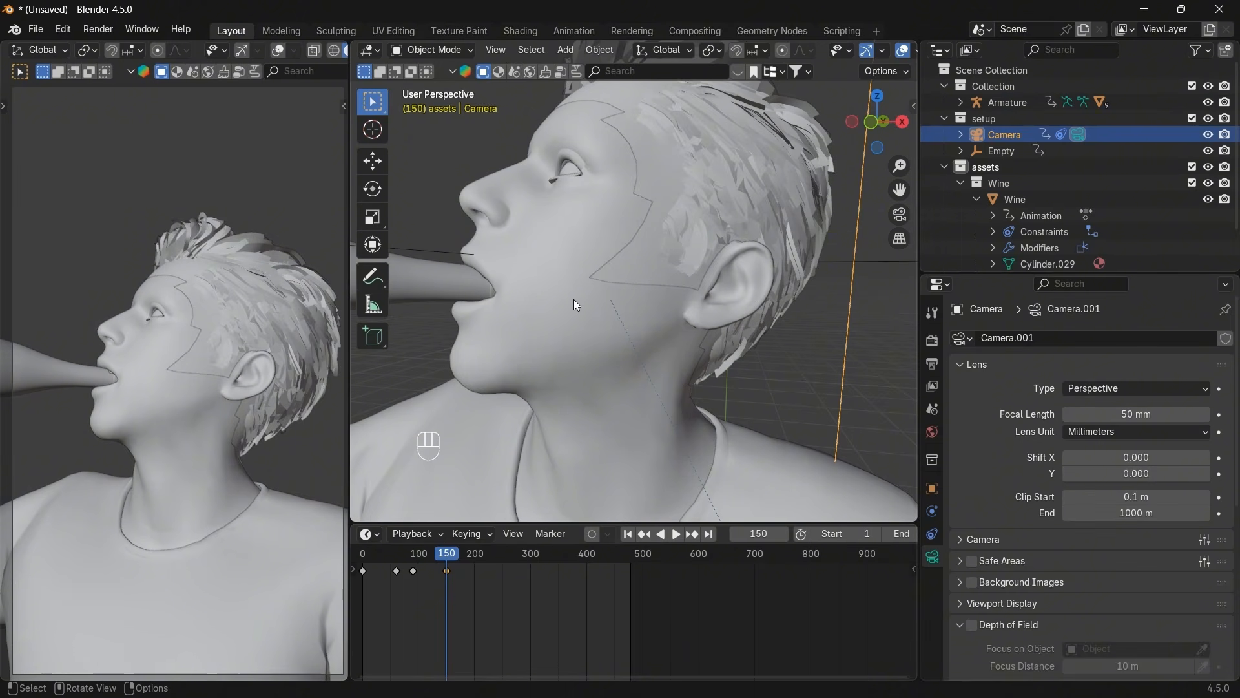
drag(446, 550, 436, 555)
click(757, 535)
text(14)
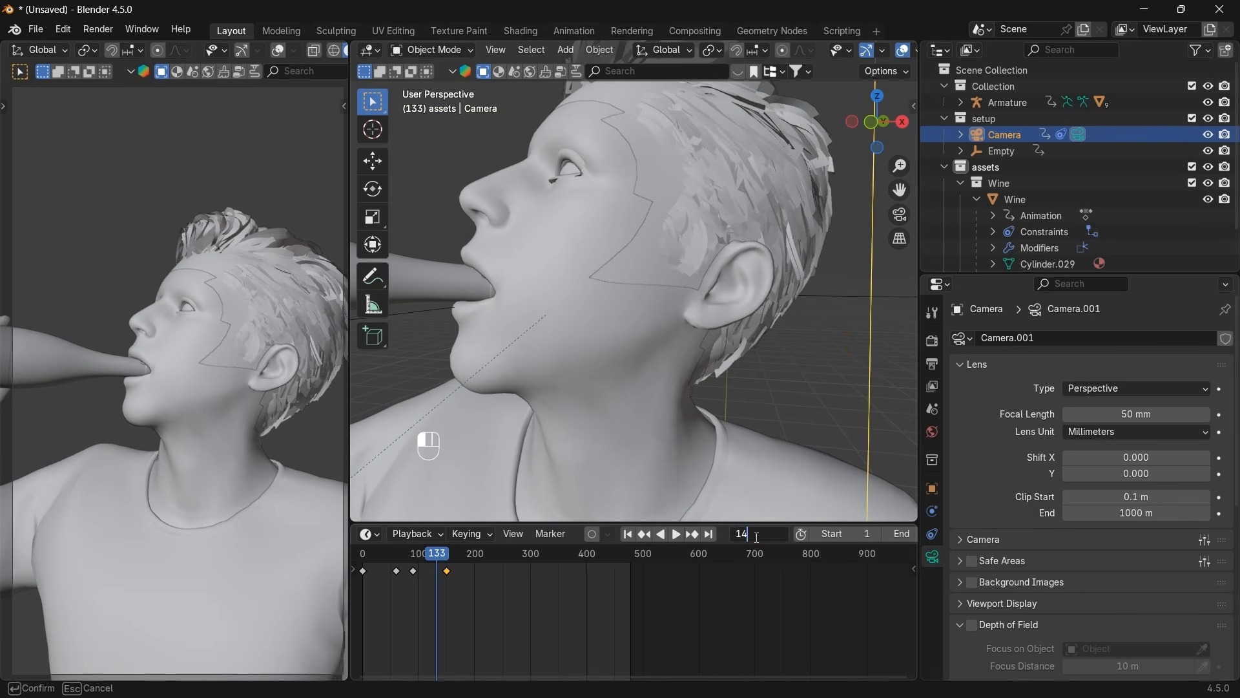
text(0)
key(Return)
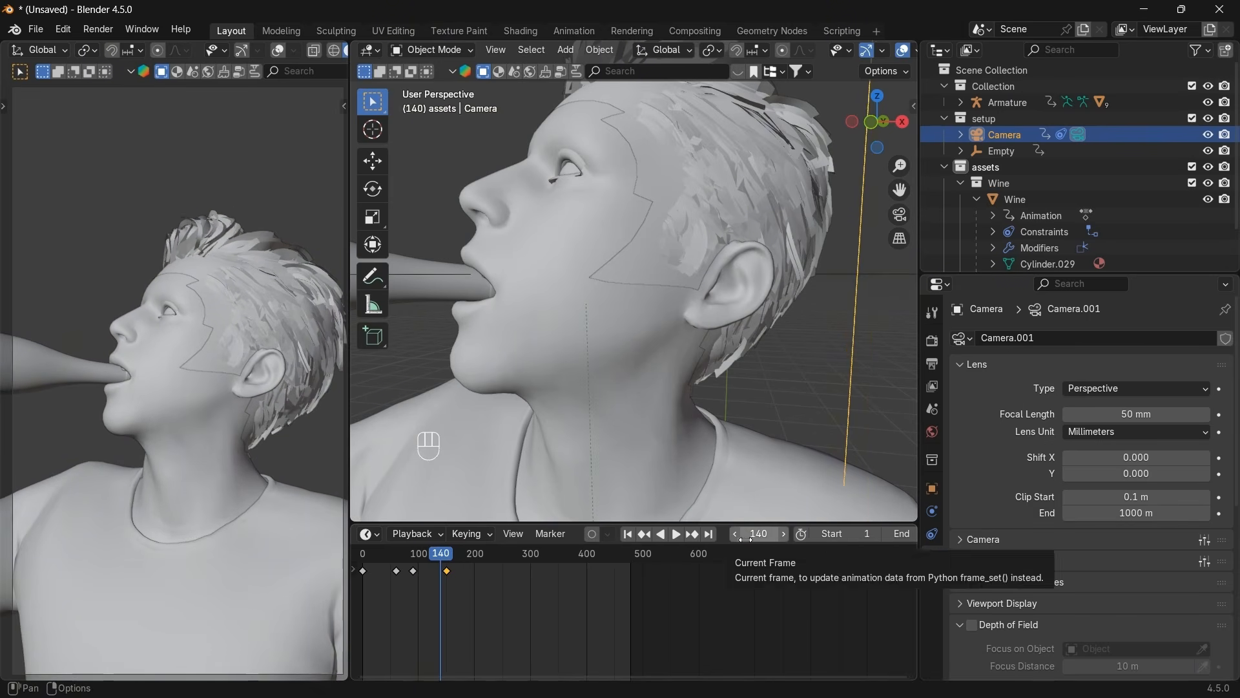
Scrub back to frame 122 and select the character's armature so its keyframes can be compared with the camera move.
drag(447, 566, 430, 561)
scroll(579, 341, down, 10)
scroll(572, 361, up, 2)
click(234, 415)
scroll(696, 340, down, 2)
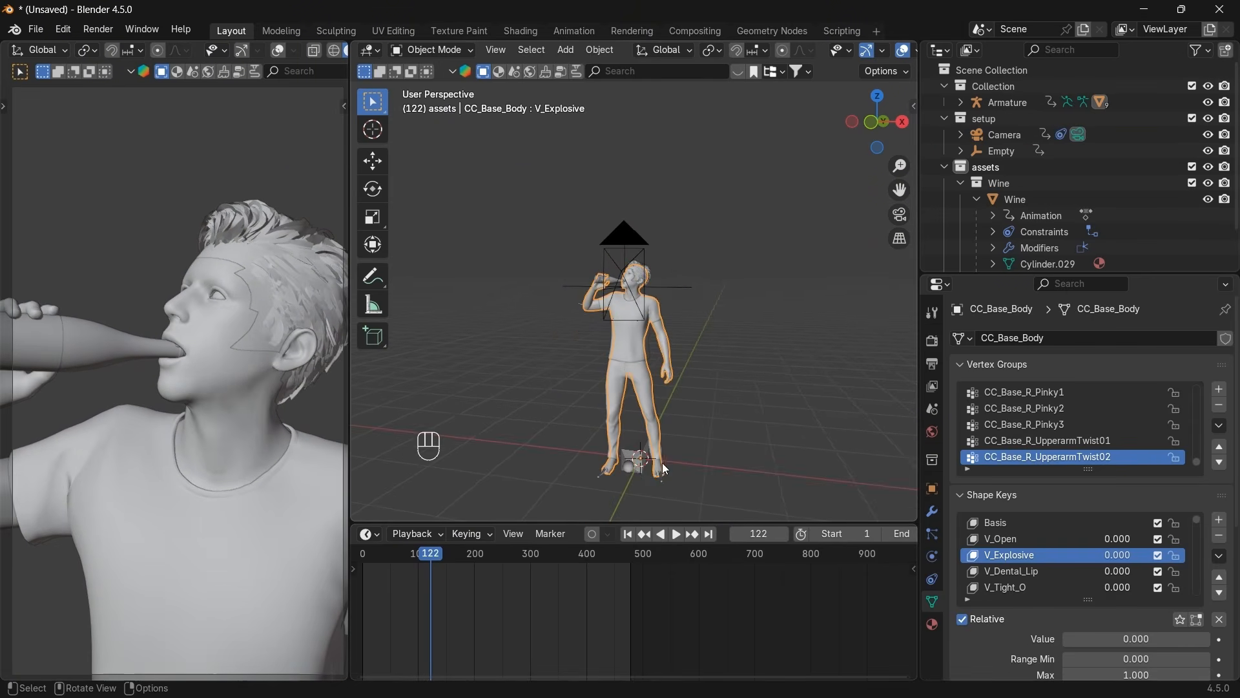
click(660, 468)
scroll(486, 578, up, 2)
ctrl+middle_drag(577, 604, 522, 588)
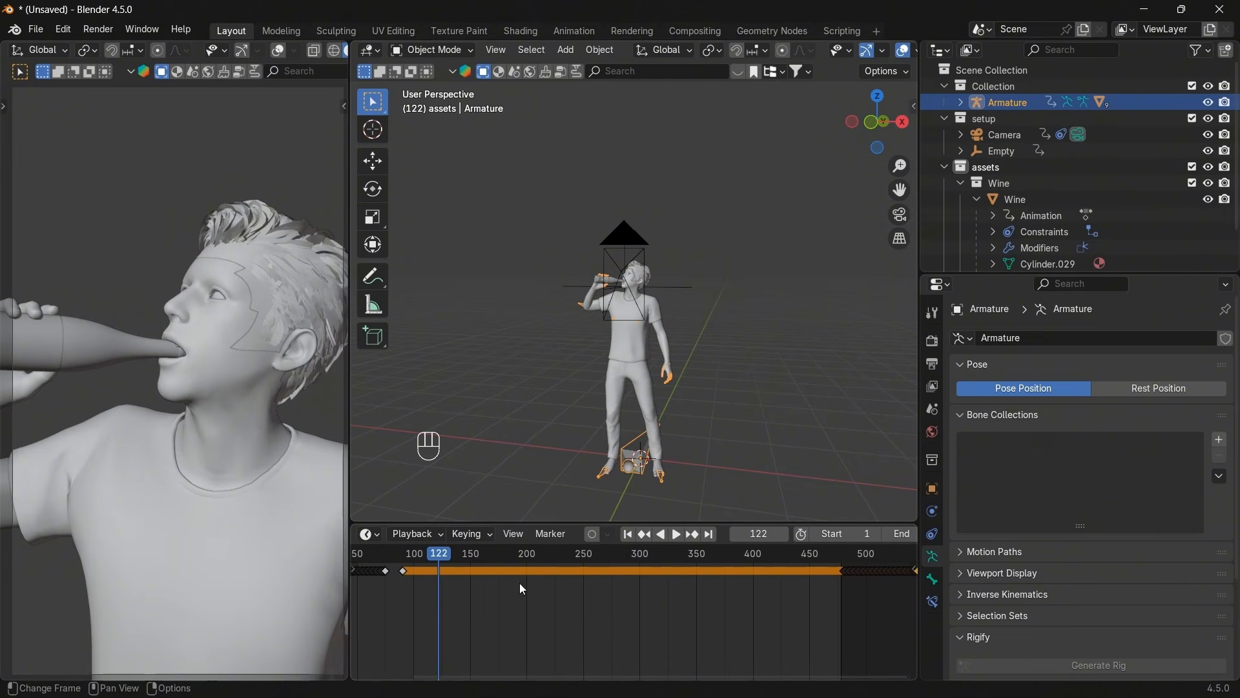
Set the current frame to 130 and reduce the timeline's height to give the 3D viewport more room.
mouse_move(441, 557)
mouse_down()
mouse_move(404, 563)
mouse_move(464, 555)
mouse_move(416, 559)
mouse_up()
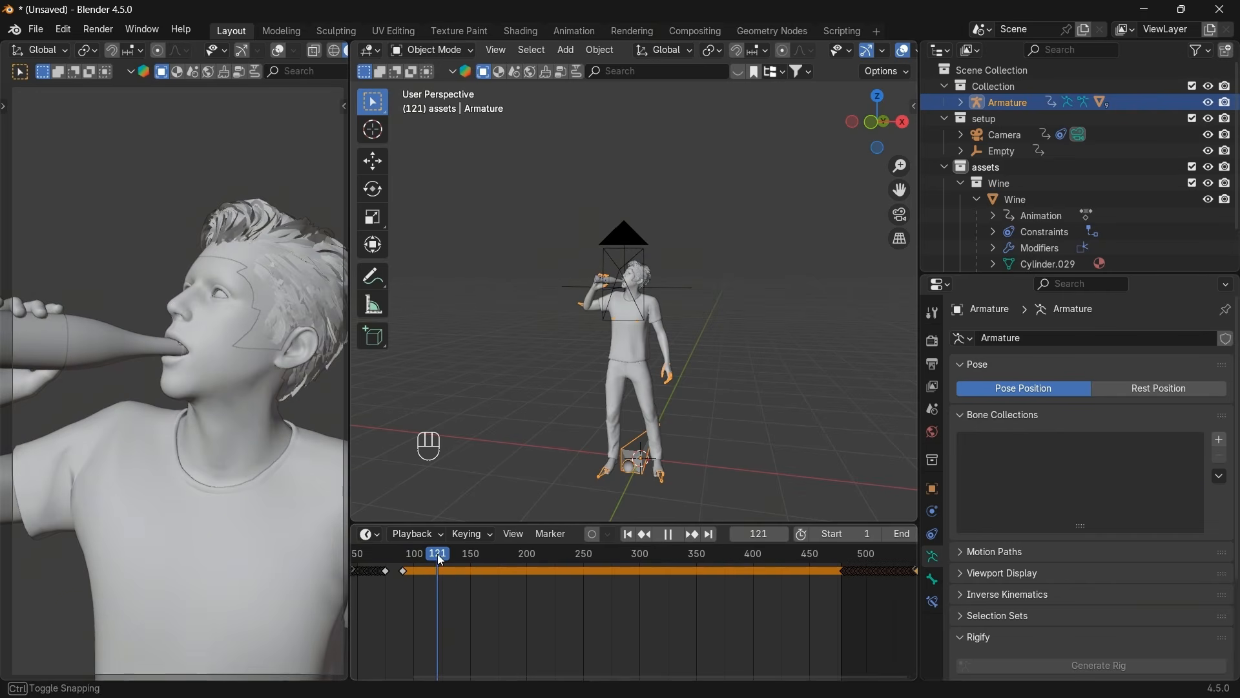
key(space)
click(761, 533)
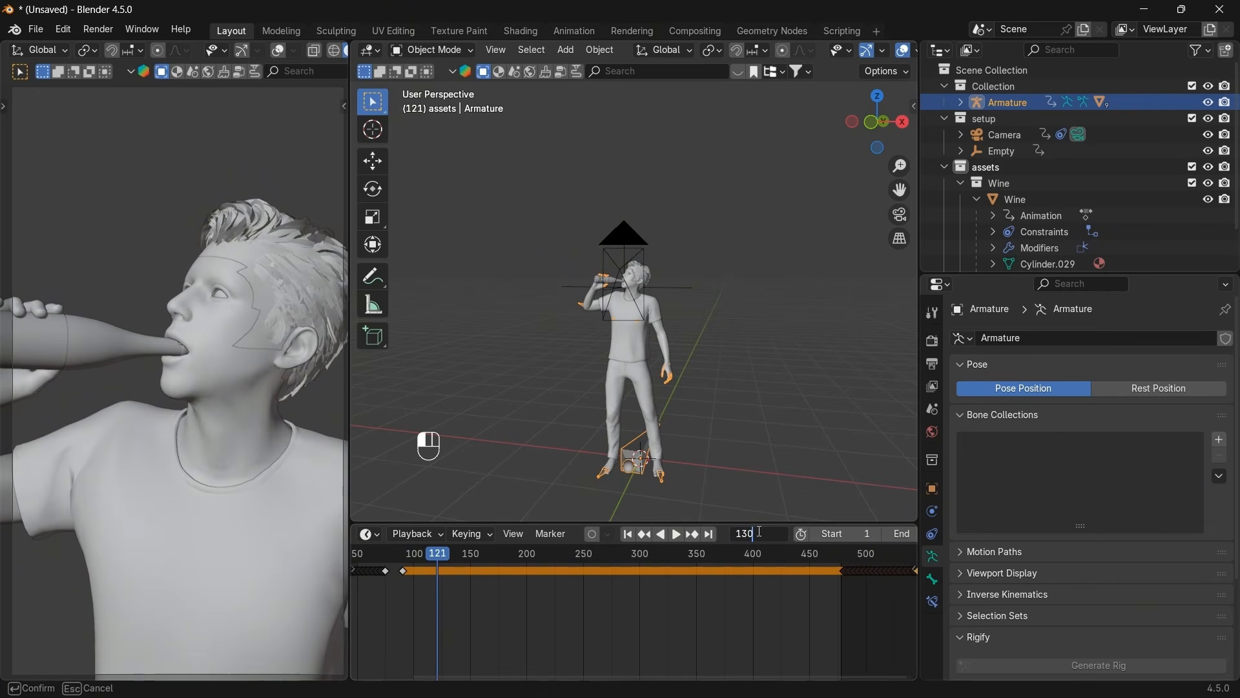
text(130)
key(Return)
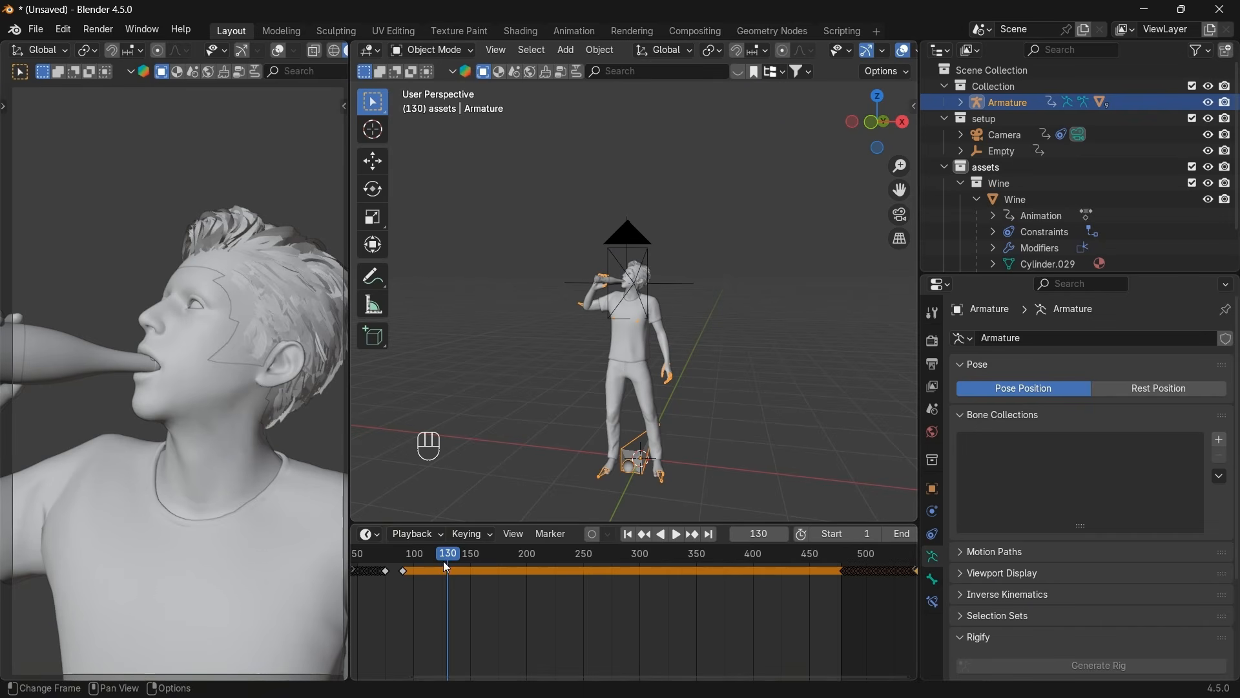
scroll(449, 558, up, 5)
middle_drag(427, 582, 642, 585)
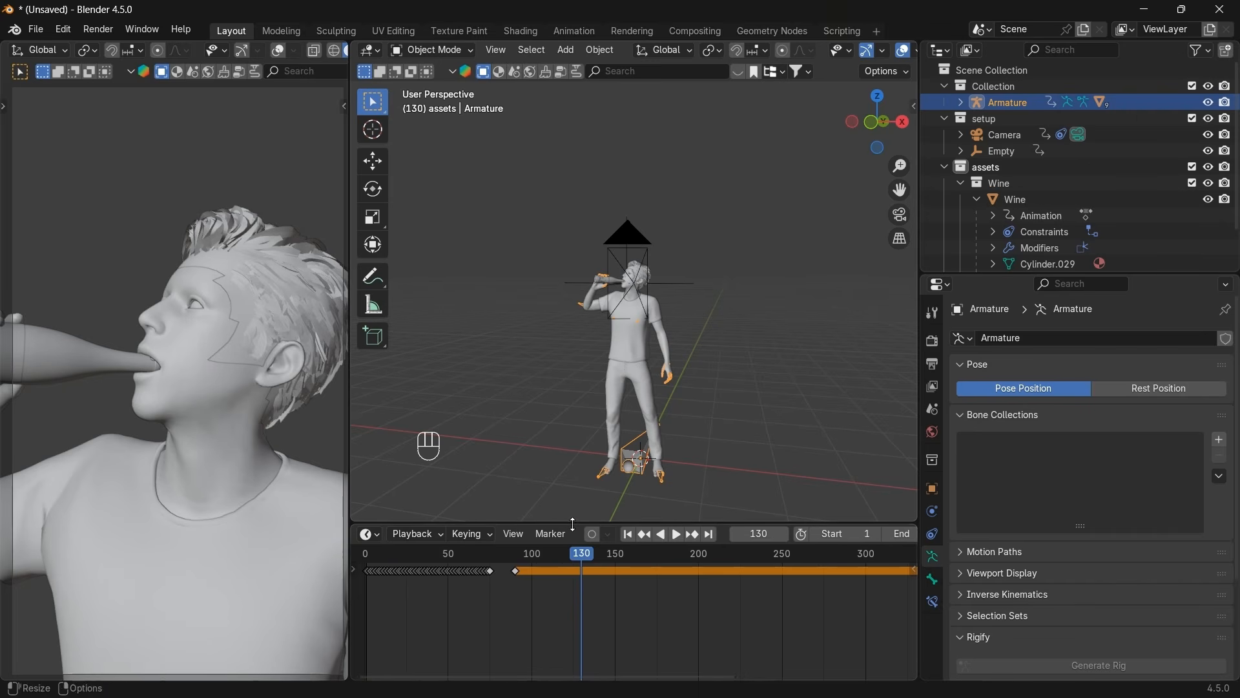
drag(570, 522, 569, 549)
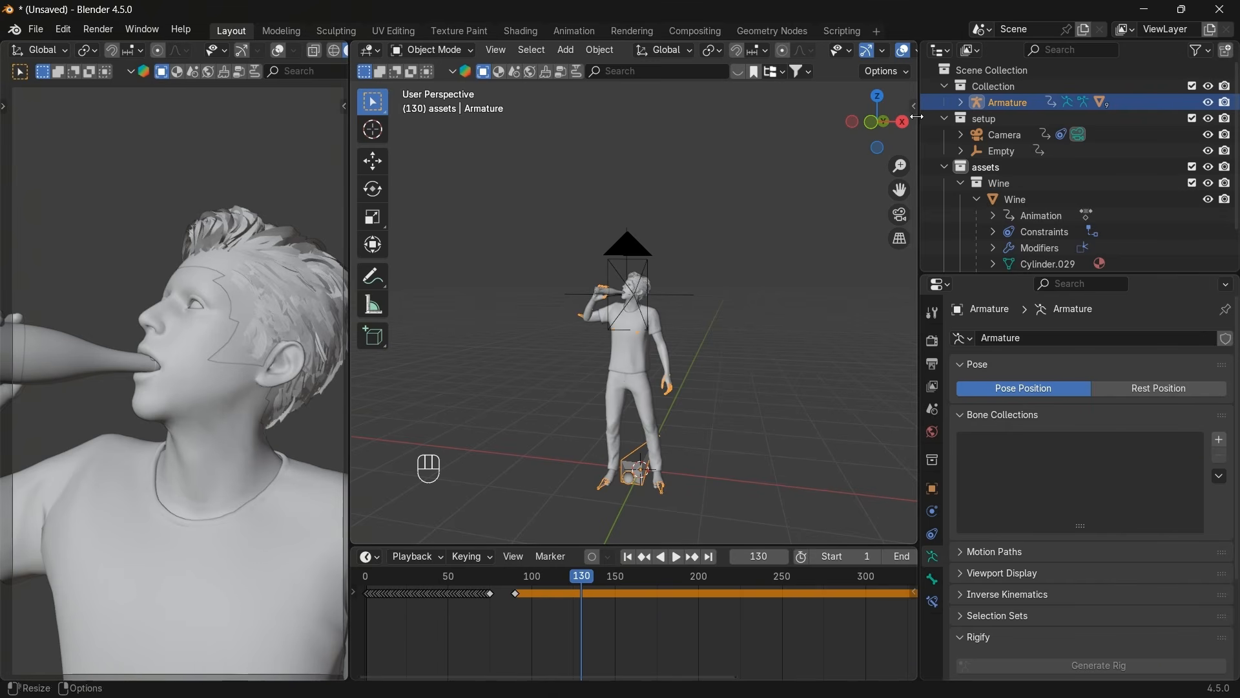
Collapse the Collection, setup and assets collections in the Outliner.
scroll(944, 92, down, 1)
scroll(942, 97, up, 1)
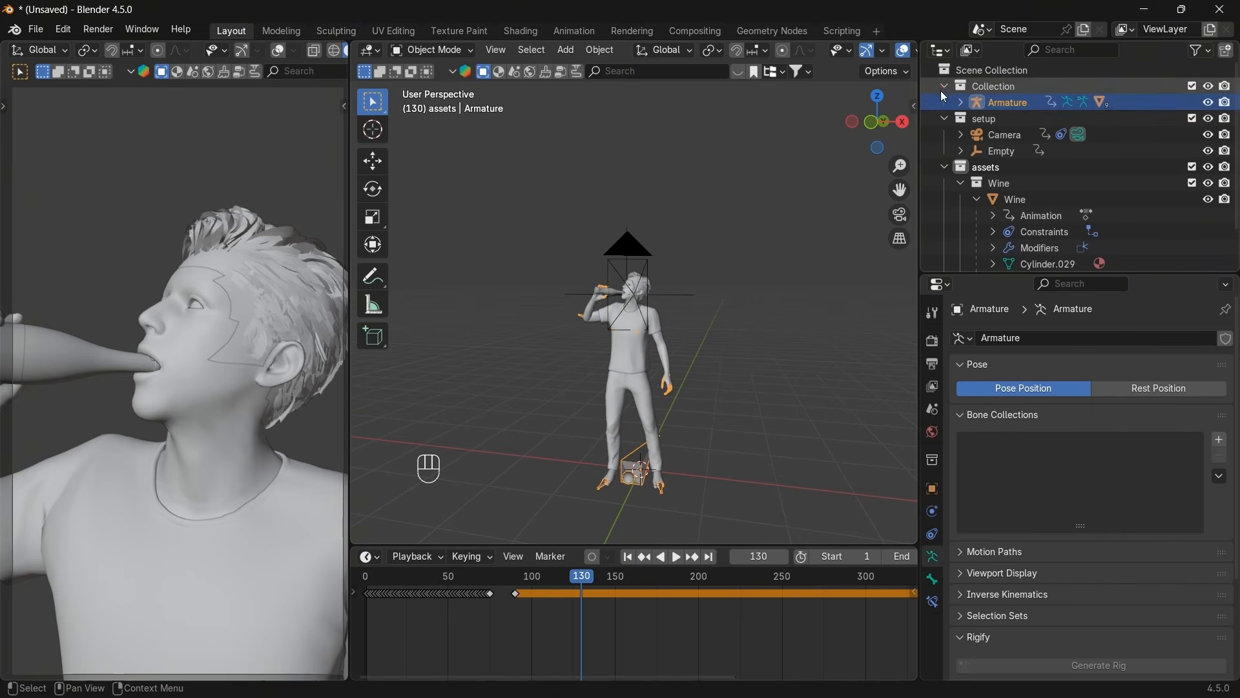
click(944, 88)
click(944, 102)
click(944, 119)
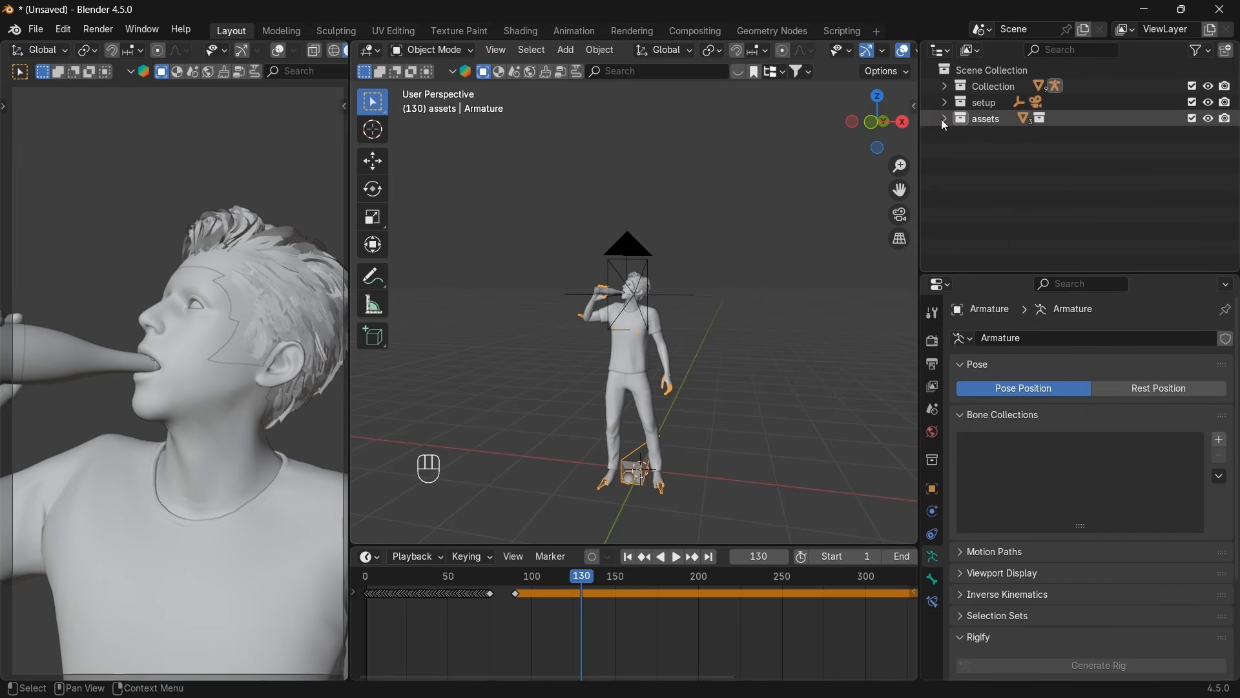
Create a new collection in the scene and rename it anatomy.
right_click(961, 169)
click(963, 170)
click(1006, 137)
double_click(1007, 137)
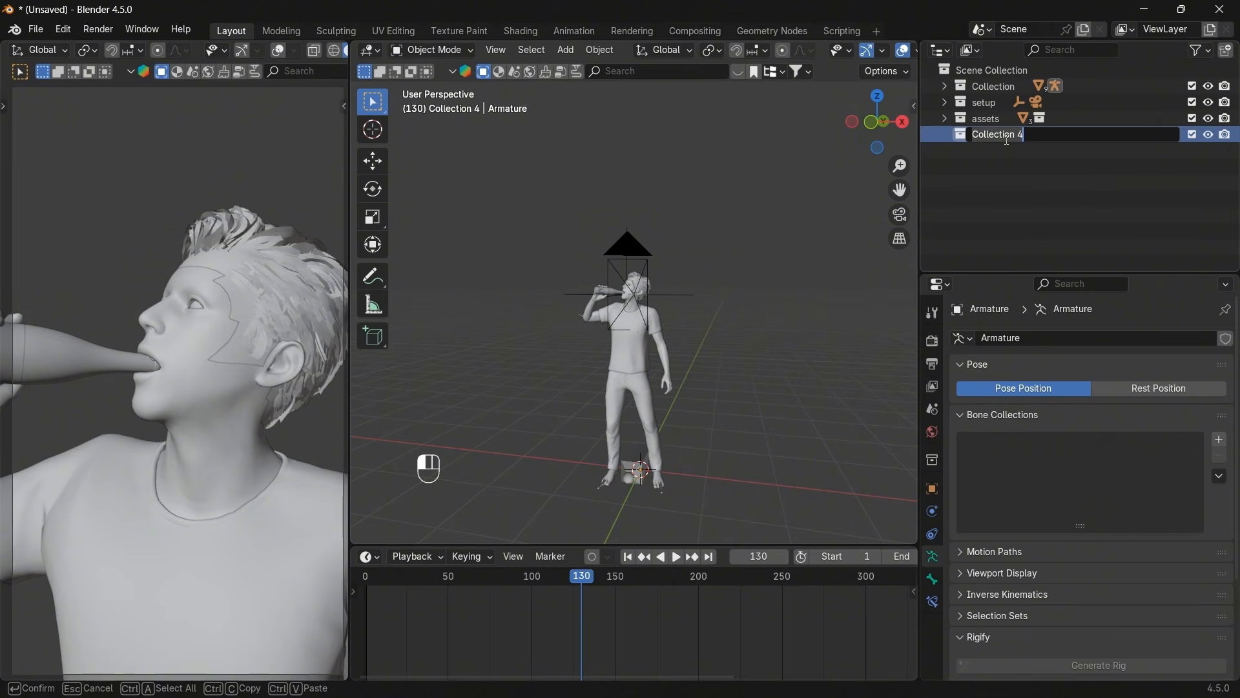
key(ctrl+a)
text(anatomy)
key(Return)
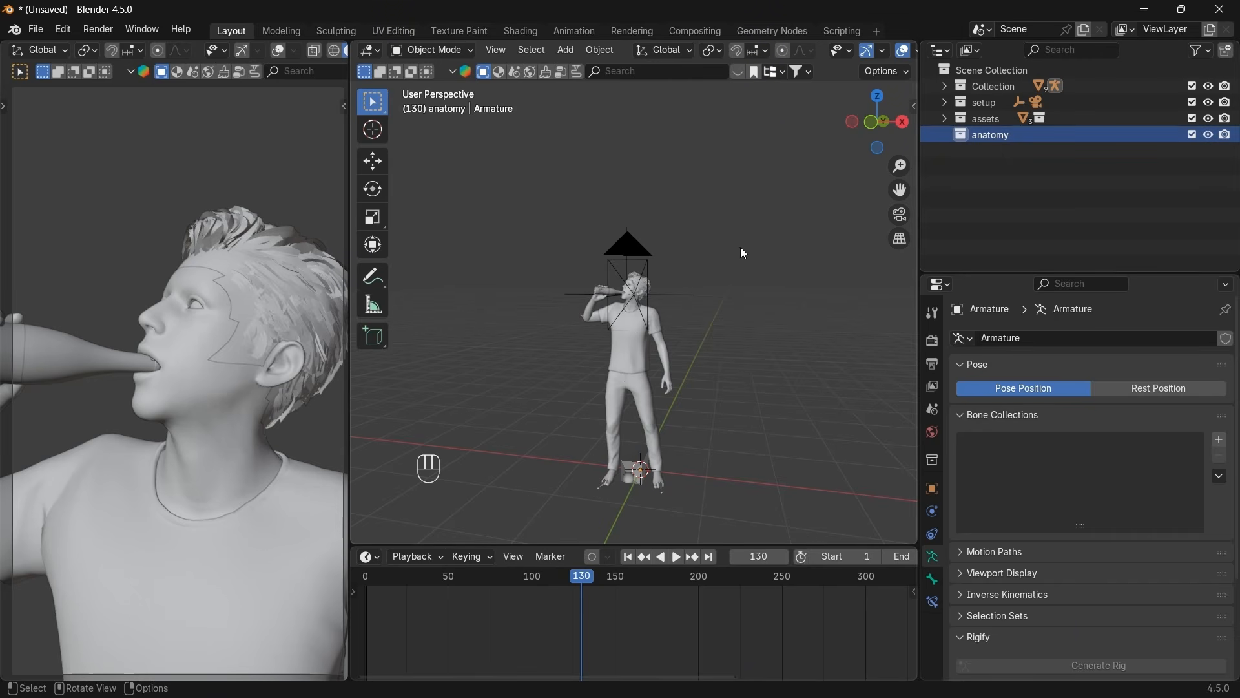
Switch to File Explorer, open the reference video "How does alcohol make you drunk_20 Seconds" from Downloads, and pause it in VLC.
key(alt+Tab)
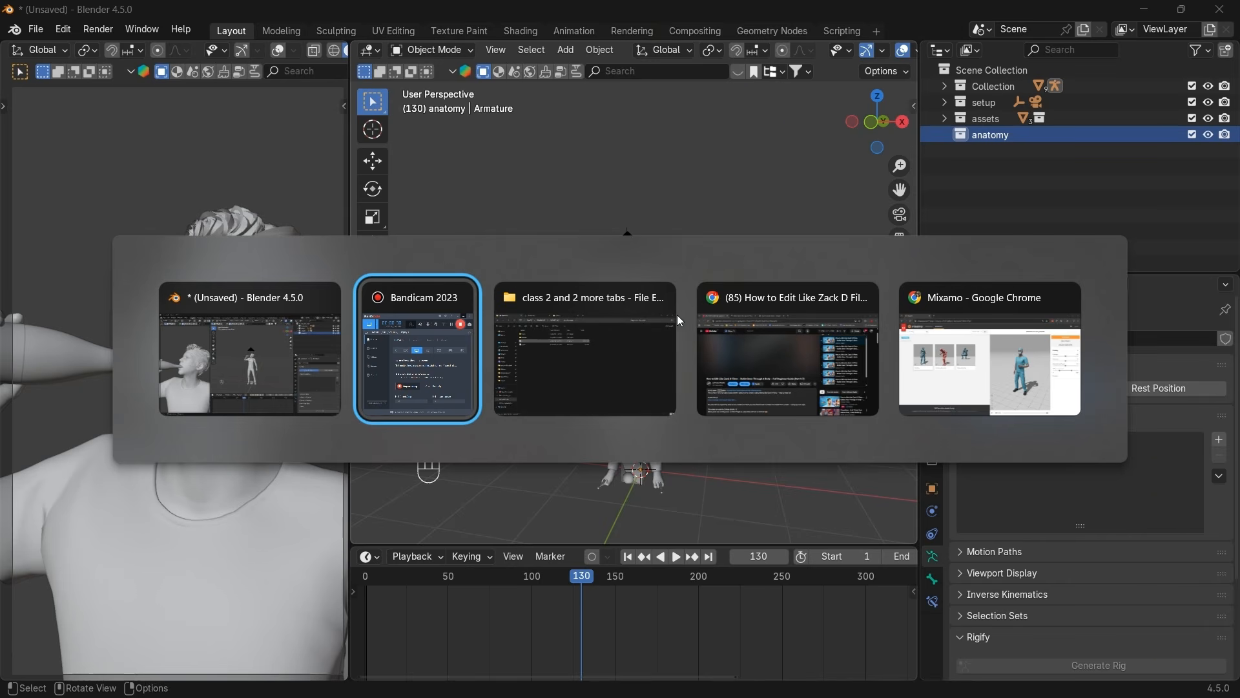
click(599, 351)
click(300, 19)
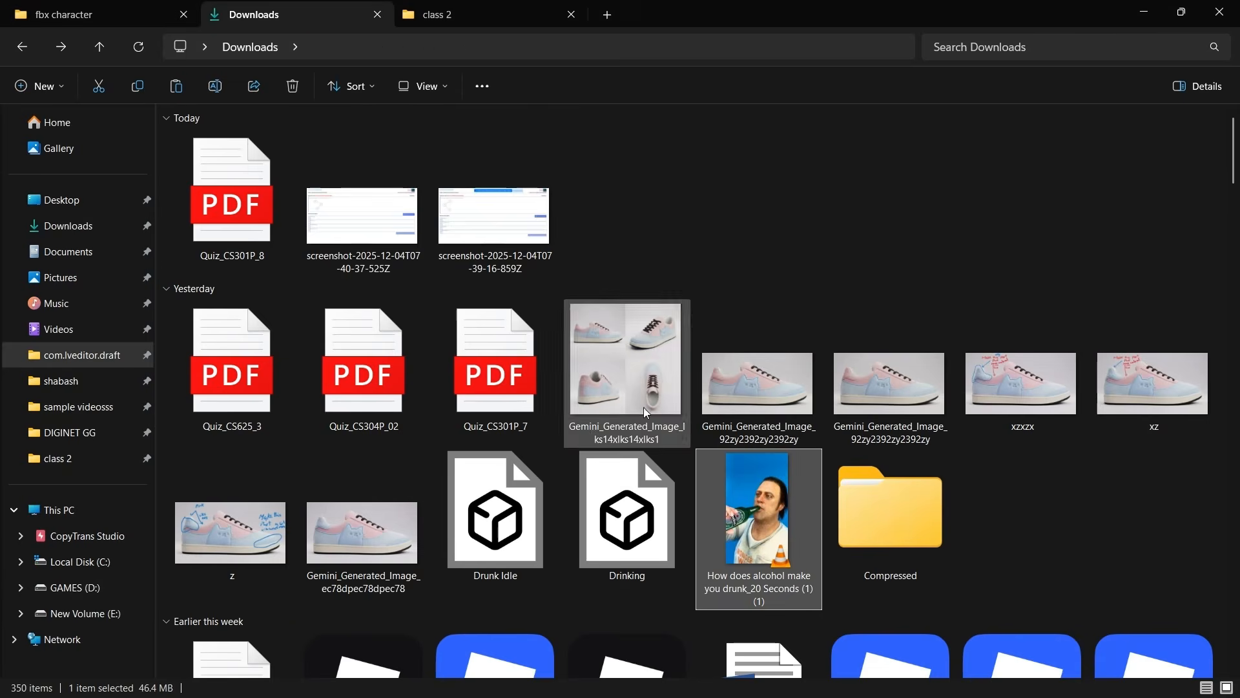
double_click(747, 480)
key(space)
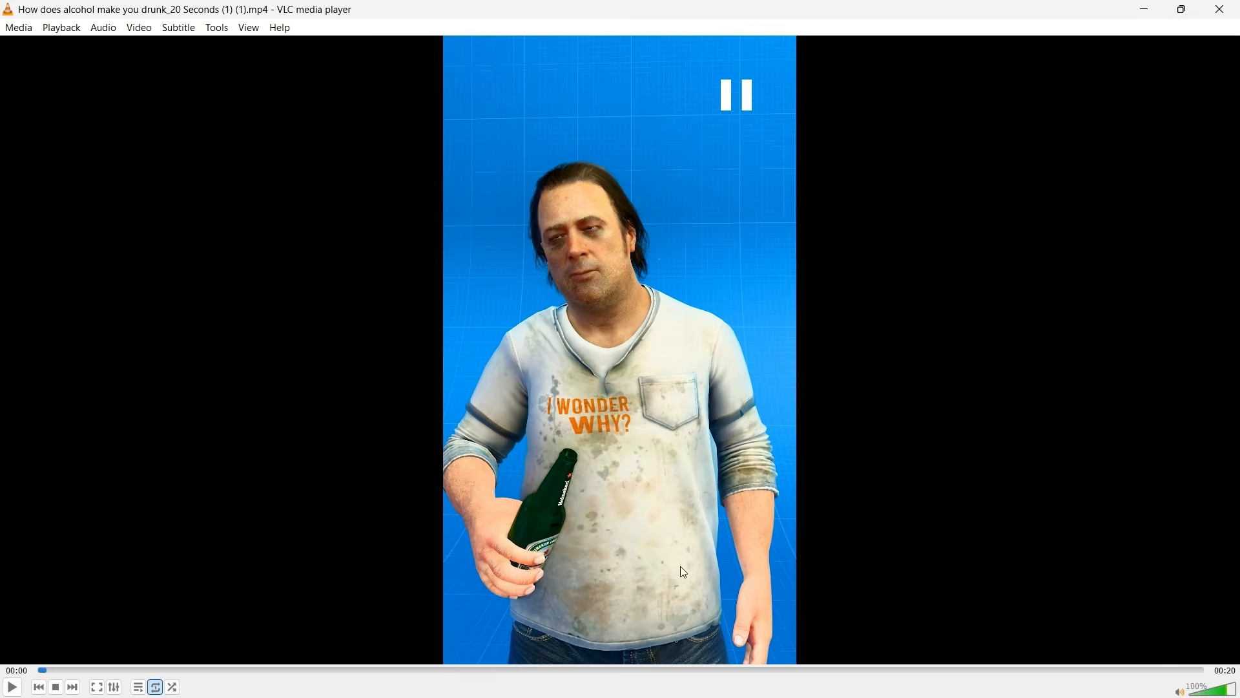
Examine the reference video's anatomy shots between about 6 and 11 seconds, pausing on the throat, vessels and brain.
click(593, 671)
key(space)
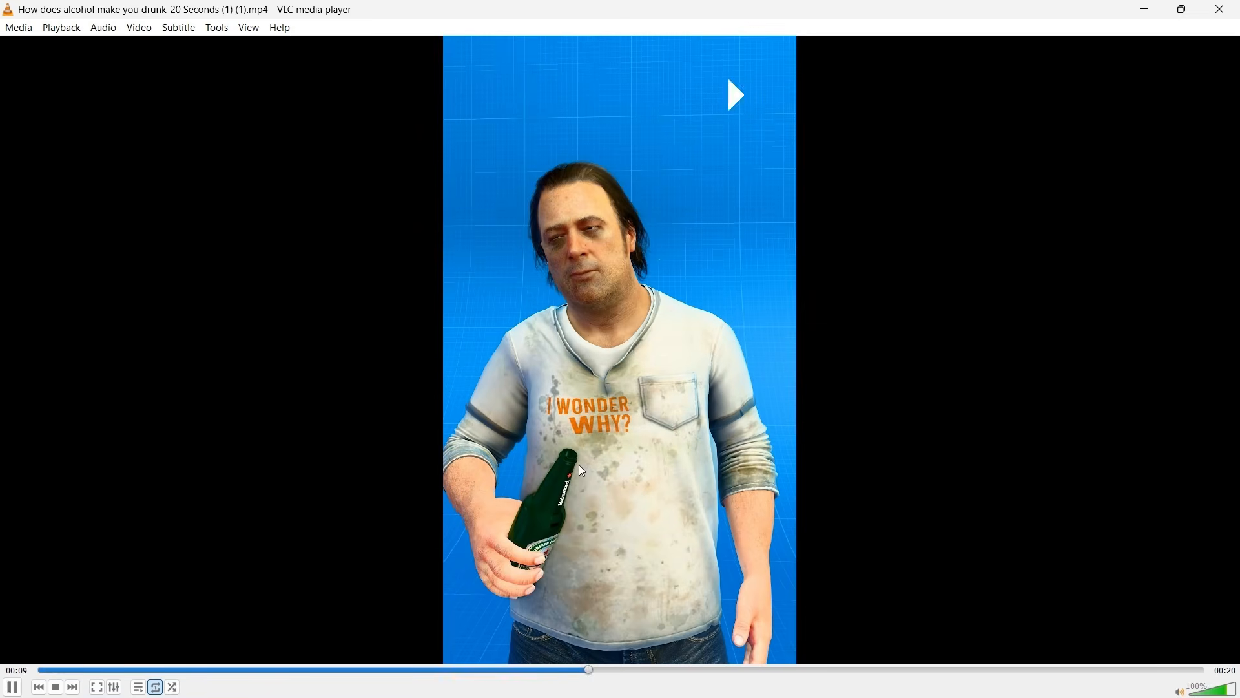
key(space)
click(390, 671)
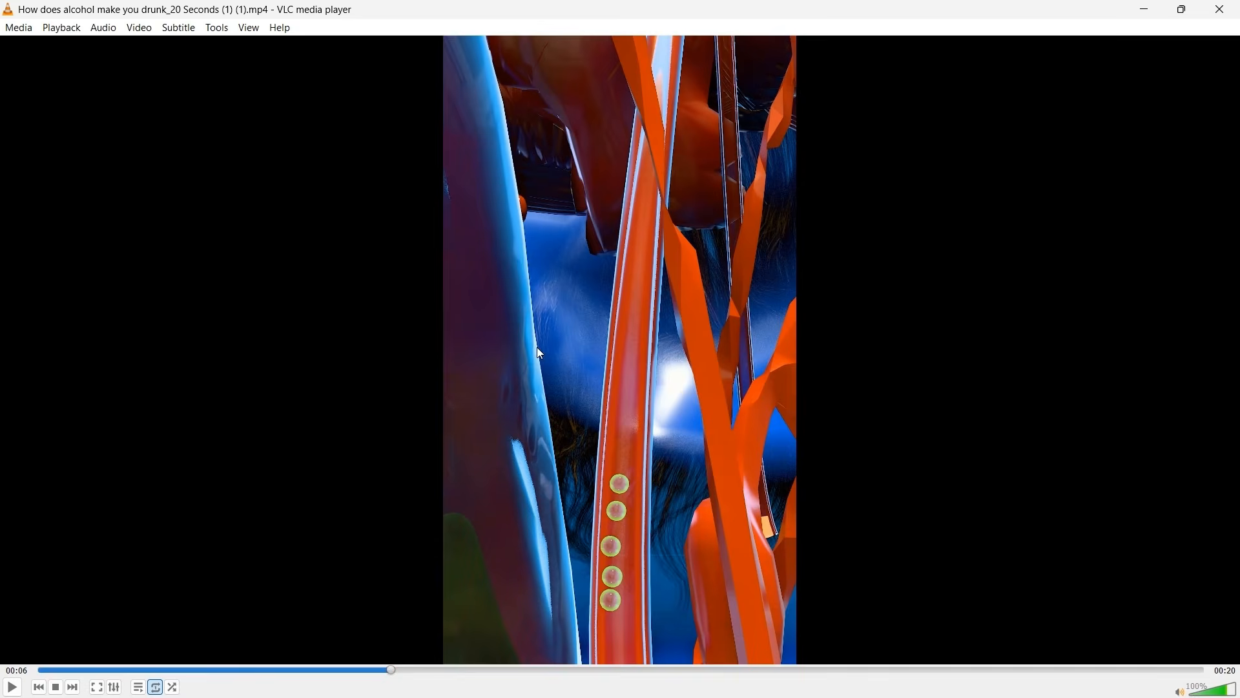
key(space)
key(space)
key(space)
key(space)
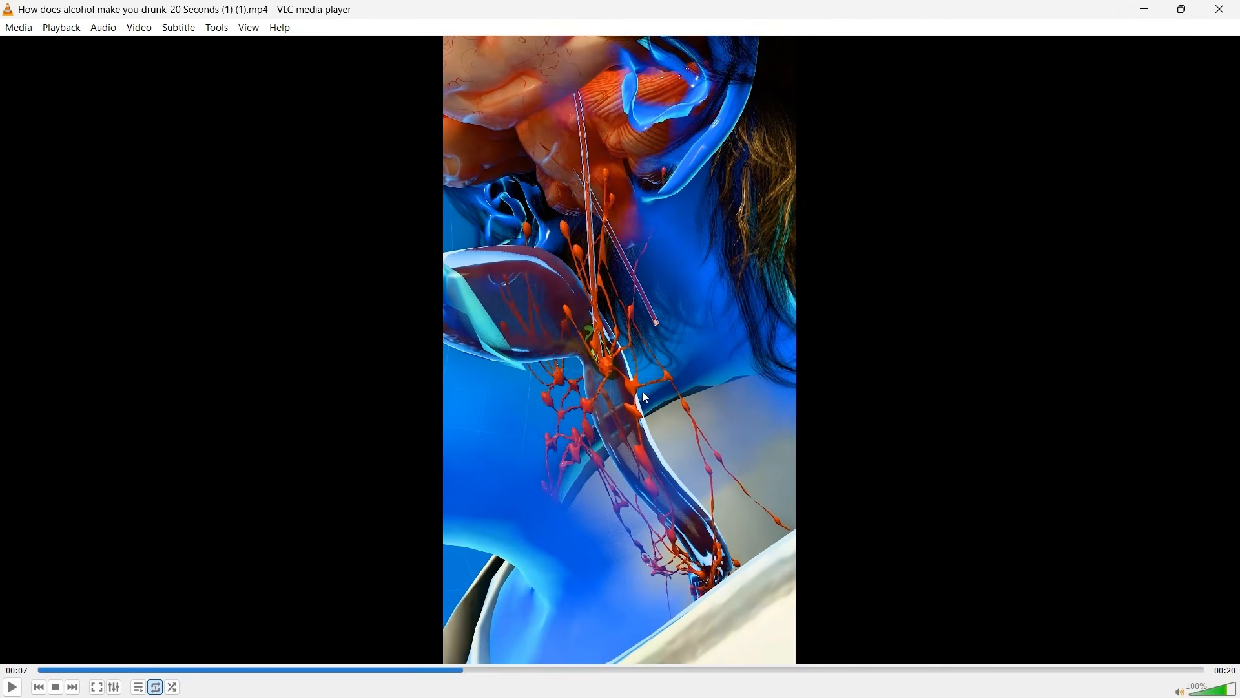
key(space)
key(space)
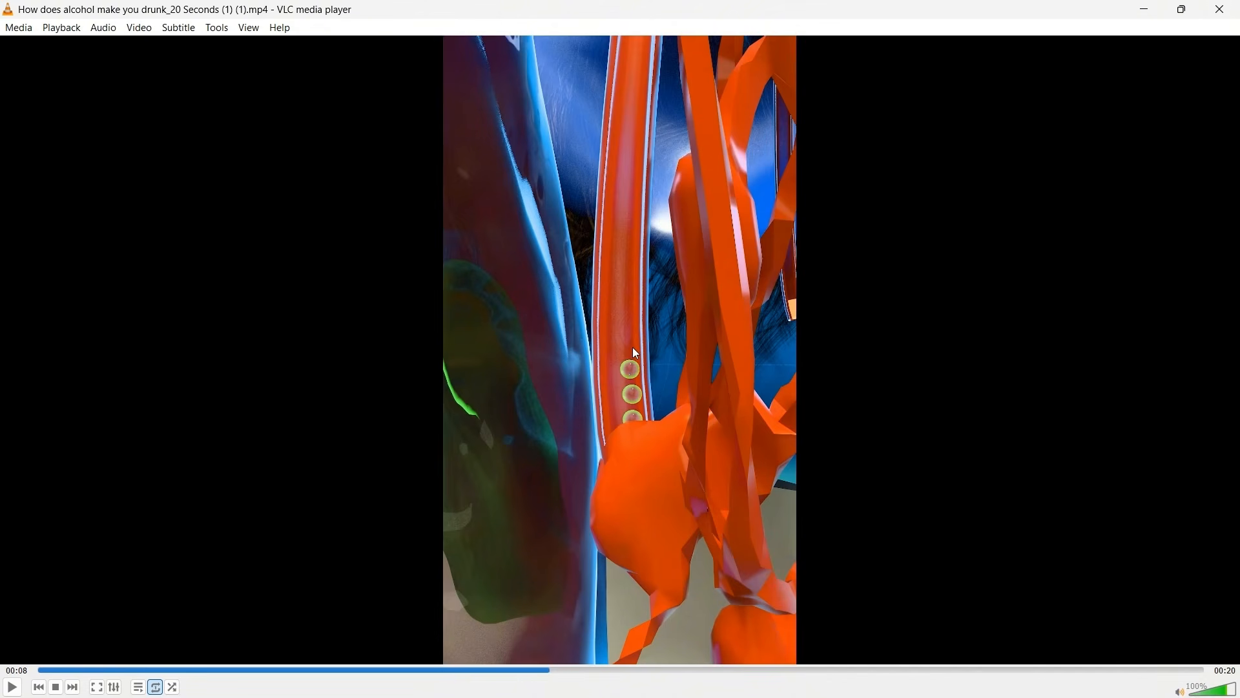
click(707, 255)
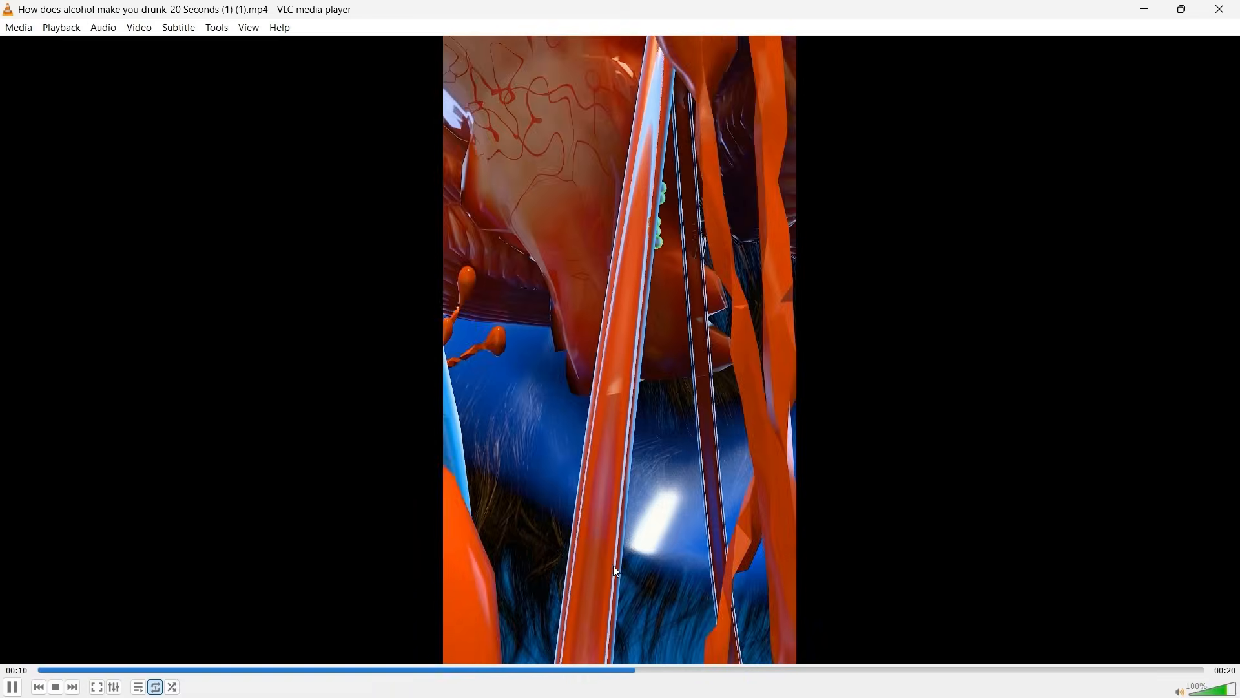
key(space)
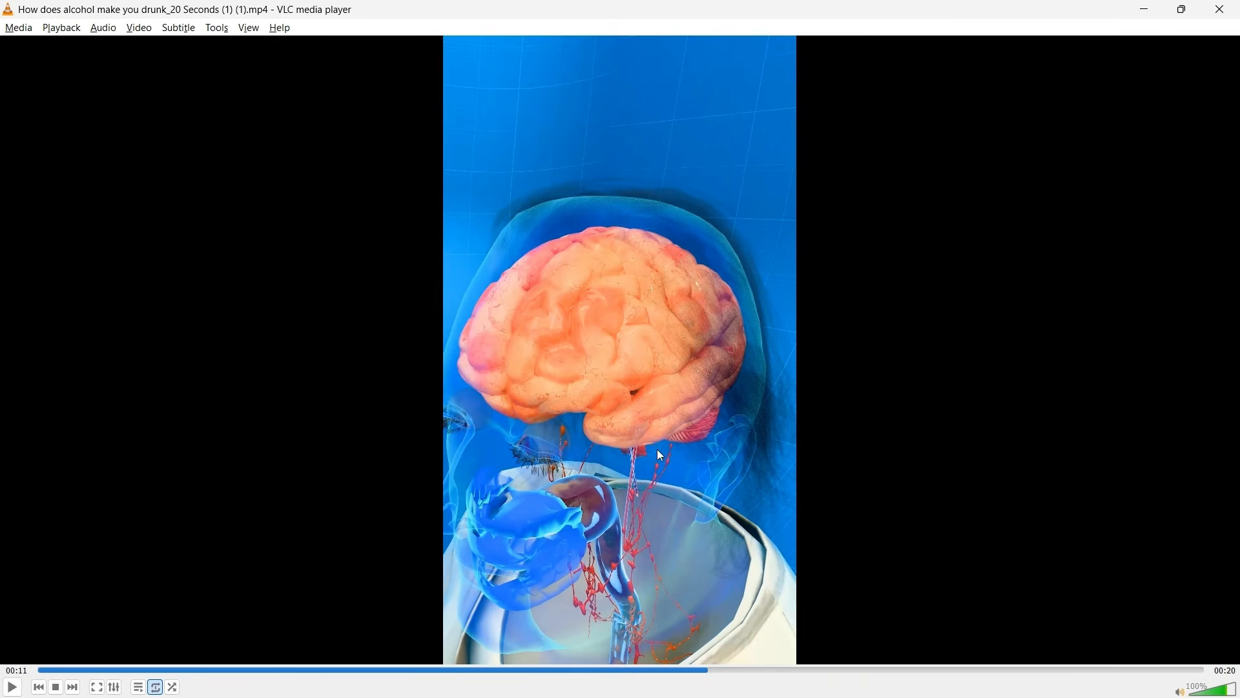
Switch back to Blender, clear the Outliner selection and show the asset bar in the viewport.
key(alt+Tab)
key(alt+Tab)
key(alt+Tab)
key(alt+Tab)
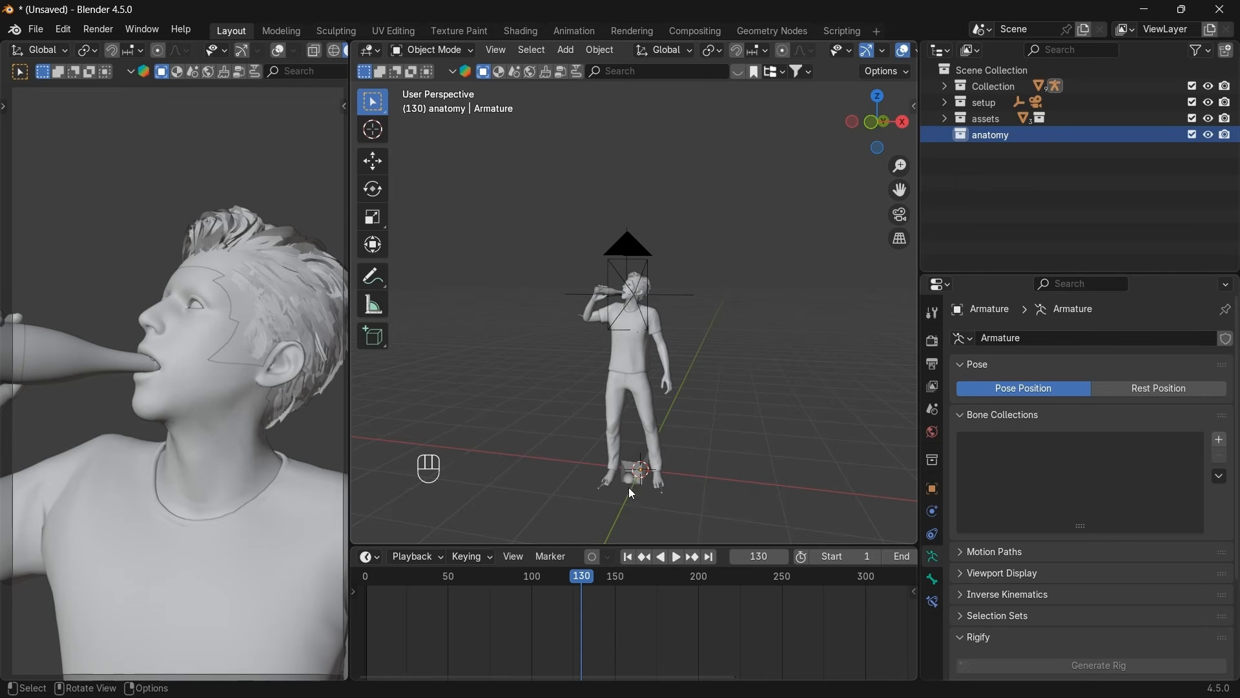
click(1002, 156)
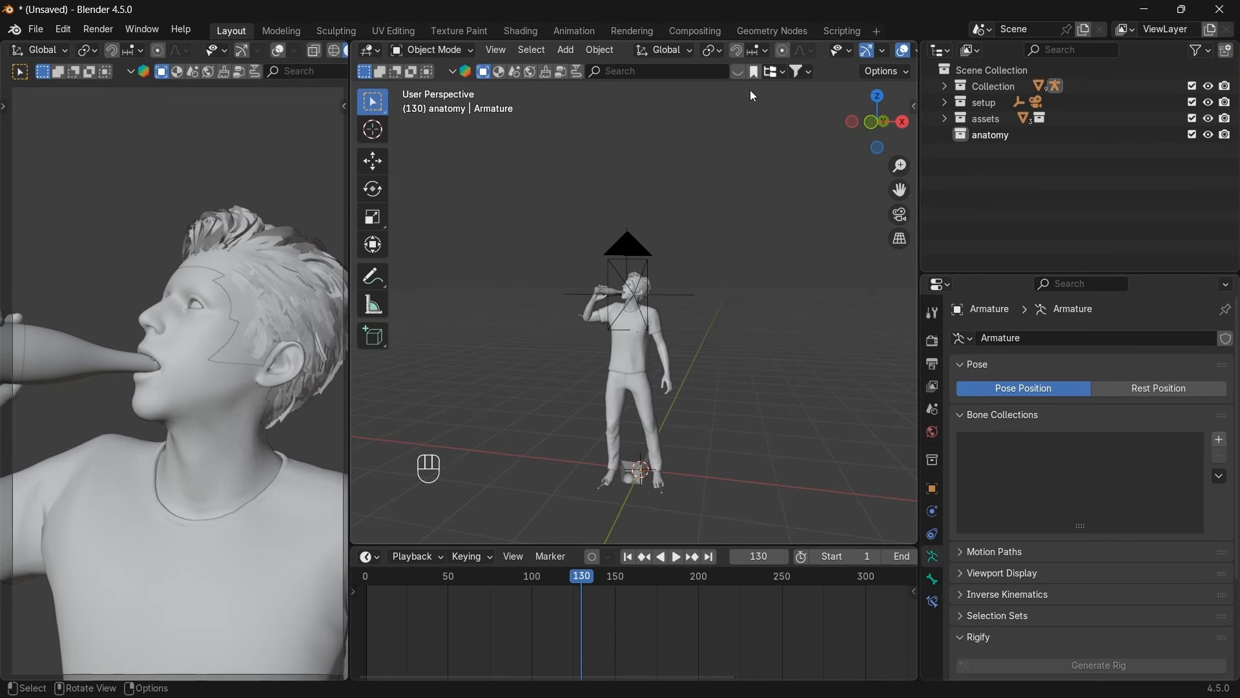
click(739, 72)
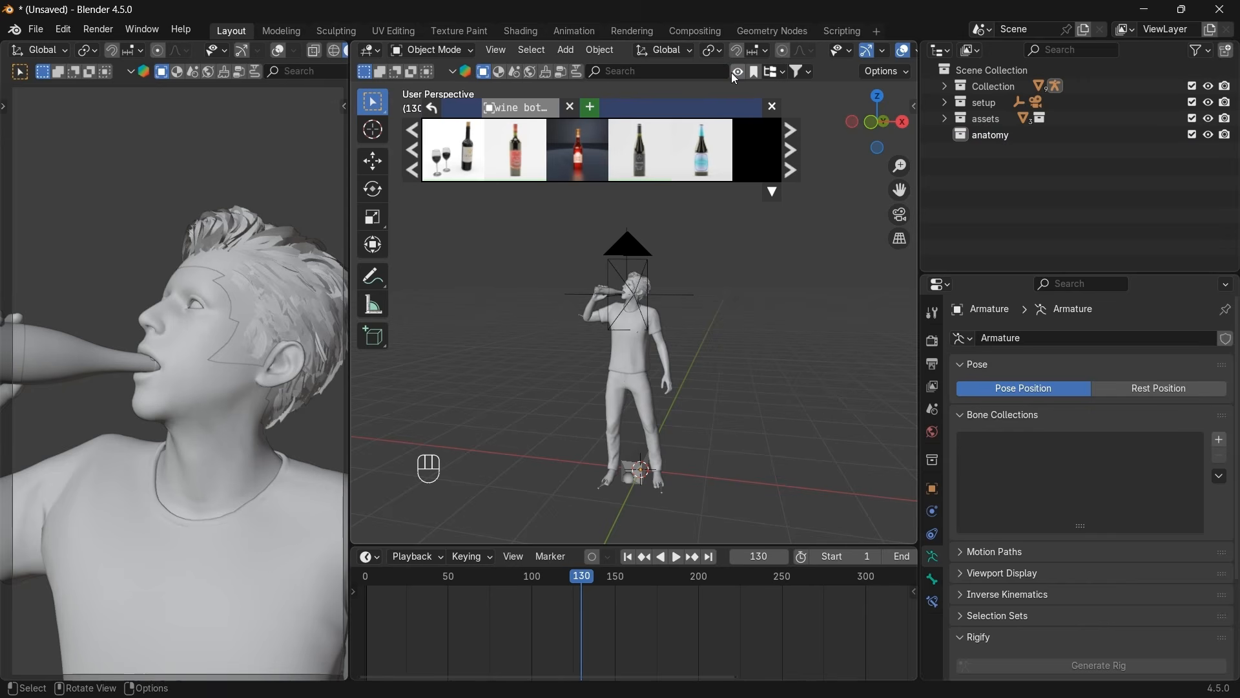
Search the online asset library for brain.
click(683, 75)
text(barain)
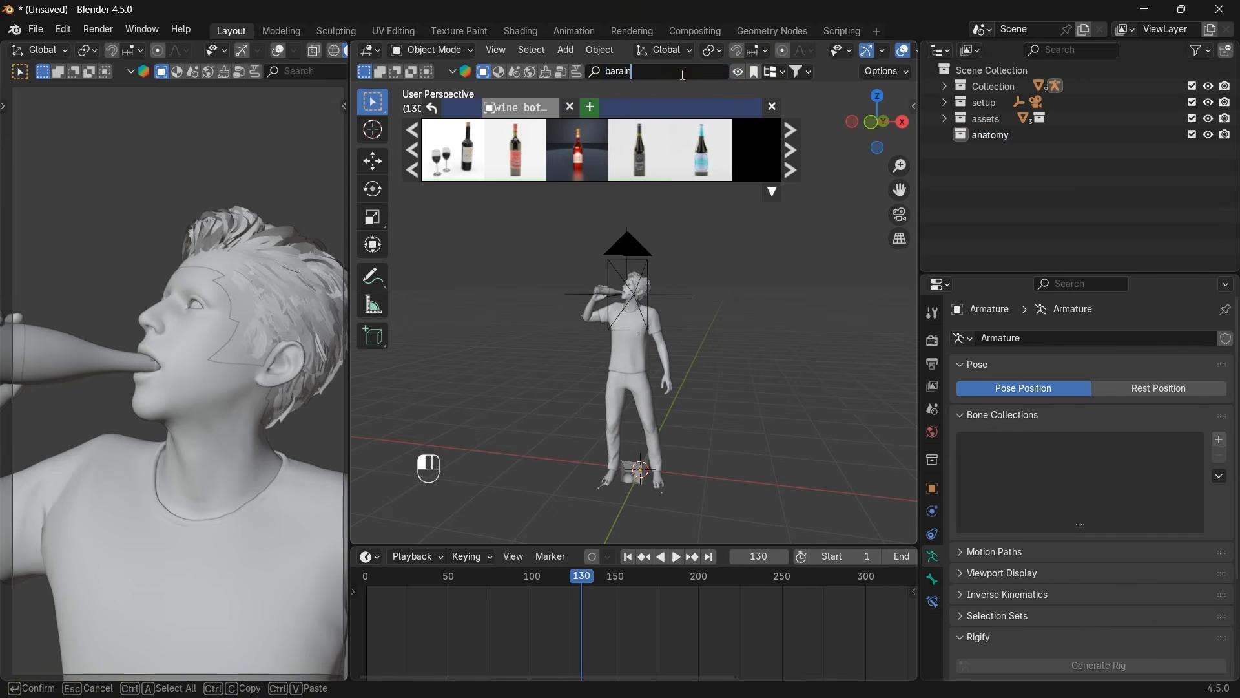
key(Return)
click(684, 75)
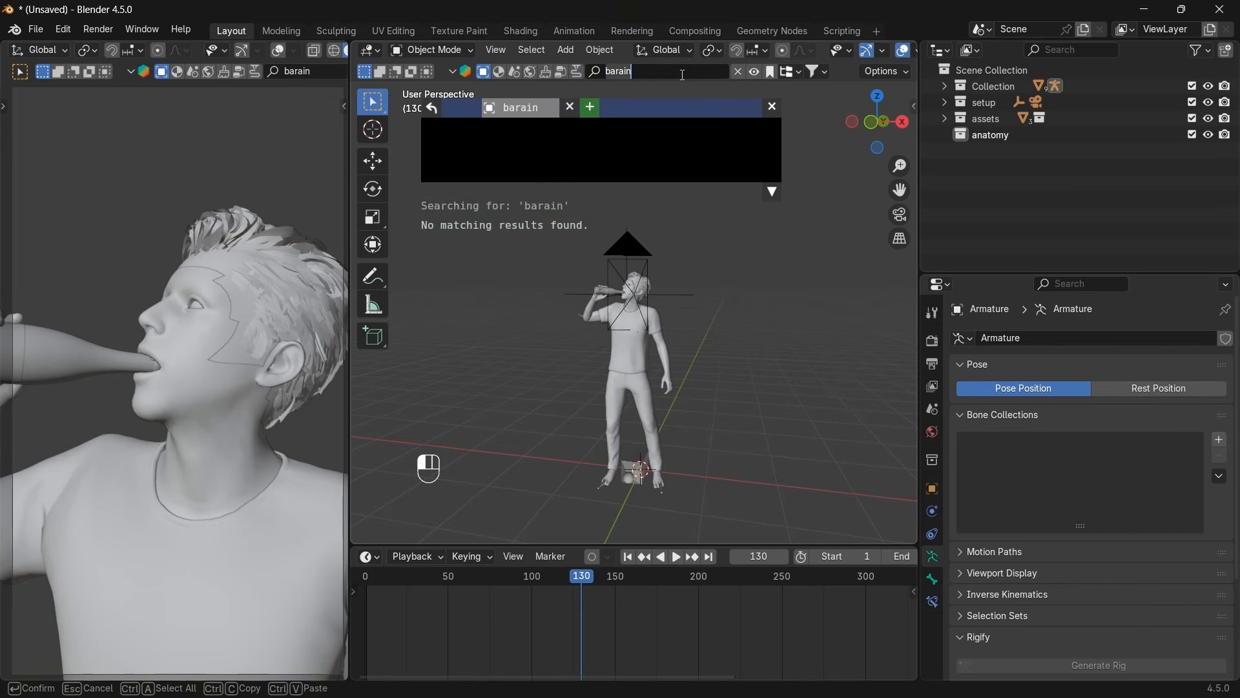
key(BackSpace)
text(brain)
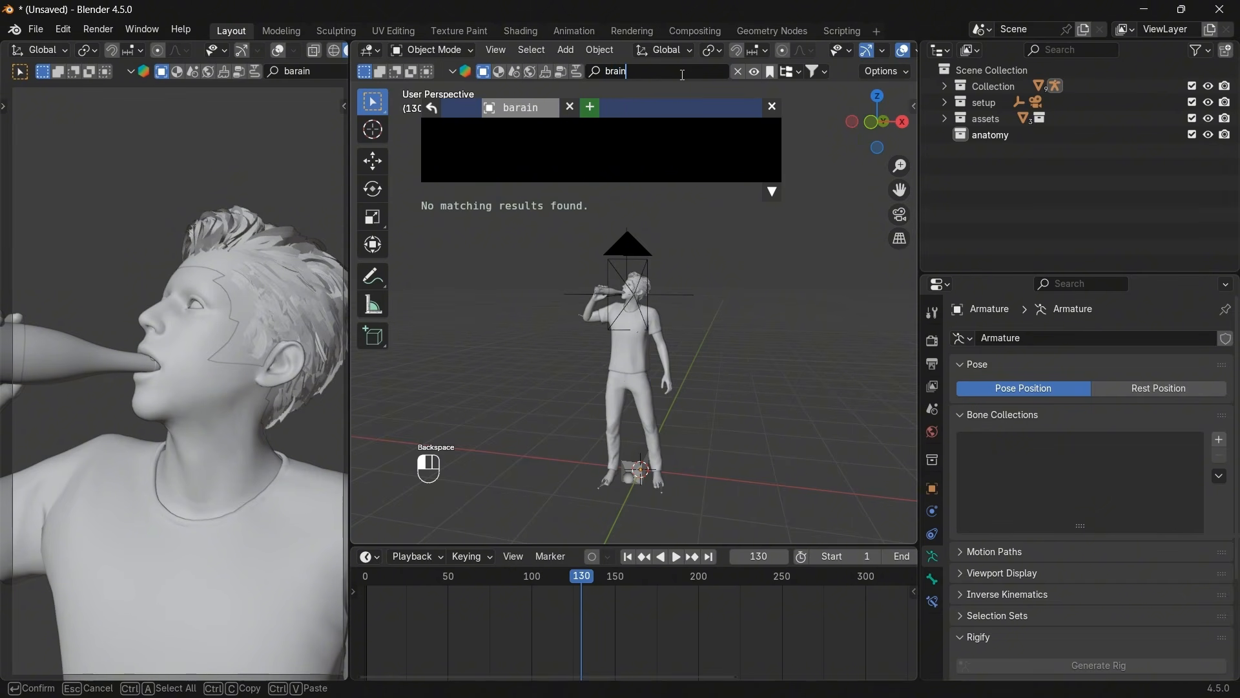
key(Return)
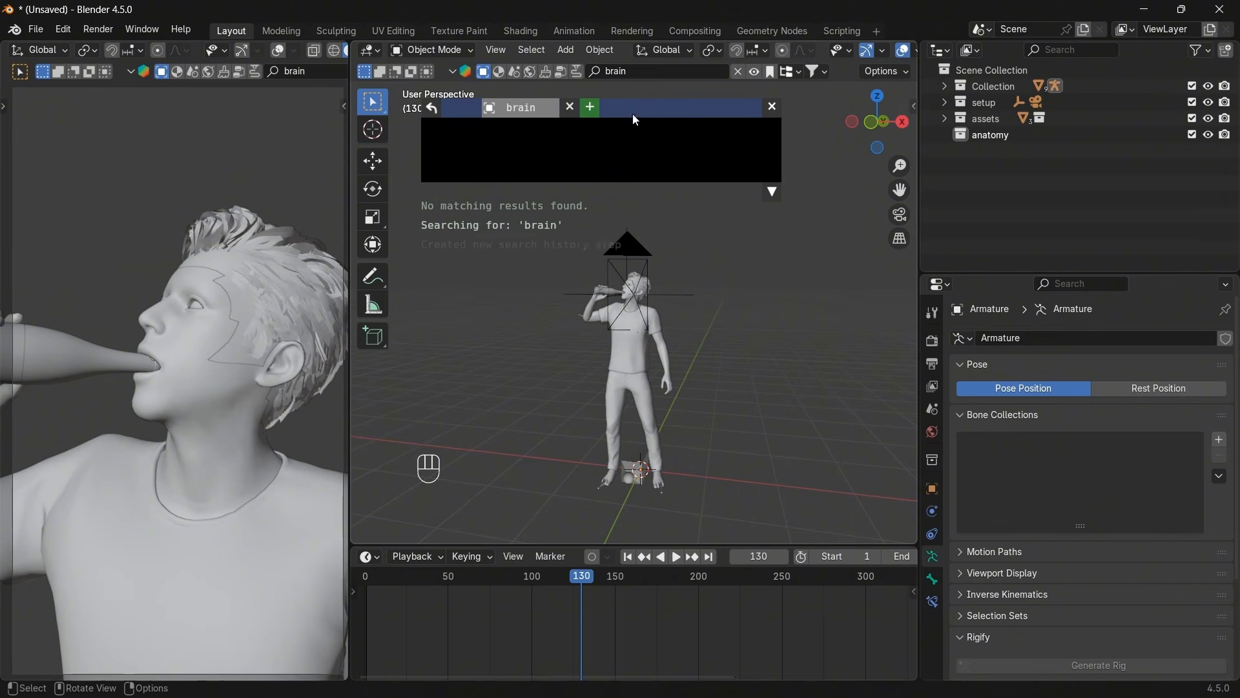
Filter the brain results to free assets and import the glossy pink Human Brain model into the anatomy collection.
mouse_move(462, 168)
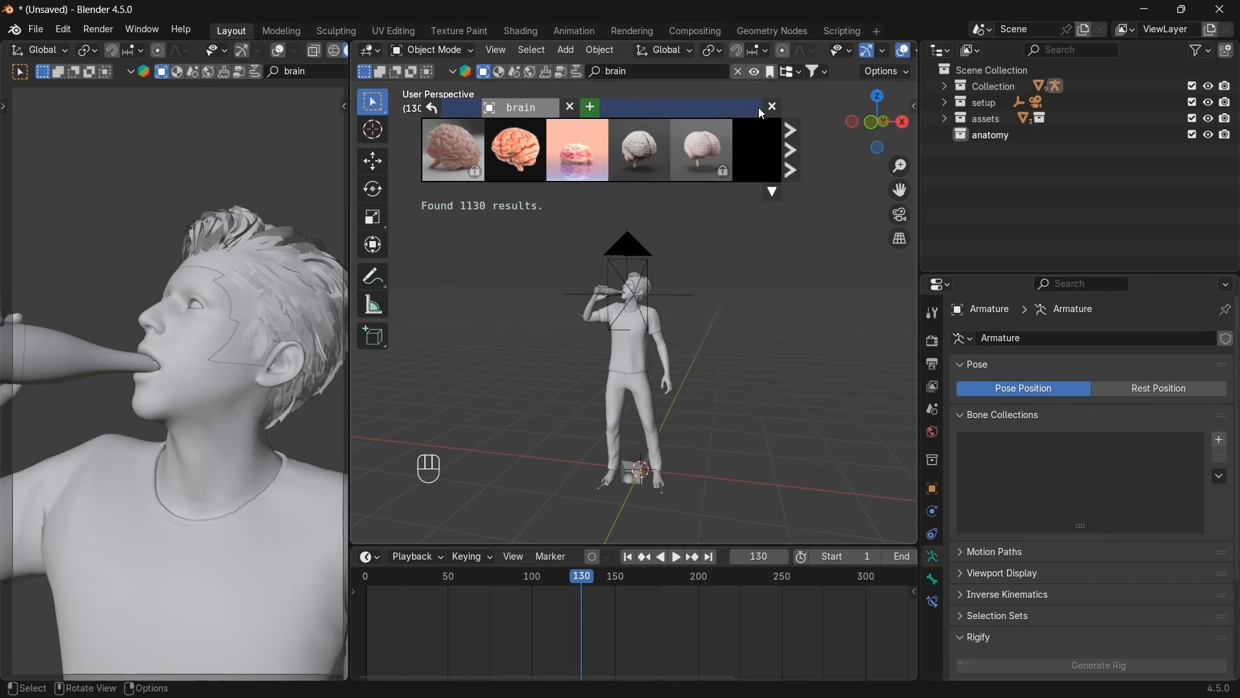
click(826, 72)
click(753, 133)
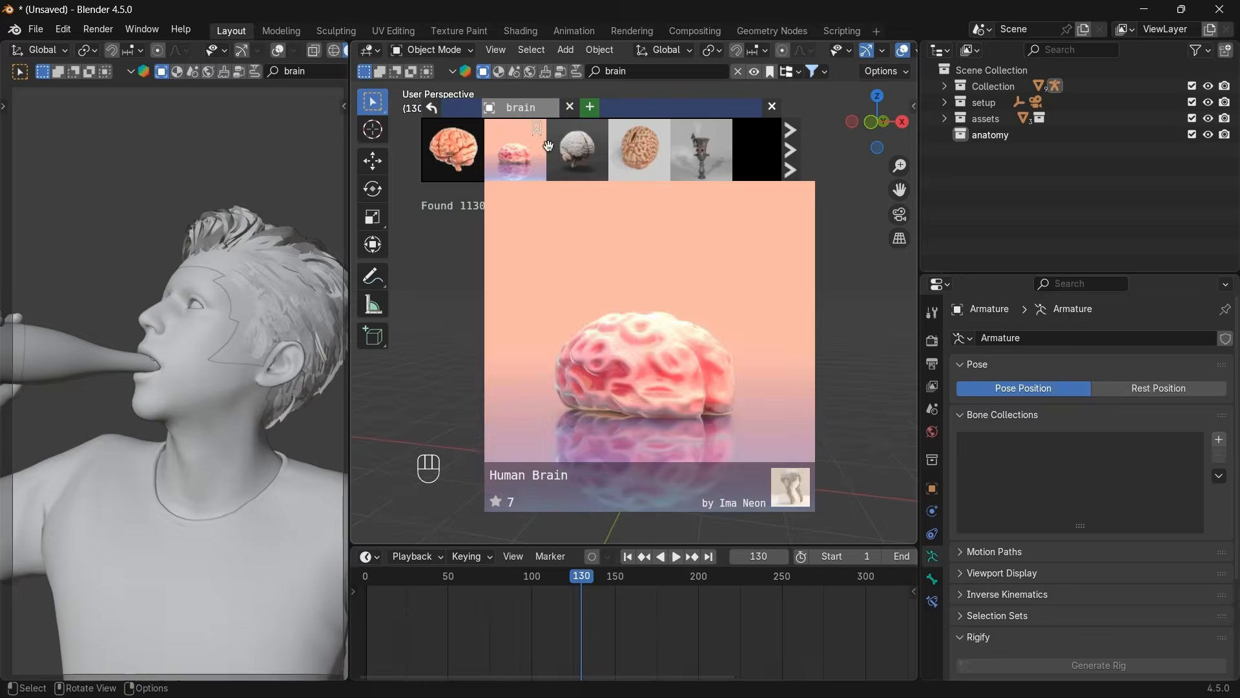
mouse_move(454, 169)
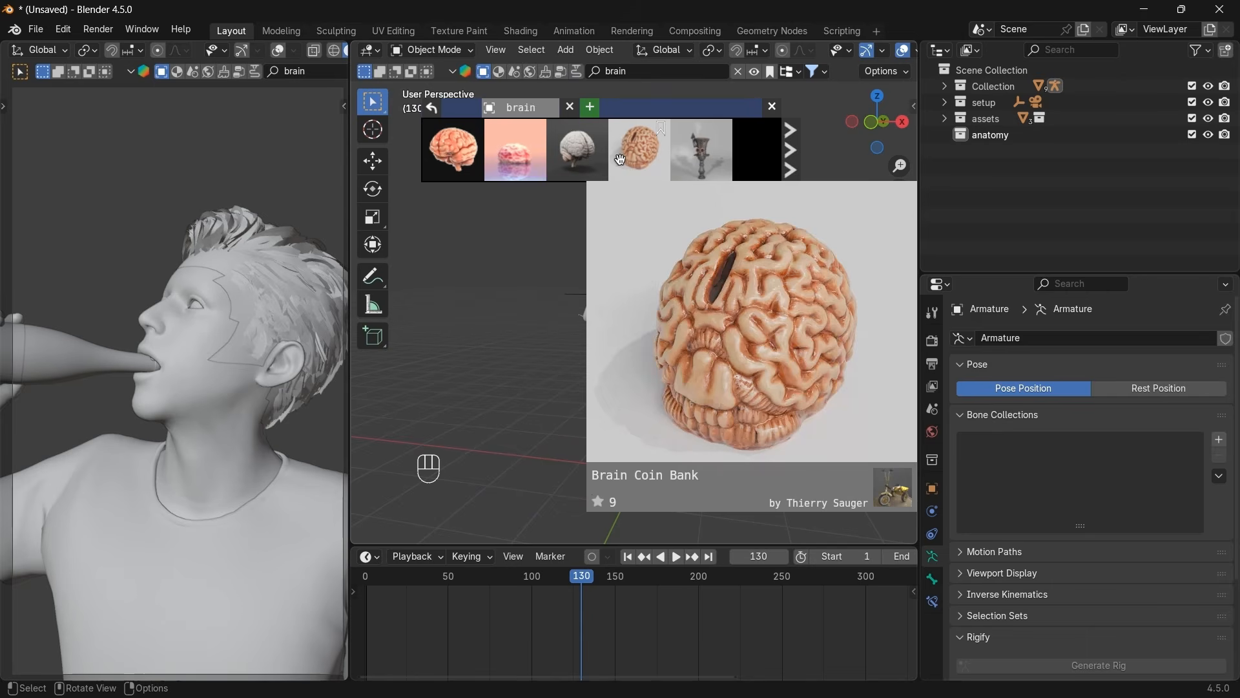
mouse_move(700, 157)
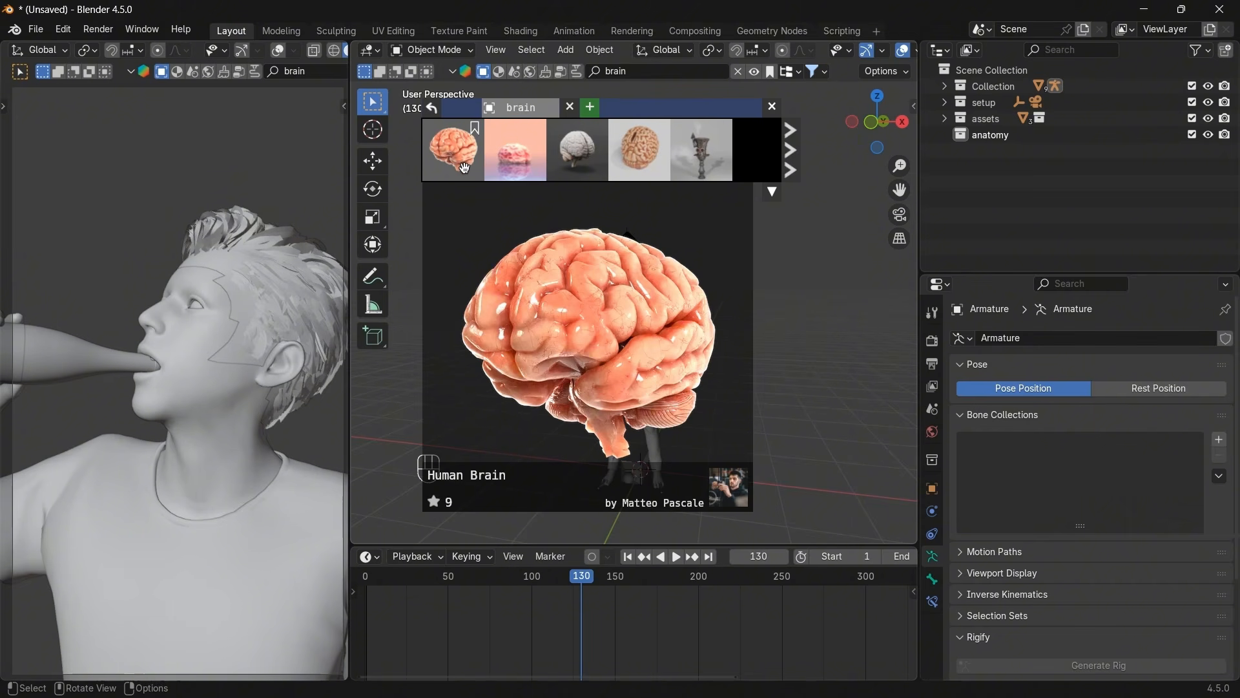
click(465, 168)
mouse_move(565, 150)
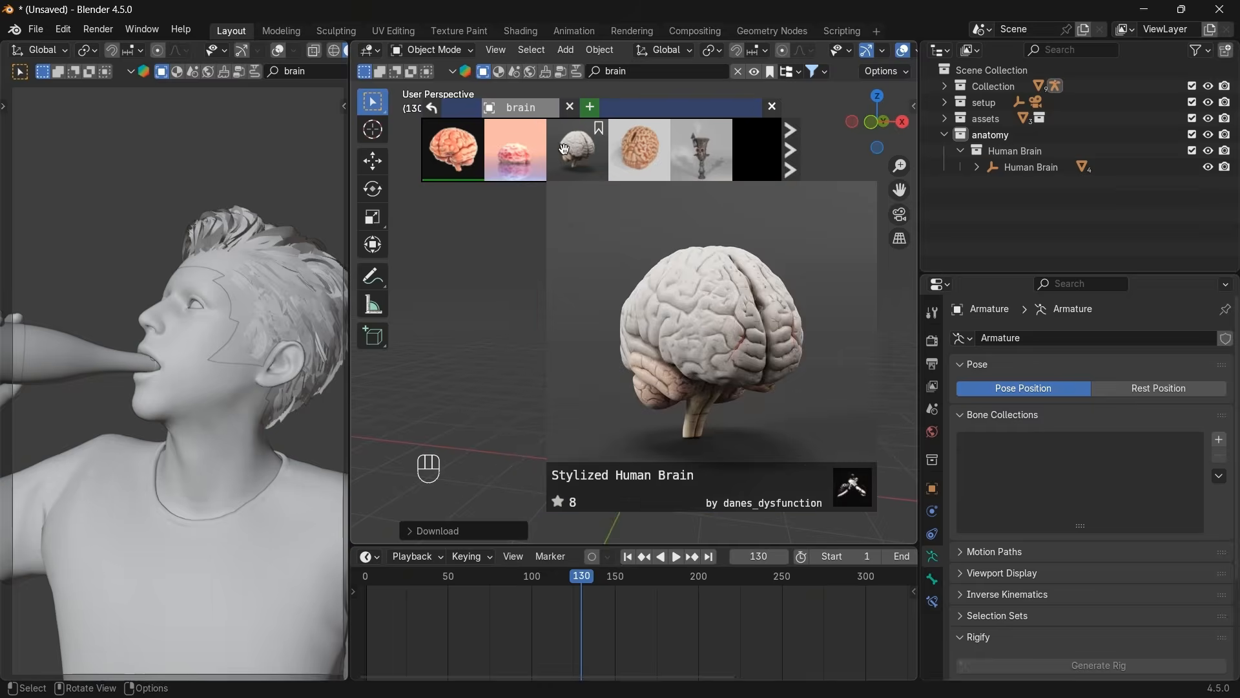
click(773, 107)
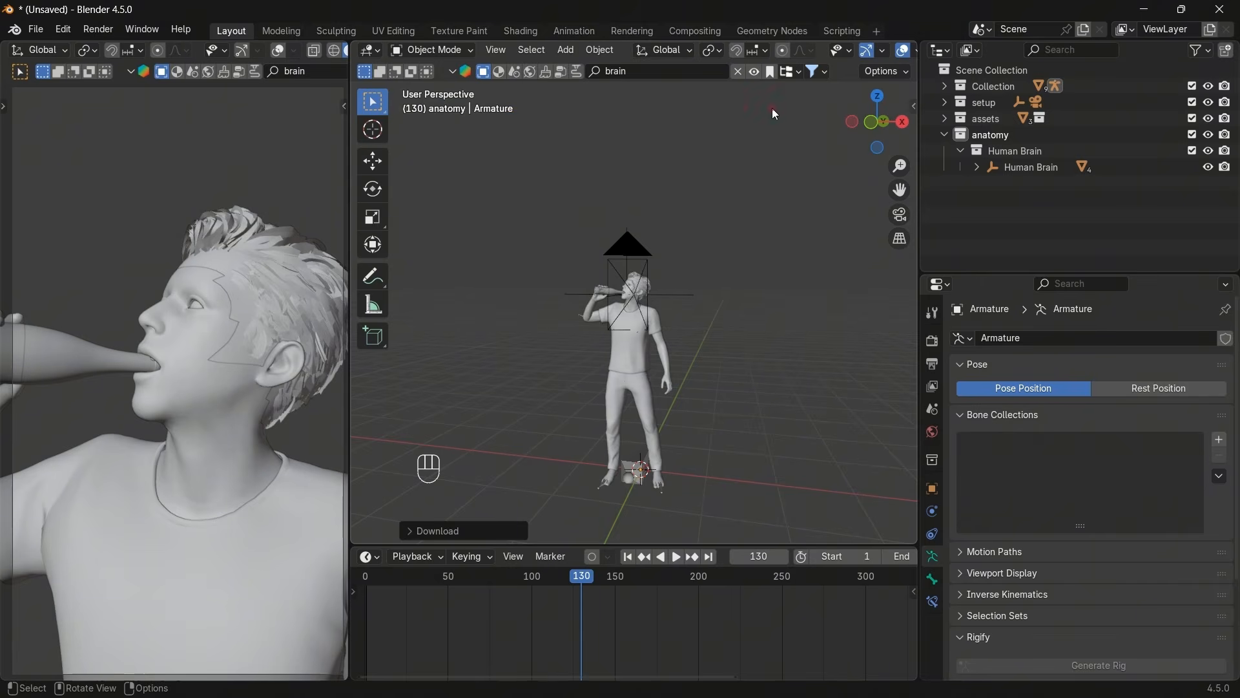
Select the Human Brain parent empty and scale it up.
click(1012, 169)
key(g)
key(g)
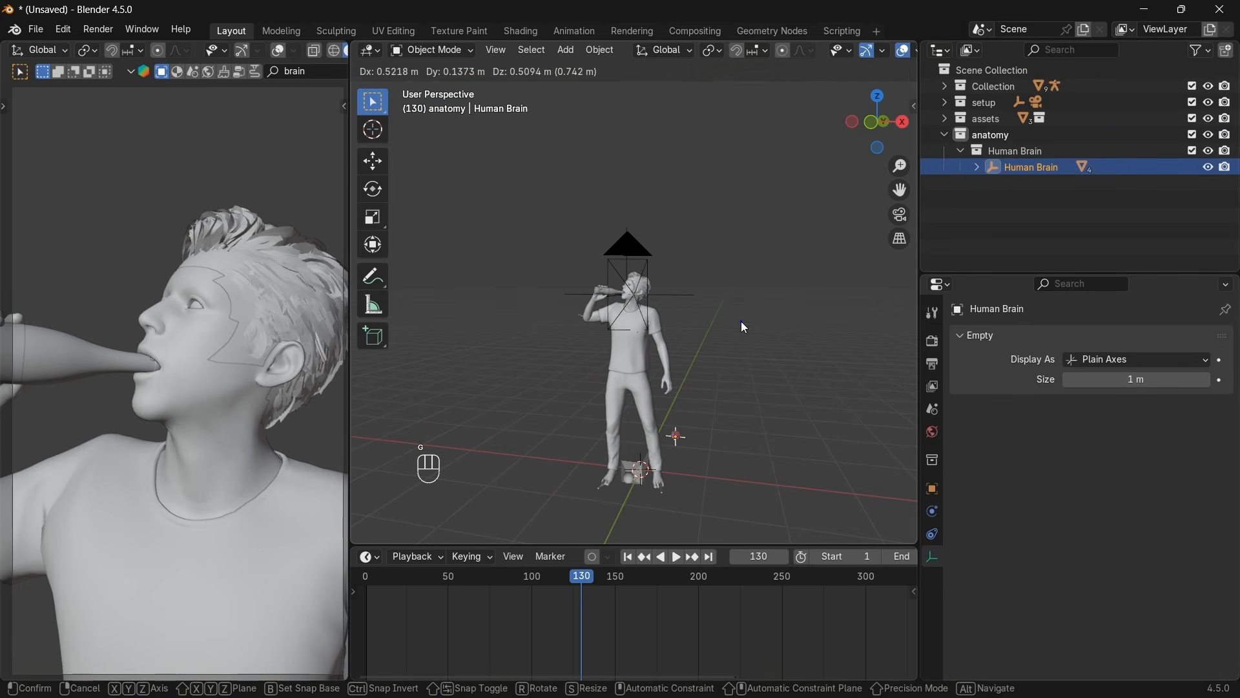
key(s)
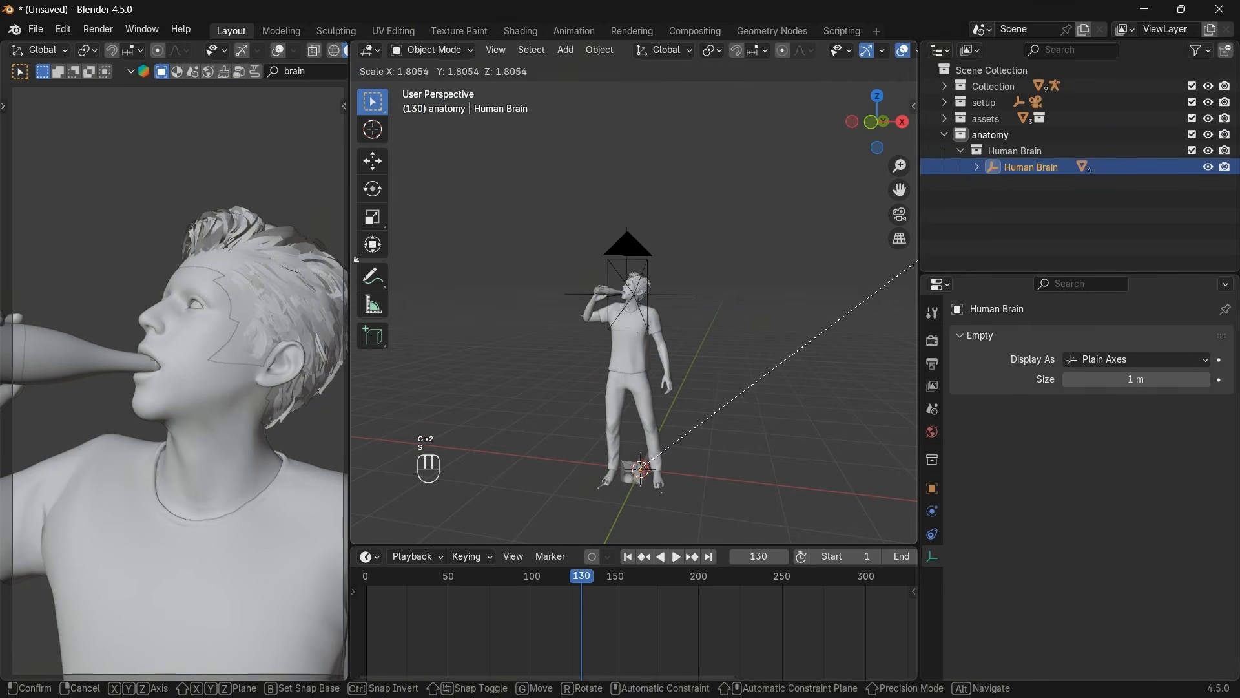
click(576, 227)
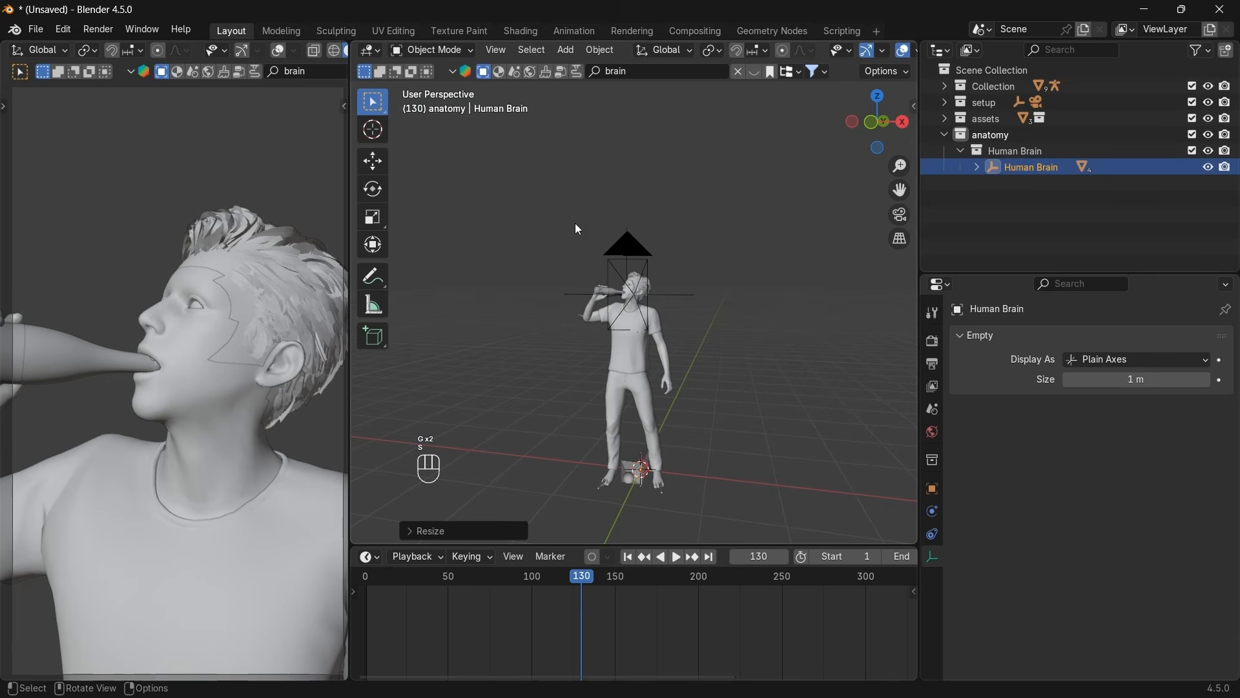
Raise the brain to head height in the right side view and move it into the character's head.
click(878, 96)
key(g)
right_click(783, 190)
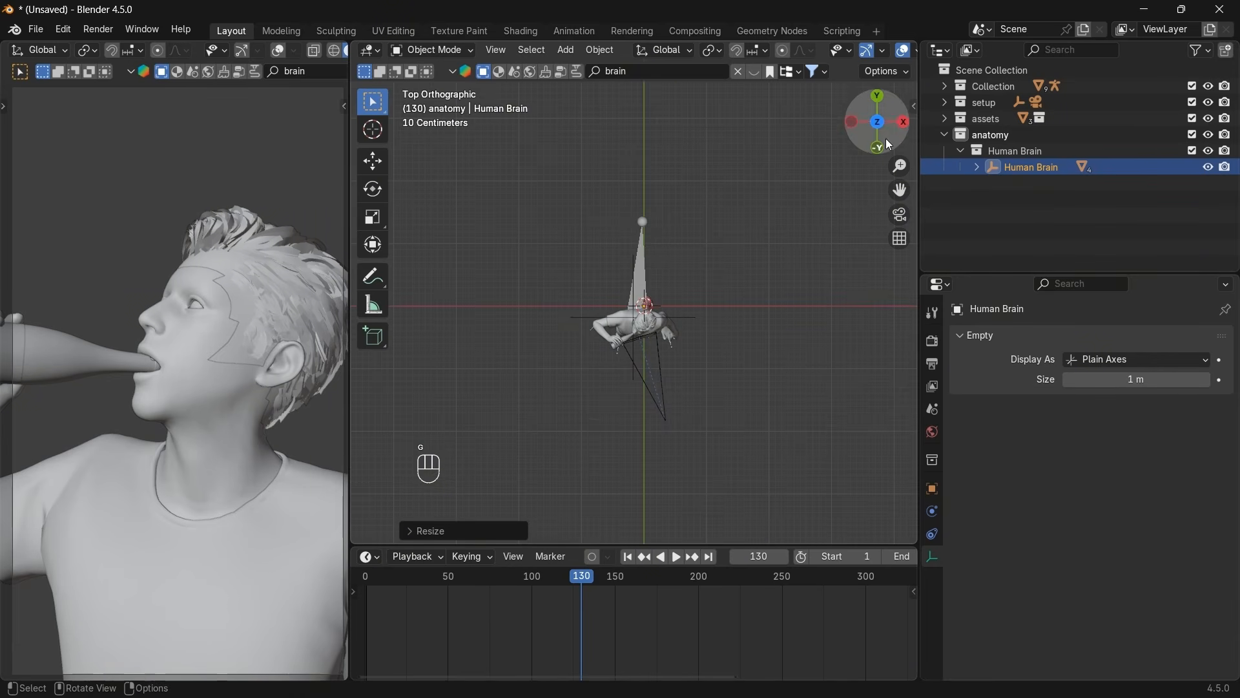
click(902, 126)
key(g)
key(z)
key(g)
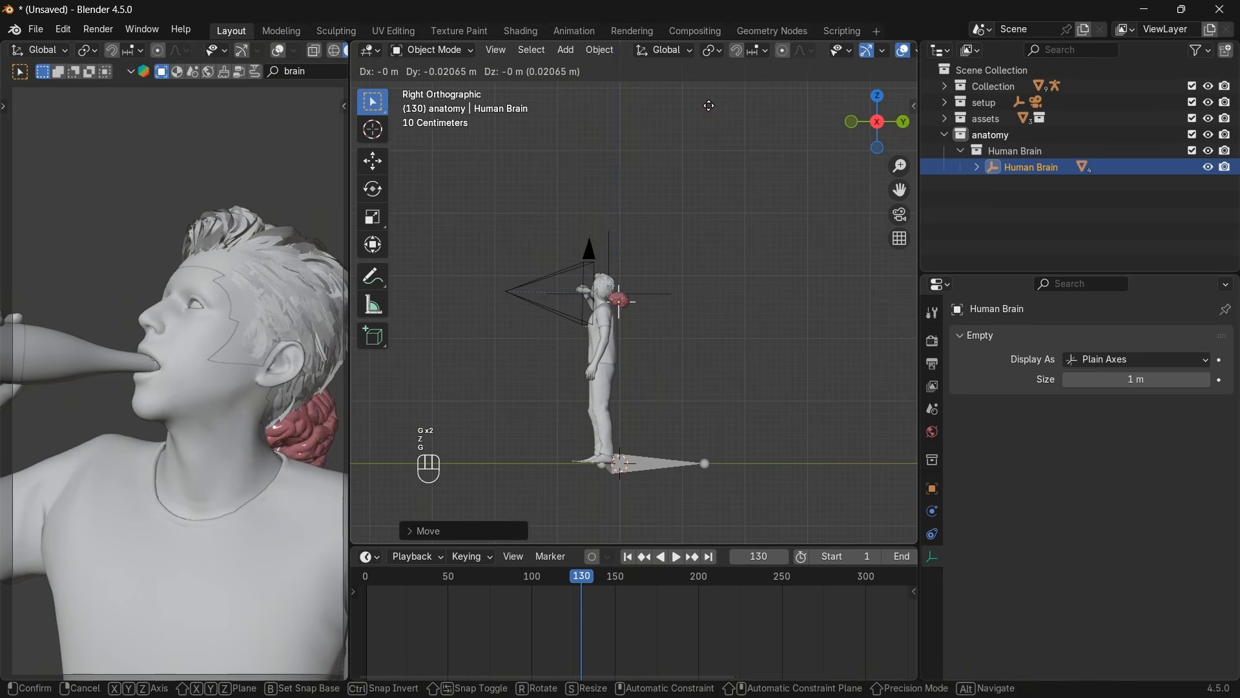
click(701, 98)
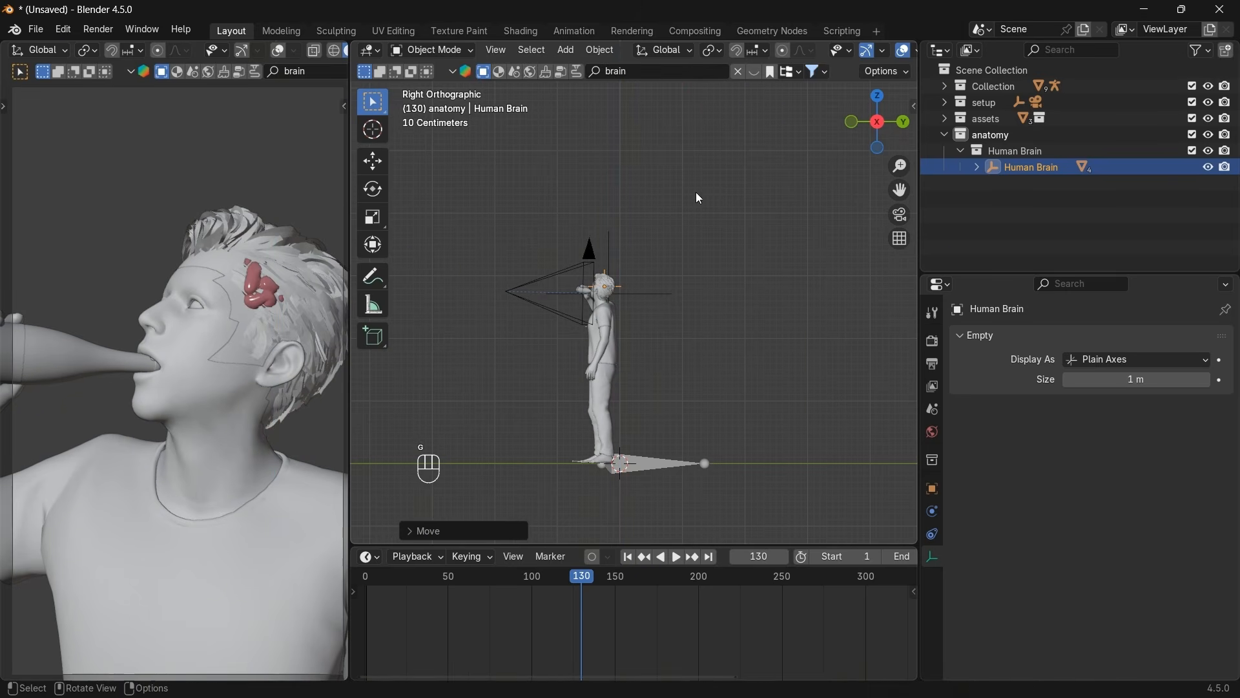
Pull the brain out behind the head and reposition it inside the skull from a closer right side view.
scroll(696, 191, up, 1)
key(g)
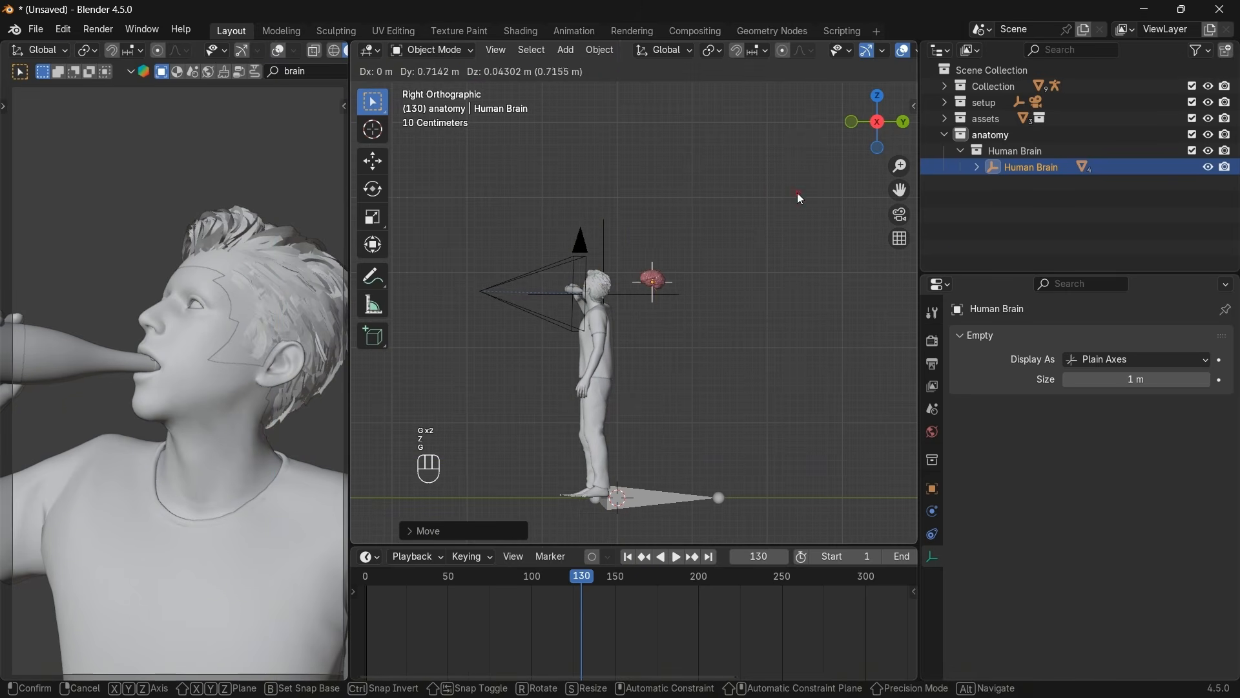
click(801, 189)
middle_drag(801, 189, 529, 297)
key(KP_3)
key(g)
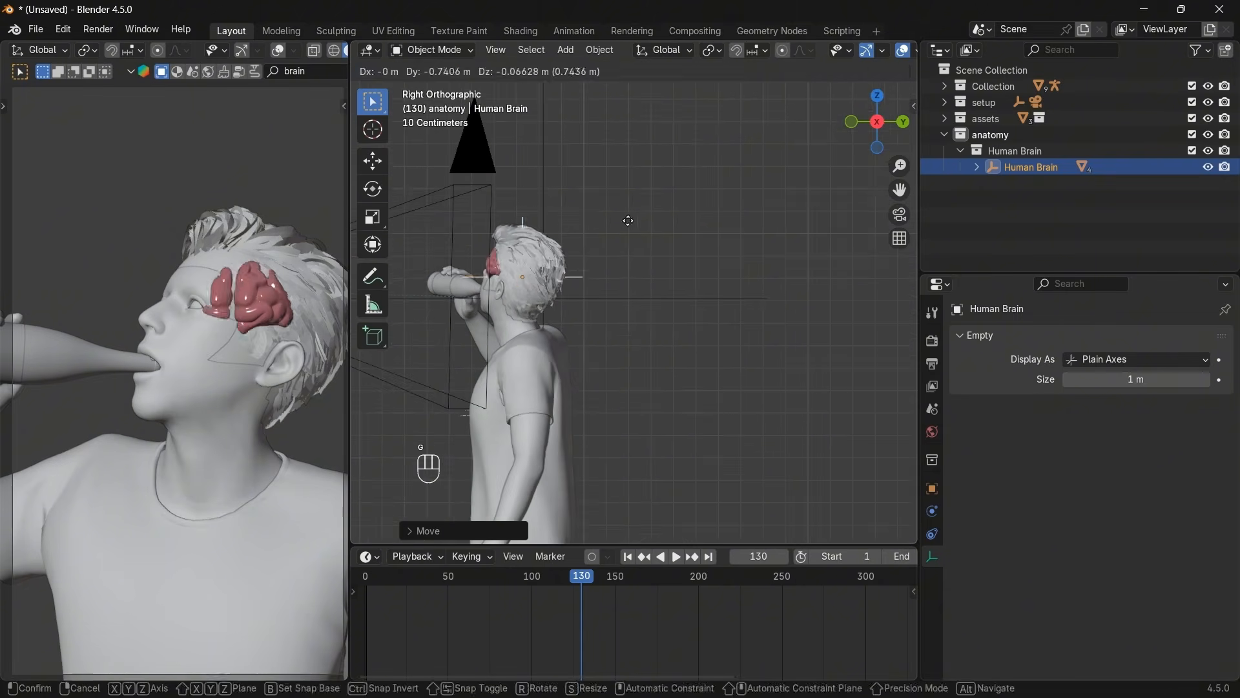
click(630, 219)
Turn on X-ray display, rotate the brain in the top view and move it to match the head's position.
key(KP_7)
key(alt+z)
shift+middle_drag(840, 452, 784, 277)
scroll(785, 291, up, 1)
key(r)
click(798, 407)
key(g)
click(784, 401)
middle_drag(784, 401, 839, 197)
key(g)
click(788, 404)
key(g)
key(z)
key(z)
key(z)
key(Escape)
Turn off X-ray display and hide the character's hair.
key(alt+z)
click(681, 224)
key(h)
click(664, 240)
Rotate the brain in the top view so it lines up with the direction the head is facing.
key(r)
click(834, 240)
alt+middle_drag(834, 239, 830, 310)
key(r)
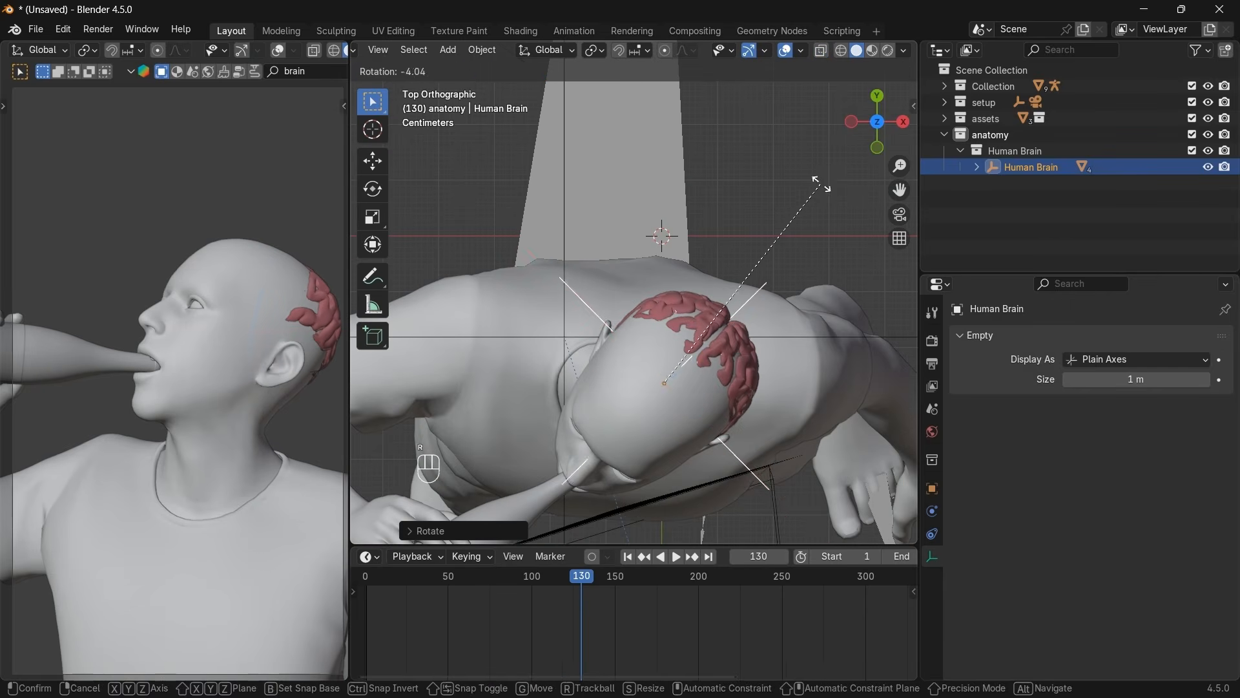
click(819, 184)
Move the brain along its local Y axis and resize it to fit inside the head.
key(g)
key(y)
key(y)
click(817, 197)
key(s)
click(816, 194)
Turn on X-ray display and hide the Armature object inside Collection.
alt+middle_drag(815, 193, 839, 60)
click(821, 50)
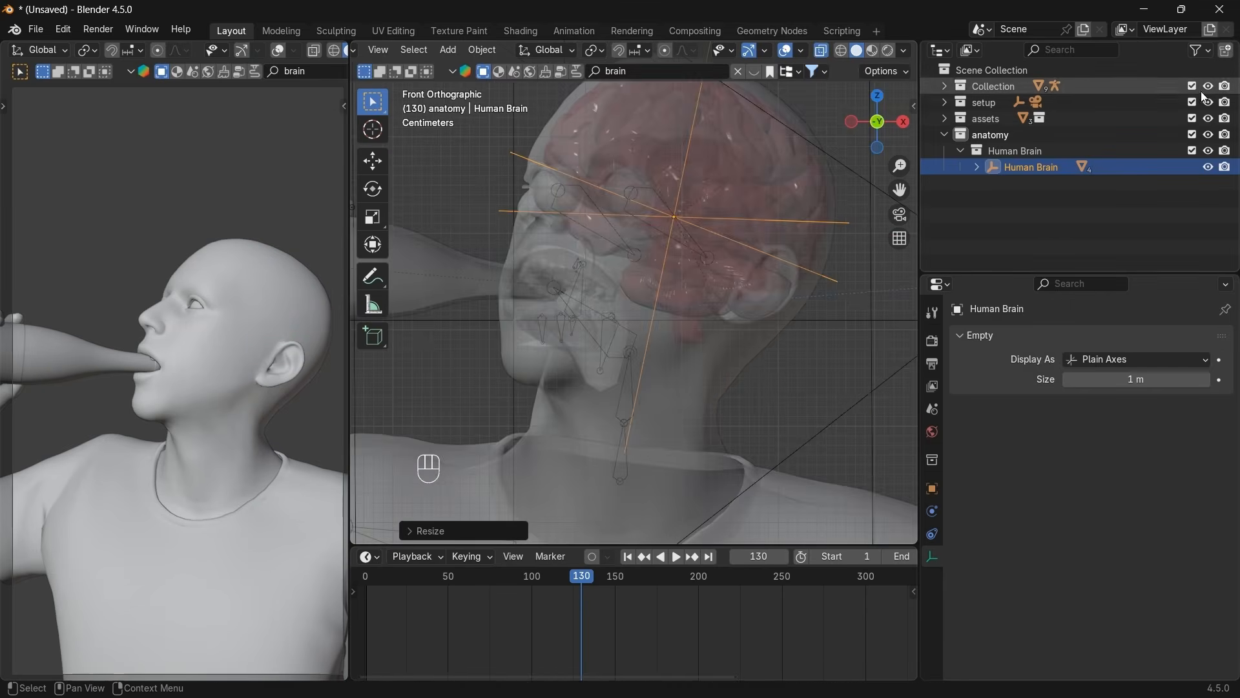
click(945, 86)
Tilt the brain around its local X axis and move it slightly to sit properly inside the skull.
drag(877, 121, 905, 126)
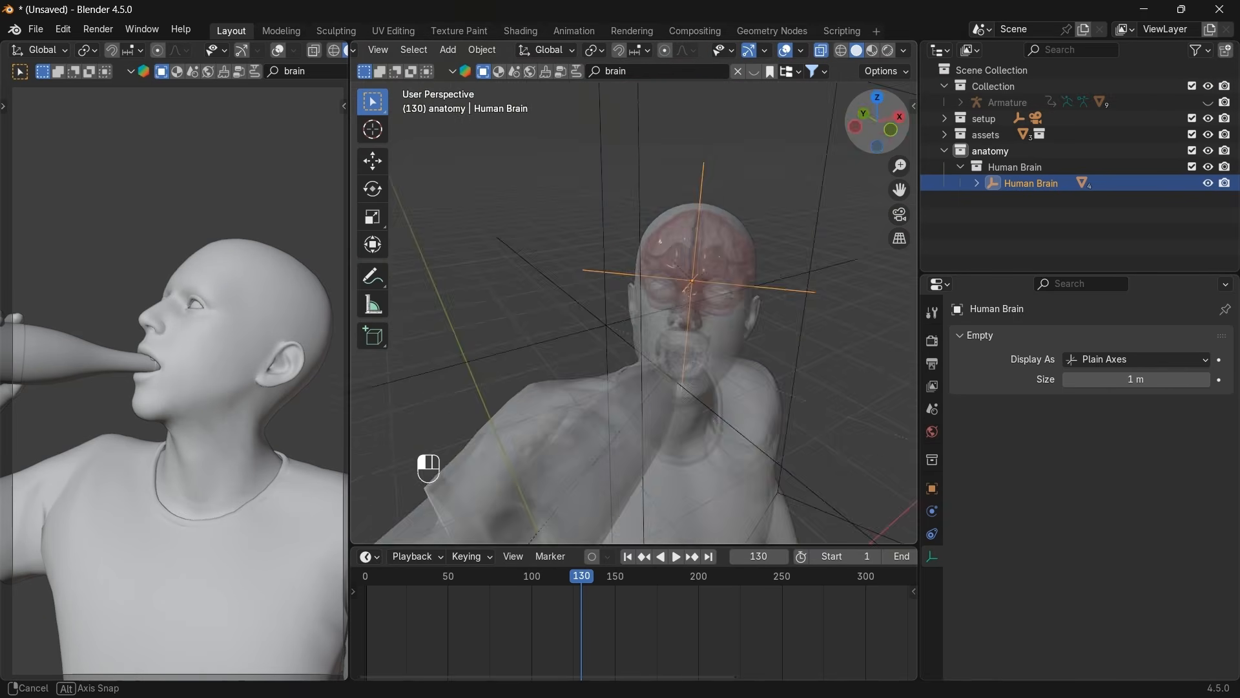
middle_drag(863, 210, 810, 219)
drag(877, 122, 801, 129)
key(r)
key(x)
key(x)
click(796, 210)
key(g)
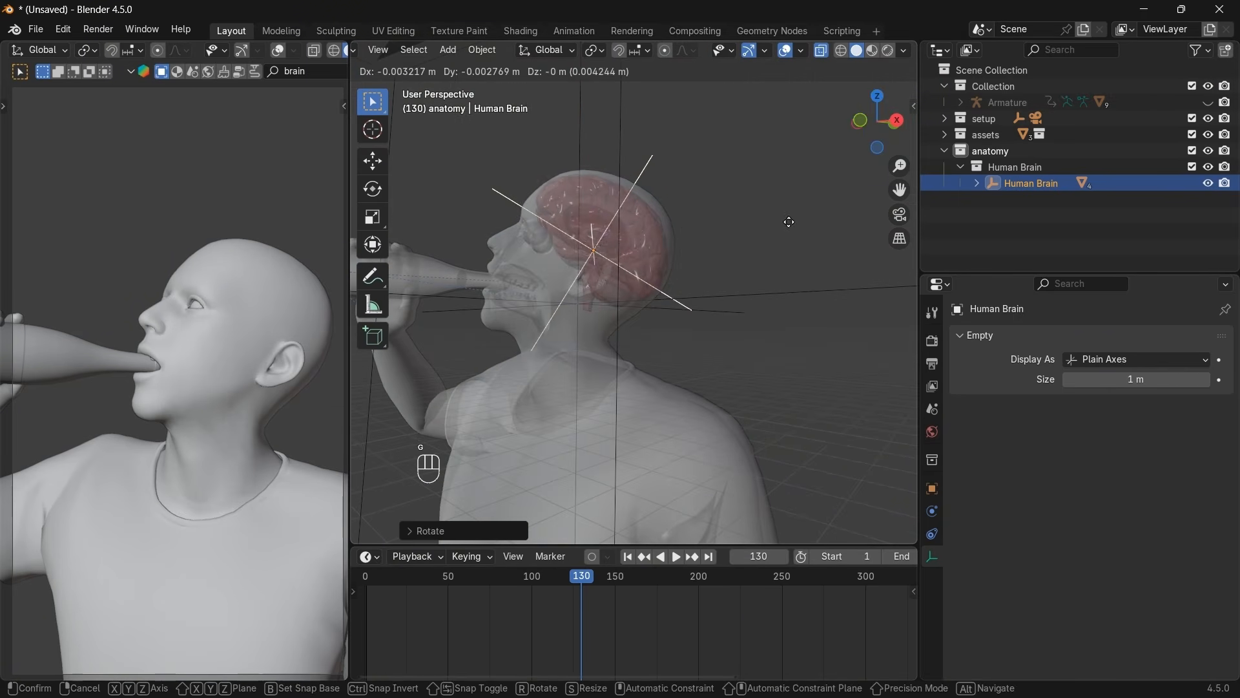
click(786, 222)
Check the brain's fit from above and other angles, turn off X-ray display and unhide the Armature object.
drag(877, 121, 891, 113)
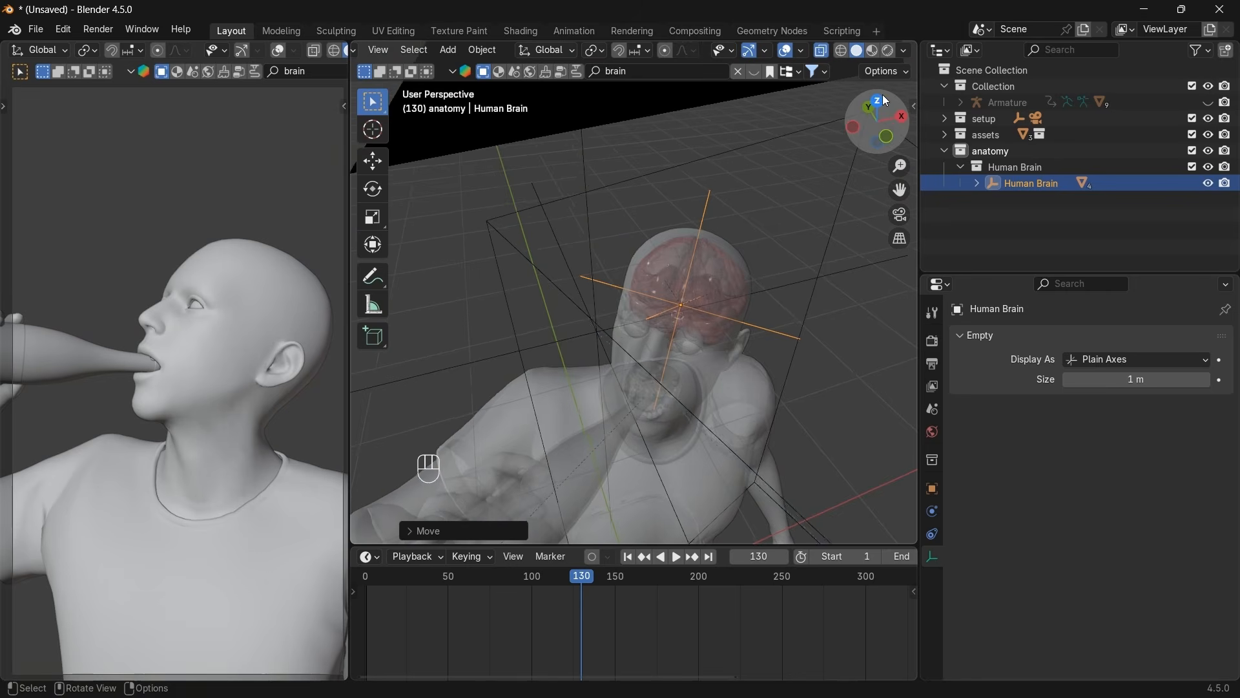
click(878, 100)
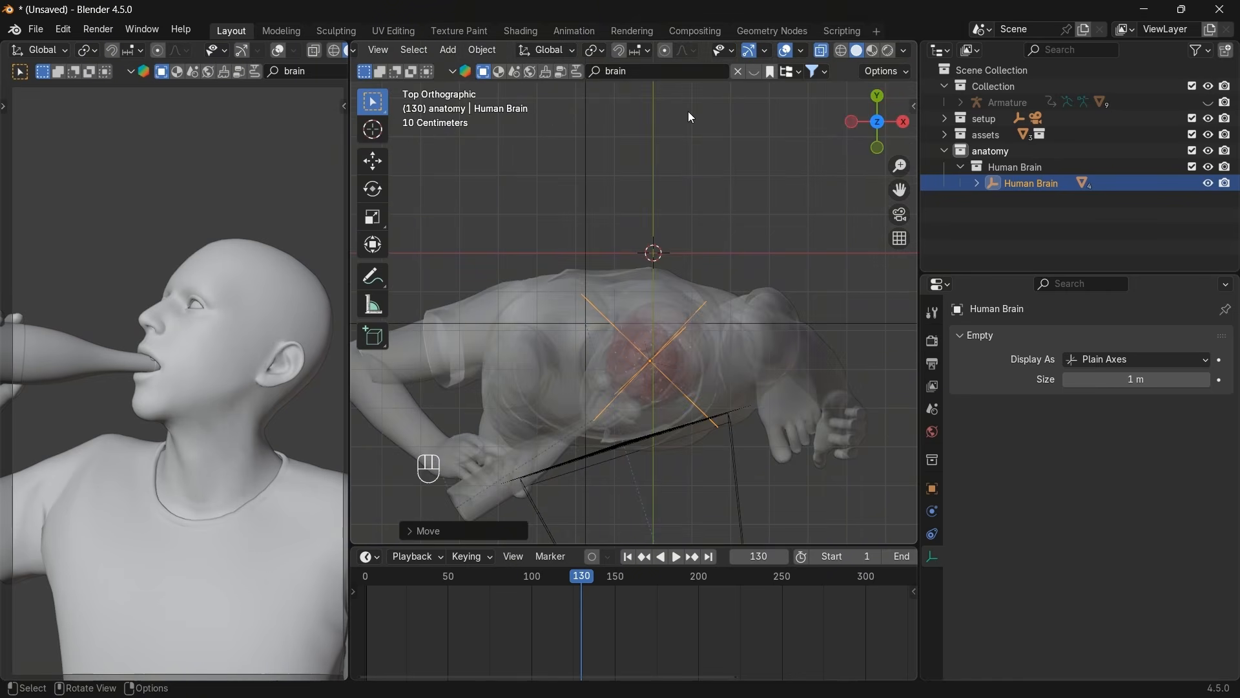
middle_drag(839, 187, 789, 238)
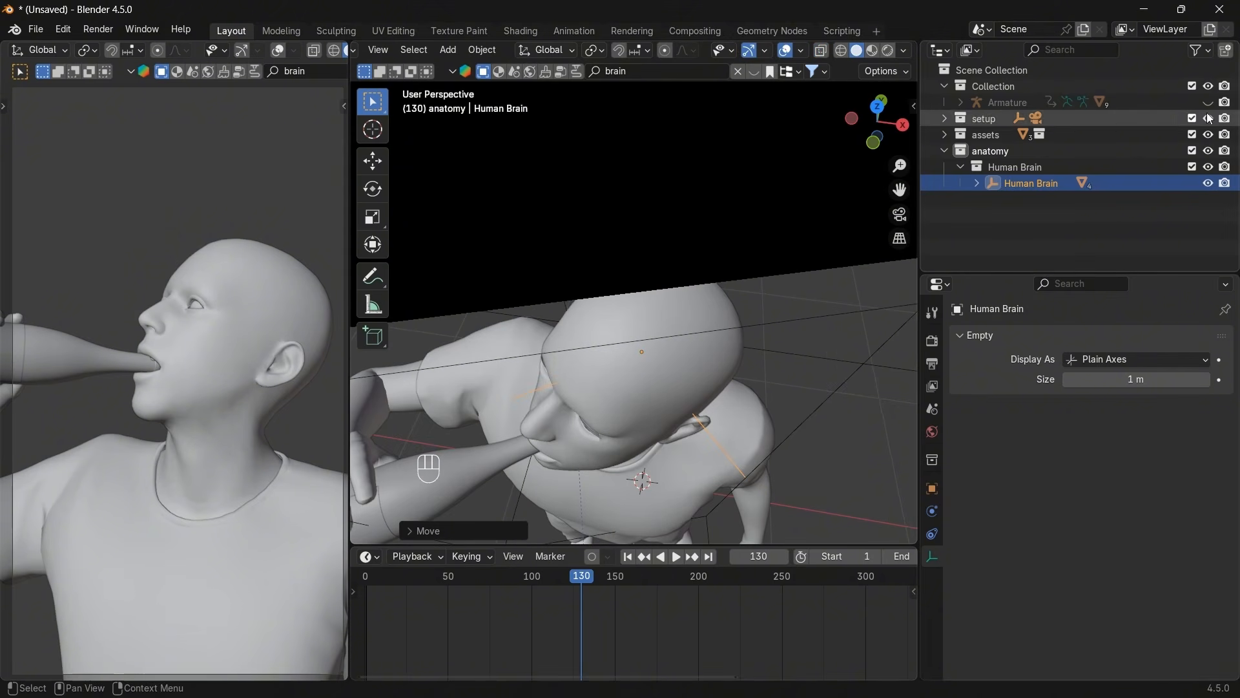
drag(877, 122, 867, 76)
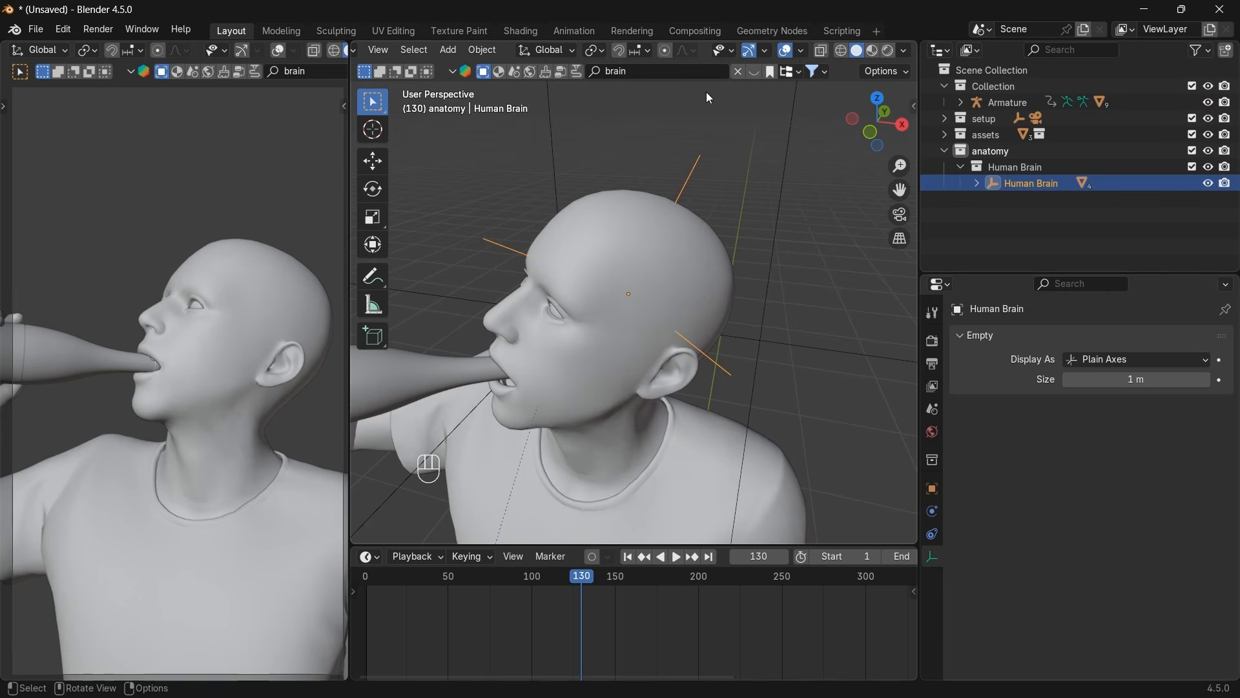
Search the online asset library for stomach.
click(648, 71)
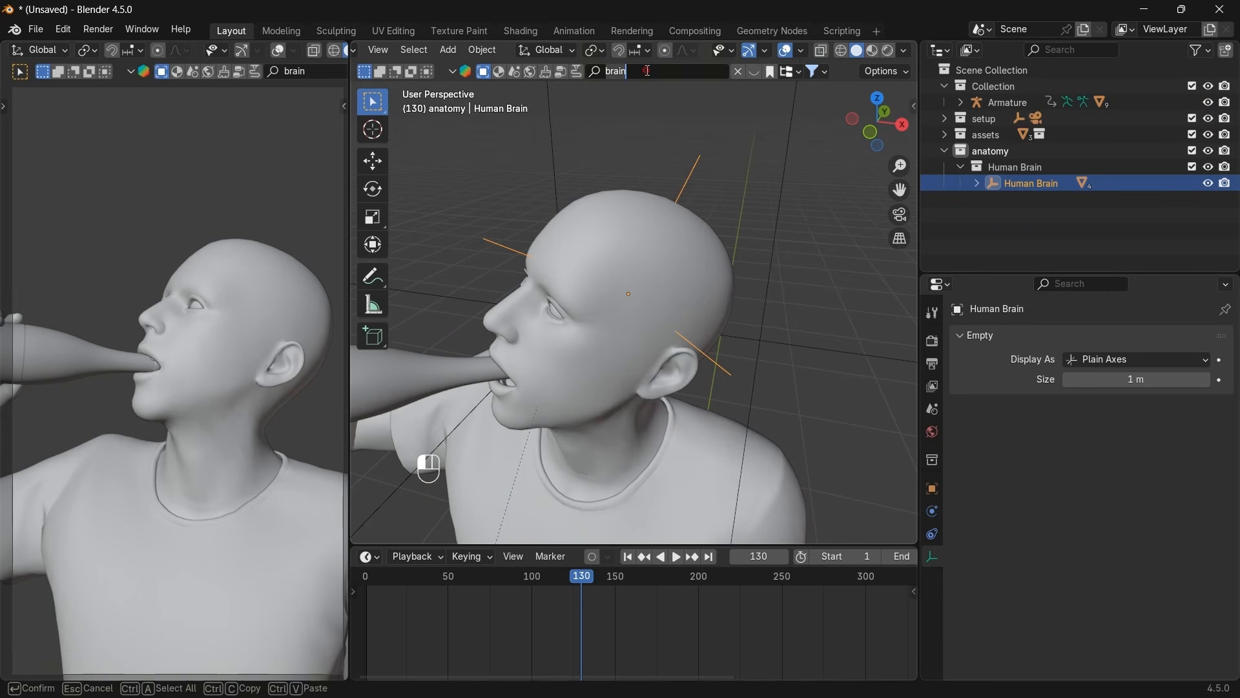
key(ctrl+a)
text(e)
key(BackSpace)
key(BackSpace)
key(BackSpace)
key(BackSpace)
key(BackSpace)
key(BackSpace)
key(Return)
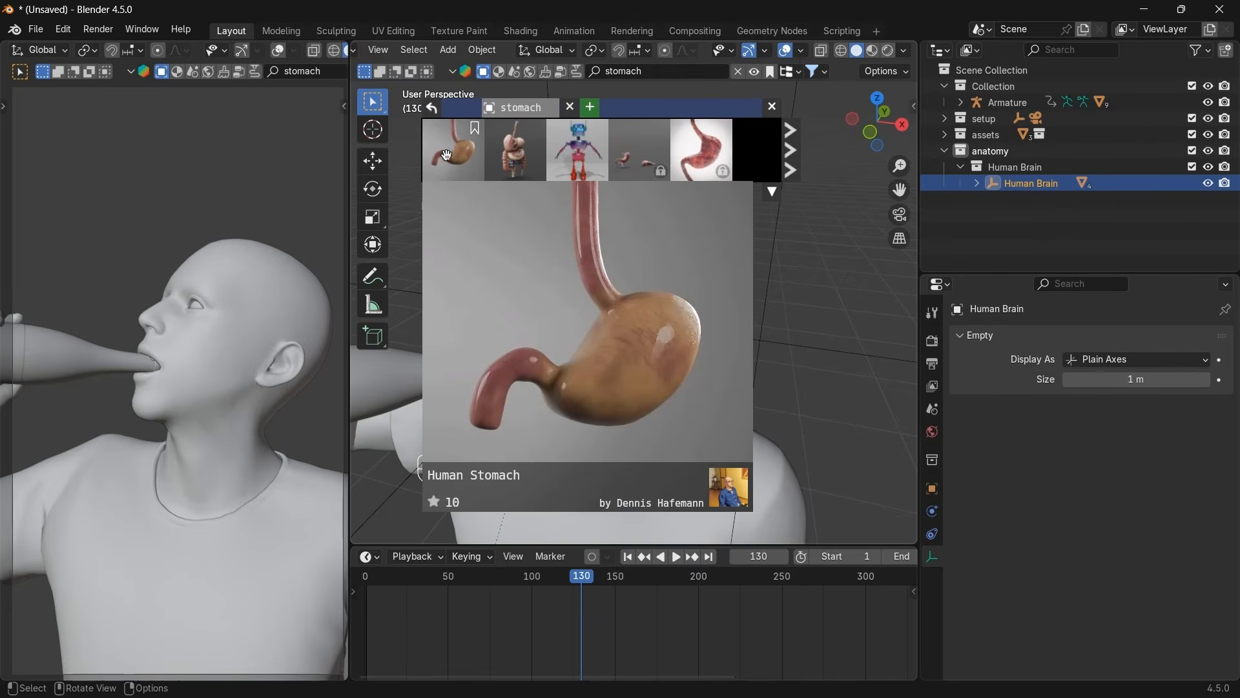
Import the Human Stomach model with the attached esophagus into the anatomy collection.
mouse_move(715, 146)
mouse_move(452, 144)
click(451, 143)
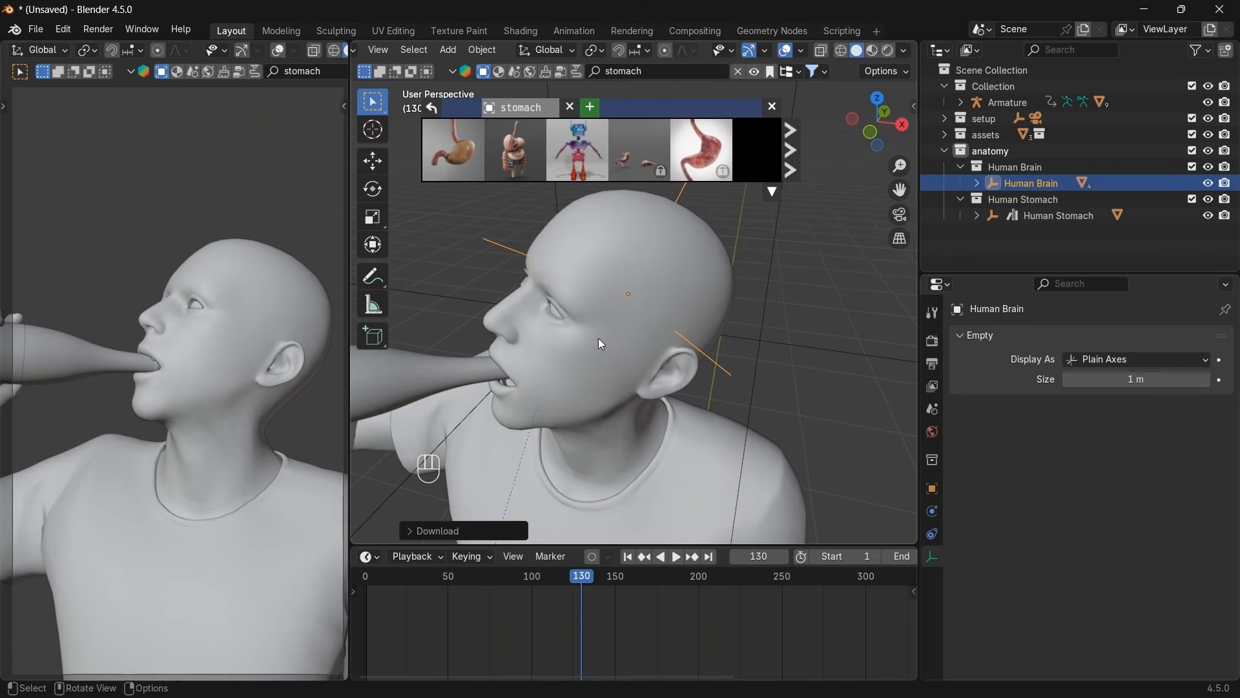
Select the Human Stomach parent empty and scale it up.
click(1001, 215)
scroll(801, 310, down, 8)
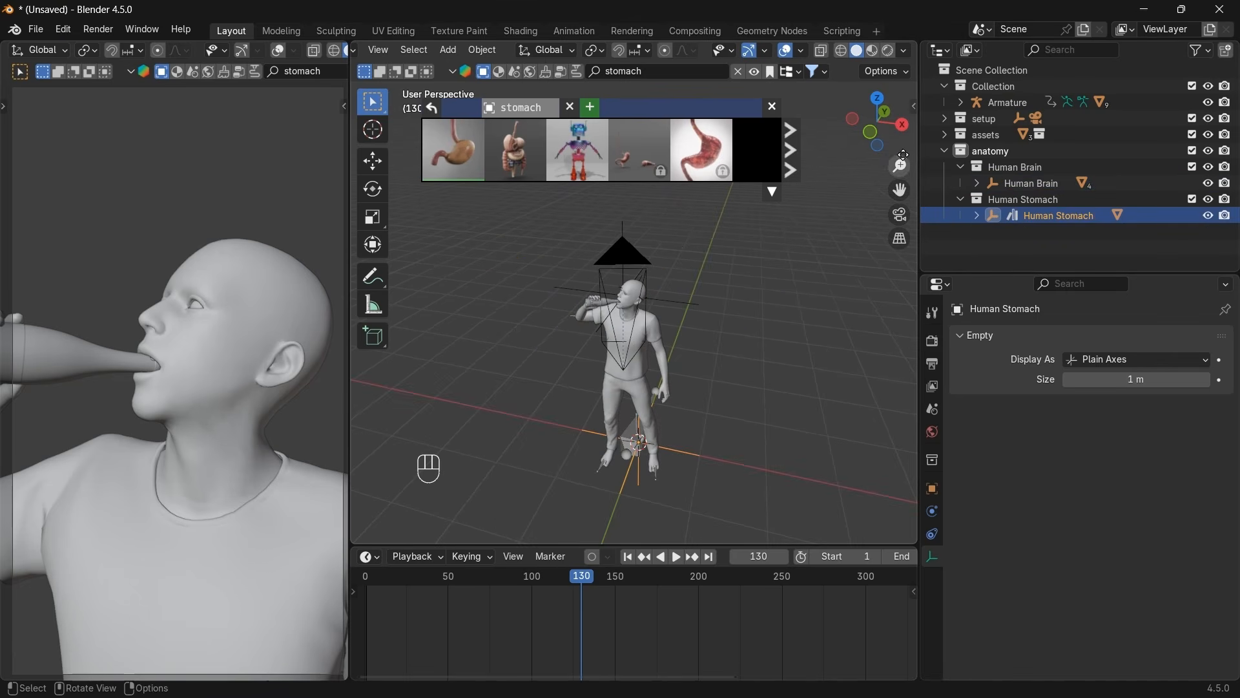
key(s)
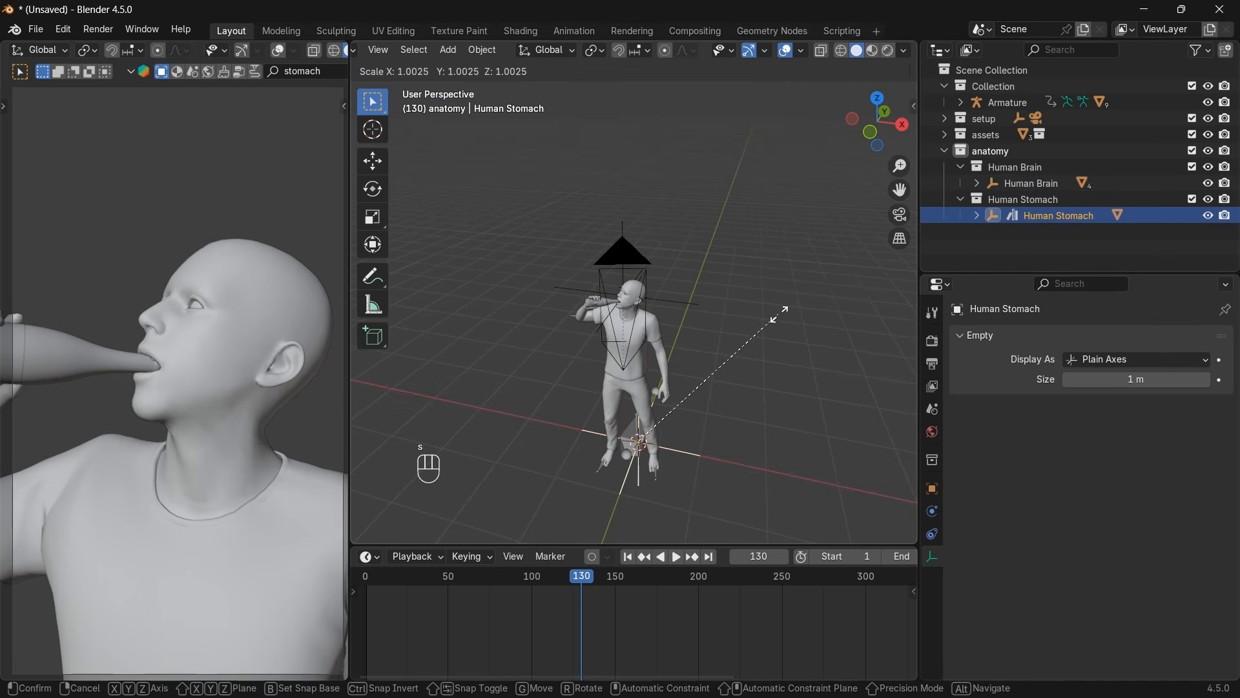
click(484, 229)
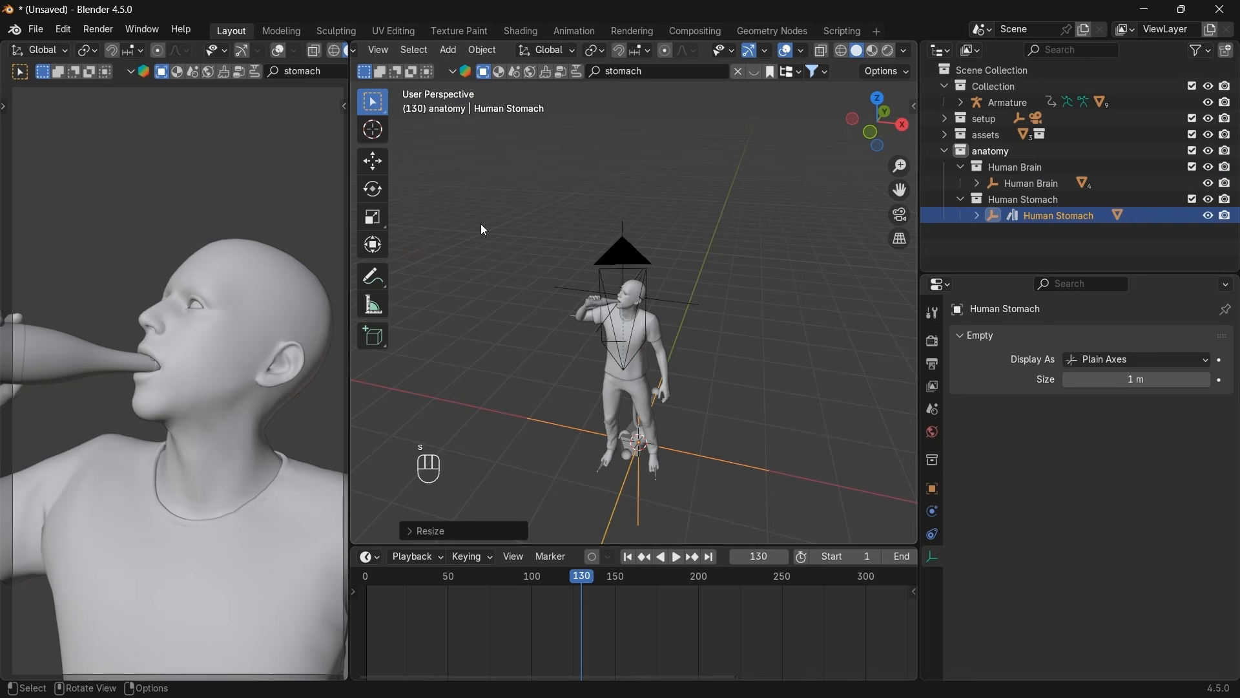
Raise the Human Stomach empty along the Z axis towards the character's torso.
click(880, 134)
key(g)
key(z)
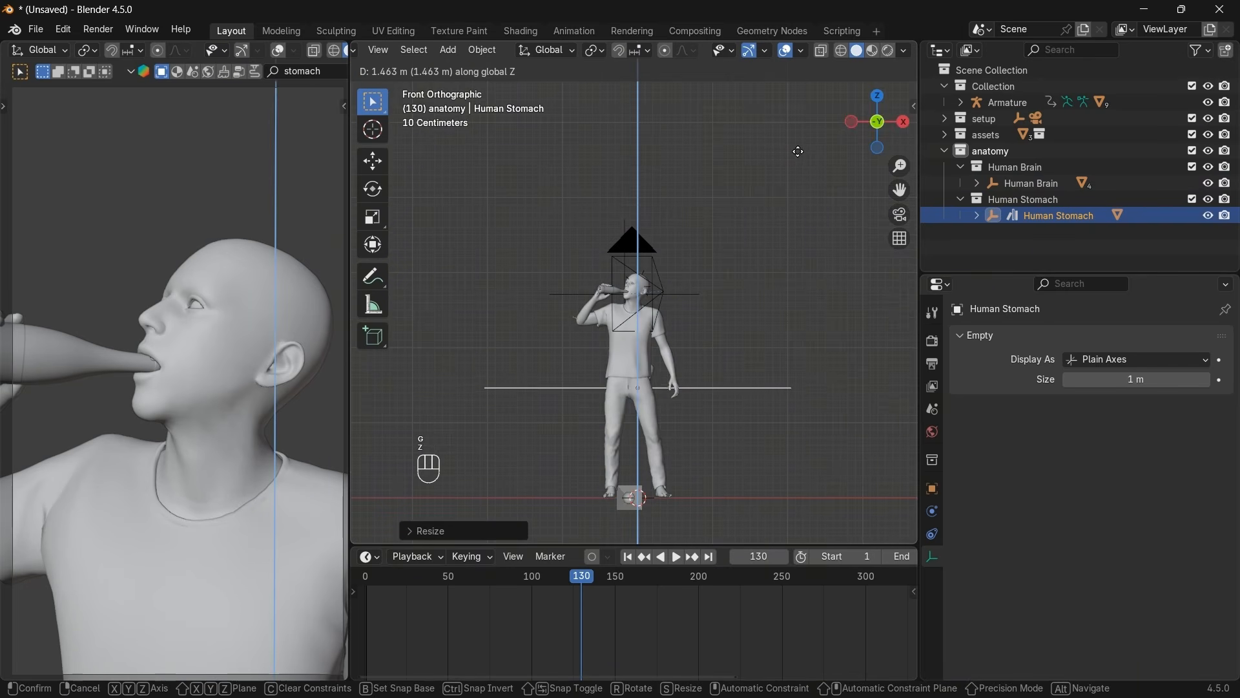
click(804, 134)
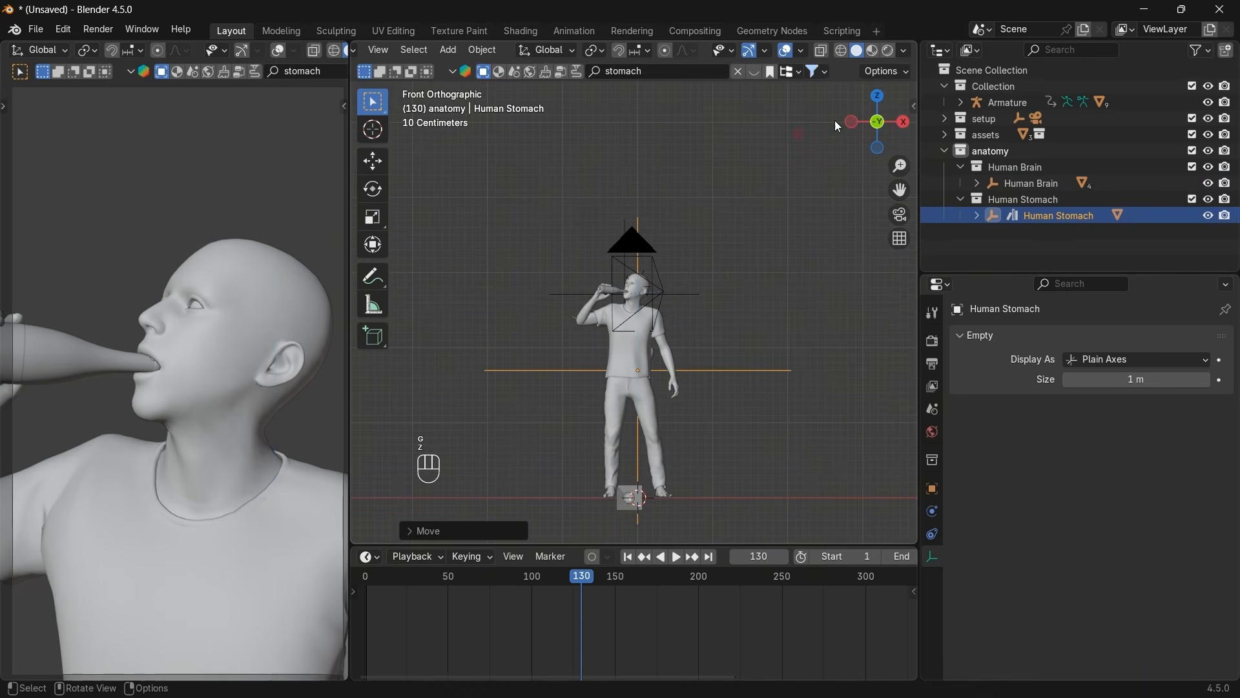
With X-ray display on, resize the stomach and move it inside the torso as seen from the side.
click(822, 51)
click(905, 121)
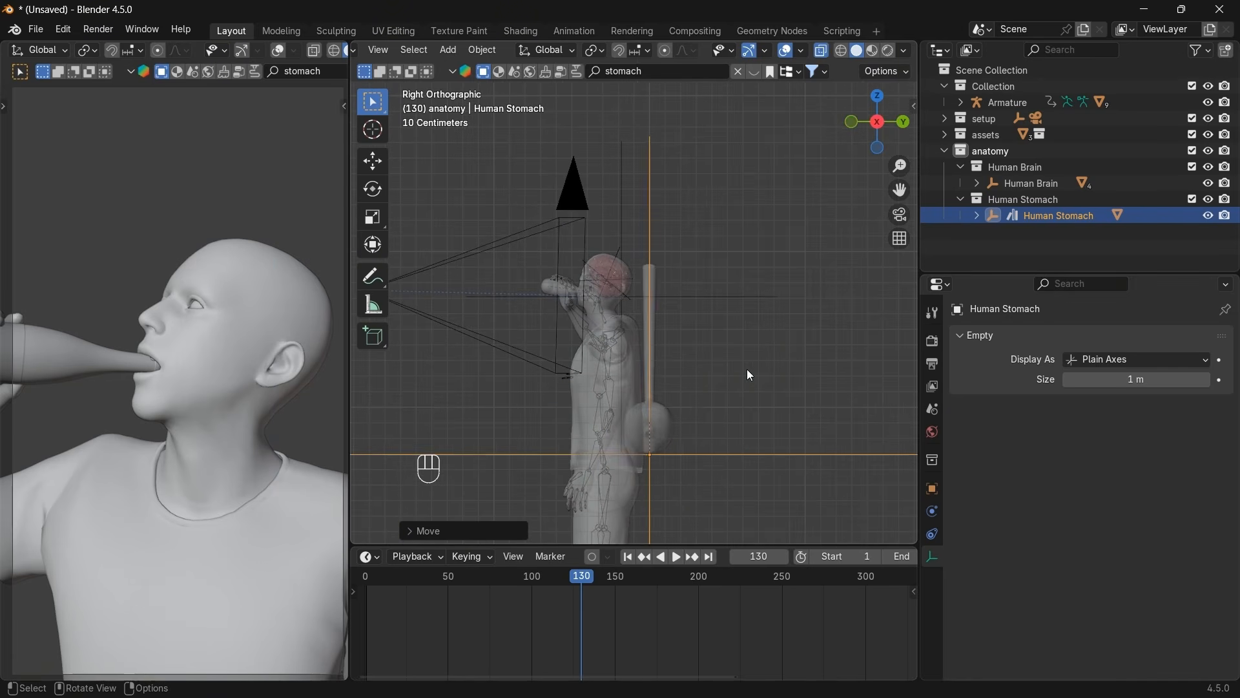
key(s)
click(727, 385)
key(g)
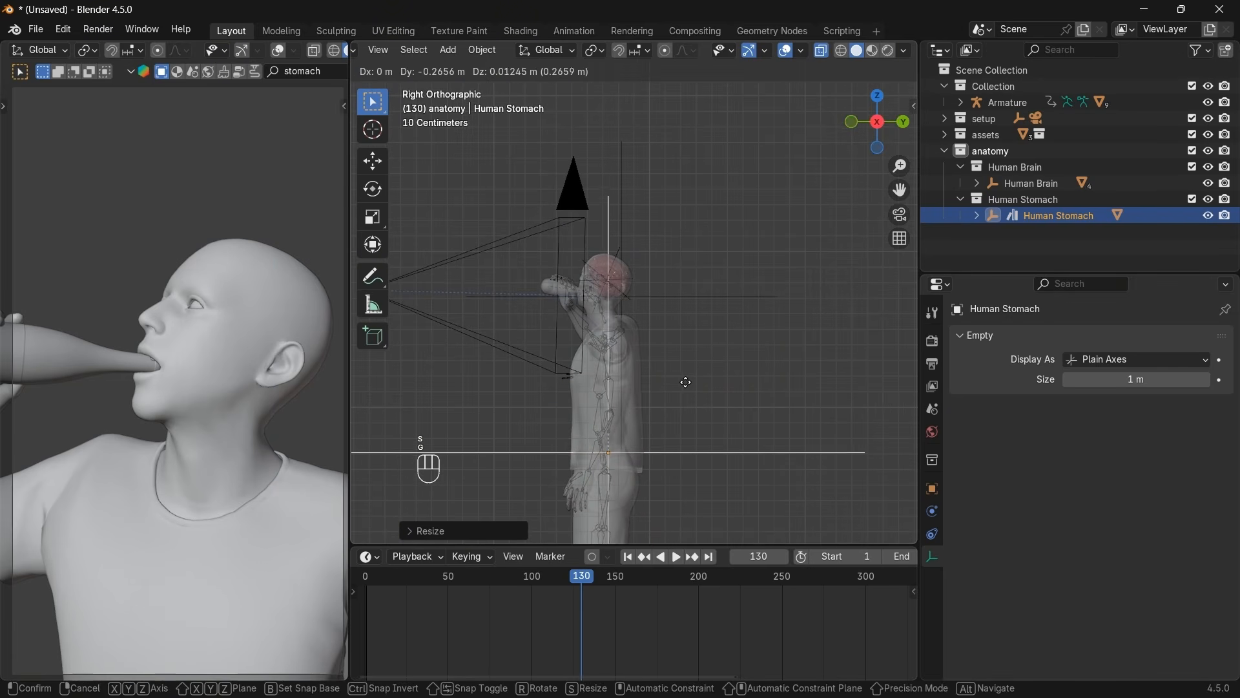
click(717, 346)
Scale the stomach and reposition it in the front view so the esophagus lines up with the neck.
click(856, 128)
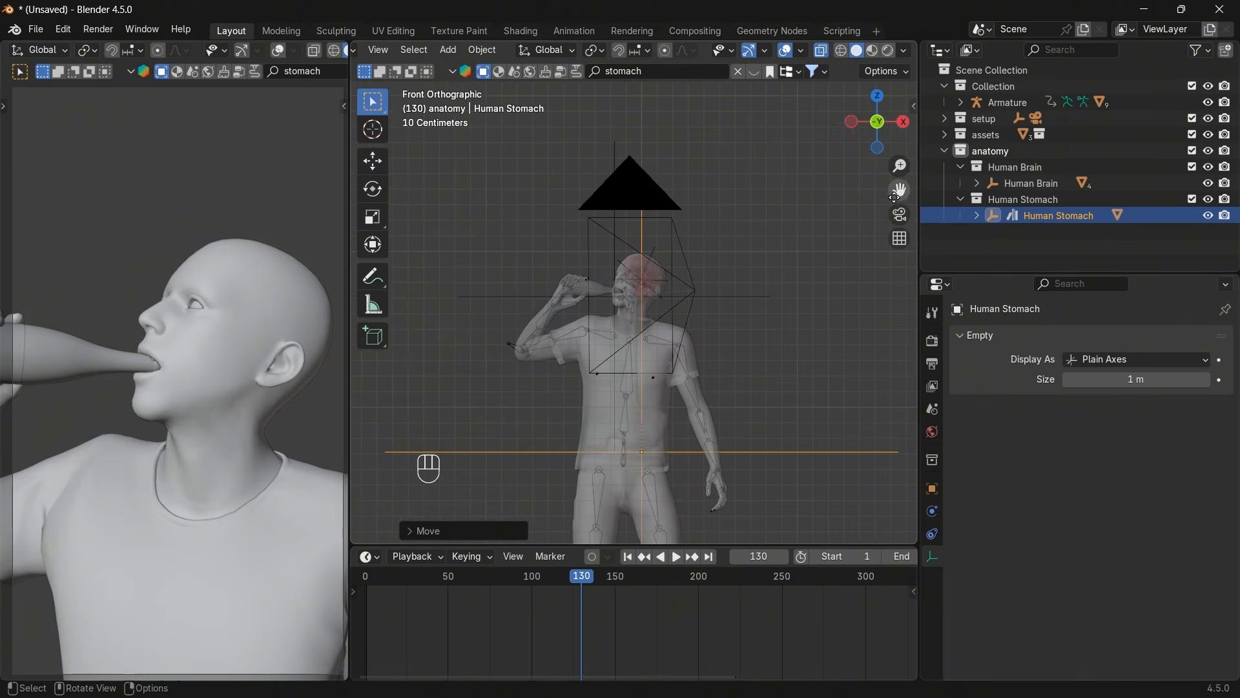
drag(894, 197, 903, 114)
scroll(859, 246, up, 4)
key(s)
click(799, 279)
key(g)
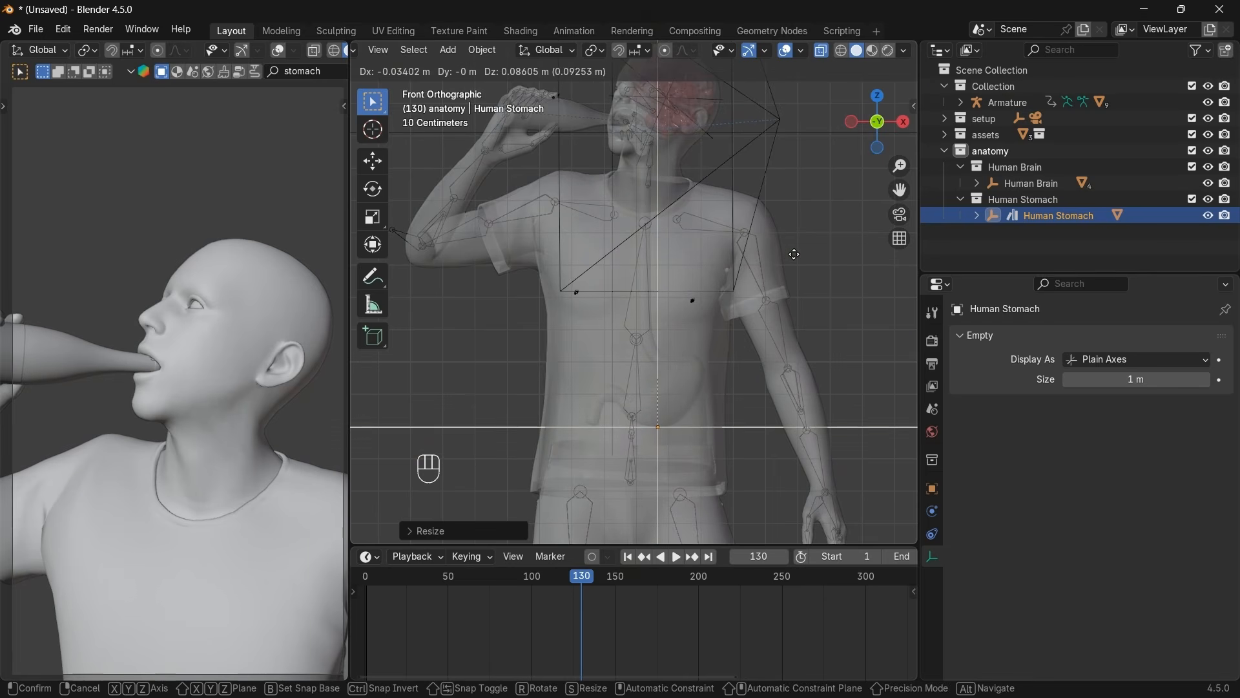
key(s)
key(g)
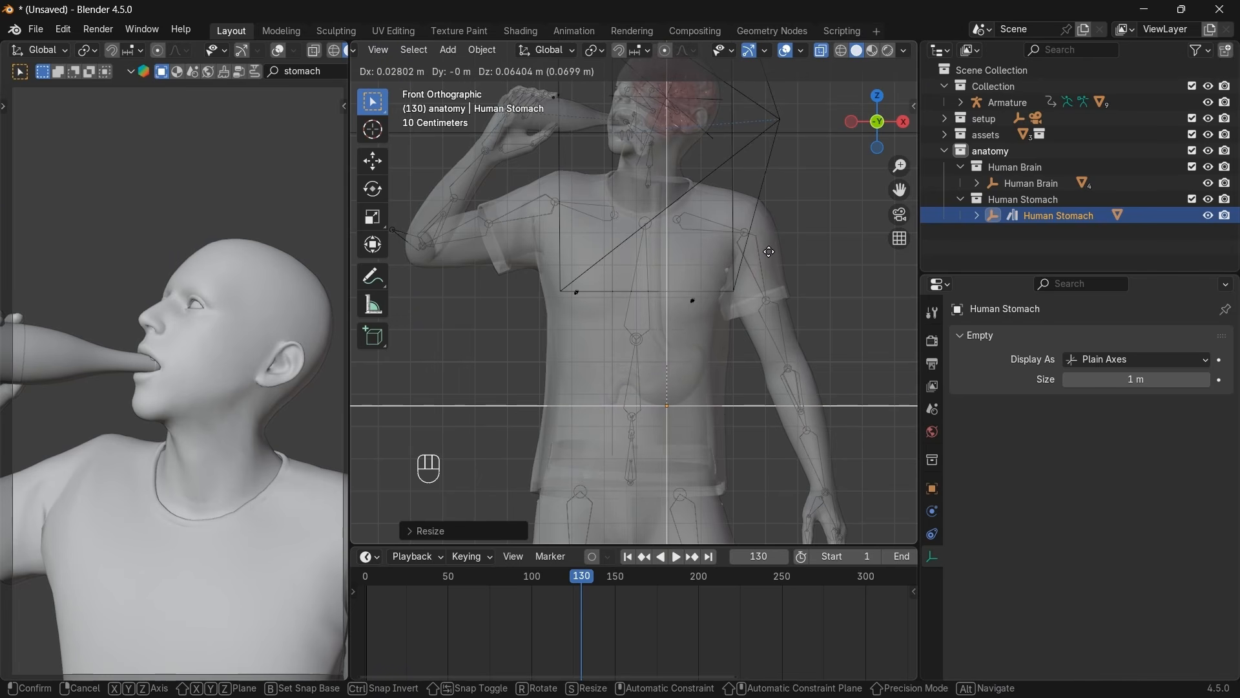
click(766, 252)
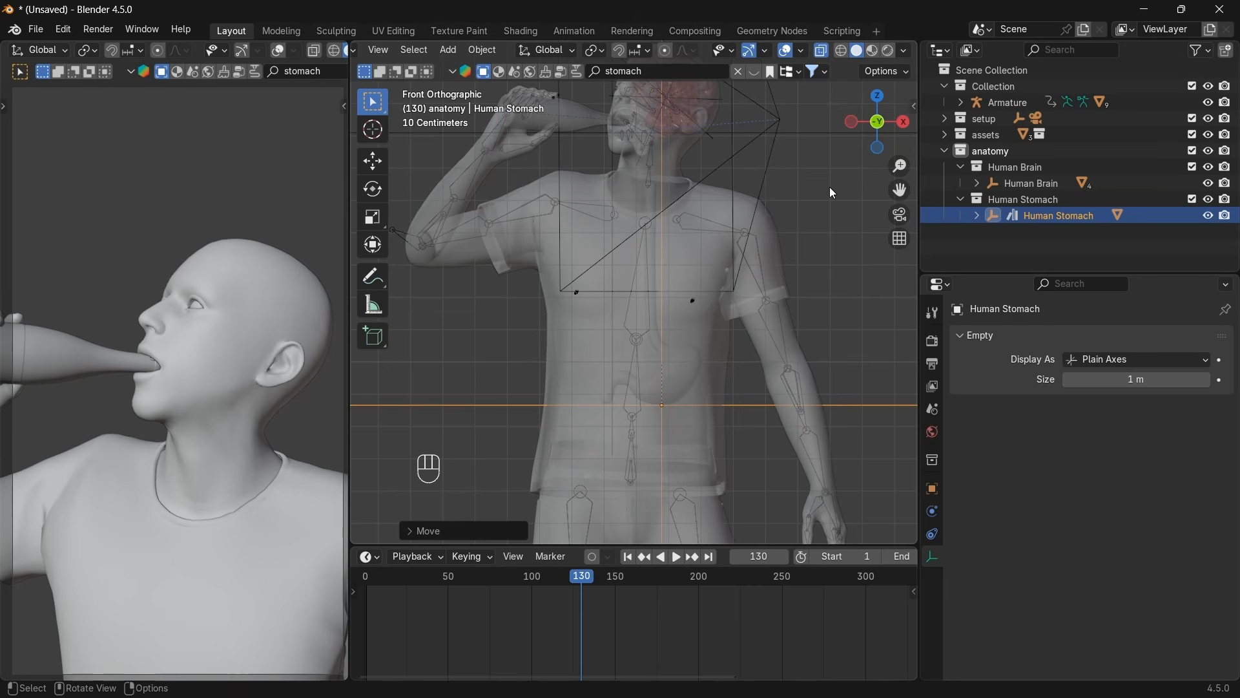
key(r)
key(z)
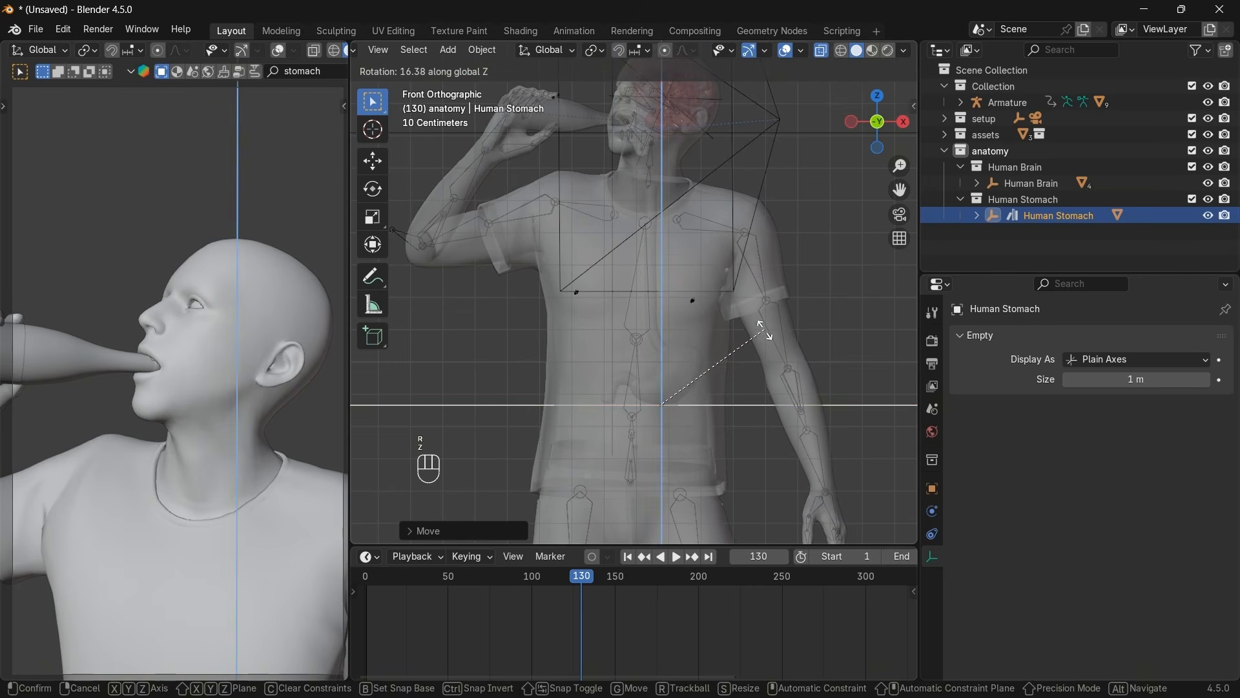
right_click(721, 319)
click(903, 122)
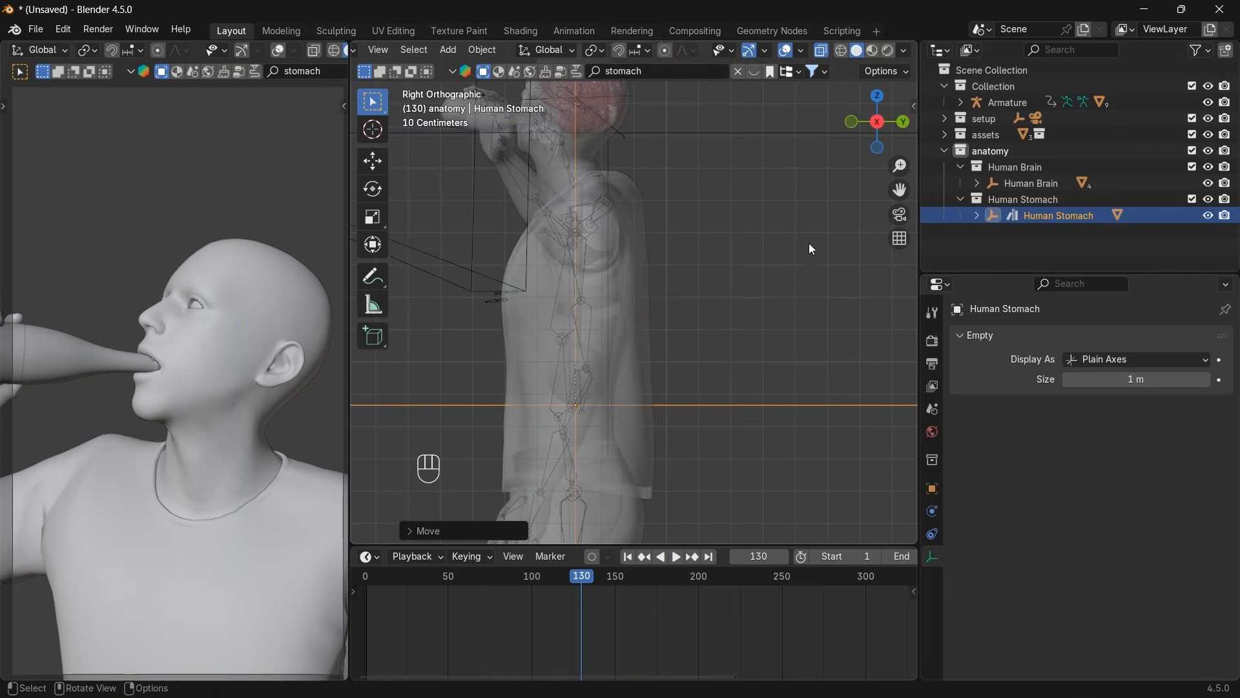
key(g)
right_click(789, 258)
key(r)
key(z)
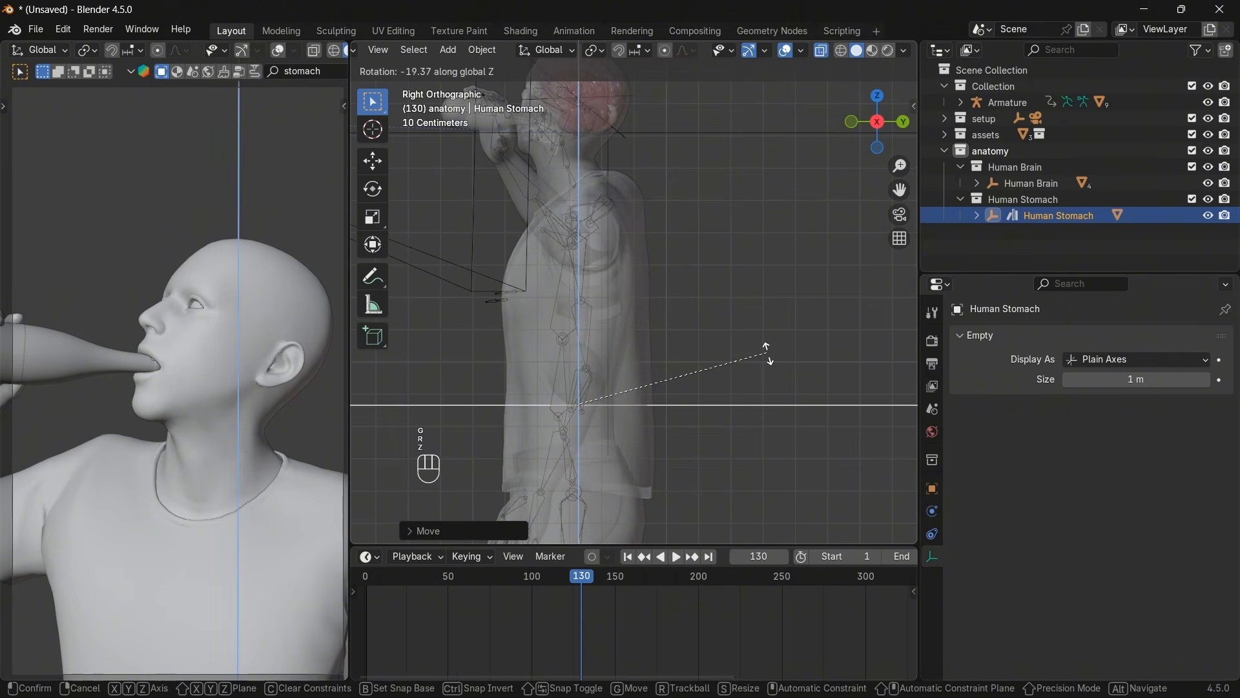
right_click(797, 184)
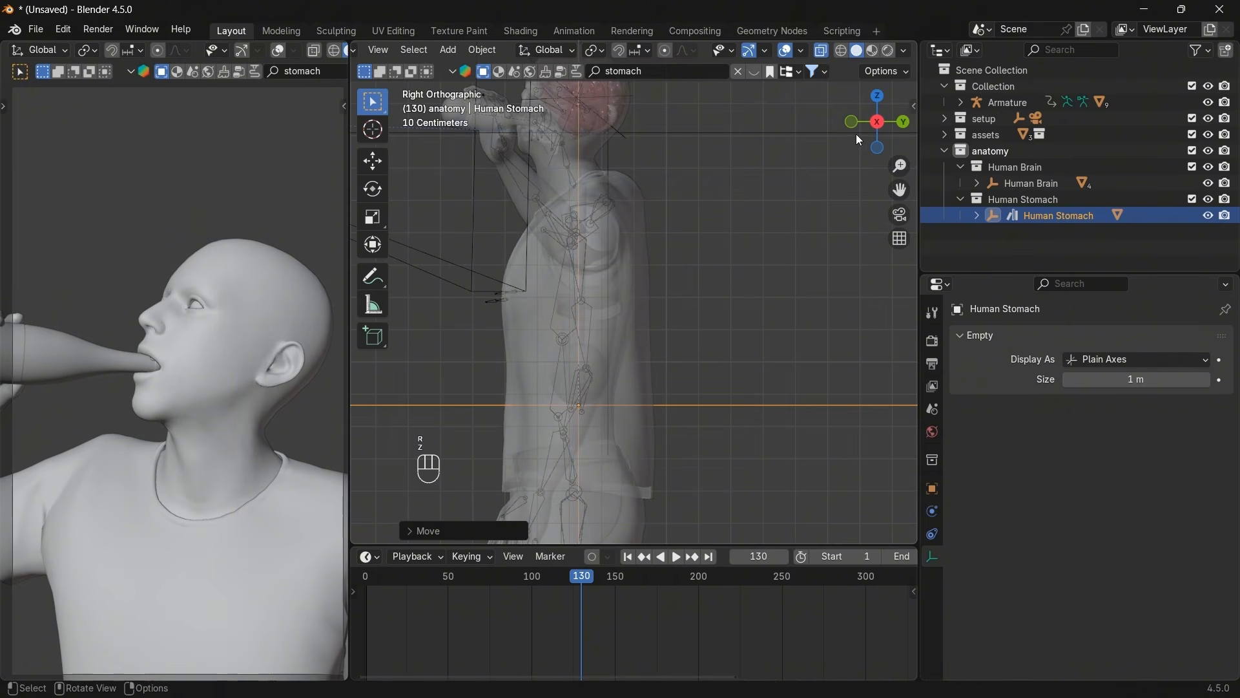
Rotate the stomach about the Z axis to fit the torso's orientation.
drag(857, 139, 1224, 169)
key(r)
key(z)
click(747, 313)
Turn off X-ray display and hide the character's Basic_T_shirts object.
click(819, 50)
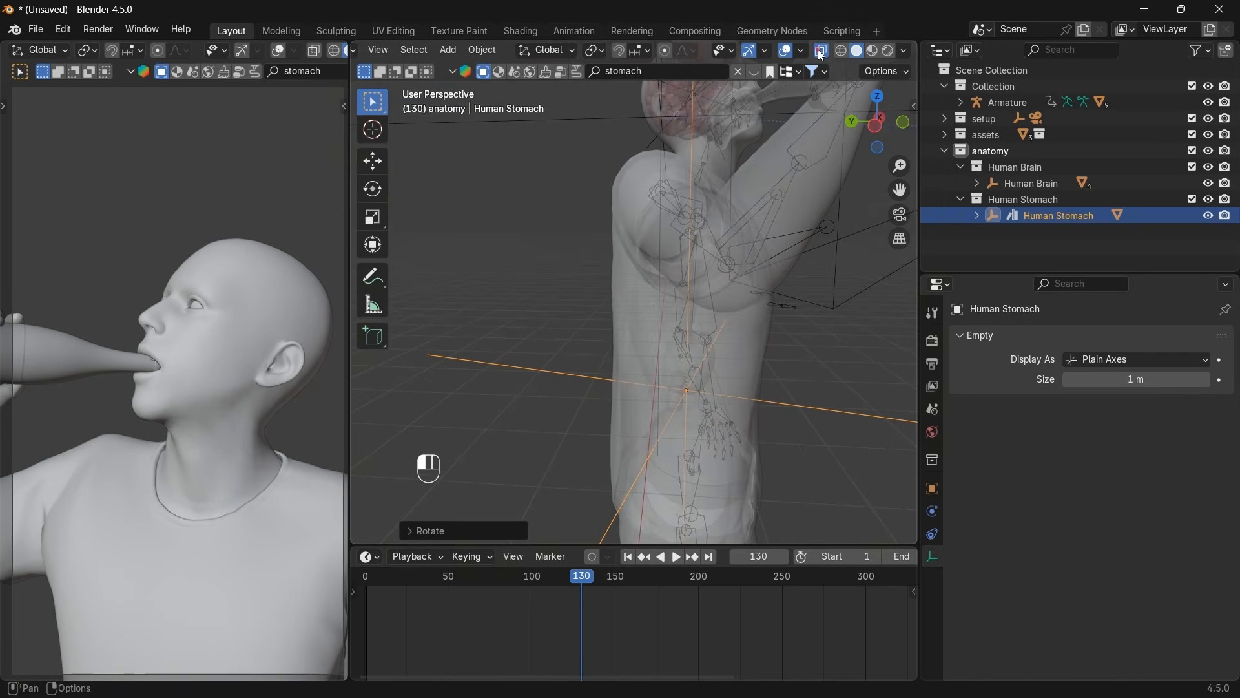
drag(863, 121, 1066, 26)
click(590, 284)
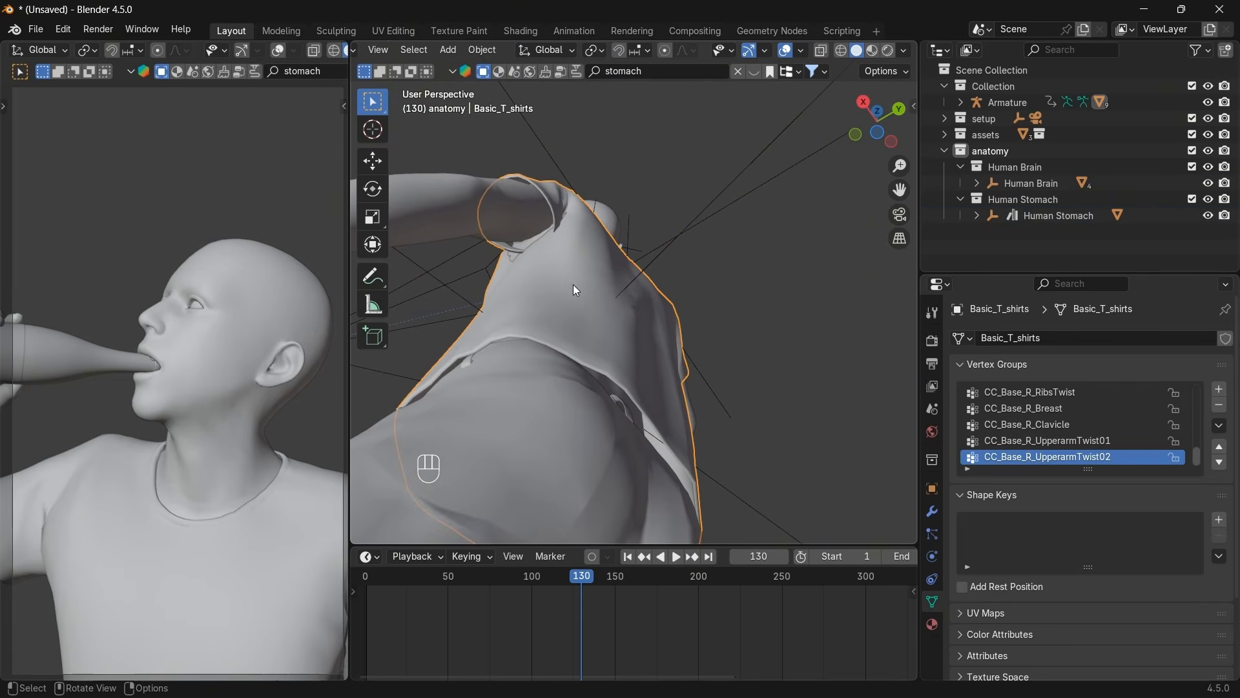
key(h)
drag(862, 139, 1007, 194)
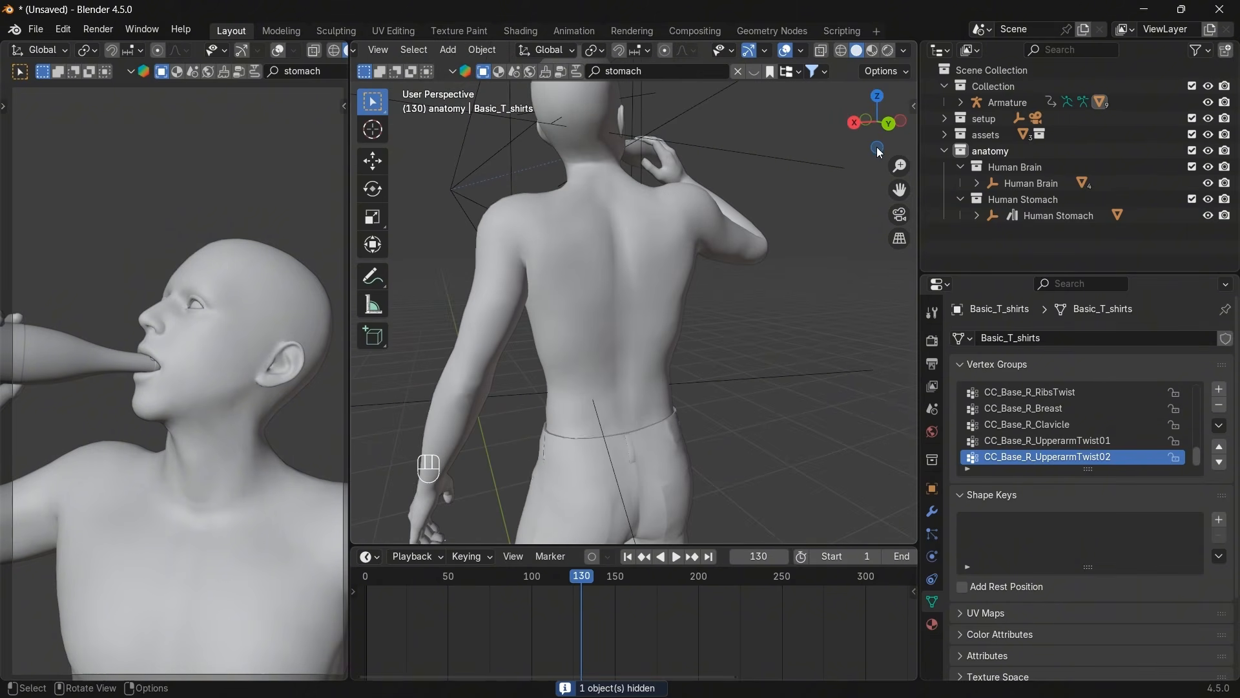
Select the Human Stomach empty and check its placement in the torso from back and front with X-ray display.
click(1021, 183)
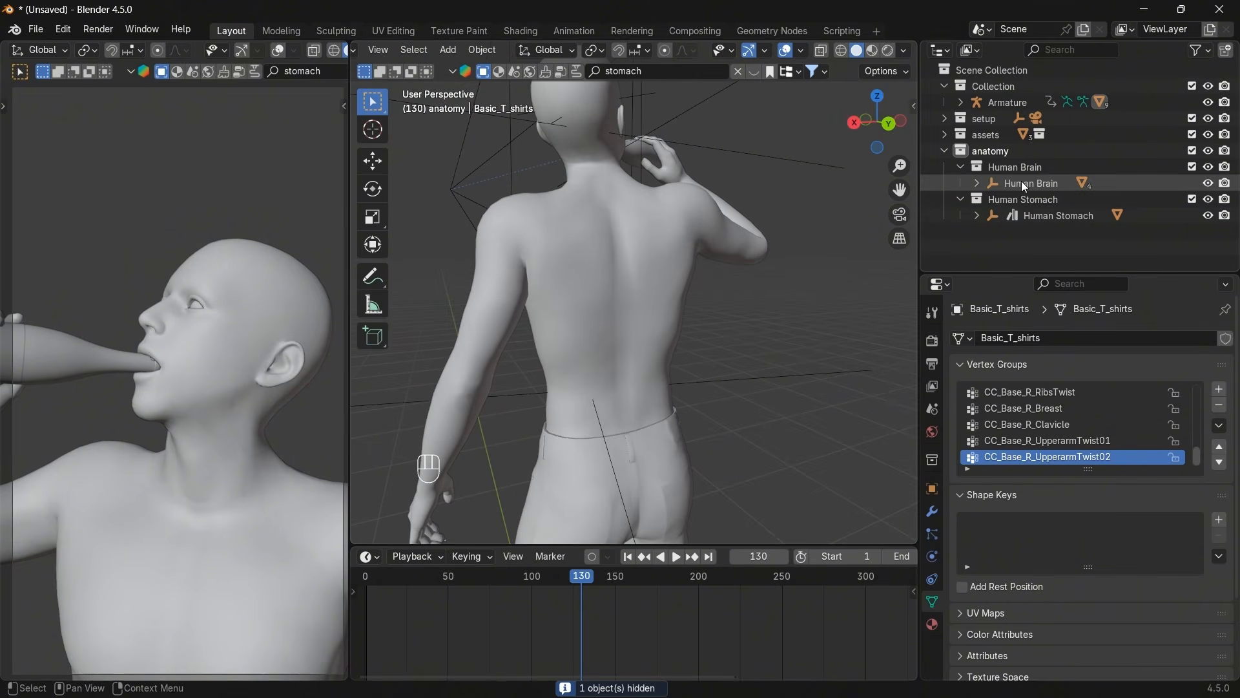
click(1017, 217)
key(alt+z)
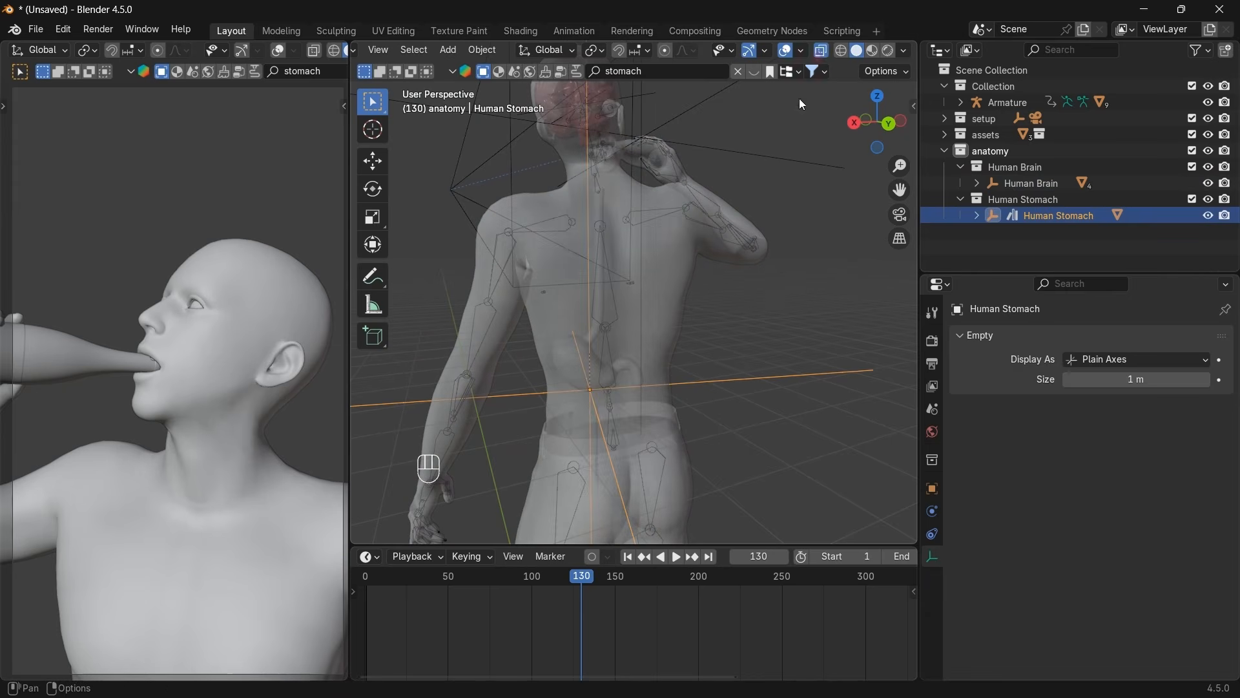
key(g)
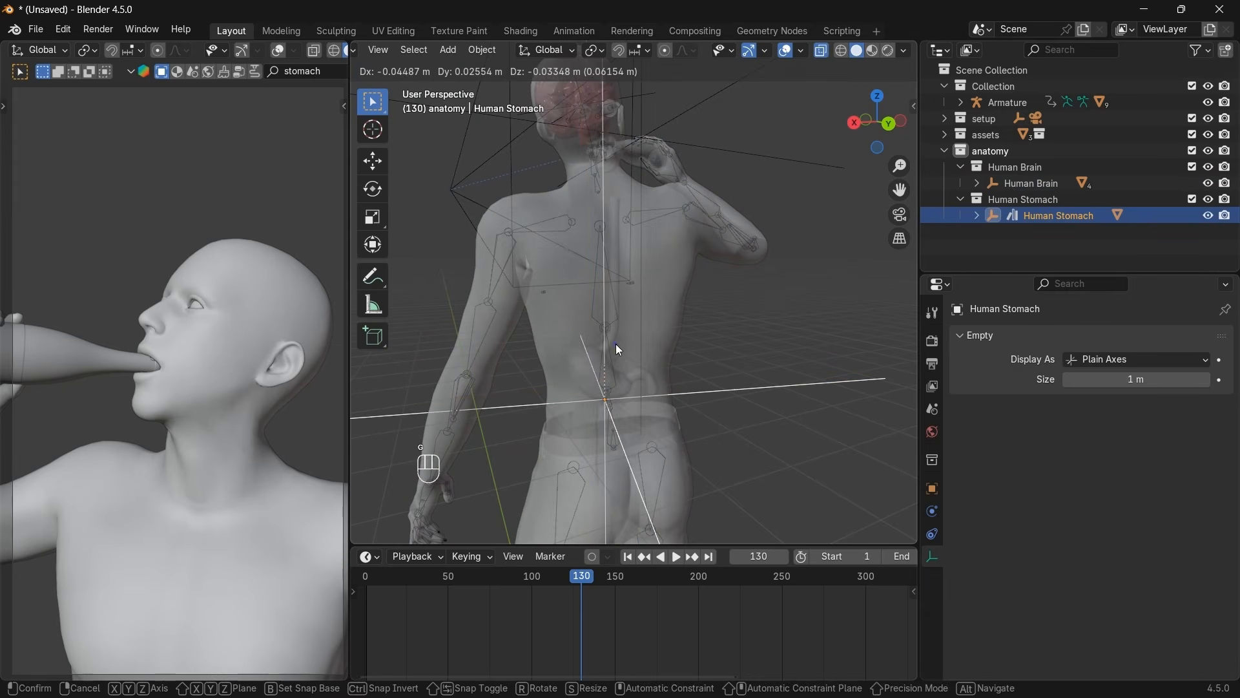
right_click(615, 344)
drag(867, 120, 1157, 129)
scroll(775, 184, up, 3)
scroll(664, 157, down, 2)
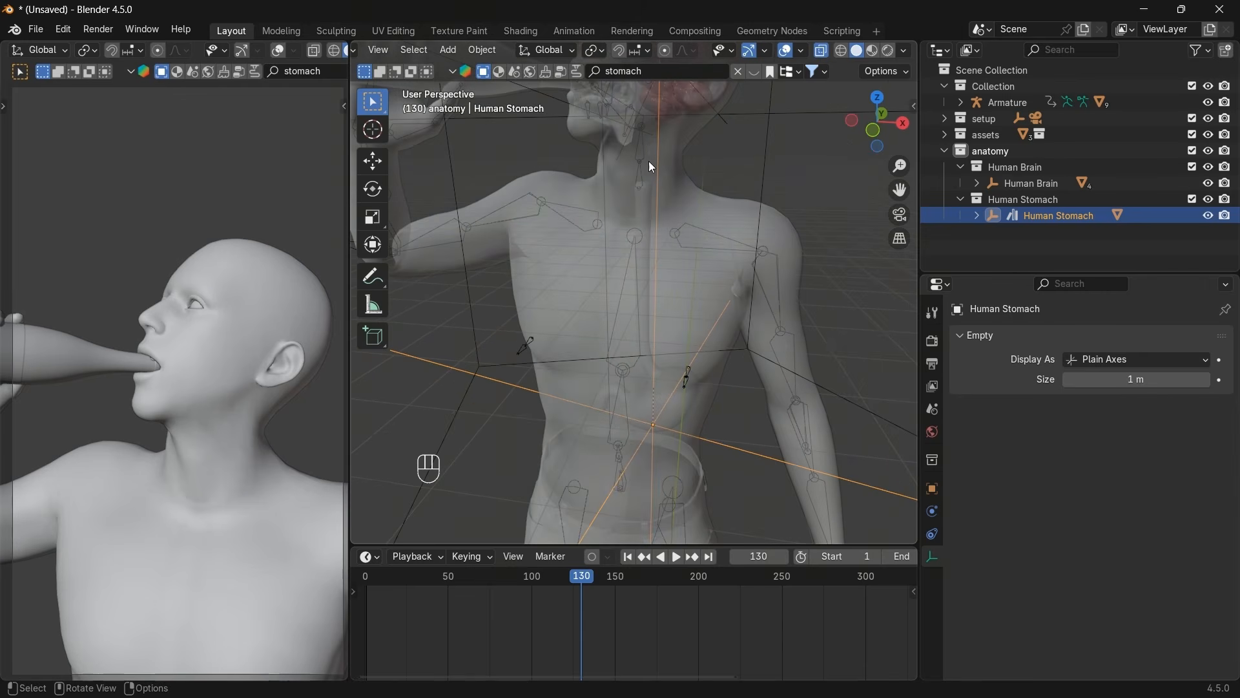
mouse_move(851, 120)
mouse_down()
mouse_move(722, 121)
mouse_move(850, 127)
mouse_up()
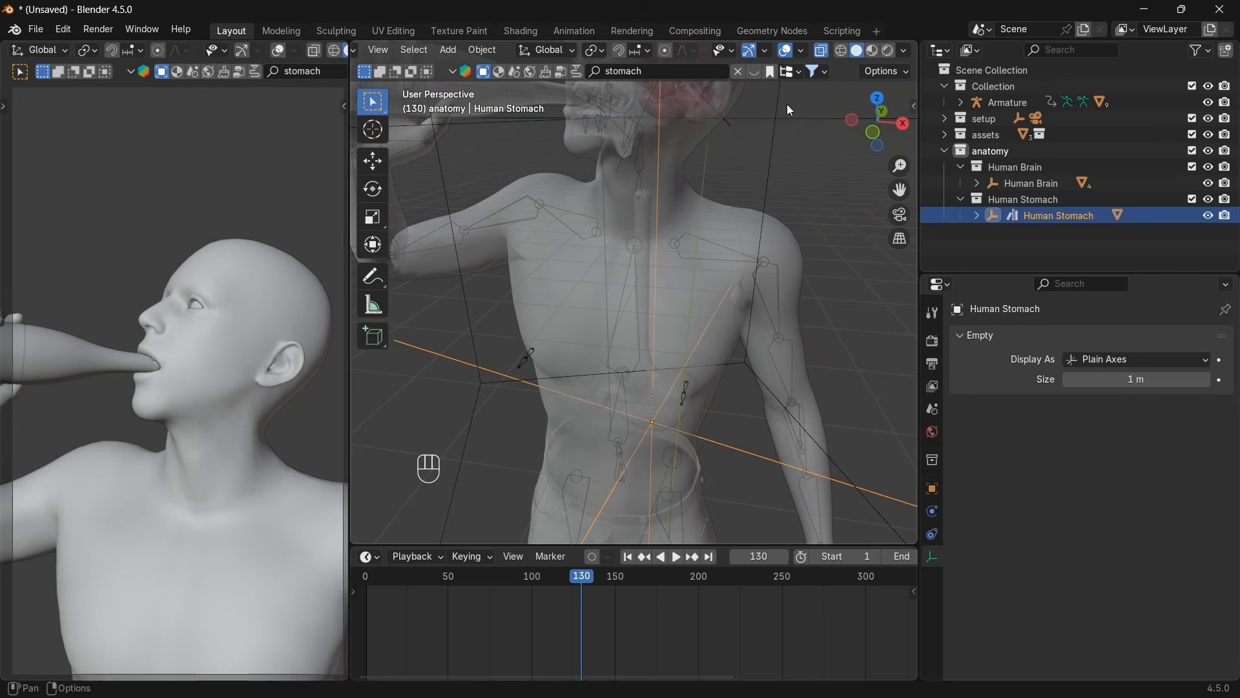
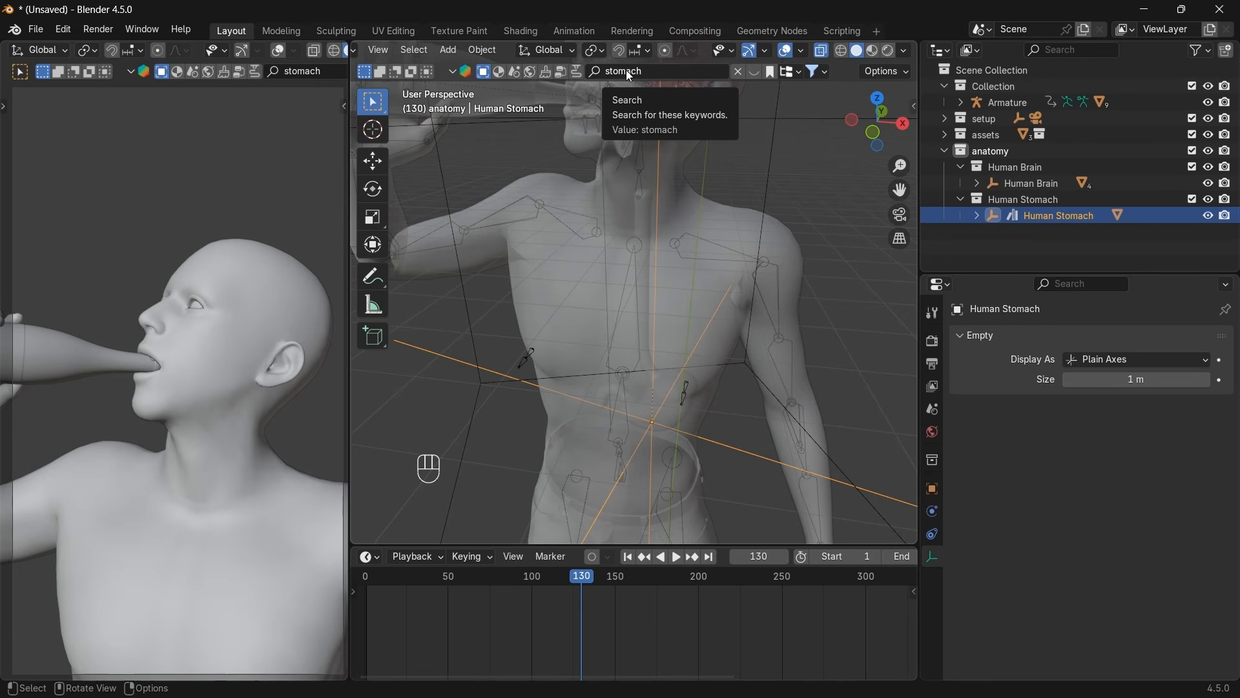
Turn off X-ray display and hide the CC_Base_Body mesh and the Armature to expose the organs.
click(825, 54)
click(675, 239)
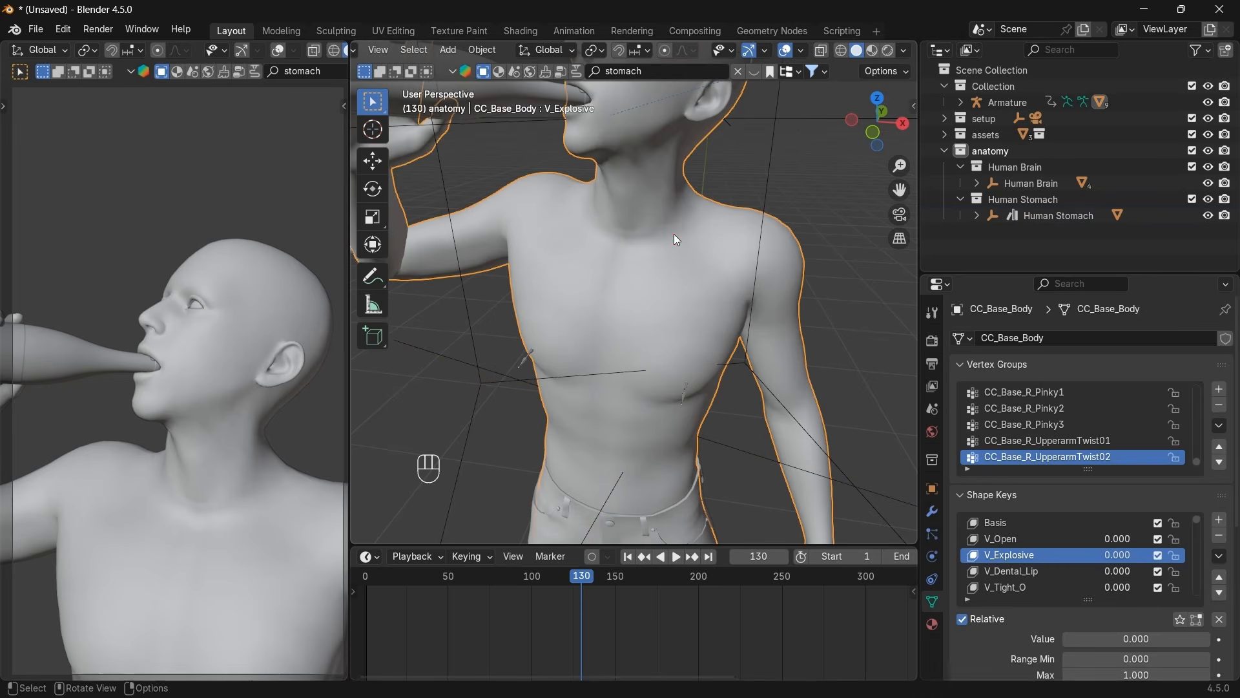
key(h)
click(696, 249)
key(h)
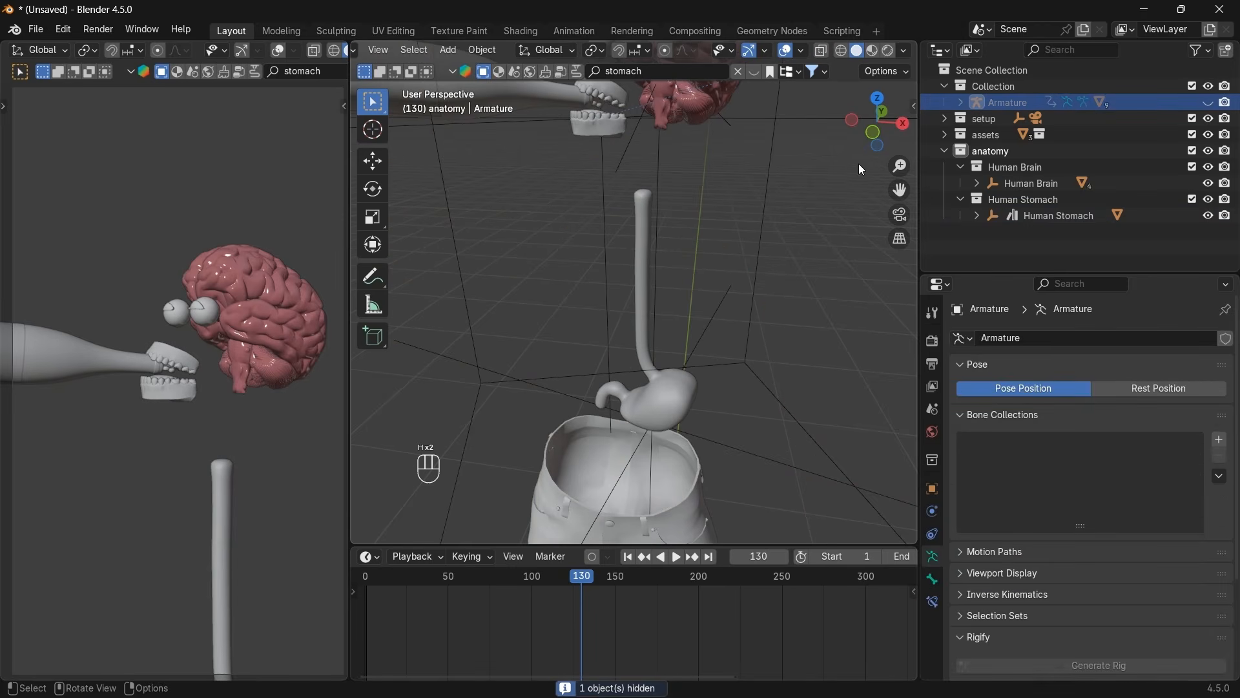
Select the stomach mesh together with the teeth and isolate both in local view.
drag(876, 121, 537, 207)
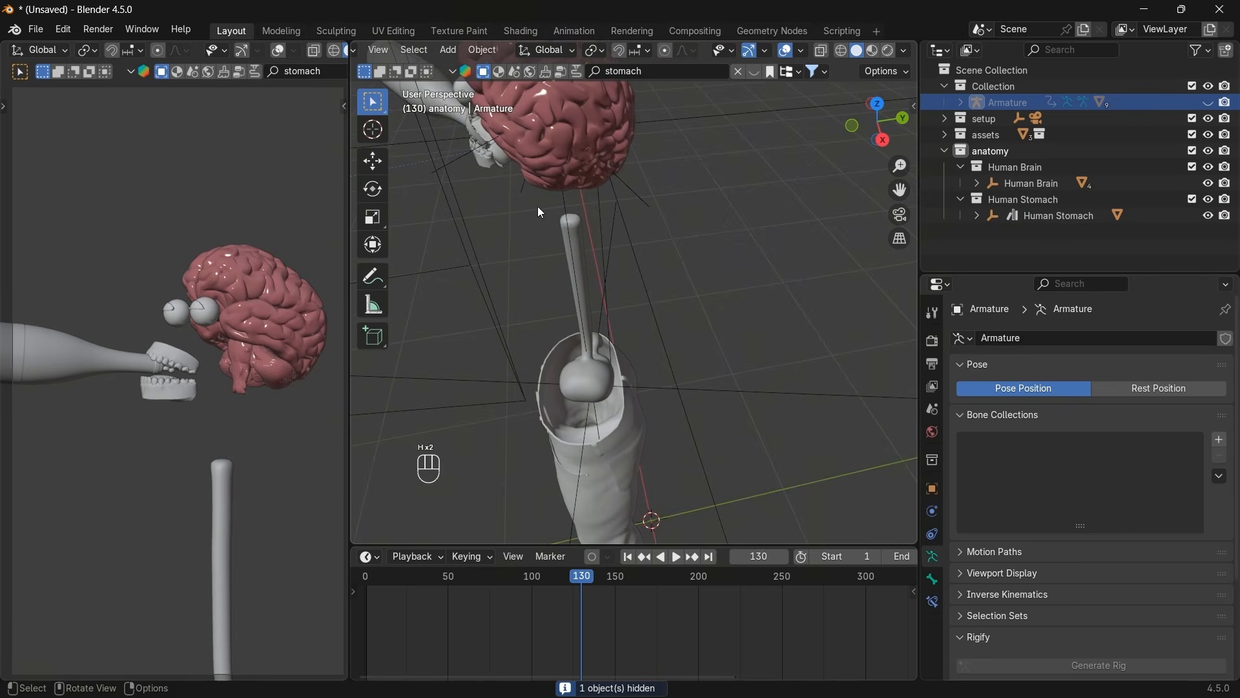
click(579, 226)
mouse_move(876, 122)
mouse_down()
mouse_move(839, 130)
mouse_move(895, 134)
mouse_move(874, 133)
mouse_up()
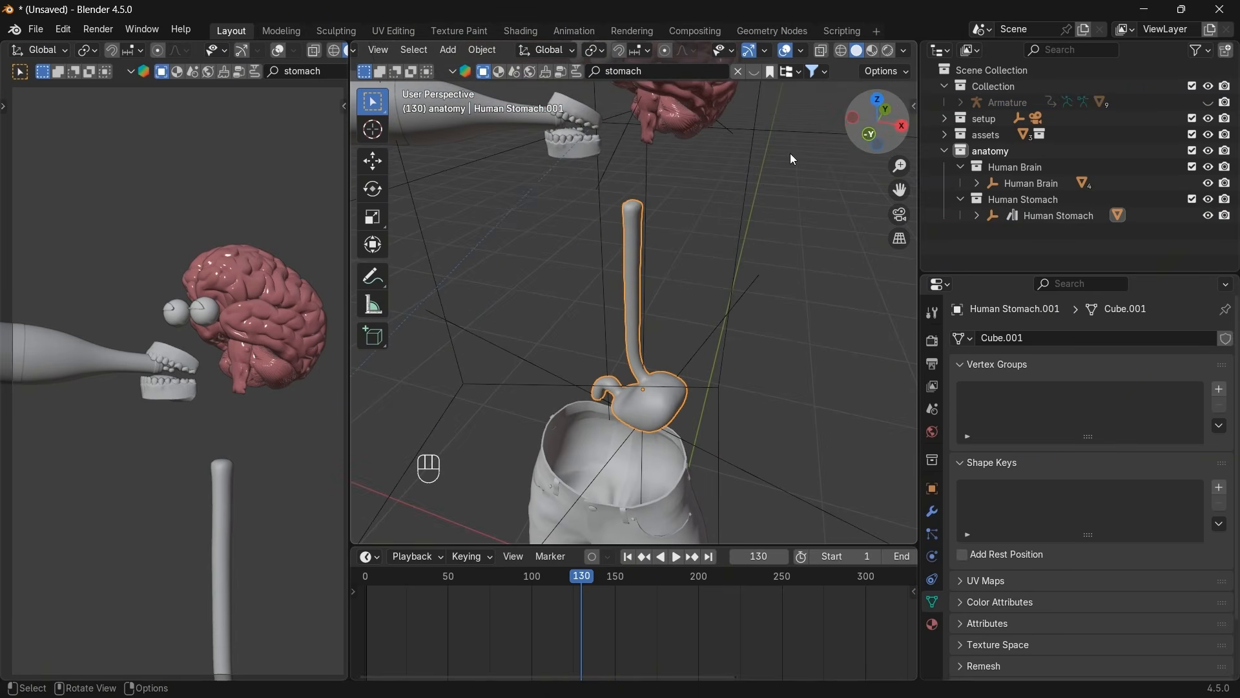
shift+click(595, 150)
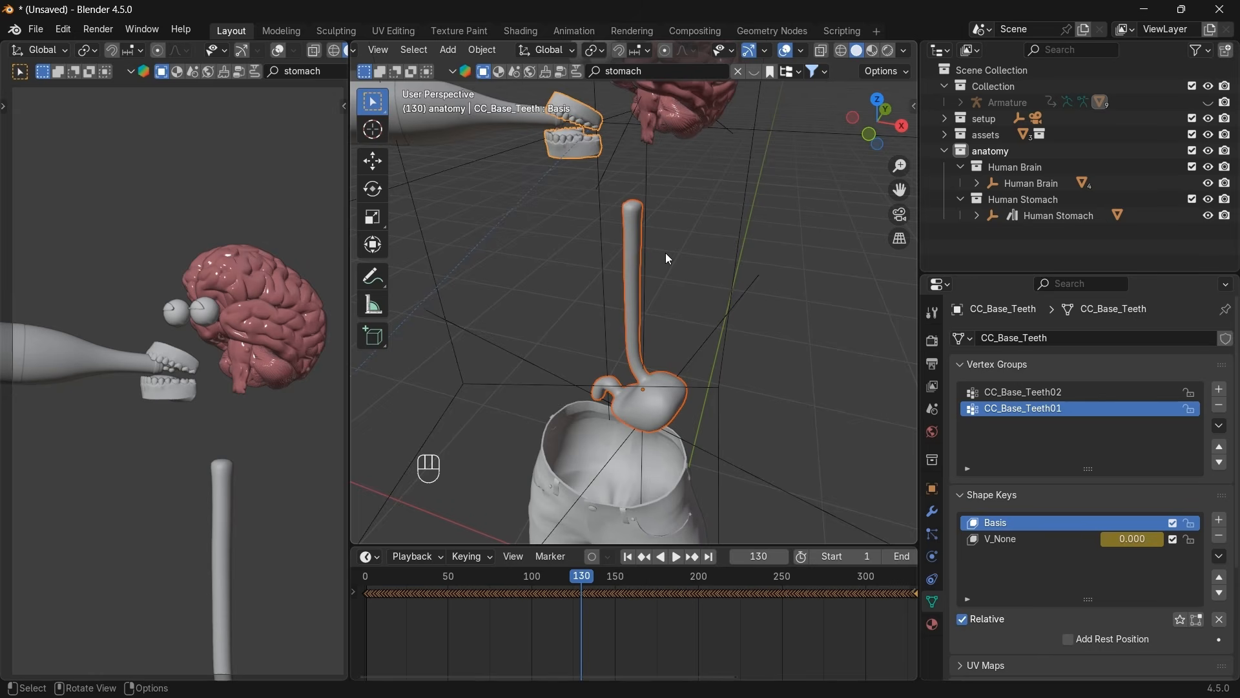
key(KP_Divide)
Select the stomach mesh, compare its alignment with the teeth from above, and enter Edit Mode on it.
click(650, 213)
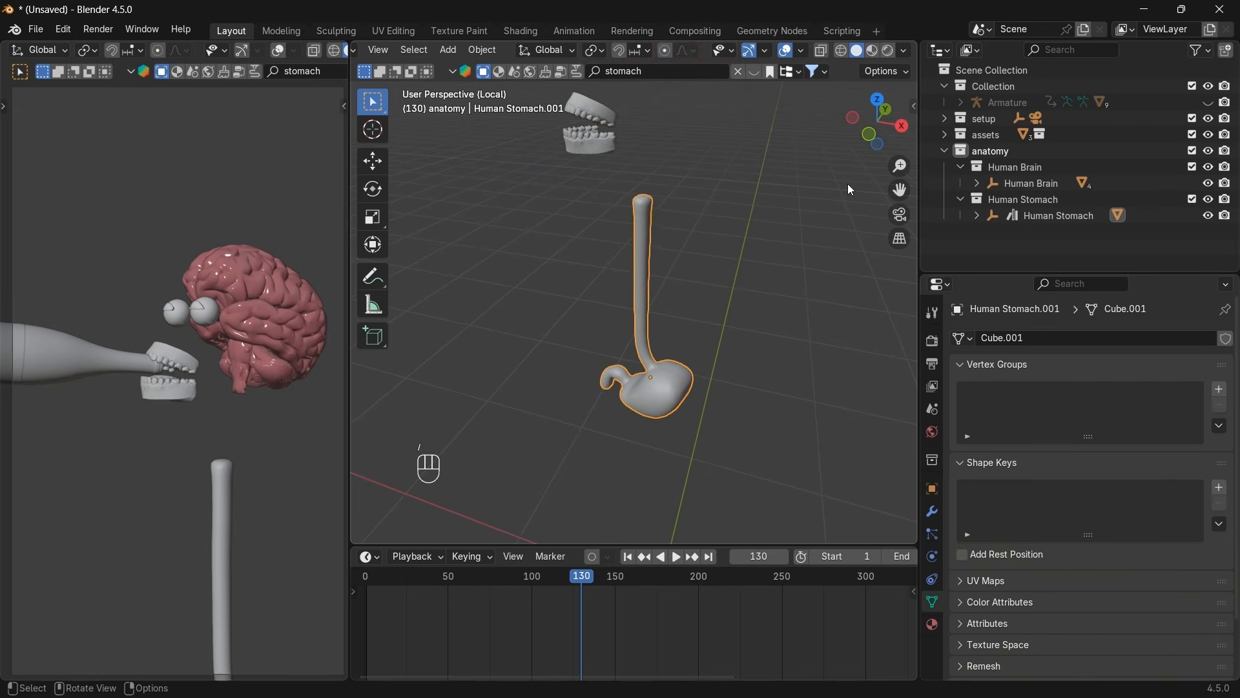
drag(899, 190, 906, 274)
scroll(816, 315, up, 2)
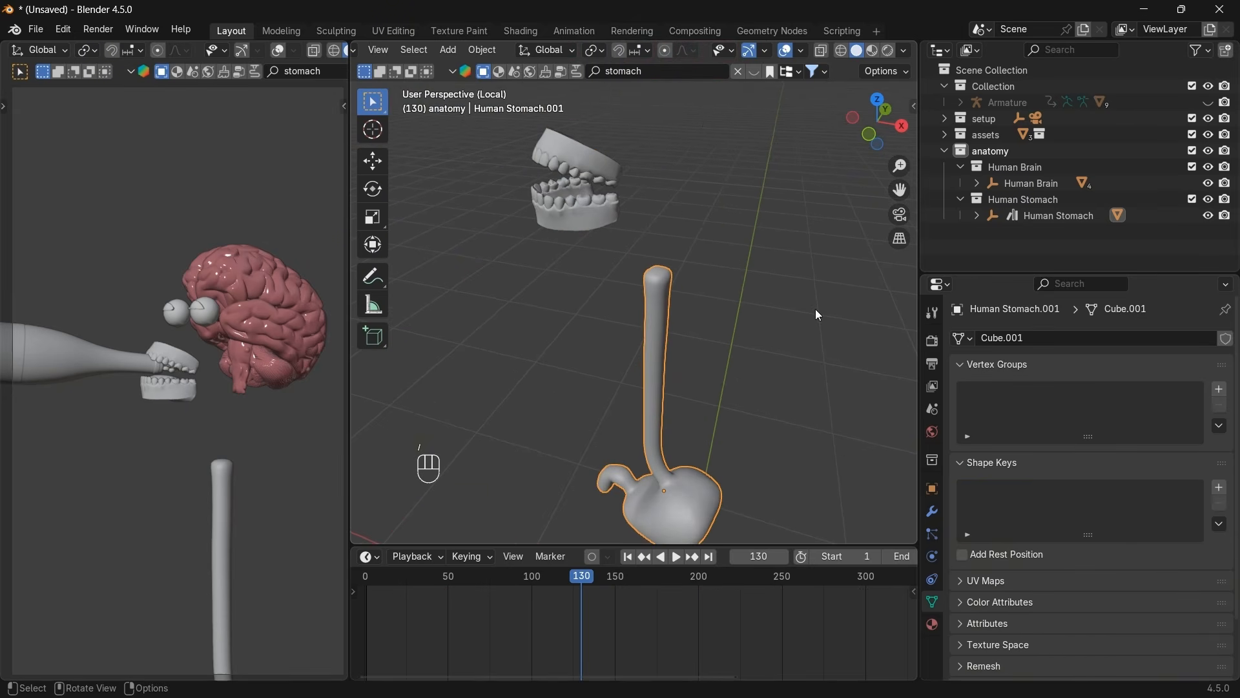
click(885, 103)
click(877, 97)
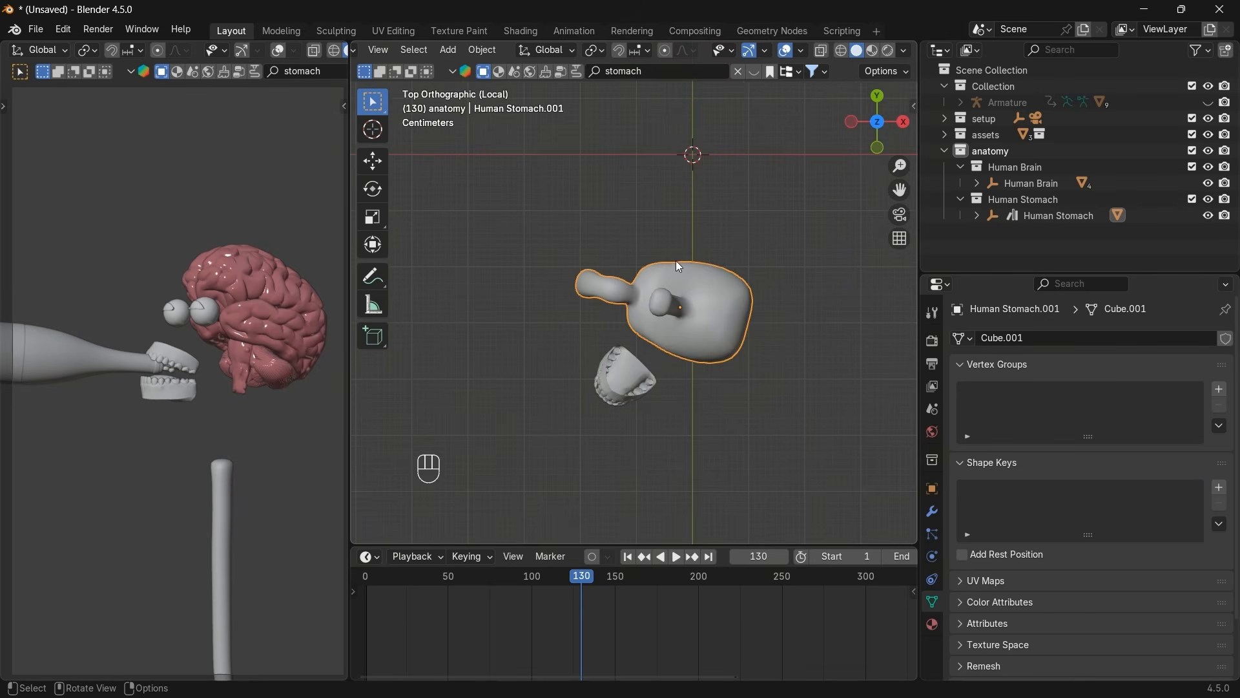
drag(869, 136, 788, 29)
key(Tab)
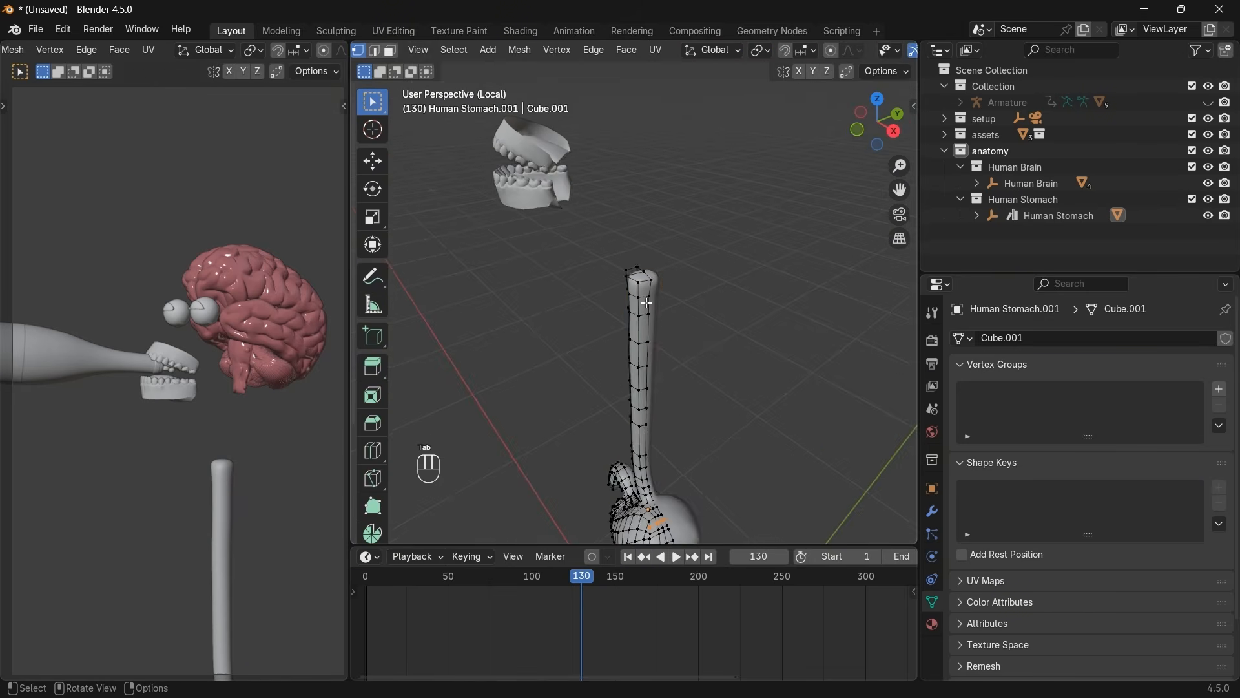
Delete the faces capping the upper end of the esophagus to leave it open.
scroll(661, 337, up, 3)
middle_drag(838, 164, 686, 277)
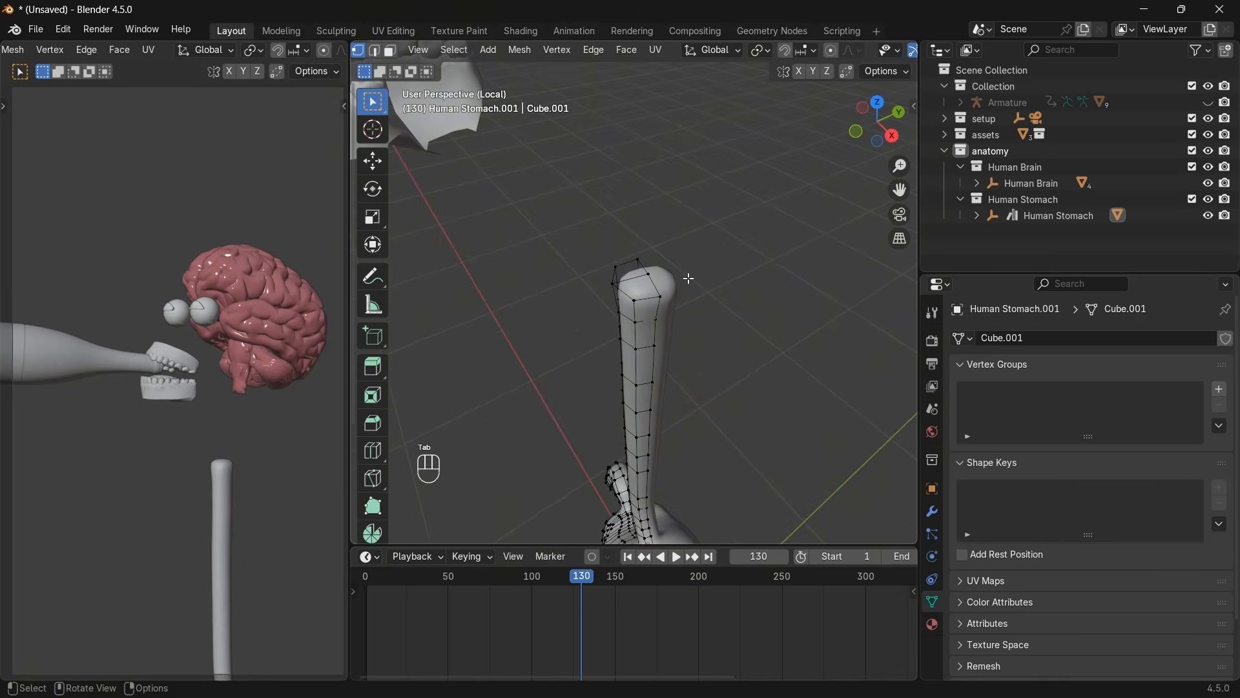
key(3)
click(631, 277)
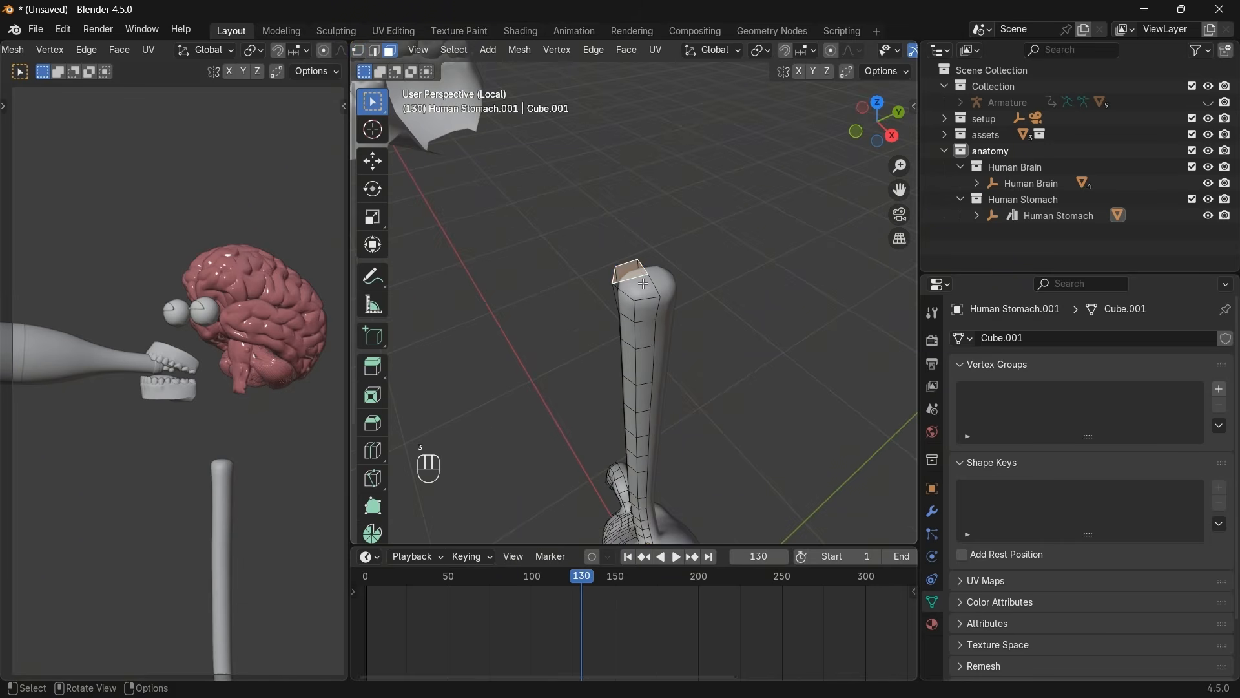
shift+click(633, 277)
key(x)
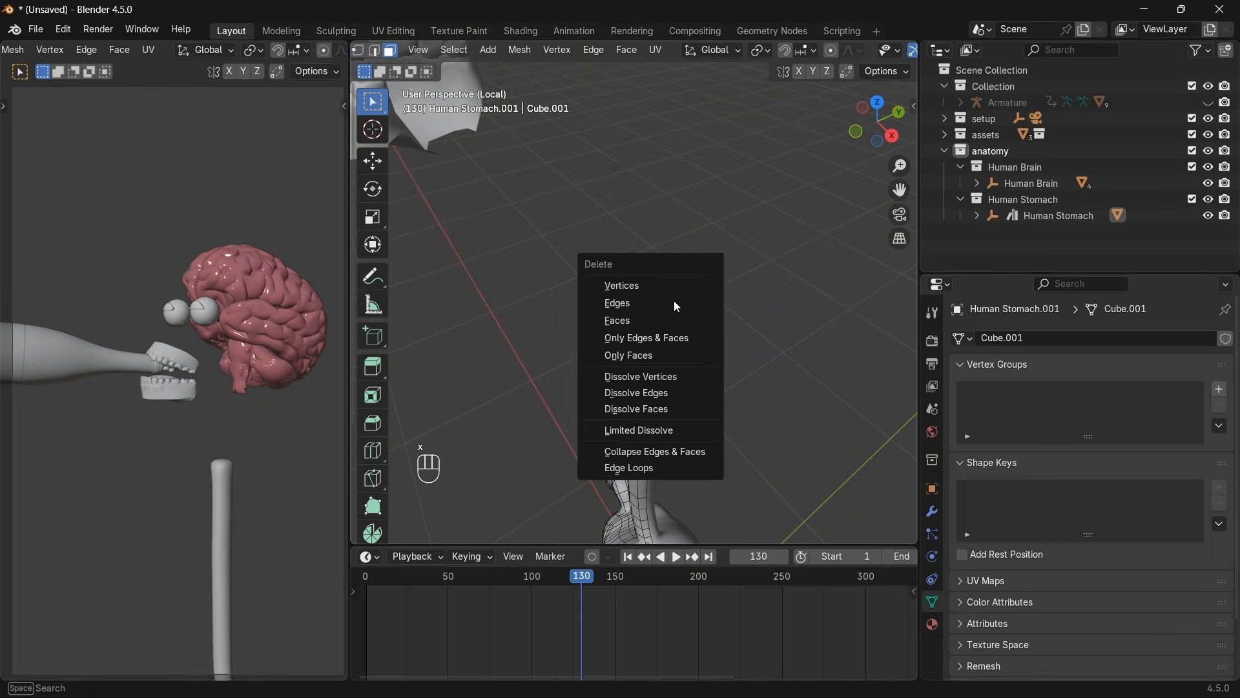
click(646, 320)
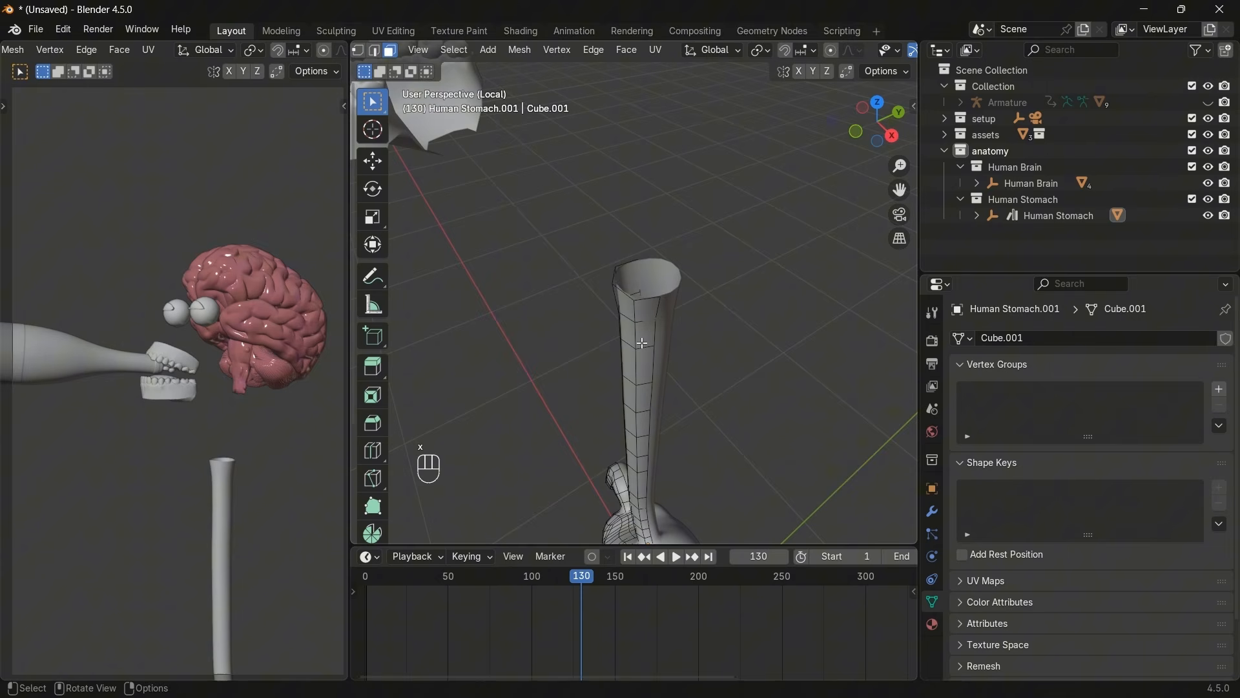
Select the edge loop around the esophagus's open upper end in a right-side view and open the mesh transform options.
key(2)
alt+click(653, 299)
click(891, 138)
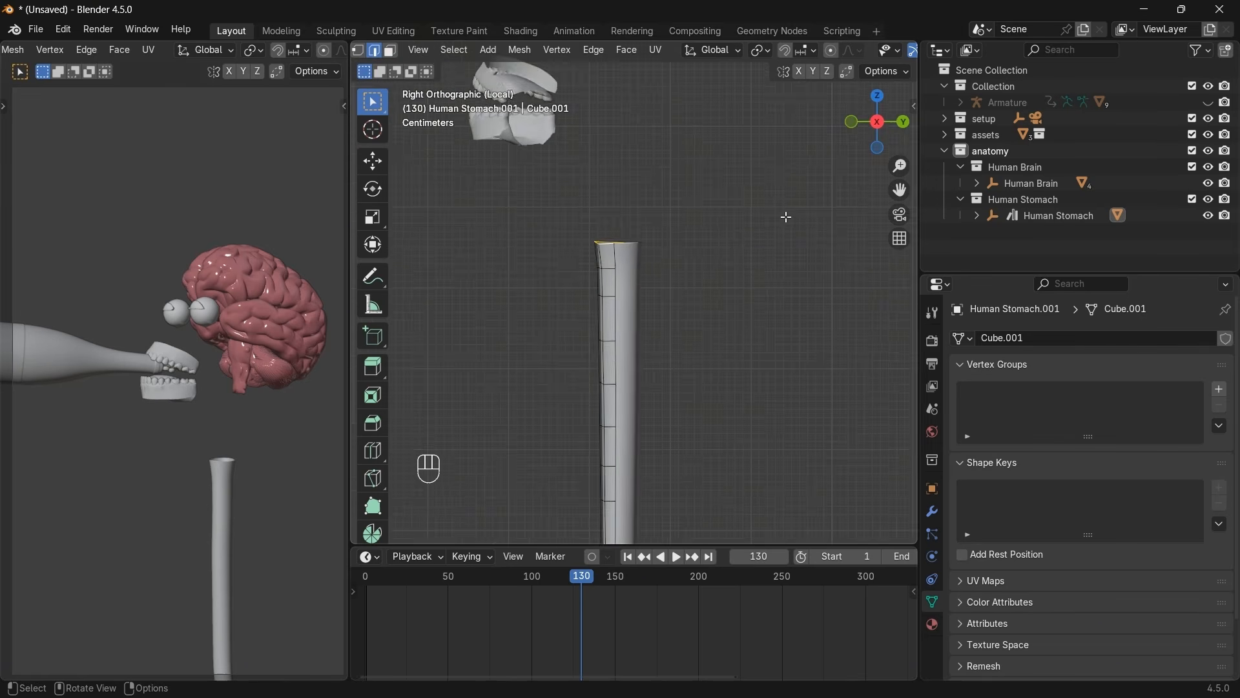
click(885, 72)
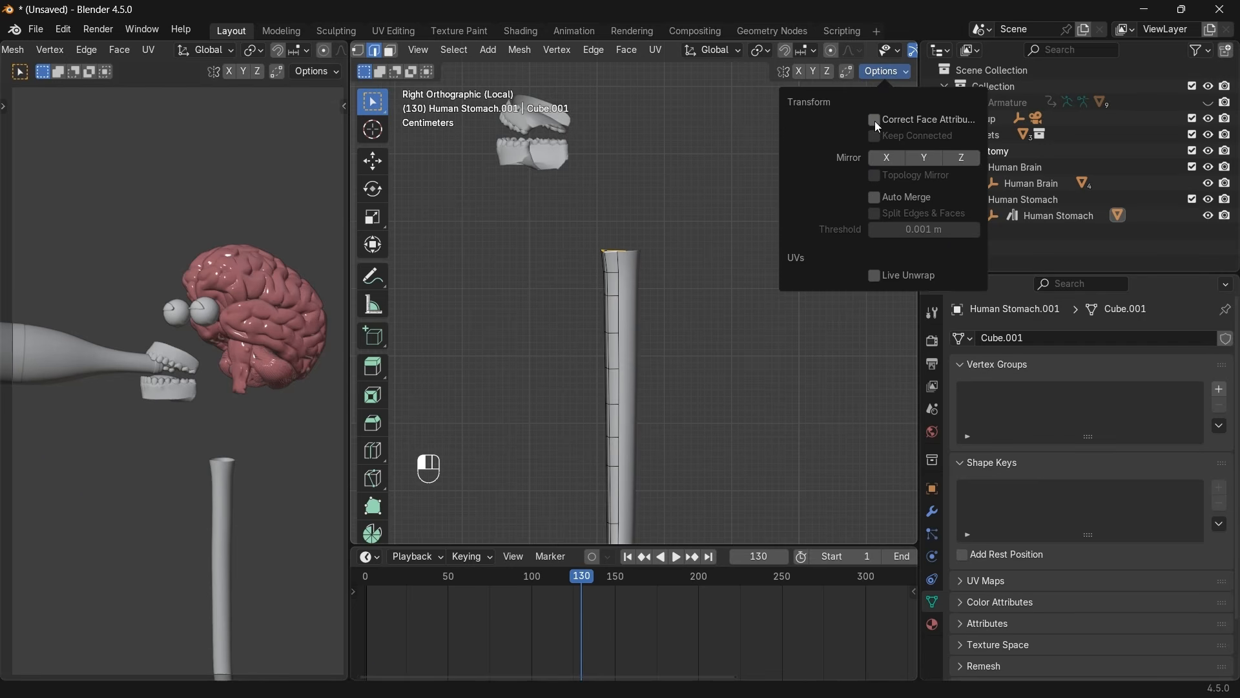
click(875, 121)
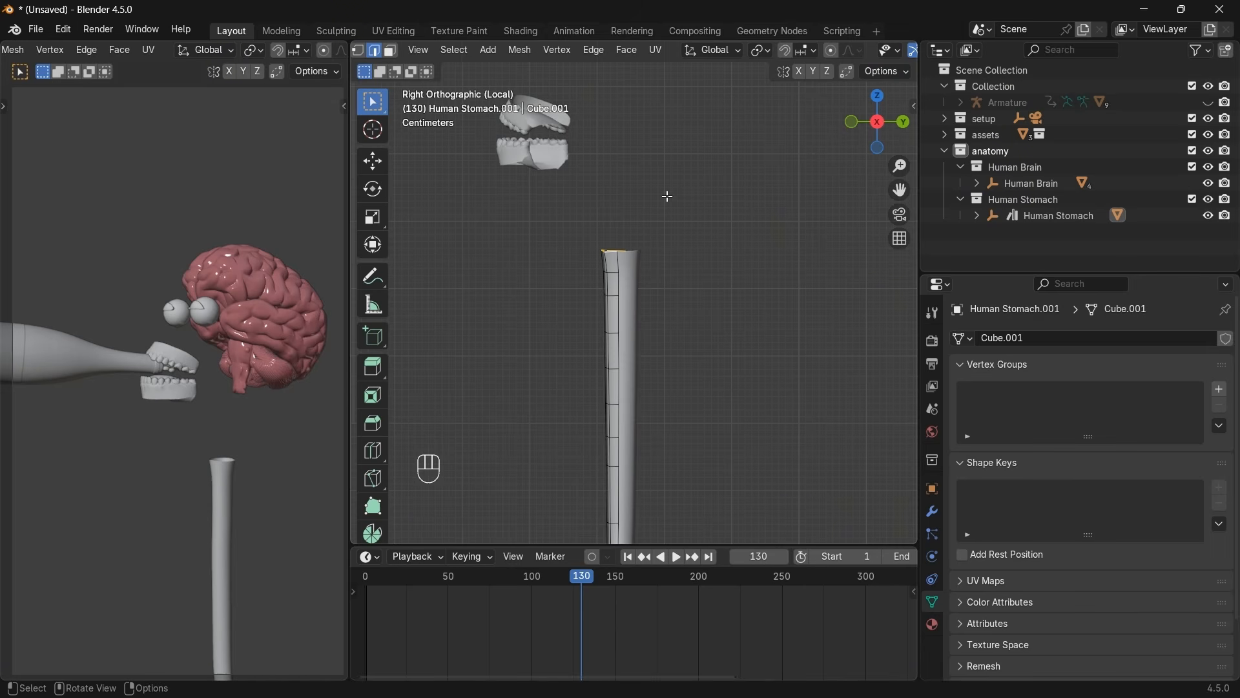
Try extruding the rim loop about 0.07 m straight up along Z and scaling it to about 0.85.
key(e)
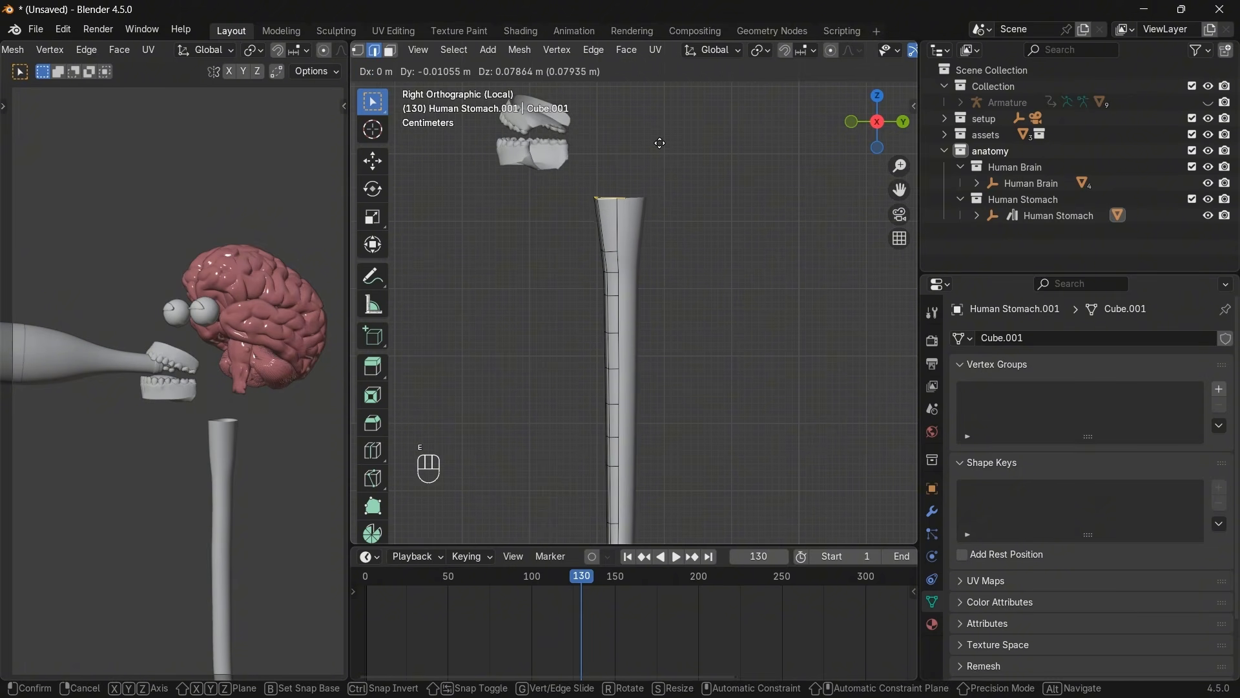
key(z)
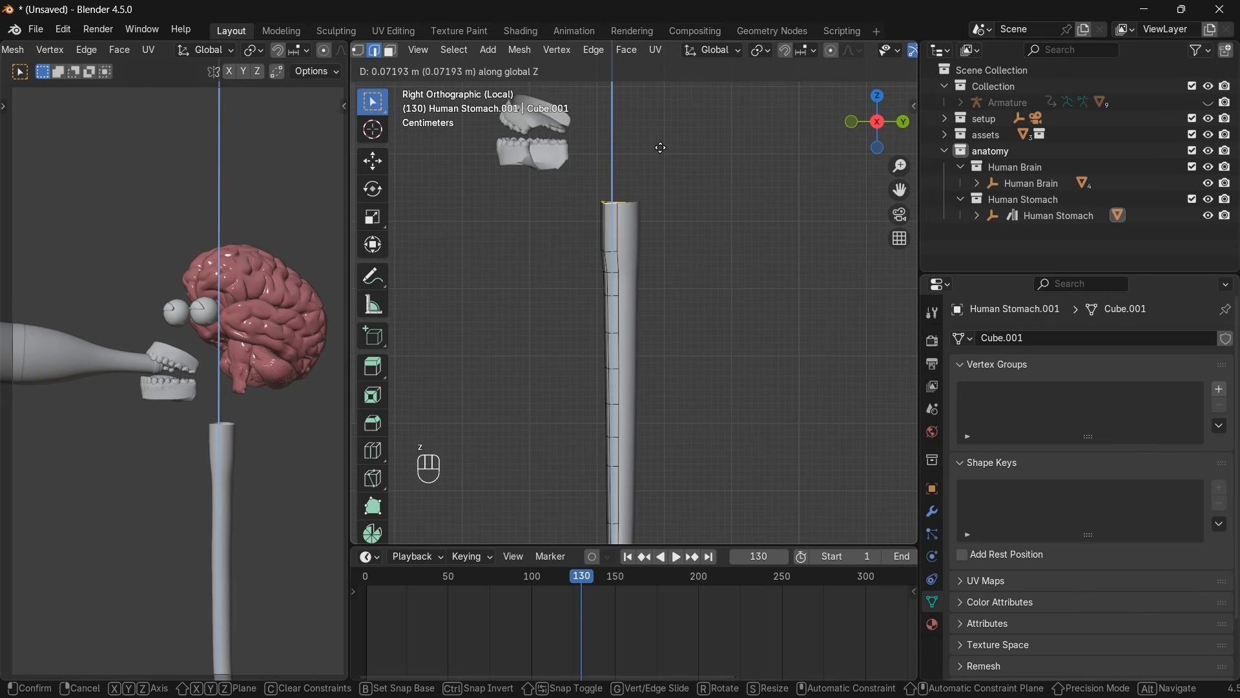
click(659, 148)
key(s)
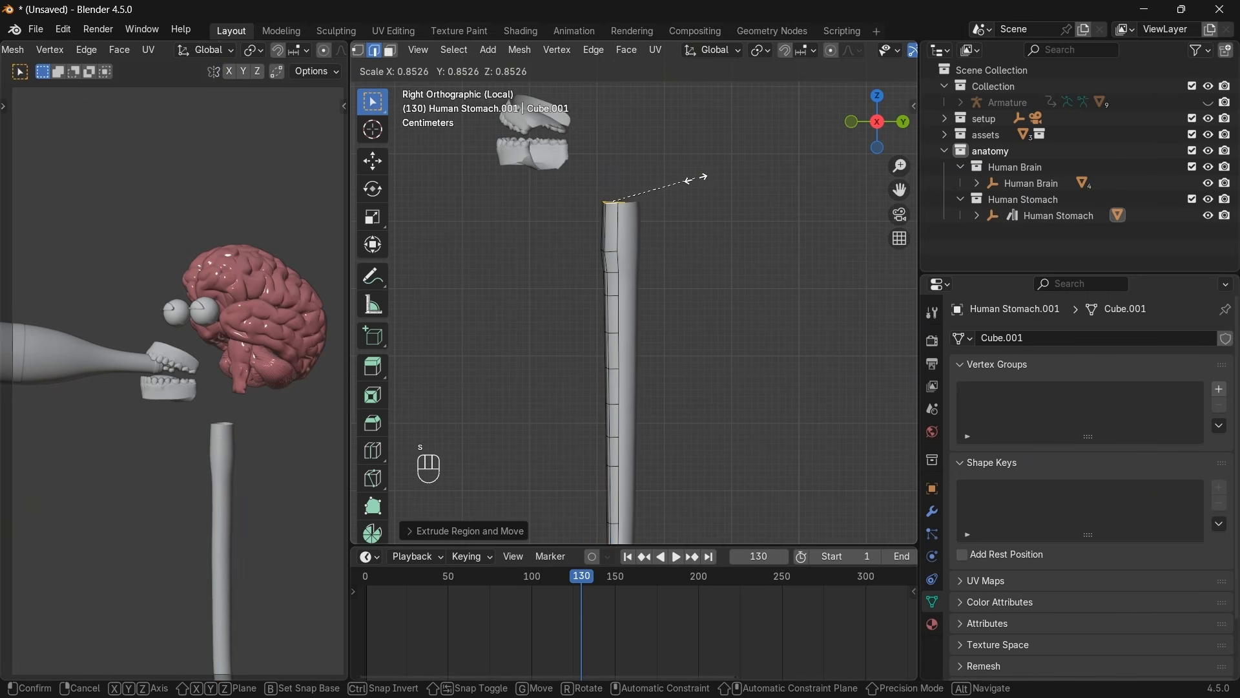
click(697, 179)
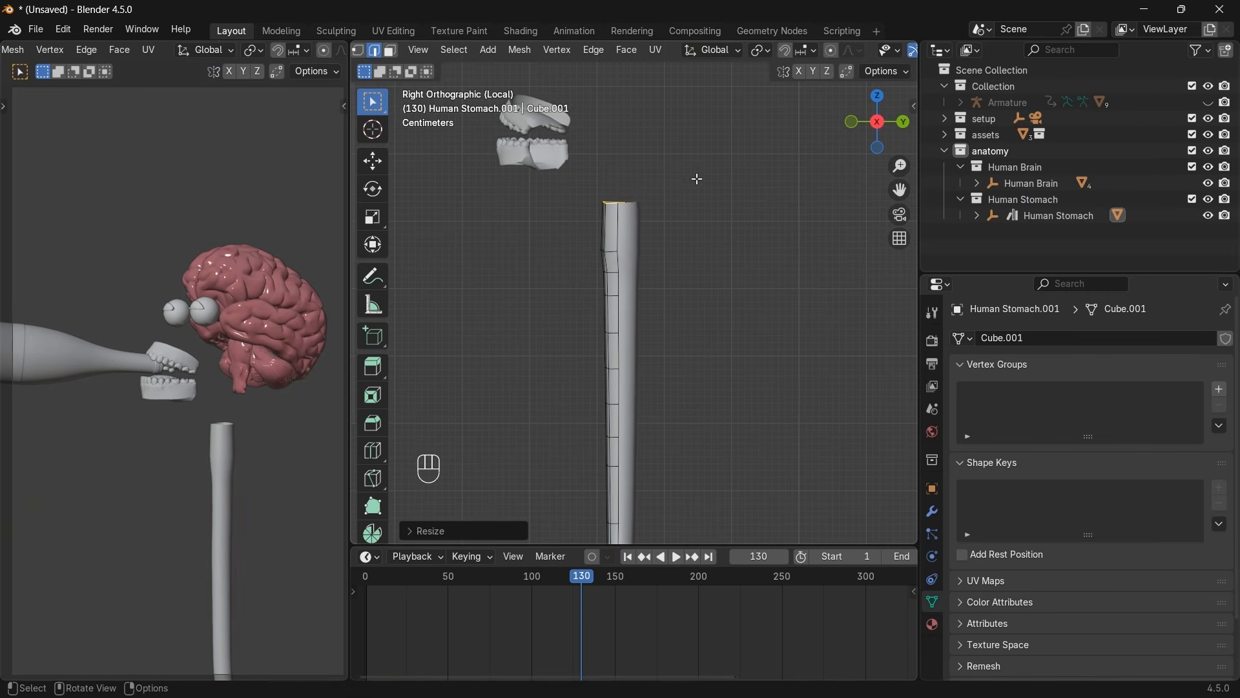
key(g)
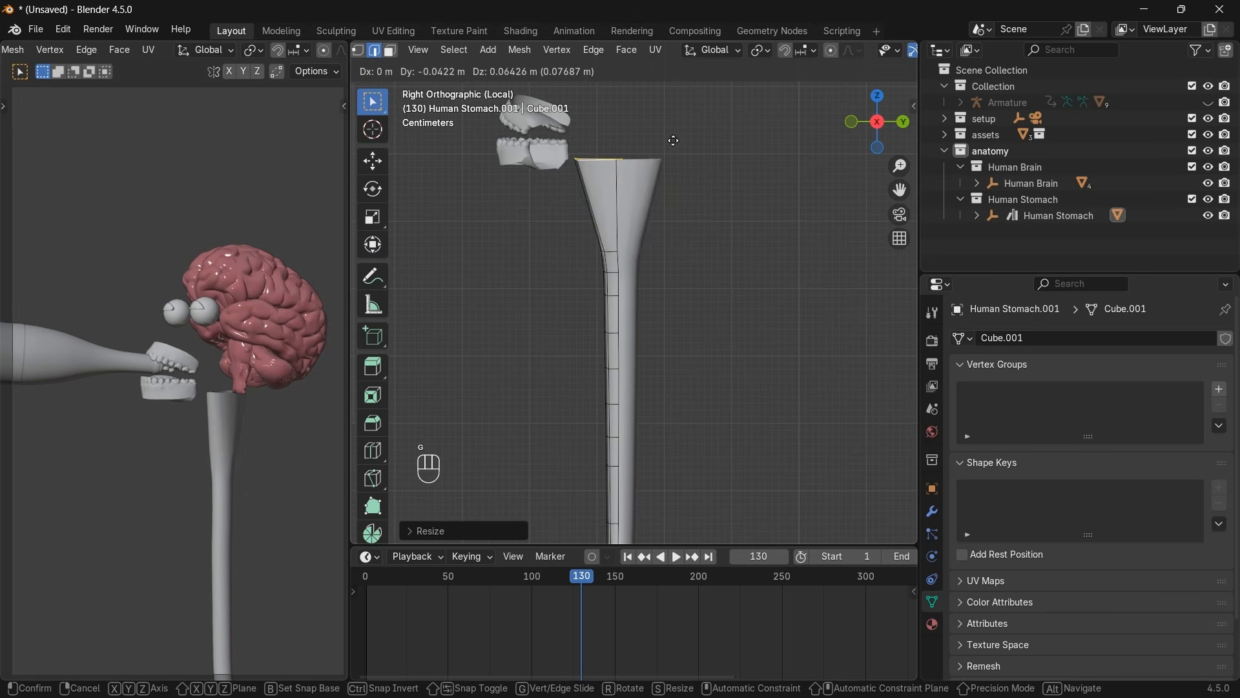
right_click(748, 185)
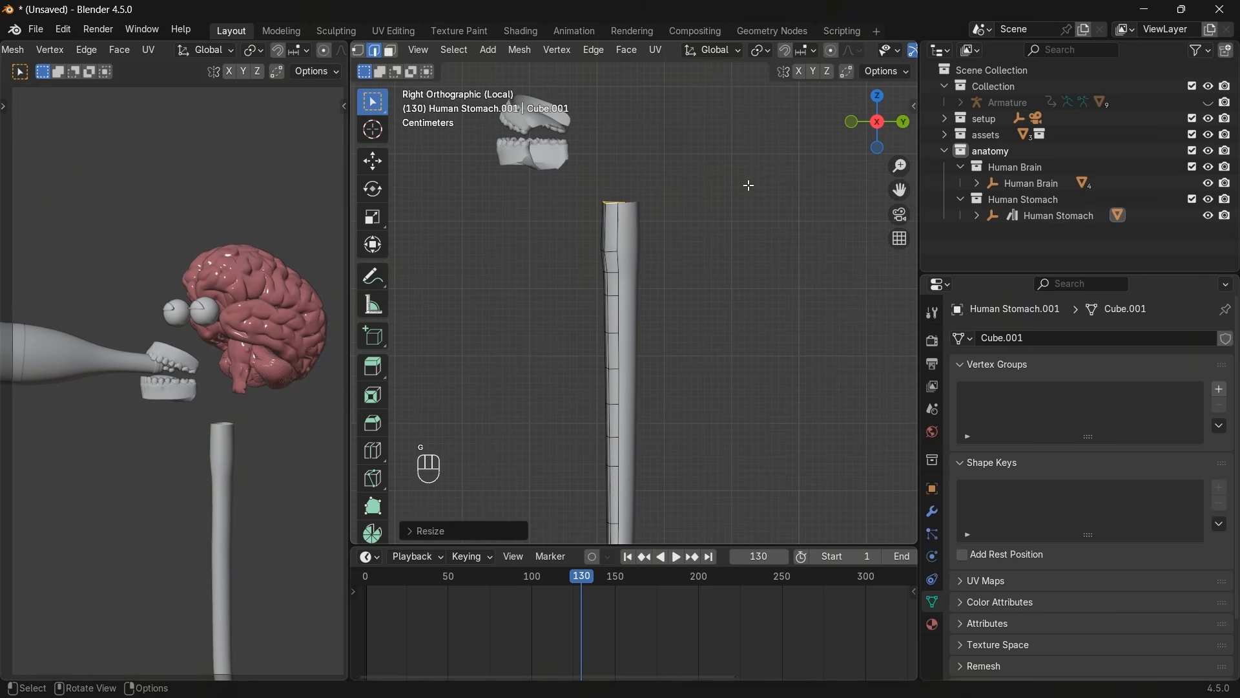
Try extruding one more short segment upward from the rim and moving its new loop into line with the tube.
ctrl+right_click(608, 164)
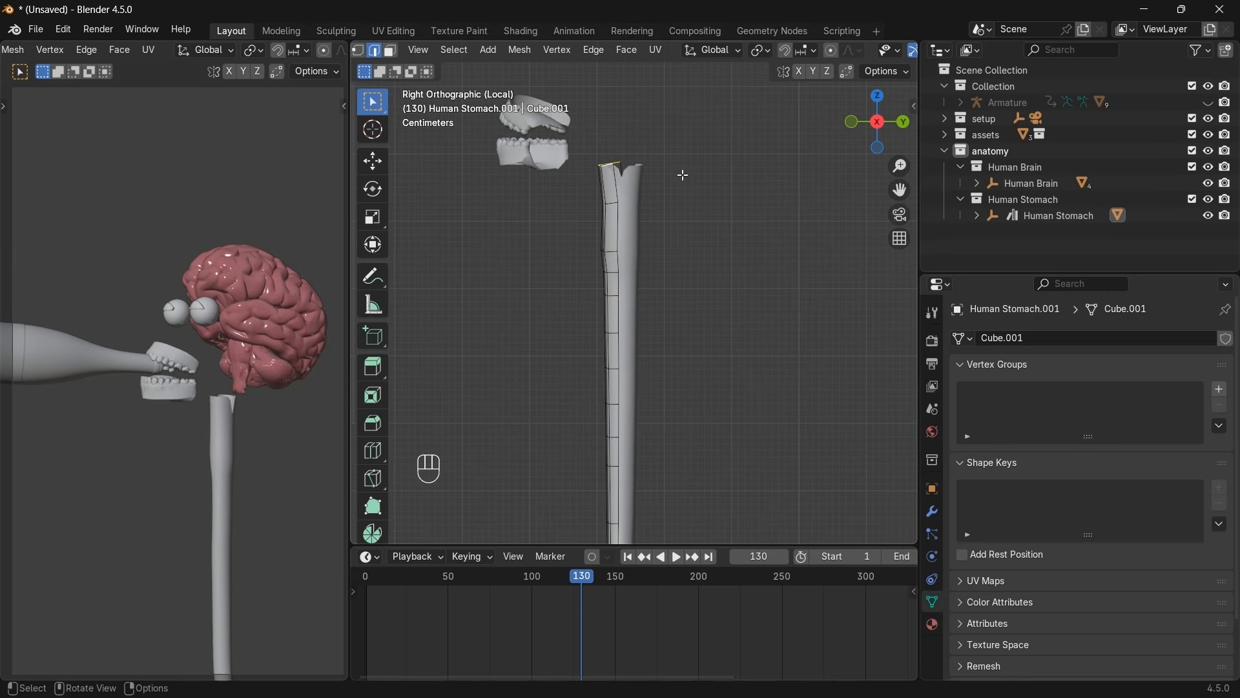
key(g)
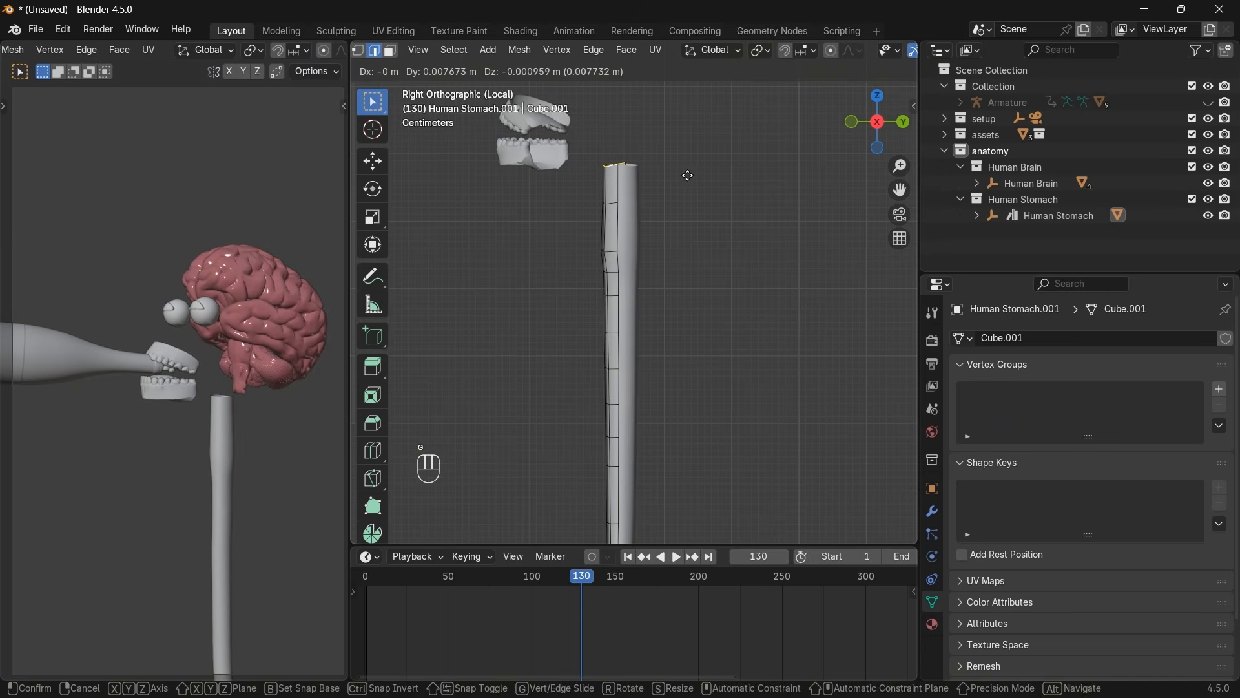
click(656, 194)
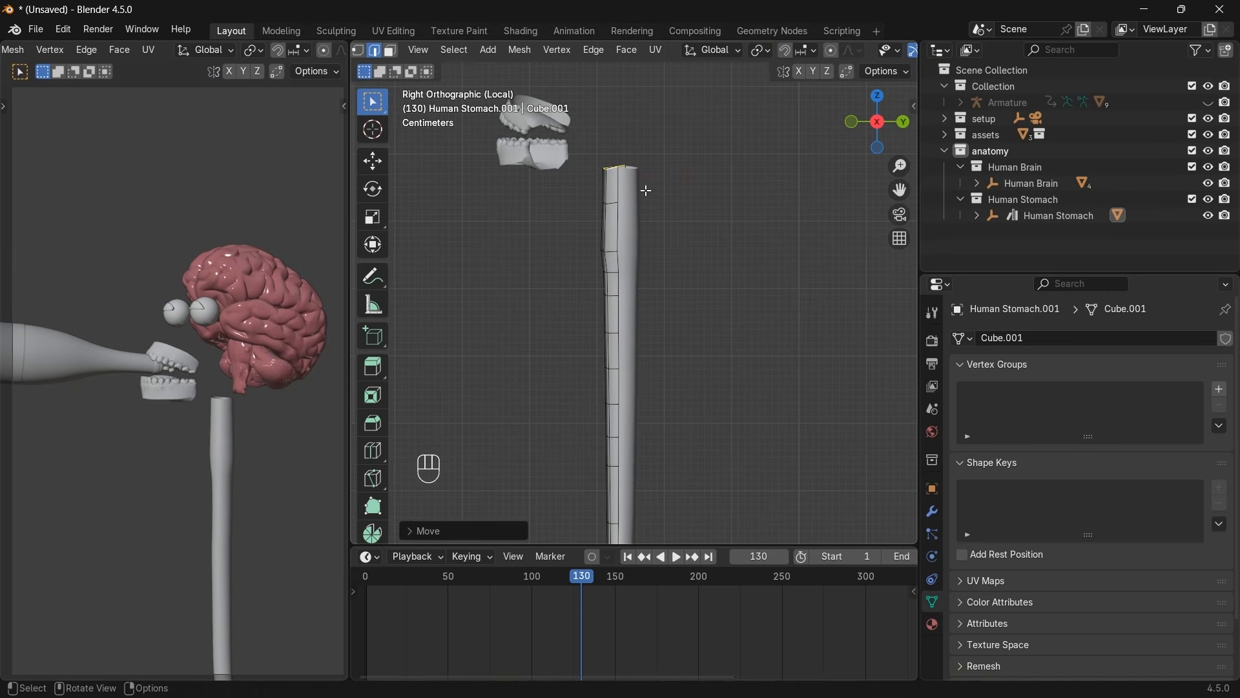
click(646, 190)
scroll(855, 56, down, 5)
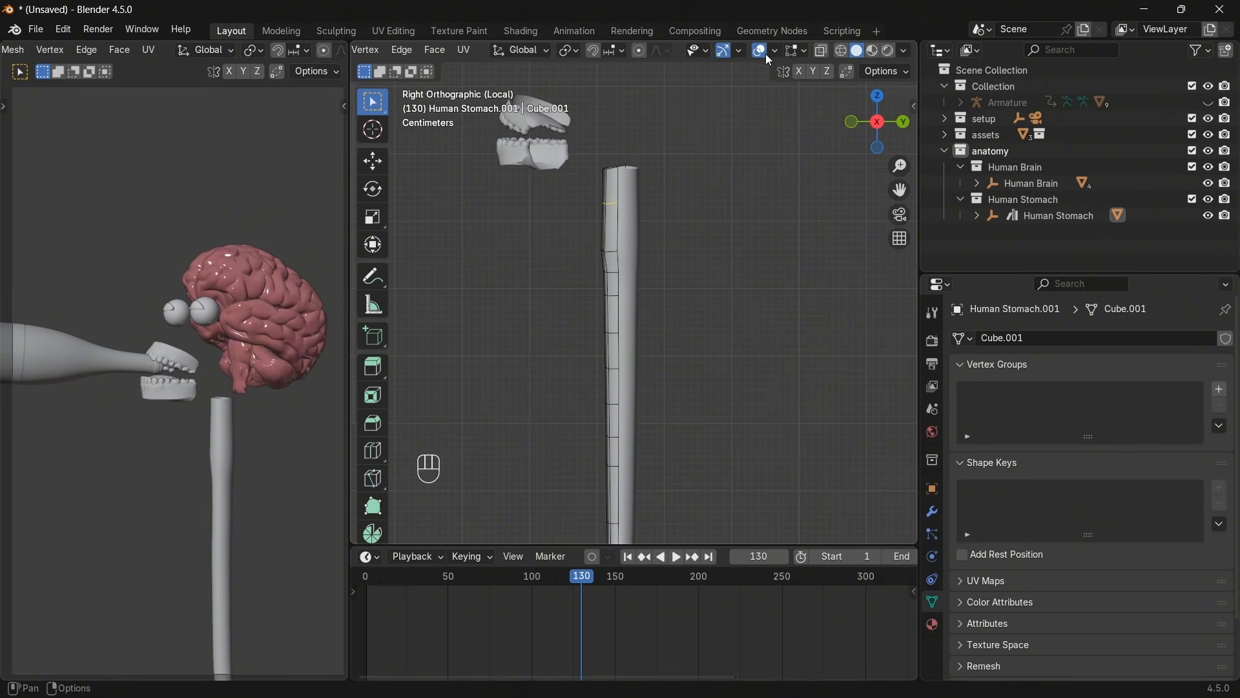
Turn on X-ray and try edge-sliding the loop just below the esophagus's rim.
click(822, 50)
drag(657, 225, 568, 260)
drag(651, 199, 581, 216)
key(g)
key(g)
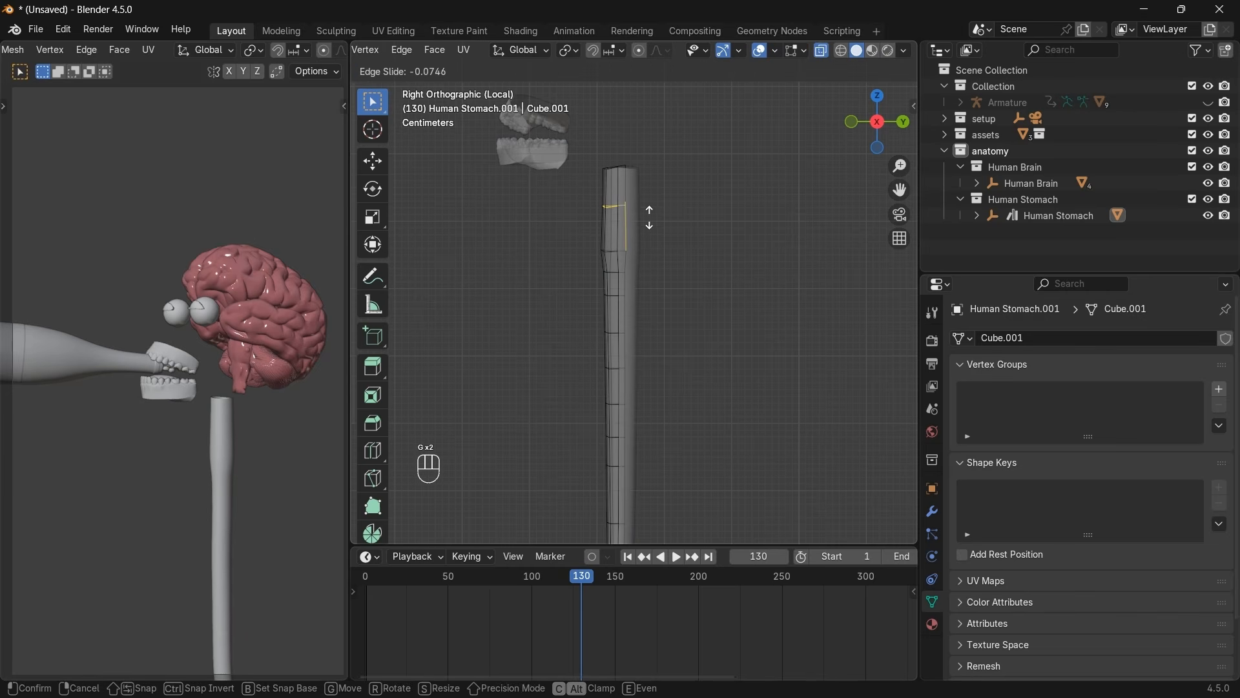
click(649, 232)
key(g)
key(g)
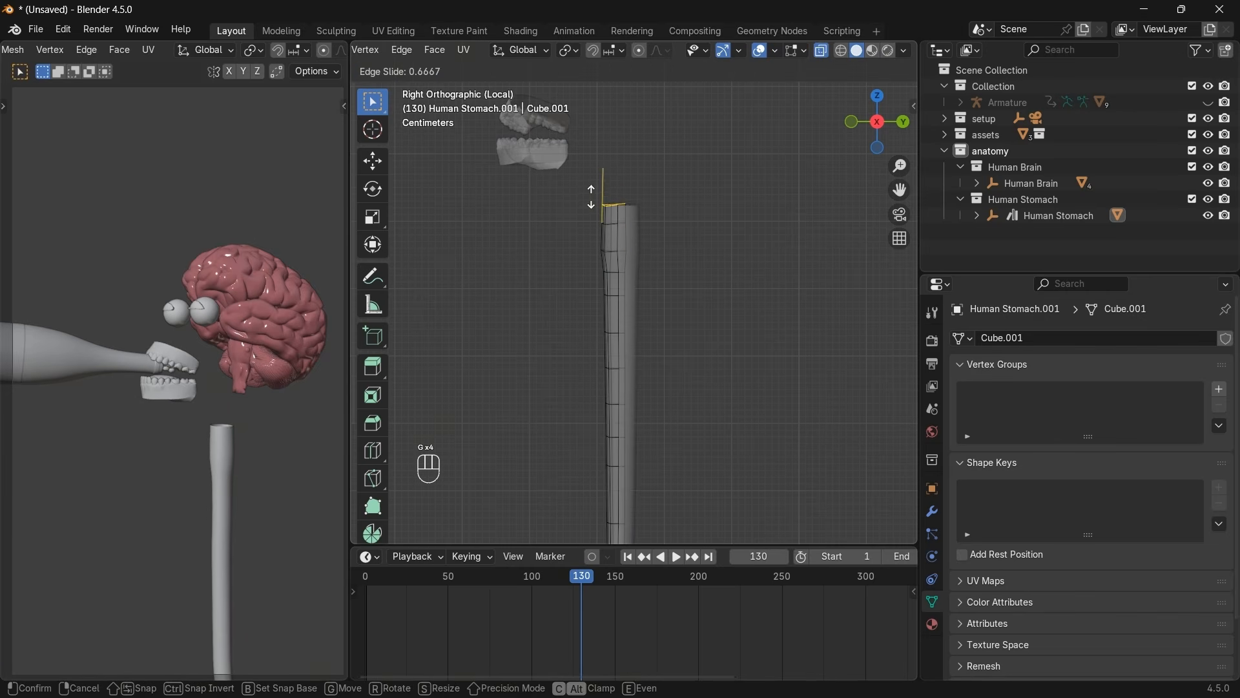
click(593, 192)
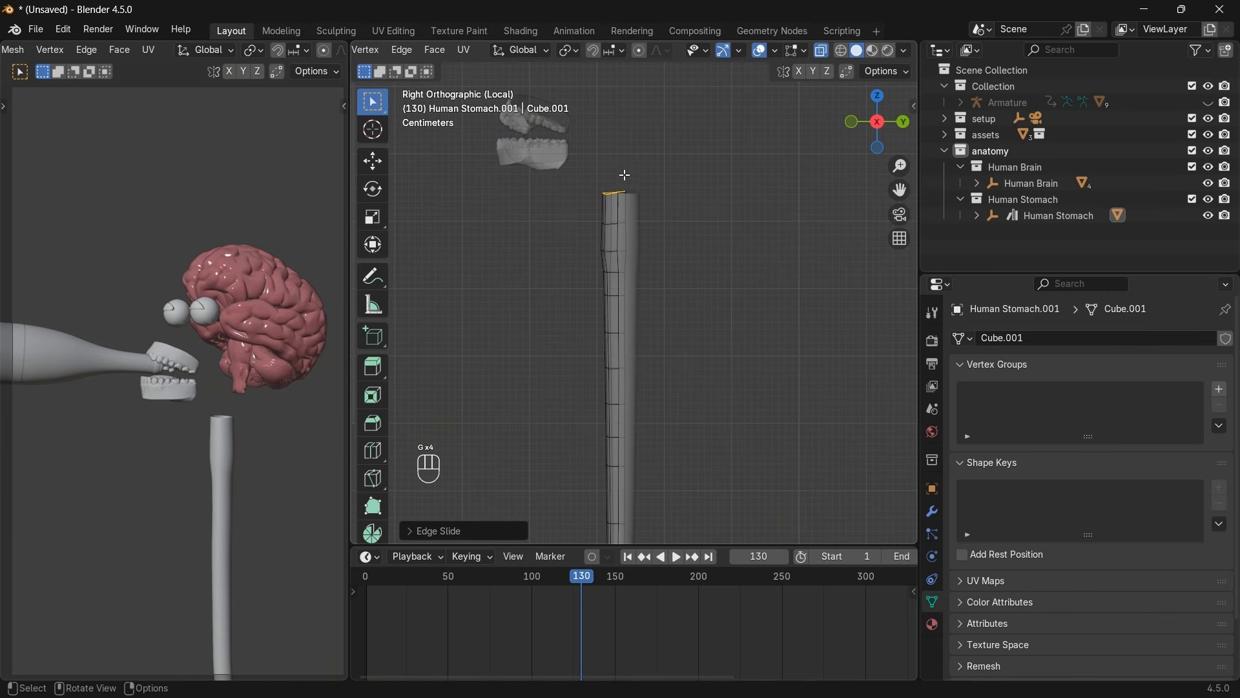
Try extruding the rim towards the teeth, and undo all extrusions and slides made on the esophagus's upper end.
ctrl+right_click(585, 161)
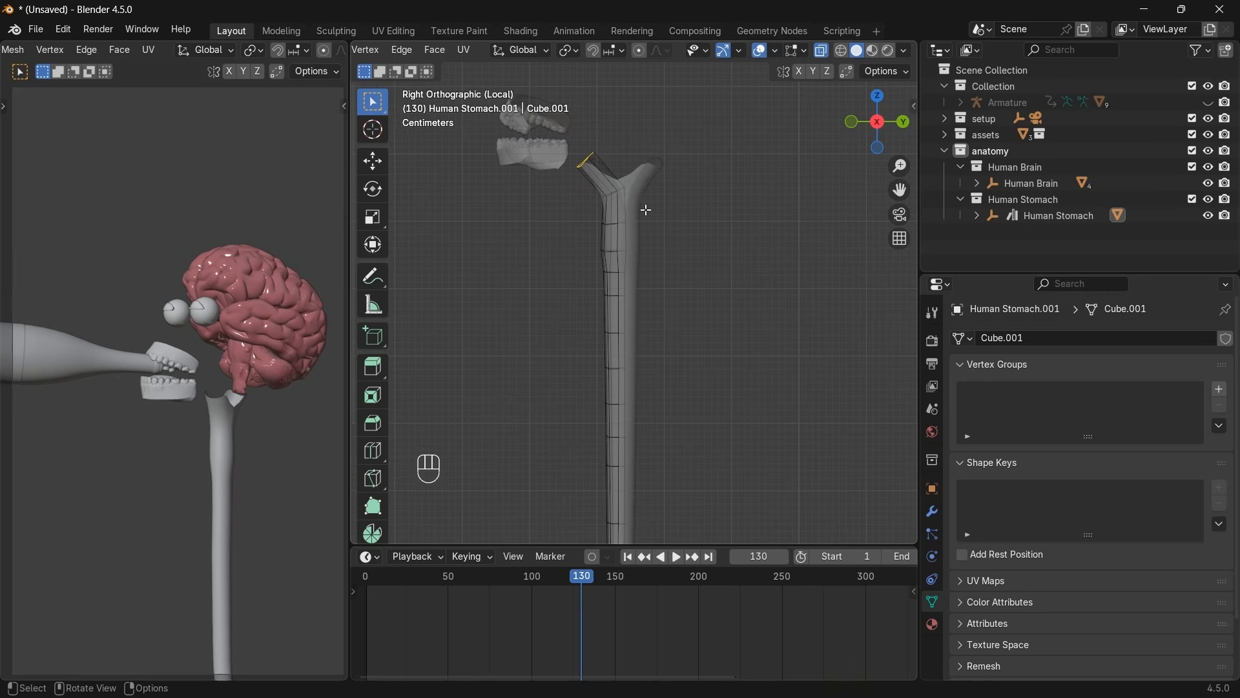
key(ctrl+z)
key(ctrl+z)
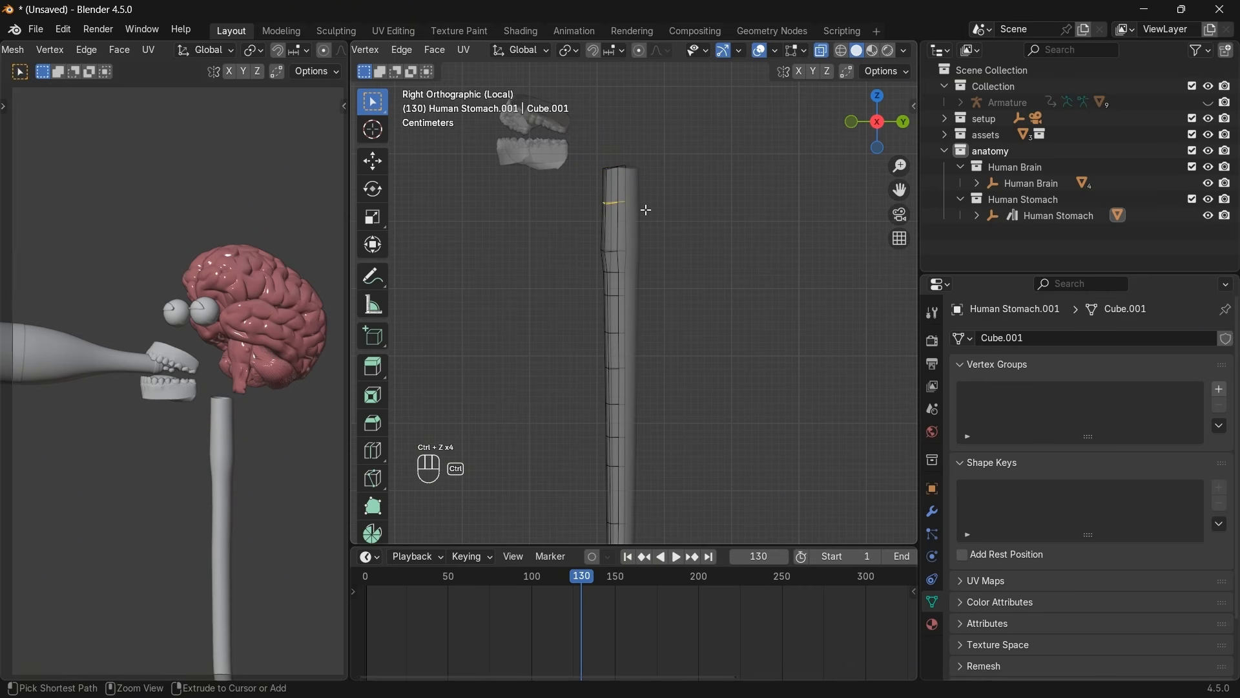
key(ctrl+z)
key(ctrl+z)
key(ctrl+z)
key(ctrl+z)
key(ctrl+z)
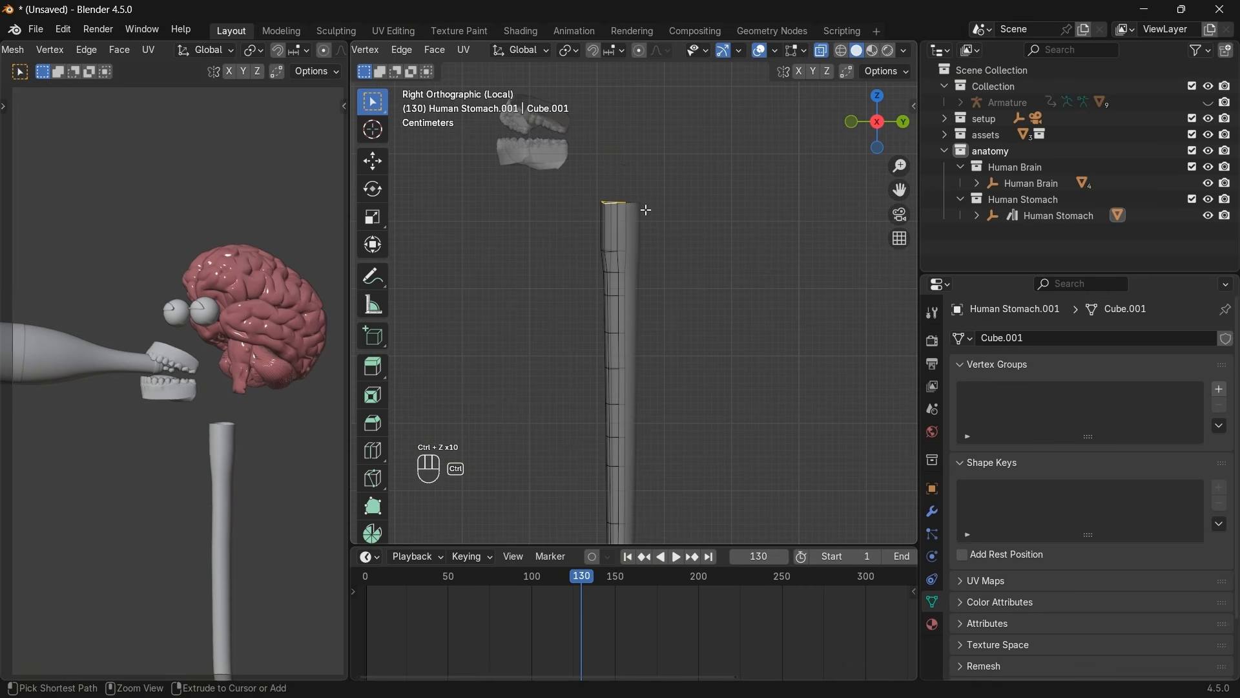
Leave Edit Mode and apply the Mirror modifier on the stomach mesh, keeping Subdivision live.
key(Tab)
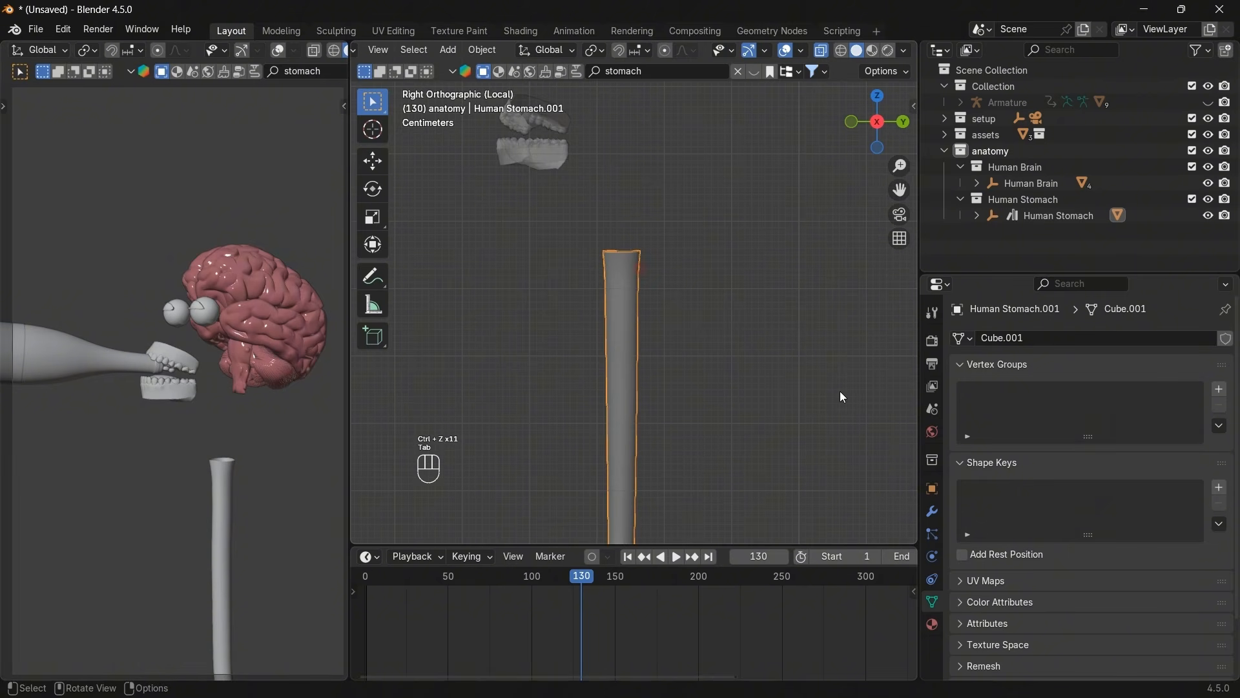
click(932, 511)
click(1187, 365)
click(1159, 382)
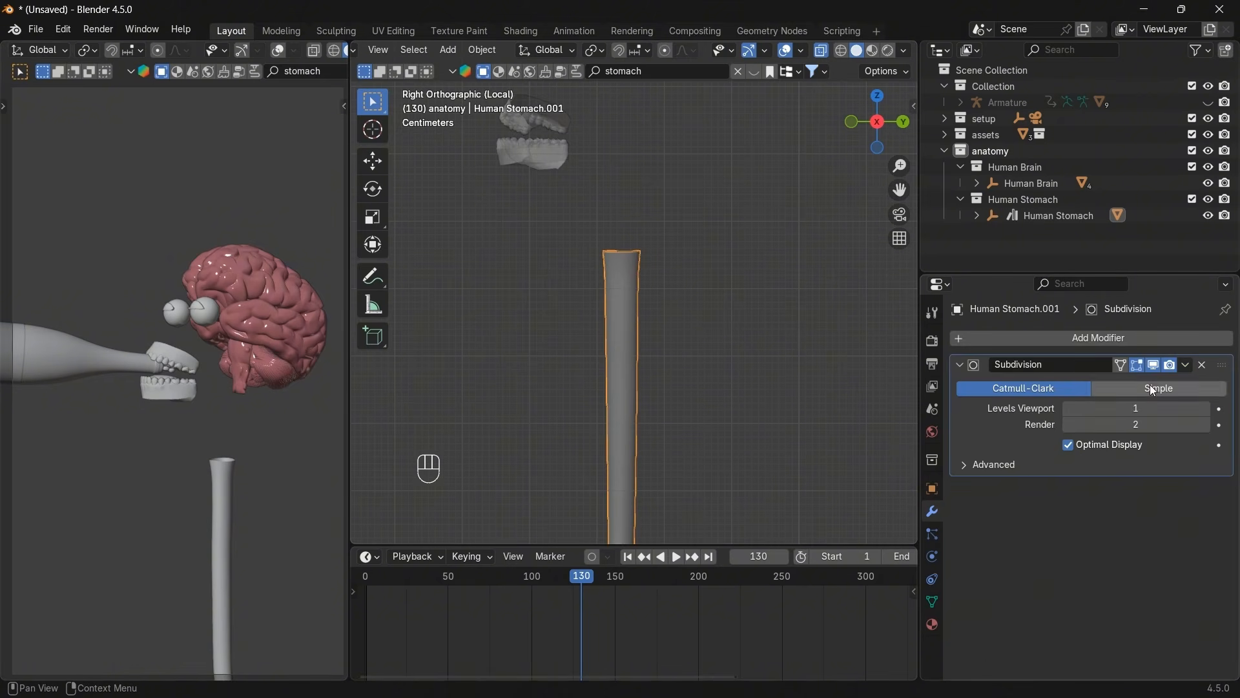
Extrude the full esophagus rim in four segments that curve up and forward into the back of the teeth.
key(Tab)
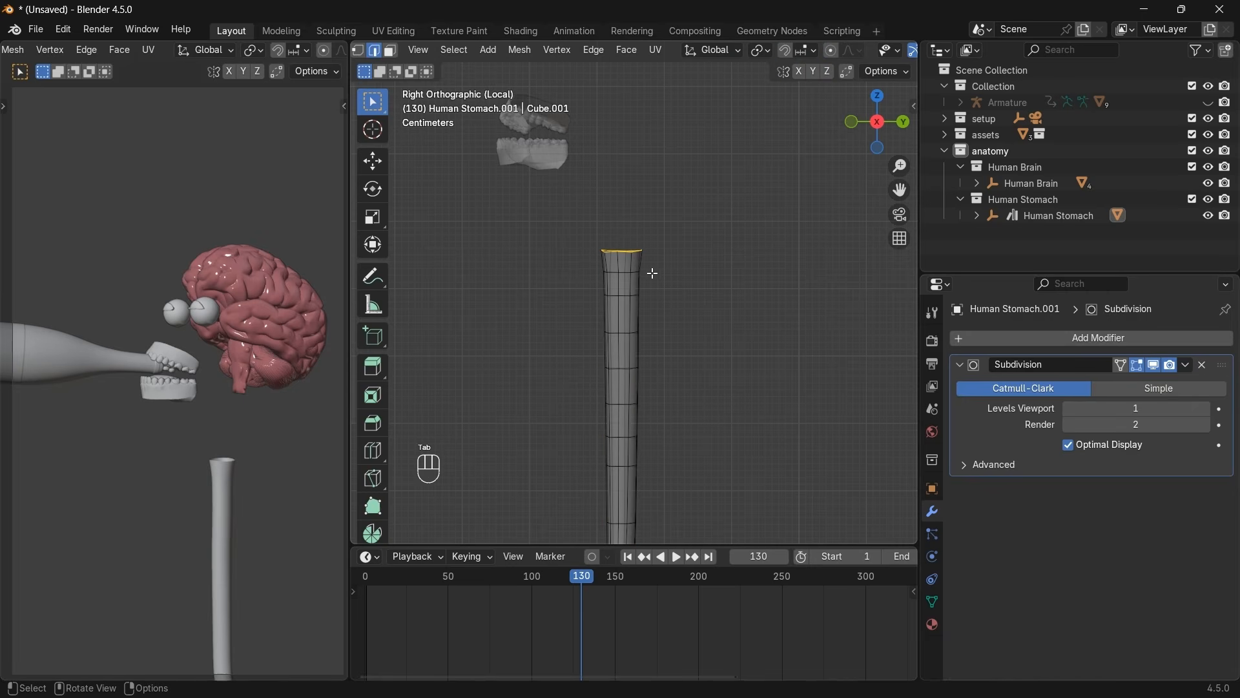
key(ctrl)
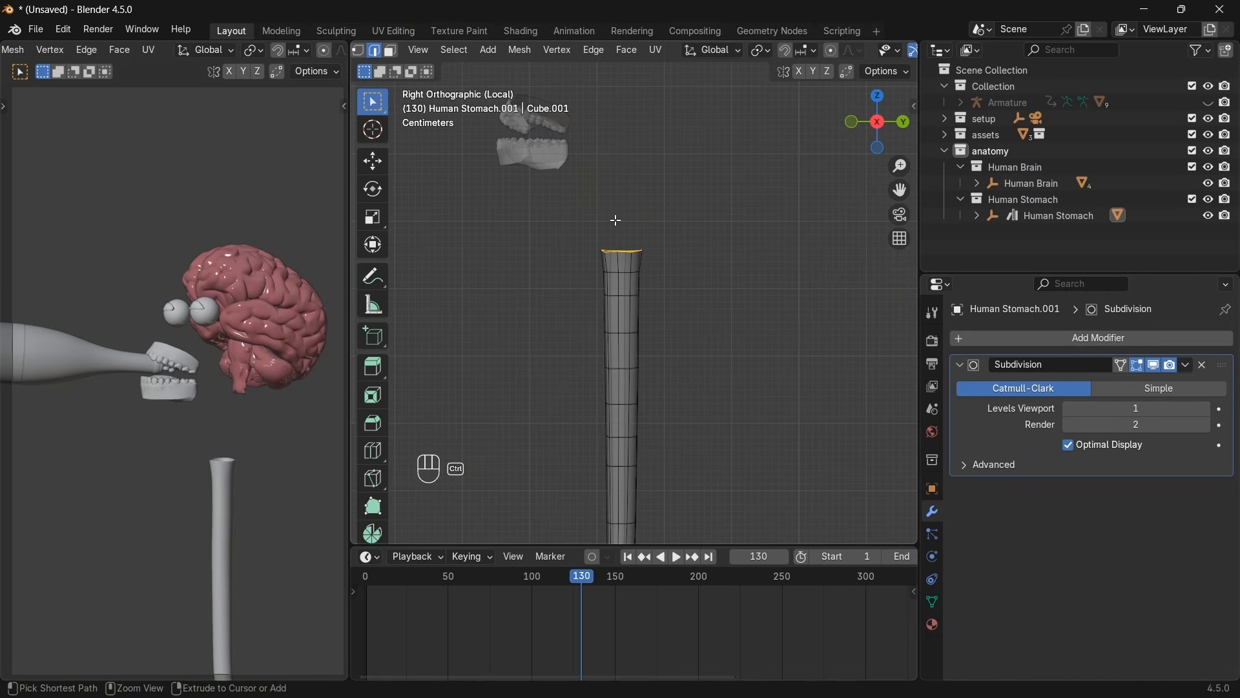
ctrl+right_click(616, 214)
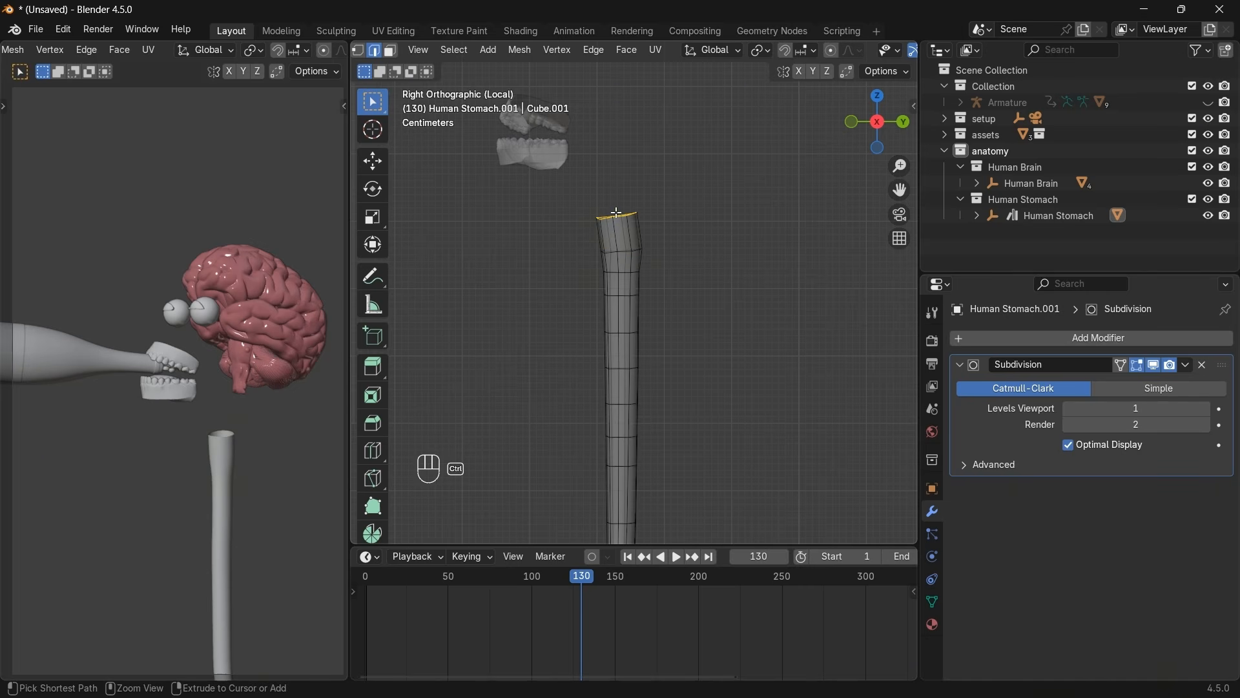
ctrl+right_click(599, 163)
ctrl+right_click(573, 143)
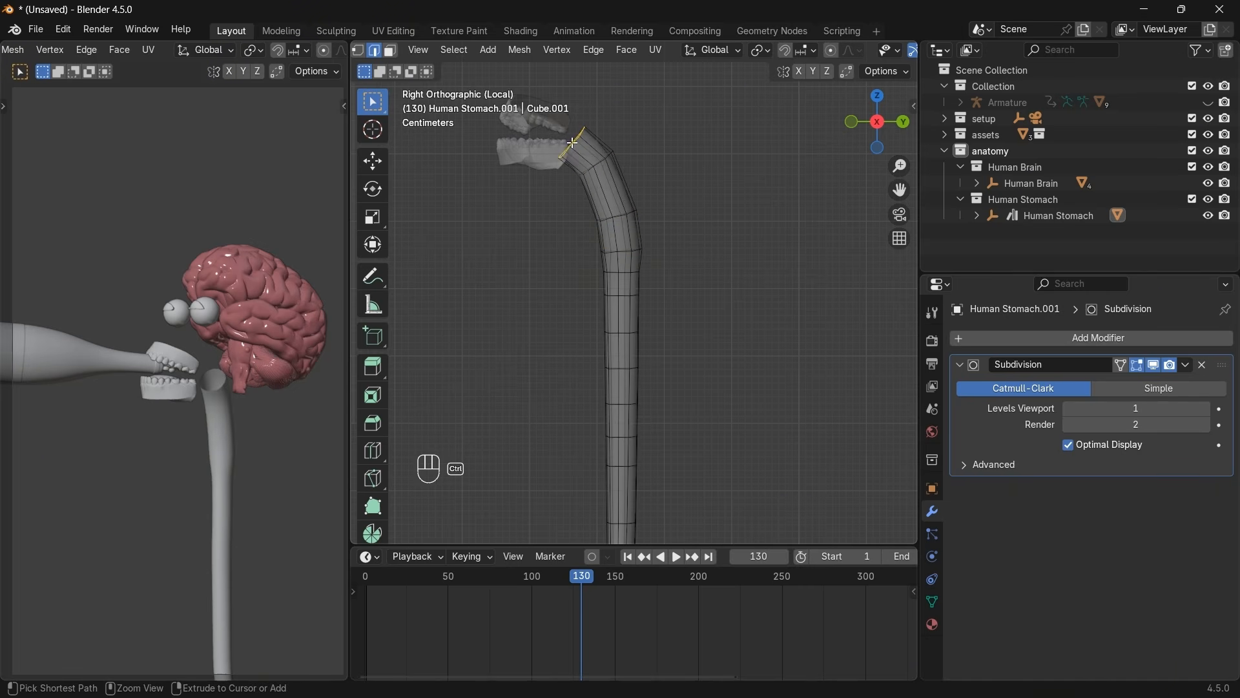
ctrl+click(877, 96)
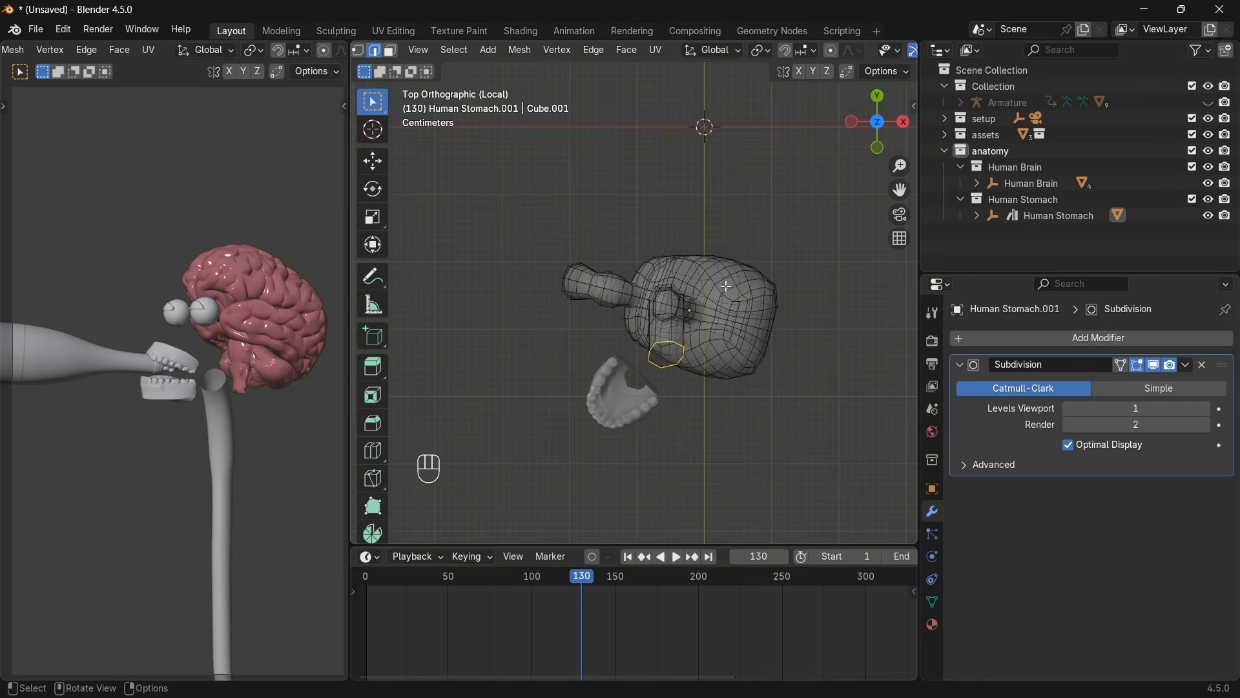
ctrl+right_click(637, 374)
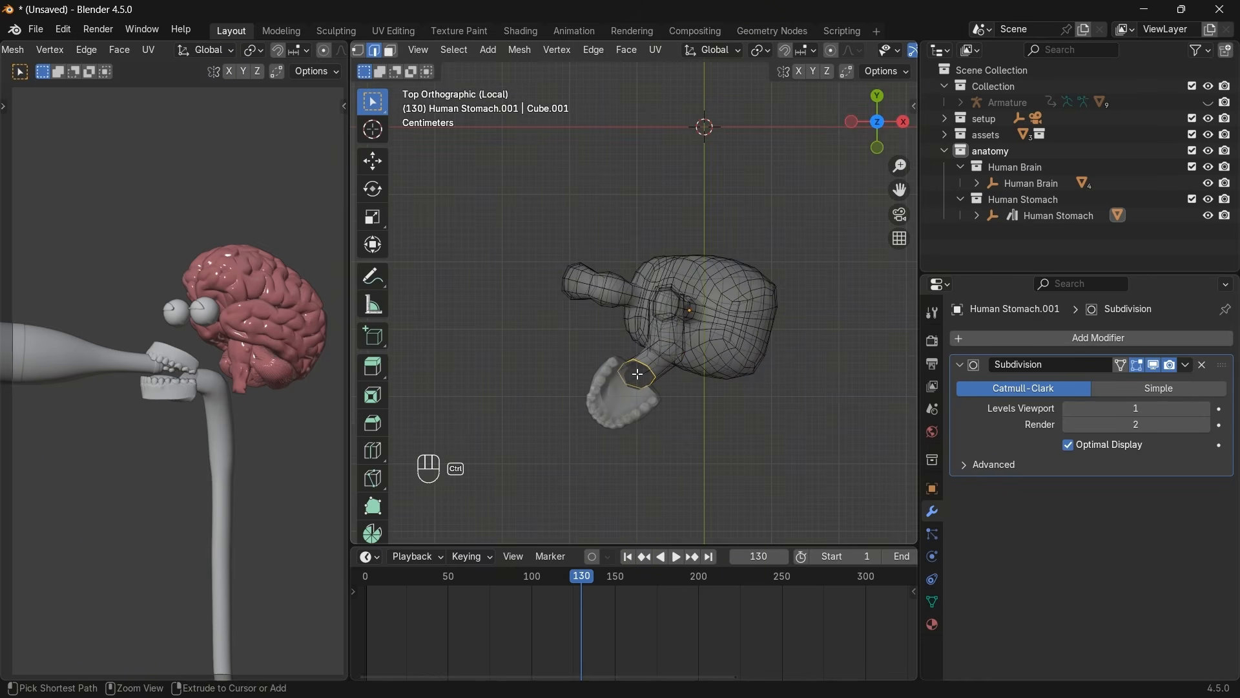
Widen the throat bend by scaling the edge loop behind the mouth end by about 1.87 and scaling its neighbouring loop.
click(903, 121)
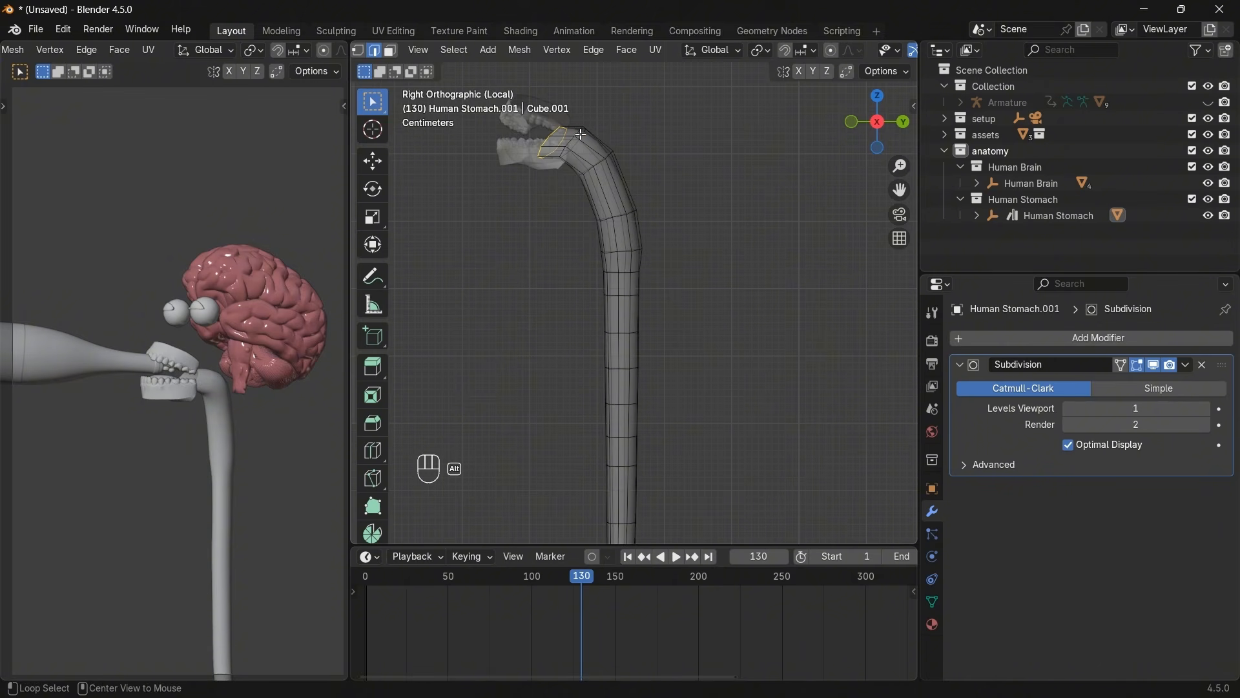
key(s)
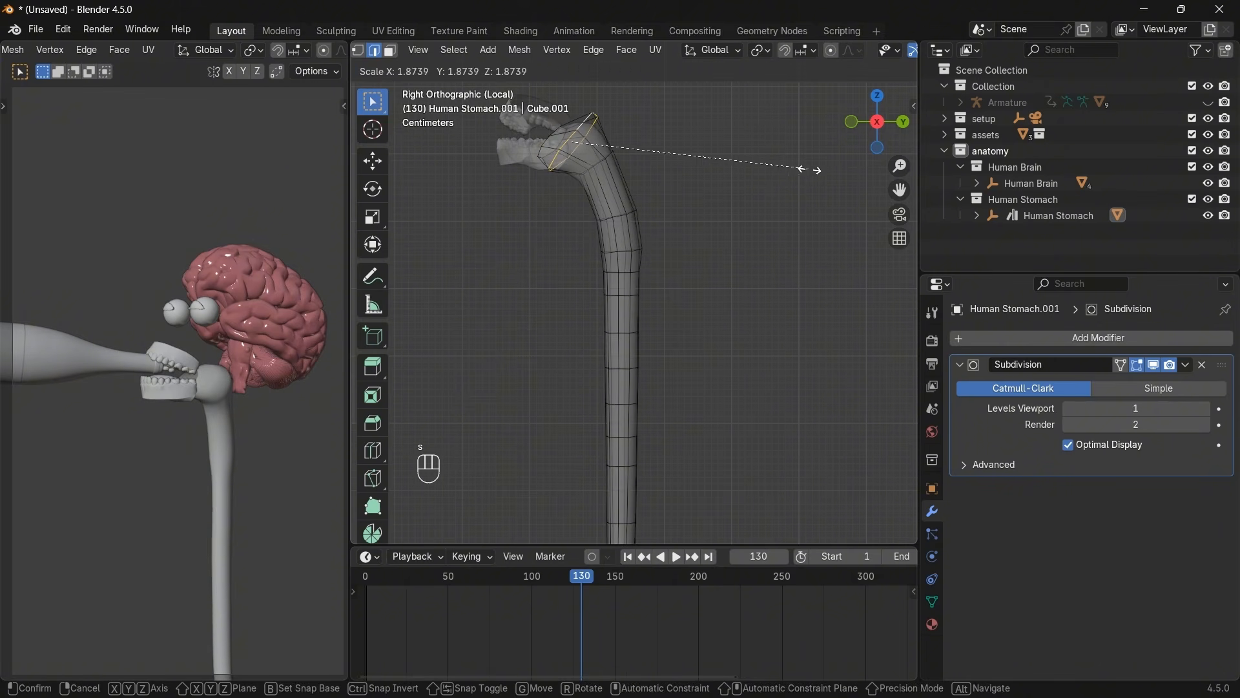
click(811, 169)
alt+click(606, 159)
key(s)
click(462, 184)
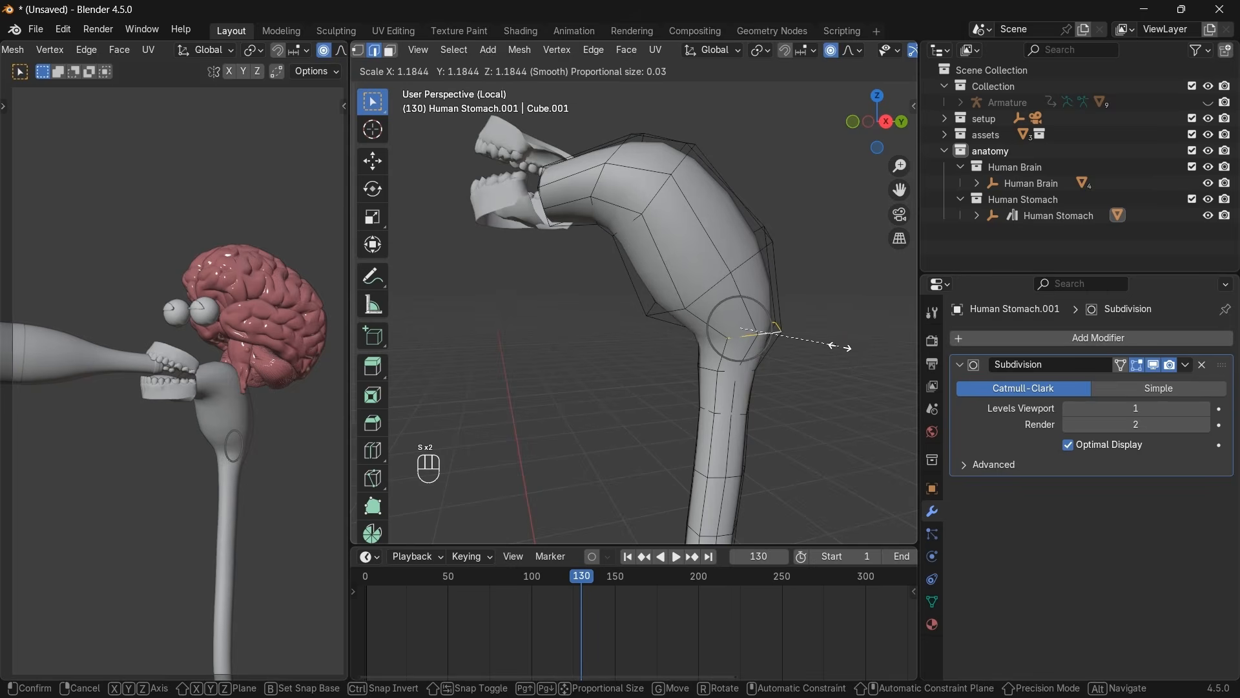
Scale the edge loop at the base of the throat bulge by about 1.18 with smooth proportional editing and inspect the shape in Object Mode.
click(850, 304)
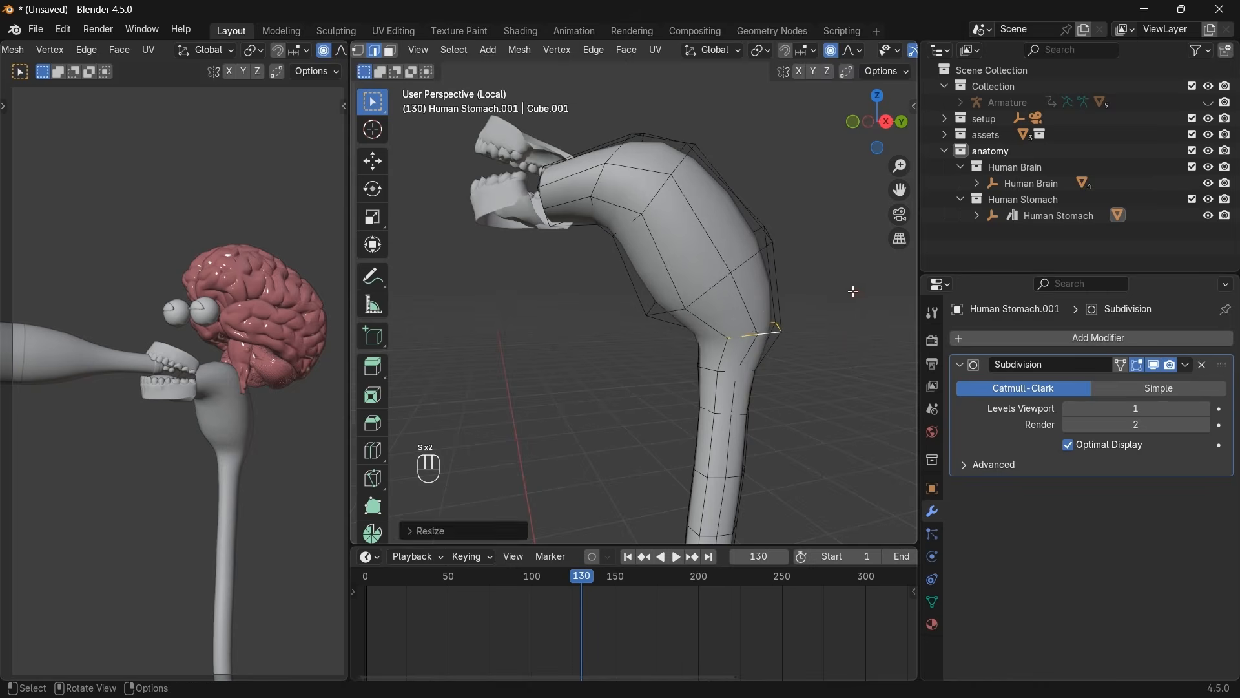
click(851, 290)
key(Tab)
click(849, 281)
scroll(848, 265, down, 1)
scroll(849, 262, down, 4)
drag(878, 137, 676, 241)
Move and rotate the selected throat bulge loops with proportional editing to smooth the bend between mouth and esophagus.
key(Tab)
key(g)
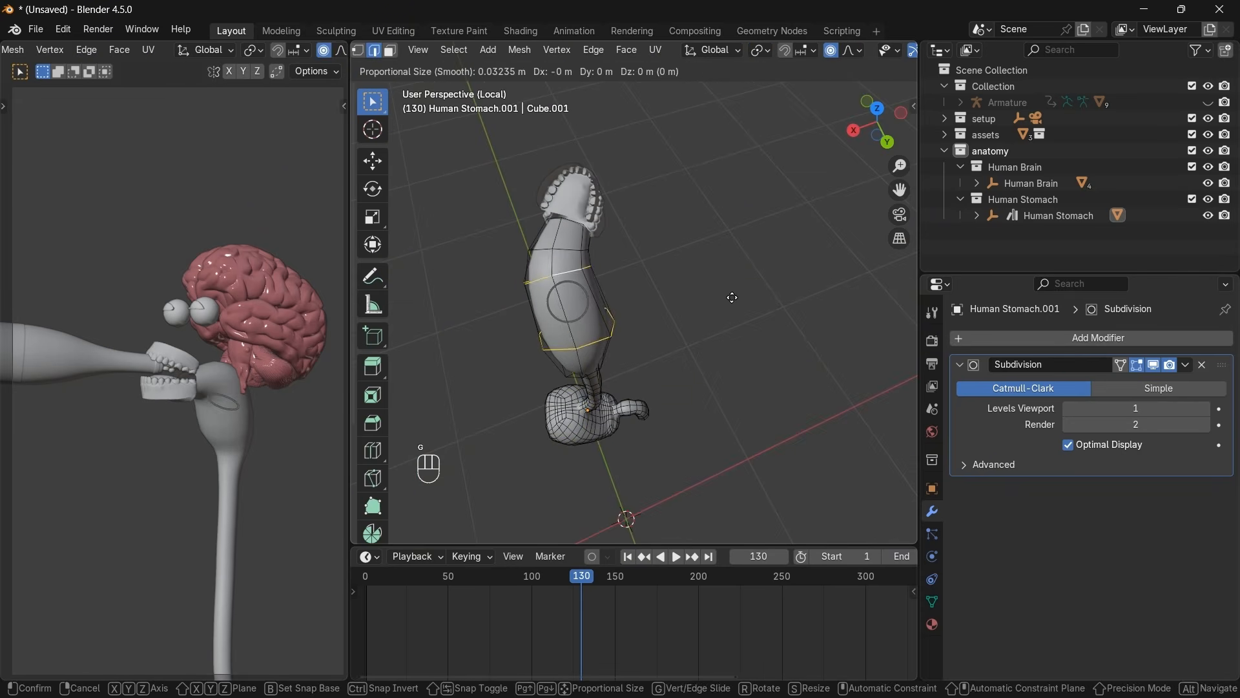
click(726, 320)
key(r)
click(726, 343)
key(g)
click(728, 350)
middle_drag(727, 350, 767, 377)
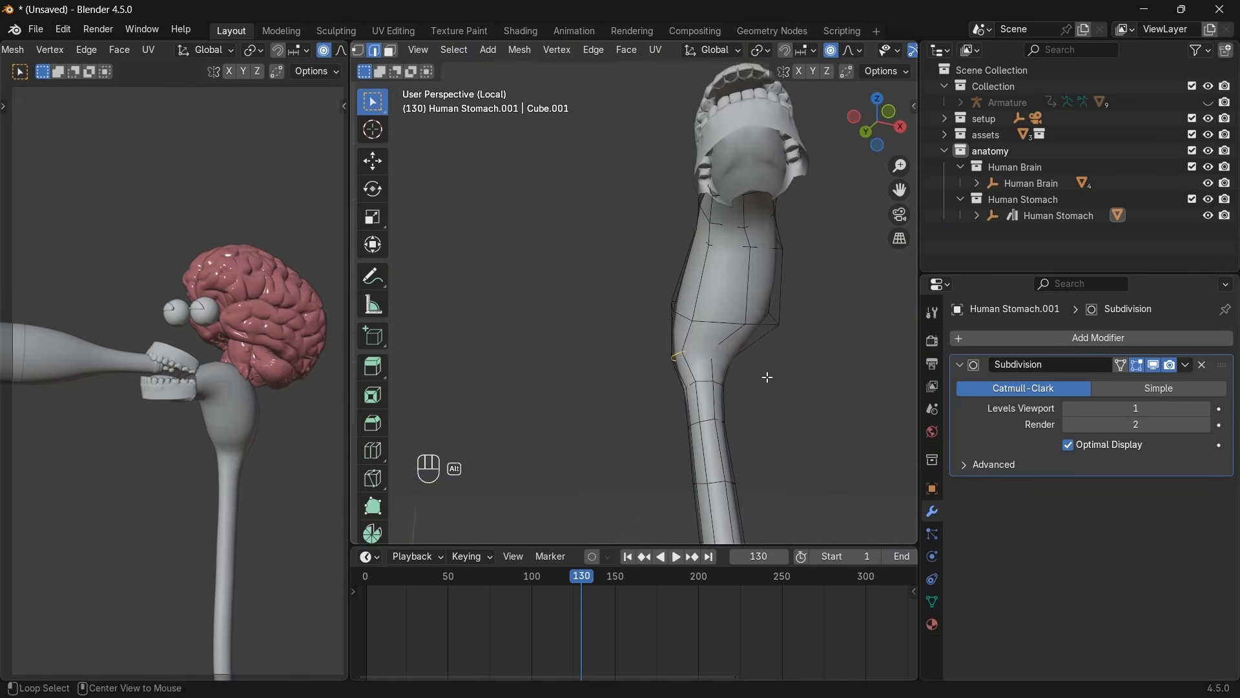
Reposition the edge loops just below the throat bulge to smooth its transition into the tube, and leave Edit Mode.
key(g)
click(743, 387)
alt+click(726, 401)
alt+click(718, 422)
key(g)
scroll(809, 247, down, 14)
click(816, 249)
key(Tab)
middle_drag(775, 258, 672, 271)
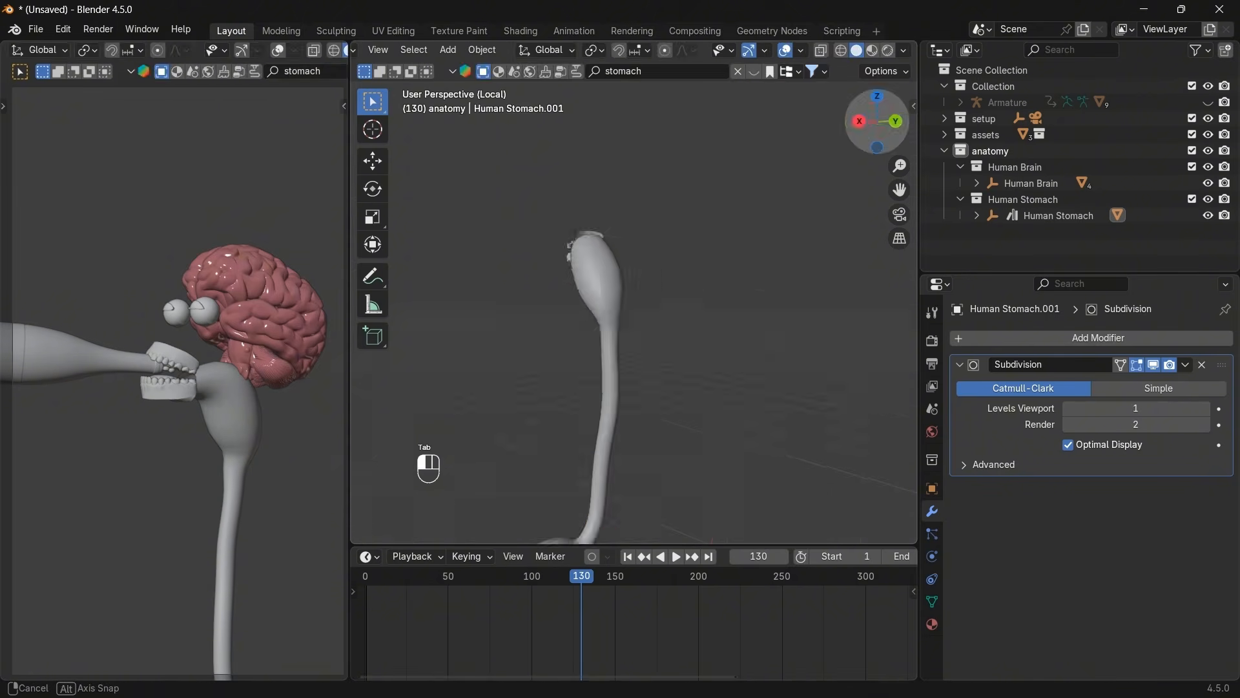
Scale an edge loop of the throat bulge along its local X axis and check the shape in Object Mode.
key(Tab)
alt+click(625, 304)
key(s)
key(x)
key(s)
key(x)
key(x)
click(680, 277)
key(Tab)
drag(877, 122, 988, 124)
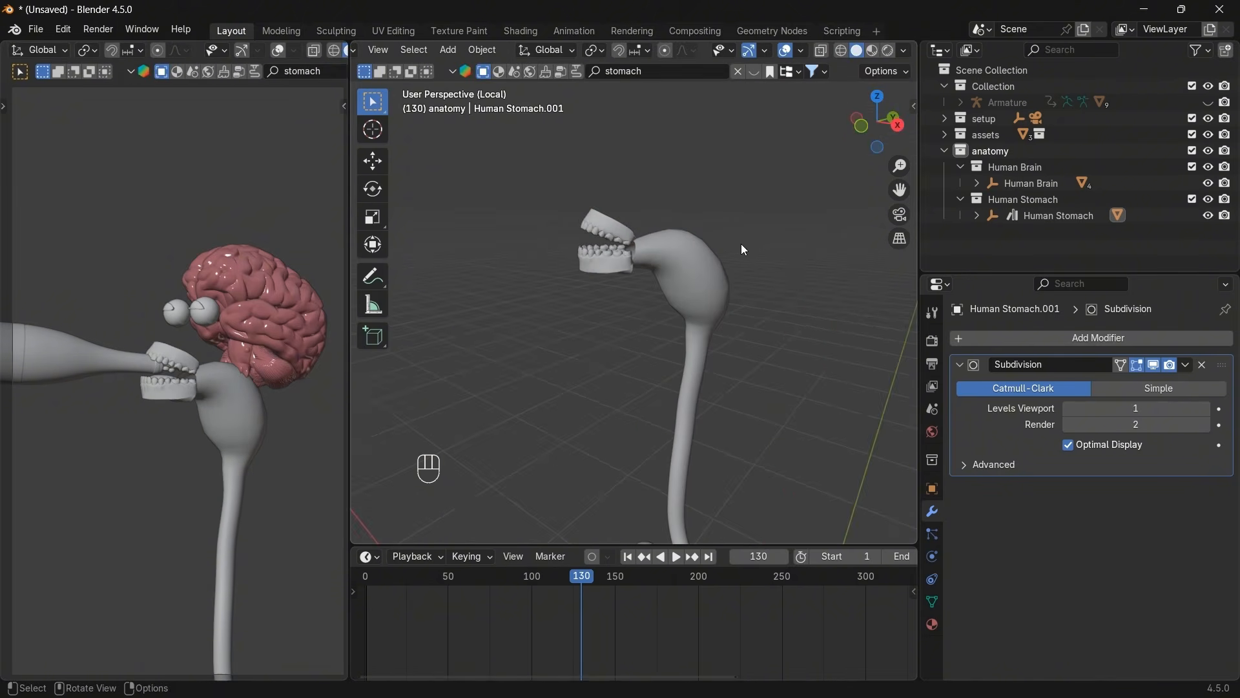
Leave local view, reveal all hidden objects, and hide the character's body, shirt, armature and hair to expose the organs.
key(slash)
key(alt+h)
click(658, 215)
key(h)
click(615, 285)
key(h)
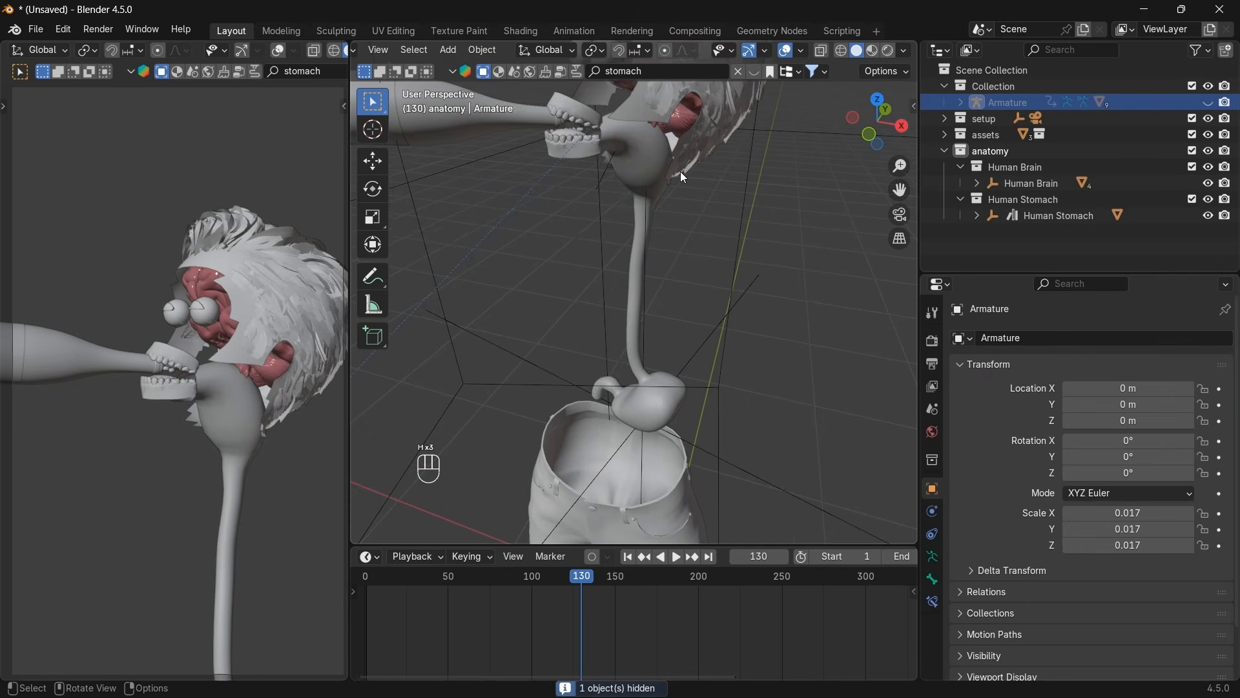
key(h)
click(688, 150)
key(h)
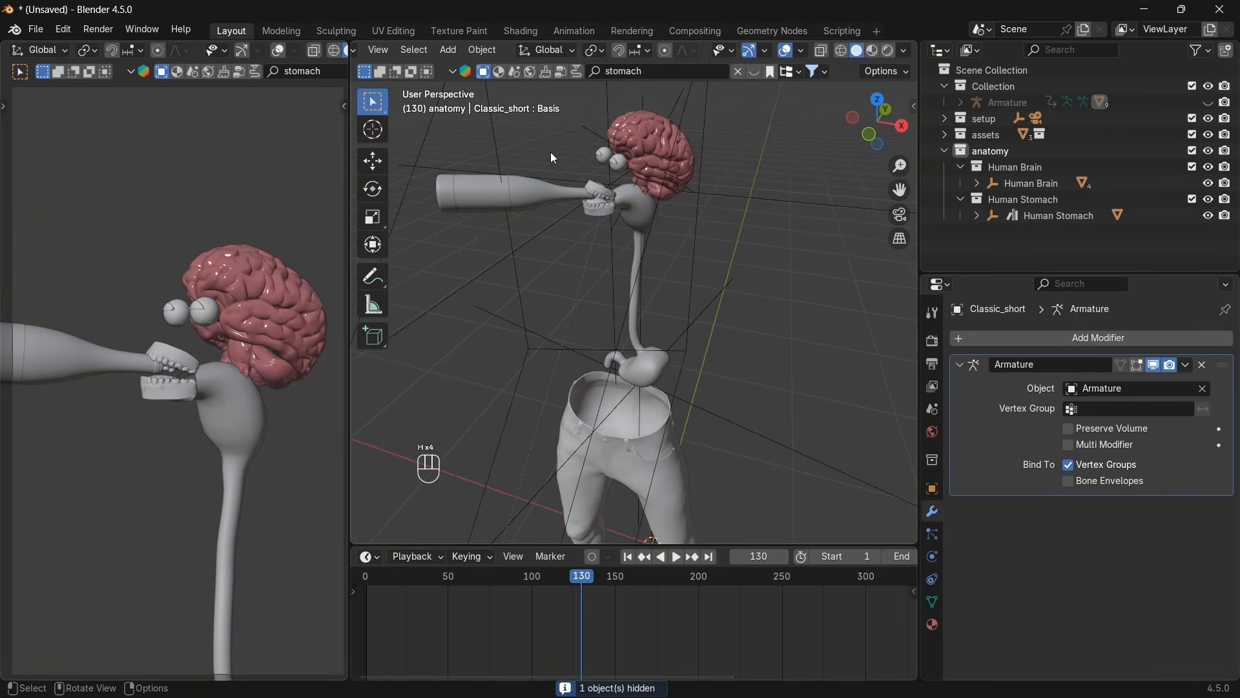
Examine the reshaped esophagus from the side, checking how it sits behind the teeth and beneath the brain.
drag(854, 121, 873, 122)
shift+middle_drag(825, 188, 841, 262)
scroll(637, 260, up, 2)
click(636, 262)
scroll(633, 269, up, 1)
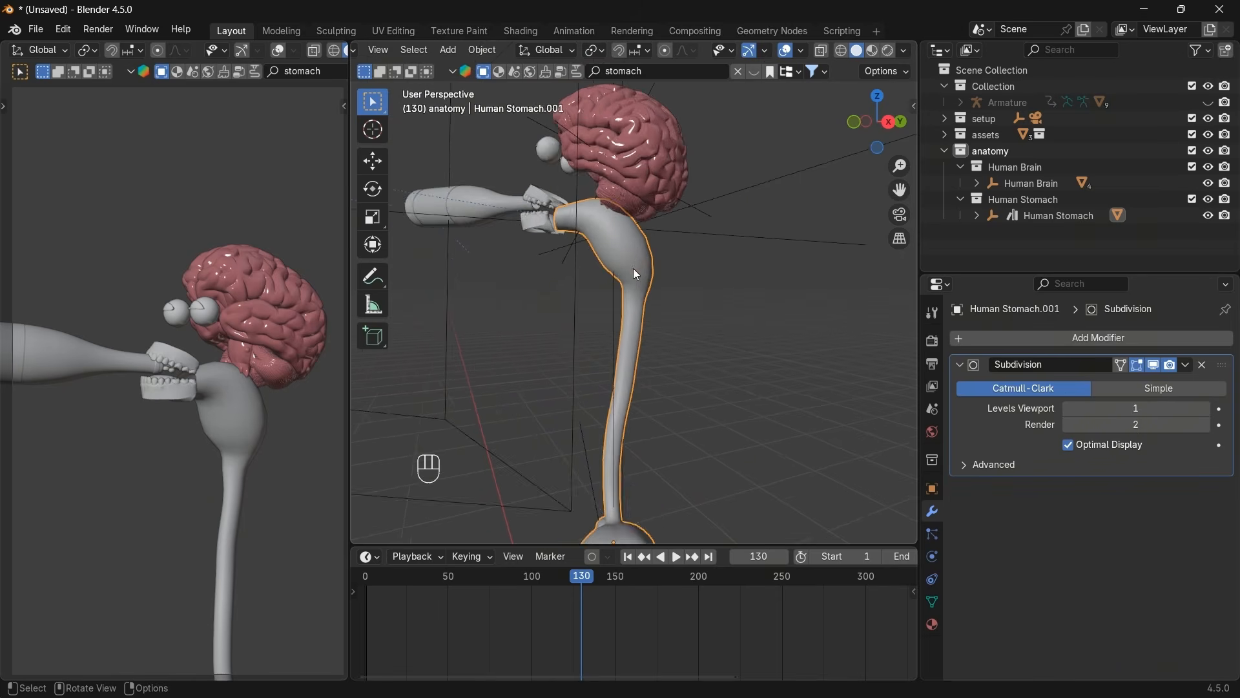
scroll(636, 272, up, 2)
drag(899, 191, 890, 213)
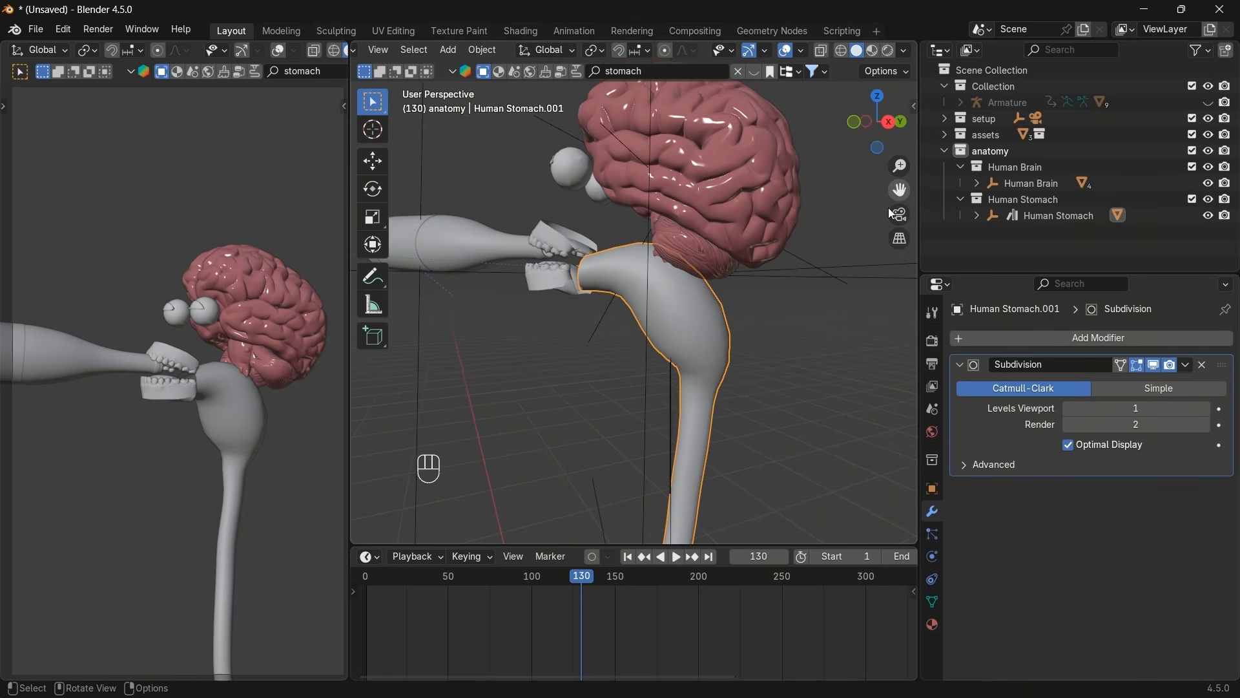
Reveal all hidden objects, hide only the hair, and turn on X-ray to view the brain inside the head.
click(804, 256)
key(alt+h)
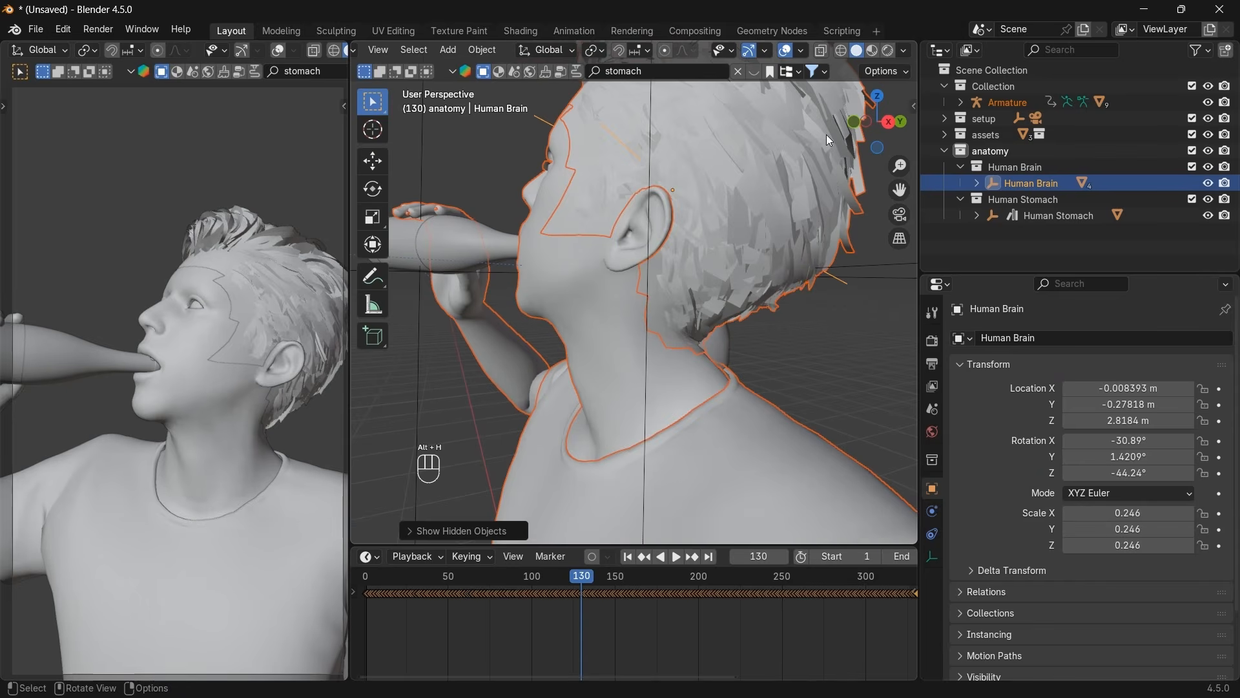
click(842, 51)
scroll(765, 167, down, 4)
click(764, 163)
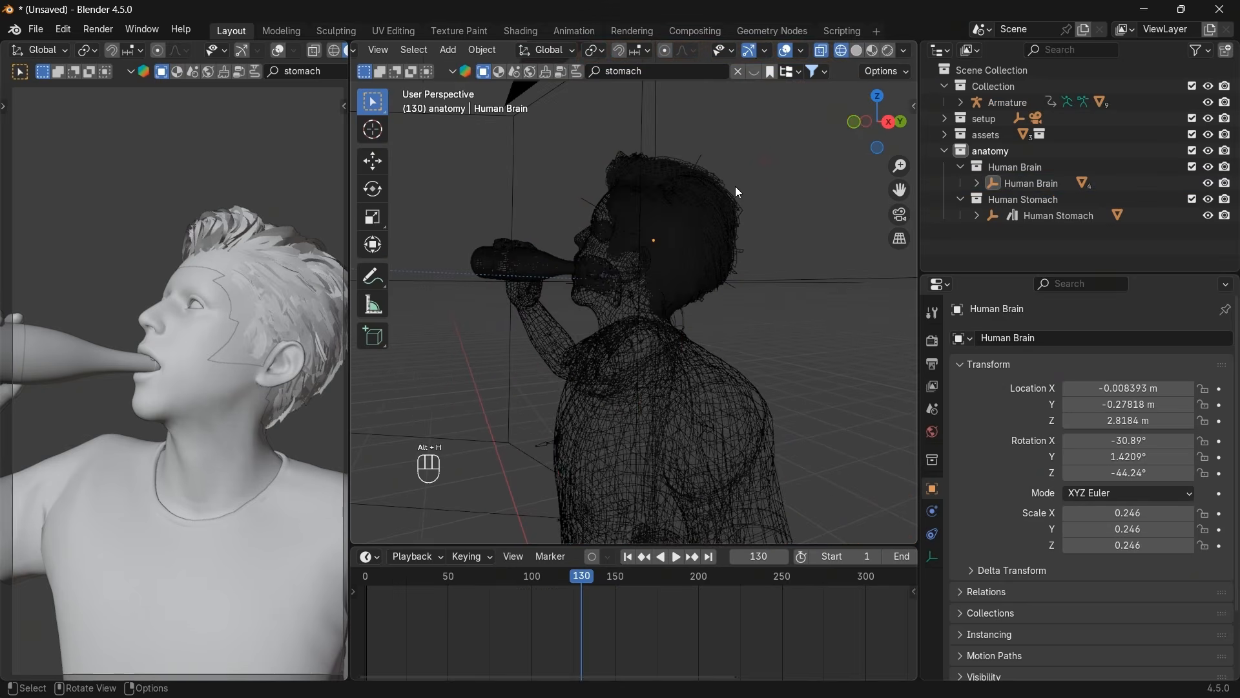
click(735, 186)
key(h)
click(856, 51)
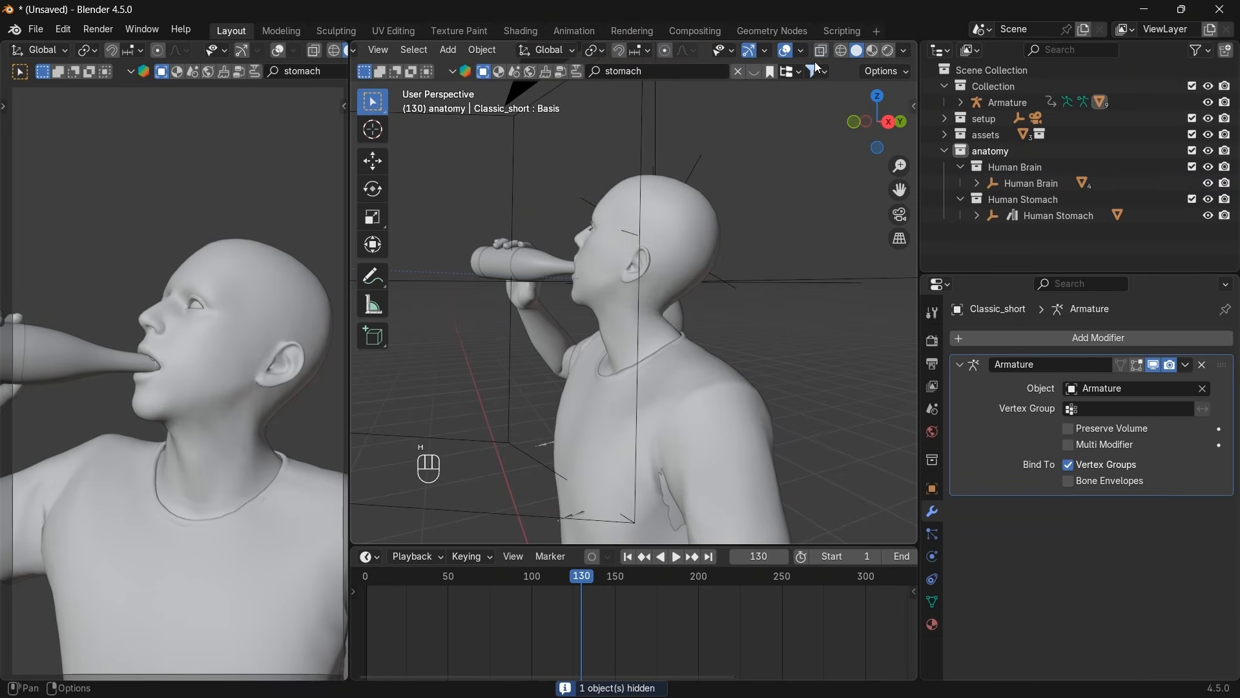
click(821, 51)
scroll(761, 213, up, 4)
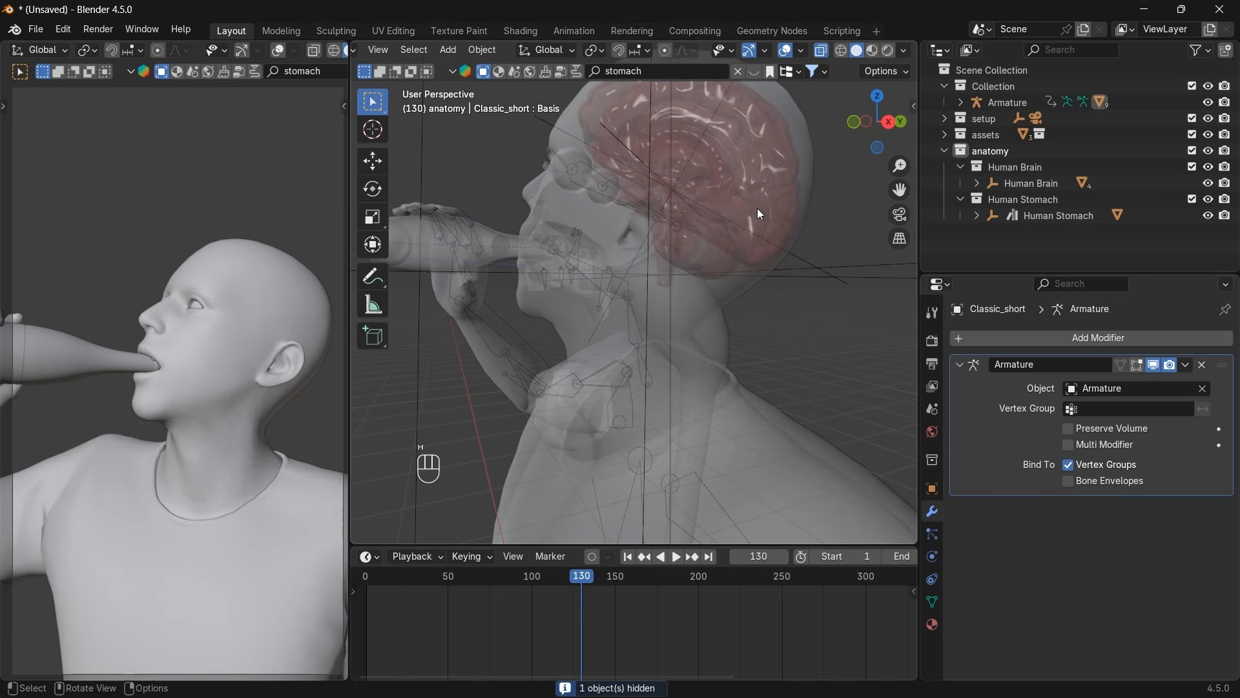
Scale the brain to 0.232 and shift it along its local Z axis to fit inside the skull.
click(801, 254)
click(836, 238)
key(g)
key(z)
key(z)
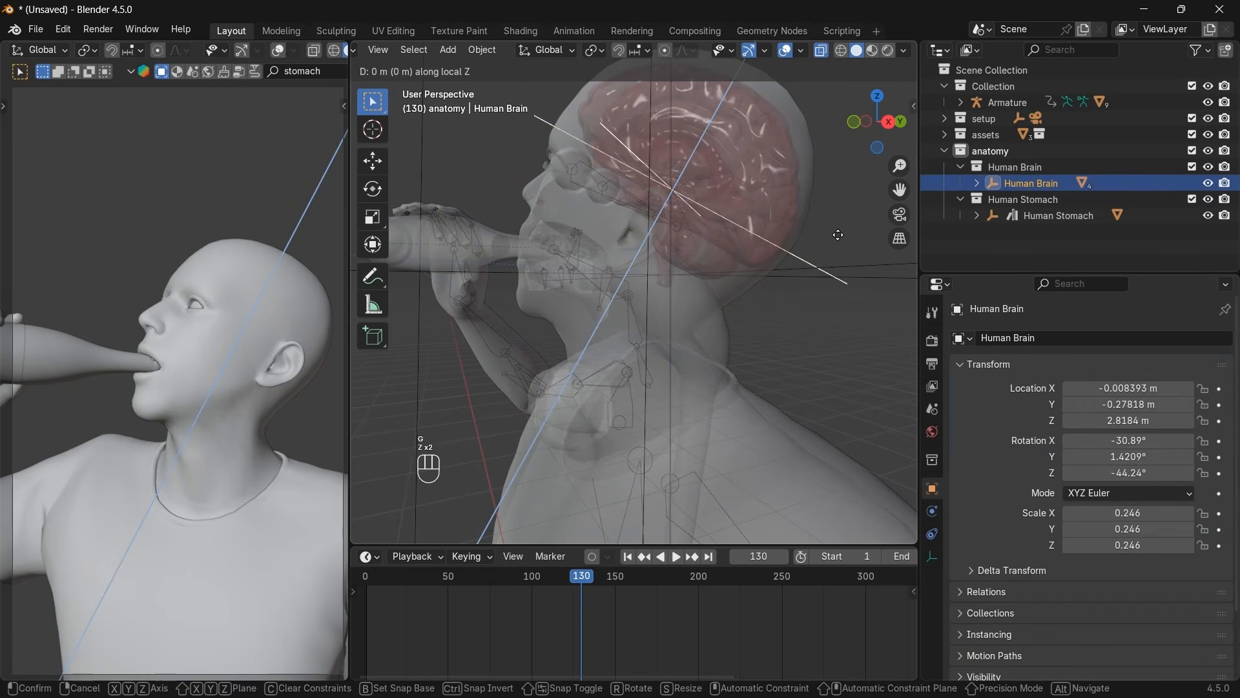
key(s)
click(836, 232)
key(g)
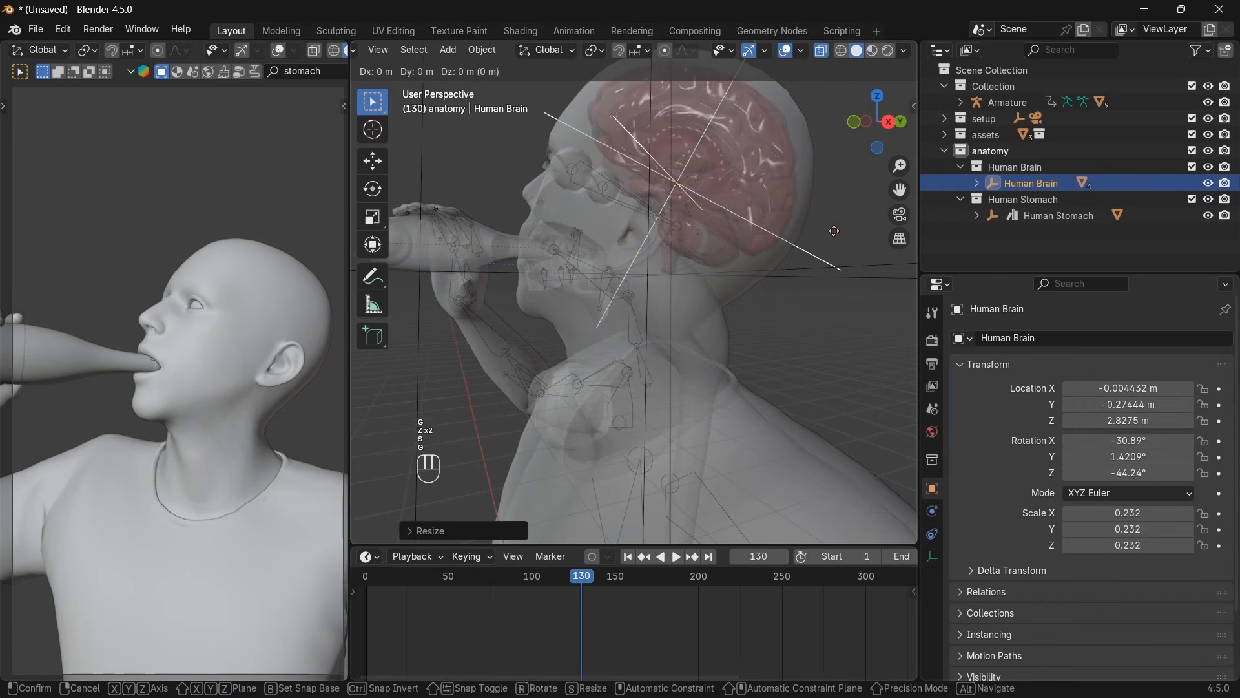
key(z)
key(z)
click(843, 224)
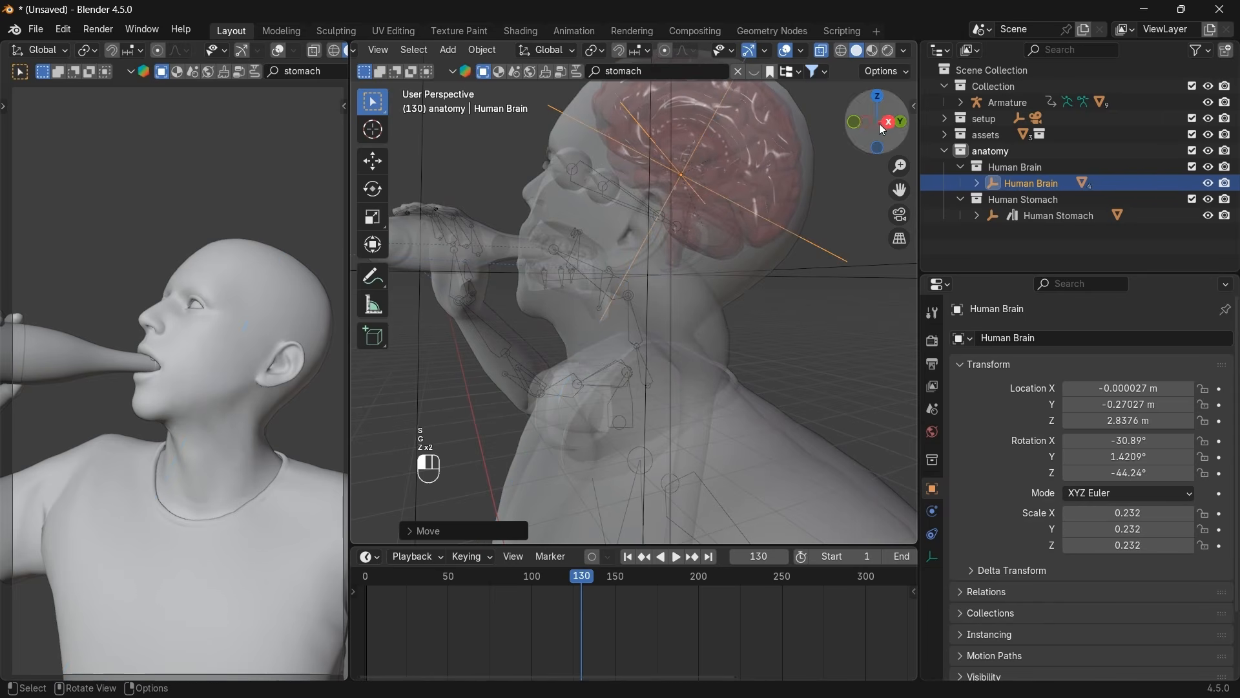
drag(879, 123, 769, 128)
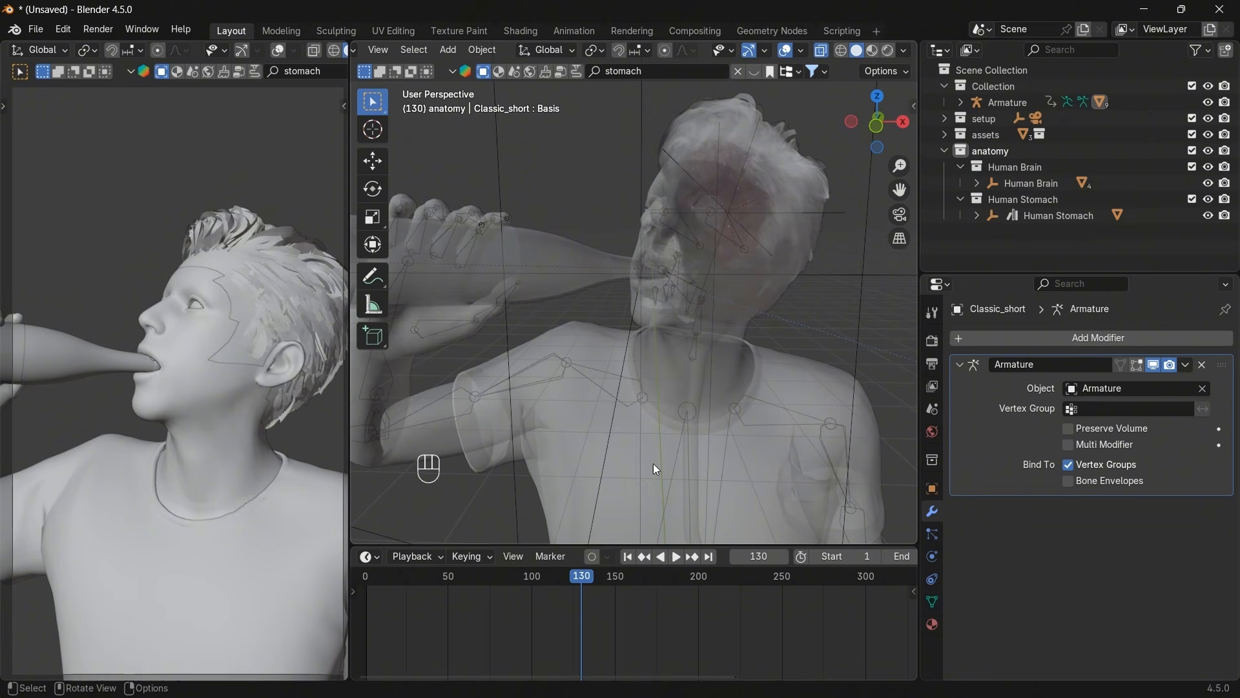
Scrub the animation to about frames 41 and 102 to check the organs against the body, and return to frame 130.
scroll(593, 588, down, 3)
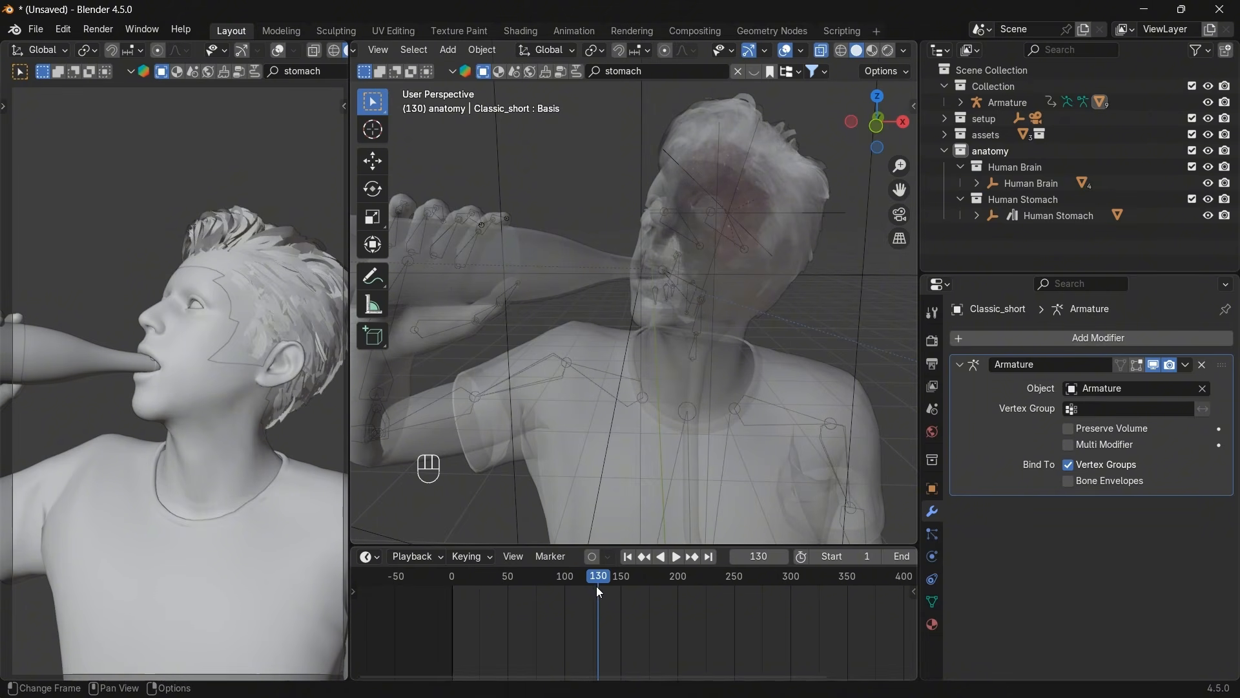
drag(597, 587, 494, 591)
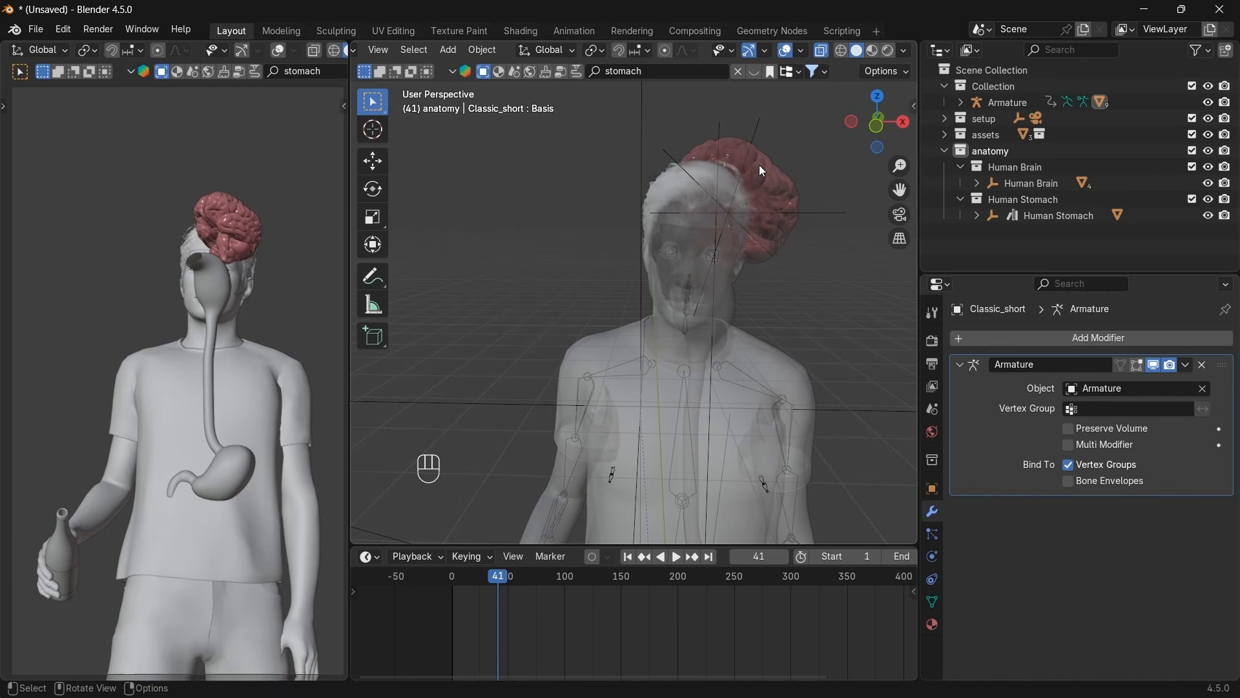
drag(505, 577, 567, 555)
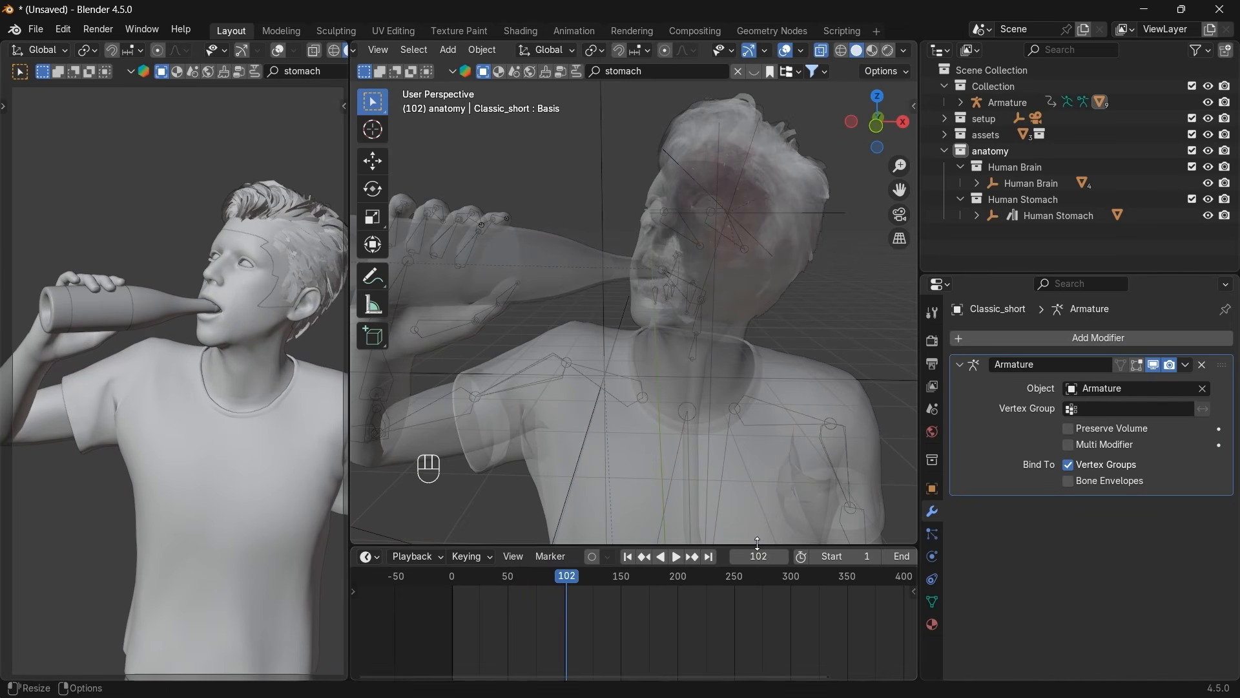
click(760, 558)
text(130)
key(Return)
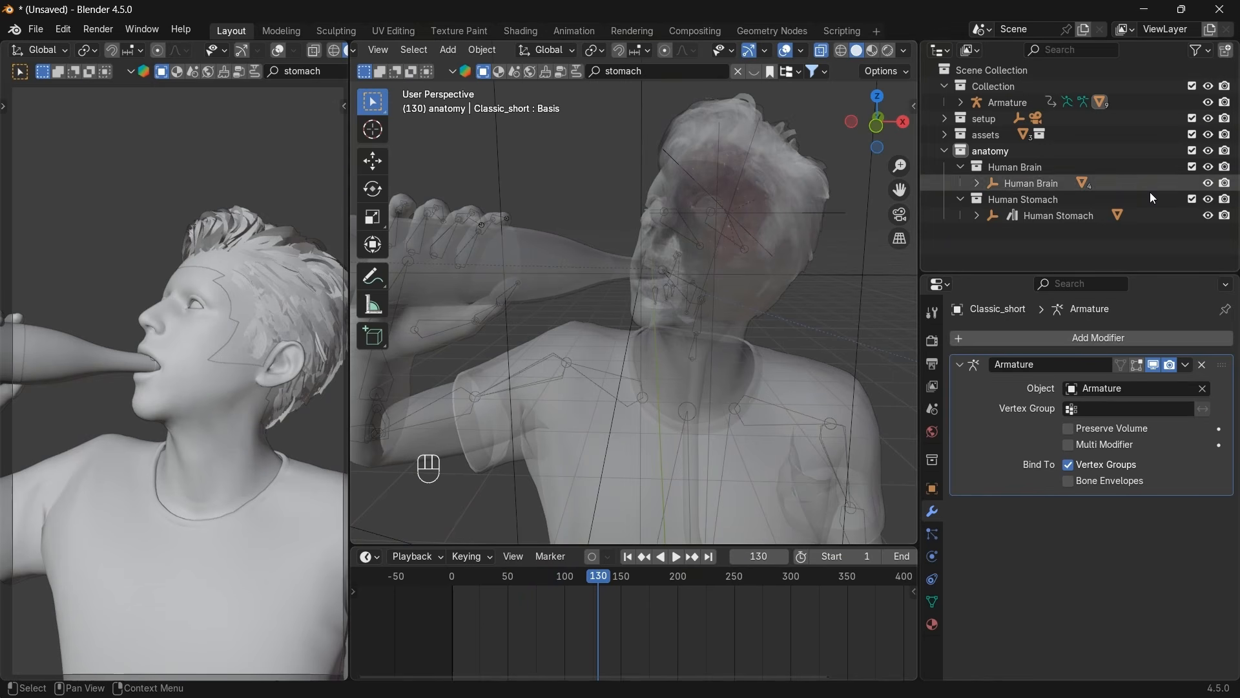
Exclude the collapsed anatomy collection from the view layer, review the character around frame 114, and enable the collection again.
click(944, 151)
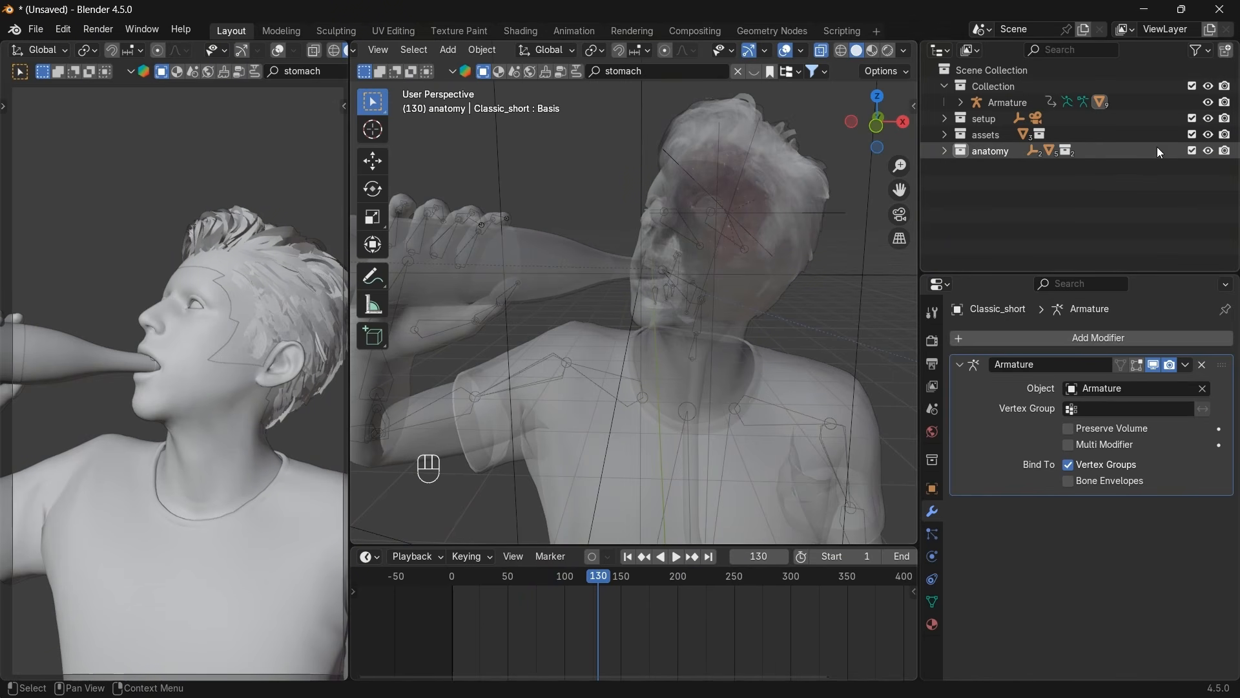
click(1191, 149)
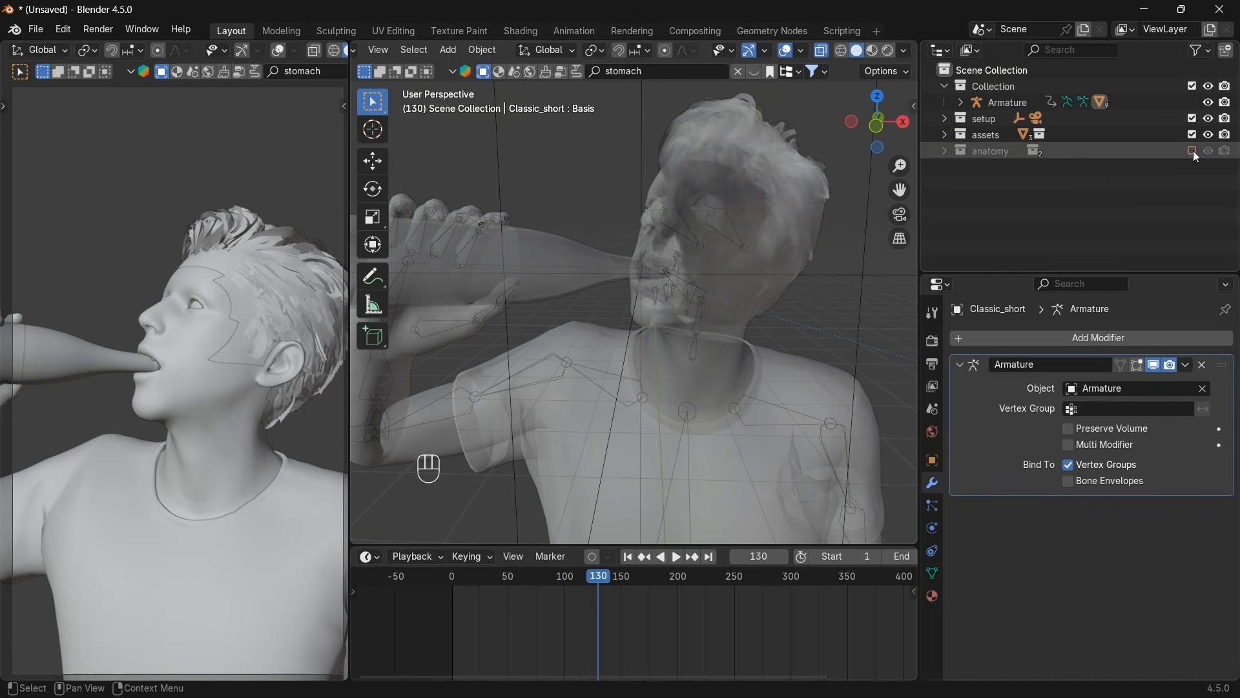
drag(595, 576, 580, 596)
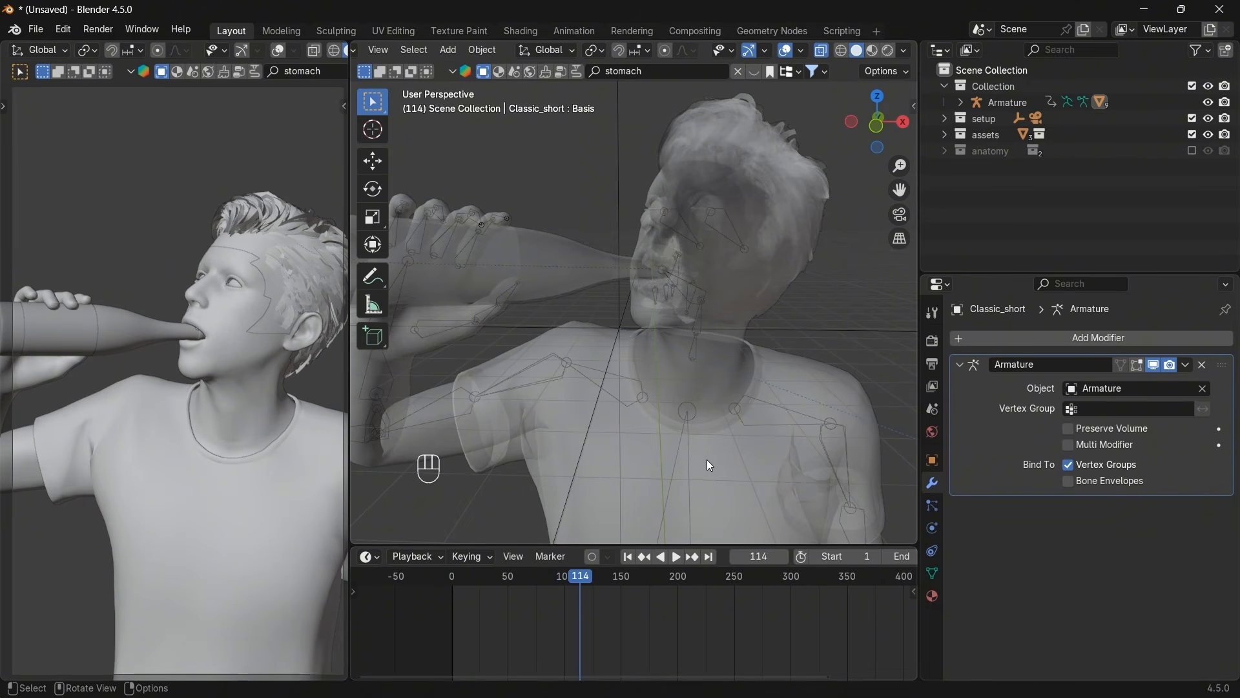
click(1192, 150)
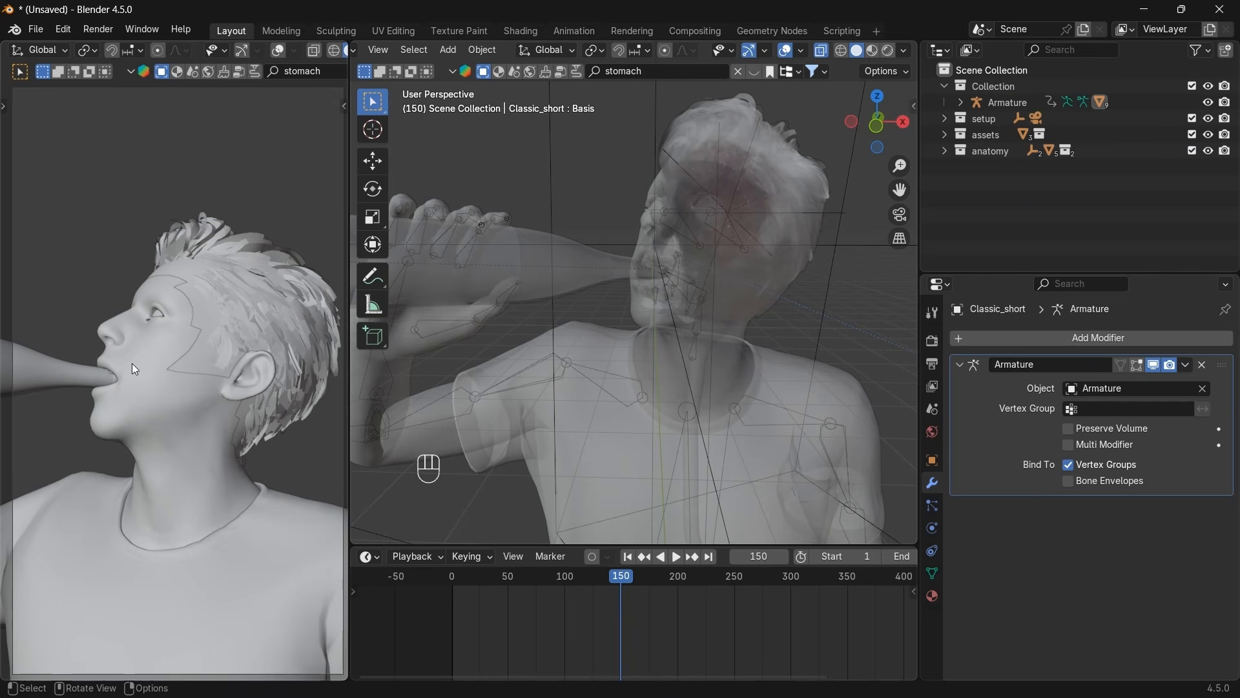
Set the camera viewport to rendered shading and turn off X-ray in the main viewport.
scroll(244, 52, down, 3)
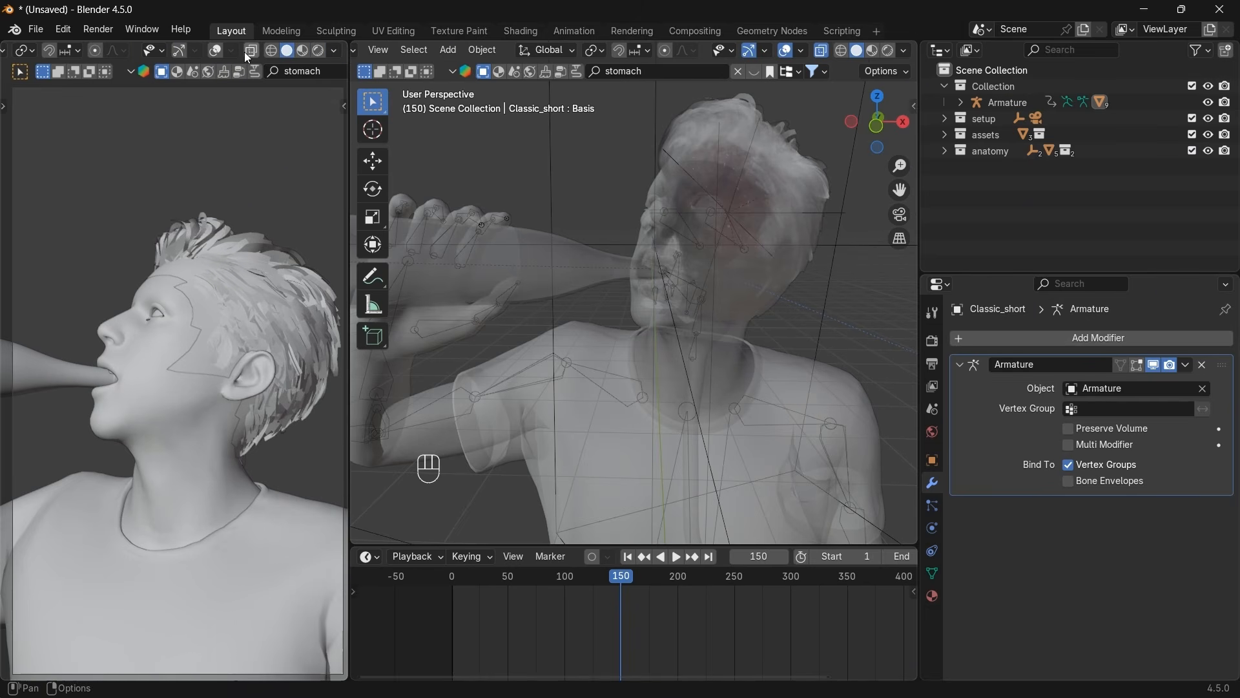
click(318, 52)
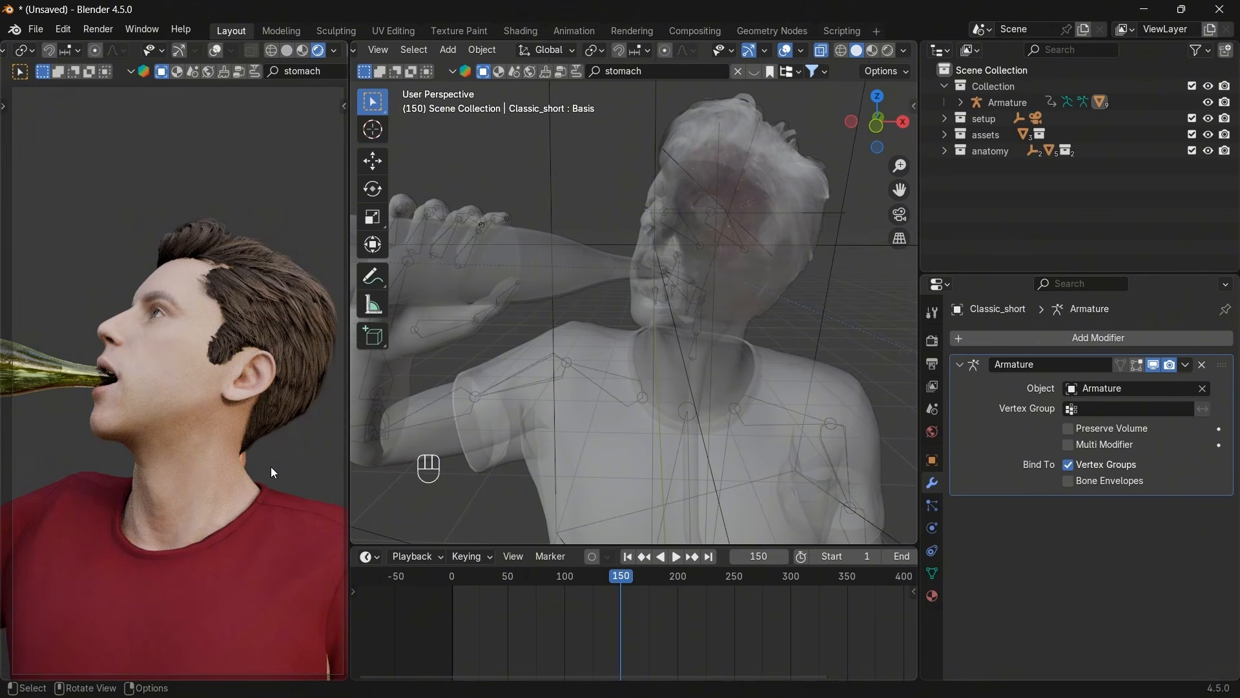
scroll(265, 478, up, 2)
scroll(273, 510, down, 2)
key(alt+z)
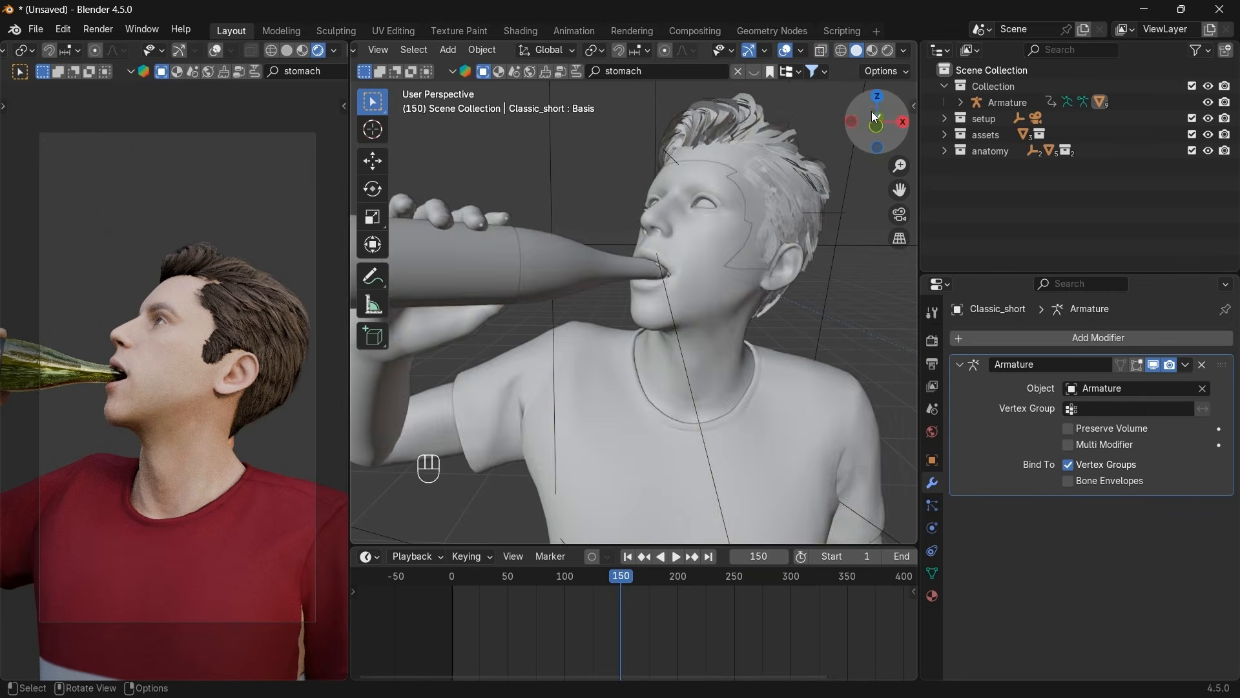
Hide the body to reach the teeth and esophagus, isolate both in local view, and reveal the hidden body.
mouse_move(871, 111)
mouse_down()
mouse_move(917, 120)
mouse_move(793, 150)
mouse_move(891, 117)
mouse_up()
click(571, 324)
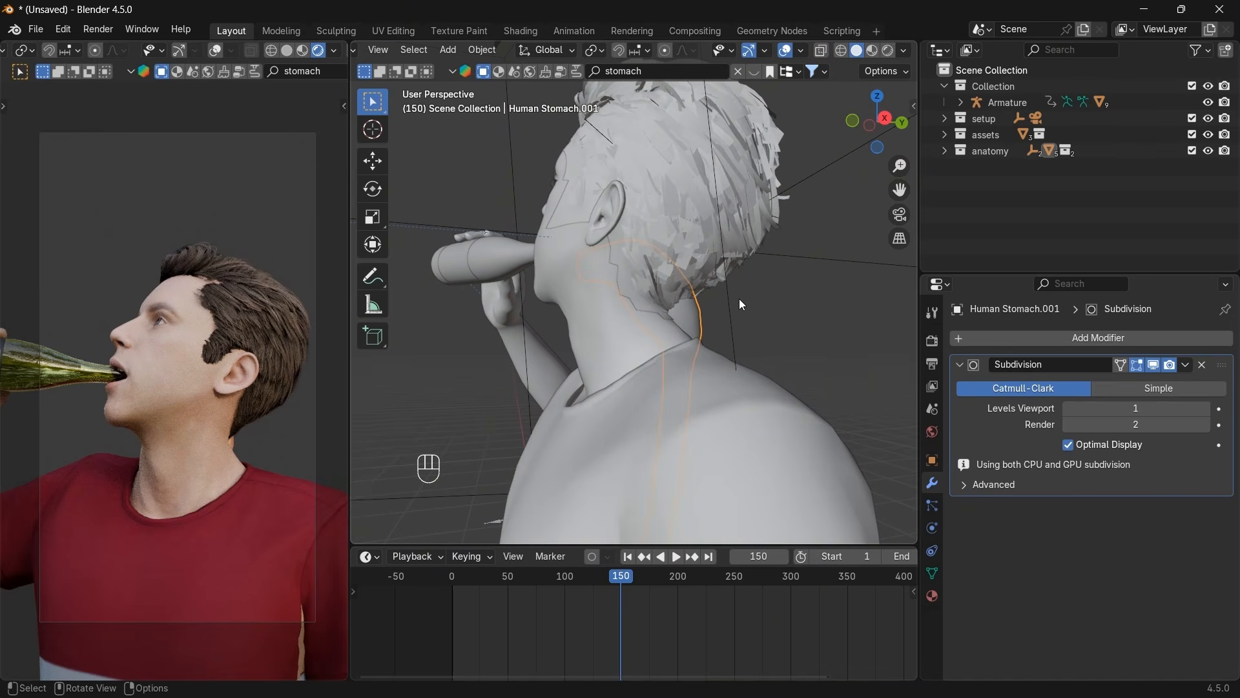
key(Tab)
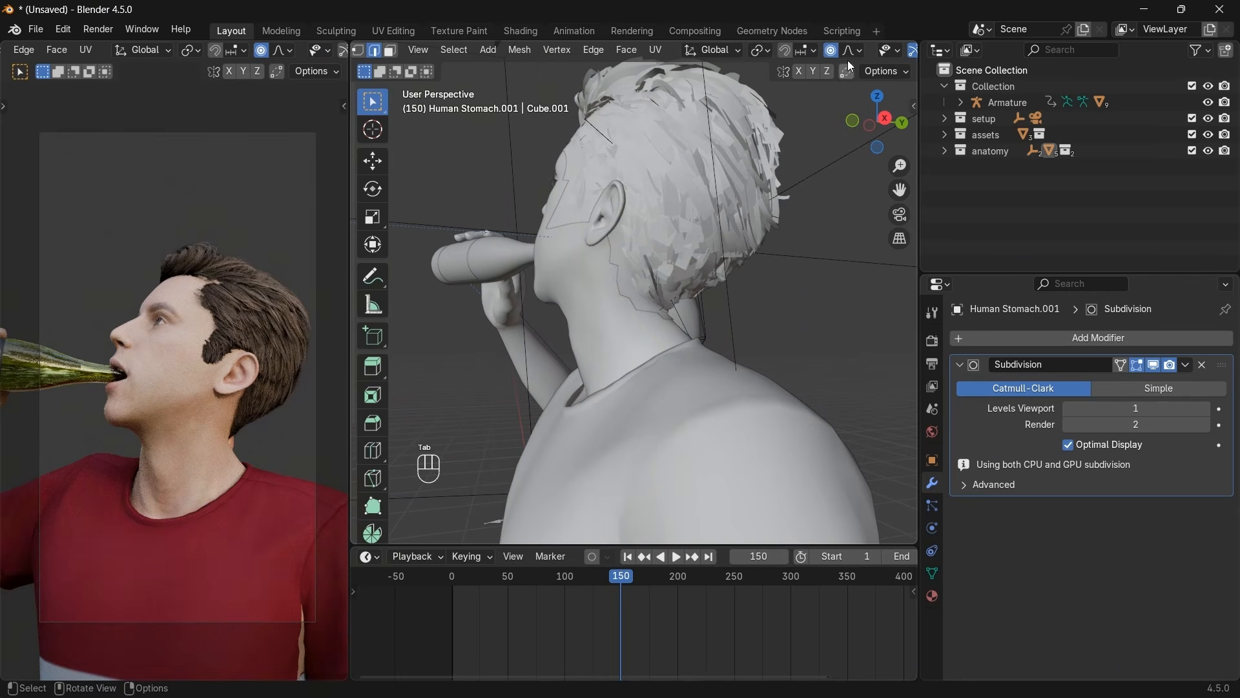
key(Tab)
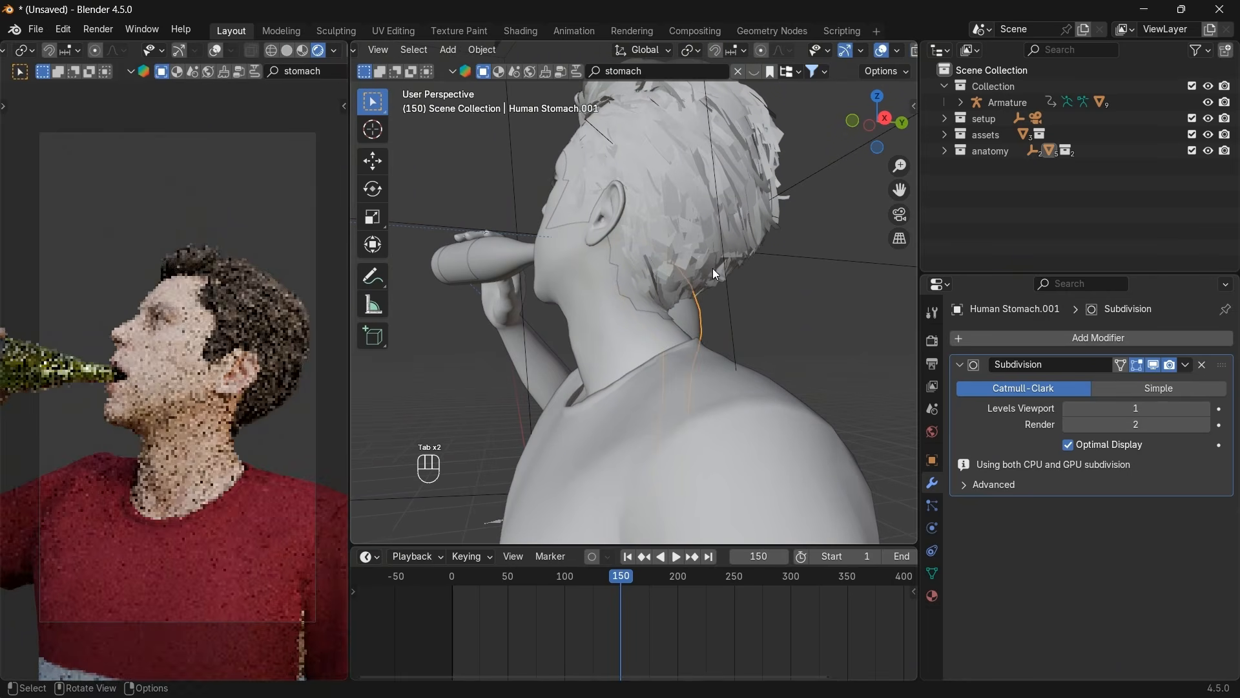
click(580, 334)
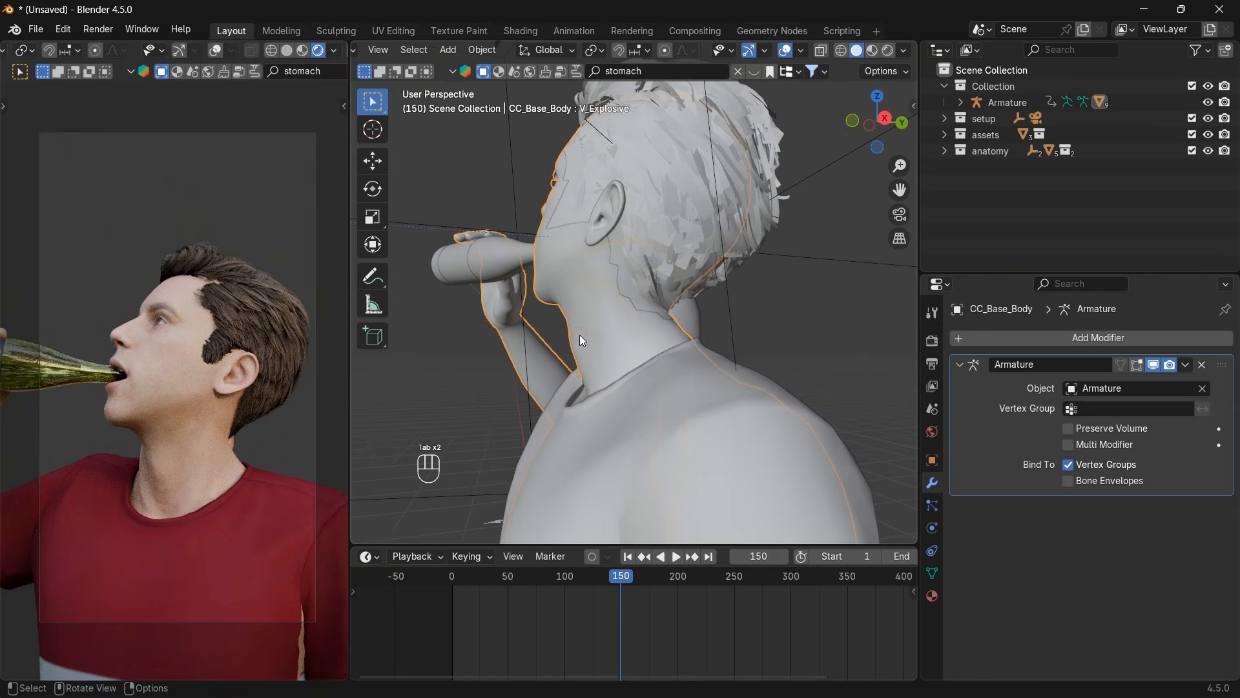
key(h)
click(576, 280)
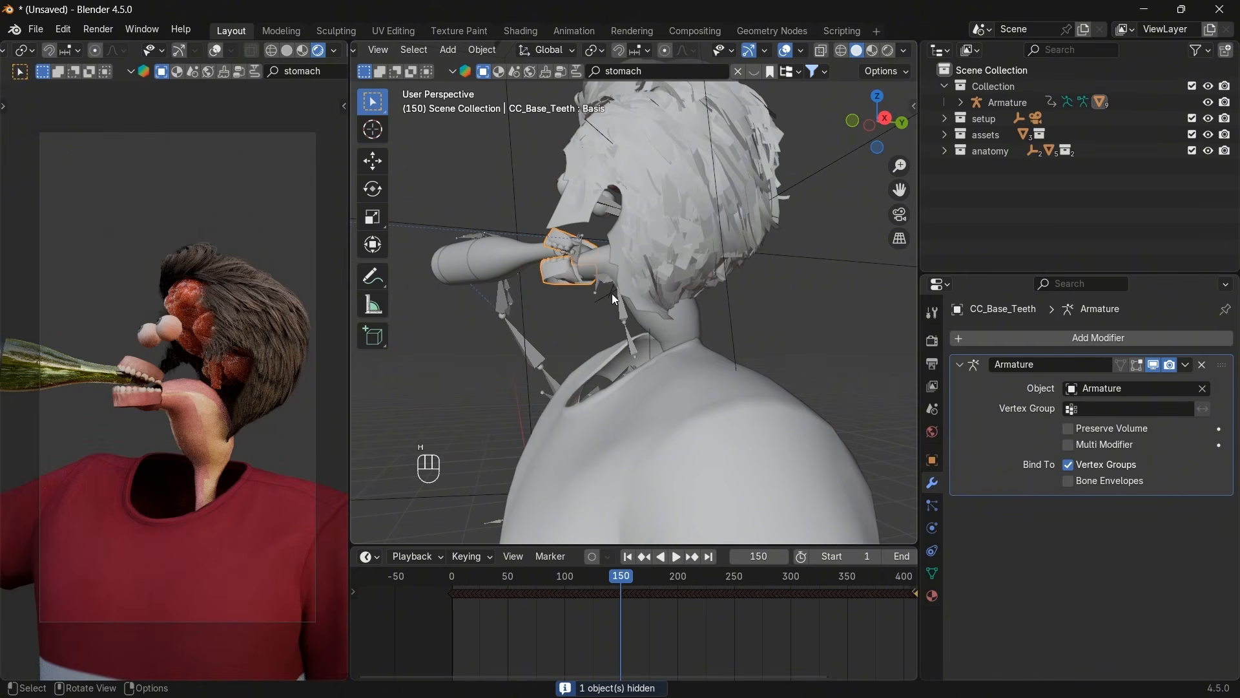
key(slash)
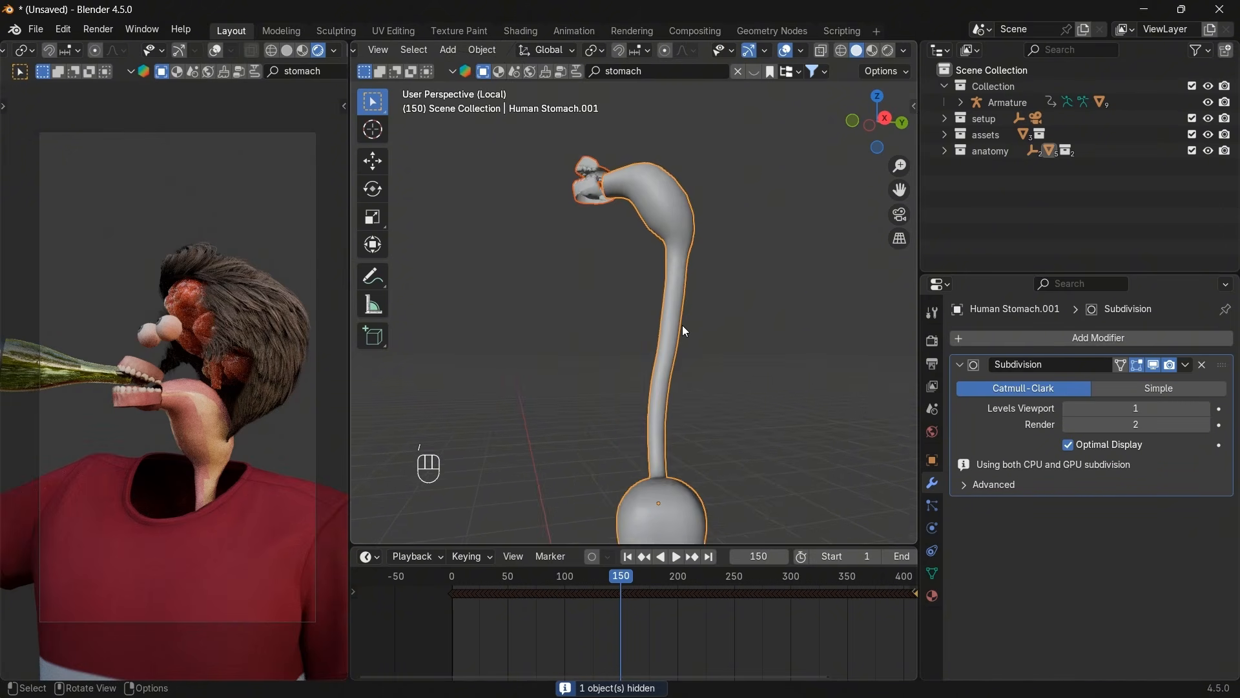
key(alt+h)
scroll(571, 344, up, 4)
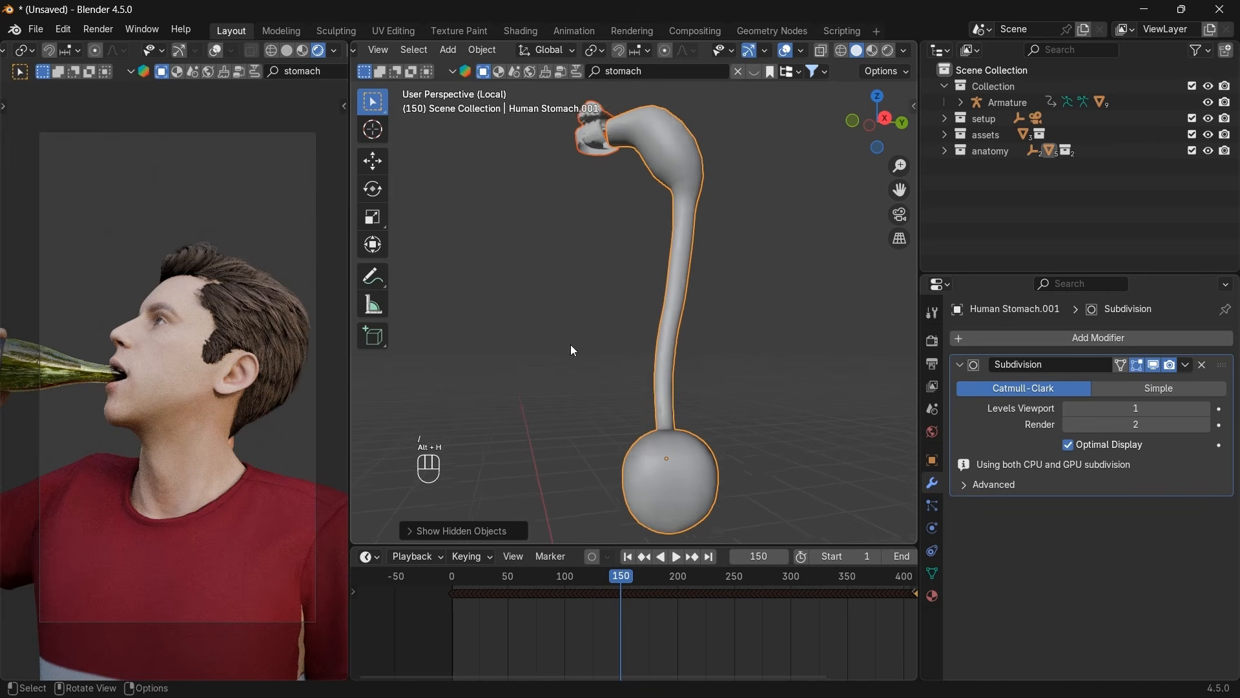
Select the upper section of the esophagus tube in the stomach mesh and shift it slightly with proportional editing.
key(Tab)
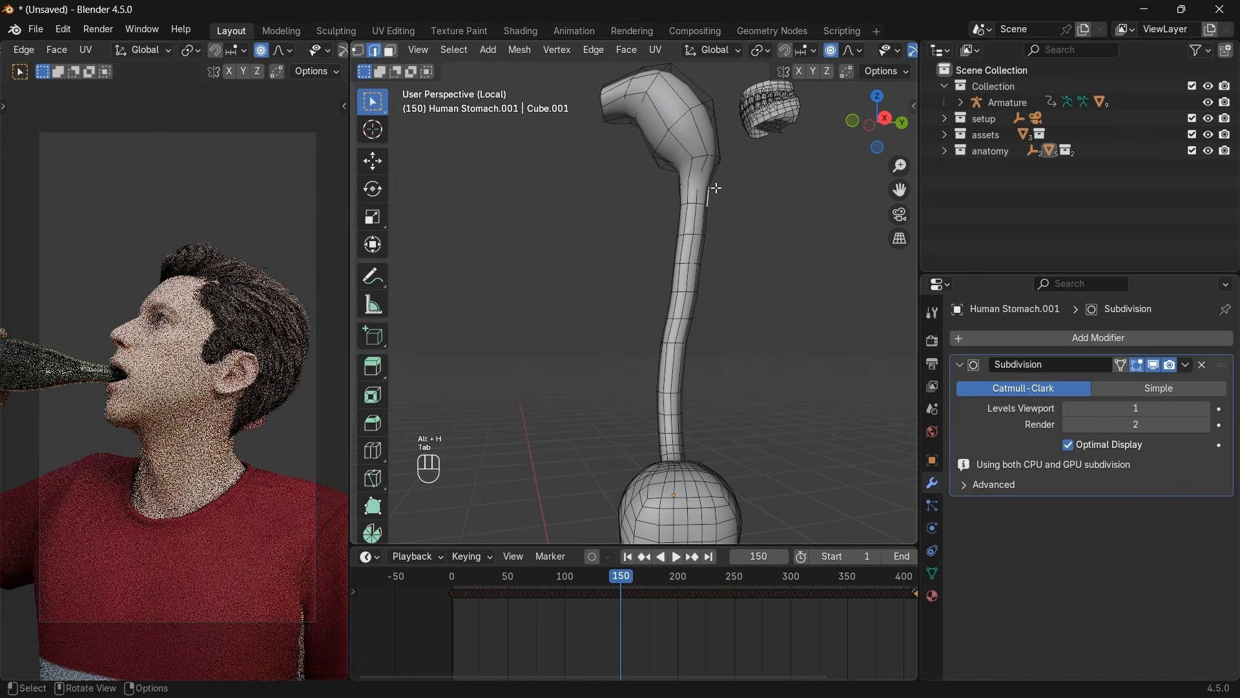
key(Tab)
key(Tab)
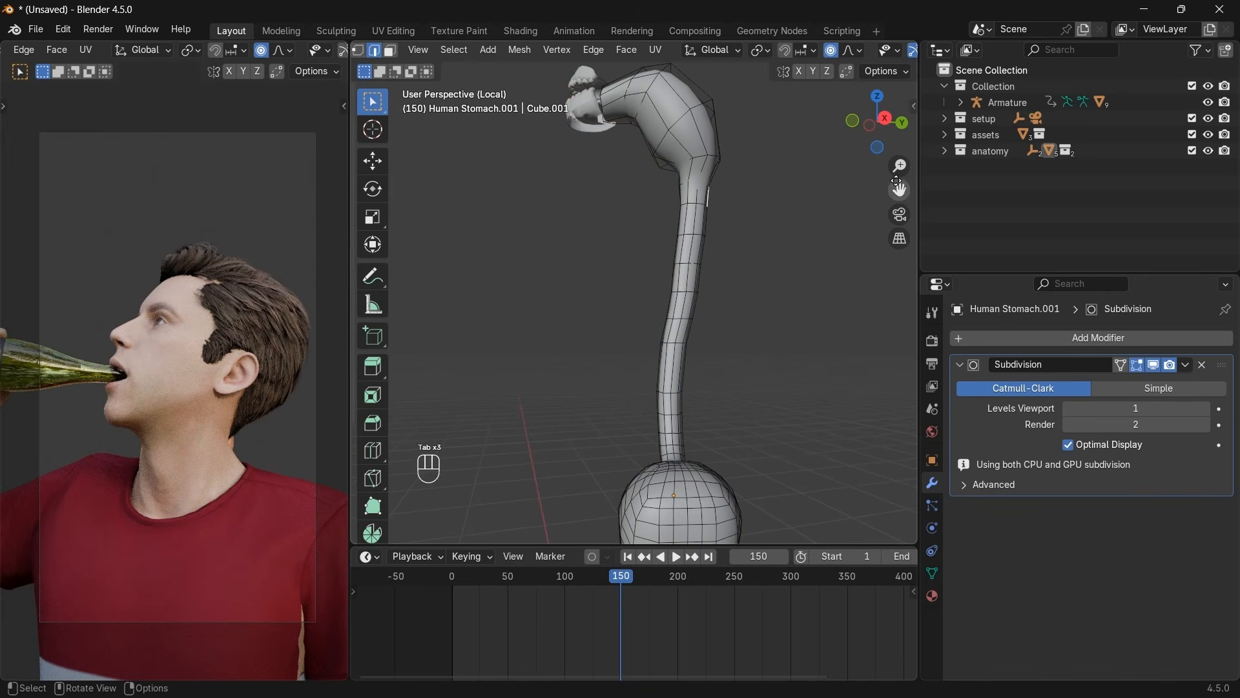
drag(897, 183, 927, 256)
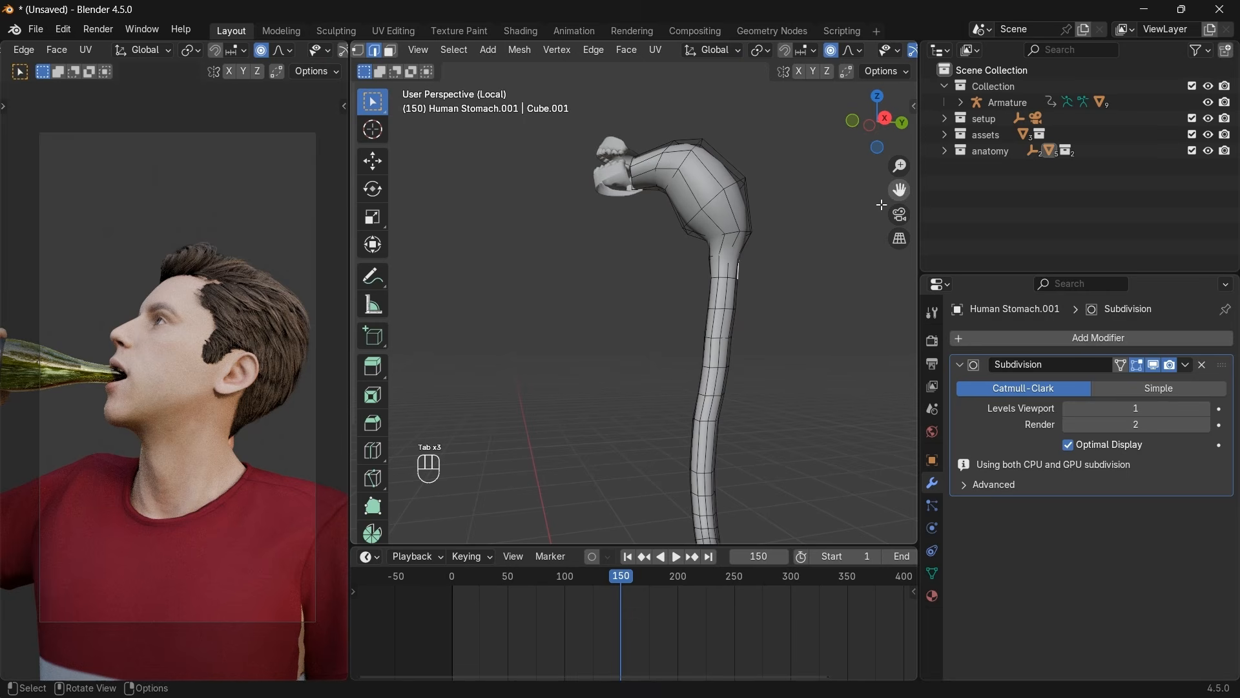
click(721, 310)
key(ctrl+KP_Add)
key(ctrl+KP_Add)
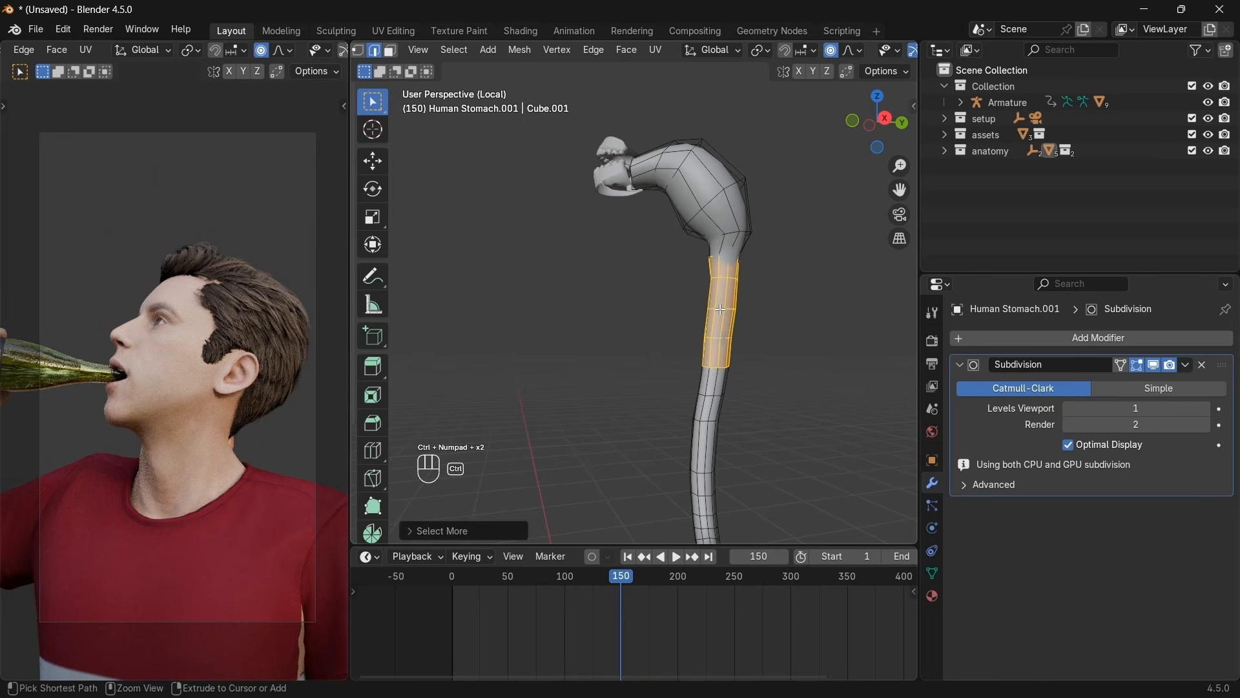
key(ctrl+KP_Add)
key(ctrl+KP_Add)
key(g)
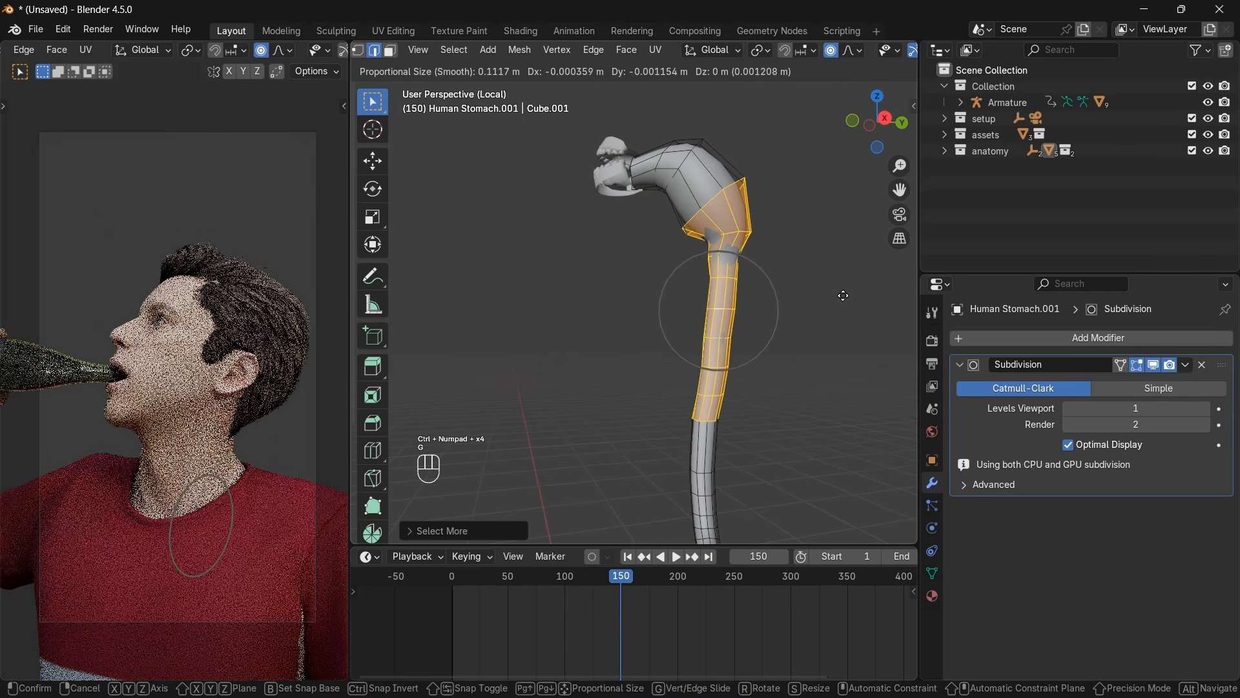
right_click(838, 296)
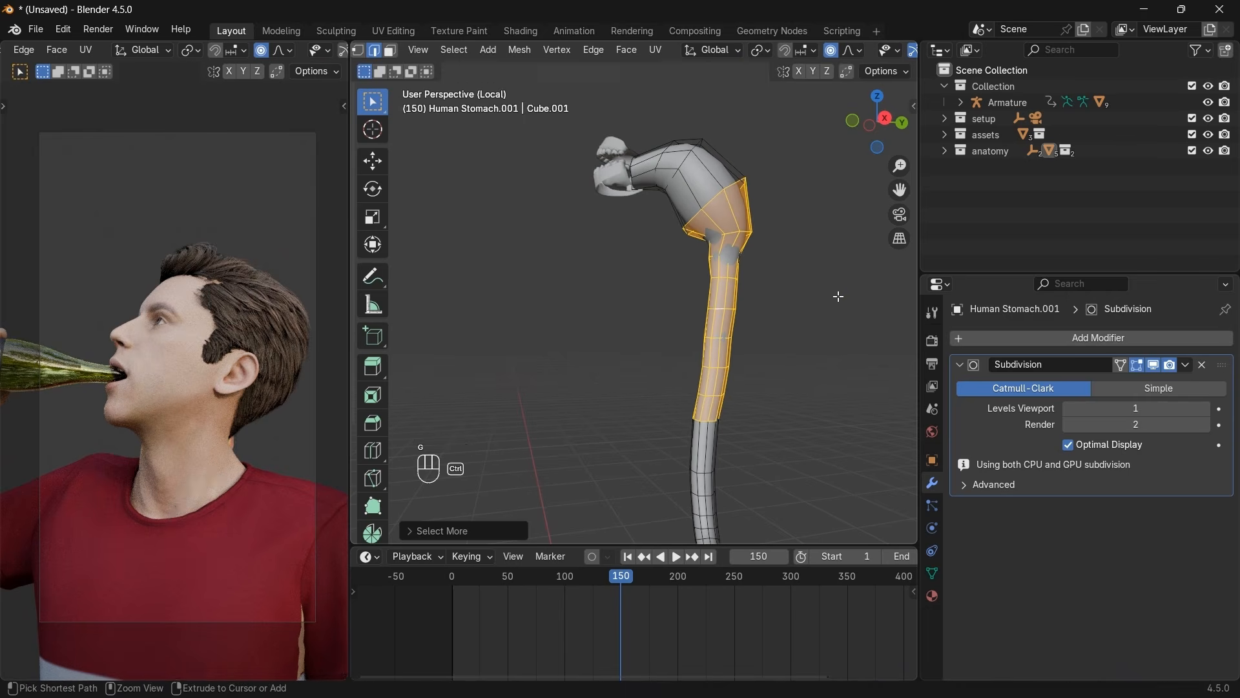
key(ctrl+KP_Subtract)
key(g)
click(833, 265)
Reshape the throat bulge by moving and scaling the edge loops around its bend with proportional editing.
drag(877, 122, 890, 128)
key(g)
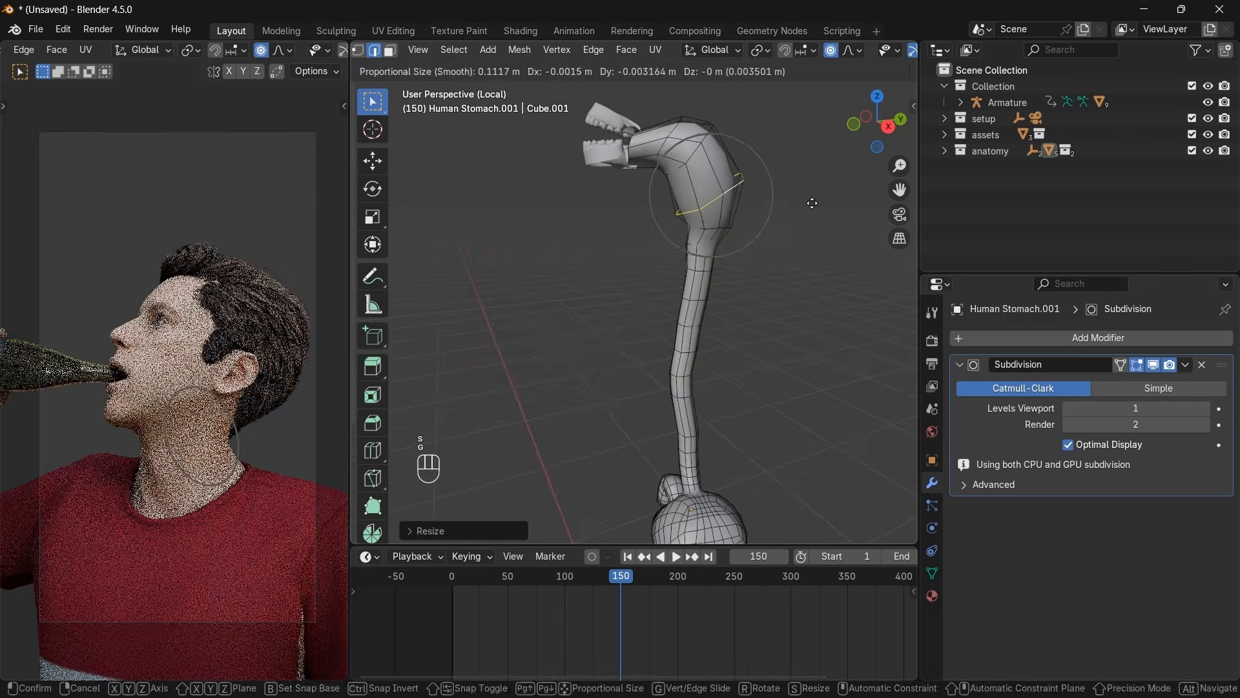
scroll(813, 203, up, 12)
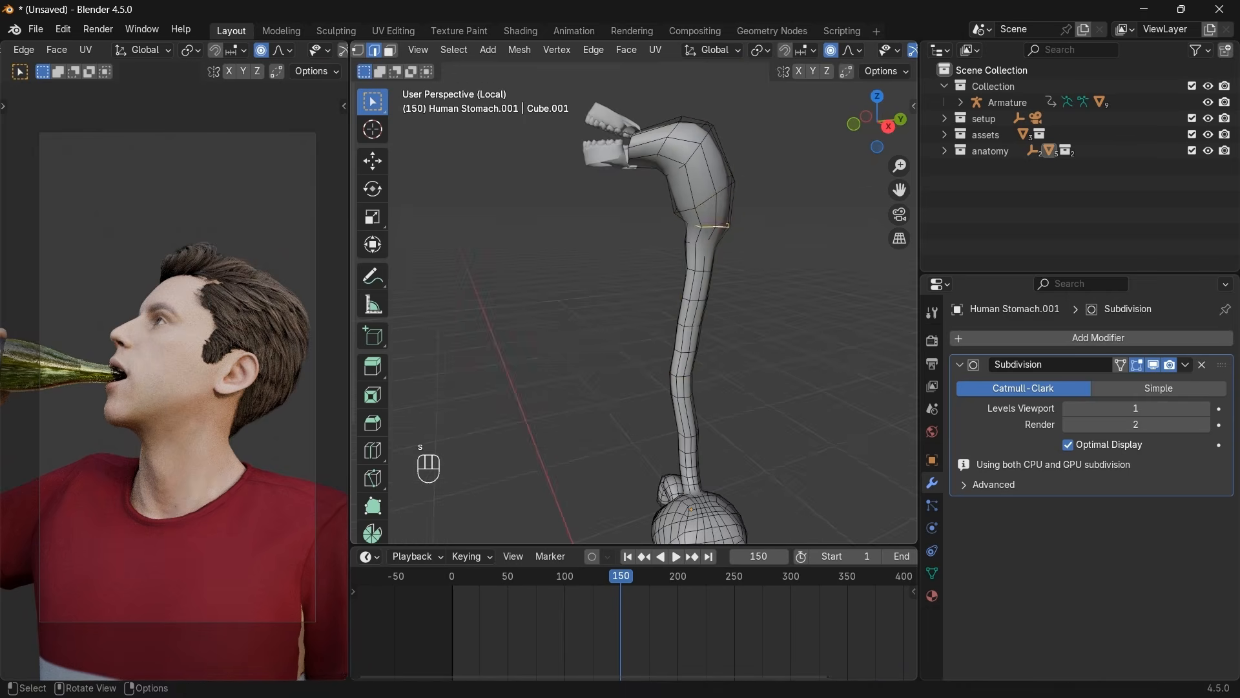
click(837, 165)
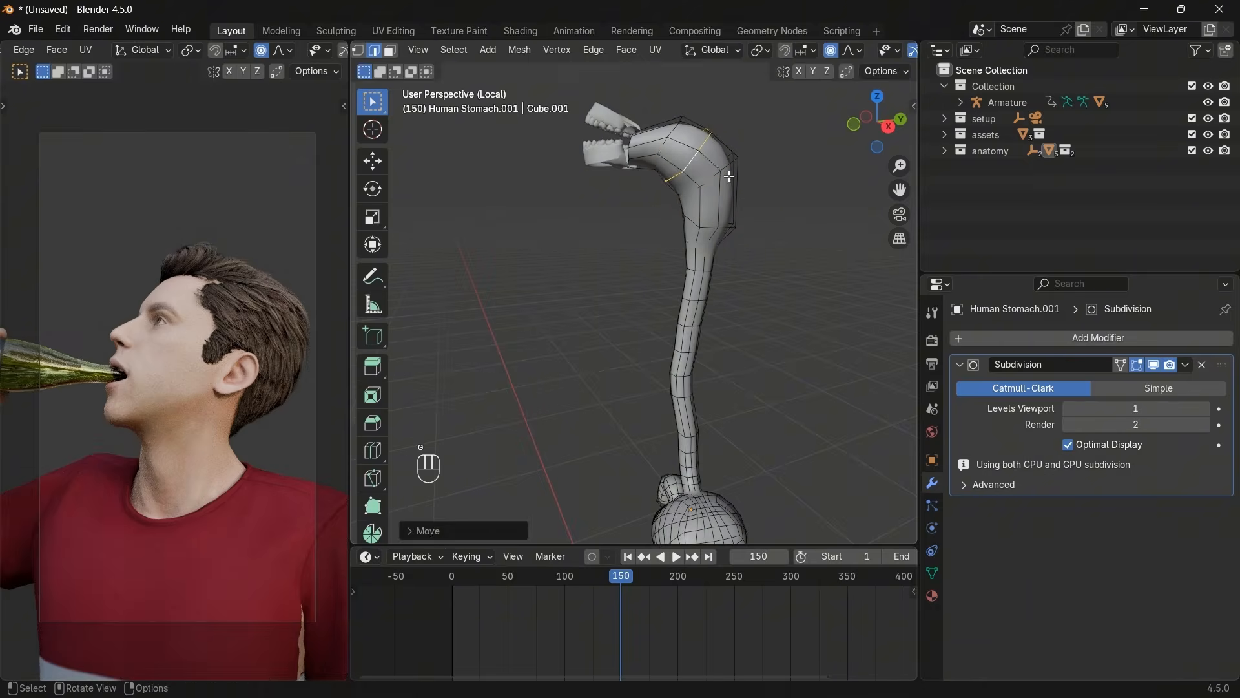
key(ctrl+KP_Add)
key(ctrl+KP_Add)
key(ctrl+KP_Add)
key(s)
click(784, 182)
Leave mesh editing and local view, and hide the hair and body covering the throat.
key(Tab)
drag(877, 121, 866, 123)
key(slash)
key(slash)
key(h)
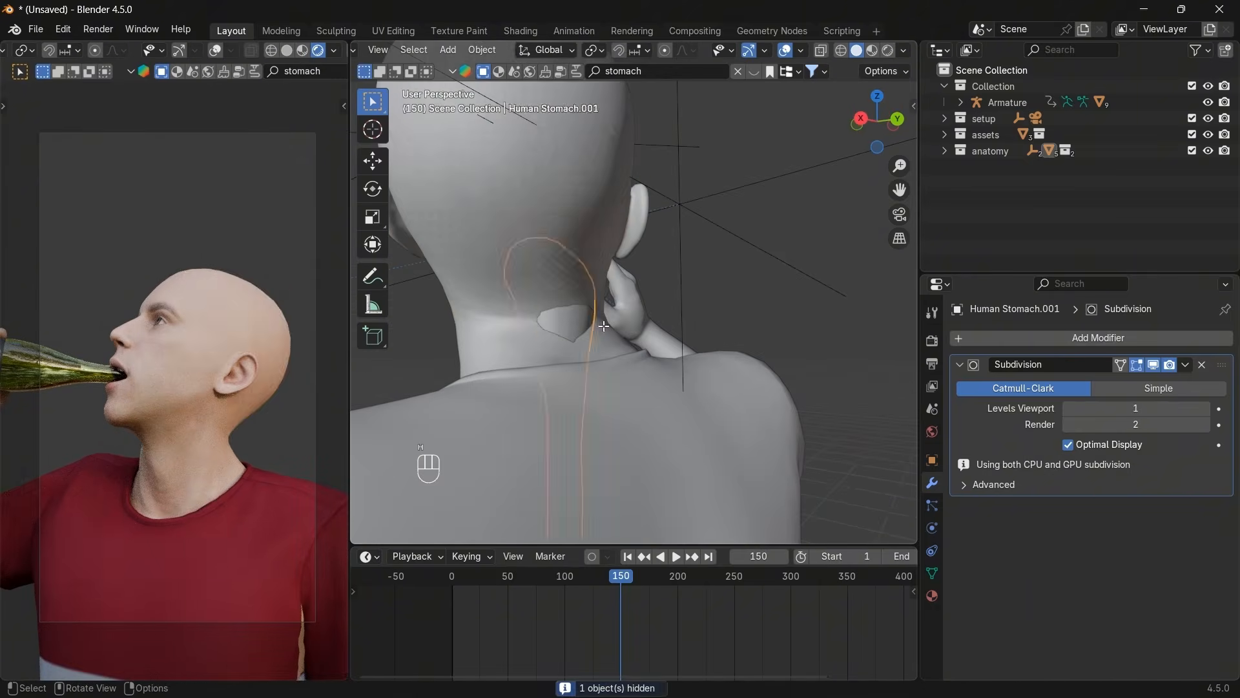
Select a face on the front of the esophagus just below the throat bend and adjust its position.
key(Tab)
drag(877, 121, 910, 123)
key(g)
drag(877, 121, 839, 123)
click(655, 369)
key(Tab)
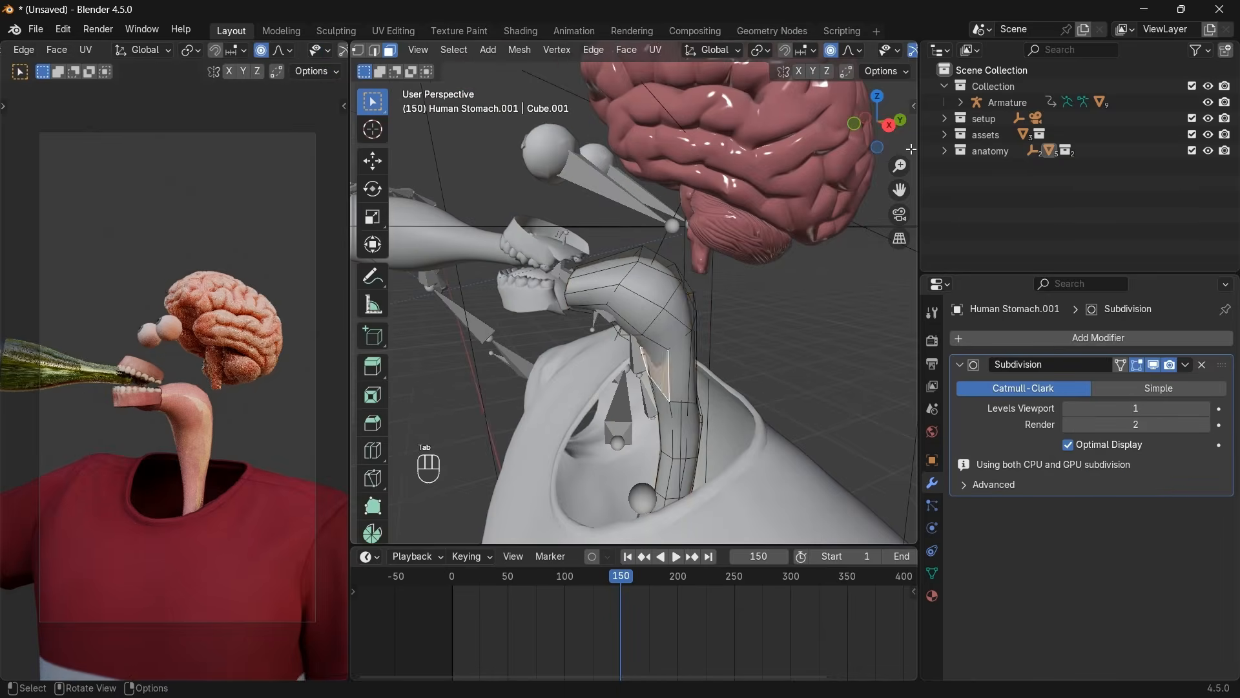
mouse_move(656, 369)
middle_down()
mouse_move(636, 343)
mouse_move(653, 365)
middle_up()
key(g)
click(646, 362)
Move a single vertex on the side of the esophagus with a reduced proportional editing radius.
key(Tab)
key(Tab)
key(1)
key(g)
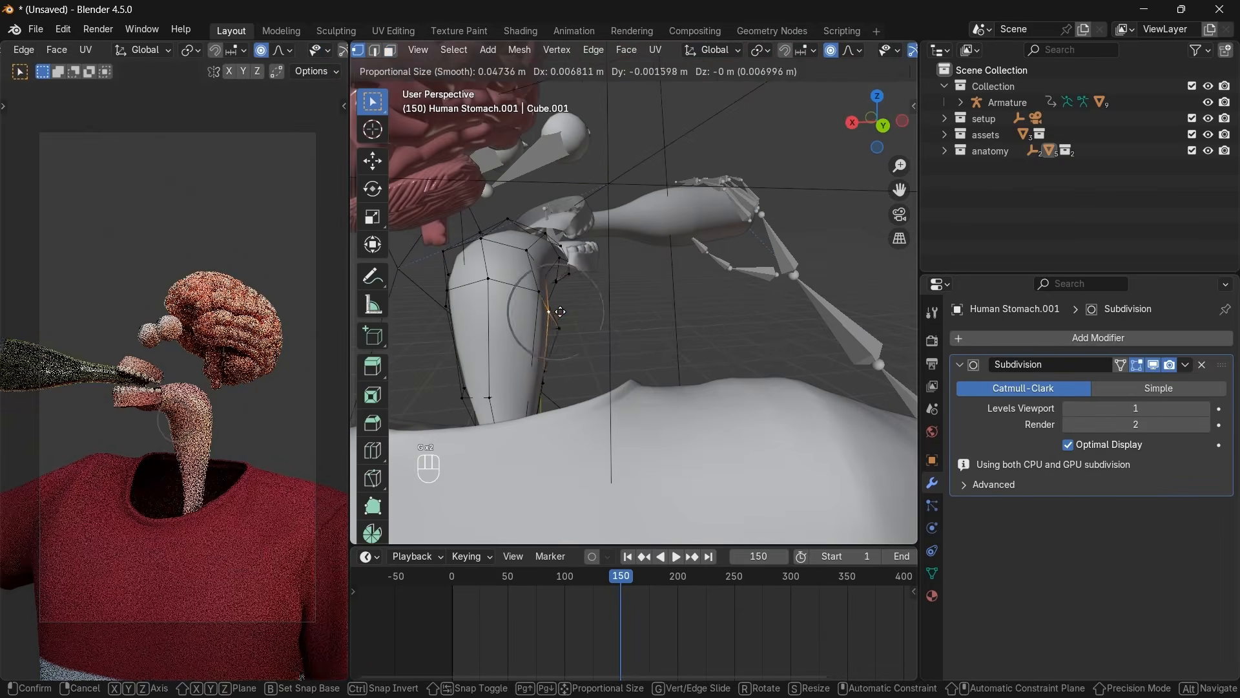
click(548, 327)
Examine the esophagus where it meets the teeth, checking the face and vertices at its mouth end.
key(Tab)
drag(859, 123, 751, 173)
key(Tab)
key(3)
click(643, 190)
key(1)
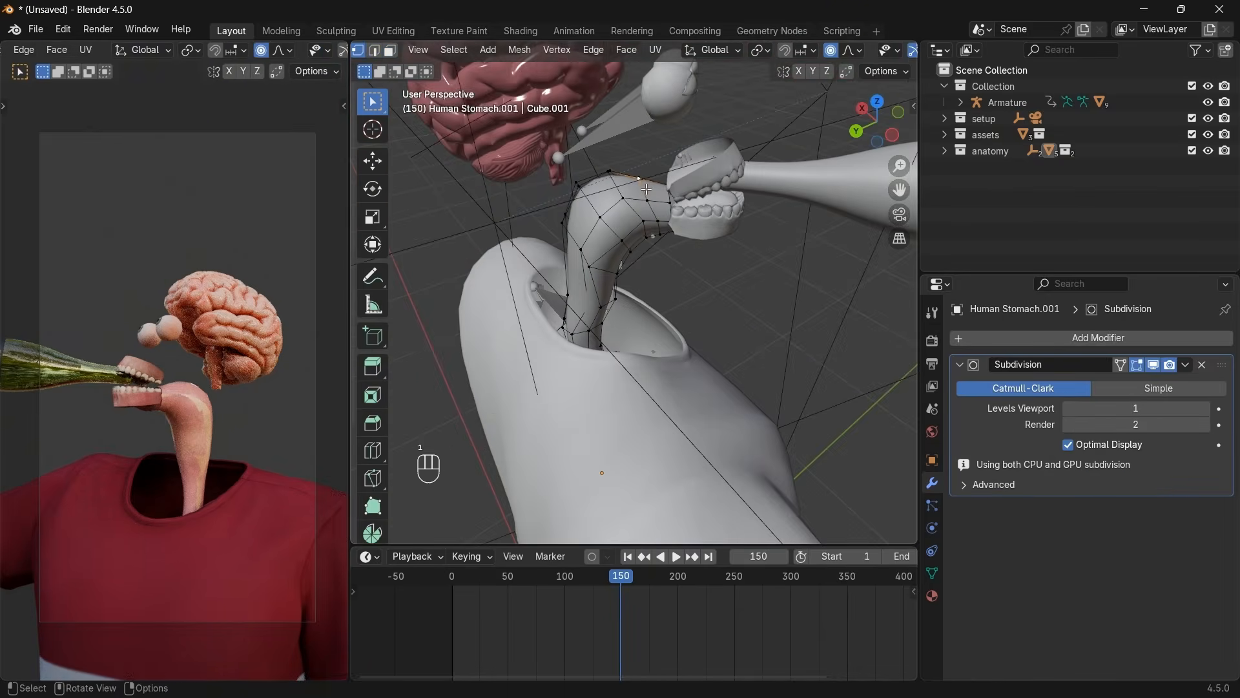
key(Tab)
key(Tab)
key(Tab)
Reveal all hidden objects and frame the whole character in the front view.
click(706, 173)
mouse_move(884, 133)
mouse_down()
mouse_move(775, 139)
mouse_move(890, 142)
mouse_up()
key(alt+h)
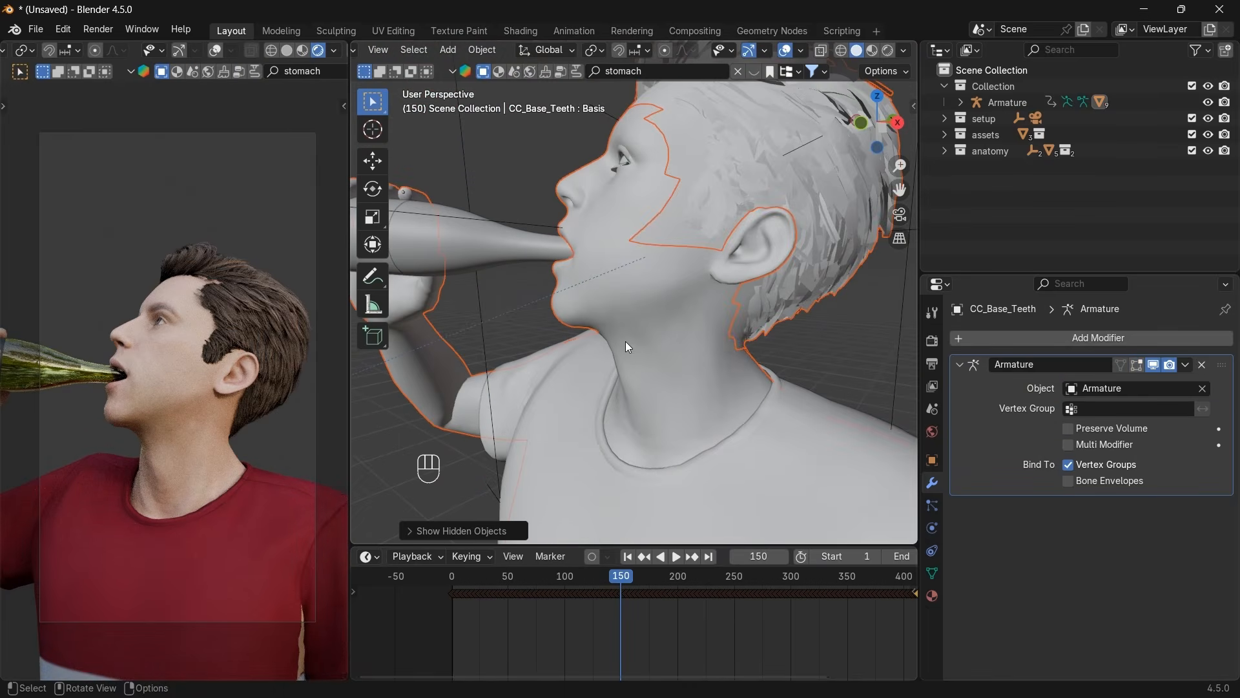
key(Home)
click(863, 128)
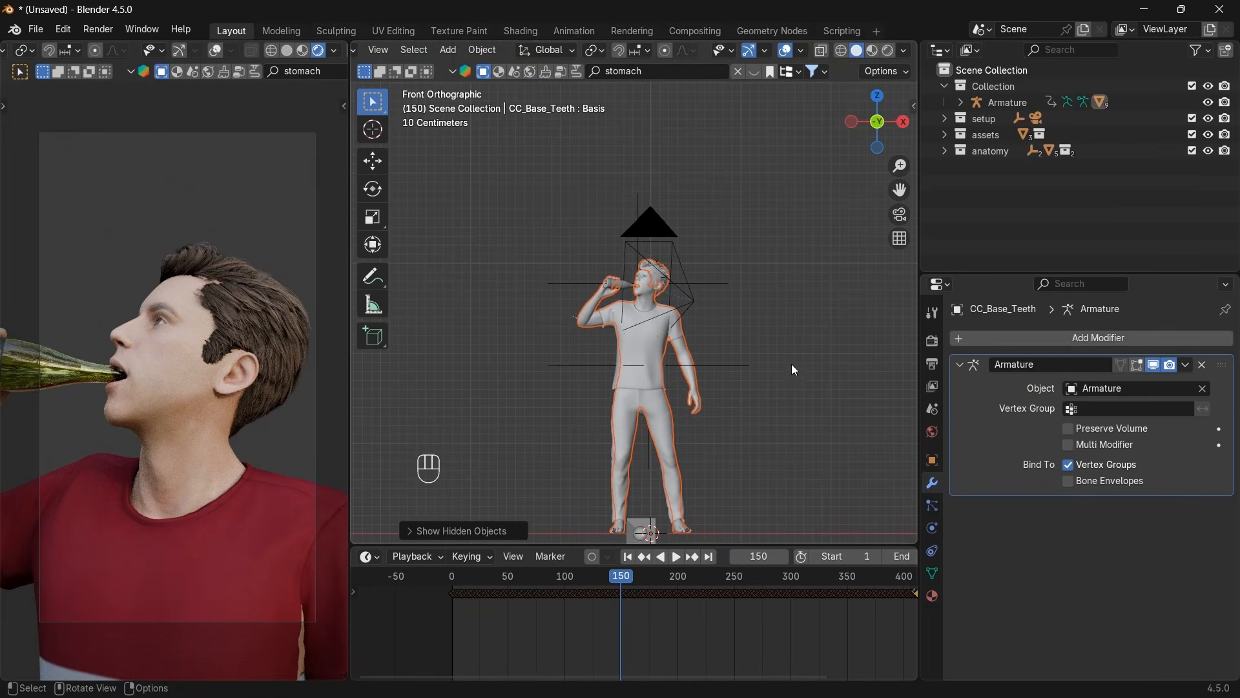
Make the assets collection active and add a UV sphere to it.
click(946, 134)
click(961, 150)
click(984, 136)
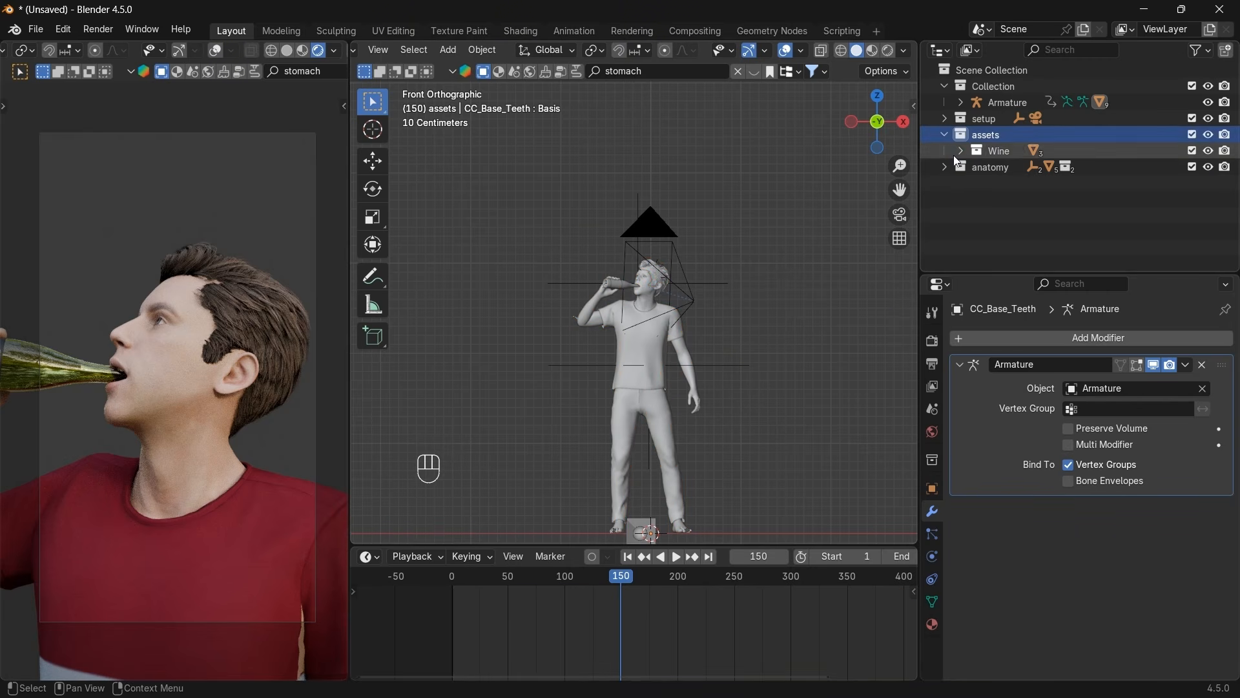
key(shift+a)
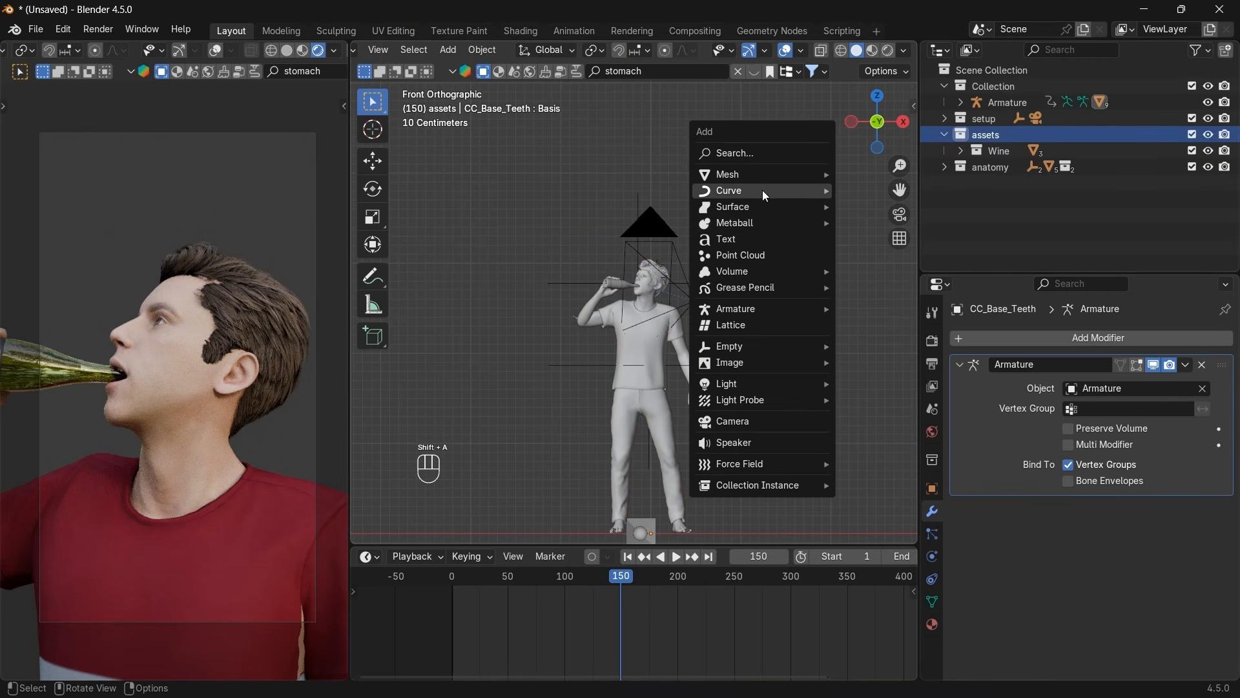
mouse_move(763, 191)
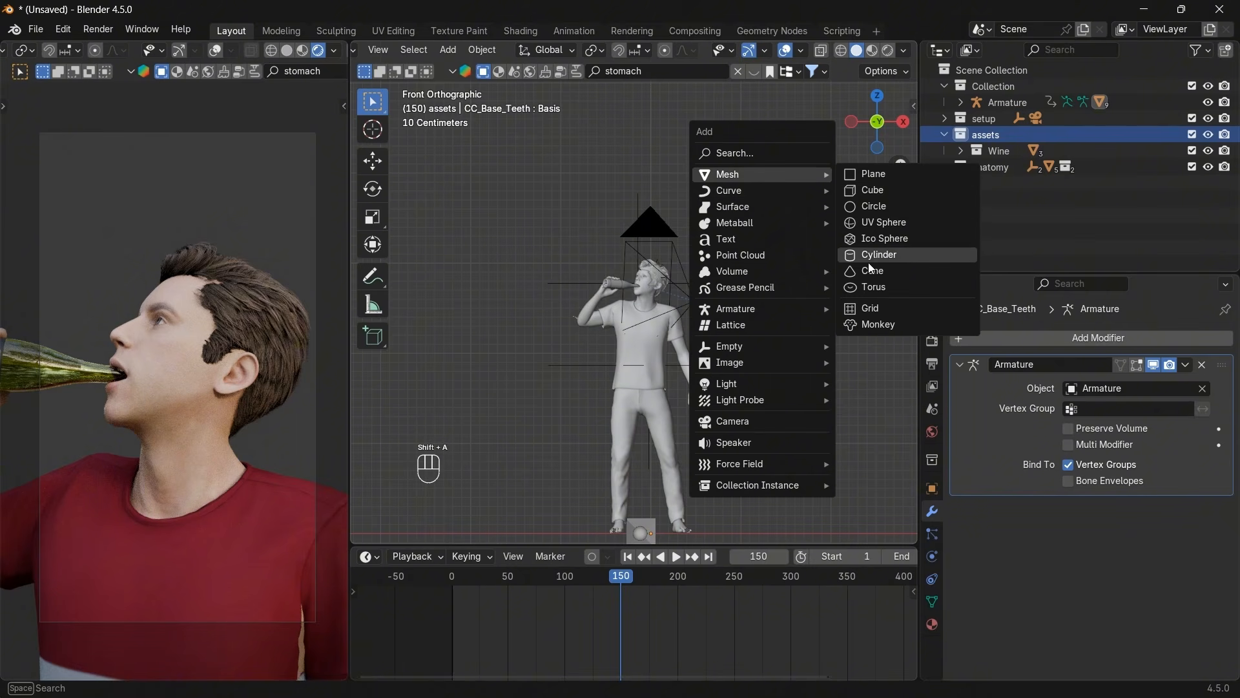
click(867, 222)
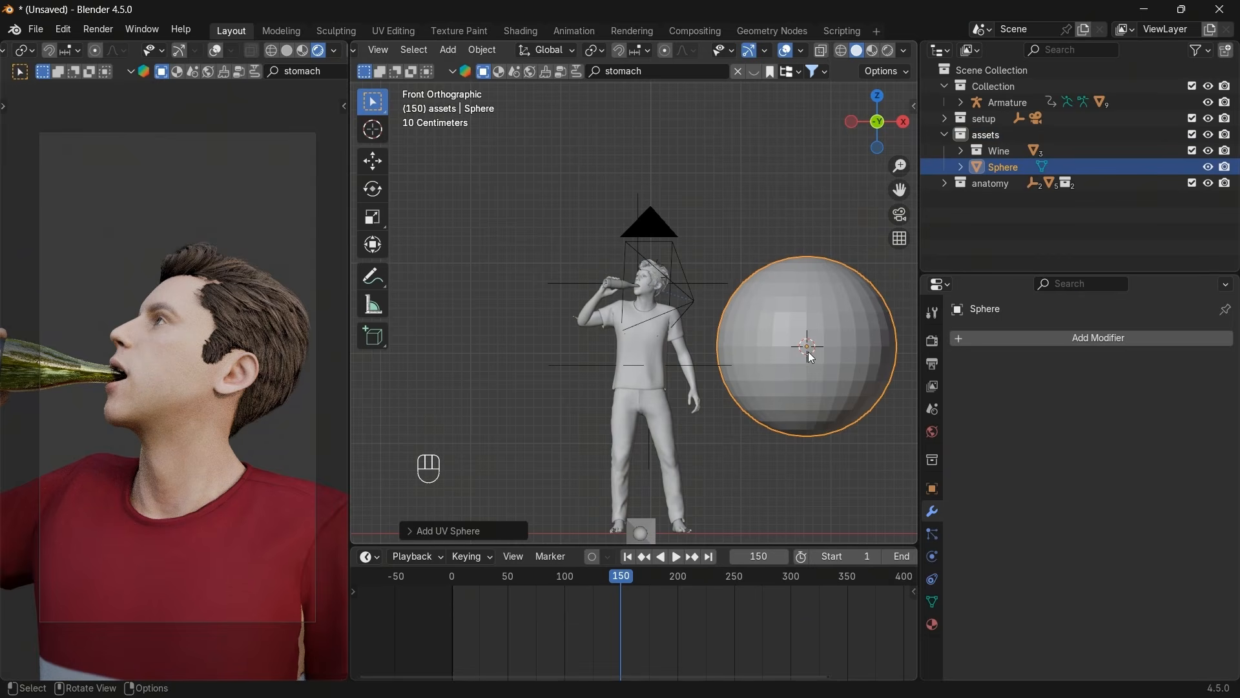
Search the online asset library's materials for "BLUE EDGE".
click(499, 71)
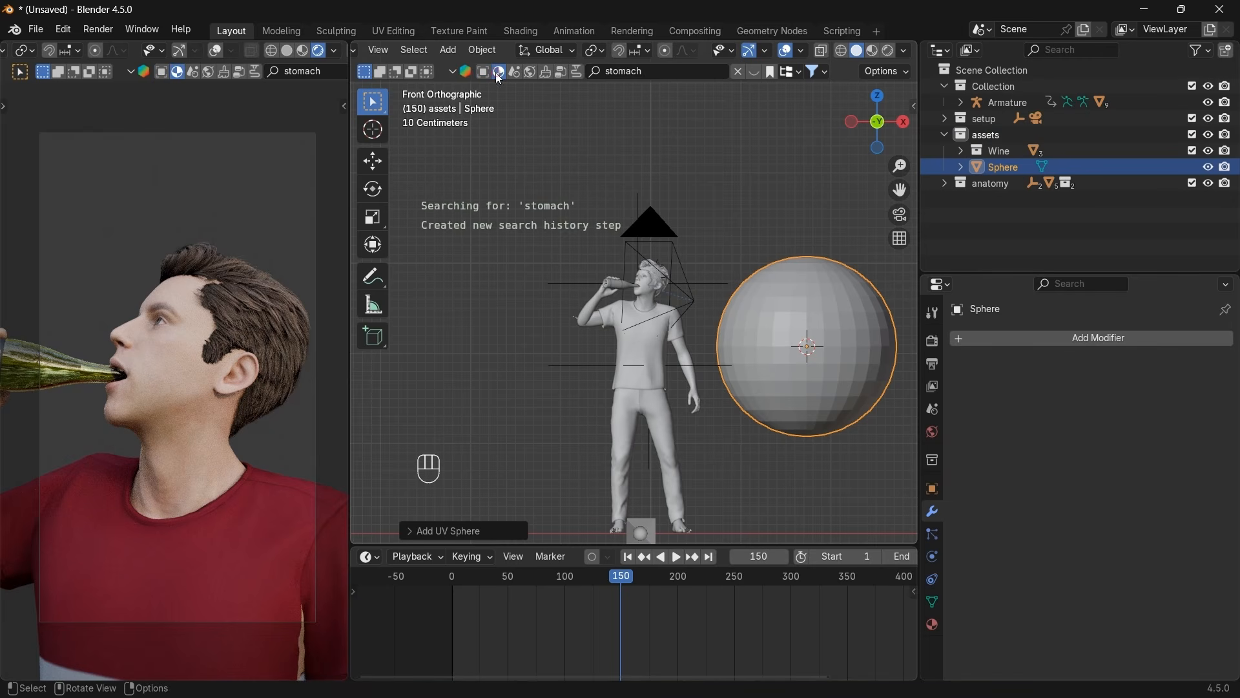
click(755, 76)
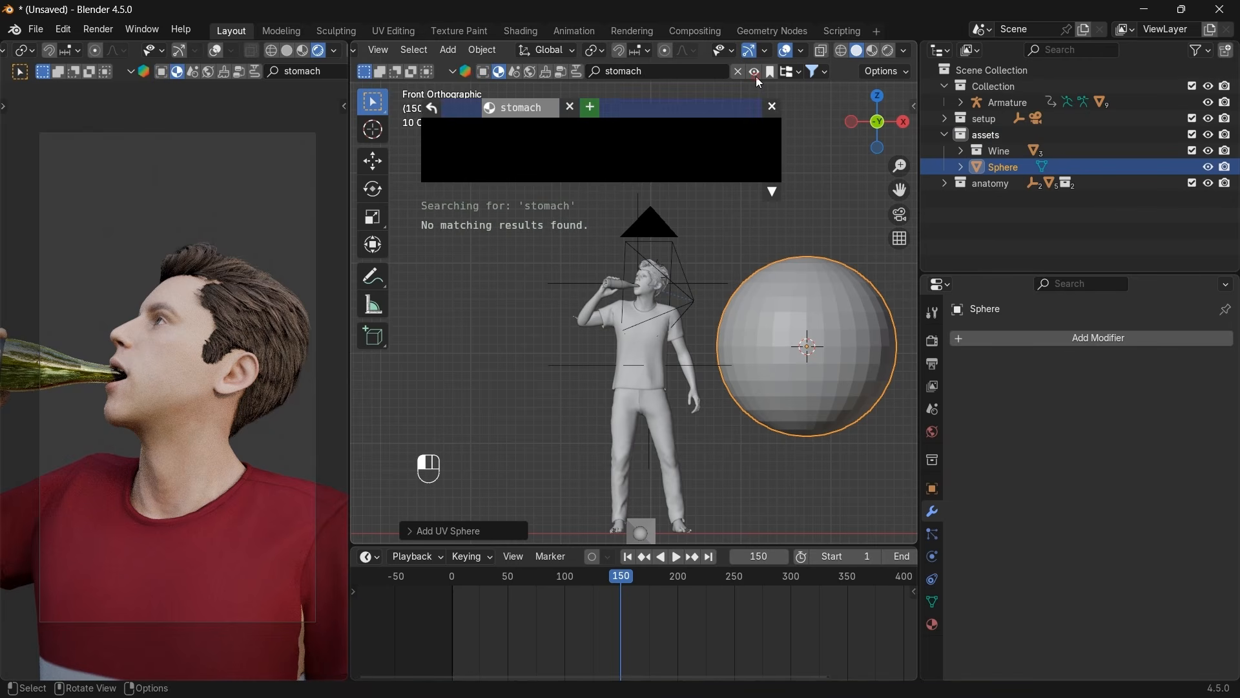
click(703, 73)
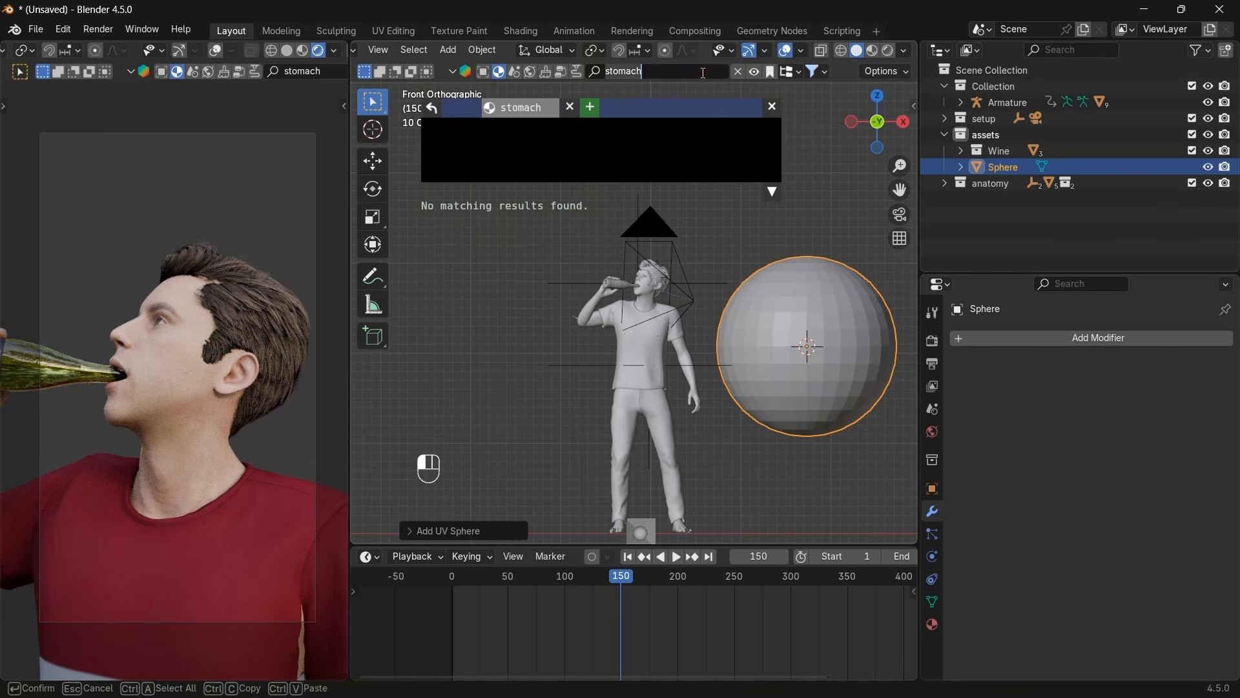
key(ctrl+a)
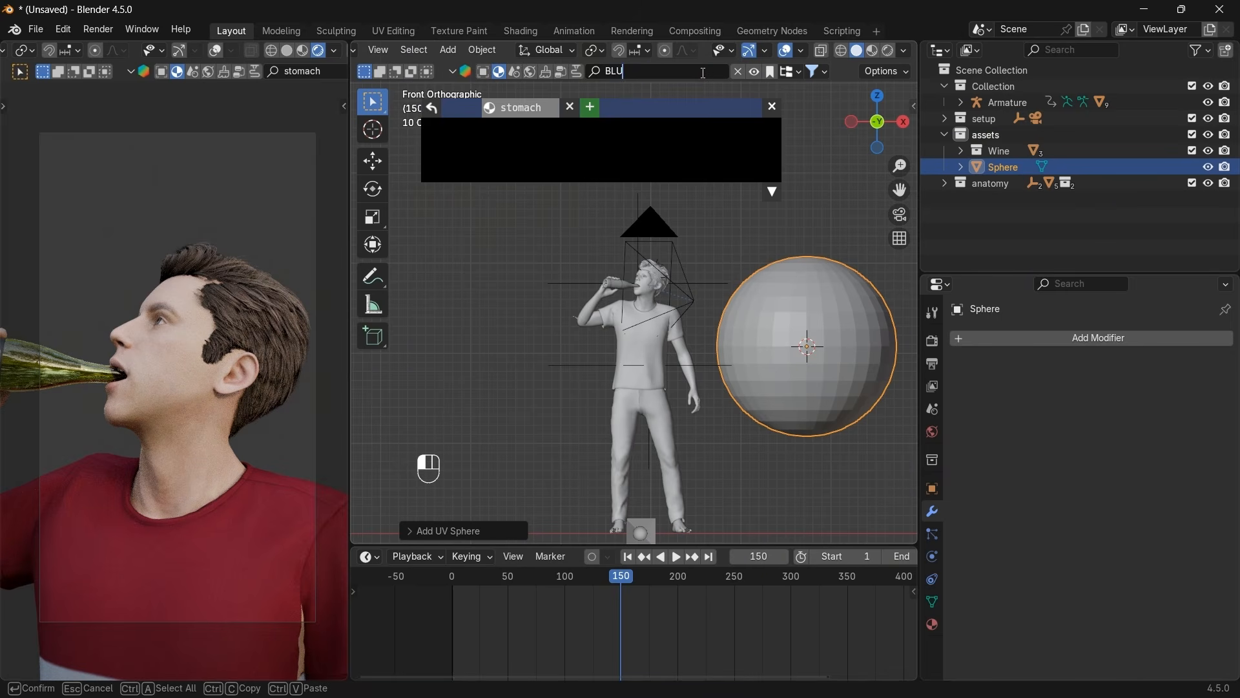
text(BLUE EDGE)
key(Return)
Apply the blue edge glow material to the sphere, and isolate it in local view with rendered shading.
mouse_move(694, 144)
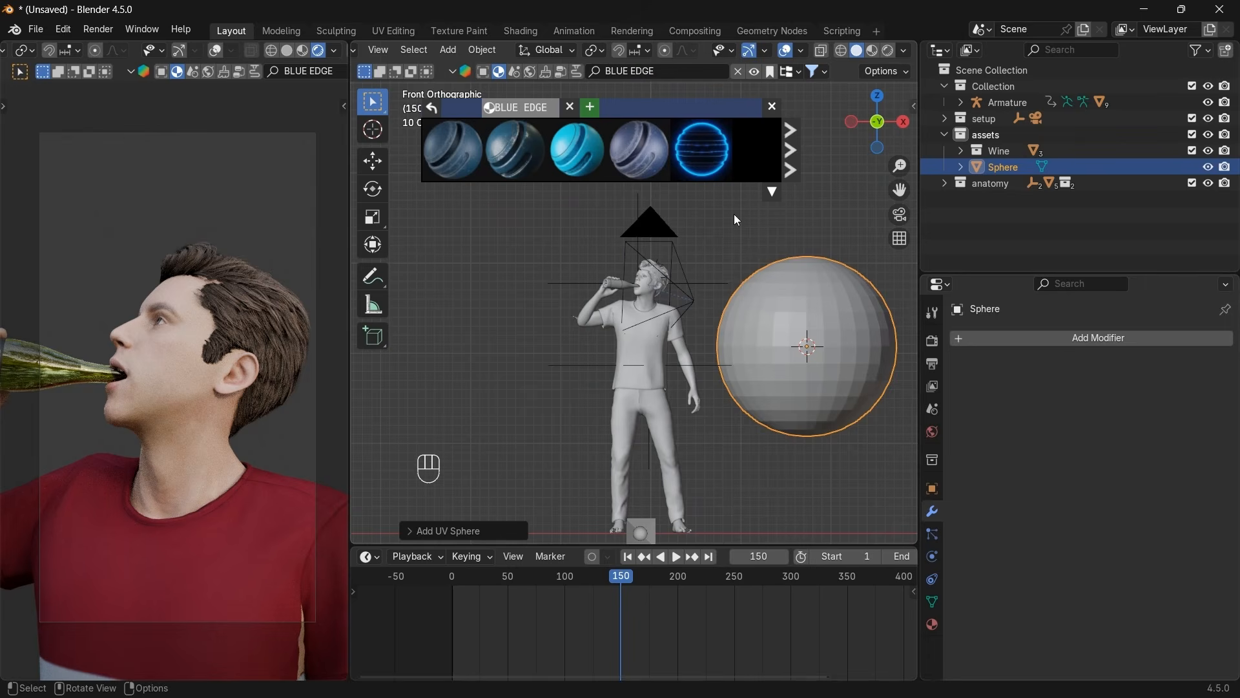
drag(701, 147, 801, 304)
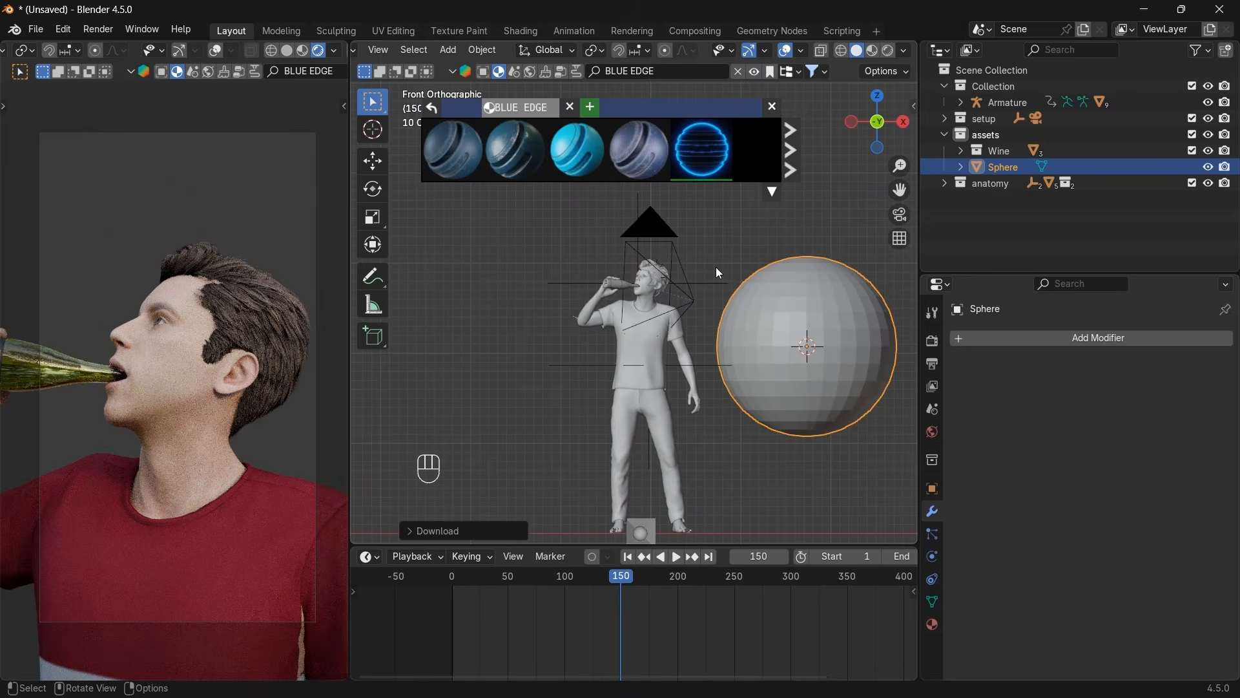
key(KP_Divide)
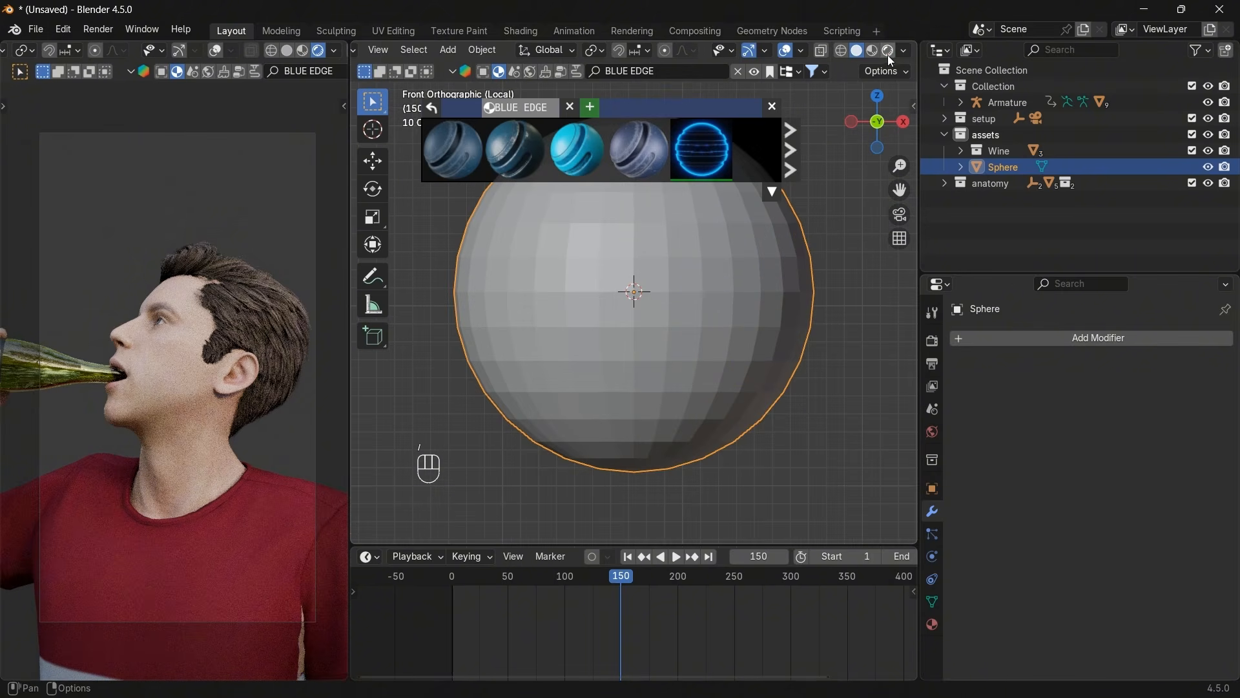
scroll(801, 286, down, 3)
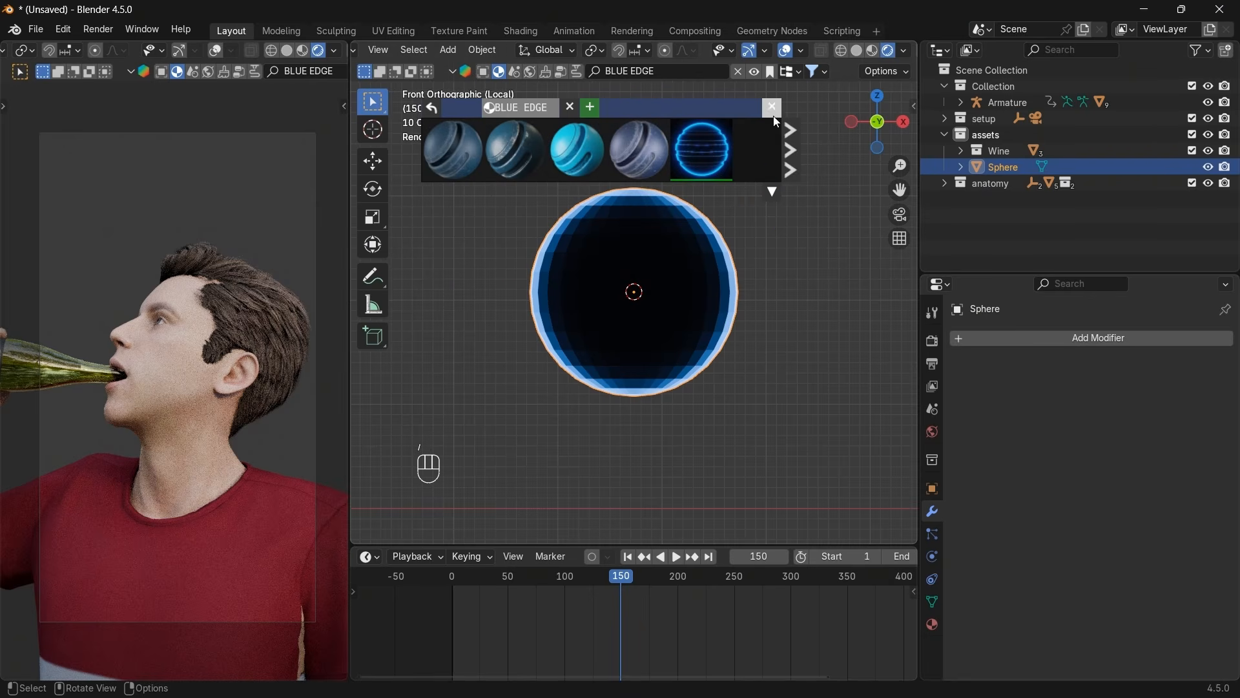
Close the material results, shade the sphere smooth, and deselect it to review the glow.
middle_drag(832, 118, 699, 238)
key(space)
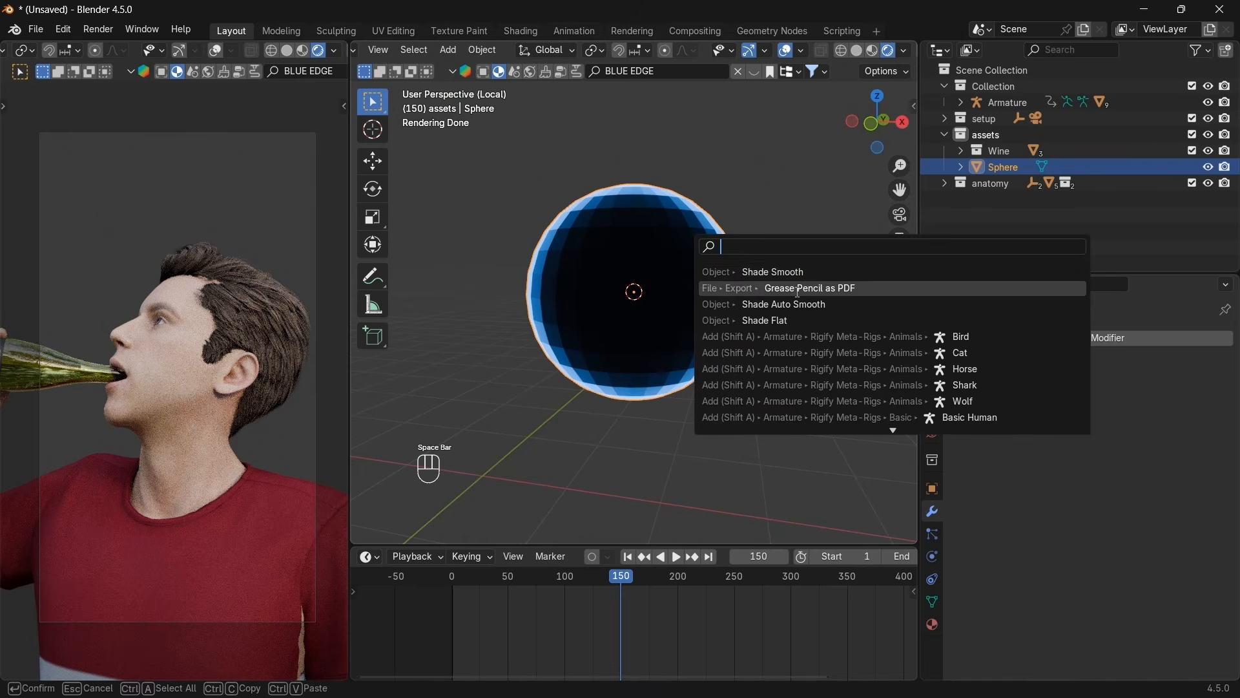
click(743, 268)
click(789, 230)
drag(881, 142, 623, 277)
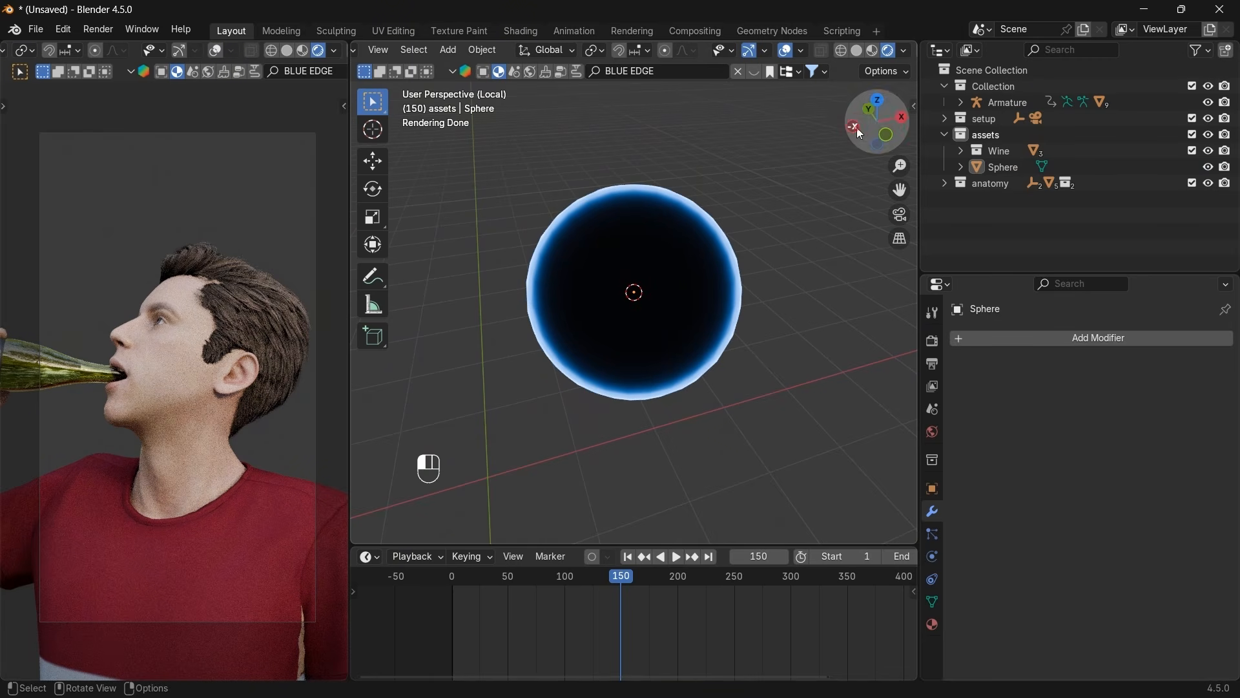
drag(857, 127, 716, 261)
Split the 3D viewport to open an enlarged Shader Editor without its sidebar, showing the full Blue Edge Glow node tree.
drag(371, 547, 371, 476)
click(369, 486)
click(387, 616)
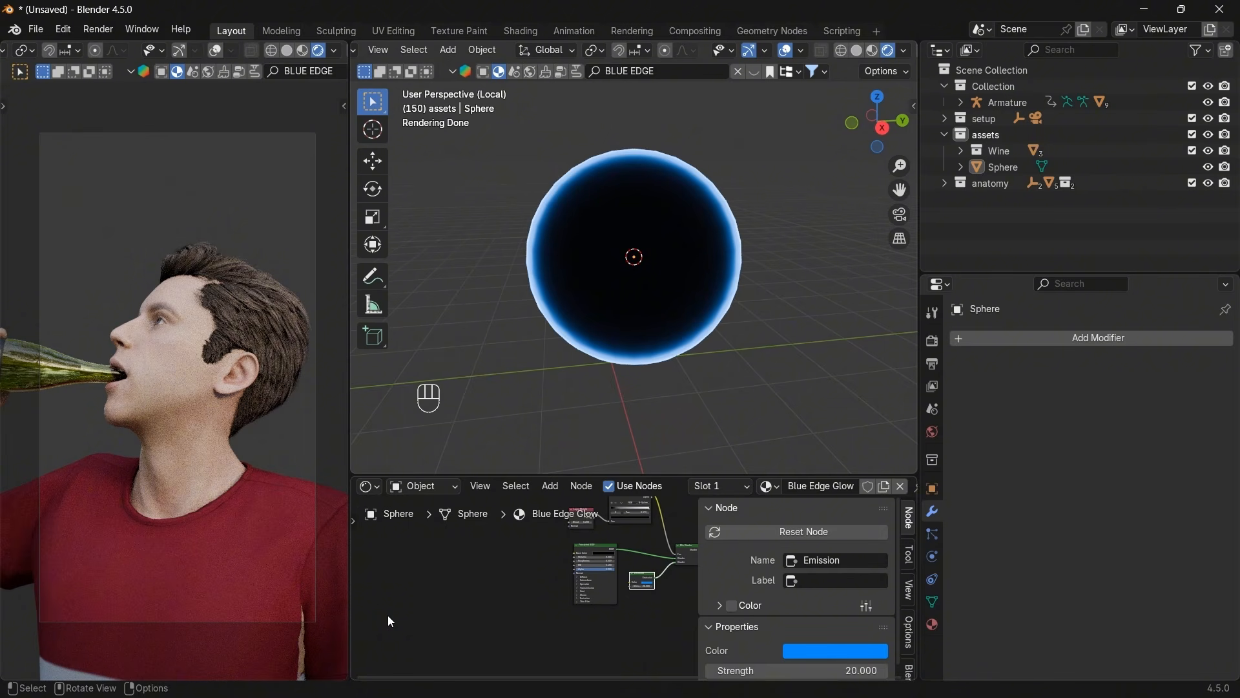
key(n)
middle_drag(584, 595, 553, 625)
drag(634, 477, 634, 360)
scroll(672, 449, down, 4)
scroll(679, 531, up, 7)
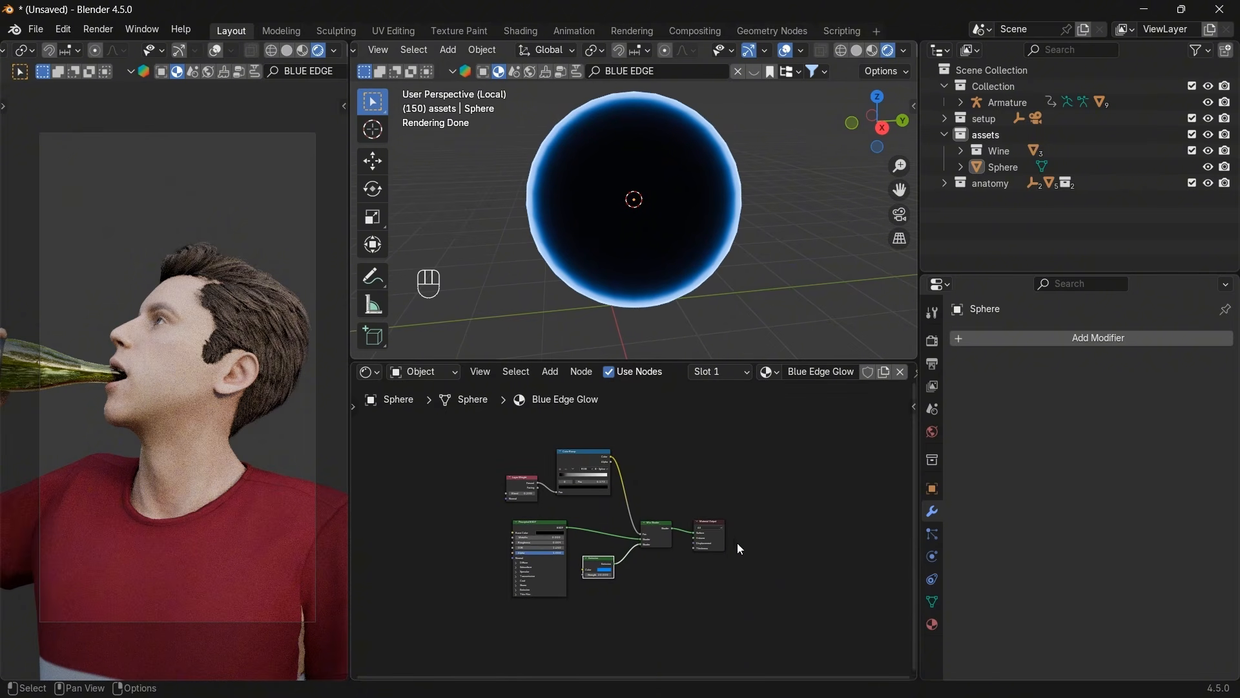
scroll(704, 541, up, 2)
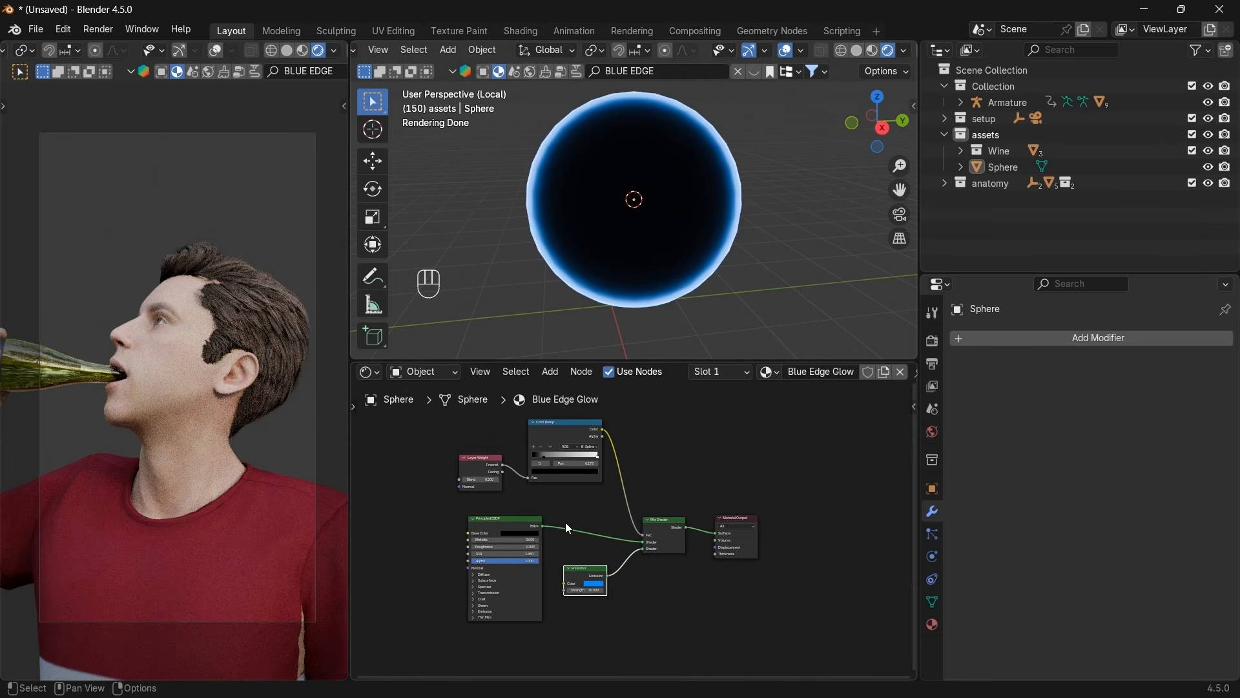
Add a Transparent BSDF node above the Mix Shader in the Blue Edge Glow material.
click(680, 457)
key(shift+a)
text(T)
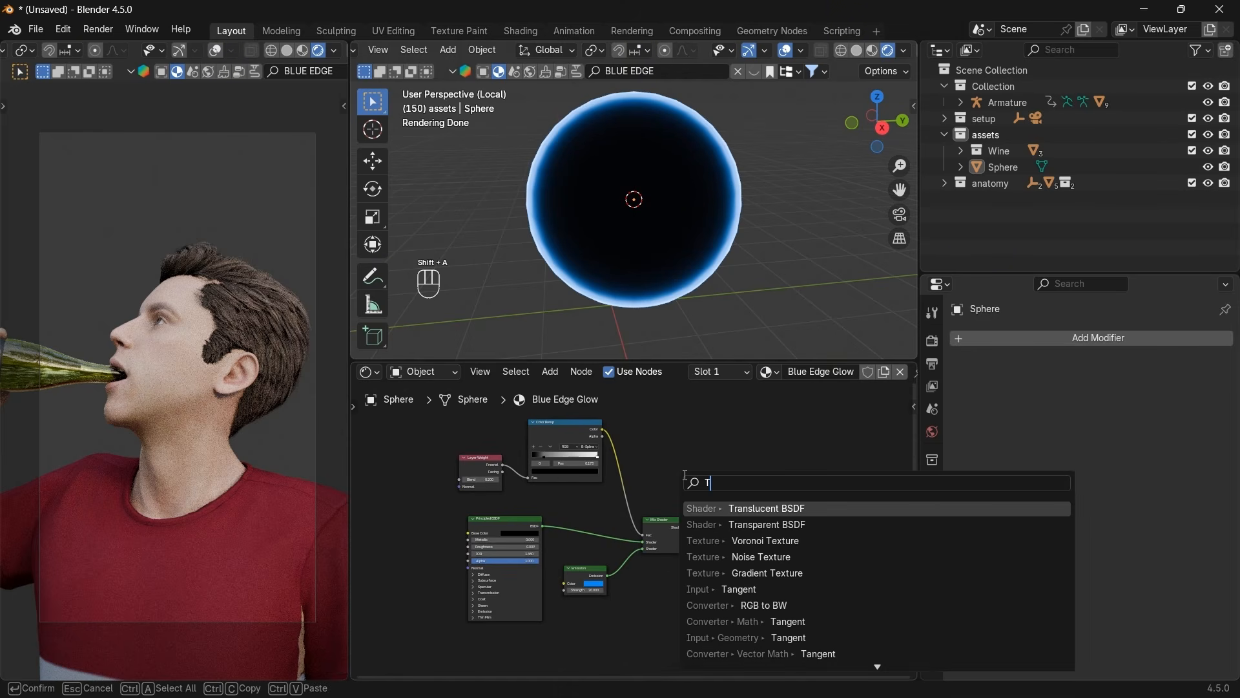
key(Down)
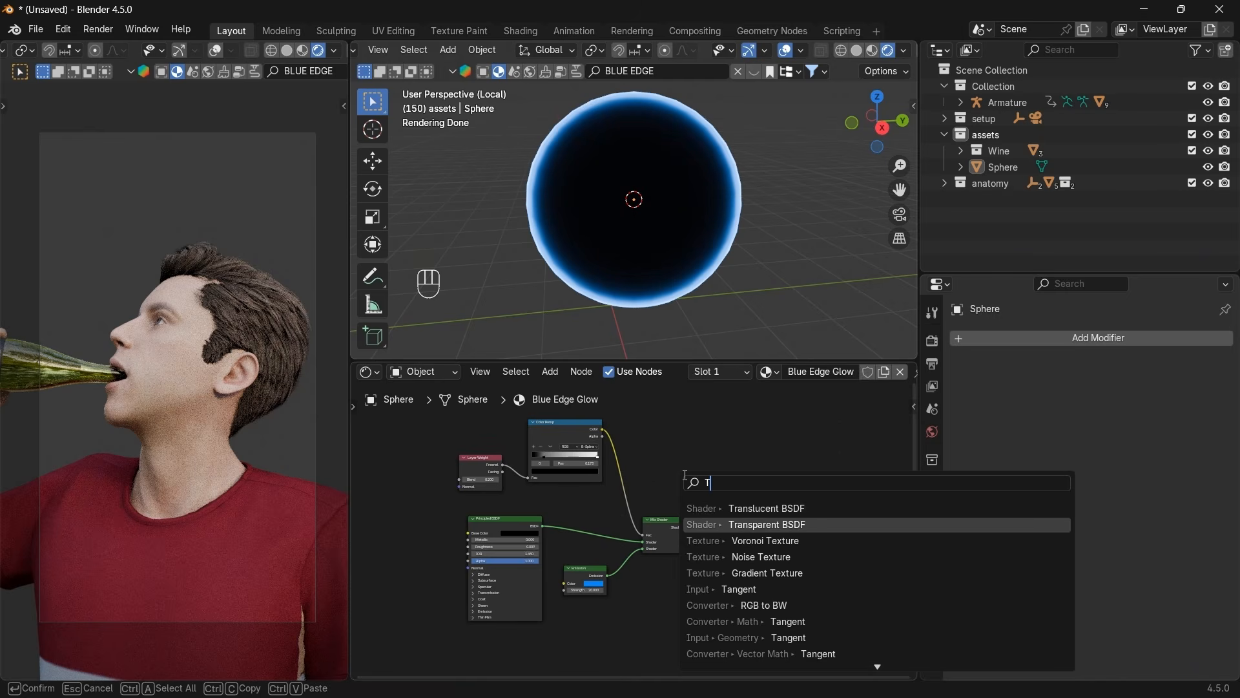
key(Return)
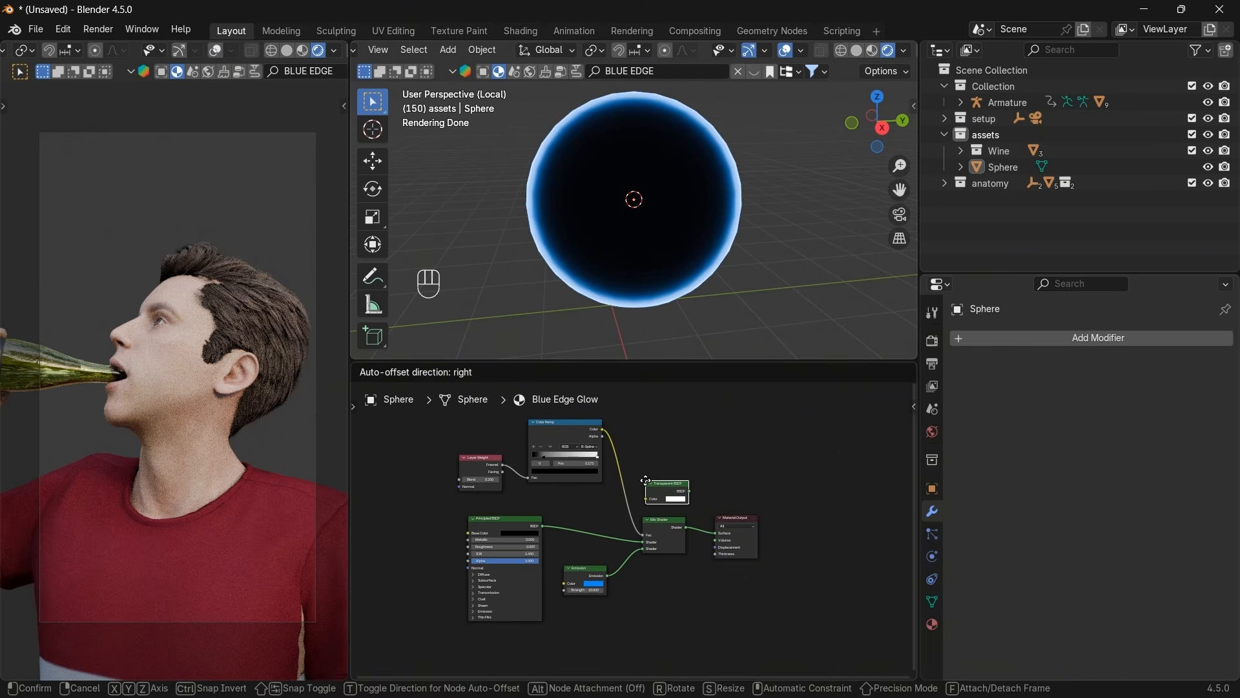
click(646, 480)
Move the Material Output farther from the Mix Shader and insert a second Mix Shader on the link between them.
click(727, 525)
key(g)
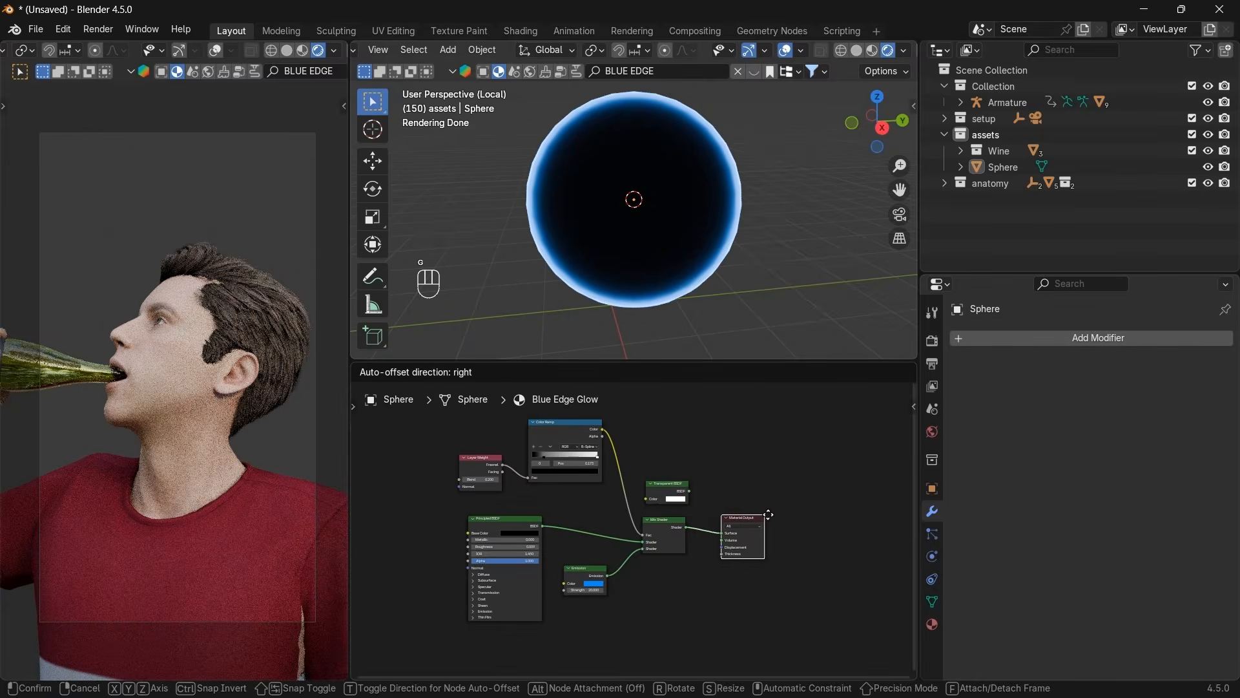
click(812, 515)
key(shift+a)
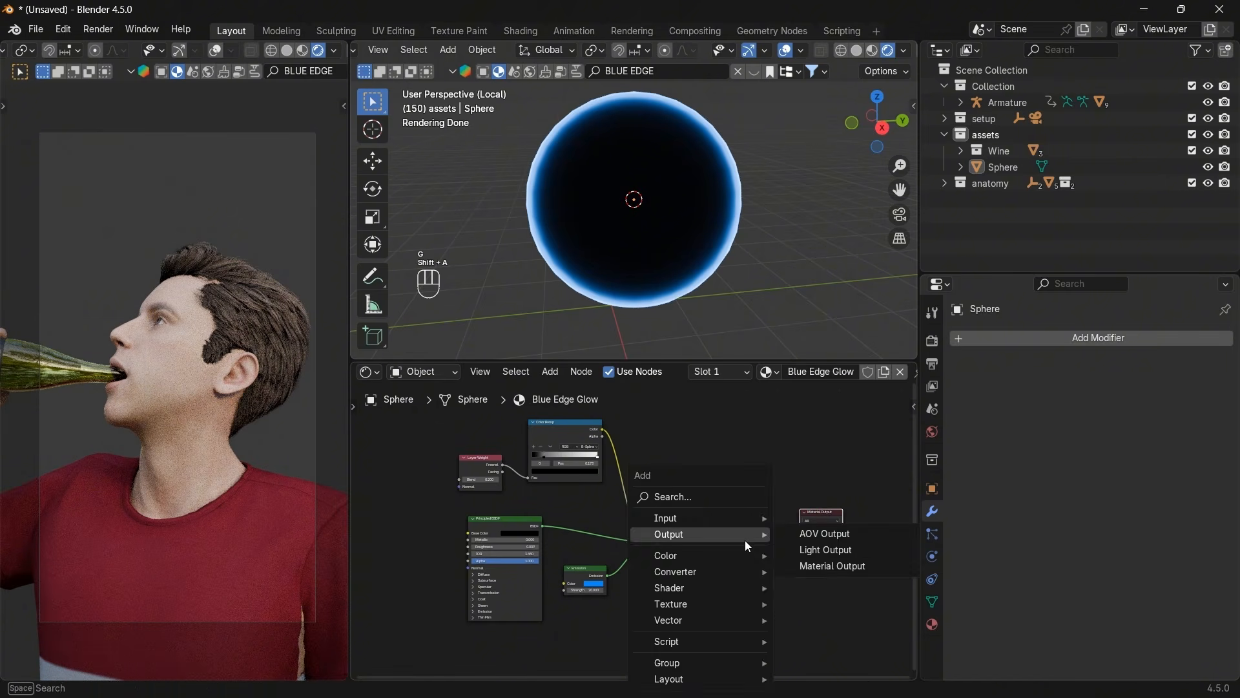
text(MIX)
key(Down)
key(Down)
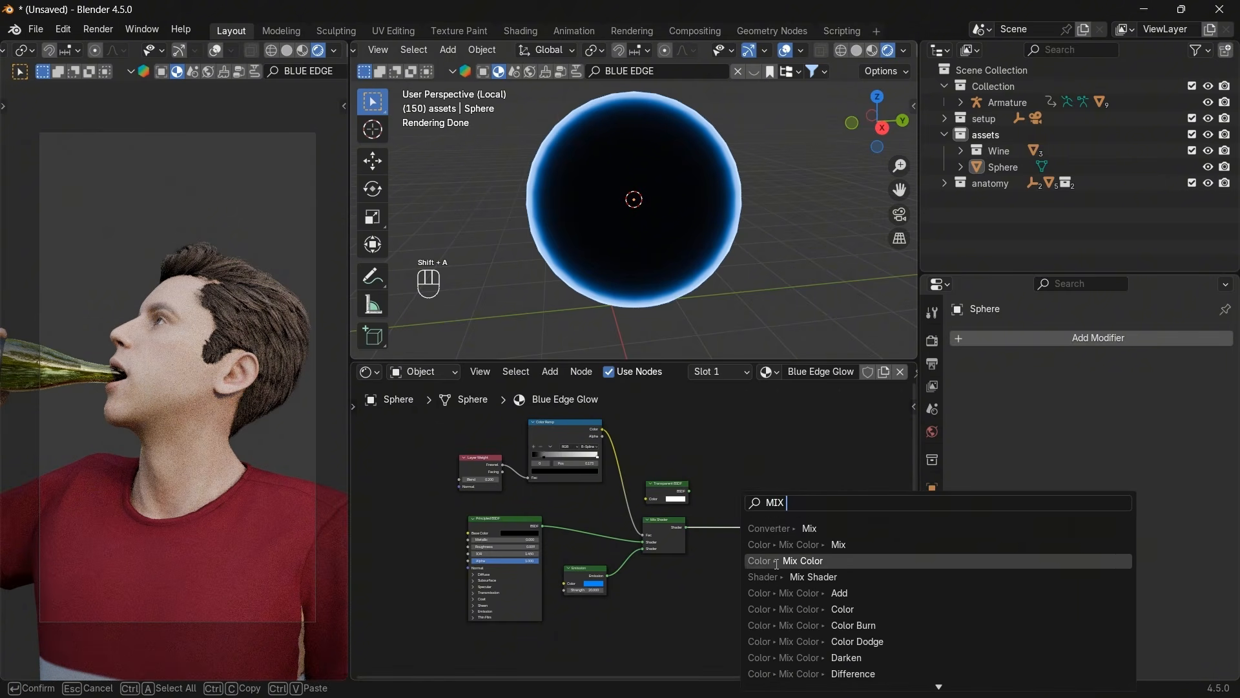
key(Return)
click(718, 529)
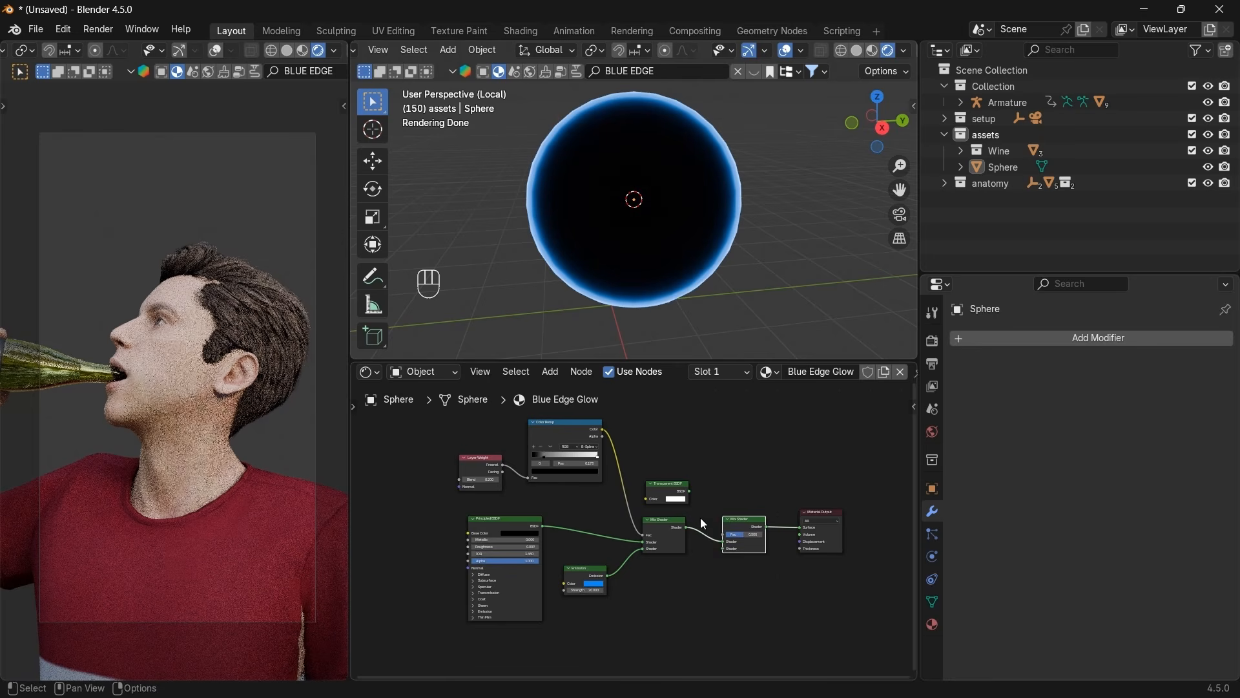
Reroute the first Mix Shader into the new one's second Shader input and connect the Transparent BSDF to its first Shader input.
scroll(704, 555, up, 1)
drag(746, 544, 745, 553)
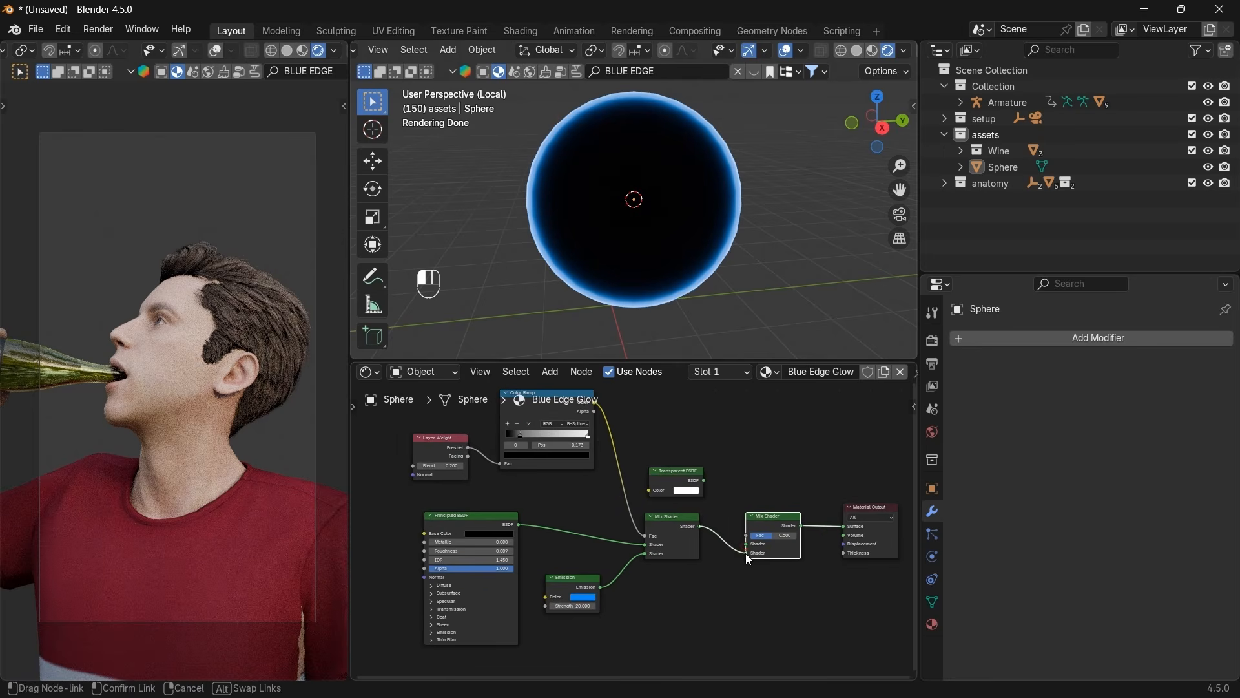
drag(707, 485, 746, 544)
Add a UV sphere and scale it down to fit well inside the glowing sphere.
drag(879, 123, 843, 126)
key(shift+a)
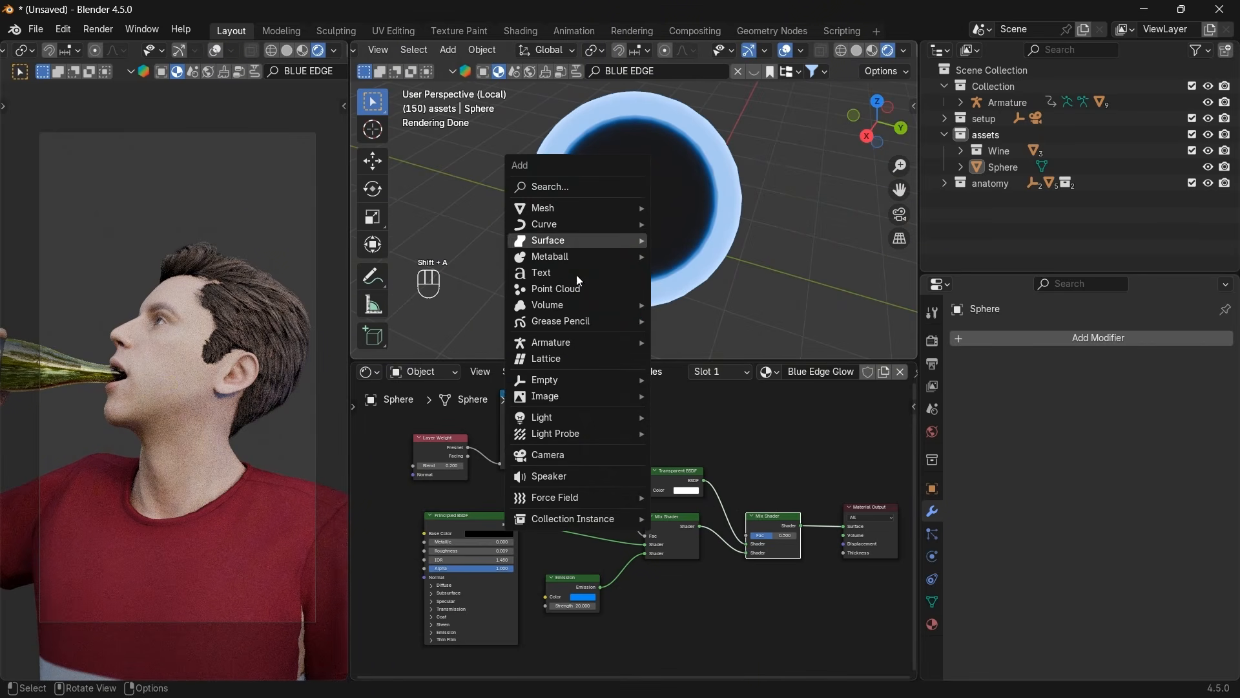
mouse_move(564, 212)
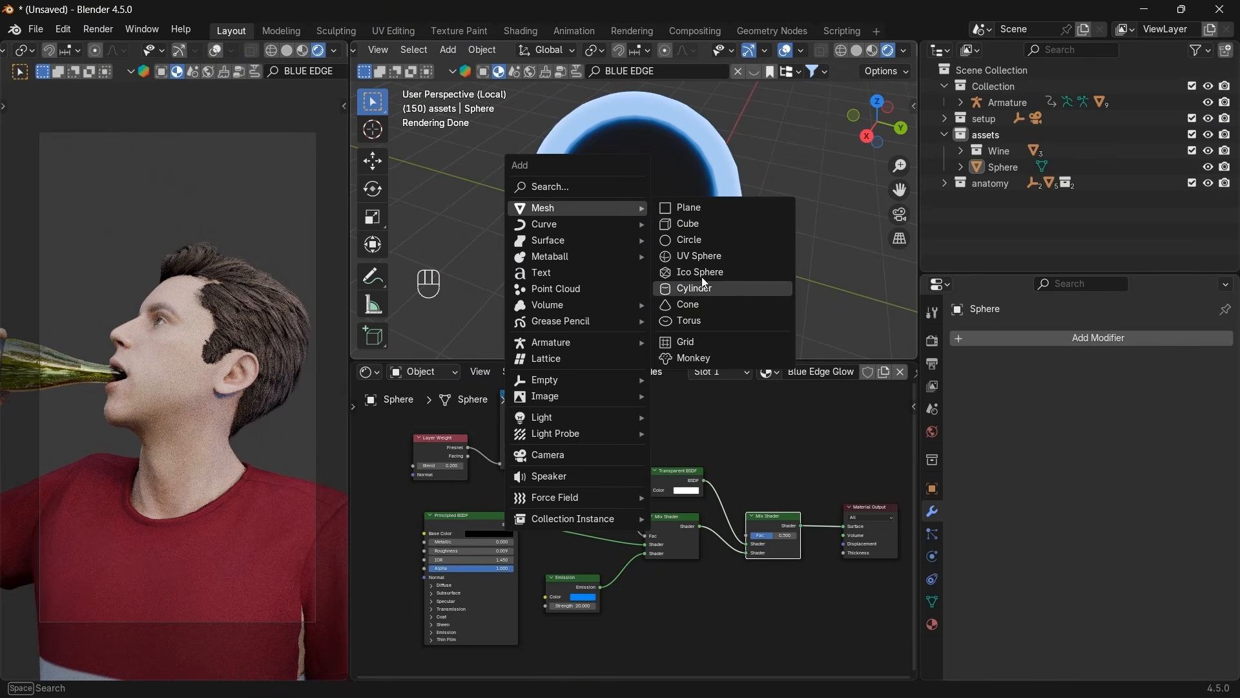
click(703, 256)
key(s)
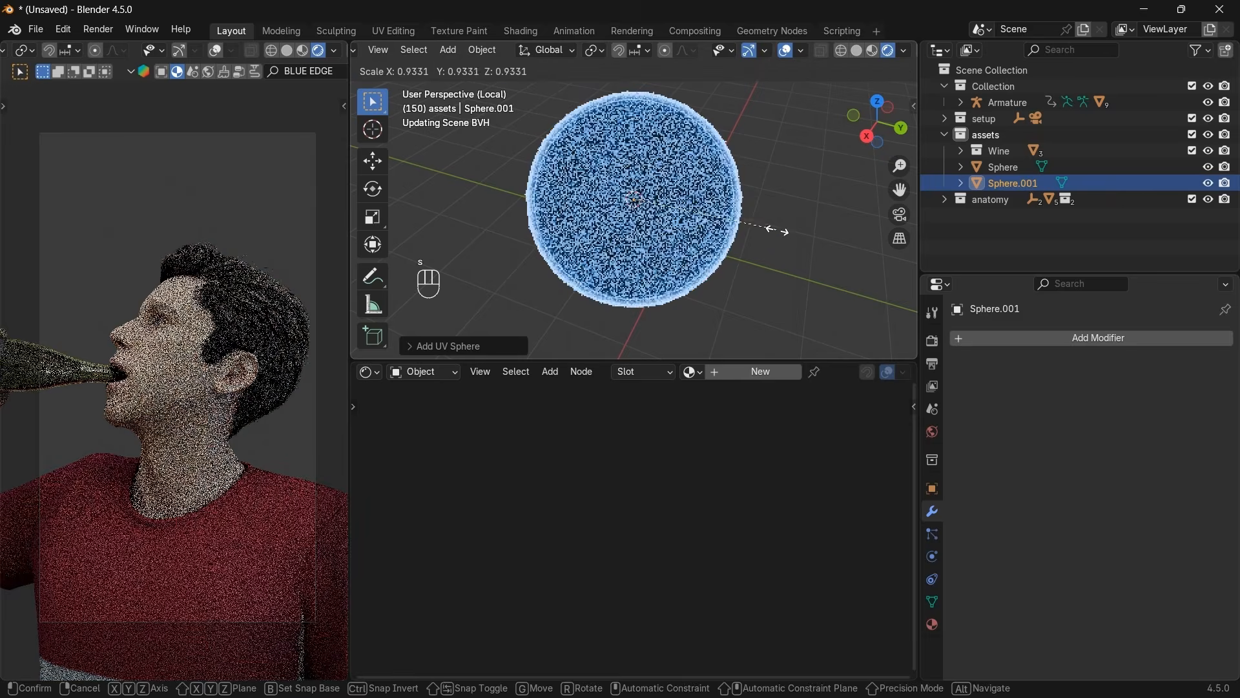
click(684, 214)
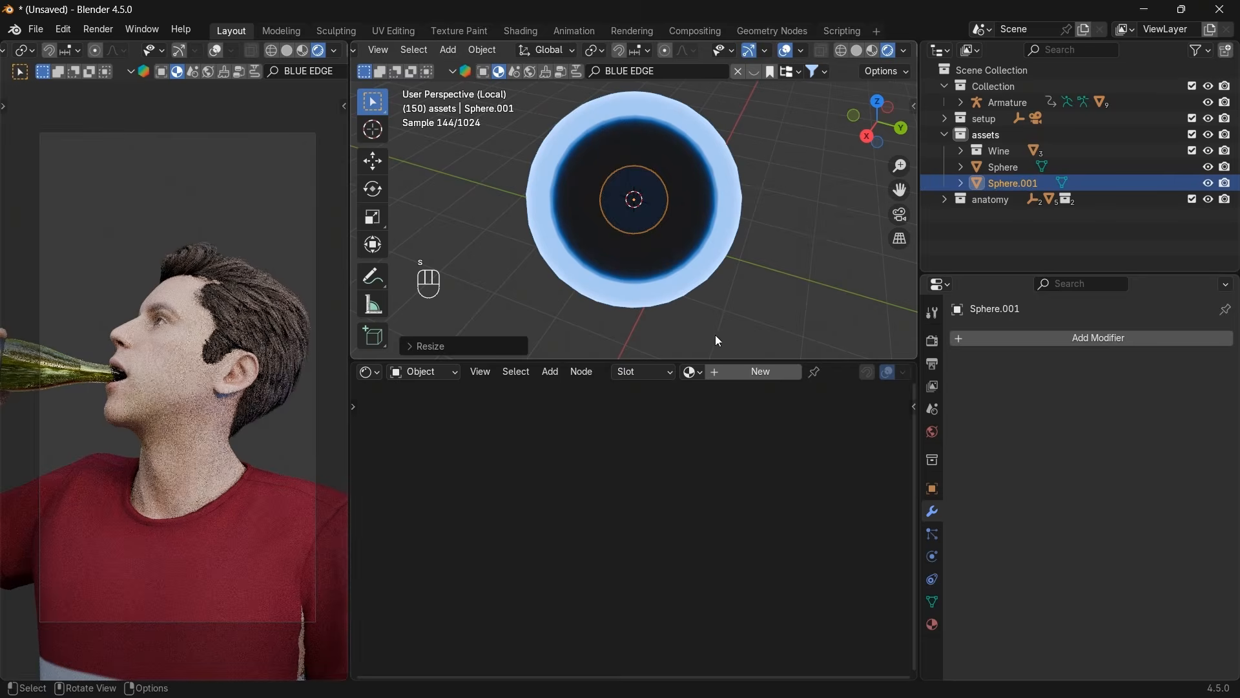
Create a new material for the small inner sphere and make its base color green.
click(747, 371)
click(629, 513)
drag(630, 417, 602, 401)
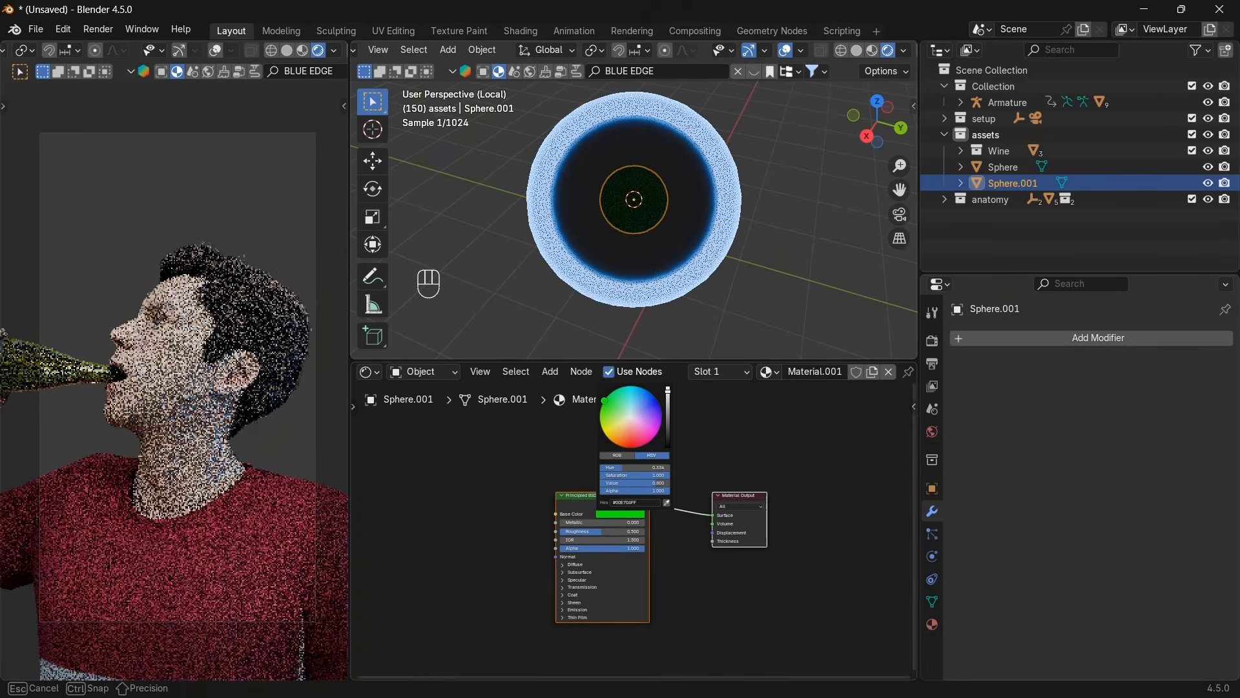
Give the inner sphere's material an emission strength of 1 with a green emission color.
click(564, 609)
click(617, 628)
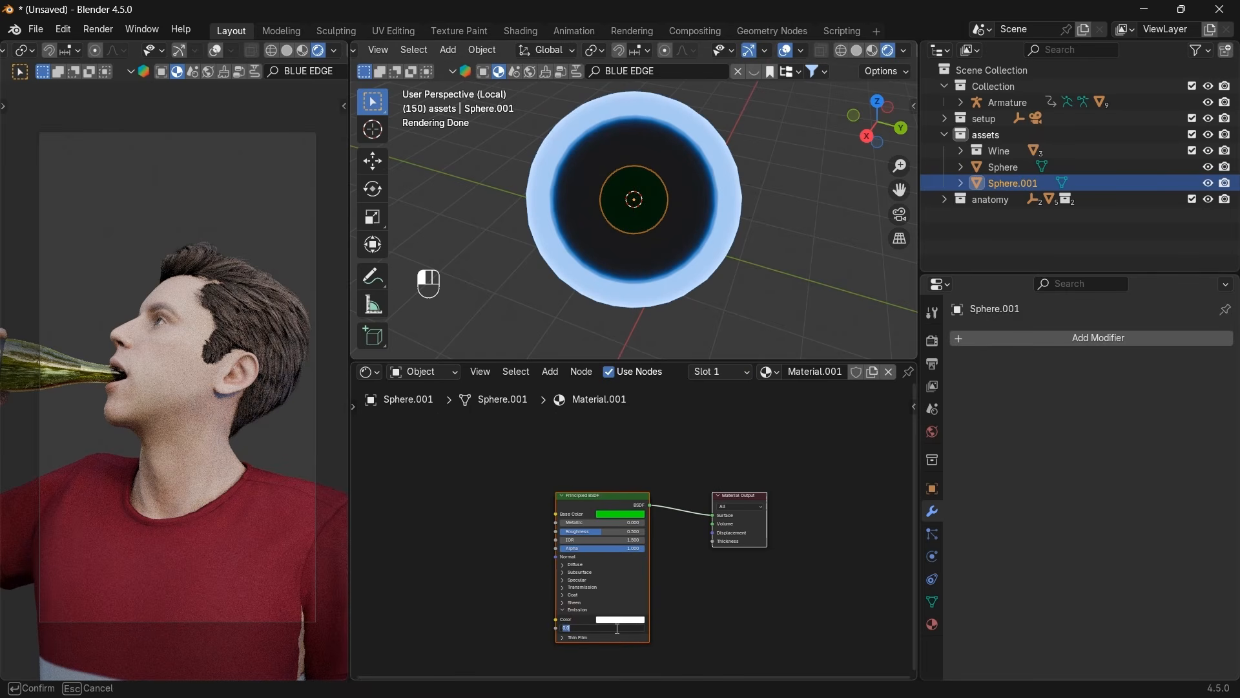
text(1)
key(Return)
click(620, 619)
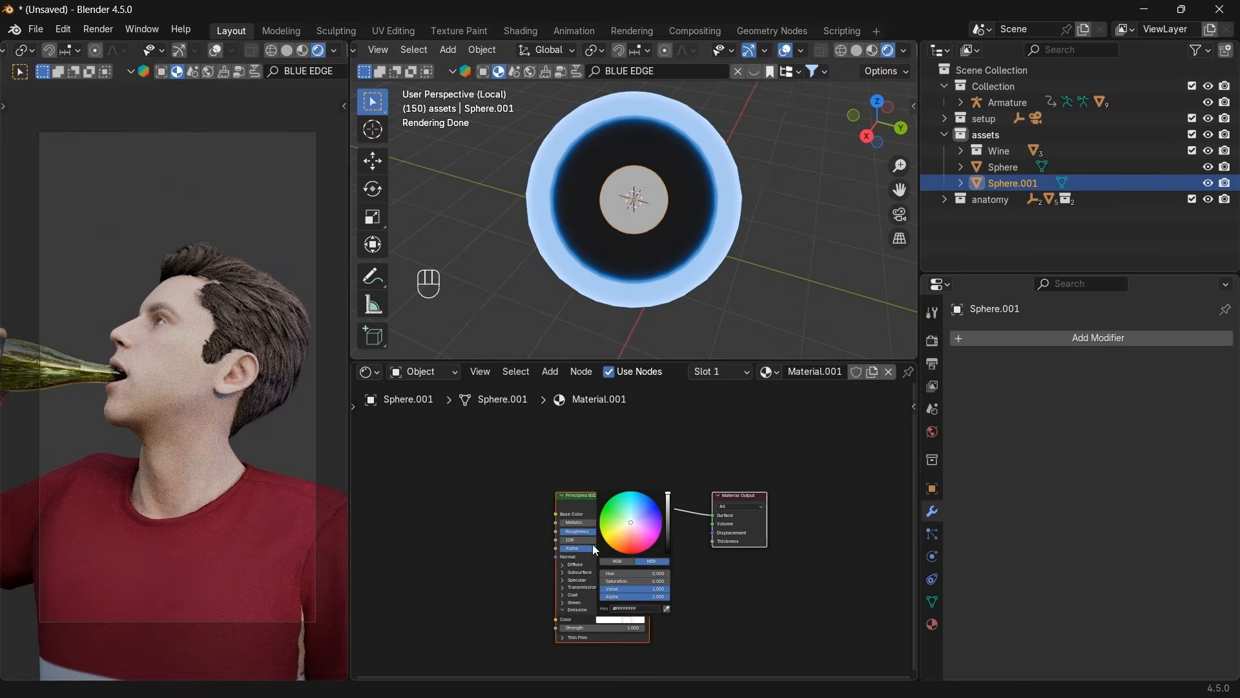
click(622, 619)
drag(609, 517, 603, 511)
Check the inner sphere's placement within the outer one in solid shading, and return the viewport to rendered shading.
click(765, 314)
mouse_move(881, 134)
mouse_down()
mouse_move(794, 94)
mouse_move(821, 104)
mouse_move(807, 106)
mouse_up()
click(856, 50)
click(672, 197)
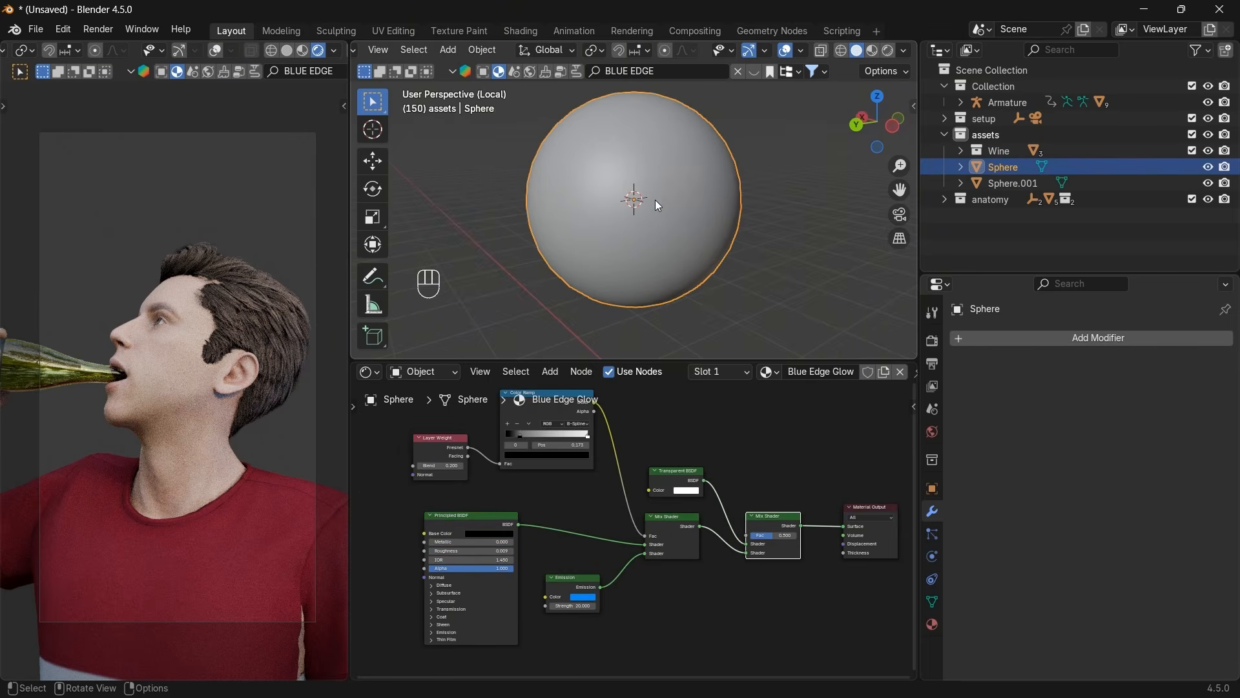
click(657, 205)
click(656, 205)
click(656, 205)
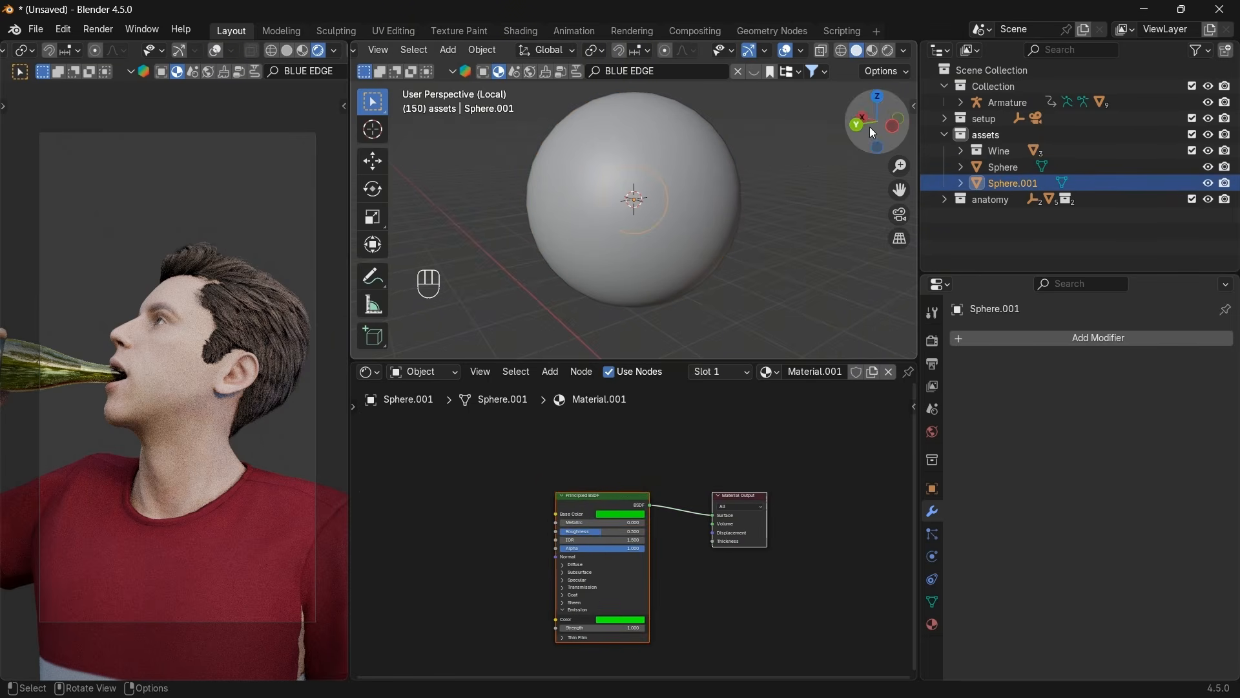
drag(874, 133, 863, 131)
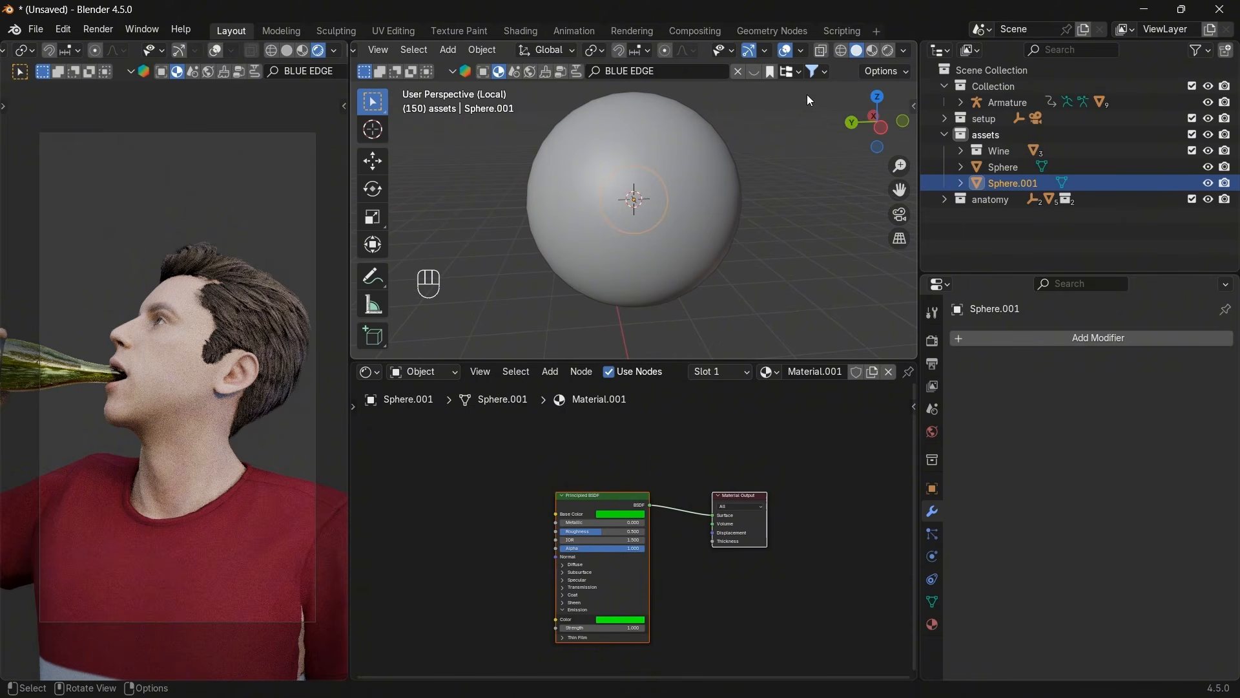
click(889, 50)
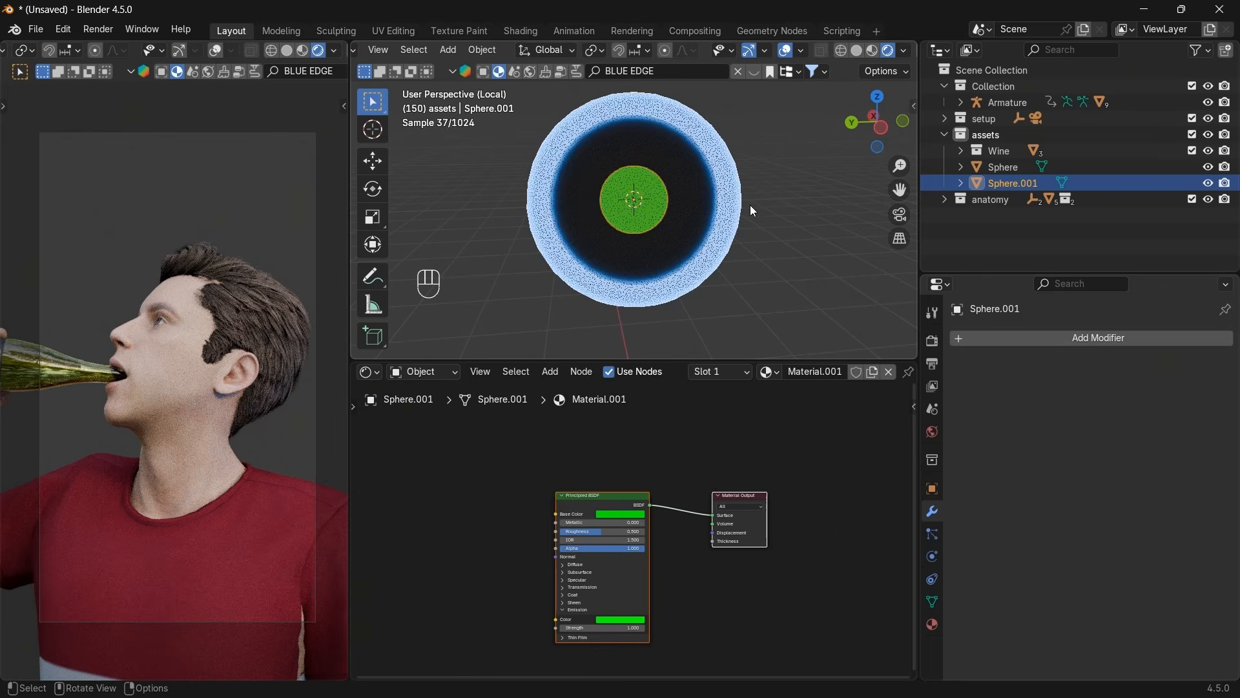
Set the Emission strength of the outer sphere's Blue Edge Glow material to 50.
click(741, 215)
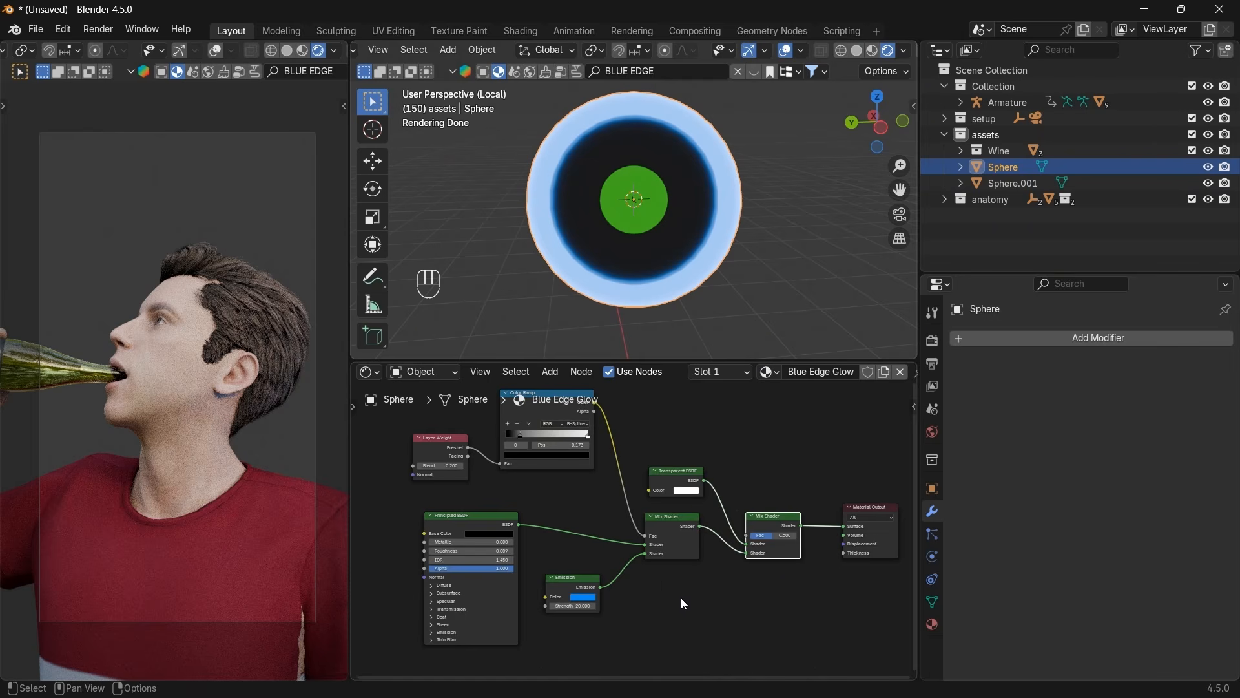
scroll(574, 611, up, 5)
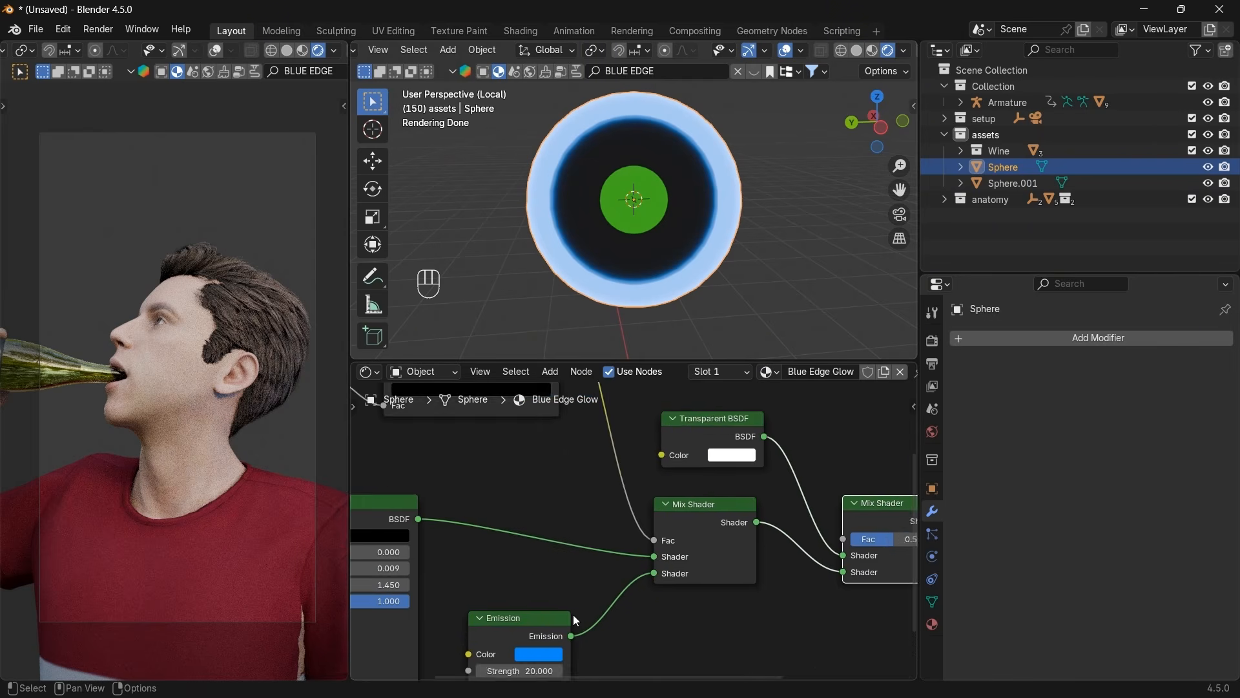
click(550, 615)
text(5)
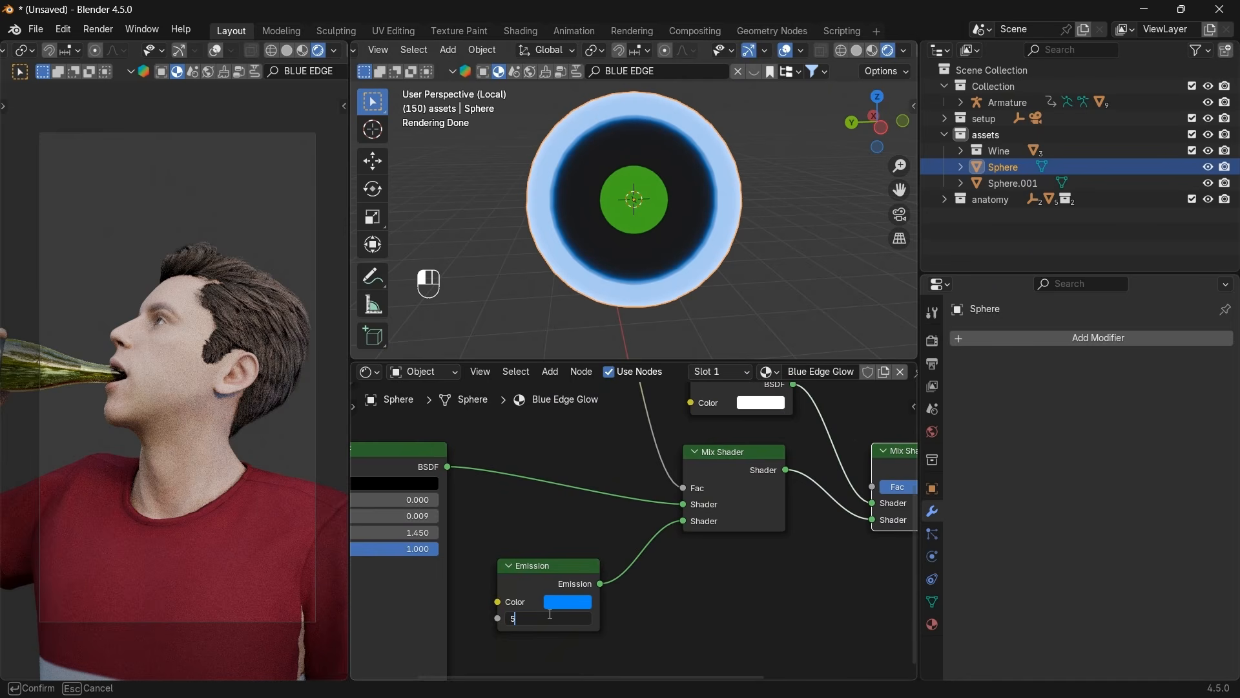
text(0)
key(Return)
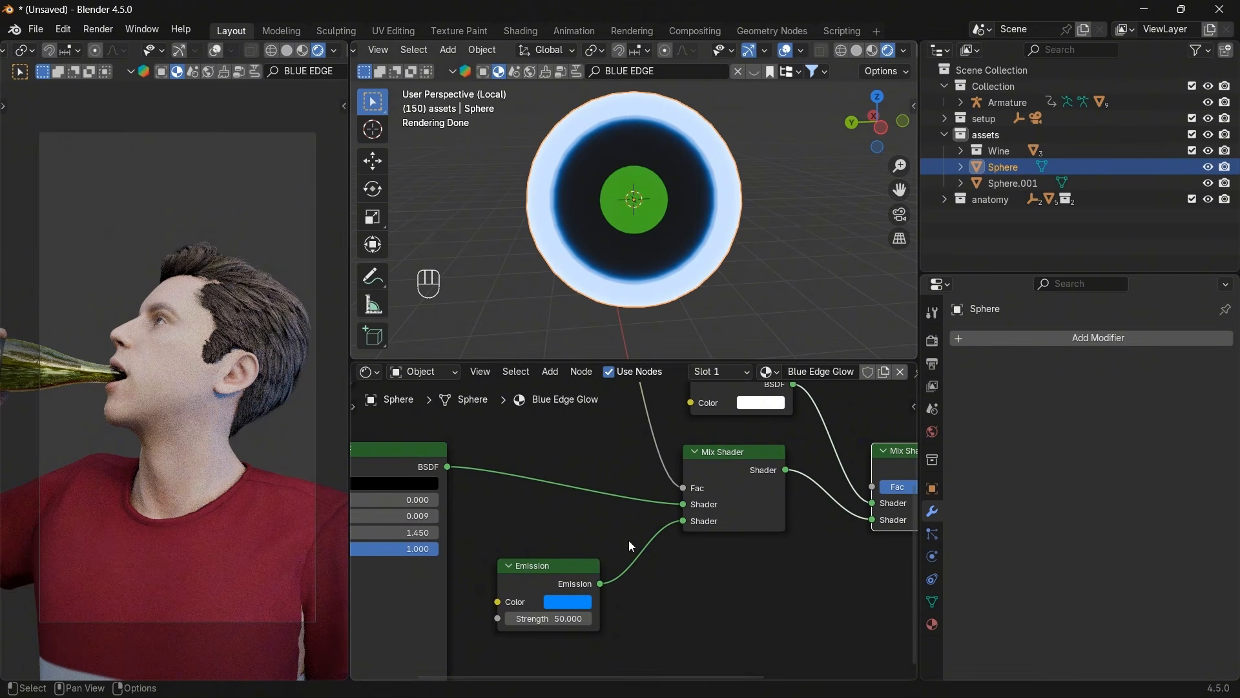
Shift the outer sphere's Emission color to a deeper blue.
click(579, 604)
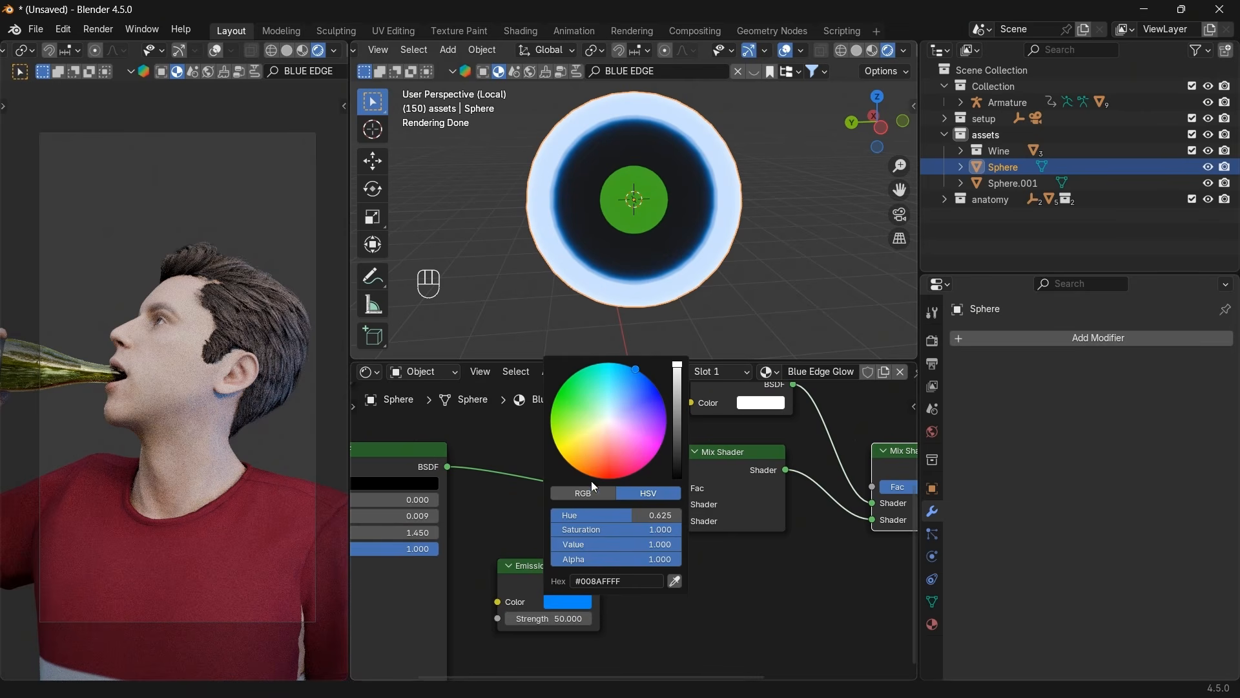
click(645, 381)
drag(645, 379, 653, 392)
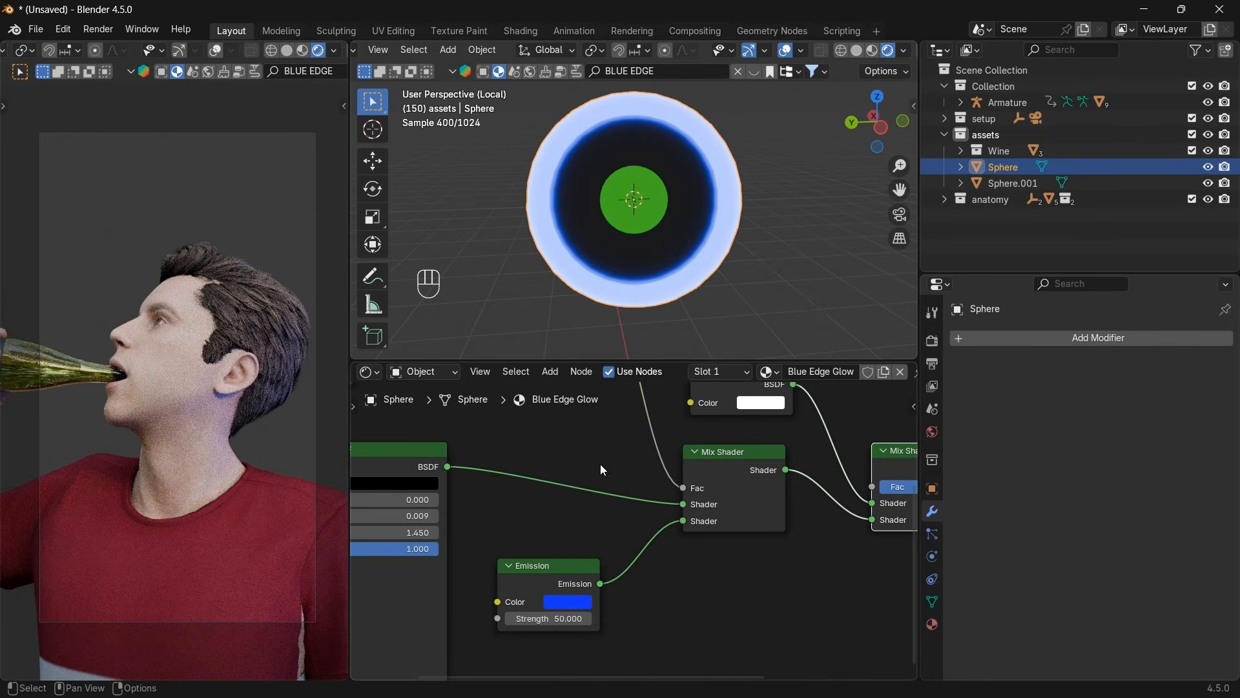
Move the Color Ramp's dark stop to position 0.791 and drive the ramp from the Layer Weight's Facing output.
scroll(743, 580, down, 3)
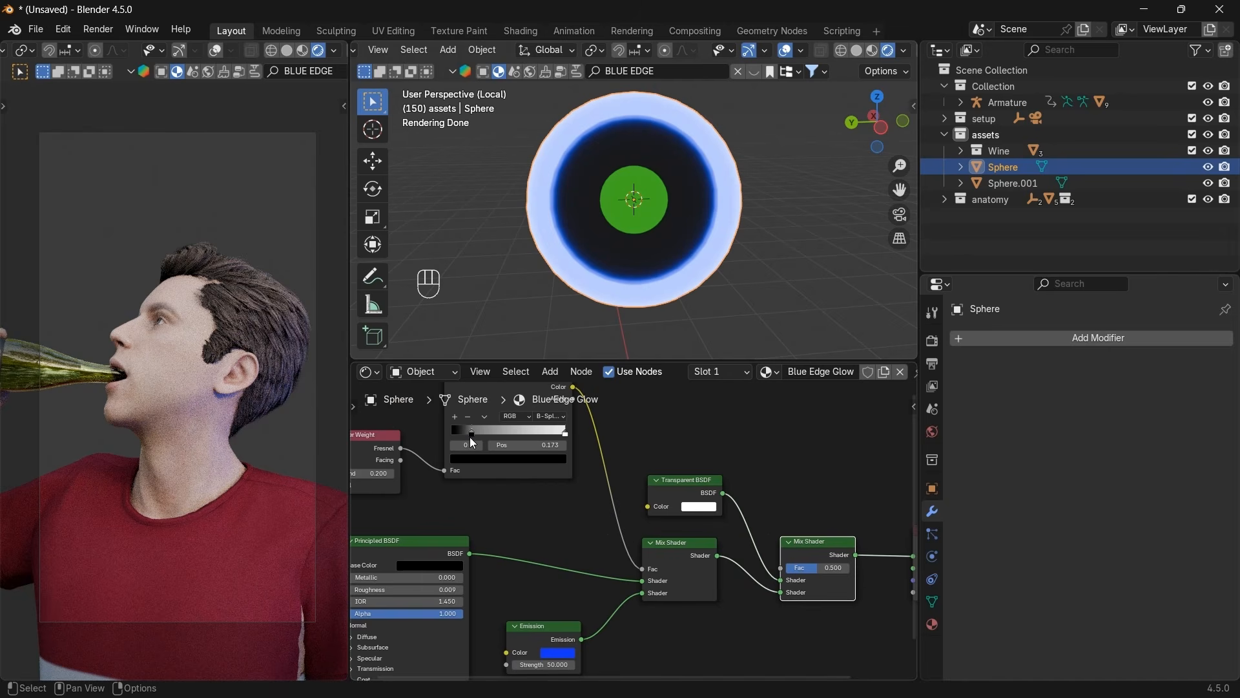
drag(472, 436, 560, 431)
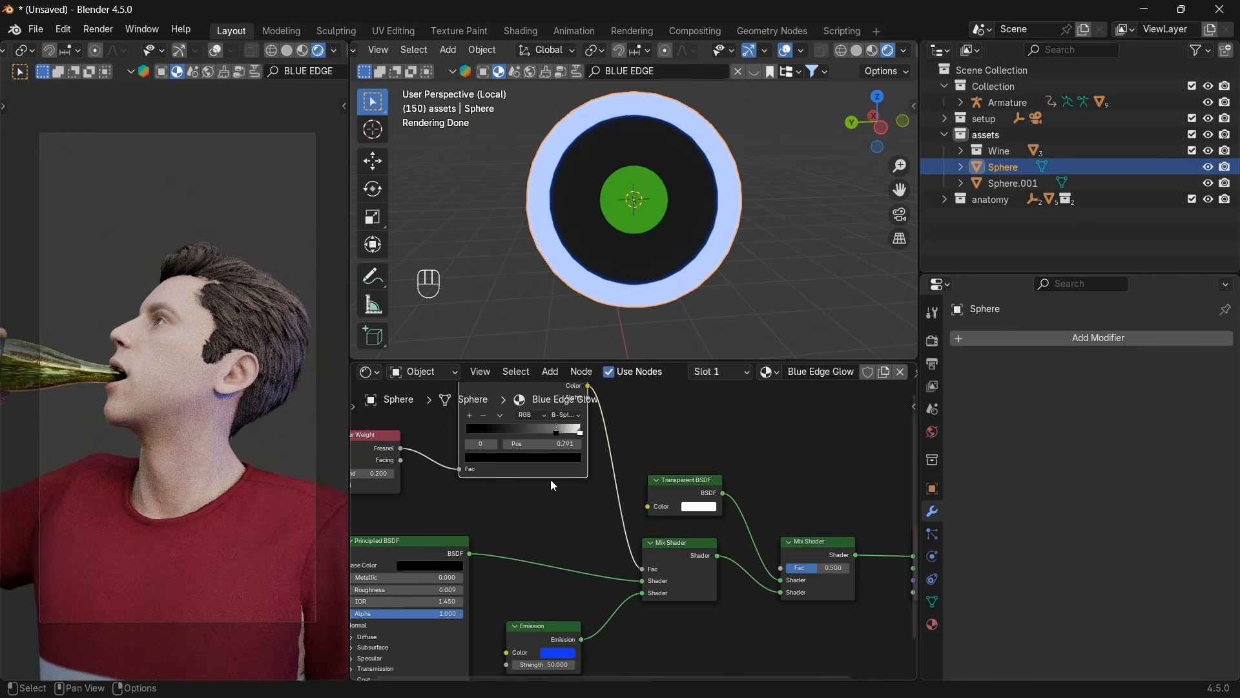
scroll(510, 478, down, 1)
drag(436, 470, 485, 478)
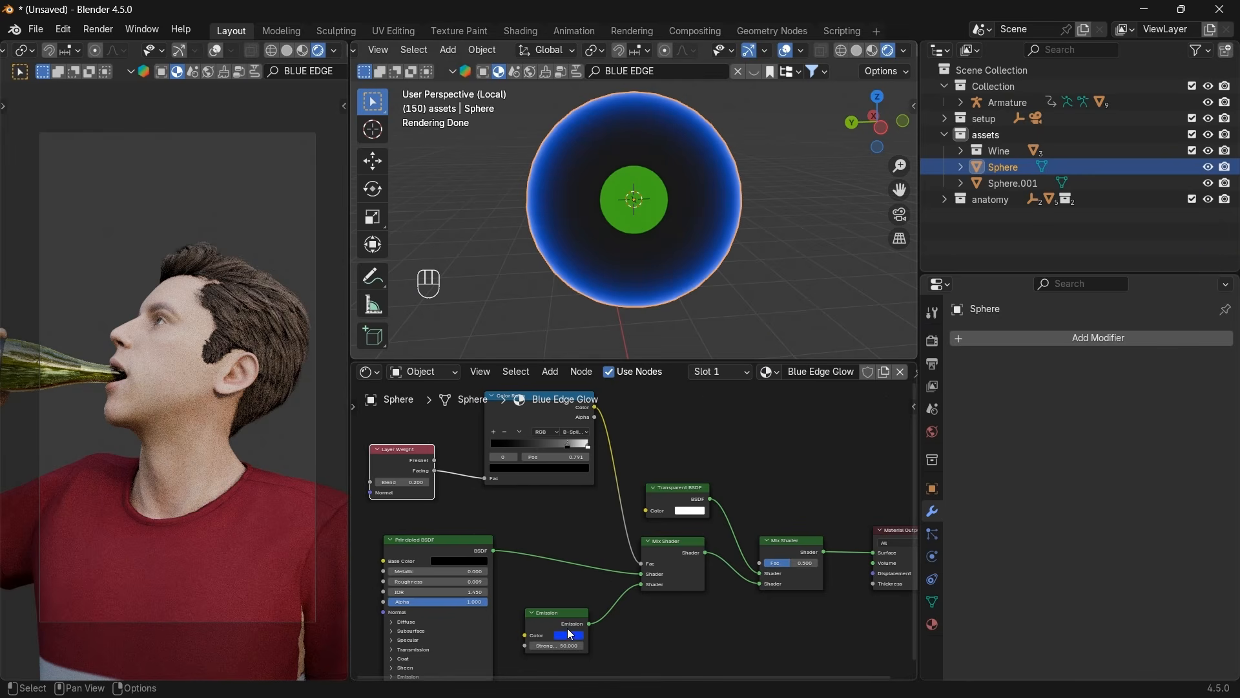
Set the Principled BSDF's Alpha to 0.5 in the Blue Edge Glow material.
scroll(567, 628, down, 1)
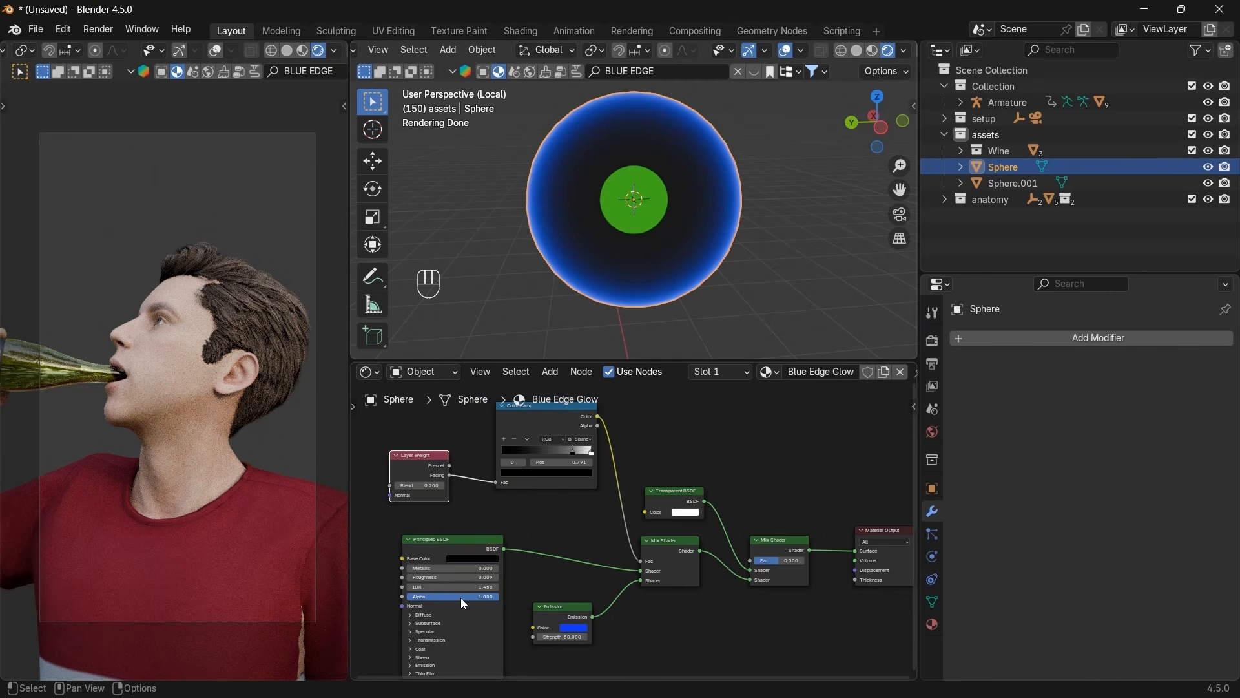
drag(463, 598, 451, 598)
click(488, 597)
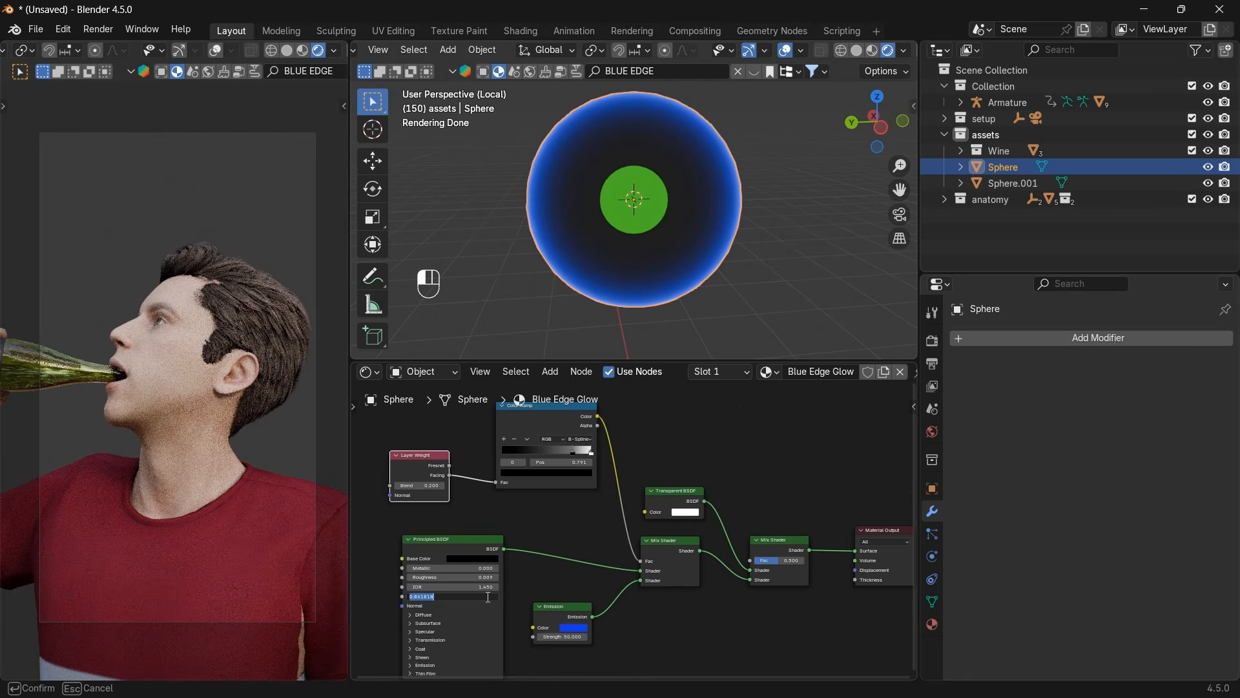
text(0.5)
key(Return)
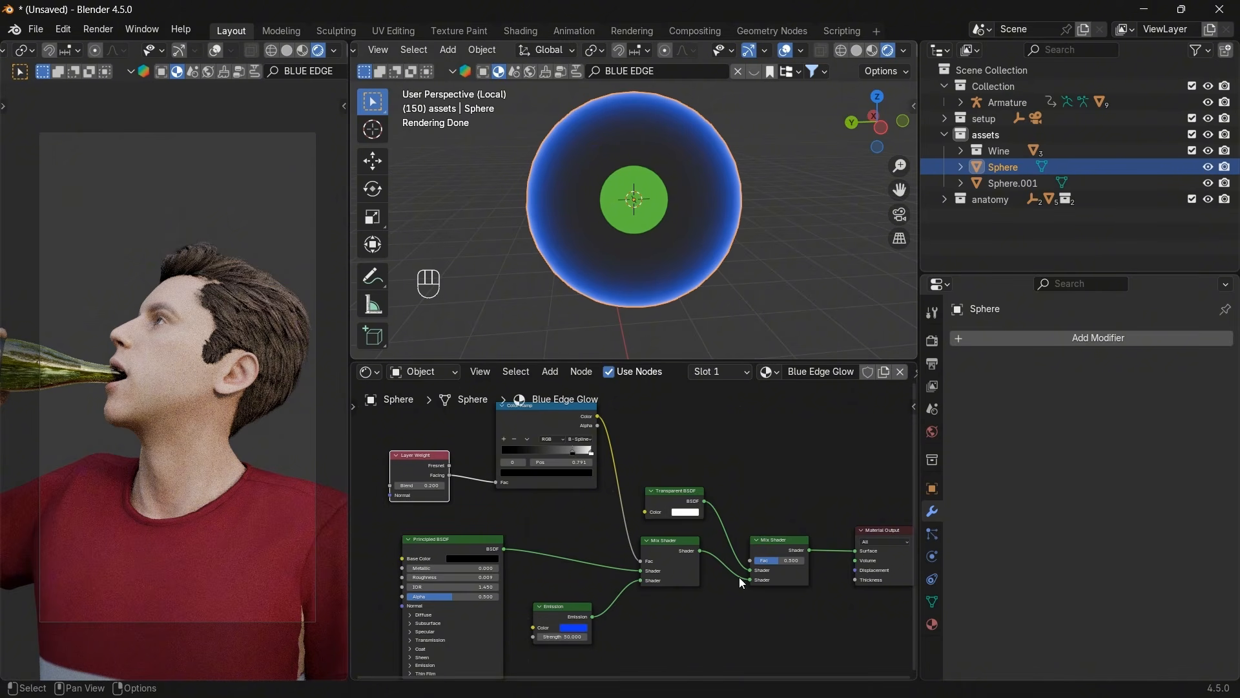
Set the Fac of the second Mix Shader, which blends in the Transparent BSDF, to 0.66.
scroll(762, 568, down, 1)
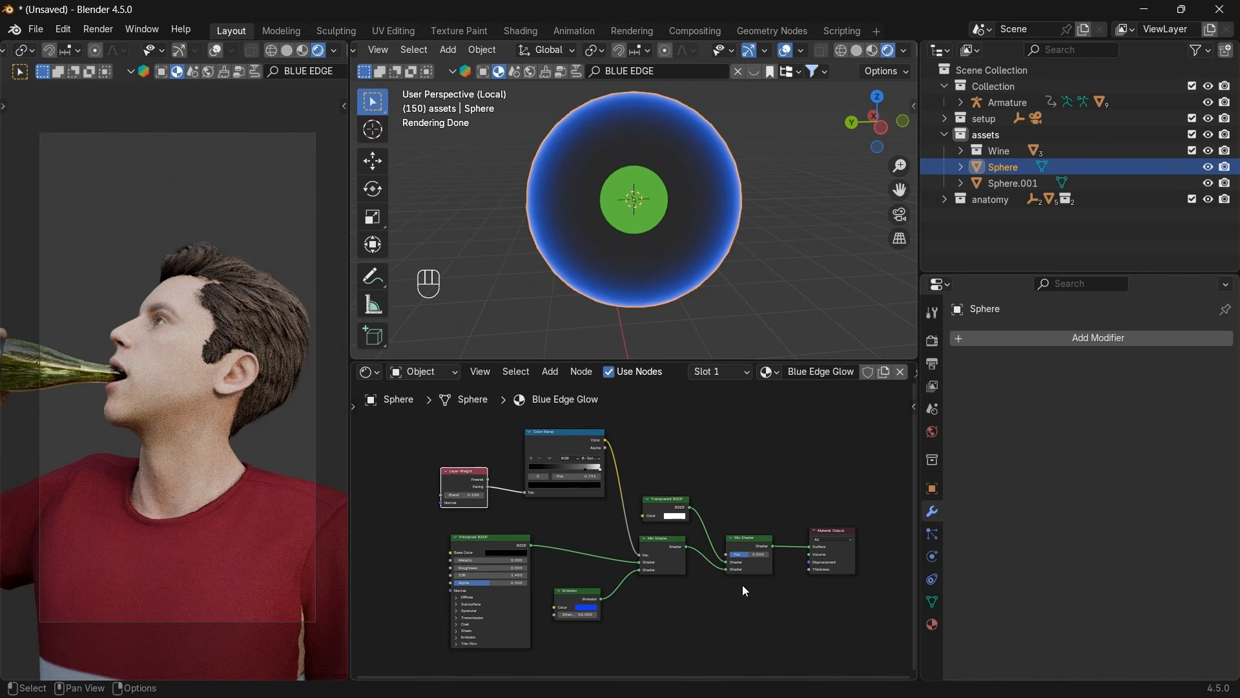
scroll(743, 587, up, 4)
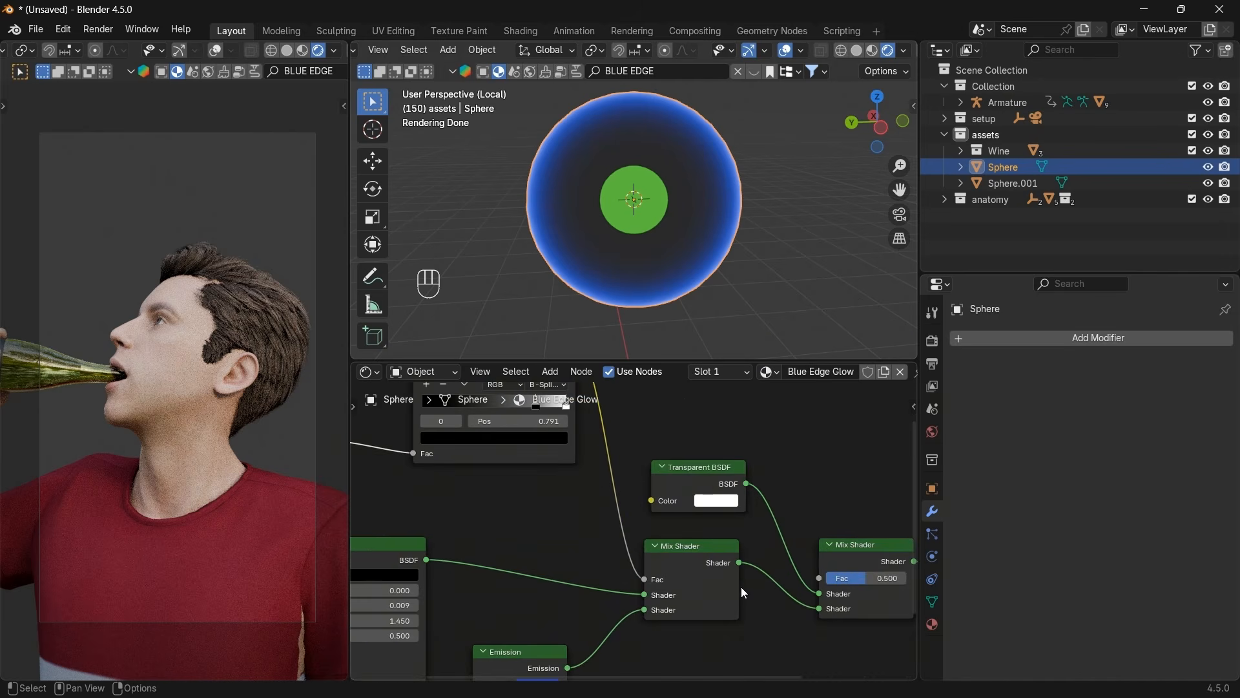
click(866, 578)
key(BackSpace)
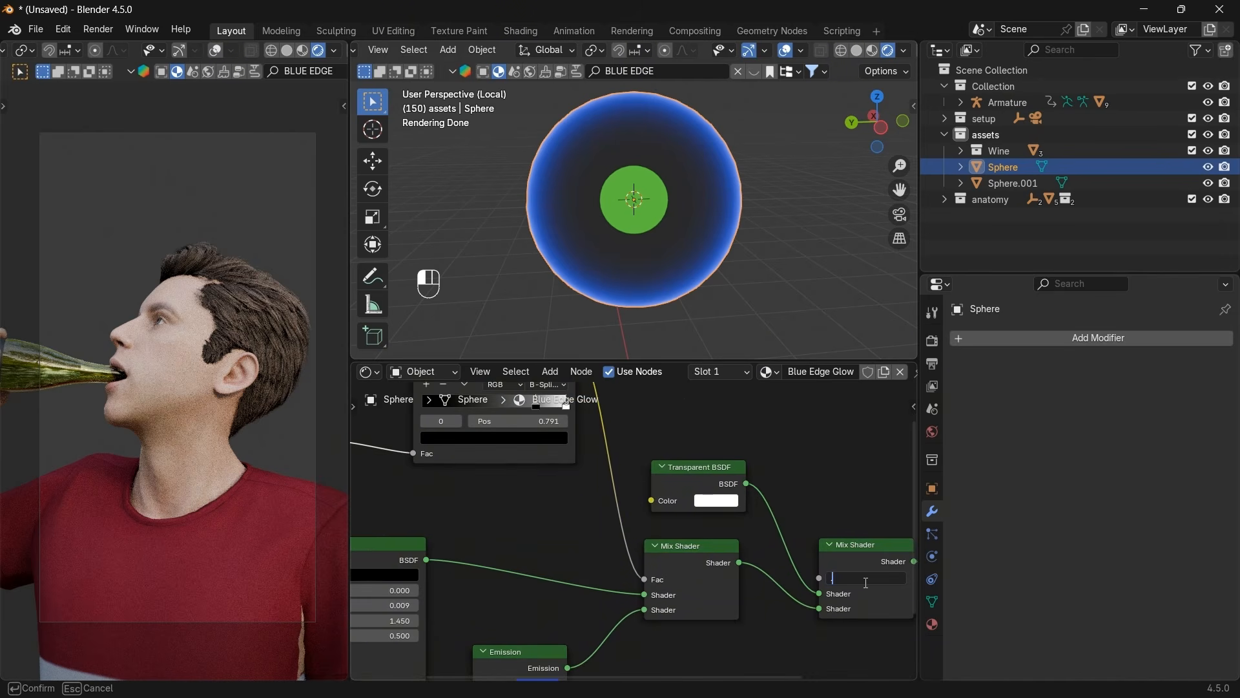
text(.66)
key(Return)
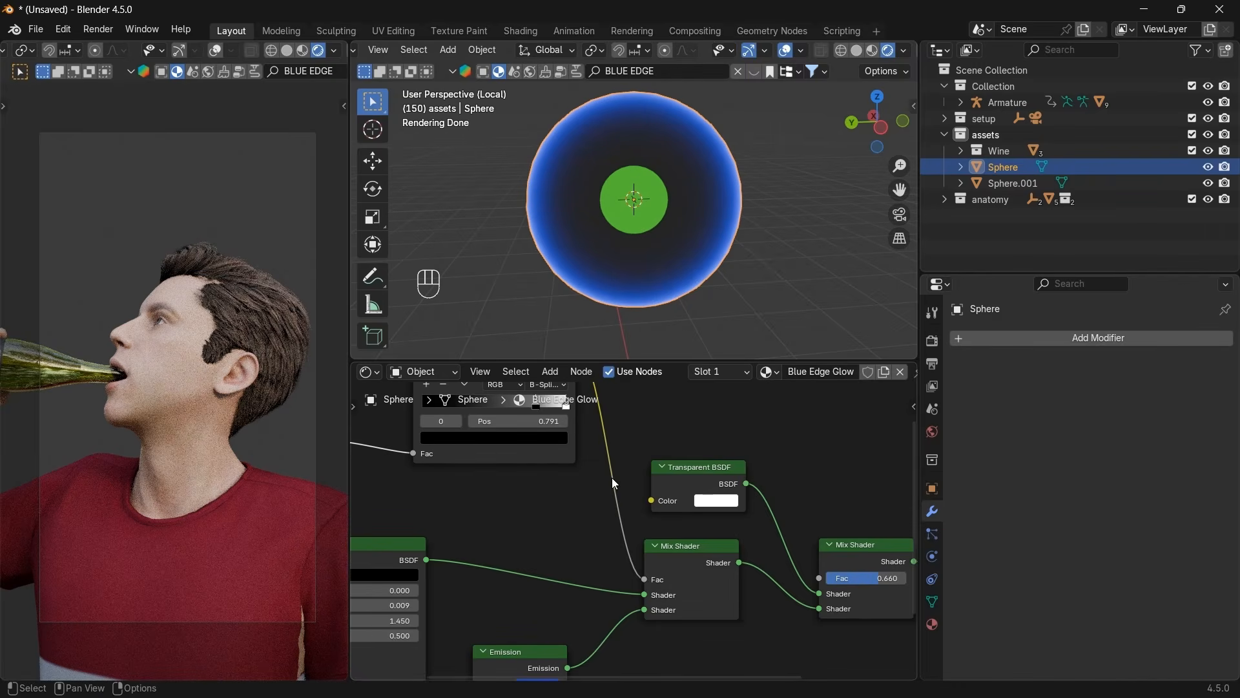
Move the Color Ramp's dark stop to position 0.816 in the Blue Edge Glow material.
scroll(611, 478, down, 2)
drag(563, 439, 566, 440)
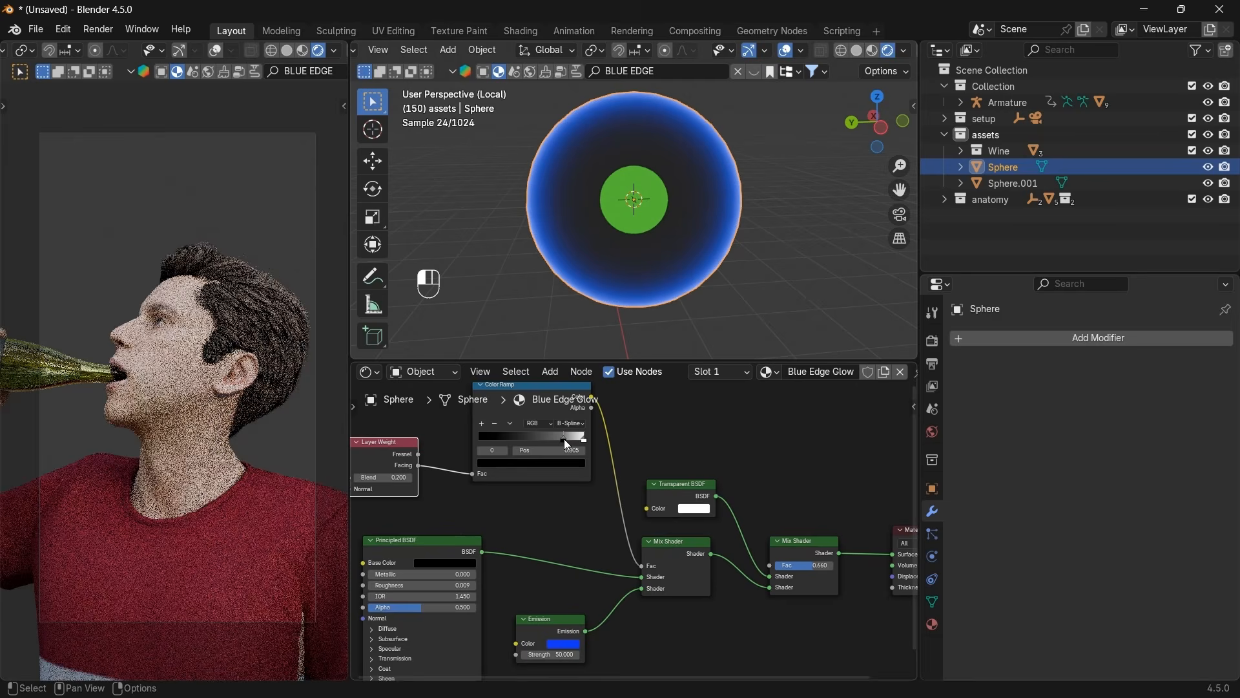
scroll(691, 301, down, 6)
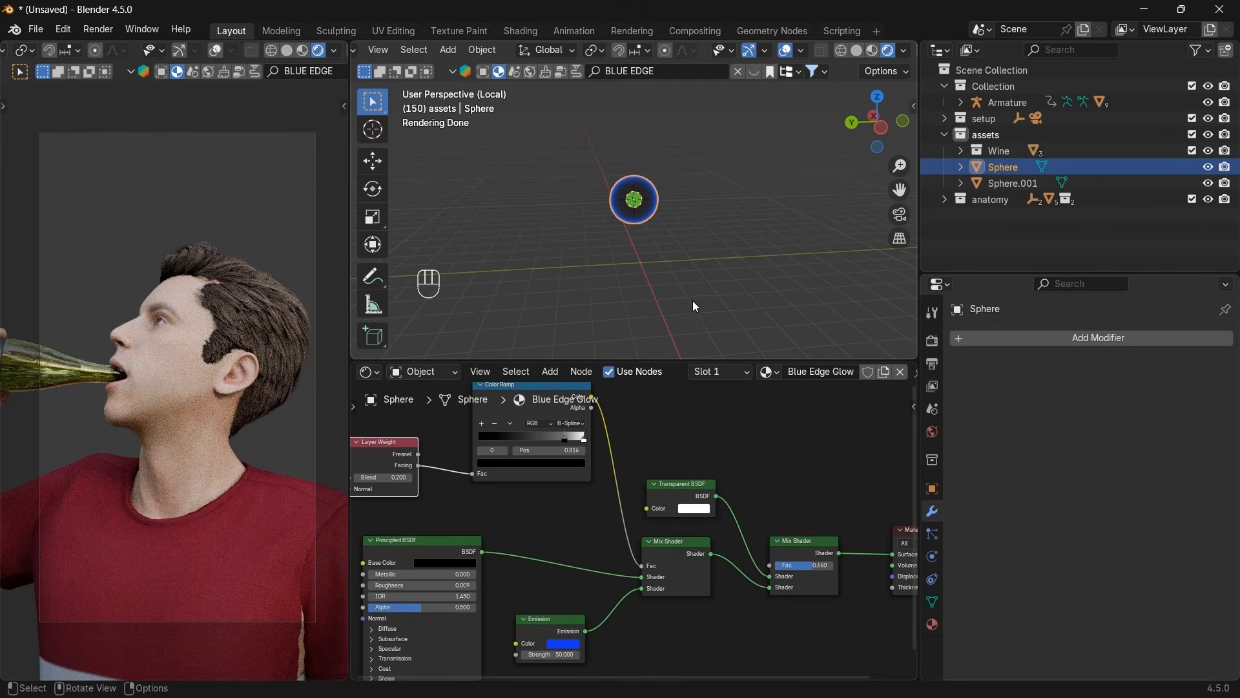
Delete the small green sphere inside the glowing outer sphere.
click(767, 173)
click(641, 199)
scroll(618, 220, up, 8)
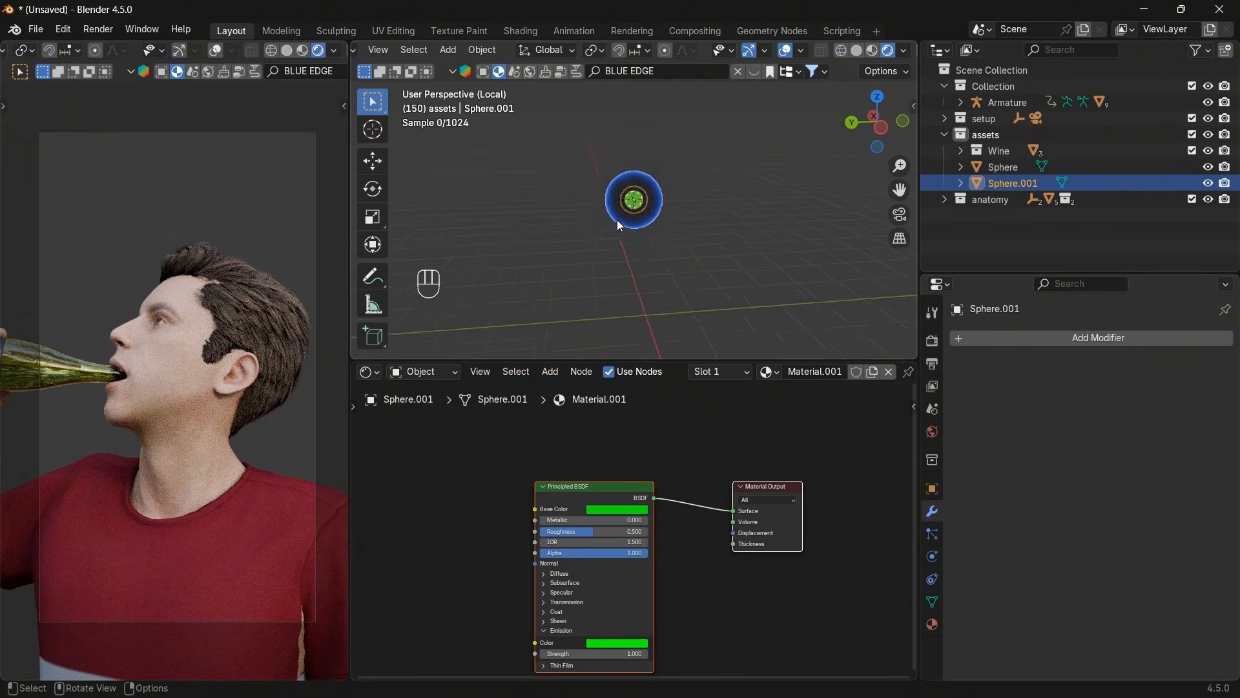
key(Delete)
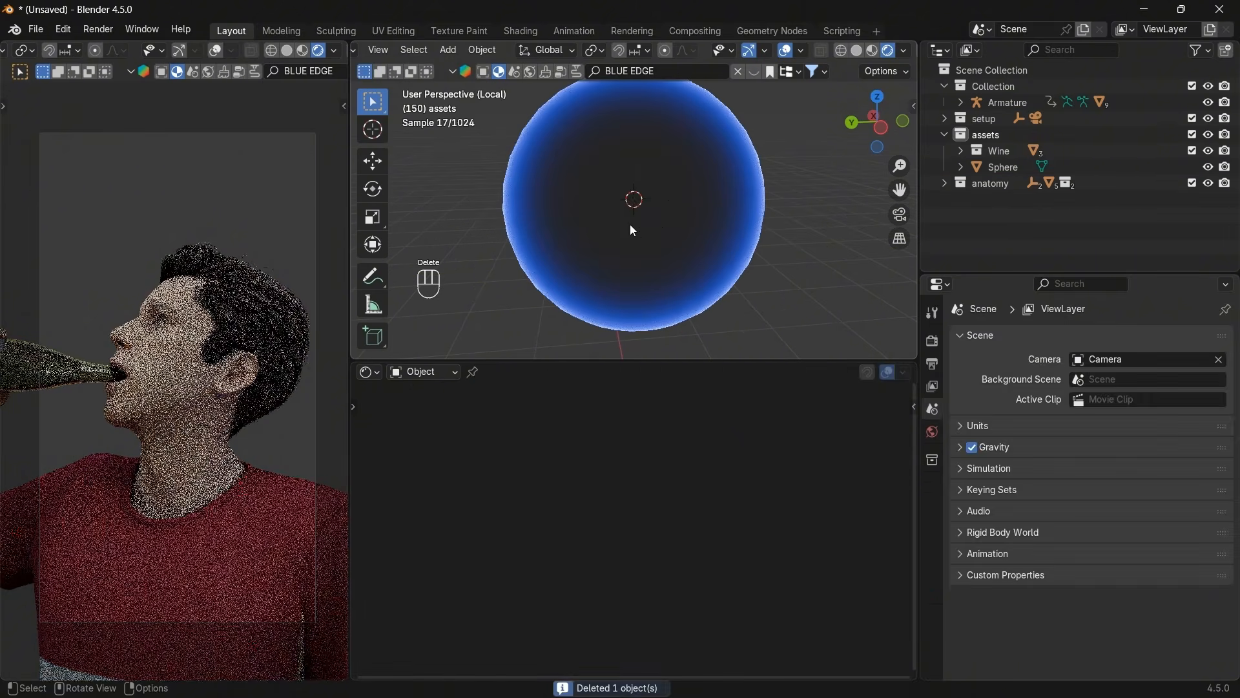
Select the remaining glowing sphere and set its Layer Weight node's Blend to 0.8.
scroll(653, 216, down, 4)
drag(903, 122, 865, 123)
click(666, 214)
scroll(646, 530, down, 3)
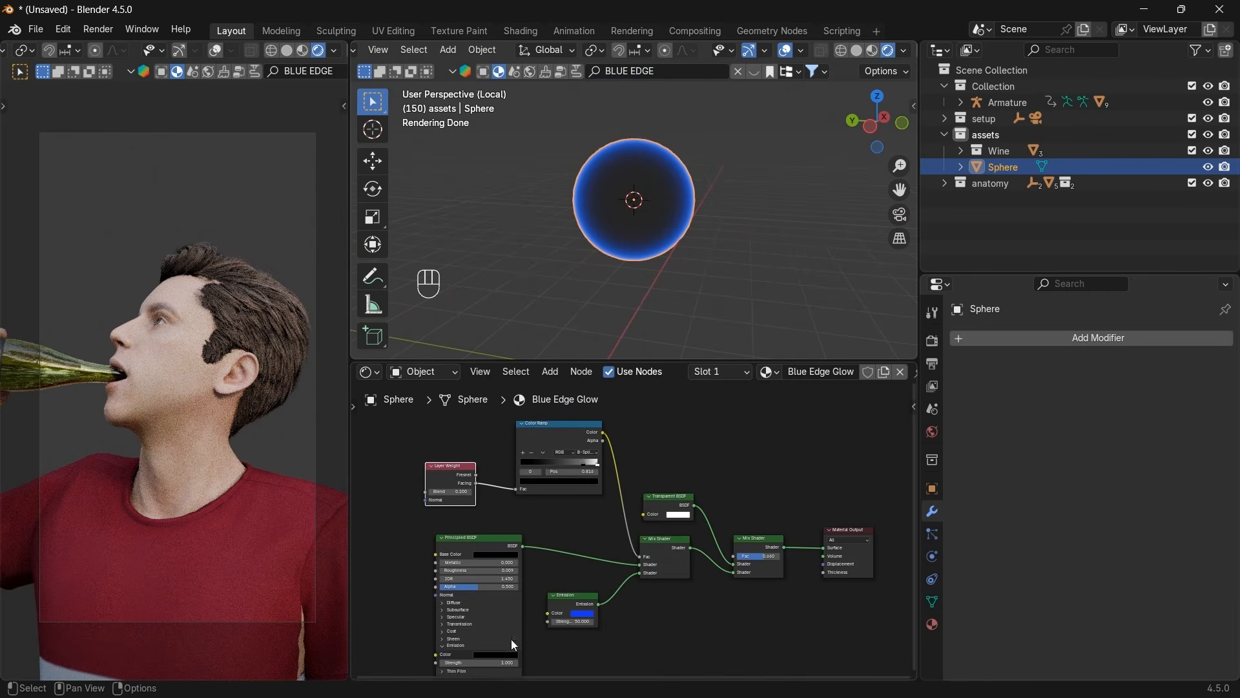
scroll(413, 509, up, 9)
drag(481, 476, 520, 476)
scroll(525, 451, down, 9)
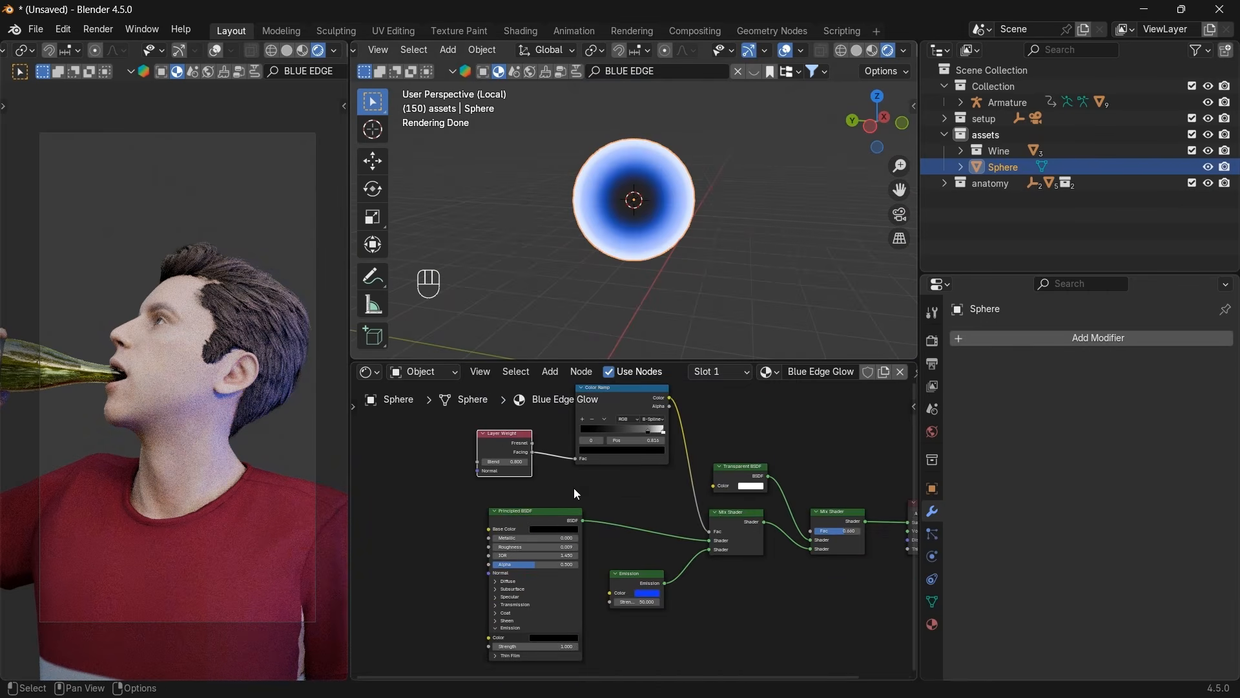
Move the Color Ramp's dark stop to position 0.862.
scroll(575, 488, up, 3)
middle_drag(575, 489, 575, 534)
drag(671, 463, 677, 464)
scroll(682, 506, down, 2)
middle_drag(611, 601, 646, 581)
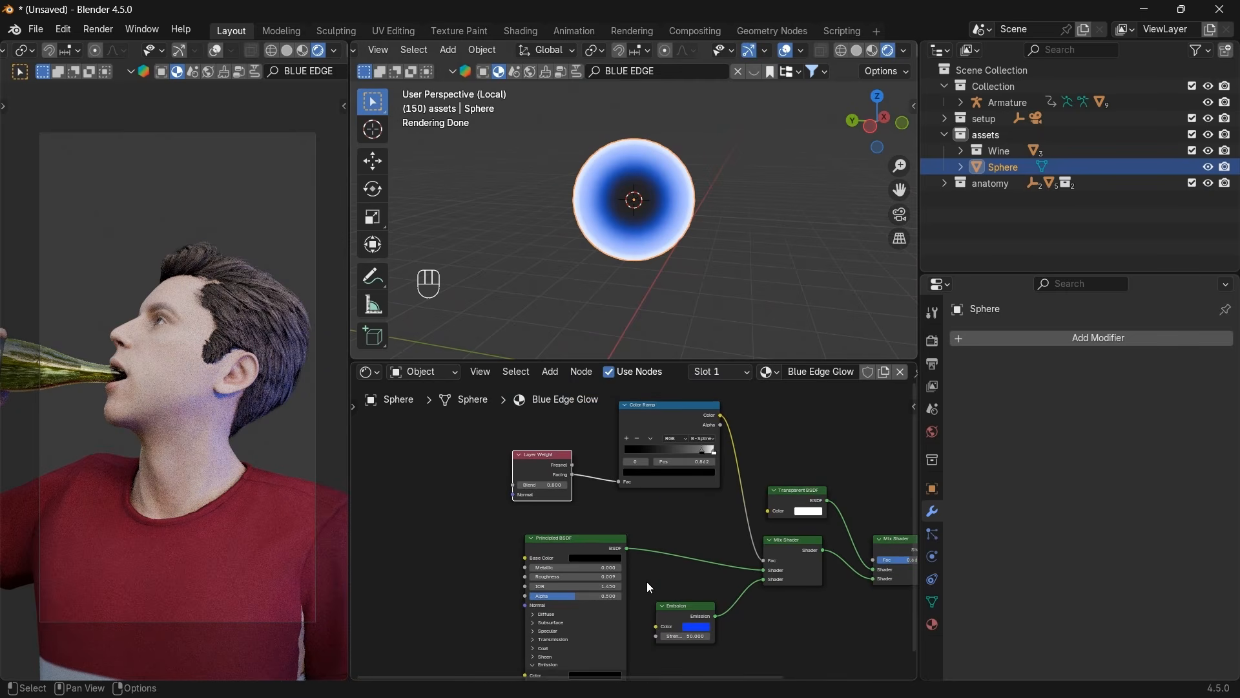
Raise the Principled BSDF's Alpha to 0.547 in the Blue Edge Glow material.
scroll(646, 581, up, 8)
drag(525, 651, 533, 651)
scroll(675, 542, down, 2)
drag(876, 122, 798, 145)
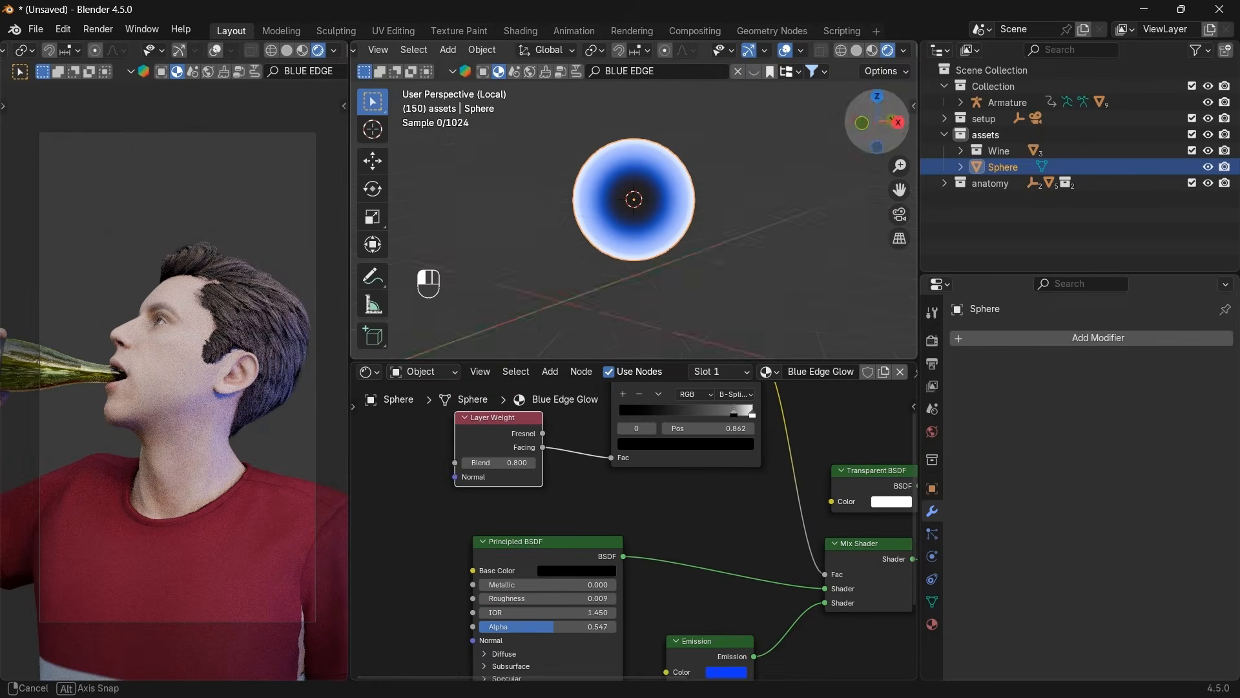
Try an Emission Strength of 20 and set it back to 50.
scroll(555, 491, up, 2)
middle_drag(543, 487, 482, 451)
scroll(614, 525, down, 4)
click(643, 613)
drag(630, 627, 607, 627)
click(637, 628)
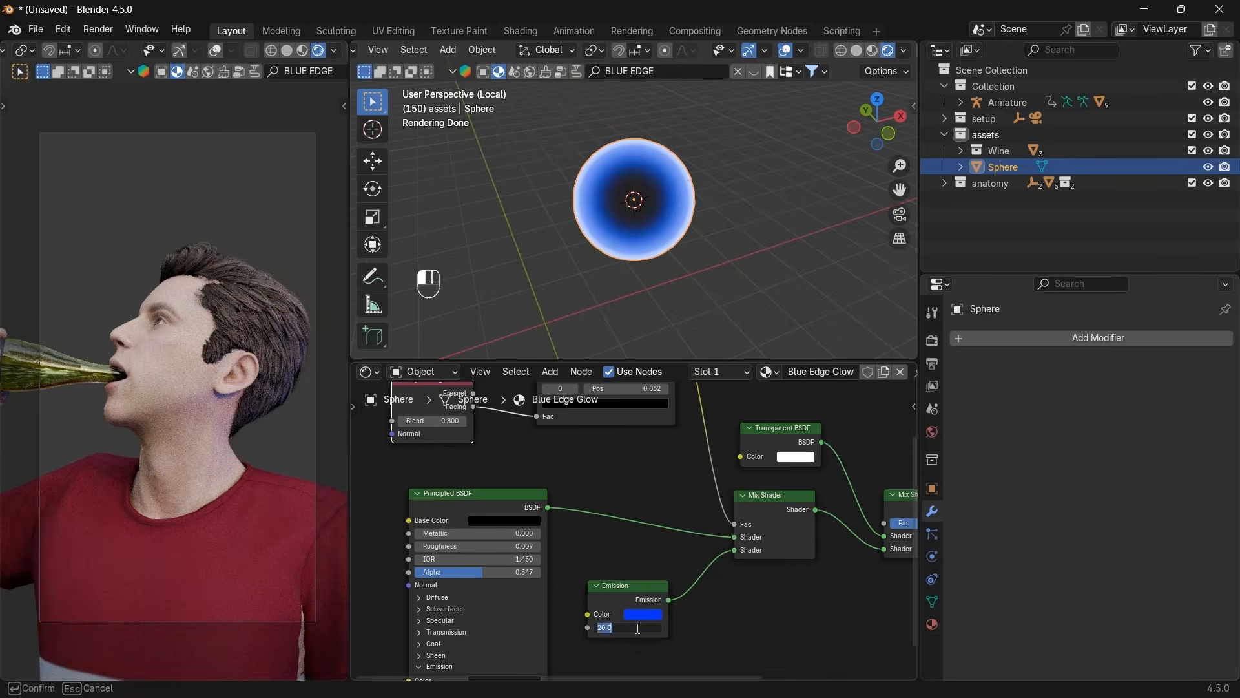
text(50)
key(Return)
middle_drag(781, 606, 692, 584)
click(854, 501)
key(Escape)
scroll(680, 497, up, 2)
middle_drag(680, 496, 695, 549)
scroll(695, 549, down, 9)
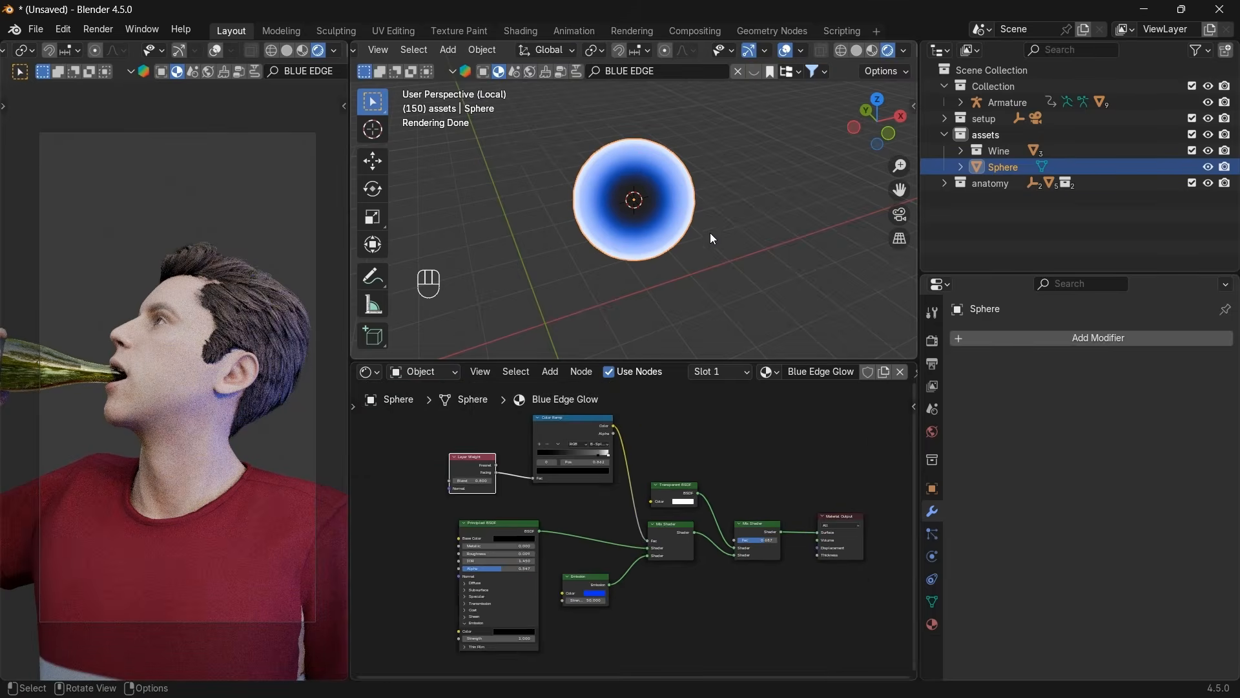
Leave local view and, seen from the top in solid shading, move the sphere nearly 200 m along X away from the character.
key(slash)
key(z)
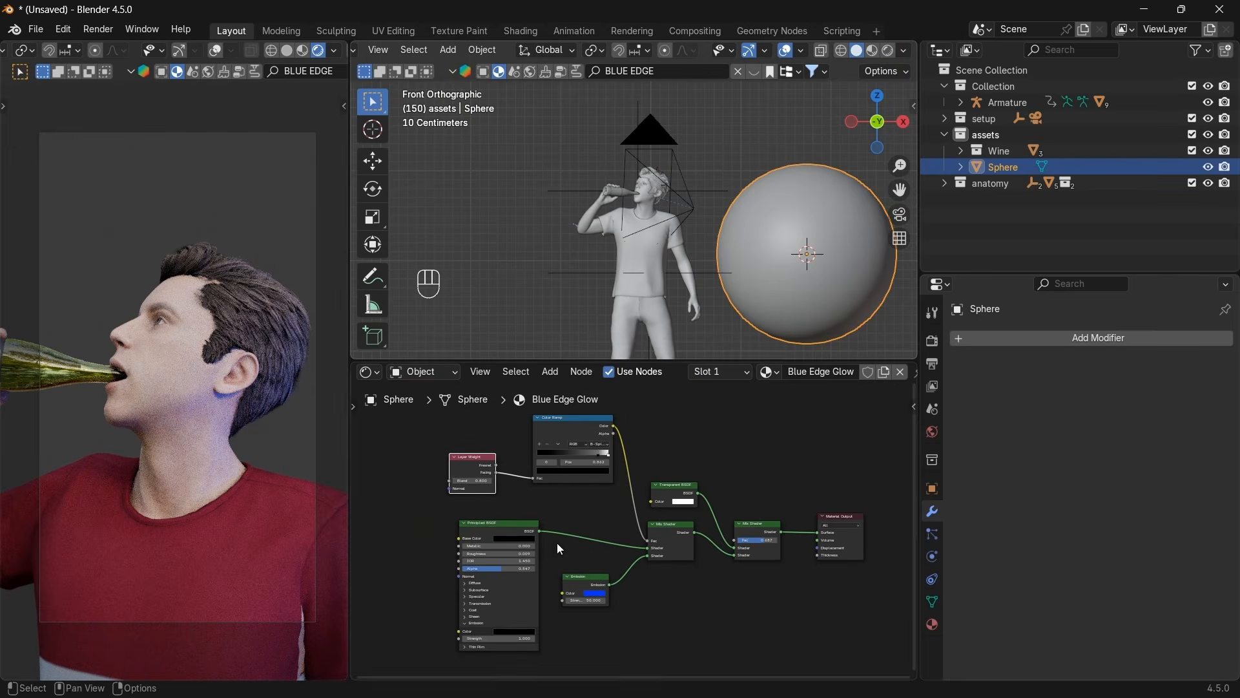
scroll(765, 270, down, 5)
scroll(758, 259, down, 3)
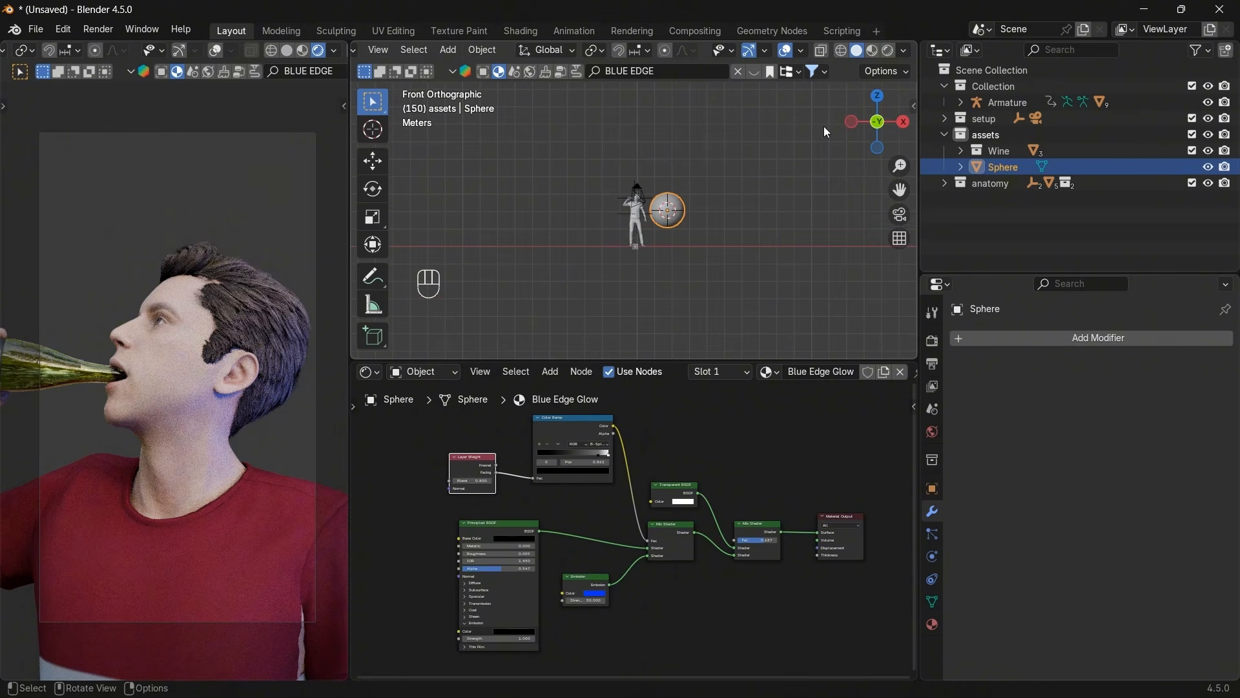
click(878, 97)
scroll(749, 239, down, 4)
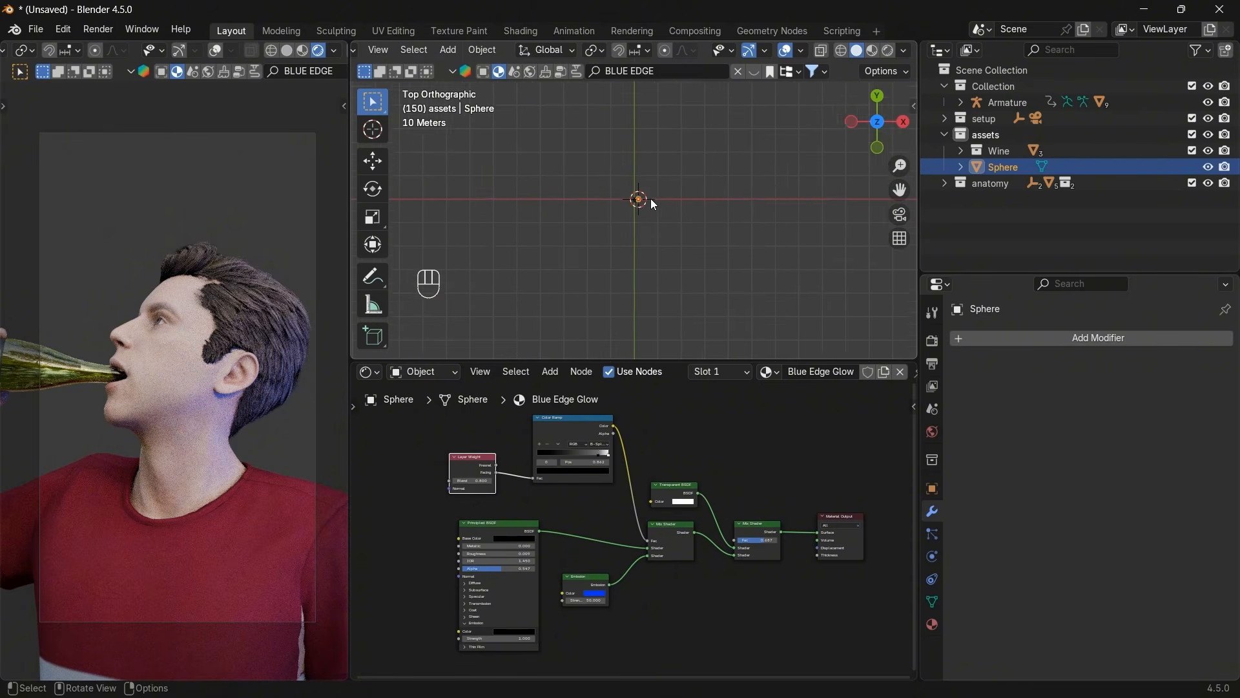
key(g)
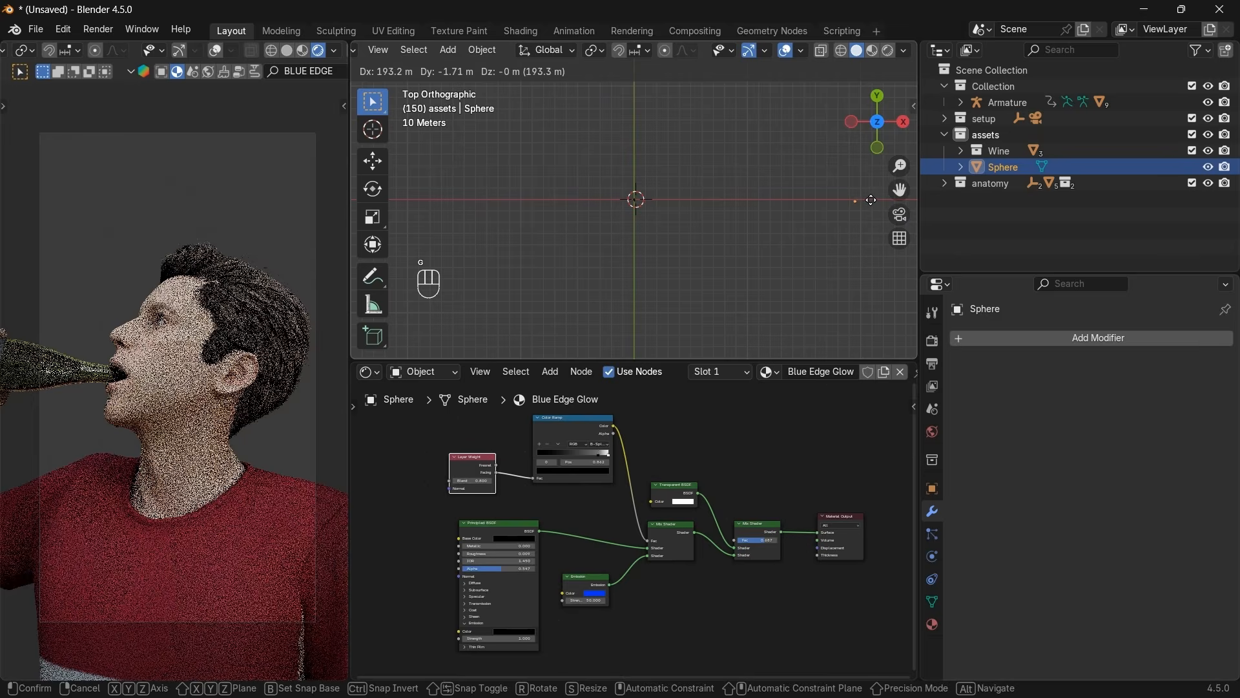
click(876, 200)
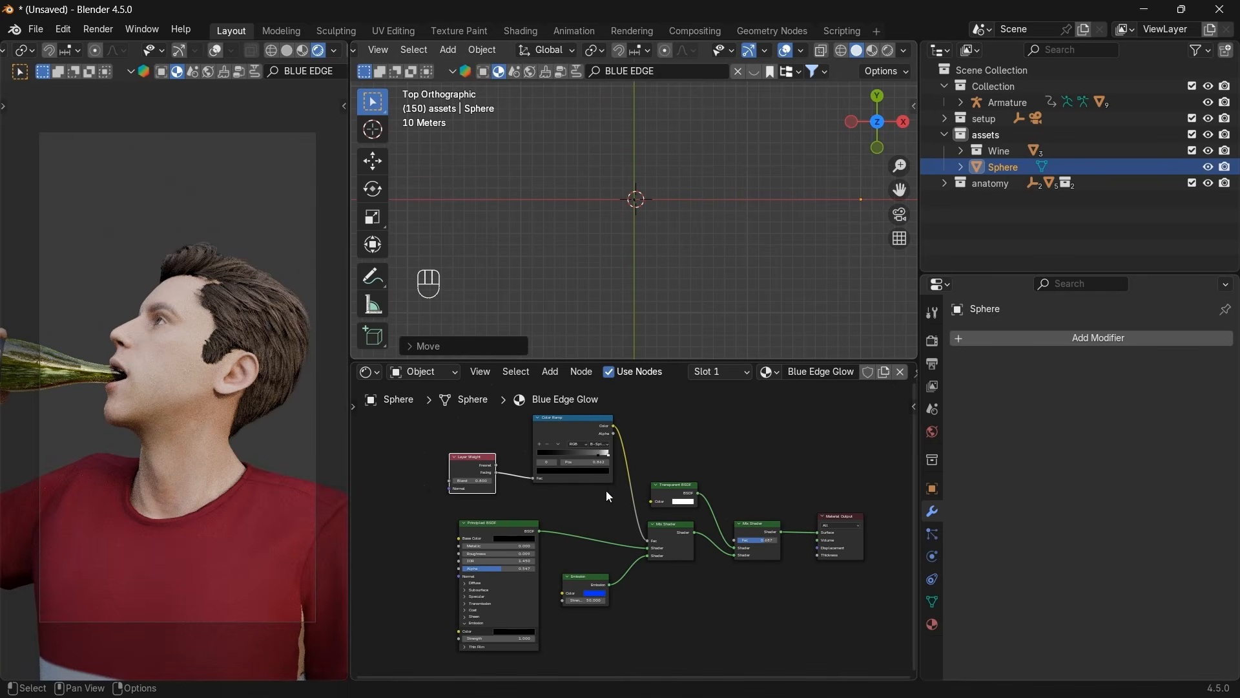
Frame the character's head and select the CC_Base_Body mesh to open its Std_Skin_Head material.
middle_drag(822, 113, 613, 226)
click(223, 359)
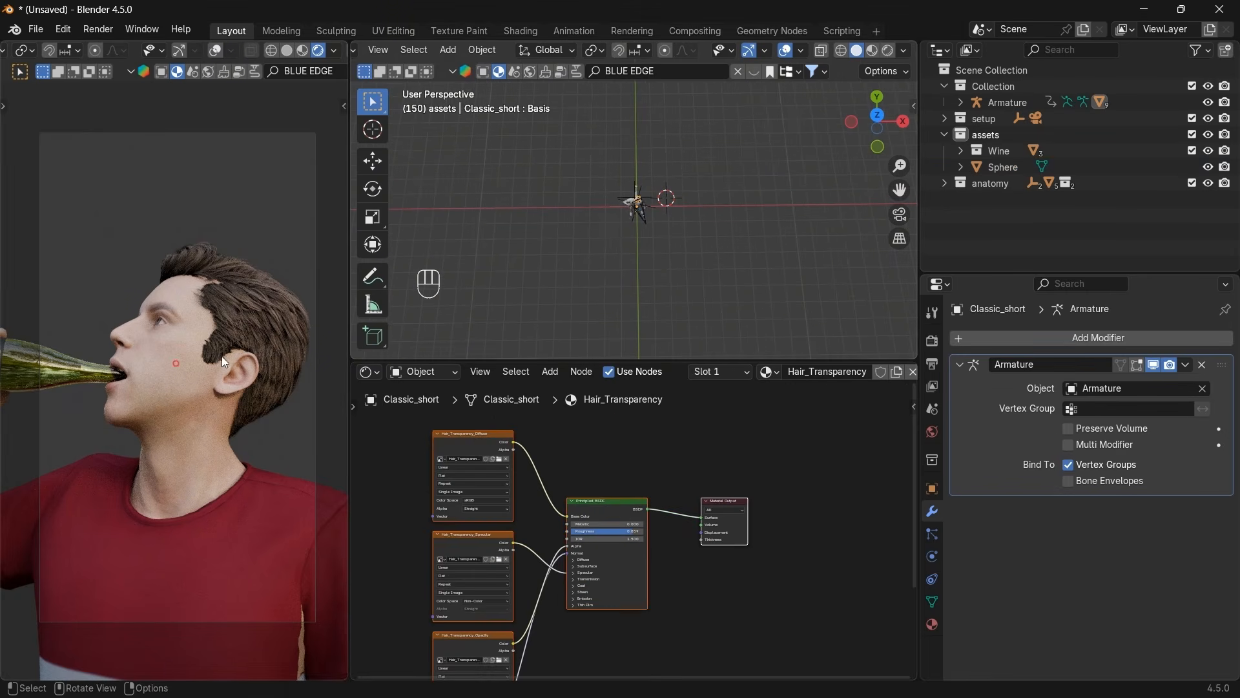
key(KP_Decimal)
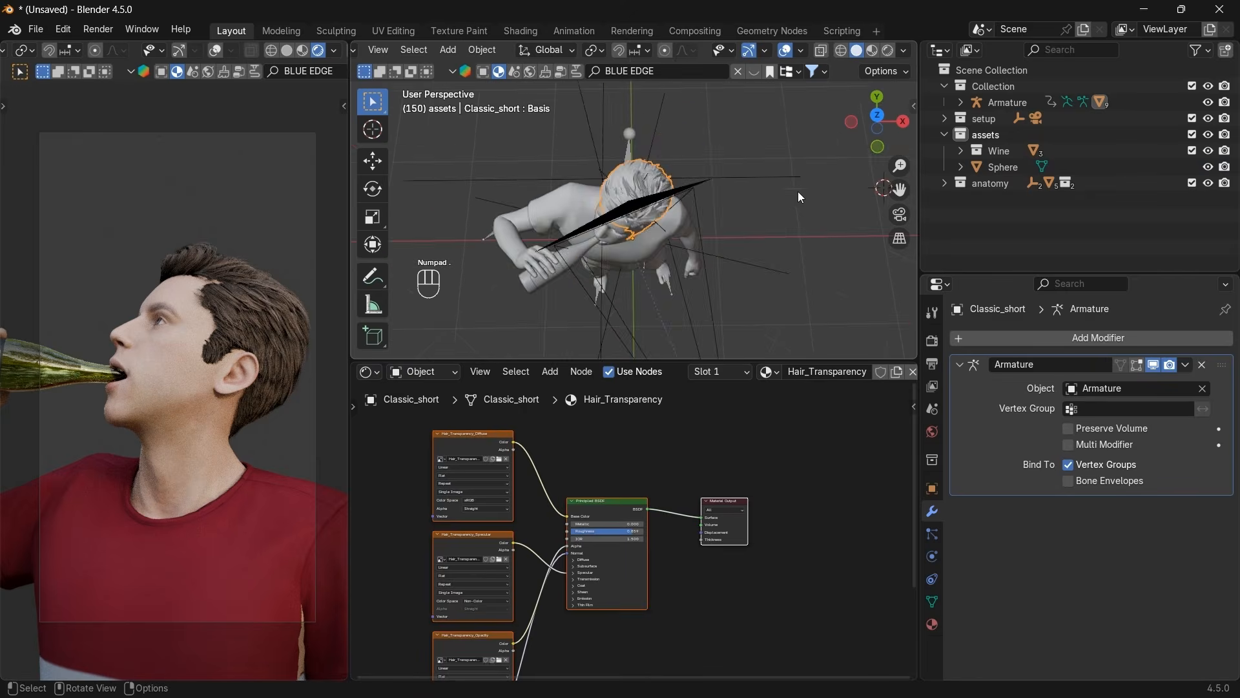
drag(877, 122, 859, 91)
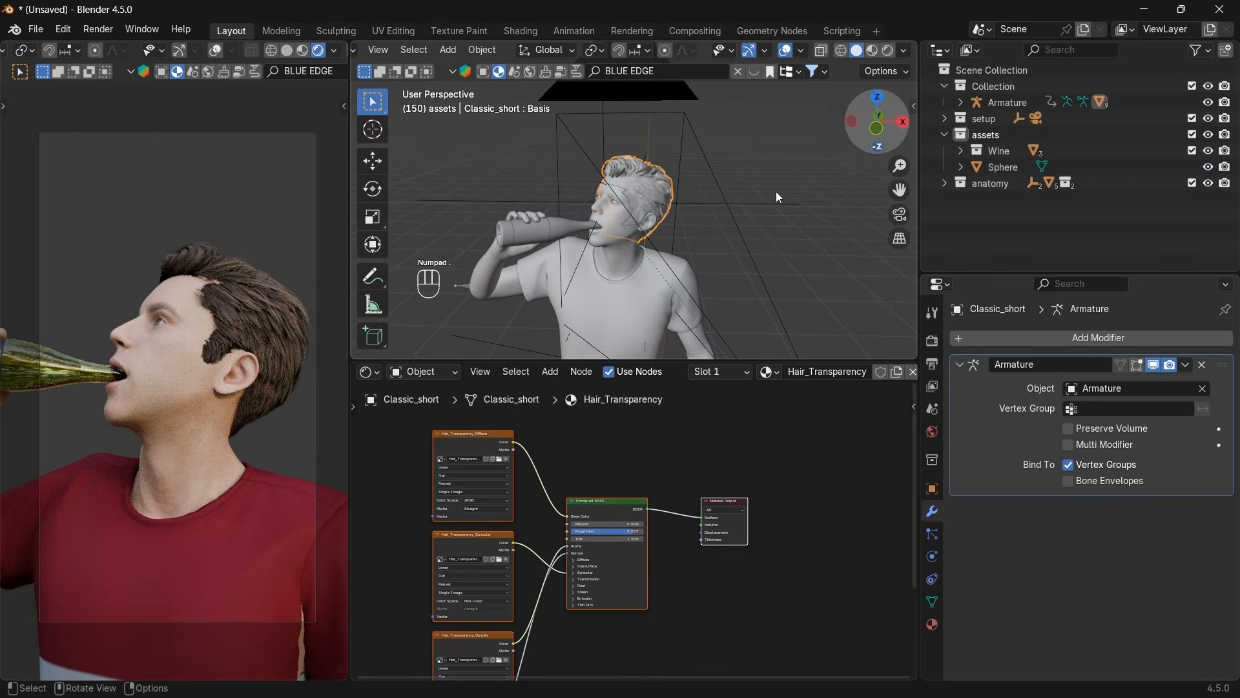
click(612, 236)
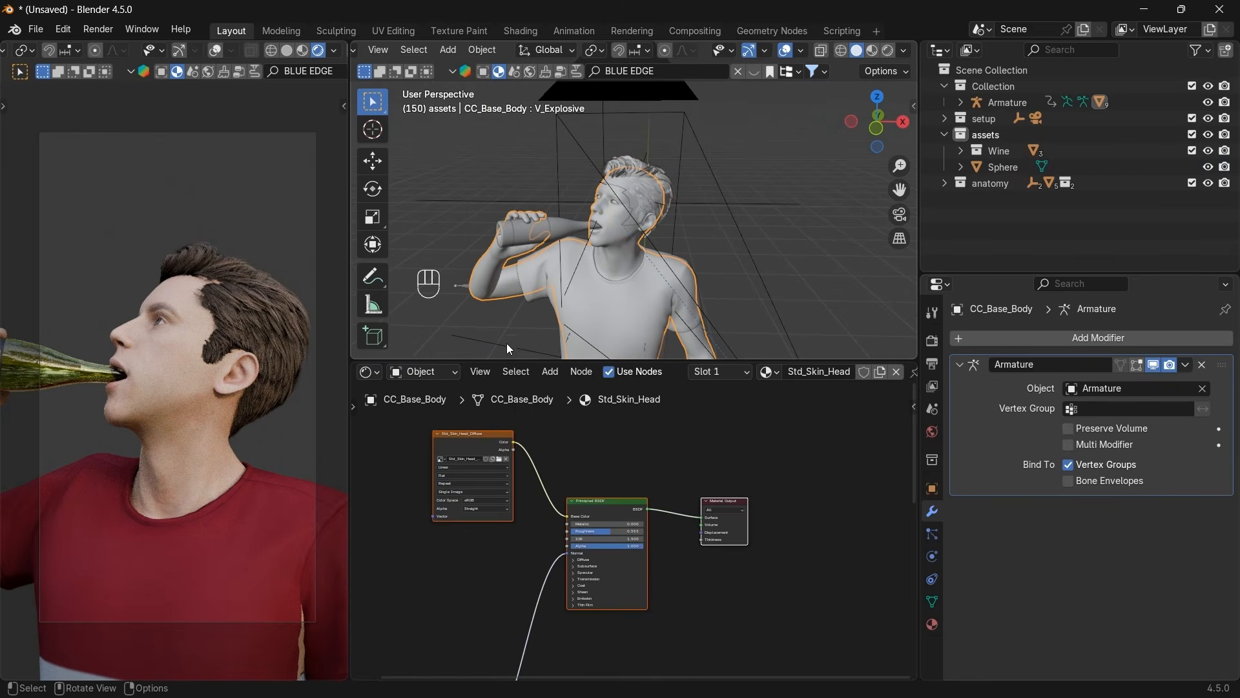
click(373, 375)
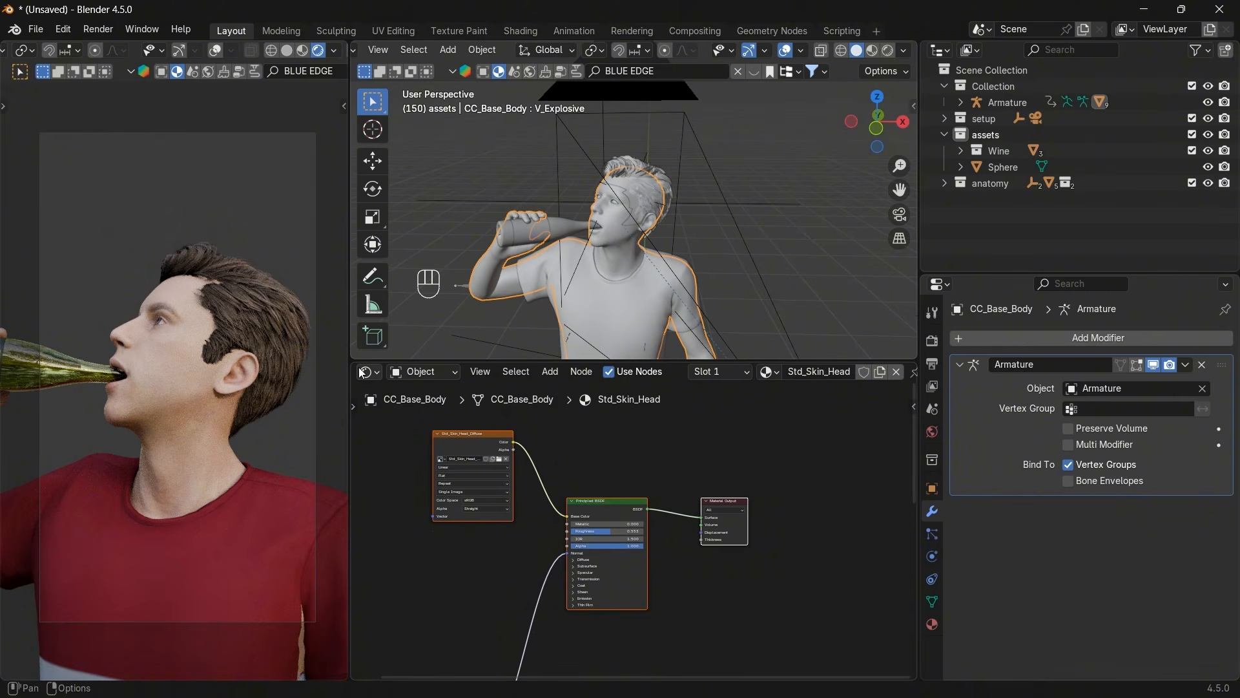
drag(354, 364, 347, 577)
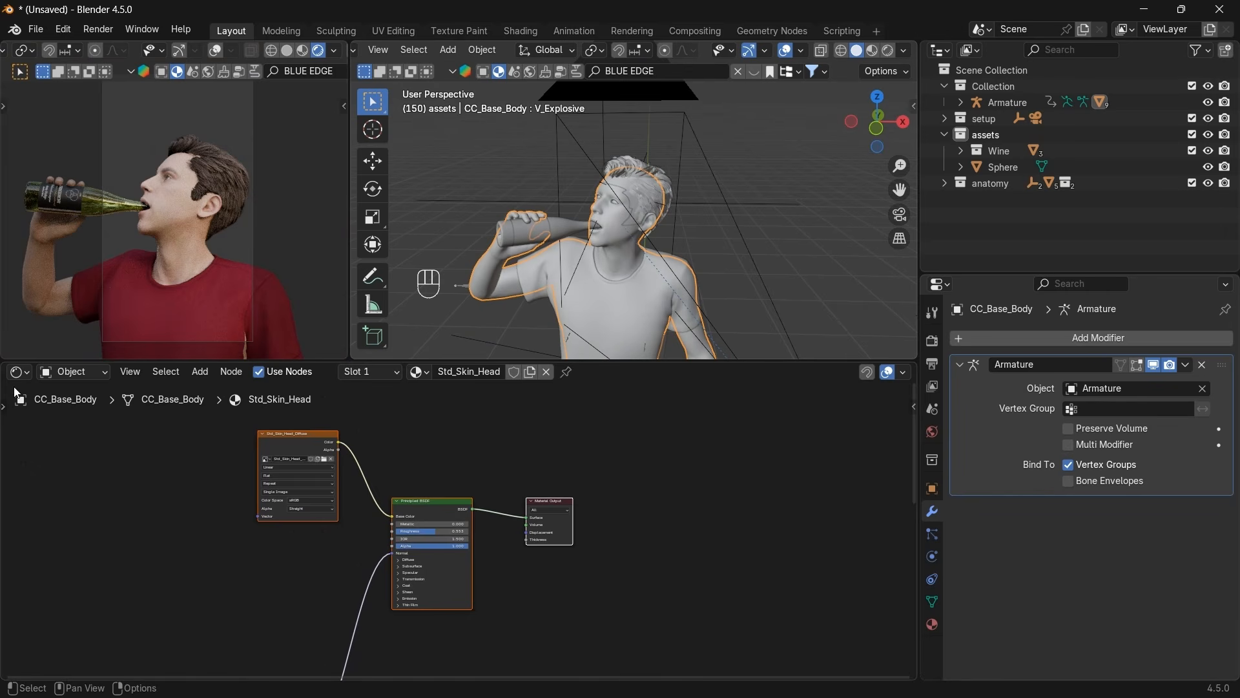
drag(343, 359, 398, 610)
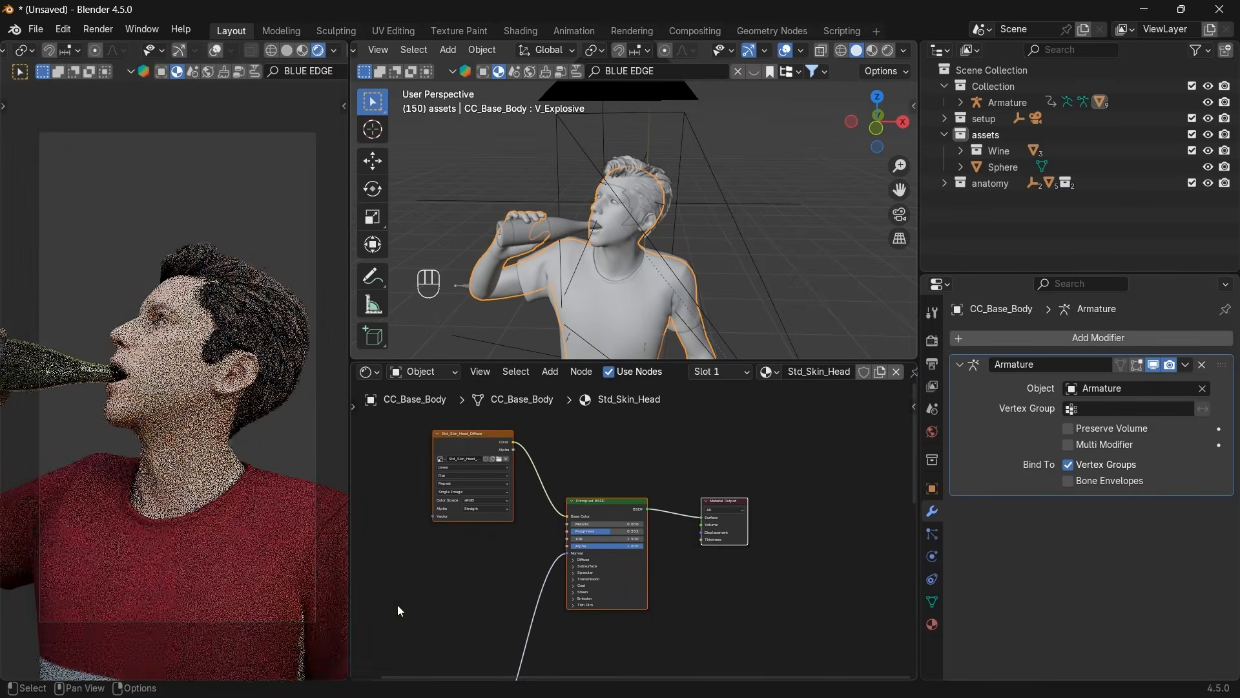
Split off a Timeline area below the Shader Editor and go to frame 130.
drag(355, 675, 361, 501)
click(368, 510)
click(559, 370)
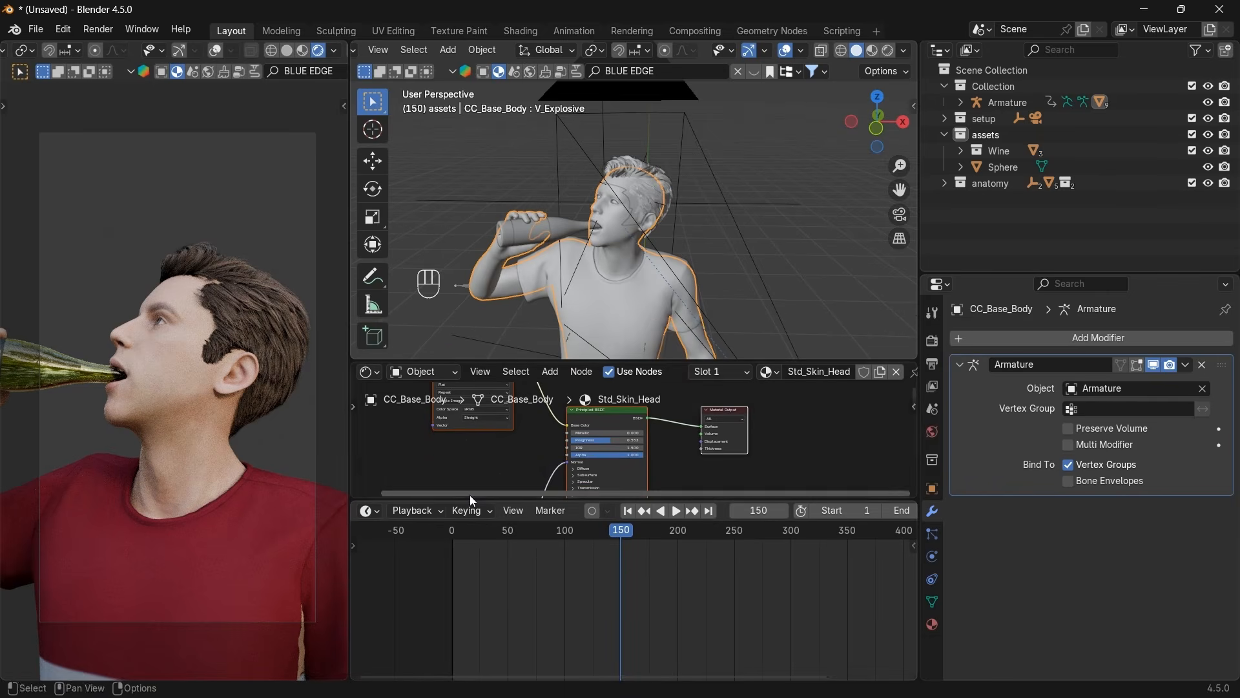
drag(470, 499, 543, 580)
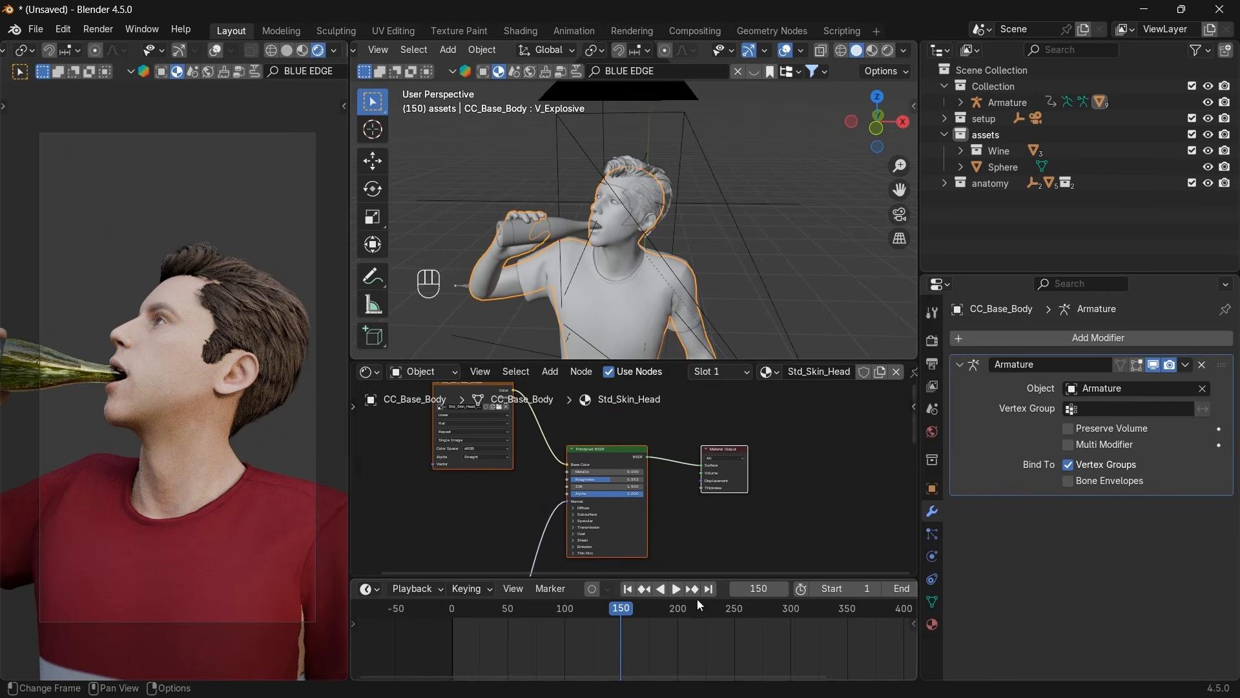
drag(762, 589, 749, 589)
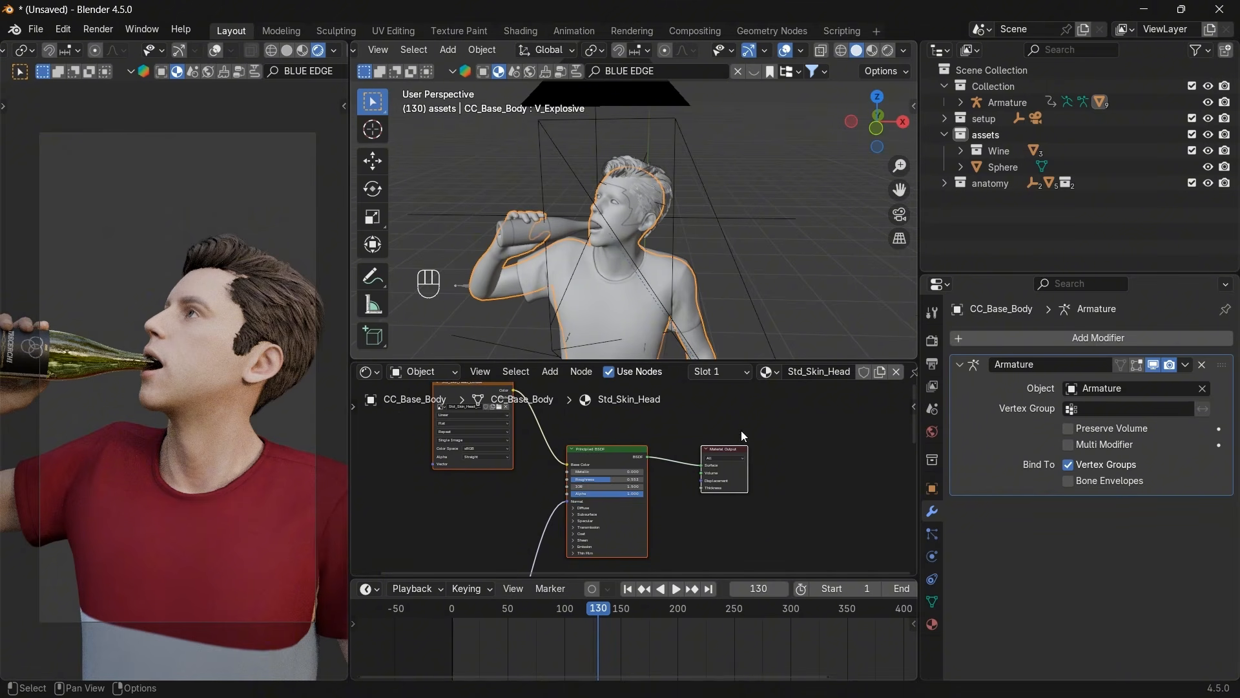
Move the Material Output away from the Principled BSDF and gather the normal map and its texture node close beside the shader.
drag(753, 429, 831, 460)
scroll(700, 497, down, 6)
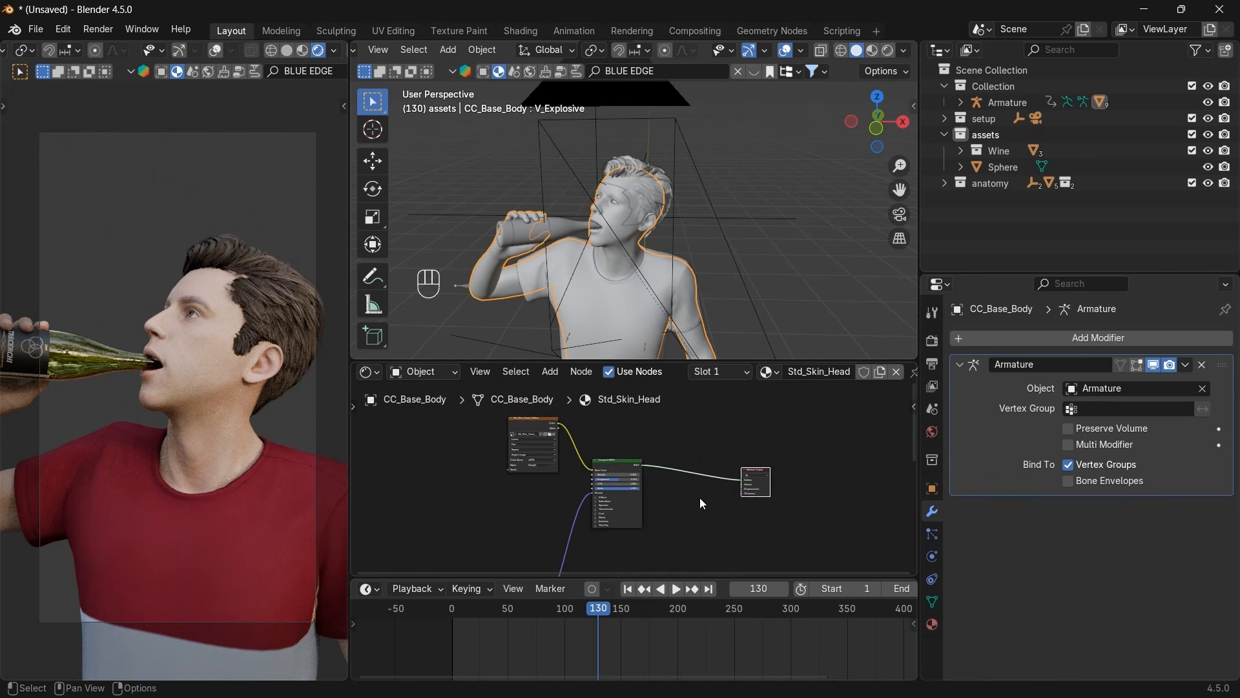
scroll(700, 498, down, 6)
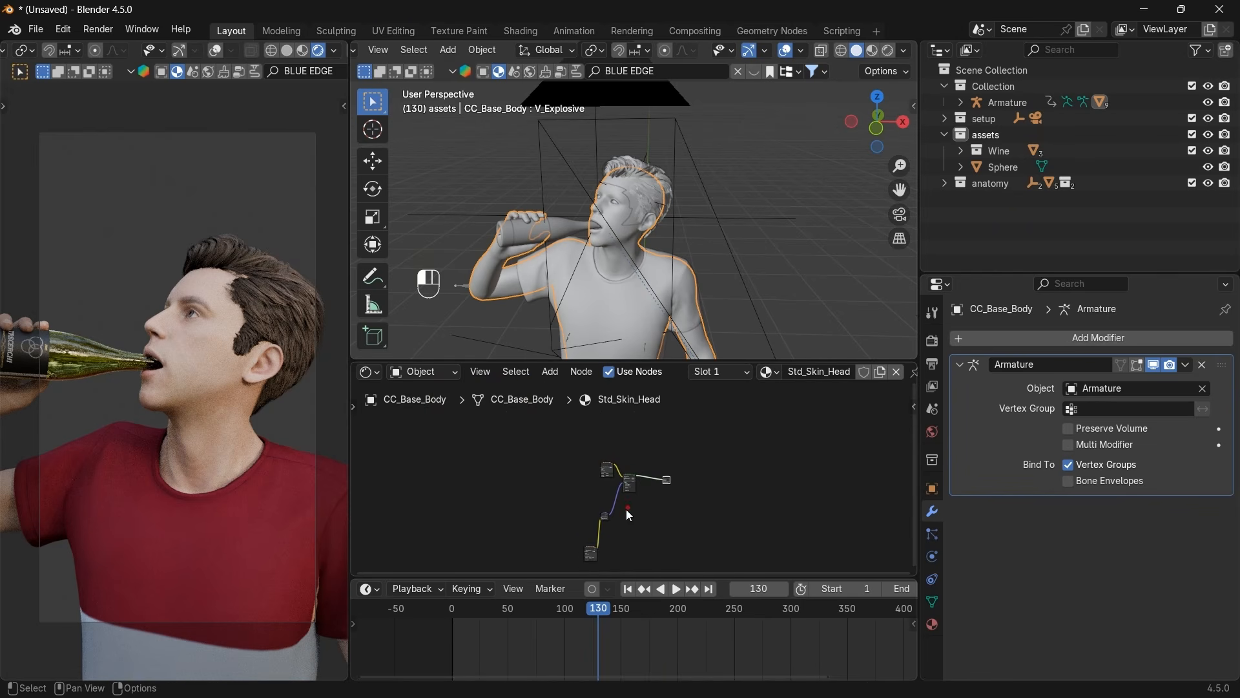
drag(630, 515, 561, 557)
key(g)
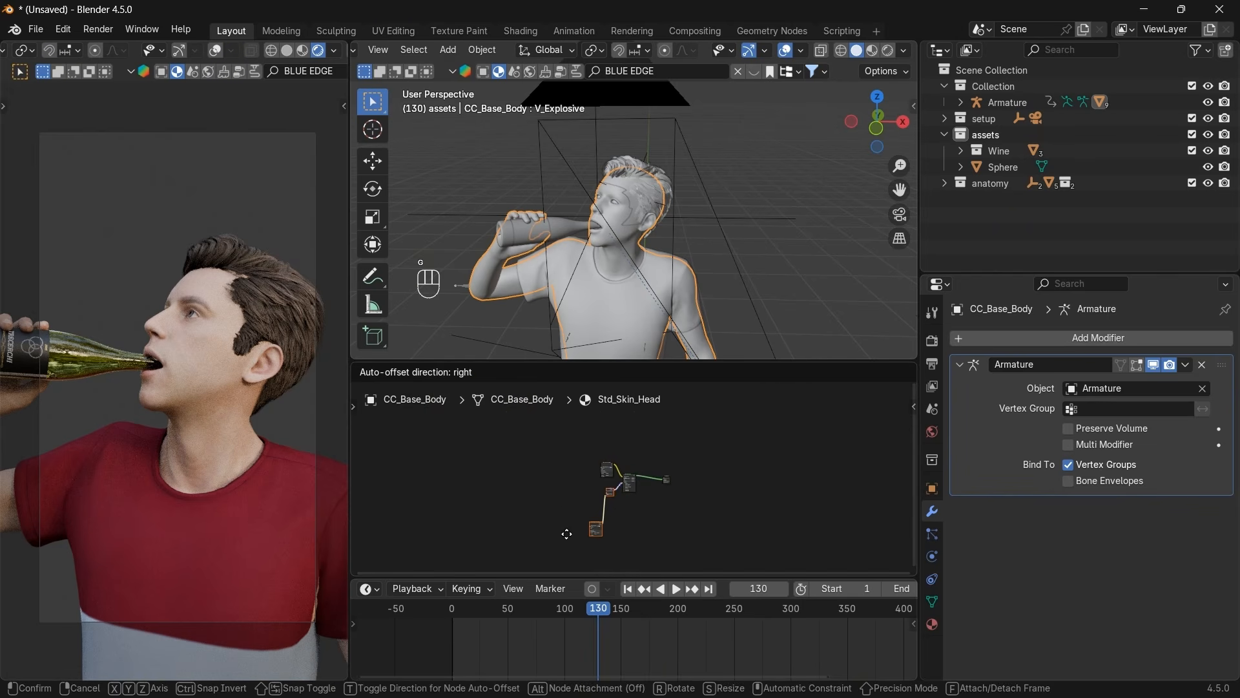
click(567, 533)
key(g)
click(570, 512)
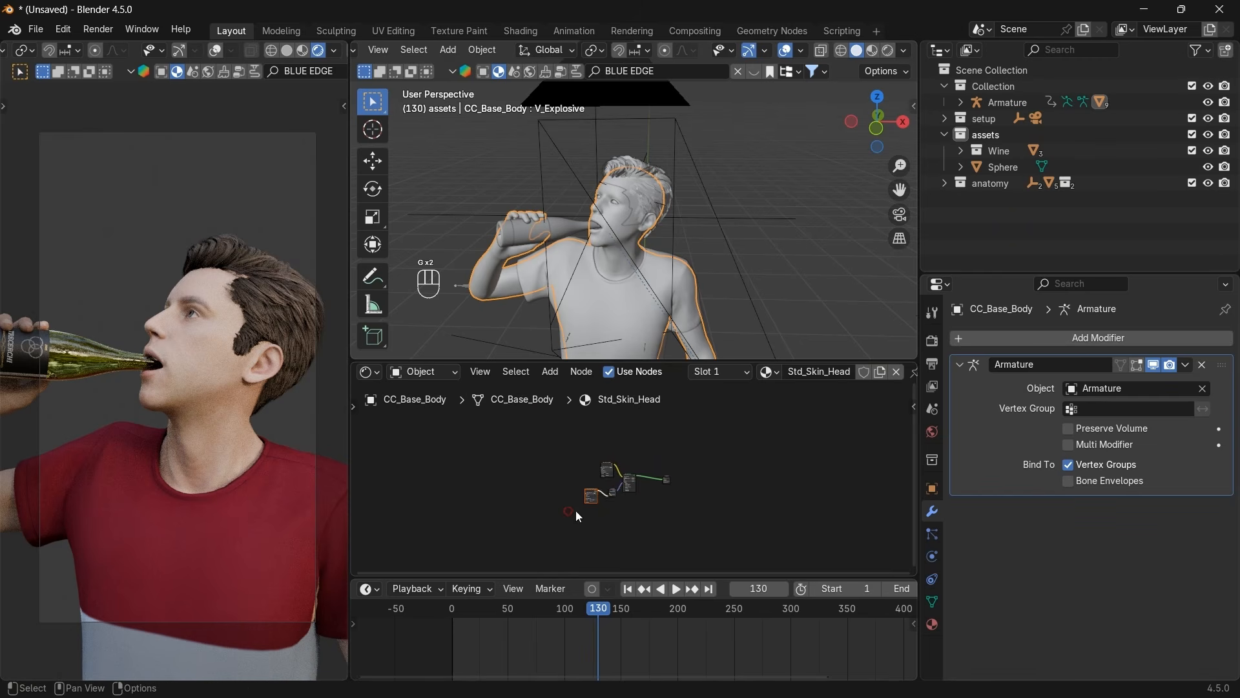
Move the Material Output node farther from the Principled BSDF to free up space in the Std_Skin_Head material.
scroll(660, 522, up, 9)
drag(736, 470, 687, 509)
key(g)
click(749, 511)
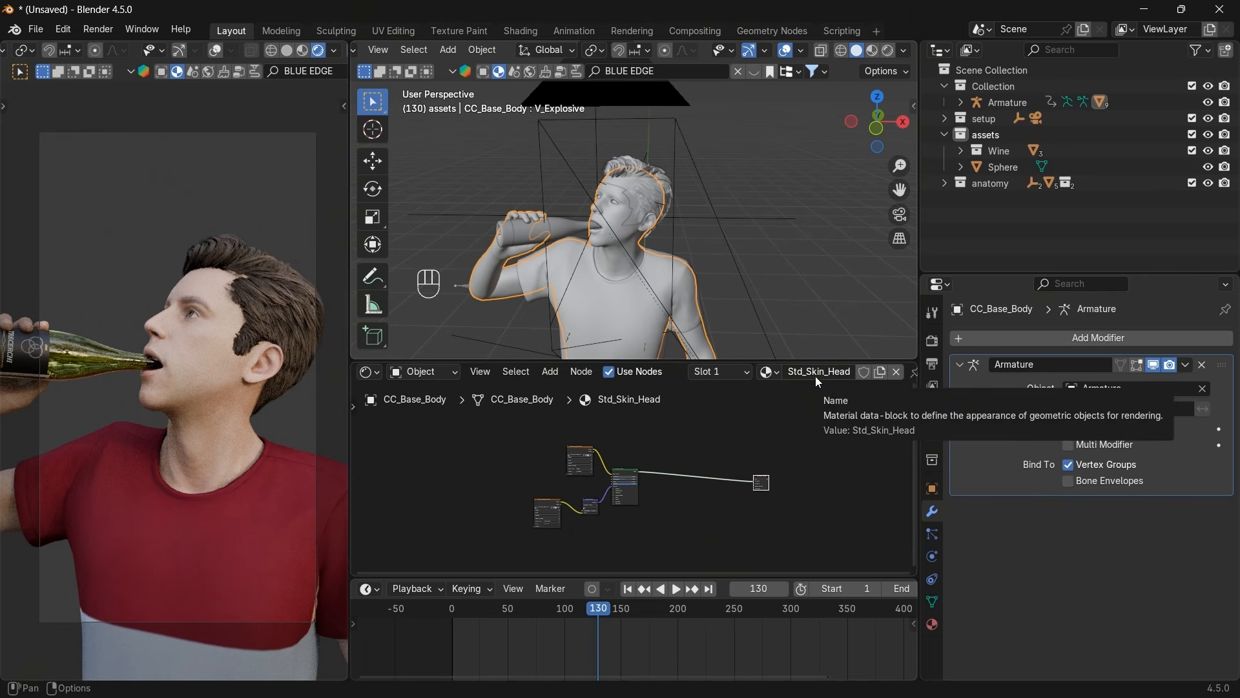
Copy all of the sphere's Blue Edge Glow nodes except the Material Output.
click(734, 373)
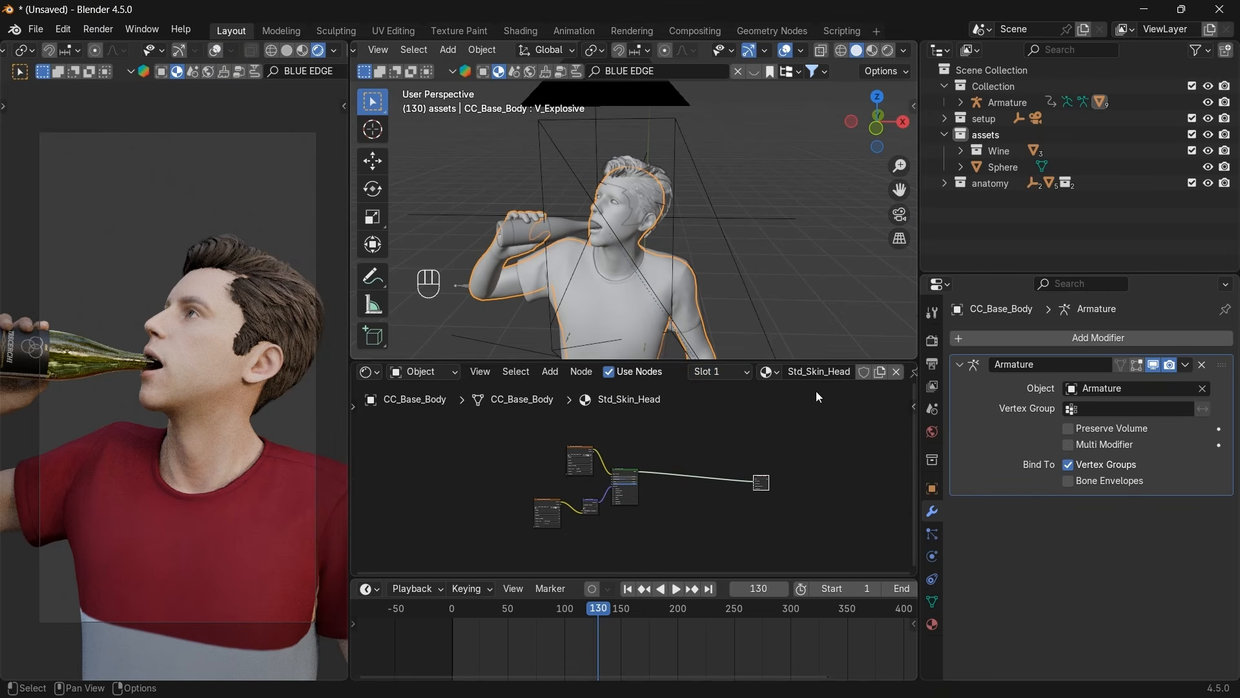
scroll(762, 285, down, 5)
click(1004, 168)
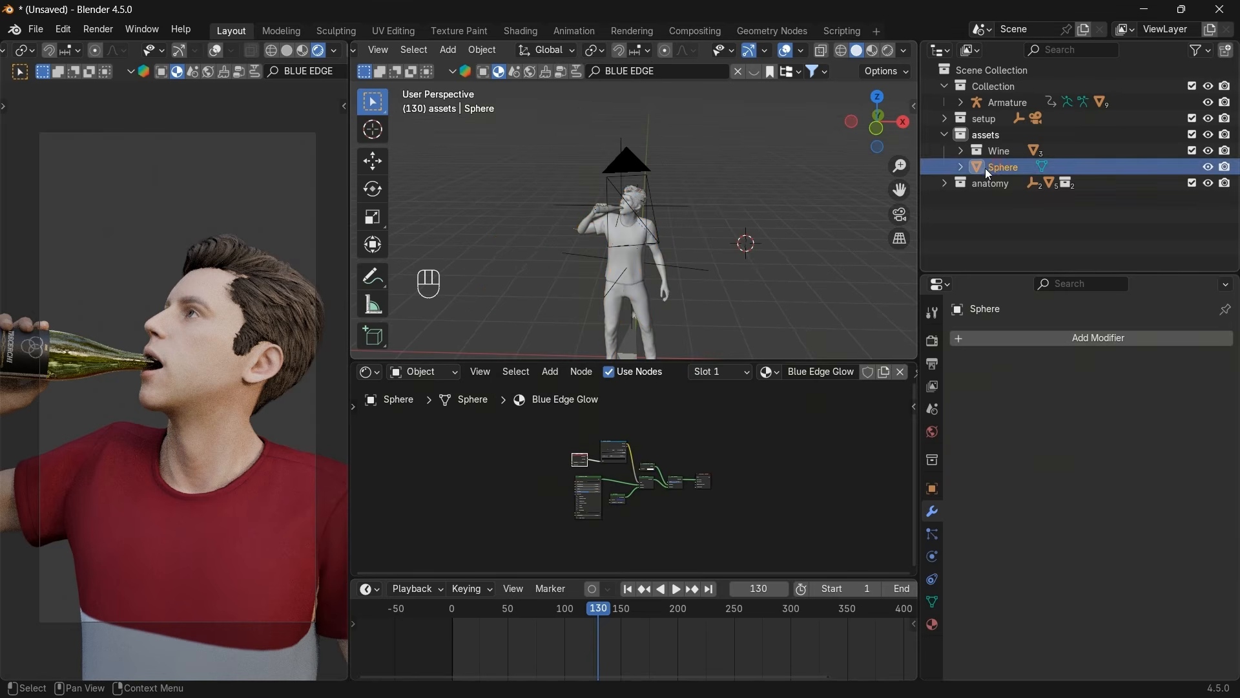
scroll(734, 472, up, 1)
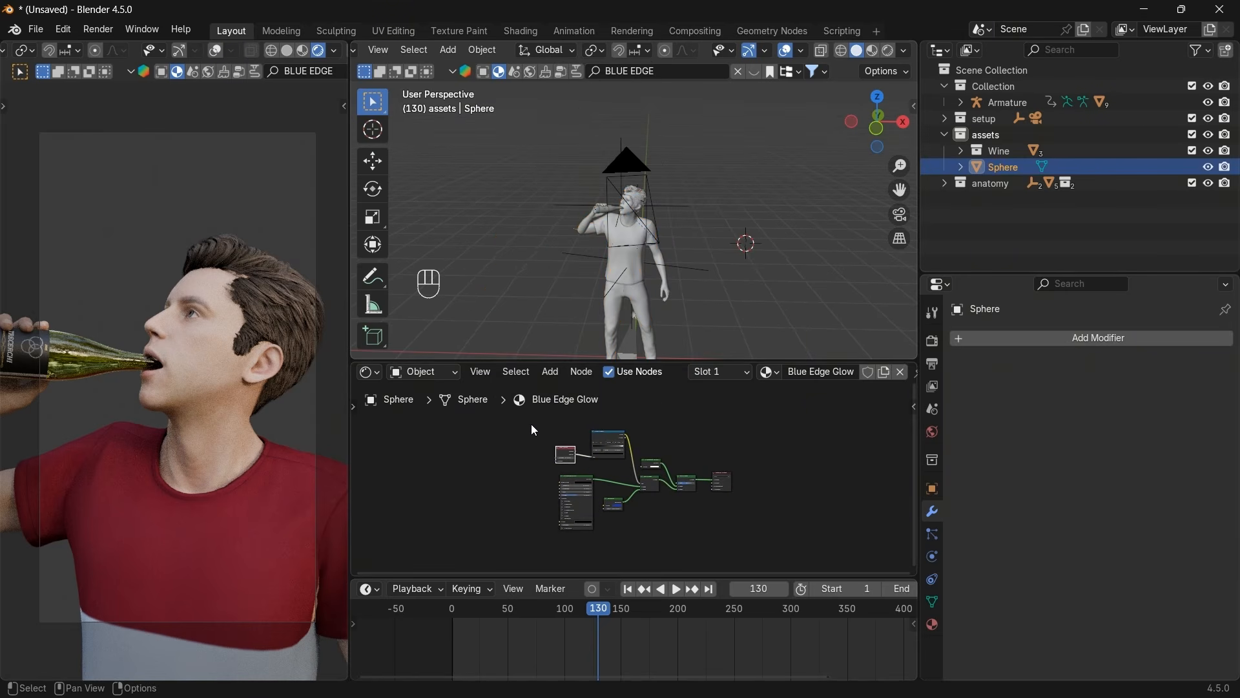
drag(522, 420, 705, 553)
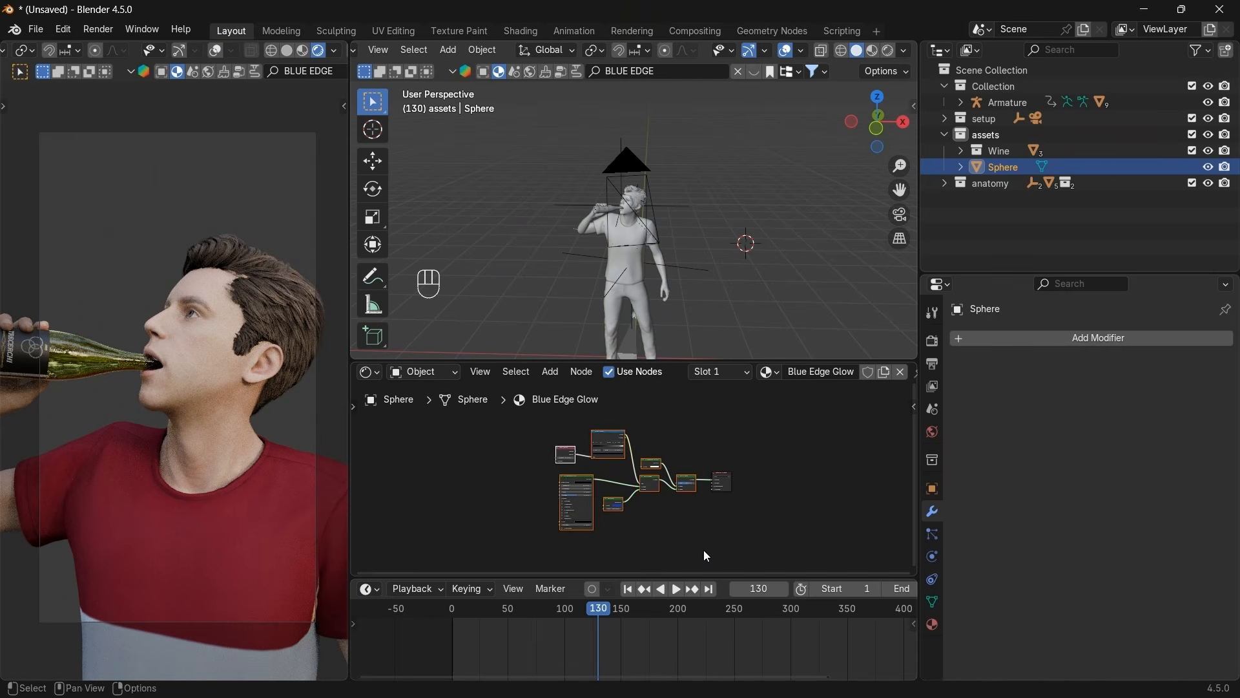
key(ctrl)
key(ctrl+c)
Paste the copied Blue Edge Glow nodes into the CC_Base_Body's Std_Skin_Head material.
click(186, 374)
scroll(588, 511, down, 3)
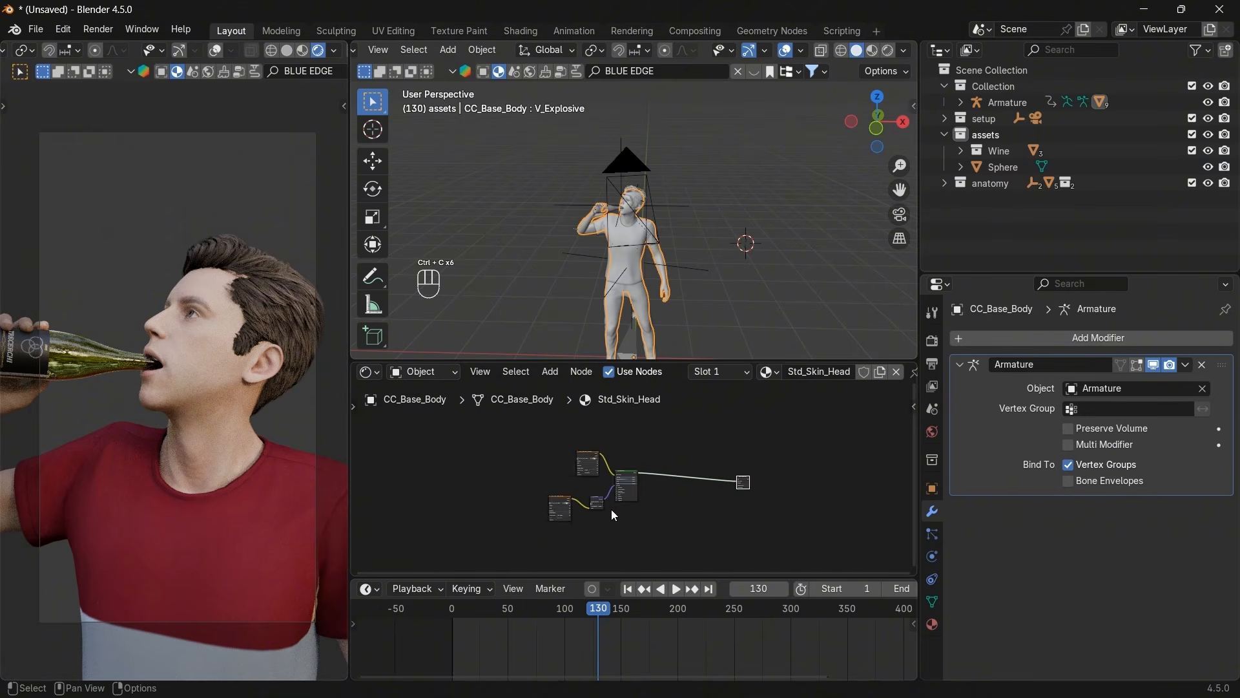
key(ctrl+v)
scroll(649, 525, up, 2)
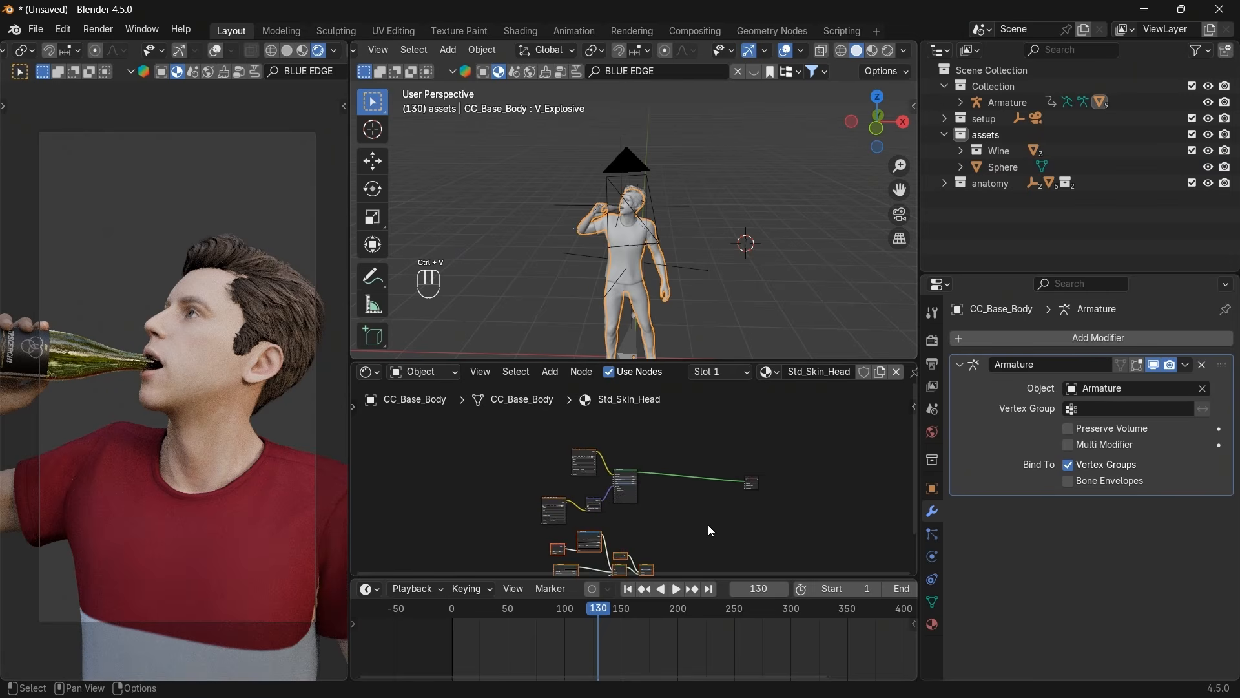
Insert a Mix Shader on the link between the skin's Principled BSDF and the Material Output.
key(shift+a)
mouse_move(712, 524)
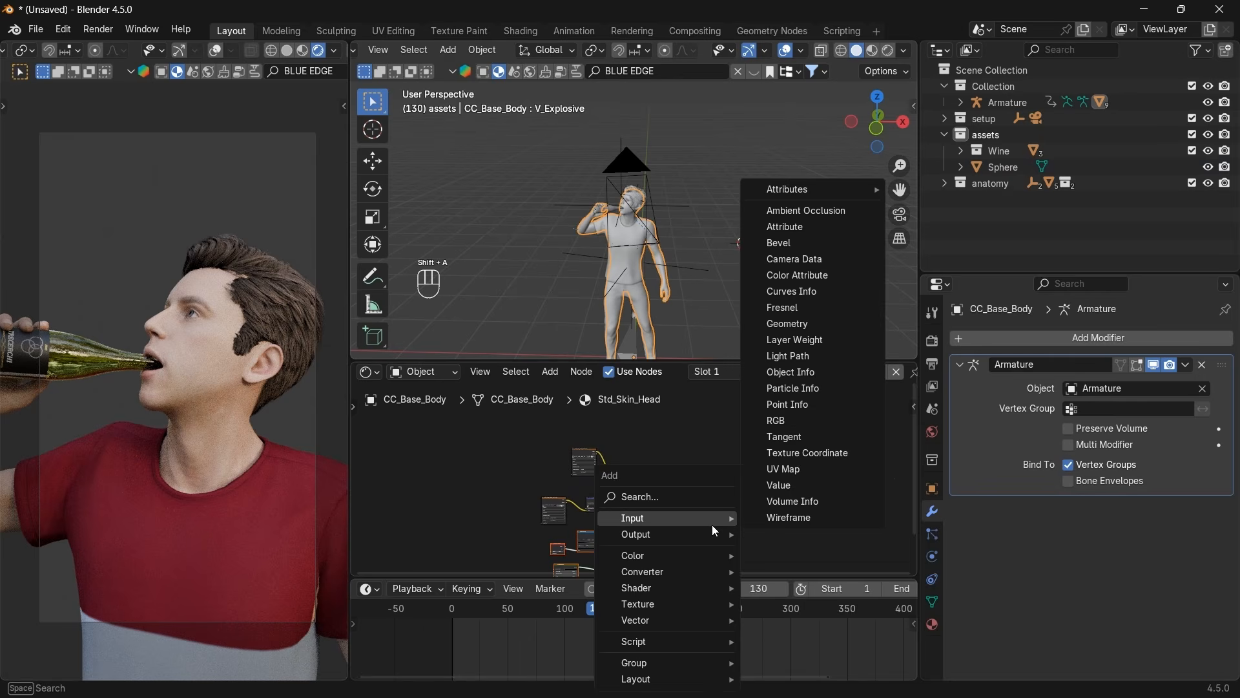
text(MIX)
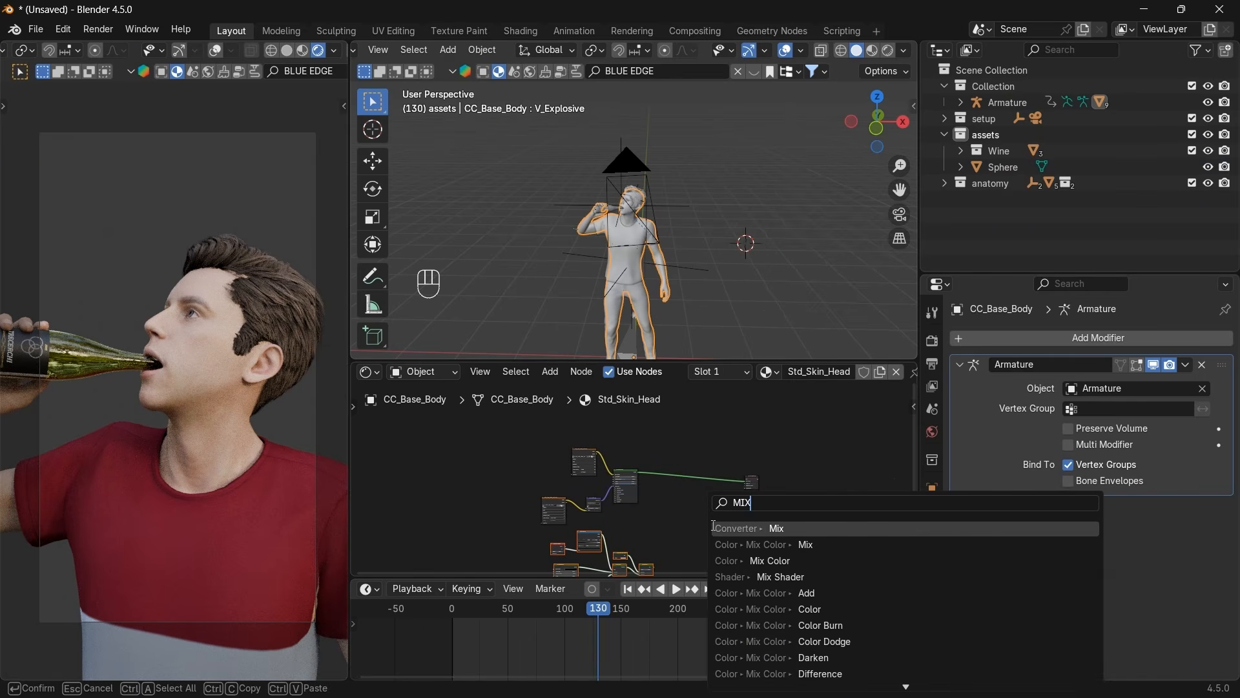
click(755, 577)
click(687, 506)
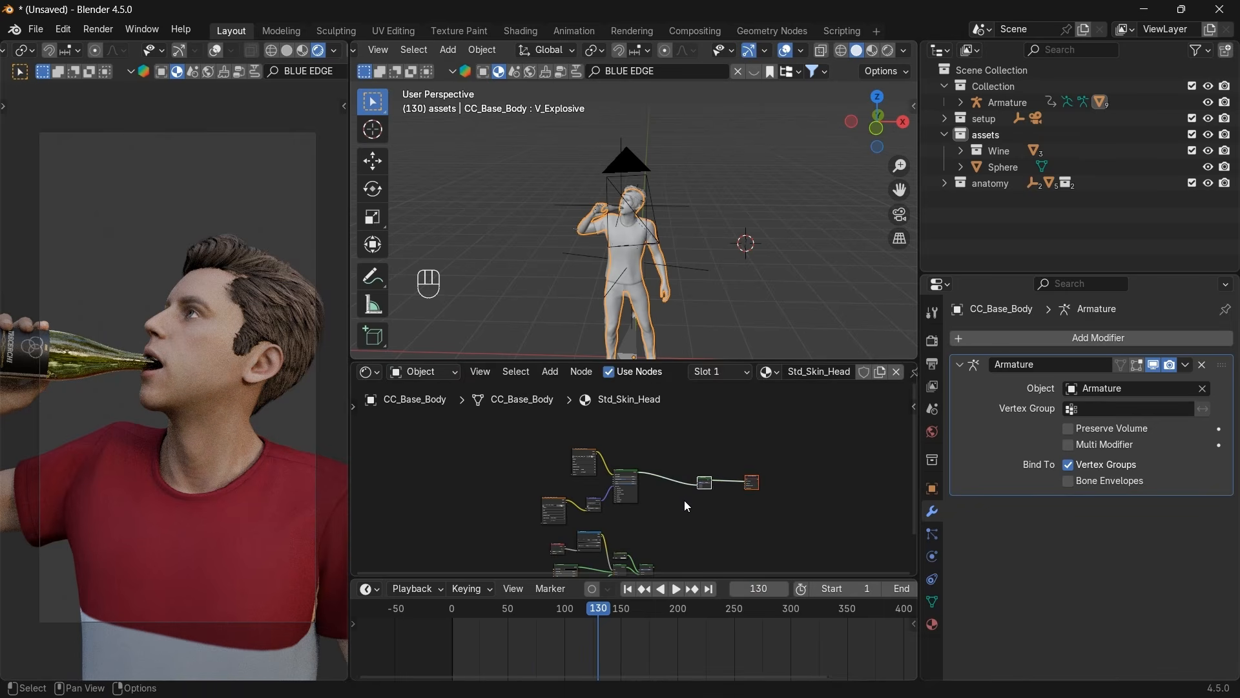
Move the Mix Shader and Material Output down beside the glow nodes and link the glow's final shader into the Mix Shader's second input.
key(g)
click(683, 555)
scroll(662, 511, up, 6)
middle_drag(661, 511, 635, 422)
scroll(637, 446, up, 5)
drag(617, 516, 709, 480)
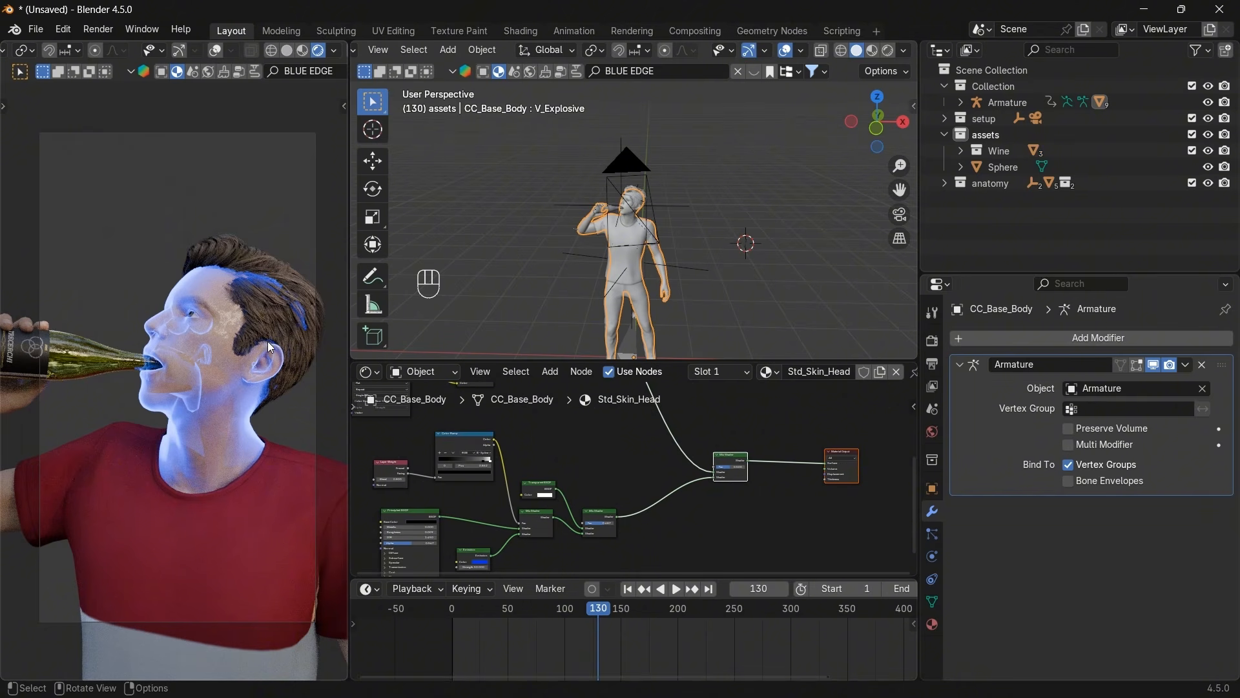
Select the Classic_short hair object and show its Scalp_Transparency material in the node editor.
click(633, 197)
scroll(723, 235, up, 6)
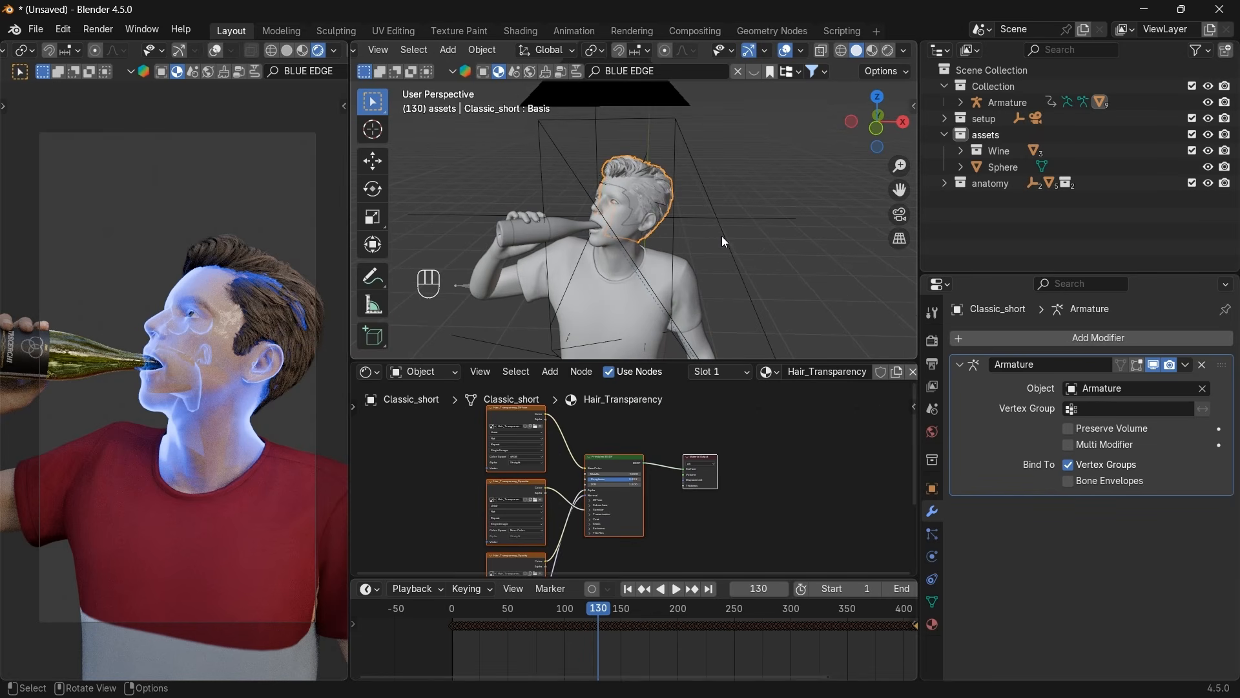
click(738, 371)
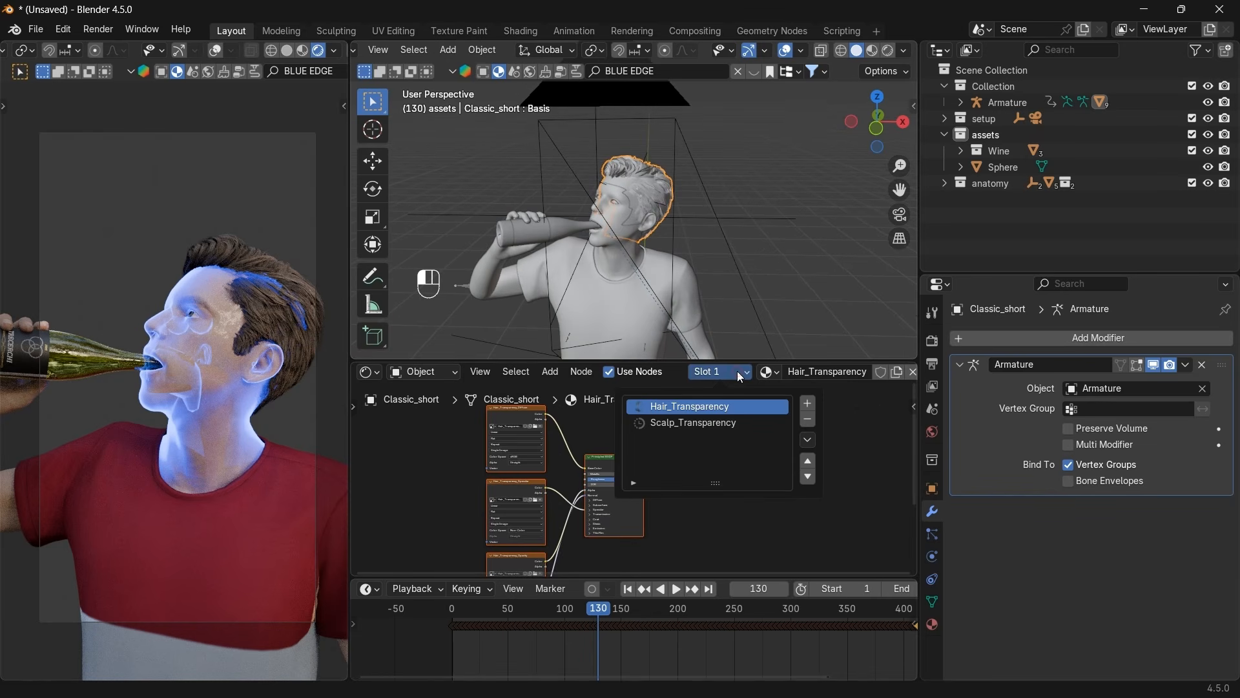
click(693, 424)
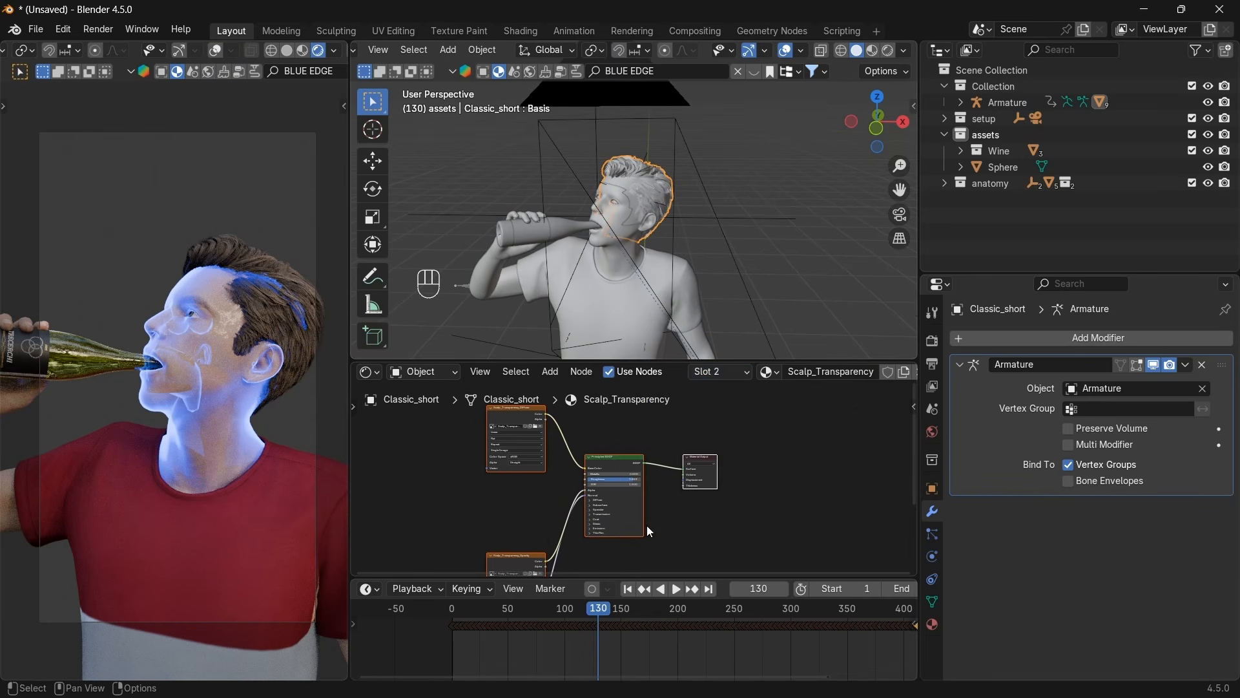
Try removing the link into the scalp Principled BSDF's Alpha input, and undo it.
scroll(629, 525, up, 2)
drag(526, 503, 496, 508)
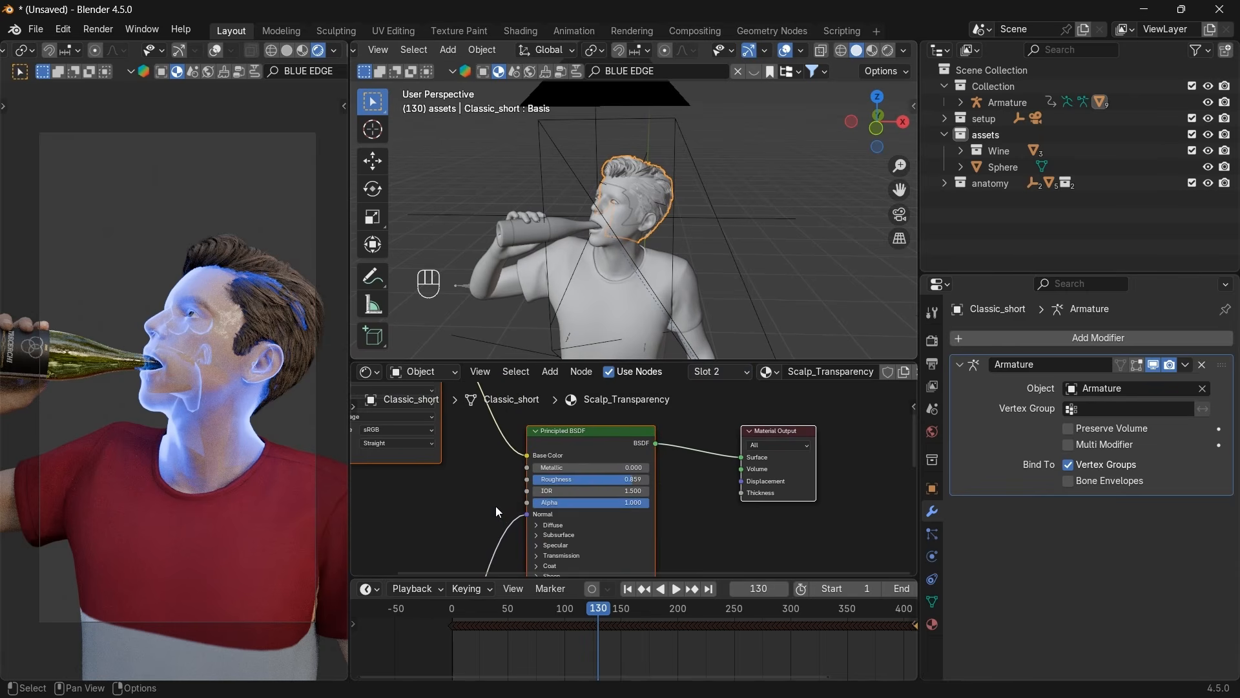
key(ctrl+z)
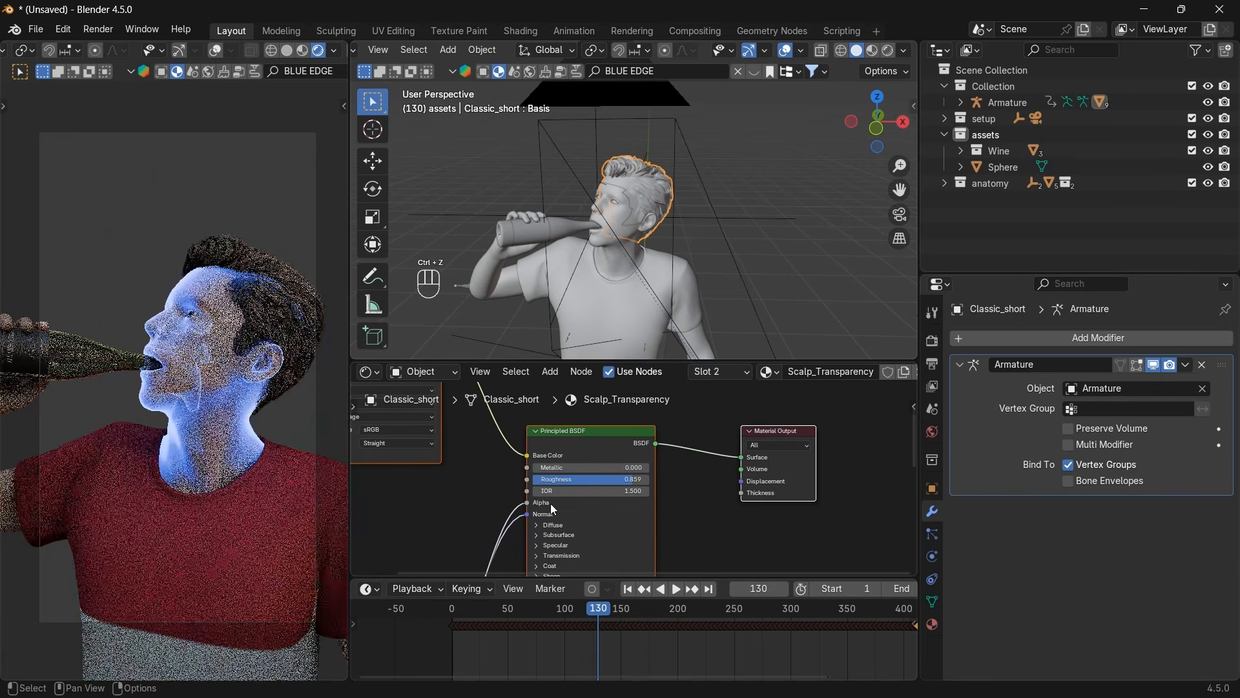
Place the scalp opacity texture beside the Principled BSDF with its Color feeding Alpha, and switch to the Hair_Transparency material slot.
scroll(517, 514, down, 3)
middle_drag(553, 511, 649, 348)
middle_drag(598, 532, 602, 555)
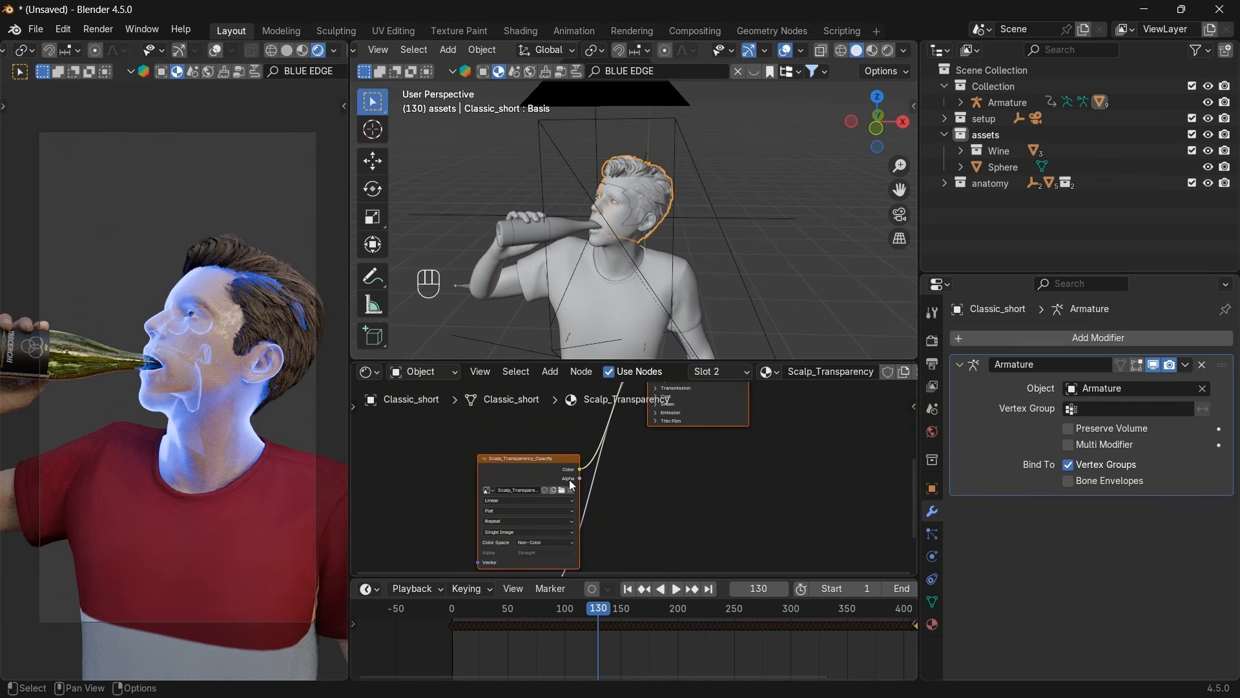
drag(579, 470, 657, 482)
click(618, 498)
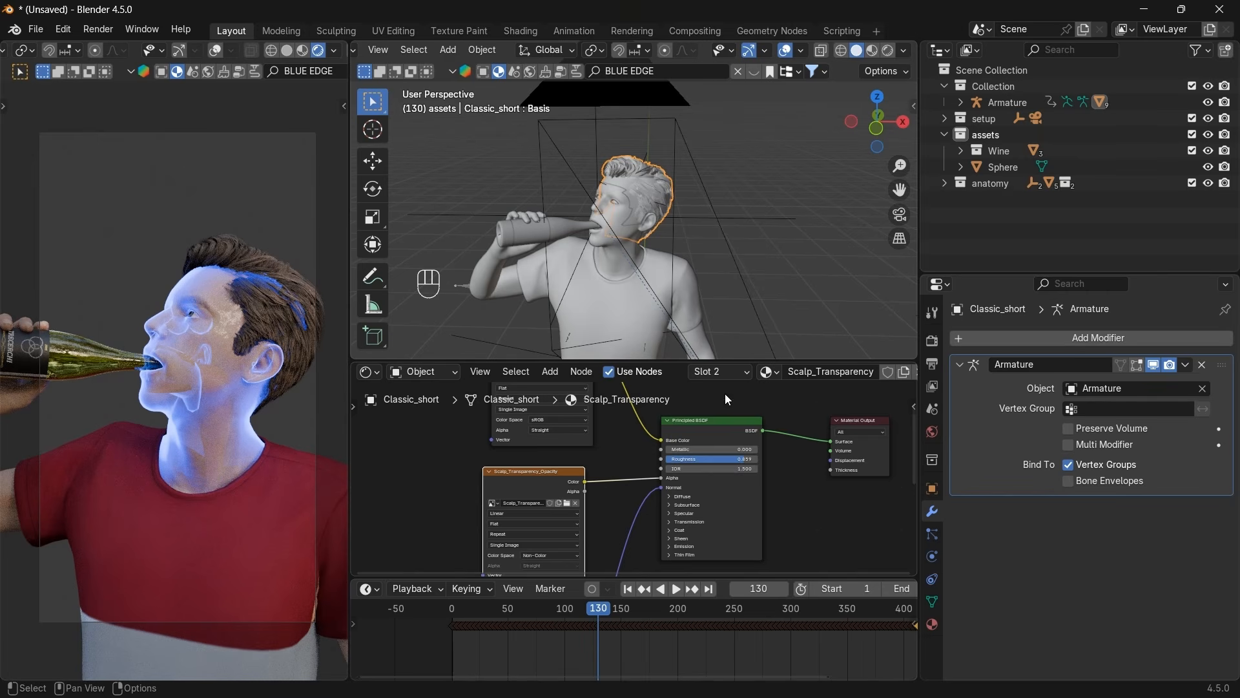
click(720, 373)
click(708, 402)
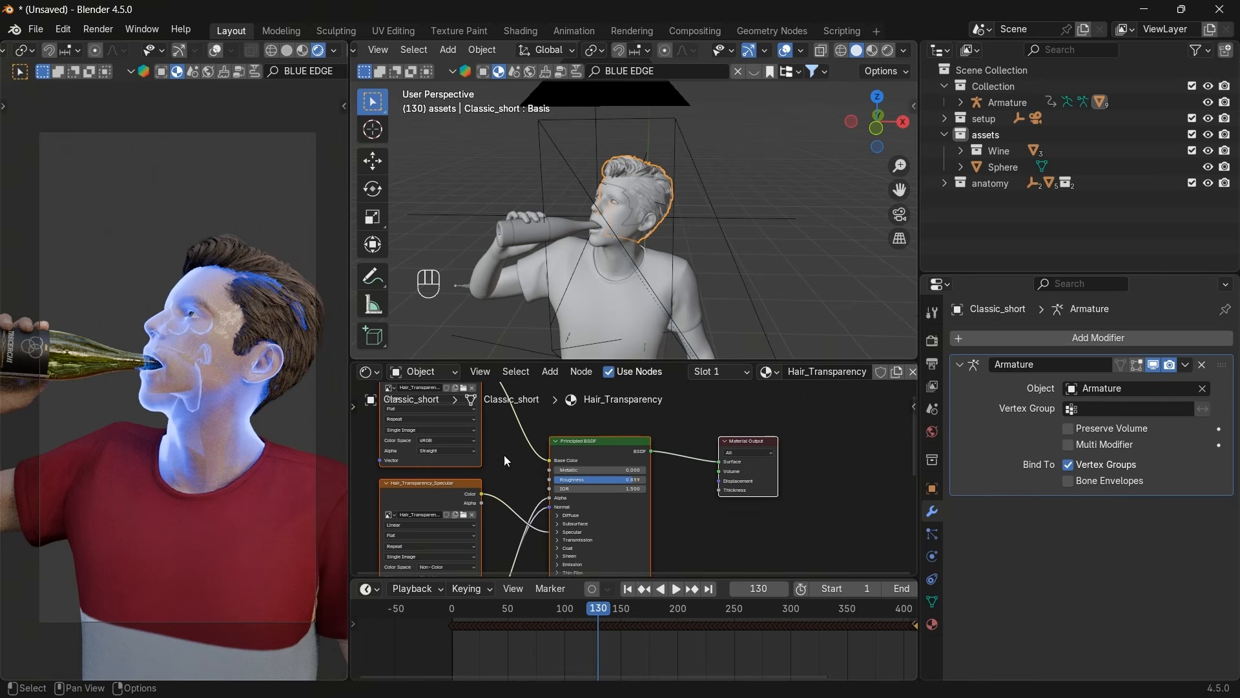
Return to the body's Std_Skin_Head material, test the new Mix Shader at Fac 0.000, and set Fac to 1.000.
click(589, 240)
click(604, 250)
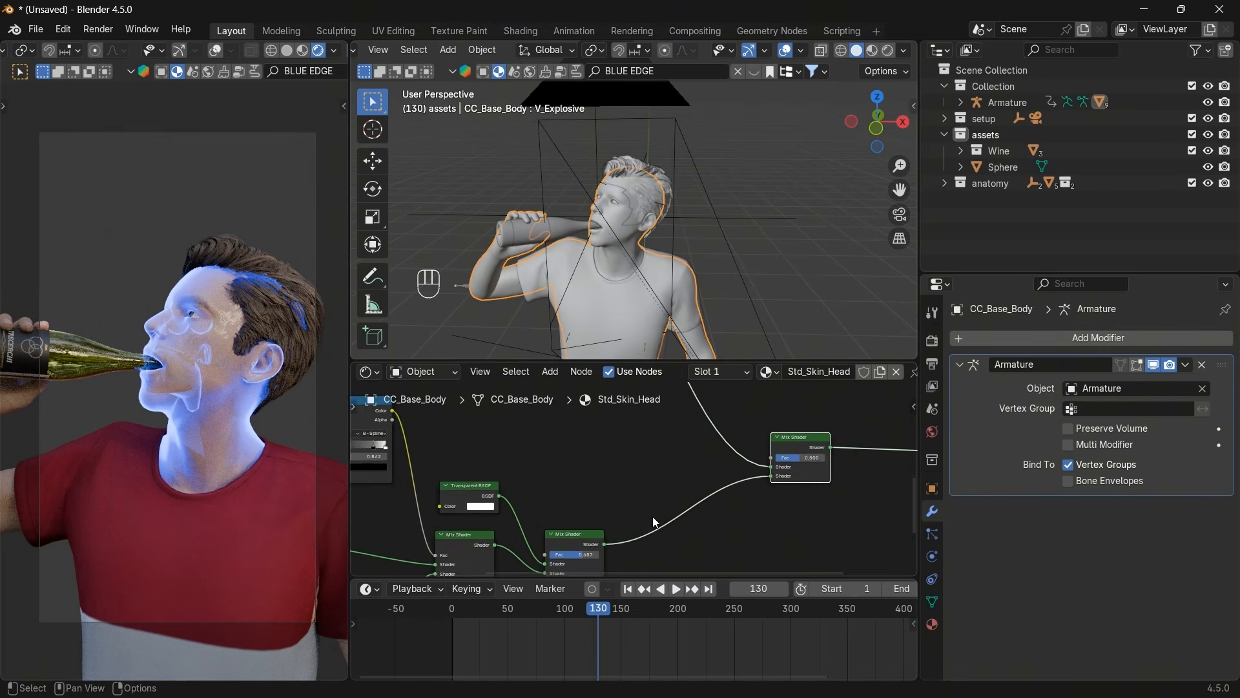
scroll(711, 502, up, 4)
scroll(663, 514, up, 2)
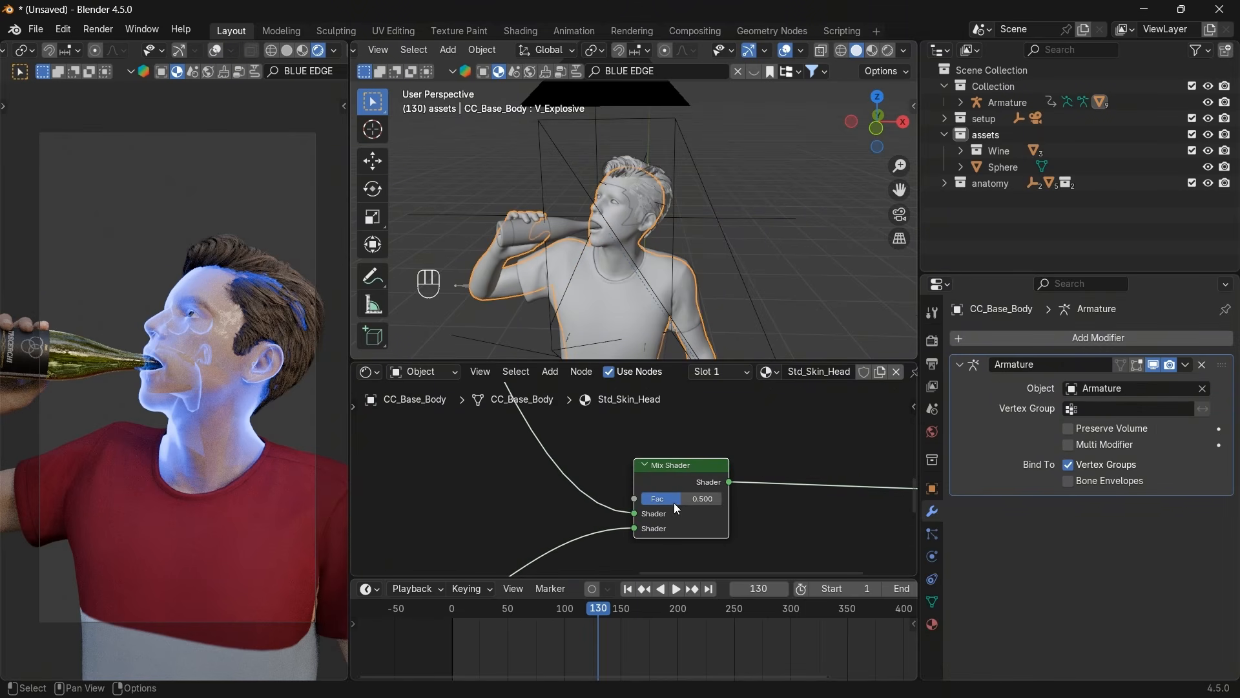
drag(674, 500, 626, 500)
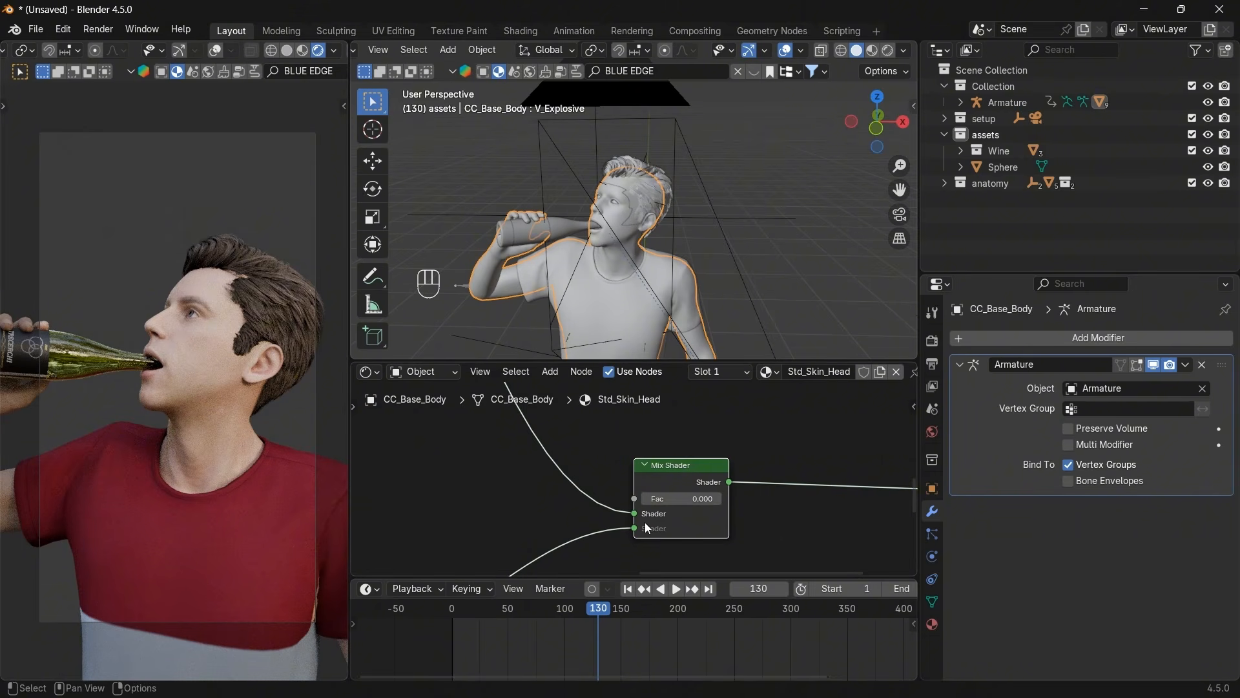
drag(652, 498, 722, 501)
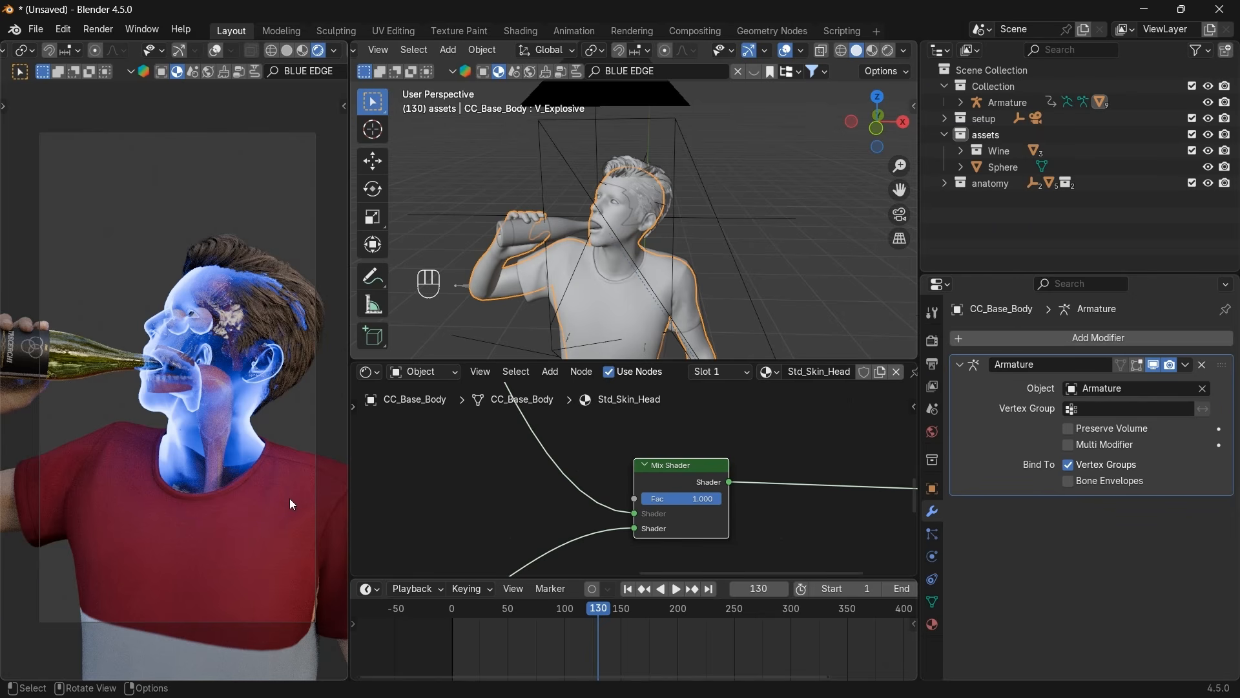
Temporarily hide CC_Base_Body to inspect the inner anatomy in the rendered view, and restore the body.
scroll(229, 463, up, 1)
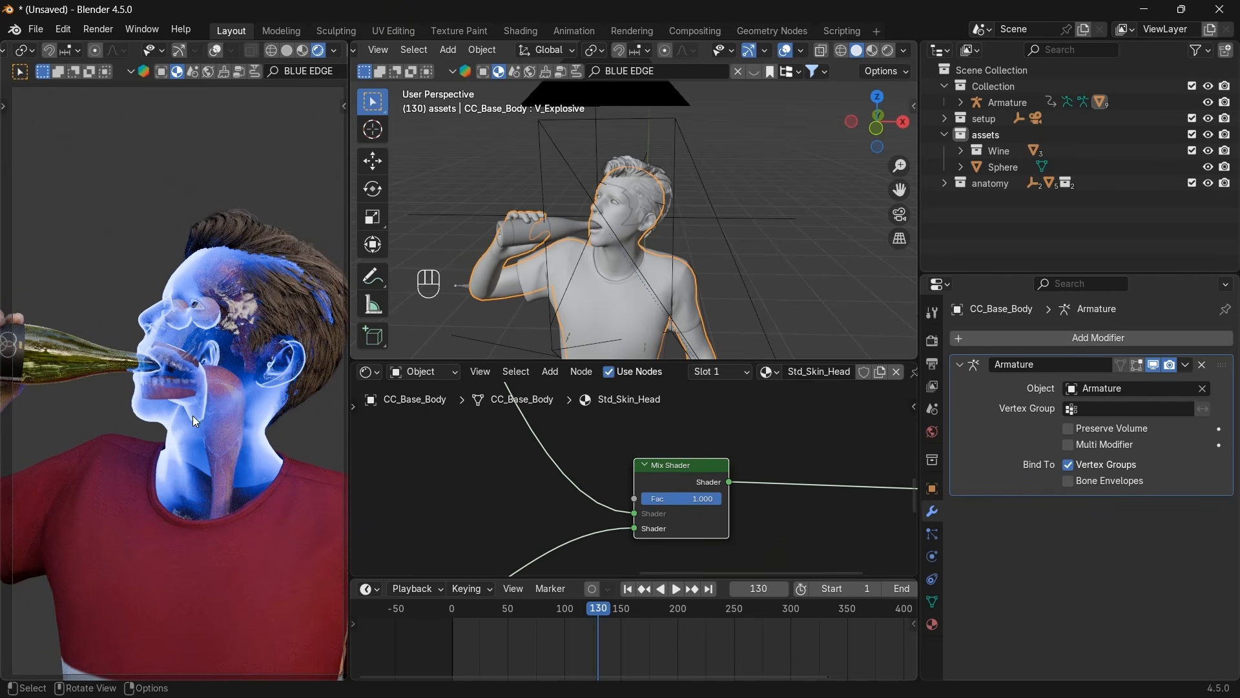
scroll(193, 416, up, 1)
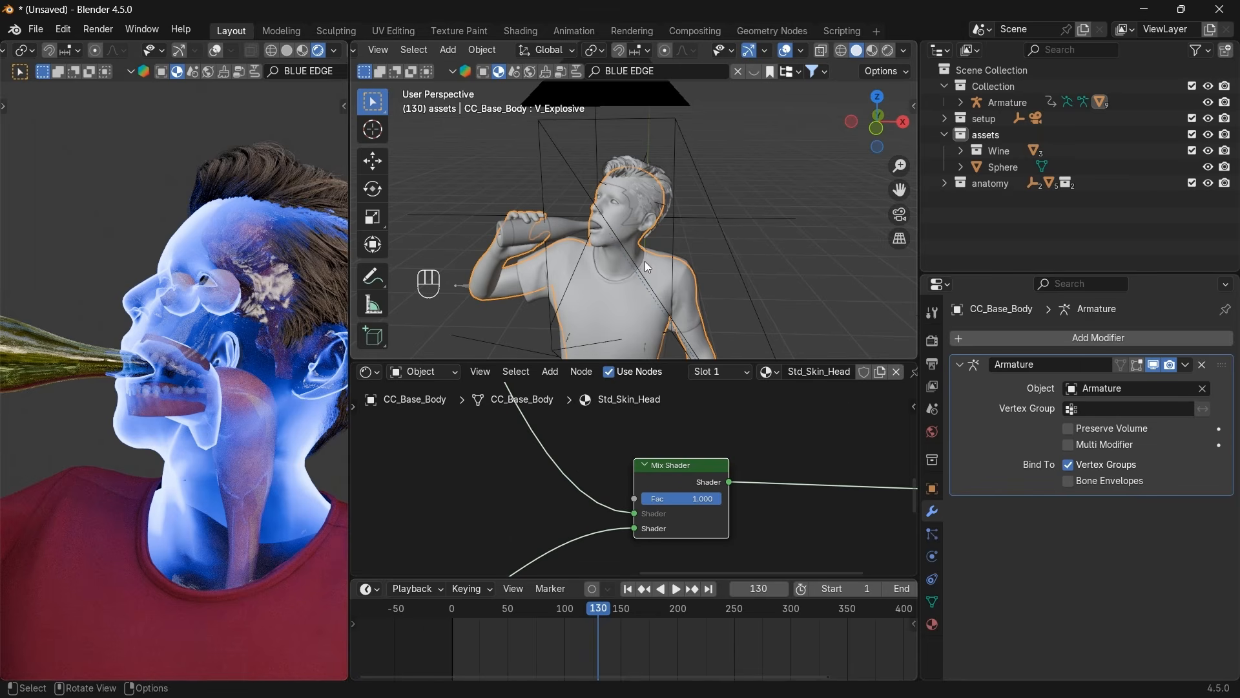
key(h)
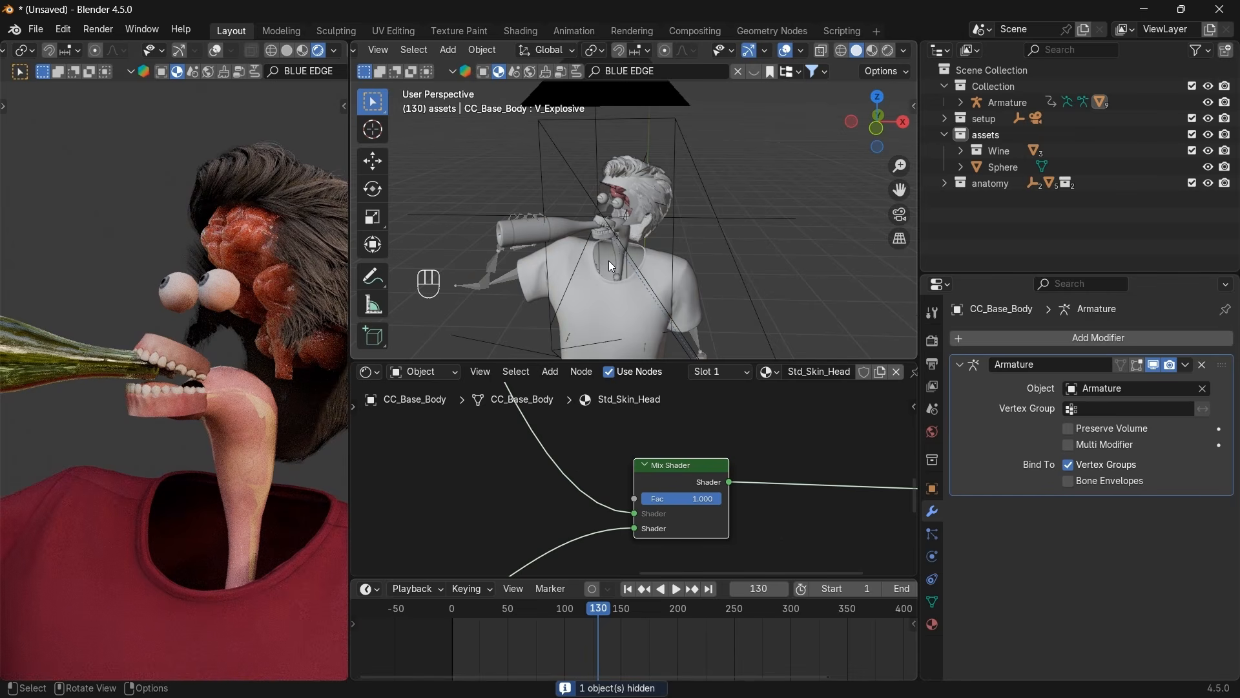
key(ctrl+z)
Isolate CC_Base_Body in local view and enter Edit Mode on its mesh.
key(slash)
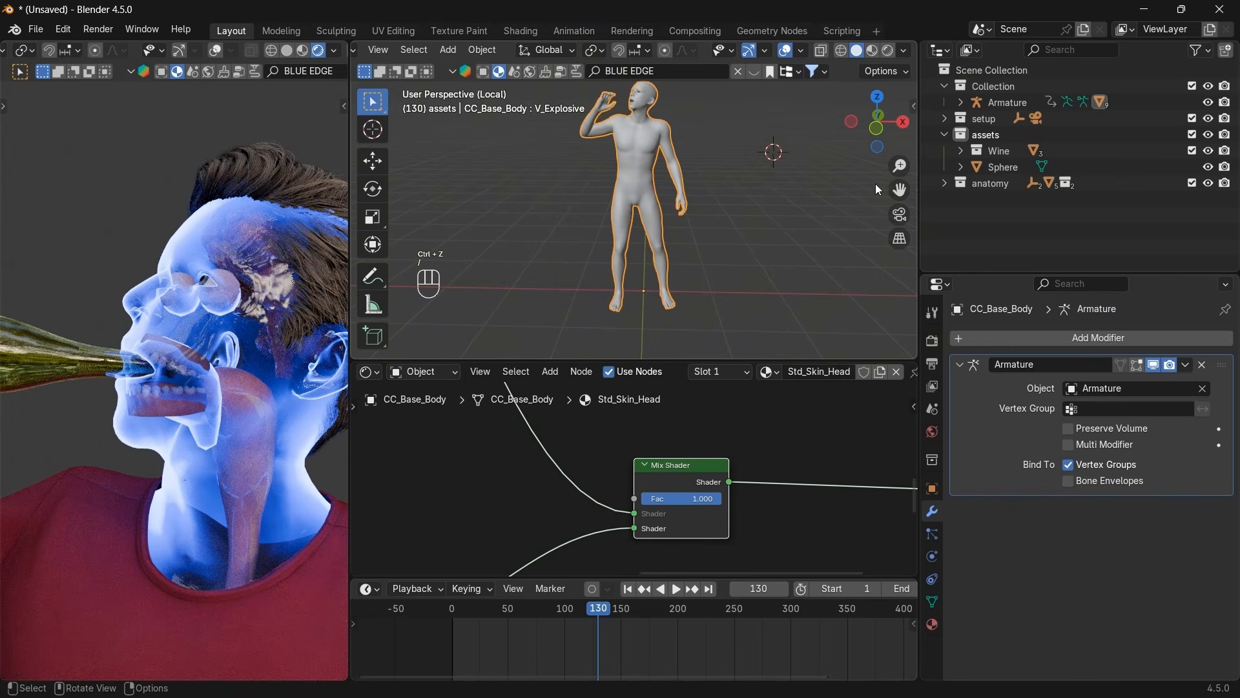
drag(899, 189, 906, 304)
scroll(788, 262, up, 9)
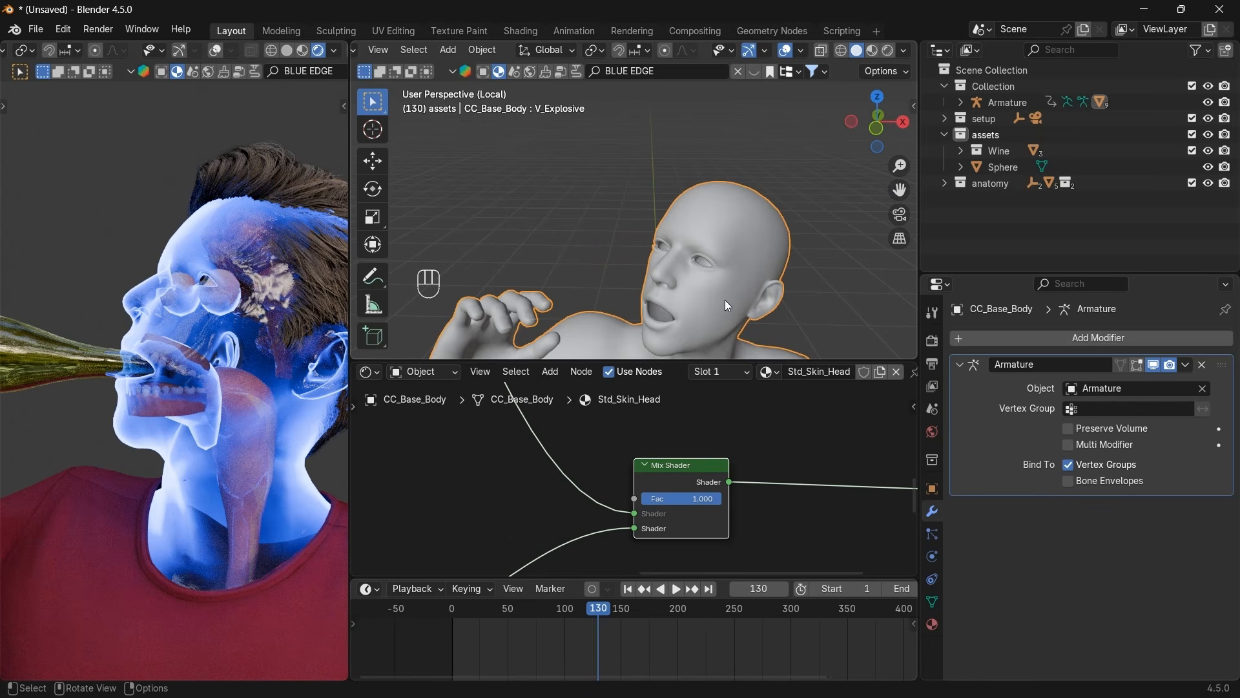
key(Tab)
key(Tab)
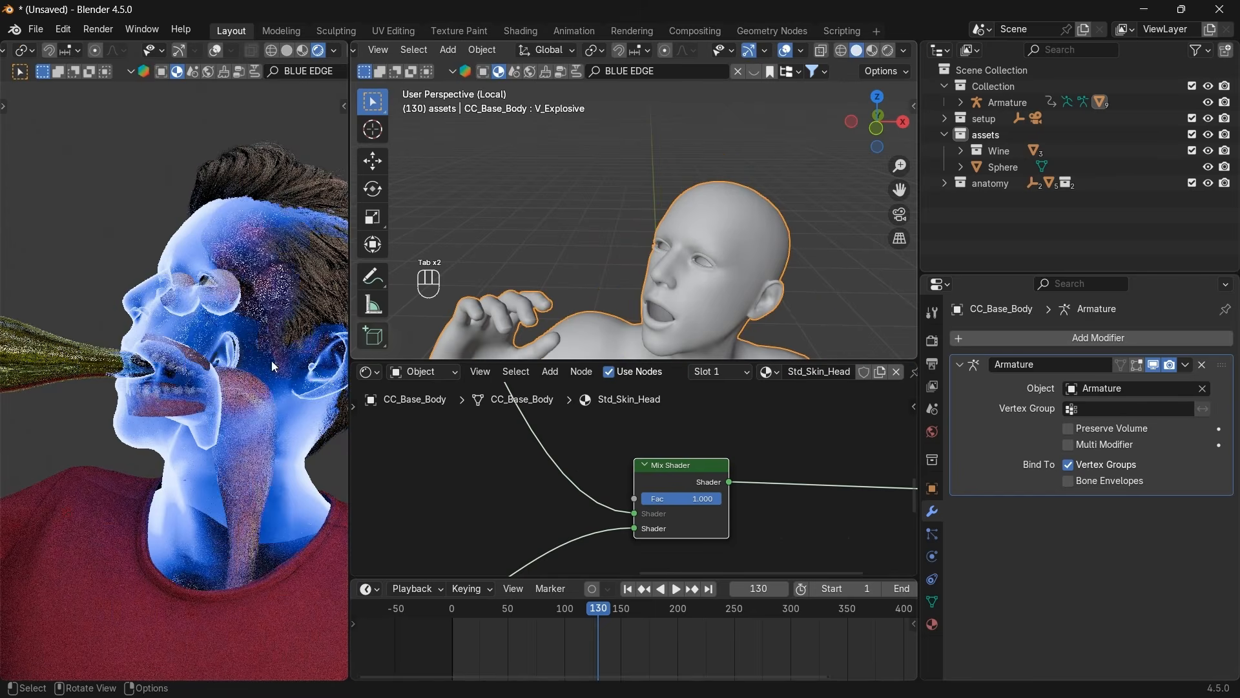
middle_drag(840, 151, 867, 142)
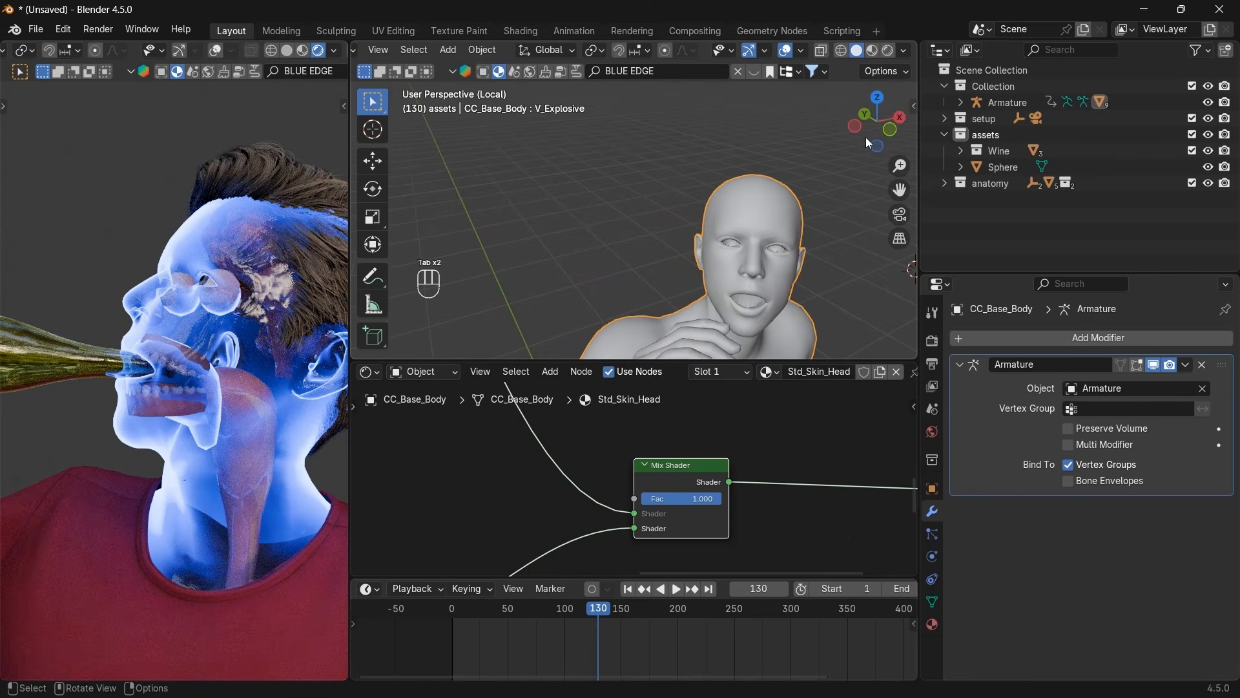
key(Tab)
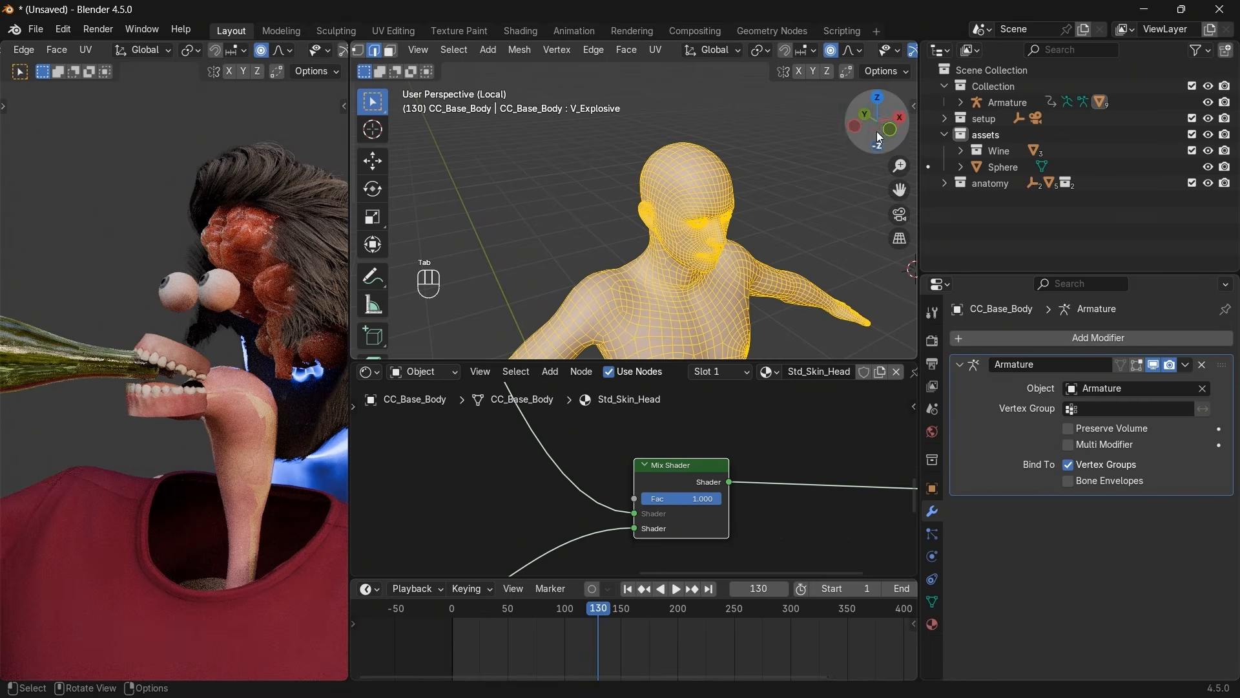
Select an edge loop on the mouth cavity inside the head and grow the selection by three steps.
drag(878, 122, 841, 130)
scroll(635, 211, up, 10)
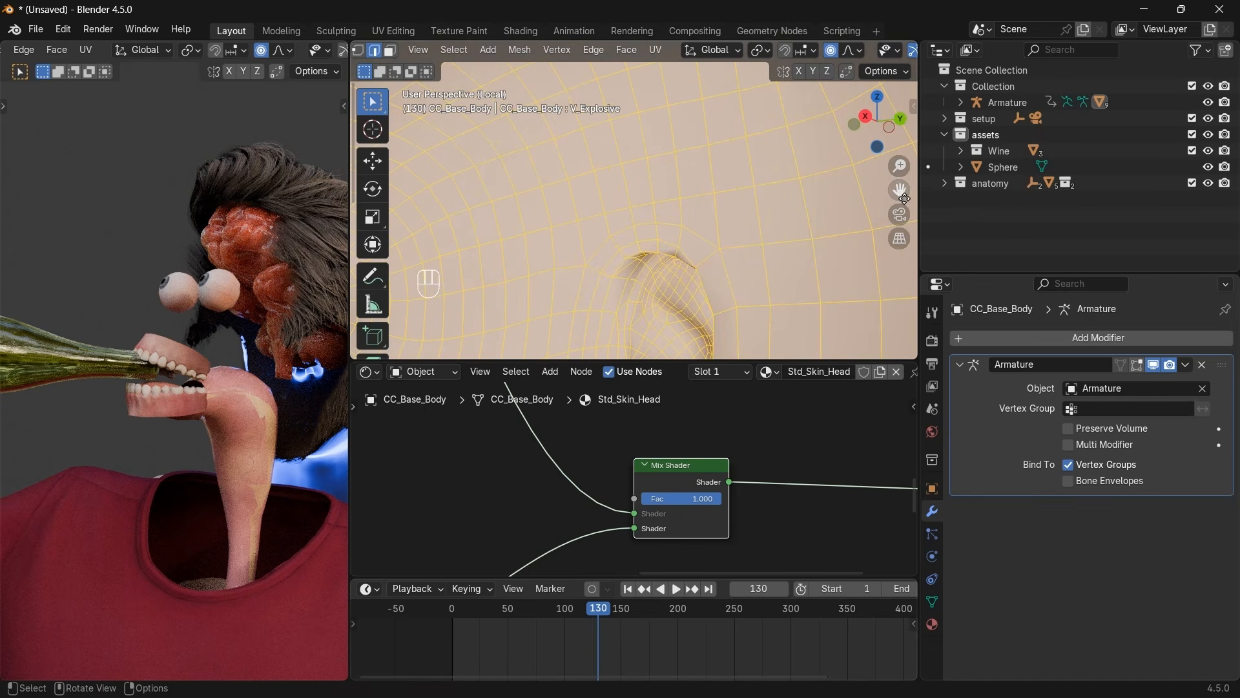
drag(903, 193, 1073, 13)
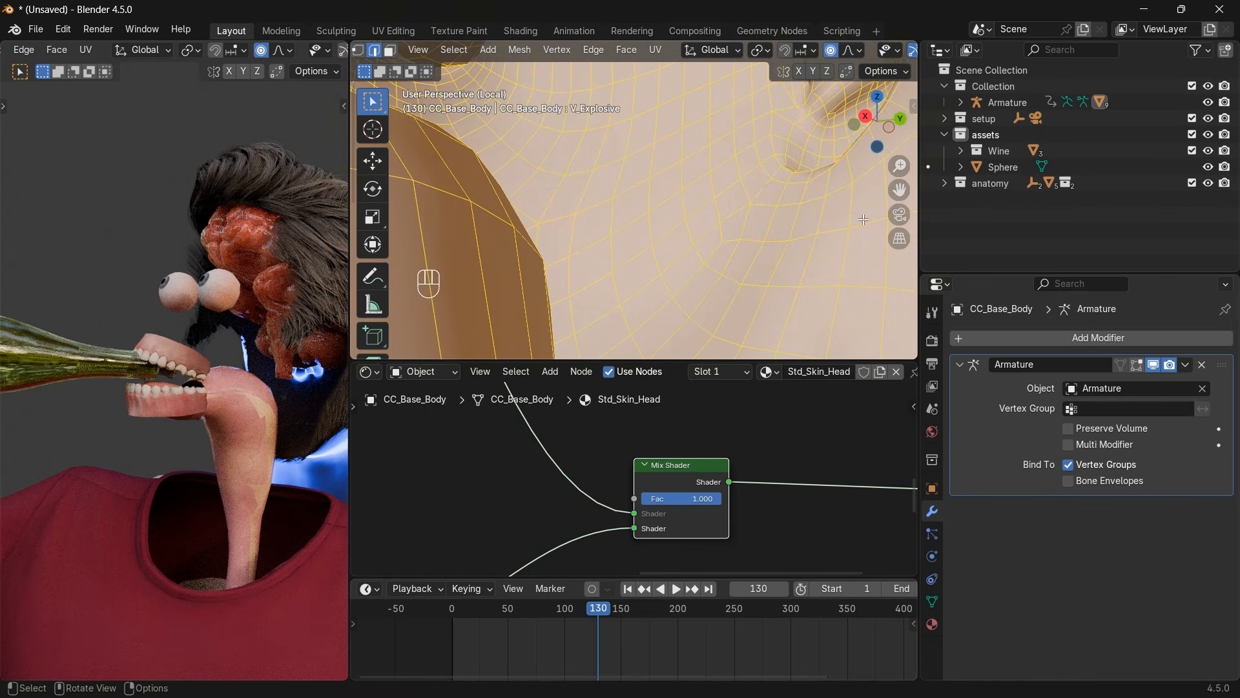
drag(877, 144, 807, 217)
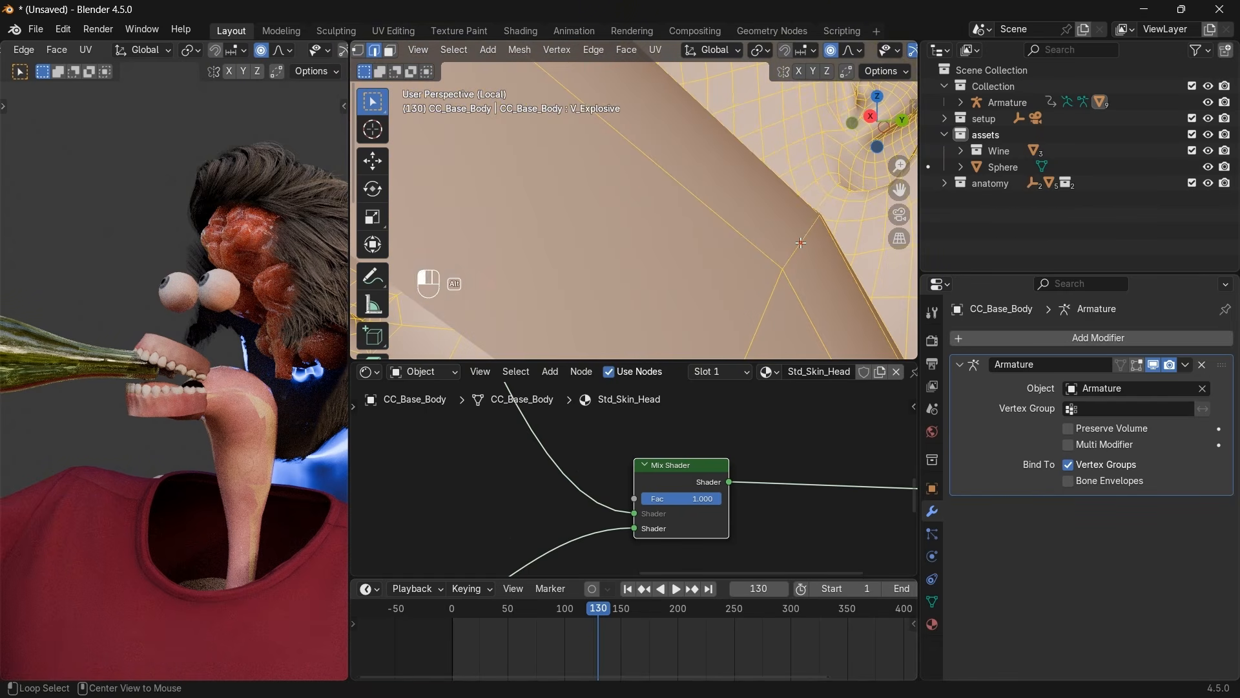
alt+click(801, 242)
key(ctrl+KP_Add)
key(ctrl+KP_Add)
key(ctrl+KP_Add)
scroll(801, 243, down, 3)
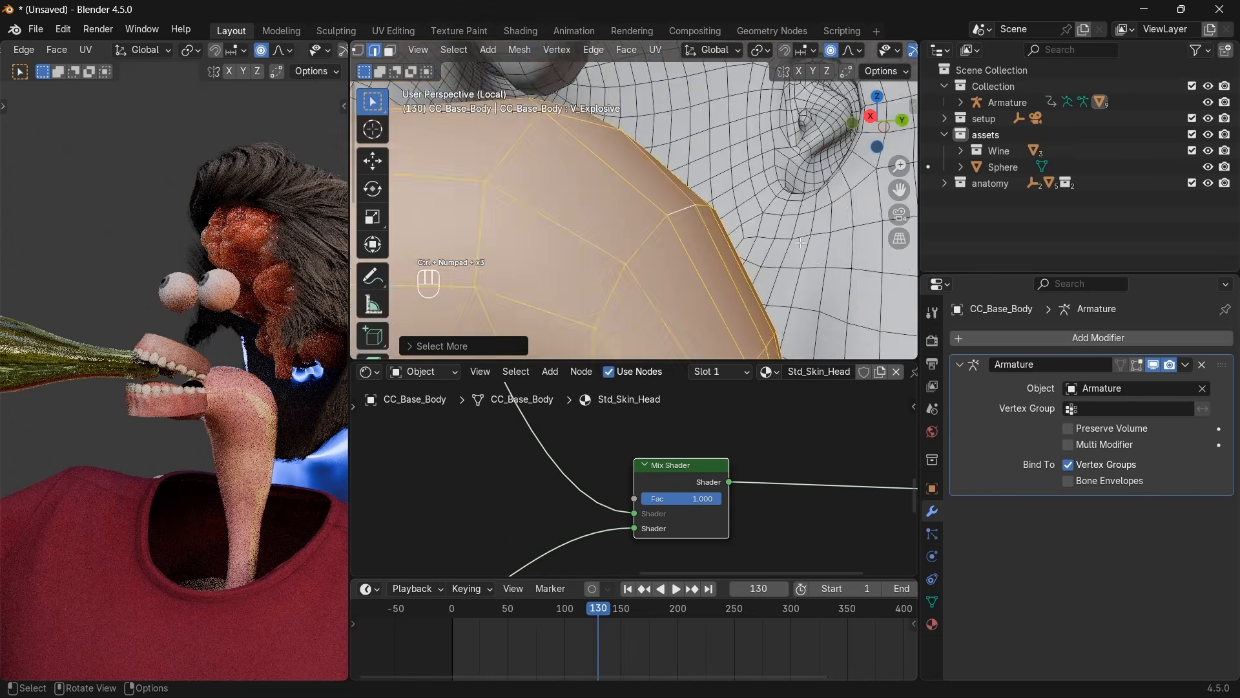
key(h)
drag(856, 141, 838, 176)
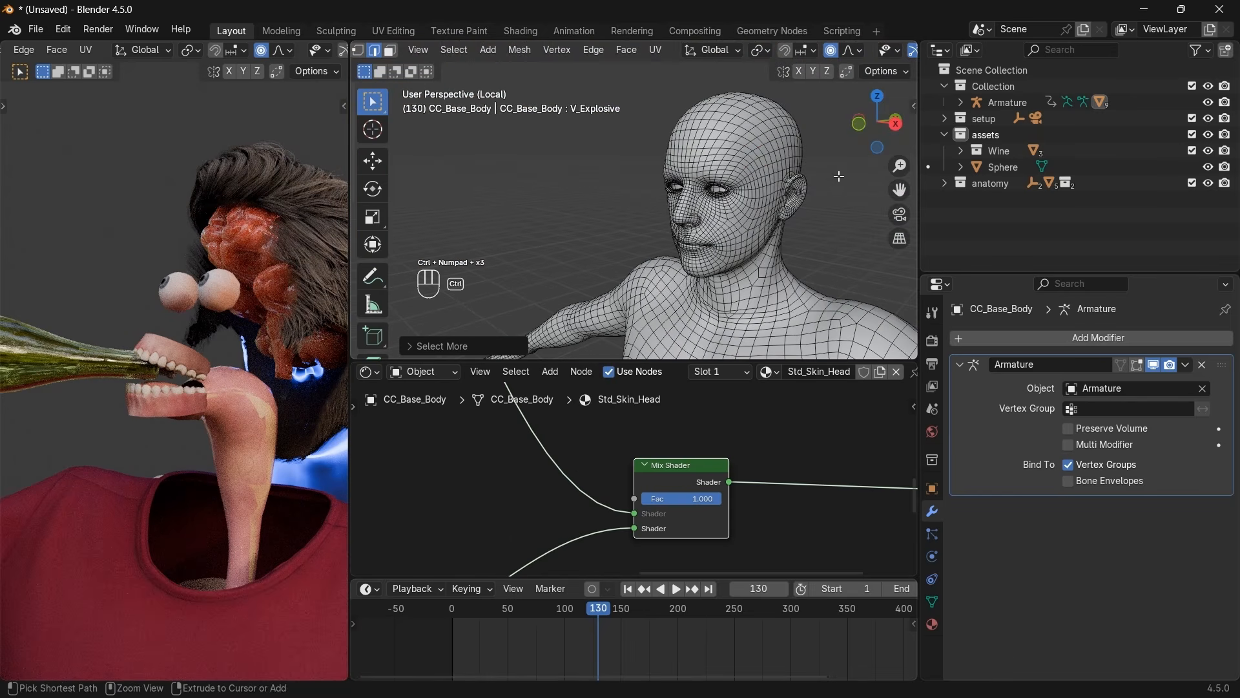
Grow the mouth selection out past the lips, and shrink it back to the geometry inside the mouth.
key(ctrl+KP_Add)
key(ctrl+KP_Add)
key(ctrl+KP_Add)
key(ctrl+KP_Add)
key(ctrl+KP_Add)
key(ctrl+KP_Add)
key(ctrl+KP_Add)
key(ctrl+KP_Add)
key(ctrl+KP_Add)
key(ctrl+KP_Add)
key(ctrl+KP_Add)
key(ctrl+KP_Add)
key(ctrl+KP_Add)
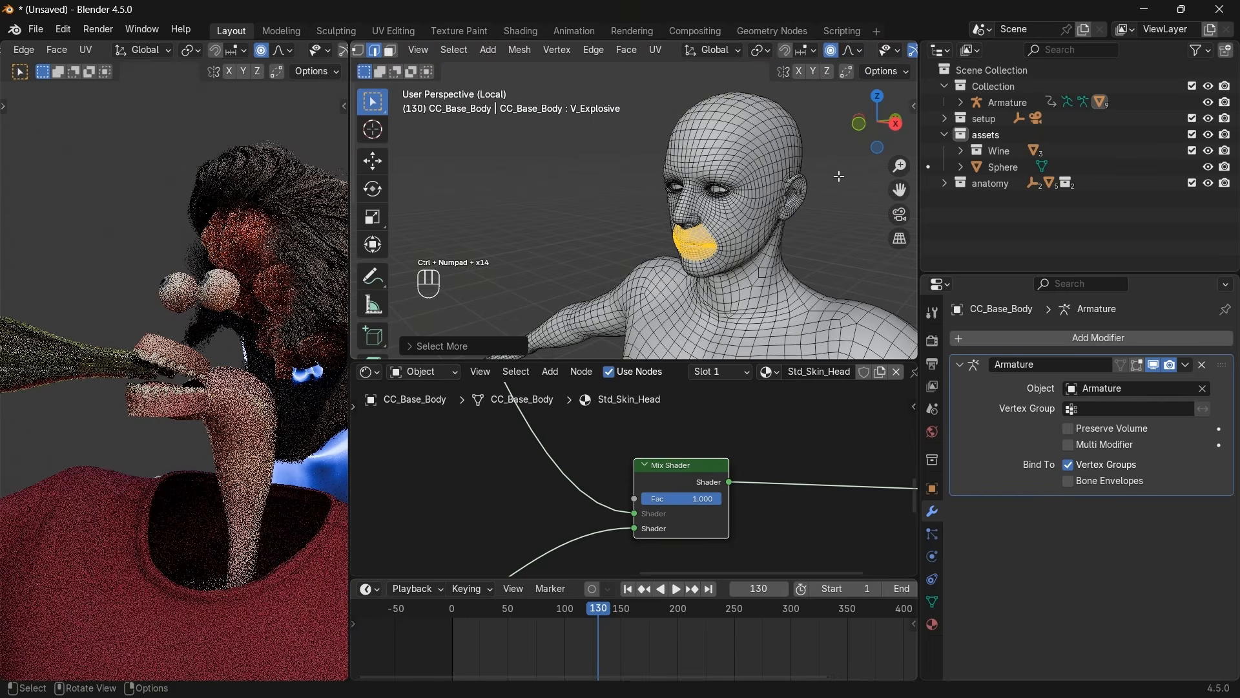
key(ctrl+KP_Subtract)
key(ctrl+KP_Subtract)
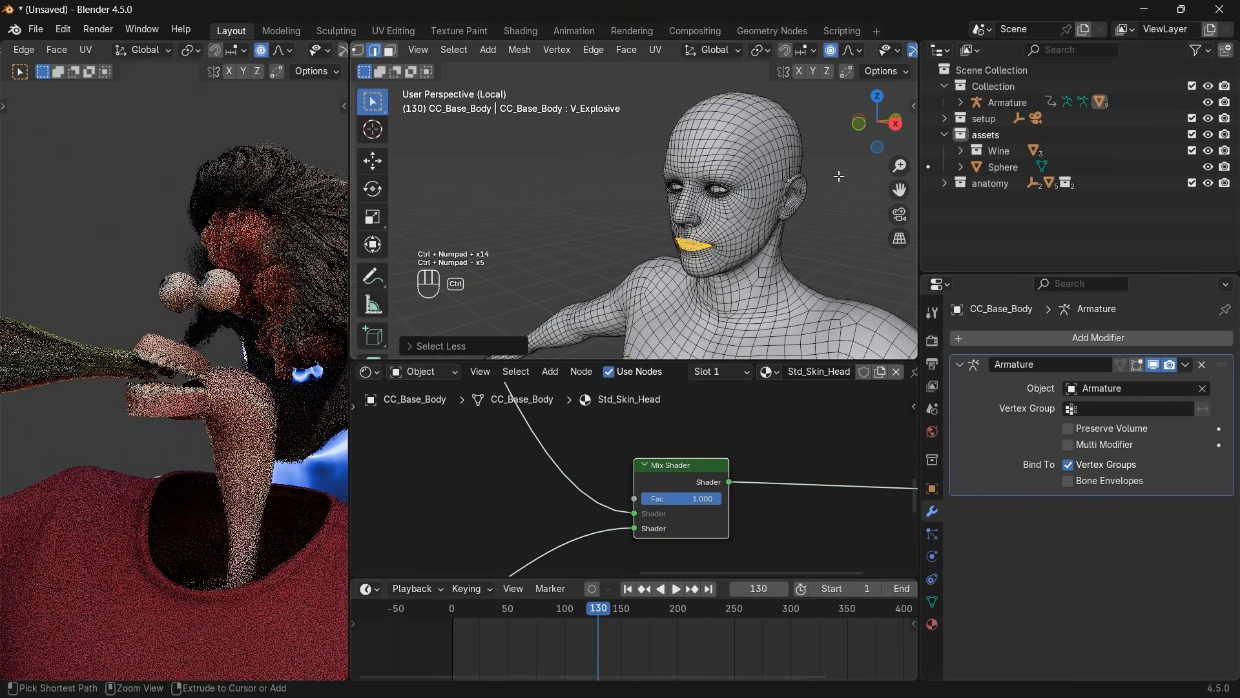
key(ctrl+KP_Subtract)
key(ctrl+KP_Subtract)
key(ctrl+KP_Subtract)
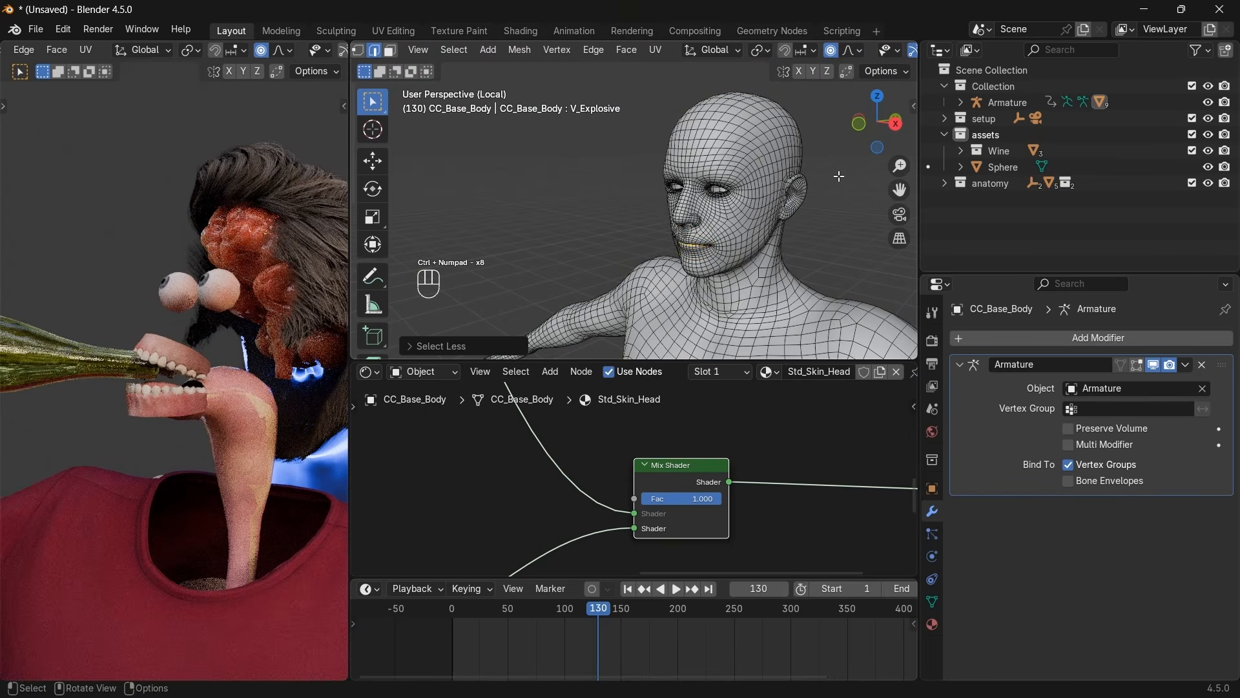
ctrl+scroll(872, 63, down, 5)
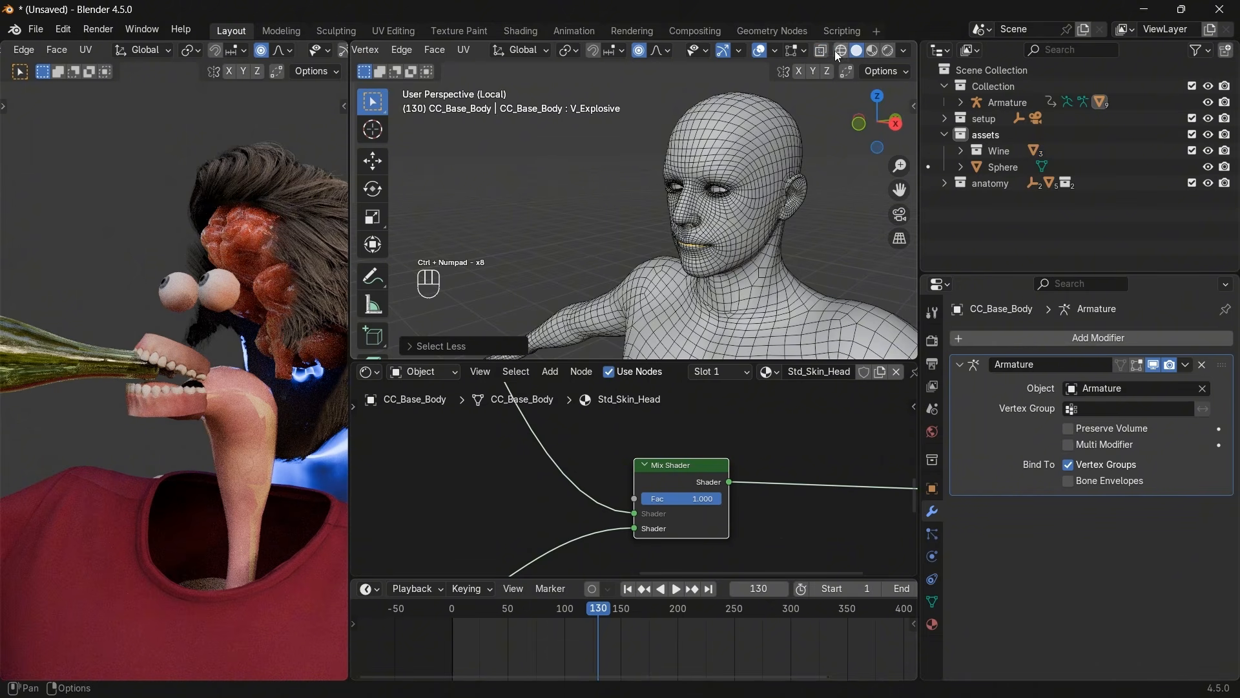
Turn on X-ray display and shrink the mouth selection three more steps to the inner mouth cavity.
click(822, 51)
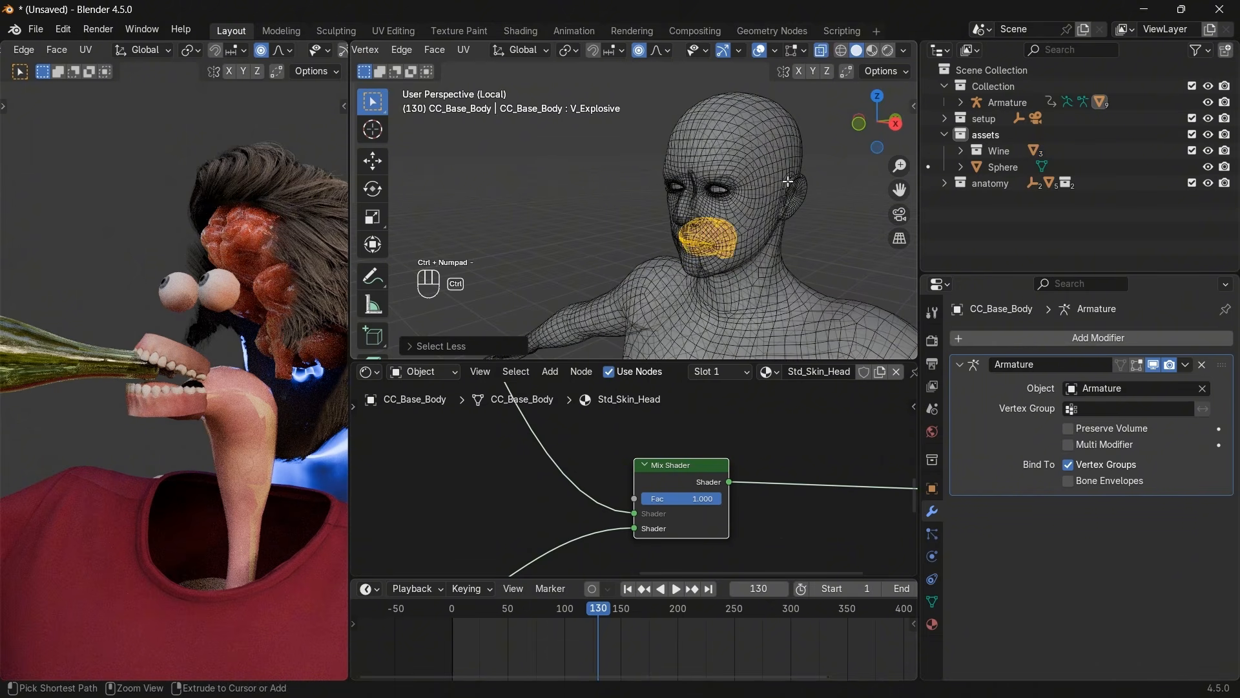
key(ctrl+KP_Subtract)
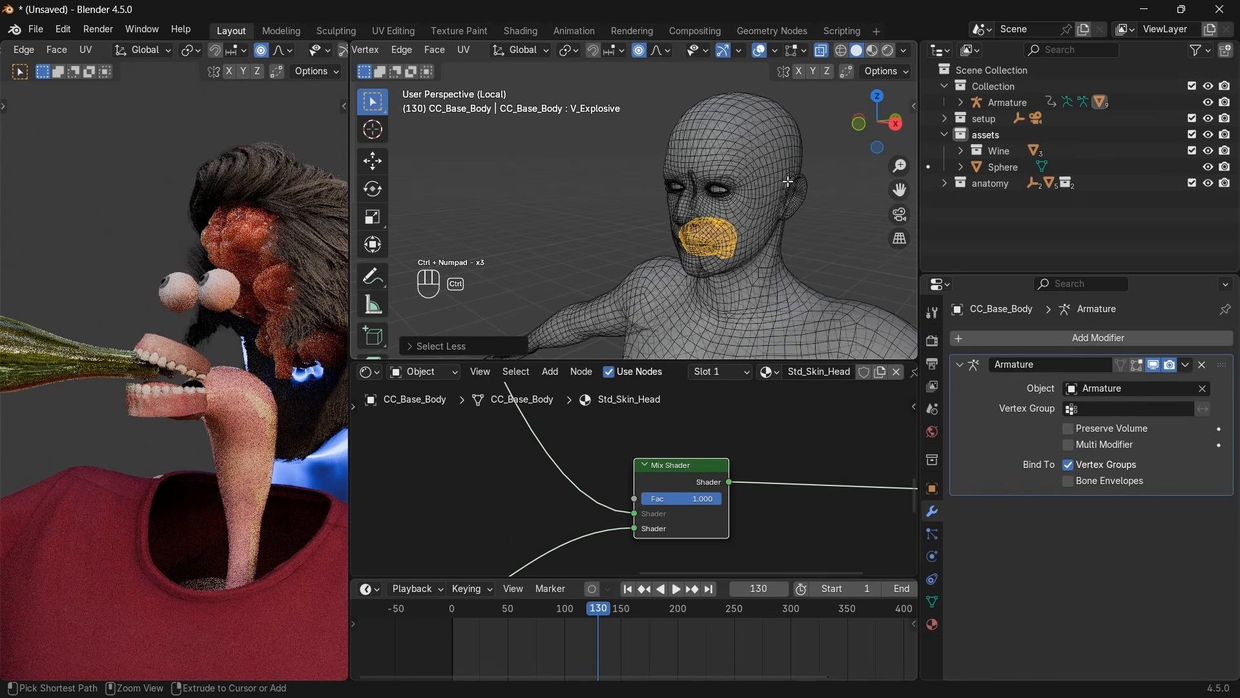
drag(859, 123, 784, 91)
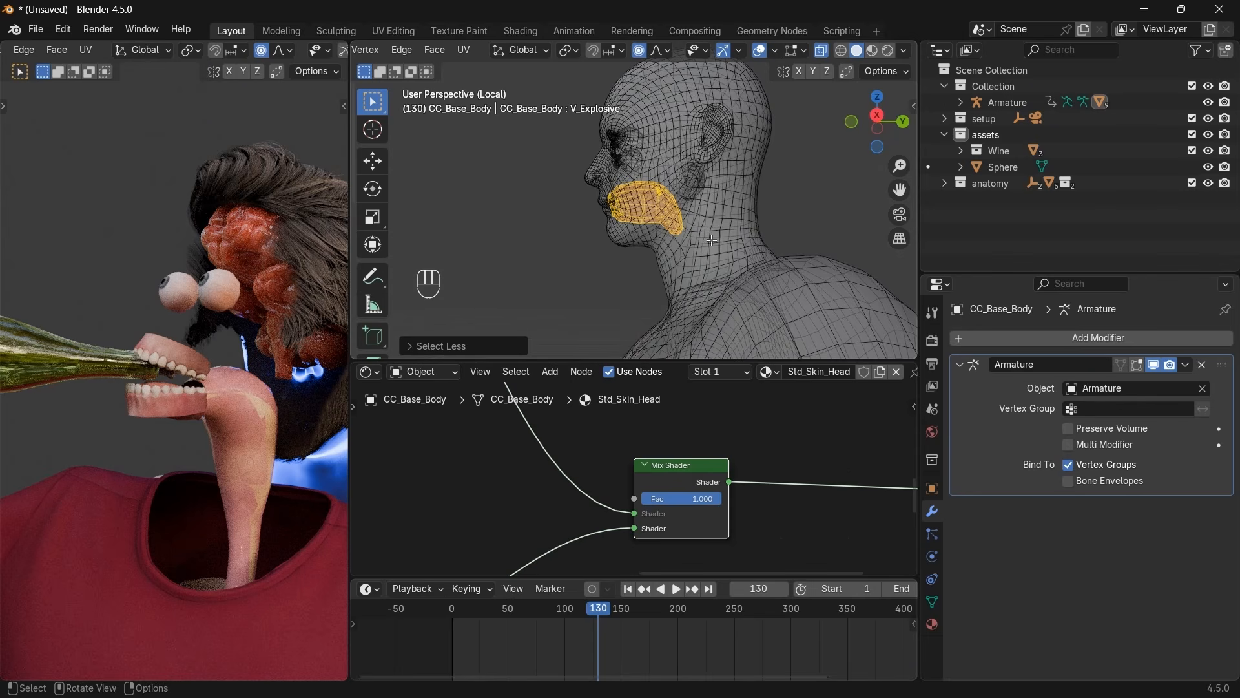
Separate the selected inner mouth geometry from CC_Base_Body into its own object and return to Object Mode.
key(space)
text(SEPA)
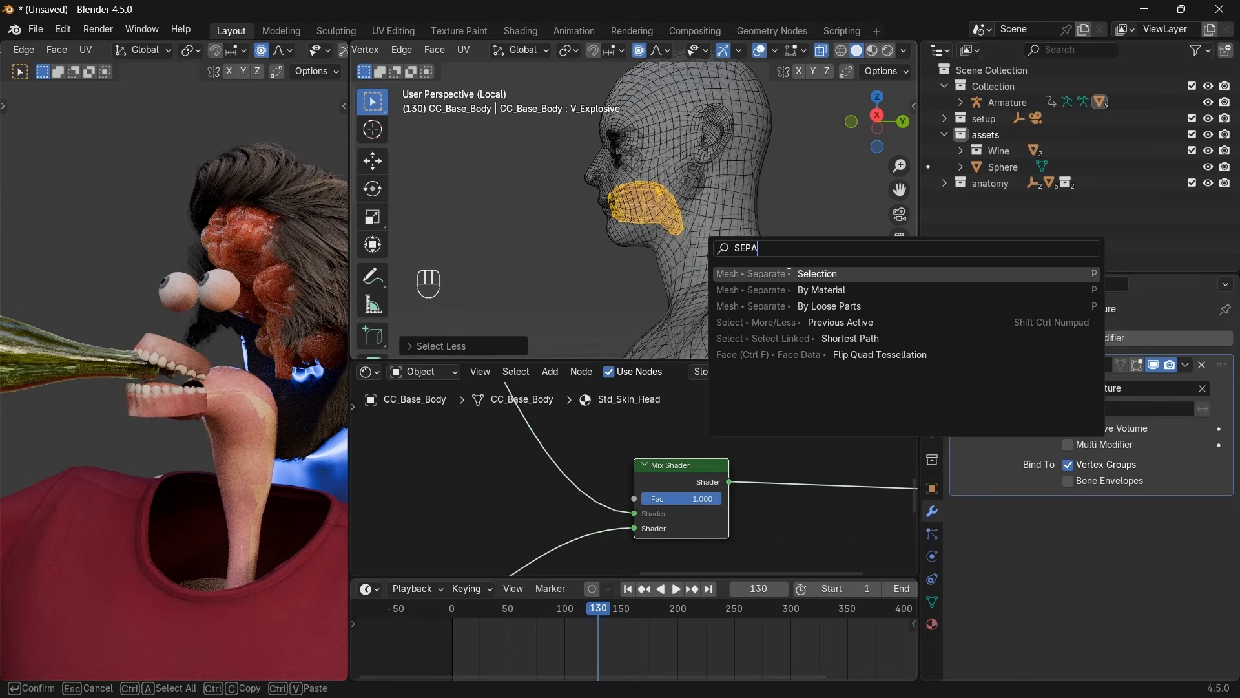
key(Return)
key(Tab)
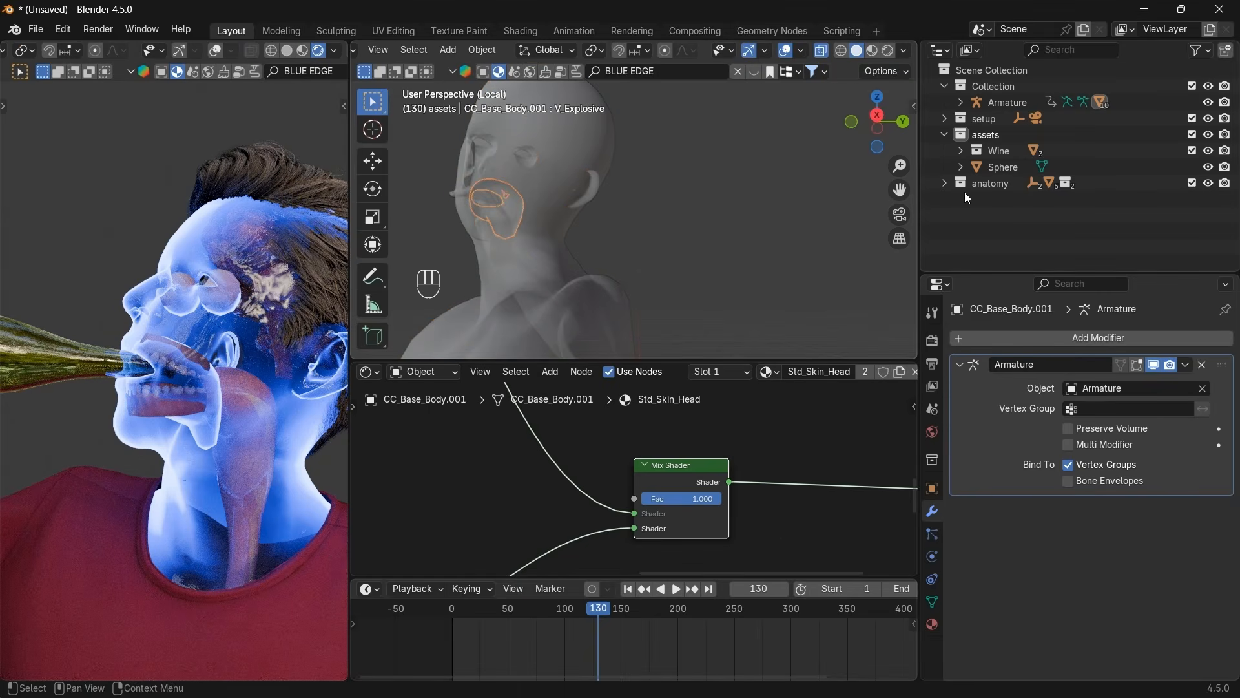
Add the Human Stomach empty from the anatomy collection to the selected mouth piece and leave local view.
click(947, 183)
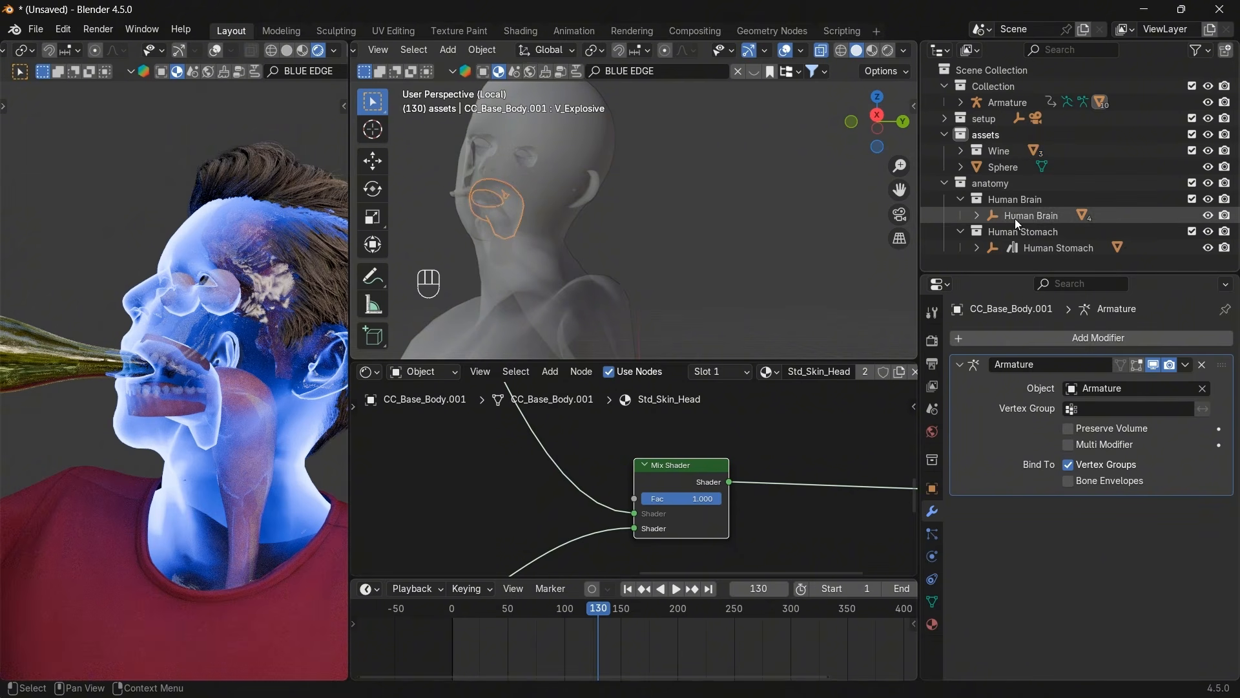
click(1048, 254)
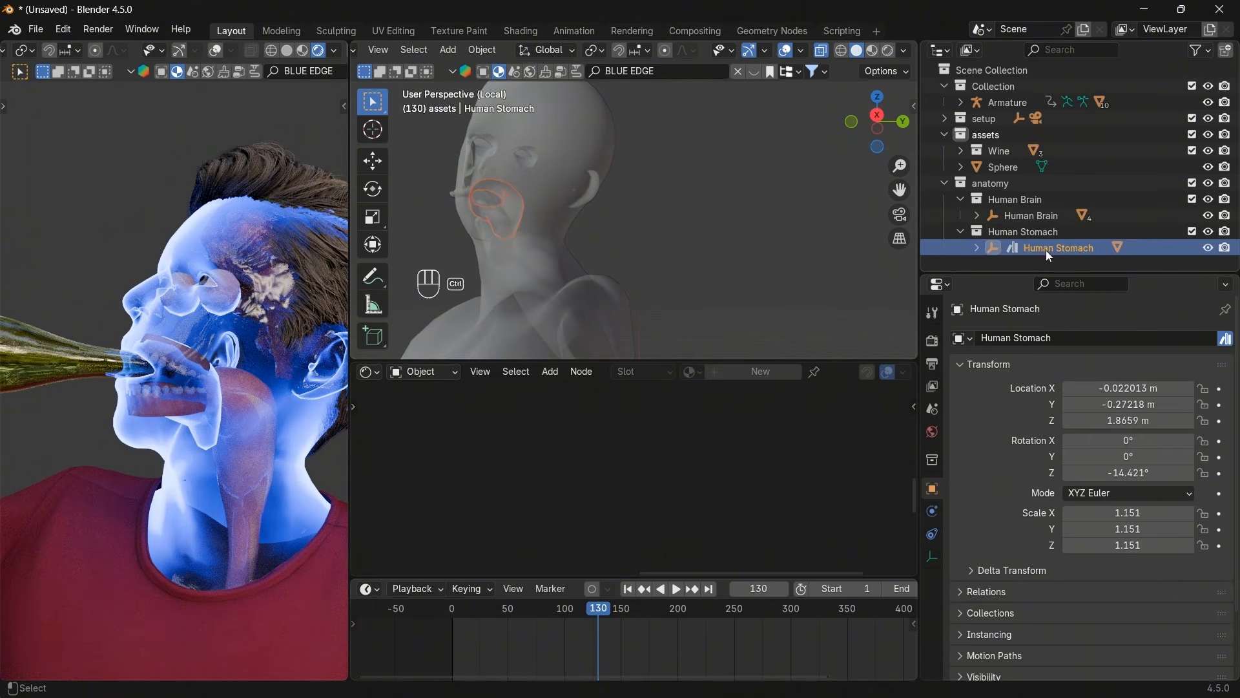
key(slash)
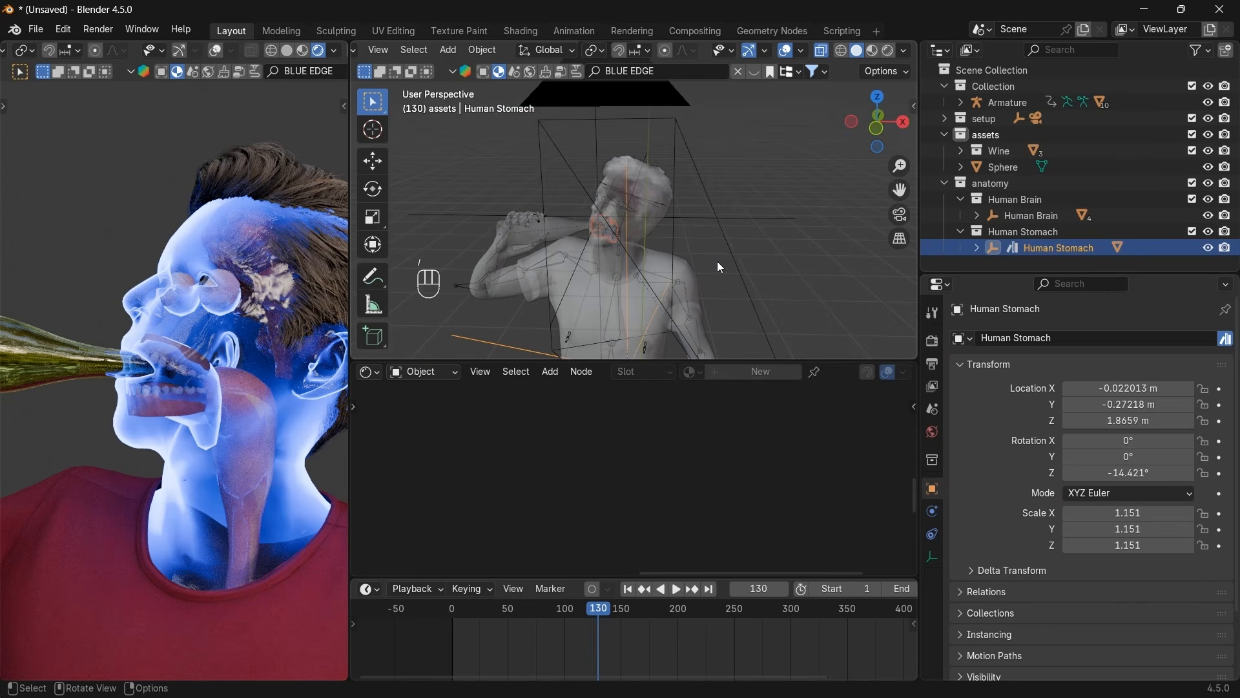
Try to isolate the mouth piece together with the Human Stomach empty in local view.
key(slash)
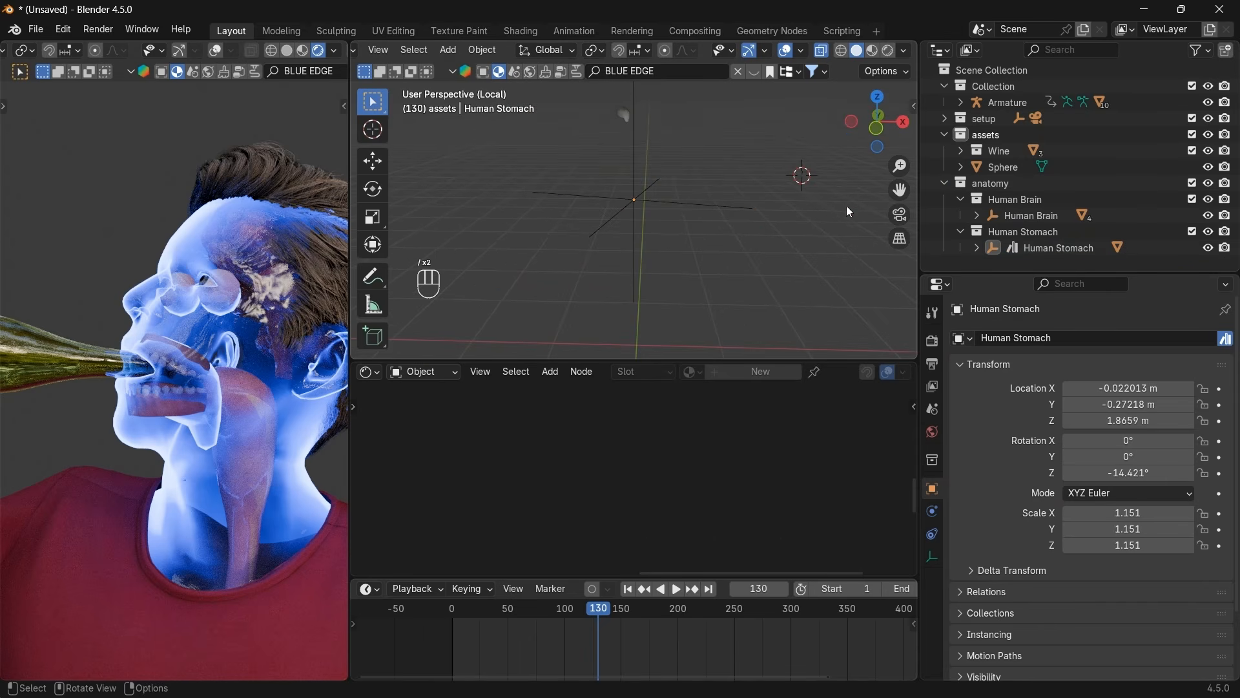
key(ctrl+z)
key(slash)
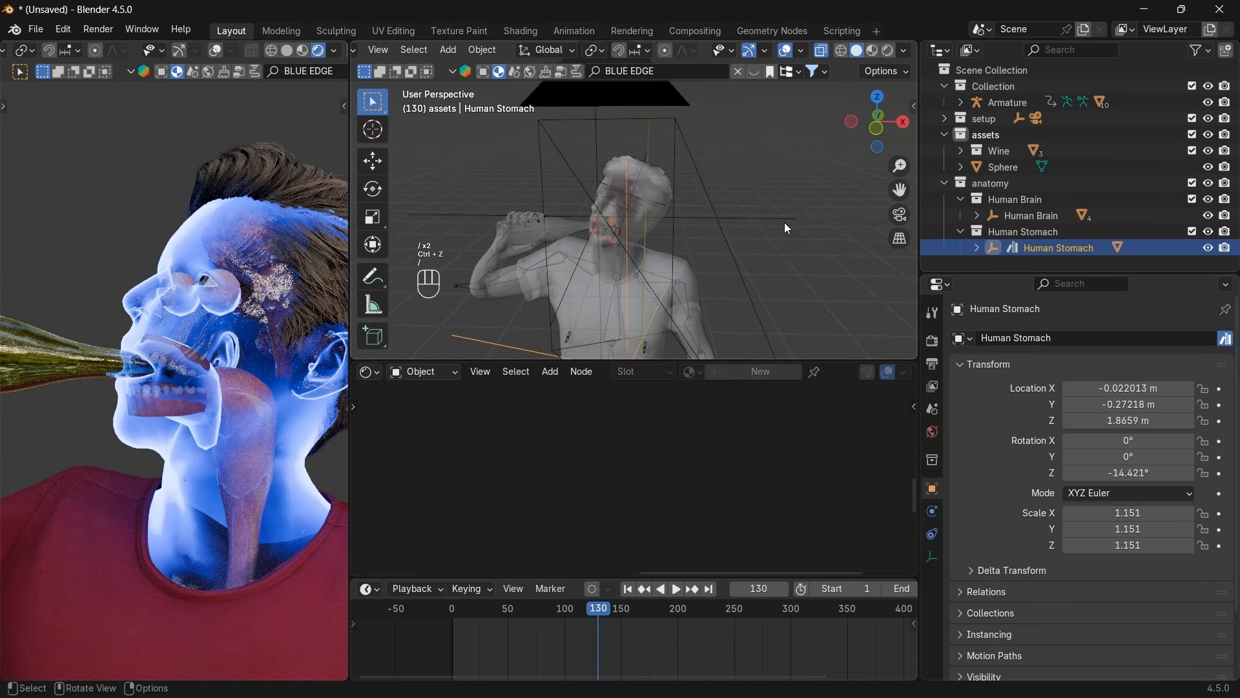
Add the Human Stomach.001 mesh under Human Stomach to the selection and isolate it with the mouth piece in local view.
scroll(598, 241, up, 3)
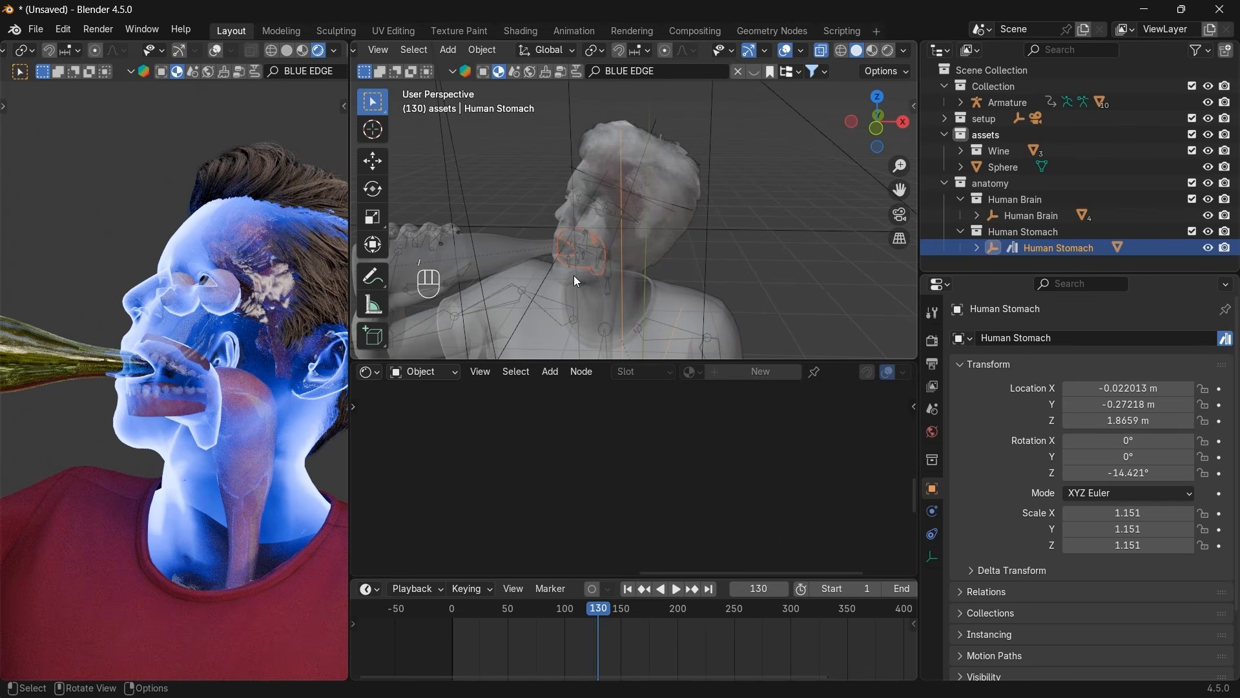
click(598, 257)
click(598, 254)
click(1037, 248)
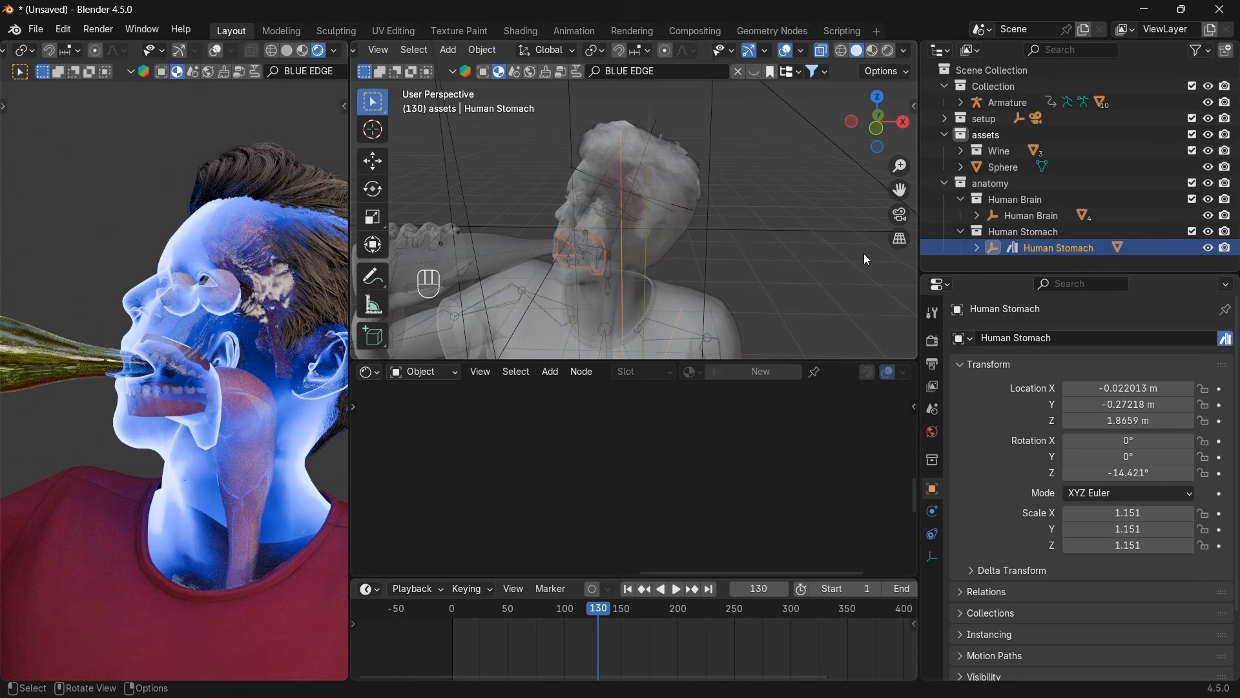
ctrl+click(977, 248)
click(1030, 256)
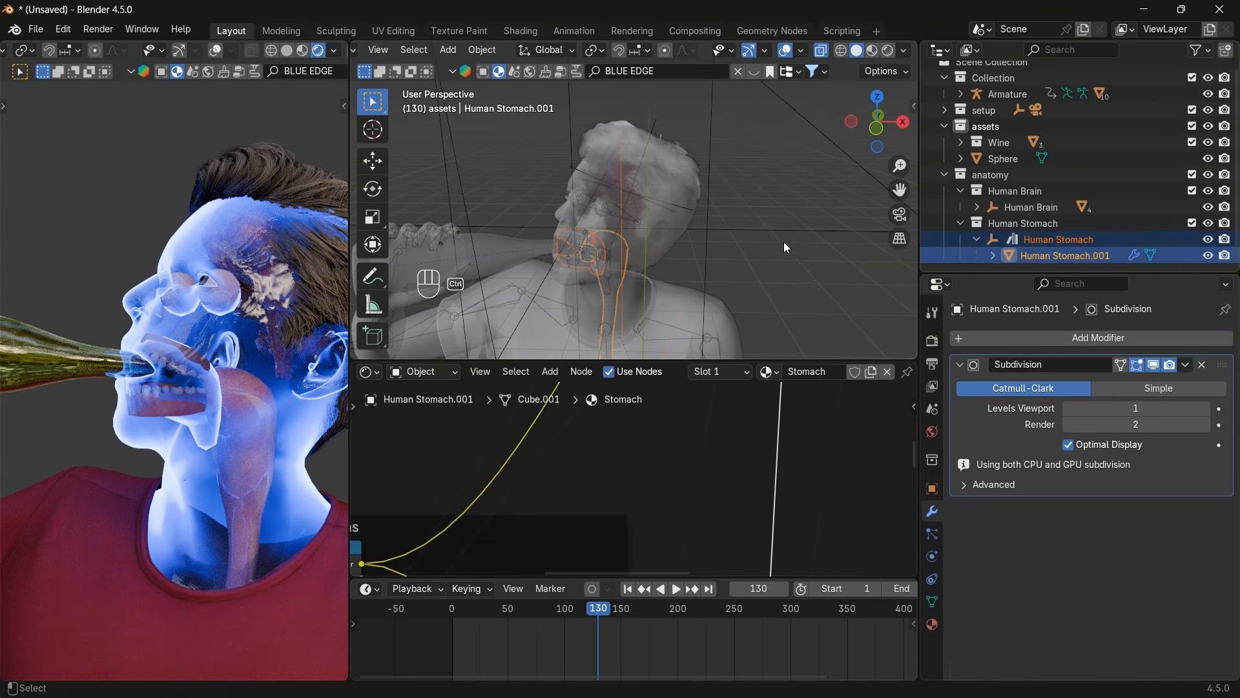
key(slash)
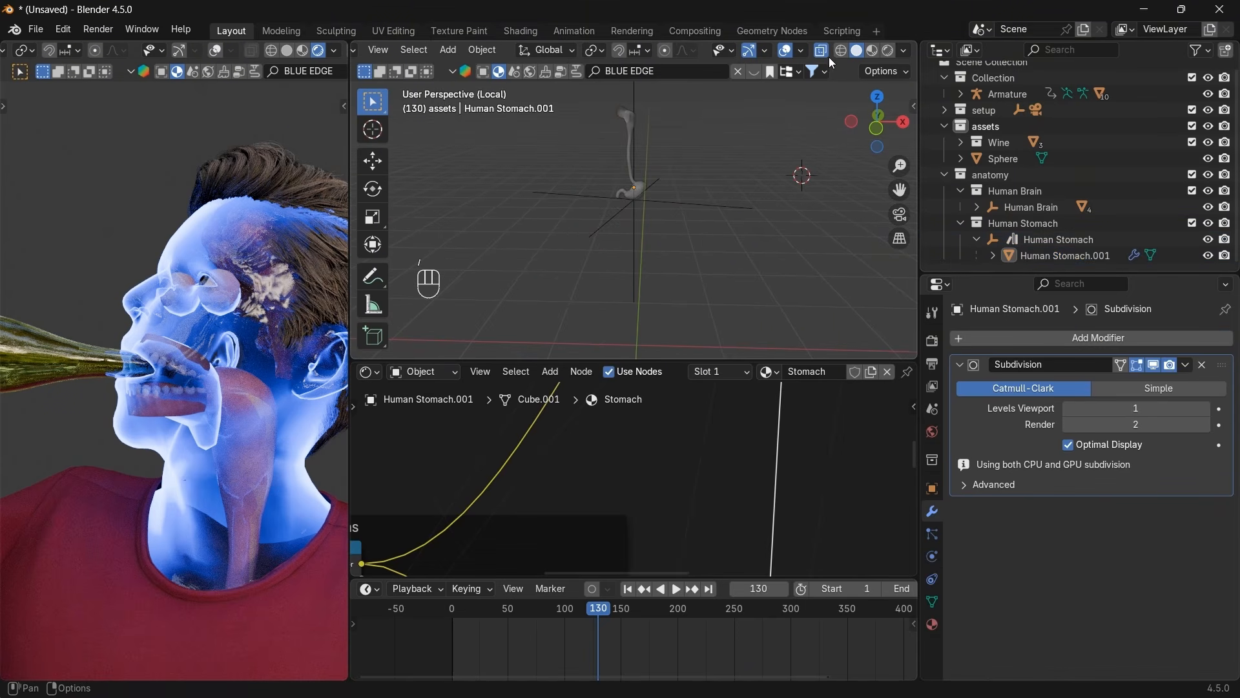
Turn off X-ray display, select only the Human Stomach.001 mesh and enter Edit Mode on it.
drag(898, 188, 933, 322)
scroll(872, 248, up, 4)
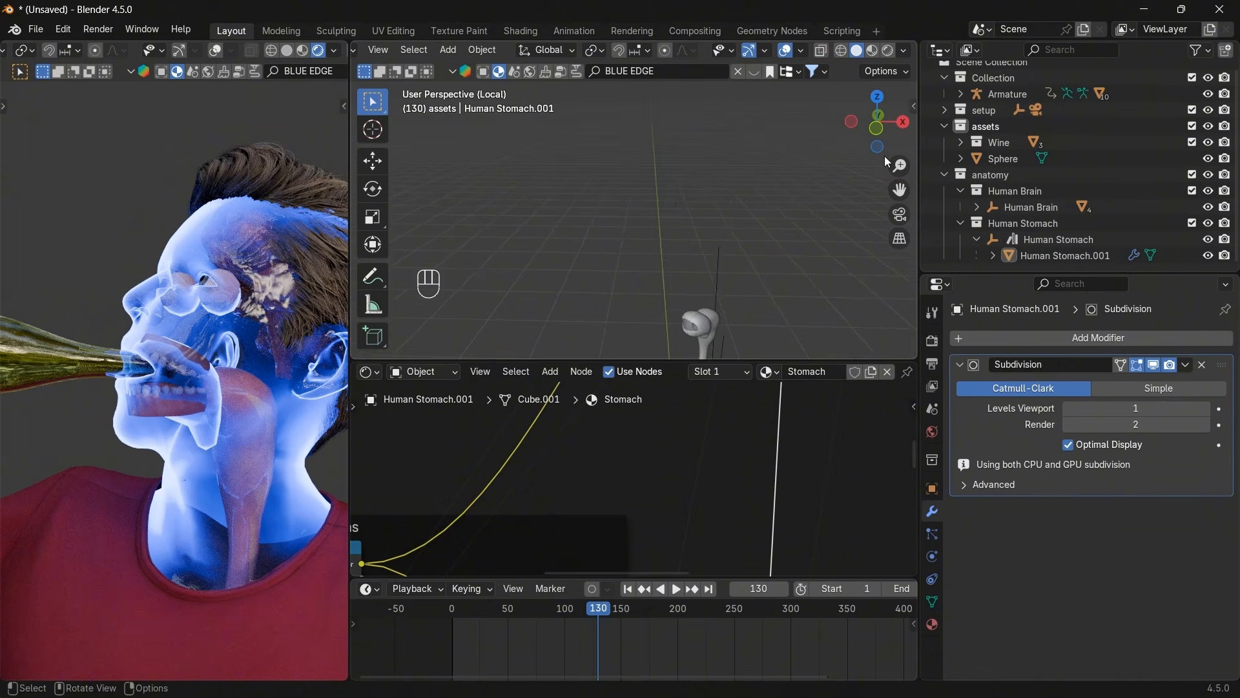
drag(880, 126, 807, 77)
drag(888, 196, 787, 308)
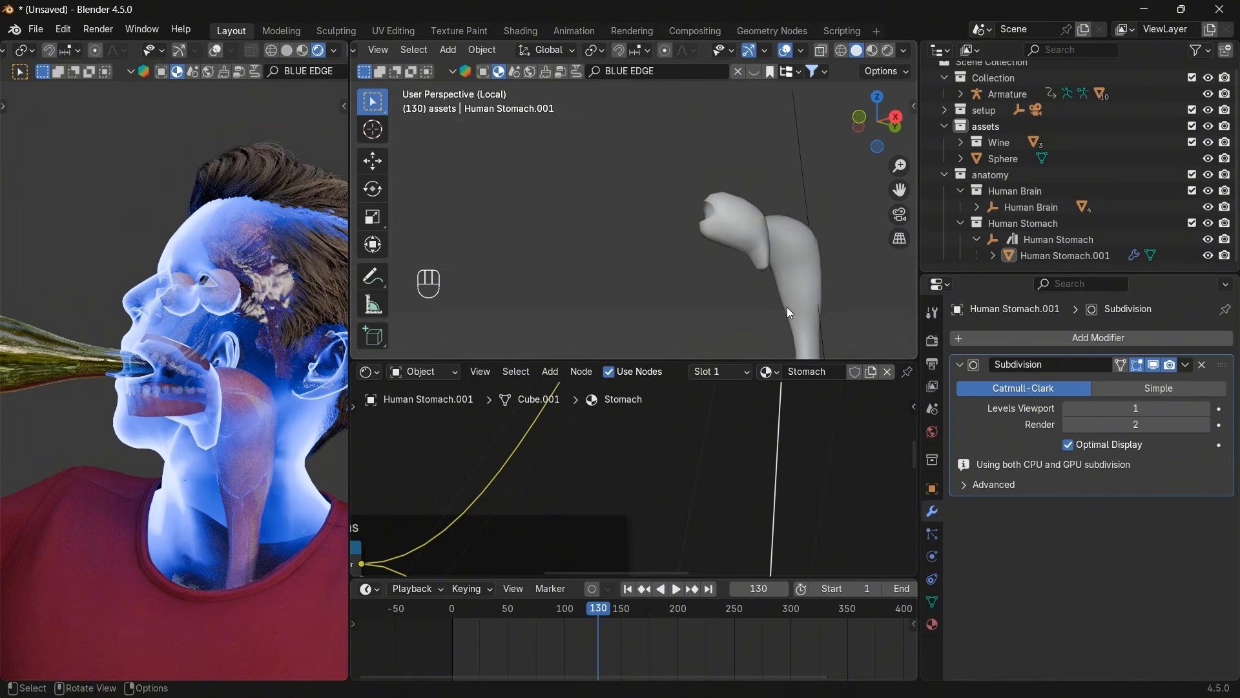
click(784, 319)
scroll(801, 223, up, 2)
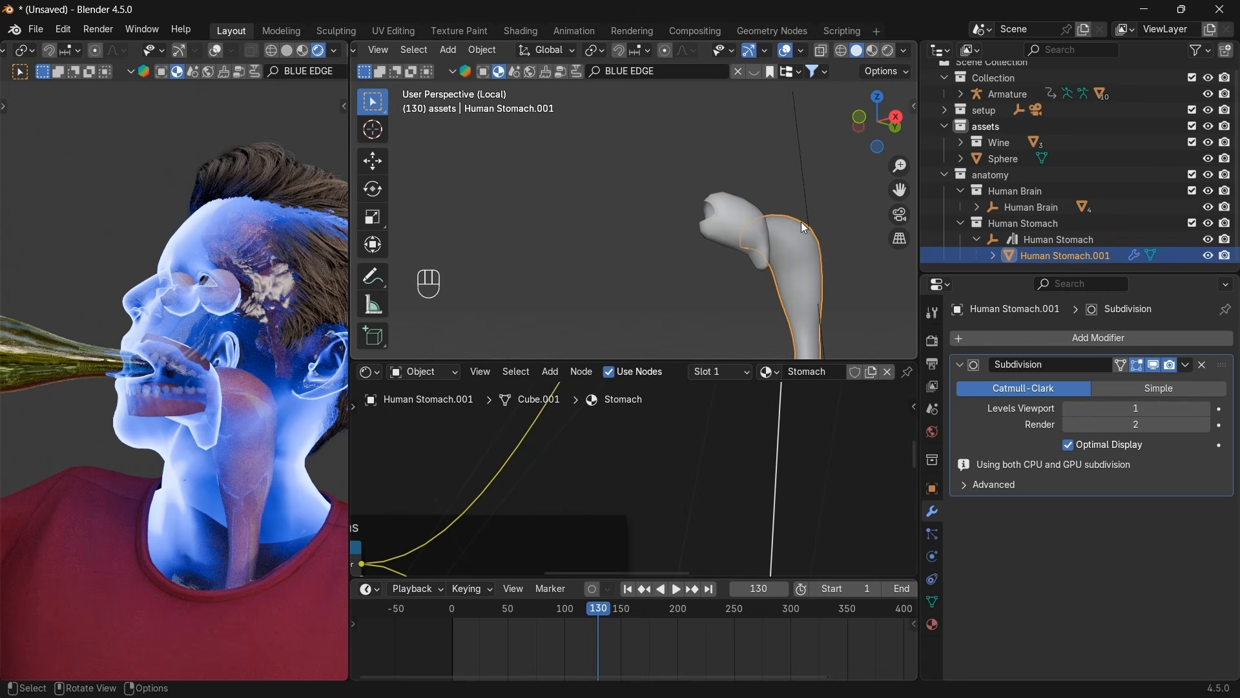
drag(900, 190, 742, 217)
key(Tab)
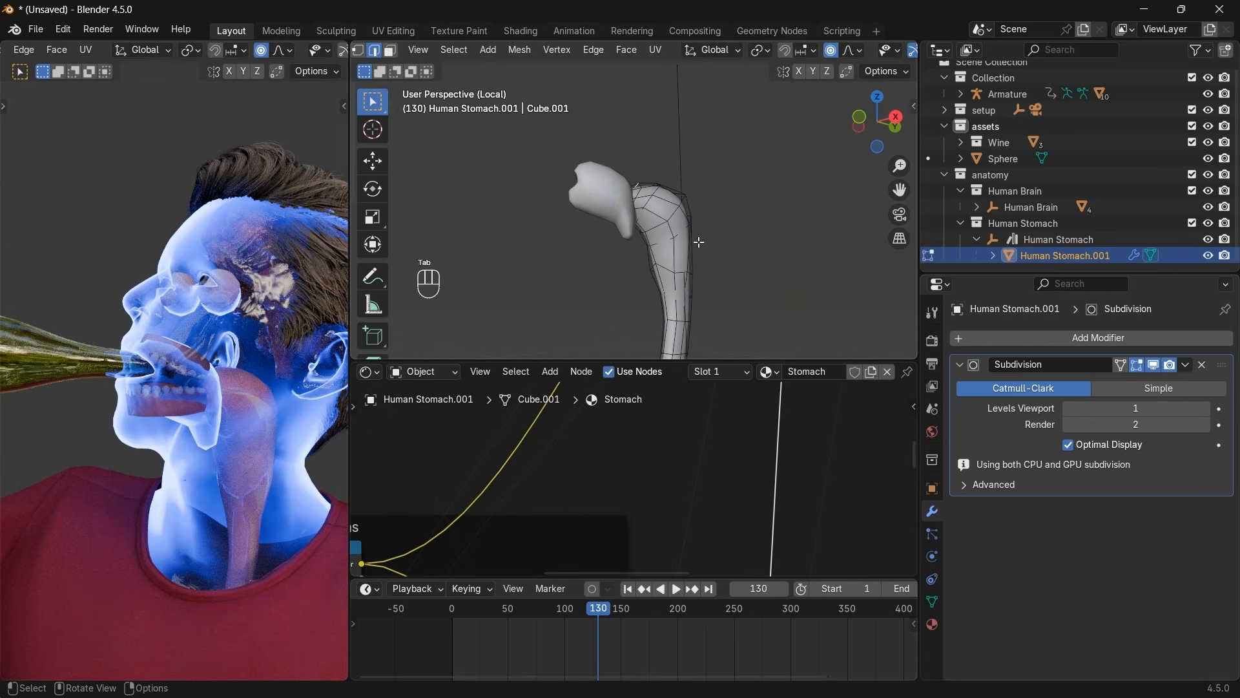
Try to remove the bent upper end of the esophagus tube by growing an edge-loop selection in X-ray view and deleting its vertices.
scroll(878, 53, down, 5)
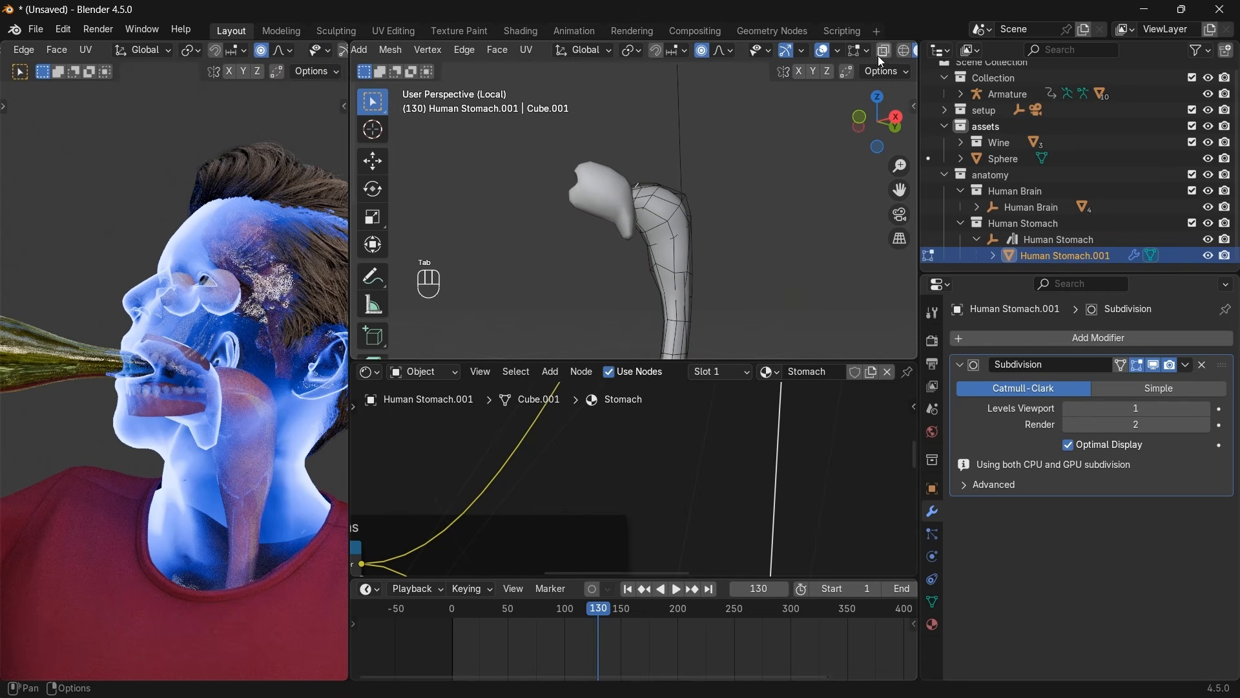
click(883, 51)
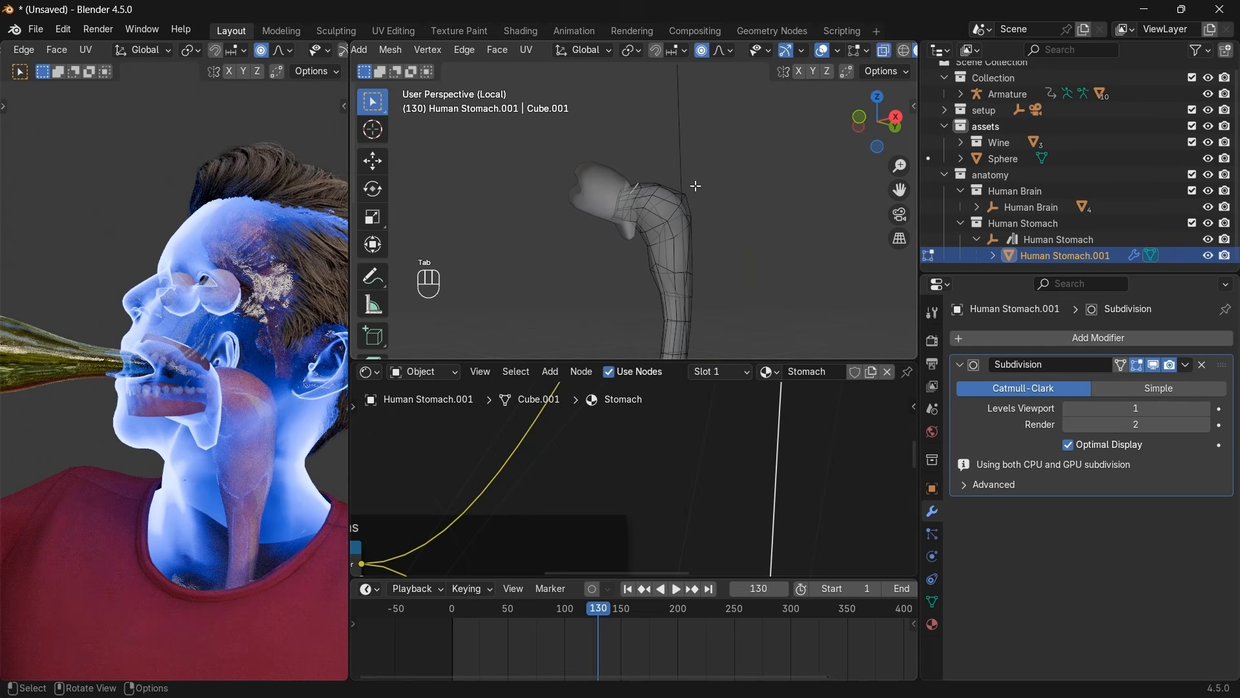
alt+click(619, 202)
key(ctrl+KP_Add)
key(ctrl+KP_Add)
key(ctrl+KP_Add)
key(ctrl+KP_Add)
key(x)
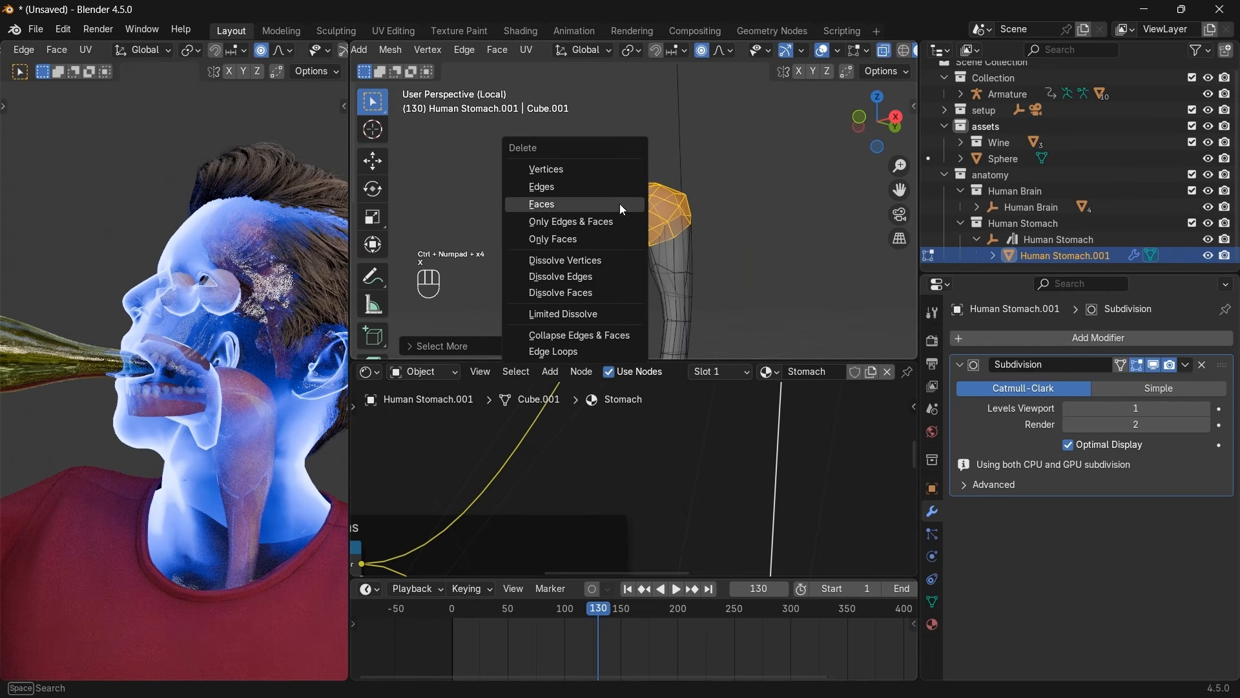
click(607, 166)
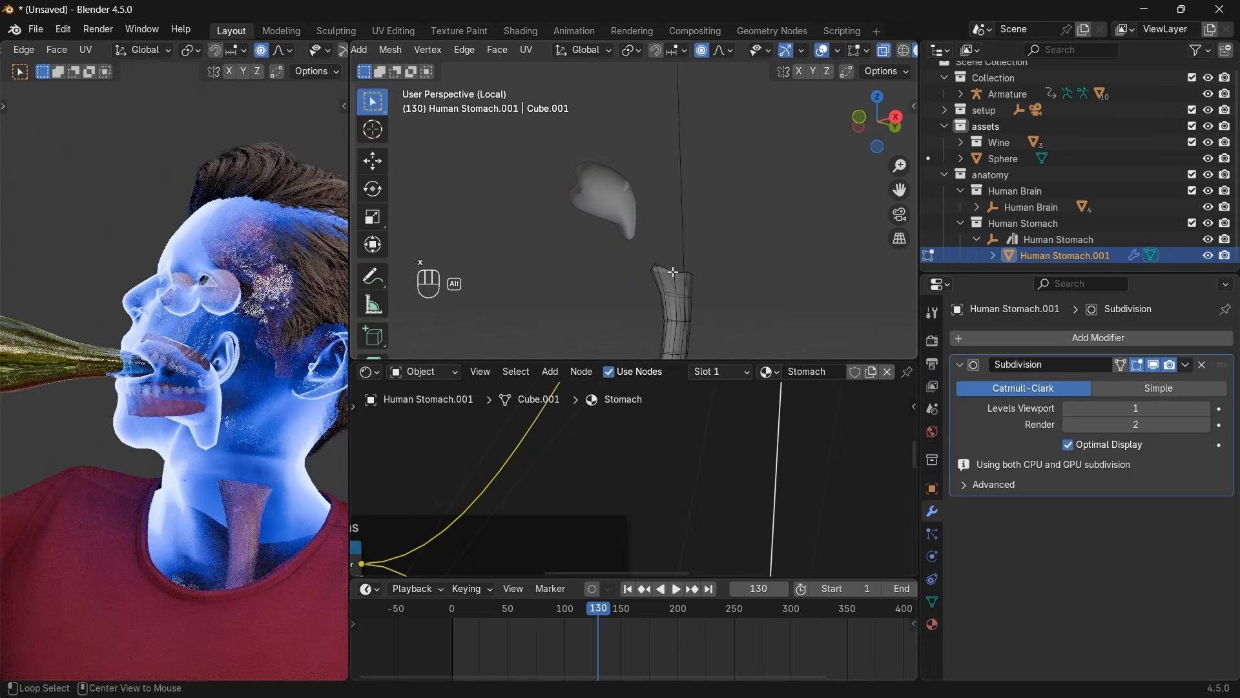
Try scaling the open rim left at the top of the cut esophagus tube.
alt+click(690, 266)
key(s)
click(765, 269)
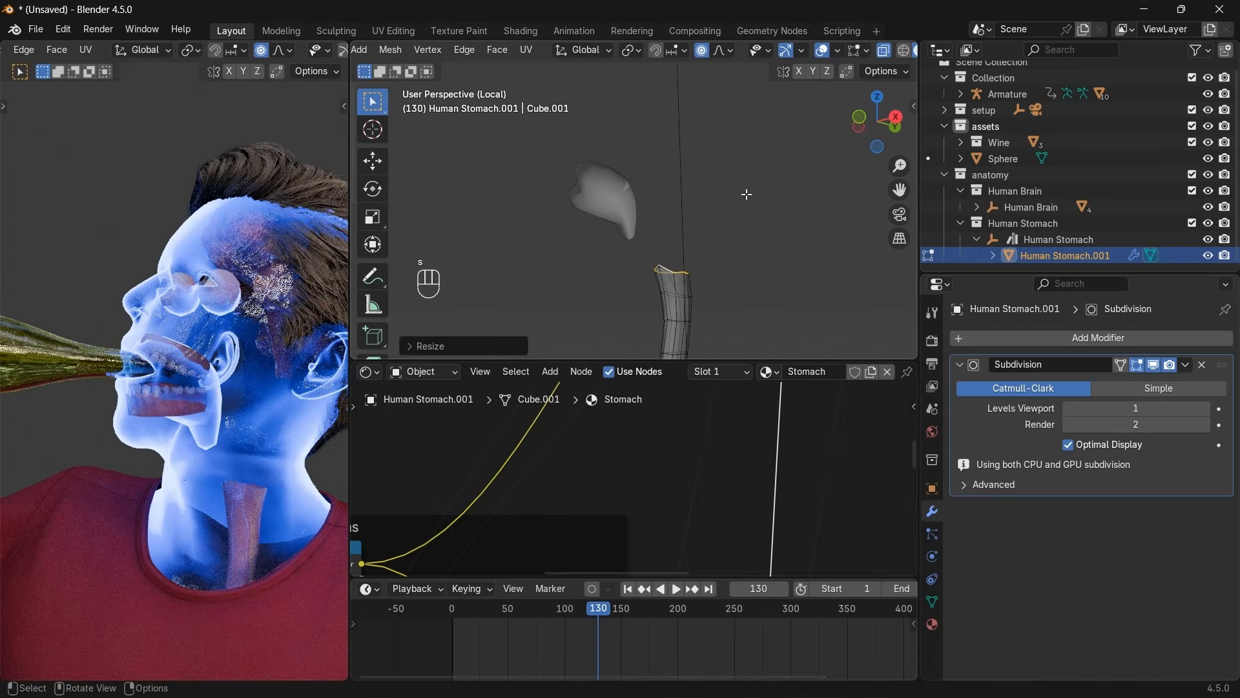
Try shifting the open rim forward by about 0.025 m in right view and scaling it to about 0.94 with proportional editing.
click(898, 120)
shift+middle_drag(652, 324, 784, 234)
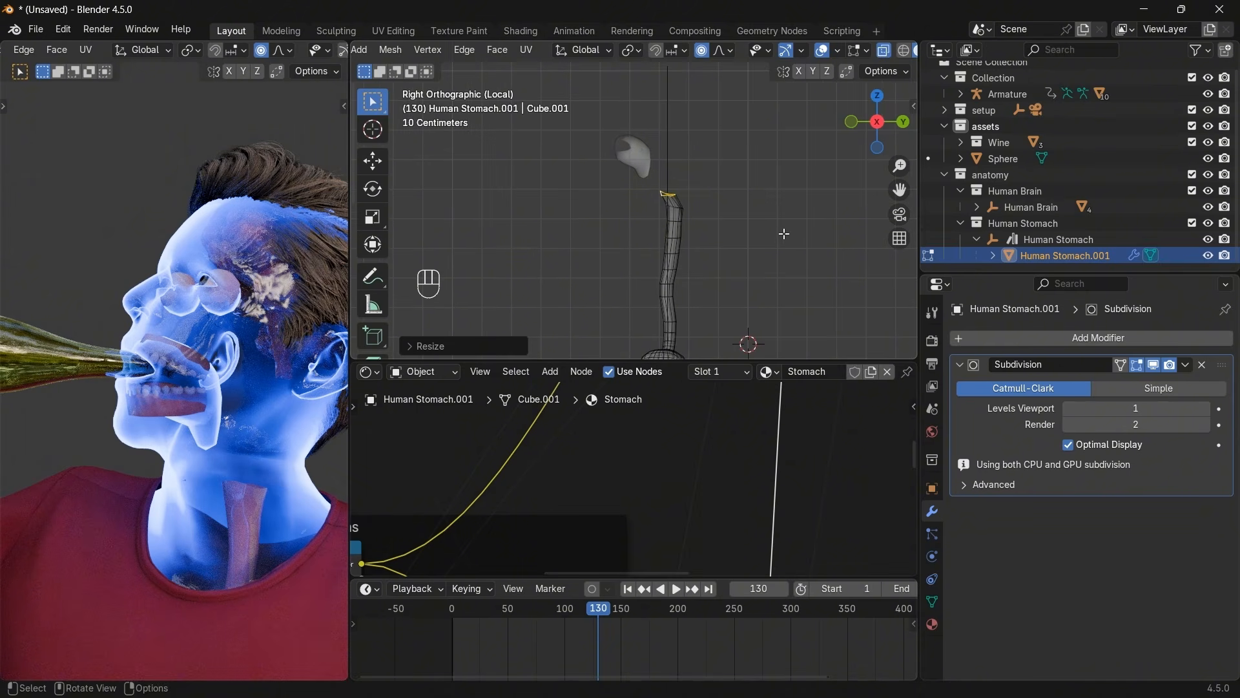
key(g)
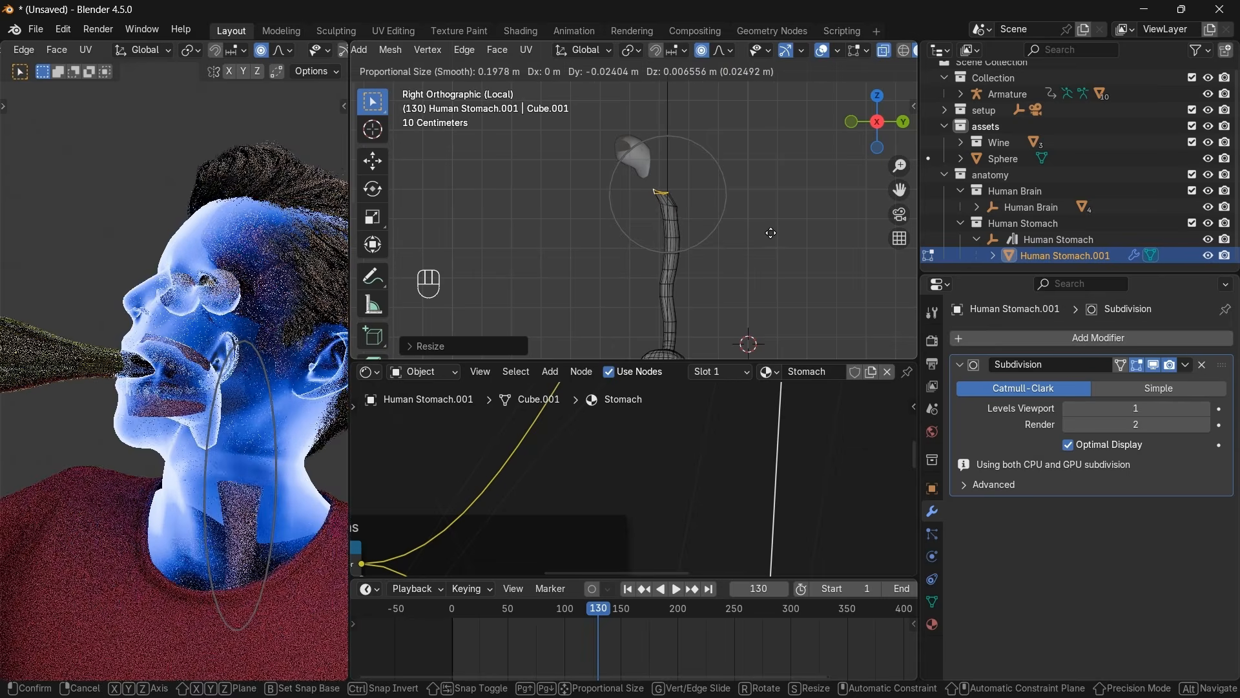
click(771, 233)
key(s)
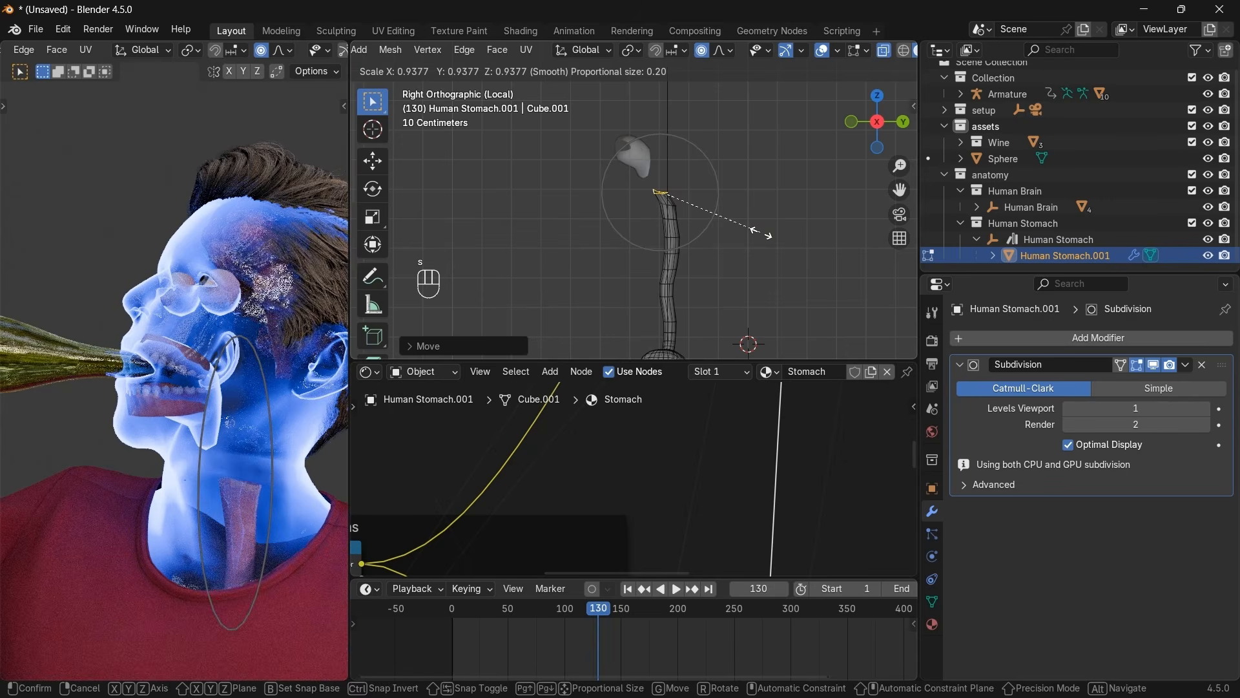
click(762, 233)
Turn off proportional editing and X-ray, and inspect the tube's open end from several angles.
scroll(762, 234, up, 4)
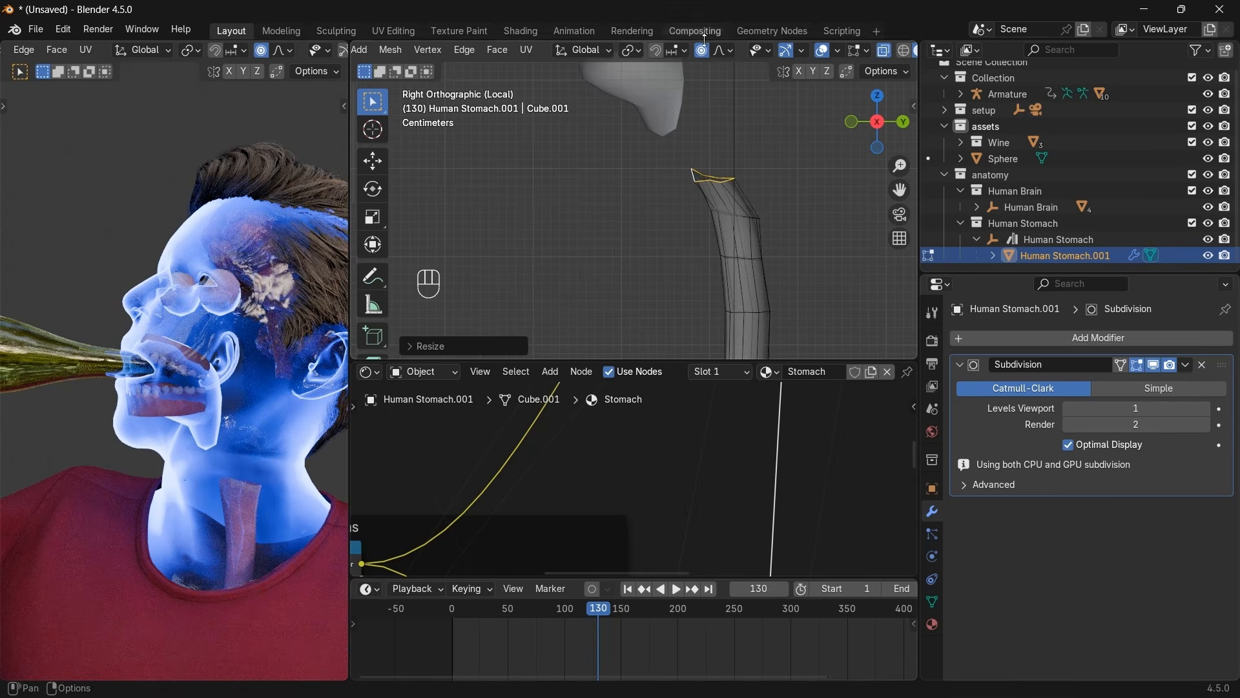
middle_drag(791, 133, 818, 175)
scroll(786, 225, down, 4)
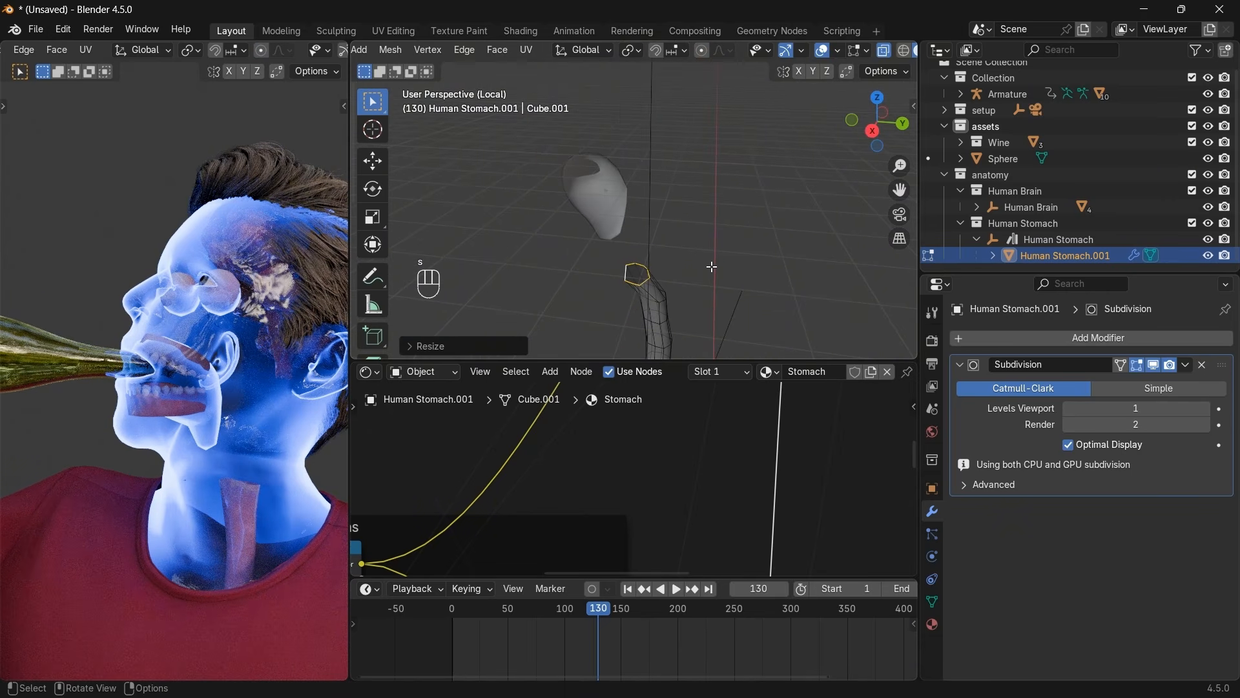
click(873, 133)
drag(858, 109, 833, 63)
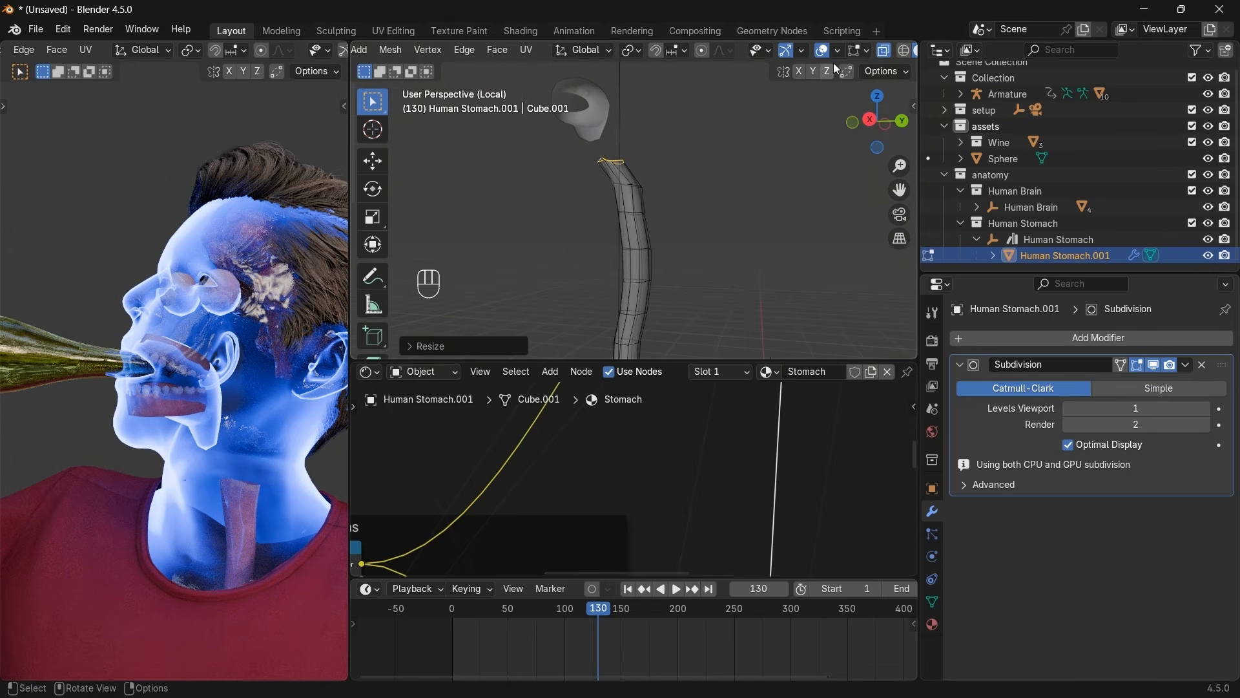
click(884, 51)
drag(880, 130, 695, 166)
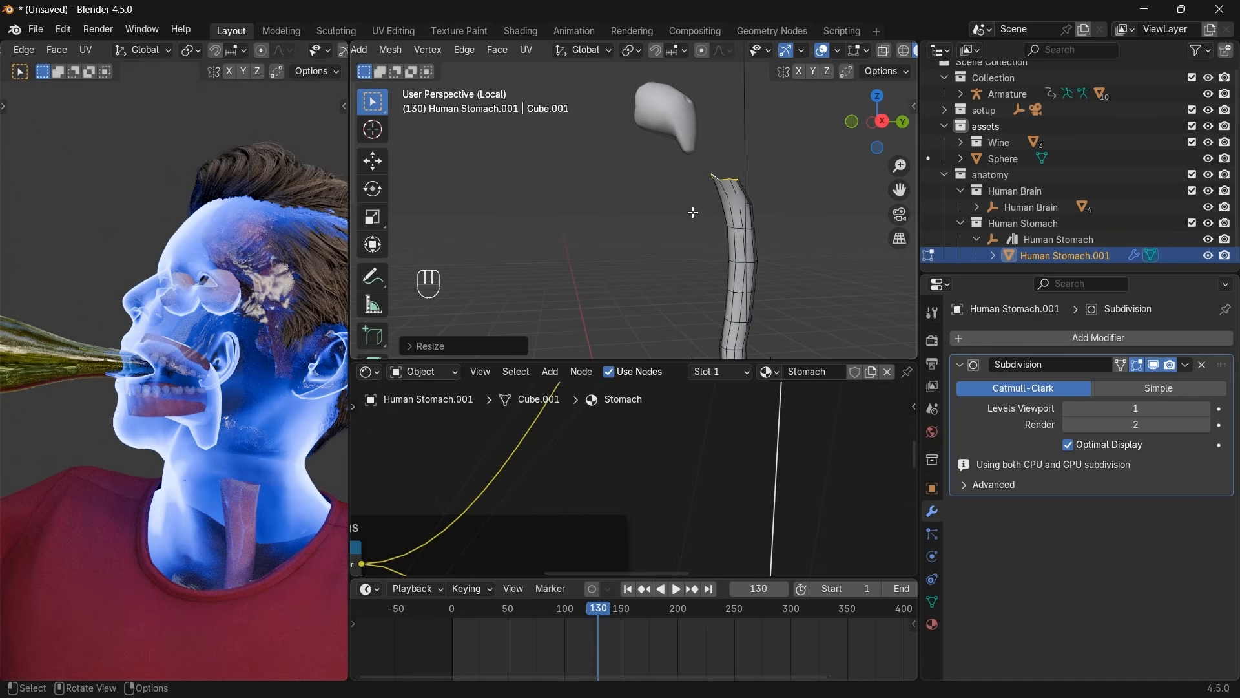
scroll(694, 212, down, 1)
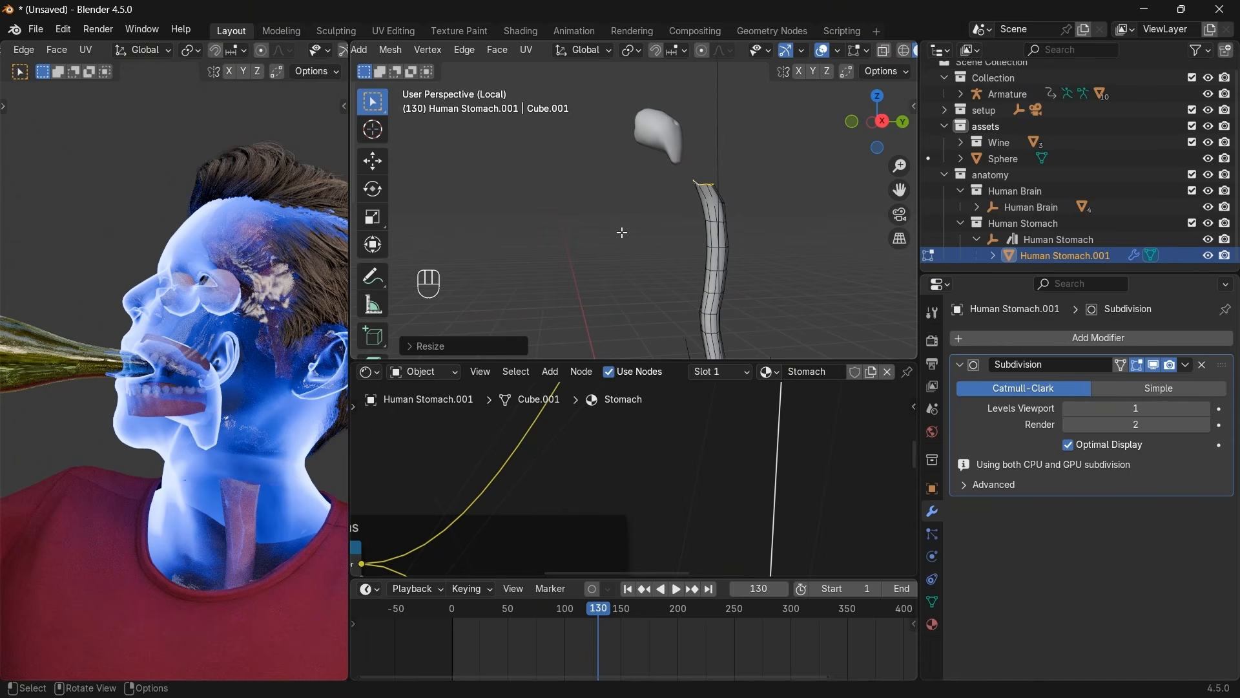
Undo the rim adjustments and the vertex deletion to restore the esophagus tube's upper bend.
key(ctrl+z)
key(ctrl+z)
key(ctrl+z)
key(ctrl+z)
key(ctrl+z)
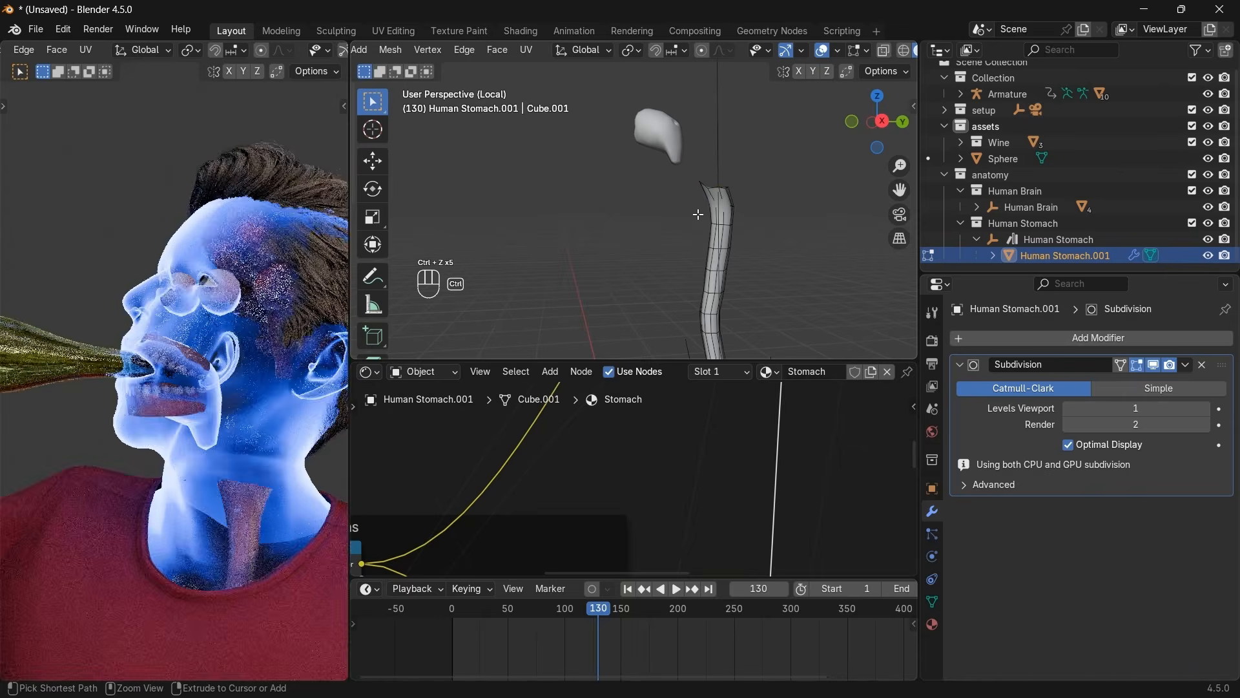
key(ctrl+z)
key(ctrl+z)
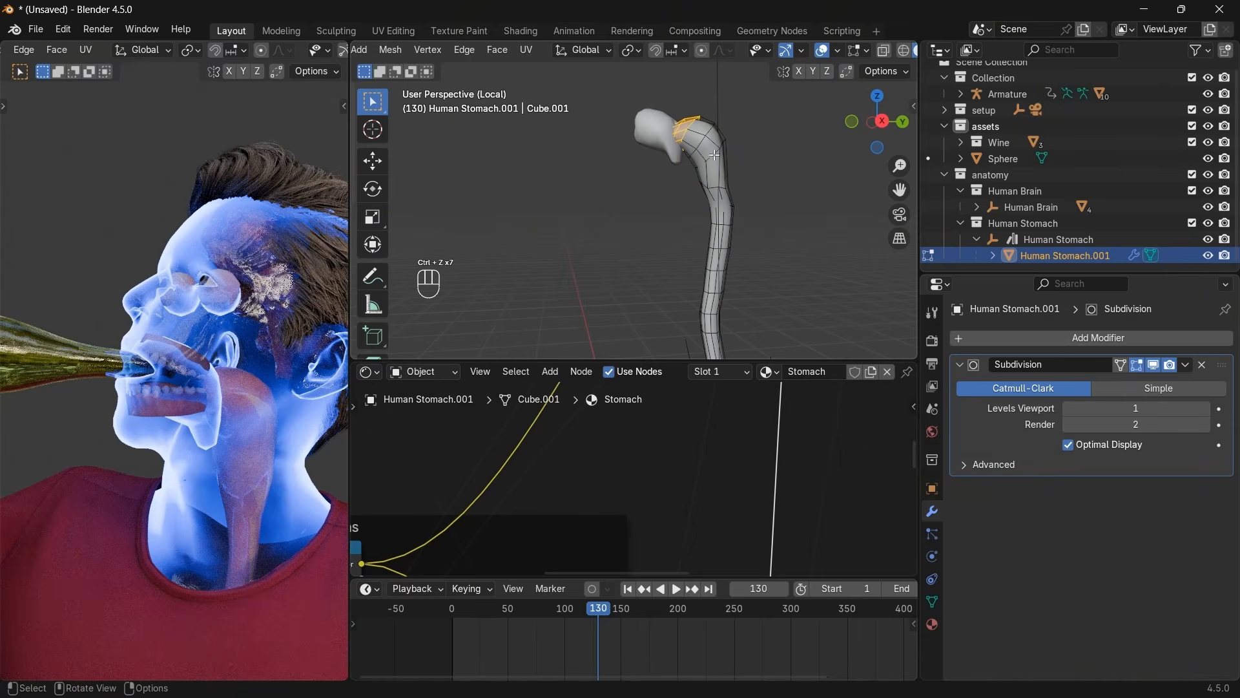
Delete the separate rounded object in front of the esophagus tube's upper end.
key(Tab)
click(657, 141)
key(Delete)
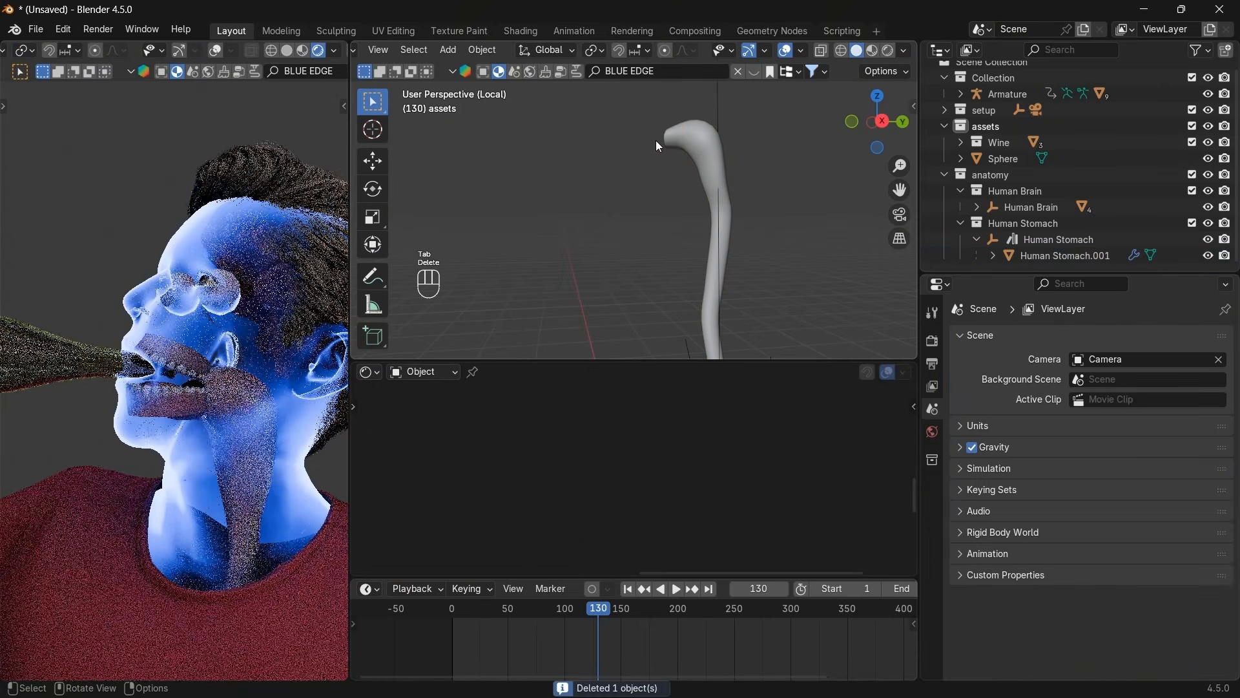
Edit Human Stomach.001, rotating the edge loop at the tube's upper tip slightly and moving it up about 0.02 m.
click(707, 137)
key(Tab)
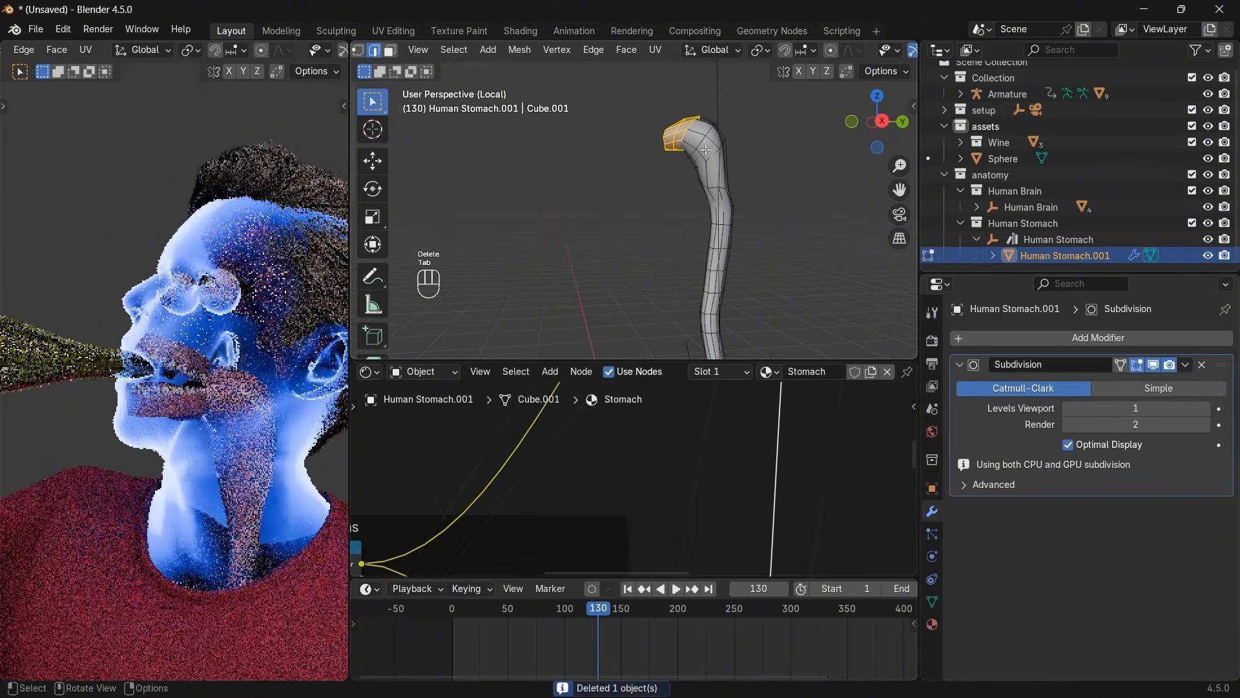
alt+click(686, 148)
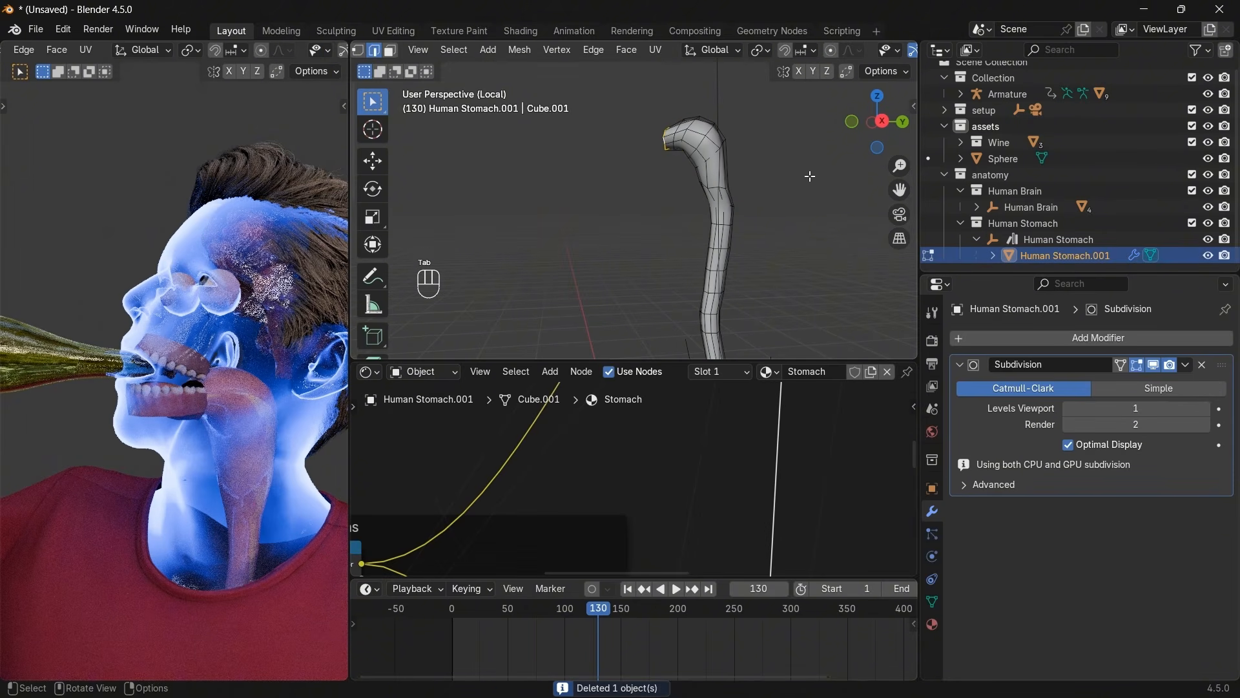
key(r)
click(833, 194)
key(g)
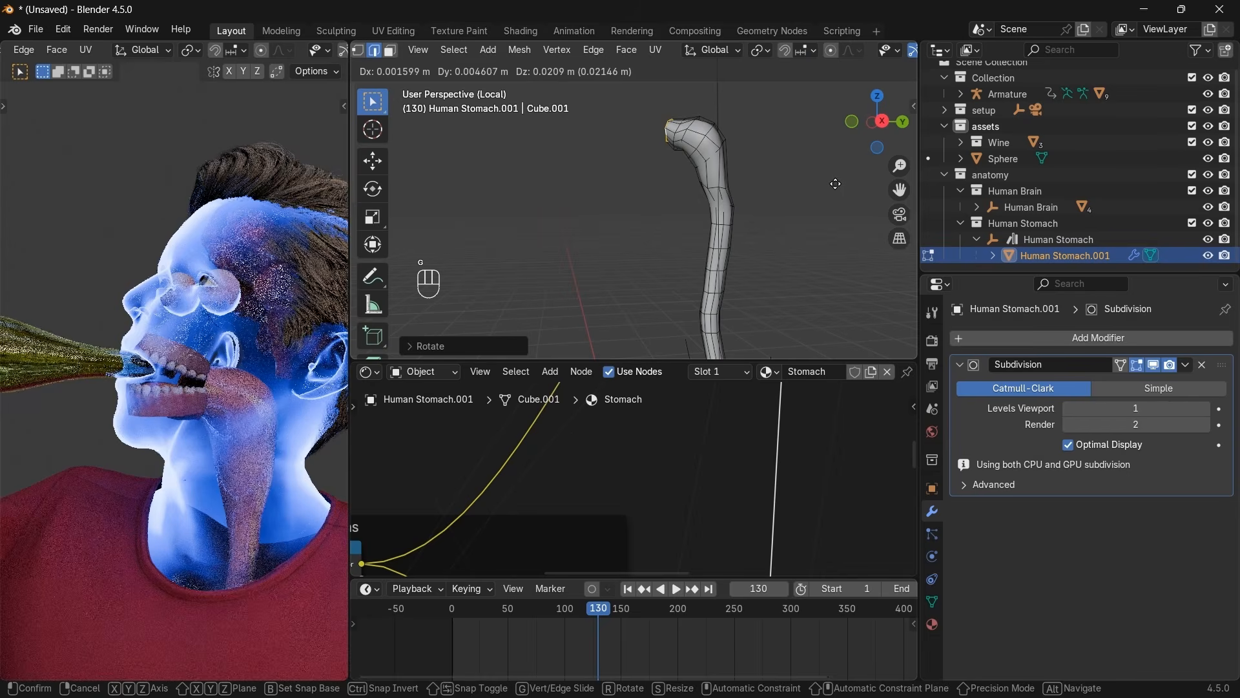
click(835, 184)
Widen the edge loop just below the tube's upper bend by scaling it up slightly.
alt+click(726, 185)
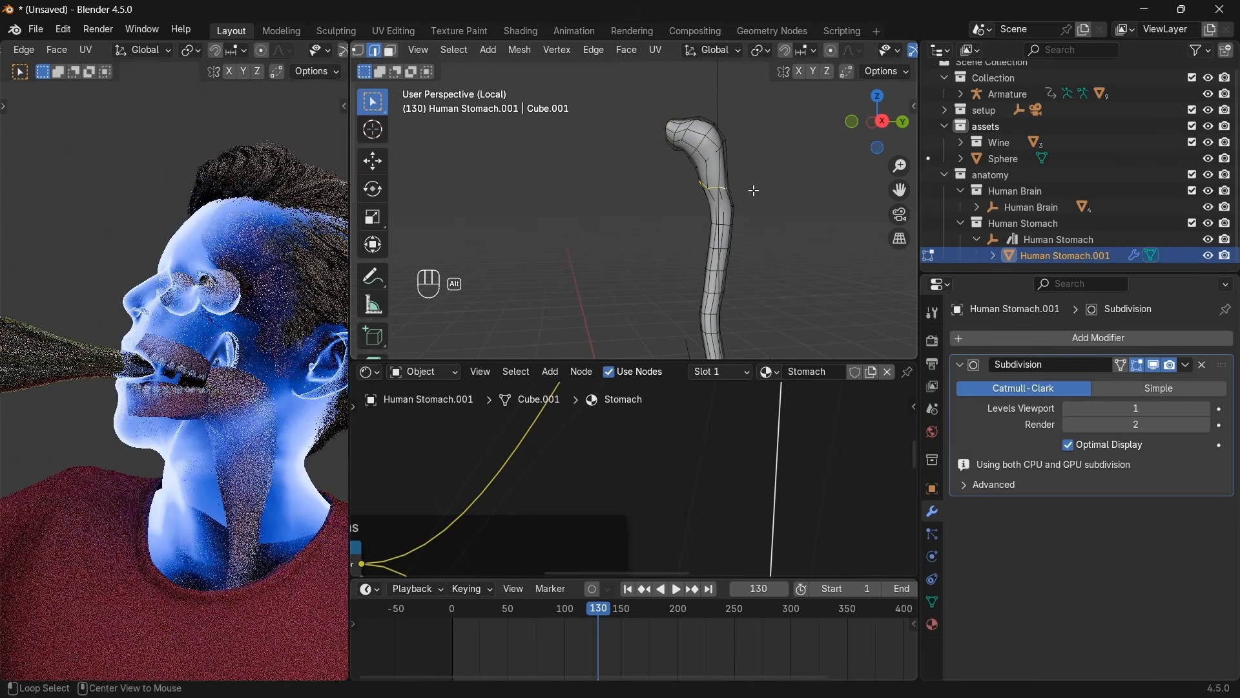
key(s)
click(666, 261)
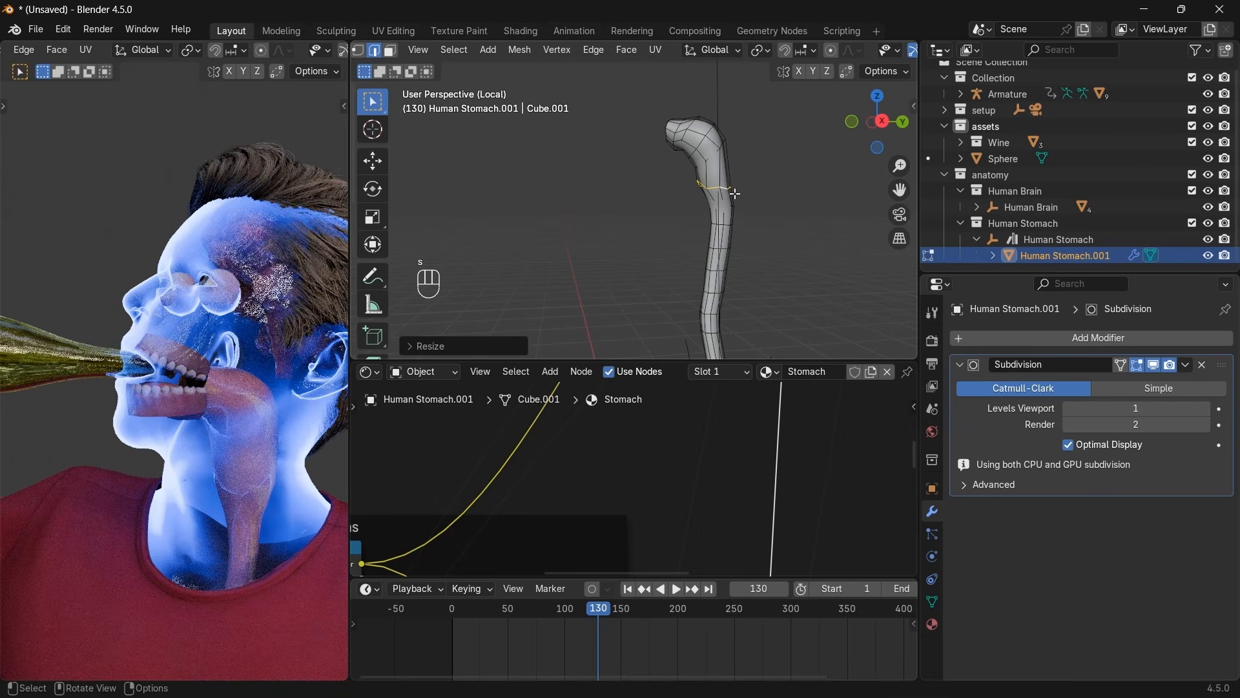
Grow the selection twice around that edge loop and smooth its vertices with the Smooth tool.
key(ctrl+KP_Add)
key(ctrl+KP_Add)
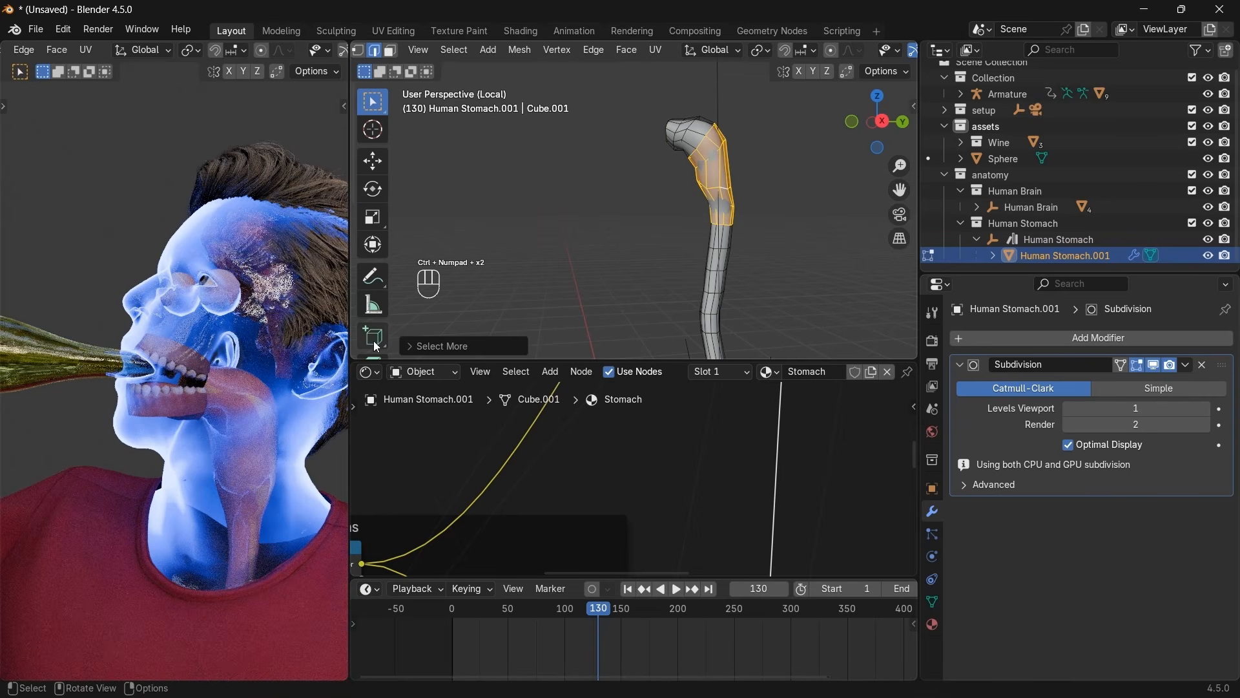
scroll(378, 347, down, 5)
click(374, 230)
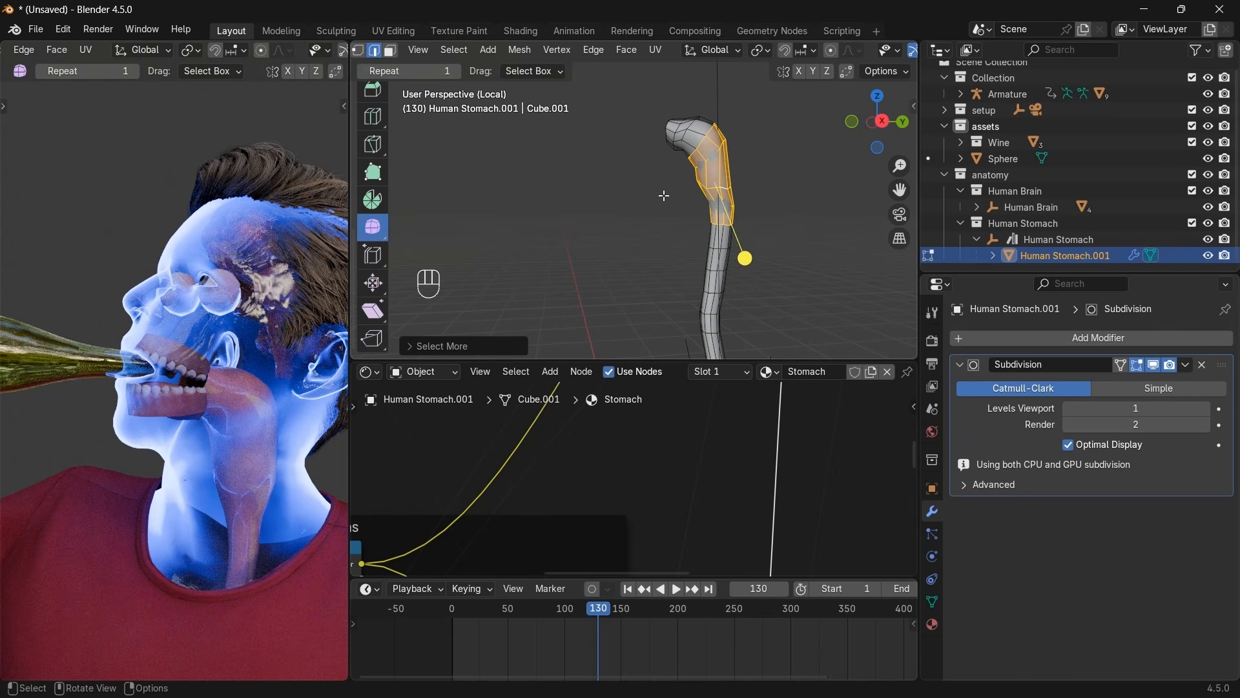
drag(750, 258, 837, 350)
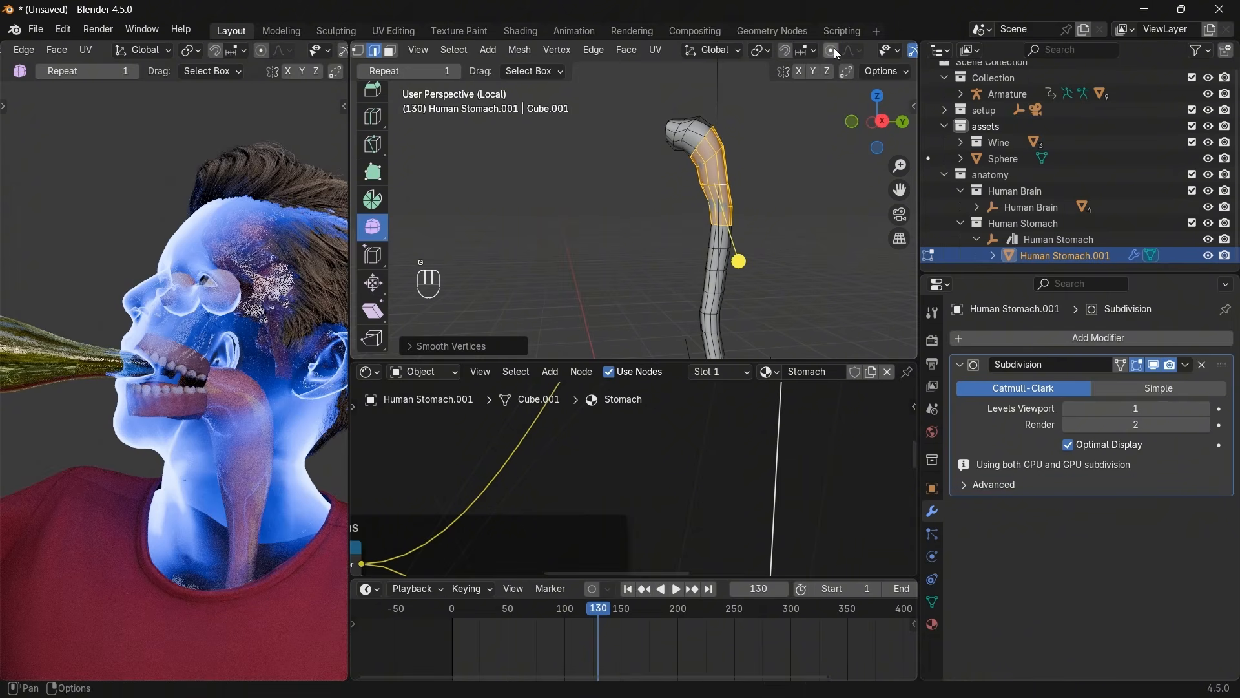
Enable proportional editing and move the smoothed section forward and down by about 0.025 m.
click(835, 49)
key(g)
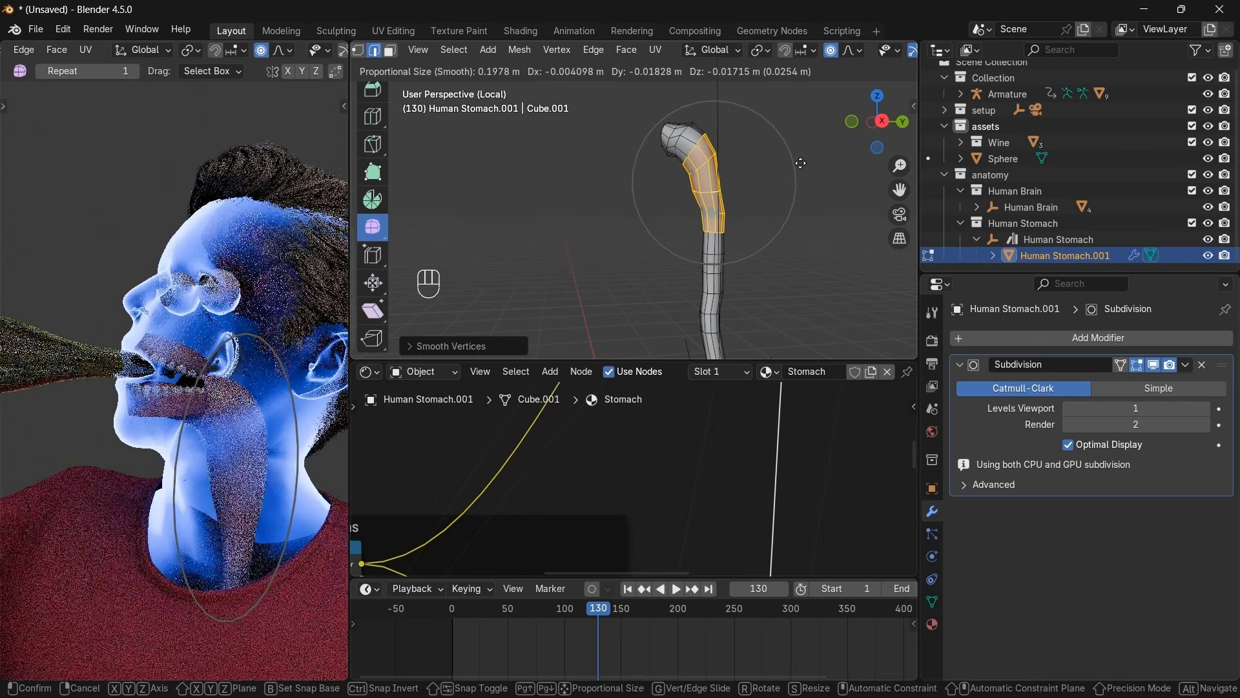
click(730, 268)
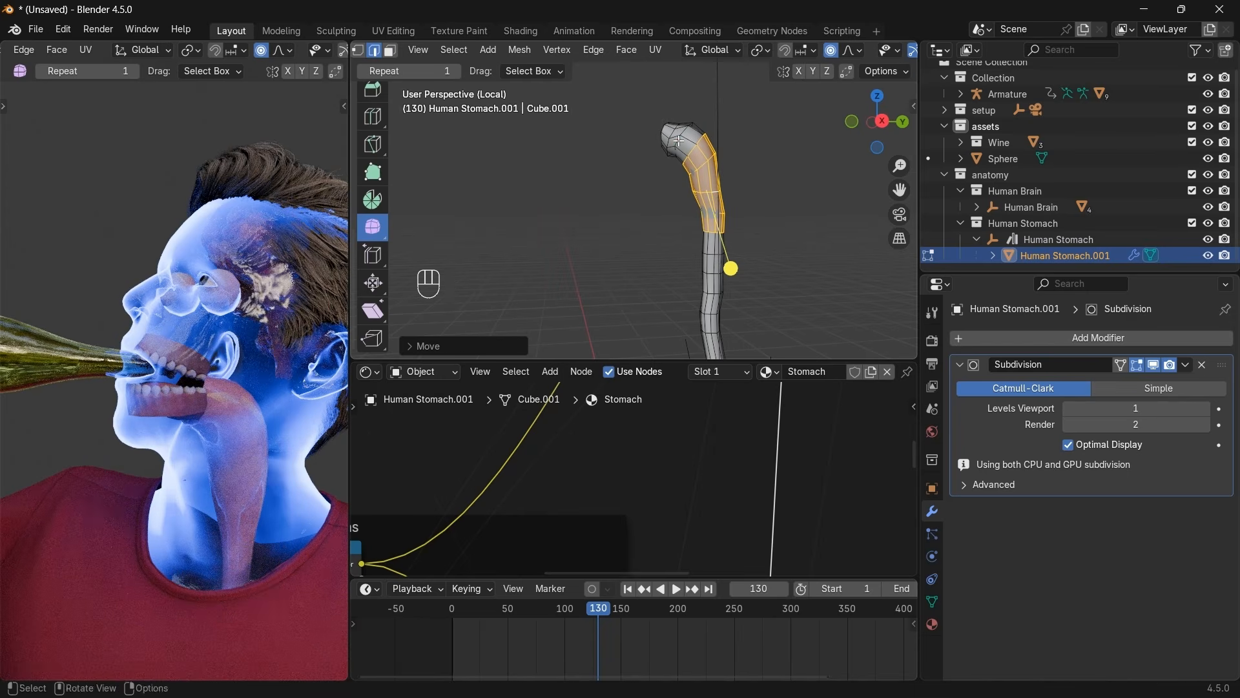
Select the tube's curved upper tip by growing the selection twice, and smooth its vertices.
click(679, 140)
key(ctrl+KP_Add)
key(ctrl+KP_Add)
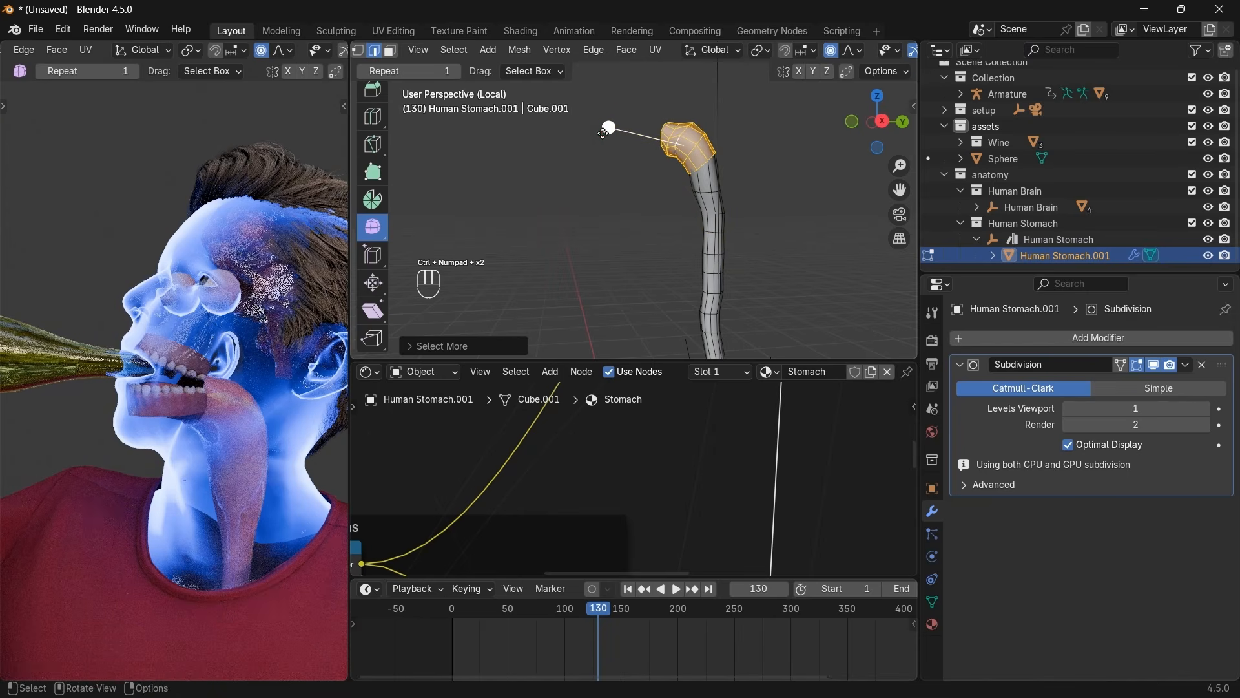
drag(604, 133, 661, 133)
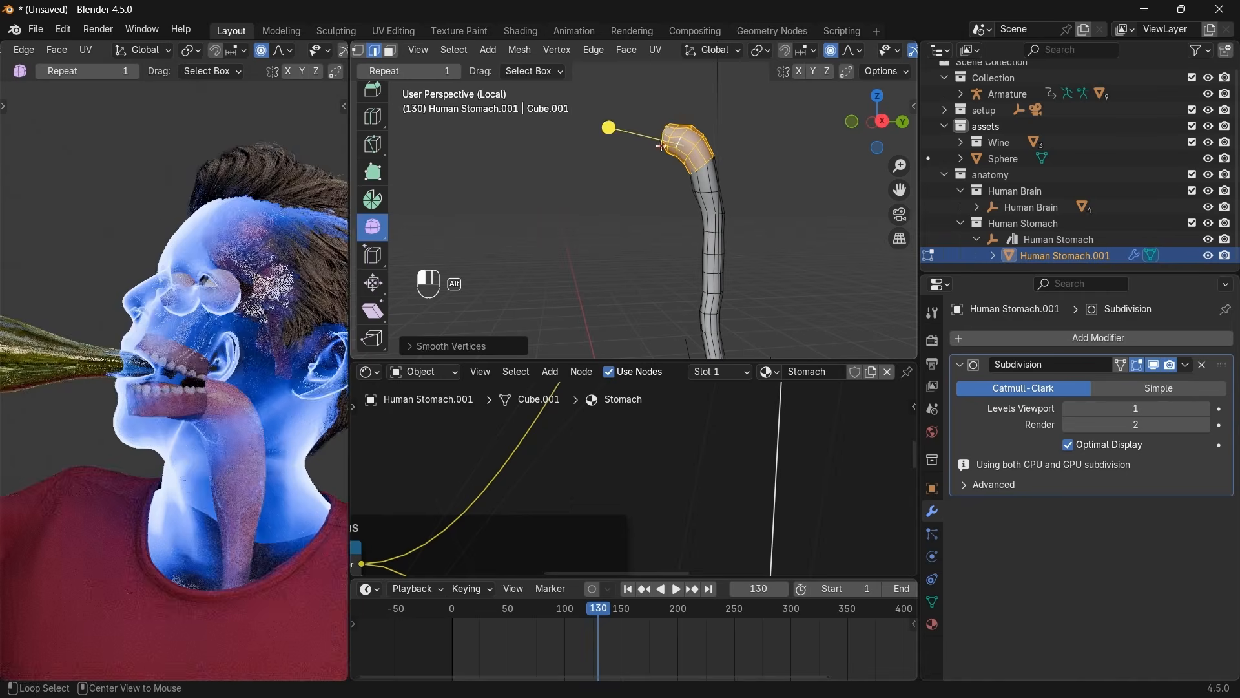
Rotate the tube's end edge loop by about -7° with proportional editing.
click(788, 204)
key(r)
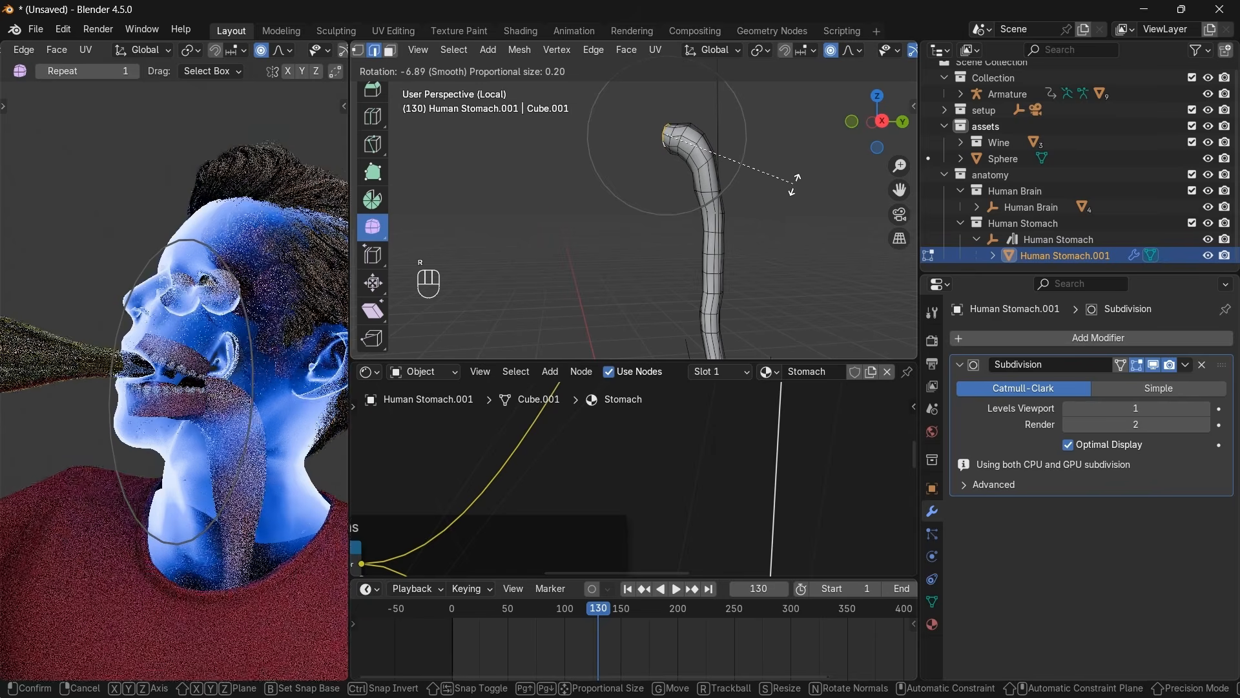
click(789, 189)
Scale the tube's end edge loop down to about 0.78 and move it slightly upward with proportional editing.
key(a)
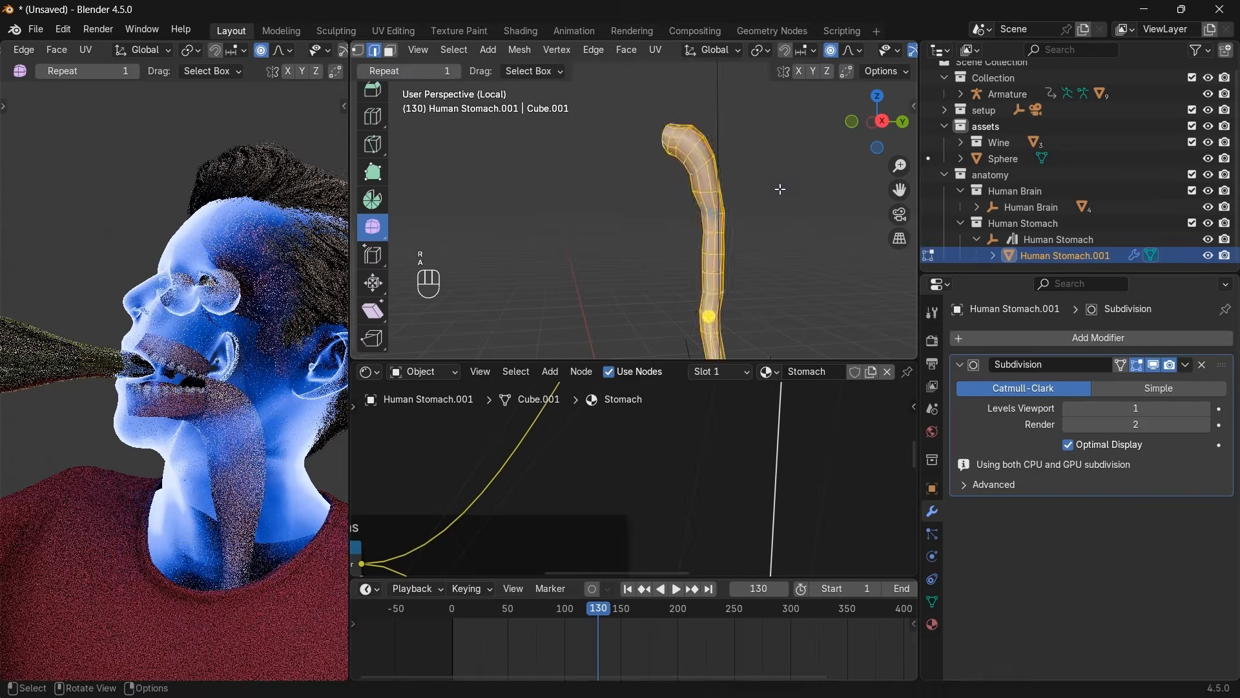
key(ctrl+z)
key(s)
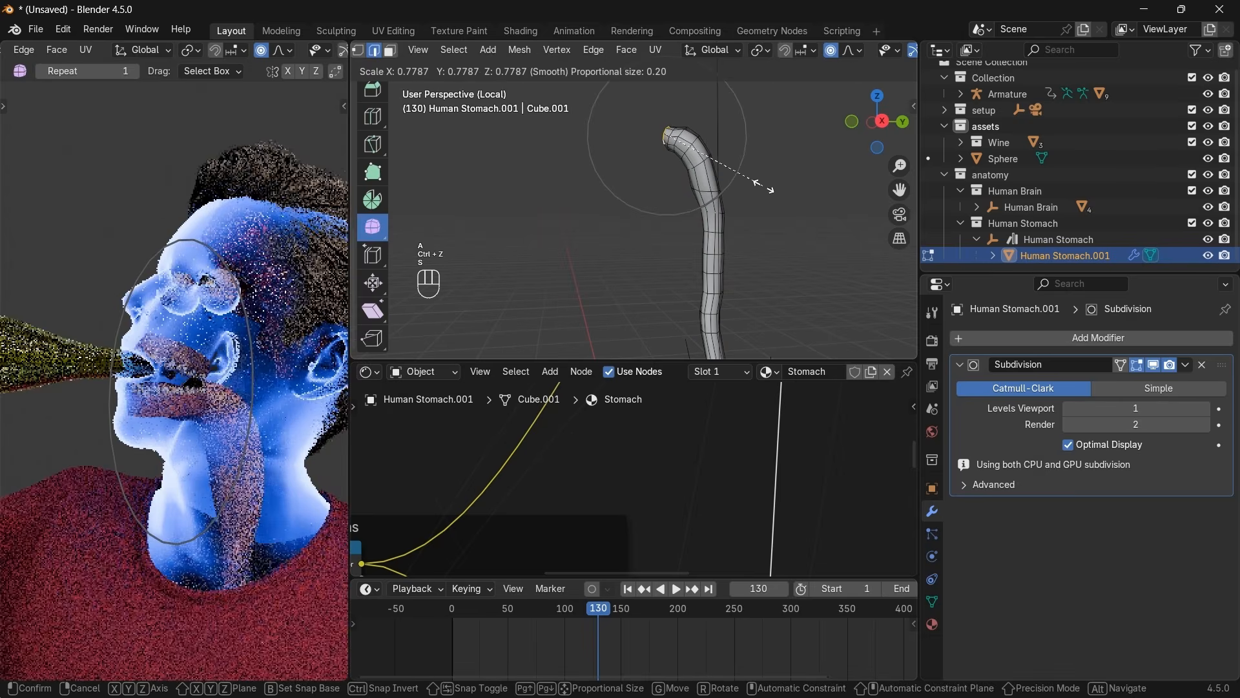
click(765, 179)
key(g)
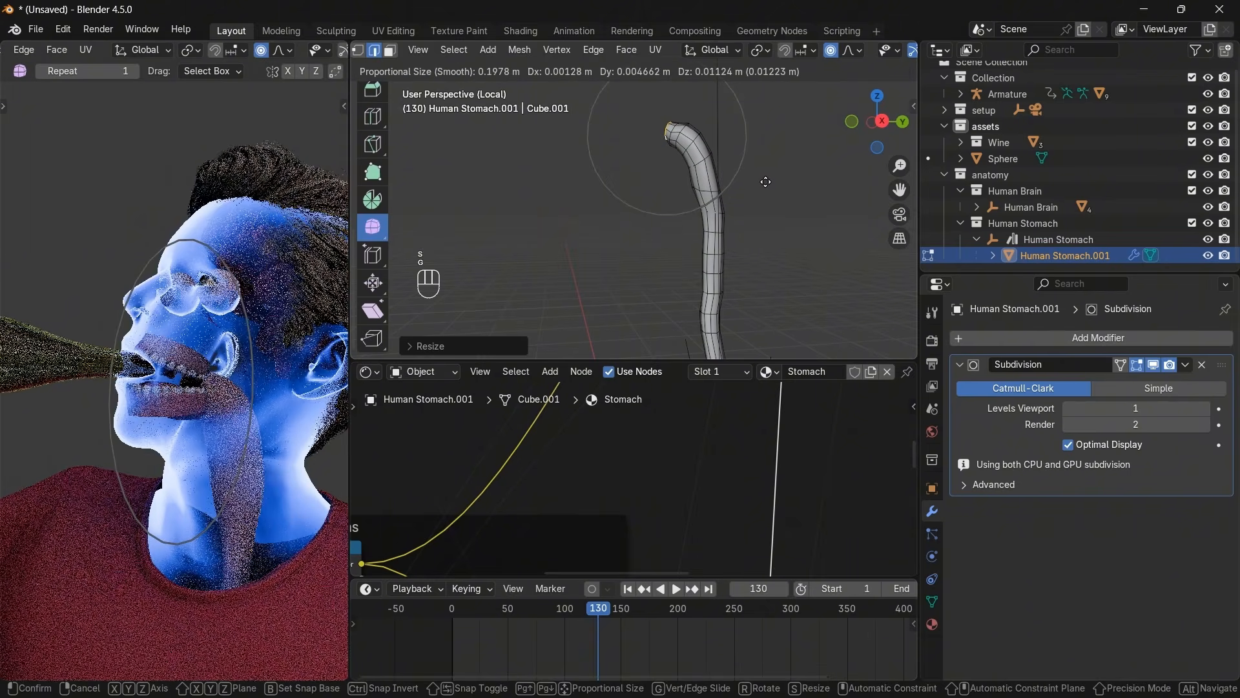
click(781, 166)
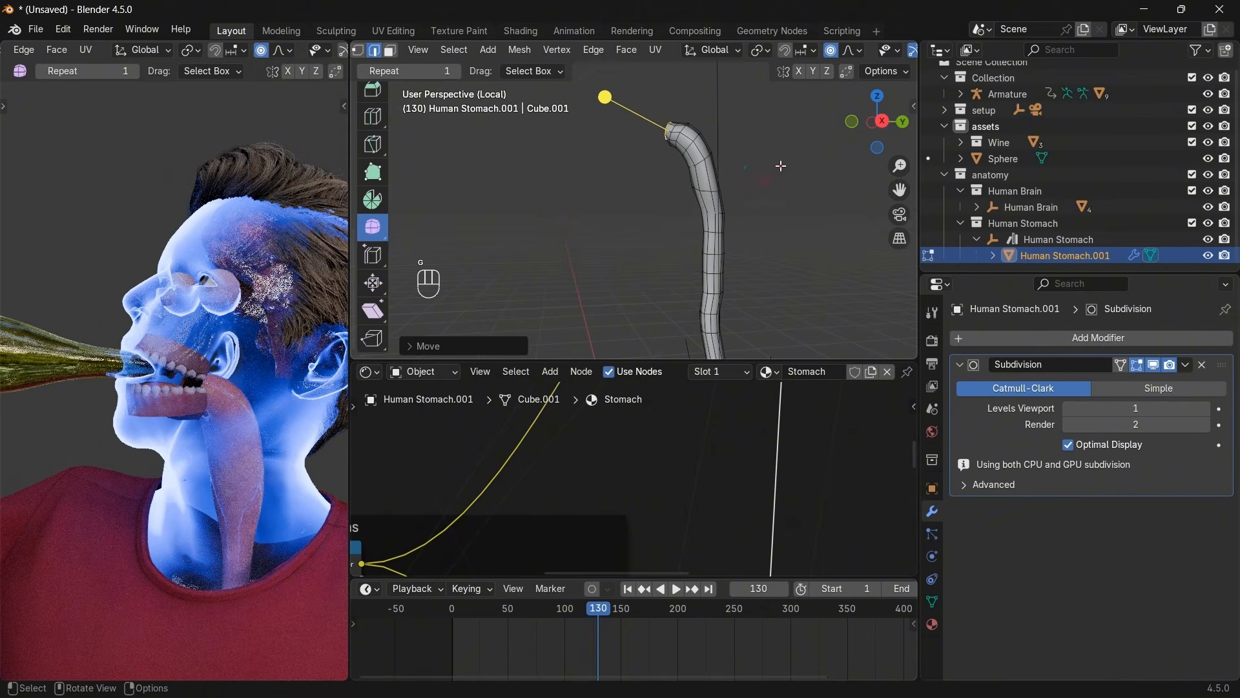
Rotate the tube's end edge loop by about 13° in top view with proportional size 0.32, and nudge it slightly downward in side view.
click(877, 97)
key(g)
key(r)
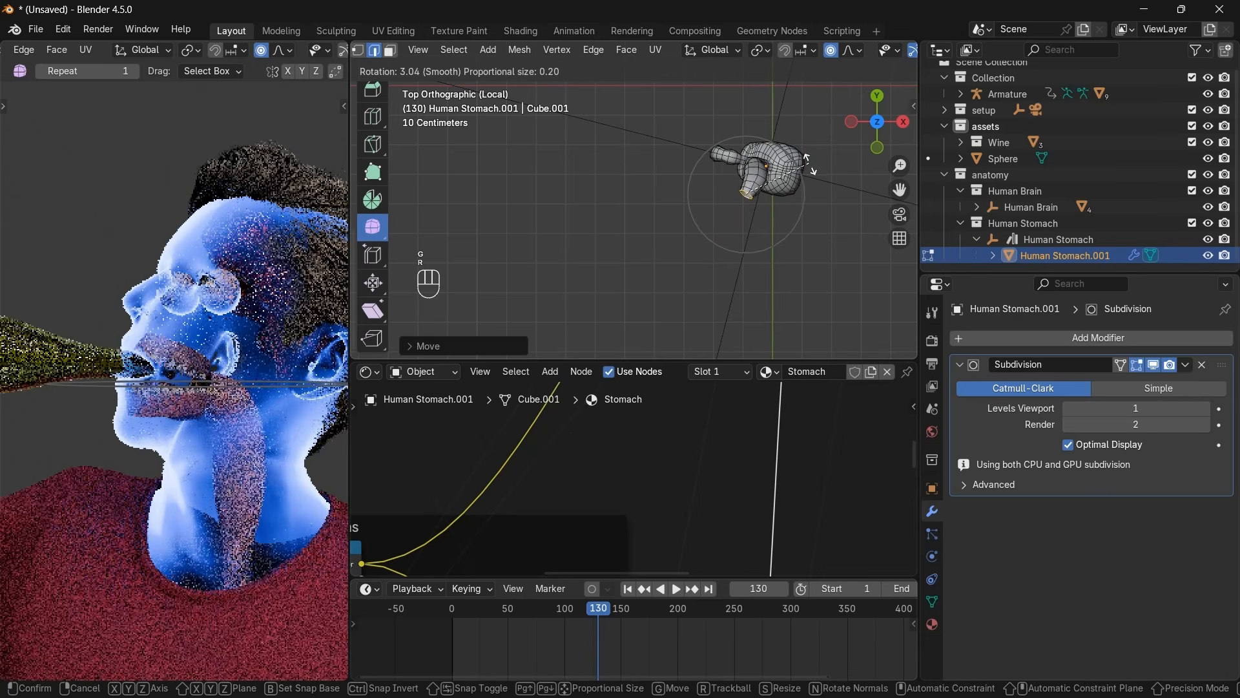
scroll(809, 169, down, 3)
scroll(808, 167, down, 2)
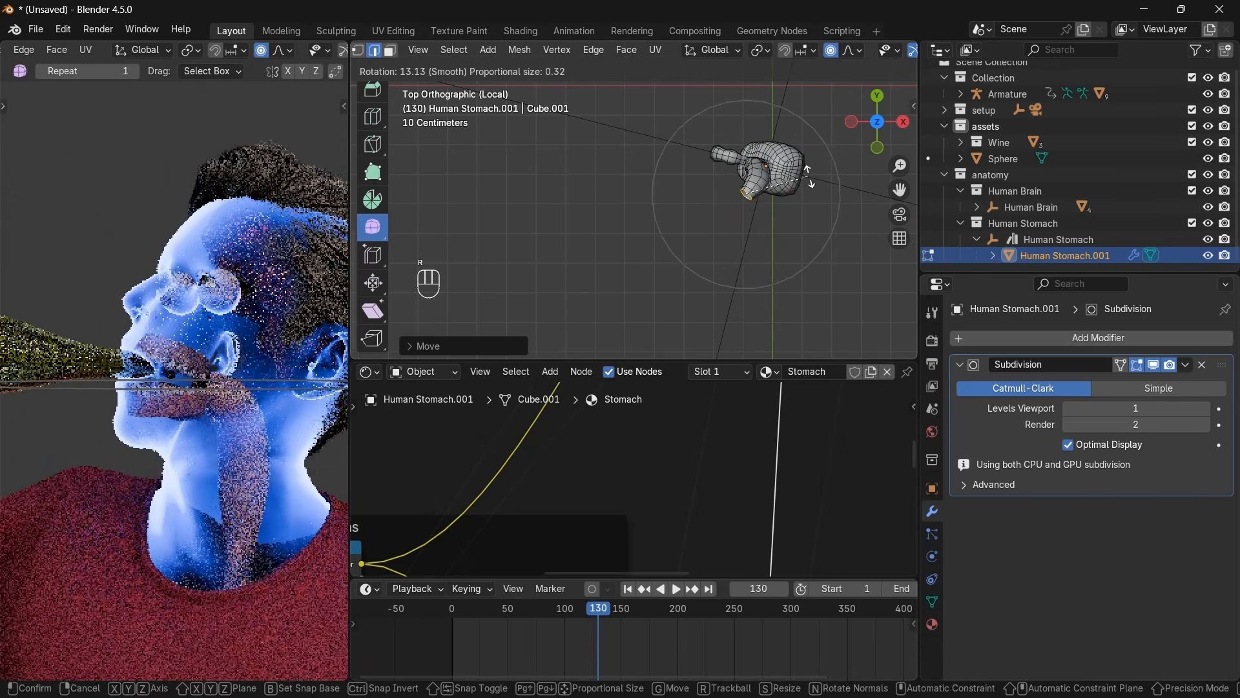
click(809, 174)
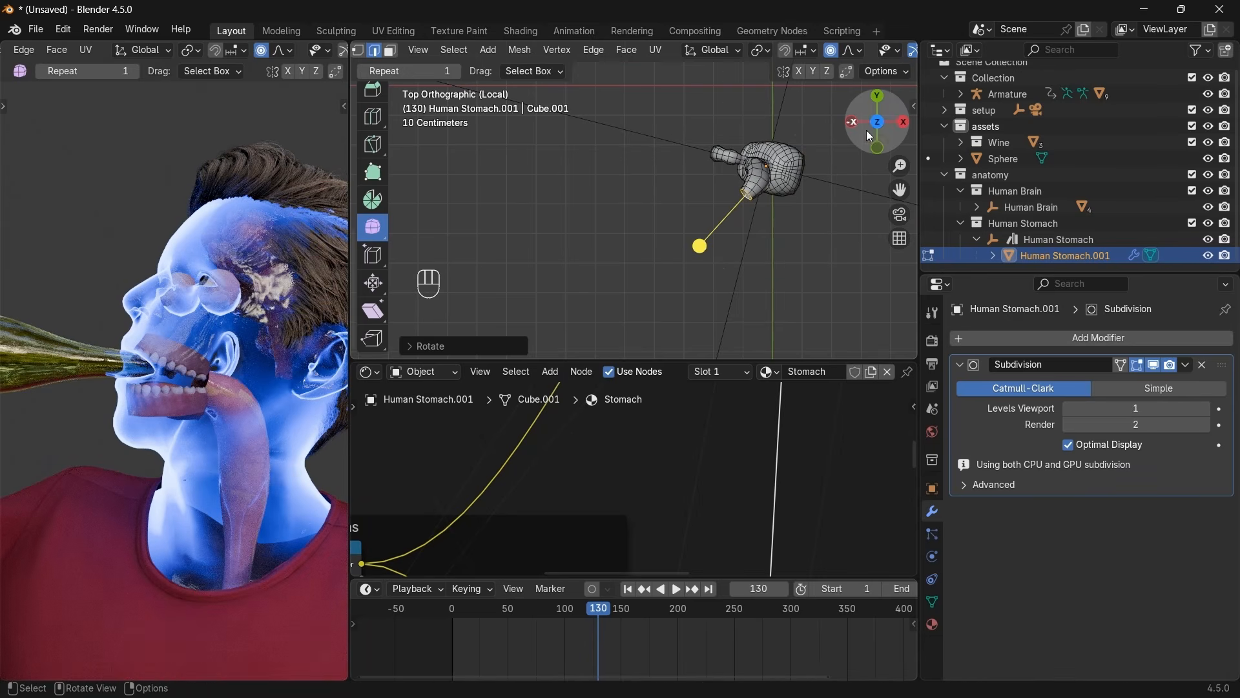
click(897, 128)
key(g)
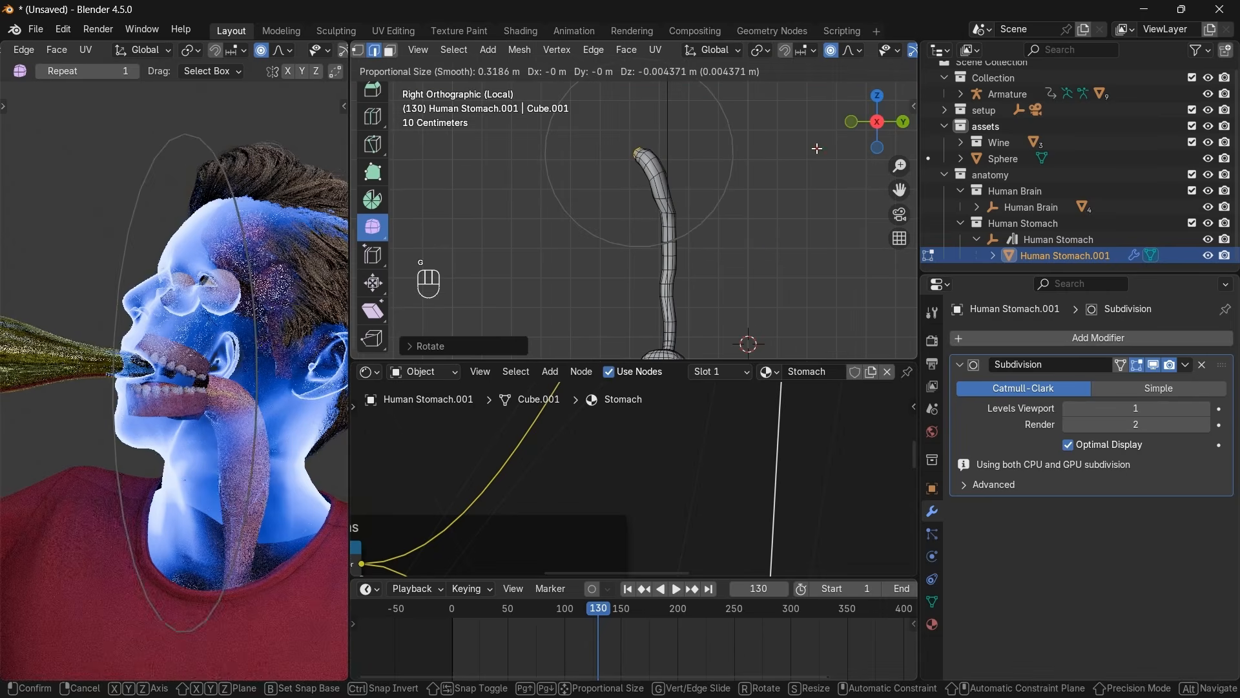
Select the edge loop partway down the tube's upper bend and scale it to about 1.16 with proportional size 0.11.
click(681, 202)
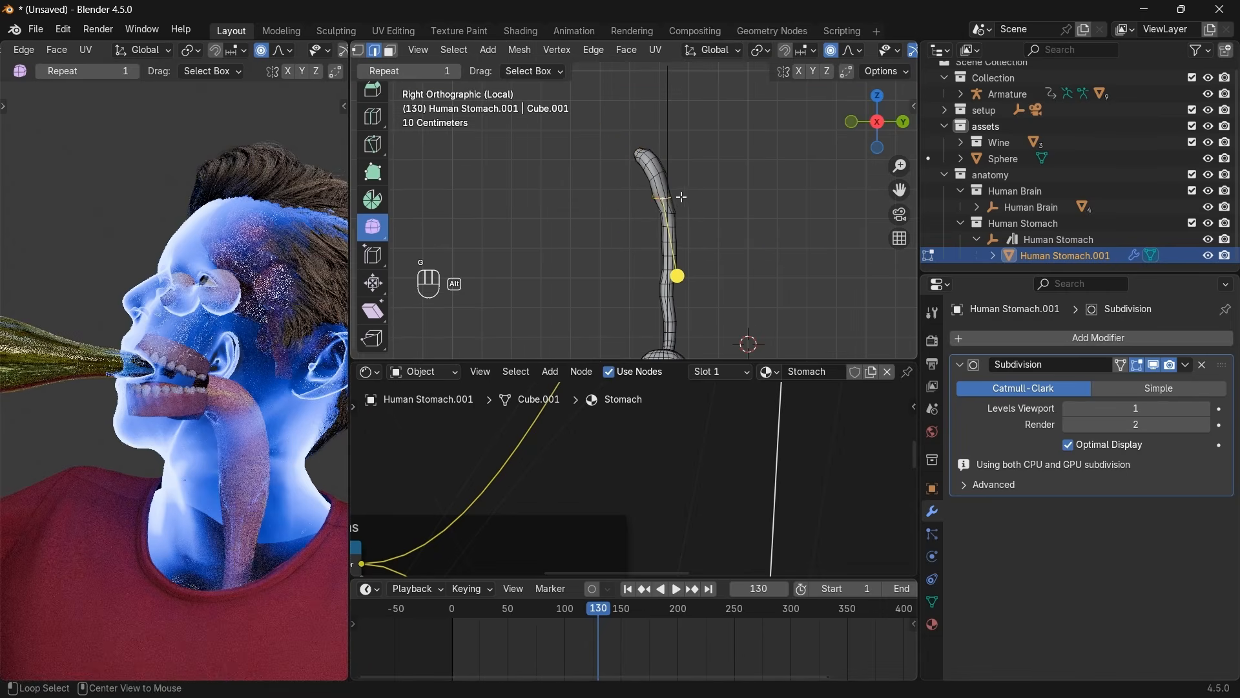
key(s)
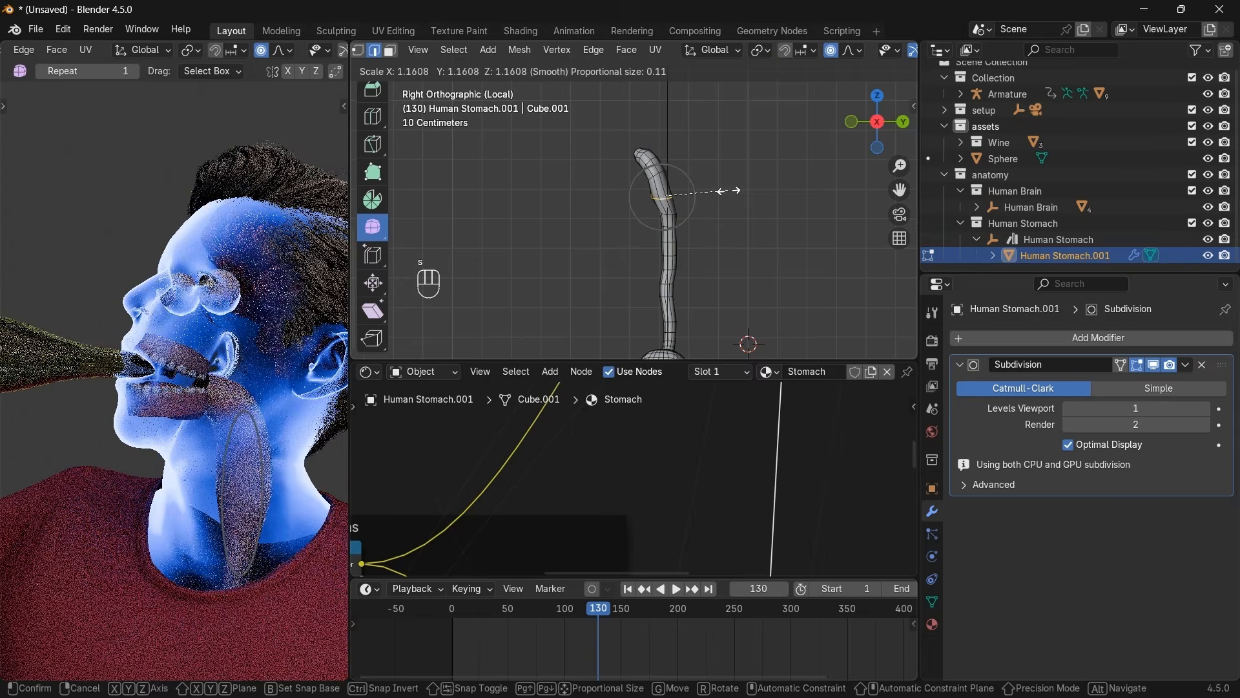
click(727, 198)
Rotate the selected bend loop by about -7° in side view with proportional editing, and slightly adjust its scale.
scroll(725, 199, up, 2)
key(r)
key(r)
key(r)
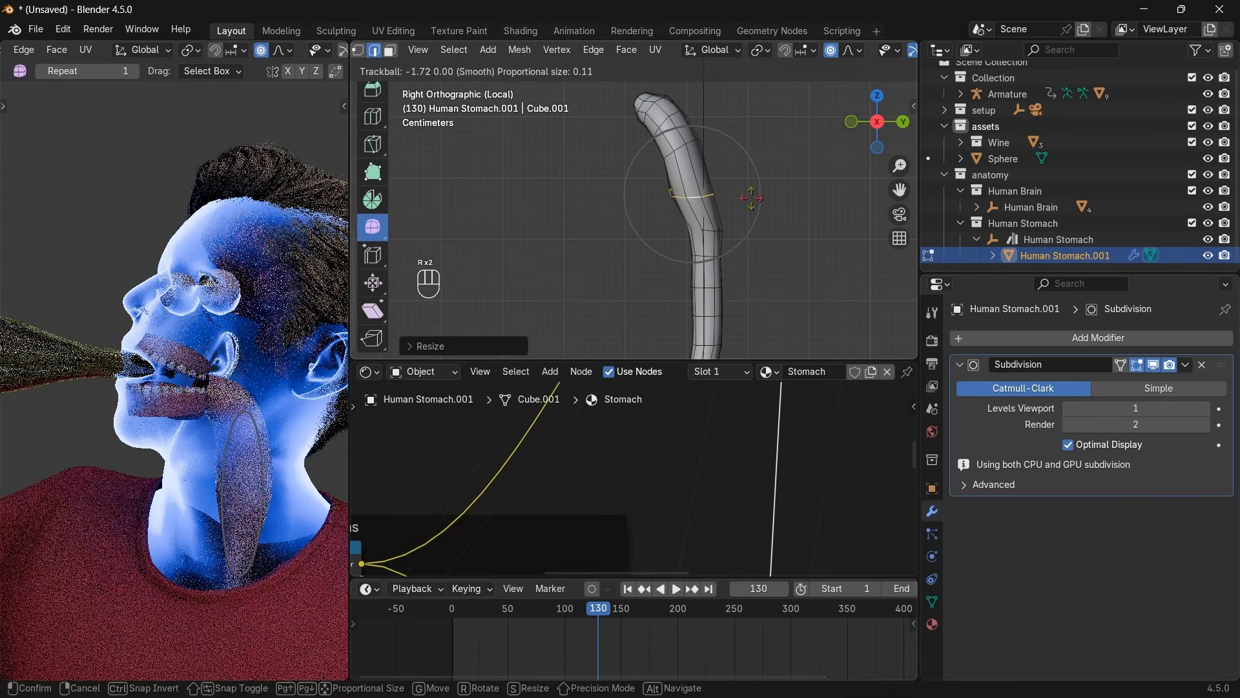
key(r)
key(r)
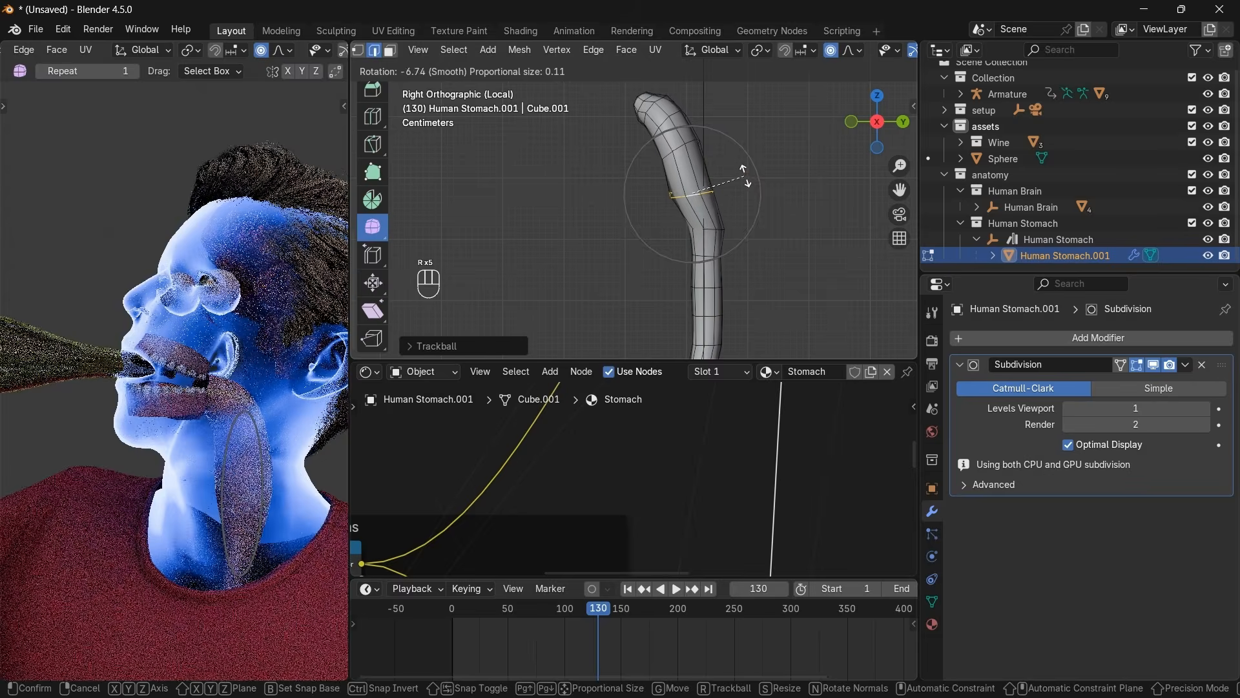
click(746, 172)
key(s)
click(735, 176)
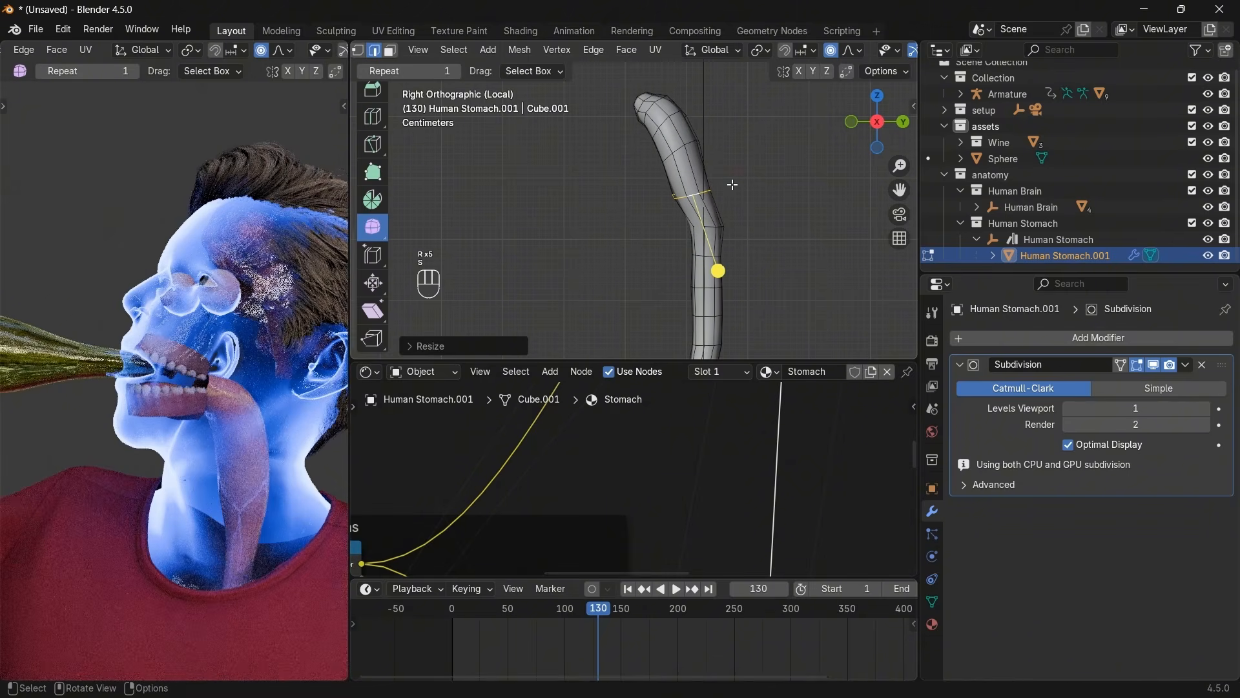
key(s)
key(x)
key(z)
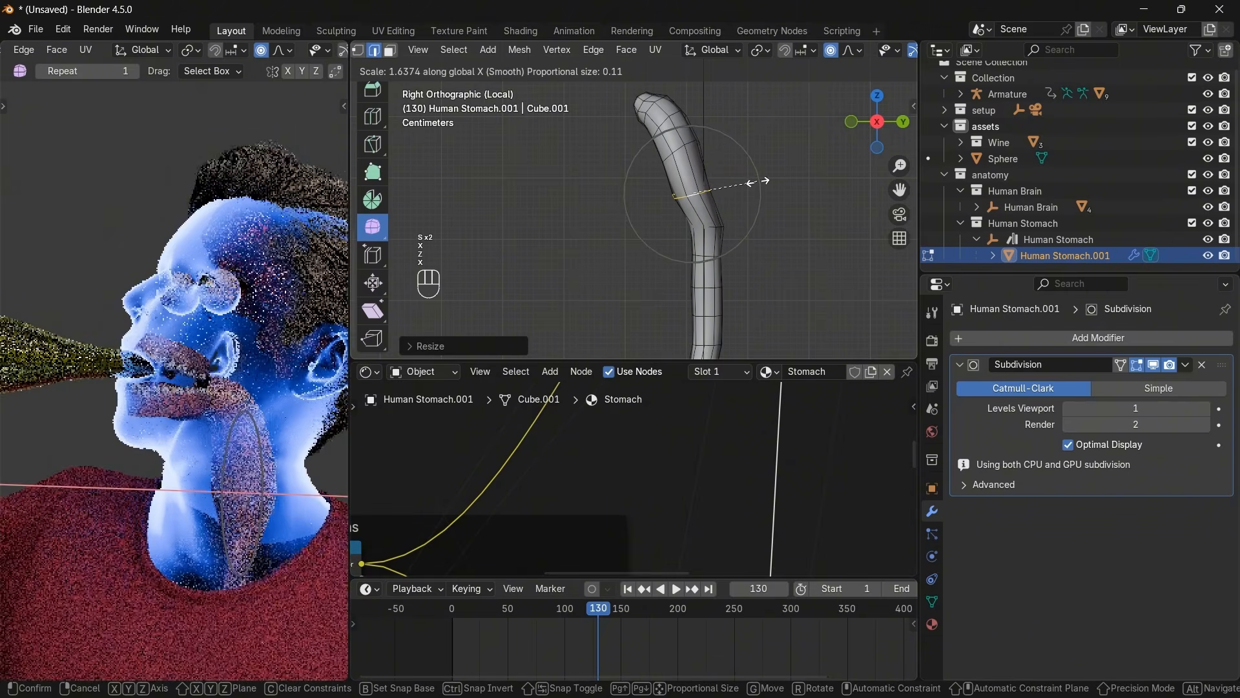
key(z)
key(z)
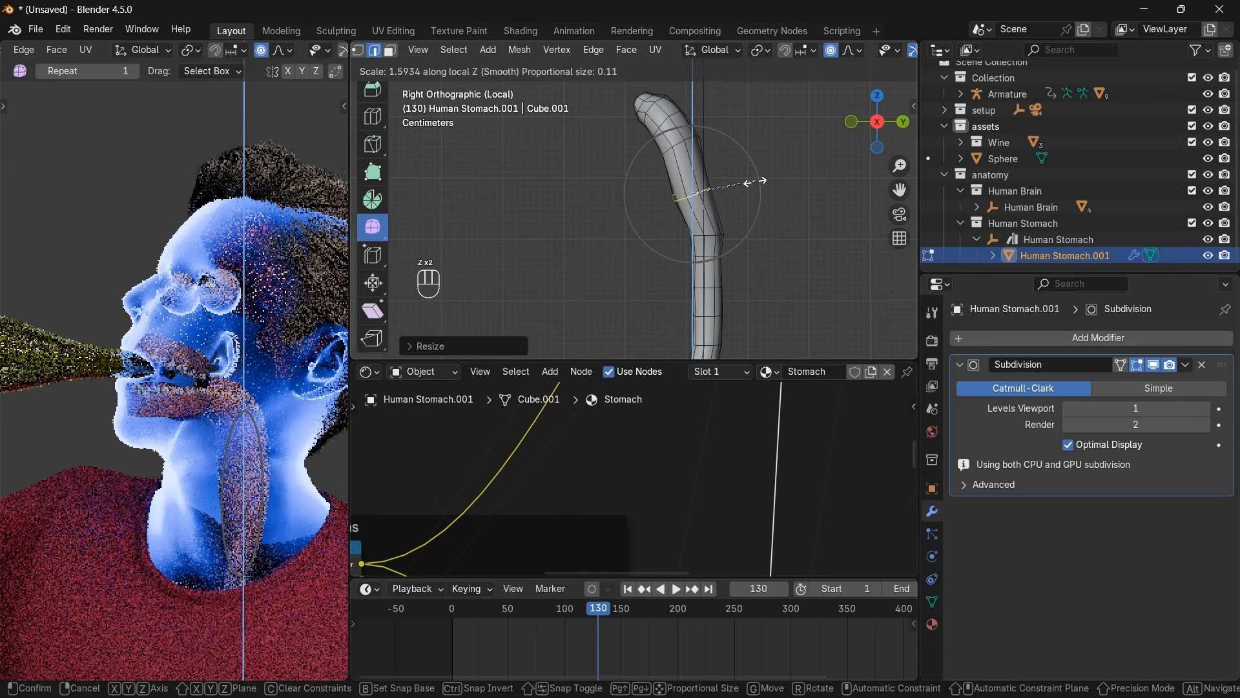
click(718, 270)
Scale the selected bend loop uniformly to about 1.15 with proportional size 0.11.
key(s)
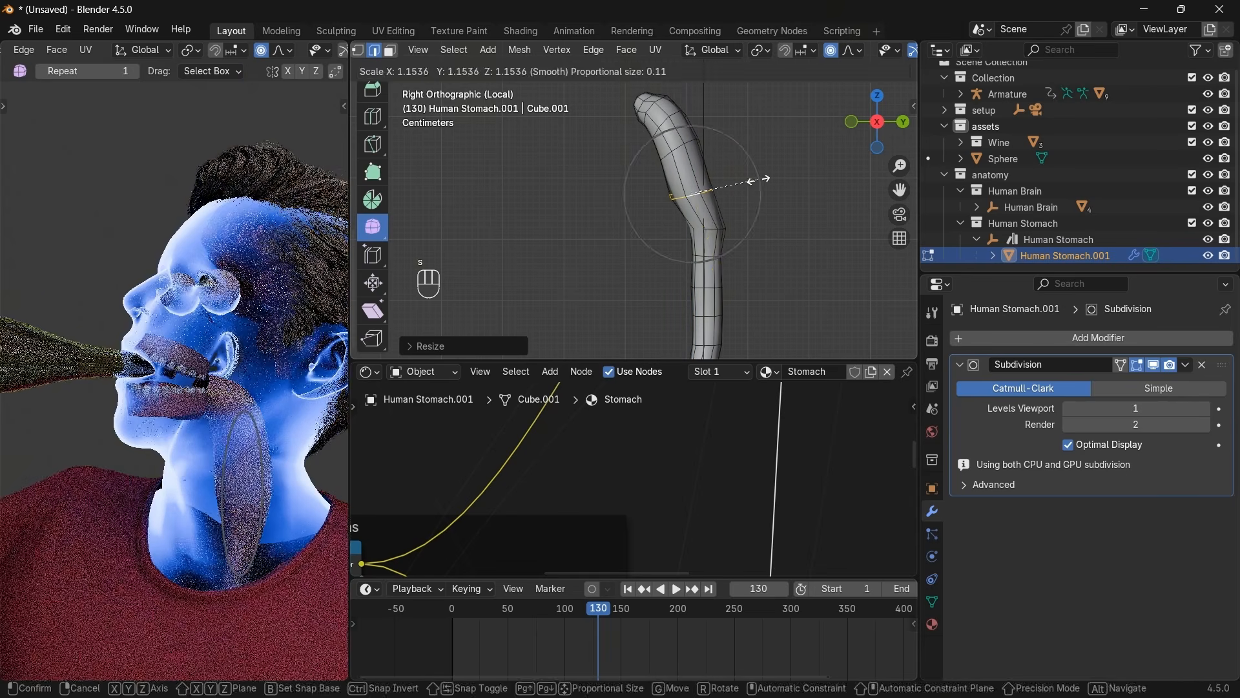
click(753, 180)
mouse_move(877, 122)
mouse_down()
mouse_move(815, 123)
mouse_move(852, 123)
mouse_up()
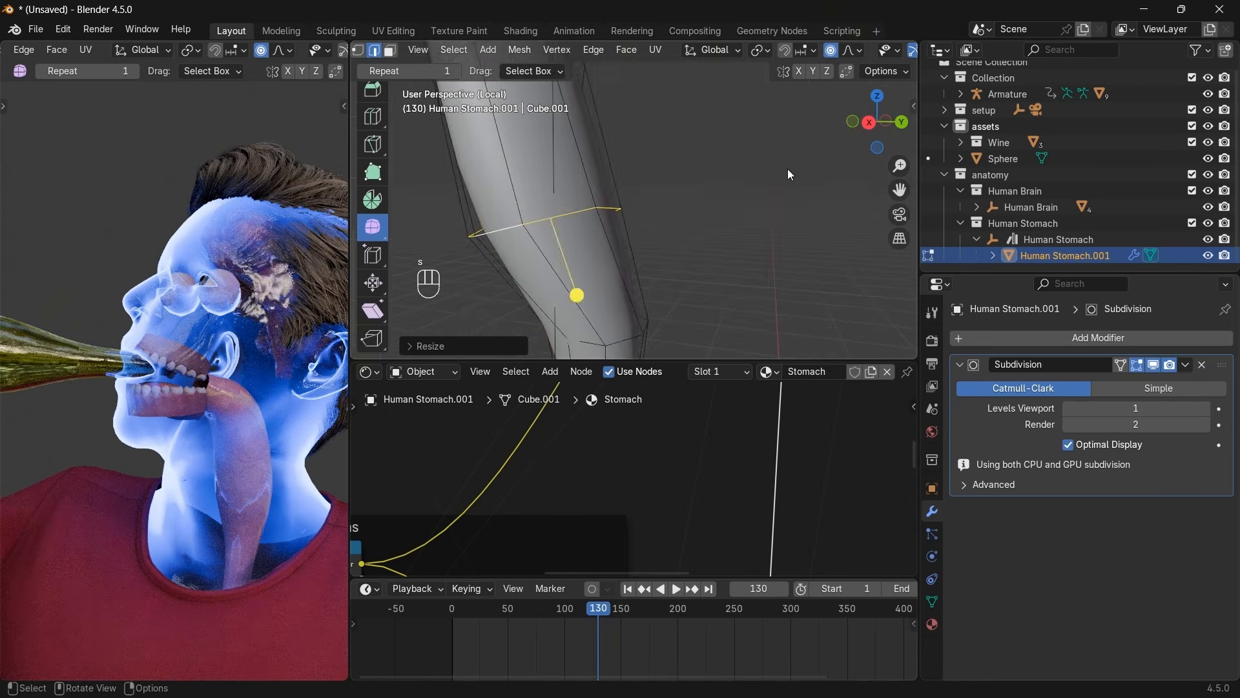
Leave Edit Mode, deselect the stomach model, and exit local view to bring back the whole scene.
key(Tab)
click(788, 169)
scroll(770, 207, down, 8)
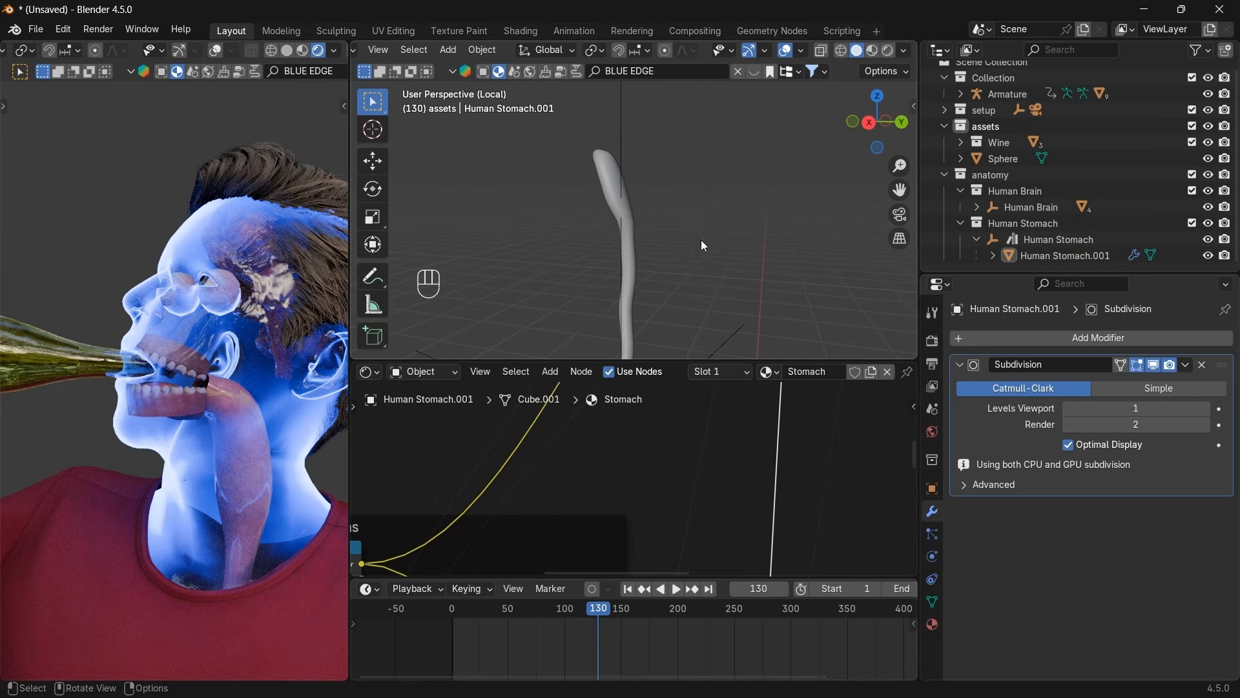
key(slash)
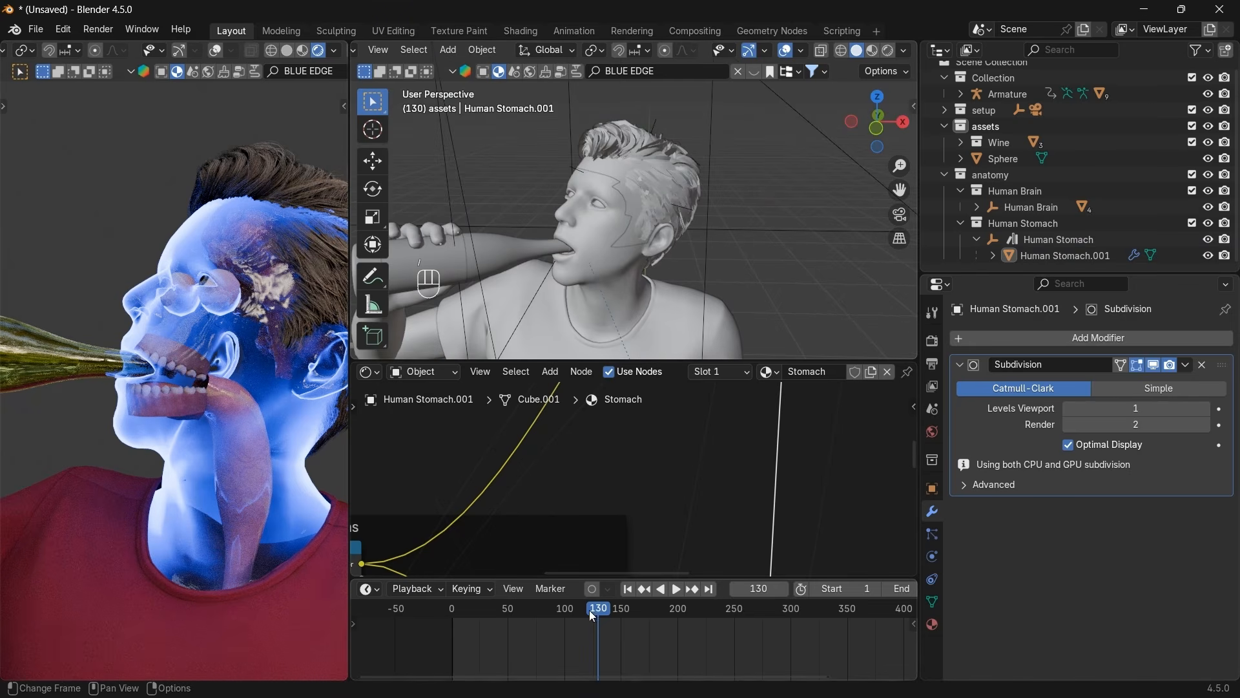
Select the character's body and set the final Mix Shader factor of its Std_Skin_Head material to 1.000.
click(580, 269)
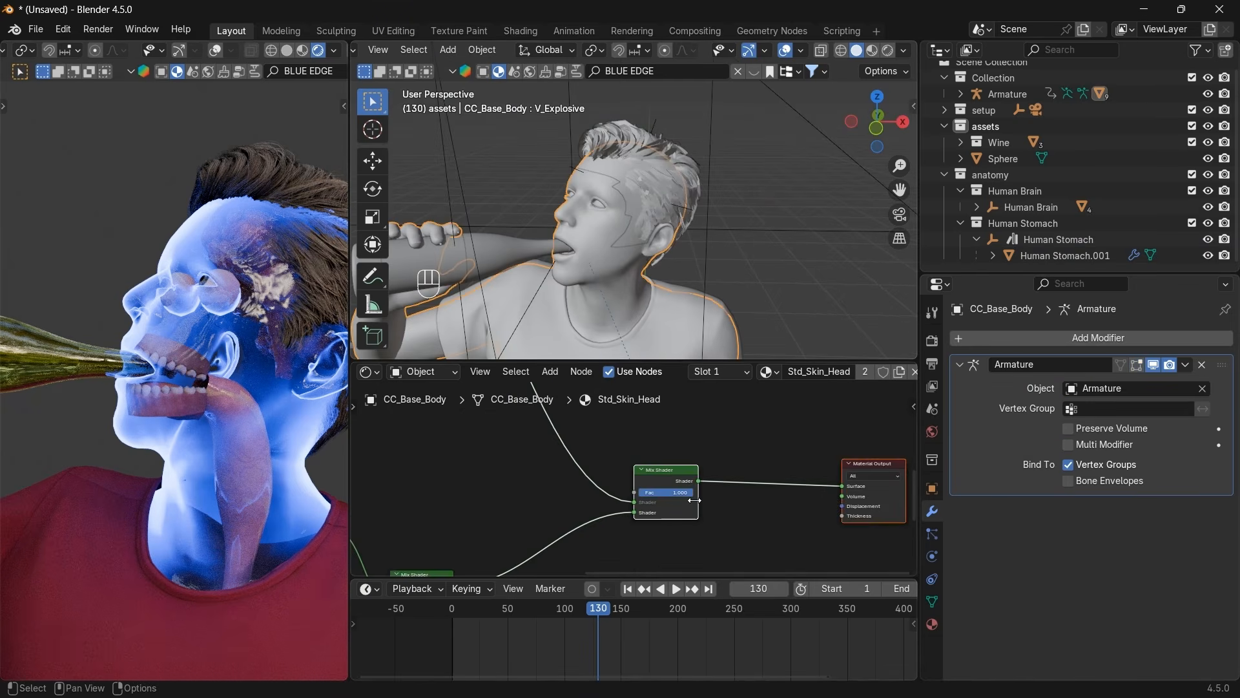
scroll(657, 501, up, 1)
drag(672, 495, 699, 494)
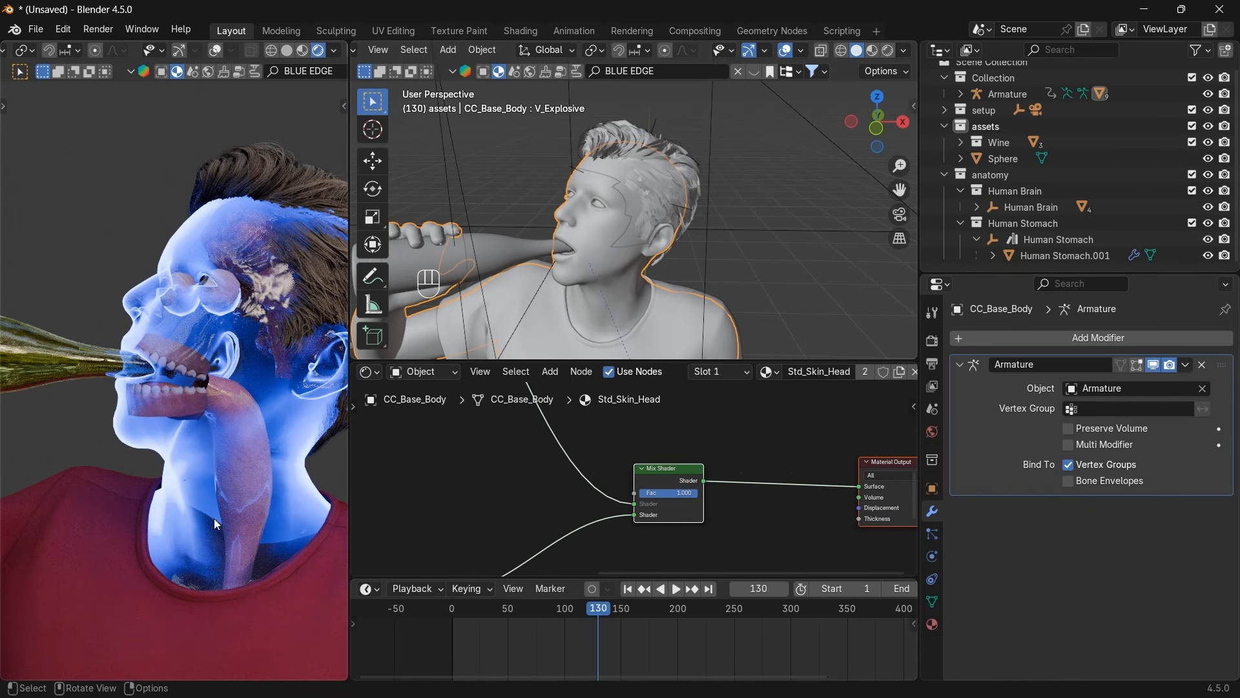
scroll(214, 518, up, 2)
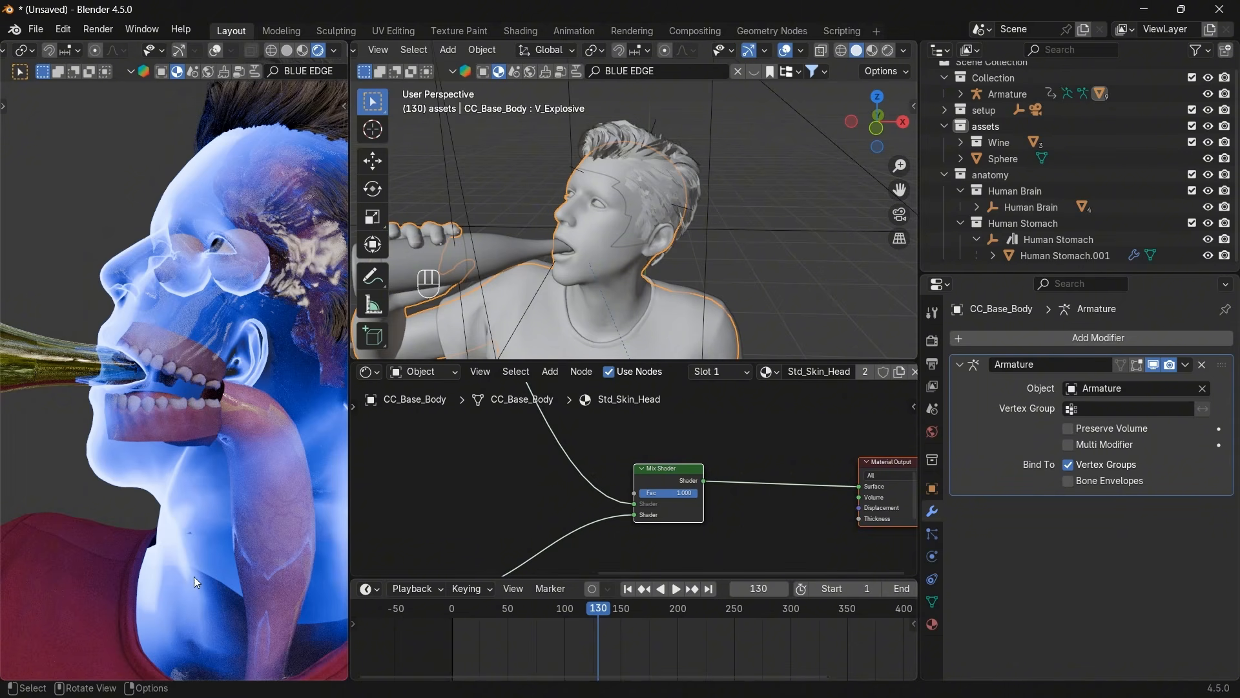
Try hiding the T-shirt to inspect the throat beneath it, and undo the hiding.
click(84, 555)
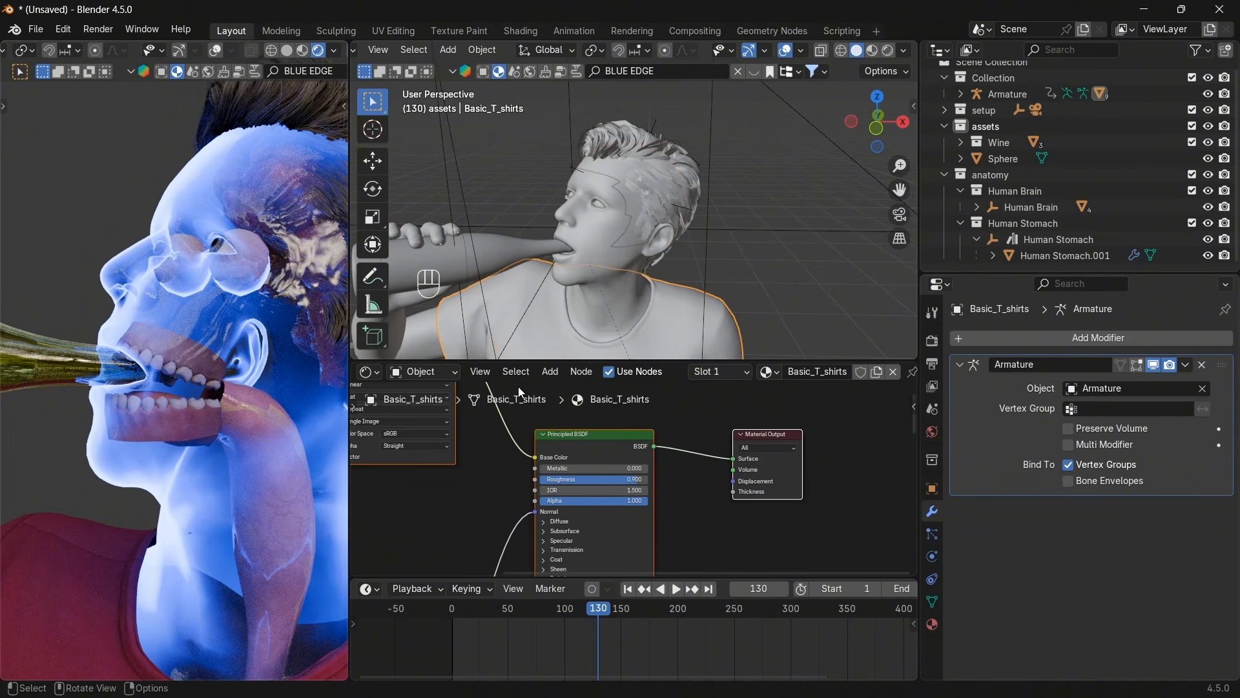
key(h)
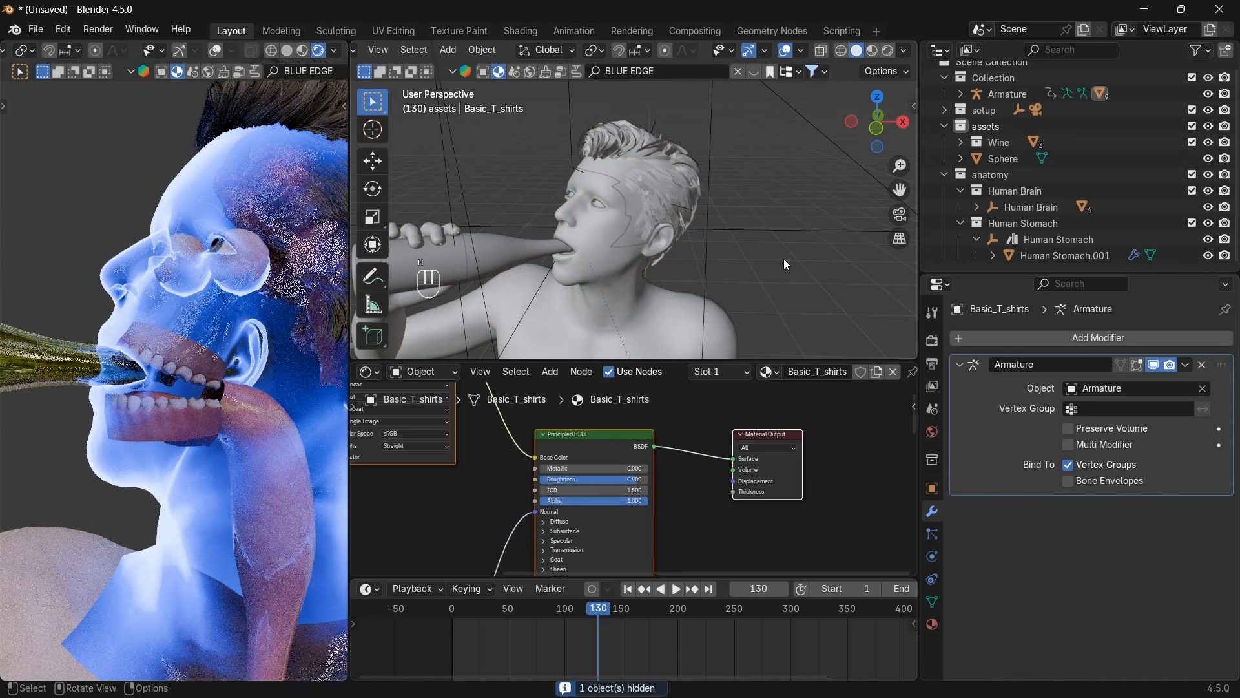
key(ctrl+z)
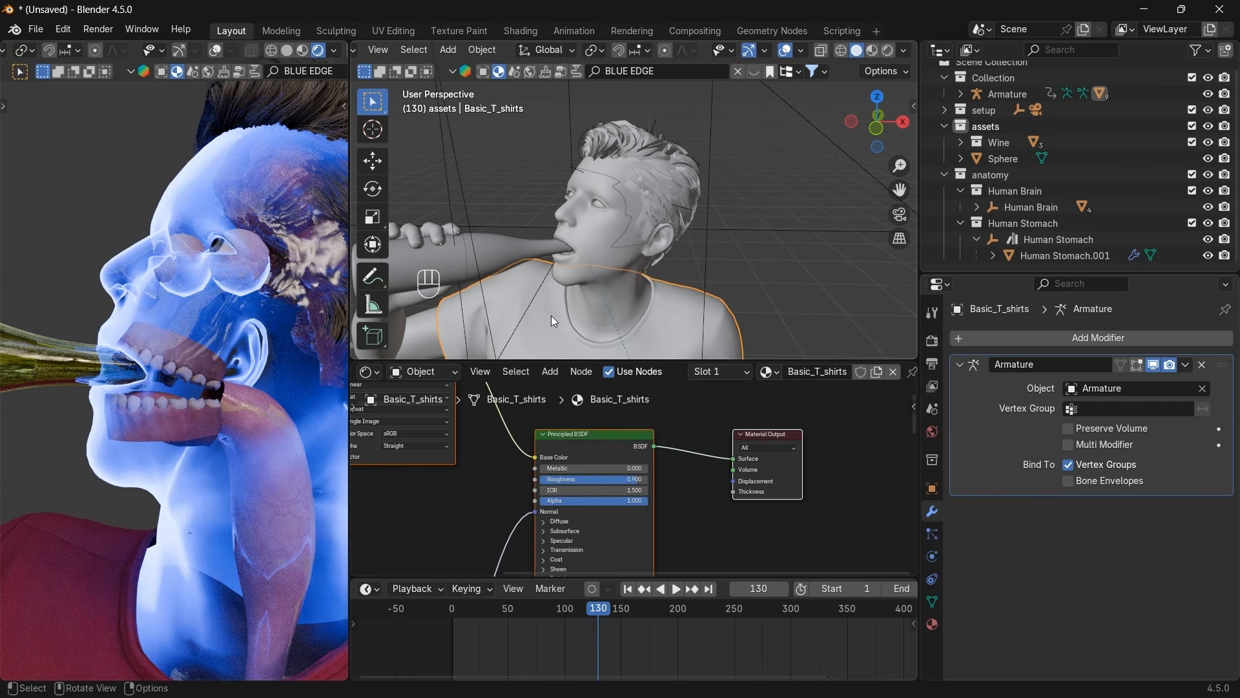
scroll(731, 466, down, 6)
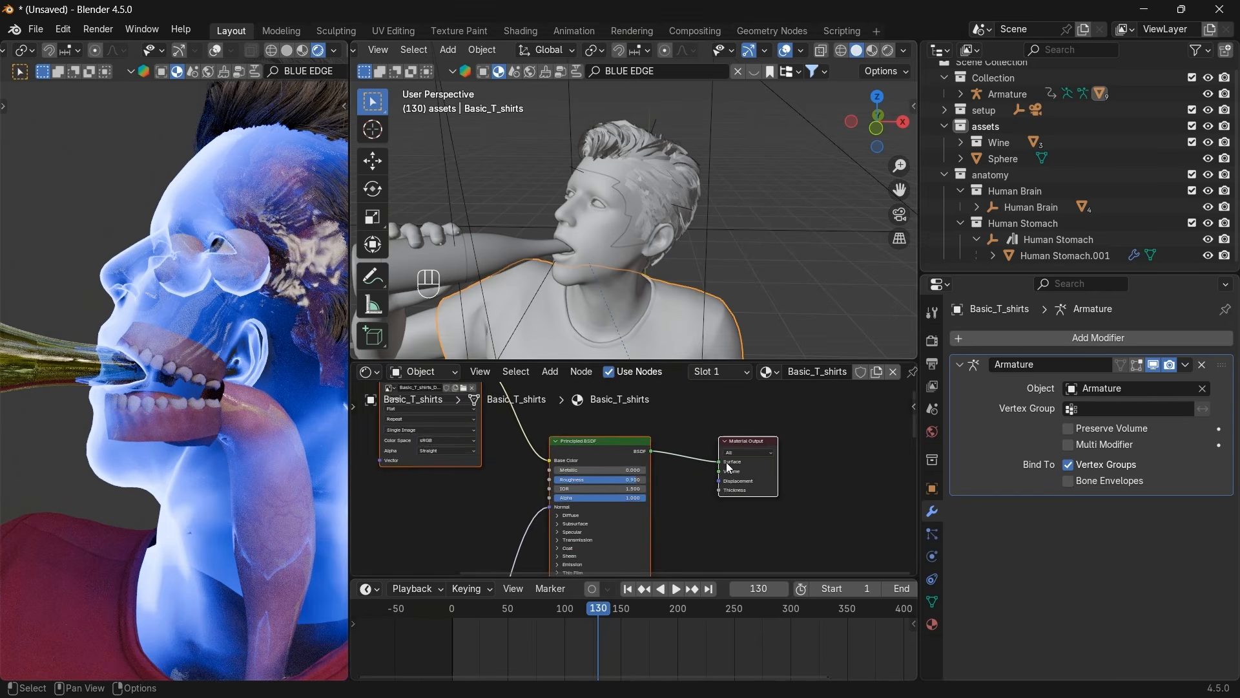
Select the character's body and keyframe its head material's final Mix Shader factor at 0.000 on frame 130.
click(603, 261)
scroll(652, 506, down, 3)
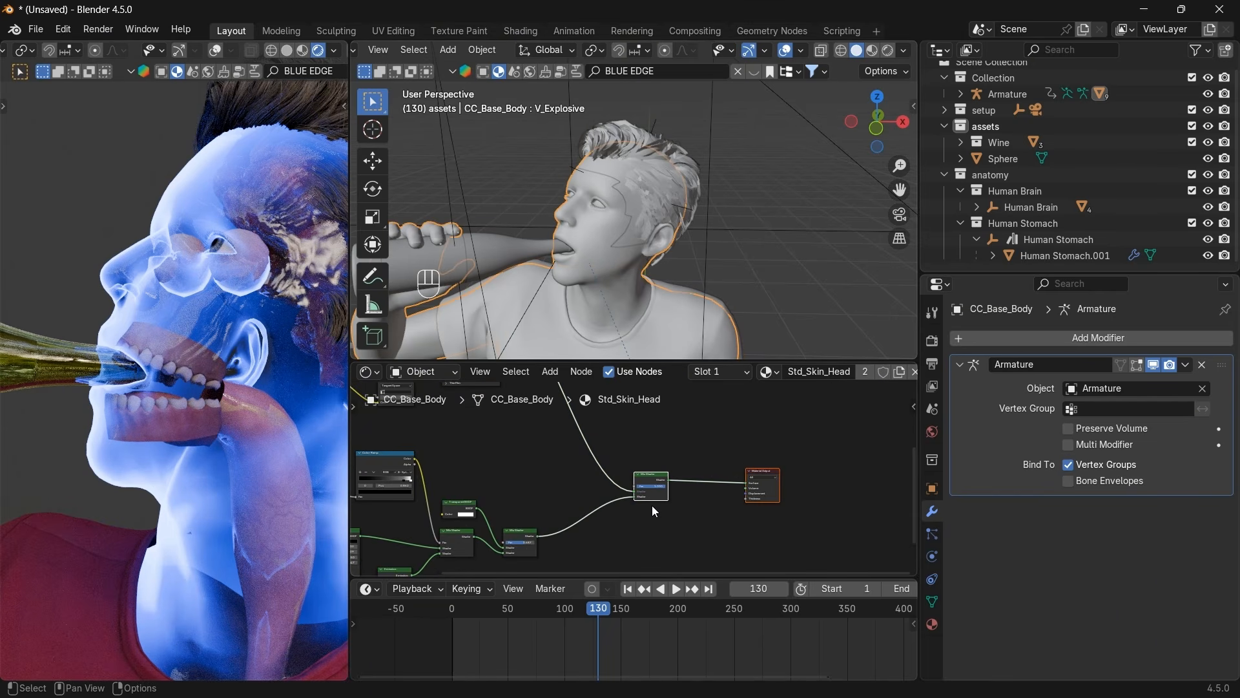
scroll(653, 505, up, 2)
drag(662, 493, 659, 489)
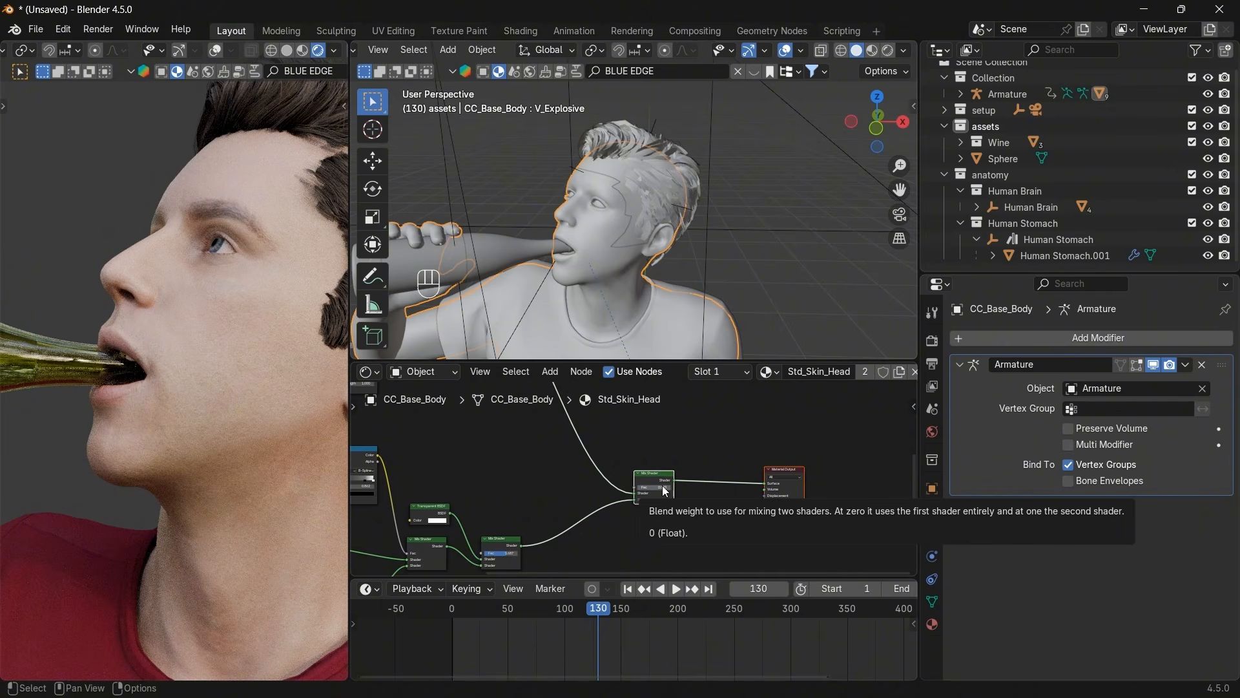
scroll(661, 494, up, 3)
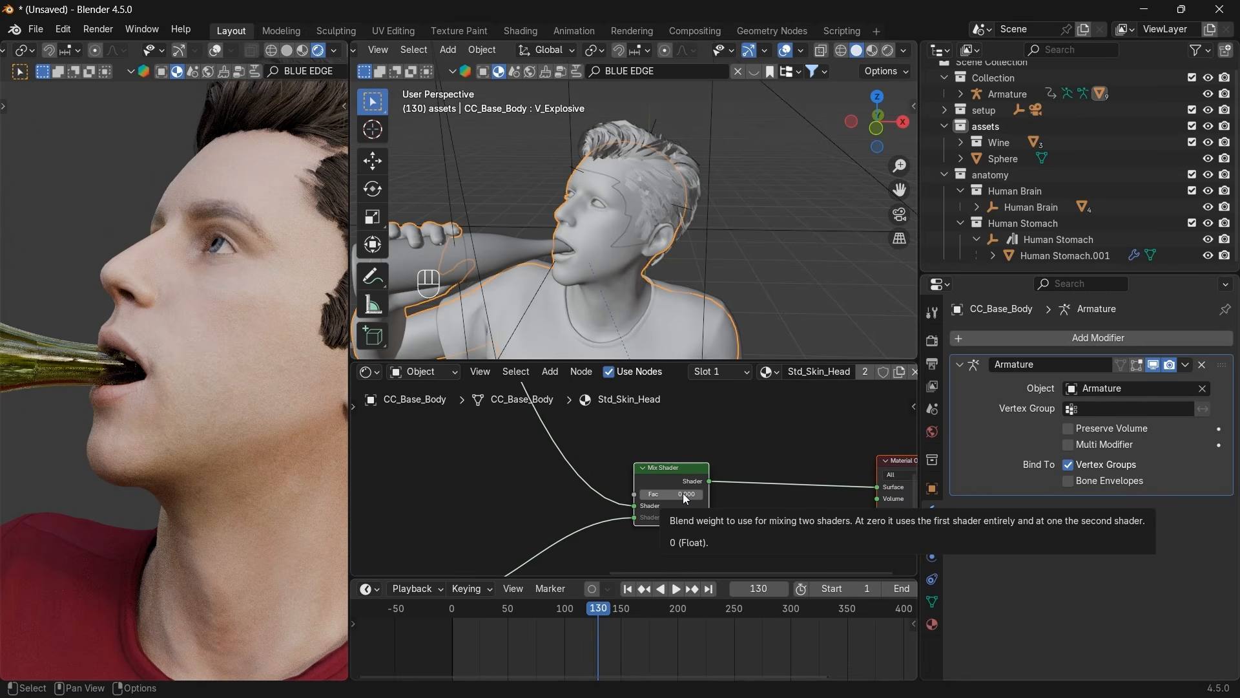
key(i)
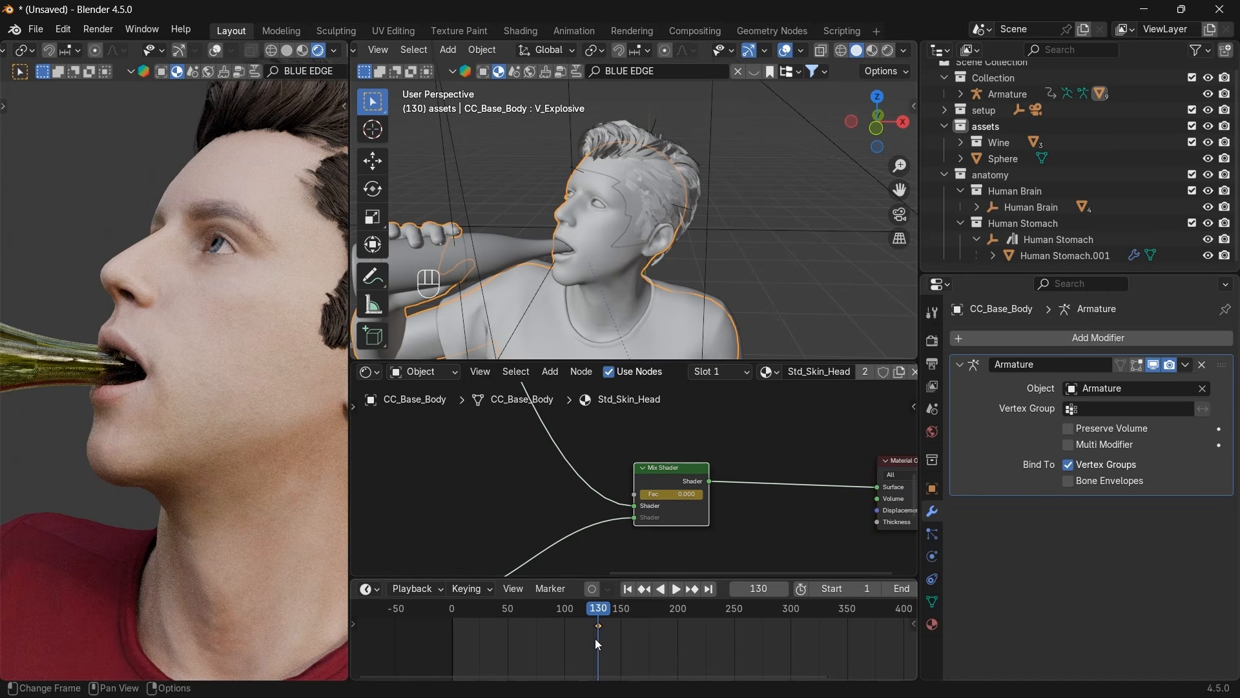
Go to frame 180 and set the final Mix Shader factor to 1.000.
click(755, 586)
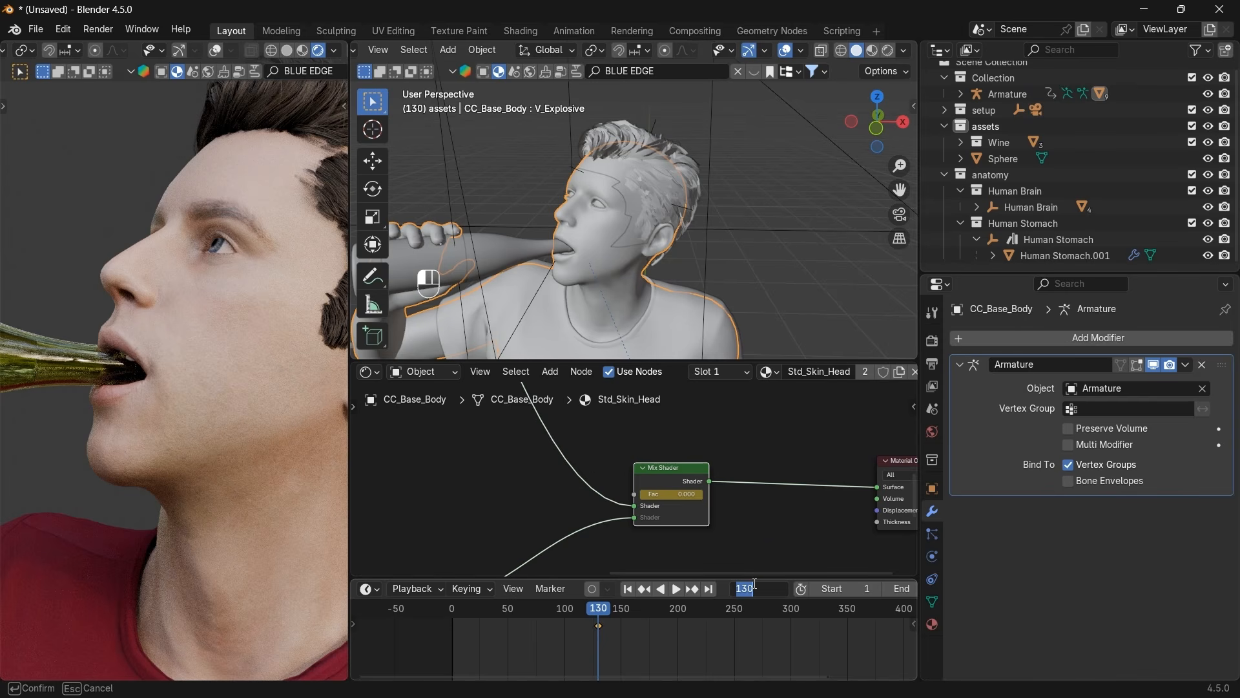
text(180)
key(Return)
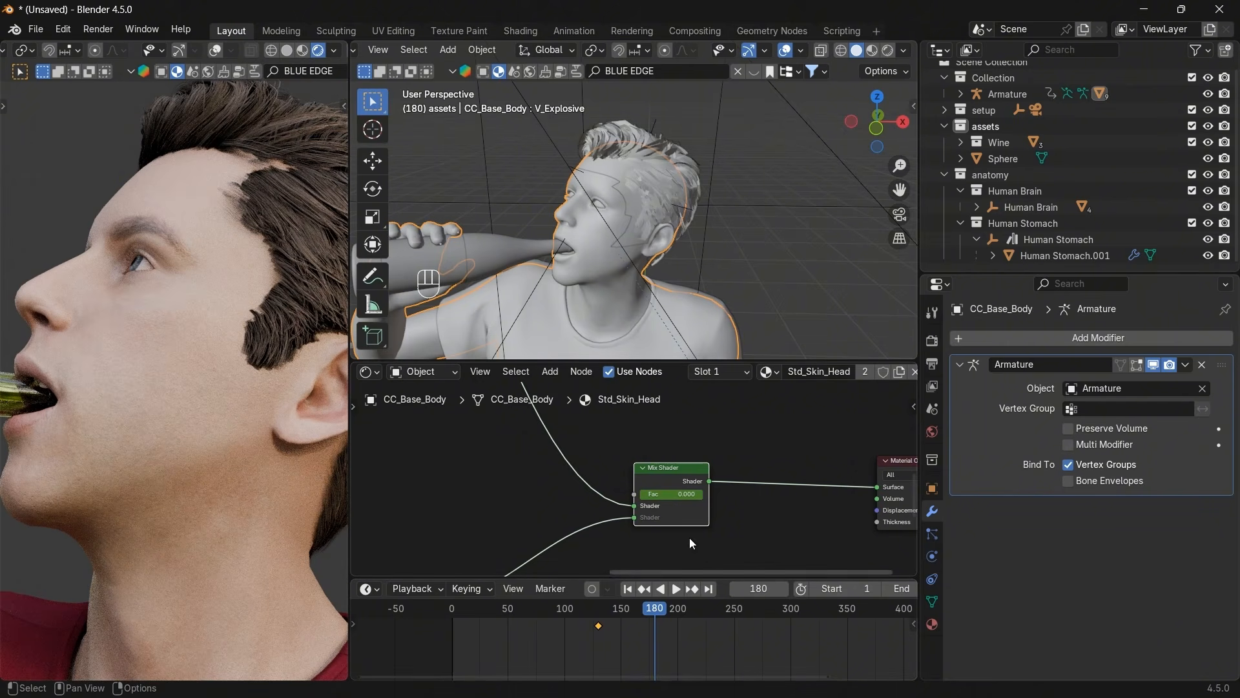
drag(686, 495, 753, 495)
Go to frame 190 and keyframe the final Mix Shader factor at 1.000.
click(754, 589)
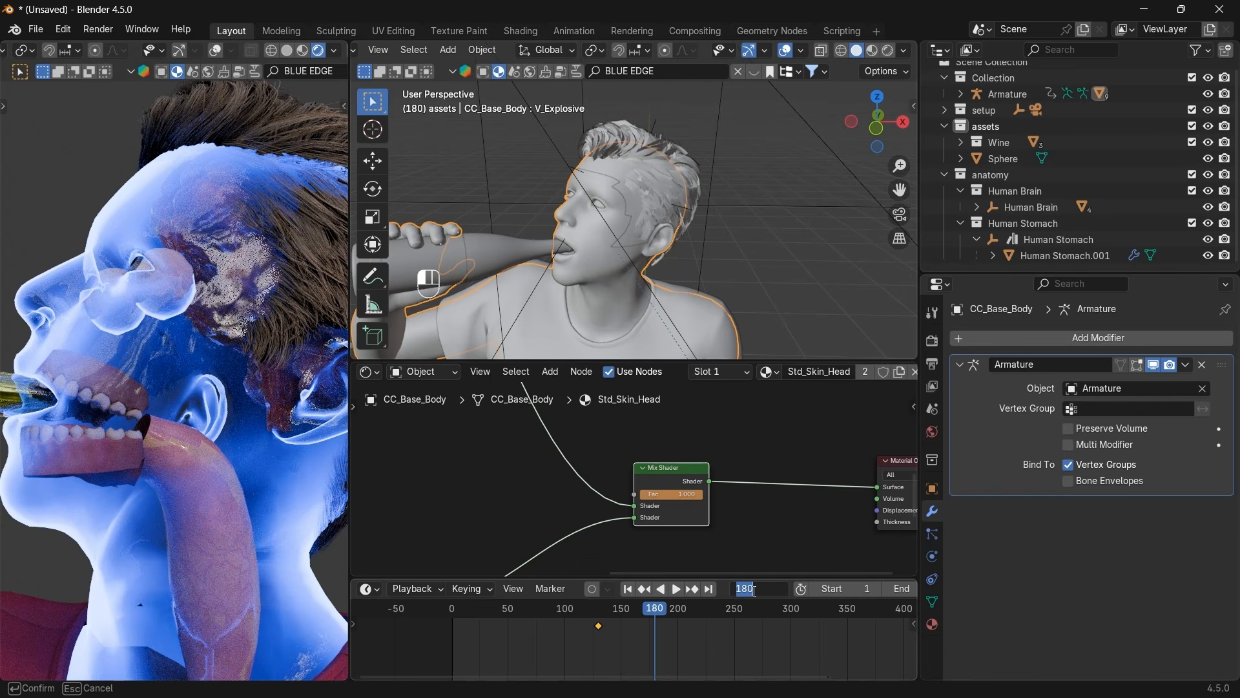
text(190)
key(Return)
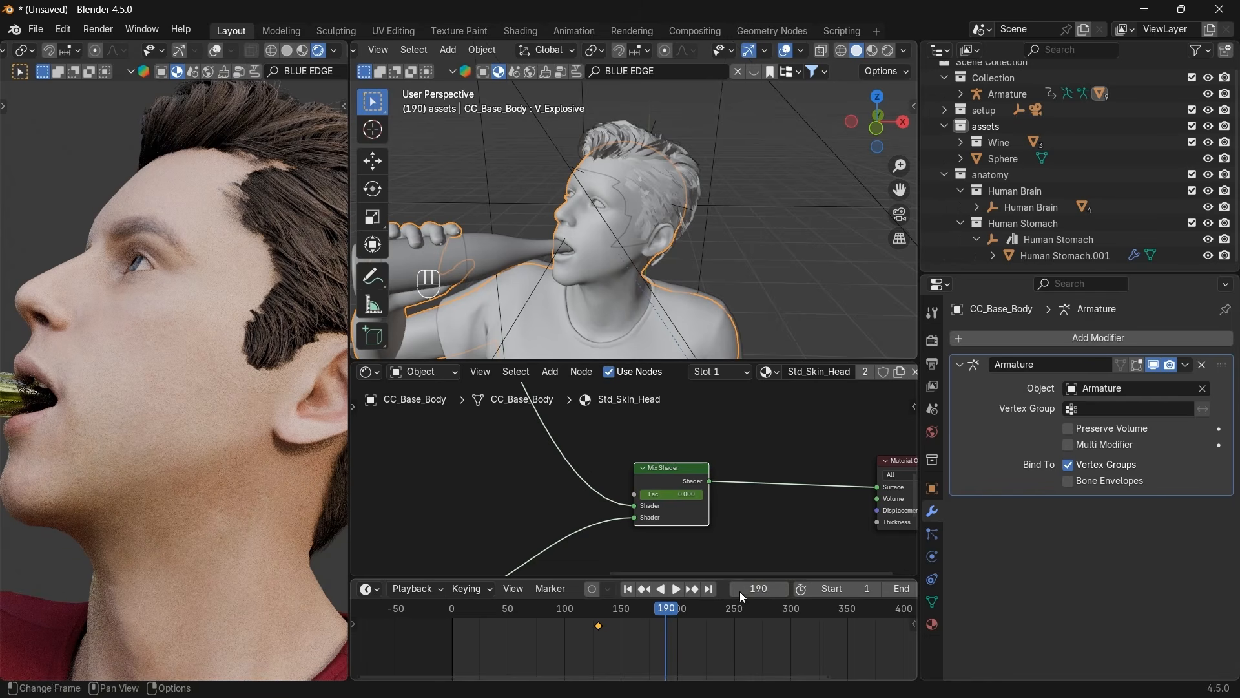
drag(677, 493, 703, 494)
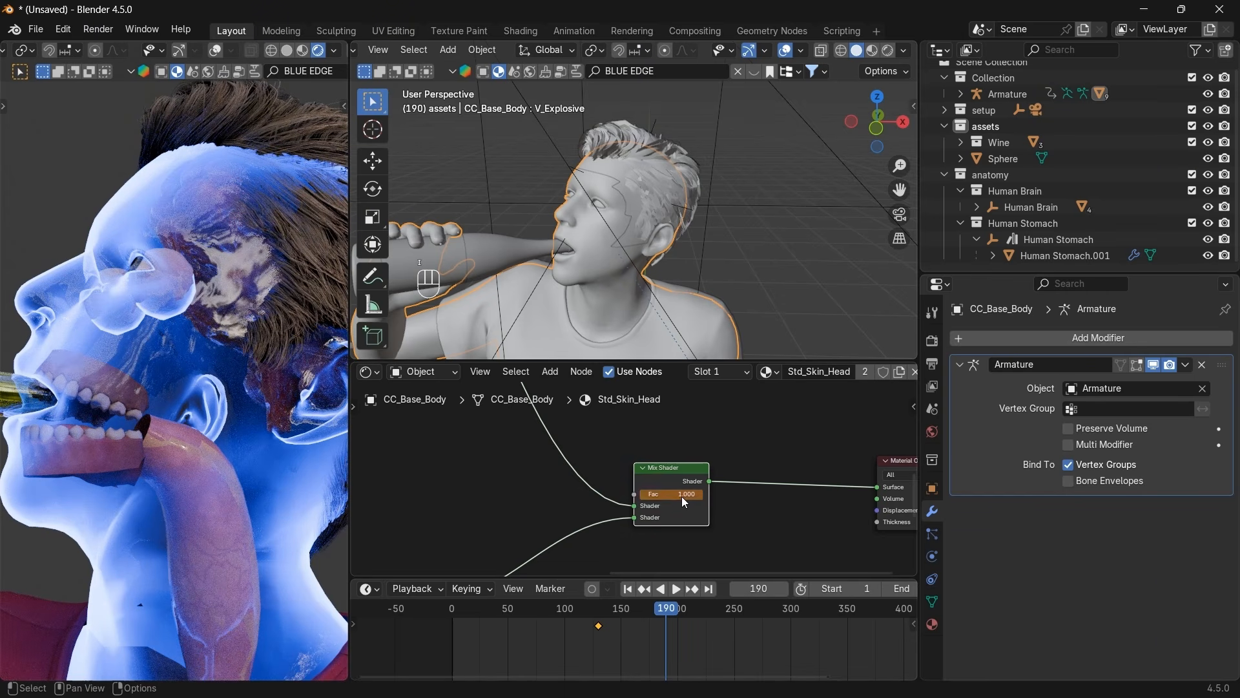
Play the animation from frame 130 to check the skin's transition into the x-ray look.
drag(665, 619, 598, 612)
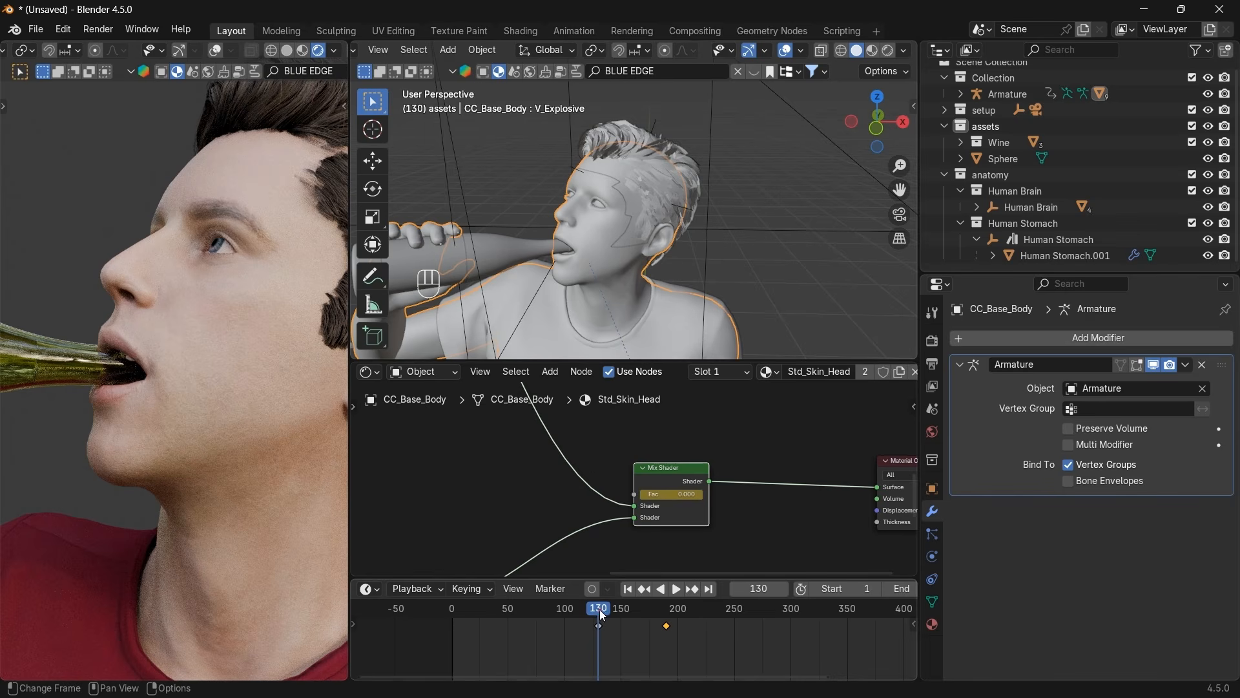
key(space)
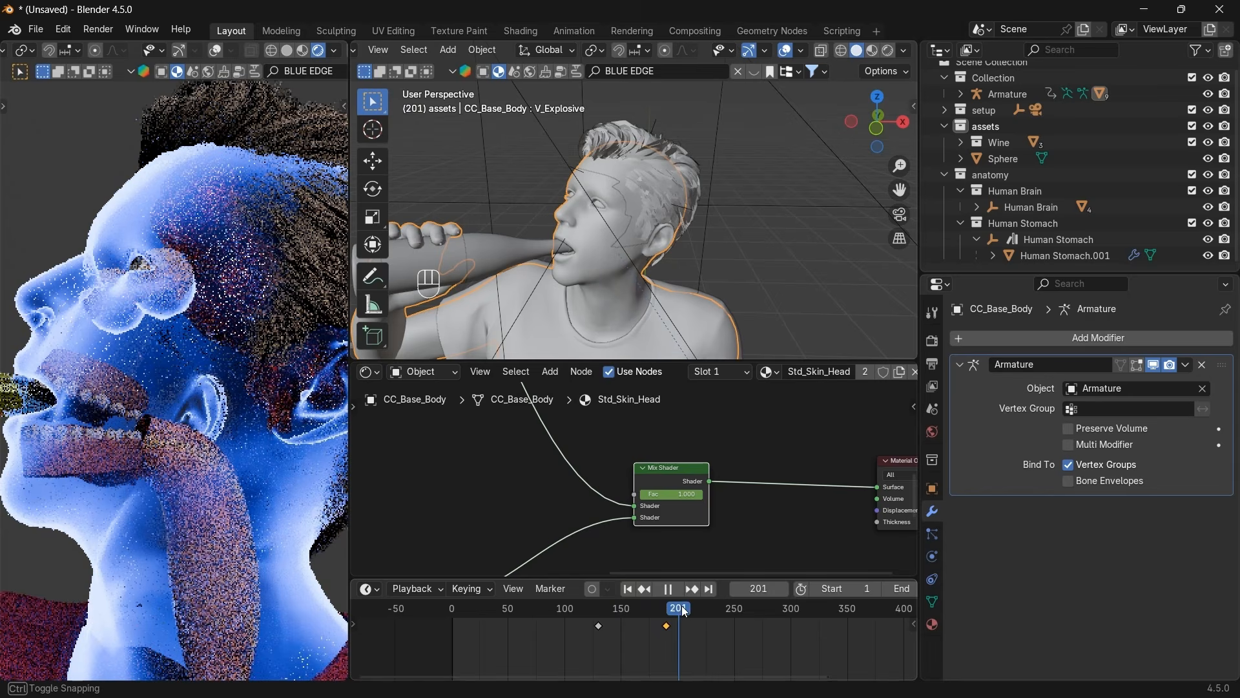
key(space)
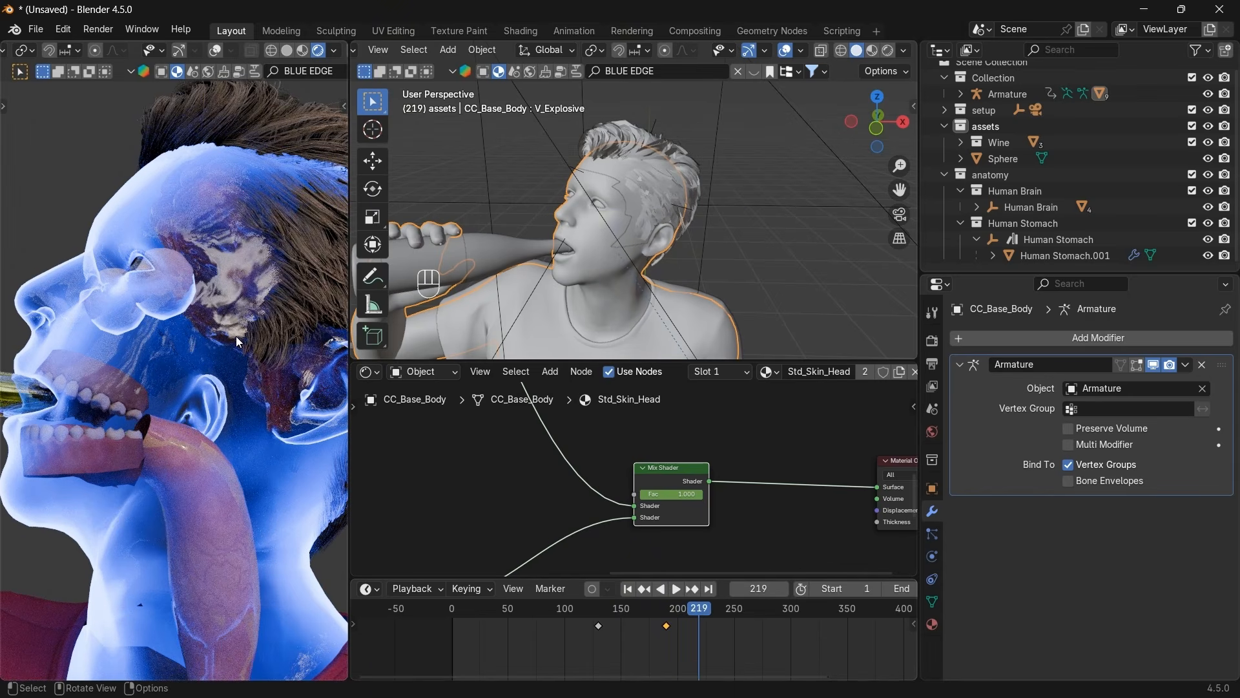
scroll(236, 343, down, 2)
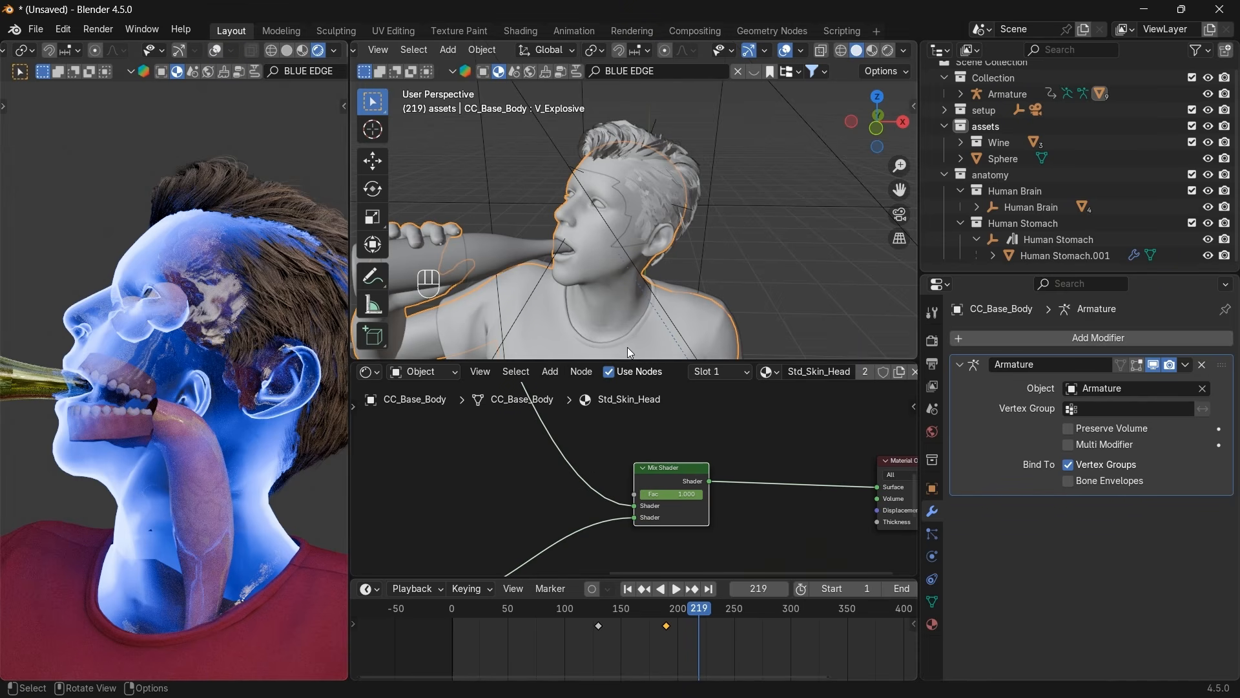
Set the factor of the Mix Shader fed by the Transparent BSDF in the head's x-ray branch to 0.660.
scroll(649, 509, down, 9)
middle_drag(676, 487, 803, 447)
scroll(663, 495, up, 6)
scroll(563, 511, up, 3)
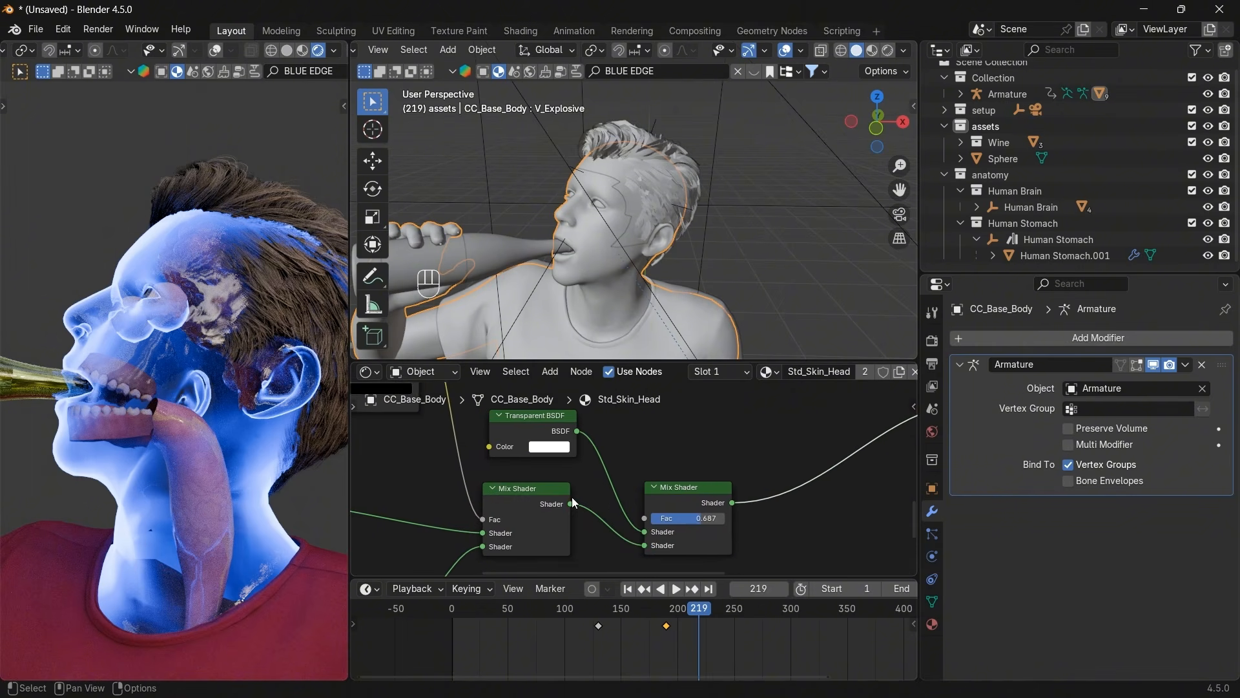
mouse_move(702, 522)
mouse_down()
mouse_move(725, 522)
mouse_move(680, 522)
mouse_move(702, 534)
mouse_move(728, 524)
mouse_move(700, 523)
mouse_up()
click(699, 523)
text(.4)
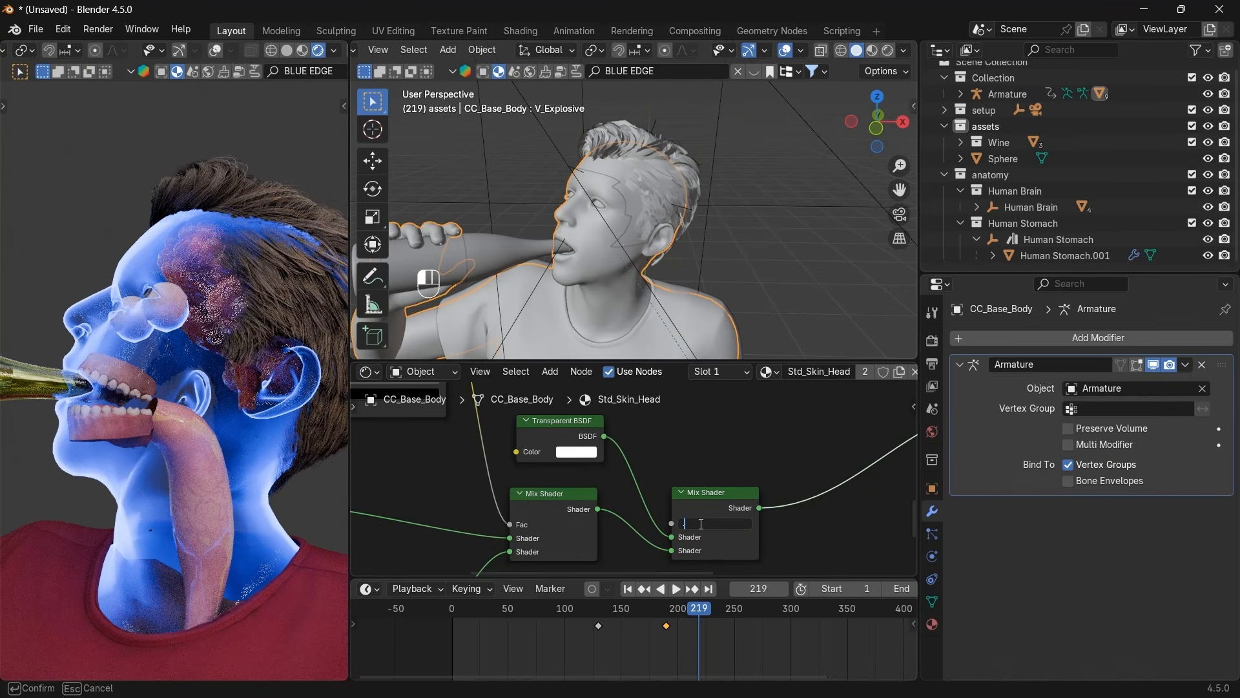
text(6)
key(Return)
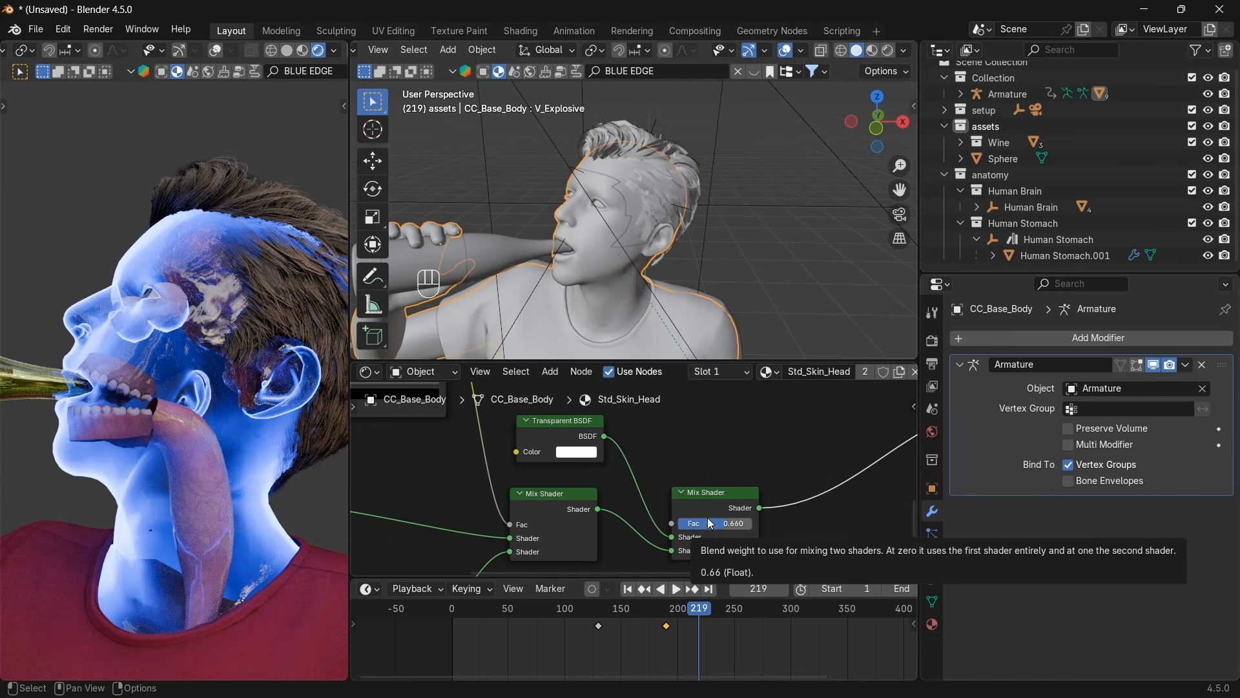
Try moving the light stop of the x-ray branch's Color Ramp farther along the gradient, and undo the move.
scroll(590, 514, down, 2)
scroll(589, 512, down, 1)
middle_drag(556, 501, 670, 475)
scroll(591, 489, up, 1)
middle_drag(591, 489, 552, 550)
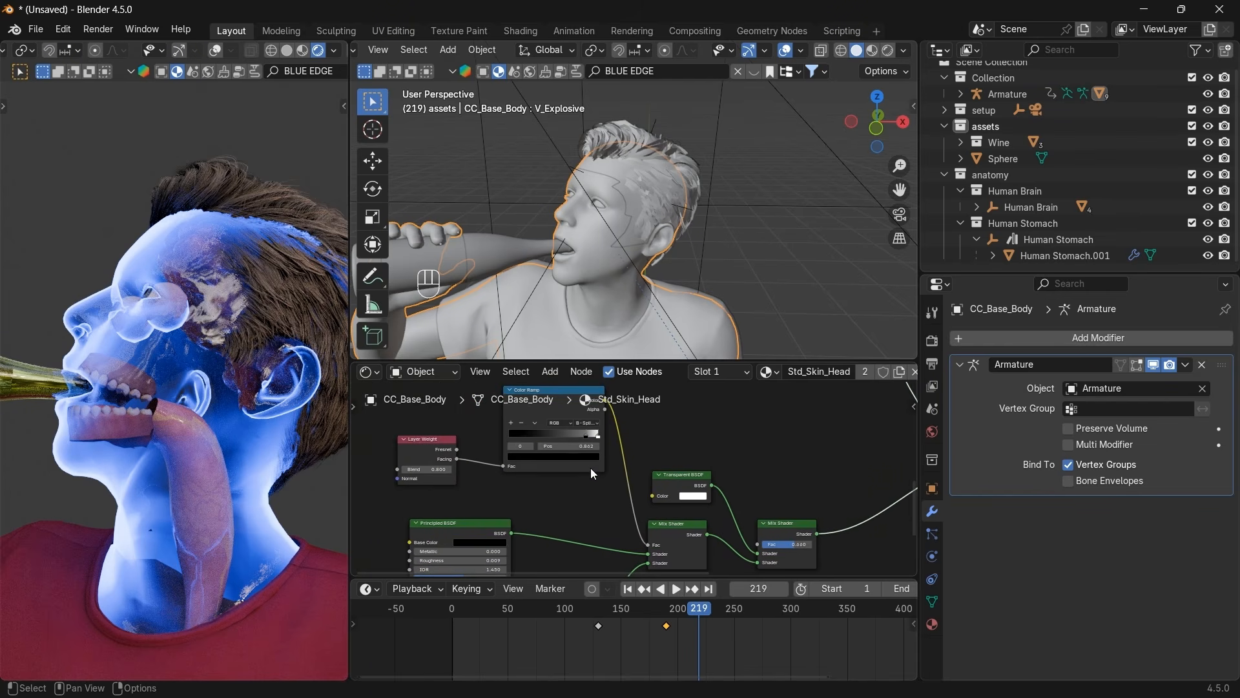
mouse_move(585, 436)
mouse_down()
mouse_move(544, 437)
mouse_move(599, 436)
mouse_up()
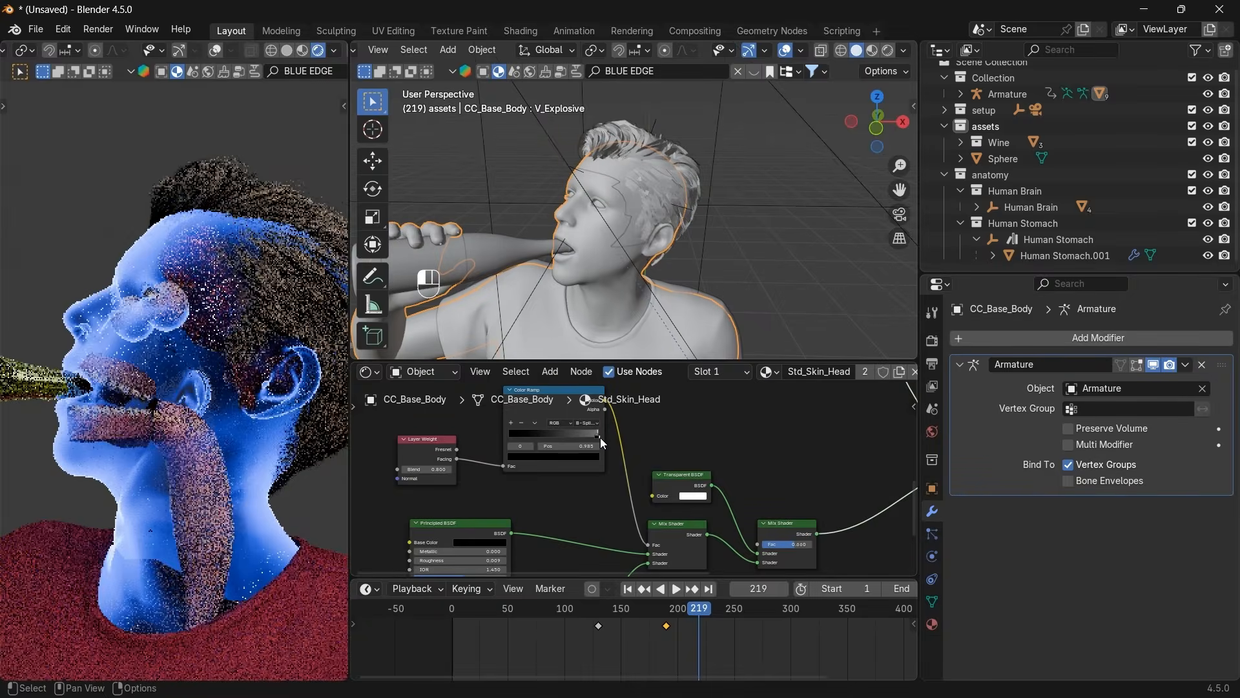
key(ctrl+z)
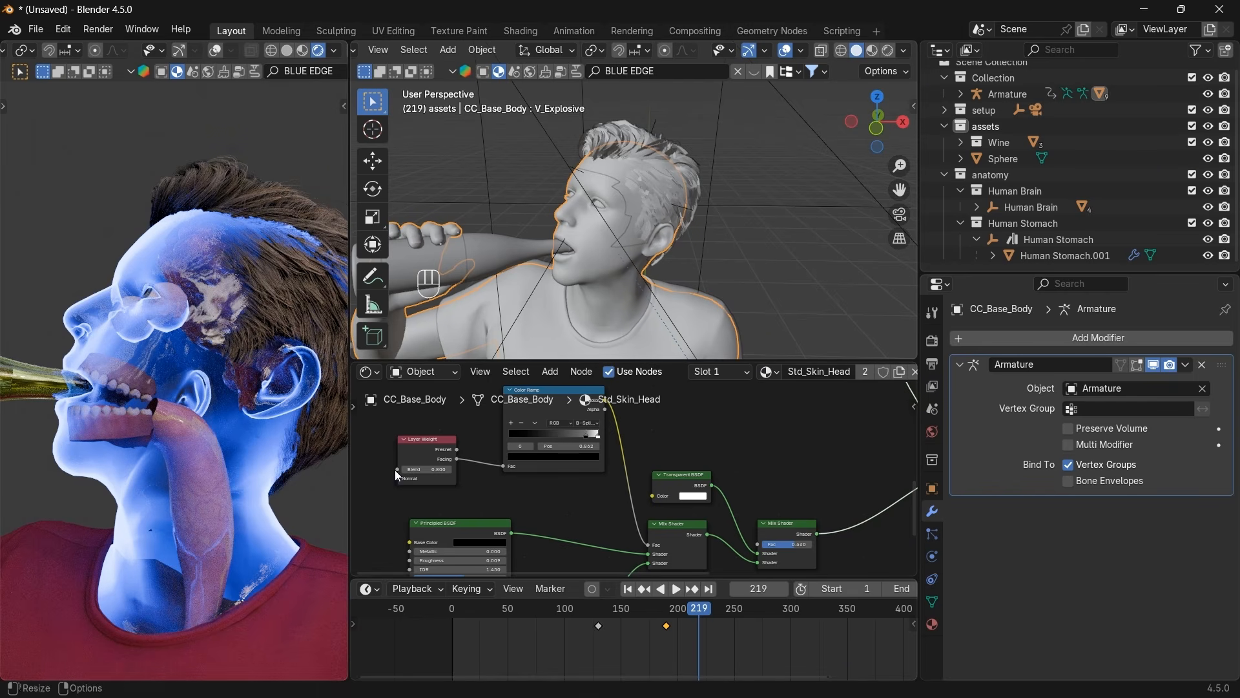
scroll(641, 472, down, 5)
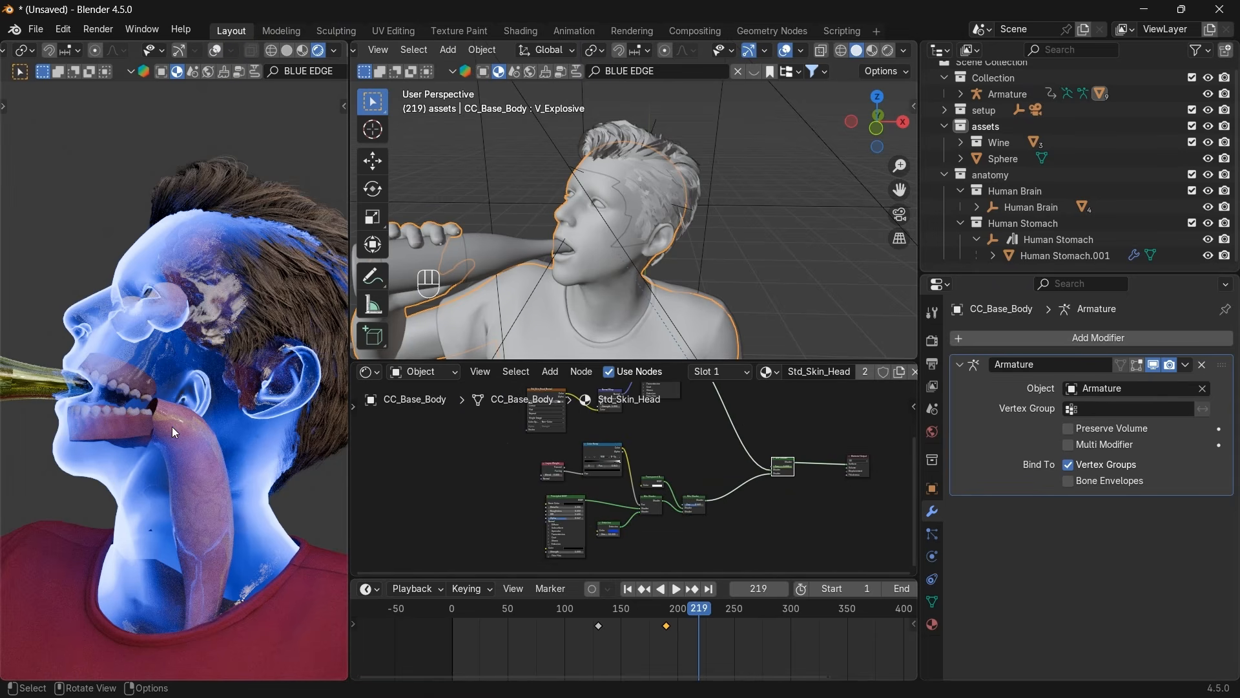
Select the character's teeth and examine their material slots and node setup.
click(572, 251)
click(575, 258)
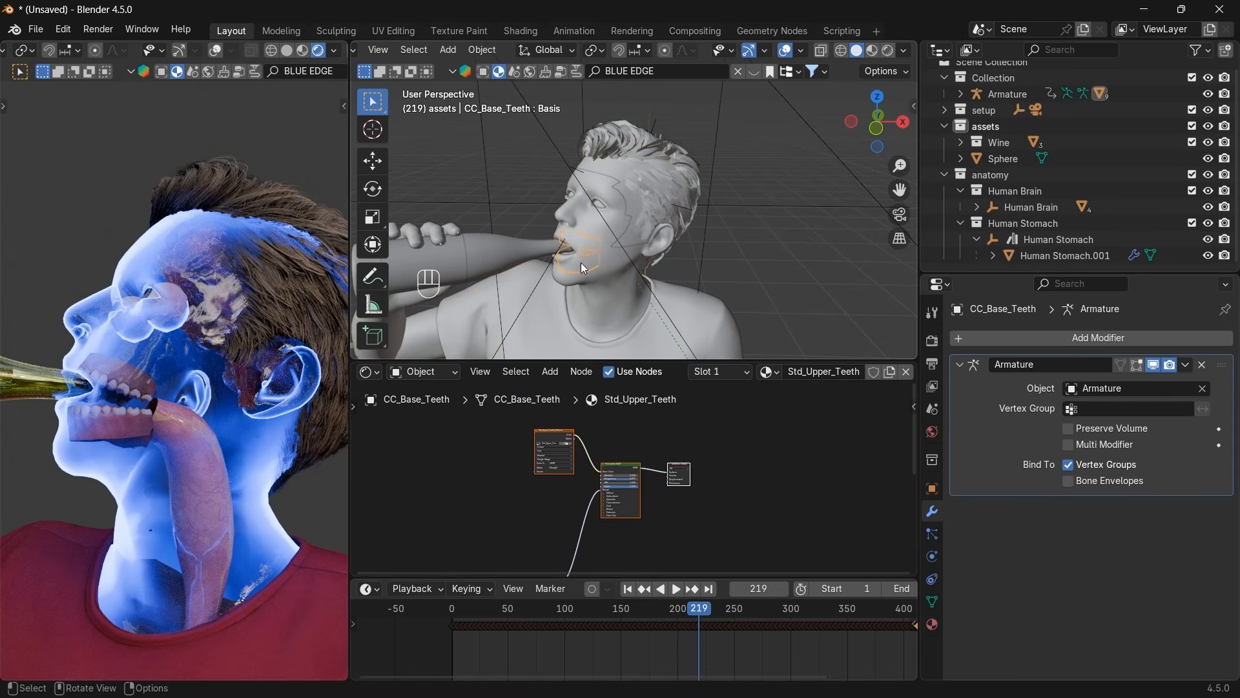
click(733, 369)
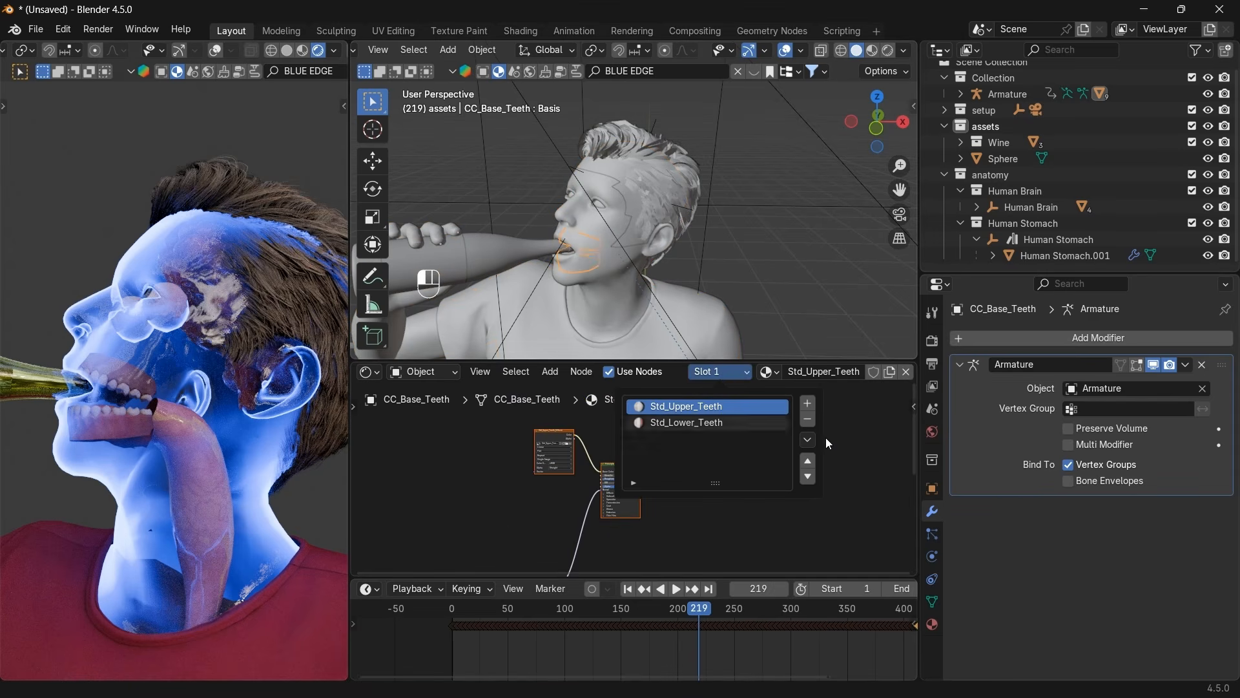
click(866, 443)
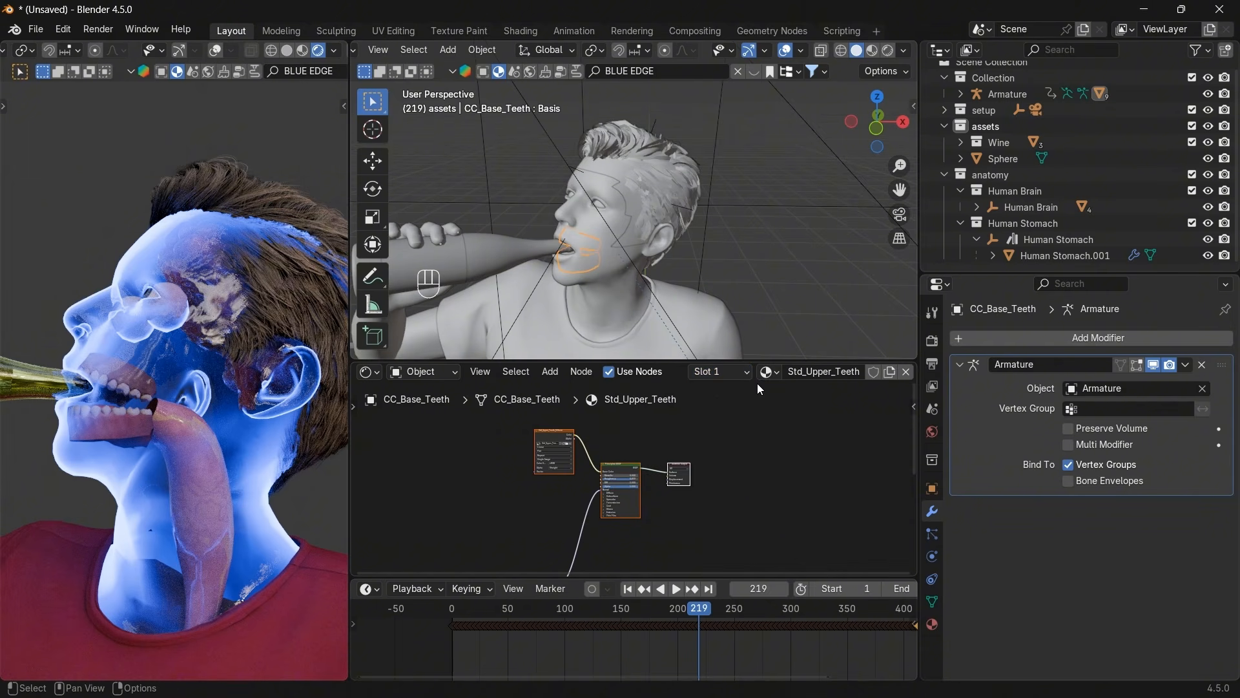
scroll(676, 471, down, 2)
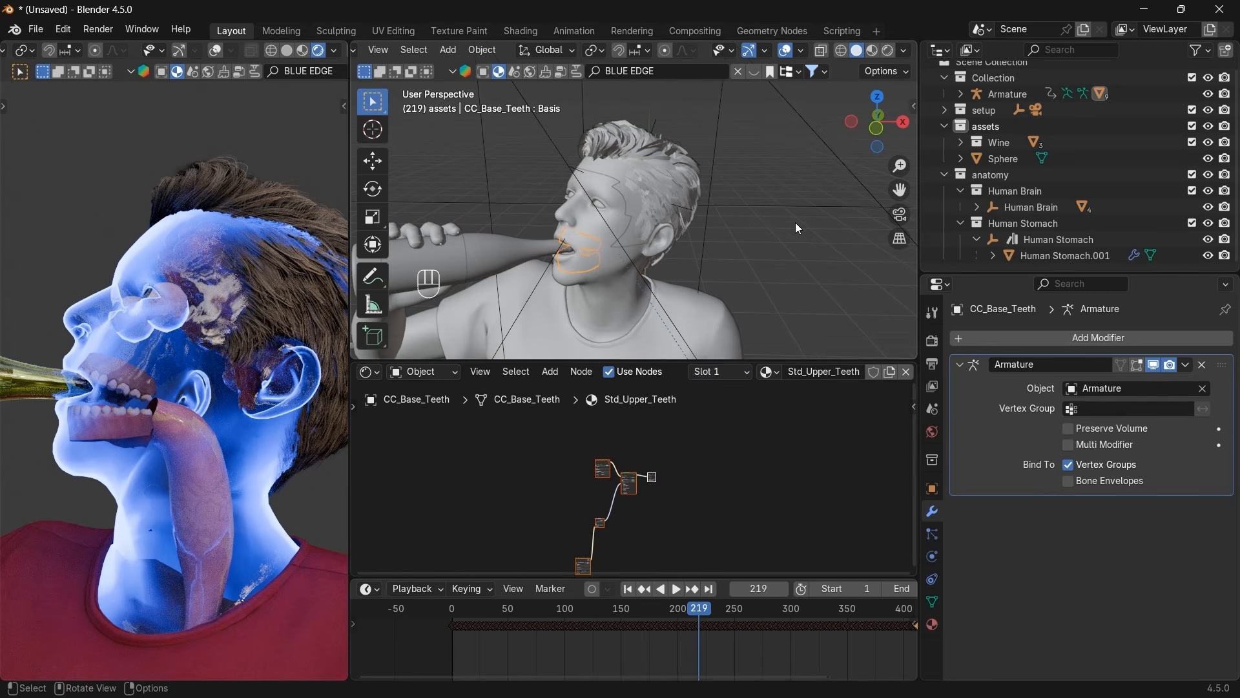
scroll(796, 222, down, 12)
scroll(796, 222, up, 4)
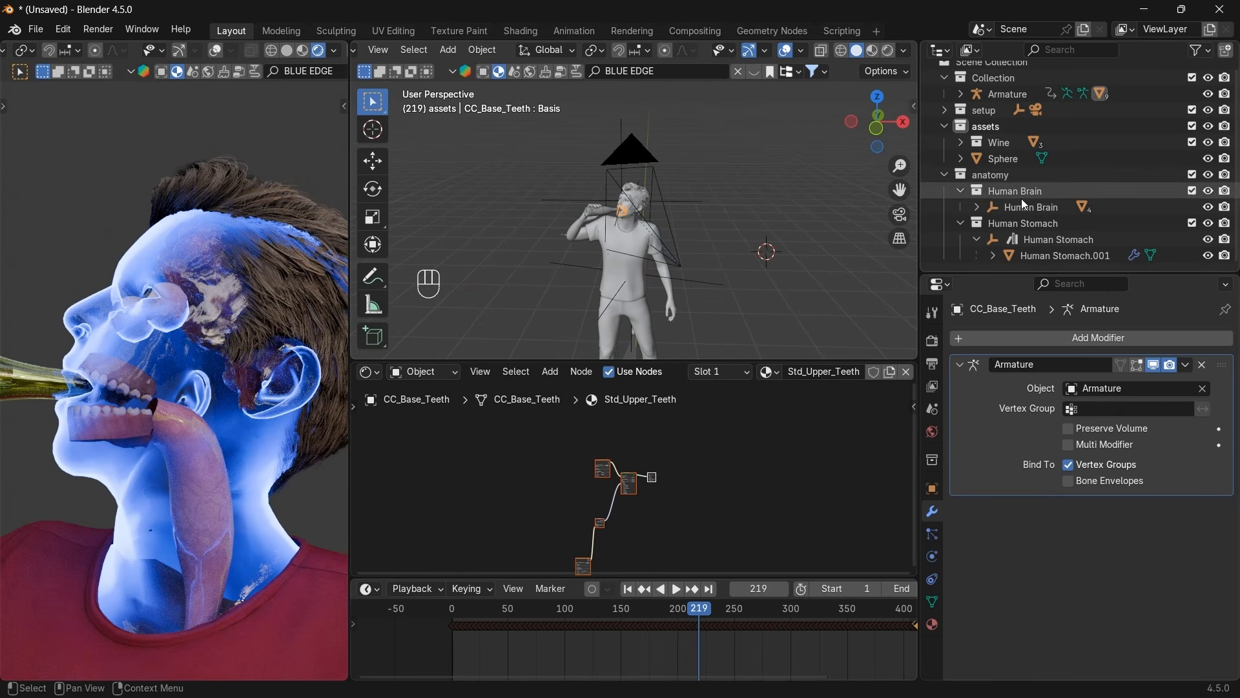
Copy all nodes of the sphere's Blue Edge Glow material except the Material Output.
click(997, 162)
drag(677, 513, 591, 453)
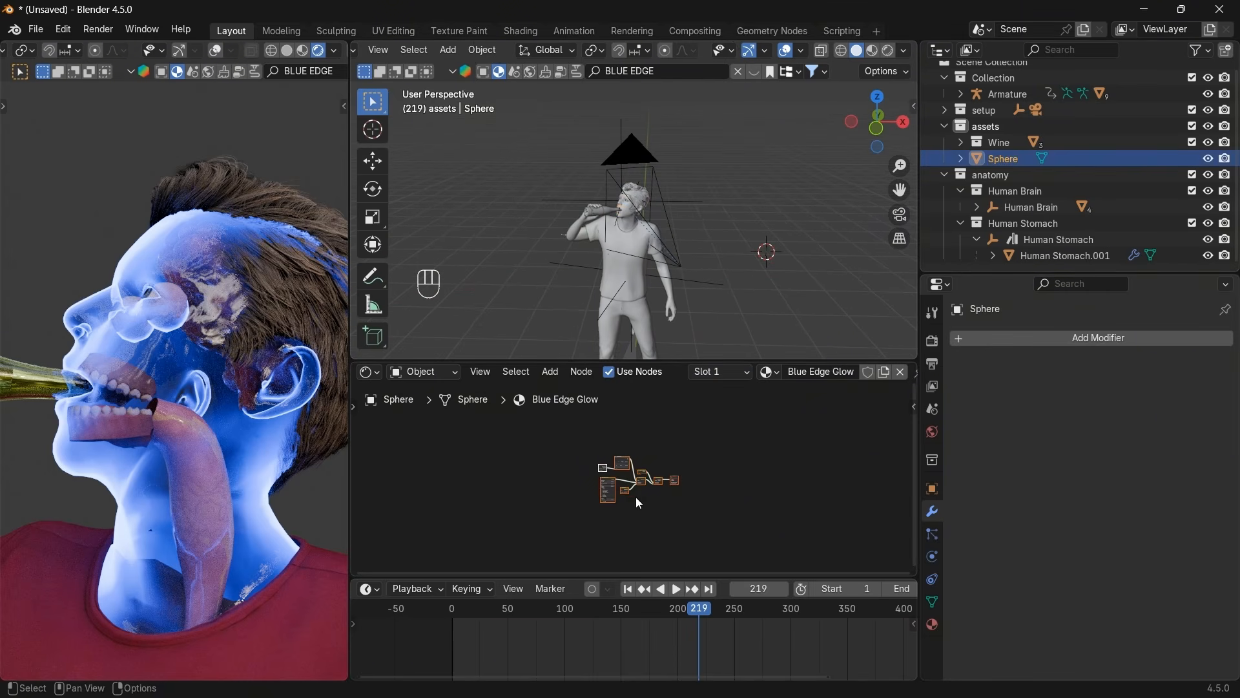
drag(669, 515, 566, 429)
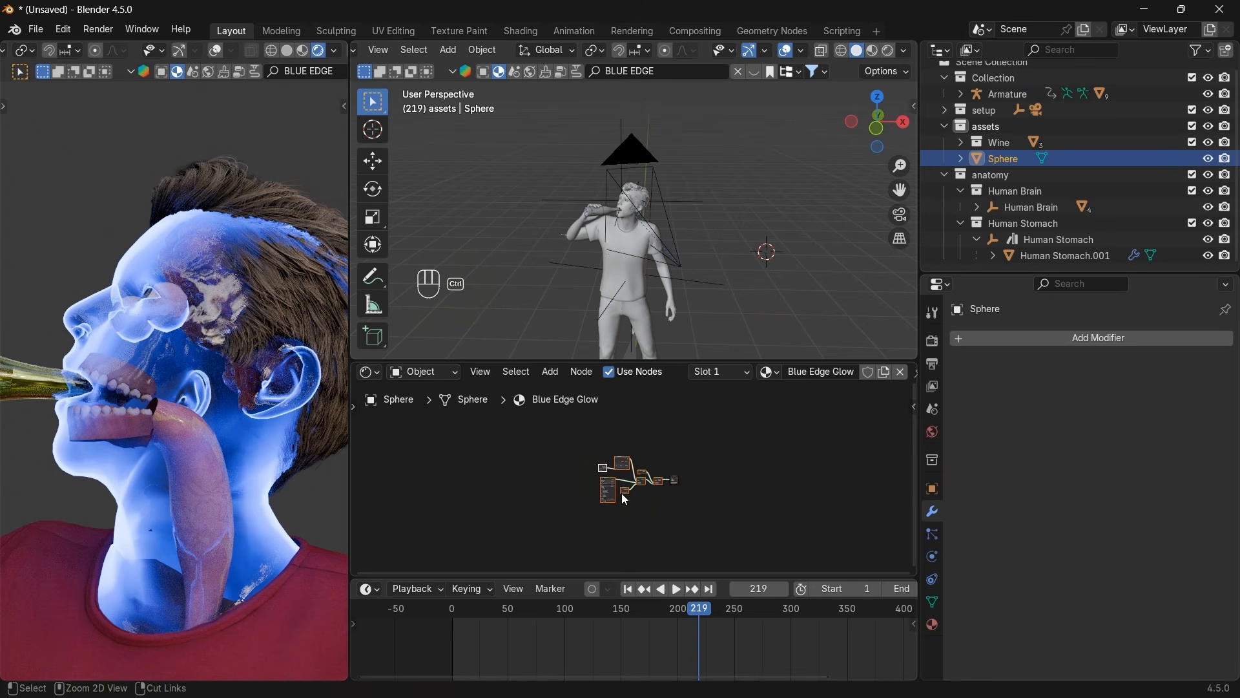
key(ctrl+c)
key(ctrl+c)
key(ctrl+c)
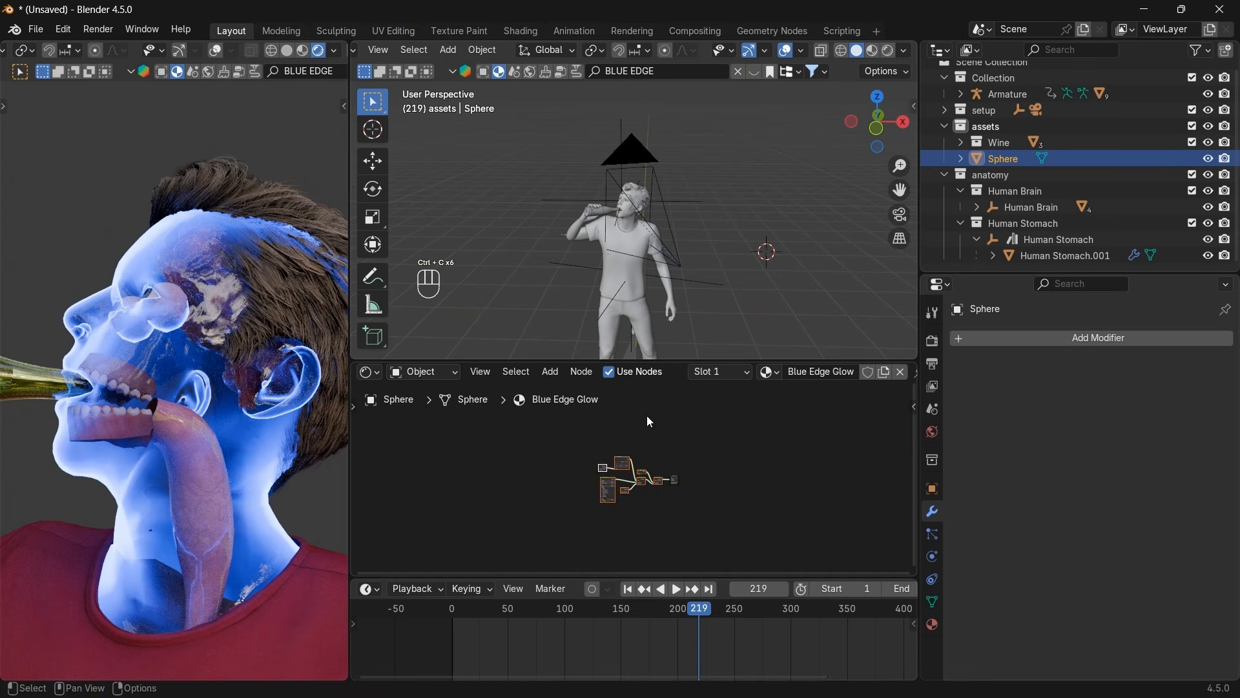
key(ctrl+c)
key(ctrl+c)
Select the teeth and shift the Std_Upper_Teeth normal map nodes to free space beneath the main shader.
scroll(634, 460, up, 2)
scroll(628, 230, up, 5)
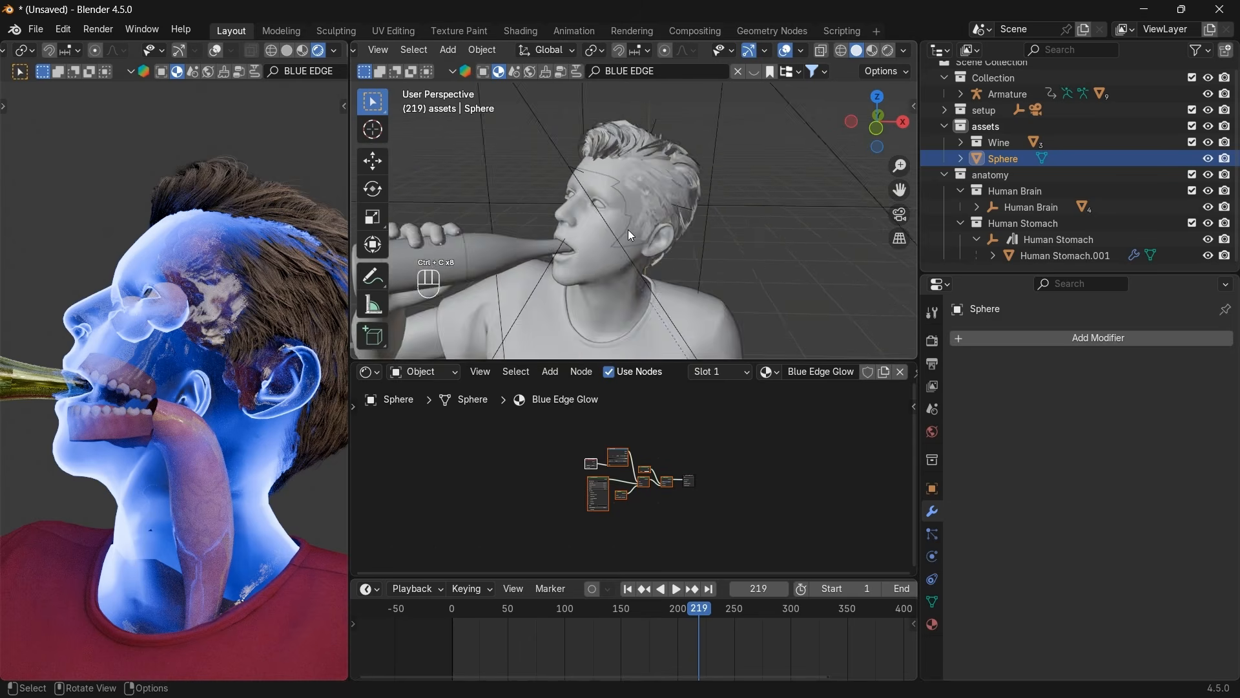
scroll(629, 235, up, 2)
click(521, 288)
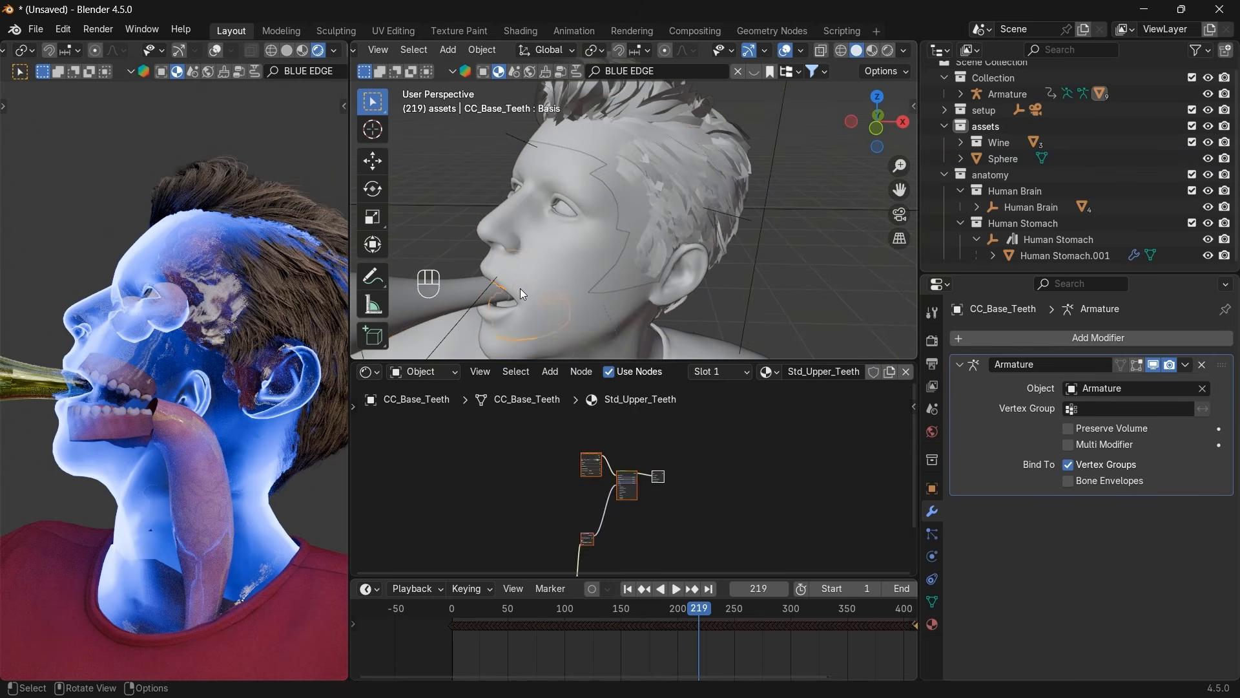
click(521, 288)
click(521, 288)
click(520, 288)
click(521, 288)
click(722, 372)
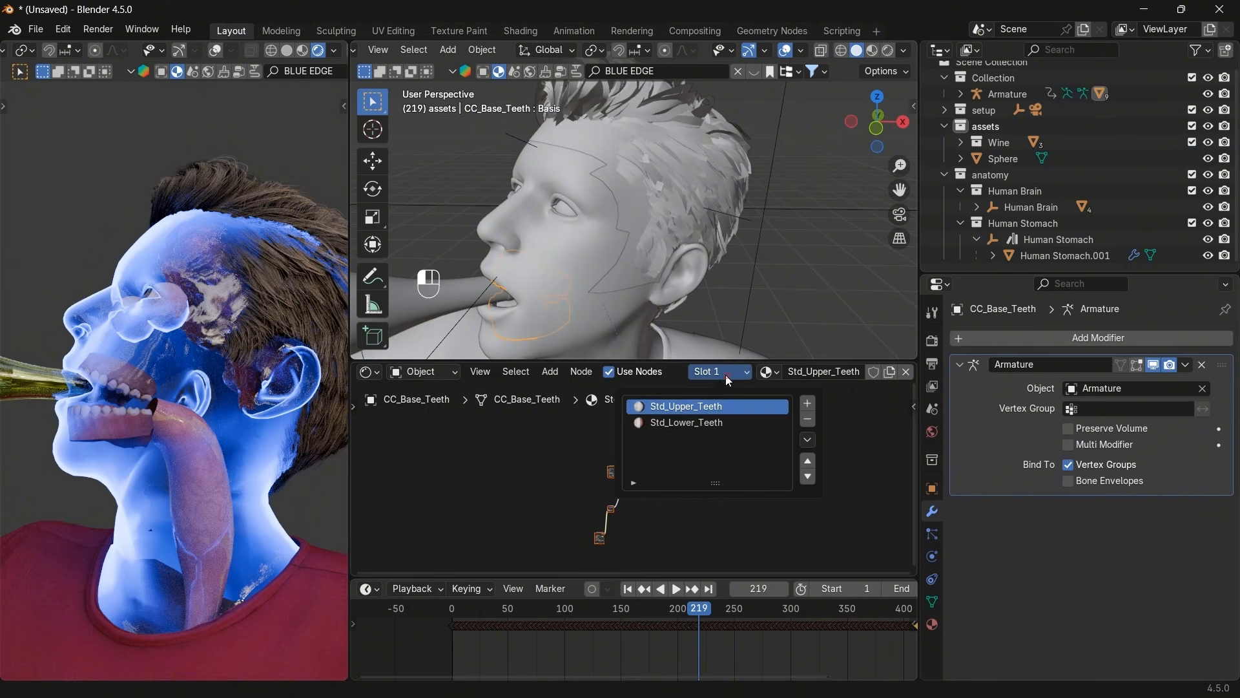
drag(624, 512, 573, 549)
key(g)
click(626, 506)
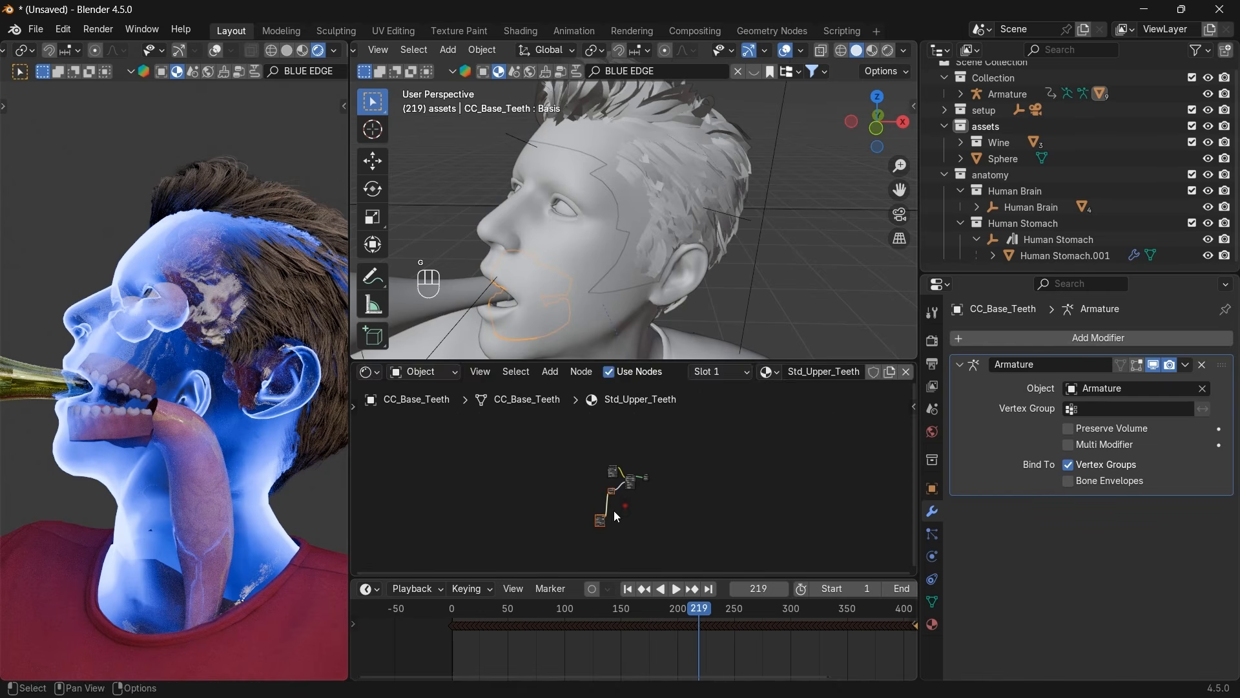
key(g)
click(561, 509)
Paste the glow nodes beneath the upper teeth's original nodes and move the Material Output farther from them.
key(ctrl+v)
key(g)
click(632, 520)
click(644, 478)
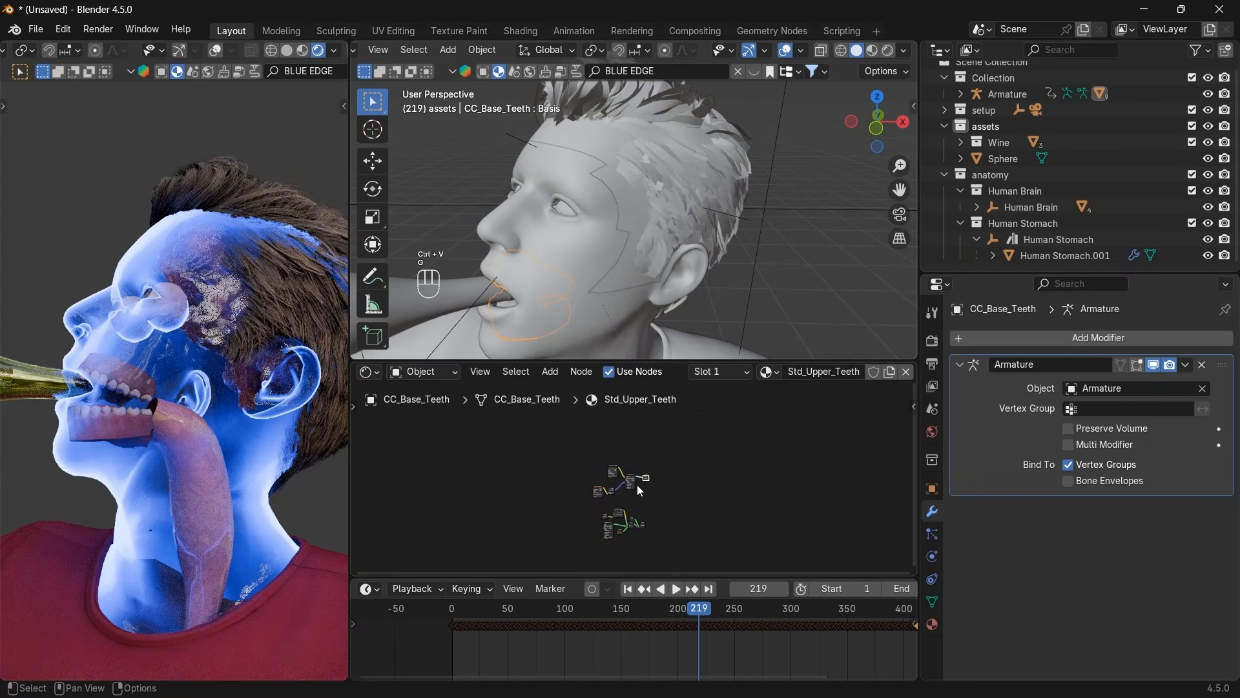
key(g)
click(677, 507)
drag(656, 508, 593, 547)
key(g)
key(g)
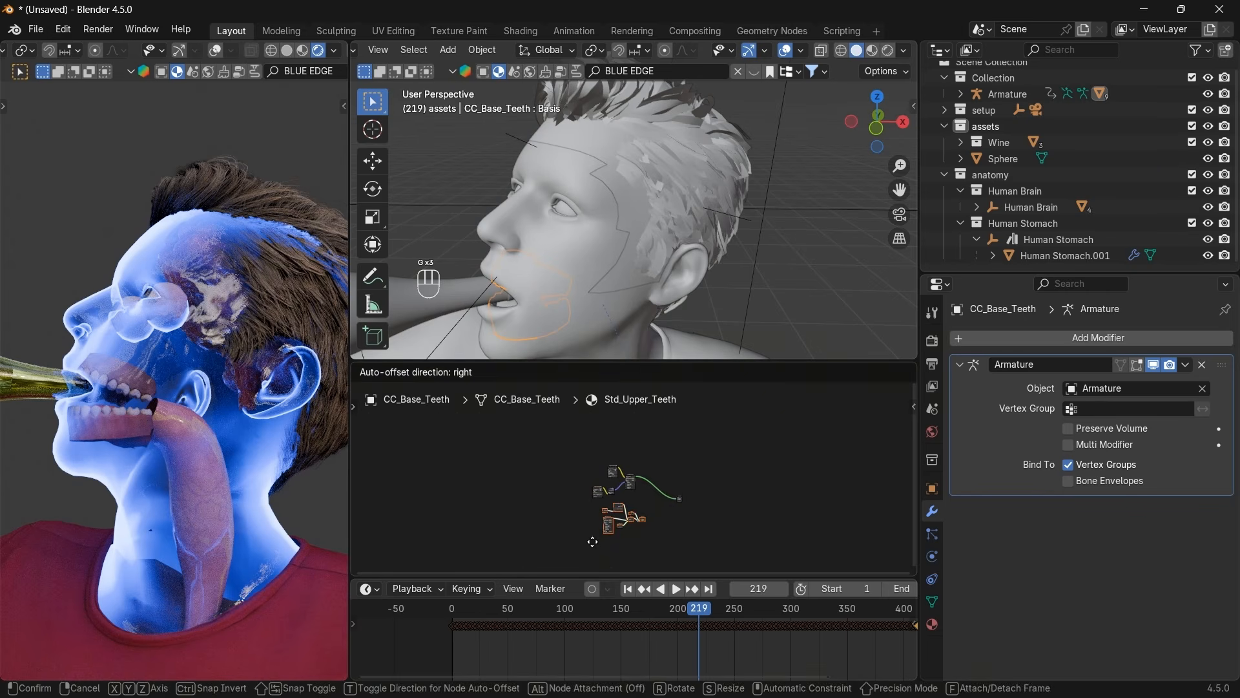
click(590, 540)
Insert a Mix Shader before the upper teeth's Material Output and connect the glow branch's final shader to its second shader input.
scroll(636, 528, up, 4)
key(shift+a)
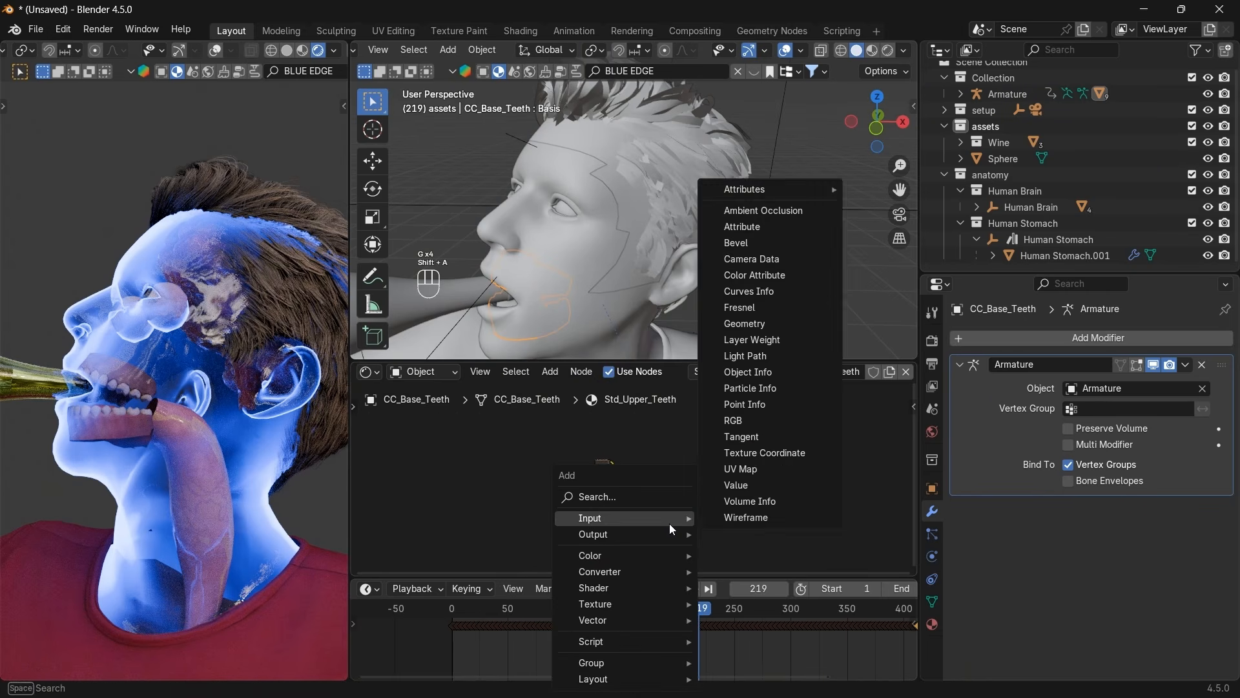
text(MIX)
click(675, 576)
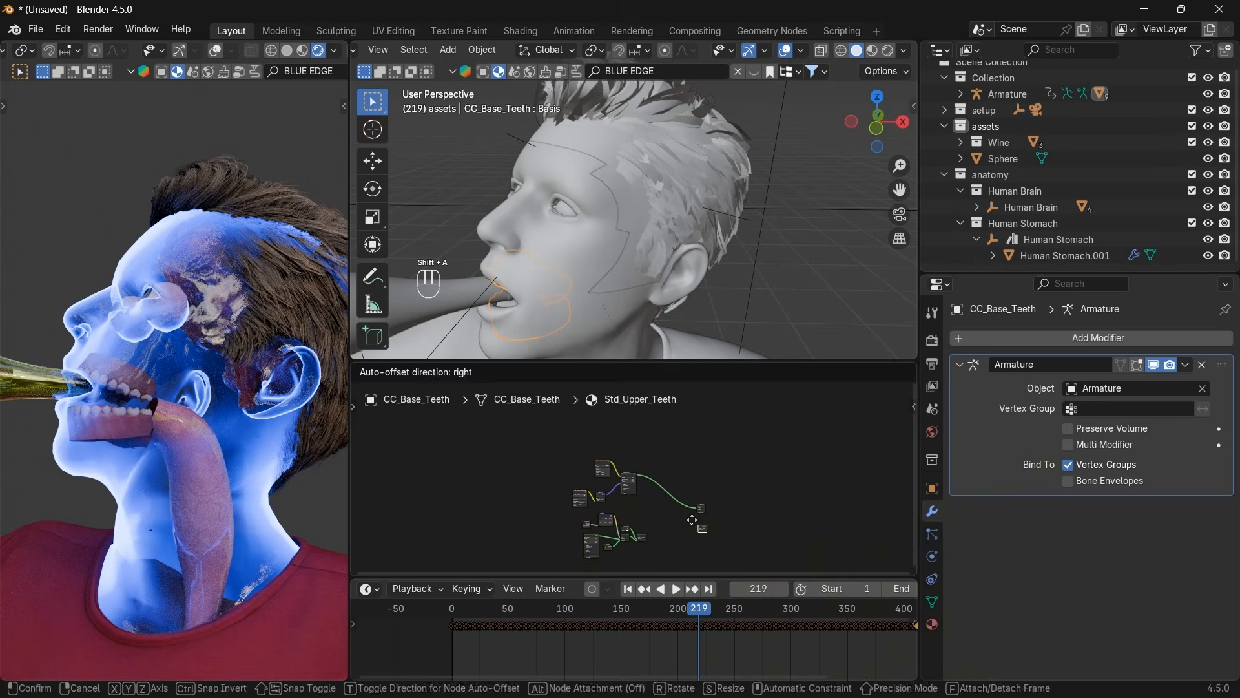
click(695, 539)
scroll(695, 539, up, 3)
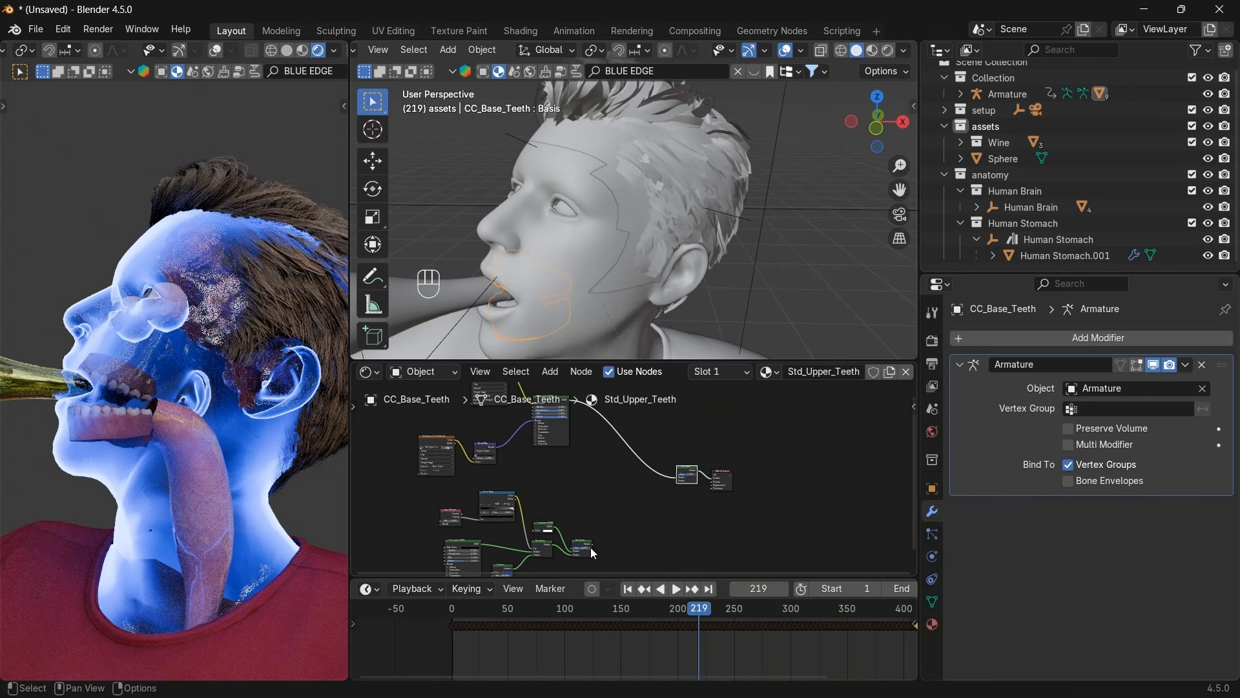
drag(592, 545, 673, 483)
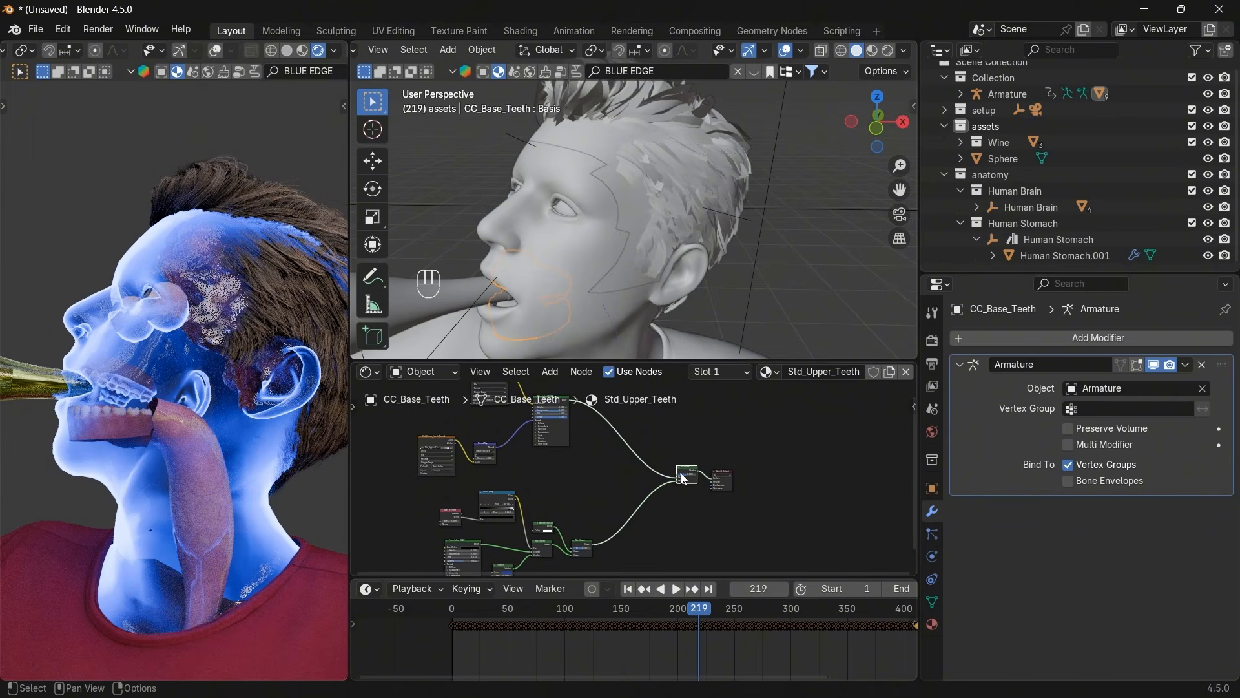
Set the upper teeth's final Mix Shader factor to 1.000.
scroll(206, 456, up, 1)
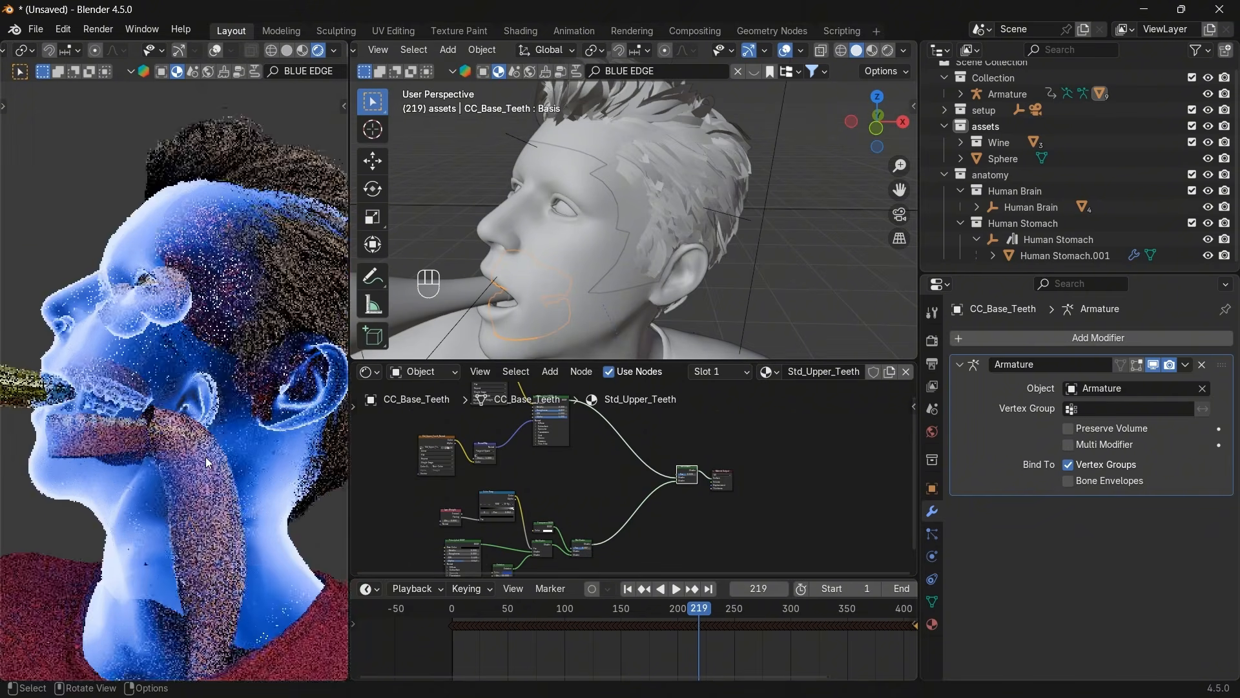
scroll(671, 499, up, 2)
drag(716, 473, 745, 472)
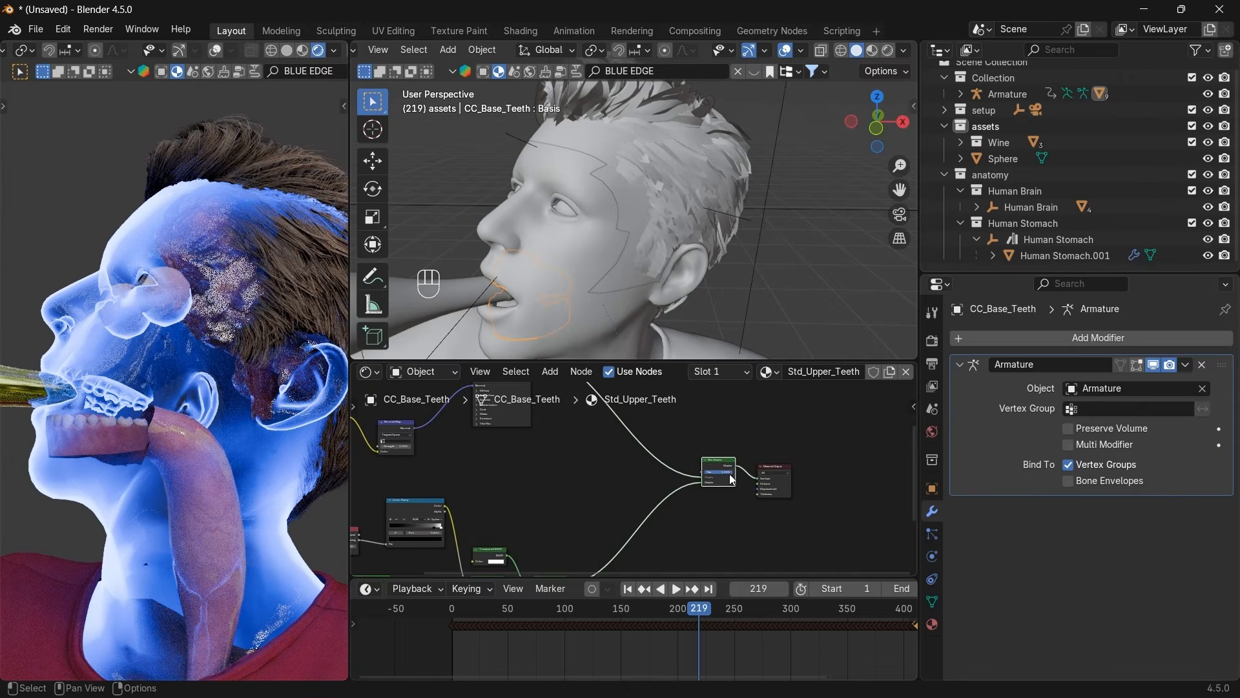
Switch to the Std_Lower_Teeth material, paste the glow nodes beneath its rearranged nodes, and move the Material Output away.
scroll(700, 506, down, 3)
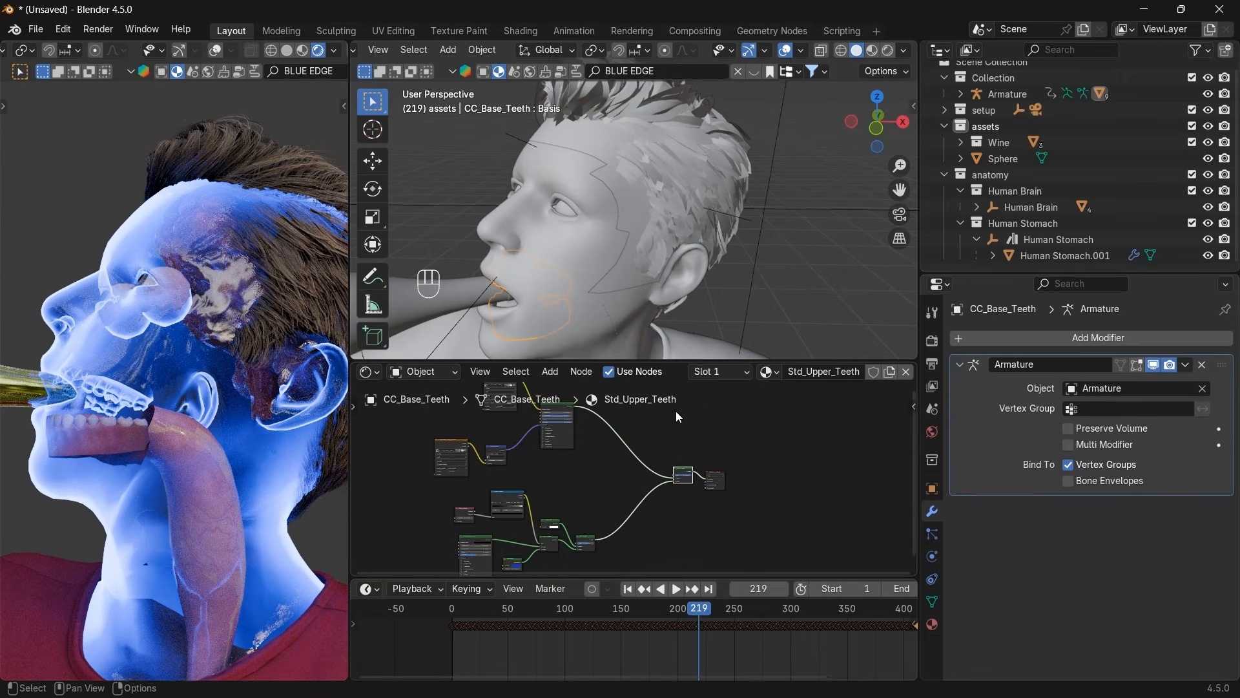
click(720, 374)
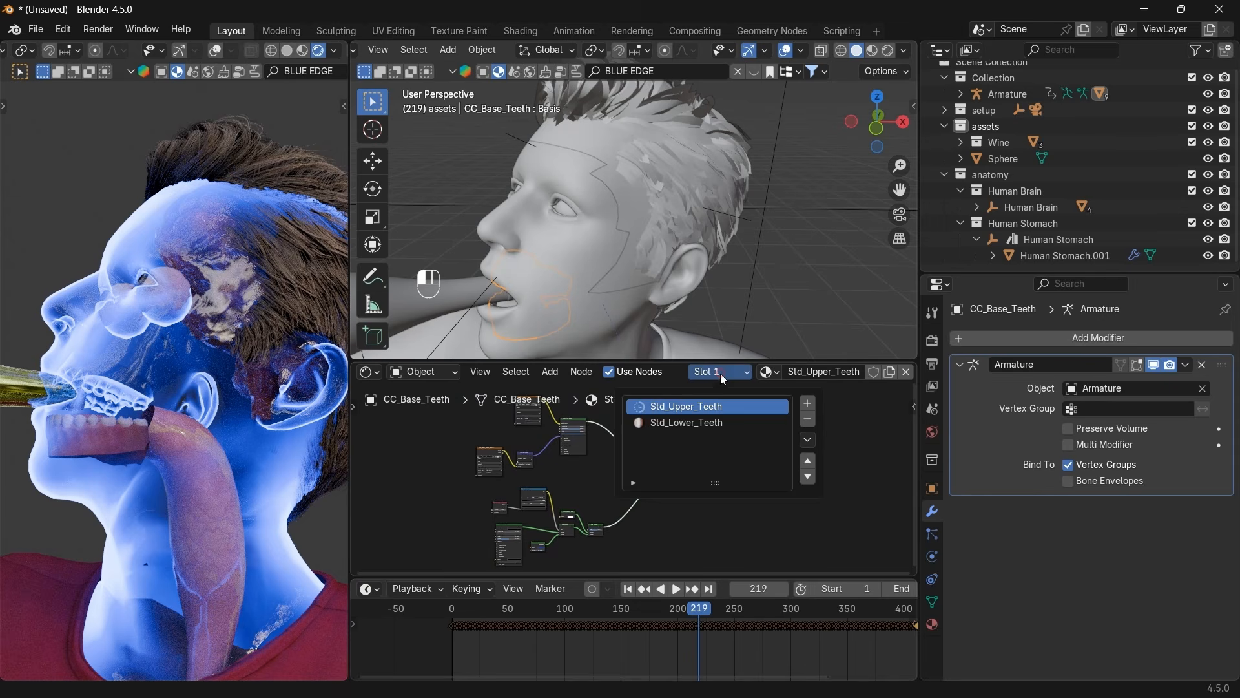
click(695, 422)
click(625, 541)
scroll(625, 542, down, 3)
key(g)
click(551, 504)
key(ctrl+v)
click(651, 478)
key(g)
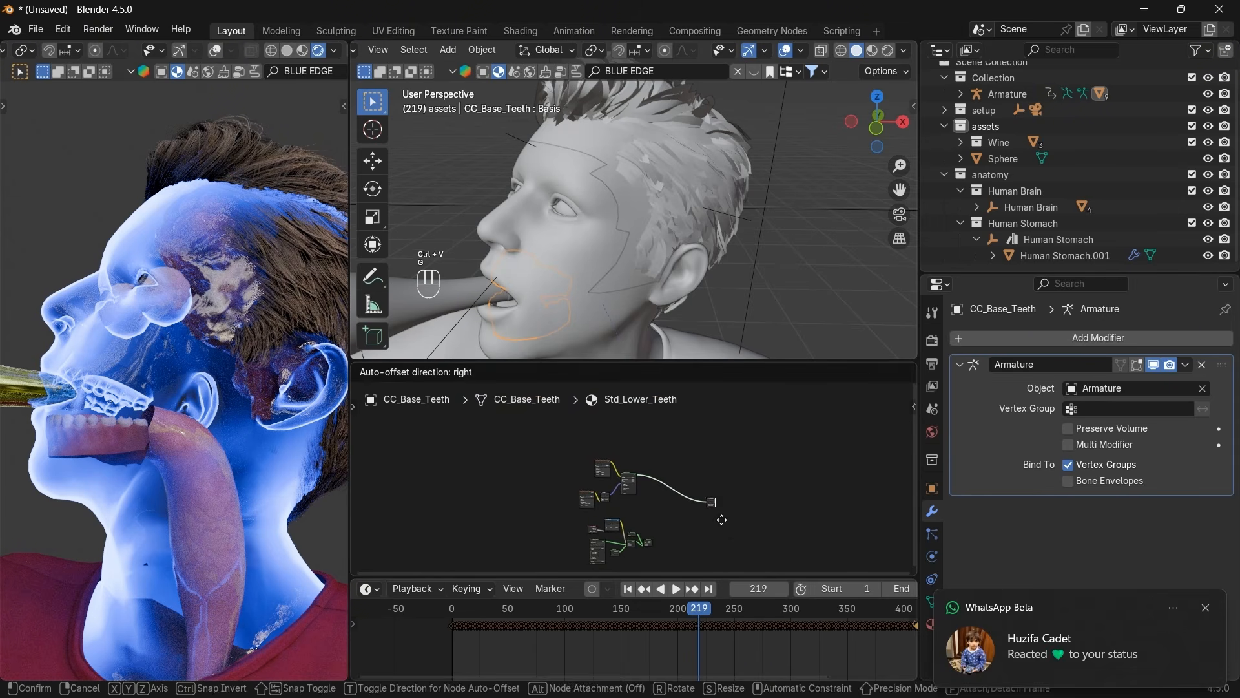
click(725, 526)
Blend the pasted glow branch into the lower teeth's output through a Mix Shader with its factor at 1.000.
key(shift+a)
key(Escape)
scroll(655, 527, up, 6)
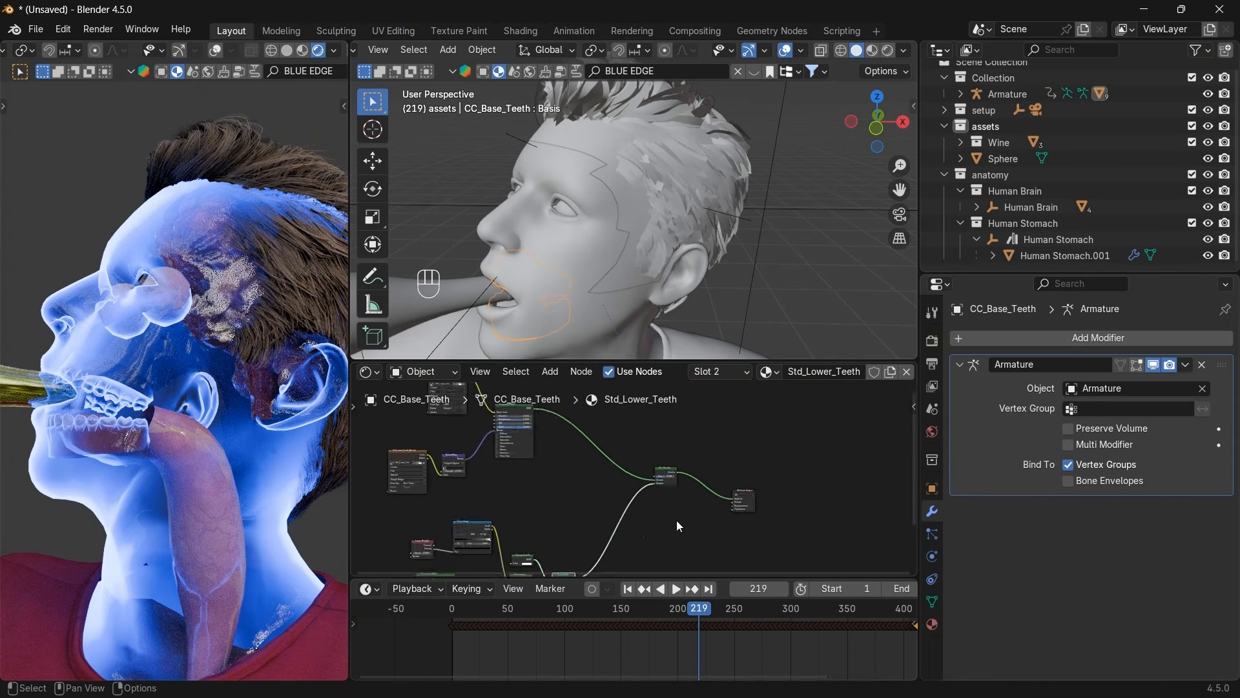
drag(721, 473, 762, 474)
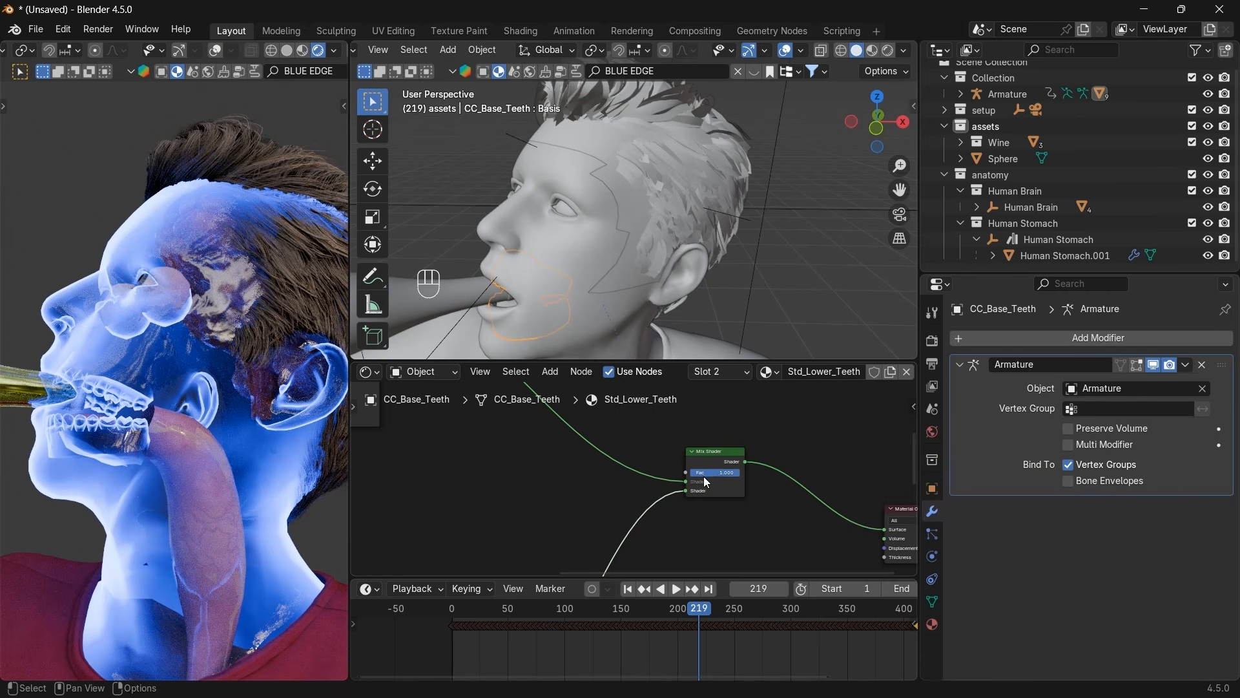
Set the lower teeth's final Mix Shader factor to 0.000 at frame 130 and keyframe it.
click(723, 451)
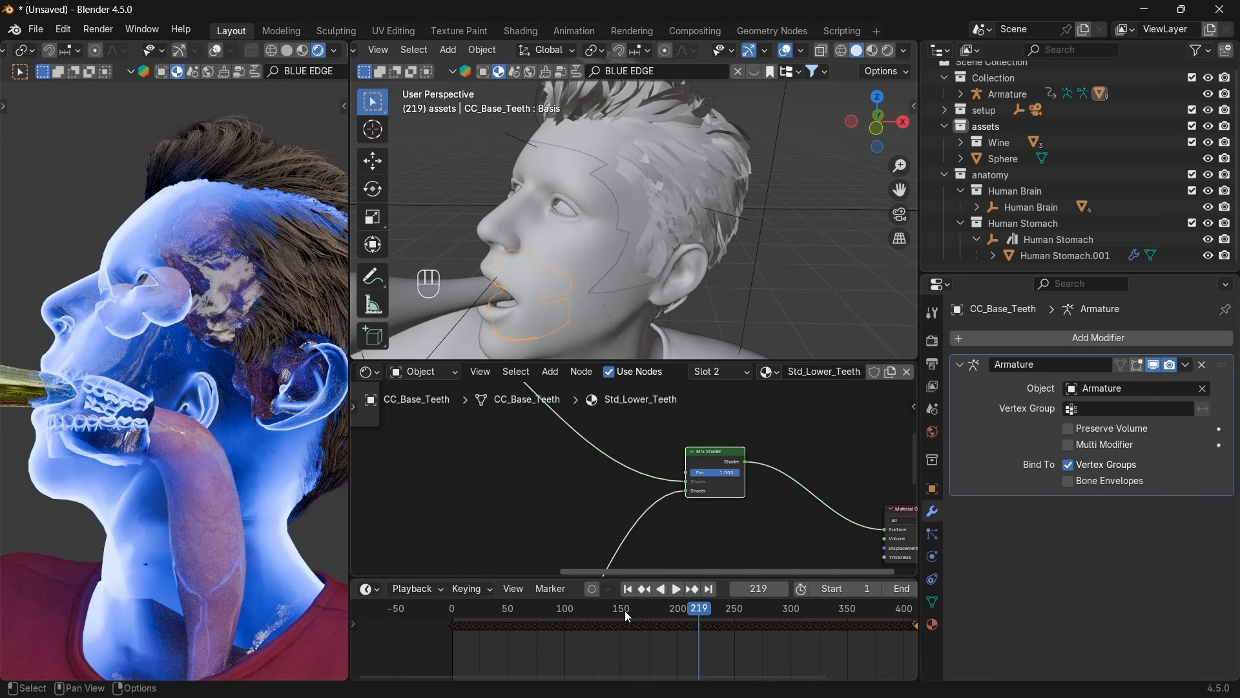
click(761, 589)
text(13)
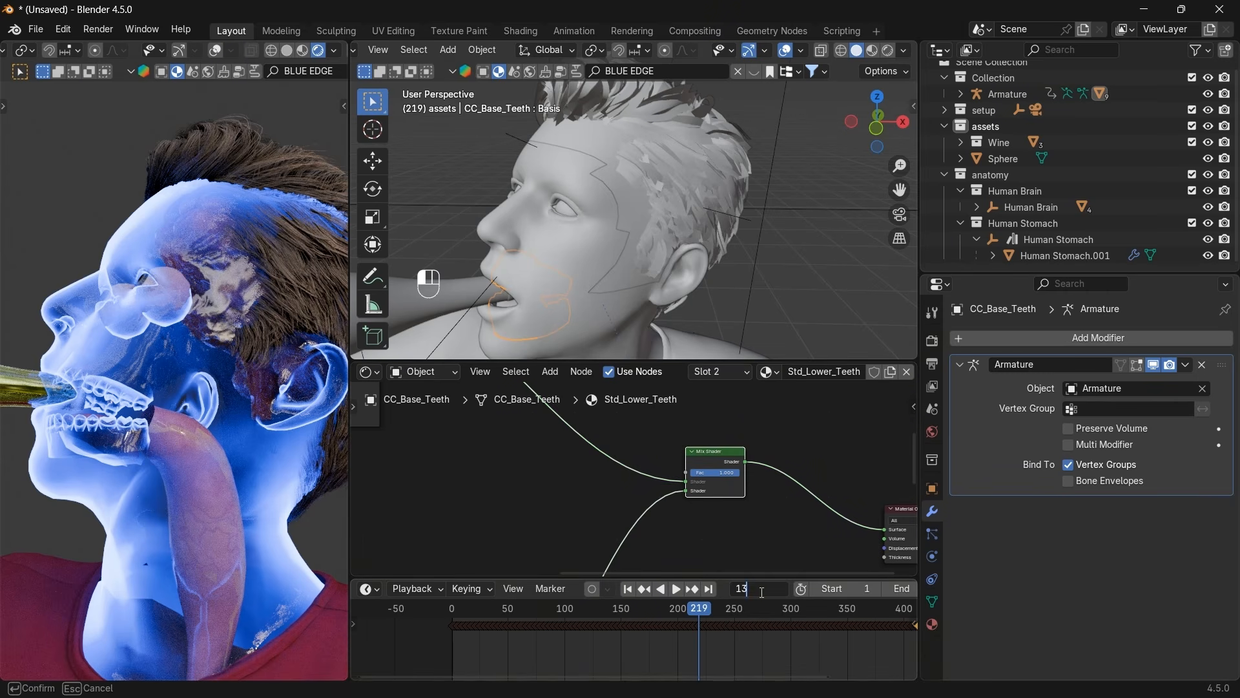
text(0)
key(Return)
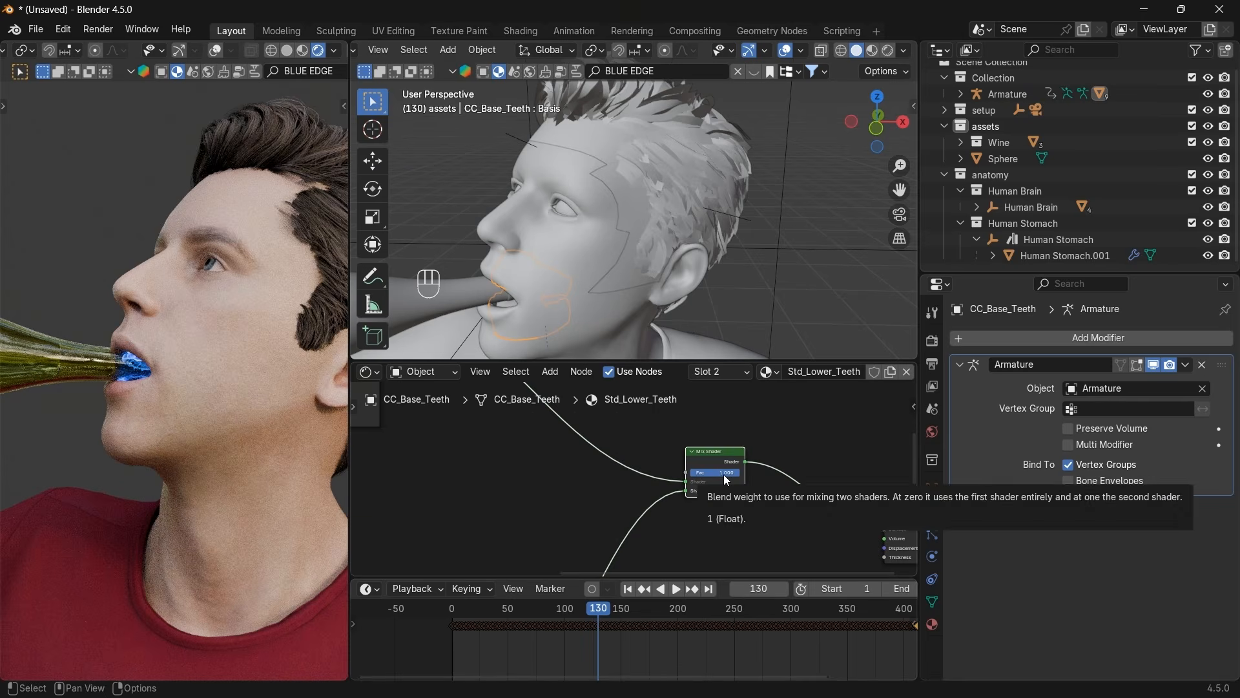
drag(724, 475, 689, 472)
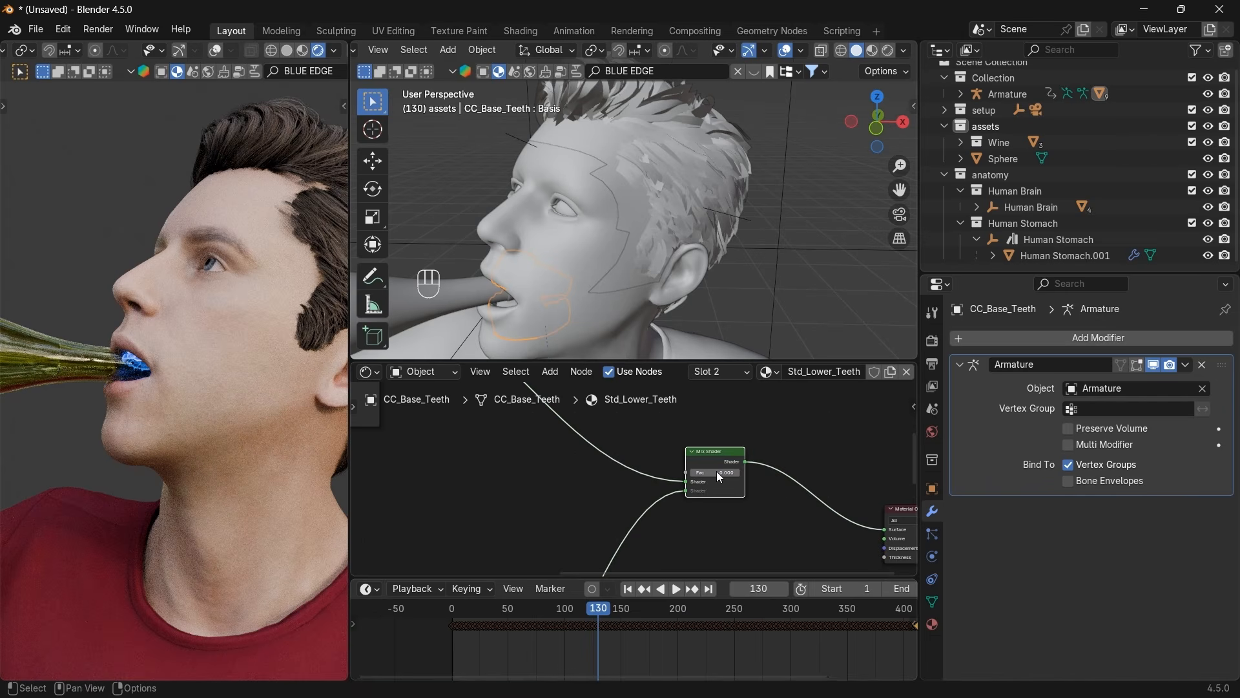
Switch to the Std_Upper_Teeth material and keyframe its final Mix Shader factor at 0.000 on frame 130.
click(726, 375)
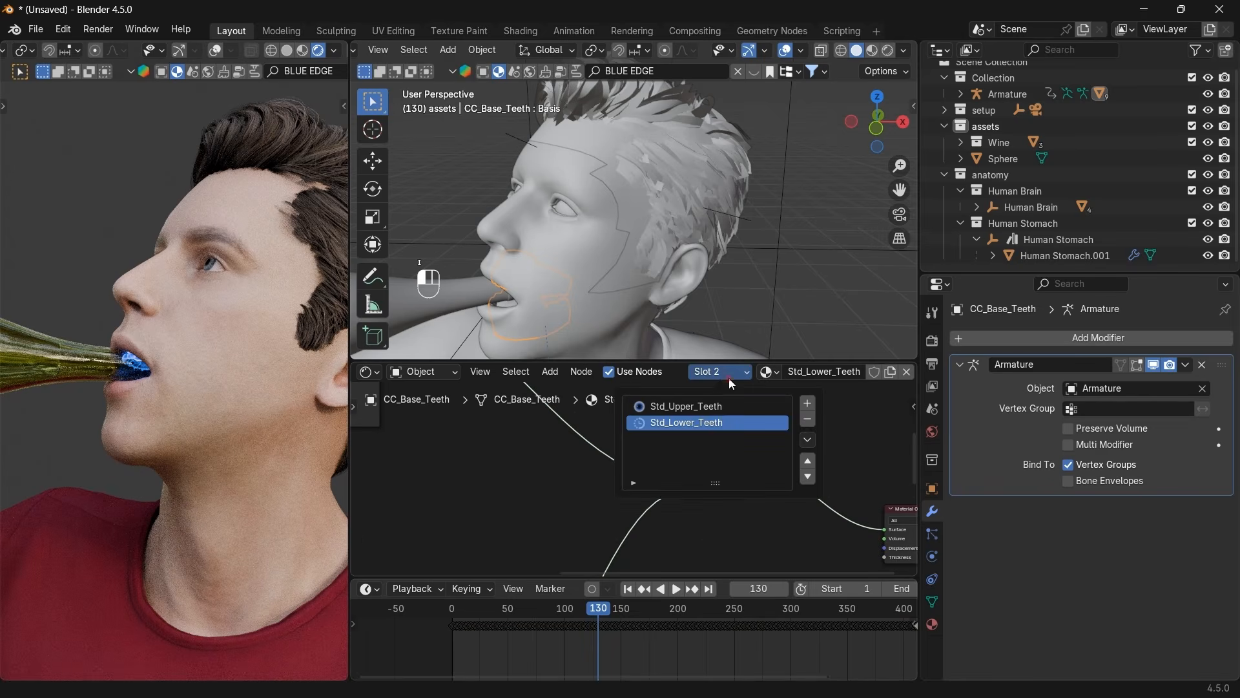
click(705, 406)
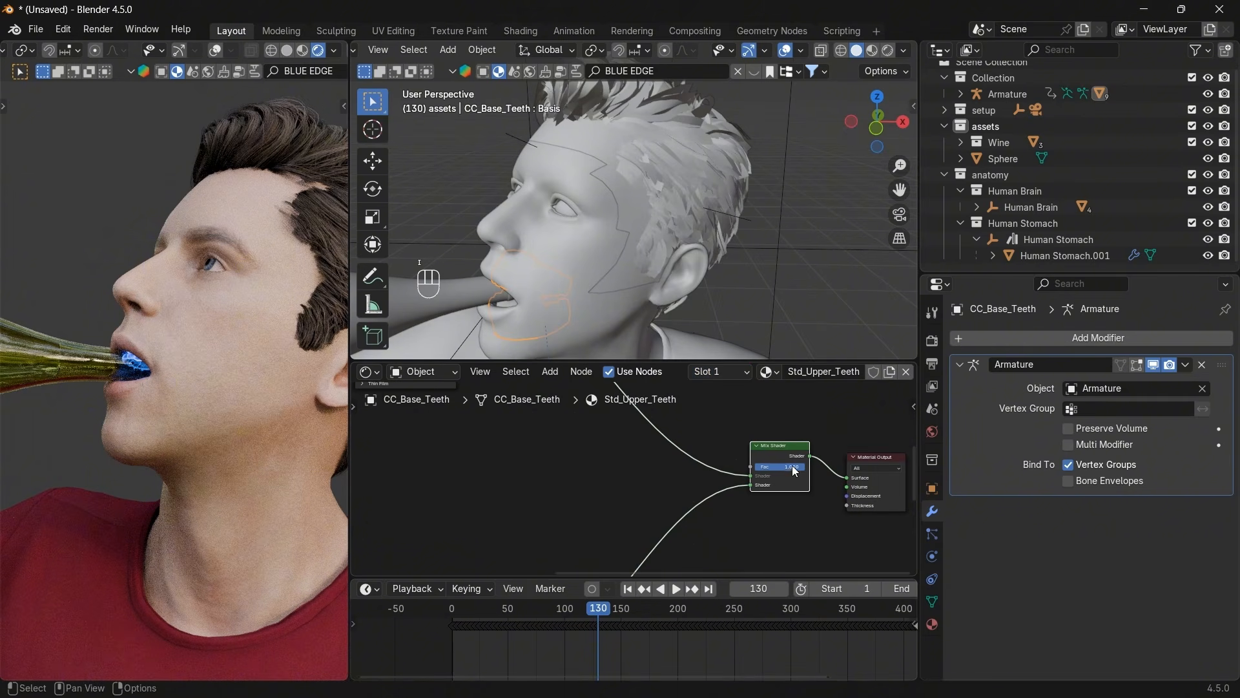
drag(795, 470, 754, 466)
key(i)
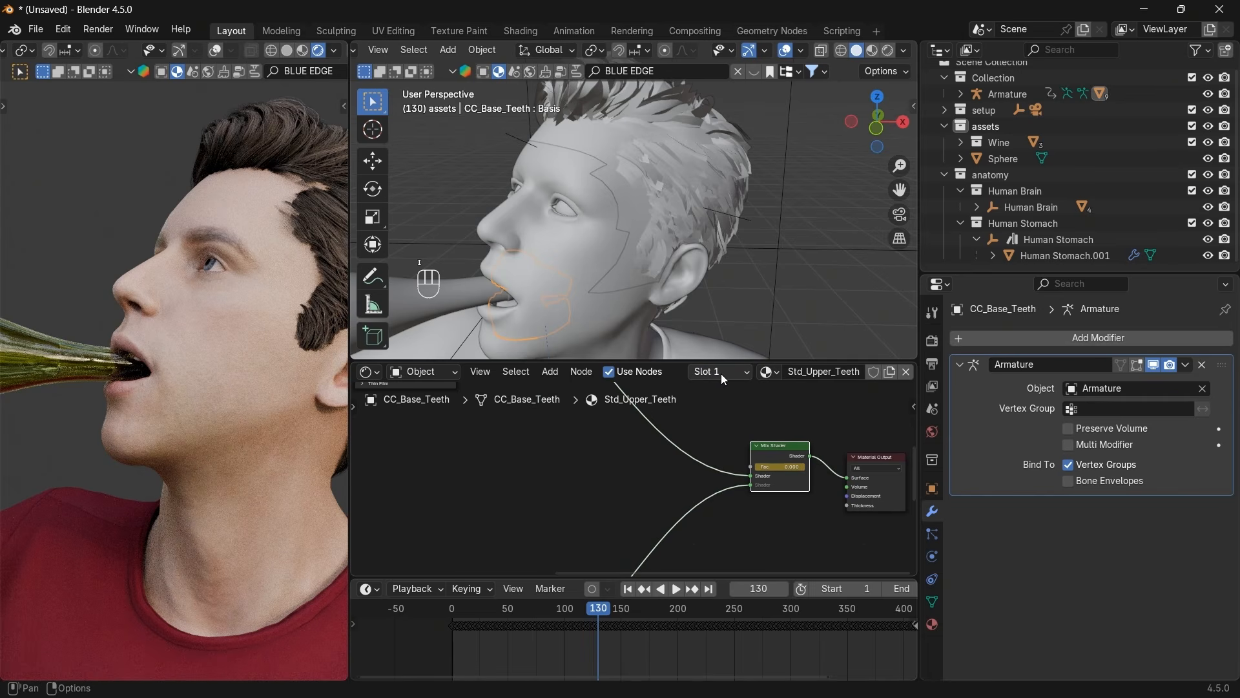
Go to frame 190 and keyframe the upper teeth's final Mix Shader factor at 1.000.
click(752, 589)
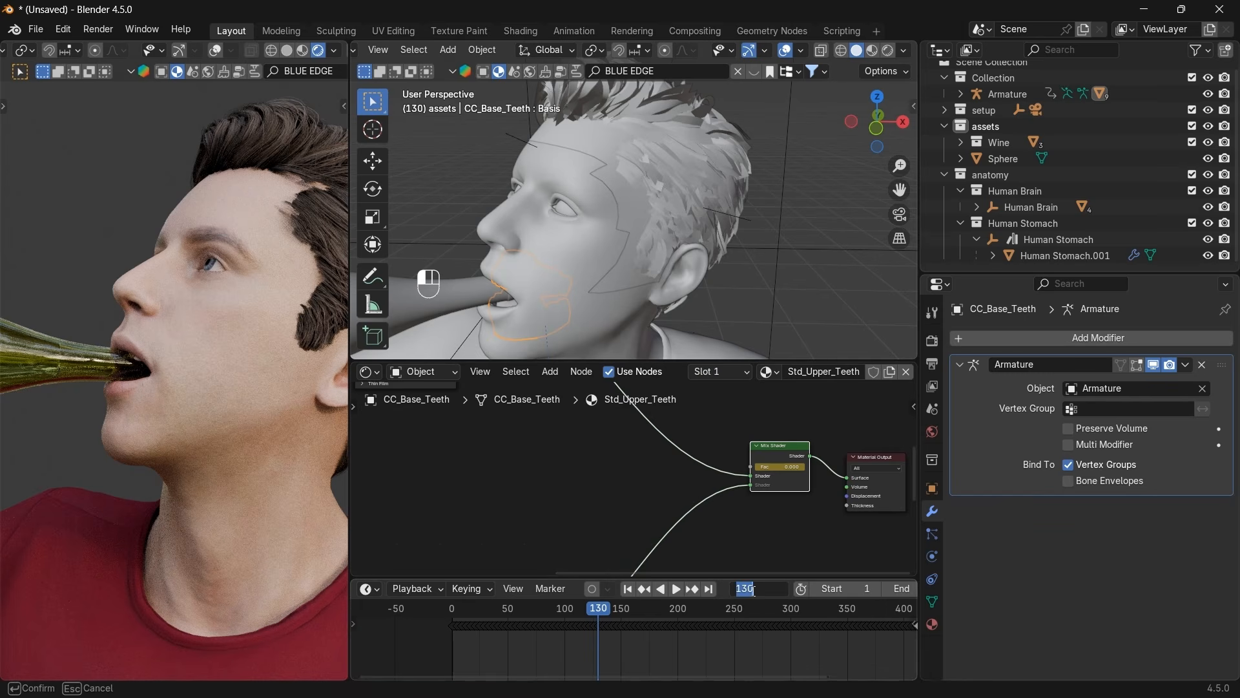
text(190)
key(Return)
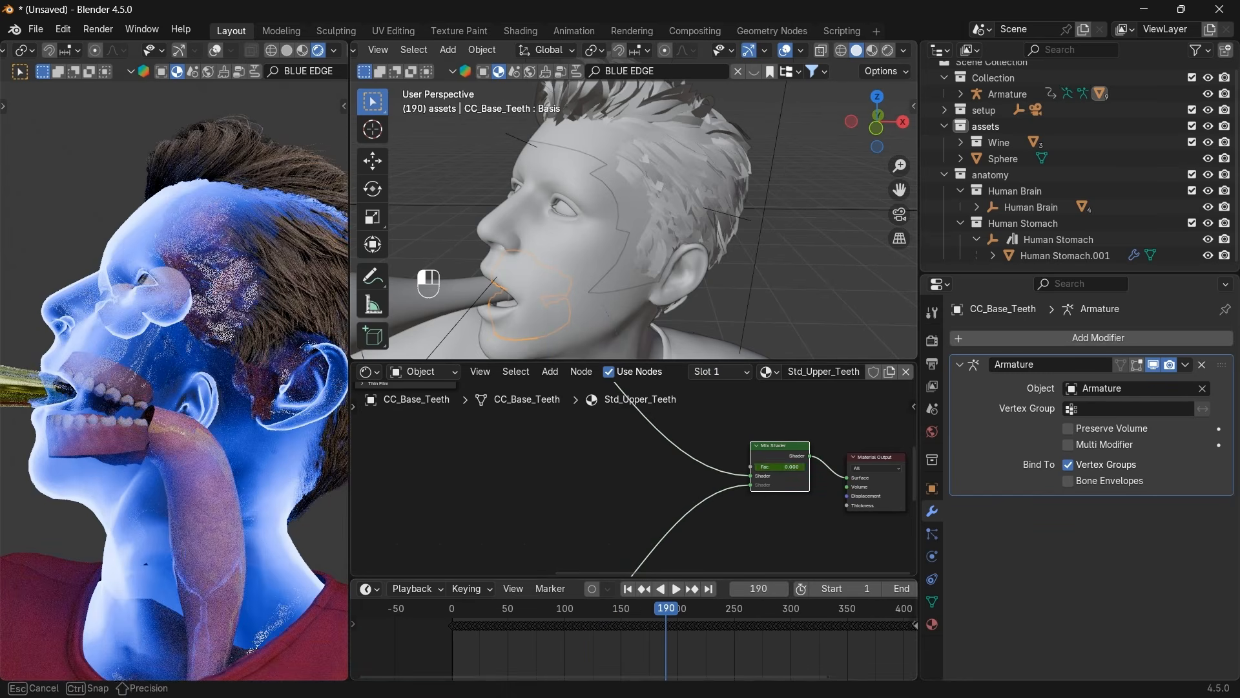
drag(791, 467, 801, 468)
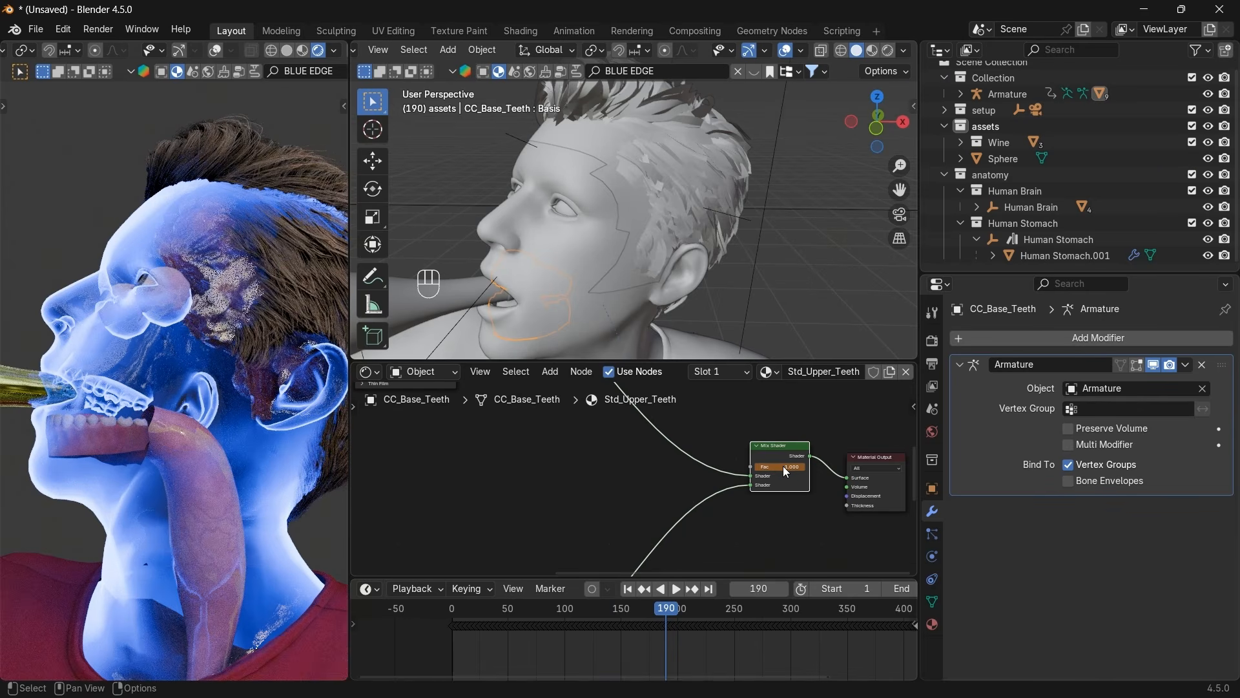
Switch to the Std_Lower_Teeth material and keyframe its final Mix Shader factor at 1.000 on frame 190.
click(718, 373)
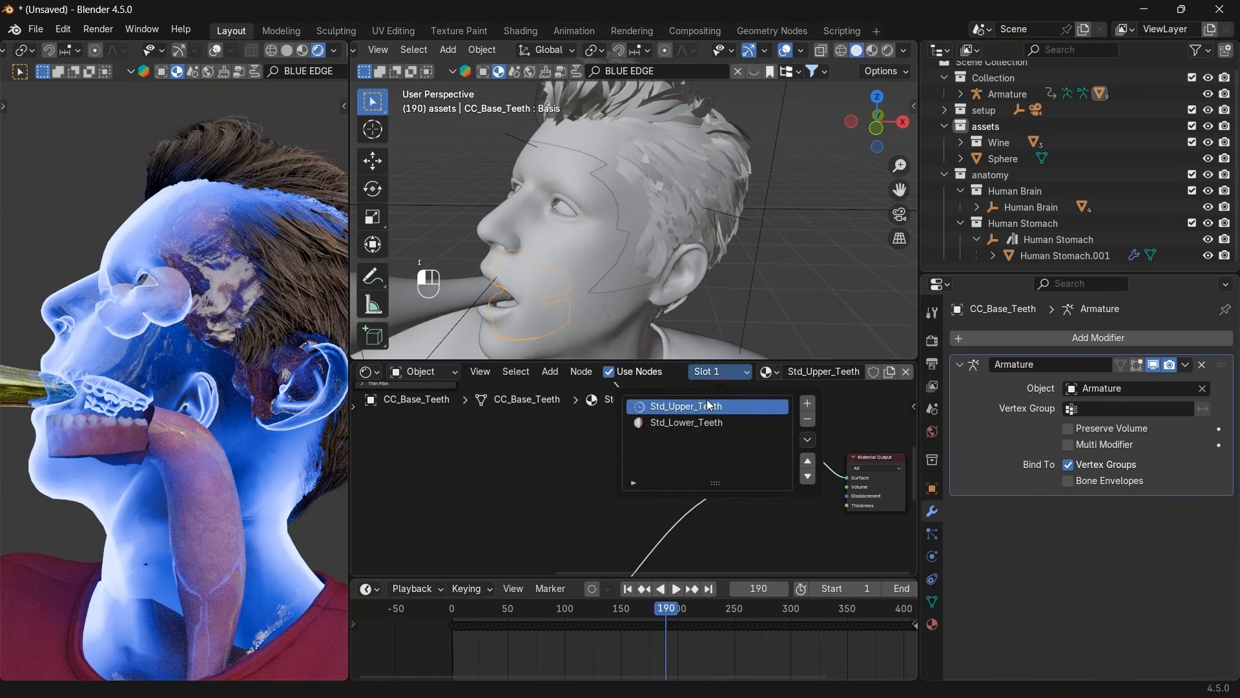
click(697, 422)
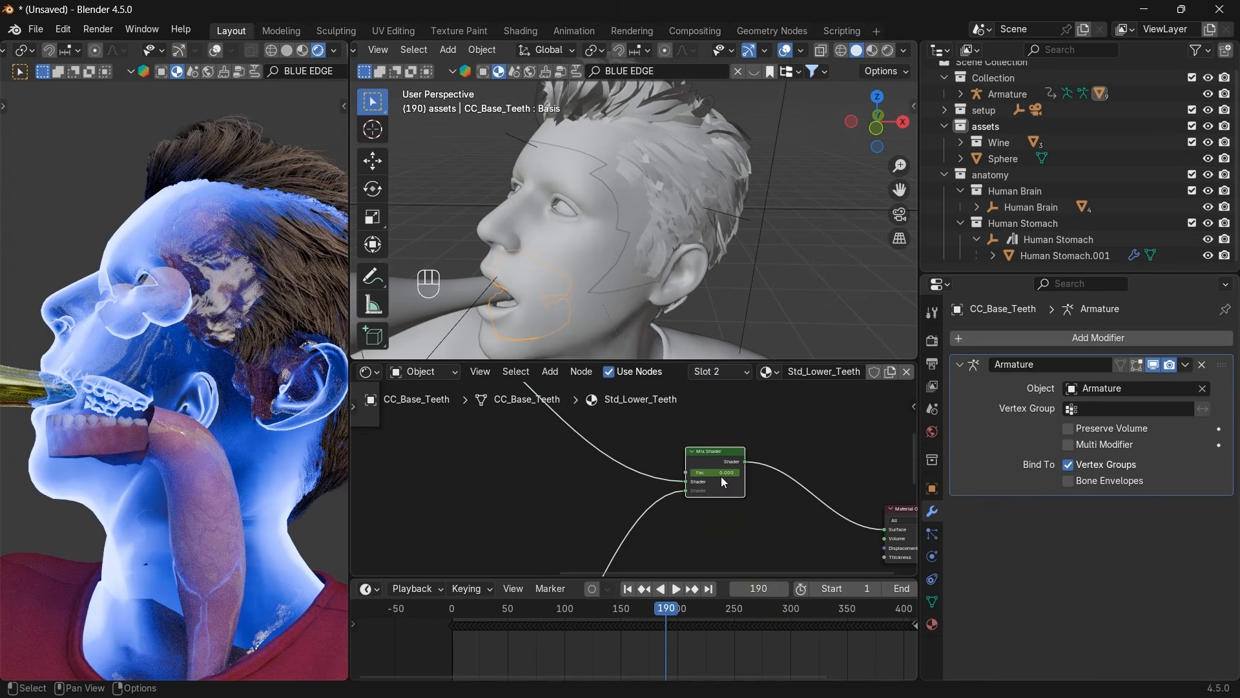
drag(723, 472, 753, 473)
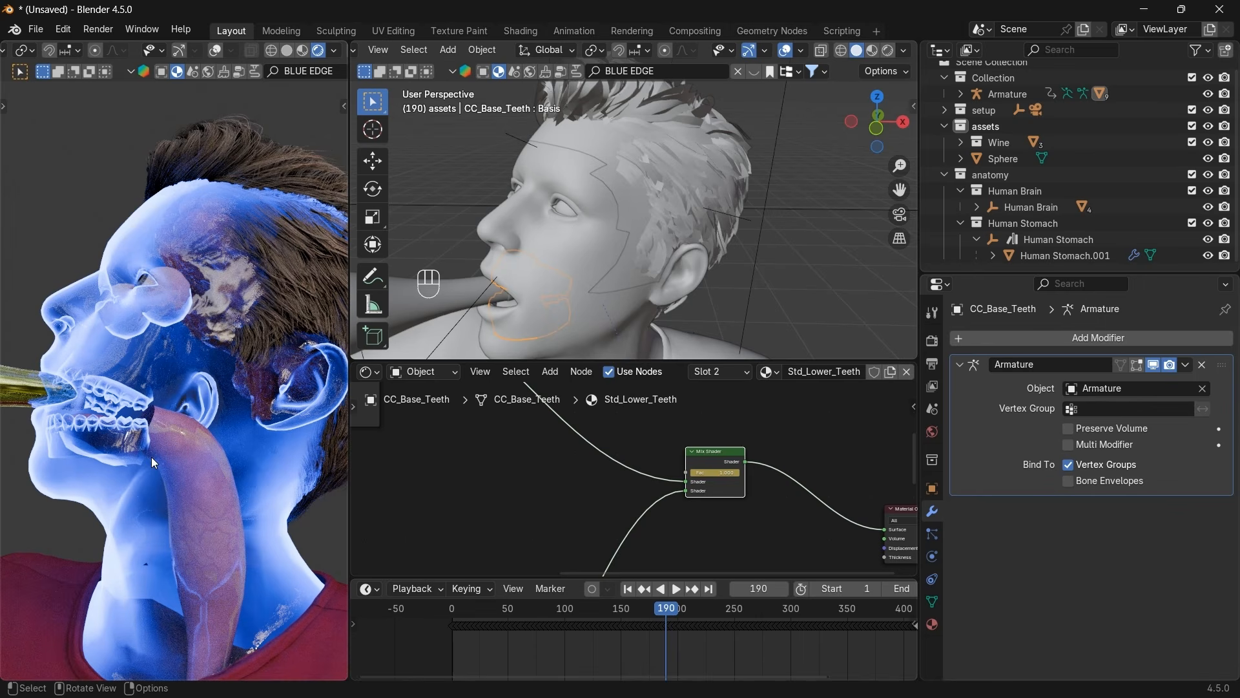
Scrub the timeline to frames 153 and 162 to examine how the teeth glow fades in with the skin.
scroll(436, 479, down, 5)
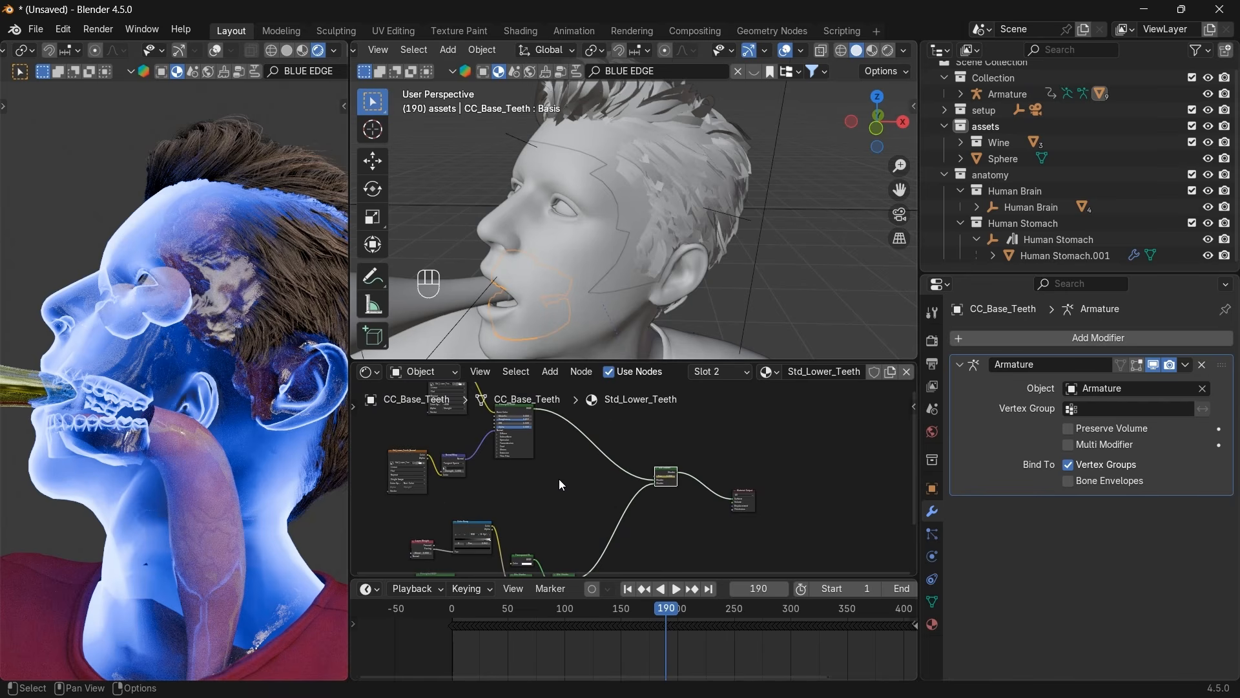
scroll(559, 478, down, 1)
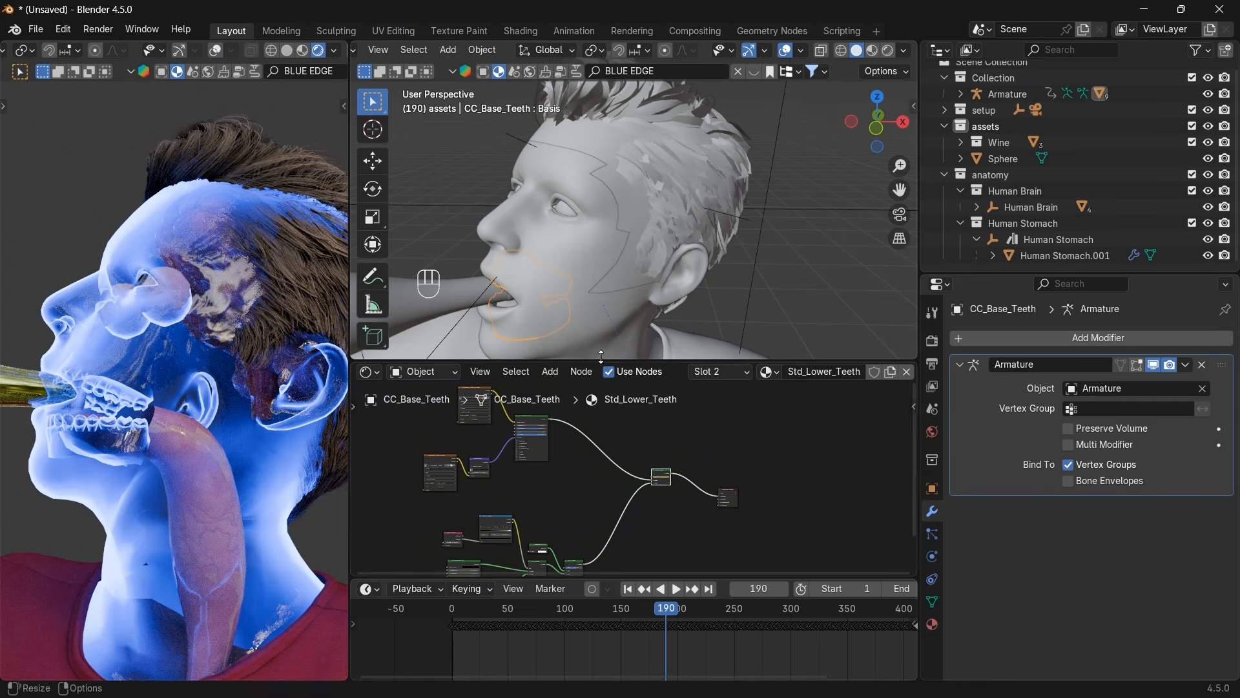
drag(667, 611, 624, 621)
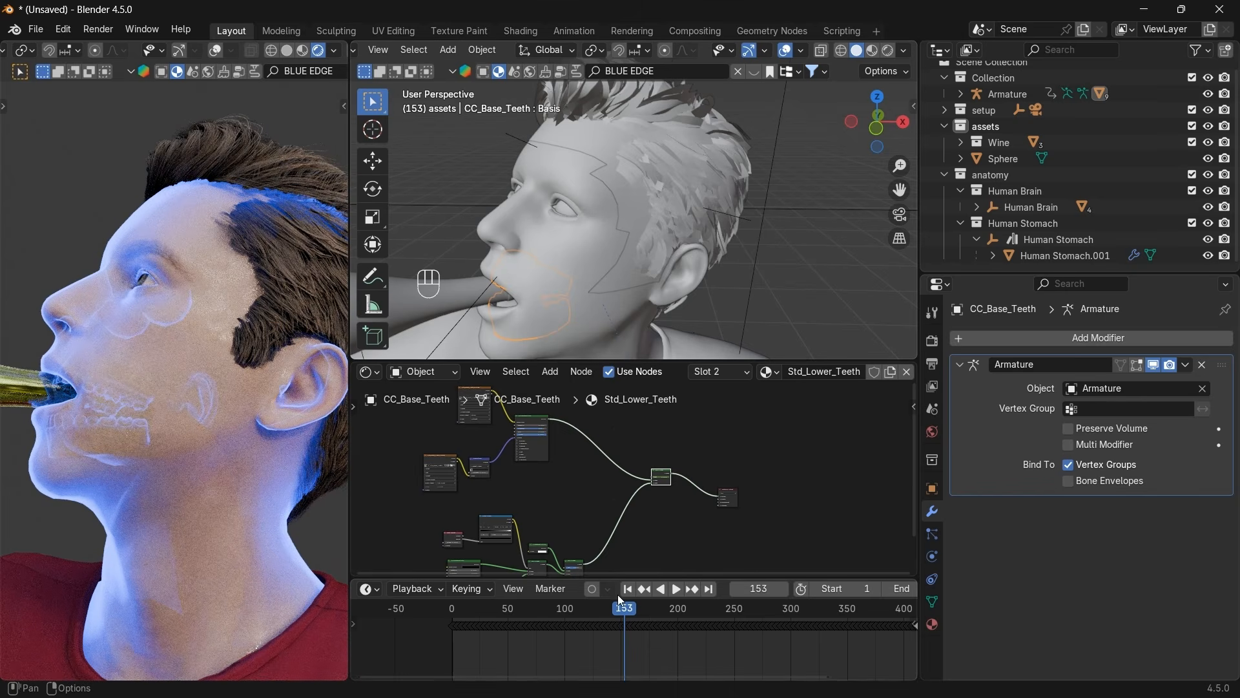
drag(624, 613, 632, 604)
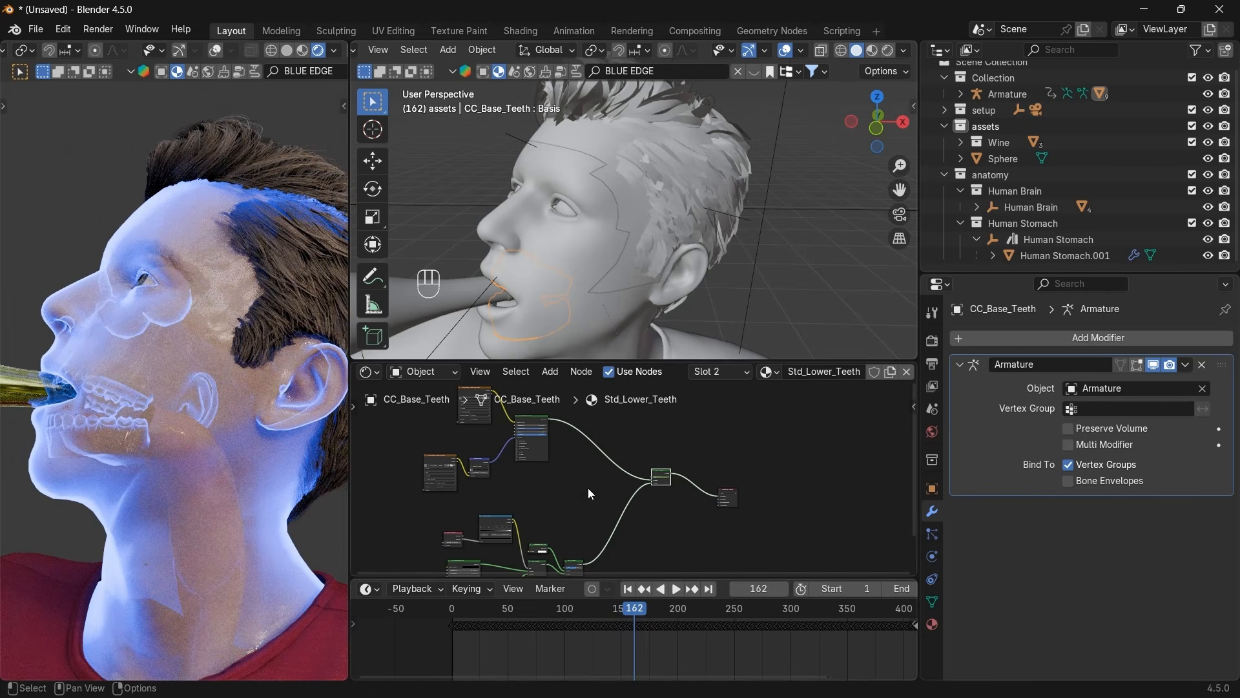
scroll(607, 497, up, 2)
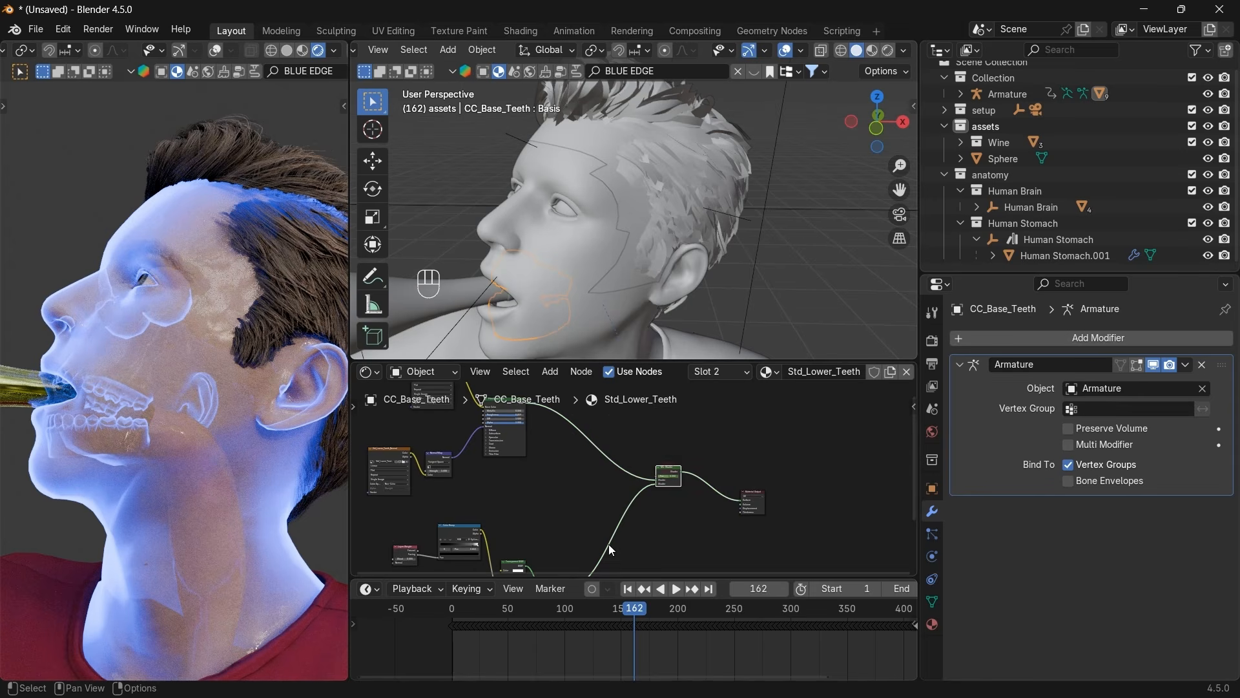
Switch to the Std_Upper_Teeth material and select its final Mix Shader node.
click(721, 373)
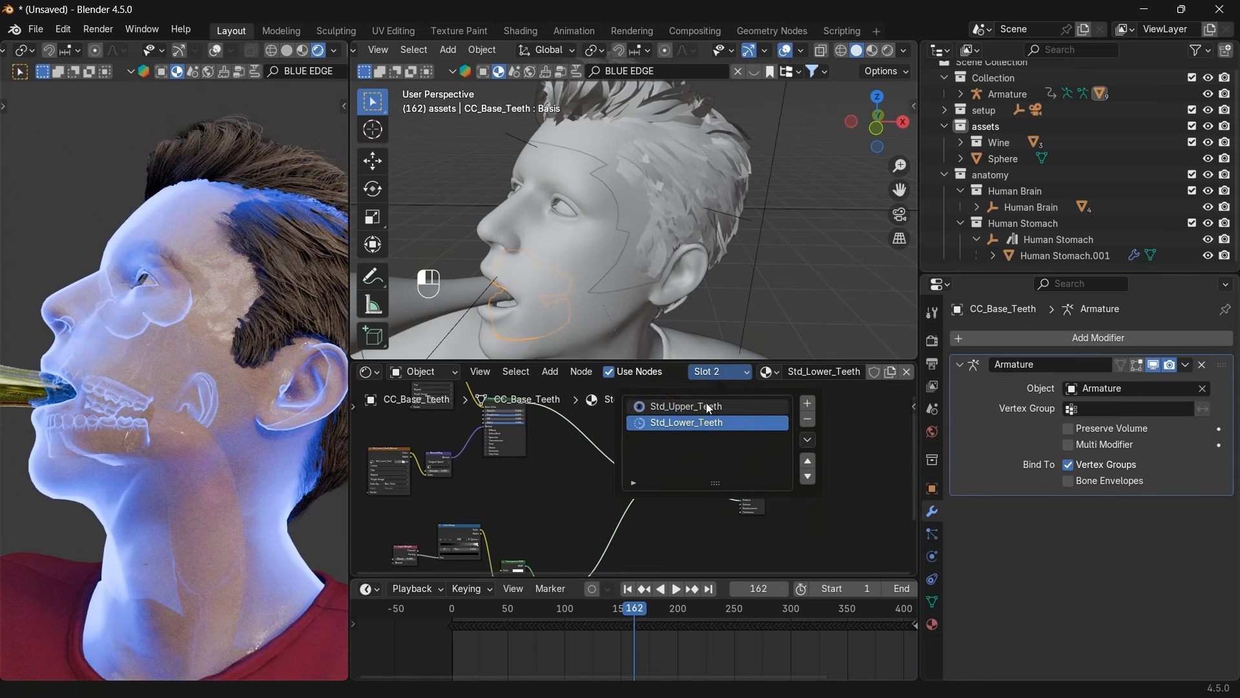
click(706, 405)
click(697, 463)
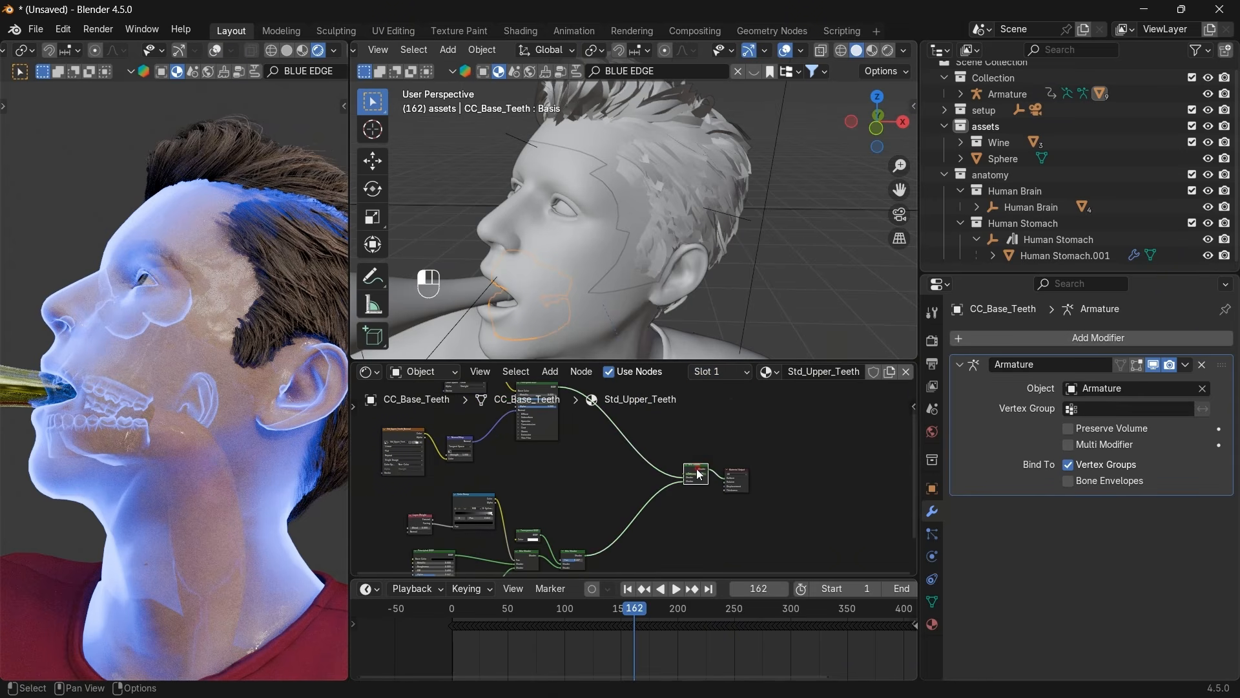
Show the channel list in an enlarged timeline and expand CC_Base_Teeth down to both teeth materials' Shader Nodetree channels.
click(353, 624)
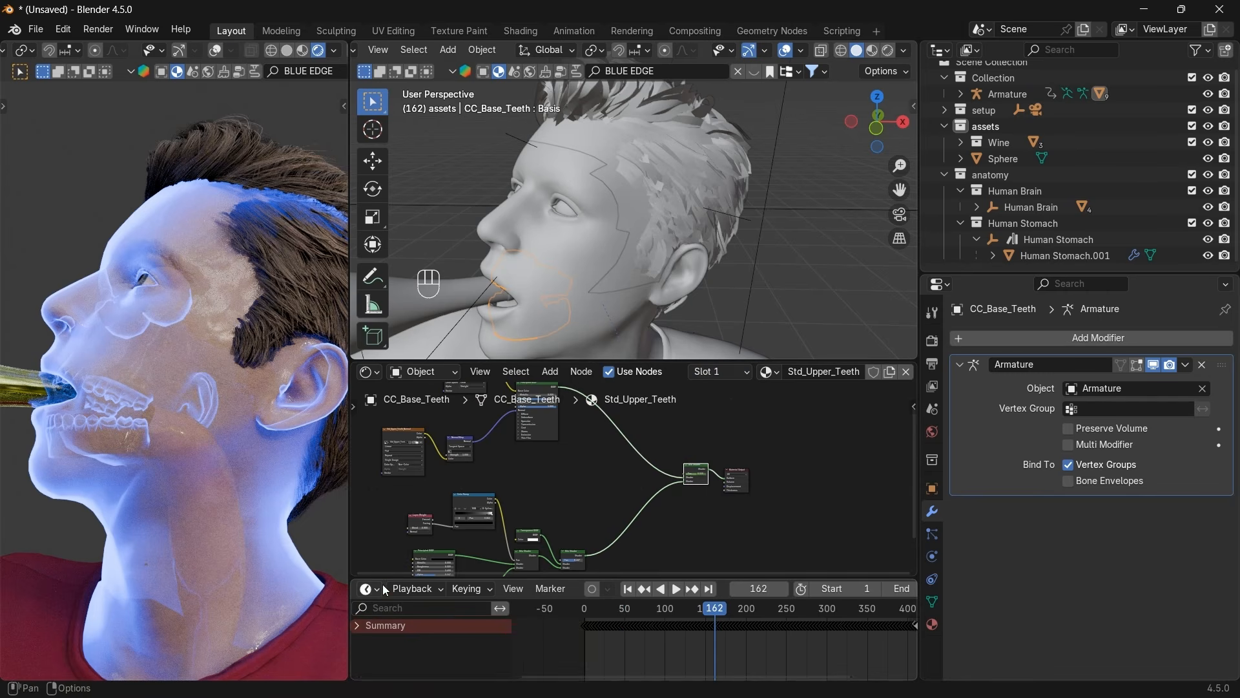
drag(386, 581, 386, 494)
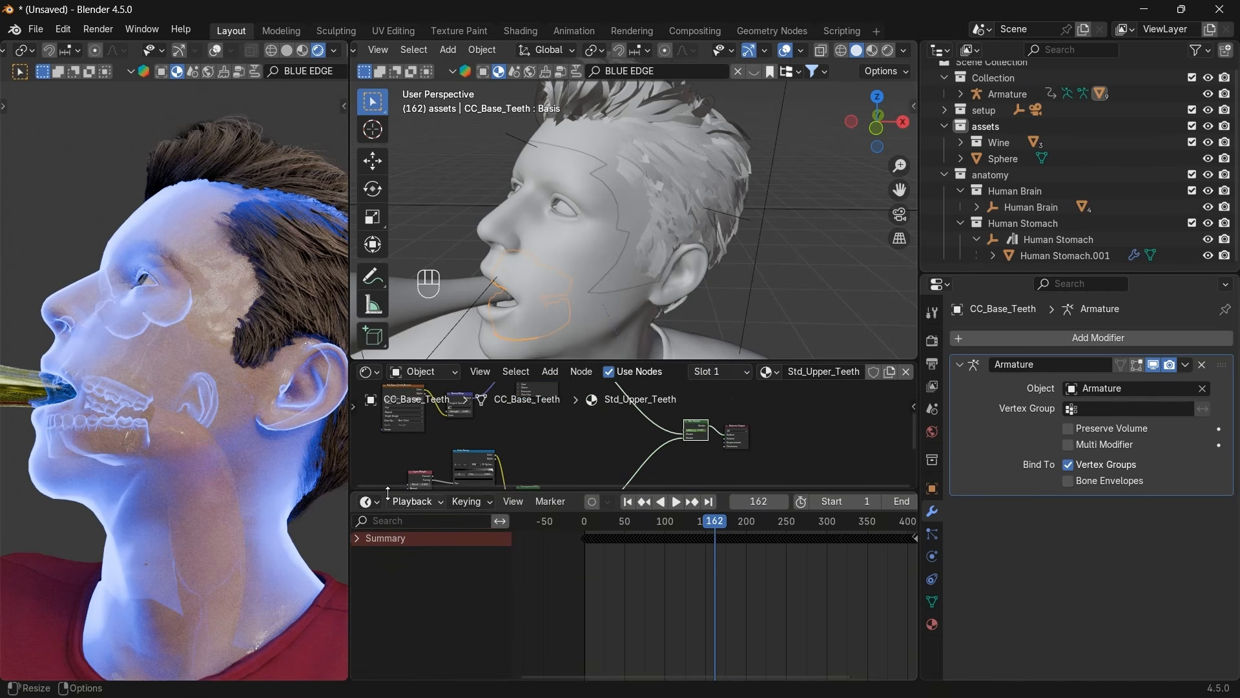
click(357, 540)
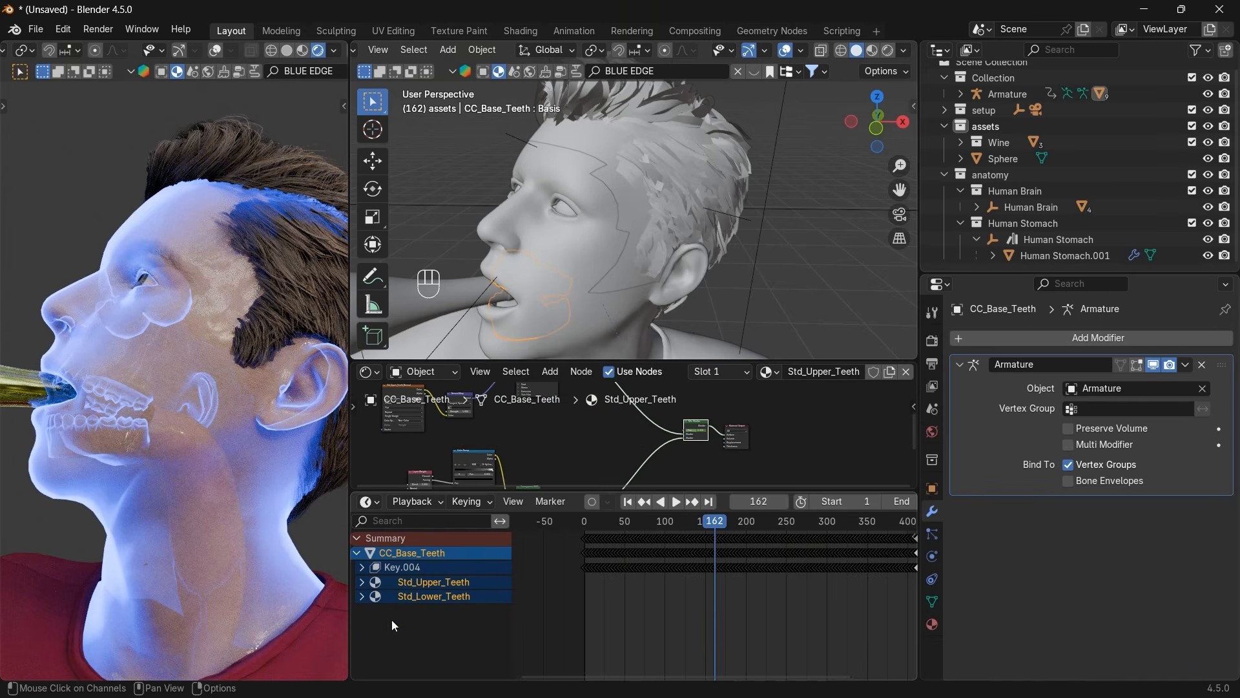
scroll(680, 601, down, 12)
middle_drag(766, 596, 673, 605)
scroll(670, 605, up, 11)
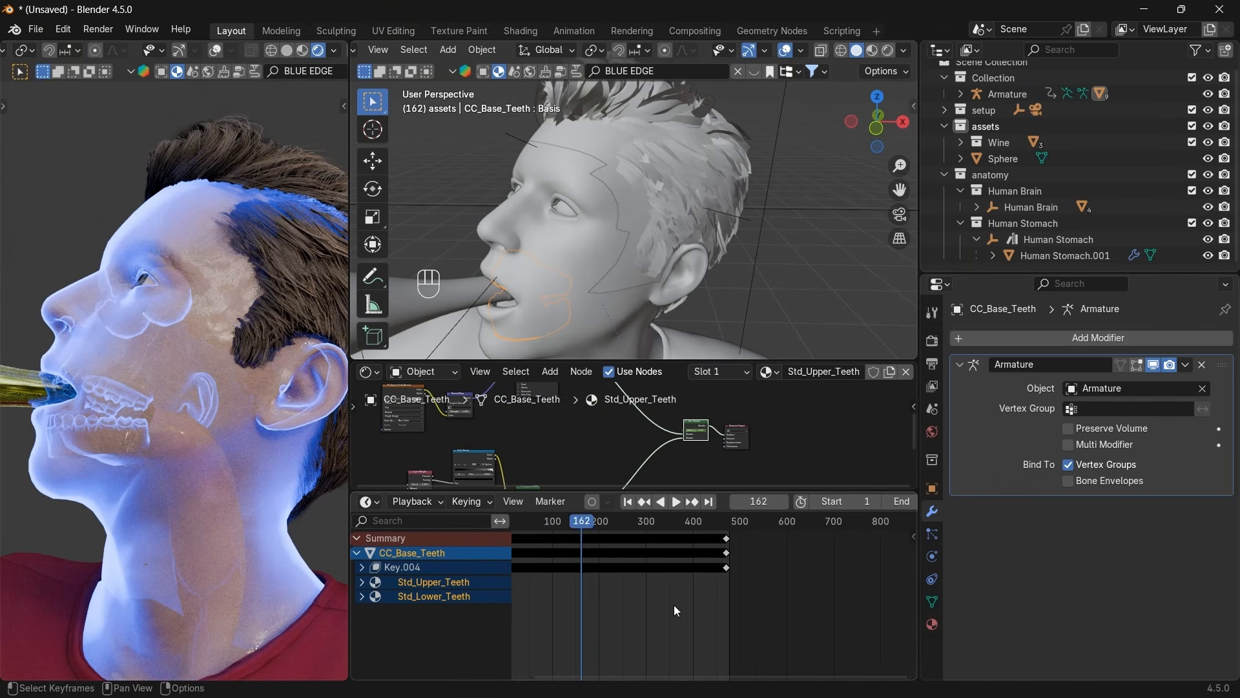
click(366, 583)
click(362, 610)
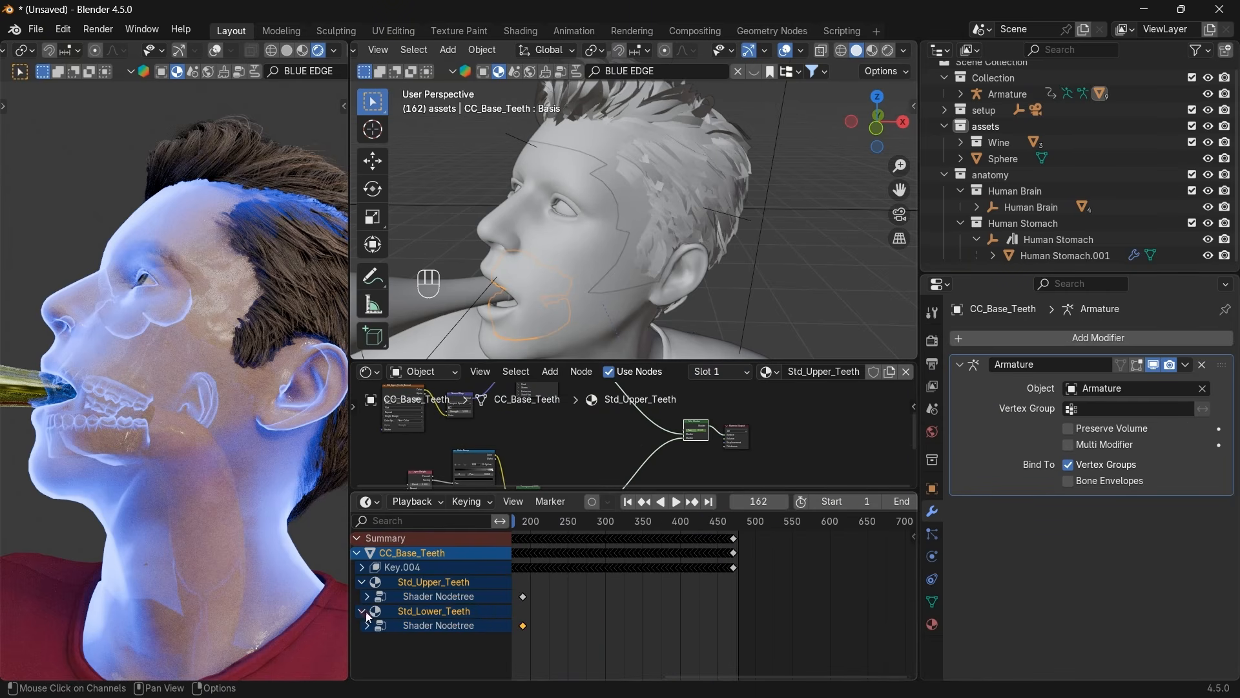
Select all Shader Nodetree keyframes of both teeth materials and shift them 15 frames later, starting at frame 145.
scroll(543, 613, up, 3)
middle_drag(542, 613, 711, 603)
scroll(711, 604, up, 4)
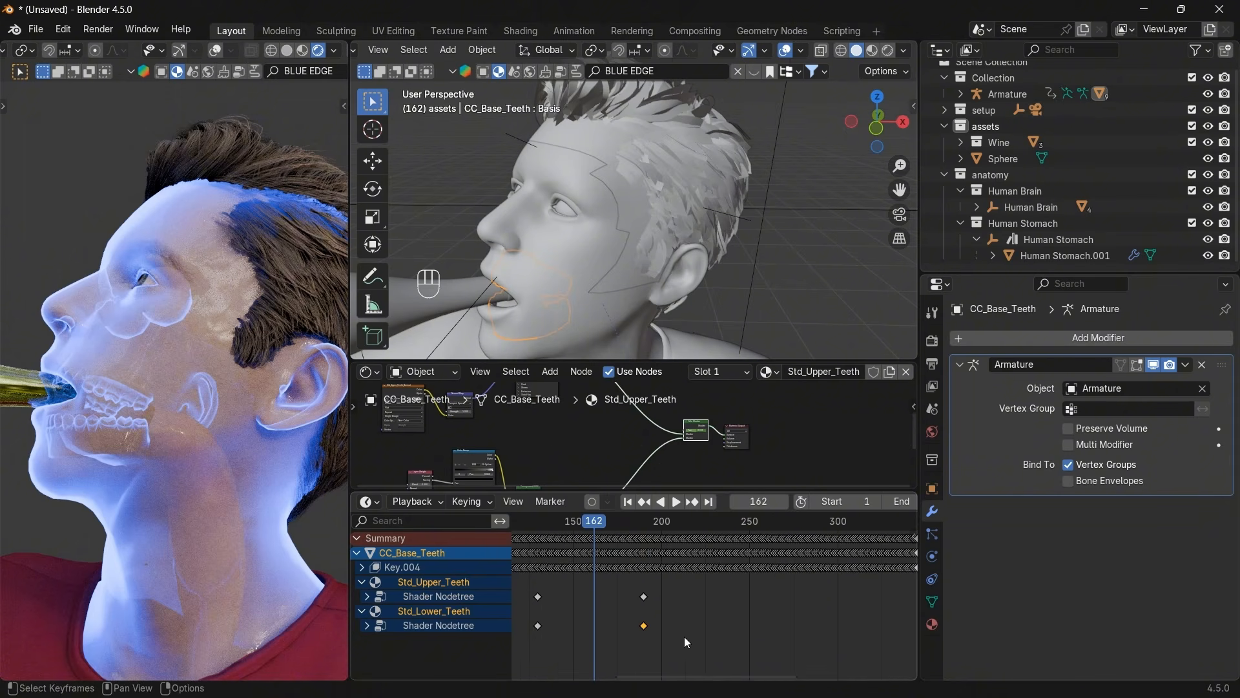
drag(673, 645, 530, 588)
scroll(626, 606, up, 1)
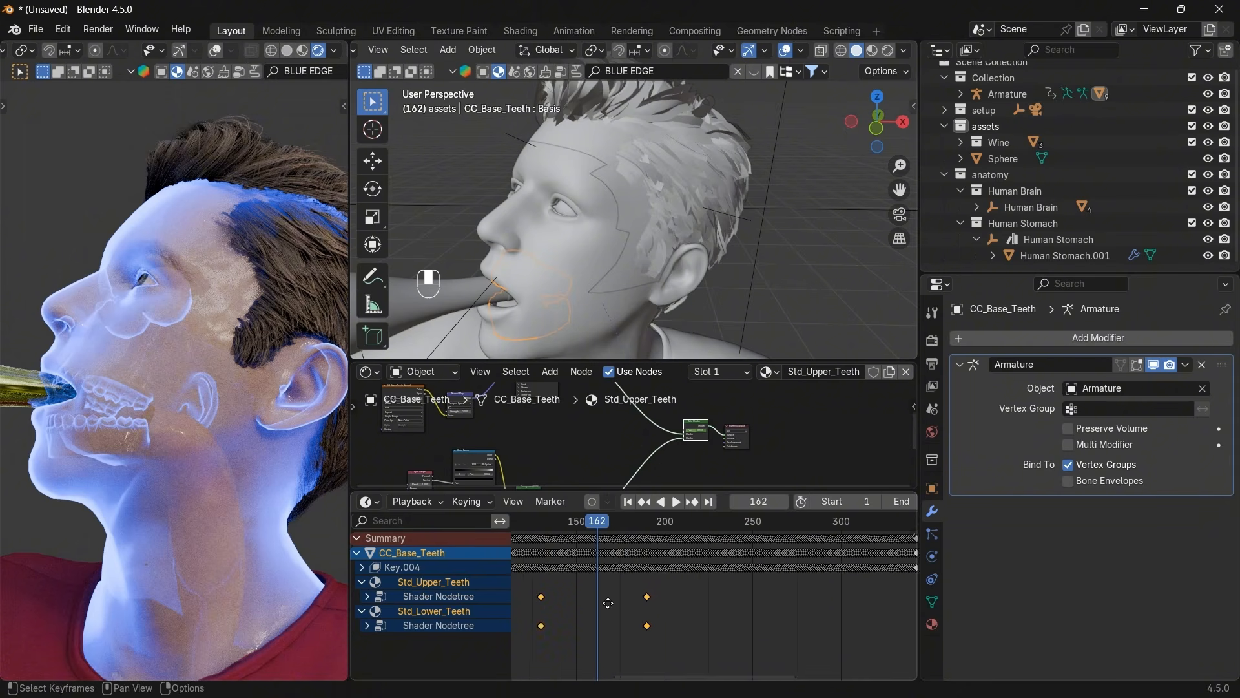
middle_drag(604, 604, 654, 608)
scroll(631, 615, up, 2)
scroll(654, 607, up, 2)
key(g)
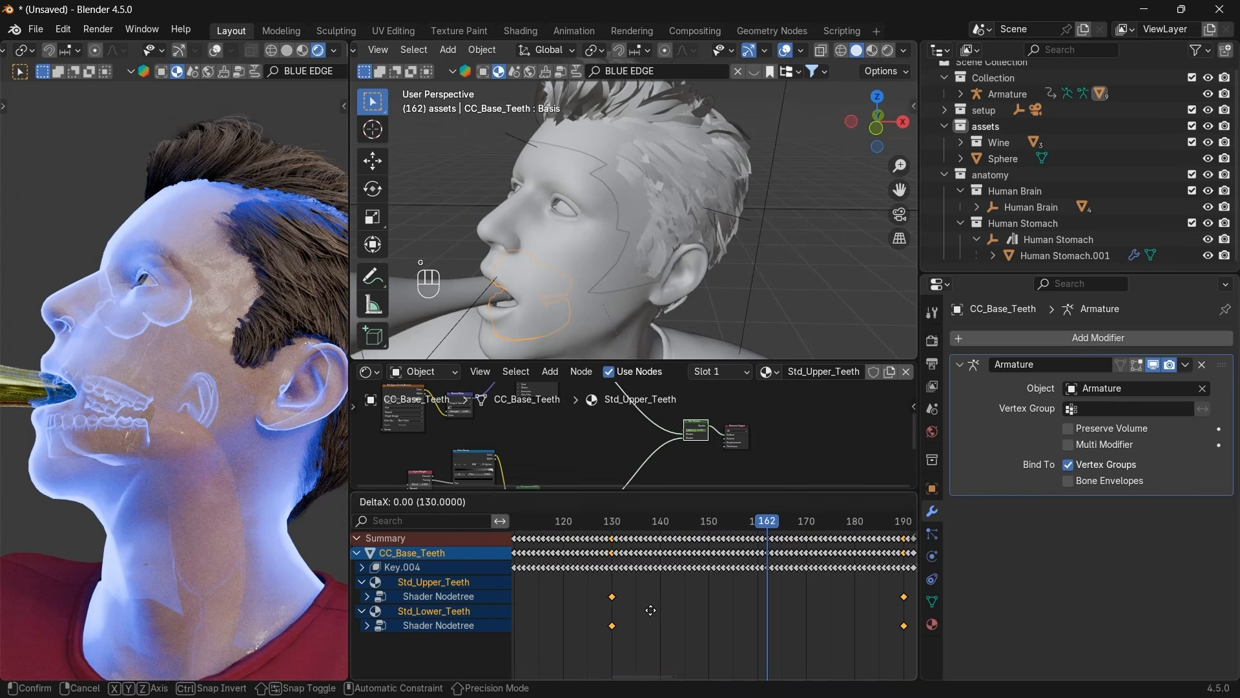
click(697, 610)
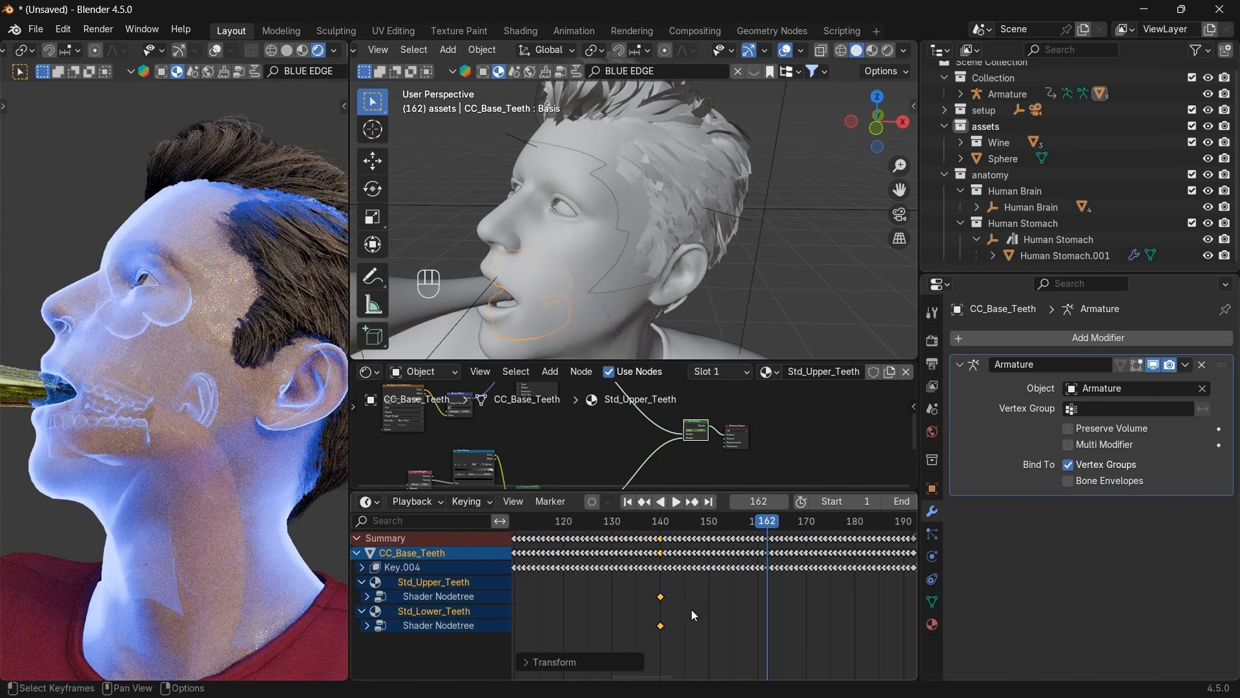
key(g)
click(715, 608)
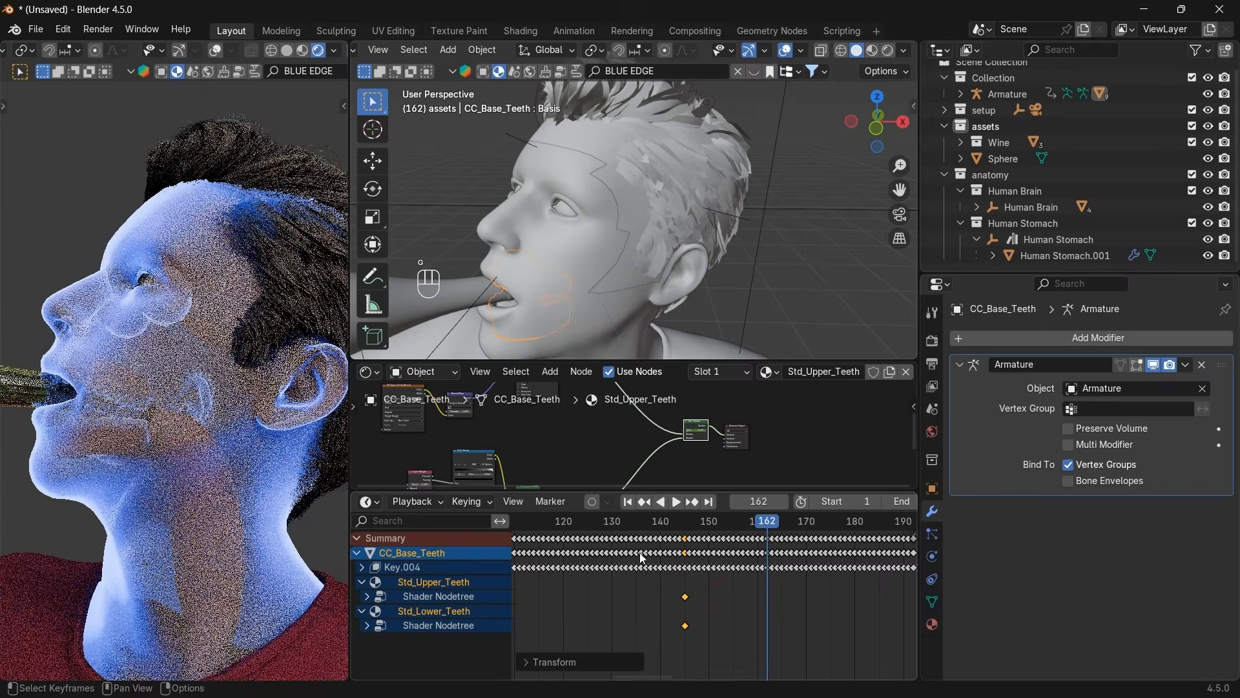
Shift the selected teeth keyframes further to start at about frame 170, and preview the transition up to frame 210.
drag(610, 522, 792, 536)
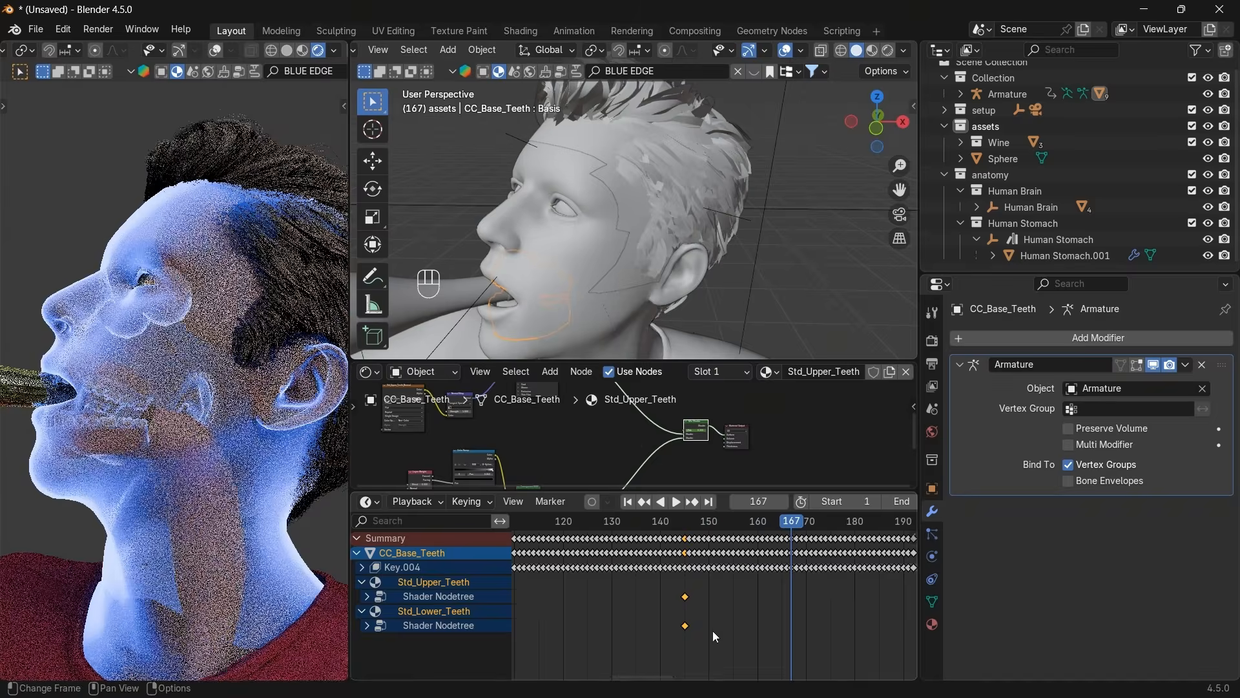
scroll(712, 631, down, 2)
key(g)
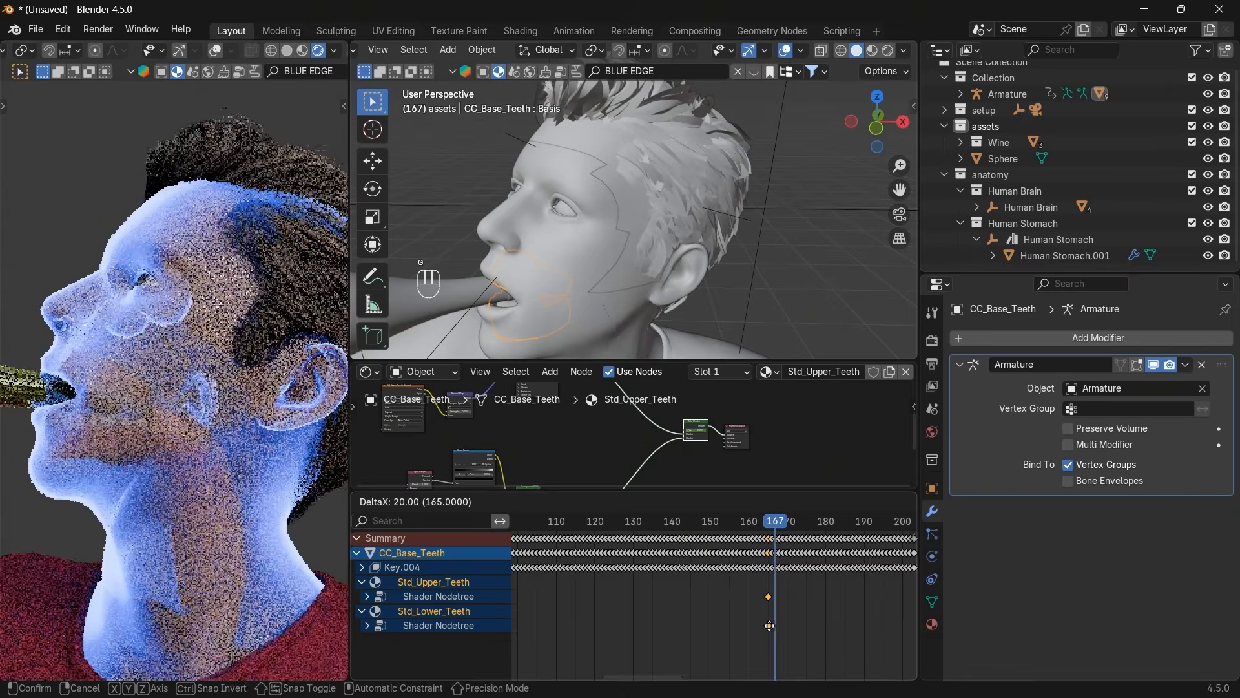
click(786, 626)
scroll(785, 624, down, 4)
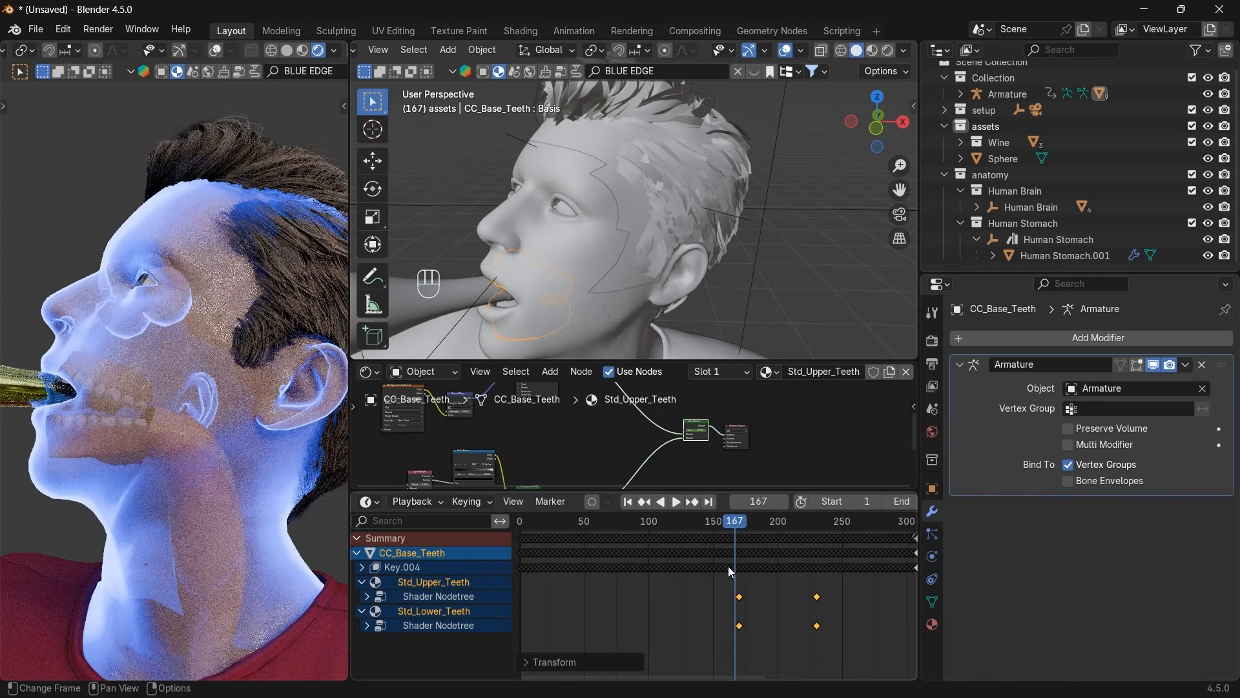
key(space)
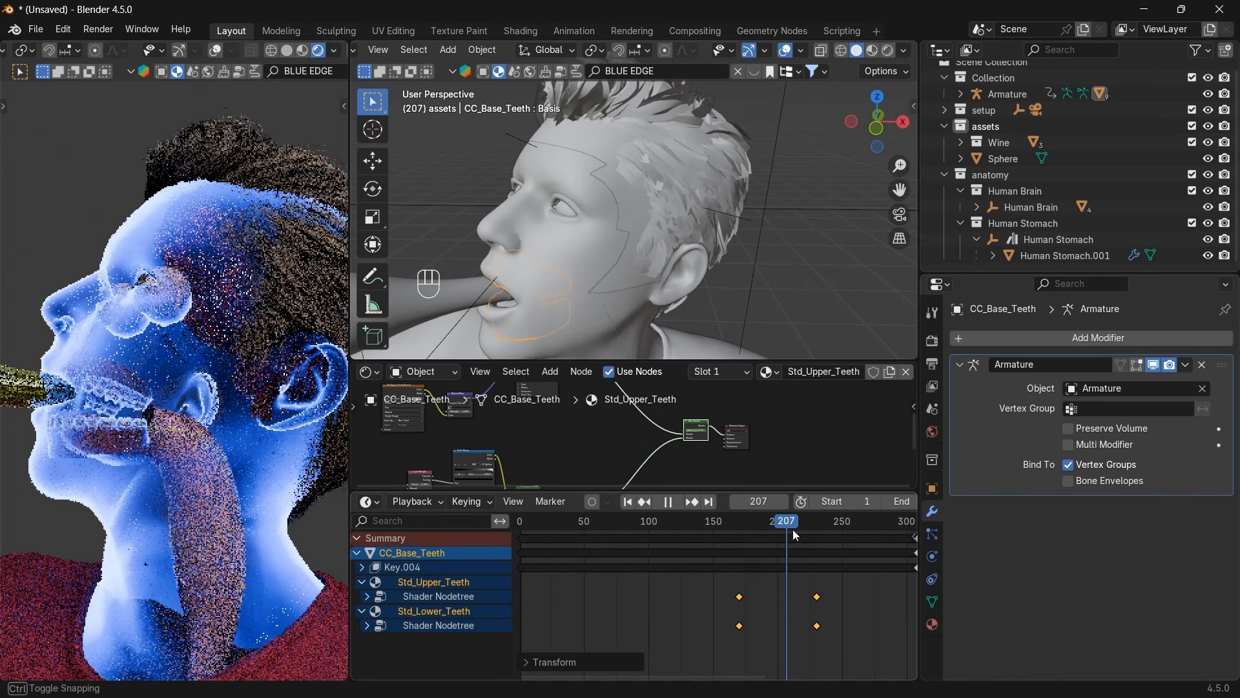
mouse_move(793, 538)
mouse_down()
mouse_move(634, 541)
mouse_move(790, 543)
mouse_up()
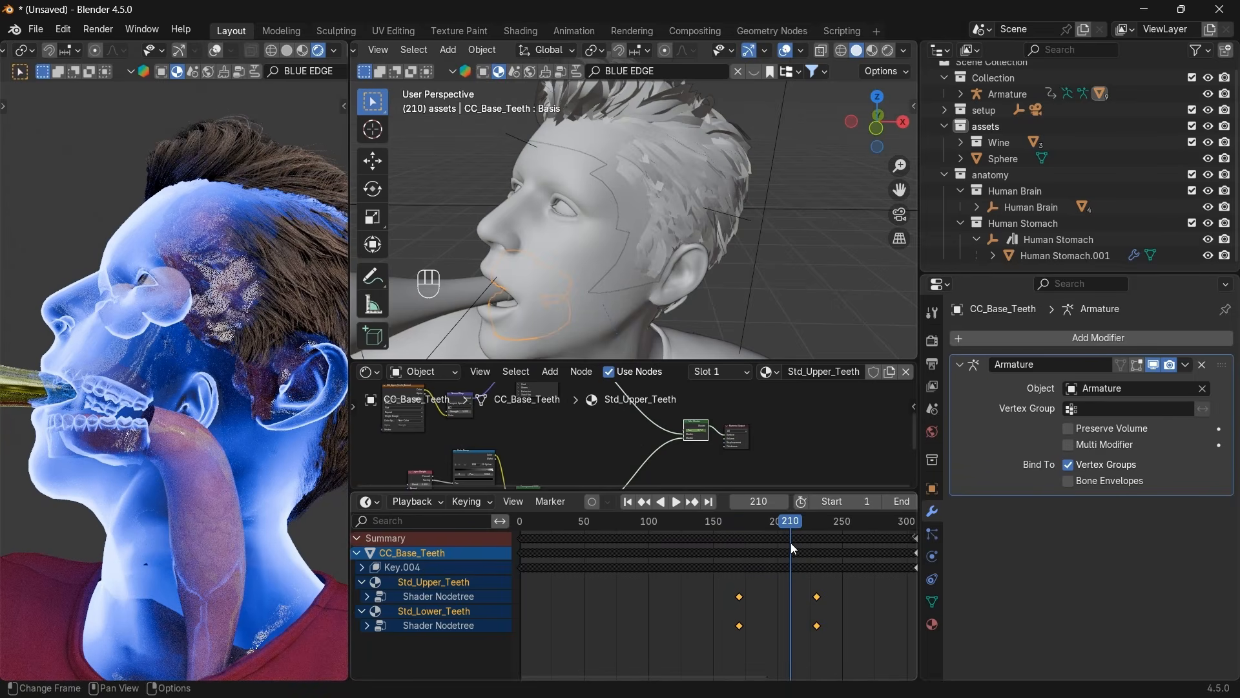
Shift the selected teeth keyframes 10 frames earlier to start at frame 160, and preview the transition up to frame 223.
scroll(724, 556, up, 4)
drag(760, 528, 735, 539)
key(g)
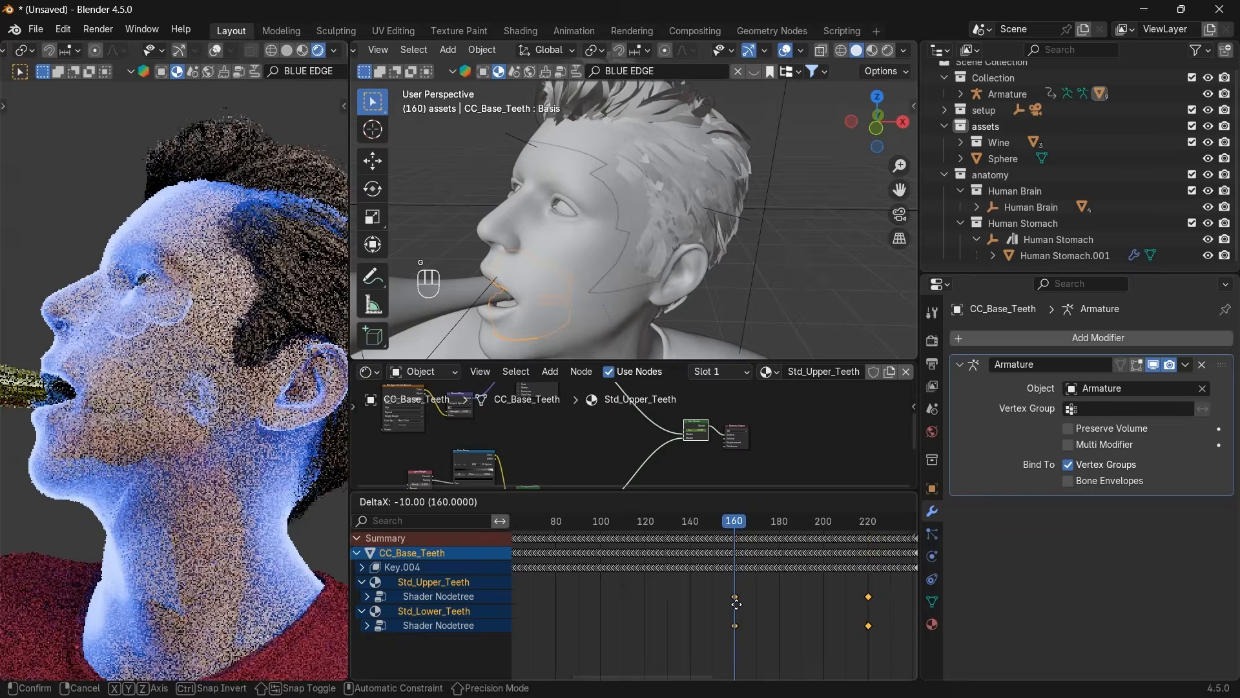
click(735, 546)
drag(783, 535, 870, 532)
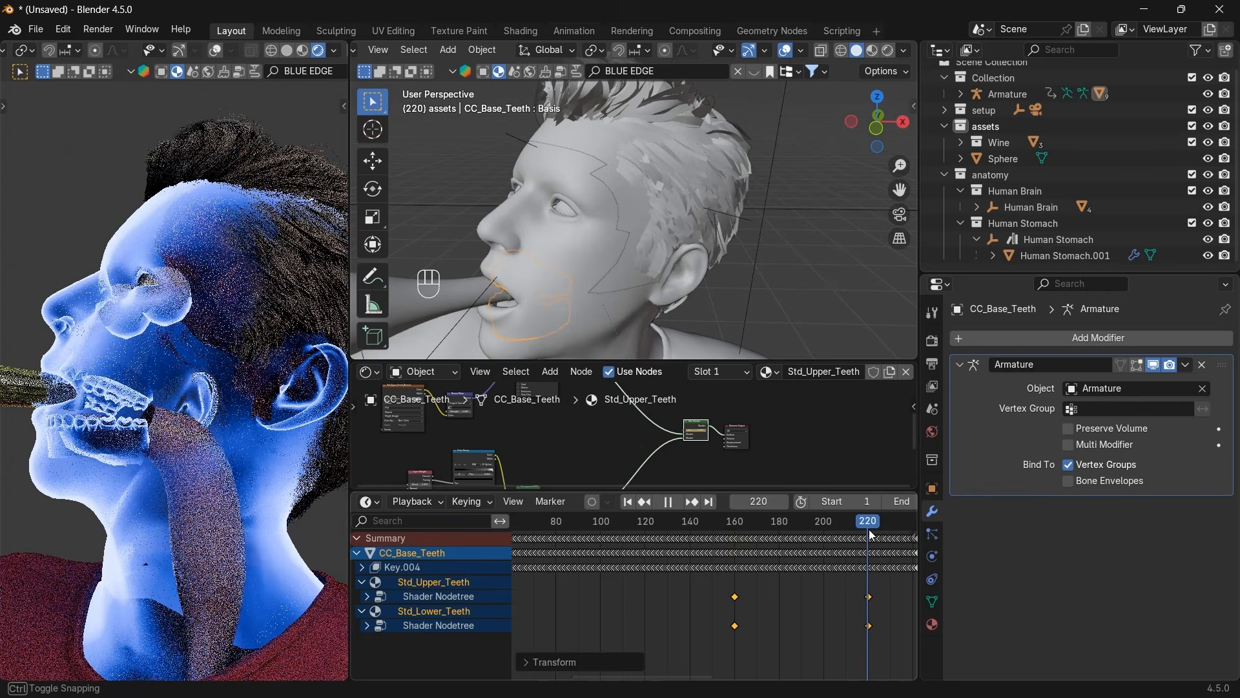
click(870, 598)
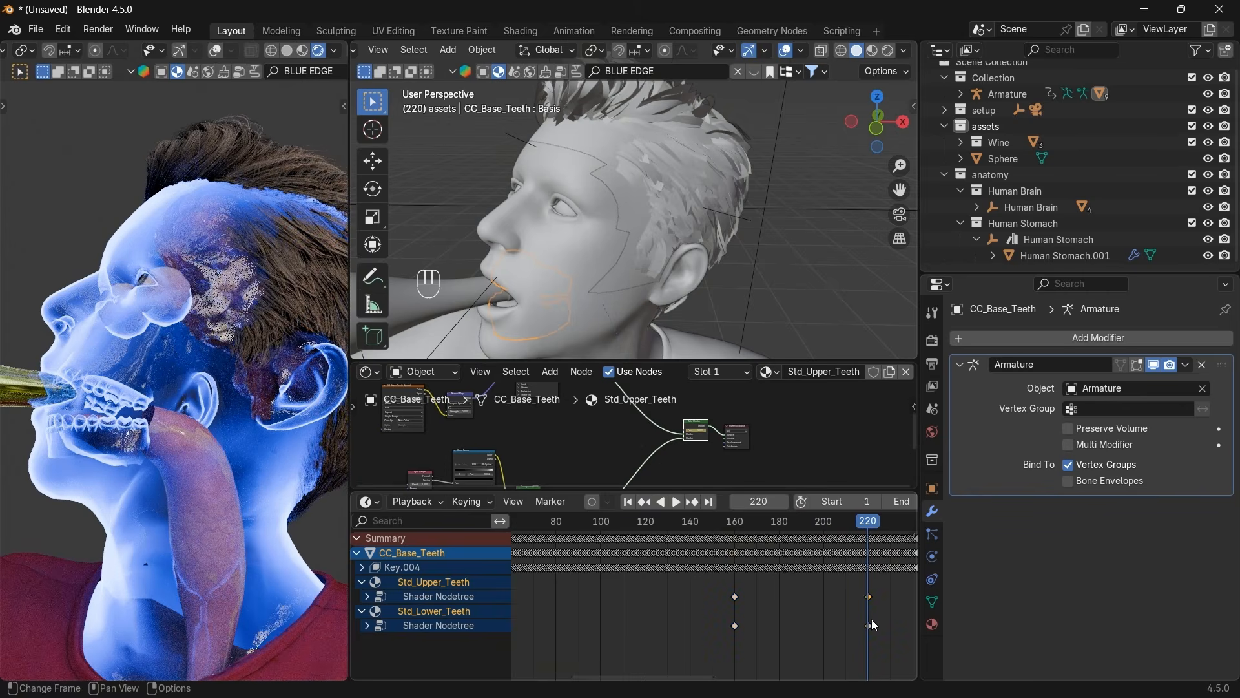
scroll(871, 619, down, 2)
mouse_move(828, 527)
mouse_down()
mouse_move(773, 536)
mouse_move(843, 541)
mouse_up()
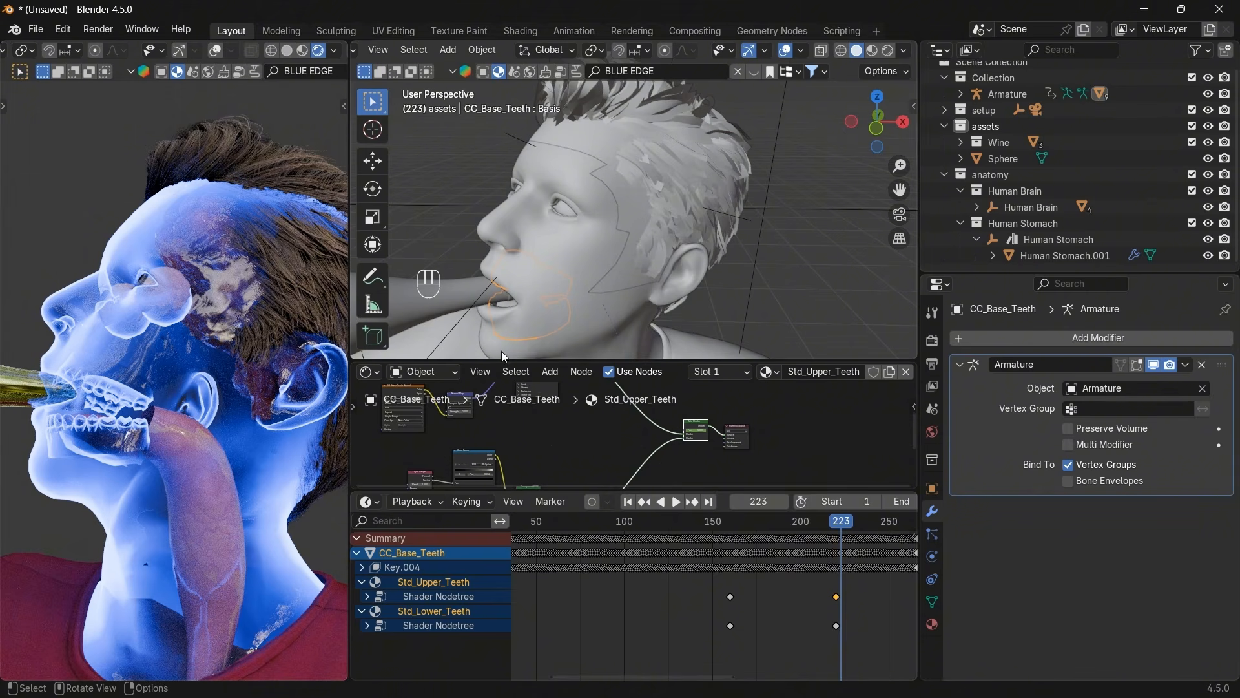
Enlarge the node editor and move the Color Ramp's dark stop to position 0.895 in the Std_Upper_Teeth material.
drag(533, 360, 559, 256)
scroll(568, 459, up, 3)
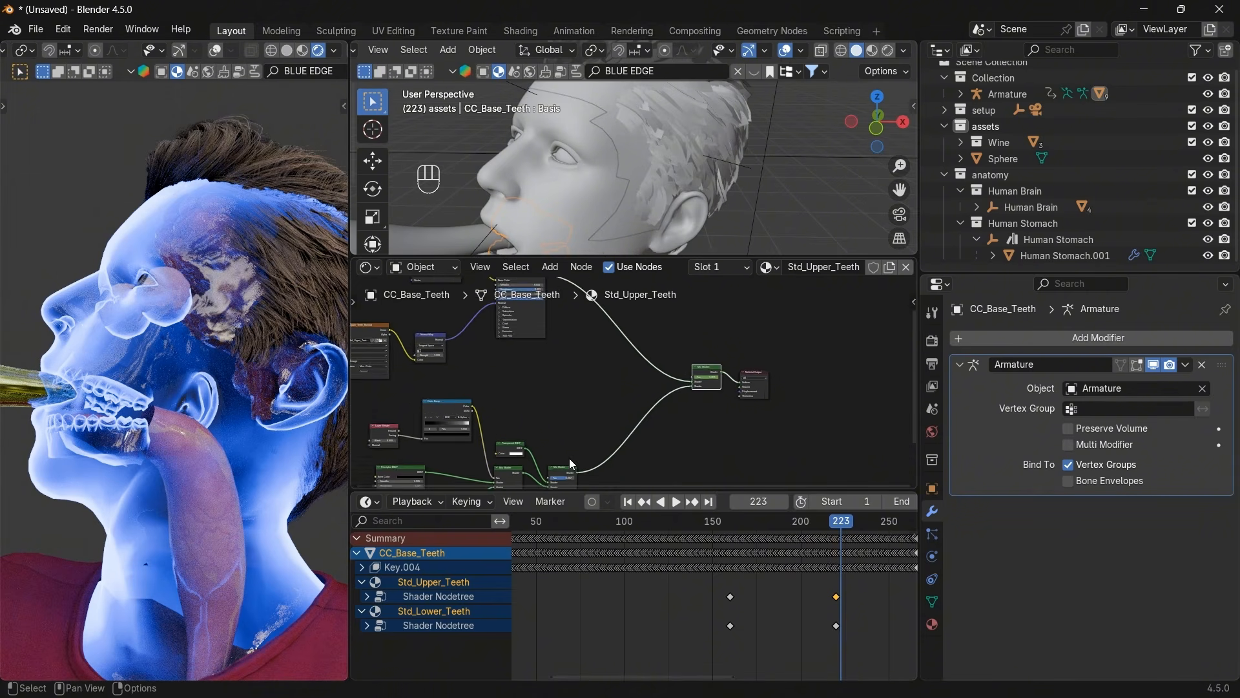
middle_drag(598, 431, 736, 408)
scroll(688, 408, up, 4)
middle_drag(641, 414, 758, 385)
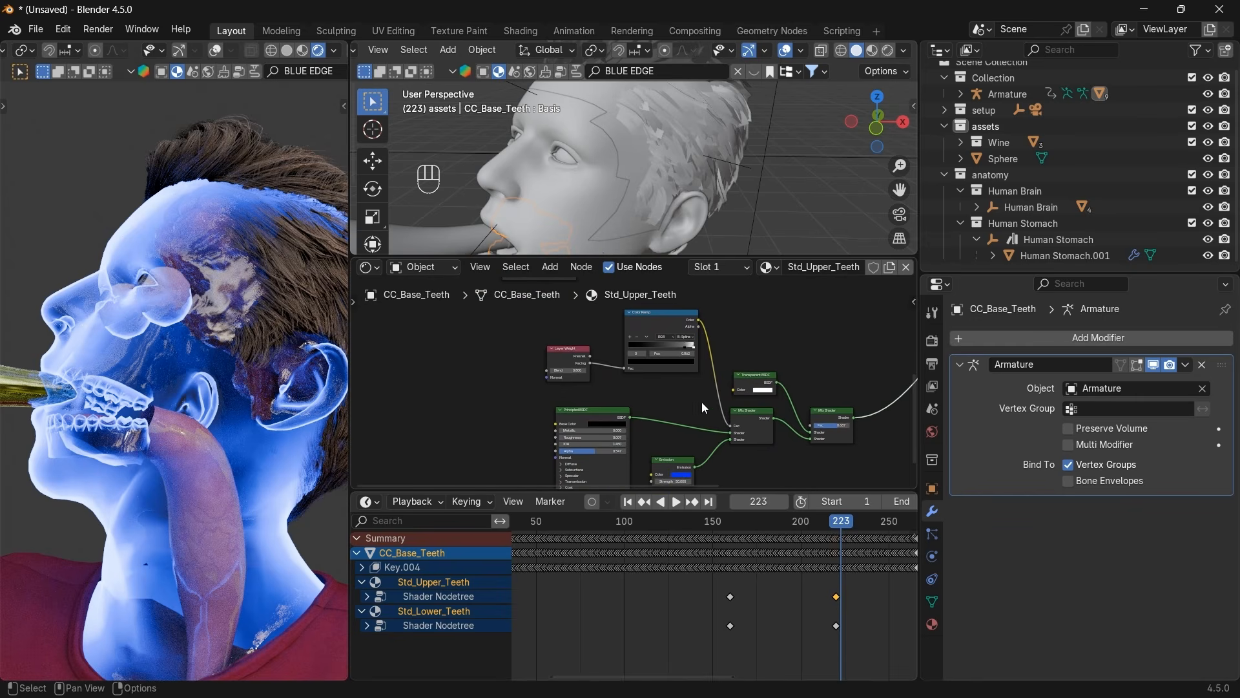
middle_drag(644, 413, 539, 431)
scroll(708, 420, up, 8)
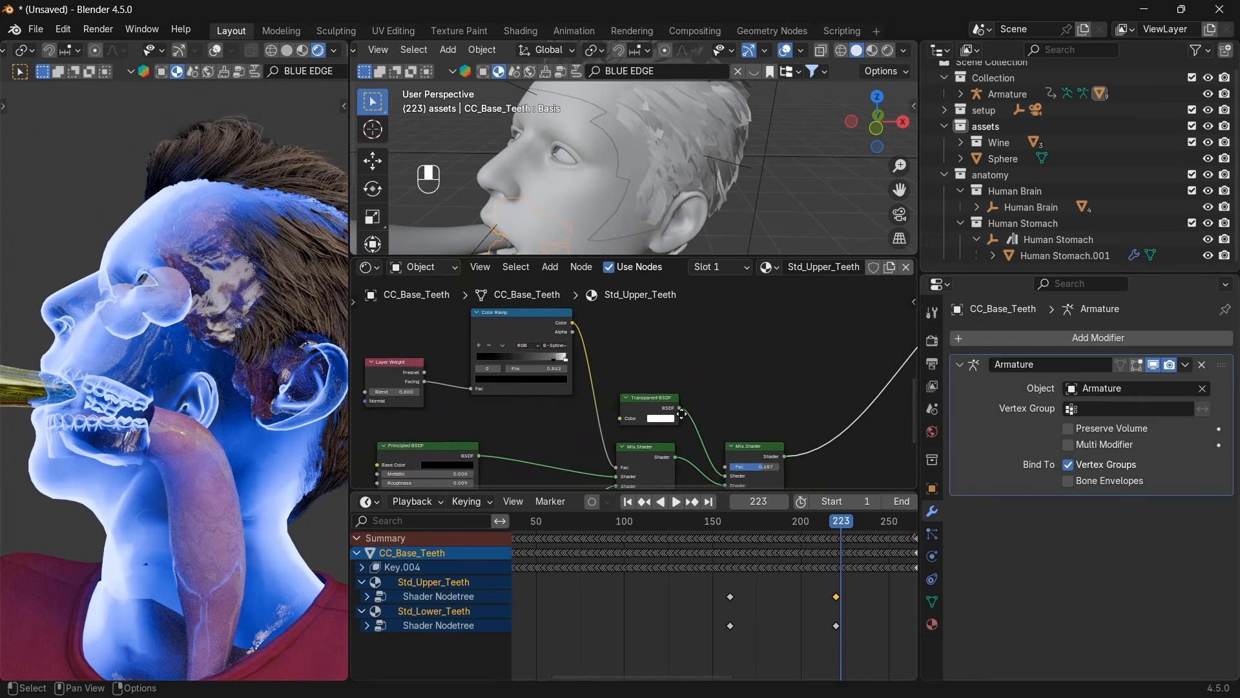
middle_drag(737, 430, 622, 386)
middle_drag(412, 315, 566, 375)
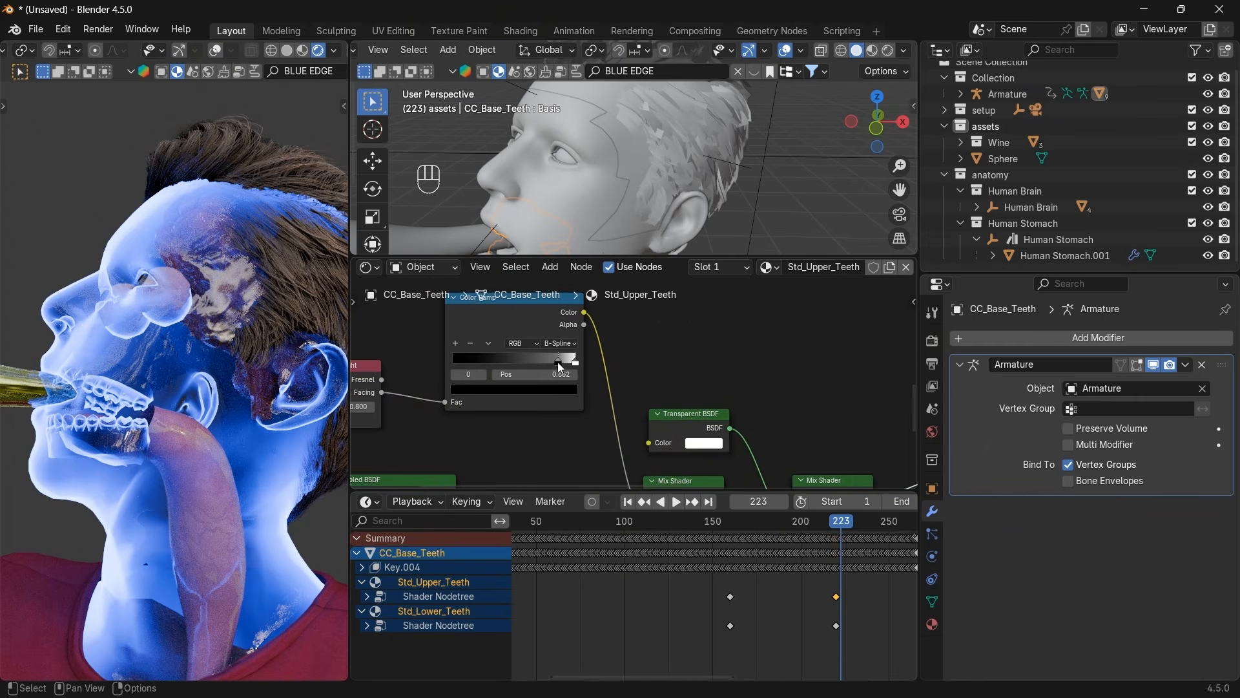
mouse_move(559, 364)
mouse_down()
mouse_move(448, 365)
mouse_move(563, 371)
mouse_up()
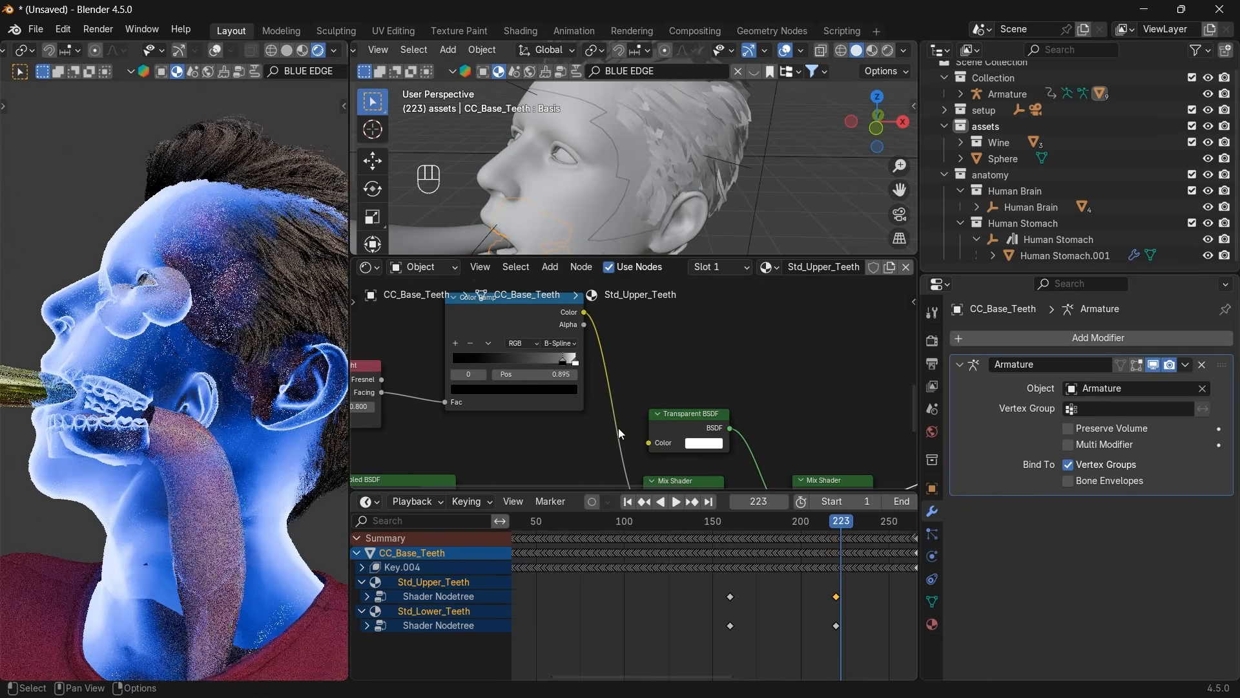
Try adjusting the blue Emission color in the Std_Upper_Teeth material, and undo the change.
middle_drag(619, 428, 646, 285)
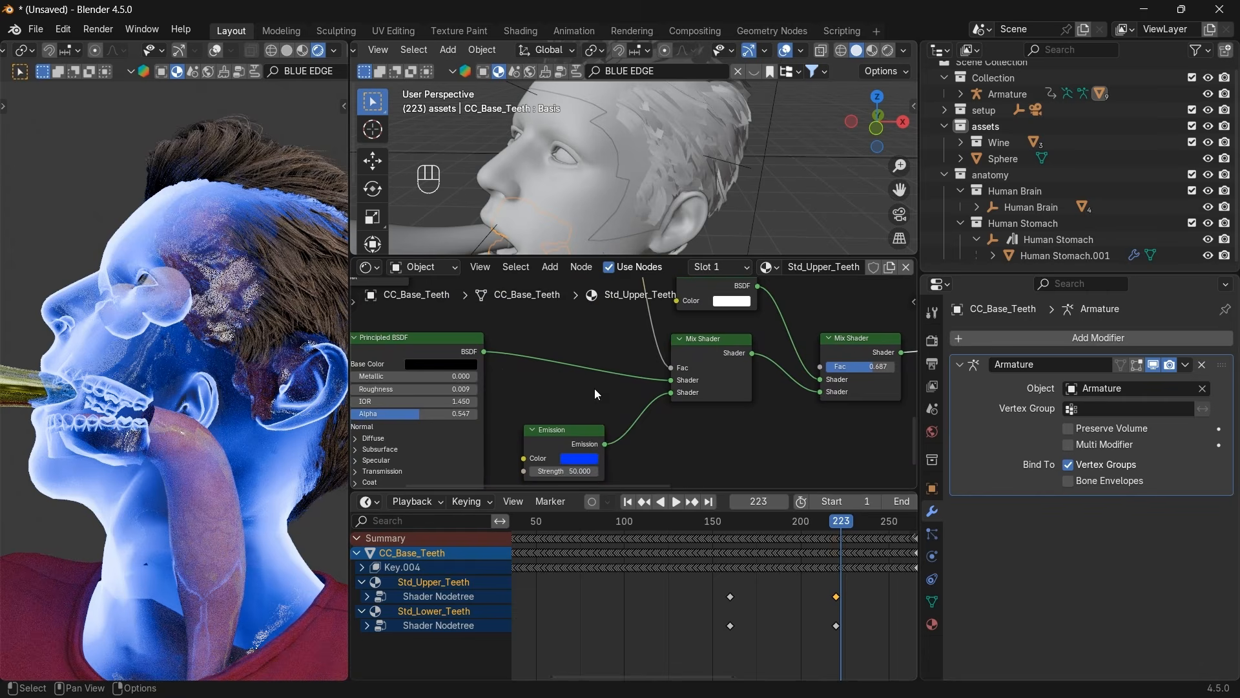
click(586, 462)
mouse_move(626, 282)
mouse_down()
mouse_move(598, 272)
mouse_move(645, 285)
mouse_up()
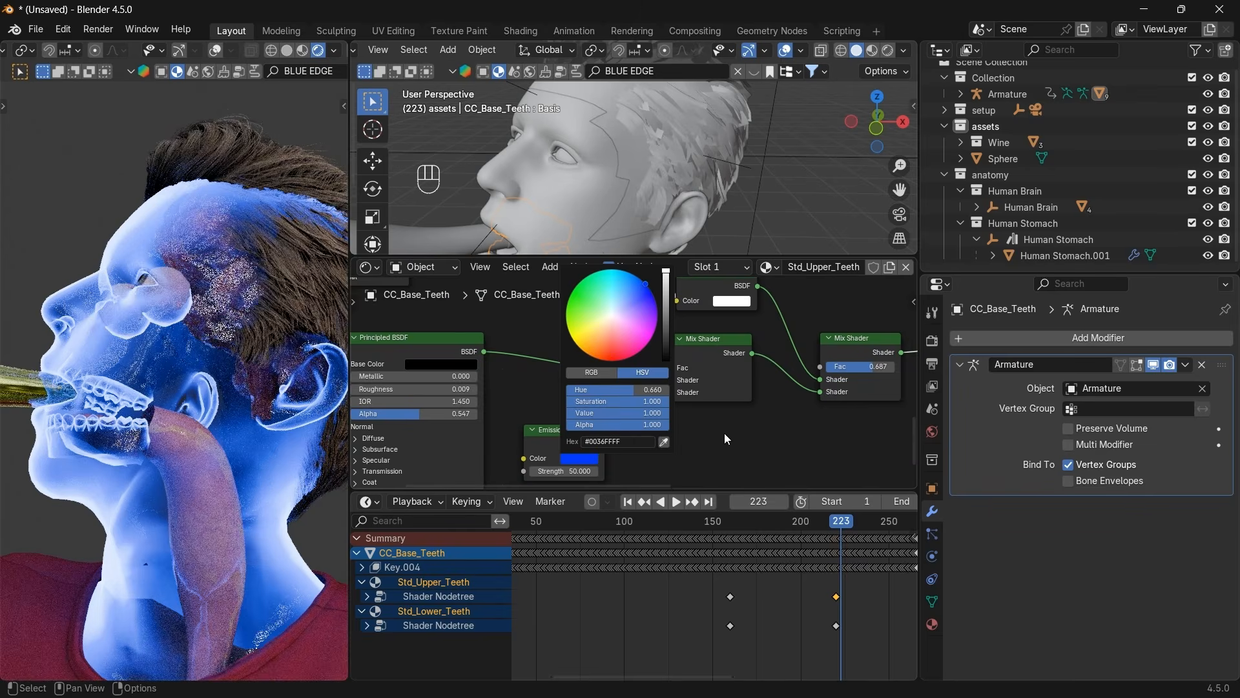
key(ctrl+z)
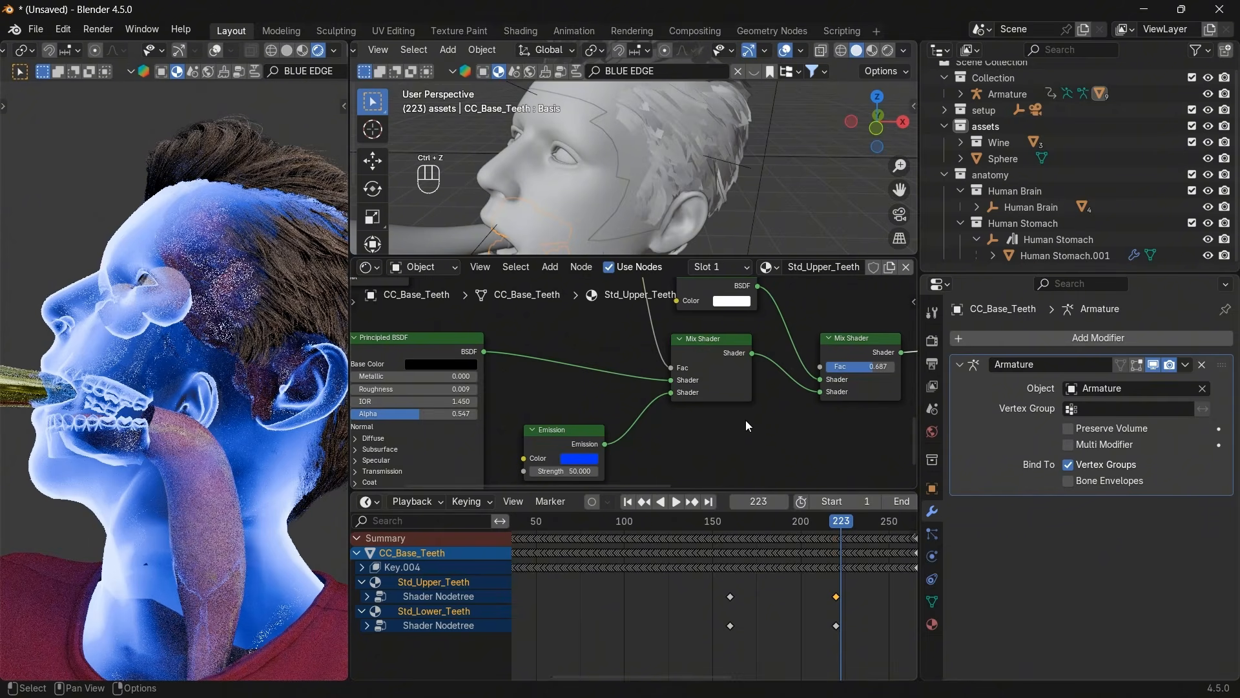
Try a factor of 0.867 on the Mix Shader that blends in the Transparent BSDF, and undo it.
middle_drag(746, 426, 632, 475)
mouse_move(756, 418)
mouse_down()
mouse_move(734, 418)
mouse_move(773, 423)
mouse_up()
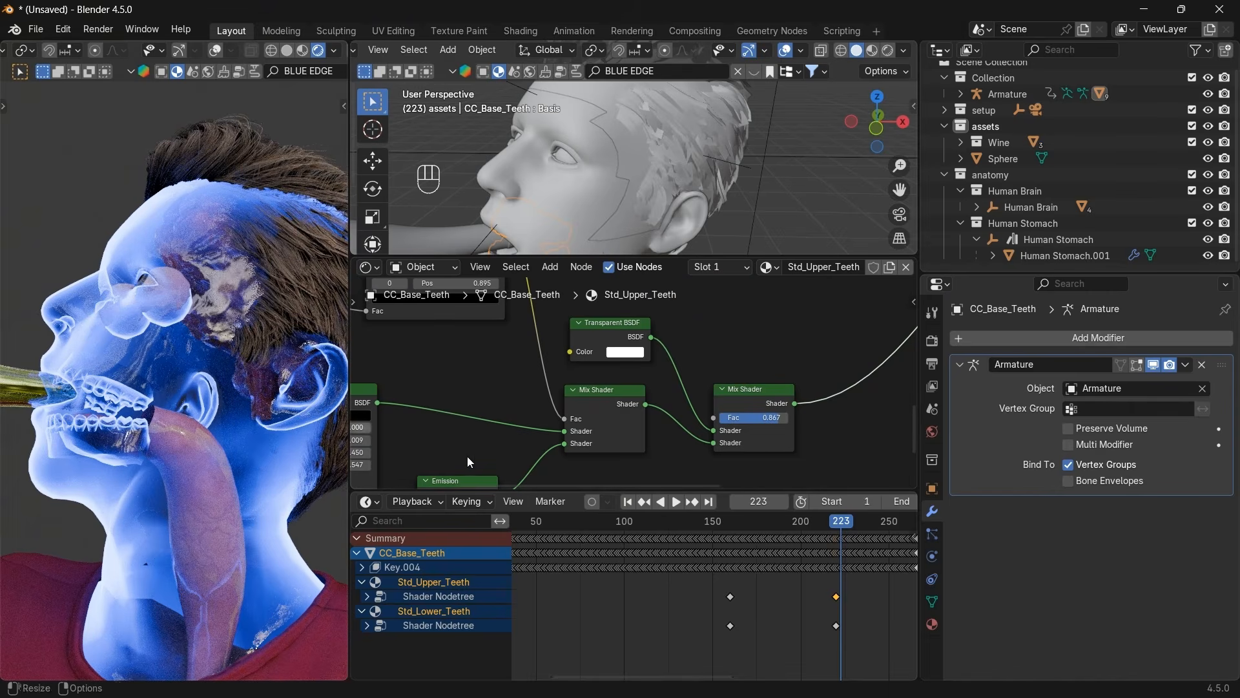
key(ctrl+z)
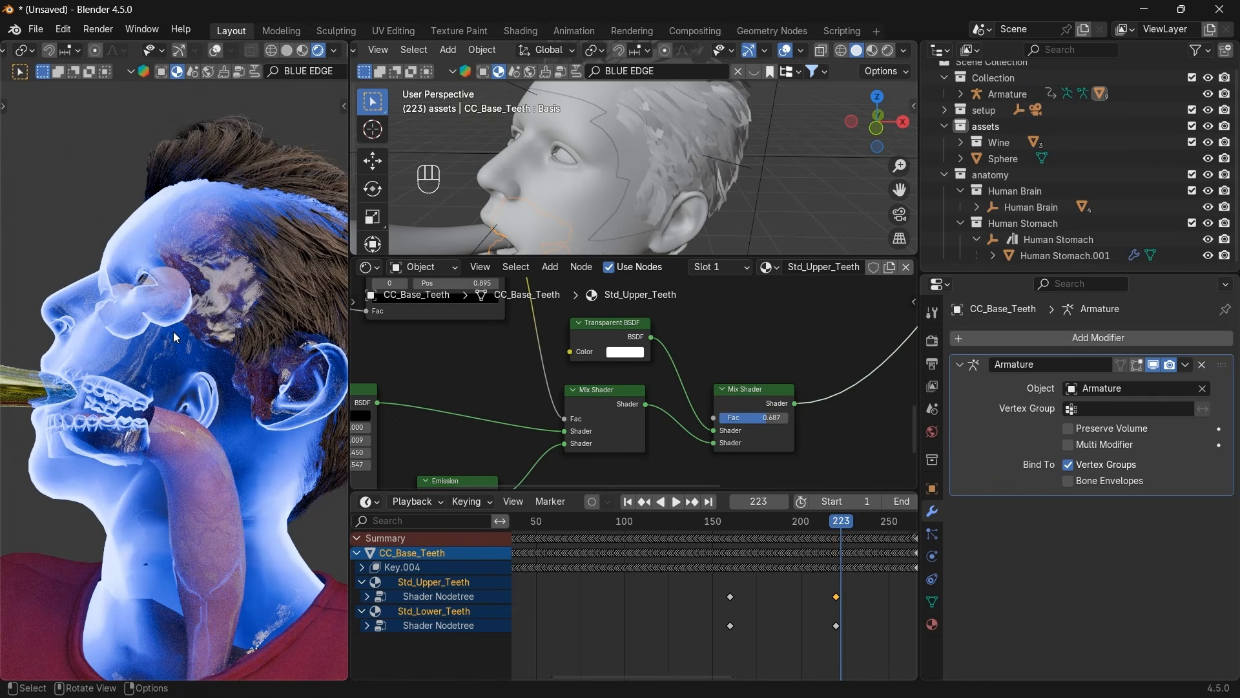
Select the body and try a factor of 0.040 on the Std_Skin_Head transparency Mix Shader, undoing the change.
click(150, 358)
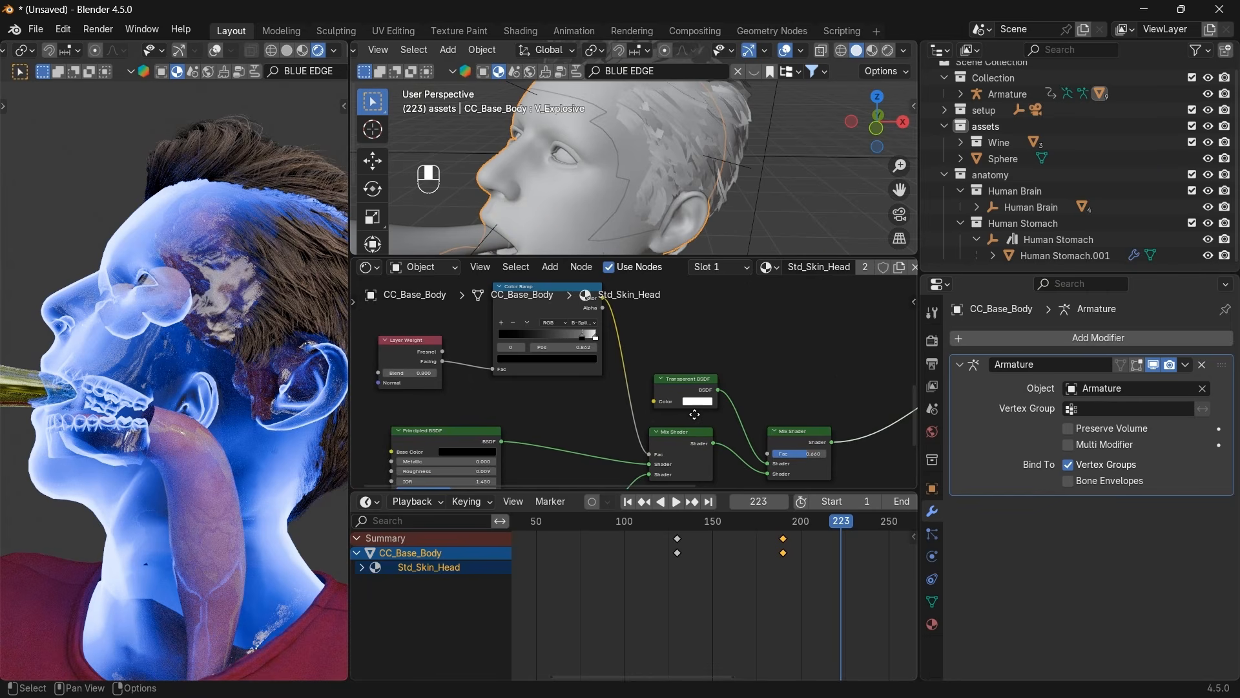
scroll(712, 424, down, 1)
middle_drag(652, 423, 774, 321)
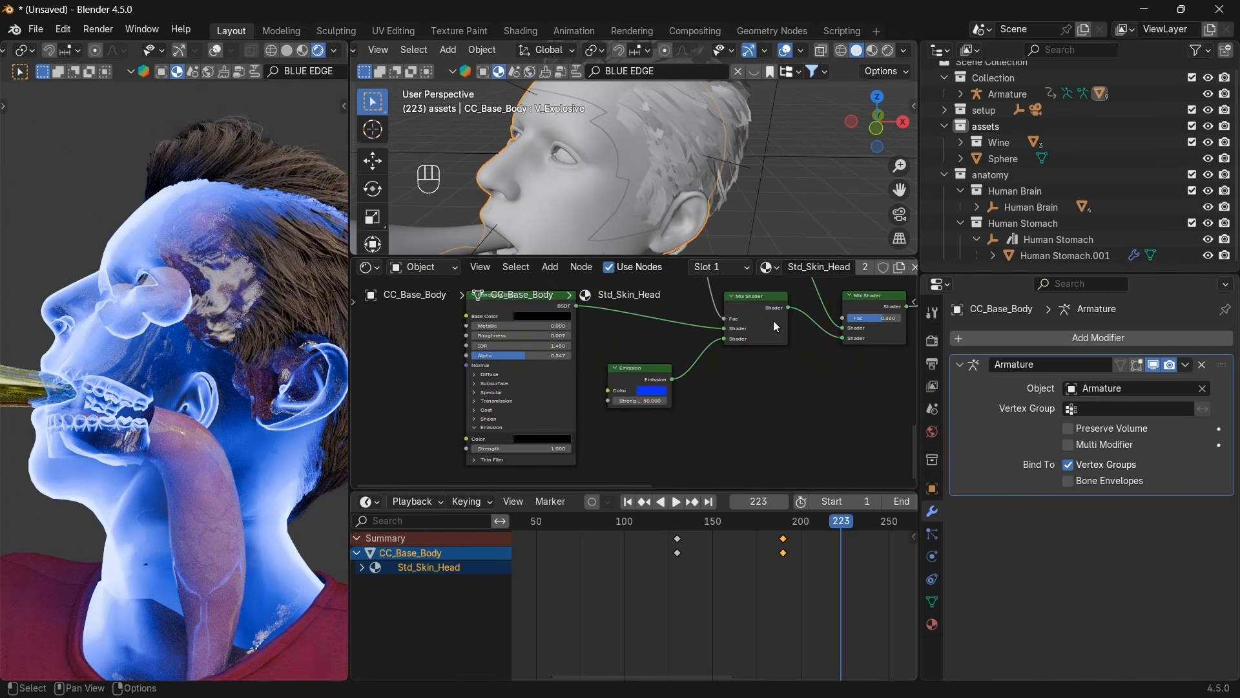
scroll(719, 351, down, 4)
middle_drag(719, 351, 570, 416)
scroll(570, 416, up, 5)
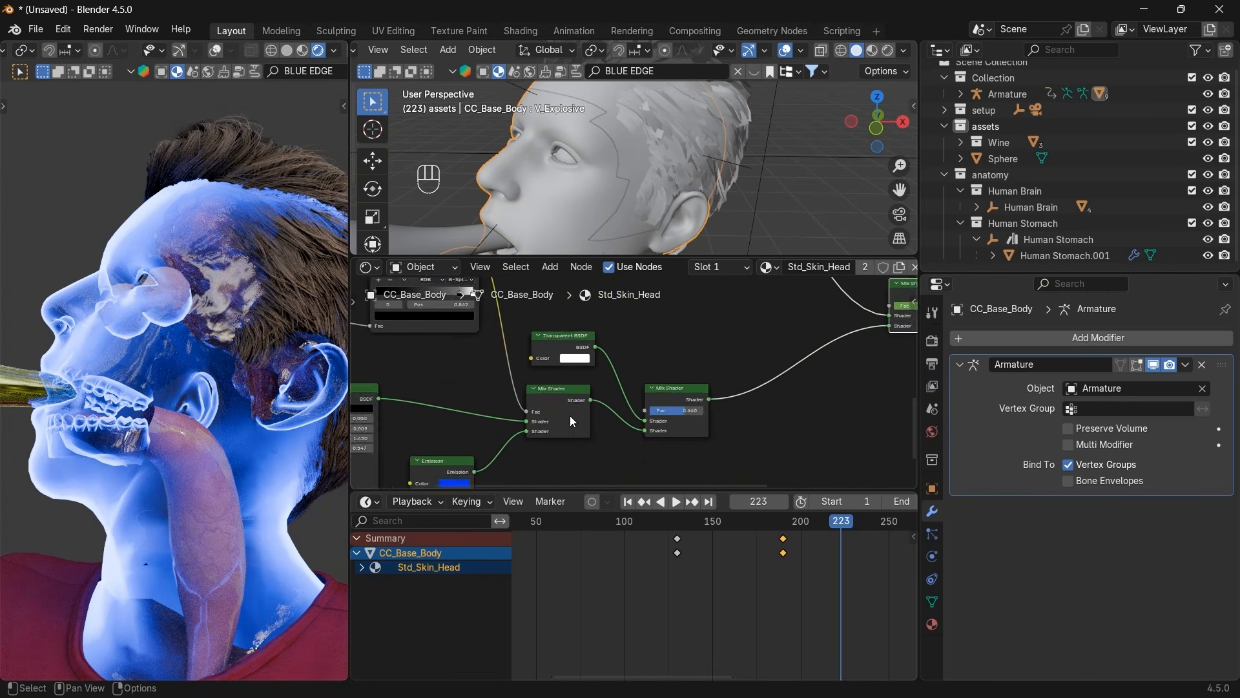
drag(680, 411, 646, 412)
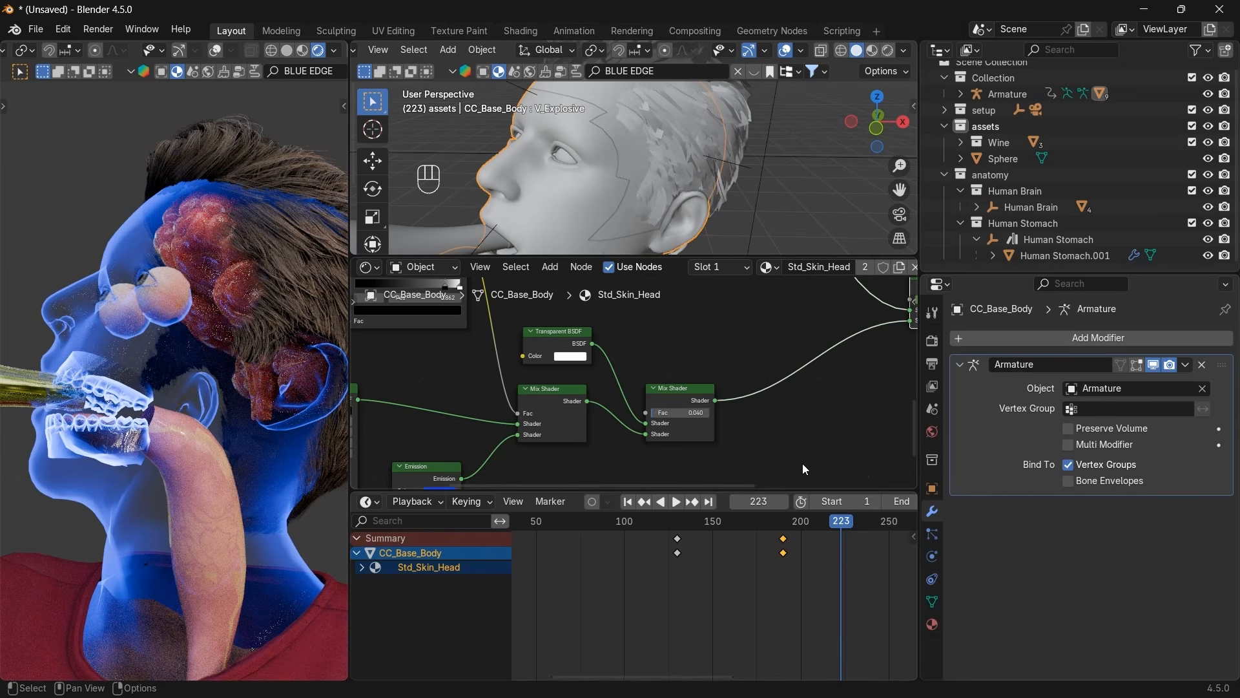
key(ctrl+z)
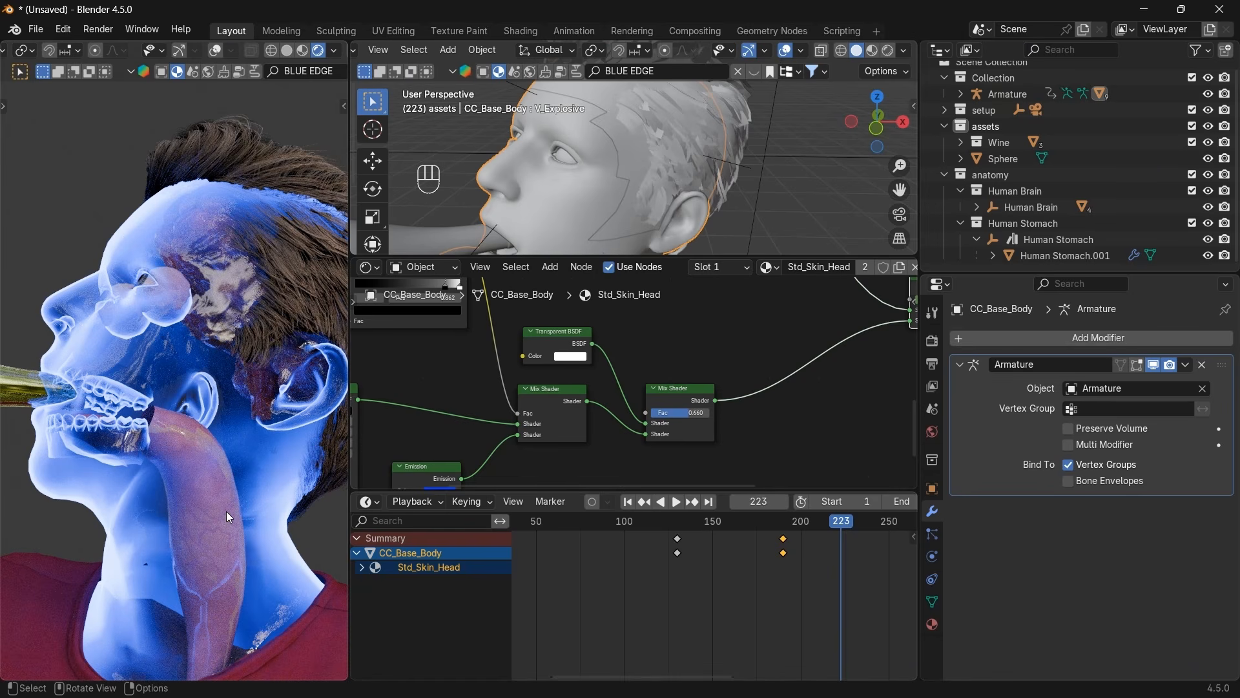
Select the stomach mesh, frame its Stomach material node tree, and move the Material Output node away from the other nodes.
click(220, 482)
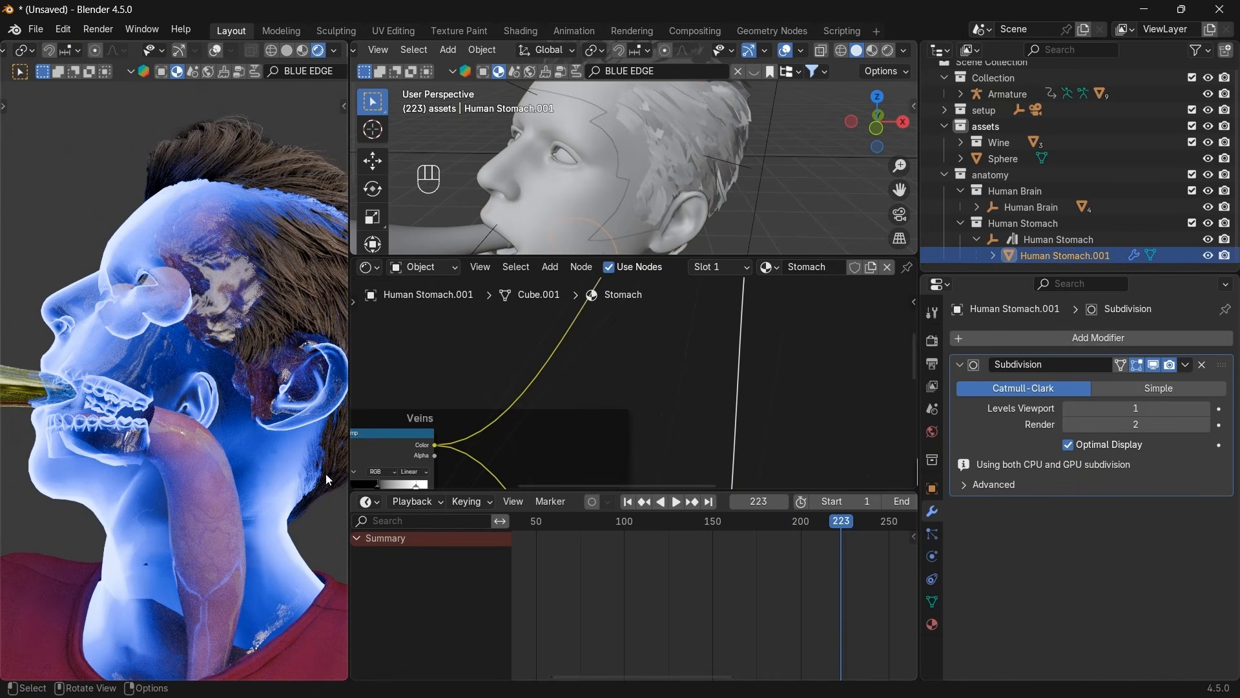
scroll(650, 196, down, 3)
key(Home)
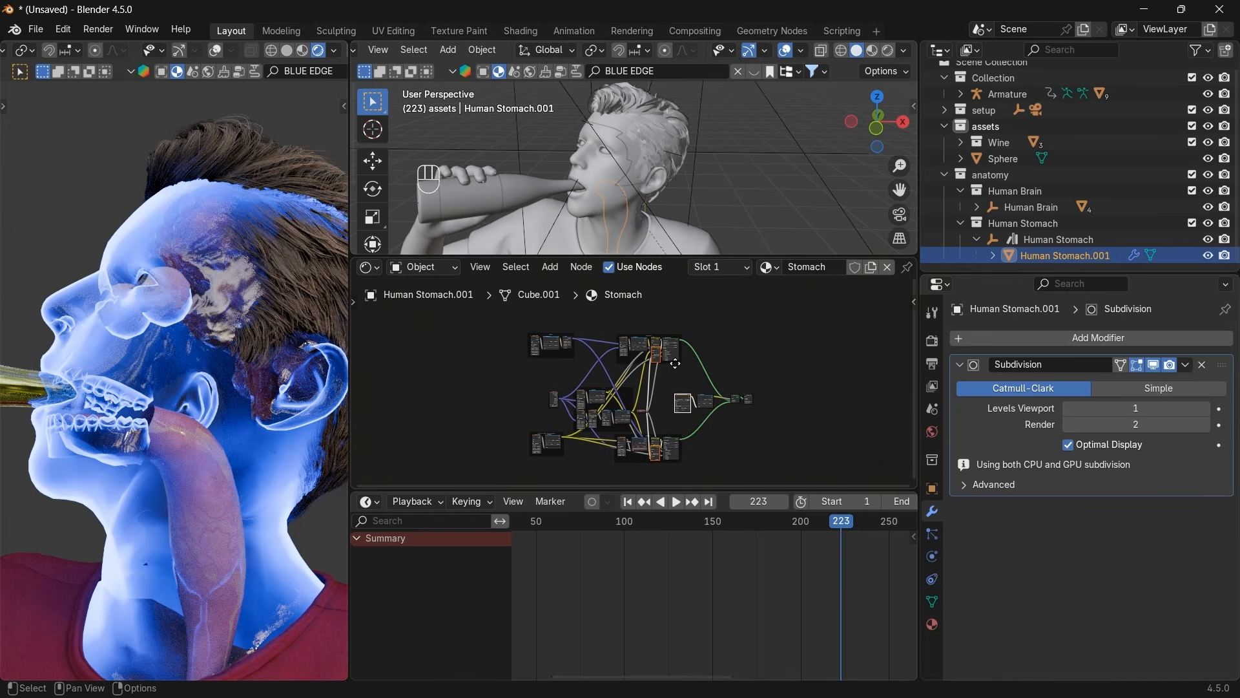
scroll(625, 385, up, 1)
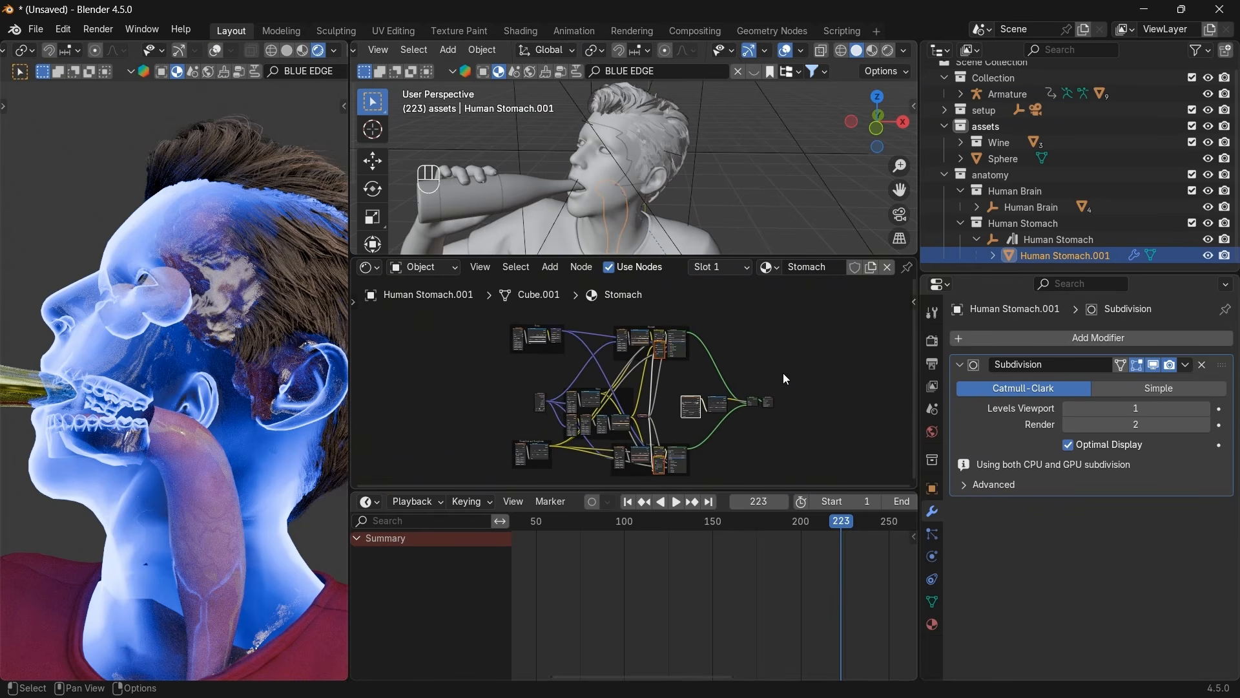
scroll(765, 425, down, 2)
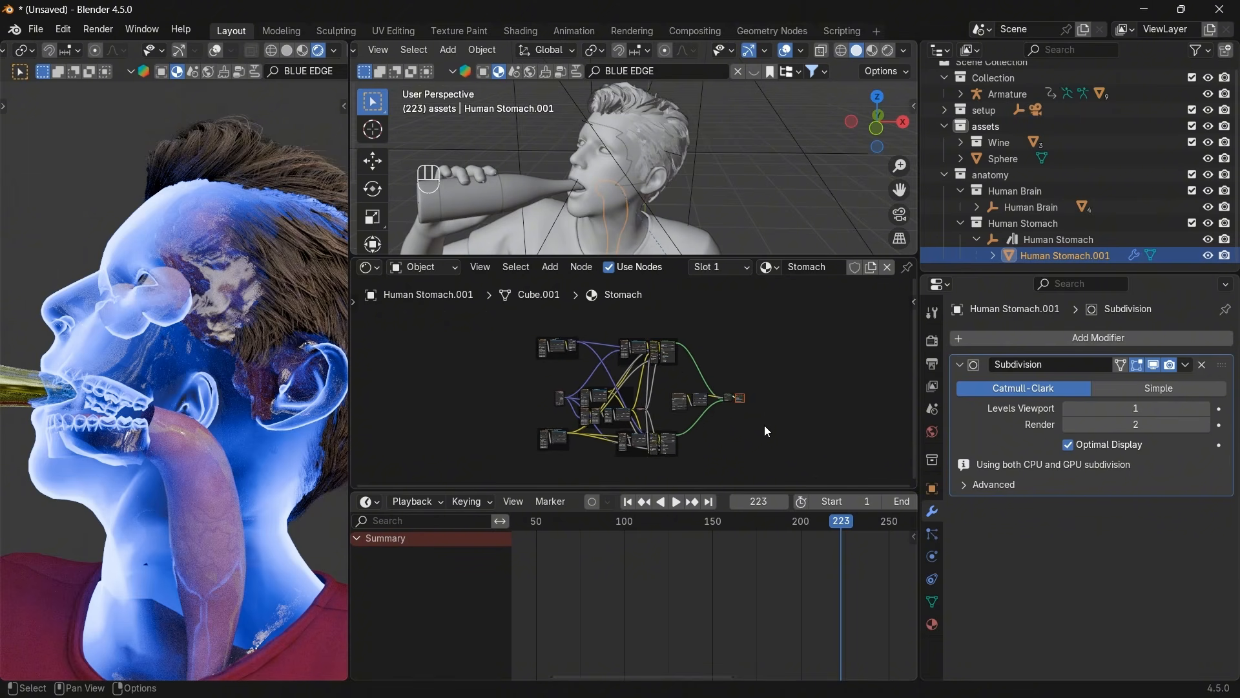
key(g)
click(806, 480)
key(g)
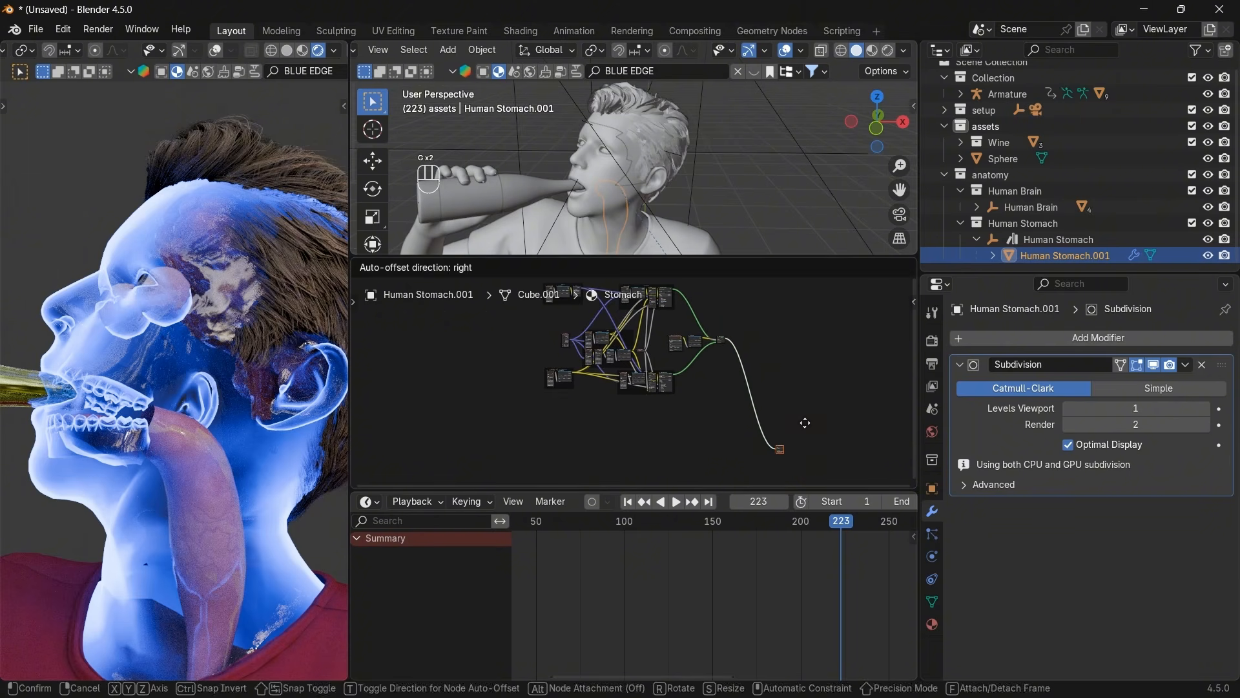
click(811, 420)
Paste the copied blue edge glow nodes into the Stomach material and place them below the existing node tree.
key(ctrl+v)
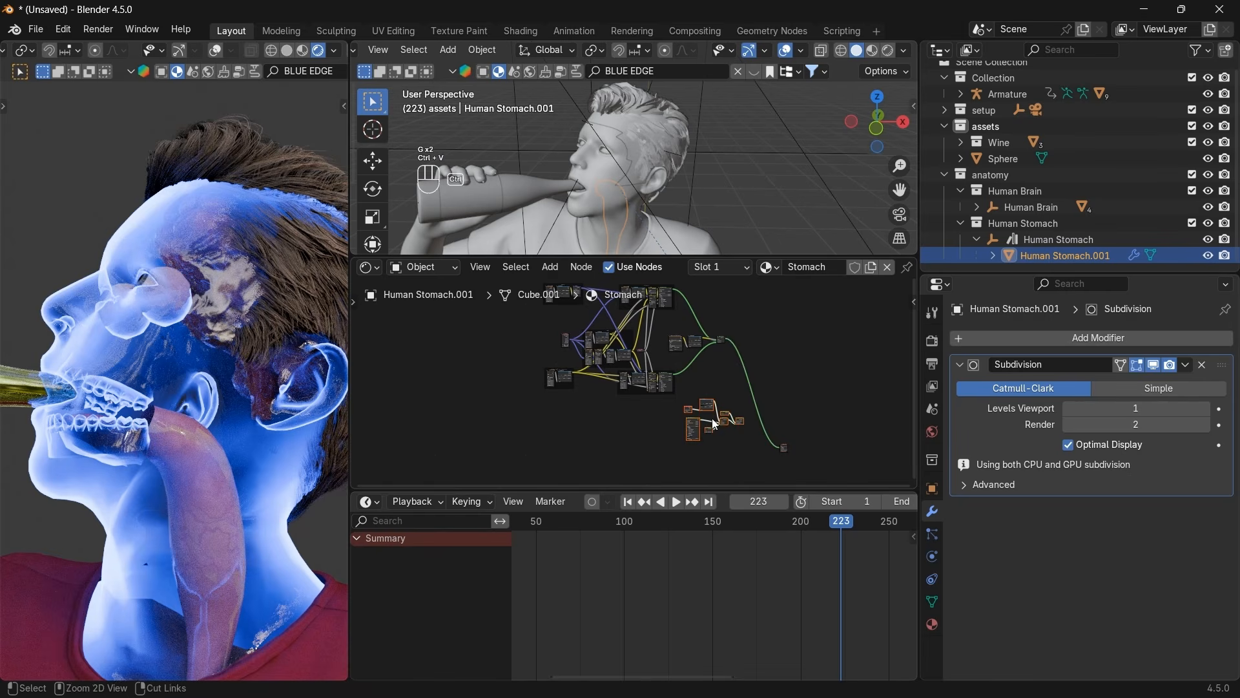
key(g)
click(710, 443)
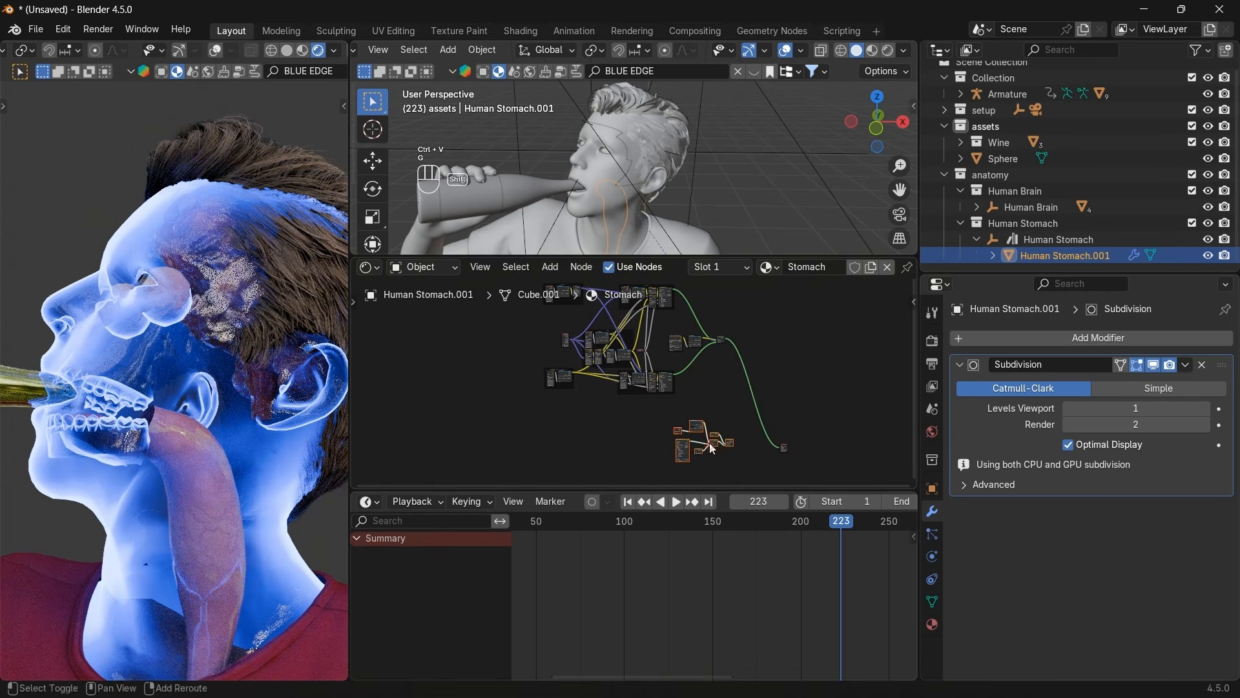
Add a Mix Shader node onto the link leading into the Stomach material's Material Output.
key(shift+a)
text(MIX)
key(Down)
key(Down)
key(Down)
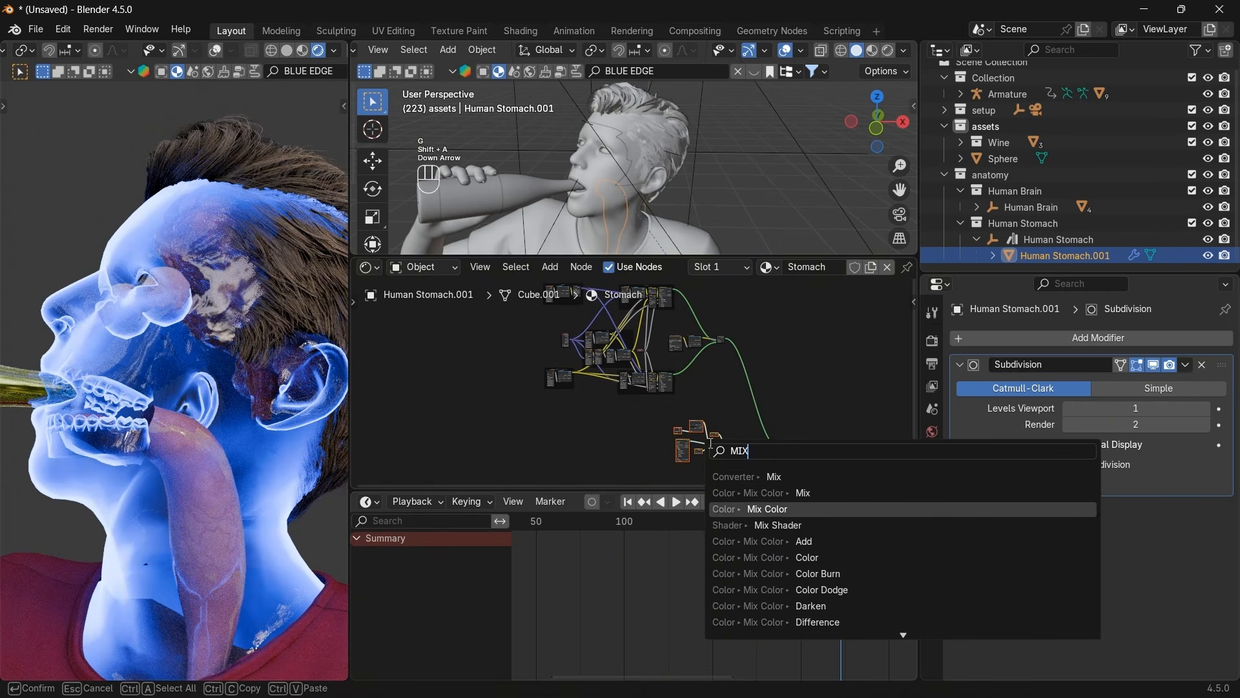
key(Return)
click(759, 428)
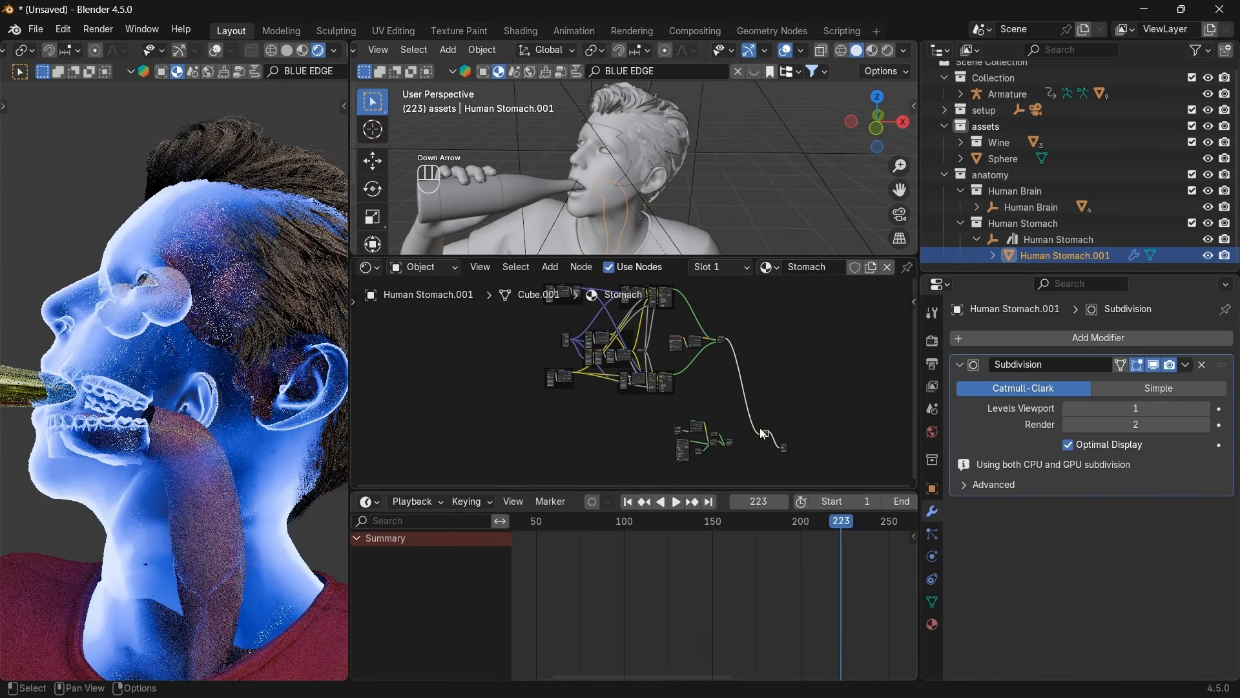
Connect the pasted glow nodes' final Mix Shader to the new Mix Shader's second shader input and lower its factor slightly.
scroll(760, 428, up, 5)
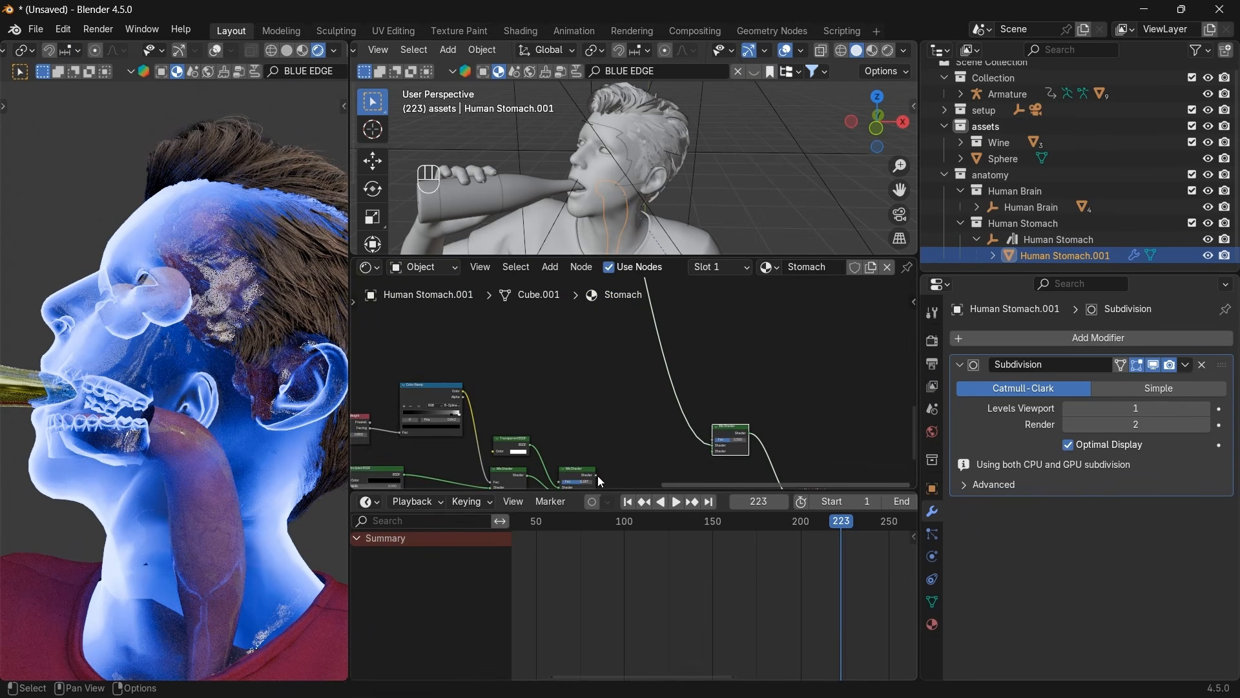
drag(595, 475, 705, 453)
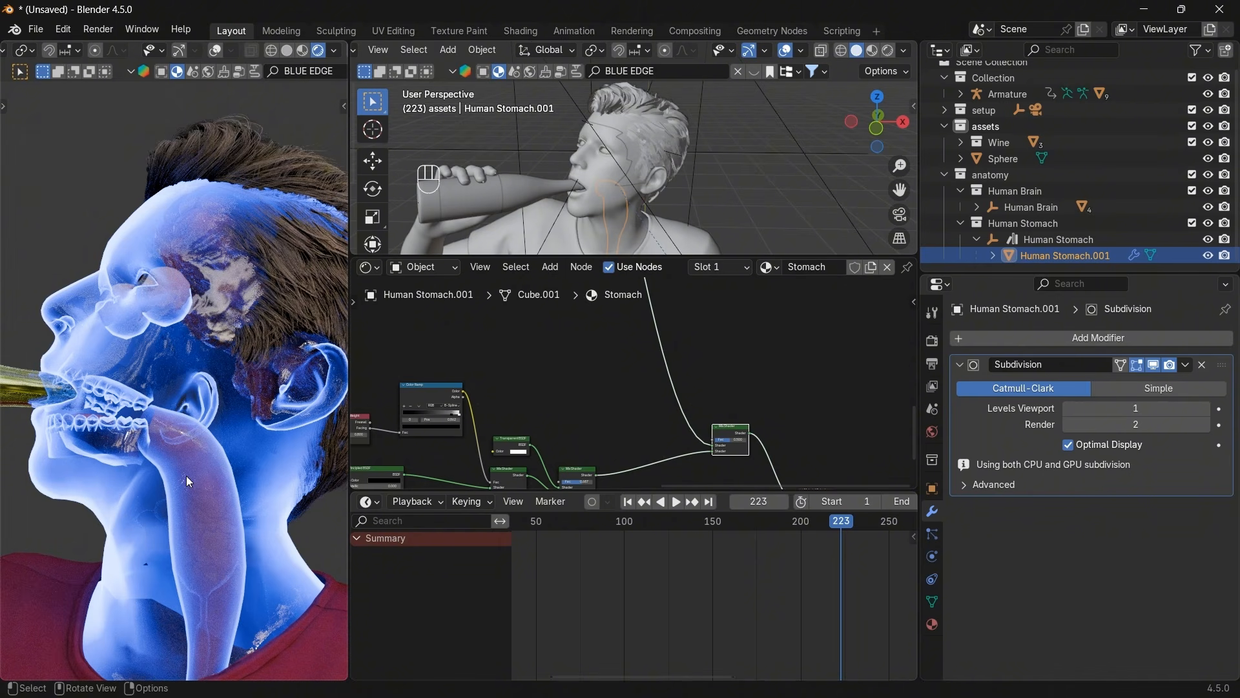
scroll(700, 432, up, 2)
middle_drag(701, 432, 654, 356)
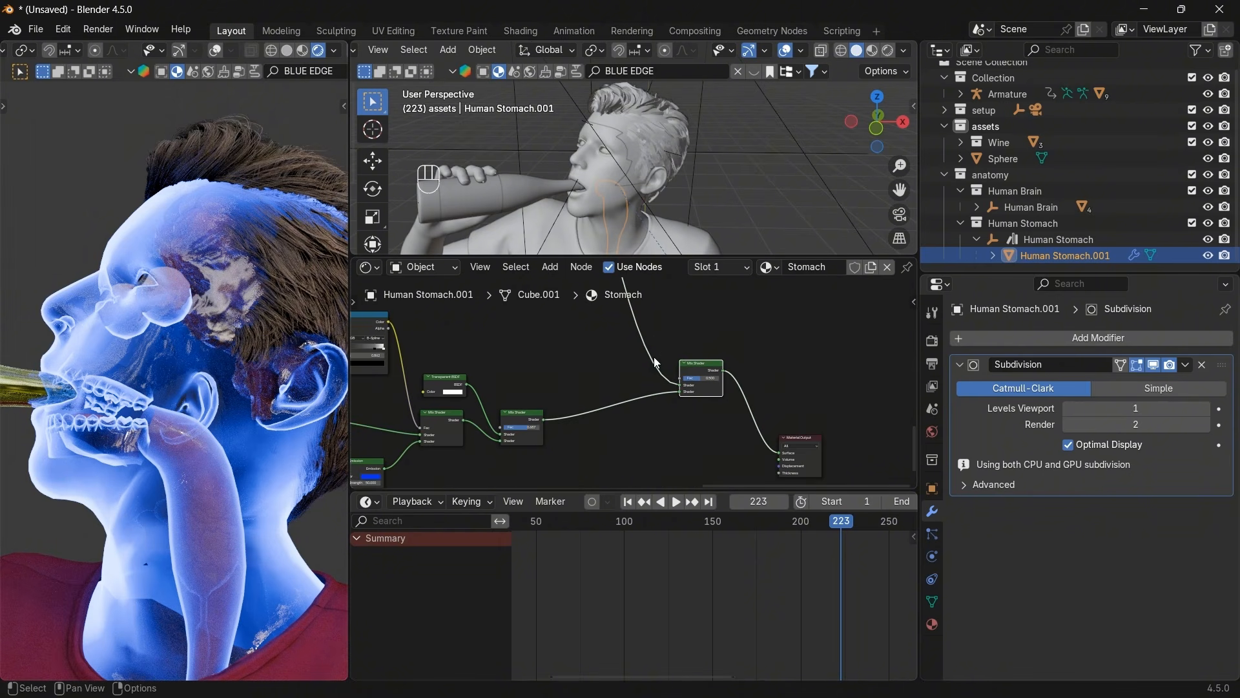
drag(710, 378, 701, 380)
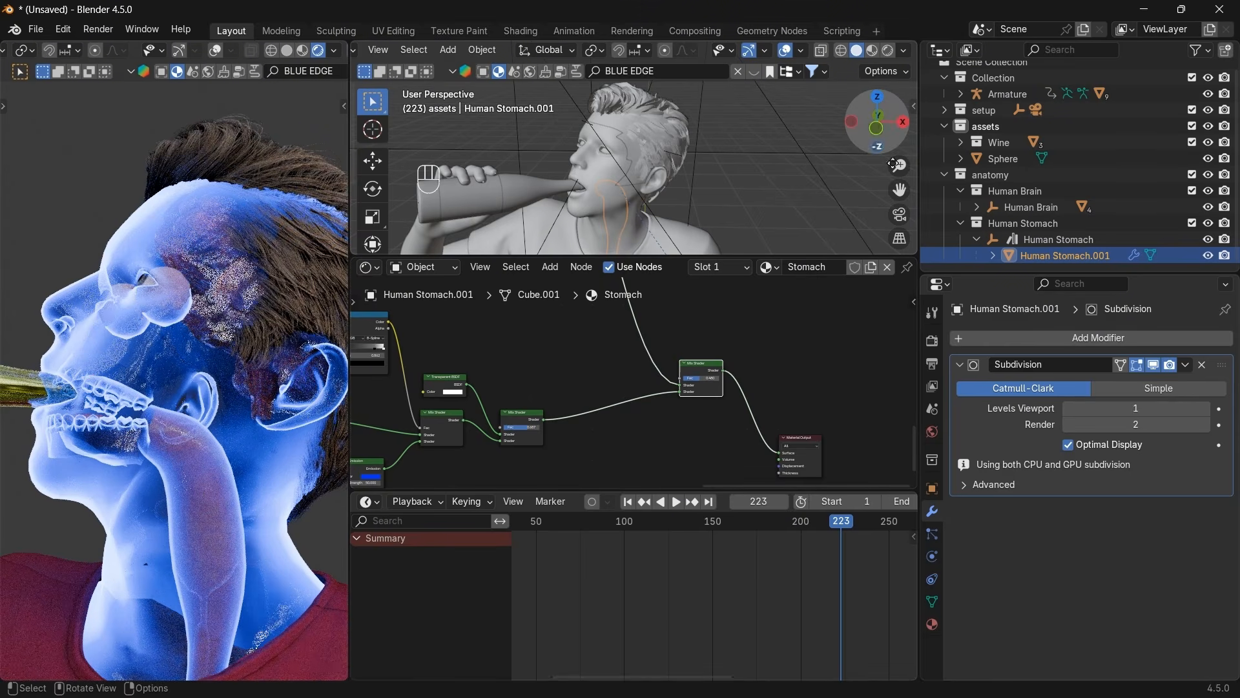
Isolate the stomach mesh in local view and snap the 3D cursor to it.
drag(899, 189, 684, 228)
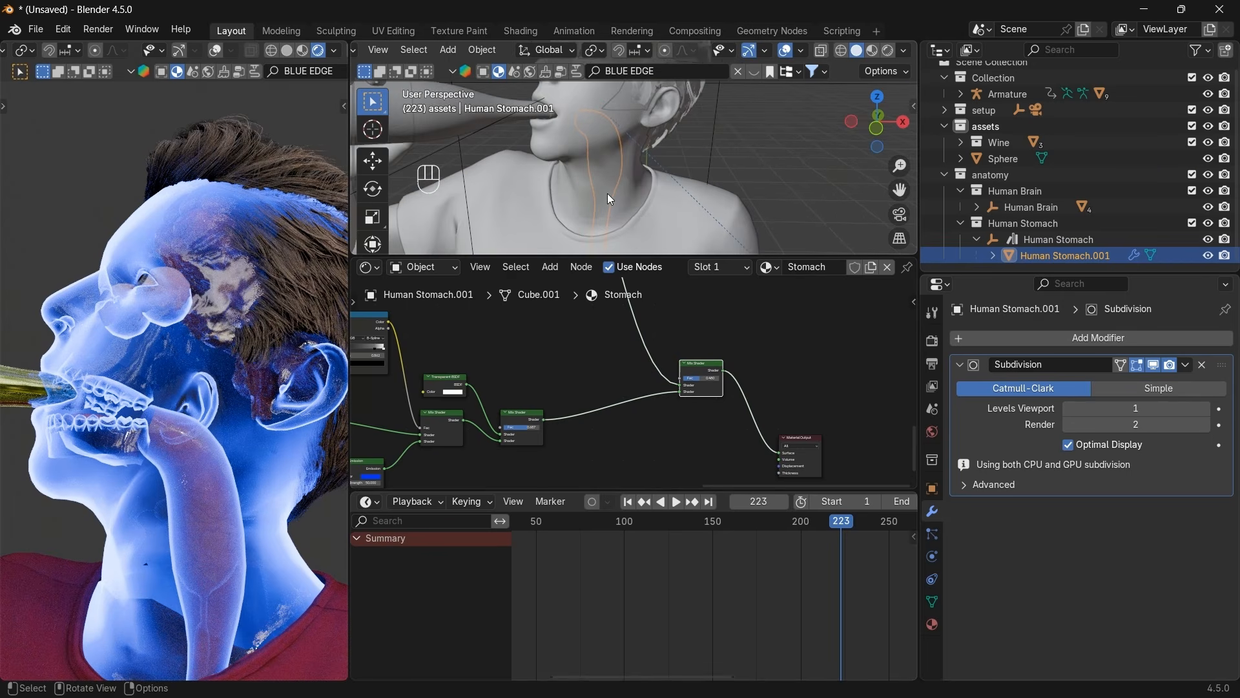
key(slash)
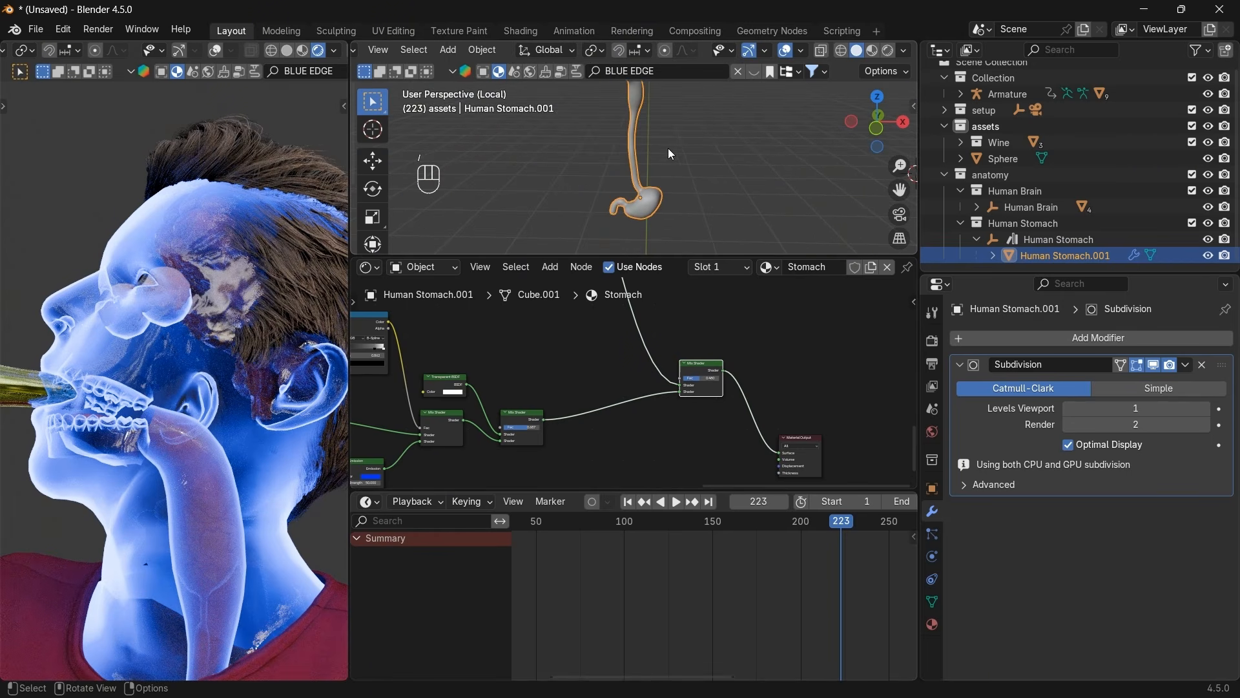
key(shift+s)
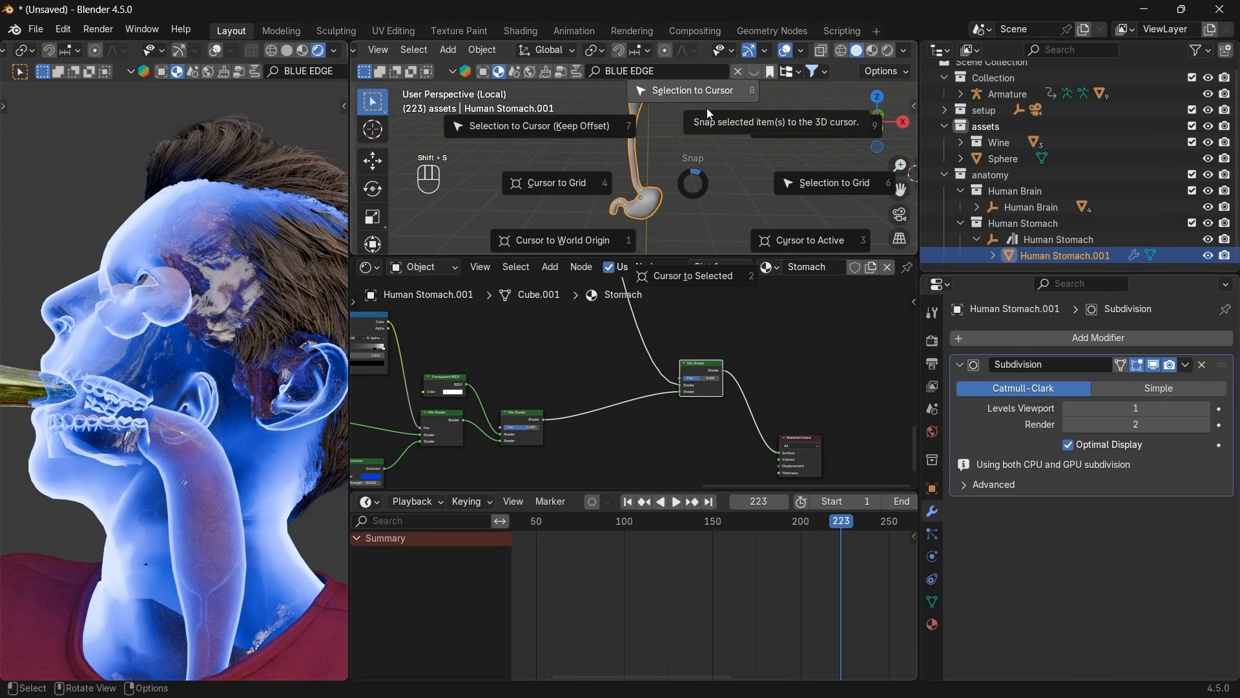
click(692, 236)
Add a UV sphere at the 3D cursor and scale it down to about 0.15.
key(shift+a)
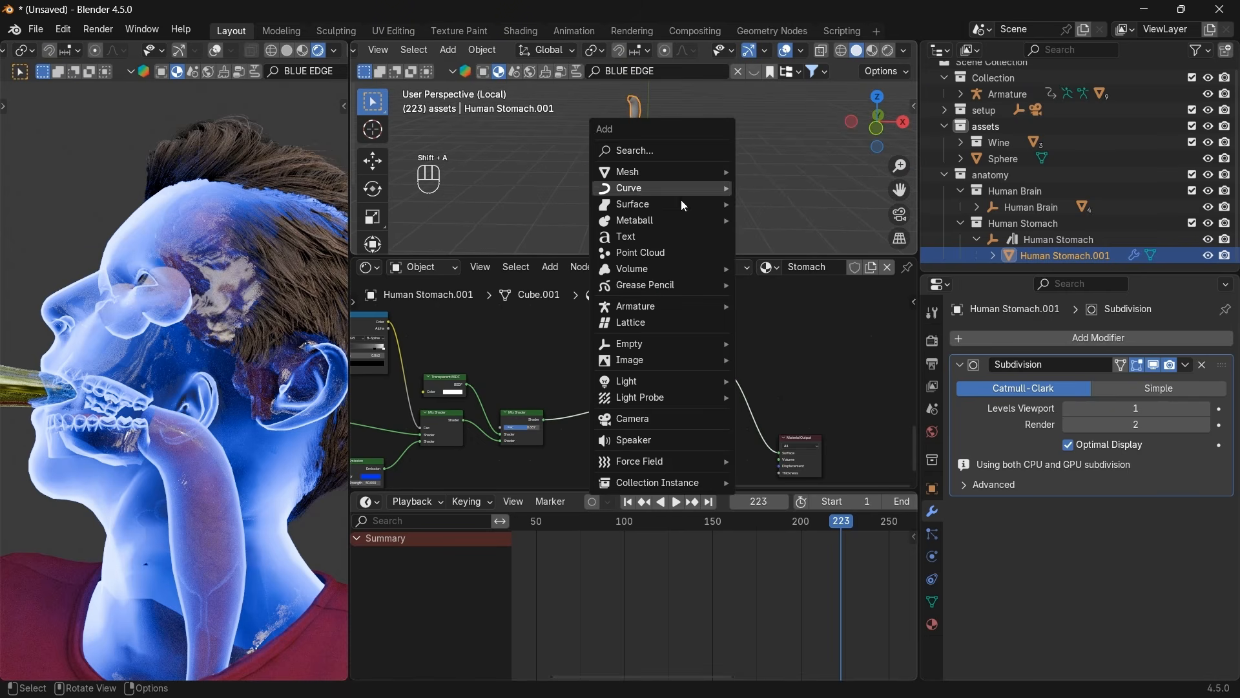
mouse_move(639, 171)
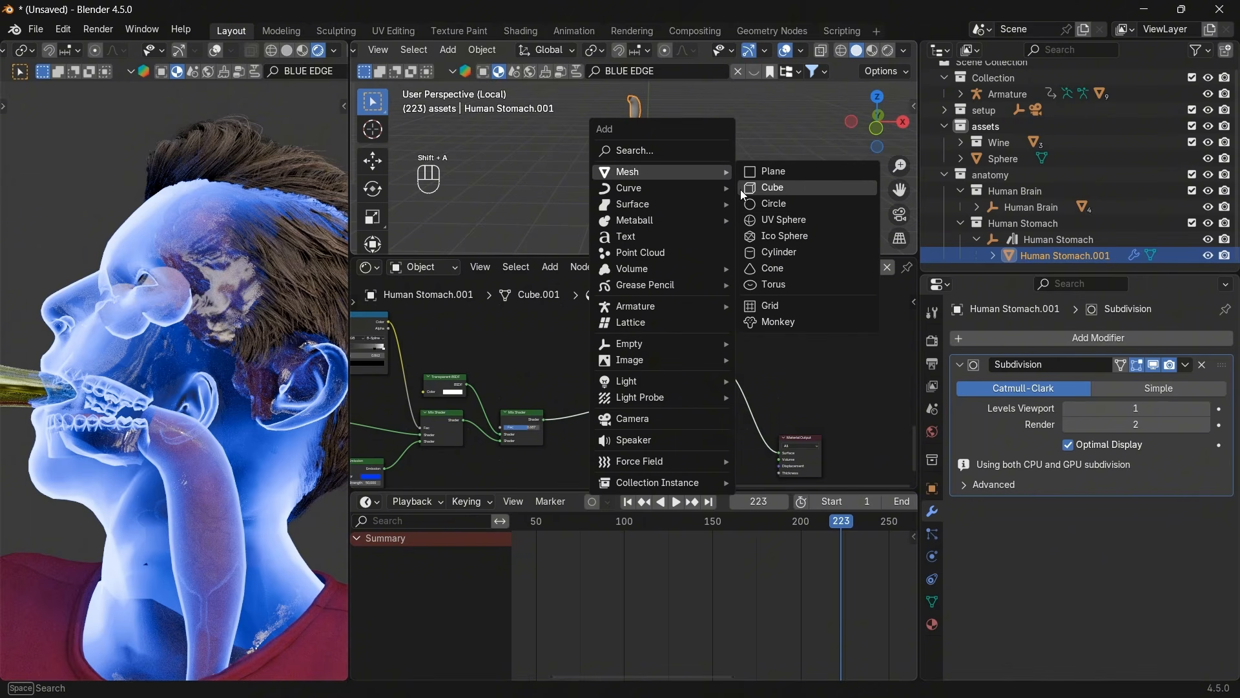
click(780, 221)
key(s)
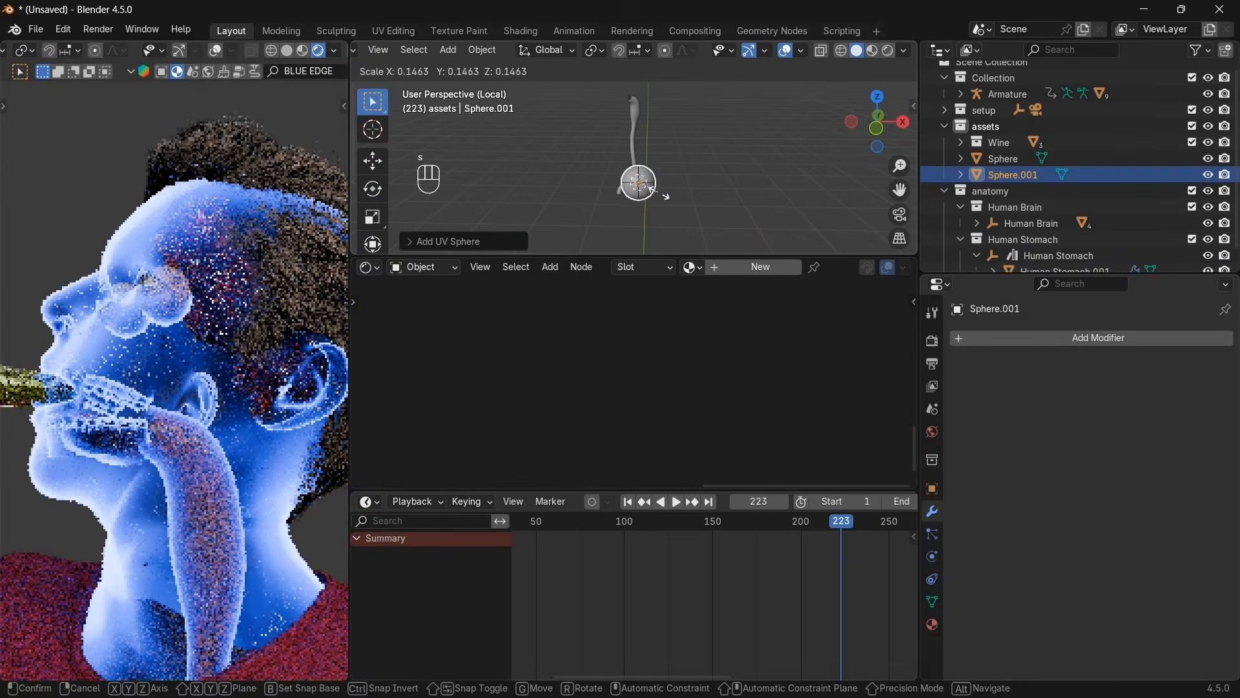
click(652, 190)
Raise the sphere along Z to the upper part of the esophagus and shrink it by about 0.24.
key(g)
key(z)
click(652, 119)
key(s)
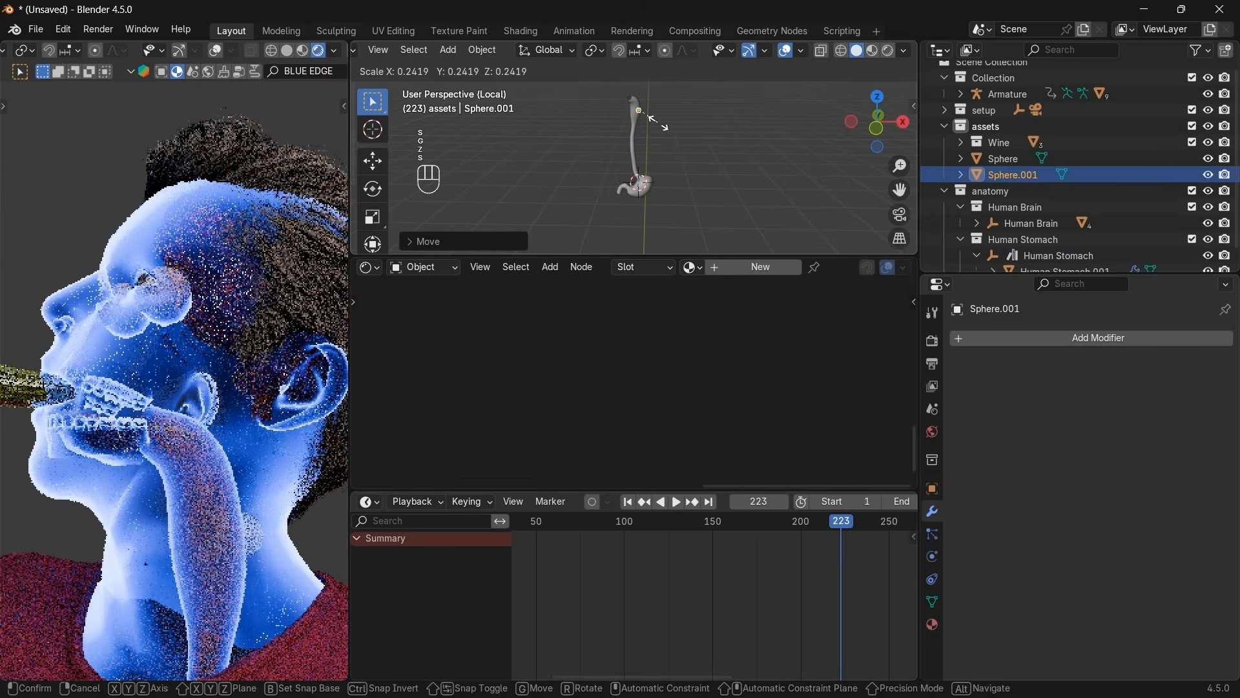
click(658, 123)
Position the small sphere inside the upper esophagus tube, aligning it from the top, front and right orthographic views.
click(877, 95)
scroll(744, 171, up, 6)
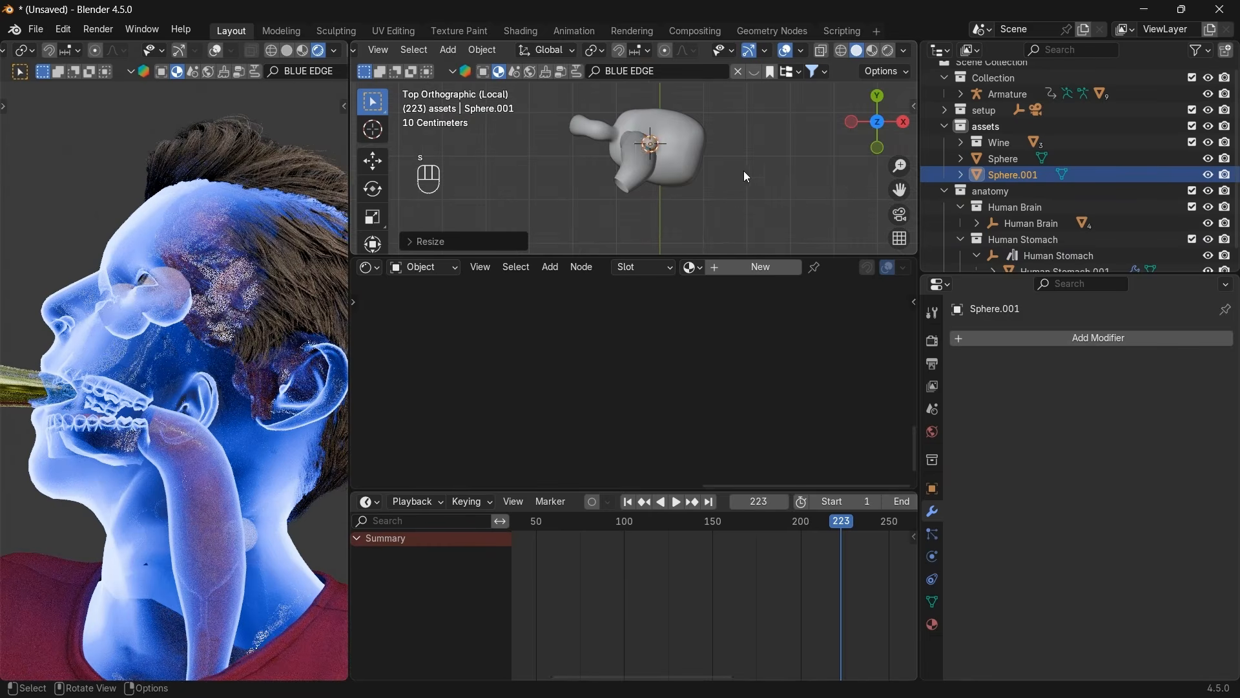
key(g)
click(728, 180)
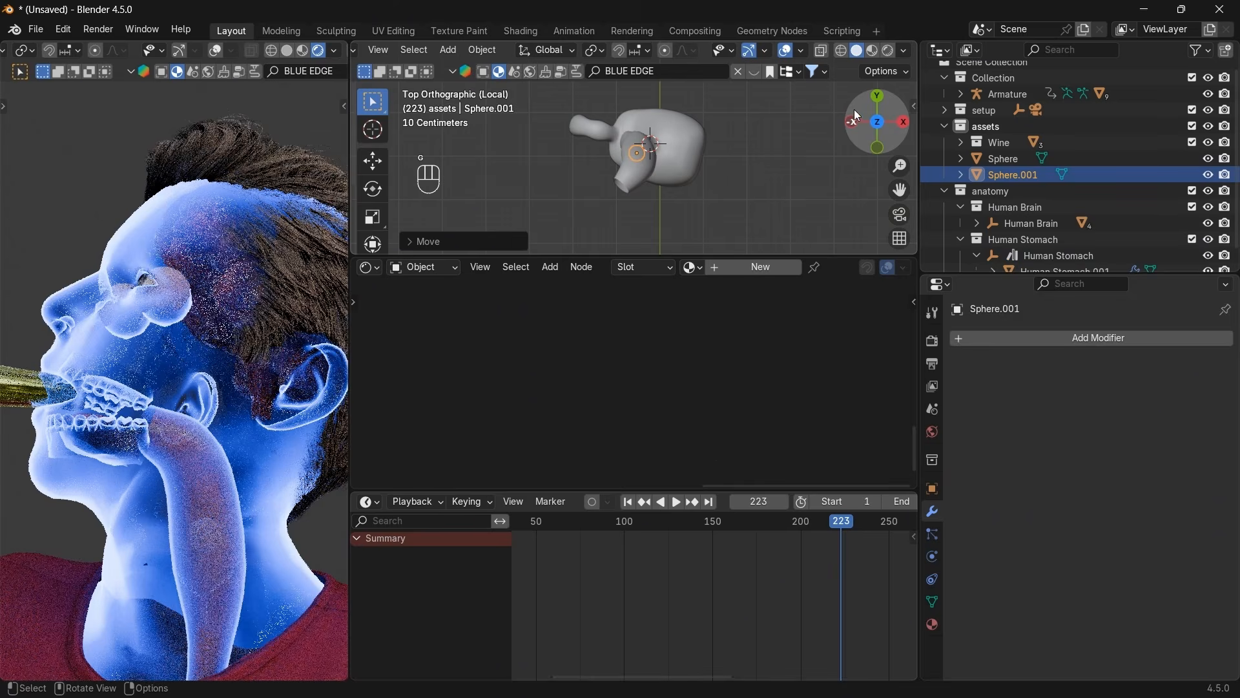
click(871, 141)
key(g)
click(798, 151)
drag(897, 130, 892, 127)
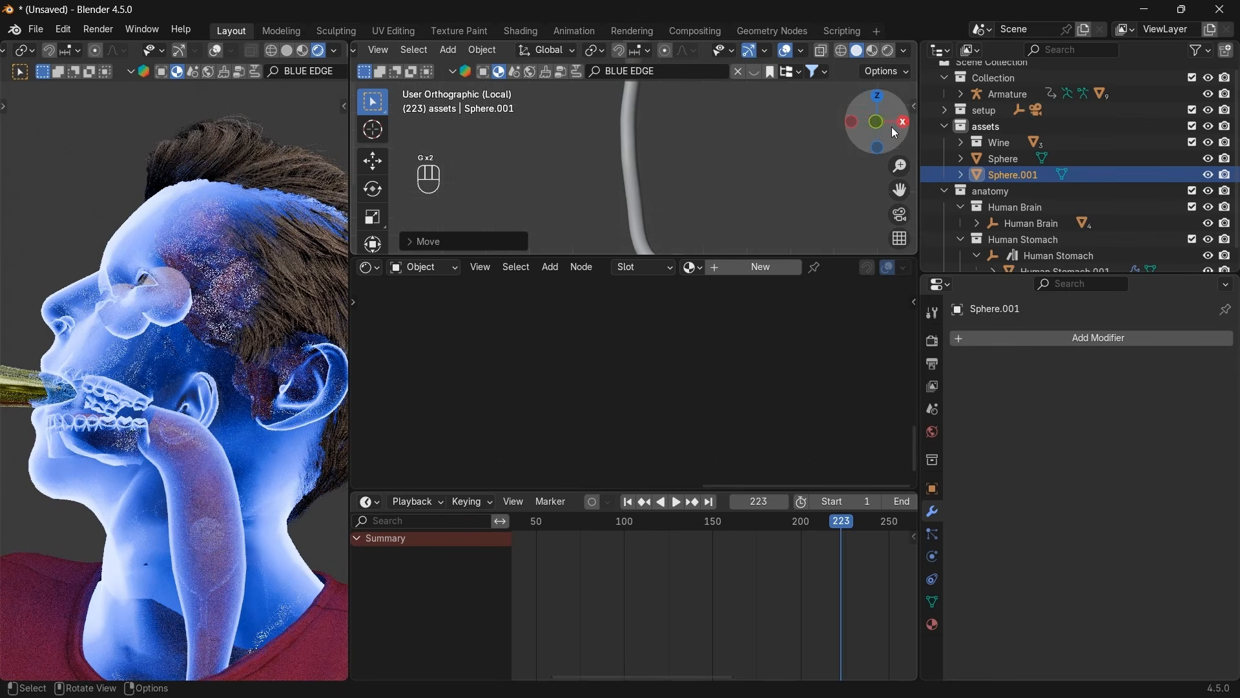
scroll(784, 168, down, 4)
drag(899, 190, 903, 265)
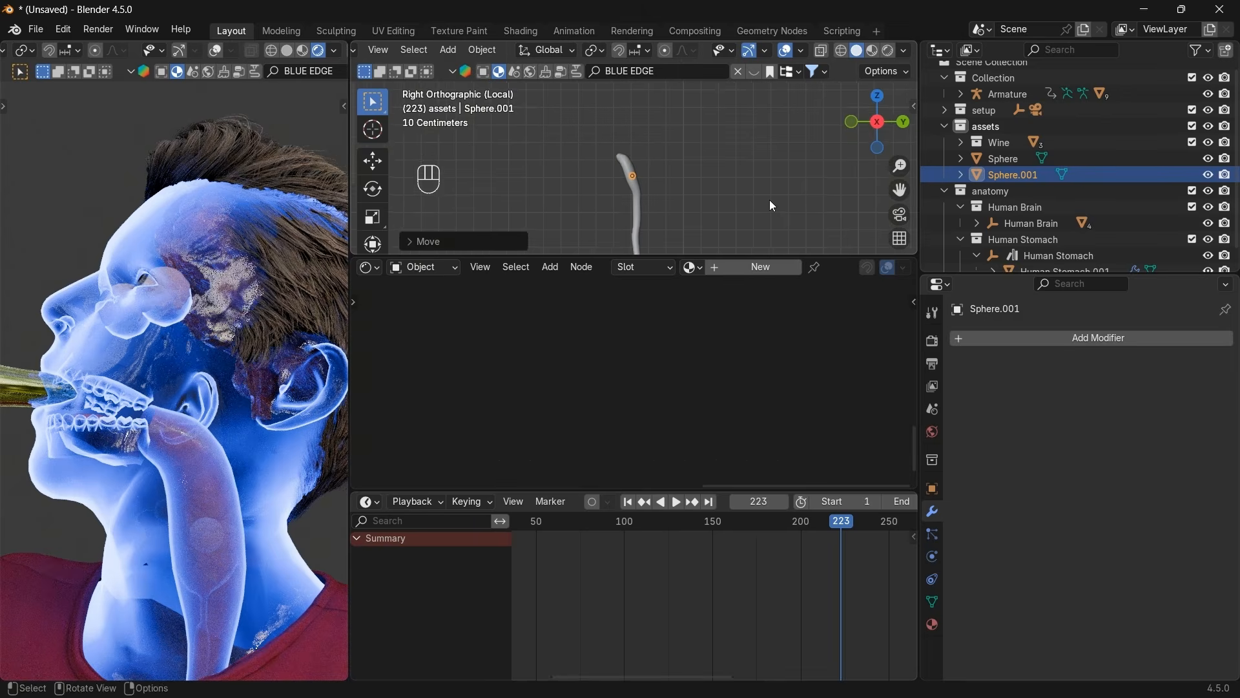
key(g)
click(767, 236)
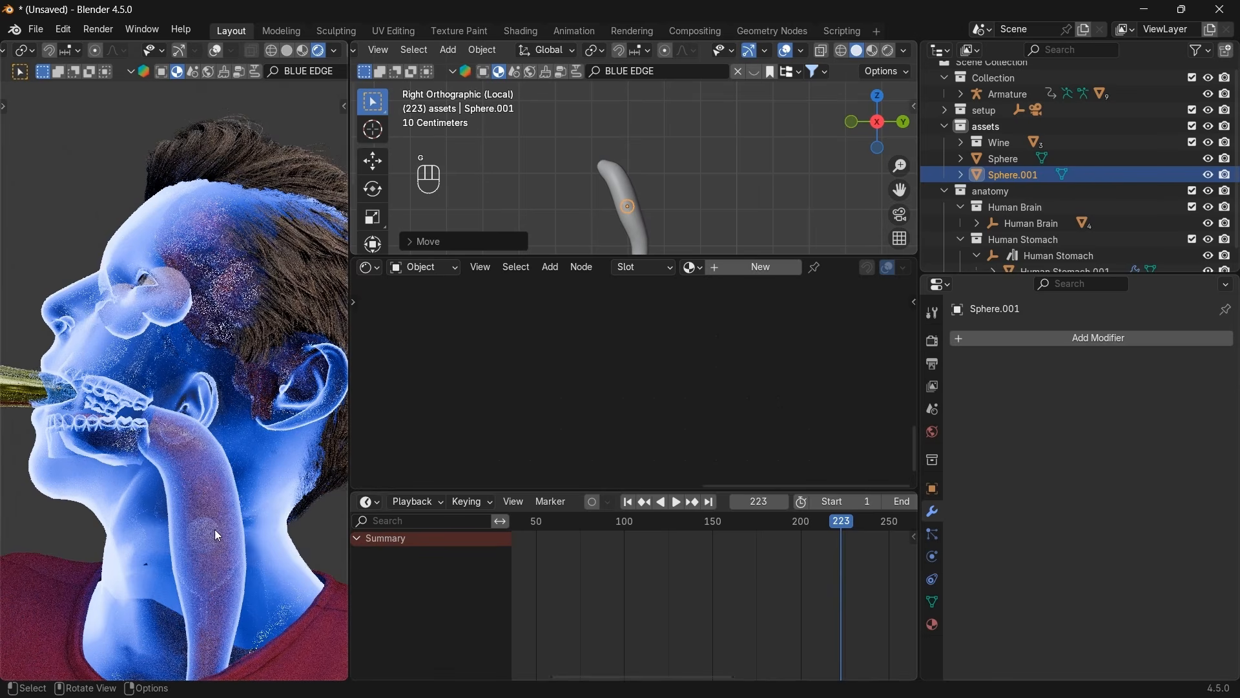
Raise the Stomach material's Mix Shader factor to about 0.81 to check the sphere inside the tube, and delete the sphere.
click(626, 223)
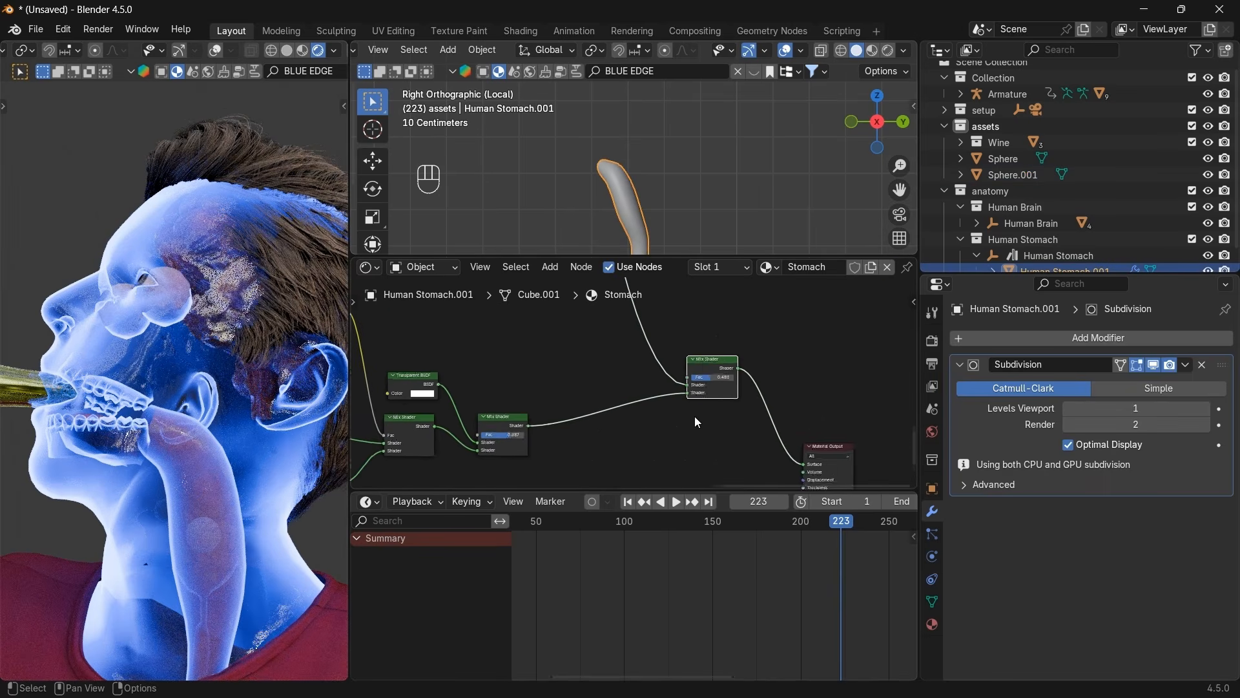
scroll(697, 421, up, 1)
drag(715, 379, 741, 375)
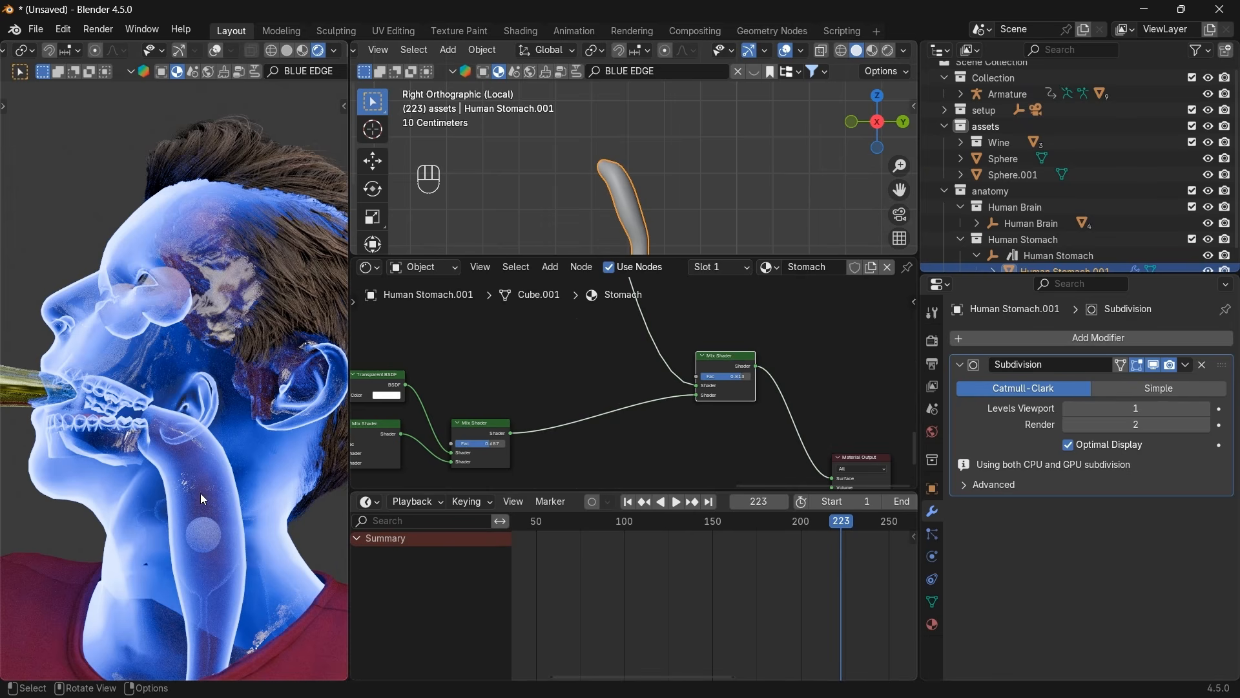
scroll(637, 222, up, 2)
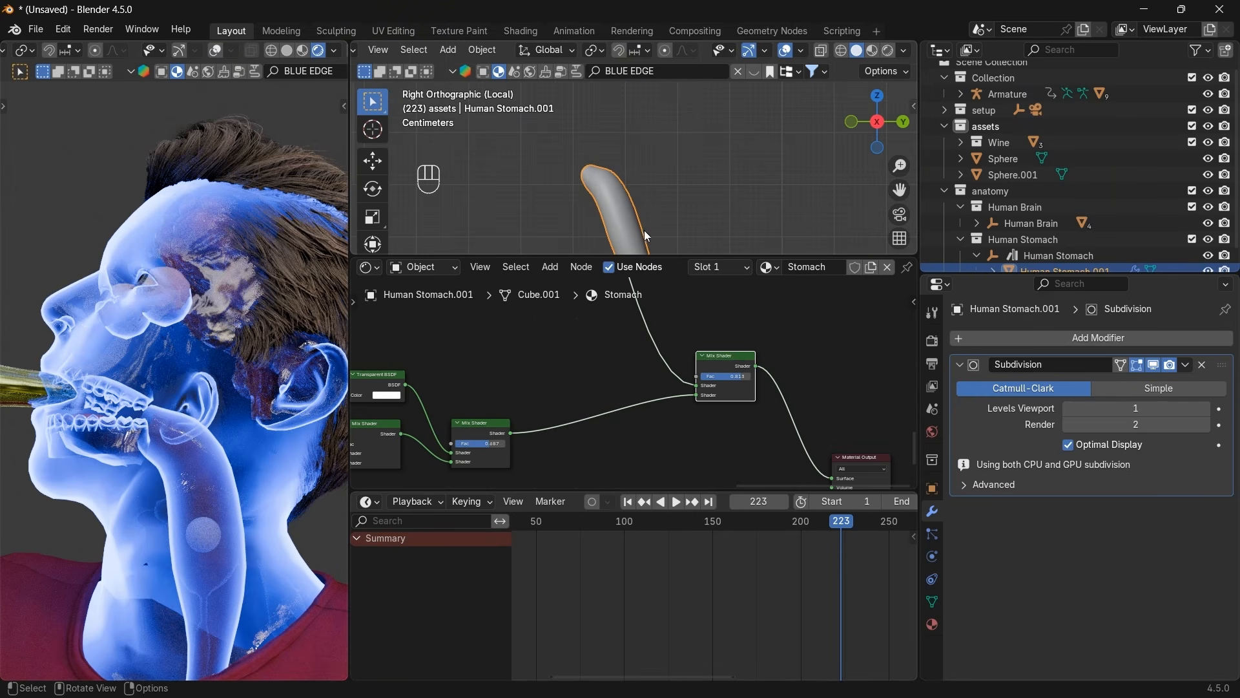
scroll(693, 210, down, 2)
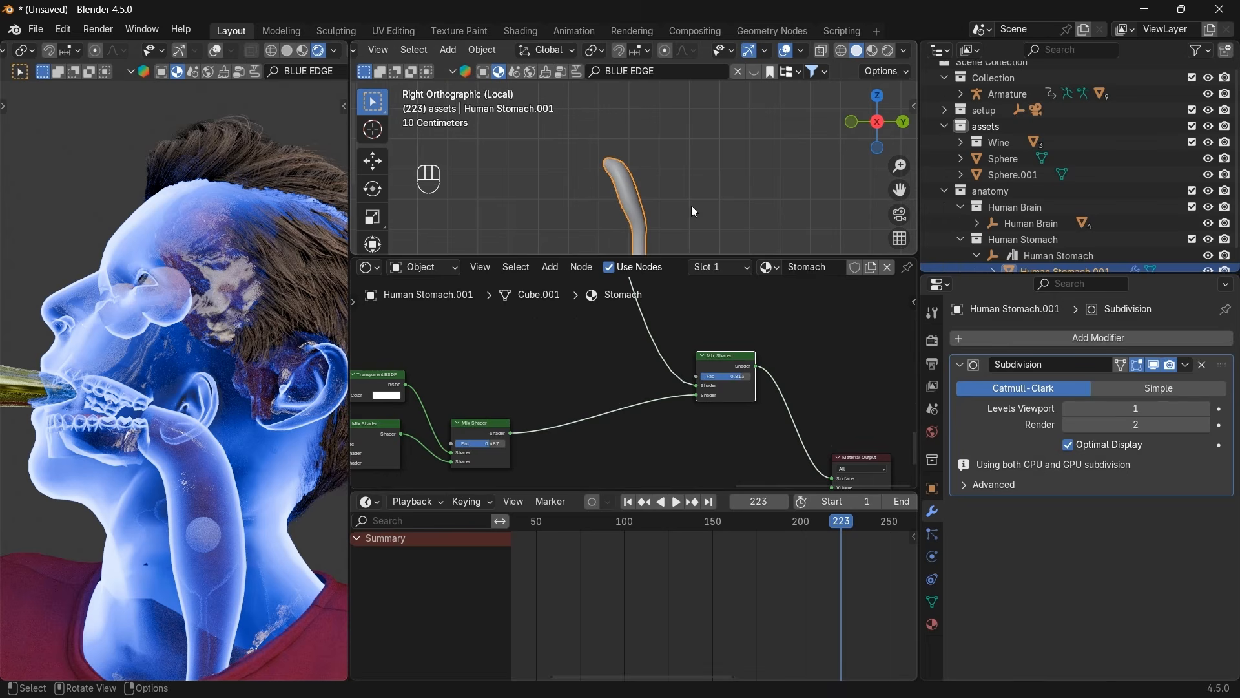
click(633, 208)
key(Delete)
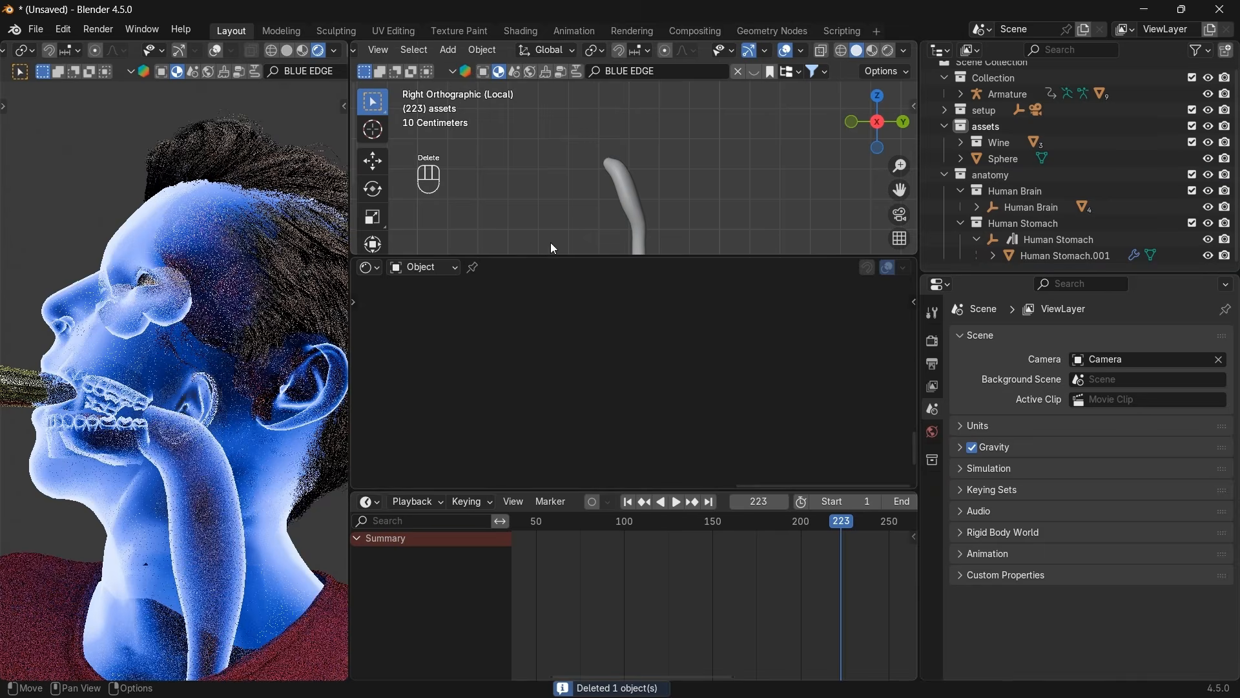
Reselect the stomach mesh, set its new Mix Shader's factor to 0, and keyframe the factor at frame 150.
click(620, 192)
drag(727, 376, 698, 377)
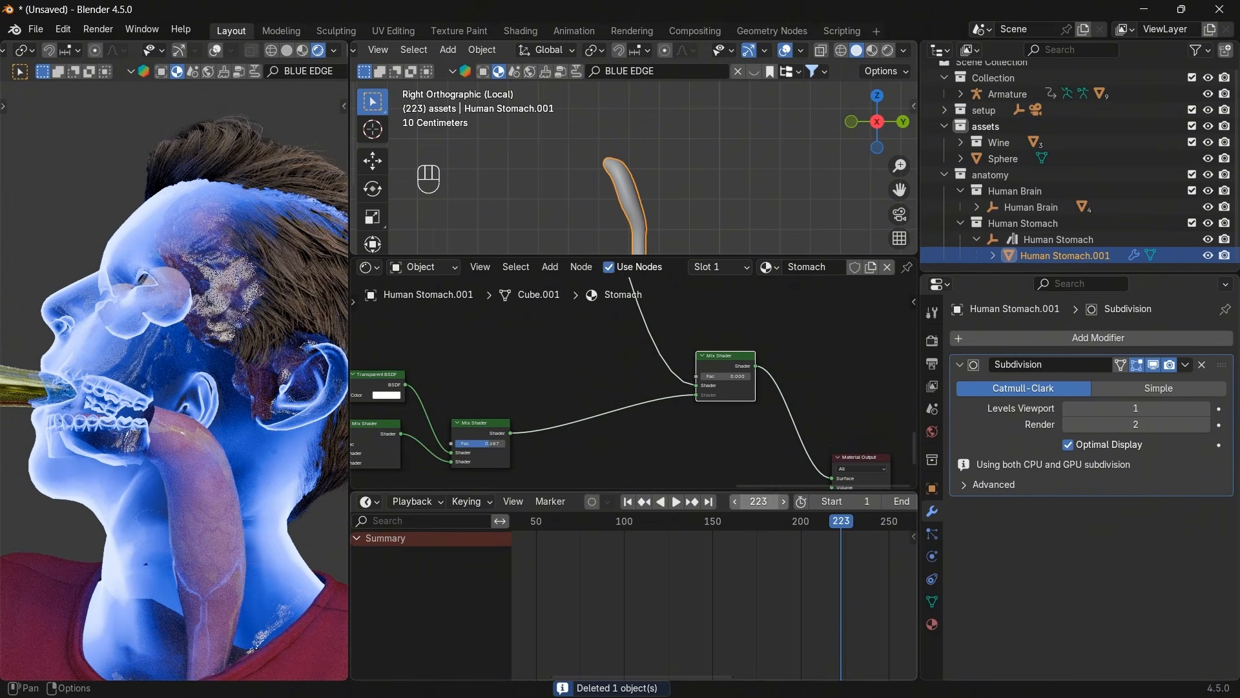
click(766, 499)
text(13)
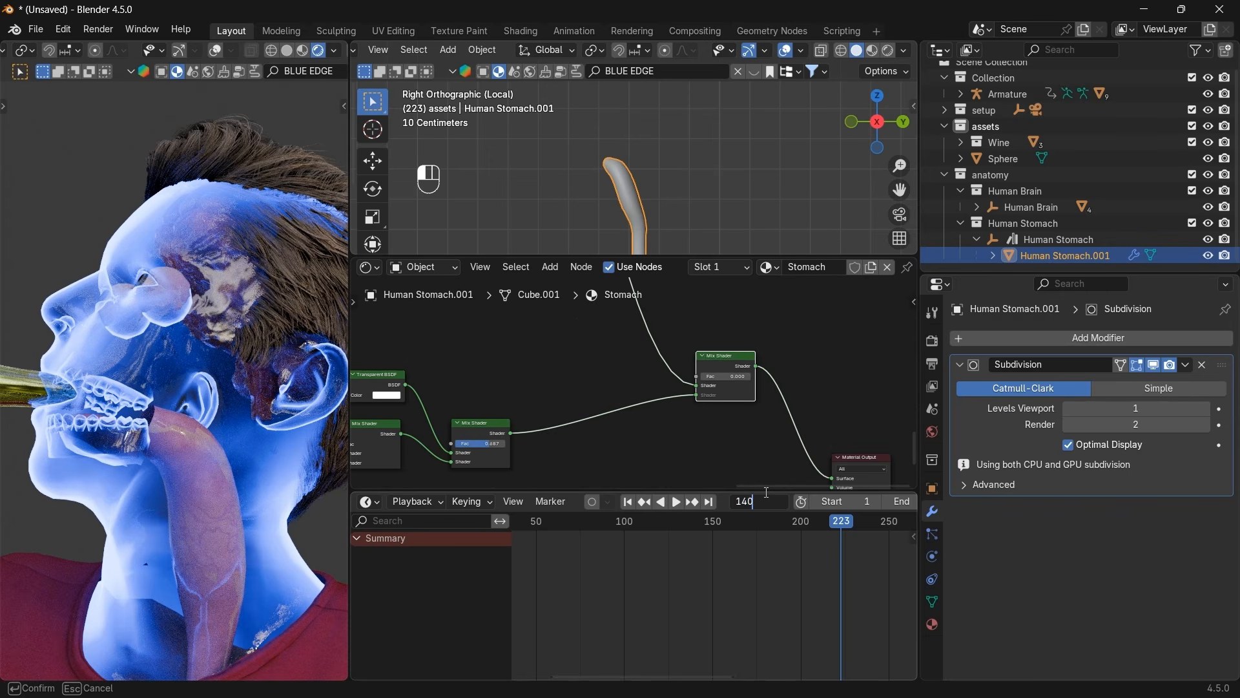
key(BackSpace)
key(BackSpace)
text(50)
key(Return)
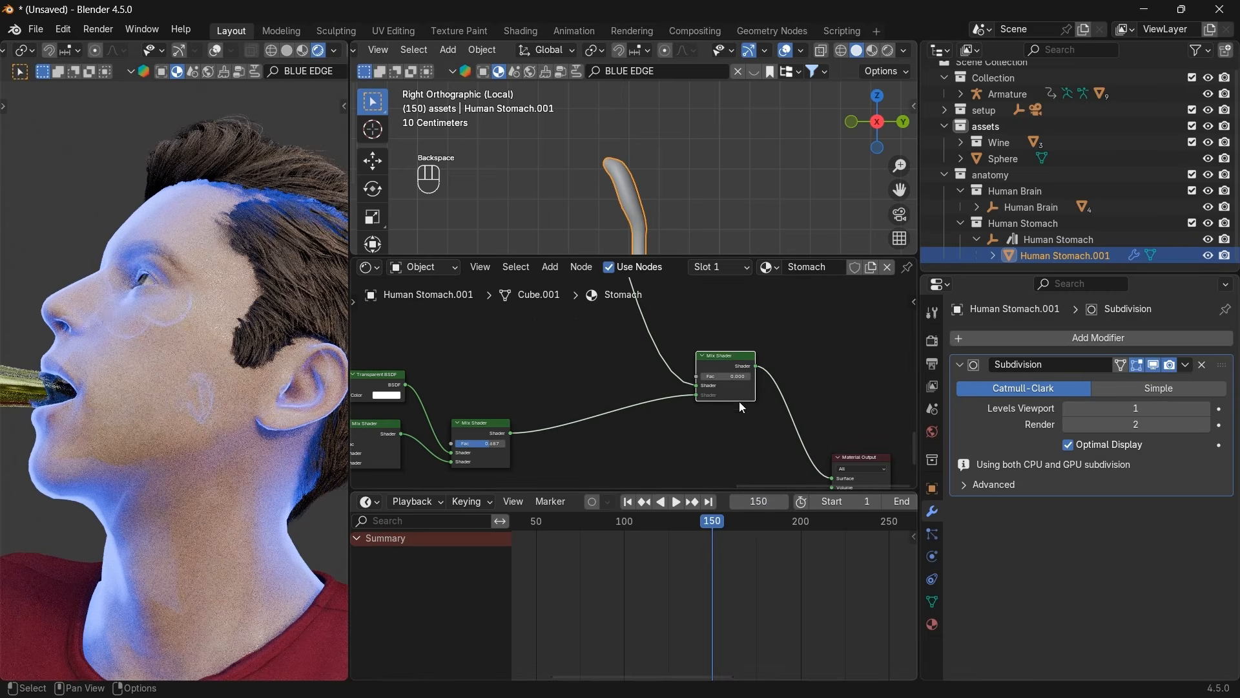
key(i)
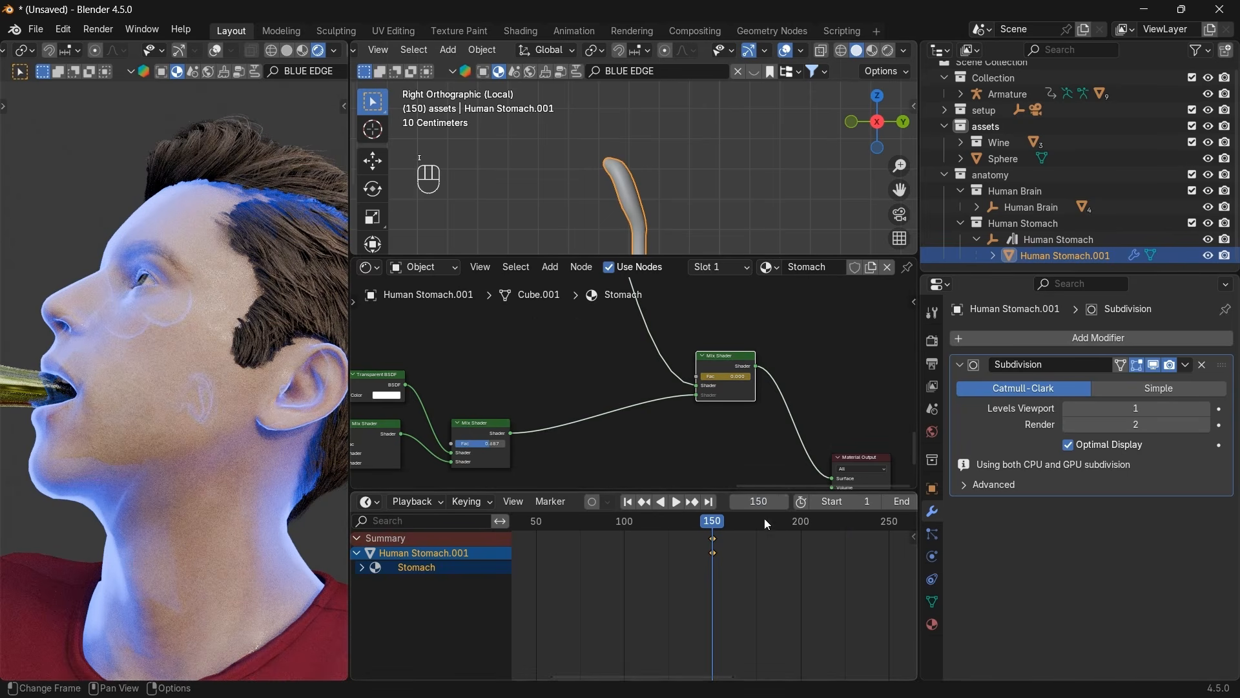
Keyframe the Stomach material's Mix Shader factor at 1.000 on frame 220 and scrub the timeline to preview the transition.
click(765, 507)
text(220)
key(Return)
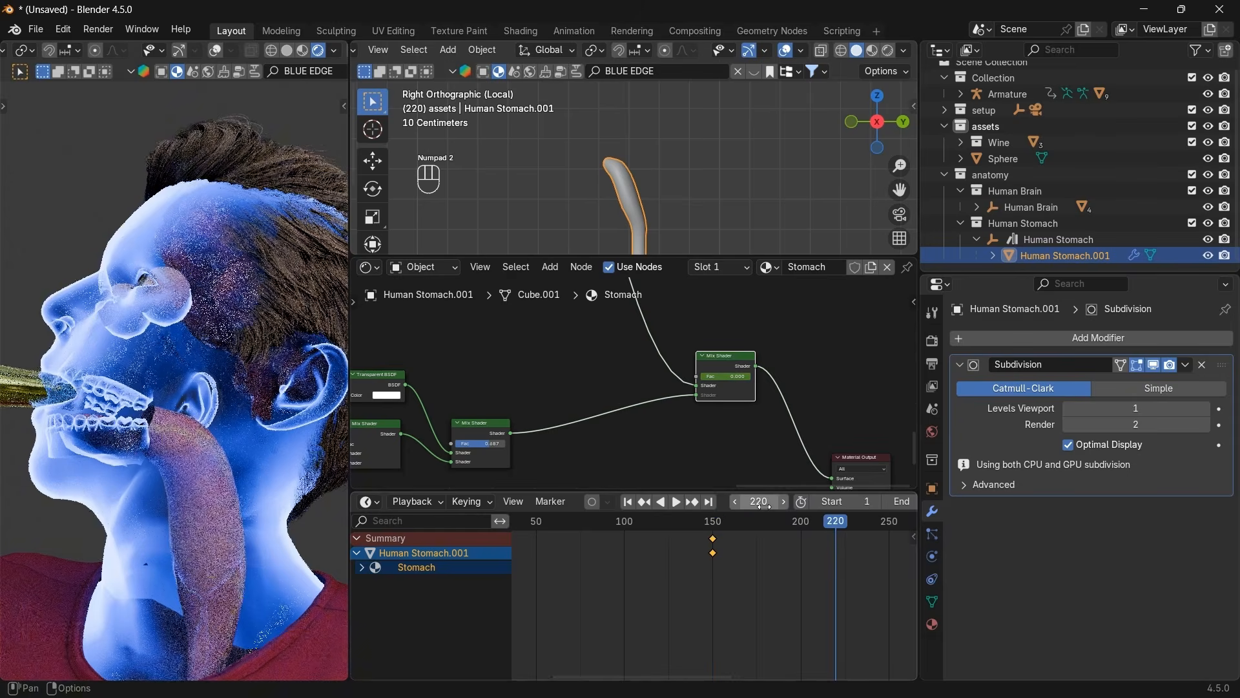
drag(728, 378, 788, 378)
key(i)
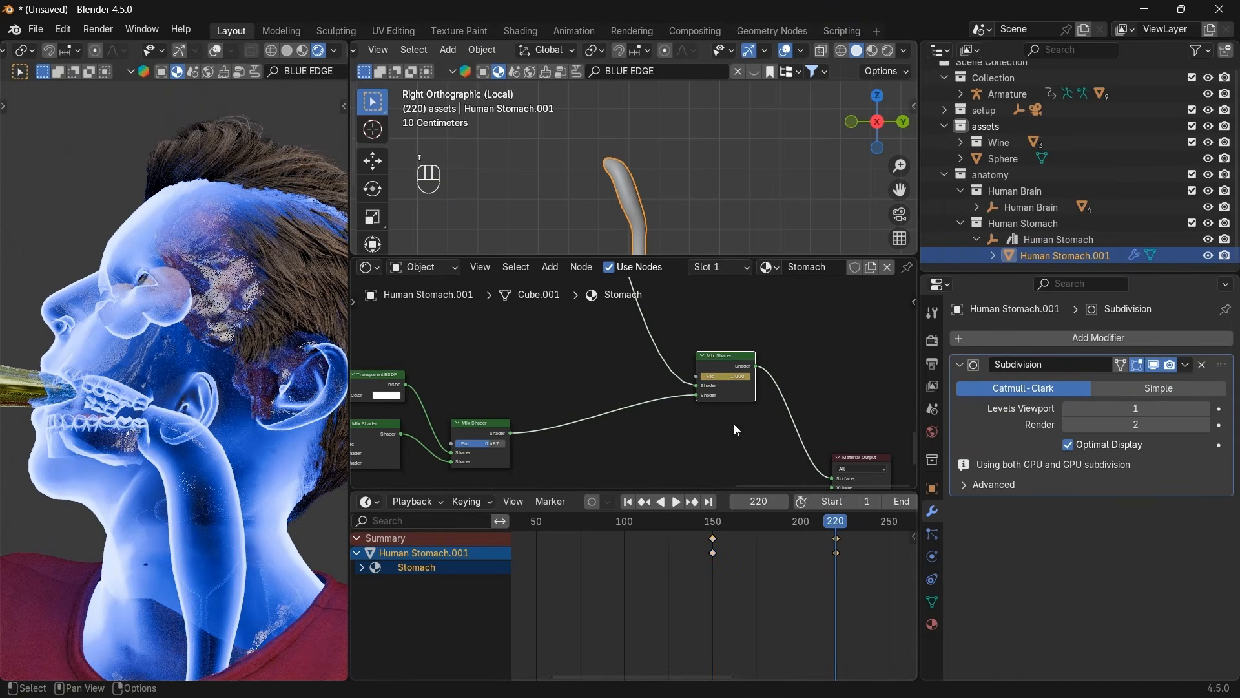
mouse_move(824, 522)
mouse_down()
mouse_move(638, 538)
mouse_move(850, 539)
mouse_move(836, 541)
mouse_up()
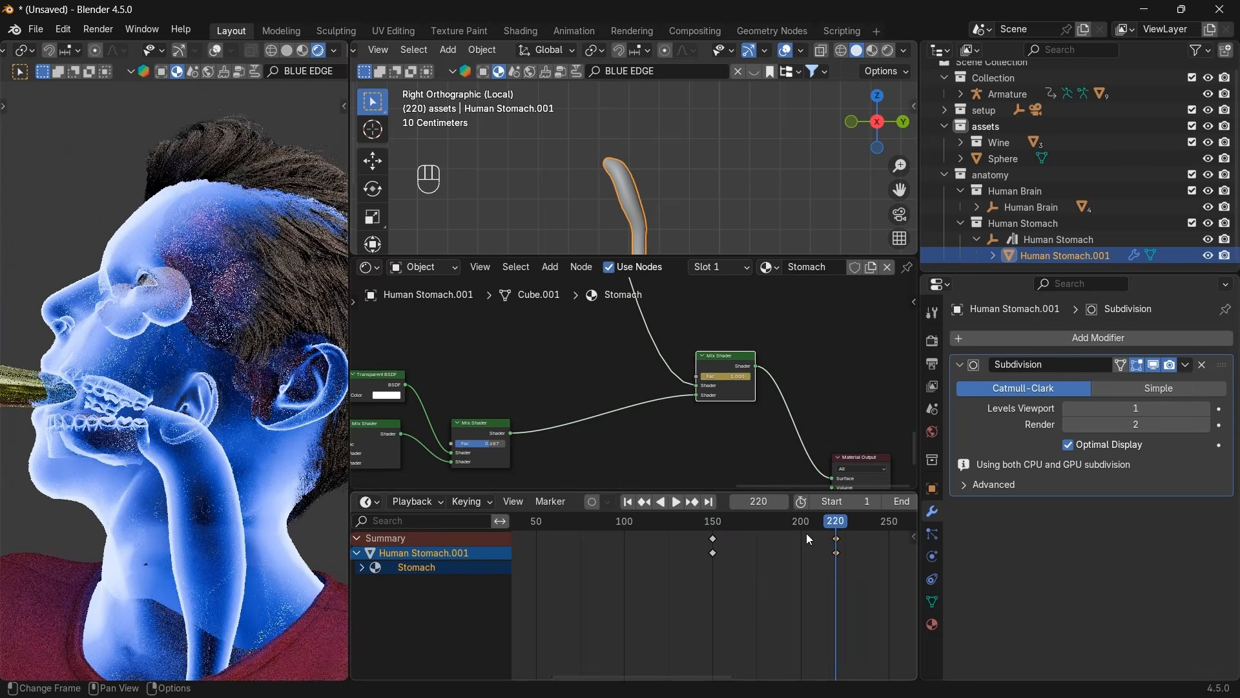
Select the character's hair mesh and bring its Hair_Transparency Principled BSDF node into view.
click(300, 294)
scroll(307, 291, down, 3)
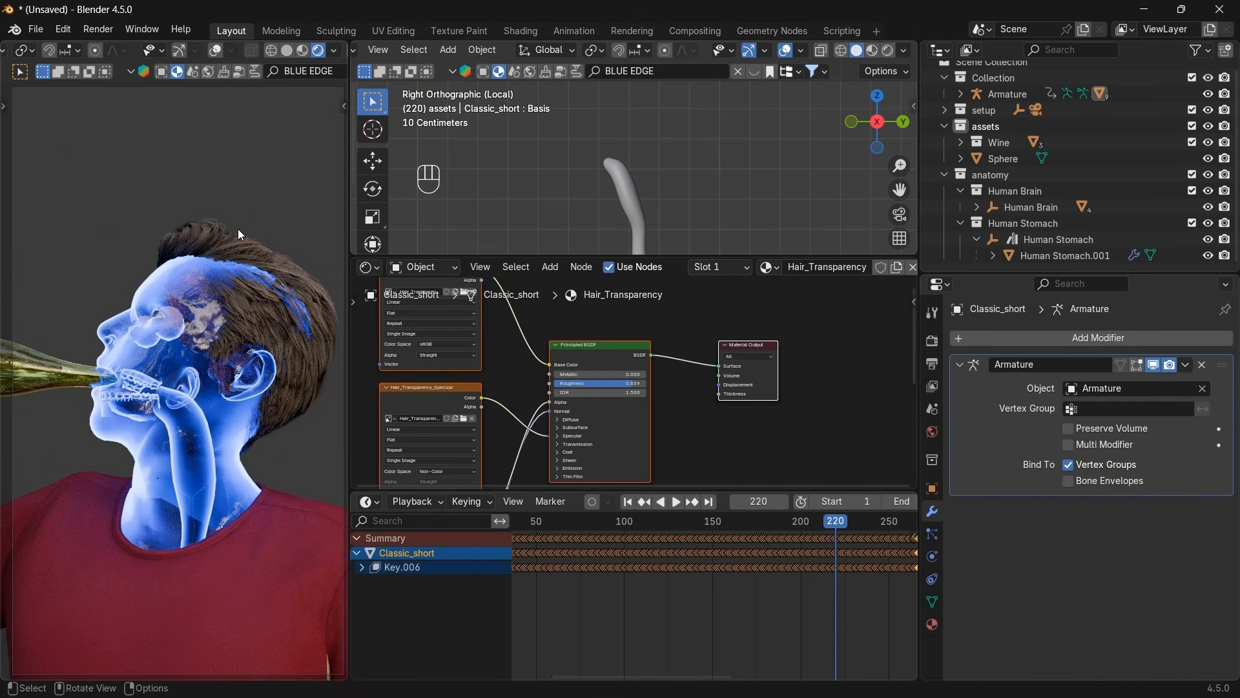
scroll(602, 408, up, 2)
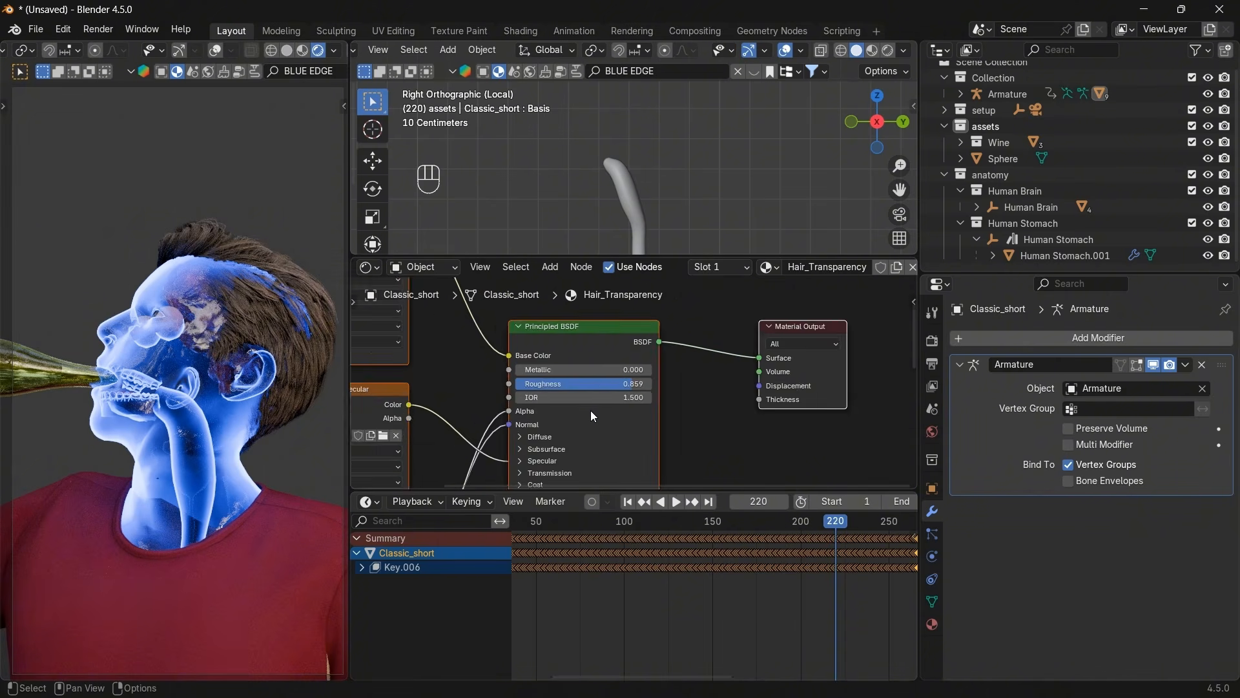
Try disconnecting the link into the hair Principled BSDF's Alpha input, and undo the disconnection.
scroll(591, 410, up, 1)
drag(476, 419, 435, 410)
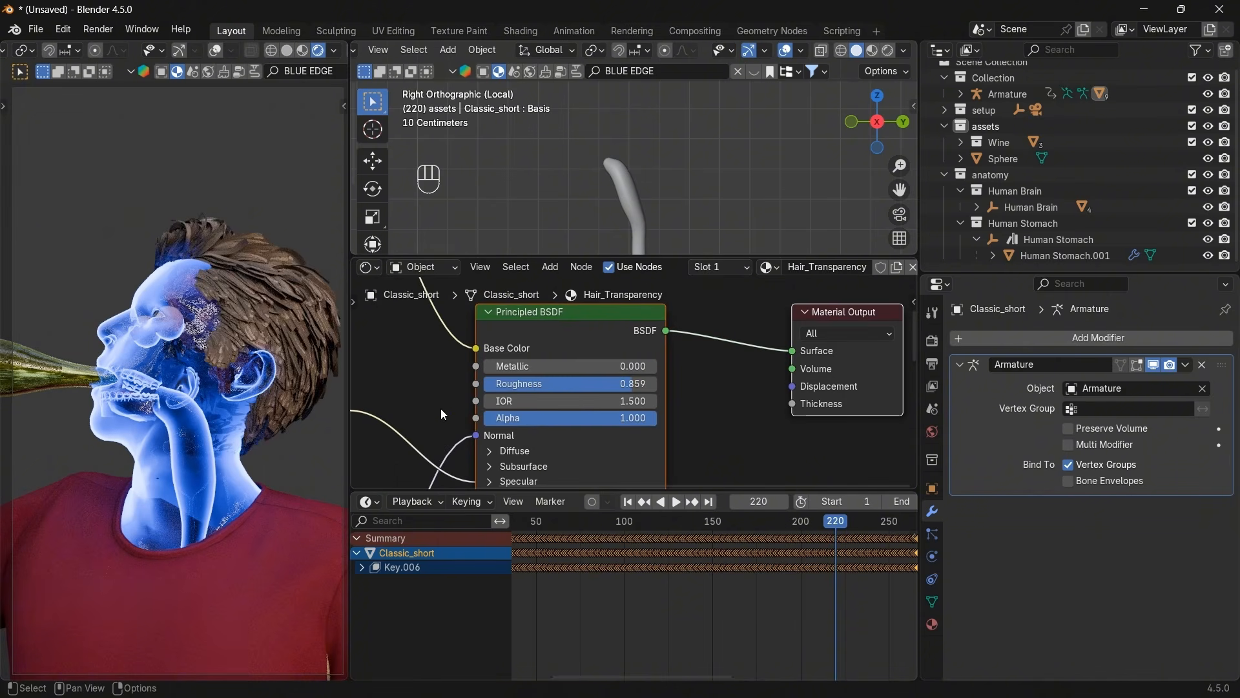
key(ctrl+z)
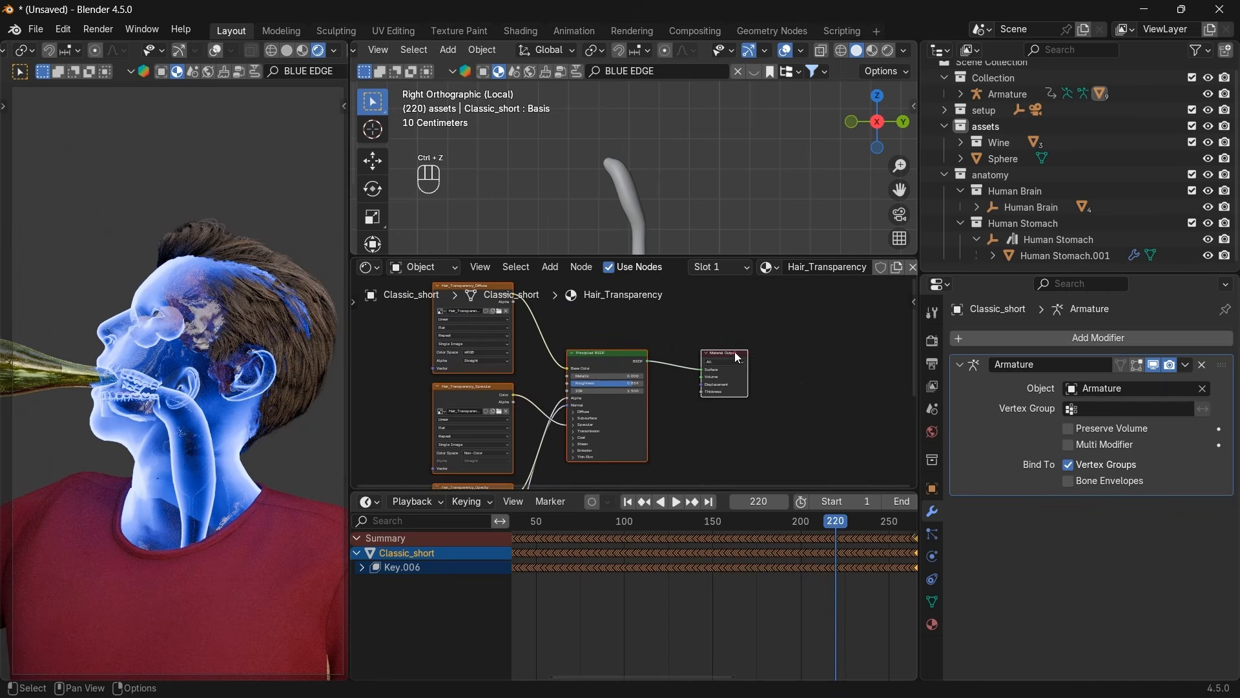
Move the Hair_Transparency Material Output node away from the Principled BSDF to make room for more nodes.
drag(734, 351, 884, 450)
scroll(834, 419, down, 7)
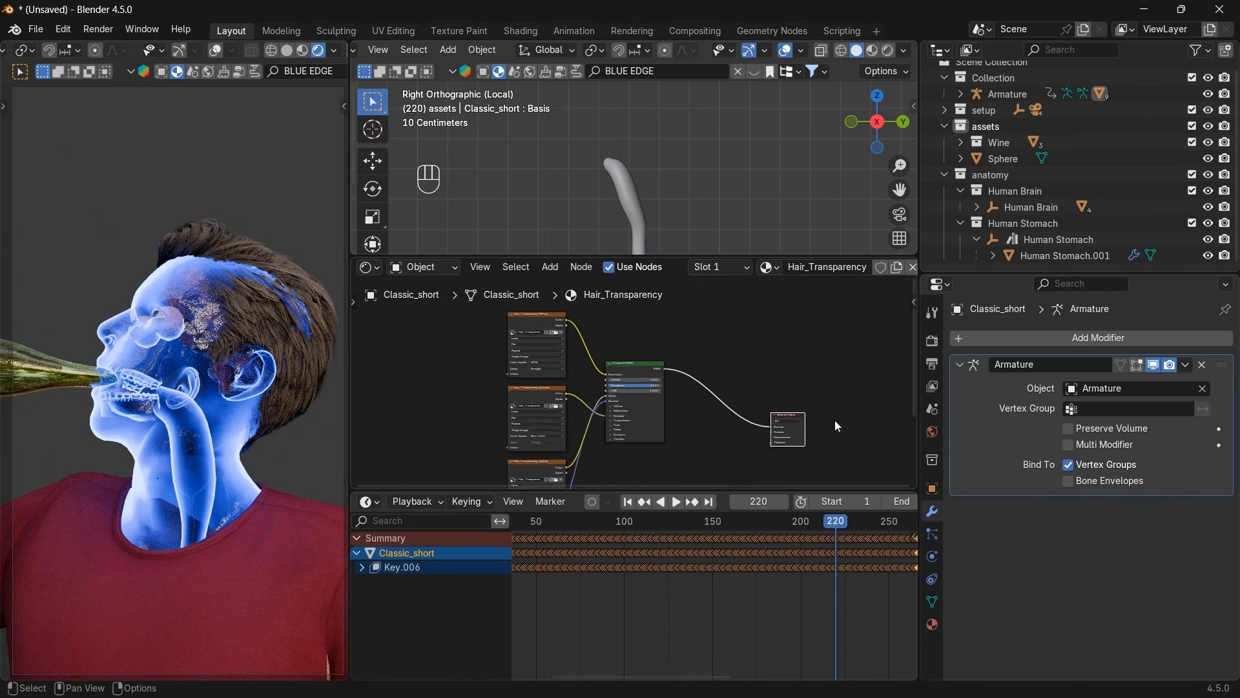
drag(743, 407, 770, 426)
Add a Transparent BSDF node below the Principled BSDF in the Hair_Transparency material.
key(shift+a)
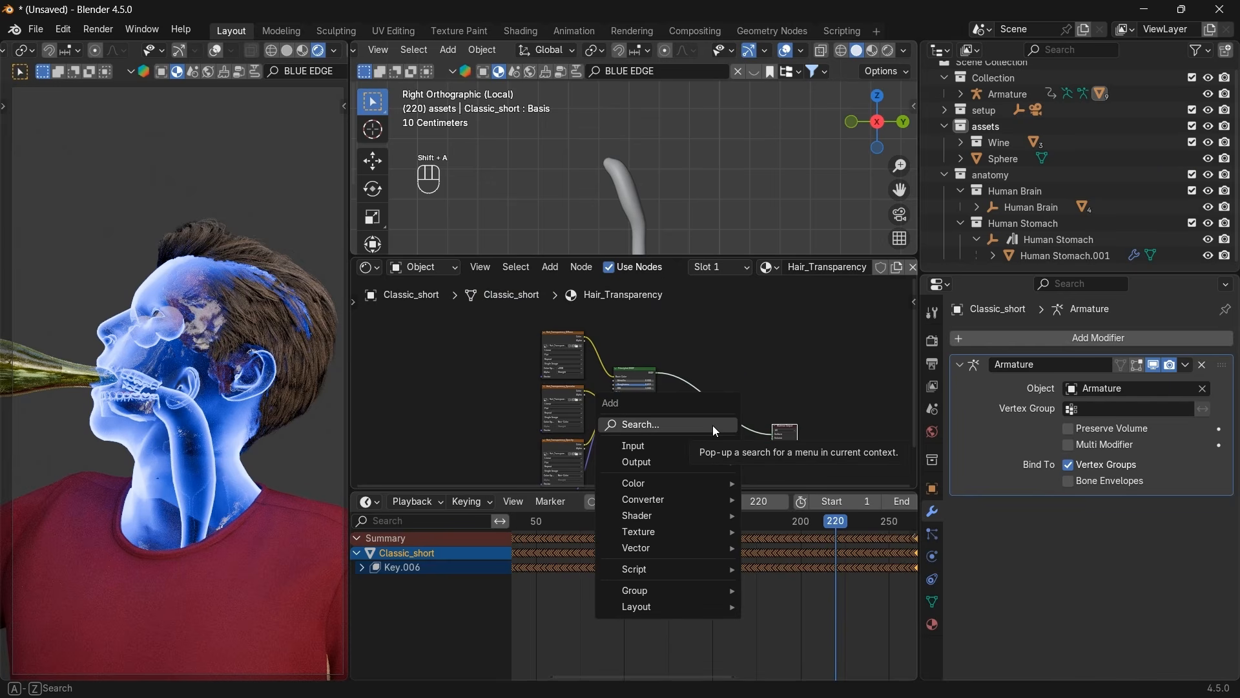
text(PRI)
key(BackSpace)
key(BackSpace)
key(BackSpace)
text(T)
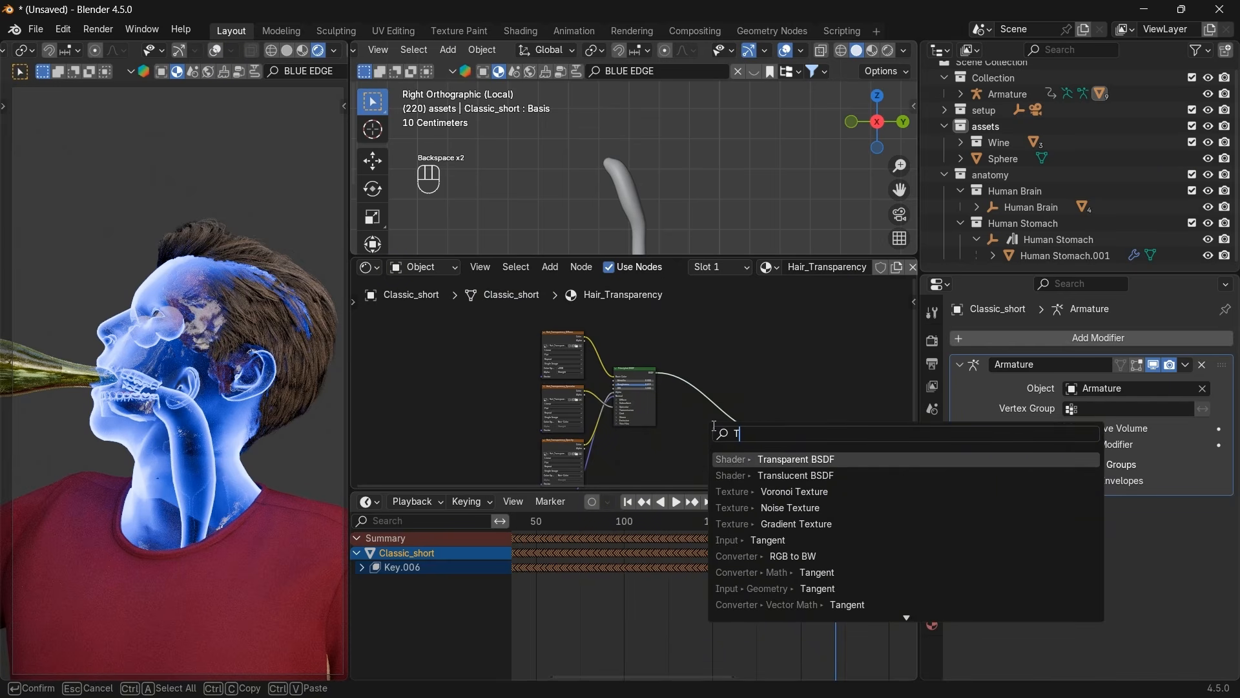
key(Return)
click(715, 447)
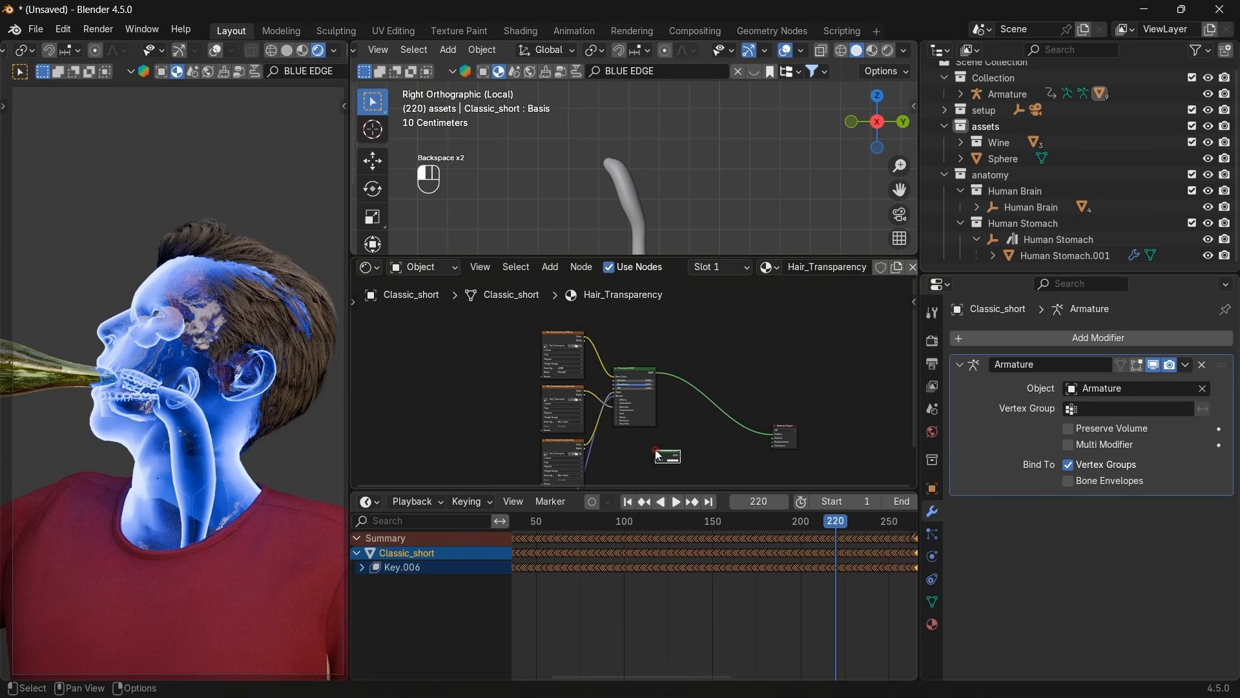
Insert a Mix Shader node on the link between the hair's Principled BSDF and Material Output.
key(shift+a)
text(MIX)
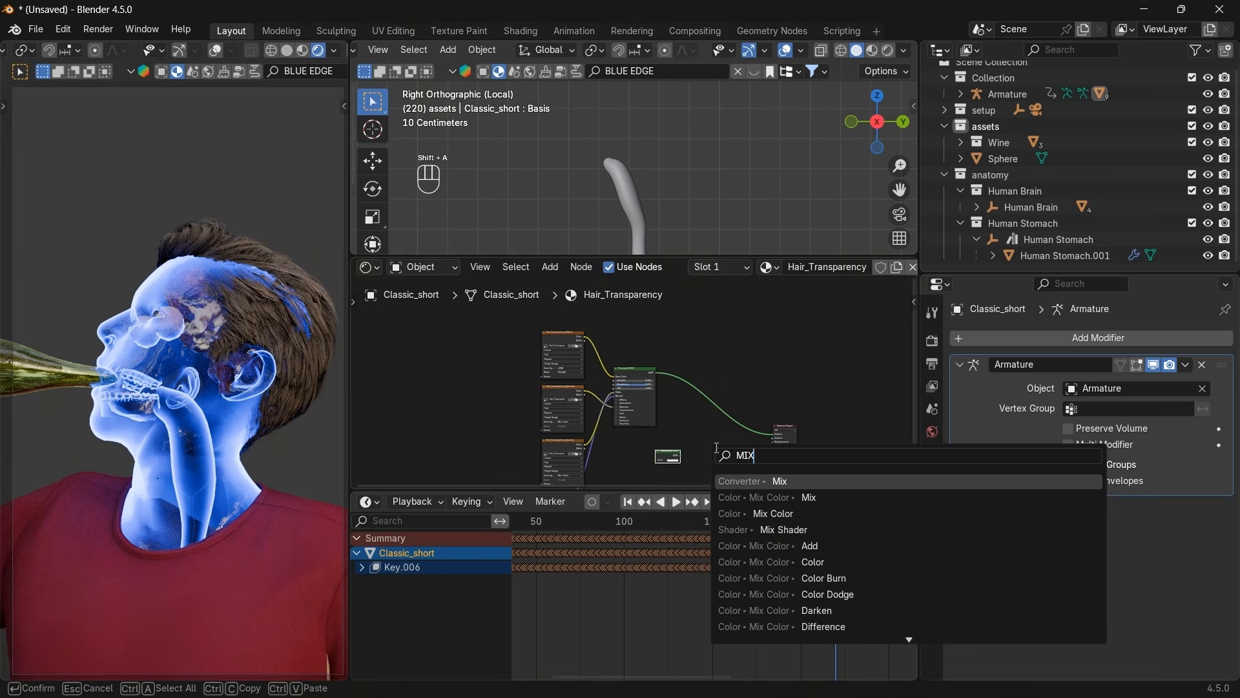
click(781, 530)
click(720, 423)
scroll(699, 460, up, 4)
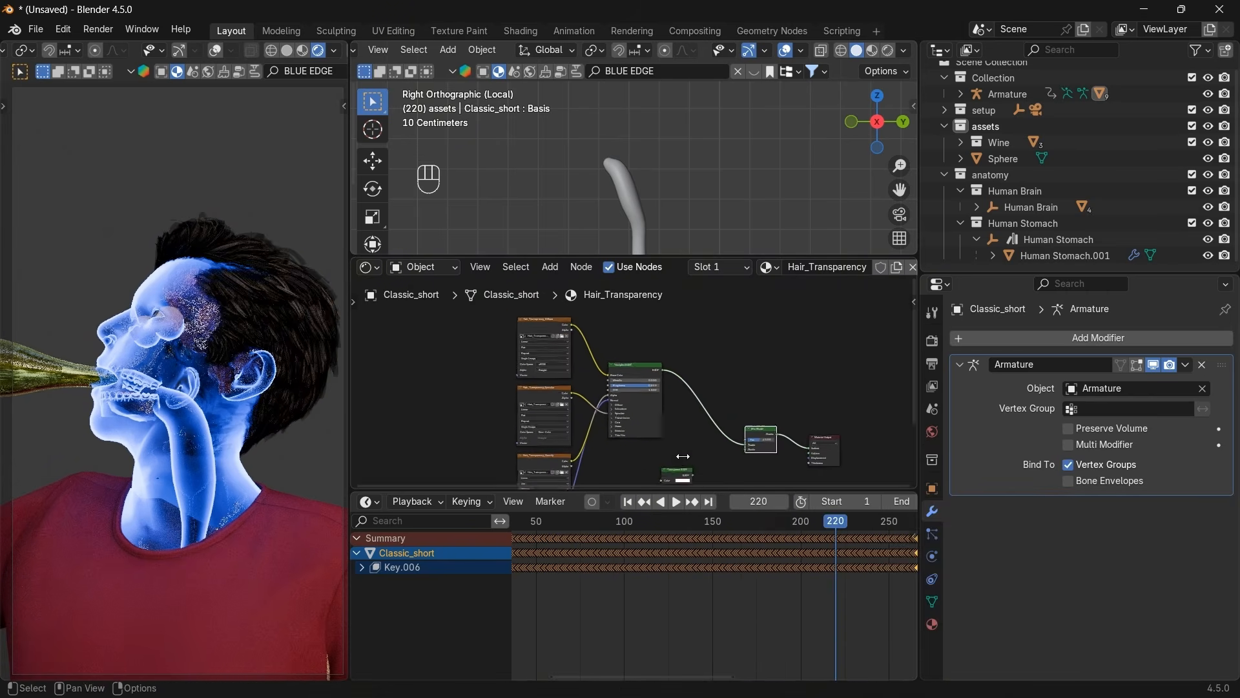
Connect the Transparent BSDF to the hair Mix Shader's second shader input and set the factor to 1.000.
middle_drag(697, 459, 642, 390)
scroll(643, 390, up, 3)
drag(649, 431, 730, 398)
drag(648, 430, 795, 382)
scroll(718, 410, up, 2)
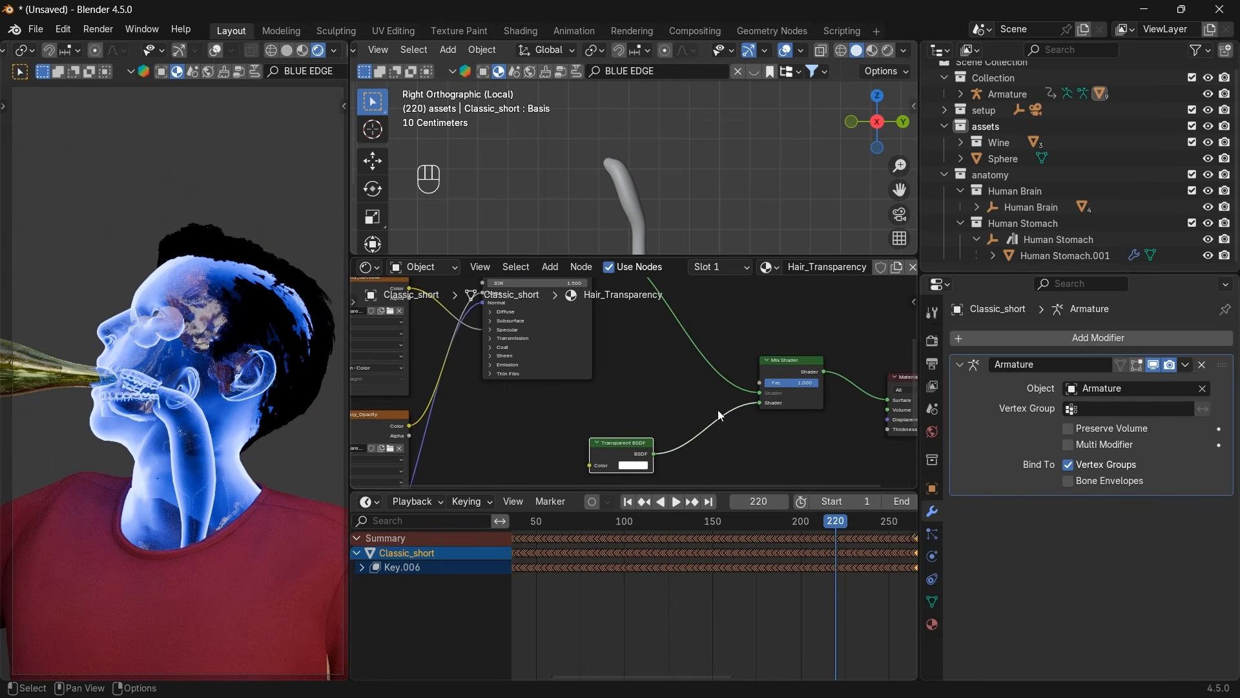
Replace the Transparent BSDF with a Principled BSDF feeding the hair Mix Shader's second shader input, and set its Alpha to 0.000.
key(Delete)
key(shift+a)
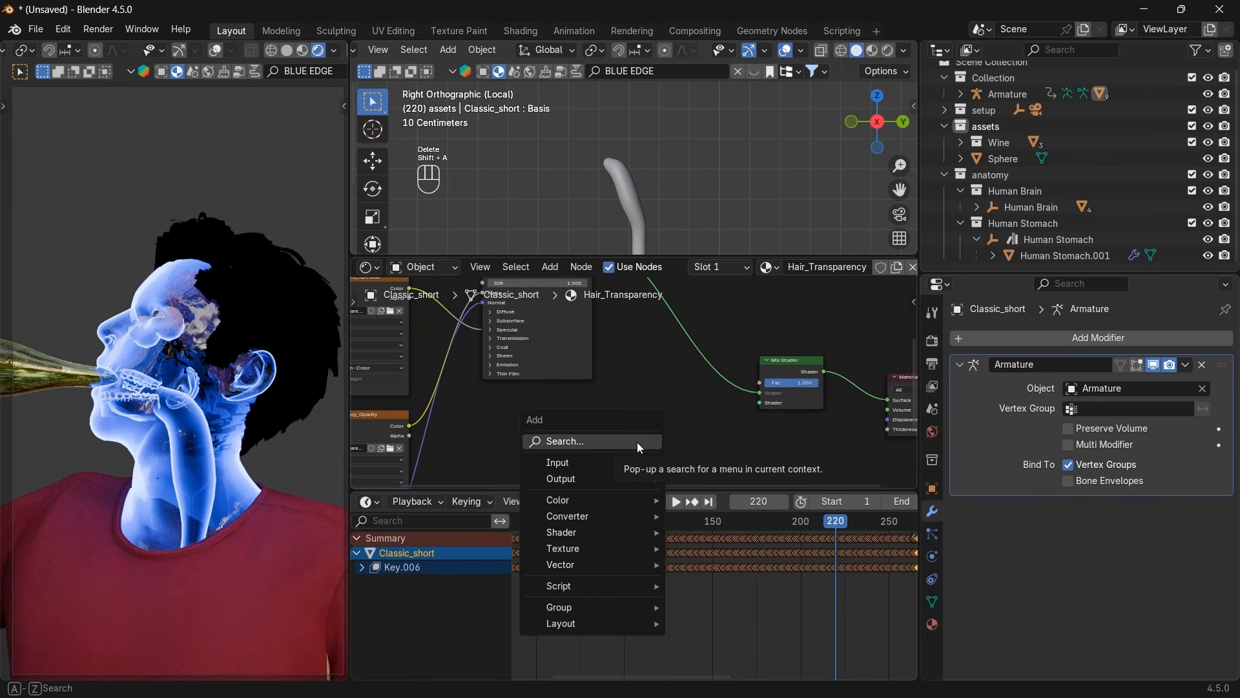
click(637, 442)
text(PRI)
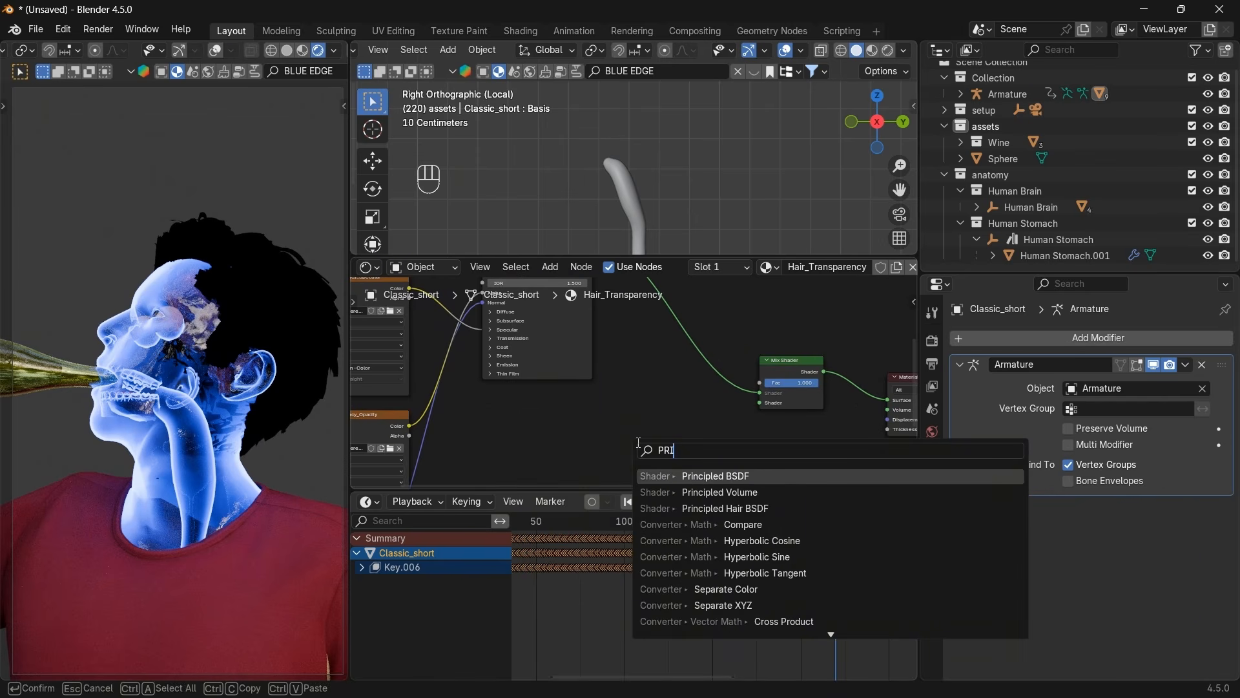
key(Return)
click(717, 418)
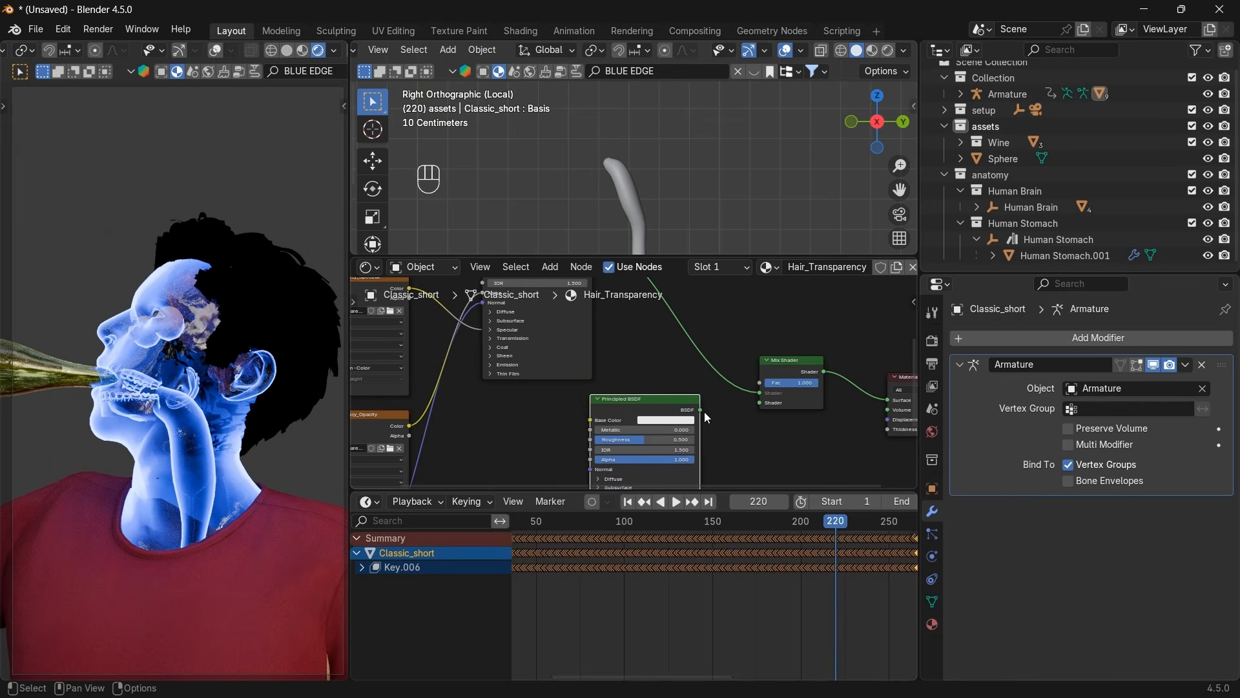
drag(707, 417, 759, 402)
middle_drag(693, 436, 717, 355)
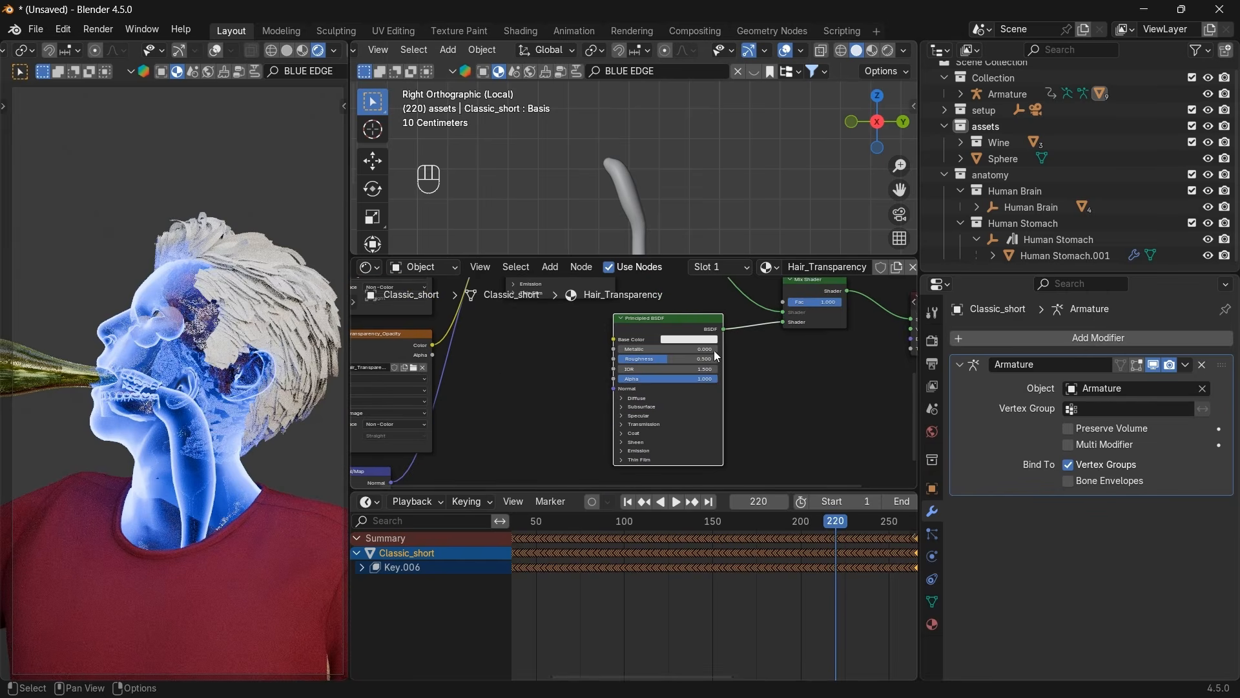
drag(704, 379, 618, 379)
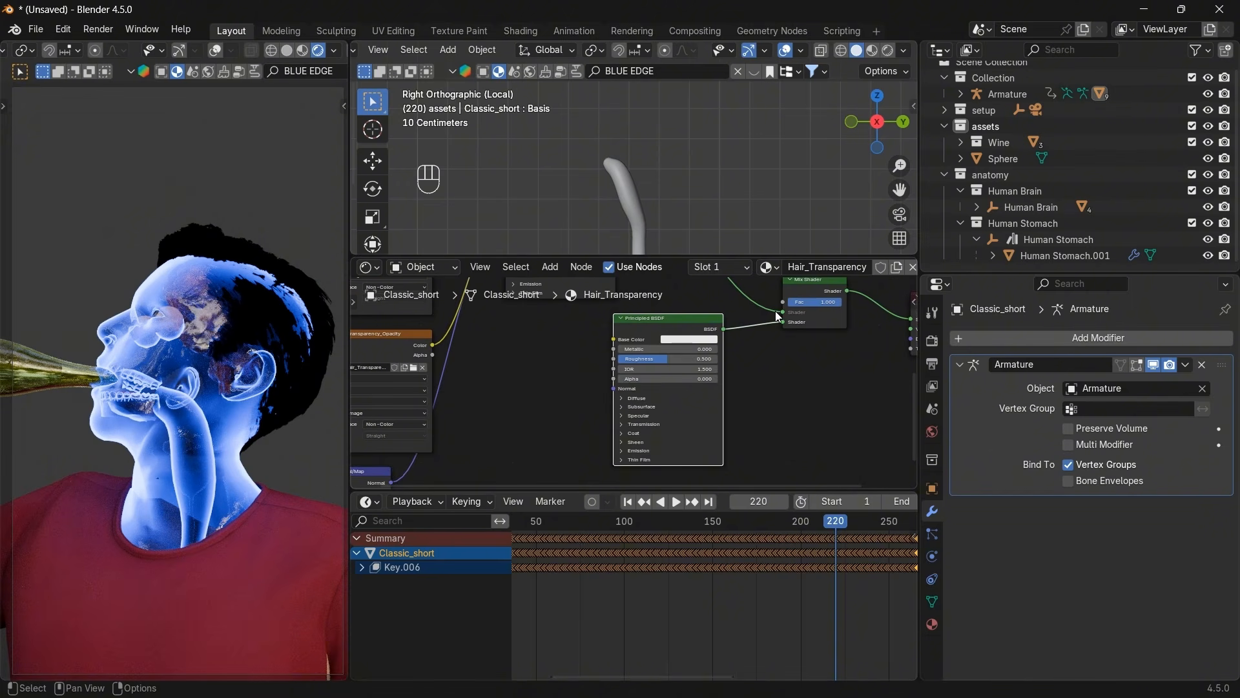
Delete the added Principled BSDF from the Hair_Transparency material and set the Mix Shader factor to 0.000.
click(700, 324)
key(x)
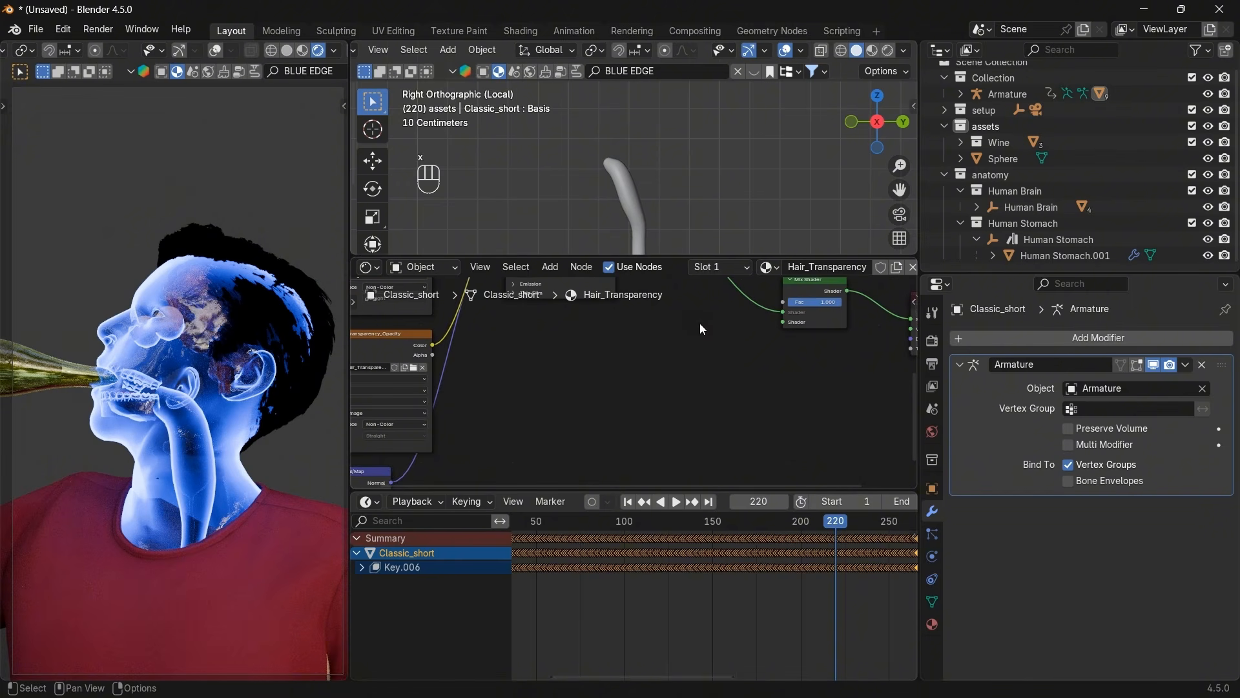
key(shift+a)
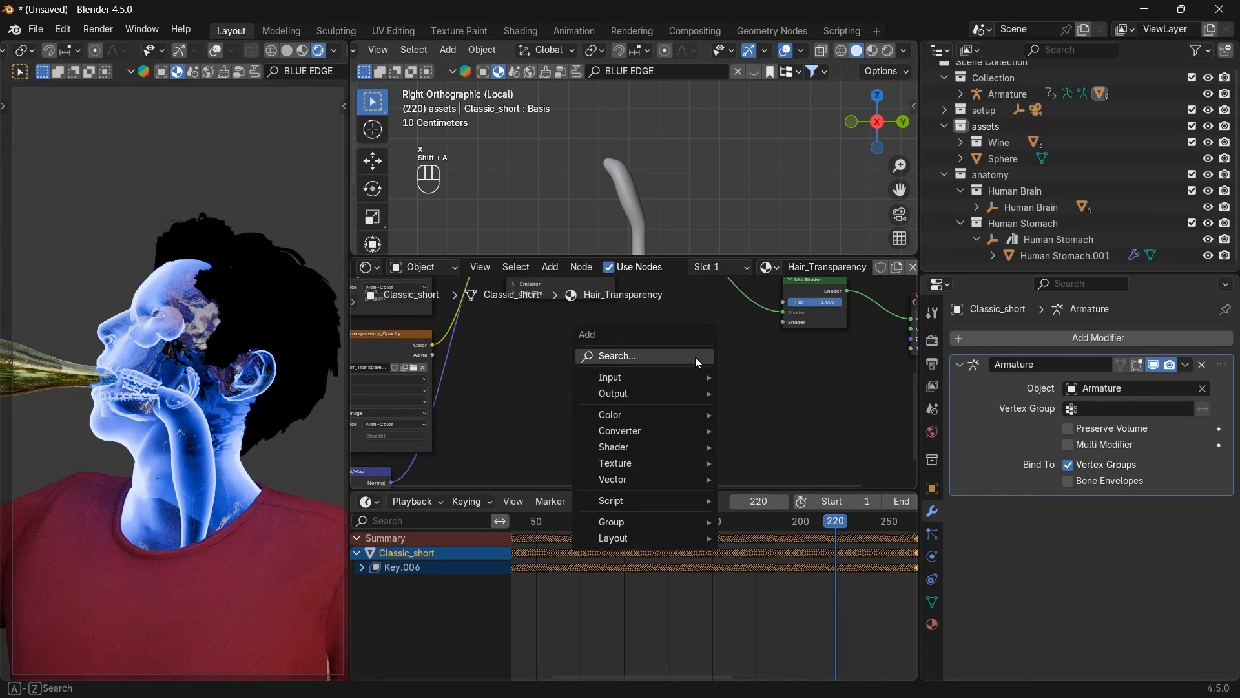
drag(816, 302, 752, 302)
Open the Scalp_Transparency material and move its Material Output node farther from the Principled BSDF.
click(721, 266)
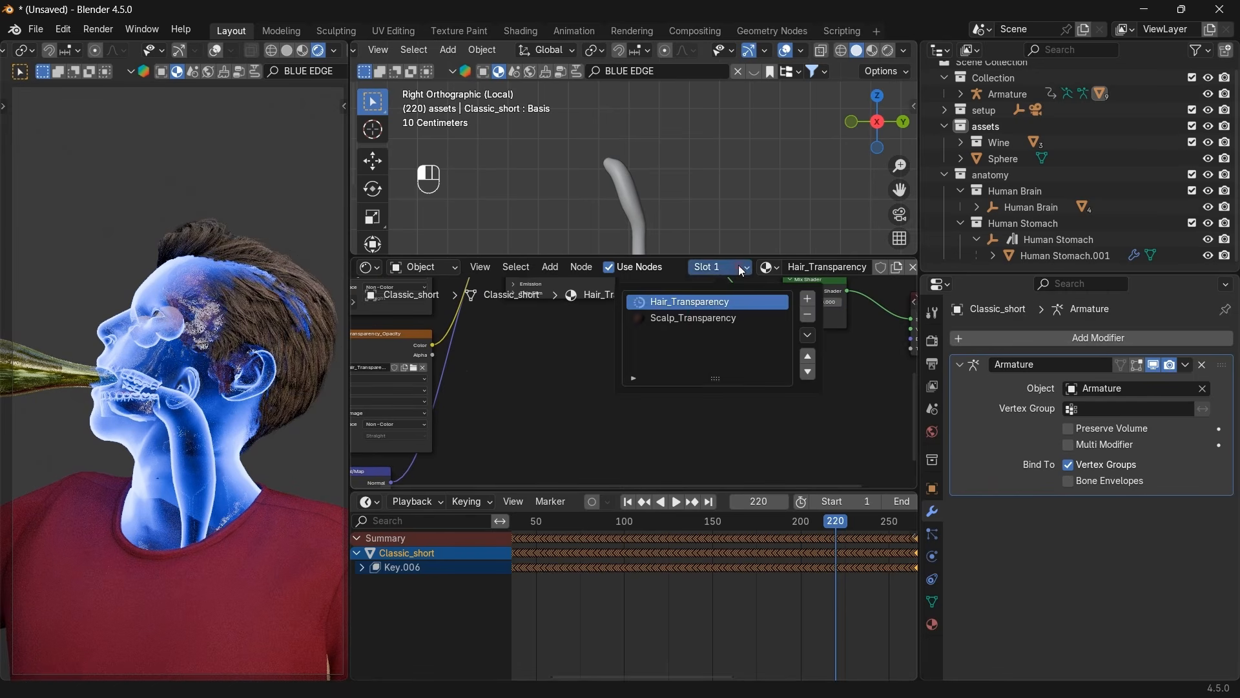
click(713, 318)
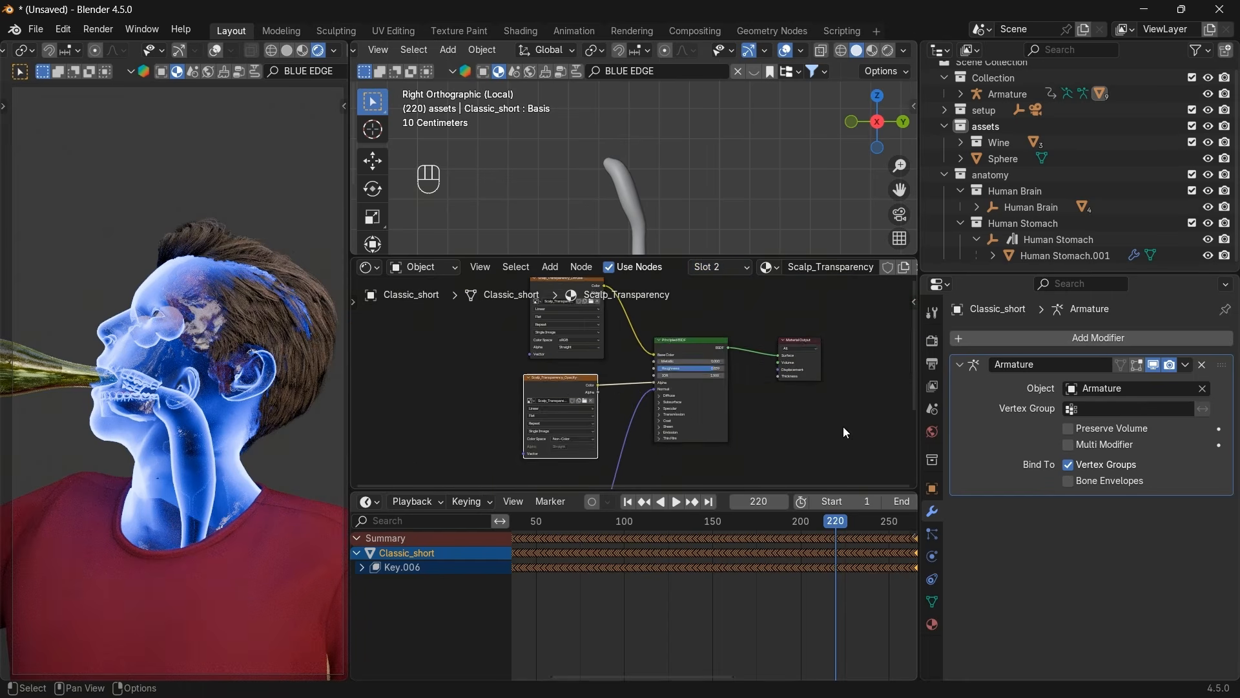
drag(812, 345, 746, 370)
key(g)
click(828, 439)
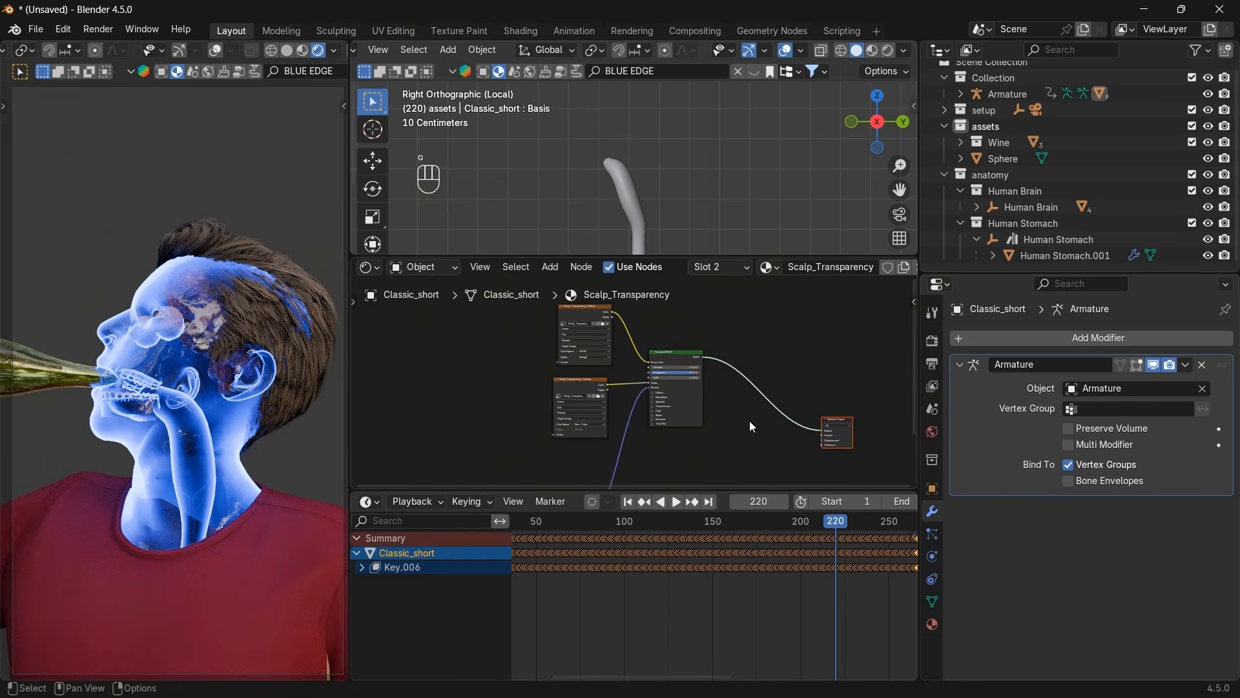
Duplicate the scalp's Principled BSDF below the original and insert a Mix Shader on the link to the Material Output.
click(680, 357)
key(shift+d)
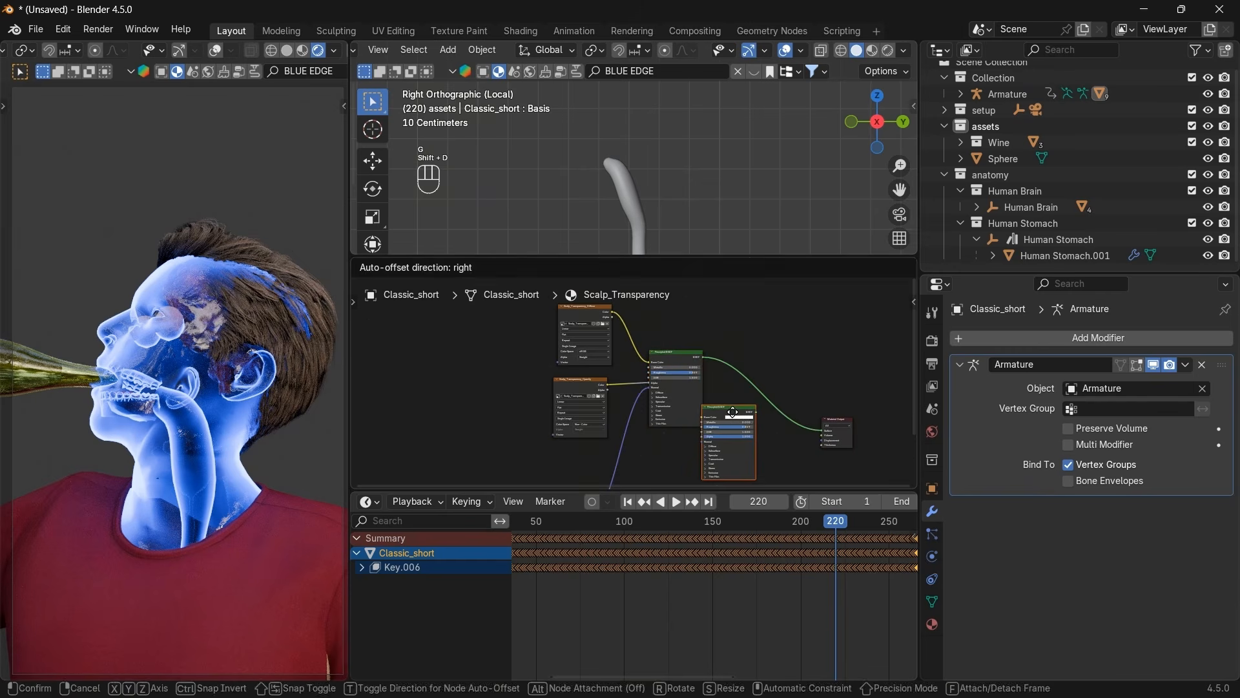
click(720, 442)
key(shift+a)
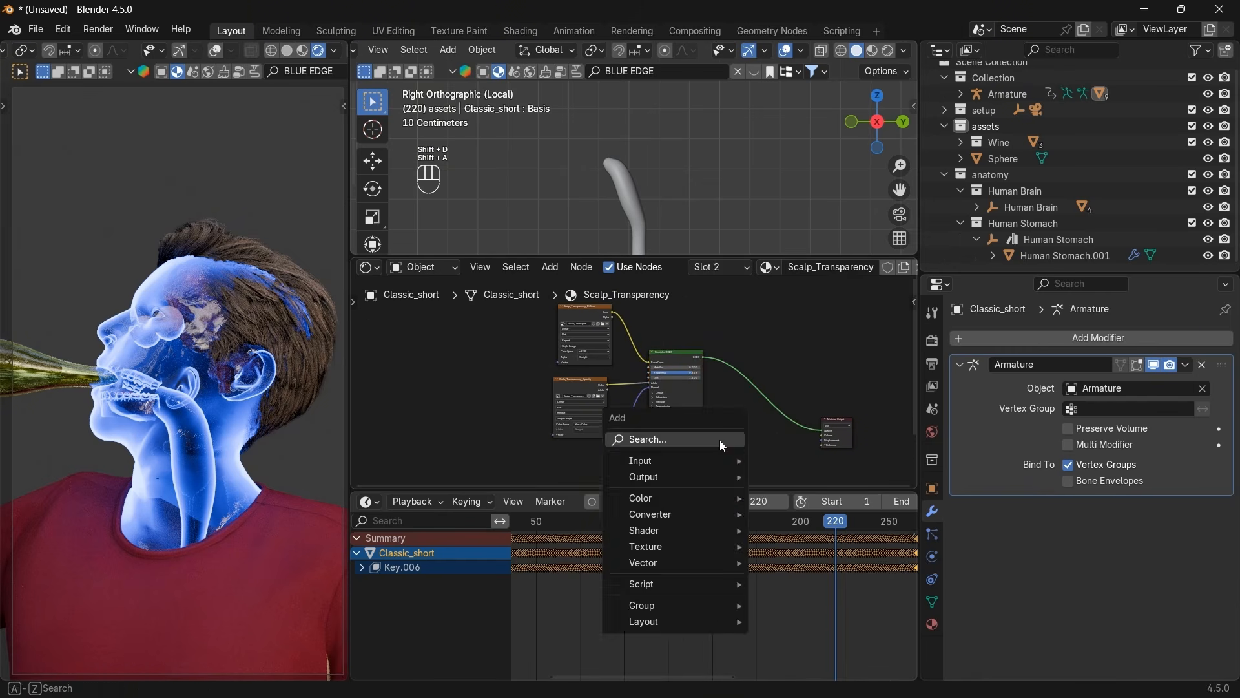
text(MIX)
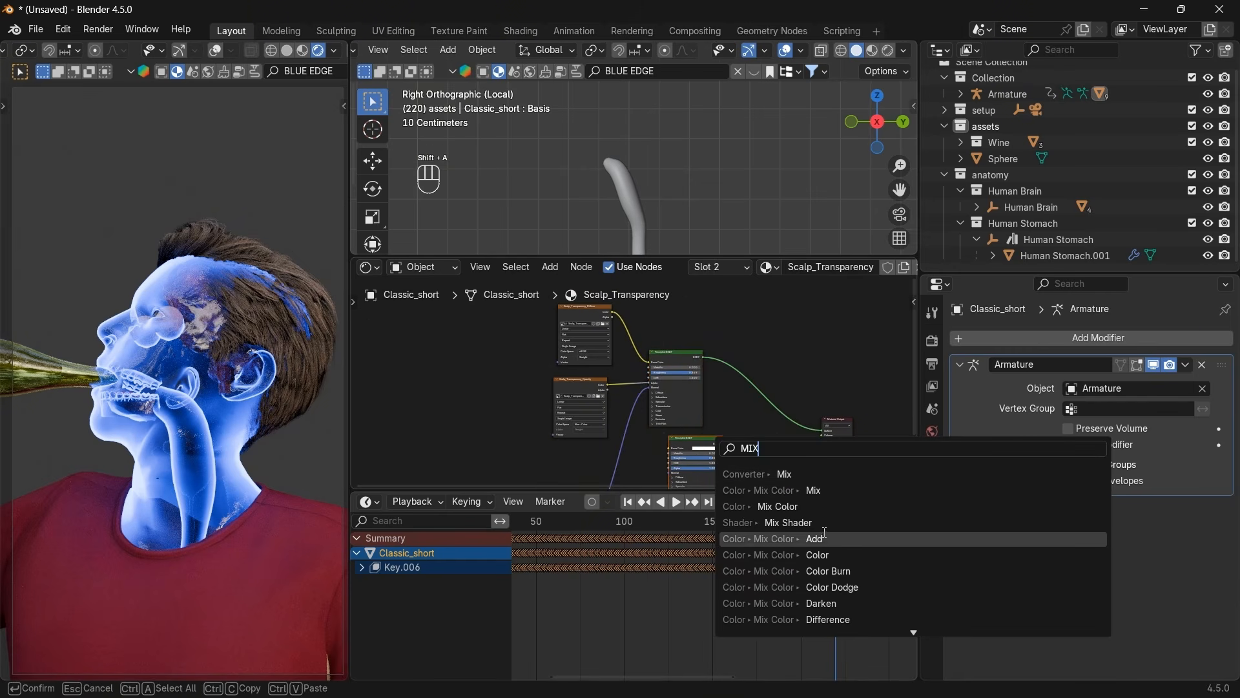
click(794, 523)
click(753, 435)
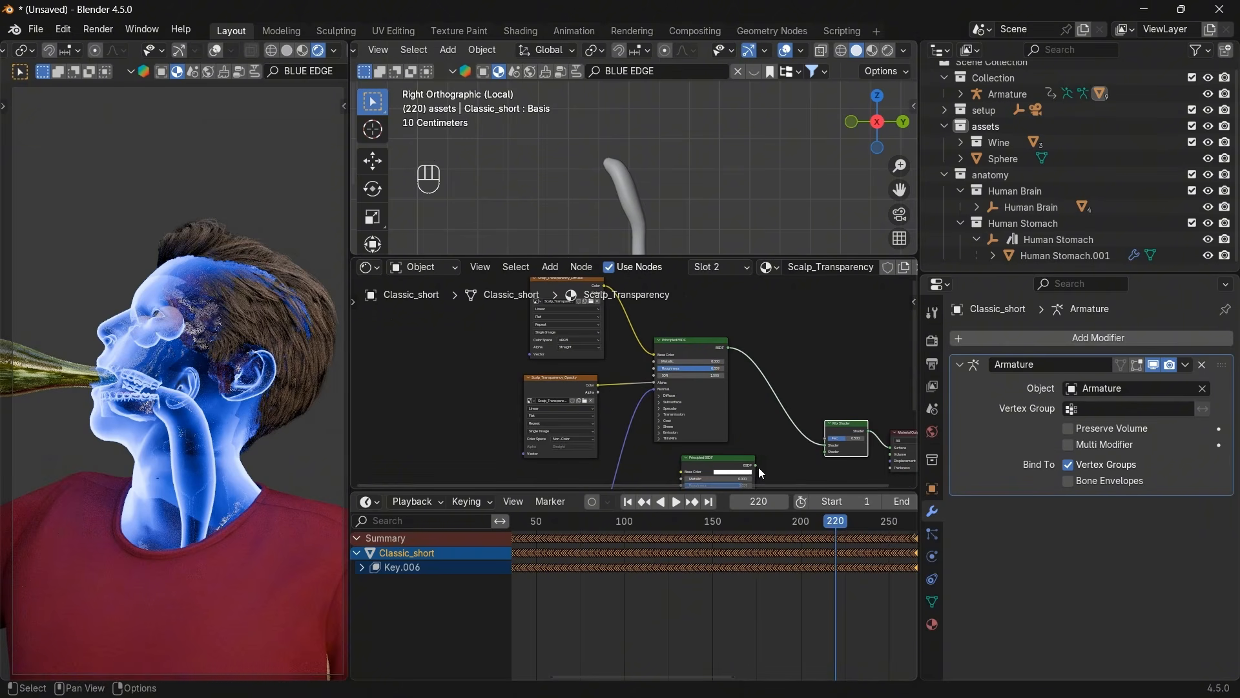
Connect the duplicate Principled BSDF to the scalp Mix Shader's second input, with its Alpha at 0.000 and the mix factor at 1.000.
drag(757, 466, 824, 452)
middle_drag(807, 426, 788, 338)
scroll(699, 404, up, 1)
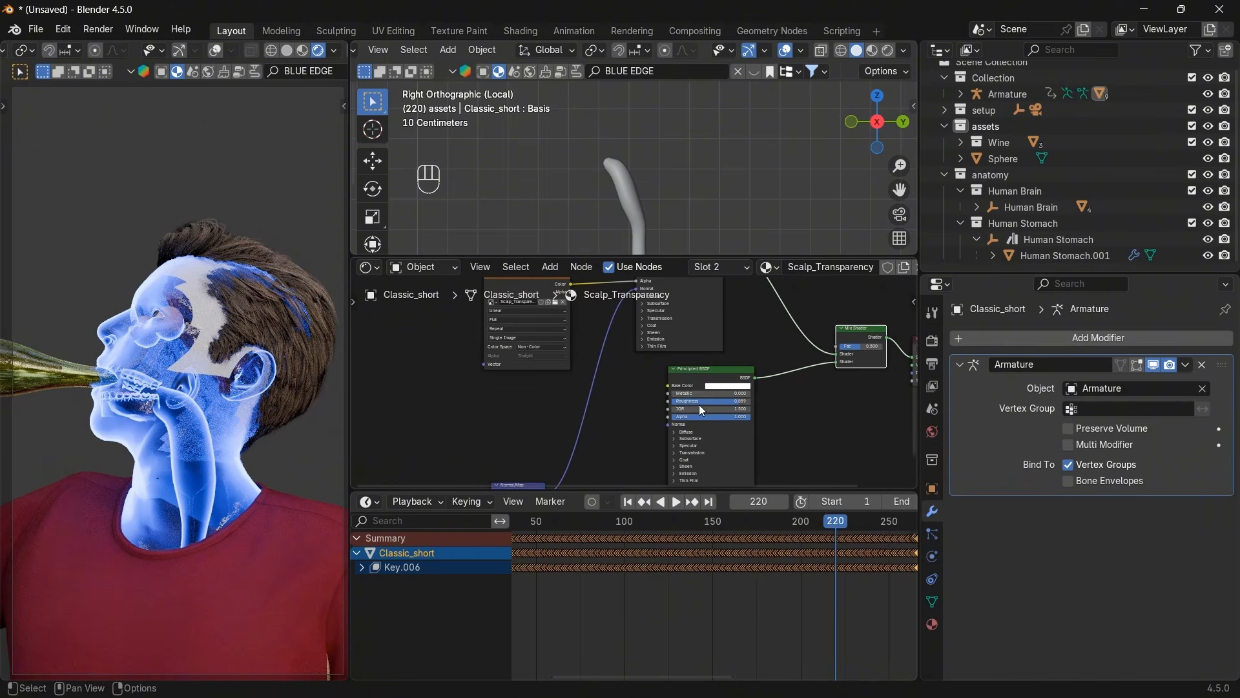
drag(704, 421, 649, 421)
drag(846, 347, 866, 347)
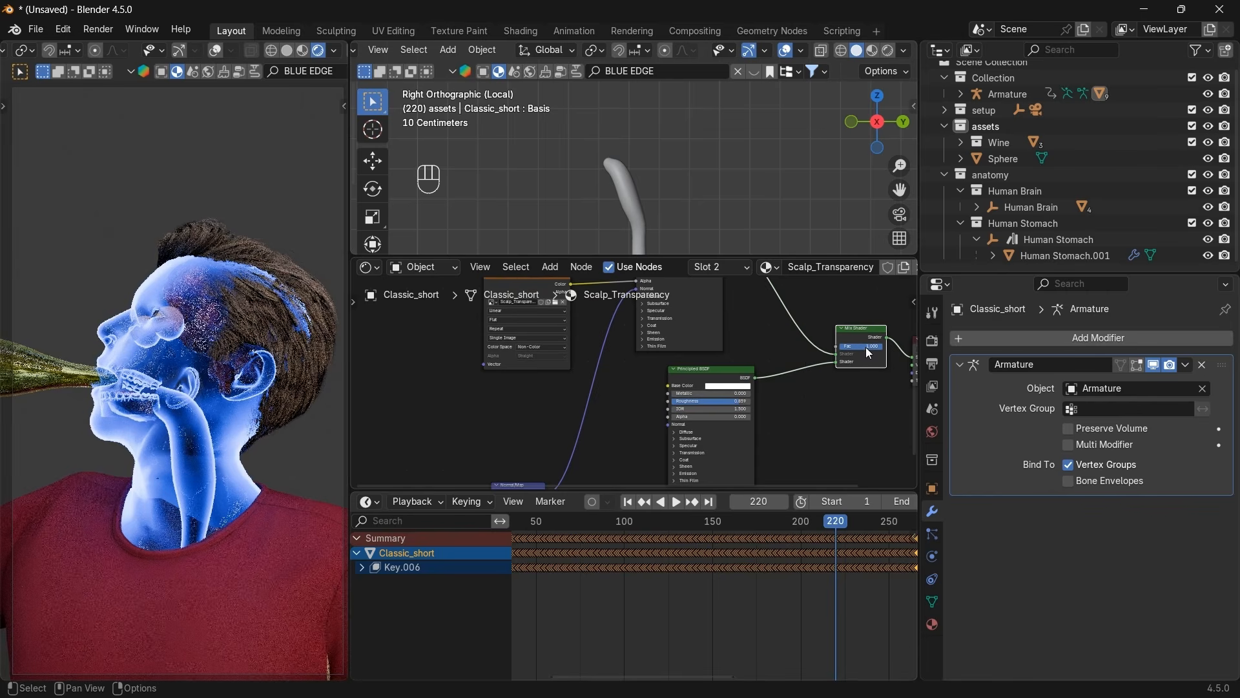
In the Hair_Transparency material, duplicate the Principled BSDF and connect the copy to the Mix Shader's second shader input.
click(743, 268)
click(706, 308)
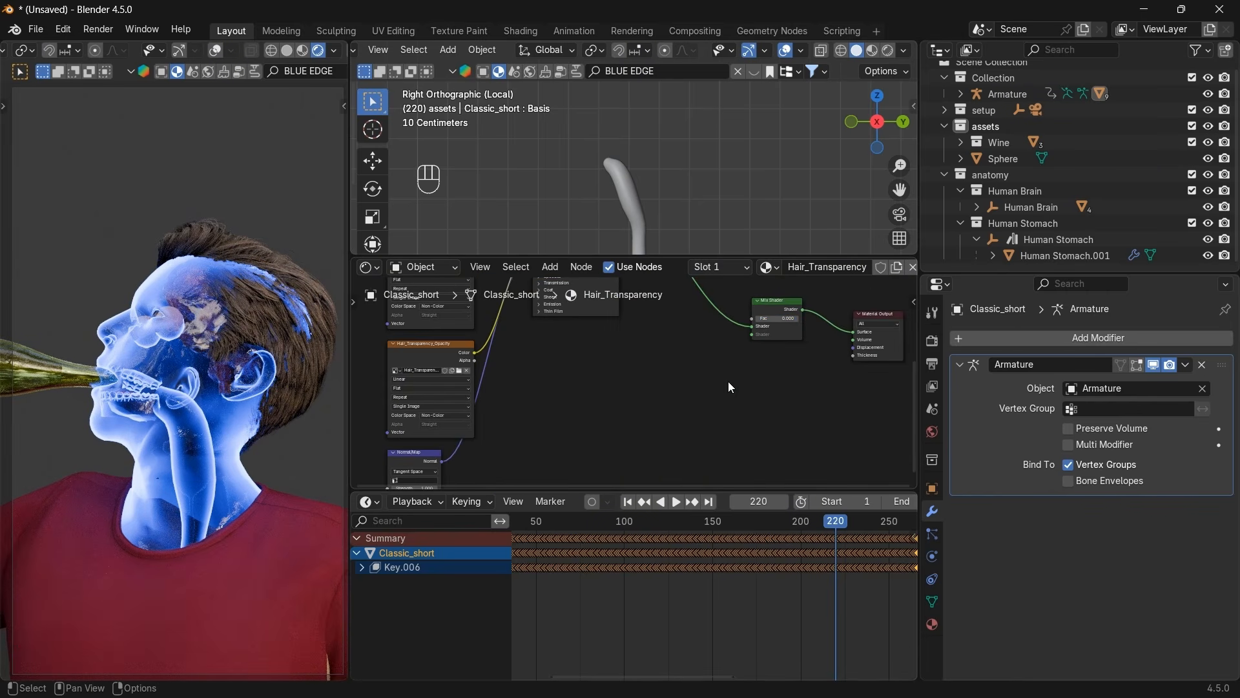
middle_drag(730, 386, 677, 420)
key(shift+a)
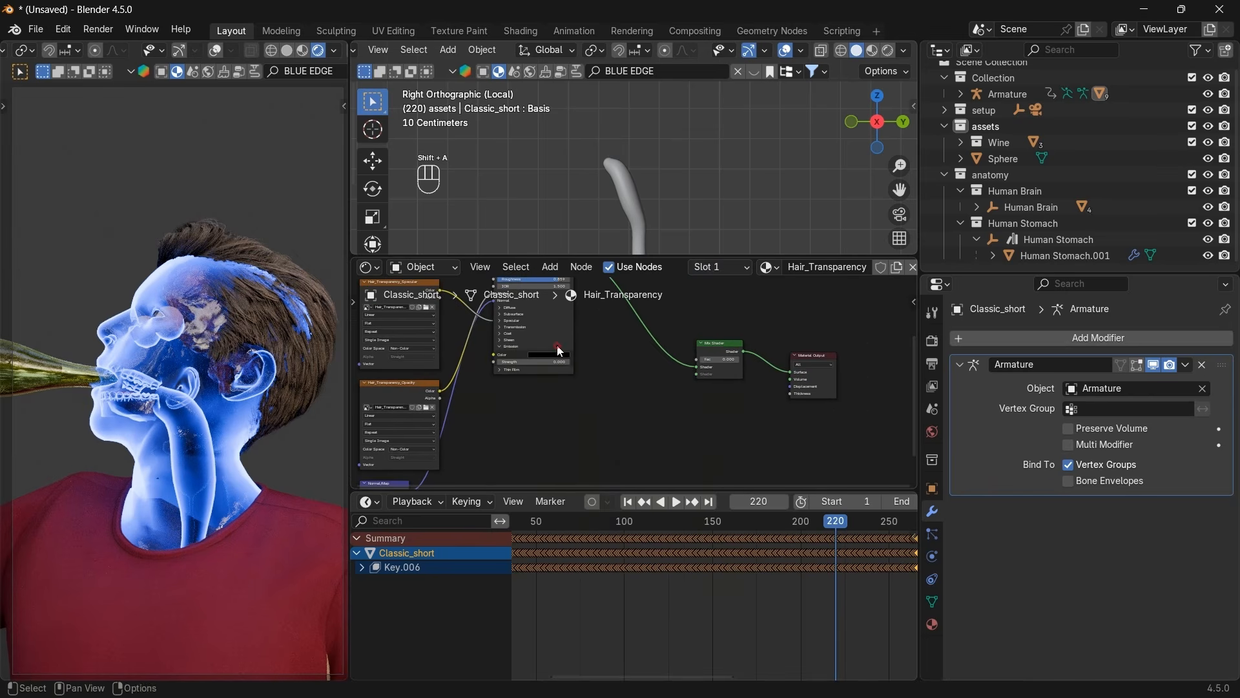
key(shift+d)
click(571, 327)
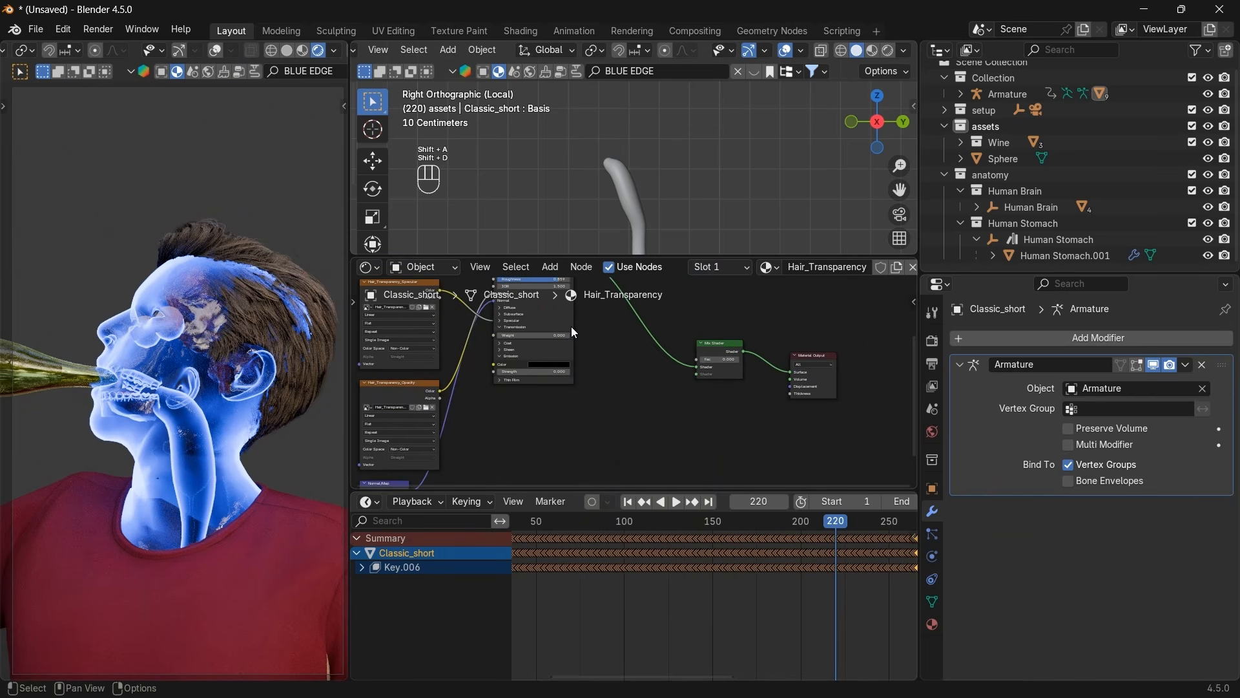
scroll(571, 327, down, 2)
key(shift+d)
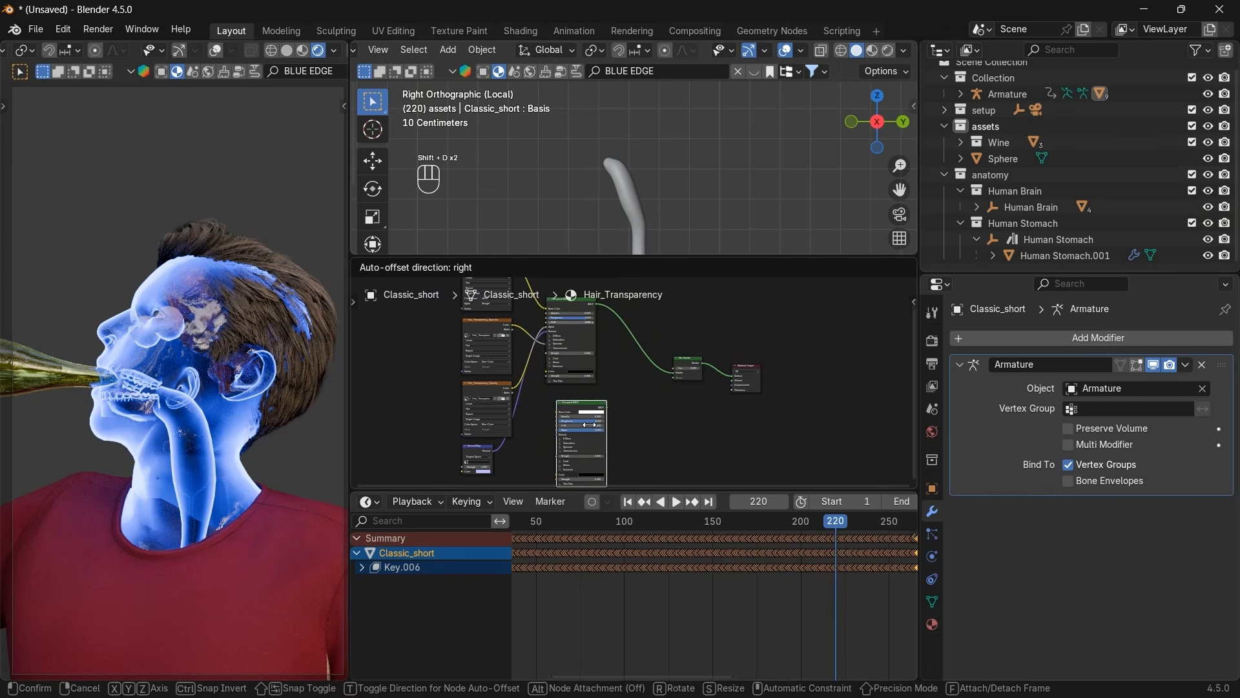
click(585, 425)
drag(604, 407, 673, 381)
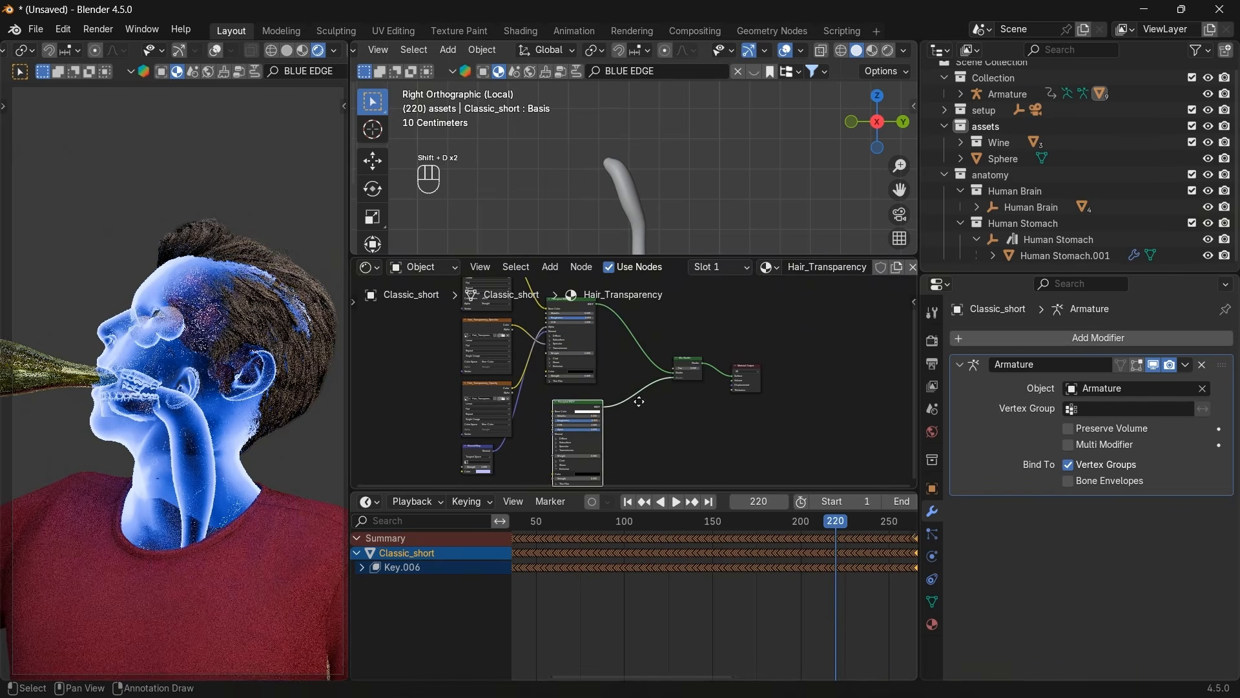
Set the duplicated hair Principled BSDF's Alpha to 0.000 and the hair Mix Shader factor to 1.000.
scroll(632, 396, up, 2)
drag(600, 399, 555, 399)
scroll(653, 419, up, 8)
scroll(647, 420, down, 3)
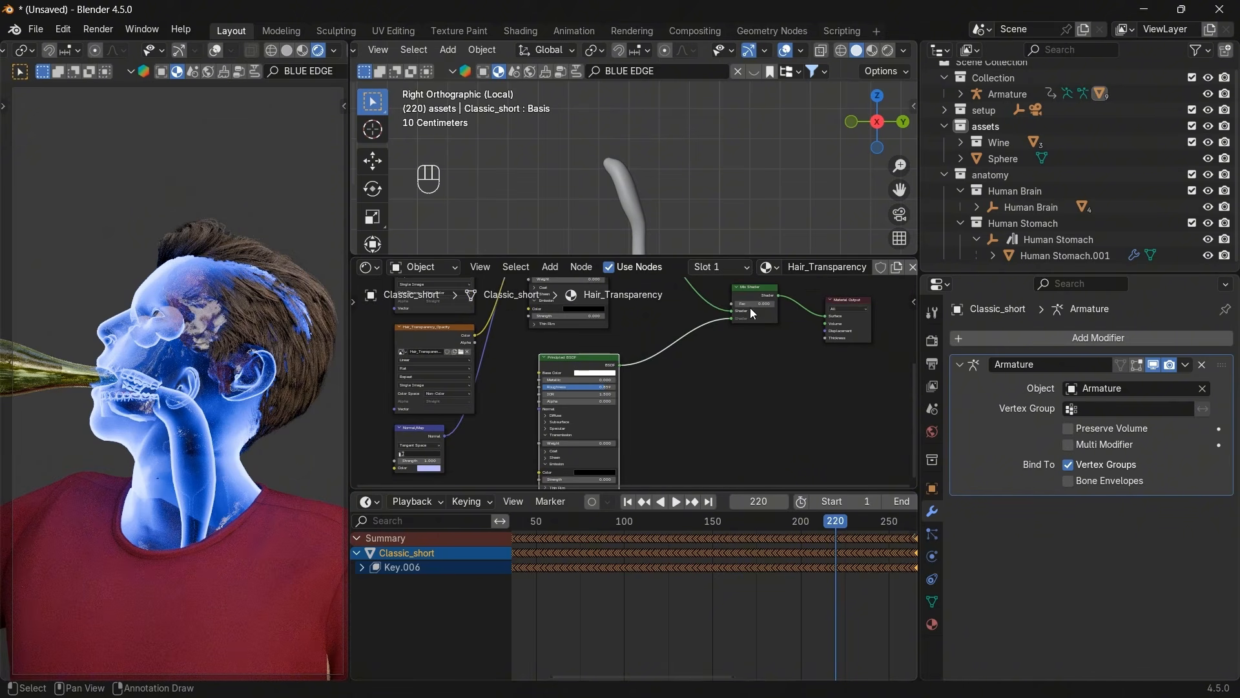
drag(750, 305, 778, 305)
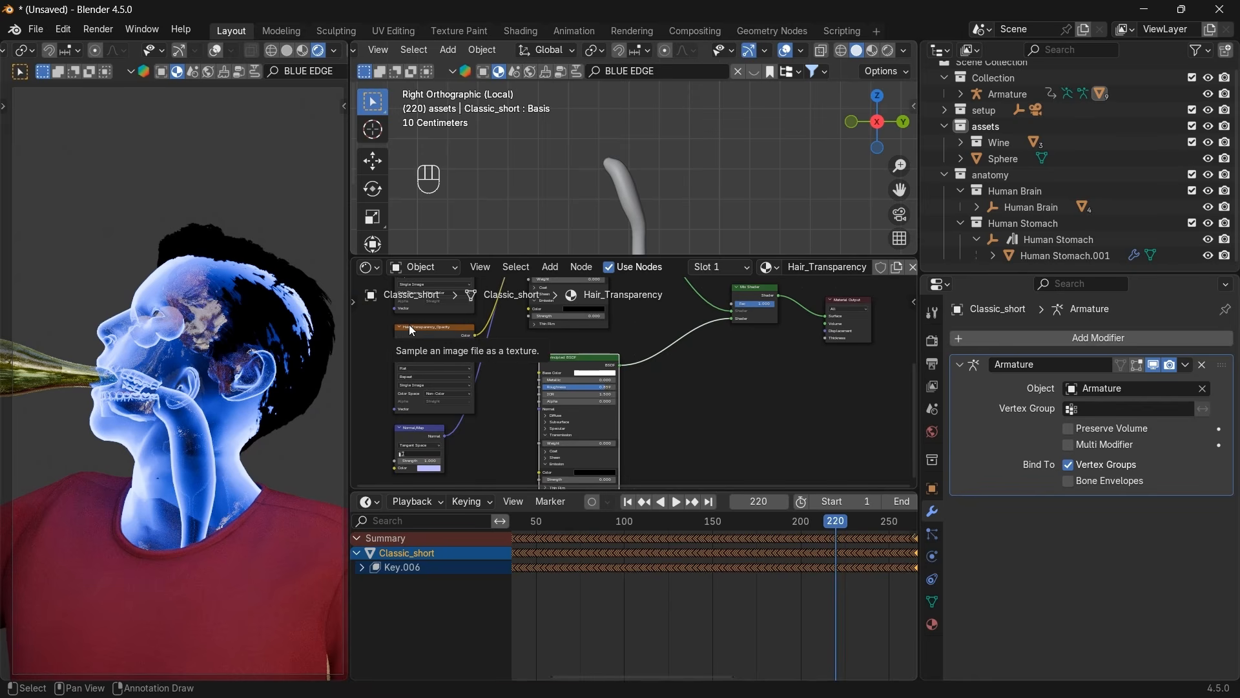
Try an Invert Color node on the link between the duplicated hair Principled BSDF and the Mix Shader, and remove it.
key(slash)
key(slash)
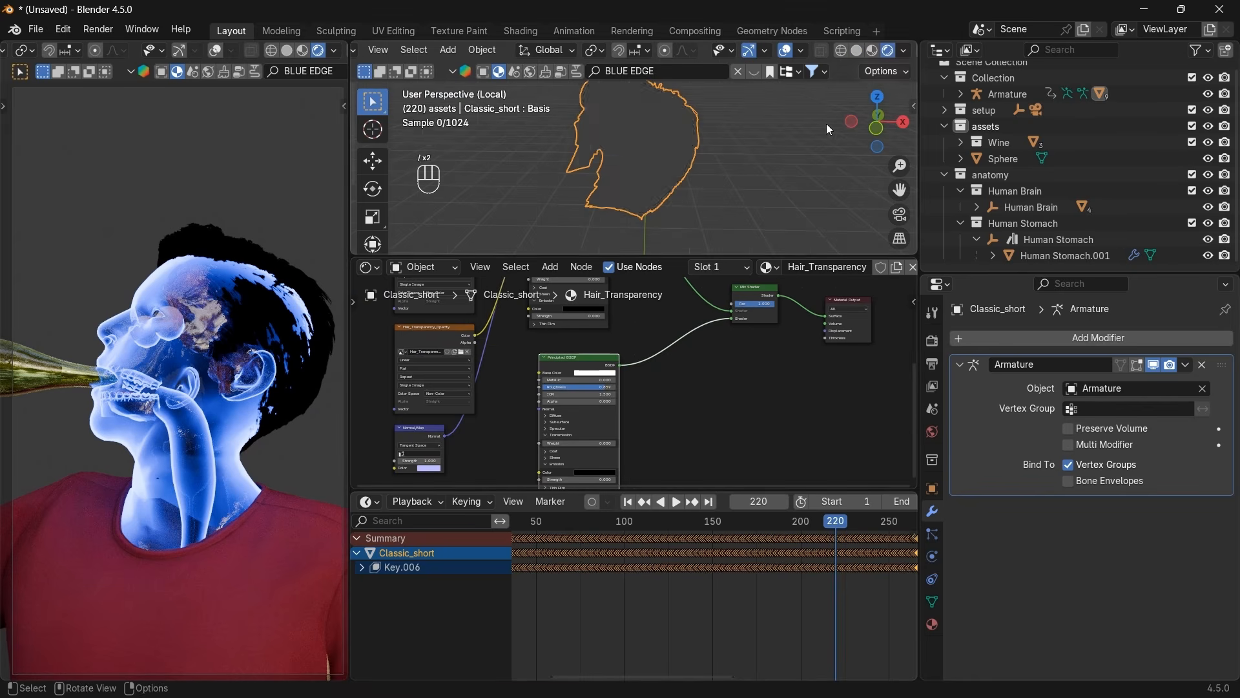
scroll(635, 386, up, 1)
key(shift+a)
text(inv)
key(Return)
click(648, 327)
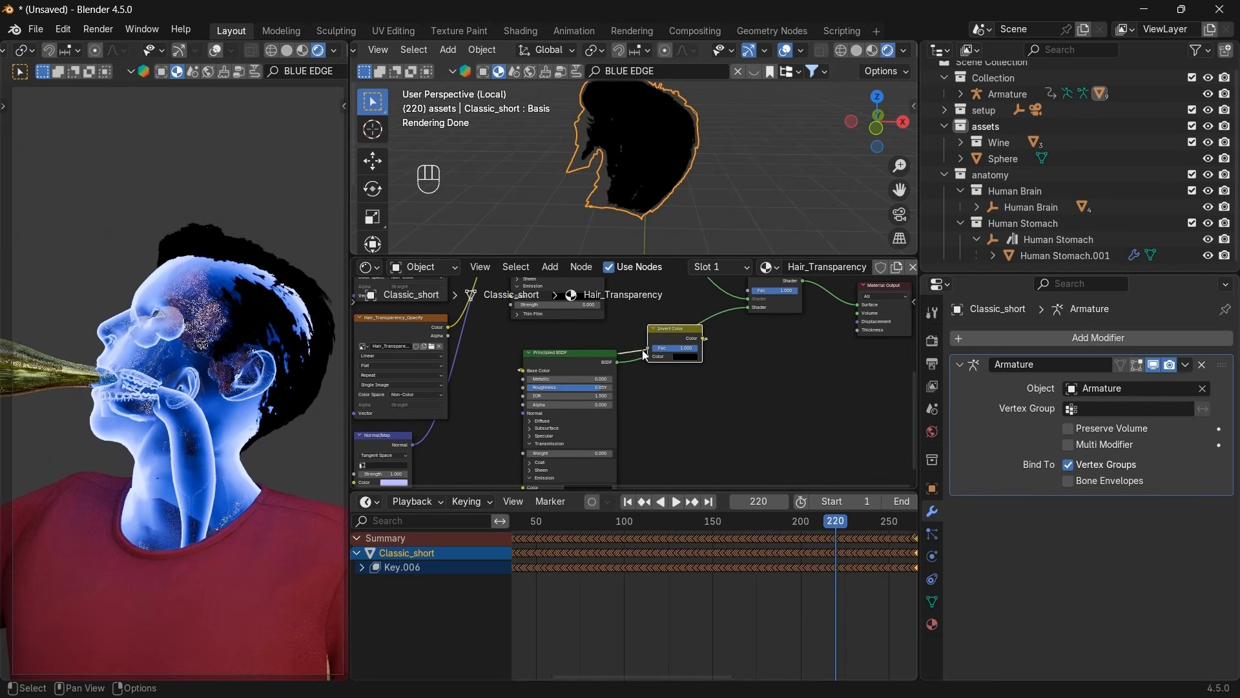
click(686, 356)
key(ctrl+x)
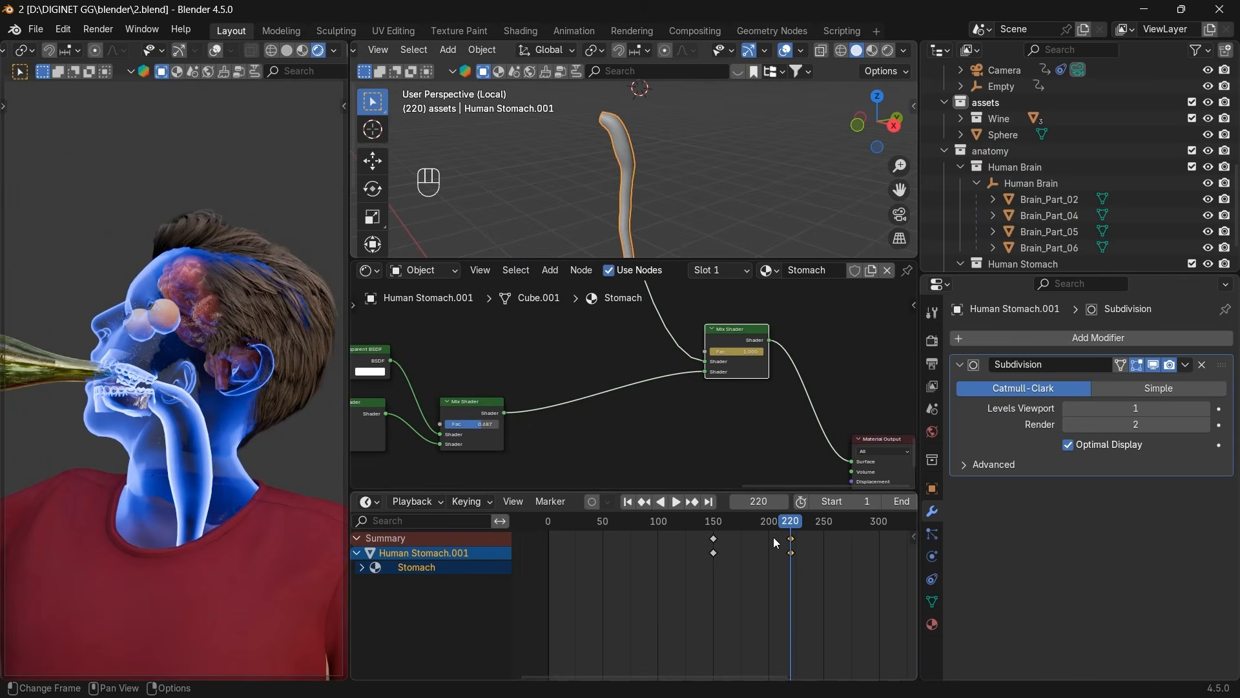
Leave the stomach's local view and select the CC_Base_EyeOcclusion mesh on the character's face.
key(KP_Divide)
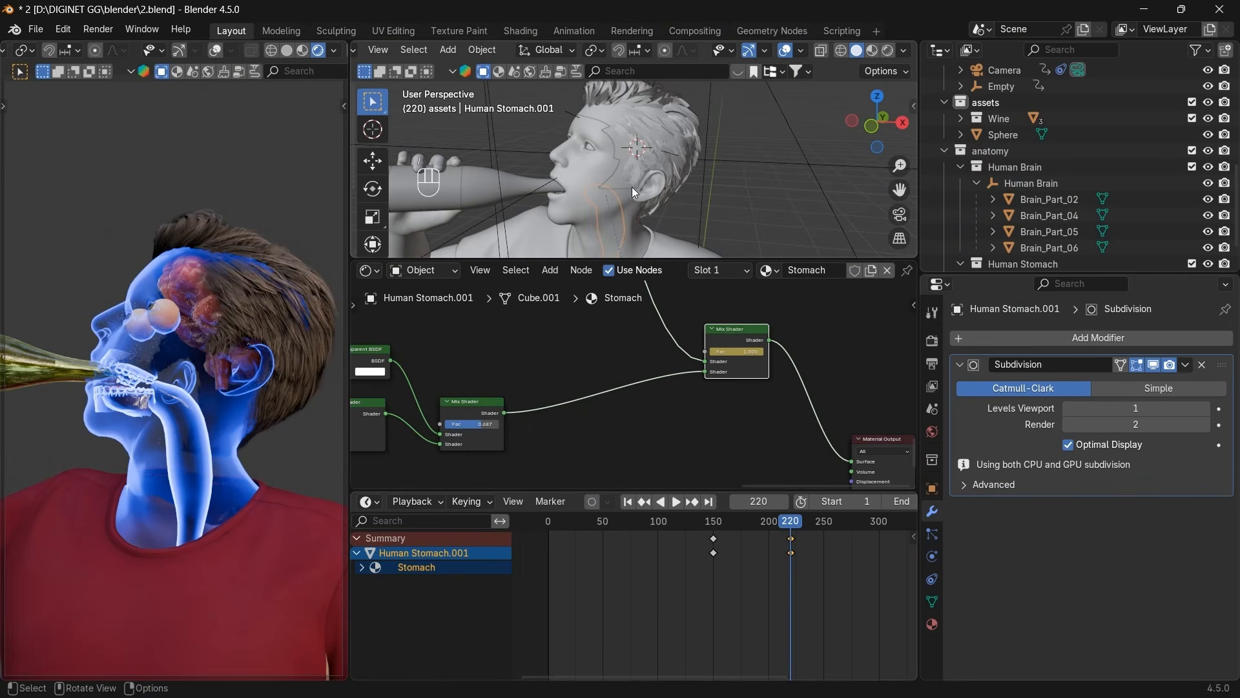
drag(844, 121, 692, 160)
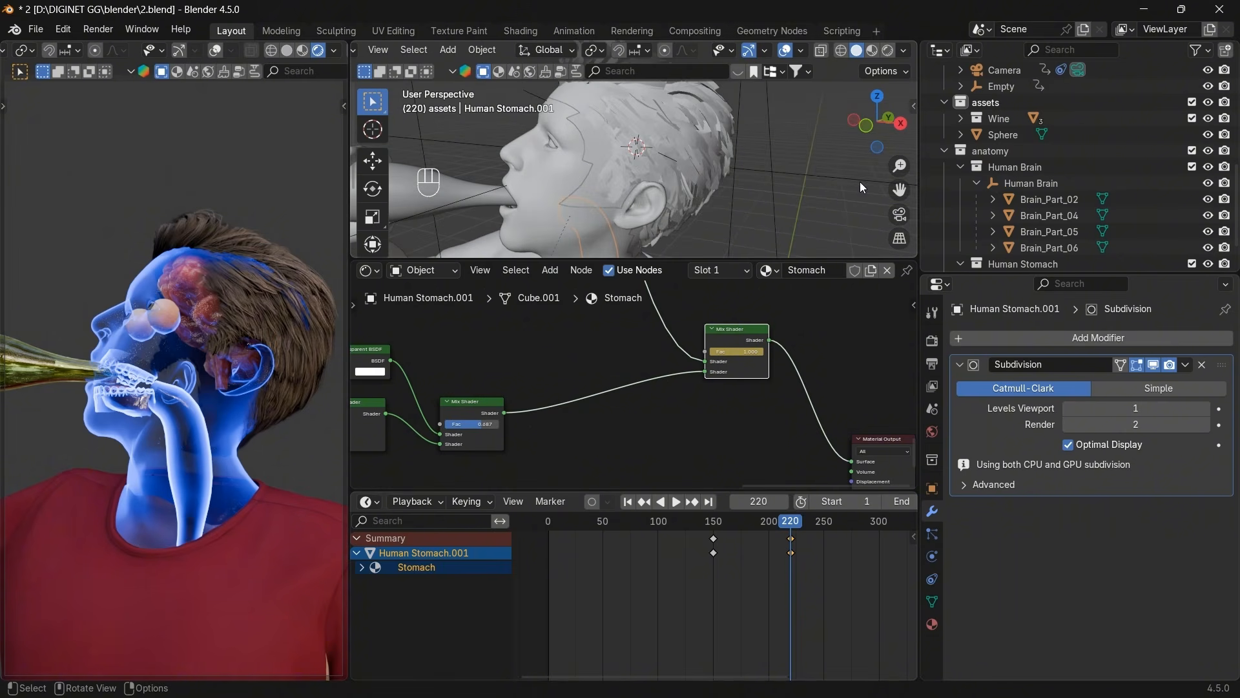
drag(896, 193, 986, 232)
scroll(677, 221, up, 4)
click(668, 219)
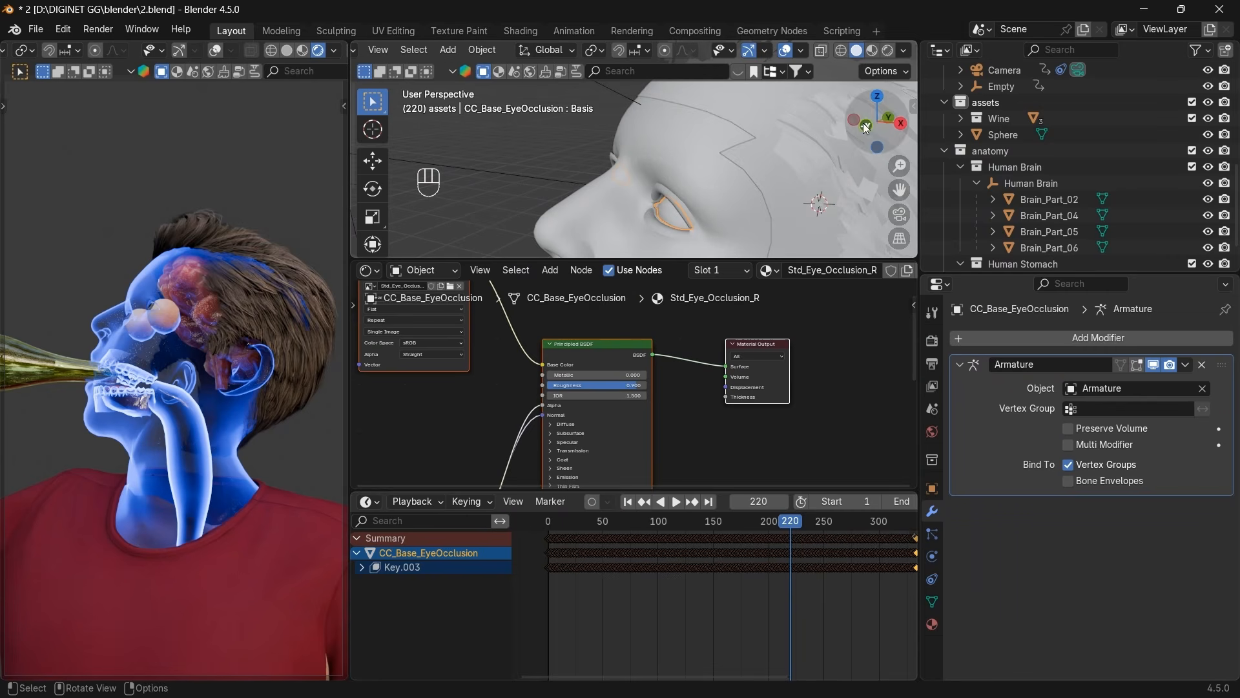
mouse_move(863, 123)
mouse_down()
mouse_move(923, 126)
mouse_move(855, 128)
mouse_up()
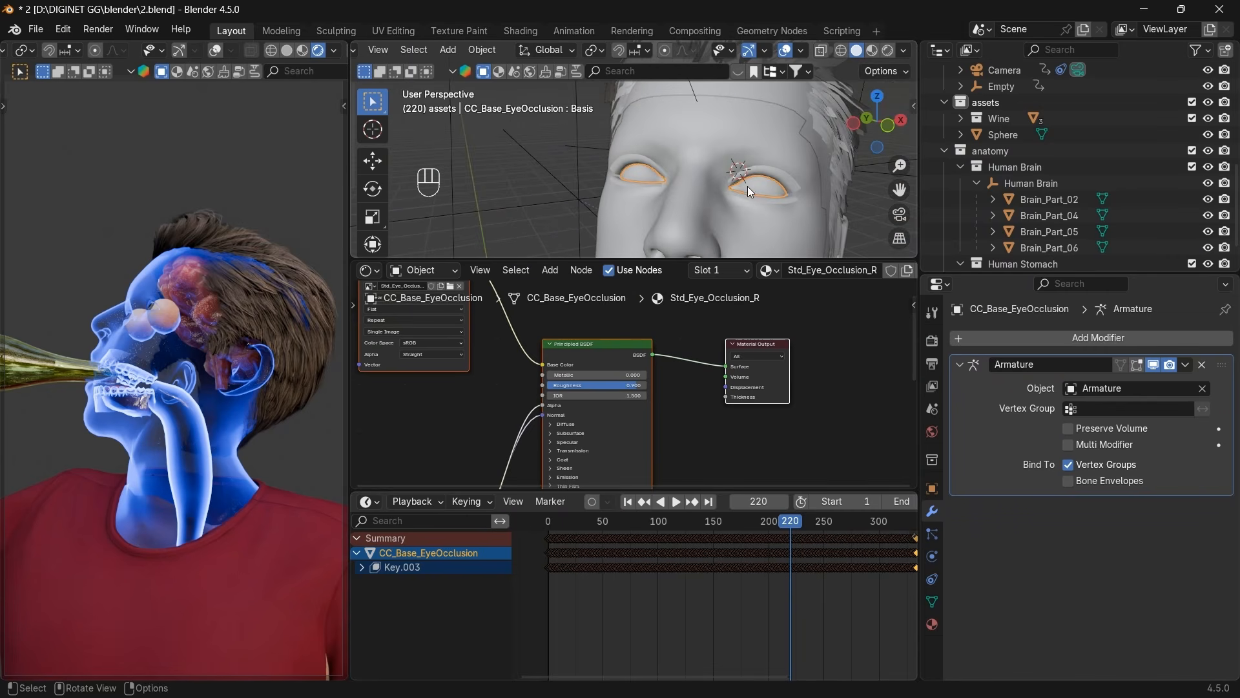
Try to move the eye occlusion mesh away from the character's eyes.
key(g)
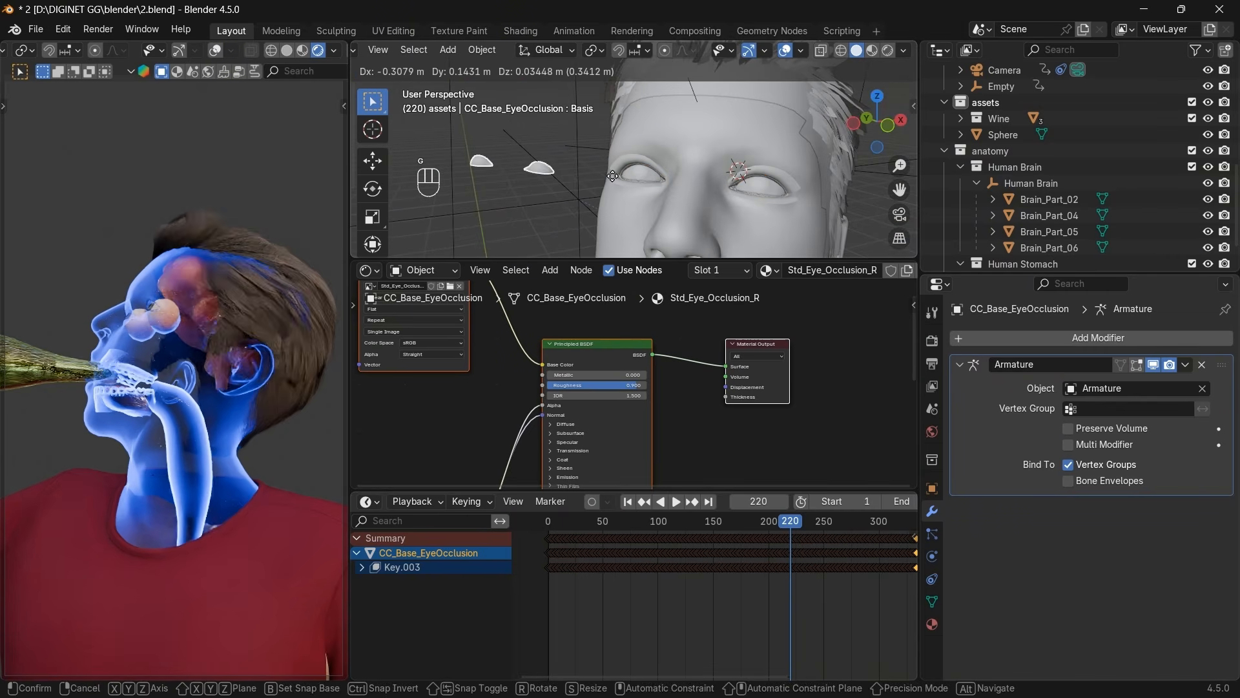
right_click(568, 169)
click(877, 97)
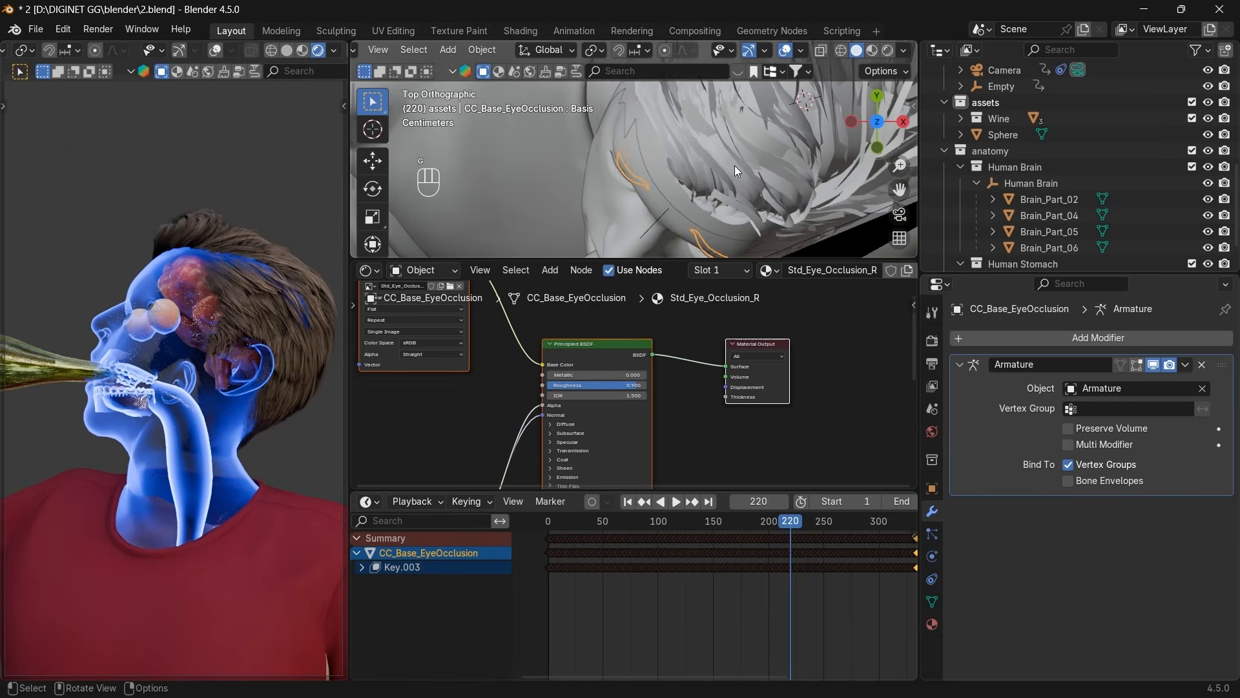
key(g)
click(711, 181)
drag(886, 123, 815, 269)
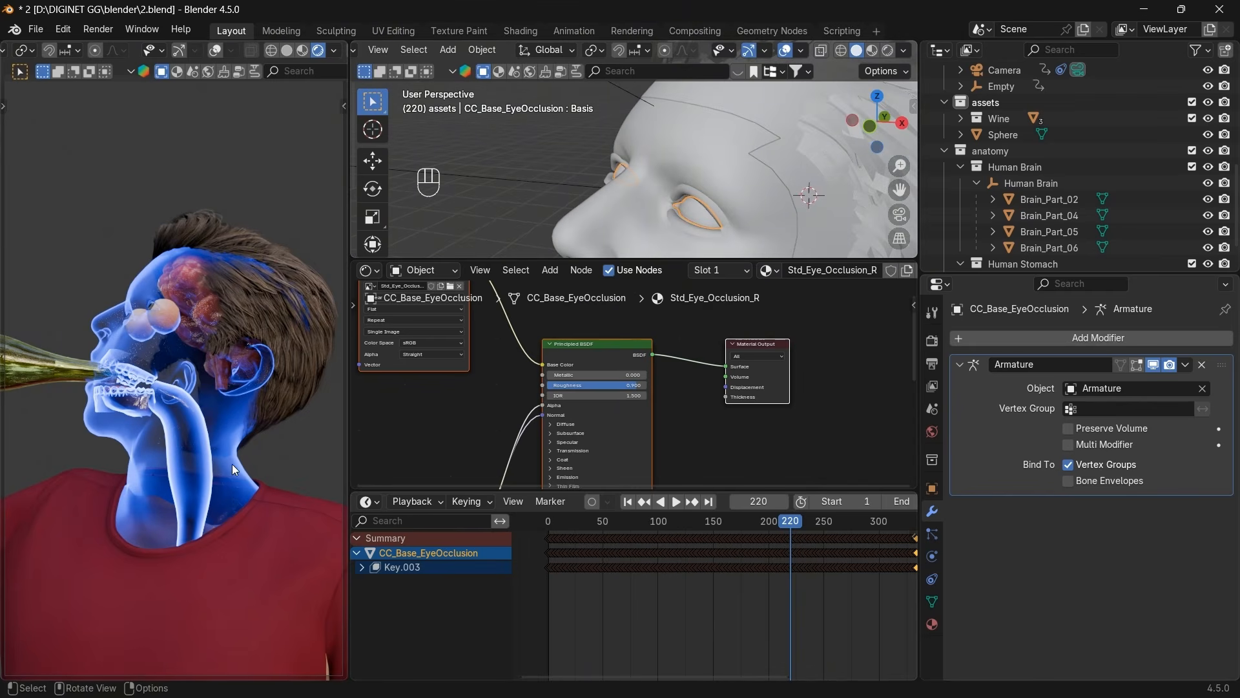
Look inside the character's head and hide the object blocking the view of the eyeballs.
scroll(710, 430, down, 3)
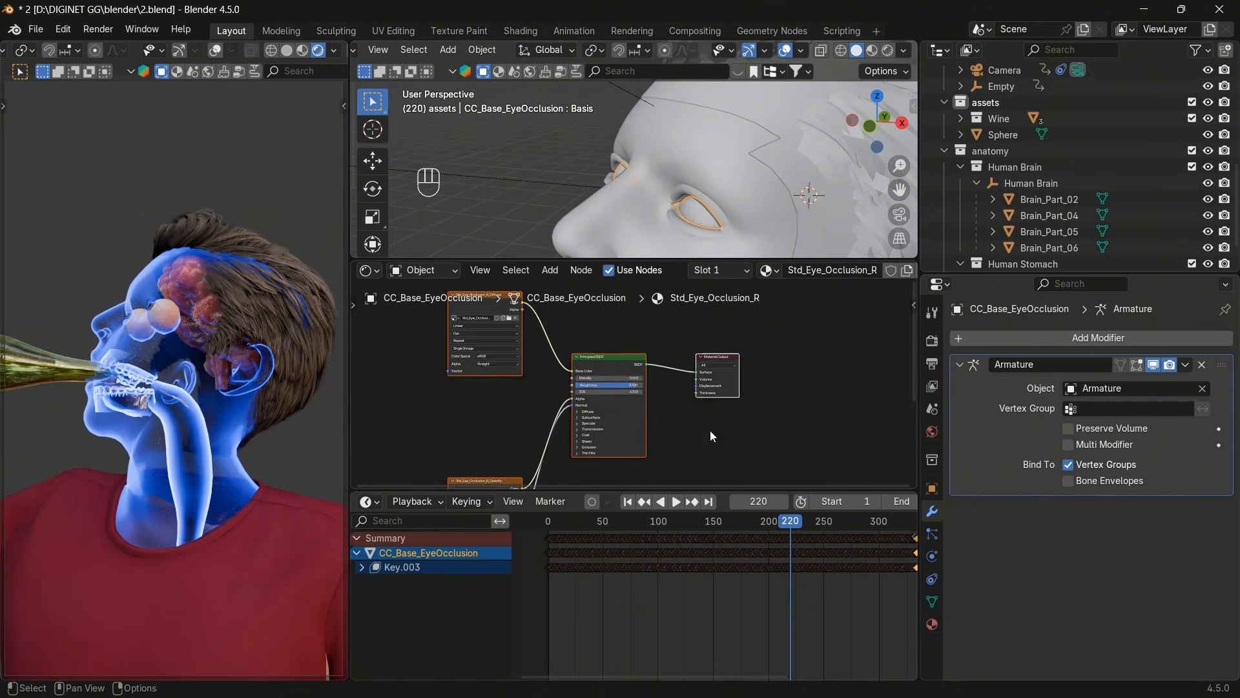
drag(858, 145, 943, 165)
click(665, 188)
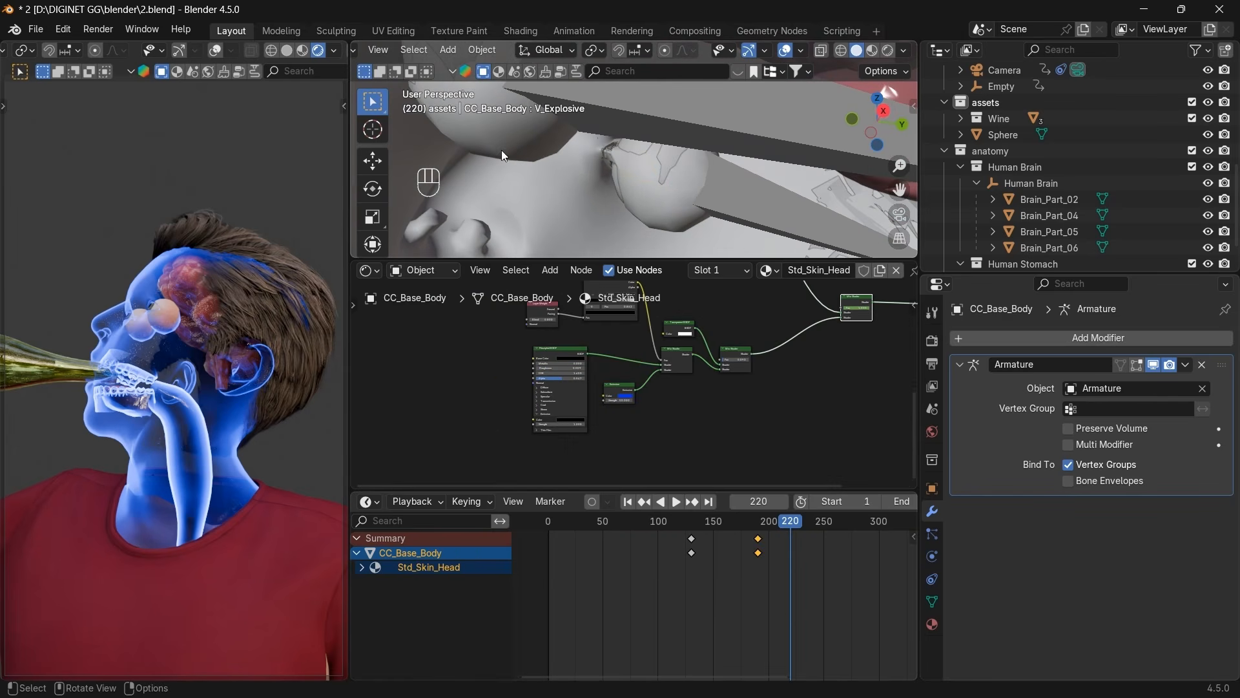
click(632, 123)
key(h)
Select the CC_Base_Eye mesh inside the character's head.
click(671, 173)
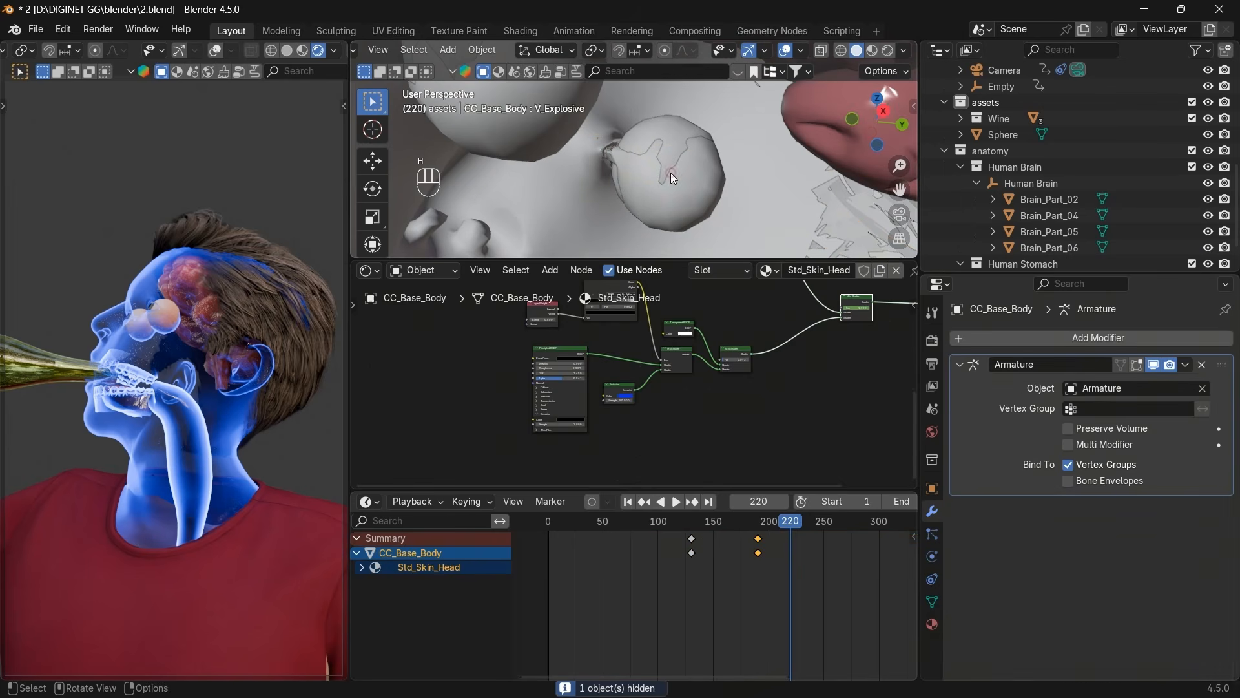
key(g)
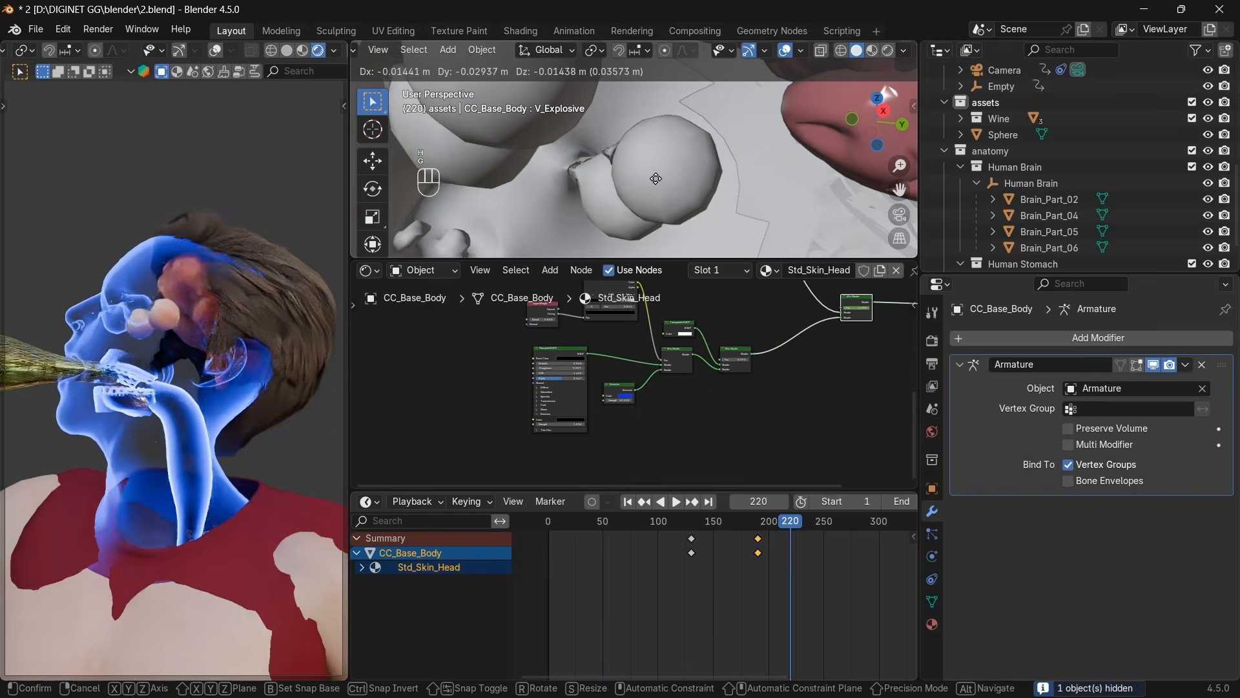
right_click(641, 178)
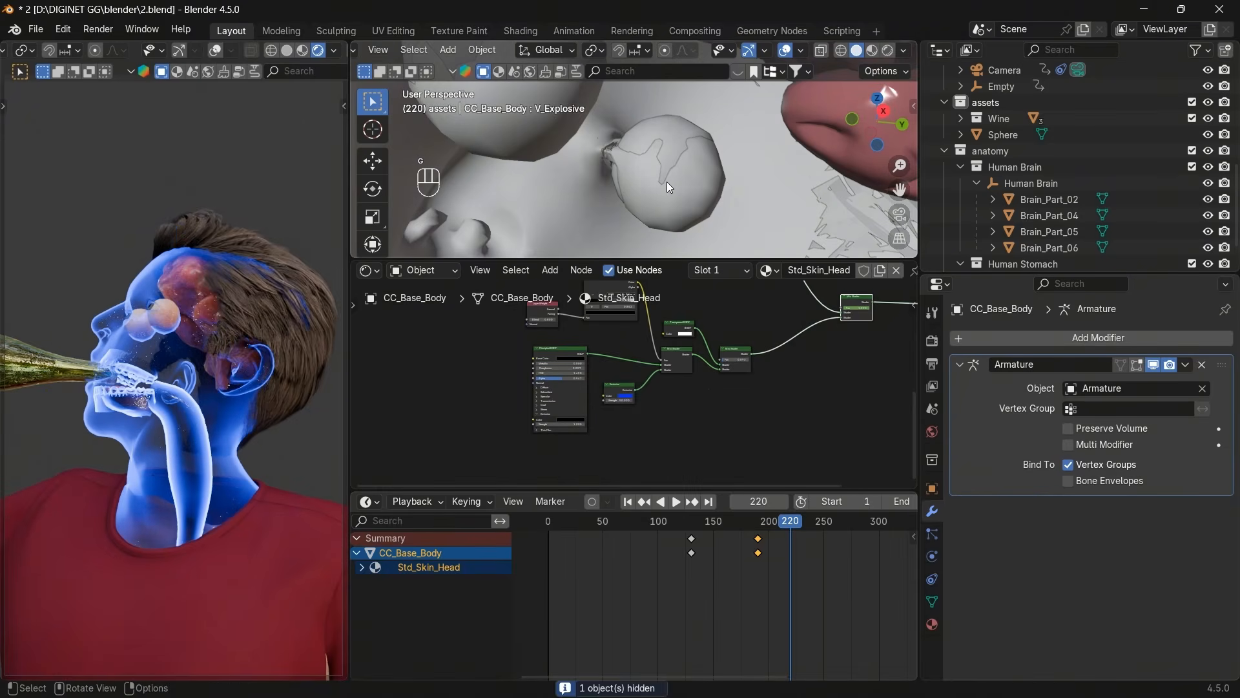
click(667, 166)
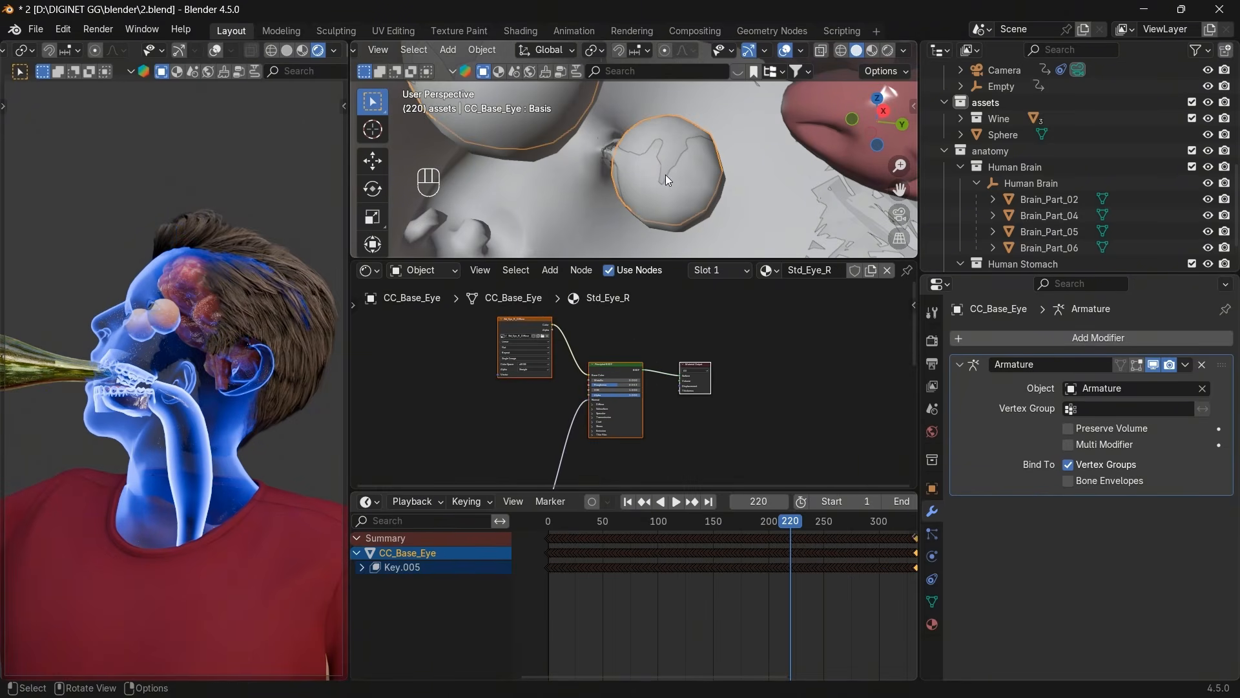
key(g)
right_click(683, 182)
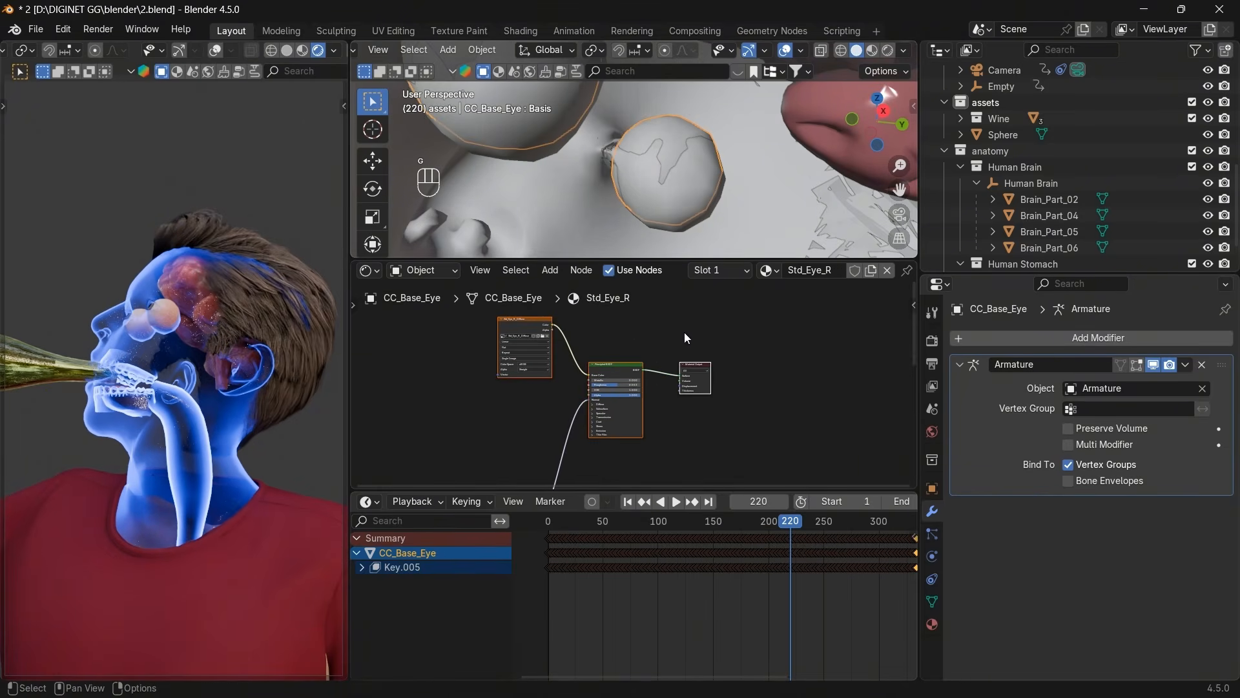
Move the normal map node and its image texture closer to the Principled BSDF in the Std_Eye_R material.
click(735, 274)
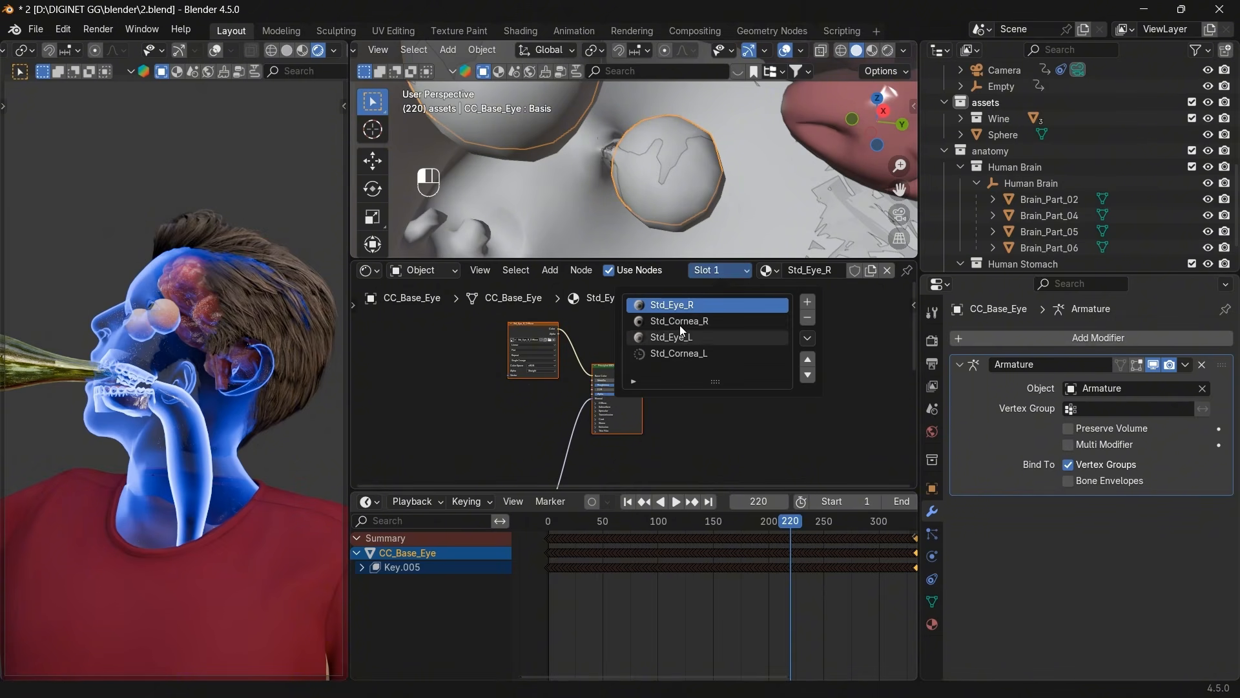
scroll(672, 432, down, 5)
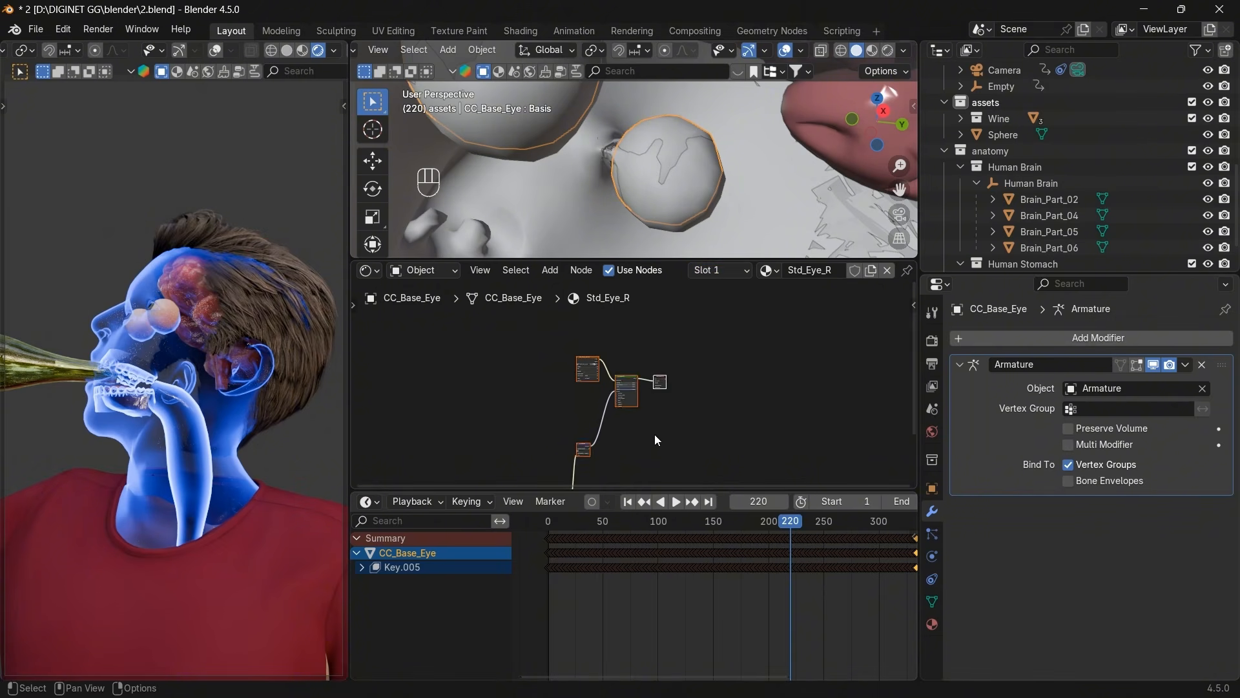
drag(635, 425, 569, 470)
key(h)
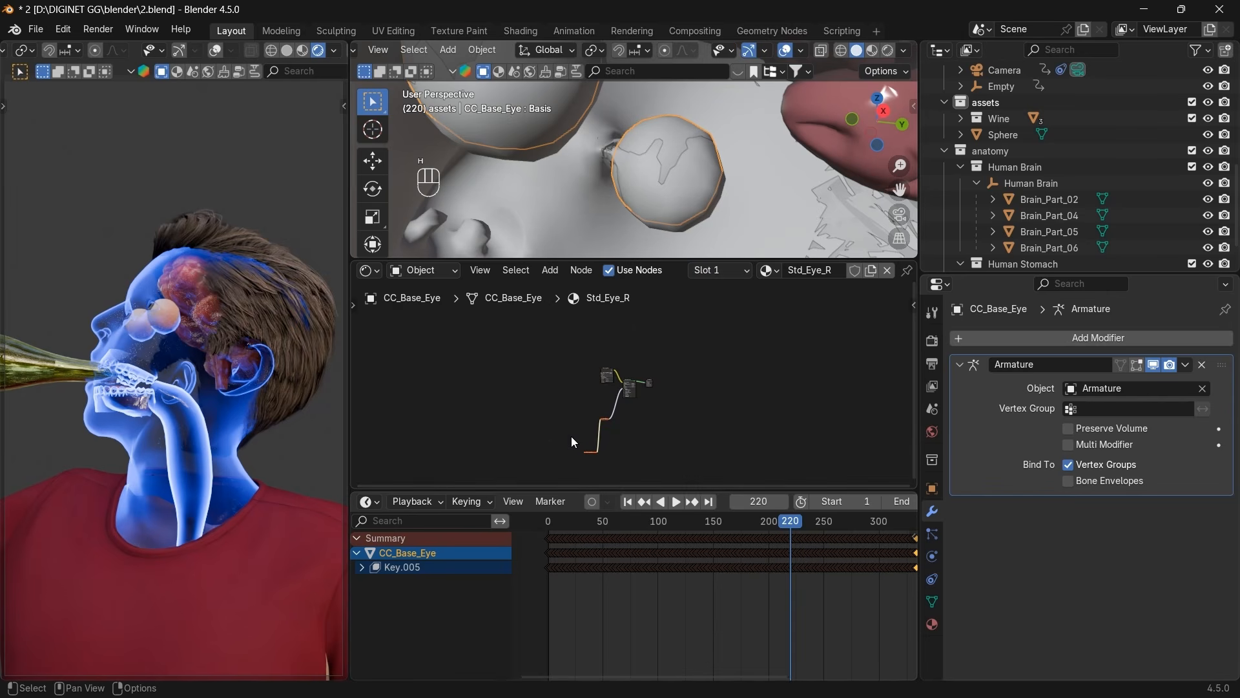
key(ctrl+z)
key(g)
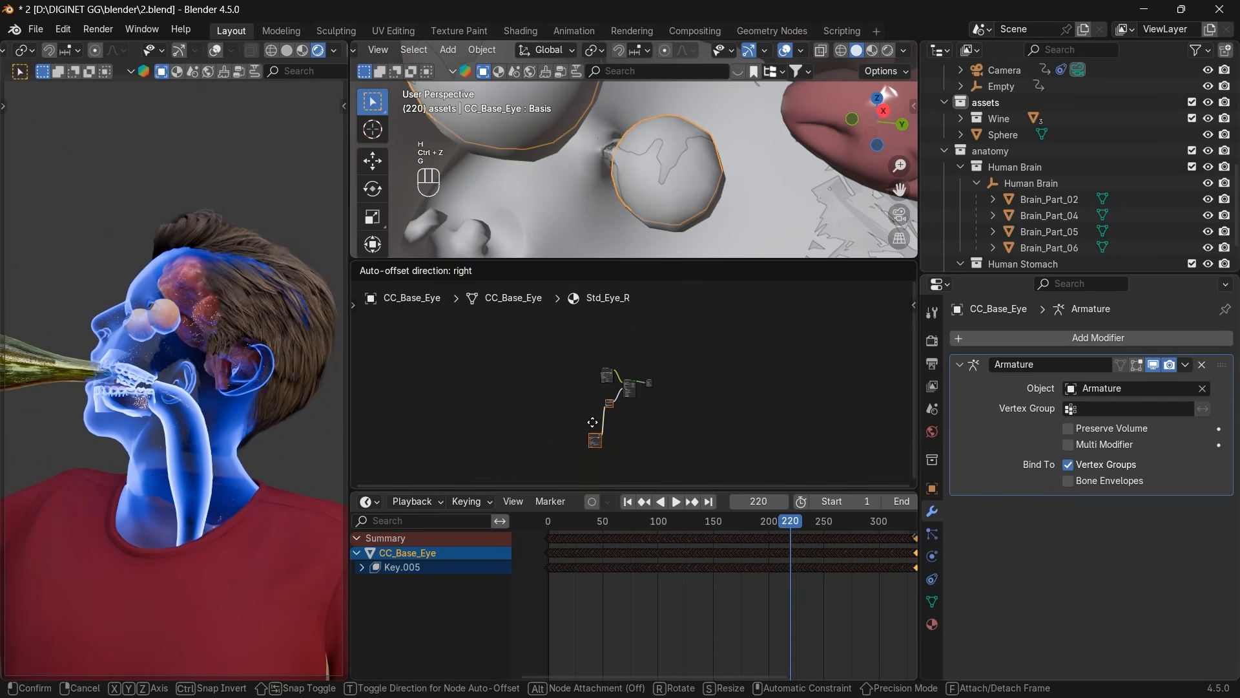
click(592, 422)
drag(621, 427, 567, 454)
key(g)
click(564, 423)
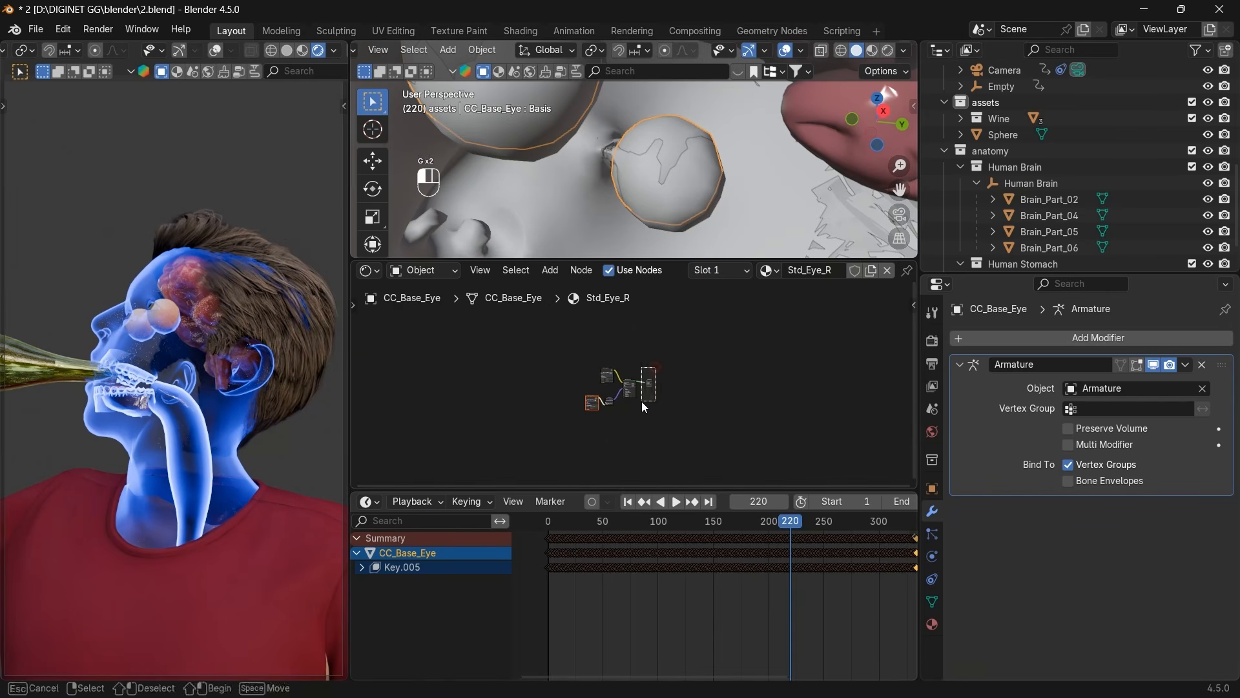
Try Alpha 0.000 in Std_Eye_R and an unlinked Alpha of 1.000 in Std_Cornea_R, and undo both changes.
scroll(643, 404, up, 5)
scroll(648, 408, up, 4)
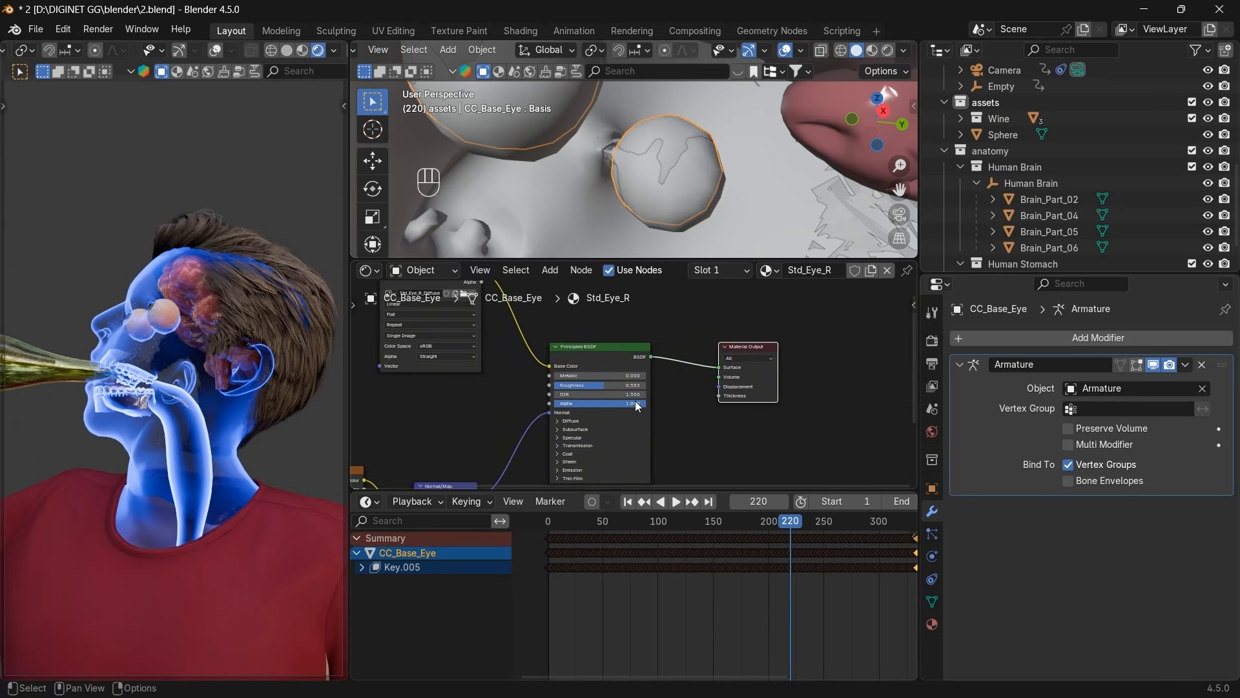
drag(633, 403, 569, 403)
click(716, 270)
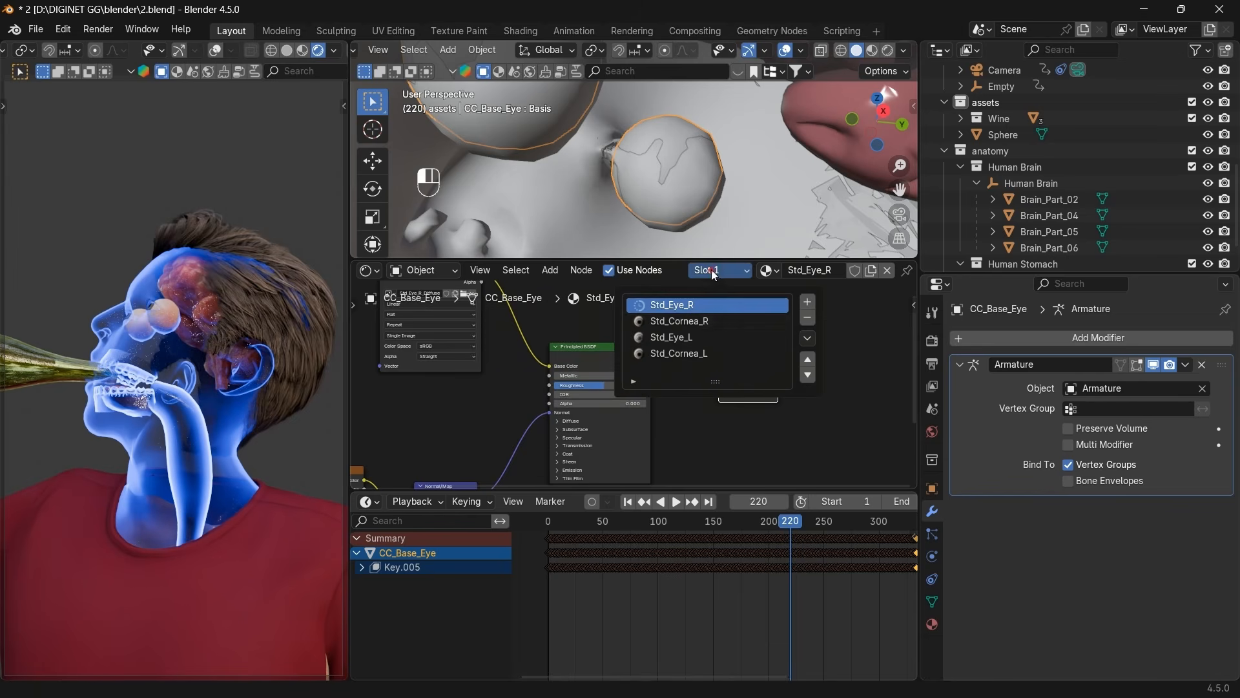
click(688, 321)
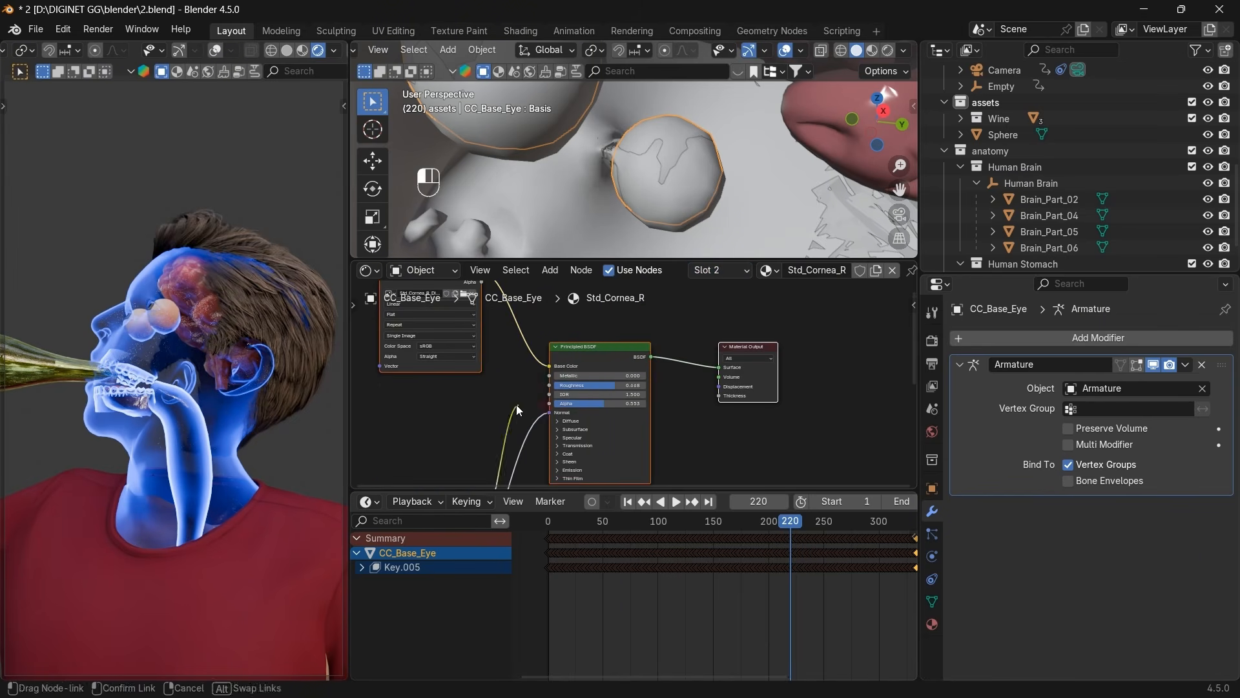
drag(616, 407, 646, 403)
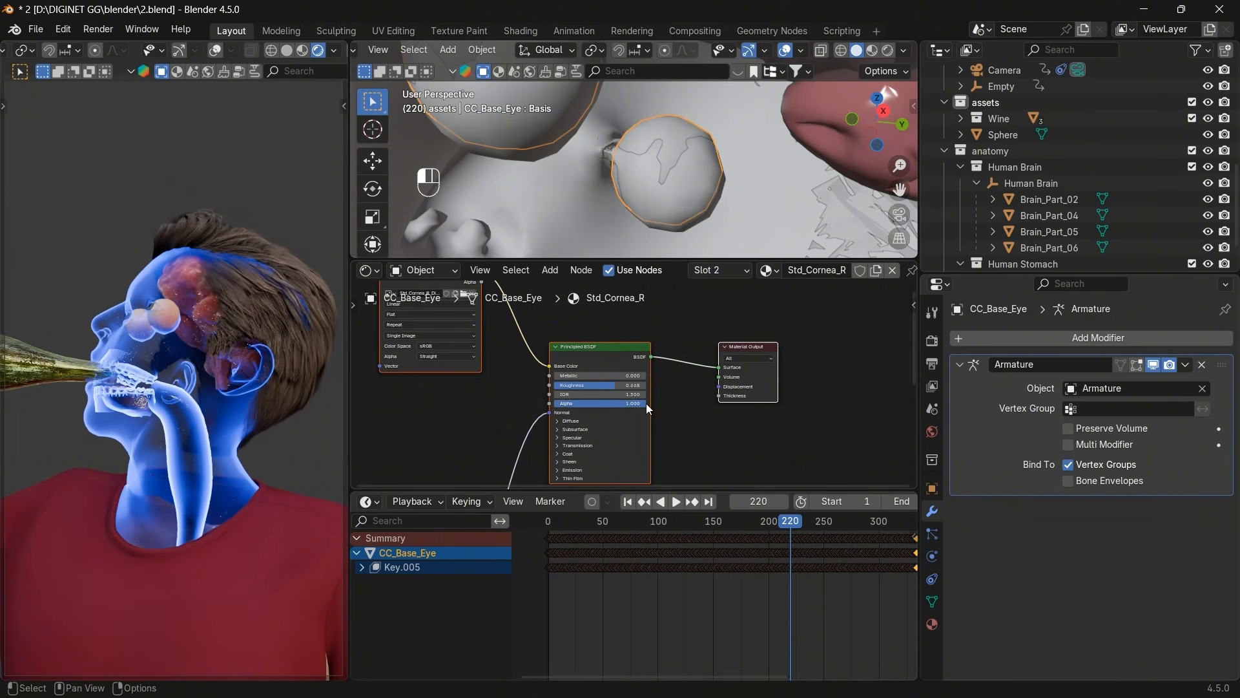
key(ctrl+z)
key(ctrl+z)
key(ctrl+z)
key(ctrl+z)
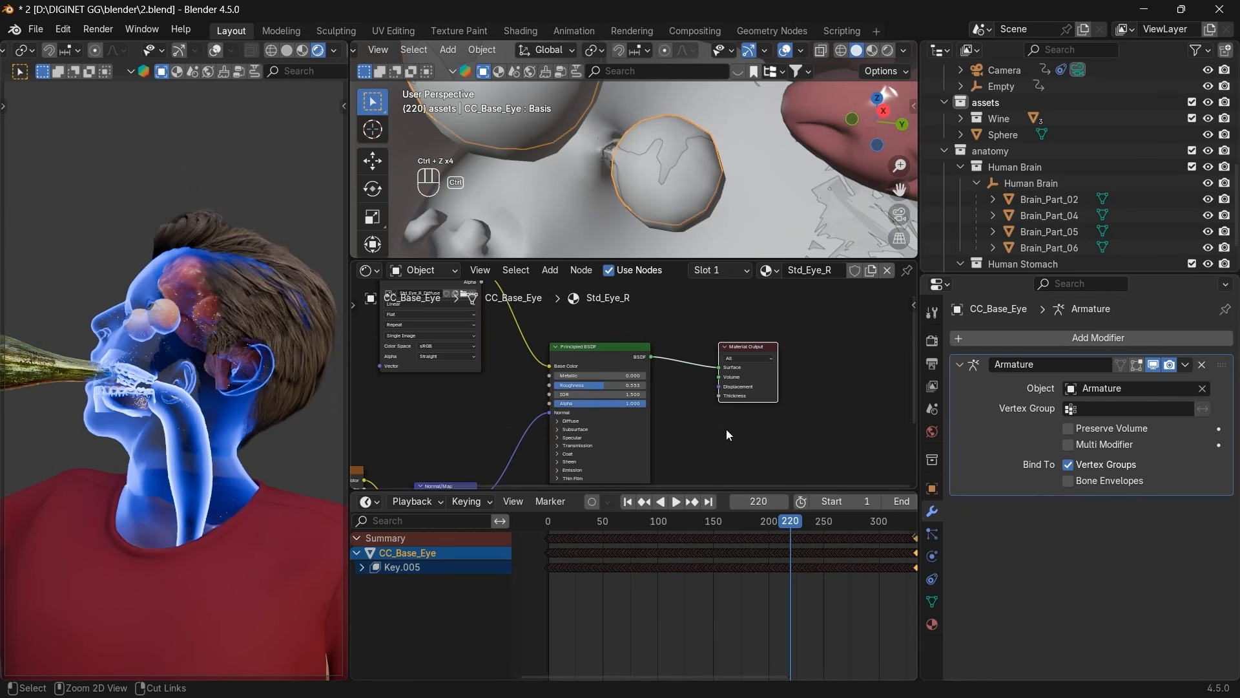
Switch to the Std_Cornea_R material and move its Material Output node farther from the Principled BSDF.
scroll(726, 428, down, 1)
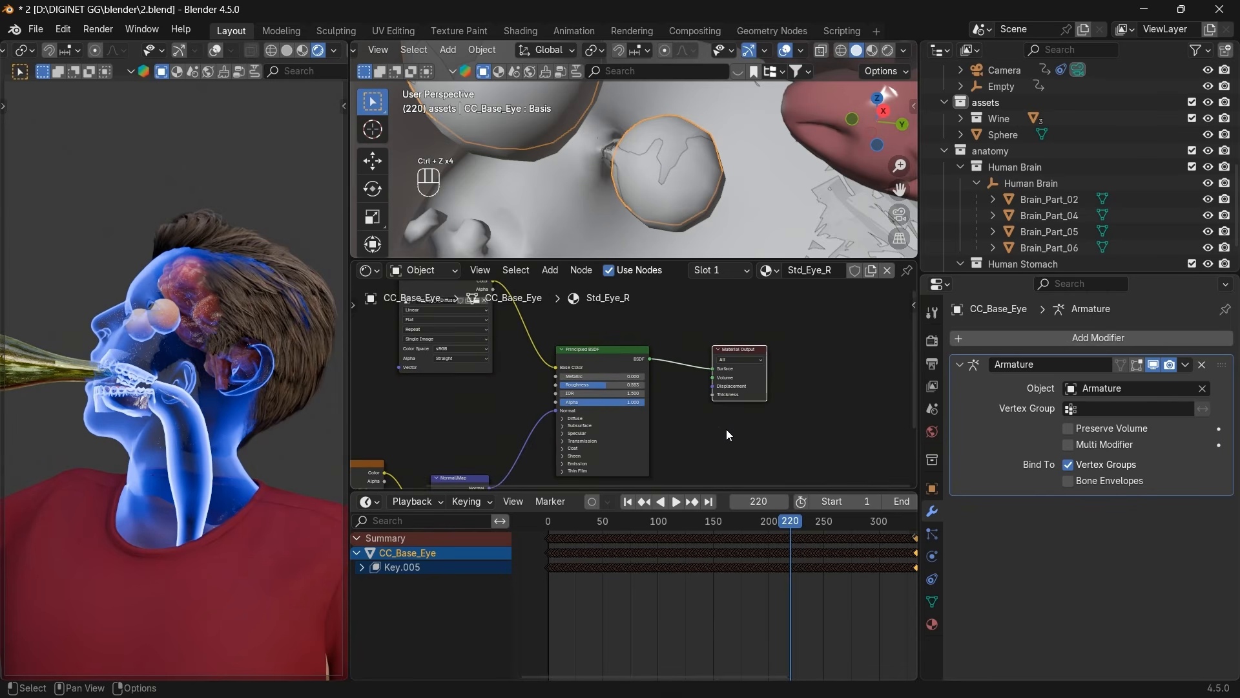
click(727, 270)
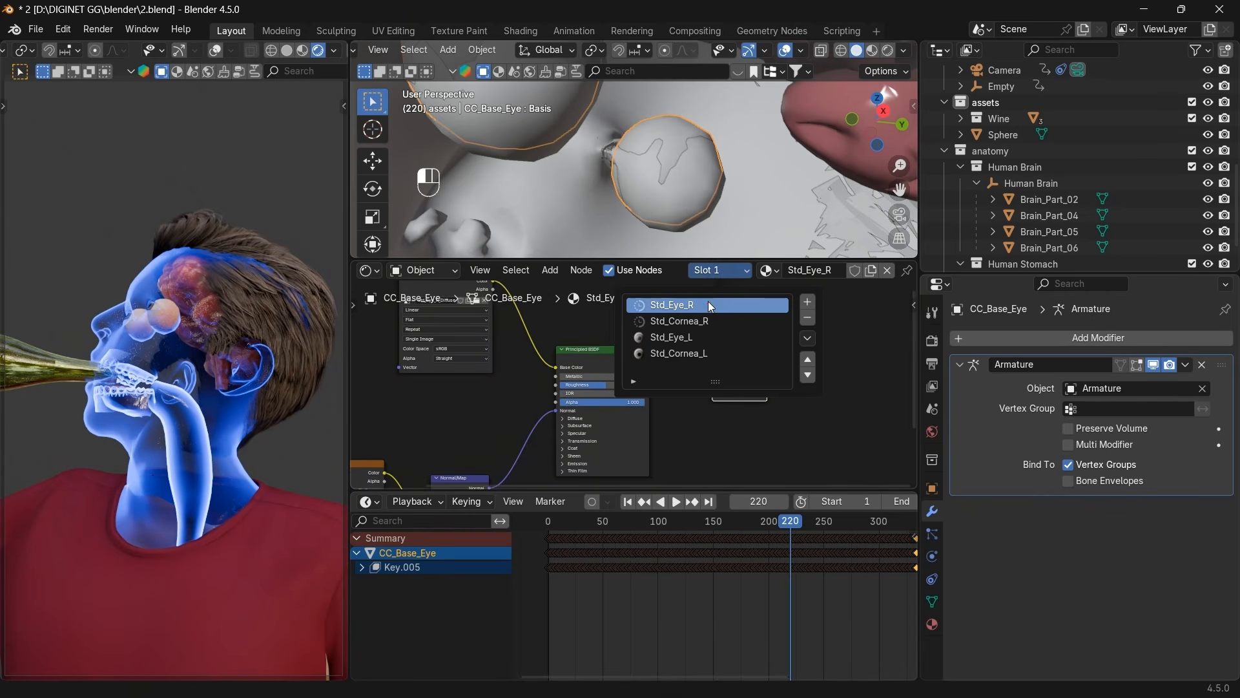
click(709, 273)
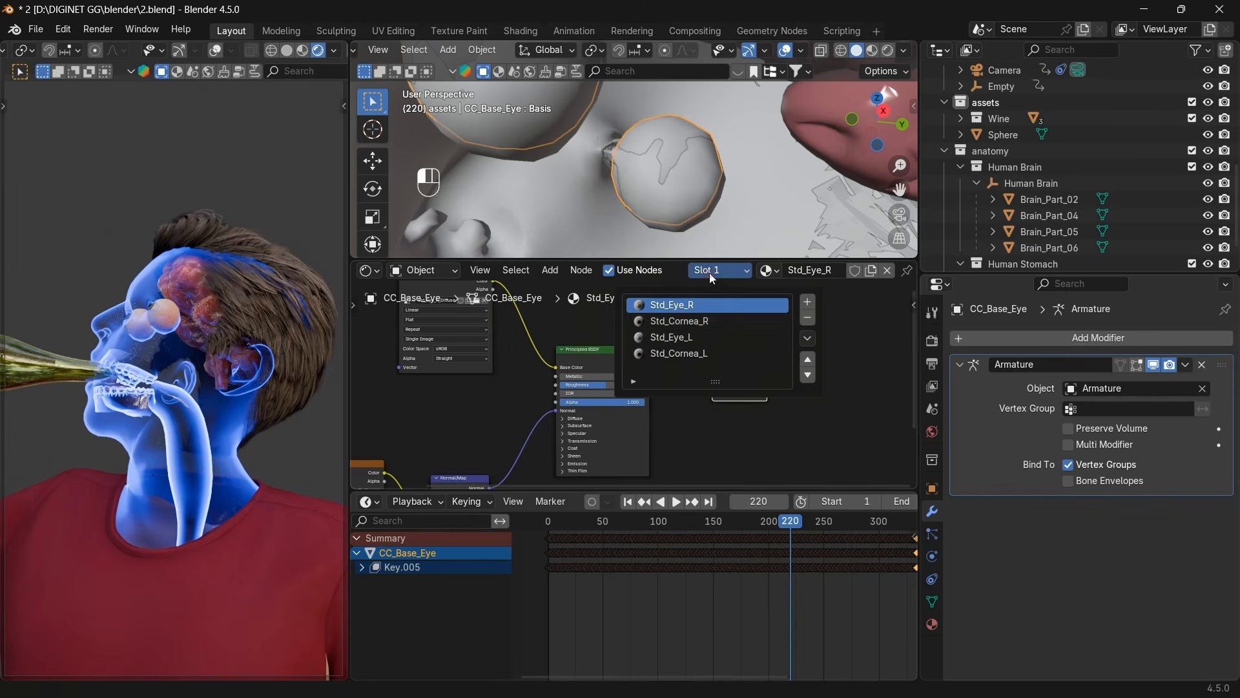
click(736, 320)
click(730, 368)
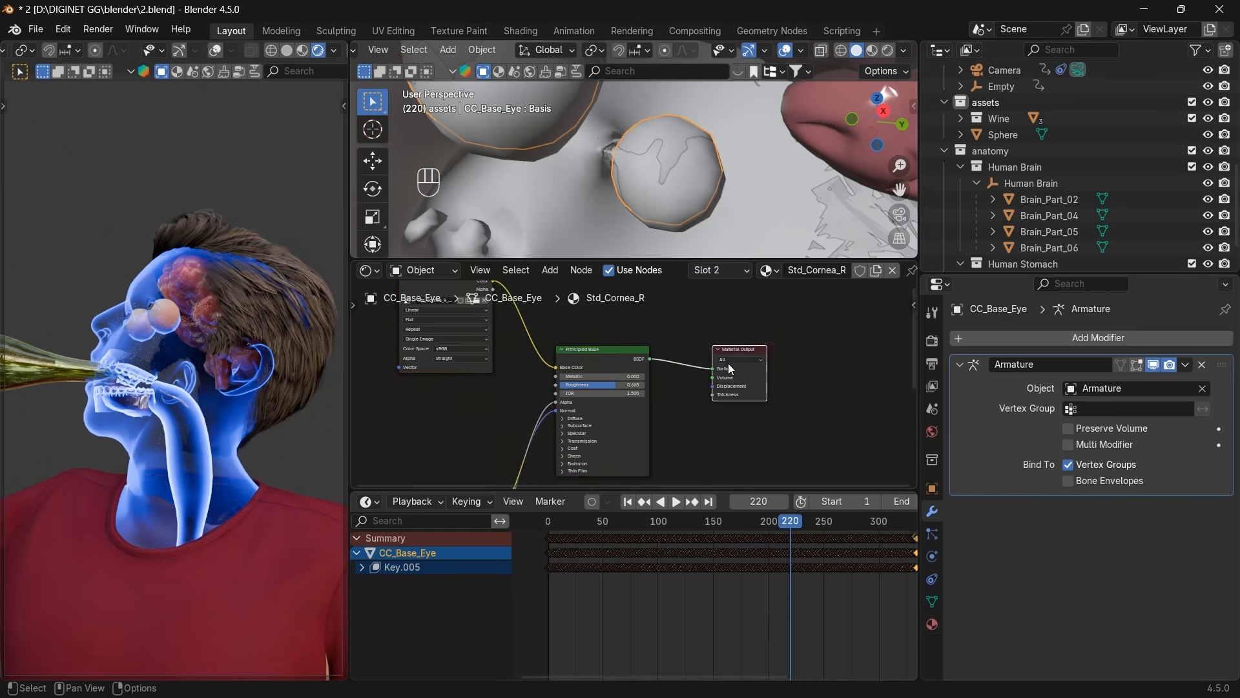
scroll(739, 382, down, 4)
key(g)
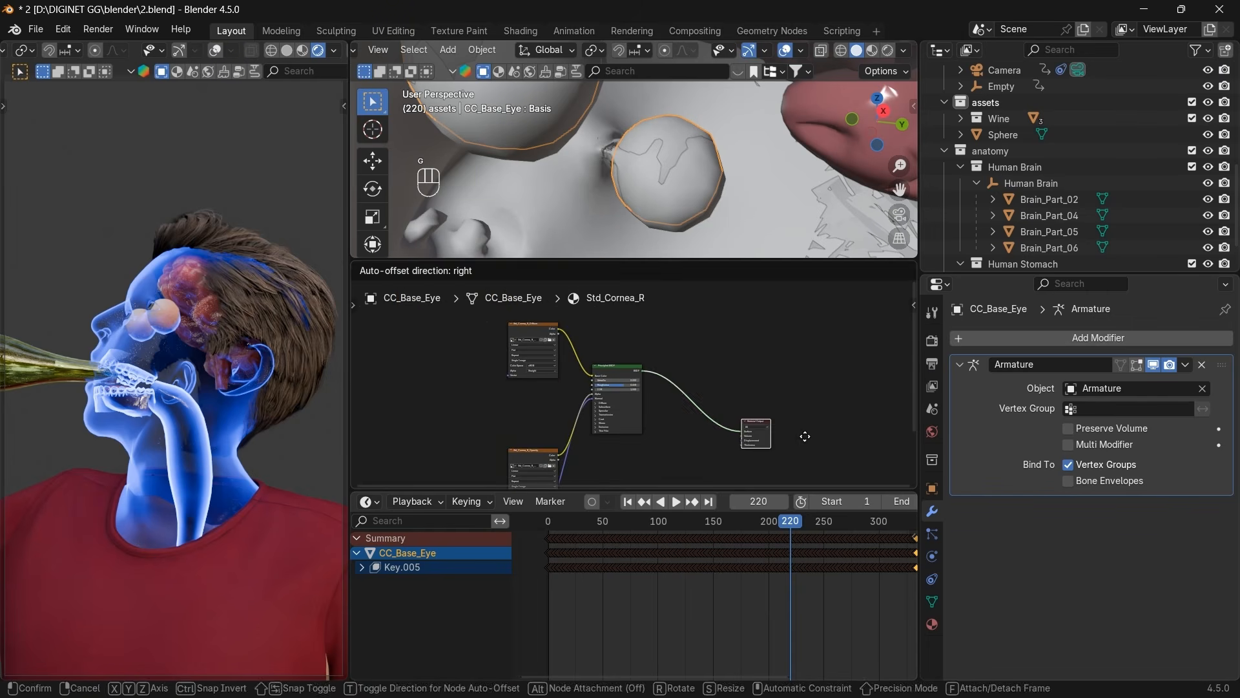
click(760, 390)
Add a Transparent BSDF node below the Principled BSDF in the Std_Cornea_R material.
key(shift+a)
text(TRA)
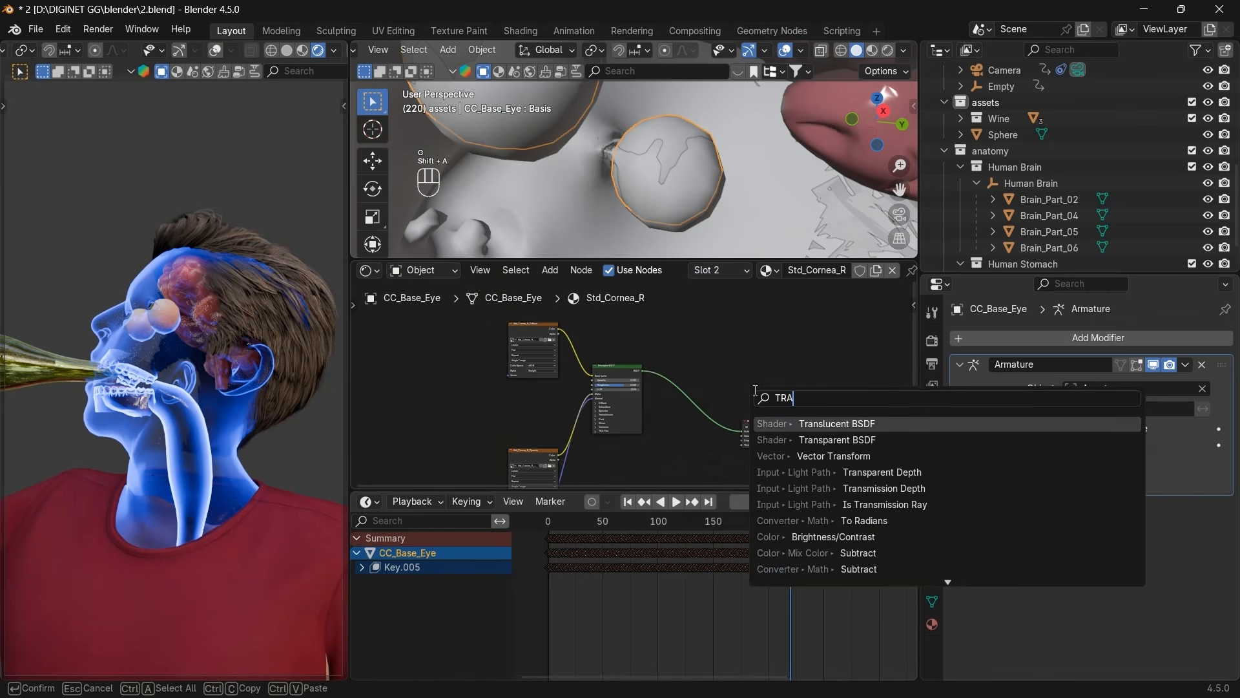
key(Down)
key(Return)
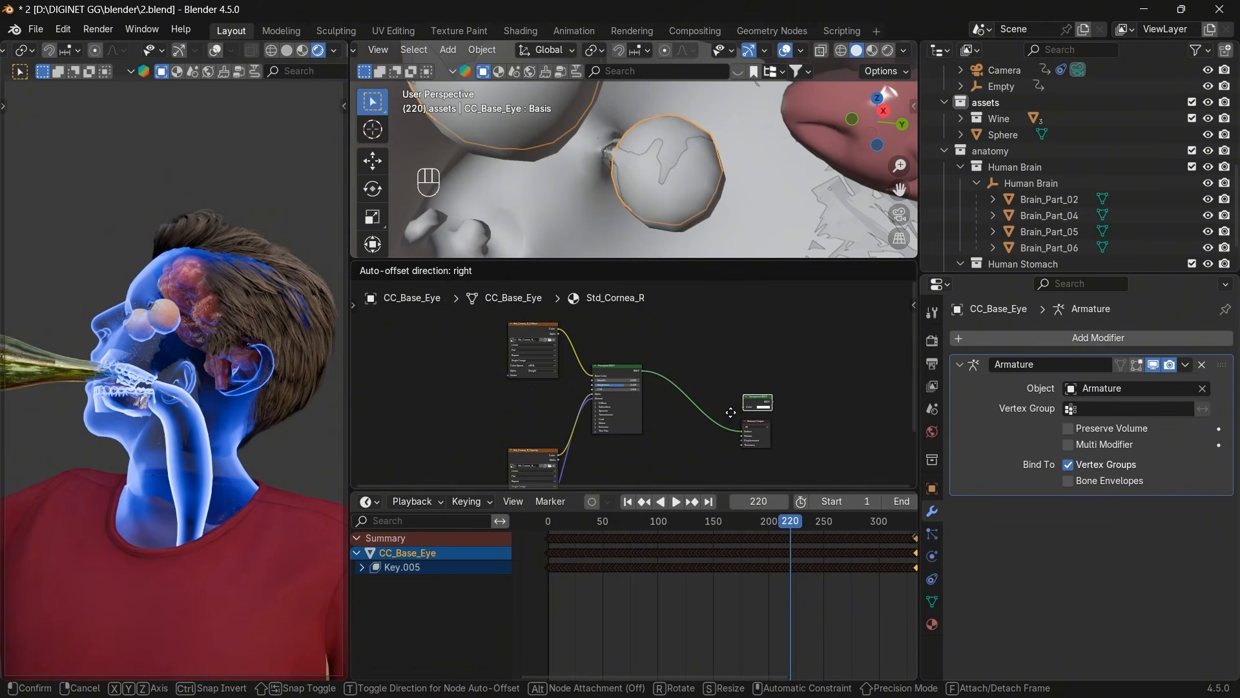
click(659, 450)
Insert a Mix Shader on the link between the cornea's Principled BSDF and Material Output.
key(shift+a)
text(MIX)
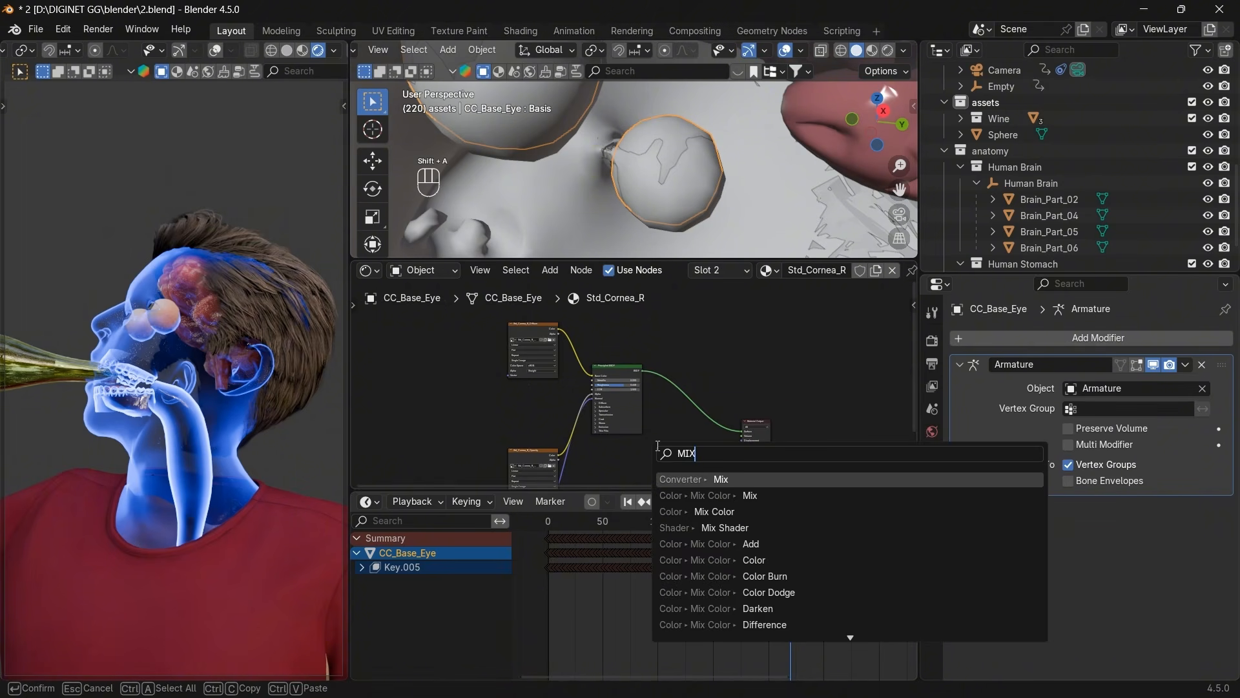
key(Down)
key(Down)
key(Return)
click(698, 447)
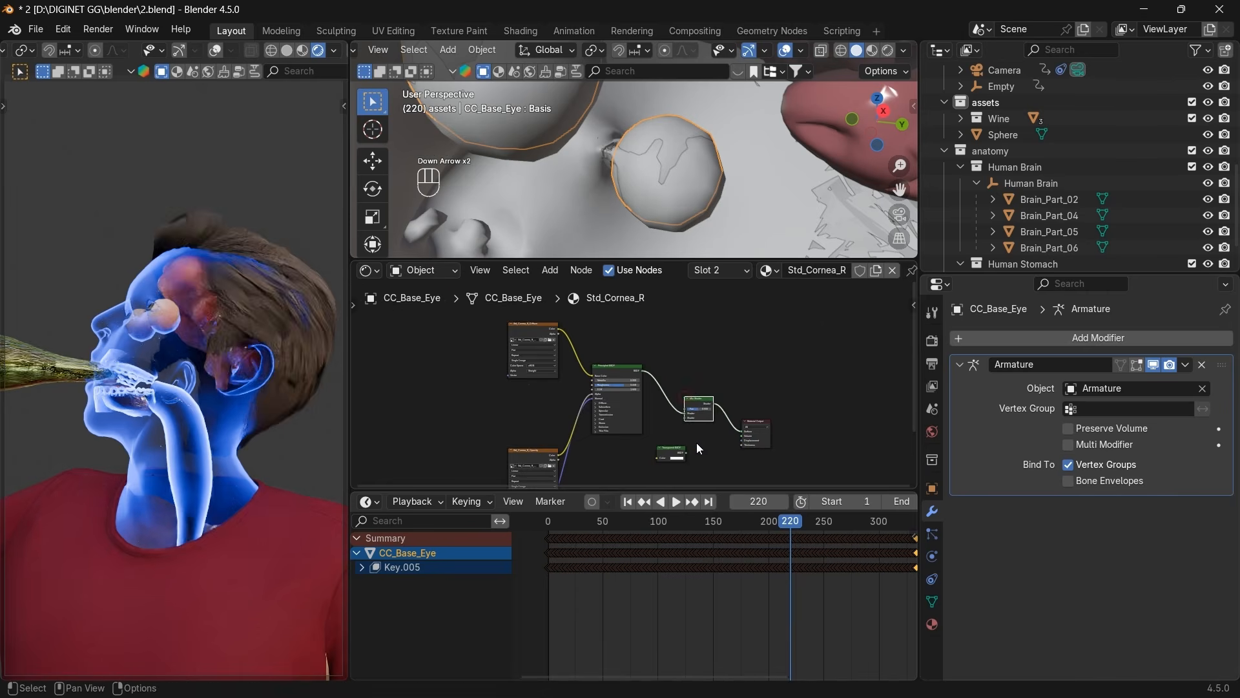
Connect the Transparent BSDF to the Mix Shader's second shader input and set the mix factor to 1.000.
scroll(697, 443, up, 2)
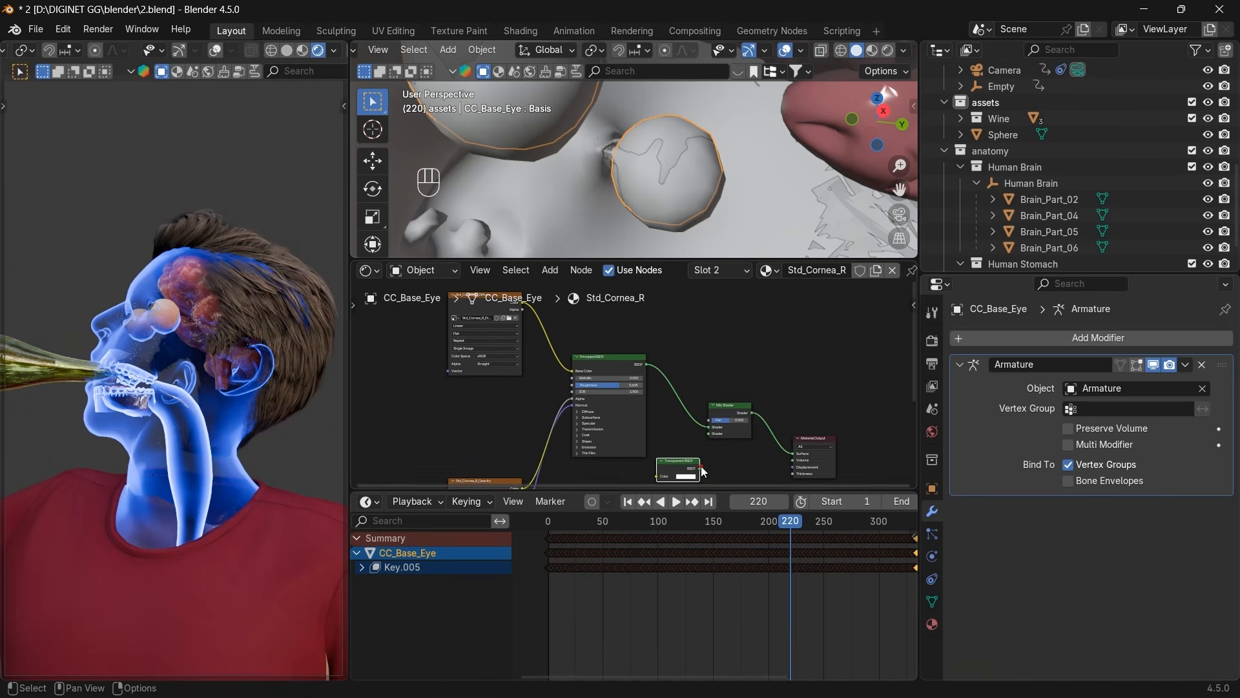
drag(702, 468, 727, 450)
scroll(727, 451, down, 1)
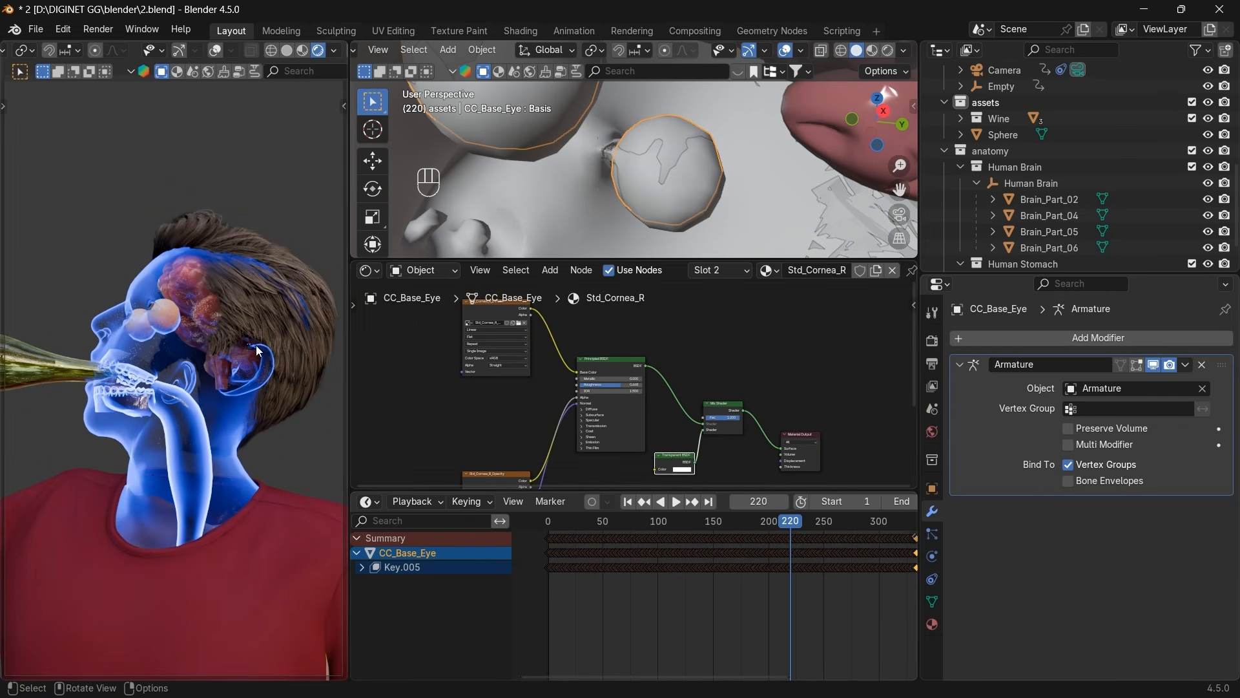
Copy the cornea's Mix Shader and Transparent BSDF nodes into the Std_Eye_R material.
scroll(699, 448, down, 2)
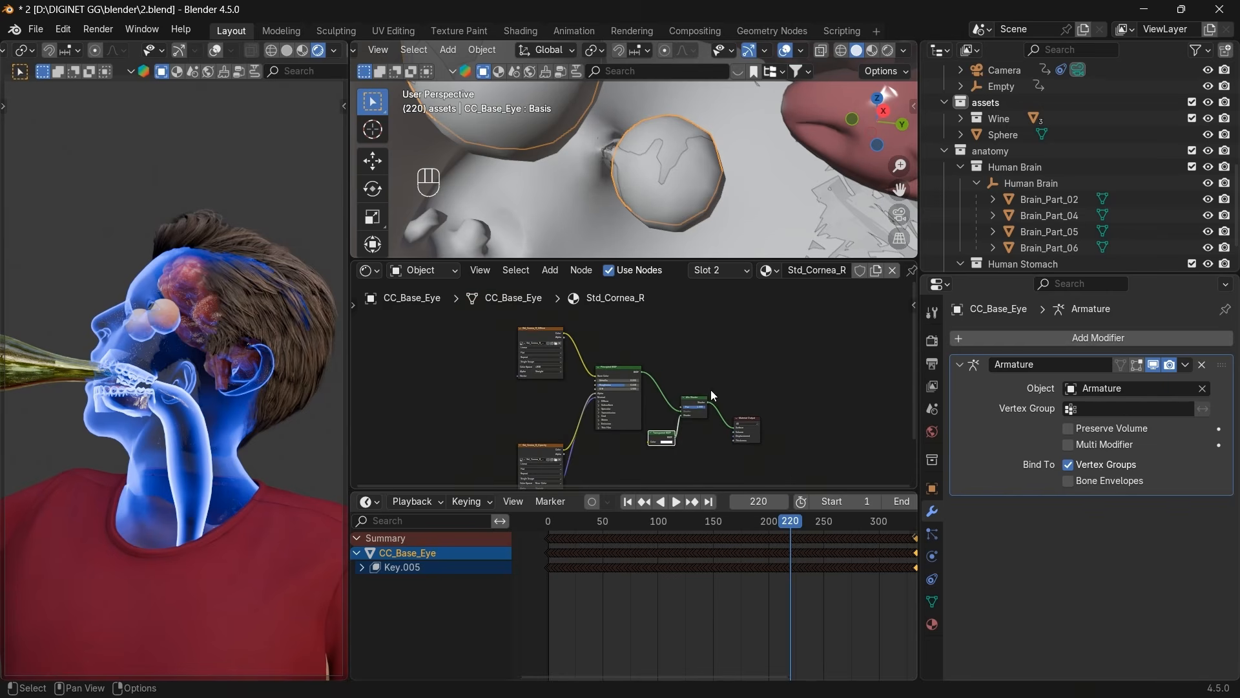
drag(711, 390, 673, 447)
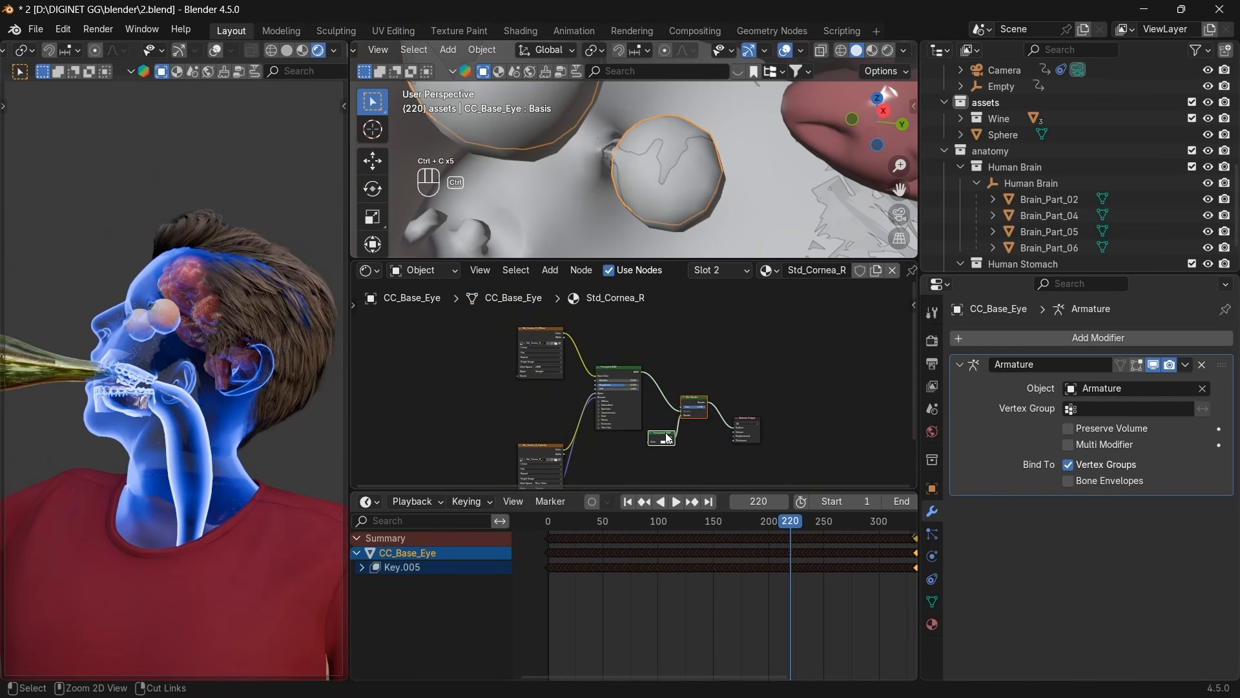
click(722, 268)
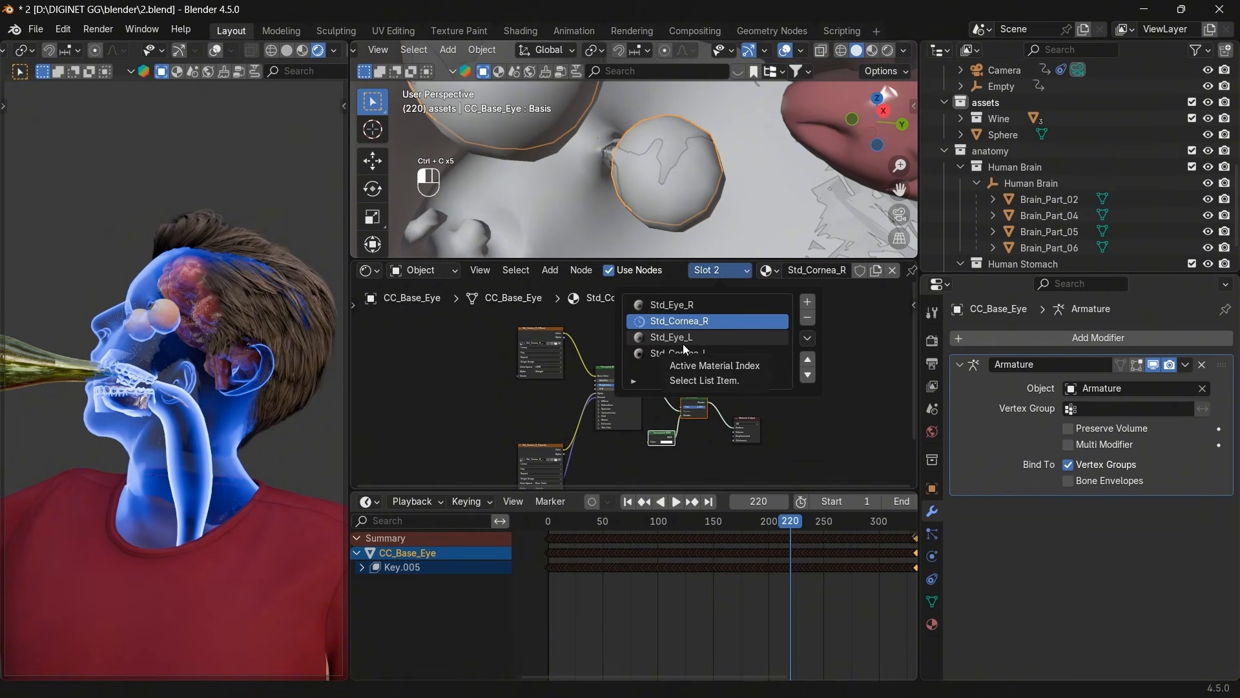
click(685, 306)
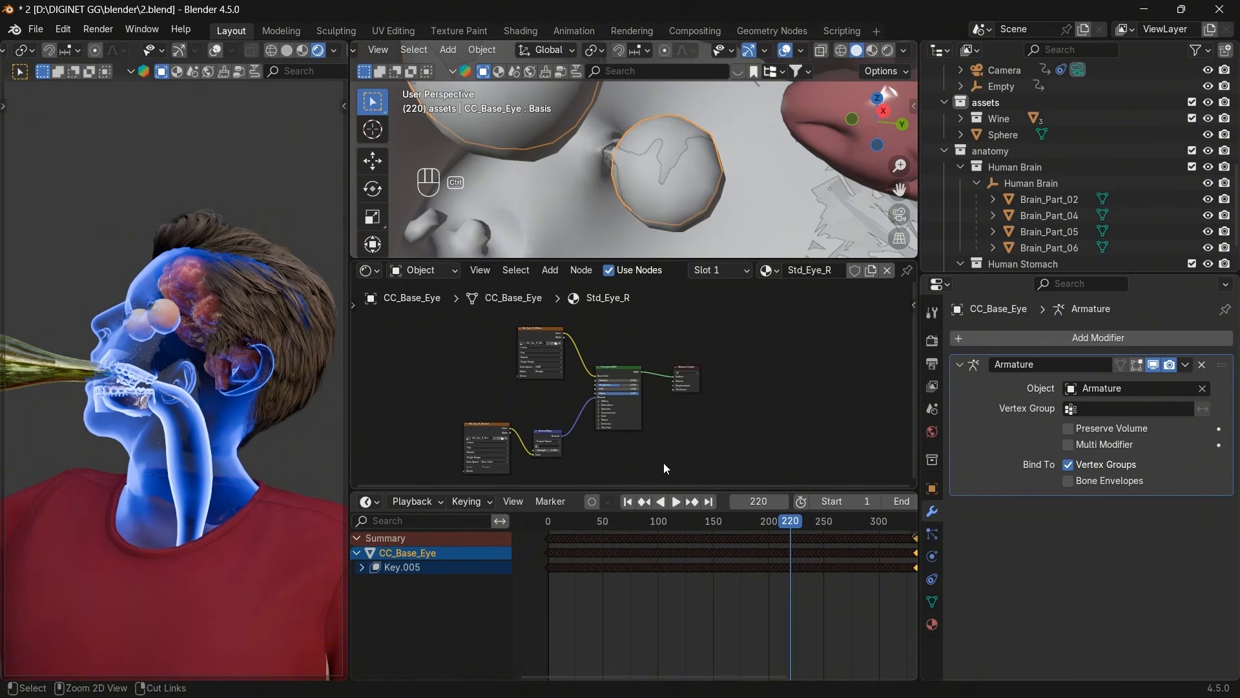
key(ctrl+v)
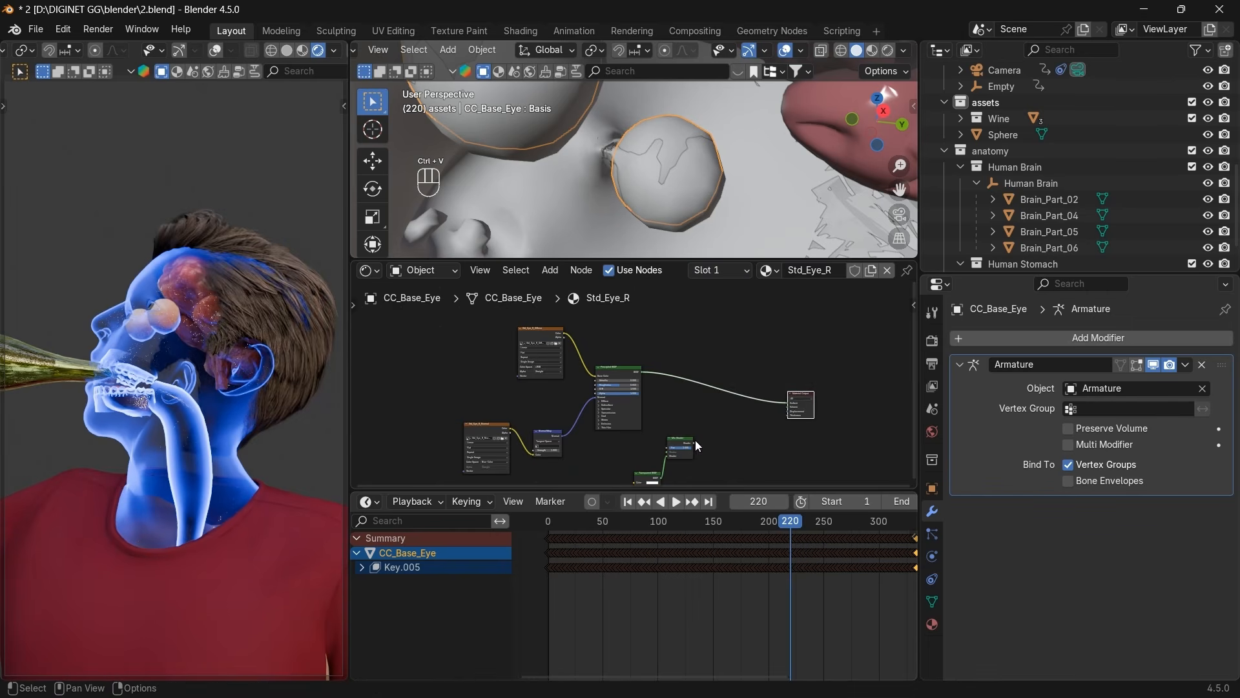
Connect the pasted Mix Shader between the Principled BSDF and Material Output in Std_Eye_R.
click(690, 389)
drag(638, 372, 694, 413)
ctrl+shift+click(704, 401)
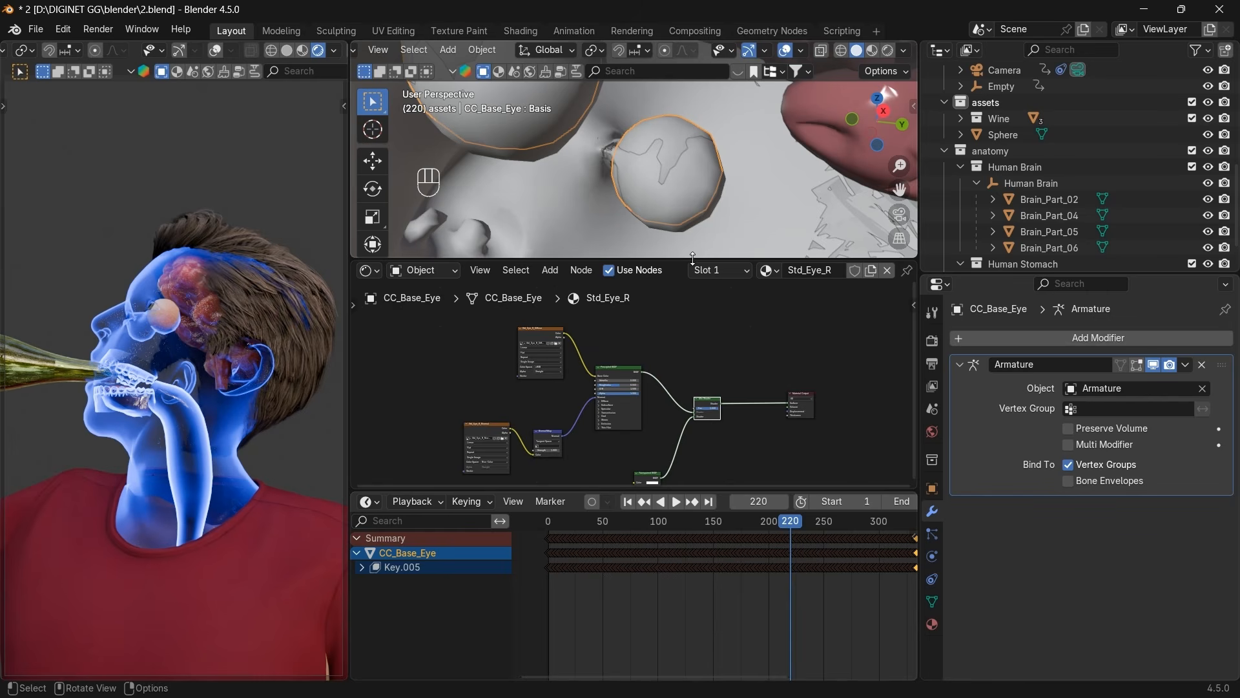
Paste the Mix Shader and Transparent BSDF nodes into Std_Eye_L and connect the Mix Shader between the Principled BSDF and Material Output.
click(730, 273)
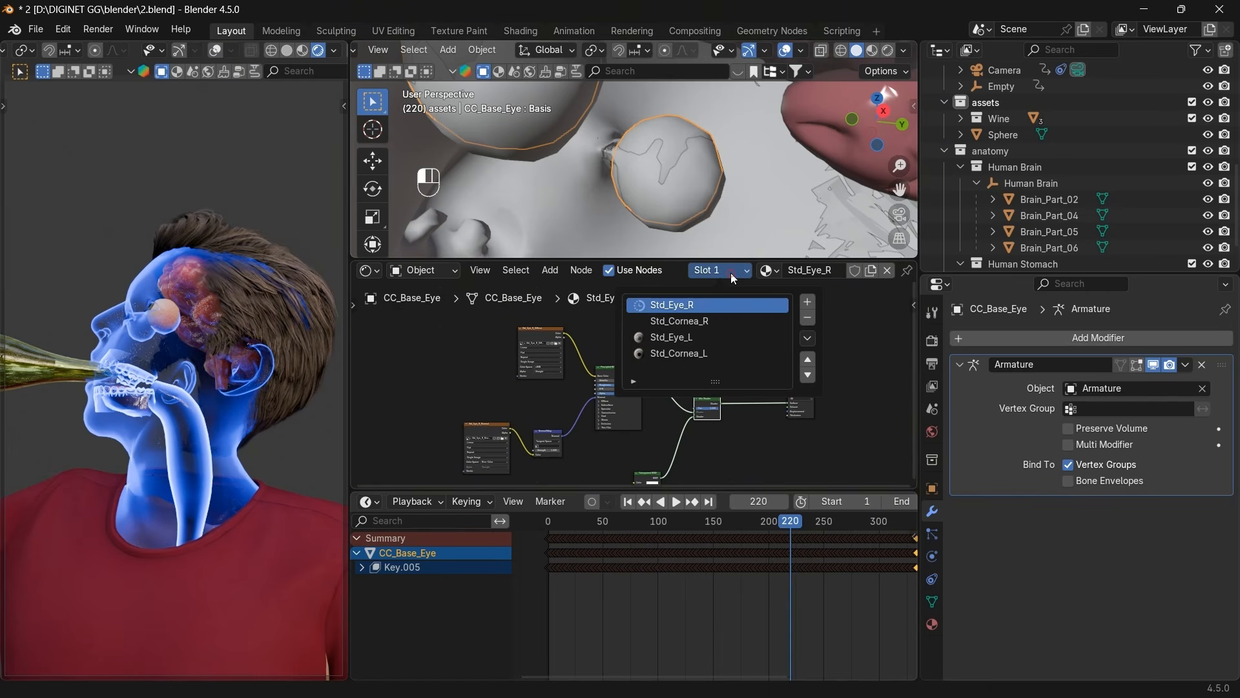
click(685, 338)
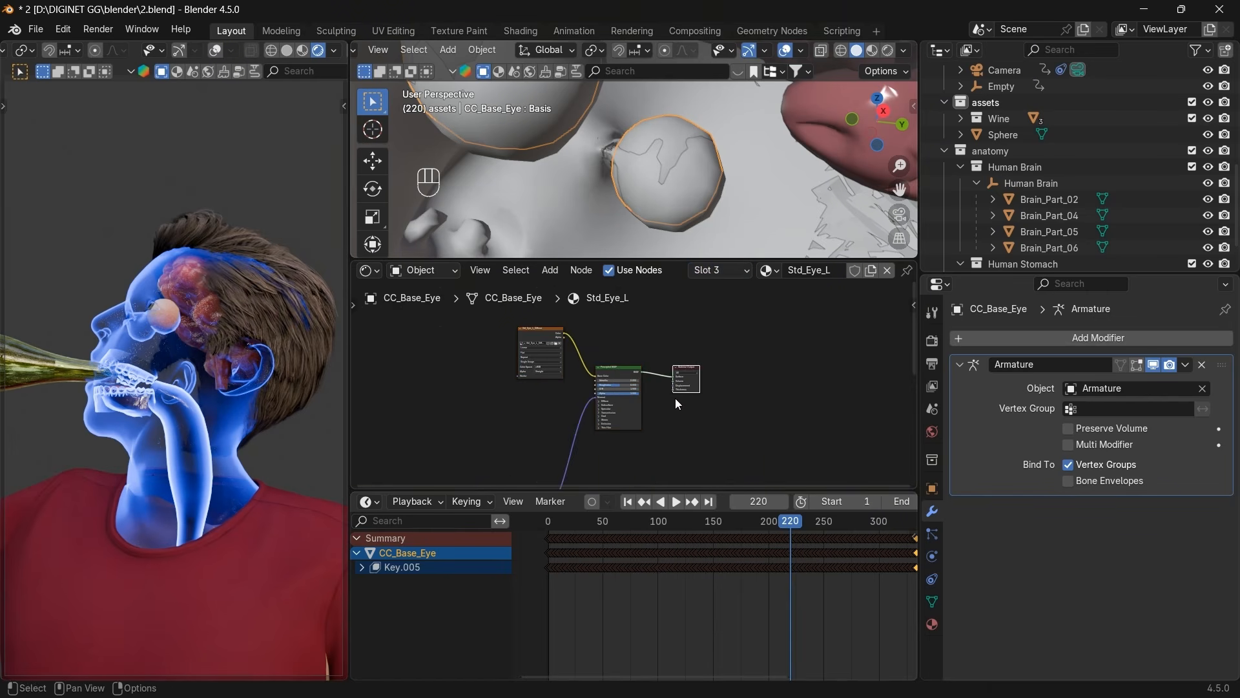
key(g)
click(708, 440)
key(ctrl+v)
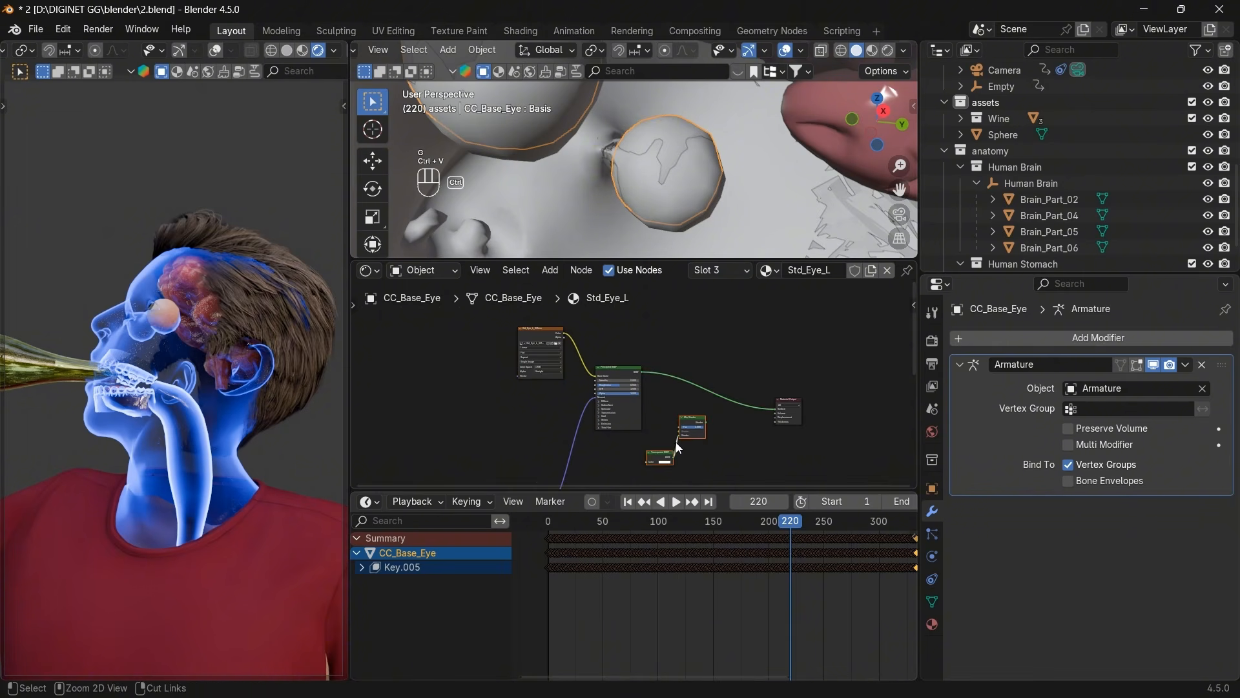
drag(706, 422, 776, 409)
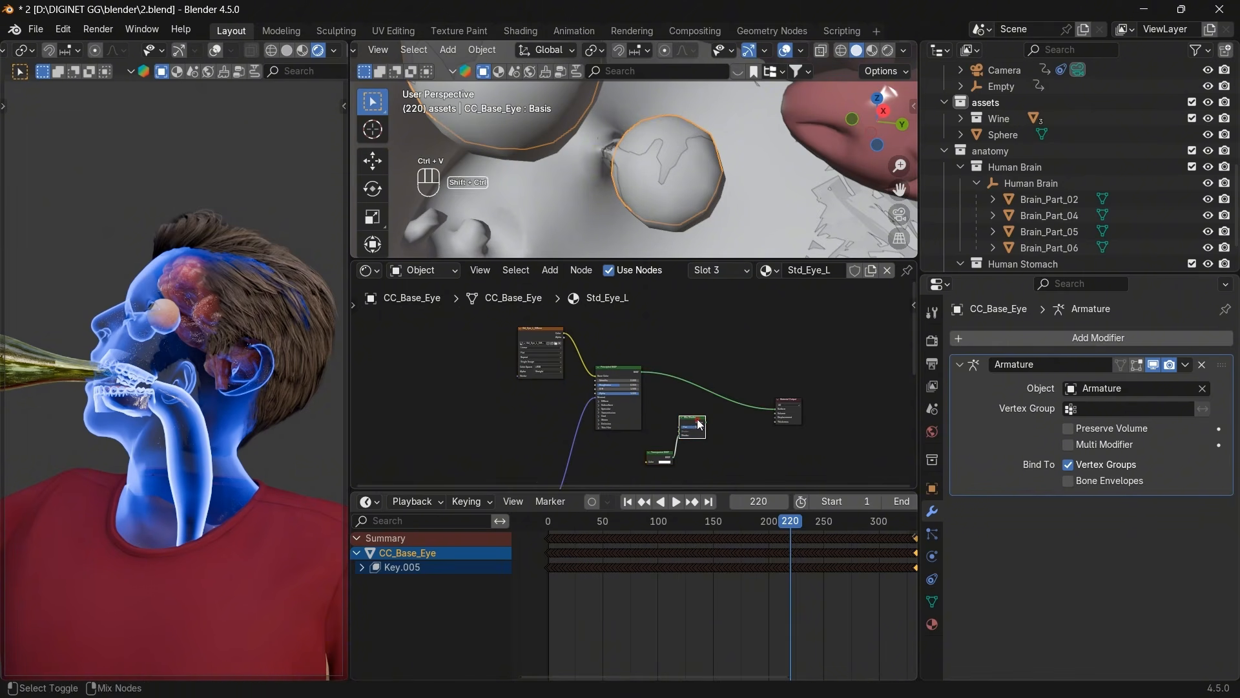
drag(643, 372, 716, 397)
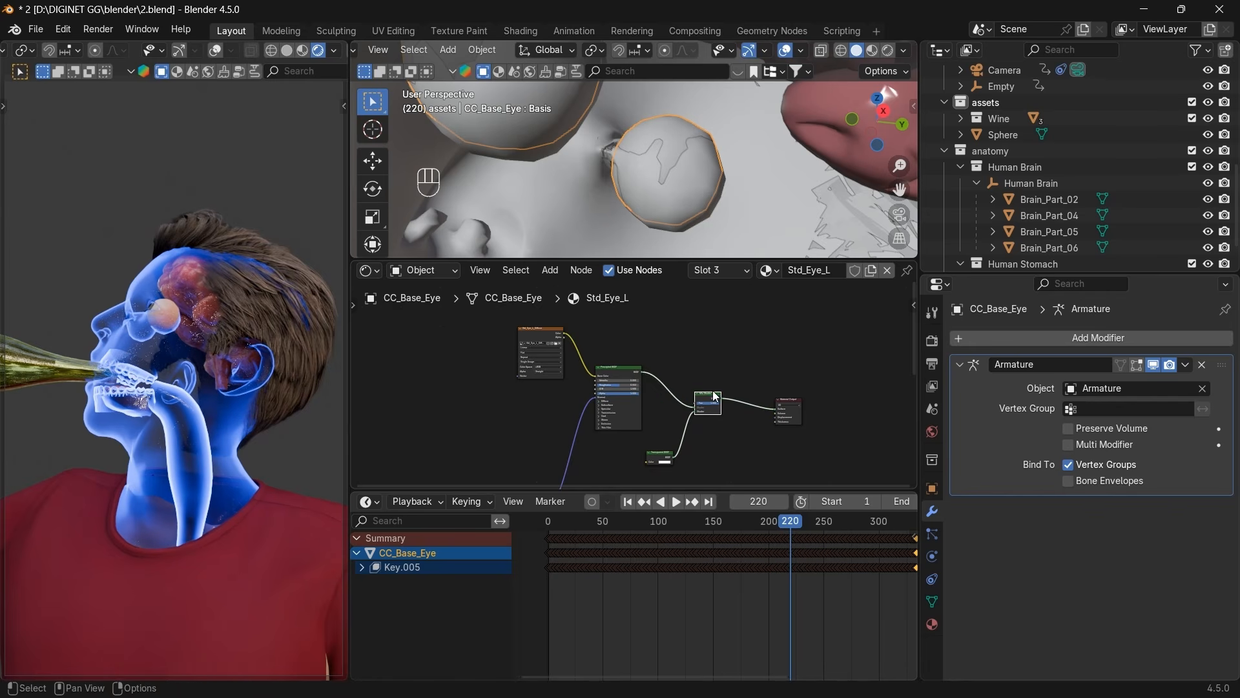
Paste the same two nodes into Std_Cornea_L and route its Principled BSDF through the Mix Shader to the Material Output.
click(704, 272)
click(688, 353)
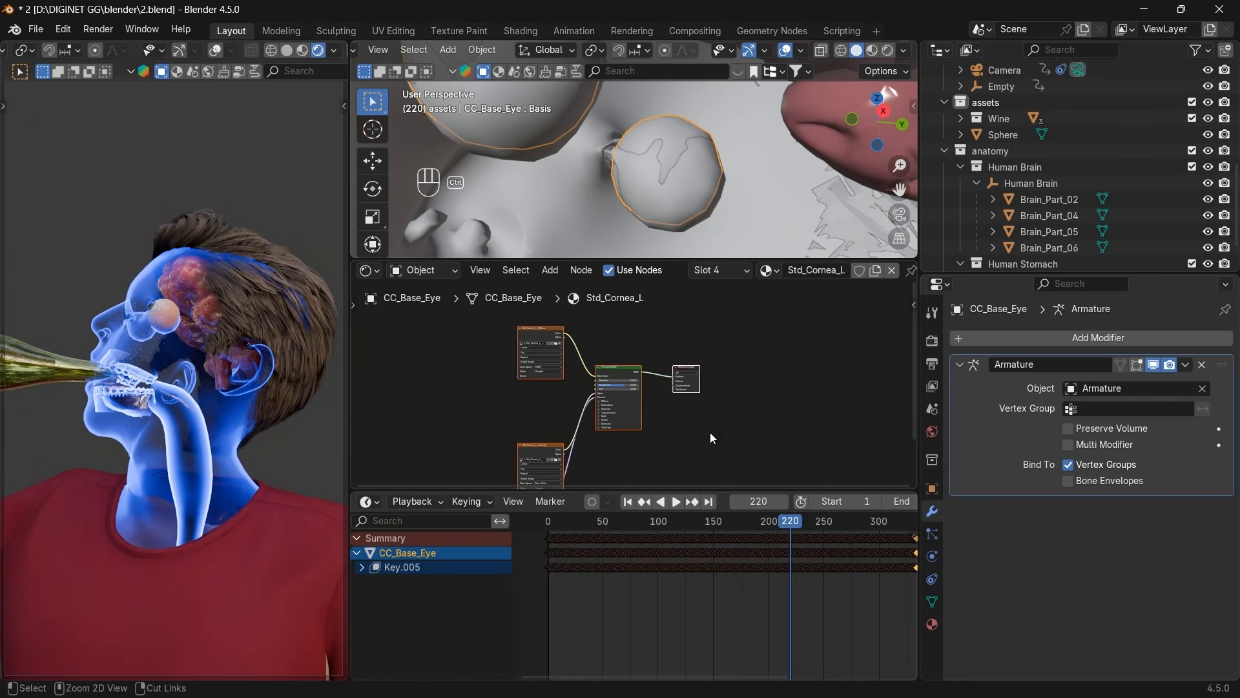
key(ctrl+v)
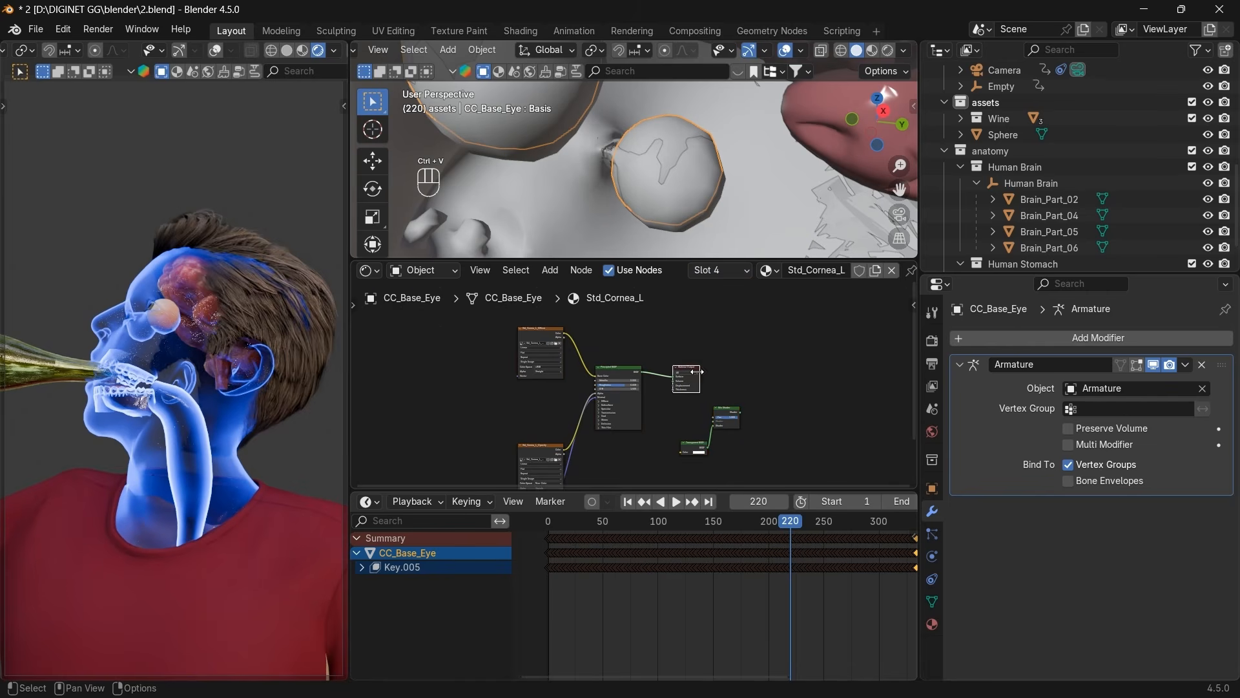
key(ctrl+z)
drag(691, 367, 813, 381)
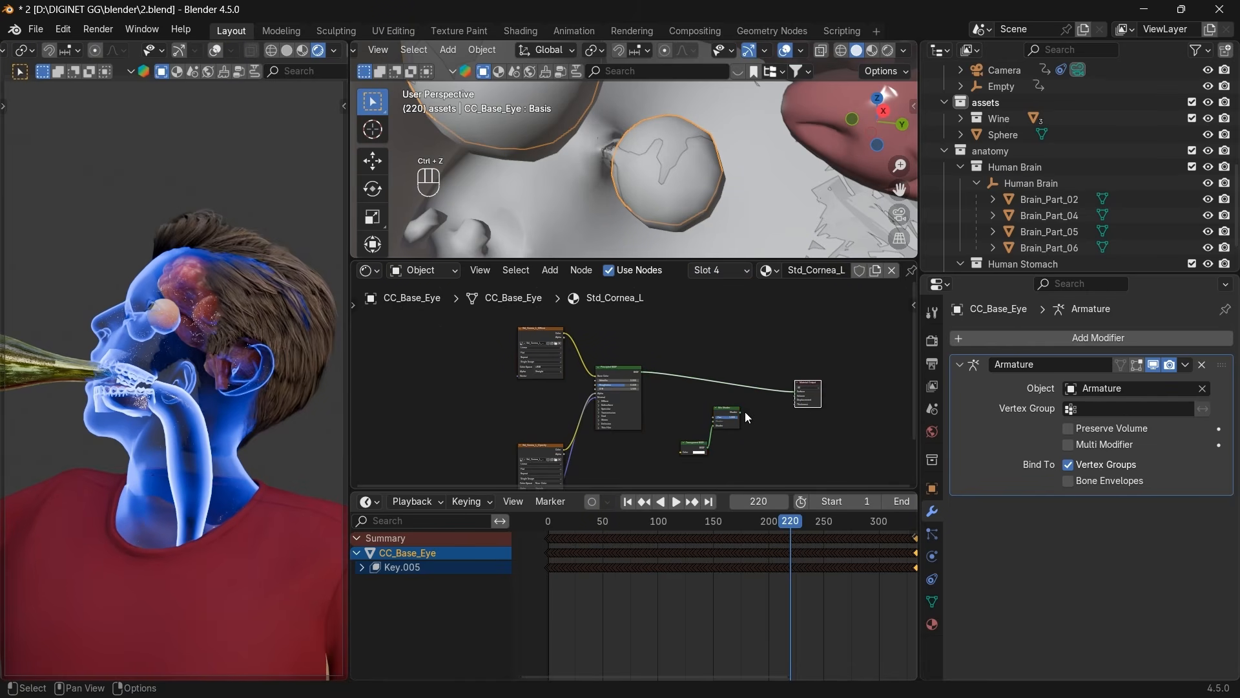
ctrl+shift+click(719, 410)
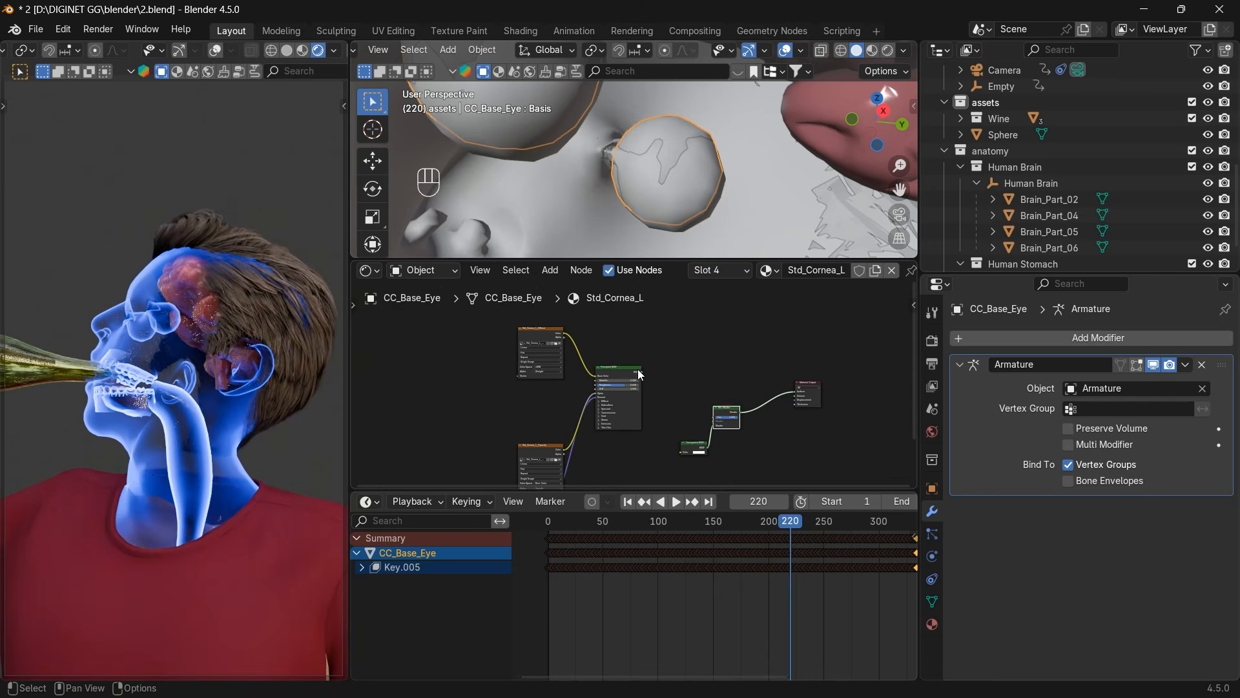
drag(641, 371, 712, 420)
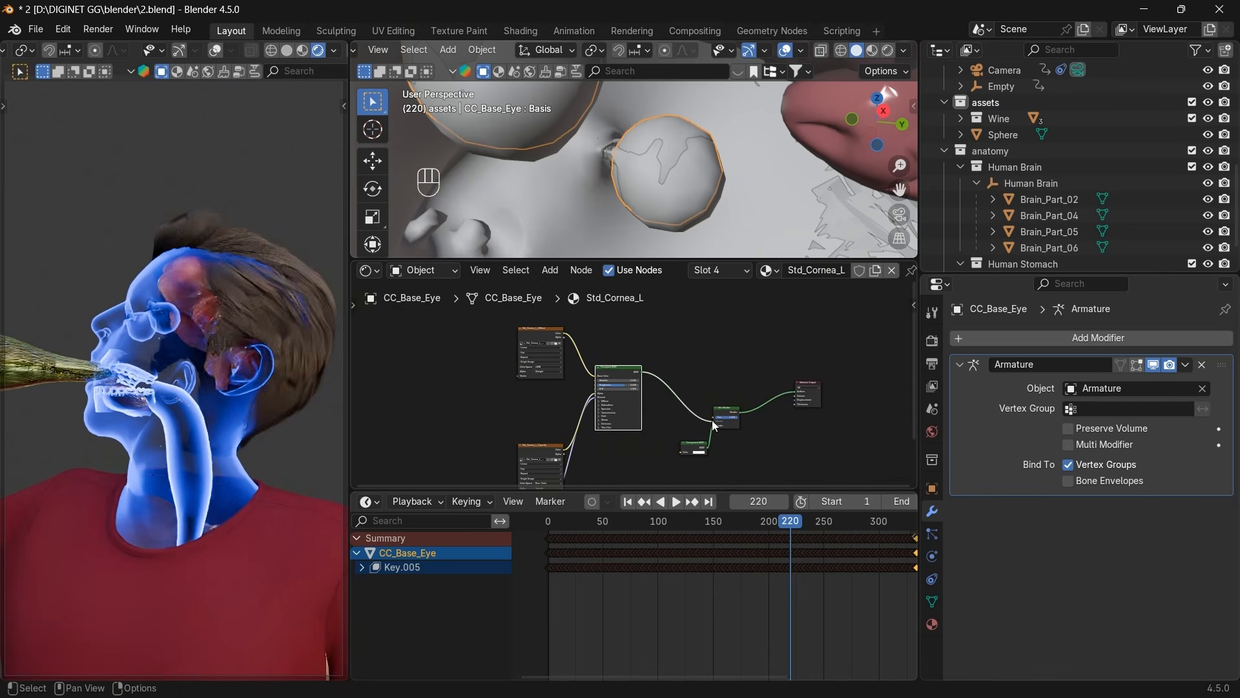
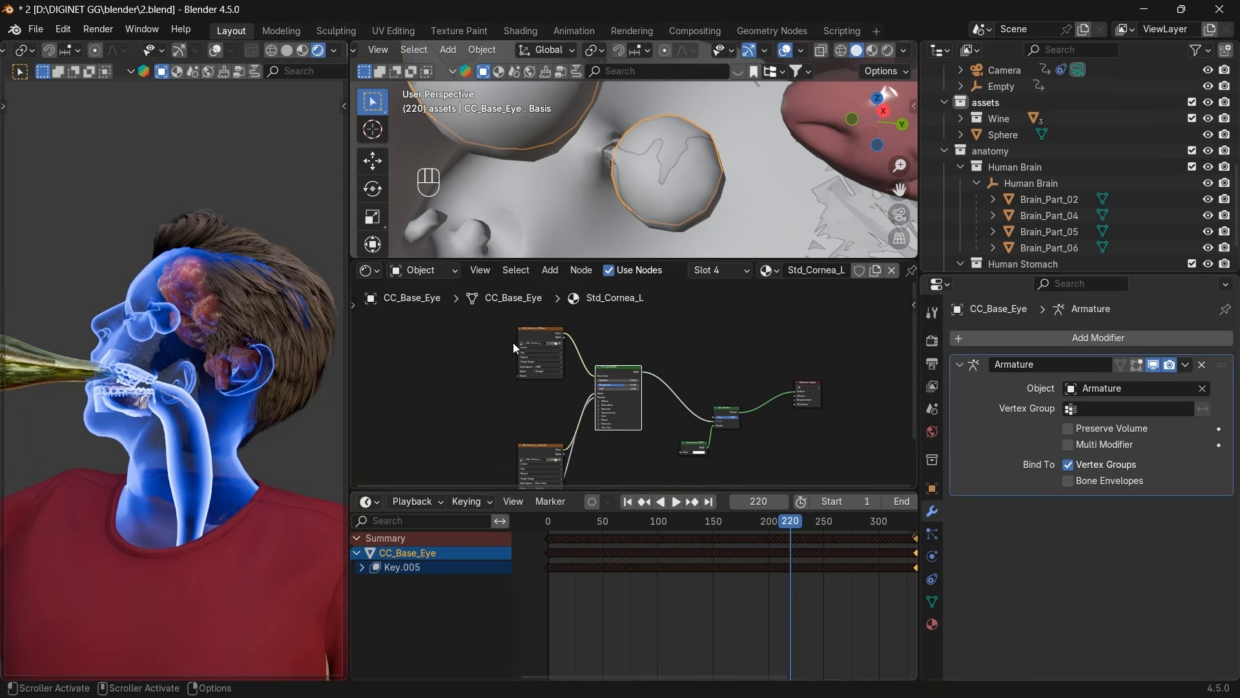
Select the teeth and examine the frame timing of the Std_Upper_Teeth Mix Shader keyframes.
scroll(596, 207, down, 6)
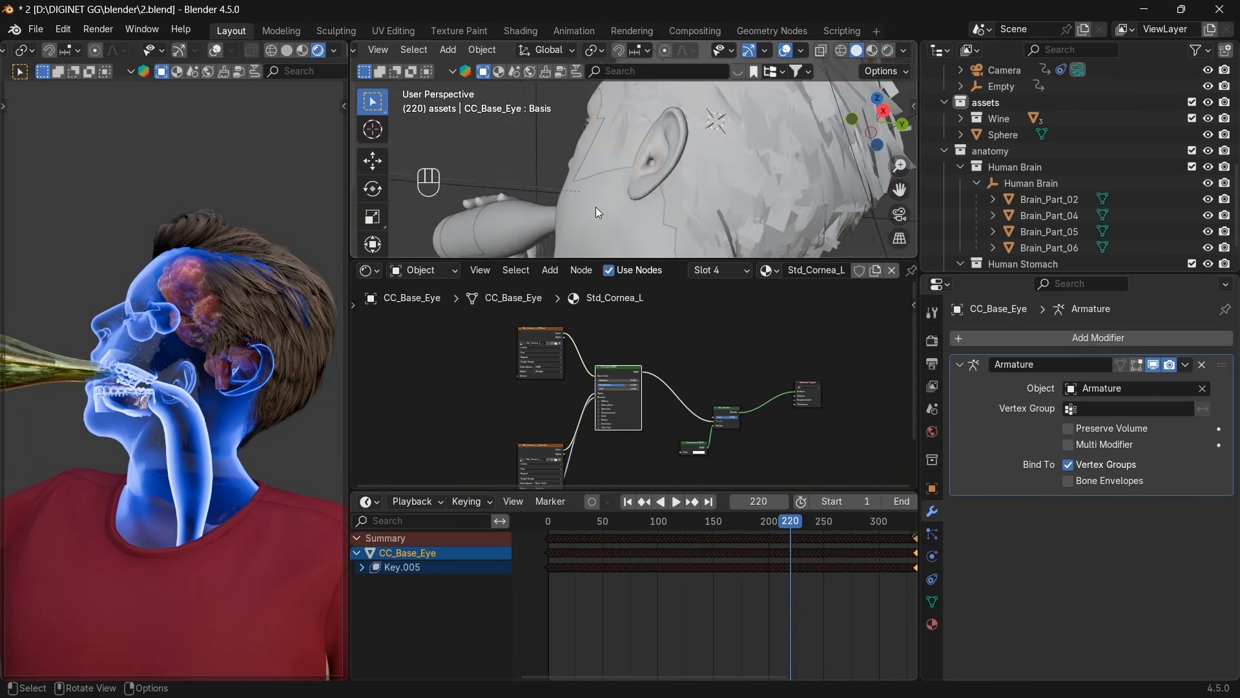
scroll(595, 206, up, 2)
key(KP_Decimal)
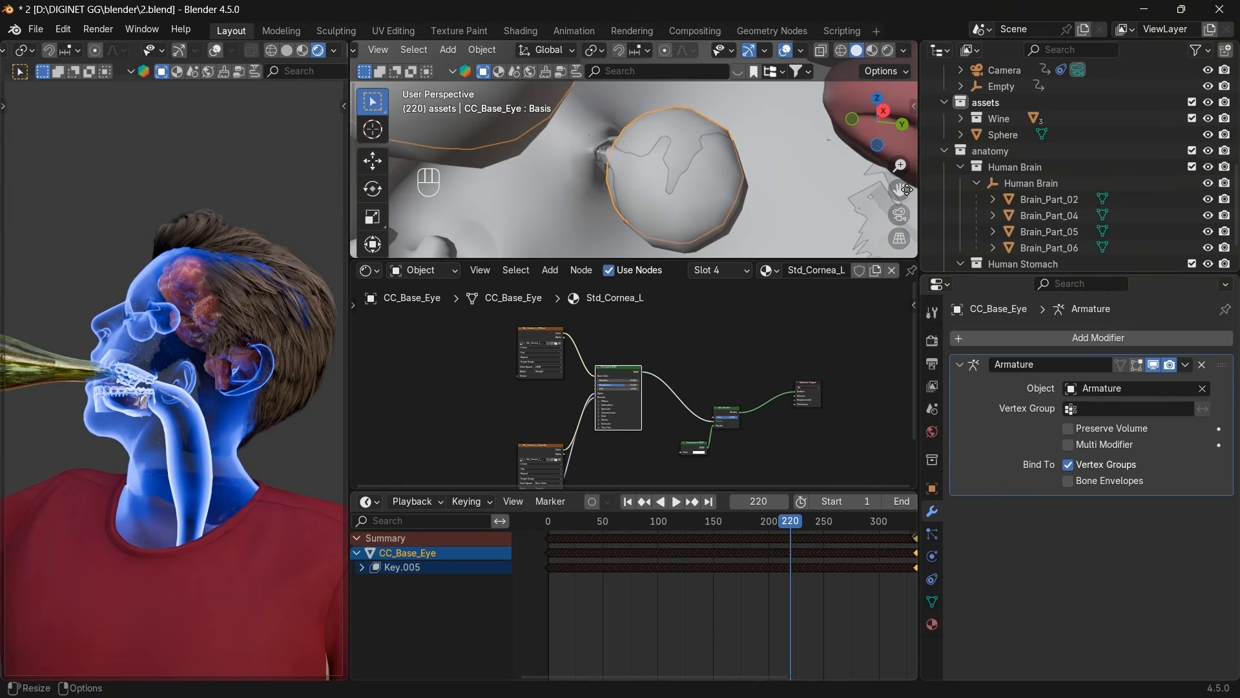
drag(899, 190, 946, 142)
click(507, 208)
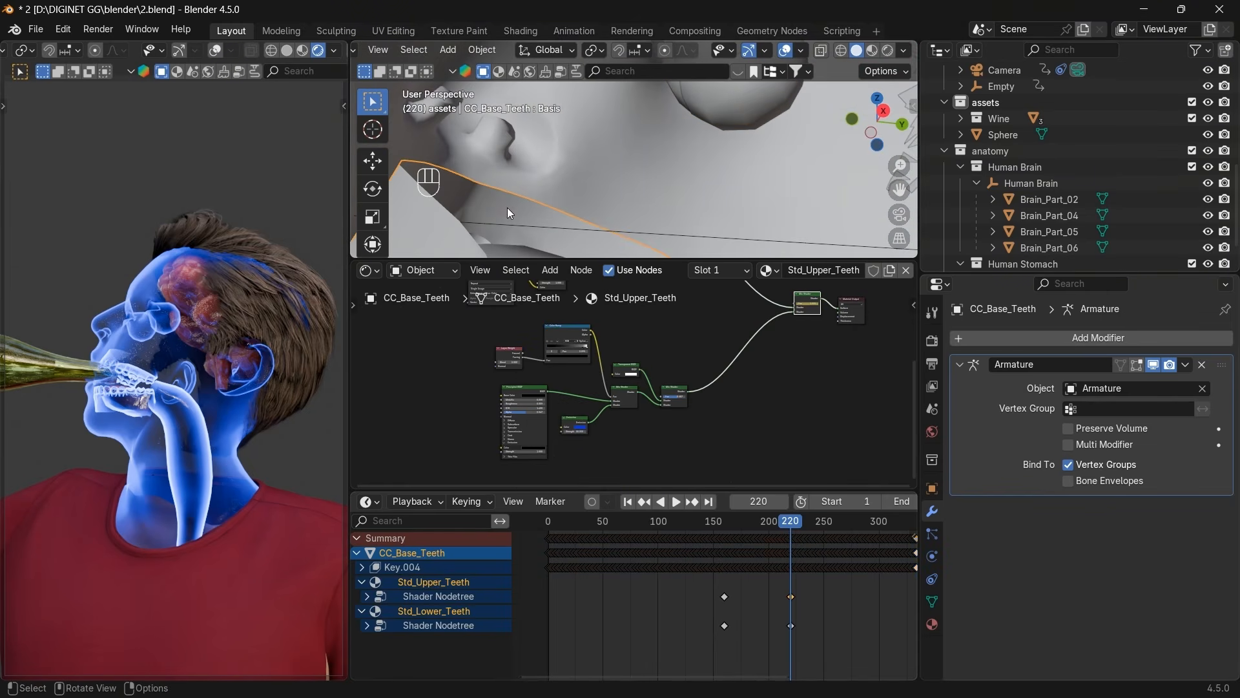
scroll(636, 382, up, 3)
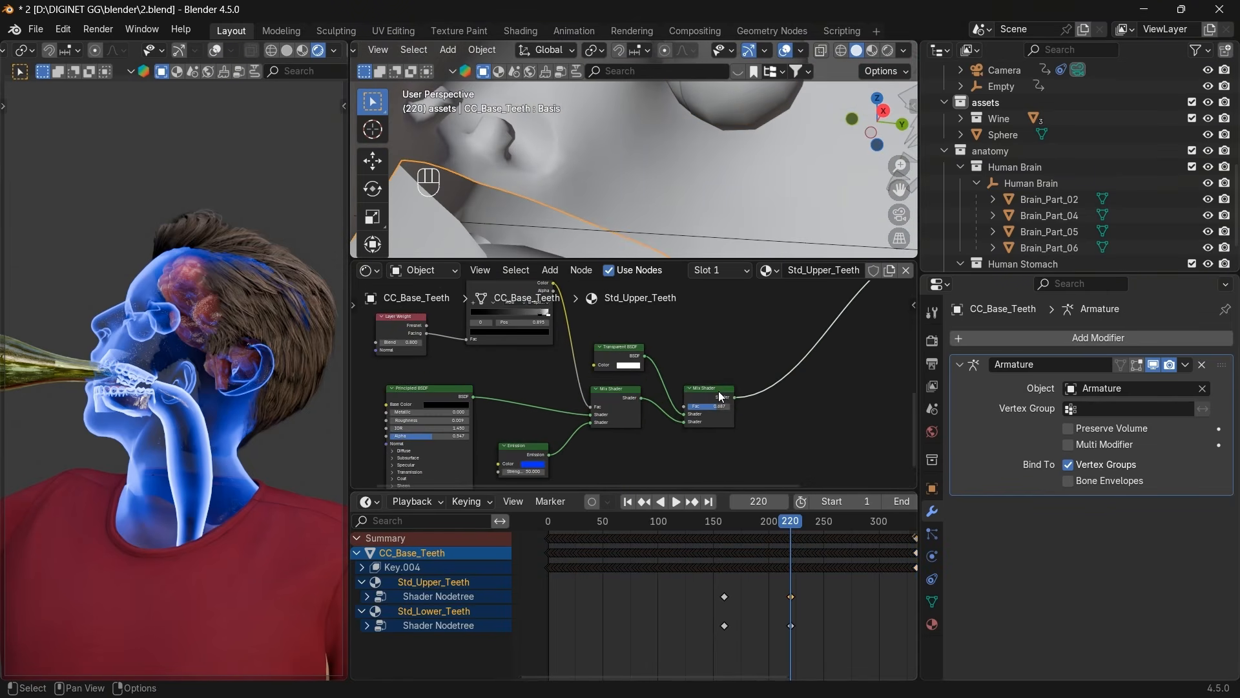
scroll(731, 536, up, 2)
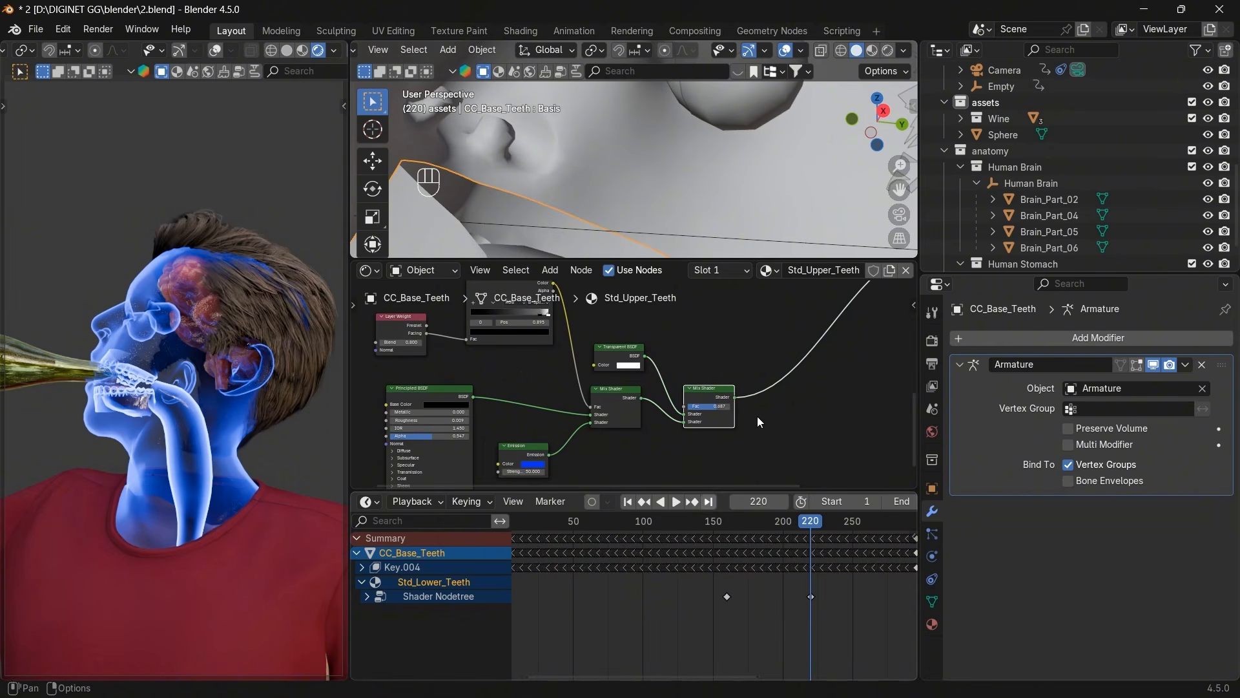
scroll(772, 383, down, 5)
click(761, 324)
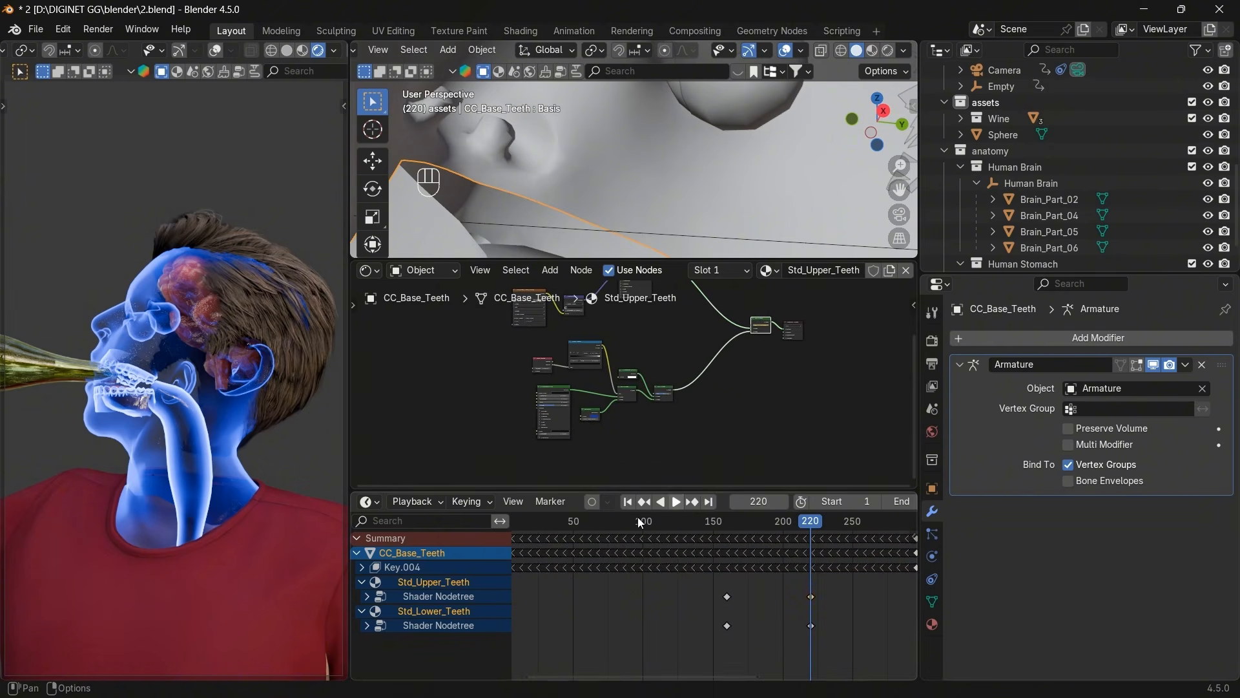
click(644, 502)
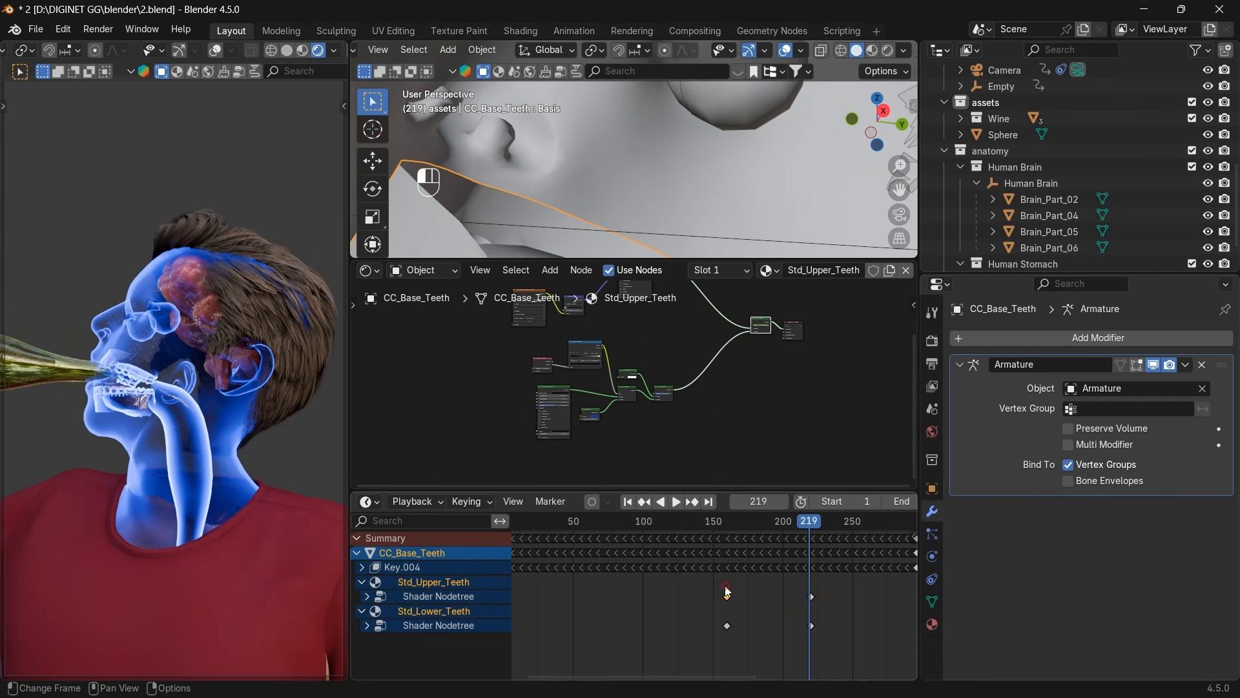
click(726, 522)
key(space)
drag(730, 525, 728, 525)
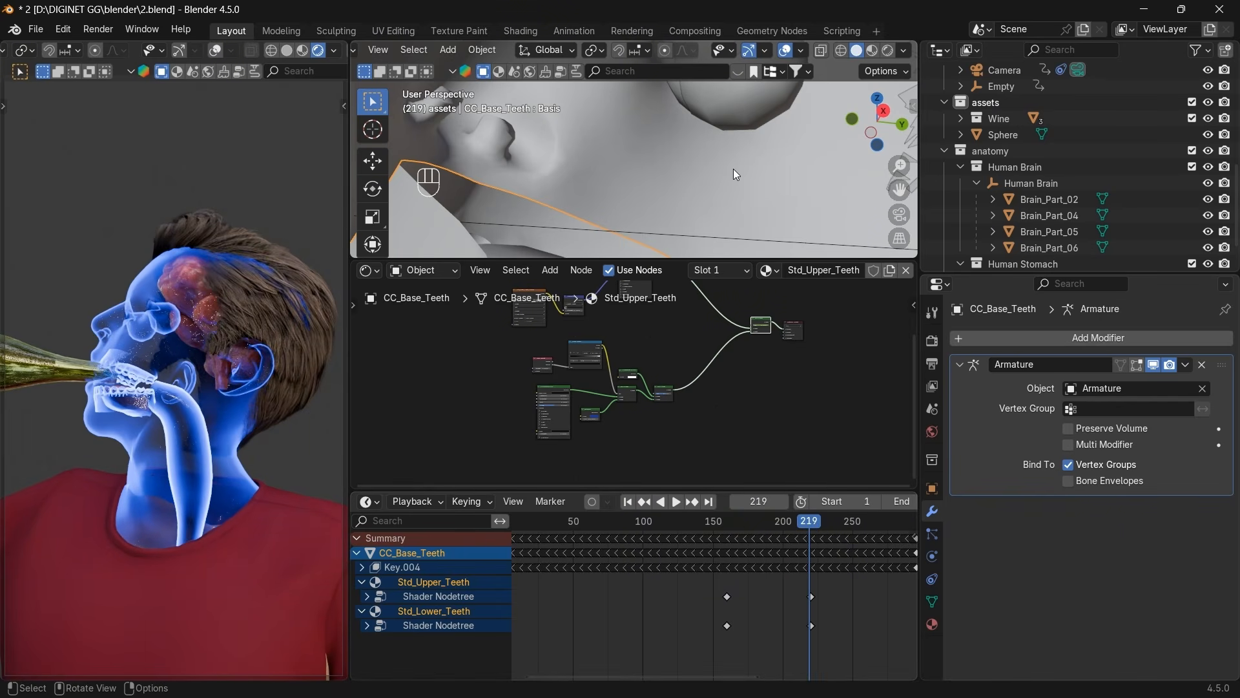
Set the Std_Eye_R Mix Shader factor to 0.000 on the eye object and keyframe it at frame 160.
click(740, 110)
click(739, 106)
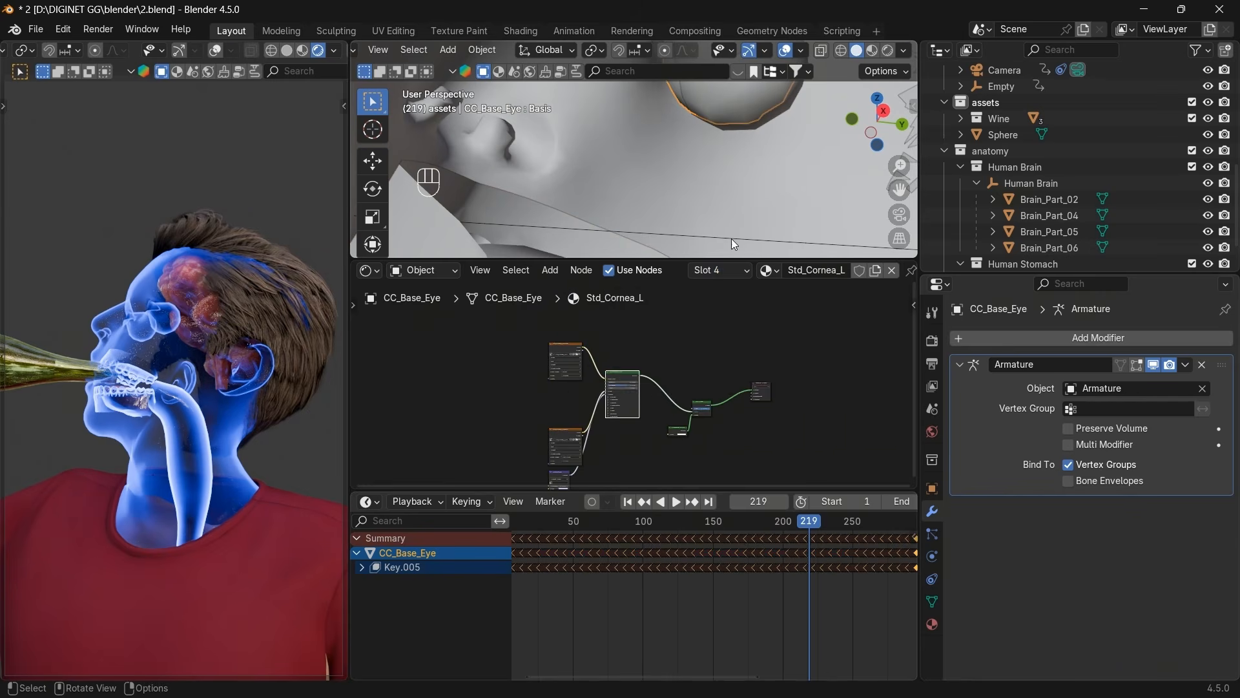
click(722, 270)
click(707, 302)
scroll(694, 444, up, 14)
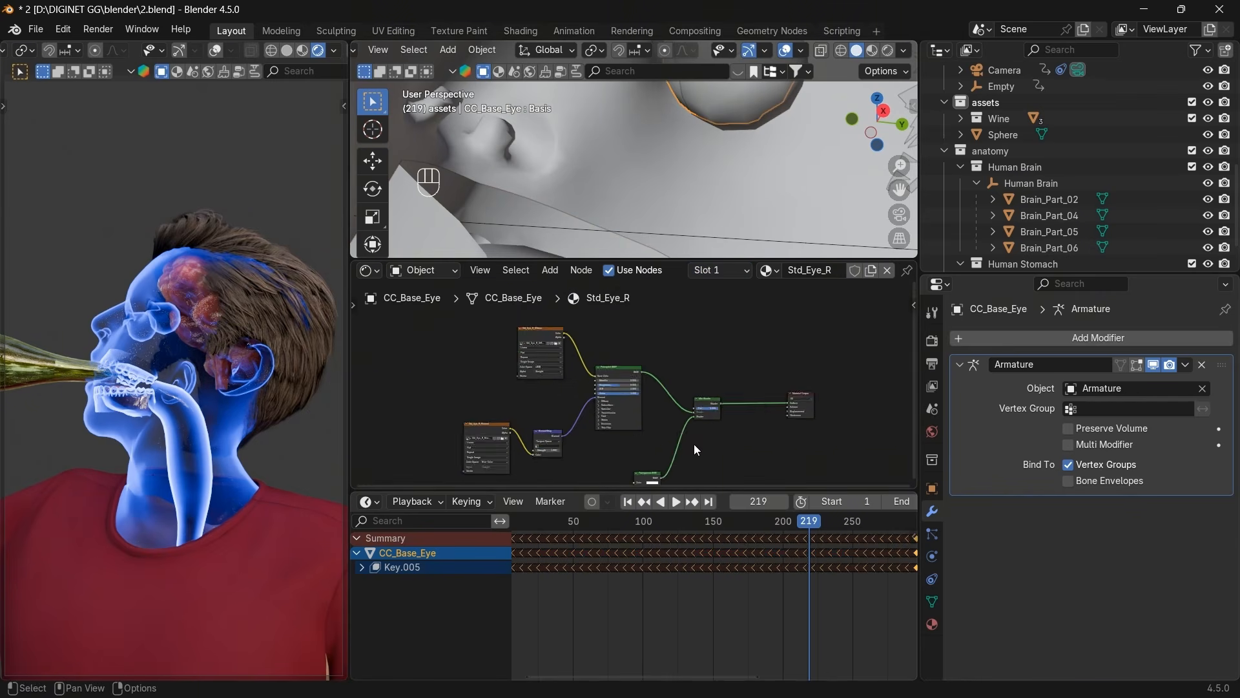
middle_drag(660, 419, 636, 410)
scroll(699, 431, up, 2)
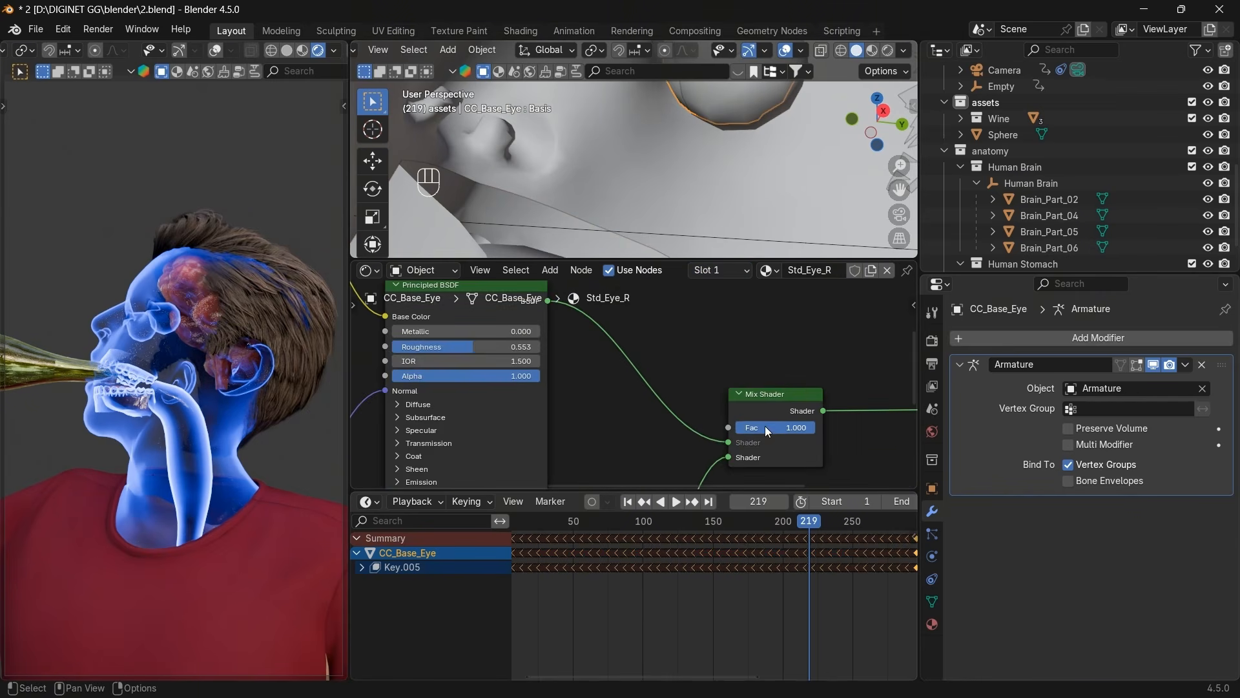
drag(768, 431, 737, 431)
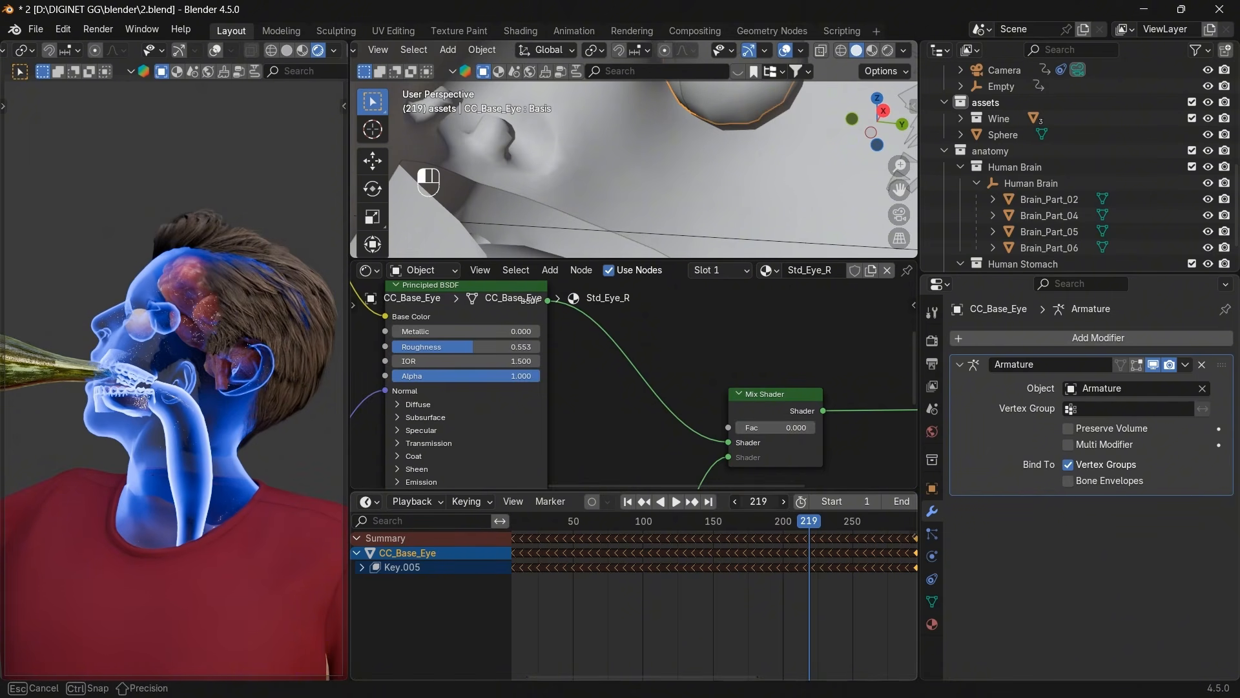
click(759, 501)
text(160)
key(Return)
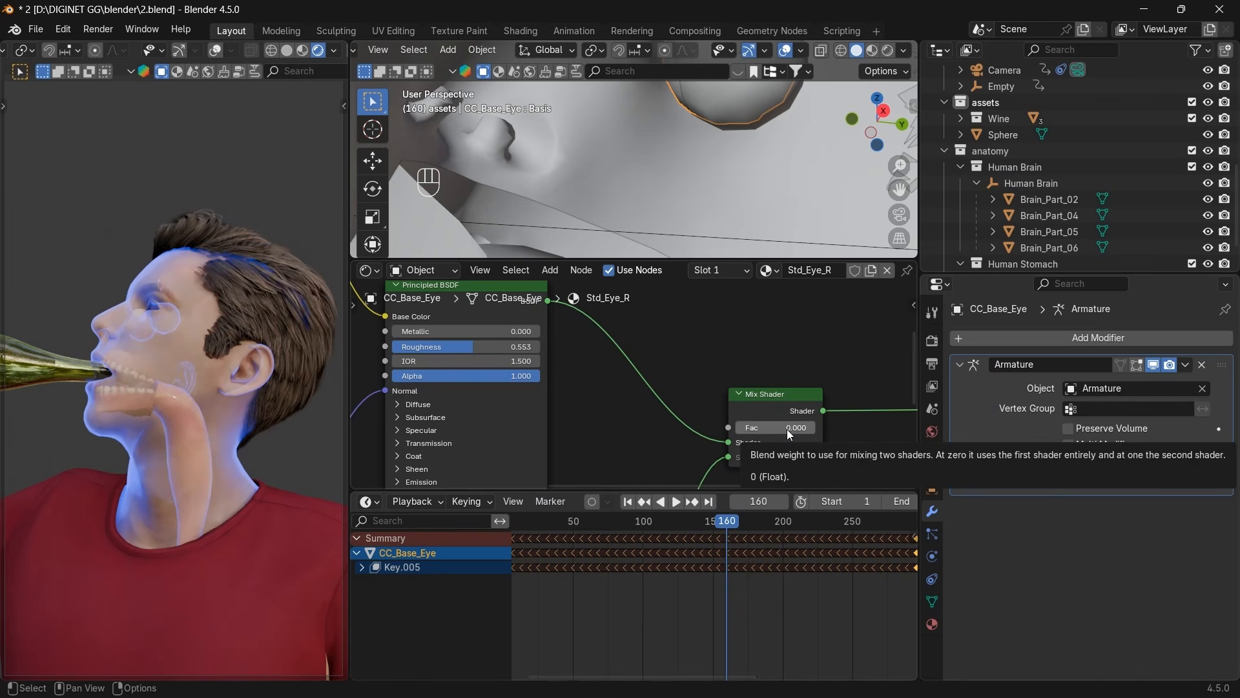
key(i)
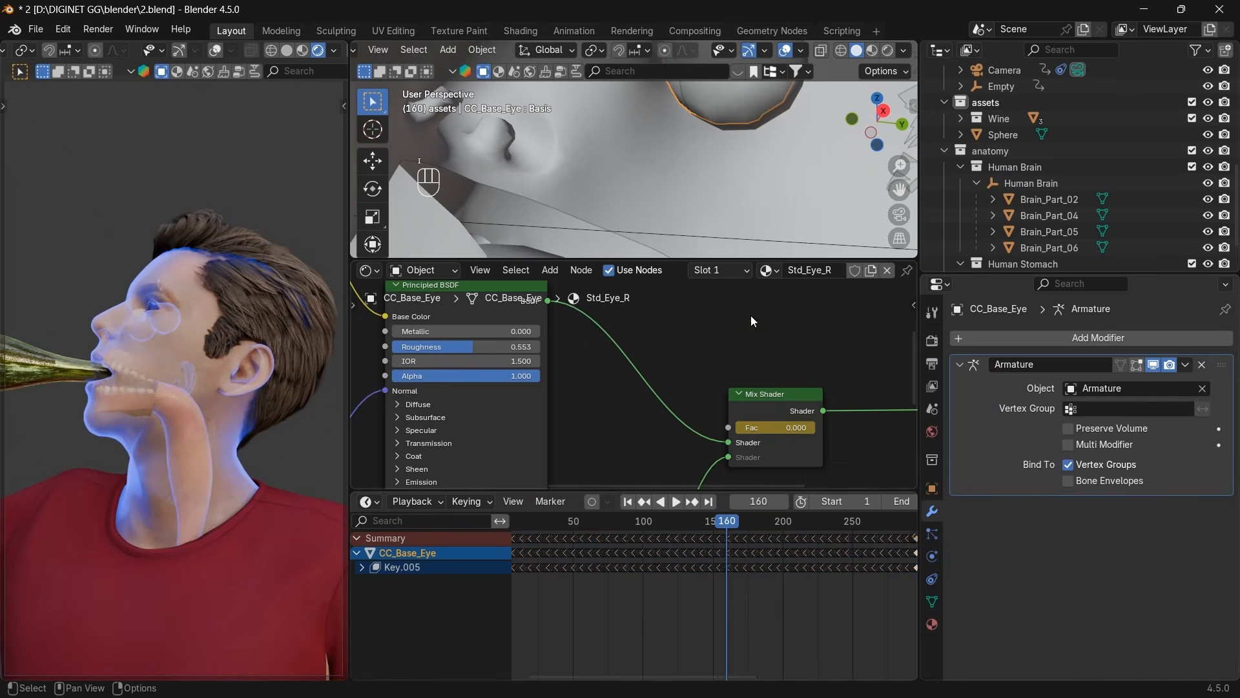
Set the Std_Cornea_R Mix Shader factor to 0.000 and keyframe it at frame 160.
click(719, 270)
click(652, 321)
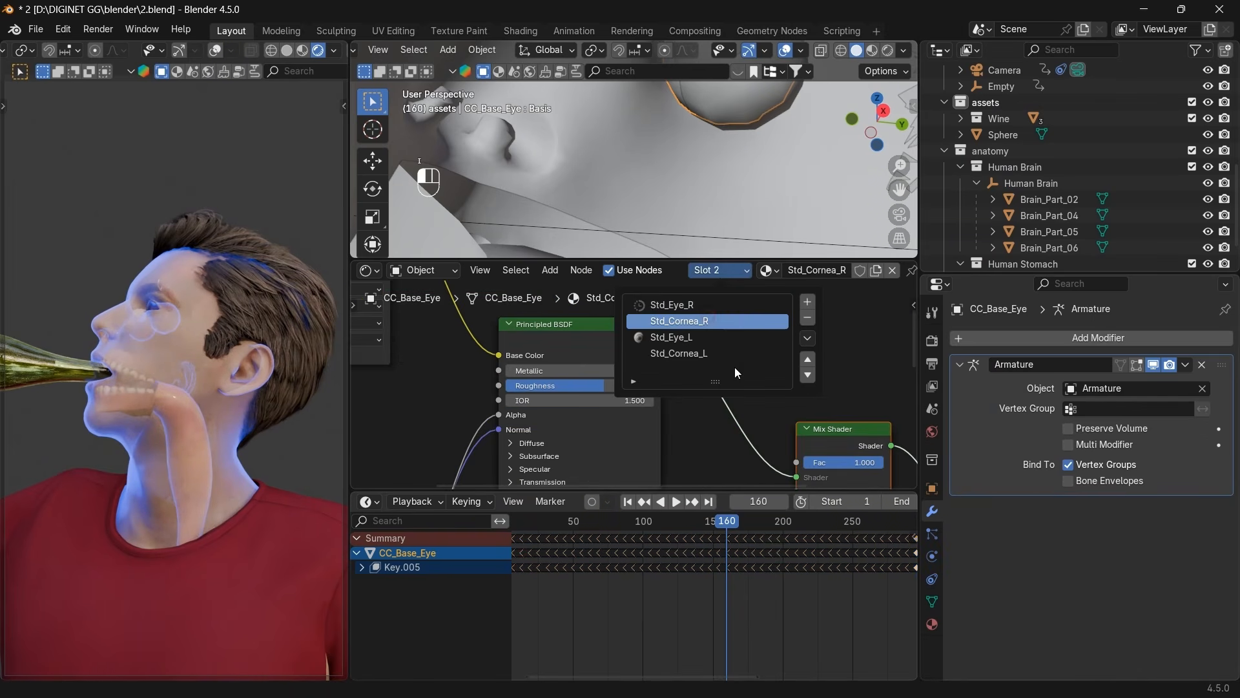
click(824, 428)
drag(835, 462, 754, 462)
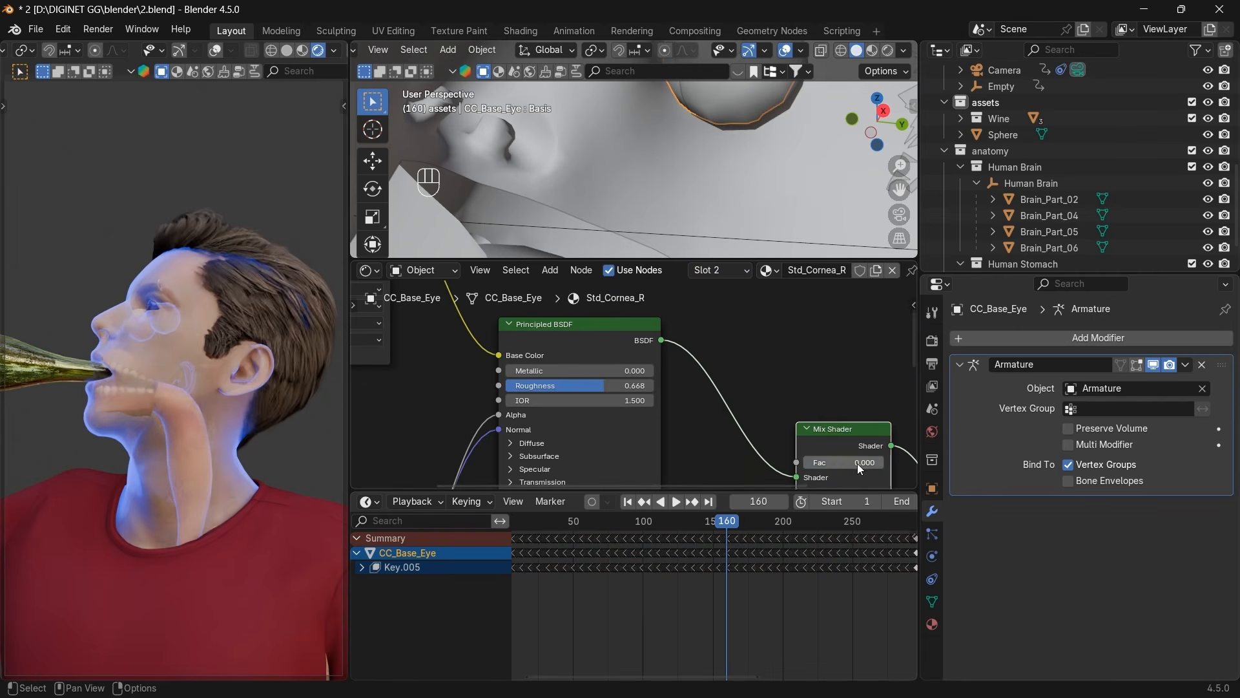
key(i)
Set the Std_Eye_L Mix Shader factor to 0.000 and keyframe it at frame 160.
click(726, 273)
click(706, 336)
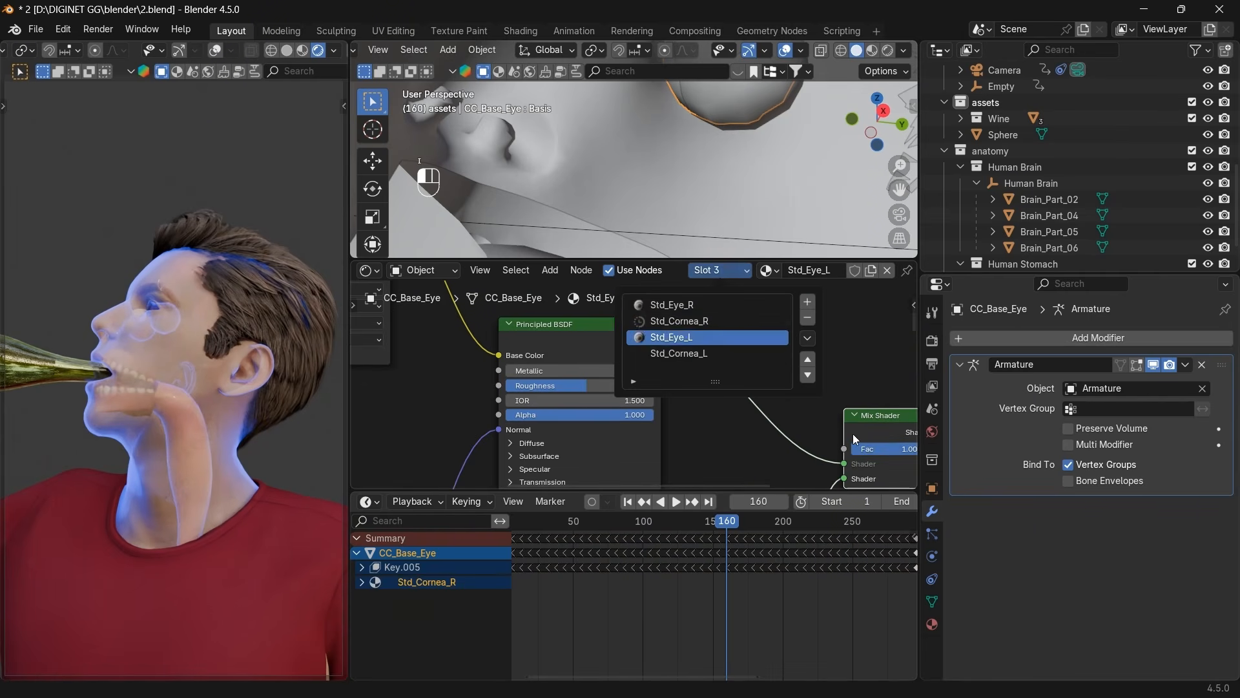
drag(894, 451, 840, 451)
key(i)
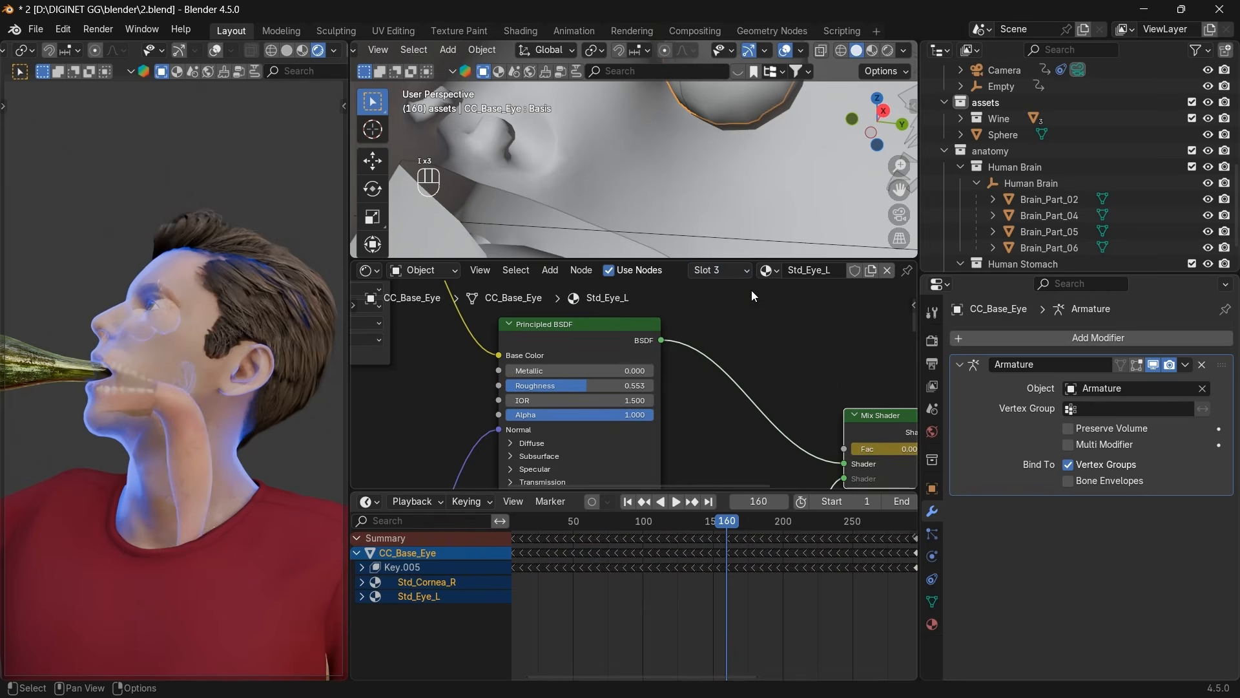
Set the Std_Cornea_L Mix Shader factor to 0.000 and keyframe it at frame 160.
click(722, 270)
click(687, 351)
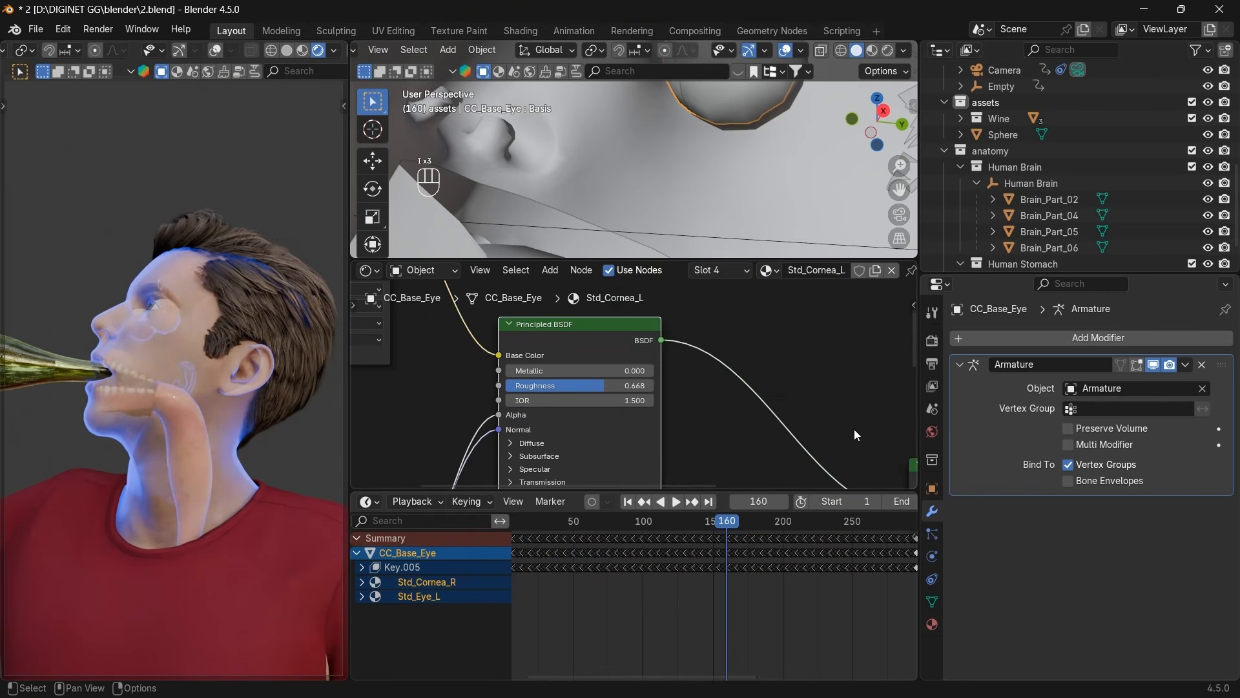
middle_drag(854, 428, 784, 398)
drag(871, 451, 846, 454)
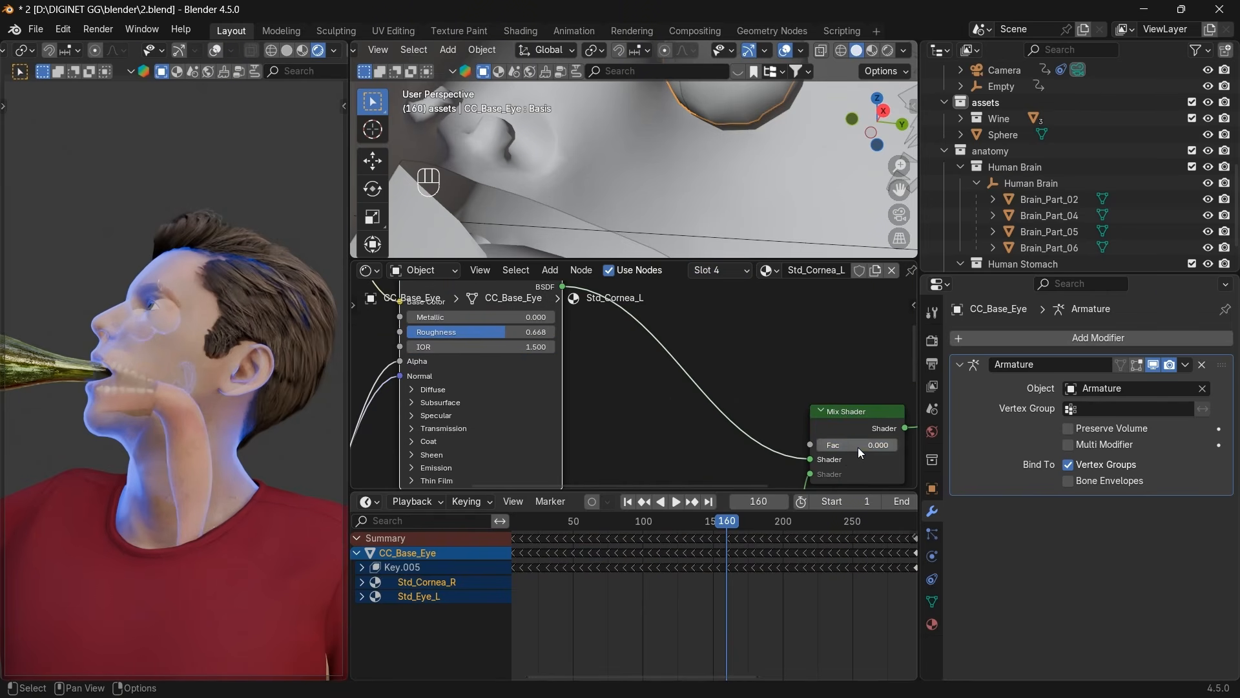
key(i)
Scrub the timeline briefly to preview the transition and set the current frame to 220.
click(768, 502)
text(22)
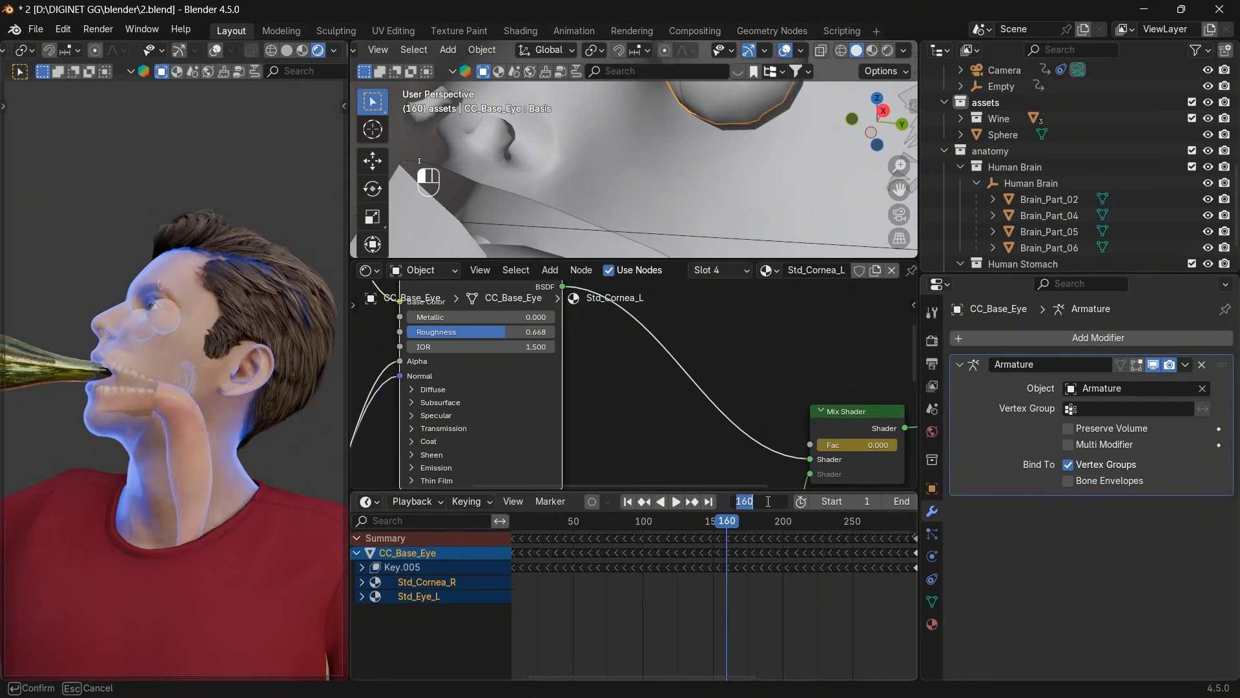
text(0)
key(Return)
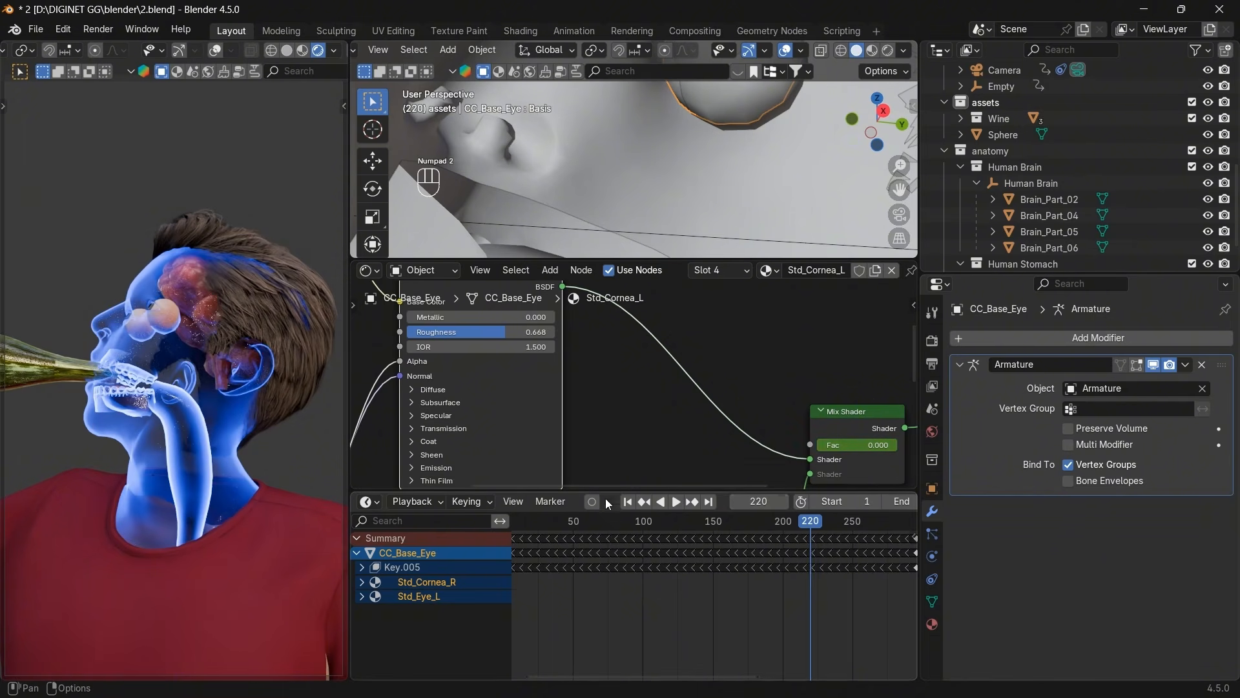
drag(811, 527, 792, 525)
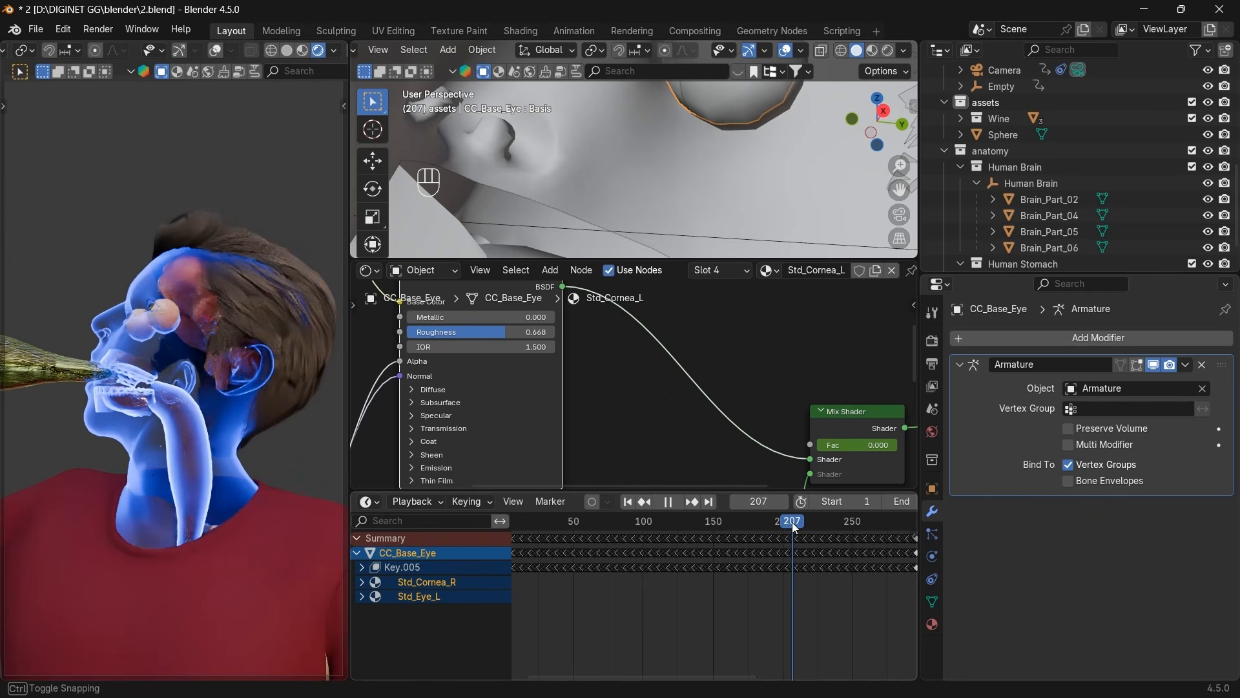
click(755, 500)
text(220)
key(Return)
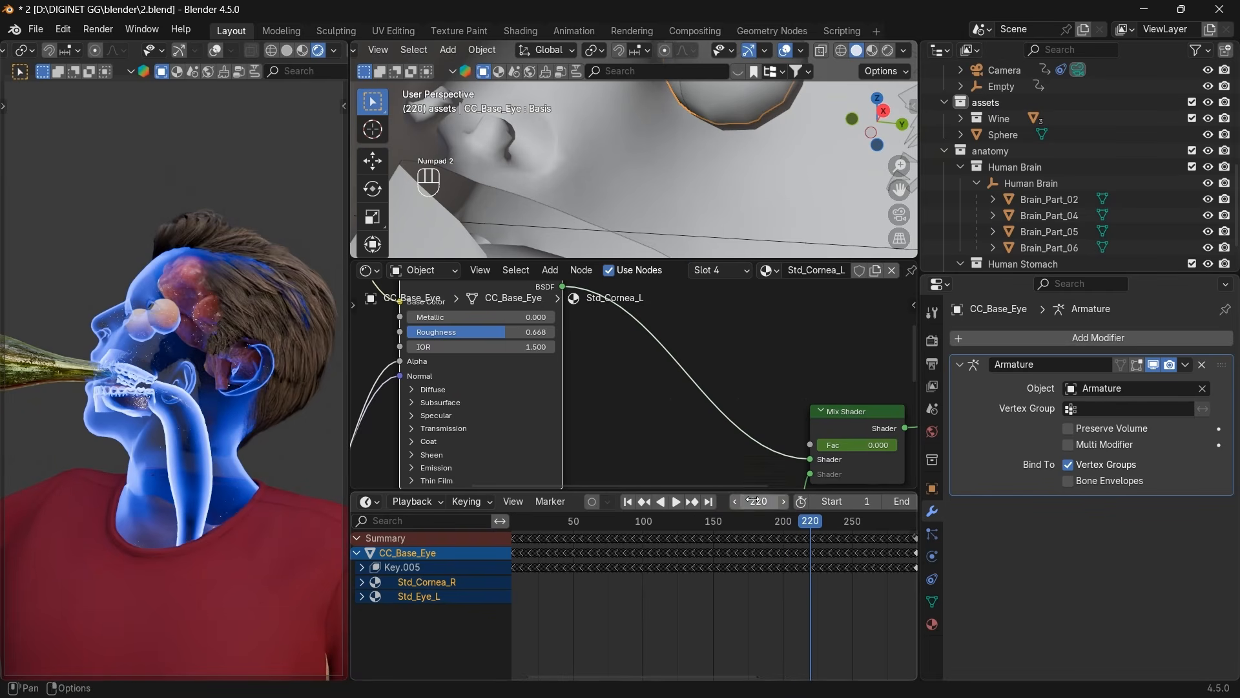
Set the Std_Cornea_L Mix Shader factor to 1.000, keyframe it at frame 220, and open the Std_Eye_L material.
drag(847, 445, 900, 445)
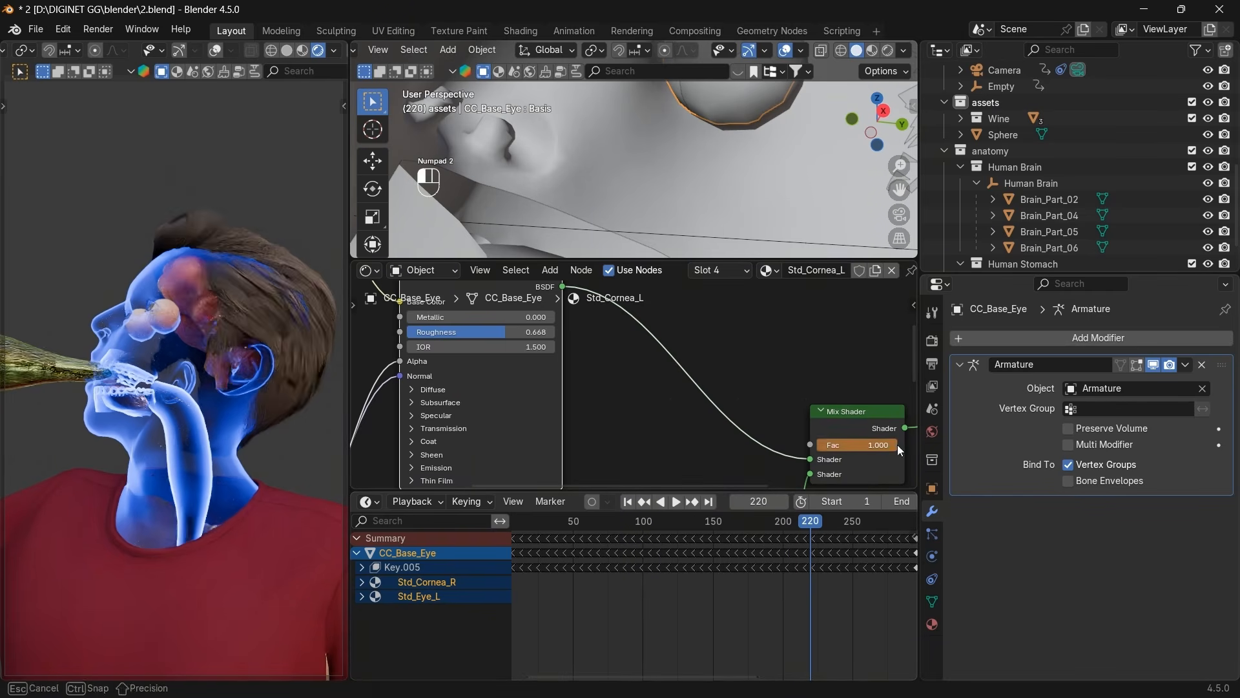
key(i)
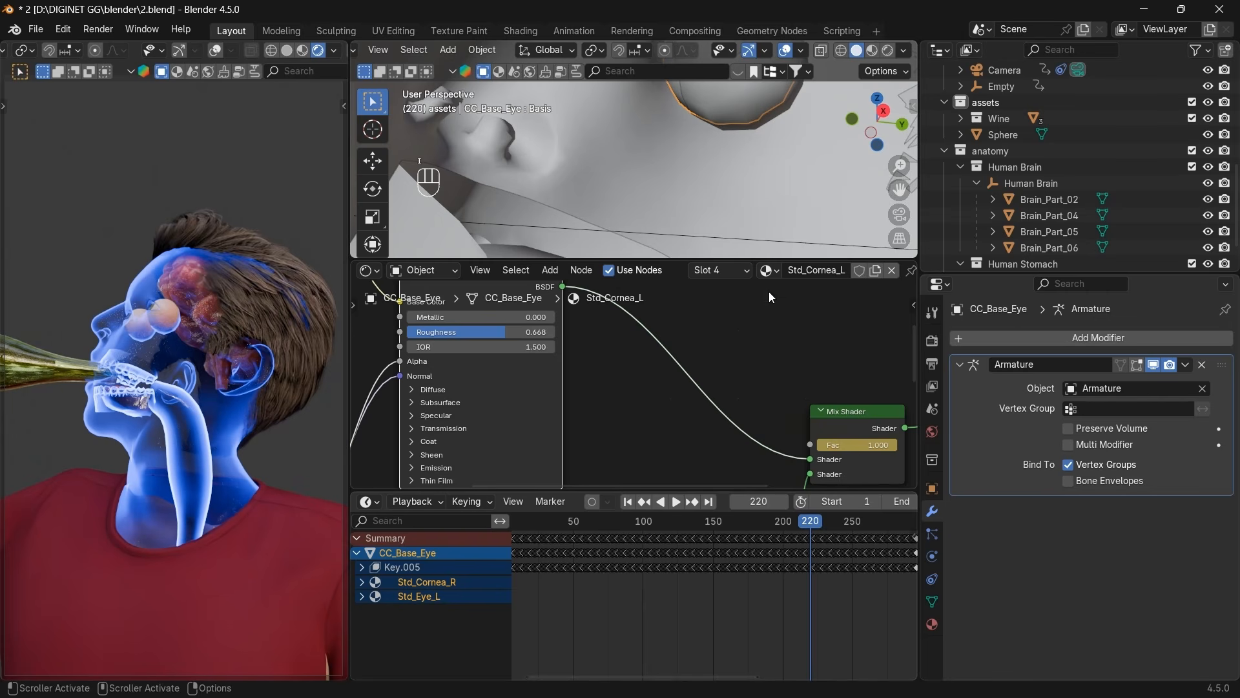
click(743, 270)
click(711, 336)
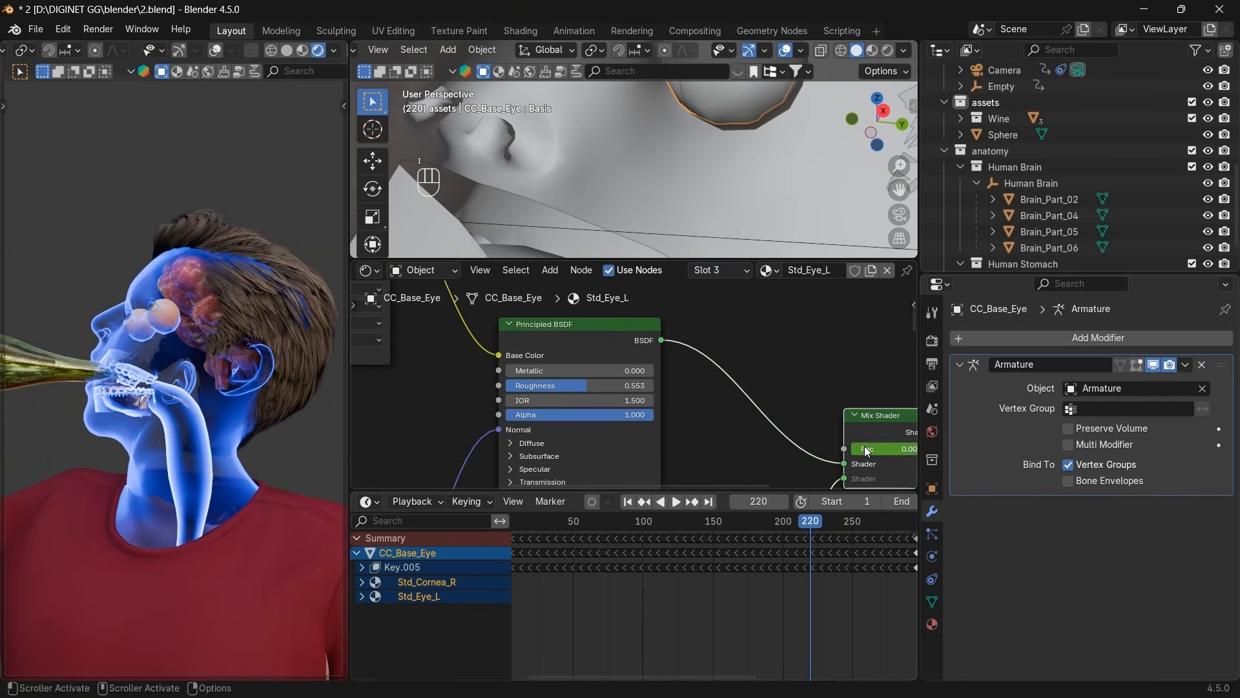
Set the Std_Cornea_R Mix Shader factor to 1.000 and keyframe it at frame 220.
click(735, 270)
click(718, 322)
drag(838, 463, 882, 463)
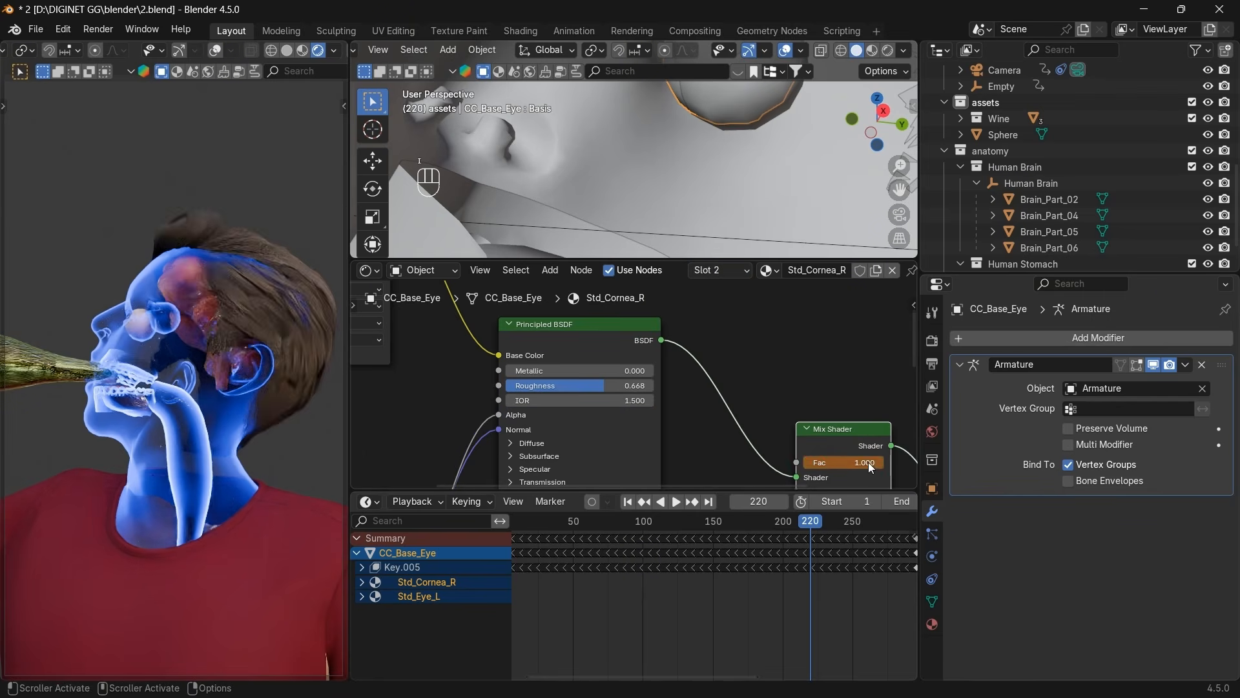
key(i)
Set the Std_Eye_R Mix Shader factor to 1.000 and keyframe it at frame 220.
click(737, 270)
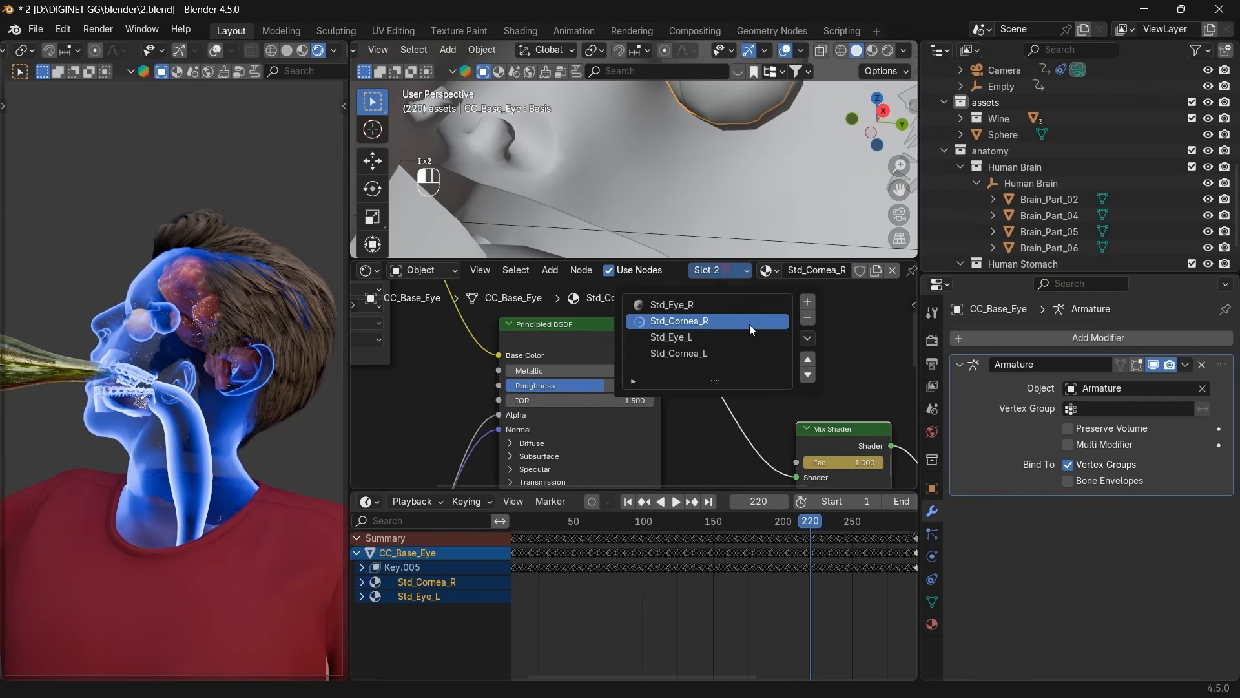
click(721, 308)
drag(775, 427, 816, 428)
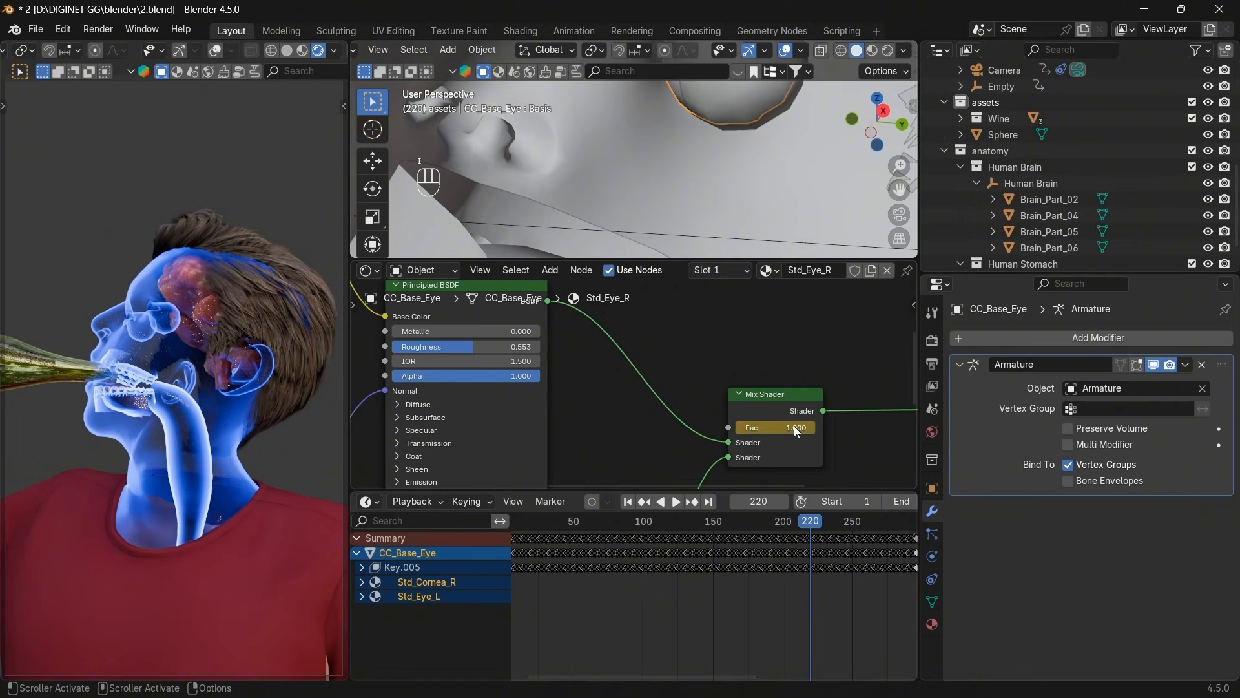
key(i)
Scrub the timeline between about frames 178 and 233 to examine the x-ray transition on the head and eyes.
scroll(792, 594, down, 2)
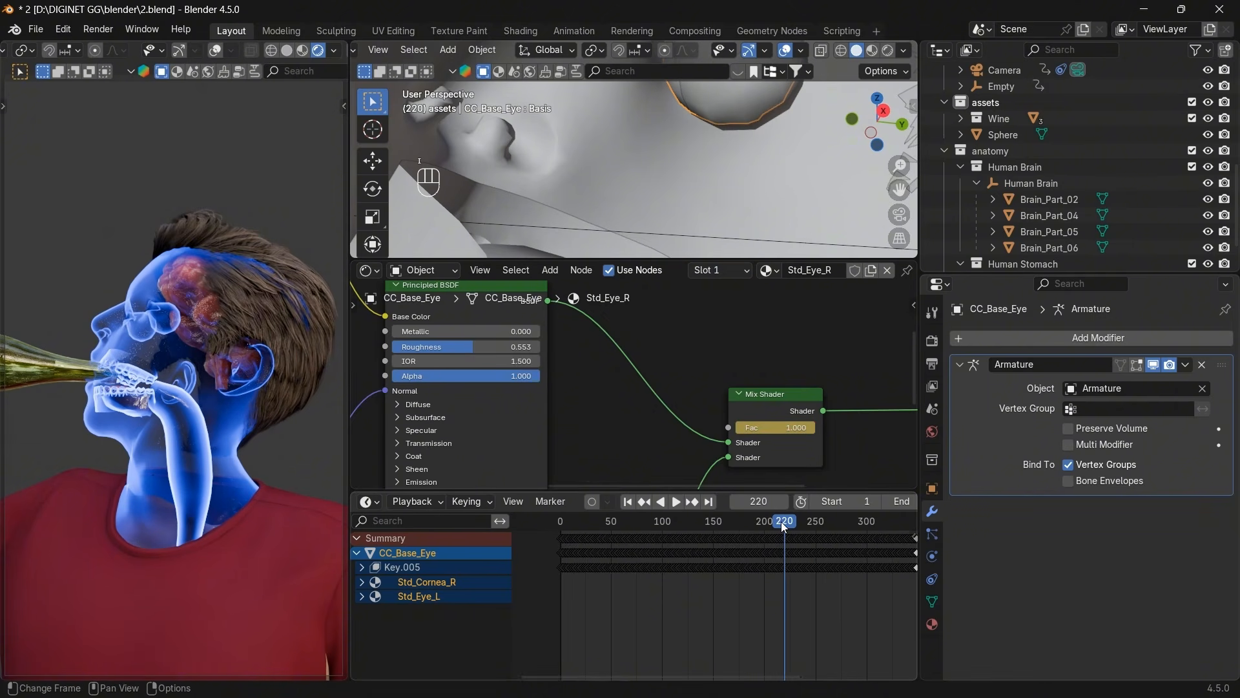
mouse_move(781, 523)
mouse_down()
mouse_move(716, 524)
mouse_move(799, 512)
mouse_up()
key(space)
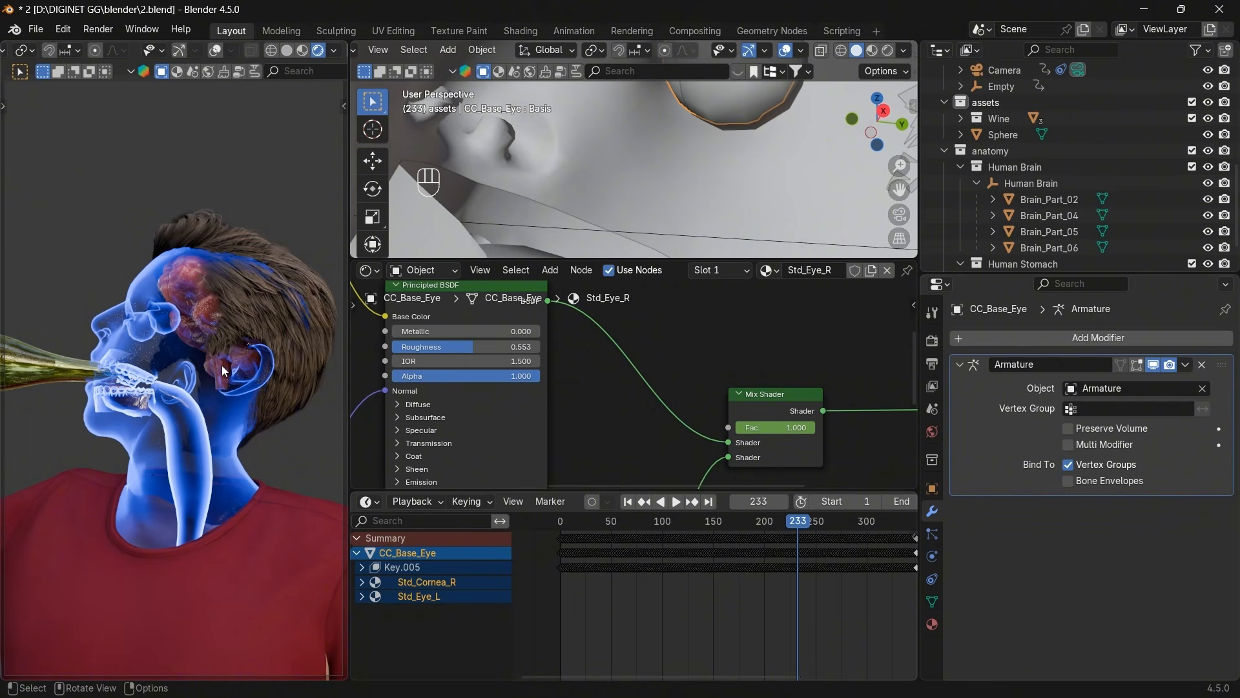
scroll(452, 50, up, 4)
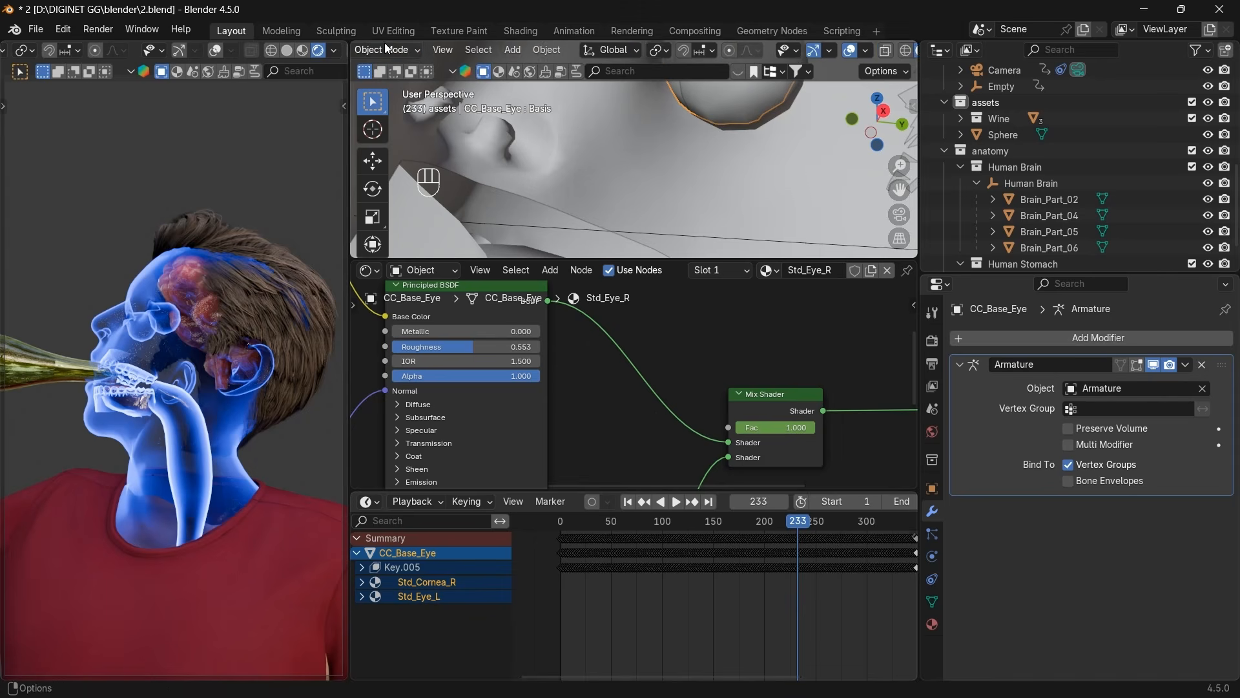
click(432, 50)
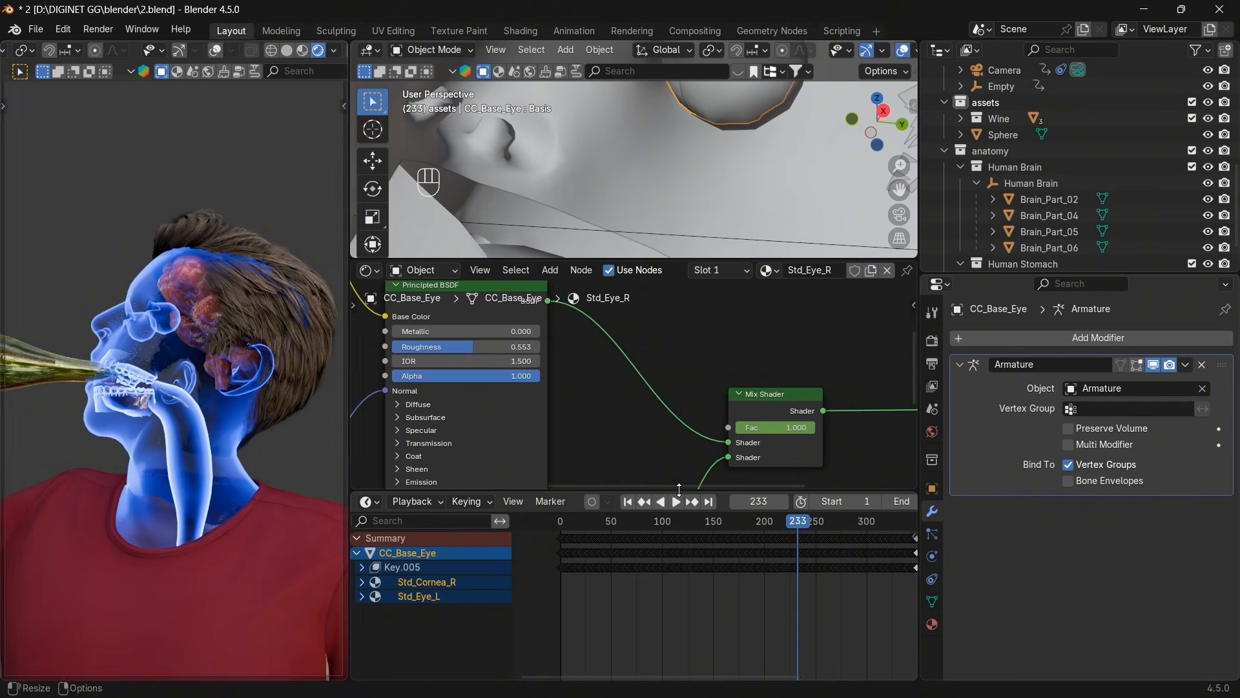
scroll(634, 381, down, 1)
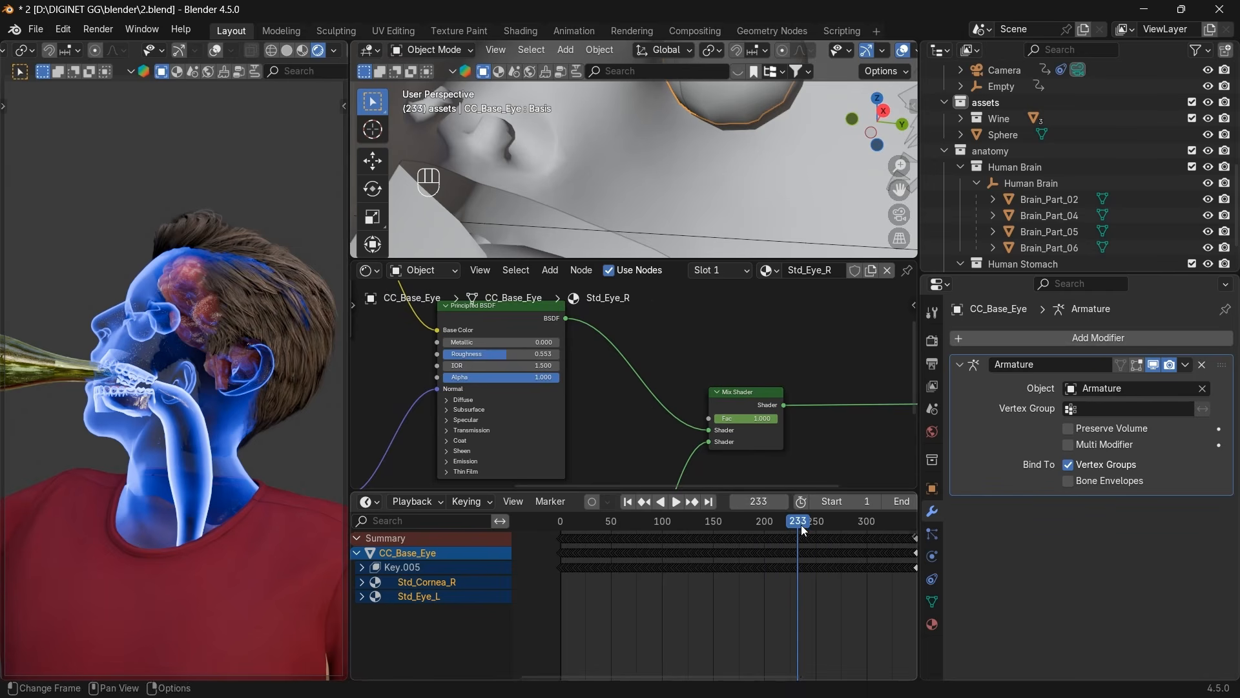
drag(785, 522, 741, 523)
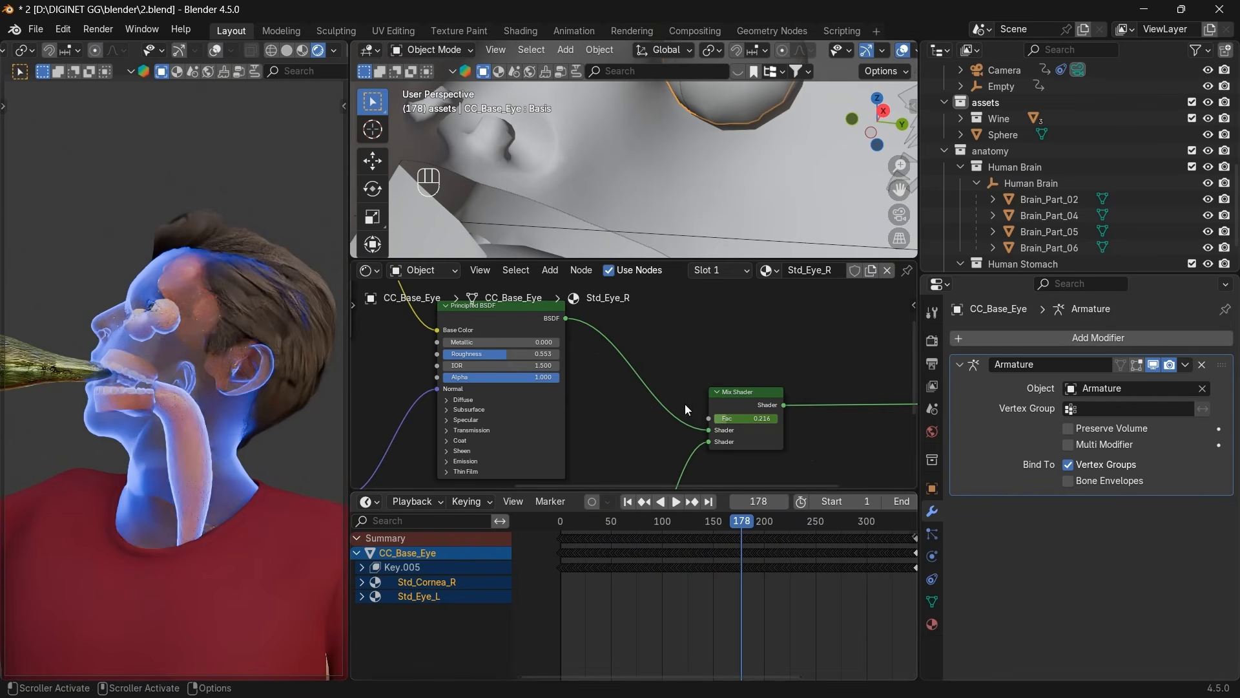
Select the camera object in the 3D viewport.
scroll(691, 270, down, 2)
scroll(711, 214, down, 8)
drag(874, 125, 769, 134)
click(652, 115)
scroll(728, 568, up, 2)
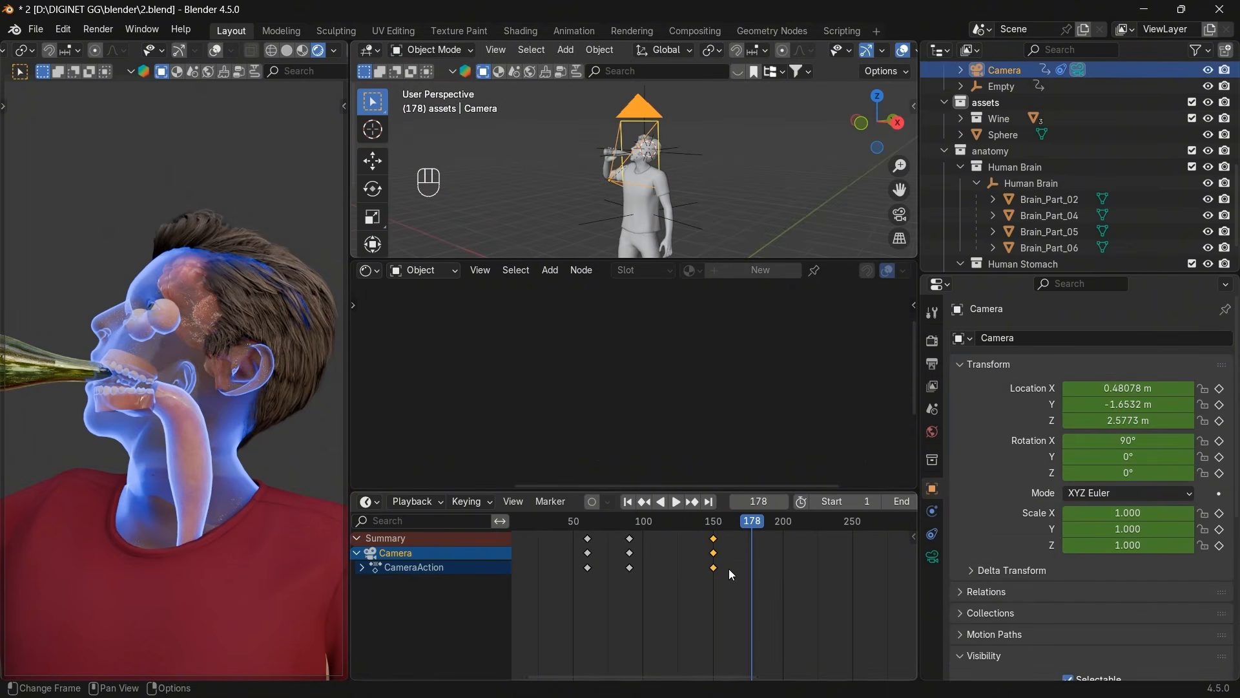
Scrub past the camera's last keyframe and set the current frame to 200.
drag(710, 537, 716, 533)
drag(714, 526, 782, 529)
click(760, 502)
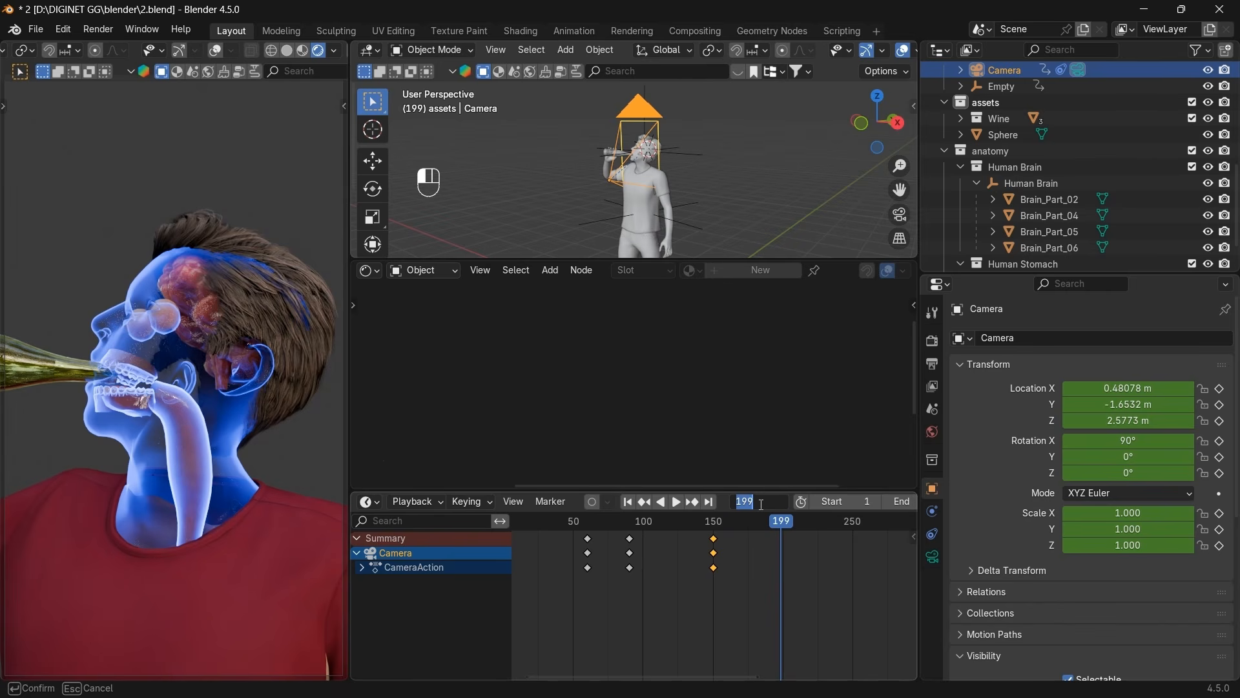
text(200)
key(Return)
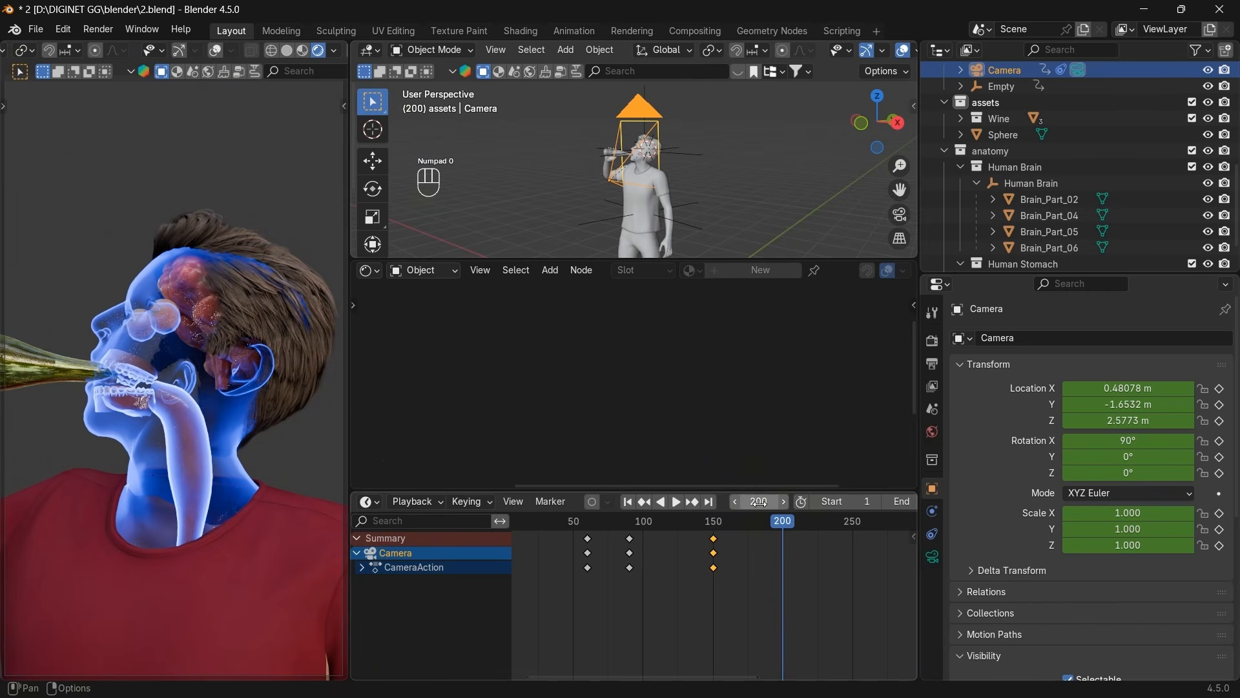
Enlarge the 3D viewport and, at frame 220, move the camera in top view to about X 0.25 m, Y -1.11 m.
drag(600, 262, 617, 423)
drag(865, 116, 797, 237)
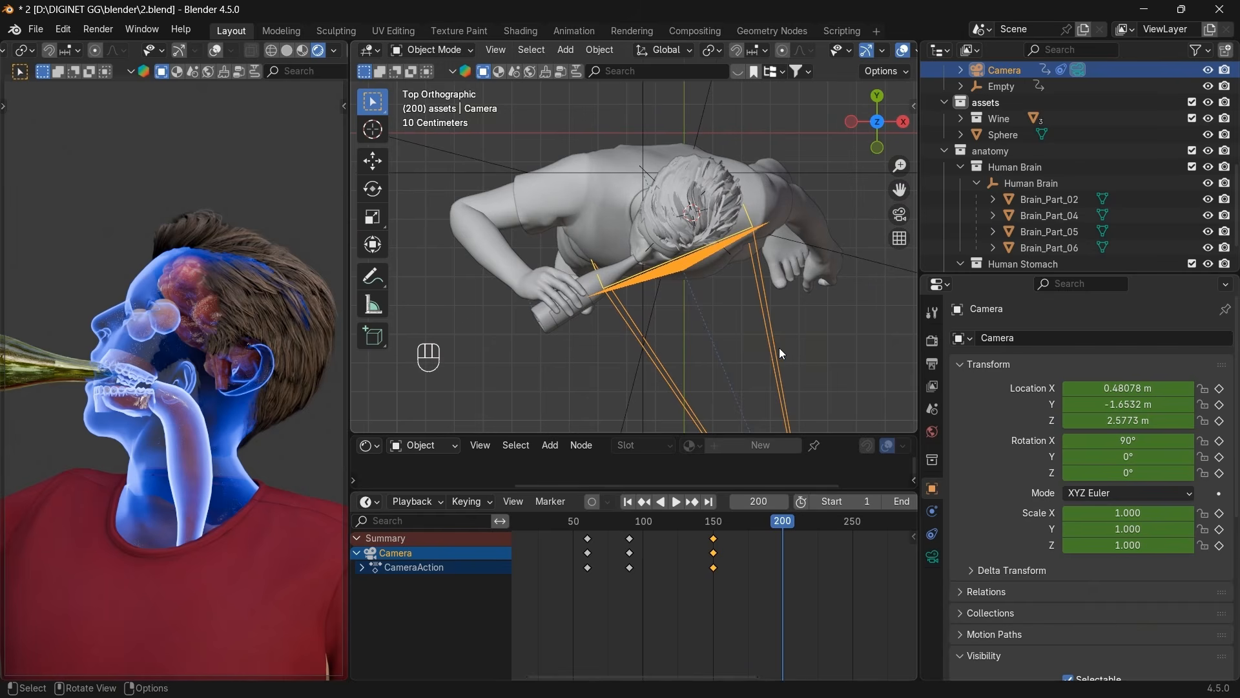
double_click(763, 502)
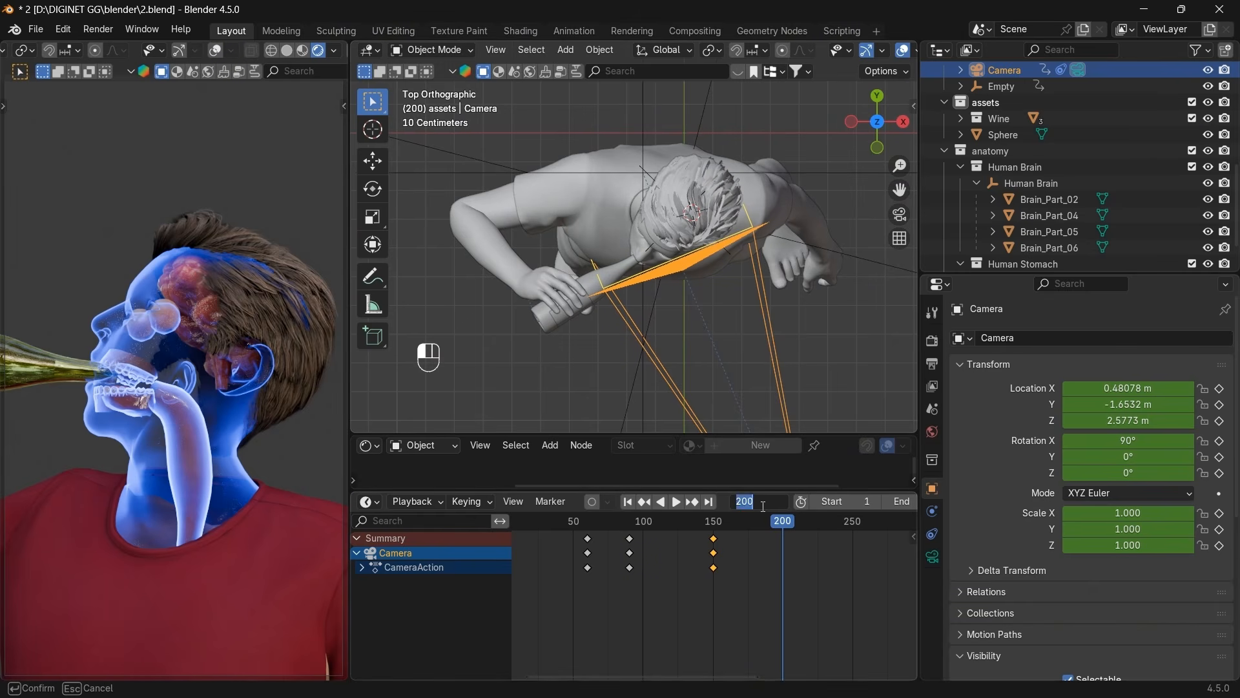
text(220)
key(Return)
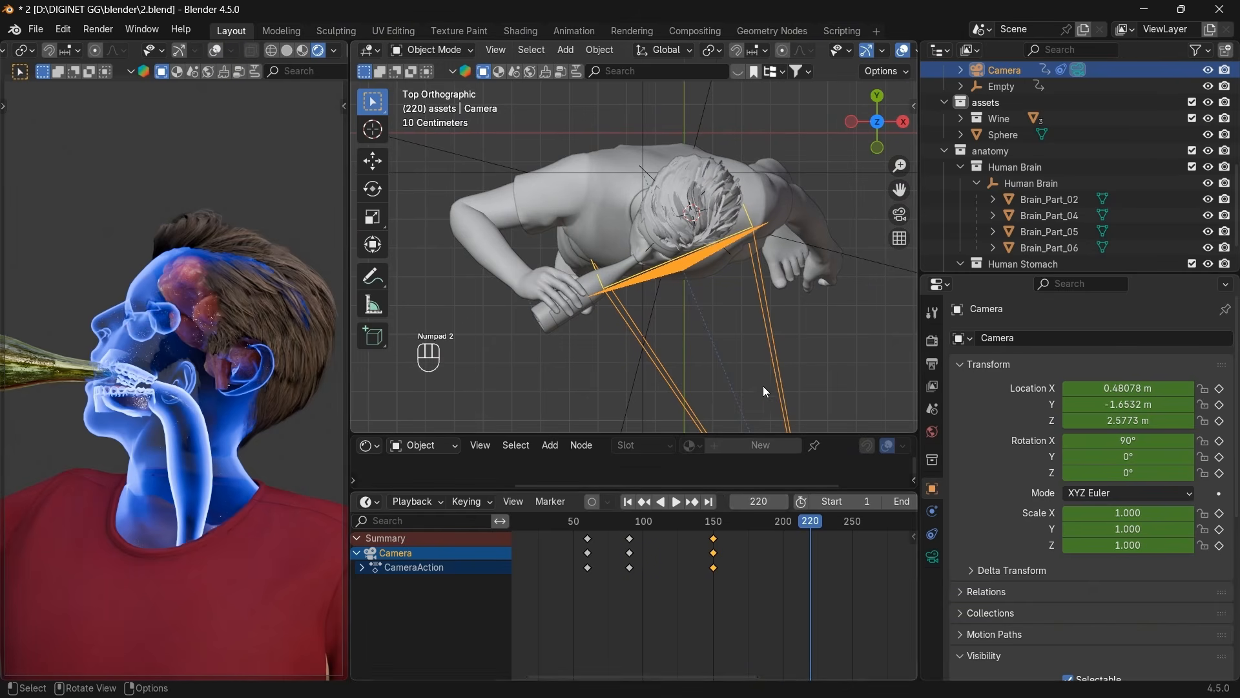
key(g)
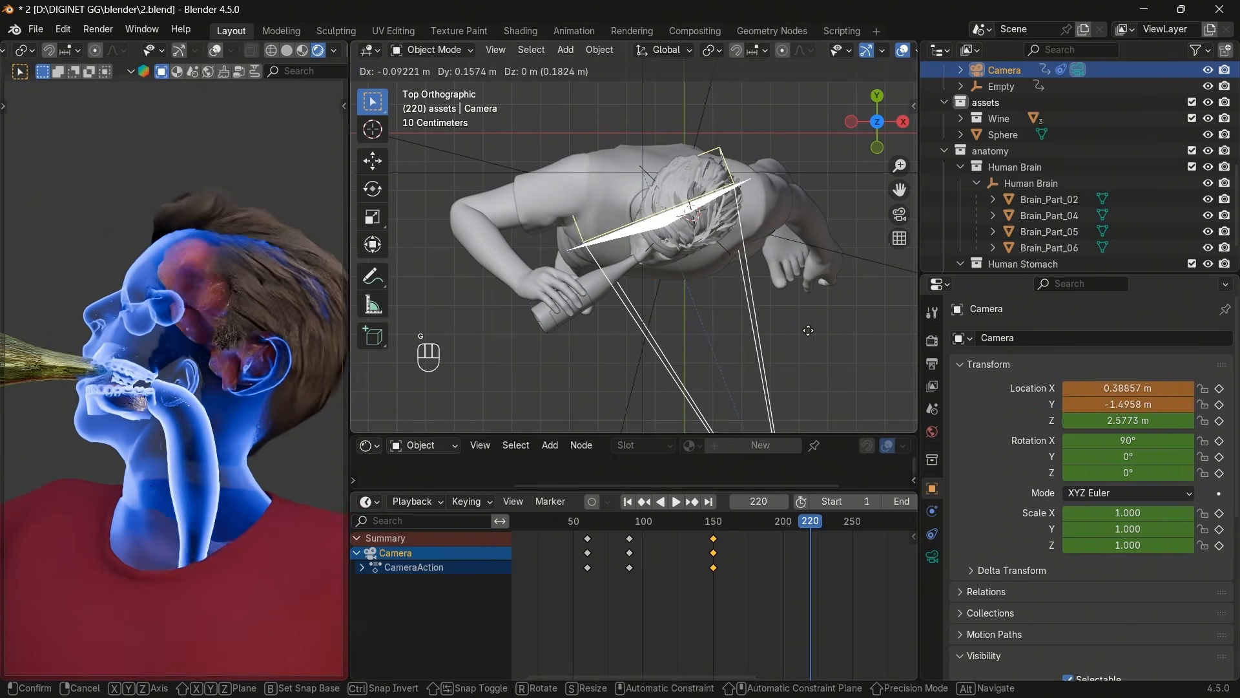
click(775, 230)
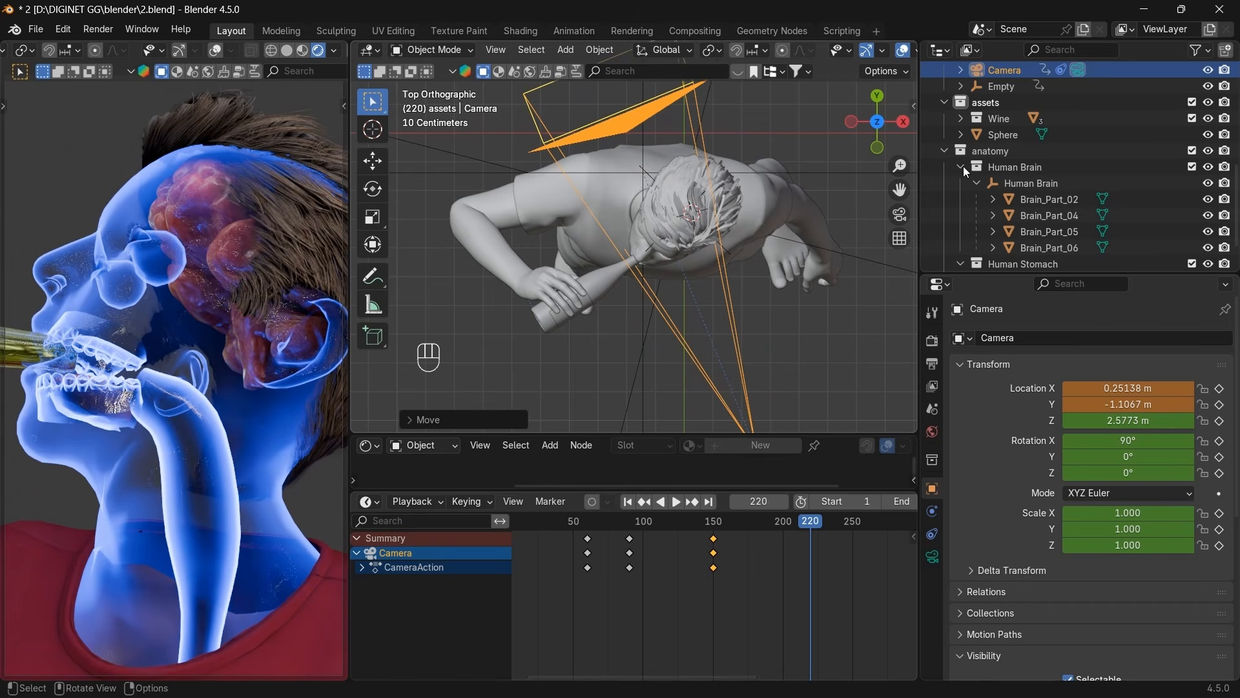
Select the Empty together with the teeth mesh and snap the 3D cursor to the selection.
click(998, 86)
scroll(817, 198, up, 2)
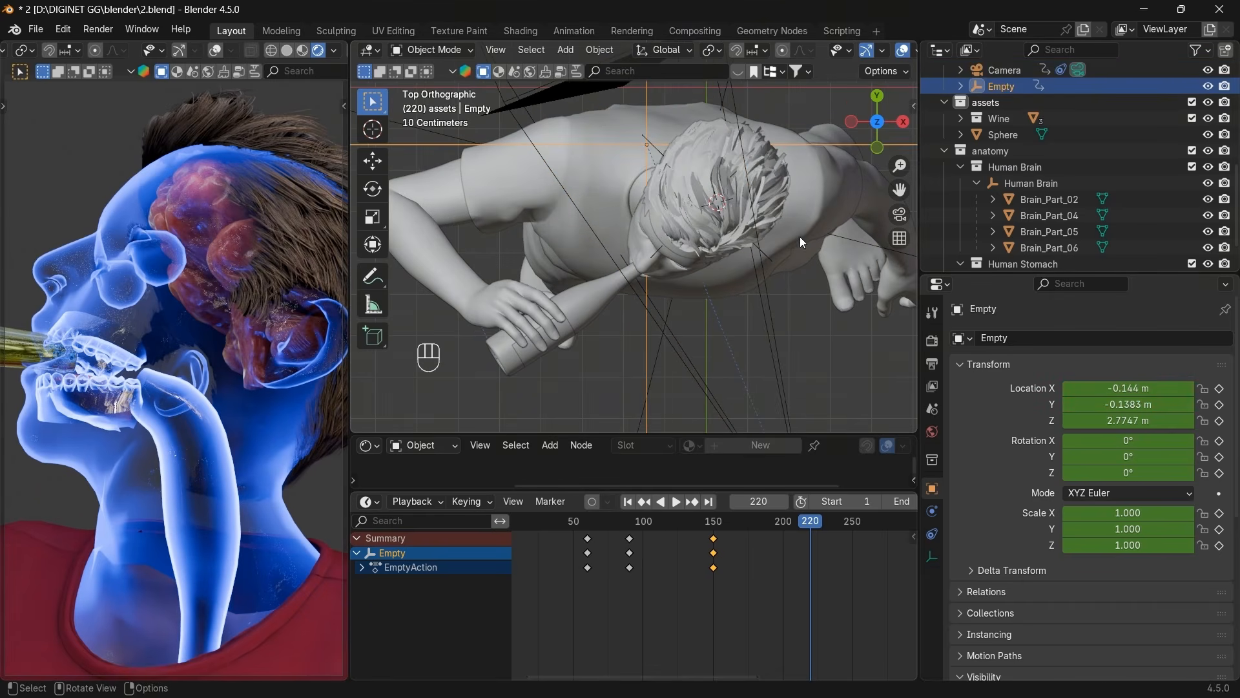
scroll(750, 310, up, 2)
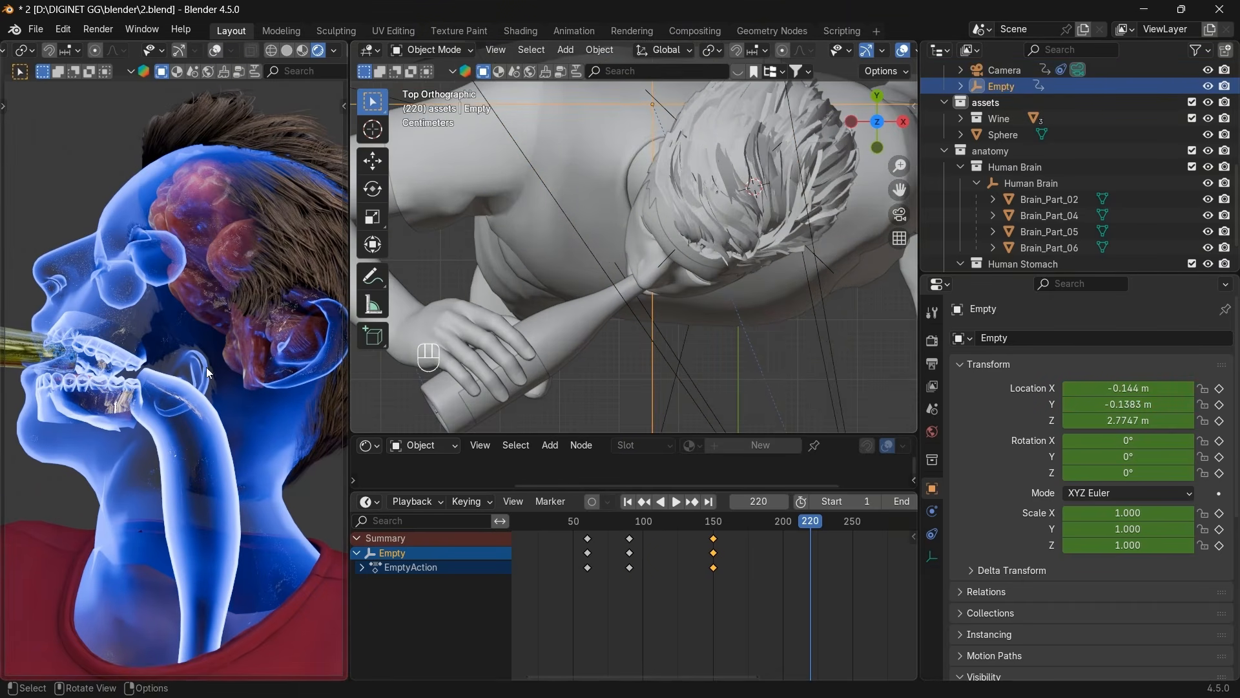
middle_drag(750, 201, 898, 231)
scroll(849, 236, up, 3)
scroll(891, 242, down, 2)
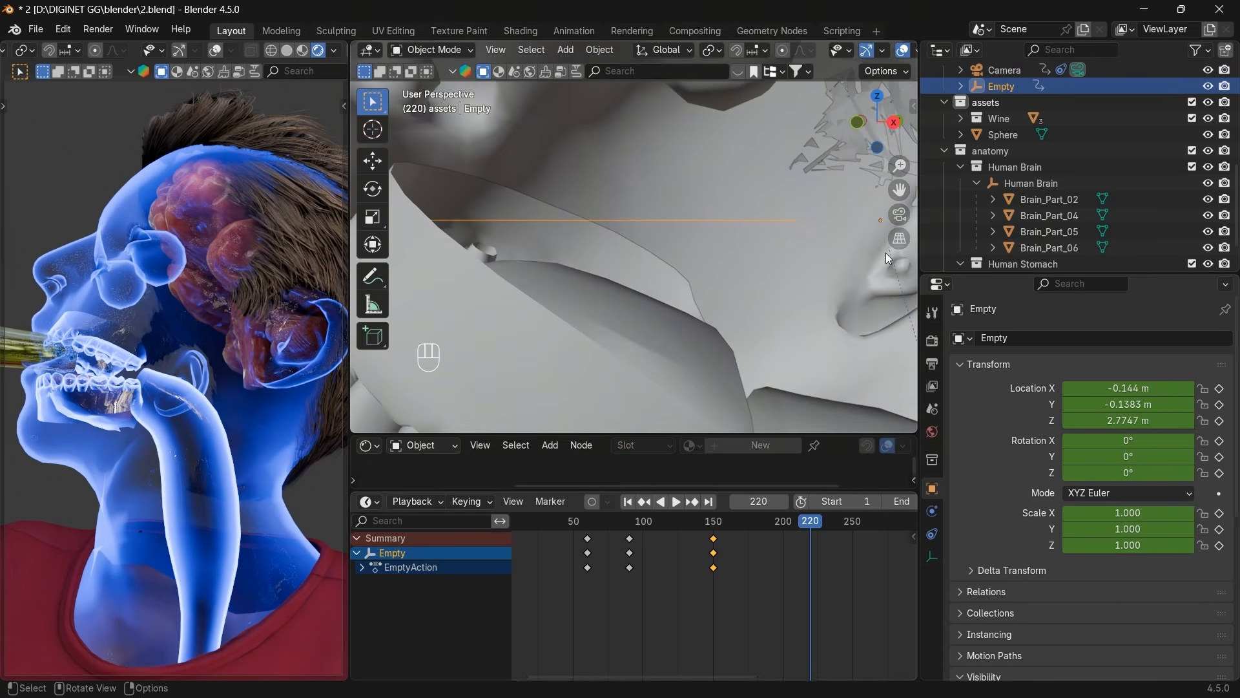
drag(879, 134, 863, 119)
shift+click(603, 352)
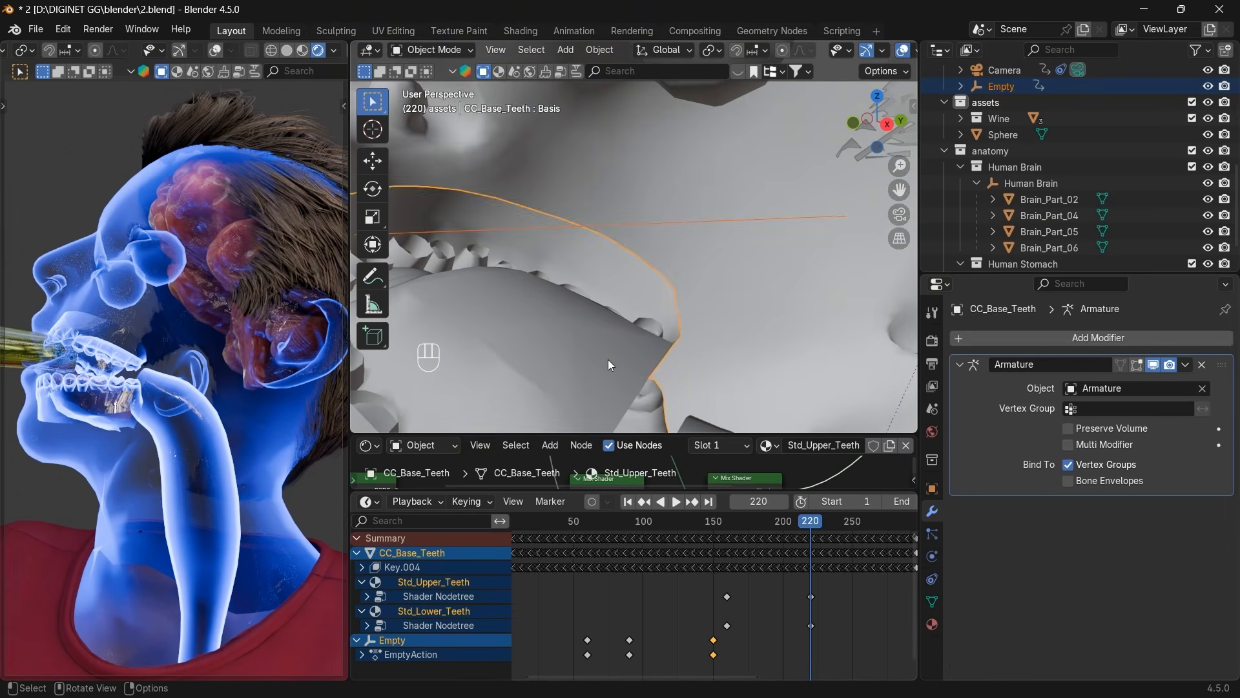
scroll(687, 345, down, 2)
scroll(701, 339, down, 3)
key(shift+s)
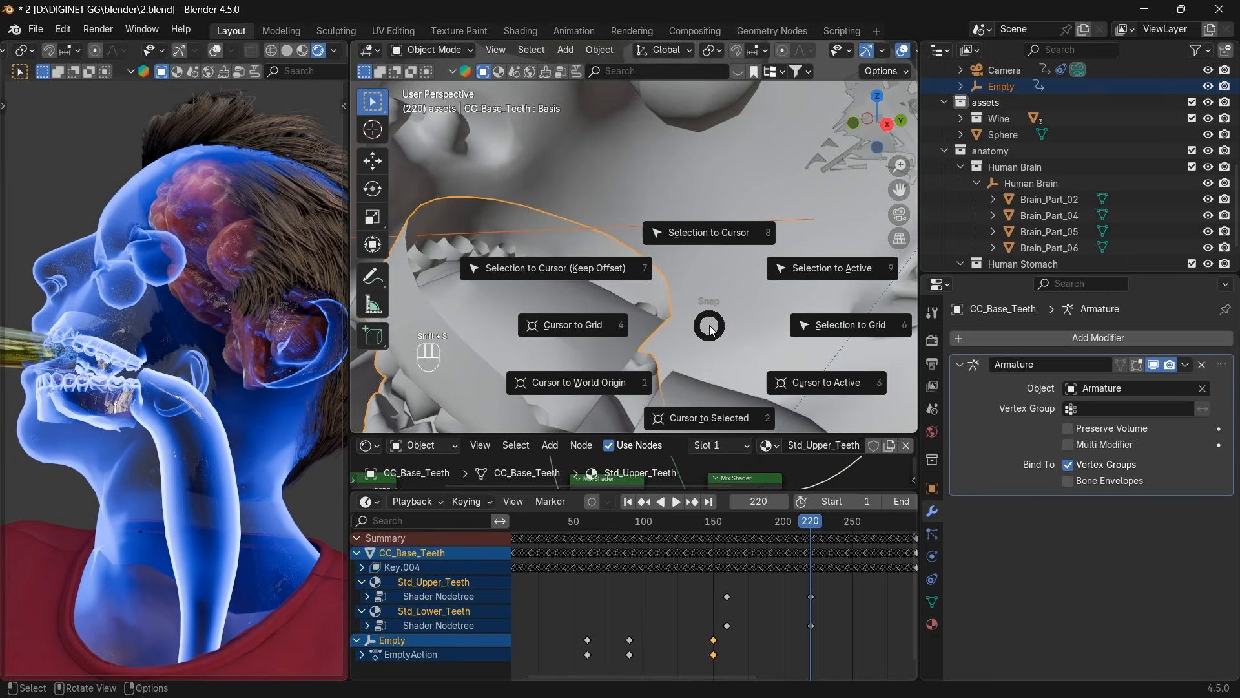
click(696, 420)
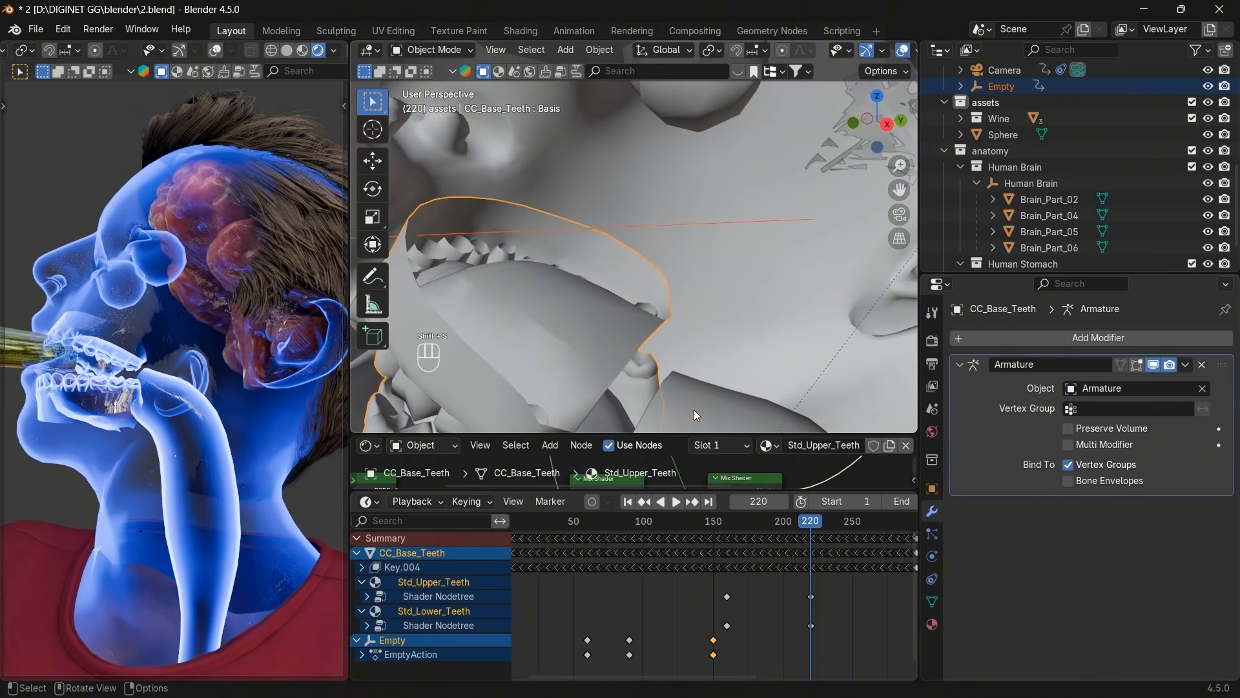
Try to snap the Empty alone to the 3D cursor, and undo the snap.
scroll(703, 376, down, 6)
click(977, 86)
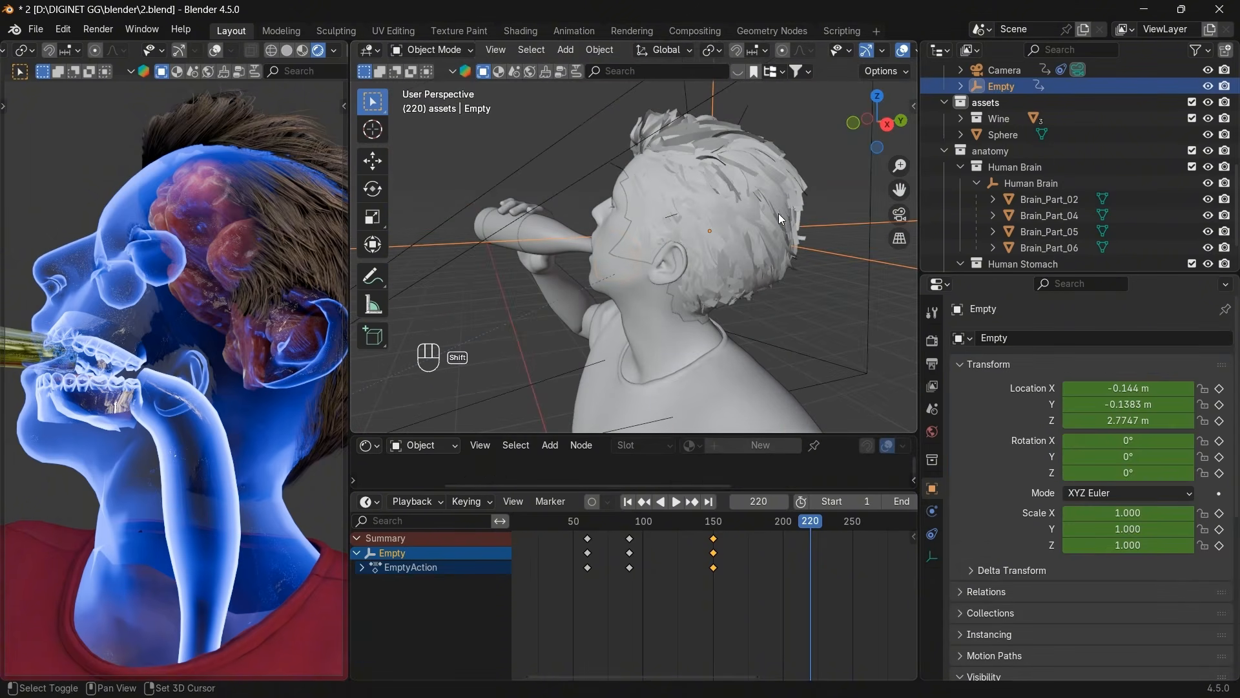
key(shift+s)
click(807, 115)
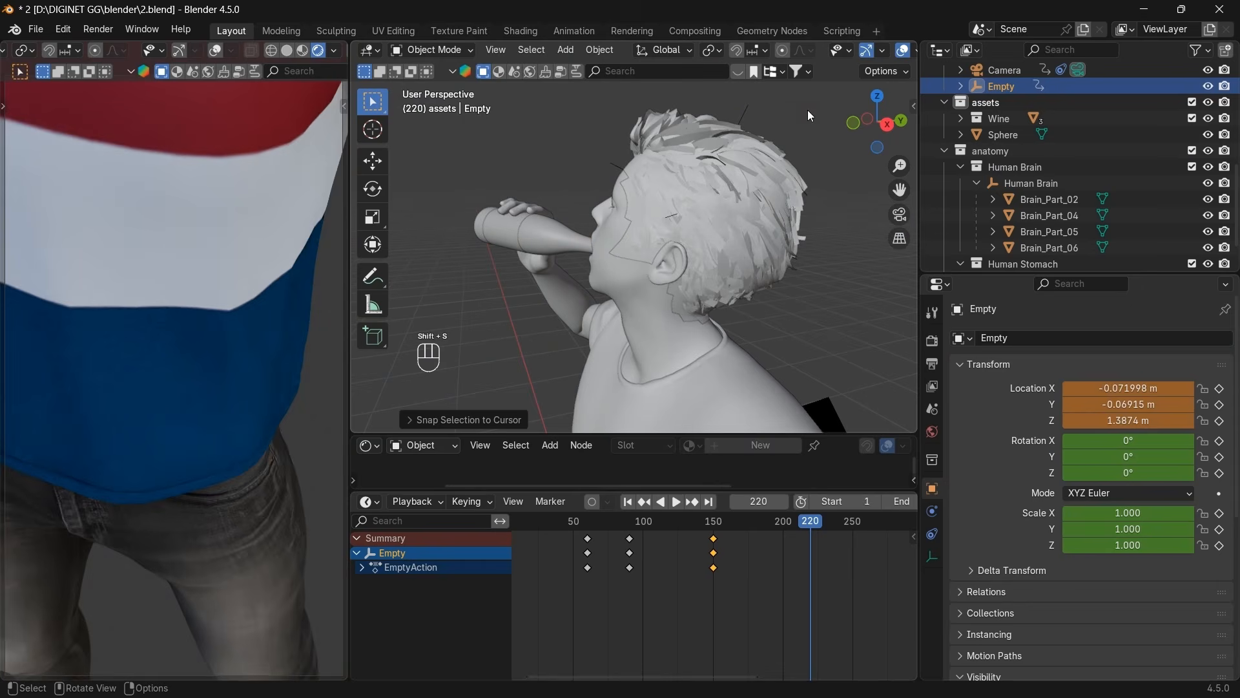
scroll(806, 215, down, 5)
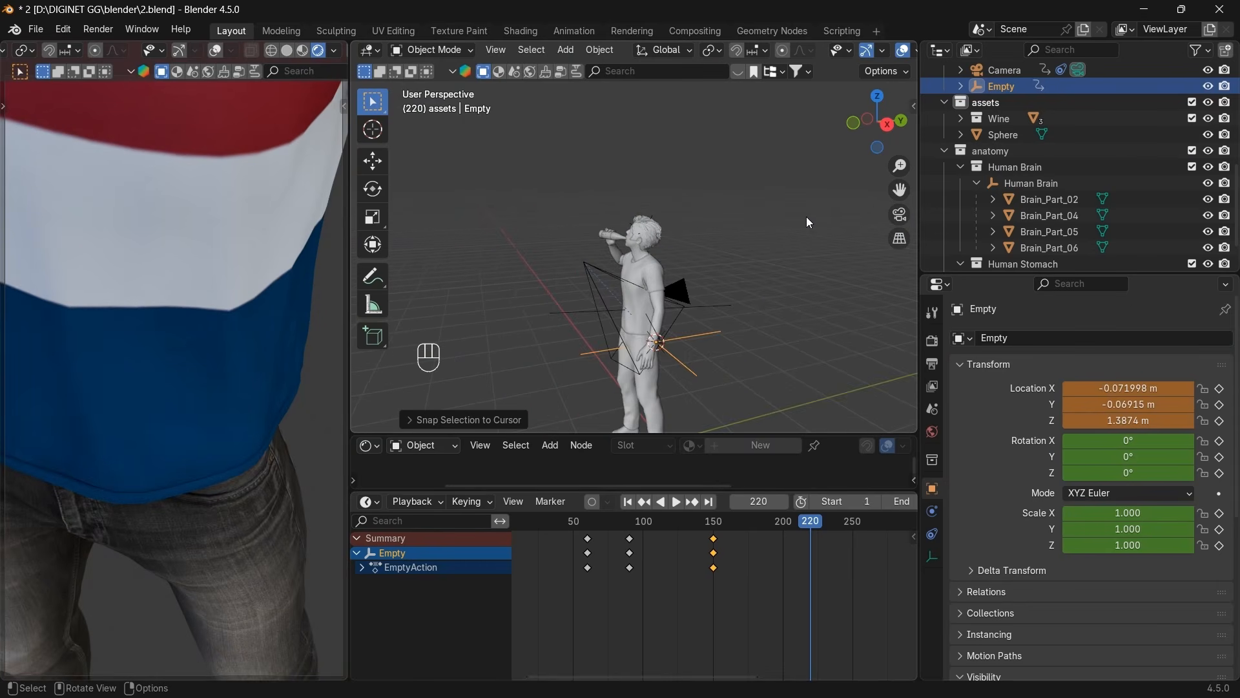
scroll(806, 215, up, 3)
scroll(807, 215, down, 4)
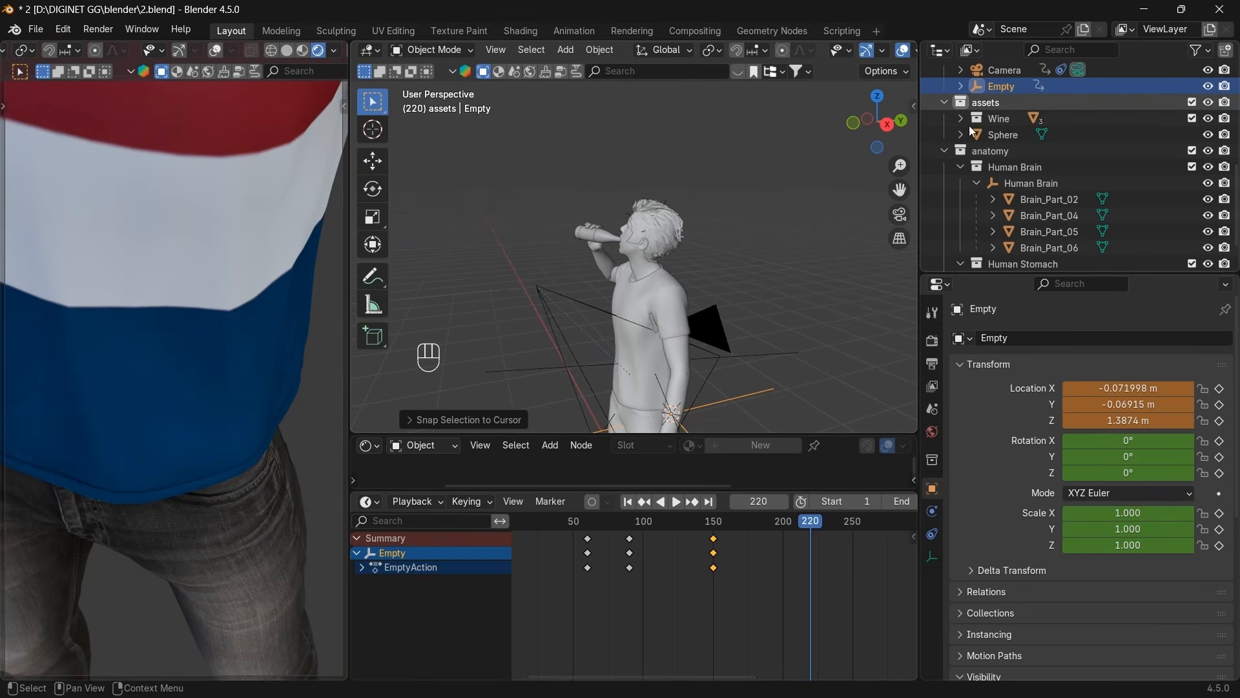
scroll(781, 252, up, 3)
scroll(788, 252, down, 2)
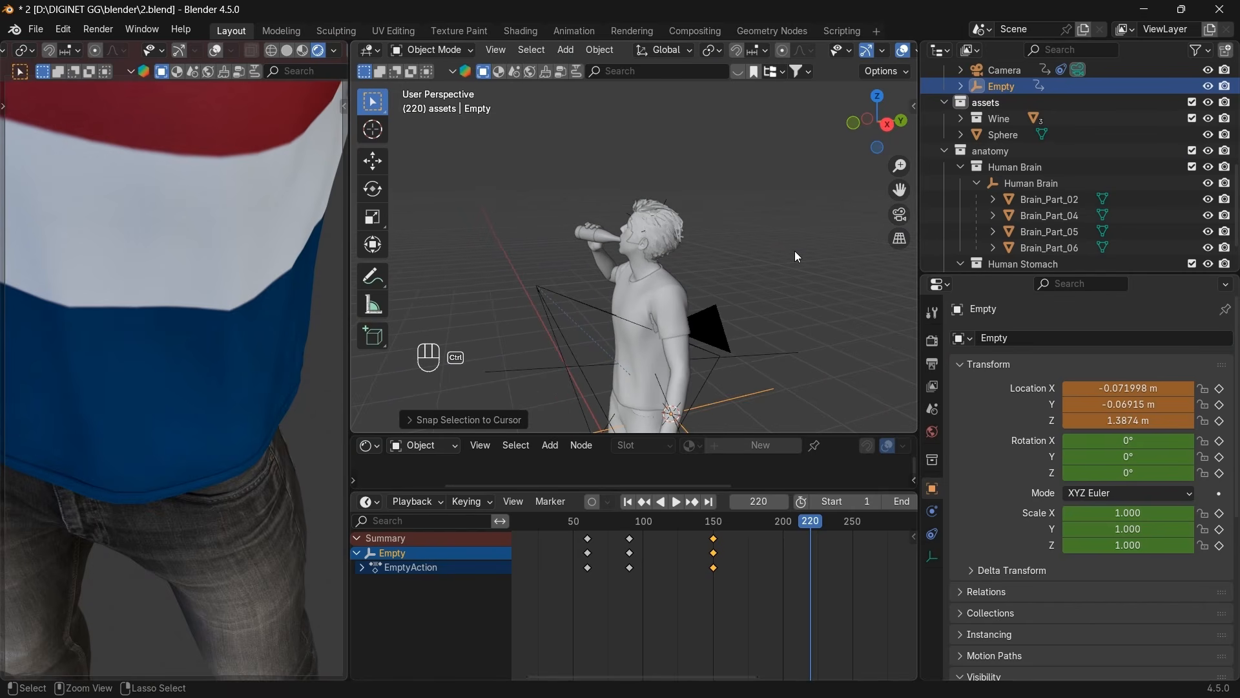
key(ctrl+z)
Place the 3D cursor by hand at the back of the mouth near the teeth and snap the Empty to it.
scroll(730, 270, up, 5)
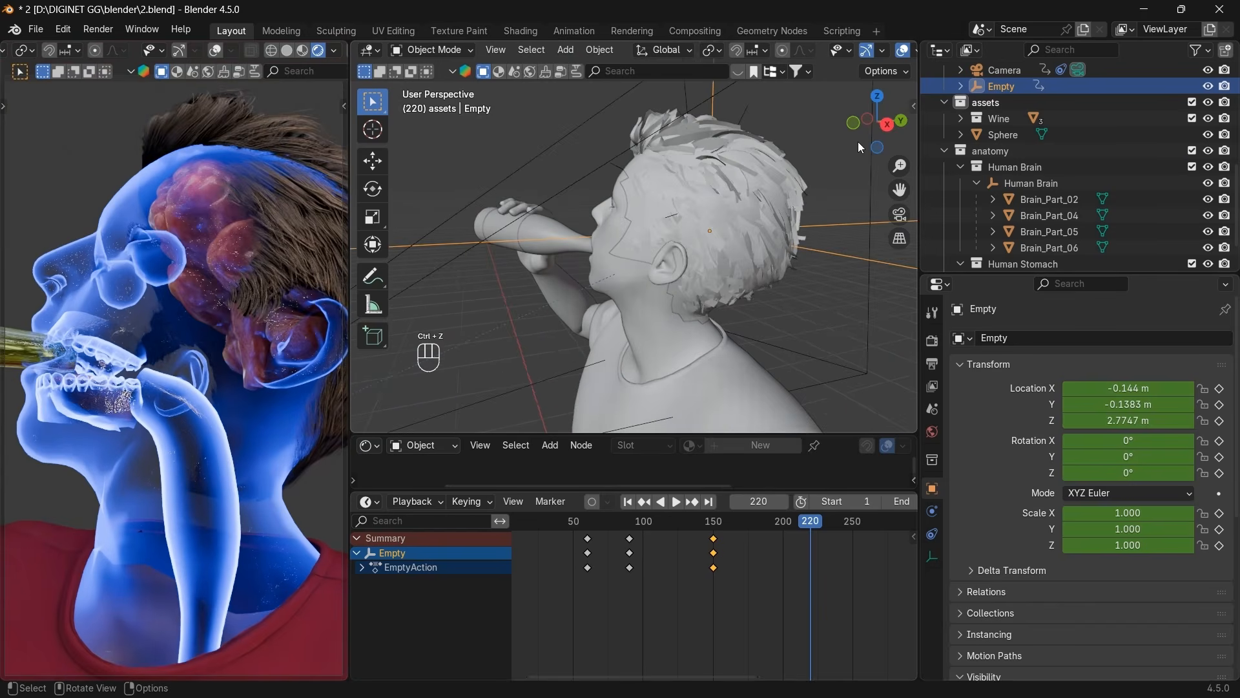
click(879, 99)
drag(850, 146, 891, 128)
scroll(859, 268, up, 6)
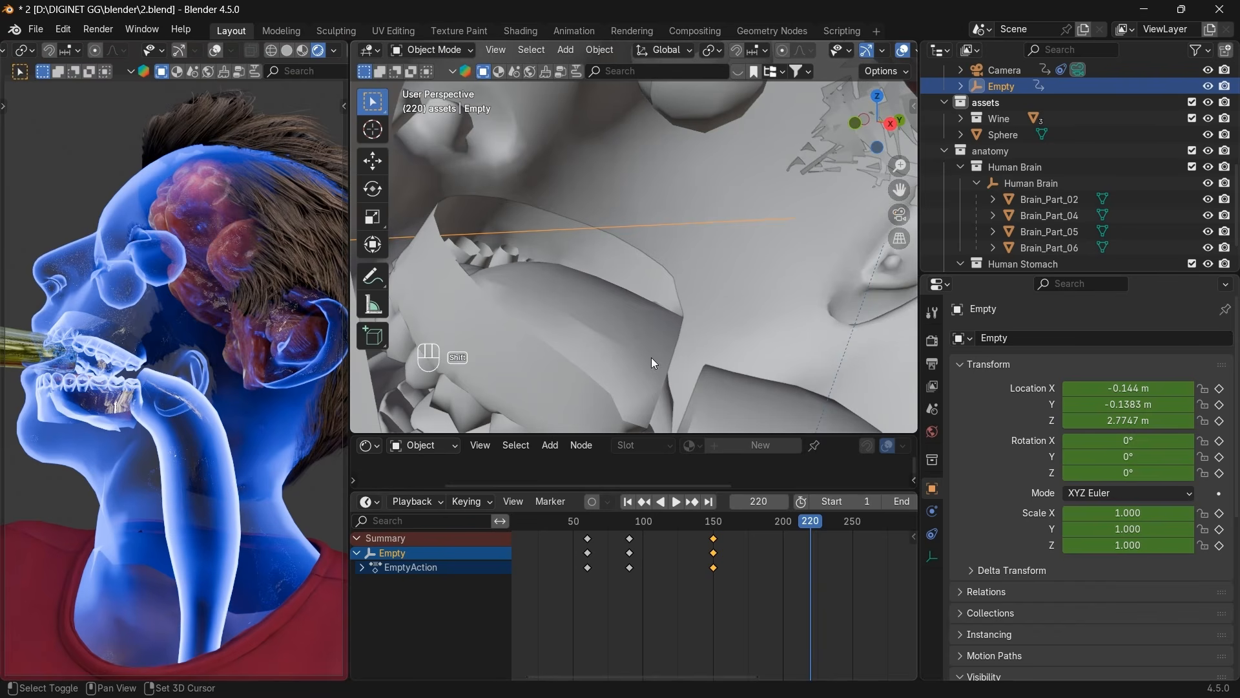
key(shift+s)
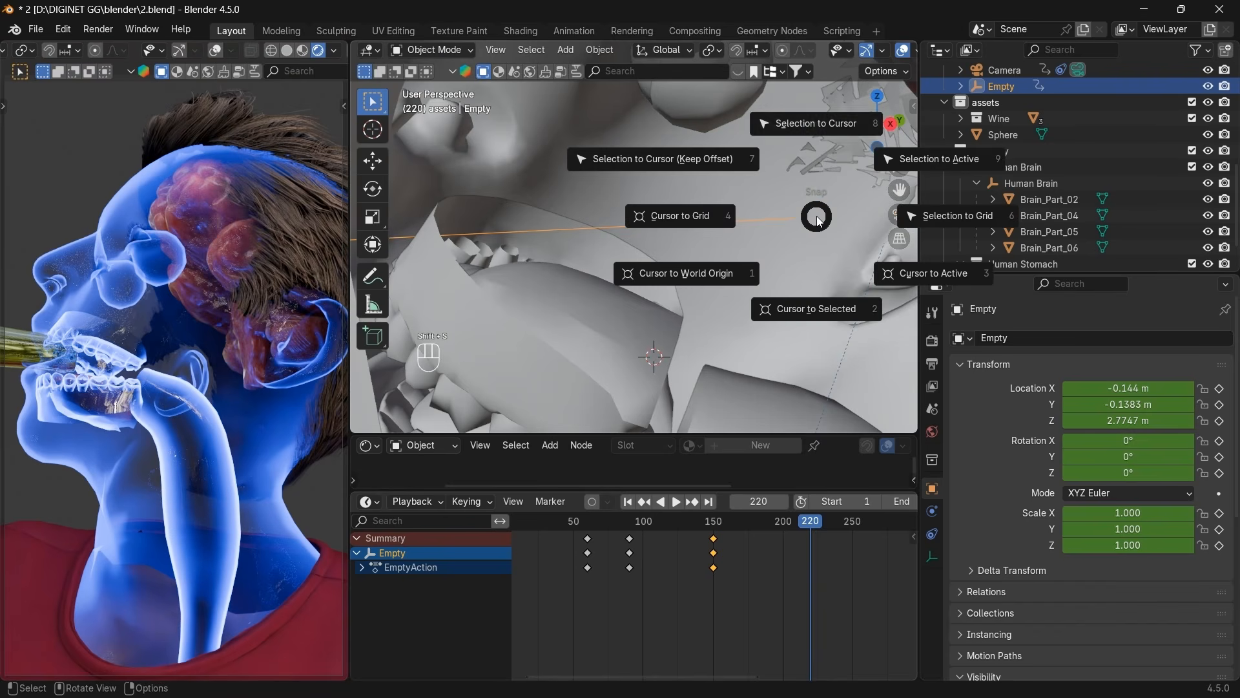
click(808, 137)
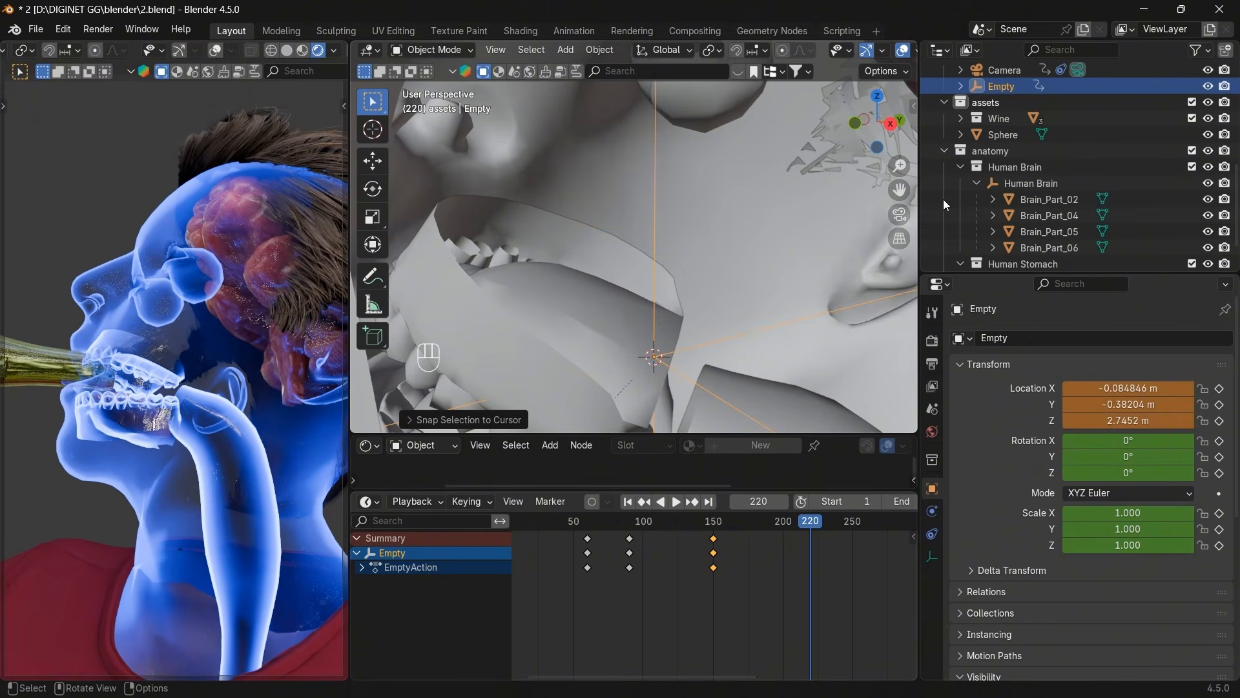
Select the camera and show the scene in top view.
click(991, 90)
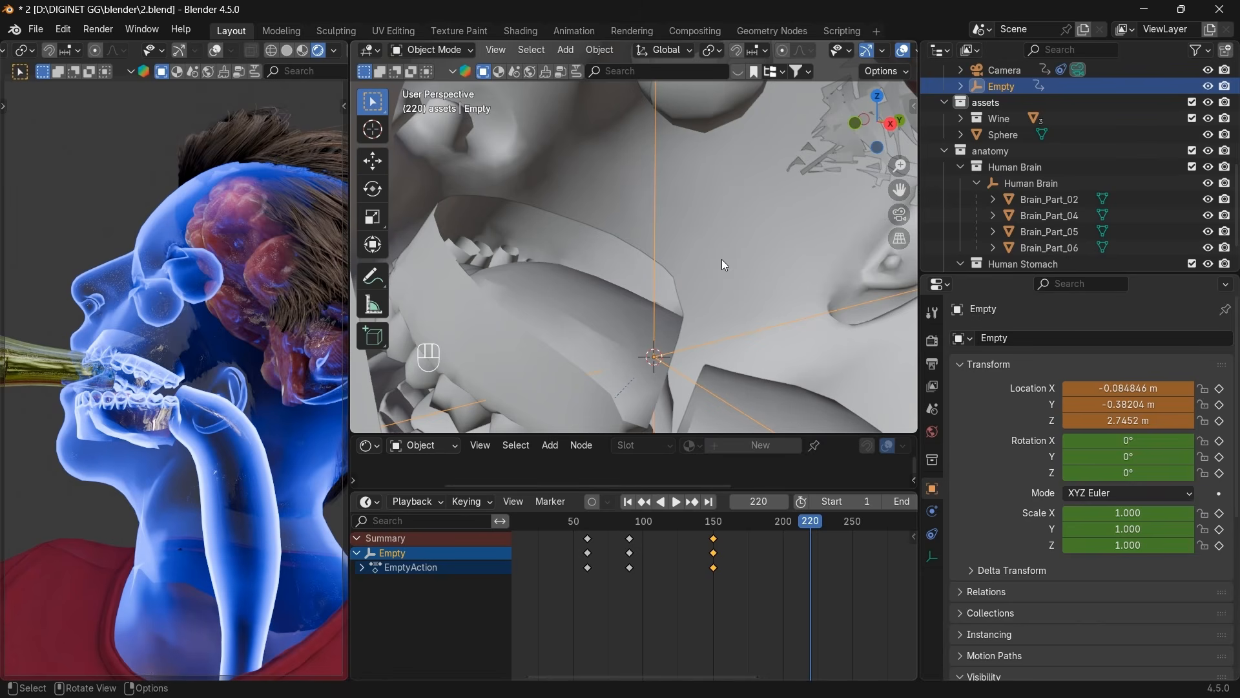
click(1017, 73)
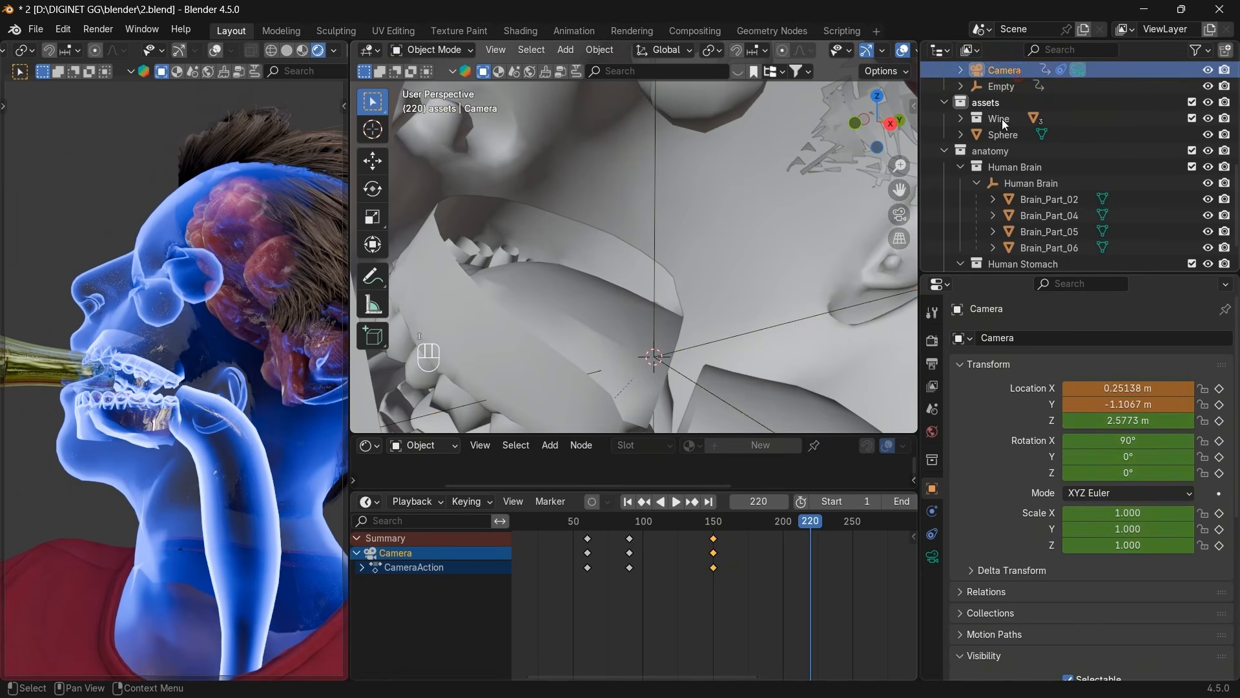
click(877, 97)
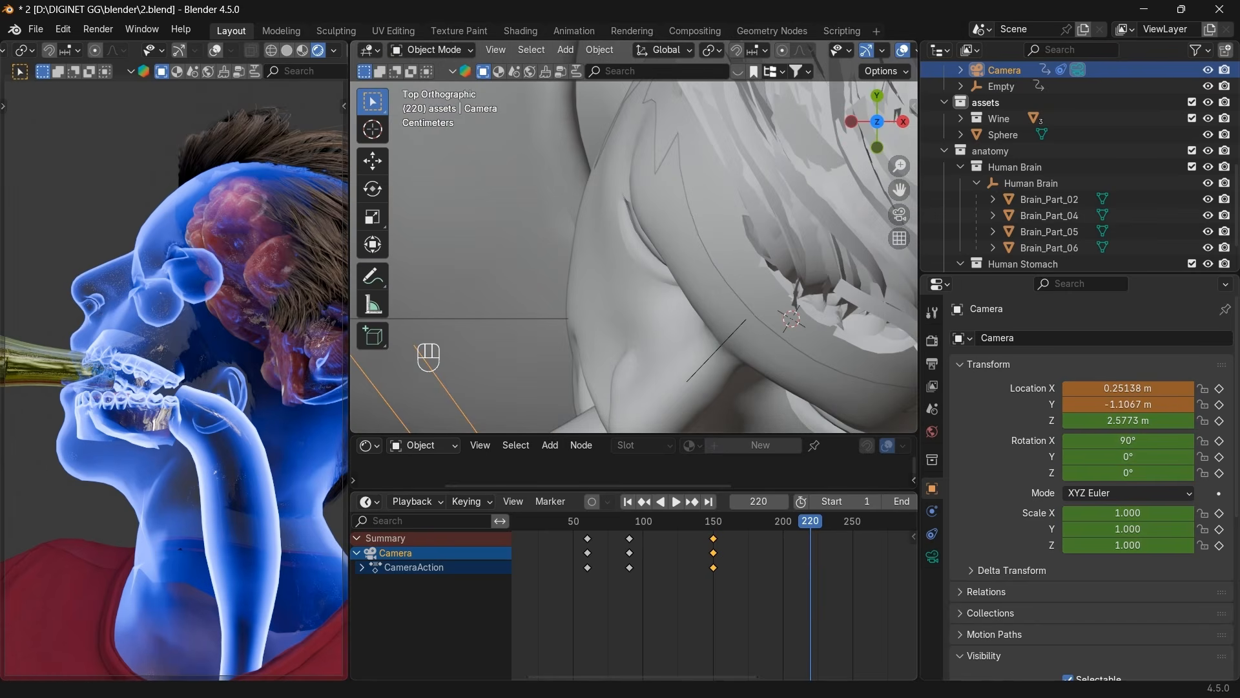
Switch to File Explorer, open the reference video "How does alcohol make you drunk_20 Seconds (1) (1)" from Downloads, and pause it.
mouse_move(801, 687)
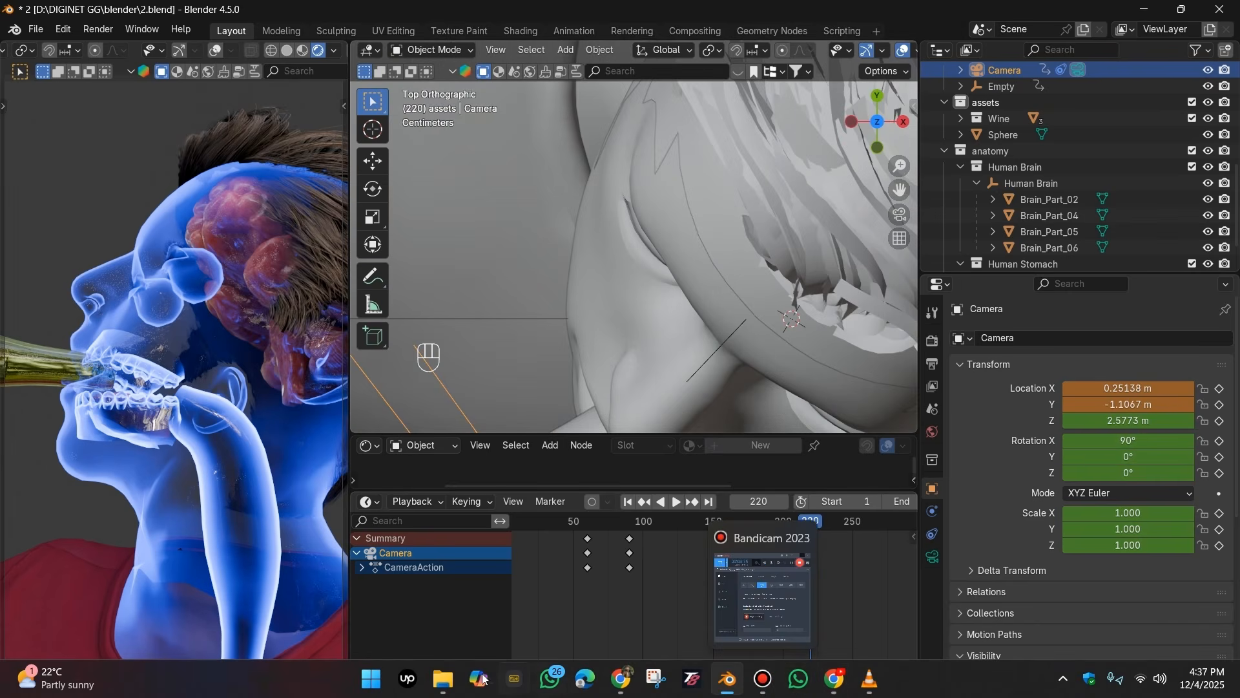
mouse_move(443, 680)
click(446, 623)
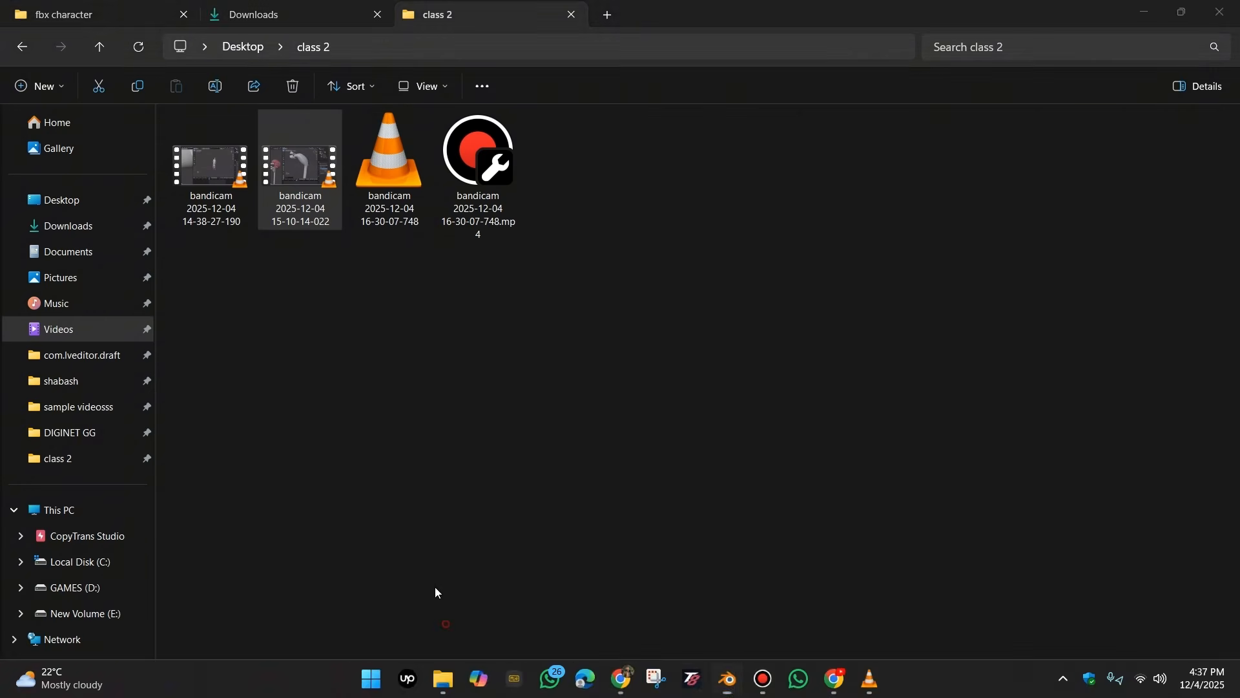
click(271, 14)
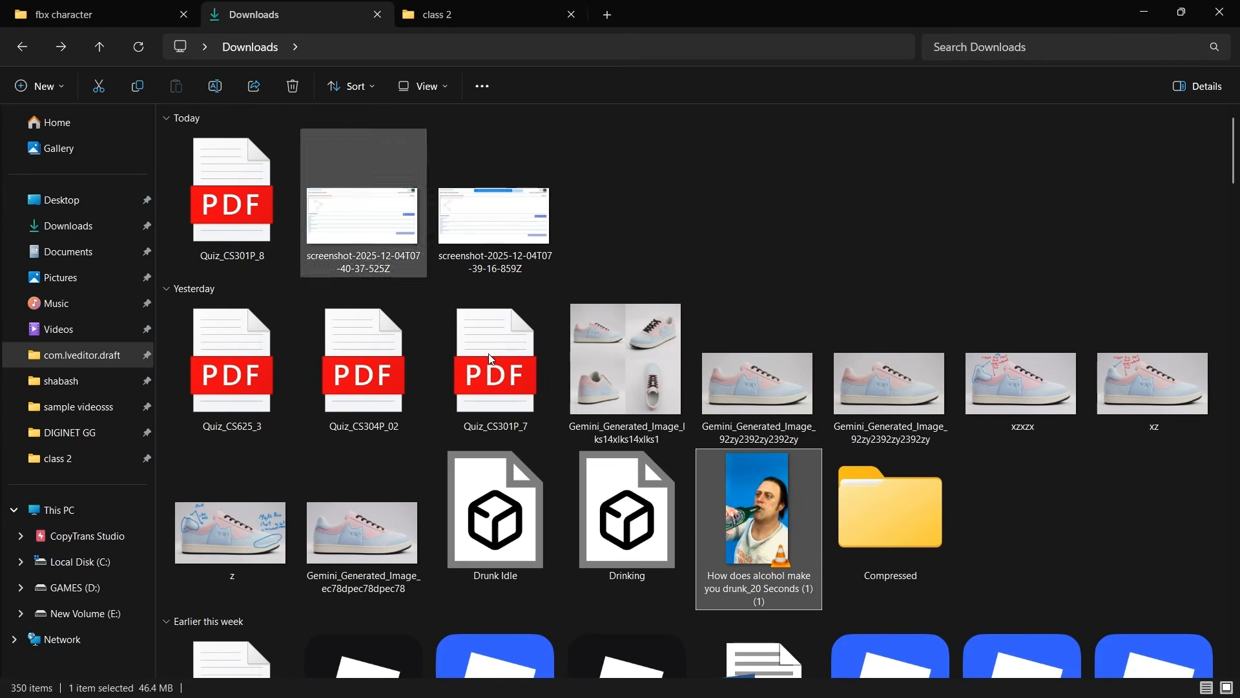
double_click(755, 499)
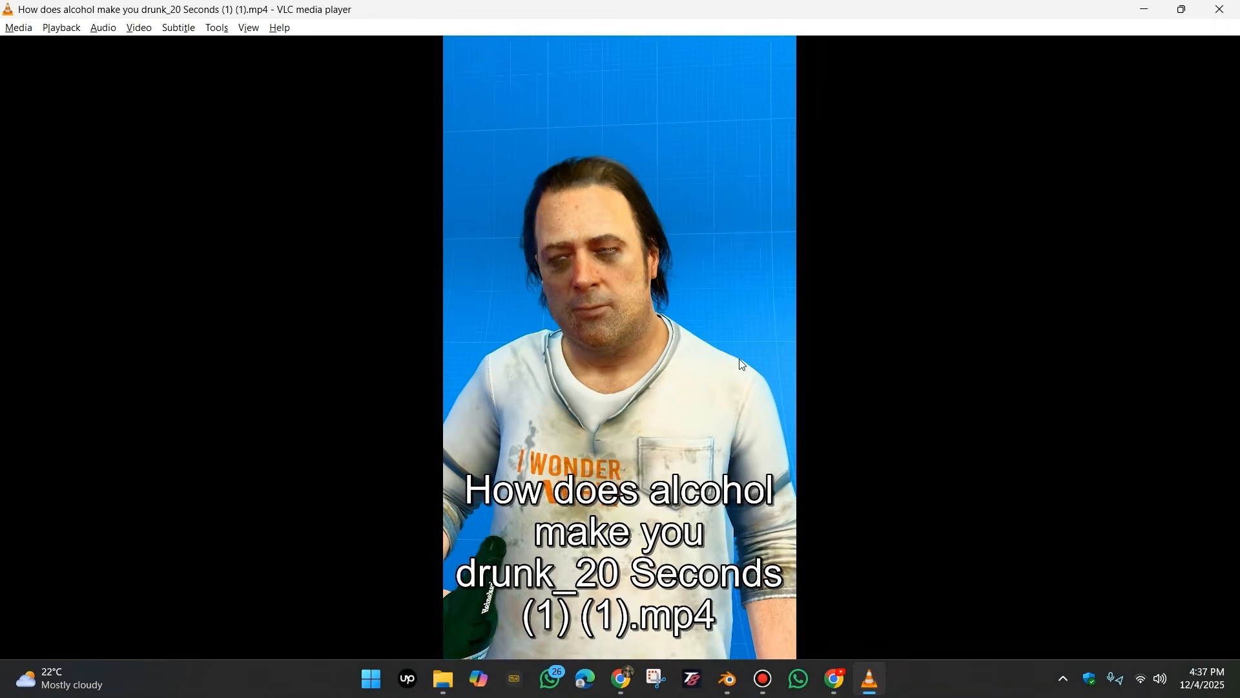
key(space)
Find the drinking shot in the reference video and play it to about 00:06.
click(503, 672)
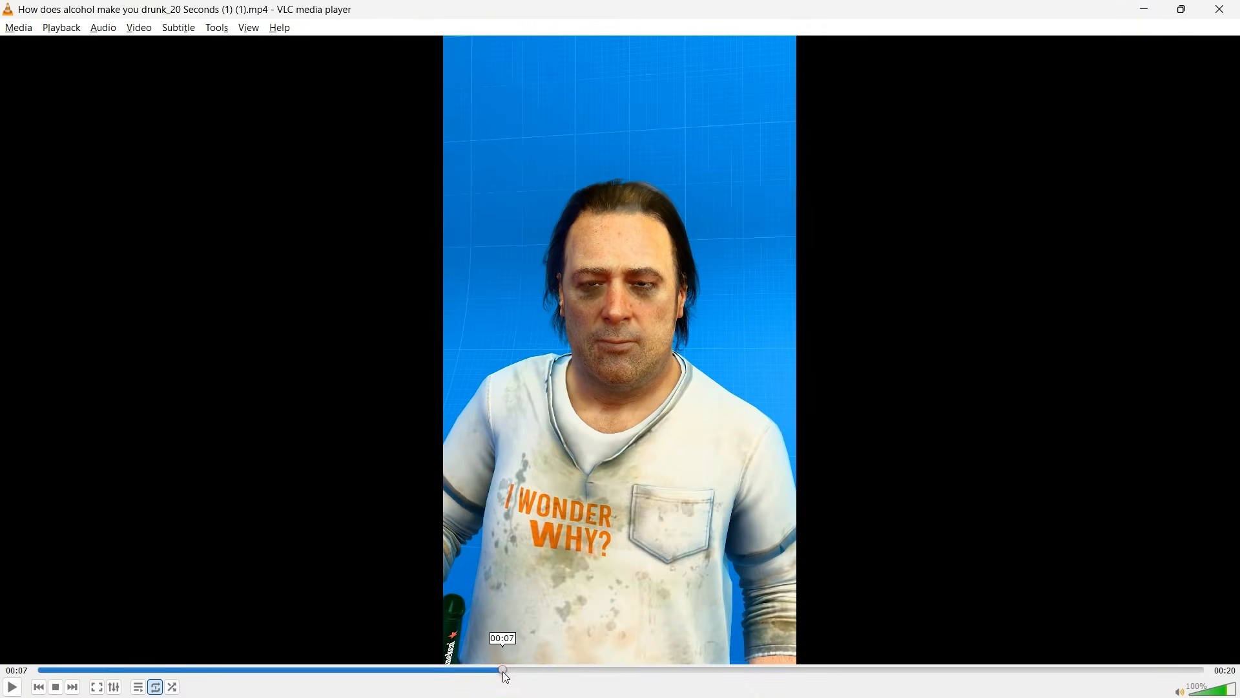
click(271, 671)
key(space)
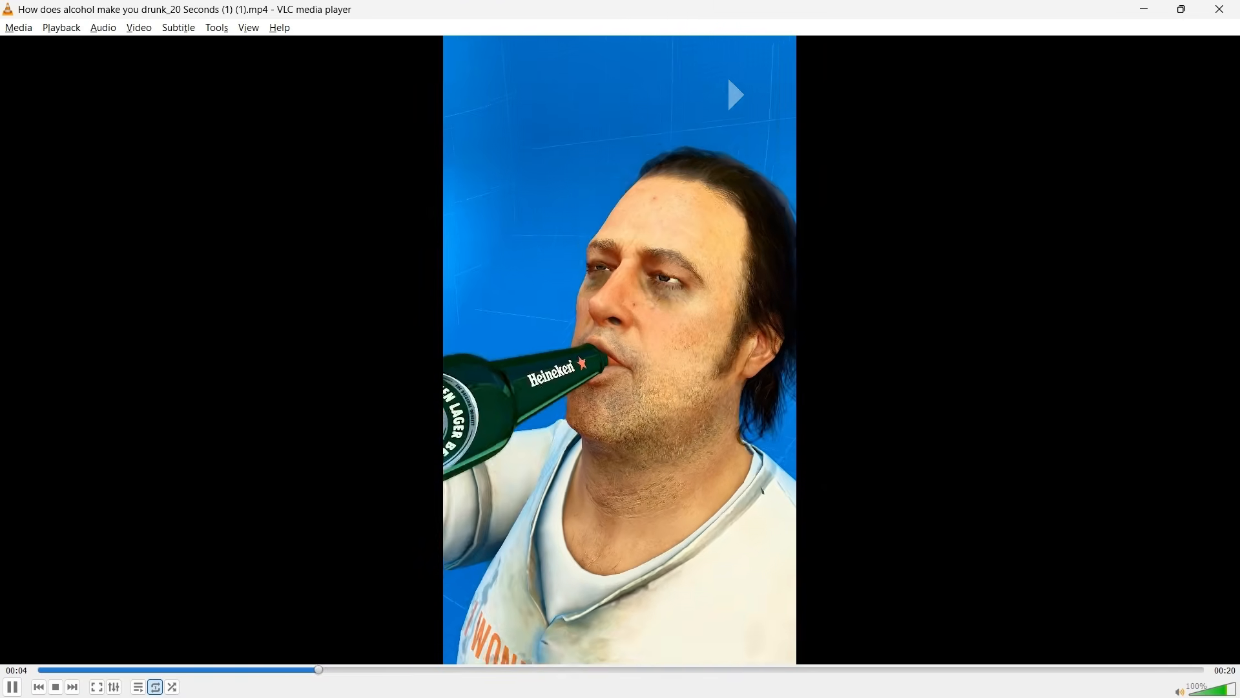
key(space)
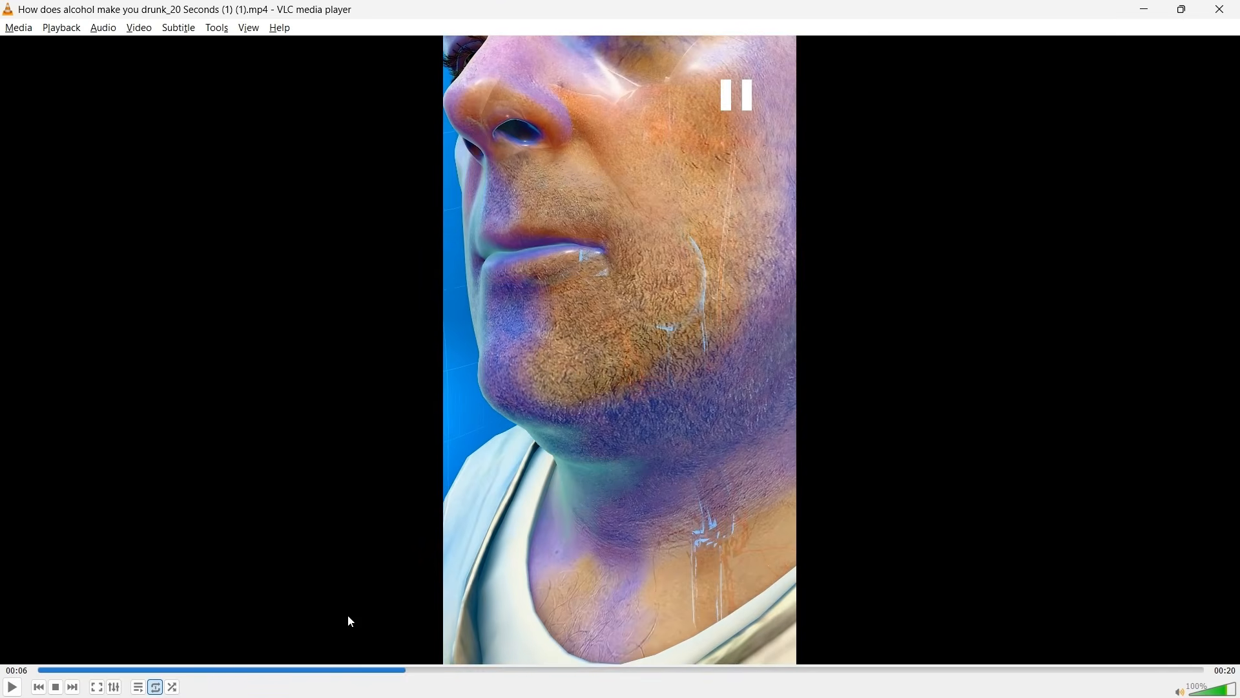
Replay the reference from 00:03 to 00:06 with pauses, examining how the camera moves in from the drinking pose to the mouth.
click(300, 671)
click(261, 671)
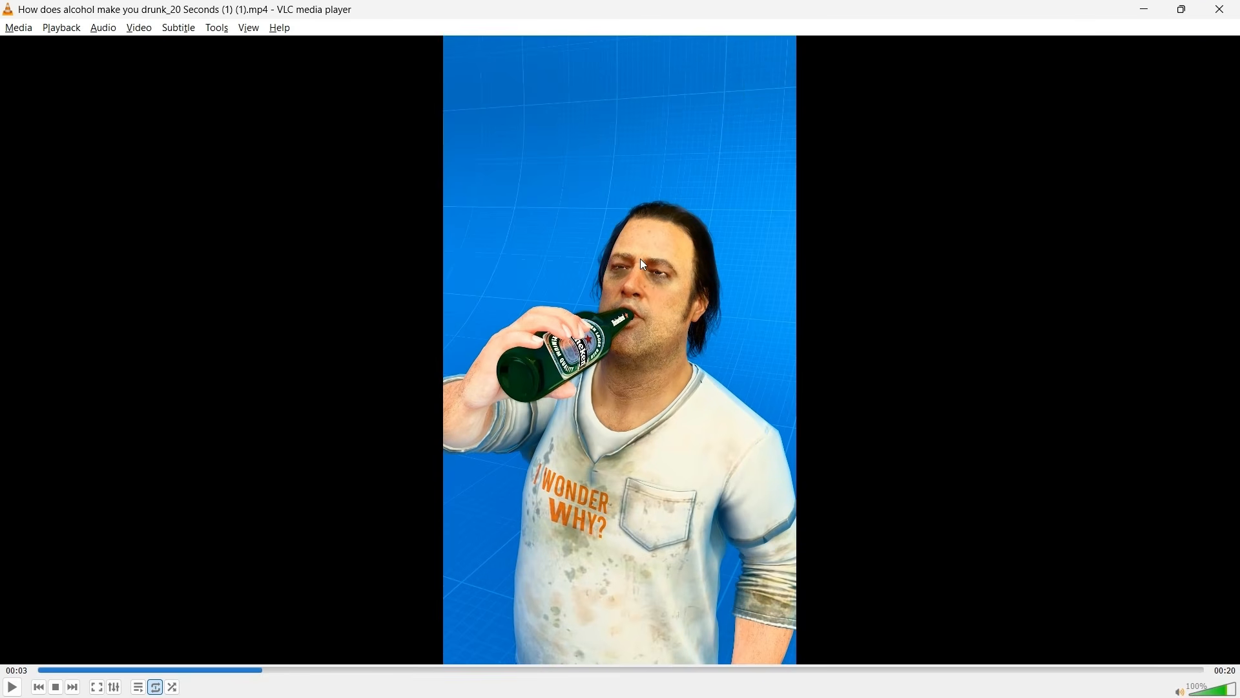
key(space)
key(space)
key(space)
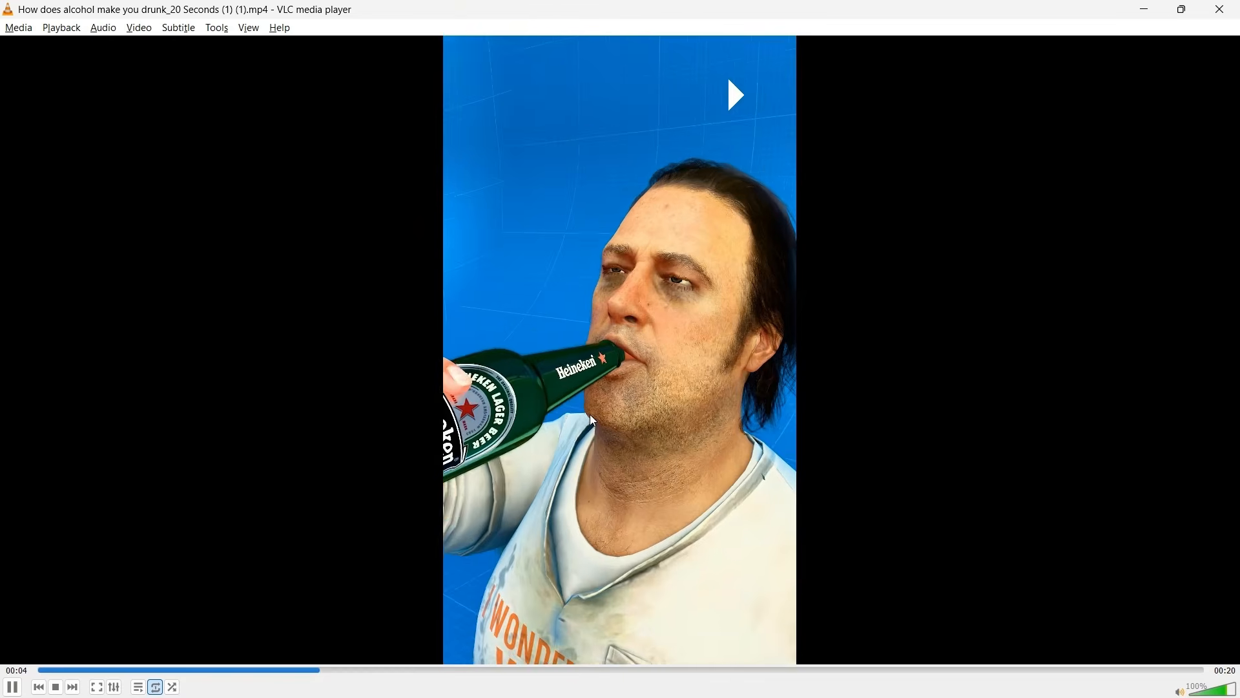
key(space)
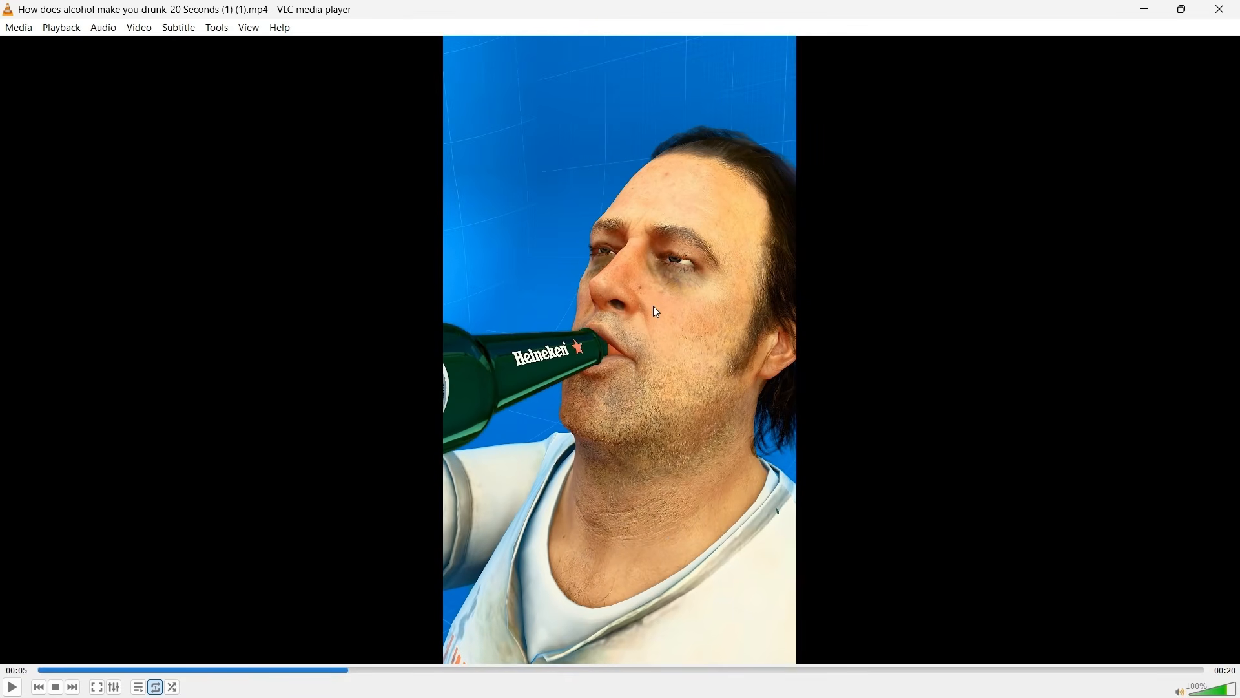
key(space)
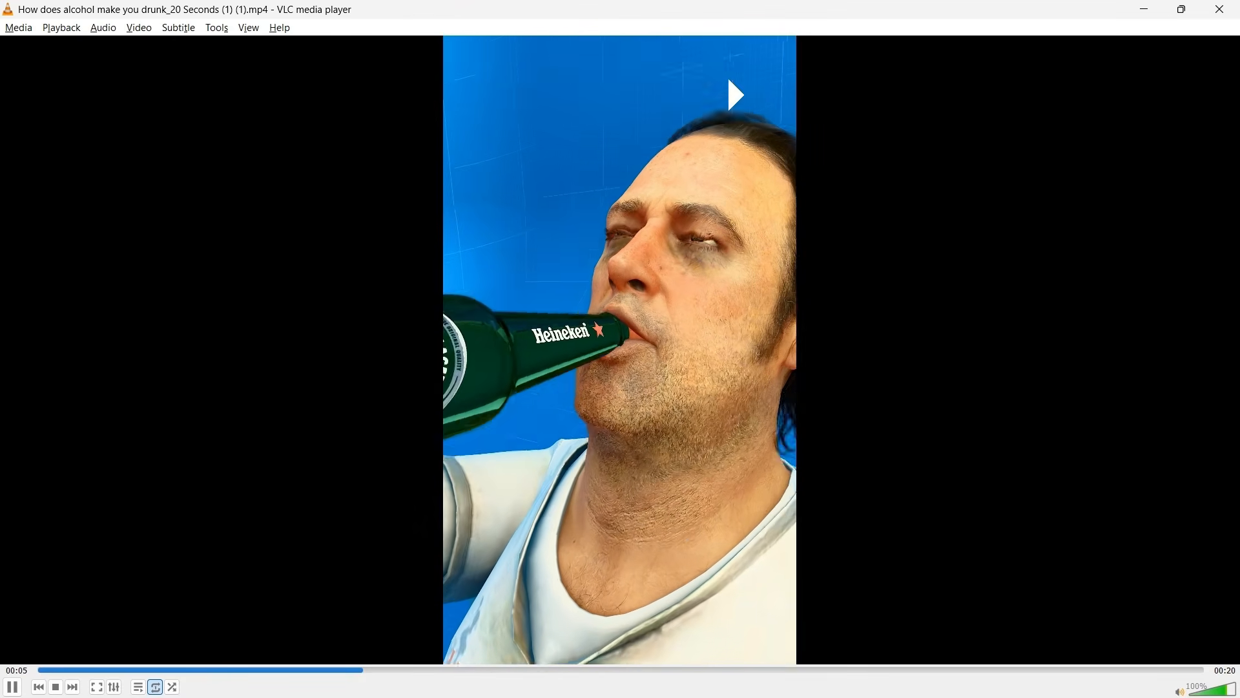
key(space)
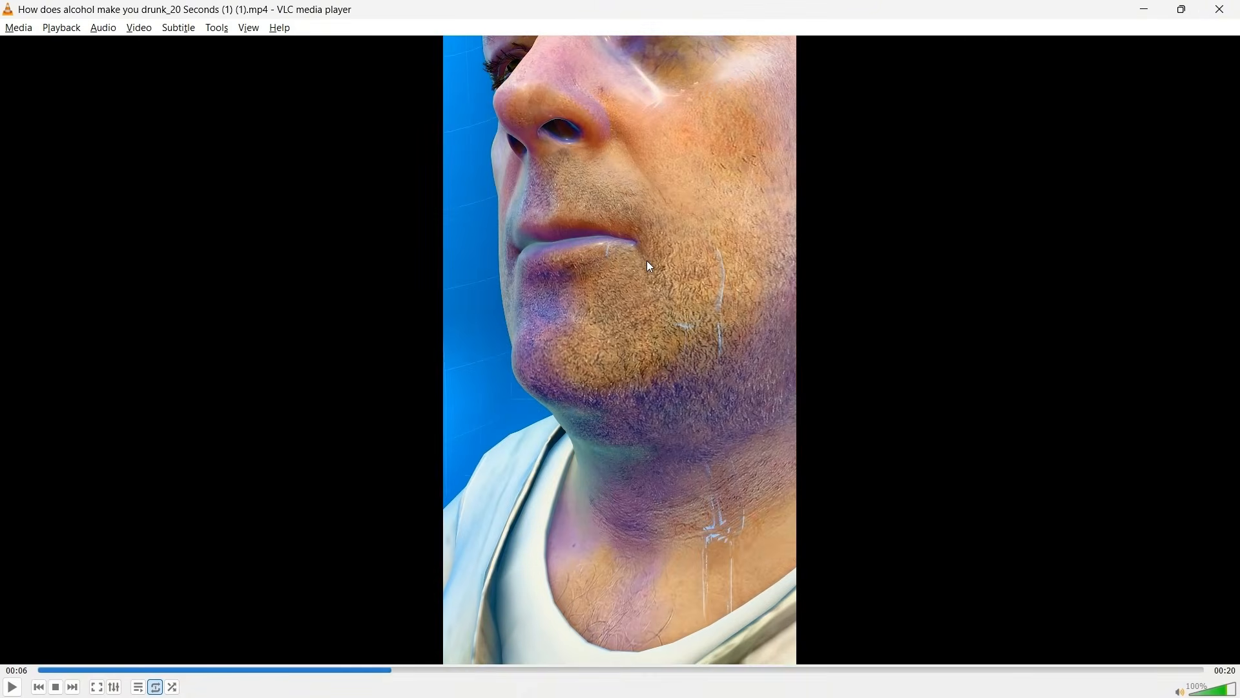
Continue the reference to 00:07 with pauses, examining the x-ray transition and how the camera follows the drink down the throat.
key(space)
key(space)
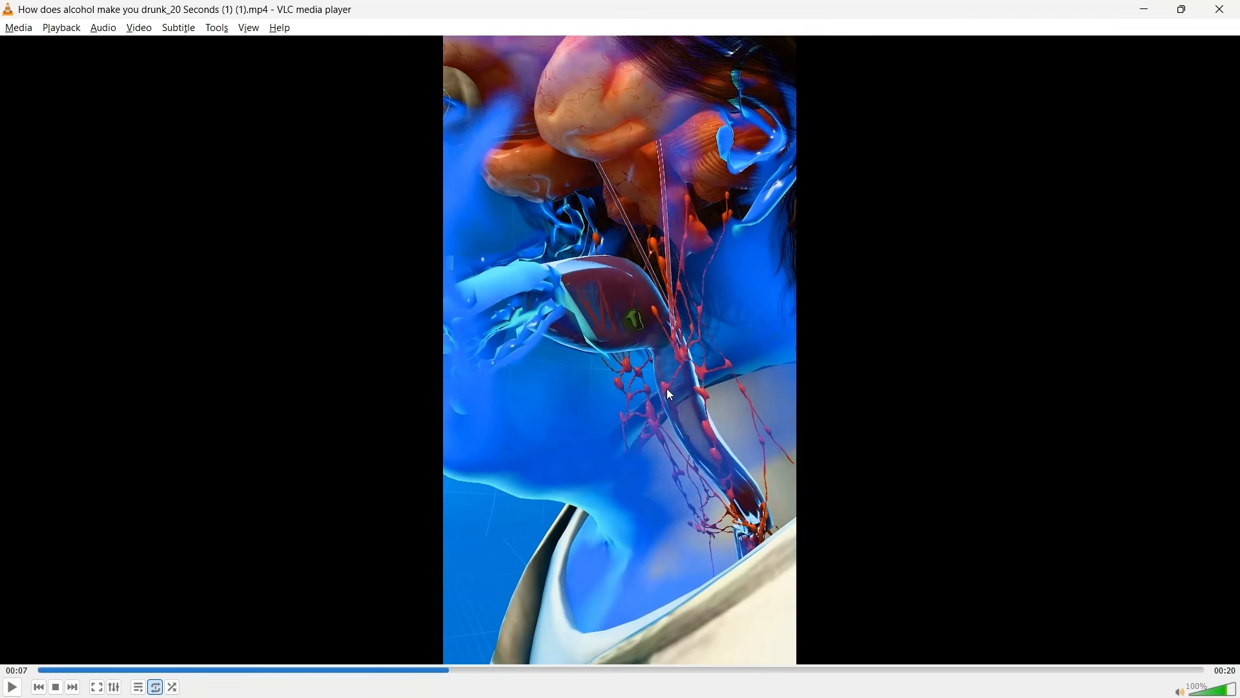
key(space)
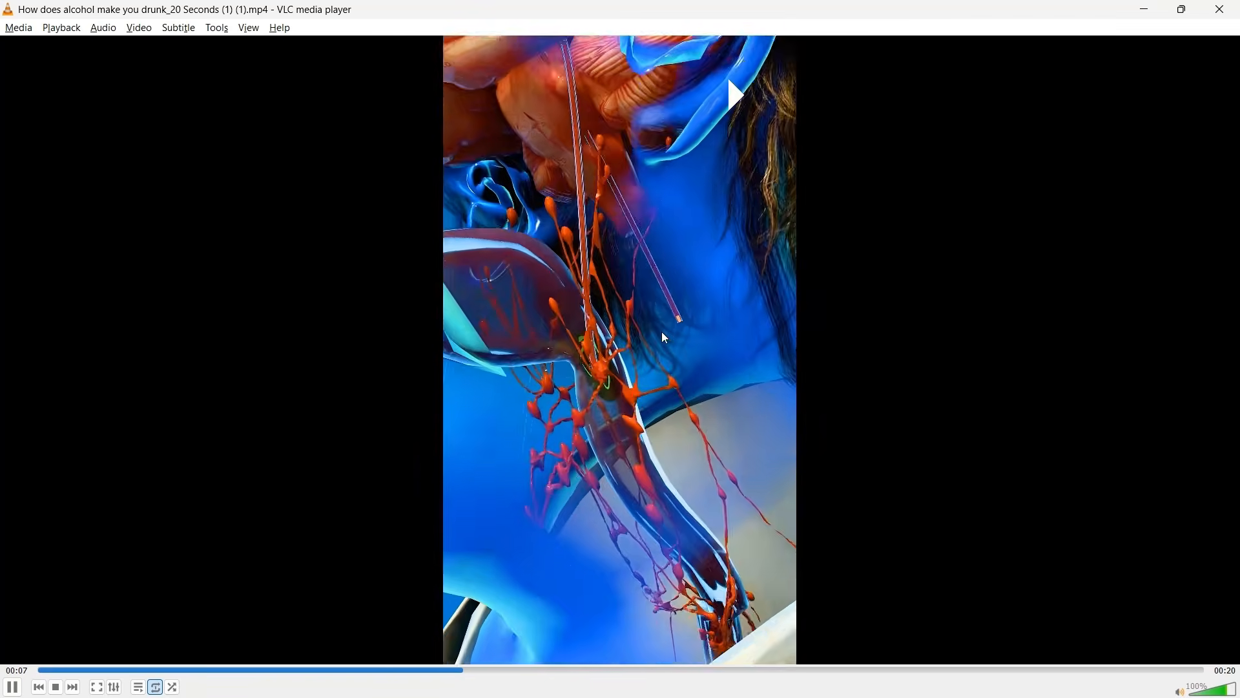
key(space)
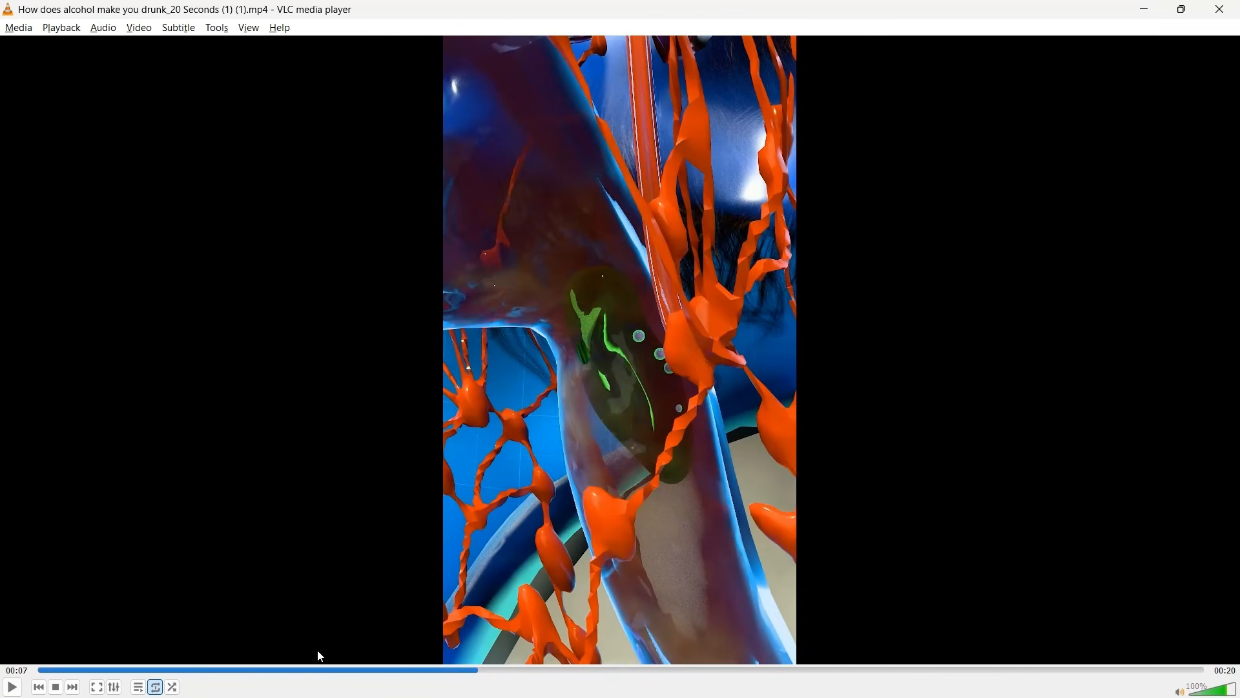
Replay the reference video up to about 00:07 and switch back to Blender.
click(312, 670)
key(space)
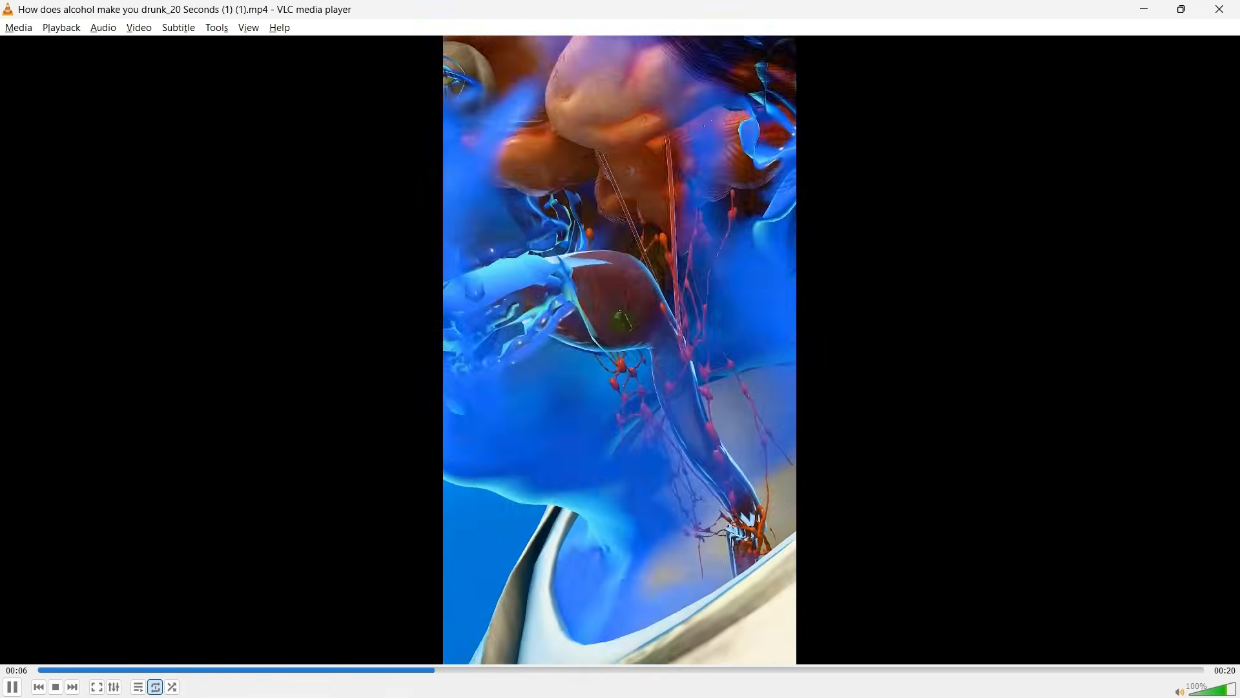
key(space)
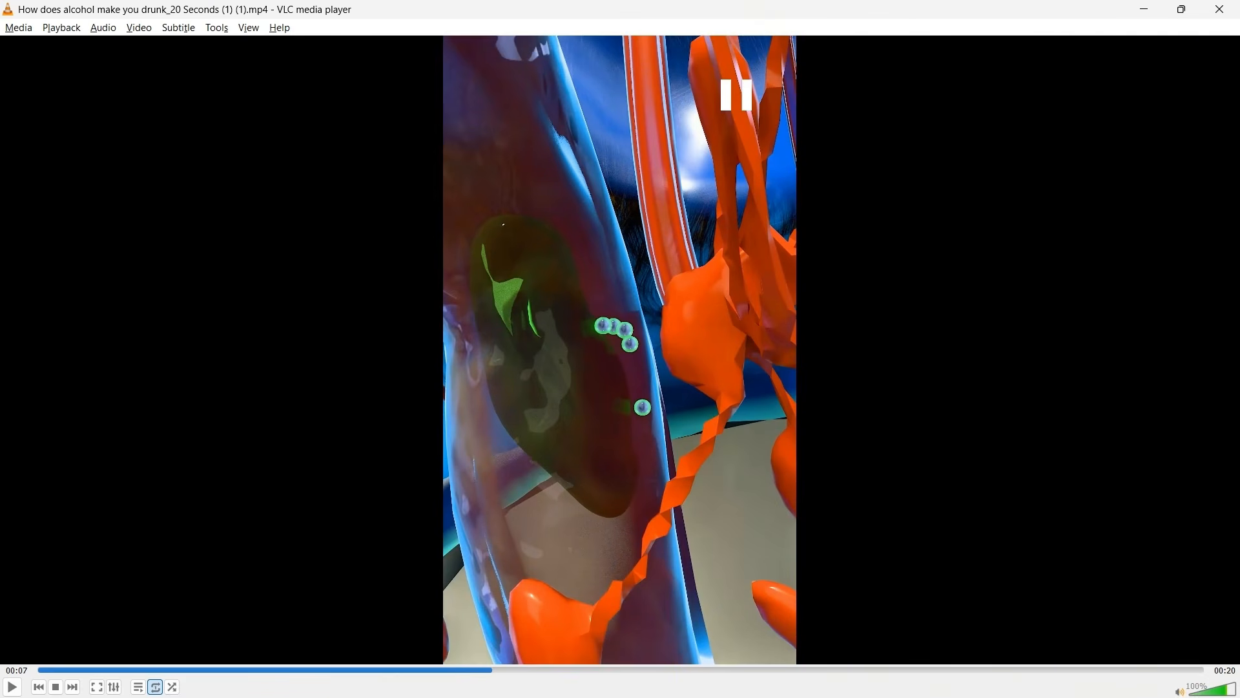
key(alt+Tab)
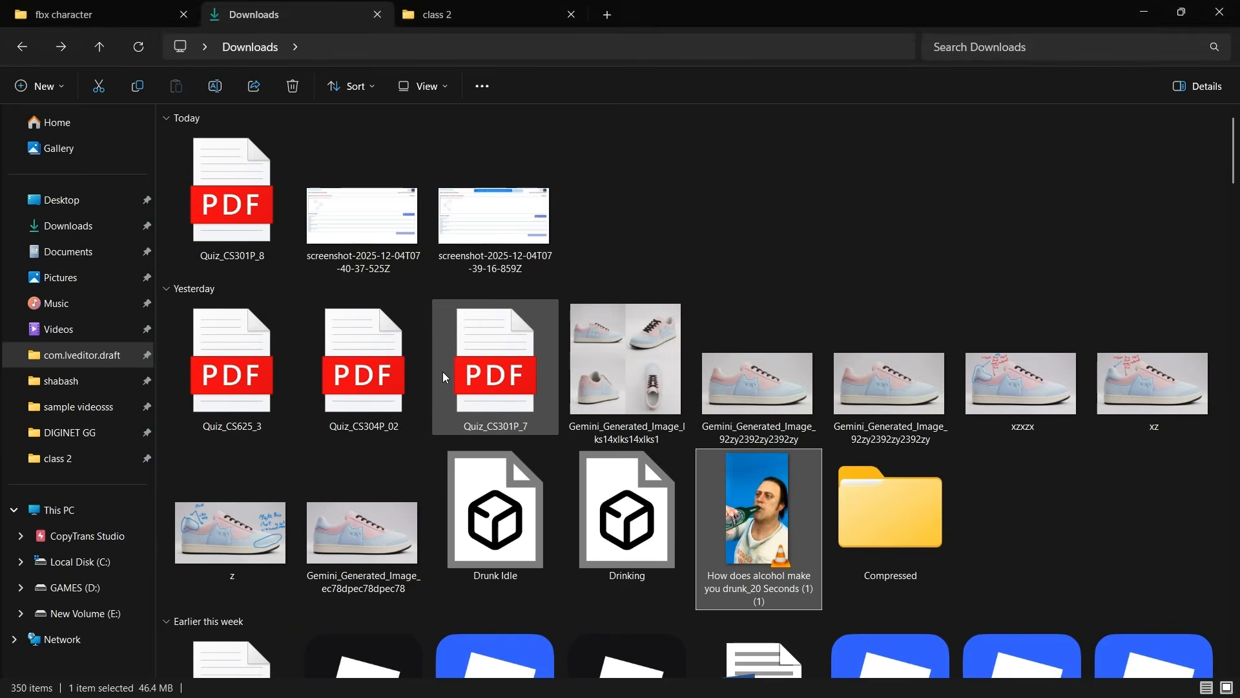
key(alt+Tab)
key(alt+Tab)
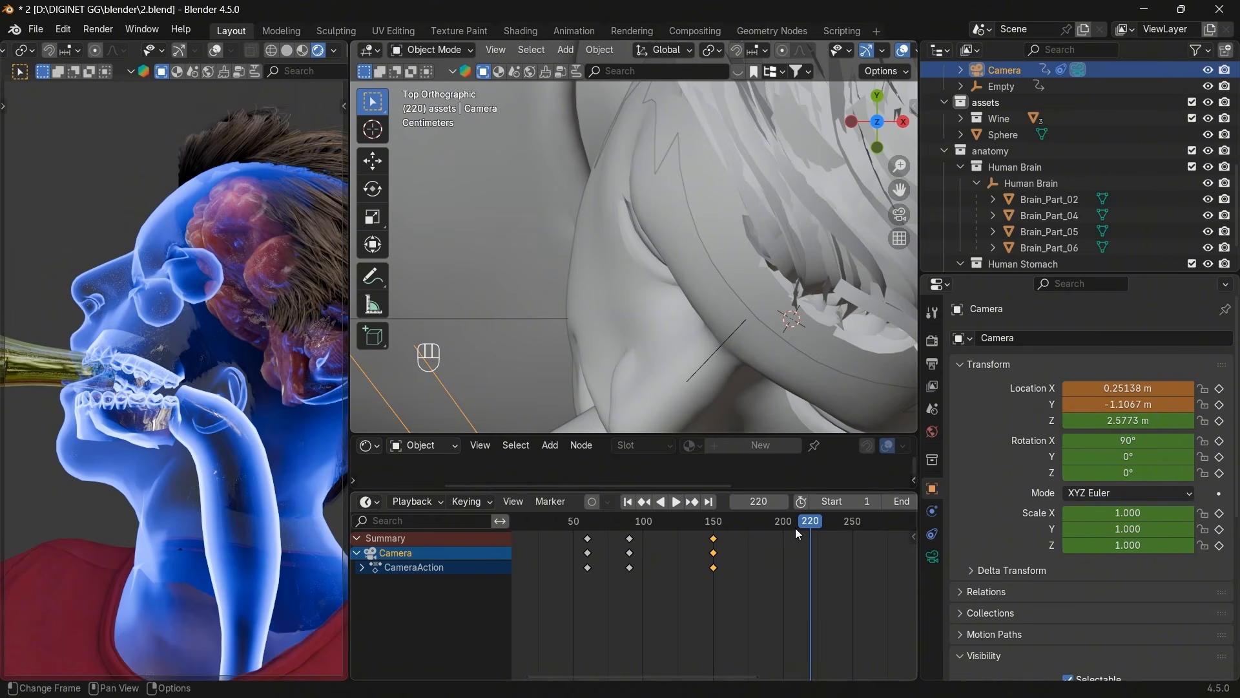
Set the current frame to 220 for the selected camera.
scroll(788, 311, down, 5)
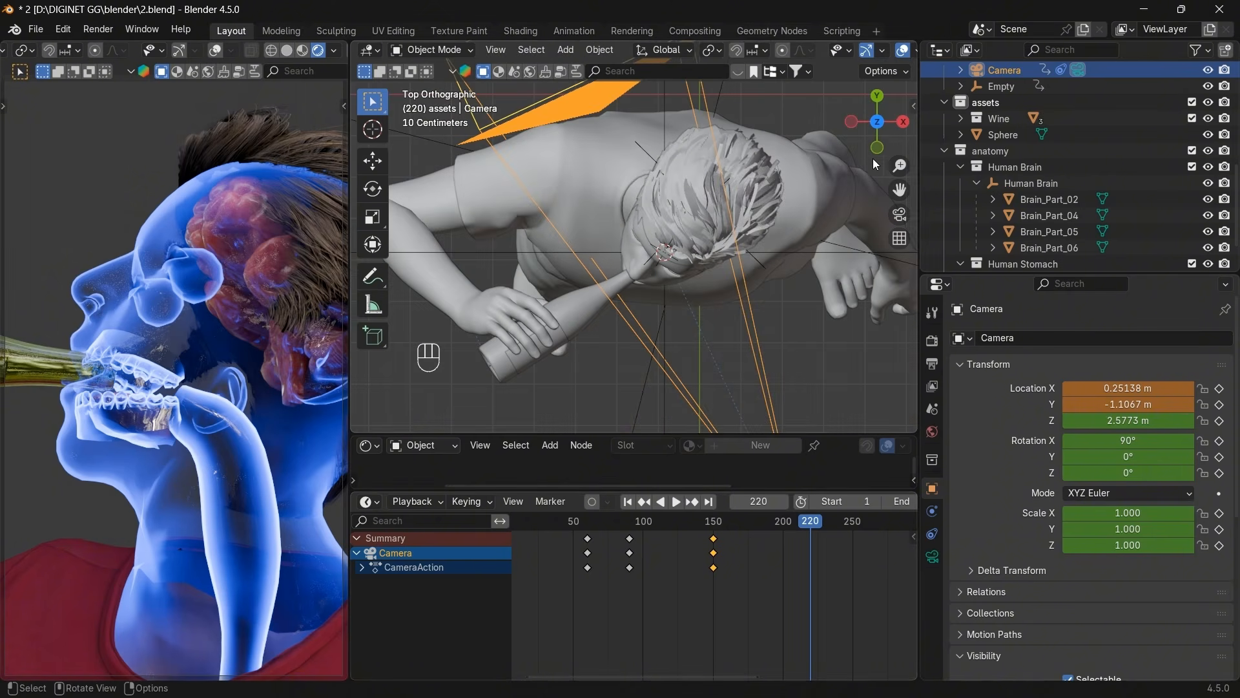
click(883, 147)
click(713, 521)
click(762, 501)
text(220)
key(Return)
click(876, 95)
key(g)
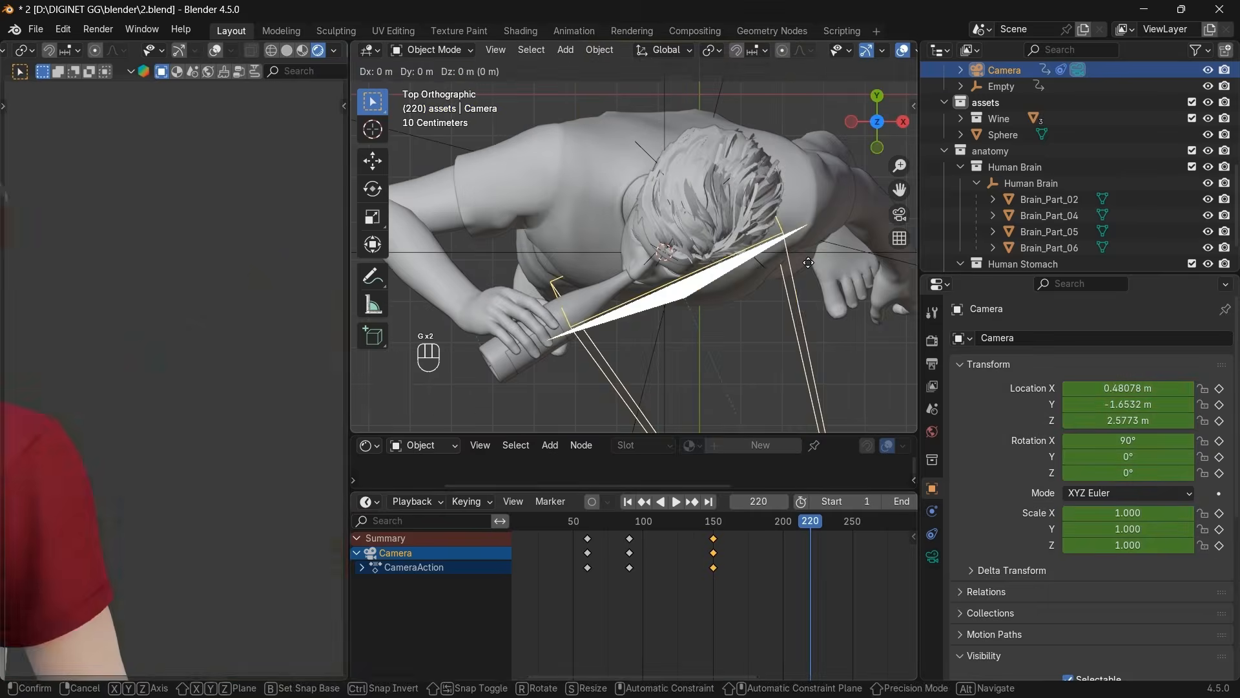
drag(672, 524, 810, 525)
Move the camera closer to the head, to about X 0.043 m, Y -1.073 m, Z 2.578 m, and keyframe it at frame 220.
key(KP_1)
key(g)
key(z)
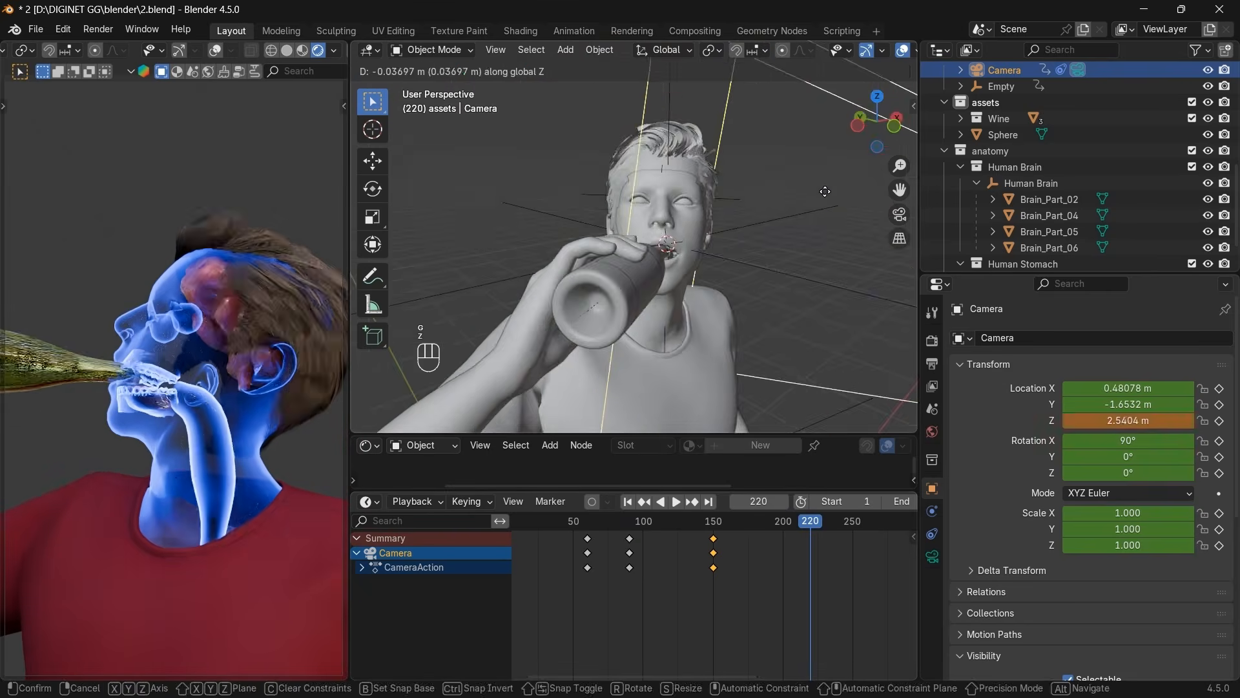
click(850, 228)
key(KP_7)
key(g)
click(888, 242)
middle_drag(888, 241, 747, 293)
scroll(747, 293, down, 2)
key(g)
click(774, 261)
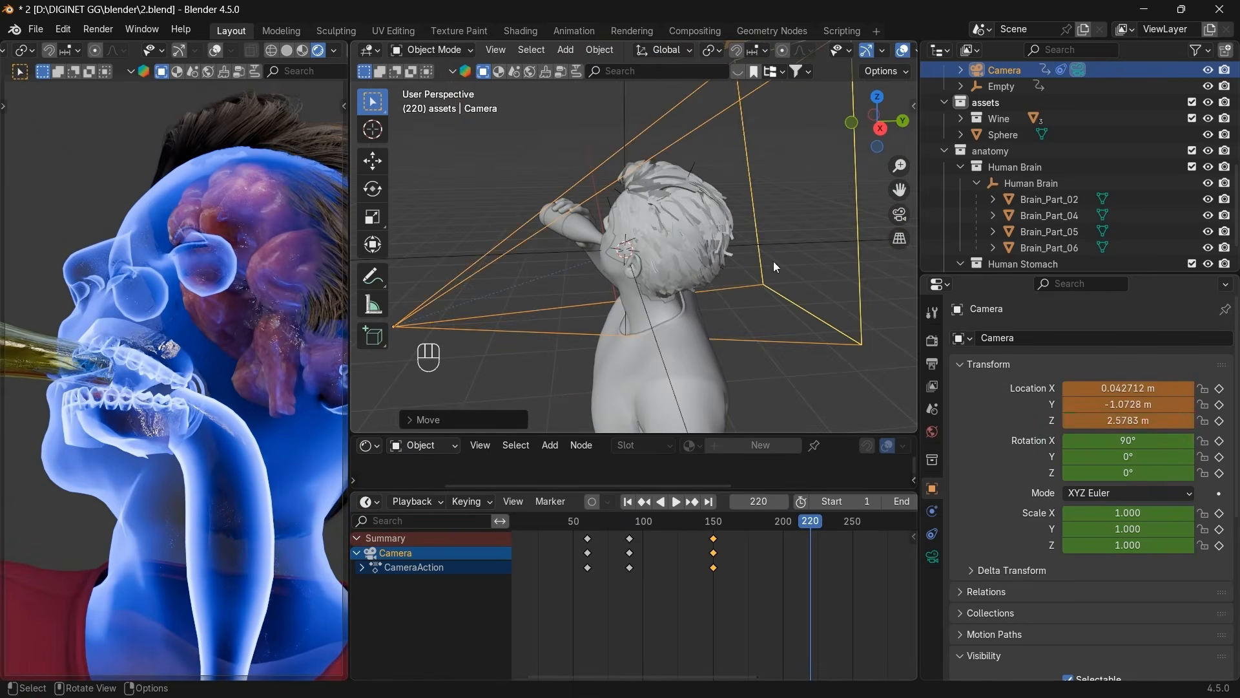
key(i)
Go to frame 280, move the camera in to about X 0.108 m, Y -0.690 m, Z 2.578 m, and keyframe it.
key(KP_7)
scroll(770, 517, down, 5)
click(758, 501)
text(280)
key(Return)
key(g)
click(765, 278)
key(i)
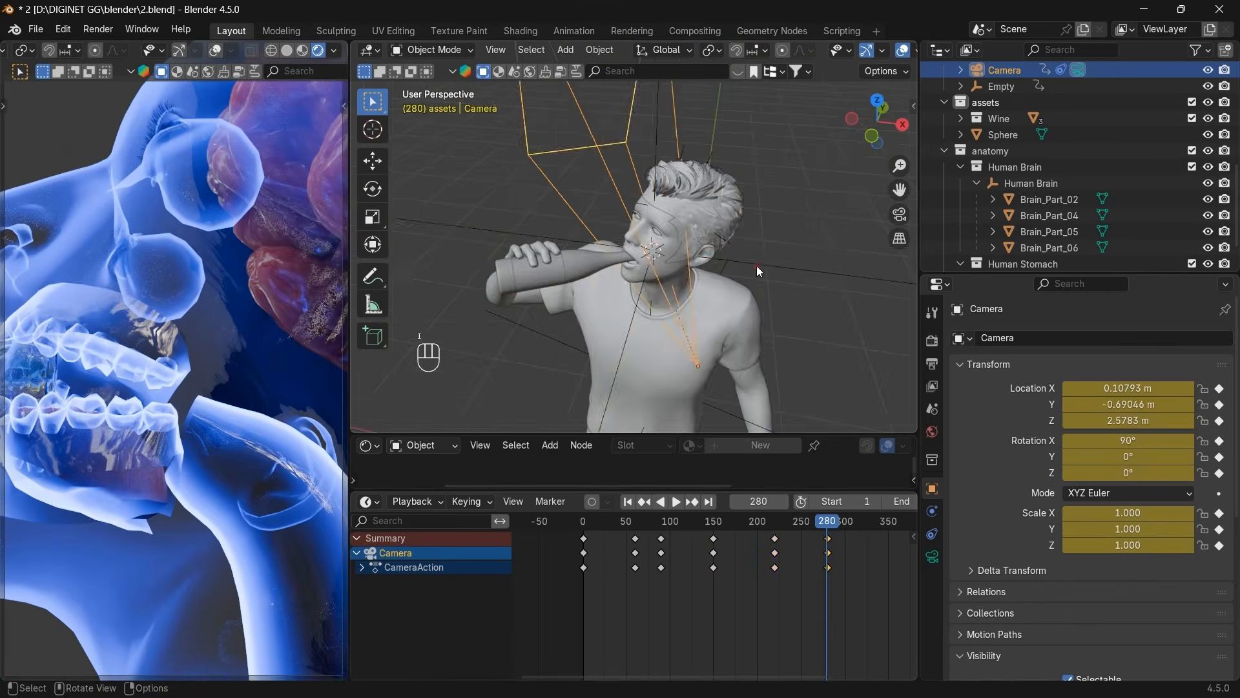
Hide the large Sphere blocking the side view of the character.
click(757, 265)
click(866, 146)
click(904, 122)
click(740, 300)
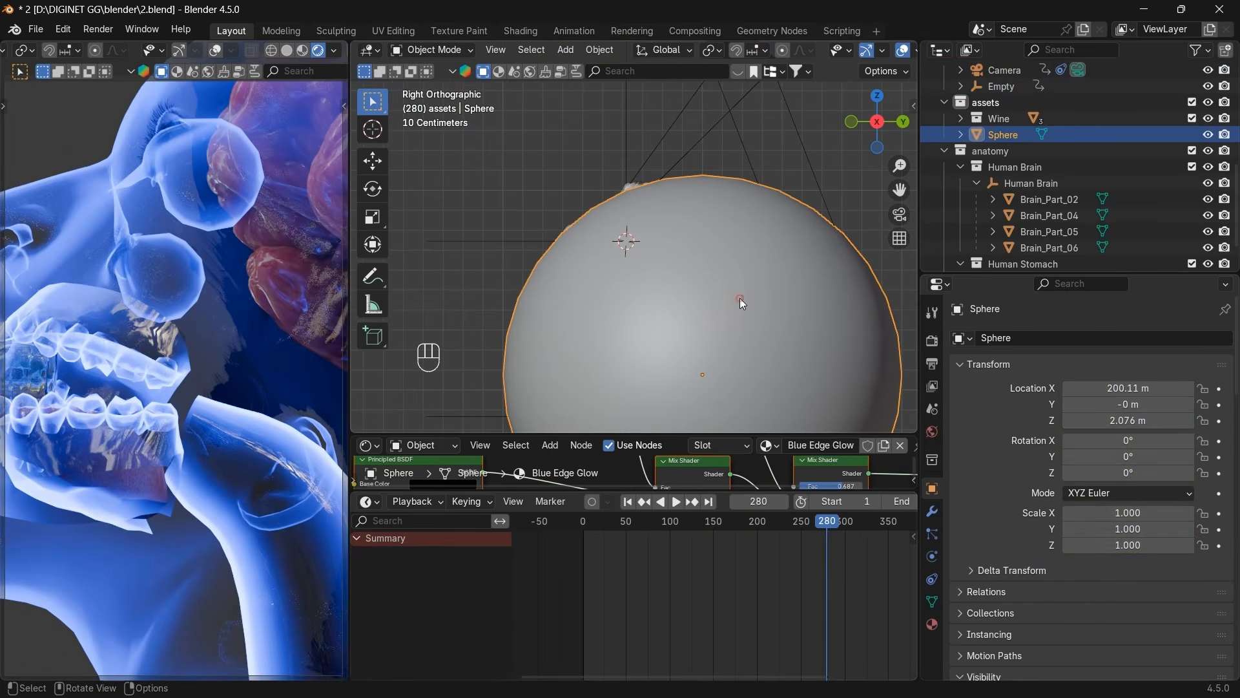
click(1208, 134)
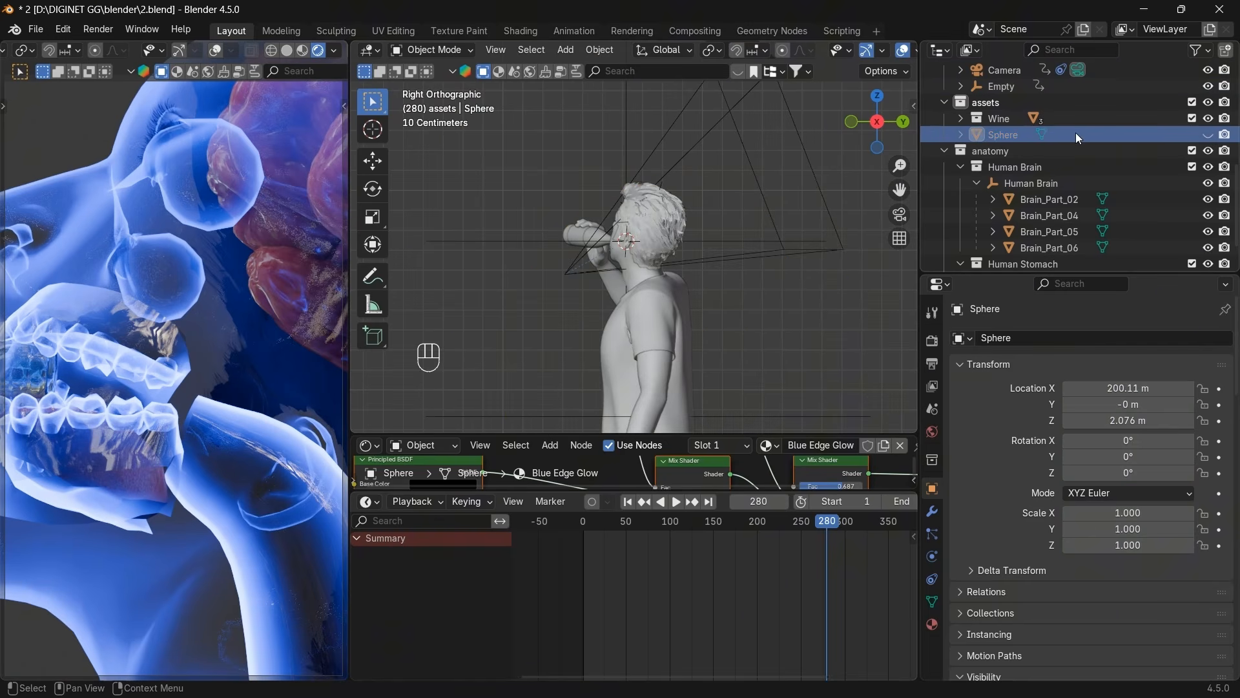
Select the Empty that guides the camera and enable overlays in the rendered camera view.
click(505, 246)
scroll(737, 245, up, 2)
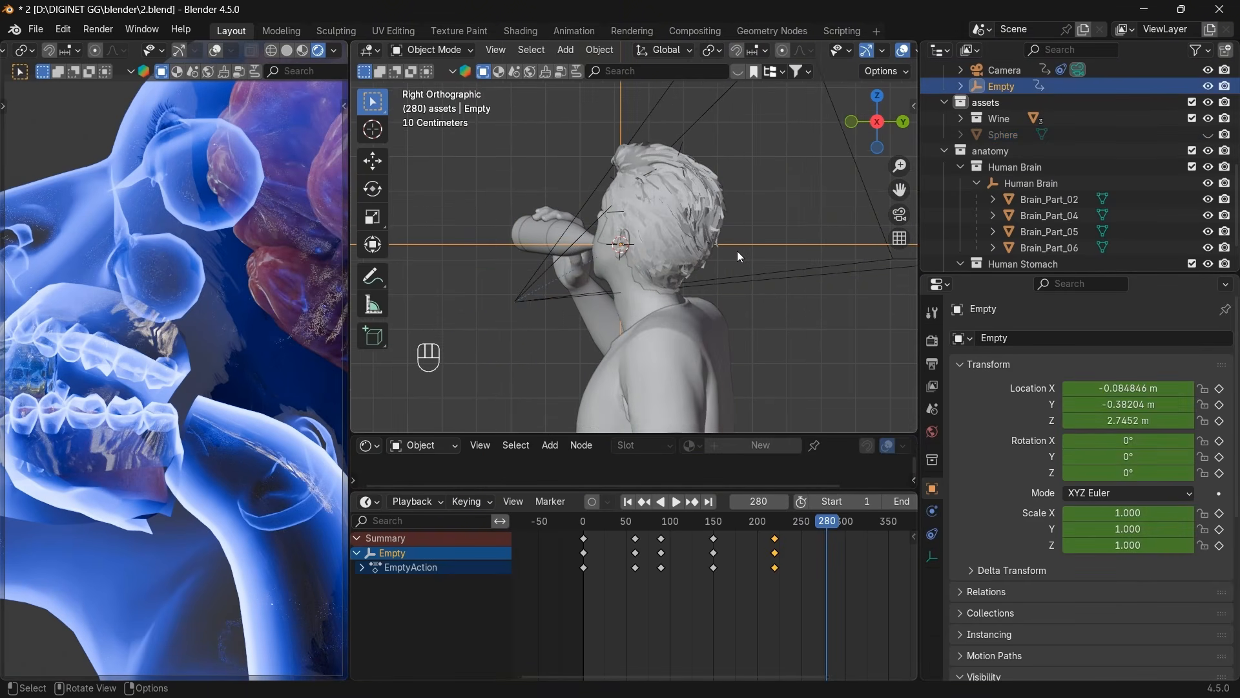
click(217, 51)
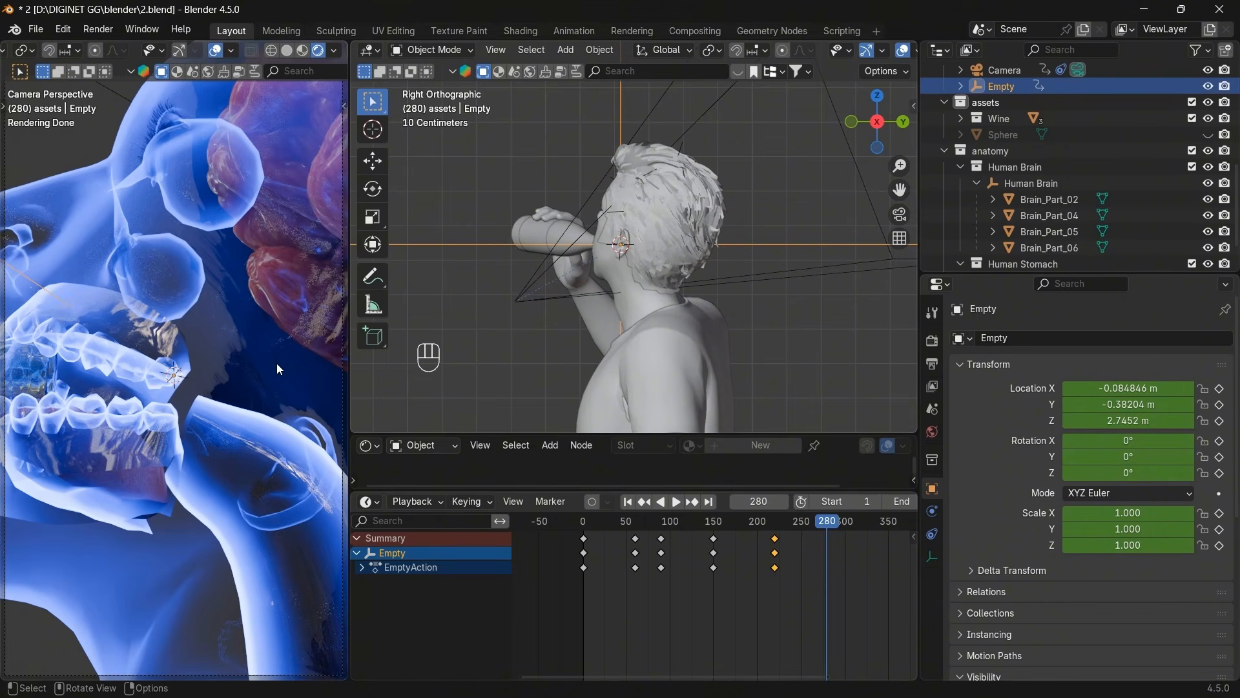
scroll(277, 367, down, 2)
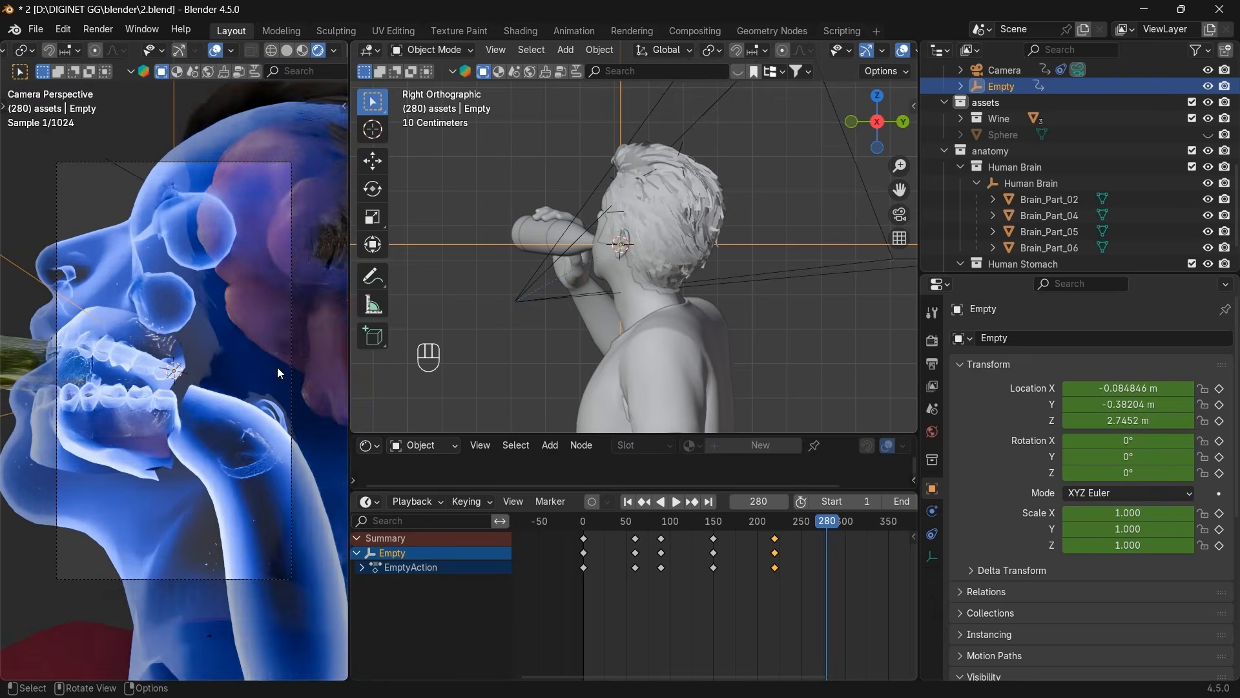
scroll(277, 367, up, 4)
Move the Empty toward the throat, to about Y -0.333 m, Z 2.721 m, and keyframe it at frame 280.
key(g)
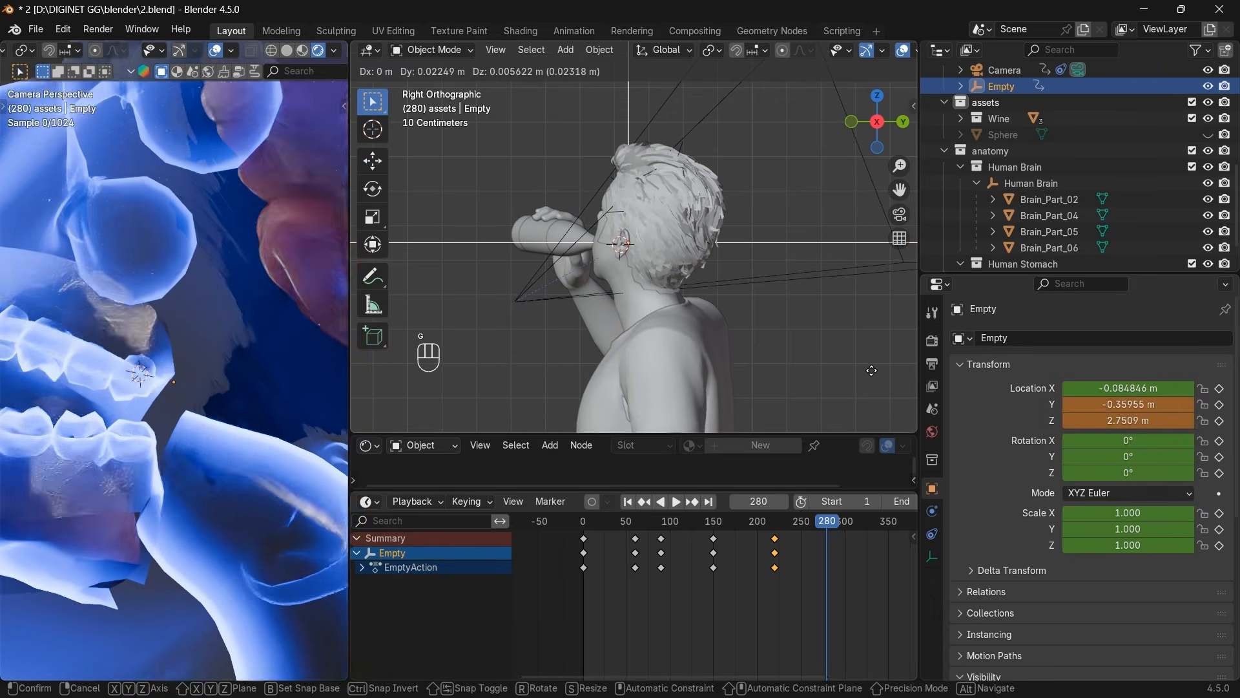
click(869, 370)
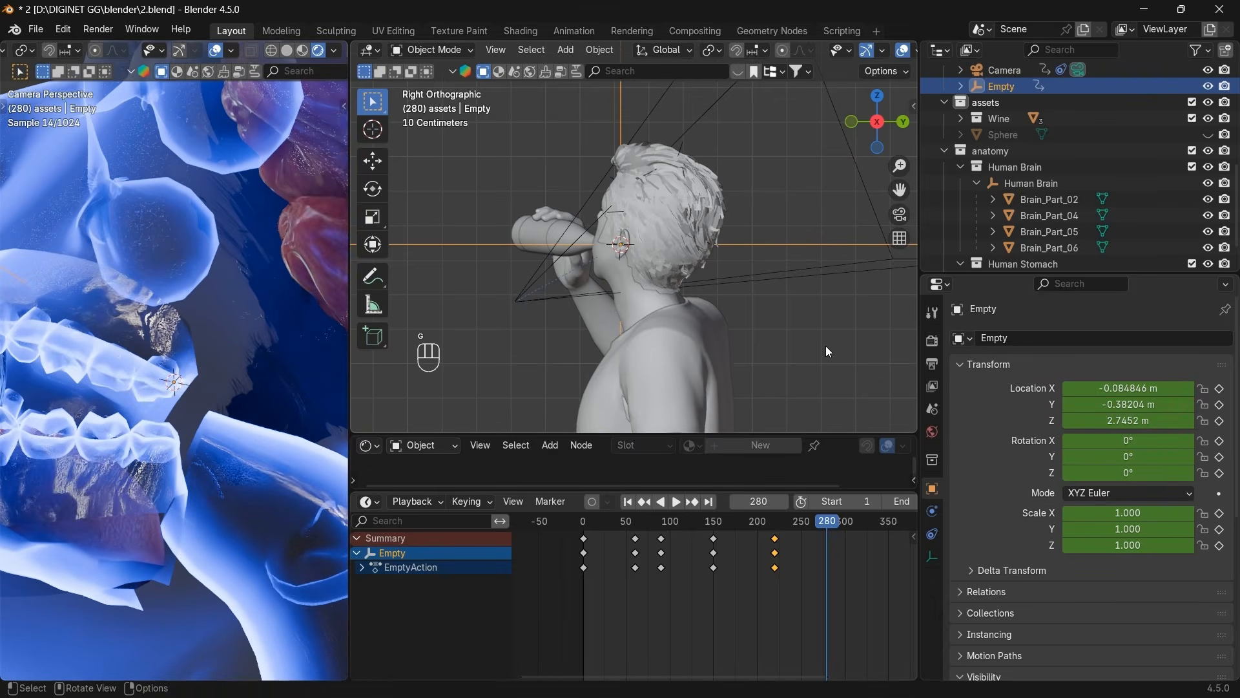
key(g)
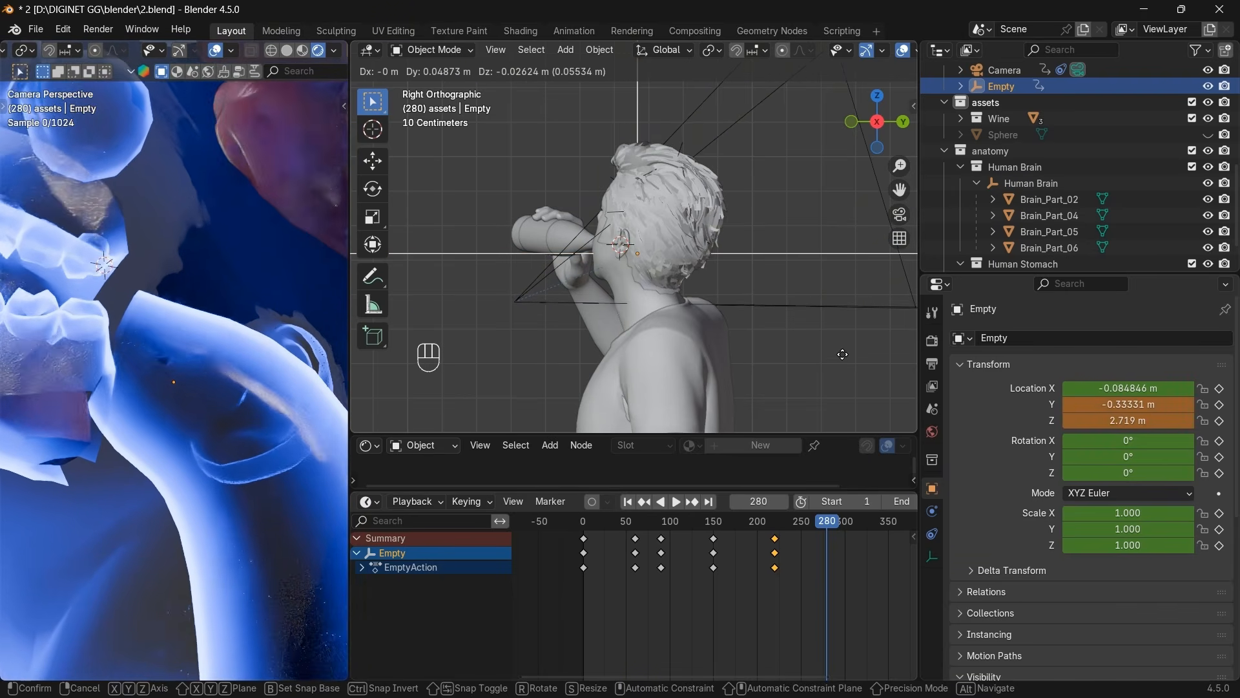
click(842, 354)
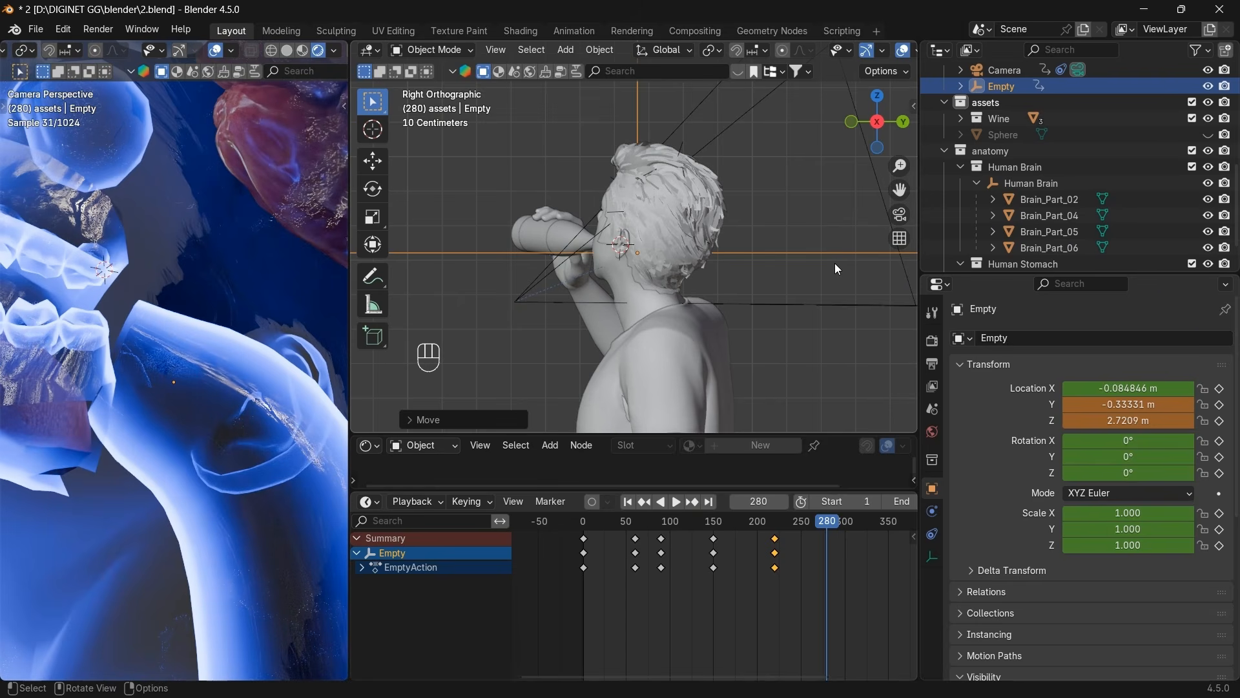
key(i)
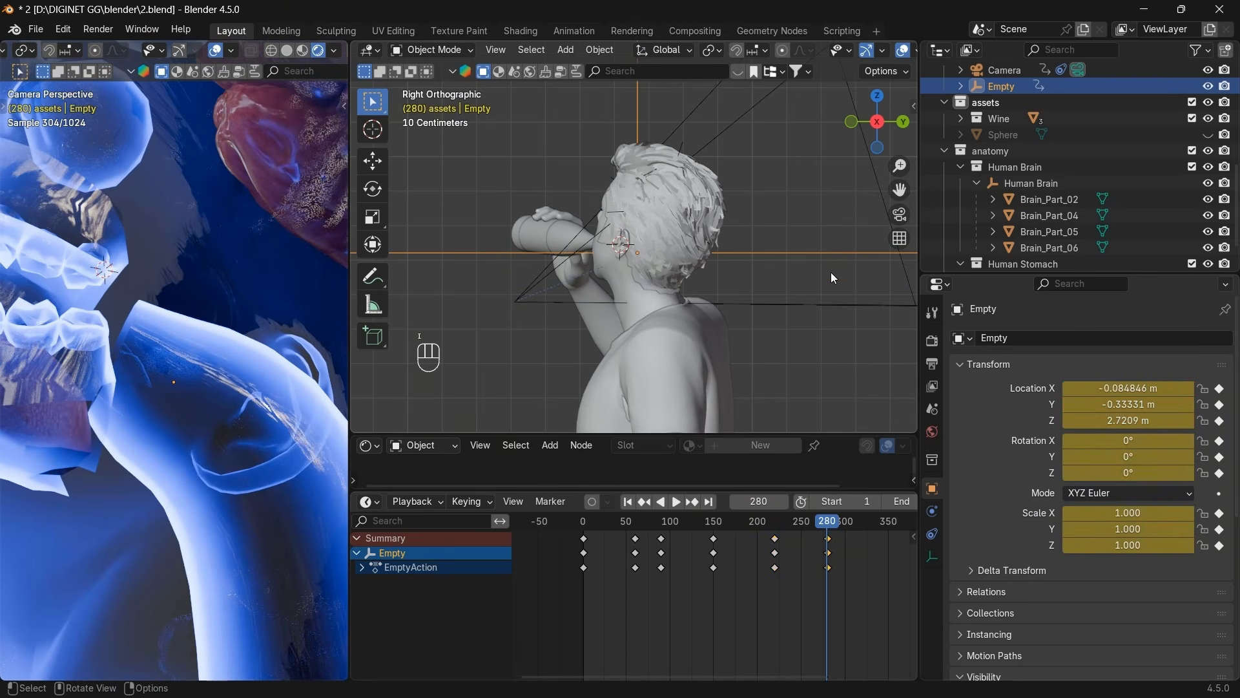
Return to frame 90 and move the Empty in the top view to about X -0.155 m, Y -0.309 m.
click(832, 304)
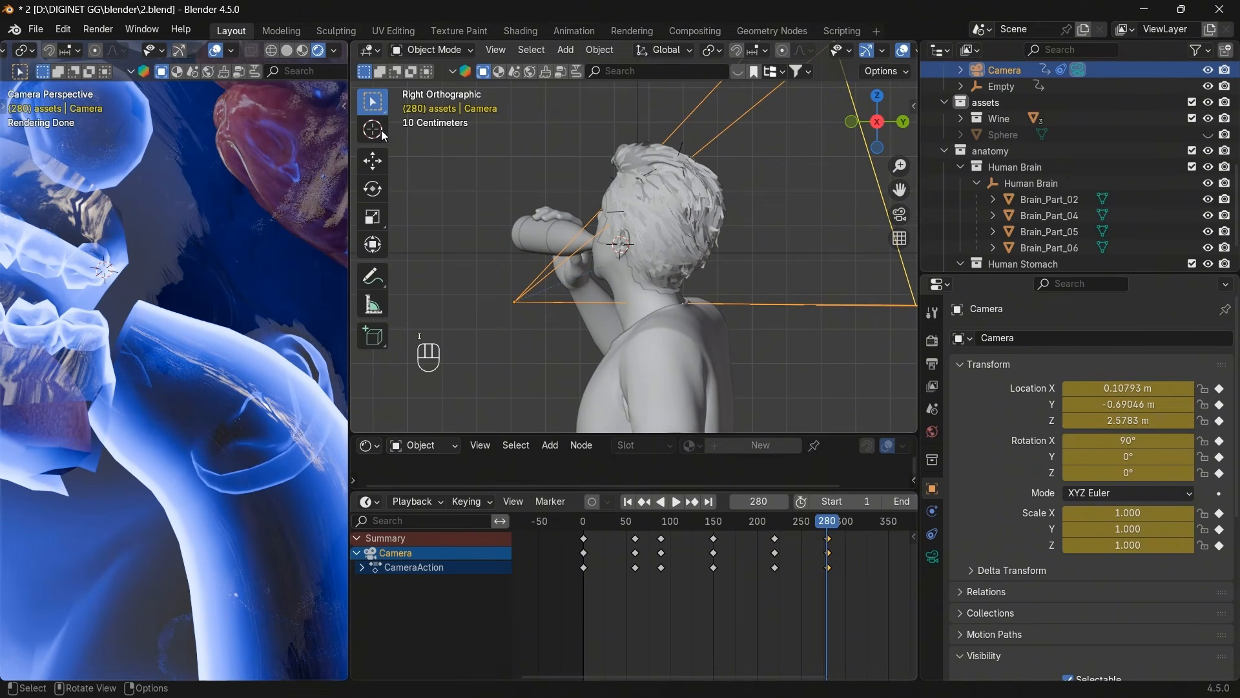
drag(787, 523, 663, 536)
click(630, 507)
click(639, 504)
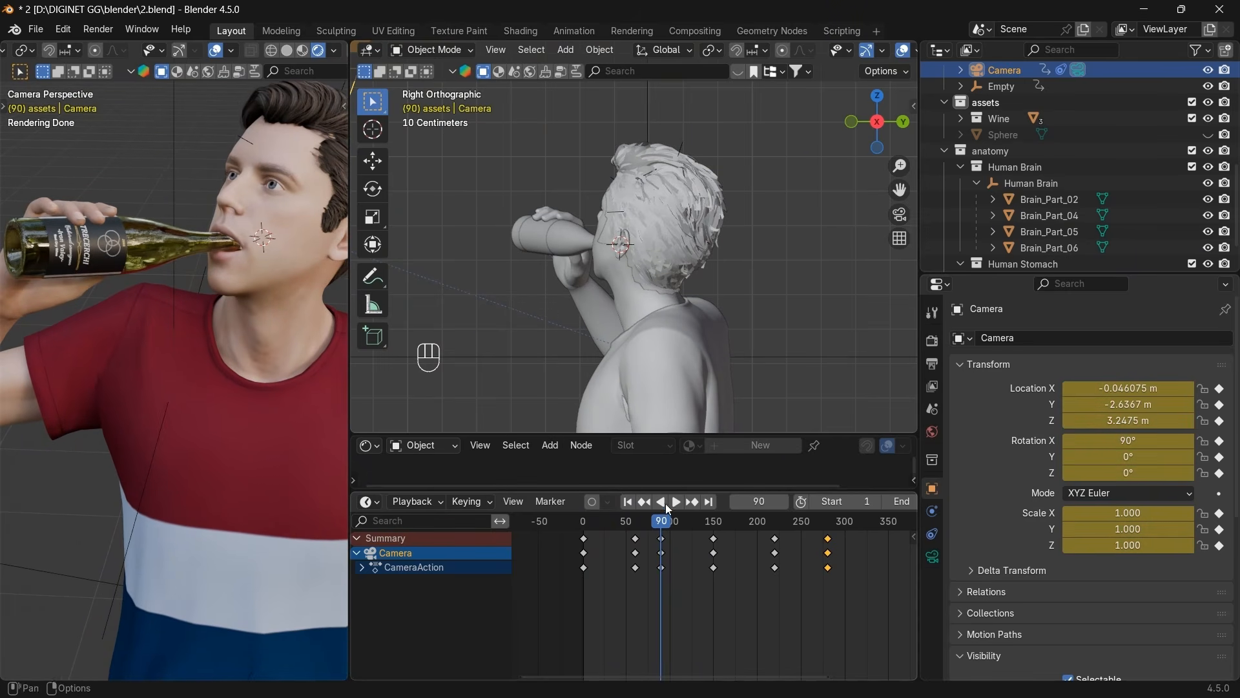
click(878, 97)
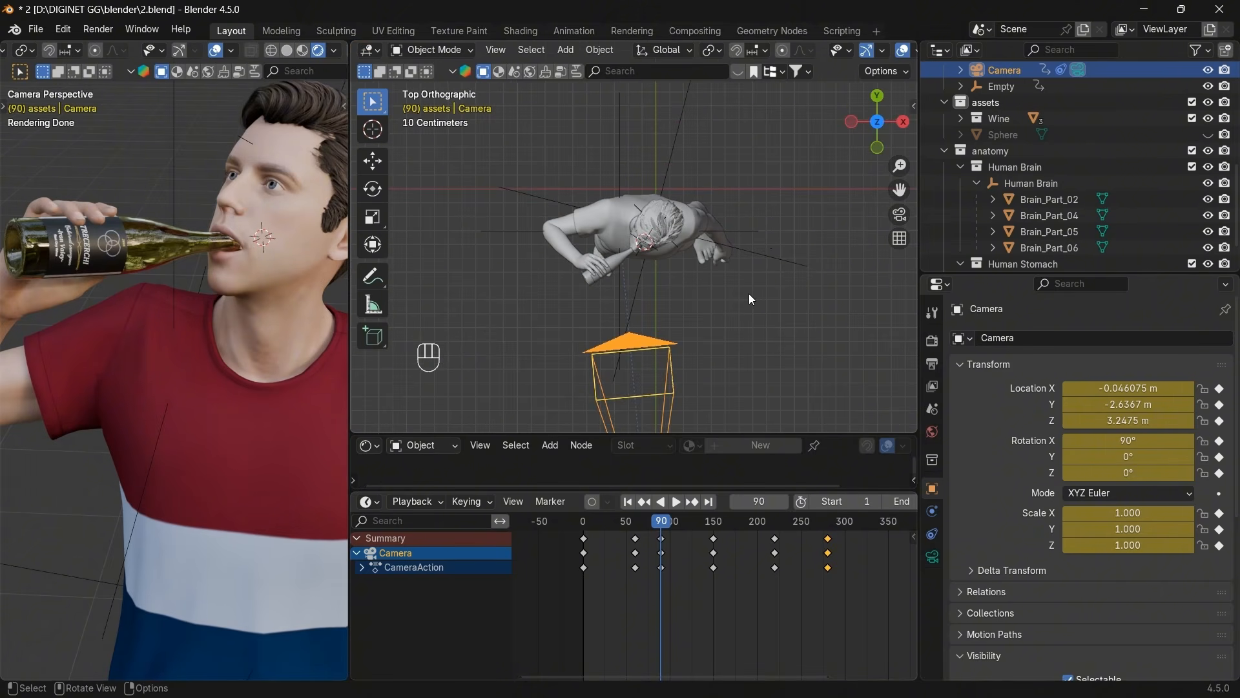
click(766, 235)
key(g)
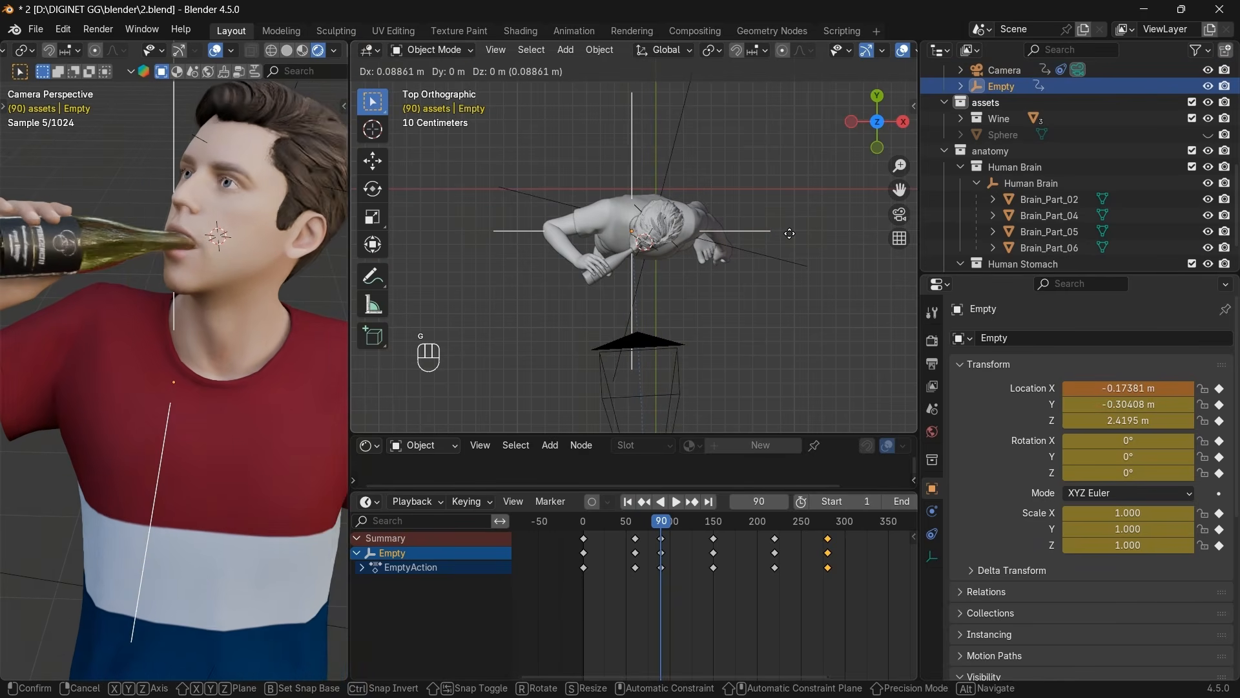
click(792, 234)
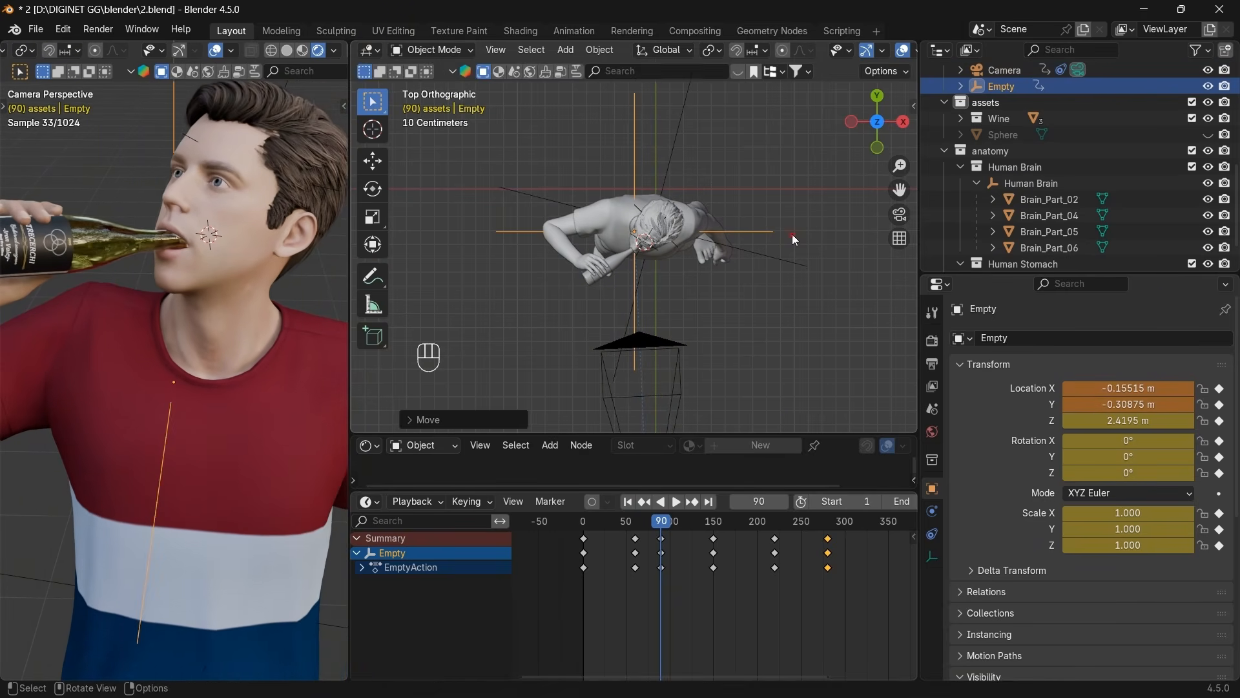
Raise the Empty along Z to about 2.494 m in the side view.
click(903, 126)
key(g)
key(z)
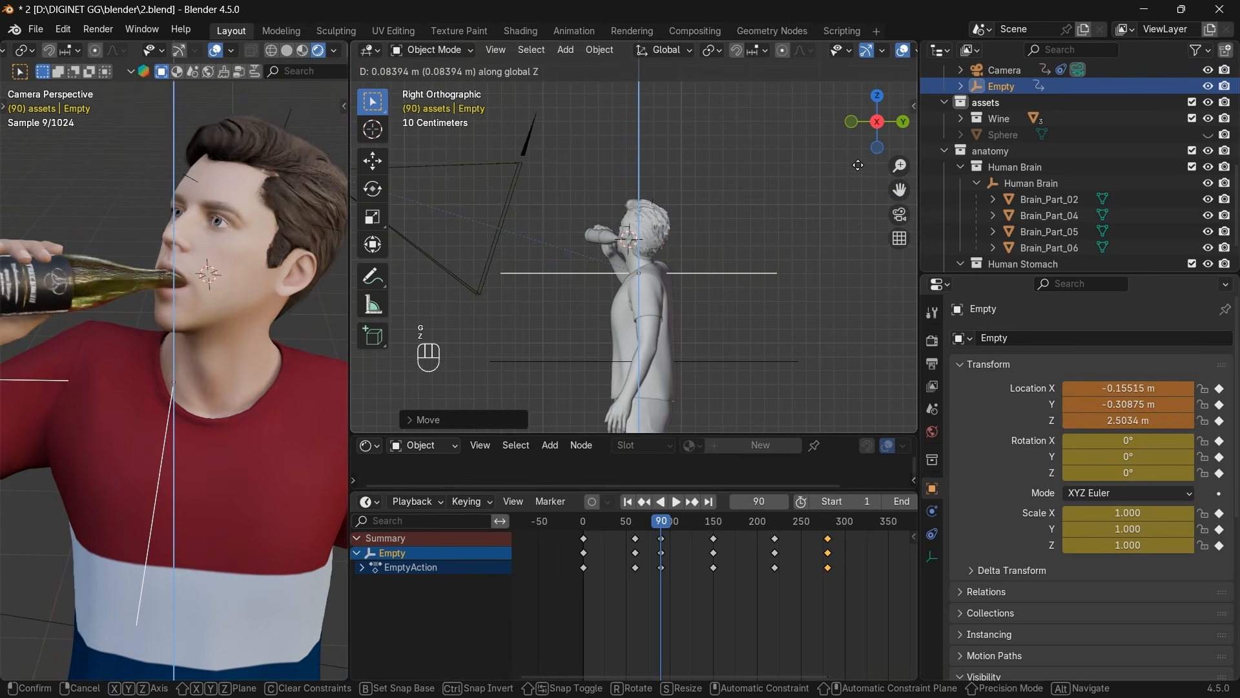
click(856, 171)
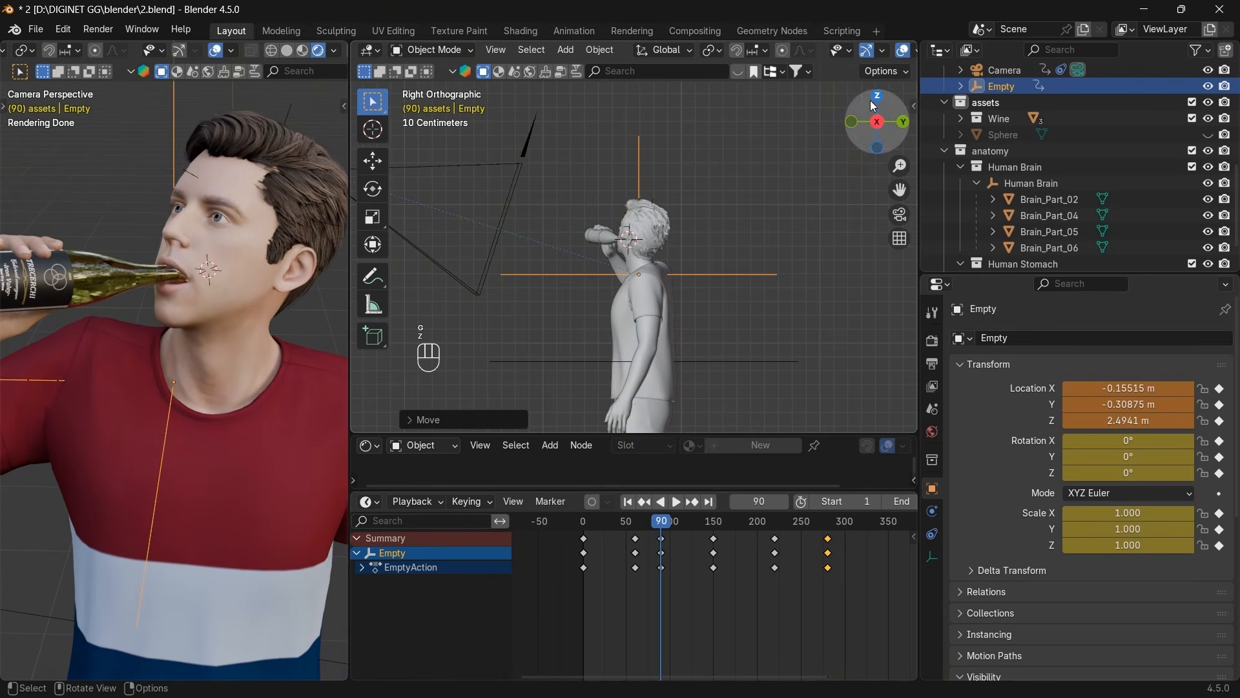
Shift the Empty in the top view to about X -0.137 m, Y -0.313 m, and keyframe it at frame 90.
click(877, 95)
key(g)
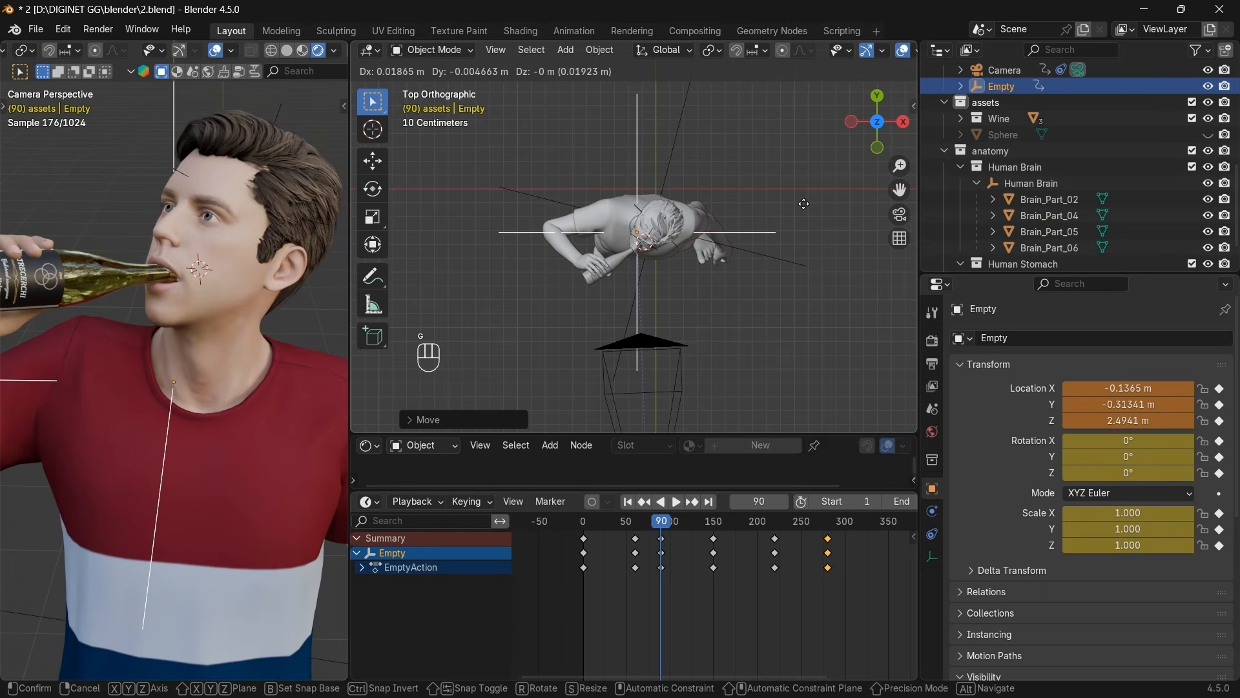
click(804, 205)
key(i)
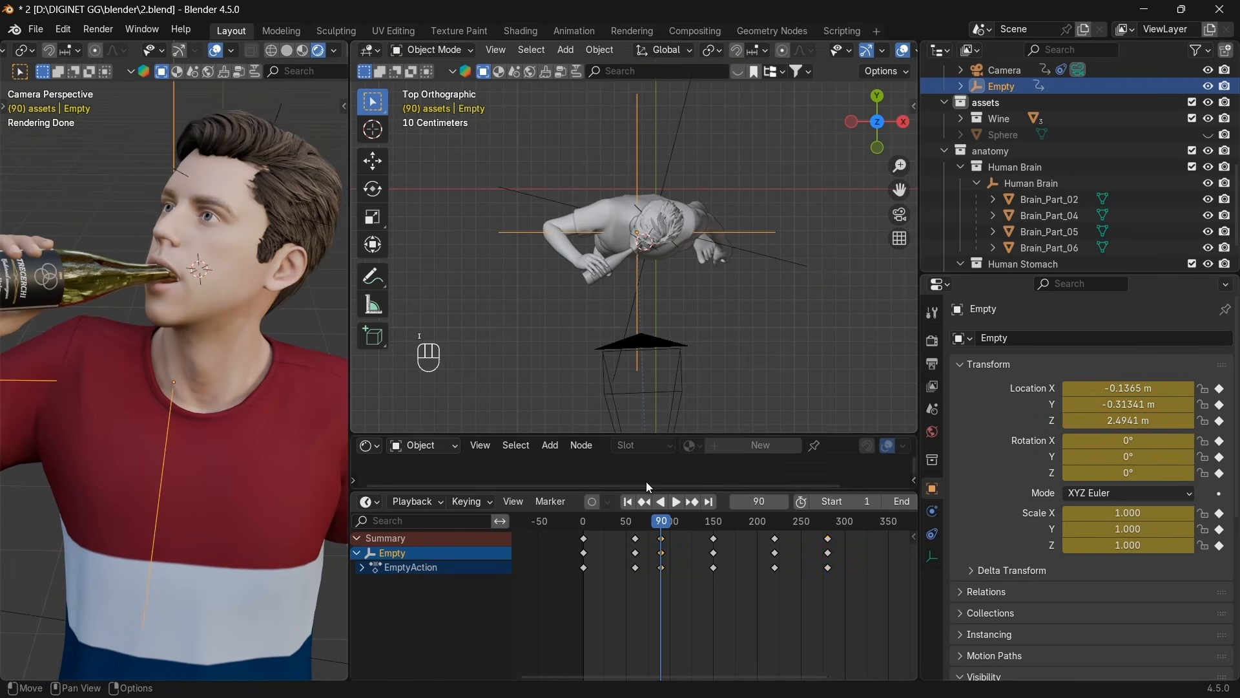
Review the camera framing by scrubbing through the animation between frames 60 and 280.
click(643, 501)
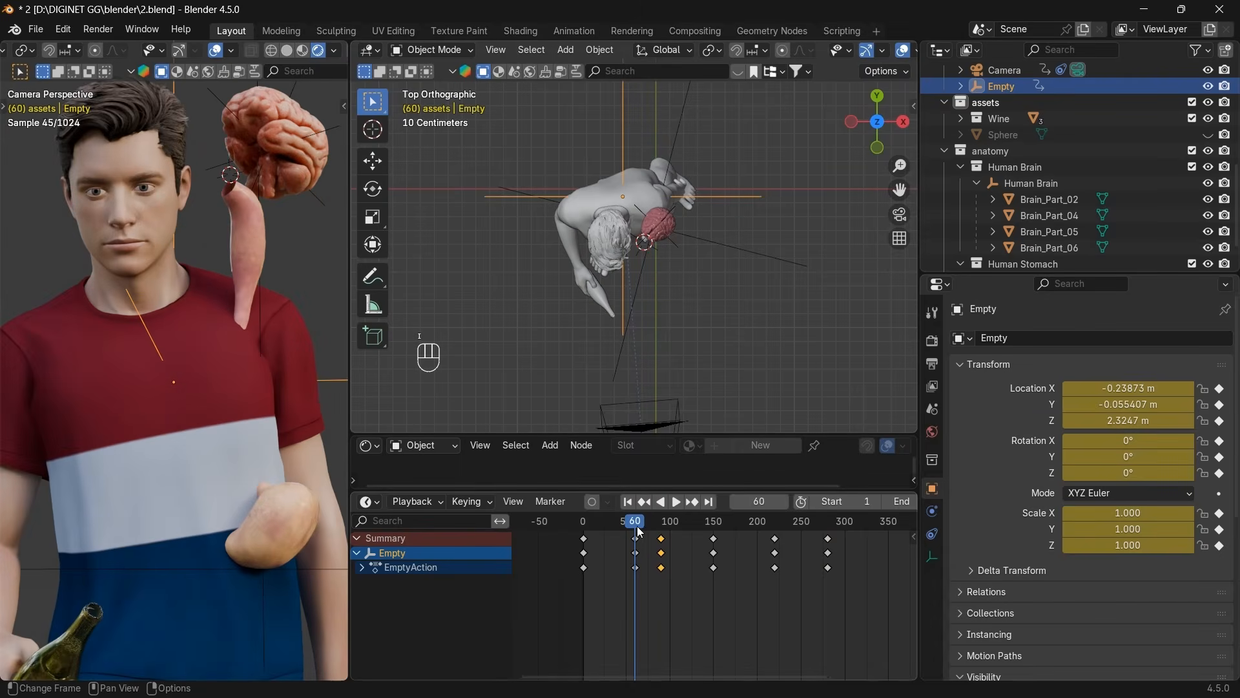
drag(640, 530, 654, 528)
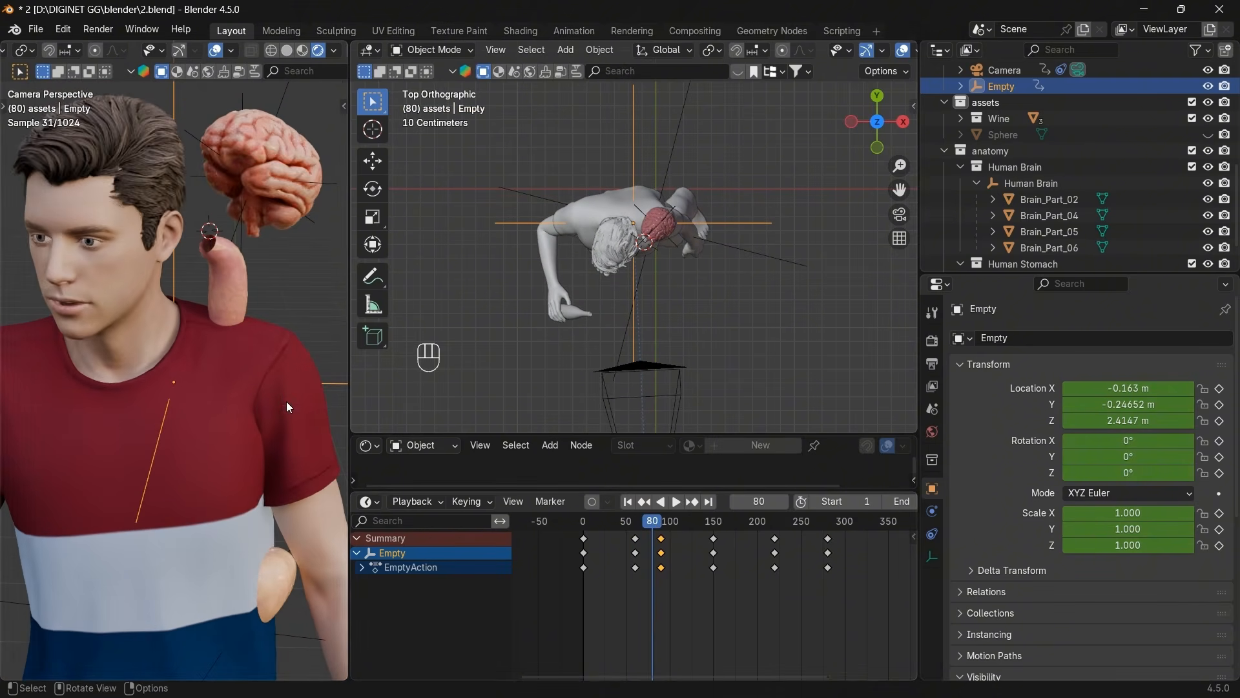
scroll(288, 407, down, 3)
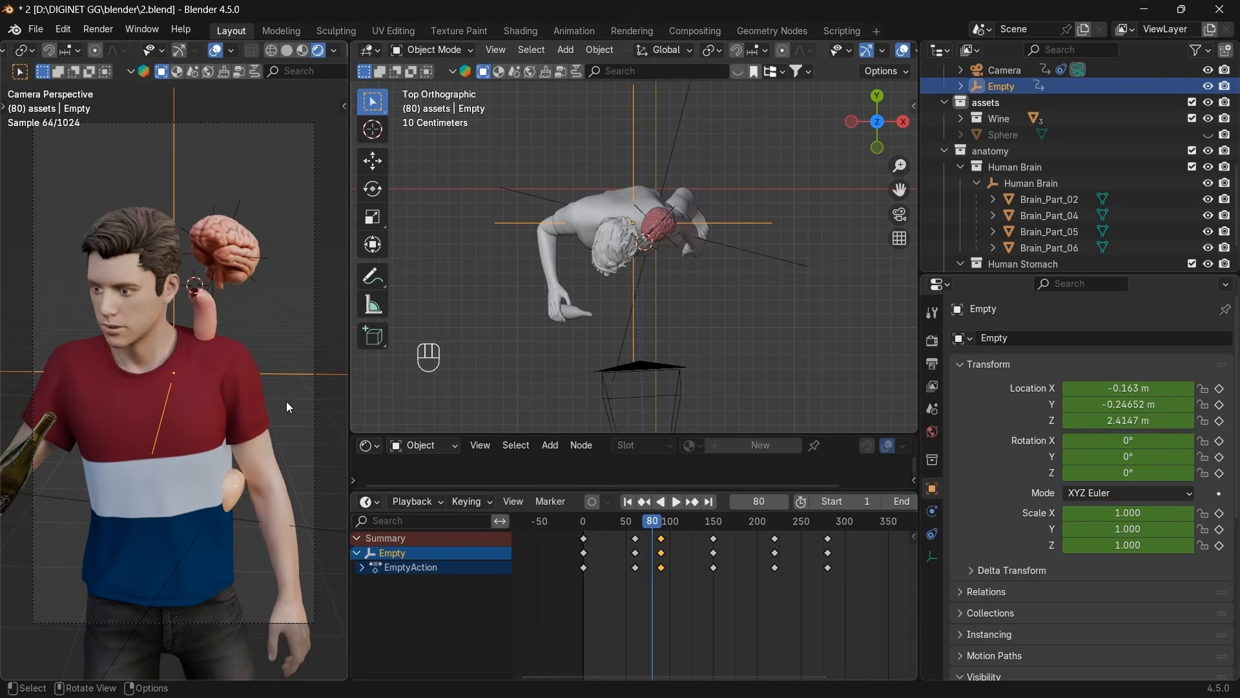
scroll(288, 407, up, 2)
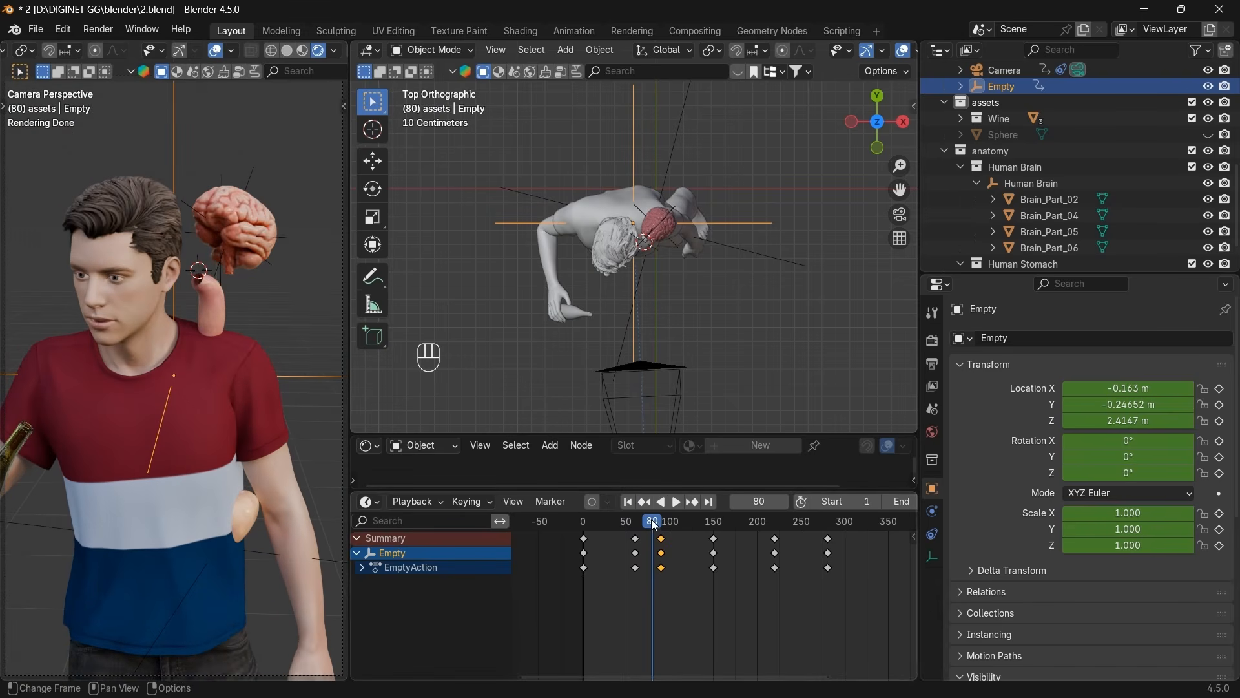
mouse_move(659, 528)
mouse_down()
mouse_move(618, 528)
mouse_move(657, 528)
mouse_move(640, 528)
mouse_up()
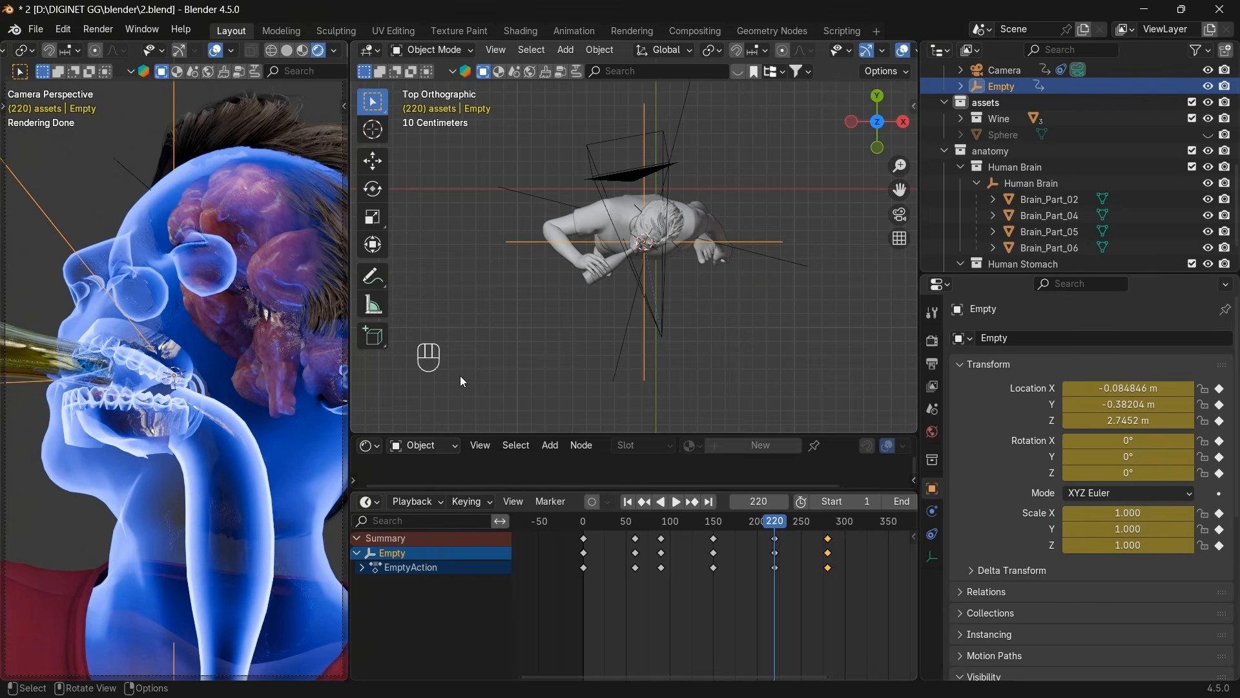
drag(777, 521, 829, 533)
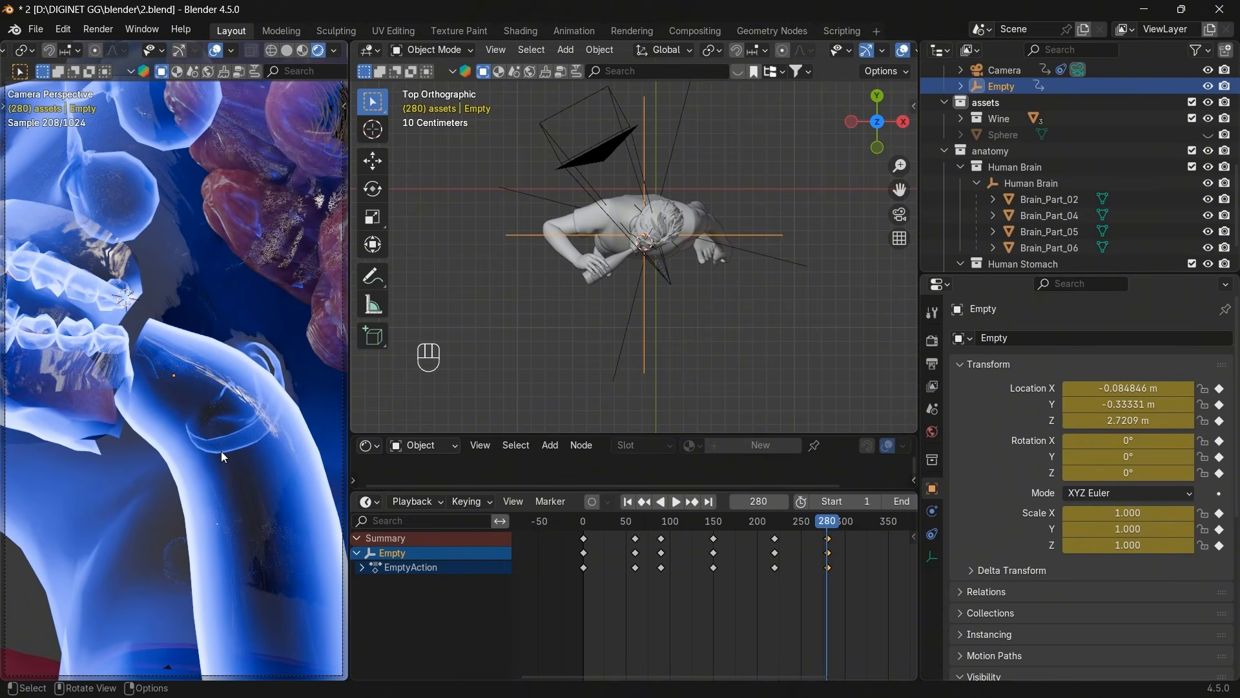
scroll(803, 561, down, 5)
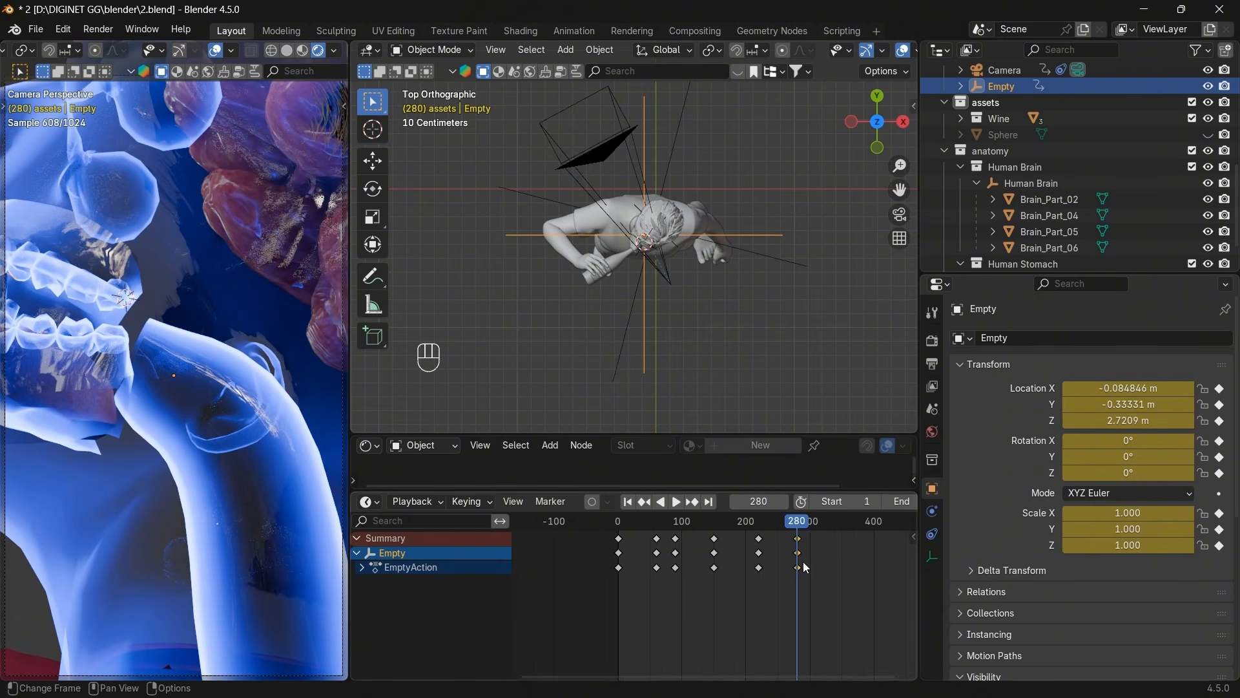
Go to frame 310 and move the Empty in the right side view to about Y -0.189 m, Z 2.595 m.
double_click(759, 501)
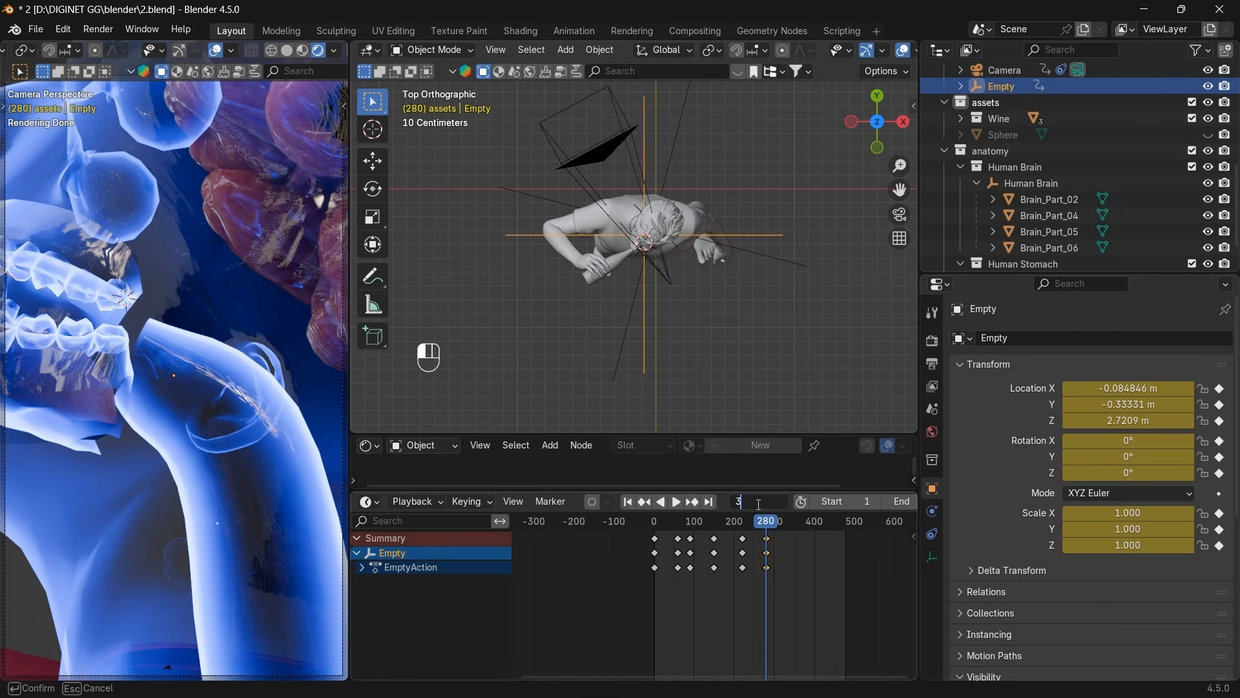
text(310)
key(Return)
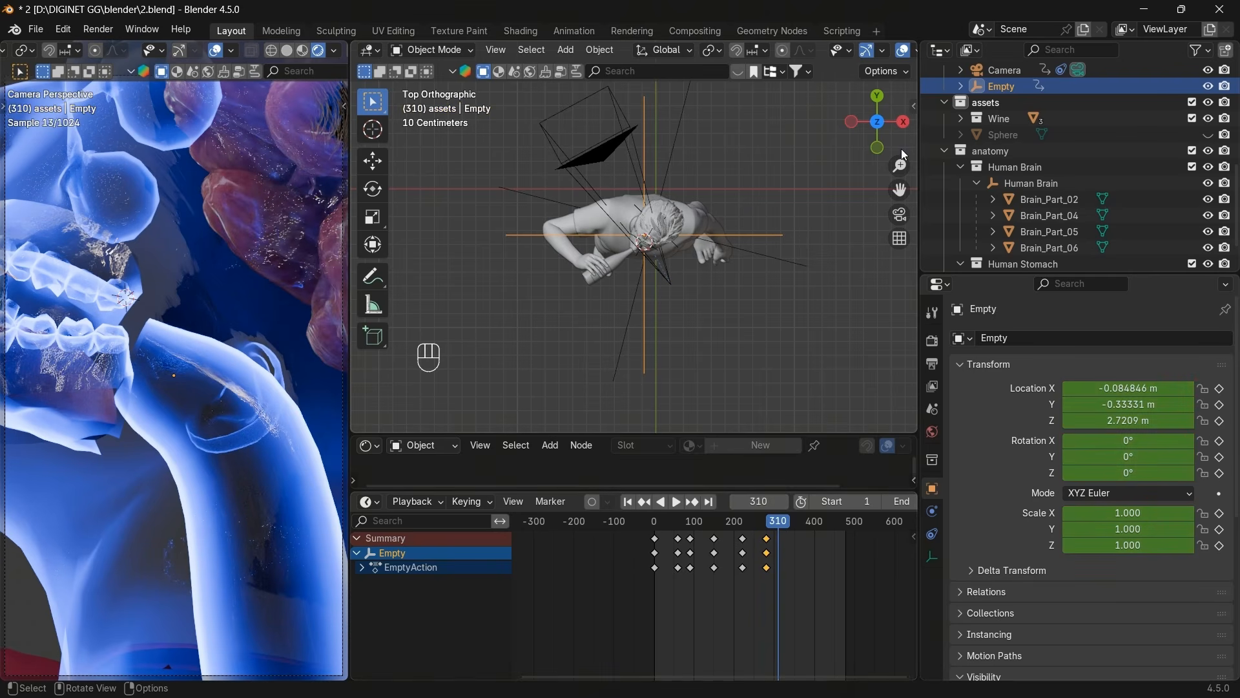
click(904, 122)
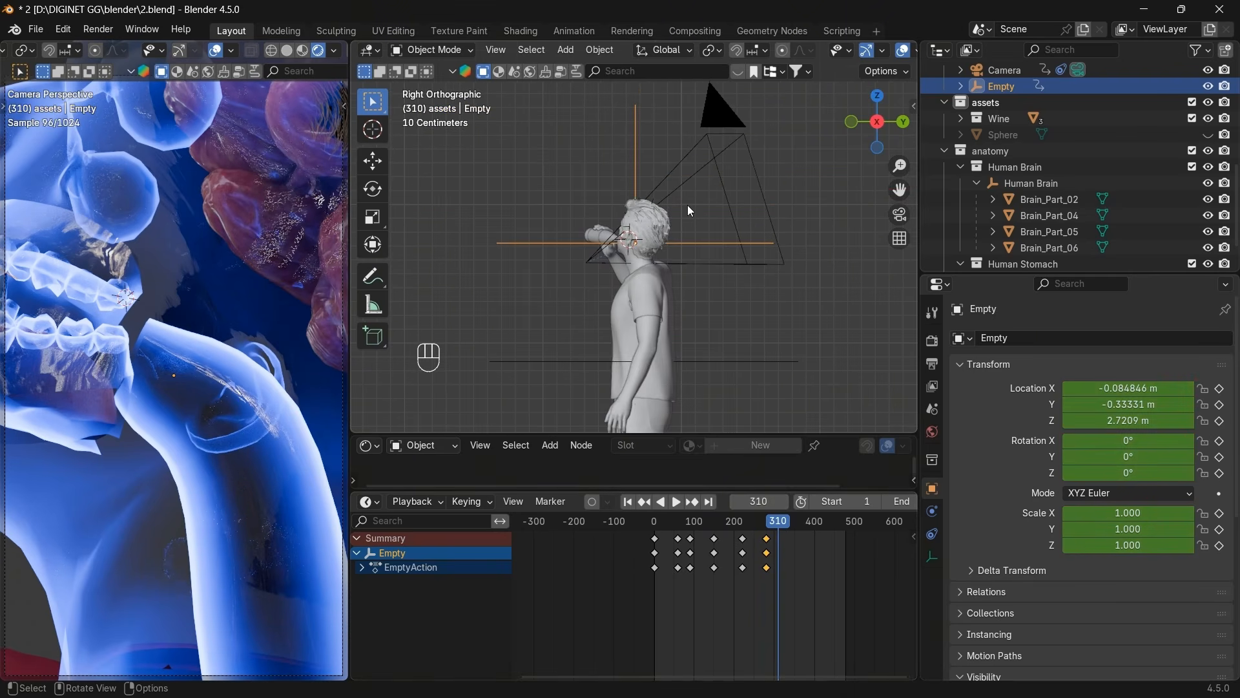
key(g)
key(z)
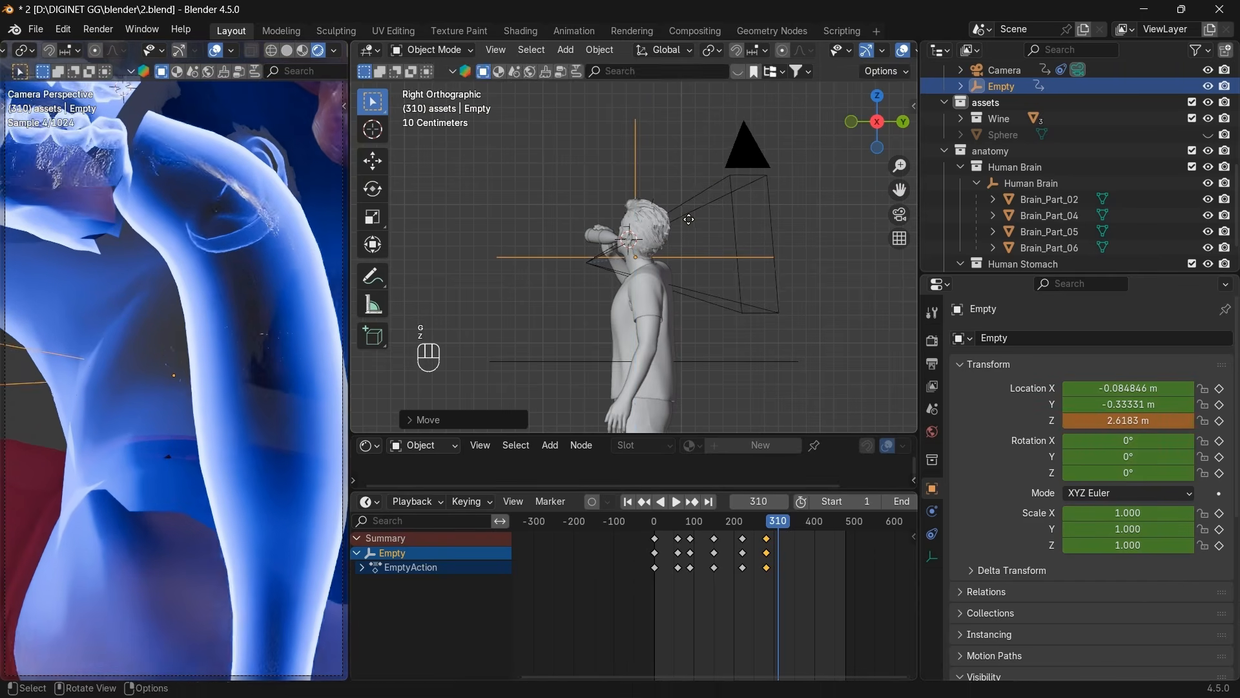
key(z)
key(z)
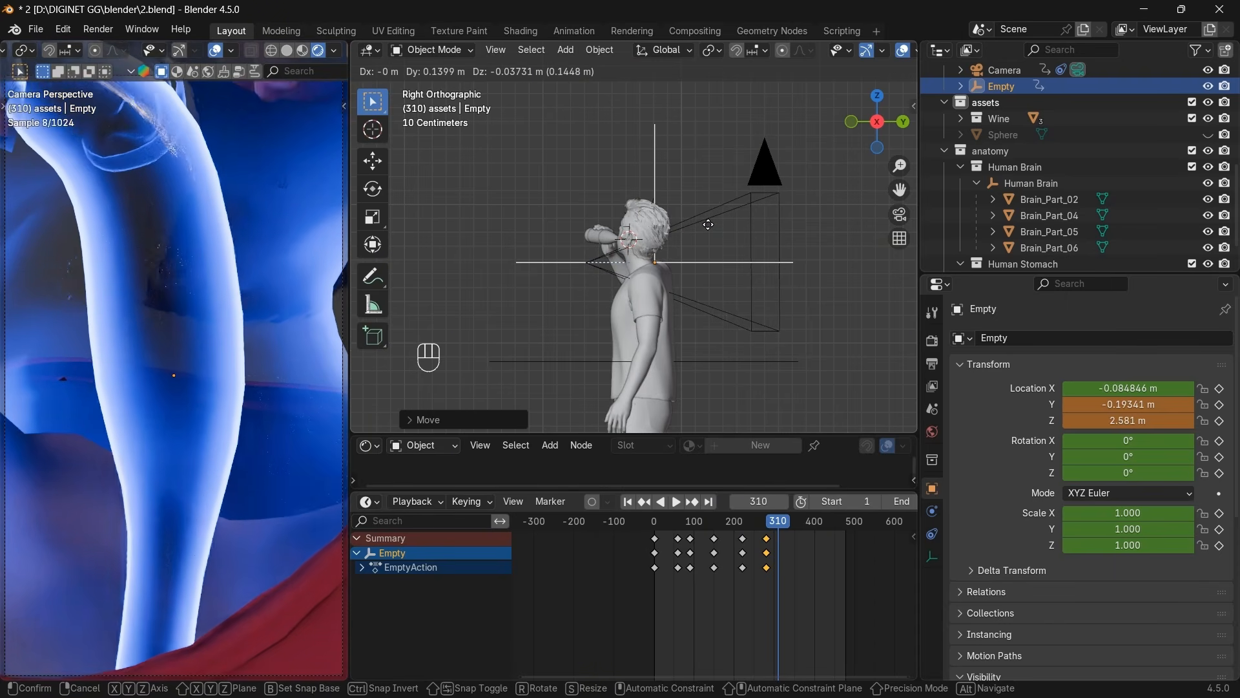
click(708, 222)
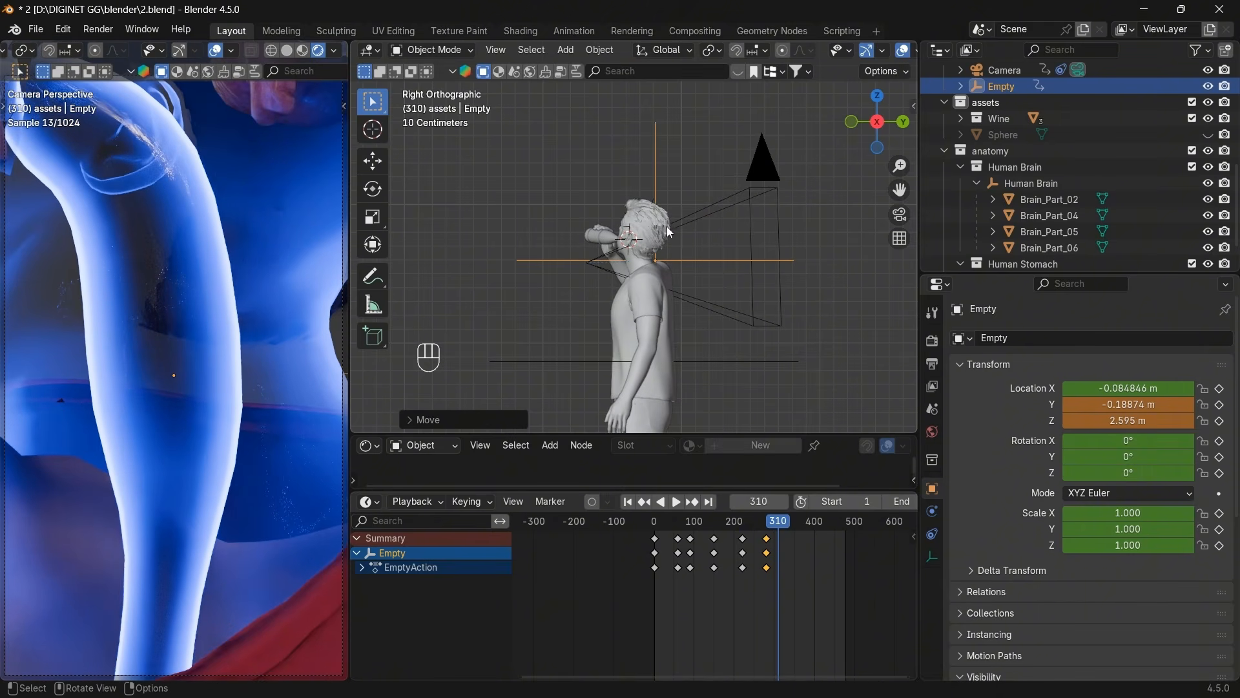
Select the Empty again and keyframe its new position at frame 310.
click(777, 182)
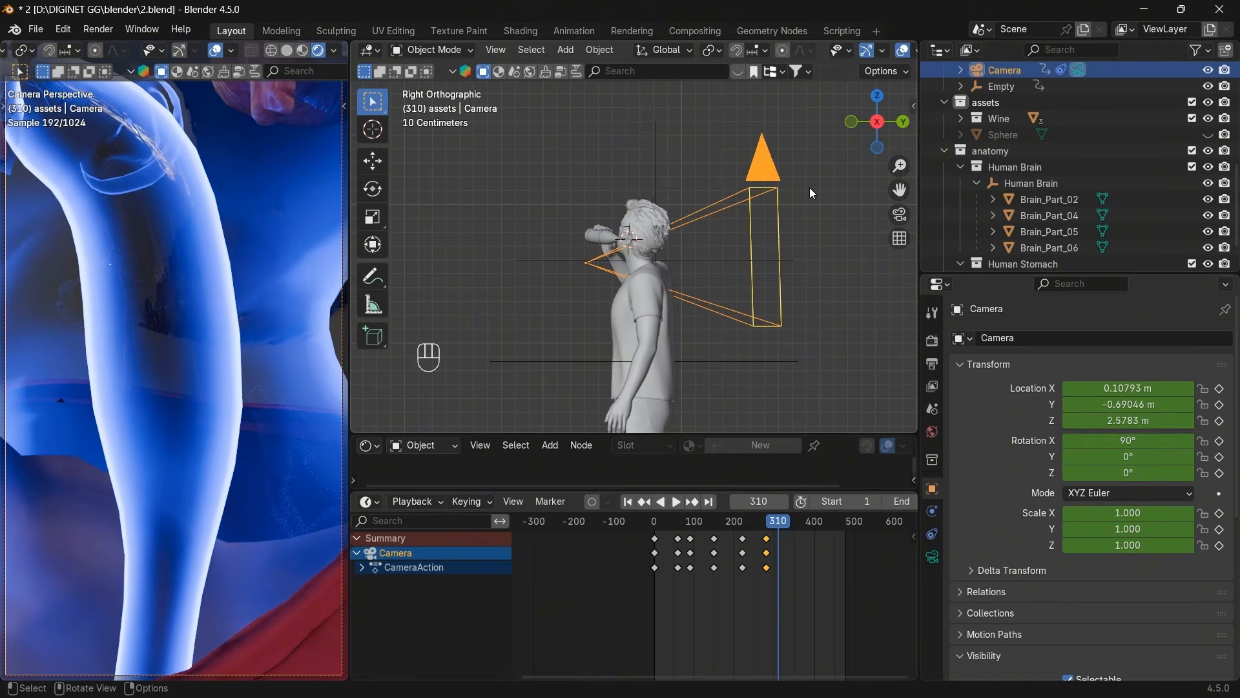
click(707, 254)
key(i)
key(i)
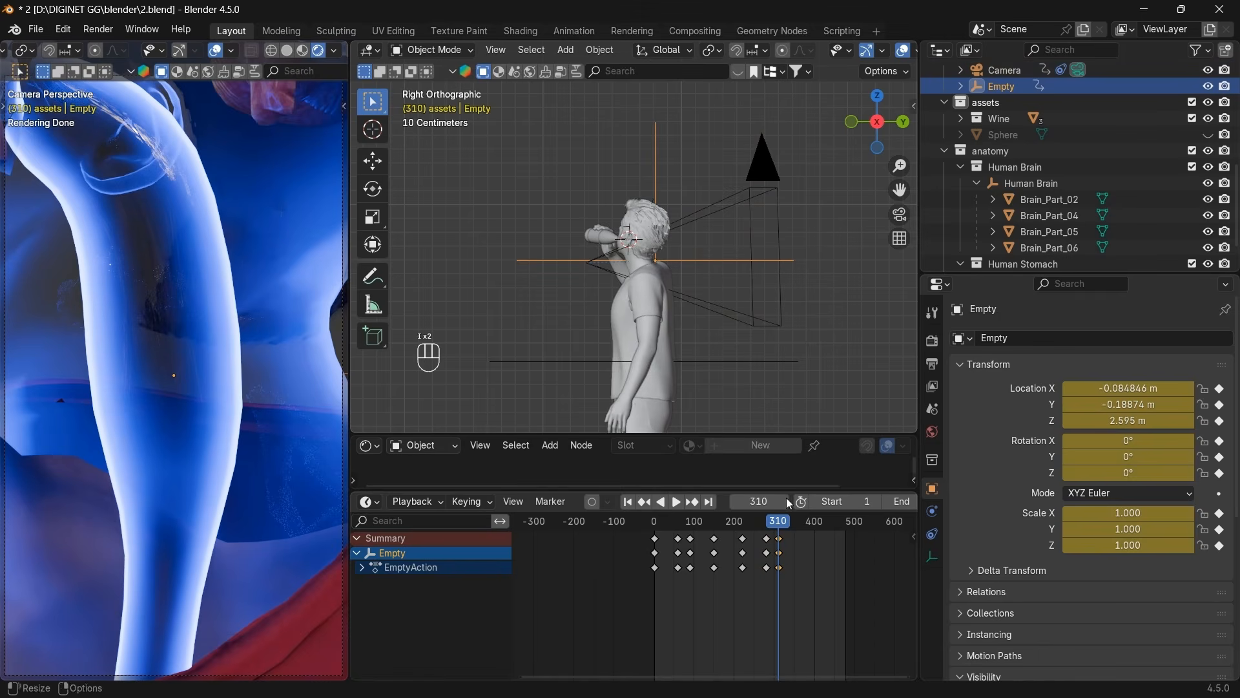
Go to frame 350, lower the Empty along Z to about 2.586 m and keyframe it.
mouse_move(780, 522)
mouse_down()
mouse_move(747, 527)
mouse_move(789, 528)
mouse_up()
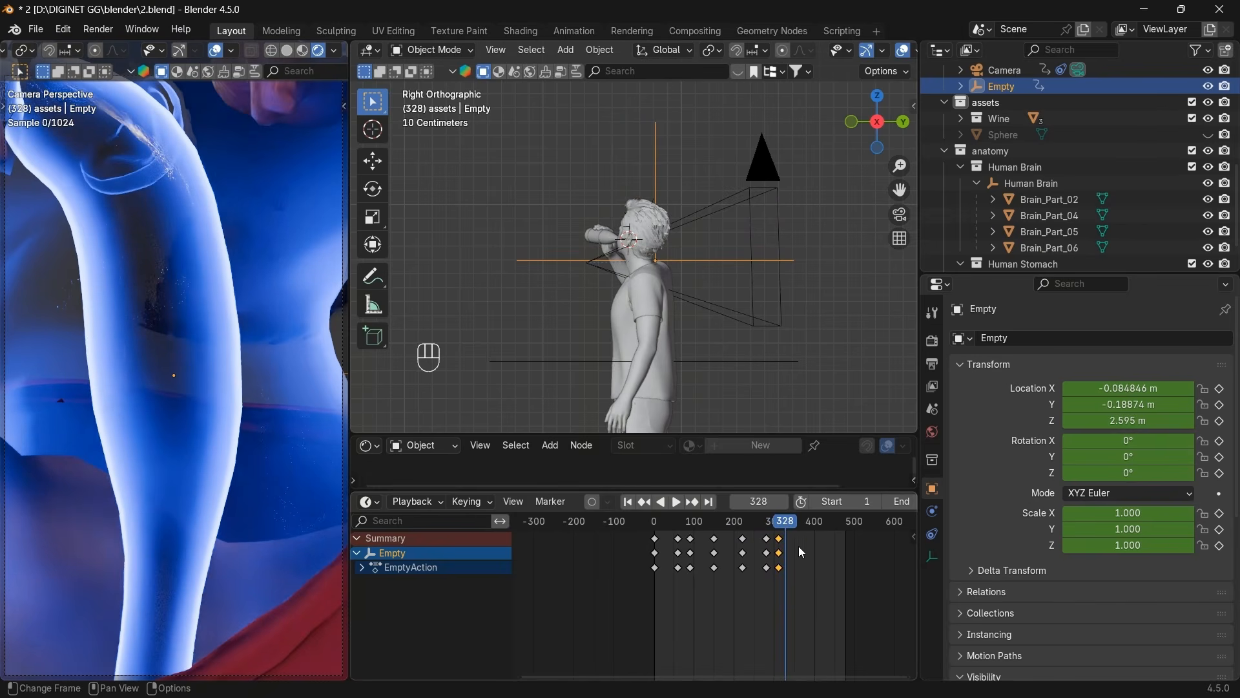
scroll(822, 553, up, 3)
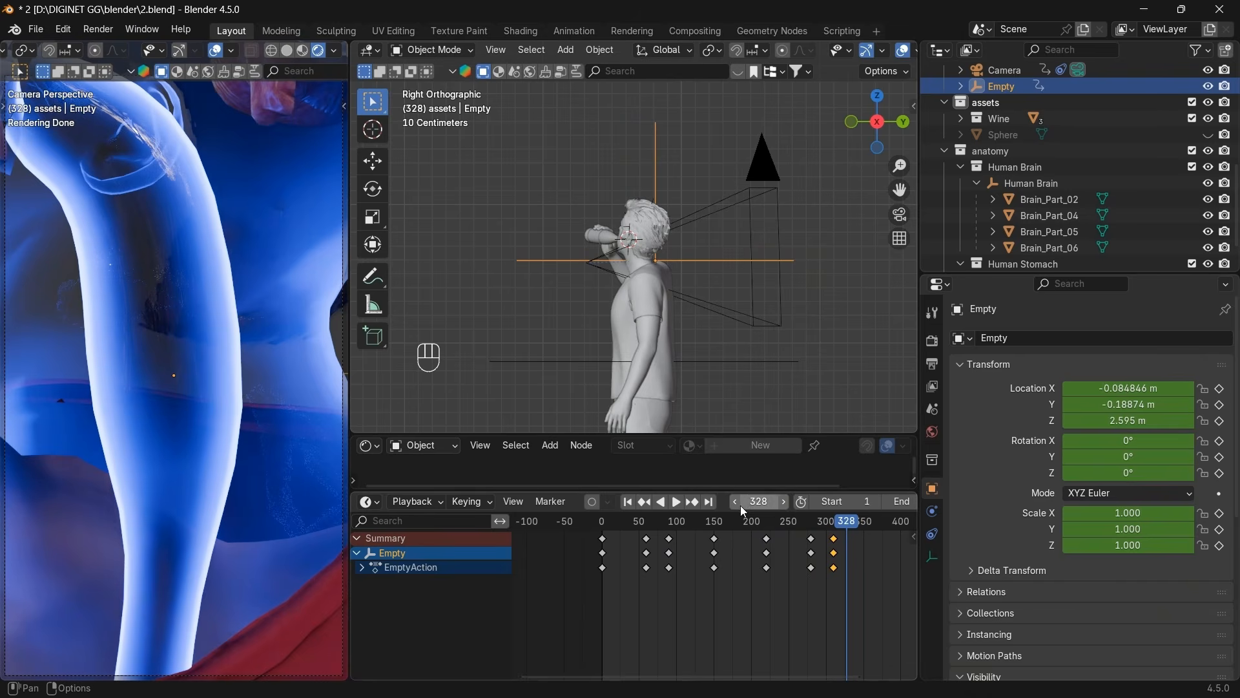
click(645, 502)
click(754, 502)
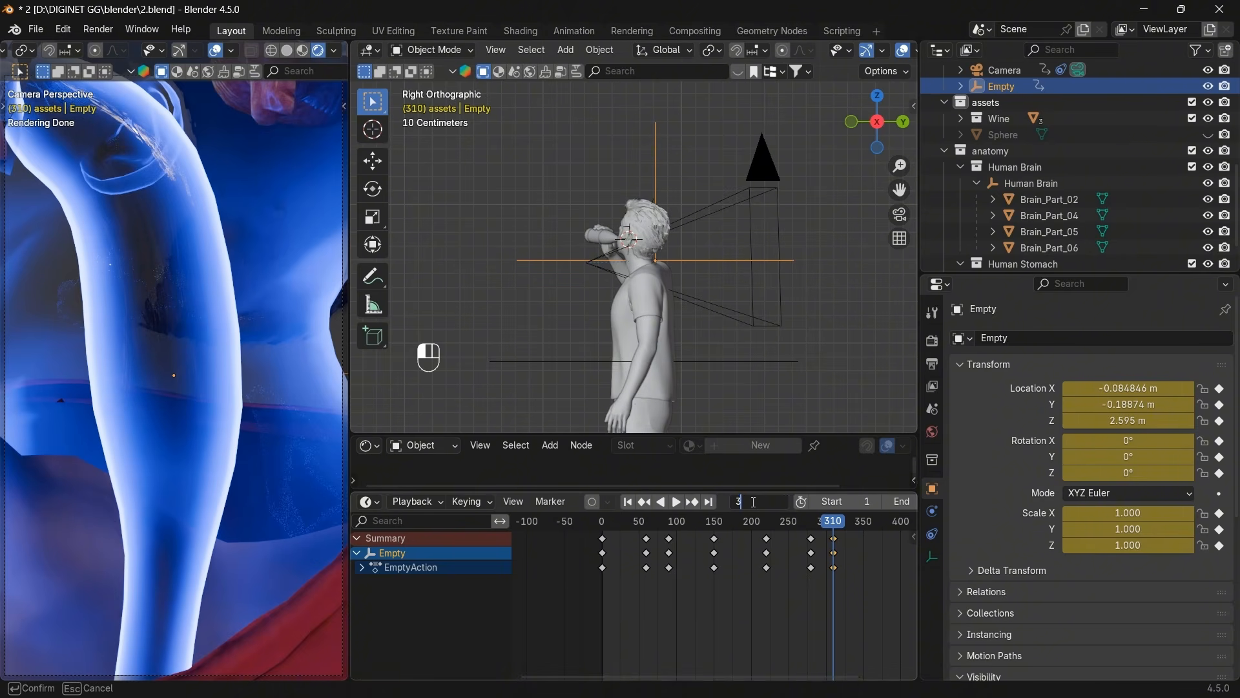
text(350)
key(Return)
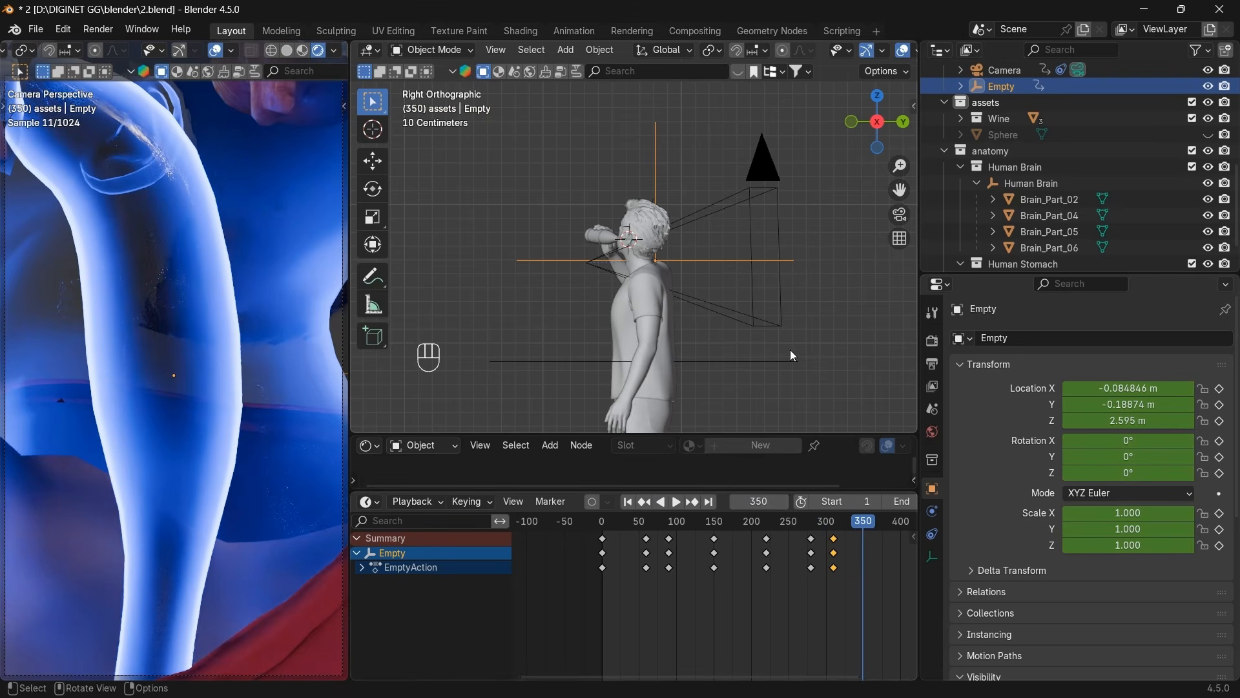
key(g)
key(z)
key(Down)
key(Down)
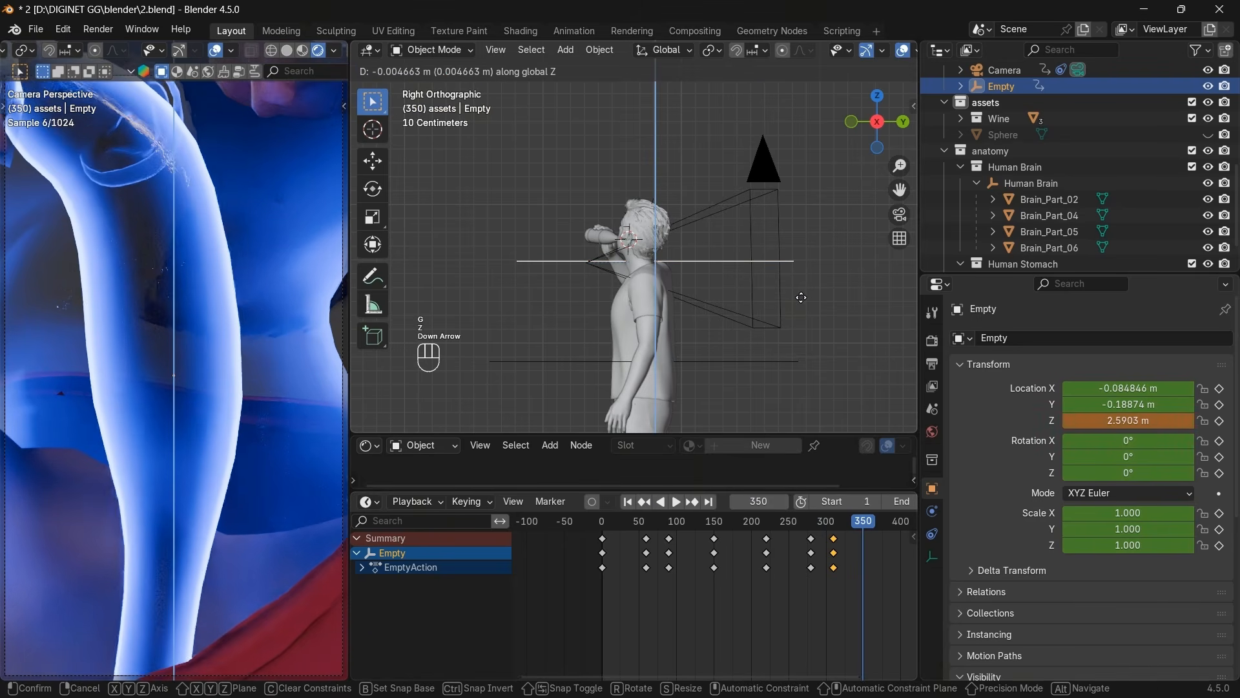
key(Return)
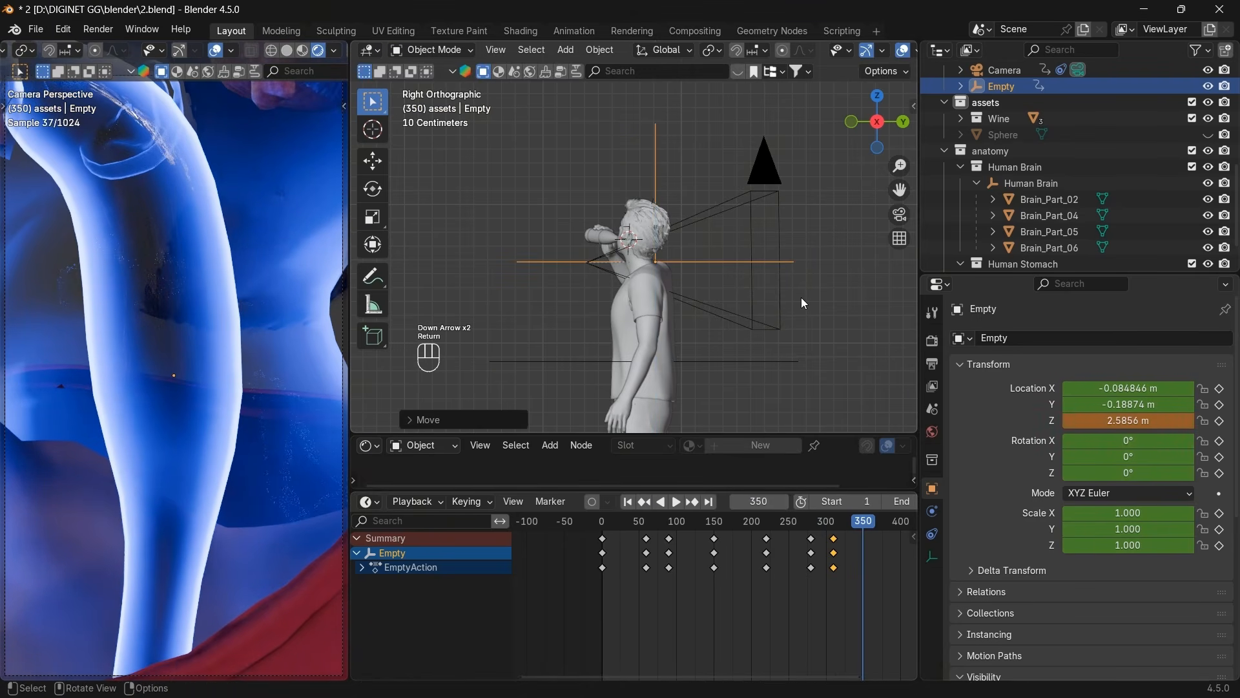
key(i)
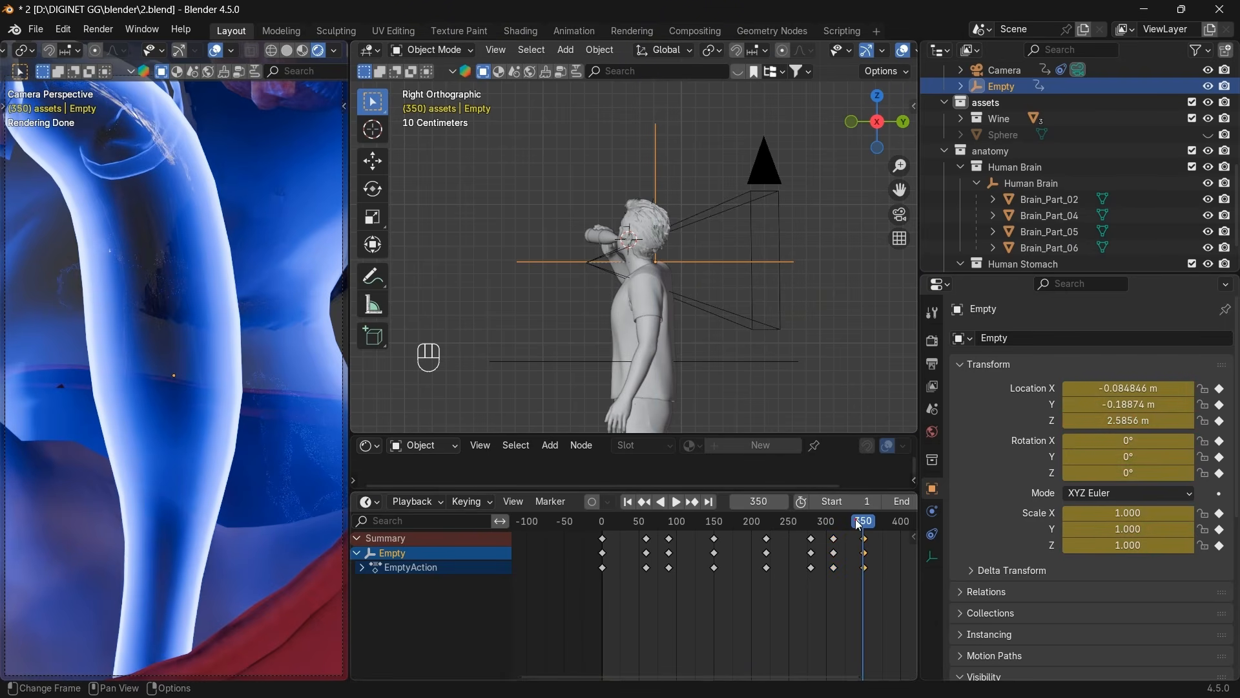
Delete the Empty's keyframe at frame 350.
drag(860, 524, 834, 533)
scroll(859, 542, down, 3)
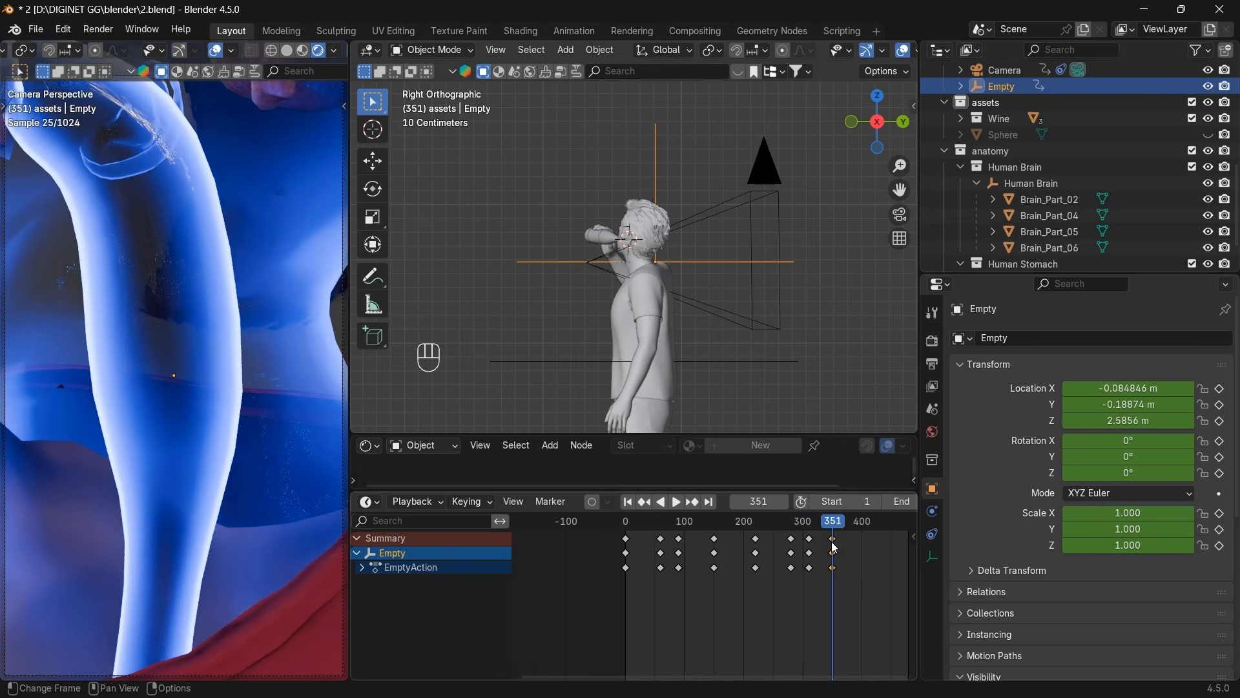
key(x)
click(832, 538)
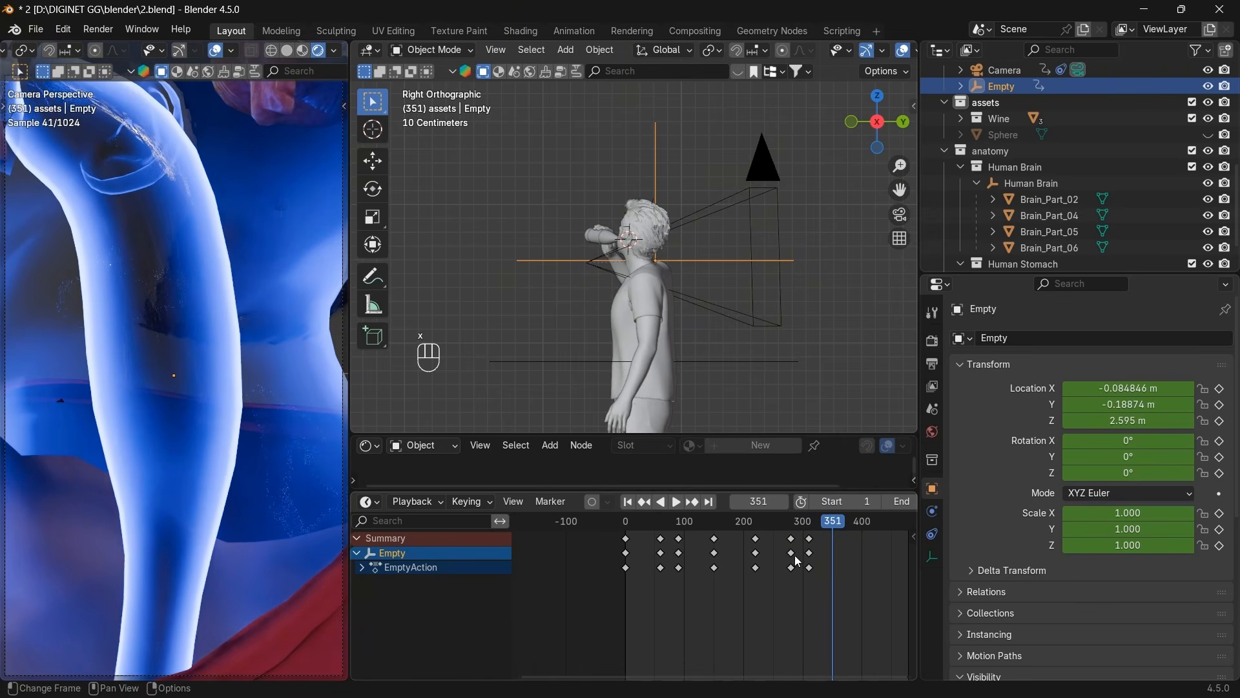
Review the camera move by playing and scrubbing the animation up to about frame 324.
drag(813, 535, 692, 526)
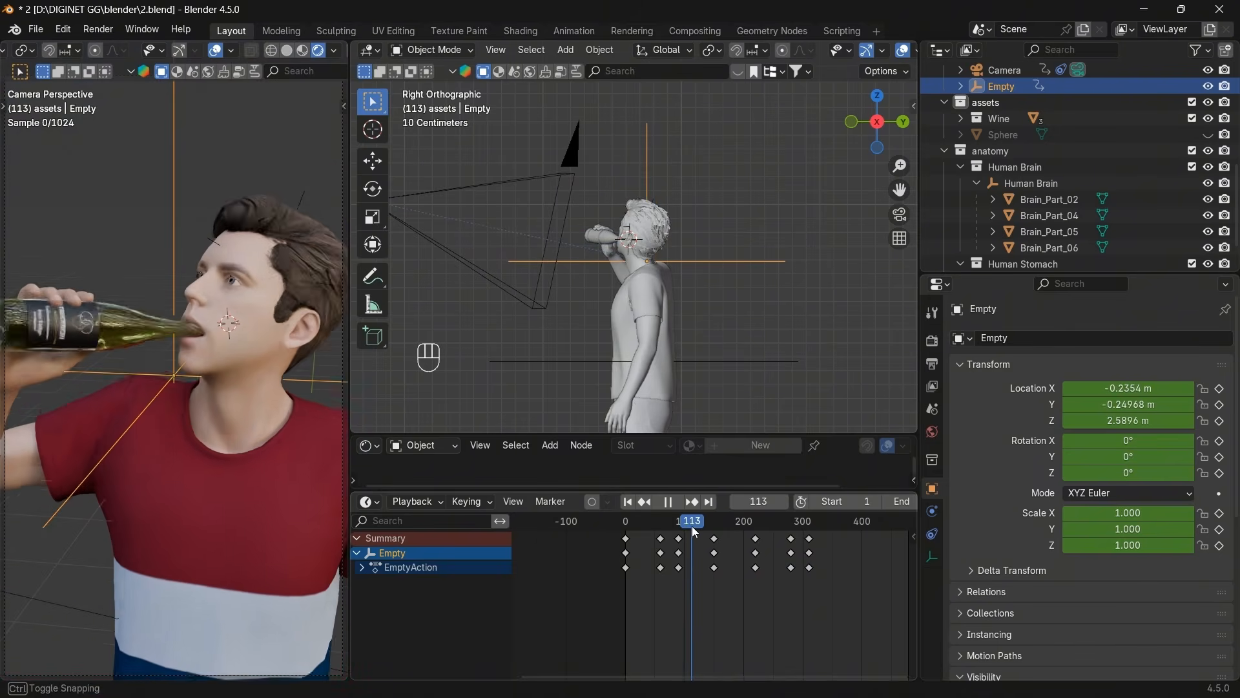
click(632, 501)
key(space)
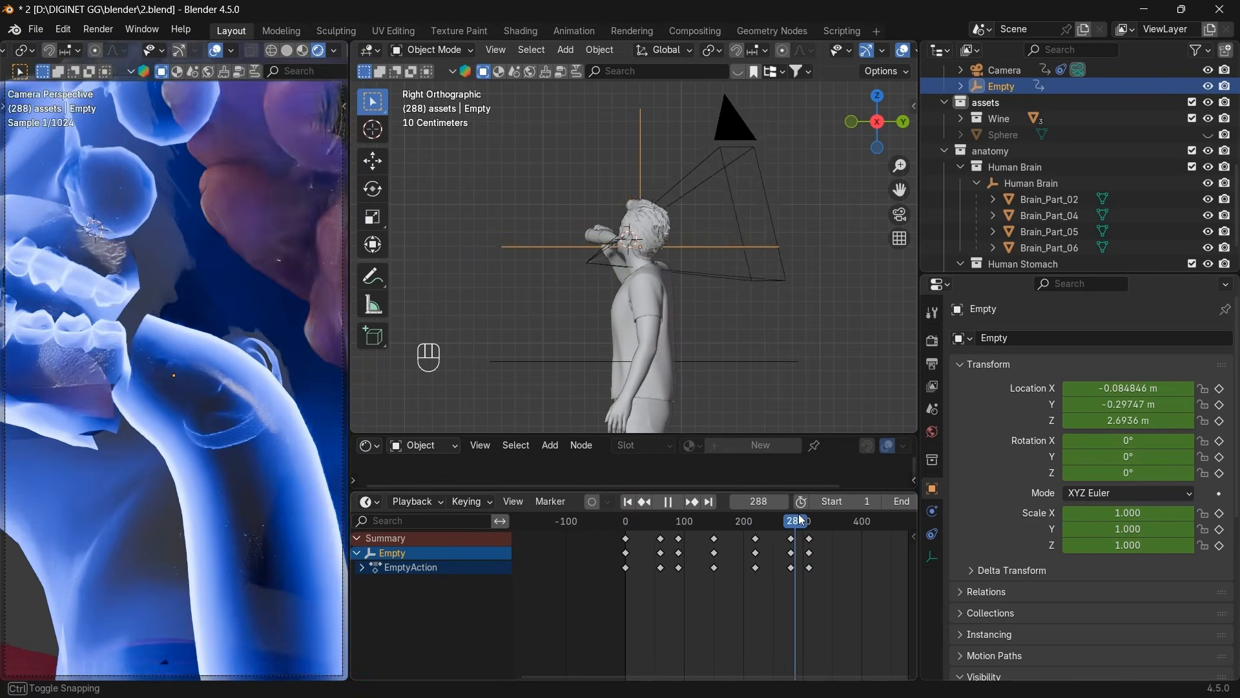
drag(808, 520, 819, 521)
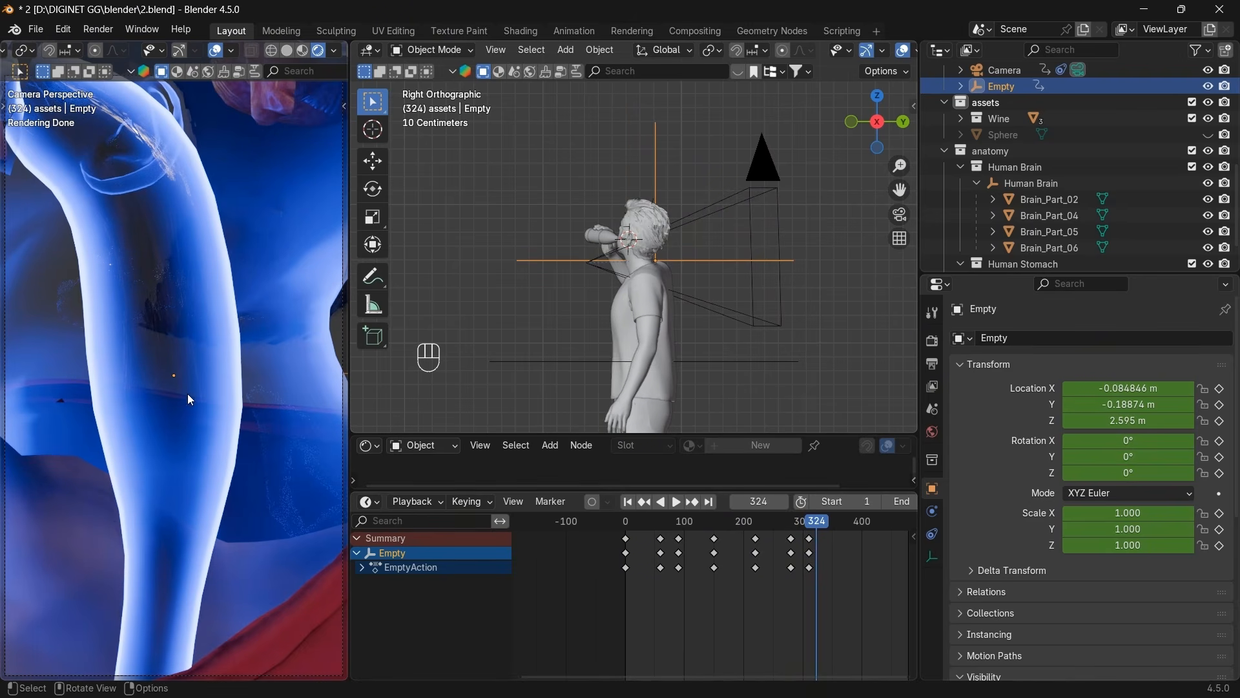
Check the reference video in VLC, return to Blender and save the file 2.blend.
key(alt+Tab)
key(alt+Tab)
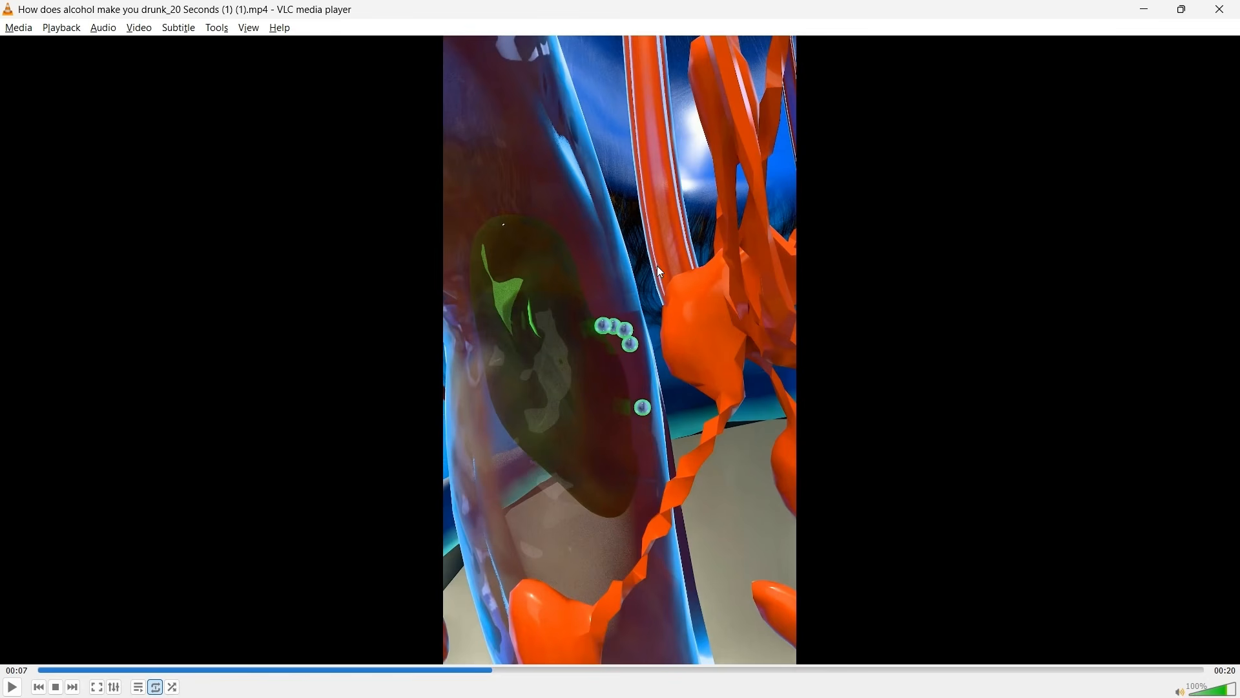
key(alt+Tab)
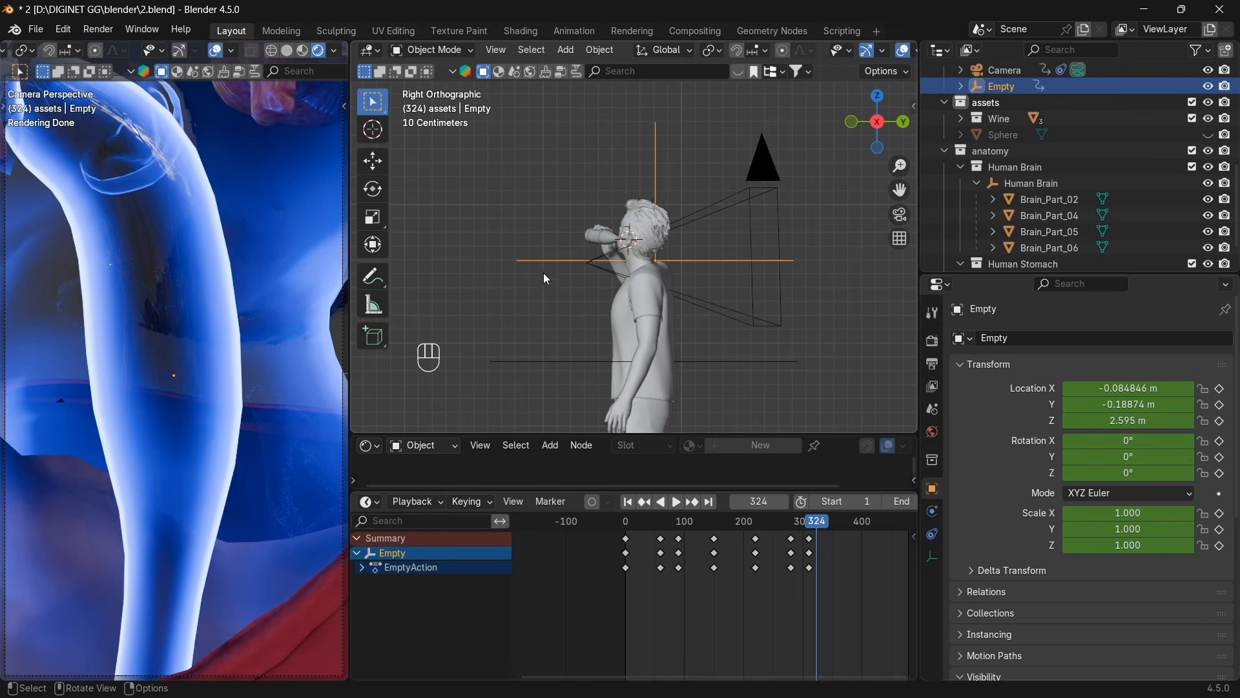
key(ctrl+s)
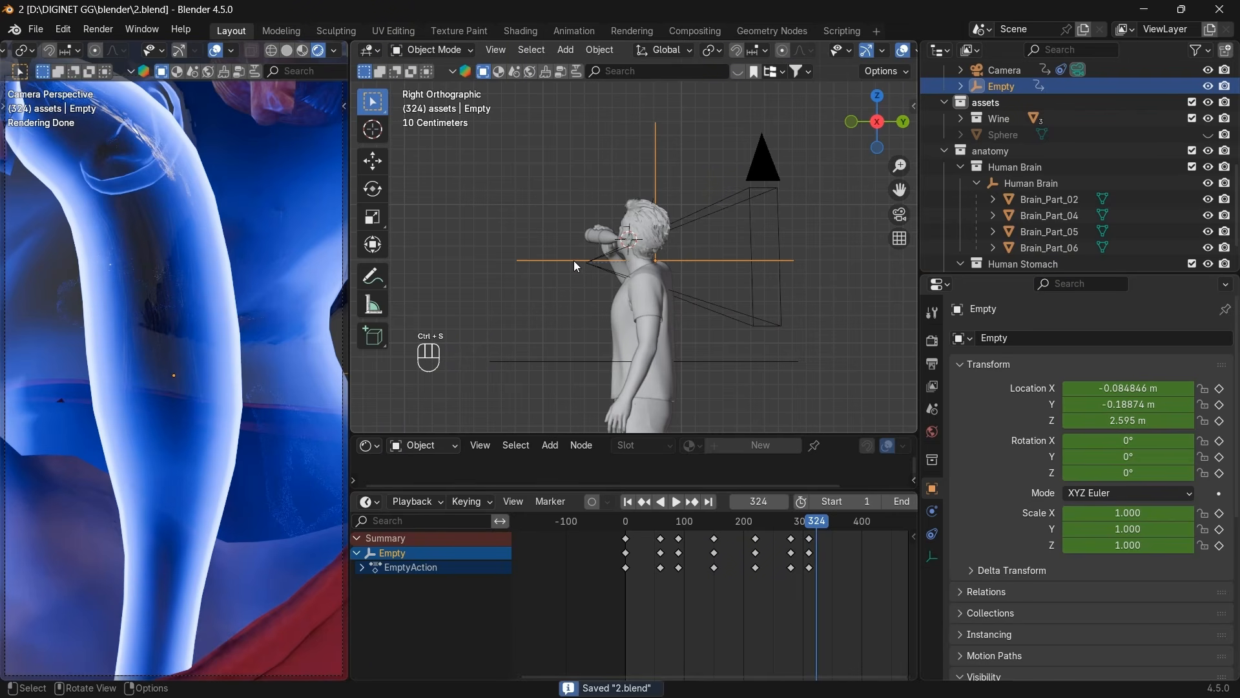
Collapse the Collection, setup, assets and anatomy collections in the scene hierarchy.
scroll(944, 84, up, 10)
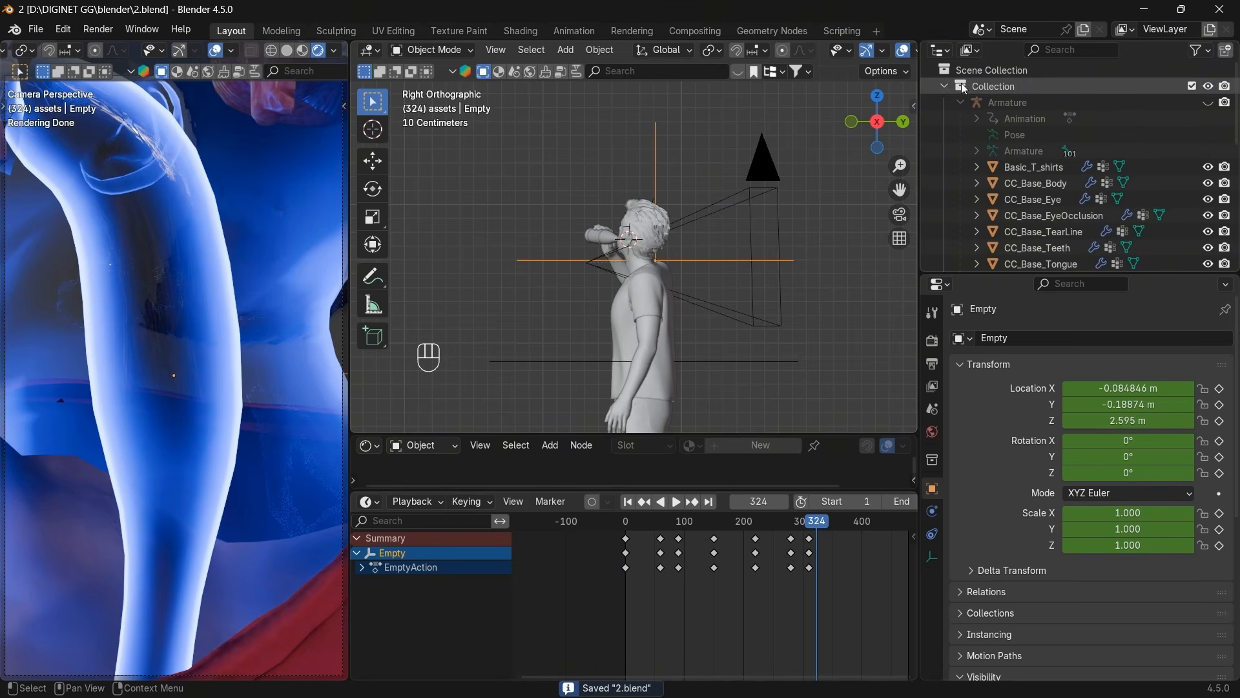
click(945, 86)
click(944, 104)
click(943, 118)
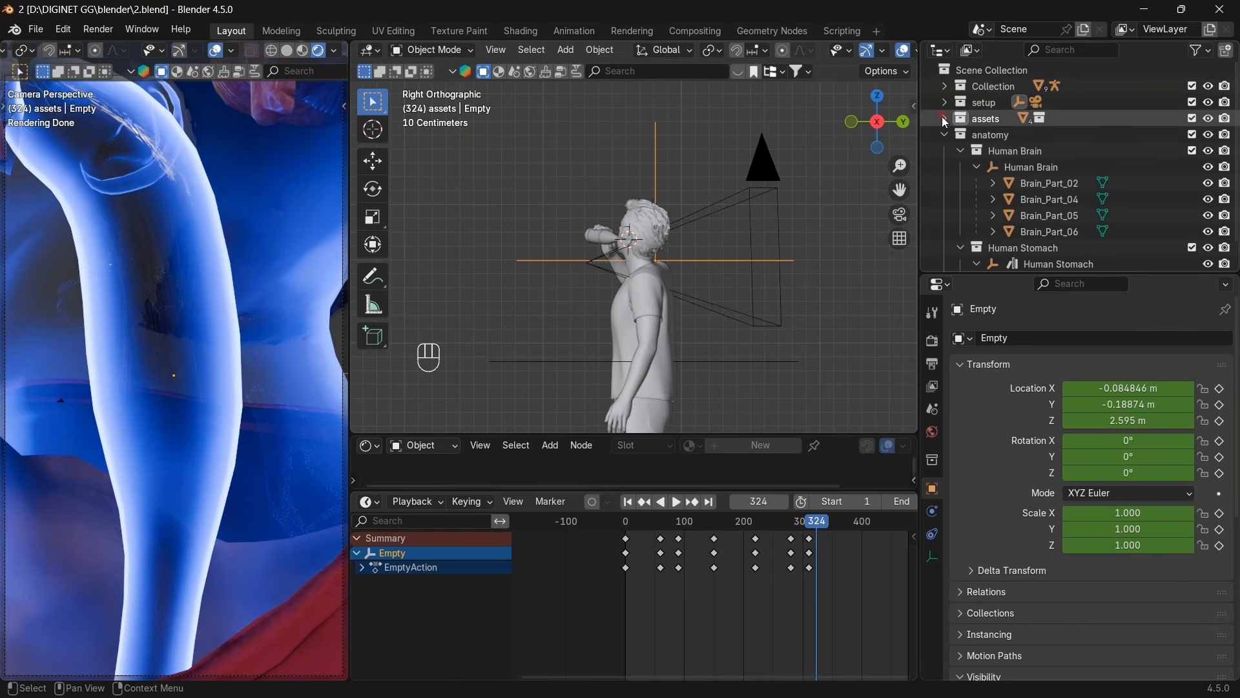
click(943, 134)
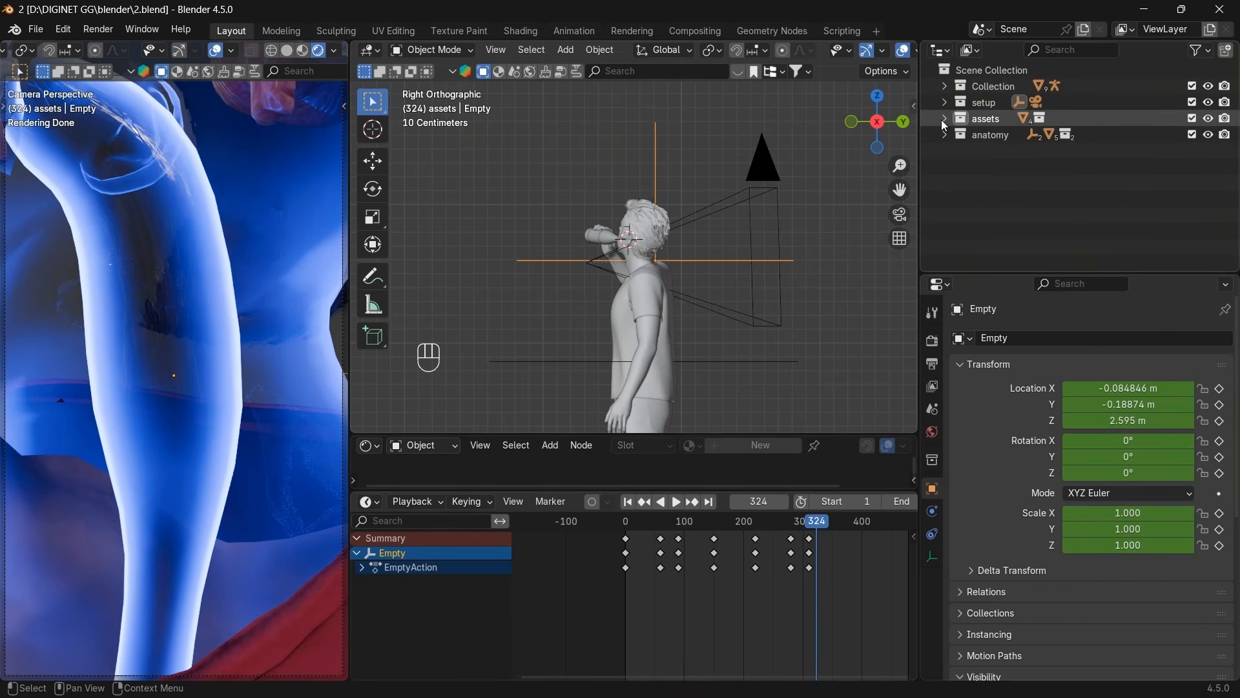
click(944, 135)
click(943, 134)
Create a new collection inside the assets collection and name it WINE LIQUID.
click(944, 117)
click(986, 120)
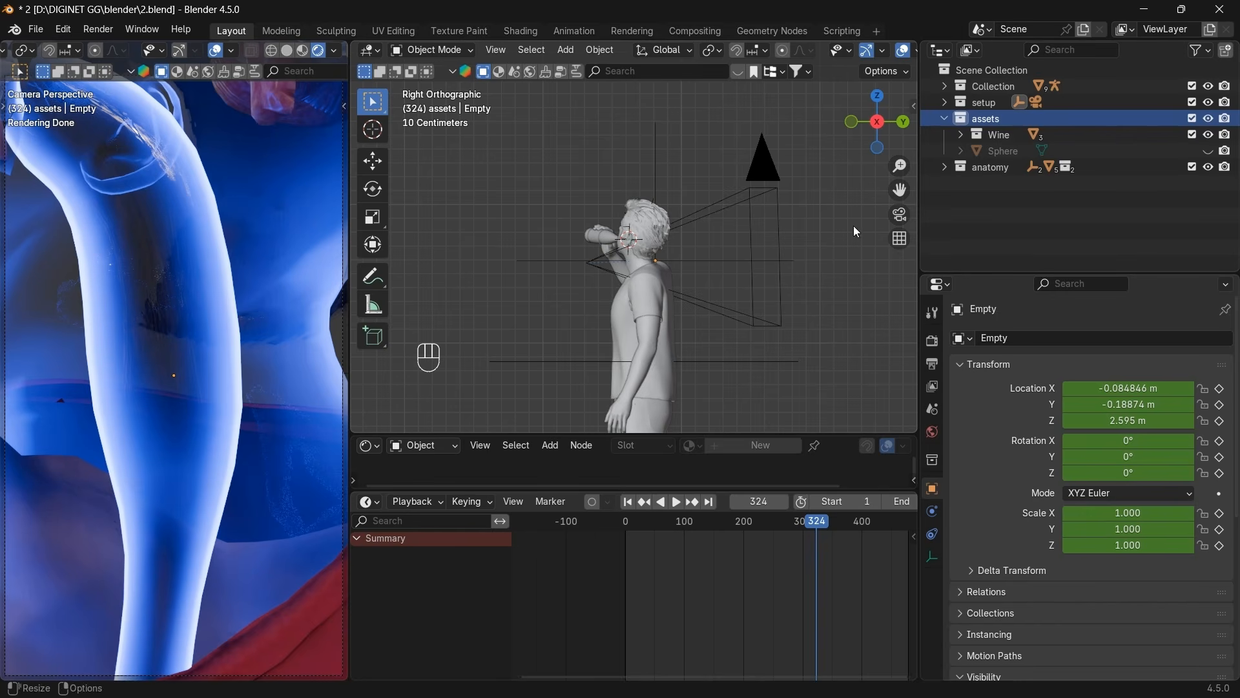
key(shift+a)
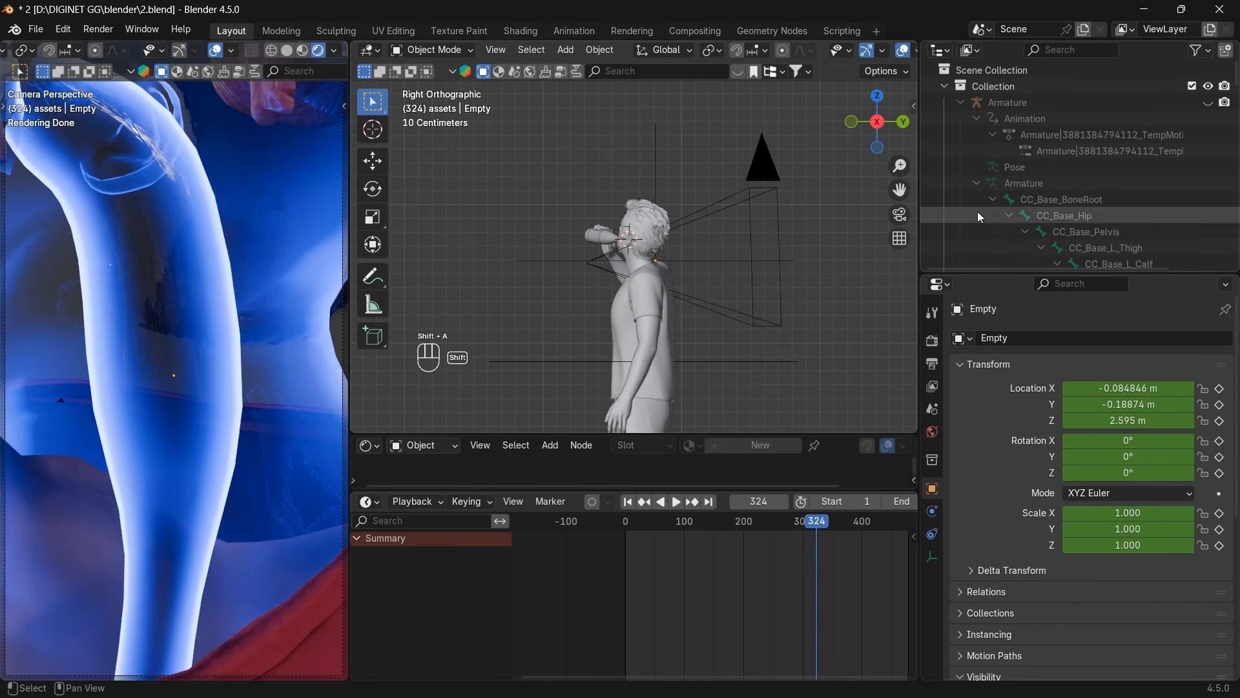
key(shift+a)
right_click(982, 213)
click(945, 118)
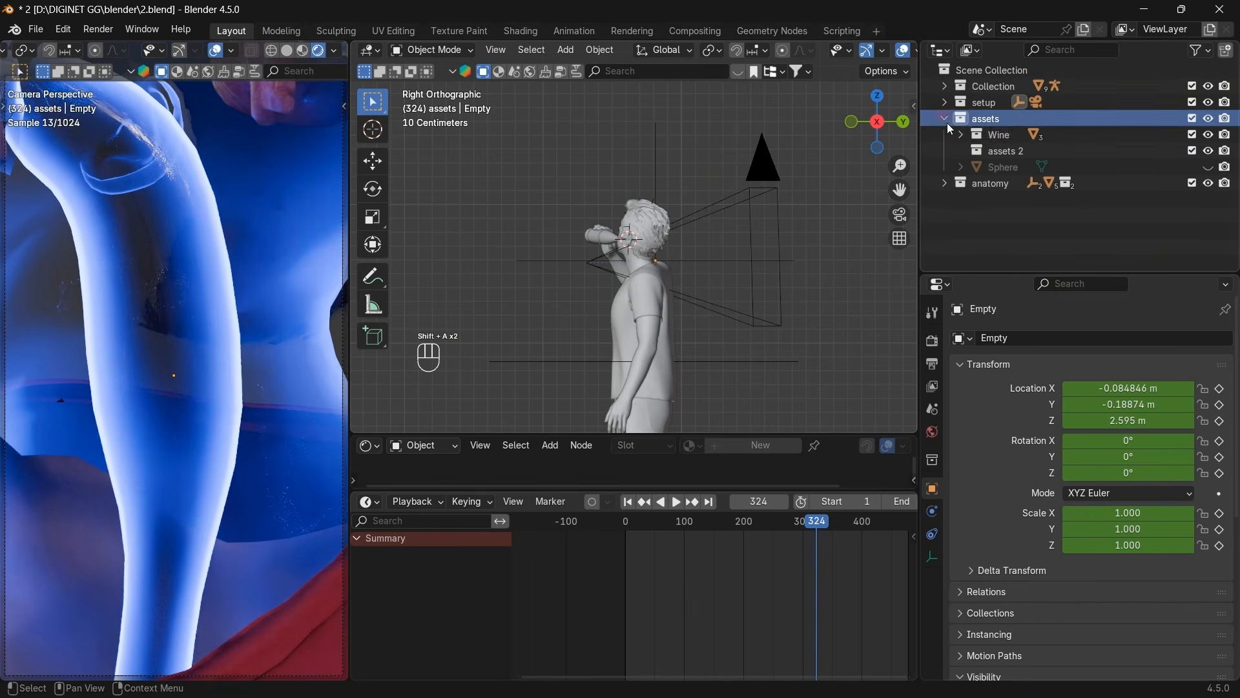
double_click(995, 150)
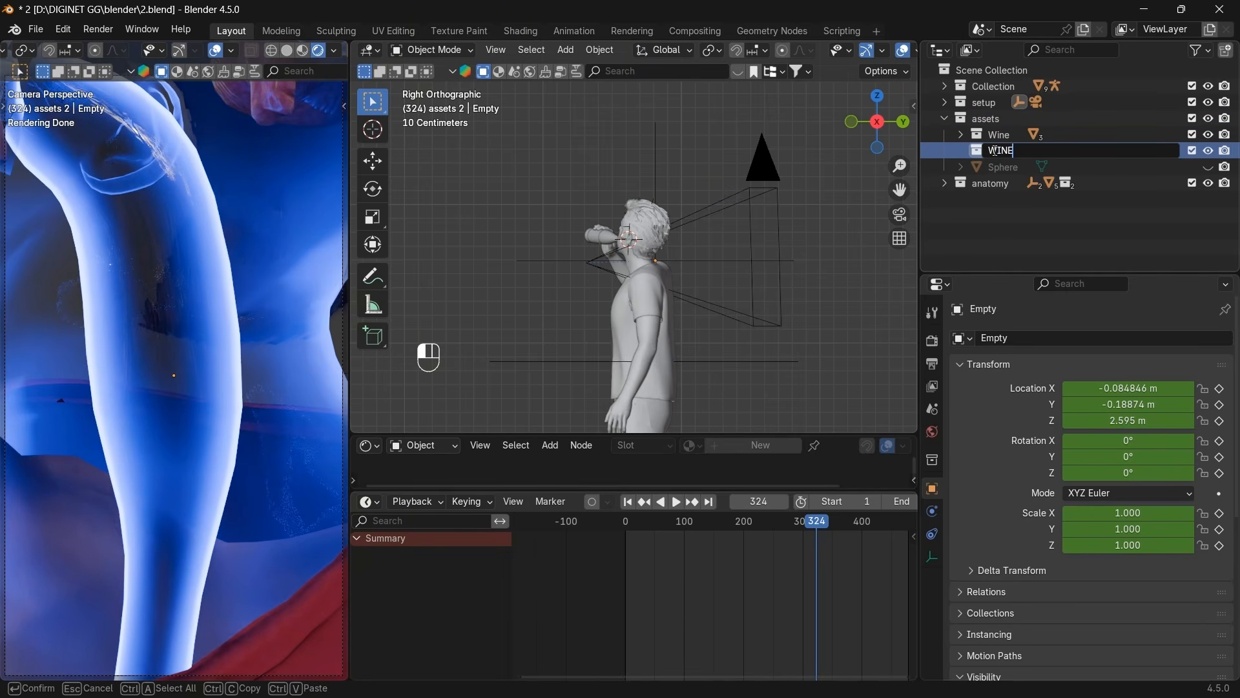
text(WINE LIQUID)
key(Return)
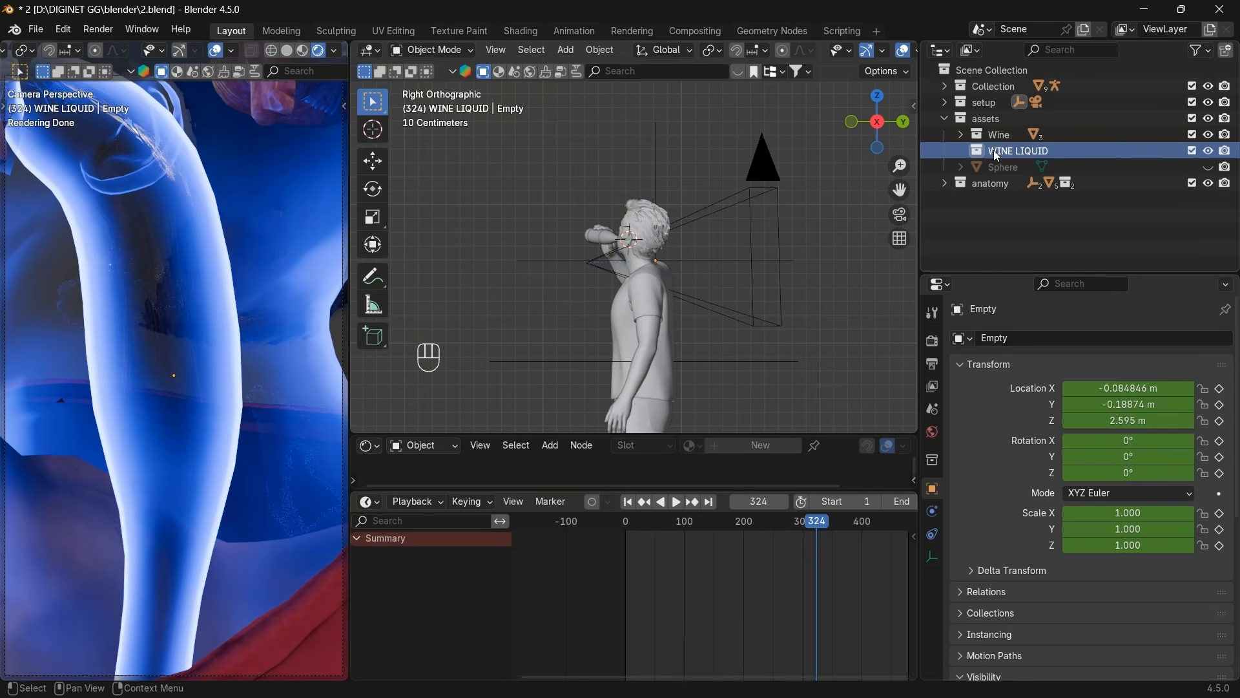
Snap the selected Empty to the 3D cursor.
scroll(710, 290, down, 4)
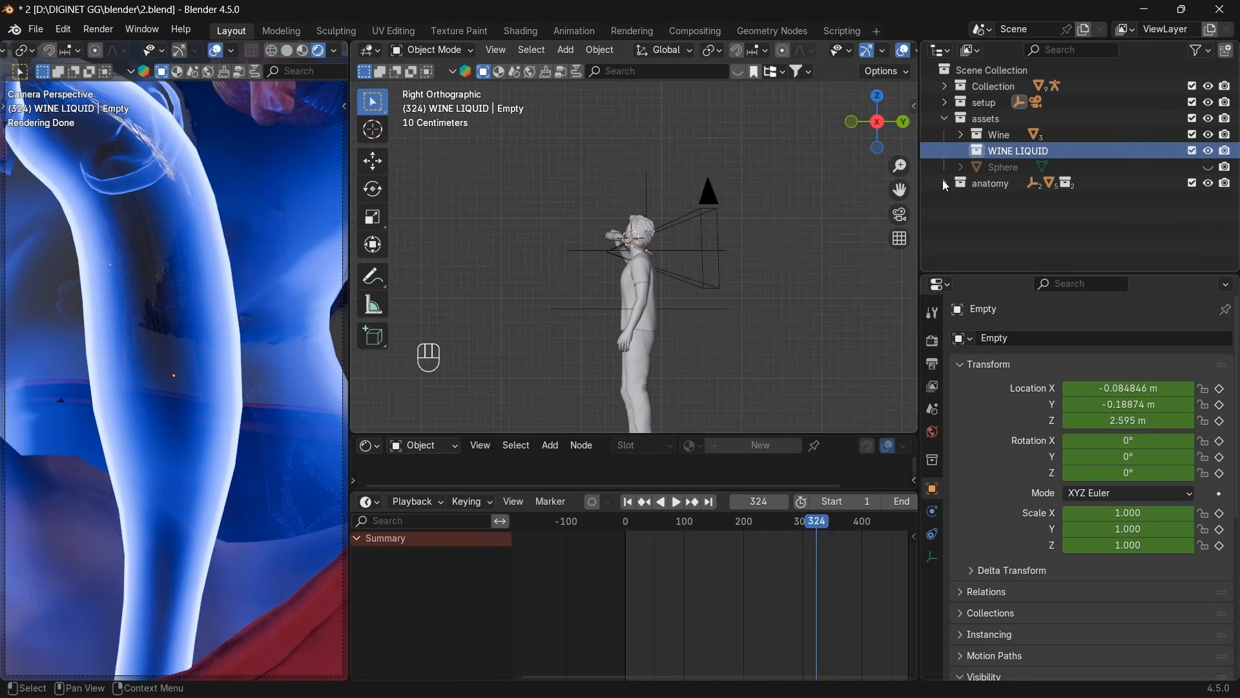
key(shift+s)
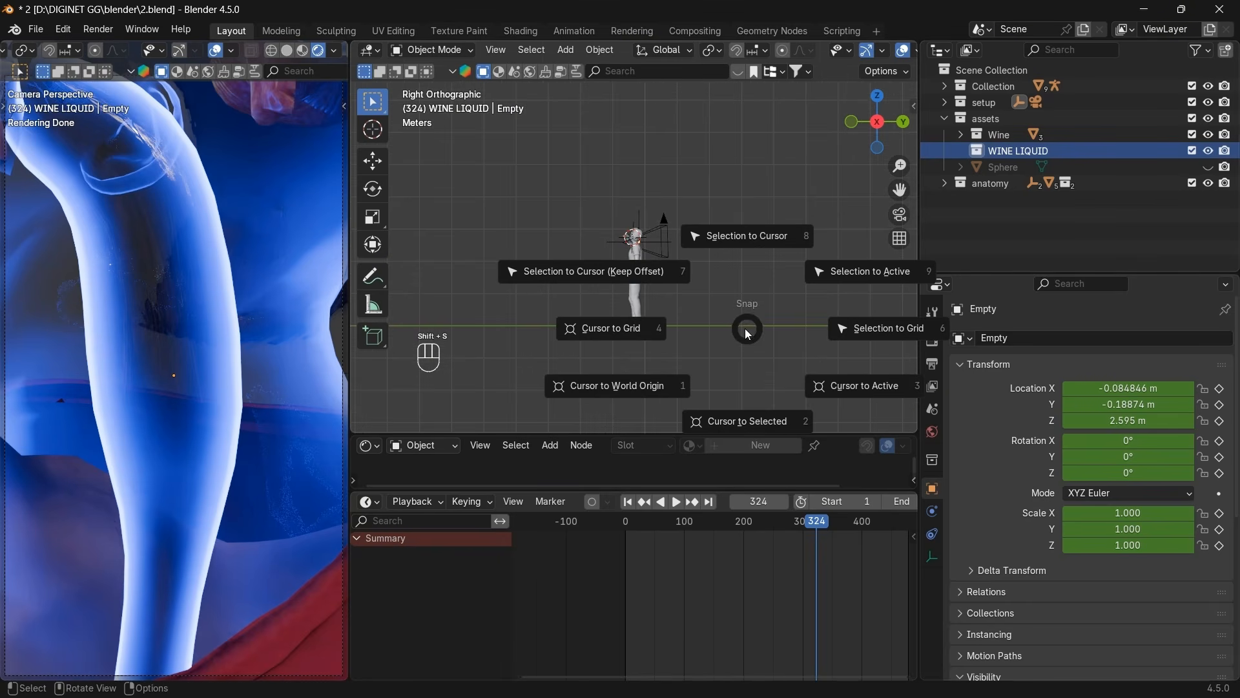
click(741, 242)
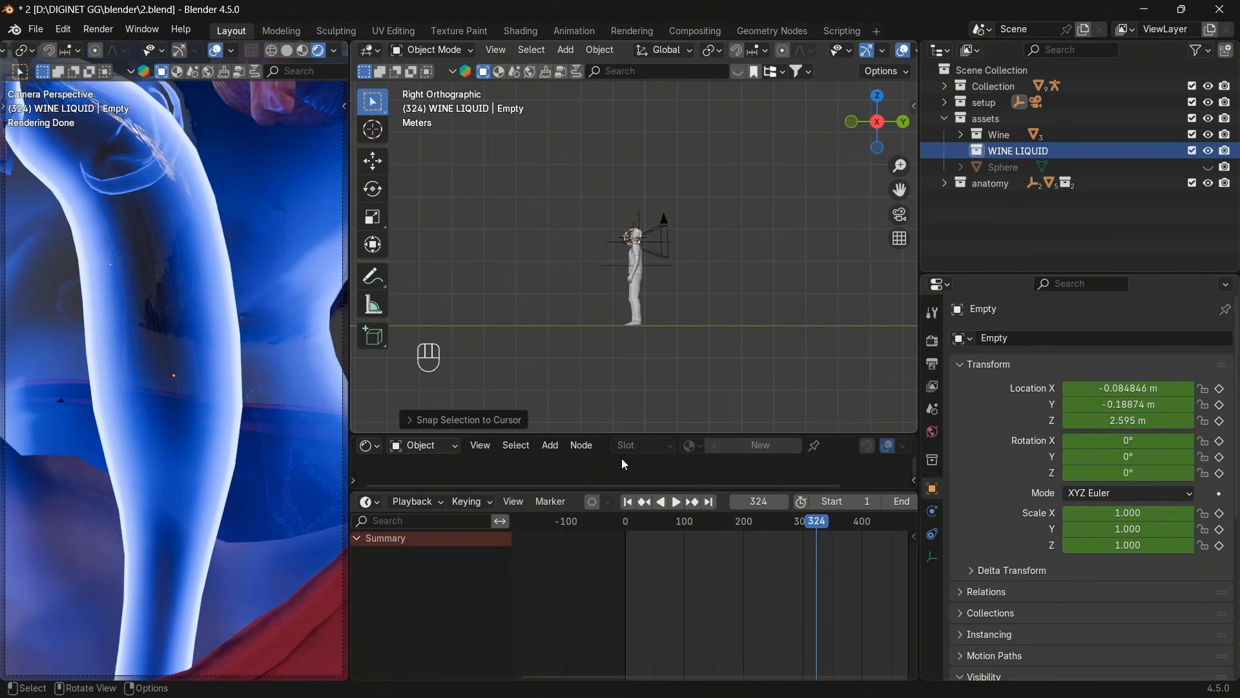
Set the current animation frame to 220.
drag(791, 527, 778, 523)
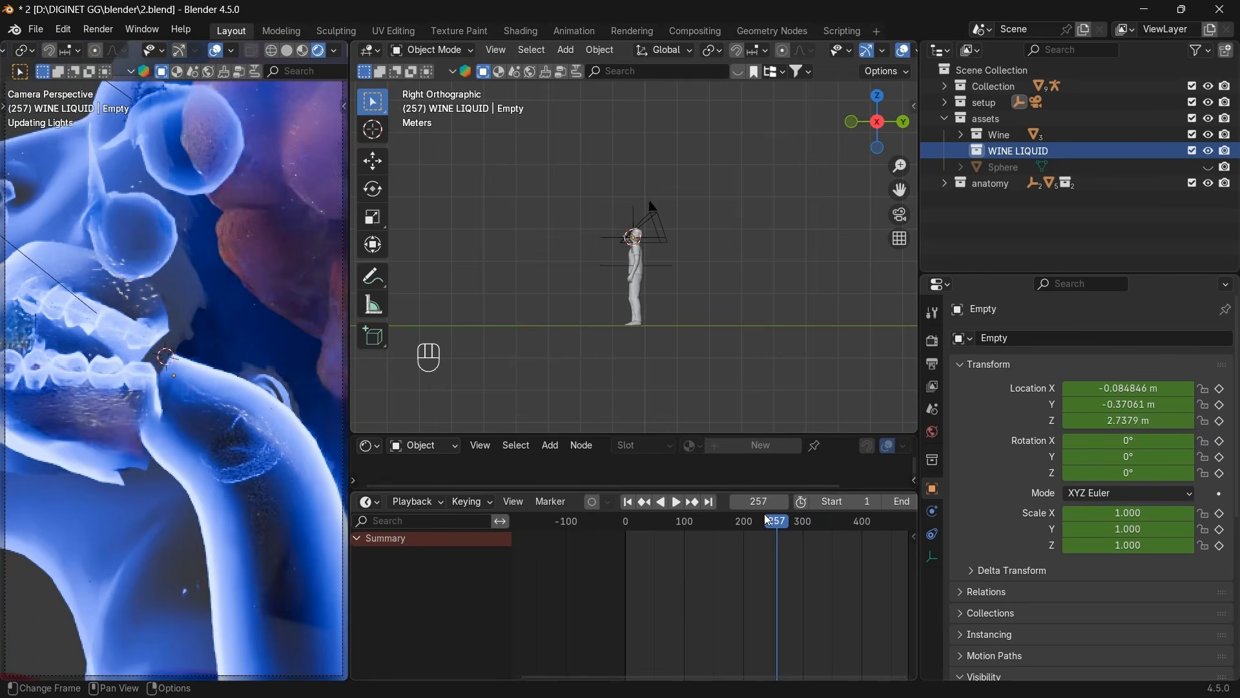
click(766, 498)
text(220)
key(Return)
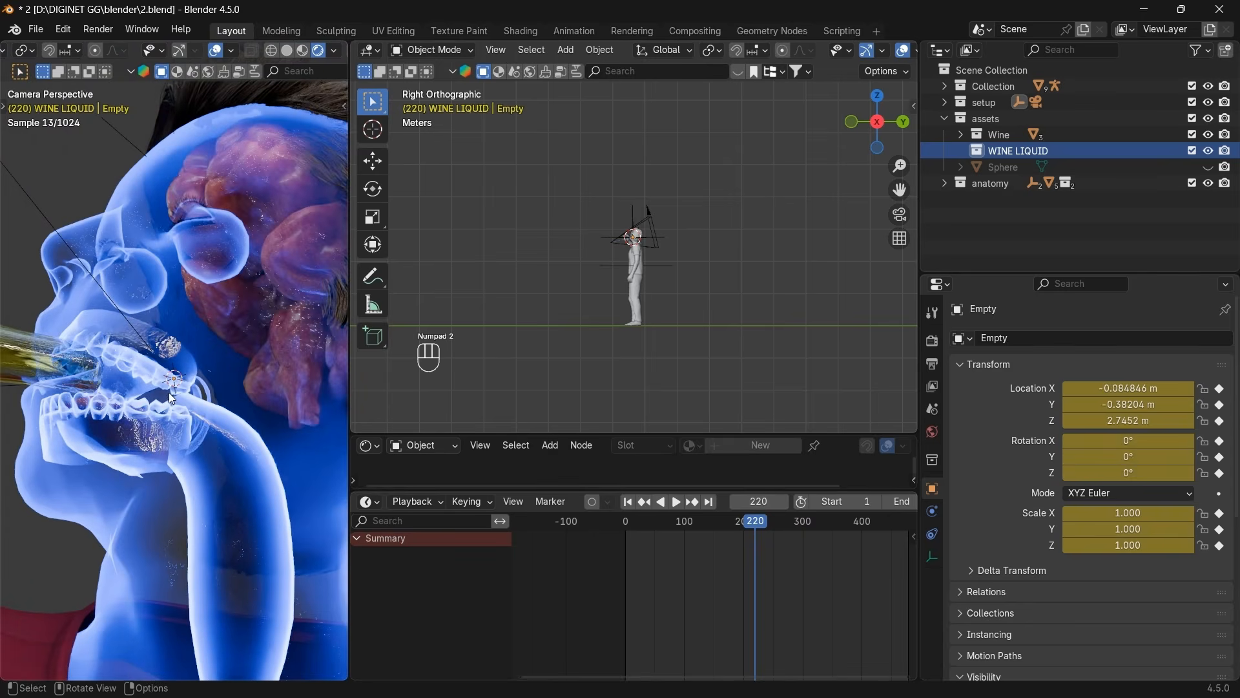
Place the 3D cursor inside the character's open mouth, between the upper and lower teeth.
scroll(723, 239, up, 4)
drag(866, 133, 807, 203)
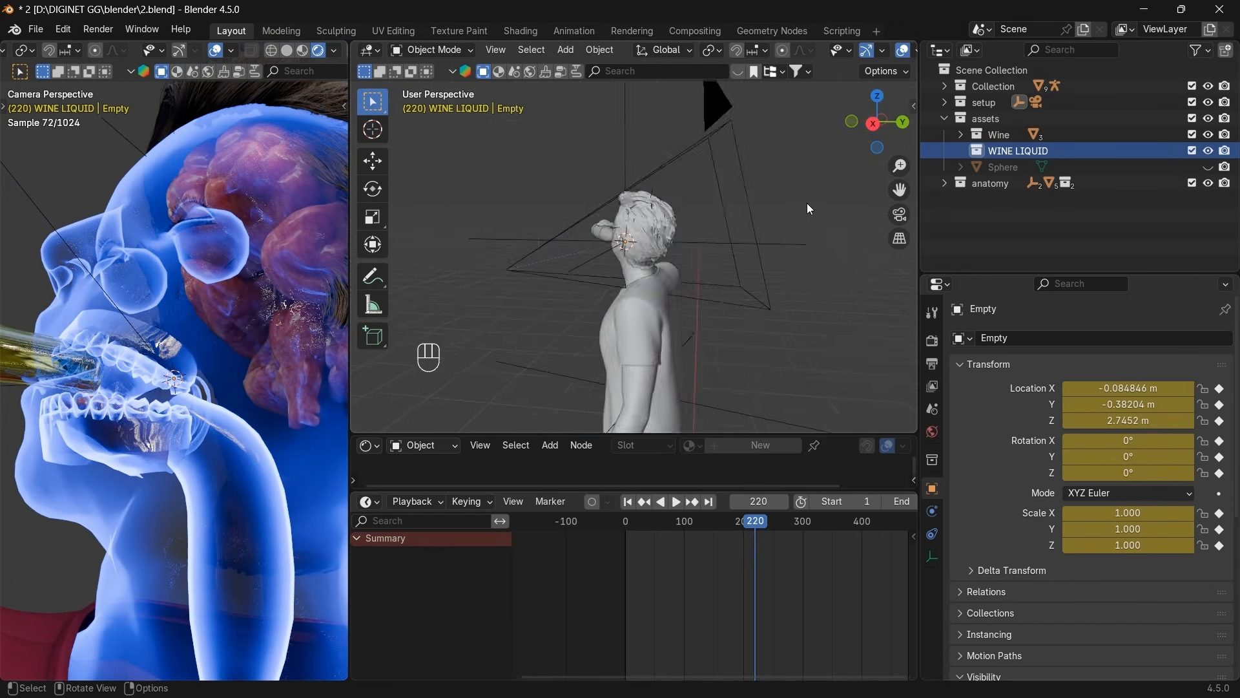
scroll(814, 212, up, 10)
scroll(805, 217, up, 1)
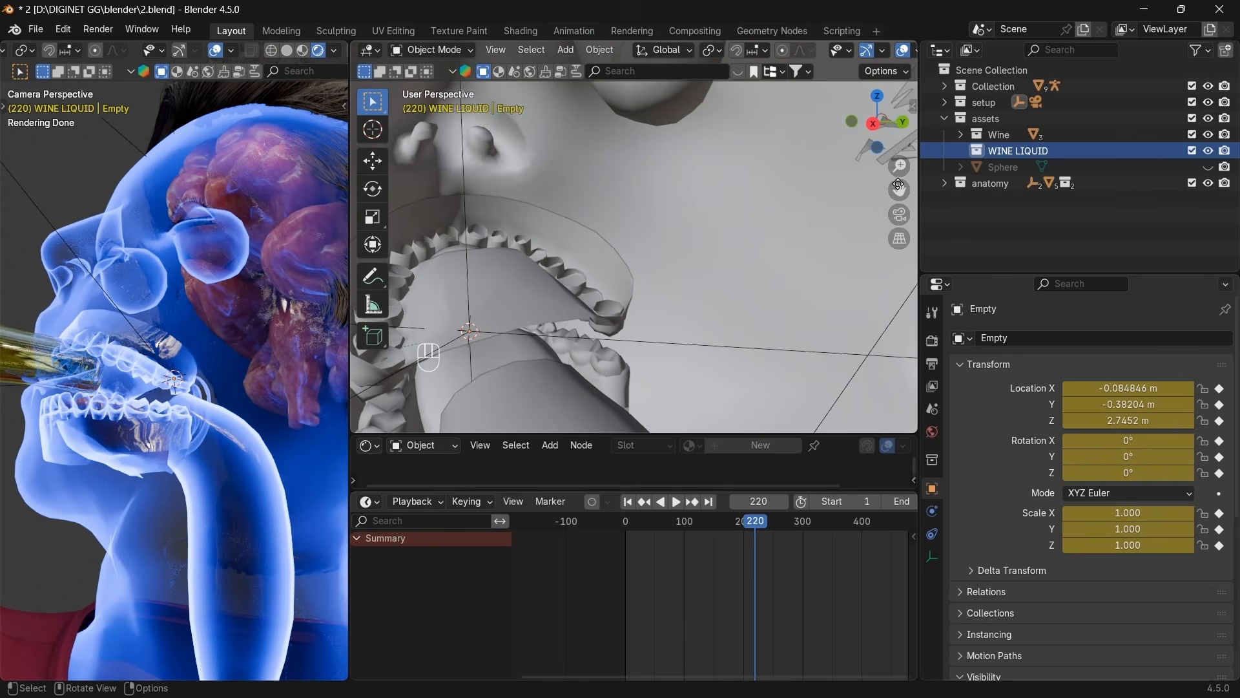
drag(899, 189, 1021, 106)
shift+right_click(576, 290)
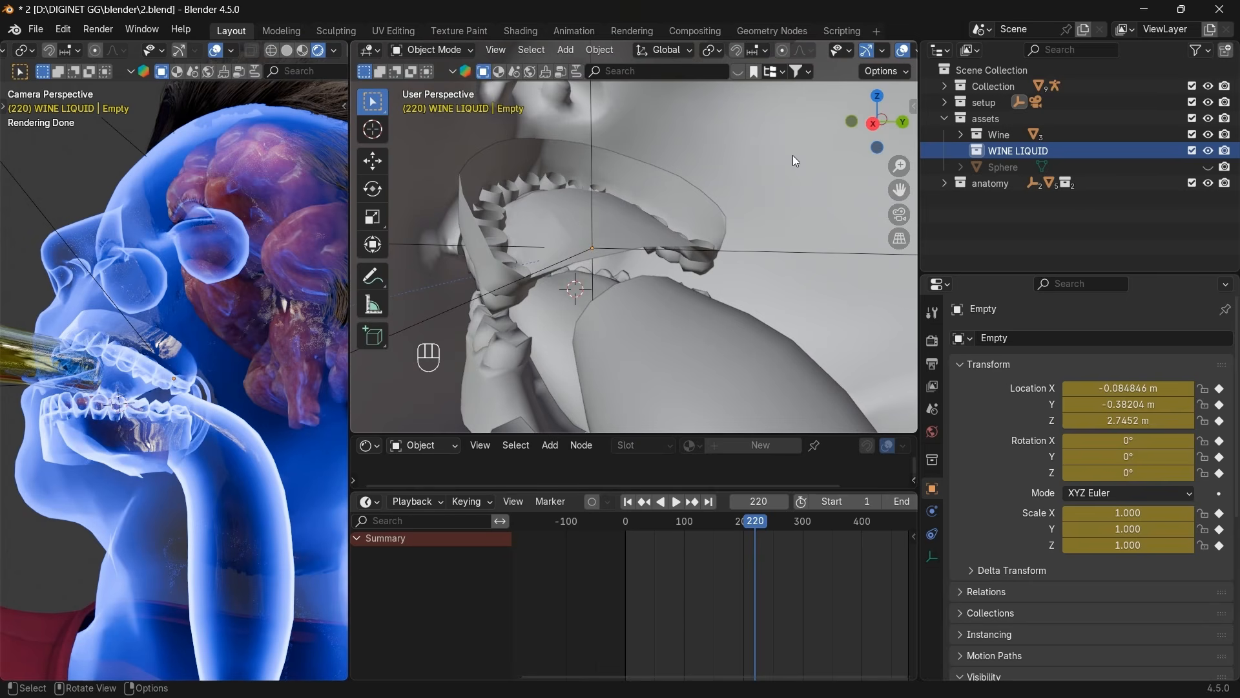
Add a cube mesh at the 3D cursor in the WINE LIQUID collection.
drag(898, 131, 934, 119)
key(shift+a)
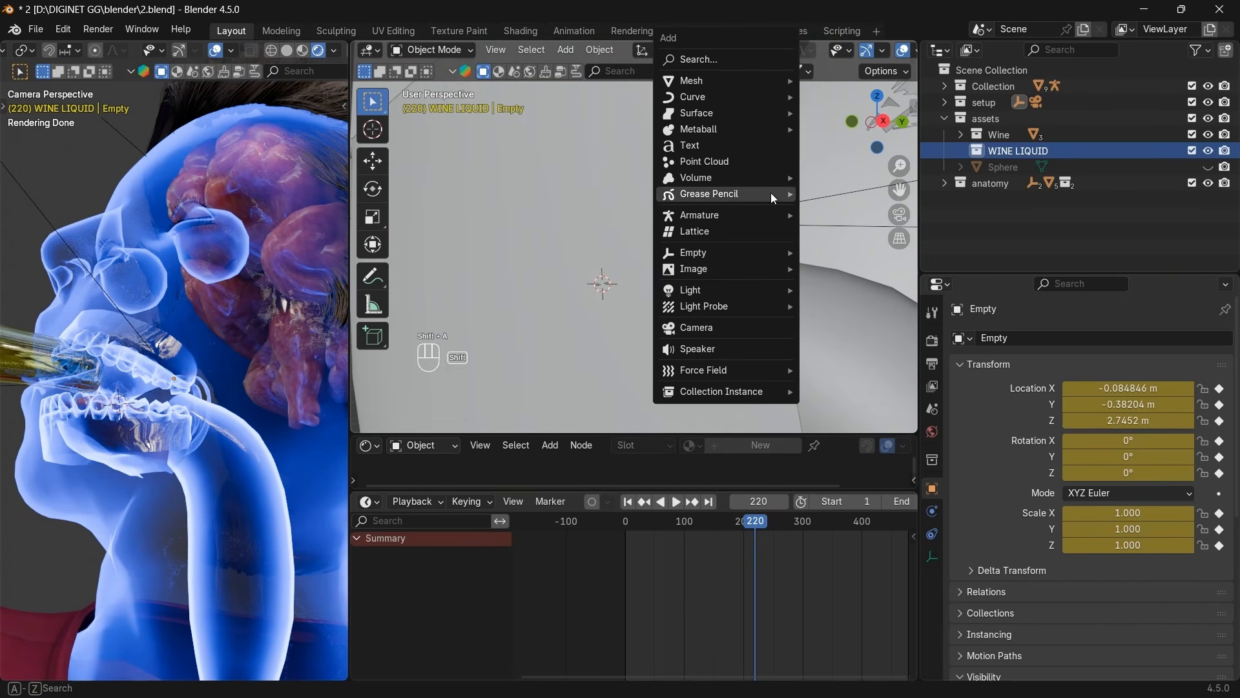
mouse_move(786, 80)
click(834, 99)
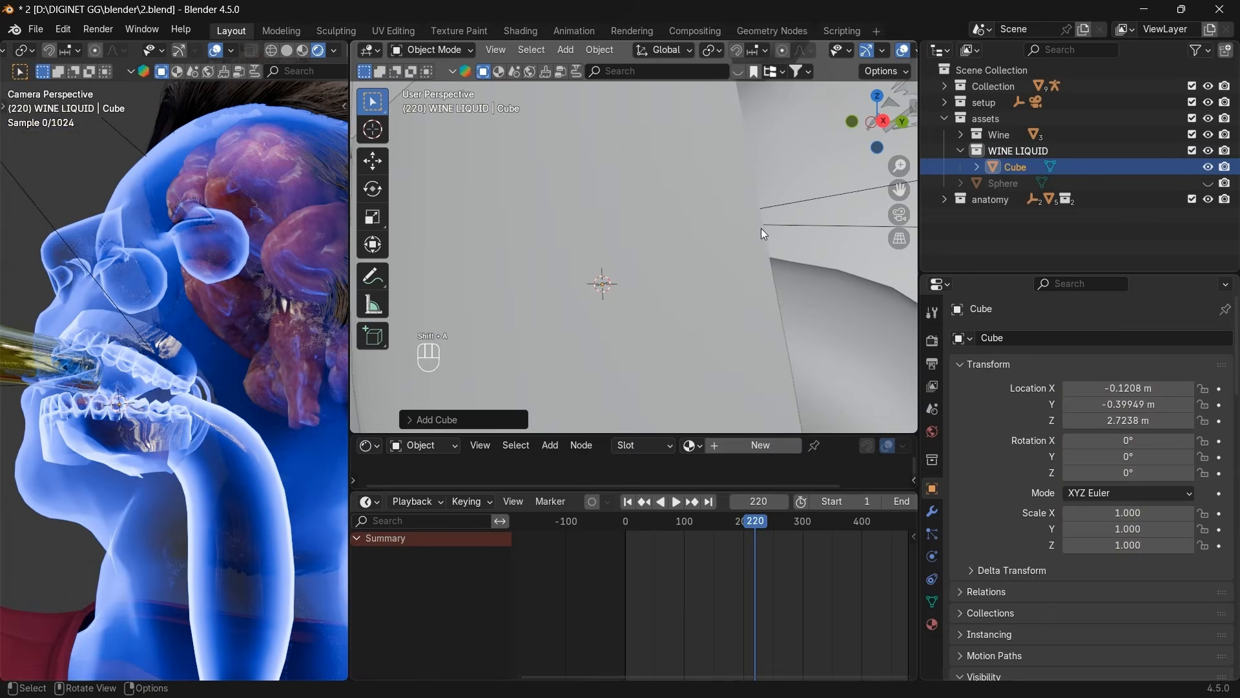
Isolate the cube in local view and scale it down uniformly to about 0.023.
key(slash)
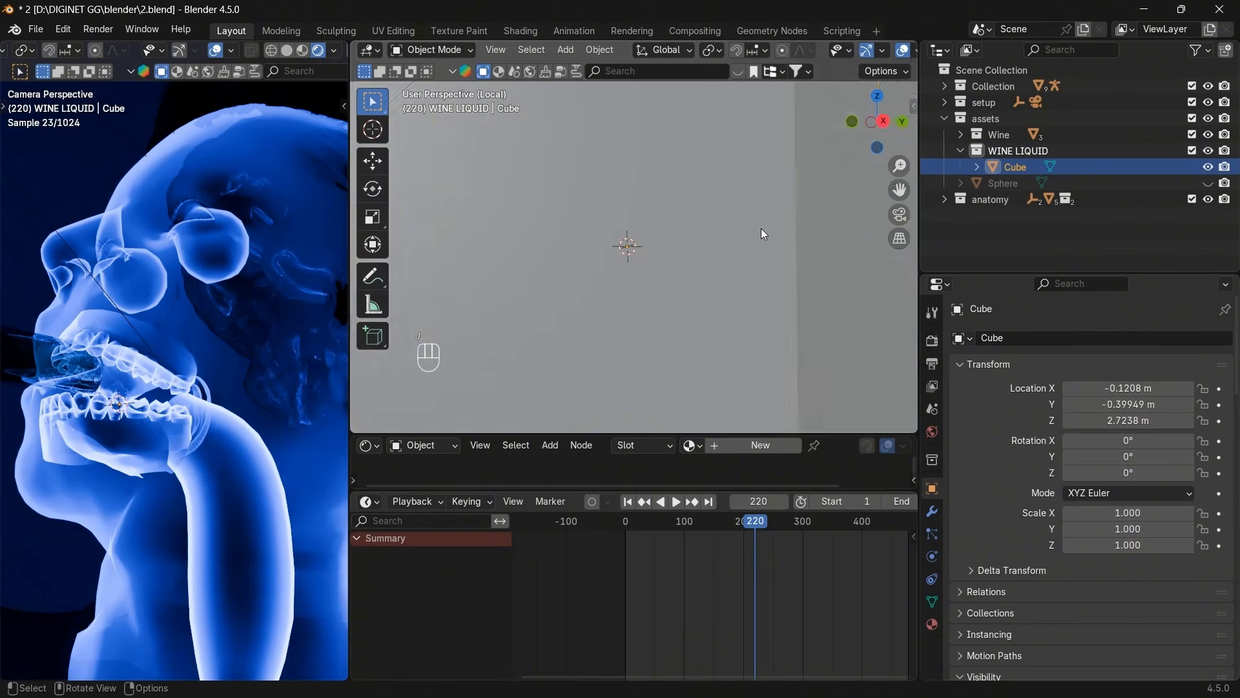
key(s)
click(713, 240)
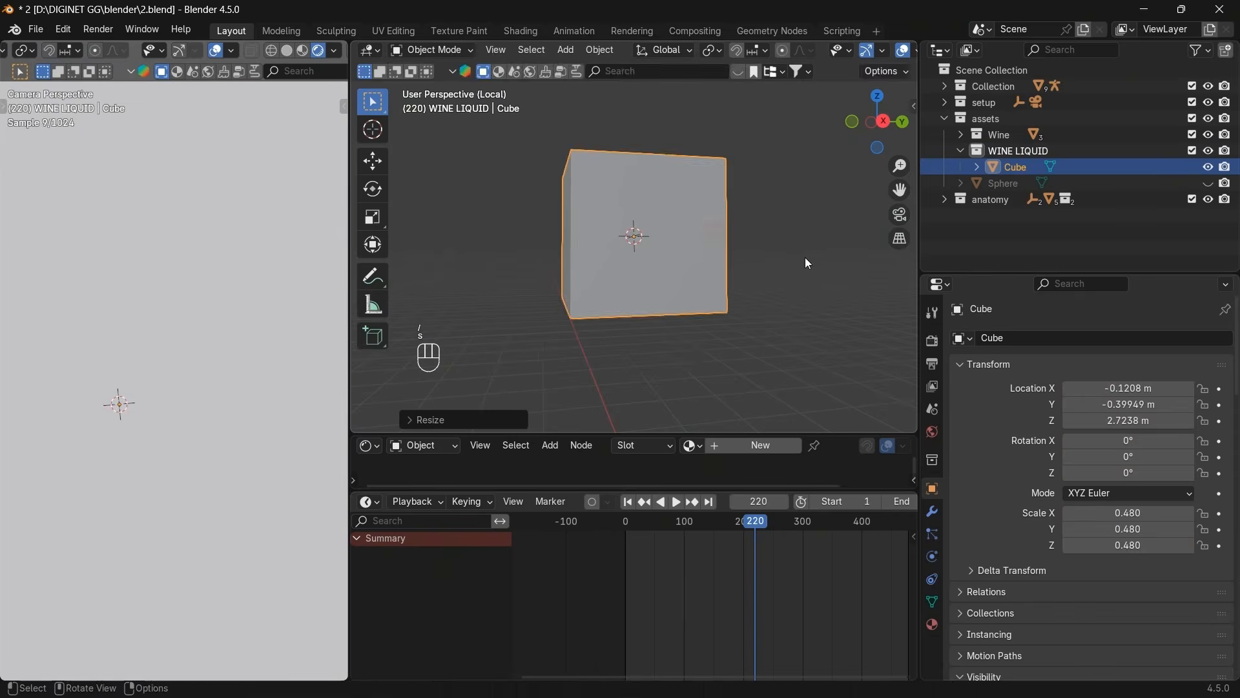
key(s)
click(665, 244)
key(s)
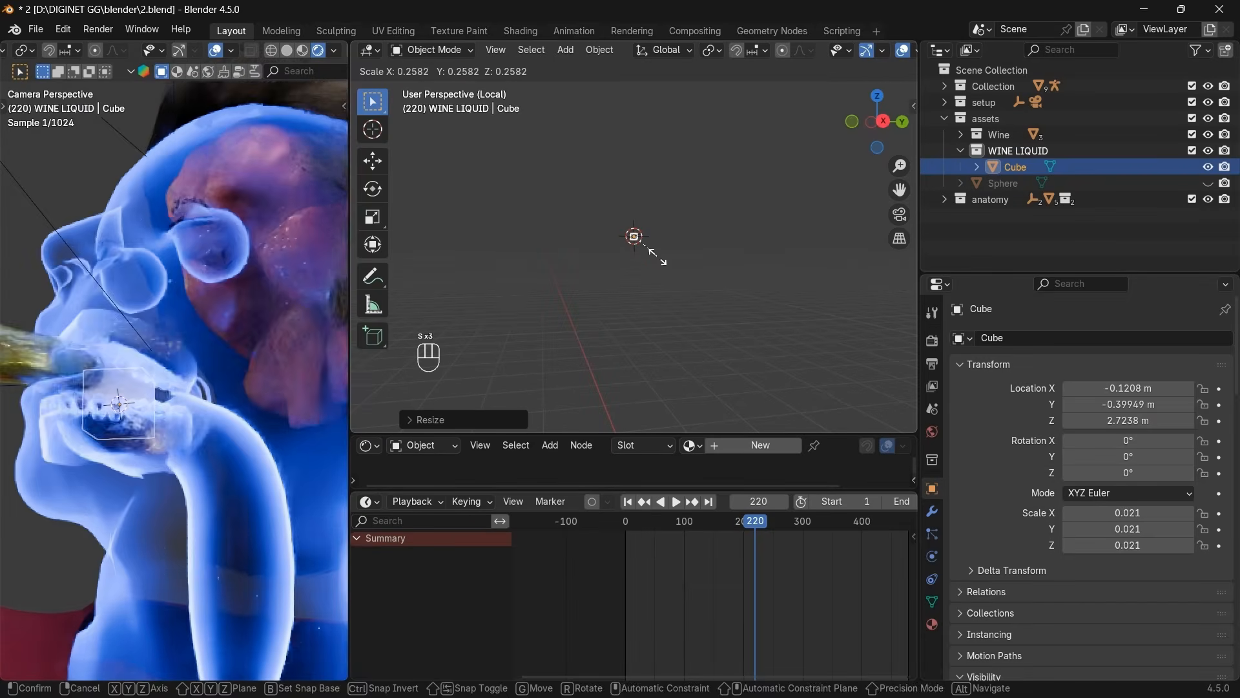
click(654, 257)
From the top view, scale the cube to about 0.019 and move it to about X -0.12 m, Y -0.405 m.
click(878, 96)
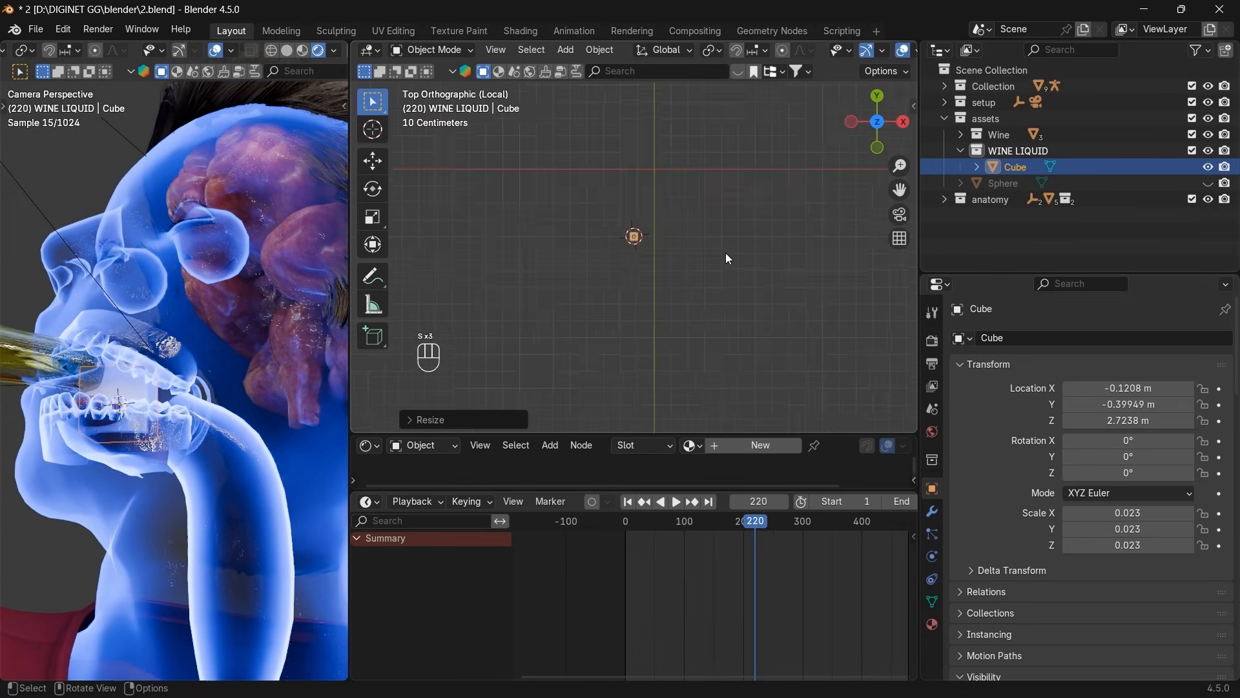
scroll(726, 254, up, 11)
key(s)
click(713, 248)
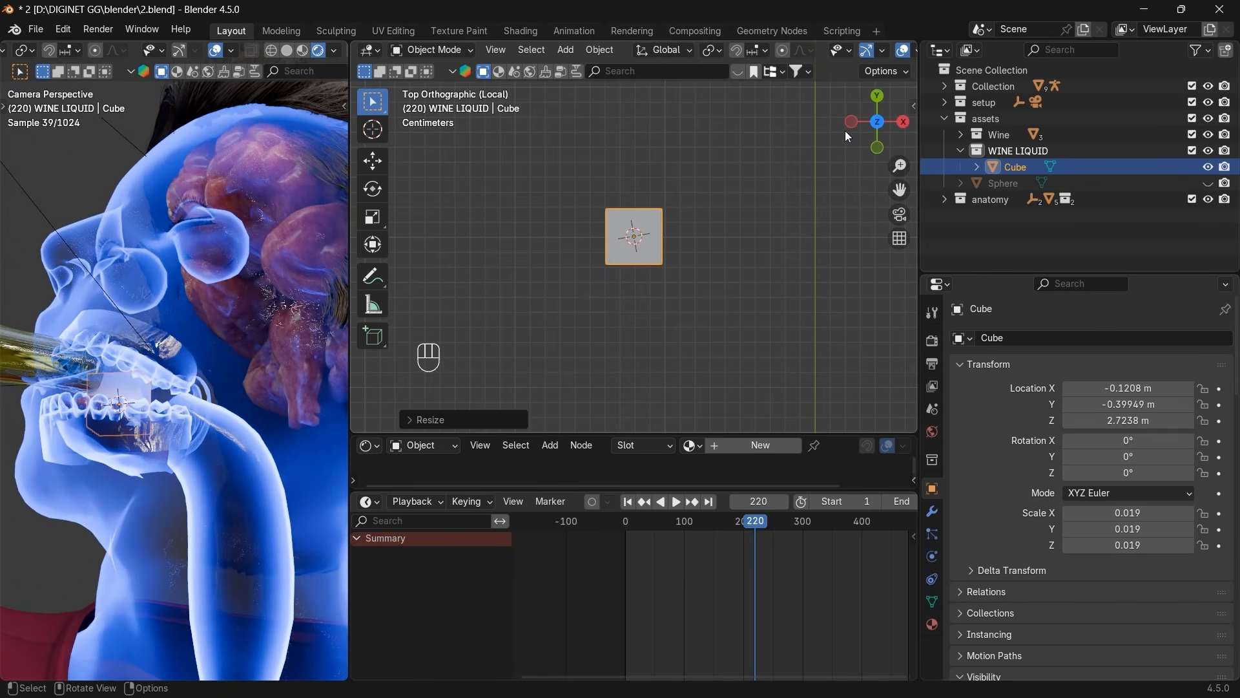
click(876, 99)
click(879, 98)
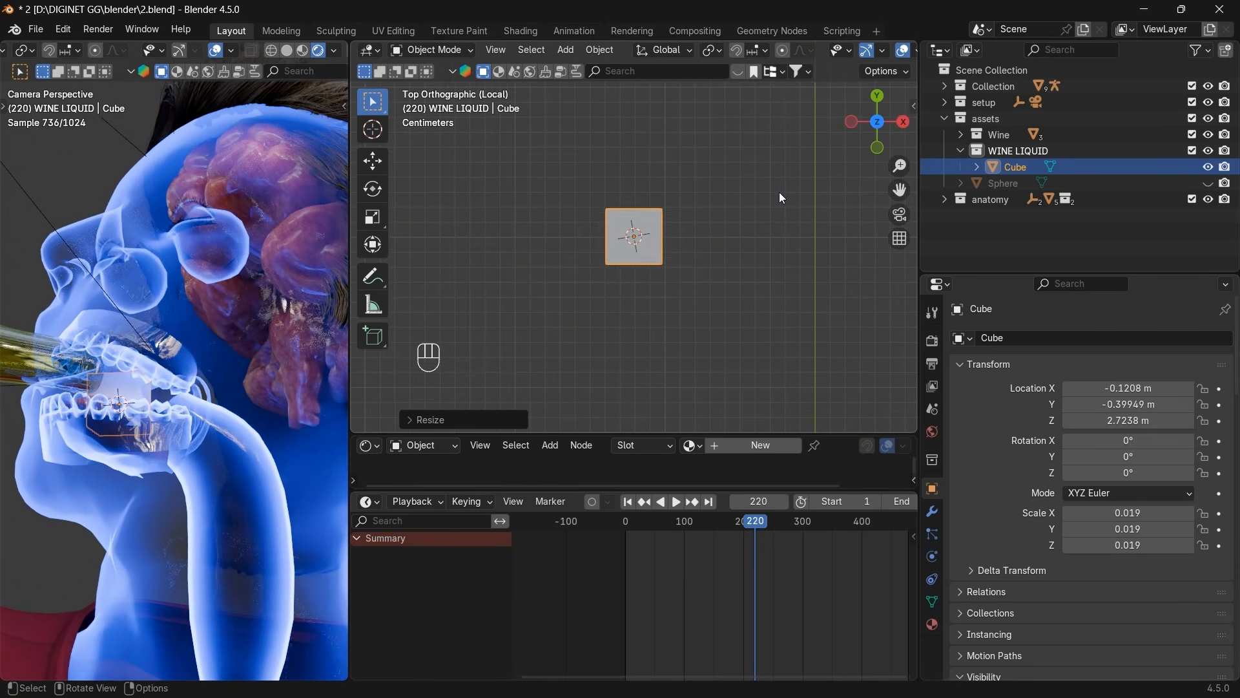
key(g)
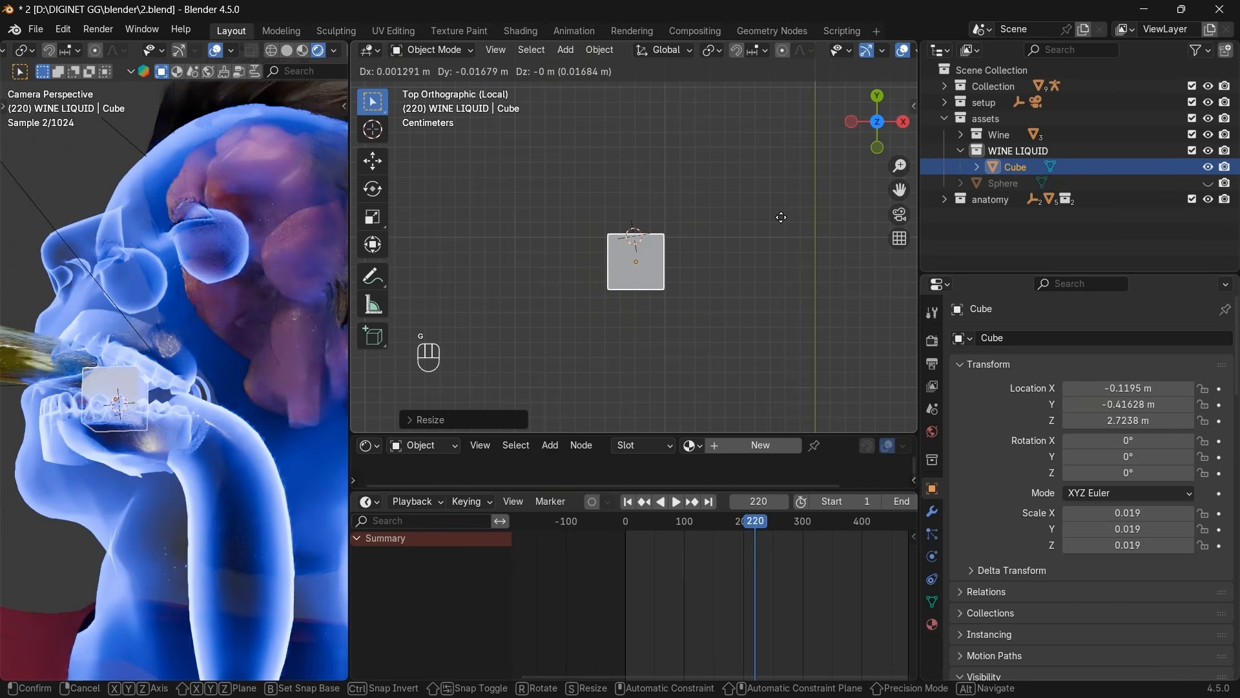
right_click(781, 218)
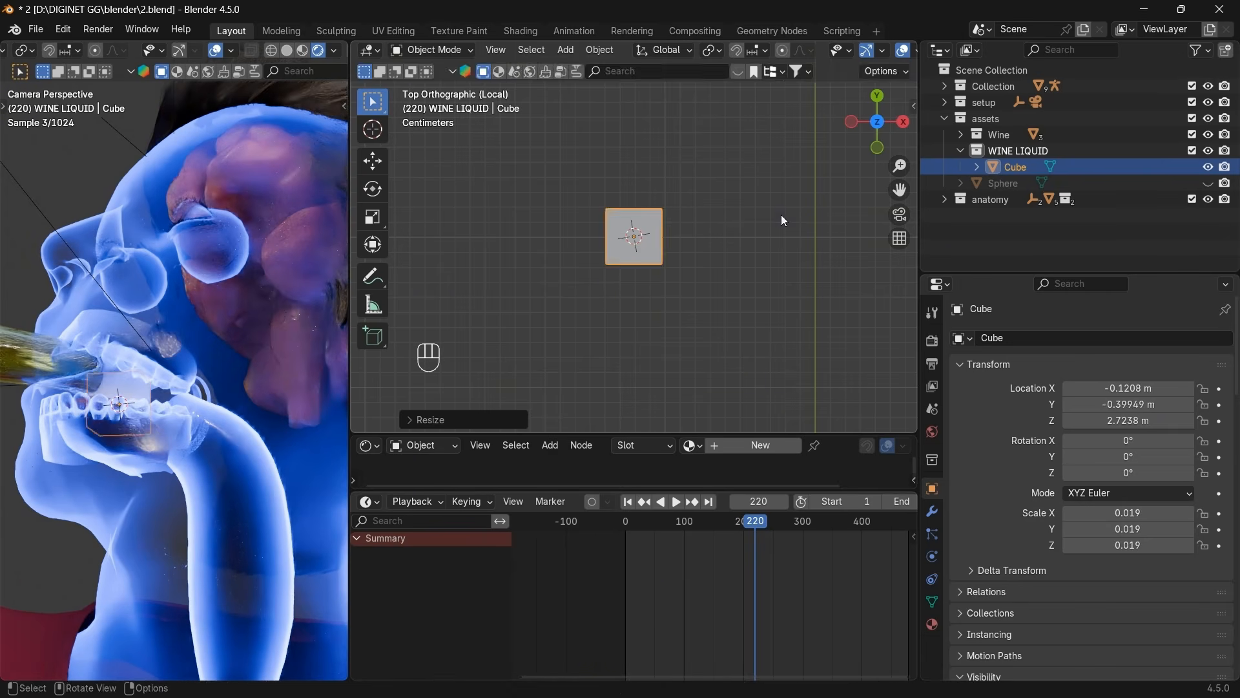
key(g)
click(783, 223)
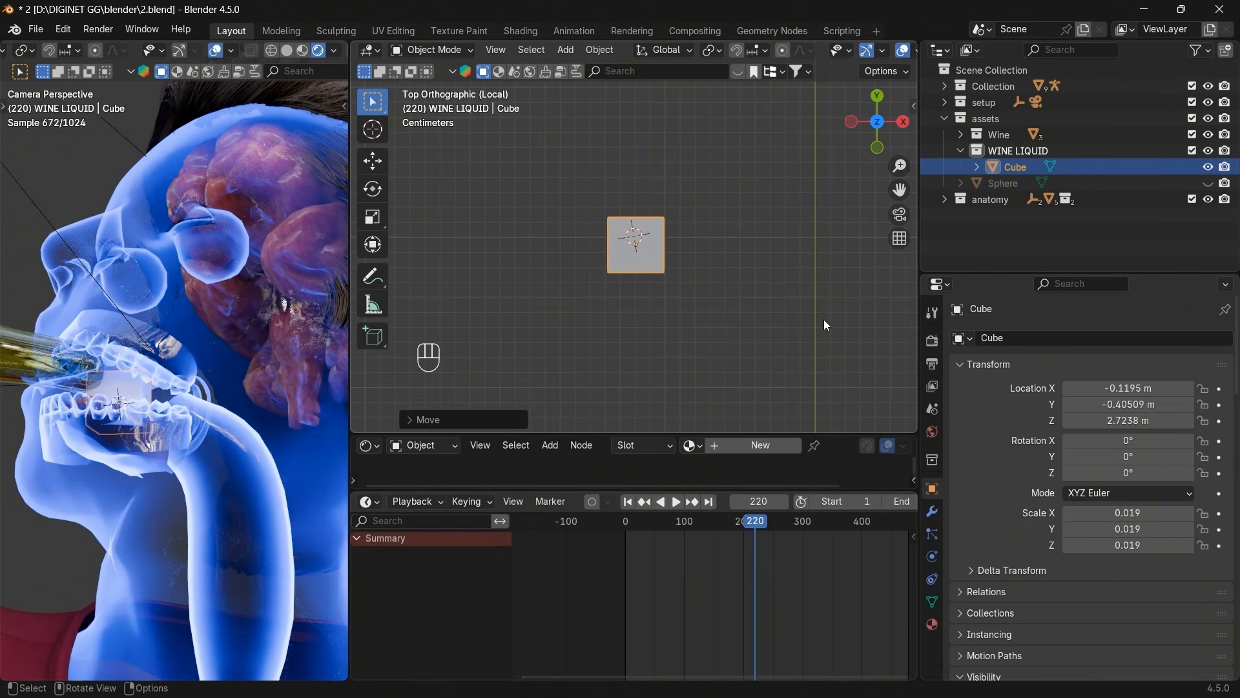
Add a Catmull-Clark Subdivision modifier to the cube with viewport level 2.
key(Tab)
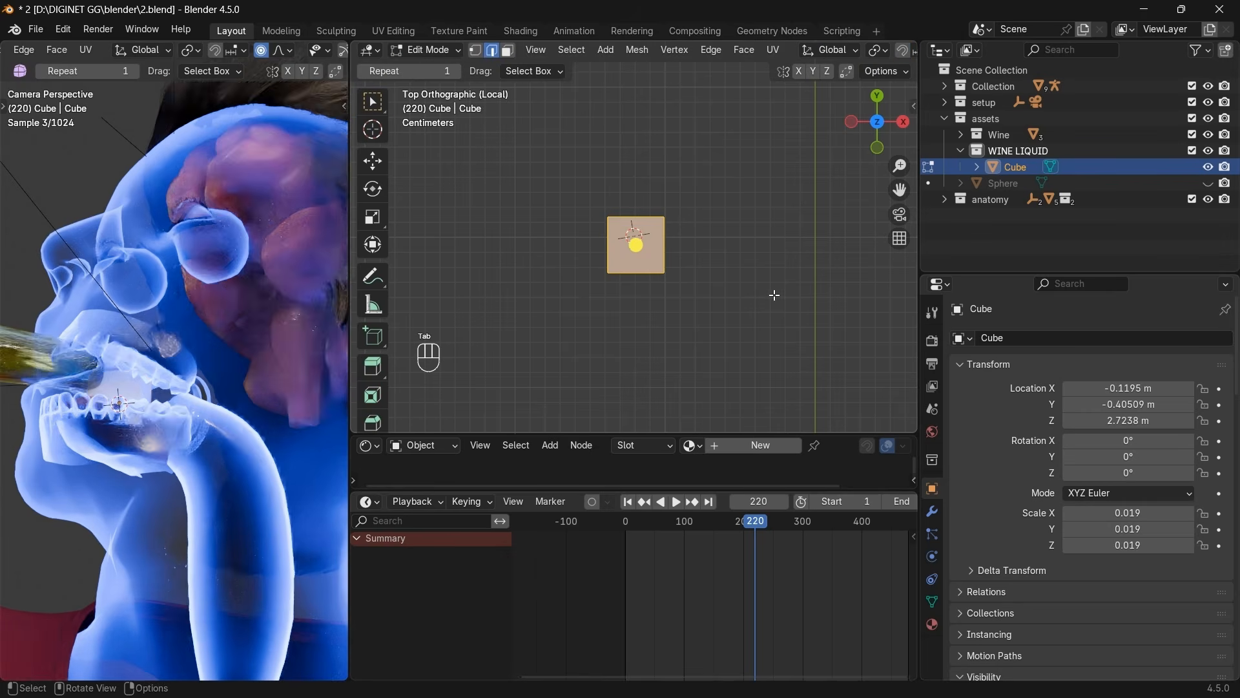
click(932, 511)
click(1044, 337)
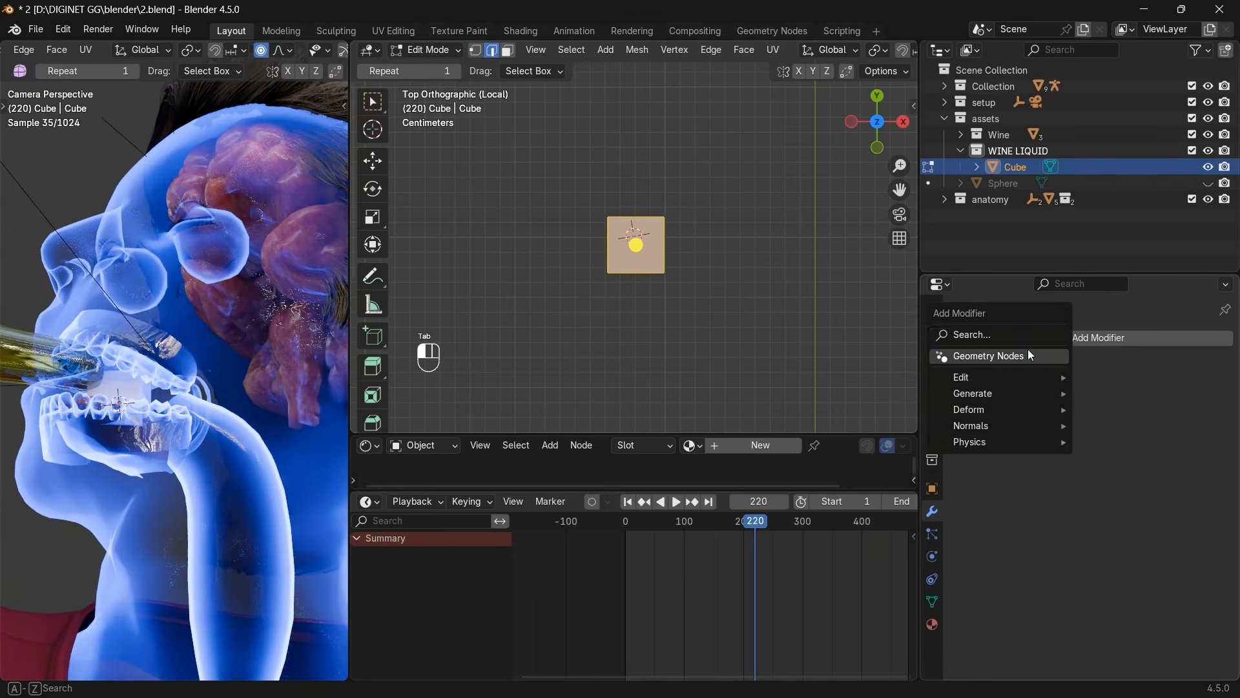
text(s)
click(1144, 395)
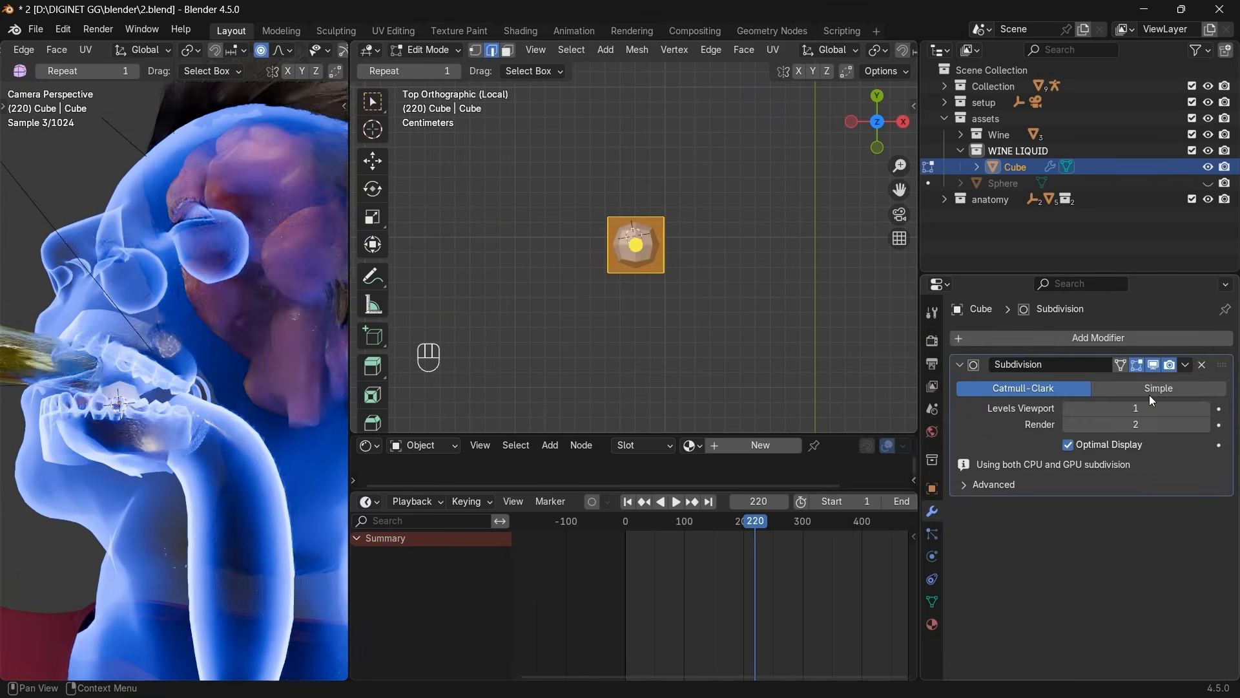
click(1202, 411)
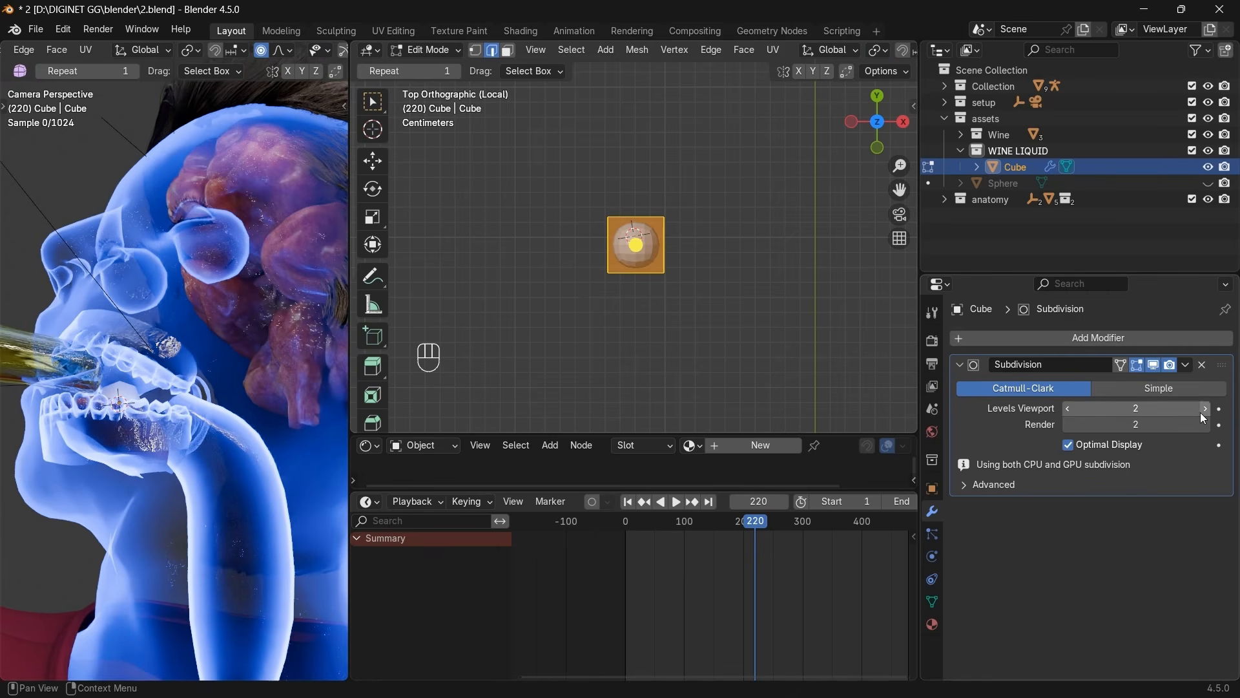
Apply the cube's Subdivision modifier in Object Mode.
click(1186, 364)
key(Tab)
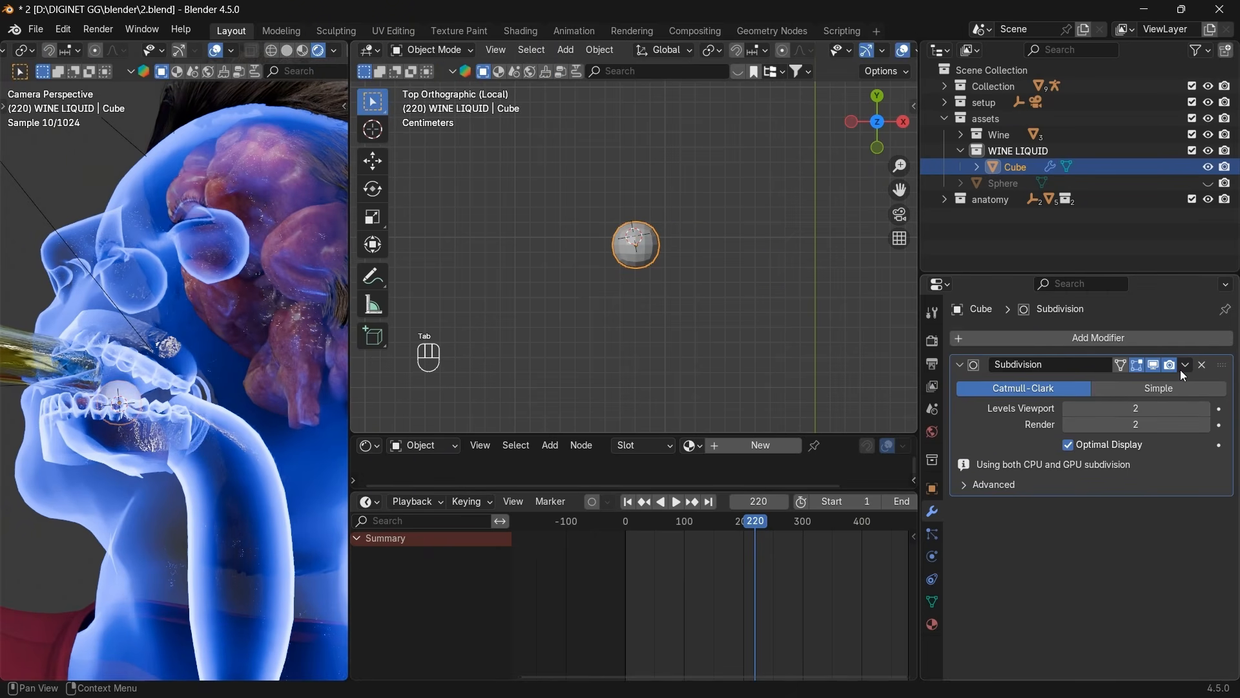
click(1182, 368)
click(1165, 377)
Stretch the rounded cube along the X axis to about 1.8 times its width.
key(s)
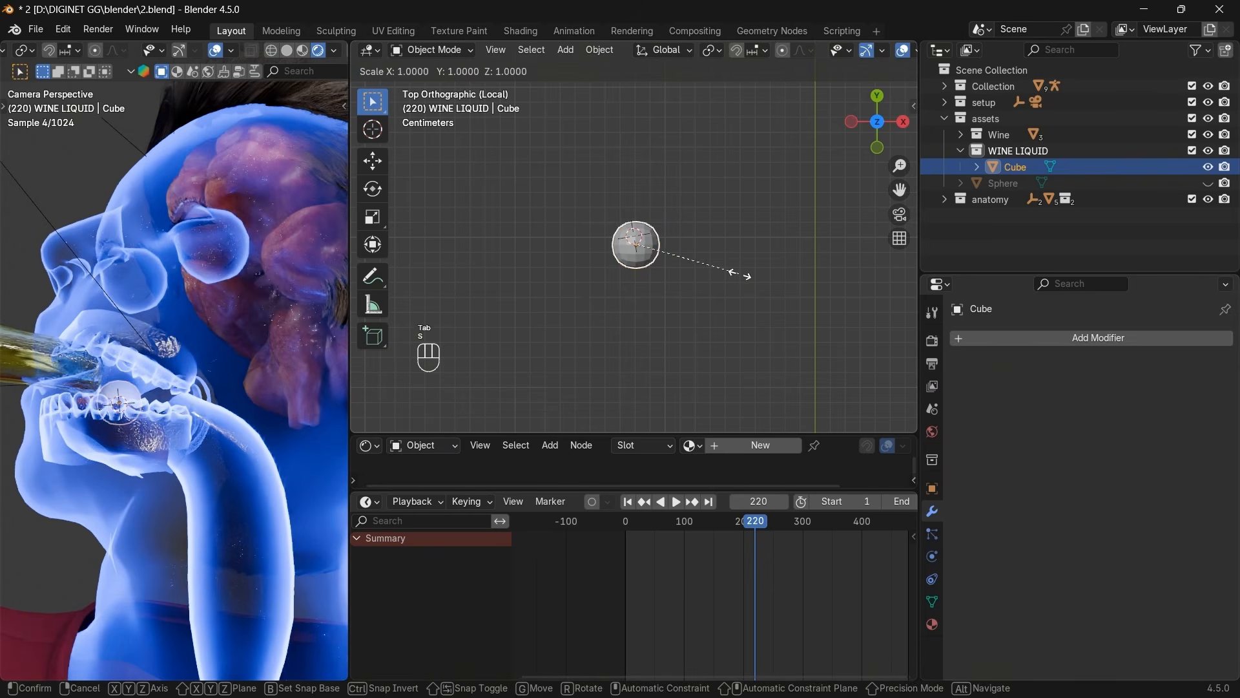
key(x)
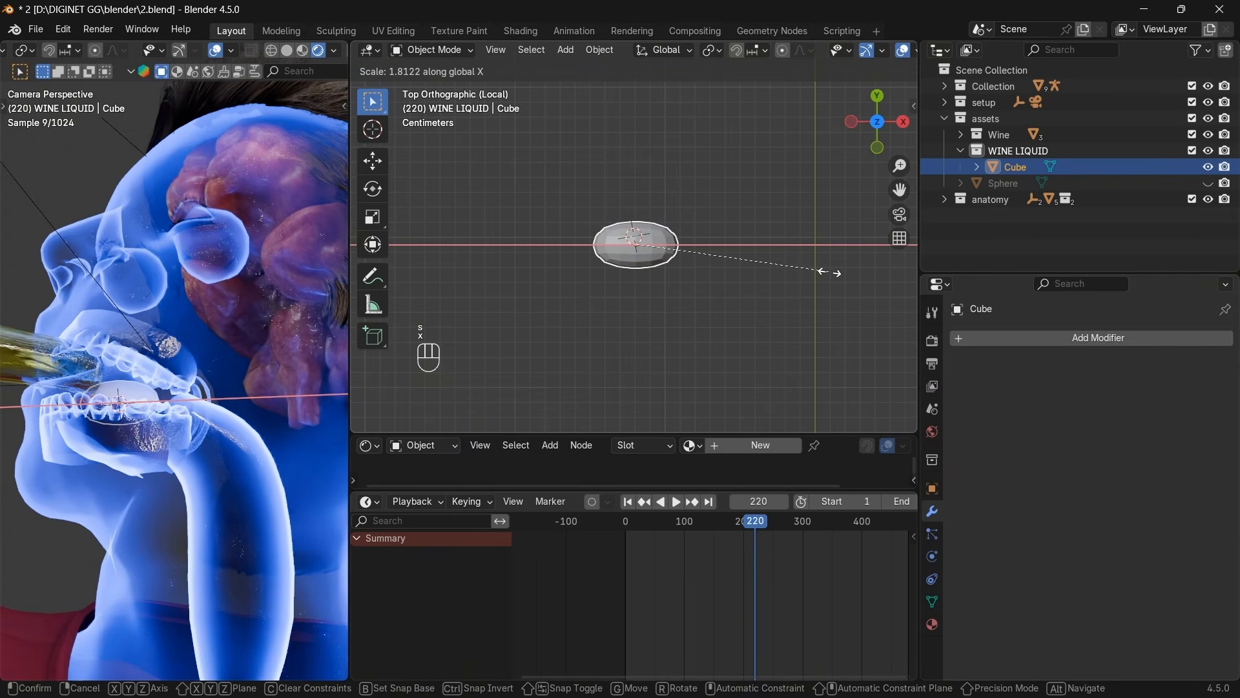
click(824, 272)
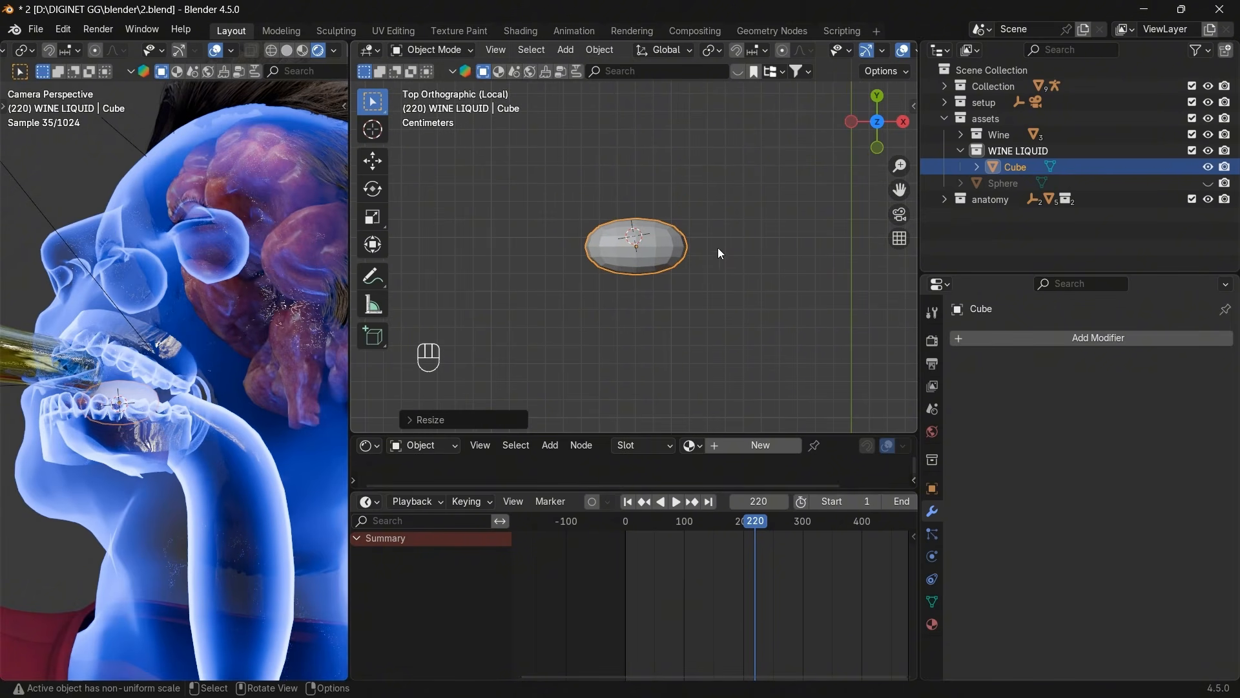
Subdivide the whole mesh of the stretched cube in Edit Mode.
key(space)
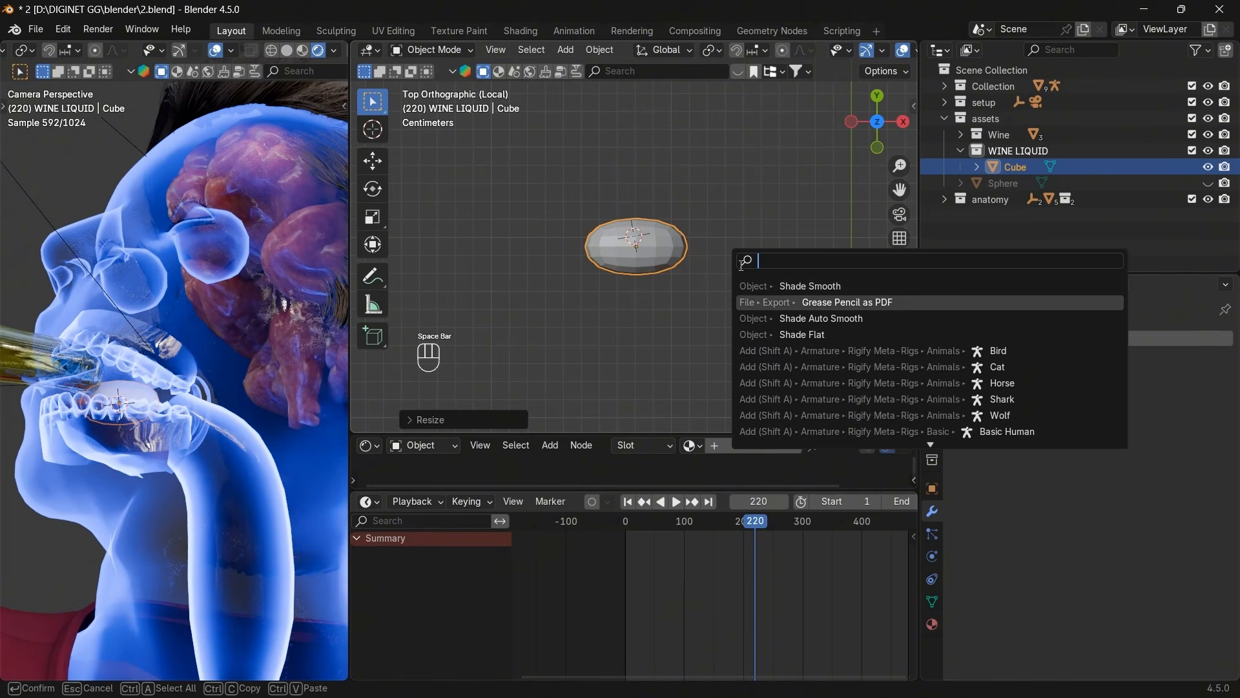
key(Tab)
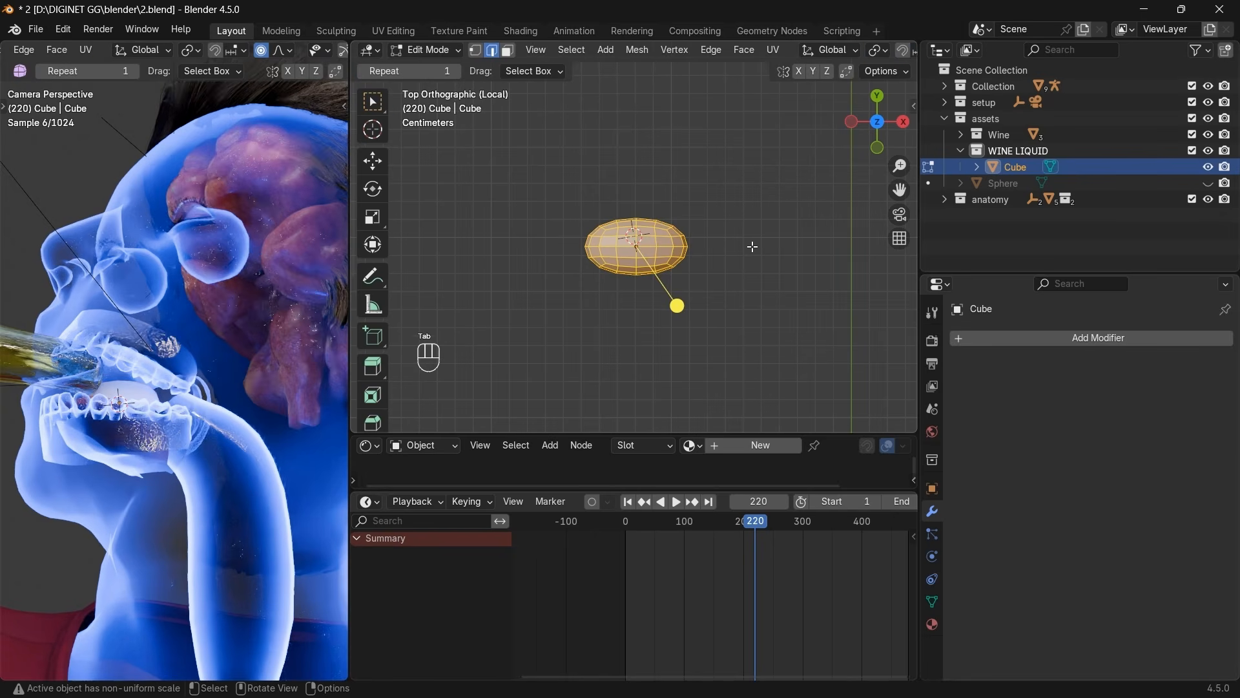
key(space)
text(s)
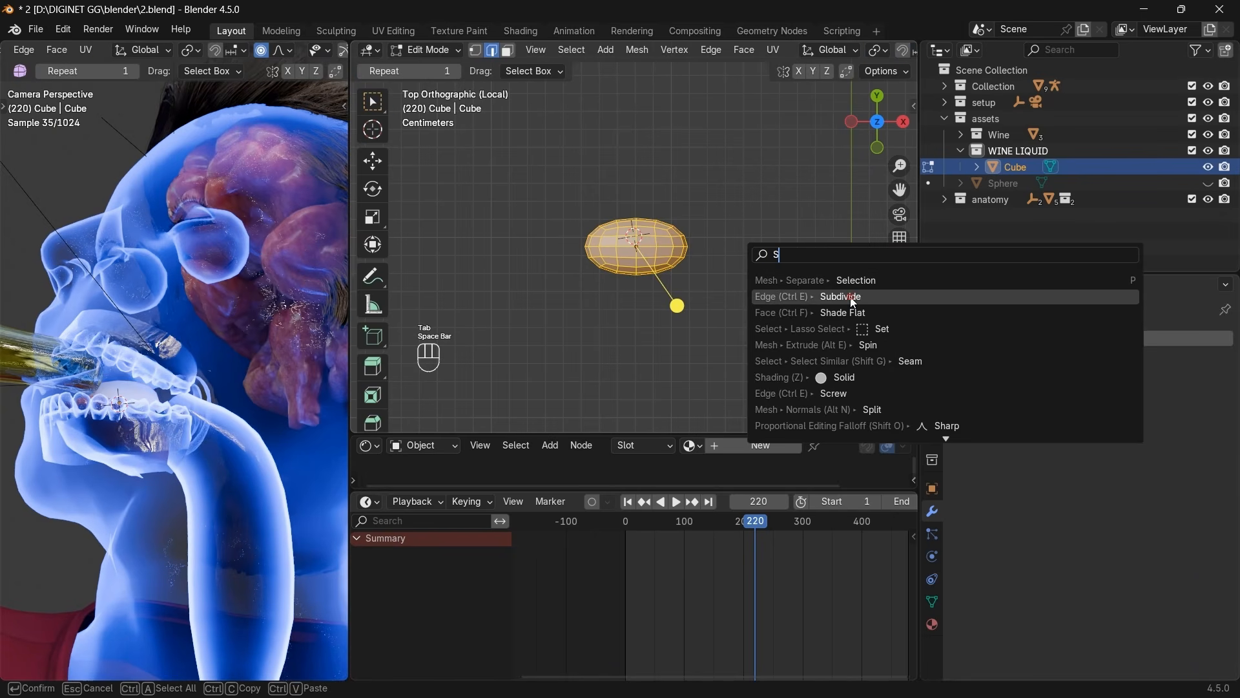
click(853, 298)
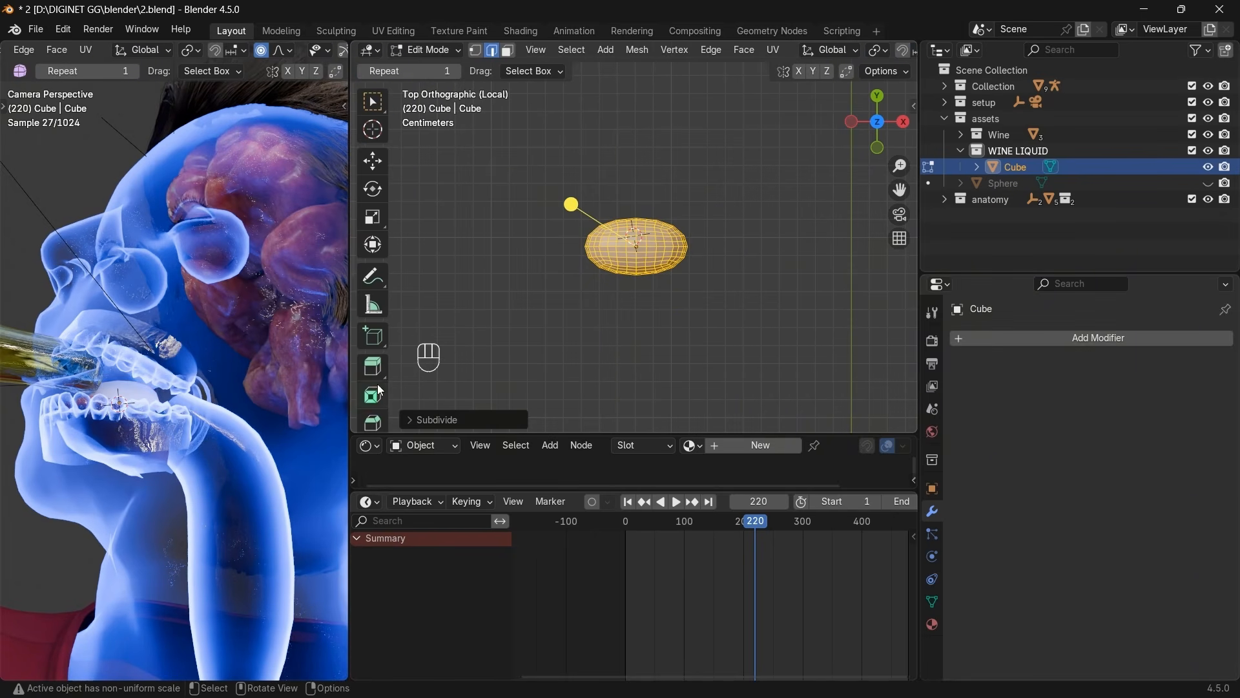
Slightly randomize the mesh's vertices with the Randomize tool to make the surface uneven.
scroll(378, 384, down, 5)
drag(374, 398, 424, 425)
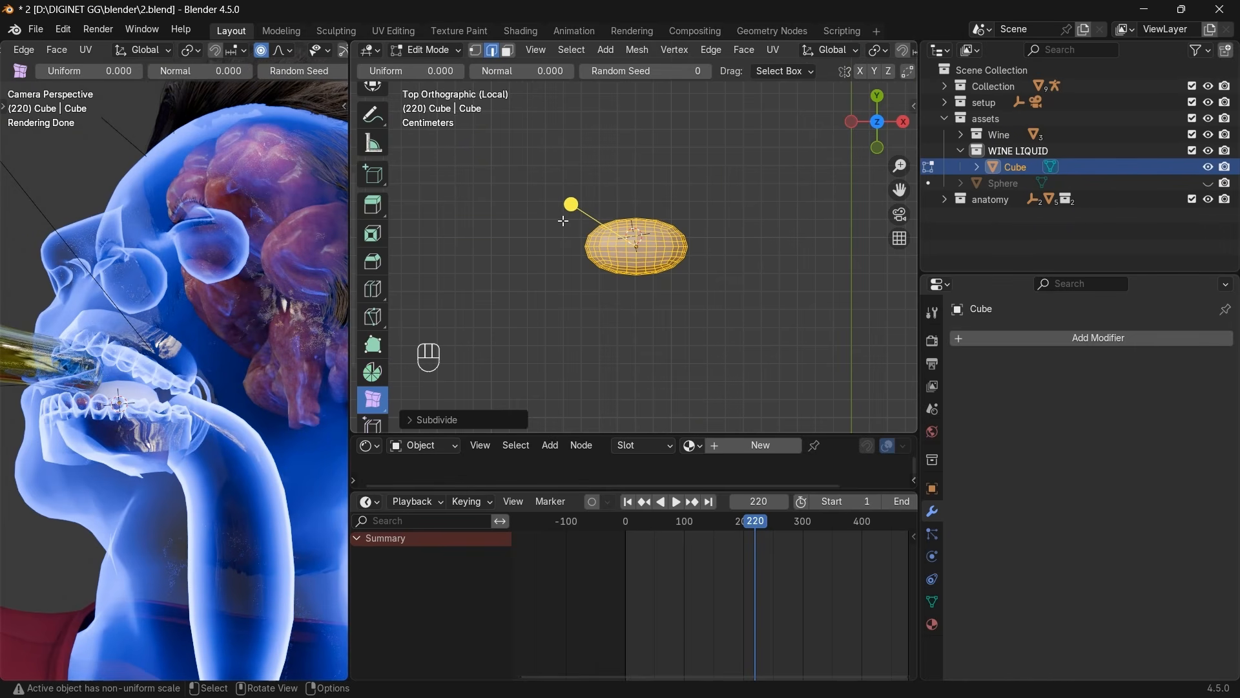
drag(570, 205, 567, 207)
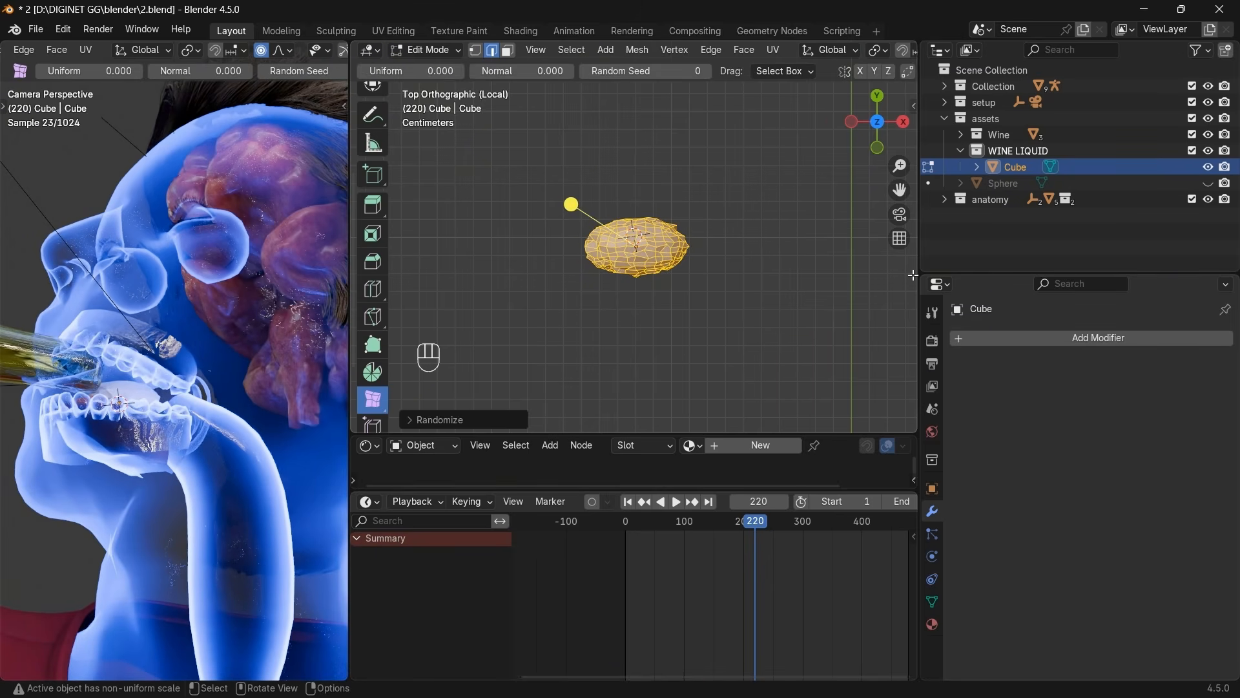
Add a Catmull-Clark Subdivision modifier to the uneven blob and return to Object Mode.
click(1022, 335)
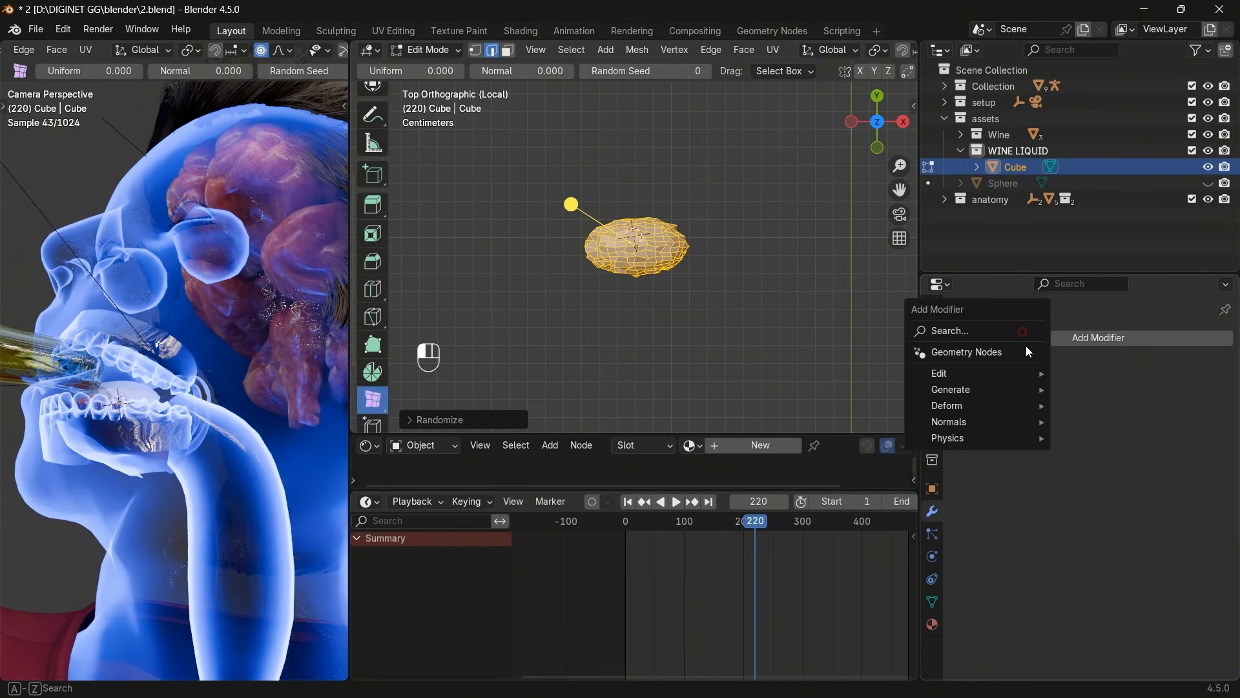
click(959, 331)
click(976, 366)
key(Tab)
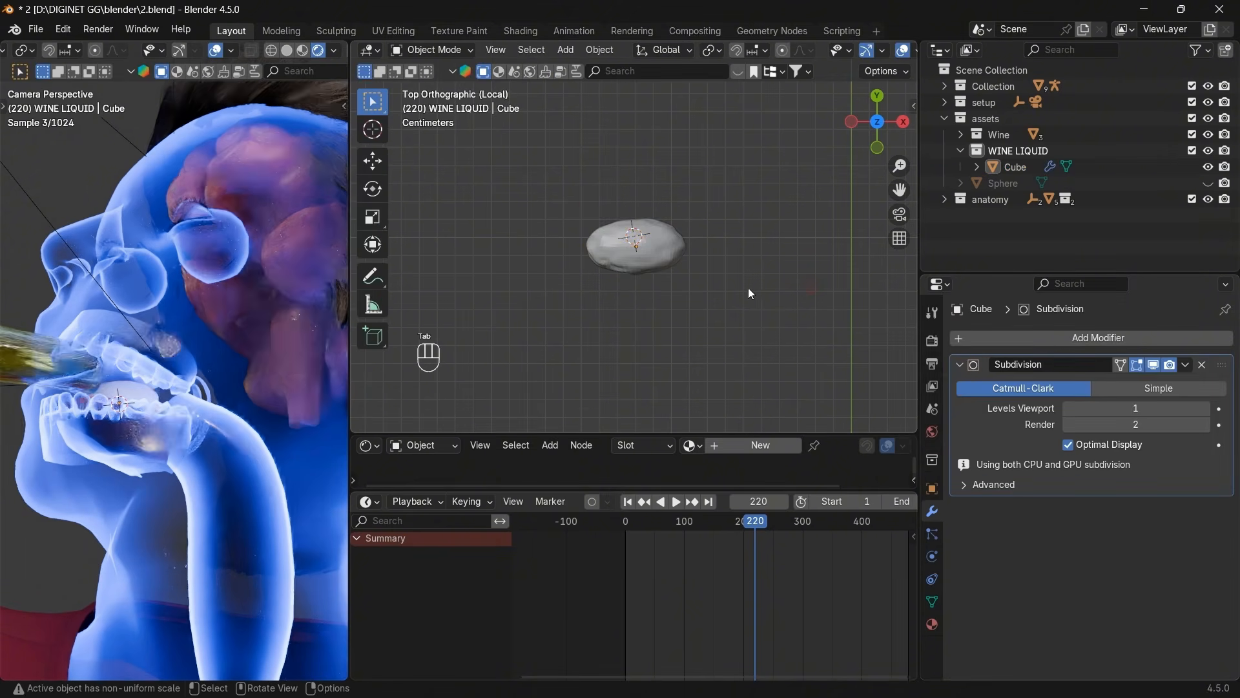
Apply Shade Smooth to the subdivided blob.
scroll(688, 252, up, 5)
key(space)
click(821, 281)
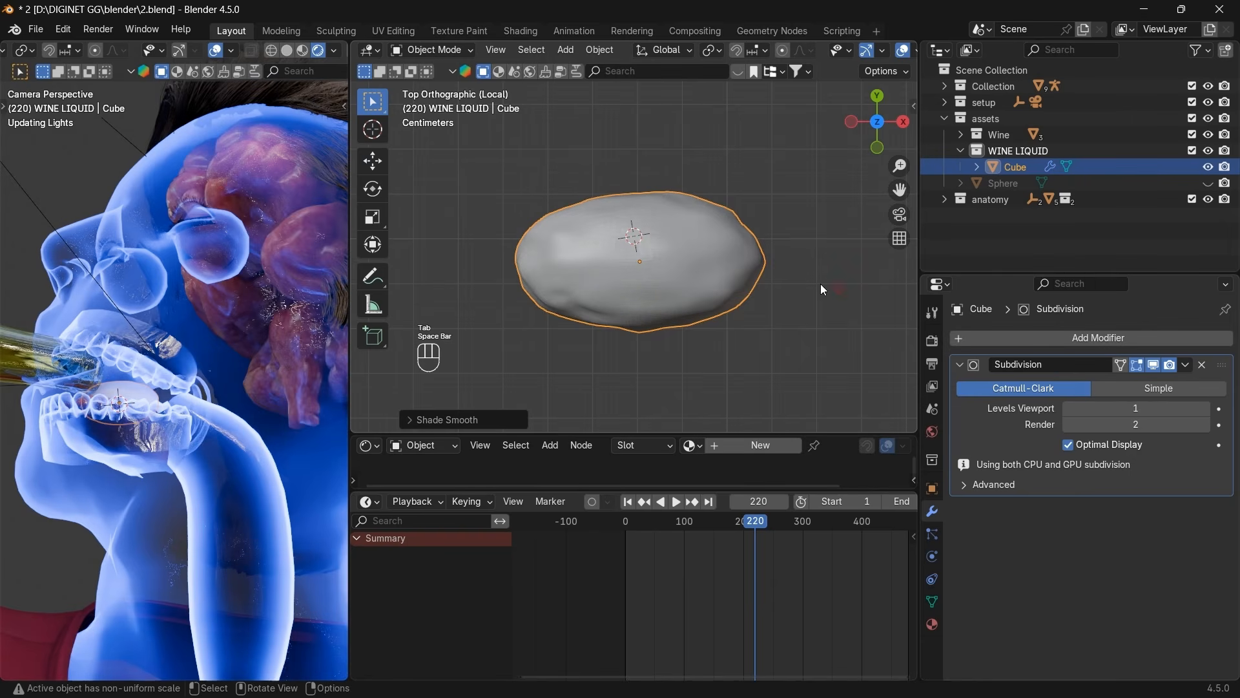
drag(877, 139, 761, 152)
Stretch the blob along the X axis and shift it along the Z axis.
key(Tab)
key(Tab)
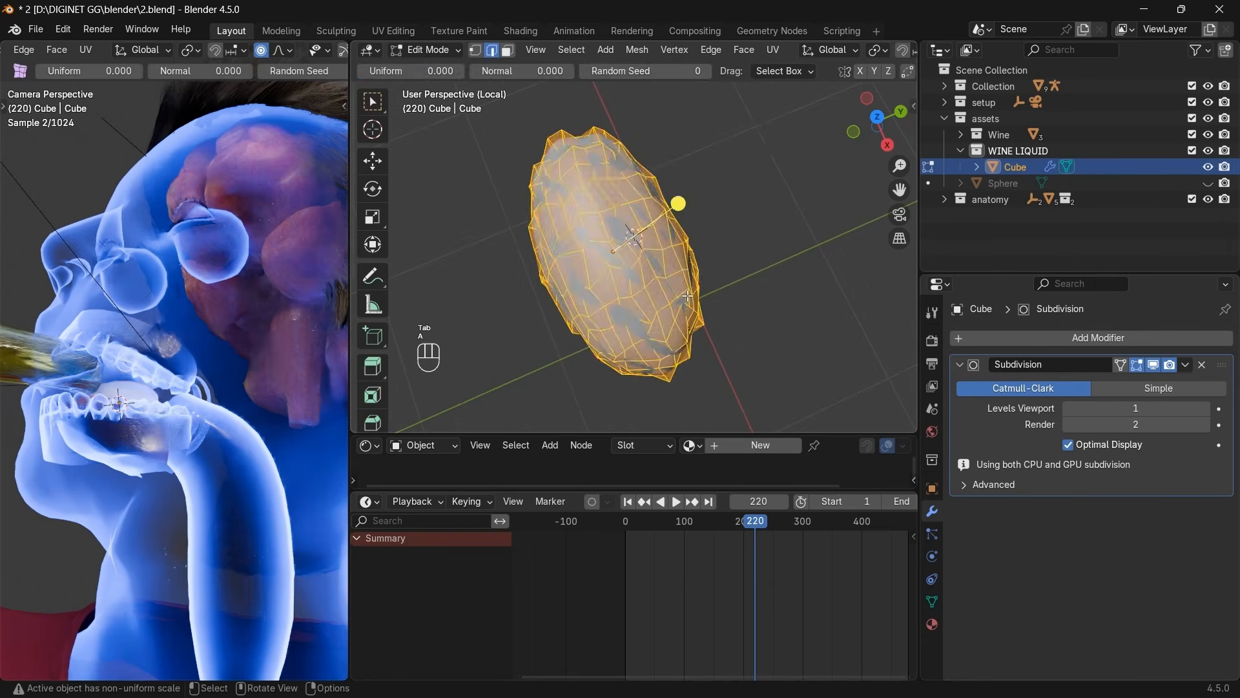
click(877, 115)
key(s)
key(x)
click(812, 240)
scroll(813, 239, down, 3)
key(KP_1)
key(g)
key(z)
click(805, 205)
Narrow the blob along the Y axis so it becomes more elongated.
click(877, 97)
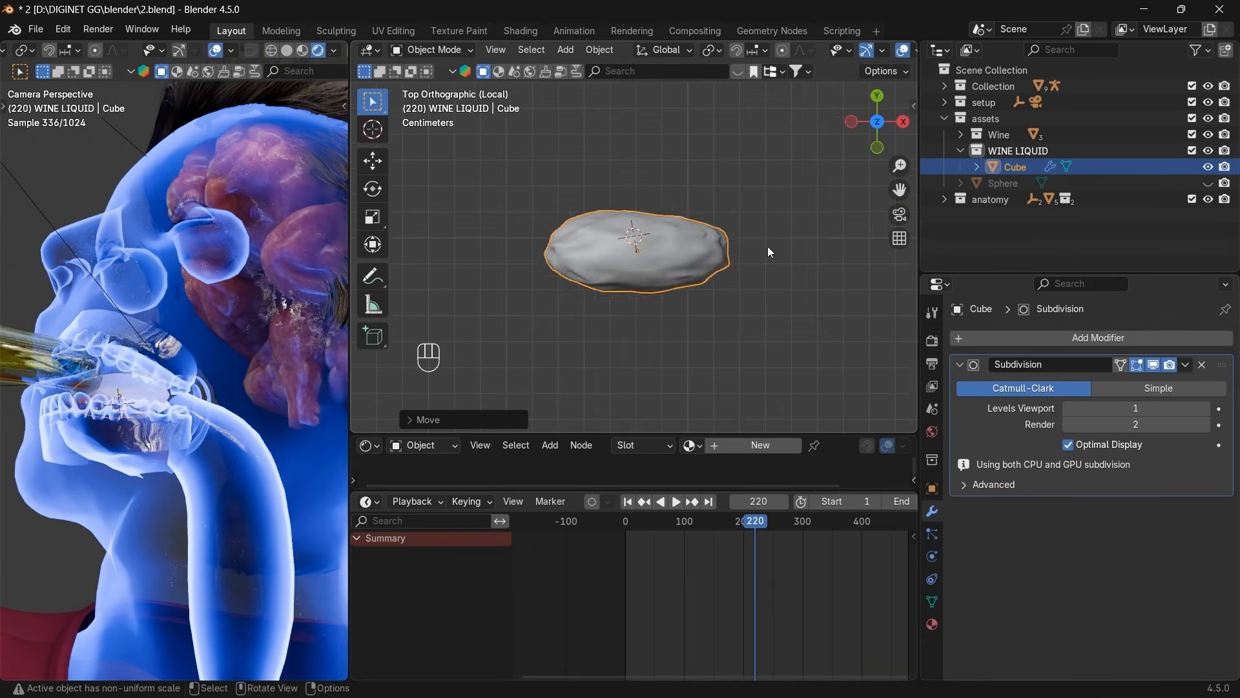
key(s)
key(y)
click(801, 246)
Leave local view, enable X-ray, and rotate the blob diagonally in top view to line up with the mouth.
key(slash)
click(879, 106)
key(alt+z)
key(r)
alt+scroll(821, 153, down, 3)
click(800, 153)
Move the blob vertically into the mouth along the Z axis and scale it down slightly.
click(878, 147)
key(g)
key(z)
click(861, 161)
key(s)
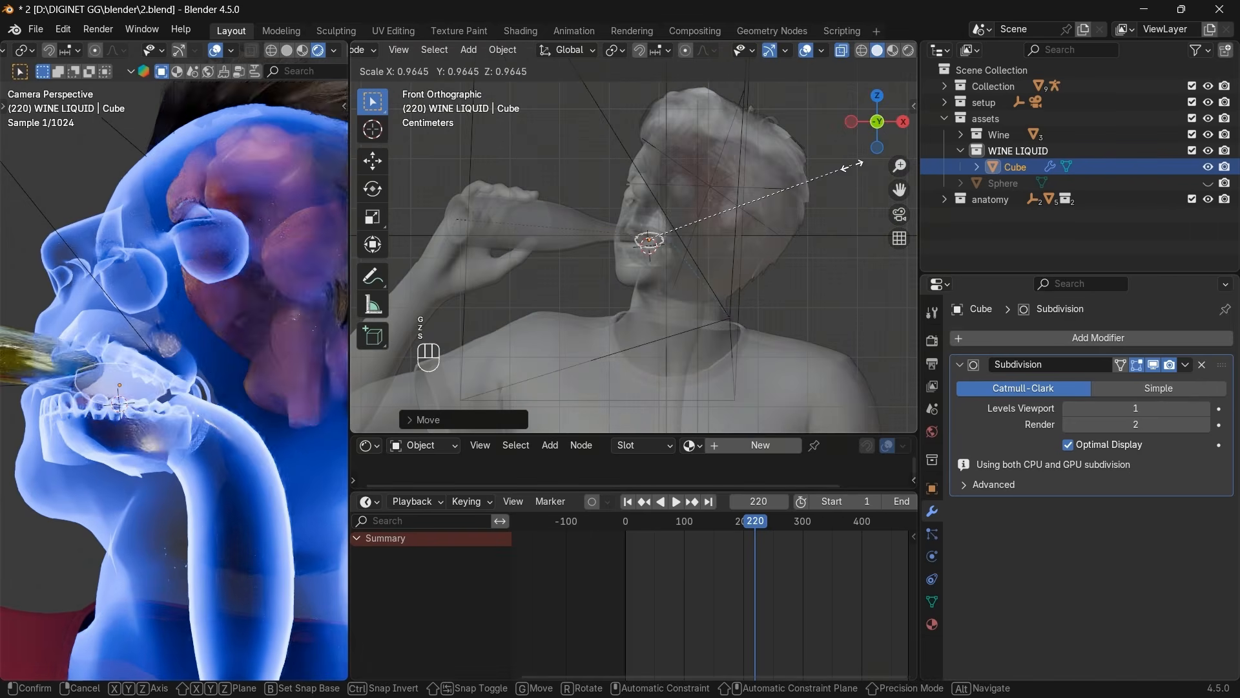
click(852, 165)
Reposition the blob in top view so it sits inside the mouth between the teeth.
click(877, 97)
scroll(795, 276, up, 2)
key(g)
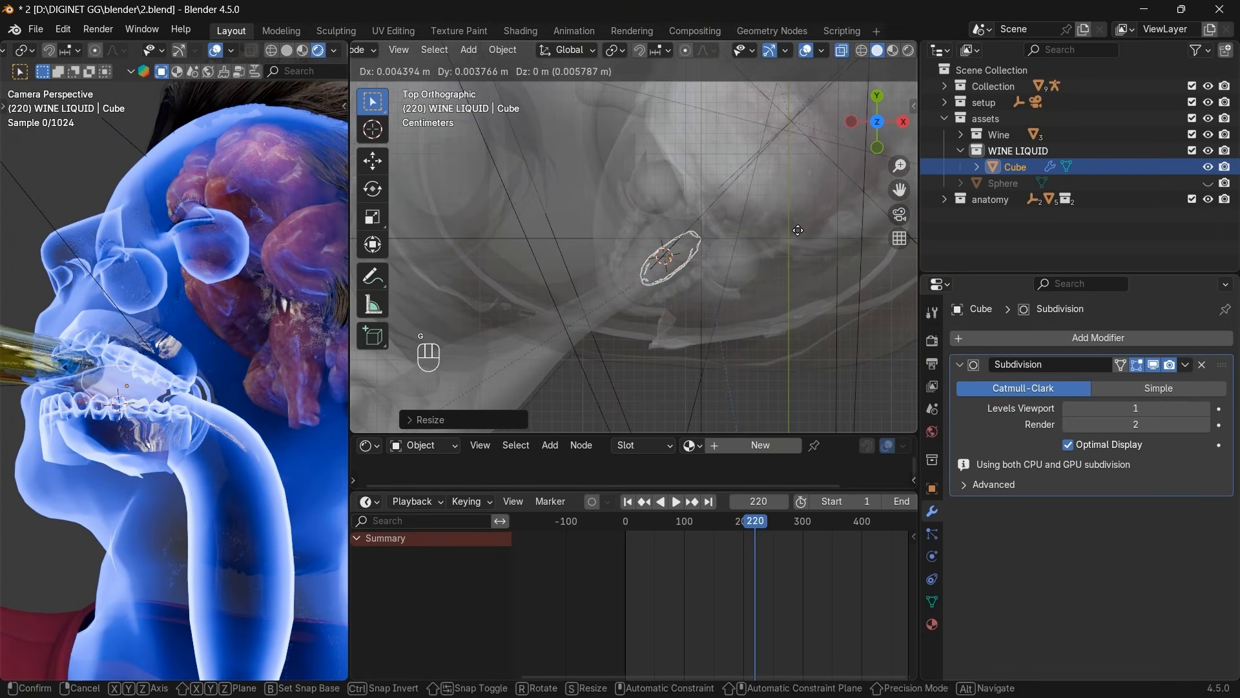
click(797, 265)
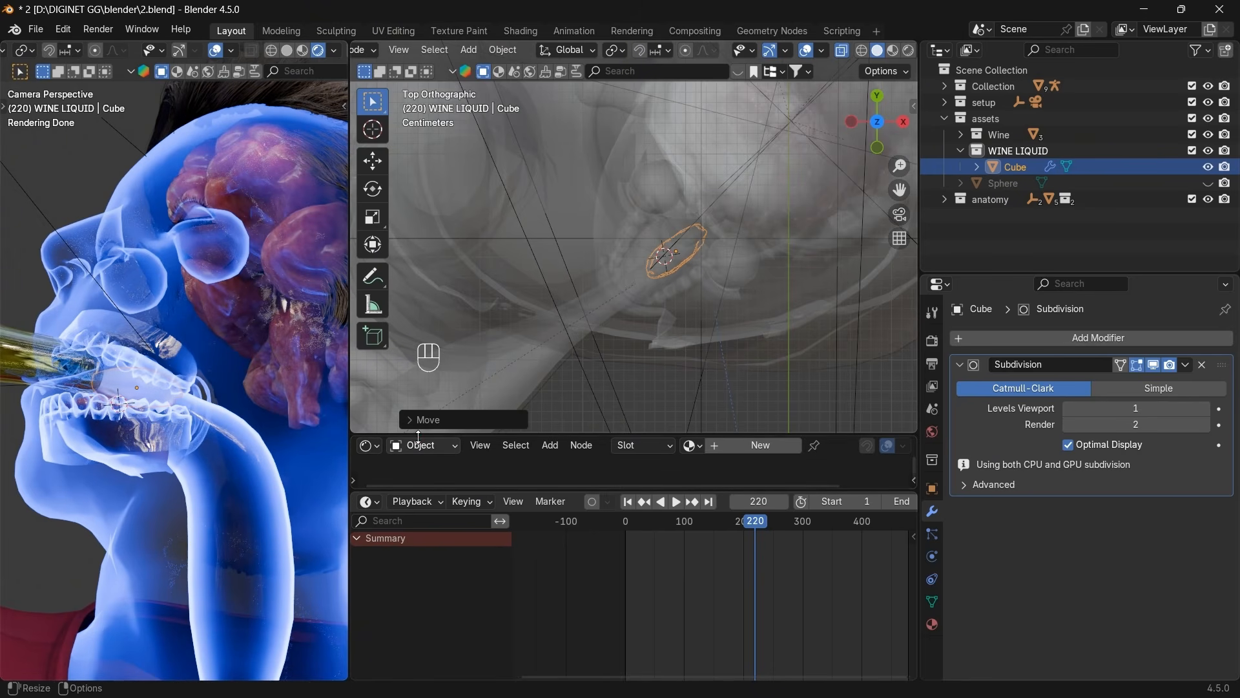
Enlarge the shader editor and create a new material named WINE LIQUID for the blob.
drag(417, 436, 452, 345)
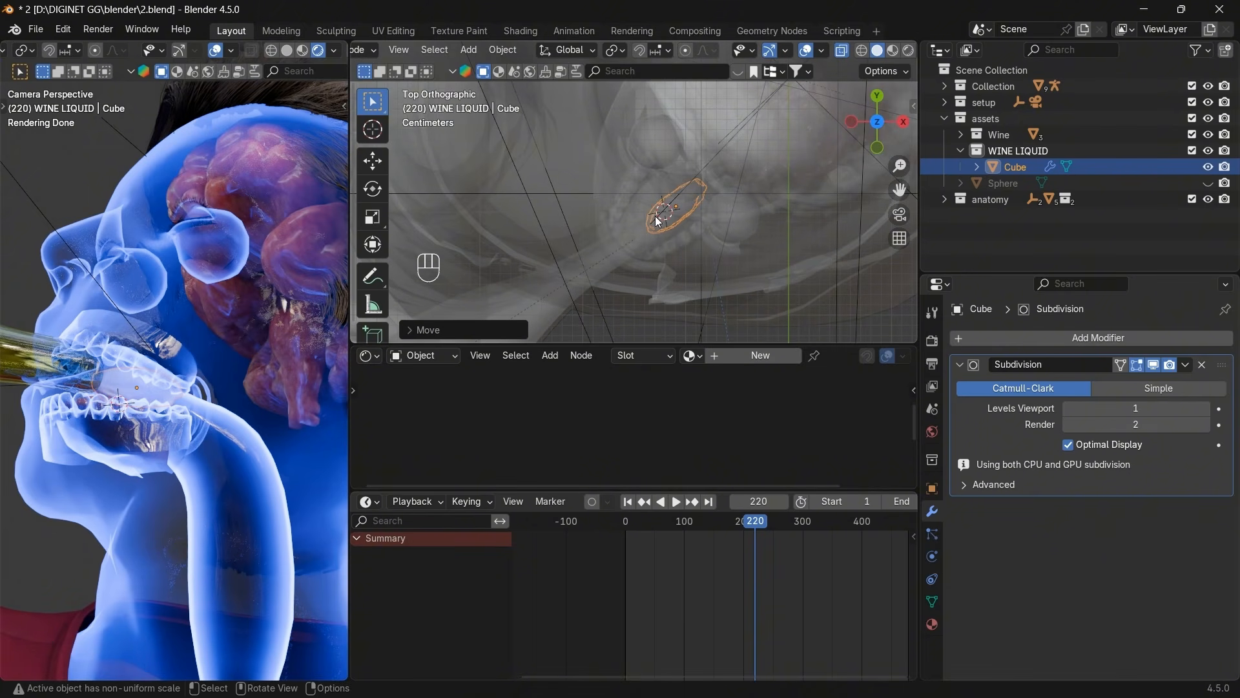
click(760, 355)
double_click(824, 357)
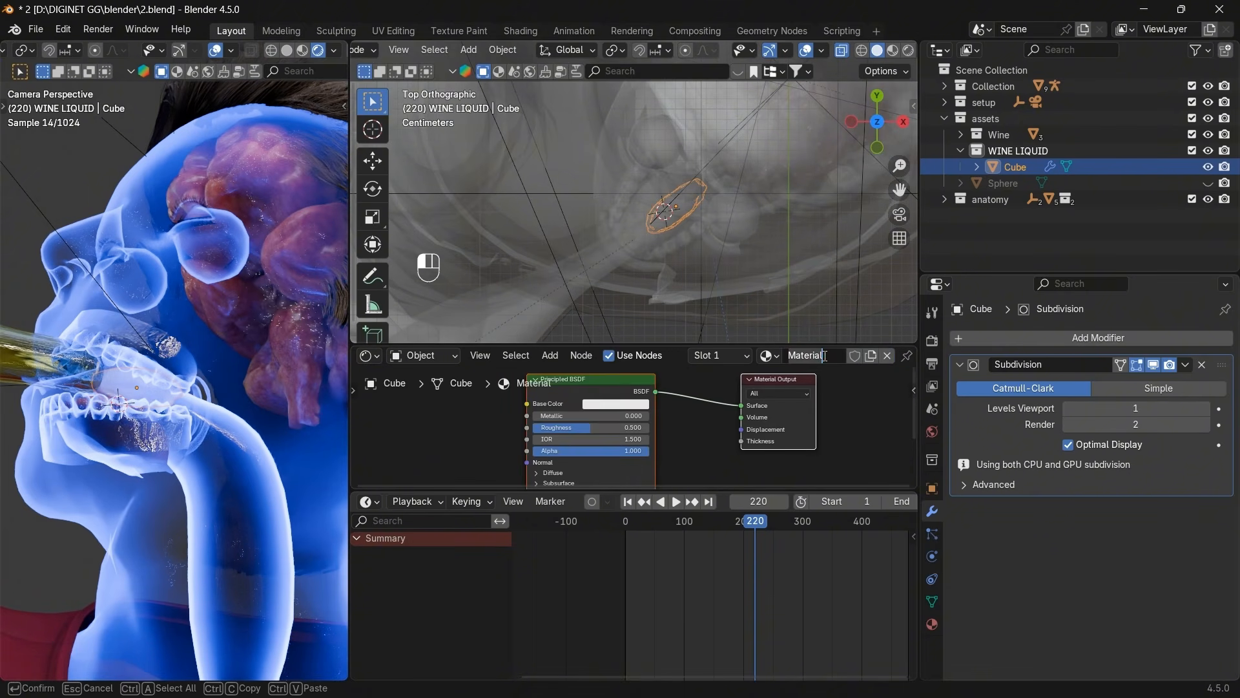
text(WINE)
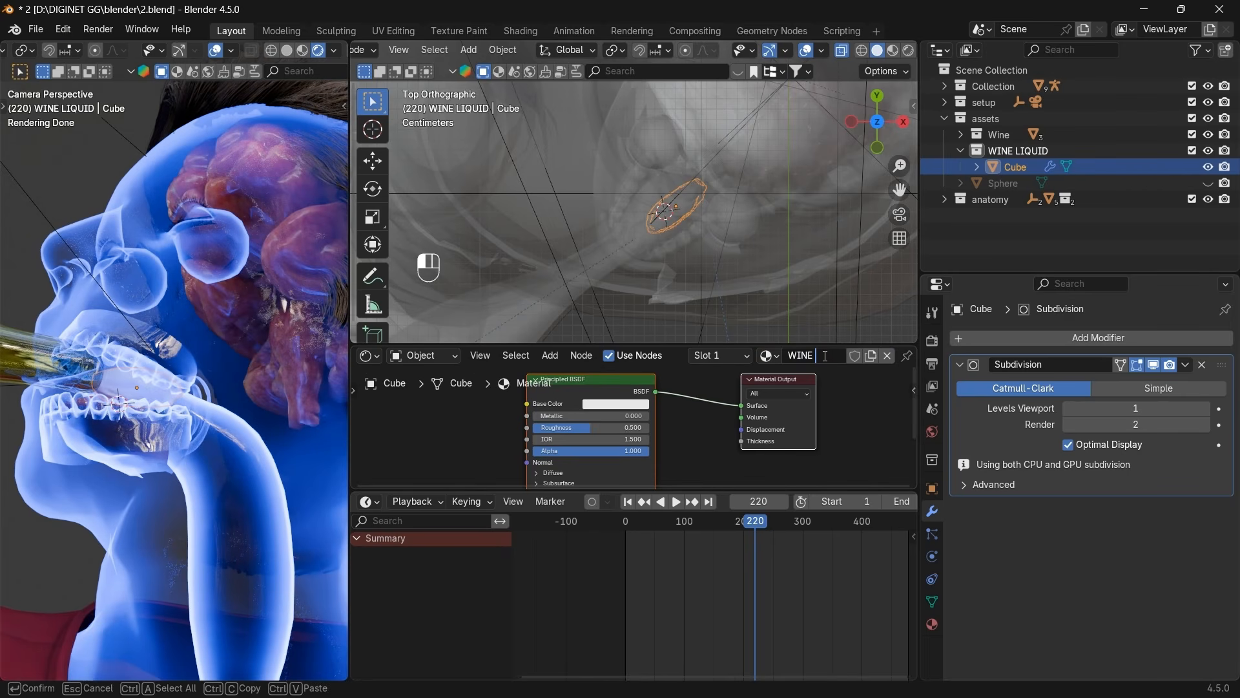
text( LIQUID)
key(Return)
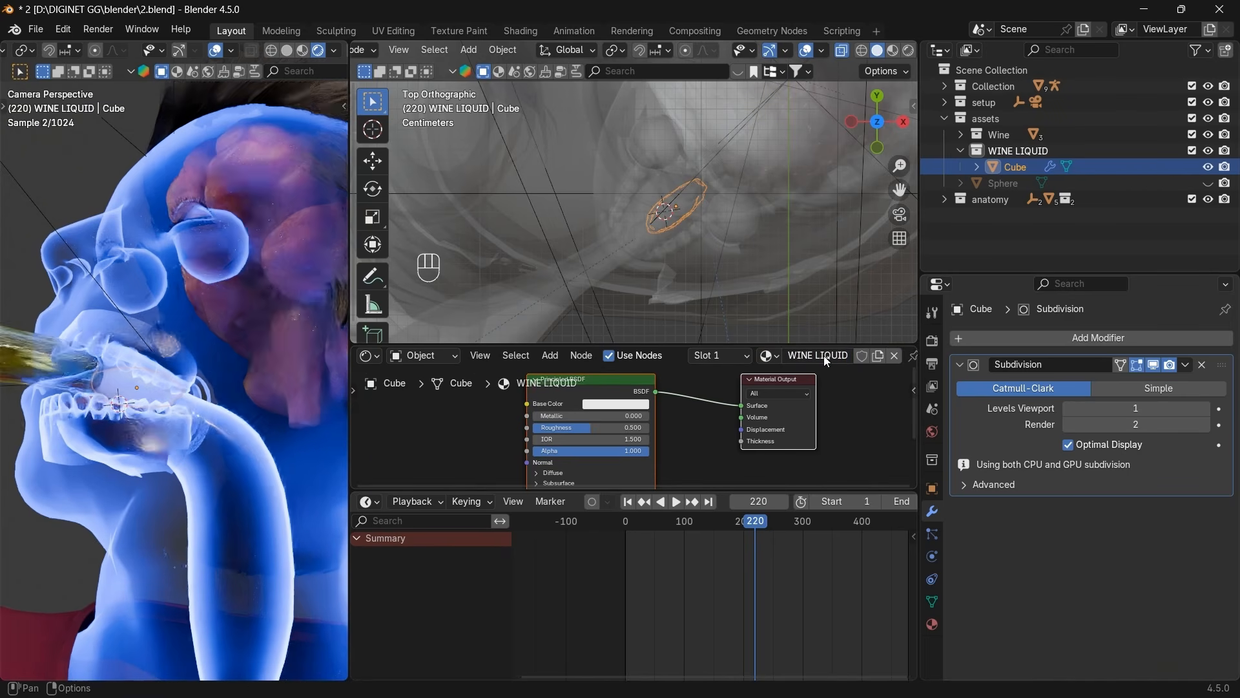
Check the liquid in the VLC reference video, and in Blender set the material's Base Color to green with hue 0.333 and saturation 1.000.
key(alt+Tab)
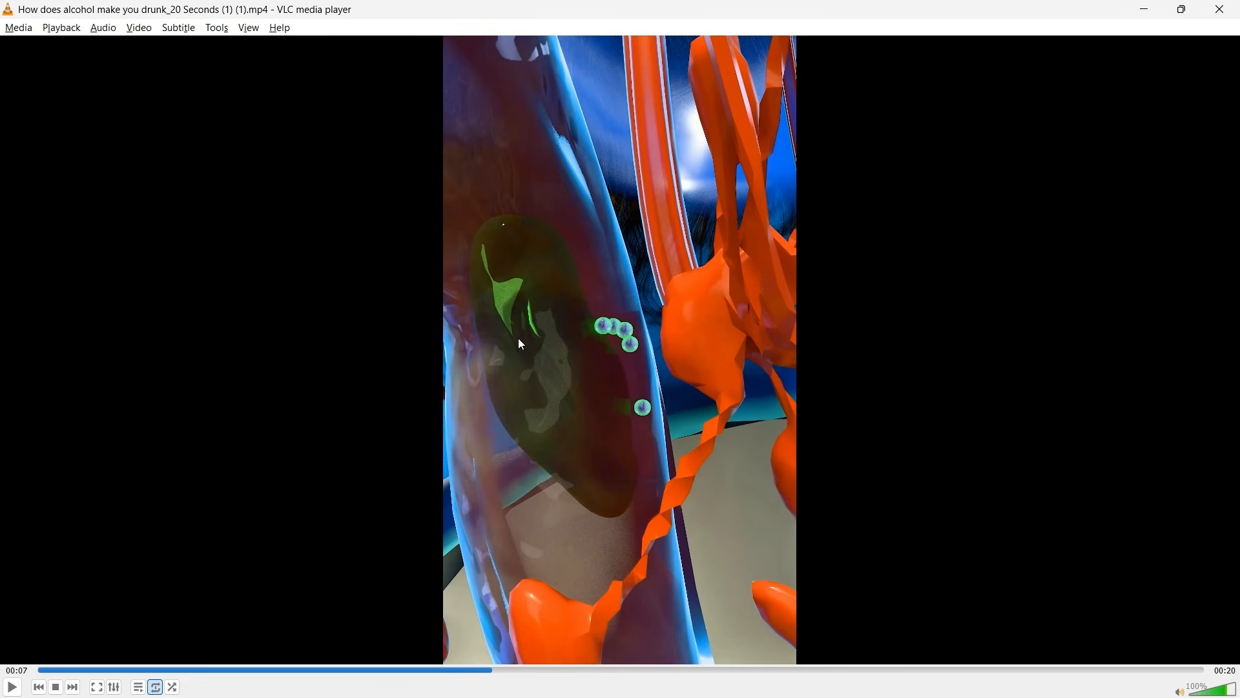
key(alt+Tab)
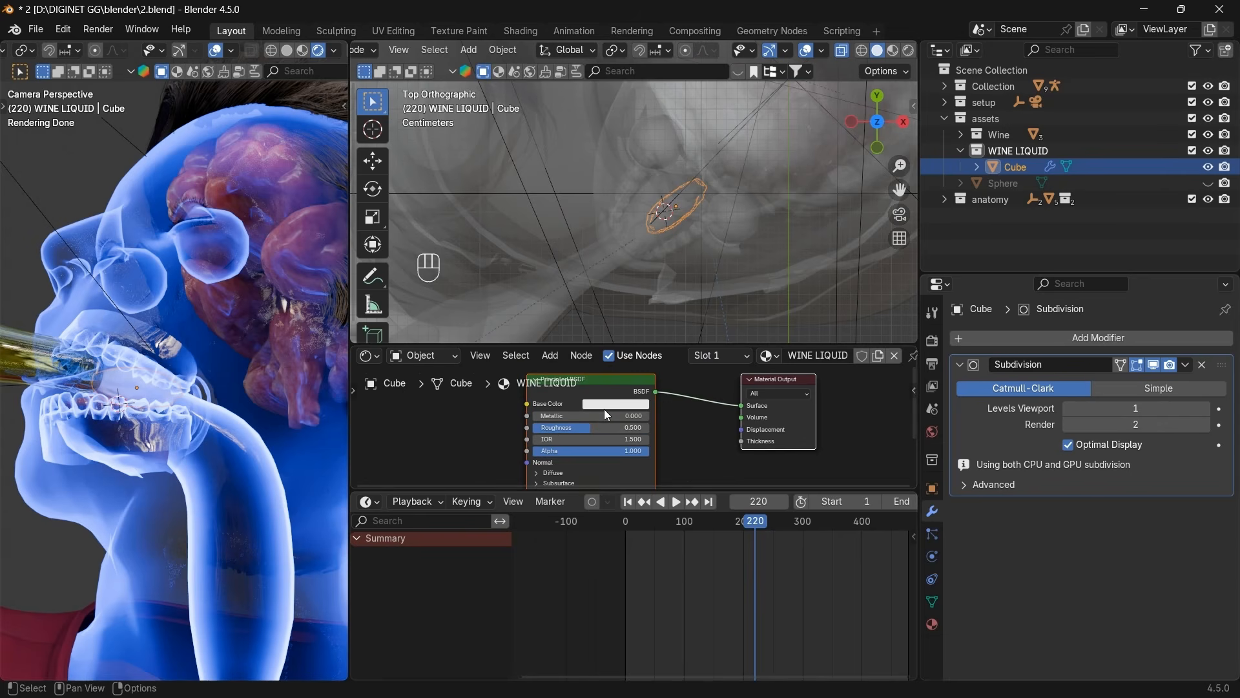
click(610, 404)
drag(630, 272, 592, 250)
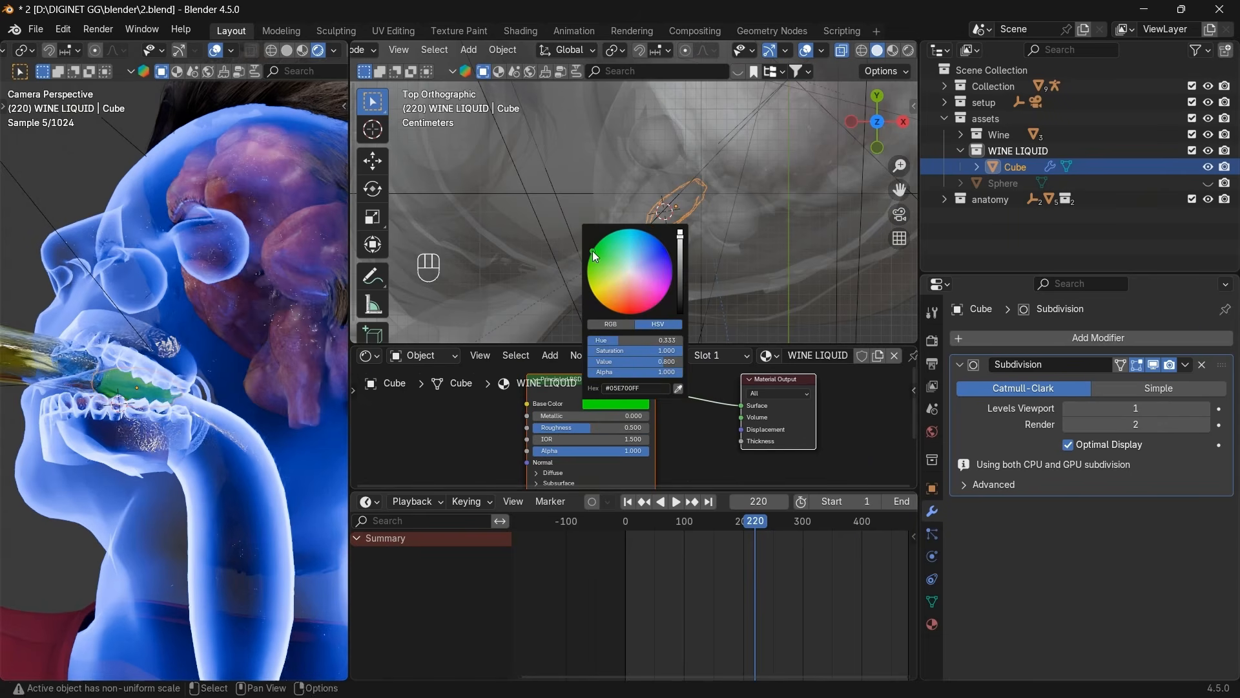
Set the Principled BSDF roughness to 0.155 and the transmission weight to 1.000.
middle_drag(674, 445, 678, 421)
drag(594, 404, 554, 405)
shift+scroll(660, 414, down, 2)
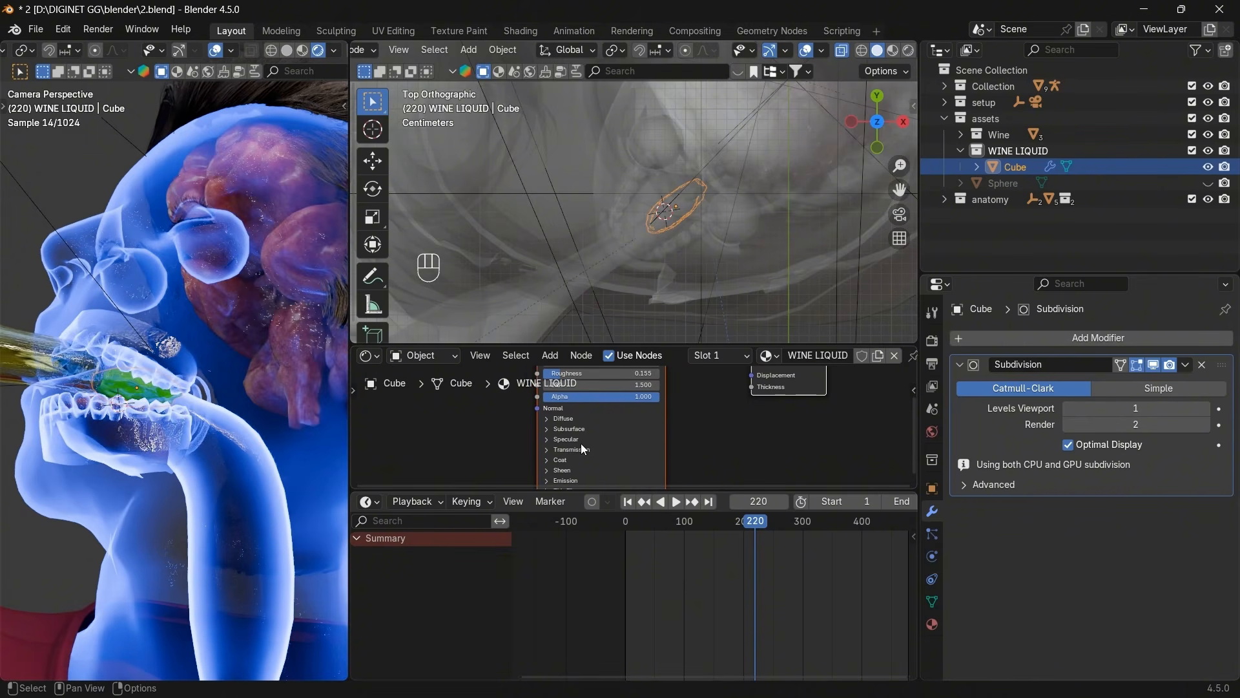
click(548, 448)
drag(555, 462, 659, 462)
Set the WINE LIQUID material's alpha to 0.782 and its IOR to 1.34.
middle_drag(716, 436, 729, 366)
middle_drag(606, 407, 581, 485)
drag(646, 406, 710, 405)
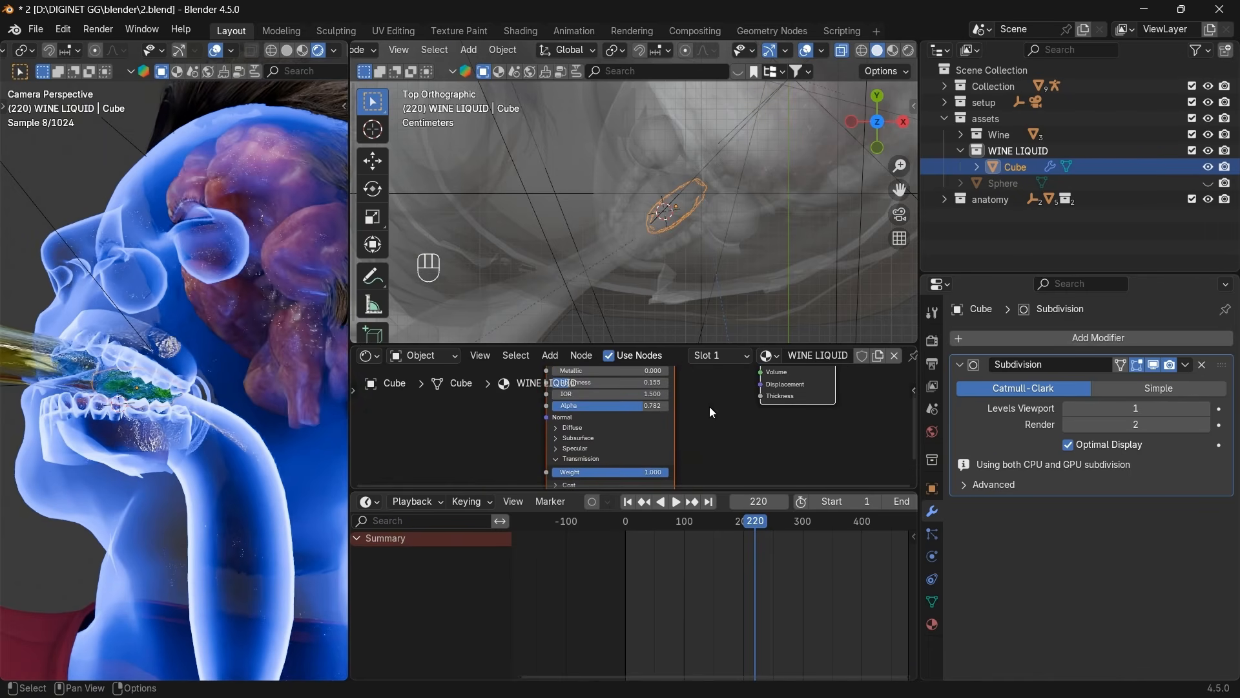
middle_drag(710, 406, 713, 429)
click(656, 417)
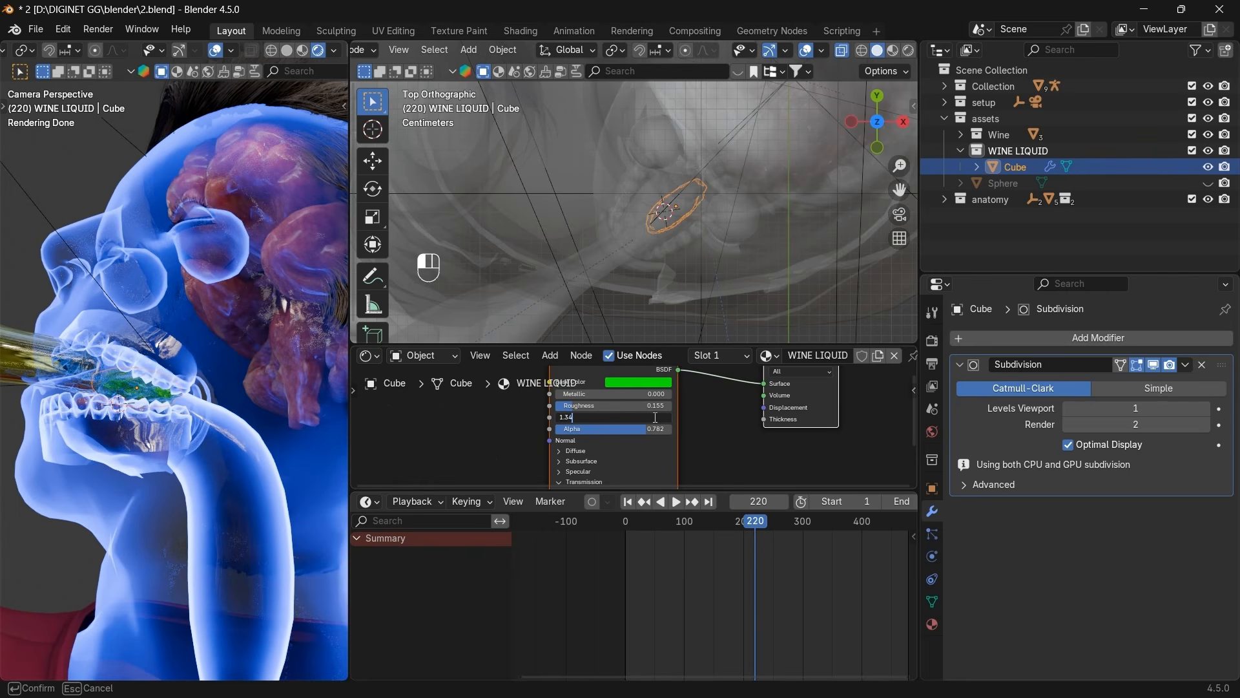
key(Return)
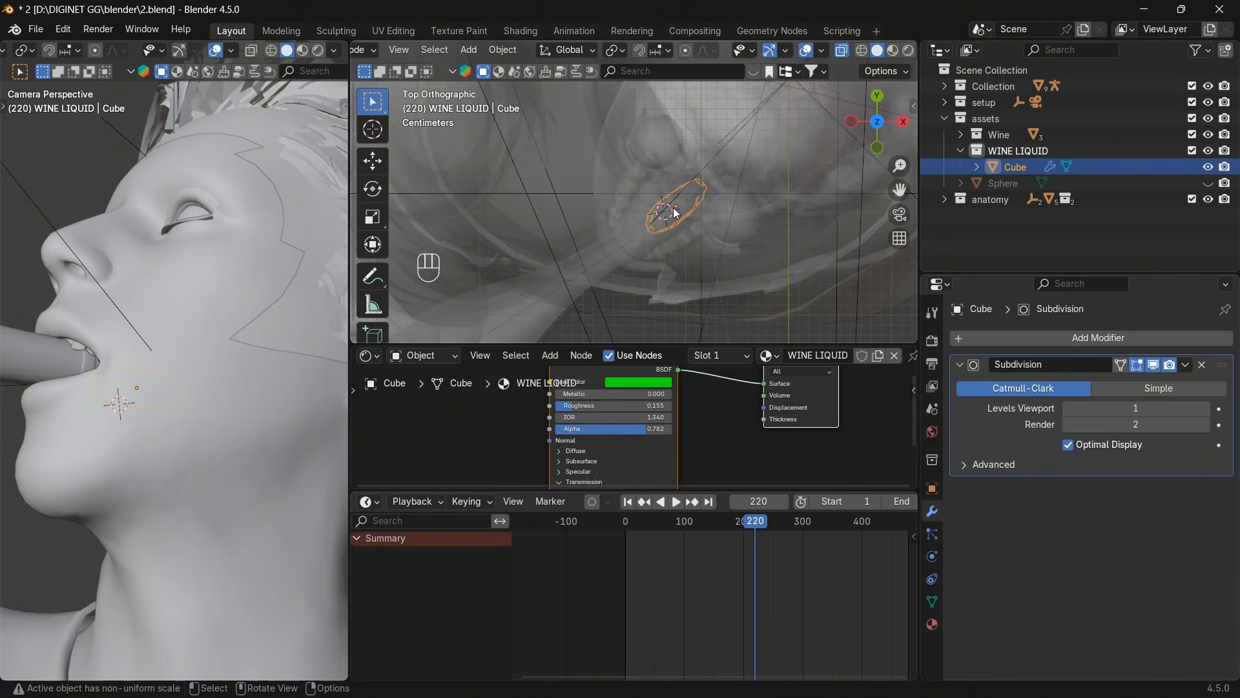
Isolate the blob in local view, make the WINE LIQUID collection active, and turn off X-ray.
key(KP_Divide)
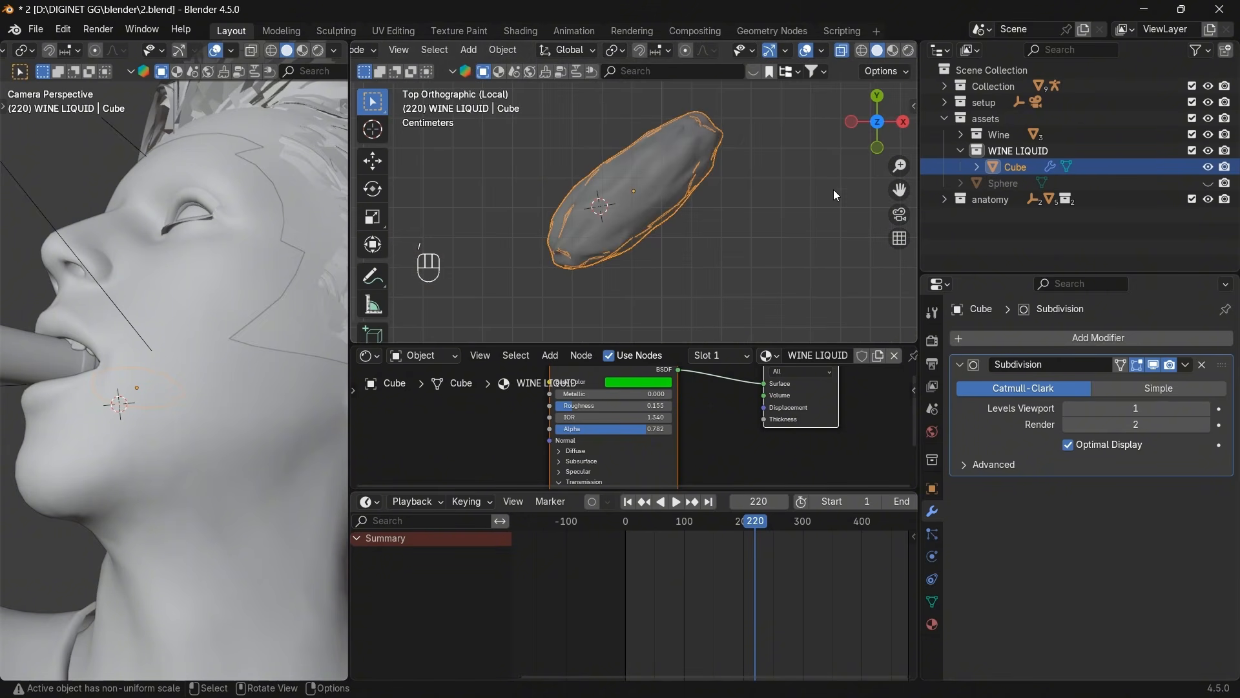
drag(680, 346, 678, 395)
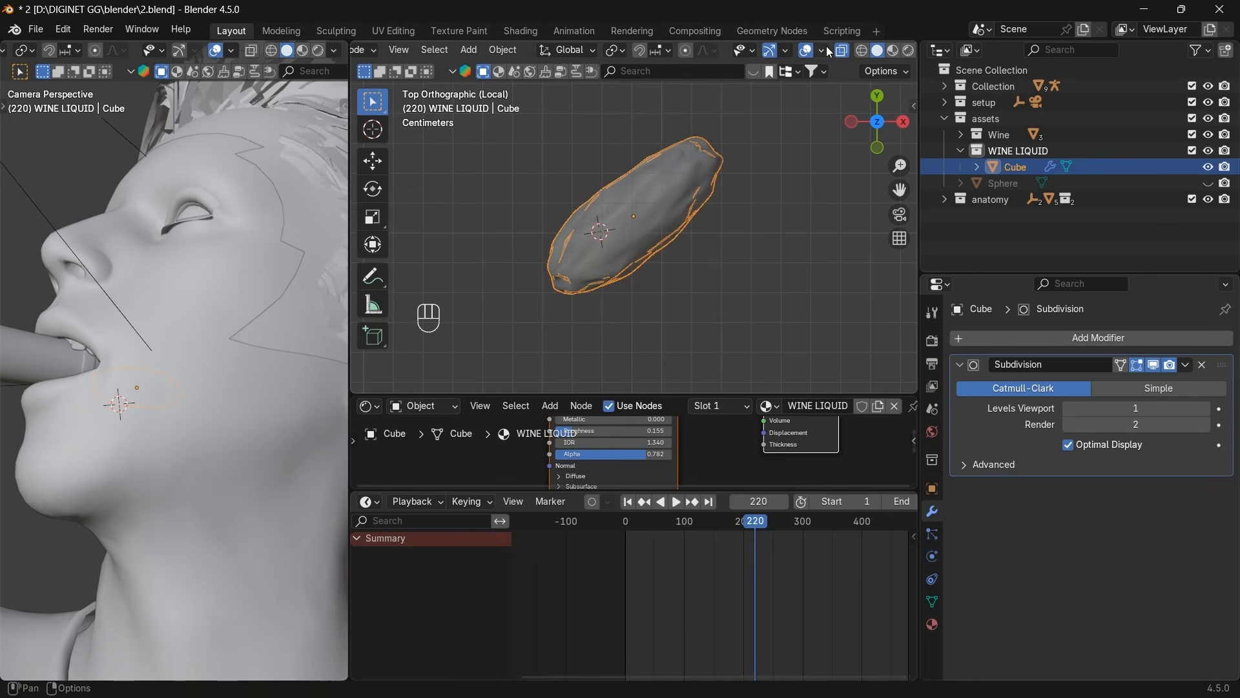
click(979, 152)
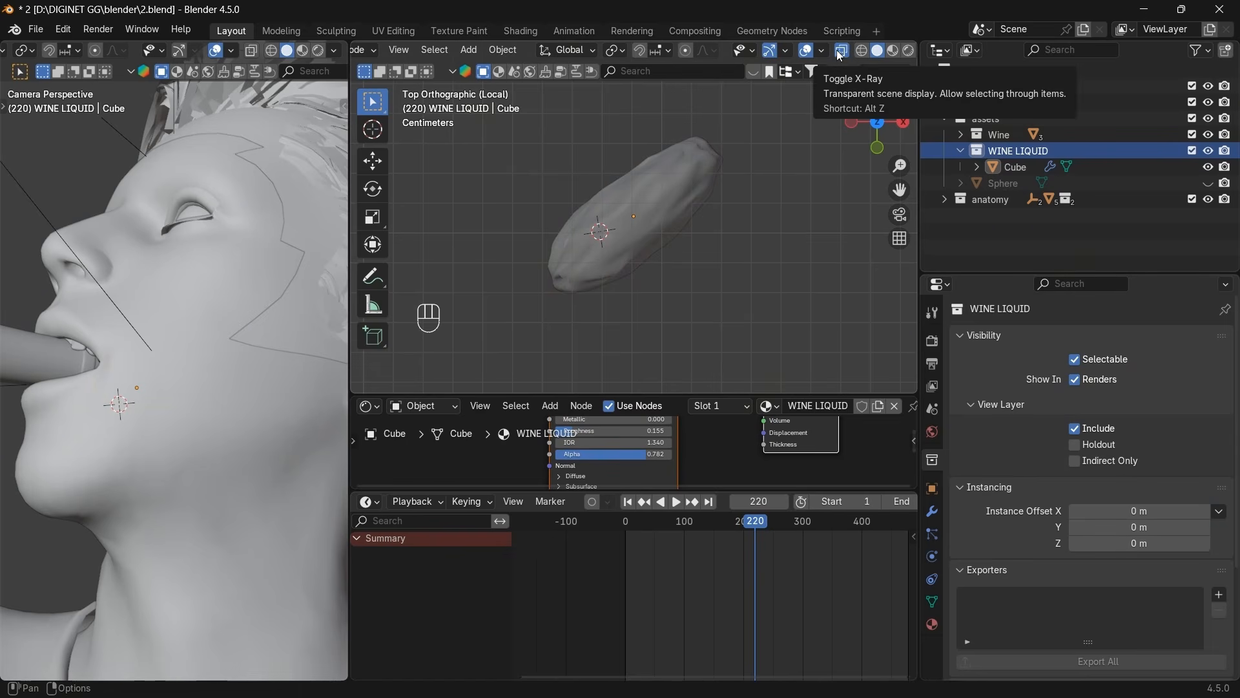
click(840, 52)
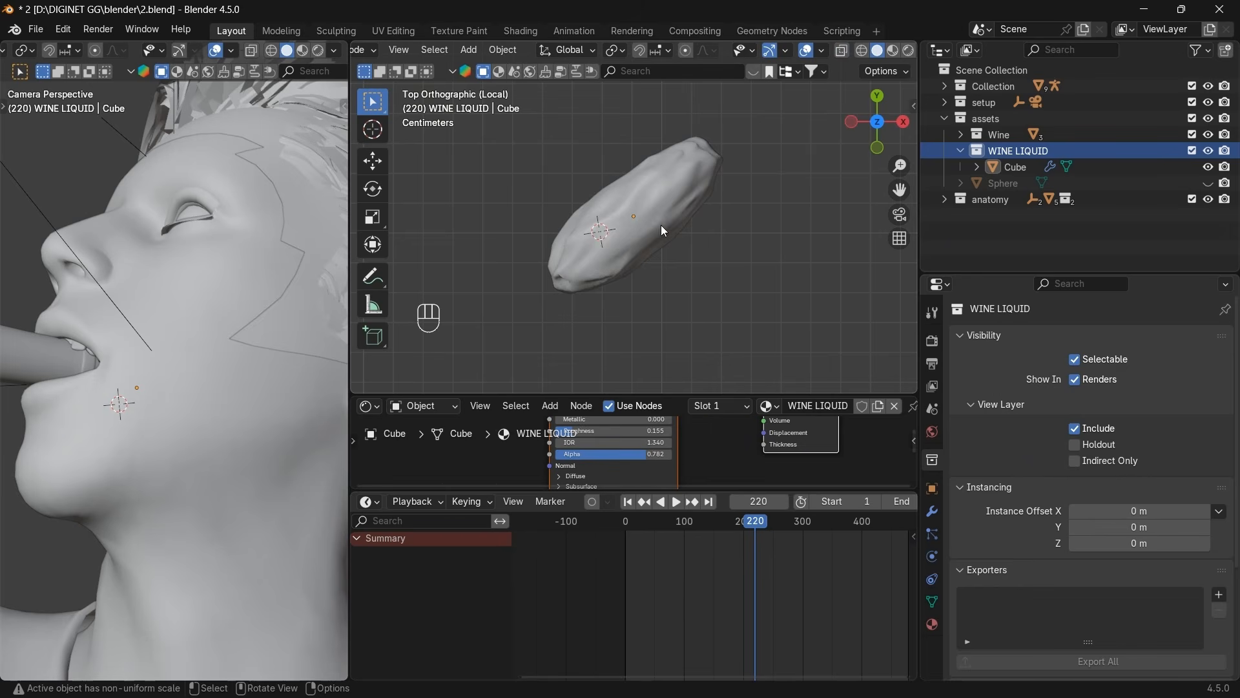
Add a Single Bone armature at the 3D cursor and scale it down to fit the blob.
key(shift+a)
mouse_move(592, 450)
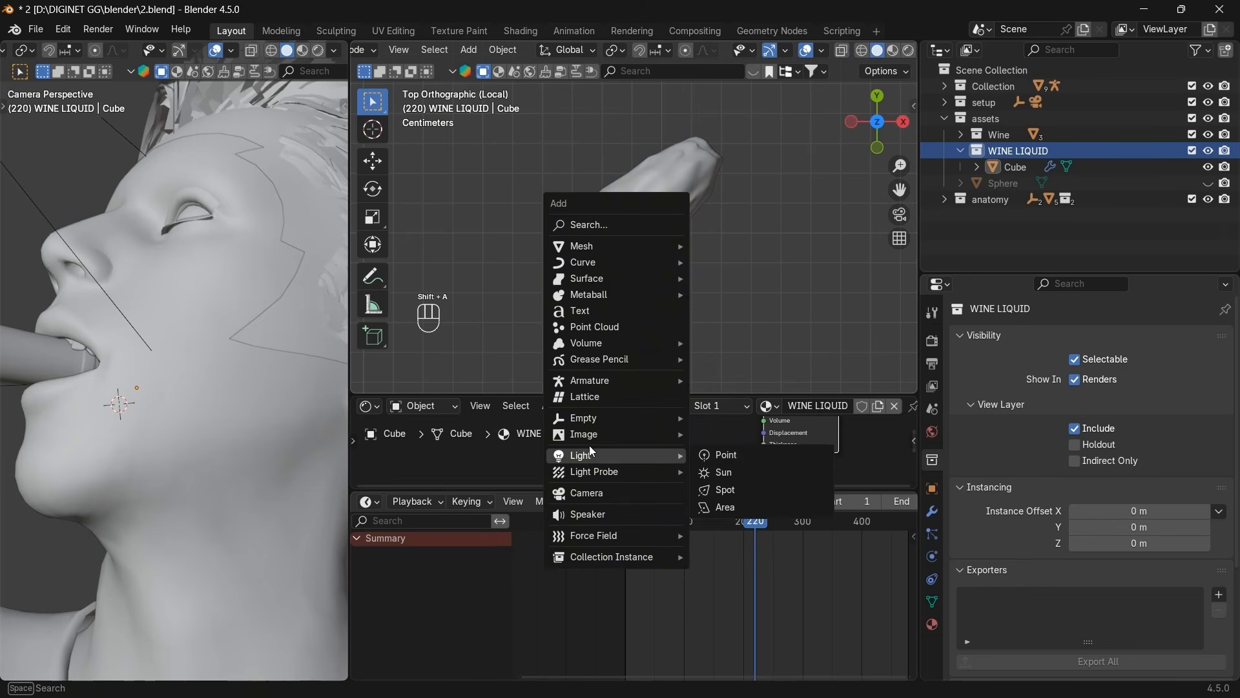
mouse_move(589, 381)
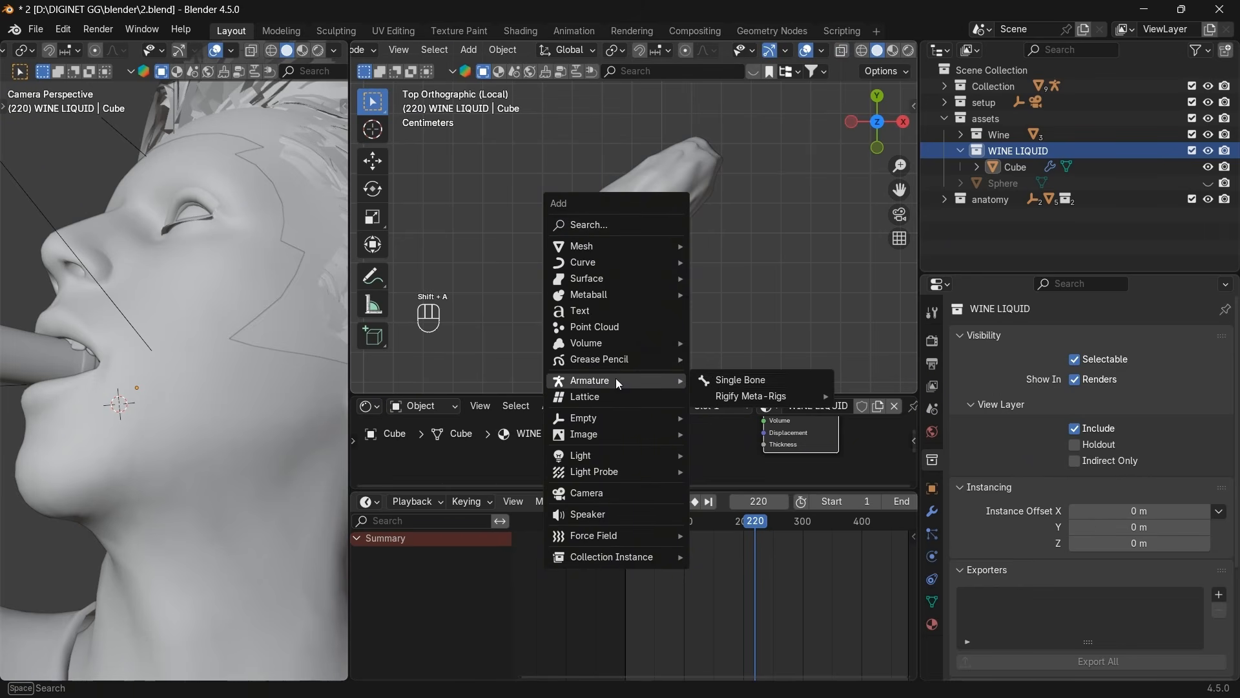
click(729, 381)
key(s)
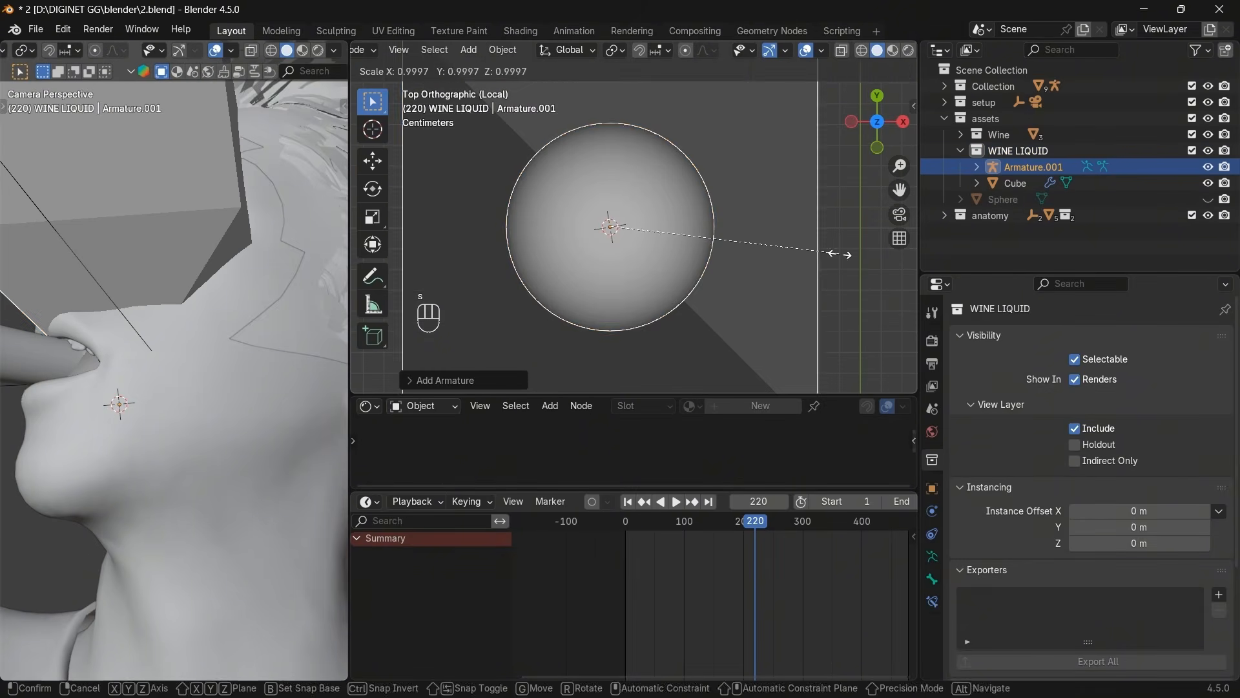
click(706, 240)
key(s)
click(657, 238)
key(s)
click(689, 246)
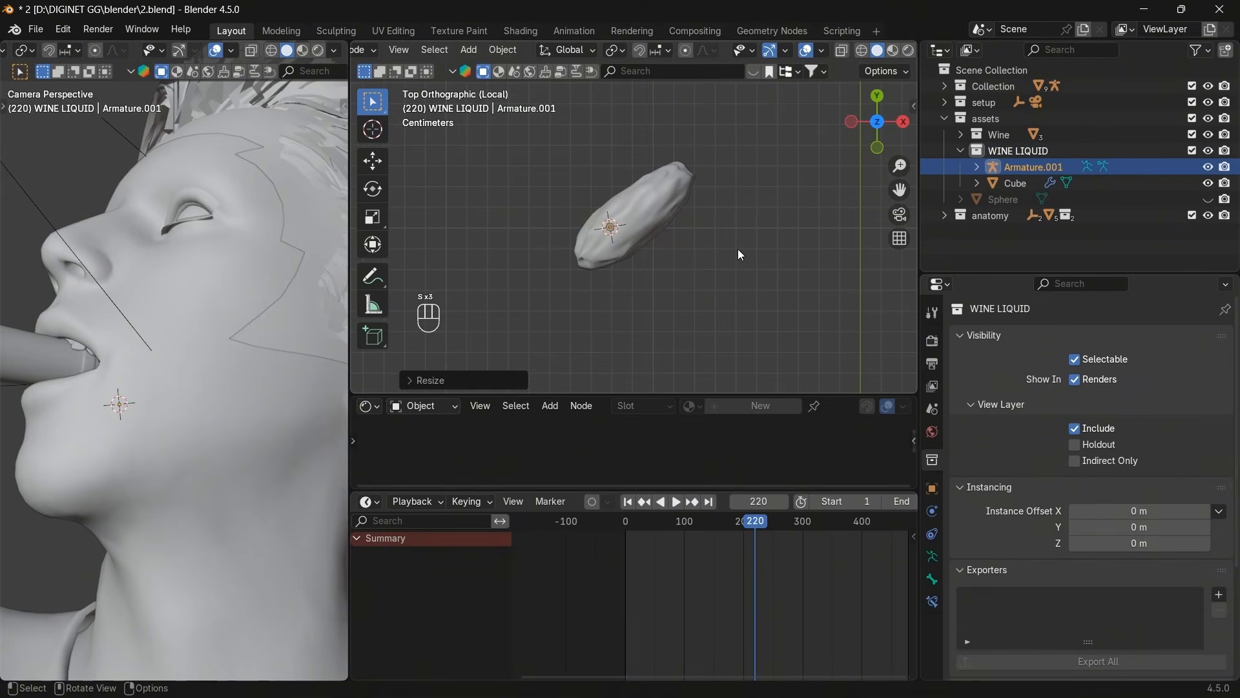
Rotate the armature 90 degrees in front view so the bone lies horizontally.
click(878, 148)
key(r)
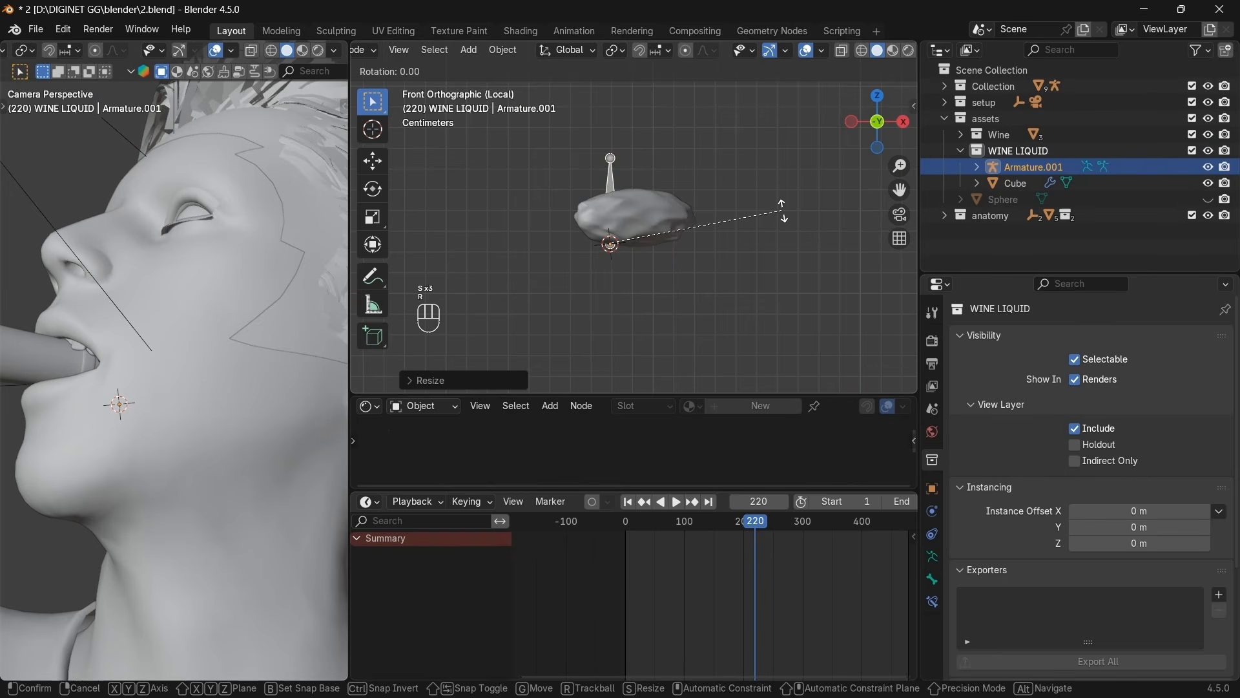
key(KP_9)
key(KP_0)
key(KP_Enter)
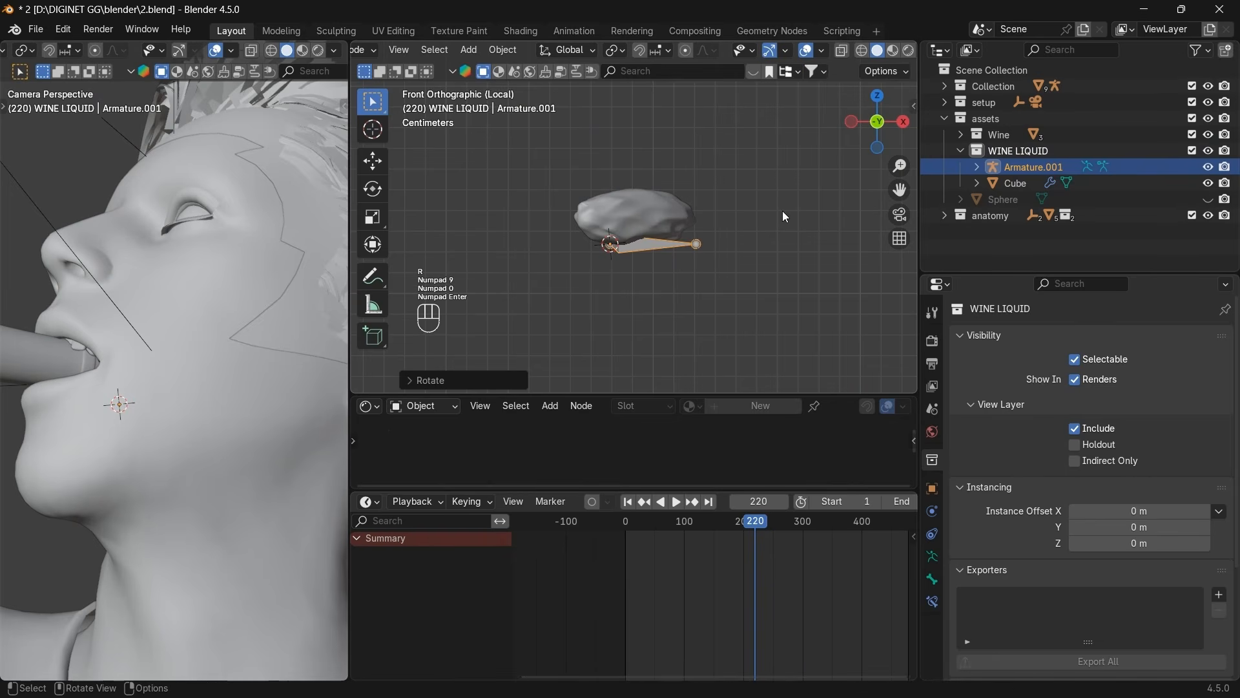
With X-ray on, rotate the armature along the blob's long axis in top view and move its root to the blob's front end.
click(877, 96)
click(842, 50)
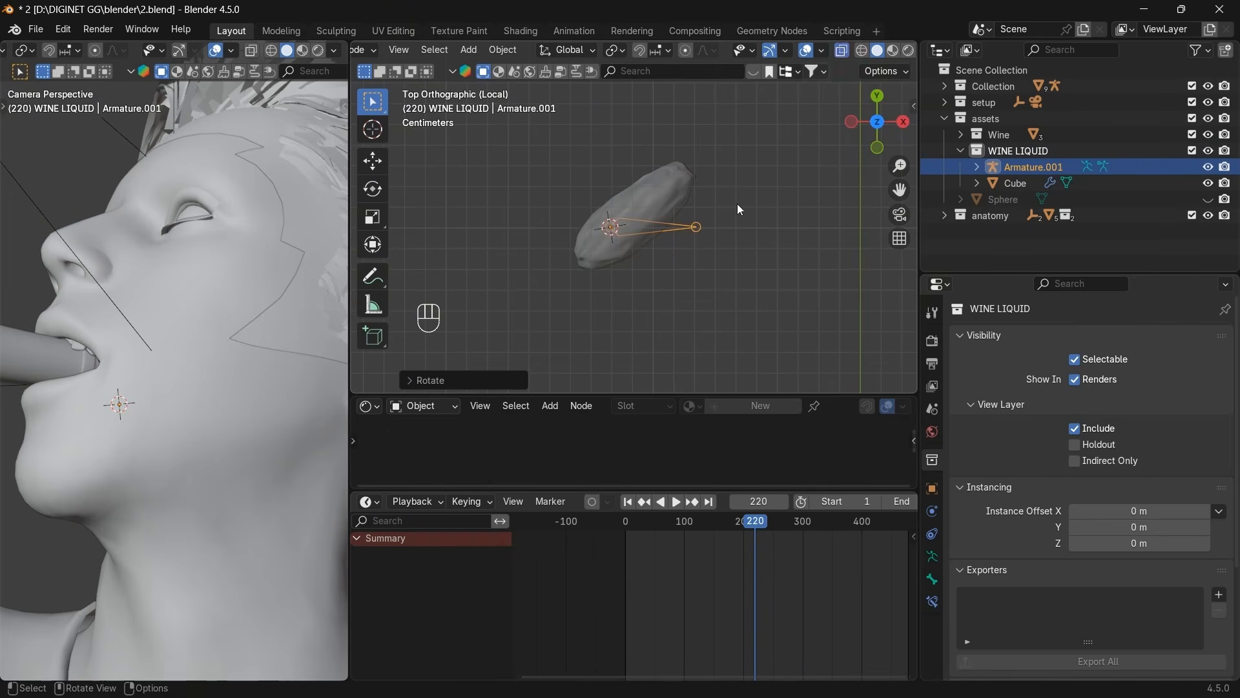
key(r)
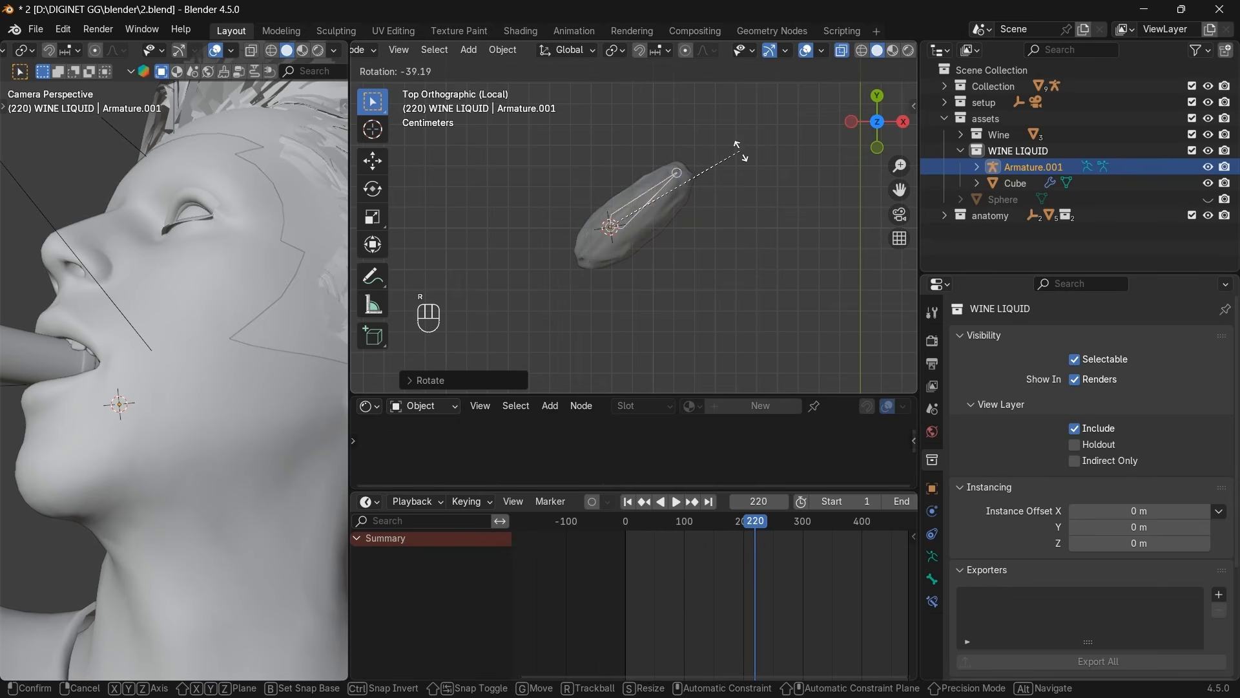
click(742, 155)
key(g)
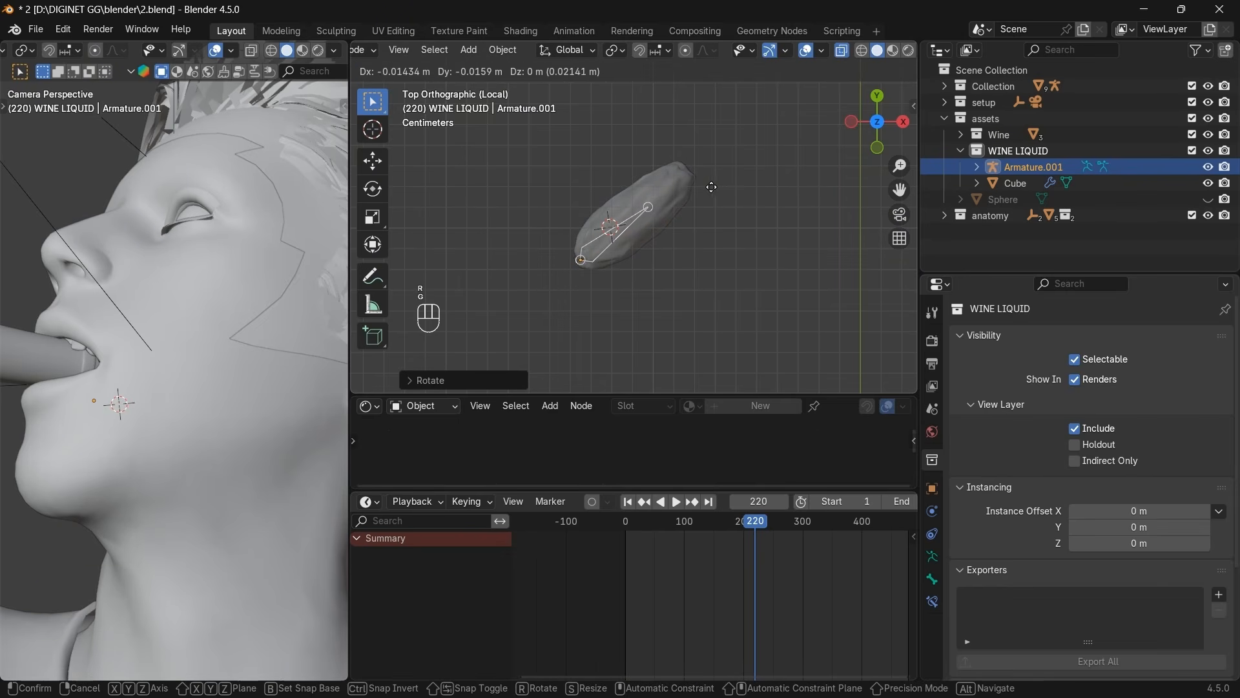
click(711, 190)
key(r)
click(773, 221)
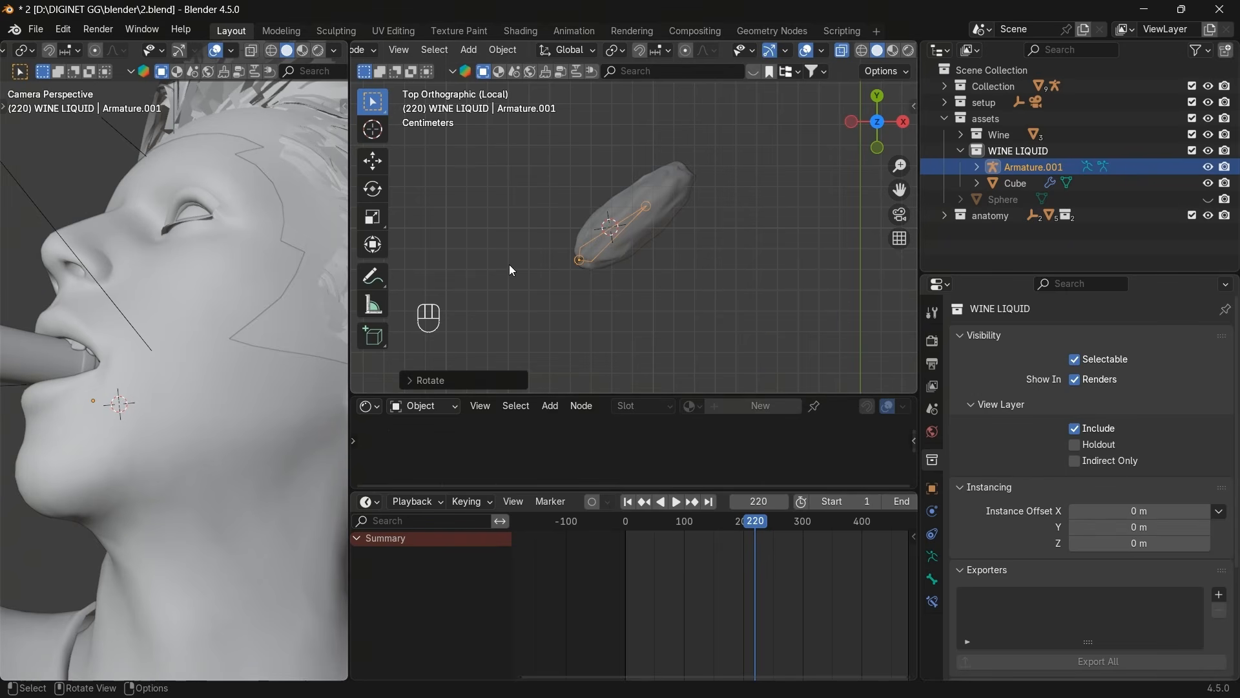
Raise the armature along the Z axis to the middle of the blob's height.
drag(877, 137, 866, 139)
click(865, 139)
key(g)
key(z)
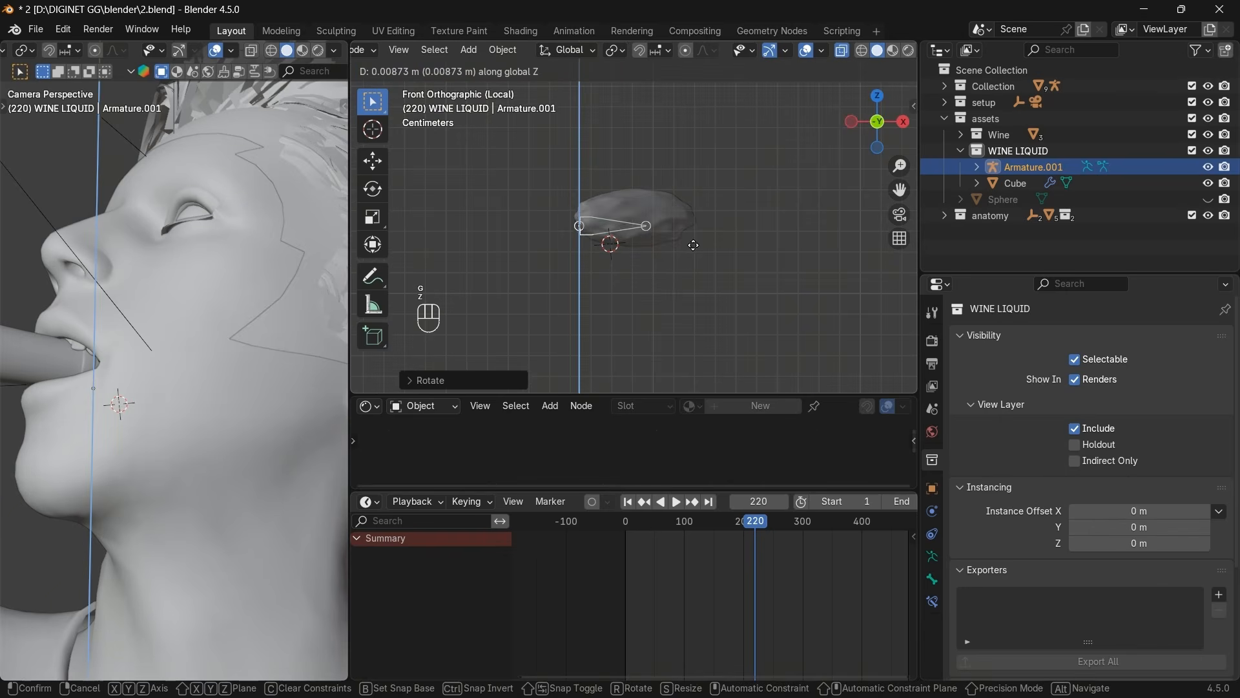
click(696, 239)
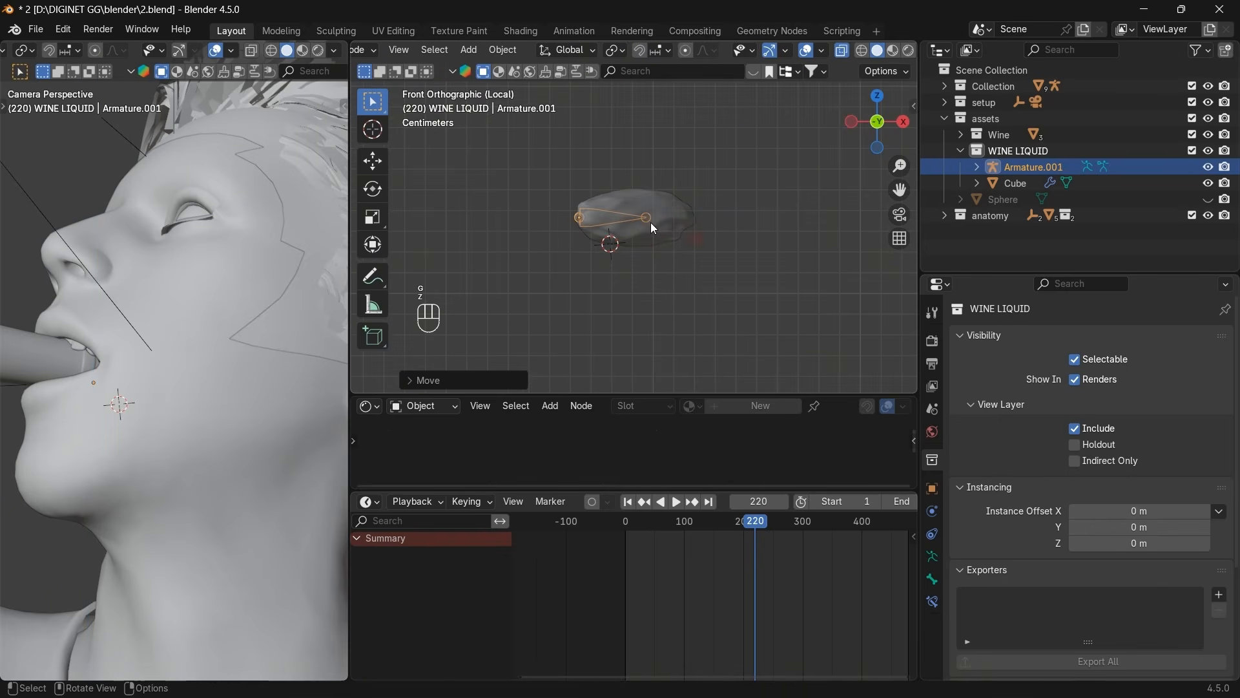
Shorten the bone by scaling the armature down in top view, and enter Edit Mode.
click(878, 97)
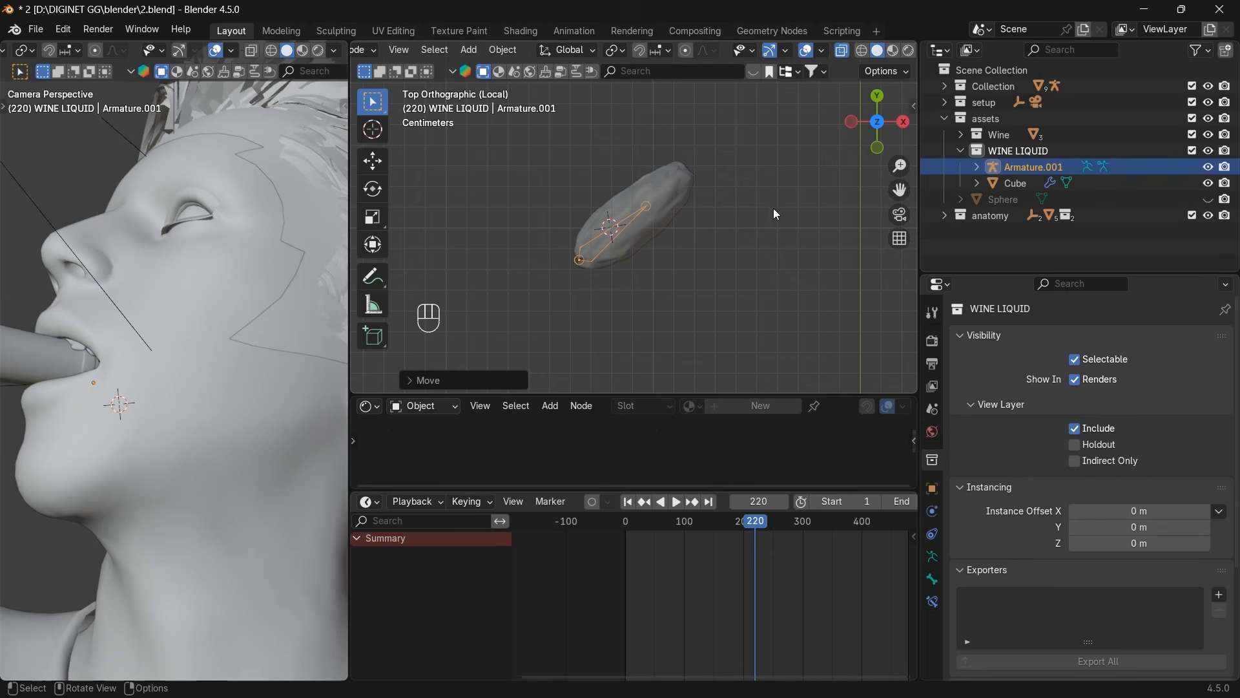
key(s)
click(719, 229)
key(Tab)
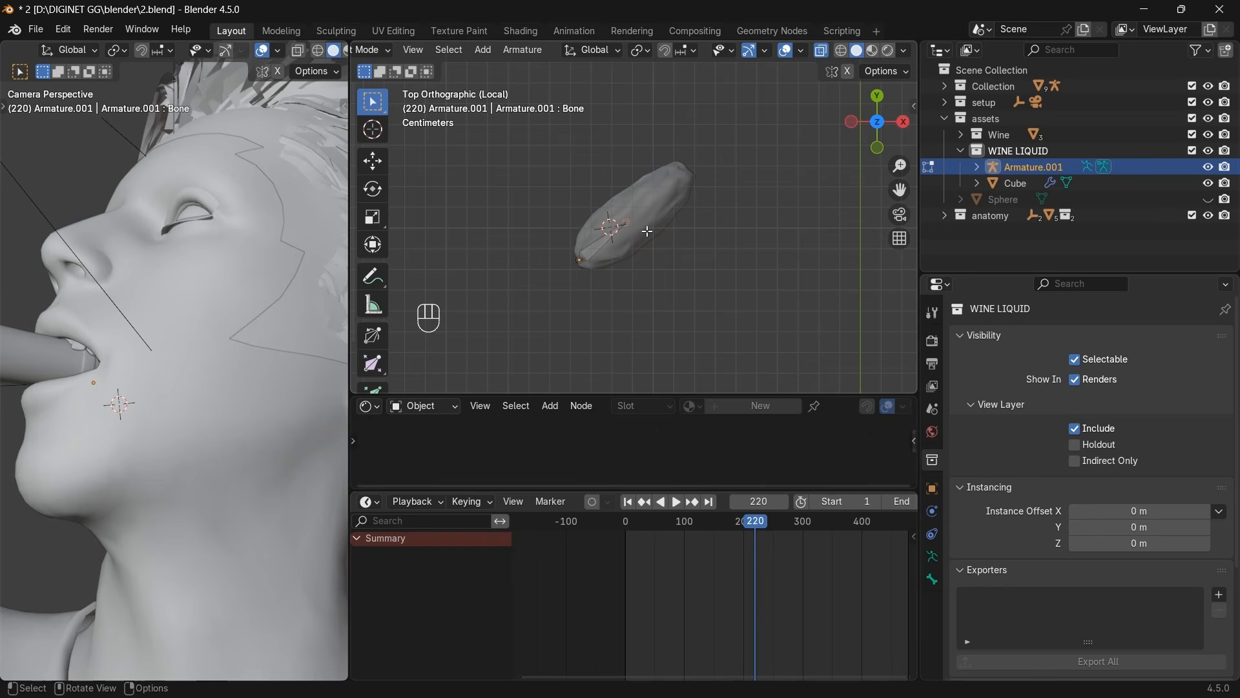
Extrude two more bones in a chain from the first bone's tip toward the blob's far end.
key(e)
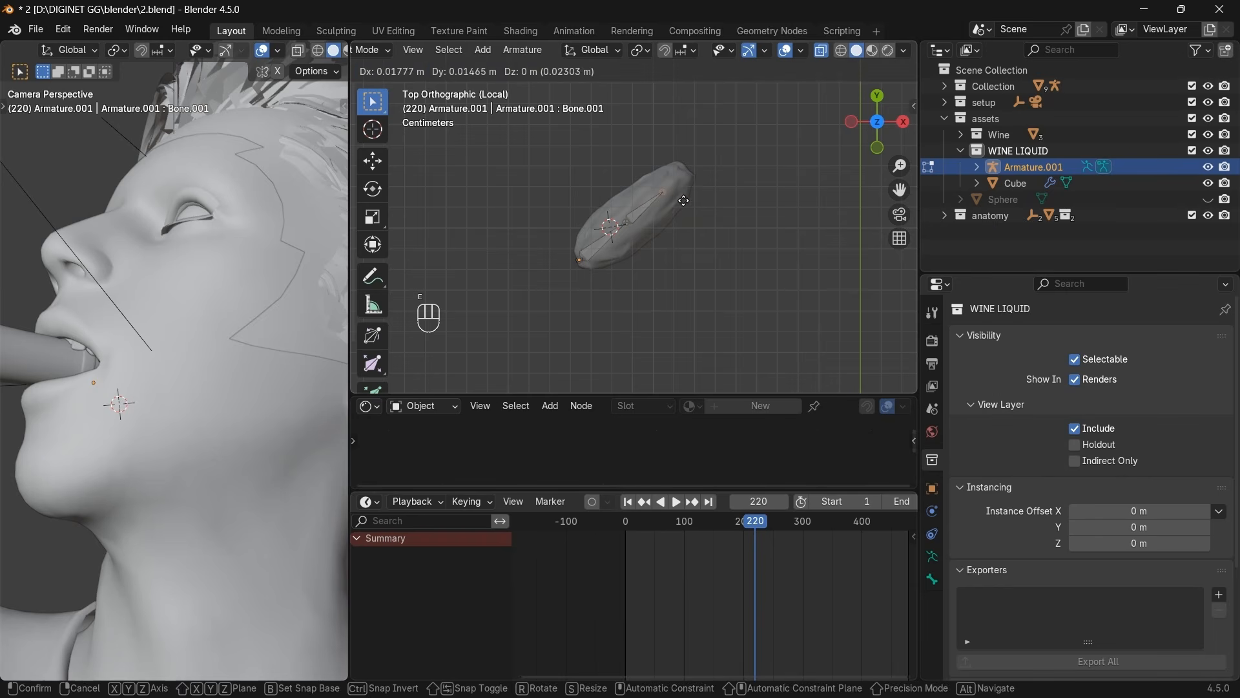
click(683, 201)
key(e)
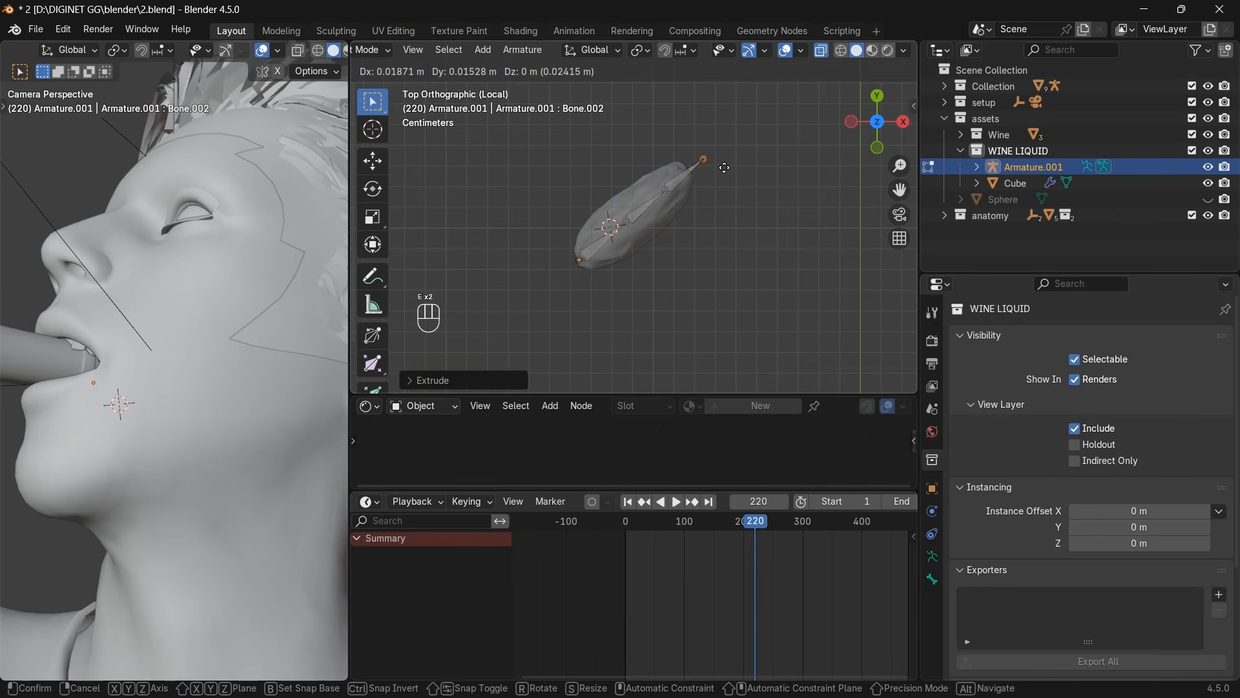
click(724, 169)
Scale down the whole three-bone chain and move it to fit inside the blob, and return to Object Mode.
key(a)
key(s)
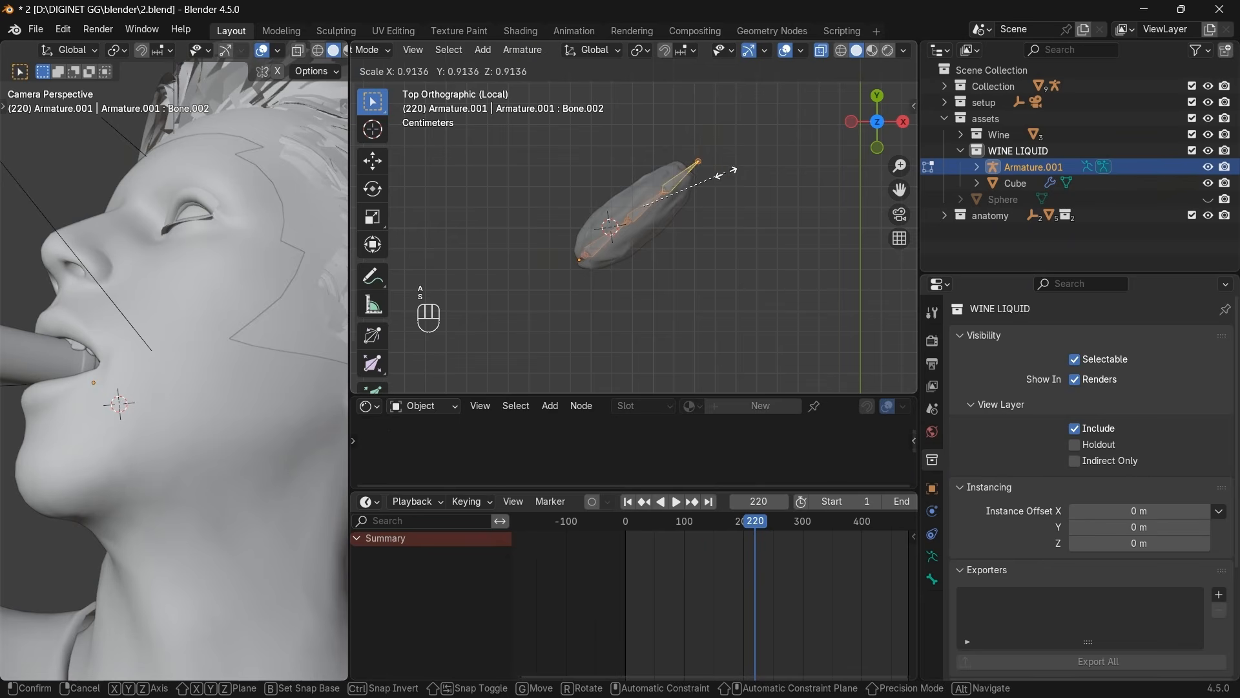
click(724, 171)
key(g)
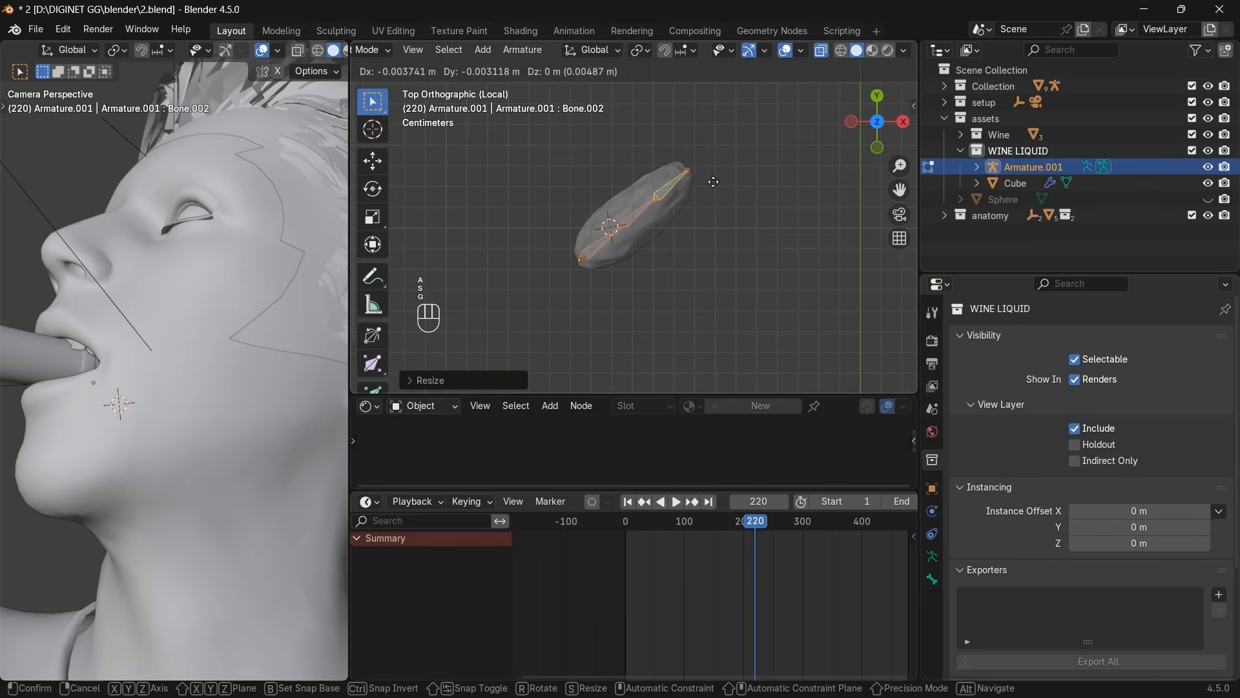
click(714, 181)
click(672, 231)
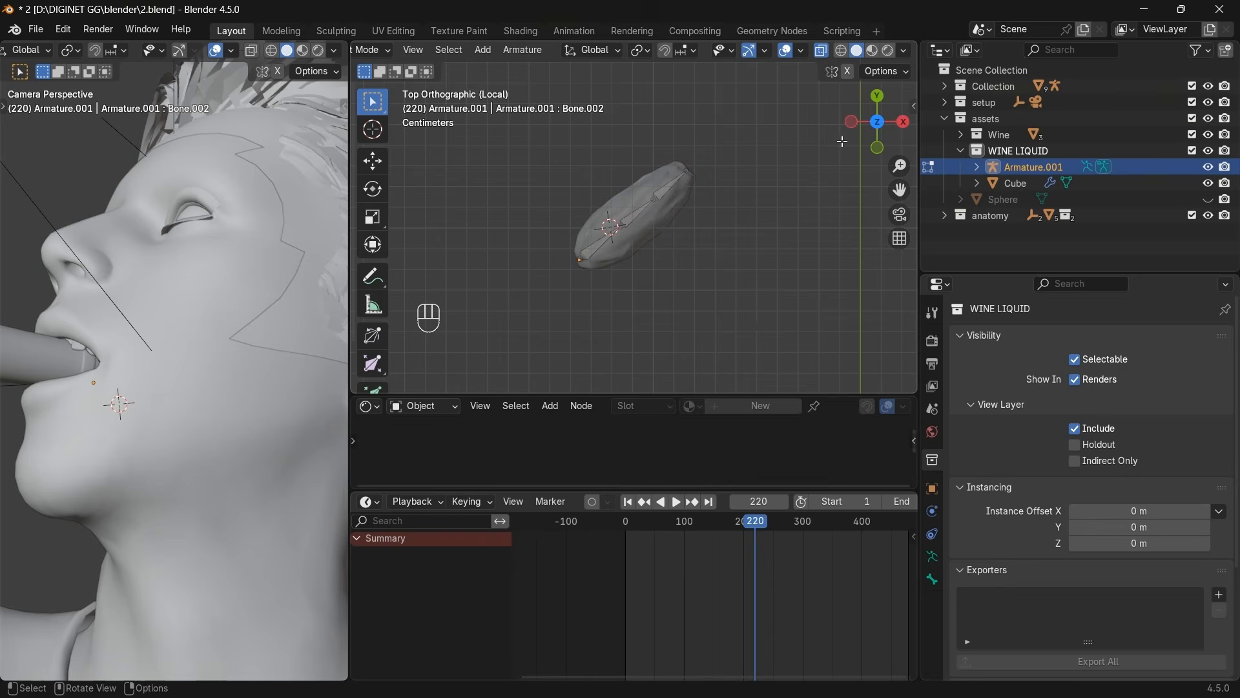
drag(859, 133, 963, 197)
key(Tab)
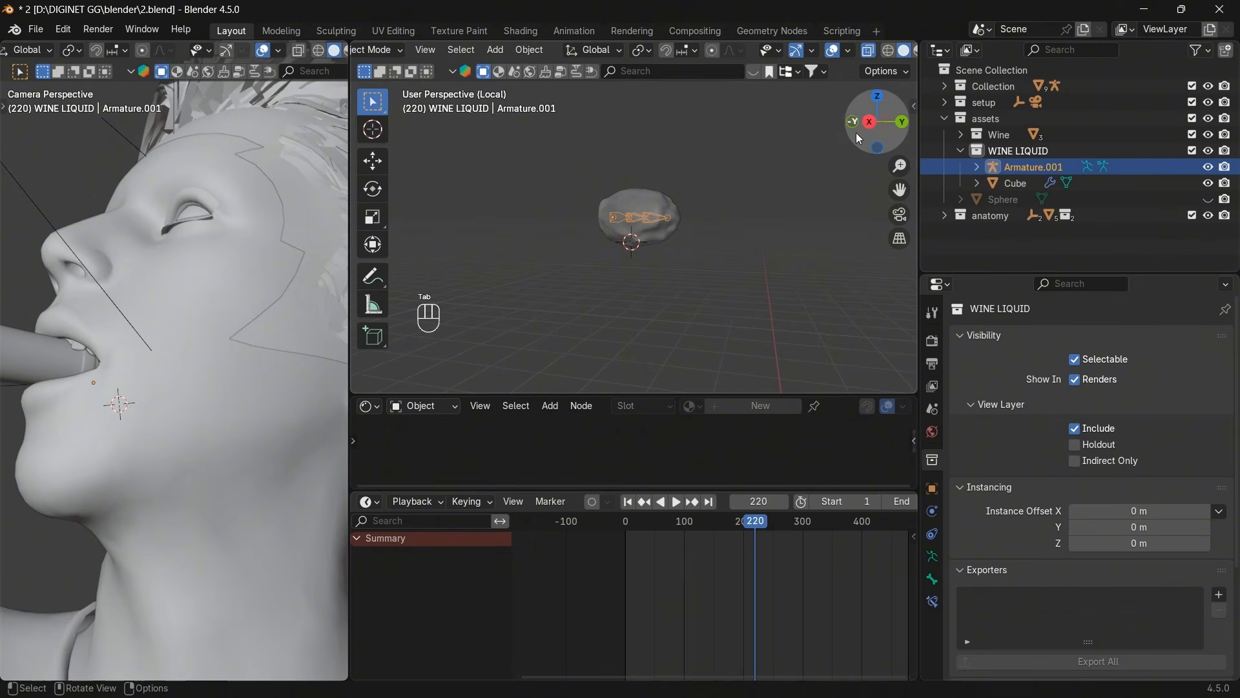
Parent the liquid blob mesh to the armature with automatic weights.
drag(859, 138, 707, 203)
click(648, 210)
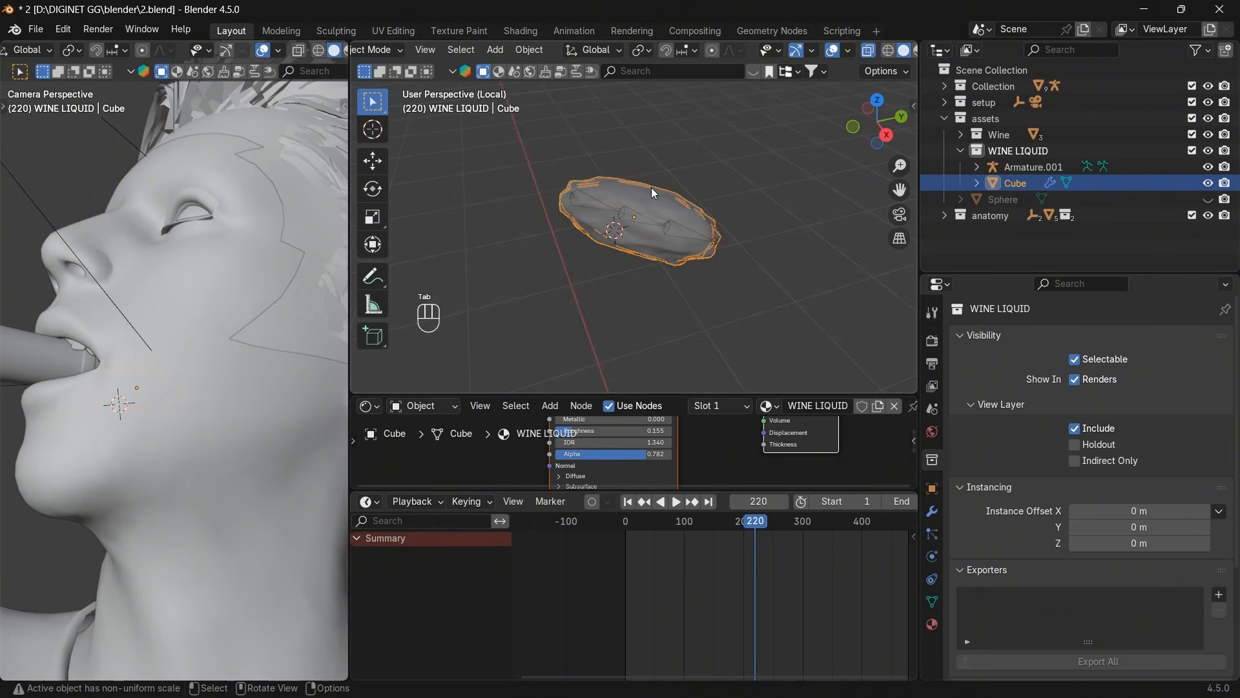
shift+click(636, 217)
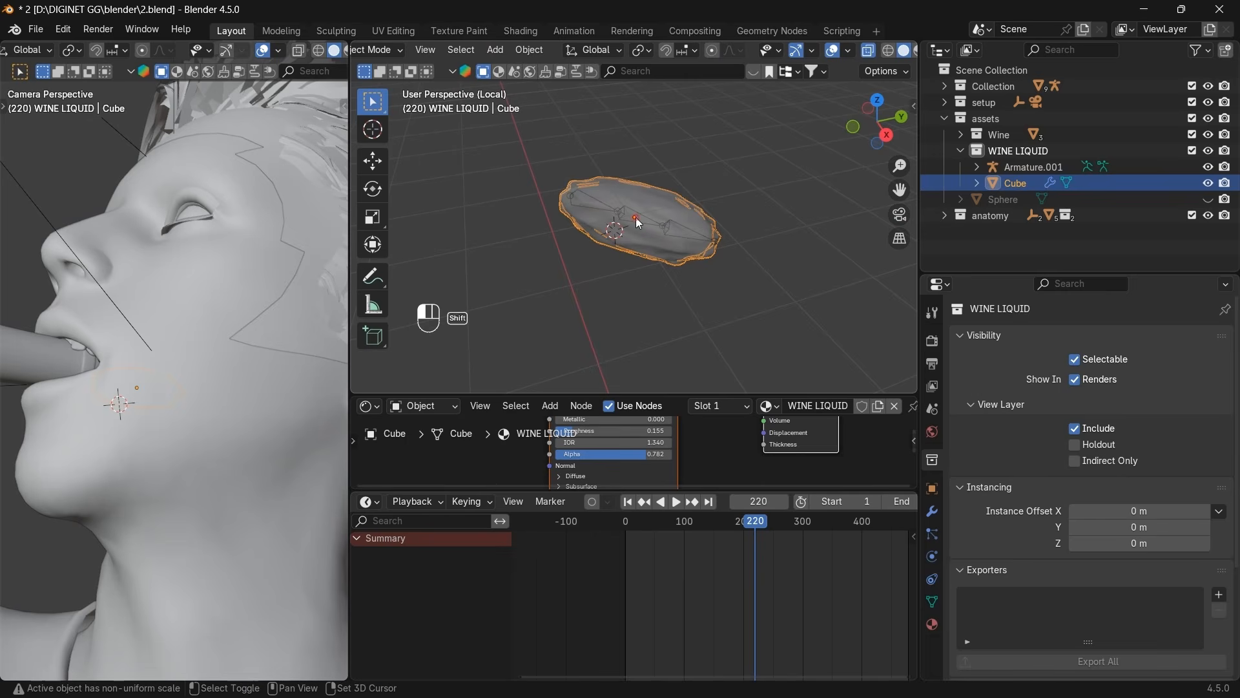
shift+click(636, 217)
click(627, 218)
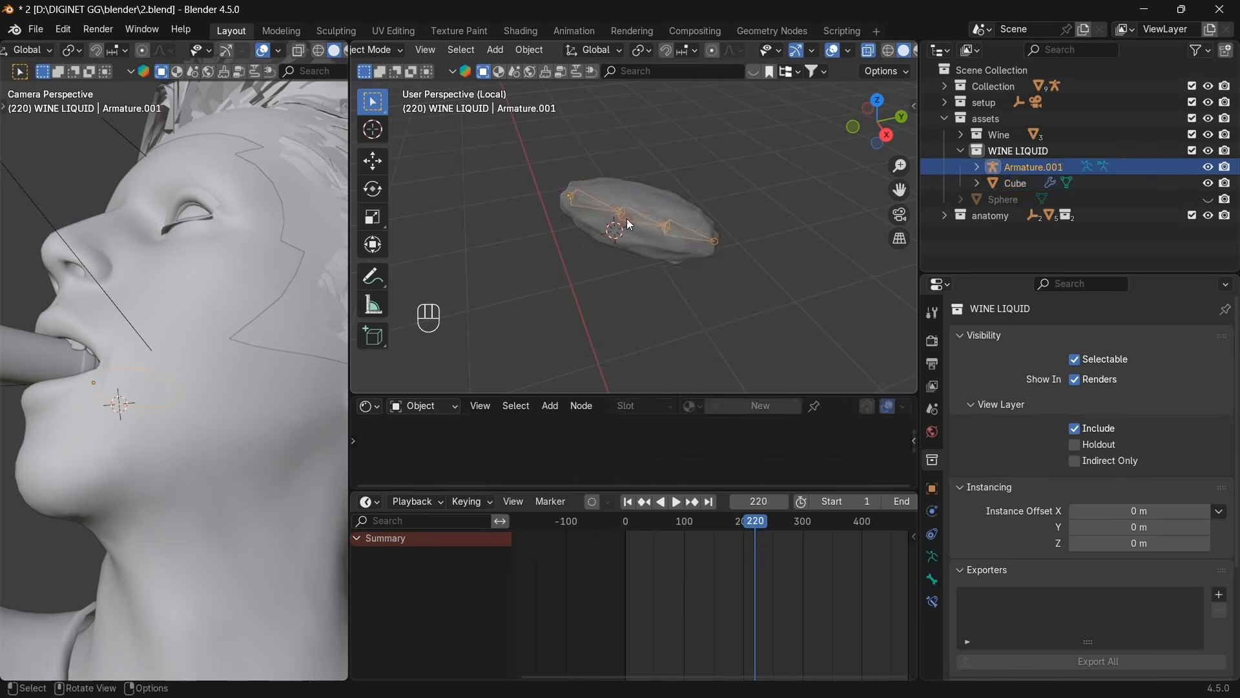
click(626, 219)
click(646, 211)
click(627, 219)
click(626, 219)
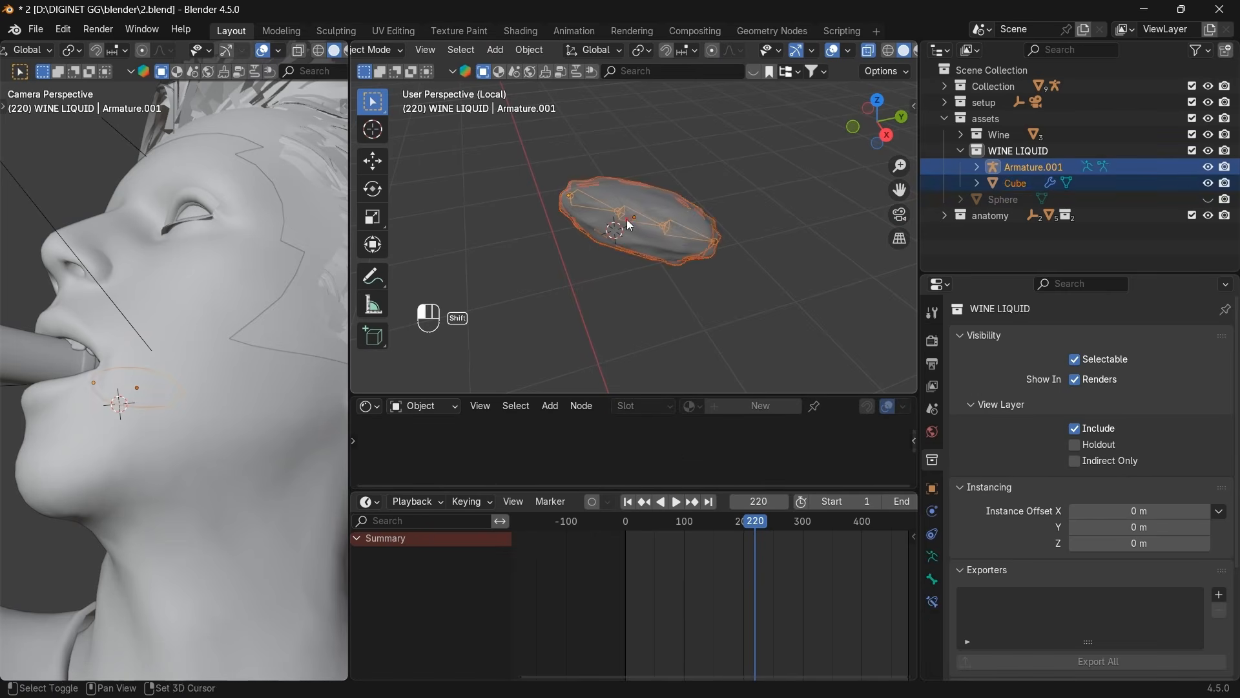
click(627, 219)
shift+click(636, 210)
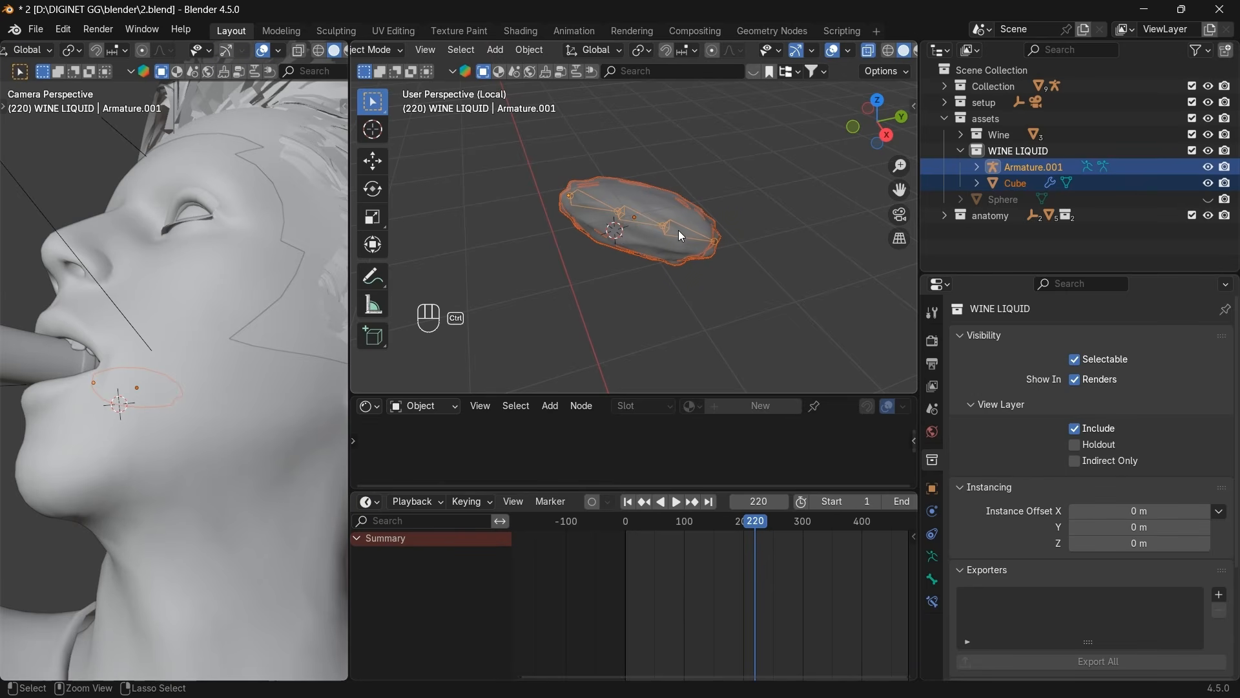
key(ctrl+p)
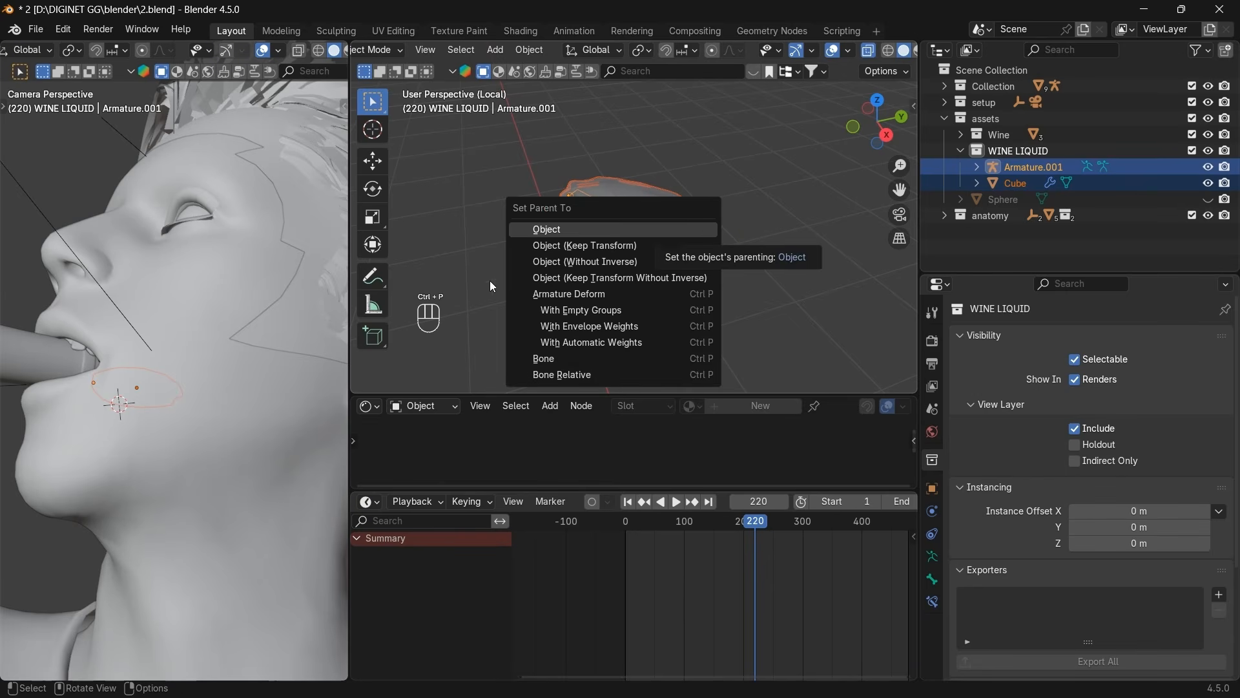
click(597, 343)
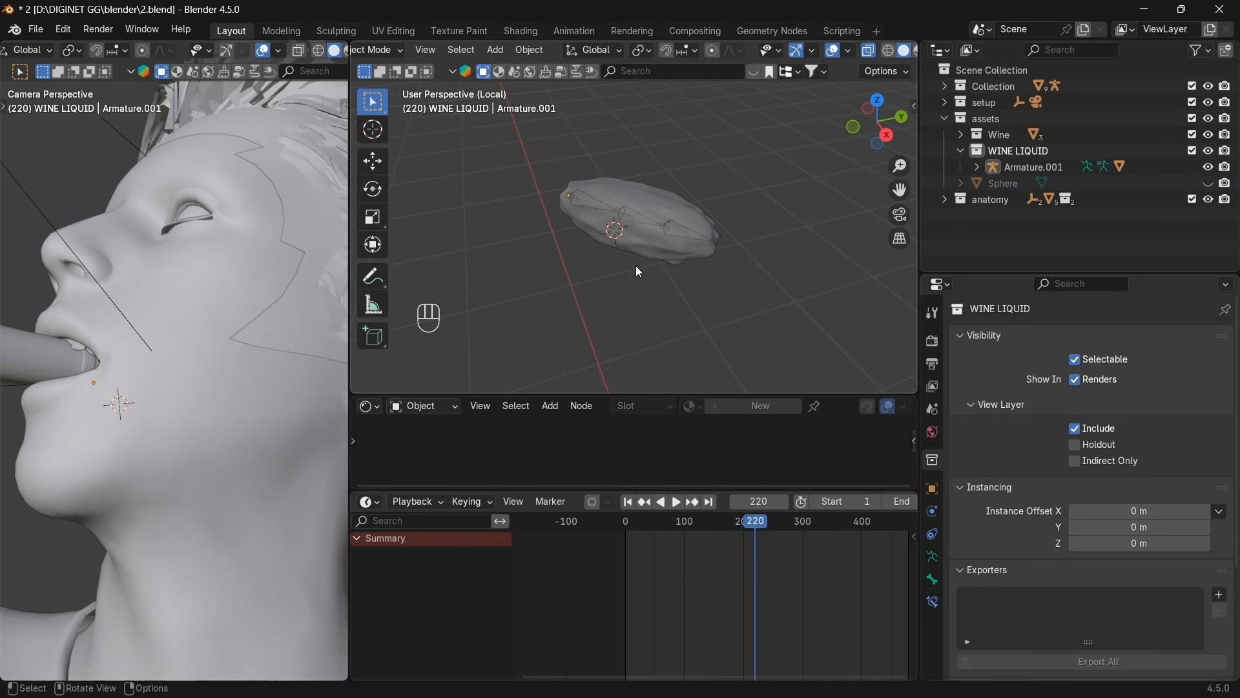
Test-rotate each of the armature's three bones in Pose Mode, cancelling every rotation, and return to Object Mode.
click(638, 224)
click(638, 224)
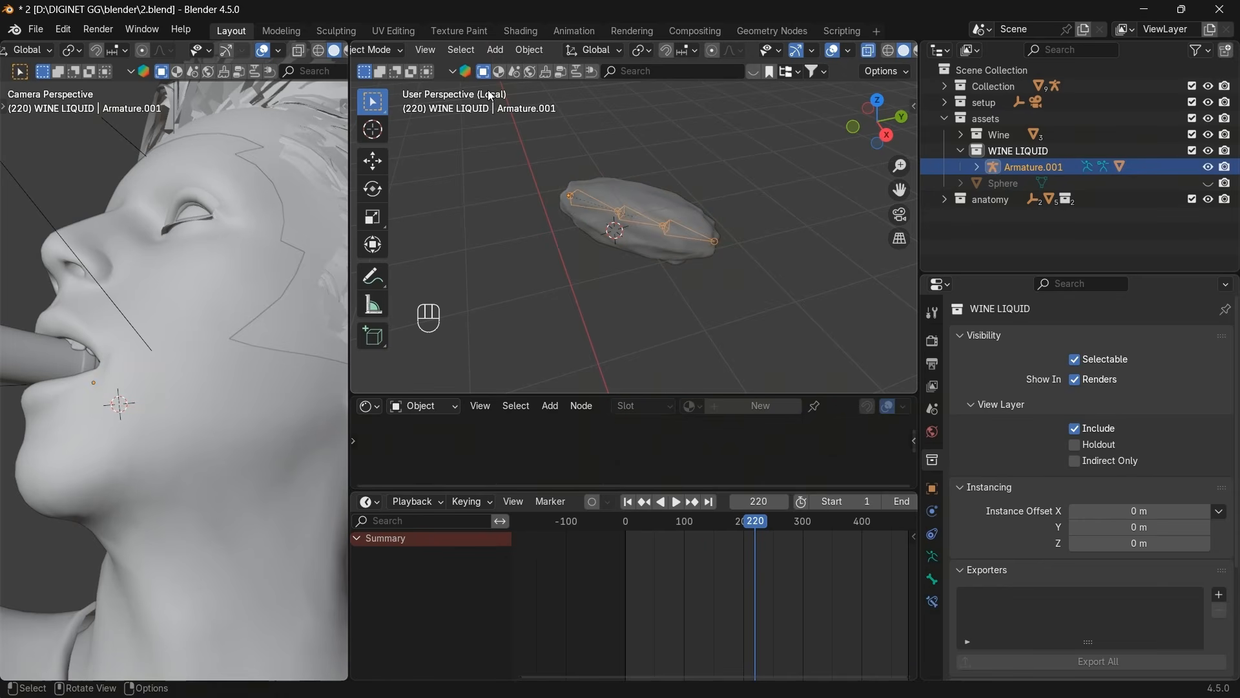
click(381, 50)
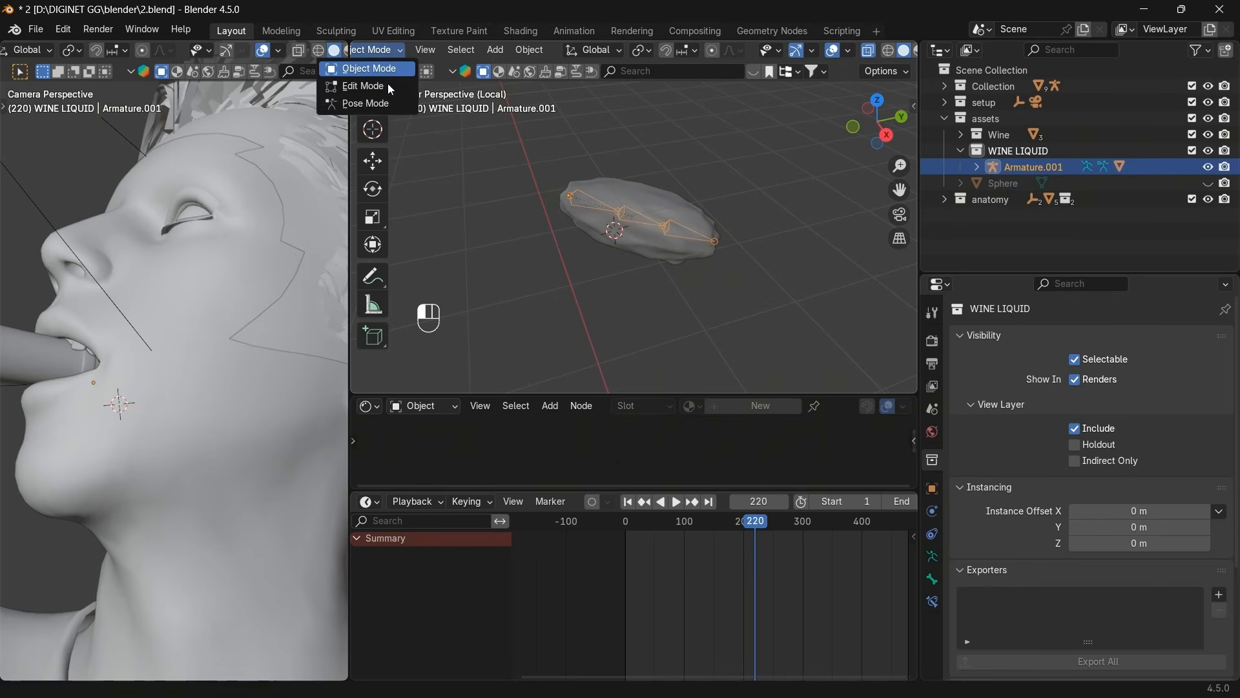
click(379, 104)
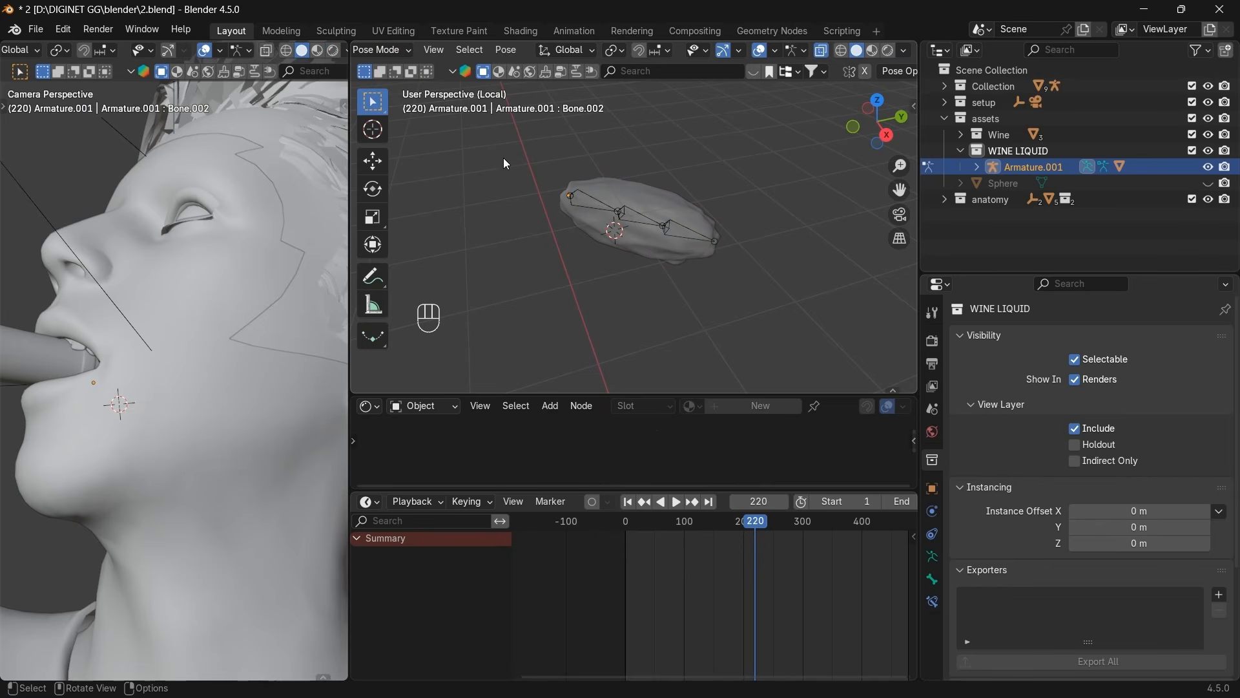
click(581, 205)
key(r)
right_click(743, 249)
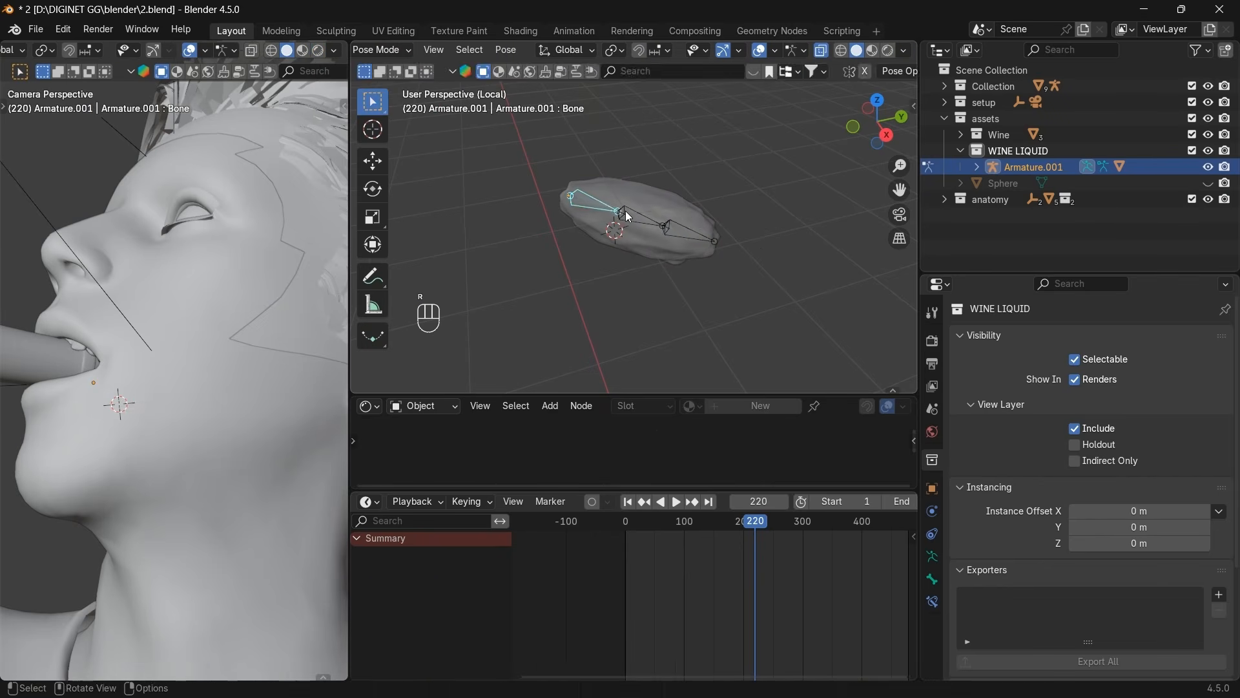
click(630, 217)
key(r)
right_click(725, 176)
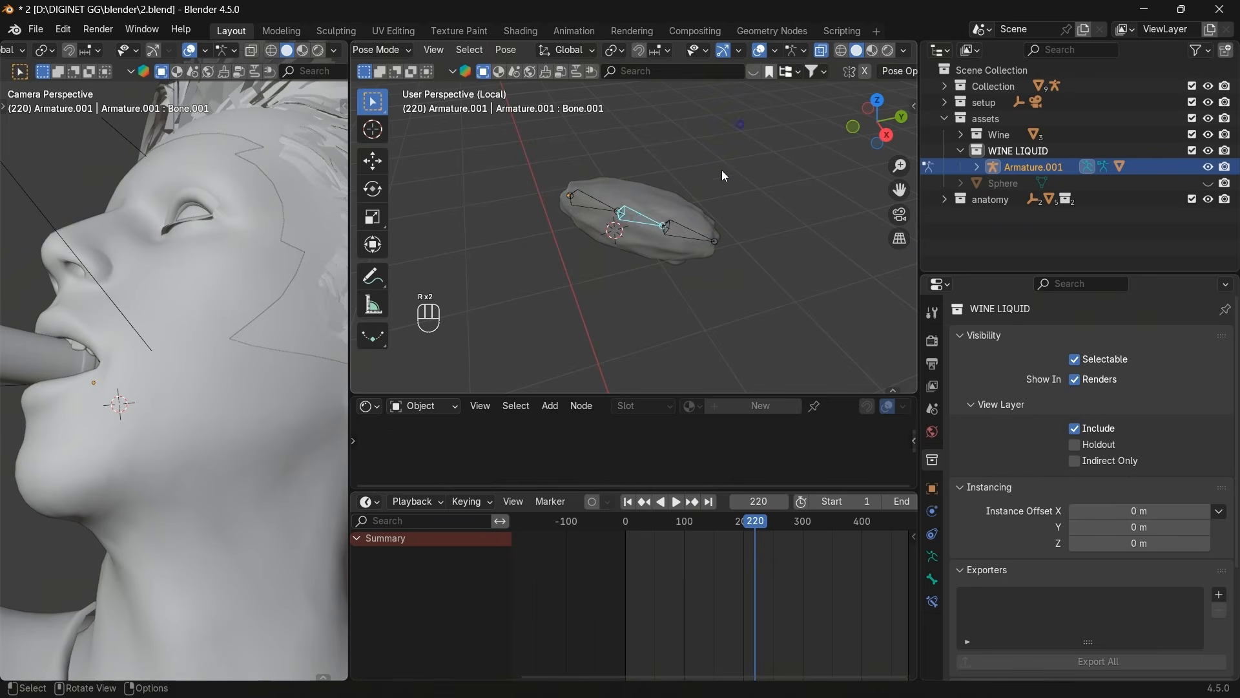
click(680, 236)
key(r)
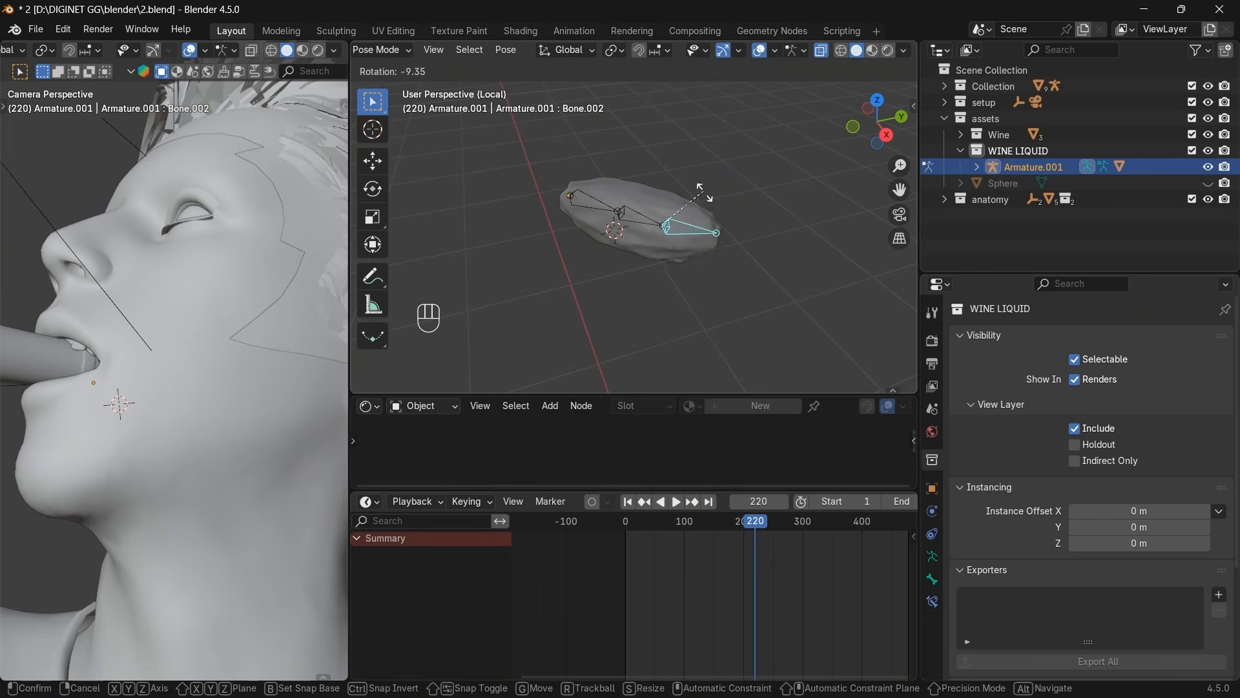
right_click(677, 222)
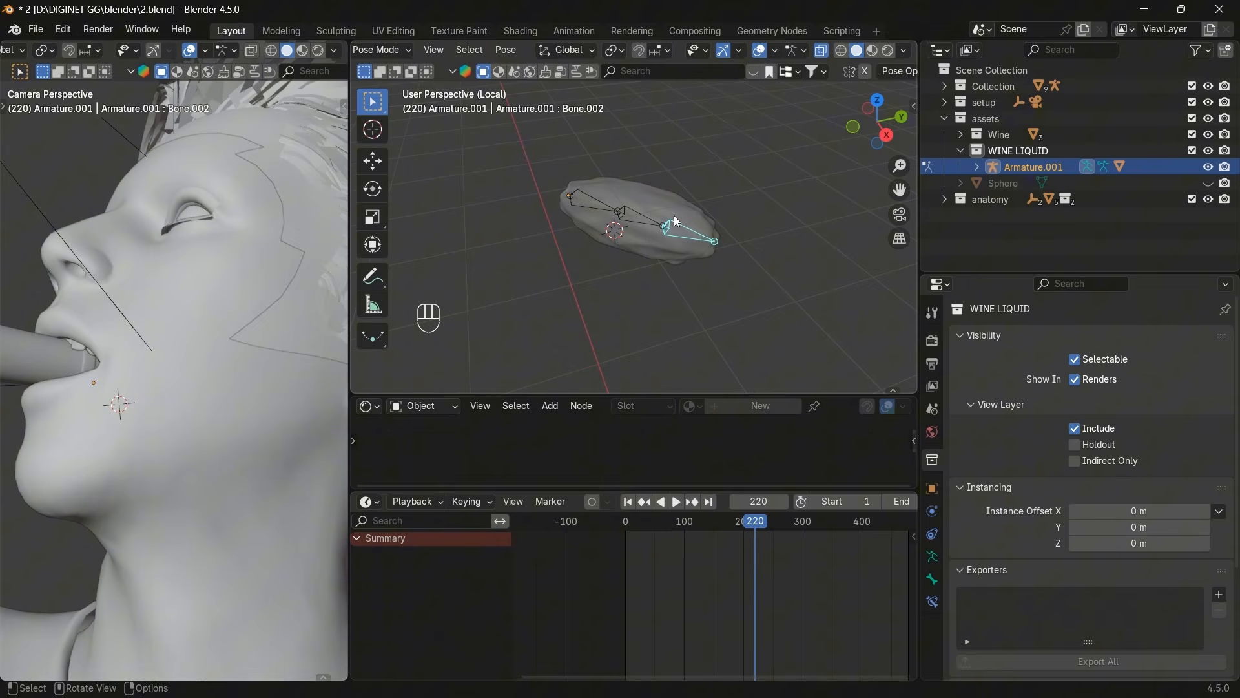
click(405, 57)
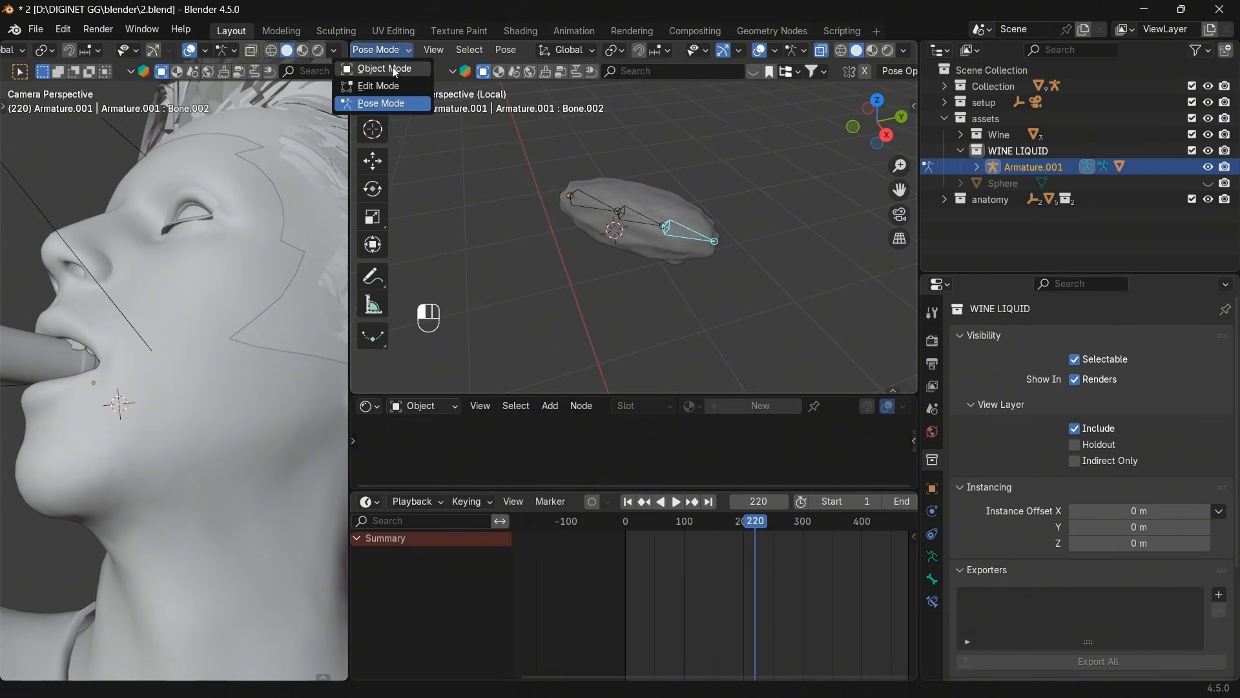
click(388, 67)
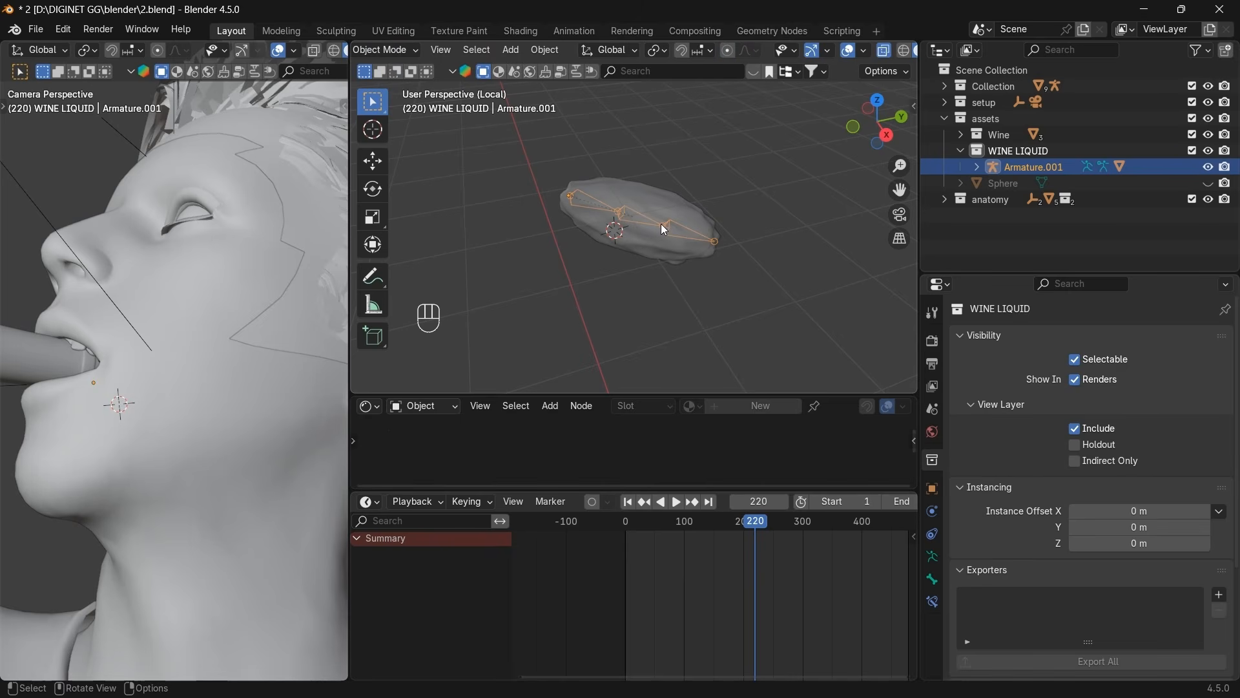
Leave local view to bring back the full scene, and display the camera view with rendered shading.
key(KP_Divide)
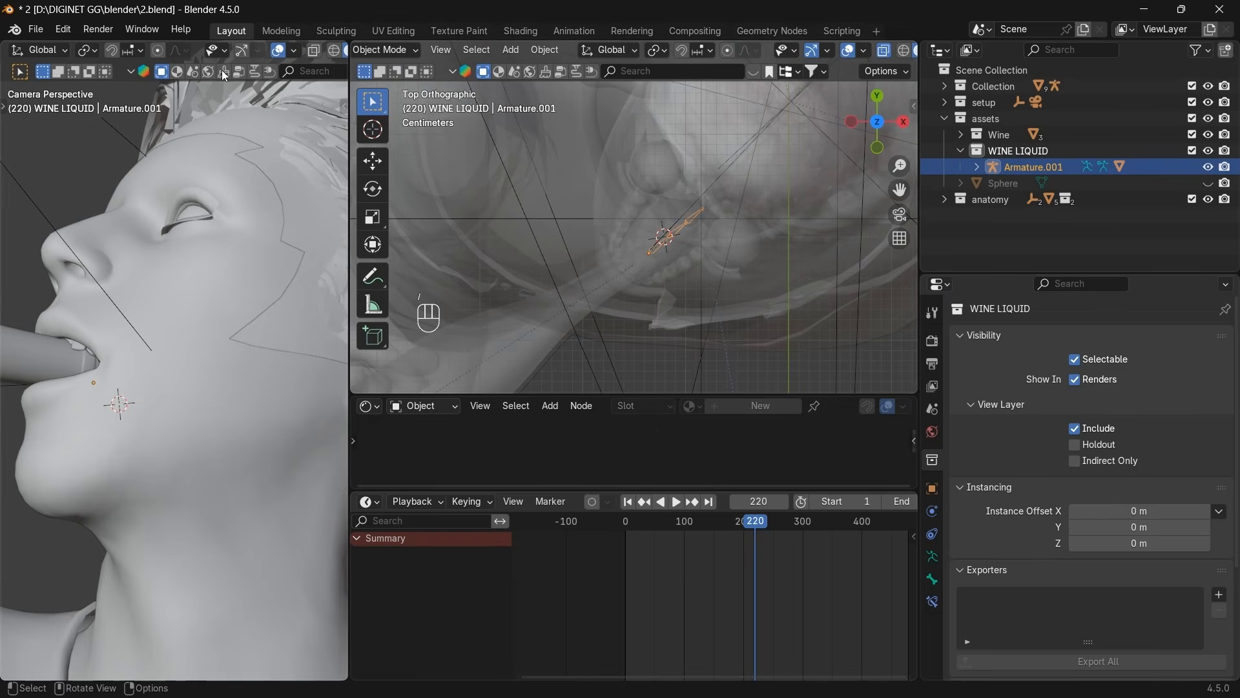
scroll(226, 52, down, 3)
click(317, 50)
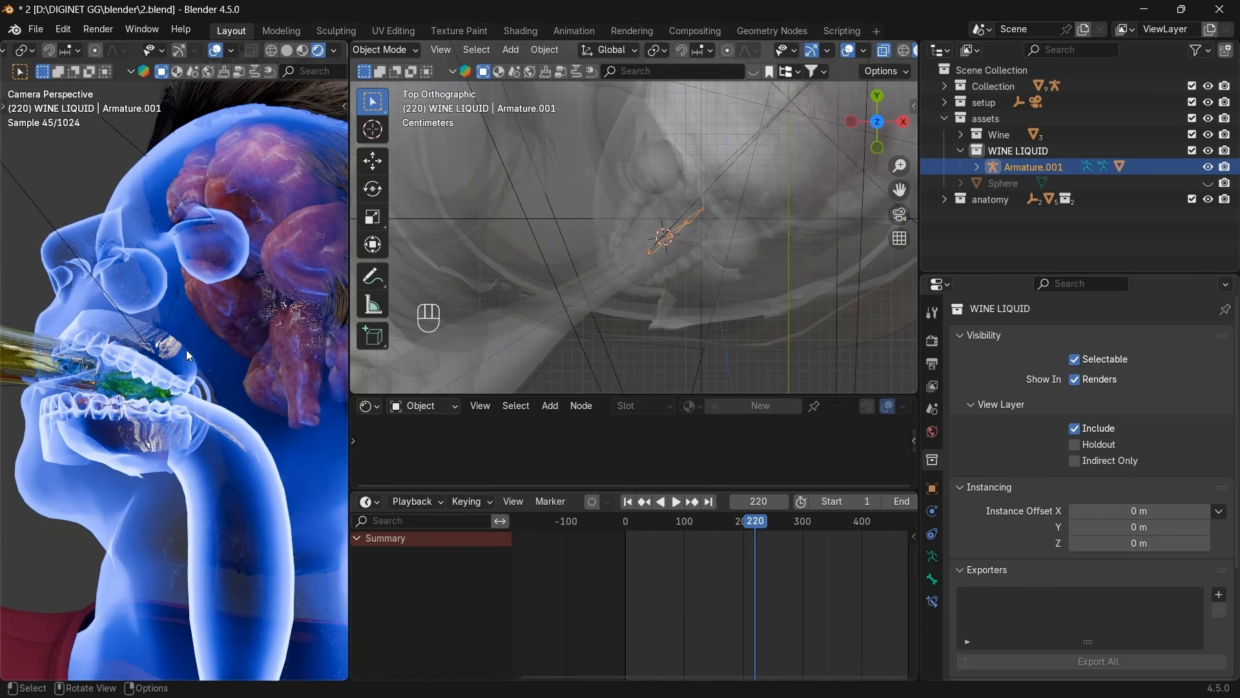
Select the camera and scrub through its keyframed shot up to frame 310 and back to 185 to examine the throat and liquid.
scroll(755, 542, up, 2)
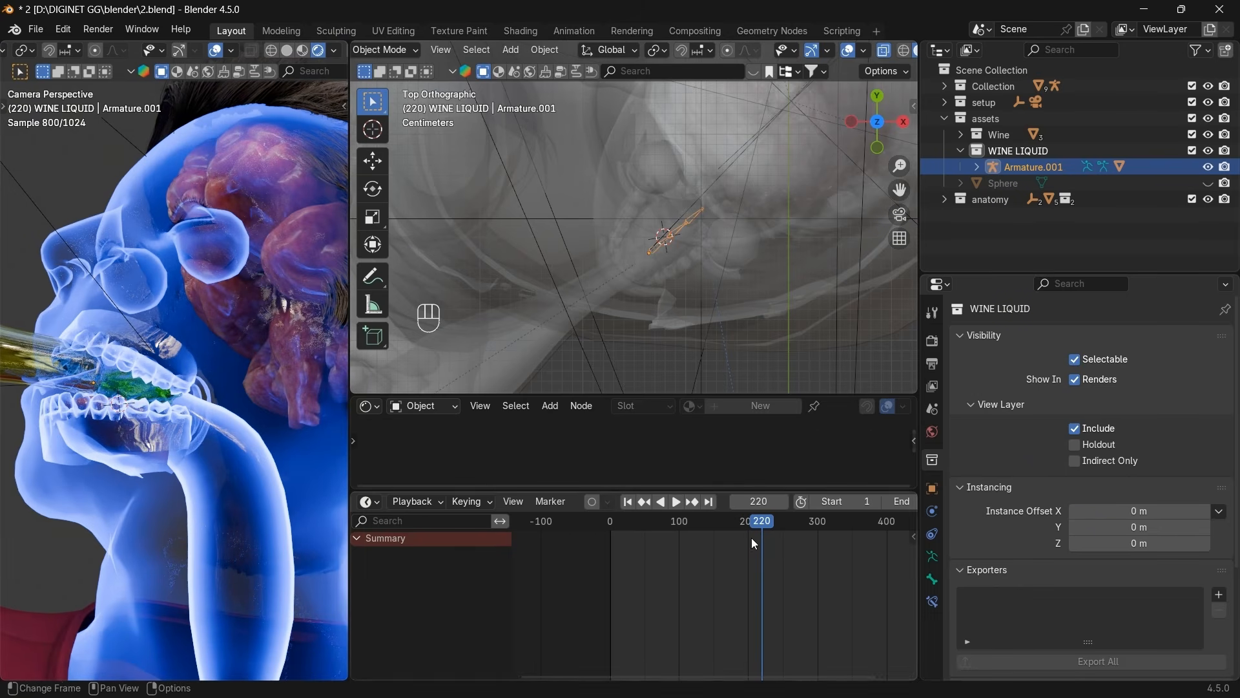
click(1035, 101)
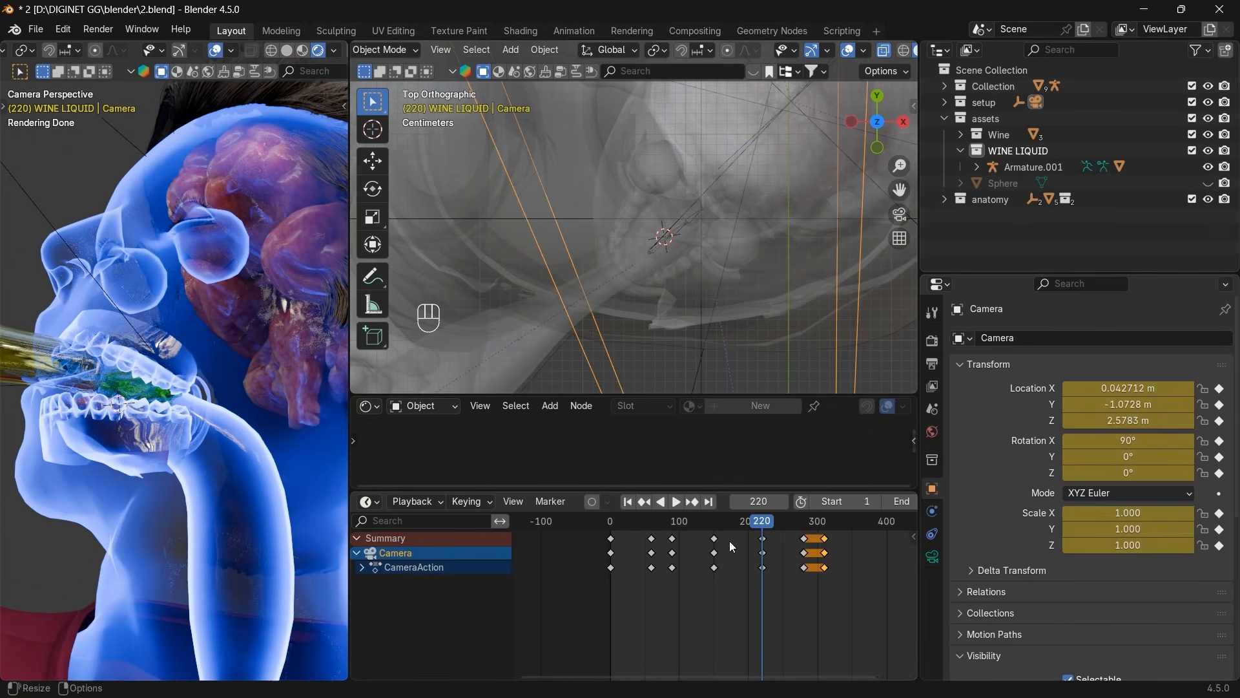
scroll(730, 545, up, 2)
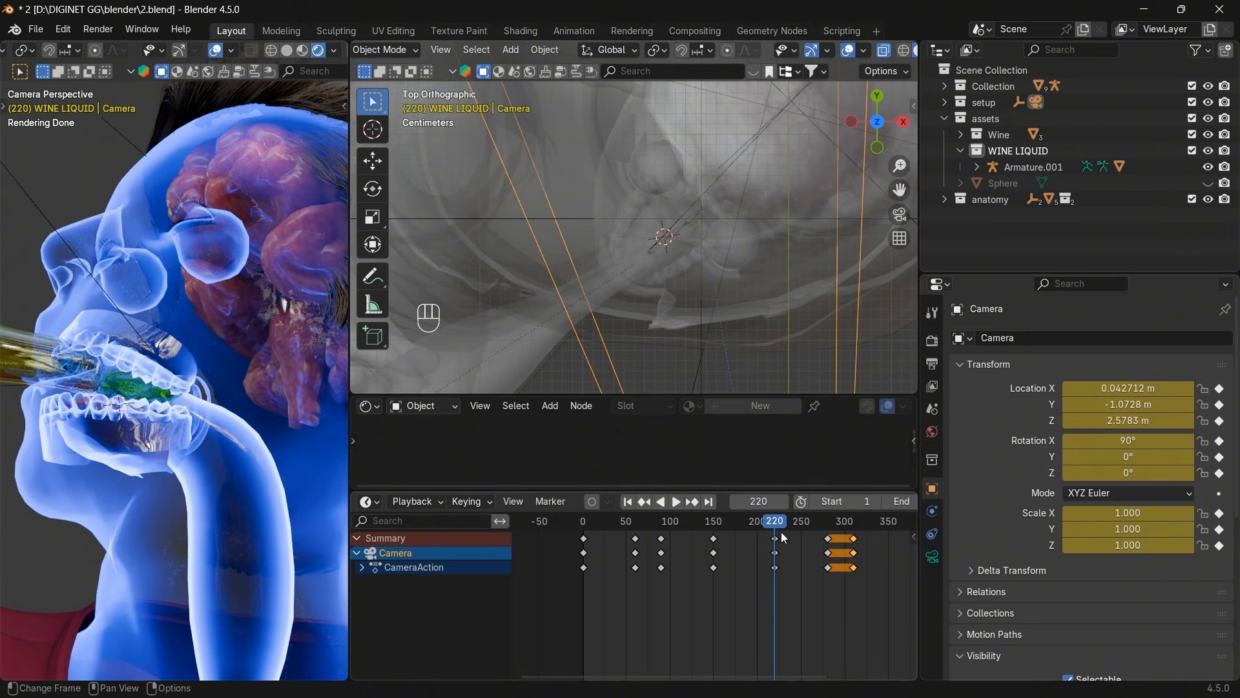
drag(780, 524, 850, 528)
key(Up)
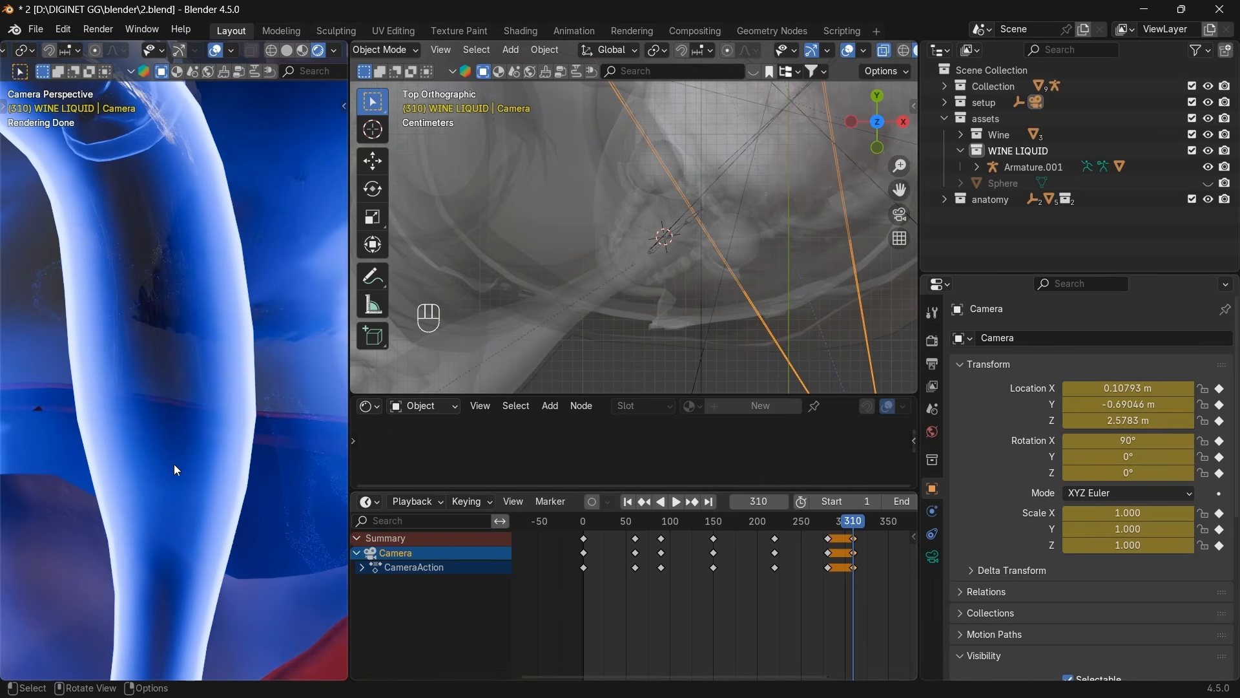
click(643, 501)
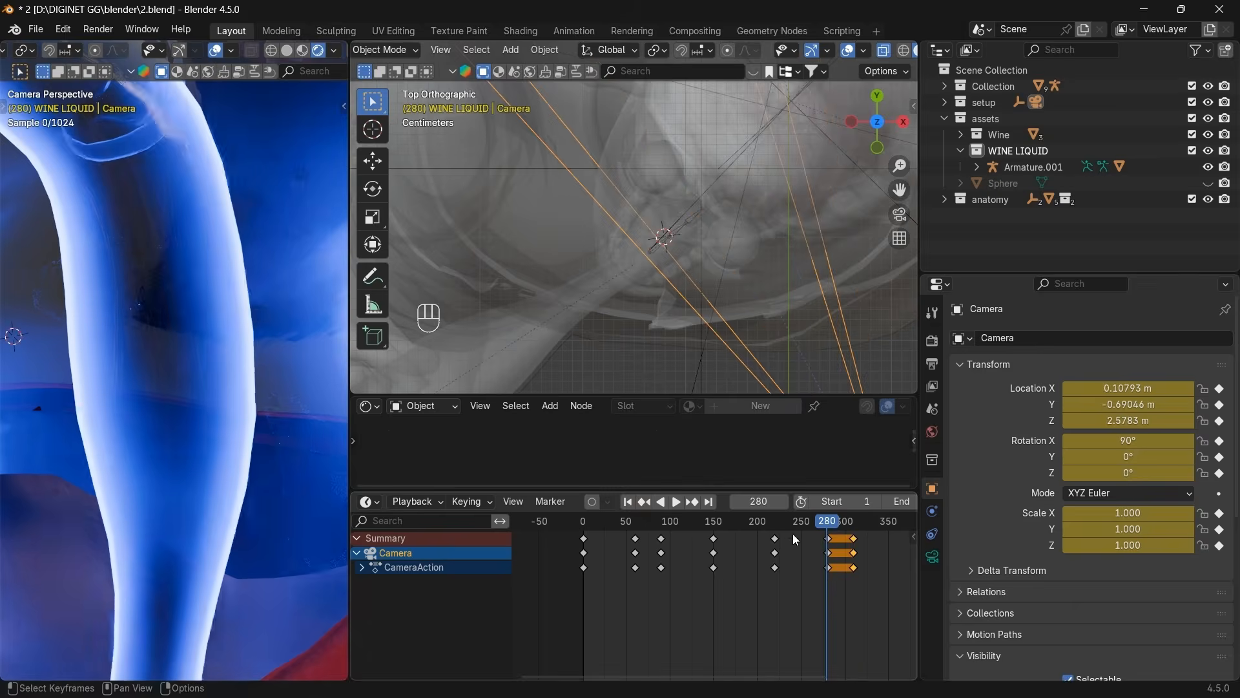
drag(827, 522, 739, 537)
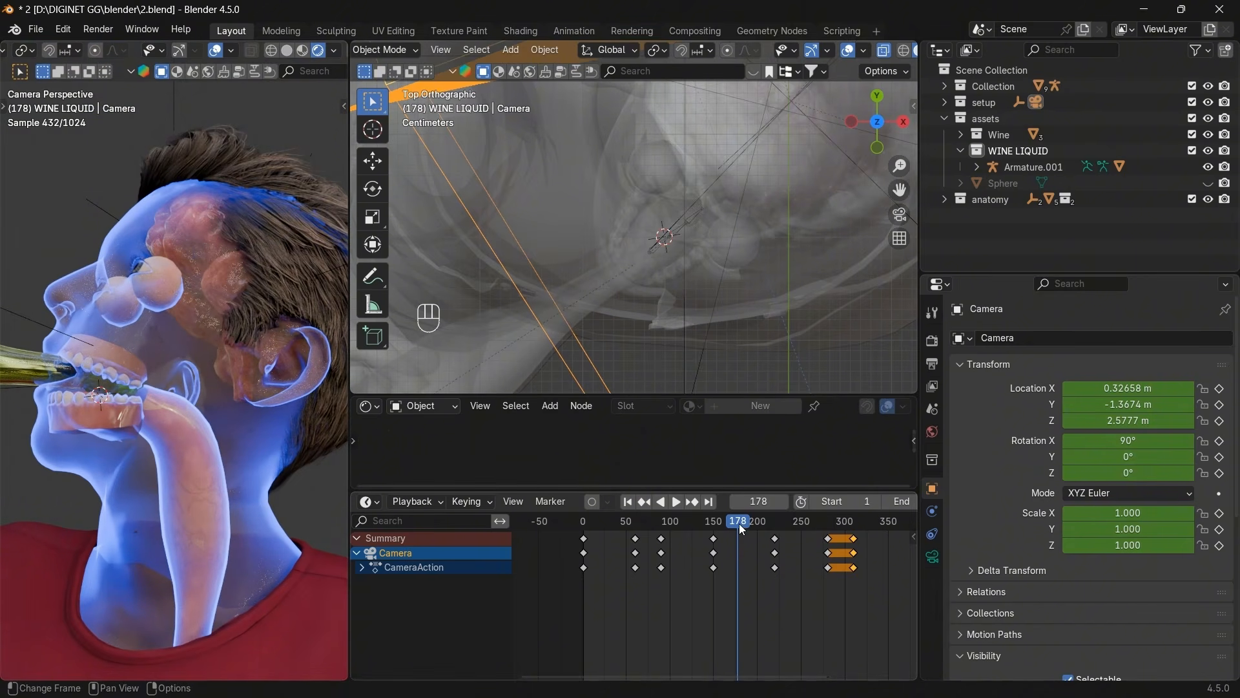
mouse_move(739, 523)
mouse_down()
mouse_move(719, 525)
mouse_move(744, 524)
mouse_up()
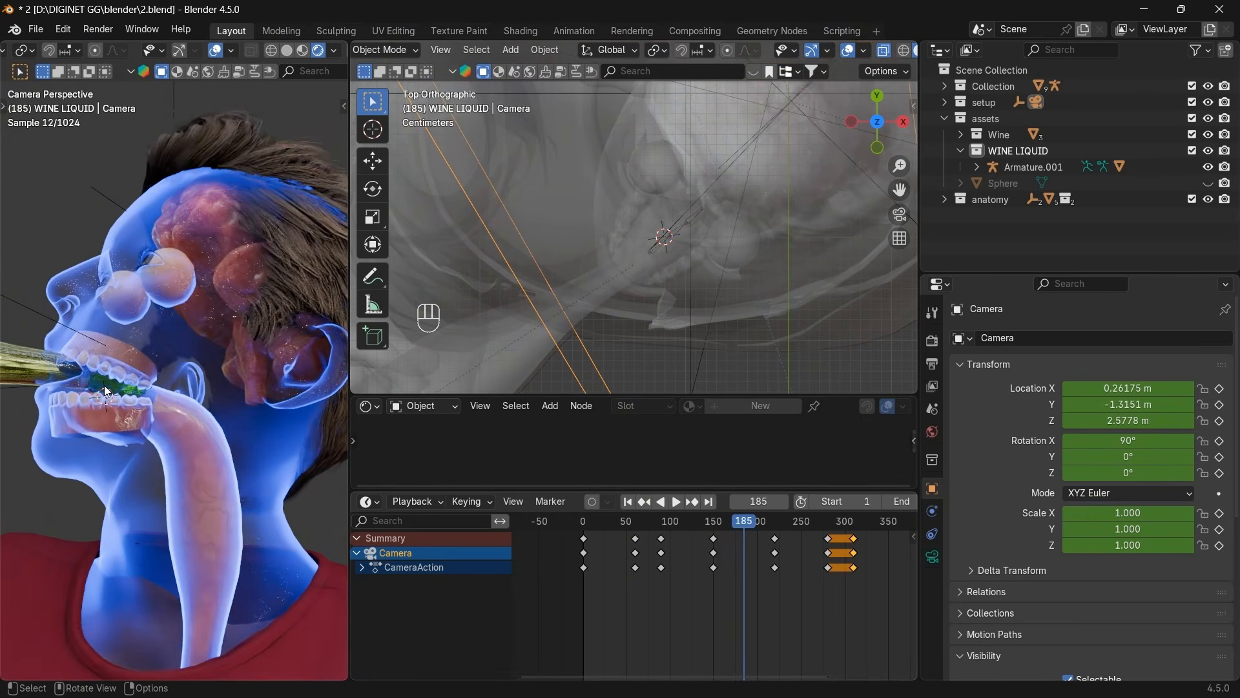
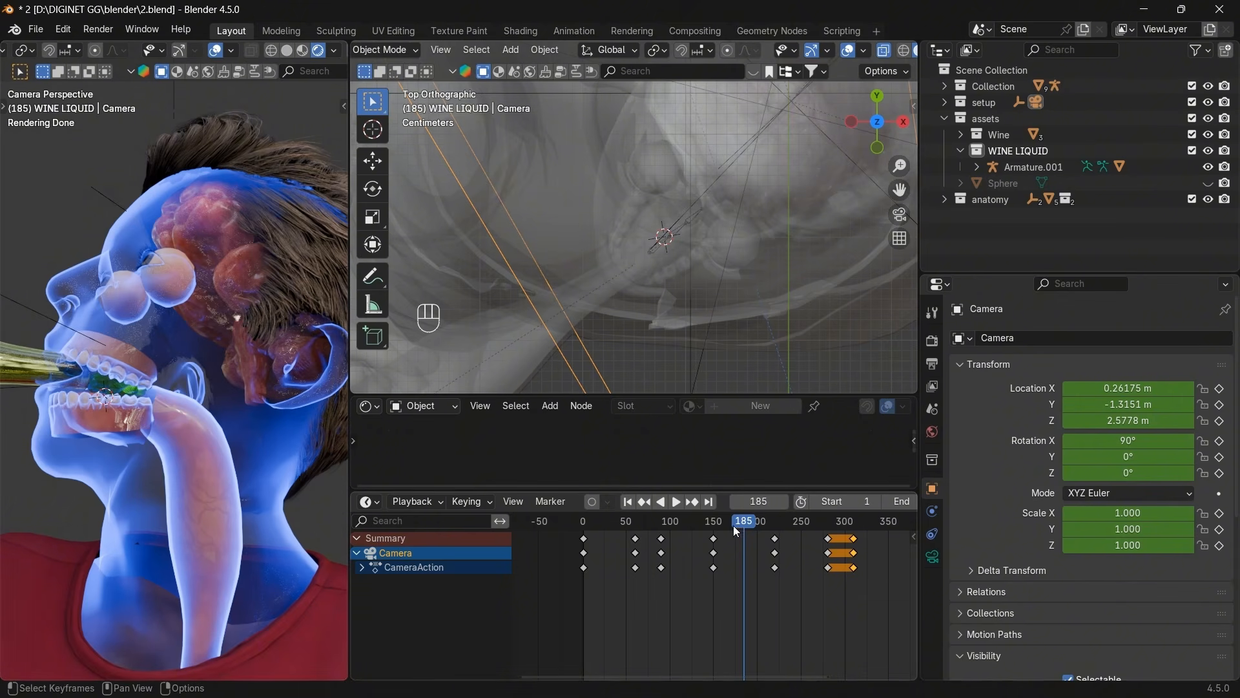
Check the camera shot around its keyframe at frame 150 and set the current frame to 170.
mouse_move(732, 526)
mouse_down()
mouse_move(723, 526)
mouse_move(735, 527)
mouse_up()
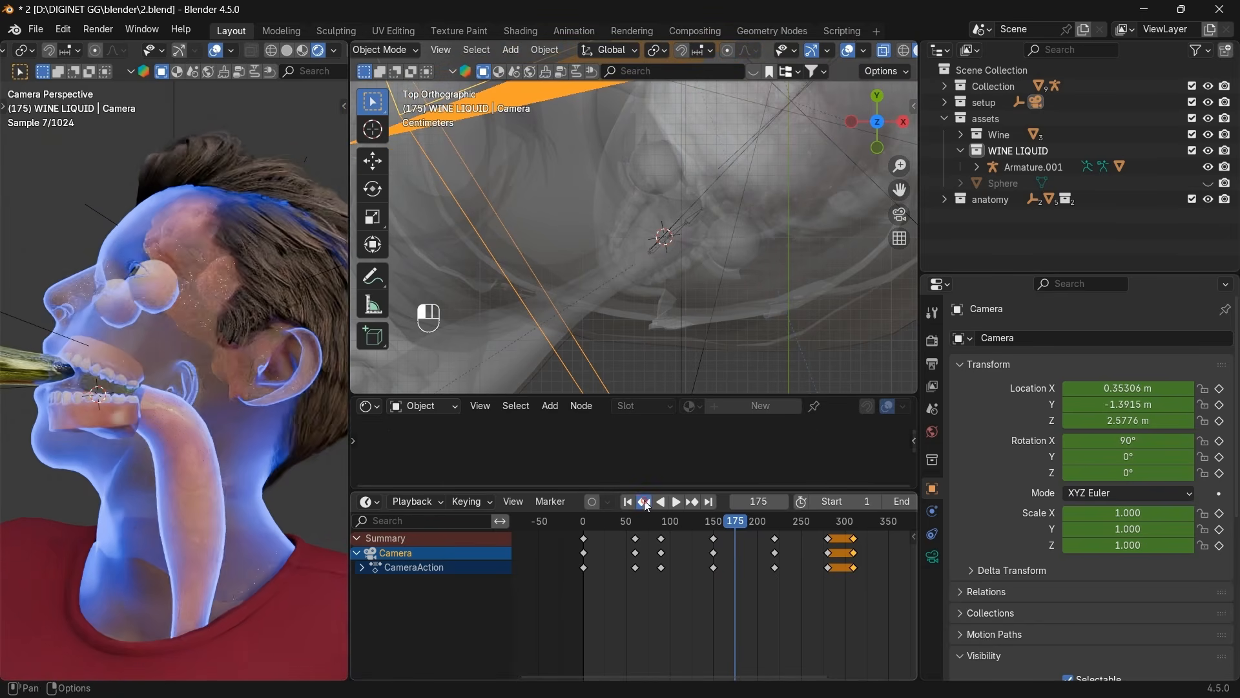
click(645, 502)
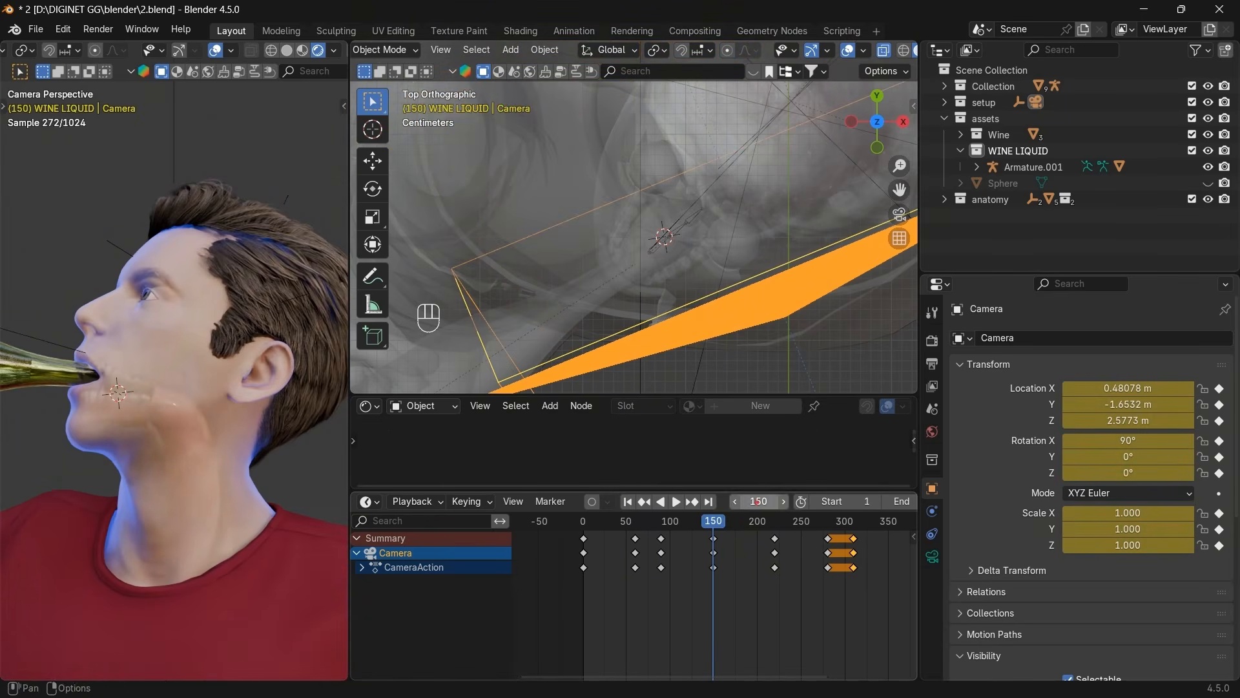
click(758, 502)
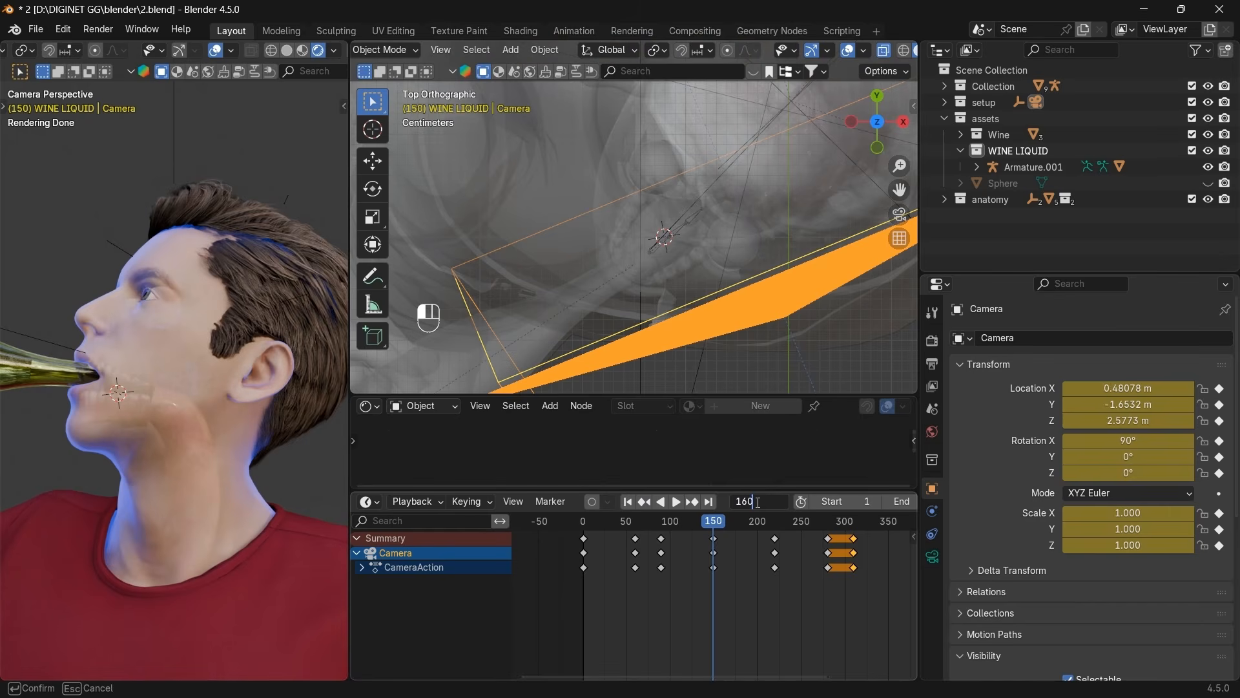
text(160)
key(Return)
drag(757, 502, 767, 506)
text(170)
key(Return)
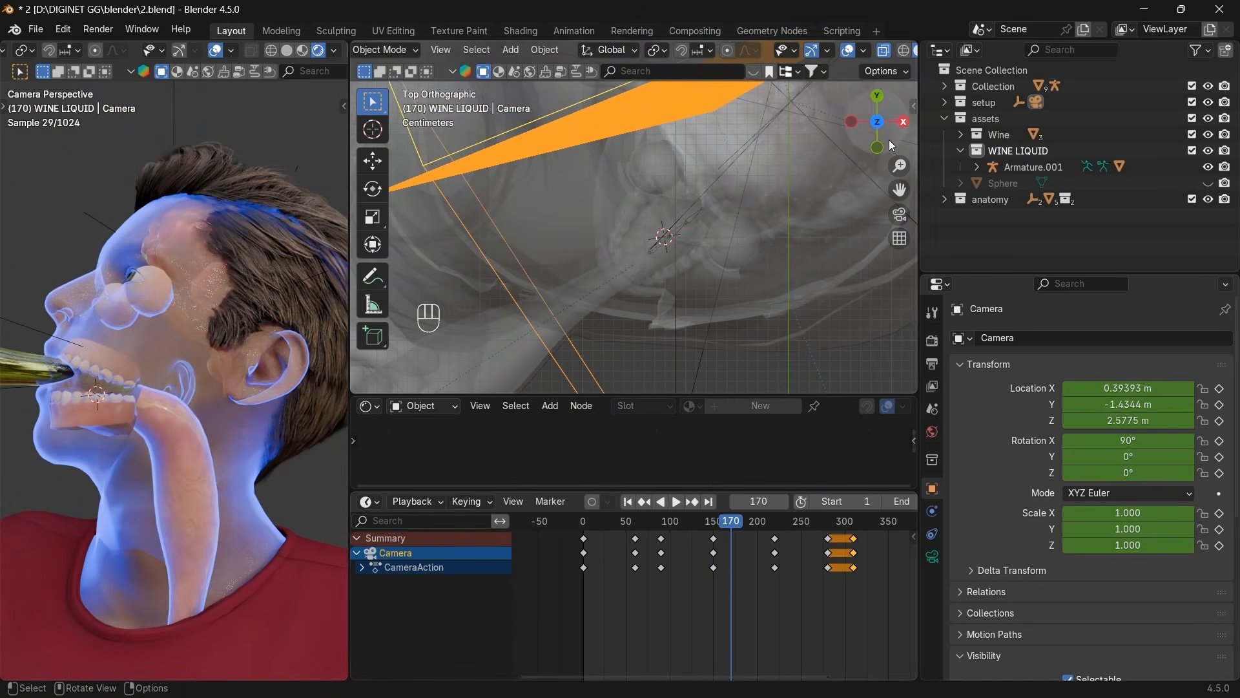
Select the wine liquid armature, enter Pose Mode, and keyframe all of its bones at frame 170.
drag(893, 137, 893, 97)
click(1060, 166)
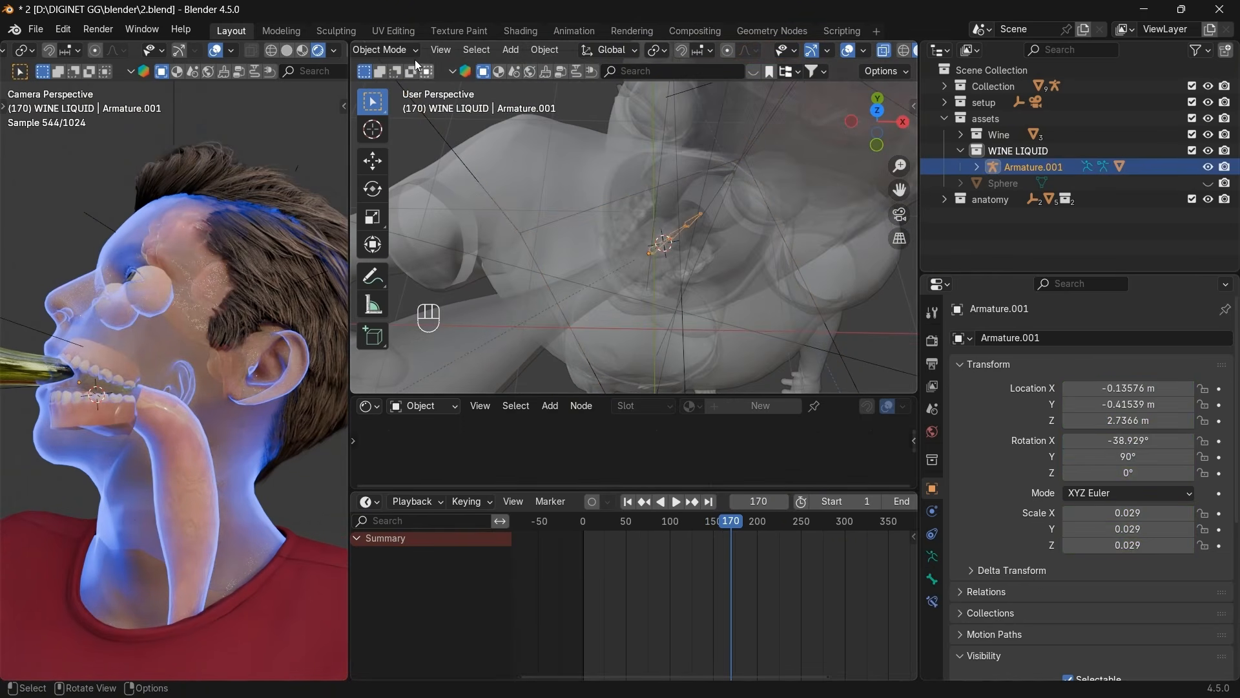
click(413, 55)
click(383, 102)
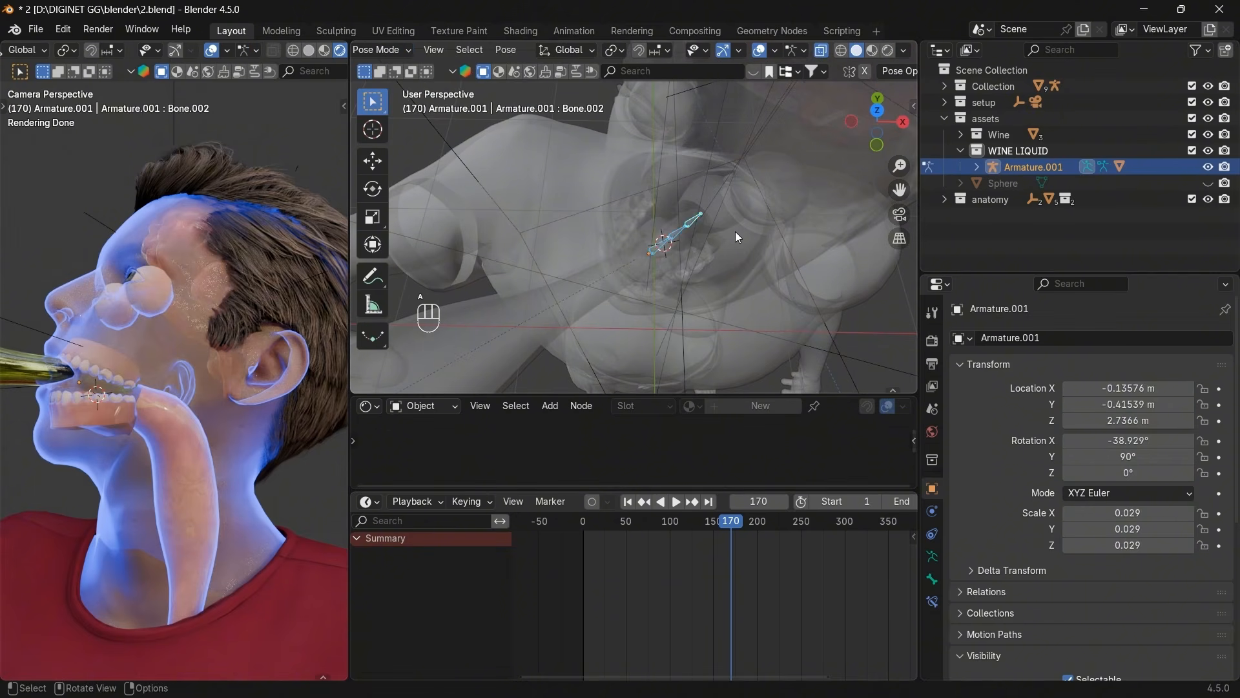
key(i)
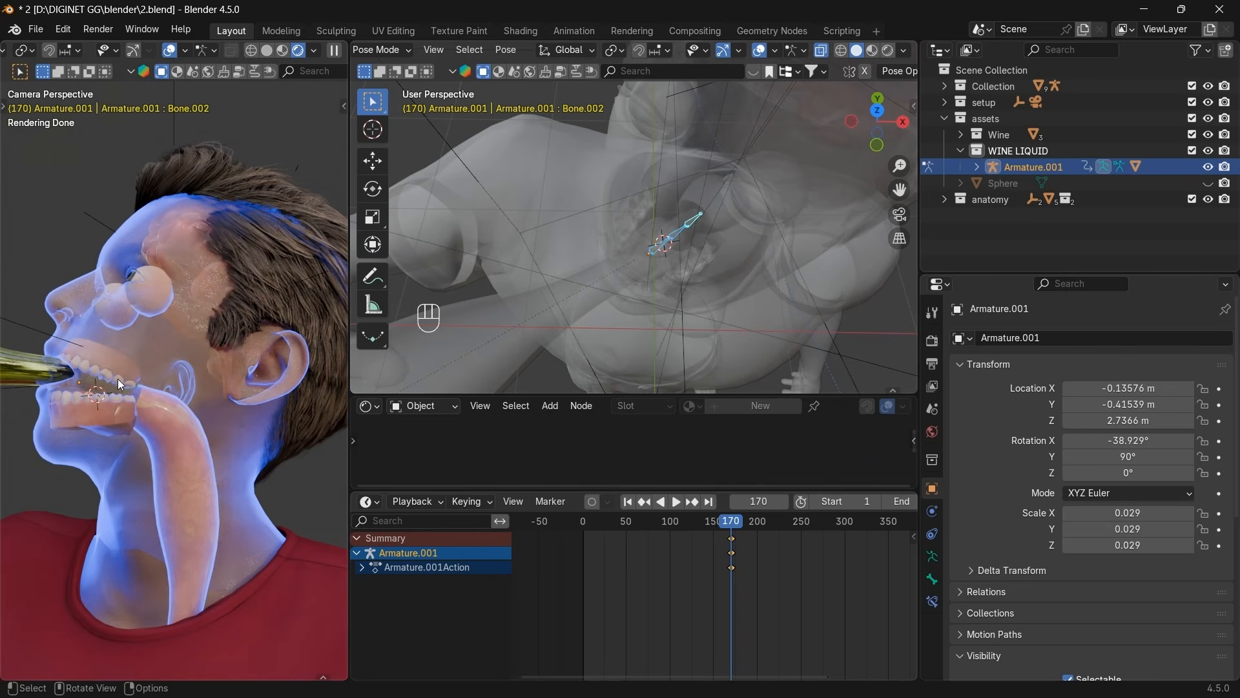
Set the current frame to 312, return to Object Mode, and compare that frame with the camera's last keyframe.
scroll(736, 525, down, 2)
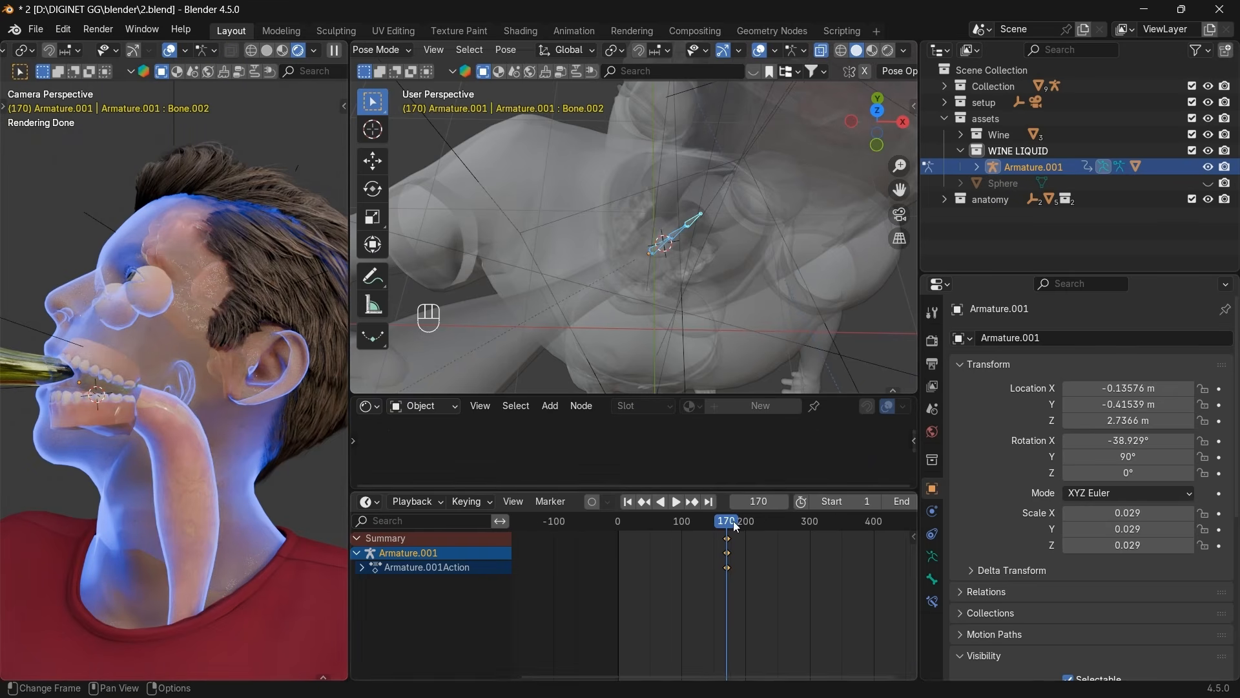
drag(727, 523, 818, 523)
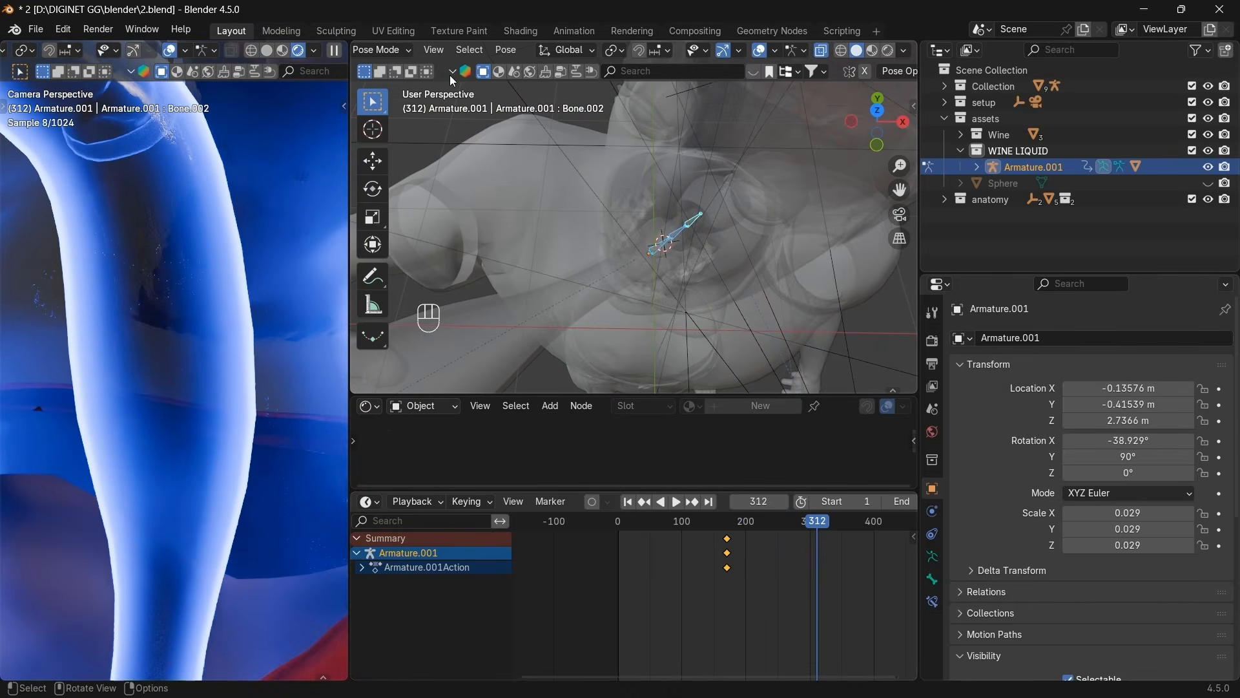
click(381, 50)
click(385, 69)
click(1008, 119)
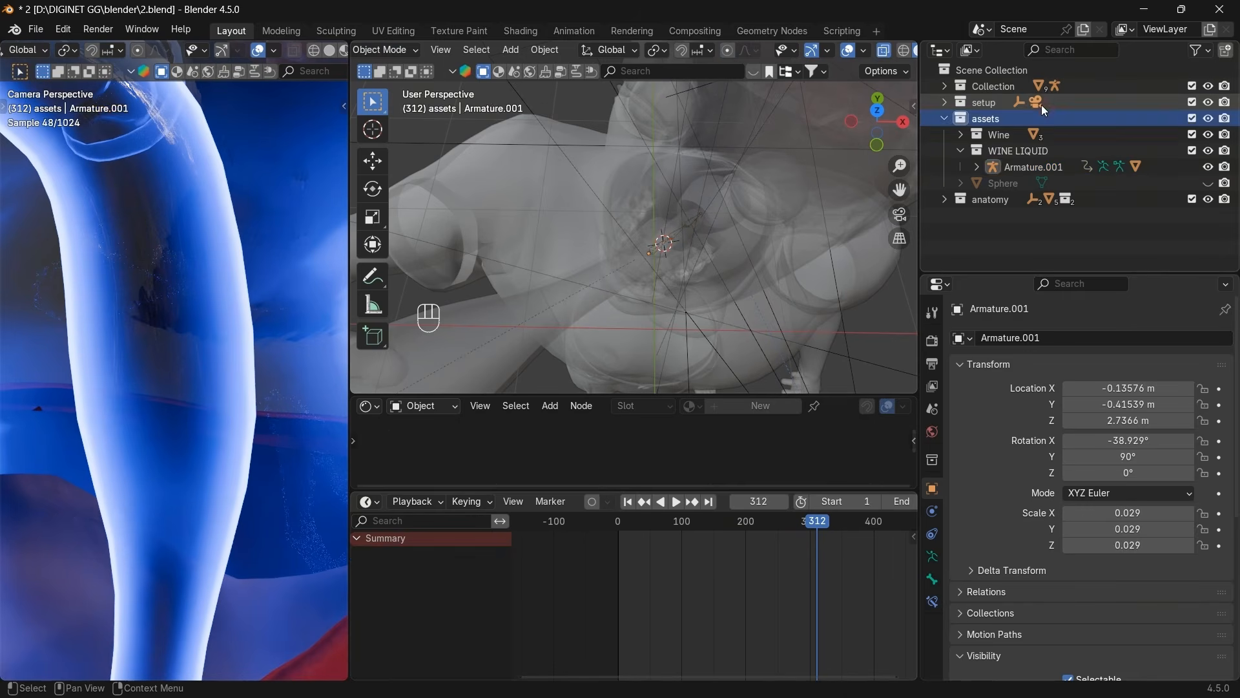
click(1037, 102)
scroll(803, 555, down, 1)
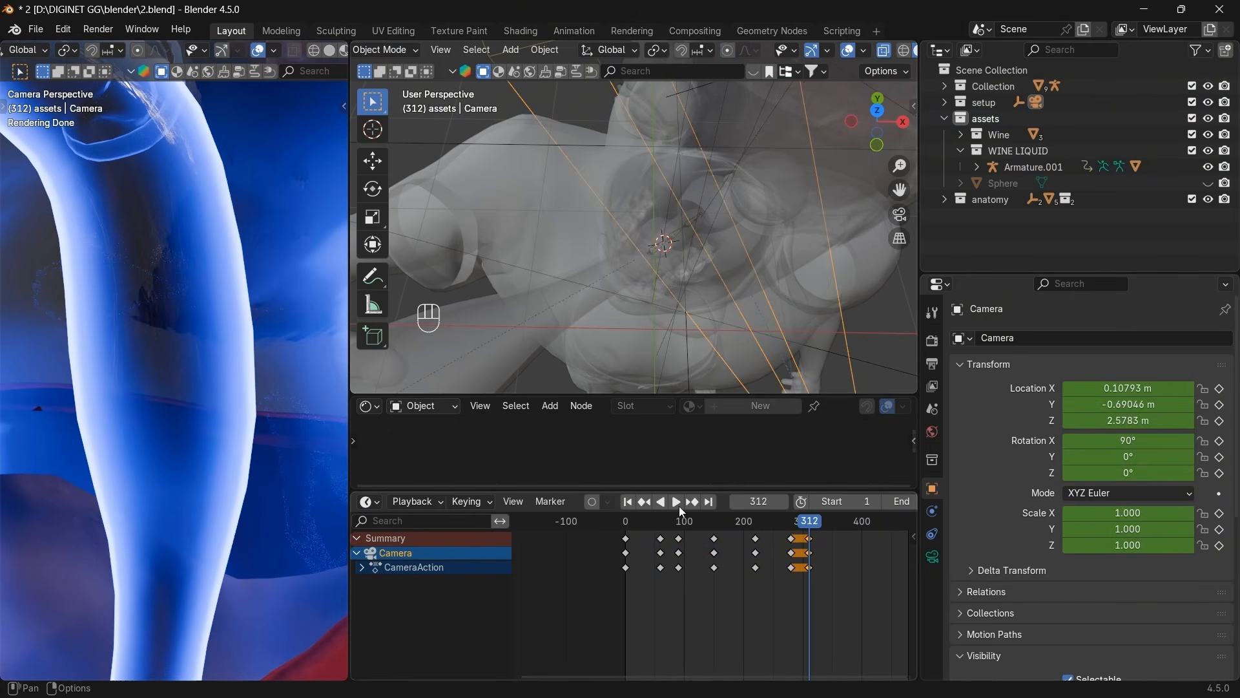
click(693, 501)
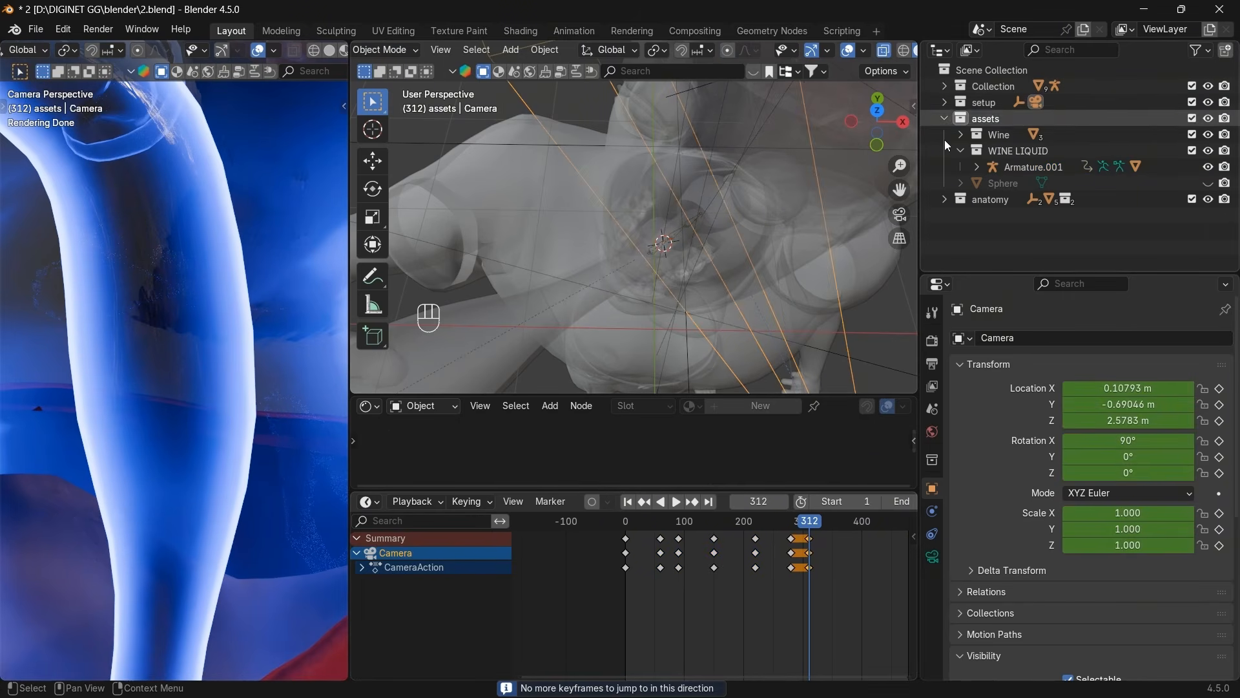
Put the armature back in Pose Mode and move all its bones from the mouth down to the lower neck in the right view.
click(1033, 167)
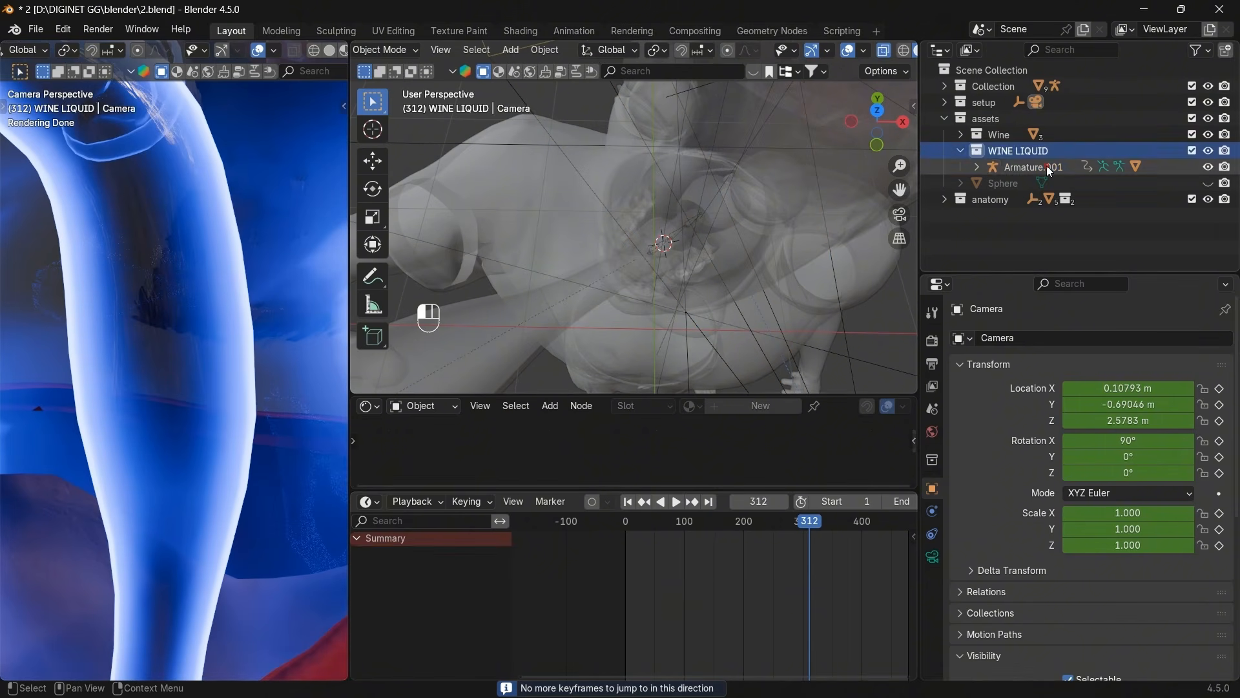
click(414, 57)
click(382, 105)
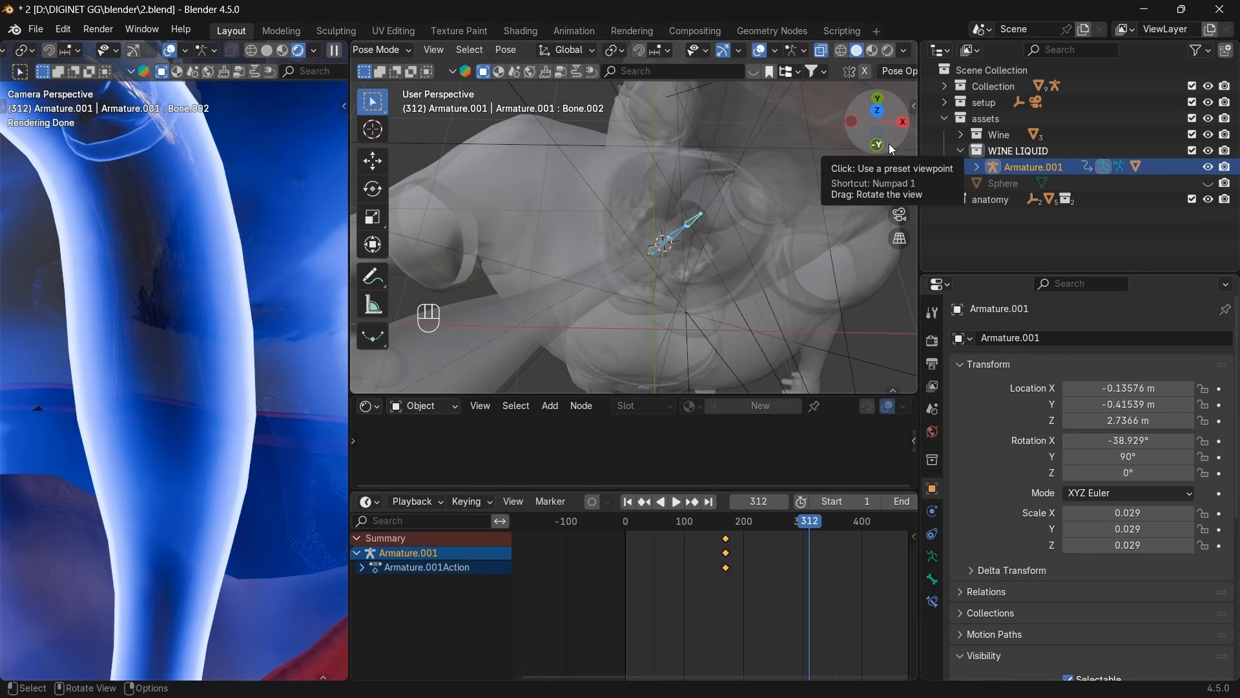
click(902, 122)
scroll(853, 207, down, 4)
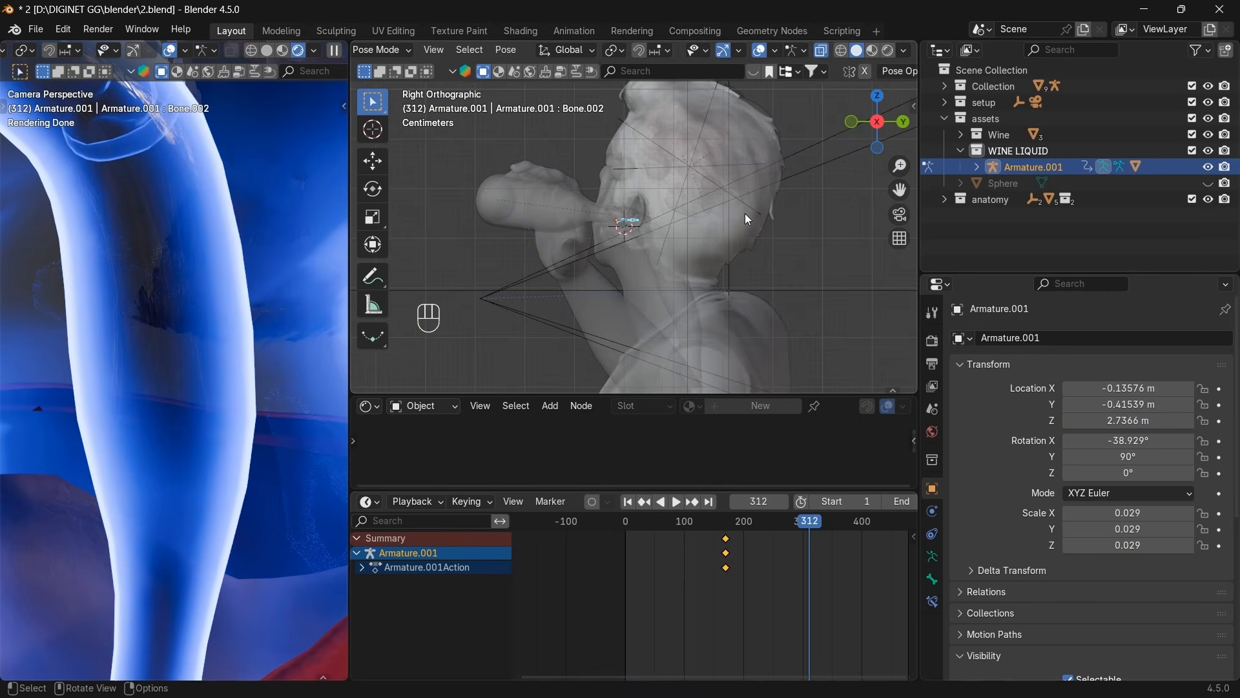
key(g)
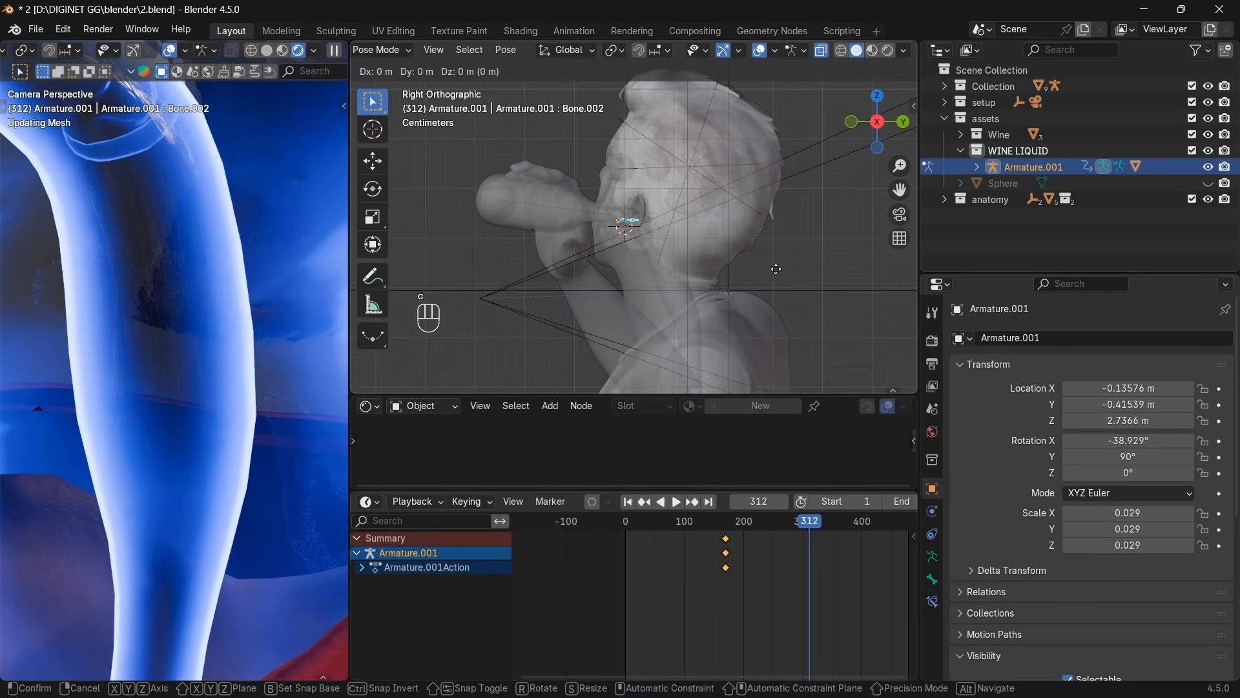
click(813, 321)
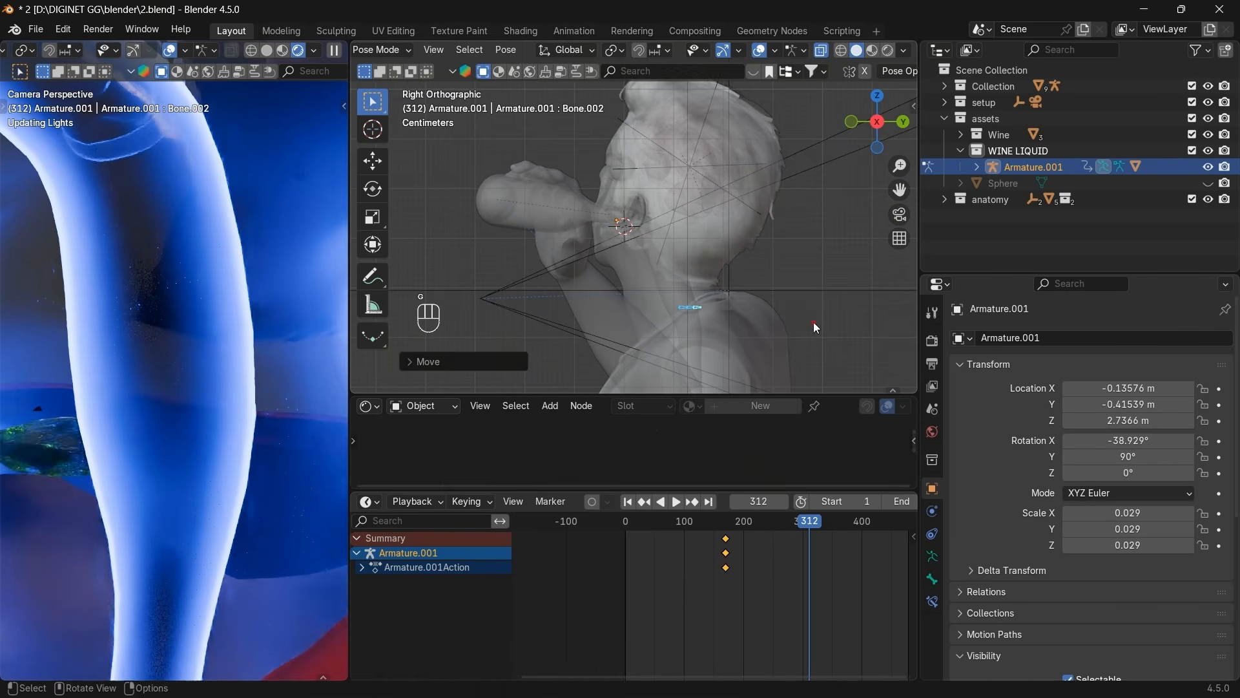
Rotate the bones nearly upright to follow the throat and raise them about 0.02 m, keeping all bones selected.
key(r)
click(742, 79)
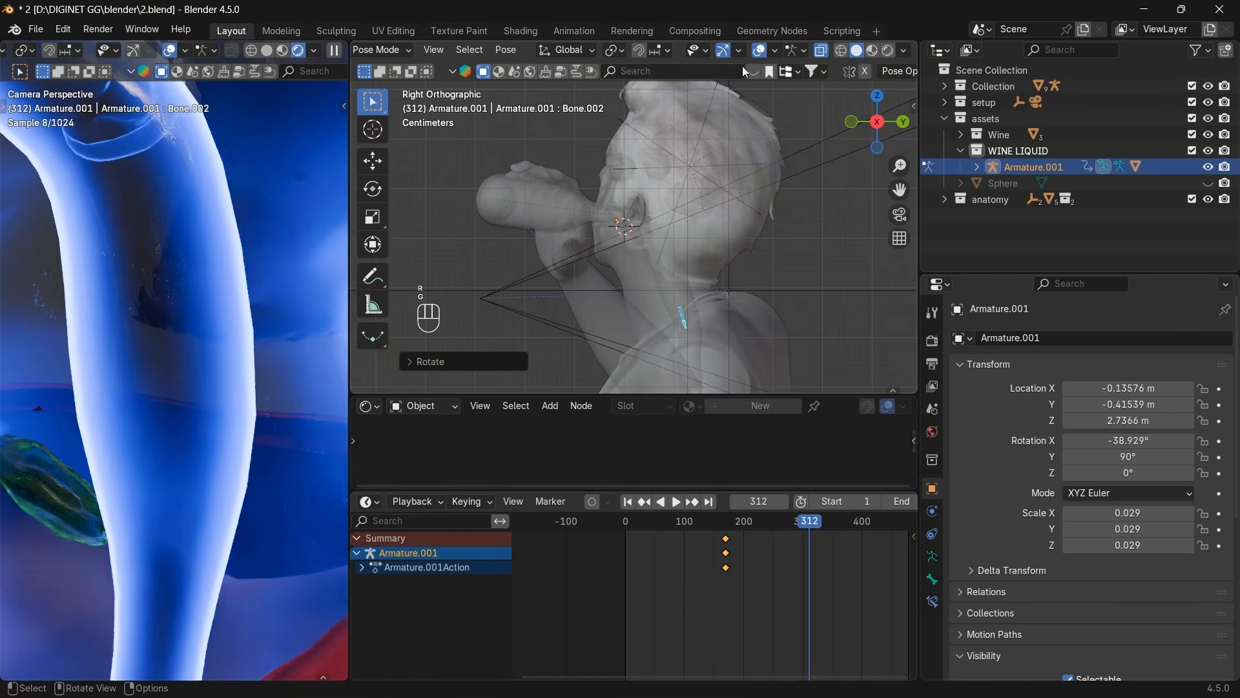
key(g)
key(g)
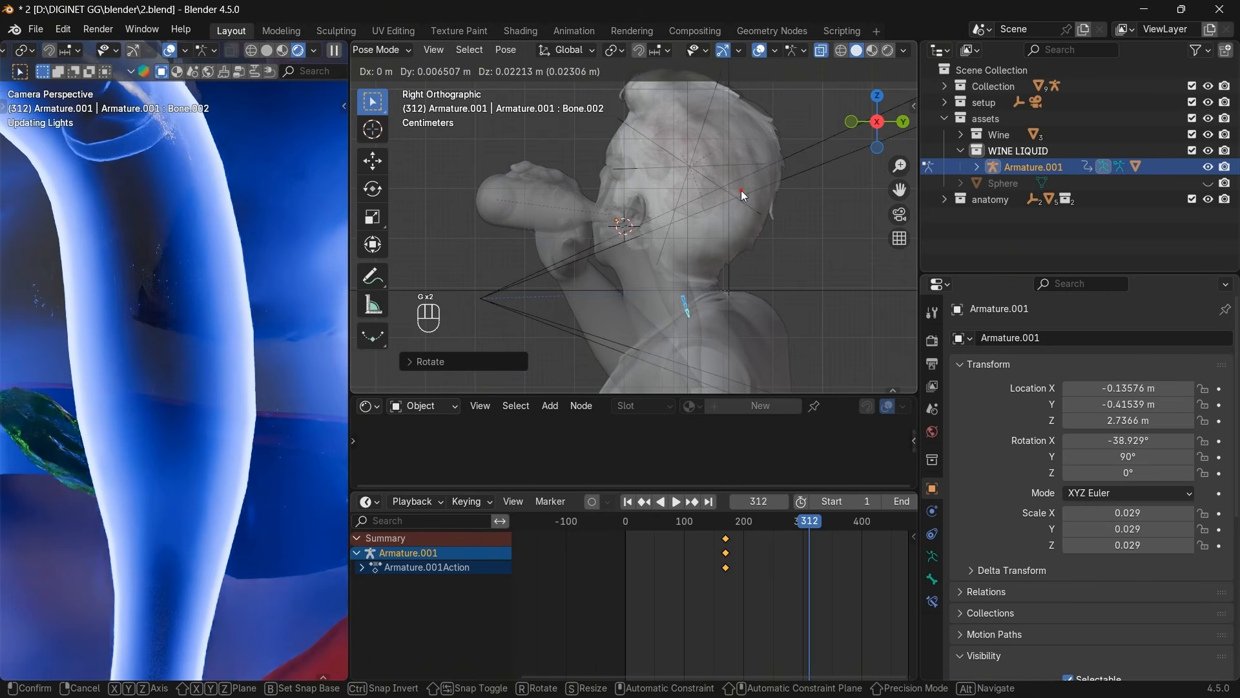
click(742, 190)
click(839, 110)
key(a)
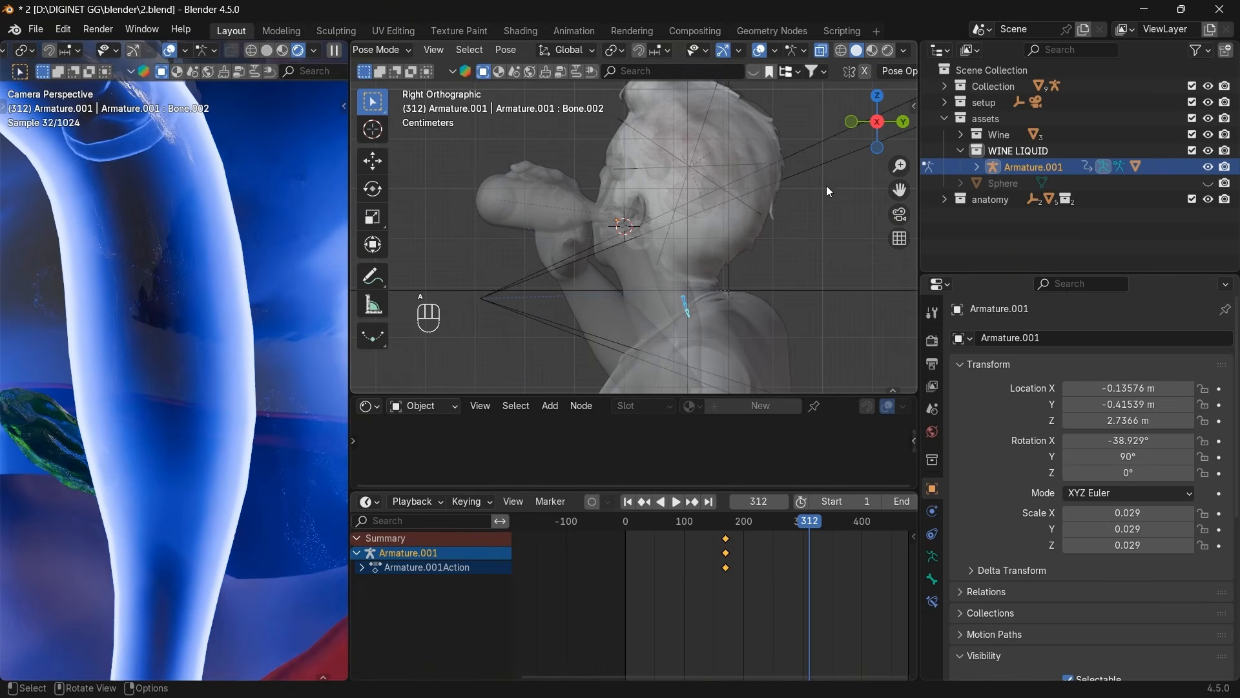
In the back view, tilt the bones and move them about 0.085 m in X and 0.016 m in Z into the throat.
click(878, 97)
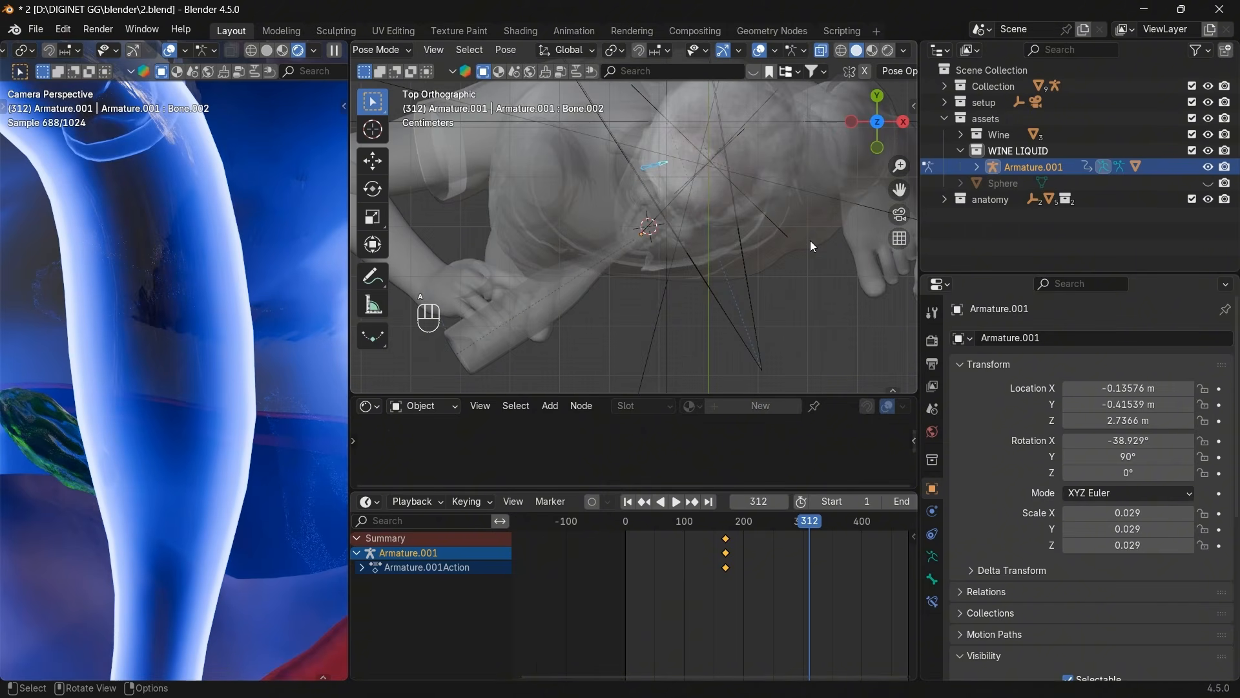
drag(881, 153, 907, 157)
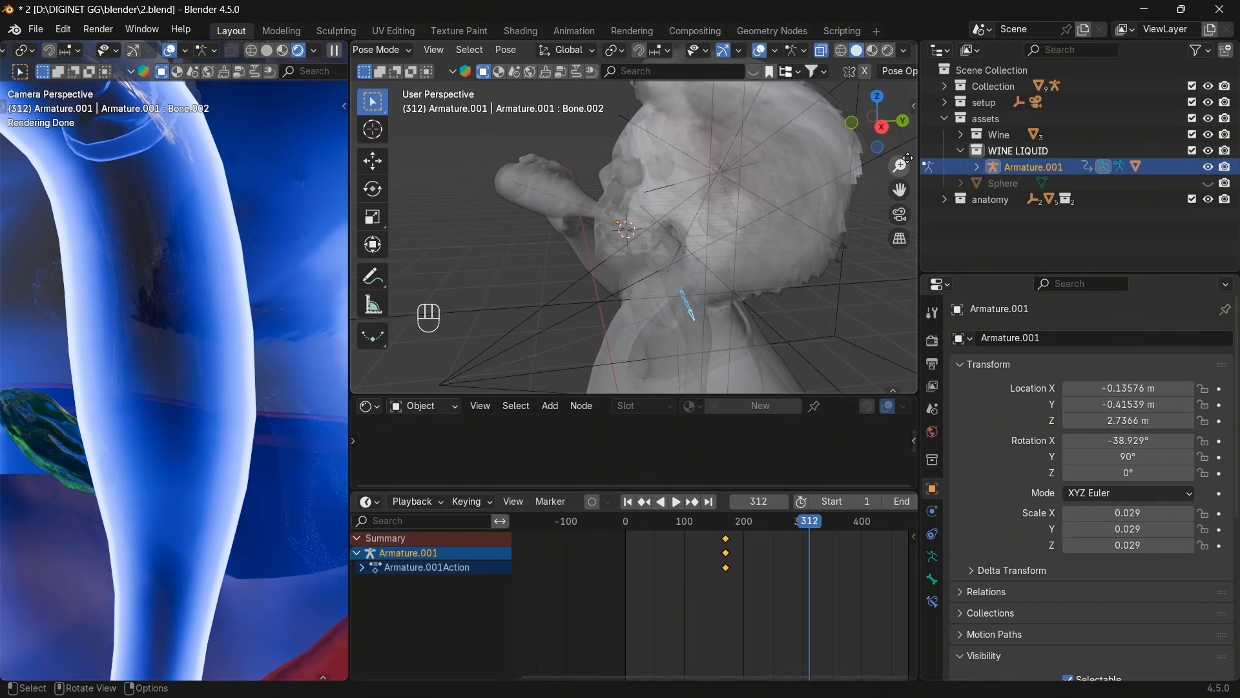
click(903, 121)
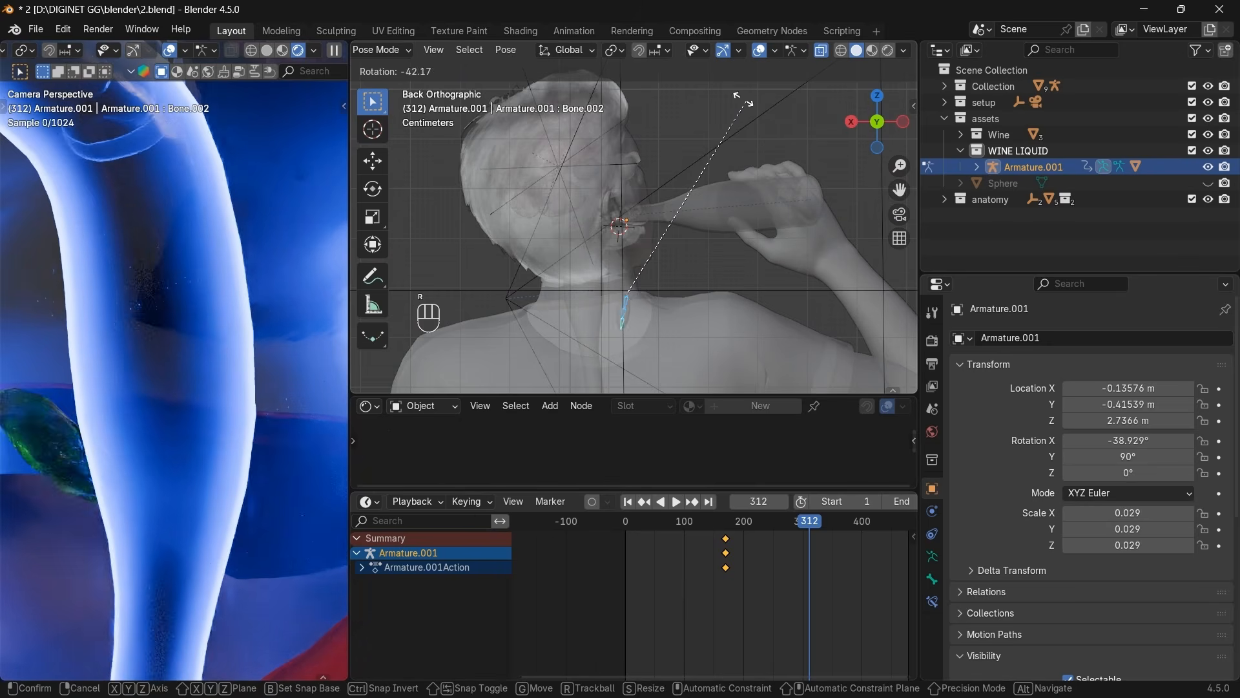
click(675, 94)
key(g)
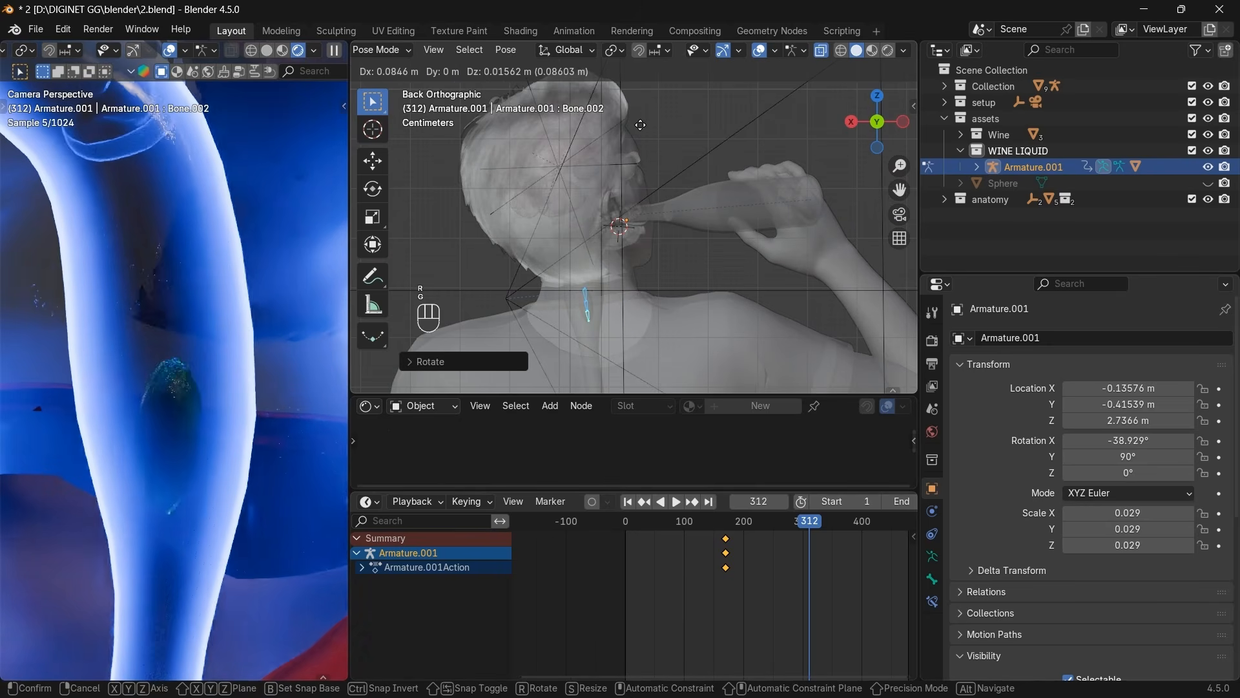
click(639, 125)
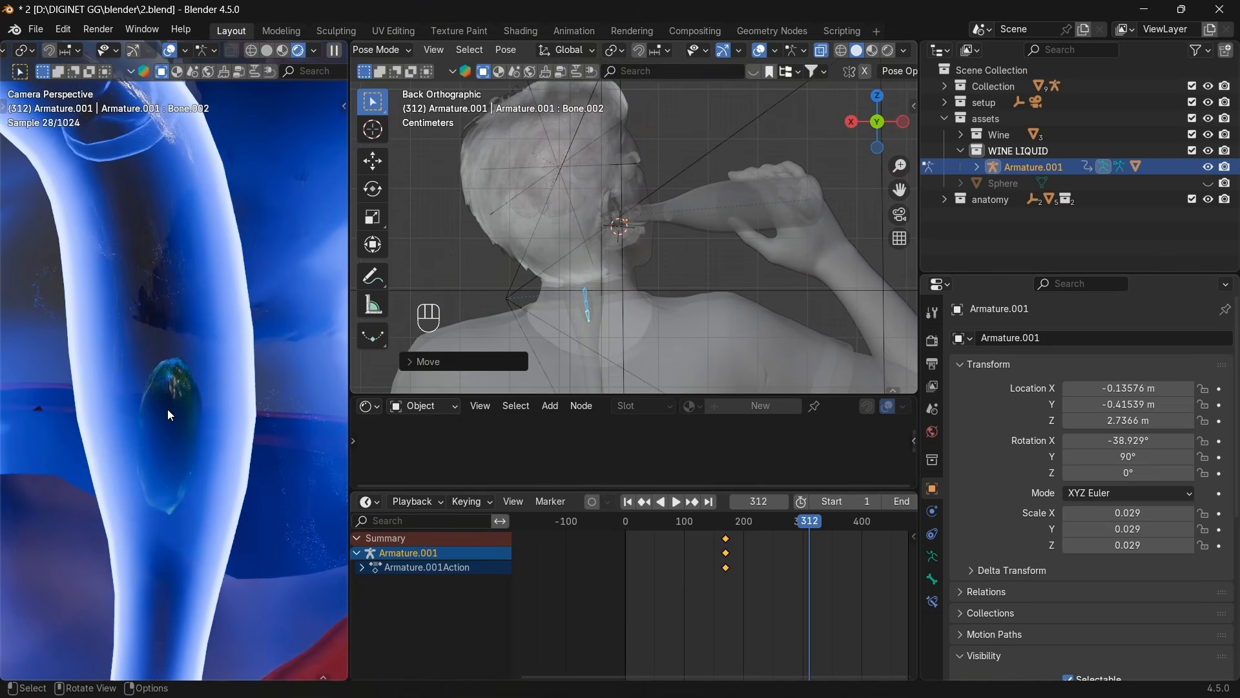
In the left view, shift and rotate the bones to match the throat's slope, and raise them about 0.018 m.
click(903, 122)
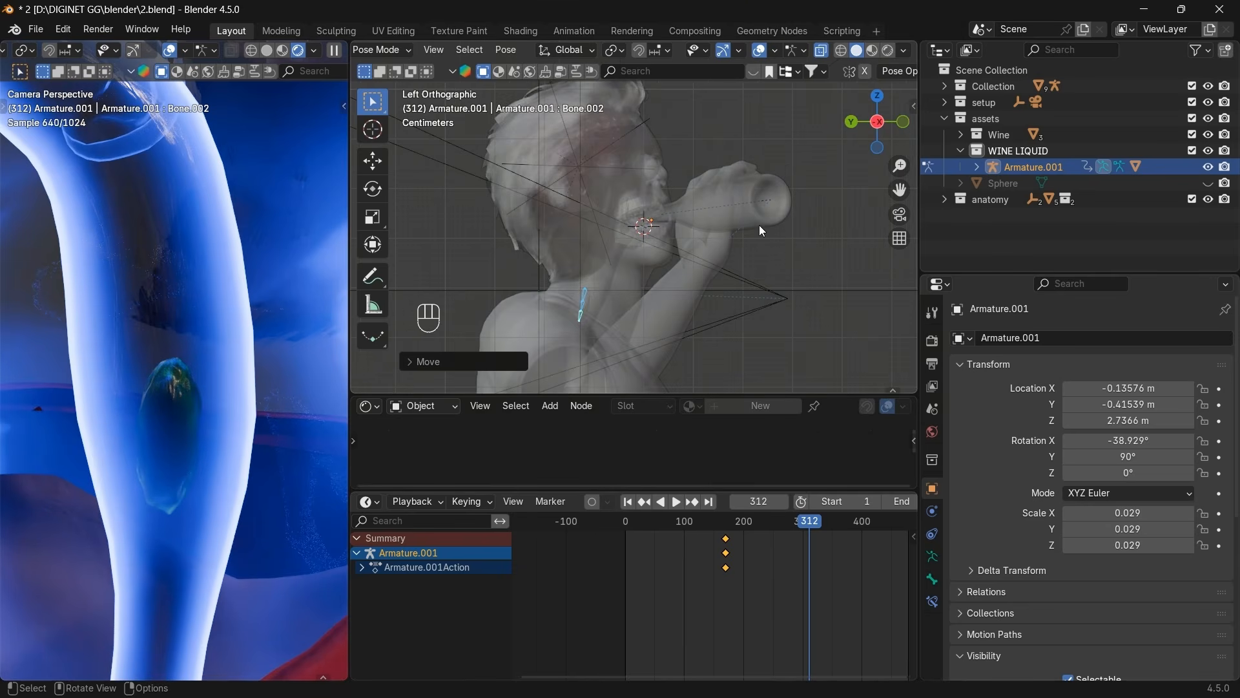
key(g)
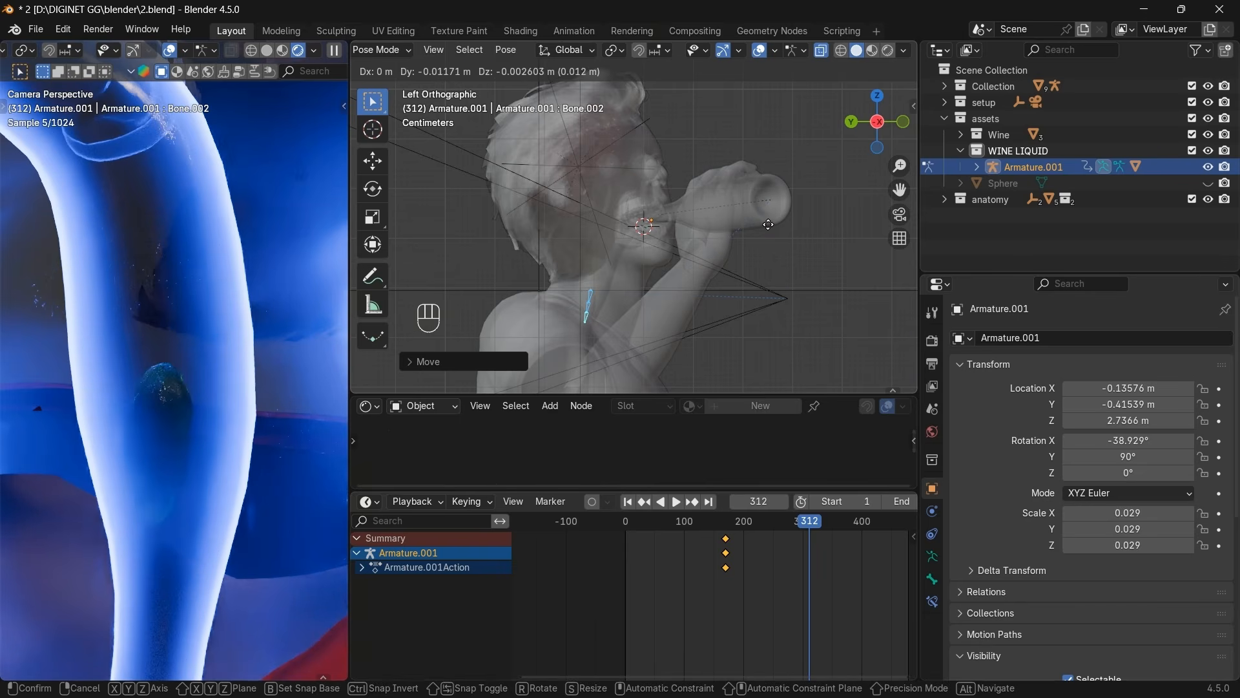
key(r)
key(g)
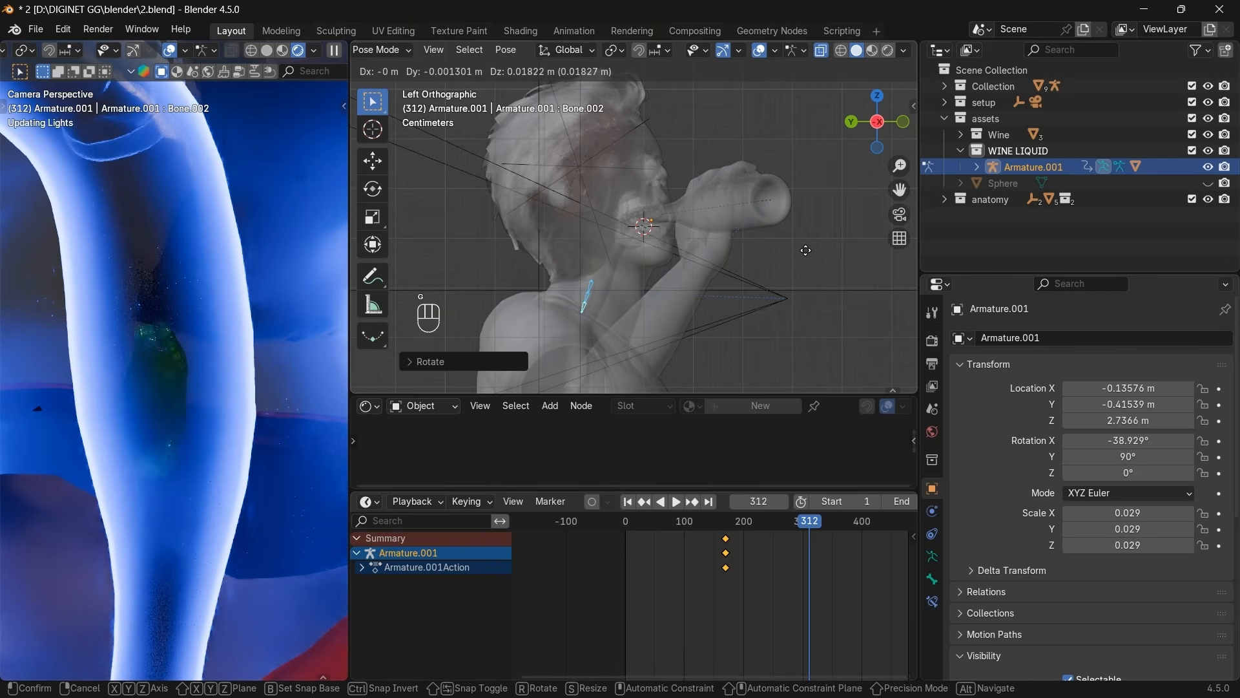
click(800, 250)
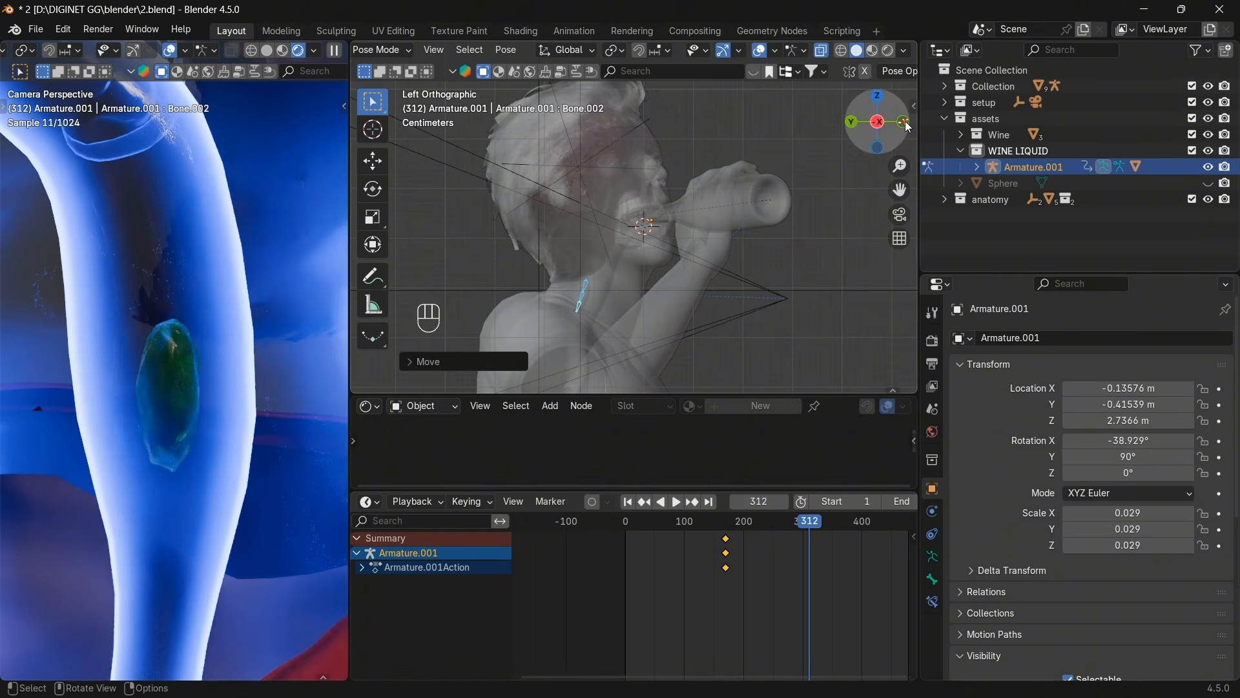
In the top view, move the bones about 0.017 m in X and -0.042 m in Y.
click(903, 121)
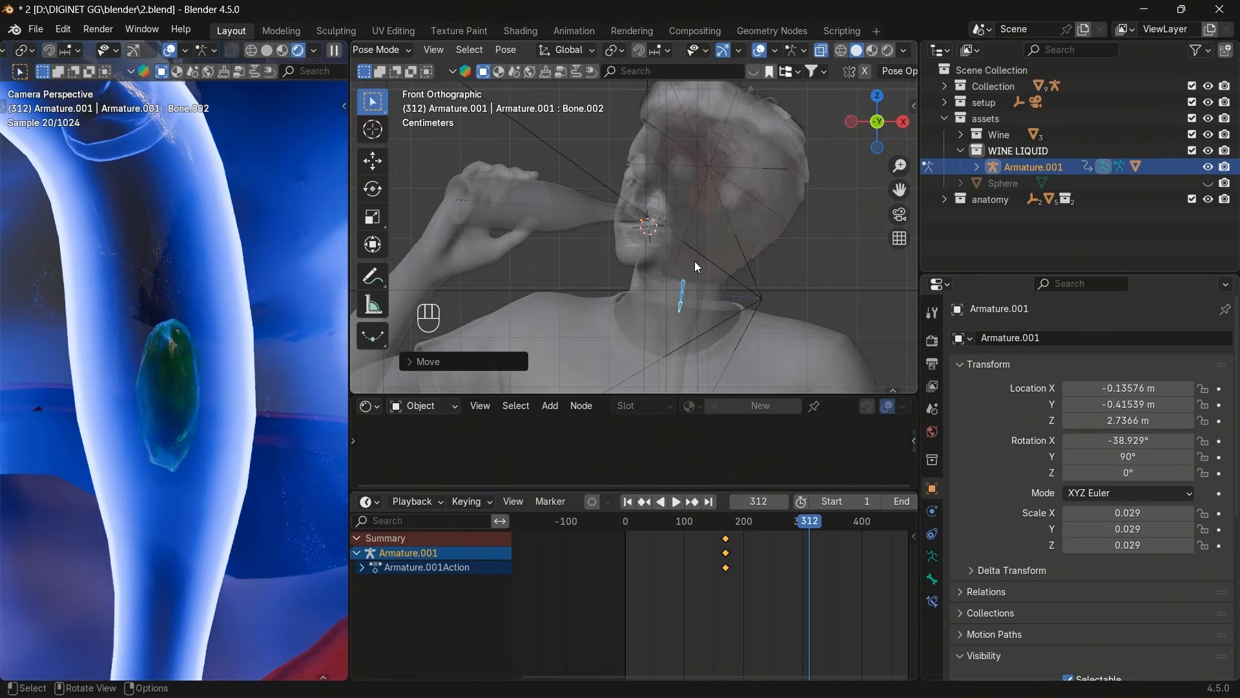
click(880, 103)
key(g)
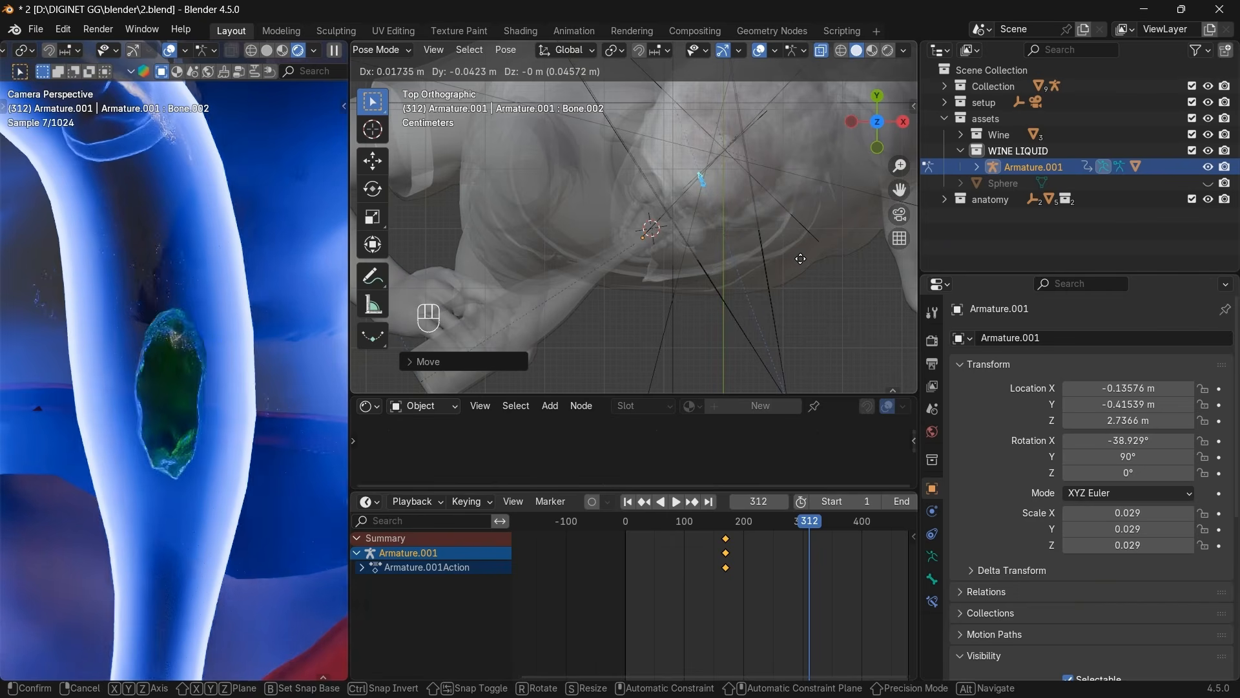
click(800, 262)
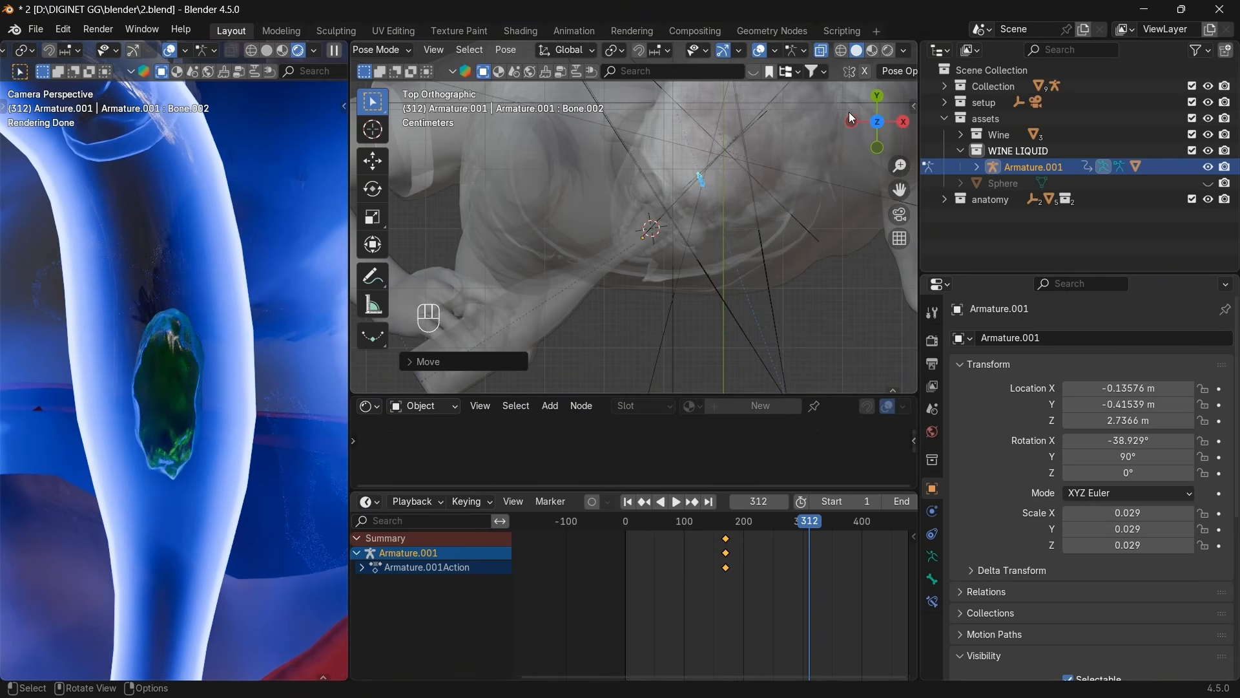
In the right view, move all bones about 0.012 m in Y and 0.004 m in Z, and nudge them about 0.002 m further upward.
click(903, 122)
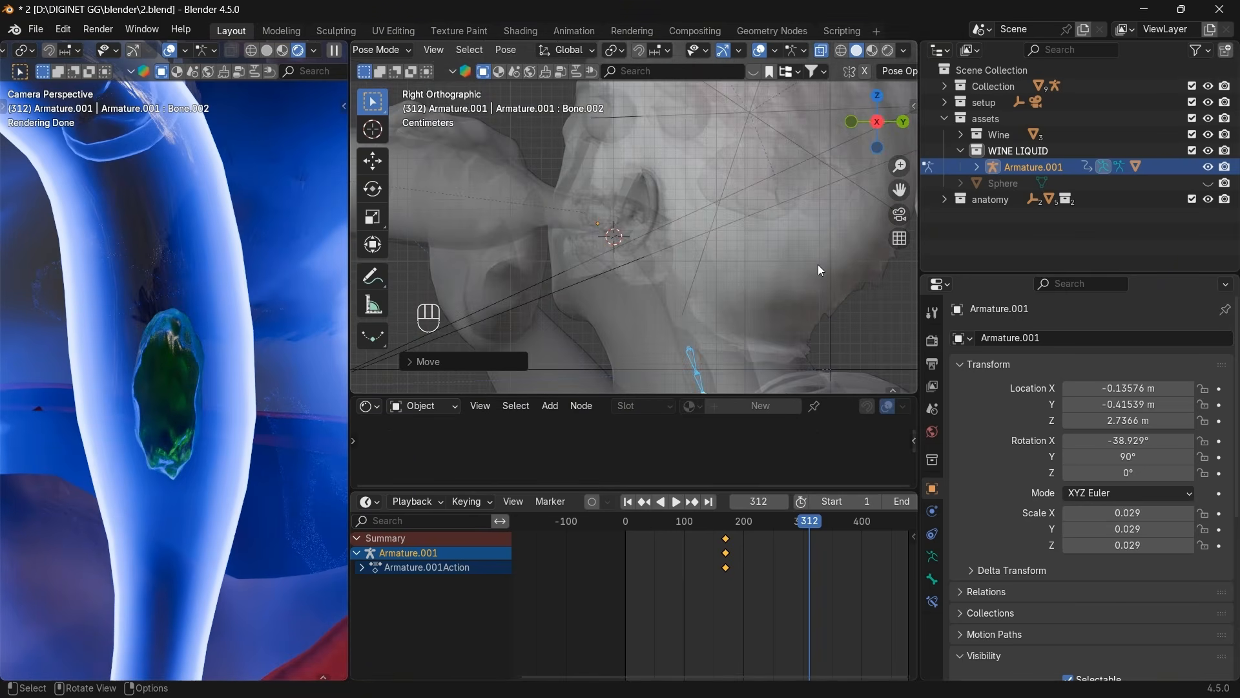
scroll(839, 233, up, 3)
key(g)
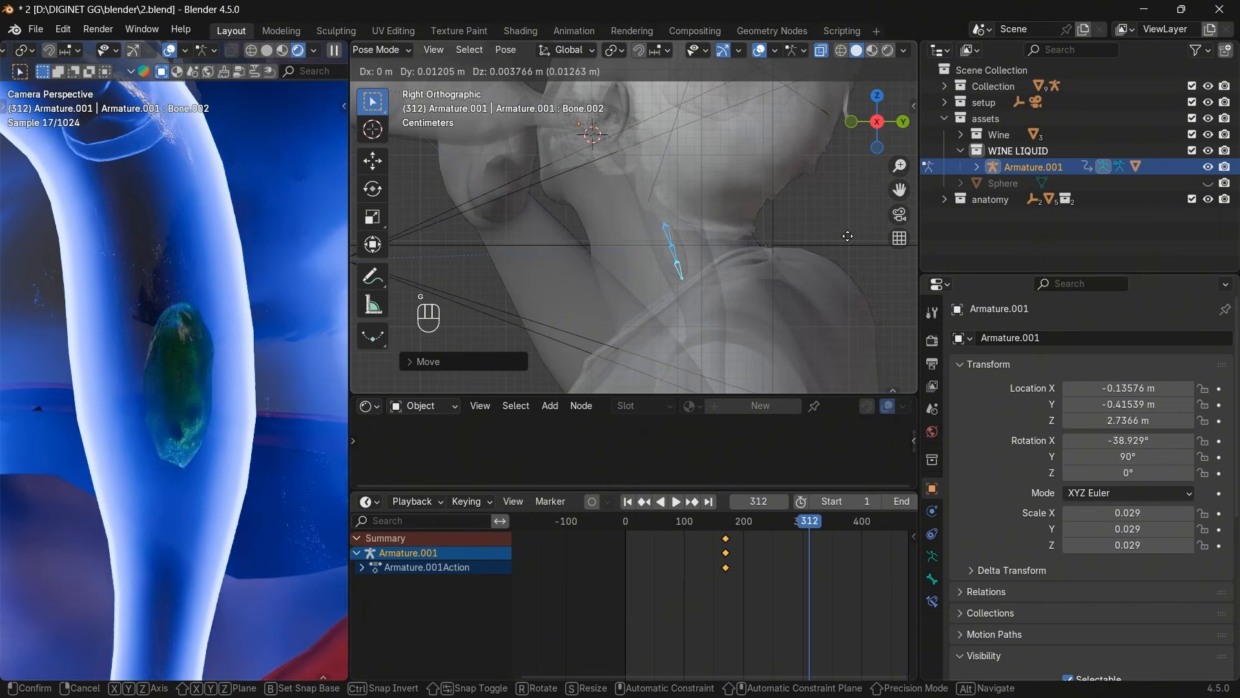
click(848, 235)
key(g)
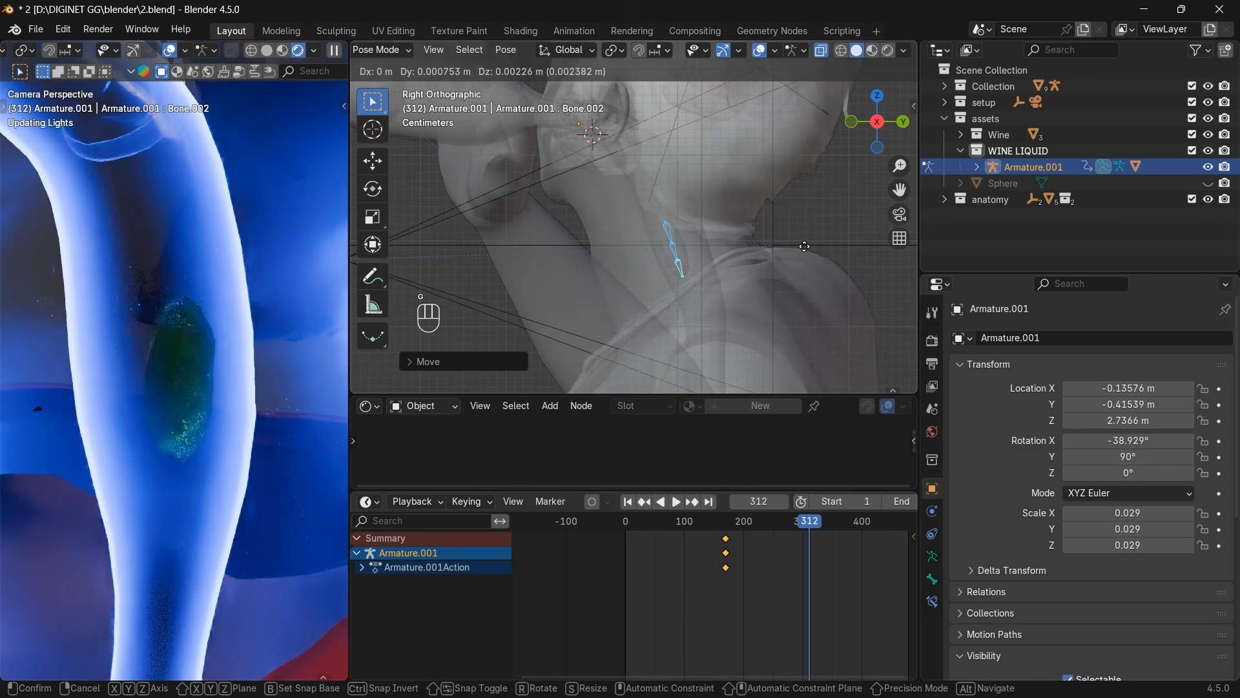
click(803, 251)
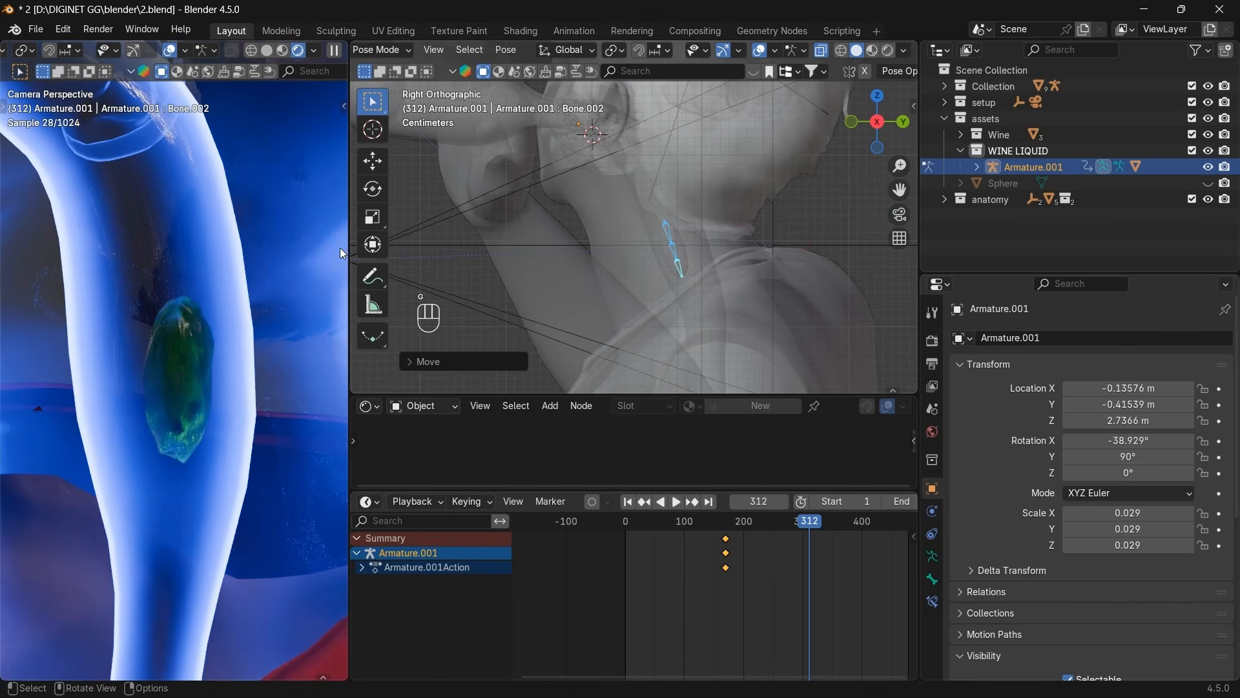
In the front view, nudge the bones slightly along negative X and keyframe them at frame 312.
click(852, 121)
key(g)
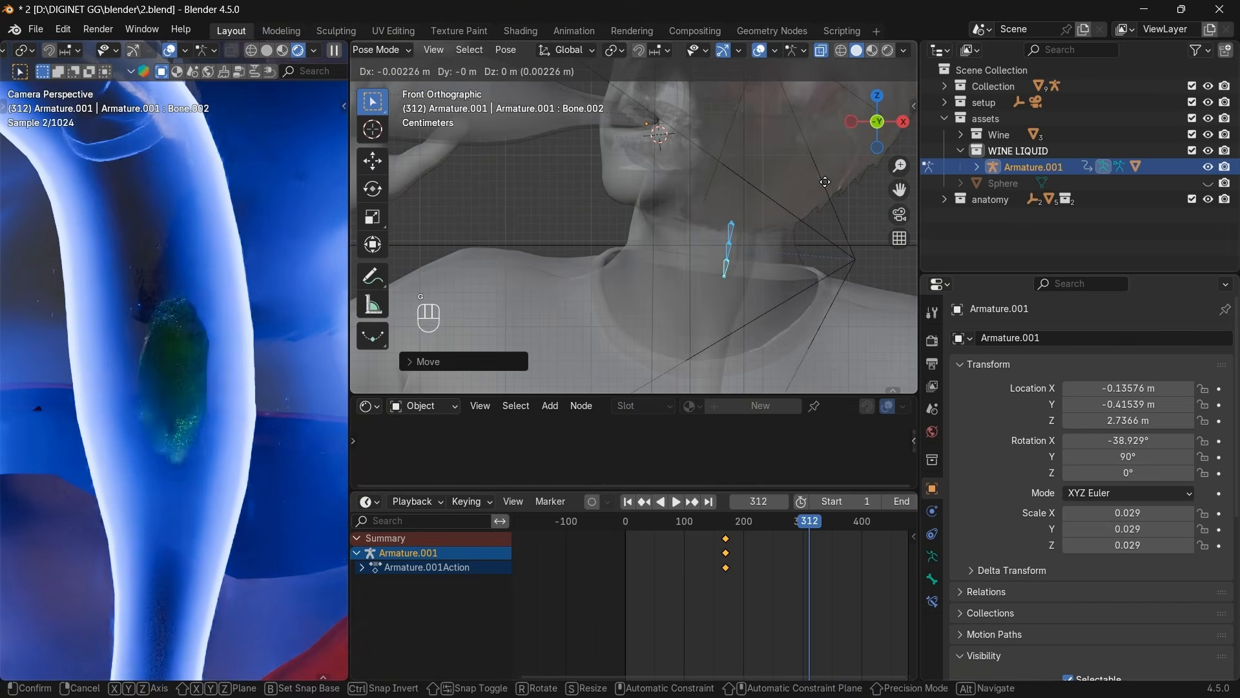
click(821, 183)
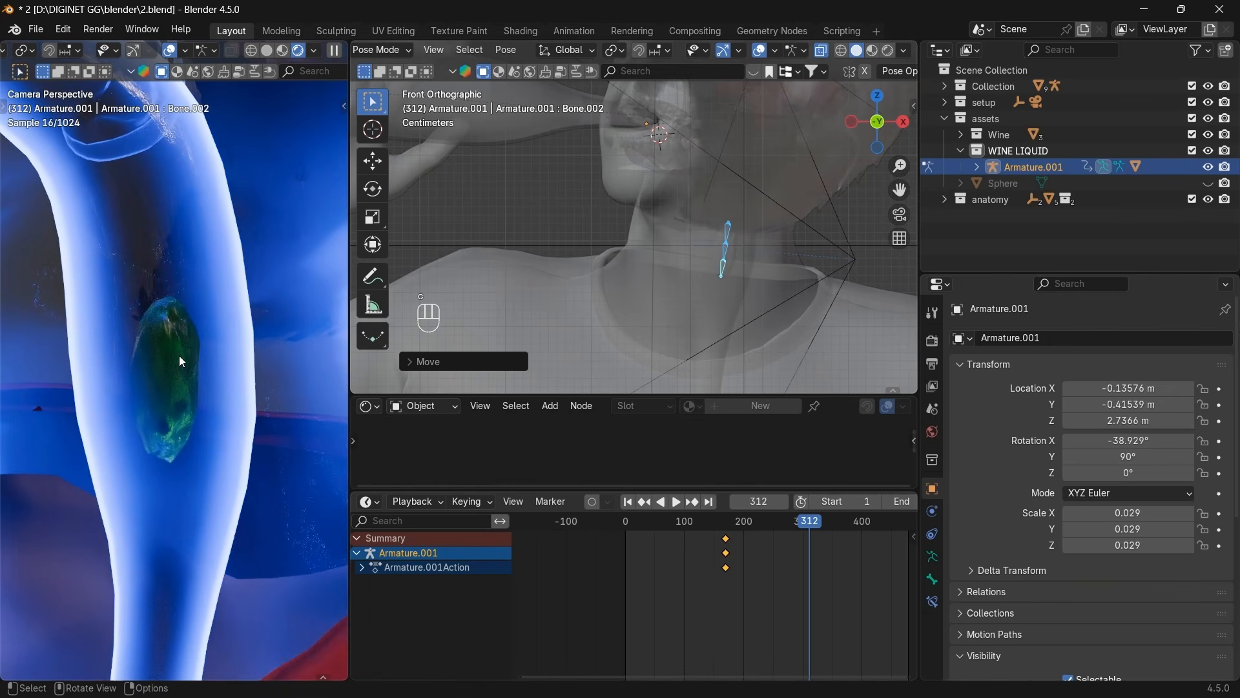
key(i)
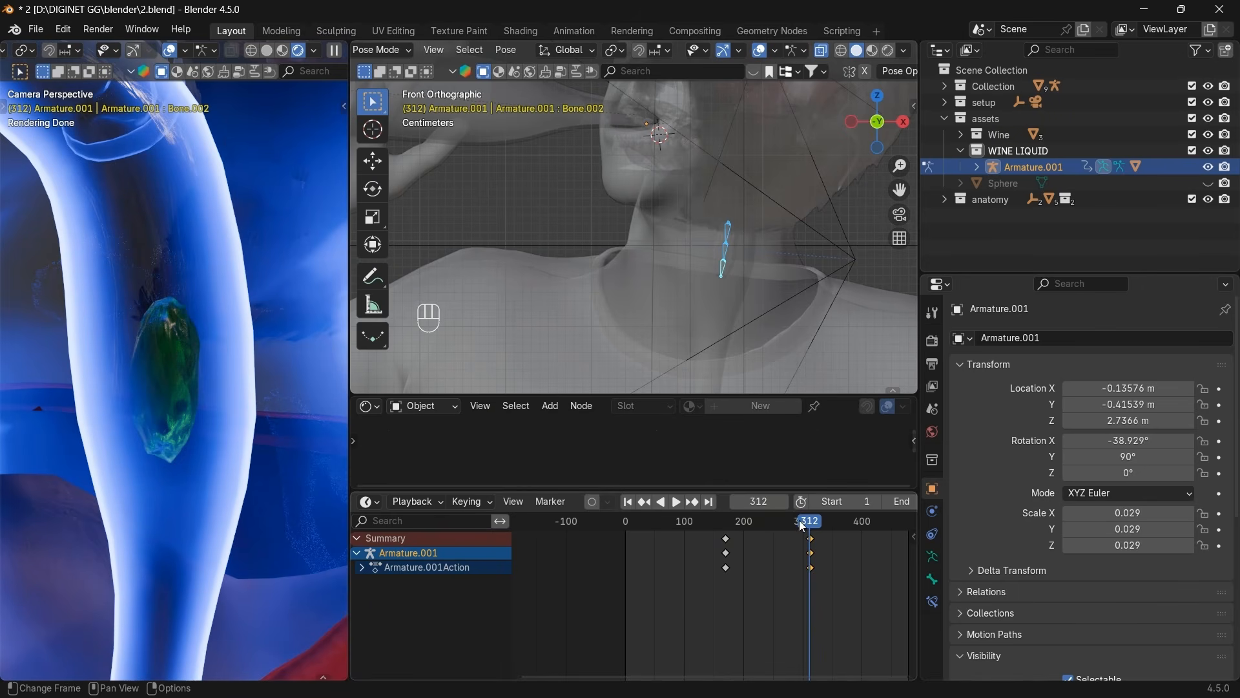
Scrub back through the liquid's animation and set the current frame to 210.
drag(807, 526, 755, 523)
click(645, 504)
click(764, 502)
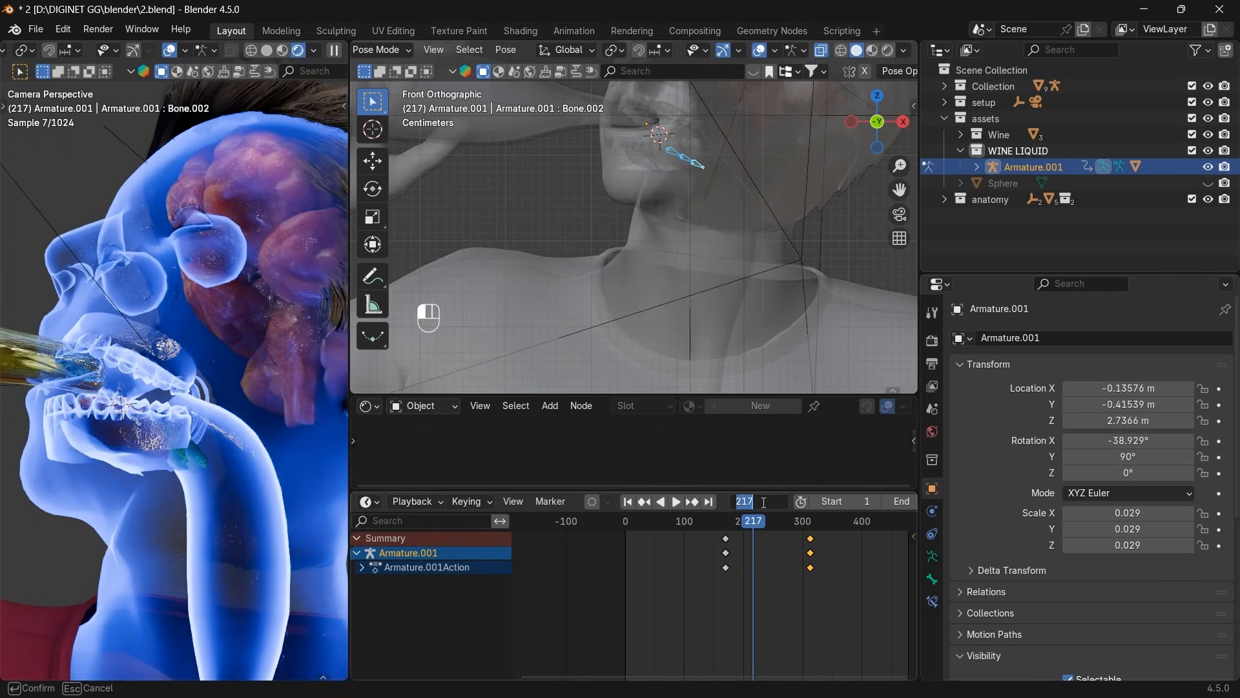
text(210)
key(Return)
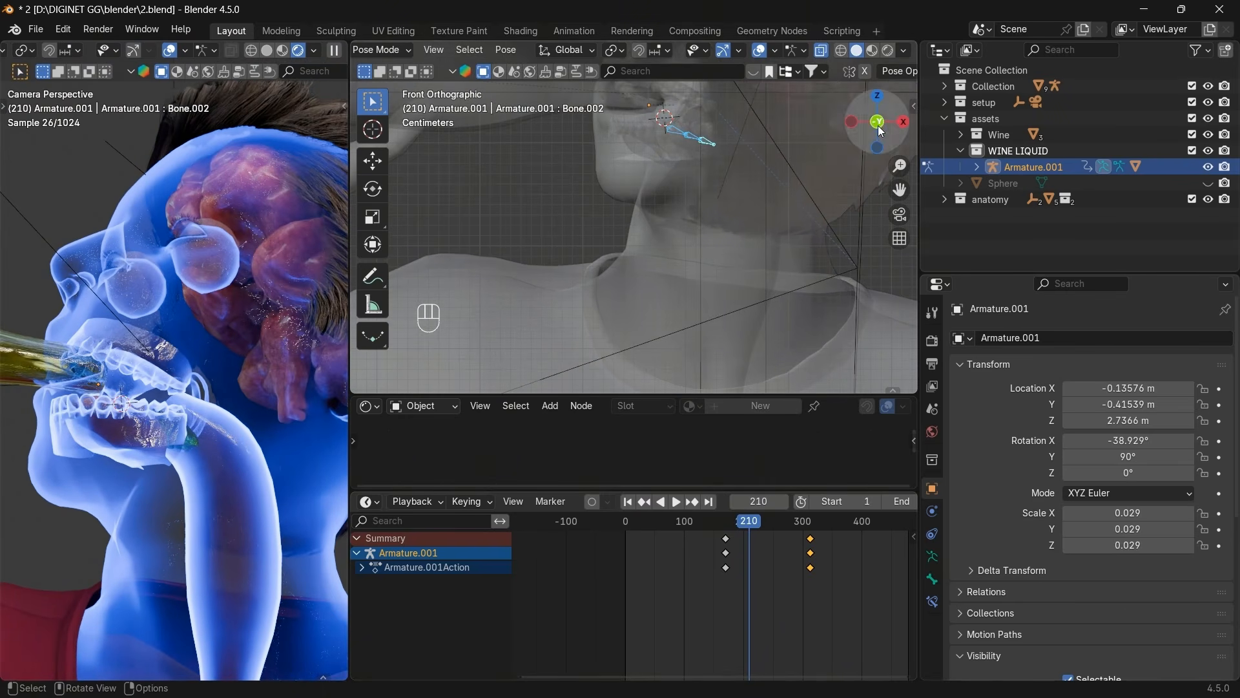
Switch to Object Mode and hide the body and the Classic_short hair to expose the mouth and throat.
drag(878, 125, 878, 129)
scroll(724, 184, down, 4)
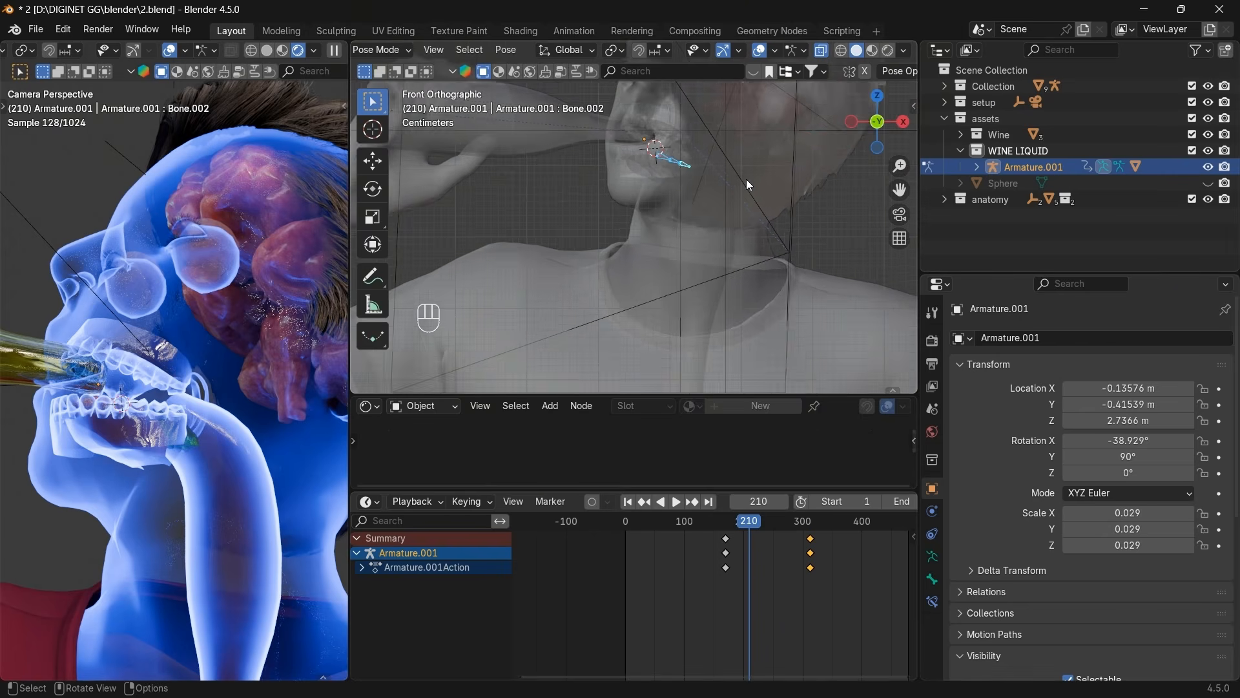
click(724, 274)
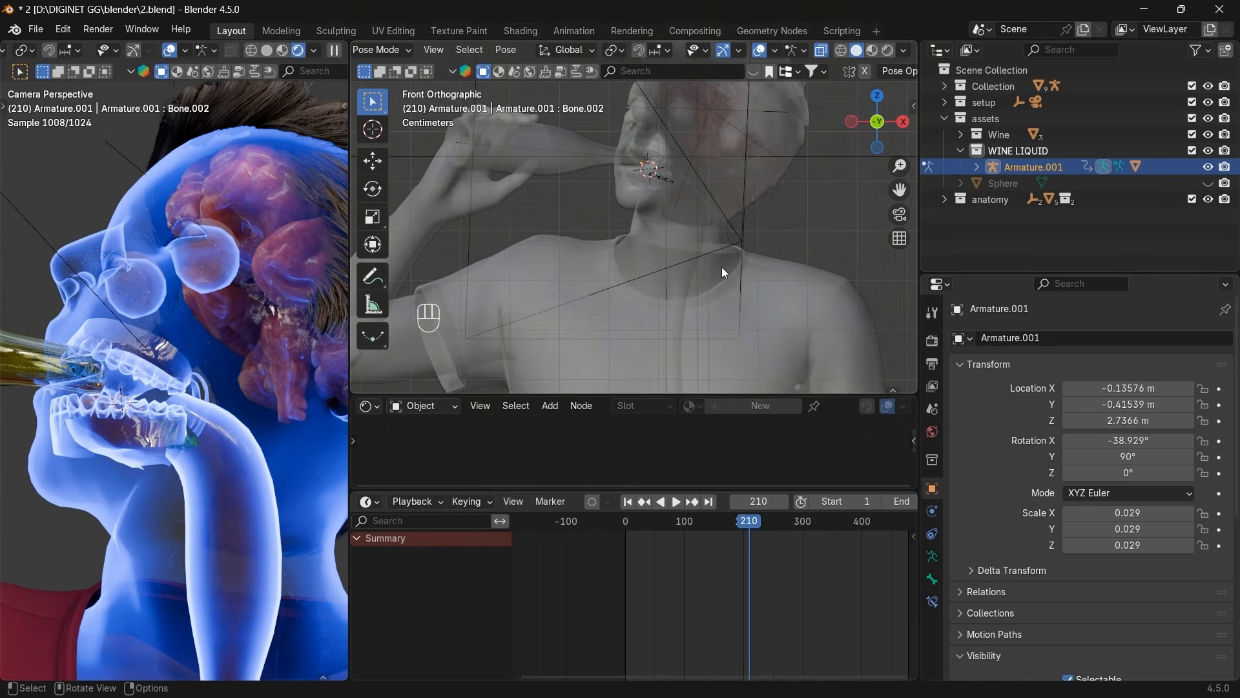
click(401, 50)
click(403, 64)
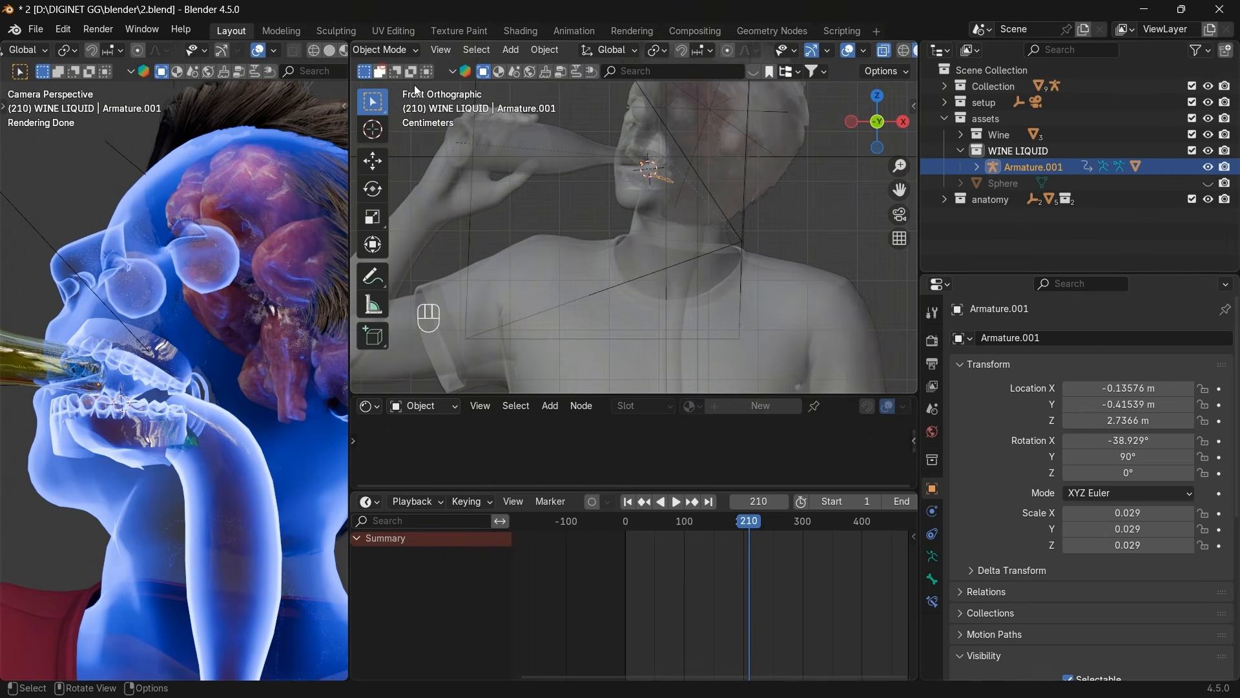
click(730, 169)
key(h)
click(742, 176)
key(h)
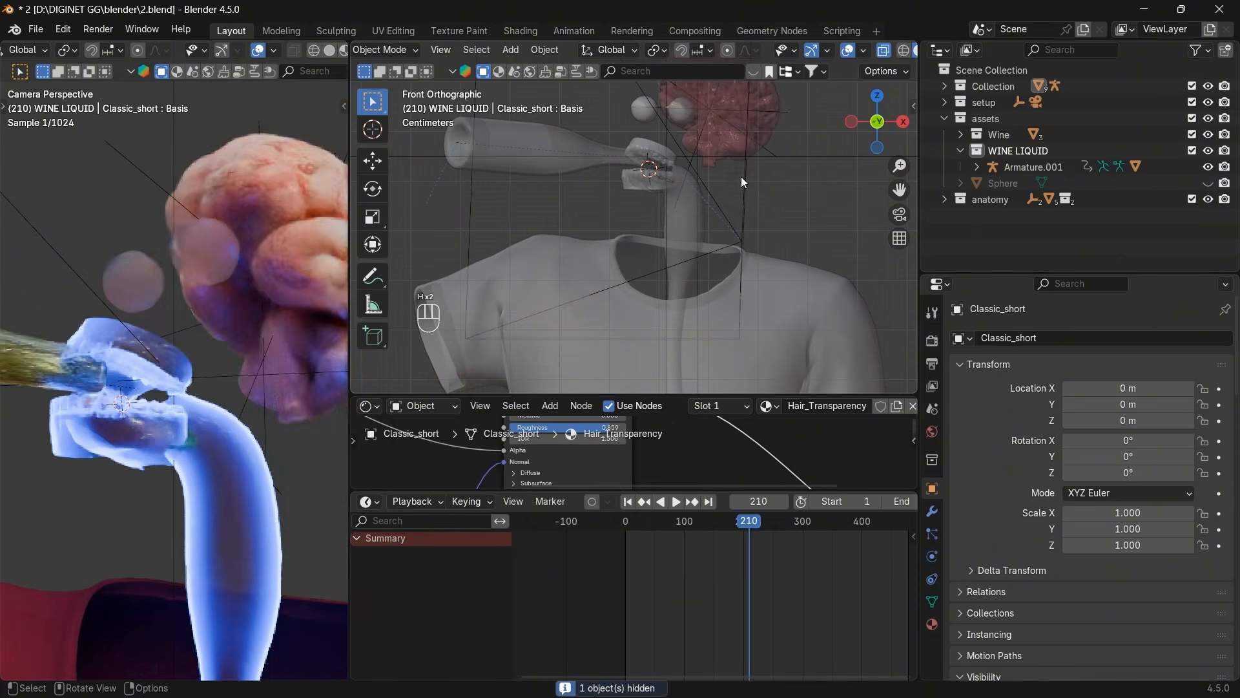
Put the liquid's armature back in Pose Mode and move all its bones about 0.02 m in X toward the throat.
scroll(719, 232, up, 4)
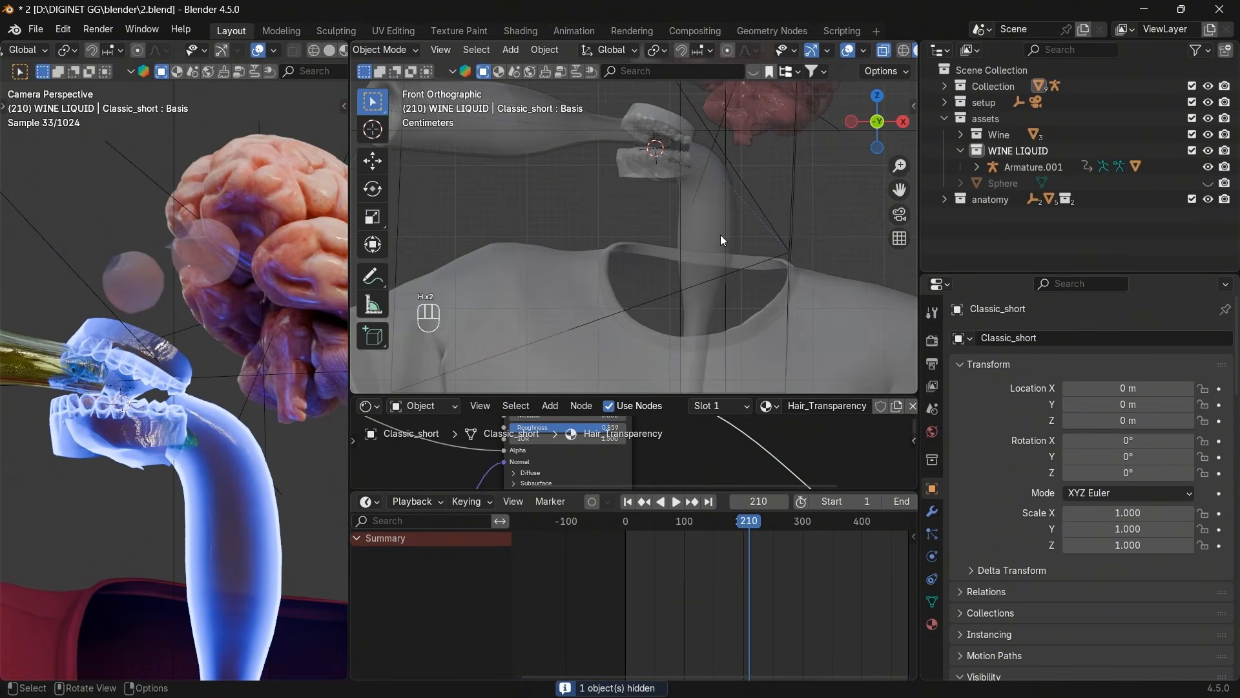
click(697, 139)
click(691, 139)
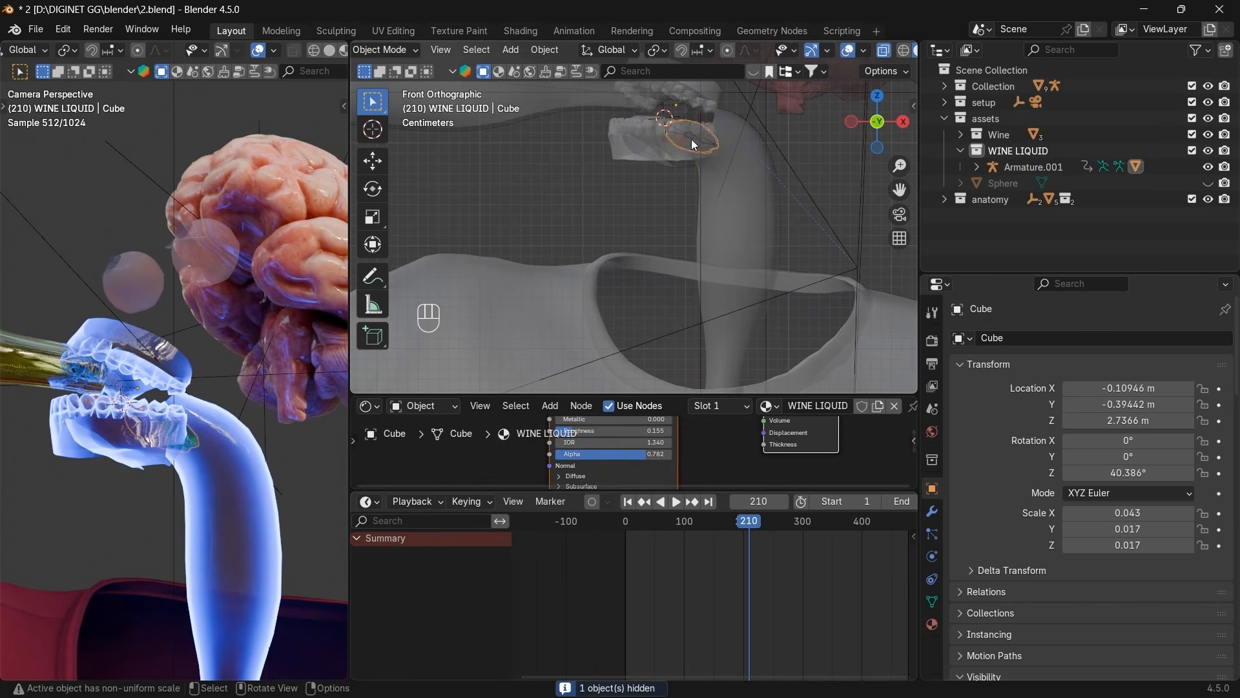
click(691, 138)
click(375, 51)
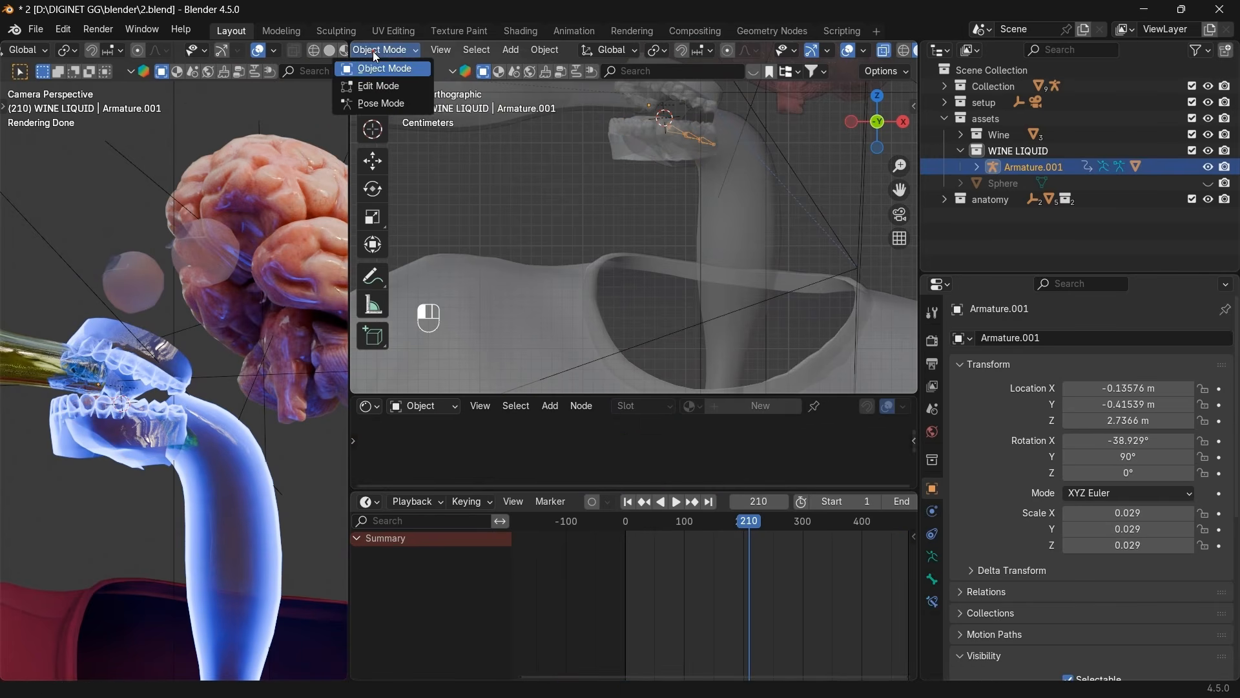
click(379, 103)
key(a)
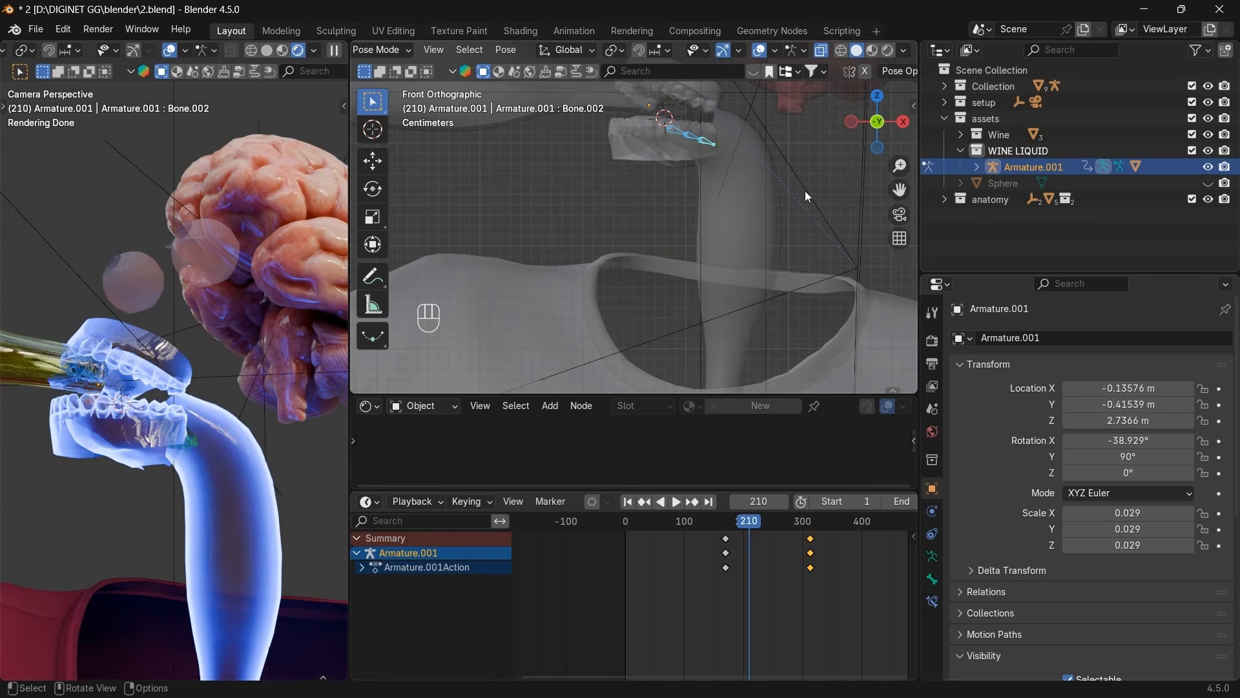
key(g)
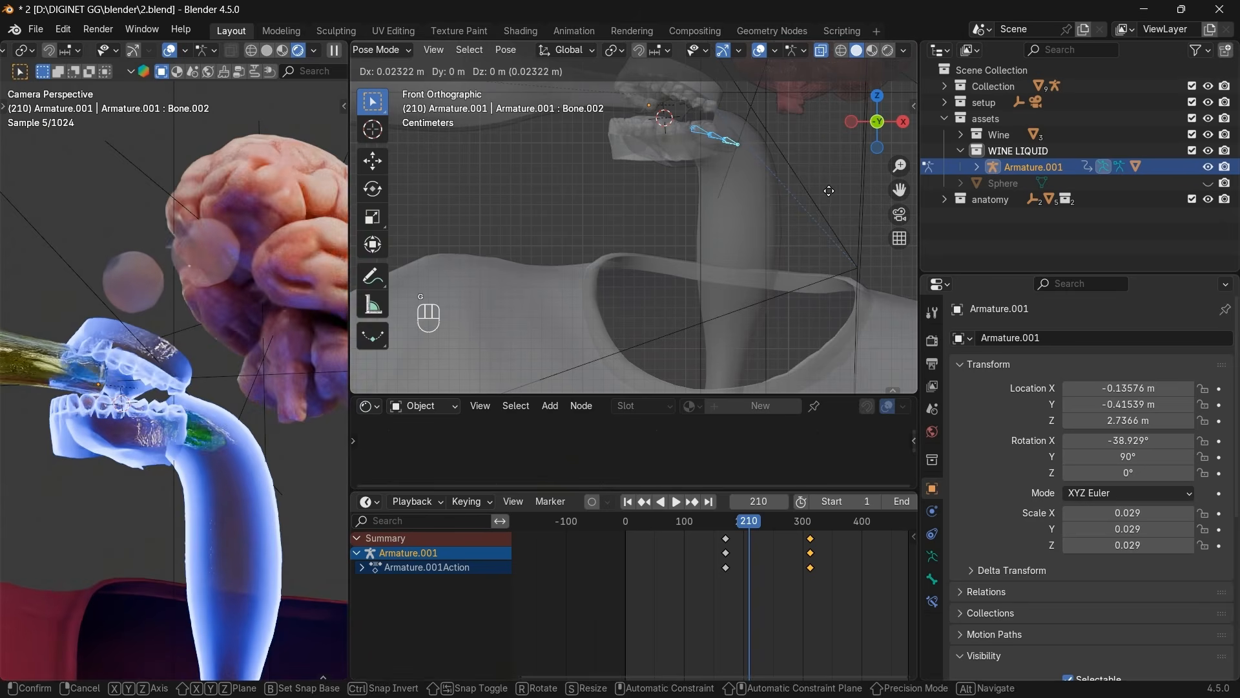
click(820, 188)
Rotate the end bone nearest the throat downward to follow the bend, and scale it by about 1.12.
click(727, 143)
key(r)
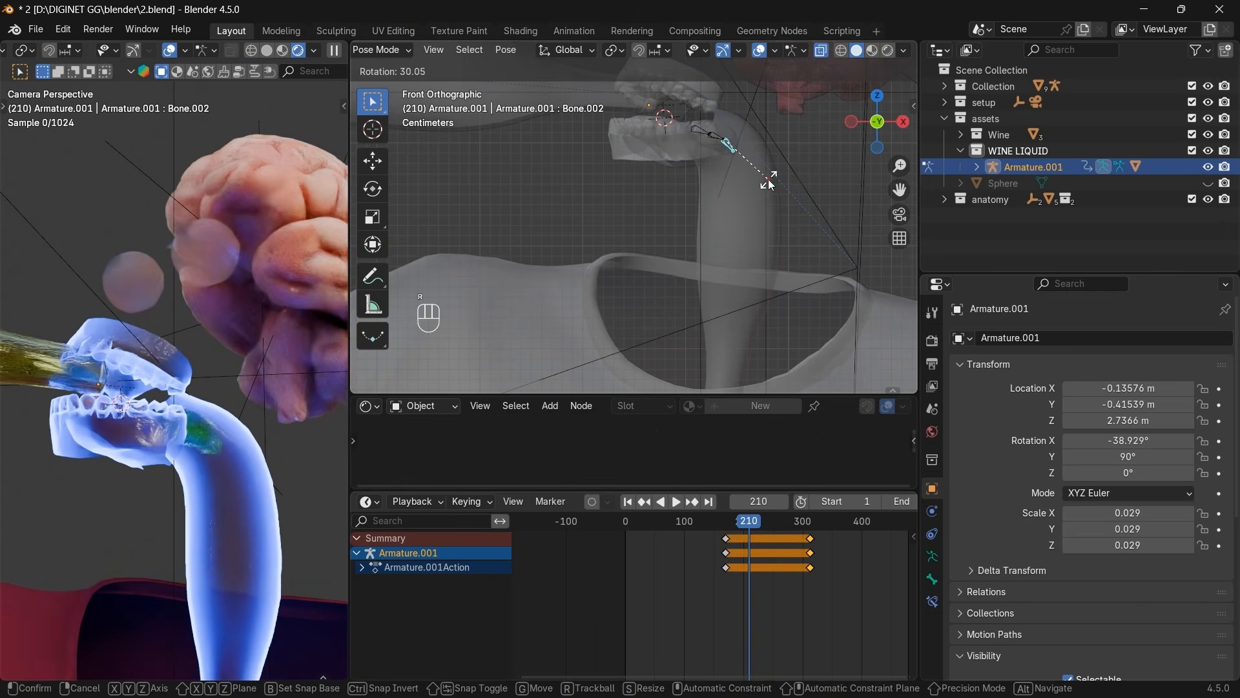
click(683, 131)
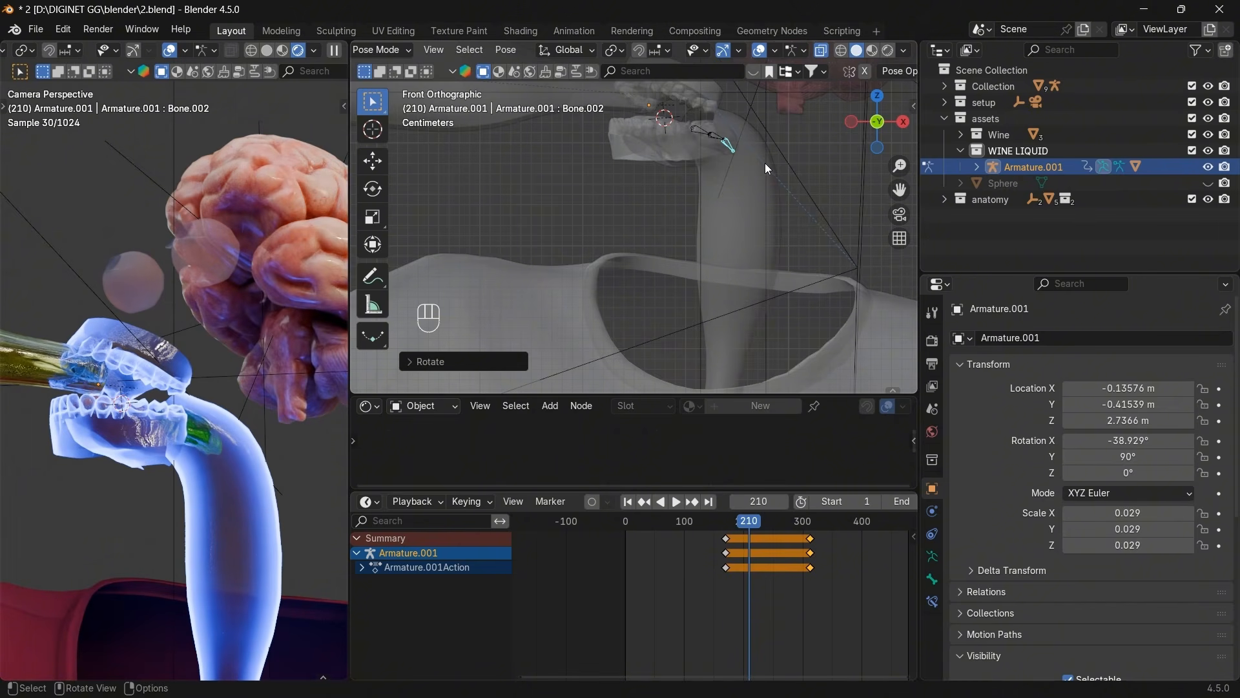
key(g)
key(s)
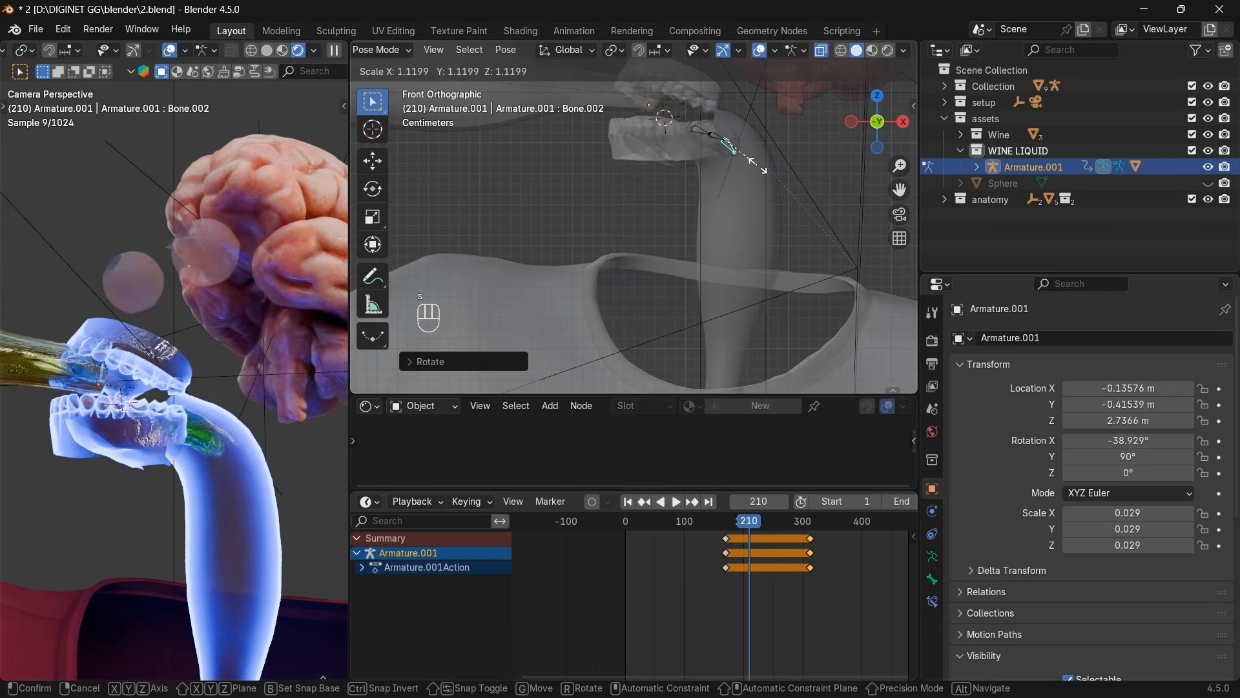
click(758, 165)
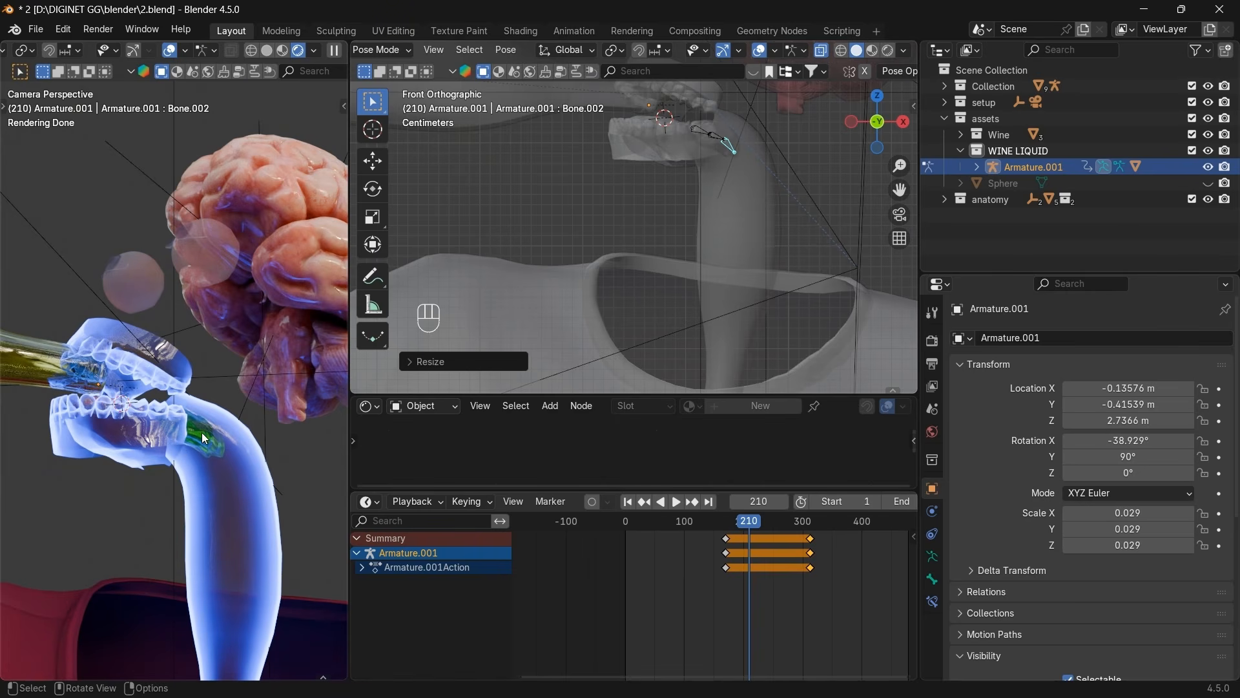
In the top view, select all bones and move them about -0.007 m in X and 0.007 m in Y.
click(877, 96)
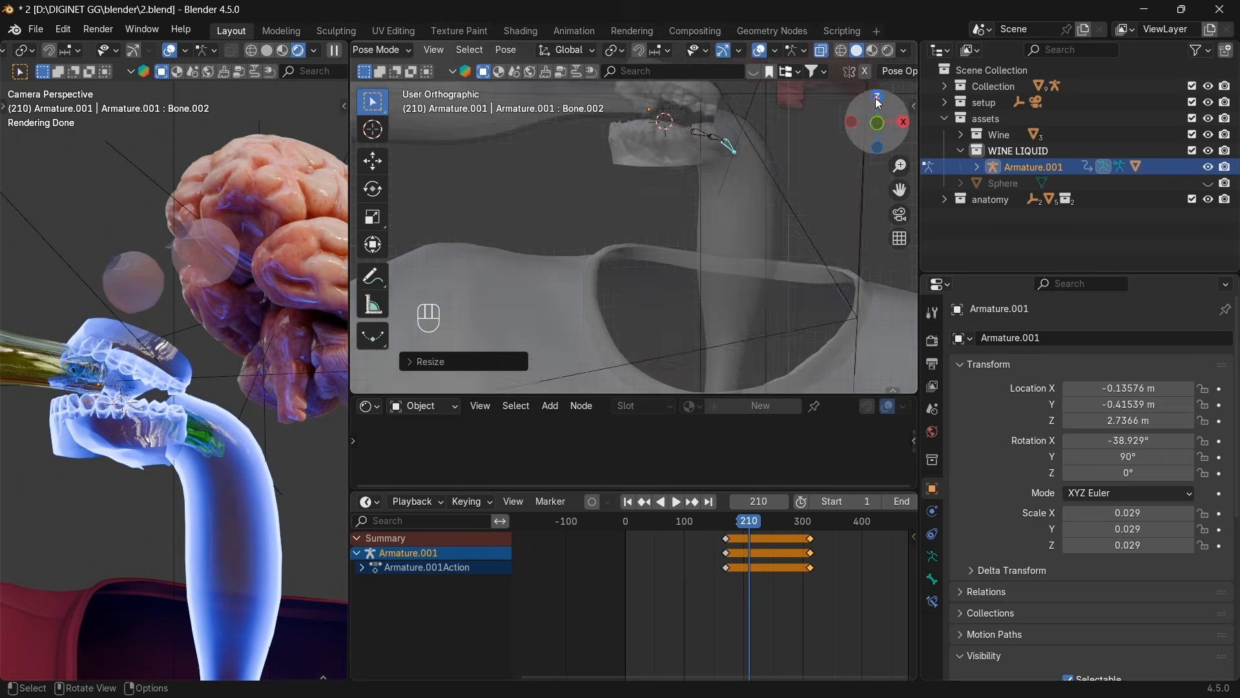
key(a)
scroll(819, 206, up, 3)
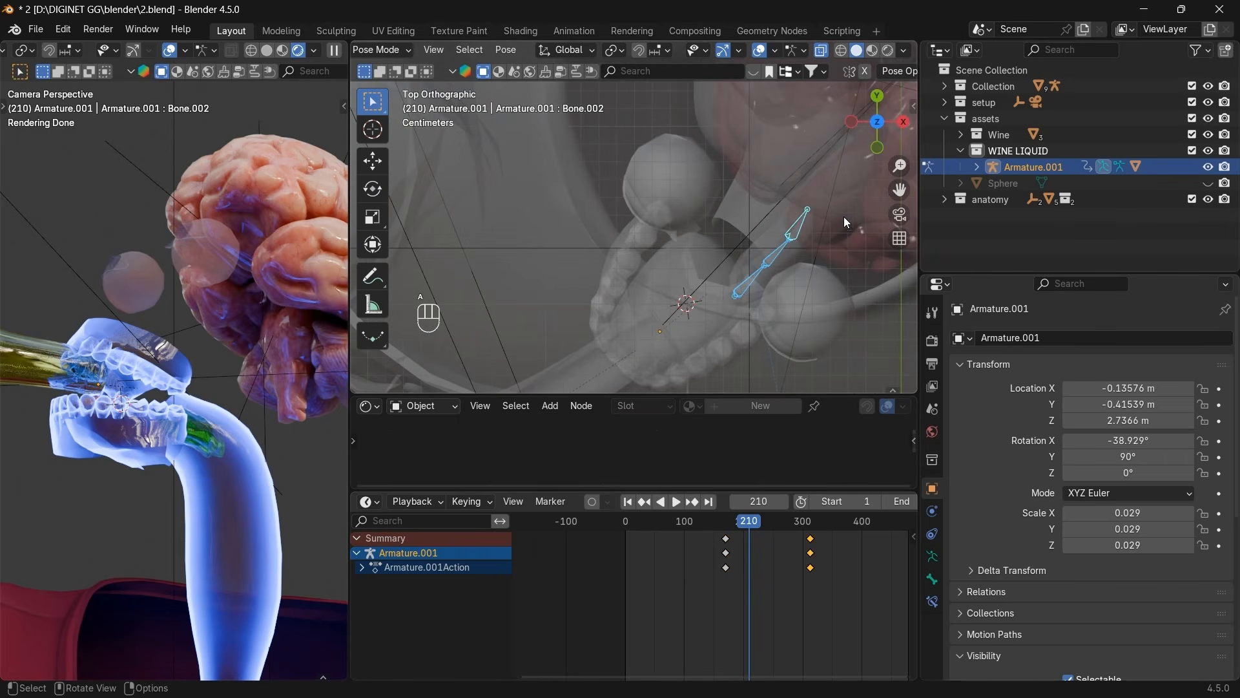
key(g)
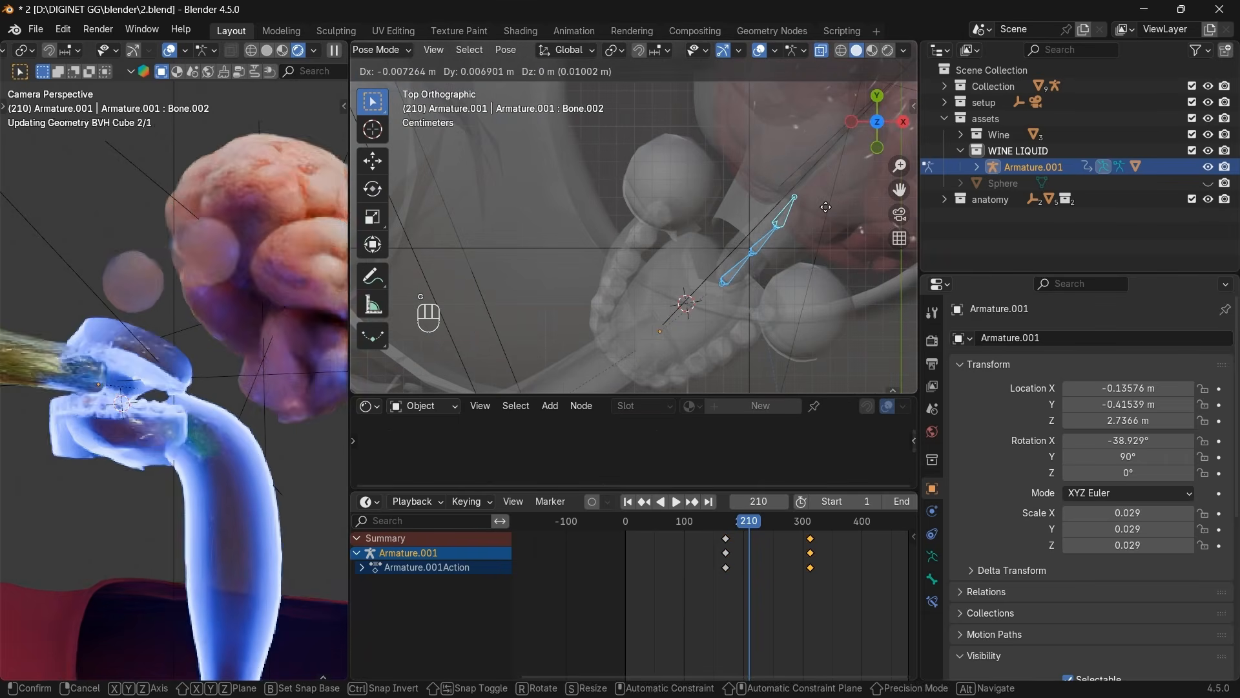
click(824, 208)
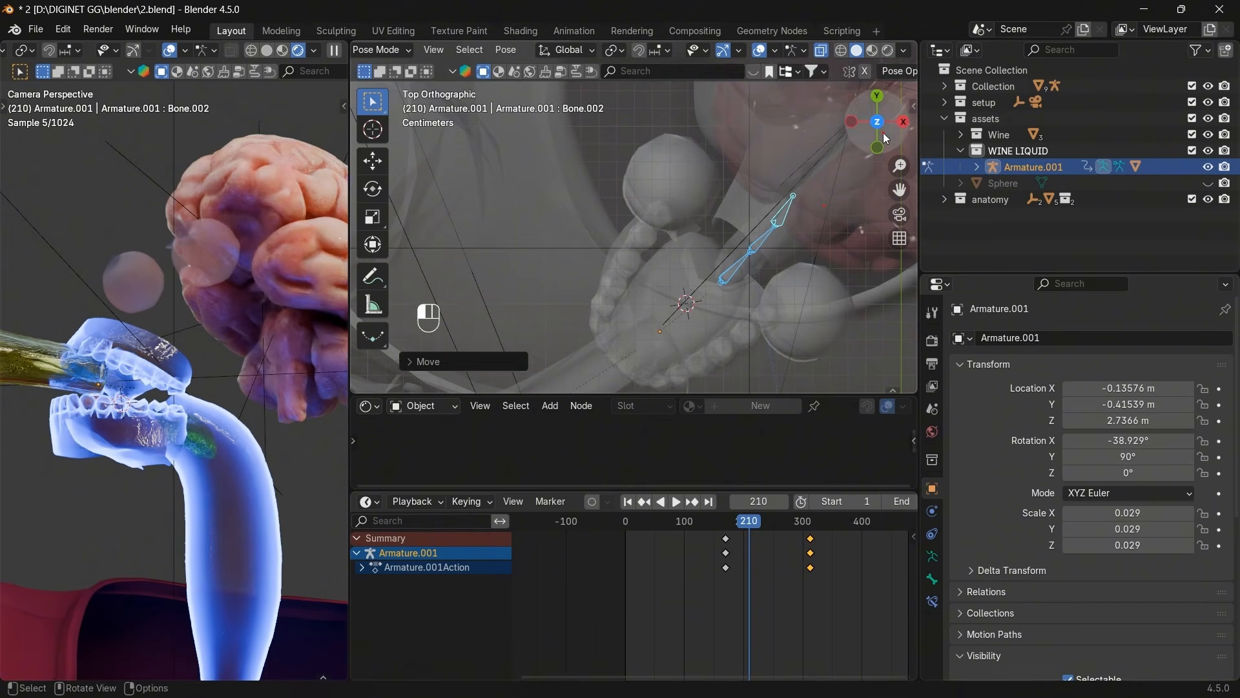
Check the bones' alignment from the right, back and top views, and keyframe them at frame 210.
middle_drag(825, 208, 890, 150)
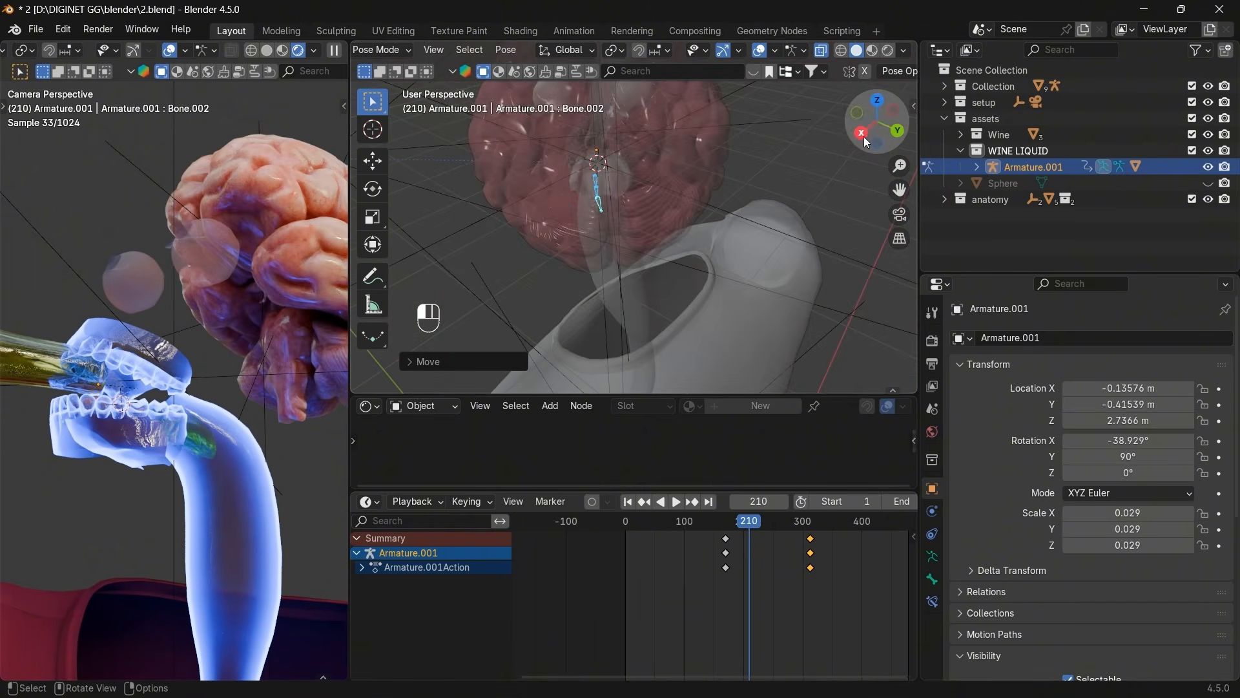
click(873, 127)
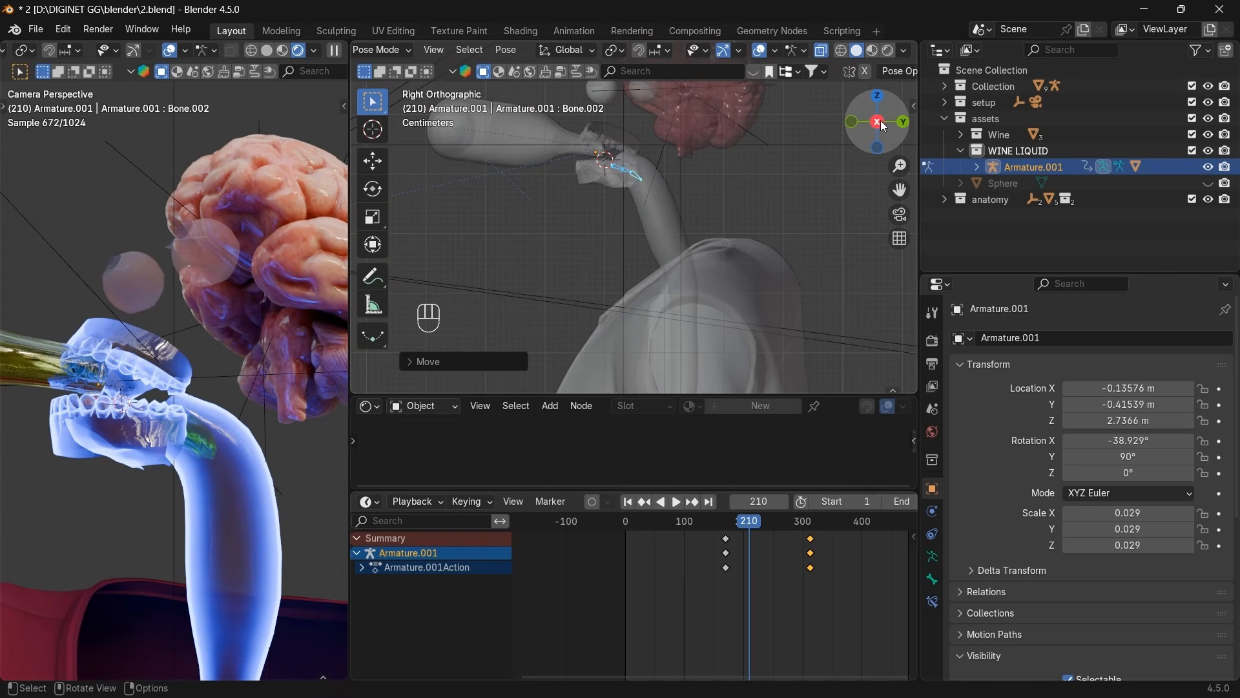
scroll(638, 153, up, 3)
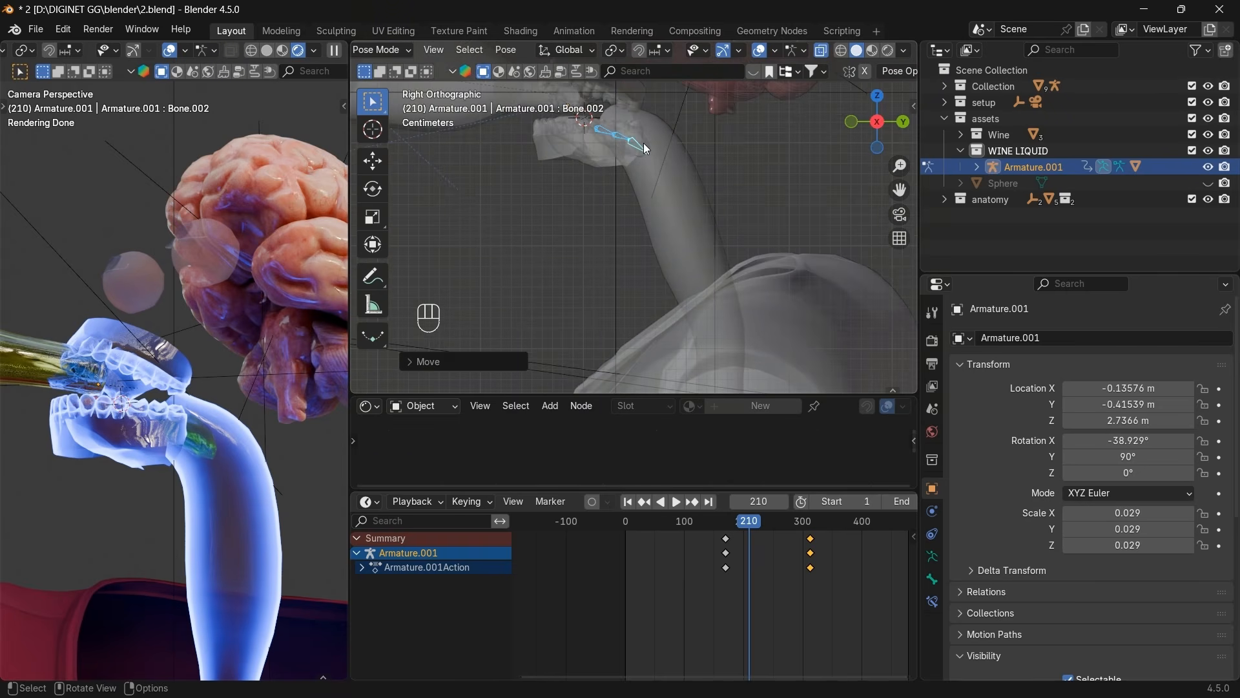
click(904, 127)
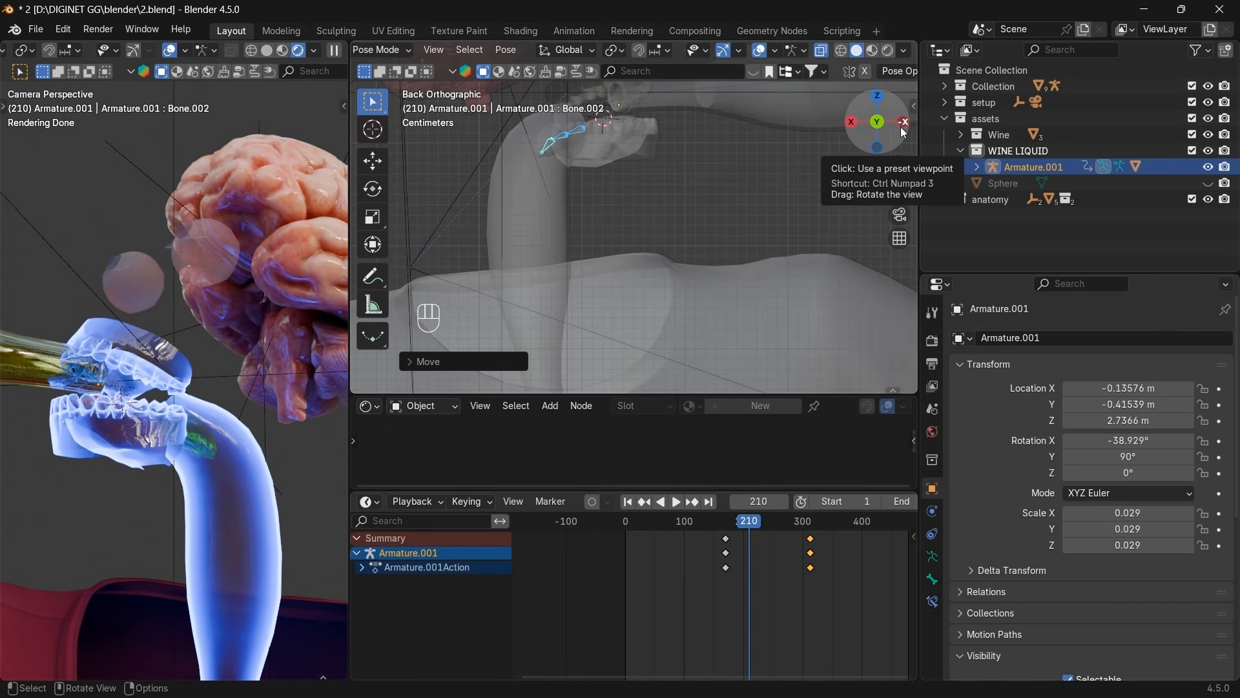
click(880, 98)
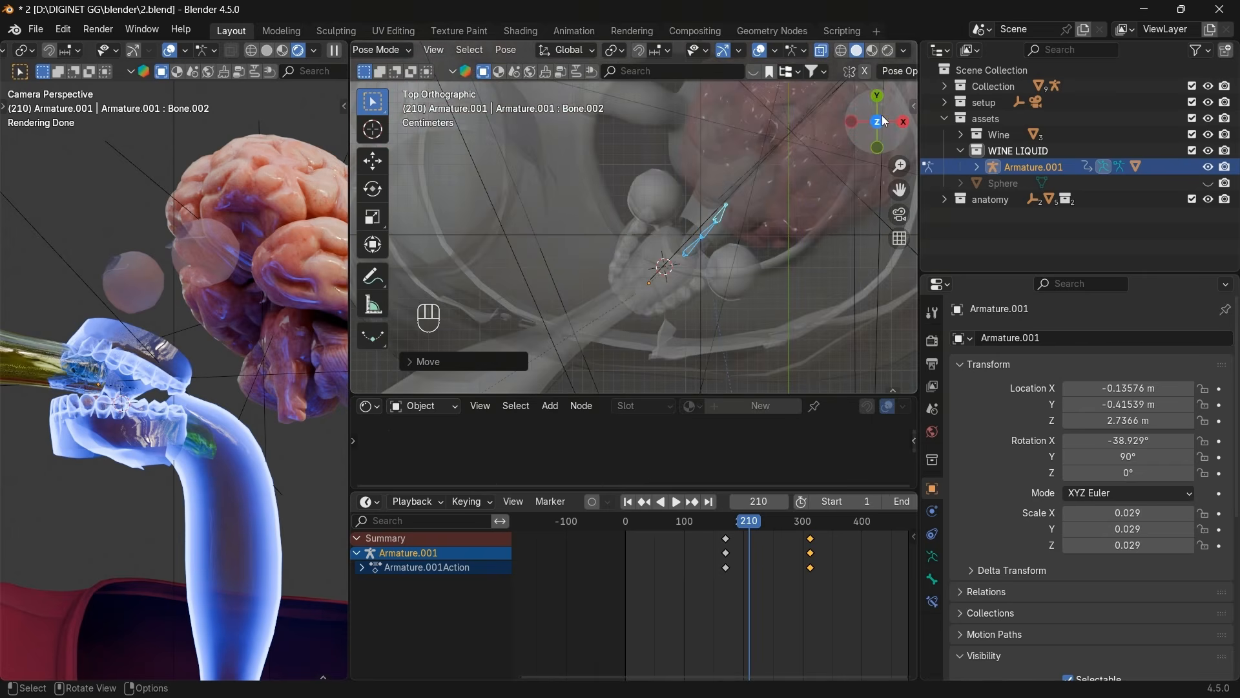
click(903, 126)
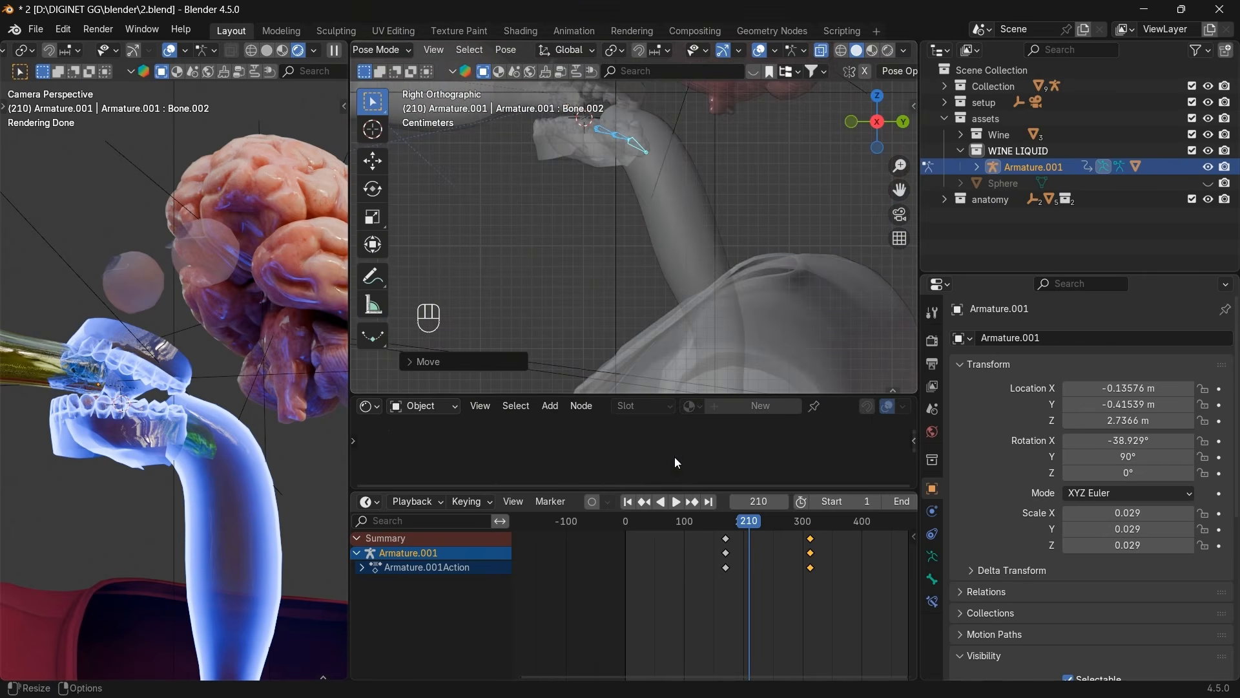
key(i)
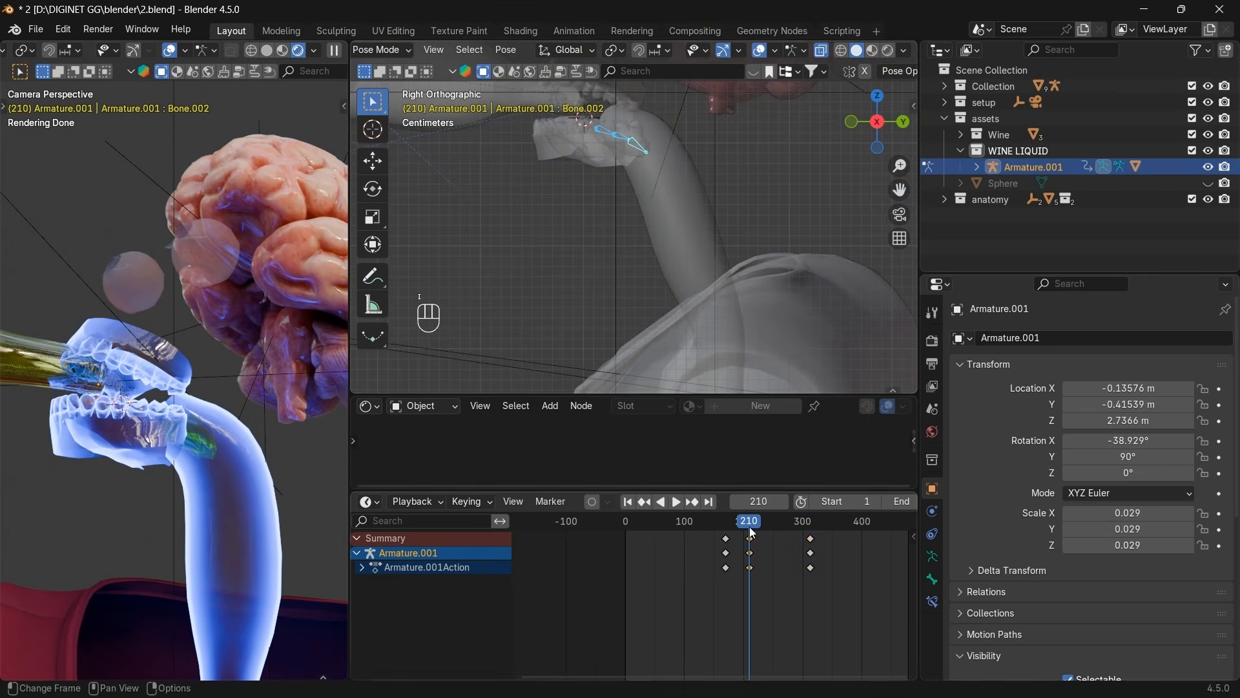
Set the current frame to 240.
click(758, 502)
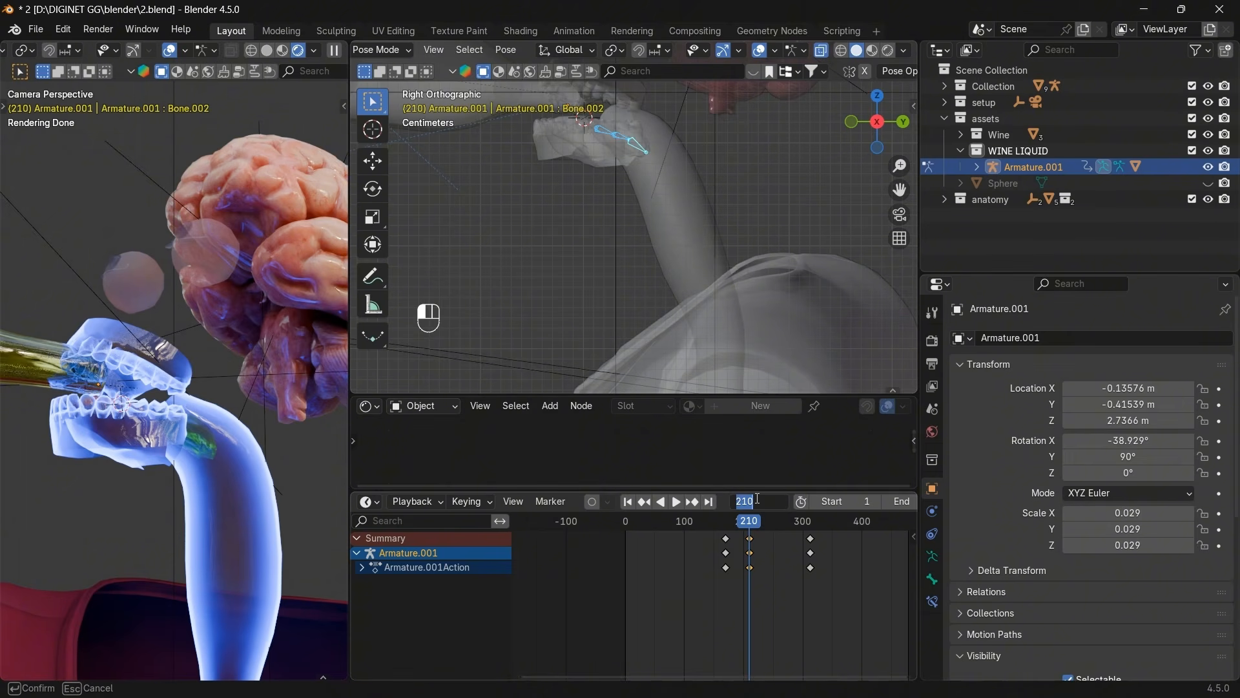
text(240)
key(Return)
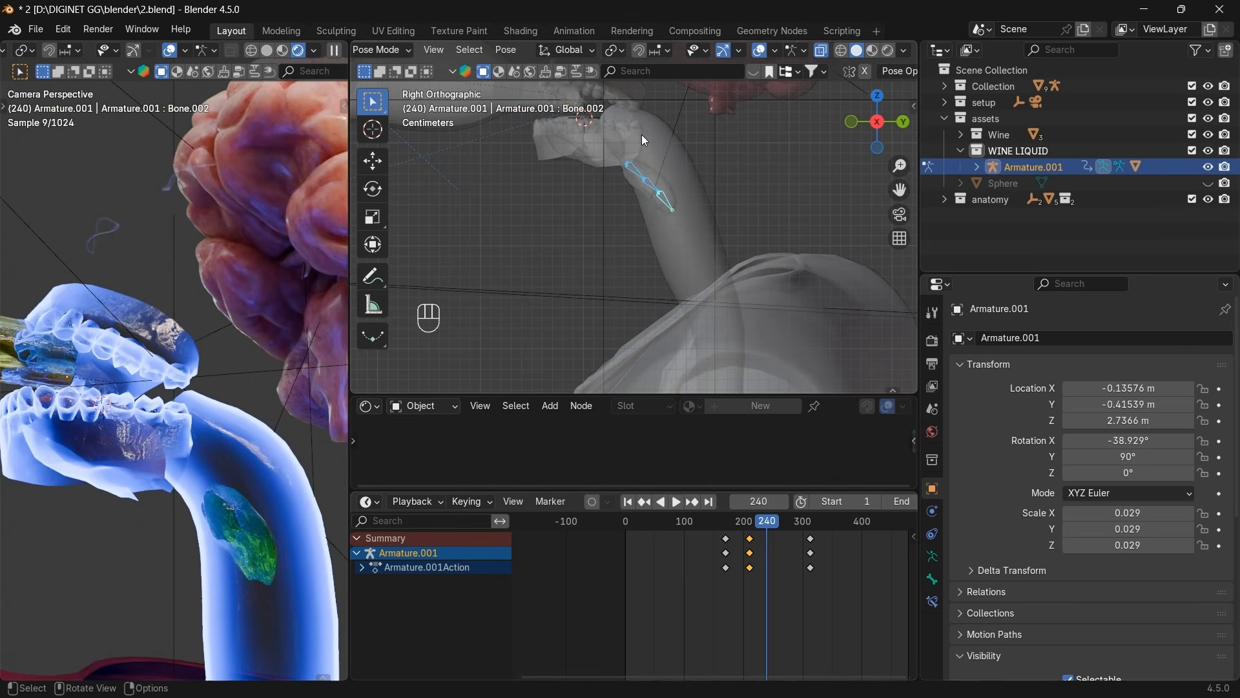
In the right view at frame 240, rotate all bones and move them into the upper throat to follow its slope.
key(r)
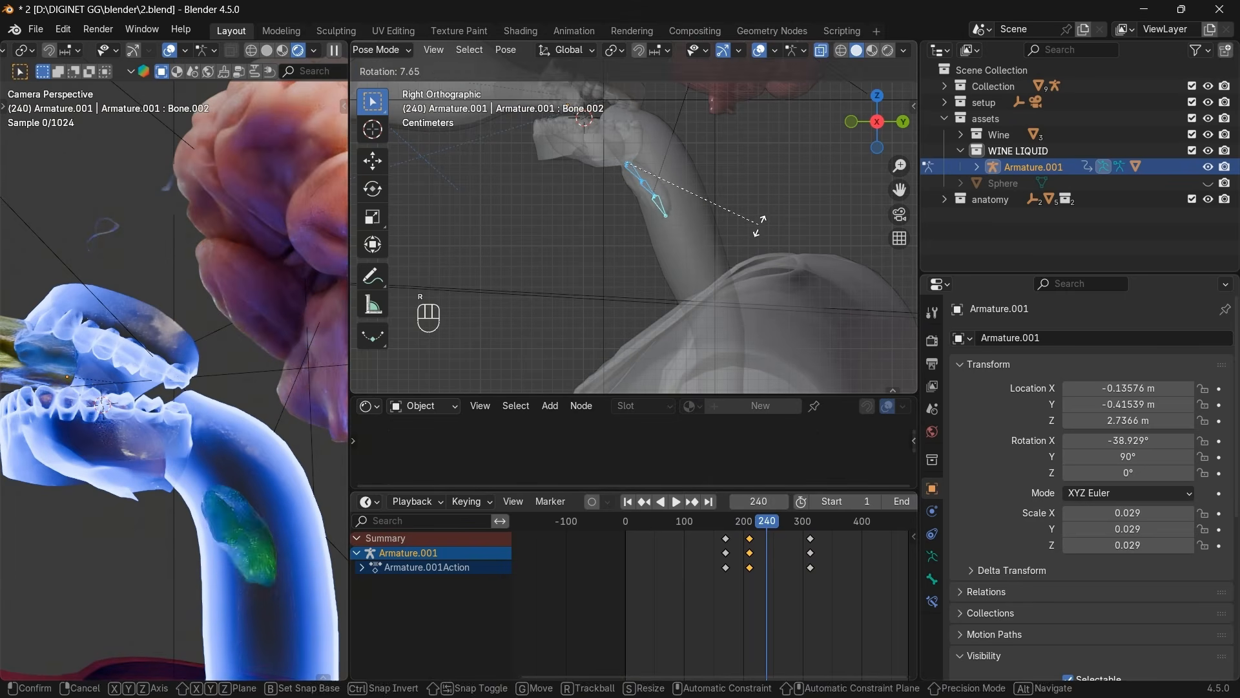
click(769, 223)
key(g)
click(774, 235)
key(r)
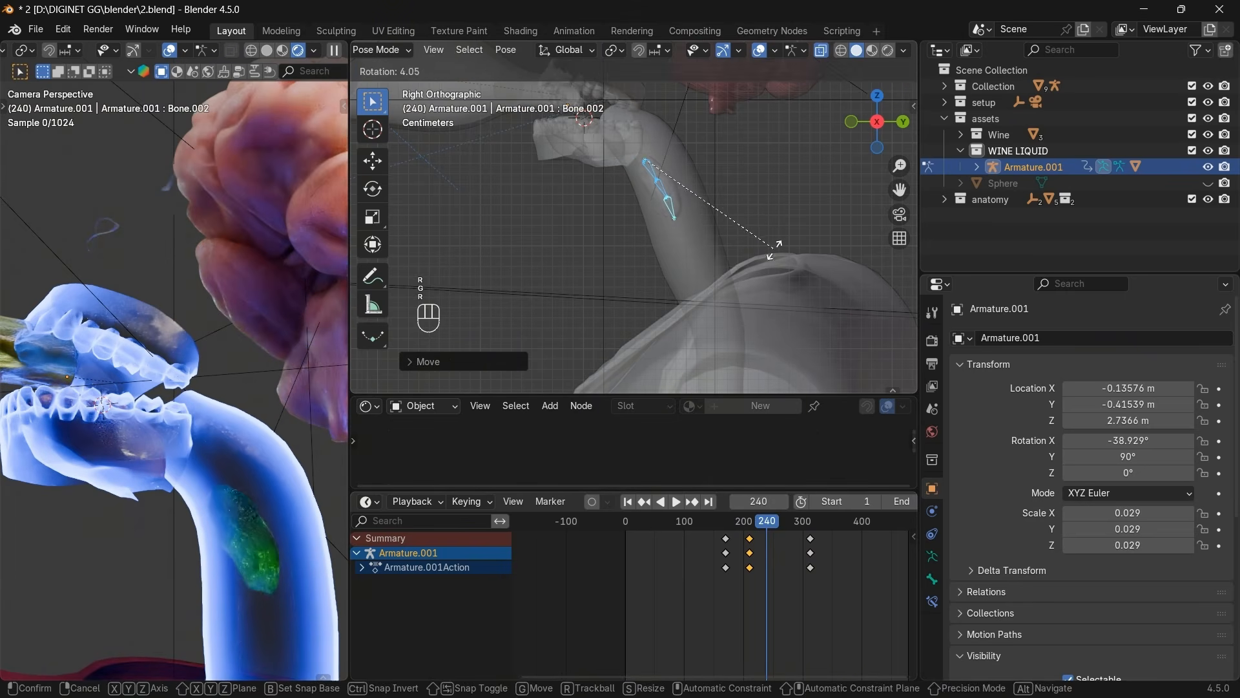
click(769, 269)
In the back view, move and rotate the whole bone chain to line it up inside the throat tube.
click(903, 123)
key(g)
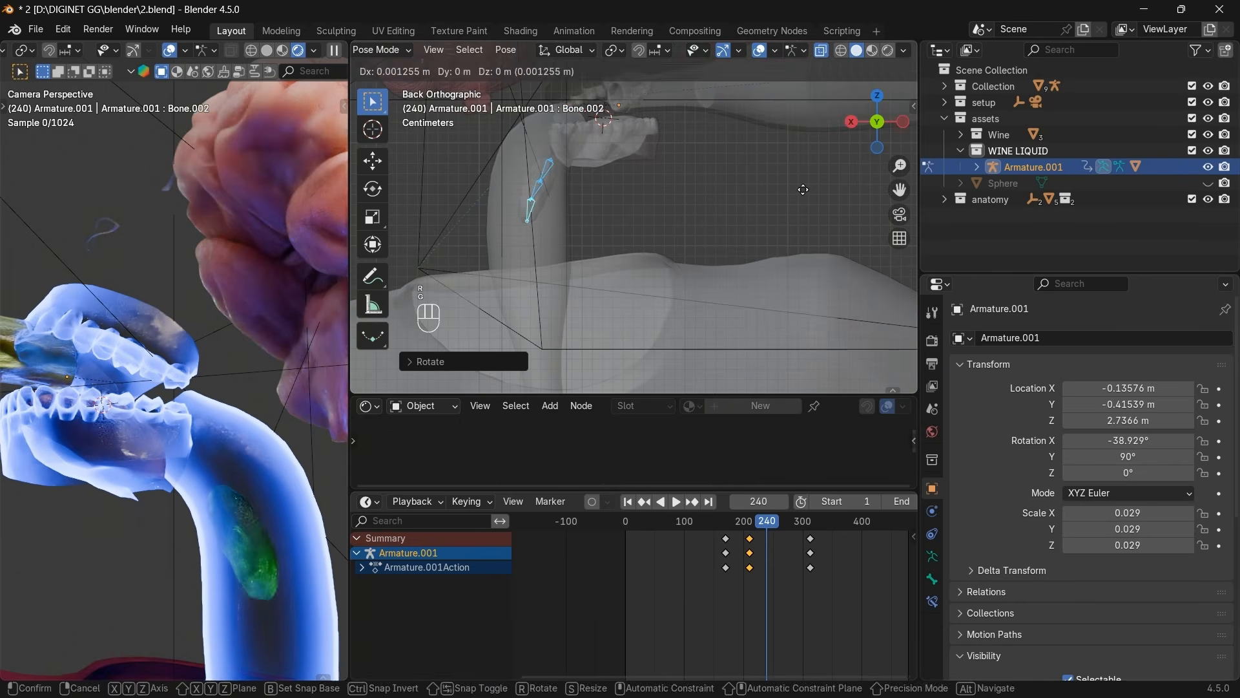
click(792, 192)
key(r)
click(801, 180)
key(g)
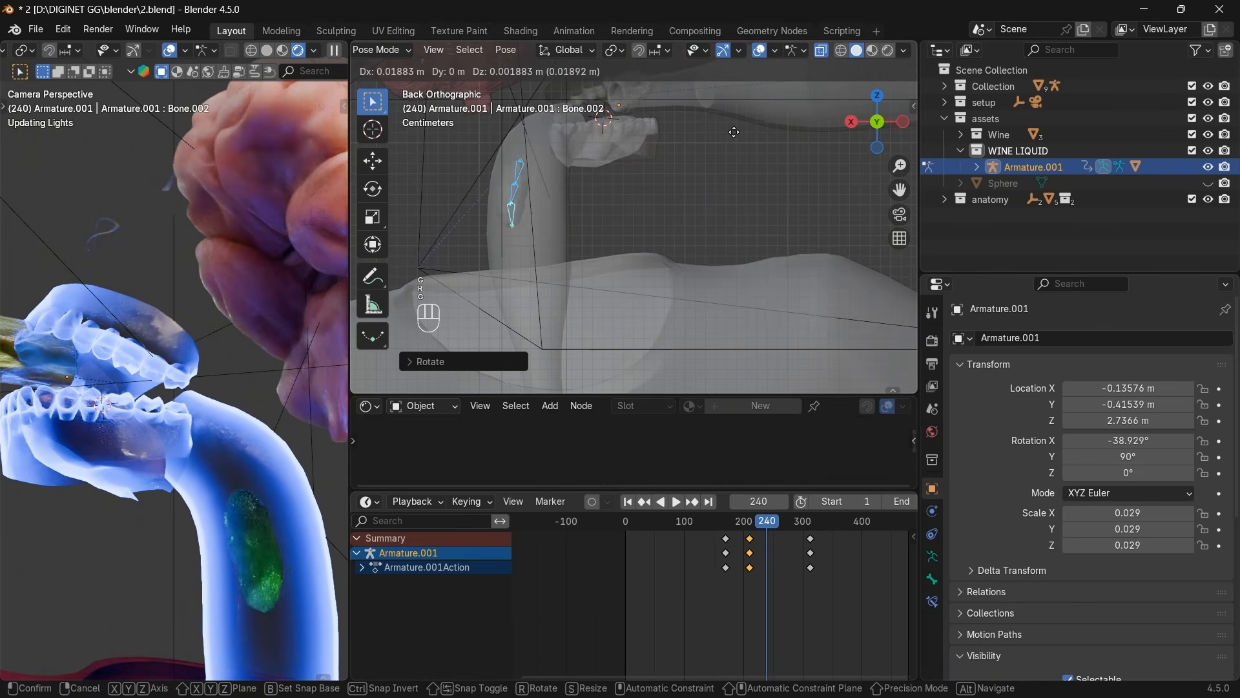
click(746, 132)
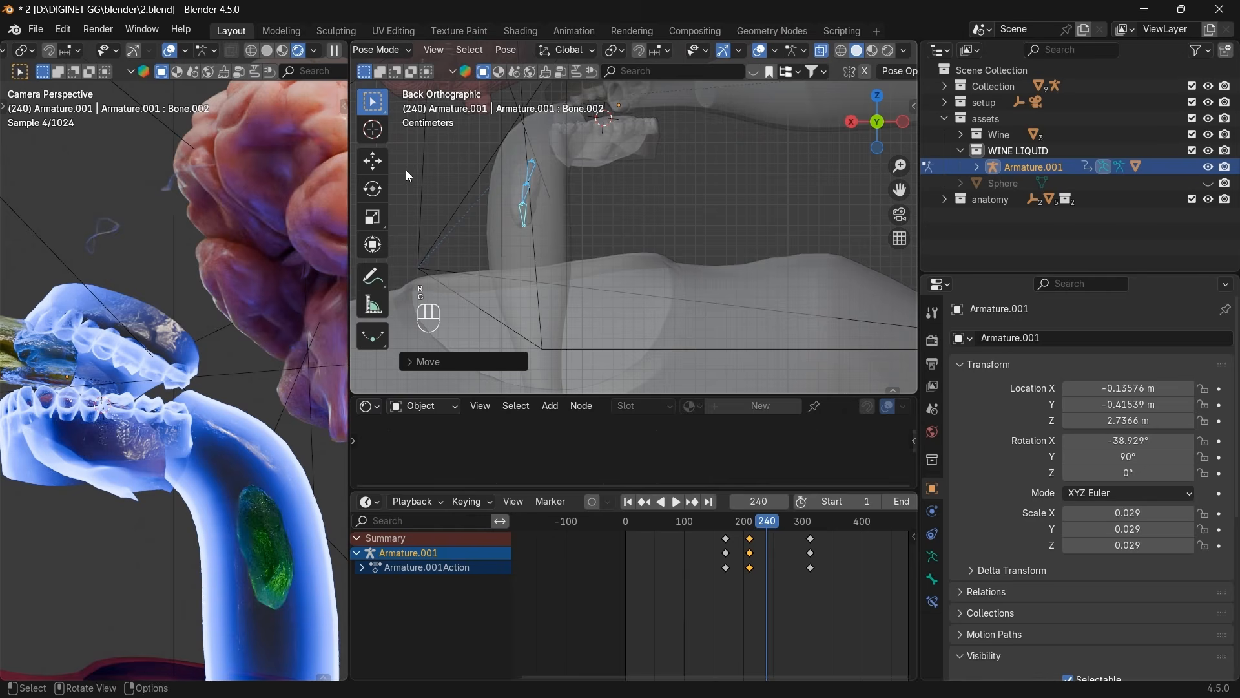
Rotate the first, middle and end bones individually to straighten the chain vertically, and keyframe all bones at frame 240.
click(531, 172)
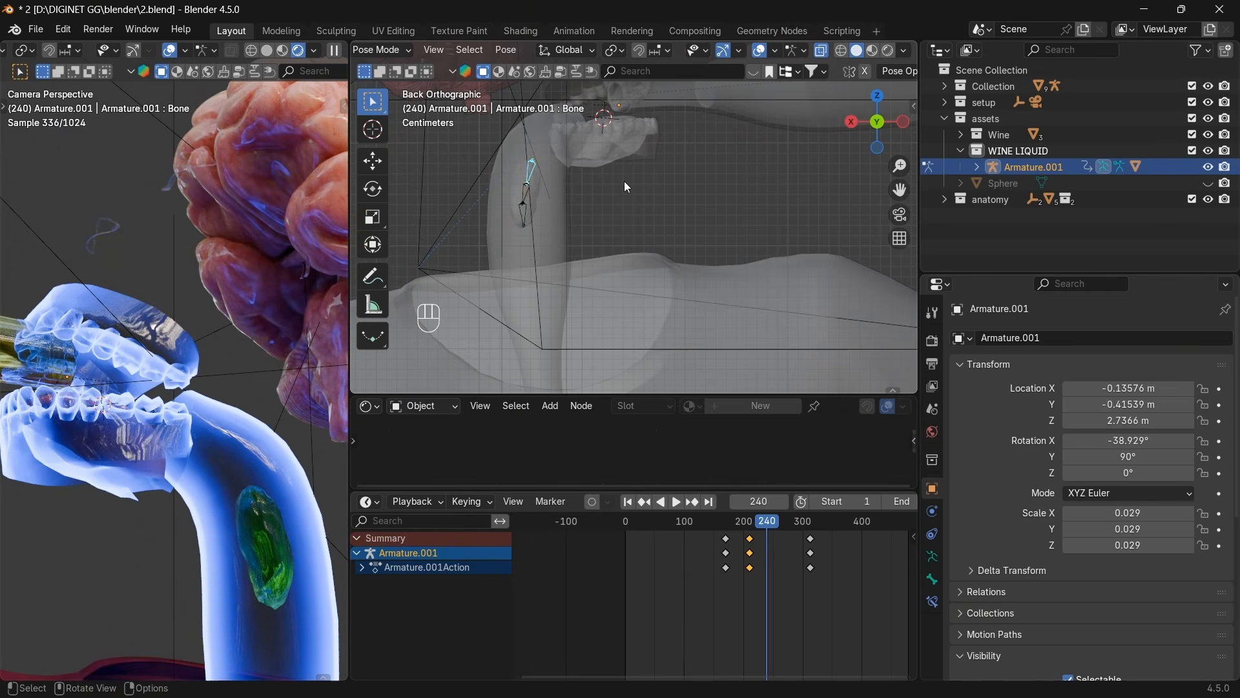
key(r)
click(626, 176)
click(529, 214)
key(r)
key(r)
key(r)
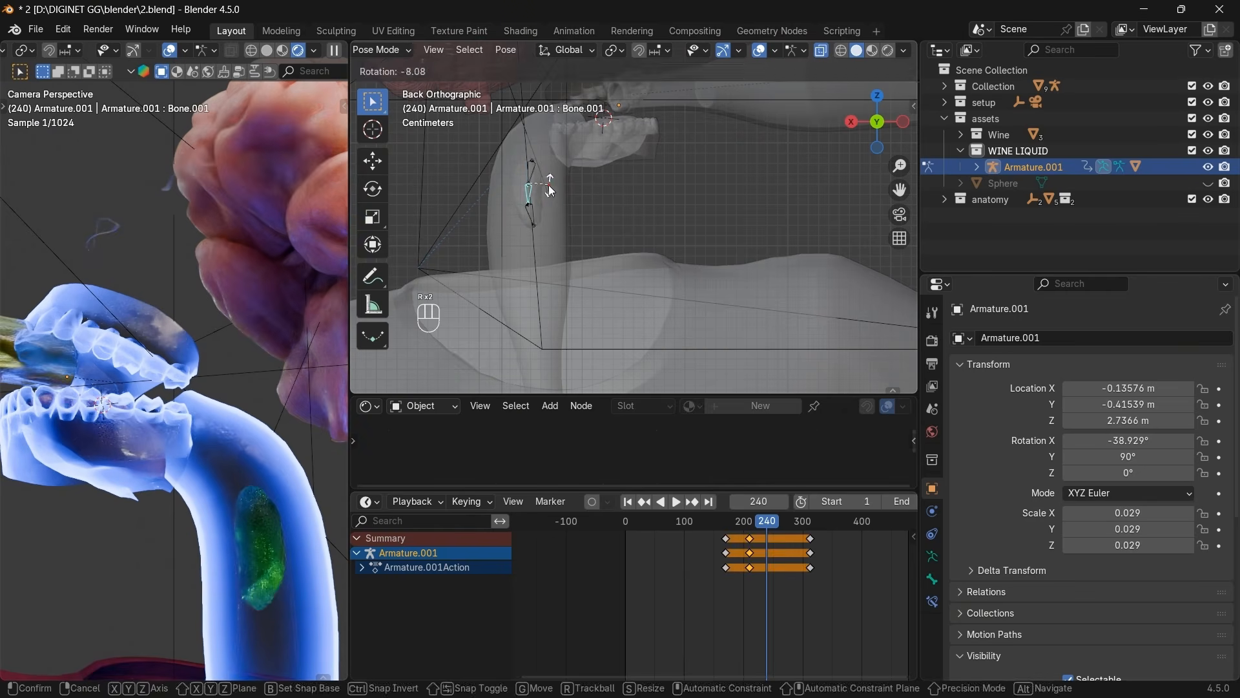
click(631, 200)
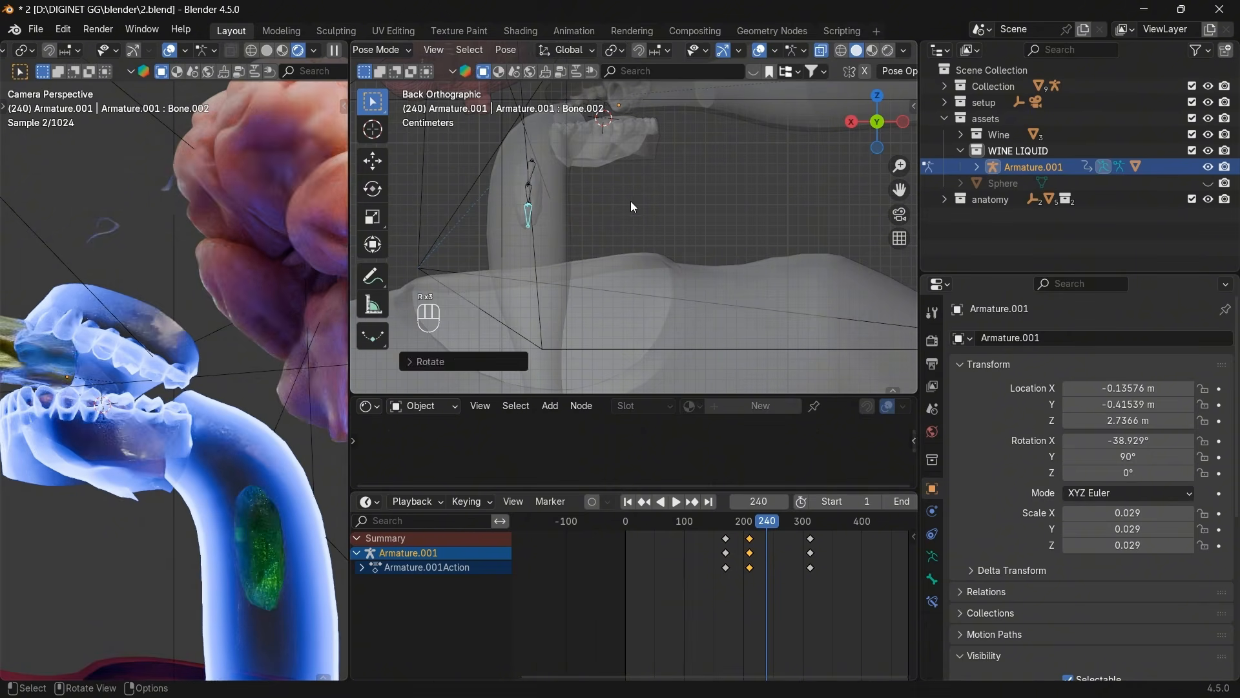
key(a)
key(i)
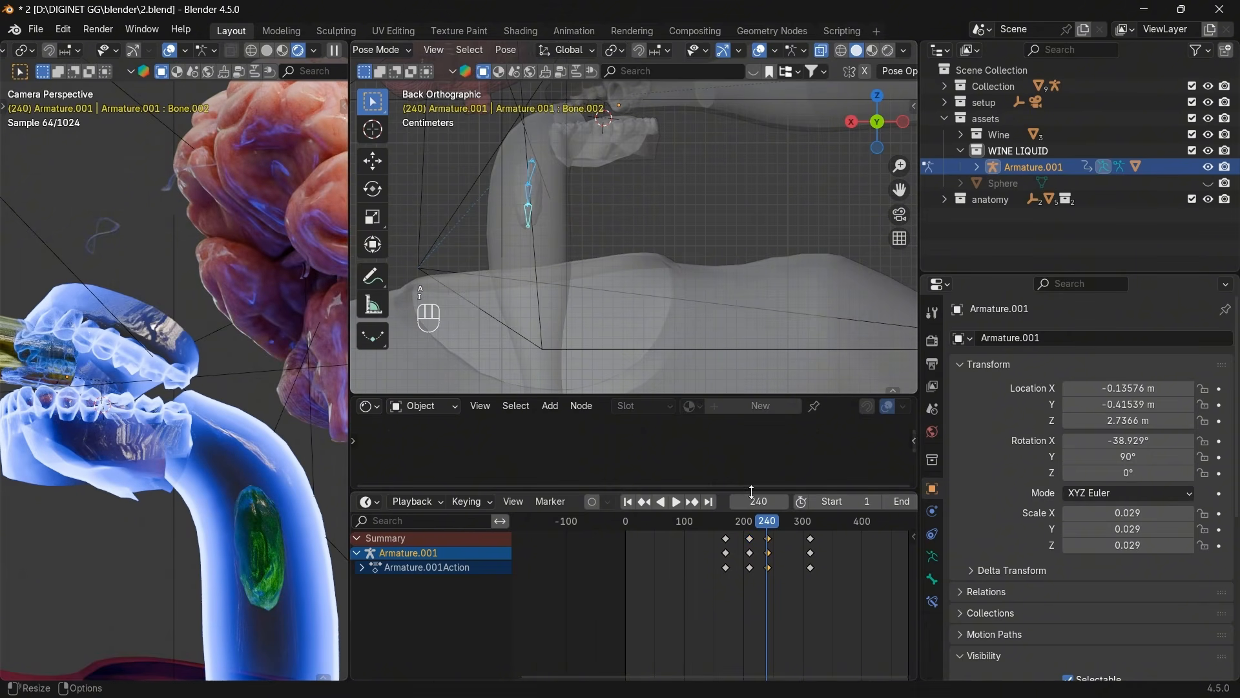
Set the current frame to 280 and check the blob's placement in the front and camera views.
click(759, 502)
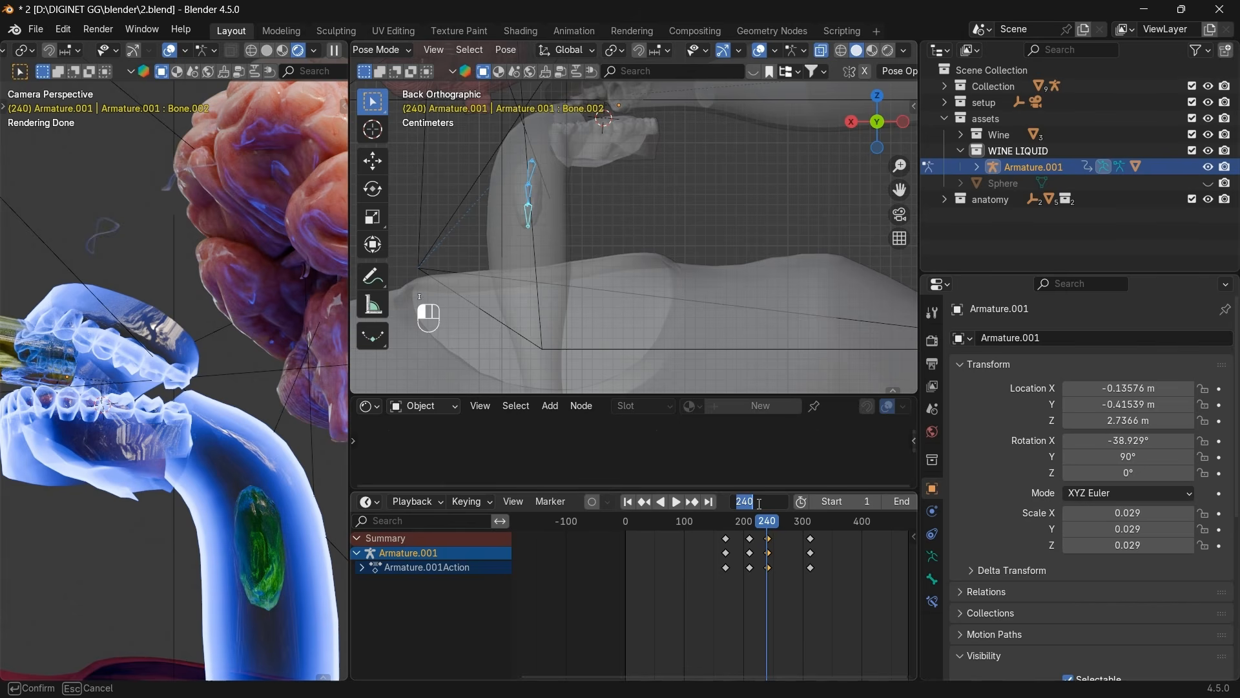
key(Return)
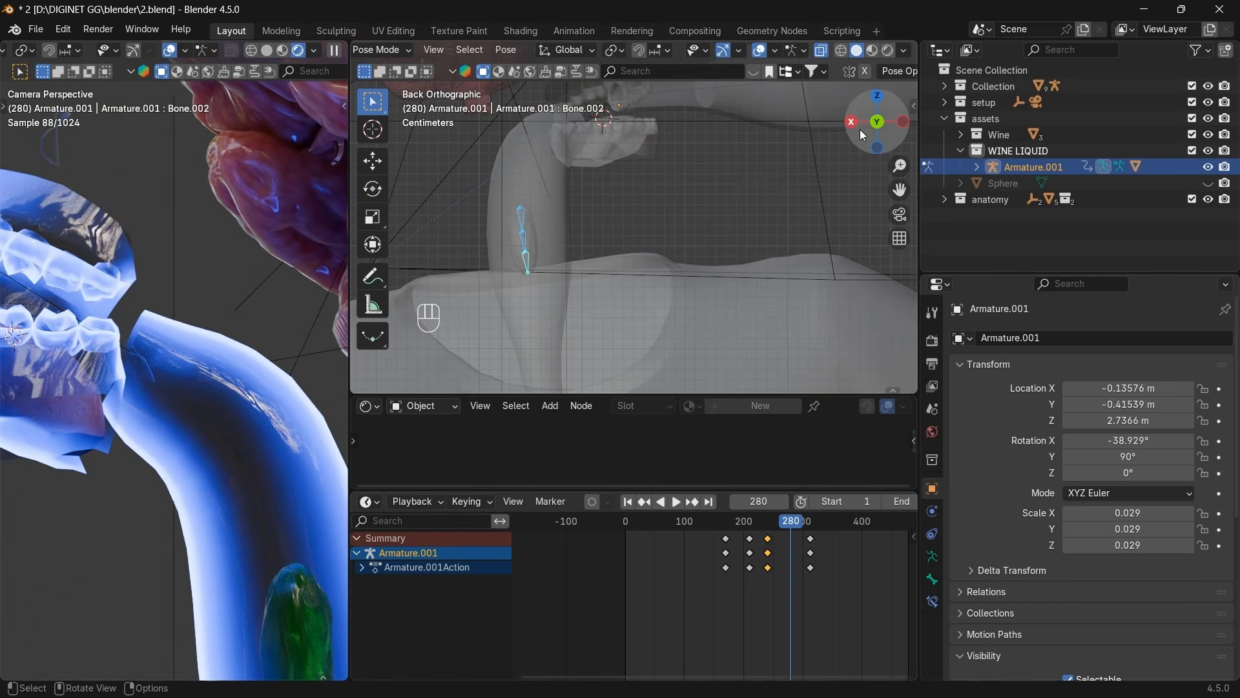
click(876, 122)
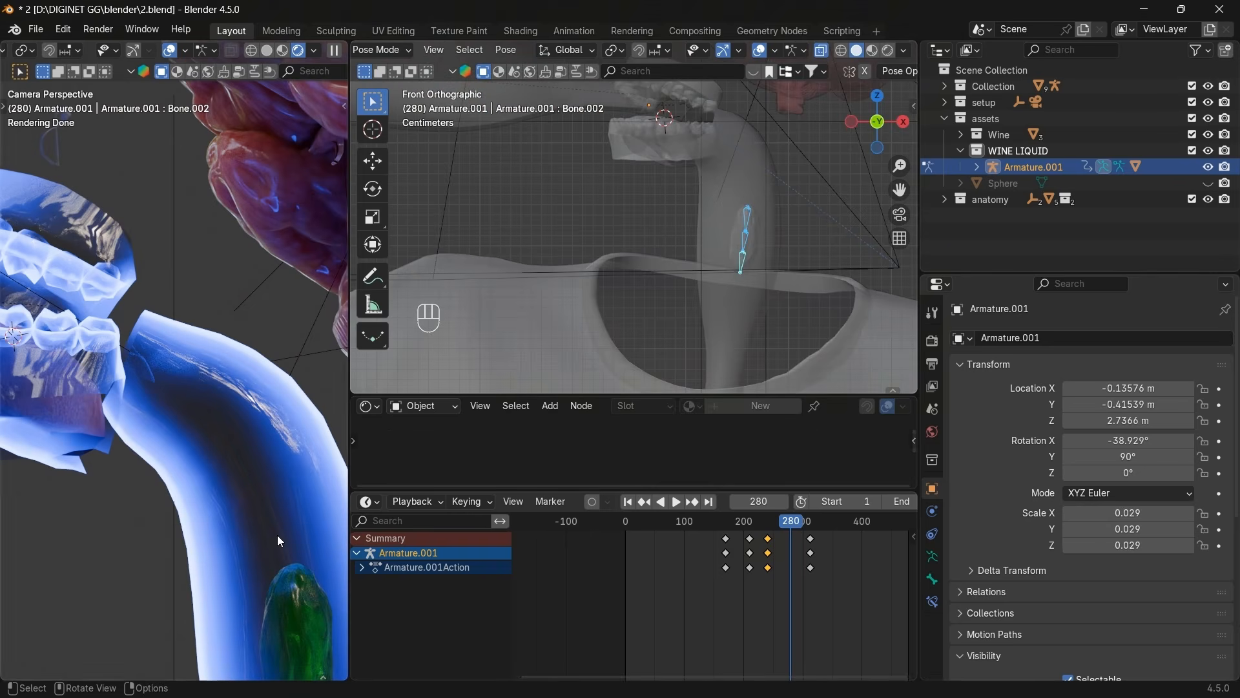
scroll(284, 496, down, 4)
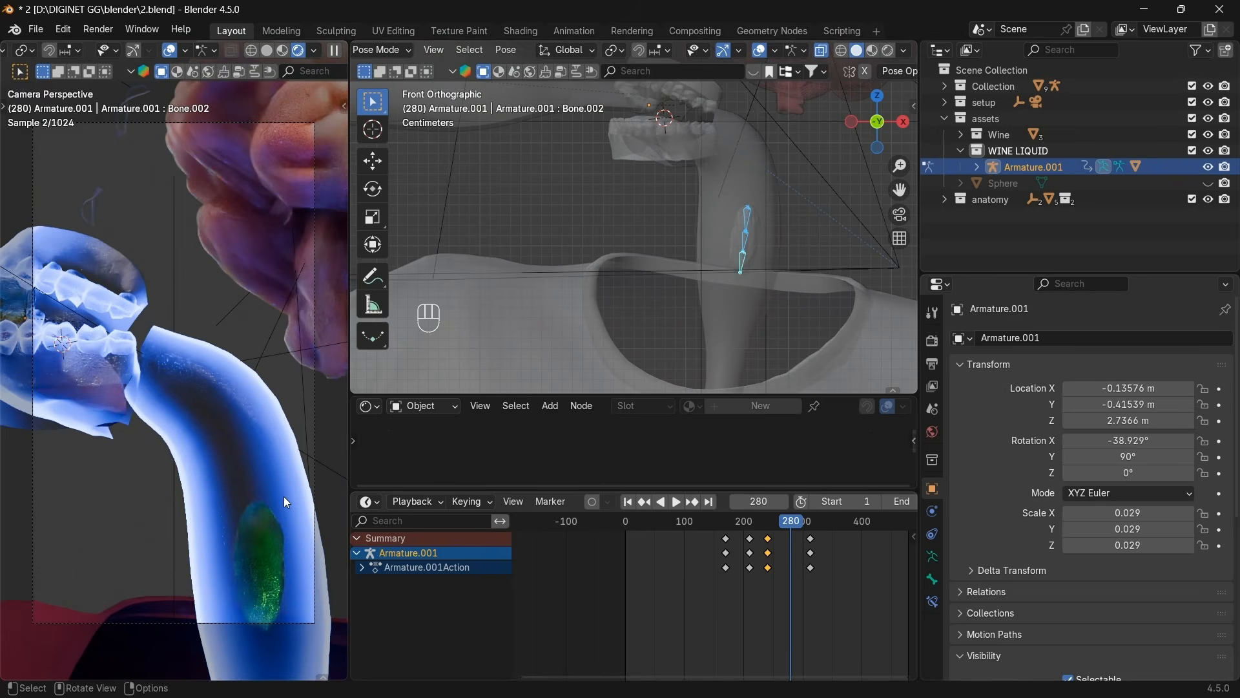
scroll(284, 496, up, 2)
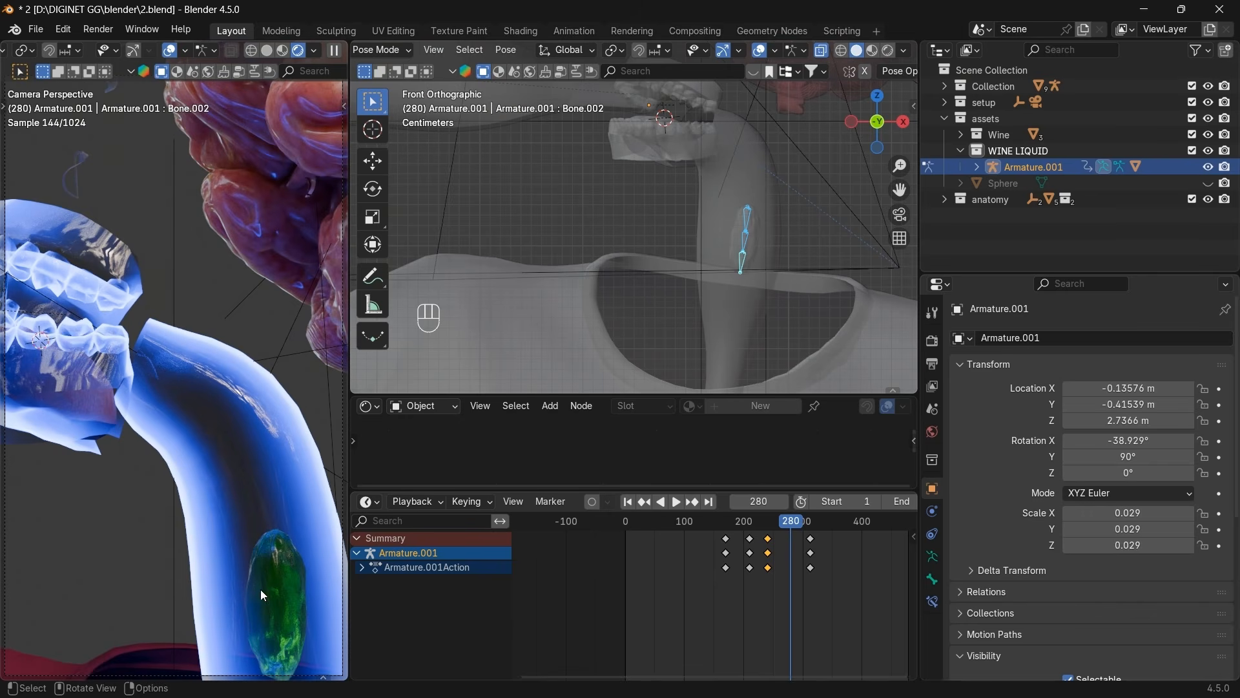
In the right view, move all bones up along the throat and rotate them to match its slope.
click(903, 126)
key(g)
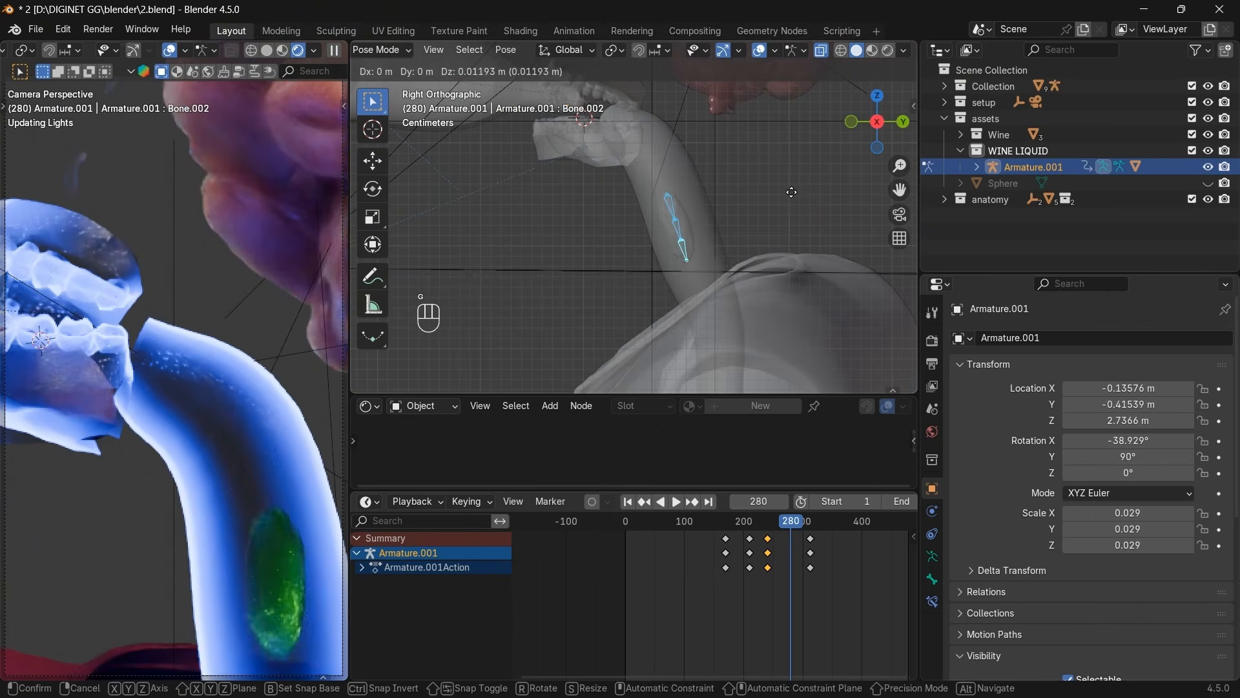
click(790, 188)
key(r)
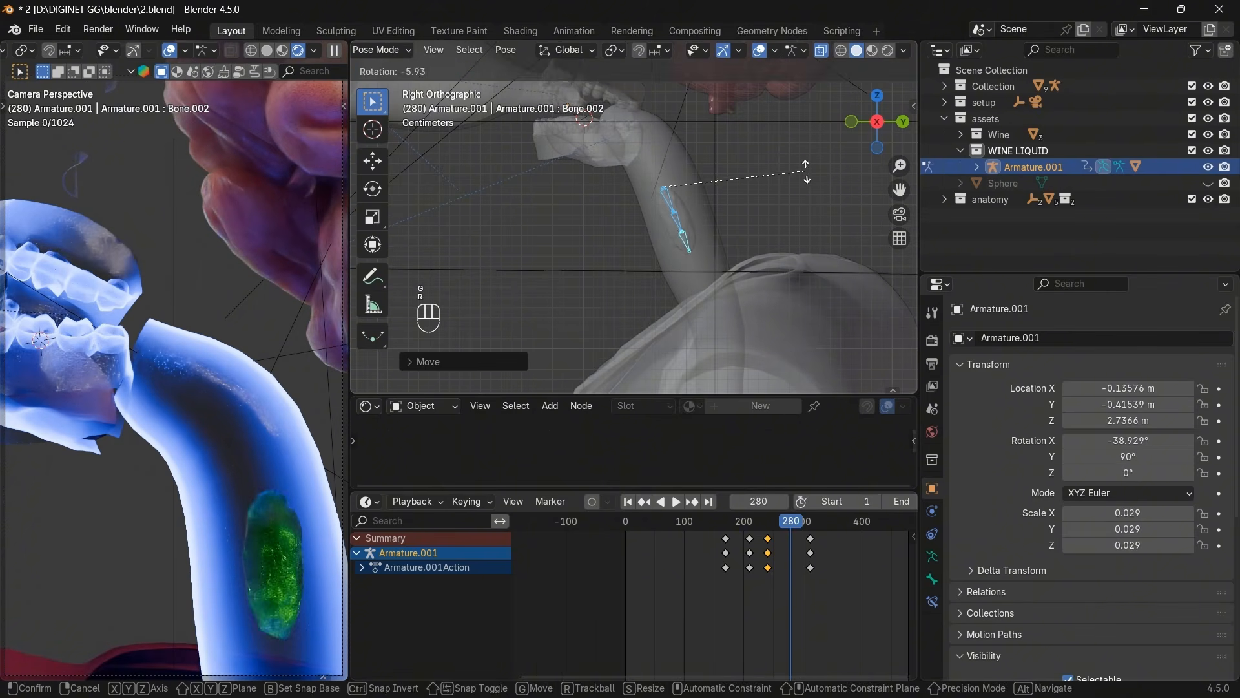
click(807, 169)
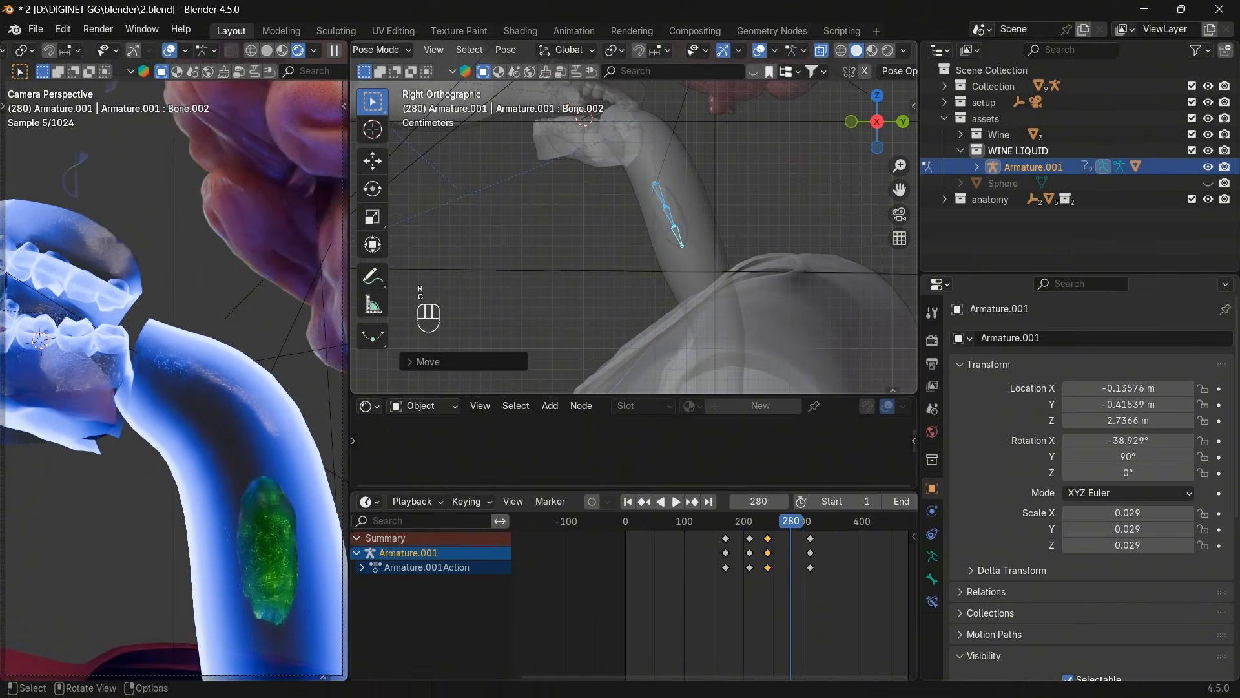
key(r)
click(808, 153)
key(g)
click(801, 156)
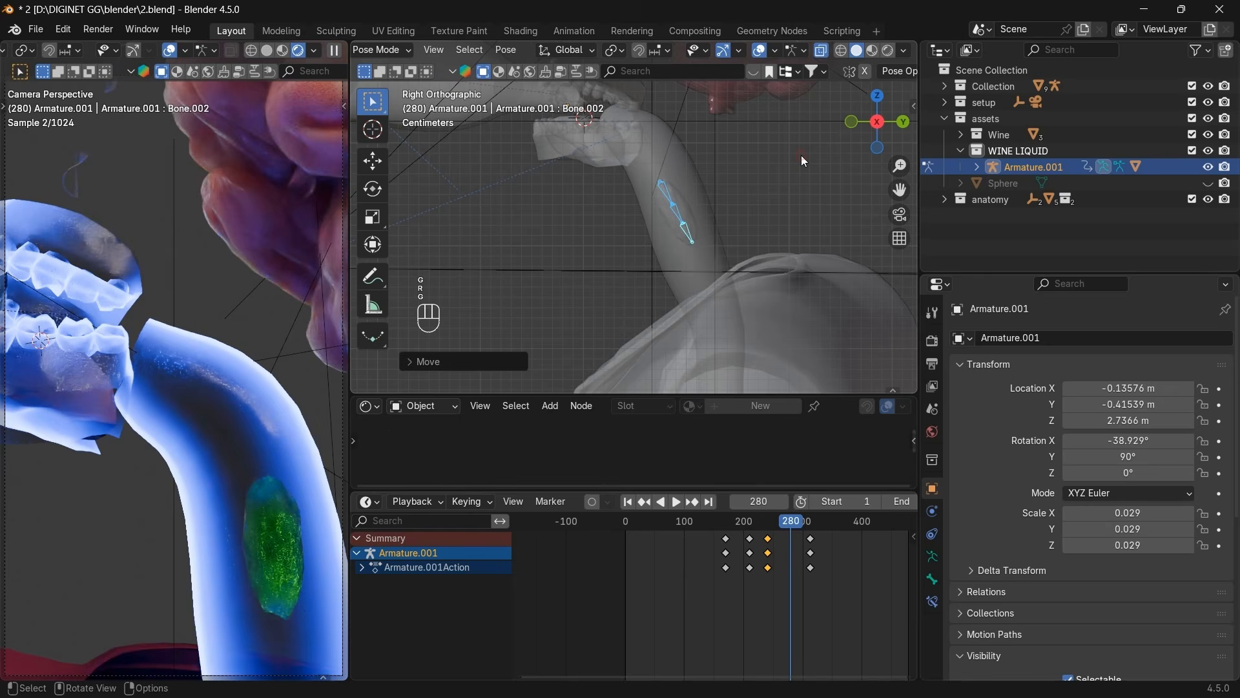
Rotate the middle bone by about 9° in the right view.
click(678, 210)
key(r)
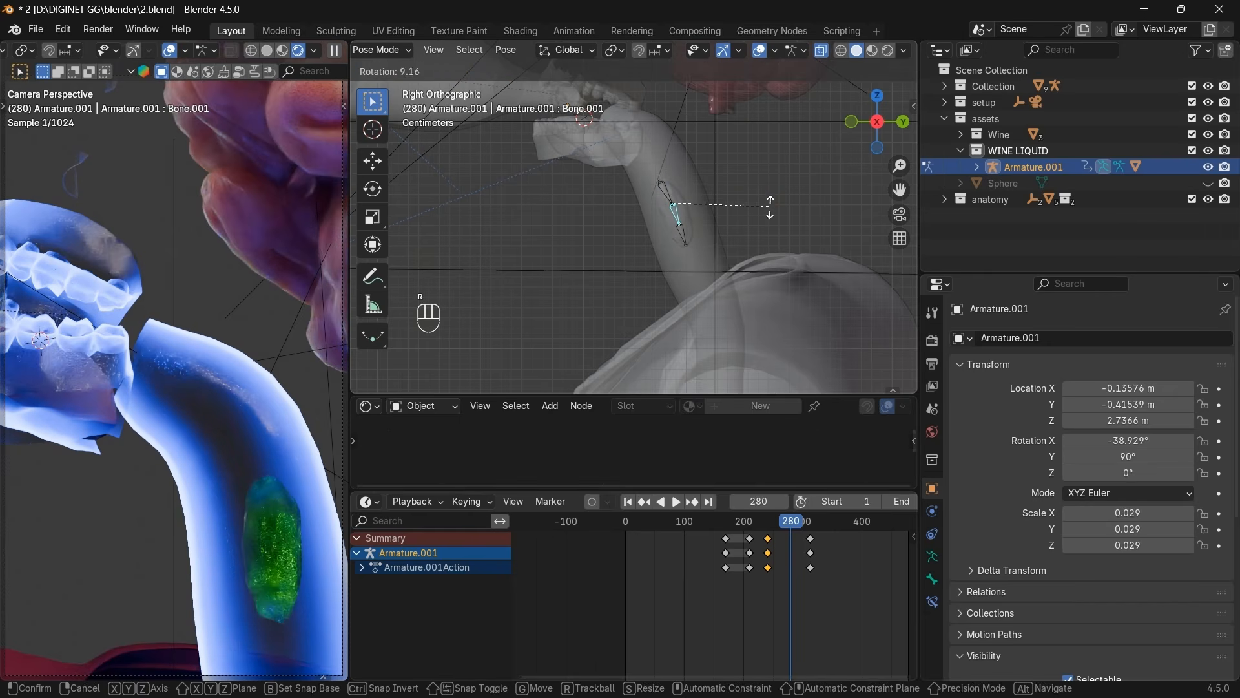
click(770, 206)
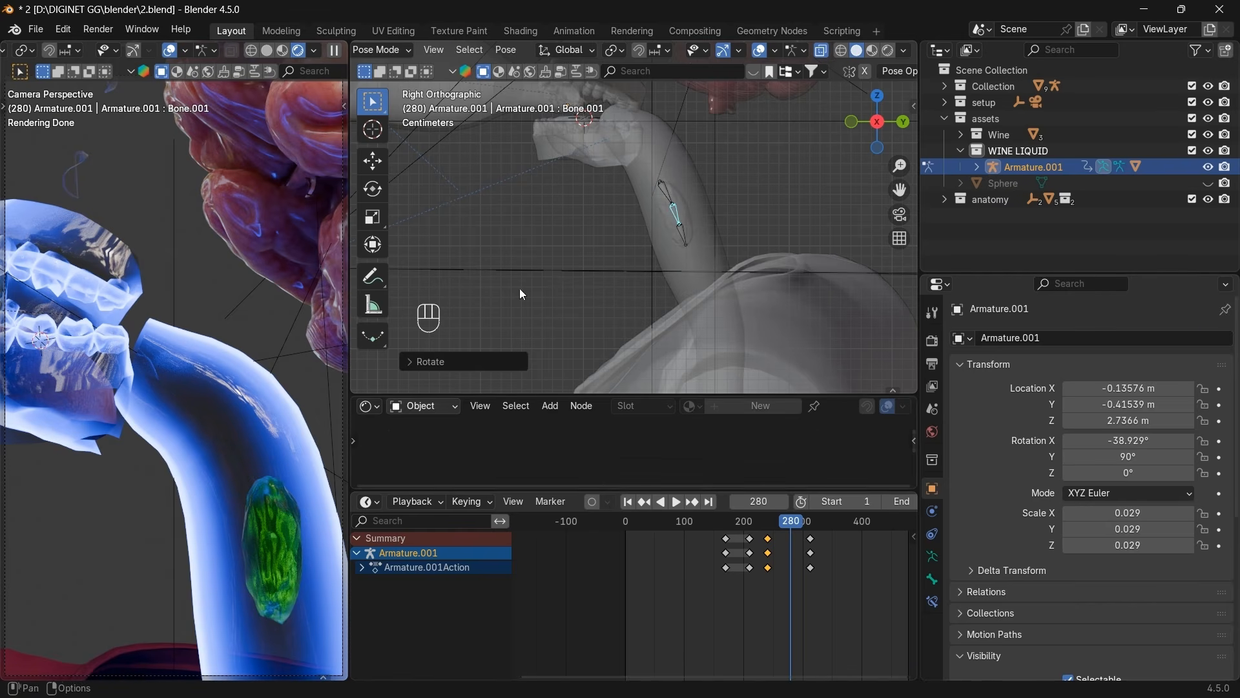
Select all bones, move them about -0.008 m in Y, and keyframe them at frame 280.
key(a)
key(g)
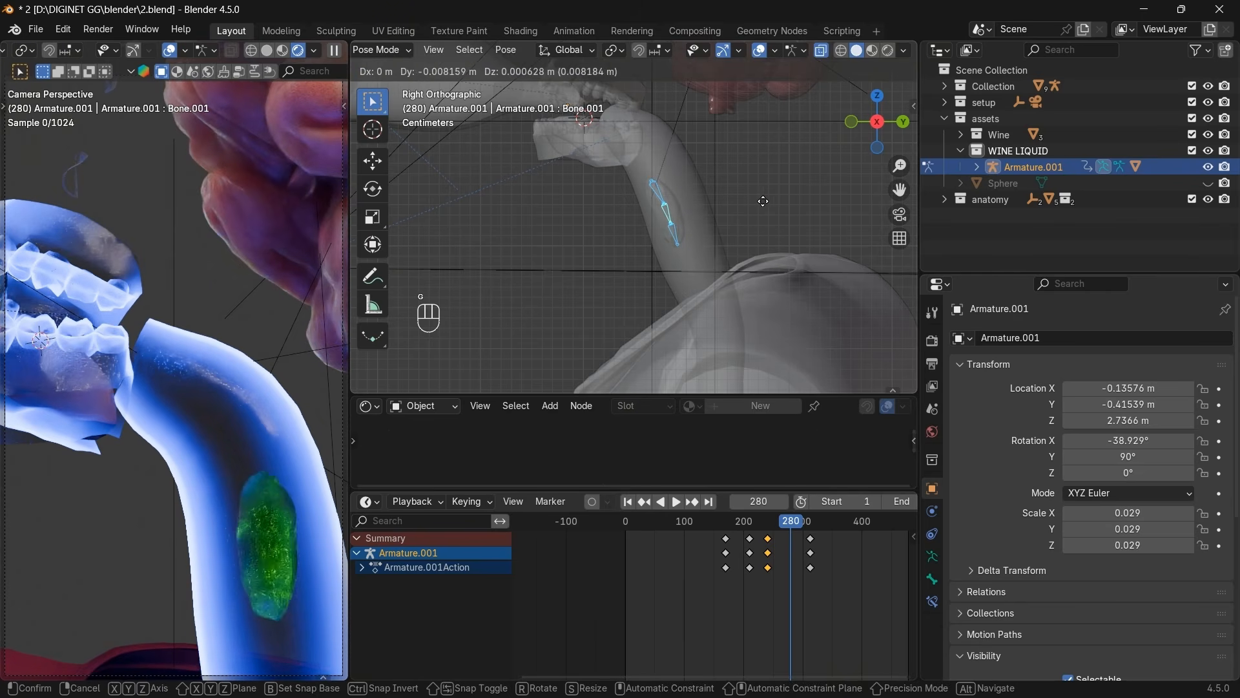
click(765, 204)
key(i)
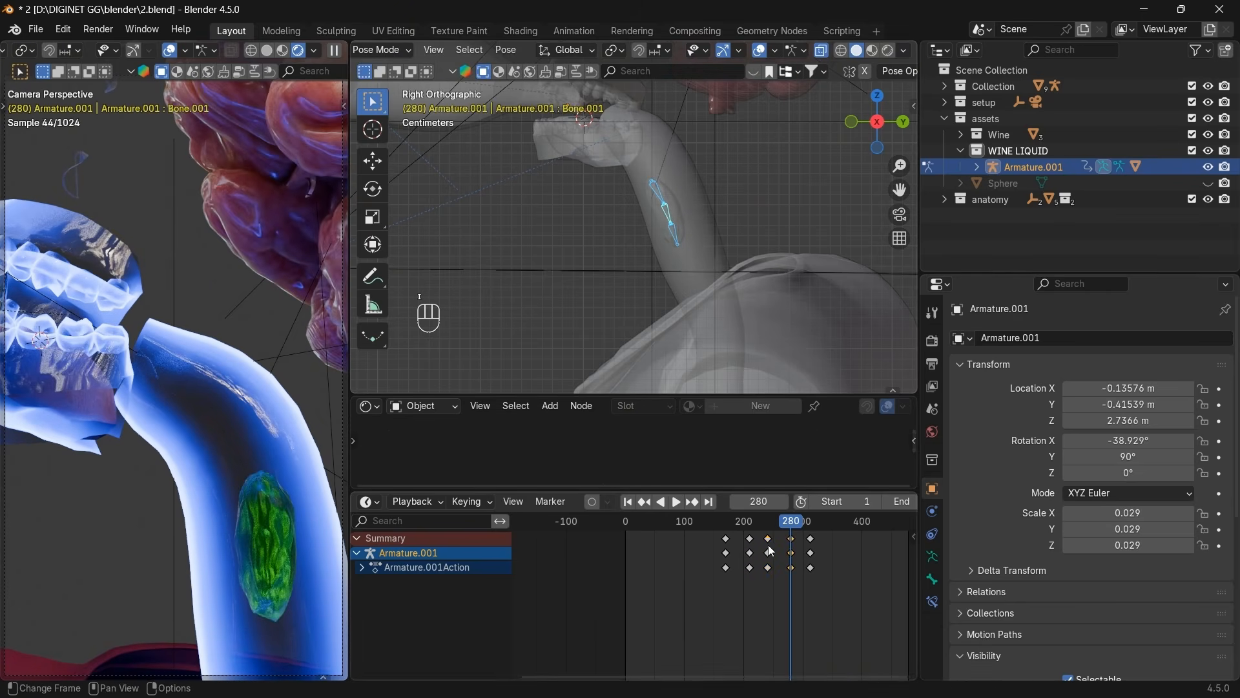
Scrub the blob's motion up to frame 313, and set the current frame to 350.
drag(797, 528, 779, 528)
drag(770, 523, 812, 524)
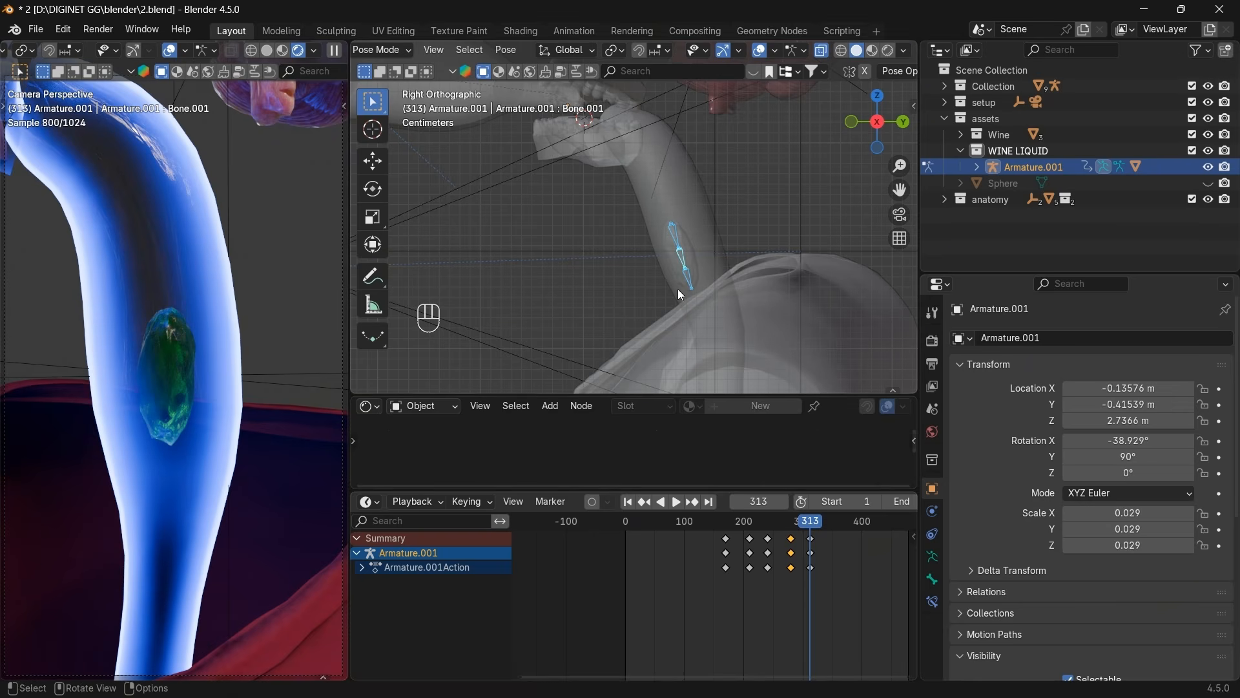
scroll(800, 536, down, 2)
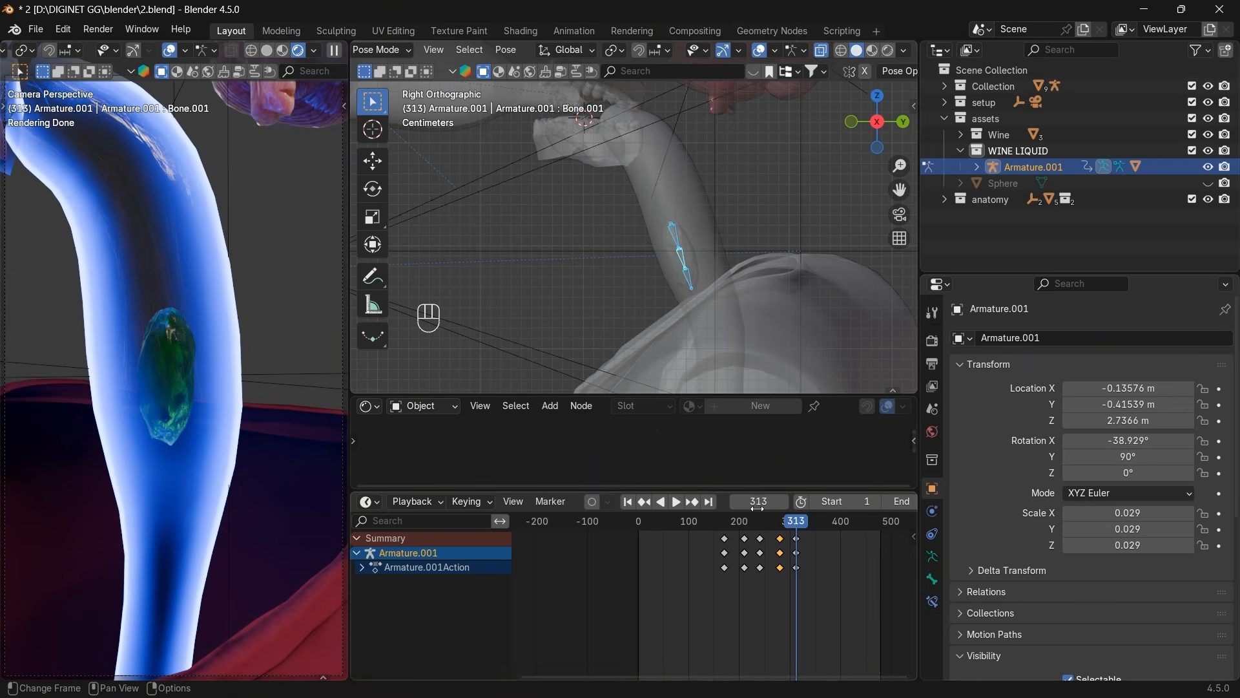
click(692, 501)
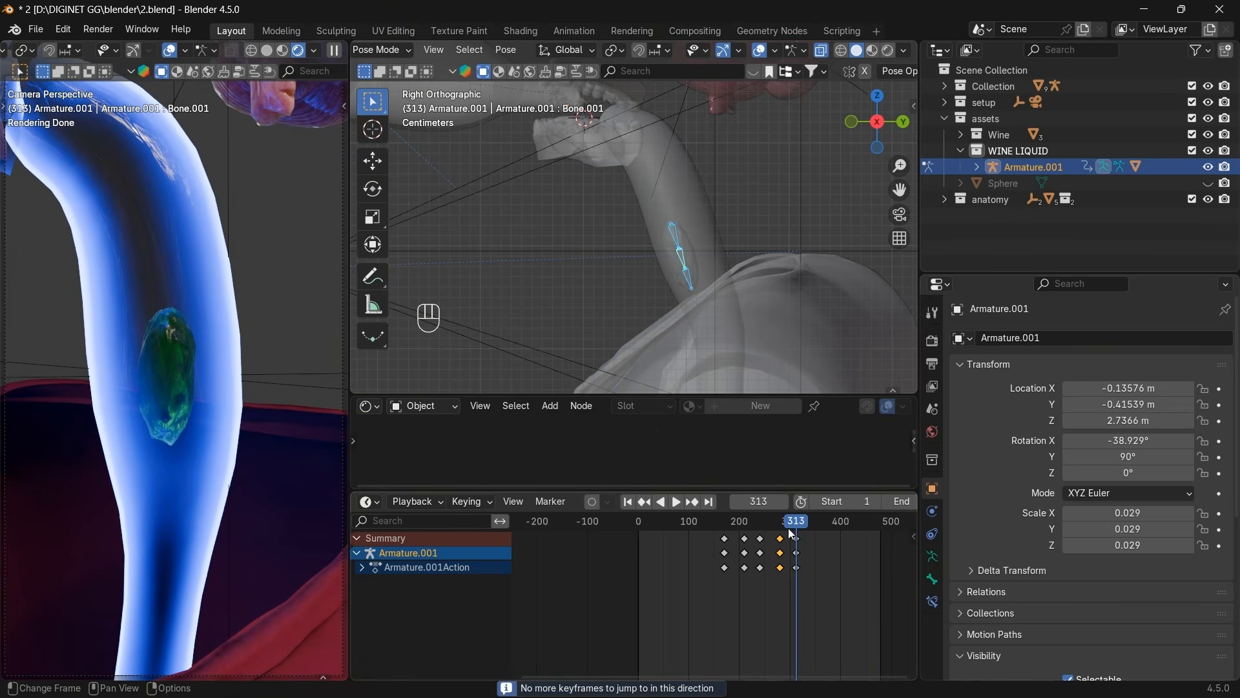
click(644, 502)
double_click(758, 501)
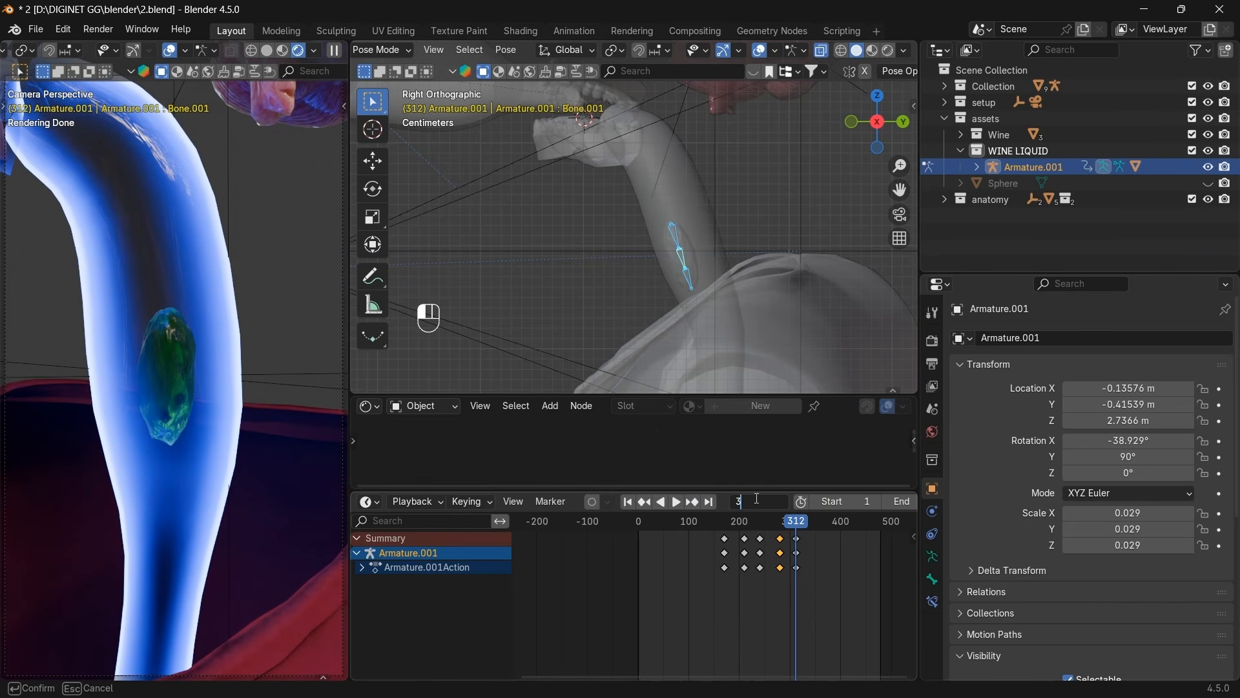
key(Return)
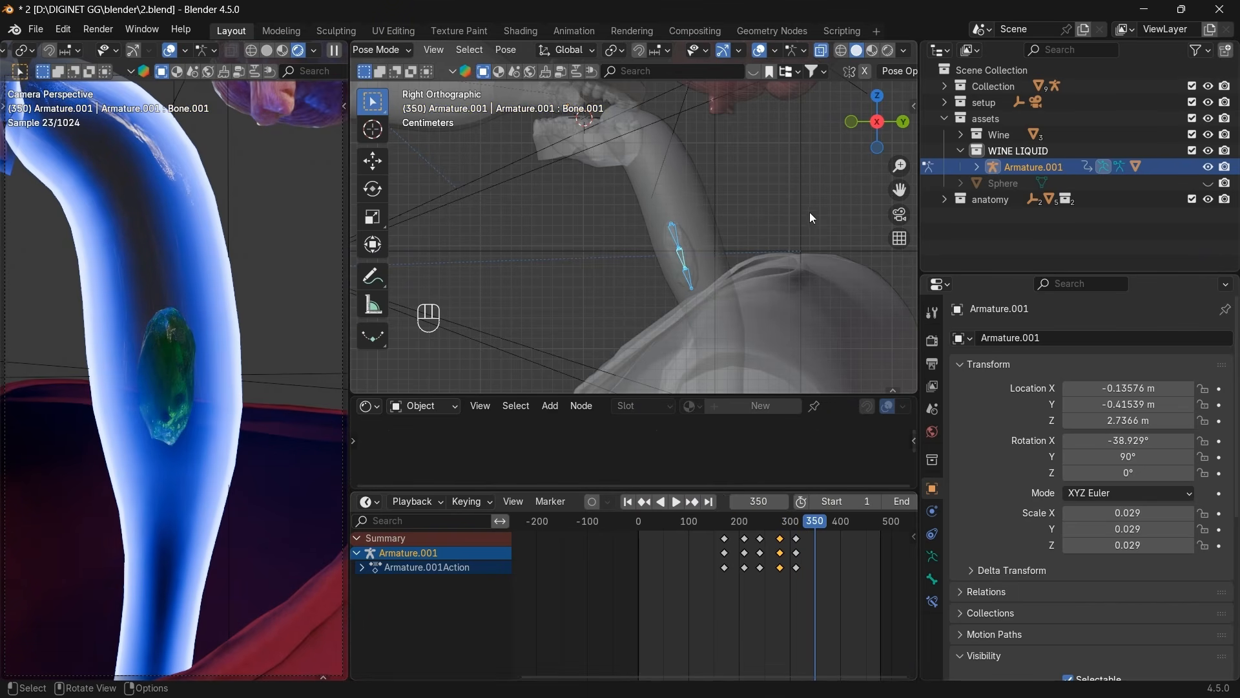
Move all bones about 0.014 m in Y and -0.019 m in Z, centre them in the back view, and keyframe them at frame 350.
key(g)
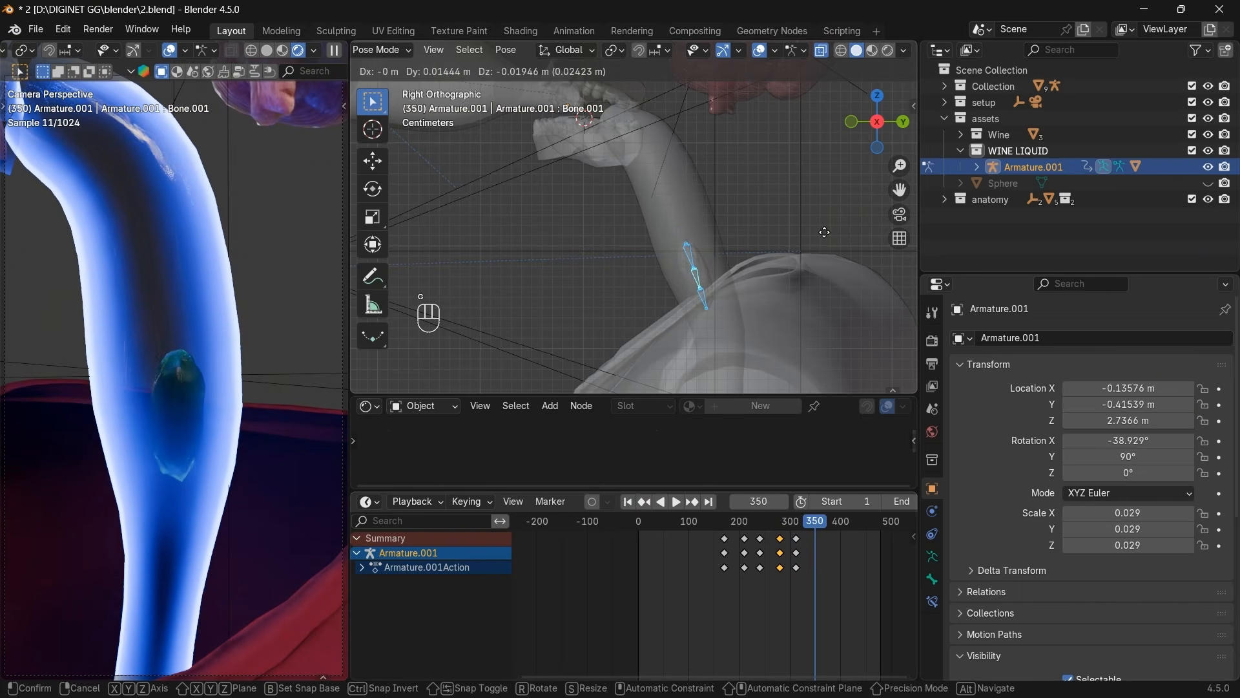
click(824, 231)
click(904, 121)
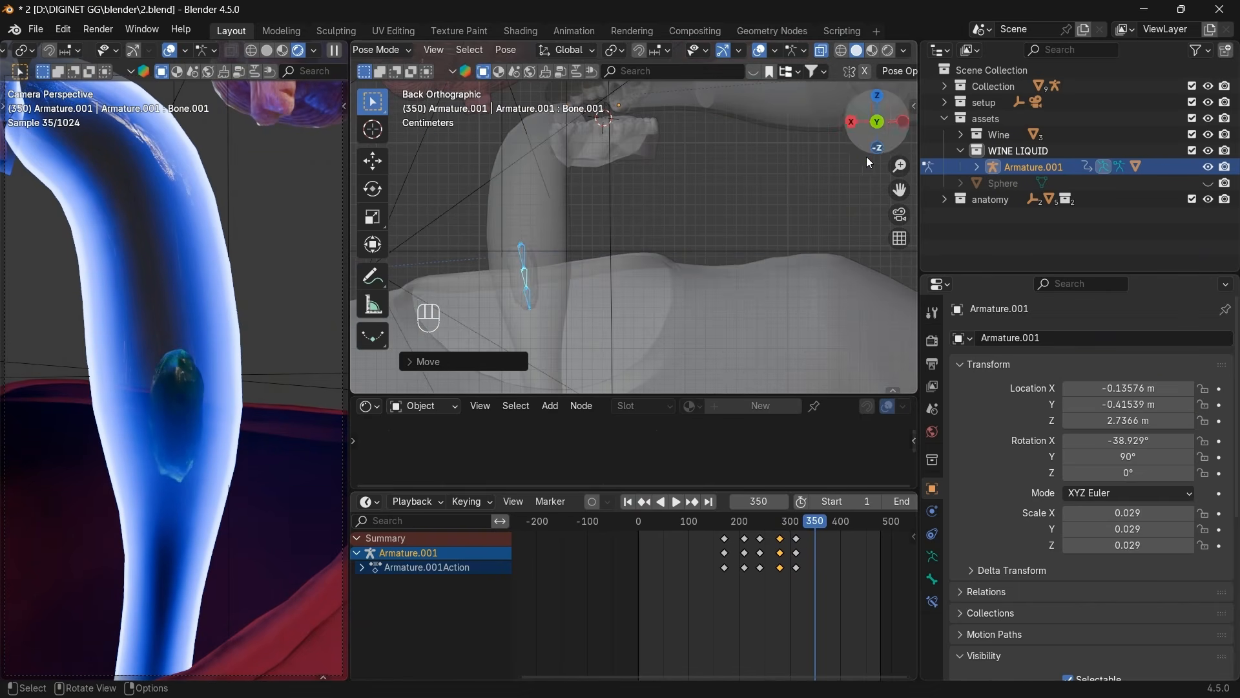
key(g)
click(863, 157)
key(r)
click(863, 176)
key(g)
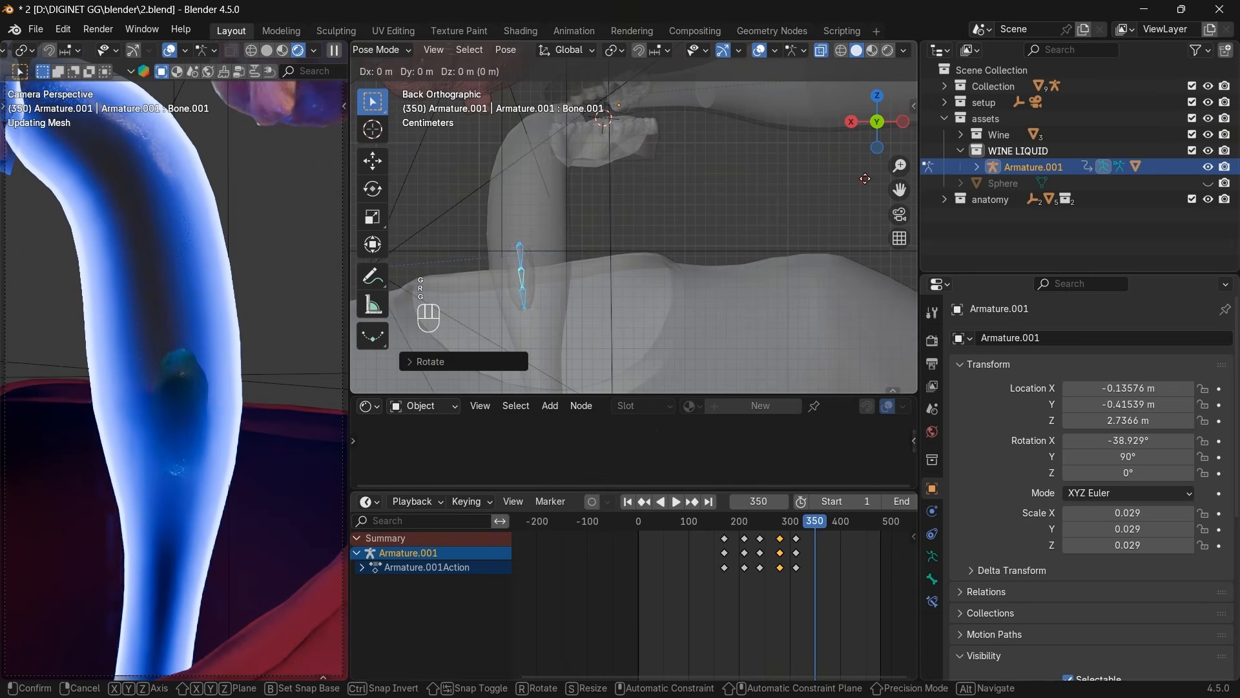
click(871, 176)
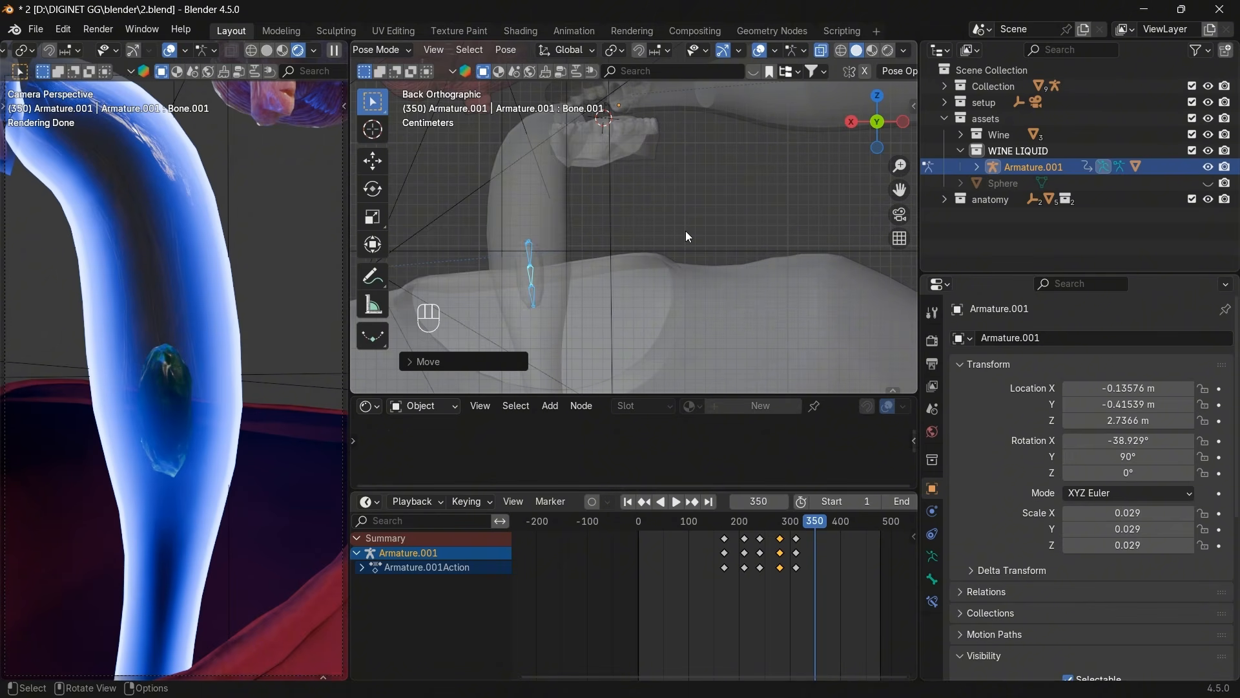
key(i)
Move the armature's last keyframe 51 frames later, to frame 401.
mouse_move(808, 525)
mouse_down()
mouse_move(774, 527)
mouse_move(815, 534)
mouse_up()
scroll(816, 540, up, 2)
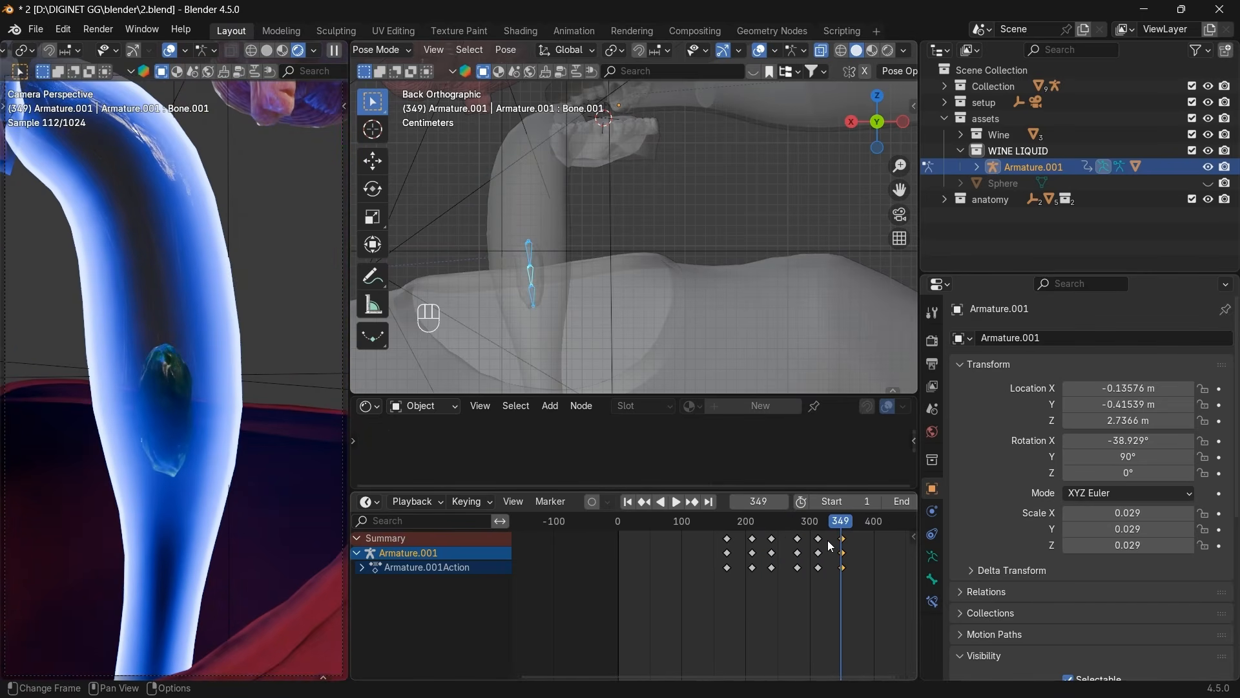
key(g)
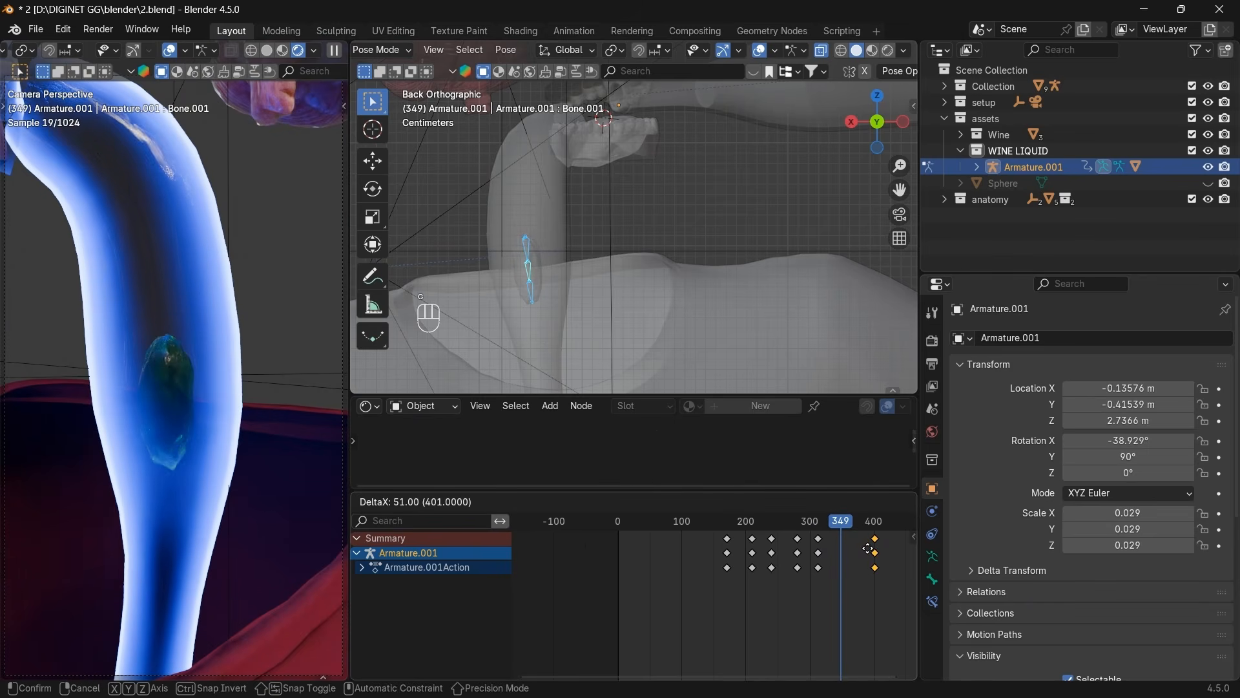
click(869, 549)
Return to frame 240 and switch the armature from Pose Mode to Object Mode.
drag(844, 524, 771, 544)
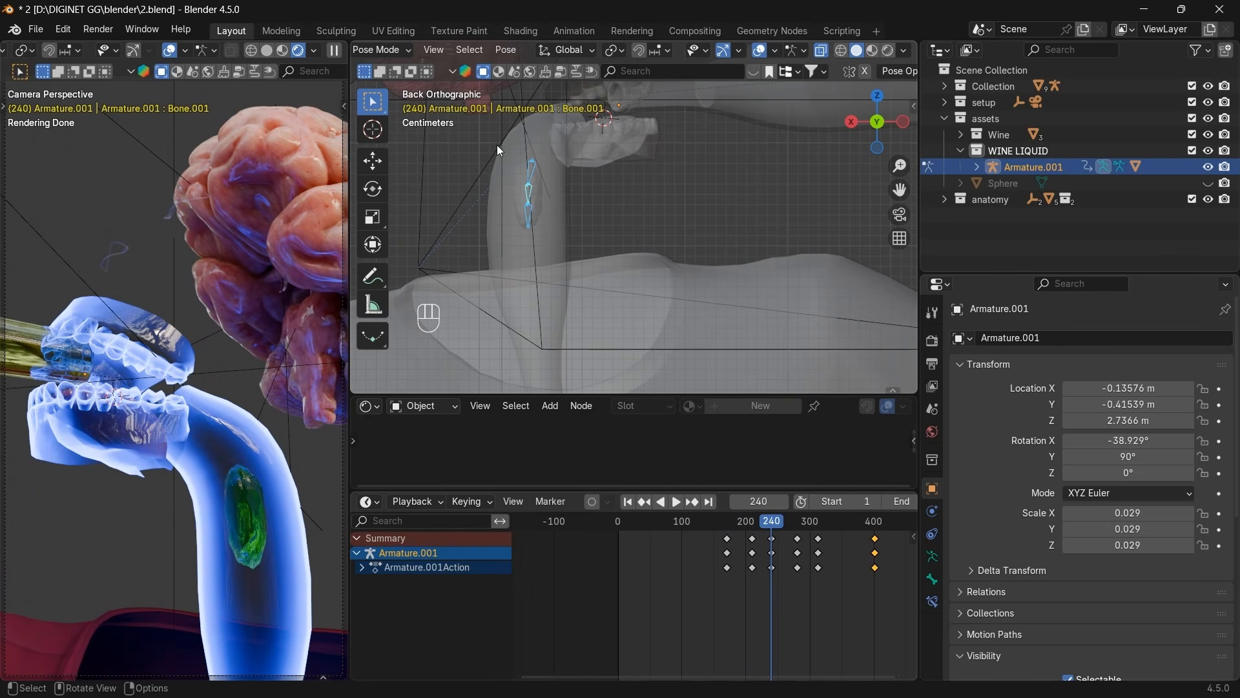
key(ctrl+KP_Add)
key(ctrl+KP_Add)
key(ctrl+KP_Add)
click(379, 51)
click(382, 71)
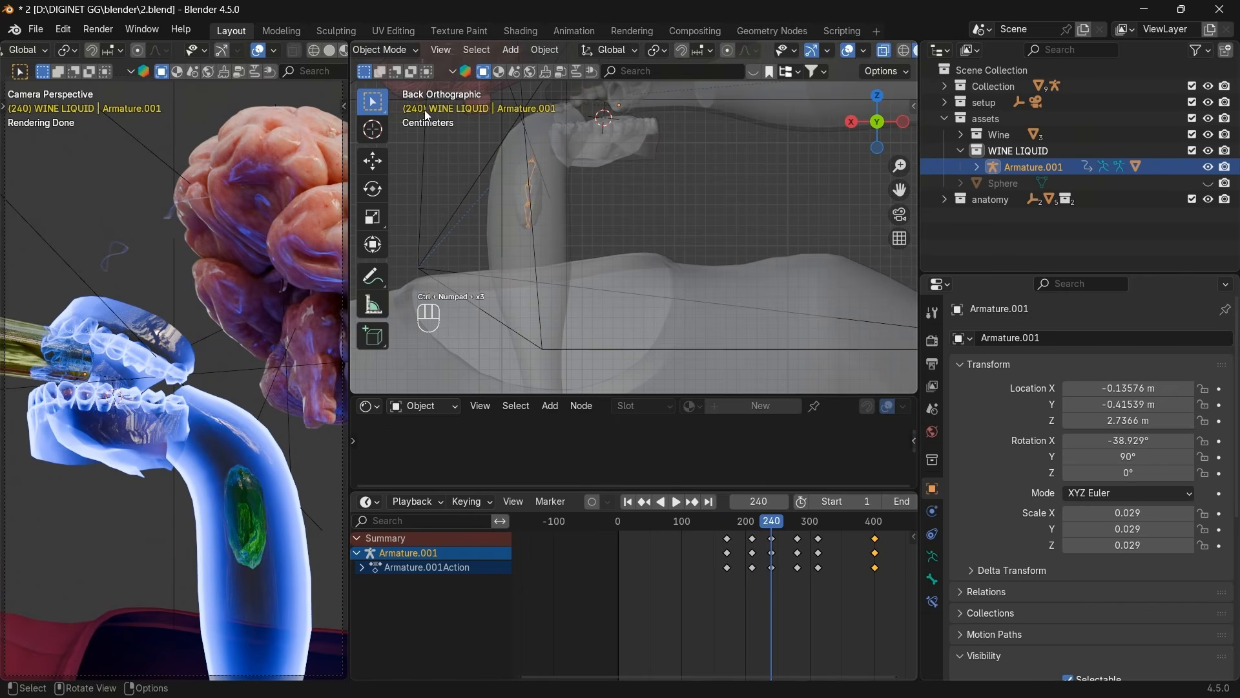
Isolate the wine liquid blob and its armature in local view, select the blob mesh, and turn off X-ray shading.
key(ctrl+KP_Add)
key(ctrl+KP_Add)
key(KP_Divide)
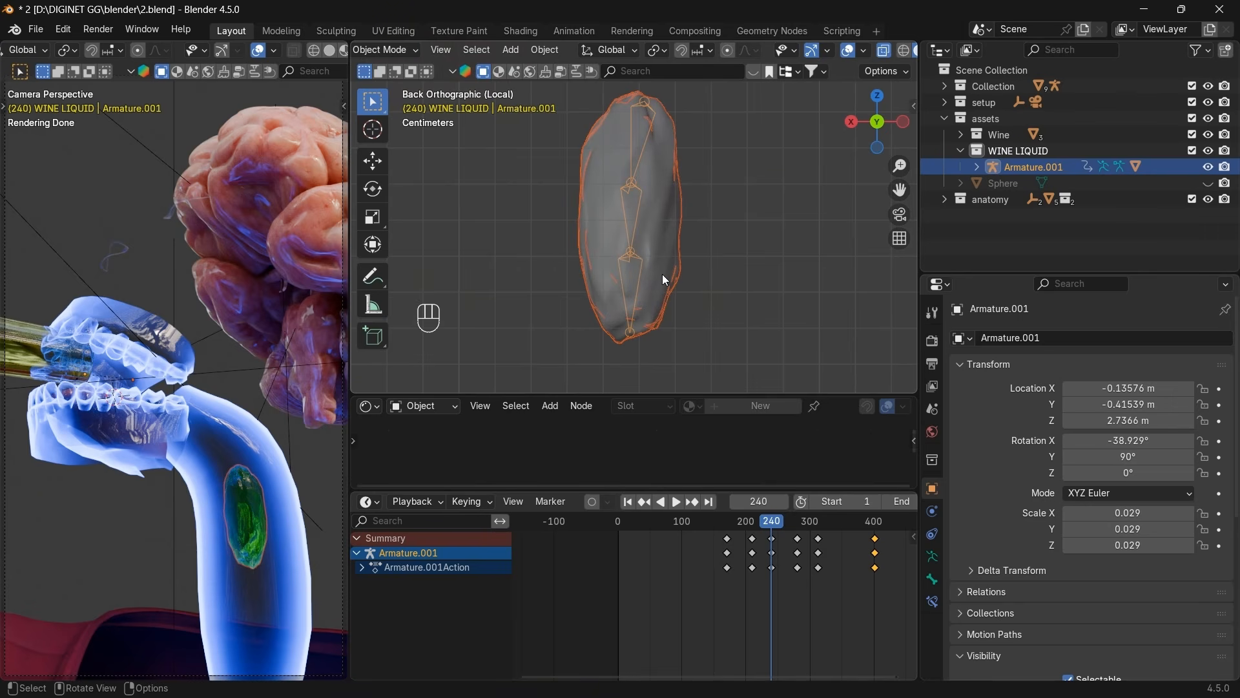
click(720, 288)
click(680, 266)
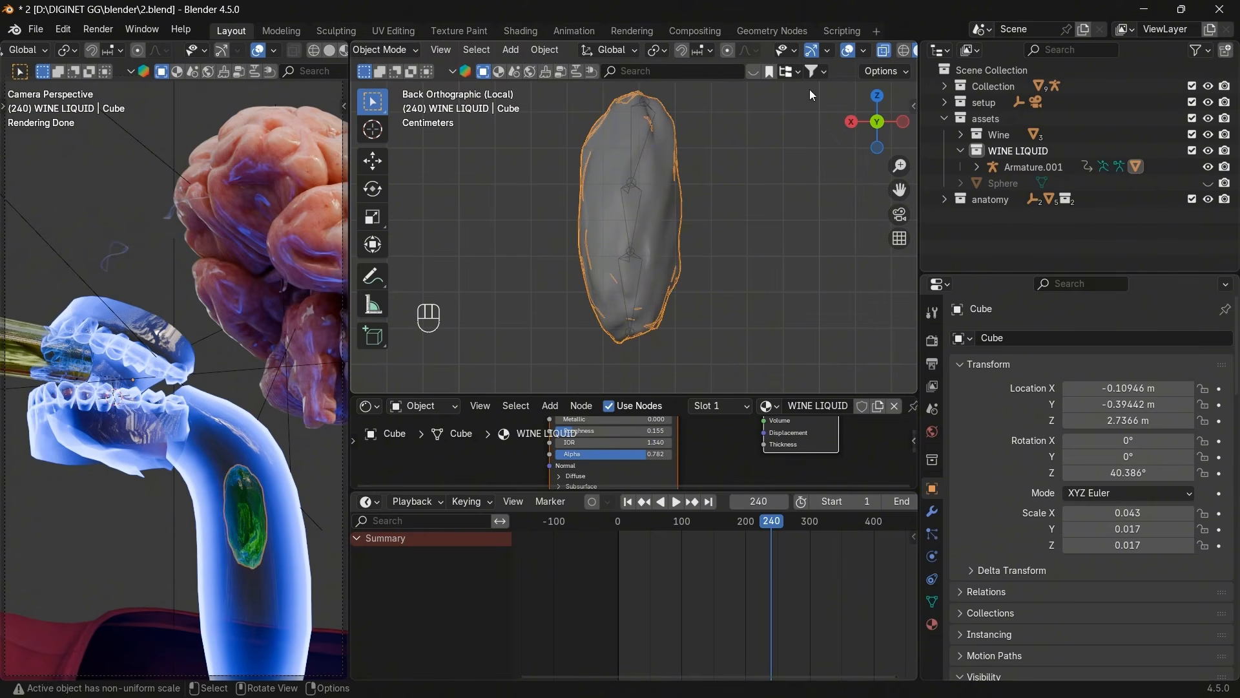
click(886, 53)
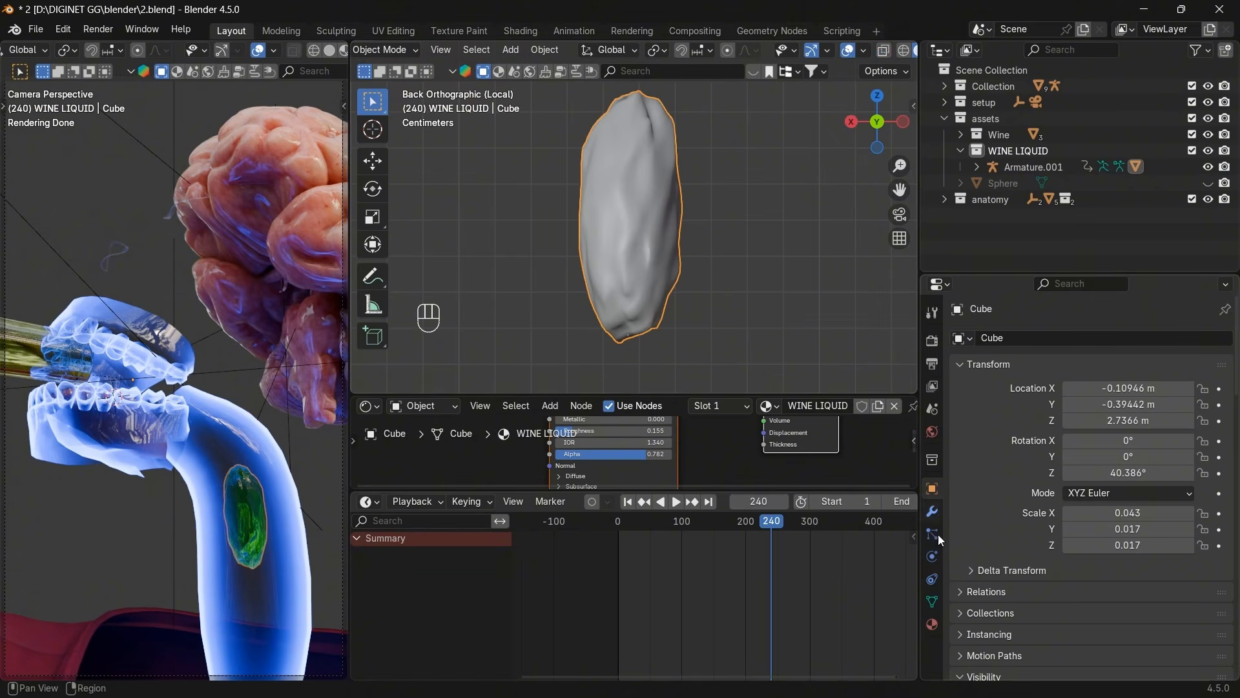
Move the blob's Armature modifier above its Subdivision modifier.
click(930, 512)
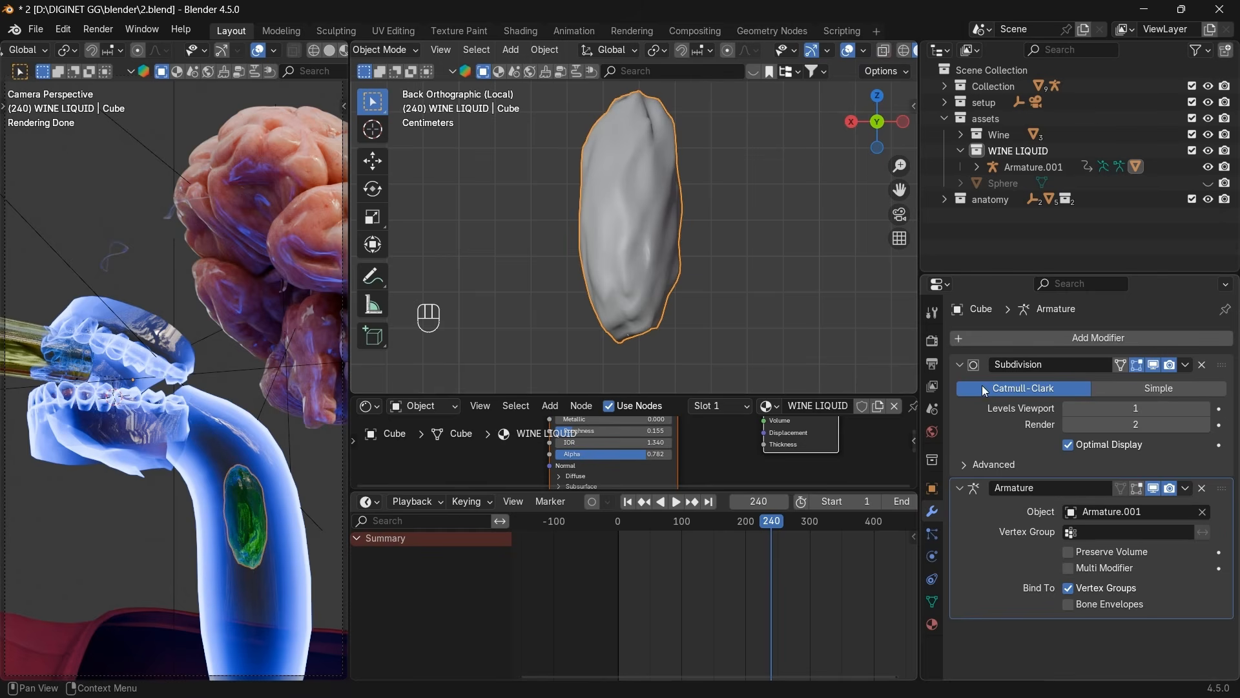
click(960, 489)
drag(1223, 490, 1220, 365)
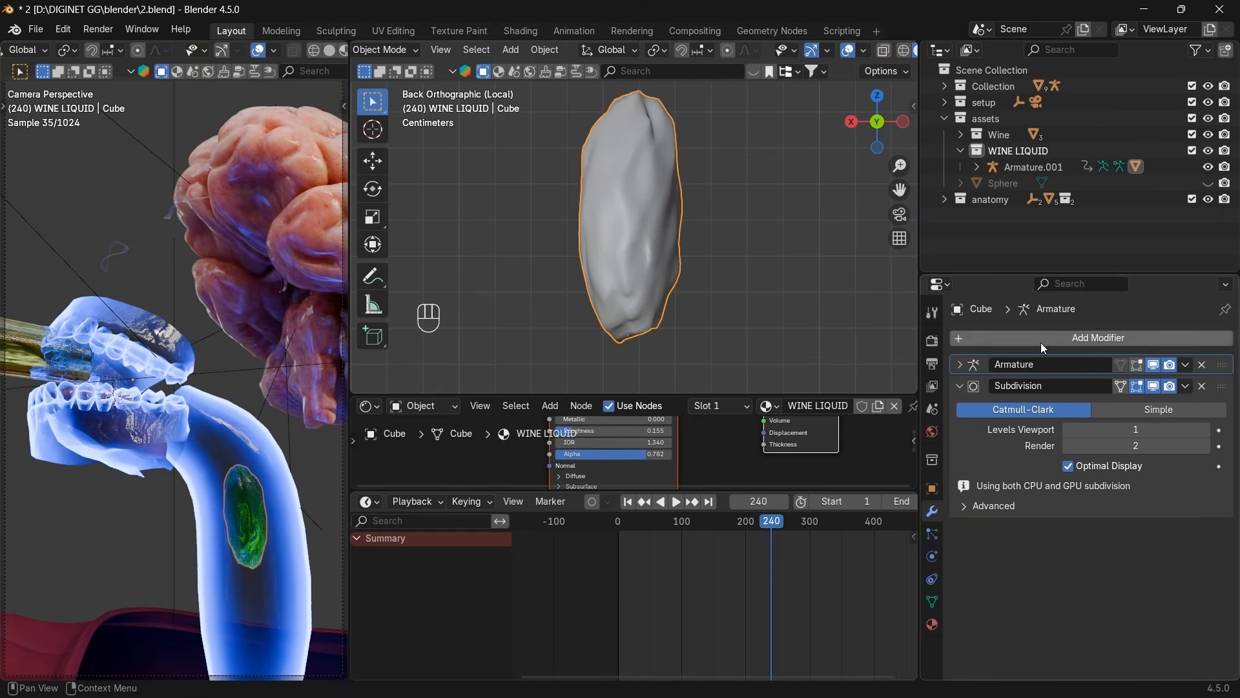
Add a Displace modifier to the blob and give it a new texture of type Clouds.
click(1009, 336)
click(1011, 337)
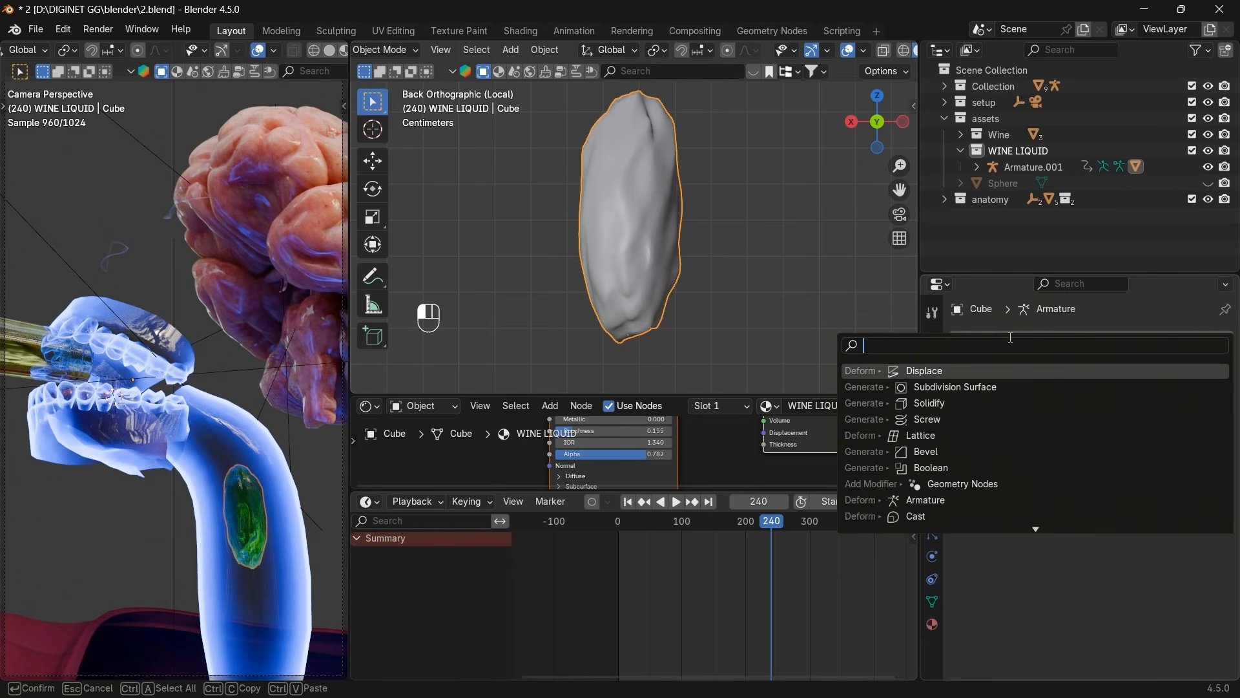
click(954, 369)
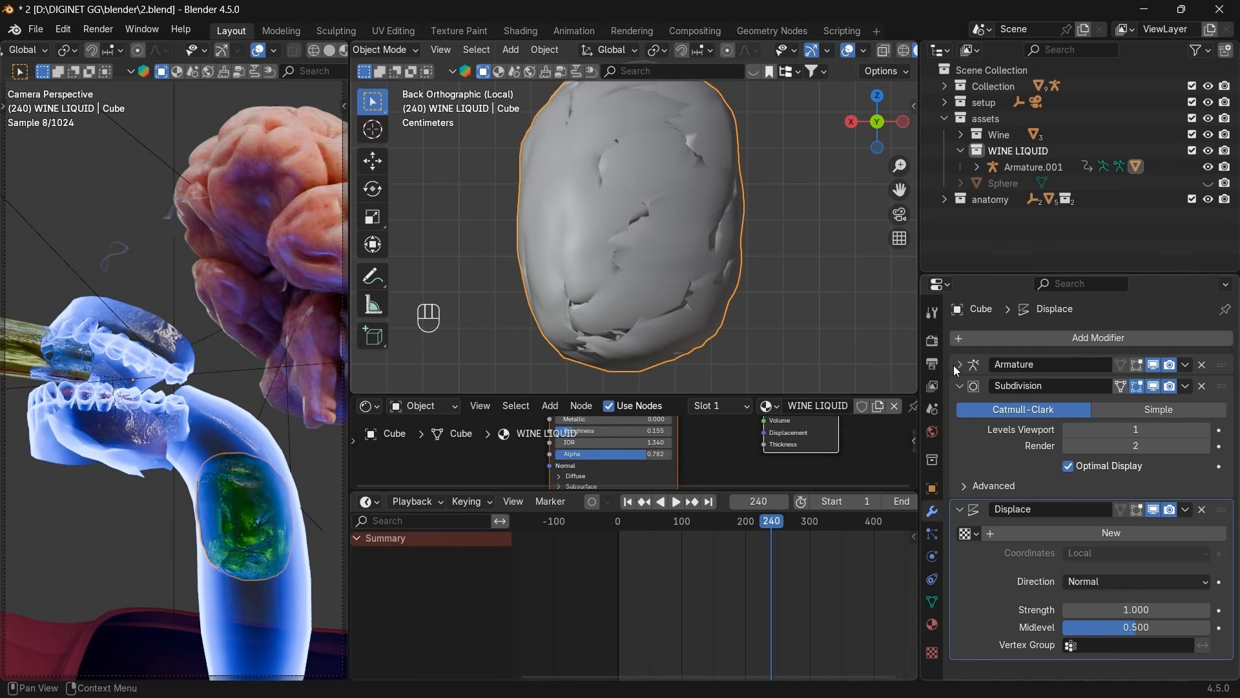
click(1194, 538)
click(1220, 534)
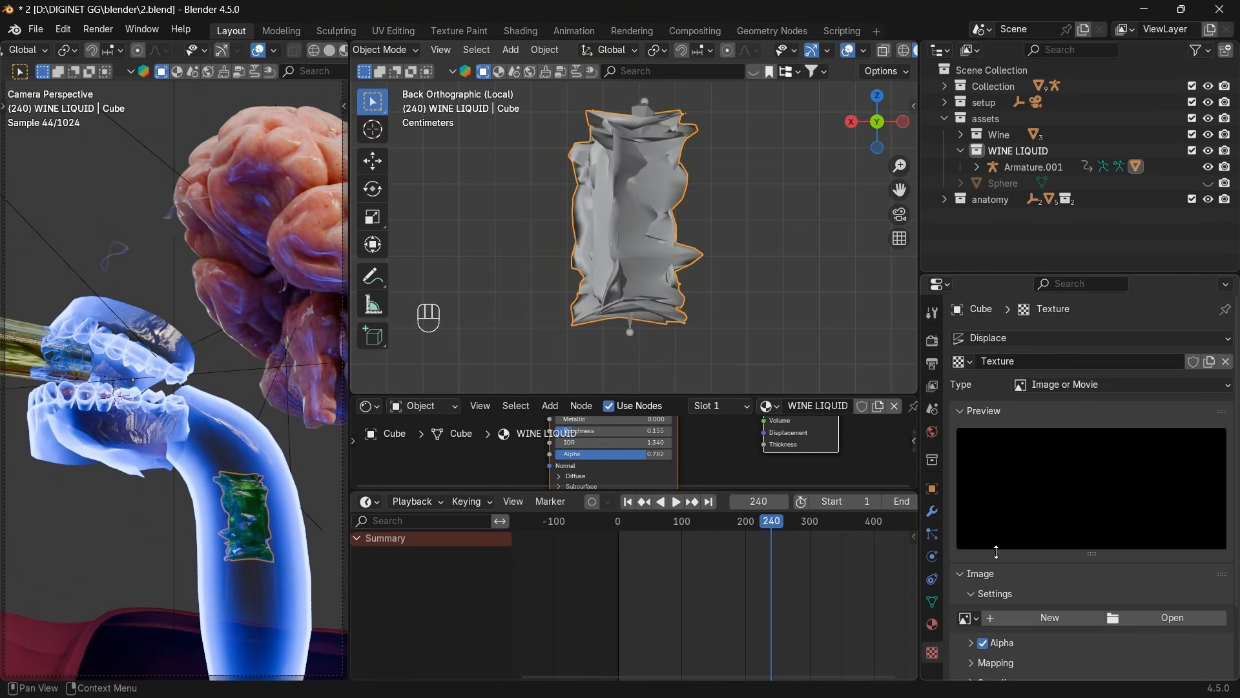
click(1090, 384)
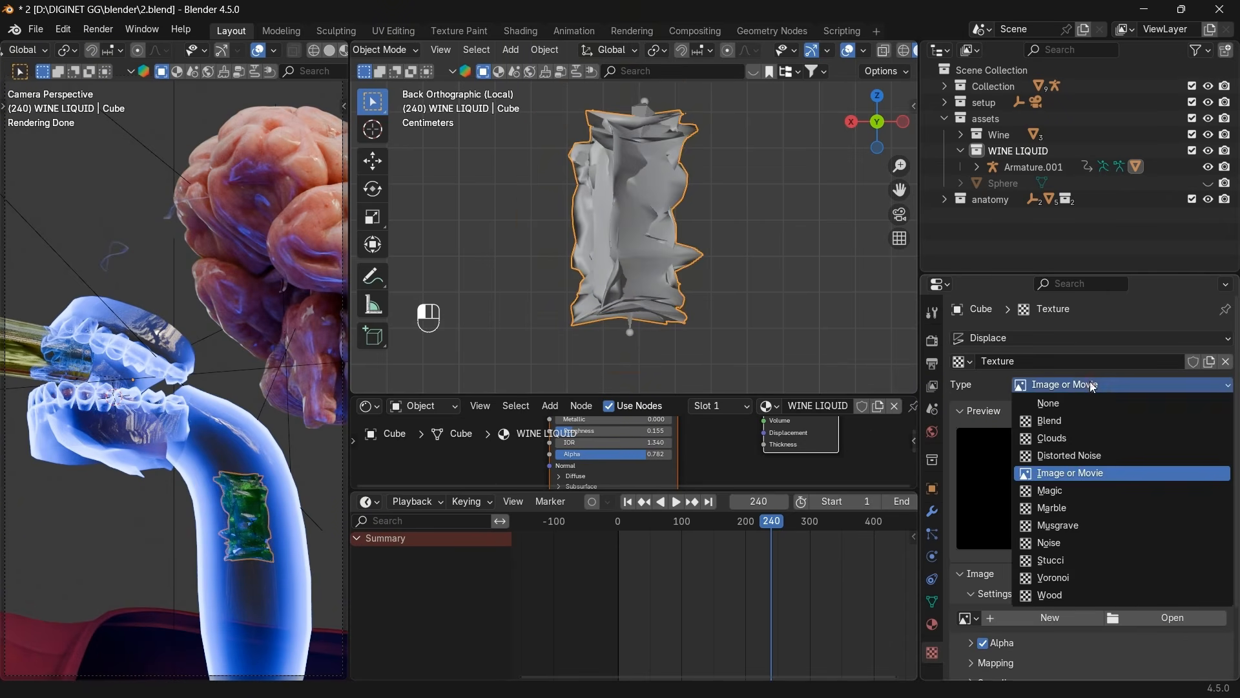
click(1058, 439)
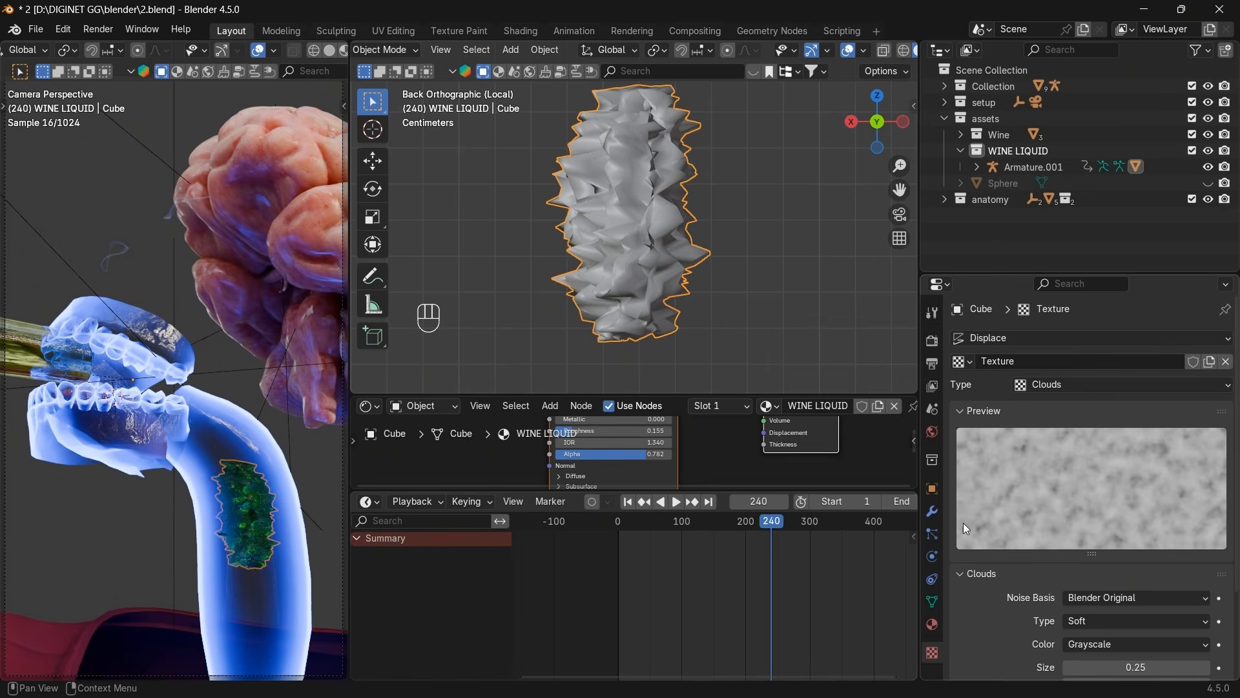
Set the Displace coordinates to Object, unhide the hidden objects, and pick CC_Base_Body as the reference object.
click(932, 513)
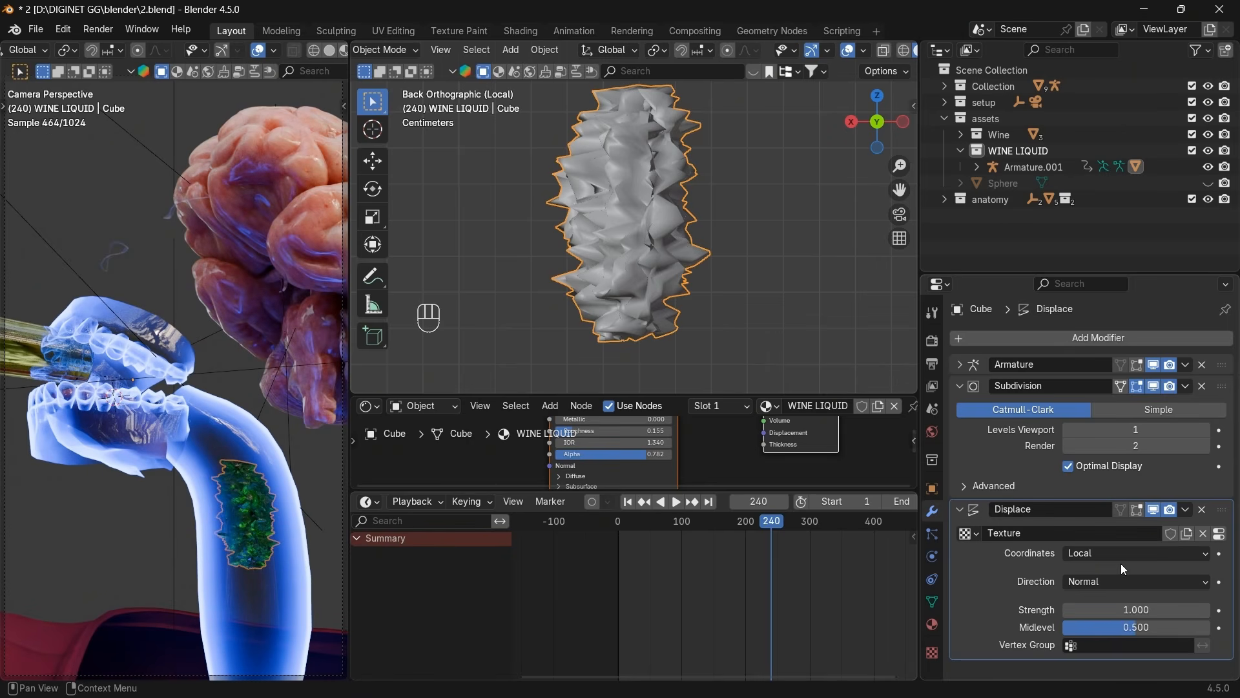
click(1122, 610)
click(1007, 599)
click(1152, 552)
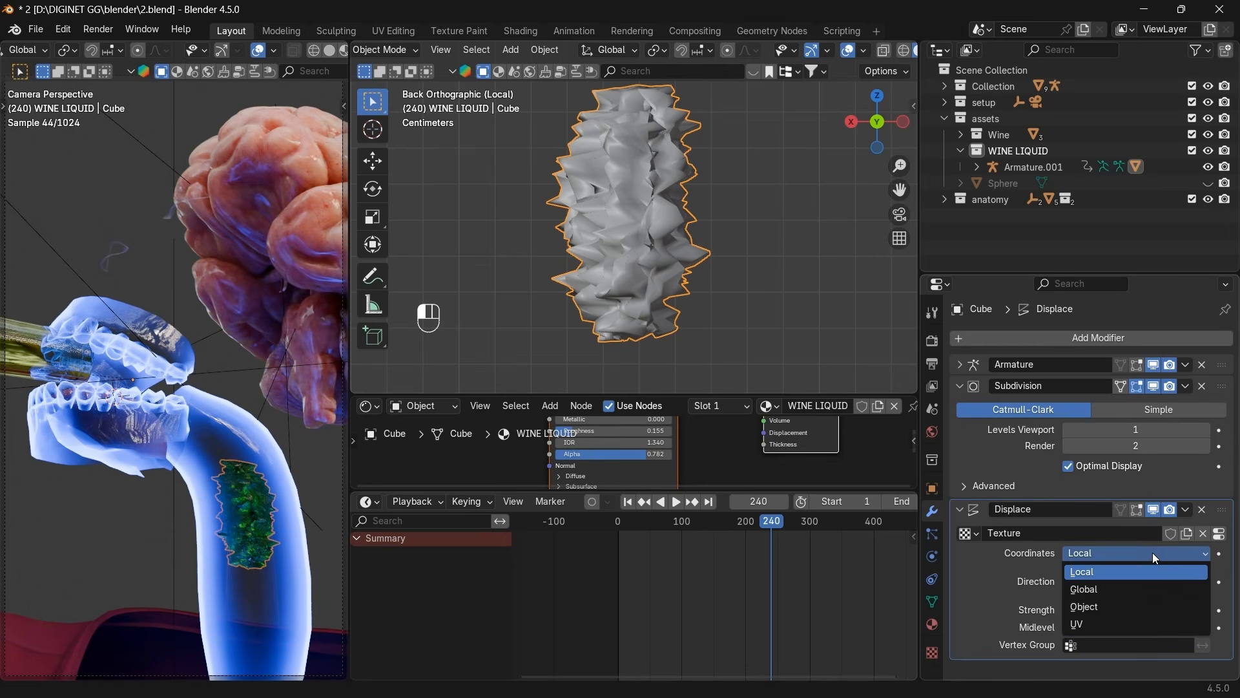
click(1106, 606)
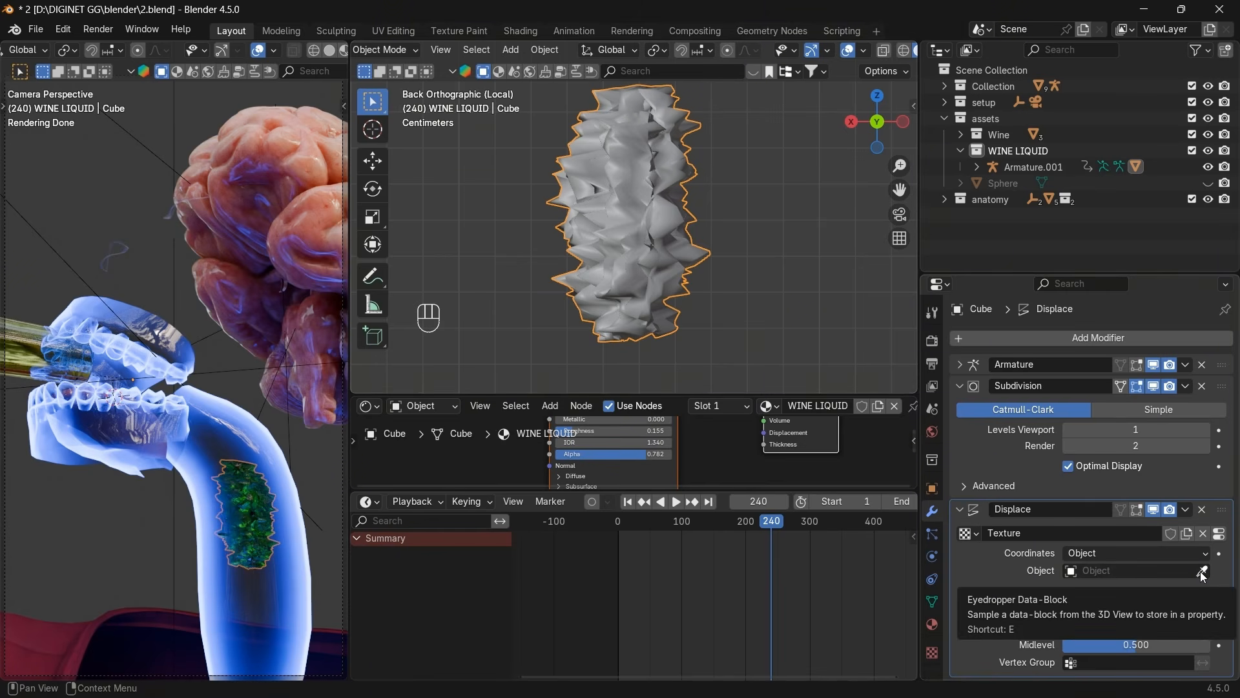
key(alt+h)
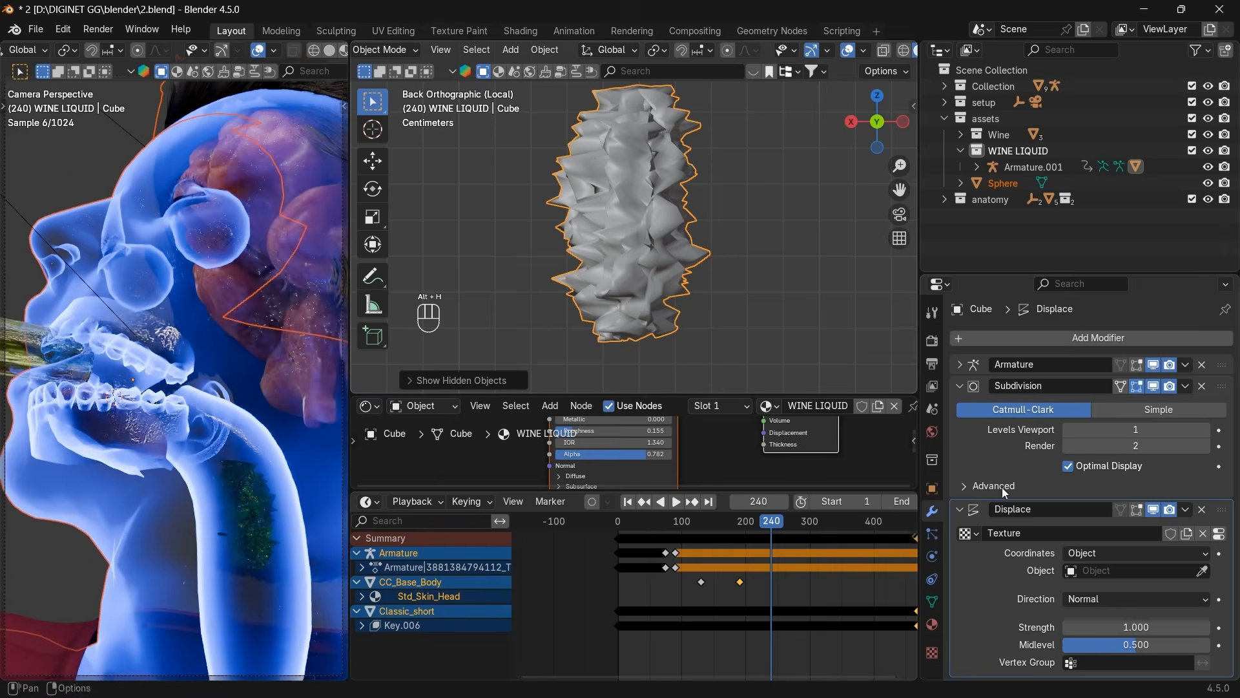
click(1202, 571)
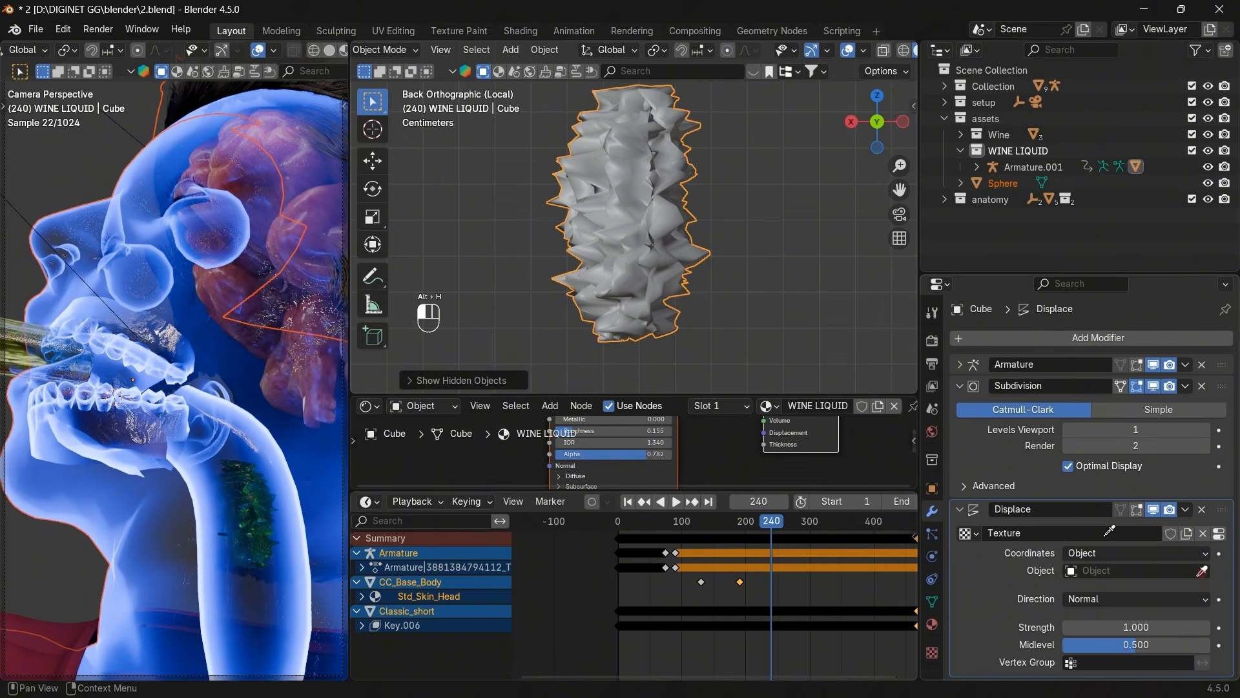
click(72, 214)
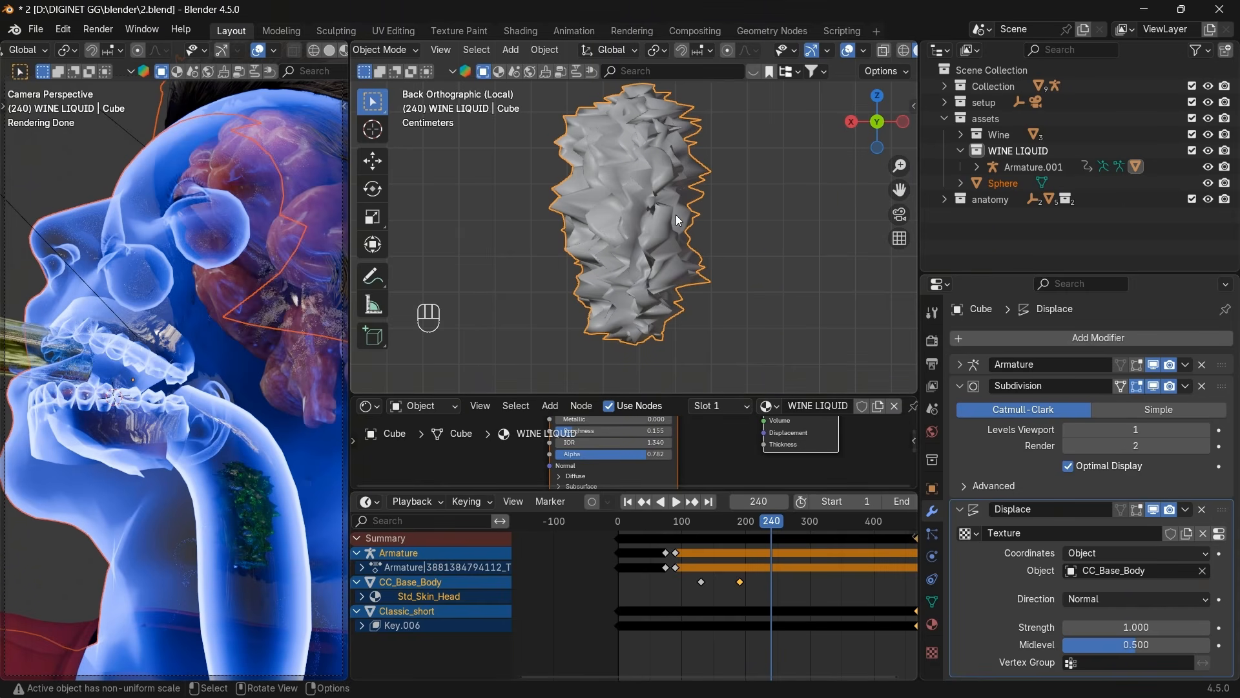
Test the displacement by moving the blob without keeping the move, and try a Displace strength of 0.01.
key(g)
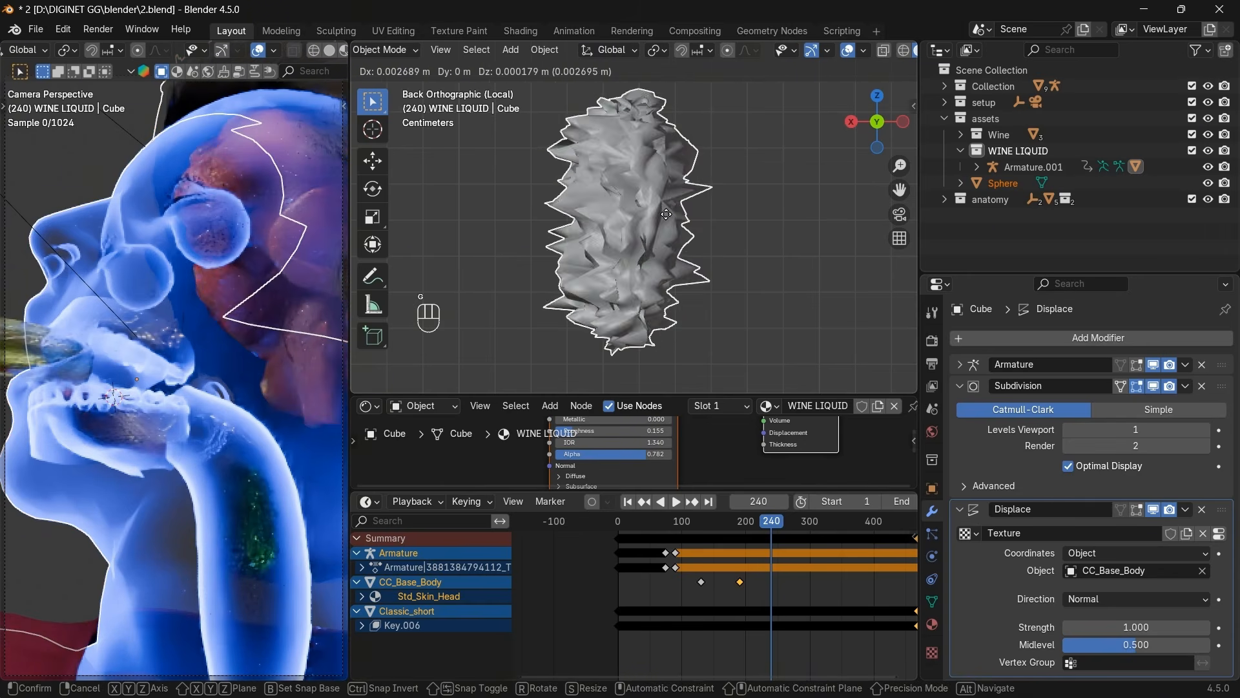
click(666, 219)
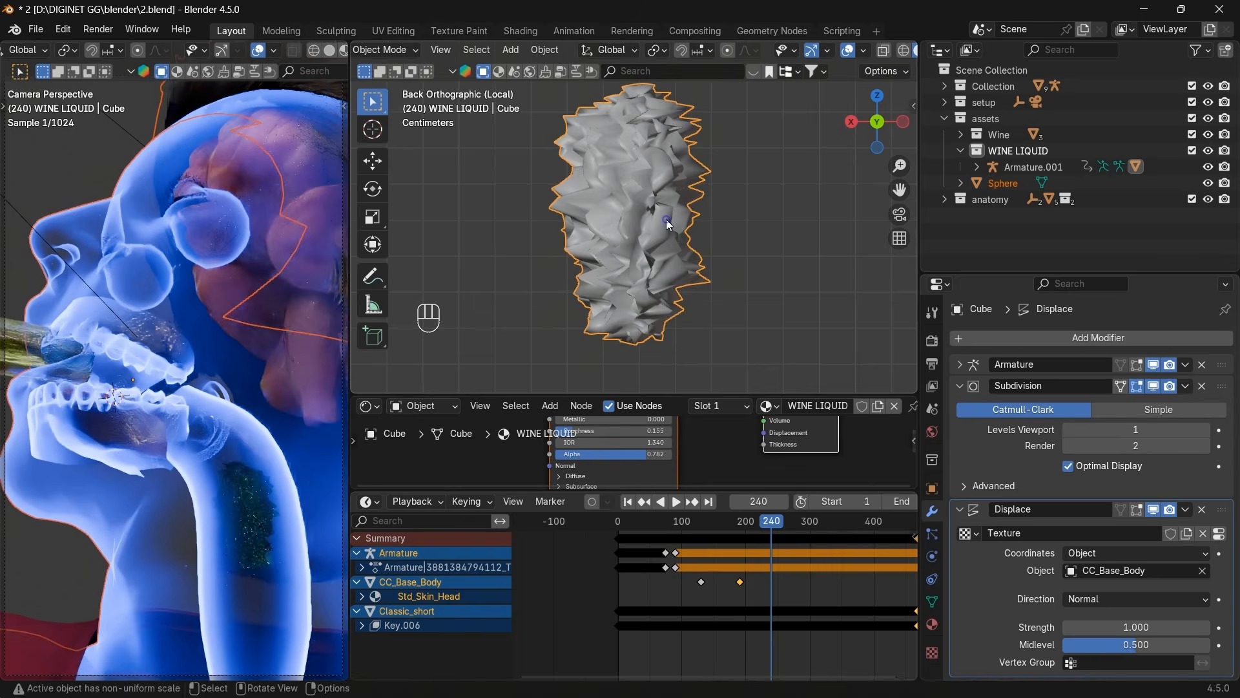
double_click(1122, 626)
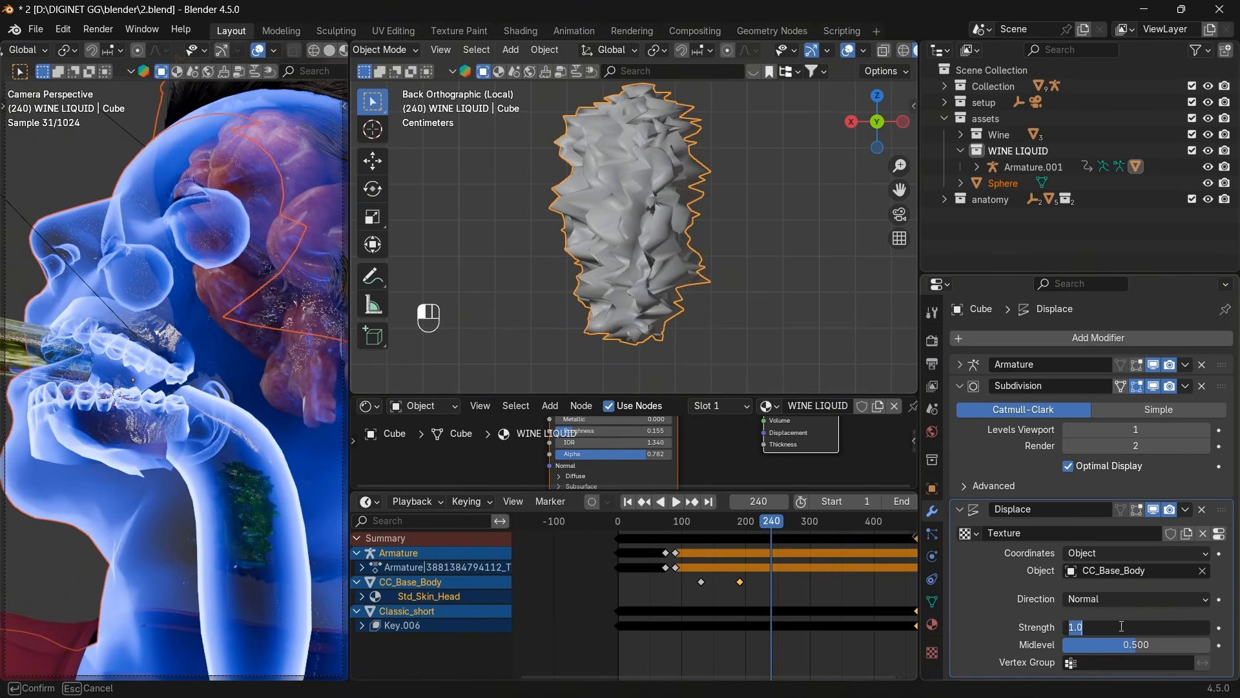
text(.02)
key(Return)
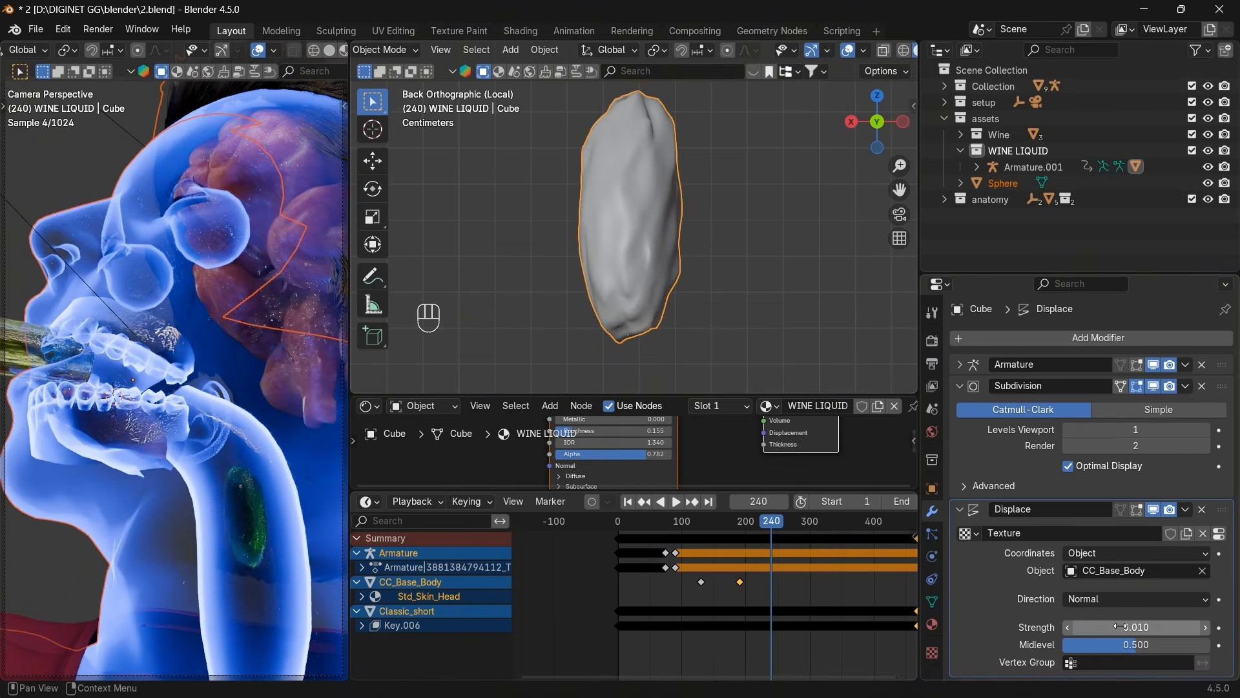
Try a Displace strength of 0.02, and test it by moving the blob and cancelling the move.
click(1122, 627)
text(.02)
key(Return)
key(g)
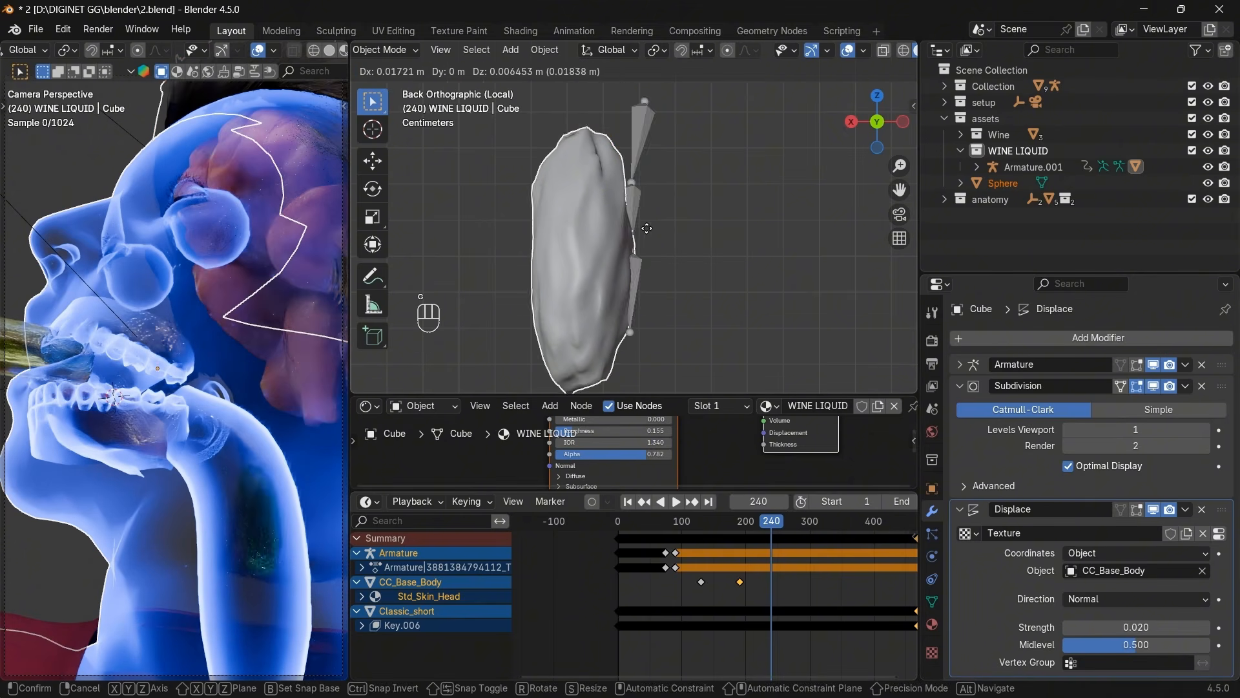
key(g)
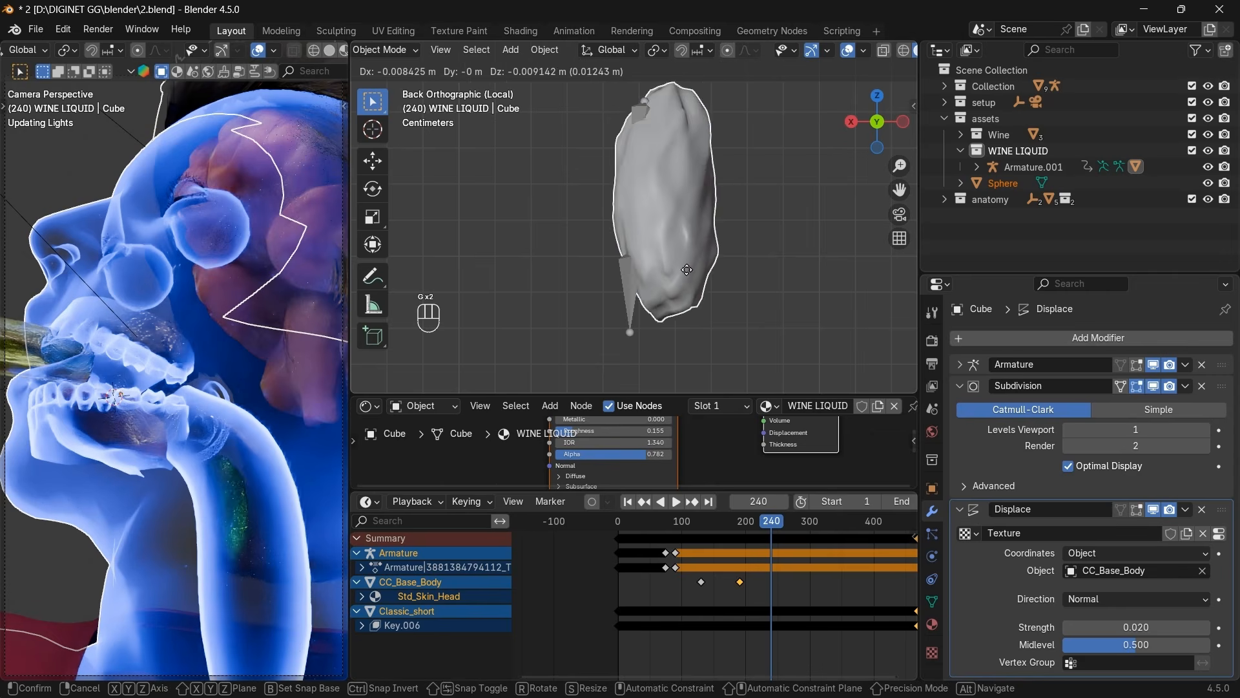
right_click(584, 240)
Try a Displace strength of 0.1, and test it with a temporary move of the blob.
click(1158, 629)
key(BackSpace)
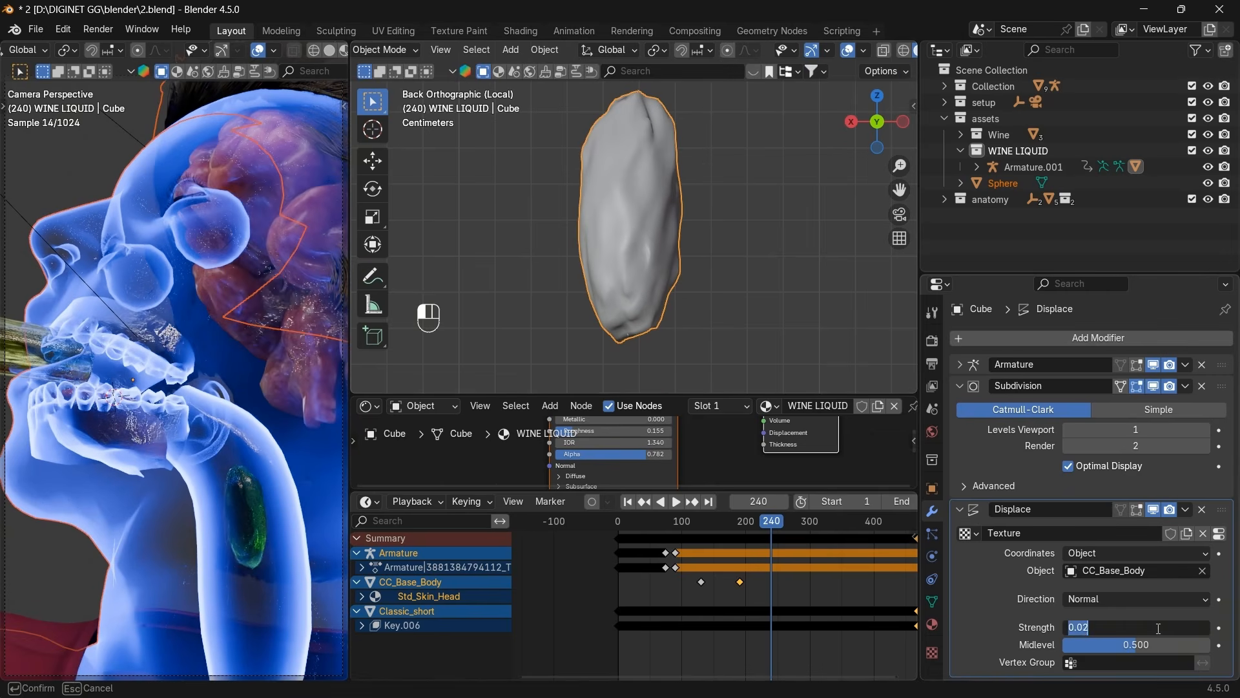
text(.1)
key(Return)
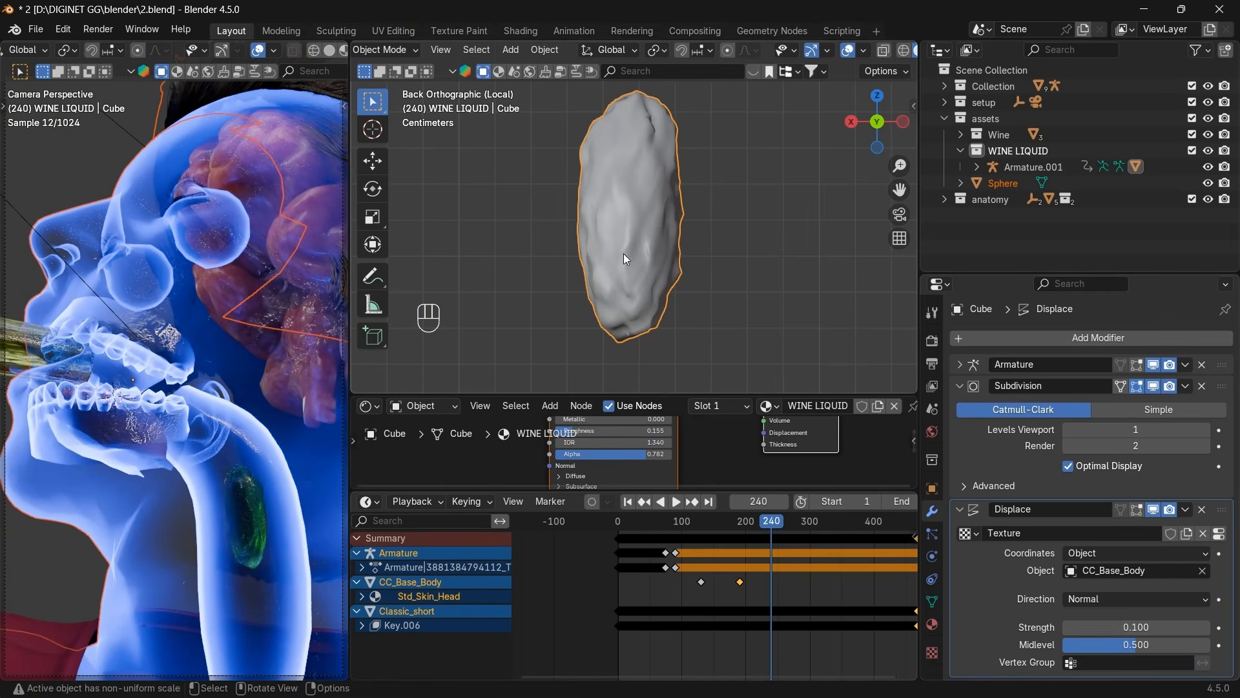
key(g)
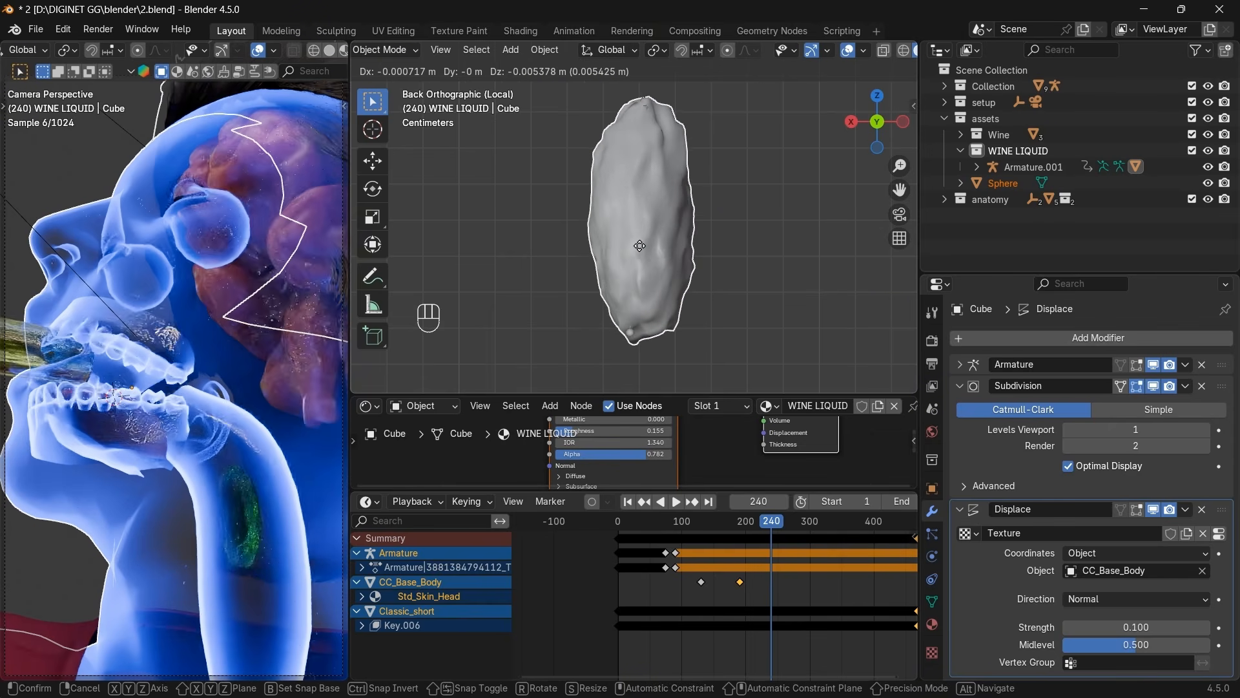
click(640, 243)
Try a stronger Displace strength of 0.4, and test it with a temporary move of the blob.
drag(1150, 626, 1169, 626)
key(g)
click(769, 279)
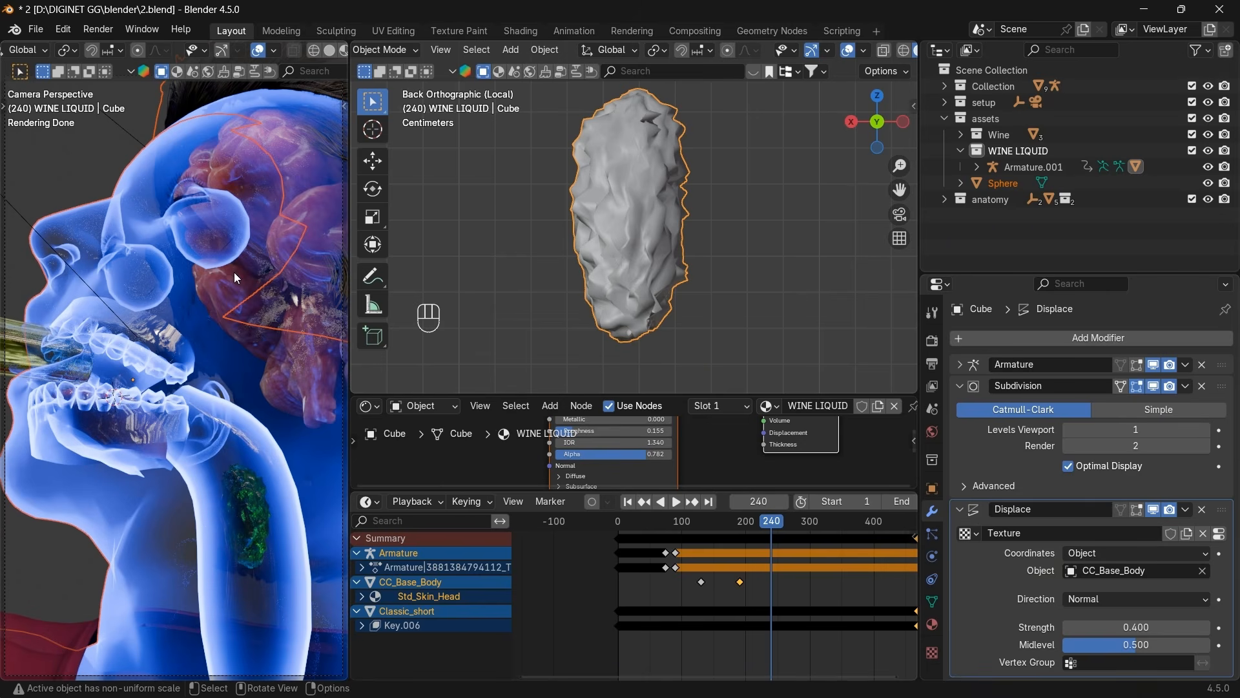
Set the Displace strength to 0.1 and scrub the timeline to frame 238.
click(1125, 628)
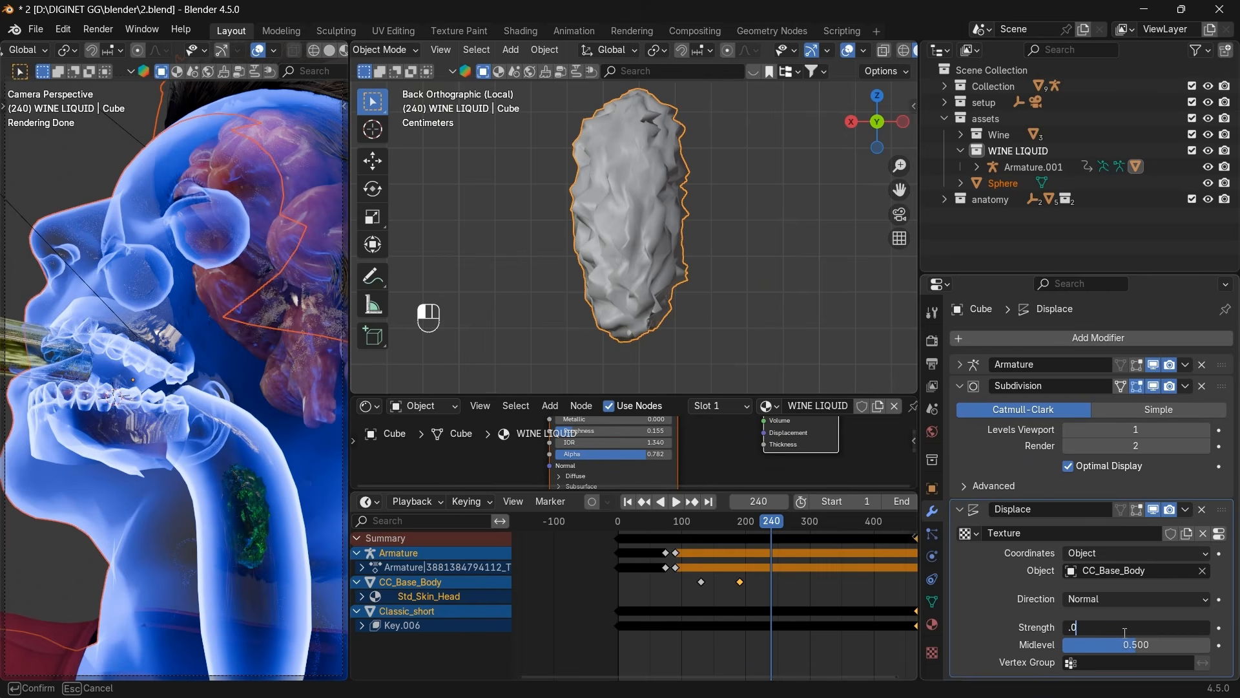
text(0.1)
key(Return)
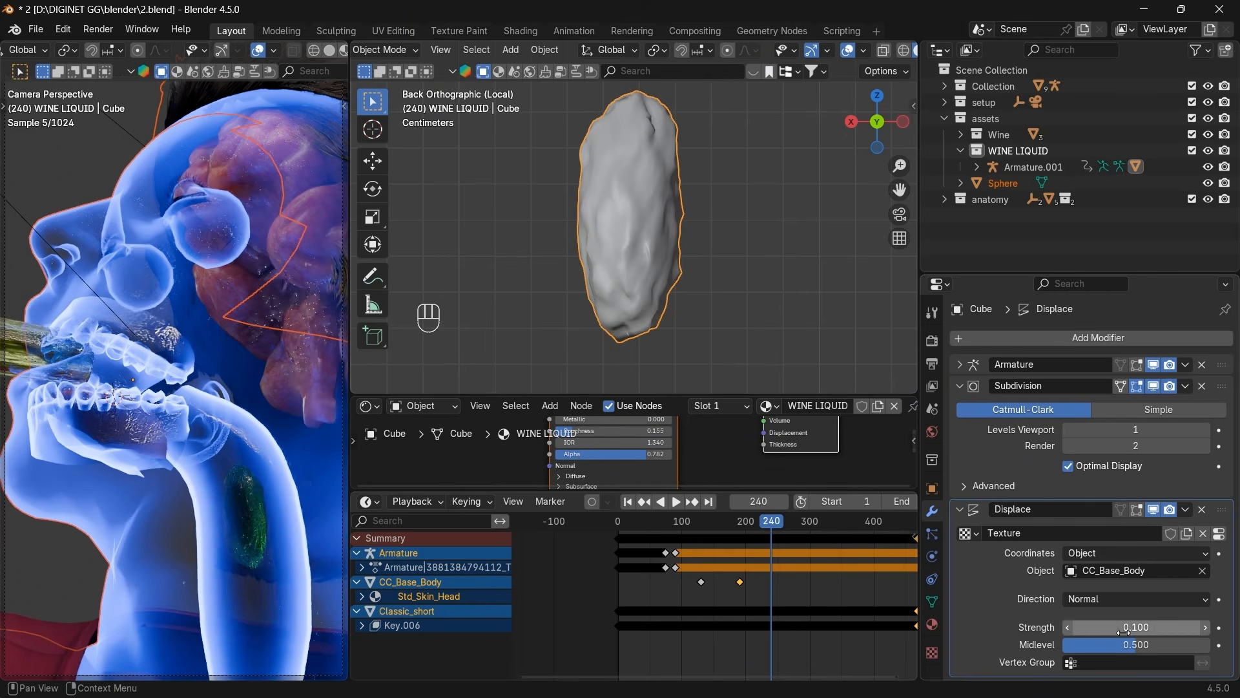
drag(770, 526, 770, 527)
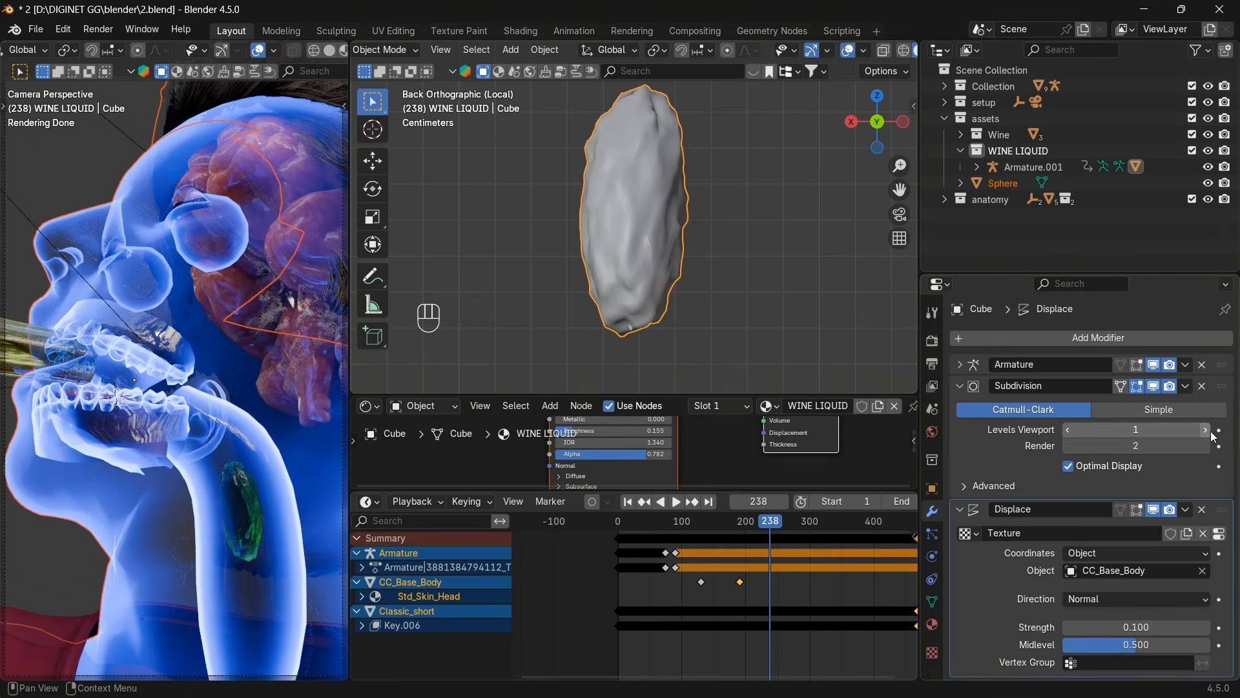
Try a Subdivision viewport level of 2, and test the surface with a temporary move of the blob.
click(1208, 431)
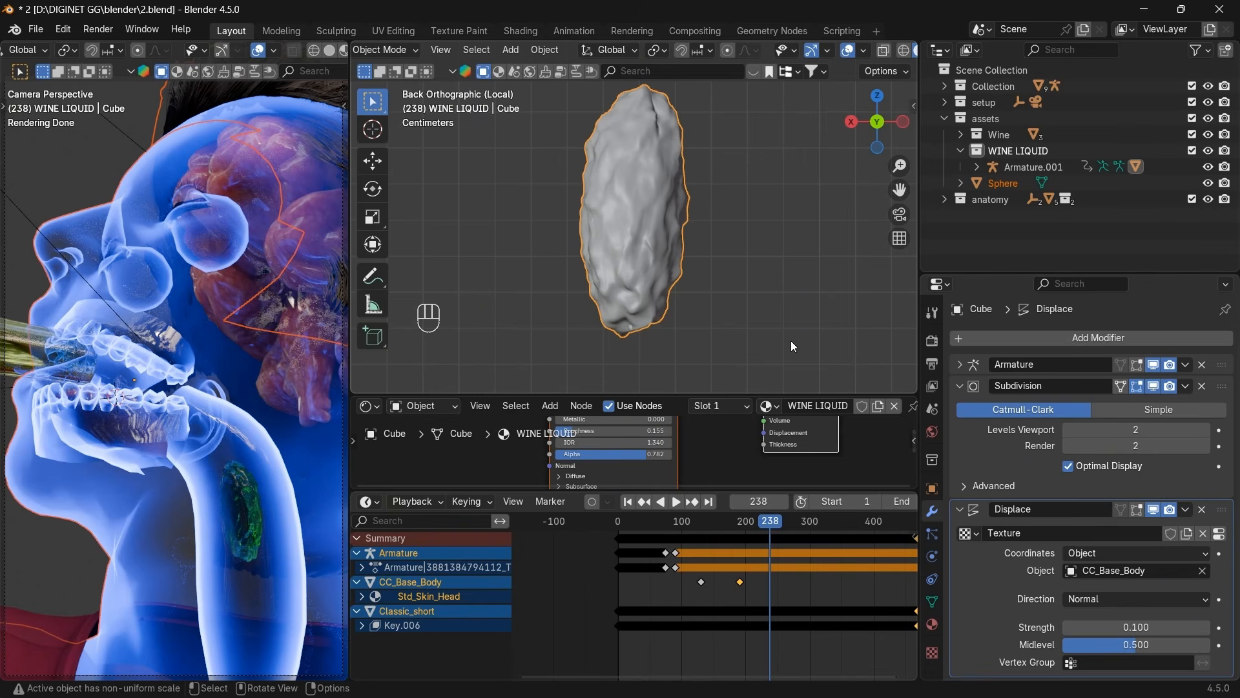
key(g)
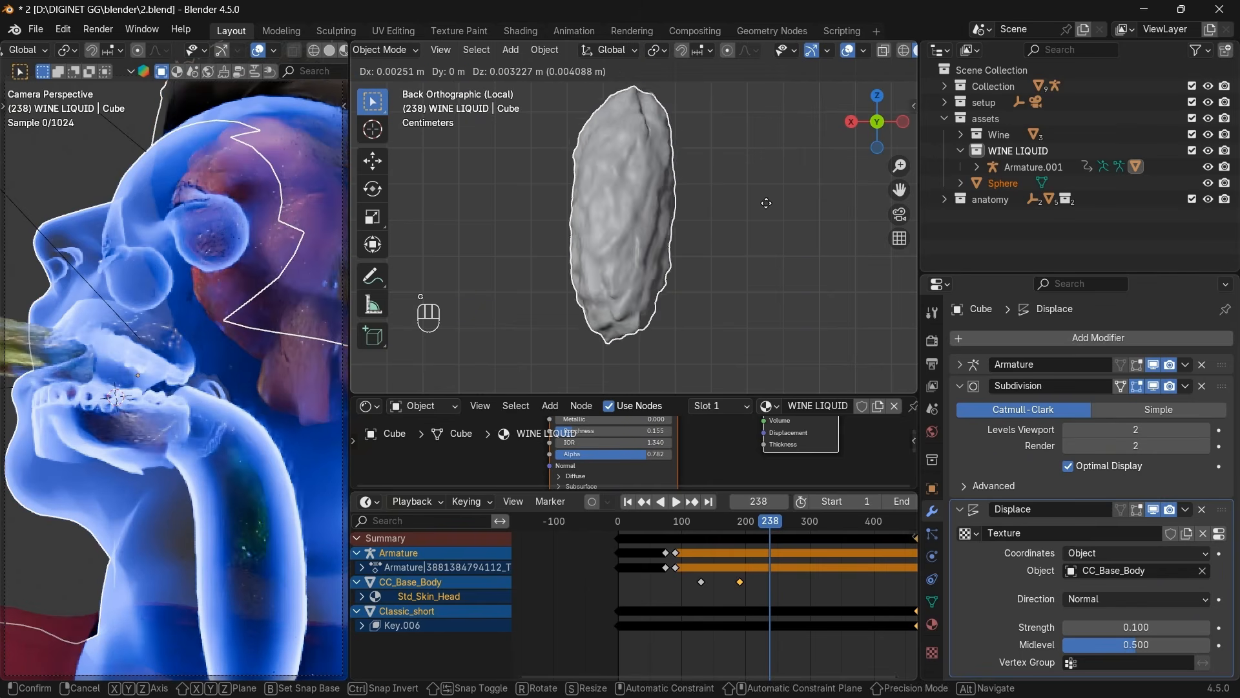
click(780, 204)
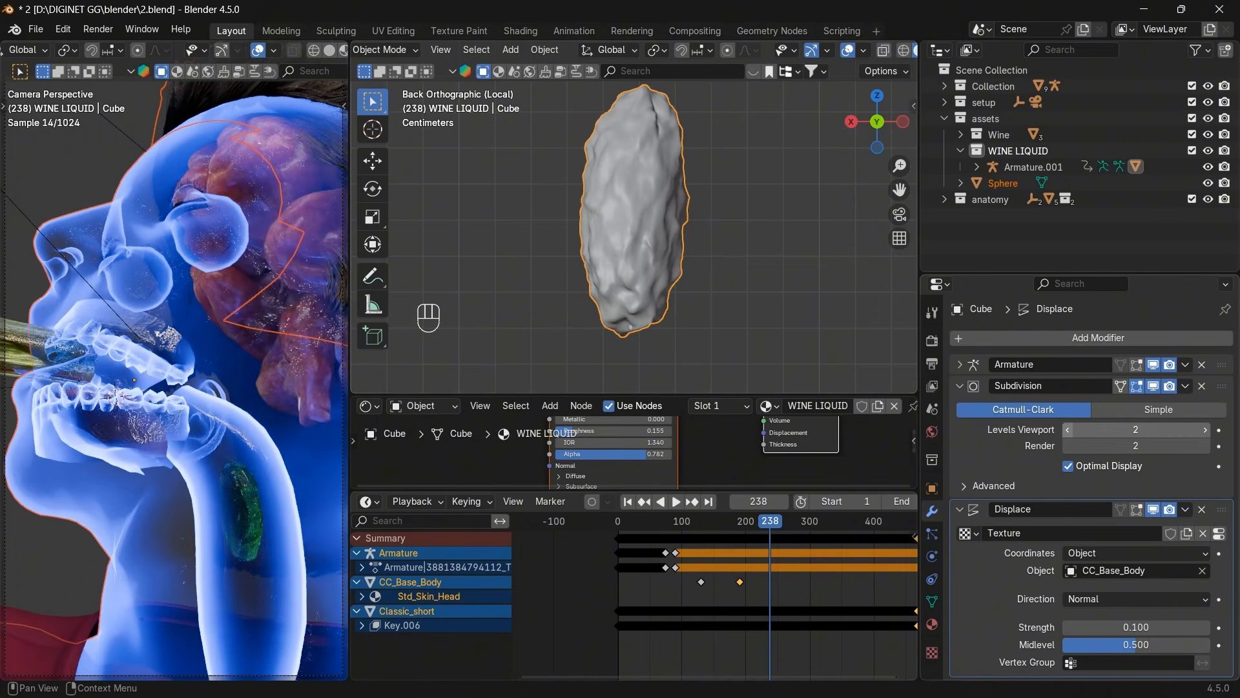
Set the blob's Subdivision levels to 1 for both viewport and render.
click(1067, 430)
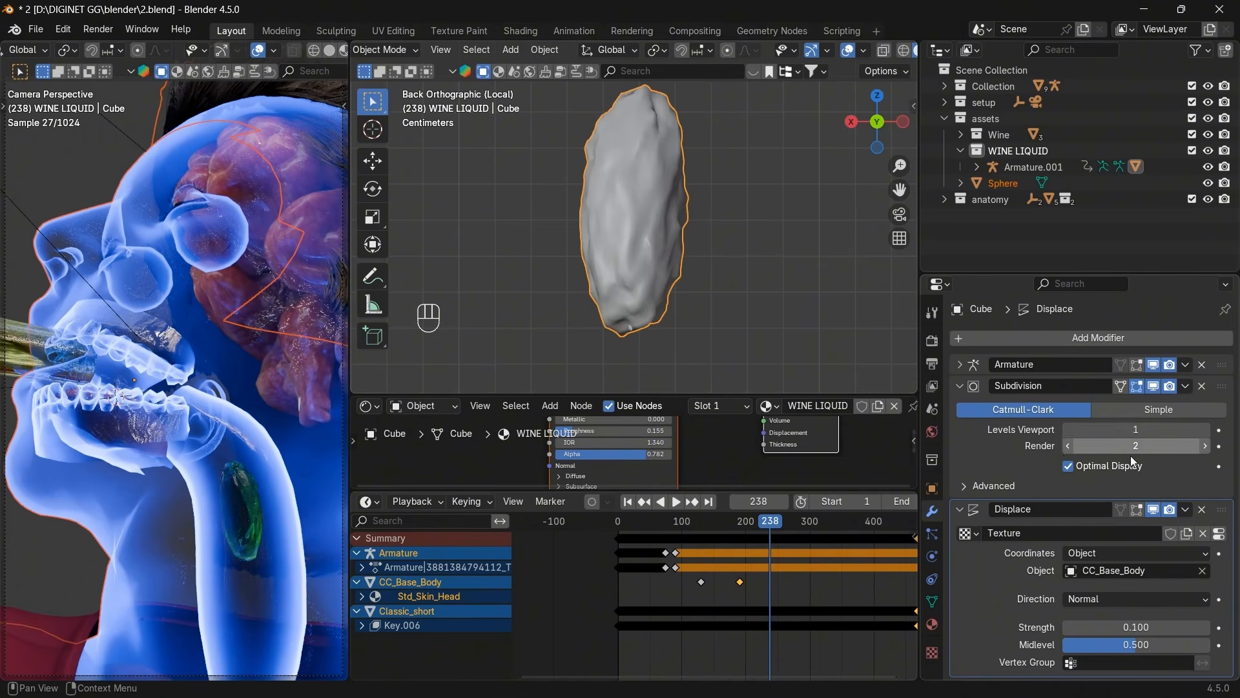
click(1068, 446)
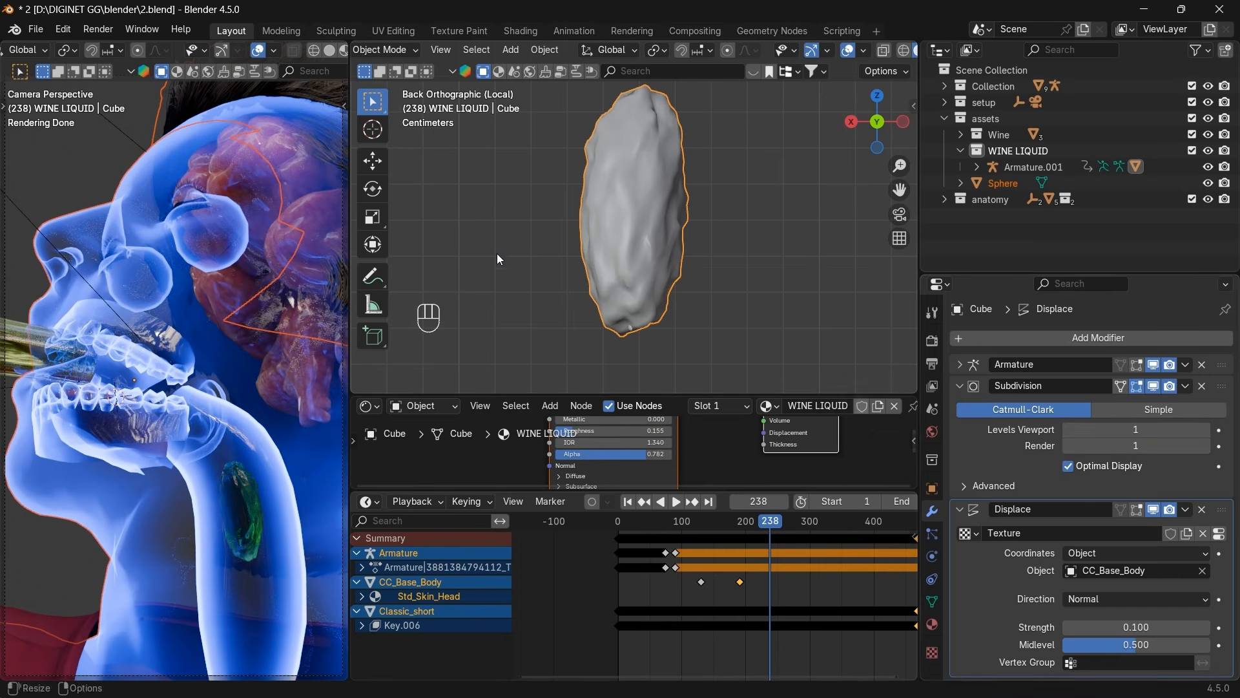
scroll(760, 571, down, 2)
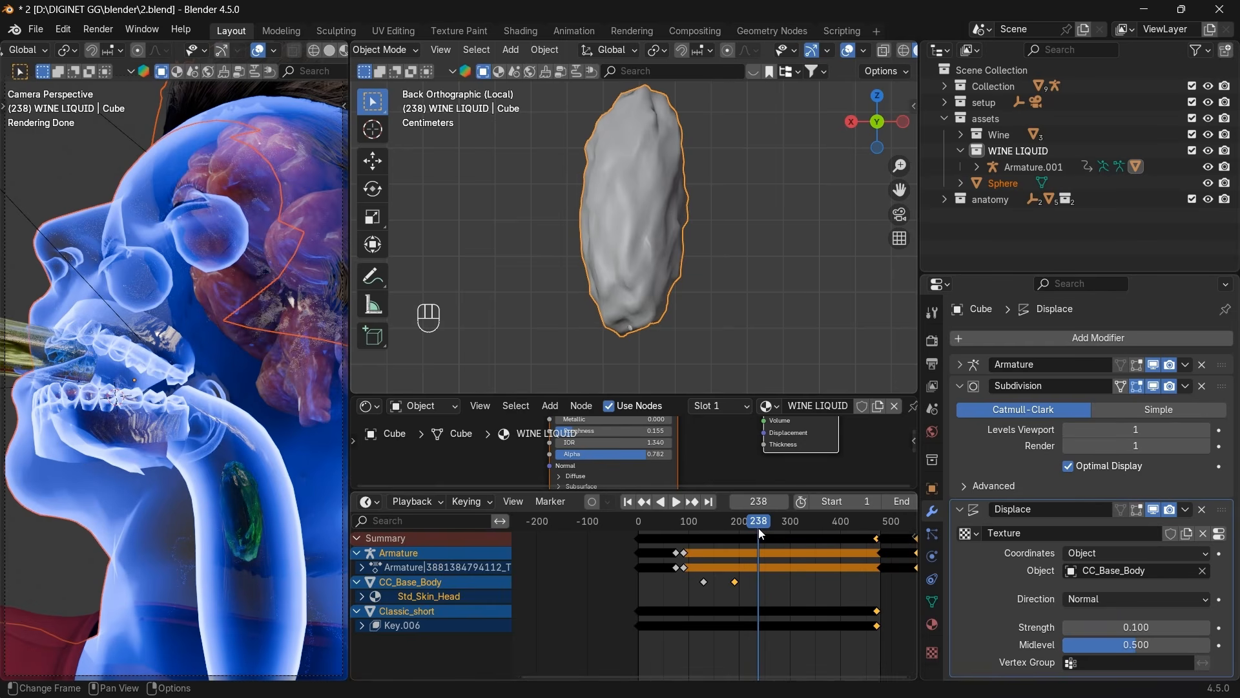
Move to frame 258, play the reference video in VLC up to the throat close-up, and return to Blender.
mouse_move(761, 531)
mouse_down()
mouse_move(813, 522)
mouse_move(769, 521)
mouse_up()
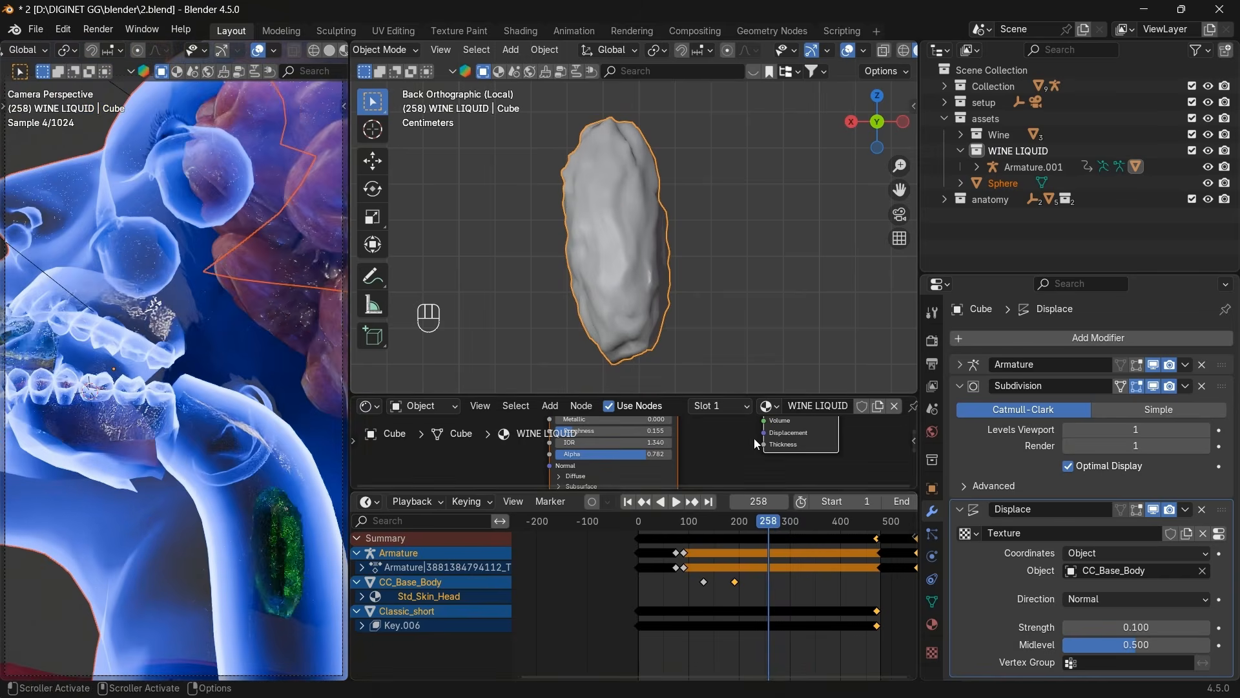
key(alt+Tab)
click(963, 350)
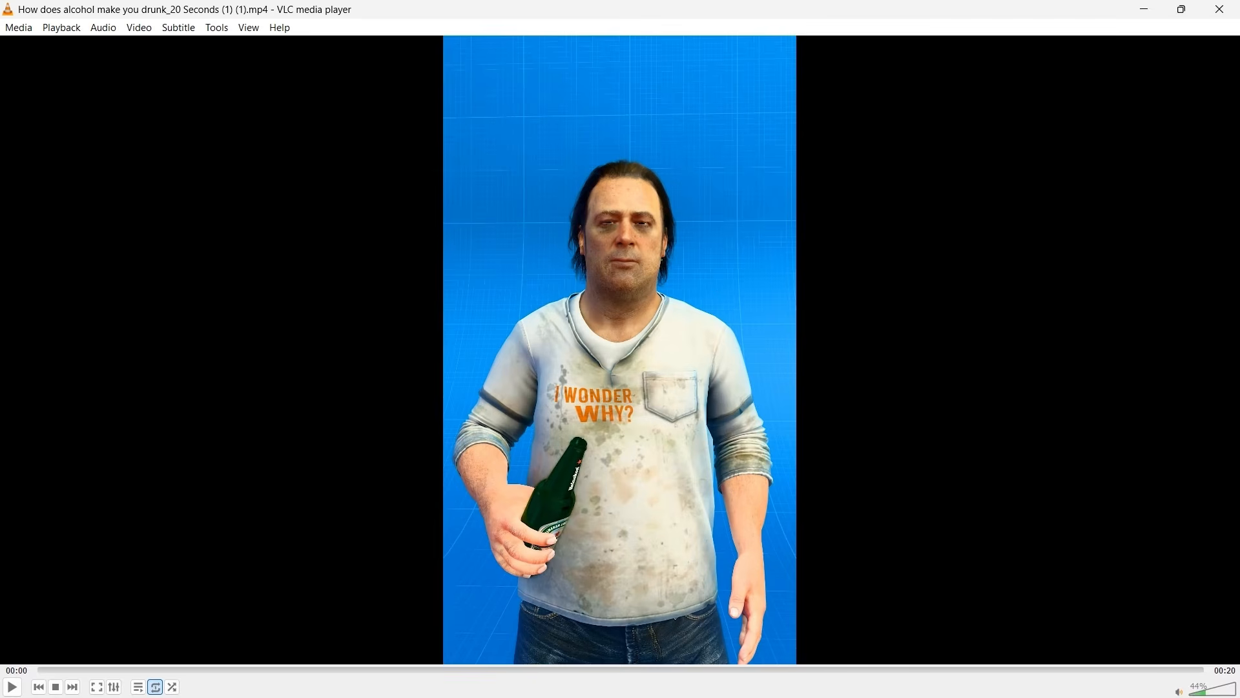
key(space)
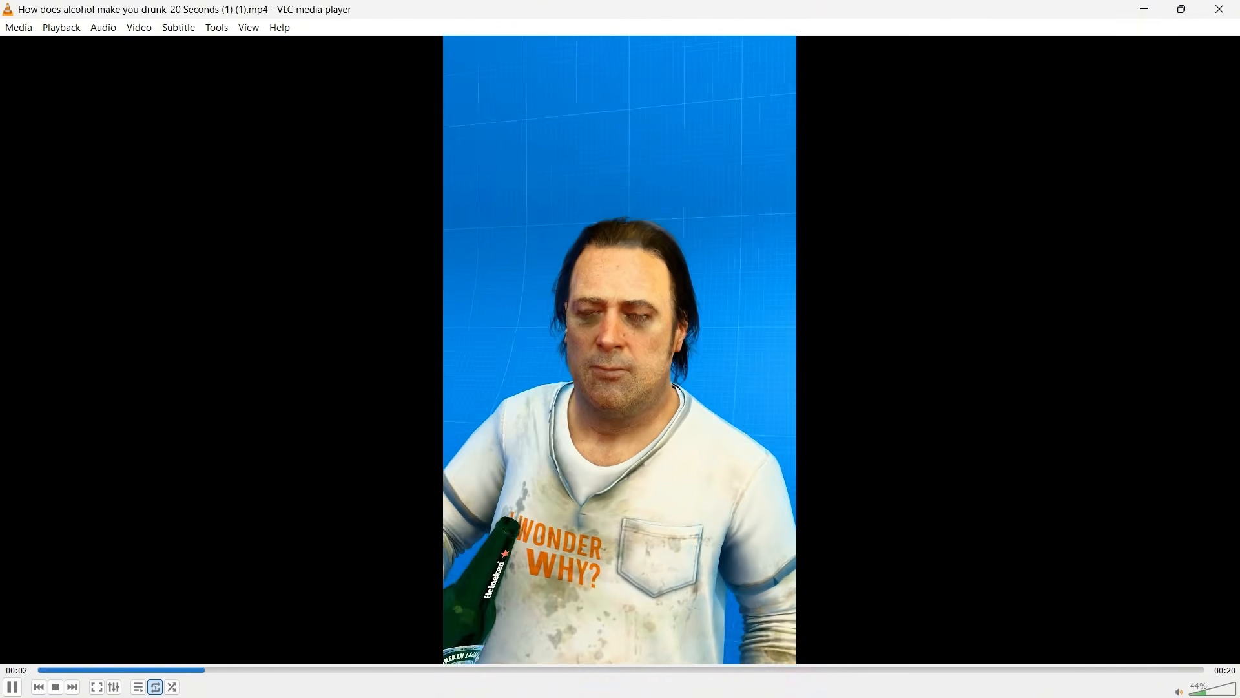
click(1214, 690)
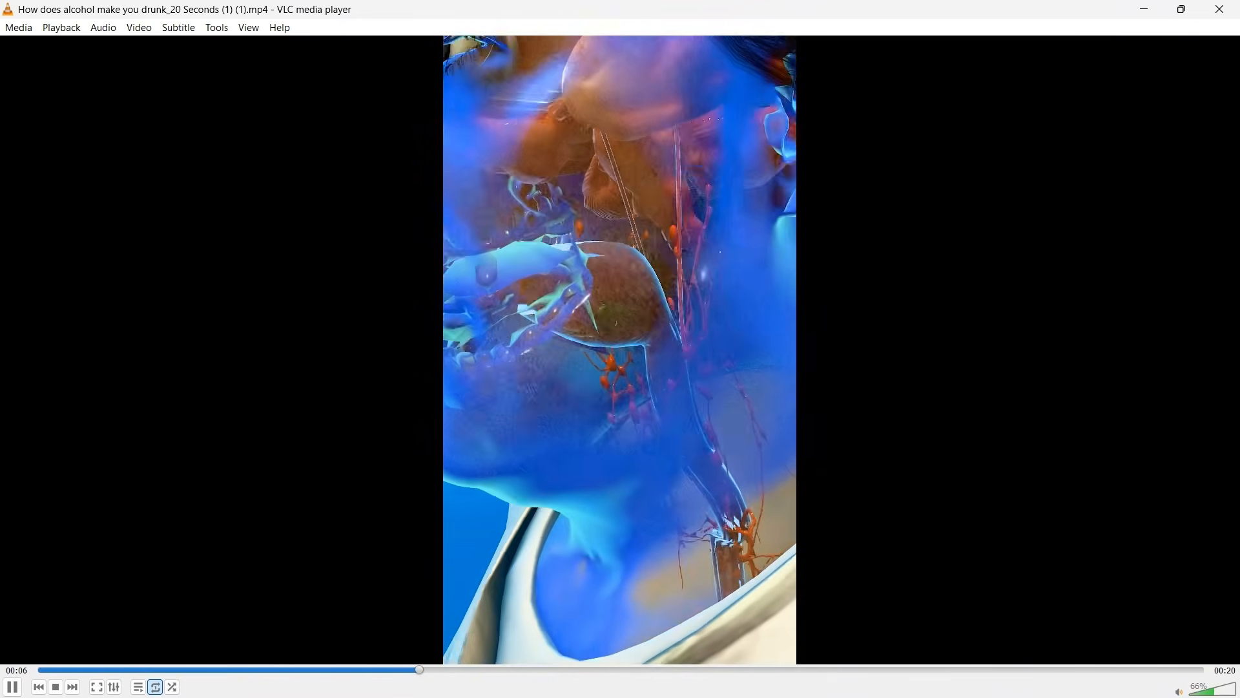
key(space)
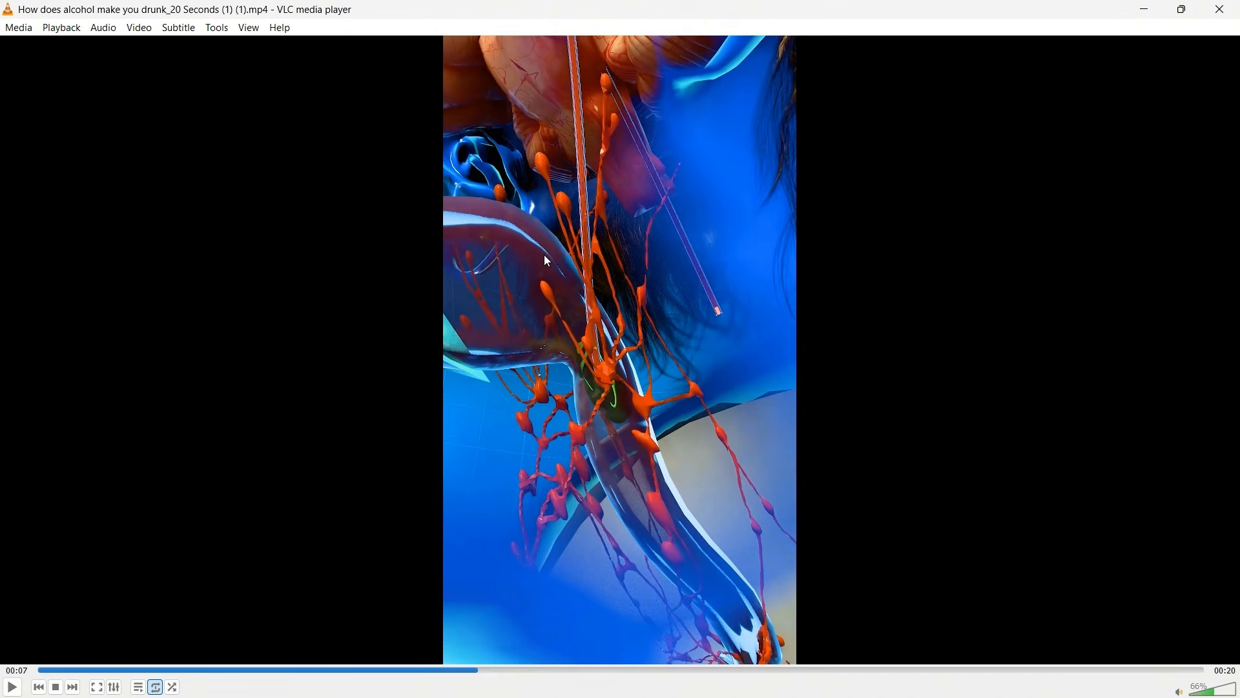
key(alt+Tab)
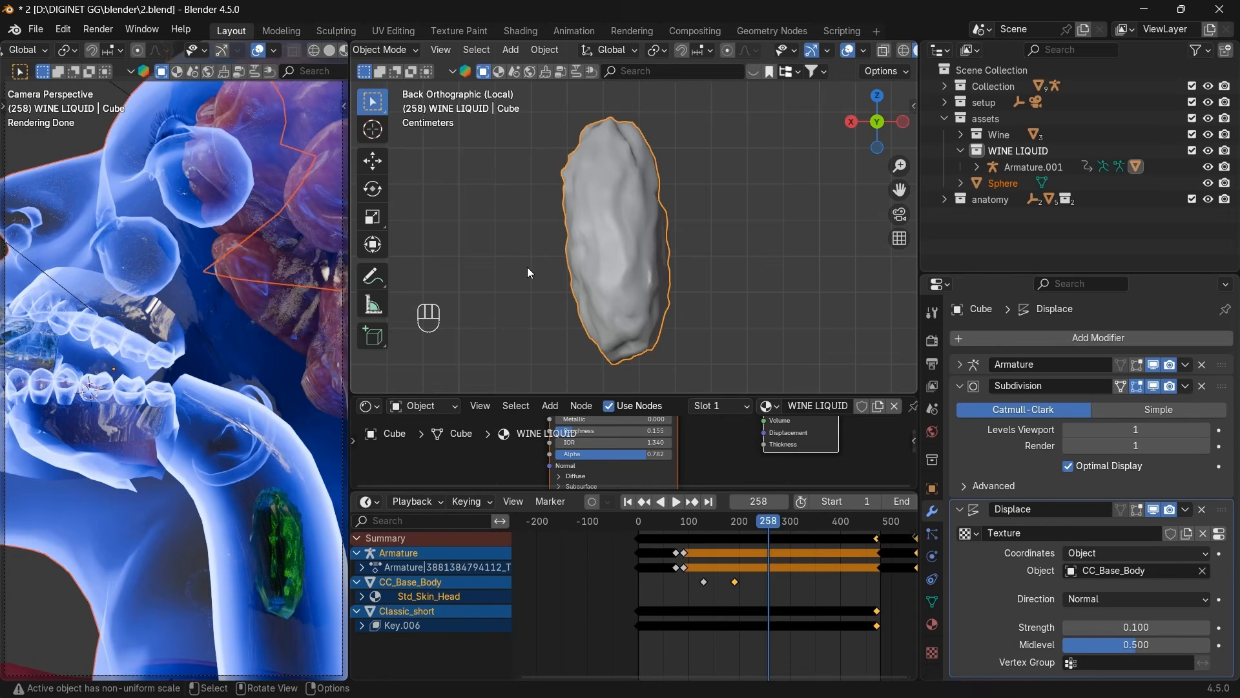
Leave the wine liquid's local view and select the stomach and esophagus mesh through the body at the neck.
right_click(278, 468)
key(KP_Divide)
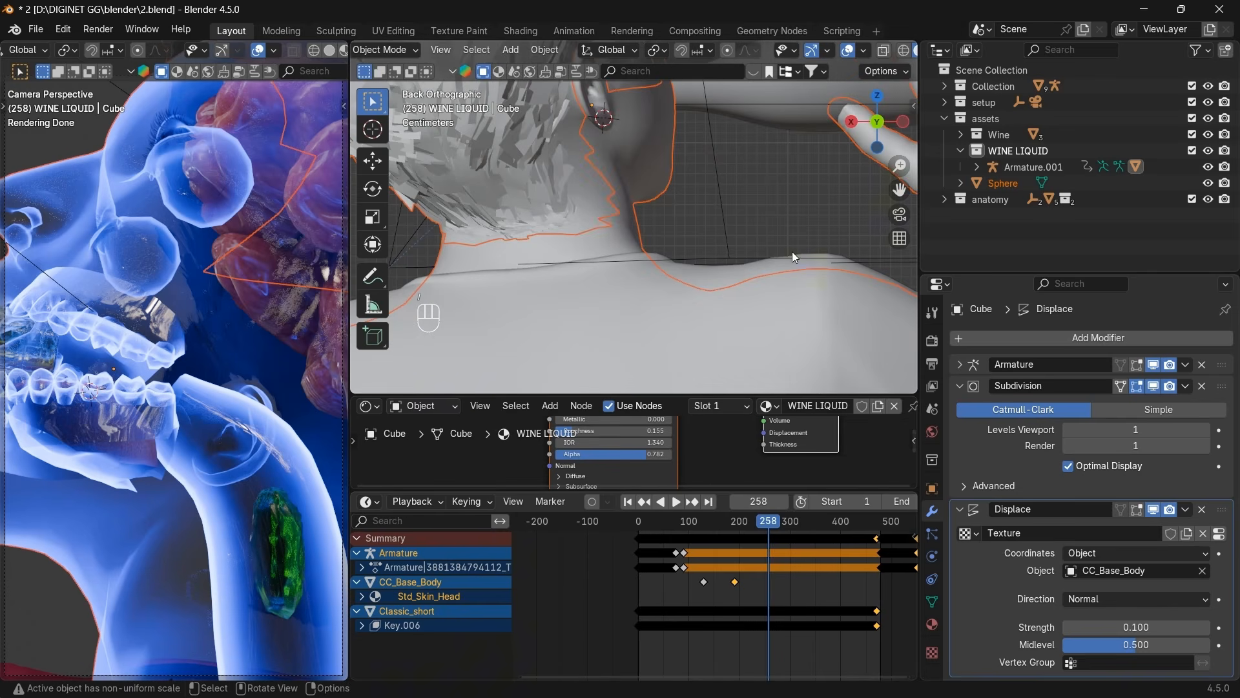
click(851, 122)
scroll(735, 280, down, 8)
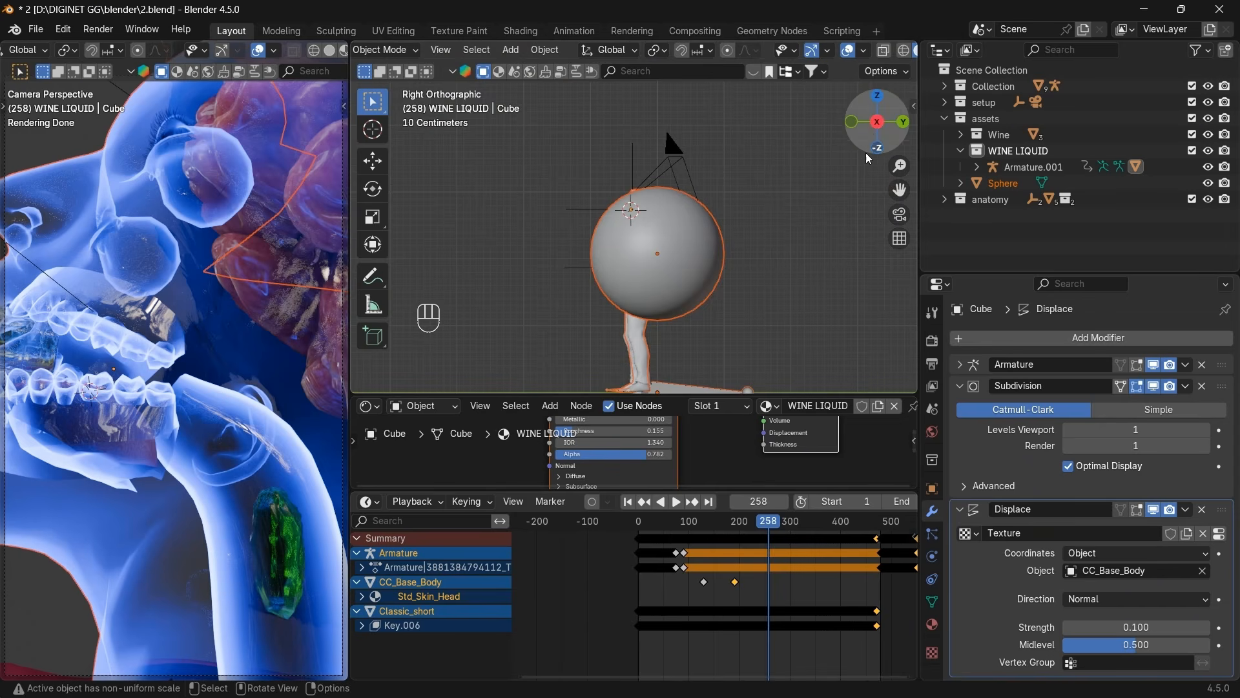
drag(870, 130, 774, 222)
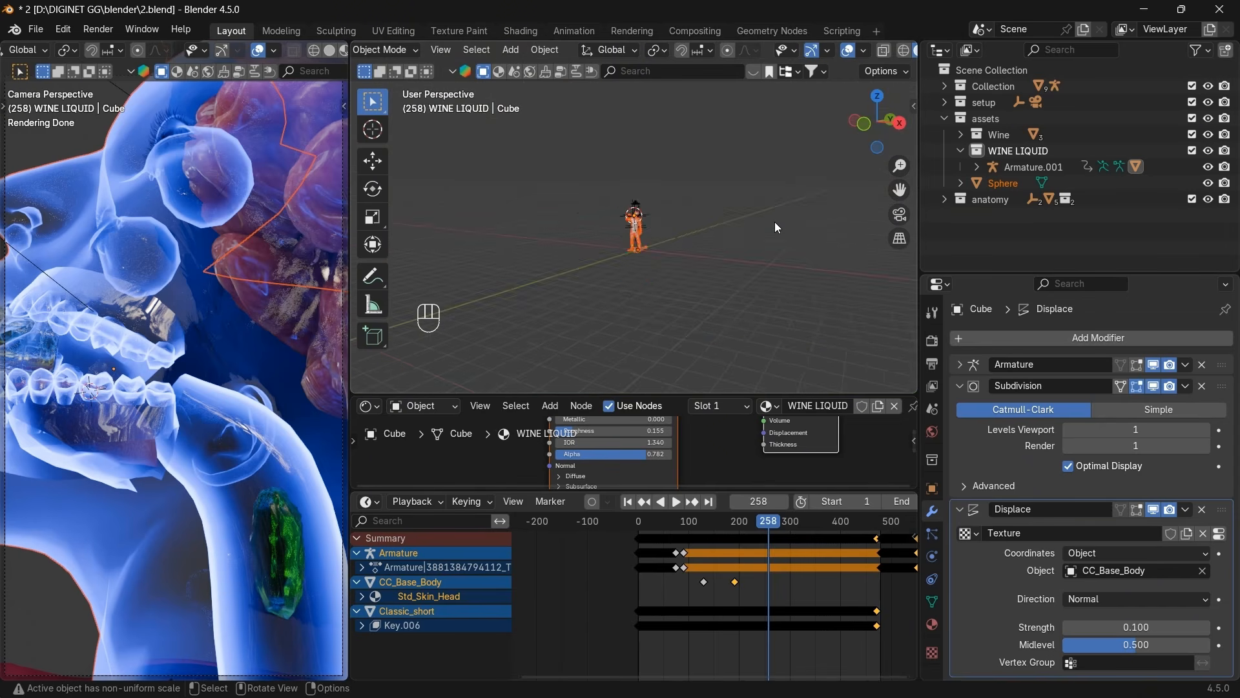
scroll(774, 222, up, 4)
scroll(774, 222, up, 5)
click(673, 230)
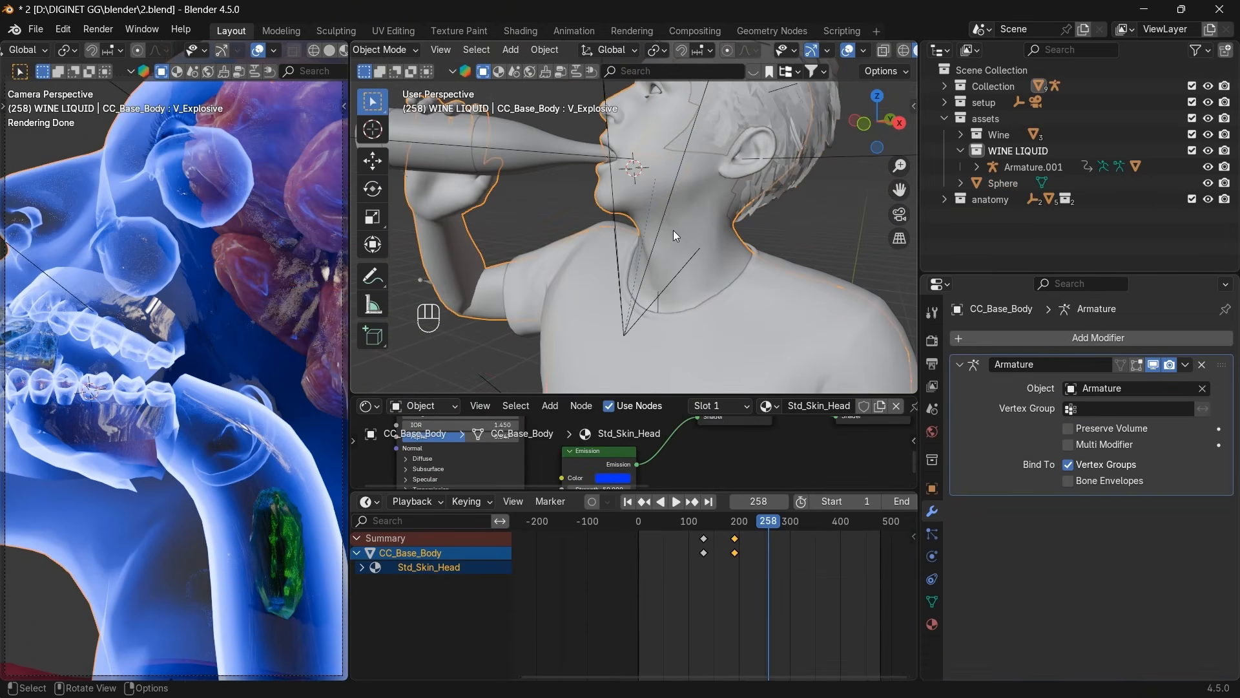
click(674, 230)
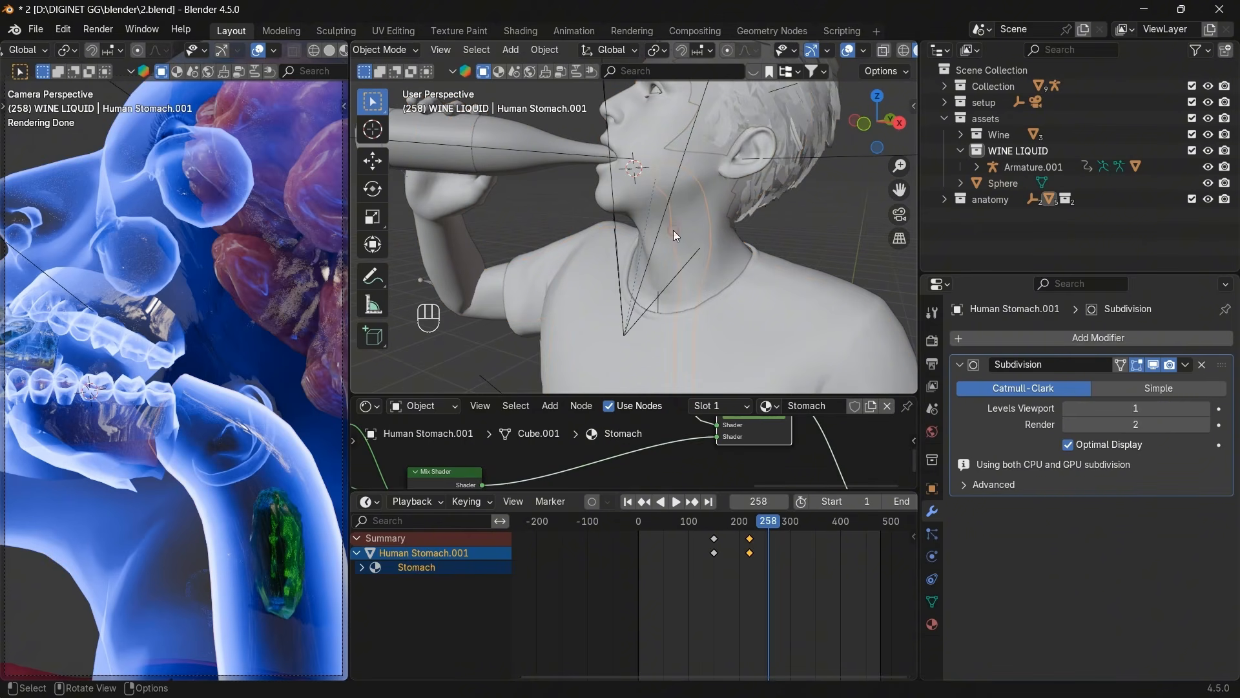
click(285, 463)
click(286, 463)
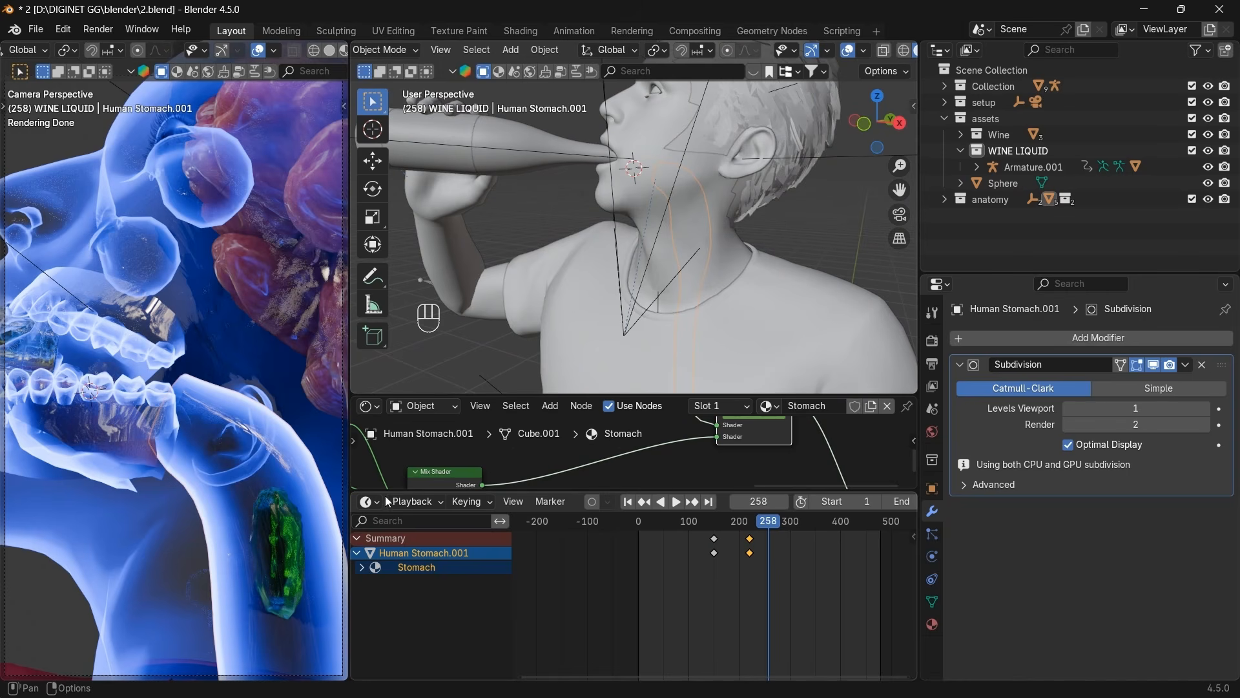
Enlarge the shader editor to show more of the Stomach material's node tree.
drag(386, 493, 465, 574)
scroll(562, 507, down, 3)
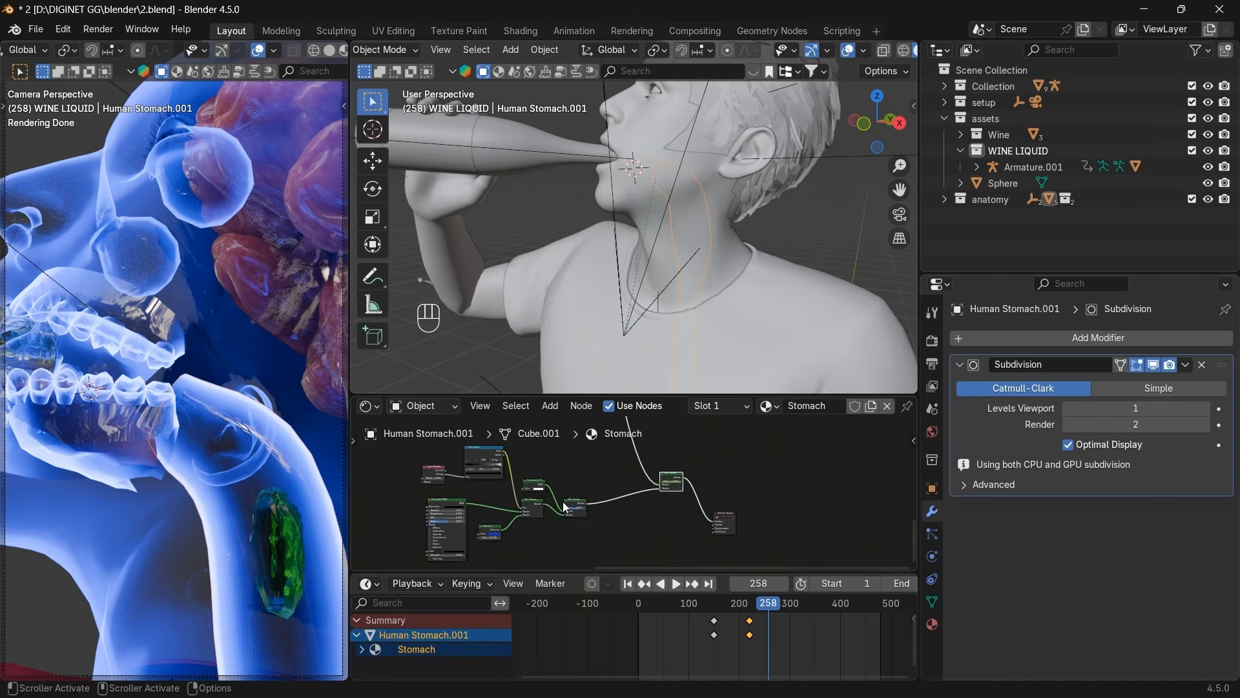
scroll(566, 507, down, 2)
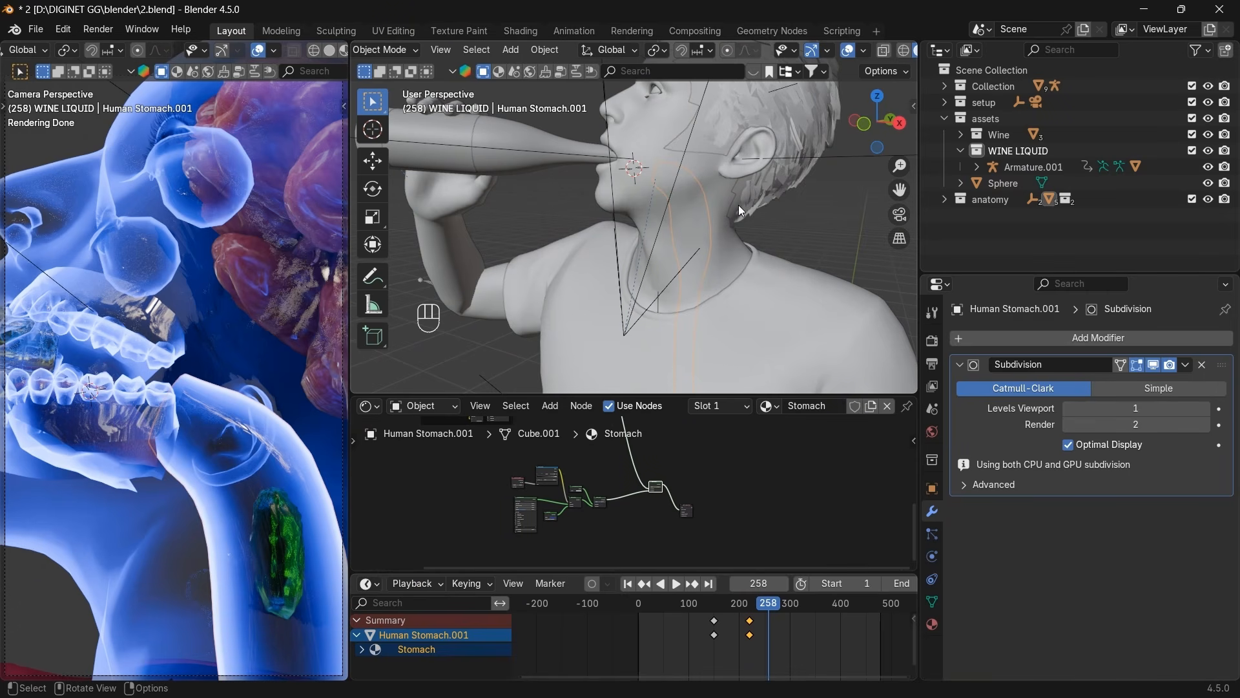
Duplicate the stomach mesh in place and give the copy its own single-user material.
key(shift)
click(944, 199)
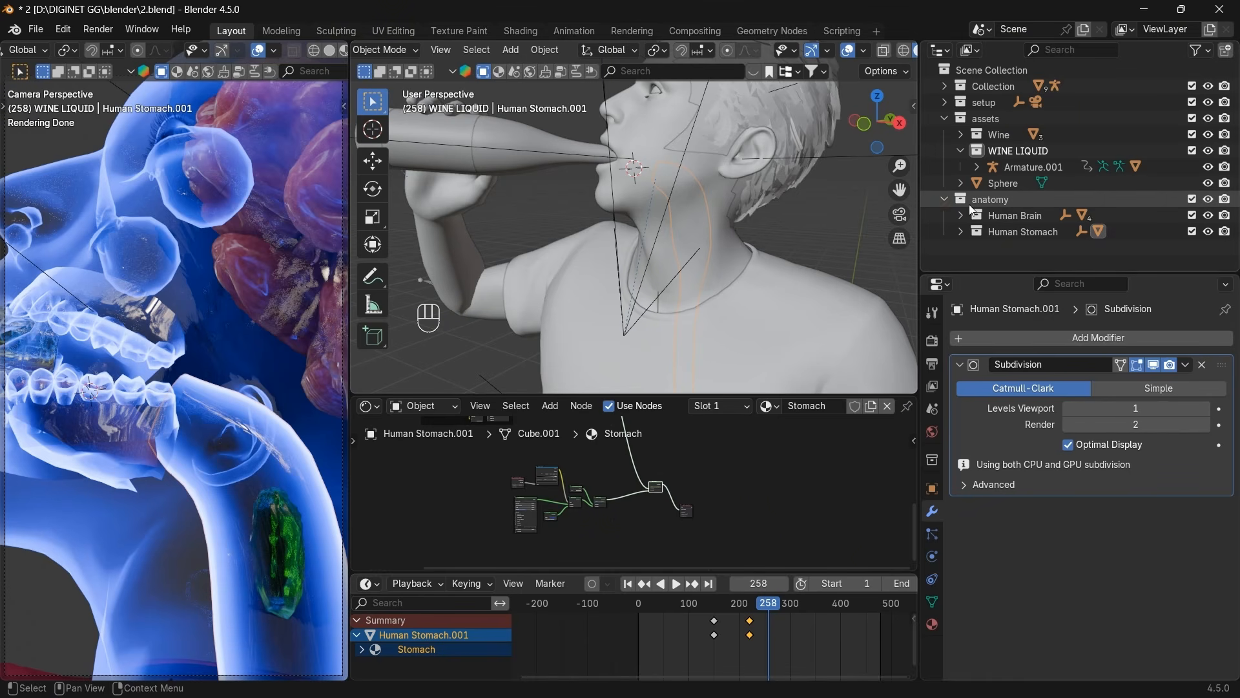
click(944, 200)
key(shift)
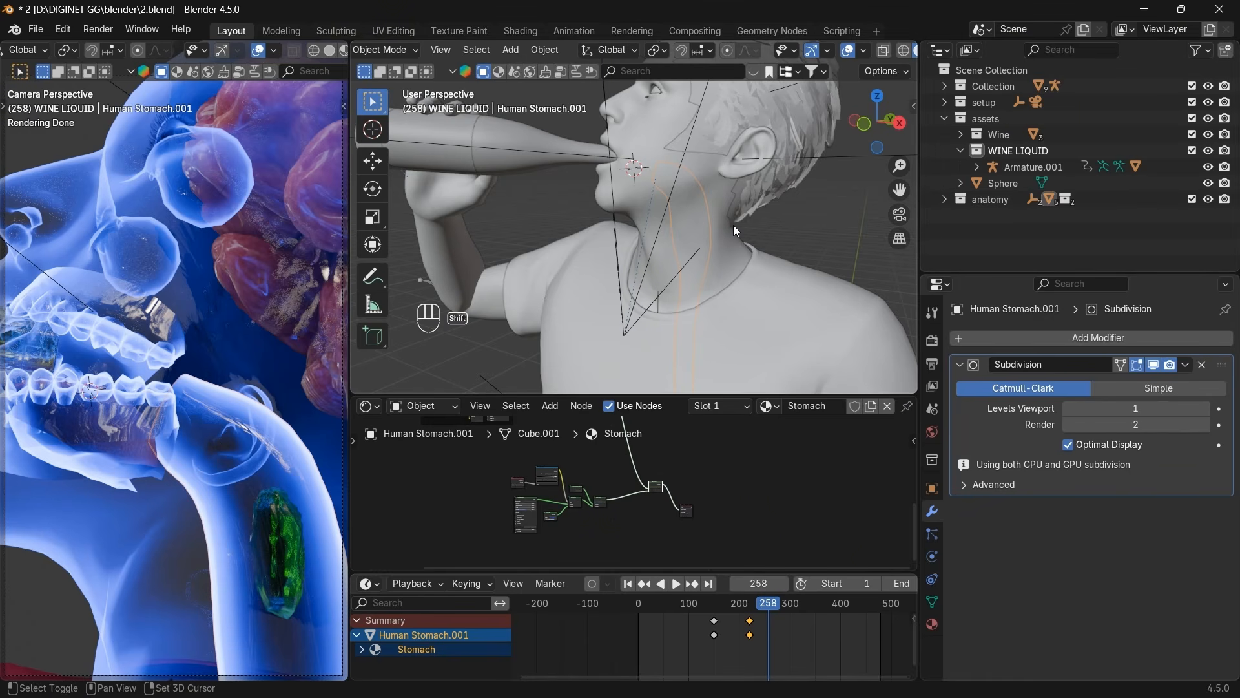
key(shift+d)
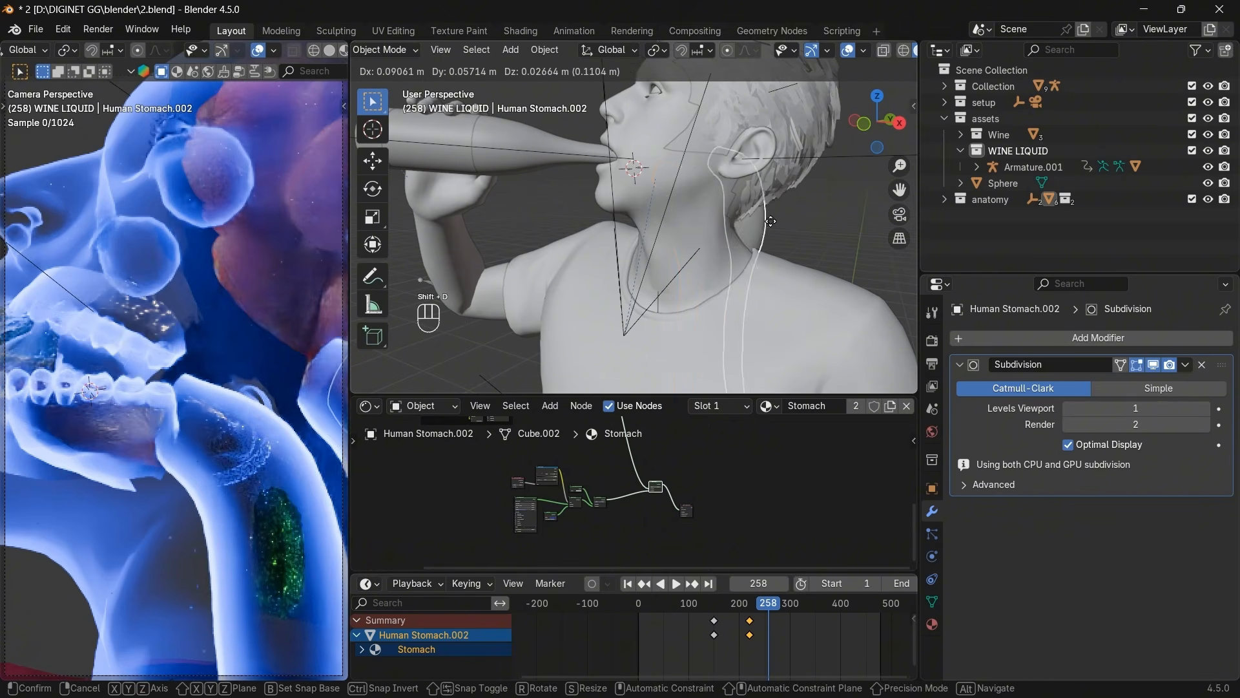
click(737, 228)
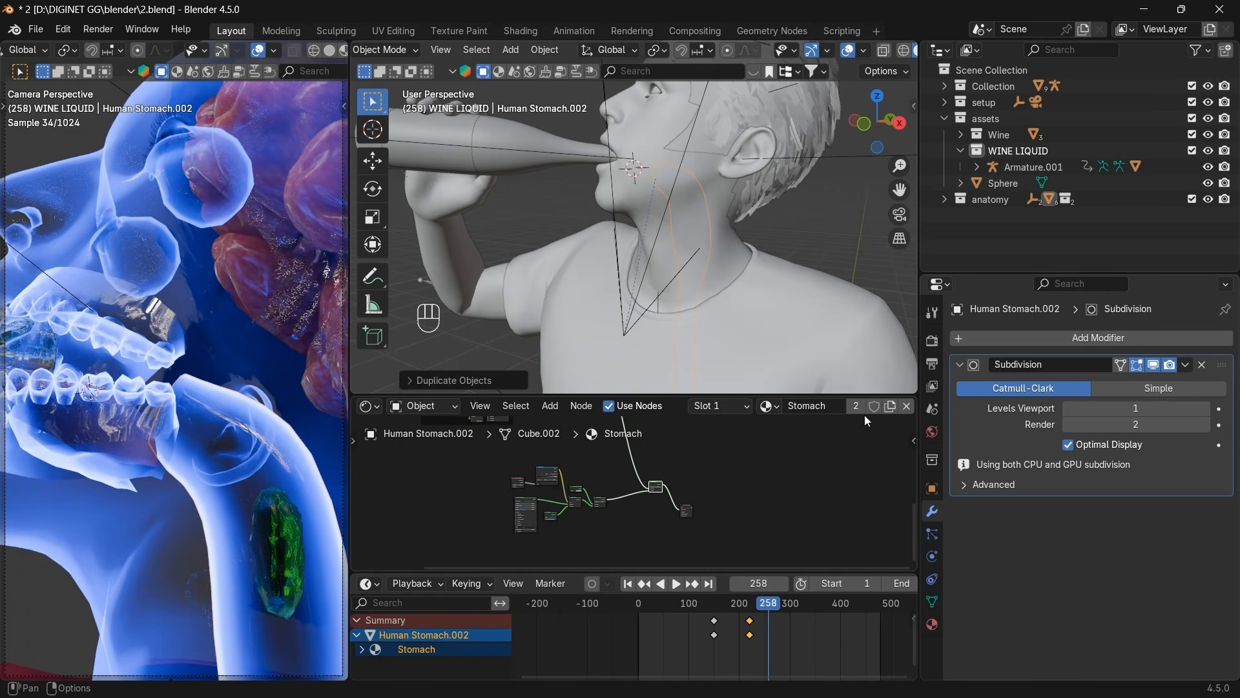
click(892, 407)
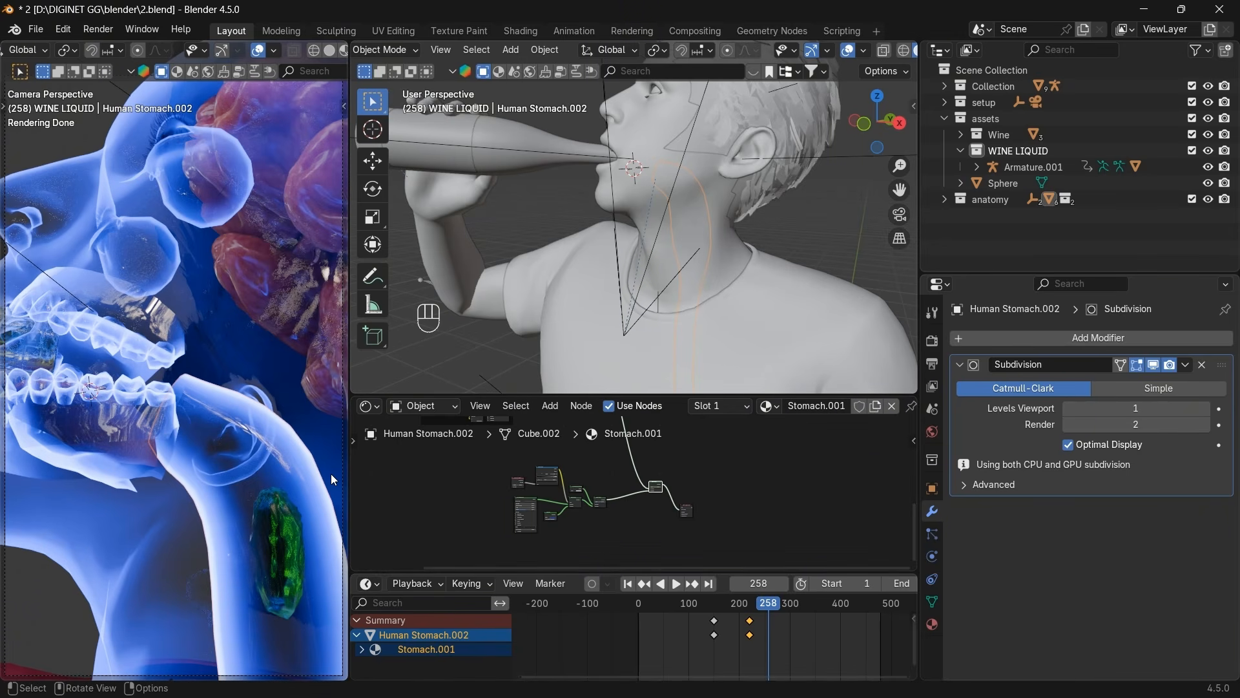
Clear the keyframes from the Fac of the final Mix Shader in the copy's material.
scroll(602, 514, down, 1)
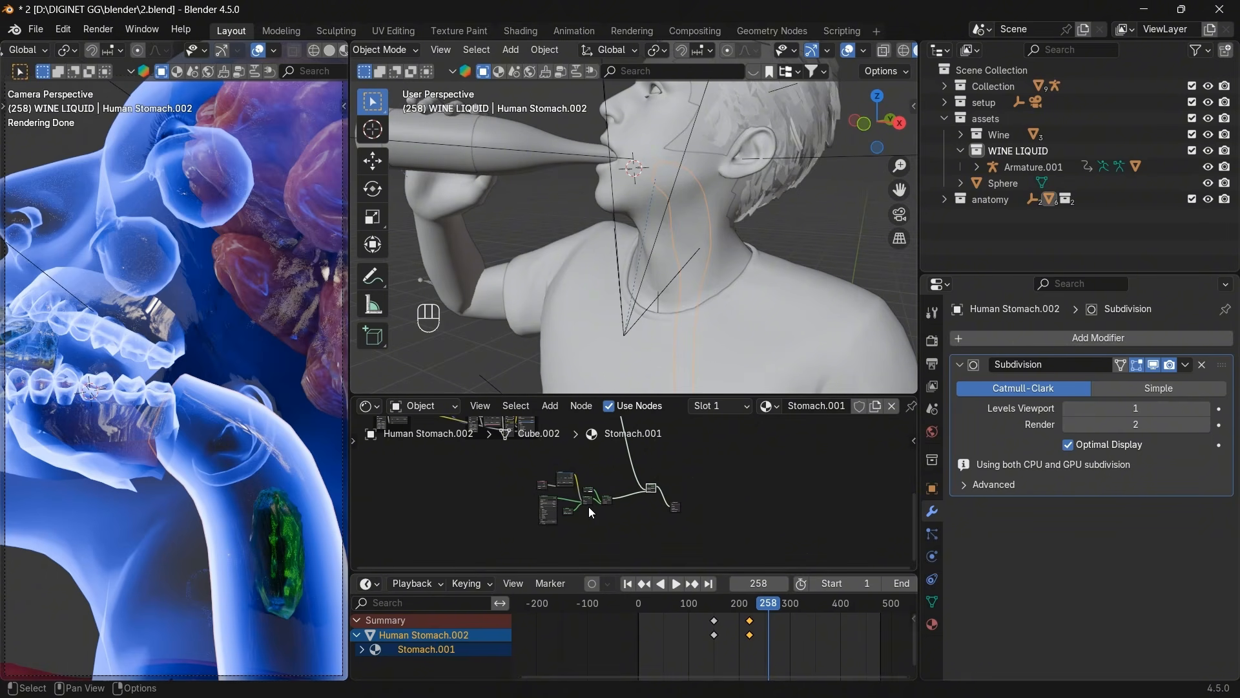
scroll(592, 512, down, 2)
scroll(601, 504, up, 5)
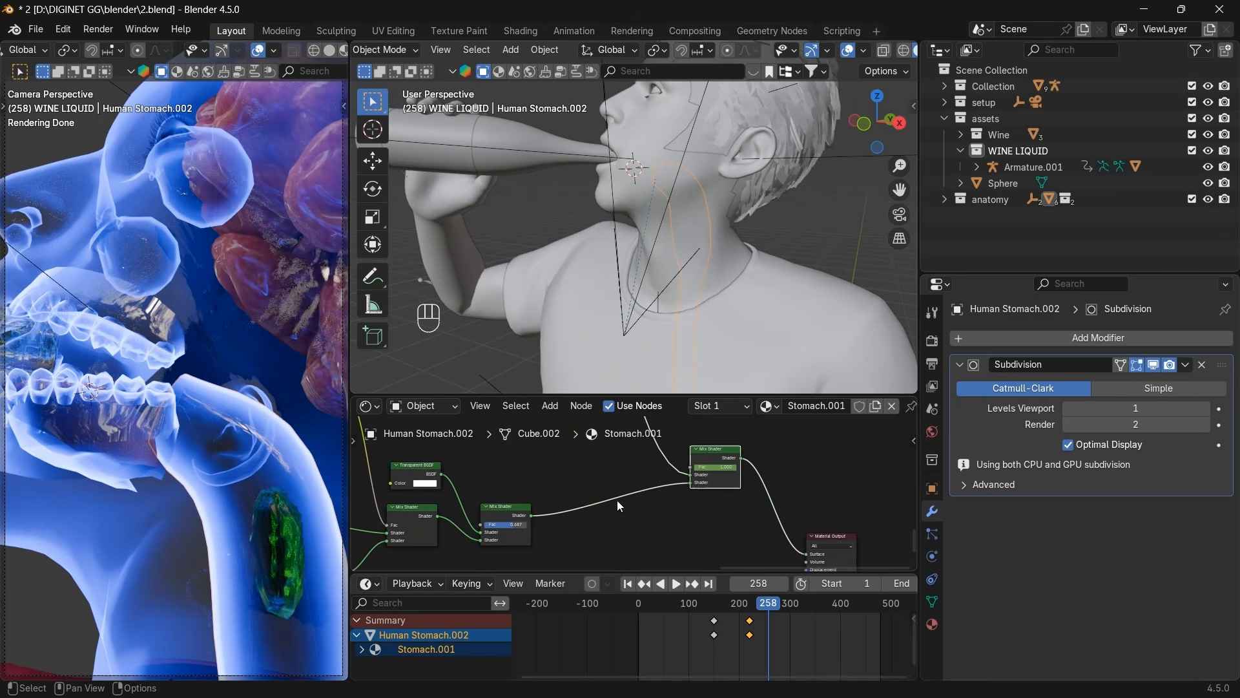
right_click(715, 469)
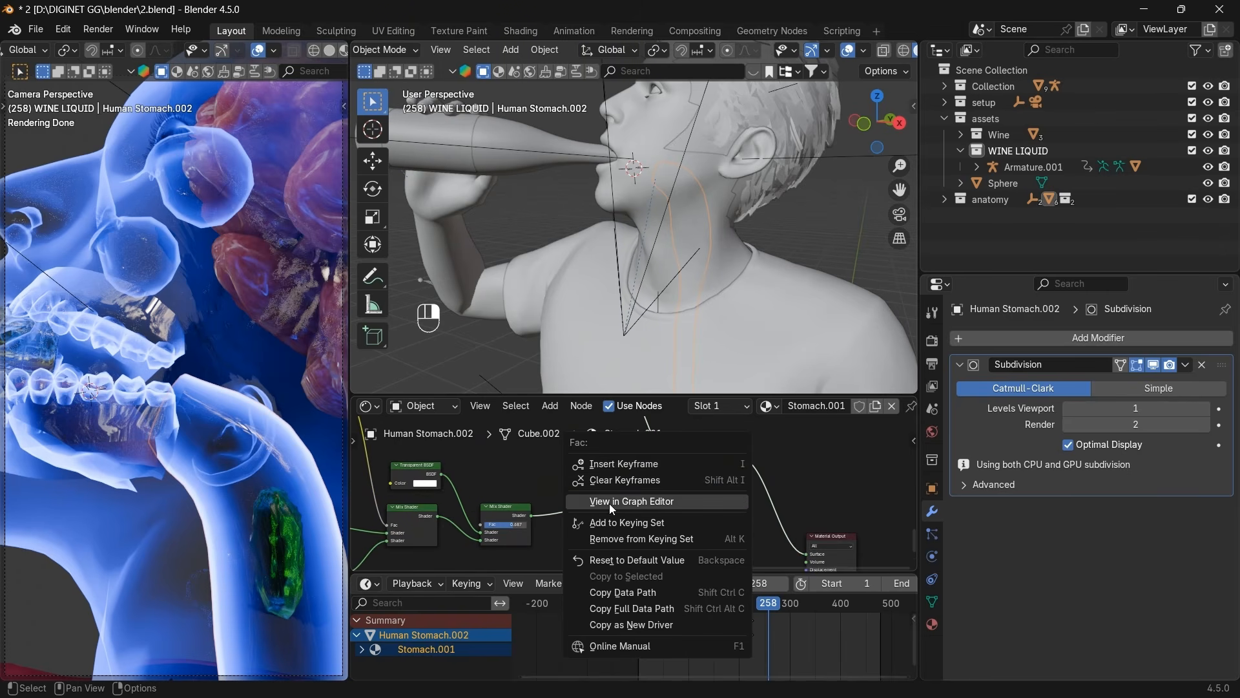
click(609, 482)
Make the shader editor taller and set the final Mix Shader's Fac to 0 in the copy's material.
scroll(672, 486, down, 4)
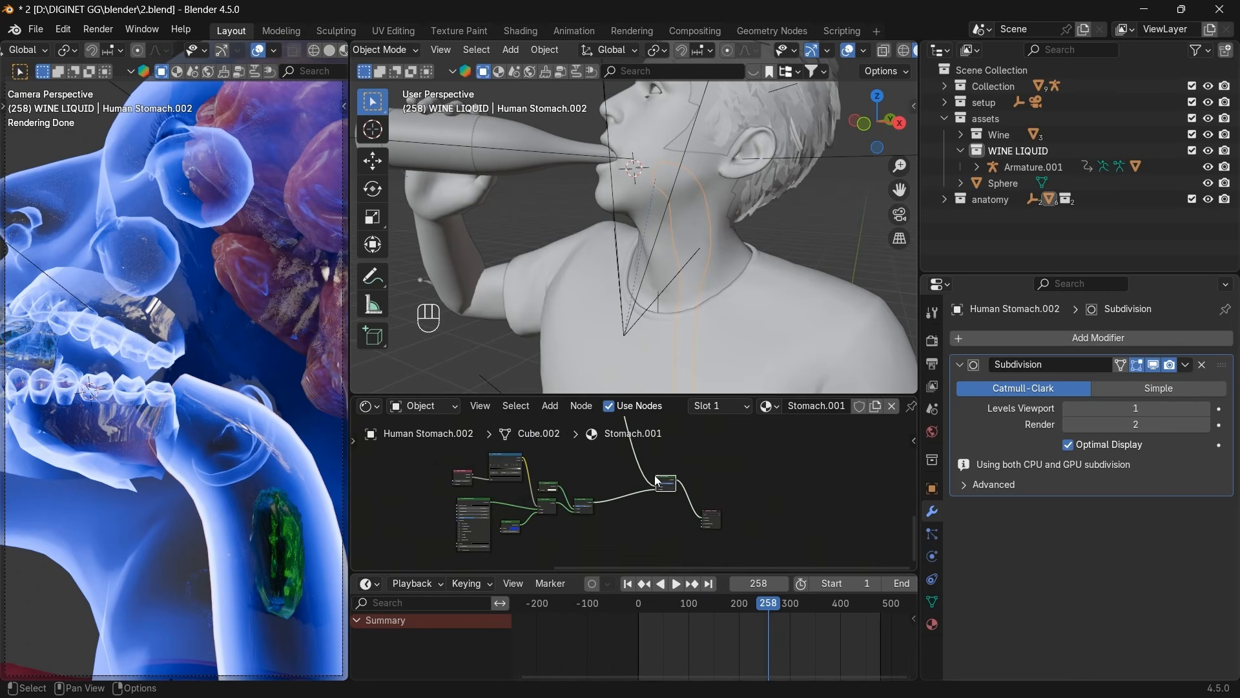
scroll(657, 452, down, 3)
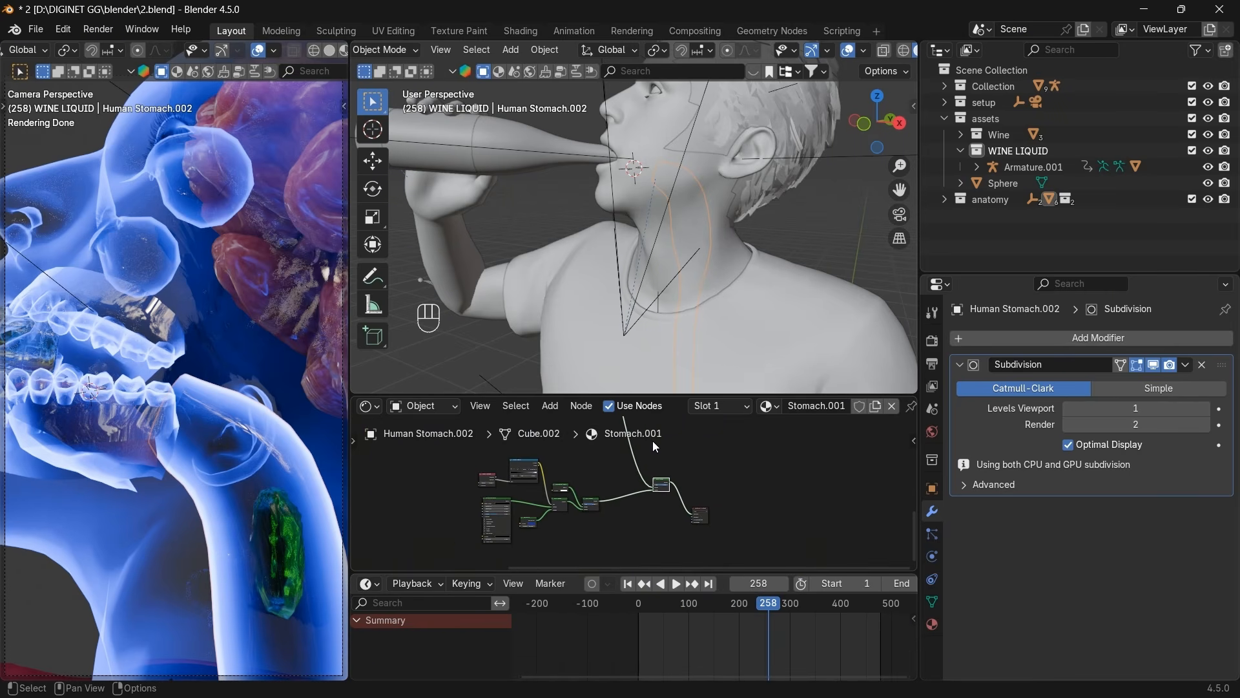
drag(649, 394, 646, 331)
scroll(700, 482, up, 5)
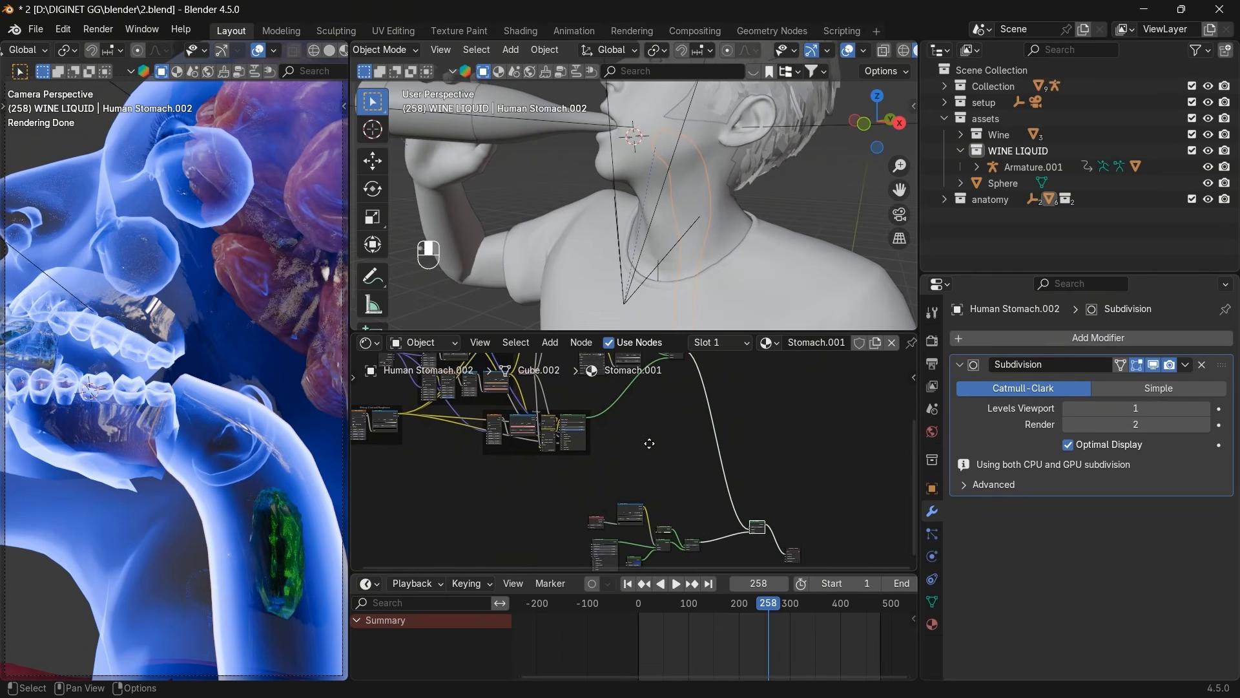
scroll(661, 482, up, 3)
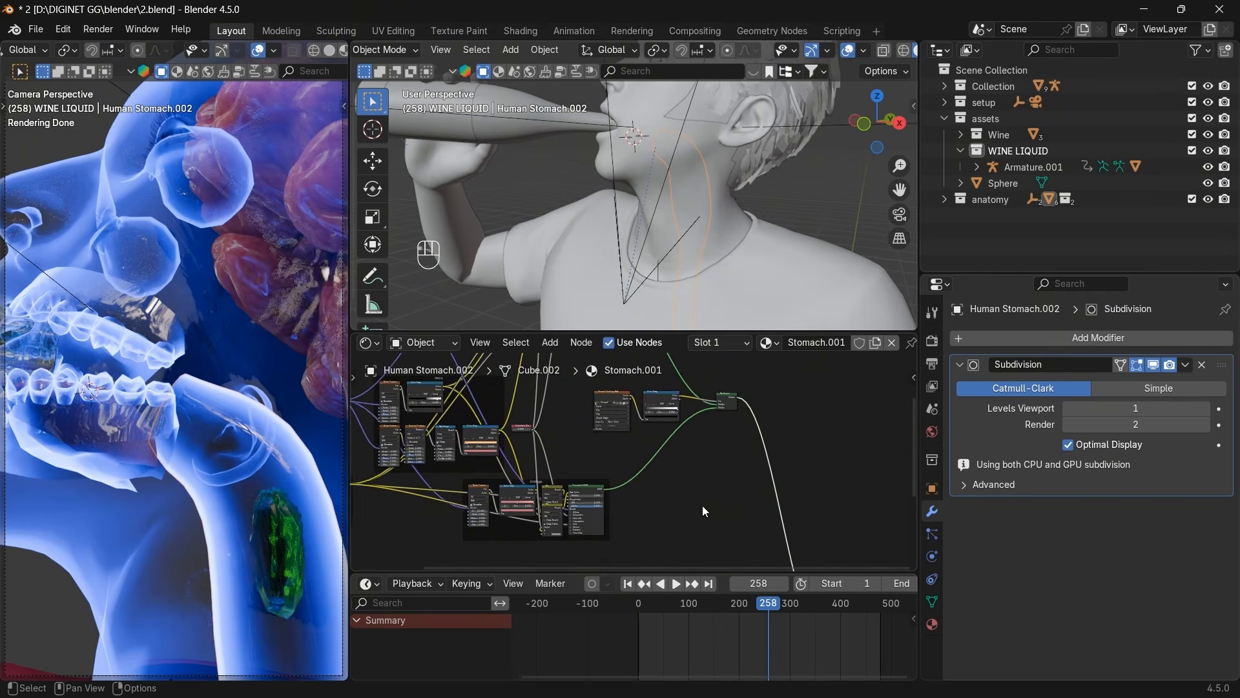
middle_drag(703, 505, 599, 381)
key(KP_Decimal)
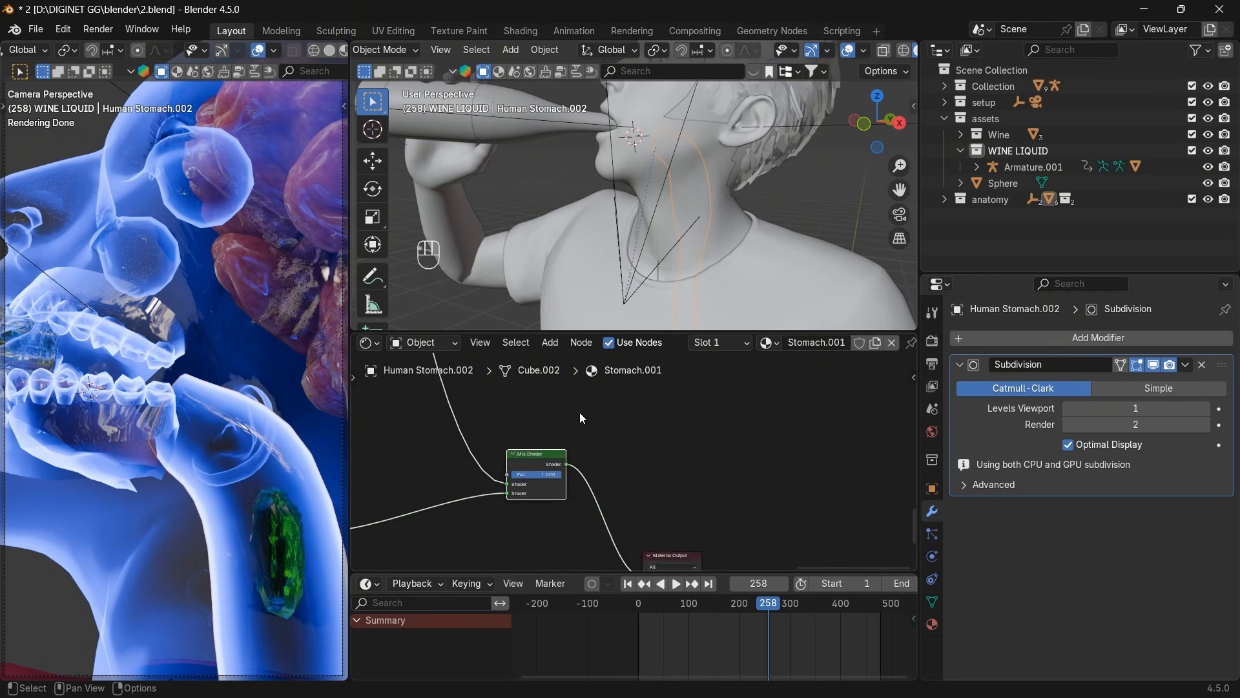
drag(640, 478, 386, 487)
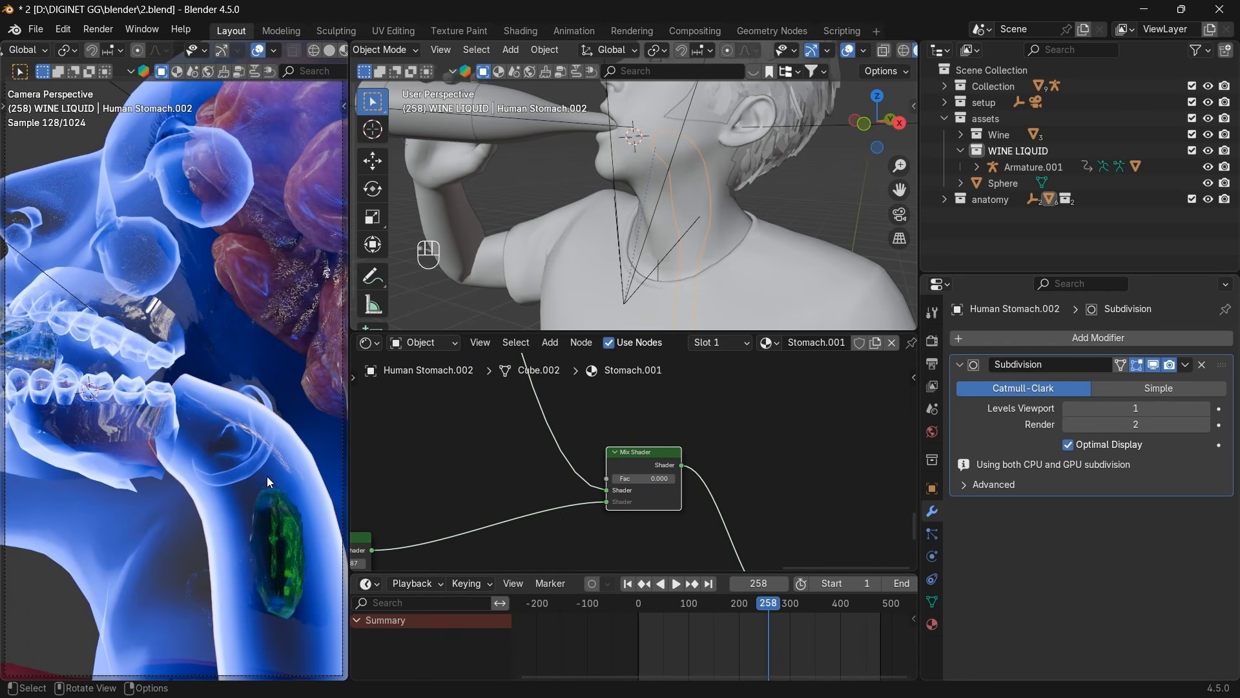
Isolate the duplicated stomach in local view and display it with rendered shading.
key(slash)
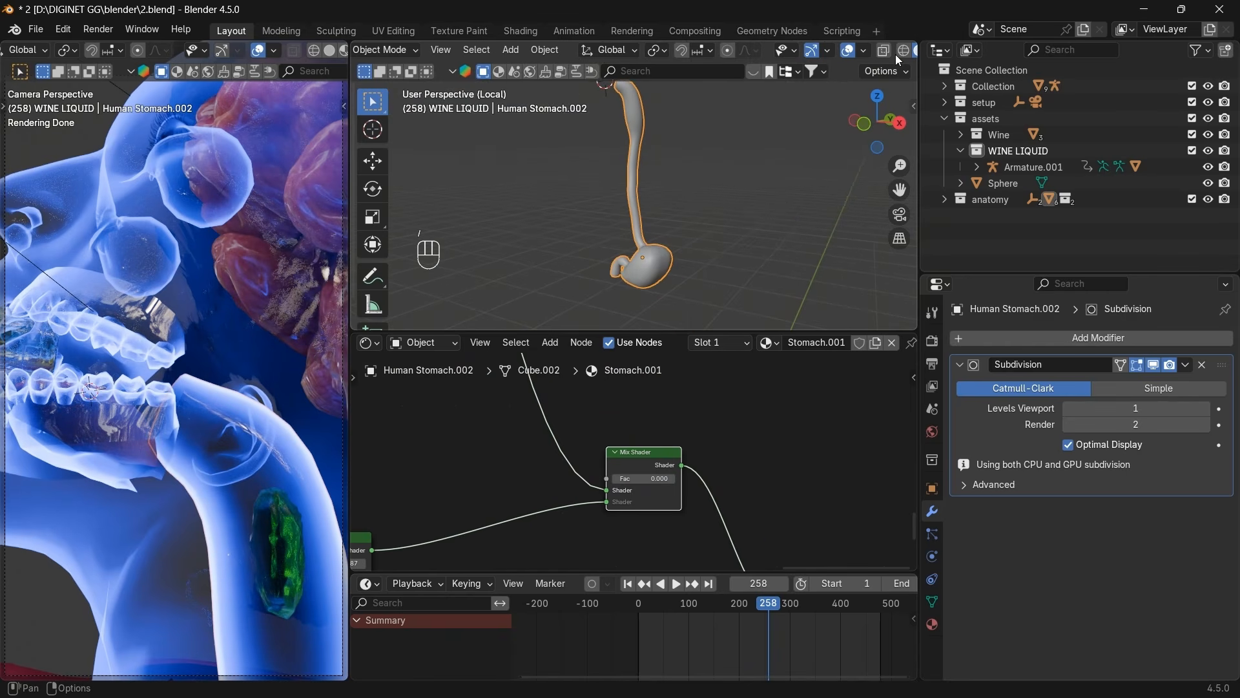
scroll(885, 56, down, 3)
click(888, 51)
scroll(716, 196, up, 5)
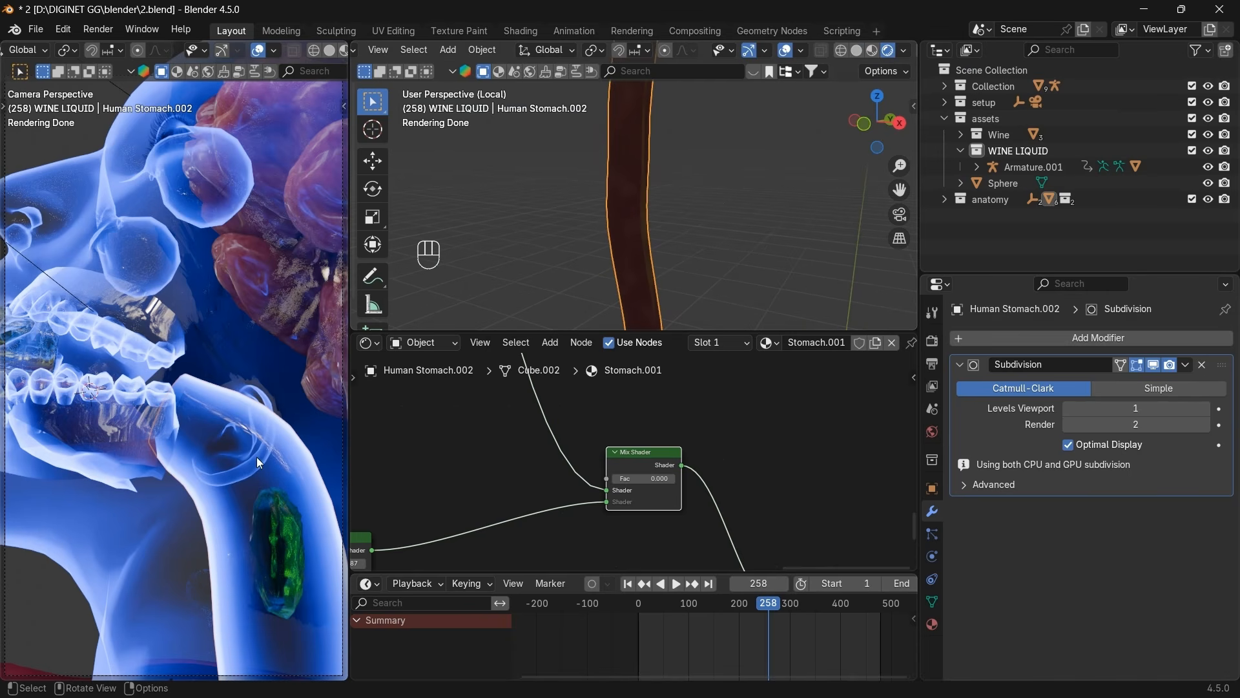
drag(882, 129, 818, 150)
scroll(818, 150, down, 3)
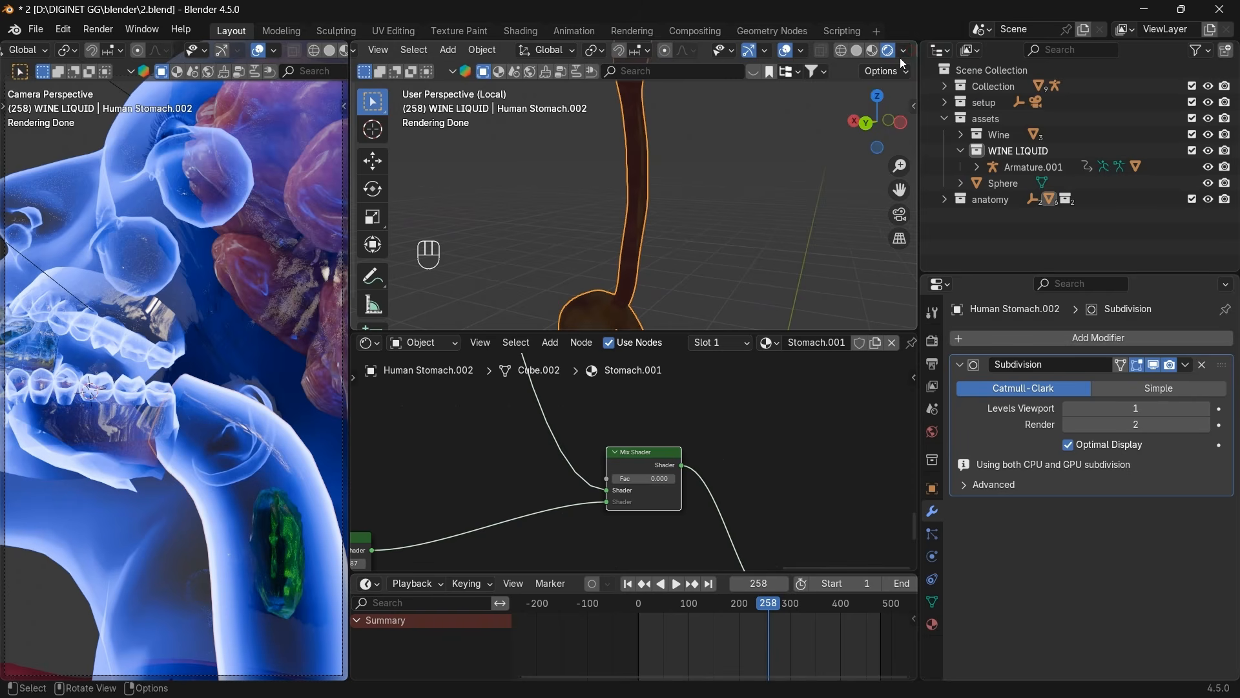
Examine the isolated stomach under alternative viewport lighting, restore the previous lighting, and look at it from the front.
click(904, 50)
click(812, 197)
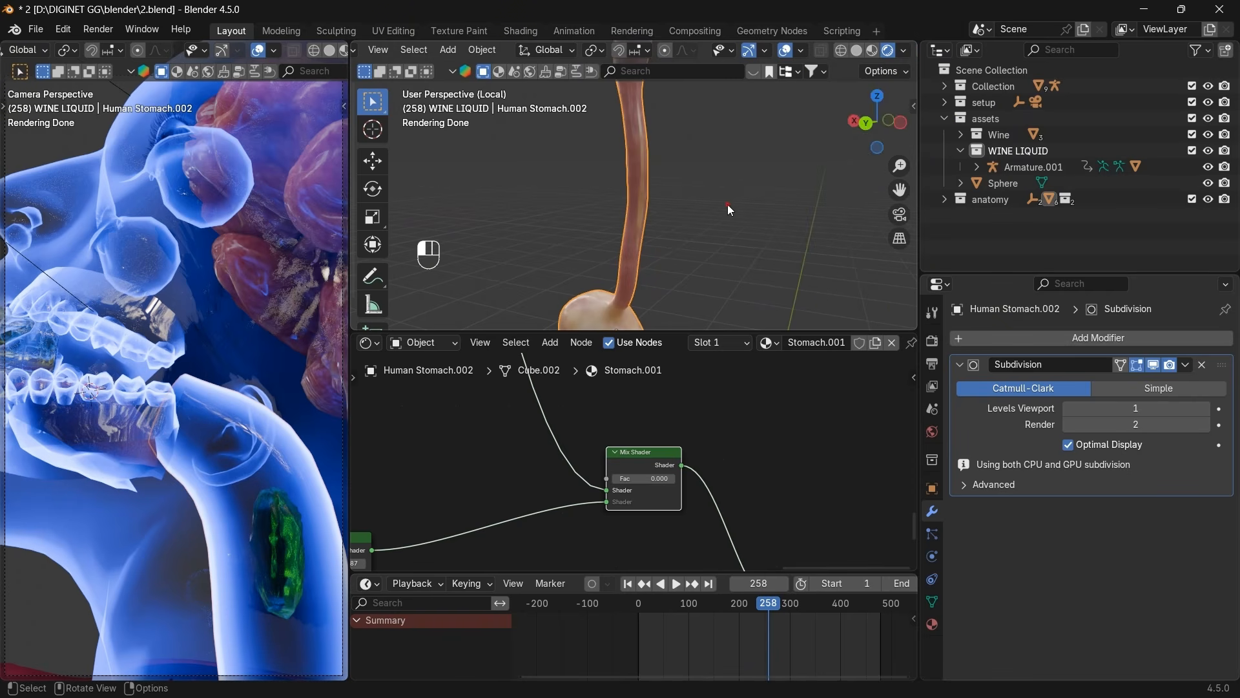
drag(885, 126, 859, 136)
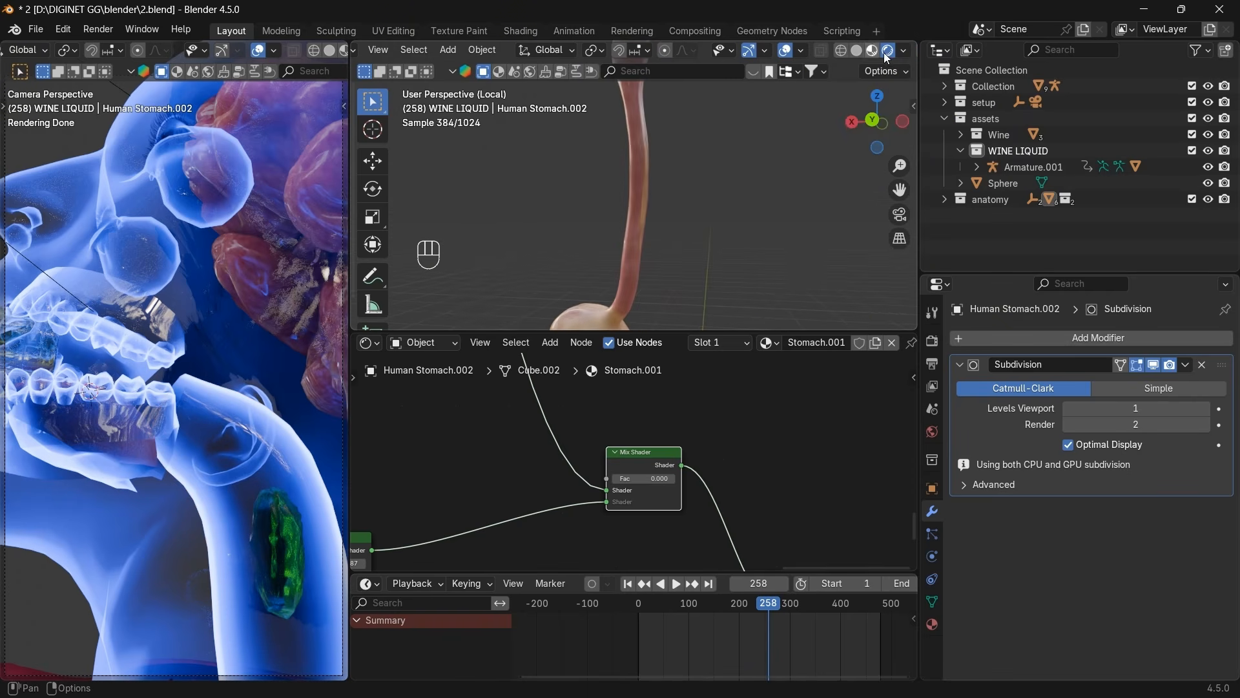
click(904, 51)
click(824, 199)
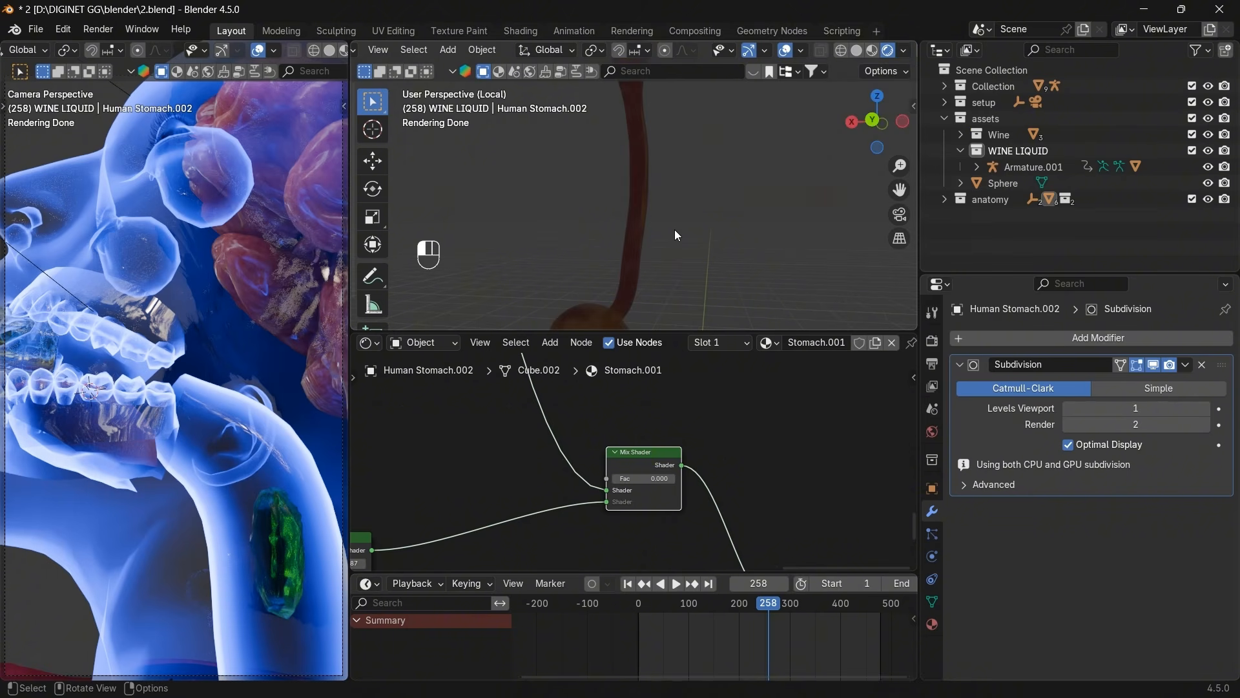
click(876, 122)
click(876, 121)
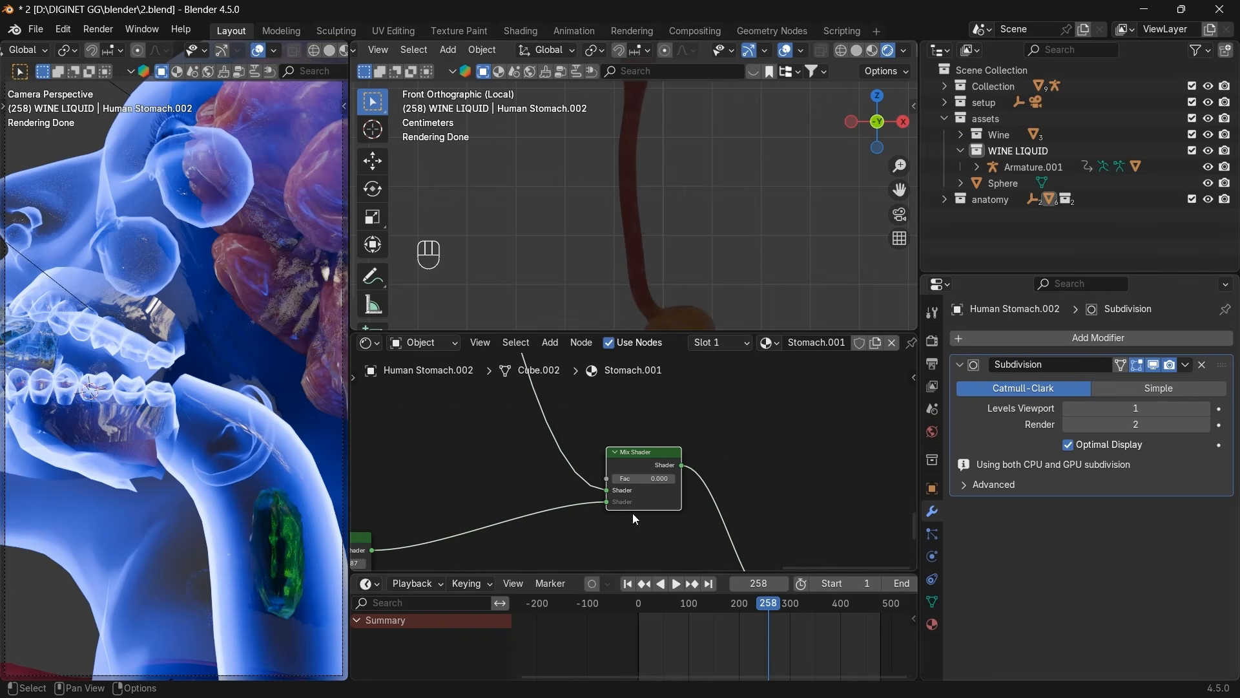
Enlarge the 3D viewport and select the duplicated stomach's entire mesh in edit mode.
drag(584, 333, 626, 424)
click(634, 307)
key(Tab)
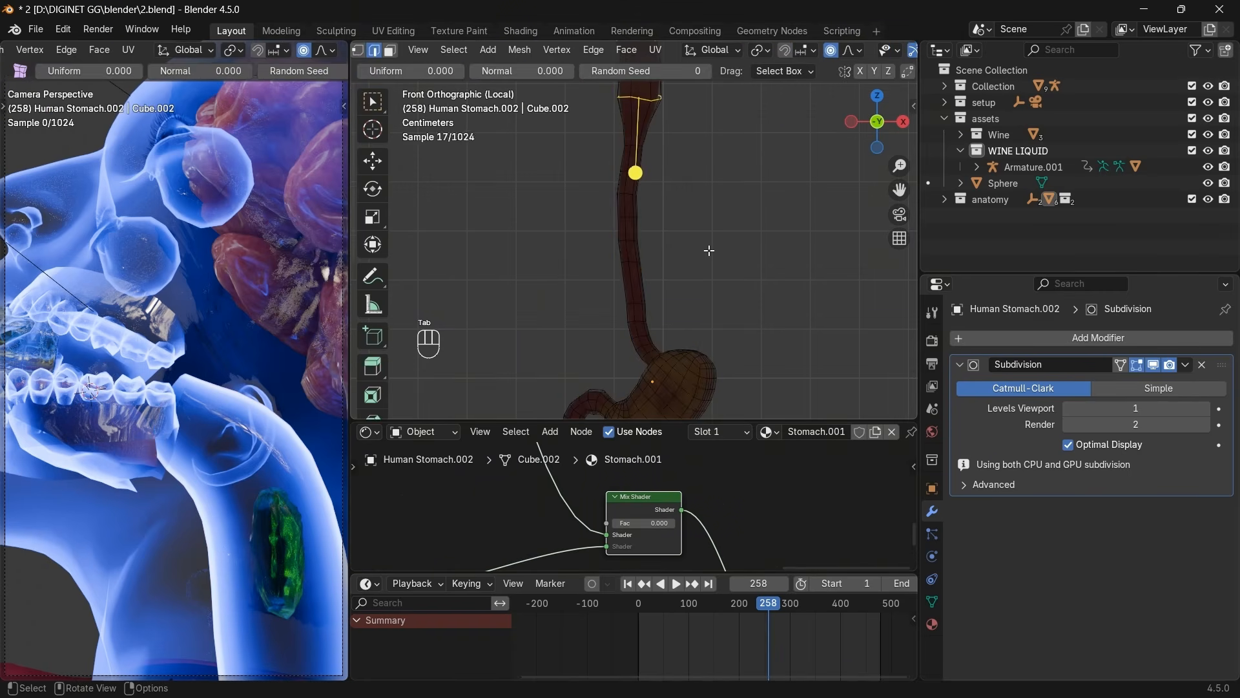
scroll(730, 250, down, 4)
key(a)
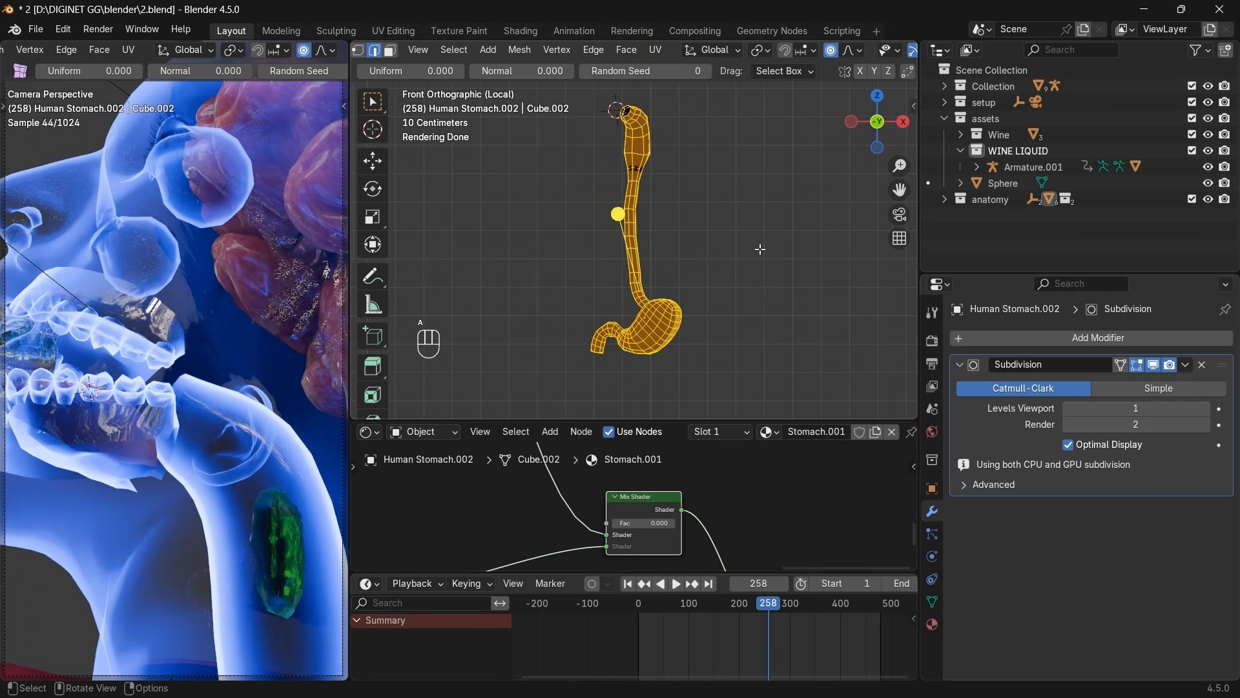
key(alt+s)
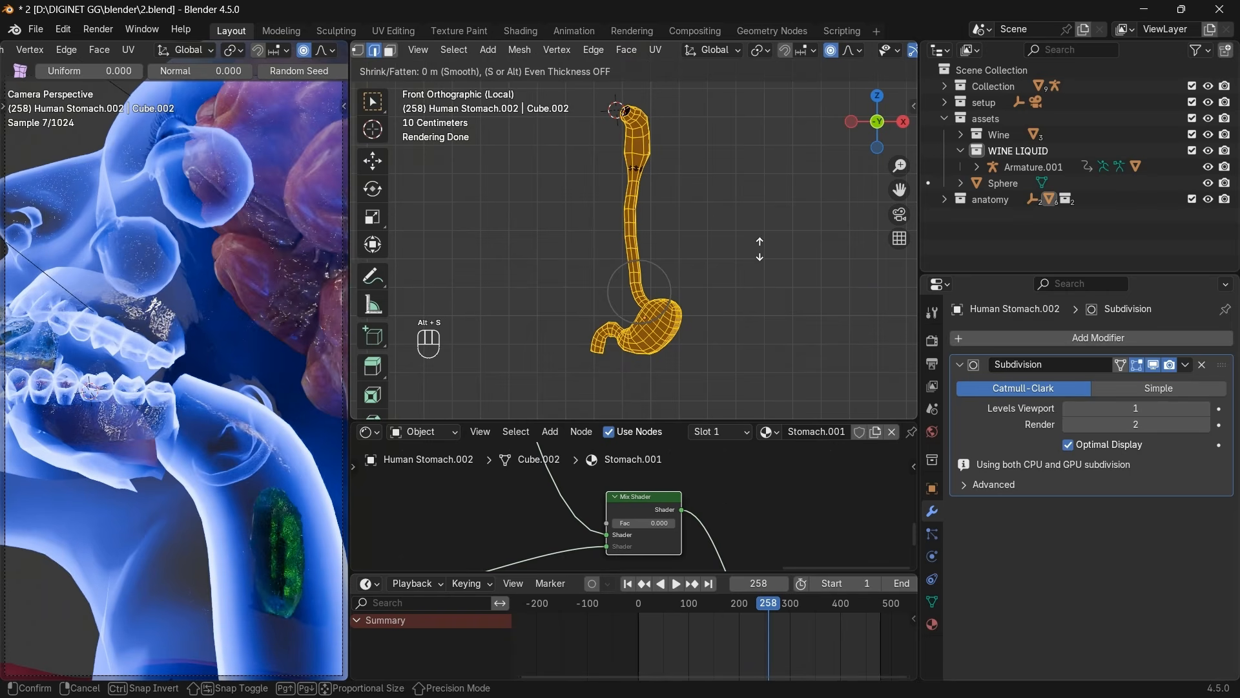
right_click(759, 250)
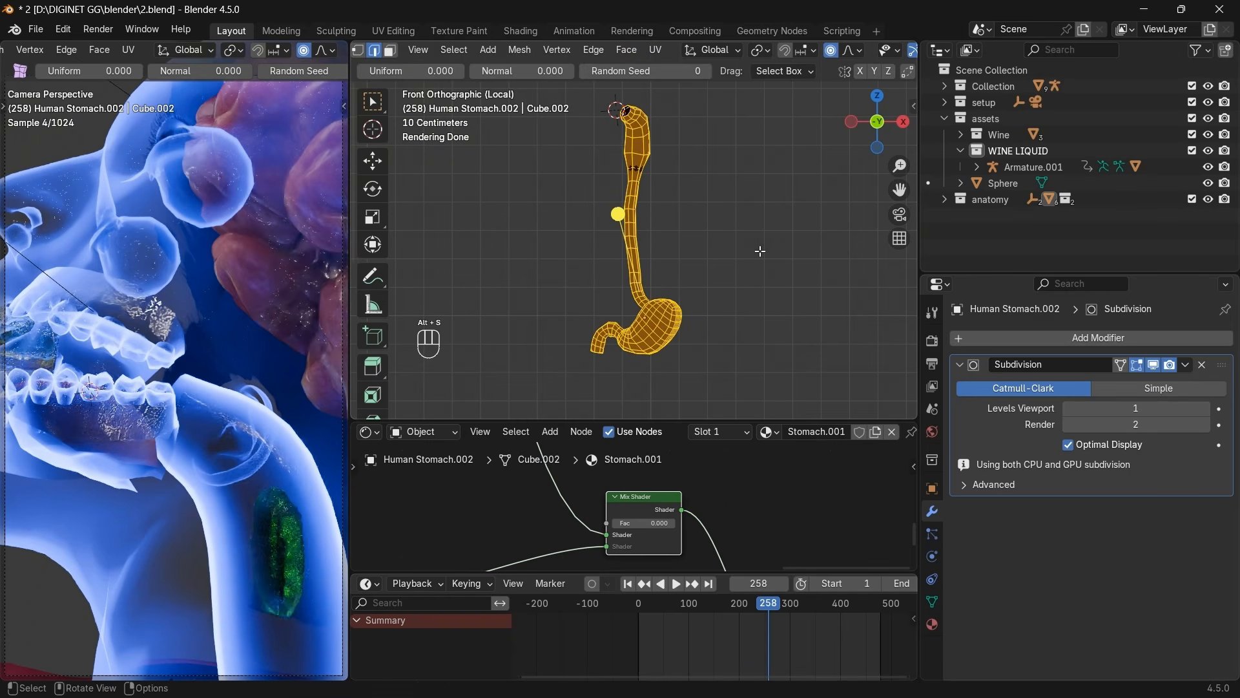
scroll(760, 251, up, 11)
key(s)
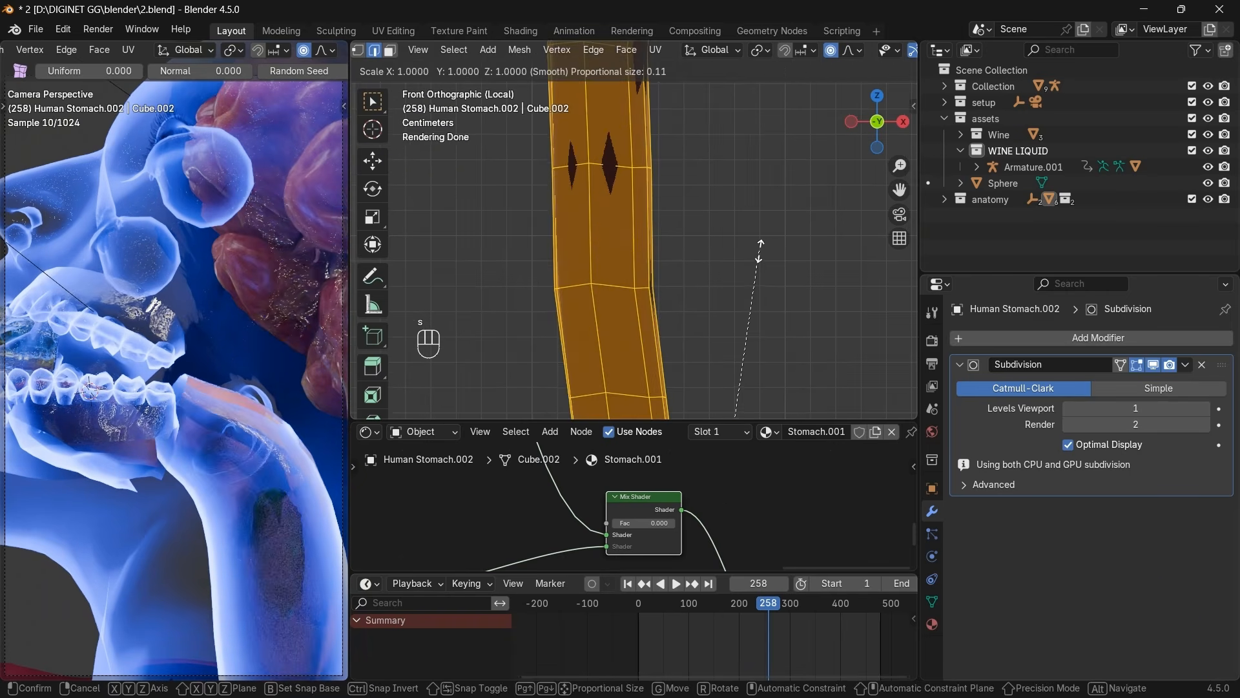
key(Down)
key(Down)
key(Up)
key(Up)
right_click(760, 250)
scroll(759, 250, up, 4)
key(alt+s)
right_click(788, 258)
scroll(814, 268, down, 11)
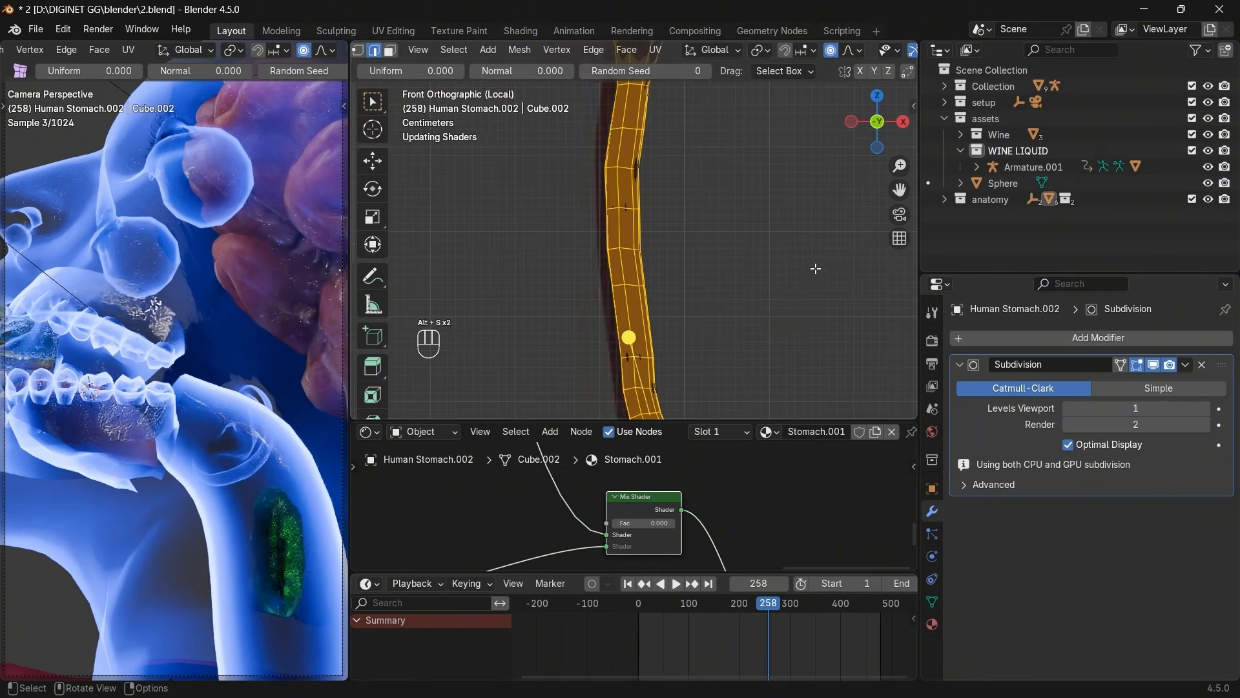
shift+middle_drag(814, 361, 769, 225)
key(alt+s)
key(Left)
key(Left)
right_click(764, 225)
Shrink the duplicated stomach's whole mesh inward along its normals by about 0.0015 m.
key(alt+s)
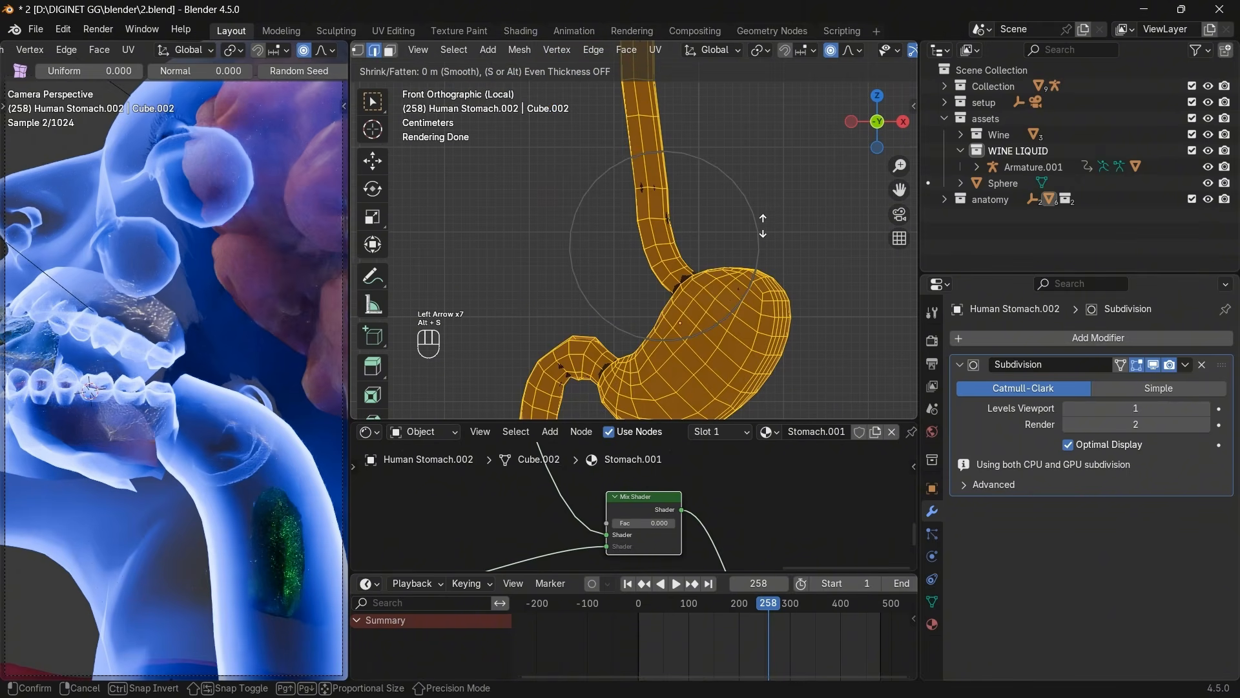
key(Down)
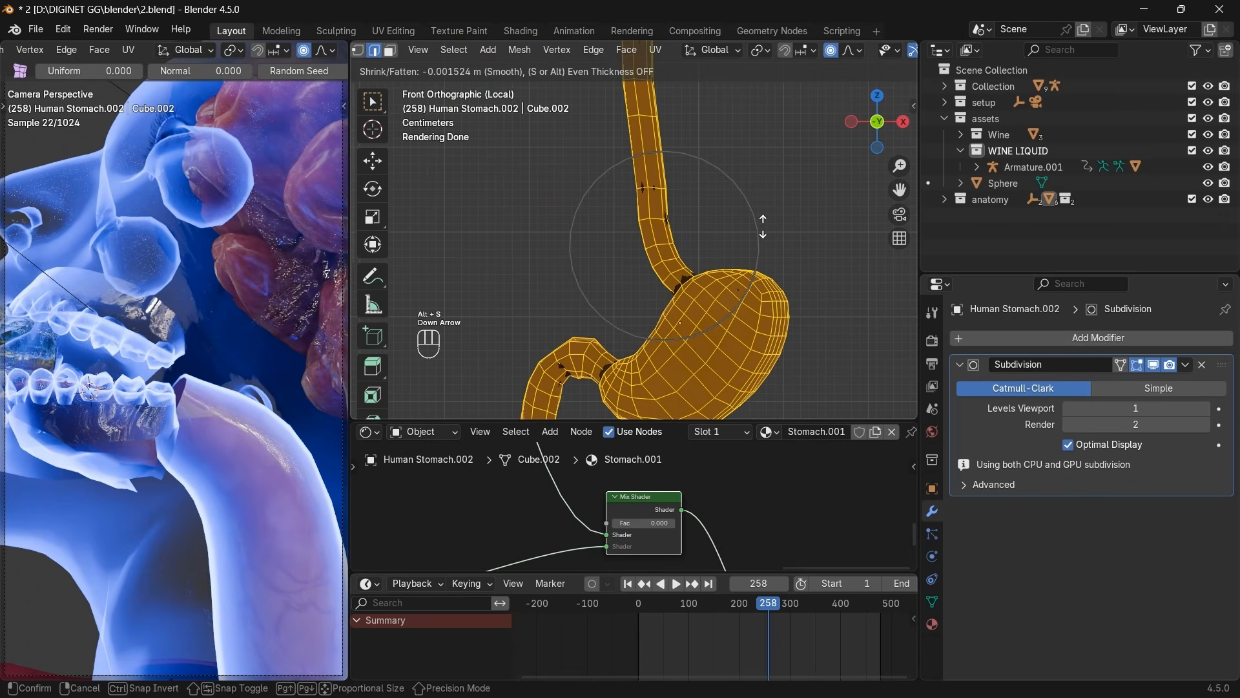
key(Return)
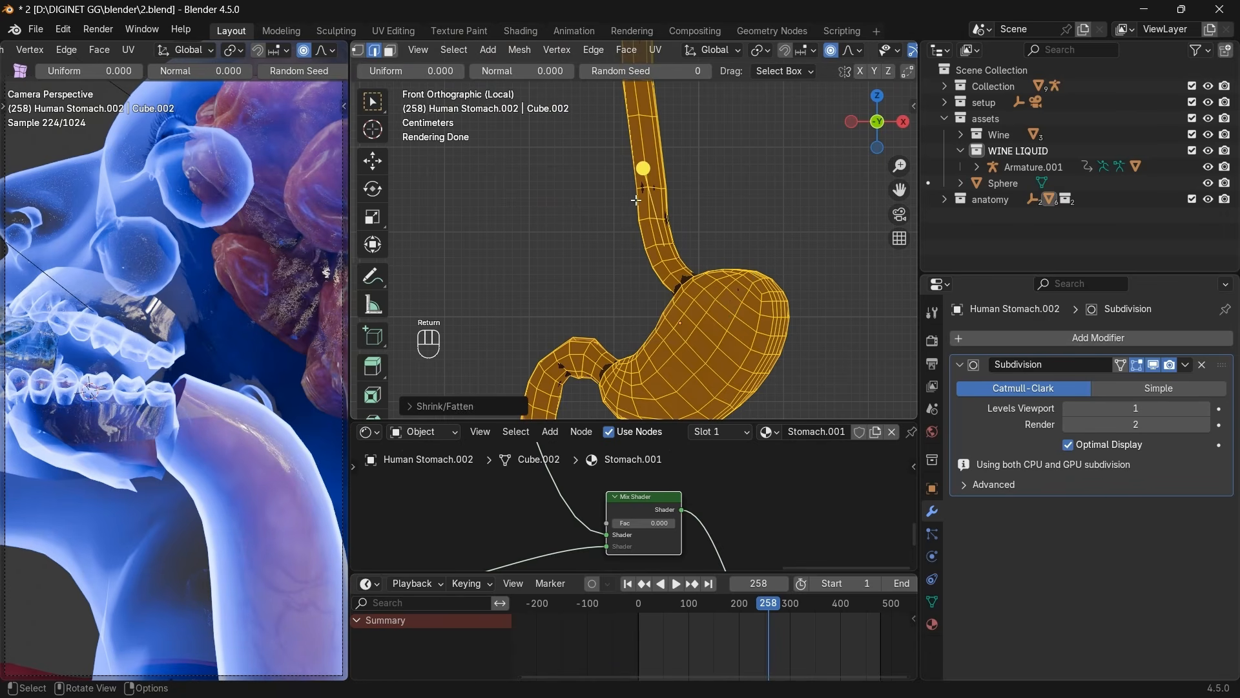
Make Select Box the active tool and inspect the Shrink/Fatten tool and its Push/Pull alternative.
scroll(374, 367, down, 5)
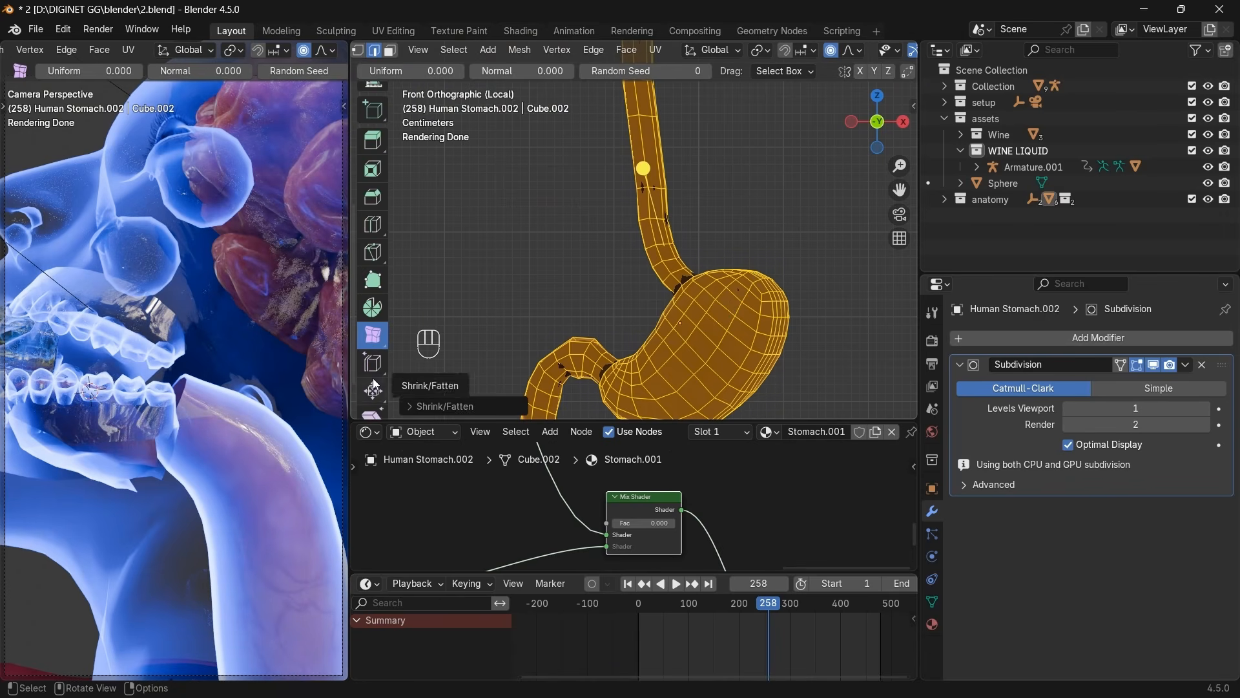
scroll(374, 361, down, 2)
scroll(378, 384, up, 4)
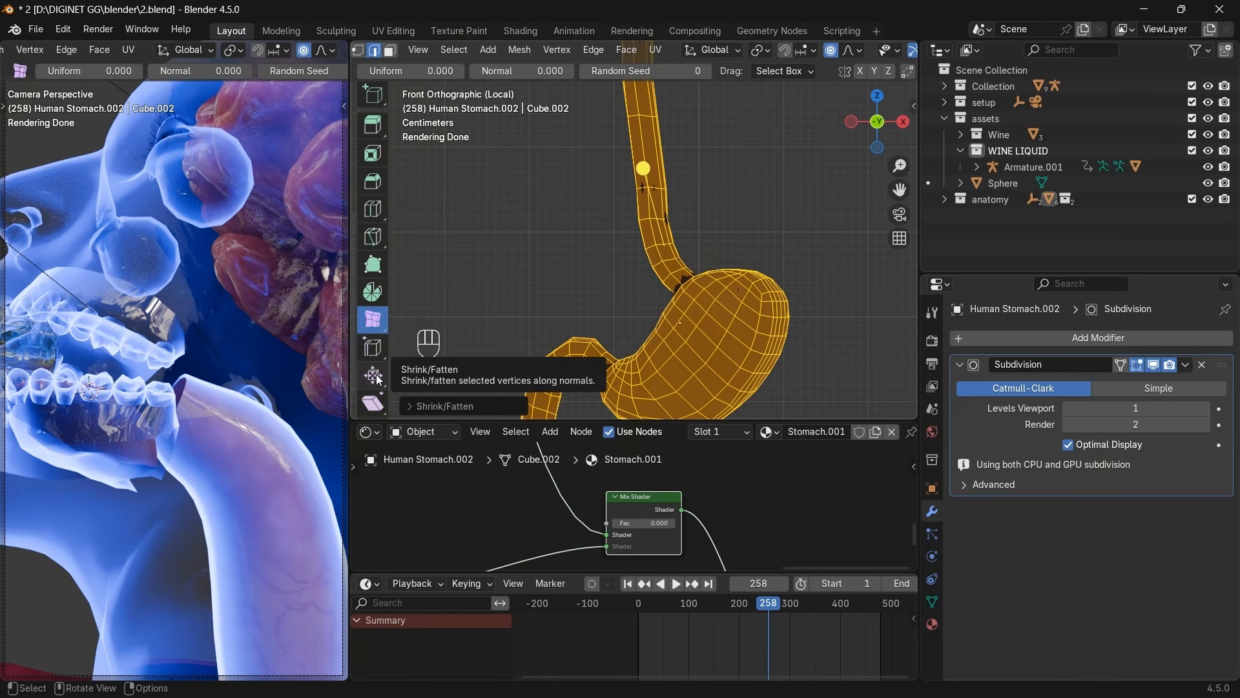
scroll(370, 381, up, 3)
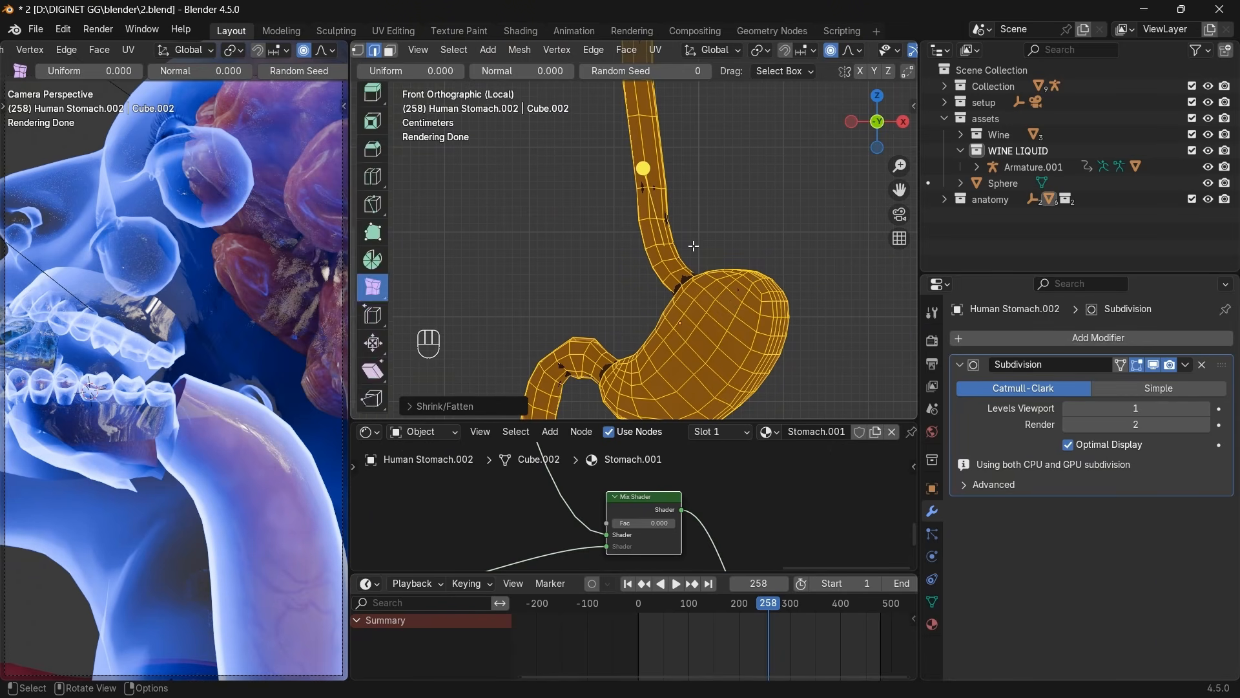
scroll(691, 243, down, 5)
scroll(373, 194, up, 3)
click(373, 97)
scroll(373, 258, down, 5)
scroll(374, 401, down, 5)
click(375, 347)
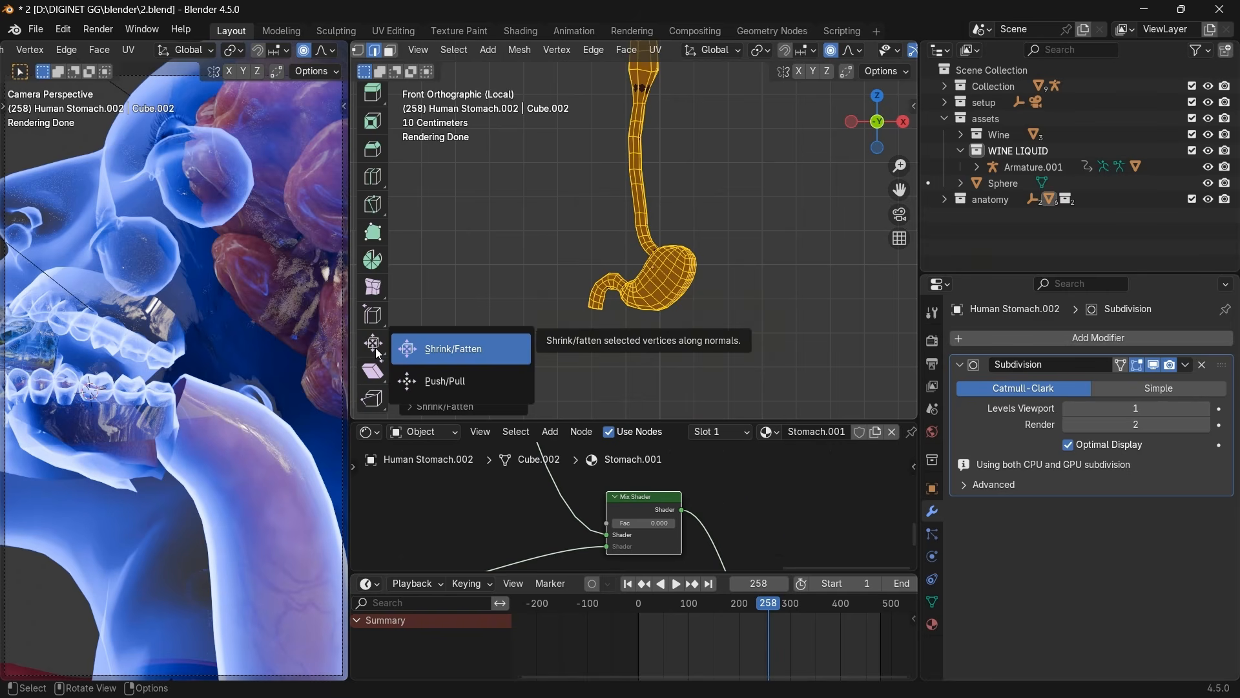
scroll(372, 352, up, 8)
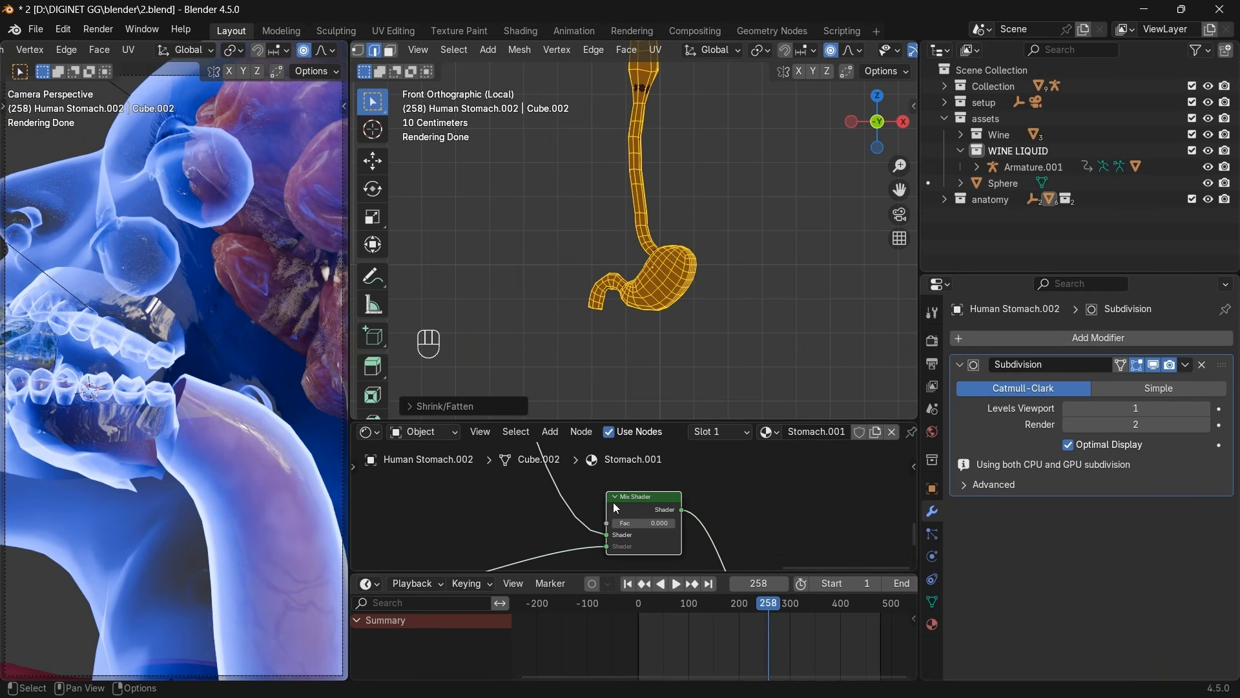
Enlarge the shader editor to fit the whole Stomach.001 node tree and box-select its upper, then its lower node cluster.
click(511, 504)
scroll(518, 505, down, 10)
middle_drag(518, 505, 659, 560)
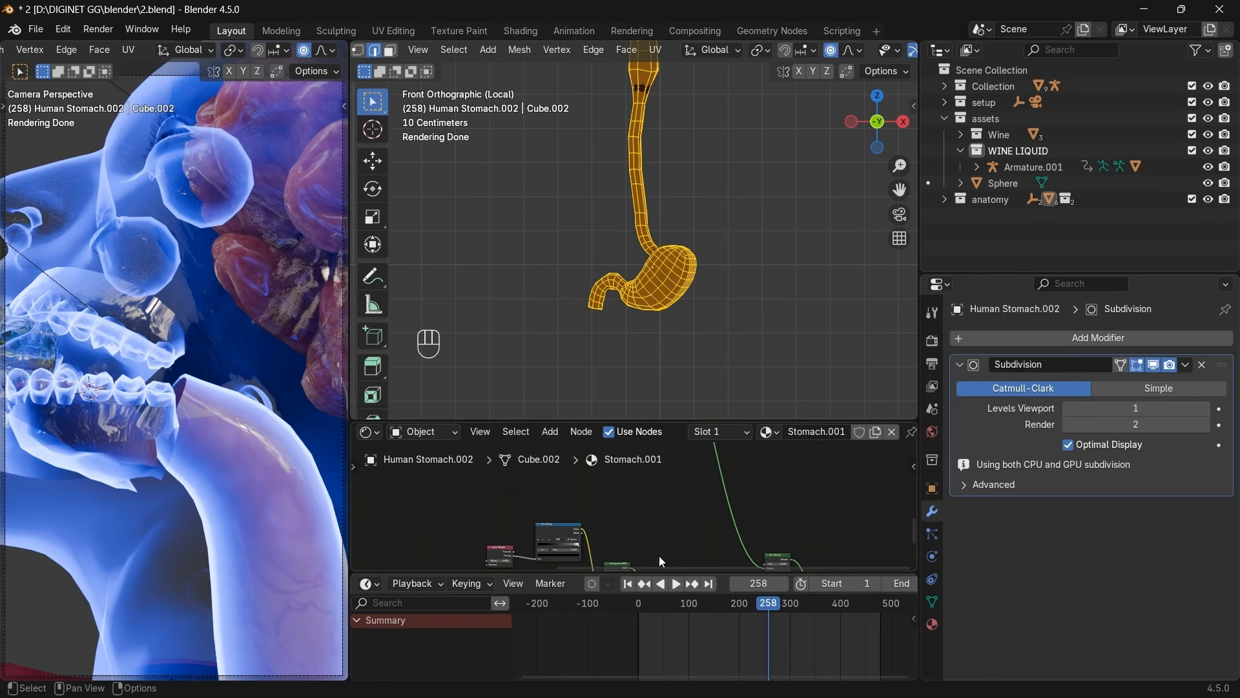
middle_drag(653, 512, 703, 528)
scroll(687, 537, down, 5)
scroll(703, 538, down, 5)
scroll(703, 527, down, 9)
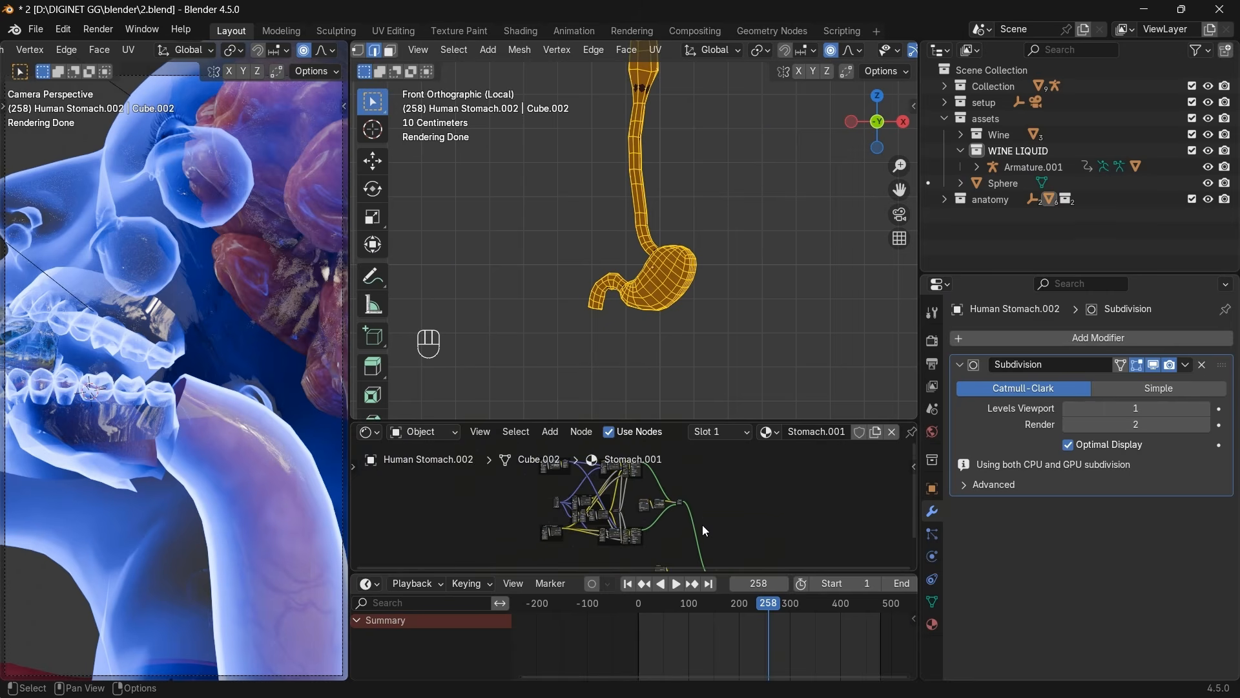
middle_drag(555, 512, 567, 519)
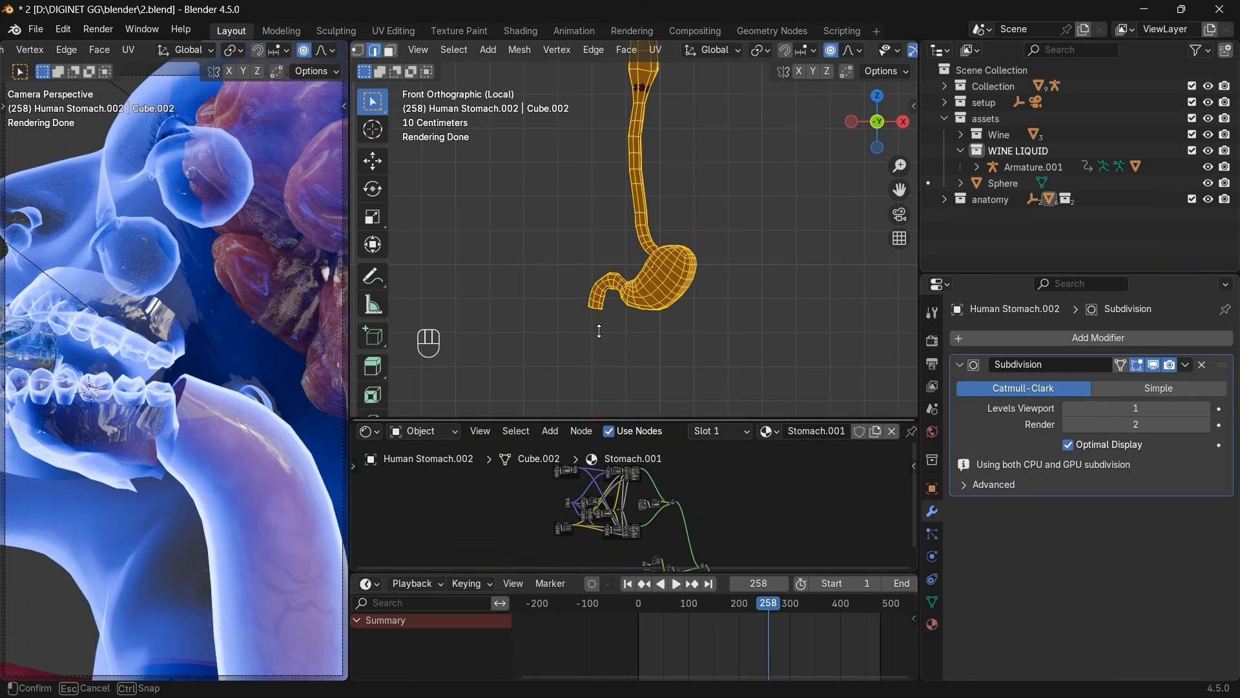
drag(544, 420, 544, 317)
drag(524, 388, 700, 499)
drag(615, 499, 690, 549)
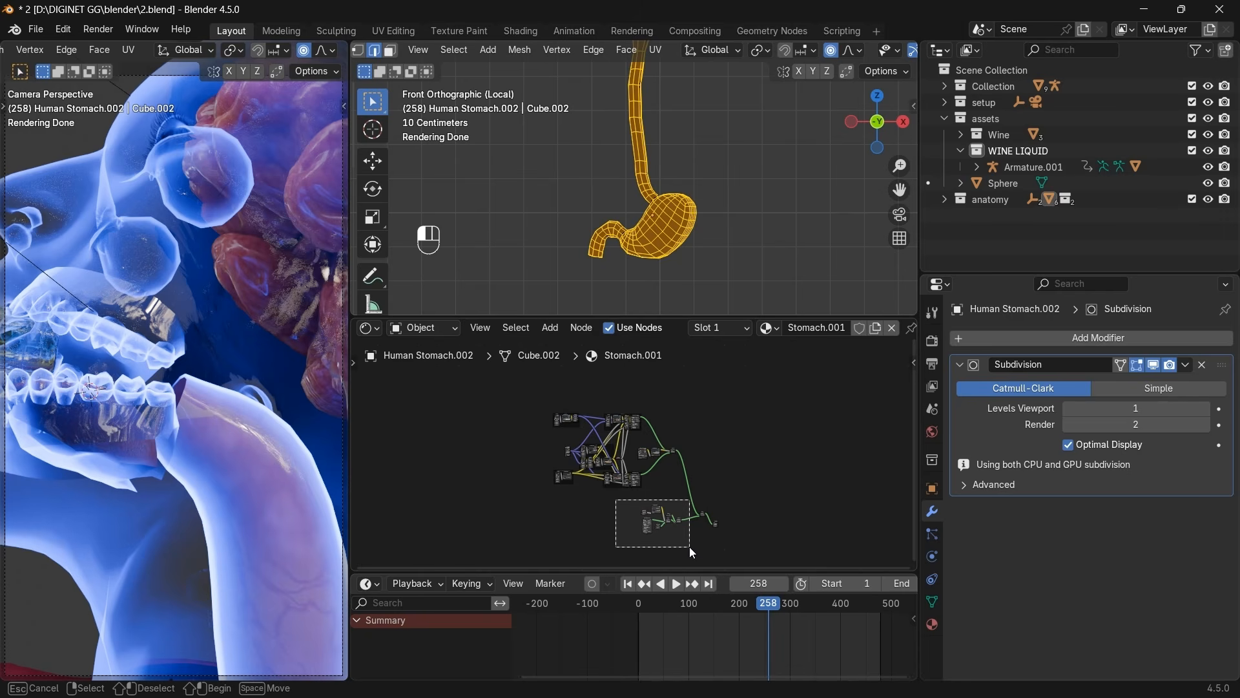
Adjust the Alpha of the Principled BSDF in the Stomach frame of the Stomach.001 material.
drag(688, 547, 689, 546)
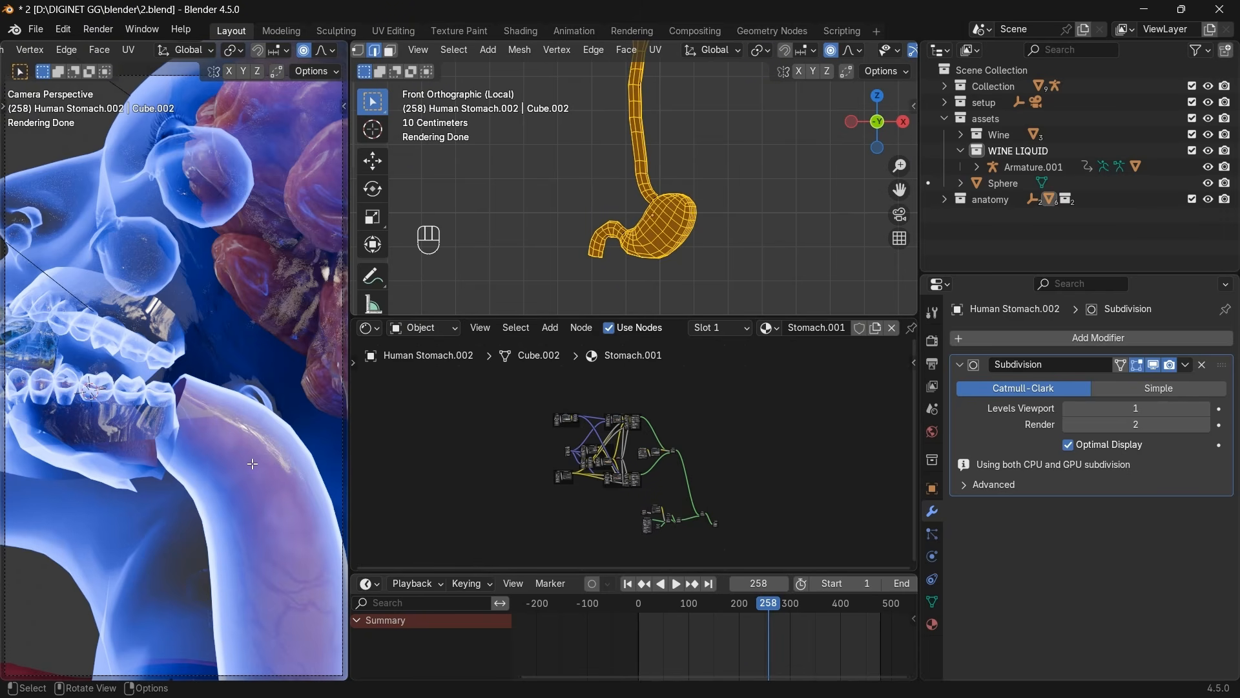
scroll(664, 527, up, 6)
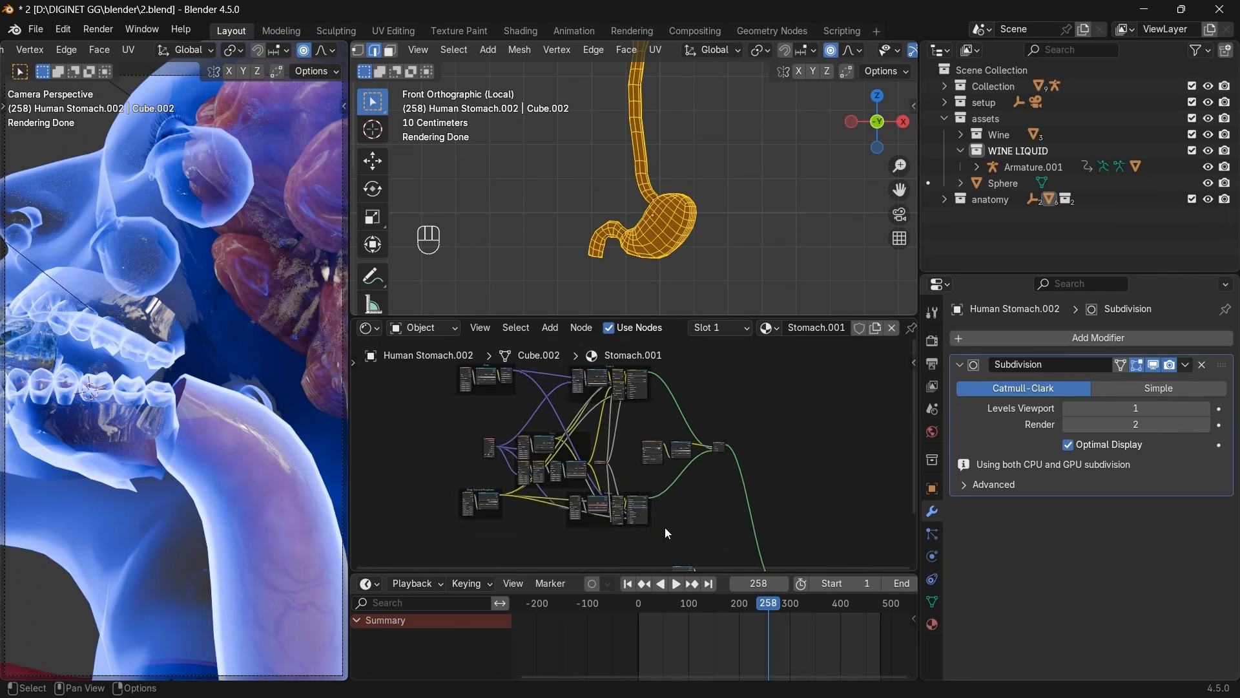
scroll(654, 440, down, 5)
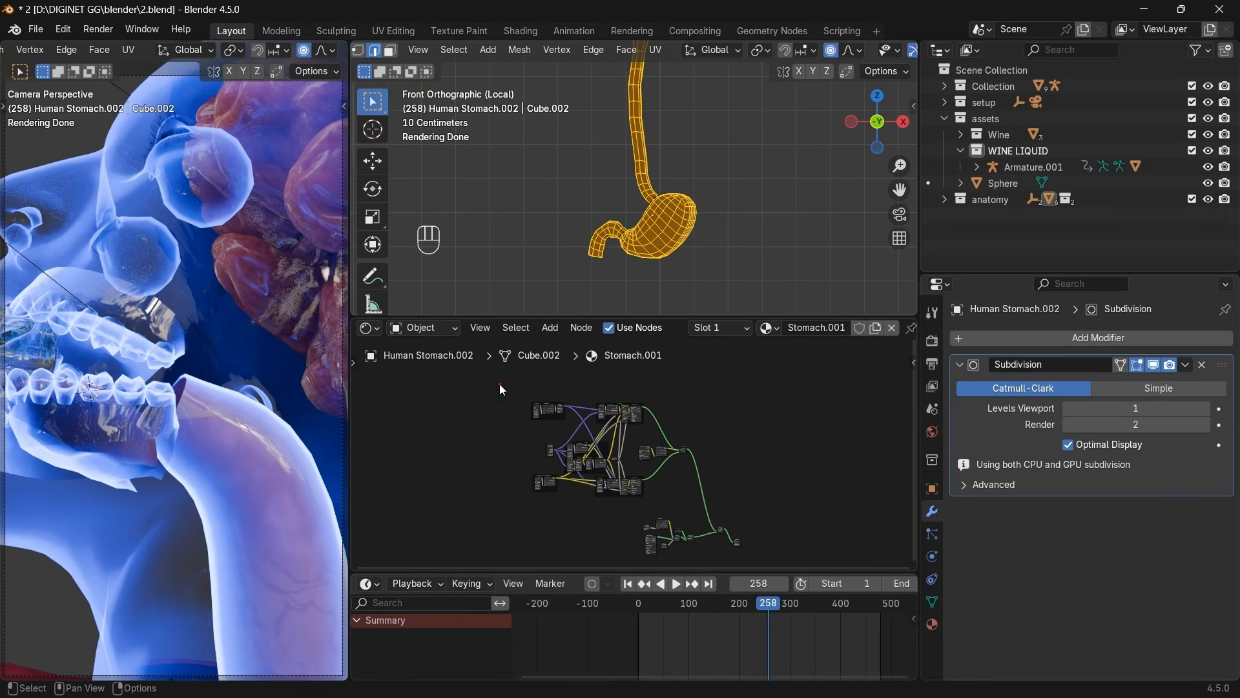
drag(498, 384, 665, 505)
scroll(602, 471, up, 6)
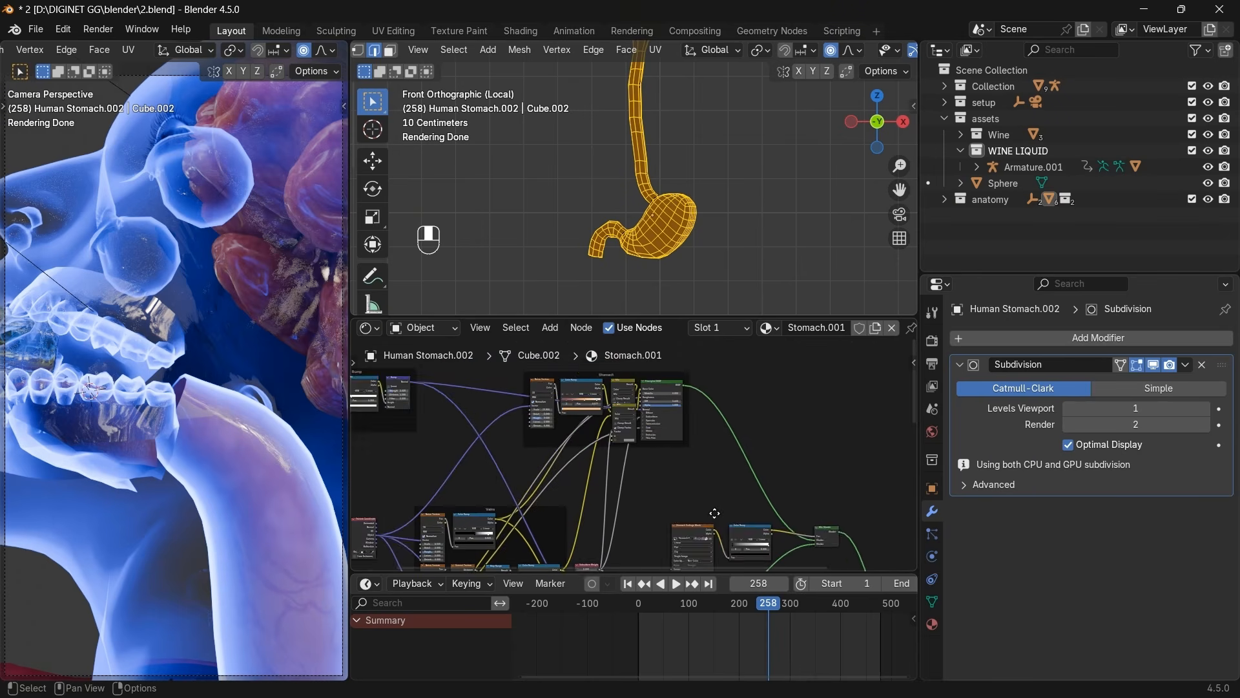
scroll(721, 488, up, 3)
drag(717, 419, 735, 417)
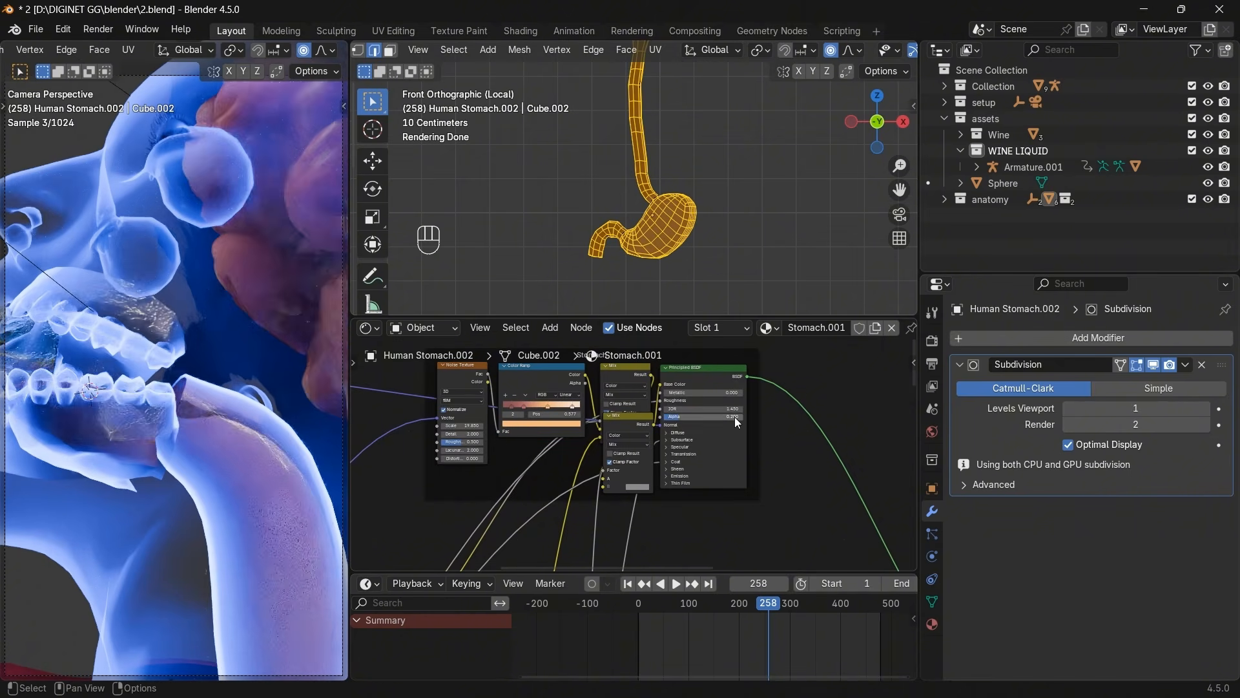
Set the Alpha of the Principled BSDF in the Endings frame to 0.3.
scroll(793, 501, down, 5)
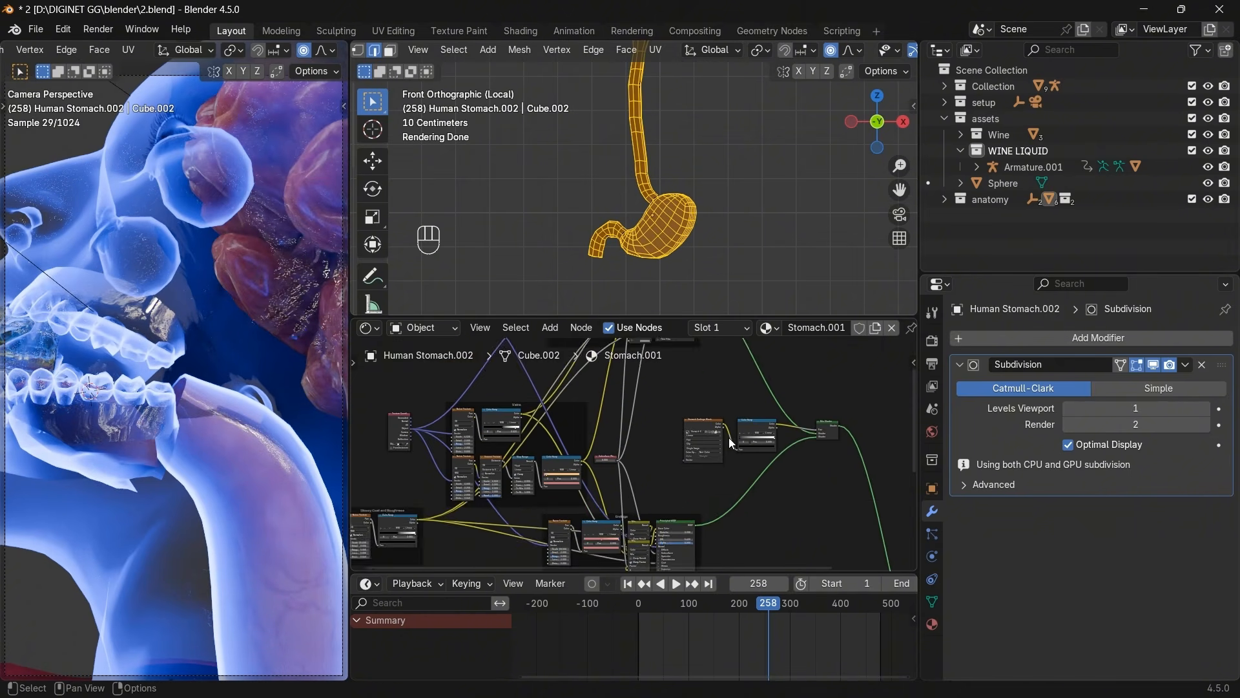
scroll(698, 470, up, 4)
click(704, 514)
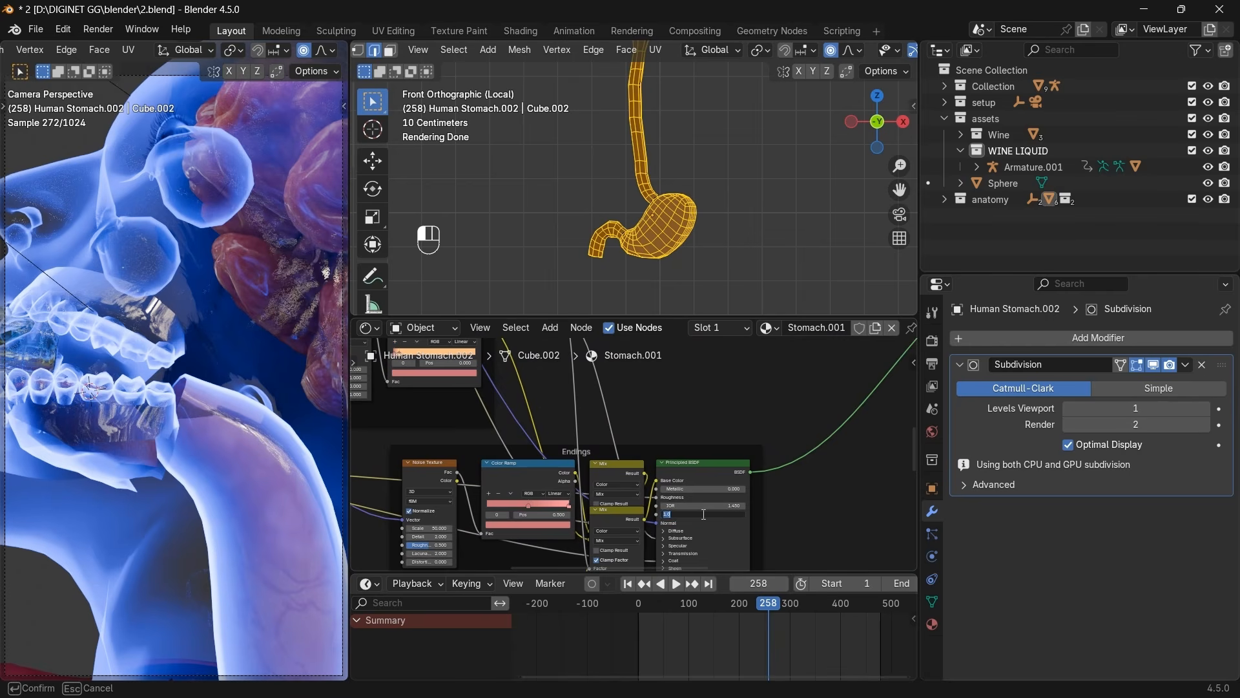
text(.2)
key(Return)
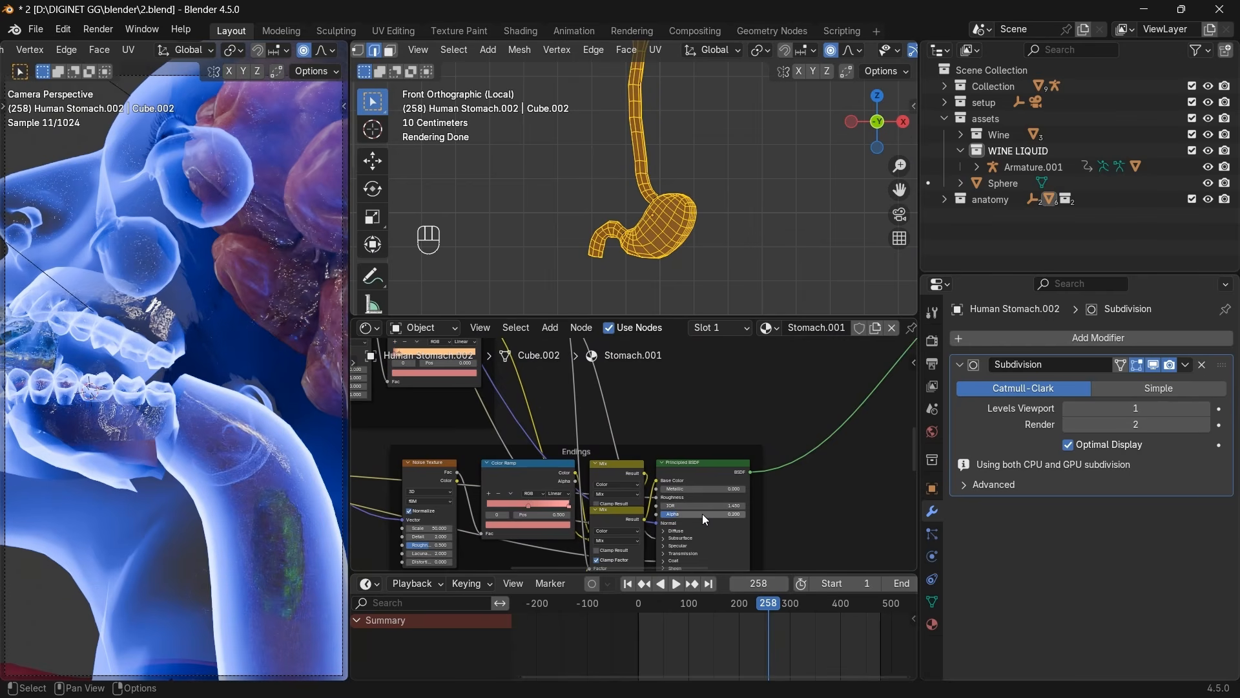
click(686, 514)
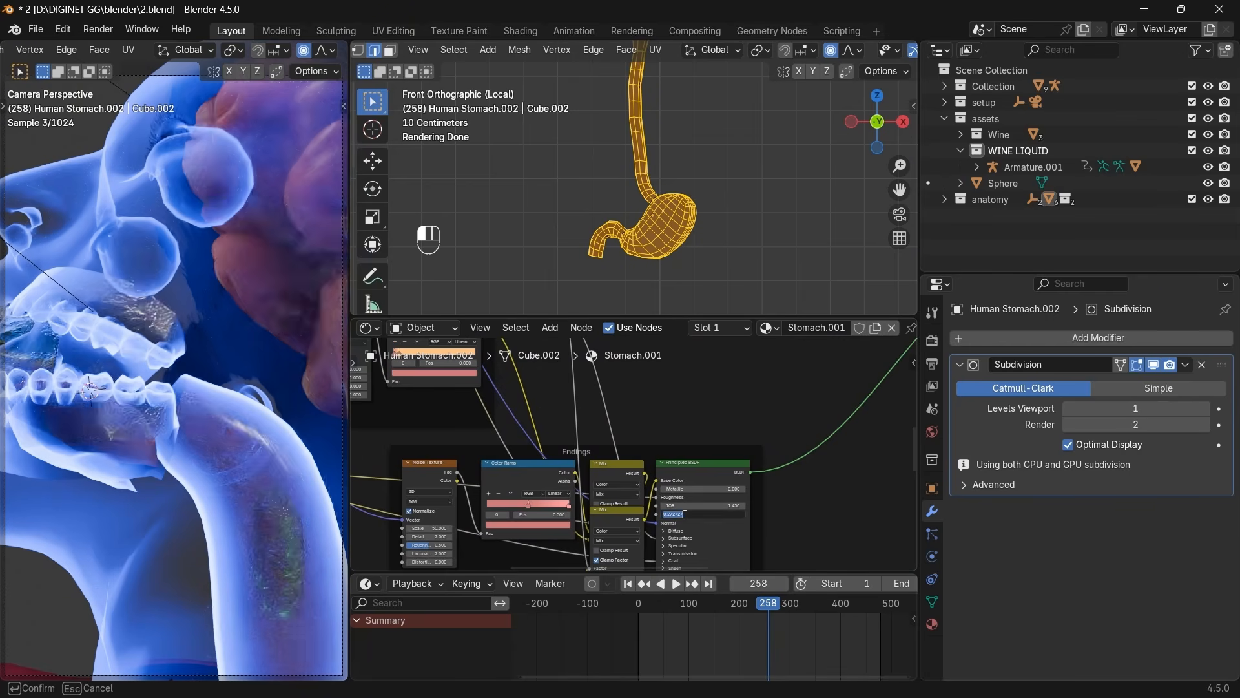
key(BackSpace)
text(.3)
key(Return)
Set the Alpha of the Principled BSDF in the Stomach frame to 0.3.
middle_drag(653, 194, 763, 84)
scroll(766, 400, down, 3)
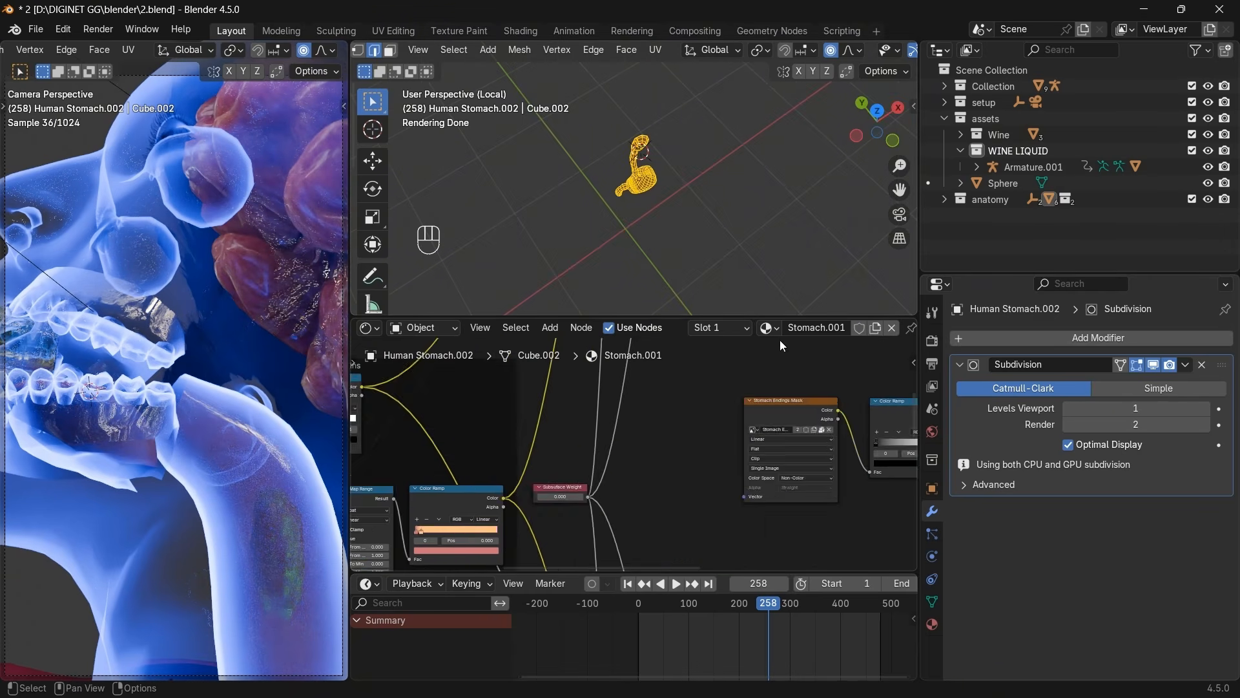
middle_drag(781, 340, 794, 628)
scroll(728, 472, up, 6)
click(751, 405)
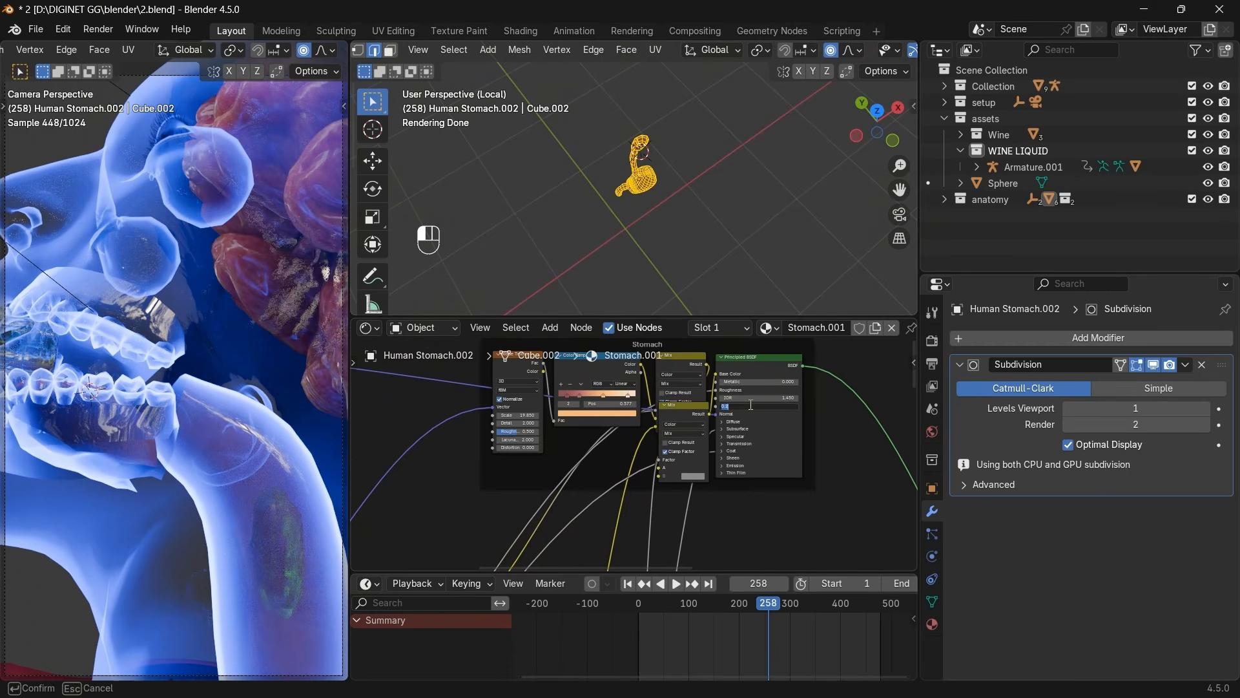
text(.3)
key(Return)
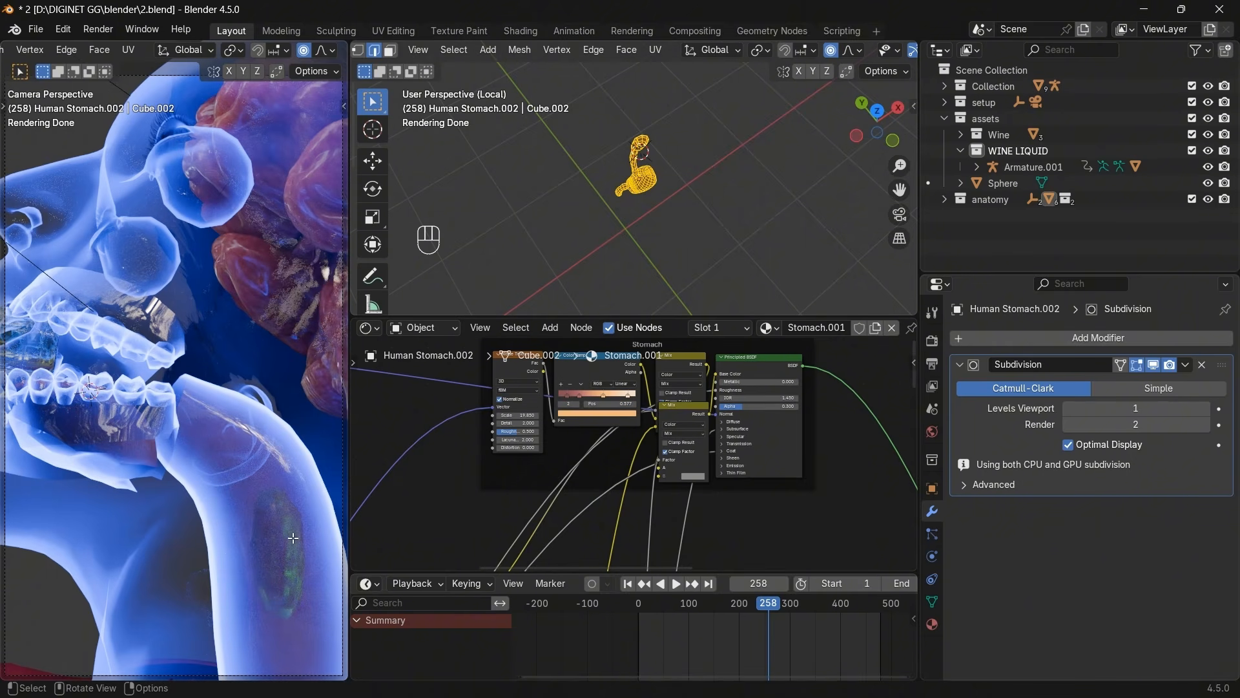
Reduce the Alpha of the Stomach frame's Principled BSDF to 0.2.
click(764, 406)
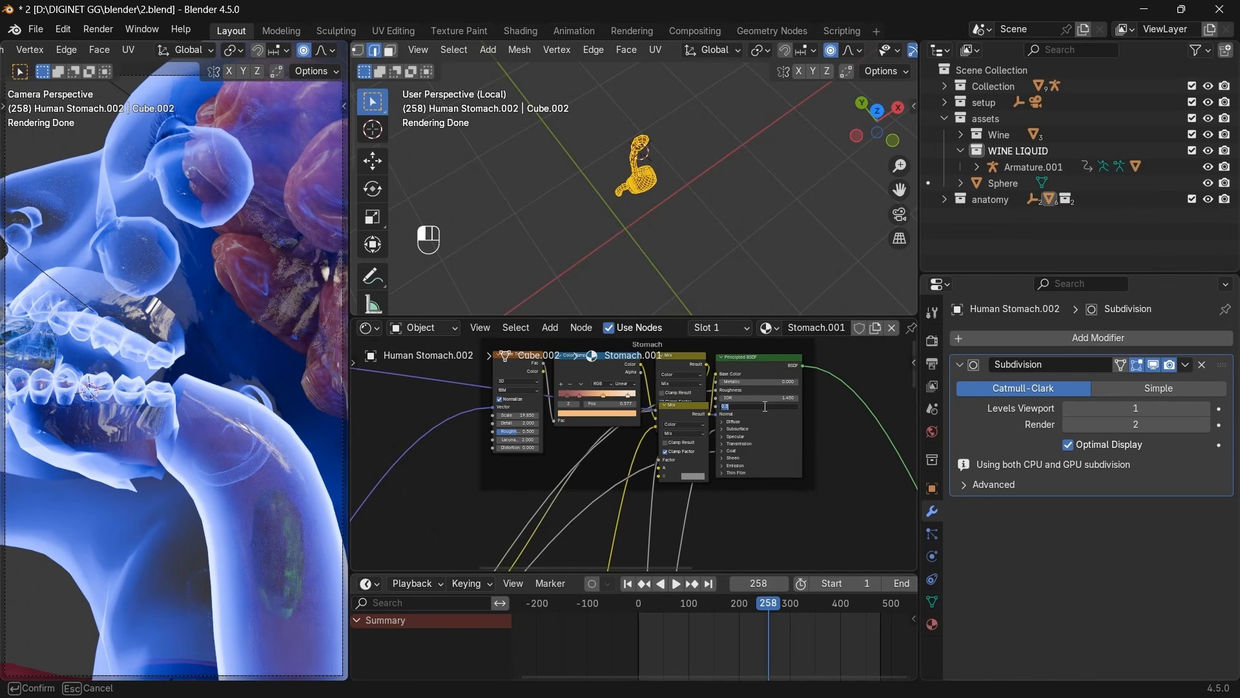
text(0.2)
key(Return)
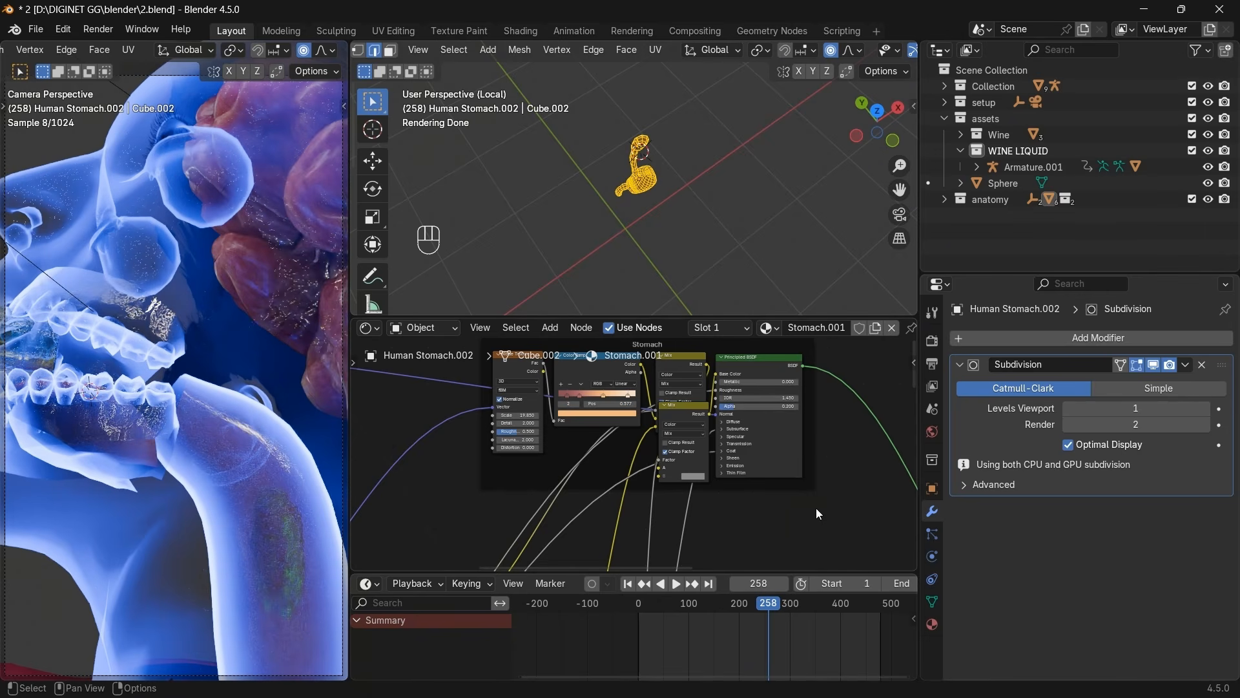
Set the Alpha of the Principled BSDF in the Endings frame to 0.2 to match the Stomach shader.
scroll(814, 504, down, 2)
middle_drag(812, 496, 819, 503)
middle_drag(770, 470, 743, 398)
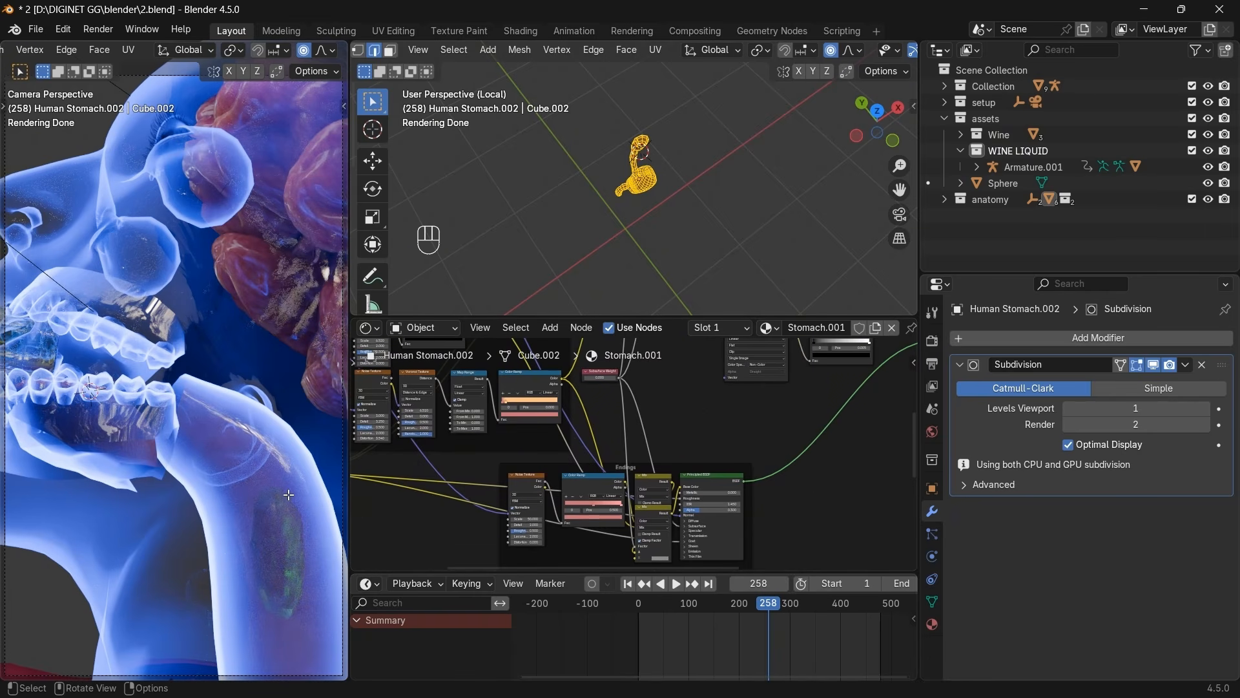
scroll(722, 553, up, 3)
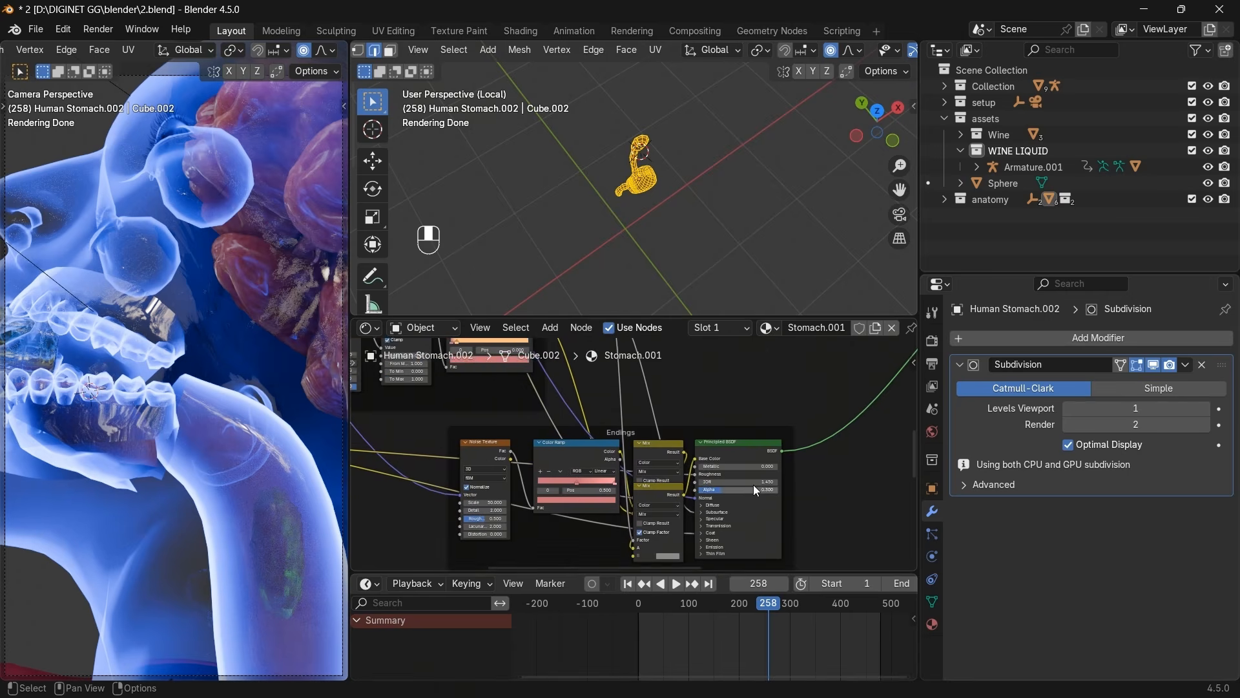
click(754, 484)
text(.2)
key(Return)
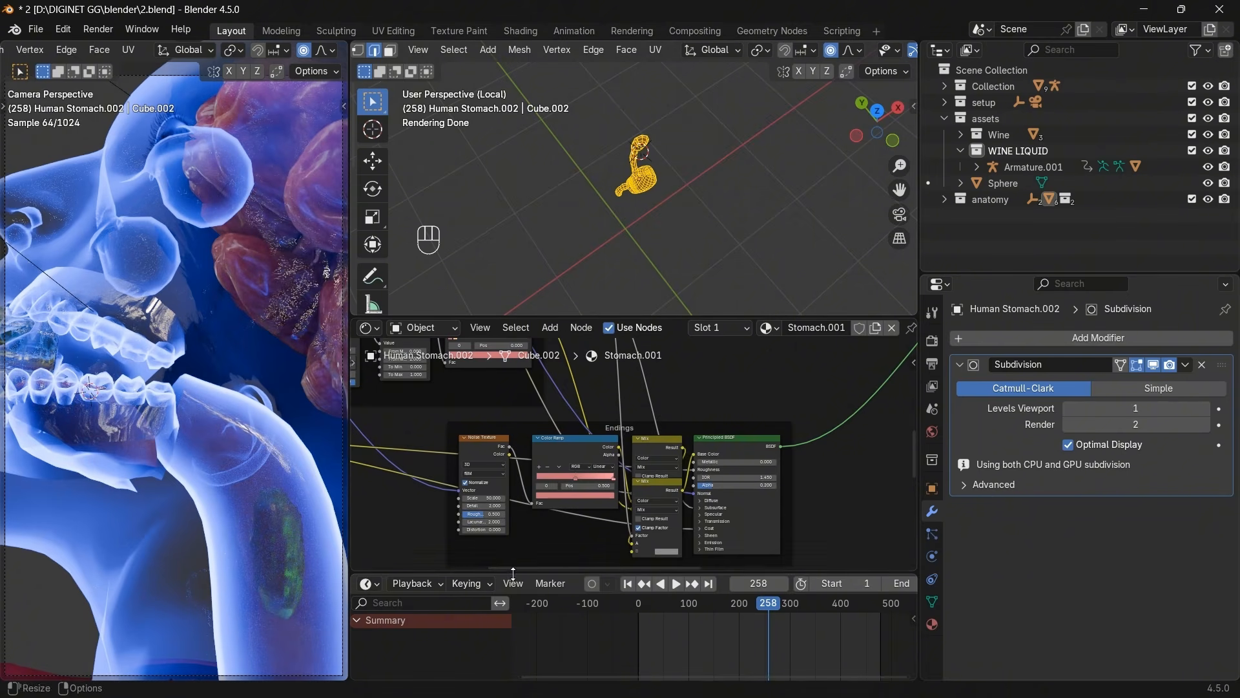
Go to frame 354 with an enlarged timeline, and return to the full scene in Object Mode, out of local view.
drag(511, 574, 821, 540)
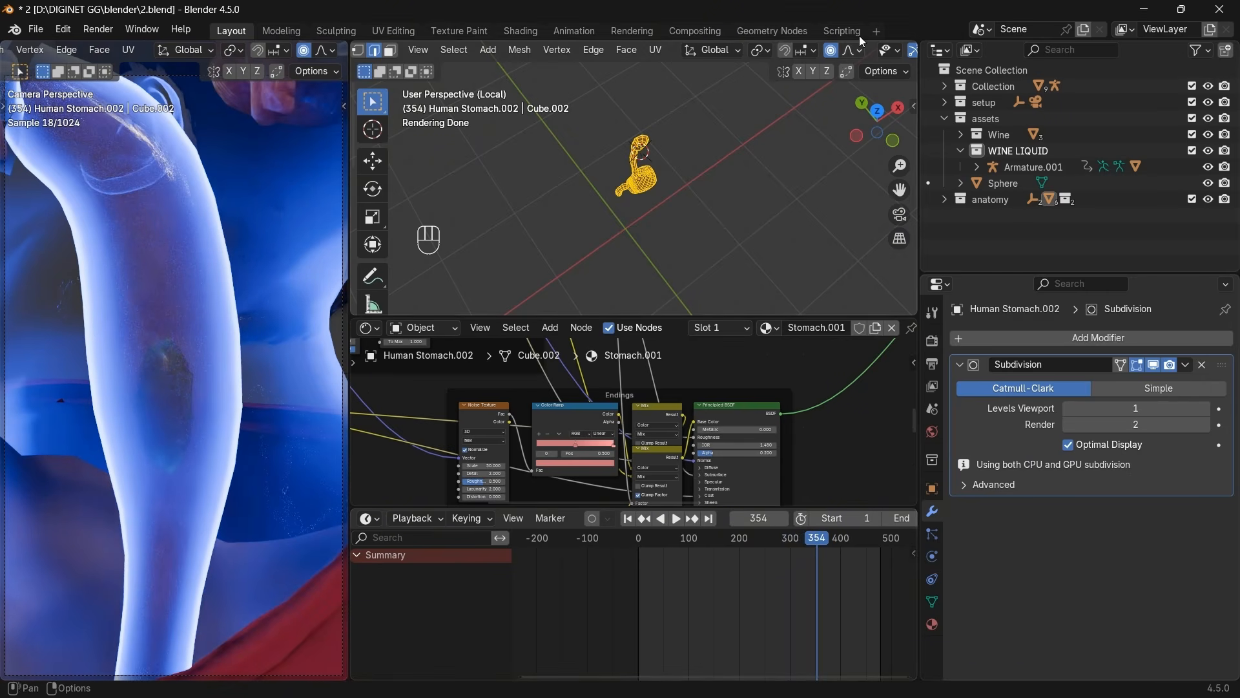
scroll(854, 50, down, 6)
scroll(837, 55, up, 2)
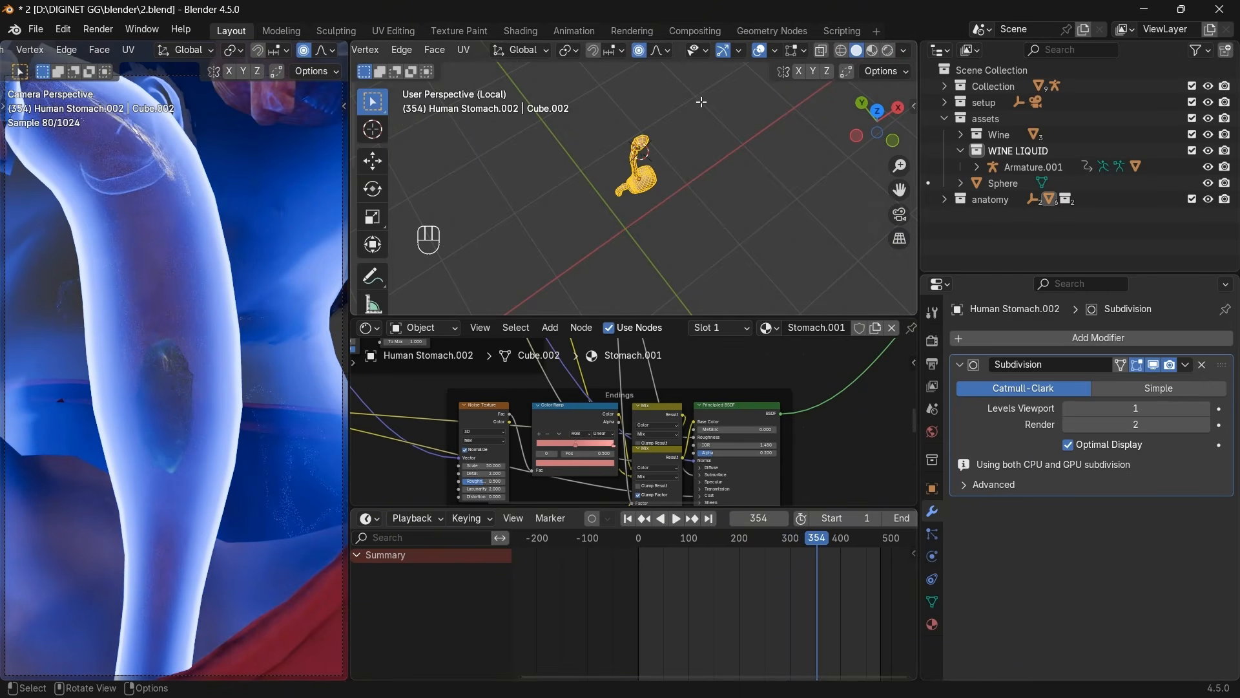
key(Tab)
key(slash)
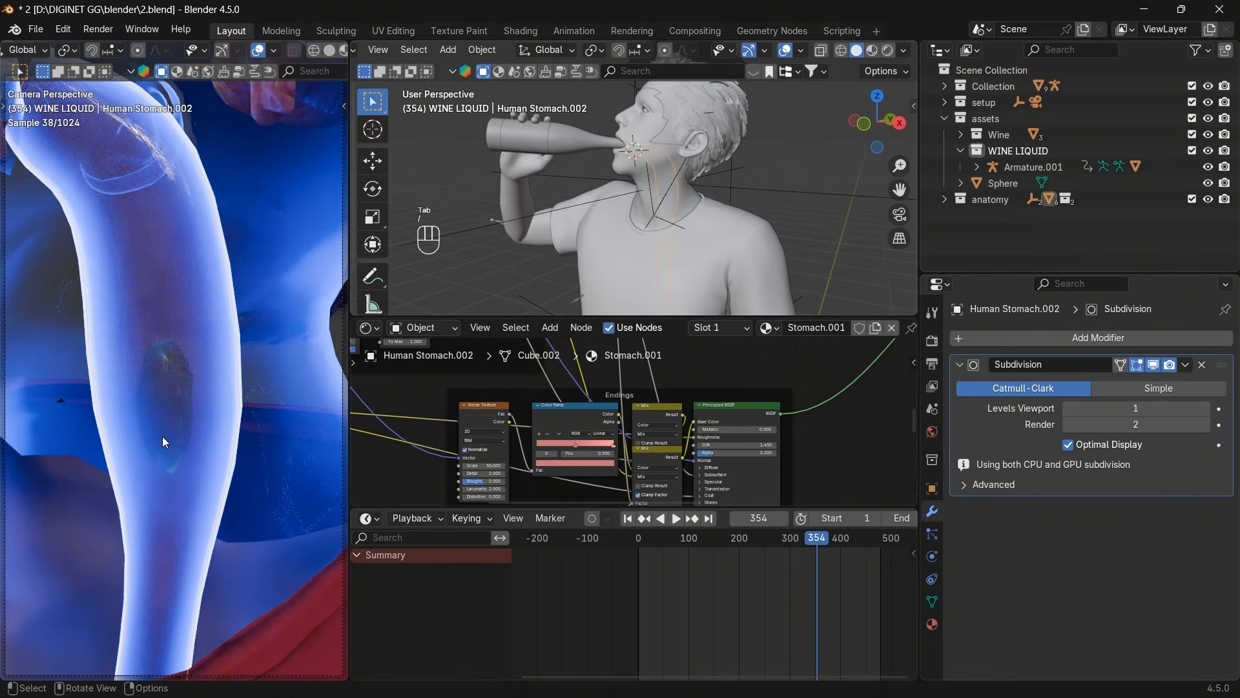
Switch to VLC and examine the vessel tube and small spheres in the alcohol reference video, then return to Blender.
key(alt+Tab)
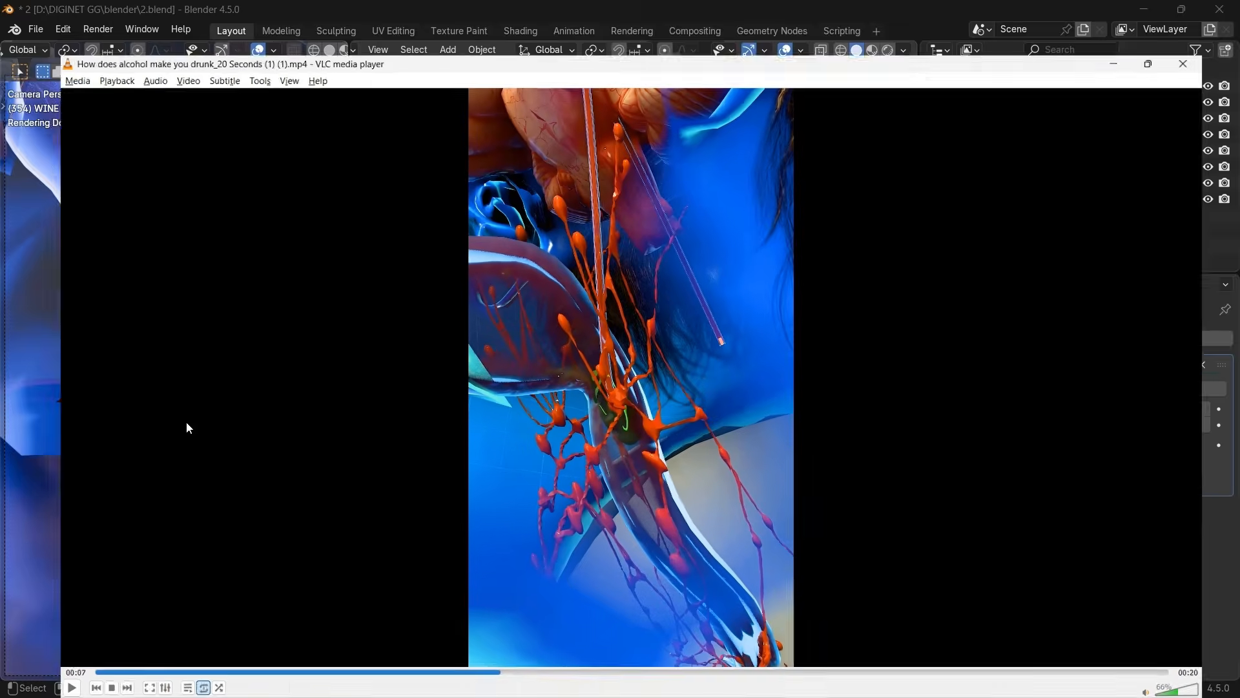
key(space)
key(space)
key(space)
key(space)
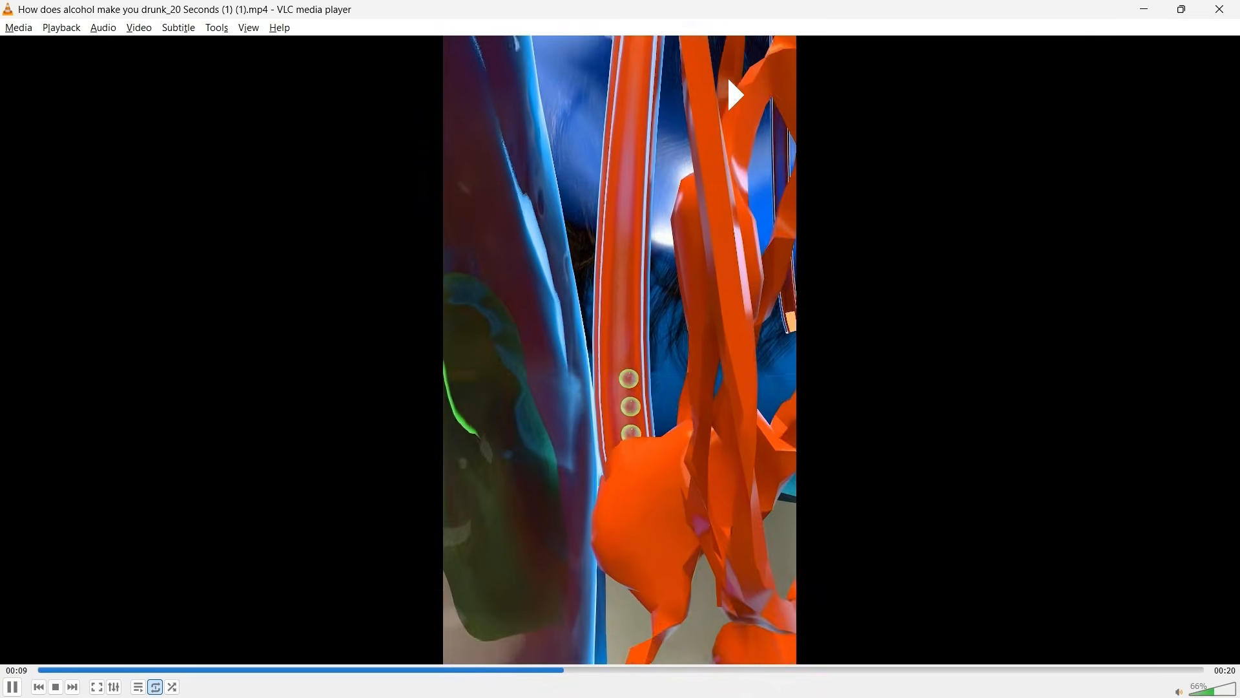
key(space)
key(space)
key(space)
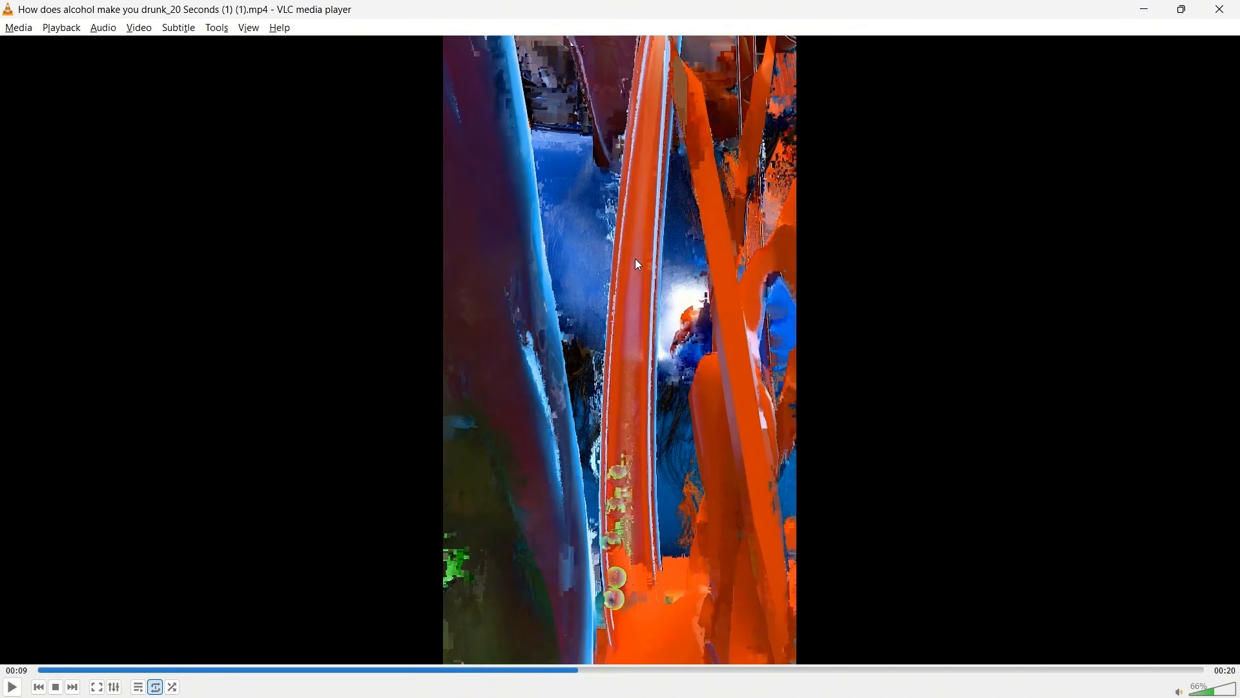
key(space)
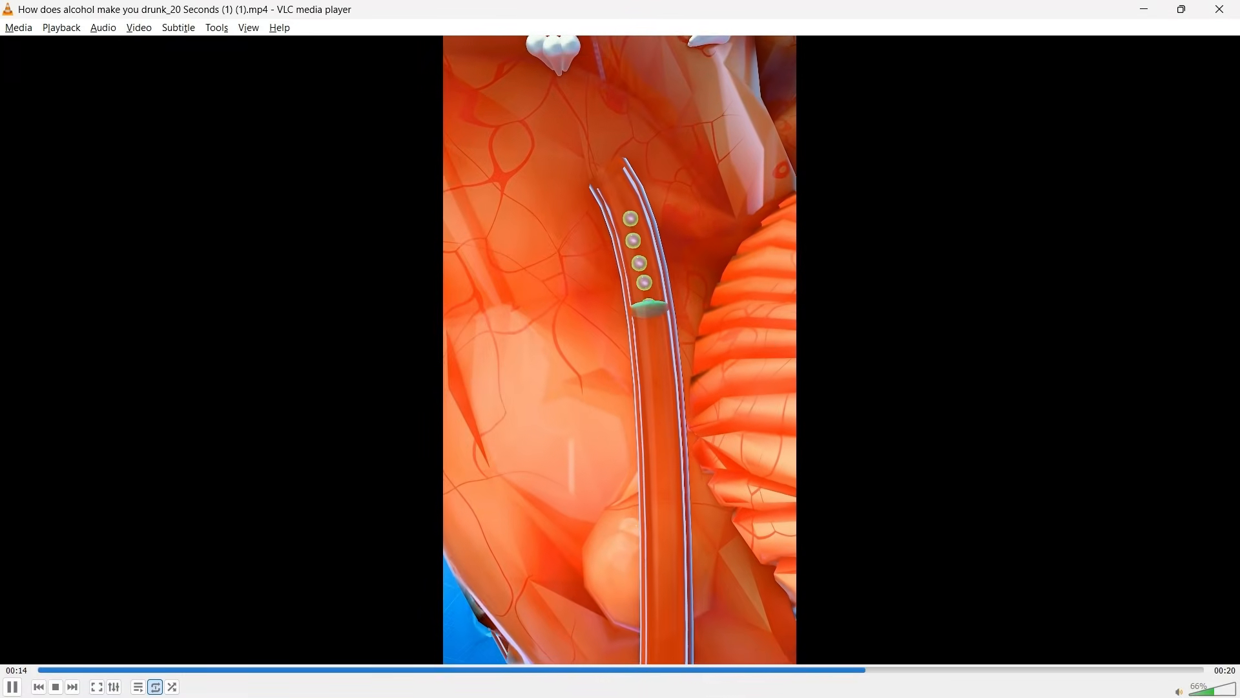
key(space)
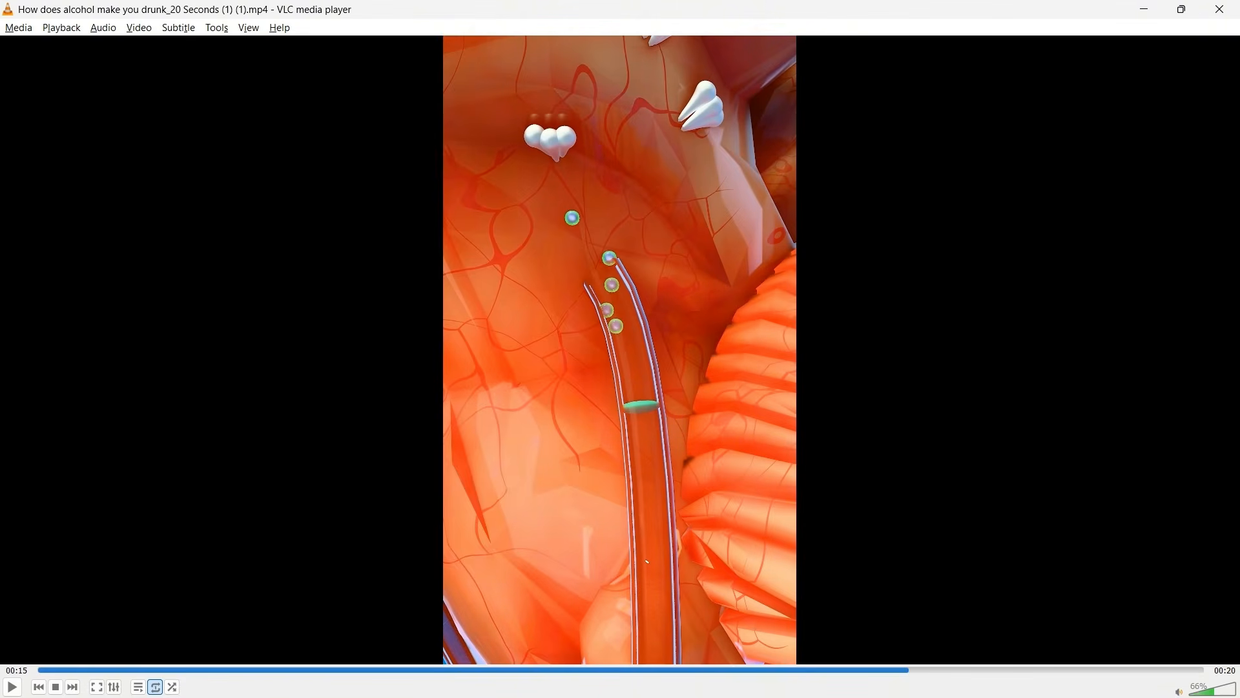
key(alt+Tab)
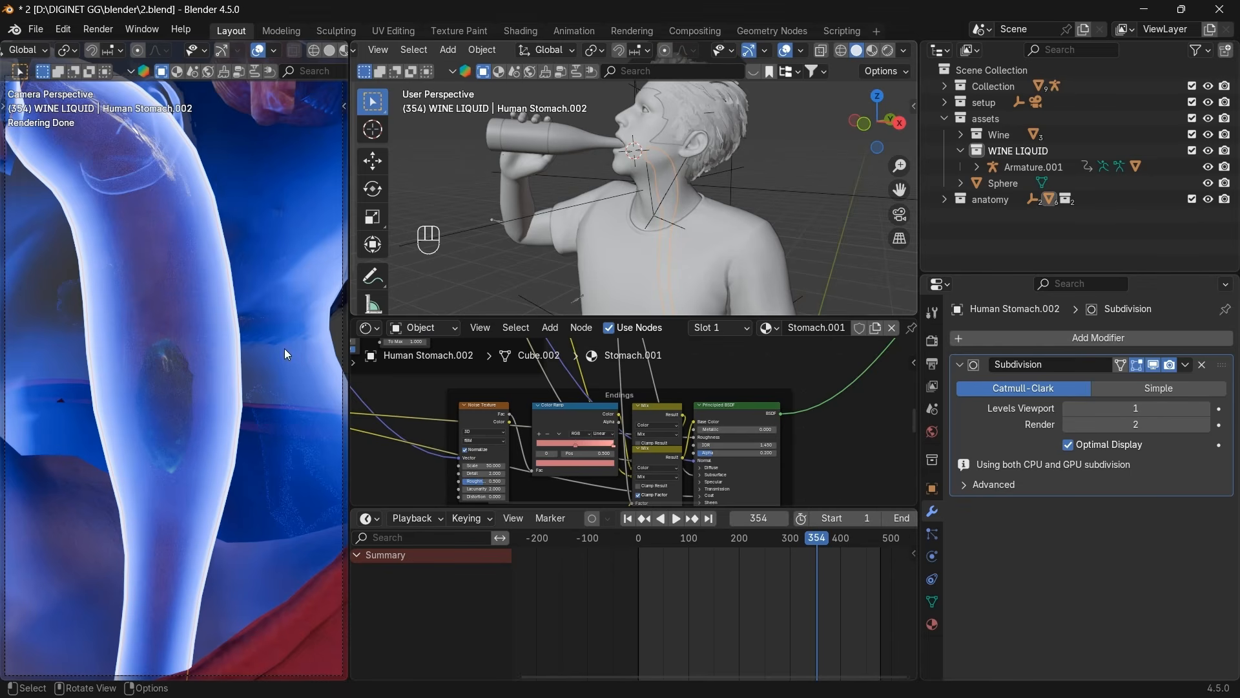
Hide the CC_Base_Body mesh and place the 3D cursor on the exposed esophagus at the base of the neck.
click(688, 203)
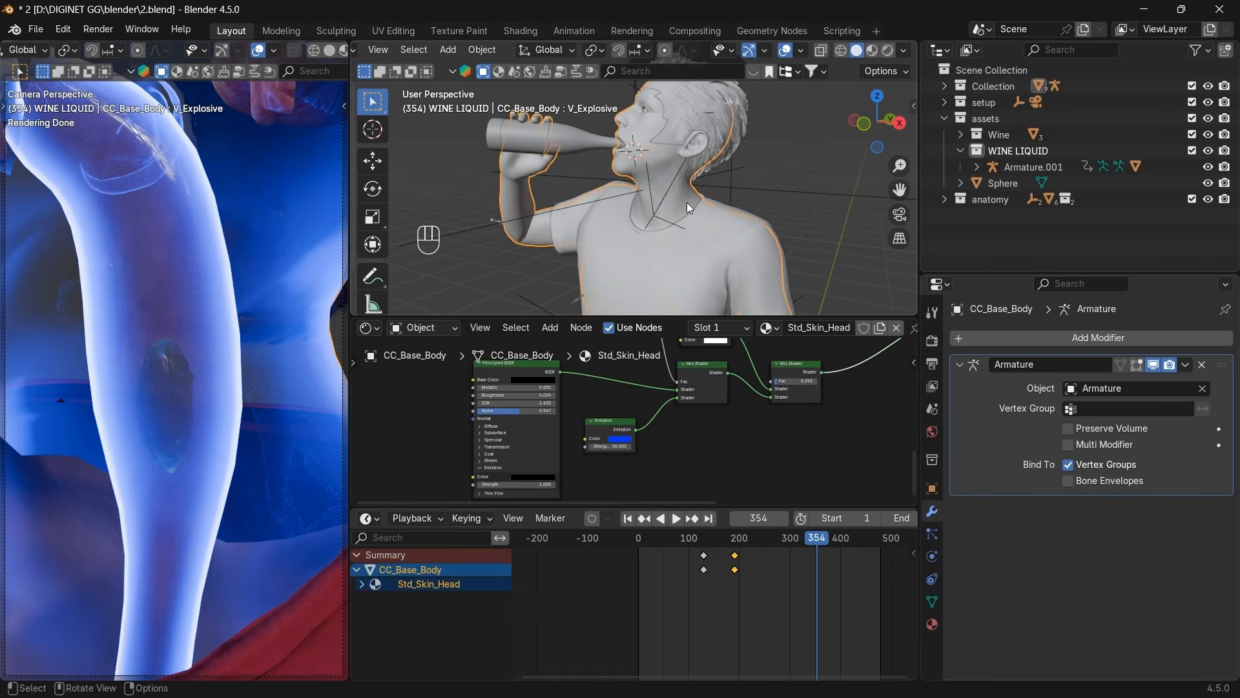
key(h)
shift+right_click(672, 199)
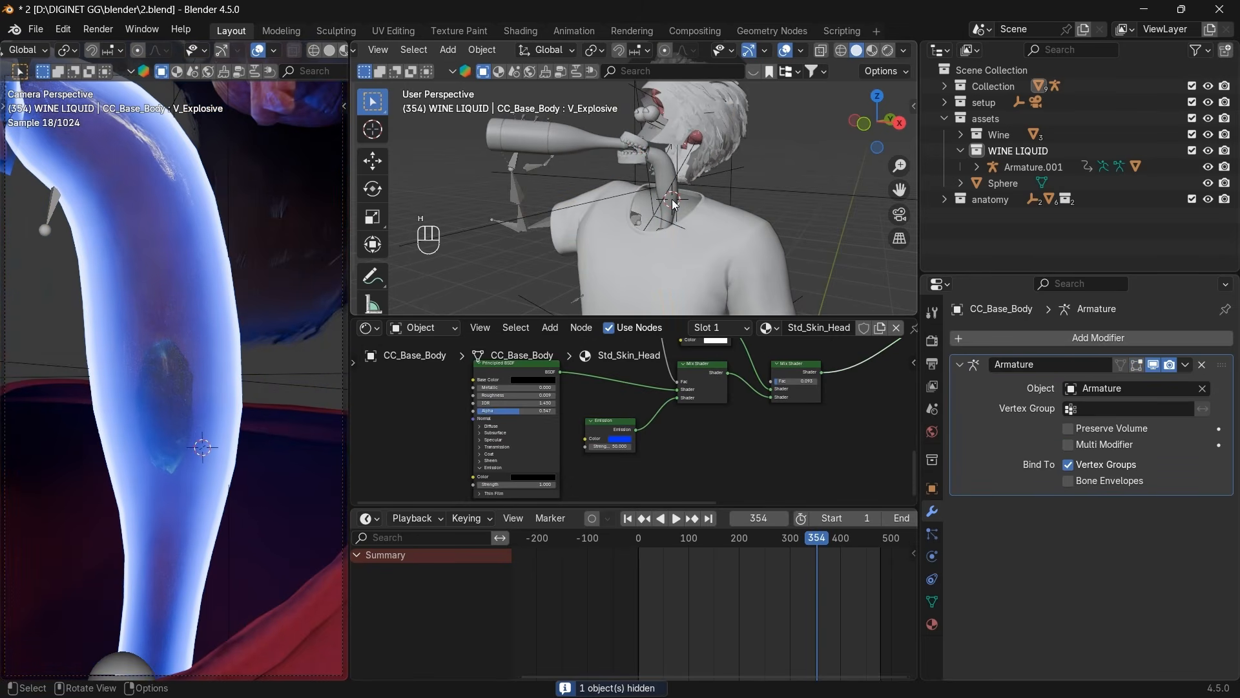
Add a cylinder to the anatomy collection at the 3D cursor and scale it down to roughly the esophagus's width.
click(946, 200)
click(986, 200)
key(shift+a)
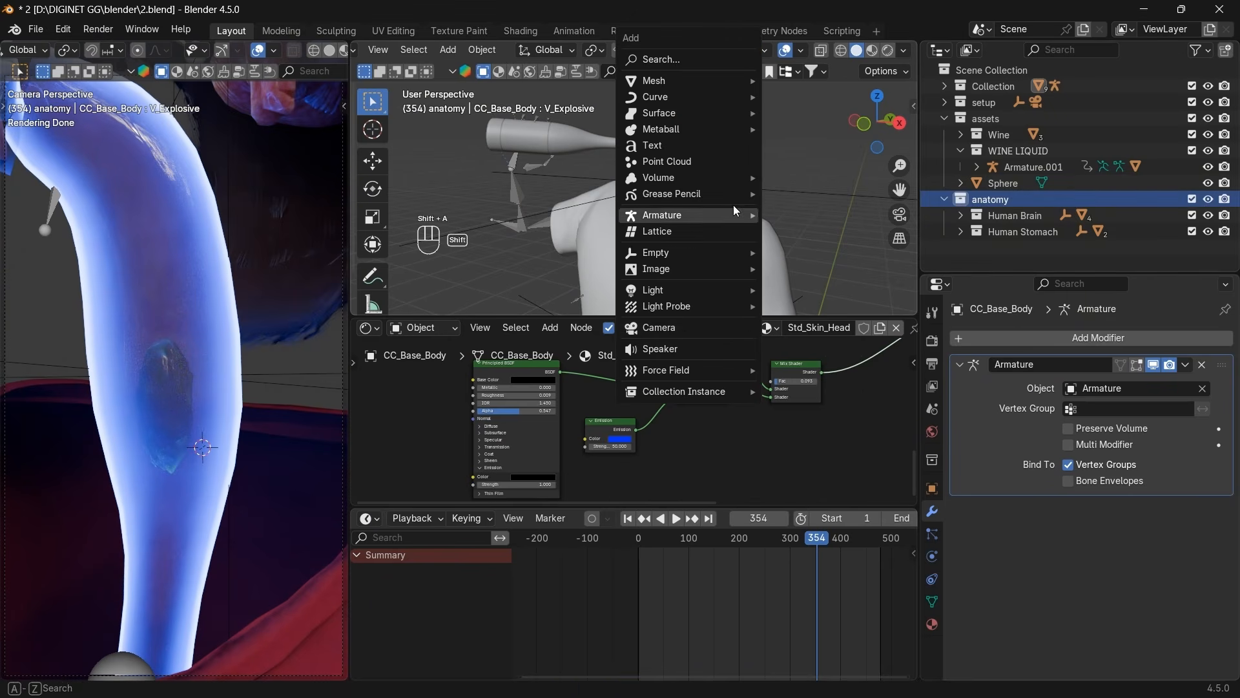
mouse_move(696, 79)
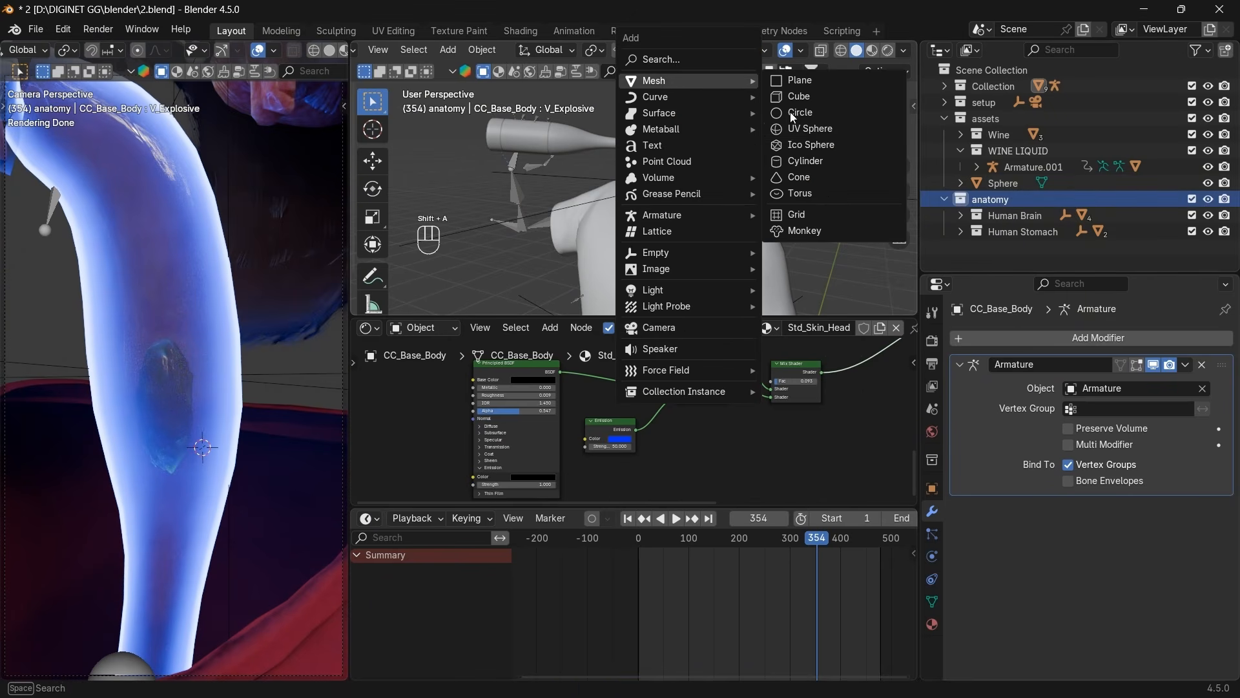
click(809, 158)
scroll(716, 188, down, 8)
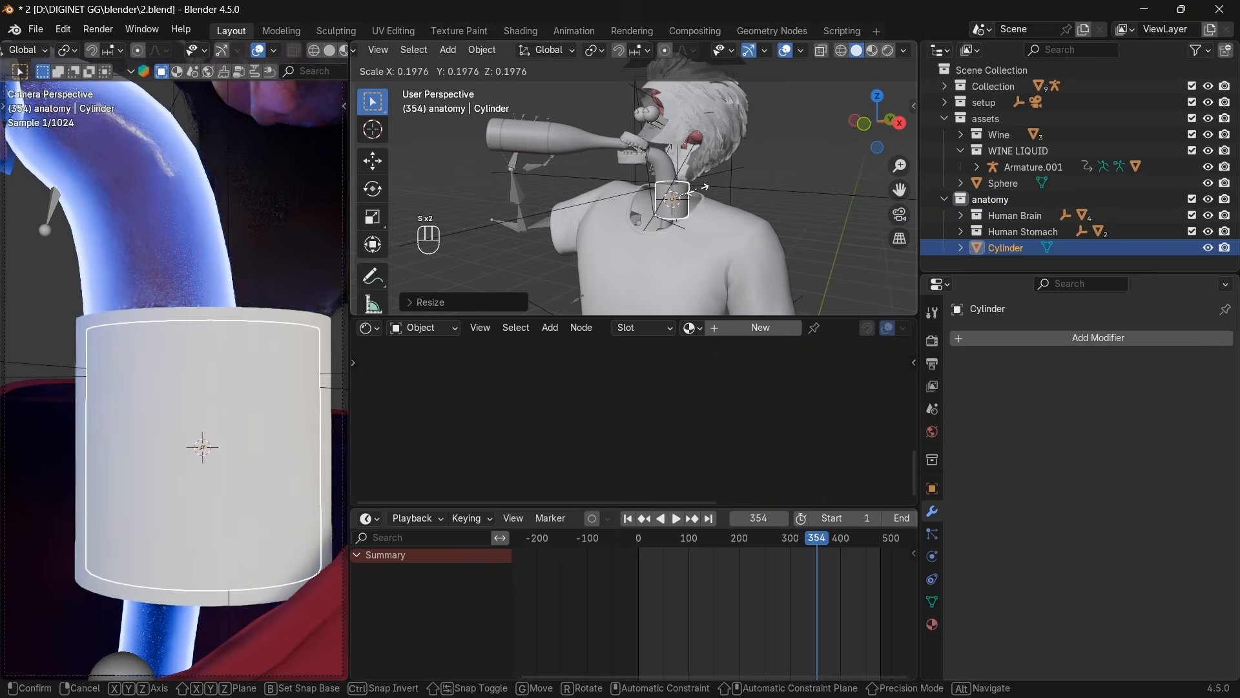
key(s)
key(s)
key(s)
click(770, 194)
In top view, shift the cylinder slightly off the 3D cursor and scale it down further.
click(877, 96)
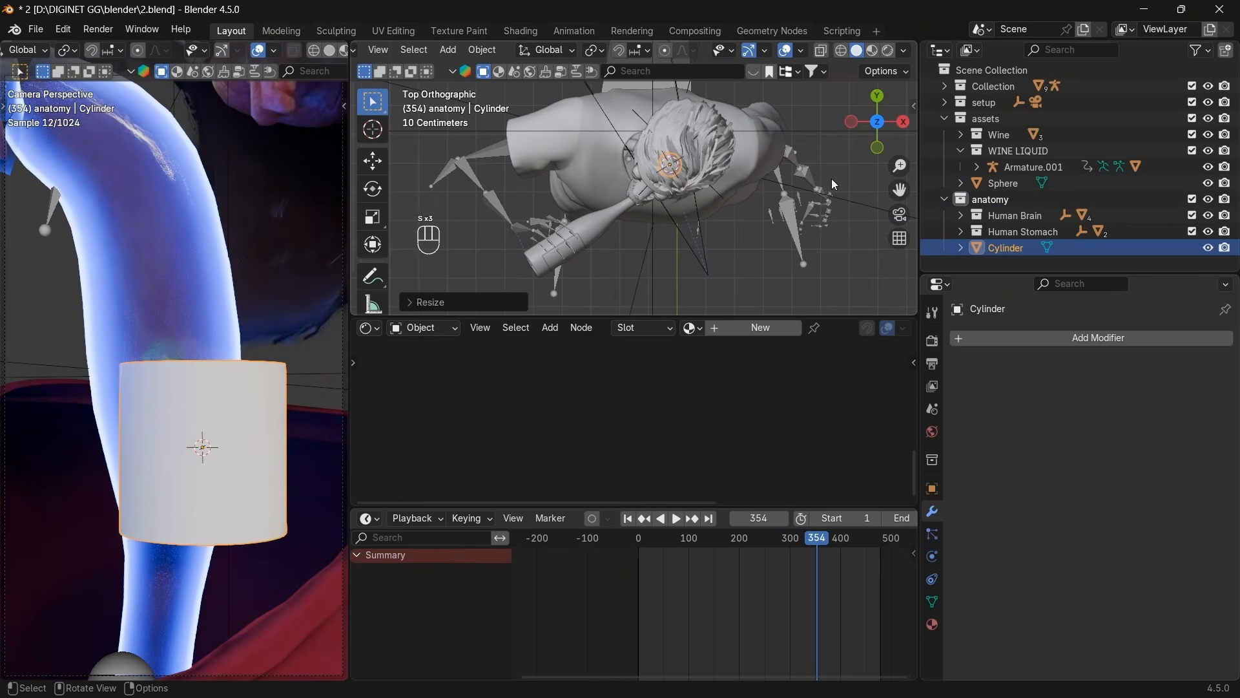
key(g)
click(837, 180)
key(s)
click(758, 181)
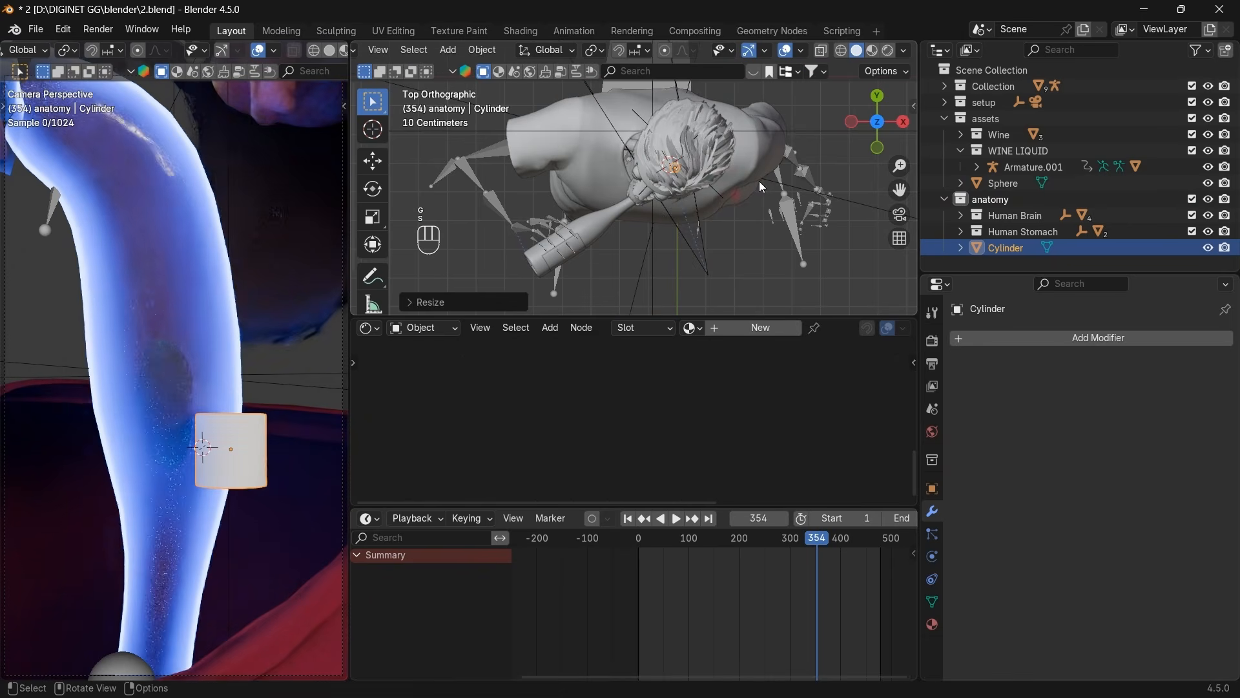
In front view, move the cylinder clear of the esophagus toward positive X, beside the base of the neck.
click(876, 147)
scroll(826, 173, up, 4)
key(g)
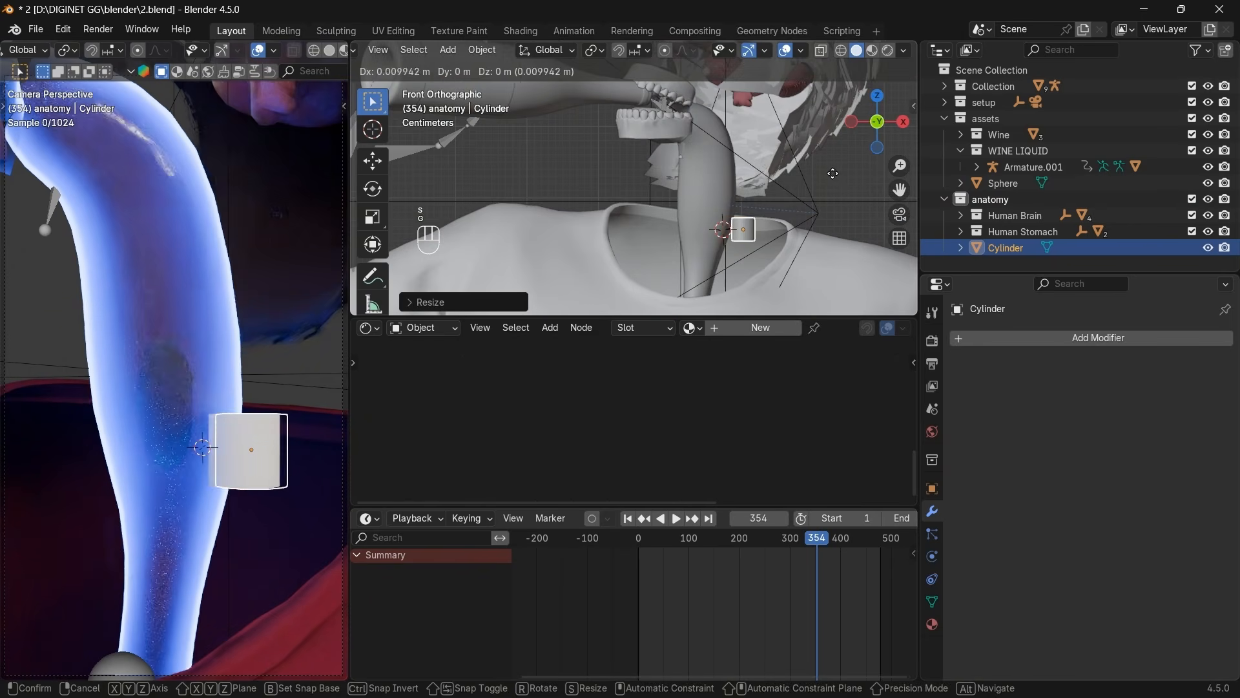
click(848, 168)
click(877, 96)
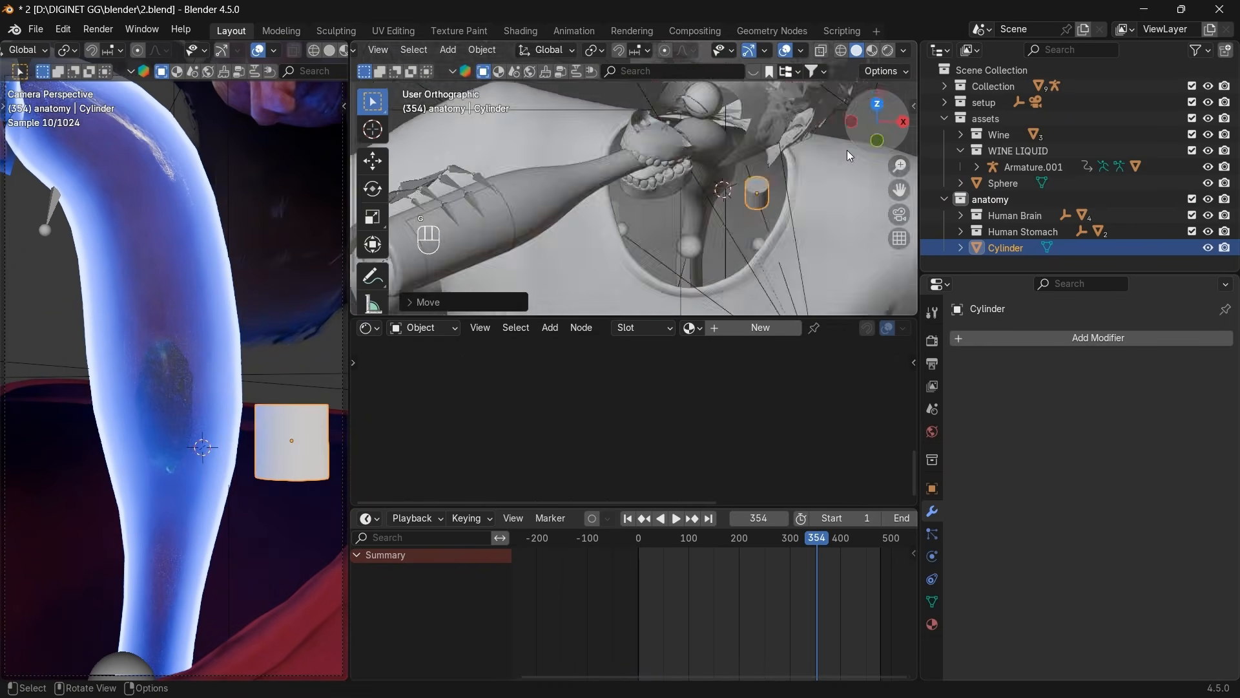
In front view, hide the brain, eyes, armature and other objects around the head, leaving the bottle, teeth, esophagus and shirt.
click(877, 147)
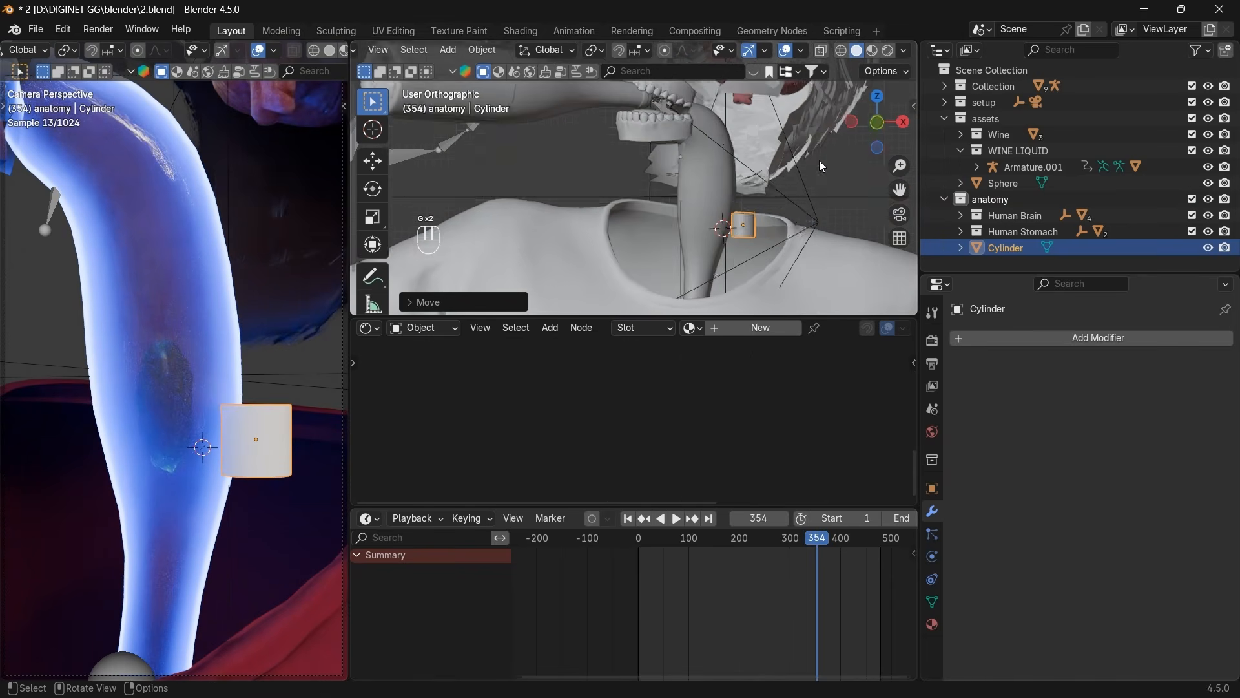
scroll(752, 130, down, 3)
click(710, 111)
key(h)
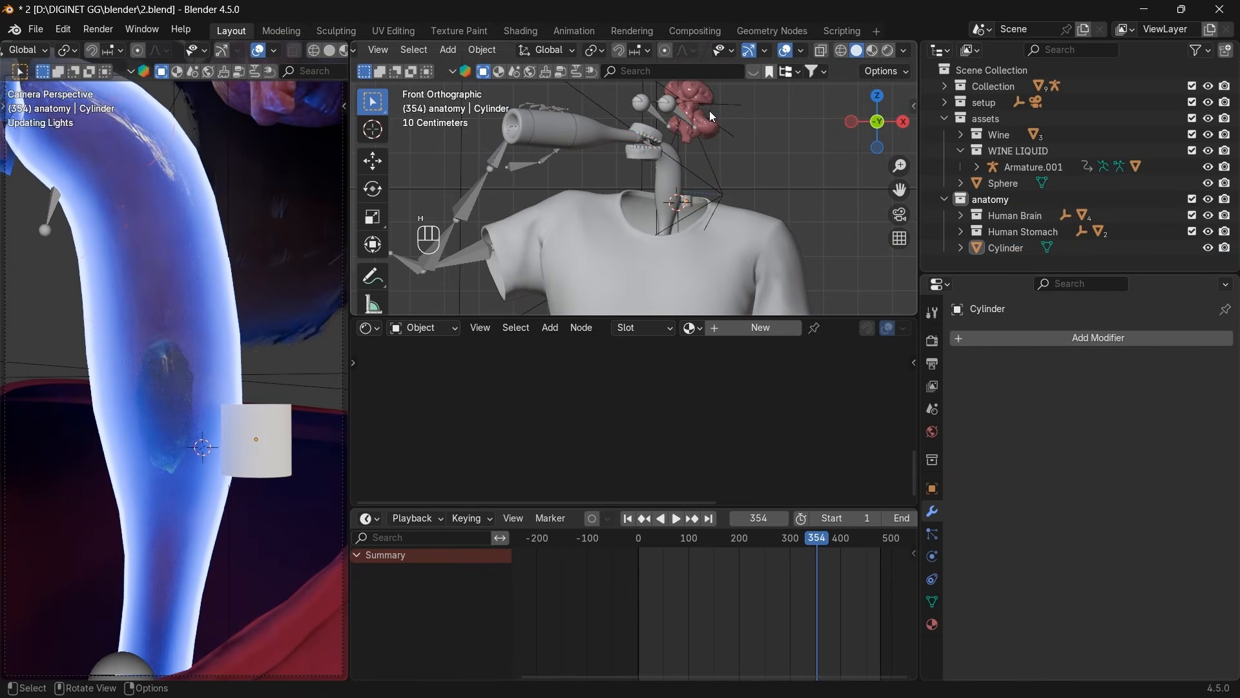
drag(722, 98, 658, 120)
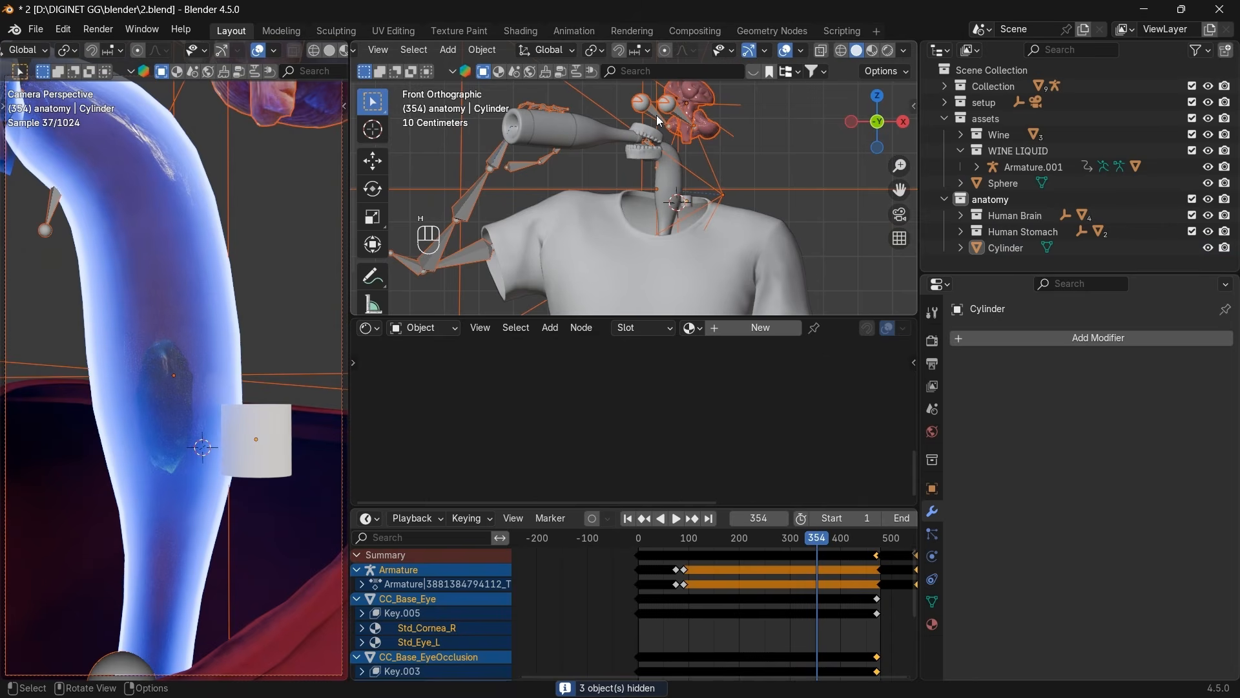
key(h)
scroll(750, 201, up, 3)
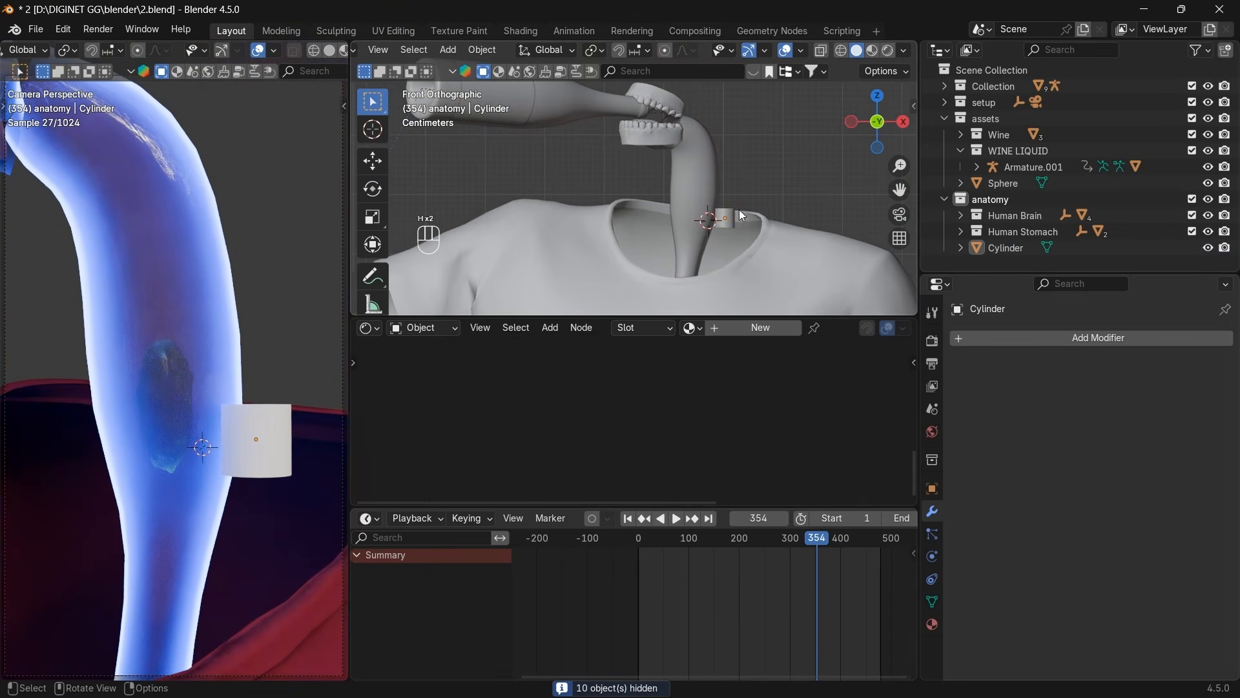
Select the cylinder beside the base of the esophagus and scale it down slightly.
click(736, 221)
scroll(740, 223, up, 2)
drag(899, 190, 856, 207)
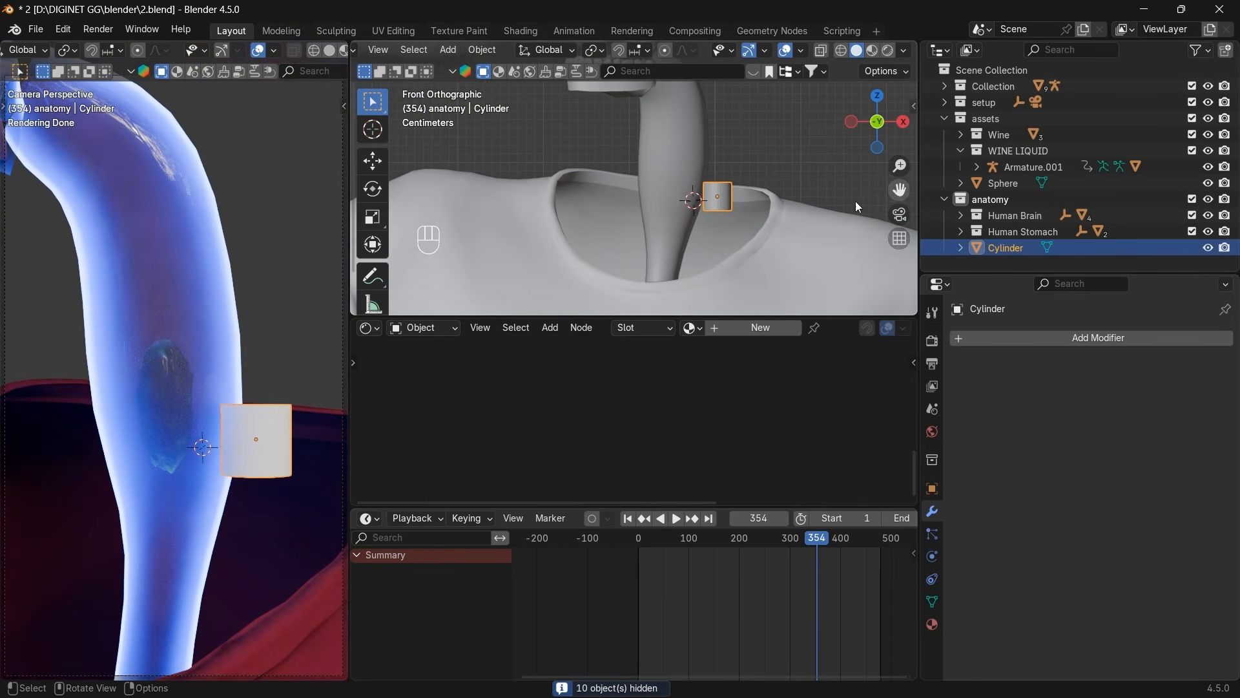
key(s)
click(798, 204)
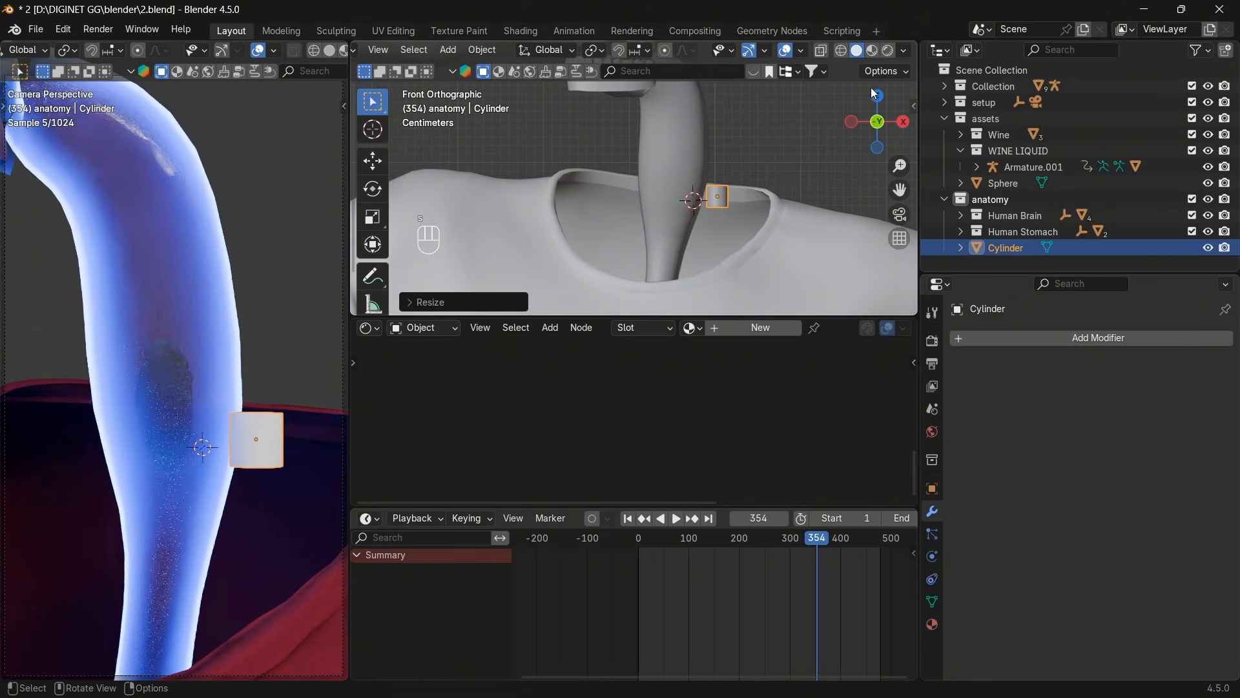
In top view, move the cylinder toward positive Y, behind the esophagus.
drag(876, 130, 876, 111)
click(877, 103)
key(g)
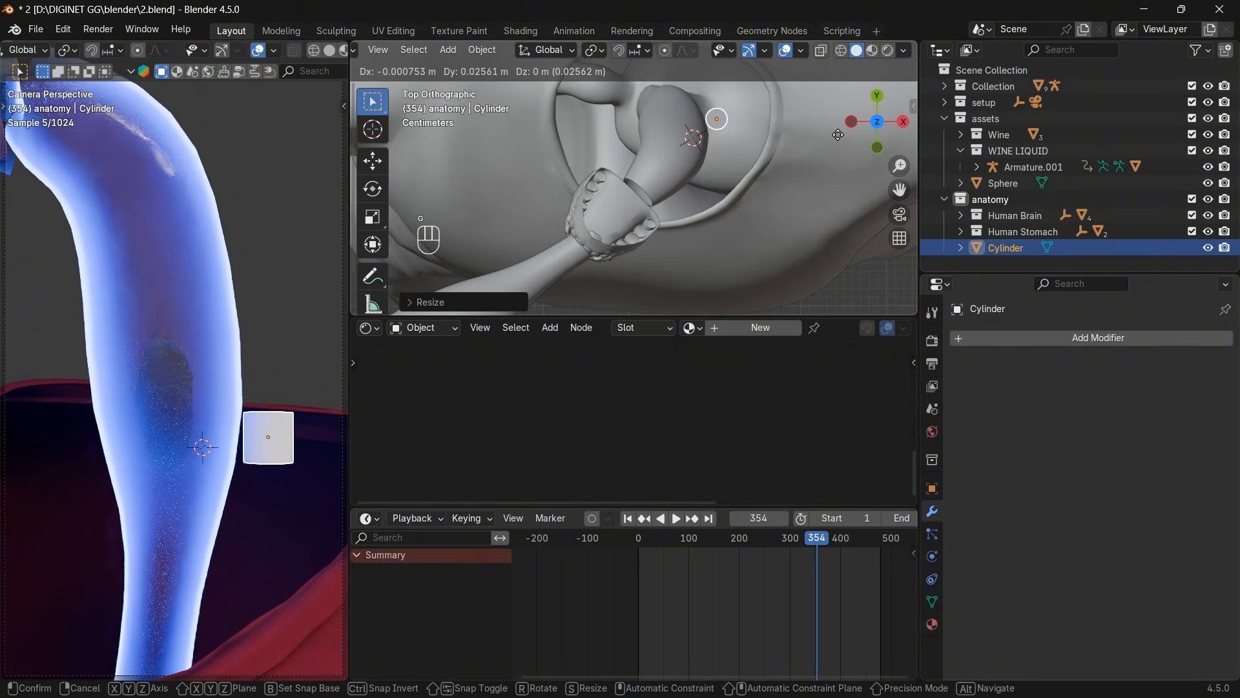
click(869, 104)
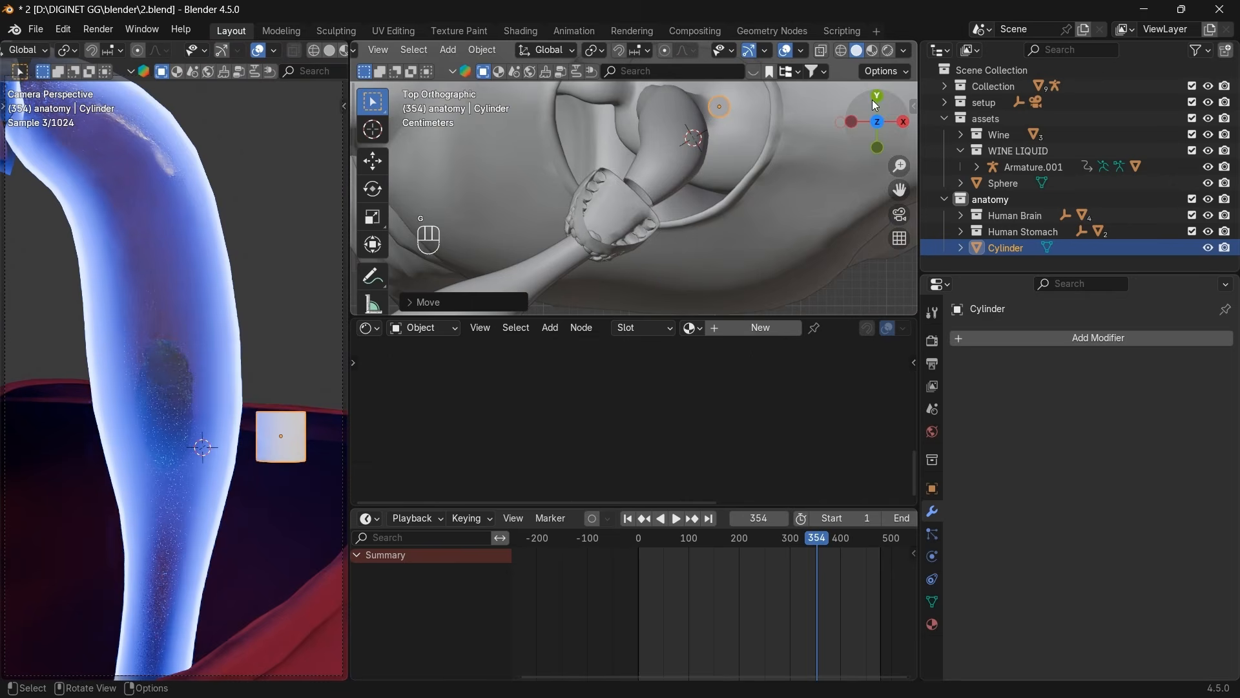
In Edit Mode, turn off proportional editing and stretch the cylinder's mesh along Z into a long, straight tube.
click(882, 146)
click(904, 127)
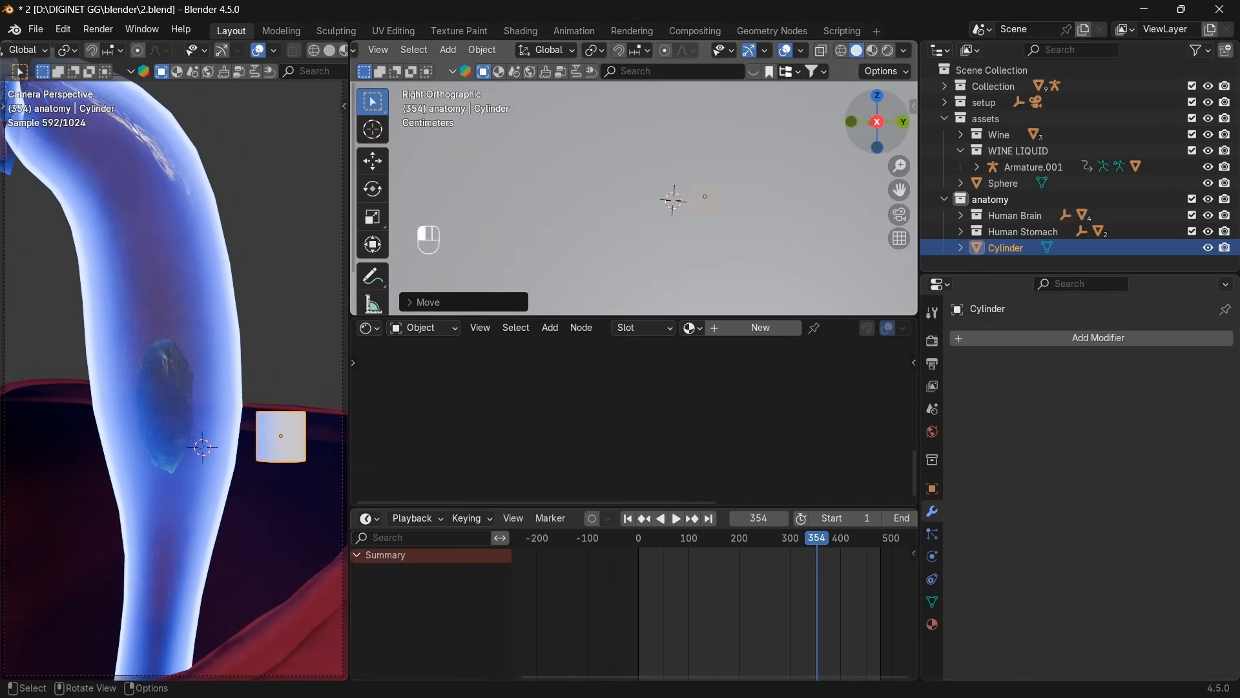
drag(861, 122, 904, 133)
click(862, 122)
scroll(801, 181, down, 8)
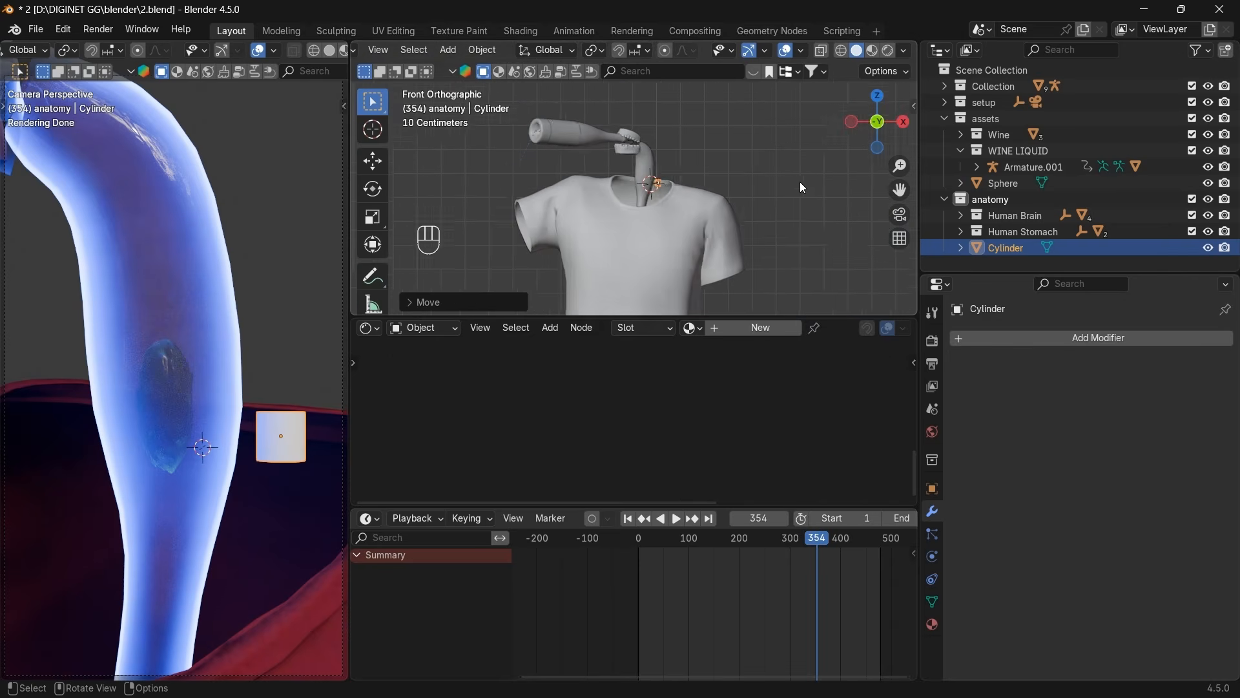
key(Tab)
key(s)
click(721, 209)
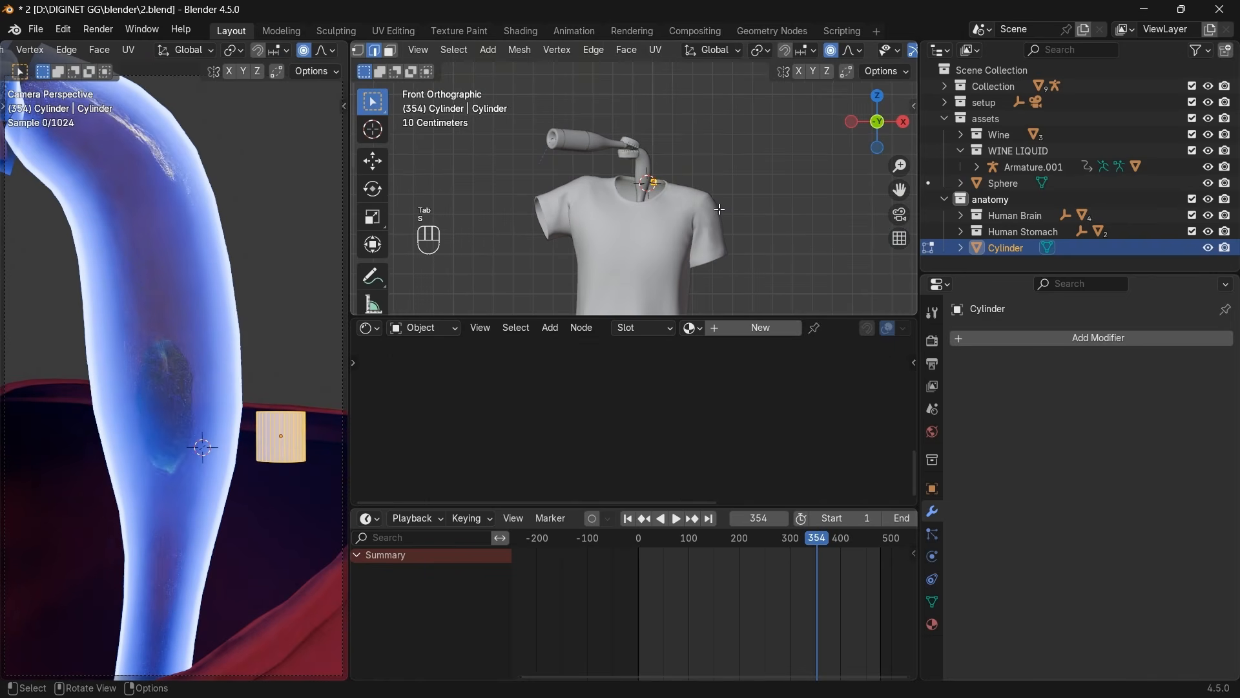
click(832, 51)
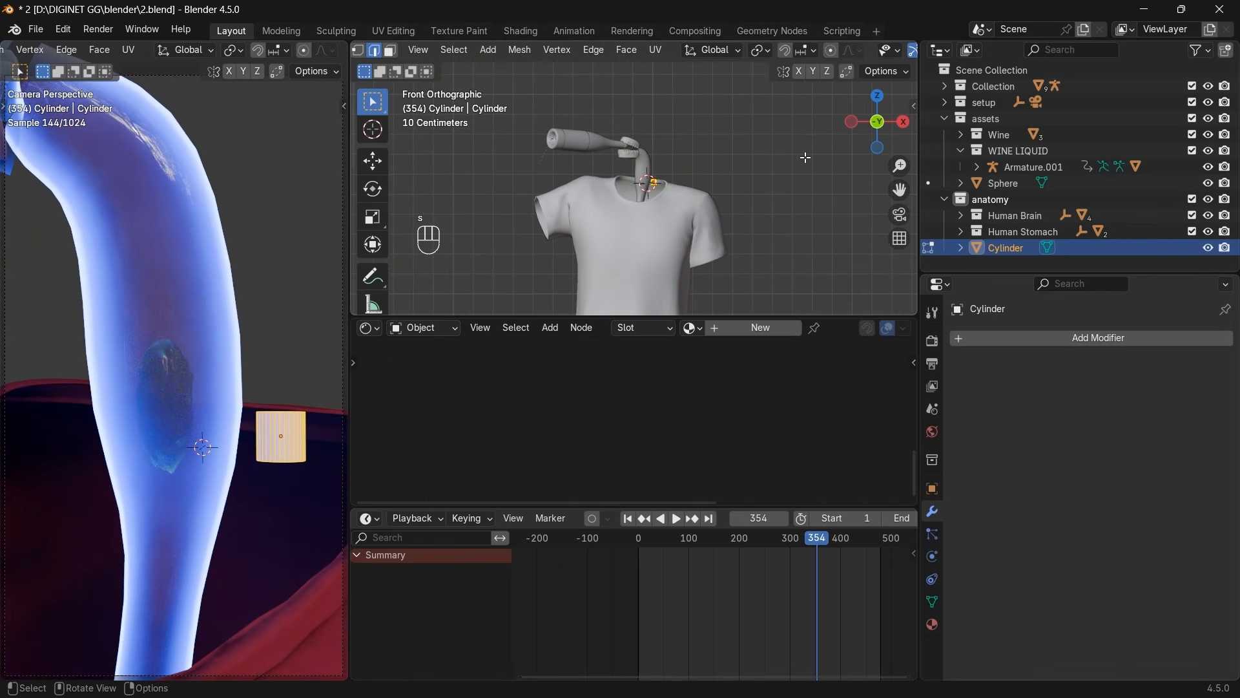
key(s)
key(z)
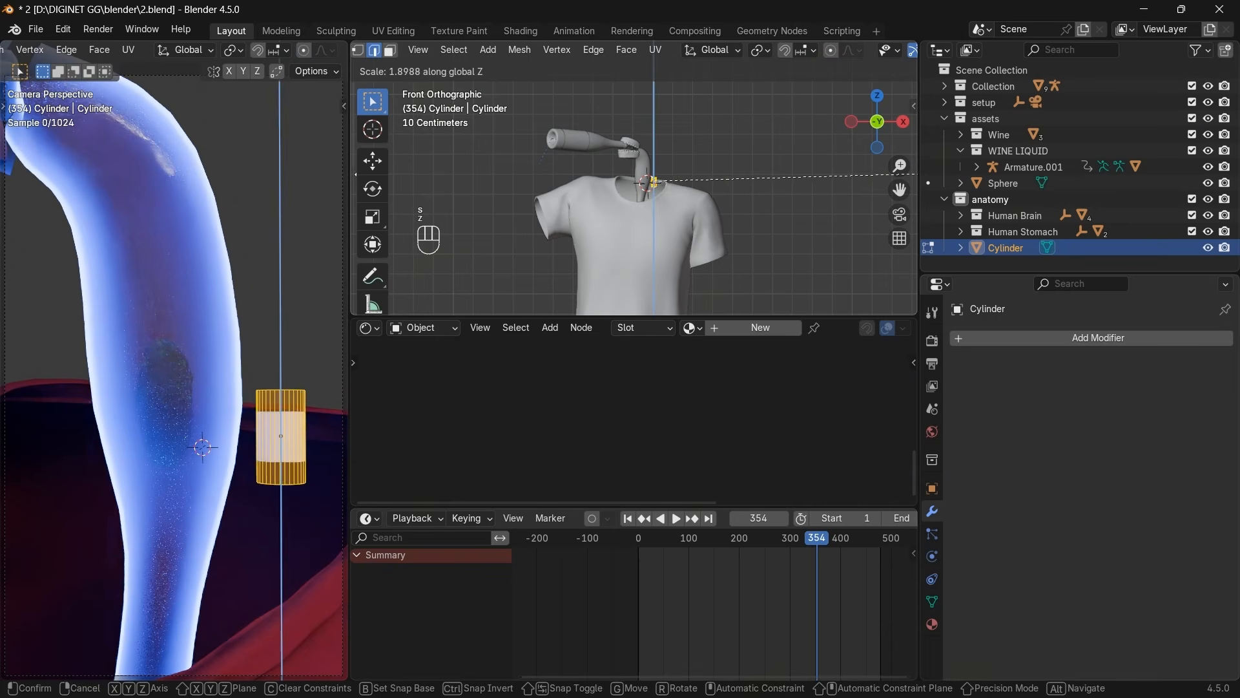
click(494, 168)
Lengthen the cylinder's mesh further along Z and shift it upward toward the head.
scroll(692, 245, down, 2)
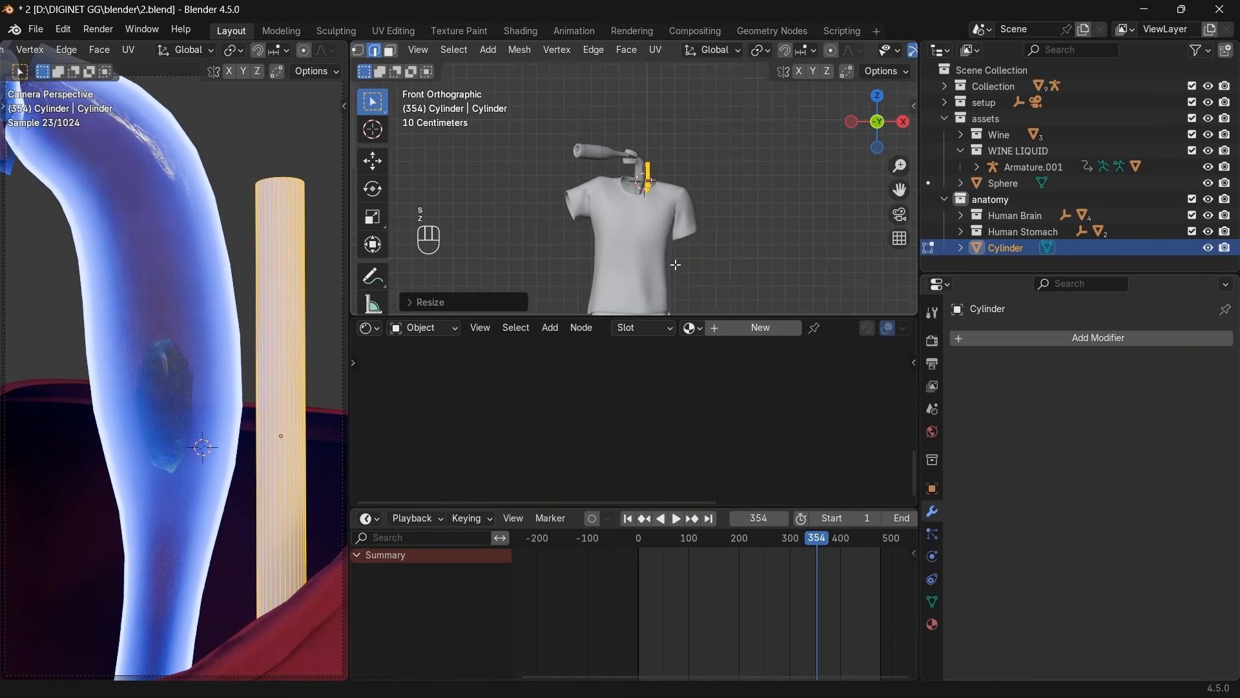
key(z)
key(s)
key(z)
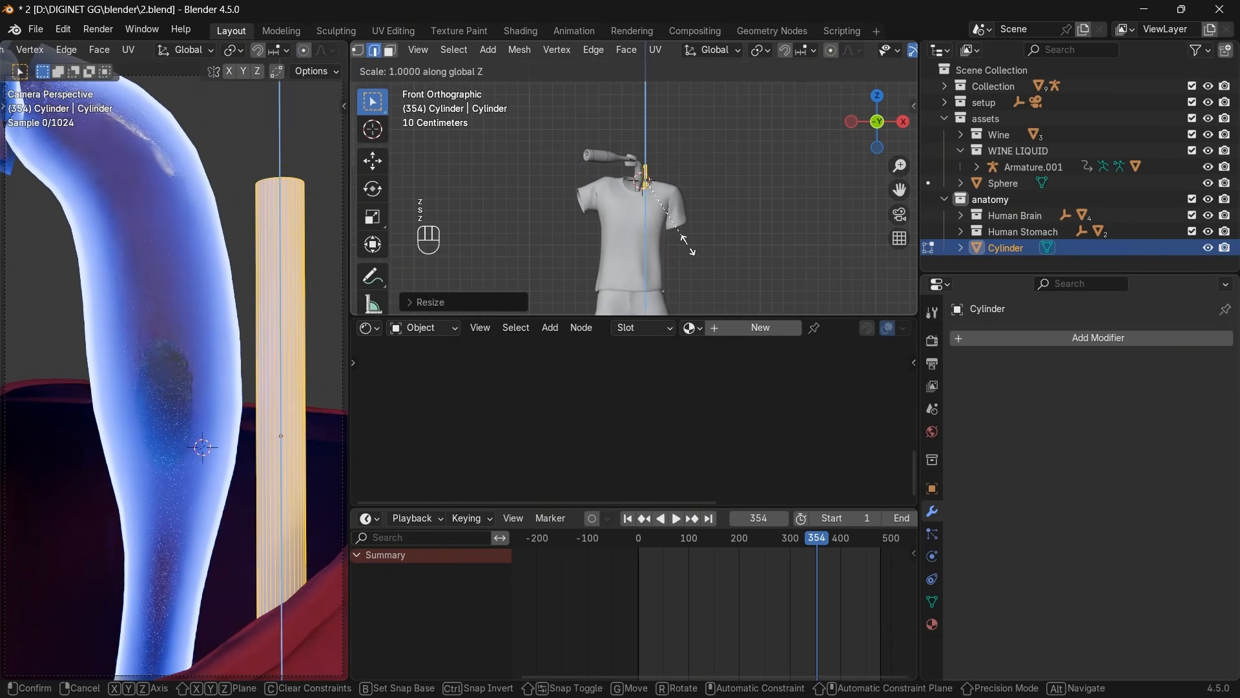
click(722, 243)
key(g)
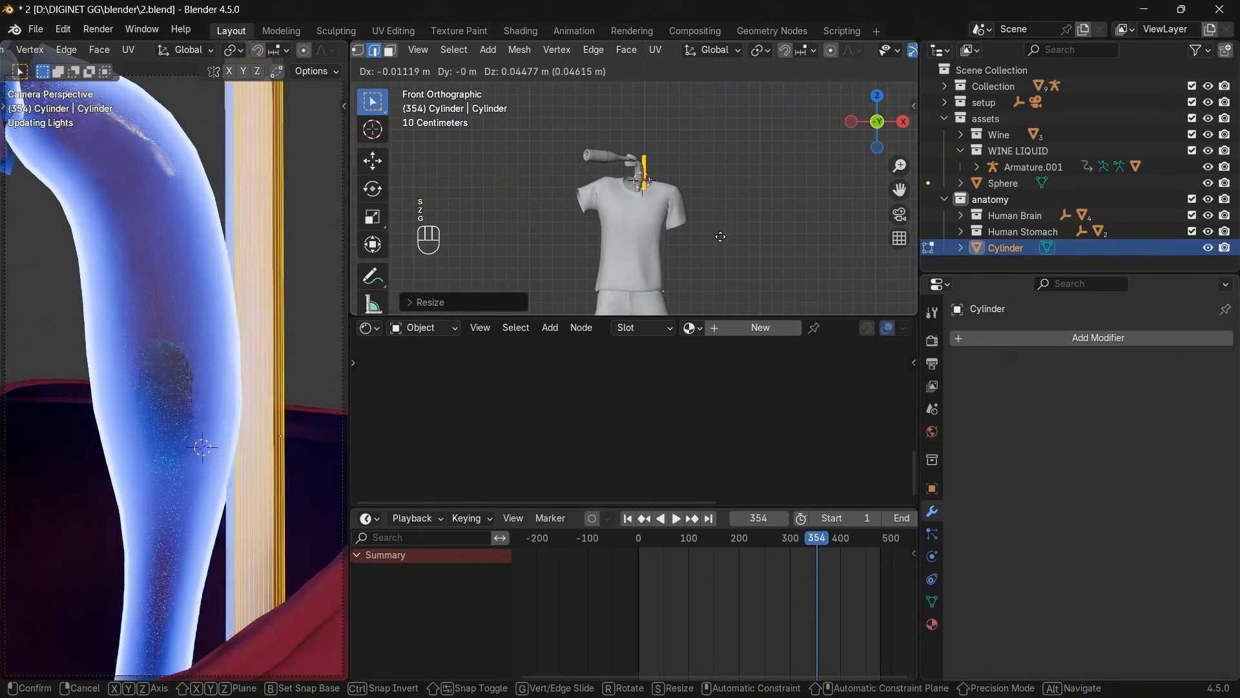
click(721, 239)
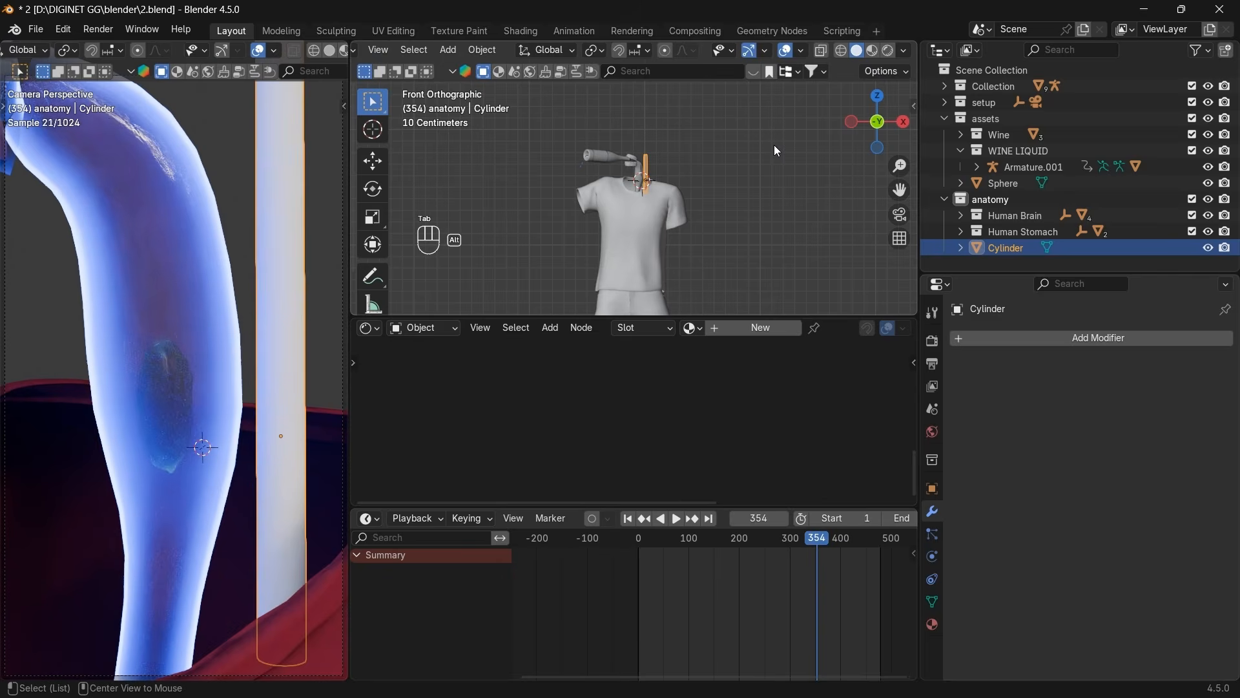
Reveal all hidden objects, and hide only the Classic_short hair and the CC_Base_Body mesh again.
key(alt+h)
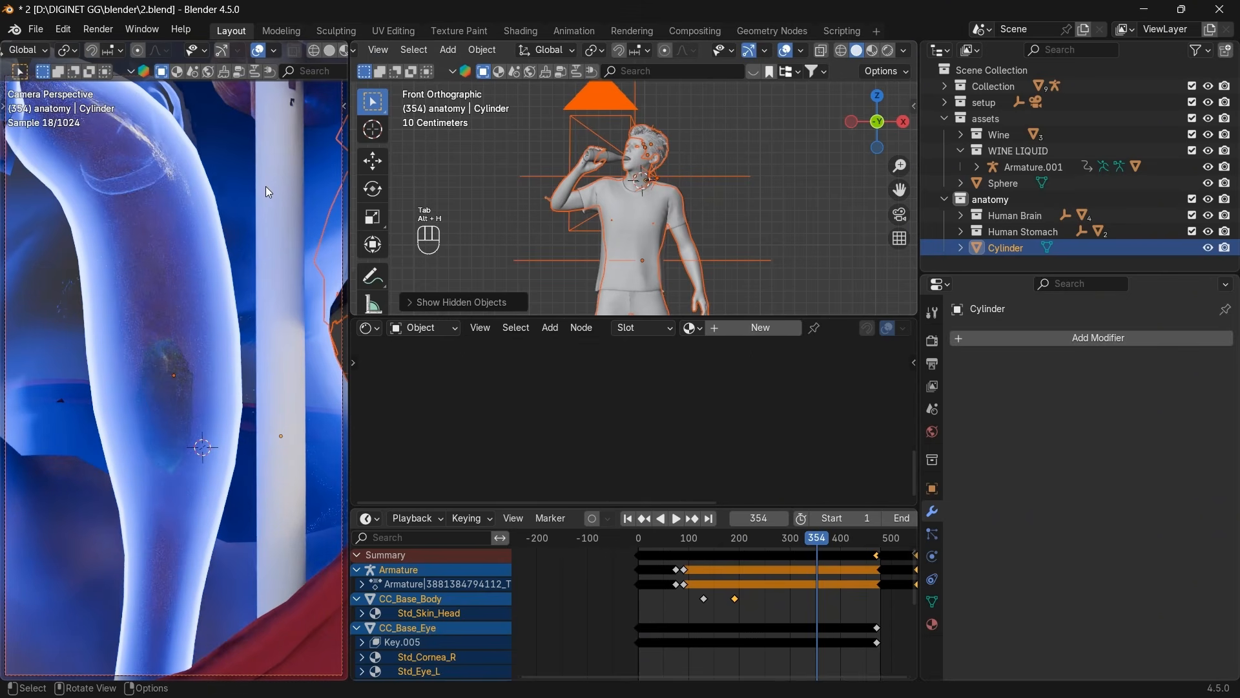
click(662, 131)
key(h)
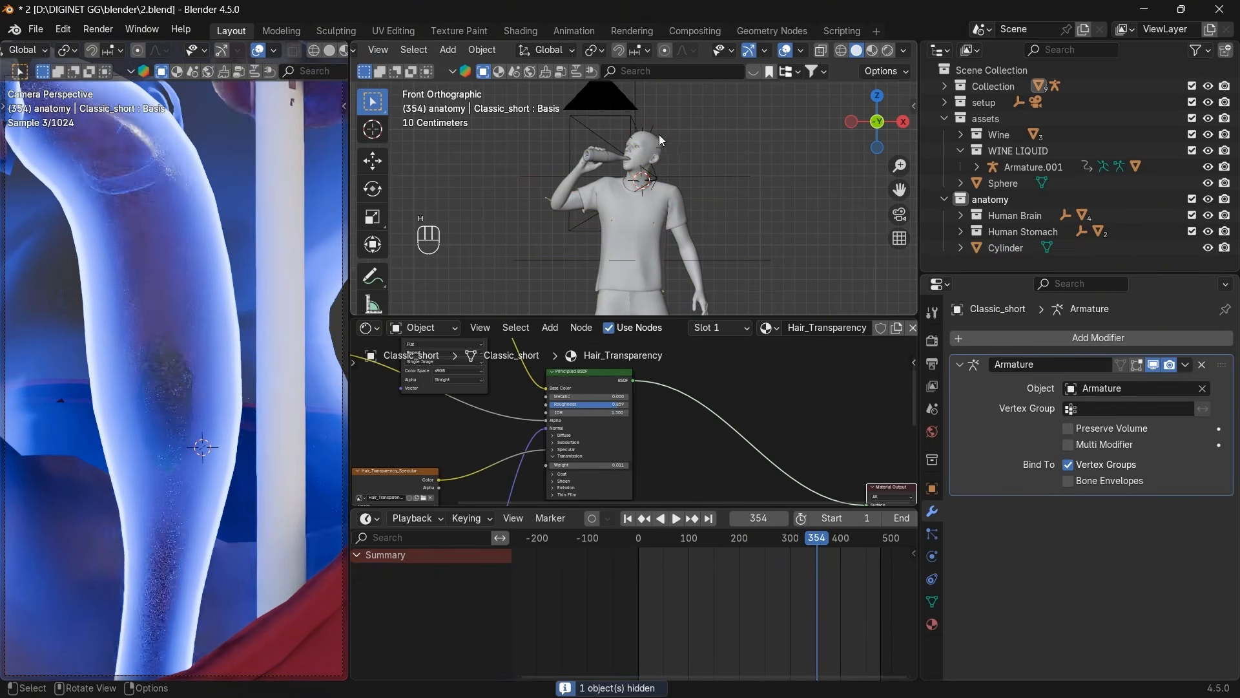
click(657, 140)
key(h)
Scale the cylinder along Z to about 0.81 so its upper end sits just under the brain.
scroll(733, 173, up, 2)
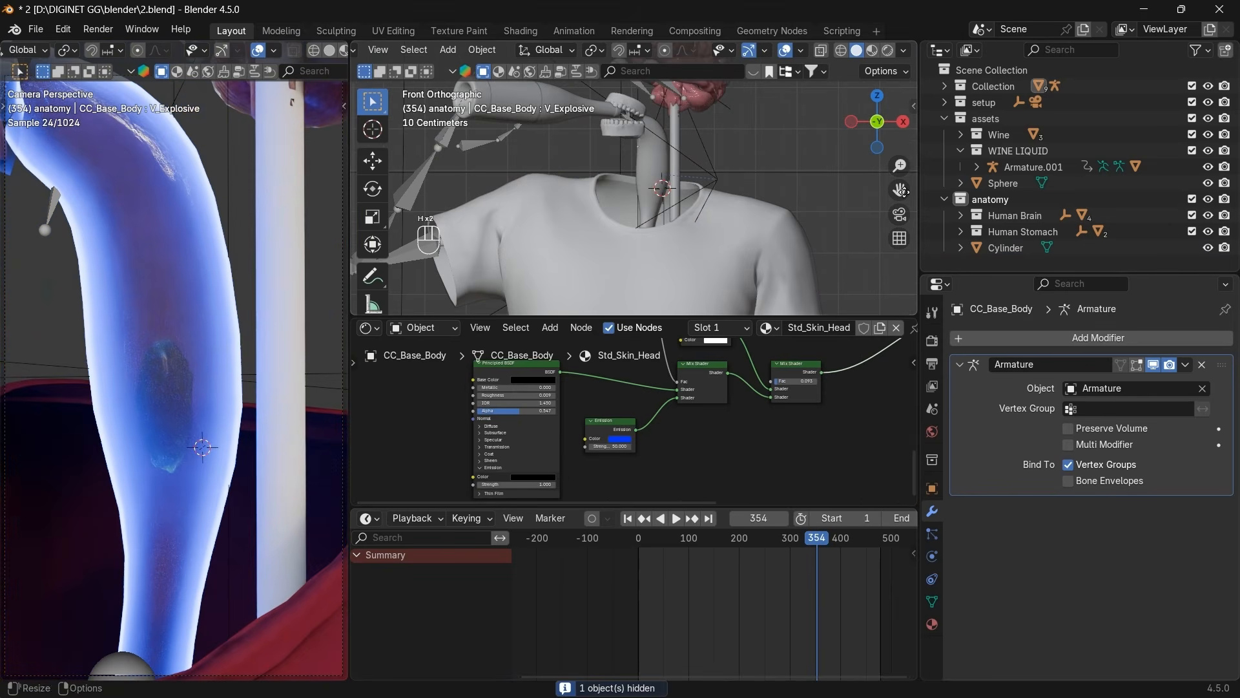
scroll(757, 233, up, 4)
click(722, 218)
scroll(739, 217, up, 2)
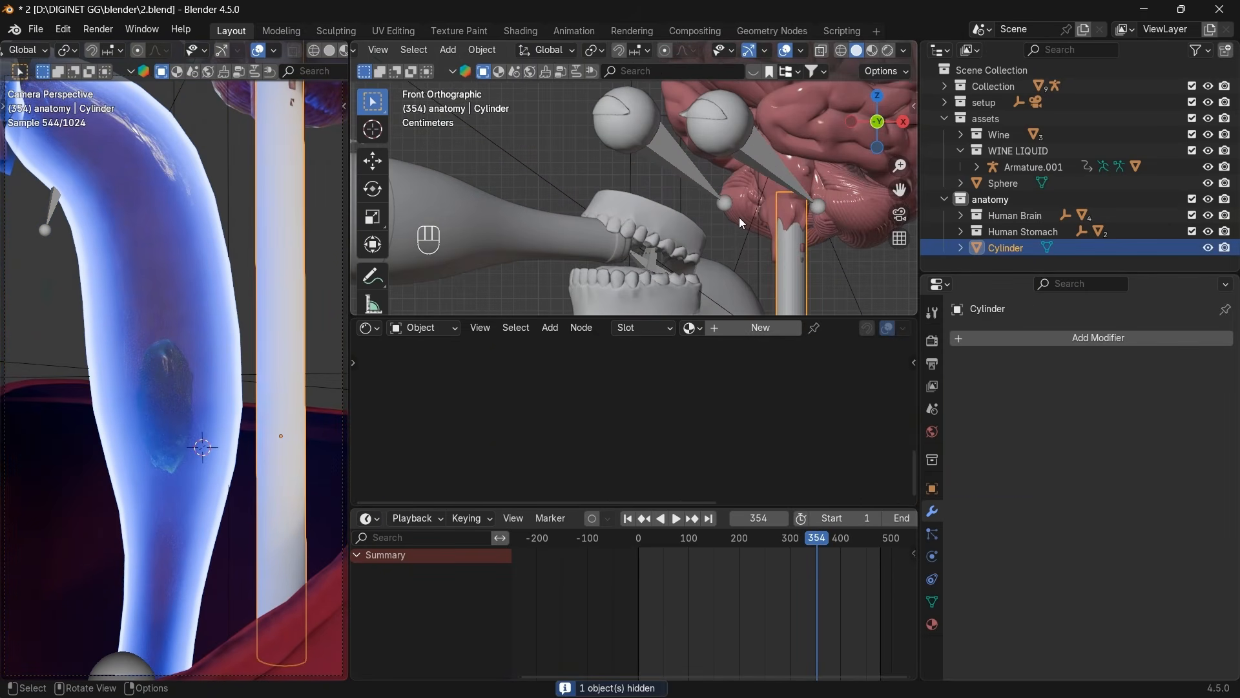
key(s)
key(z)
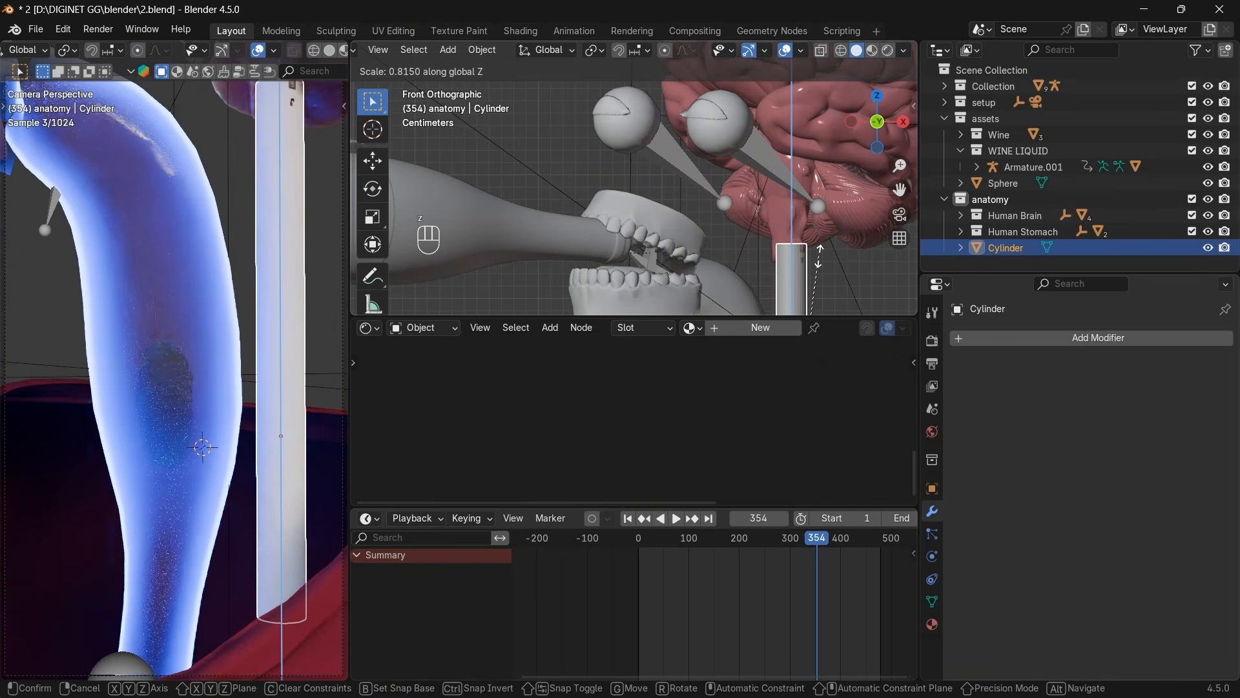
click(822, 256)
In right view, hide the large Sphere that covers the head and the cylinder.
scroll(820, 251, down, 4)
drag(881, 132, 1006, 152)
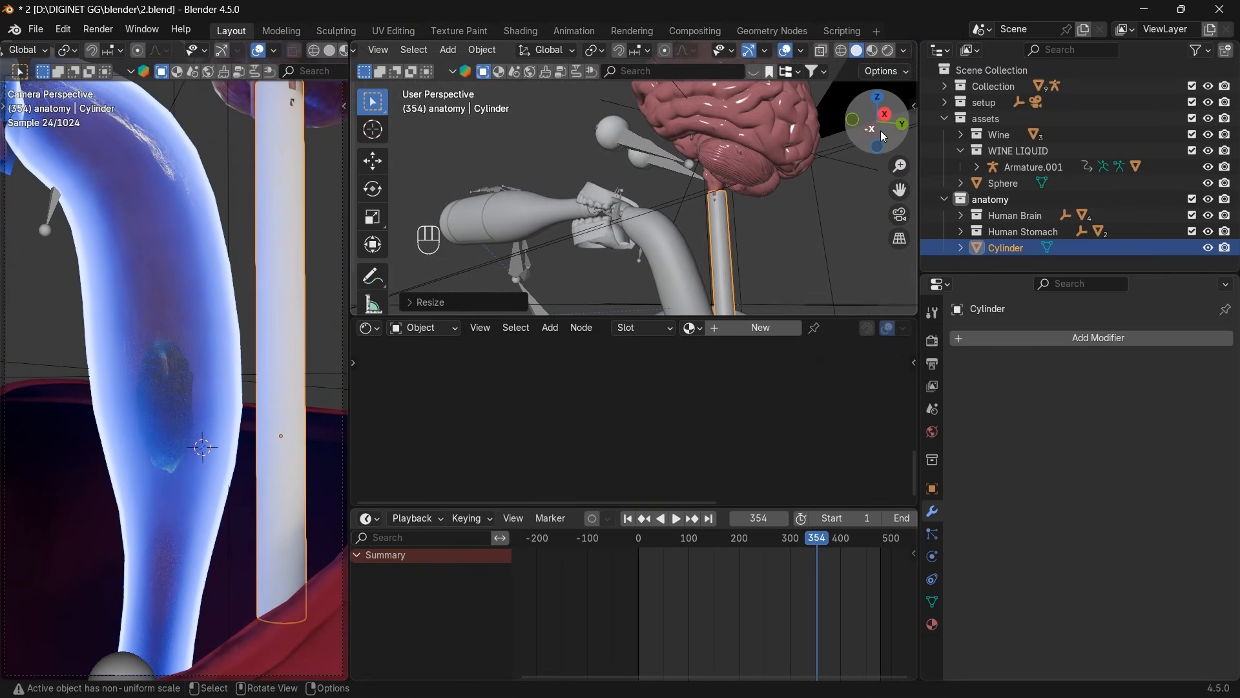
click(880, 132)
click(876, 129)
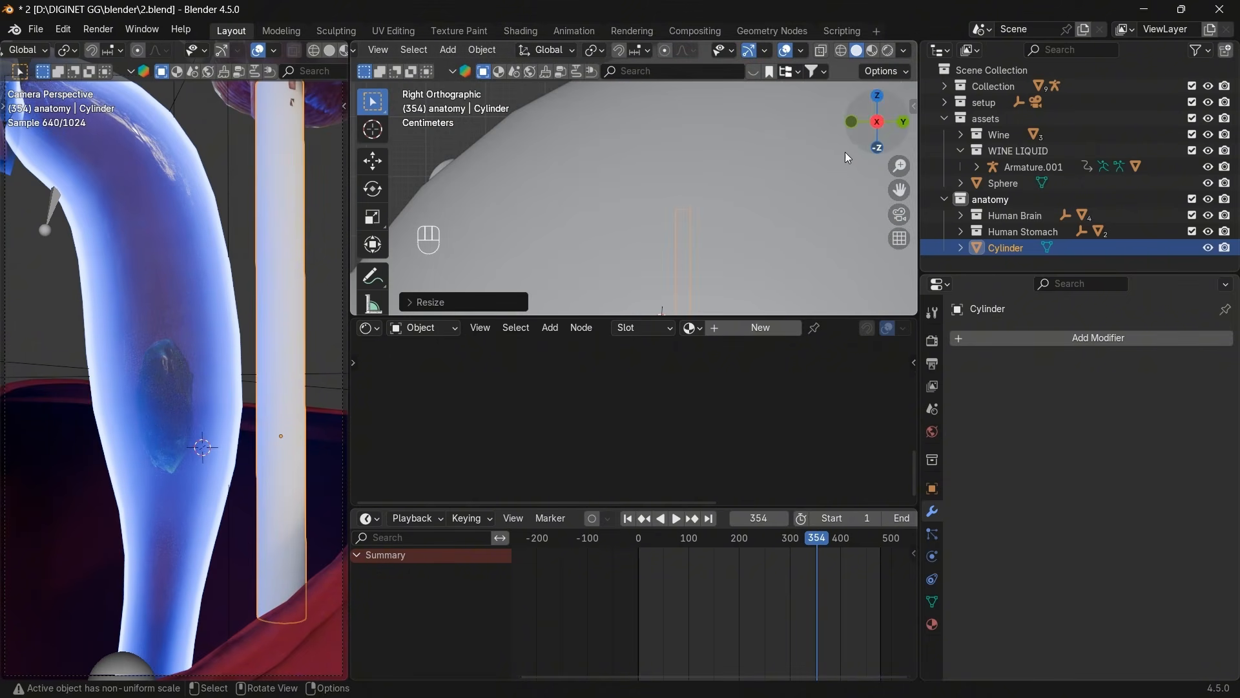
click(839, 152)
key(h)
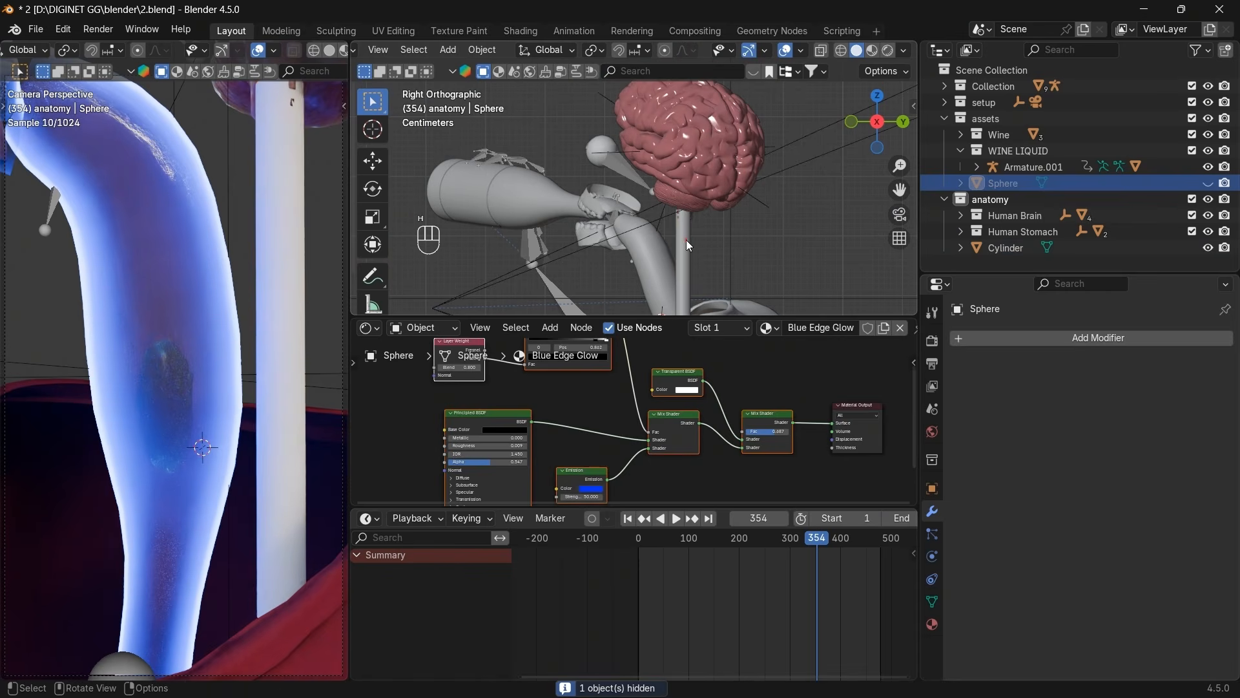
Move the cylinder about 0.038 m toward negative Y in right view, and nudge it toward positive X in front view.
click(686, 239)
key(g)
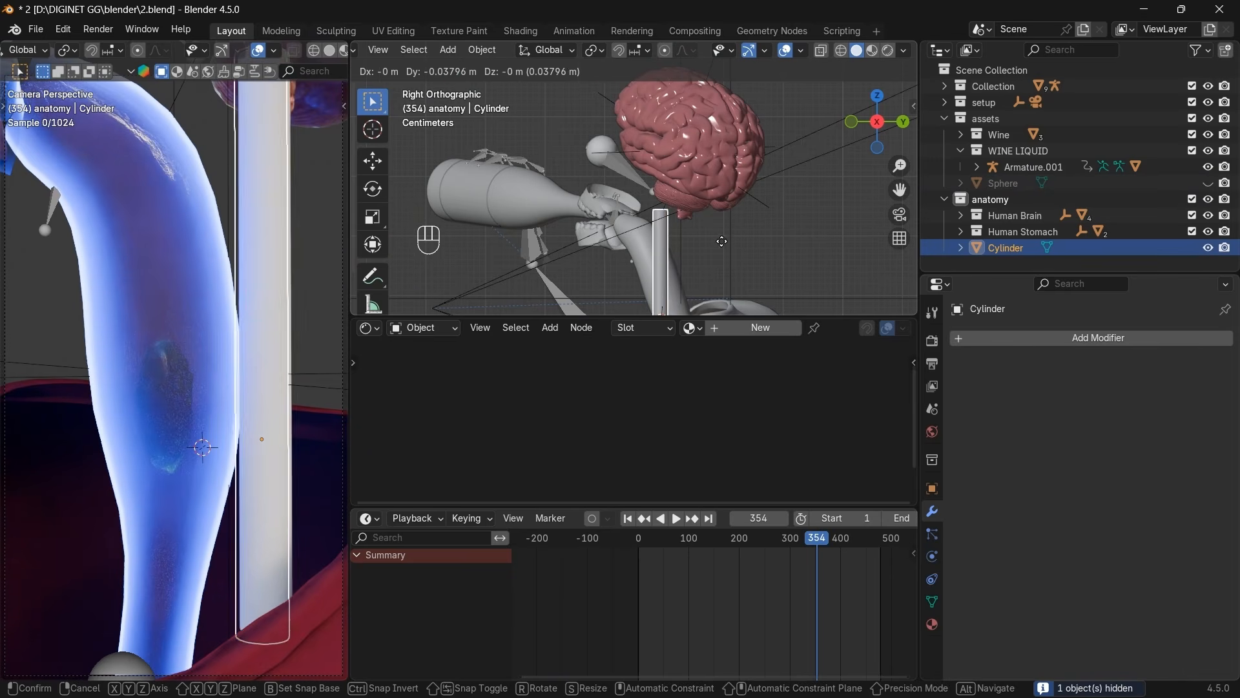
click(723, 239)
drag(856, 139, 842, 173)
key(g)
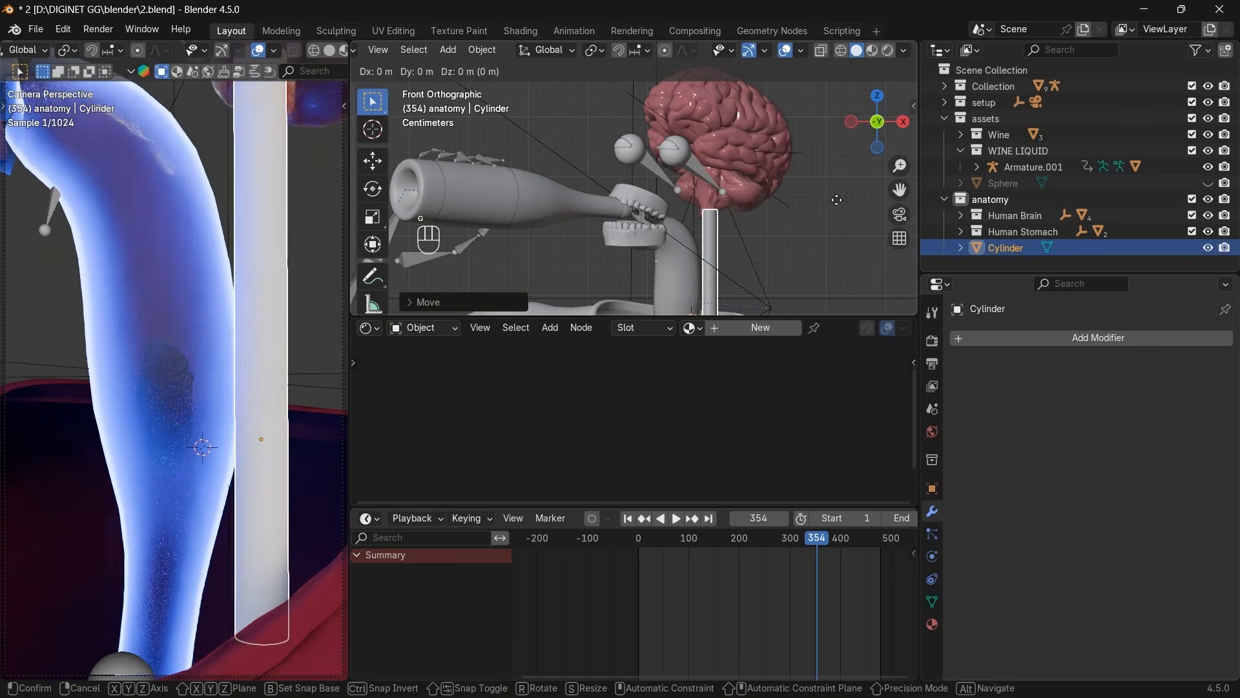
click(839, 199)
scroll(839, 200, down, 3)
scroll(839, 199, up, 4)
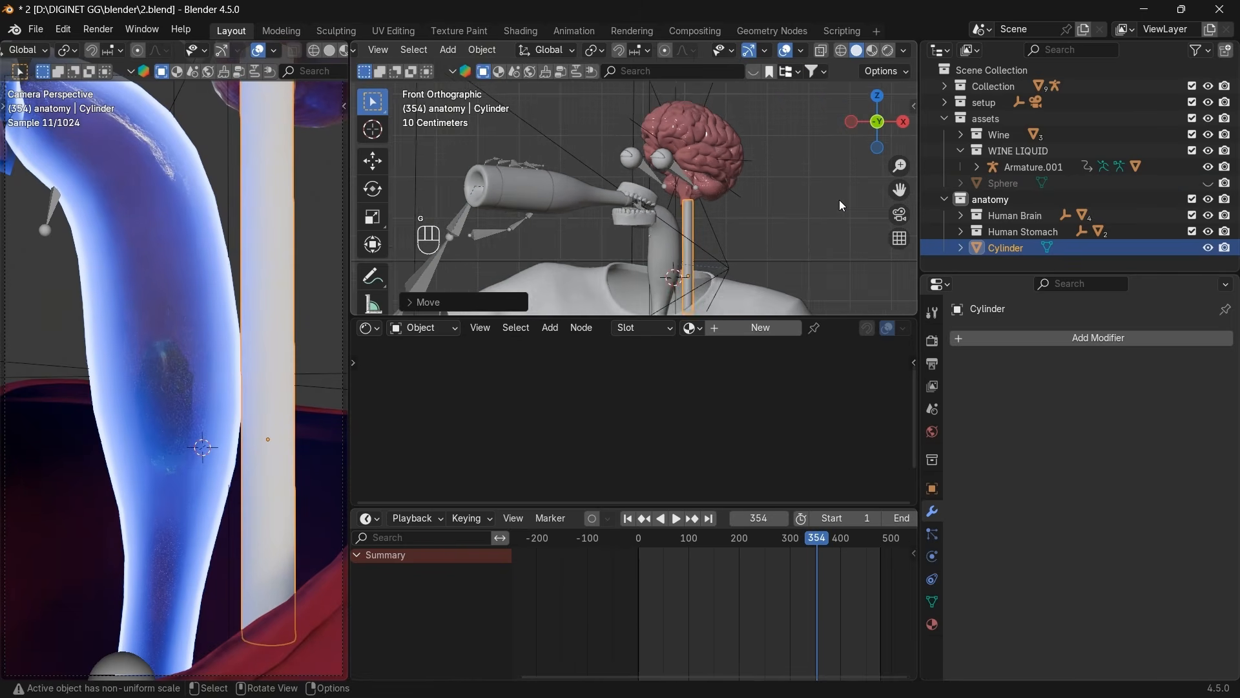
Thin the whole cylinder mesh with Shrink/Fatten in Edit Mode, and return to Object Mode with it deselected.
key(s)
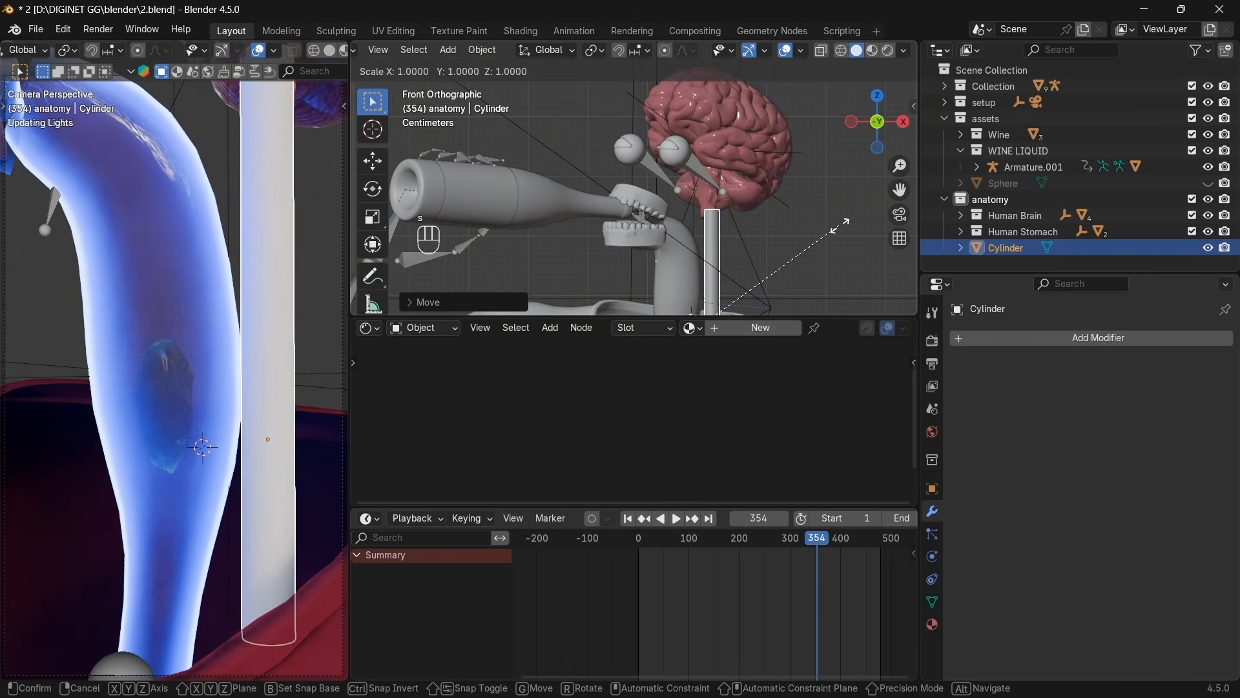
right_click(840, 225)
key(Tab)
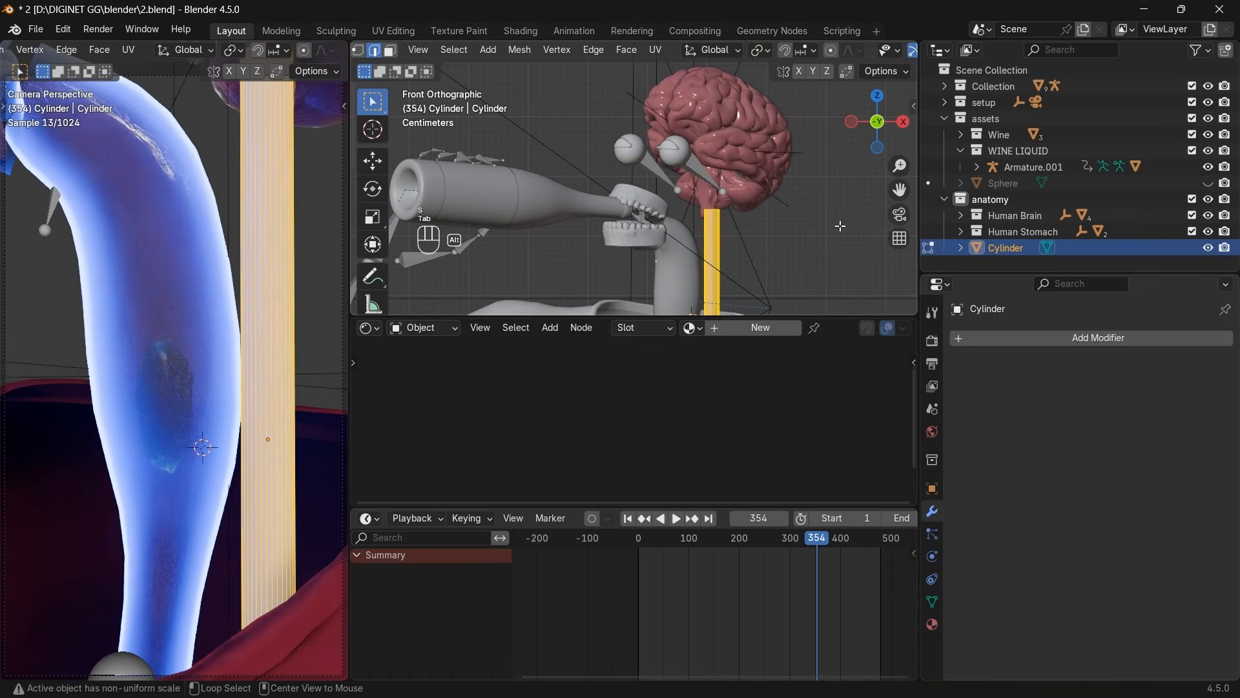
key(alt+s)
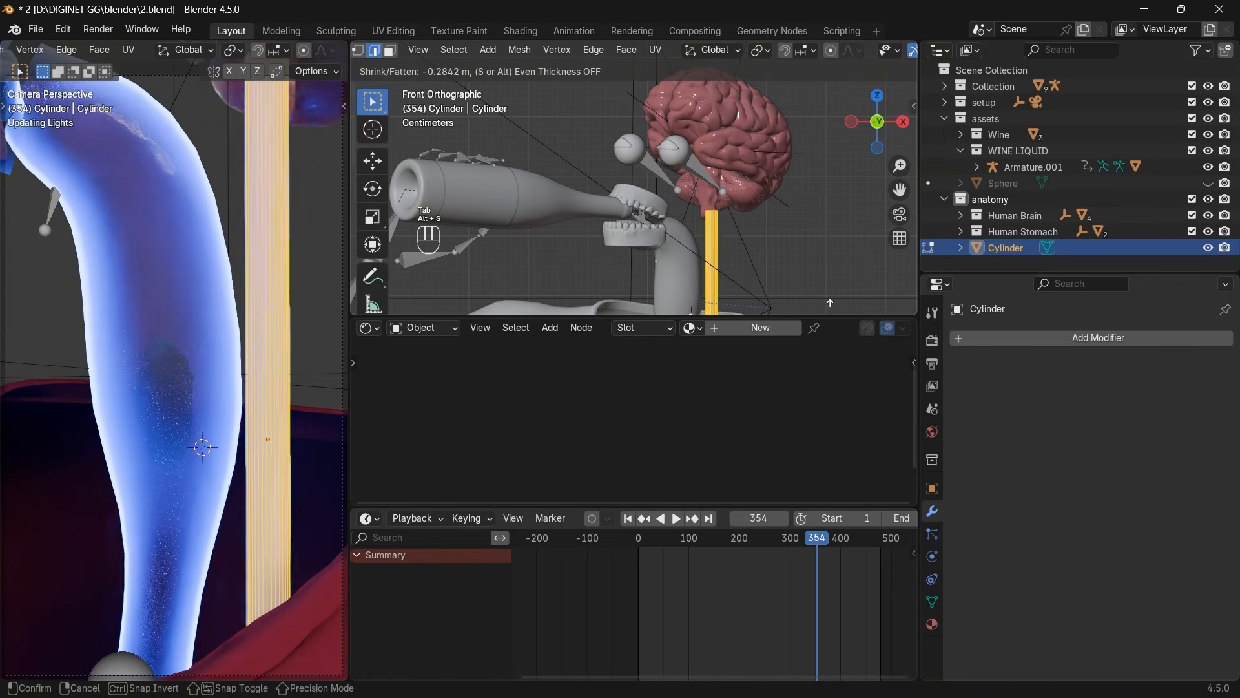
click(682, 148)
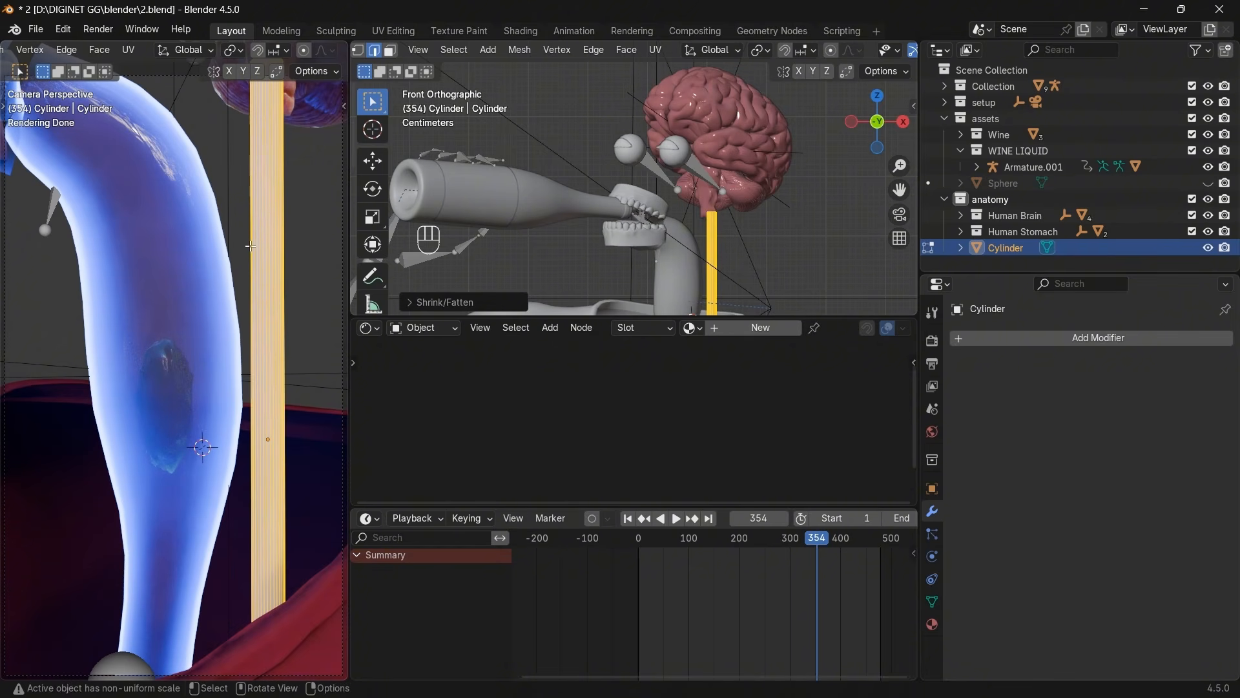
key(Tab)
click(803, 243)
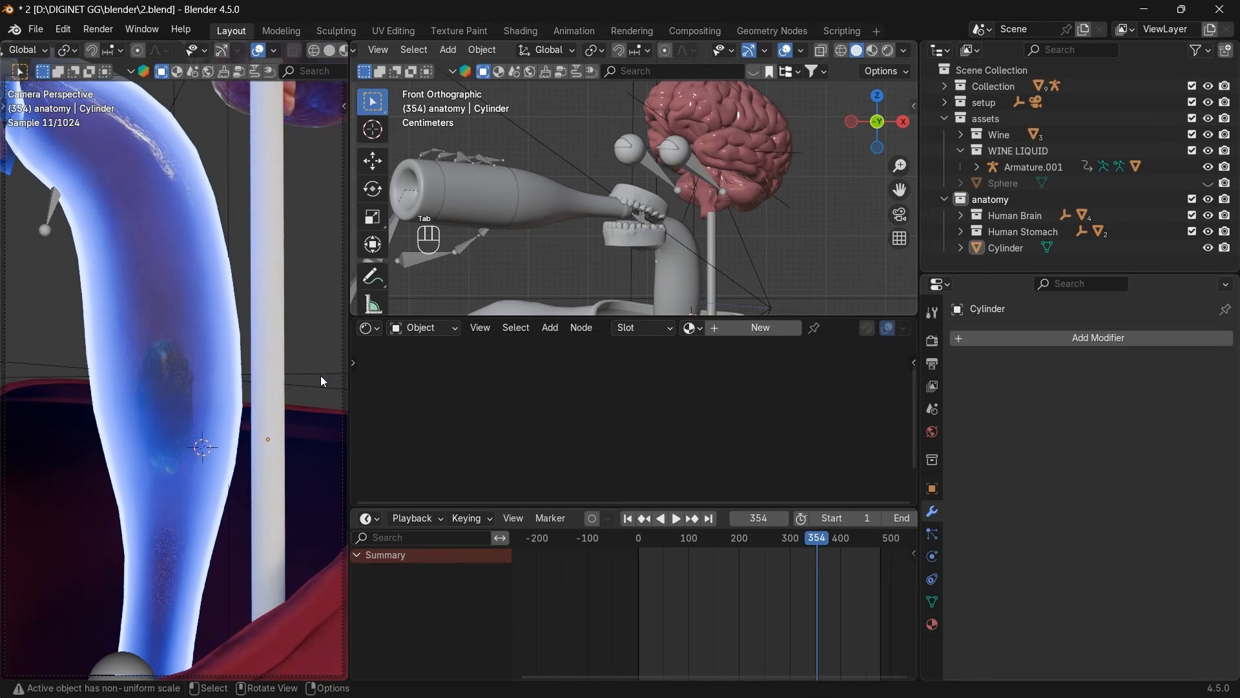
Extend the cylinder's lower end downward along Z in Edit Mode, with X-Ray turned on.
drag(900, 192, 867, 8)
scroll(818, 106, up, 1)
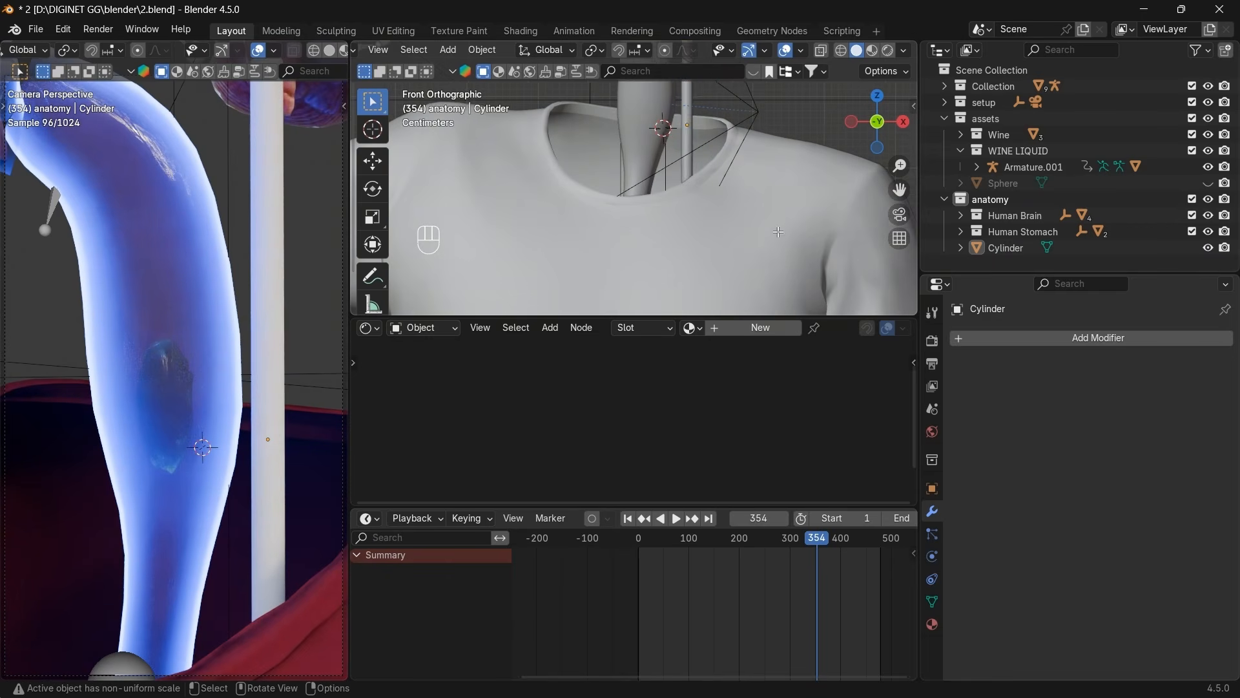
key(Tab)
scroll(861, 57, down, 3)
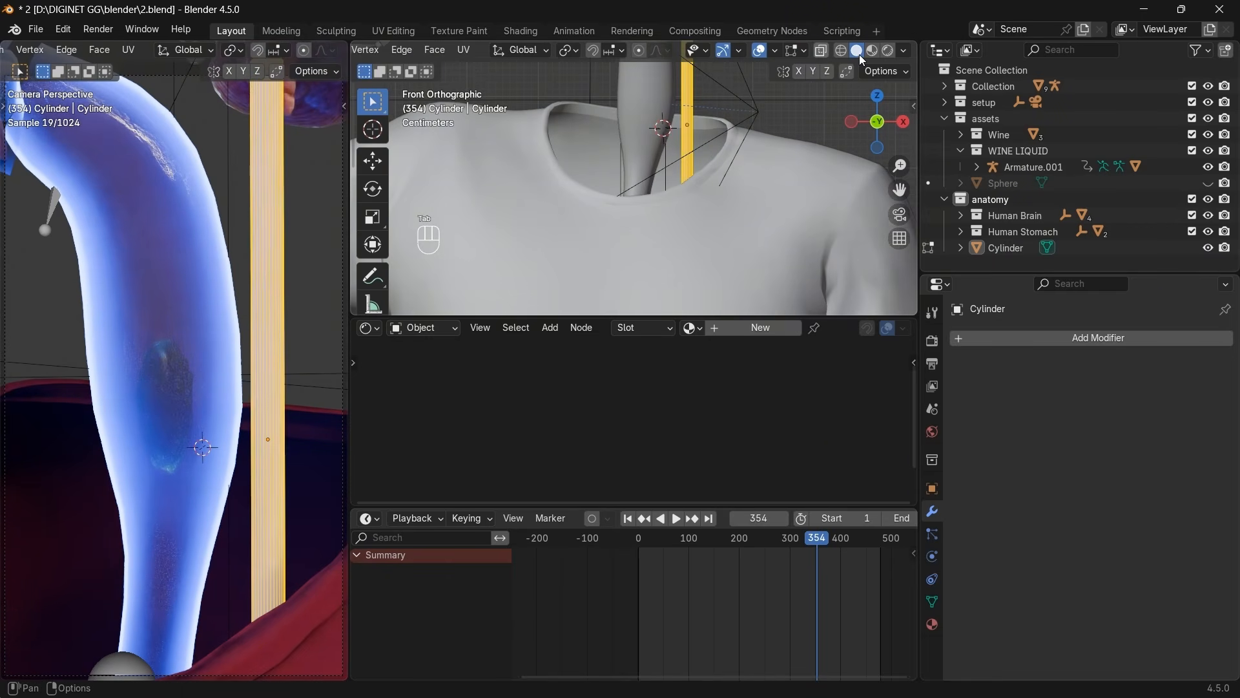
click(821, 51)
click(717, 207)
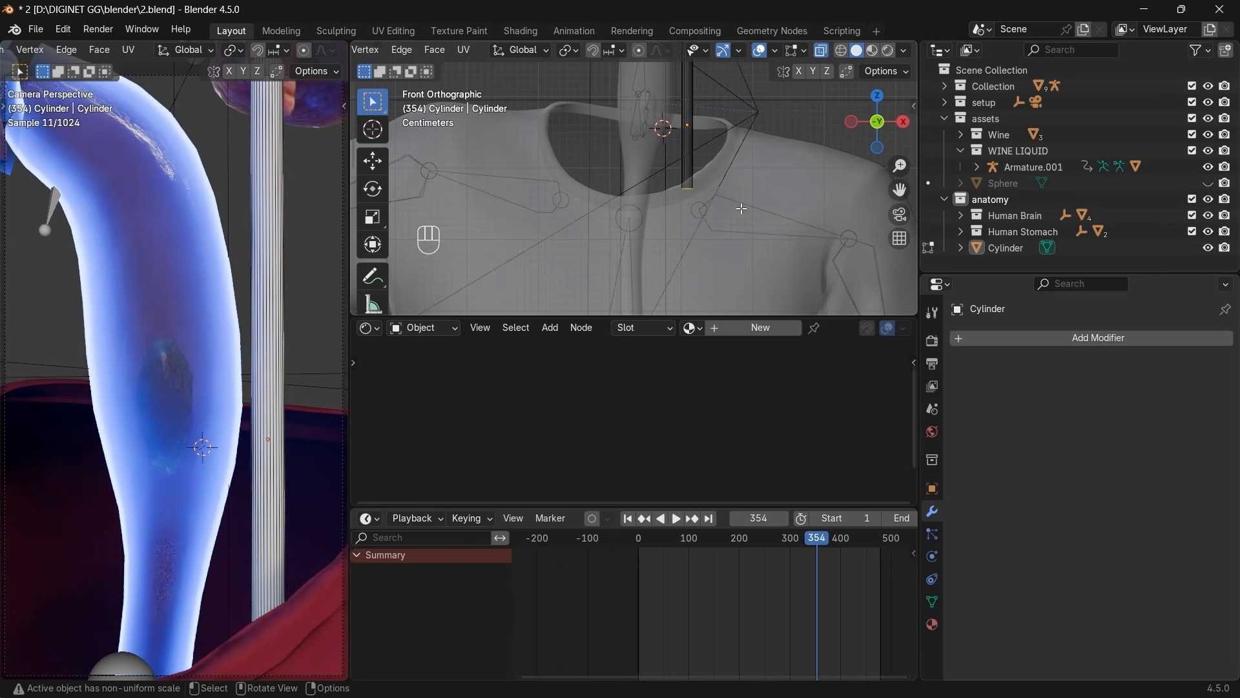
key(g)
key(z)
click(742, 239)
Add 11 evenly spaced loop cuts along the cylinder's length without sliding them.
scroll(743, 238, down, 3)
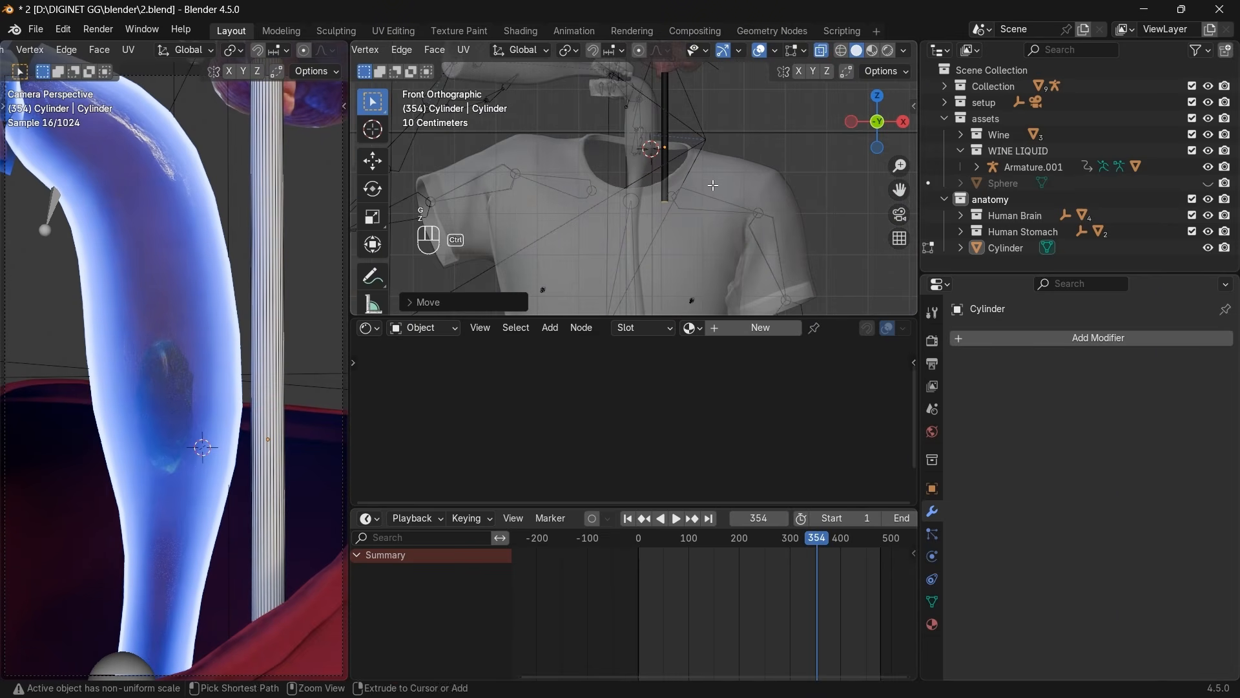
key(ctrl+r)
scroll(702, 178, up, 8)
scroll(702, 178, up, 3)
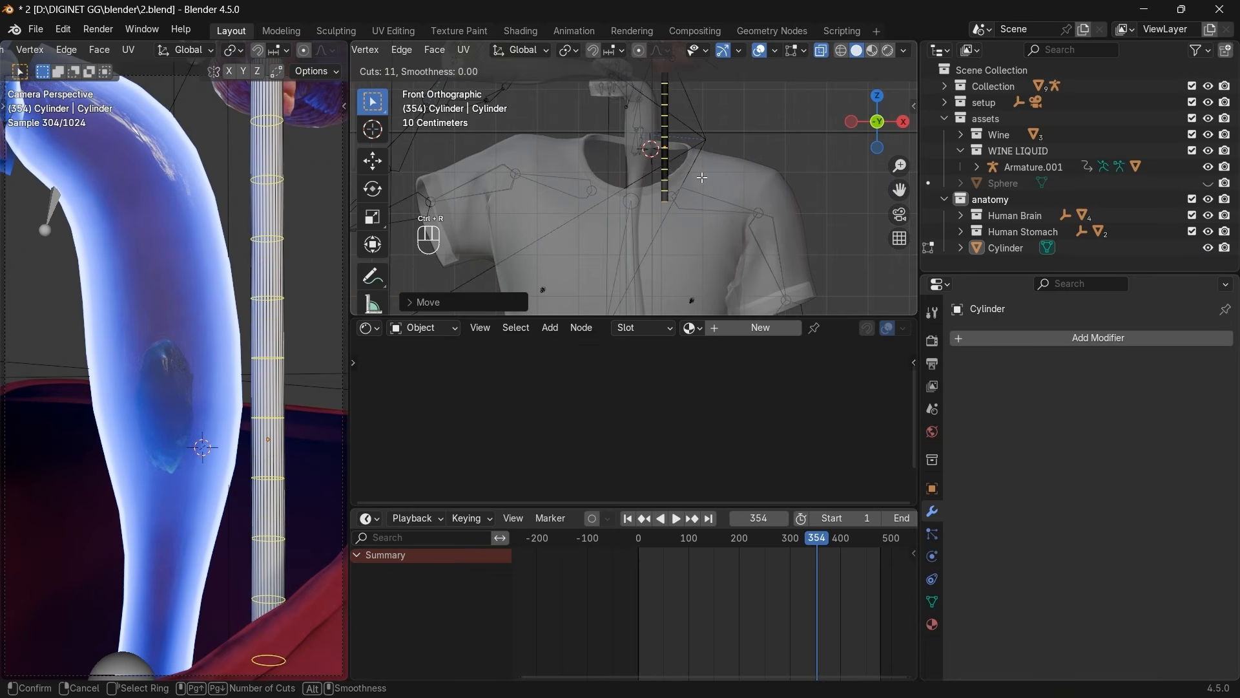
click(702, 177)
right_click(702, 177)
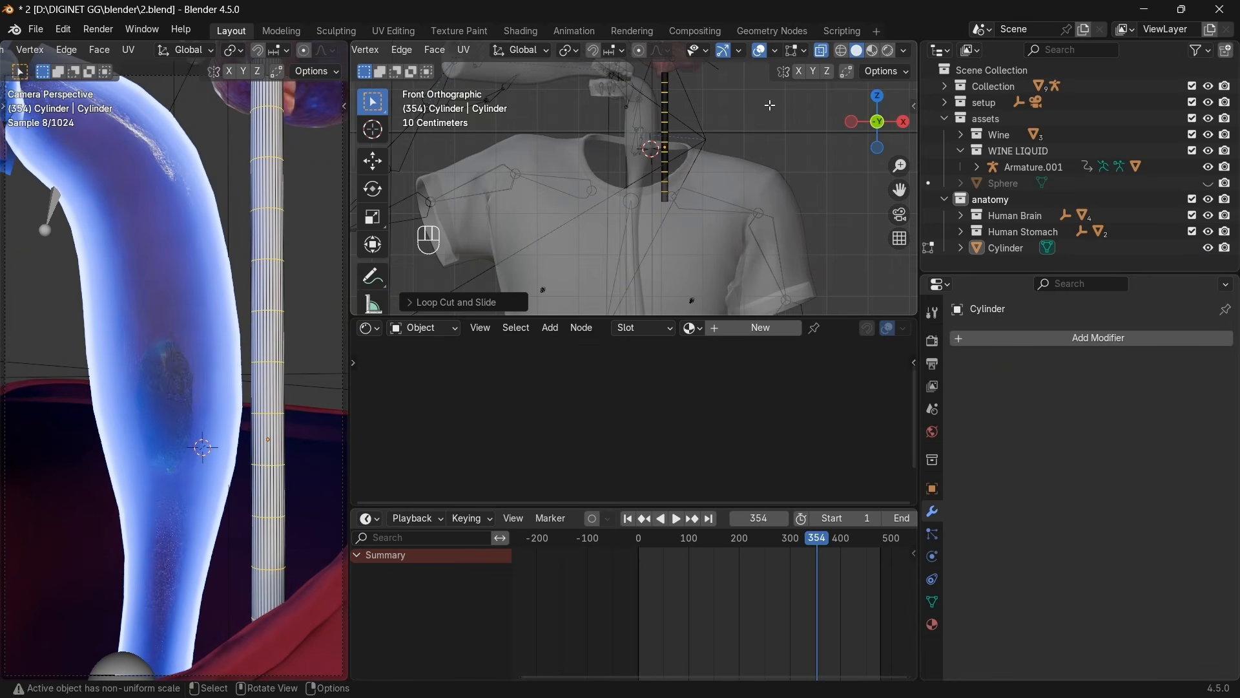
With proportional editing on, move the cylinder's middle edge loop about 0.019 m toward negative Y in right view.
click(638, 52)
key(Tab)
key(Tab)
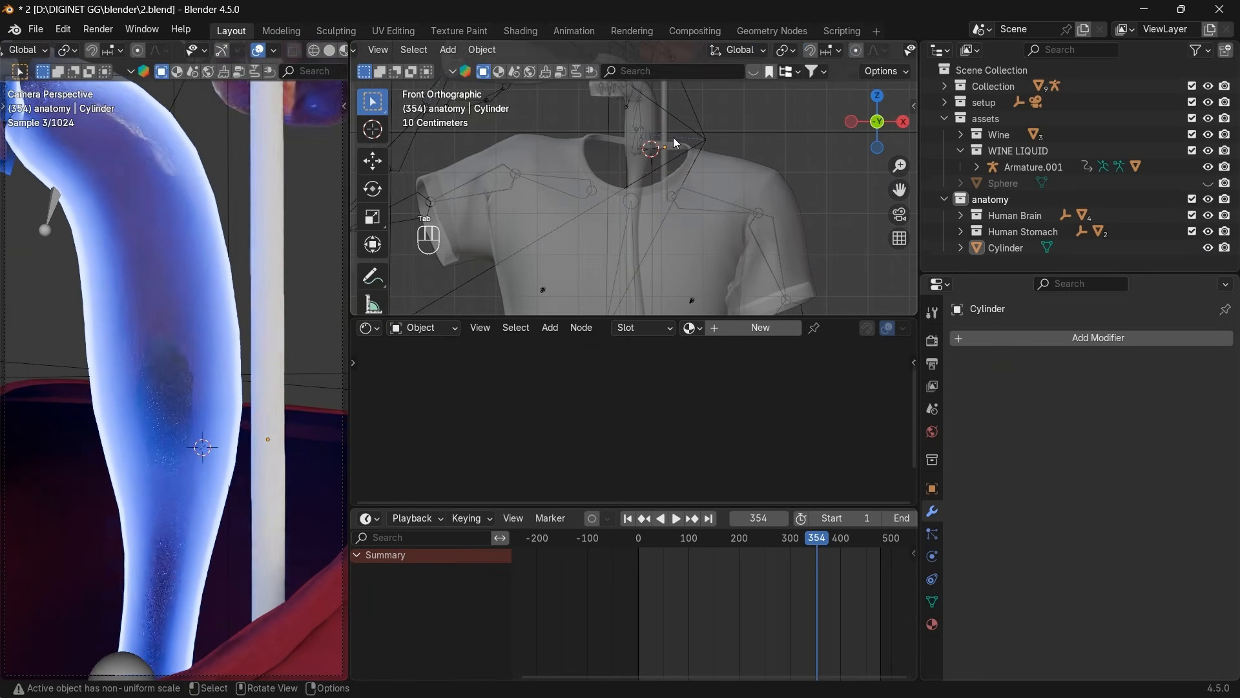
click(903, 121)
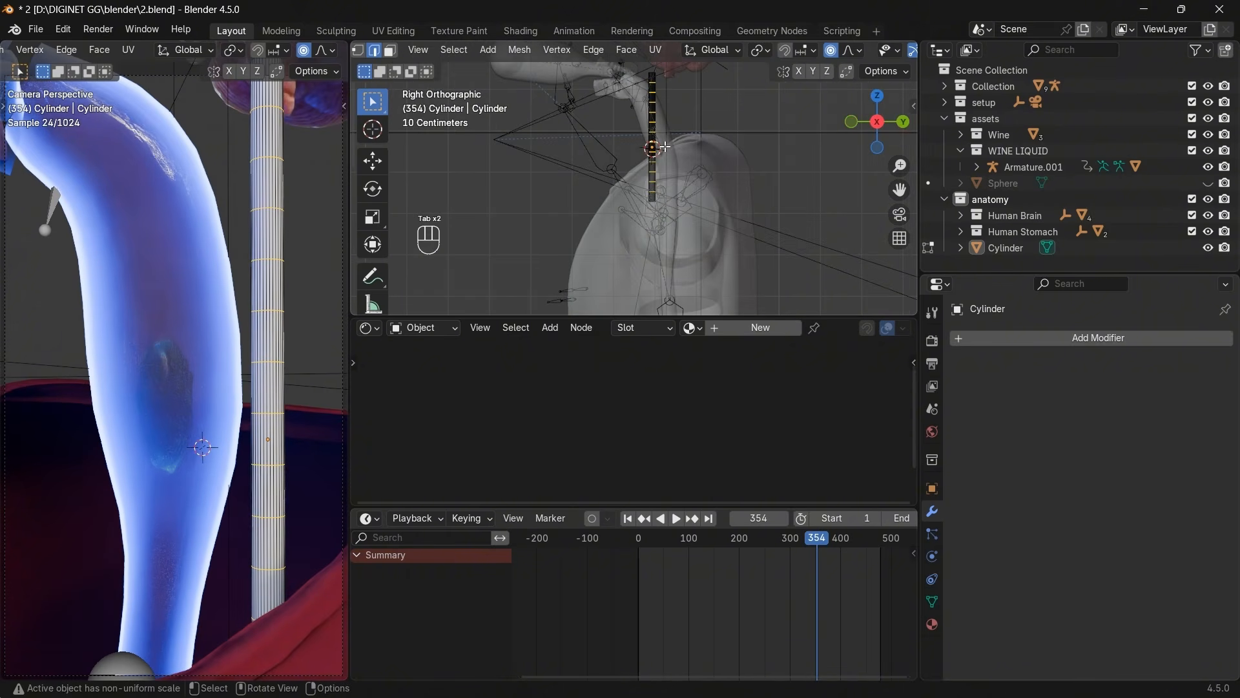
key(g)
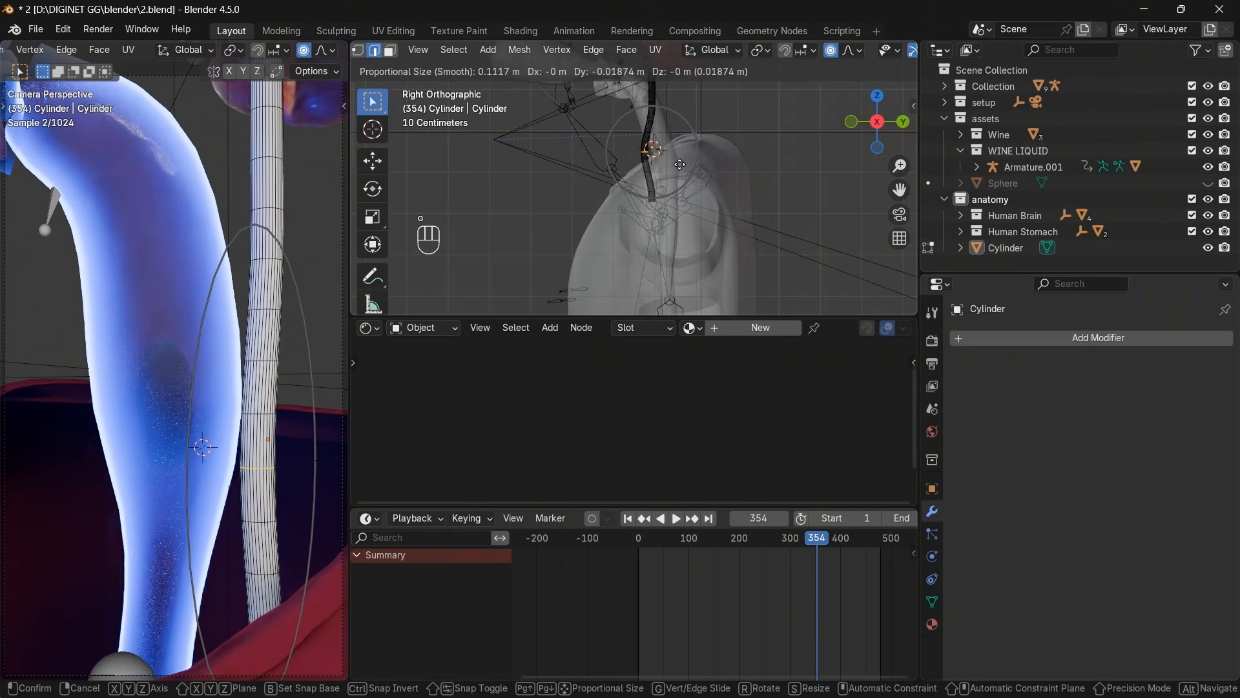
click(680, 165)
scroll(679, 164, up, 2)
Curve the cylinder by moving its lower and upper sections toward negative X in front view, then return to Object Mode and save the file.
key(KP_1)
drag(704, 172, 656, 215)
key(g)
click(665, 194)
drag(665, 106, 697, 87)
shift+middle_drag(691, 84, 699, 164)
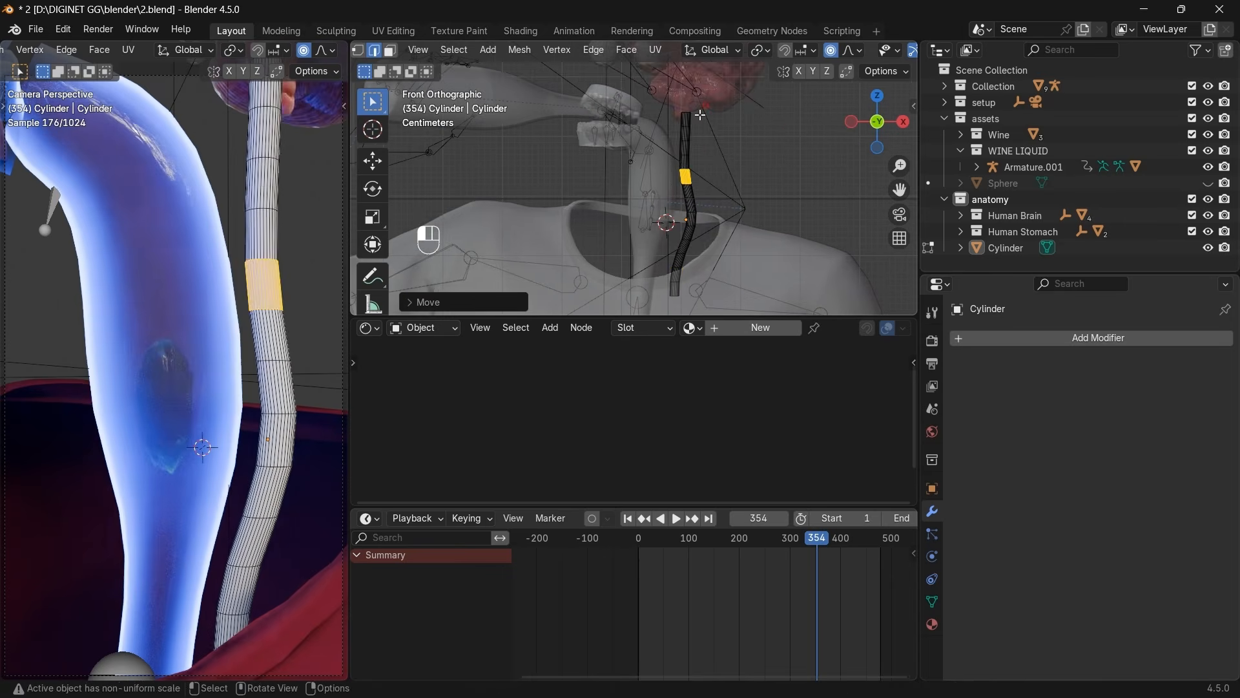
key(g)
key(KP_3)
click(706, 202)
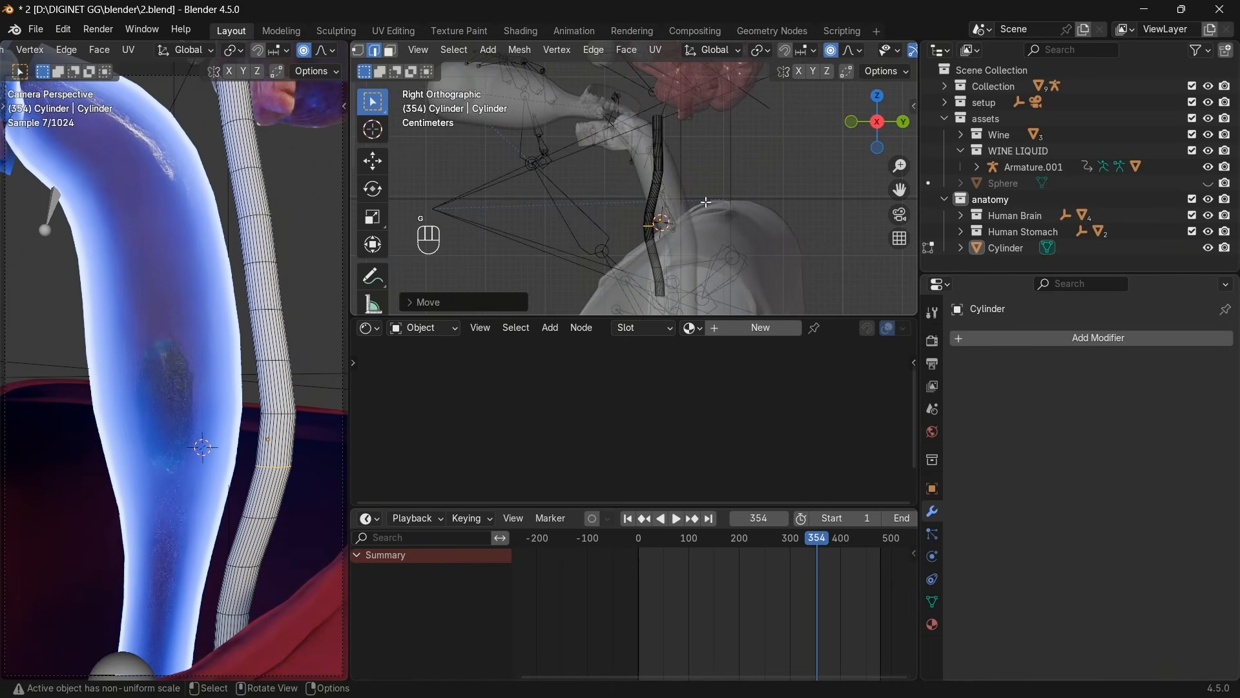
key(KP_1)
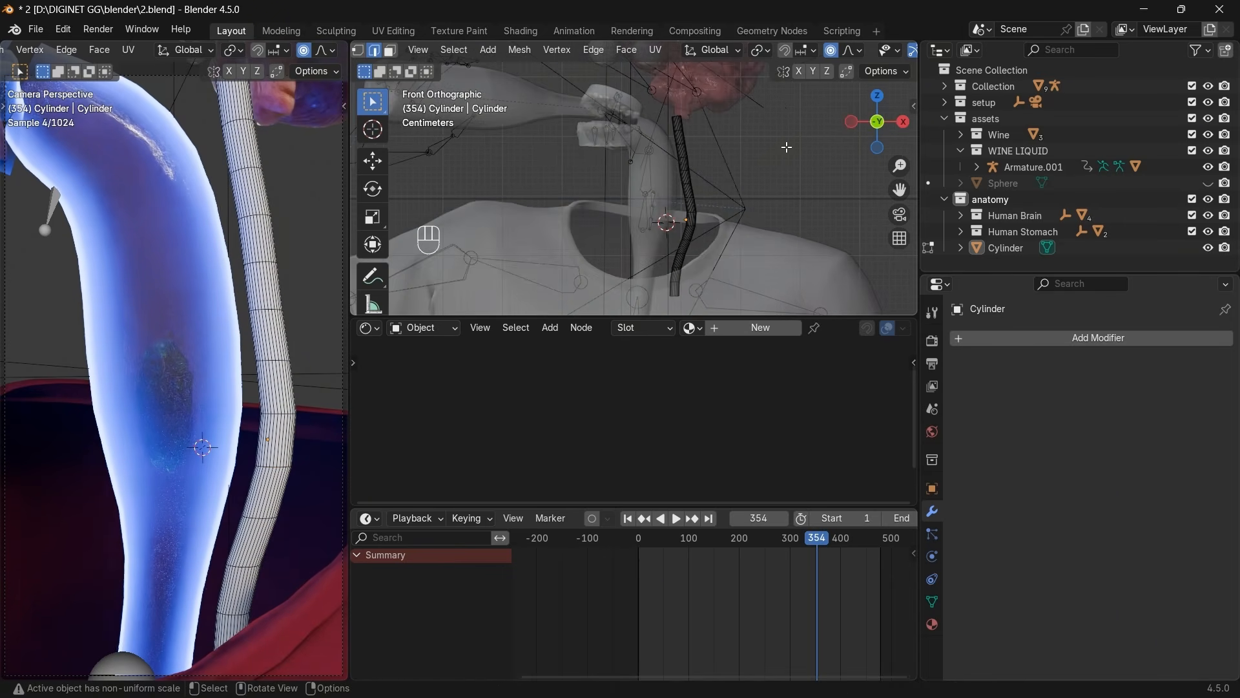
key(Tab)
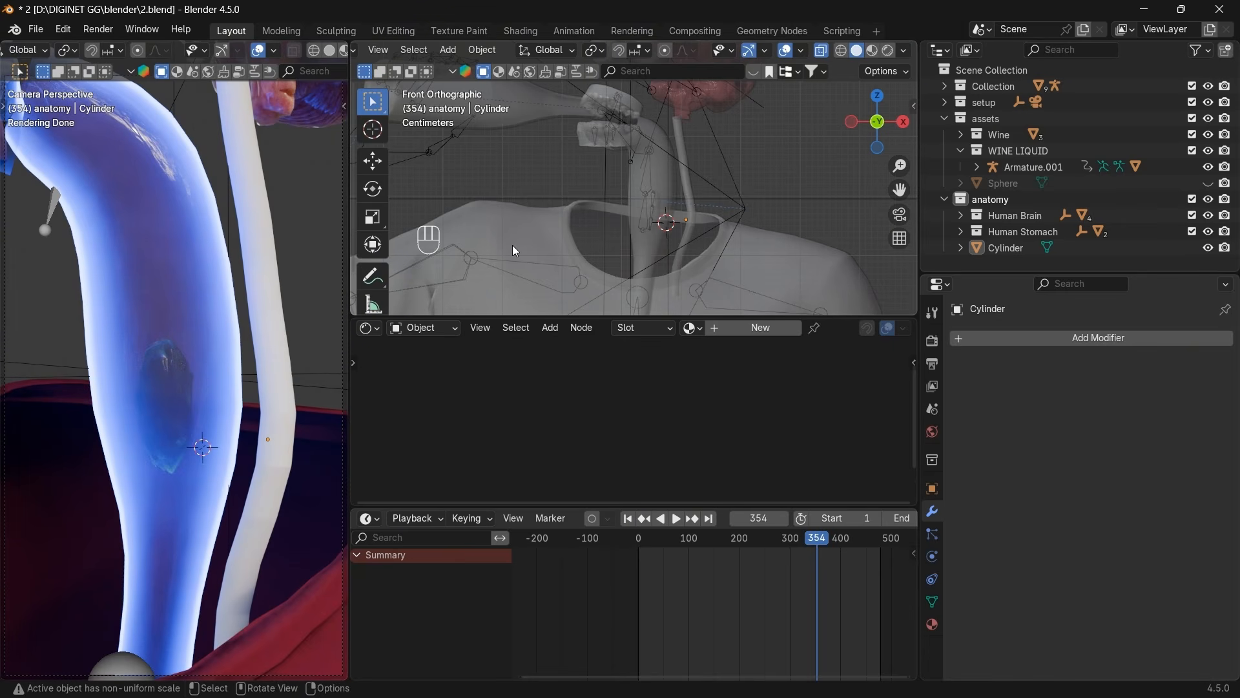
key(ctrl+s)
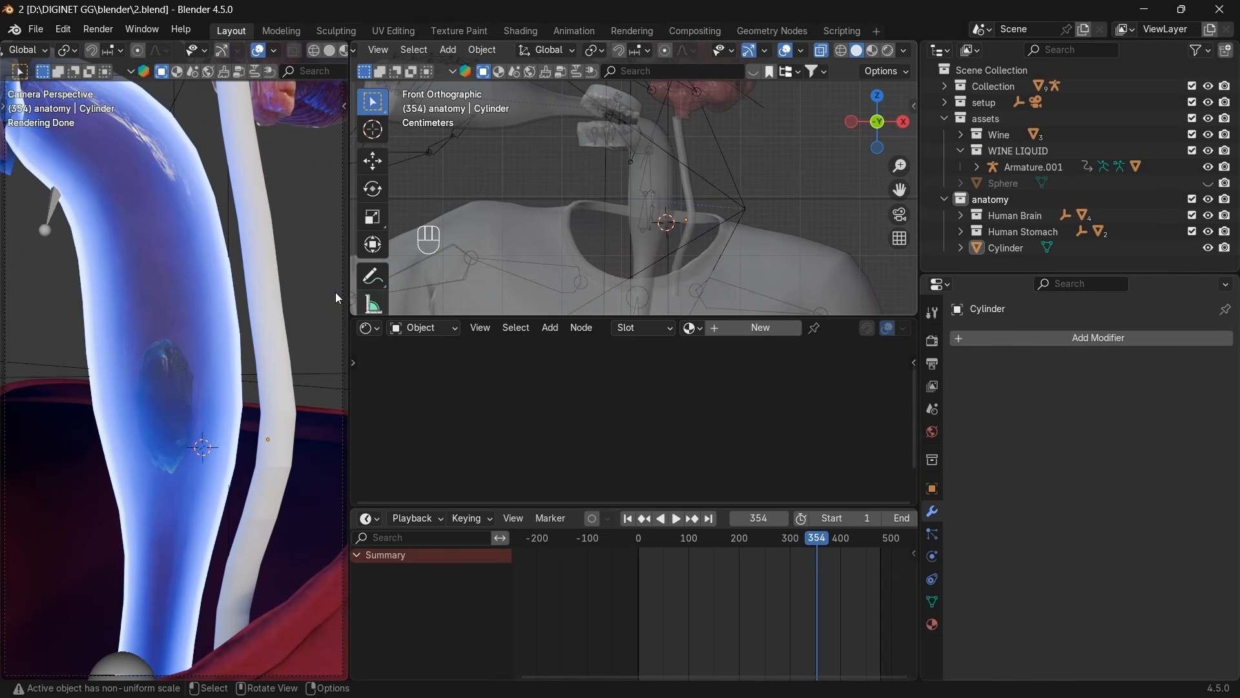
Give the cylinder a new material named "tube".
click(692, 216)
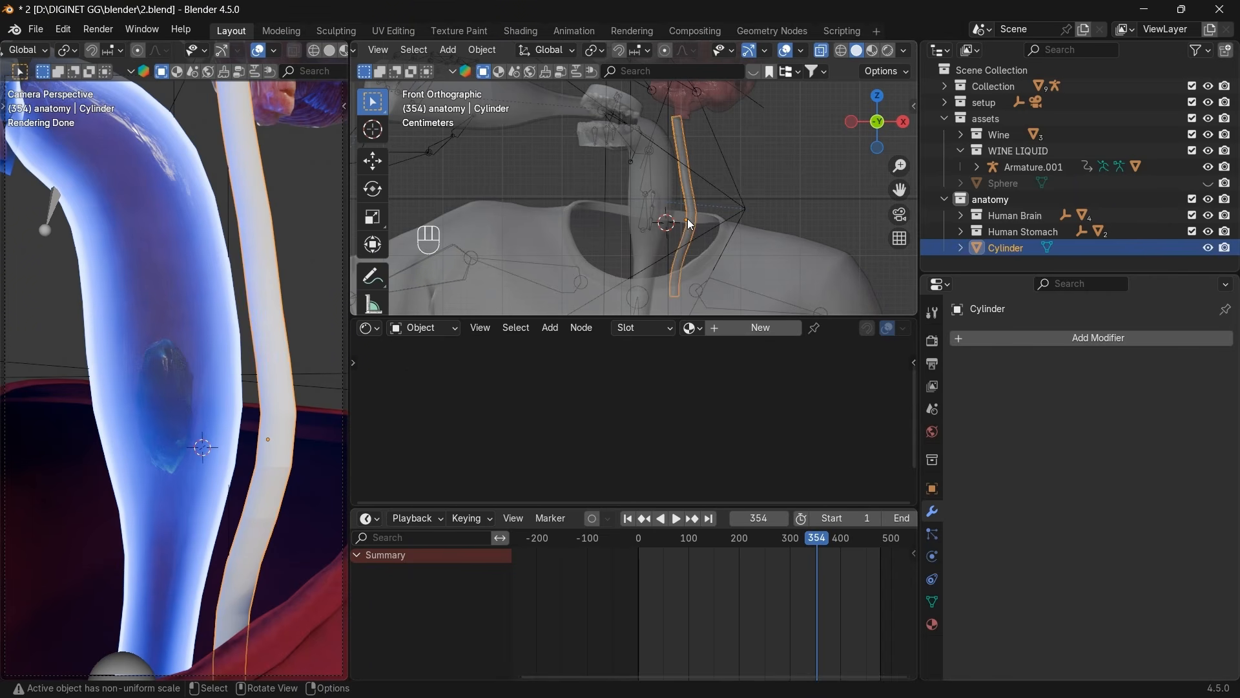
click(743, 327)
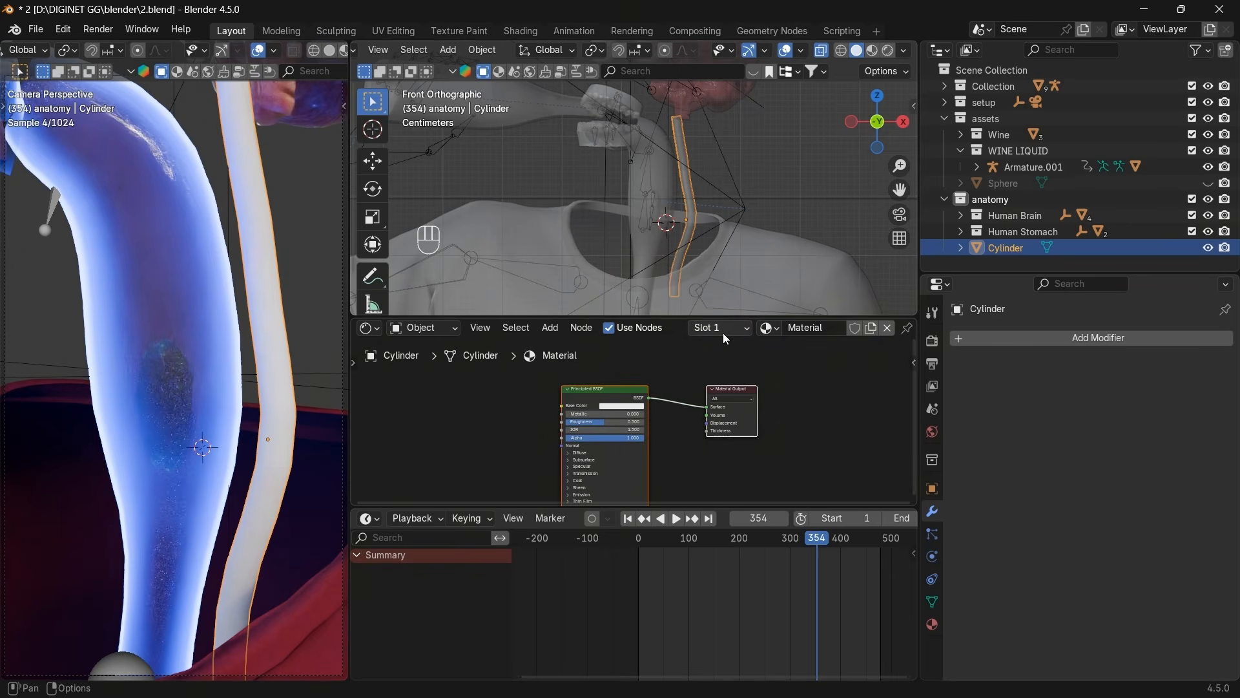
click(816, 329)
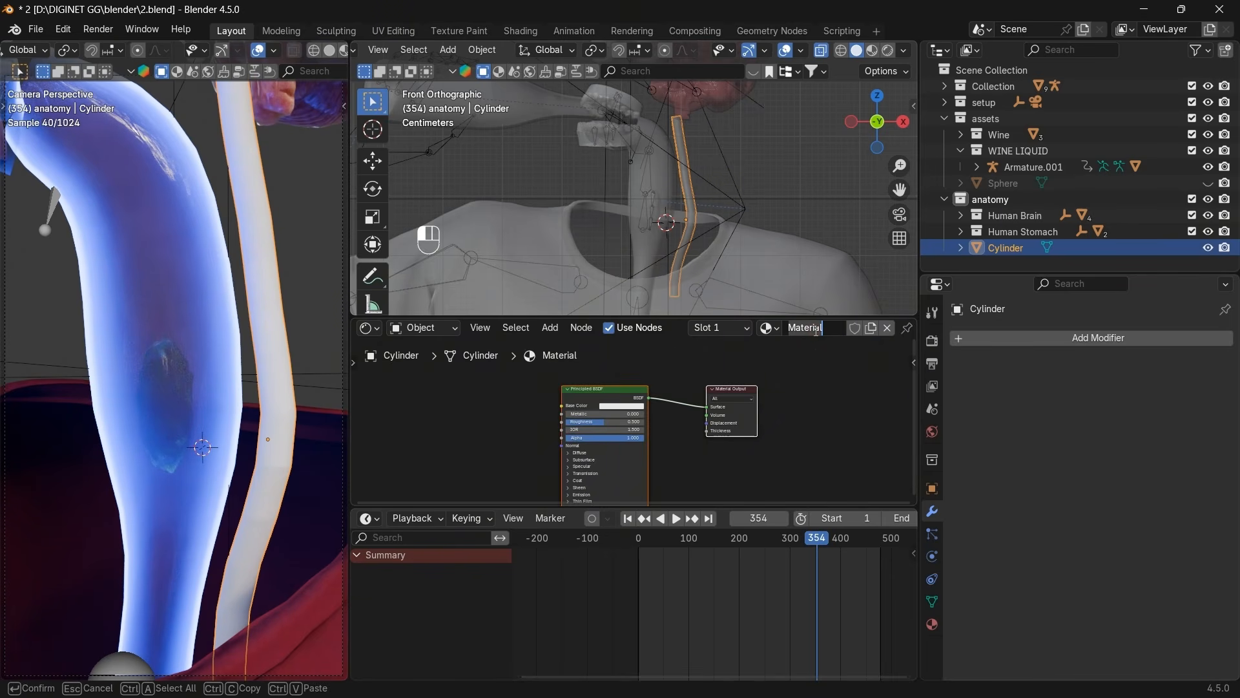
text(tube)
key(Return)
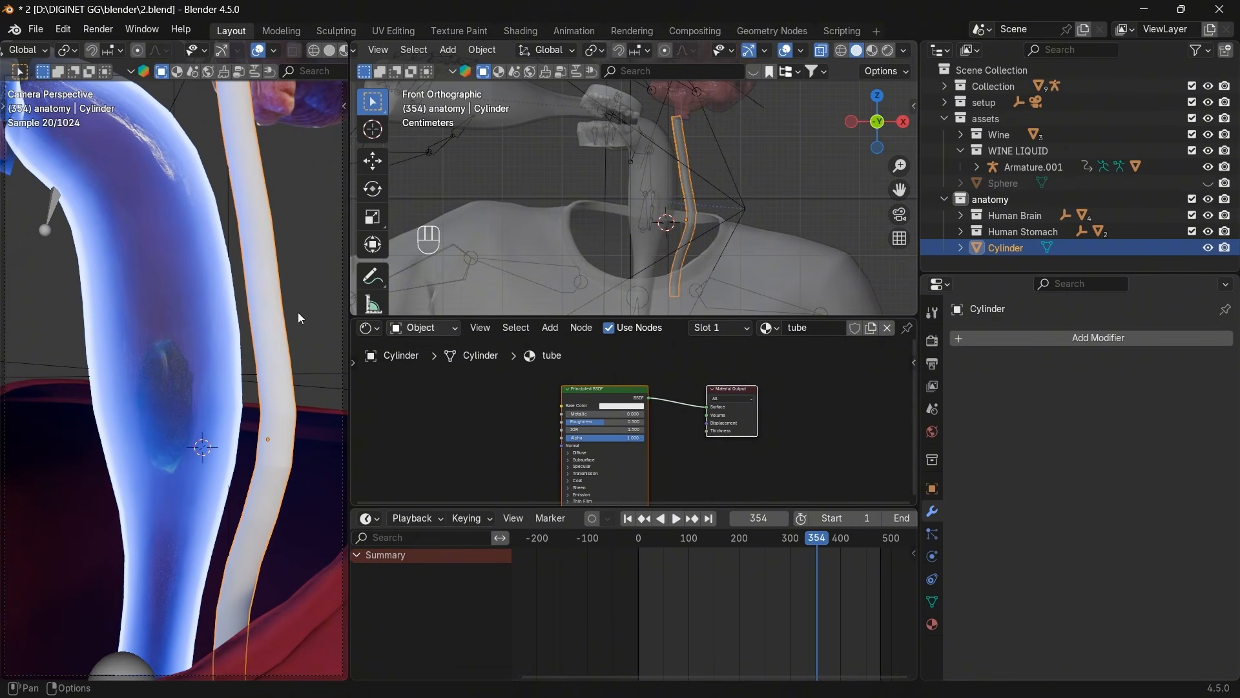
Copy the glowing blue glass shader nodes from the esophagus's Stomach material.
click(183, 261)
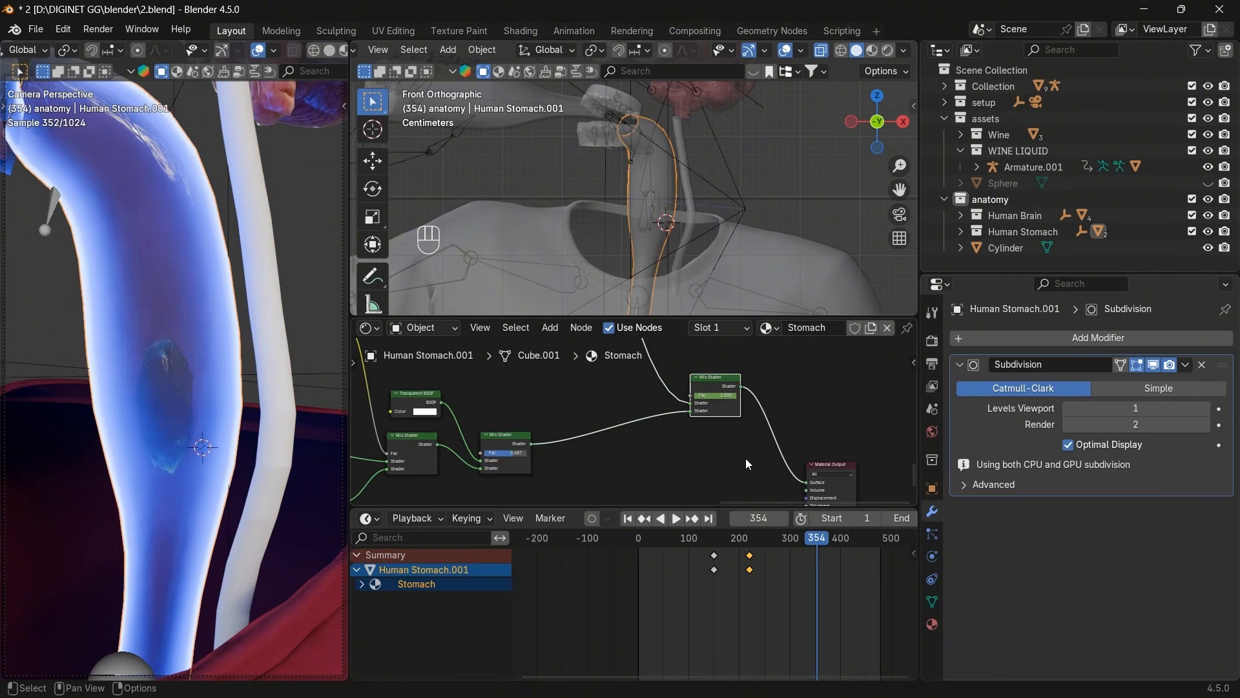
scroll(746, 459, down, 6)
mouse_move(628, 475)
mouse_down()
mouse_move(480, 429)
mouse_move(467, 384)
mouse_move(610, 466)
mouse_up()
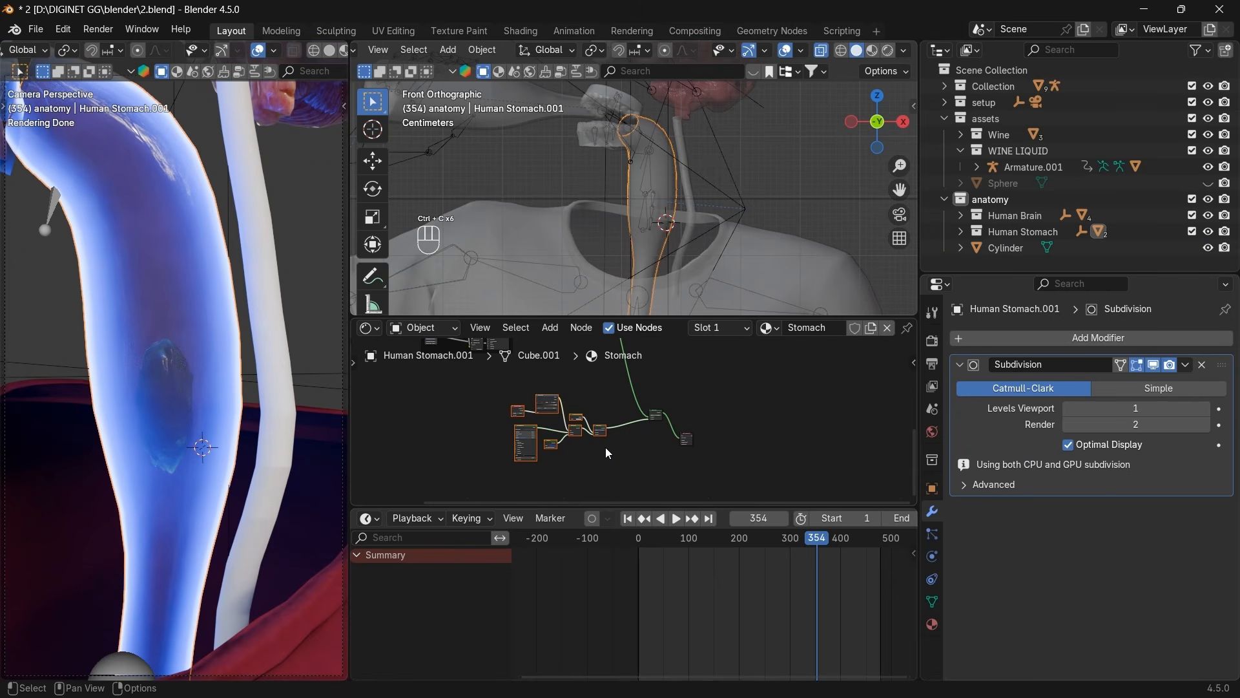
In the cylinder's tube material, spread the Principled BSDF and Material Output nodes apart.
click(687, 188)
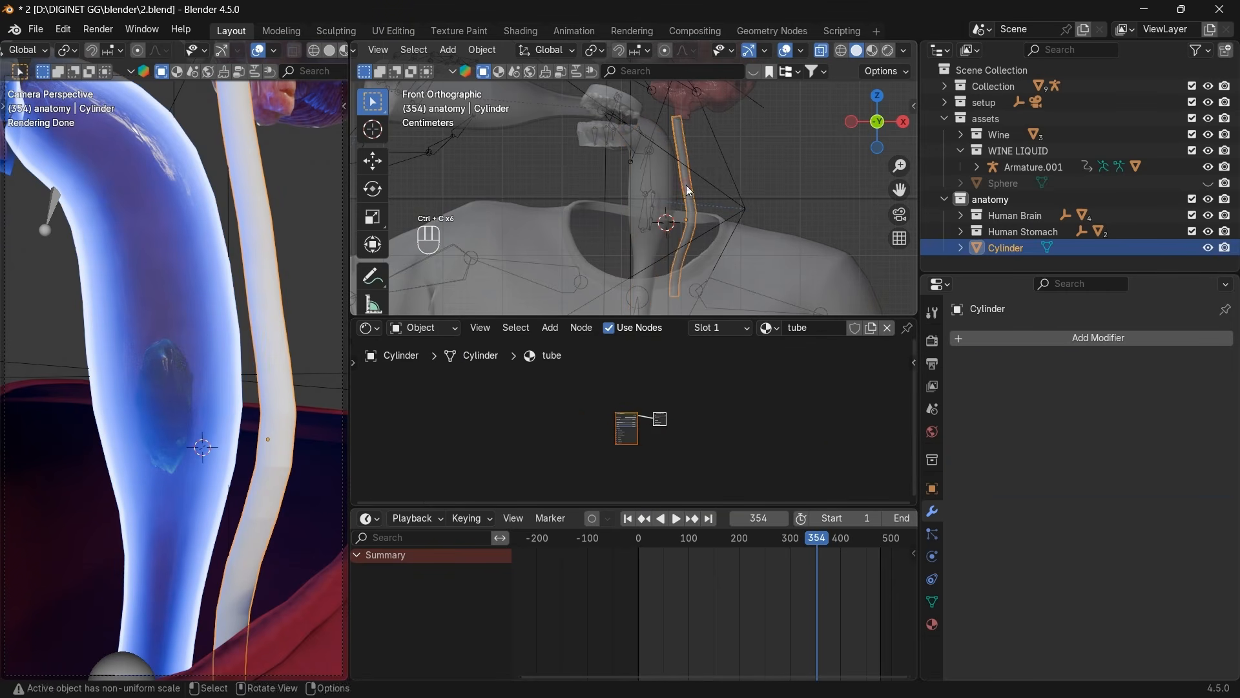
key(g)
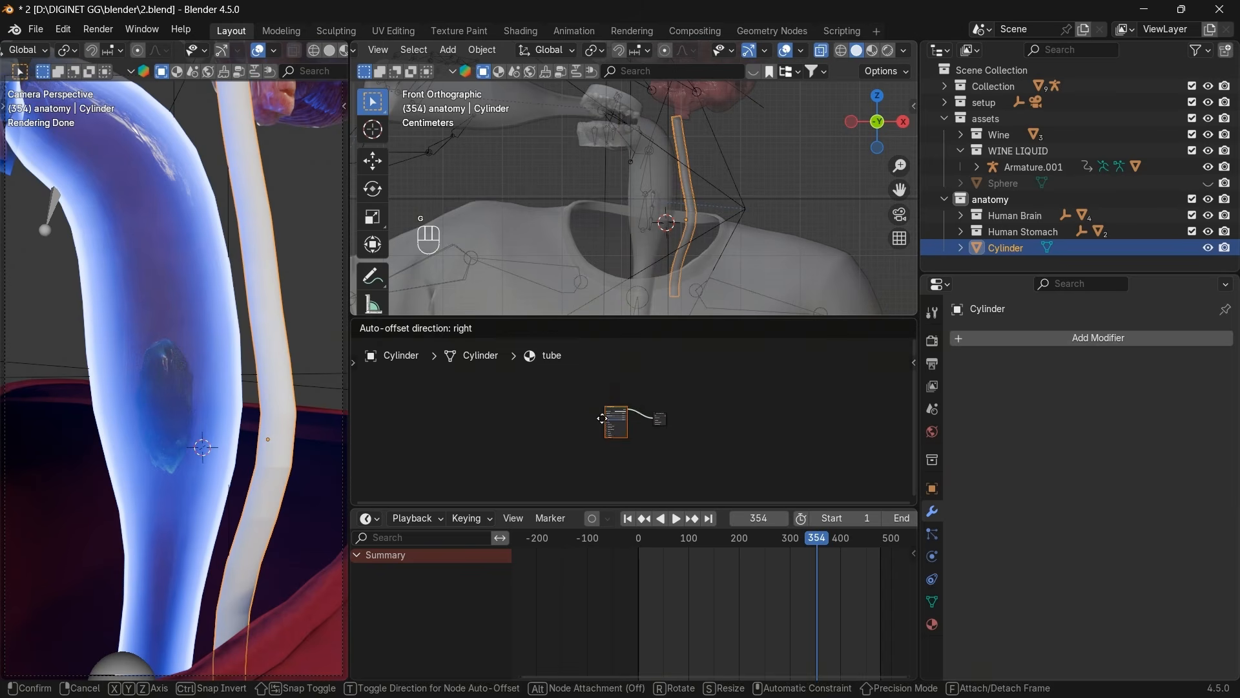
click(586, 381)
drag(706, 403, 651, 438)
key(g)
click(701, 466)
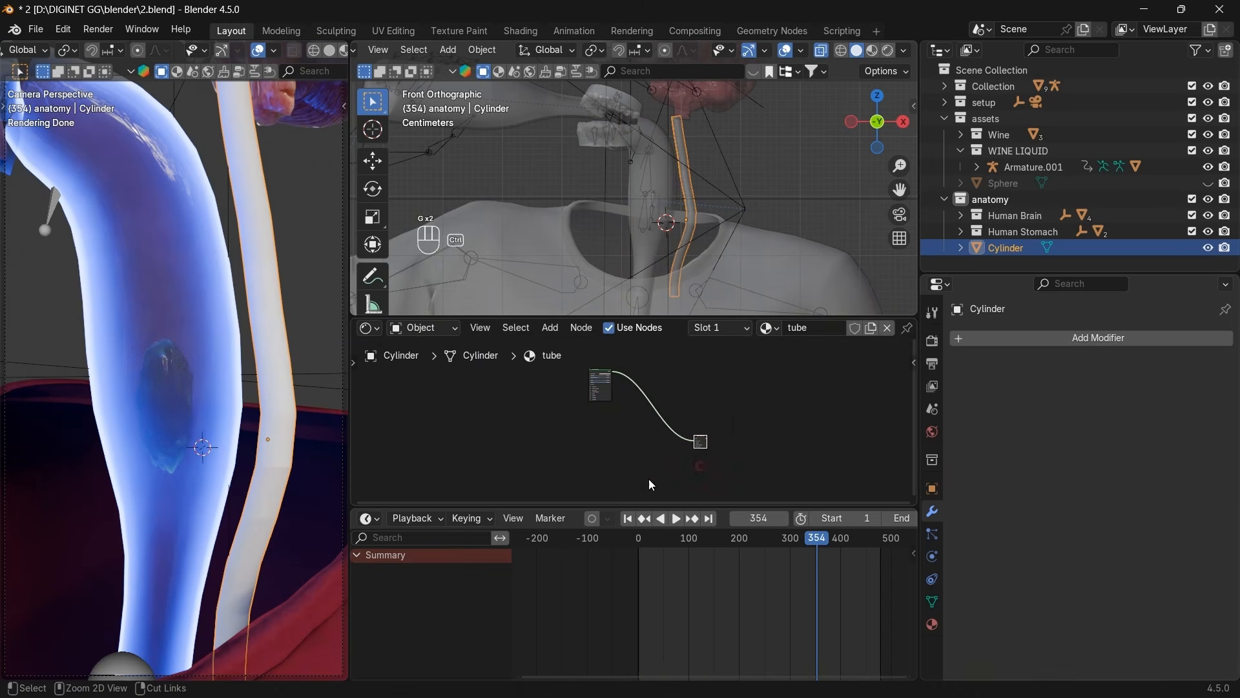
Paste the copied shader nodes into the tube material below the Principled BSDF.
key(ctrl+v)
key(g)
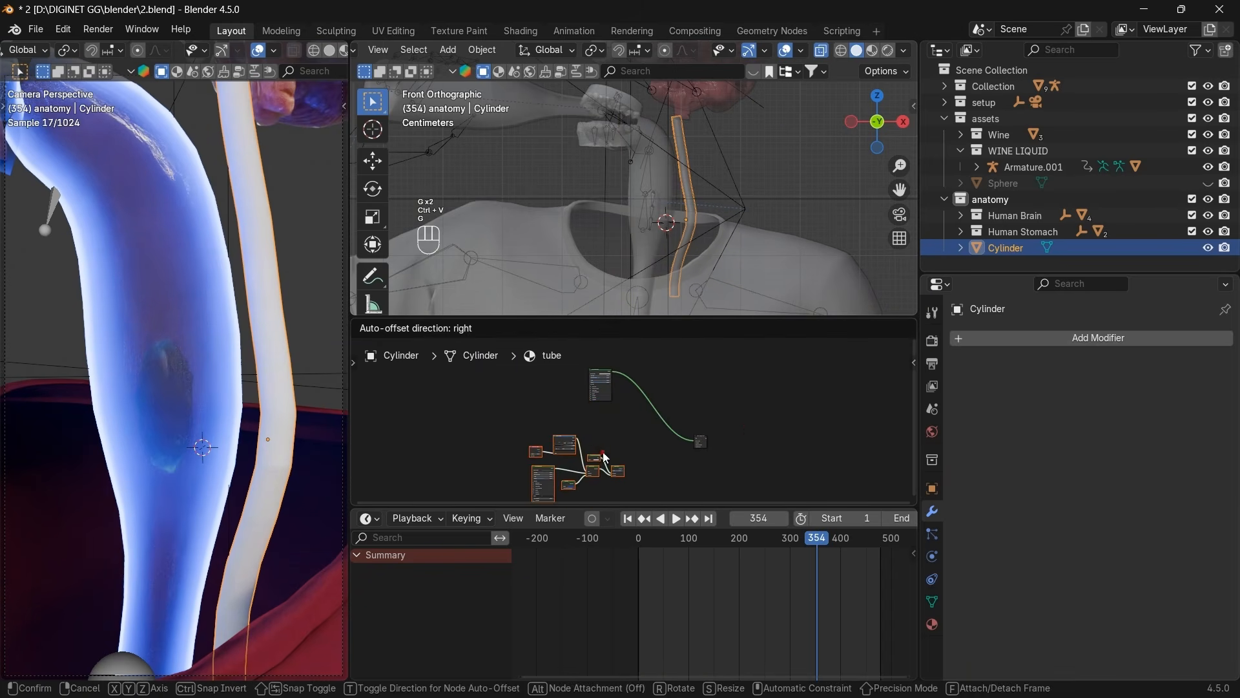
click(606, 457)
Insert a duplicated Mix Shader before the Material Output, connect the pasted nodes' final shader to its second input, and set its factor to 1.
click(595, 458)
key(shift+d)
click(660, 414)
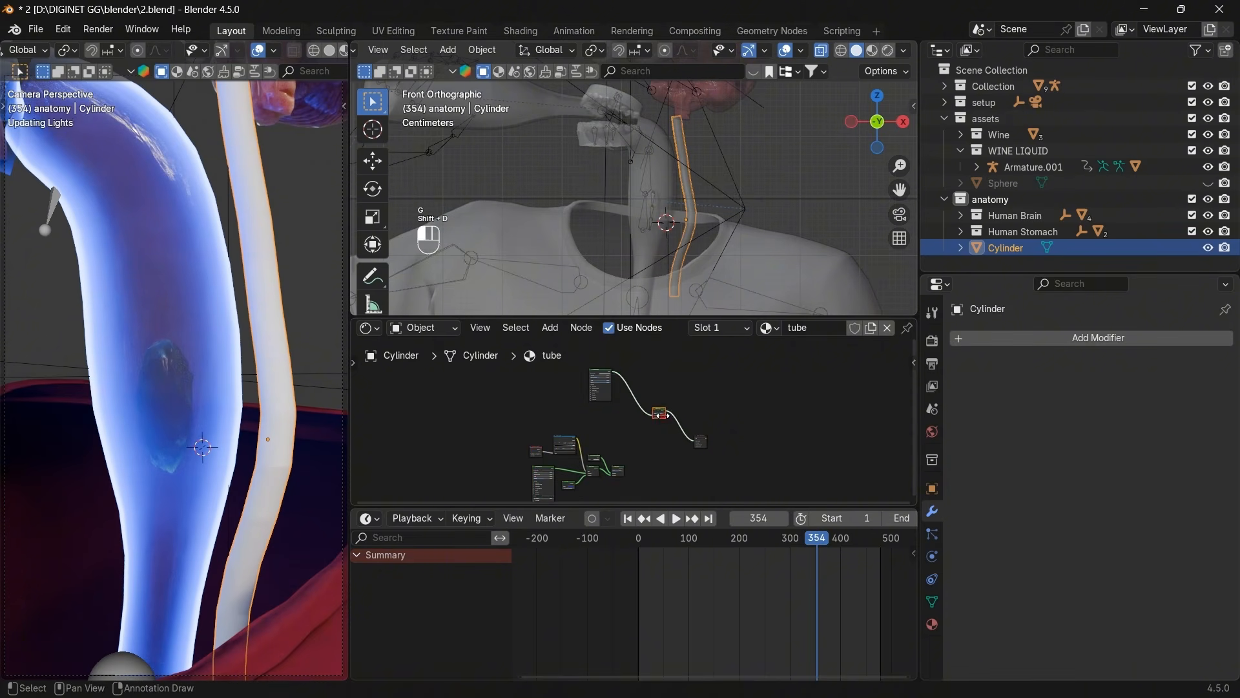
scroll(654, 411, up, 4)
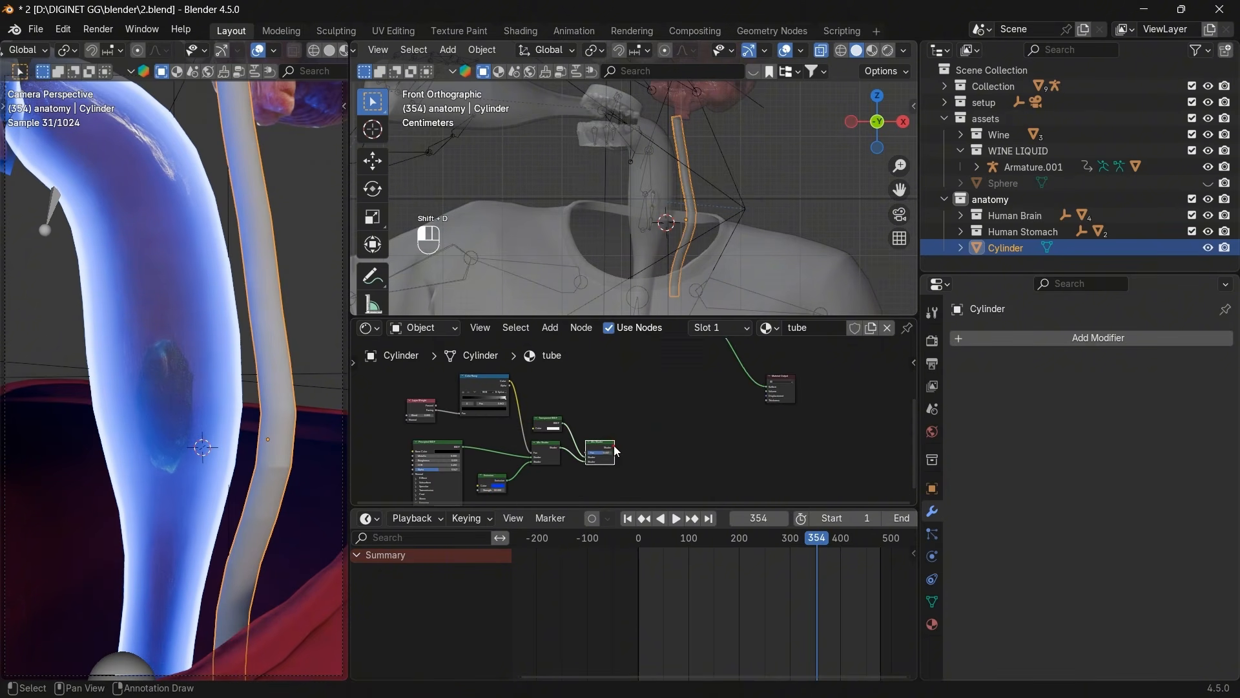
drag(615, 446, 735, 389)
scroll(672, 411, up, 2)
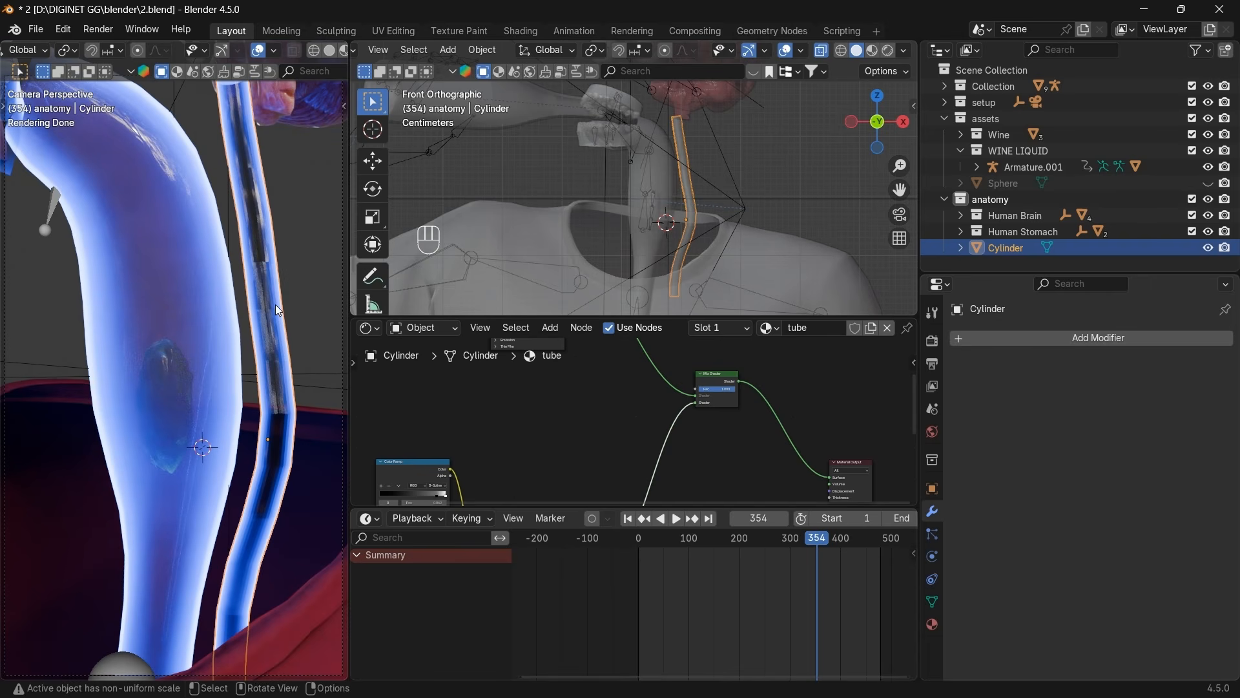
Shade the cylinder smooth and fine-tune the position of the black stop on the tube material's Color Ramp.
key(space)
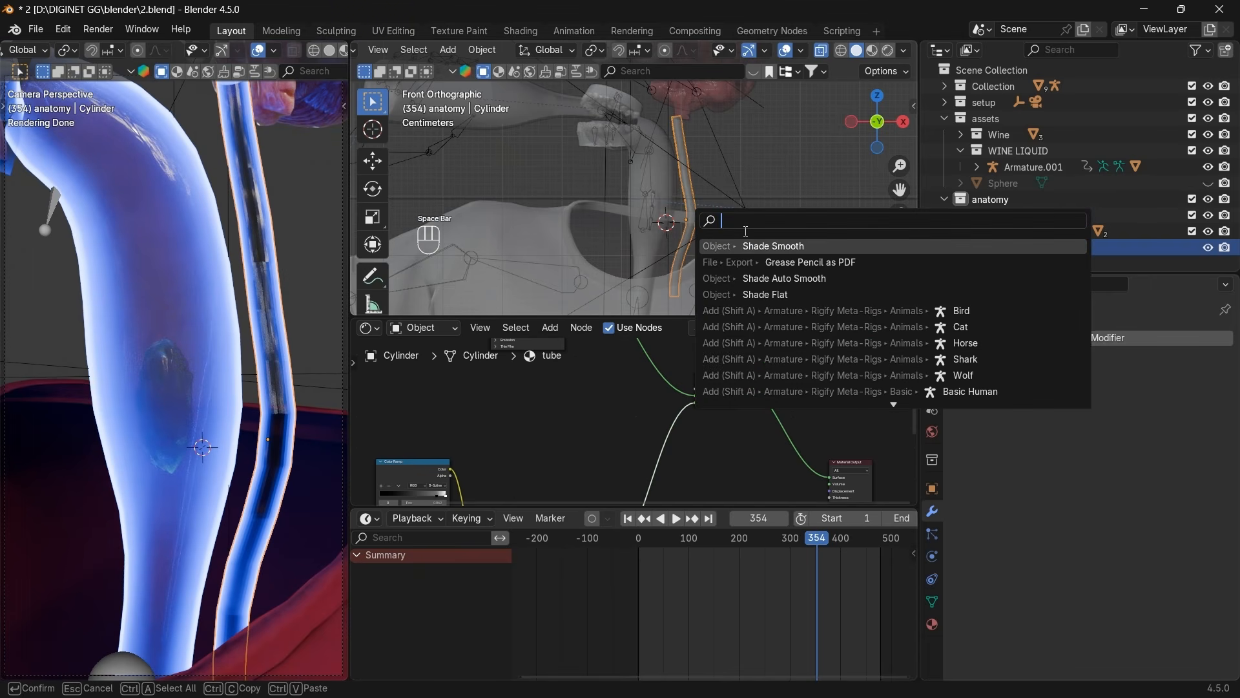
click(797, 248)
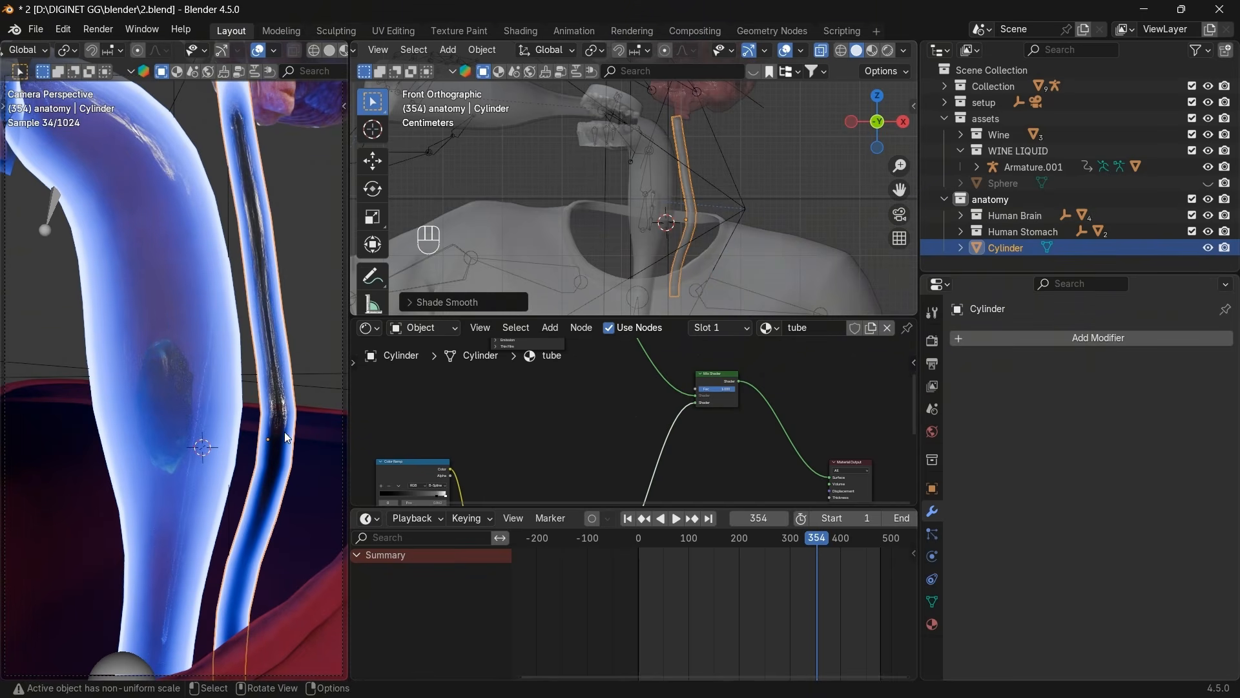
scroll(629, 448, down, 3)
middle_drag(636, 437, 700, 370)
scroll(580, 428, up, 2)
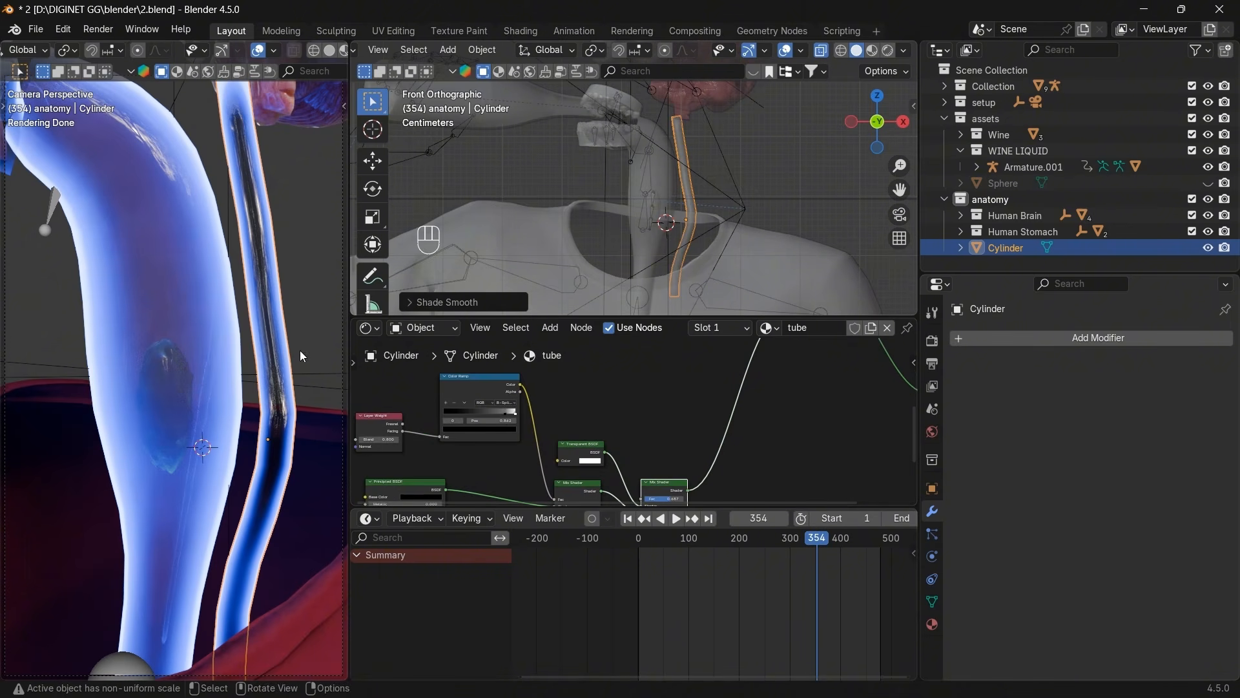
scroll(536, 436, up, 5)
middle_drag(536, 436, 766, 456)
scroll(766, 456, up, 5)
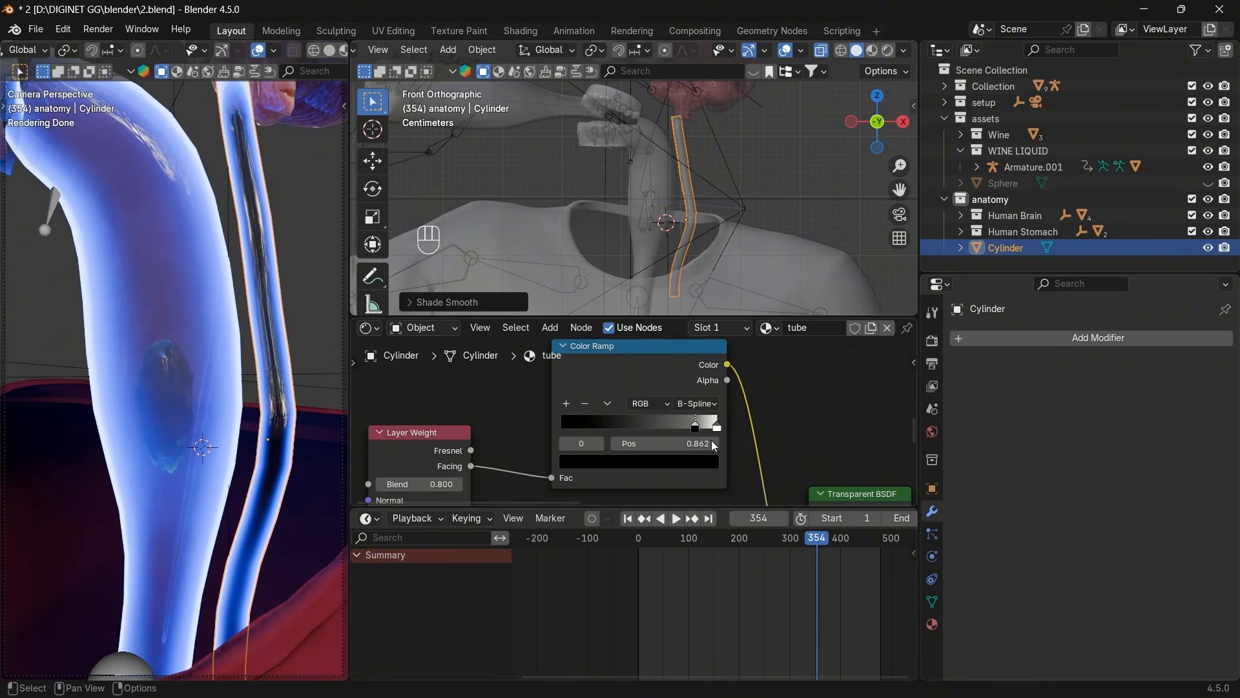
mouse_move(689, 425)
mouse_down()
mouse_move(599, 413)
mouse_move(721, 433)
mouse_move(696, 428)
mouse_up()
Set the factor of the Mix Shader that blends in the Transparent BSDF to 0.054 in the tube material.
scroll(794, 452, down, 4)
middle_drag(785, 451, 763, 374)
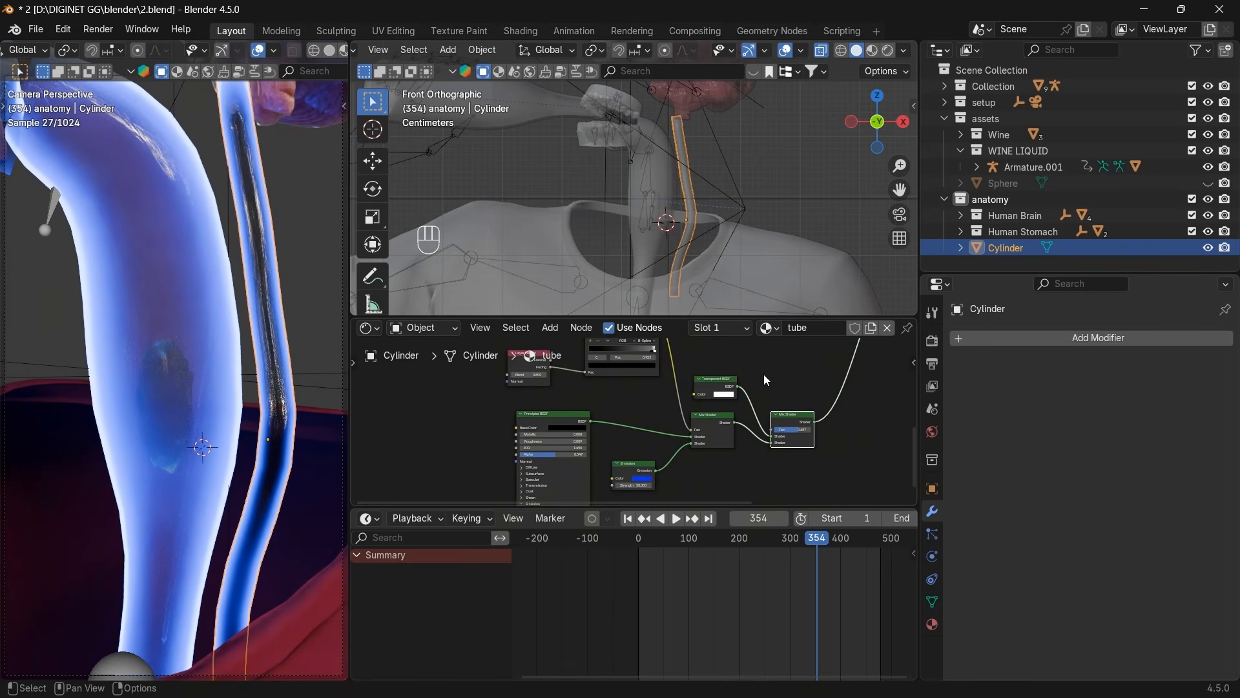
scroll(761, 413, up, 4)
middle_drag(747, 431, 630, 401)
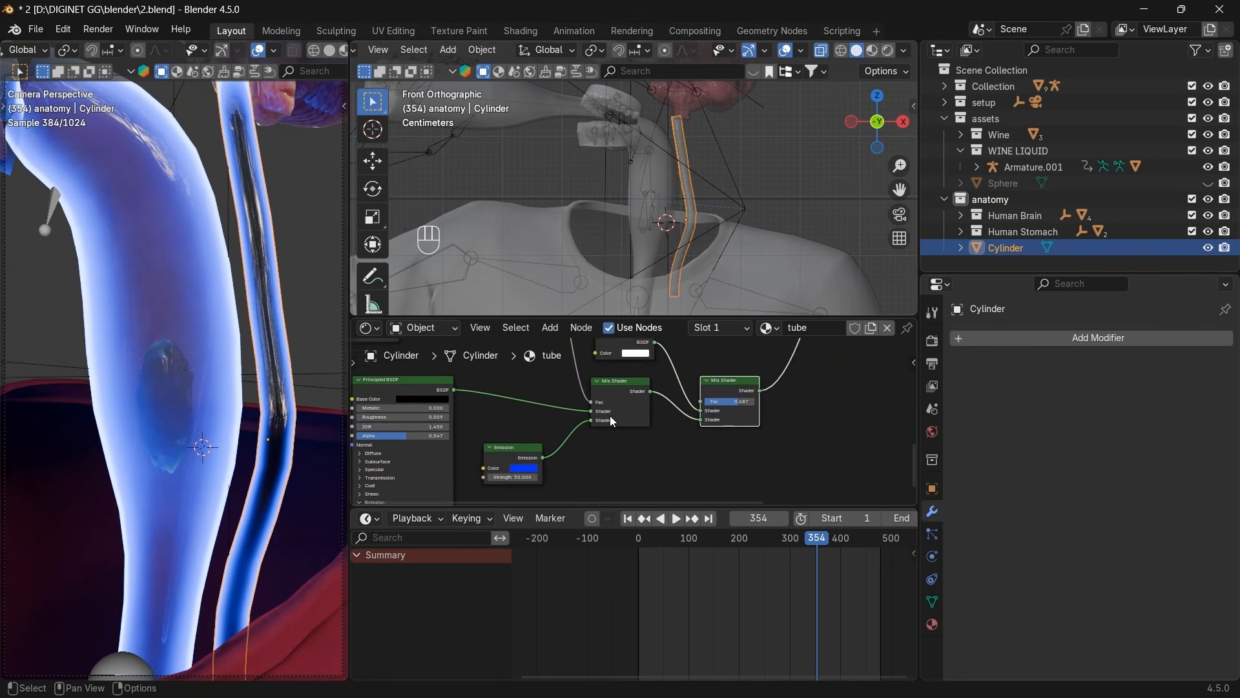
scroll(610, 416, up, 4)
drag(792, 407, 745, 394)
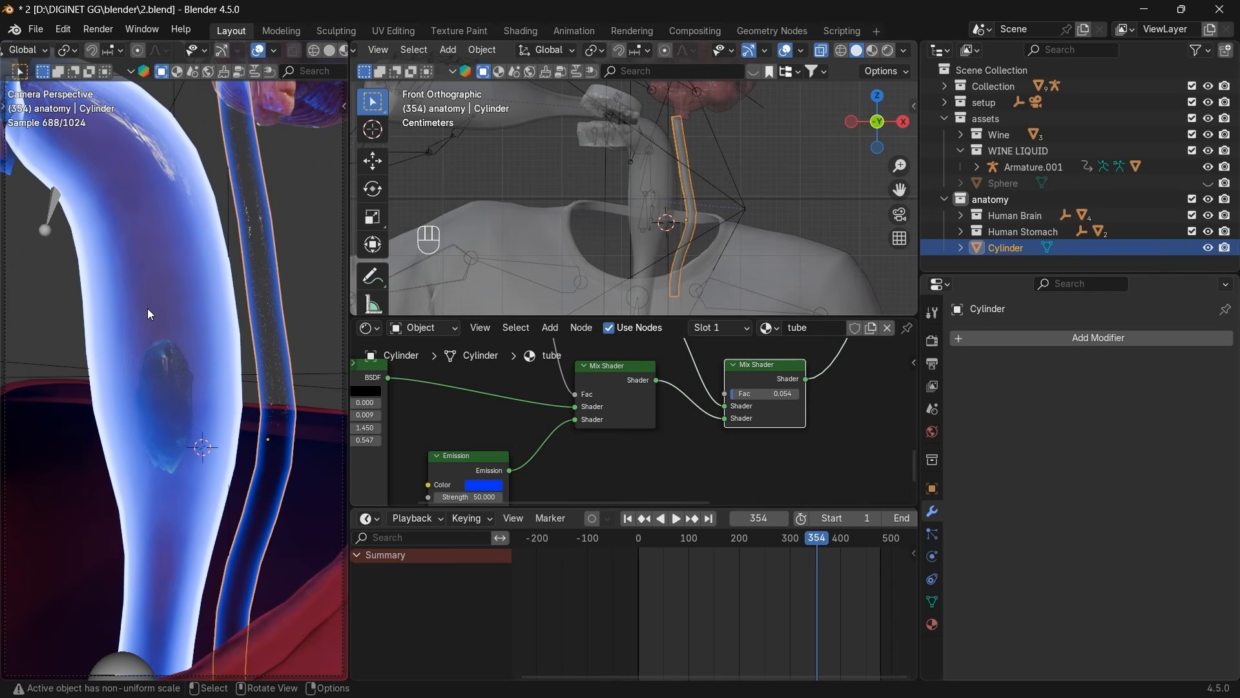
scroll(596, 448, down, 2)
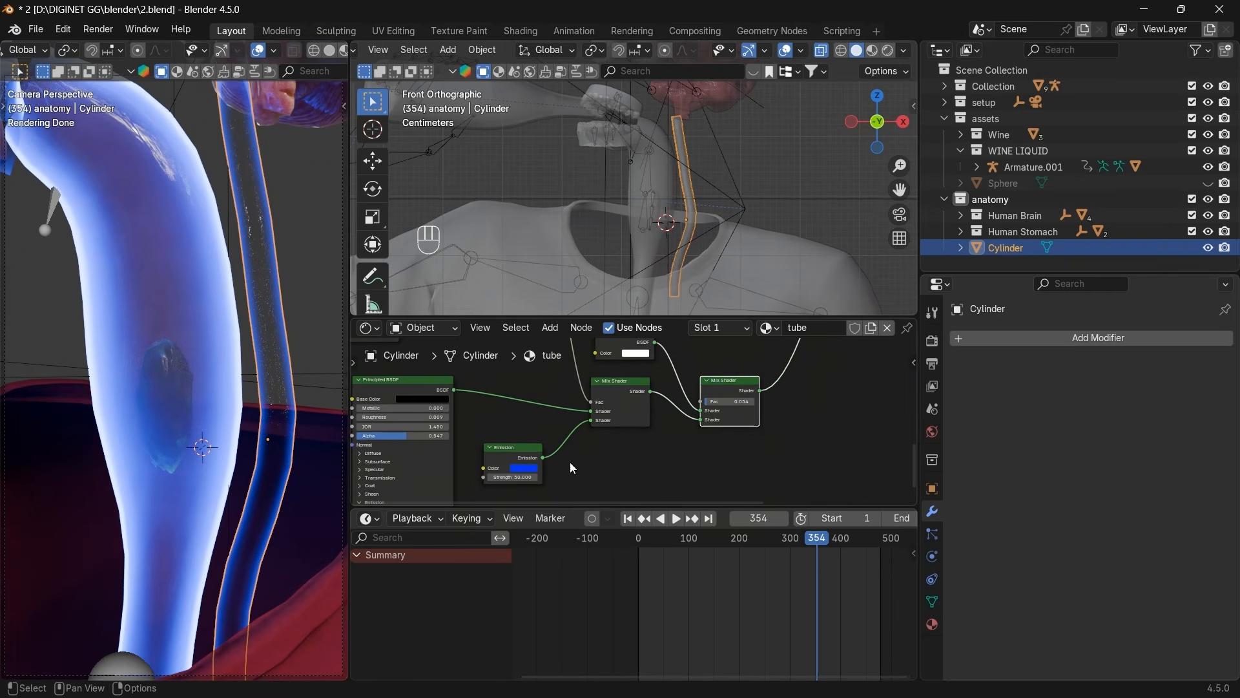
Set the alpha of the Principled BSDF feeding the emission mix in the tube material to 0.5.
drag(423, 445, 584, 452)
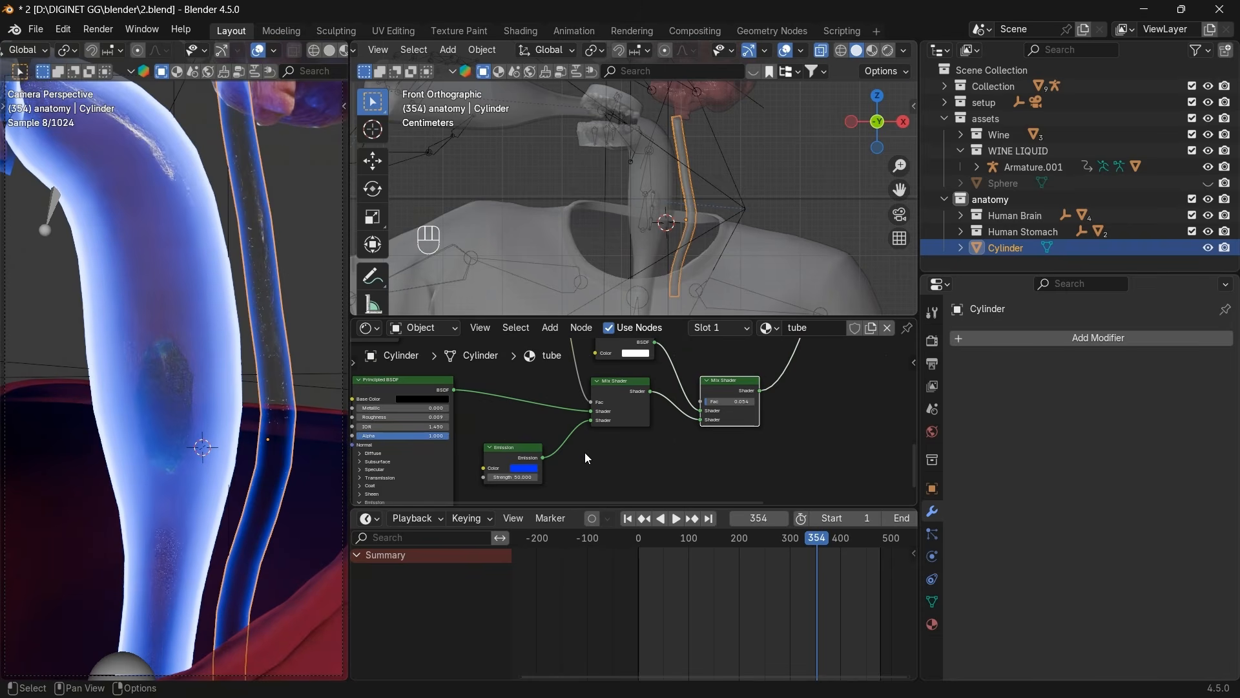
scroll(650, 459, down, 2)
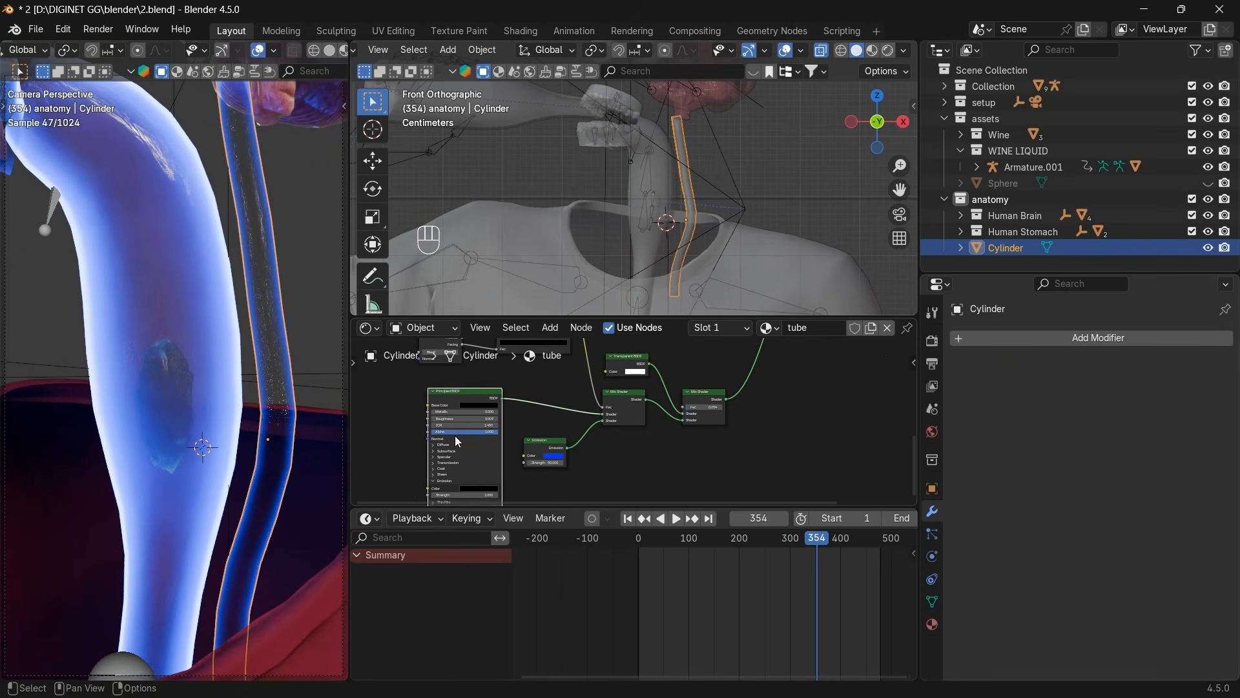
click(474, 432)
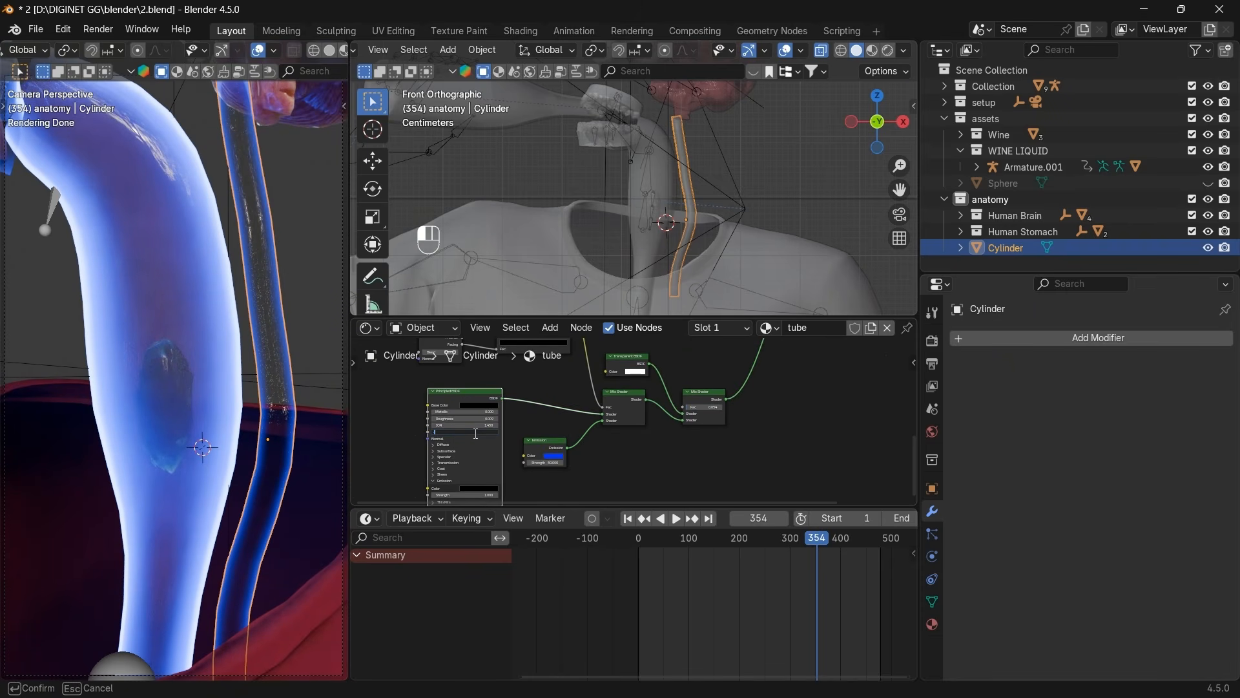
text(0.5)
key(Return)
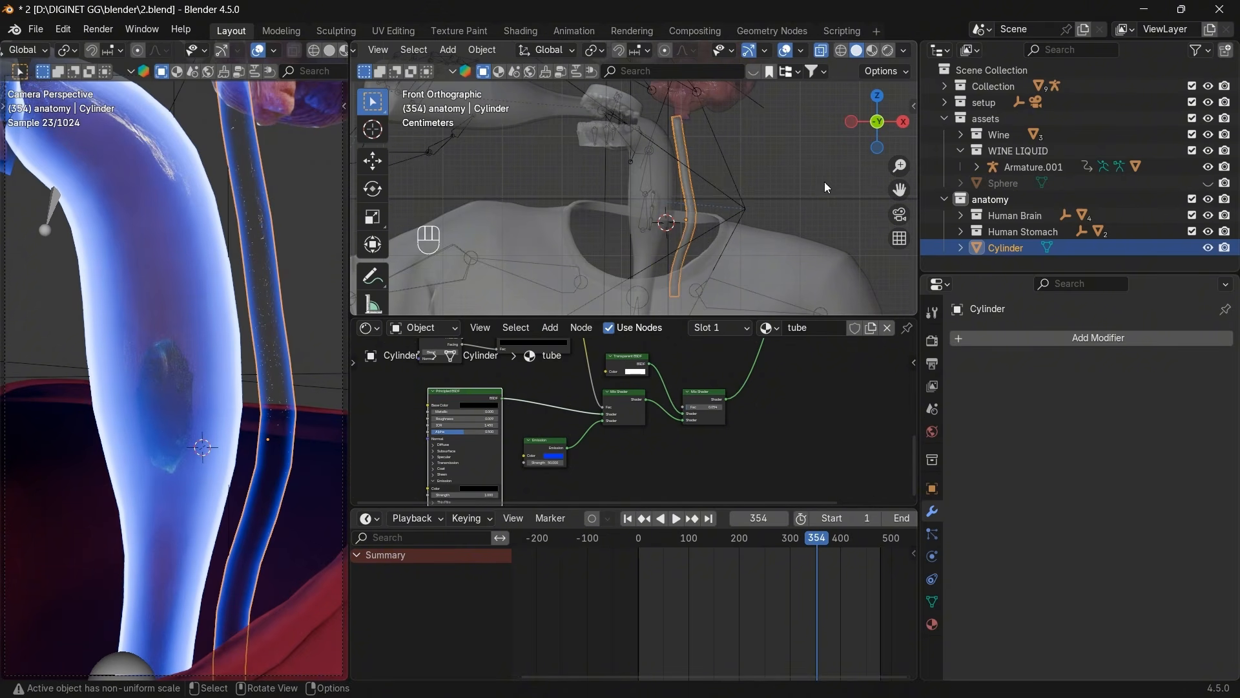
Duplicate the cylinder in place and shrink the copy's whole mesh inward along its normals to form an inner tube.
key(shift+d)
right_click(836, 174)
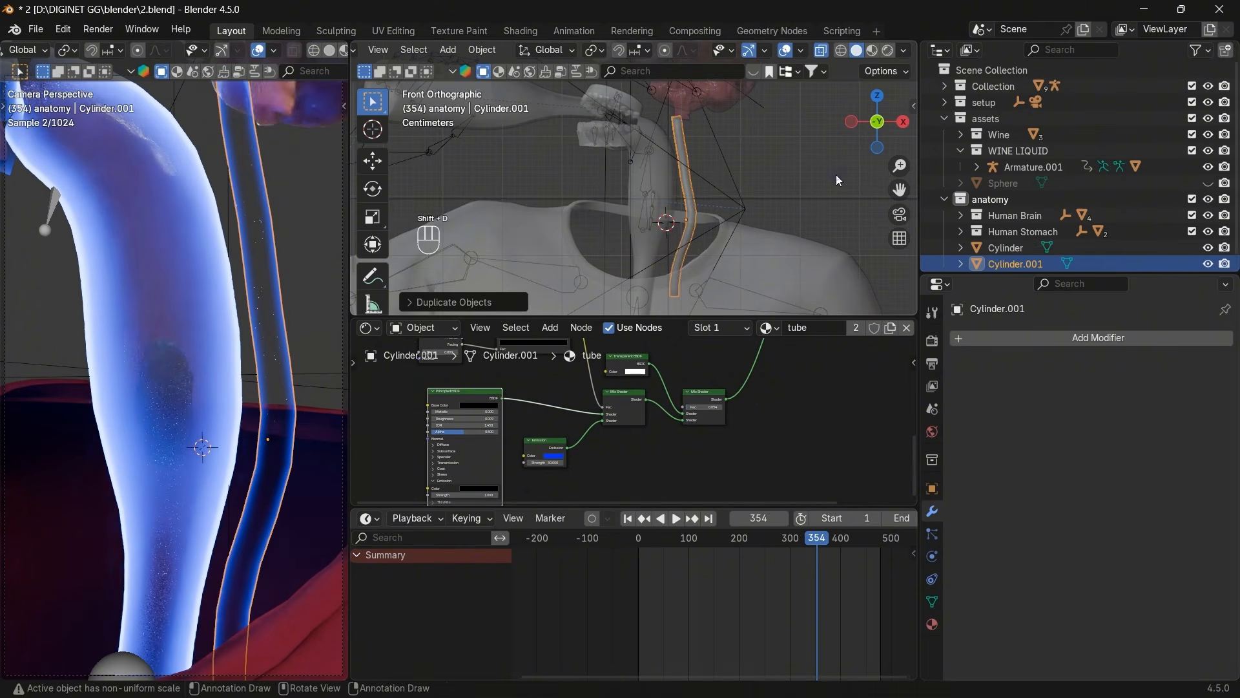
key(Tab)
key(a)
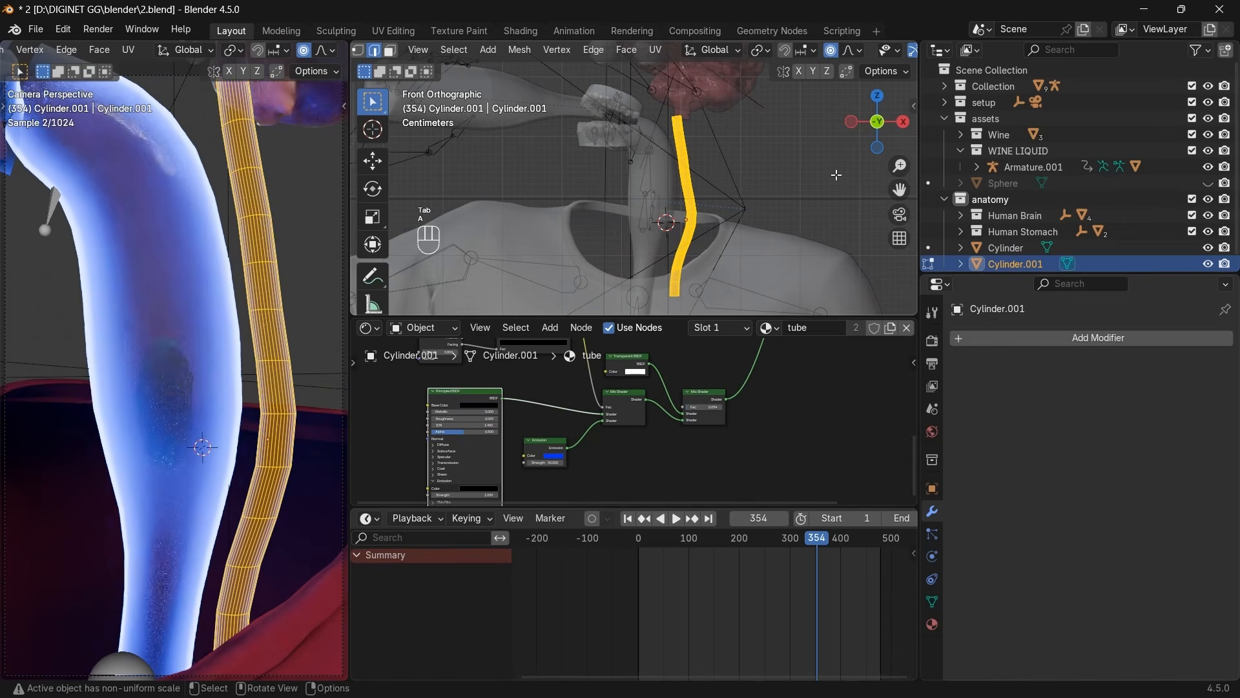
scroll(836, 174, up, 2)
key(alt+s)
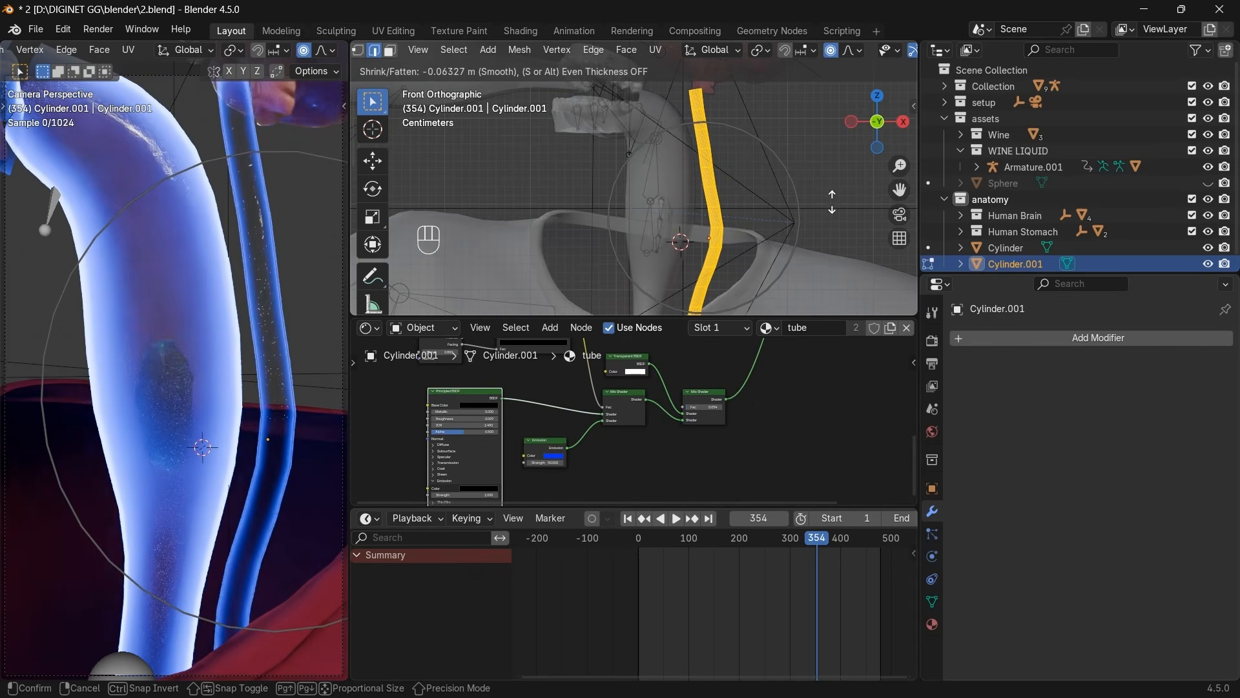
click(832, 202)
scroll(833, 200, up, 5)
drag(898, 190, 723, 190)
key(alt+s)
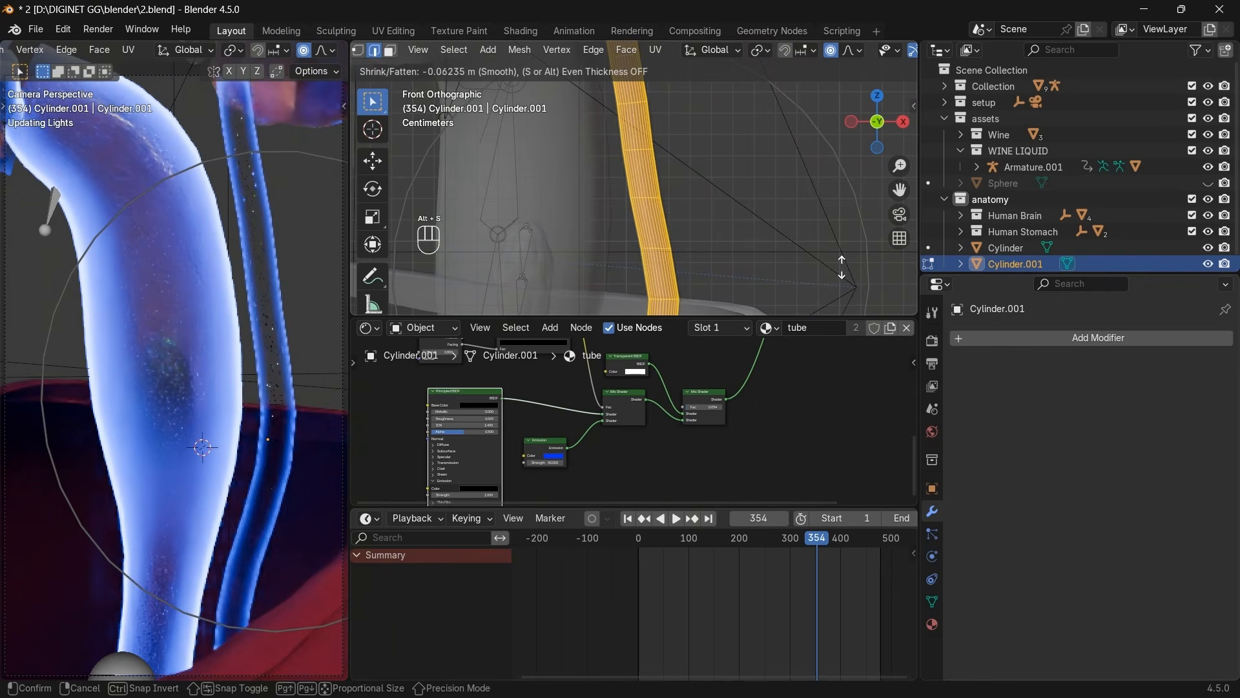
click(826, 107)
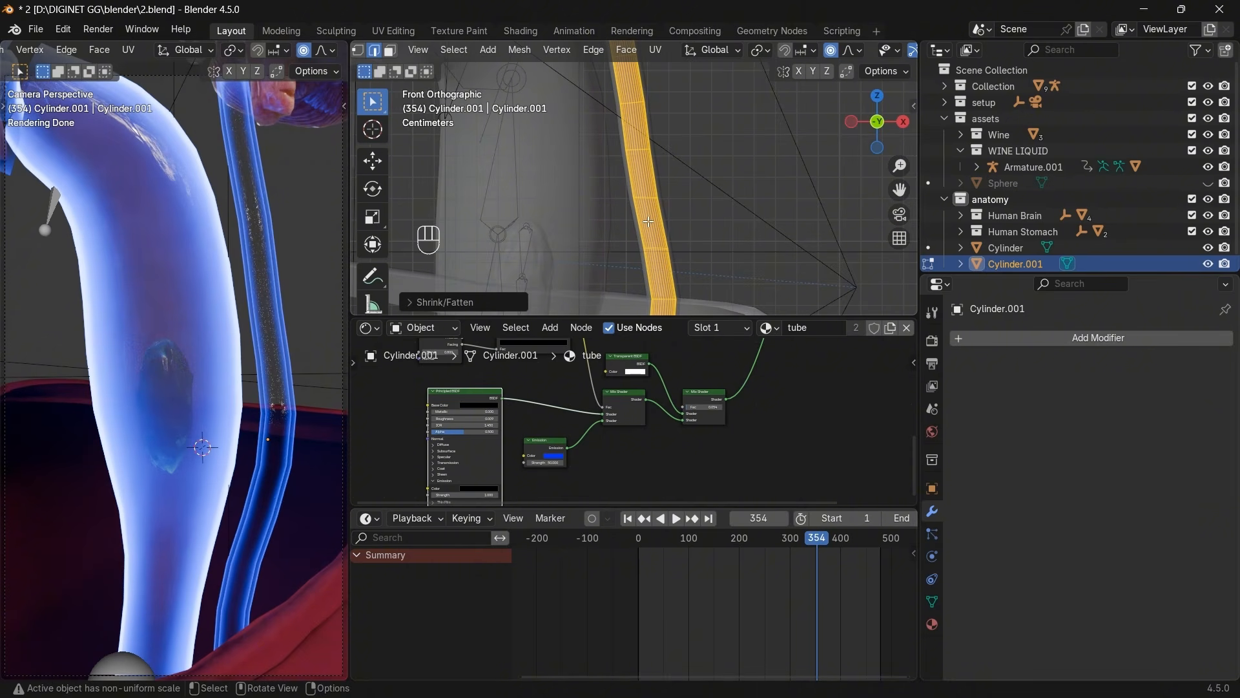
key(Tab)
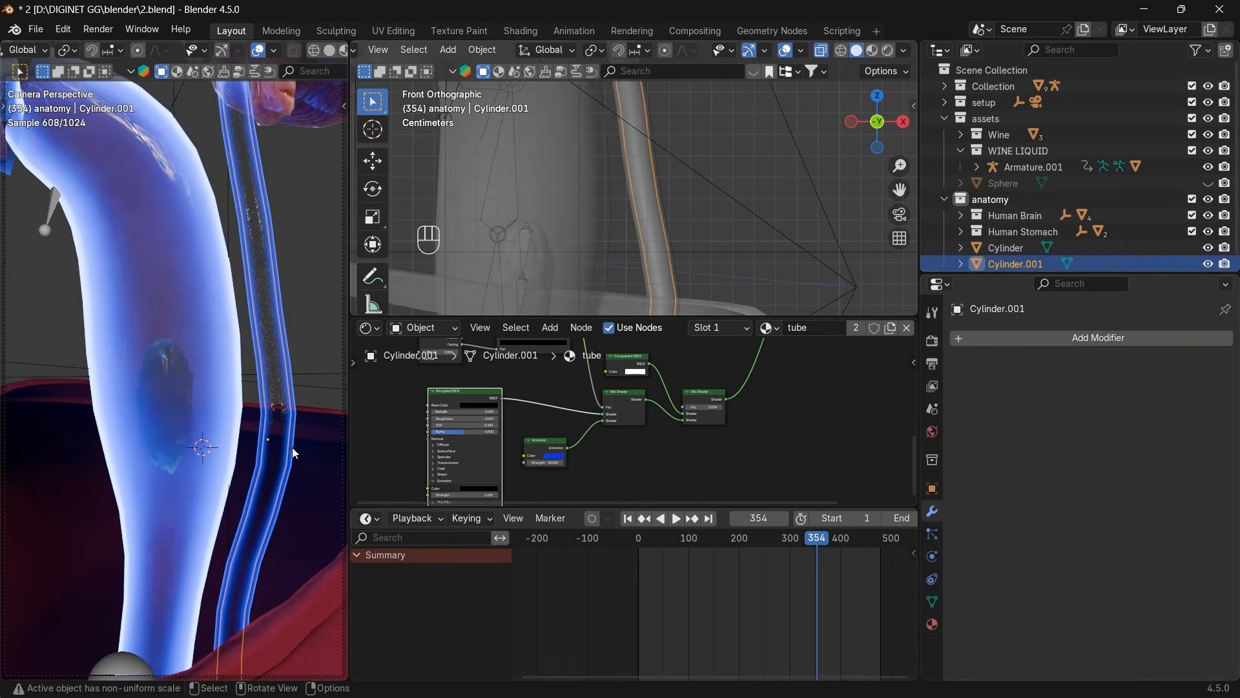
Add a Subdivision Surface modifier to the inner tube and set its render level to 1.
click(1103, 338)
text(s)
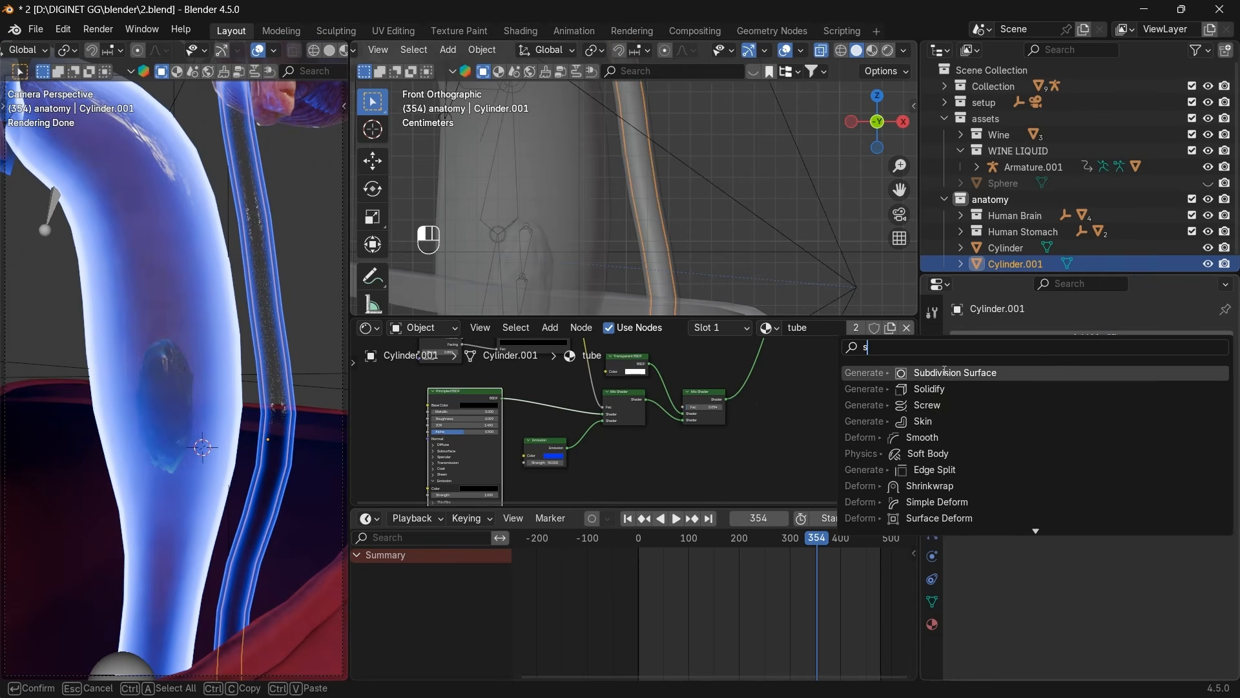
click(945, 373)
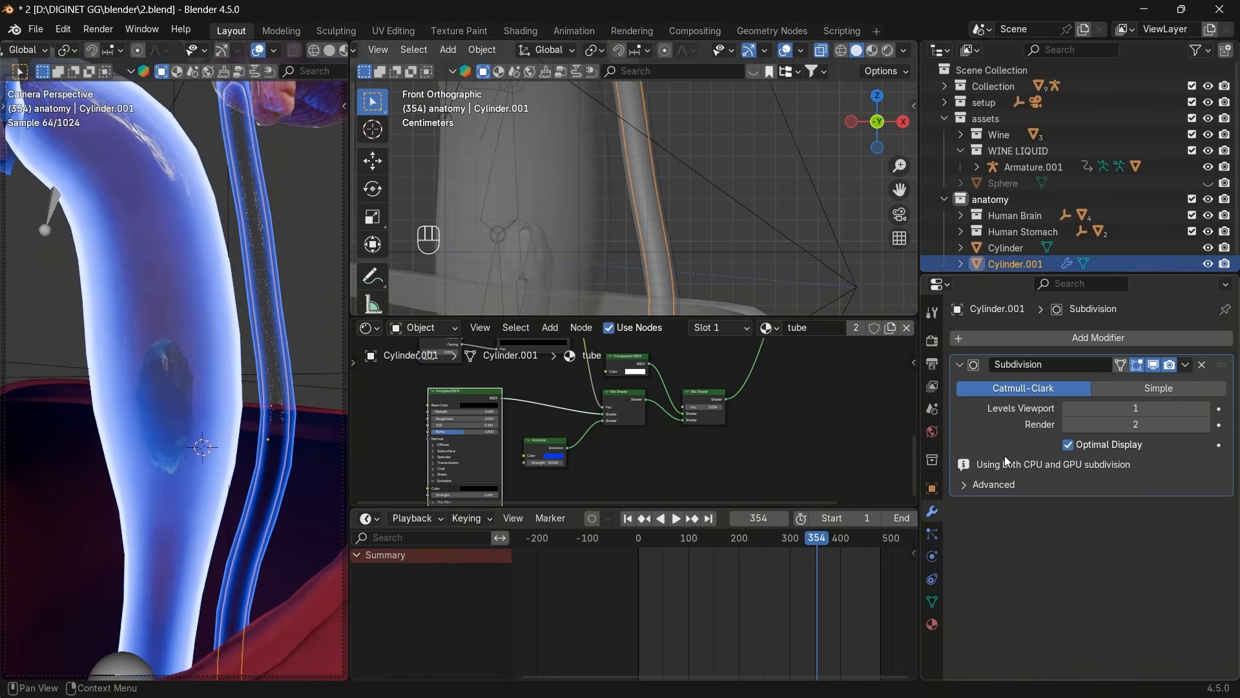
click(1065, 426)
Add a Subdivision Surface modifier to the original outer cylinder with a render level of 1.
click(1026, 247)
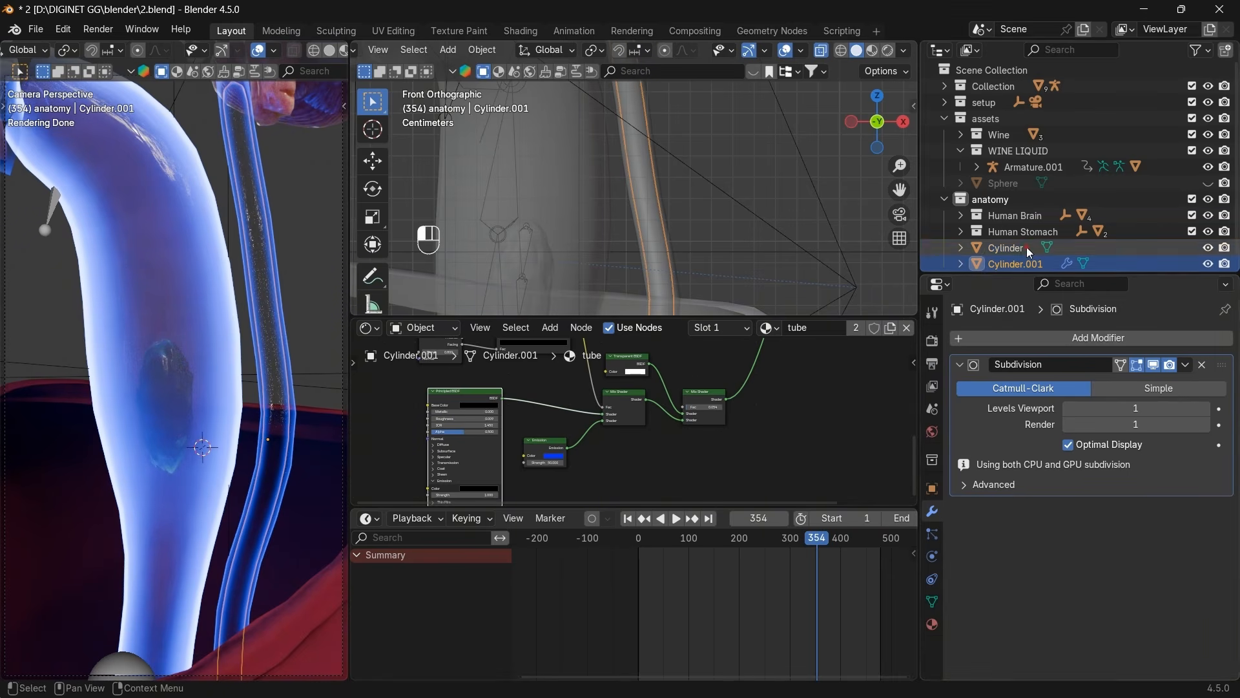
click(1105, 338)
click(1104, 336)
click(979, 368)
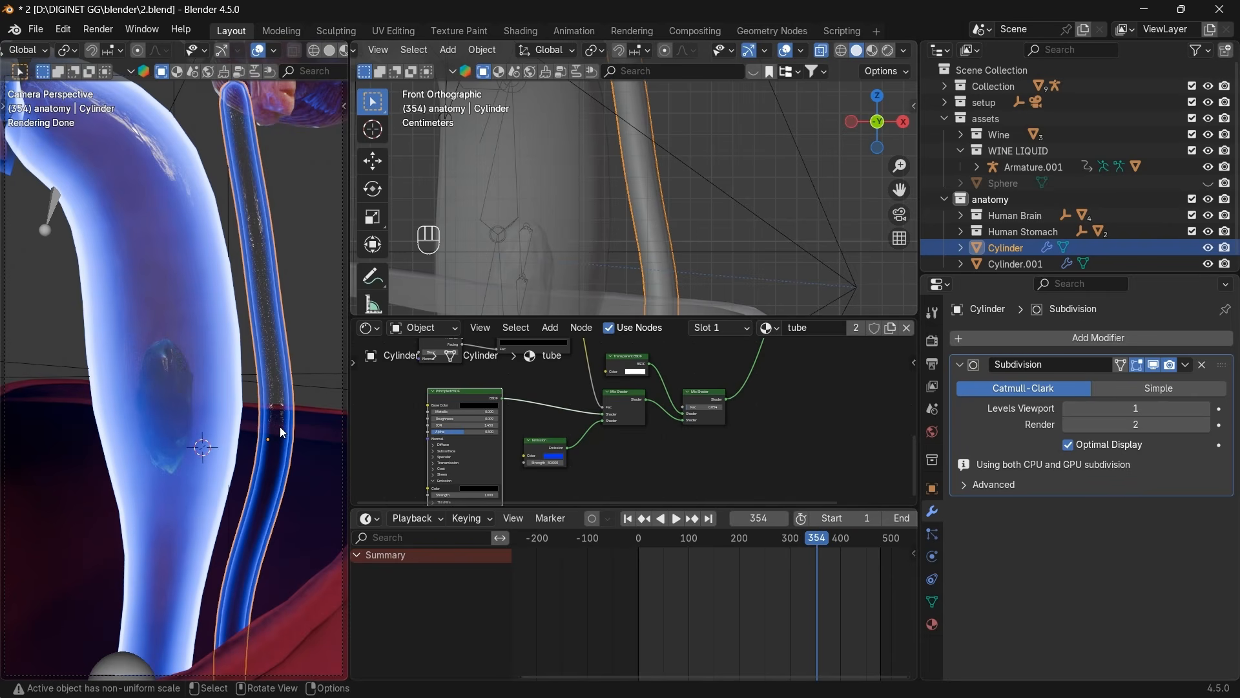
click(1068, 425)
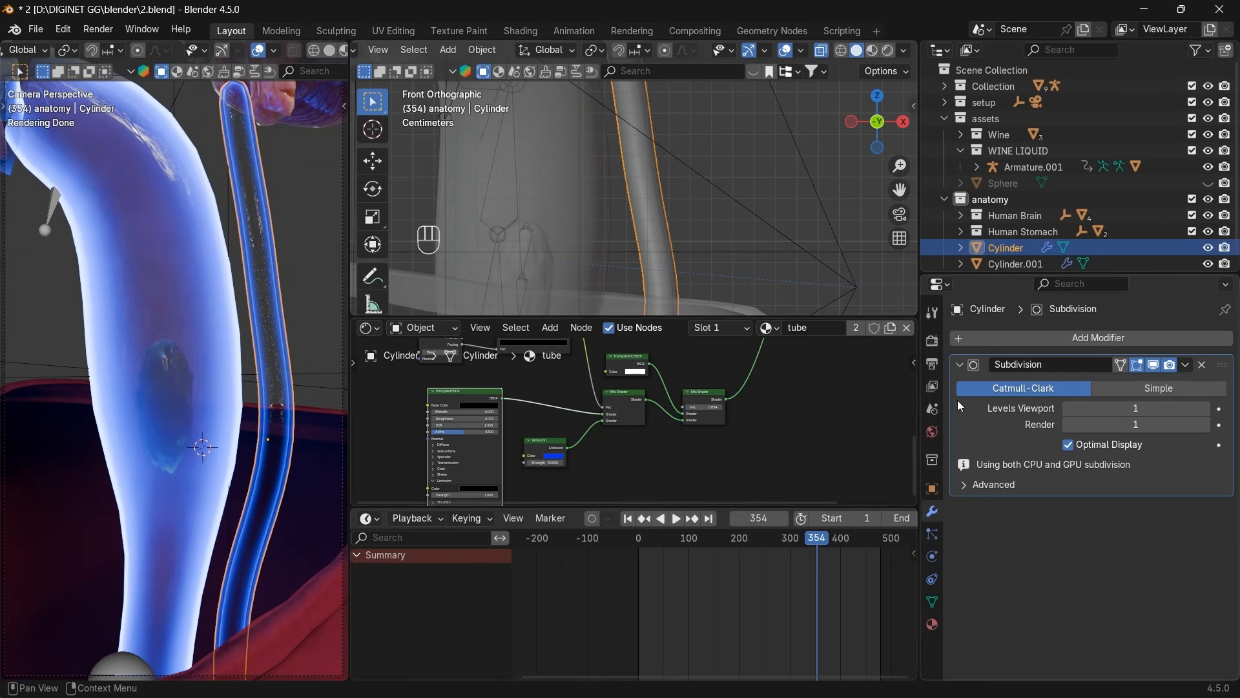
click(847, 163)
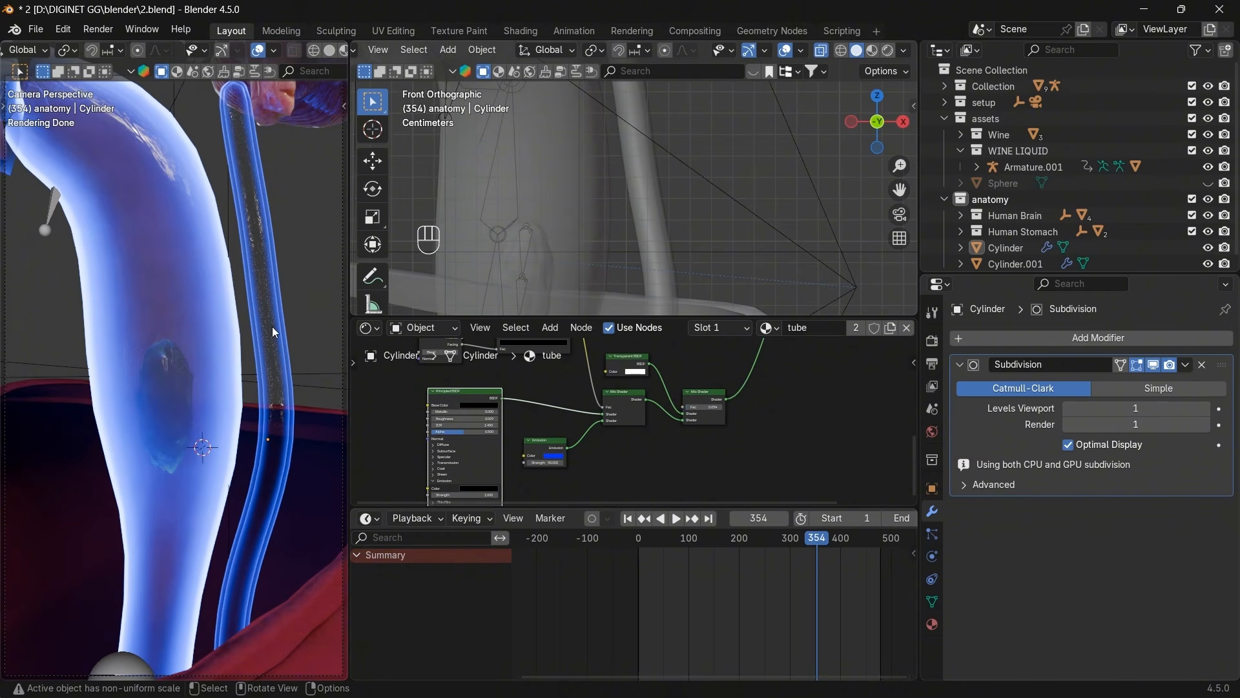
Duplicate the inner tube Cylinder.001 in place and shrink the new copy's mesh slightly along its normals with Shrink/Fatten.
click(644, 197)
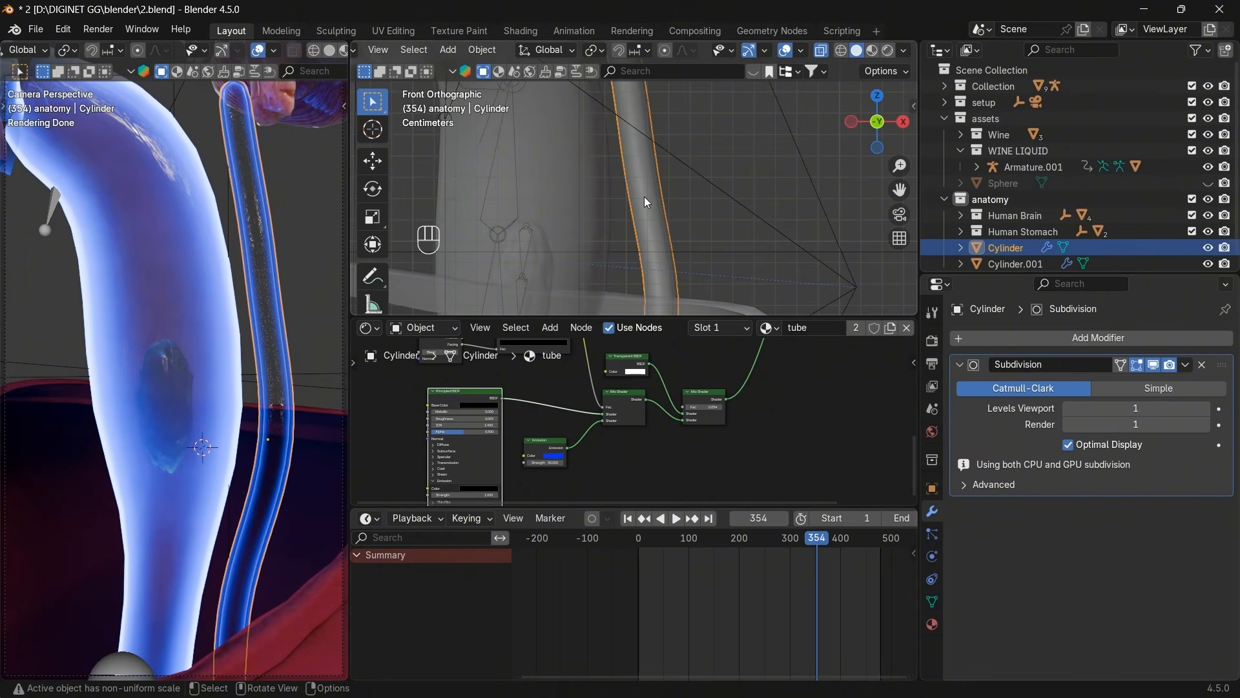
click(645, 196)
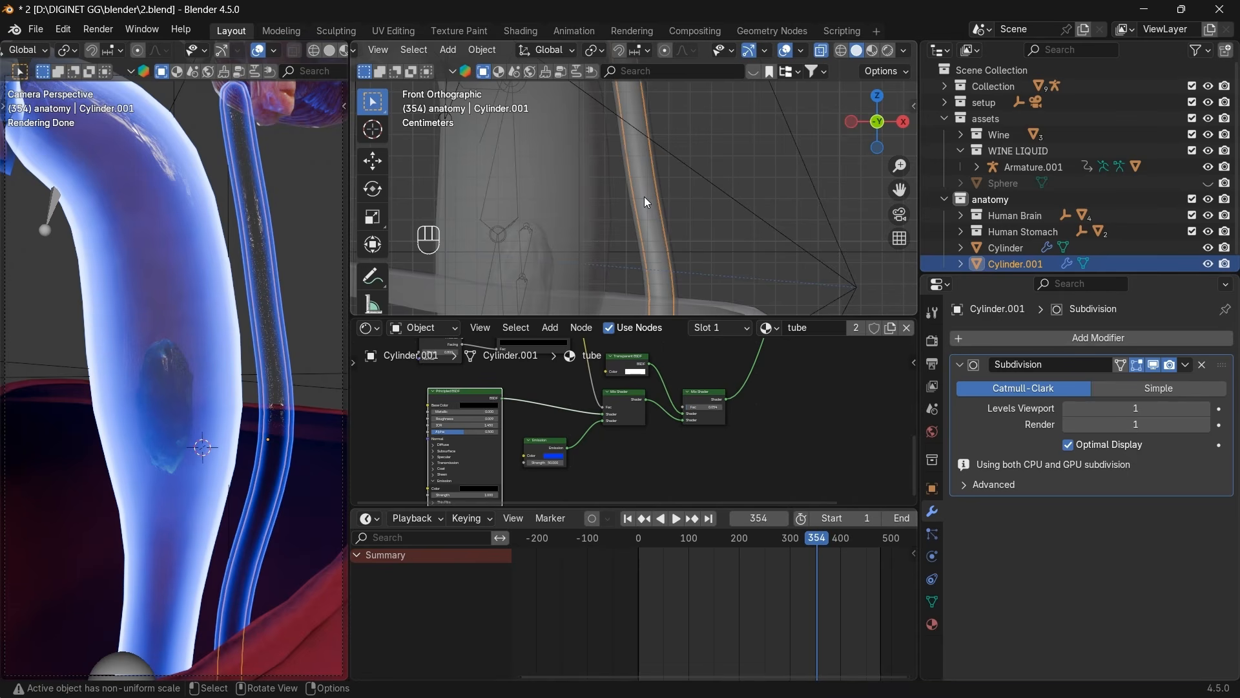
key(shift+d)
right_click(735, 196)
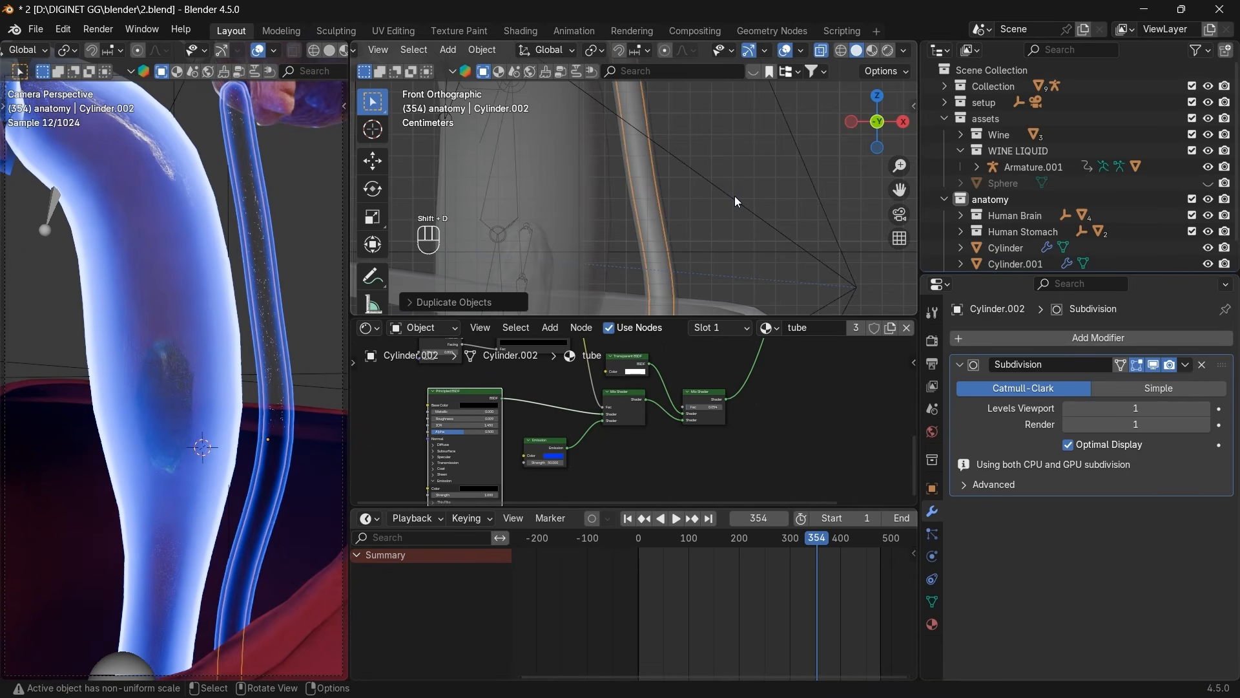
key(Tab)
scroll(734, 195, up, 3)
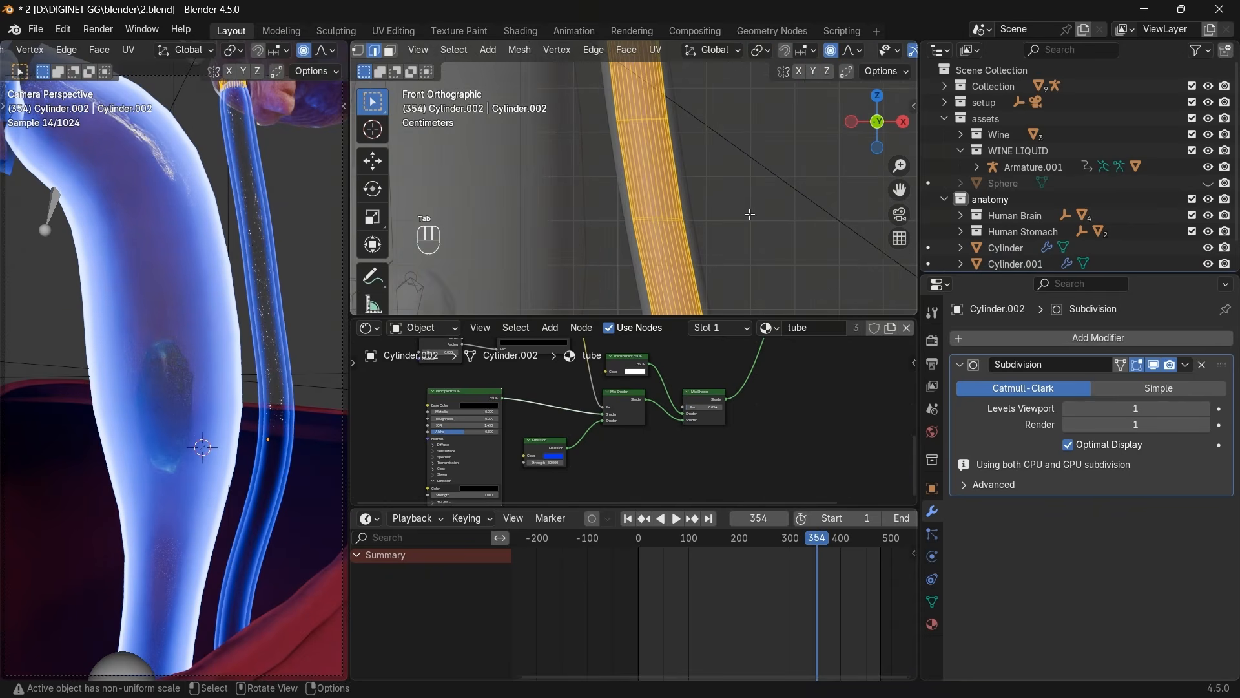
key(alt)
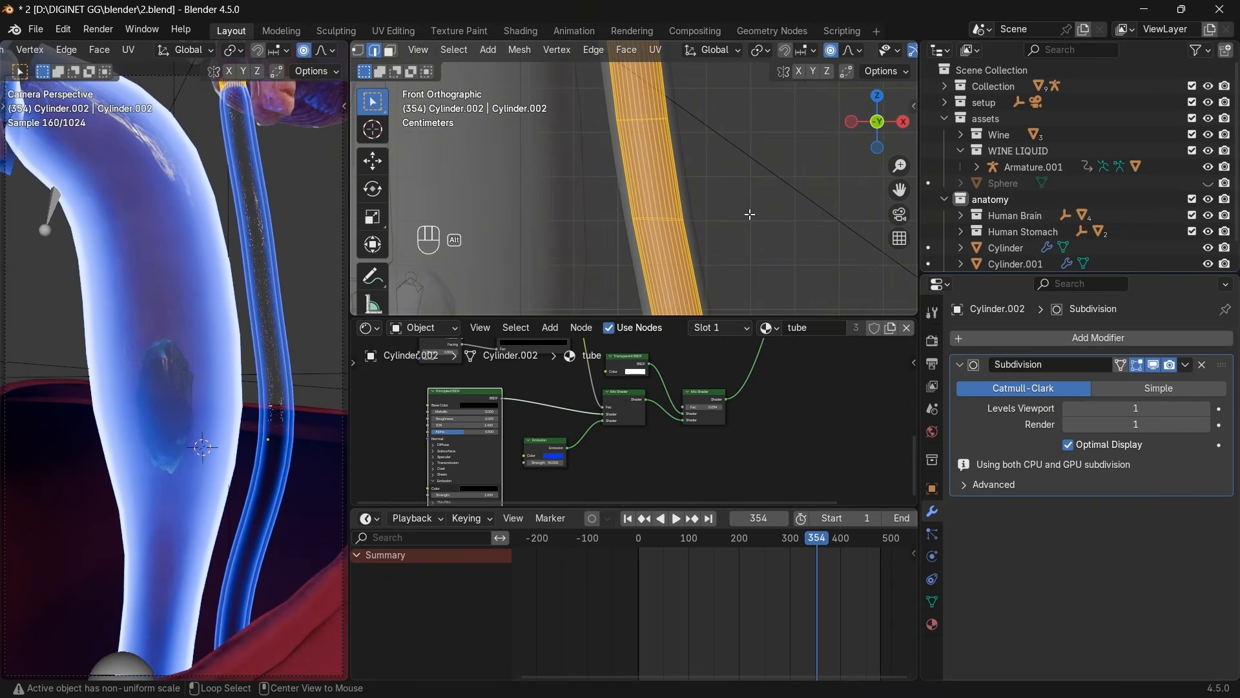
key(alt+s)
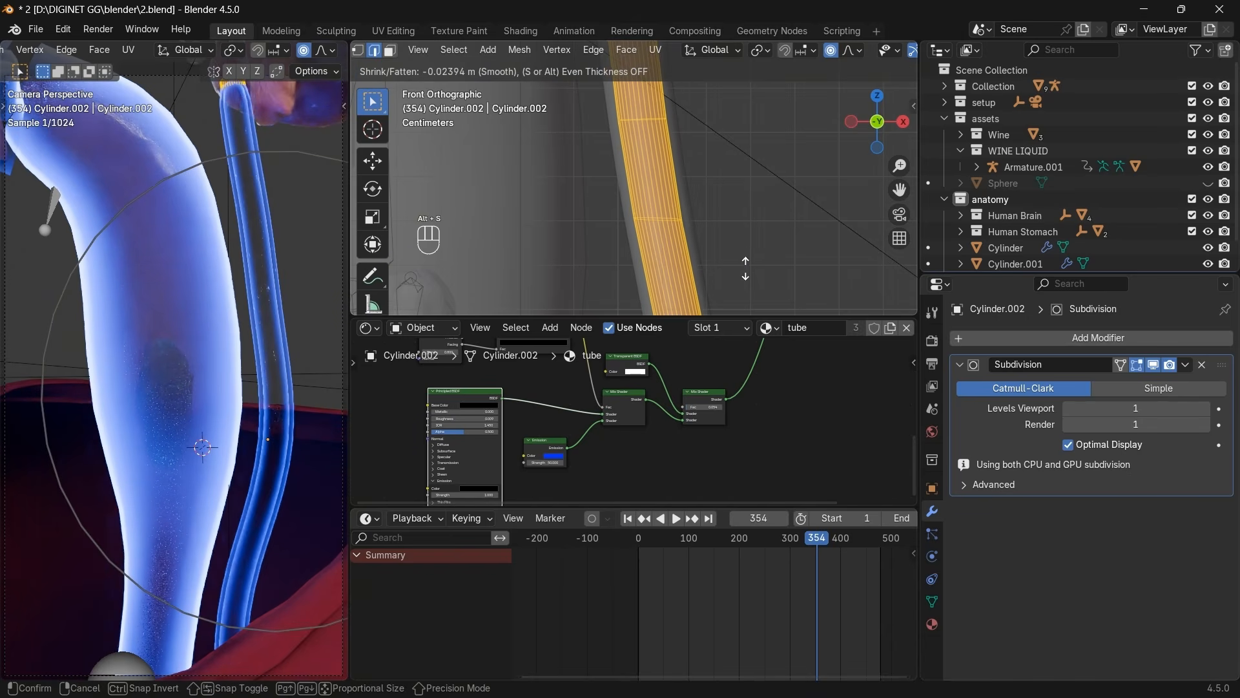
click(722, 138)
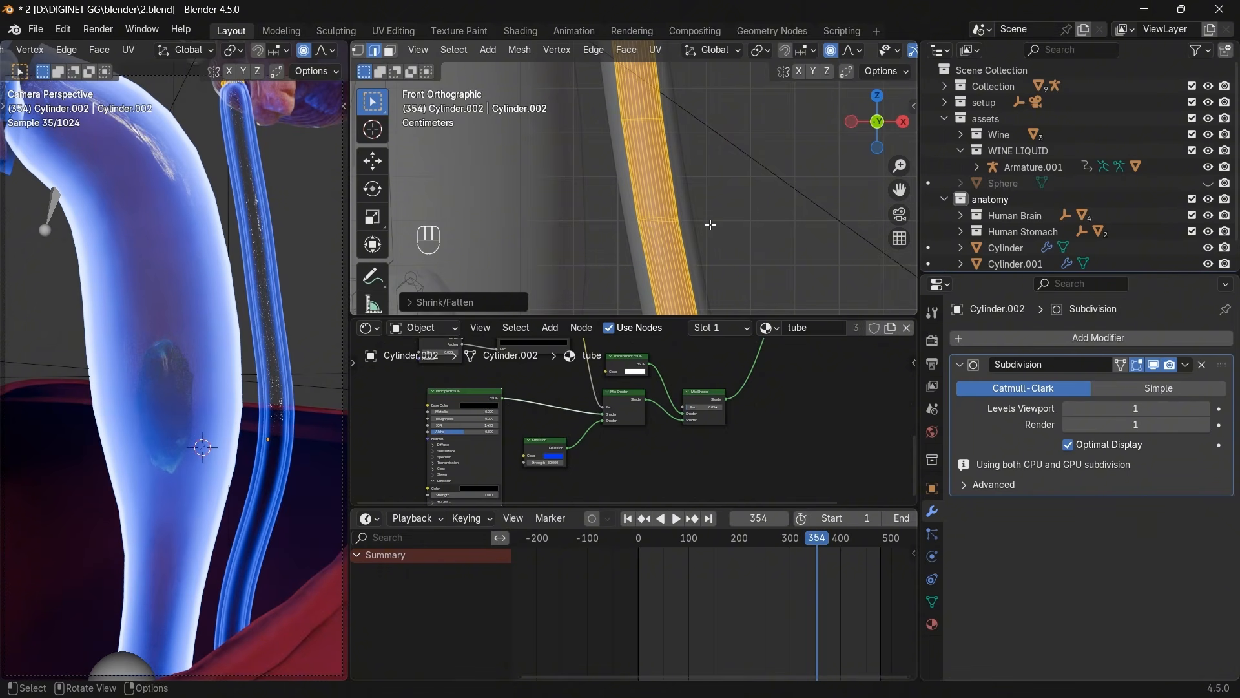
key(Tab)
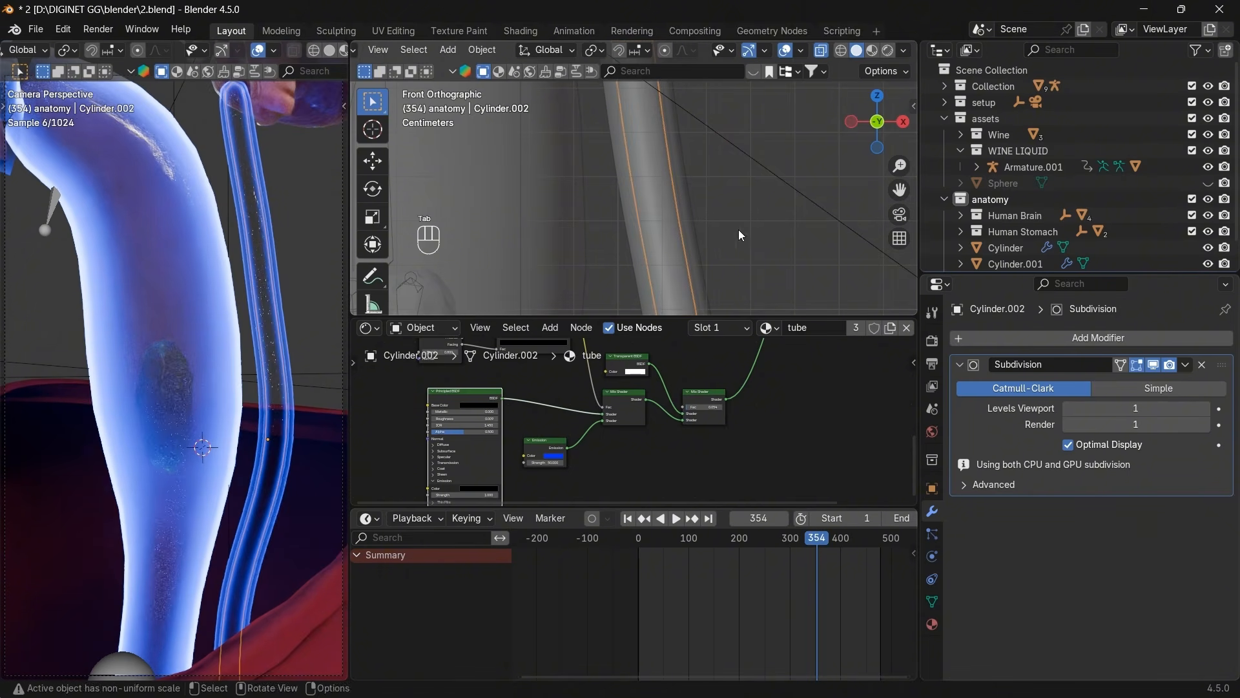
Set the factor of the tube material's last Mix Shader before the Material Output to 0.
scroll(988, 256, down, 1)
click(987, 256)
scroll(582, 433, down, 3)
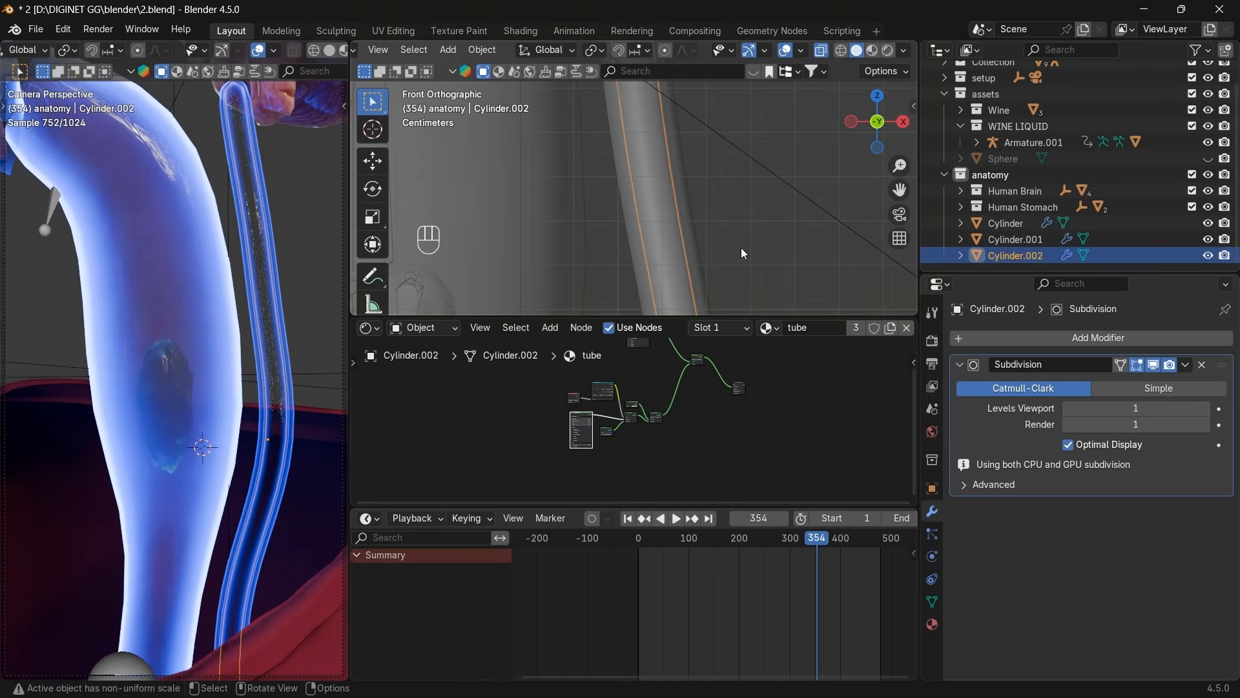
scroll(763, 474, up, 6)
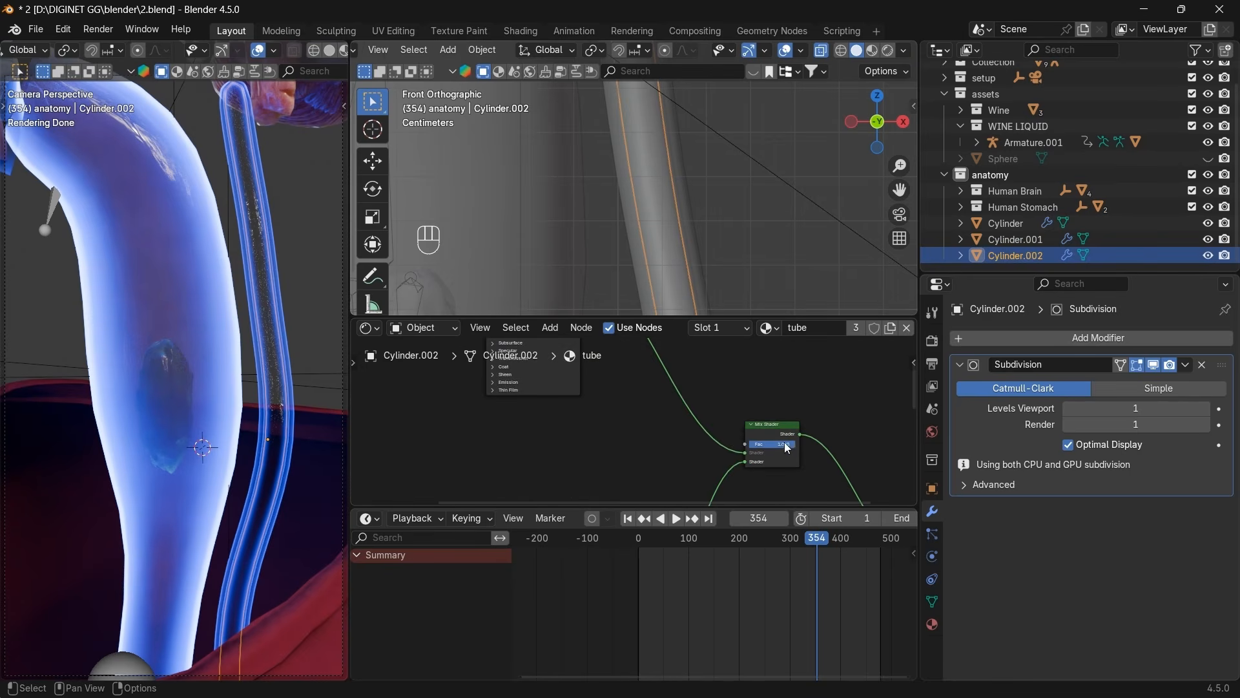
drag(787, 448, 769, 444)
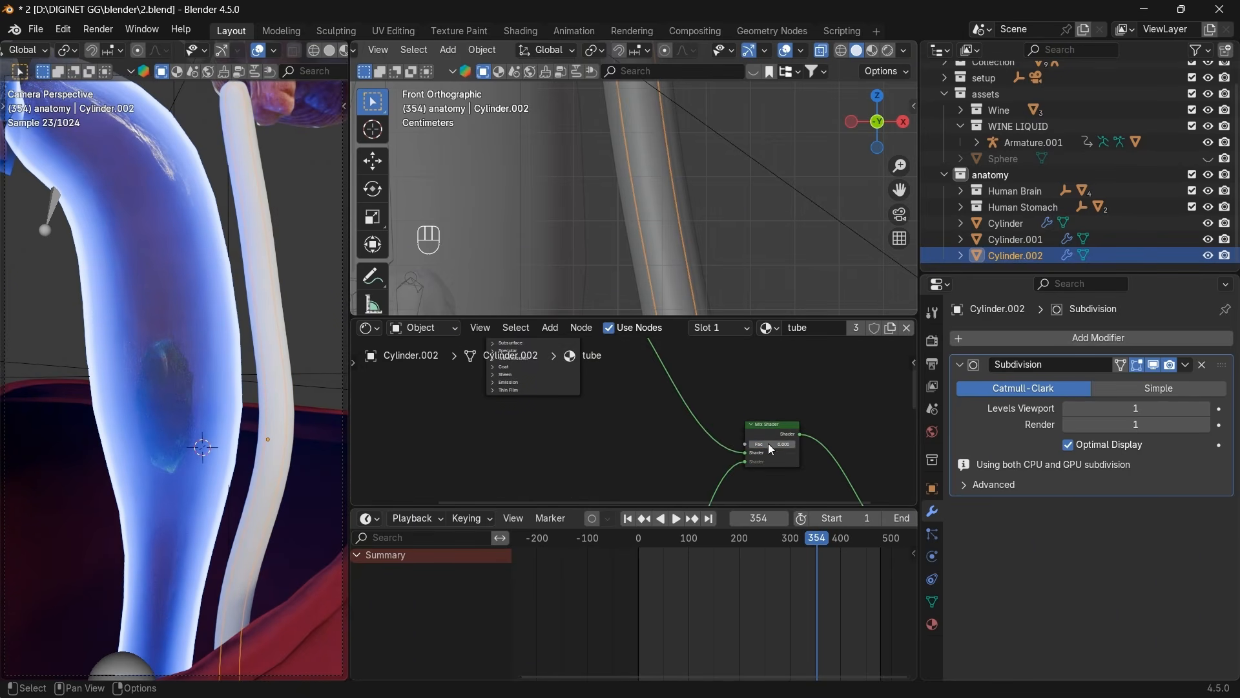
Try a red base color and an alpha of 0.1 on the tube material's original Principled BSDF.
scroll(768, 444, down, 10)
scroll(738, 454, up, 4)
middle_drag(649, 397, 770, 459)
scroll(770, 460, up, 3)
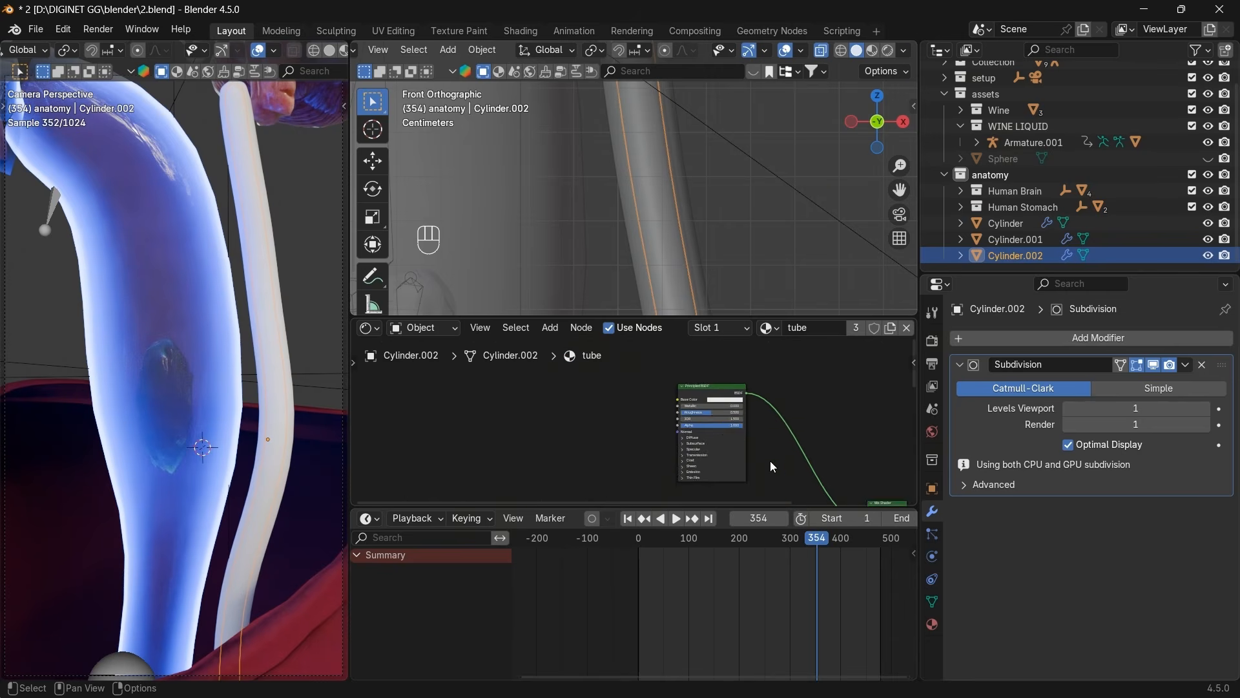
scroll(734, 428, up, 1)
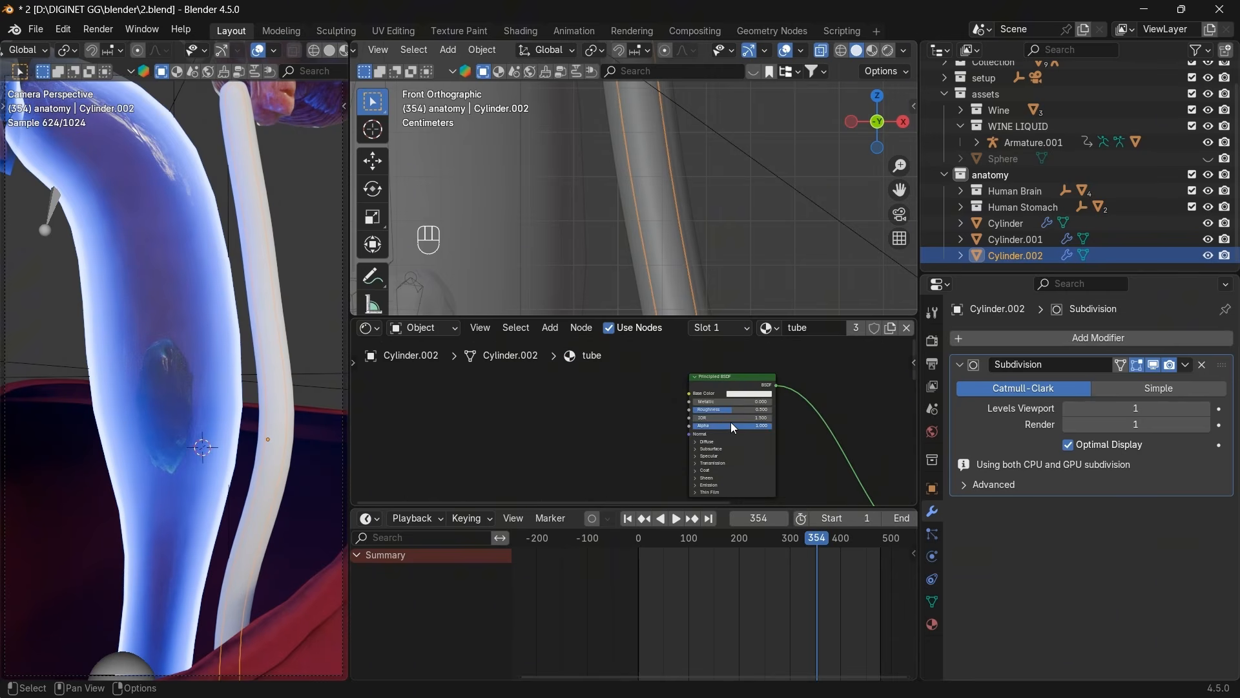
click(748, 394)
click(757, 332)
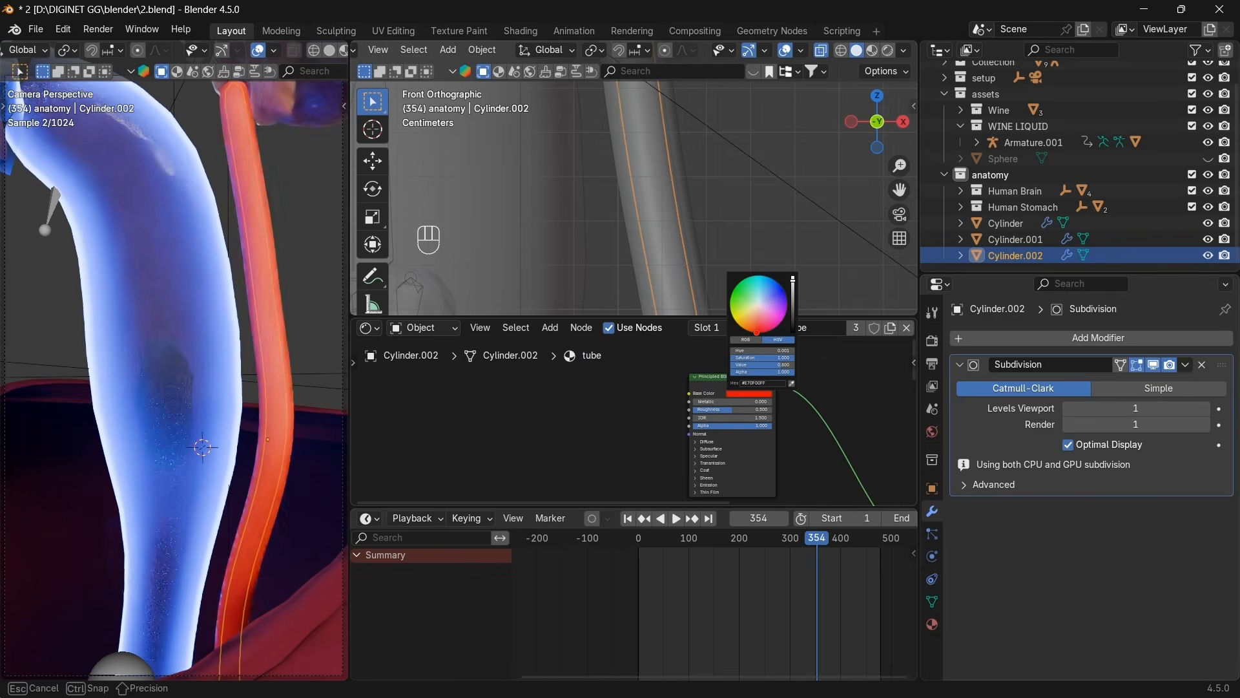
click(738, 425)
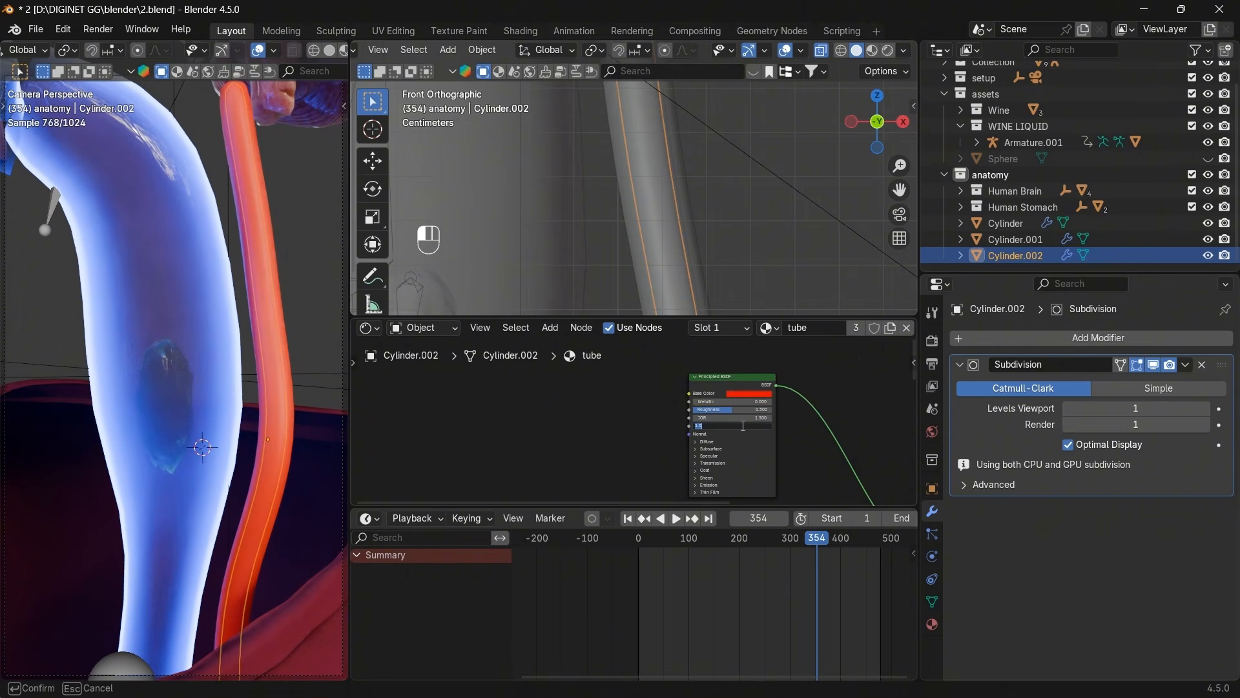
text(0.1)
key(Return)
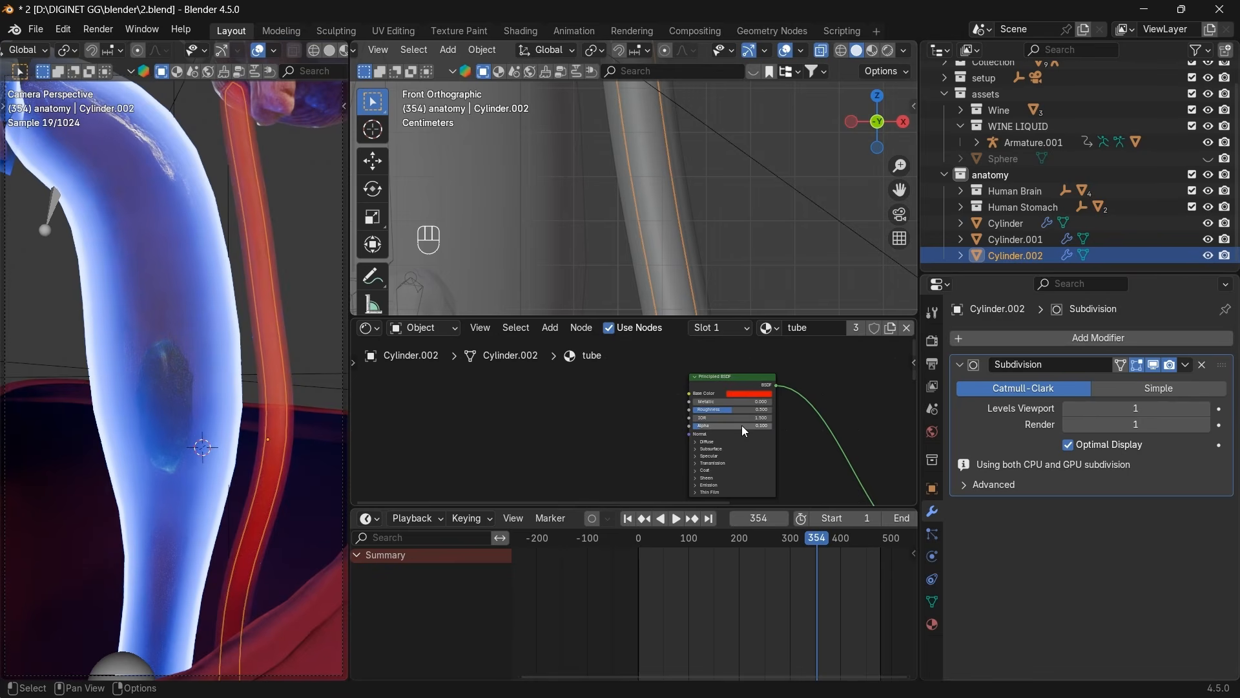
Undo the base color and alpha changes, and set the last Mix Shader's factor back to 1.
key(ctrl+z)
key(ctrl+z)
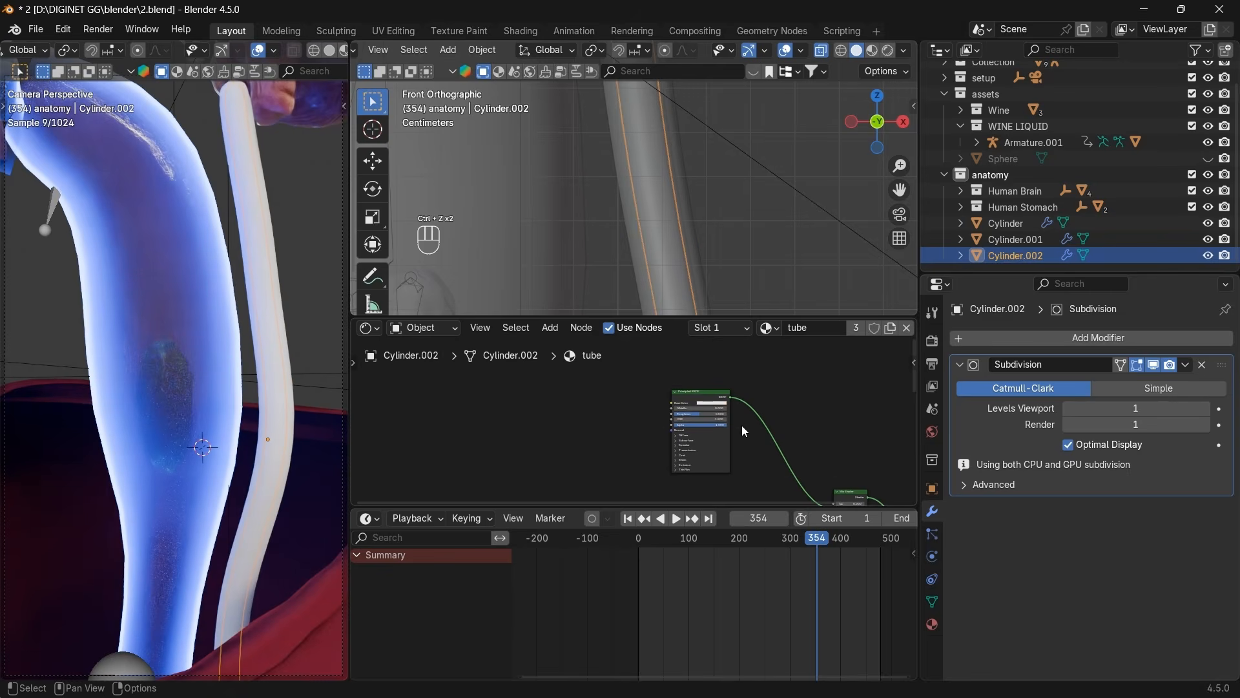
scroll(742, 425, down, 2)
middle_drag(742, 425, 677, 352)
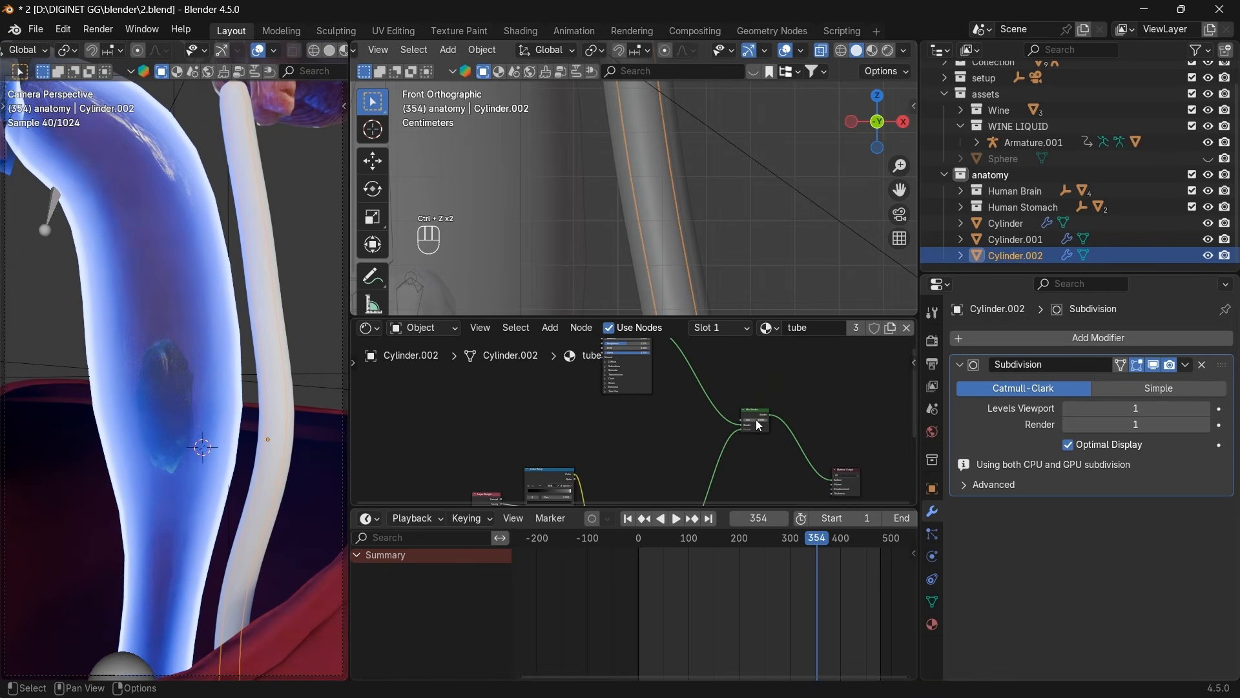
drag(757, 419, 768, 420)
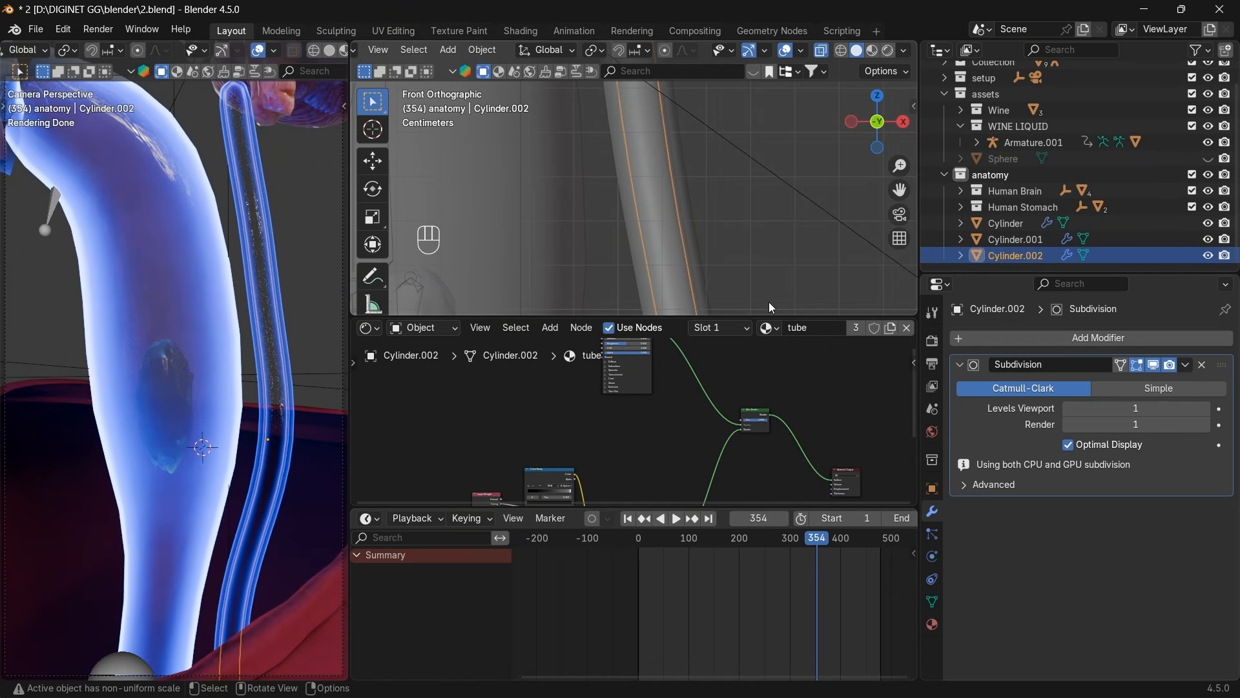
Make the inner tube Cylinder.002's material a single-user copy and set its last Mix Shader factor to 0.
click(891, 328)
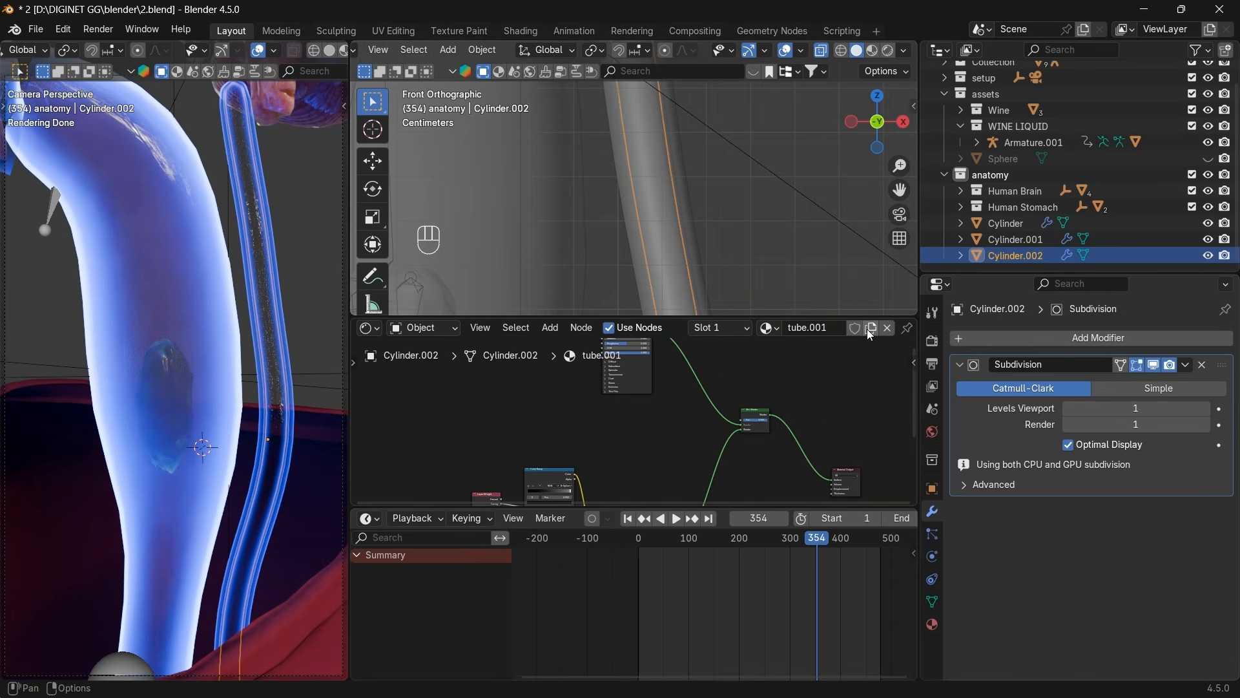
middle_drag(668, 433, 632, 427)
scroll(692, 450, up, 3)
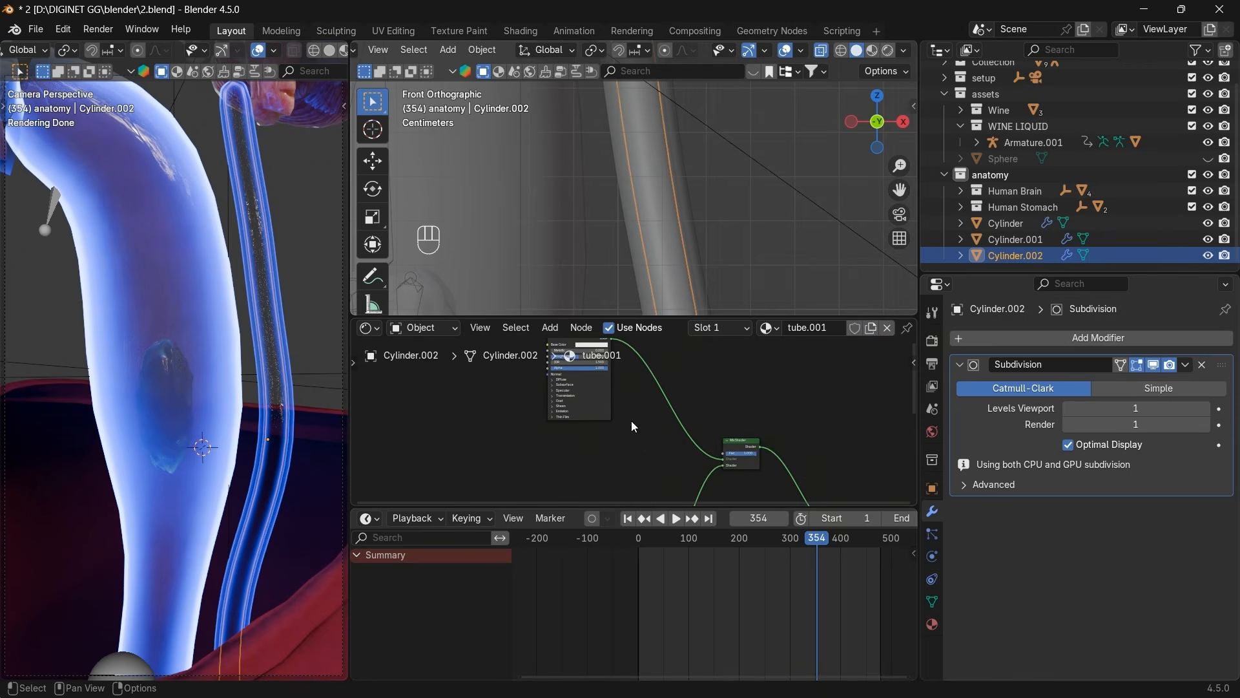
drag(745, 455, 724, 455)
scroll(626, 422, up, 9)
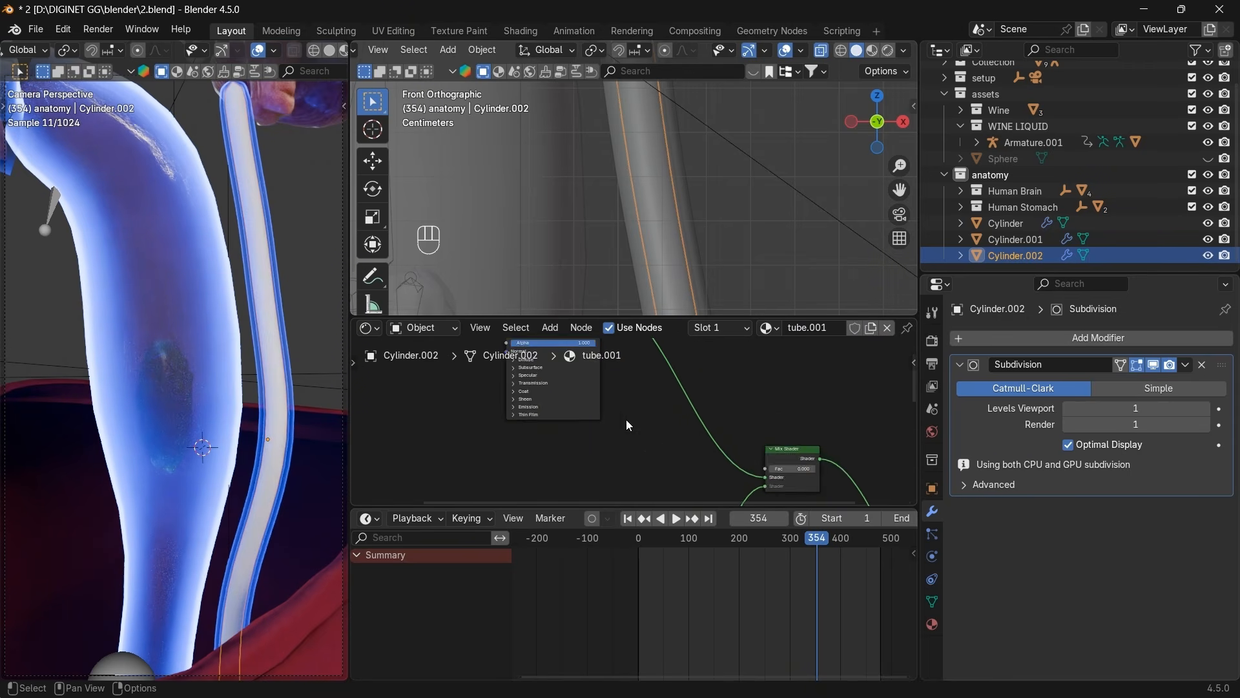
Give the Principled BSDF of the tube.001 material a pure red base color and an alpha of 0.1.
middle_drag(608, 391, 682, 489)
drag(629, 420, 567, 420)
click(652, 420)
text(0.2)
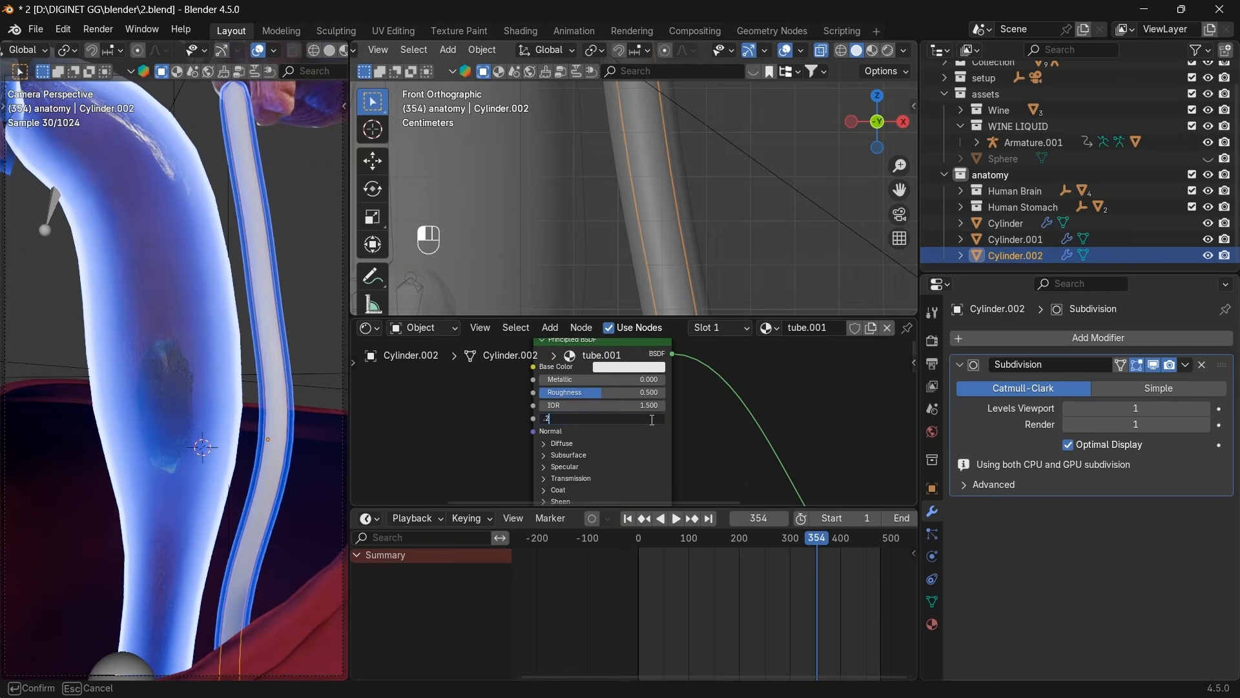
key(Return)
middle_drag(652, 420, 675, 453)
click(651, 400)
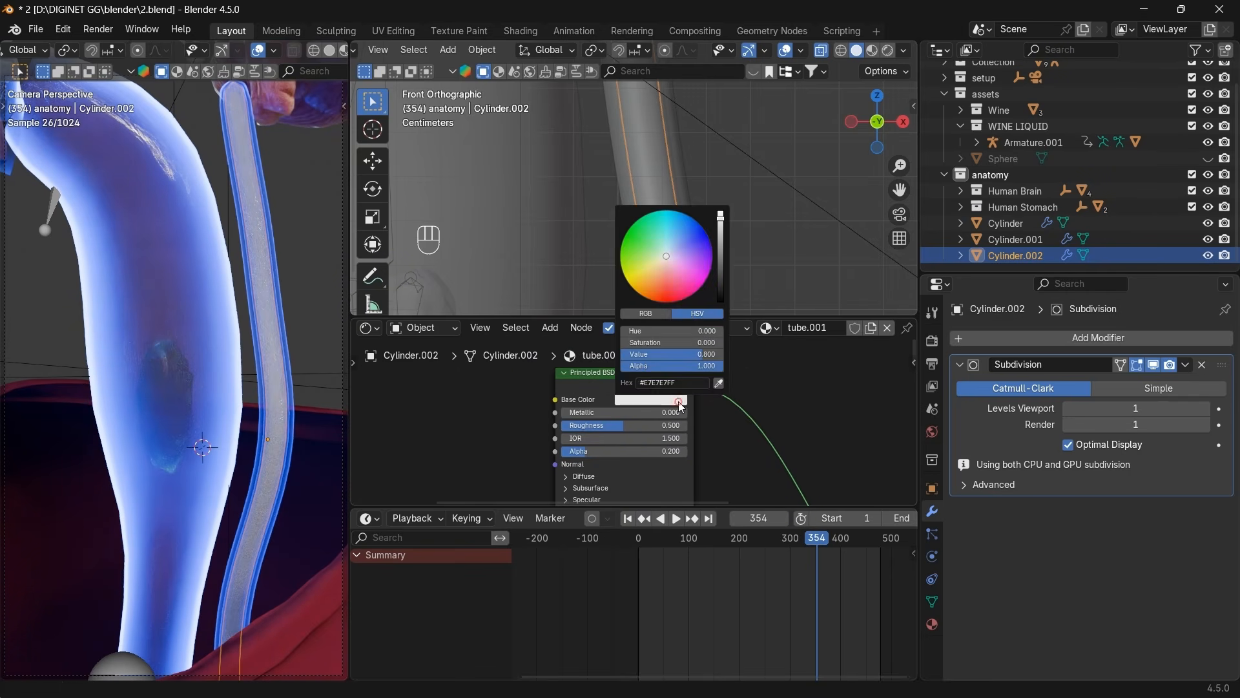
drag(664, 301, 664, 302)
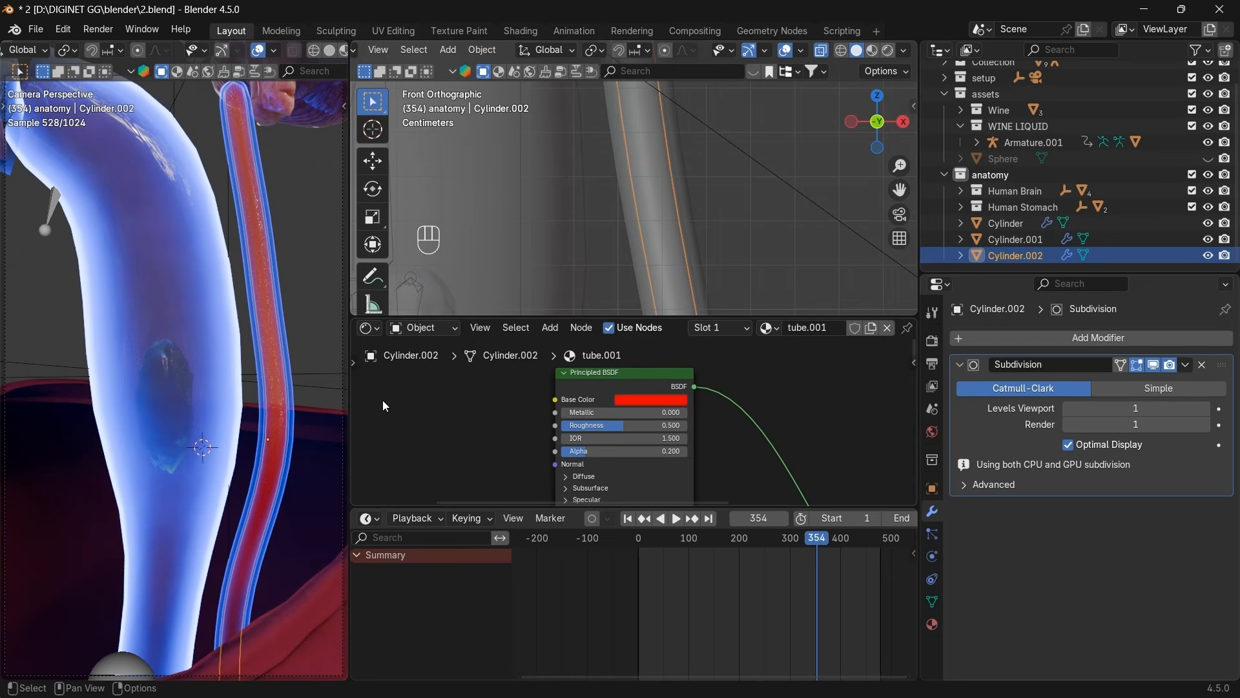
click(624, 452)
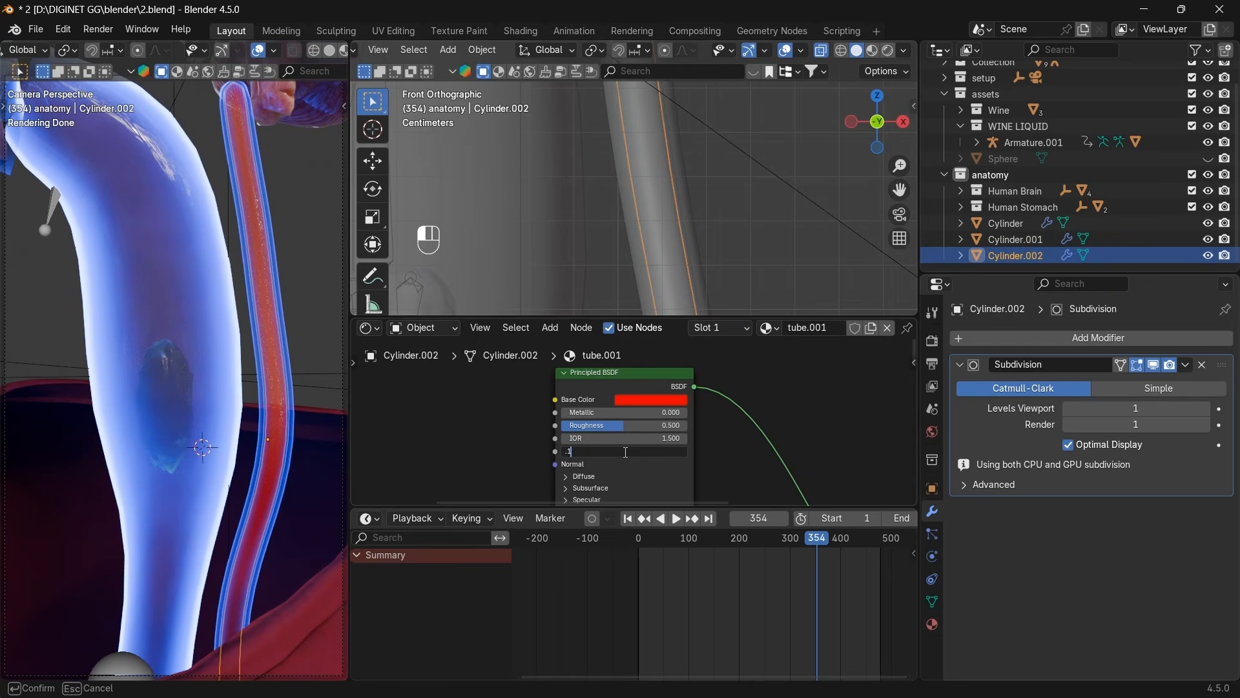
text(.1)
key(Return)
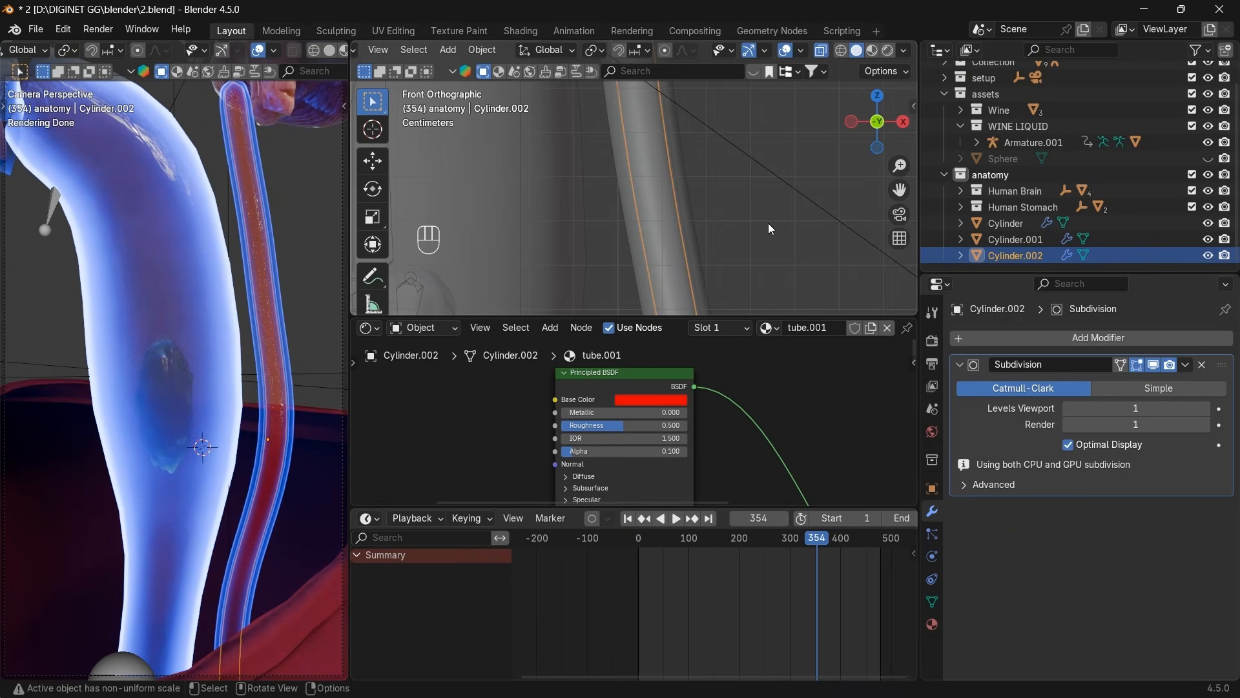
Fatten the whole mesh of Cylinder.002 along its normals by about 0.11 m with Shrink/Fatten.
key(Tab)
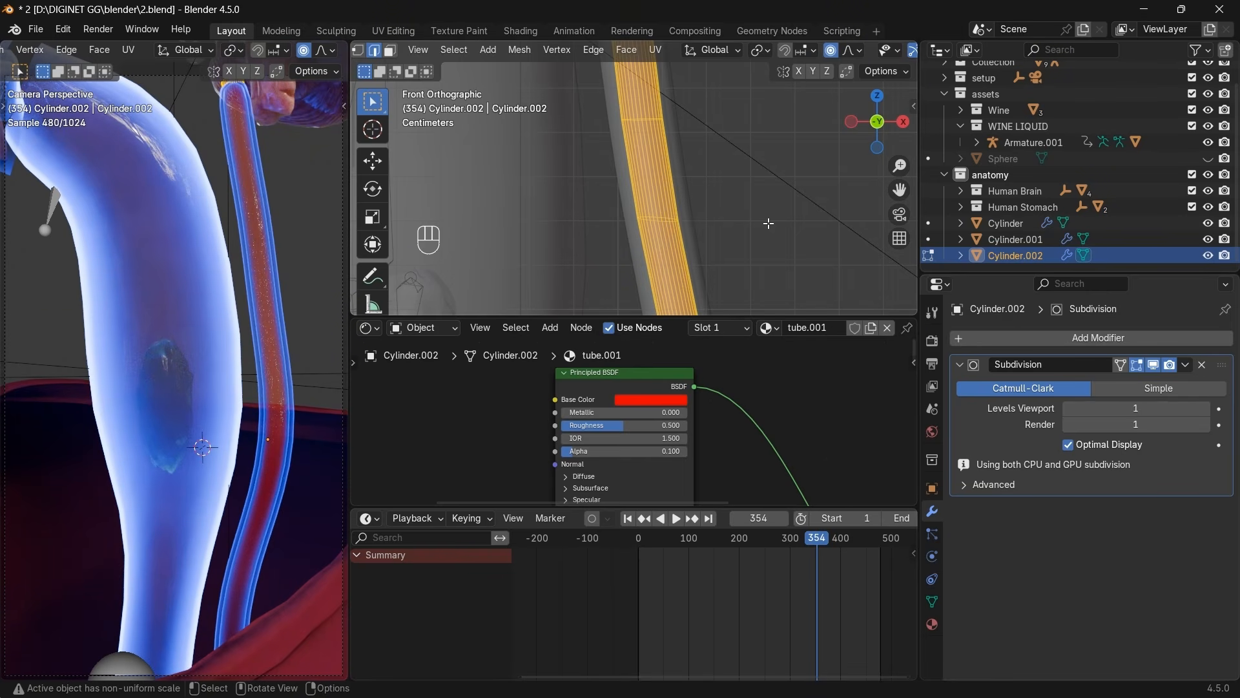
key(alt+s)
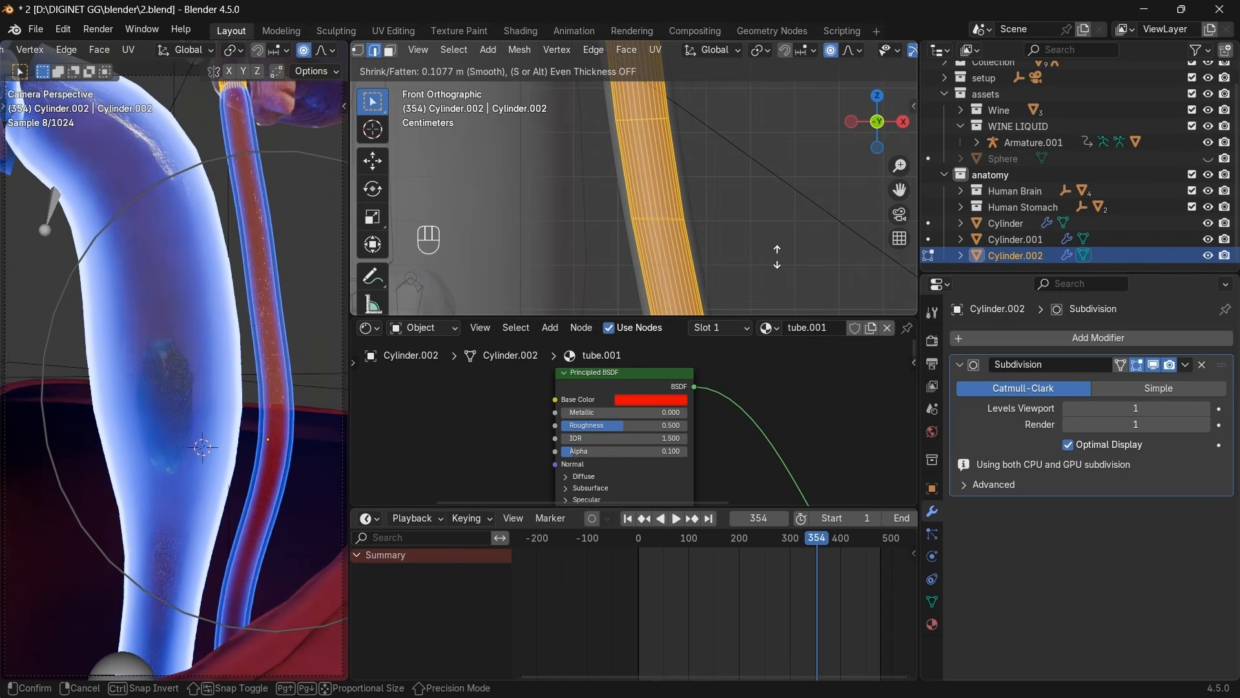
click(500, 348)
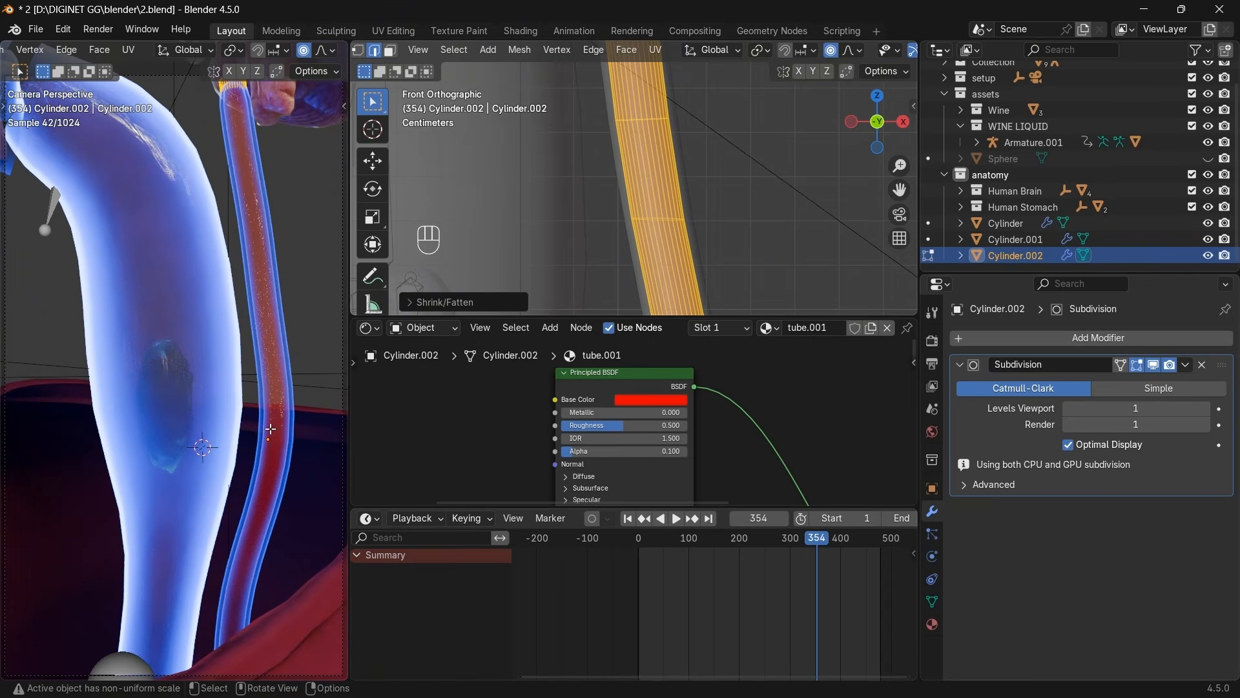
key(Tab)
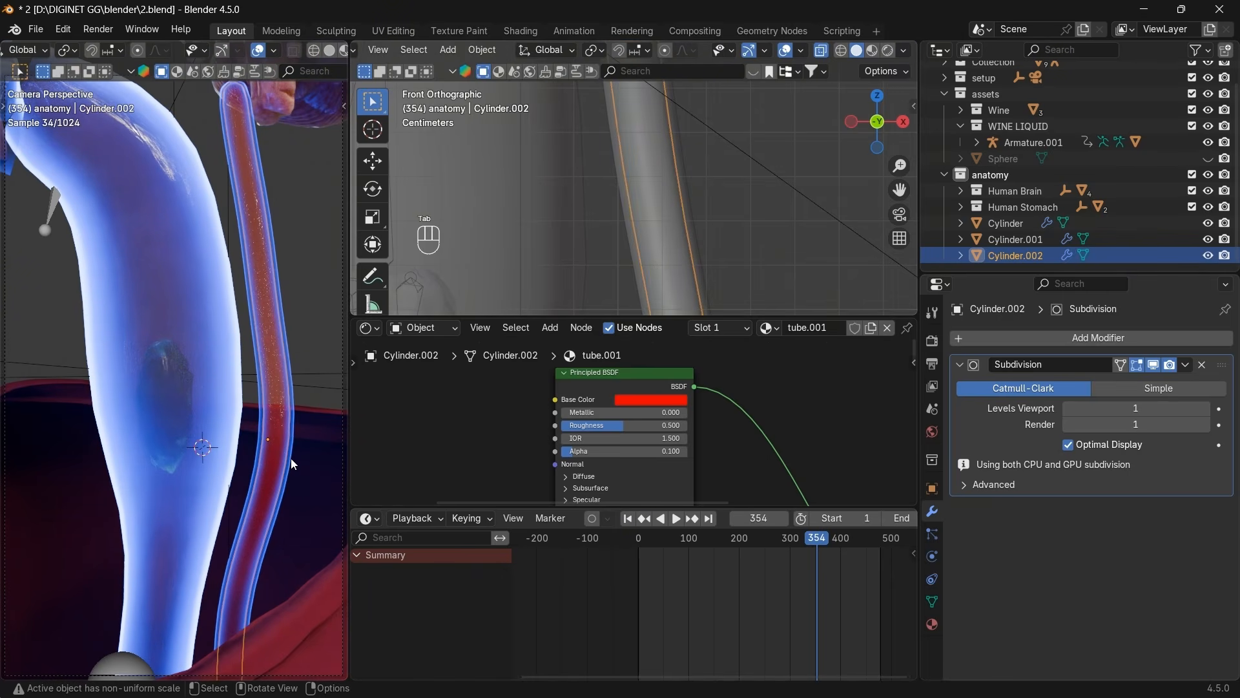
Edit Cylinder, Cylinder.001 and Cylinder.002 together and delete the cap faces at their upper end near the brain.
scroll(704, 194, down, 1)
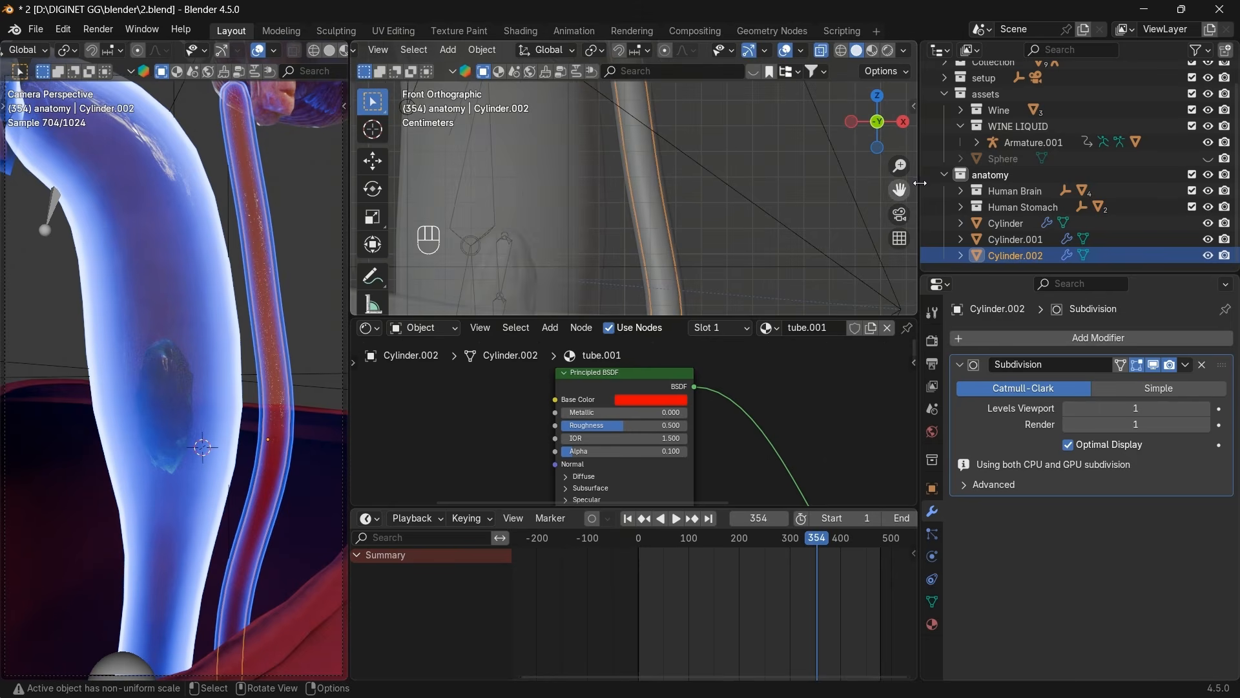
shift+middle_drag(831, 257, 876, 204)
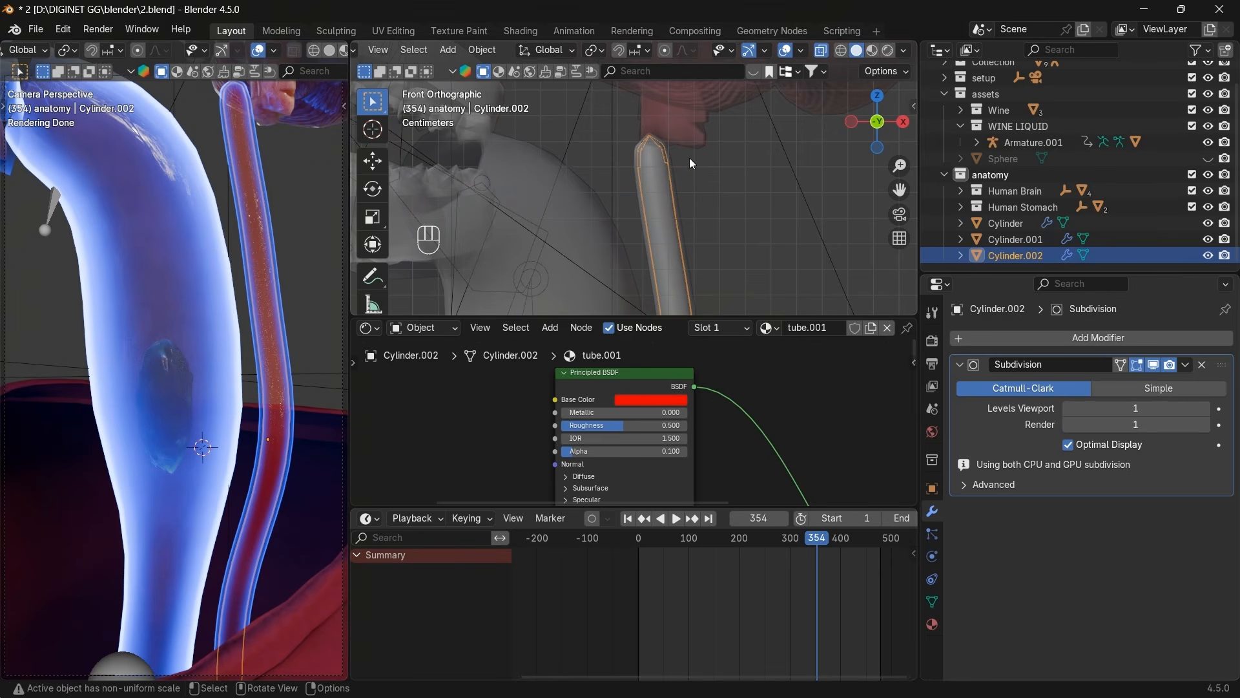
click(1035, 225)
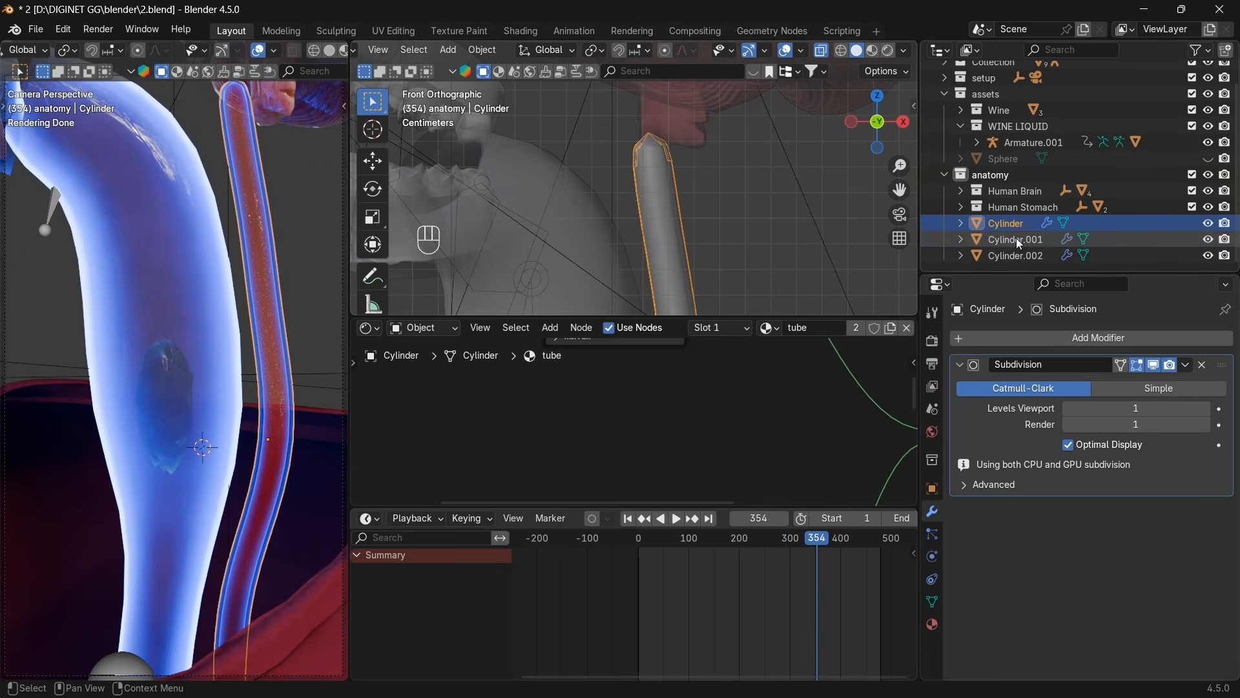
shift+click(1017, 254)
key(Tab)
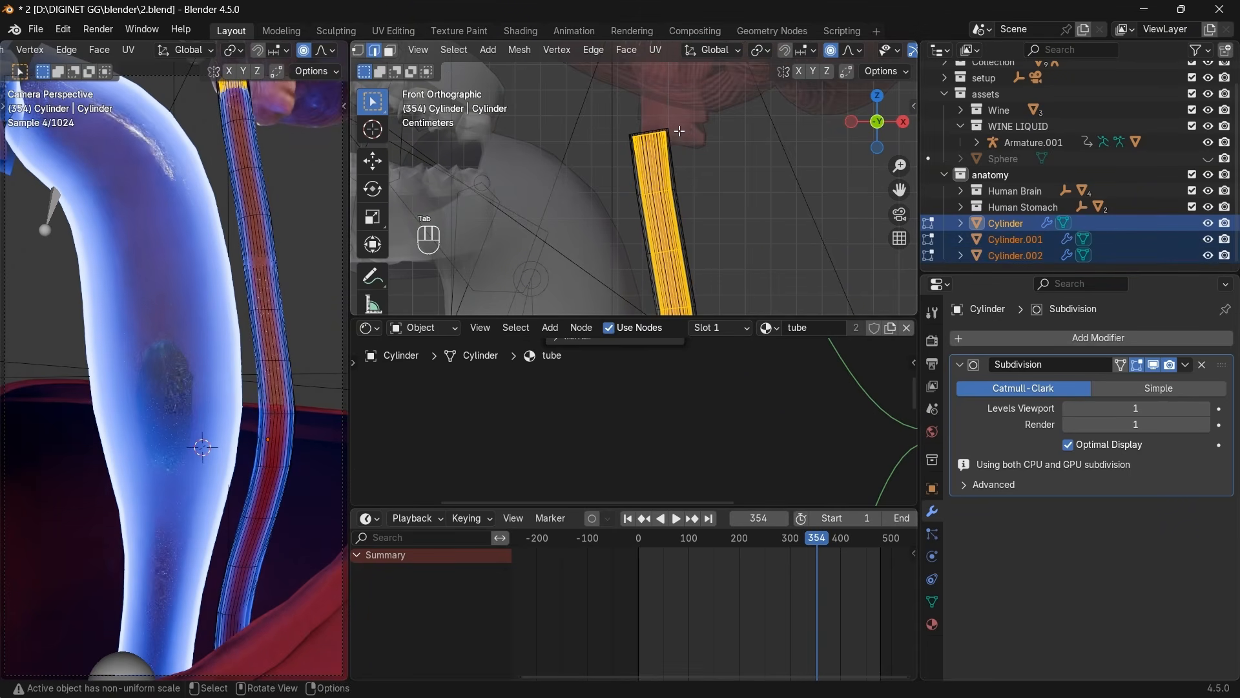
key(1)
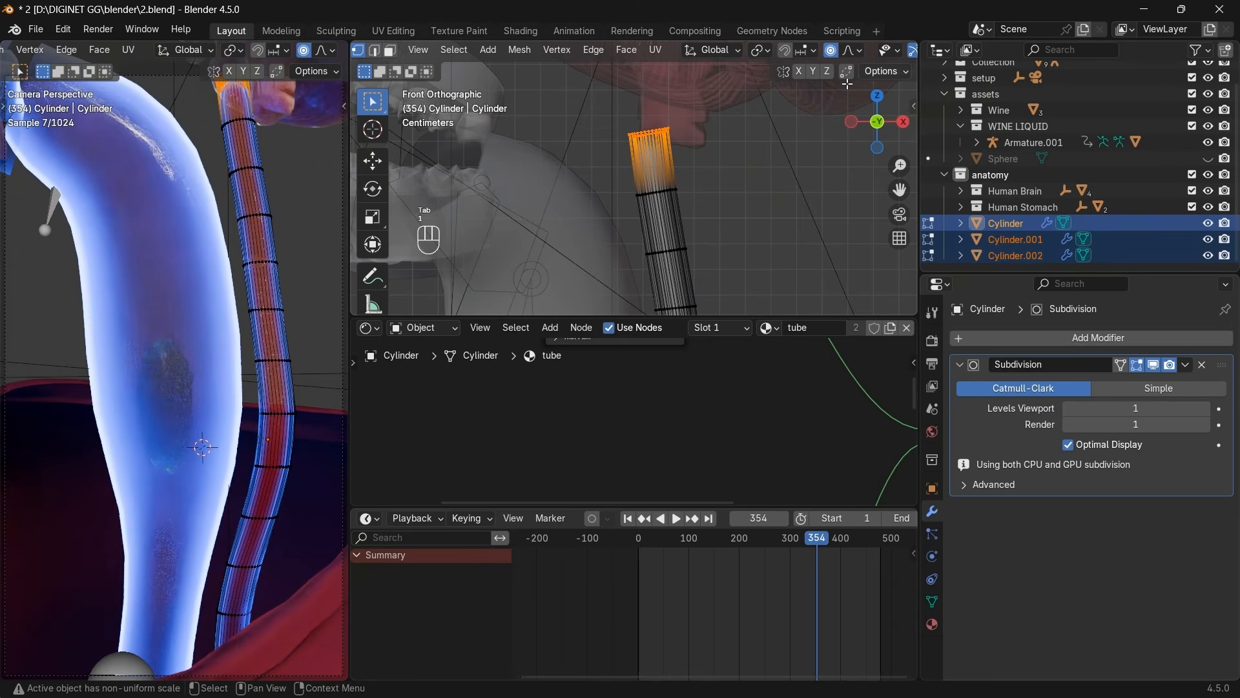
scroll(853, 49, down, 5)
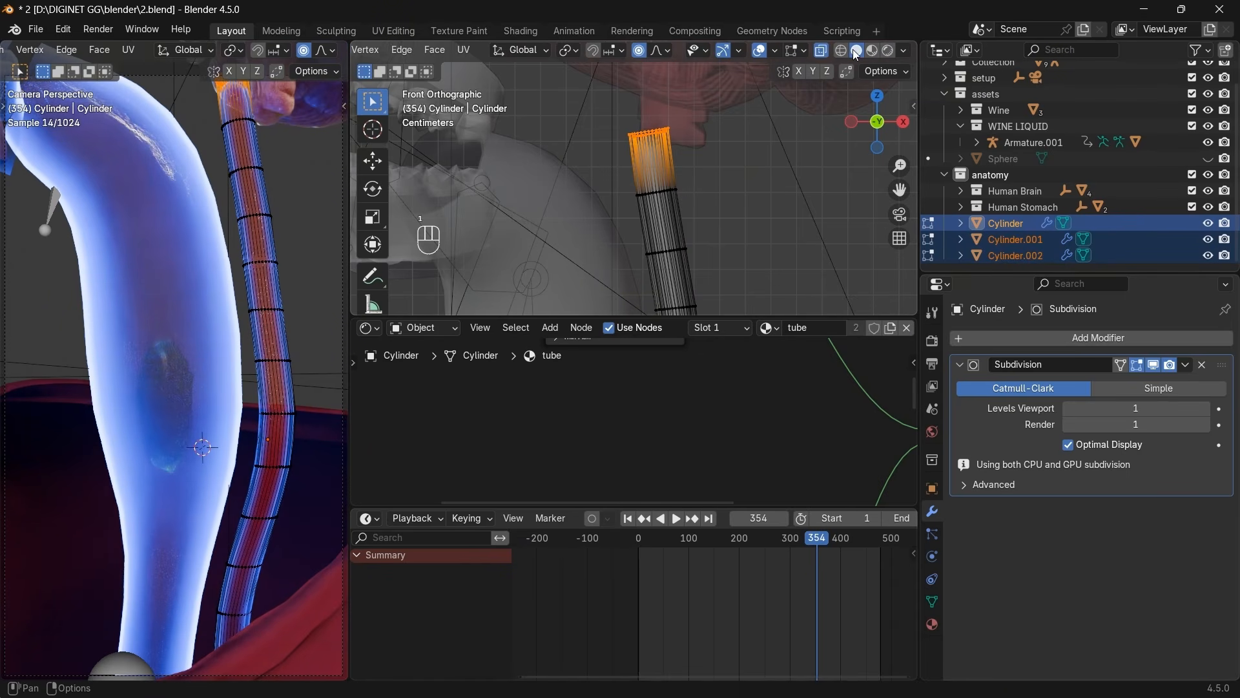
click(821, 49)
click(821, 49)
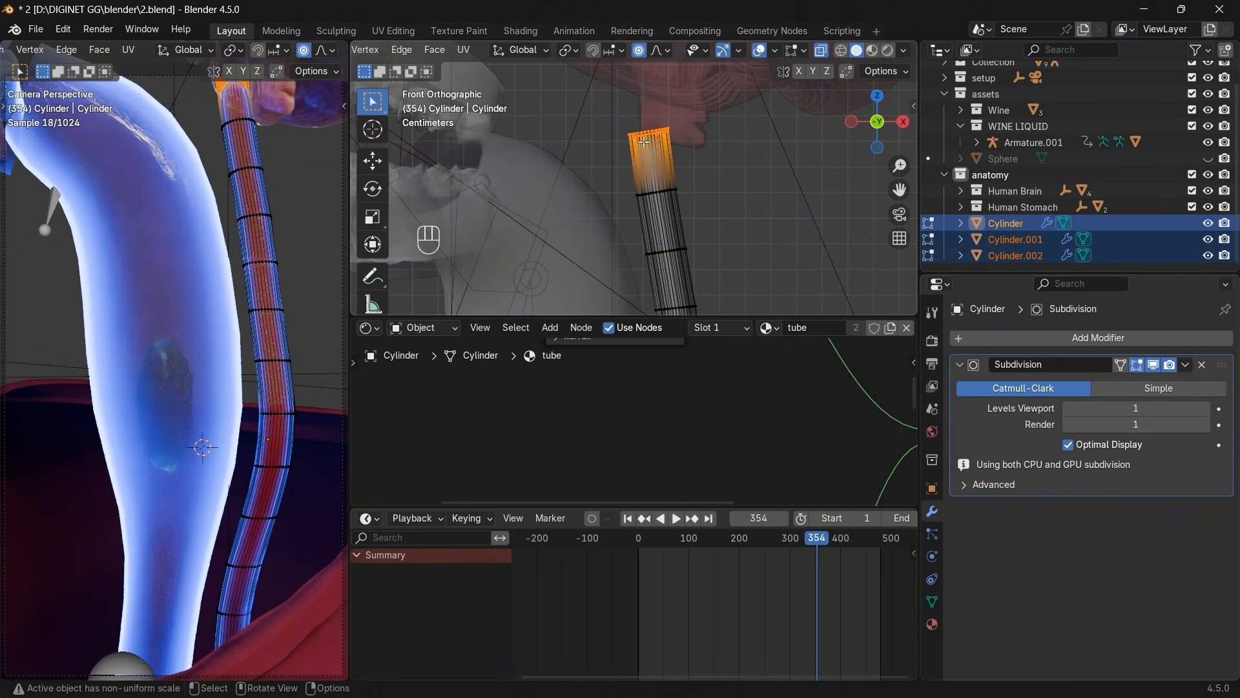
key(x)
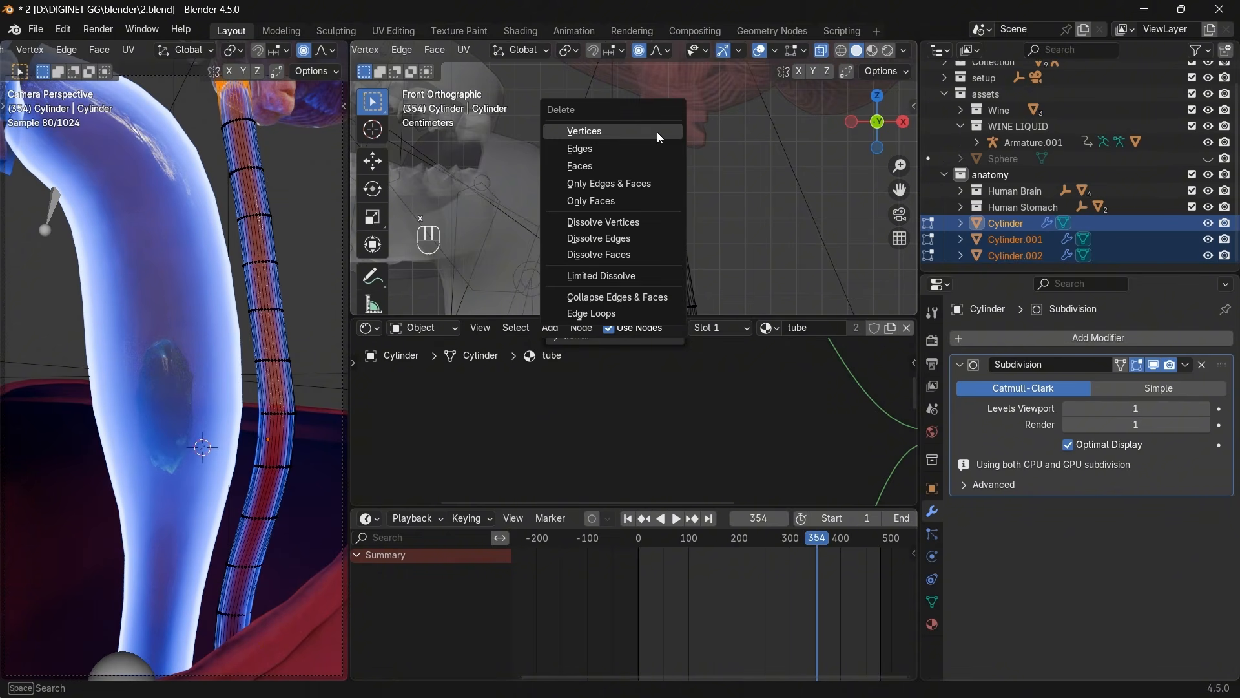
click(598, 165)
scroll(305, 195, down, 1)
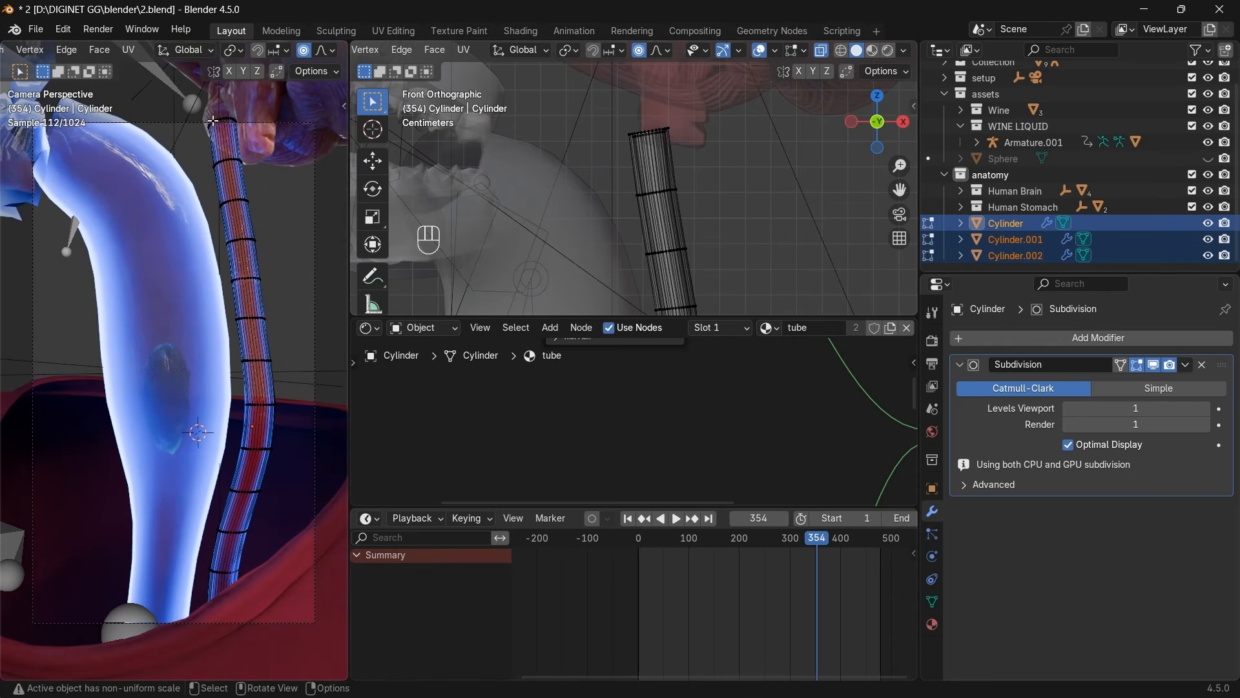
key(Tab)
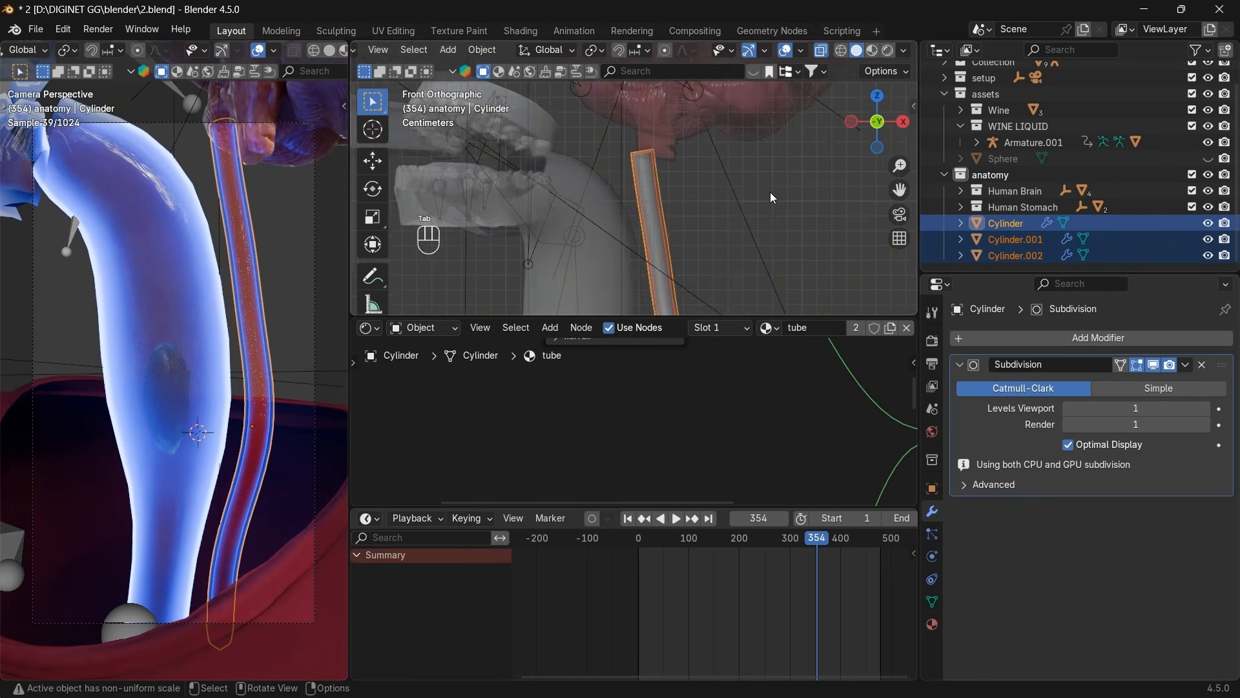
Create a new collection in the scene and name it tube.
drag(899, 189, 903, 29)
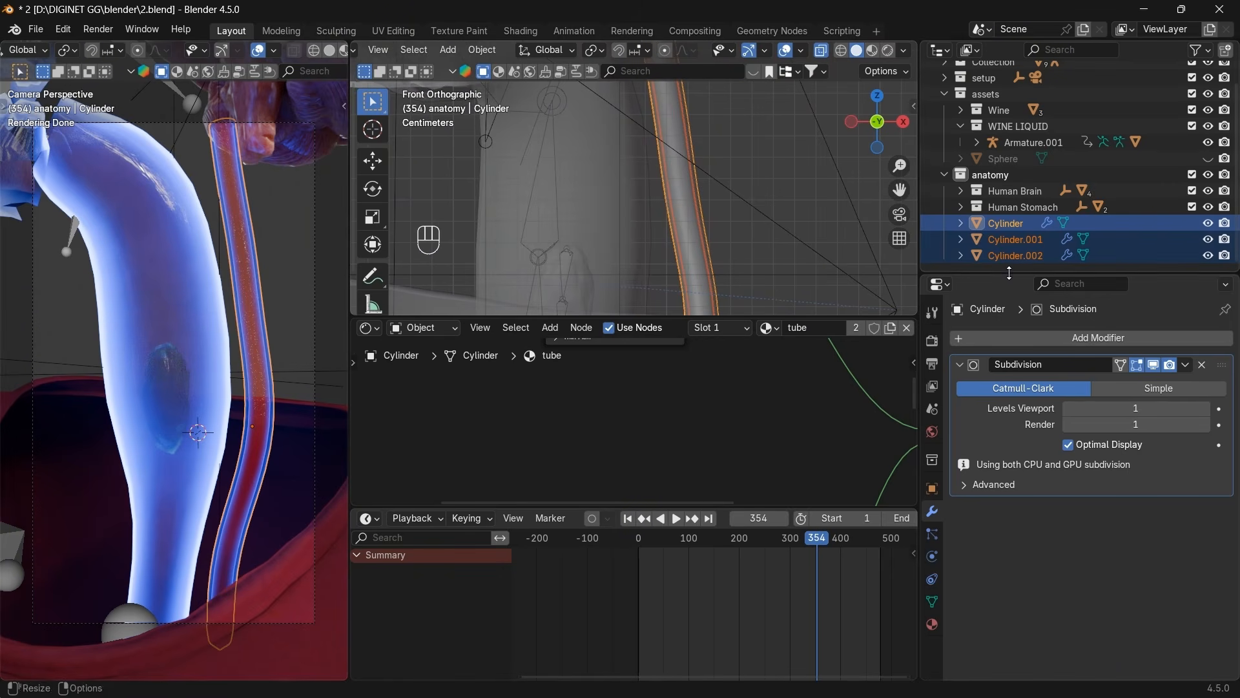
drag(995, 269, 1006, 412)
right_click(1005, 368)
click(1005, 350)
double_click(1005, 299)
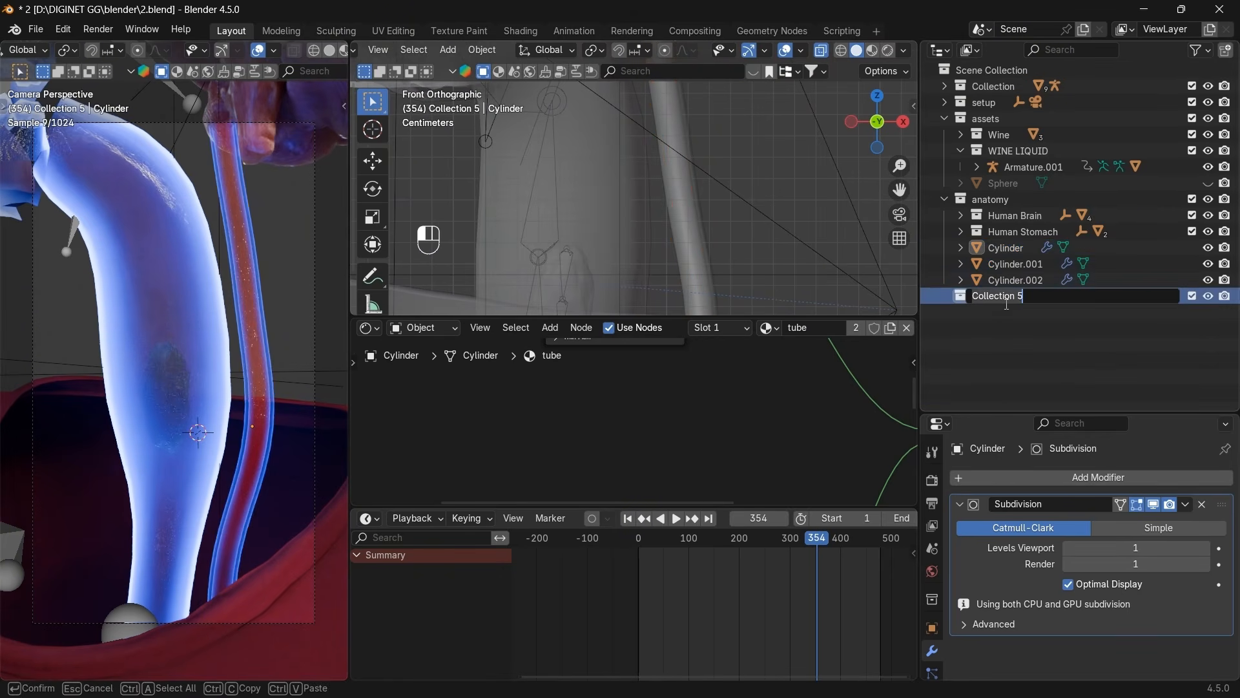
text(tube)
key(Return)
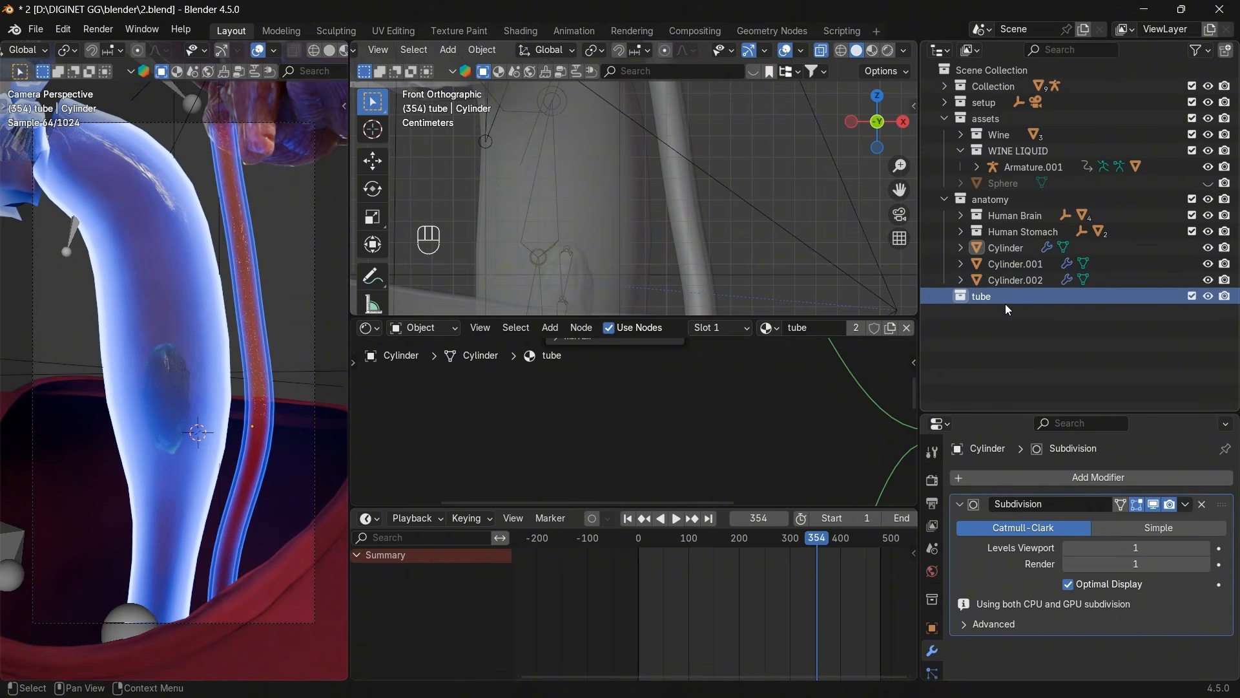
Move the three cylinders into the tube collection and nest that collection inside anatomy.
click(1024, 249)
shift+click(1001, 275)
drag(999, 254, 982, 296)
click(947, 248)
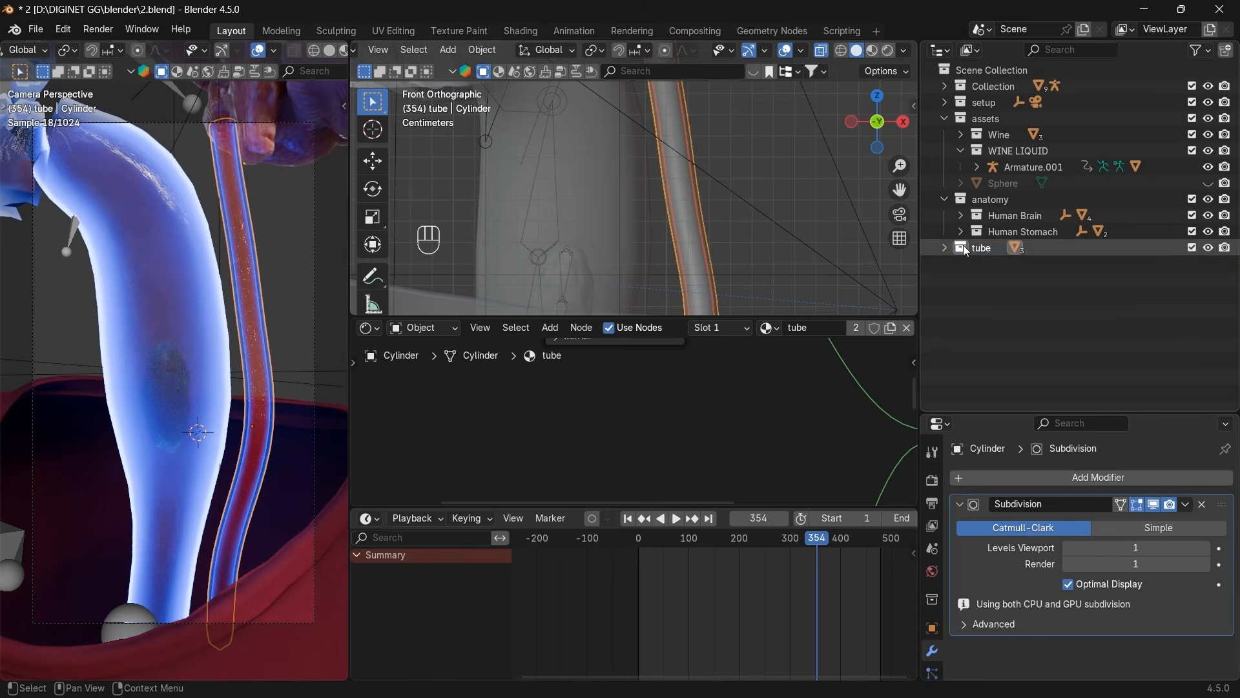
click(963, 247)
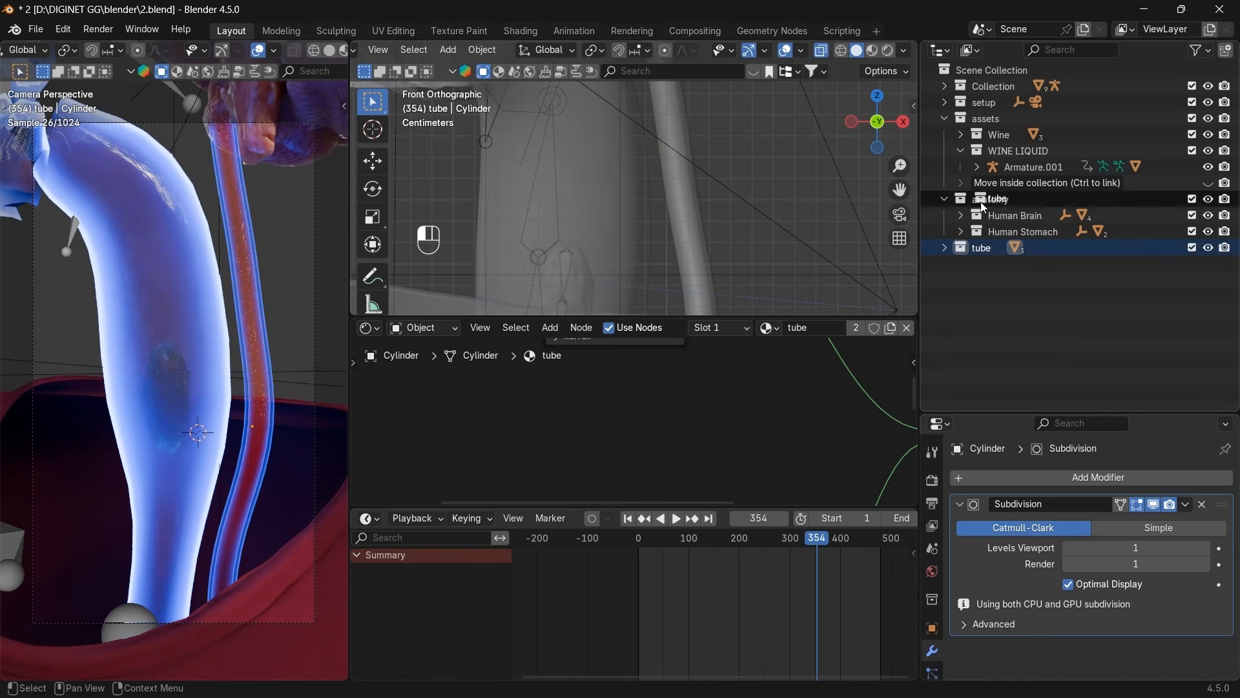
click(975, 270)
Create another new collection in the scene and name it particles.
right_click(925, 293)
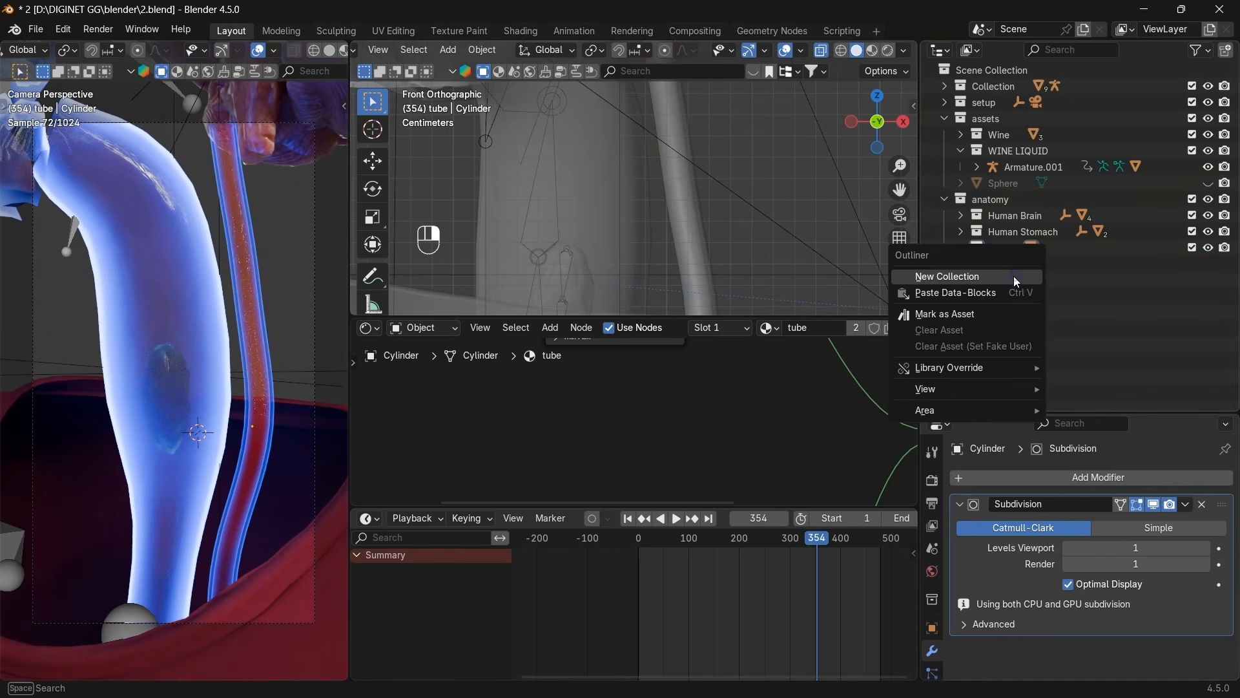
click(1011, 277)
double_click(998, 263)
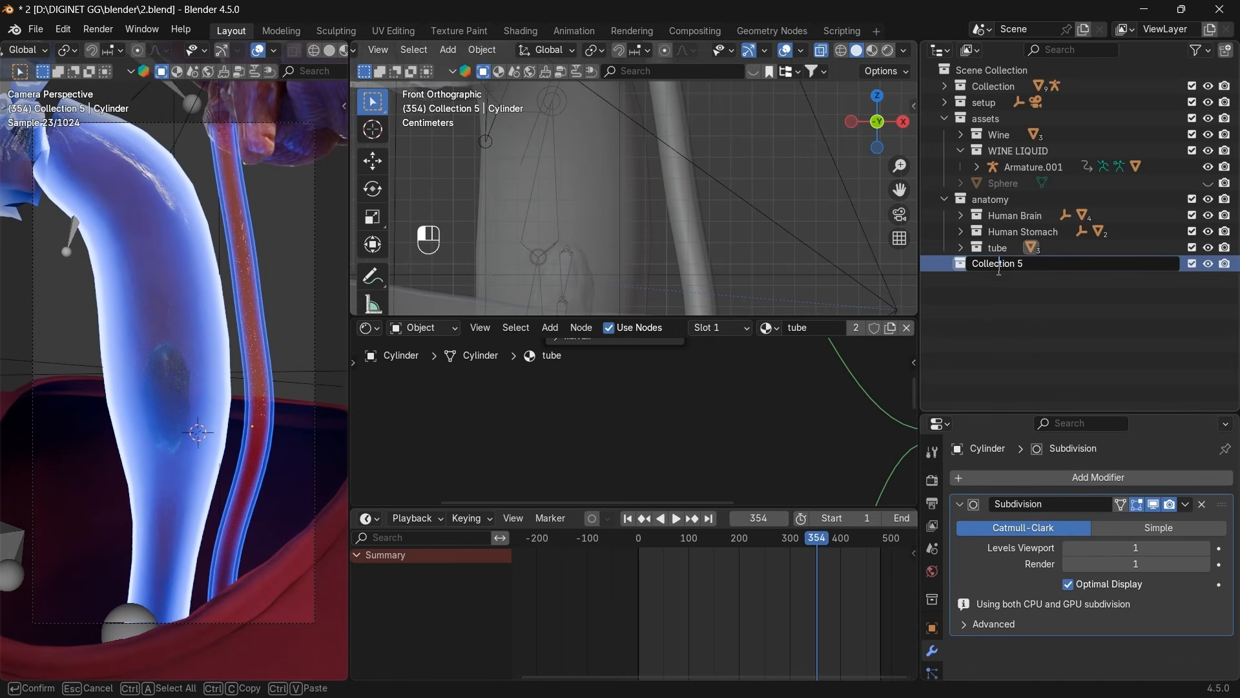
text(particles)
key(Return)
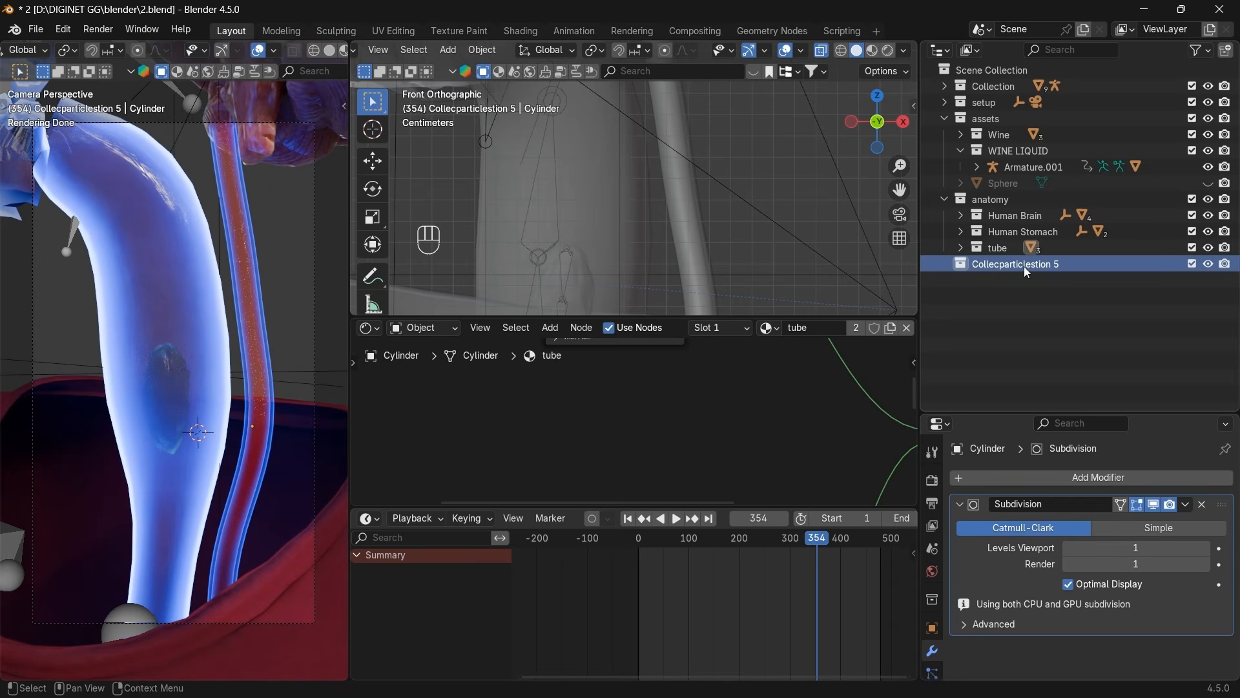
double_click(1025, 265)
key(ctrl+a)
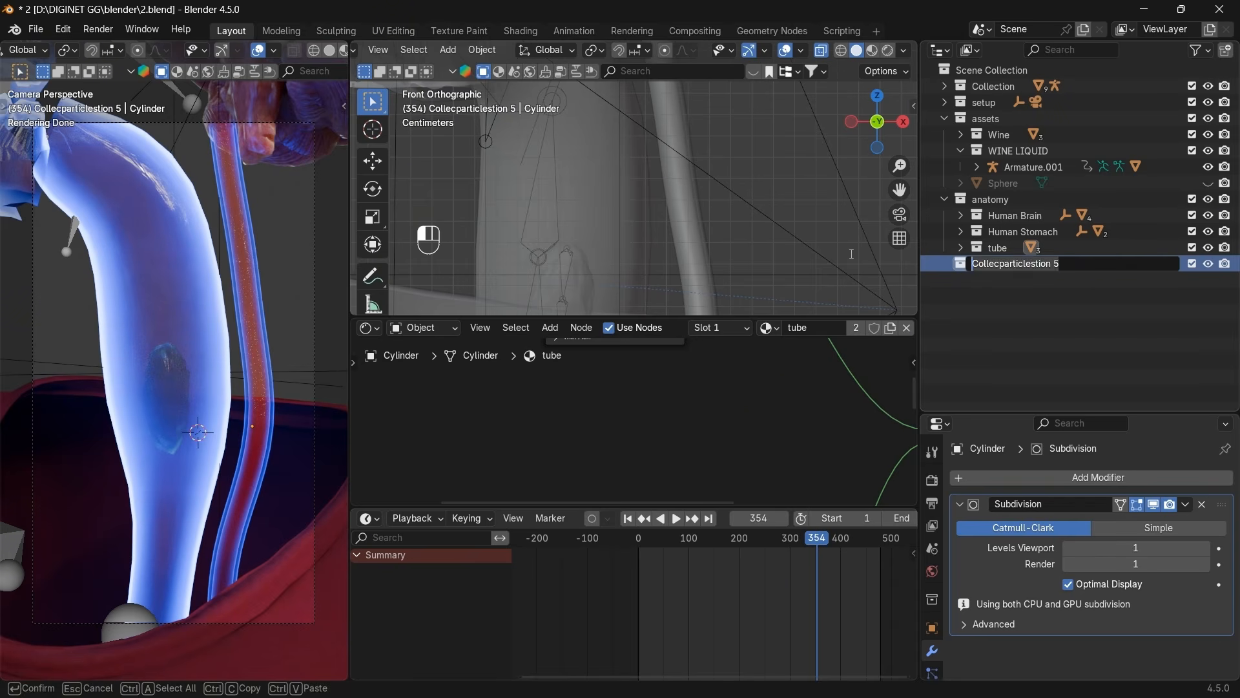
text(particles)
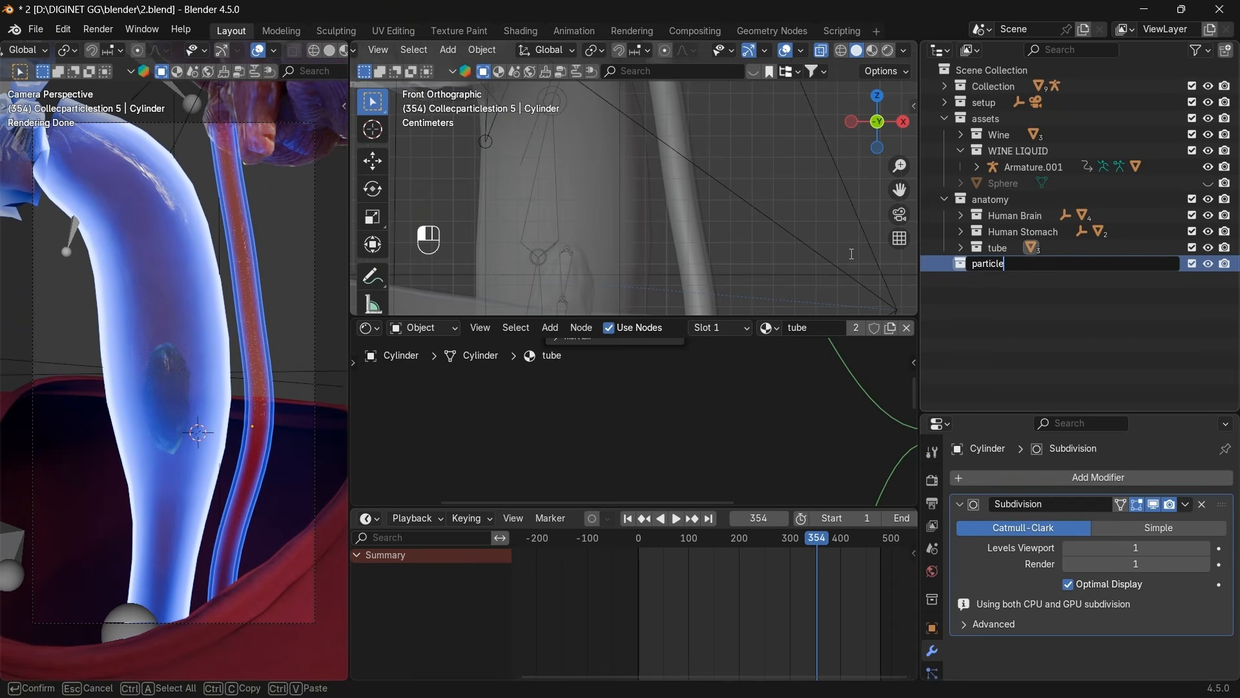
key(Return)
Nest the particles collection inside anatomy and make it the active collection.
drag(963, 266, 971, 203)
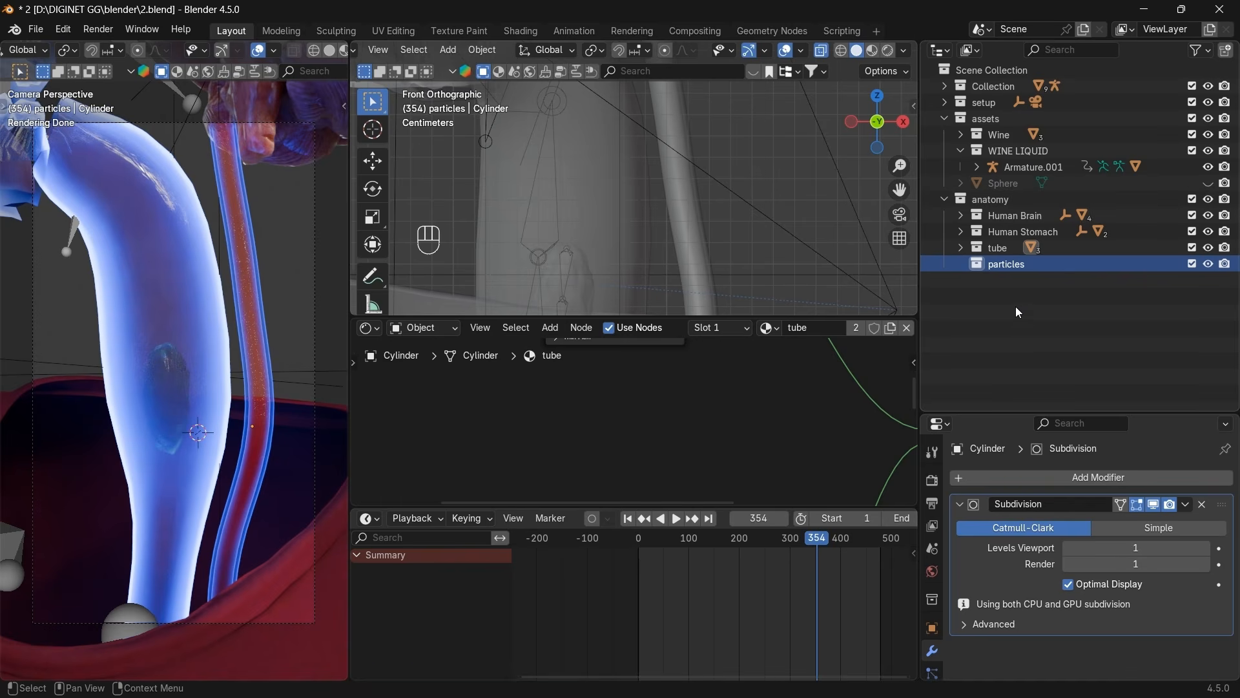
click(981, 270)
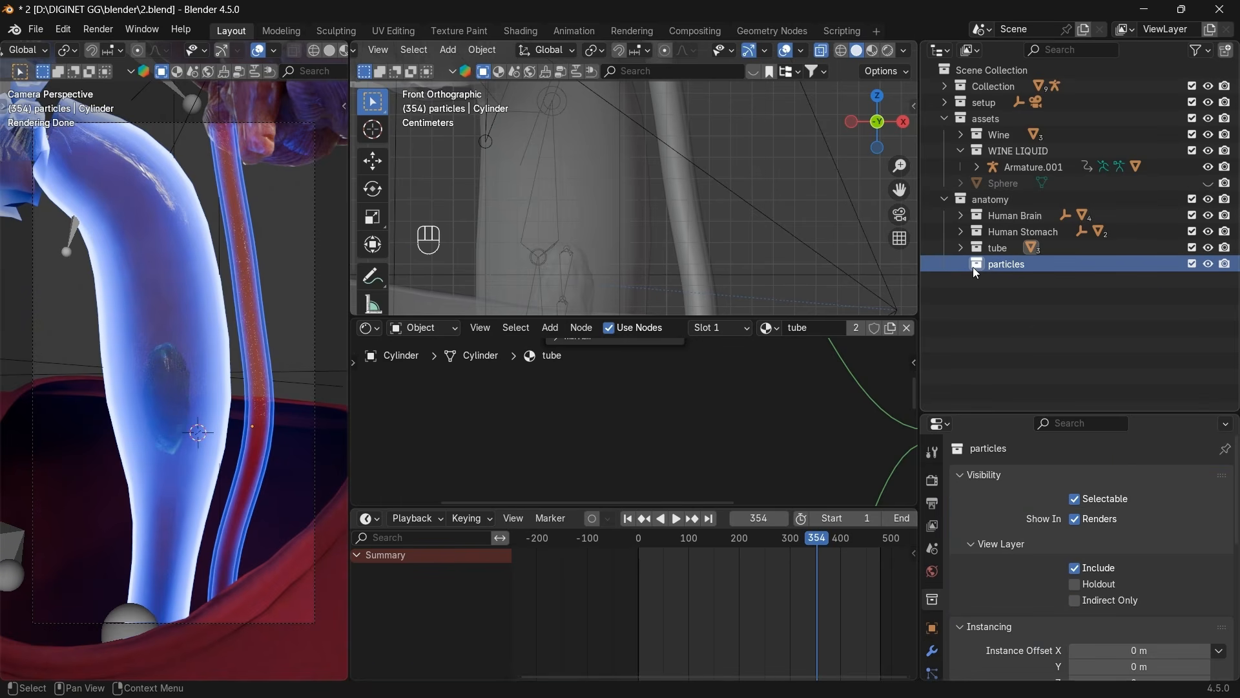
scroll(715, 239, down, 5)
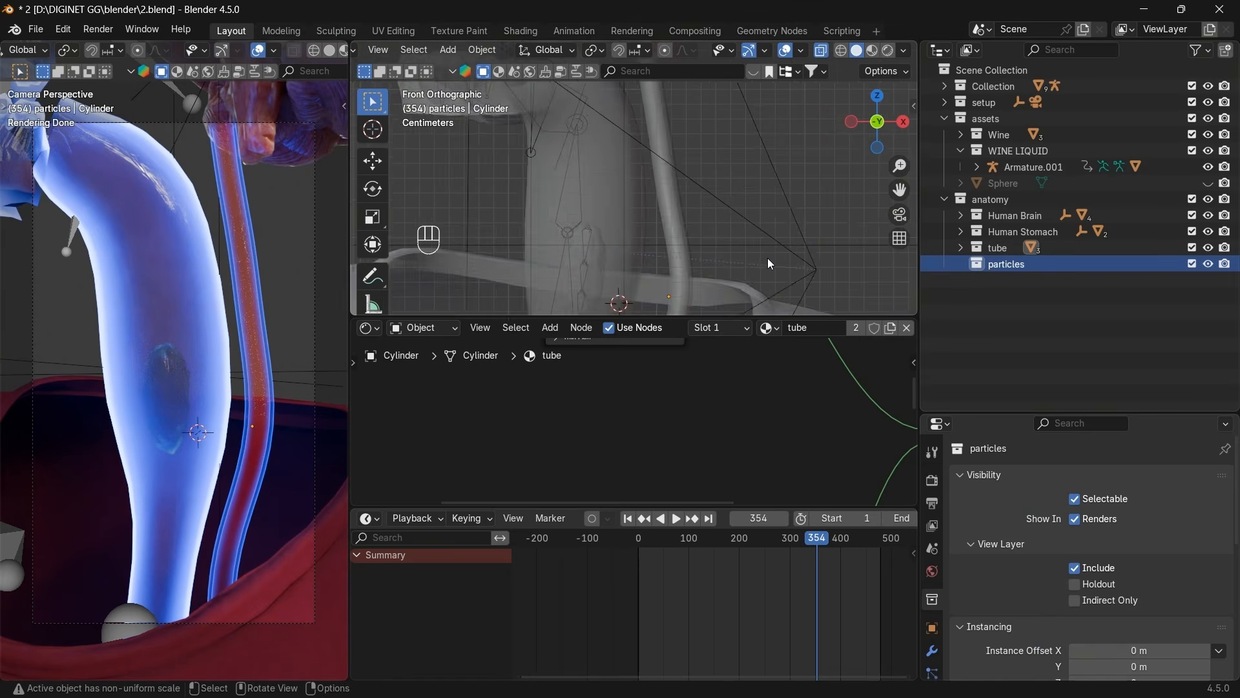
Place the 3D cursor in the middle of the stomach vessel and add a UV sphere there in the particles collection.
shift+right_click(176, 395)
scroll(651, 245, up, 4)
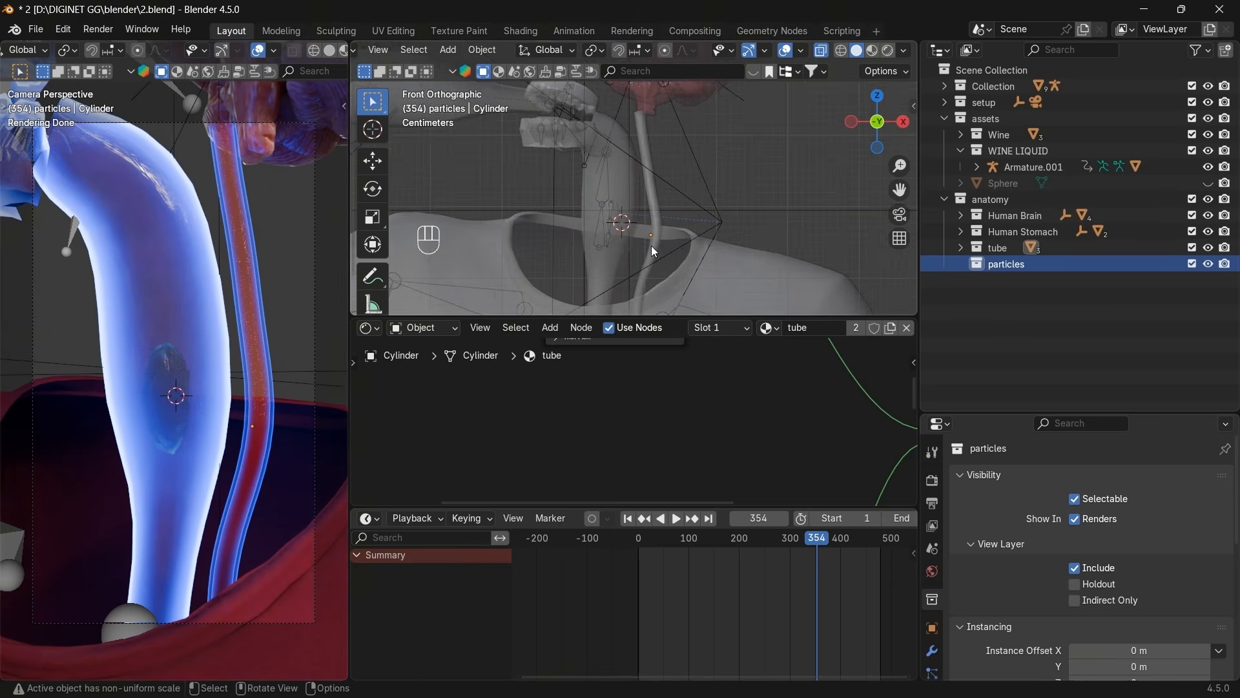
click(905, 123)
click(853, 123)
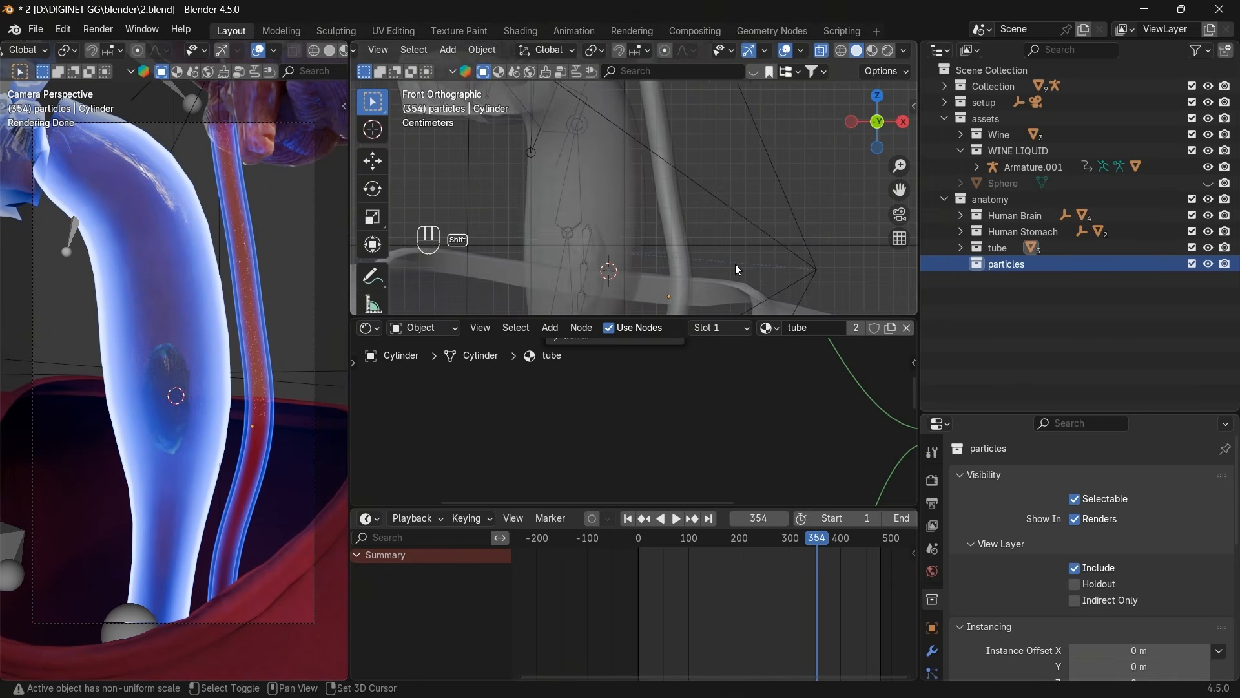
key(shift+a)
mouse_move(688, 268)
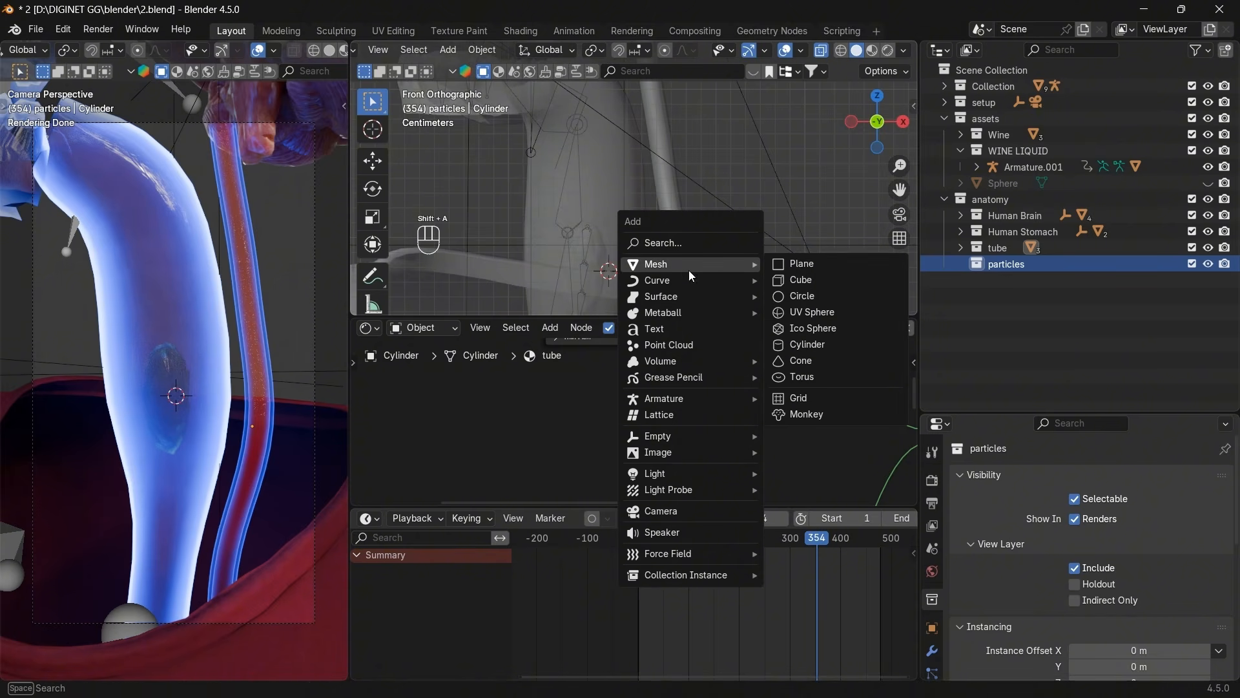
click(804, 311)
Scale the new sphere down to a small ball, undoing the excessive resize and finishing with a factor of about 0.45.
key(s)
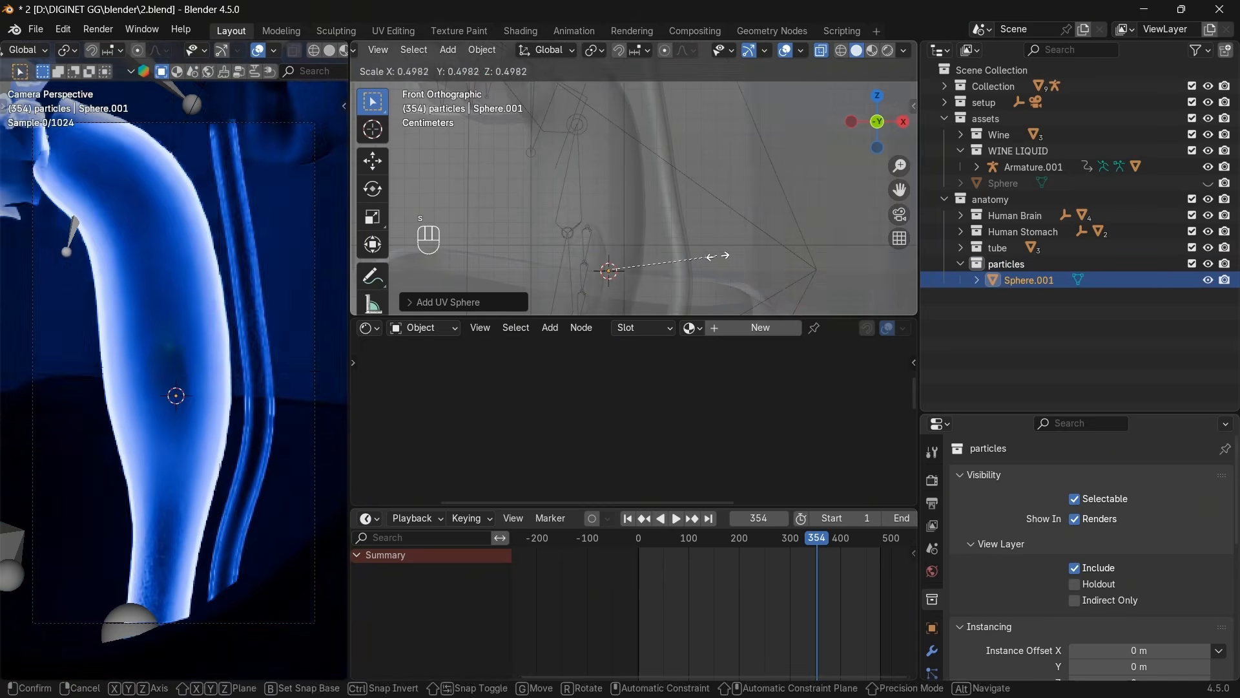
click(720, 241)
key(s)
click(721, 257)
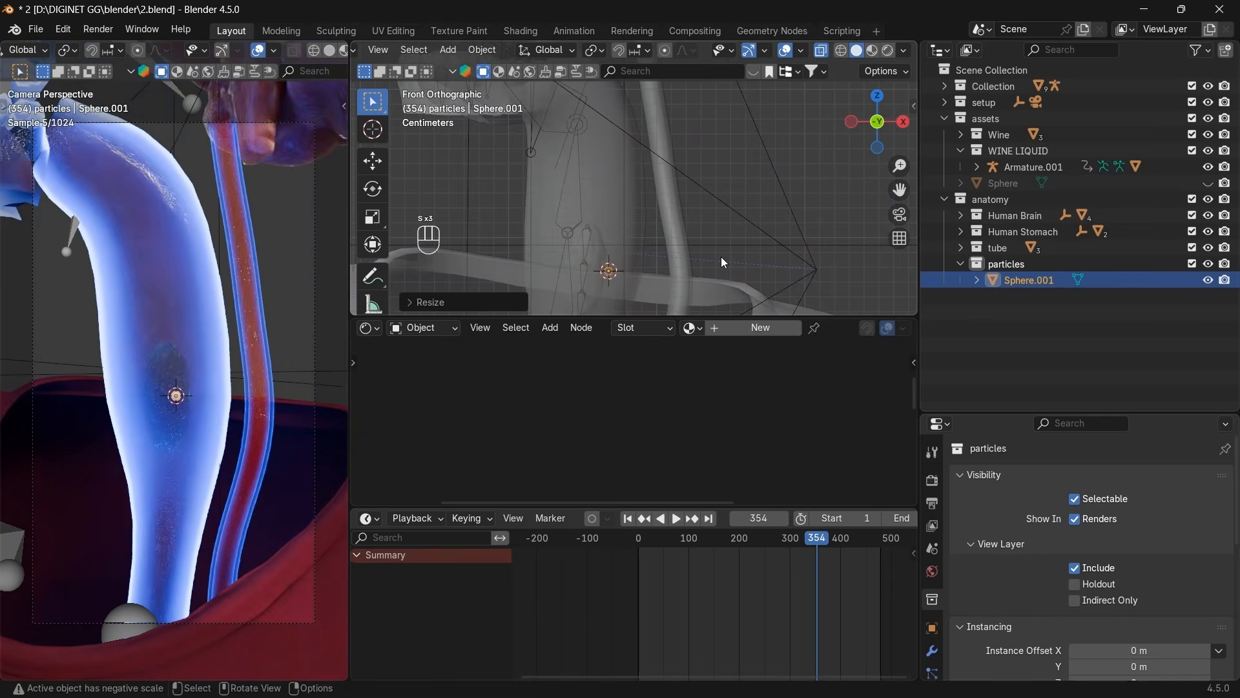
key(ctrl+z)
key(s)
click(646, 263)
key(s)
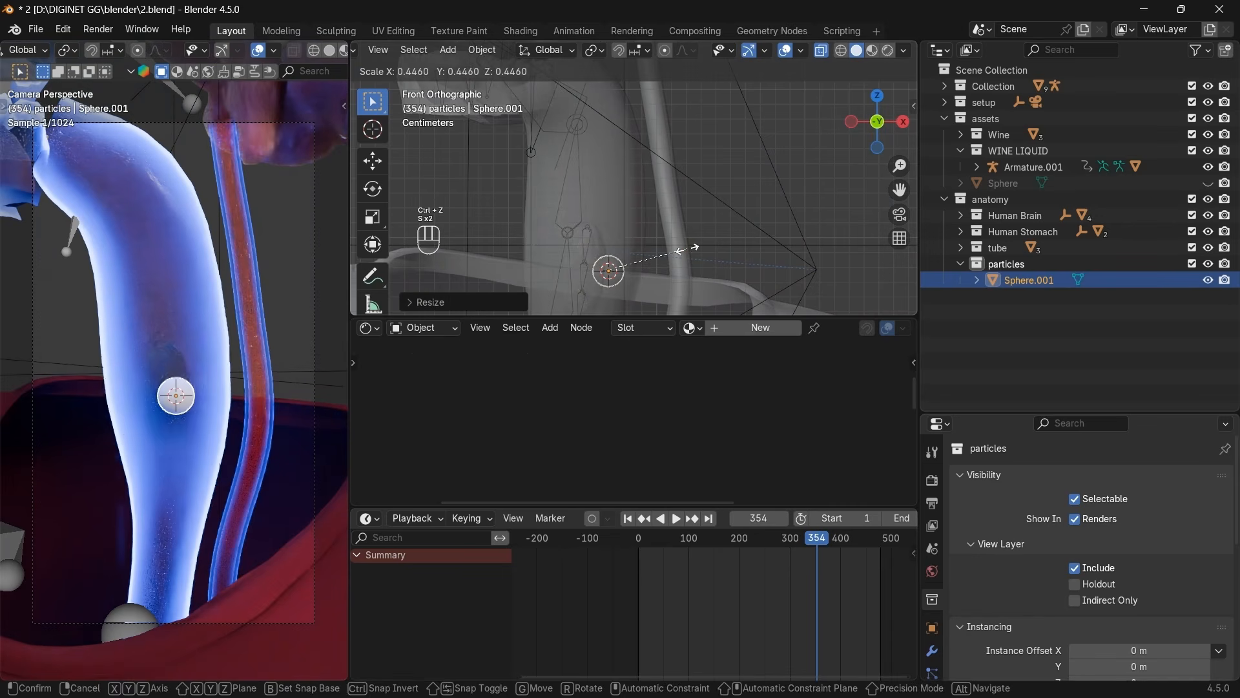
click(687, 252)
Move the sphere into the stomach vessel's depth in the right view and scale it by about 0.29.
click(904, 122)
key(g)
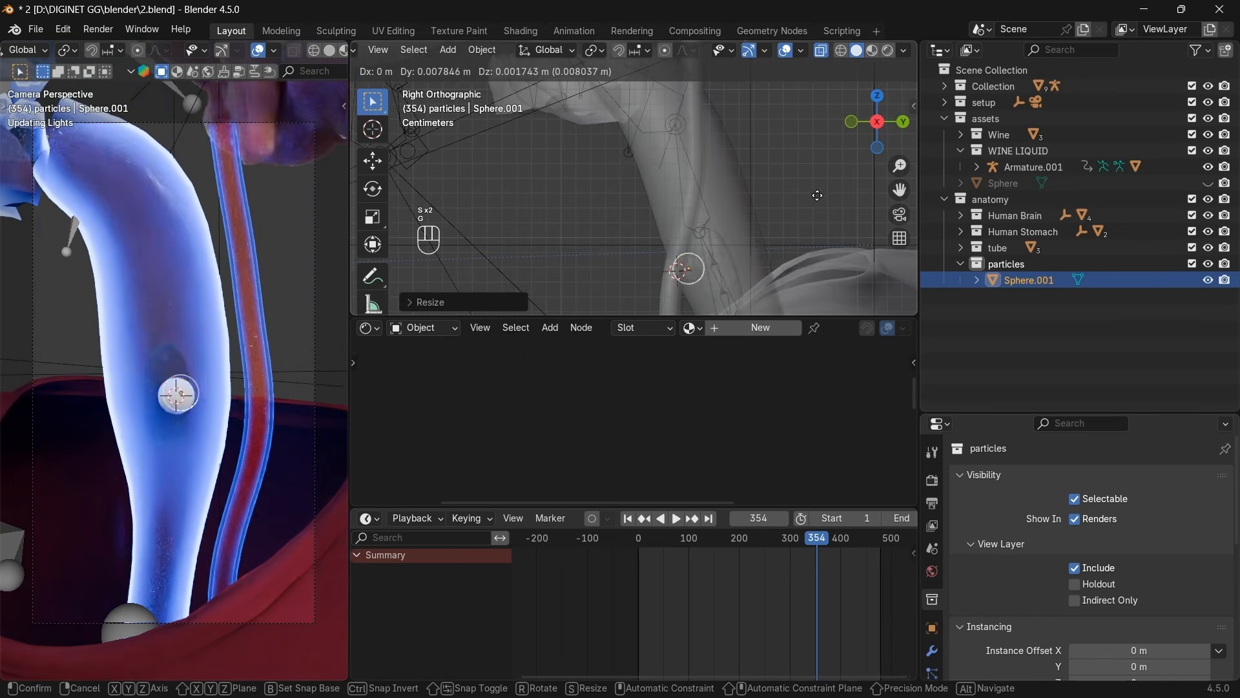
key(s)
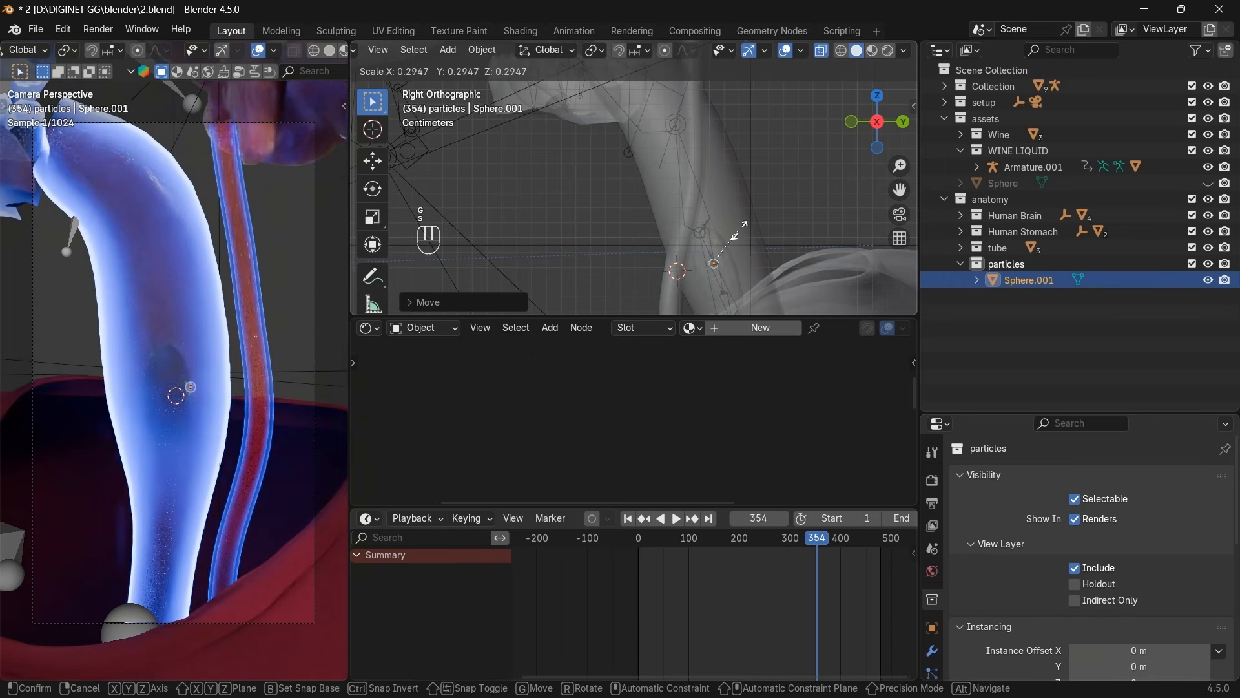
click(734, 234)
key(g)
click(738, 224)
Center the sphere inside the stomach vessel by moving it in the front view and adjusting its depth in the right view.
click(851, 121)
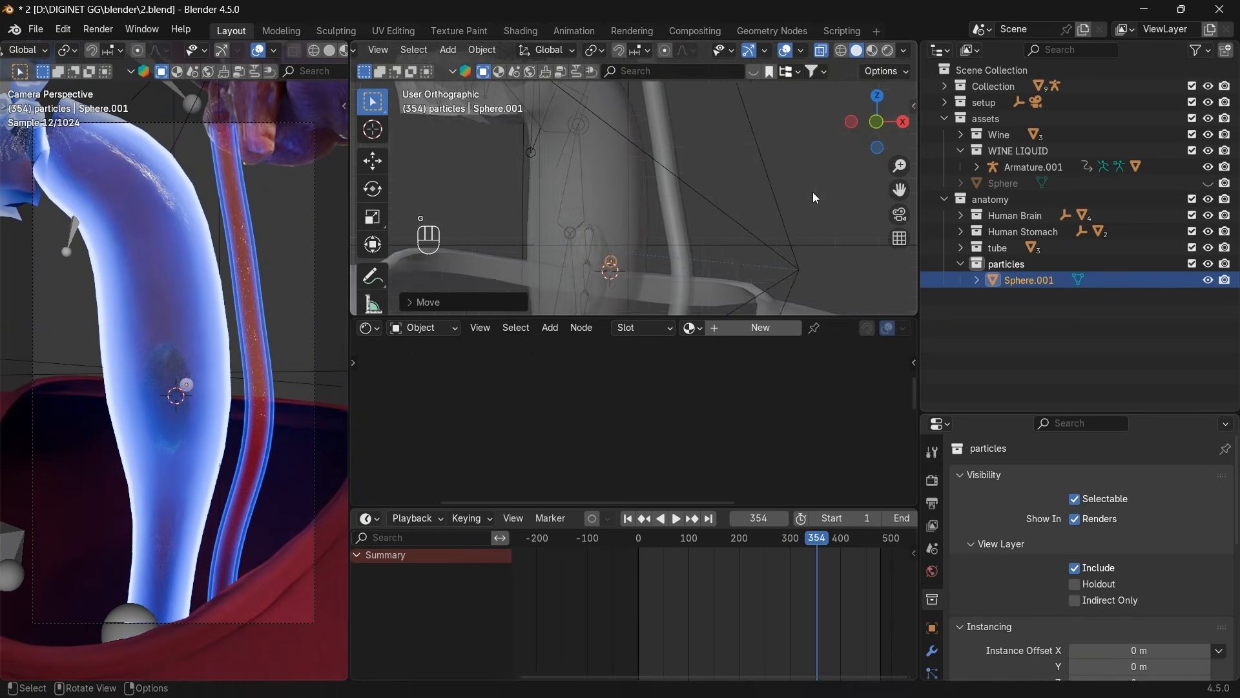
key(g)
click(788, 200)
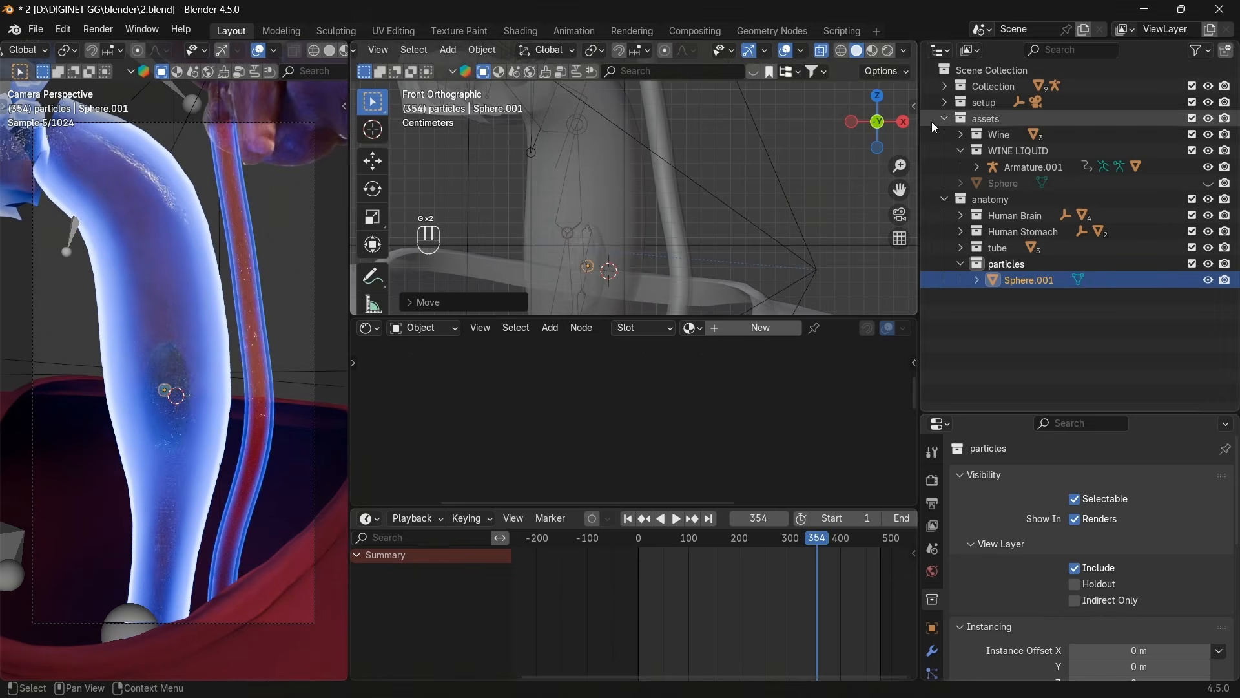
click(903, 121)
key(g)
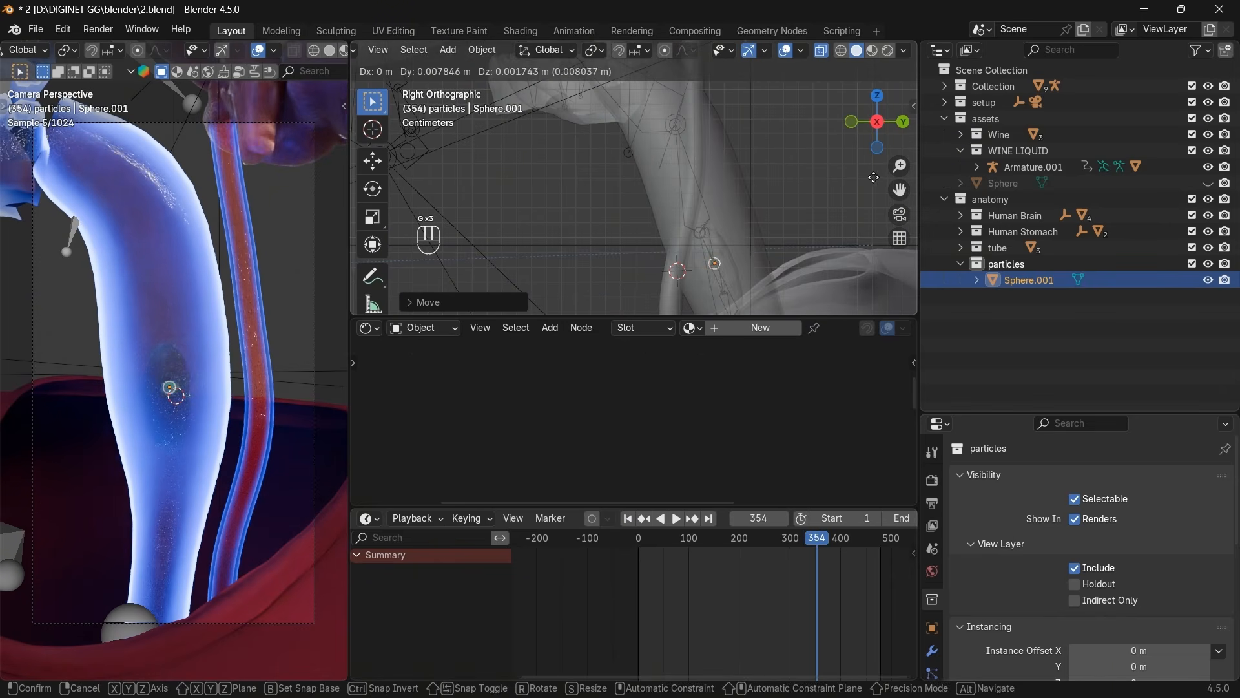
click(857, 192)
click(852, 122)
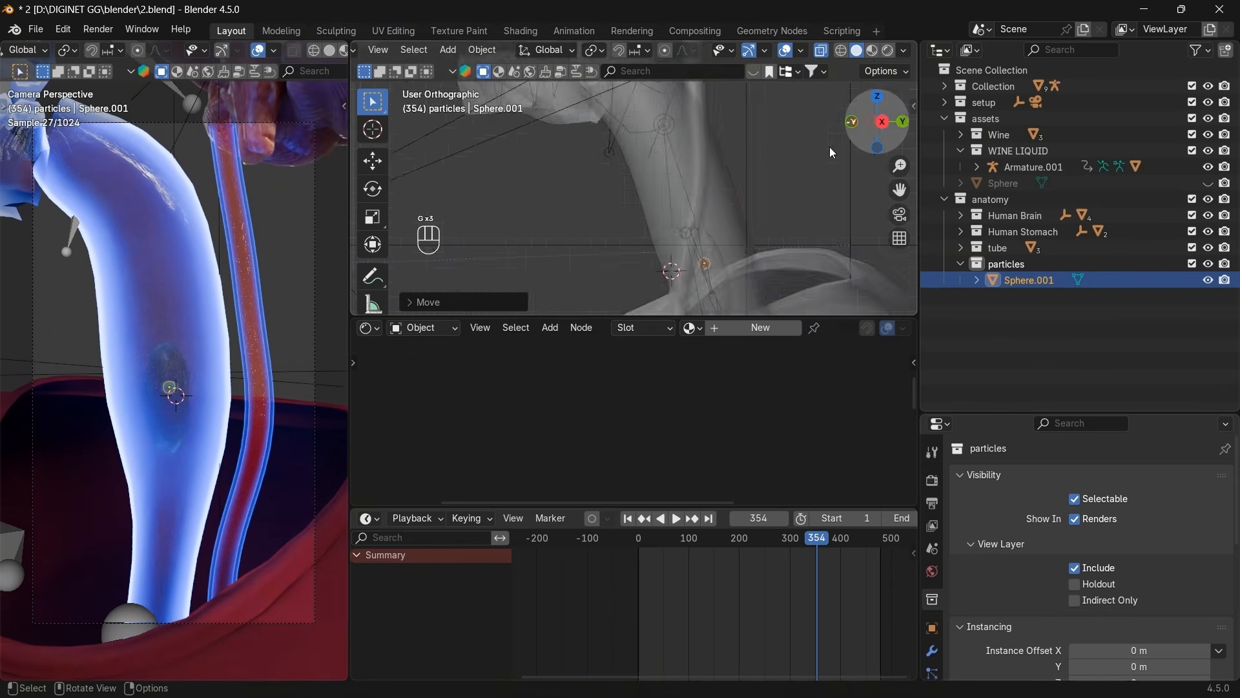
Enlarge the front 3D viewport and scale the sphere down by about 0.57.
drag(602, 320, 602, 434)
drag(899, 189, 956, 123)
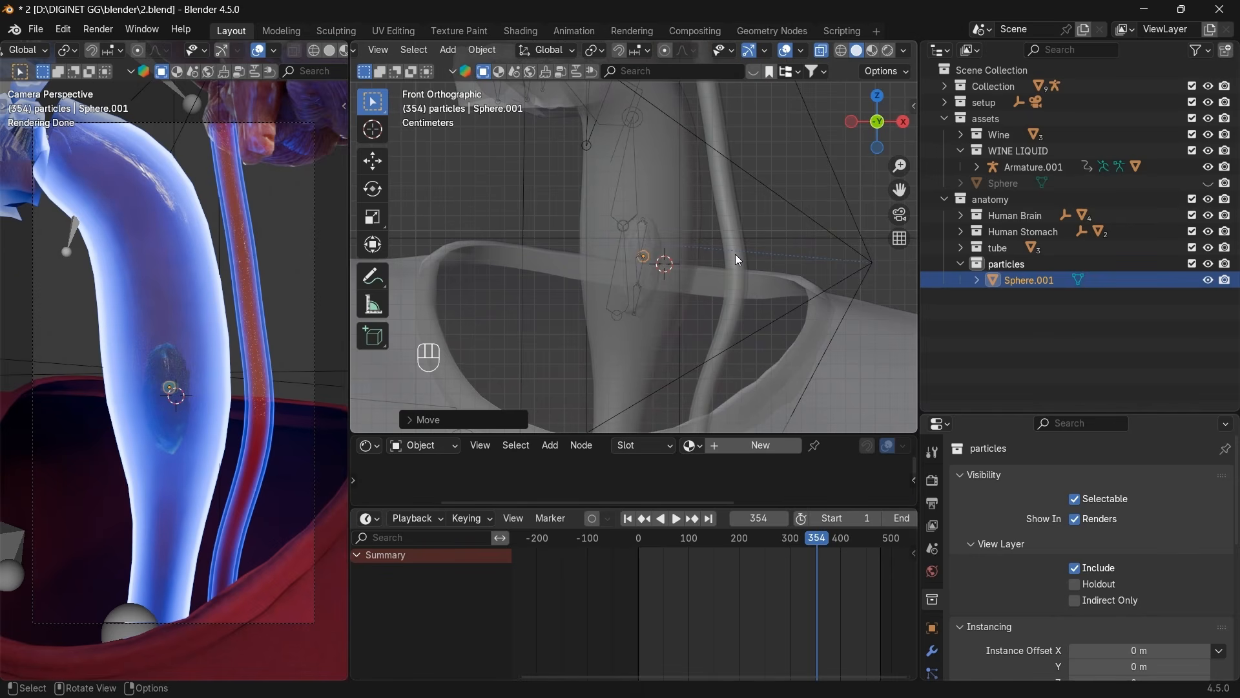
key(s)
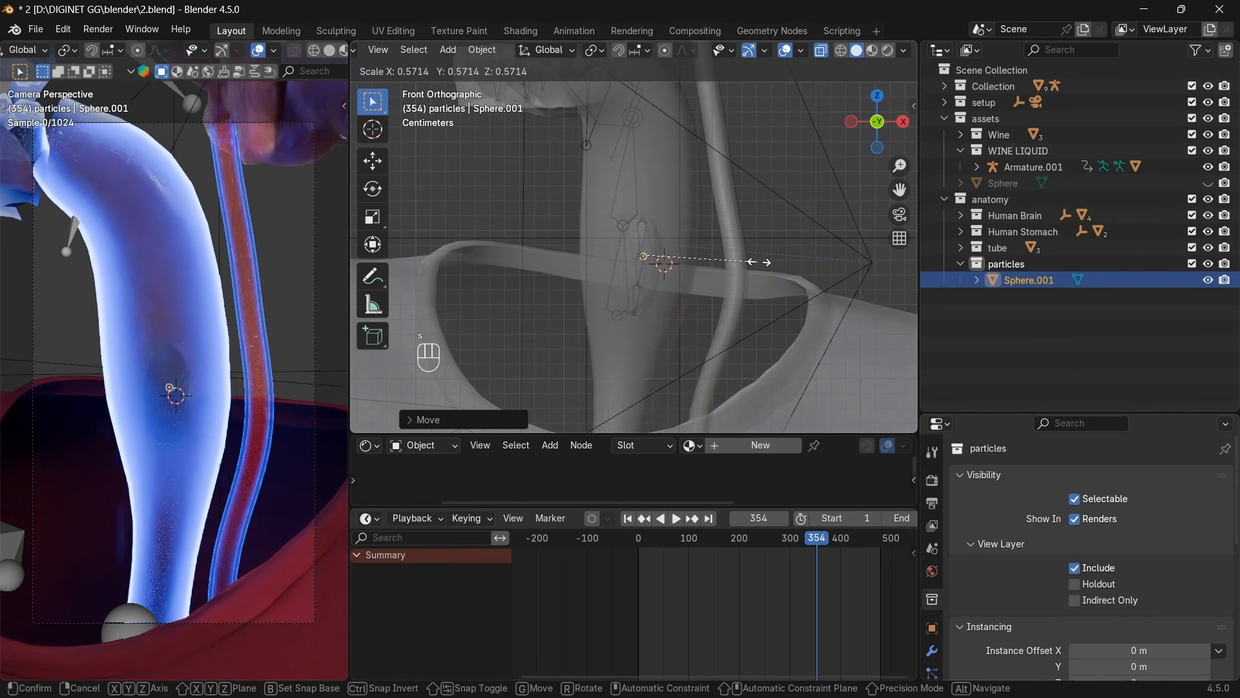
click(743, 261)
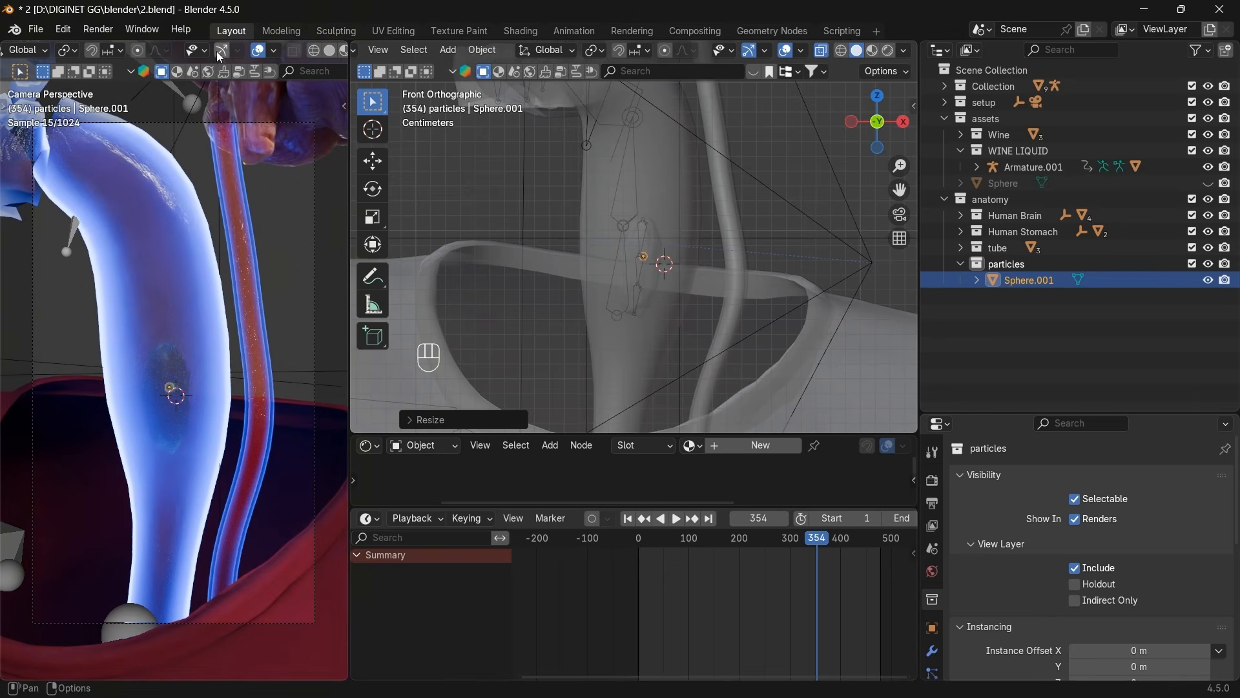
Hide the overlays in the rendered camera viewport and shrink the sphere inside the vessel a little more.
scroll(215, 52, down, 3)
click(199, 52)
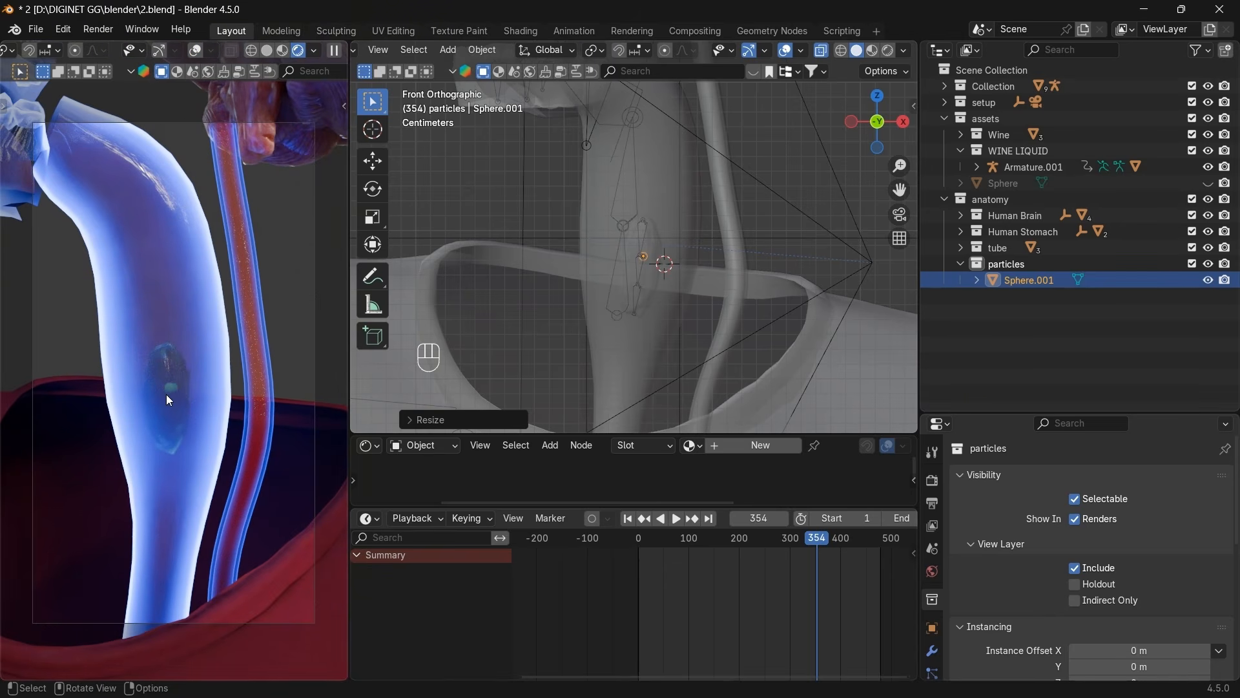
key(s)
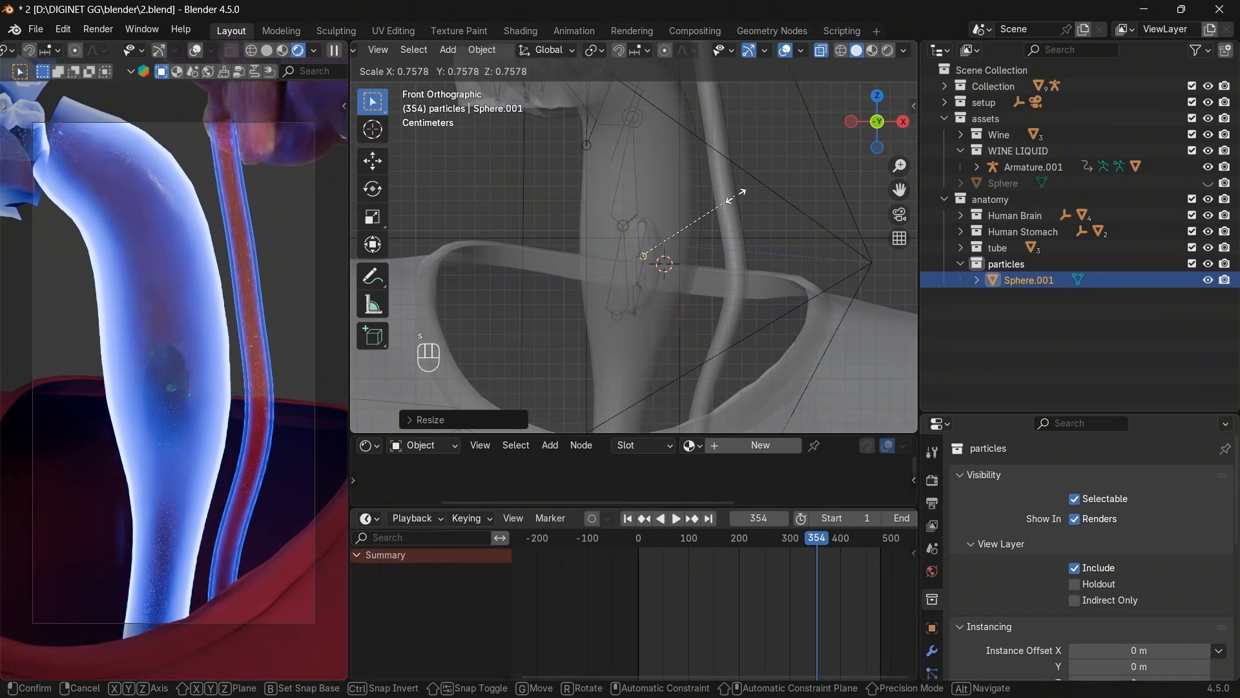
click(756, 193)
Try the sphere against the narrow tube beside the stomach vessel, checking its position in the front and right views.
key(g)
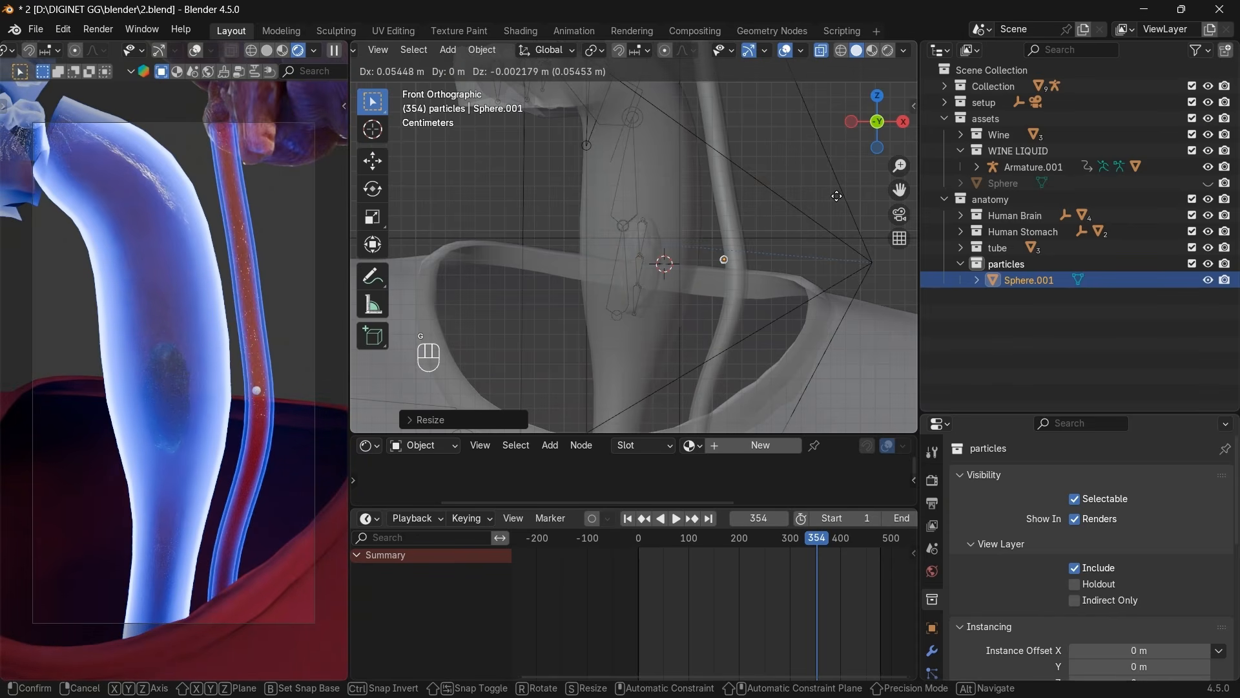
click(846, 195)
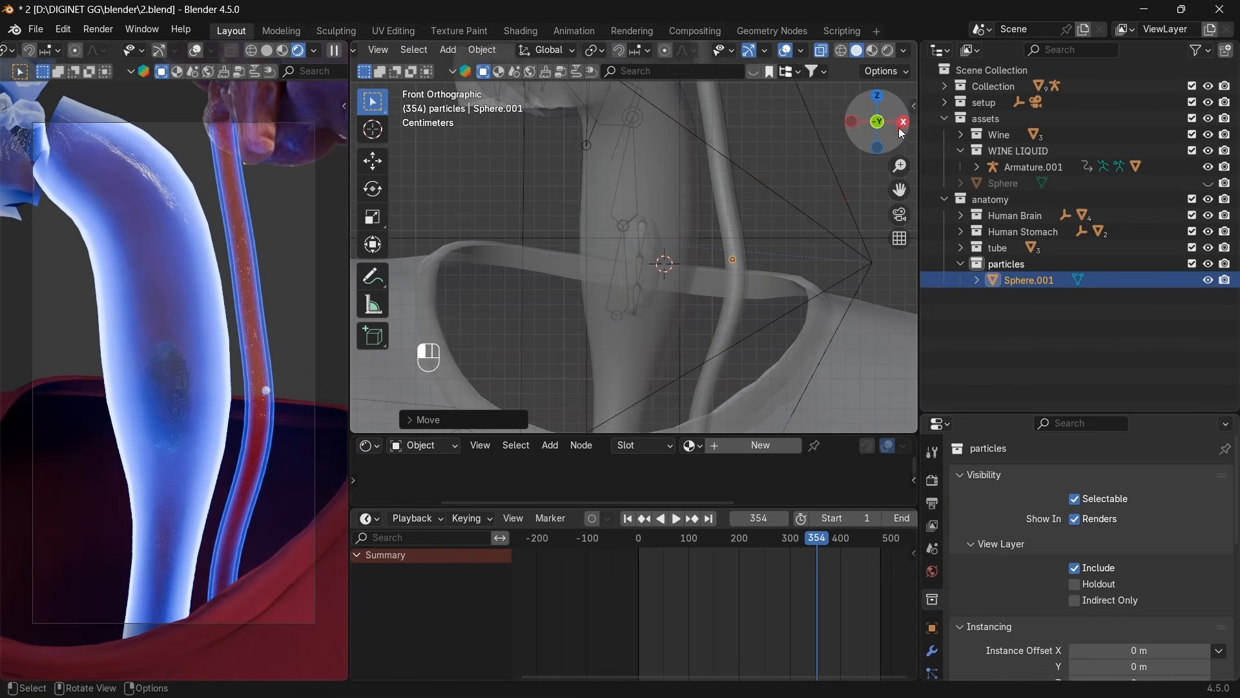
click(903, 126)
key(g)
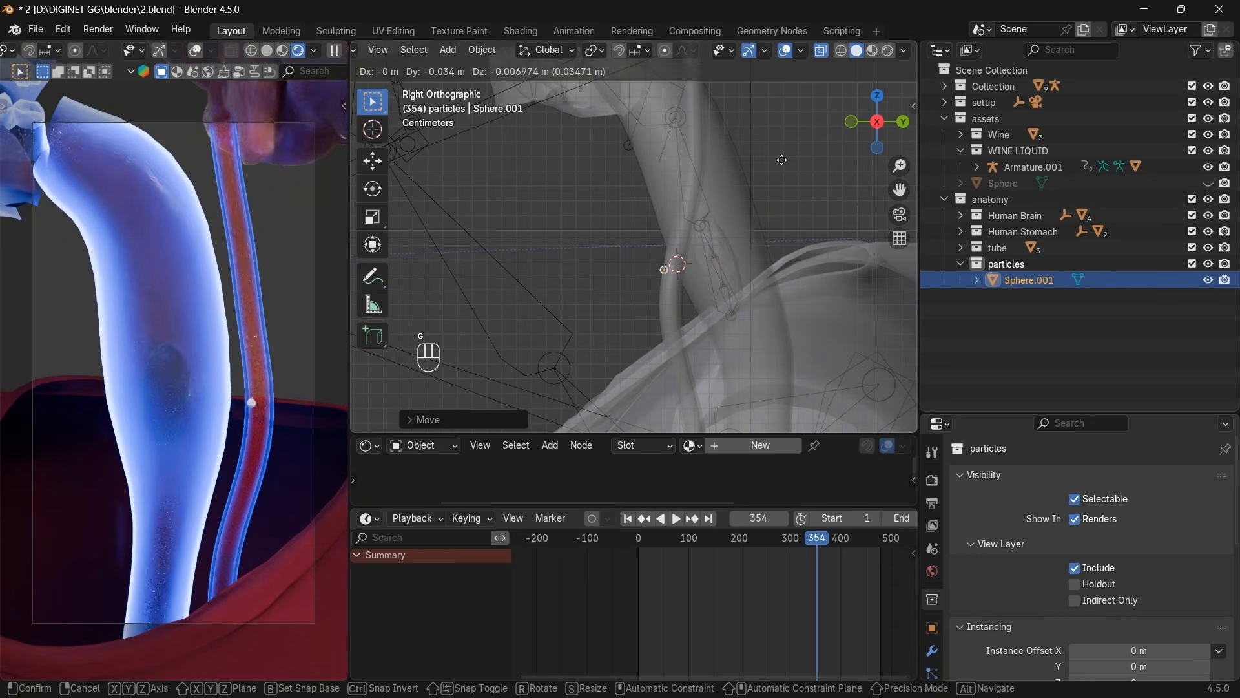
click(777, 158)
drag(859, 121, 801, 176)
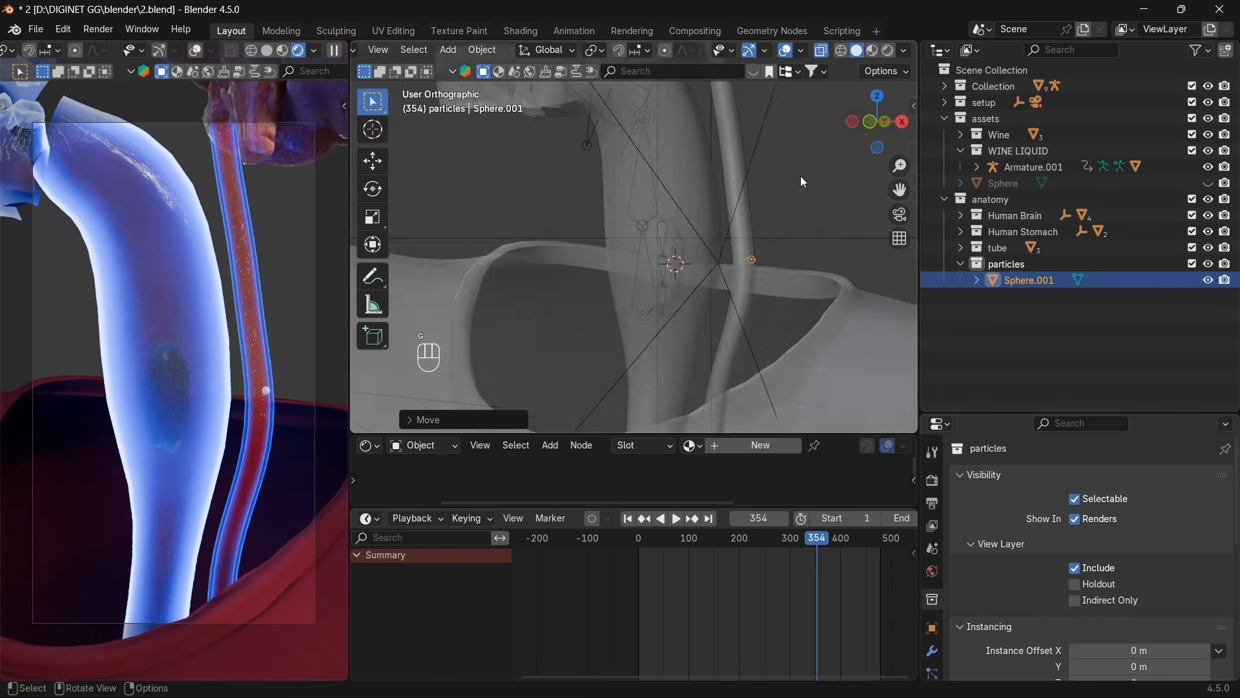
key(KP_1)
key(g)
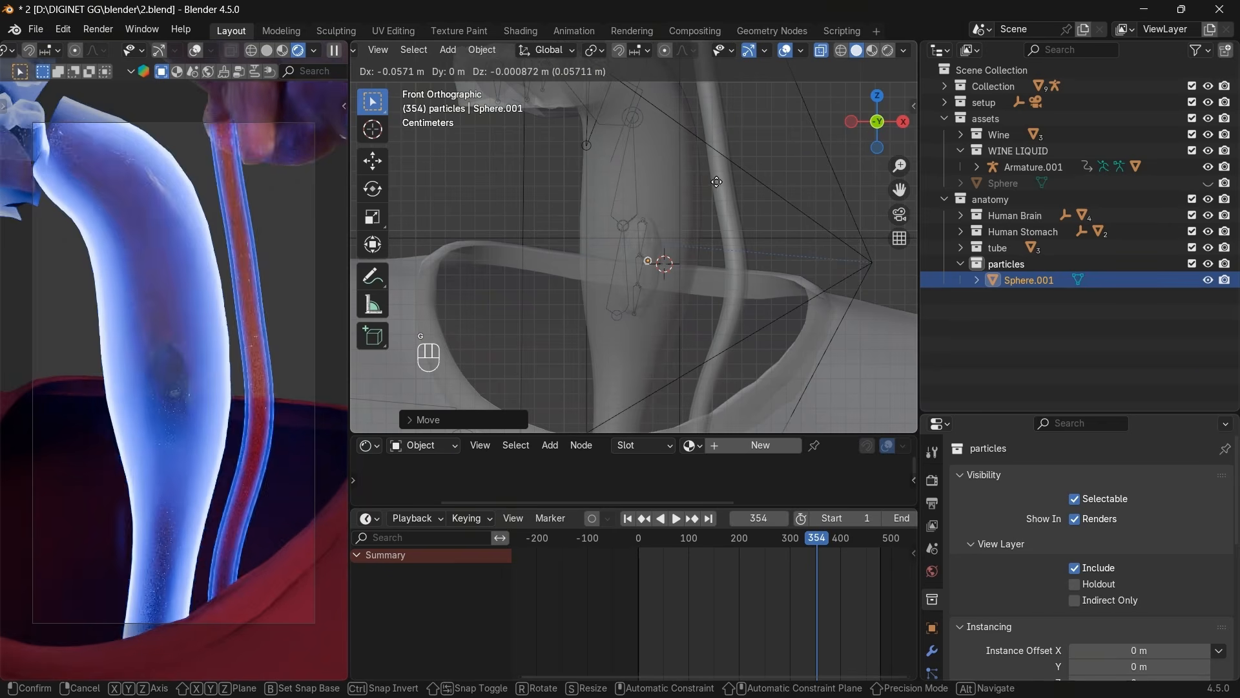
click(791, 182)
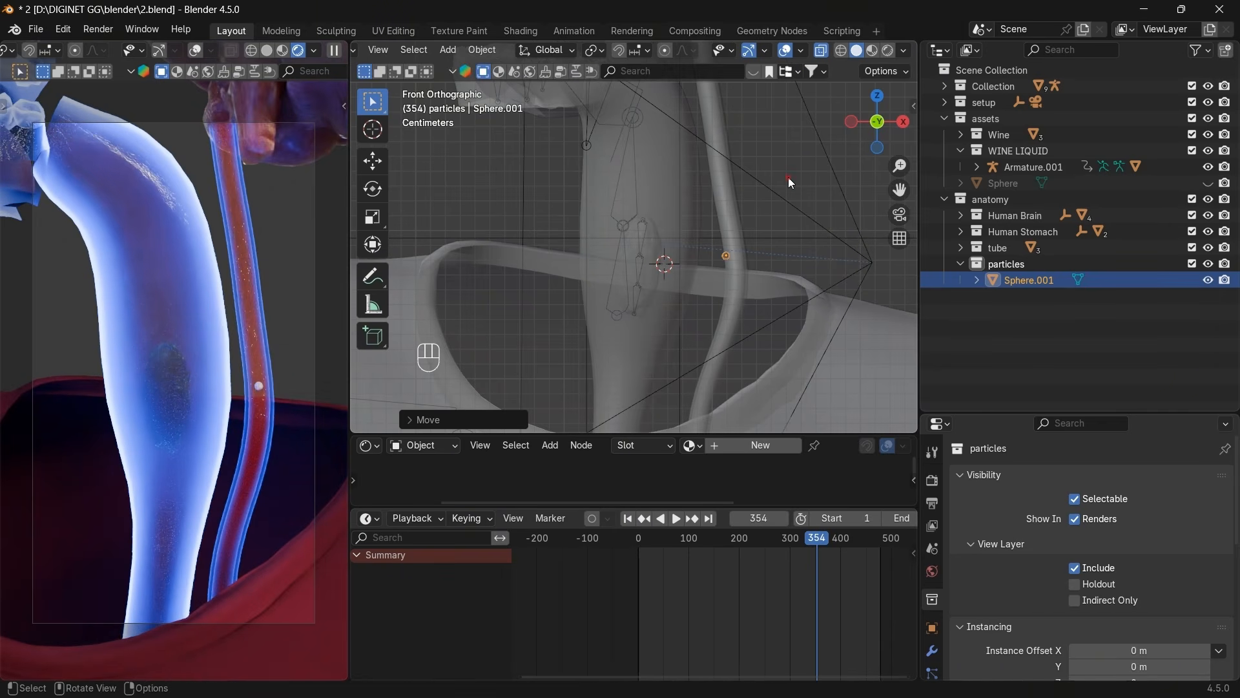
Scale the sphere slightly smaller and move it about -0.057 m along X, back inside the stomach vessel.
key(s)
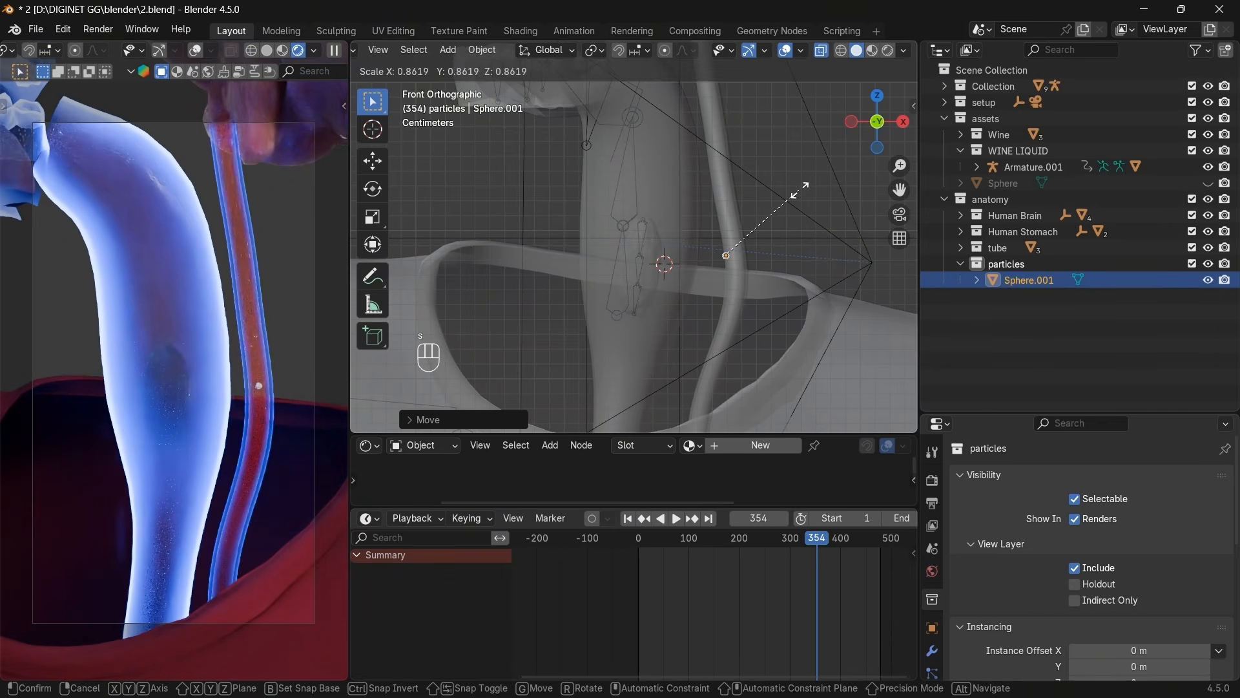
click(799, 190)
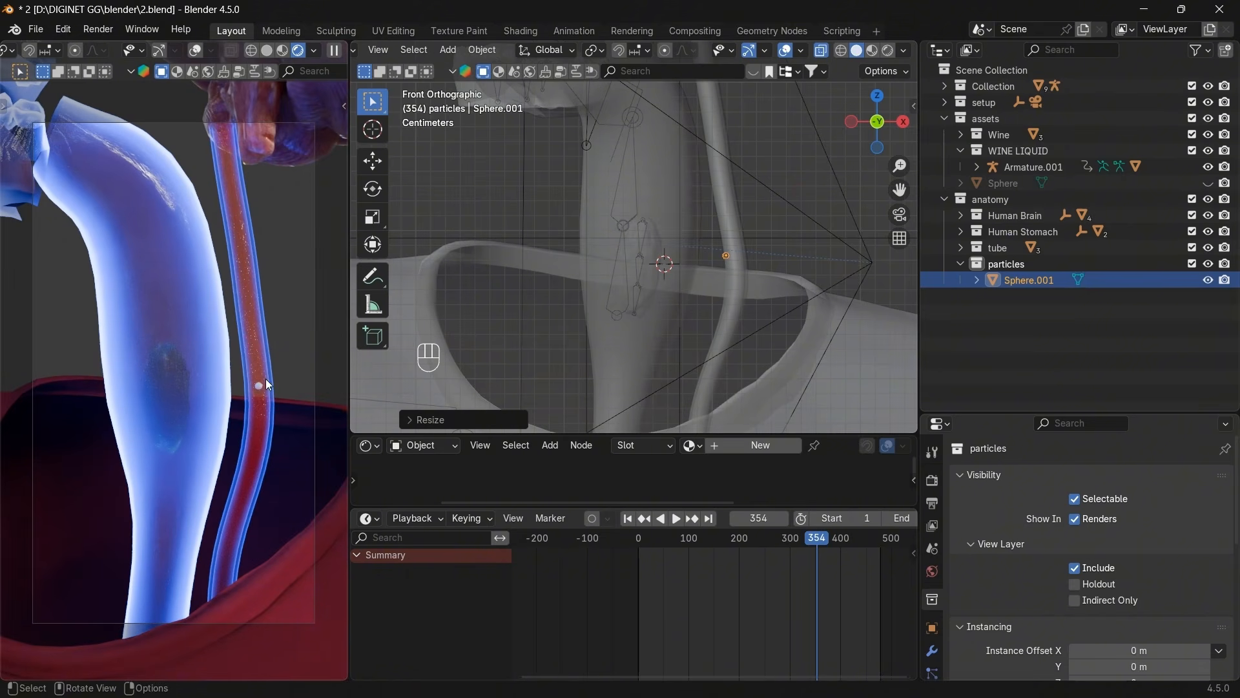
key(g)
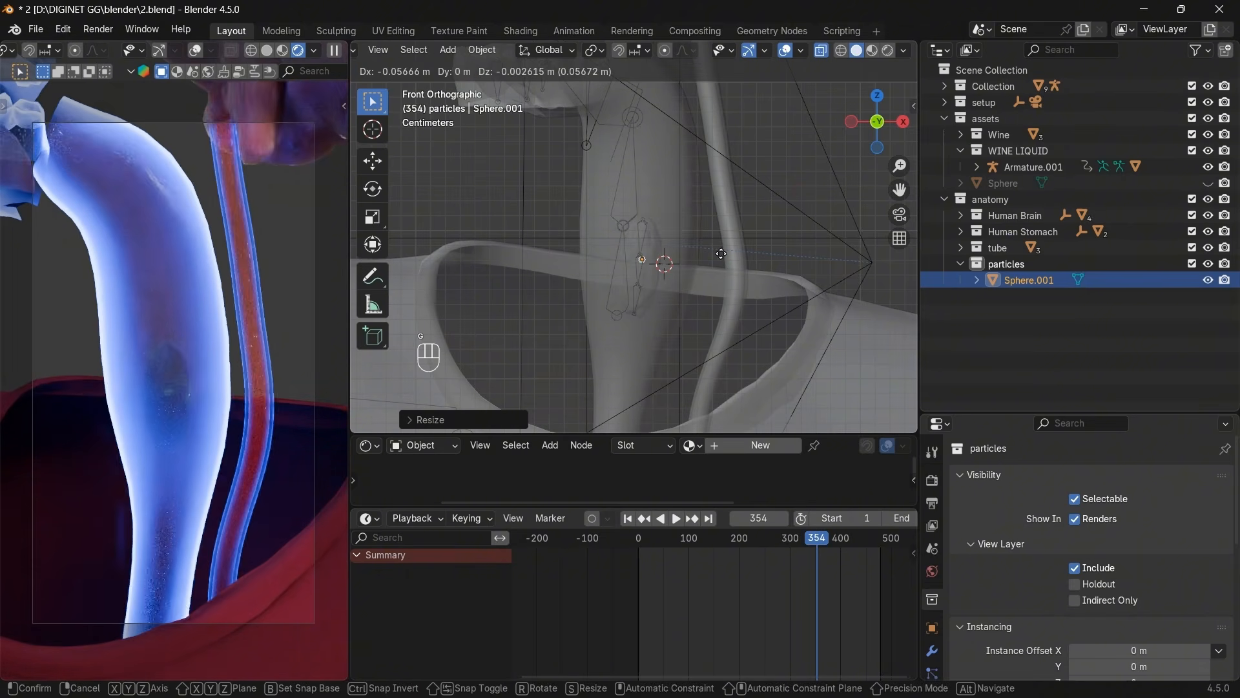
click(721, 253)
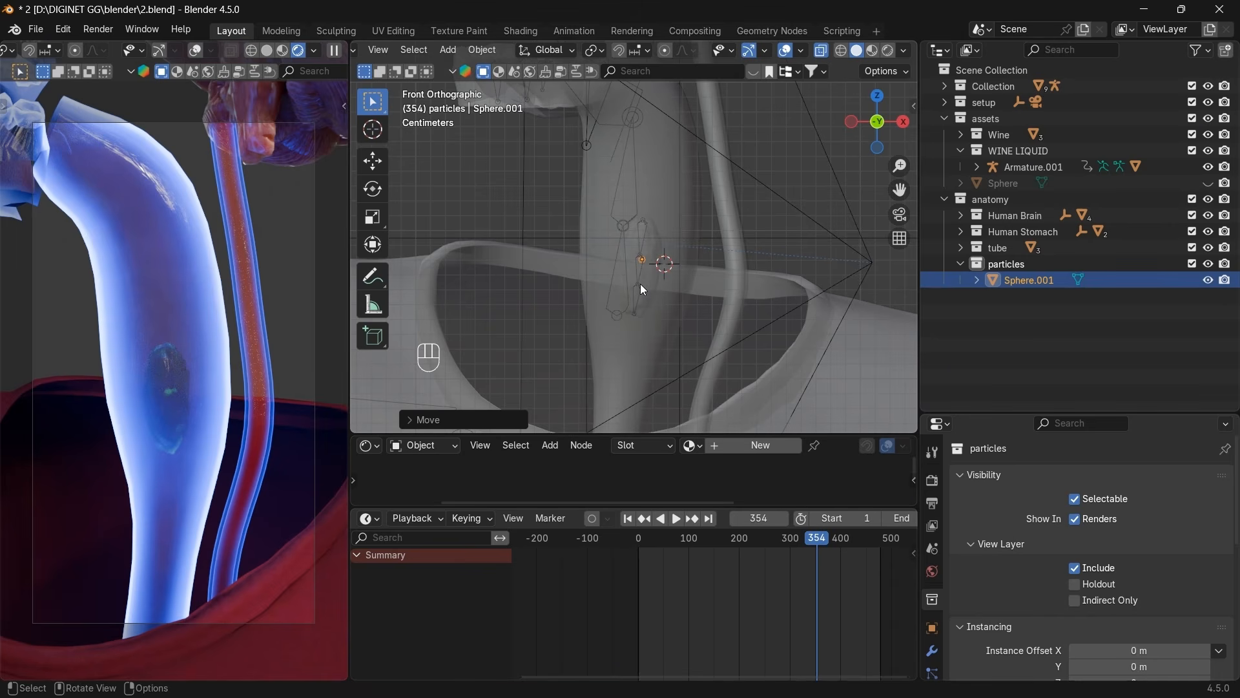
Search the online material assets for "x ray" and close the asset bar.
click(754, 74)
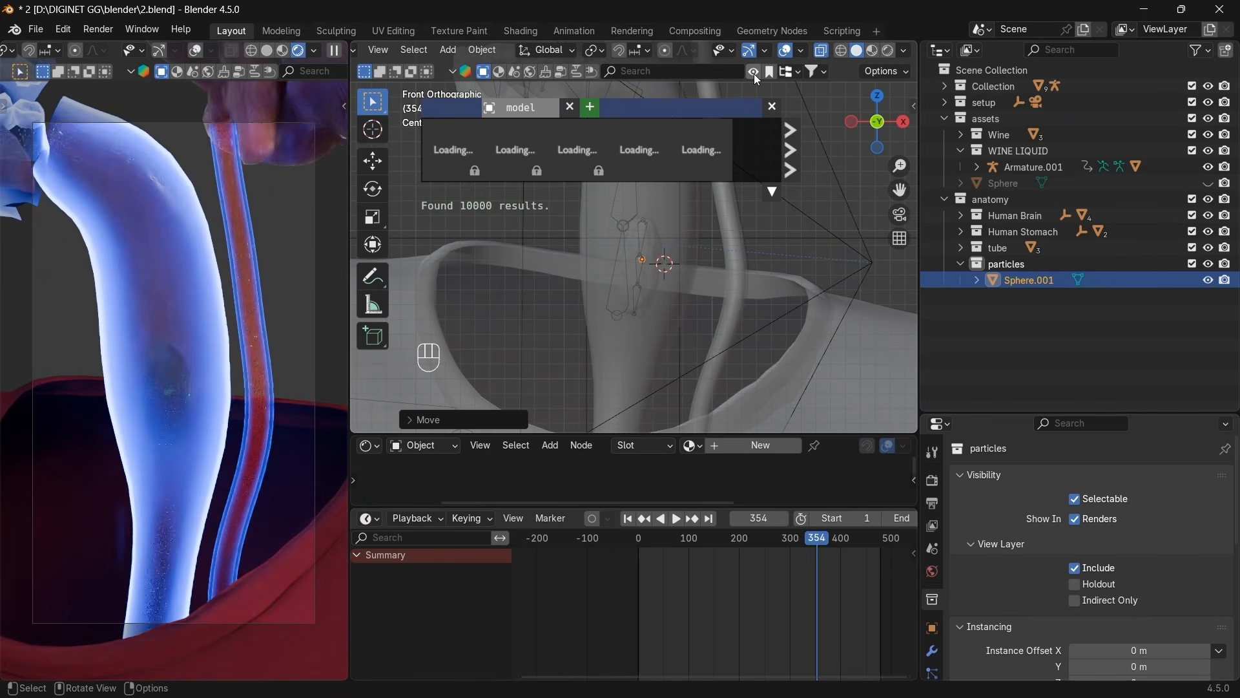
click(501, 72)
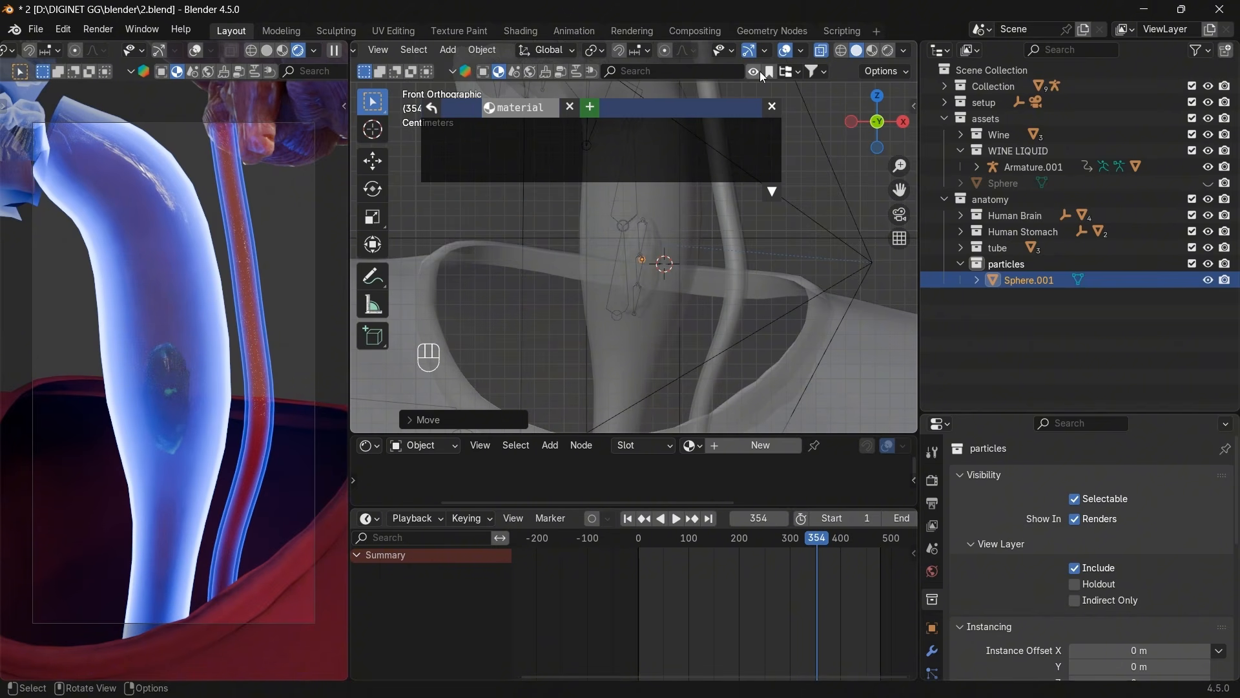
click(695, 71)
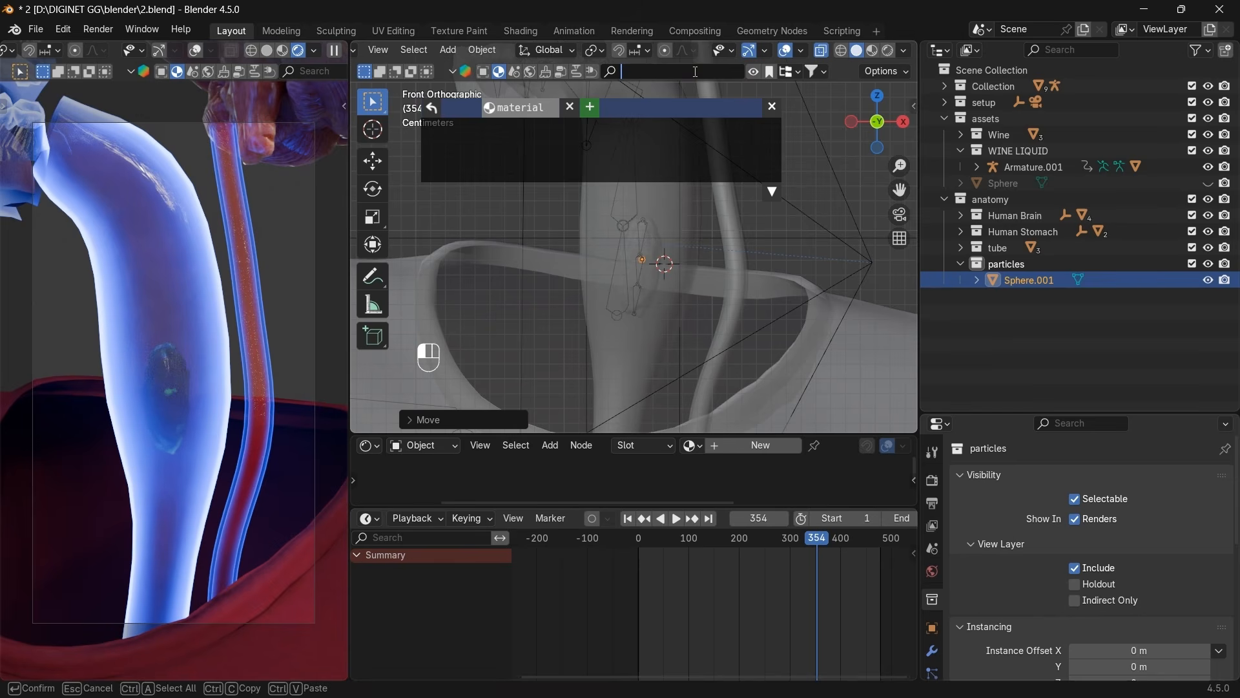
text(x ray)
key(Return)
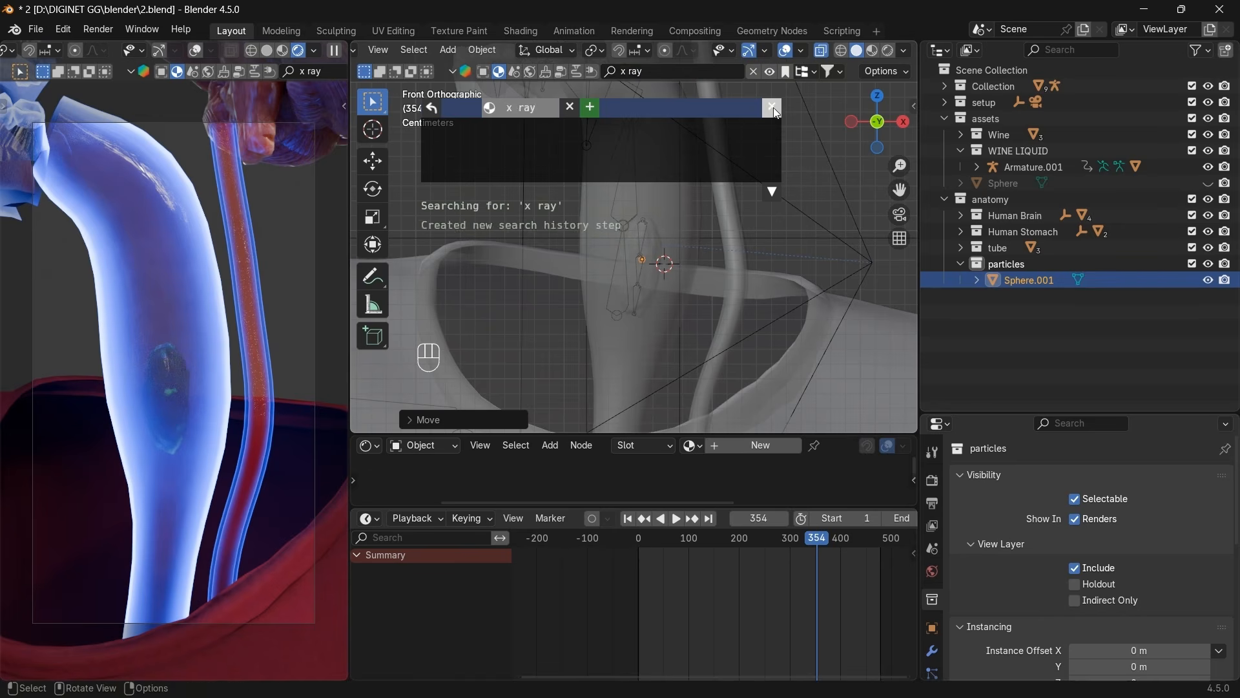
click(774, 107)
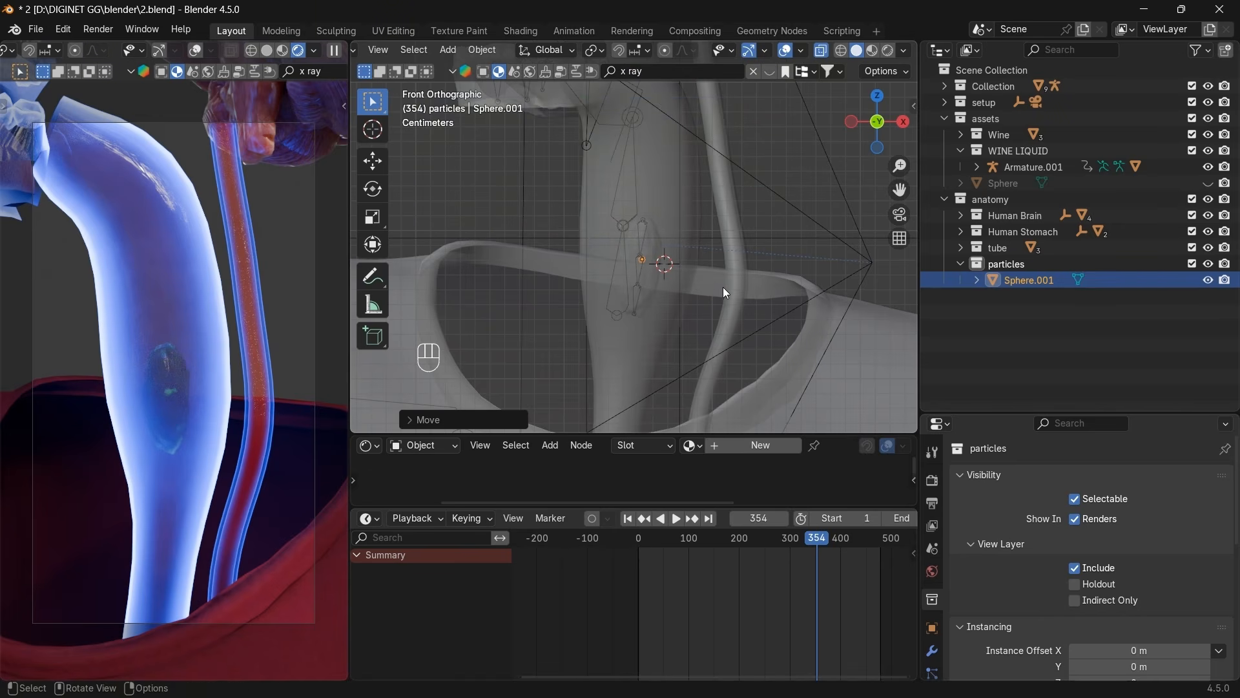
Isolate the particle sphere in the front view and copy the X-ray shader nodes from the Stomach material of the vessel.
key(slash)
click(102, 328)
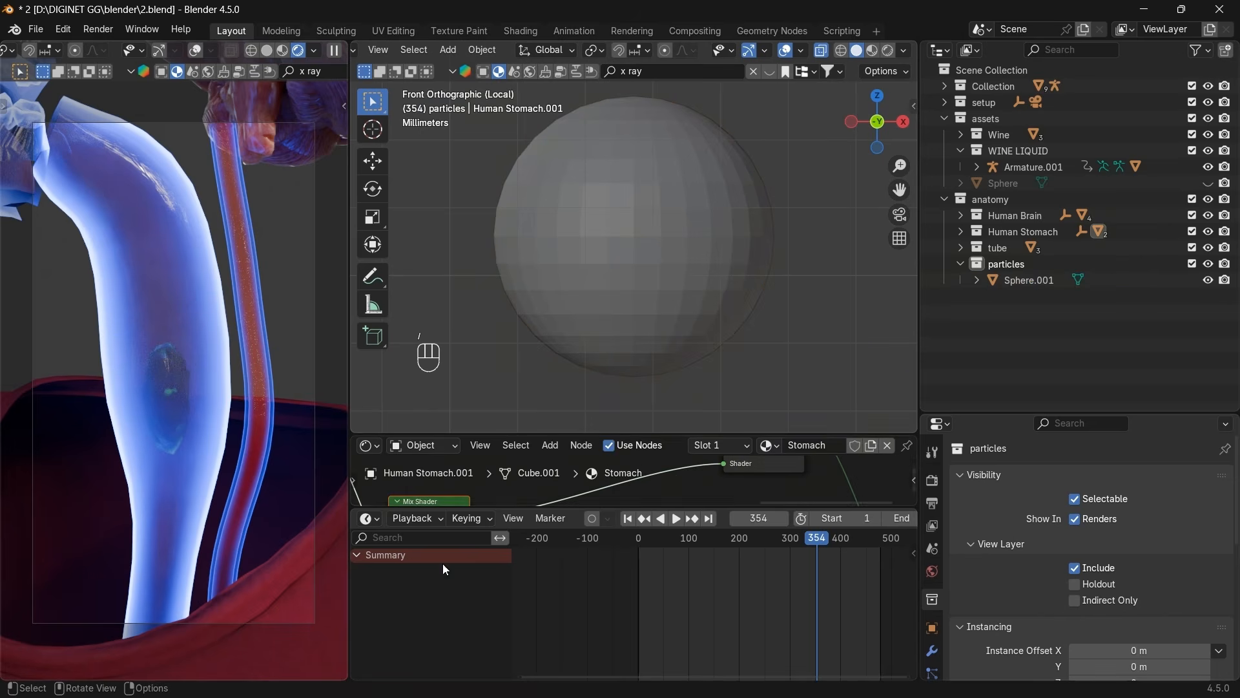
drag(646, 431, 653, 266)
scroll(591, 409, down, 5)
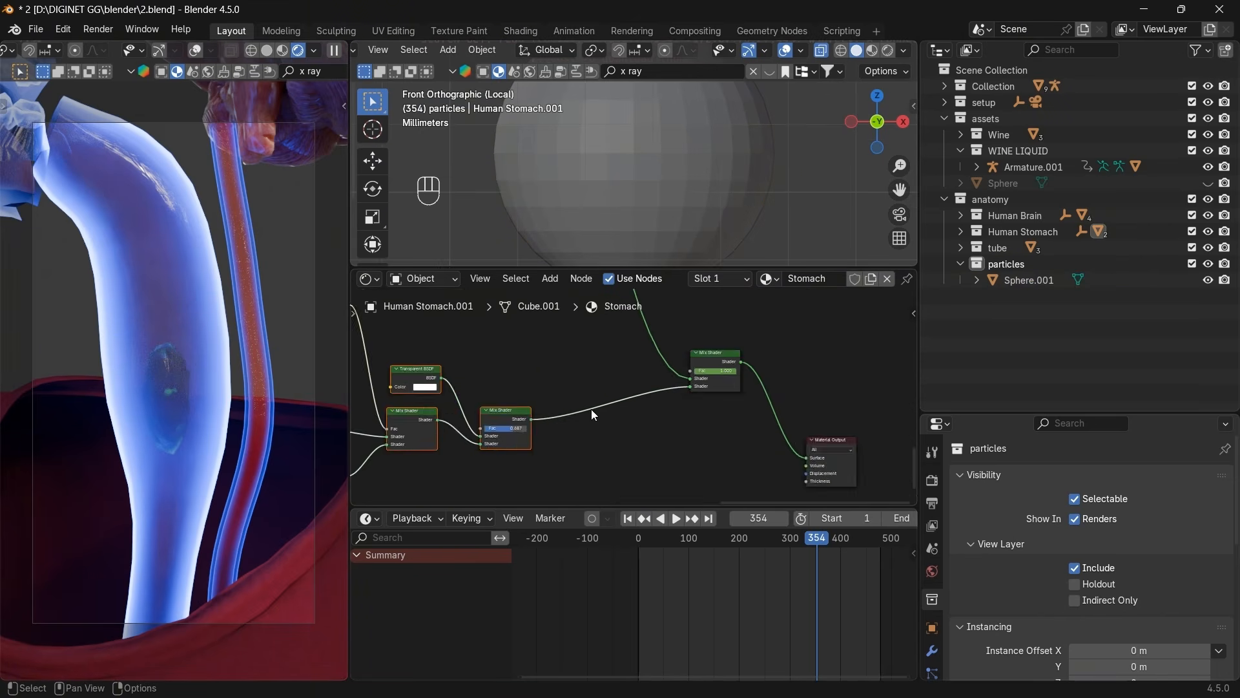
drag(607, 454, 446, 349)
key(ctrl+c)
key(ctrl+c)
Create a new material on the sphere and name it "particles".
click(653, 187)
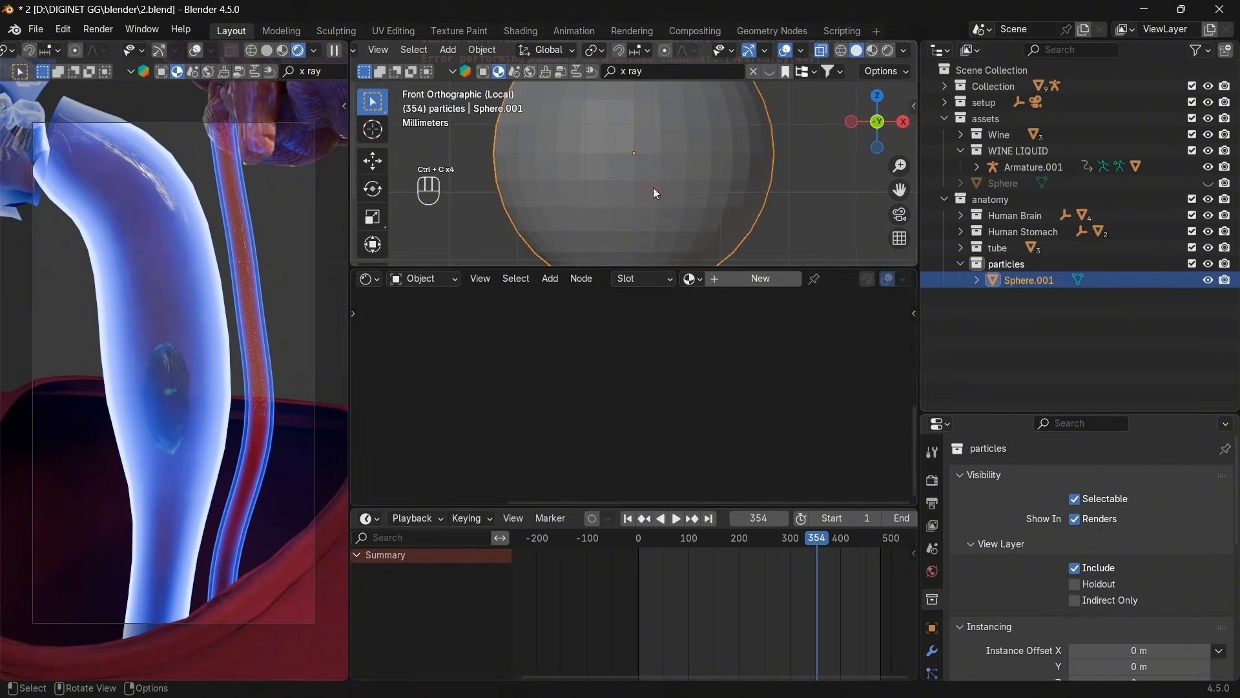
click(821, 280)
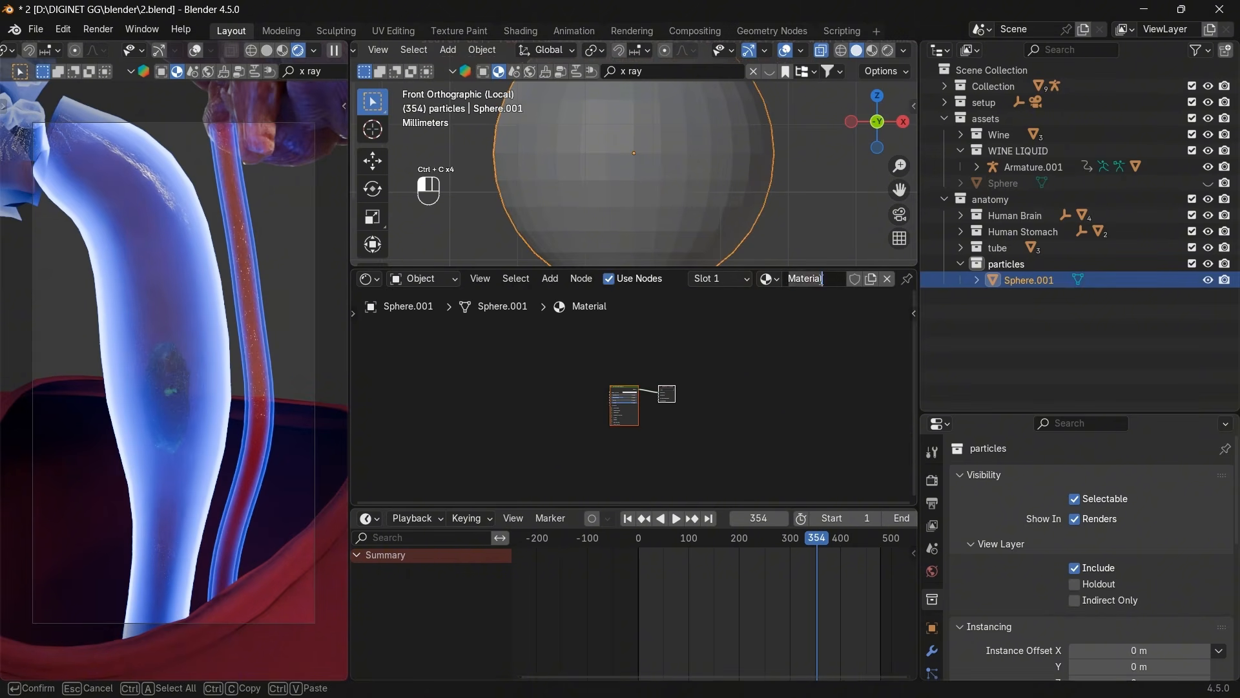
text(particles)
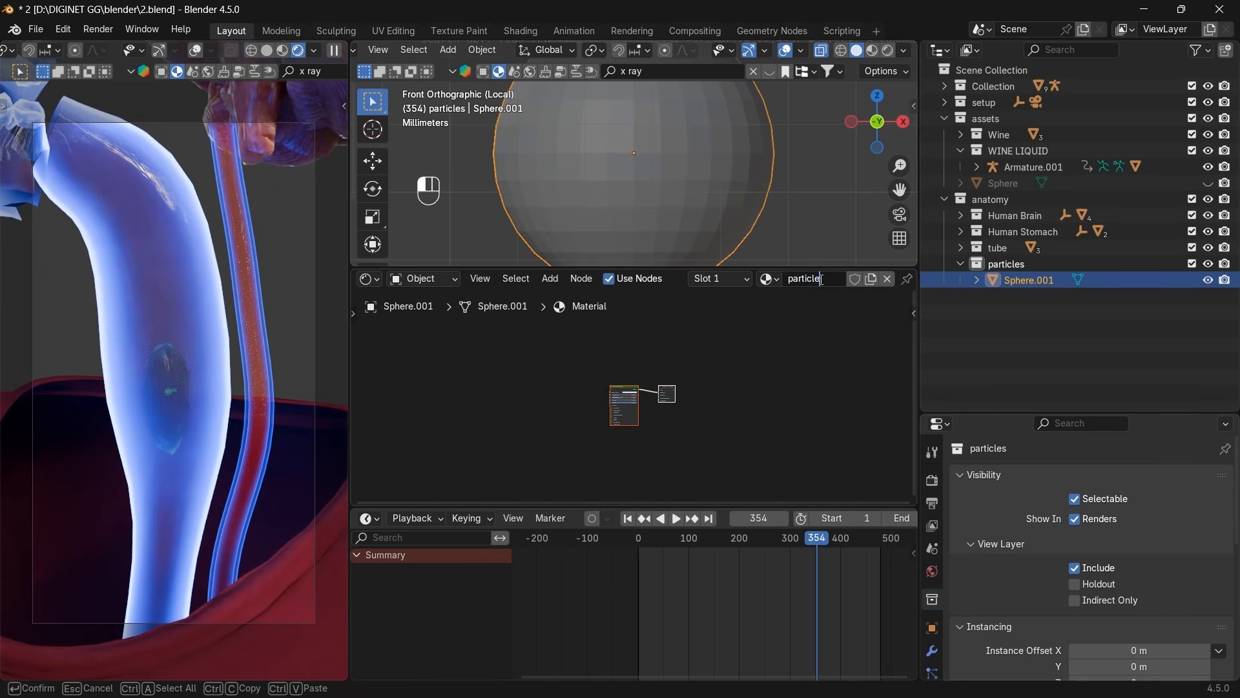
key(Return)
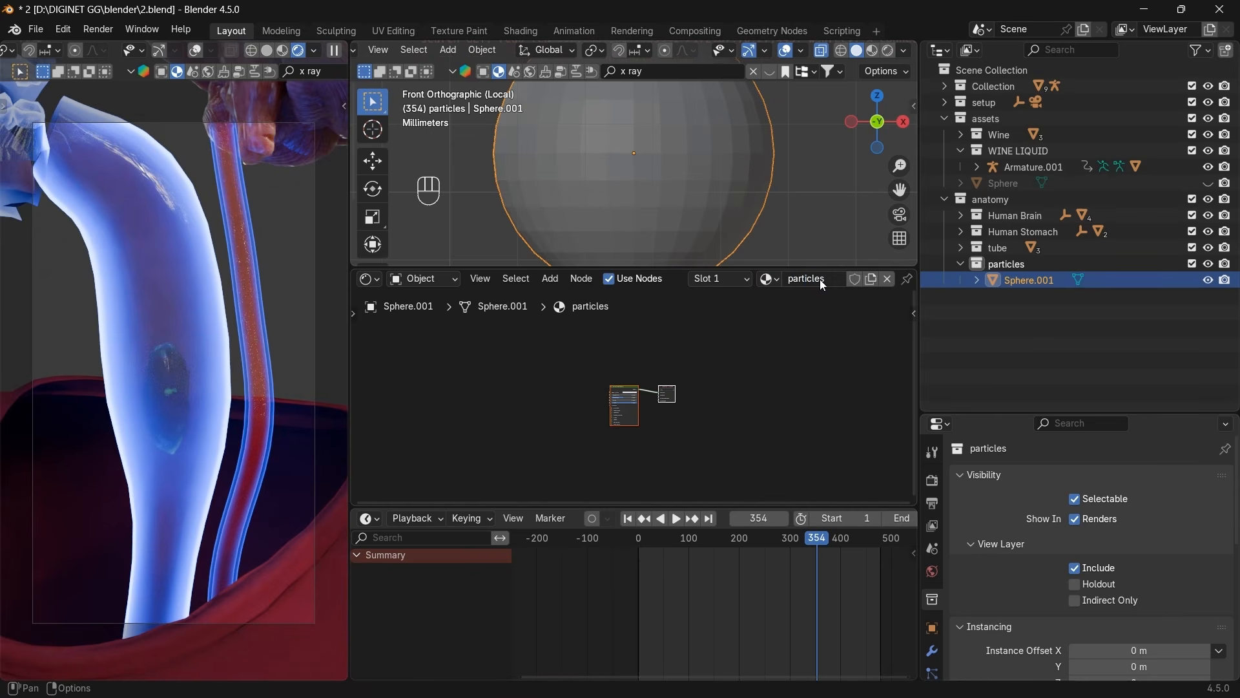
Move the Principled BSDF away from the Material Output and paste the copied X-ray nodes below it.
mouse_move(614, 387)
mouse_down()
mouse_move(601, 366)
mouse_move(625, 388)
mouse_up()
click(626, 389)
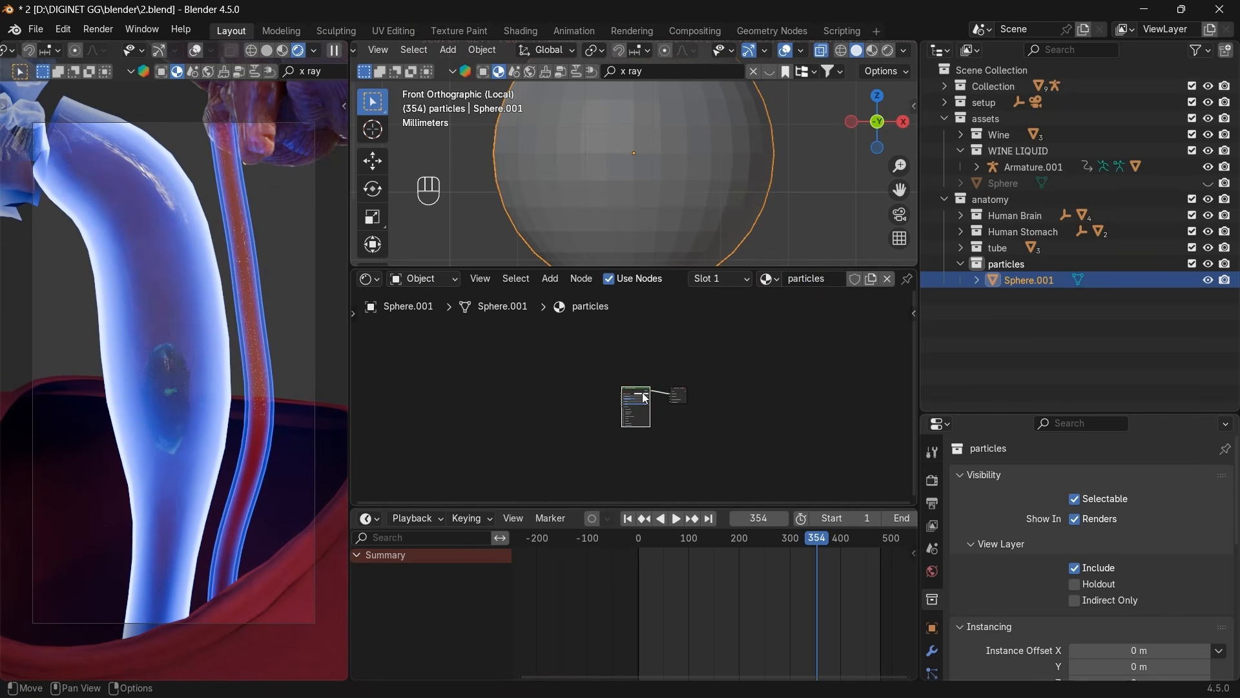
key(g)
click(559, 401)
key(ctrl+v)
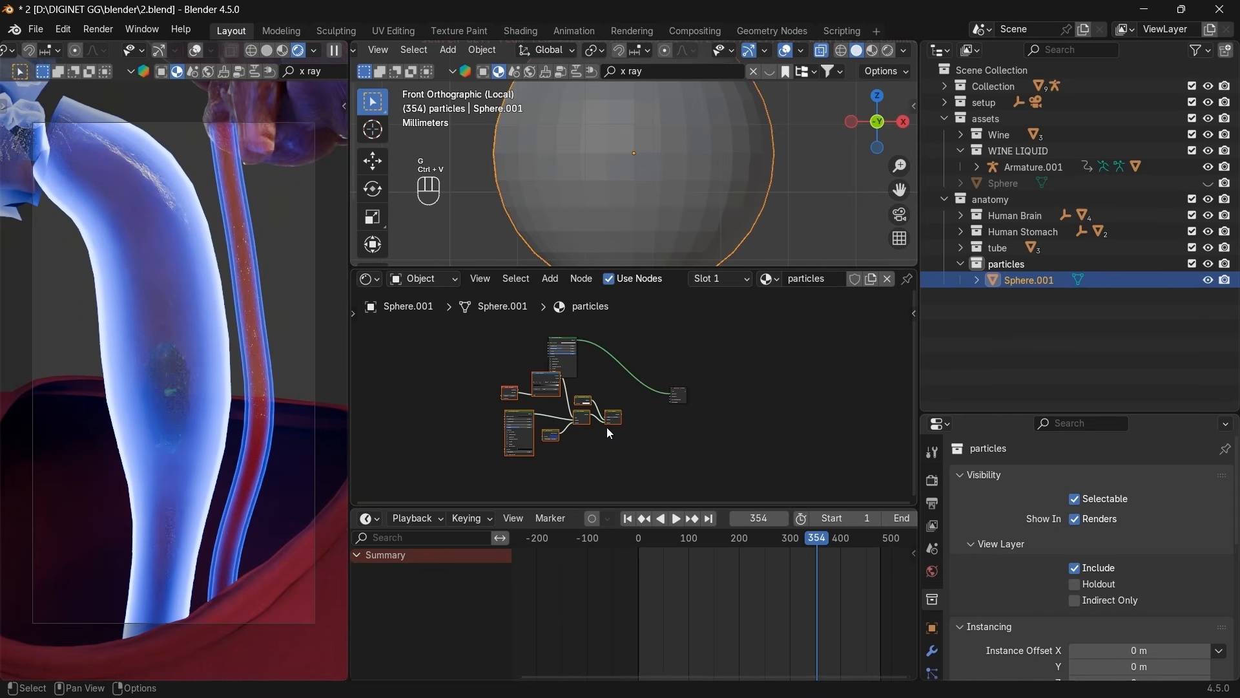
key(g)
click(576, 443)
Insert a duplicate Mix Shader between the Principled BSDF and the Material Output, and connect the pasted X-ray chain to its second shader input.
click(582, 433)
key(shift+d)
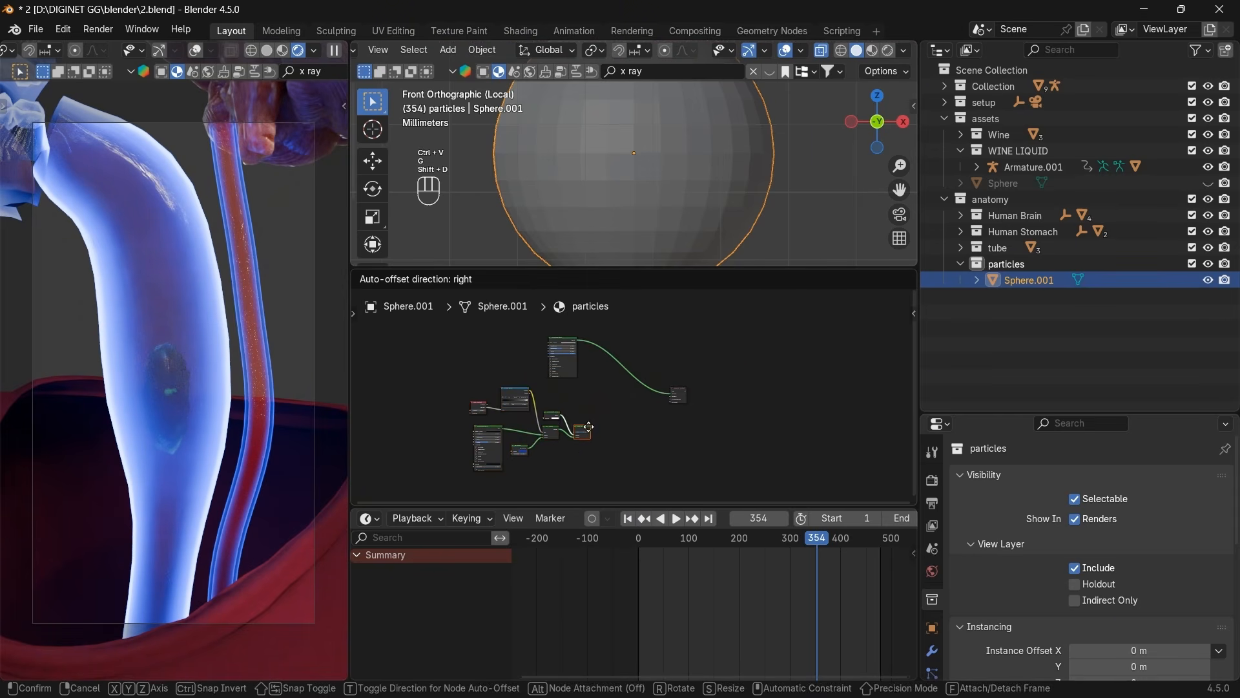
click(630, 400)
scroll(633, 388, up, 5)
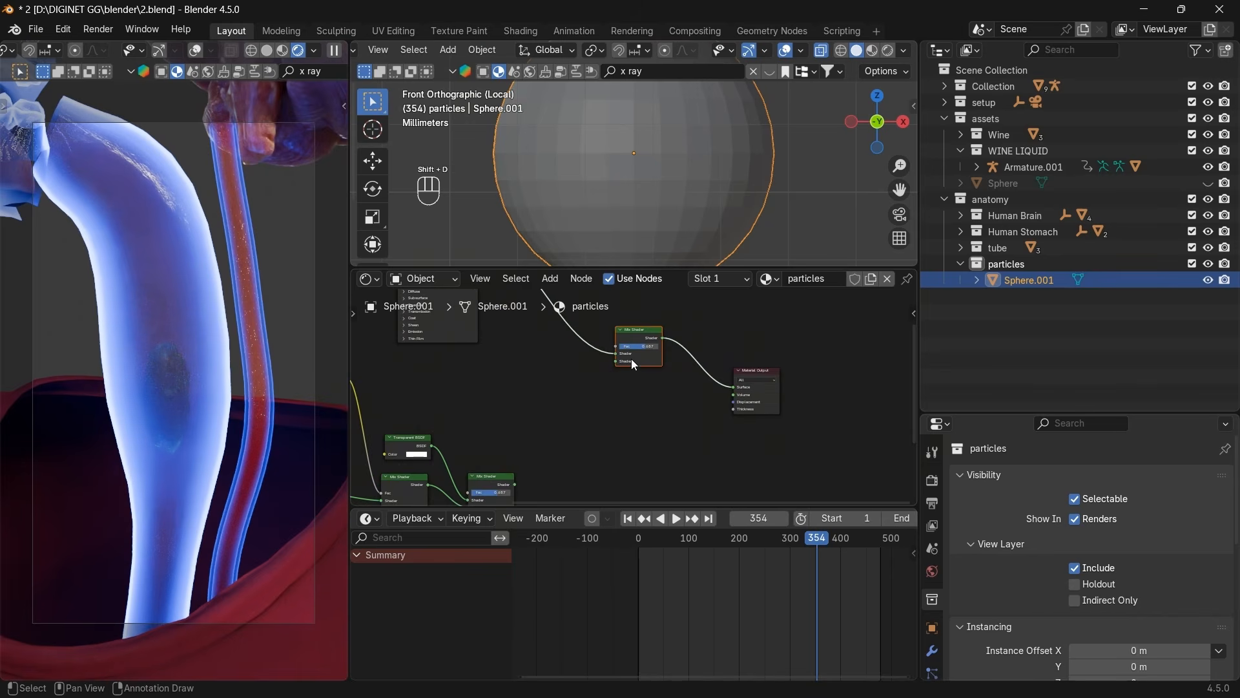
drag(515, 484, 613, 366)
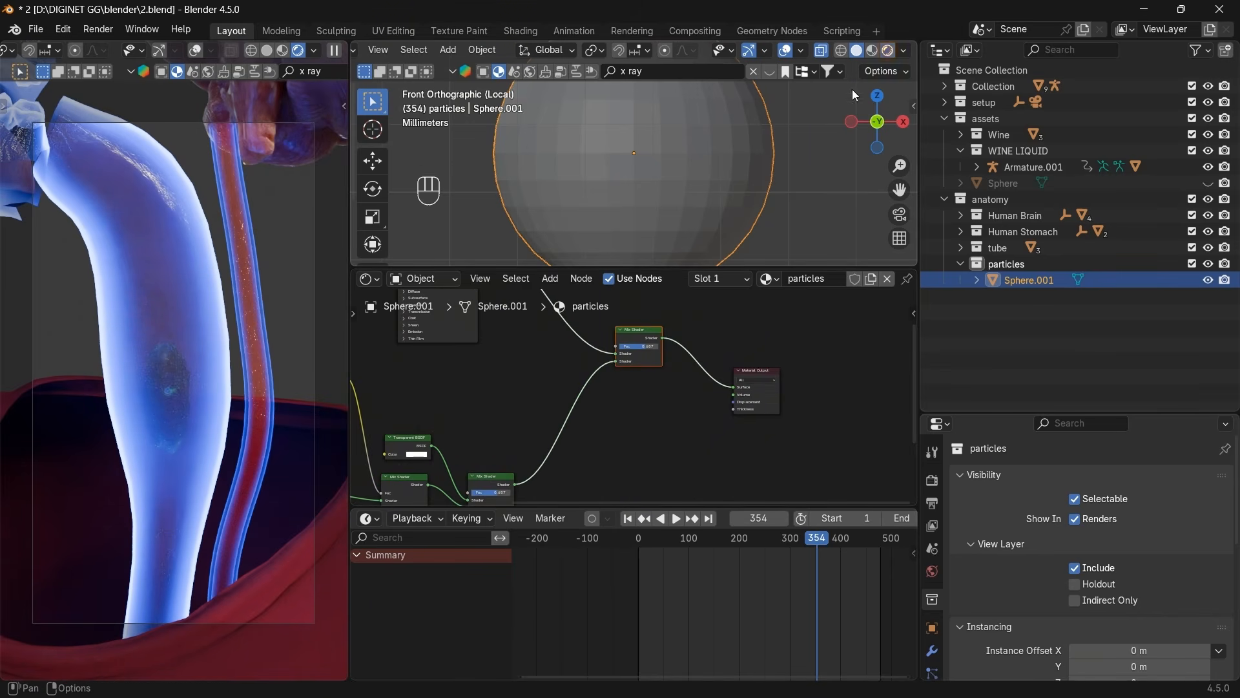
Show the sphere in rendered shading and raise the final Mix Shader factor toward the X-ray shader.
click(888, 50)
scroll(809, 134, down, 3)
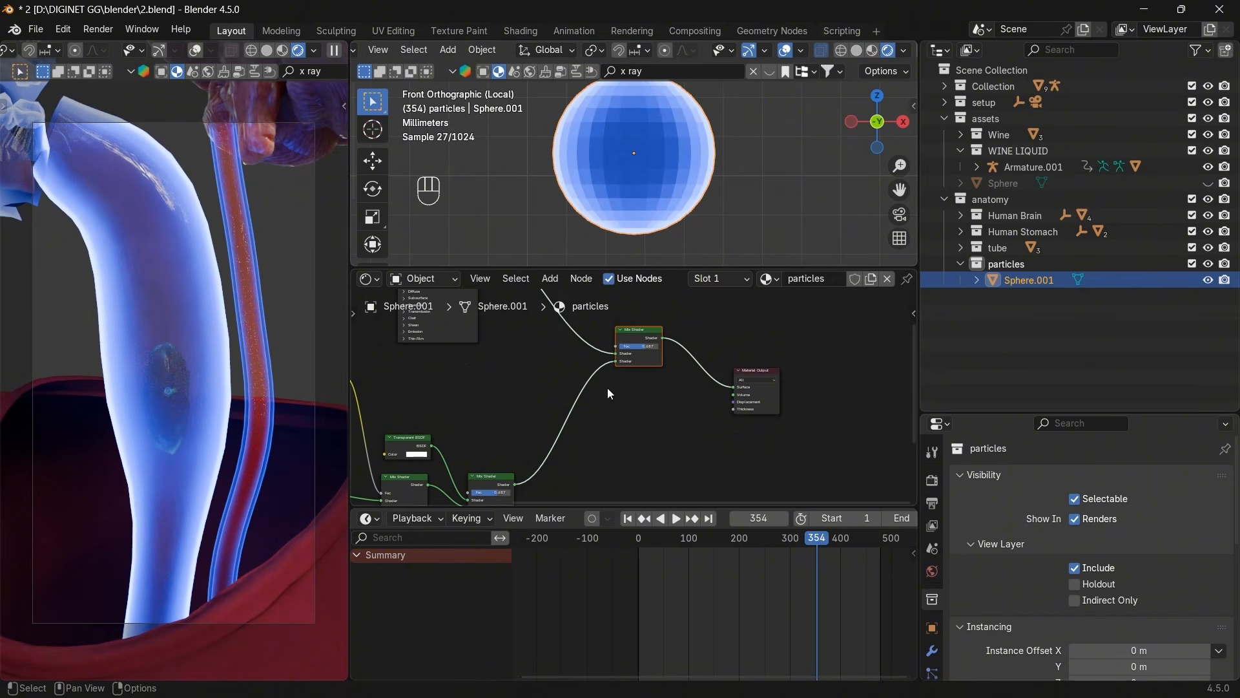
scroll(608, 388, down, 4)
drag(636, 359, 655, 359)
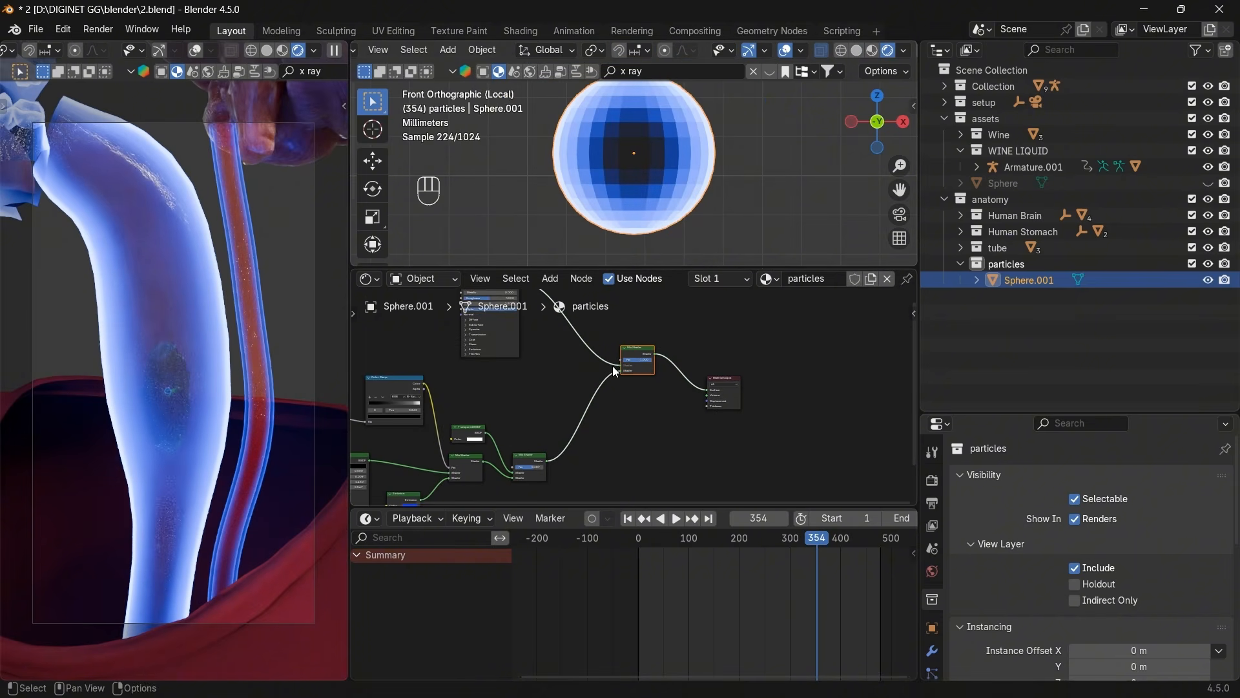
Shade the sphere smooth and check the look of the particles in the reference video in VLC media player.
key(space)
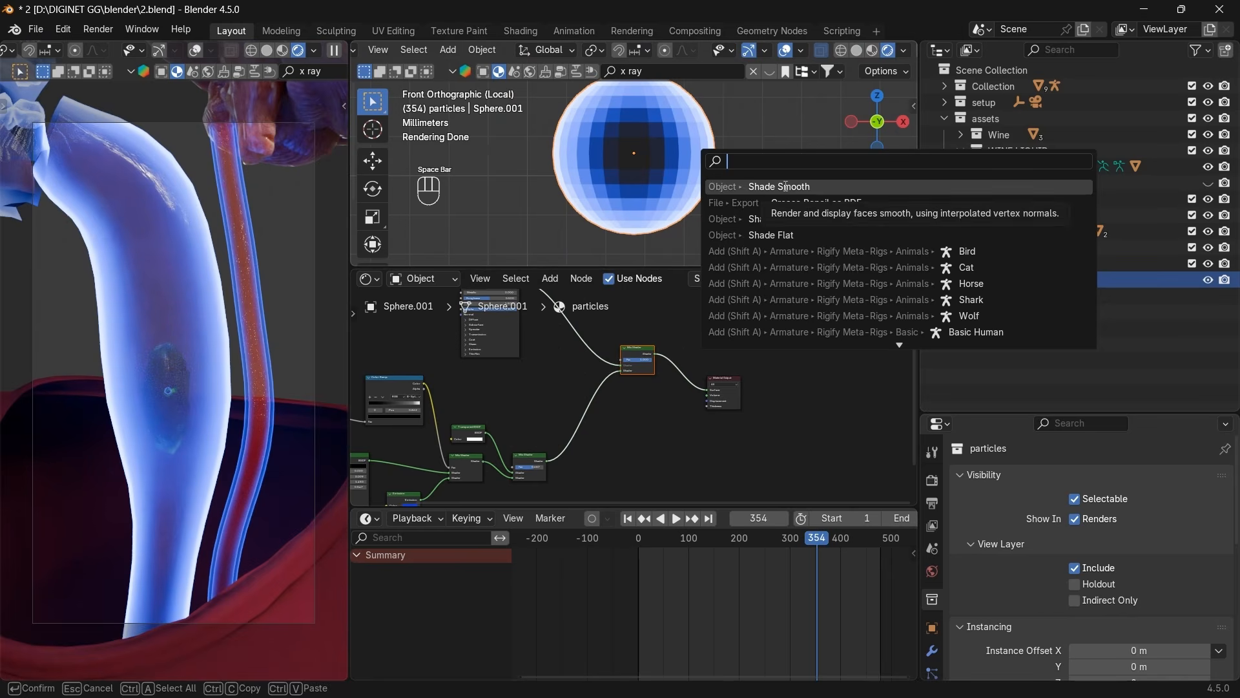
click(786, 185)
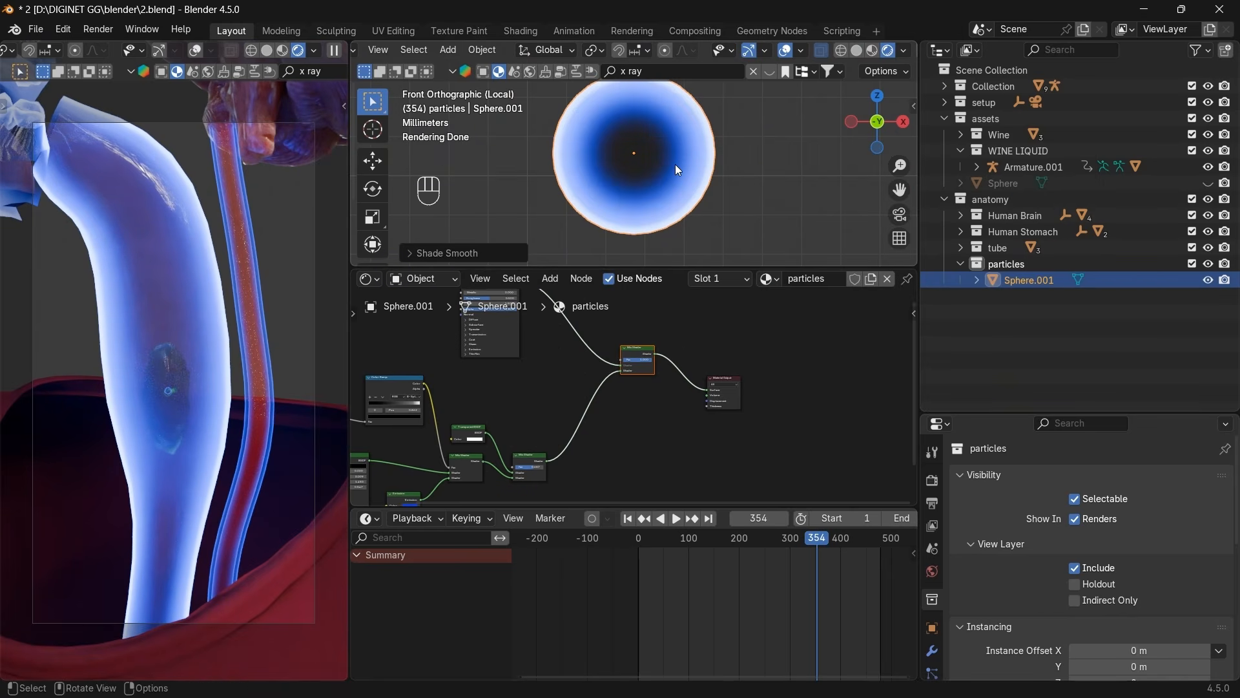
key(alt+Tab)
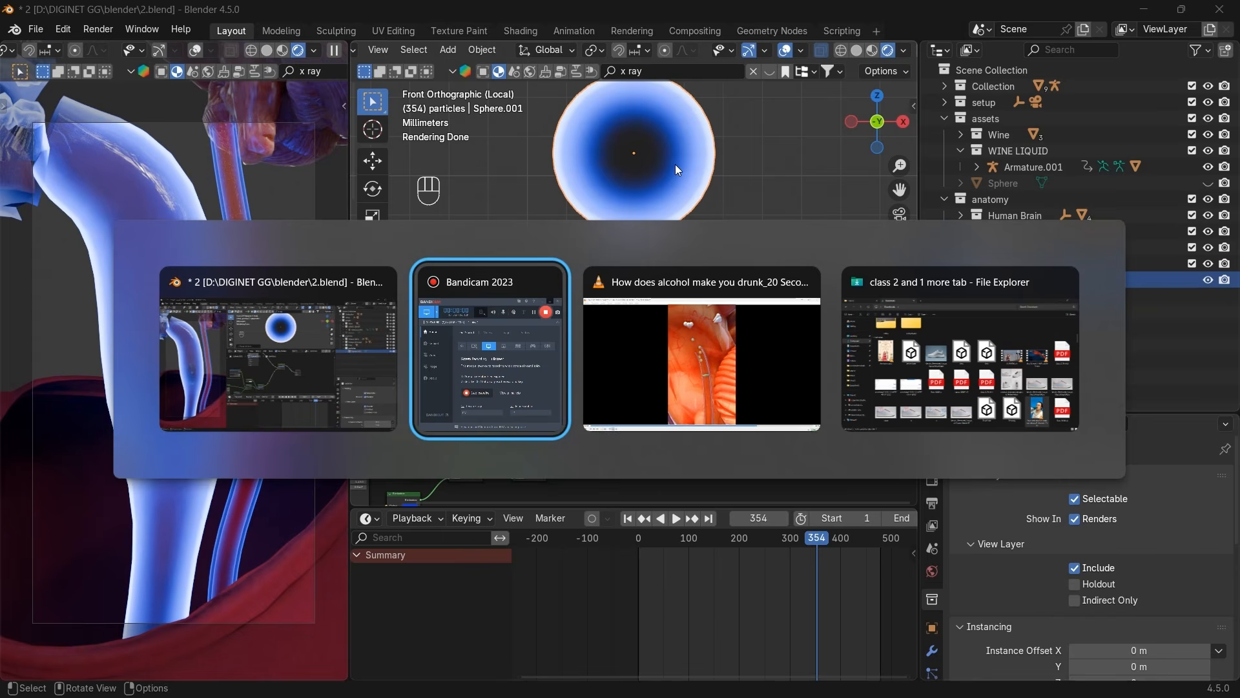
key(alt+Tab)
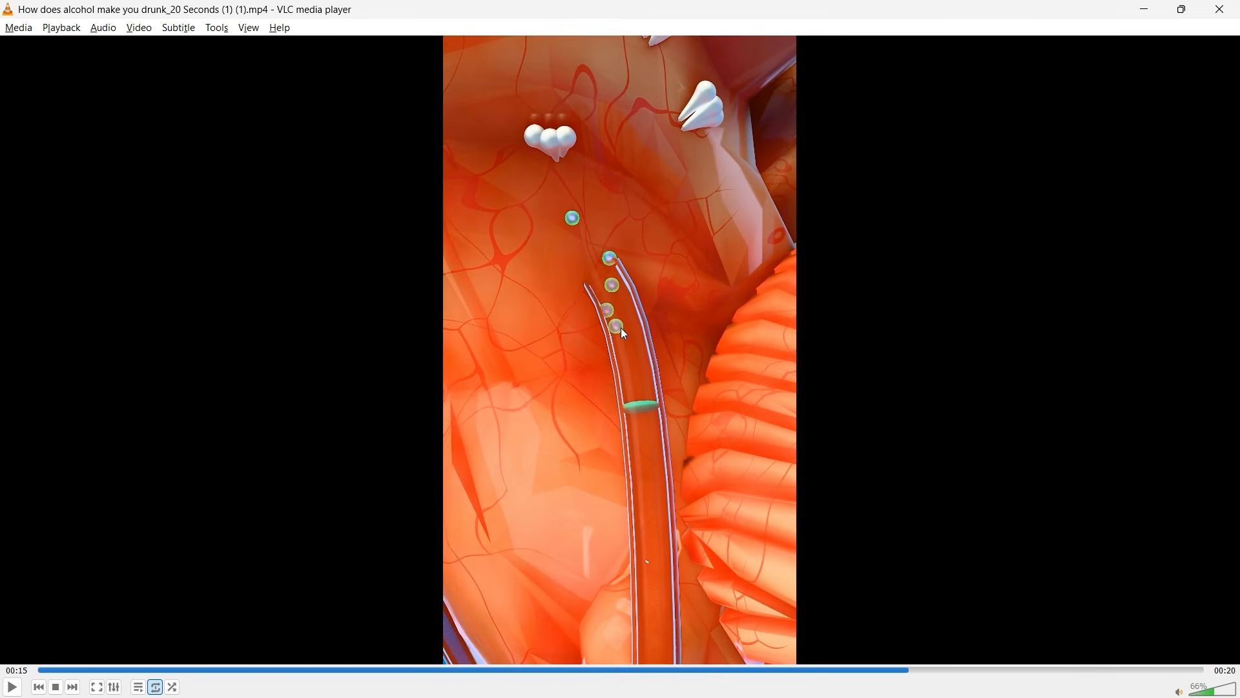
key(alt+Tab)
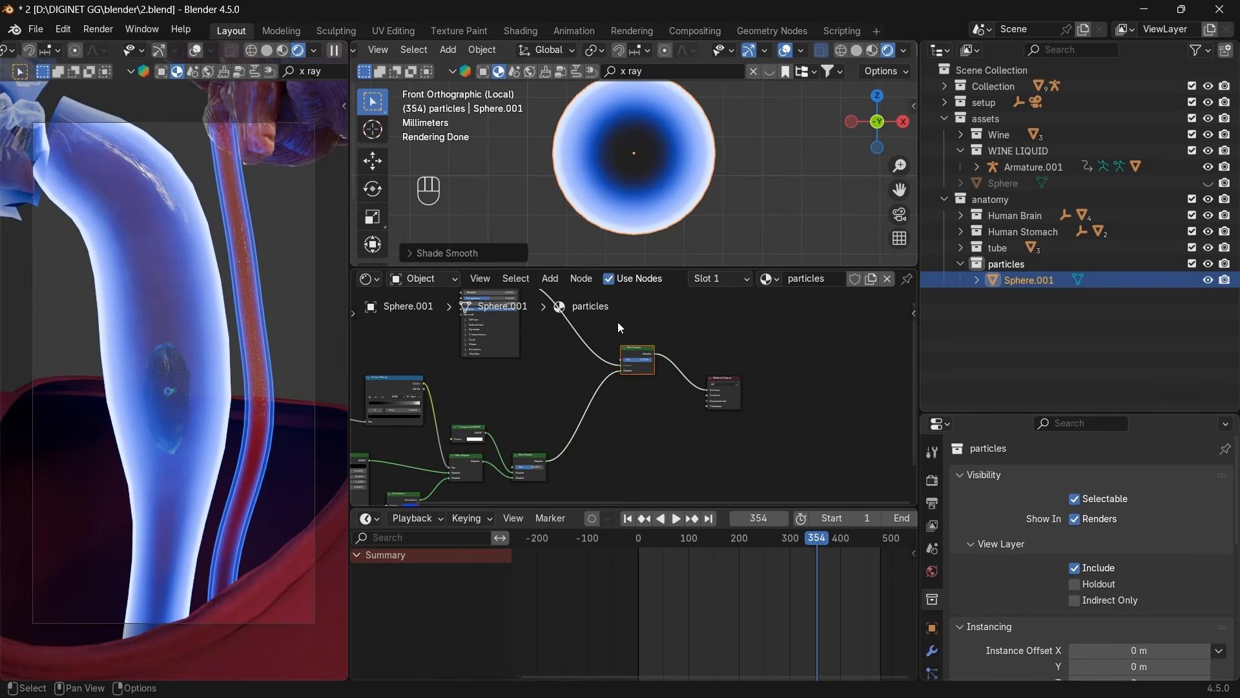
Change the Emission colour to green and lower the factor of the Mix Shader fed by the Transparent BSDF to 0.014.
scroll(578, 429, up, 3)
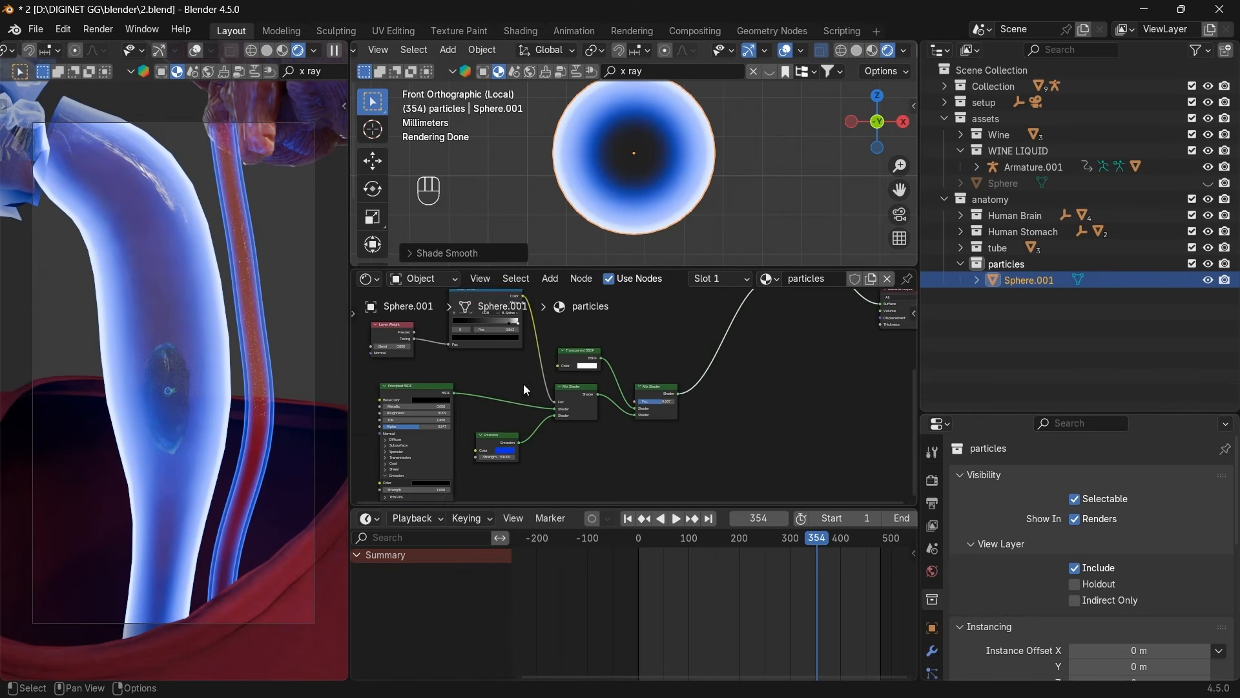
click(550, 445)
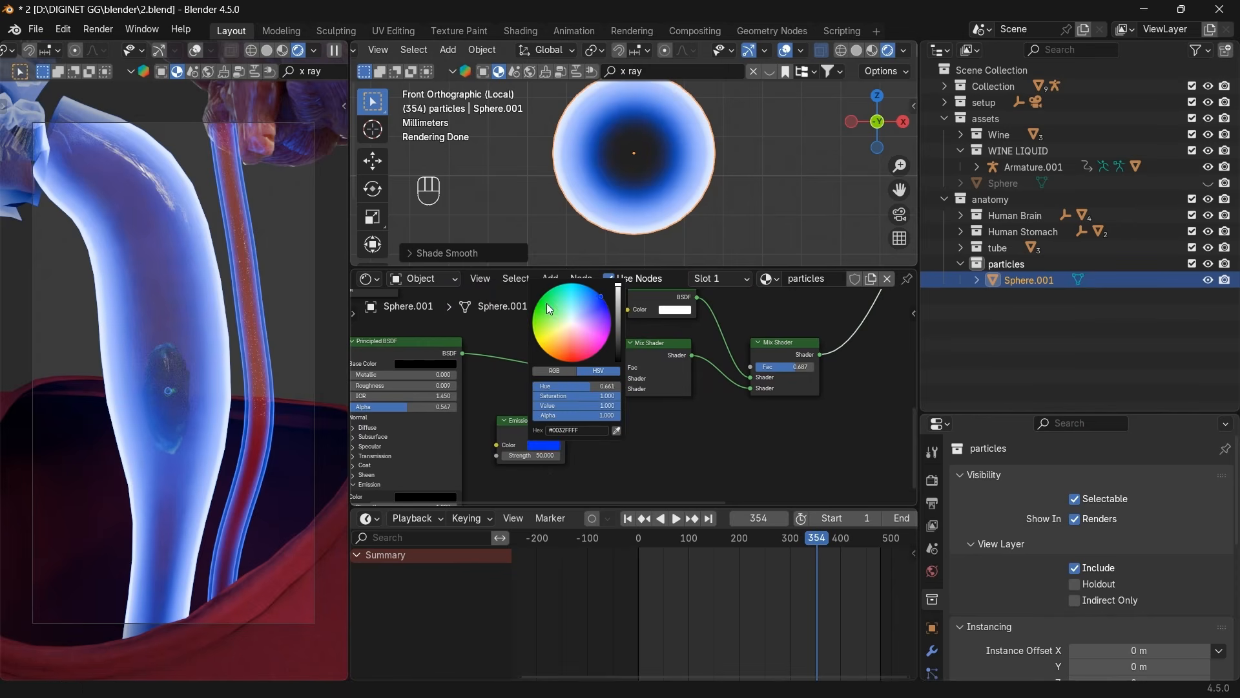
click(547, 304)
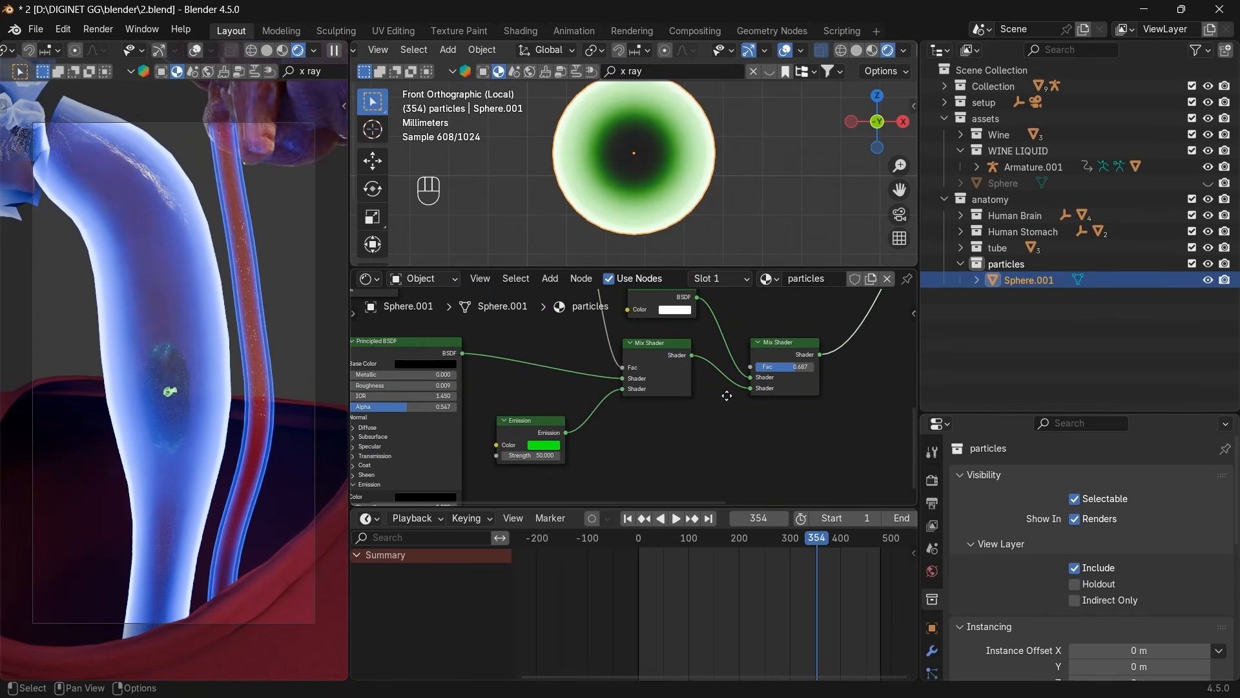
middle_drag(697, 387, 666, 437)
mouse_move(766, 416)
mouse_down()
mouse_move(723, 416)
mouse_move(747, 417)
mouse_up()
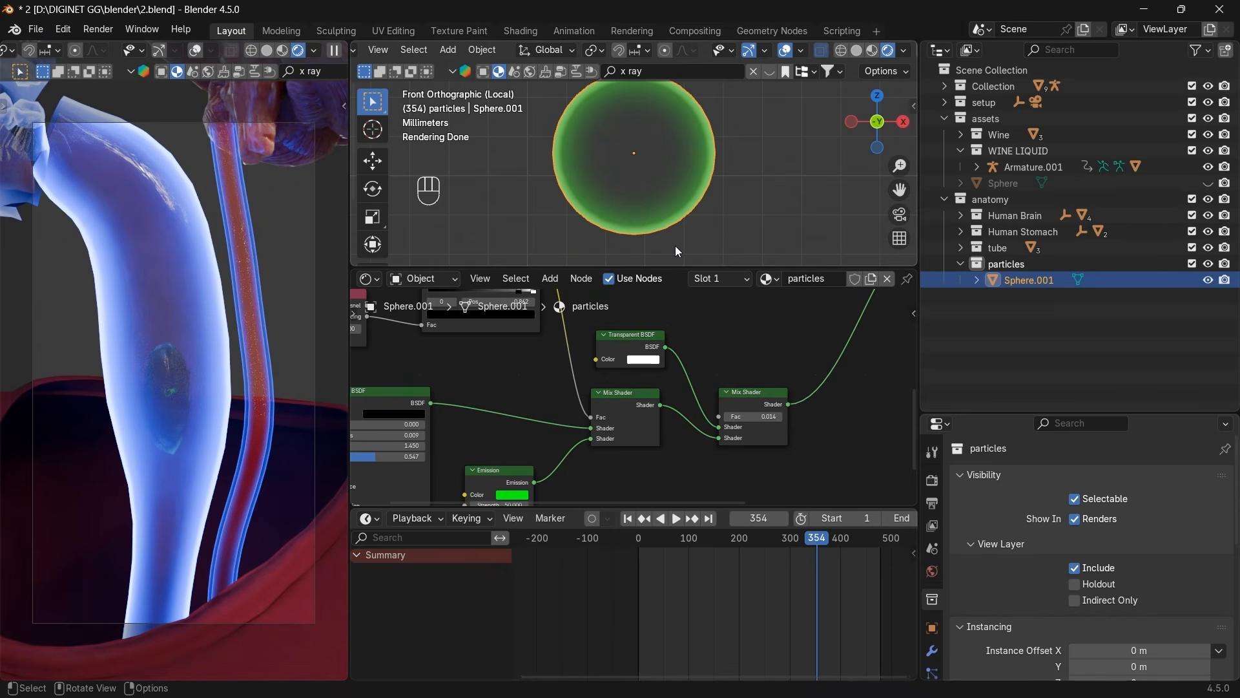
Examine the sphere's green rim glow from other angles in an enlarged viewport.
drag(875, 122, 697, 143)
click(798, 177)
drag(877, 122, 852, 93)
scroll(634, 416, down, 3)
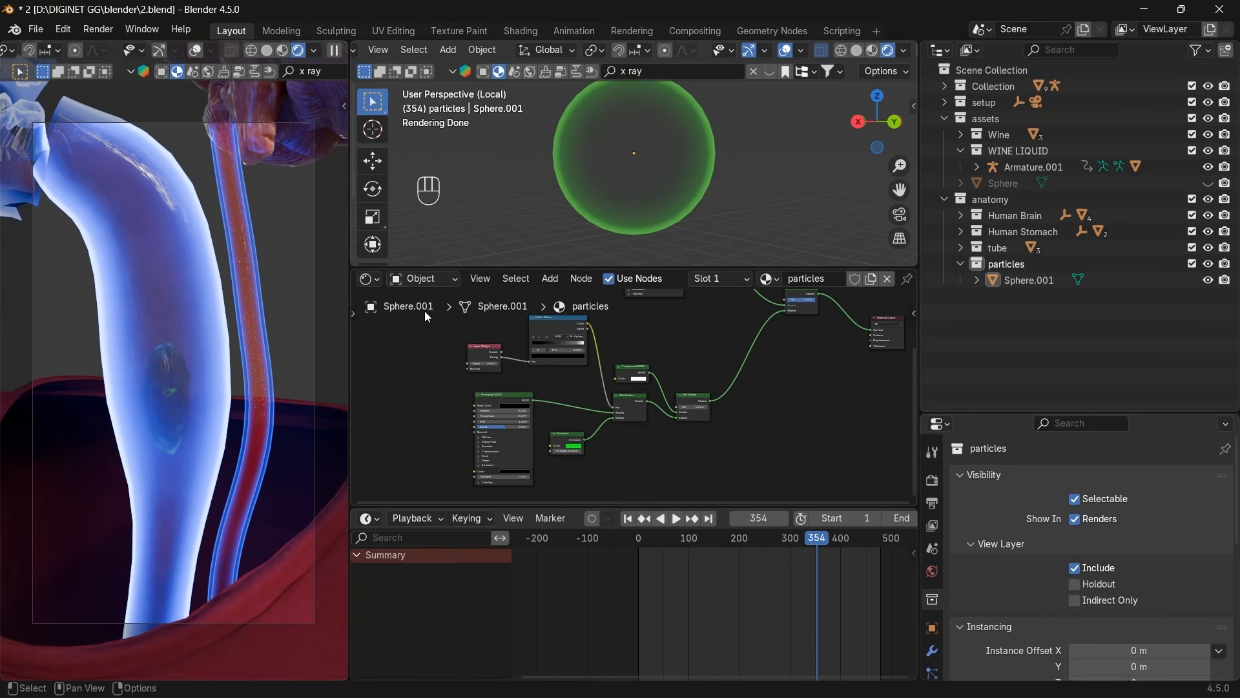
drag(636, 267, 640, 367)
click(666, 238)
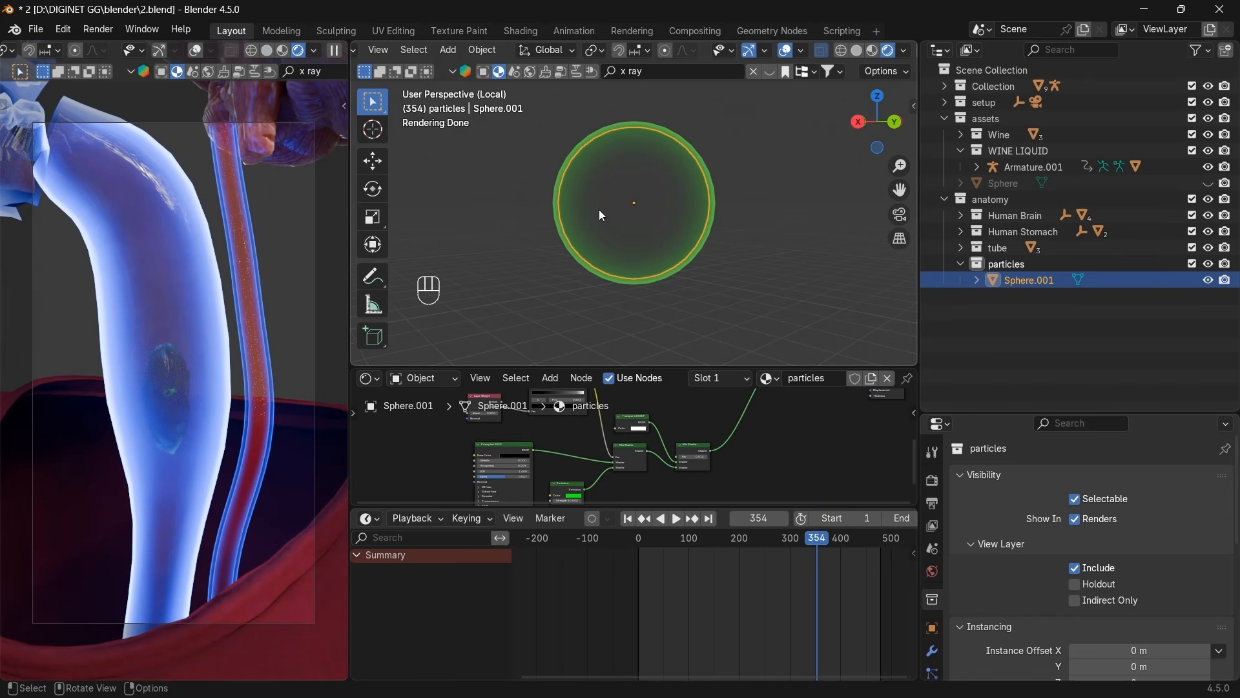
scroll(741, 250, down, 3)
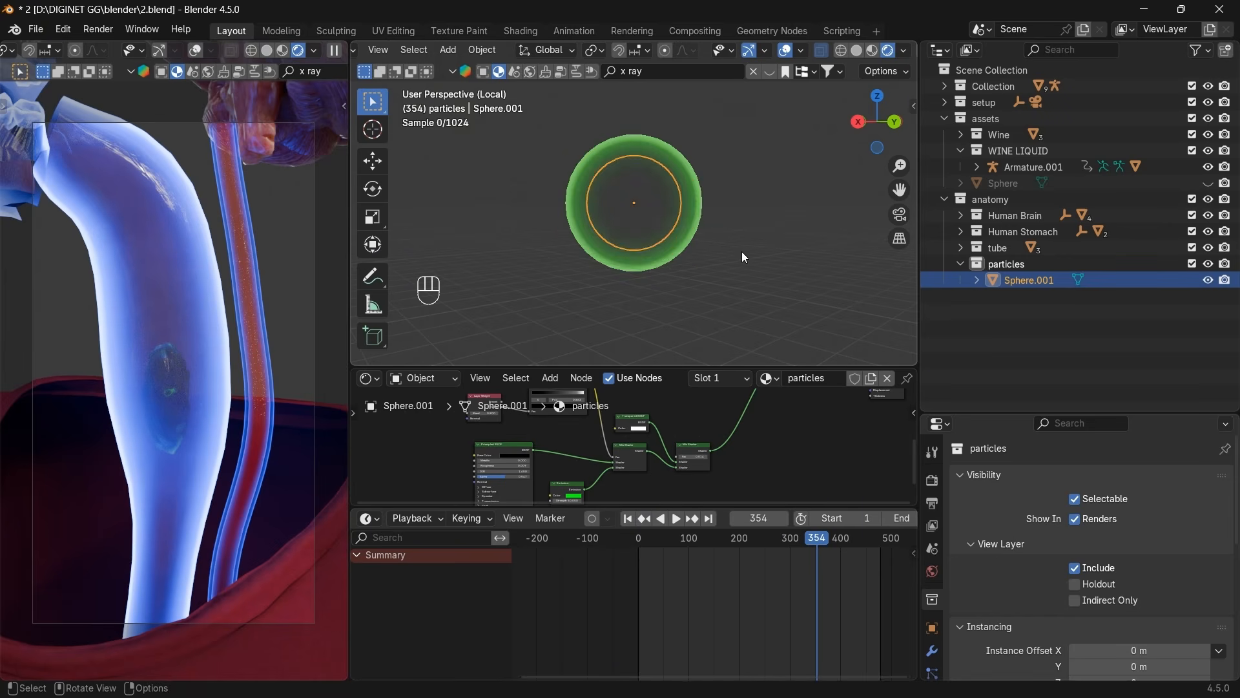
Leave the isolated view in solid front view and jump to the wine liquid armature's keyframe at frame 312.
click(870, 119)
click(857, 54)
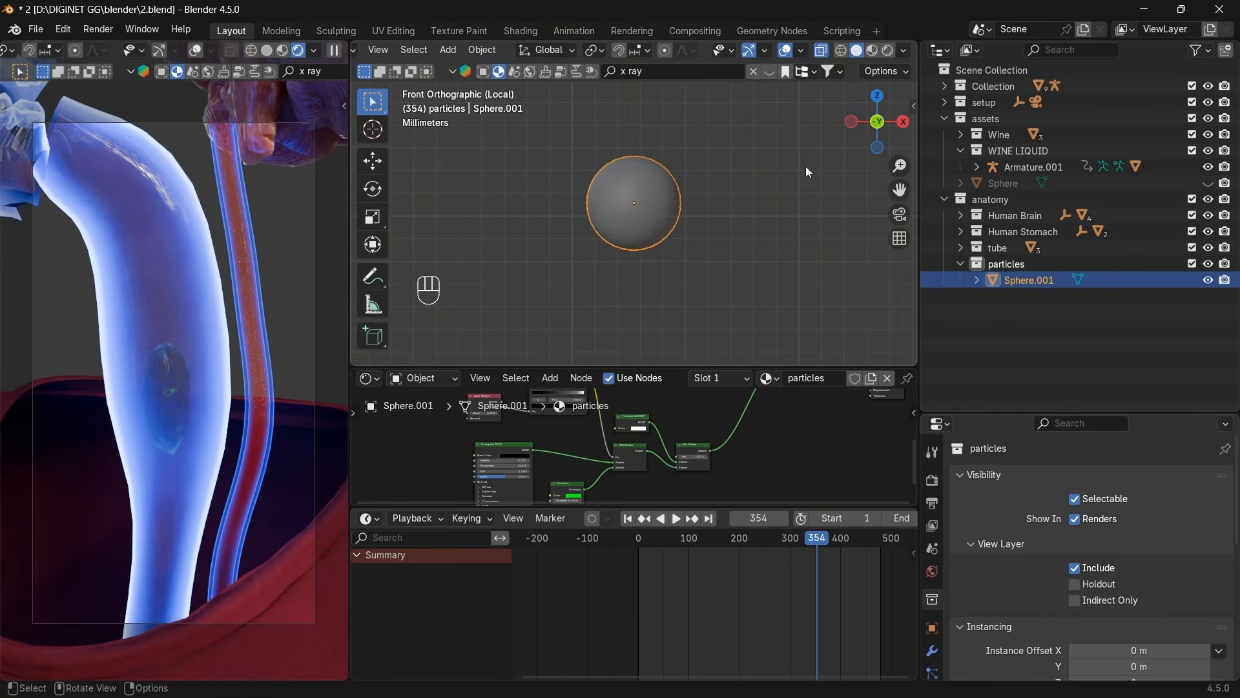
key(KP_Divide)
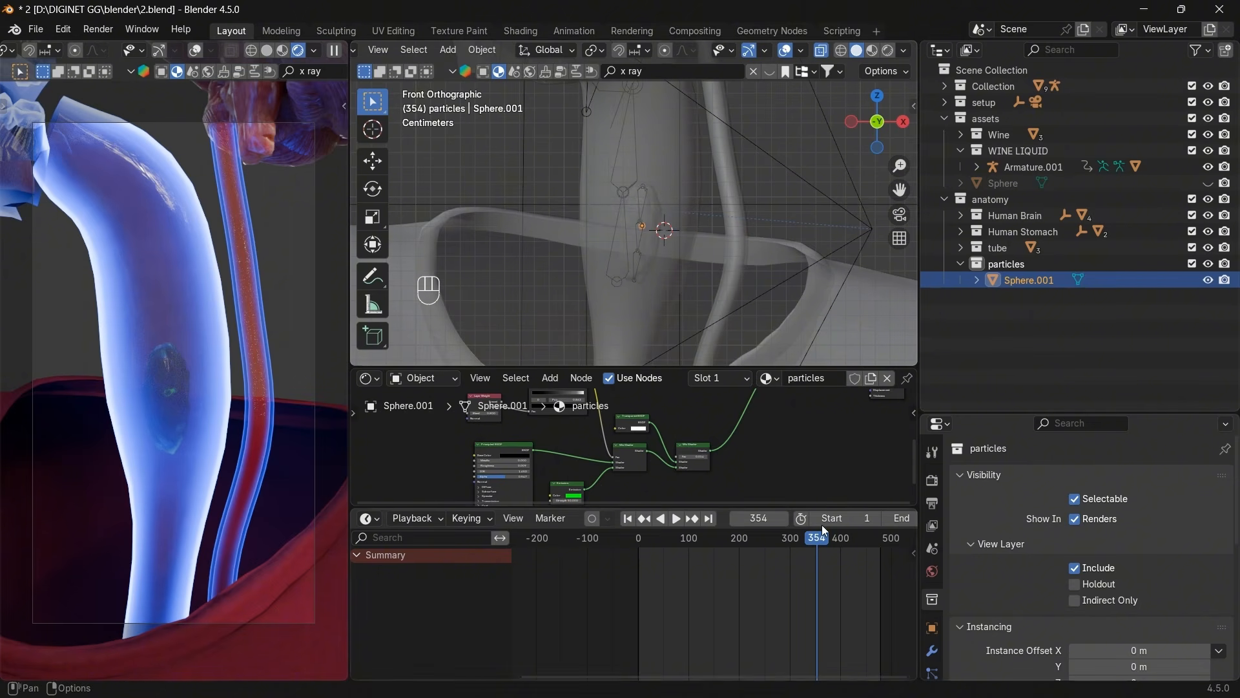
click(639, 246)
click(639, 245)
click(639, 245)
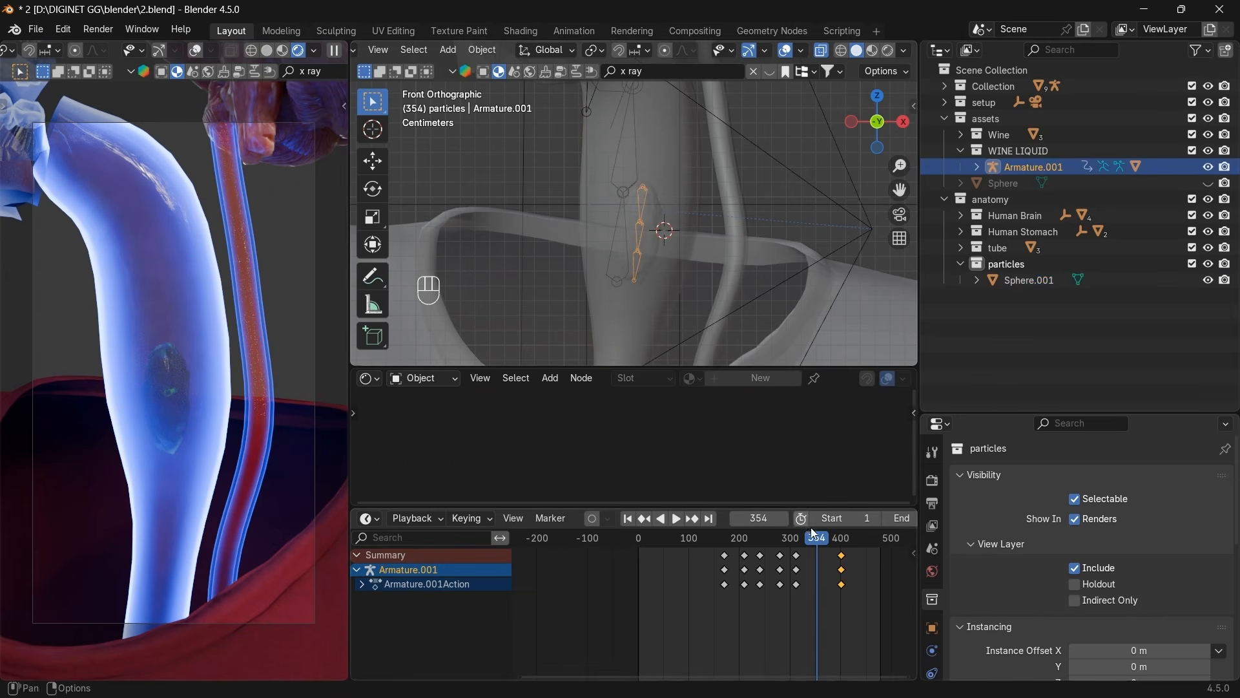
click(646, 518)
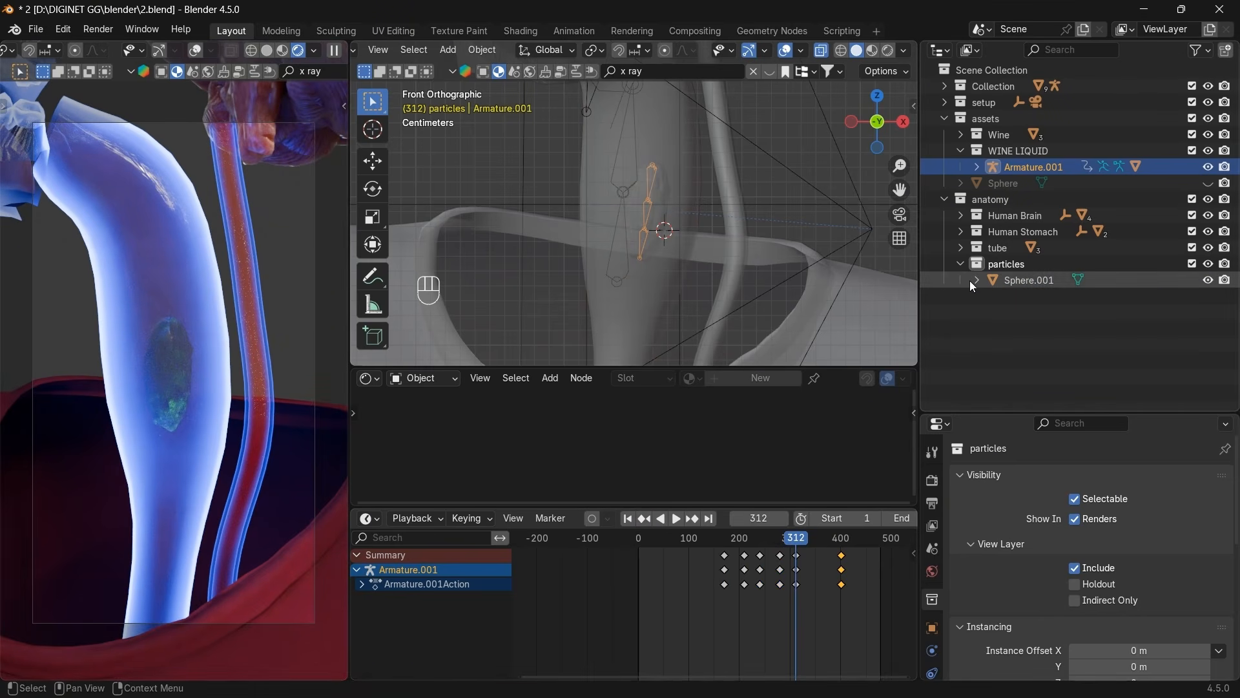
Move the particle sphere slightly up and toward positive X in the front view, onto the liquid inside the vessel.
click(1028, 280)
key(g)
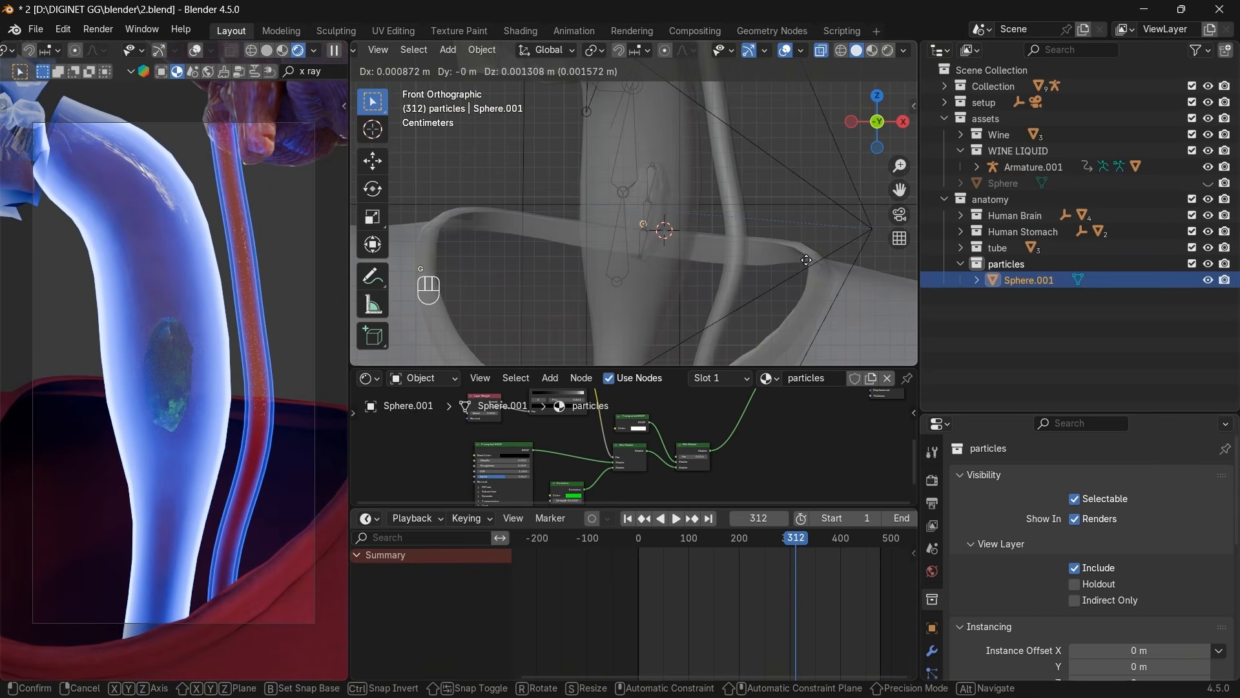
click(810, 258)
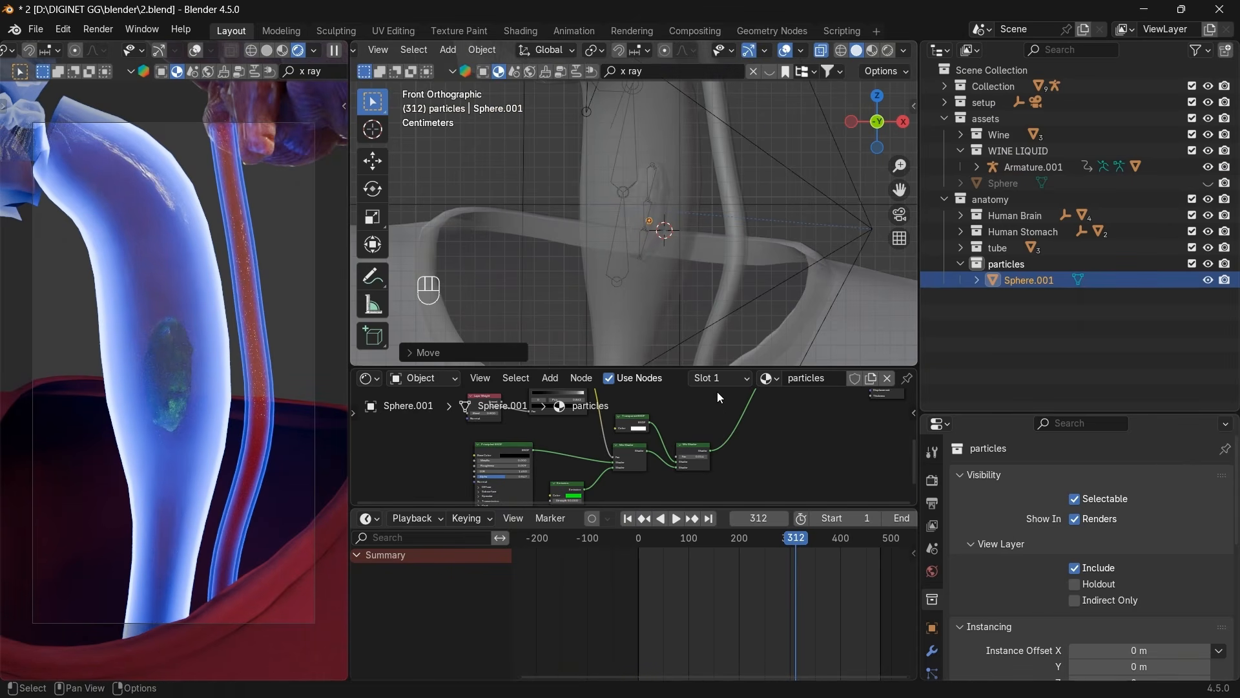
Set the current frame to 310 and insert a keyframe on the particle sphere.
double_click(762, 518)
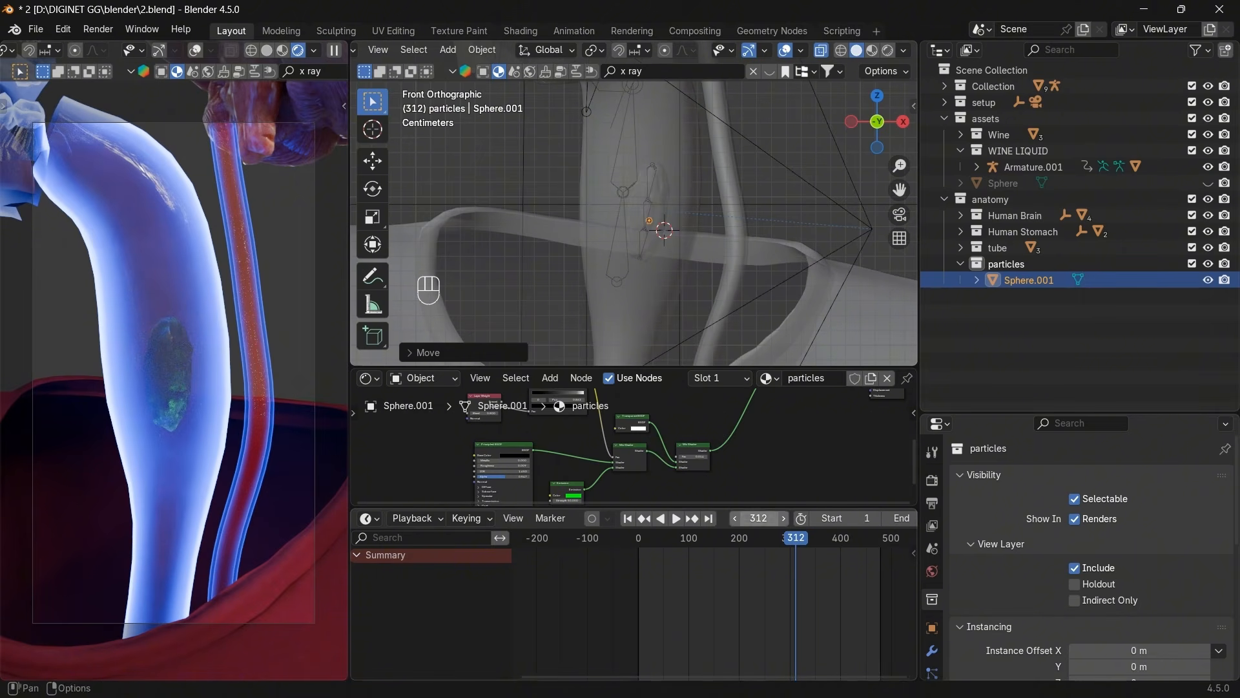
text(310)
key(Return)
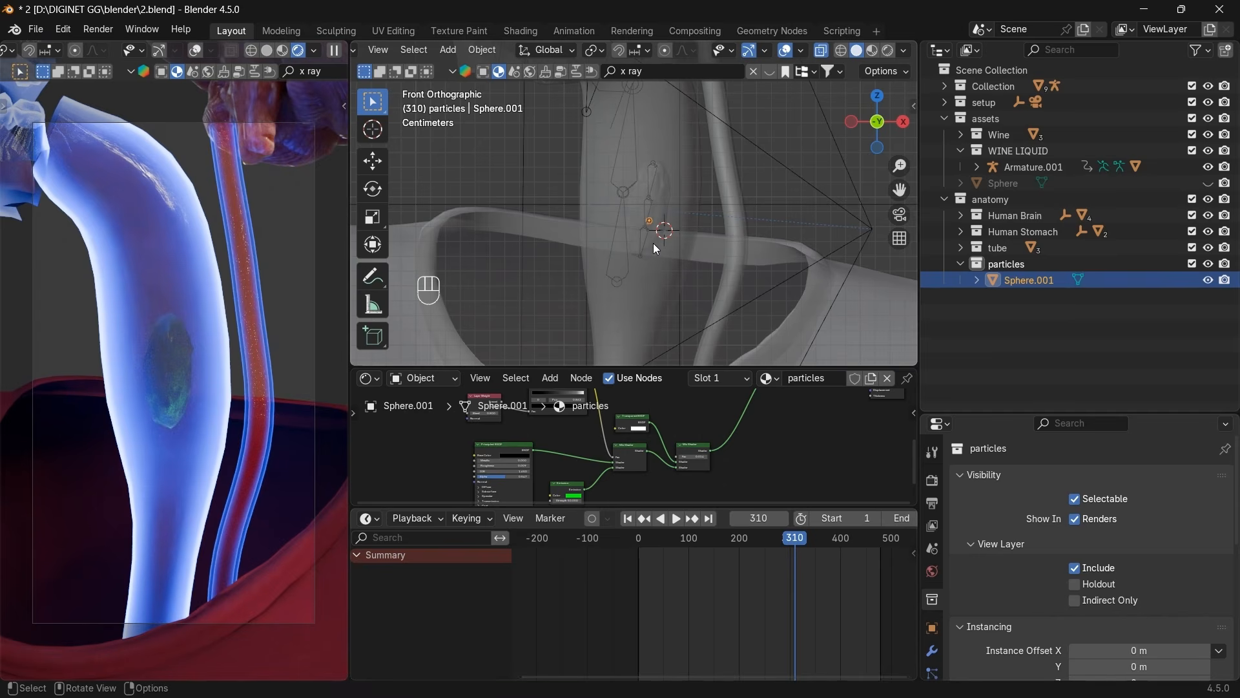
key(i)
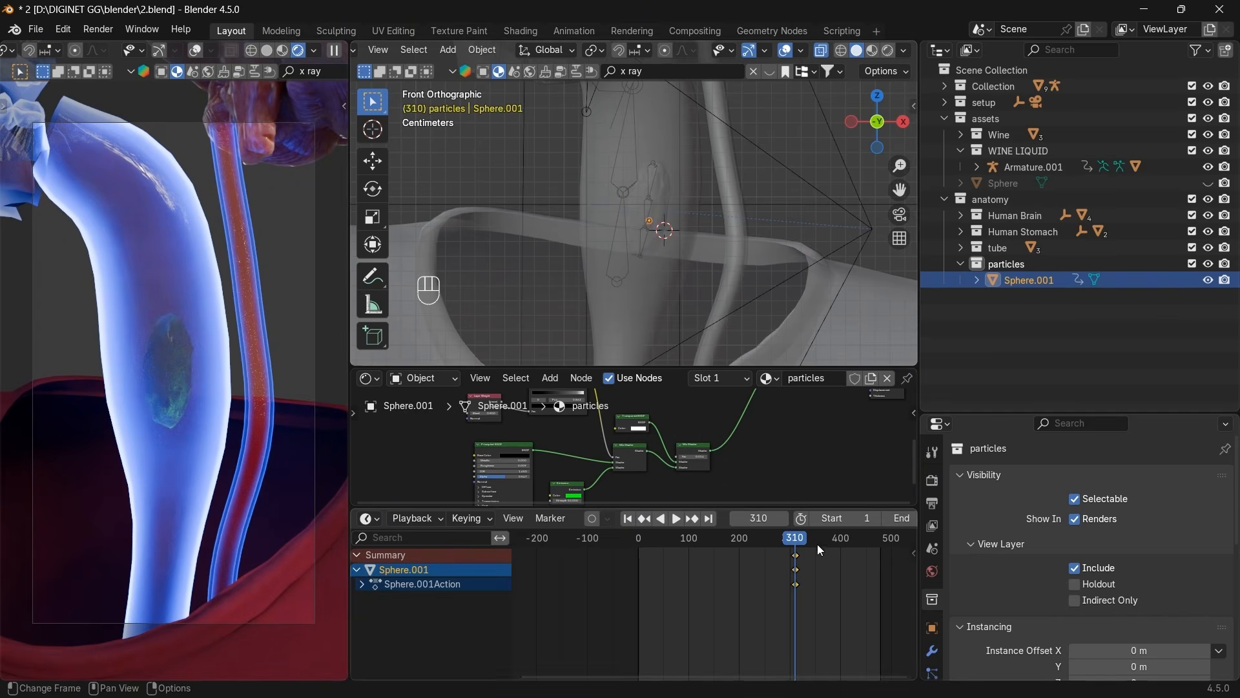
Set the current frame to 340 and move the particle sphere about 0.057 m toward positive X onto the narrow tube in the front view.
double_click(756, 518)
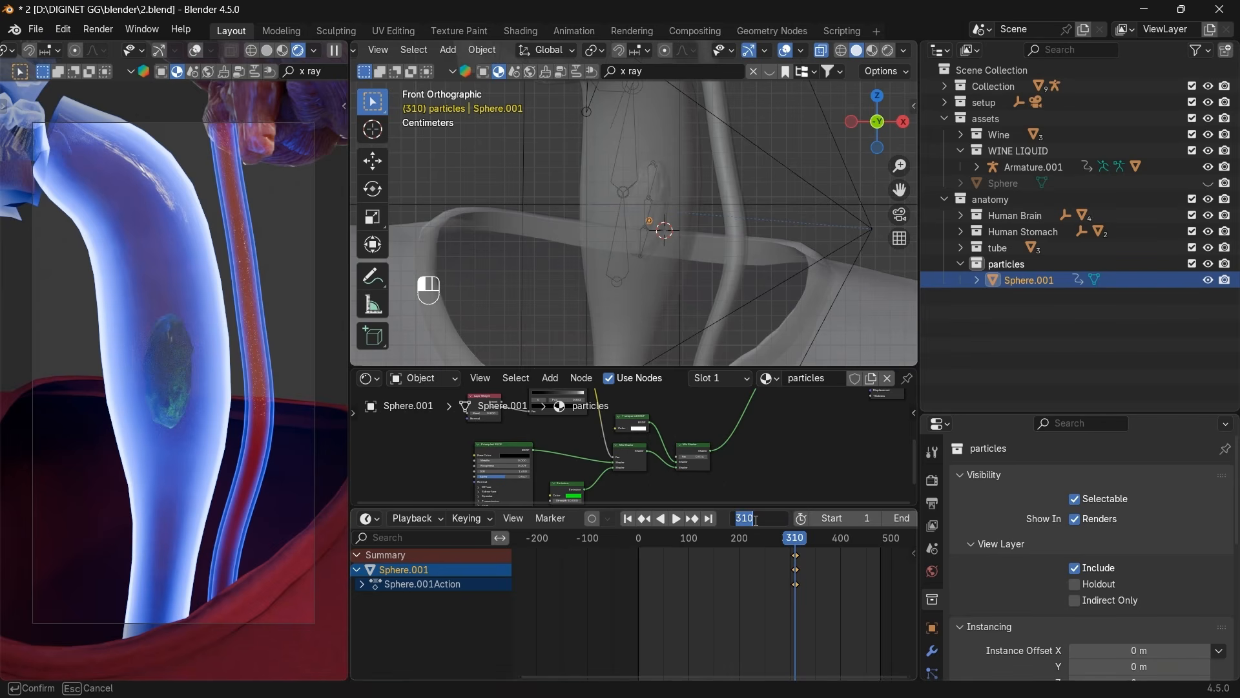
text(340)
key(Return)
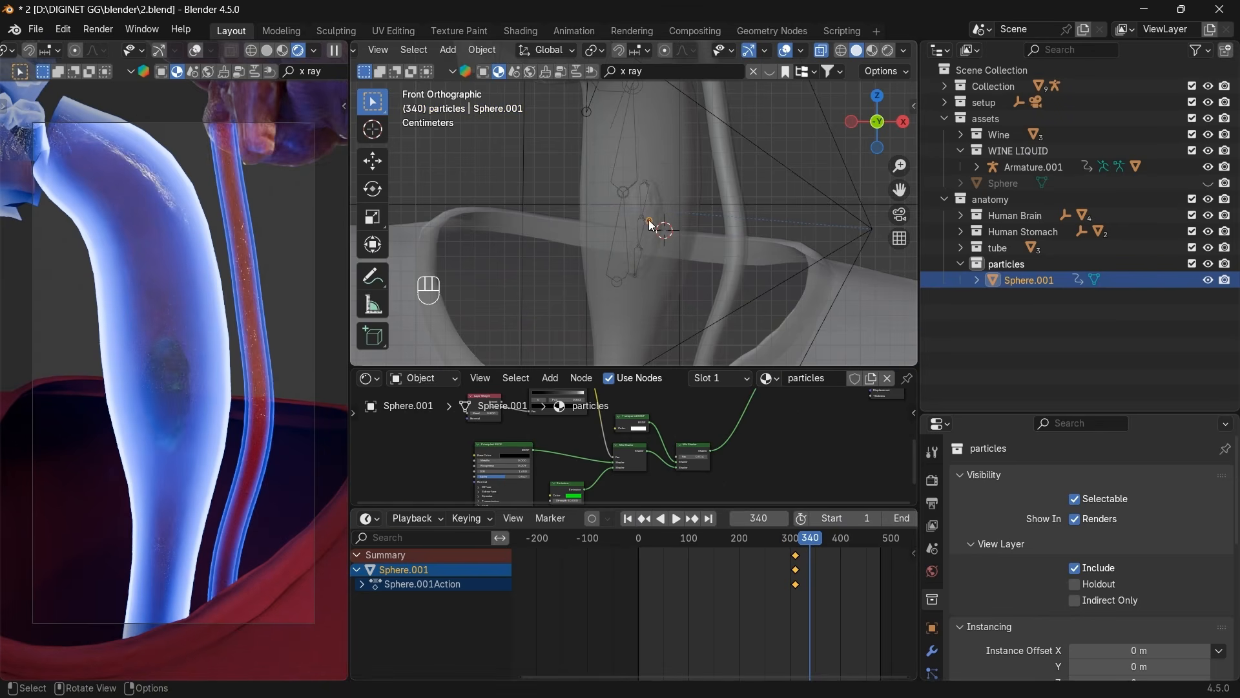
key(g)
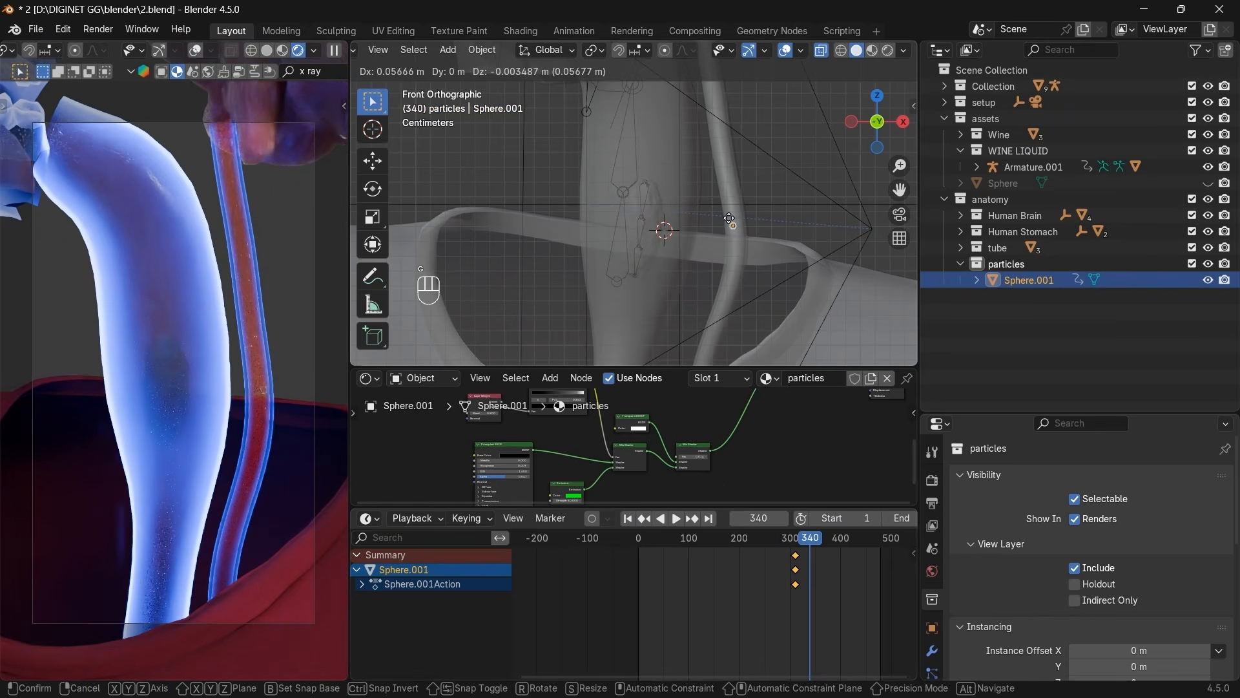
click(730, 221)
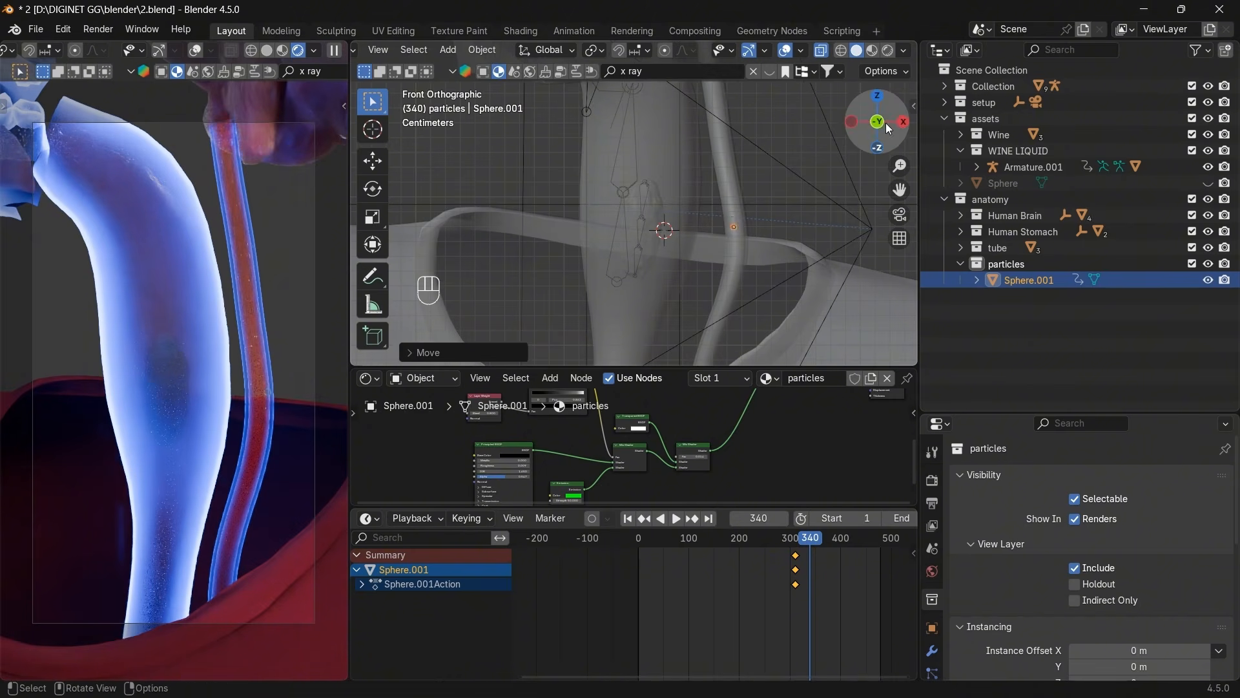
Move the particle sphere about 0.027 m toward negative Y in the right view and about 0.007 m upward in the front view.
click(902, 122)
key(g)
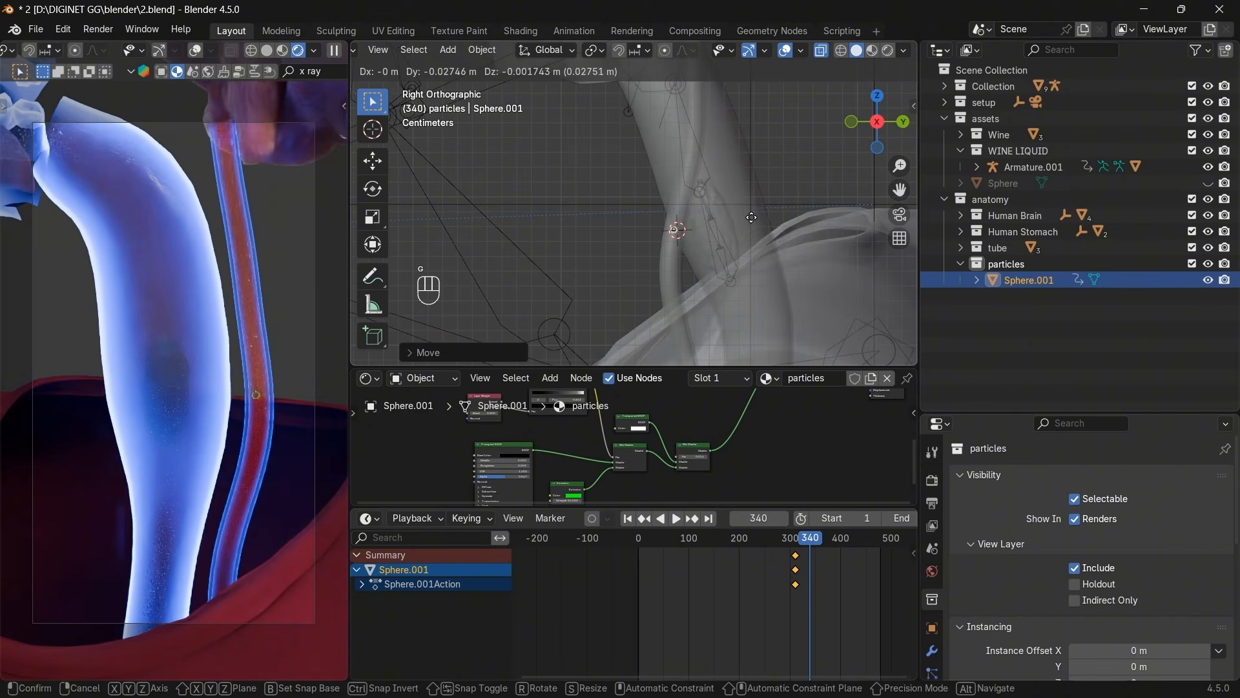
click(753, 217)
scroll(752, 217, up, 4)
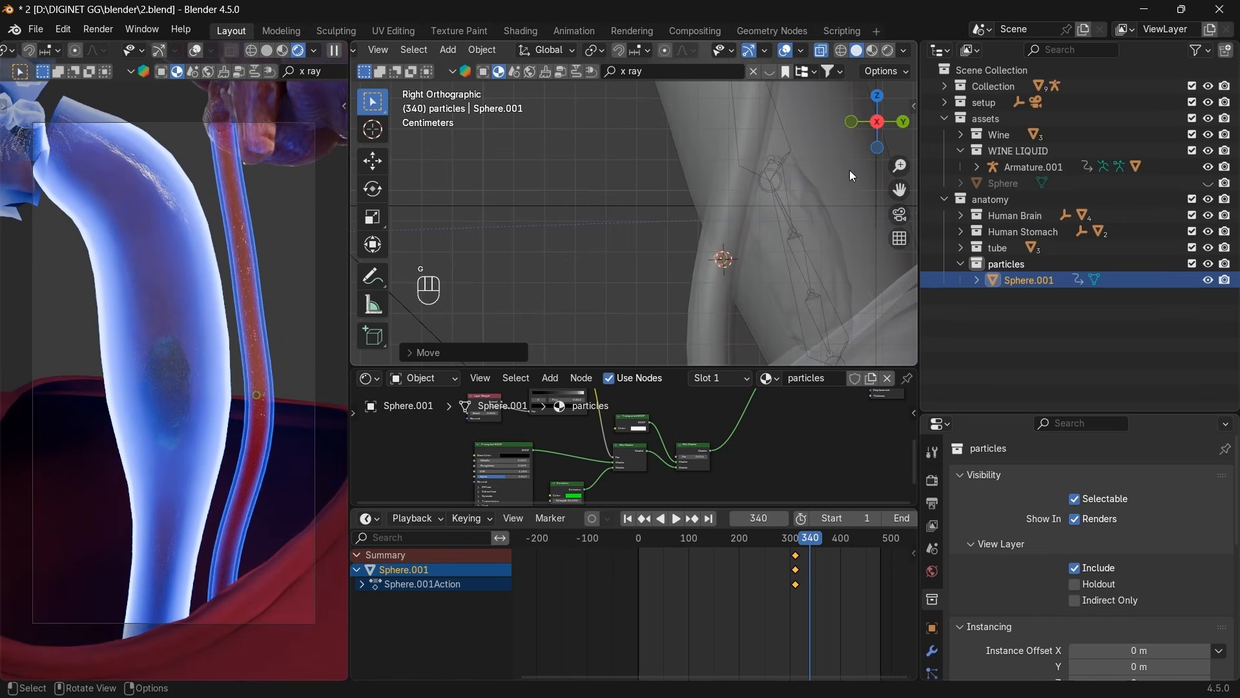
click(854, 123)
key(g)
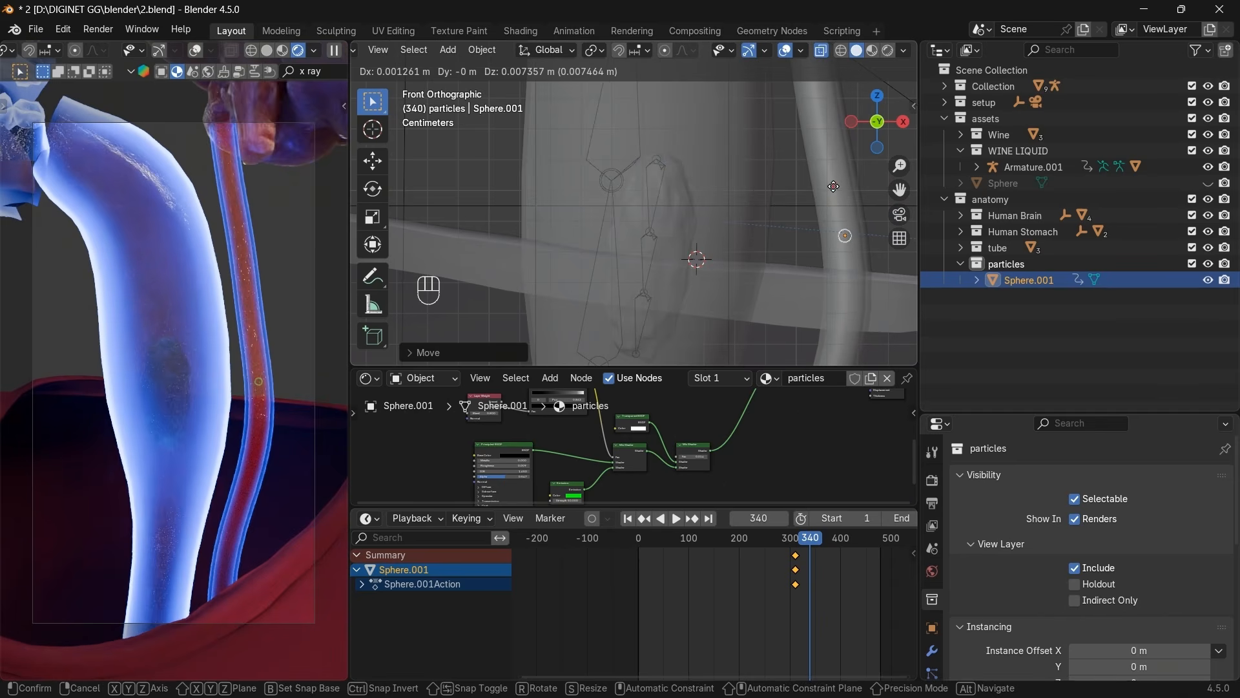
click(833, 186)
Fine-tune the particle sphere's depth inside the tube in the right view and insert a keyframe on it at frame 340.
click(900, 123)
key(g)
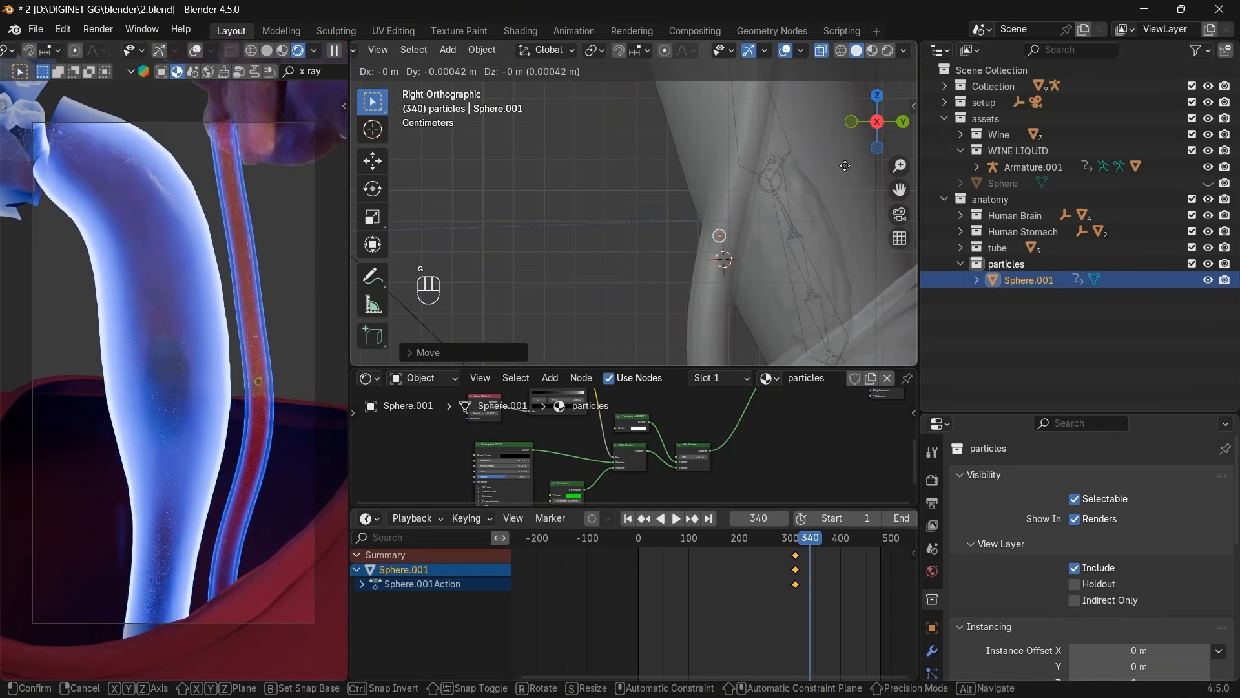
click(850, 165)
key(i)
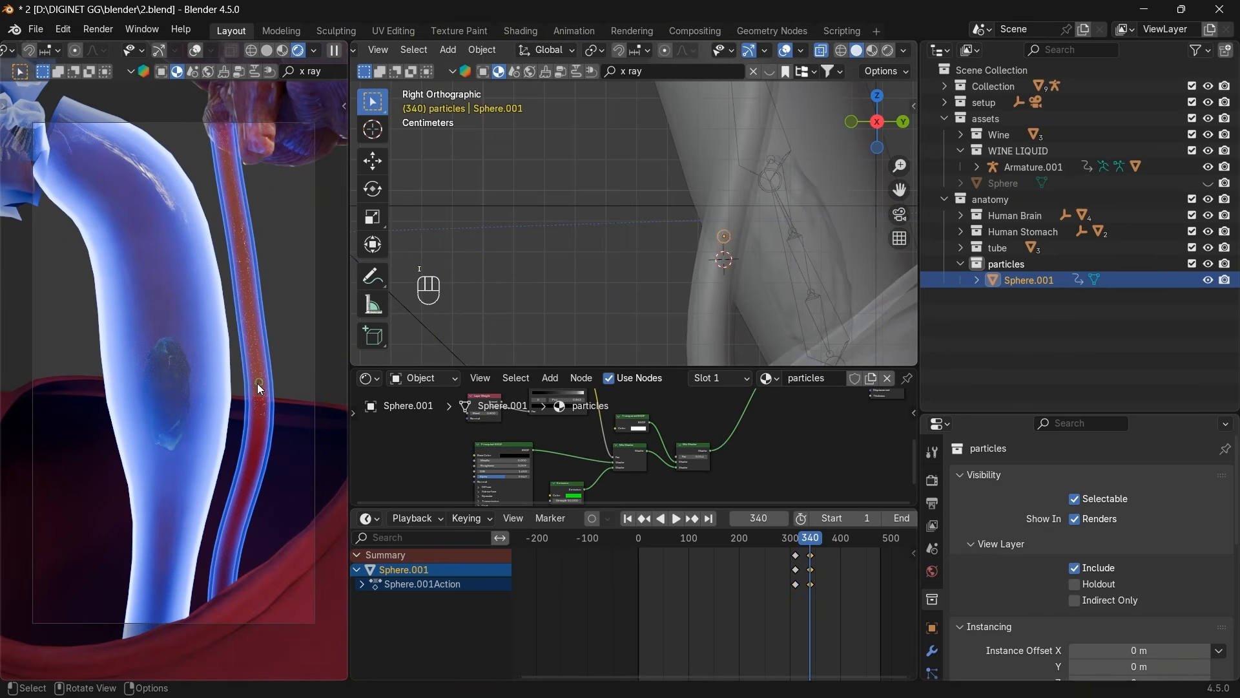
key(g)
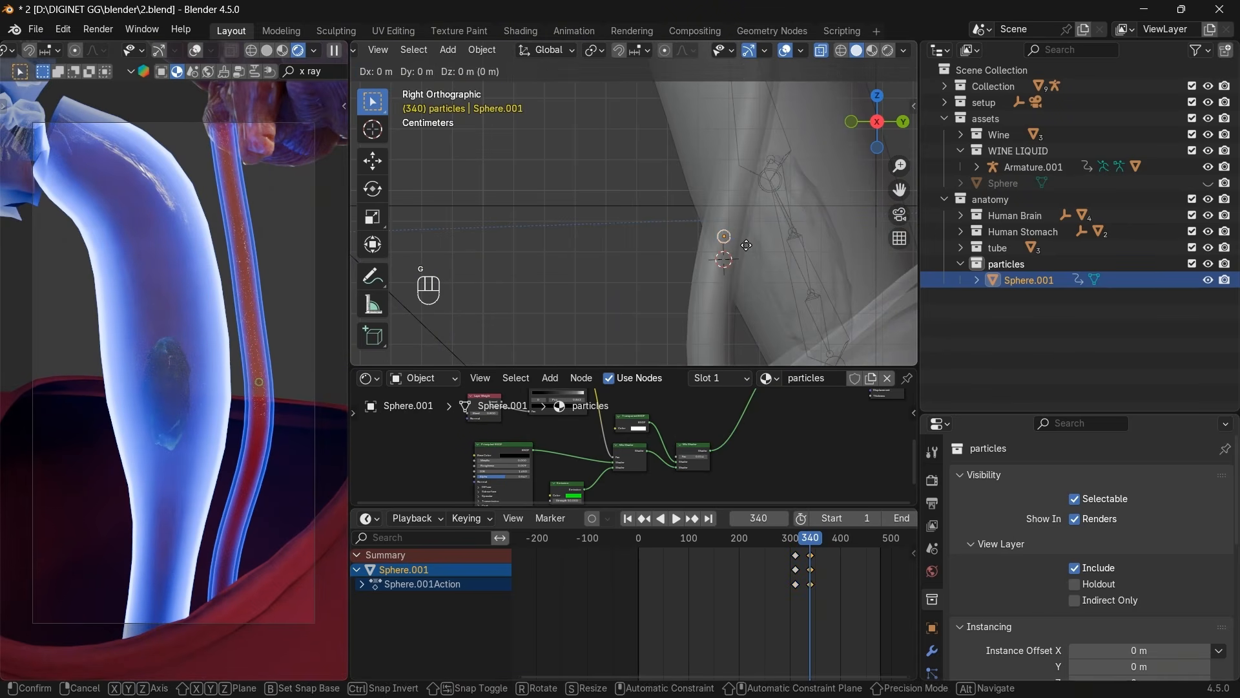
click(747, 251)
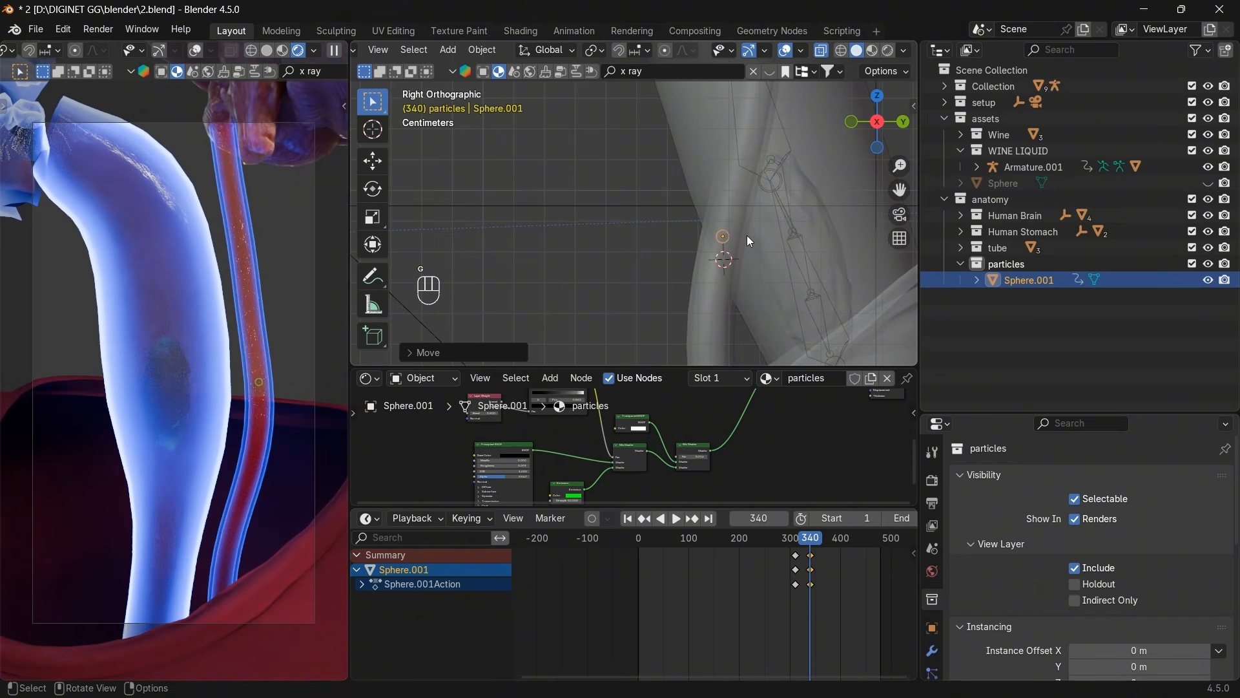
Hide the three nested tube cylinders surrounding the particle sphere.
click(709, 315)
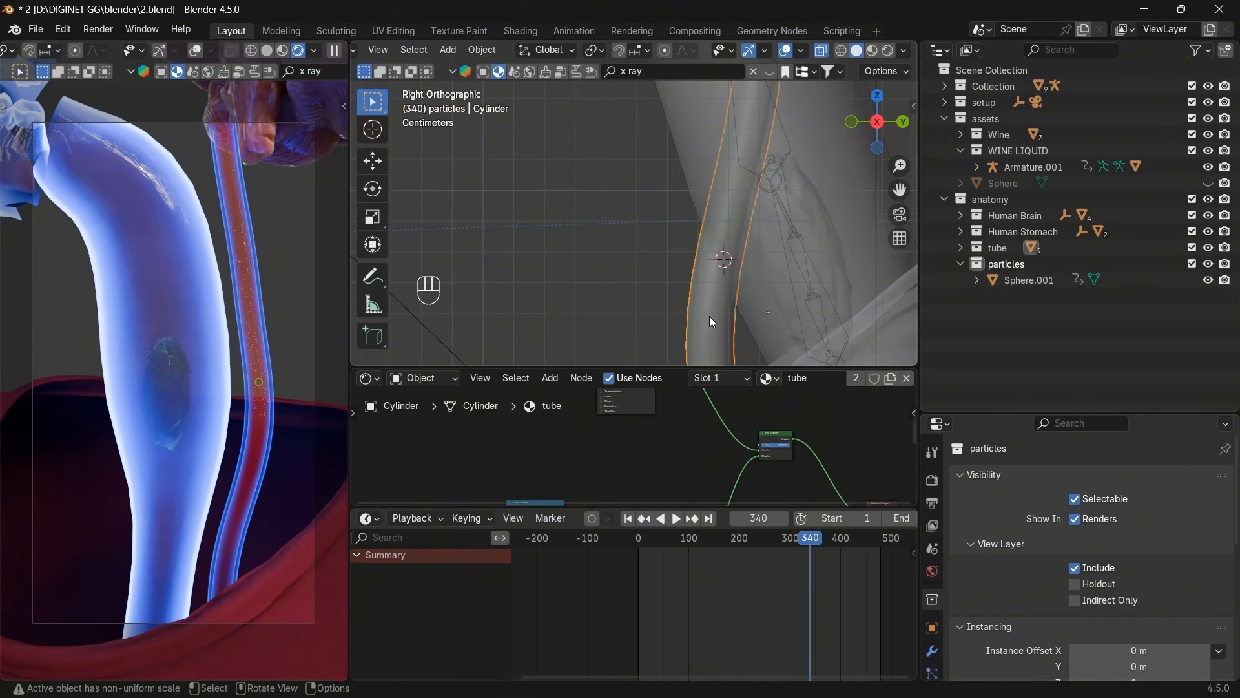
key(h)
click(712, 312)
key(h)
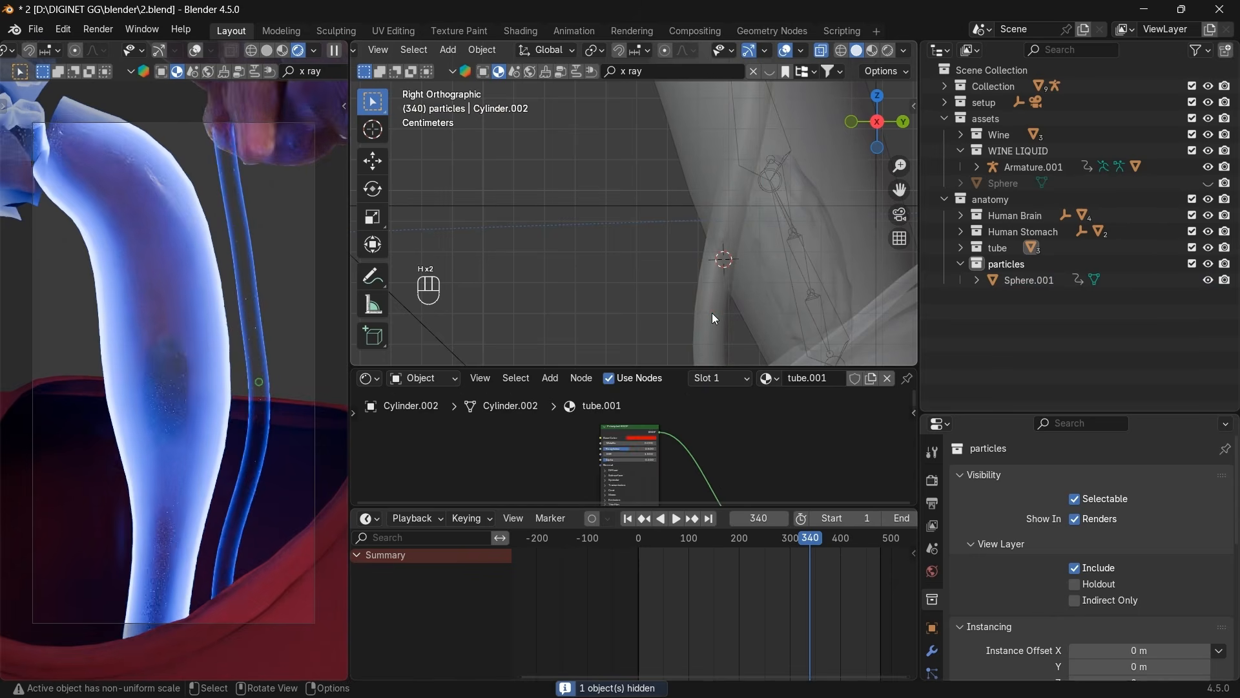
click(712, 313)
key(h)
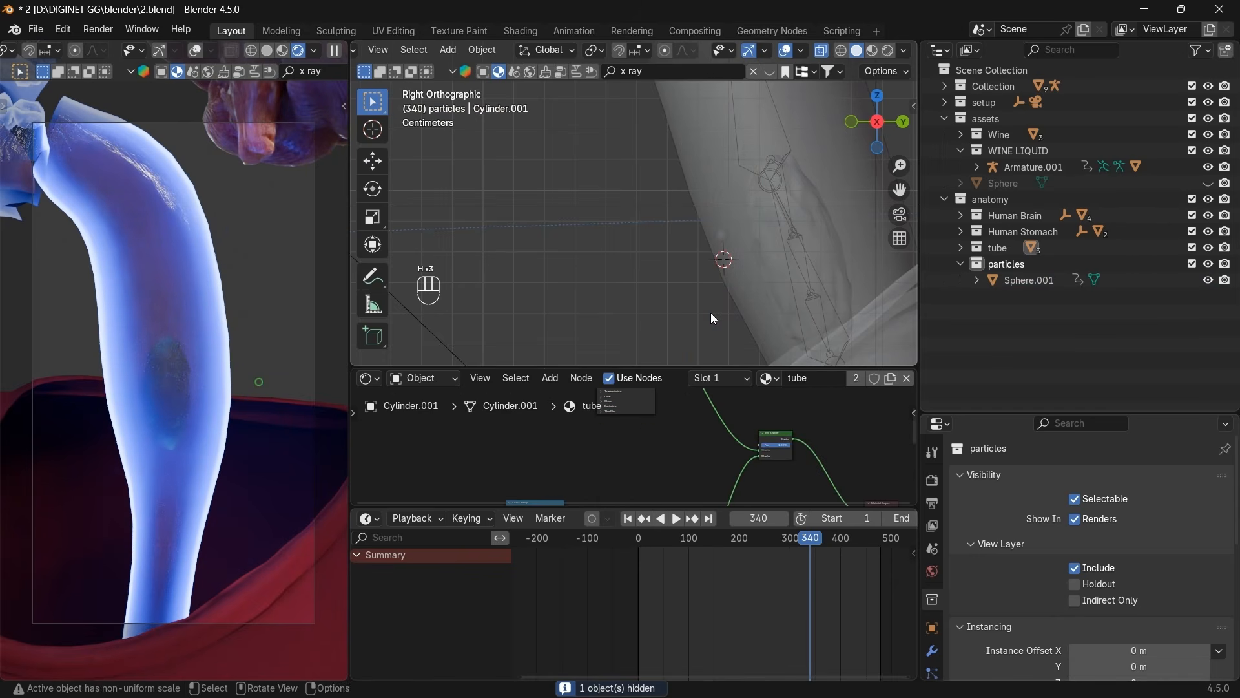
Reveal all hidden objects and hide the hair, the blue edge-glow sphere and the body mesh again.
key(alt+h)
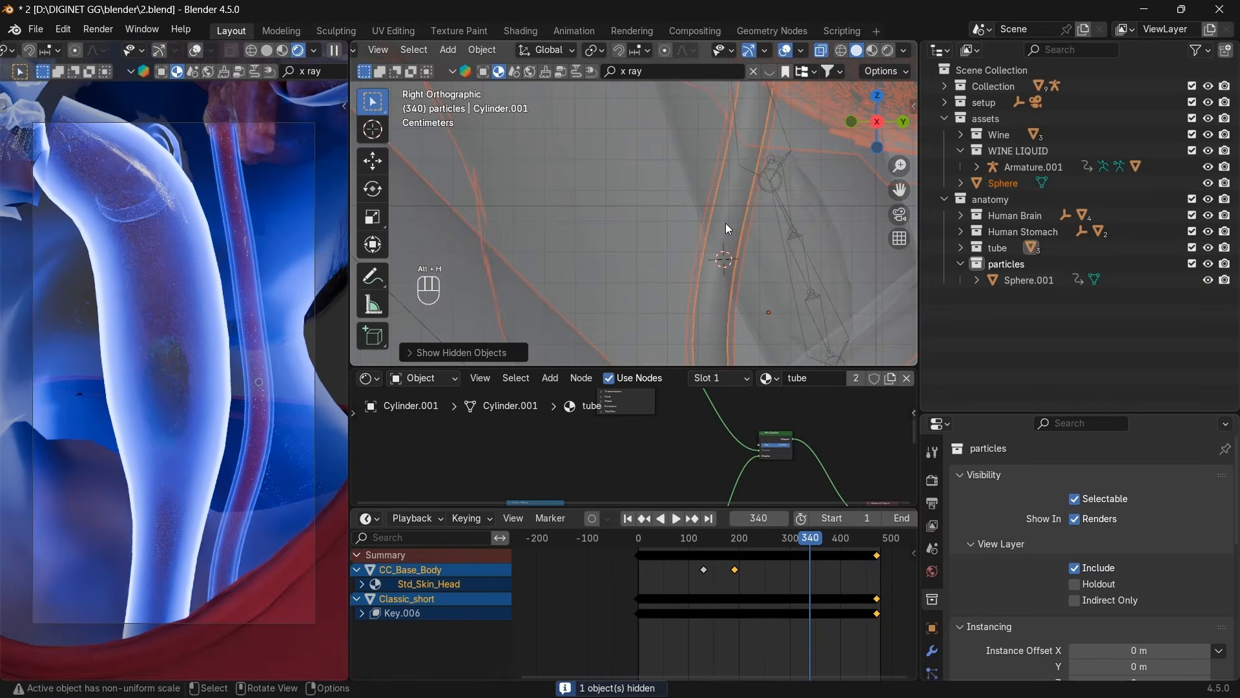
click(708, 170)
click(708, 169)
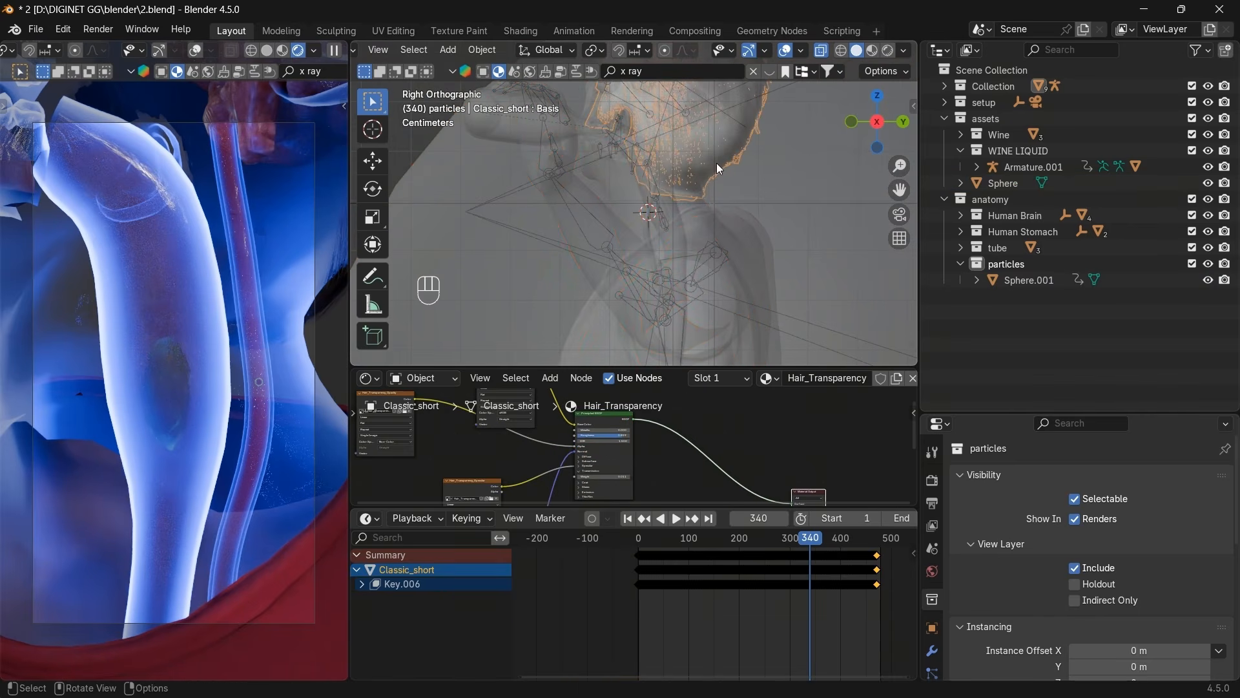
key(h)
click(721, 152)
key(h)
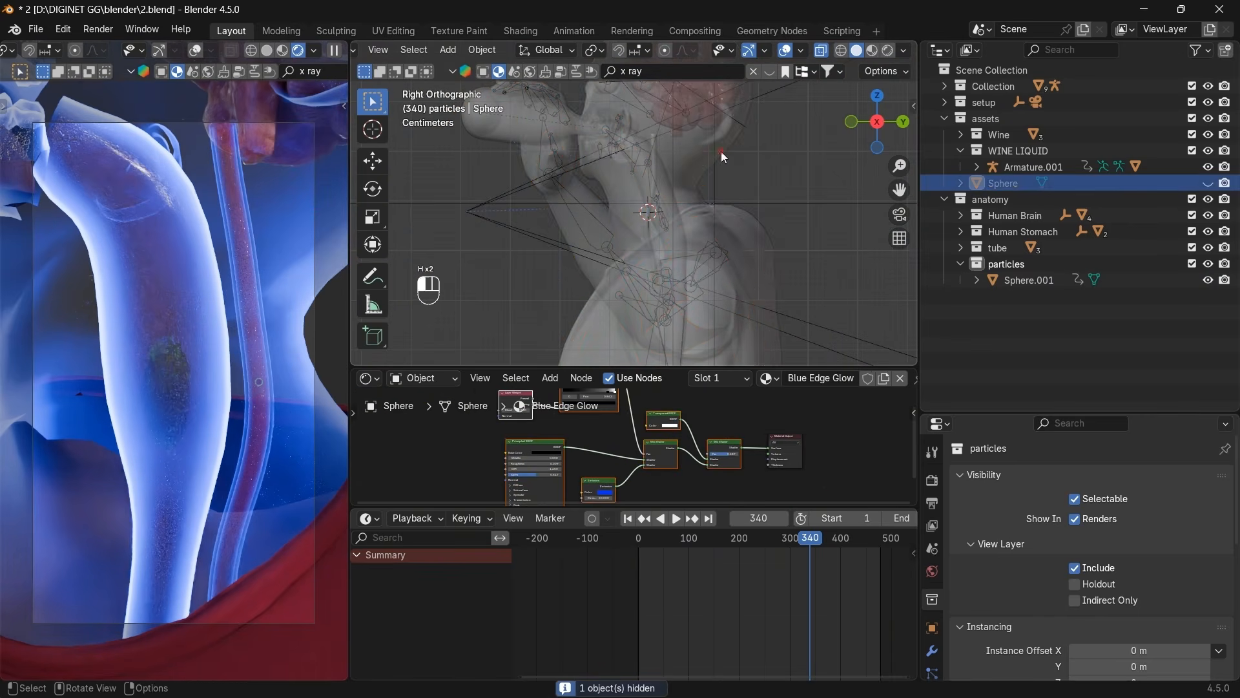
click(721, 151)
Return to the front view and select the particle sphere inside the narrow tube.
click(851, 121)
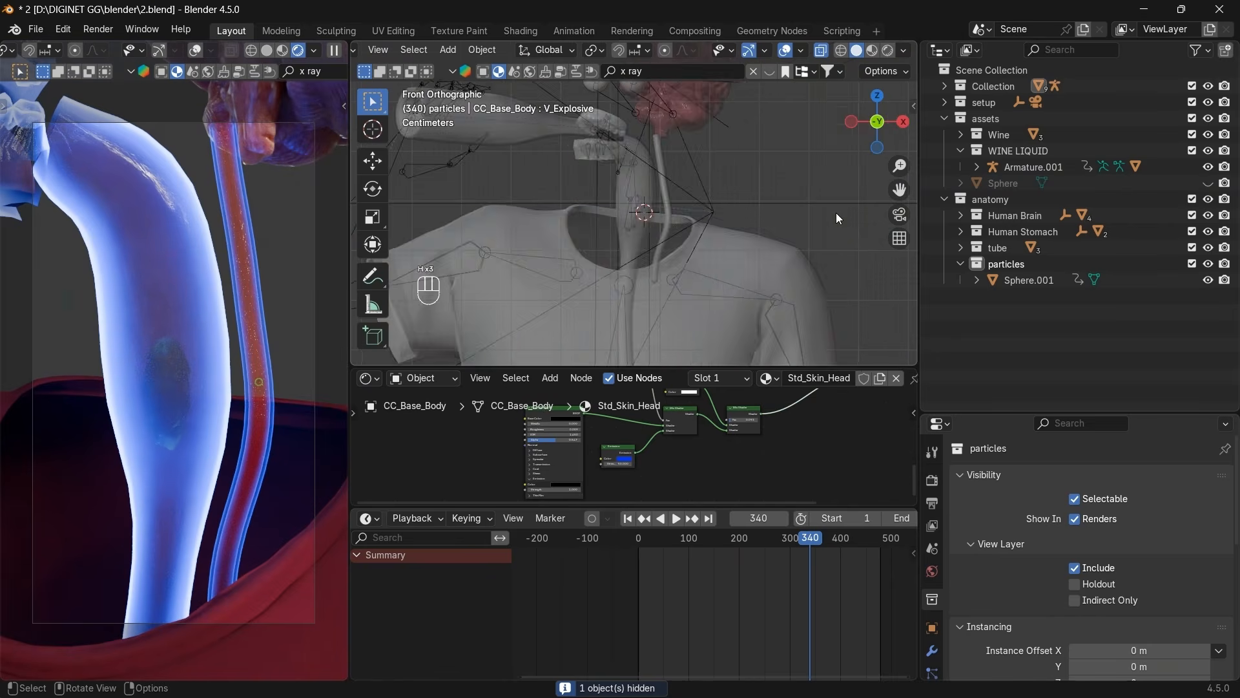
scroll(831, 231, up, 3)
click(844, 238)
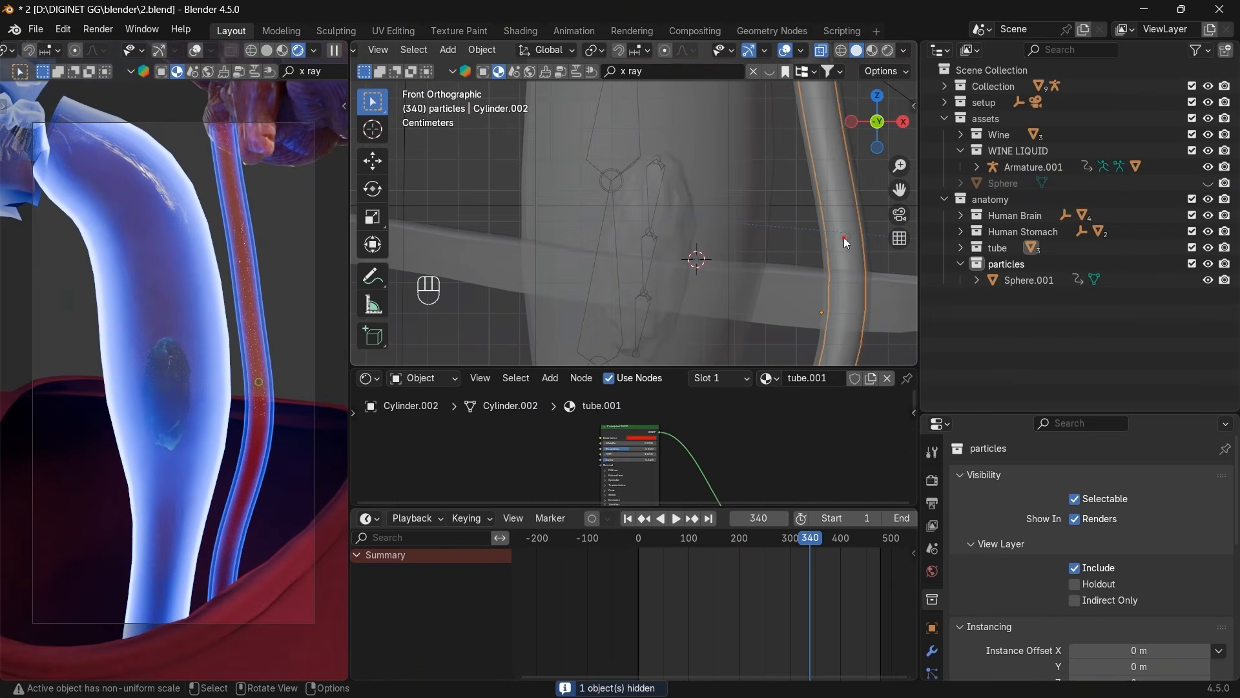
click(843, 237)
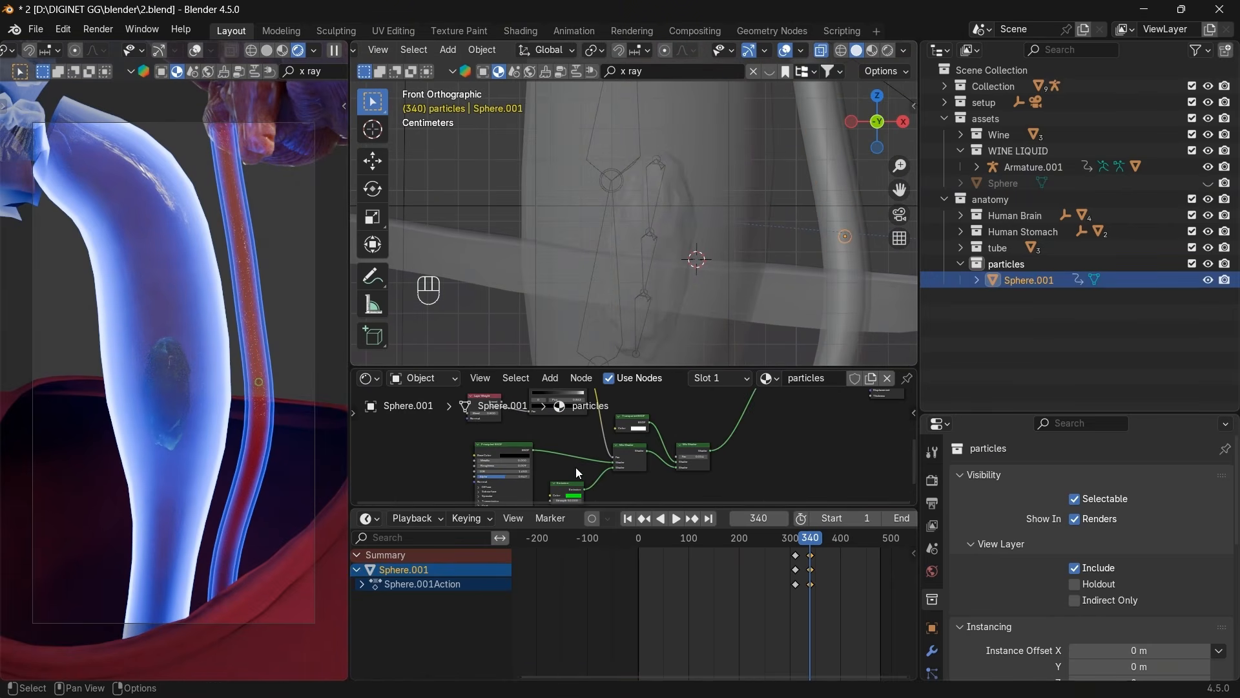
Try Emission strengths of 500 and 100 in the particles material.
scroll(581, 446, up, 4)
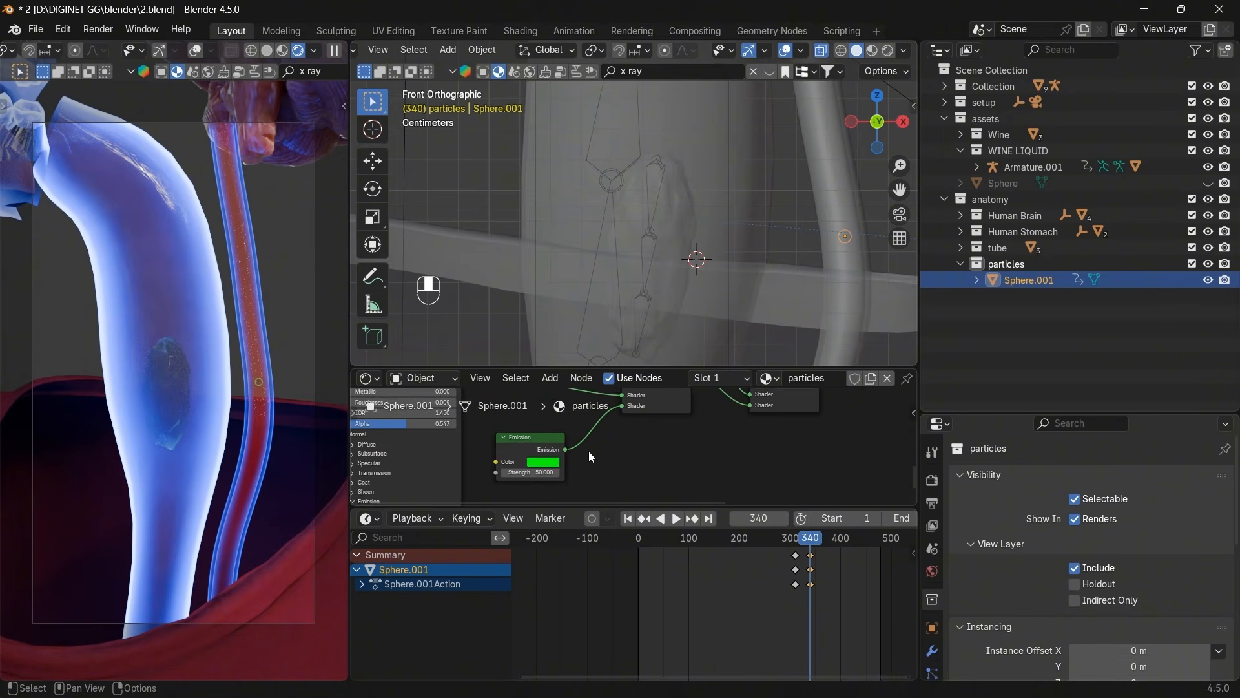
middle_drag(594, 482, 560, 508)
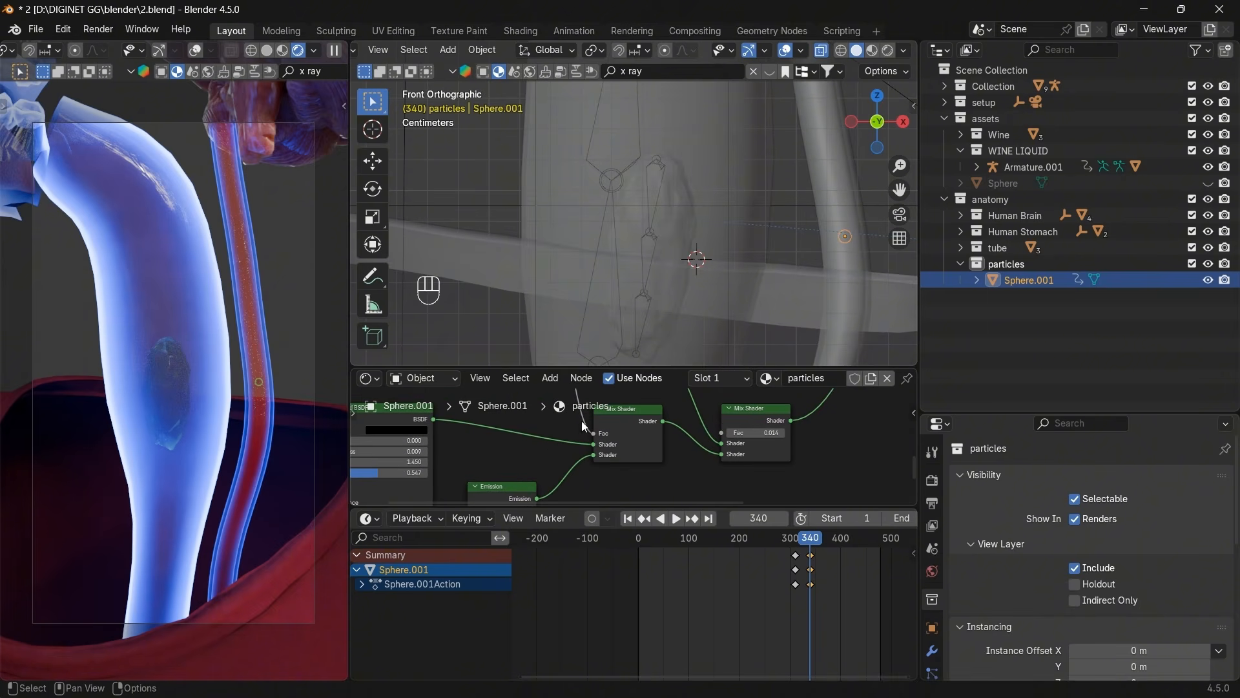
mouse_move(595, 434)
middle_down()
mouse_move(646, 420)
mouse_move(606, 423)
middle_up()
scroll(617, 438, up, 1)
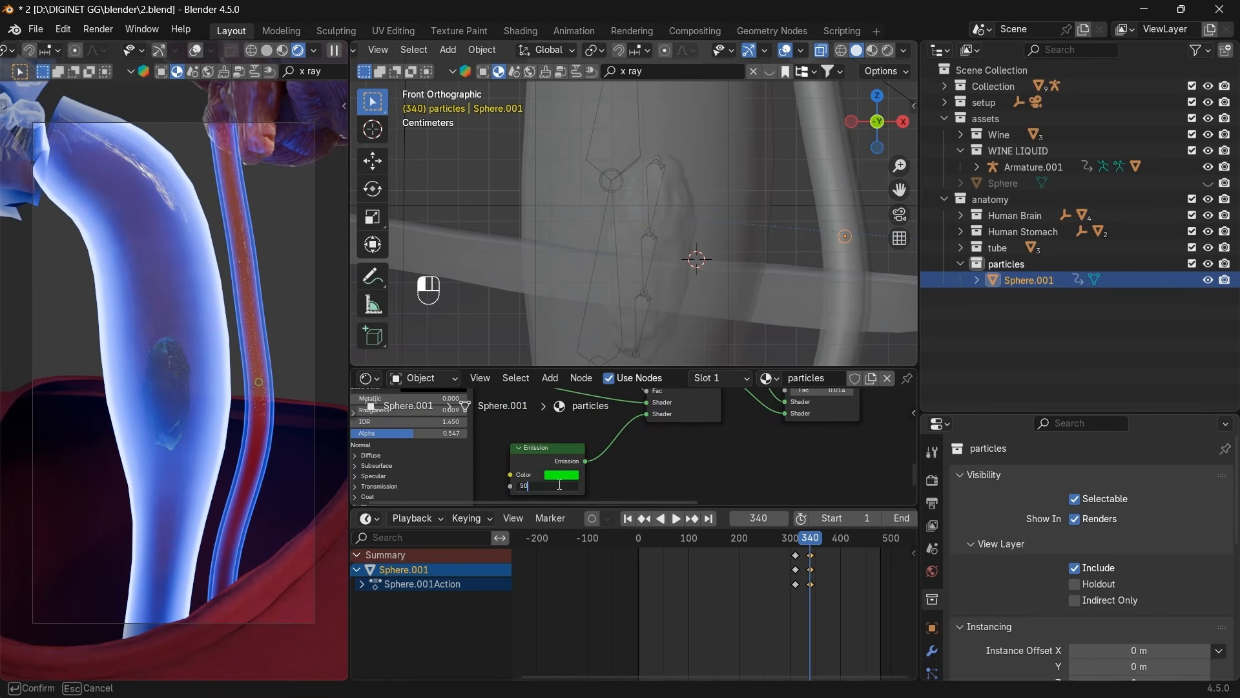
key(KP_0)
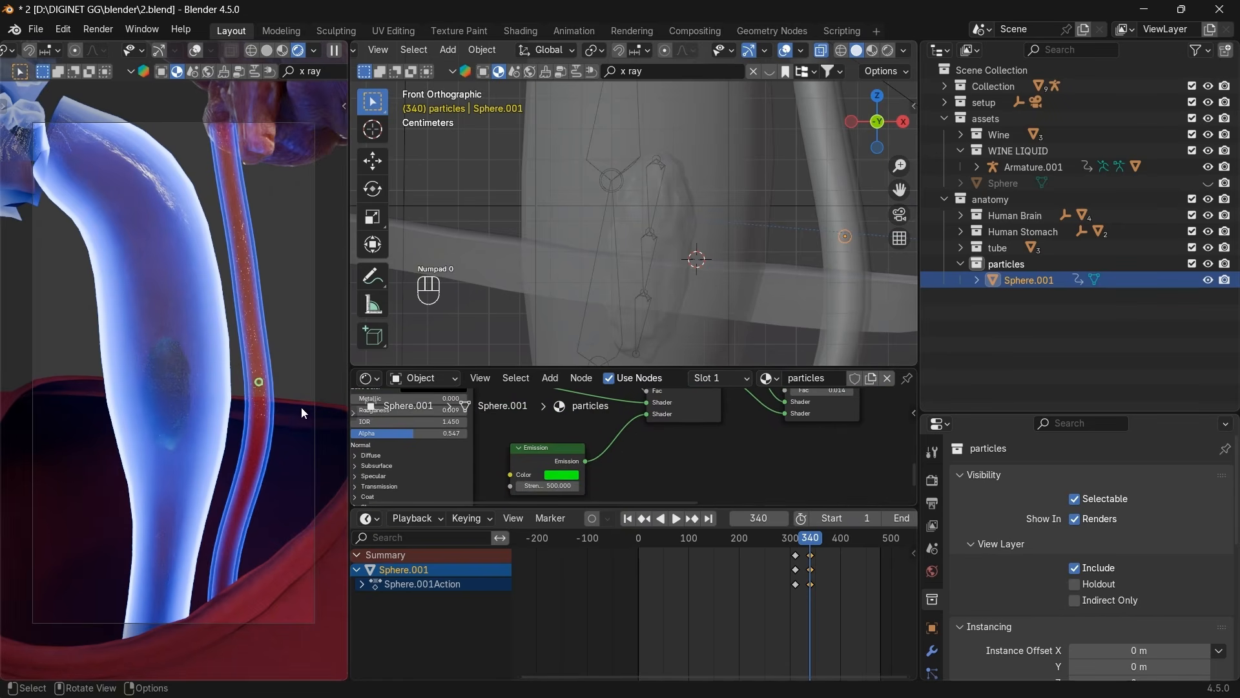
click(550, 486)
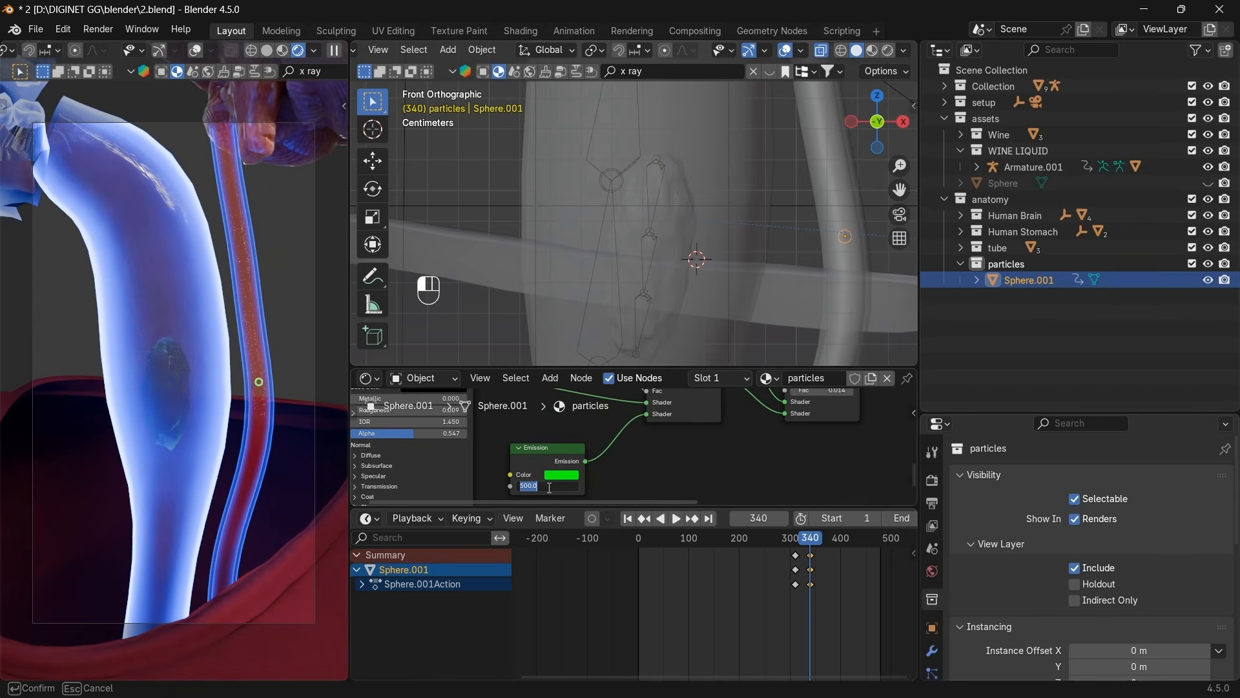
text(100)
key(Return)
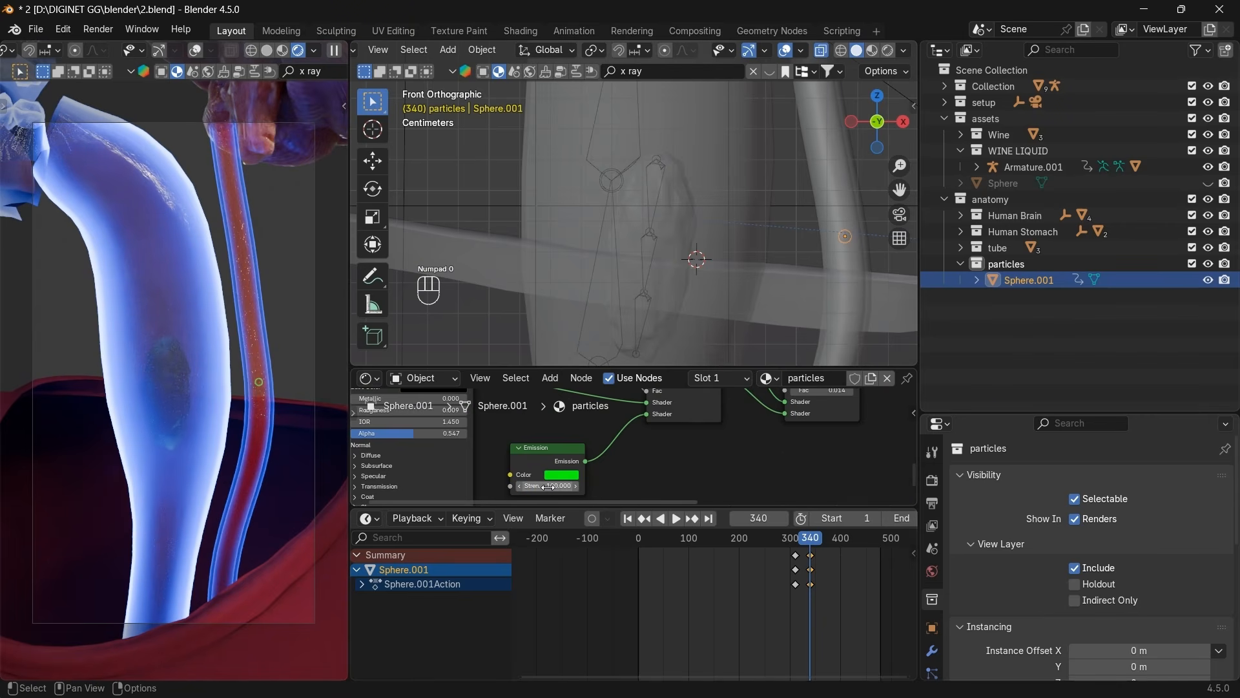
Color the particles material's Transparent BSDF bright green and set the factor of the Mix Shader it feeds to 0.2.
scroll(645, 455, down, 3)
middle_drag(644, 452, 629, 480)
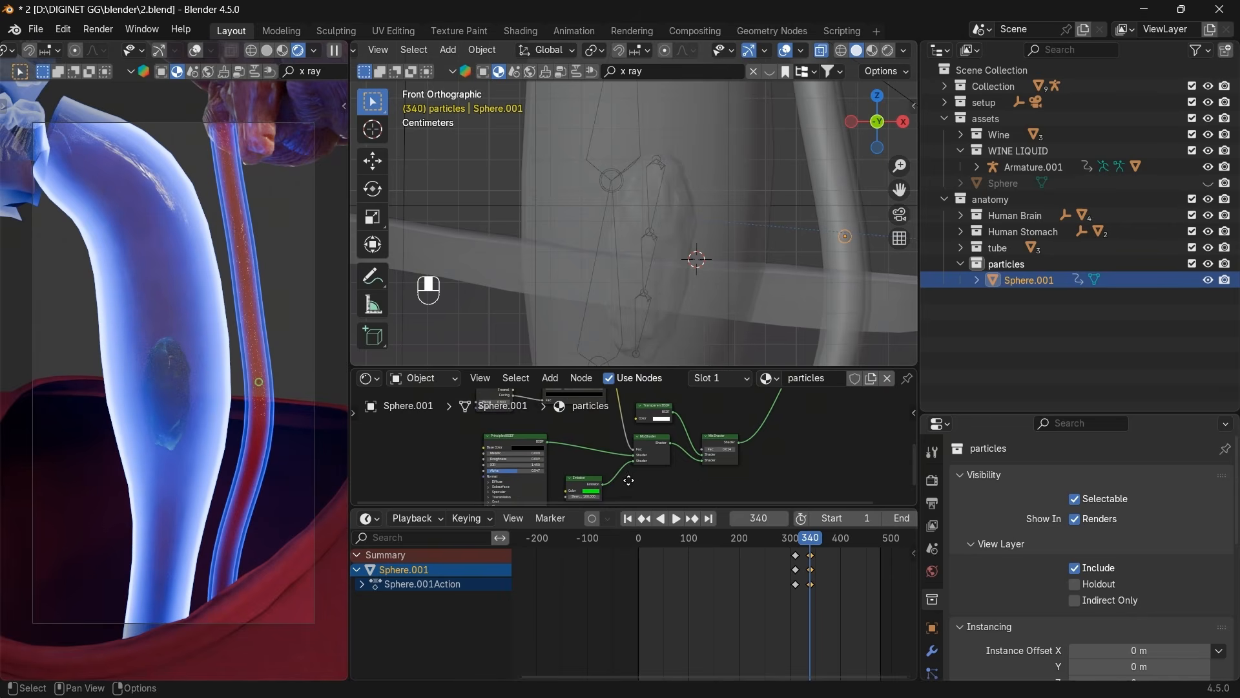
scroll(630, 478, up, 3)
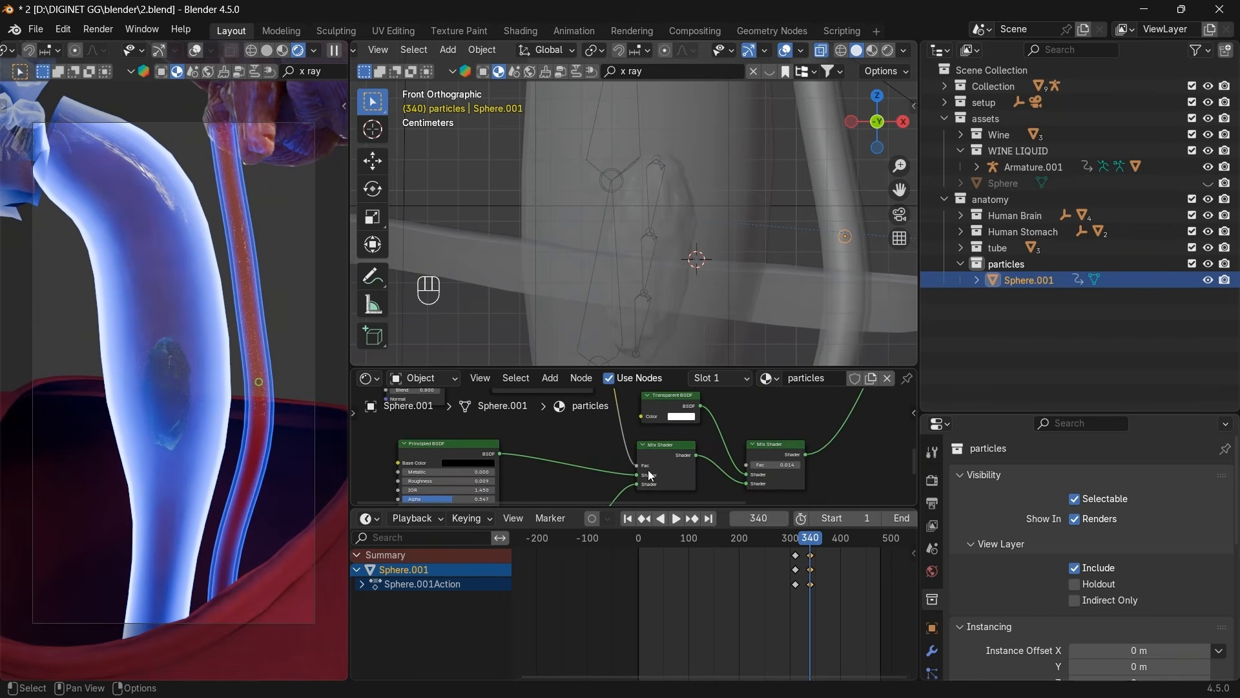
click(687, 417)
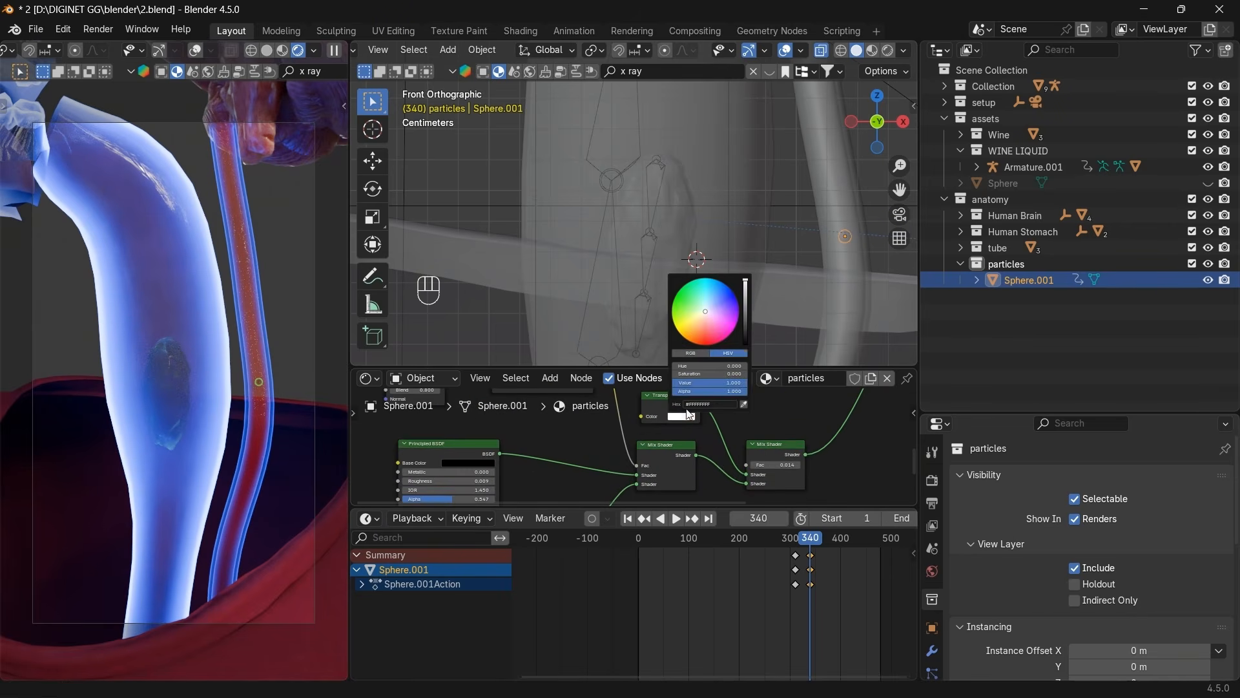
drag(705, 312, 677, 294)
drag(762, 465, 811, 465)
click(772, 465)
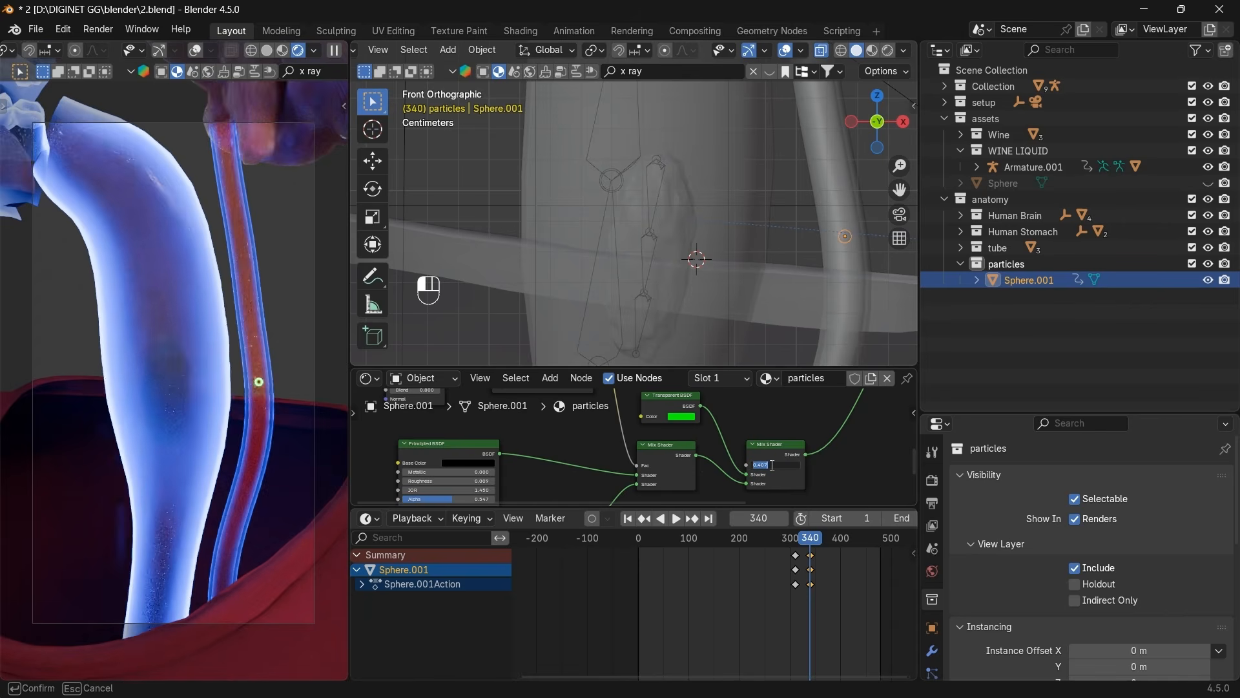
text(.2)
key(Return)
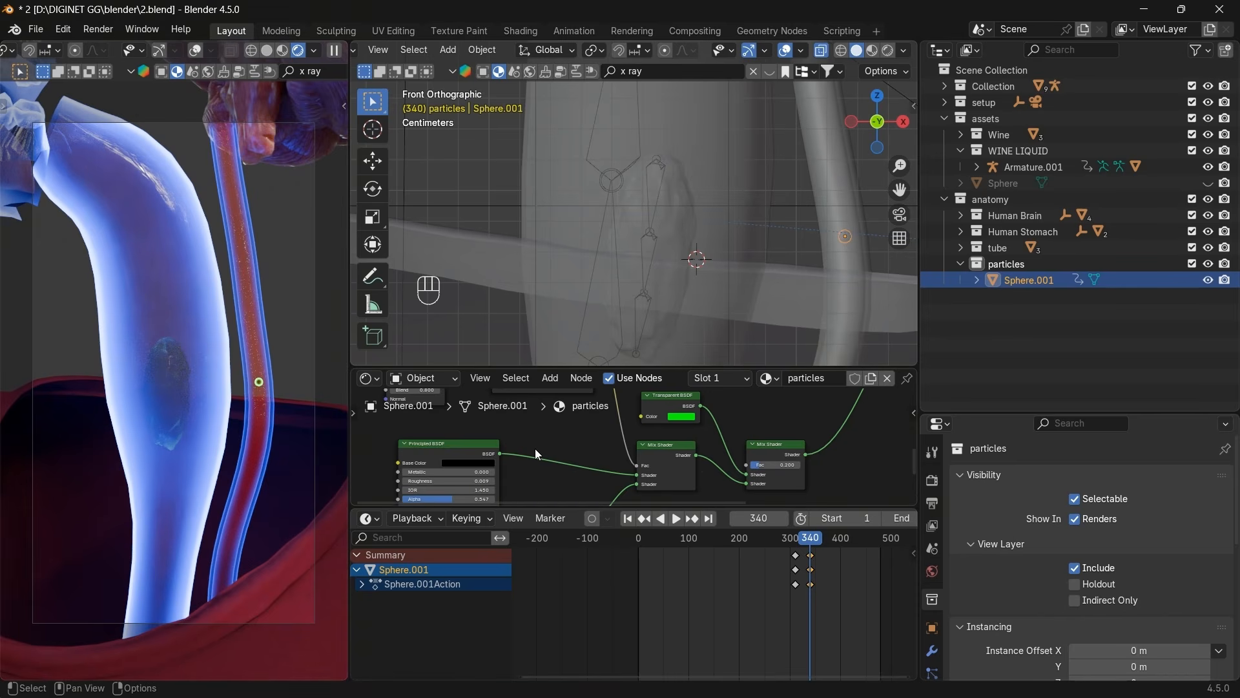
Set the particles material's Emission strength to 50.
middle_drag(534, 448, 531, 380)
scroll(564, 476, up, 2)
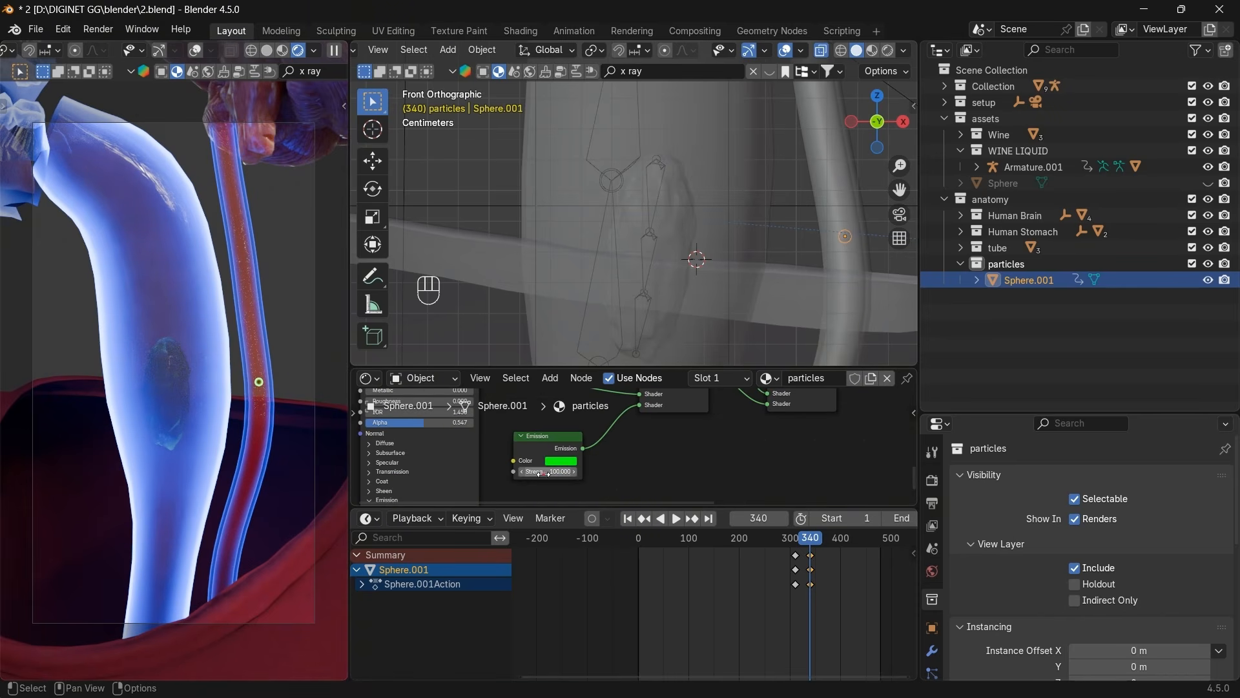
click(548, 473)
text(50)
key(Return)
Enlarge the shader editor and frame the whole particles node network in it.
shift+scroll(632, 442, up, 5)
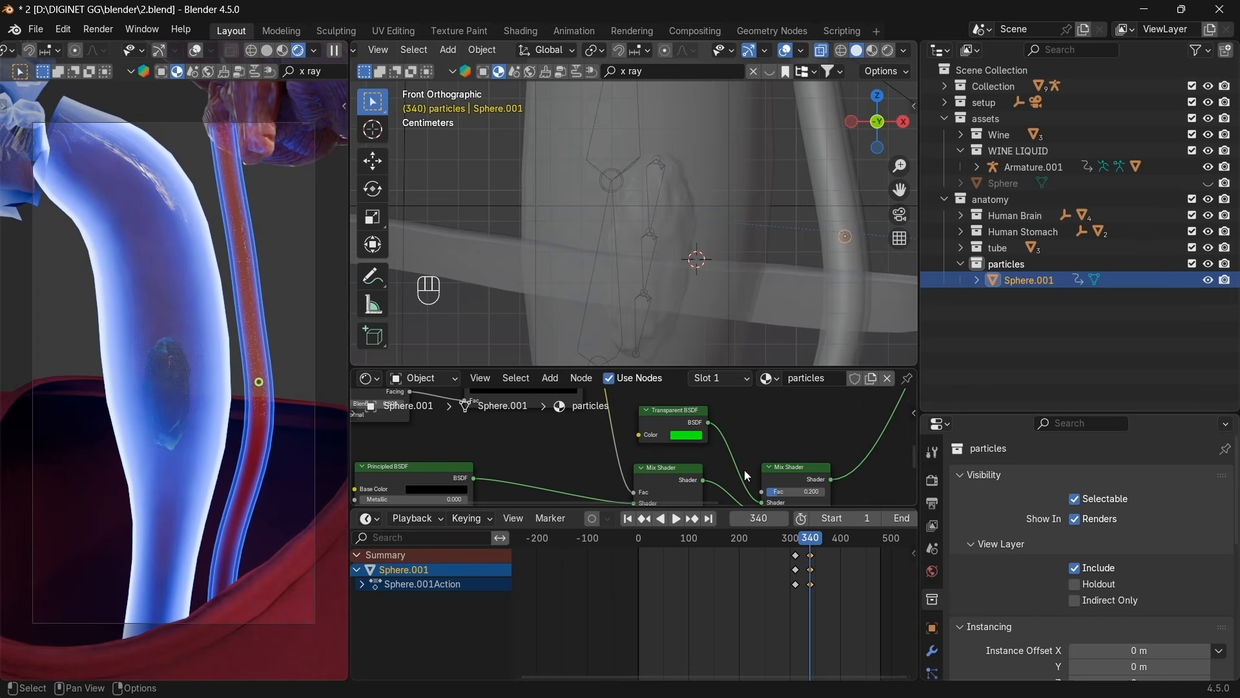
drag(704, 508, 707, 559)
scroll(711, 502, down, 3)
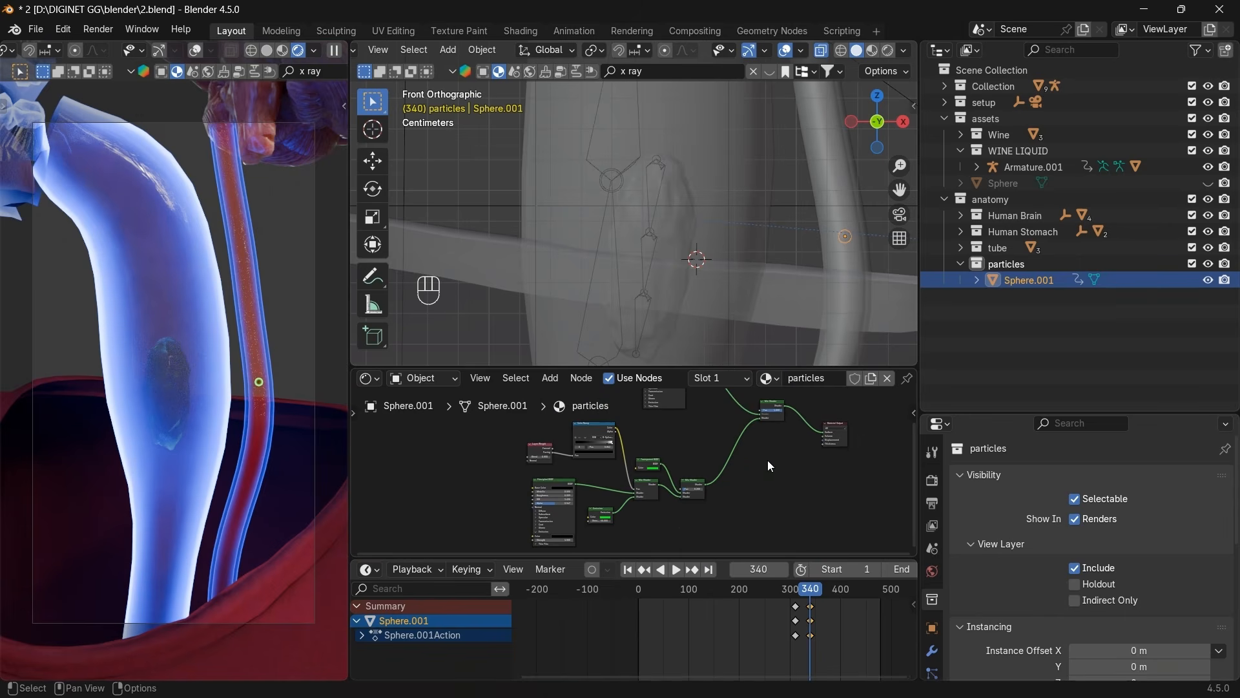
middle_drag(768, 460, 720, 489)
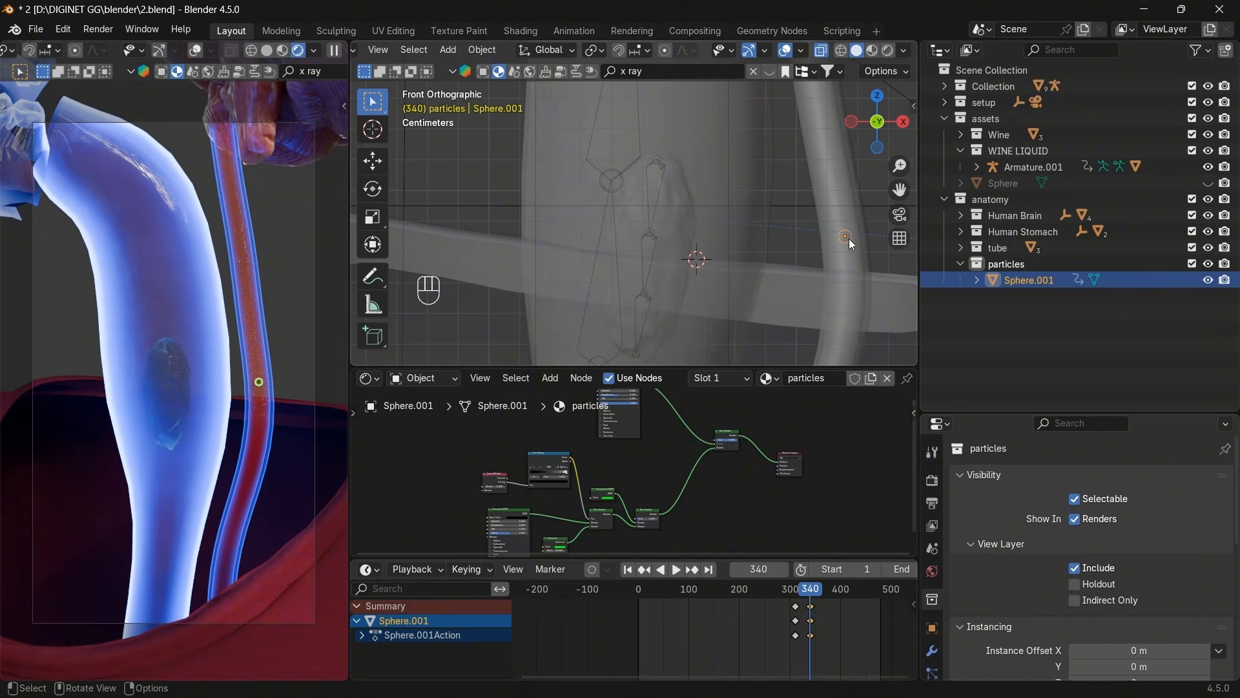
Play the particle sphere's travel between its keyframes at frames 310 and 340 to check its movement into the tube.
scroll(817, 611, down, 2)
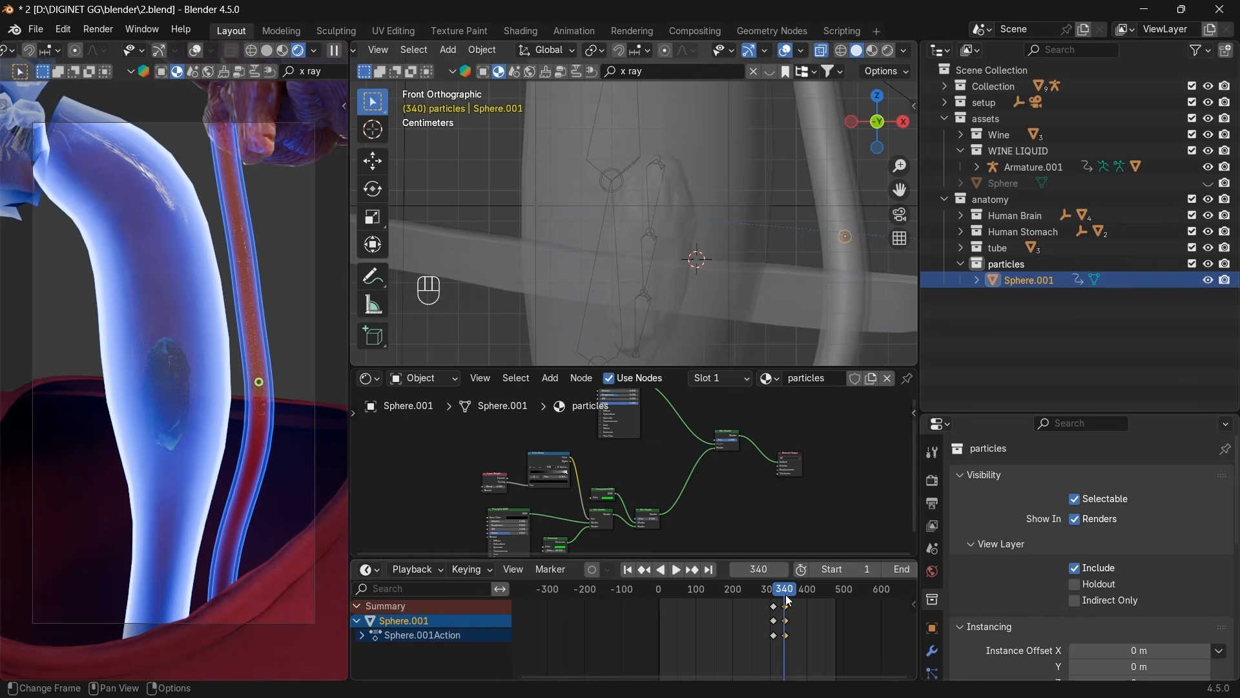
click(644, 570)
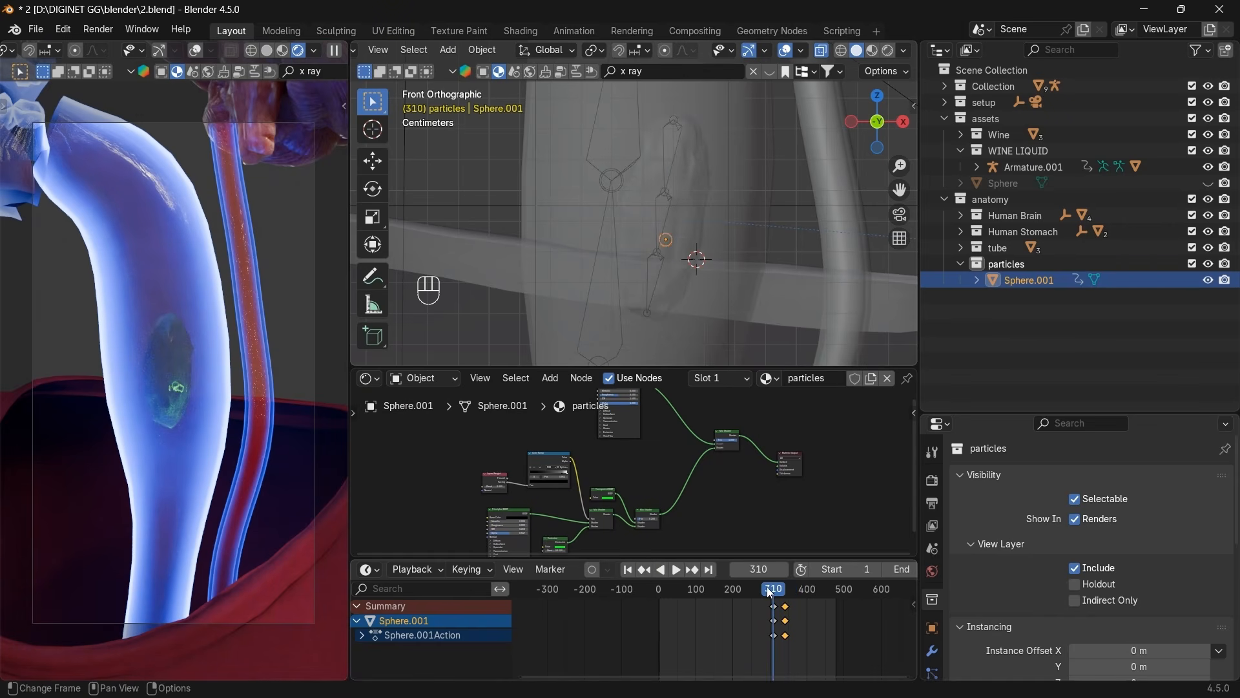
key(space)
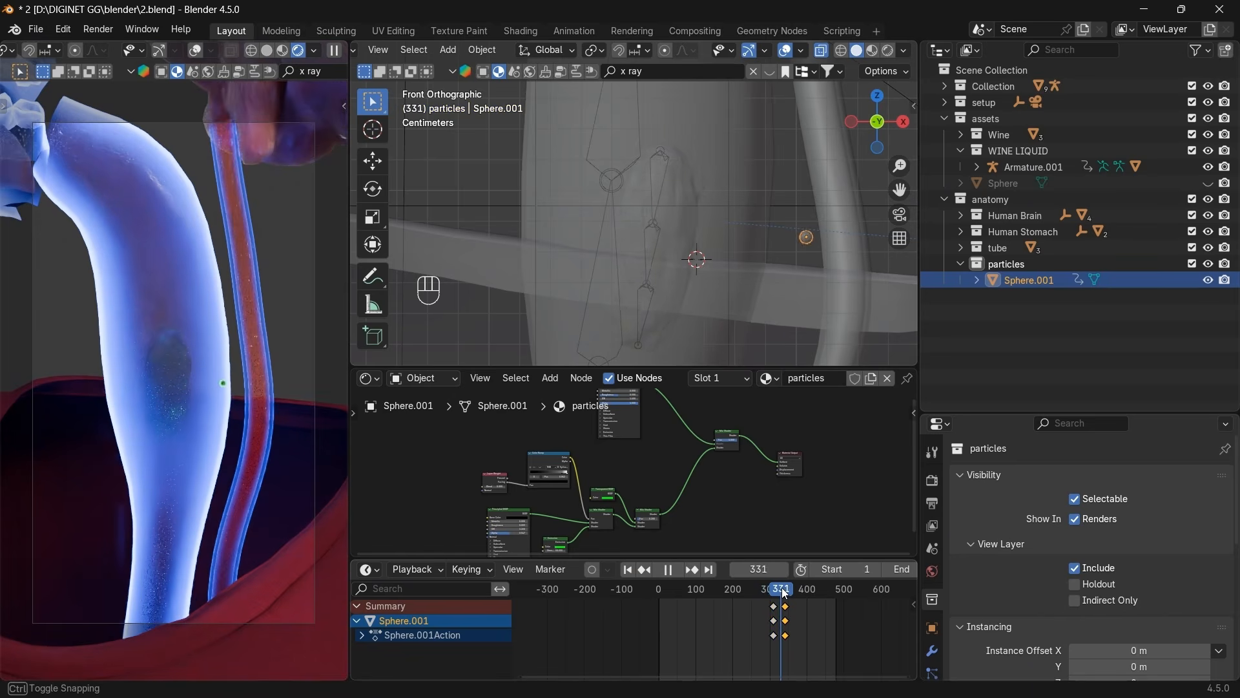
key(space)
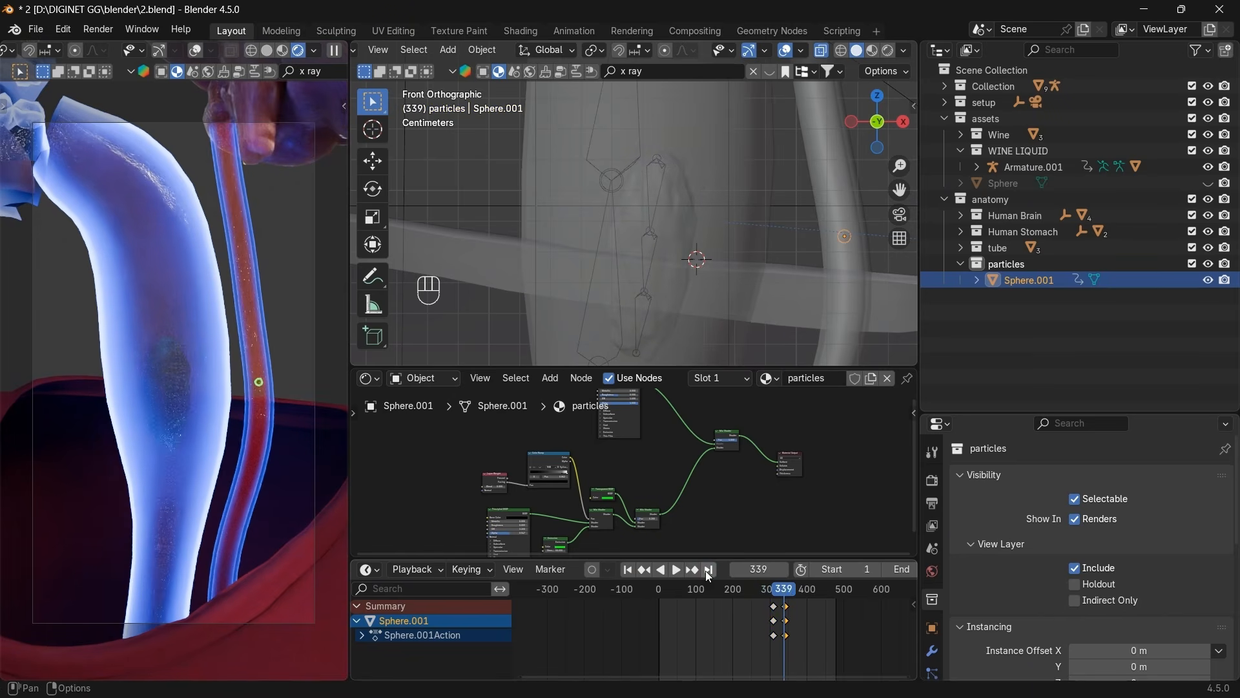
key(Right)
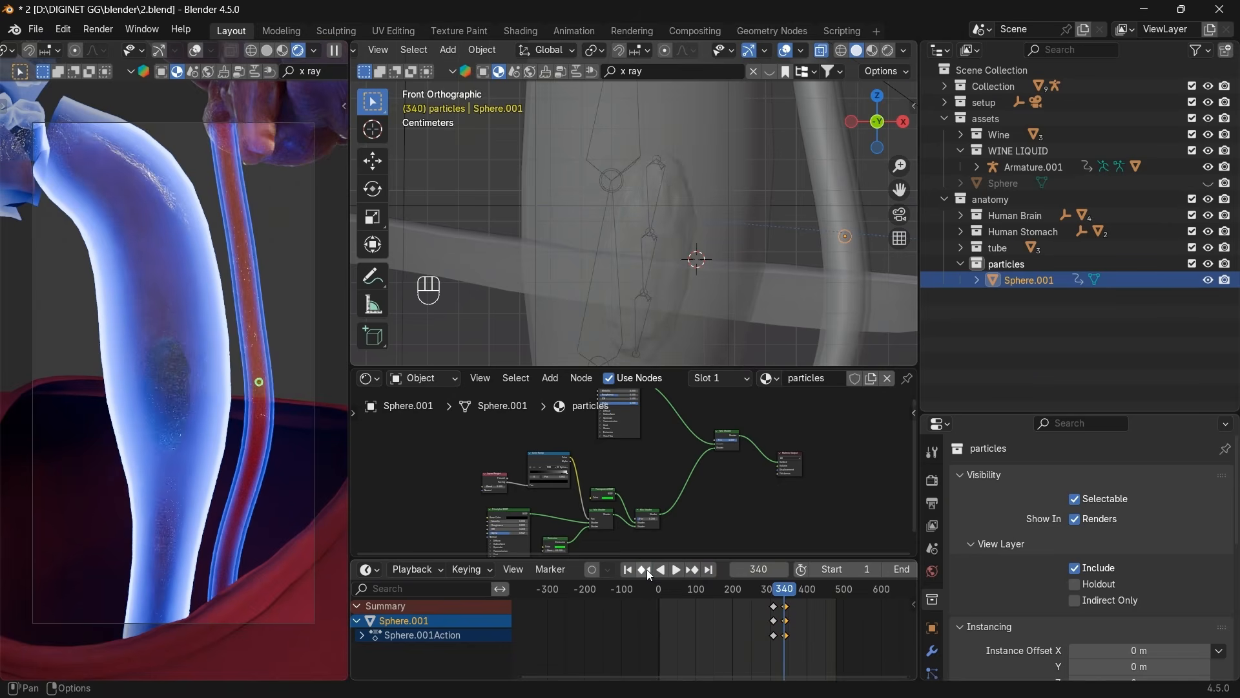
scroll(789, 613, up, 7)
middle_drag(795, 614, 727, 614)
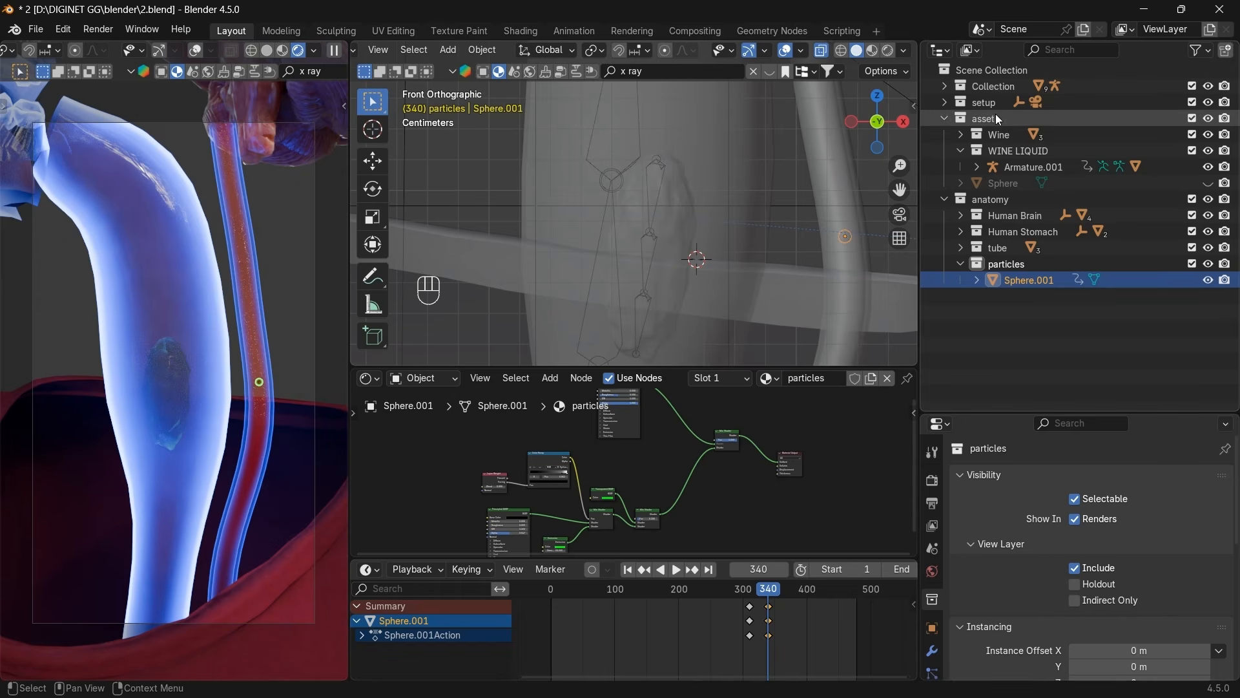
Select the Empty in the setup collection and compare its positions at the 280 and 310 keyframes from the front.
click(947, 102)
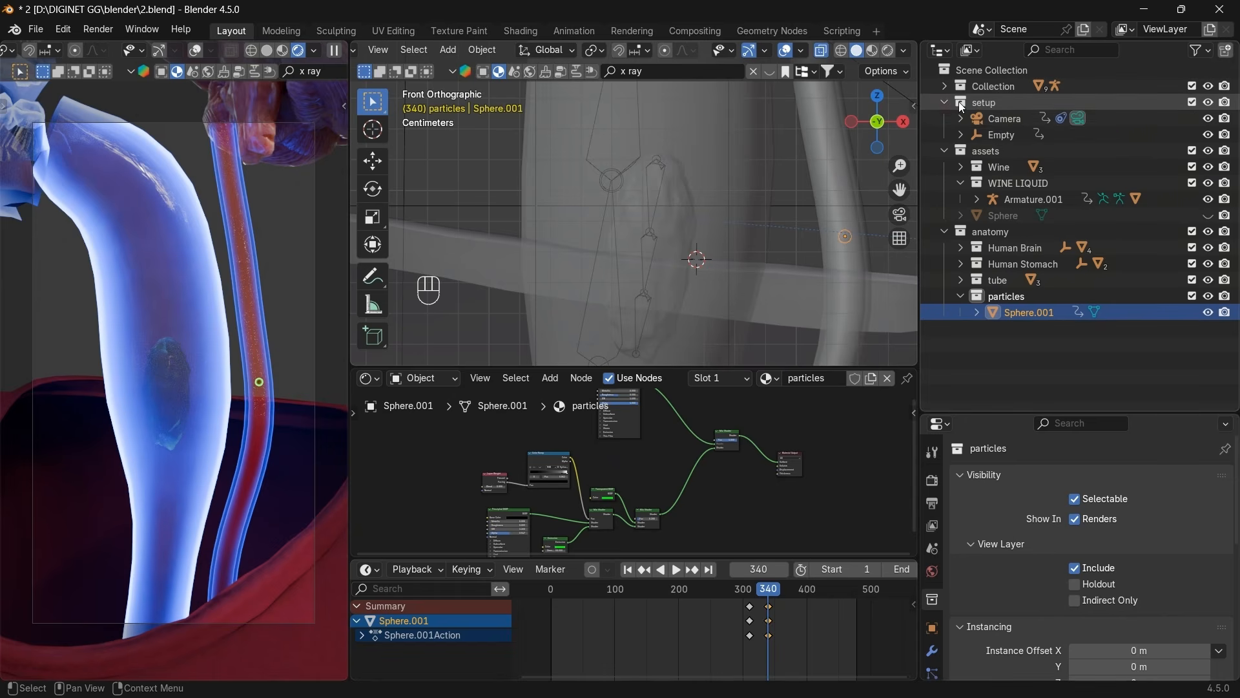
click(1003, 133)
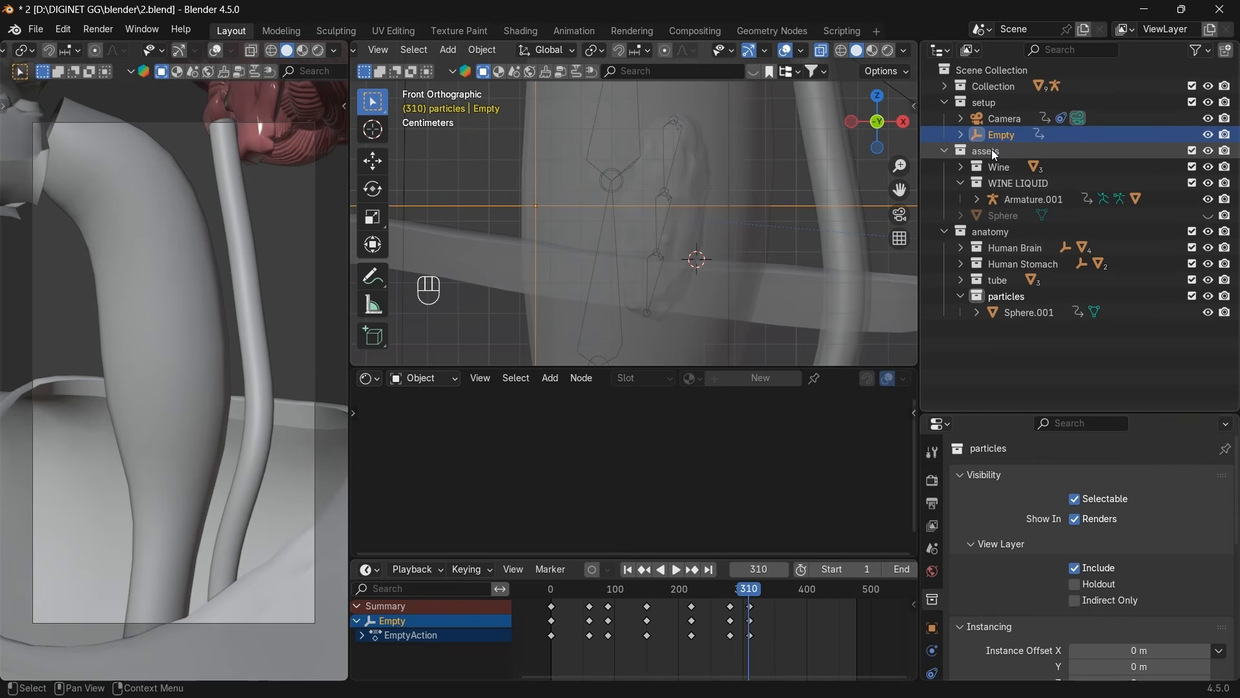
click(645, 570)
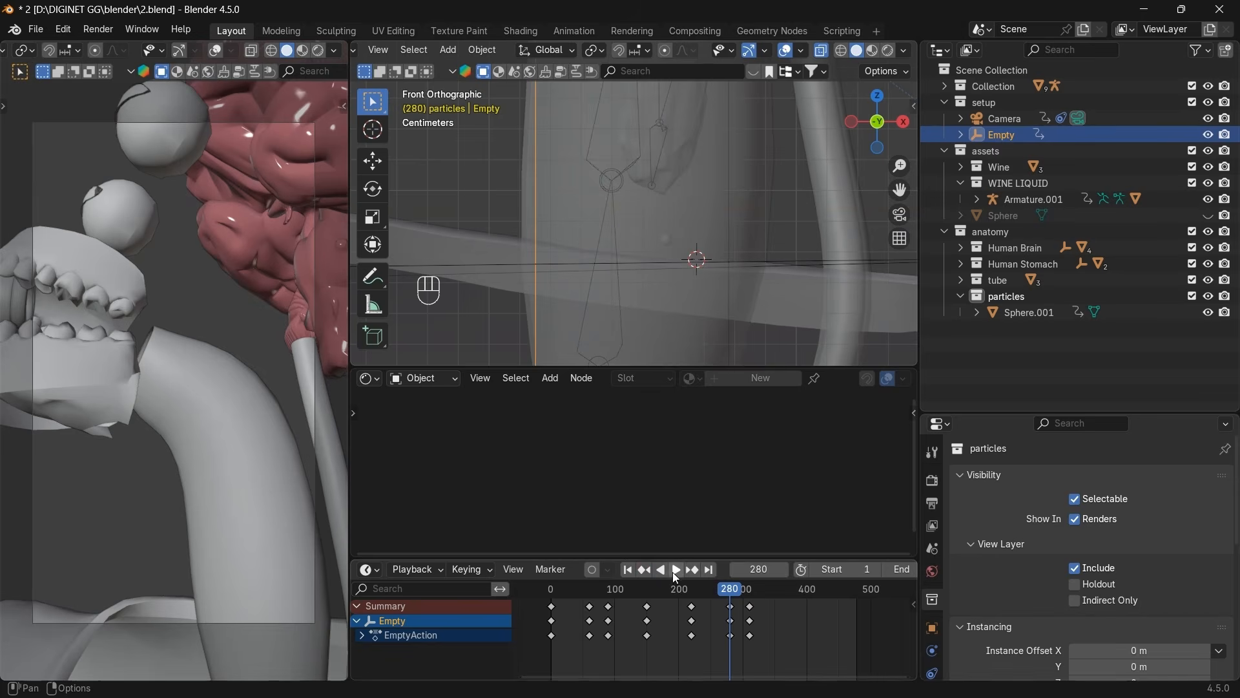
scroll(630, 228, down, 4)
scroll(630, 228, down, 7)
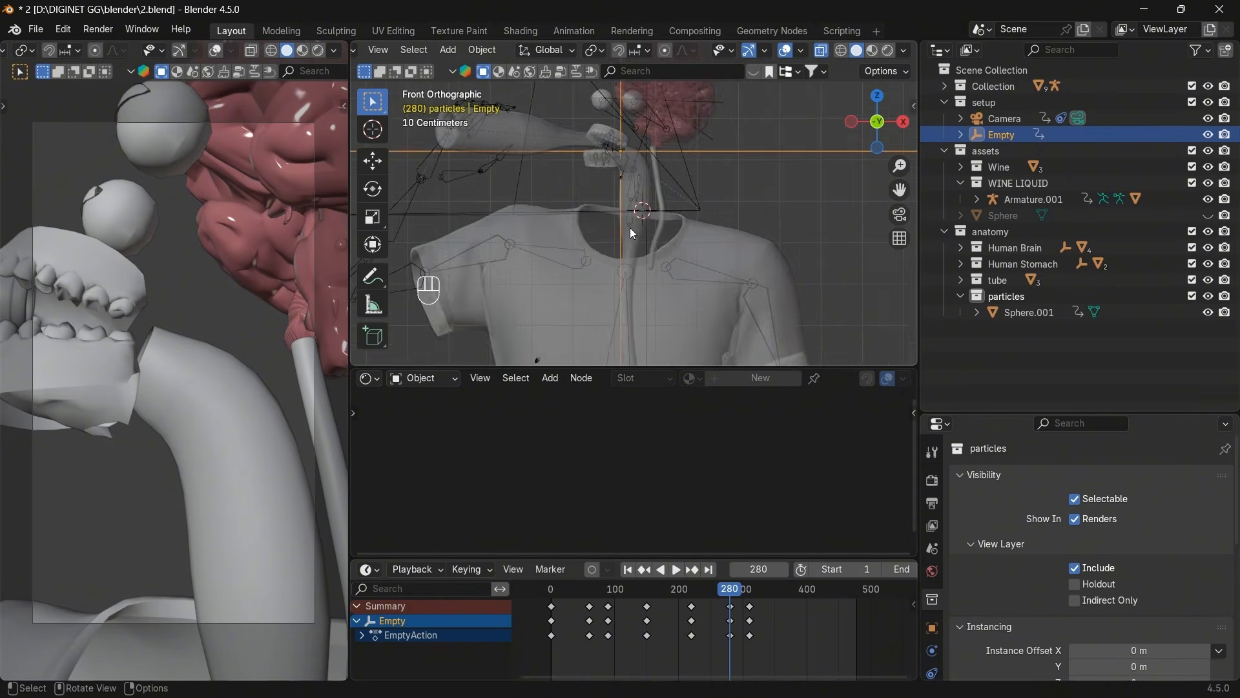
scroll(630, 227, up, 3)
click(695, 577)
click(693, 572)
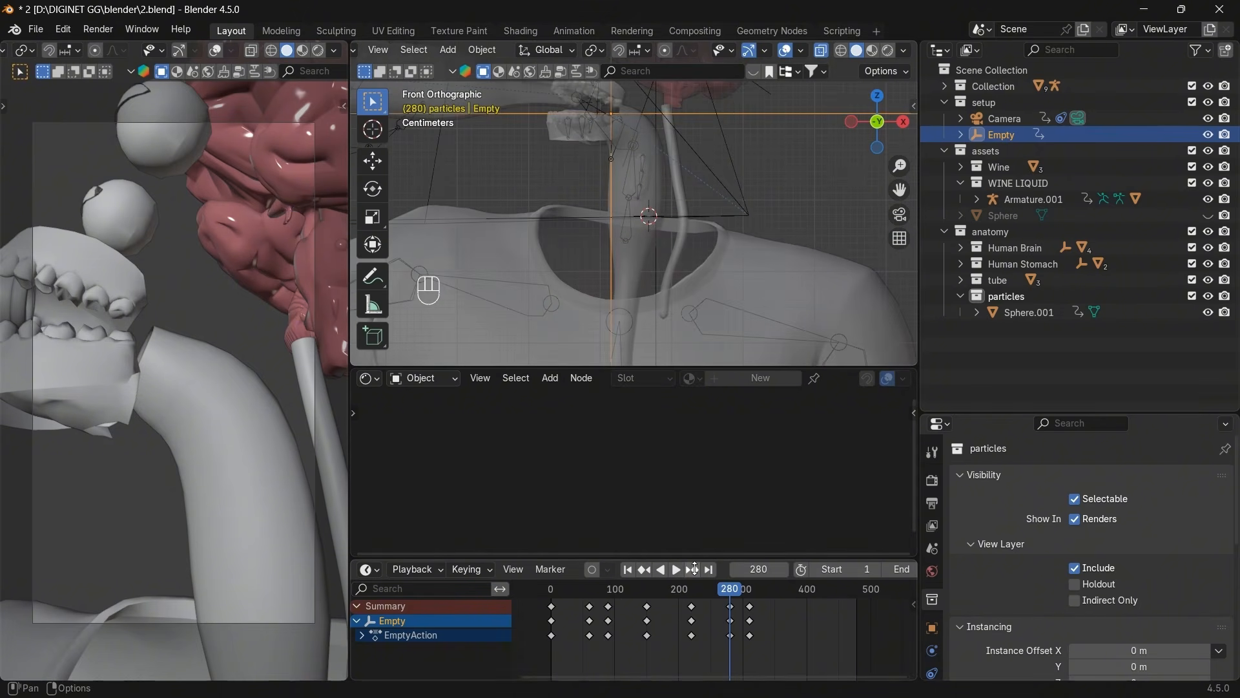
Examine the Empty's position at the 280 and 310 keyframes from the right orthographic view.
scroll(657, 327, up, 3)
middle_drag(658, 328, 523, 334)
drag(865, 122, 894, 126)
click(879, 134)
scroll(828, 247, down, 4)
scroll(829, 253, down, 2)
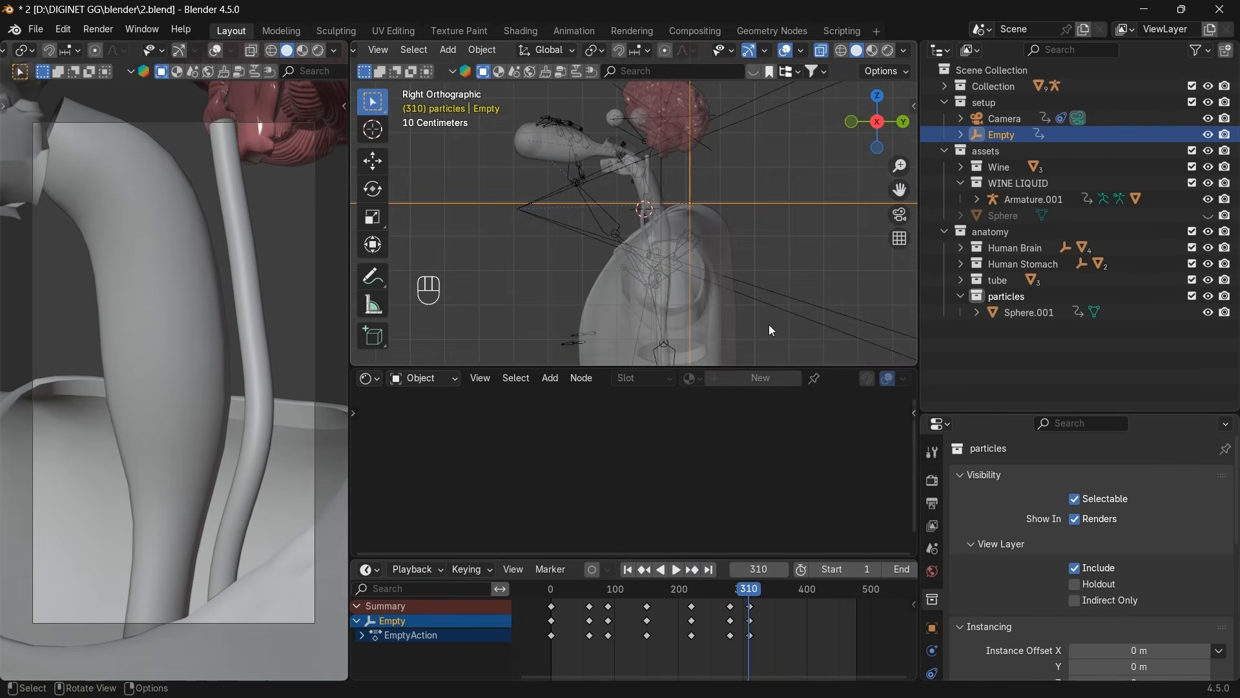
click(645, 570)
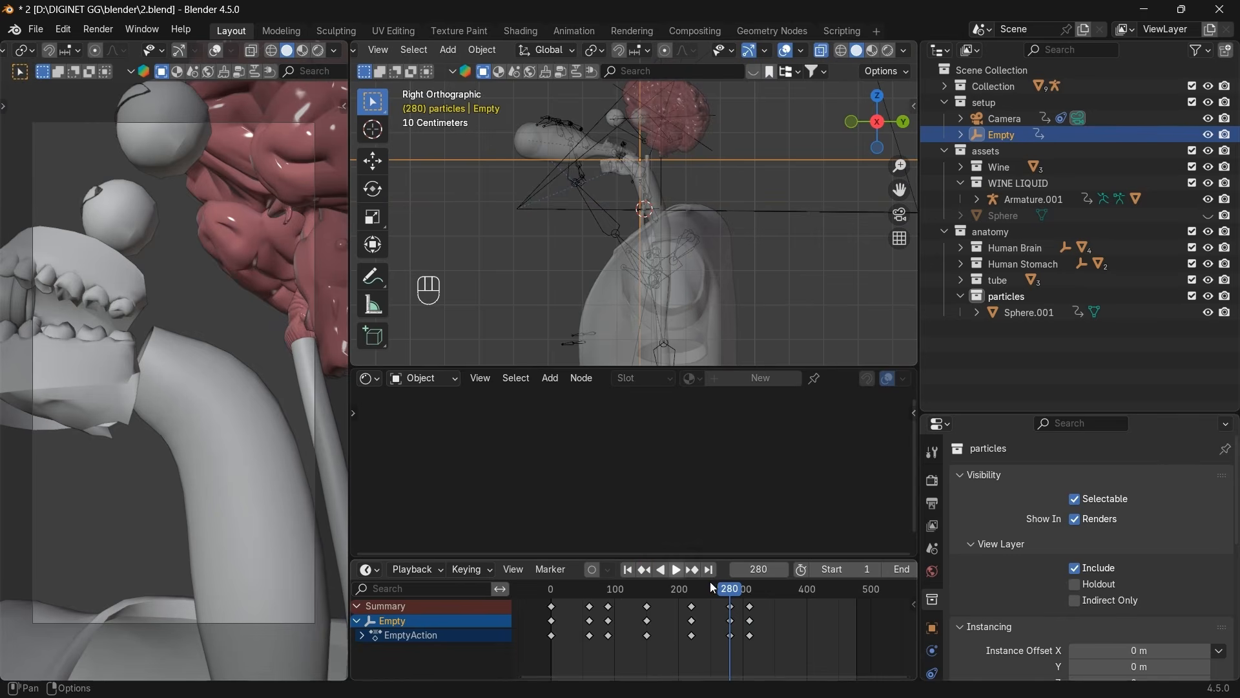
click(692, 570)
At frame 310, move the Empty into the vessel to about X -0.0435 m, Y -0.3033 m, Z 2.5939 m and keyframe it.
scroll(727, 277, up, 6)
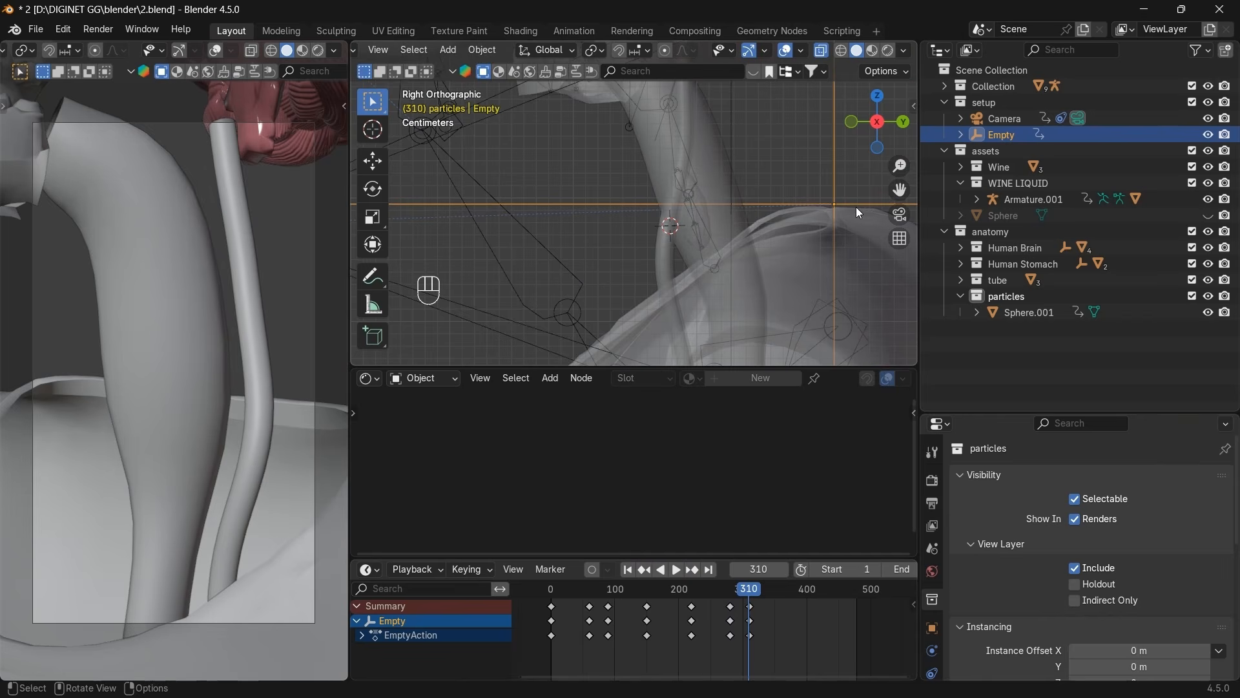
key(g)
click(722, 212)
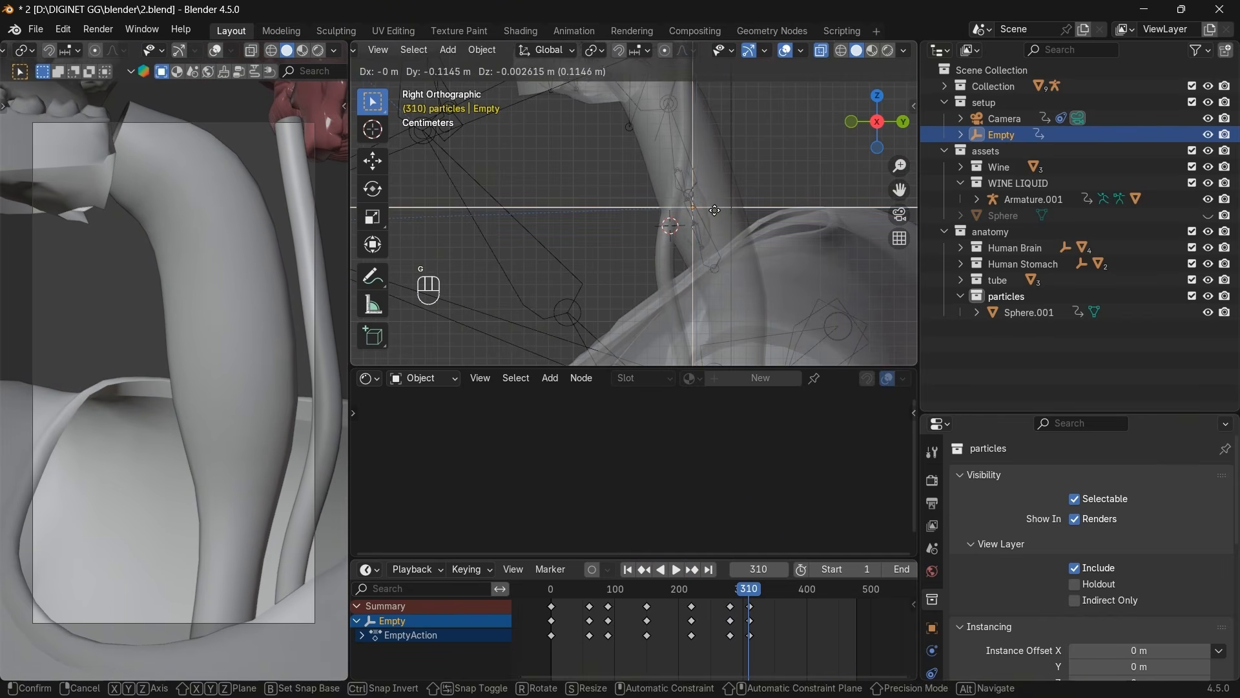
click(851, 122)
key(g)
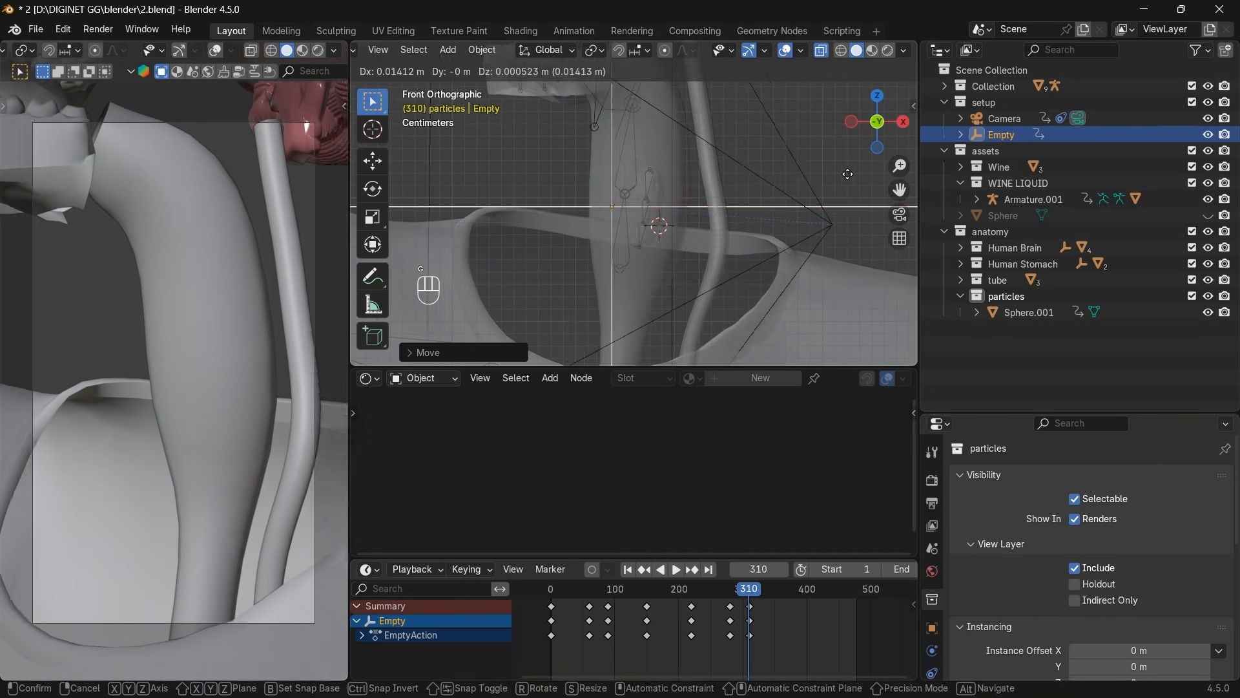
click(669, 179)
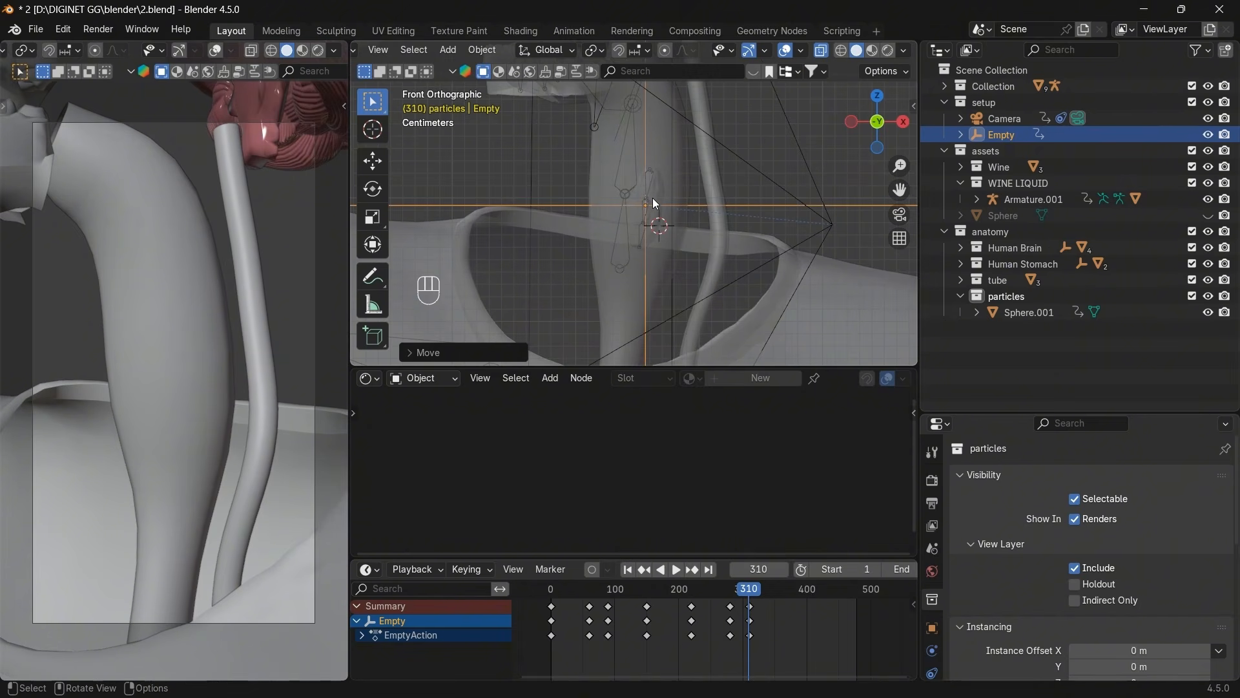
key(i)
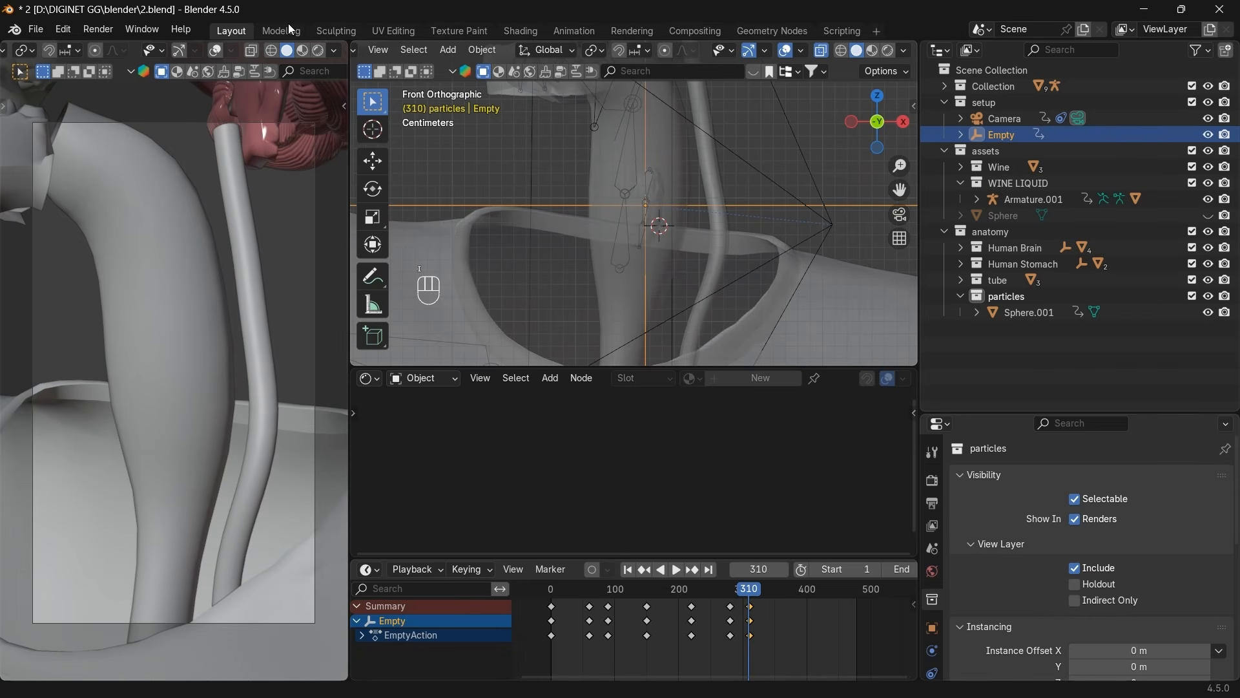
Show the camera view in rendered shading and review the camera move between frames 279 and 330.
click(318, 51)
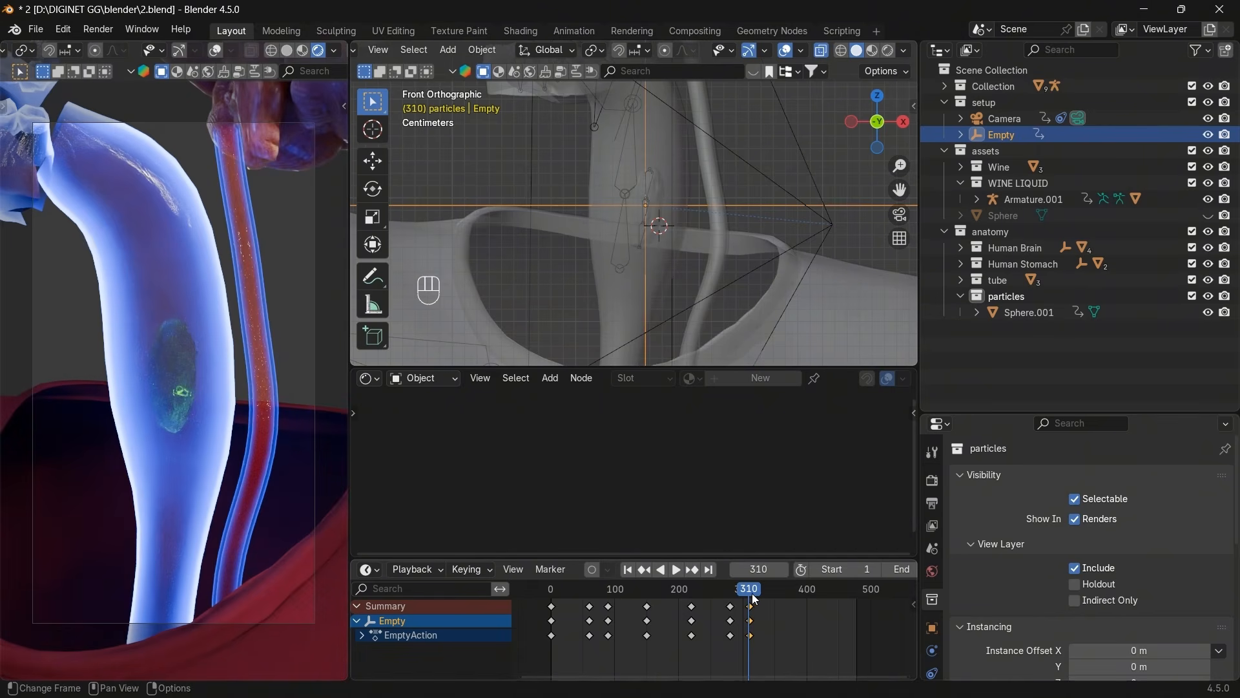
drag(753, 598, 733, 615)
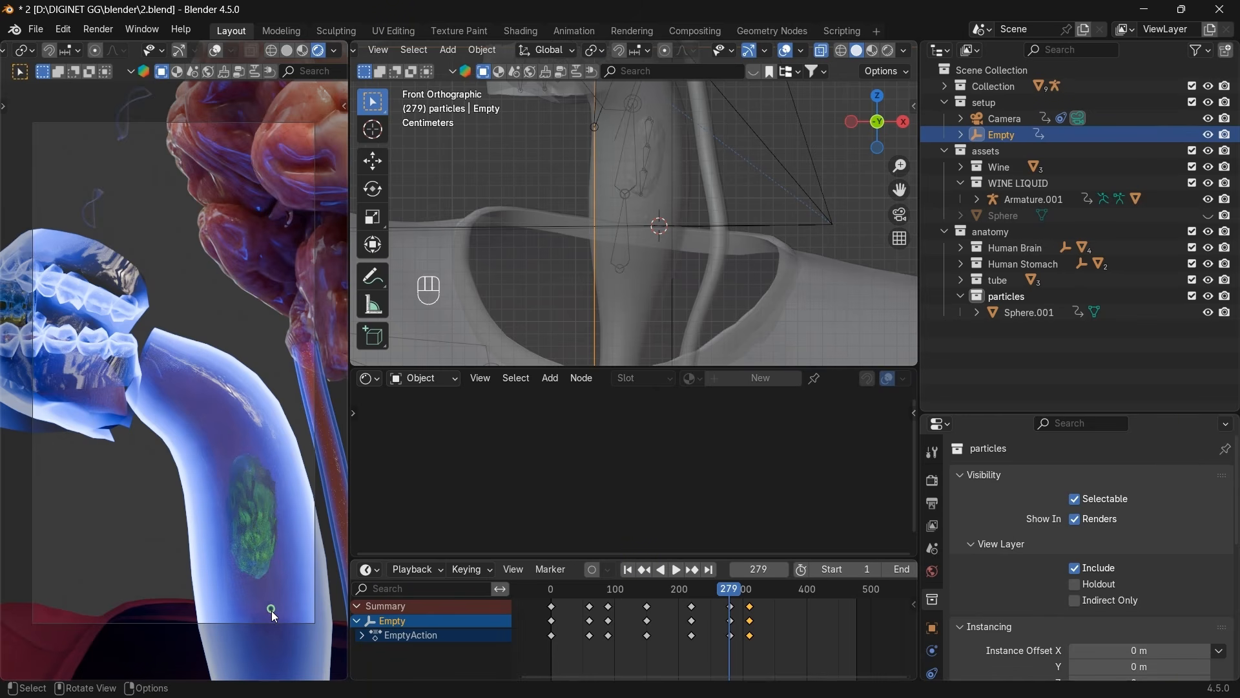
drag(733, 592, 744, 593)
click(677, 569)
click(677, 570)
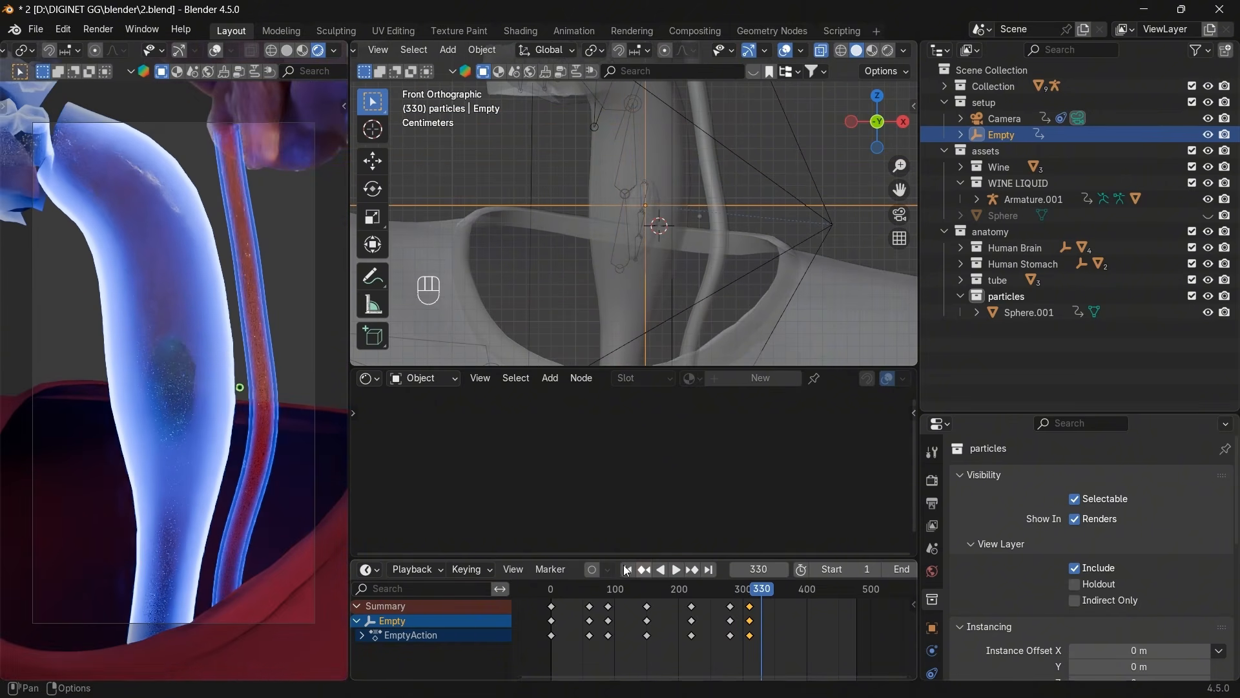
click(645, 569)
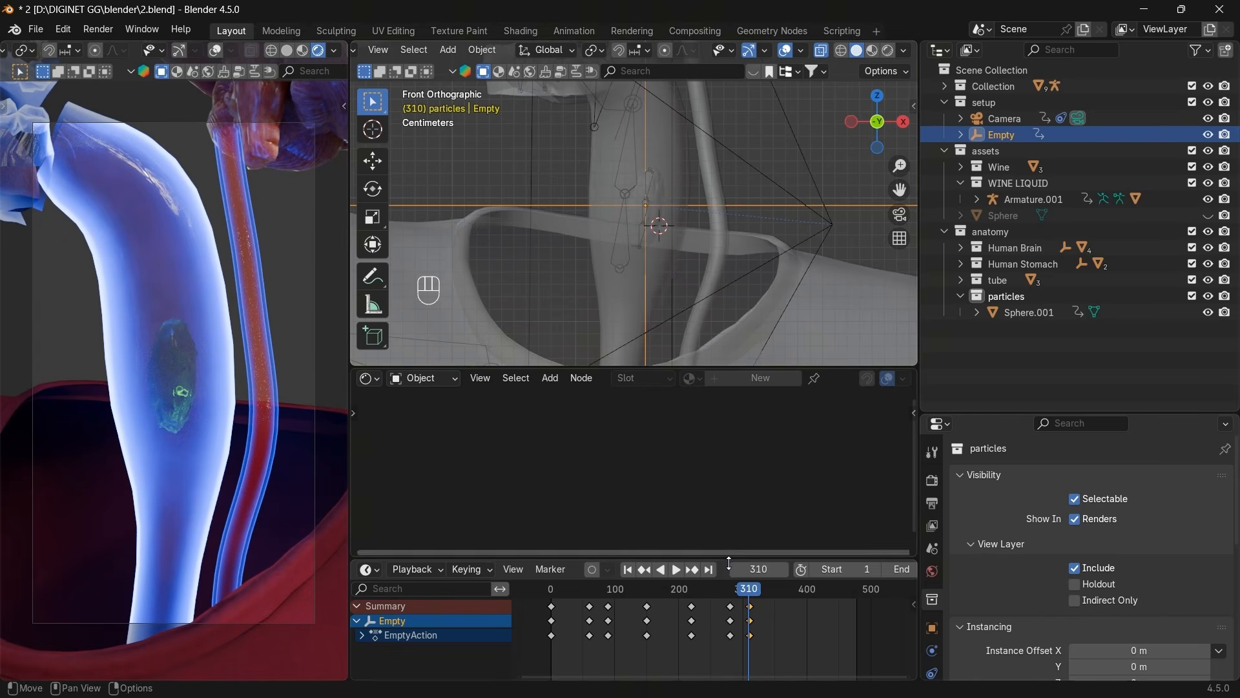
At frame 340, move the Empty onto the sphere inside the tube in front view, to about X 0.0156 m, Z 2.5856 m.
click(1001, 314)
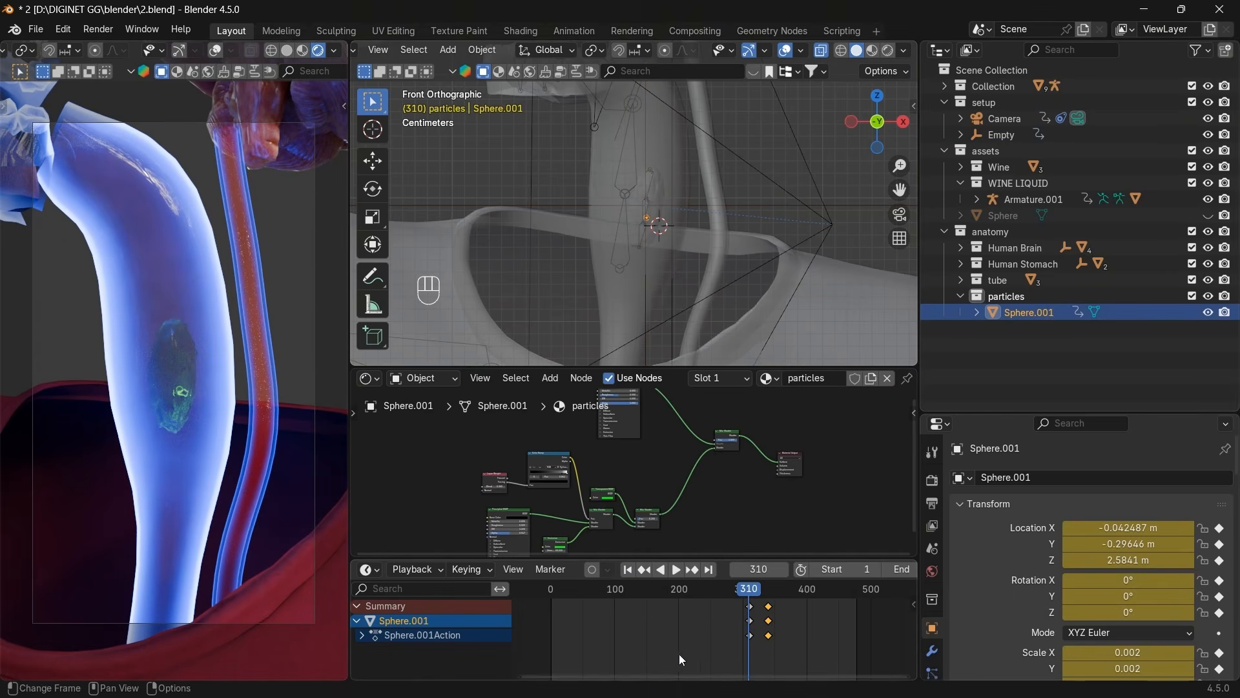
click(693, 570)
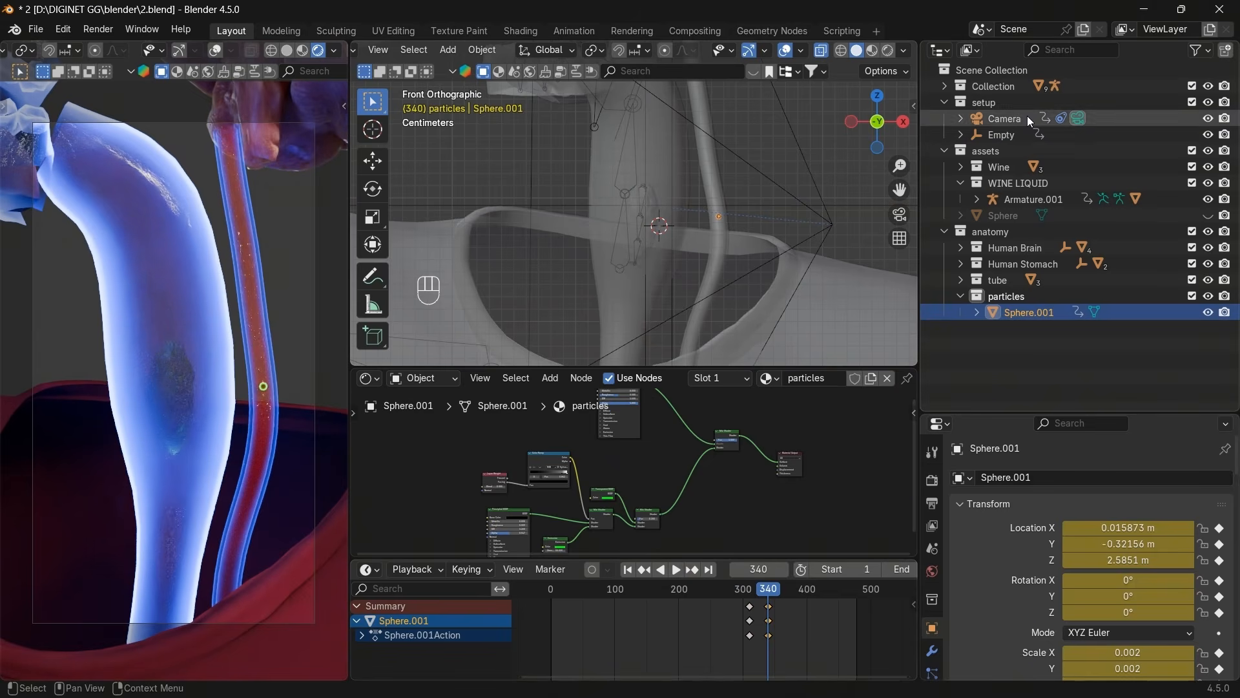
click(1001, 134)
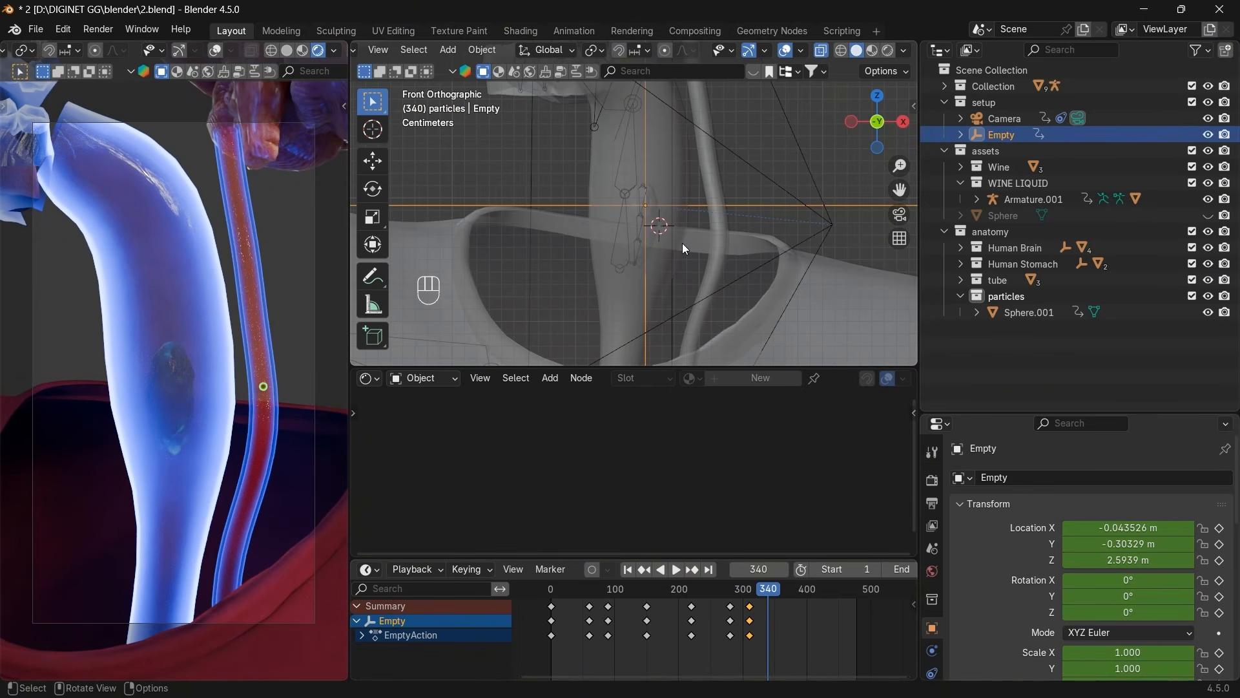
key(g)
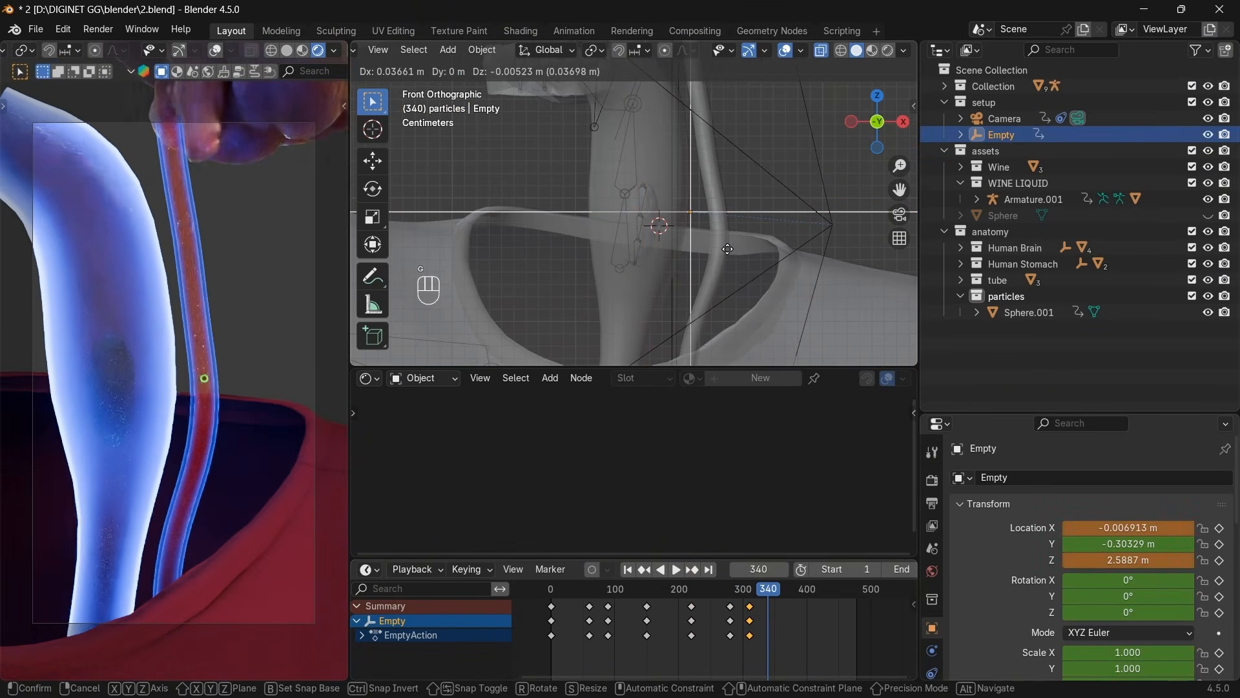
click(757, 257)
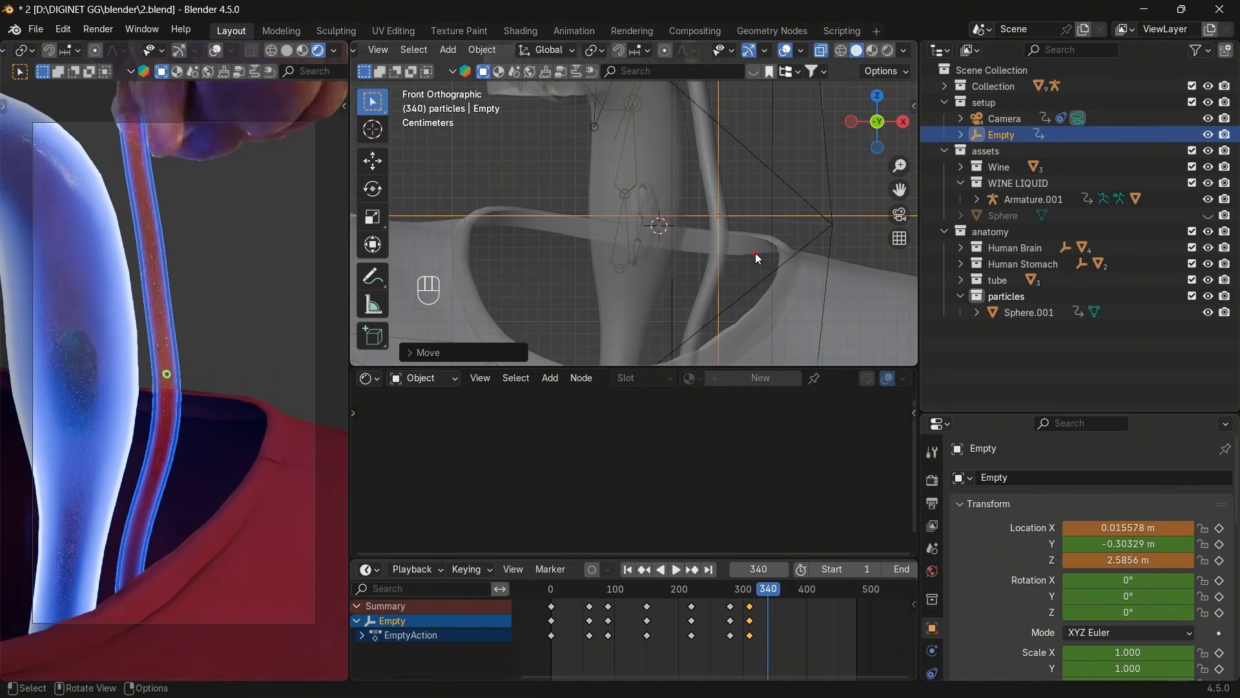
Align the Empty with the tube in side view at about Y -0.3213 m, Z 2.5849 m and keyframe it at frame 340.
click(903, 121)
key(g)
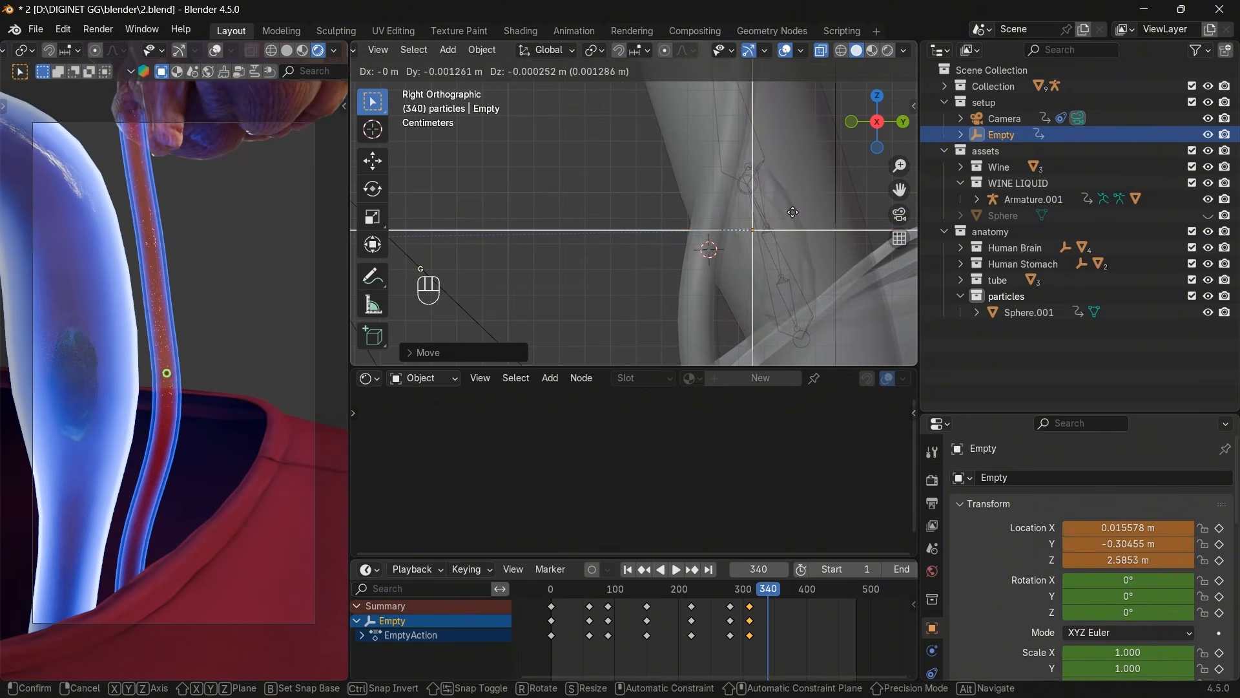
click(754, 215)
scroll(755, 216, up, 3)
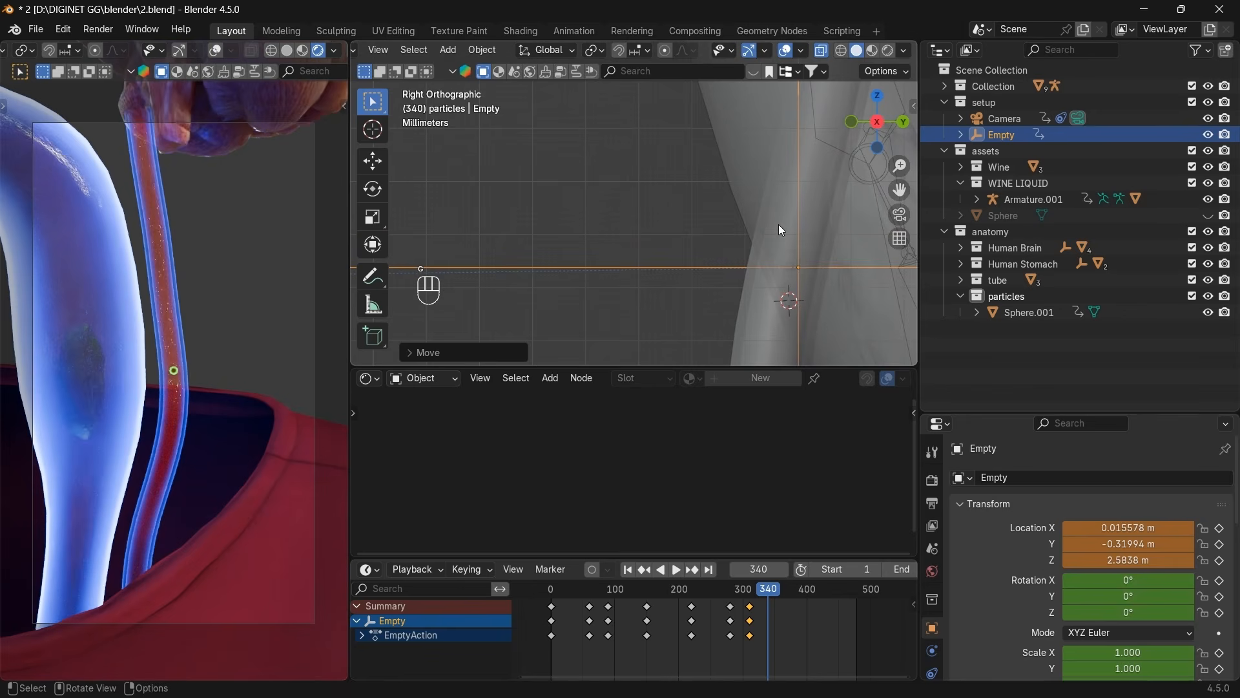
key(g)
click(775, 224)
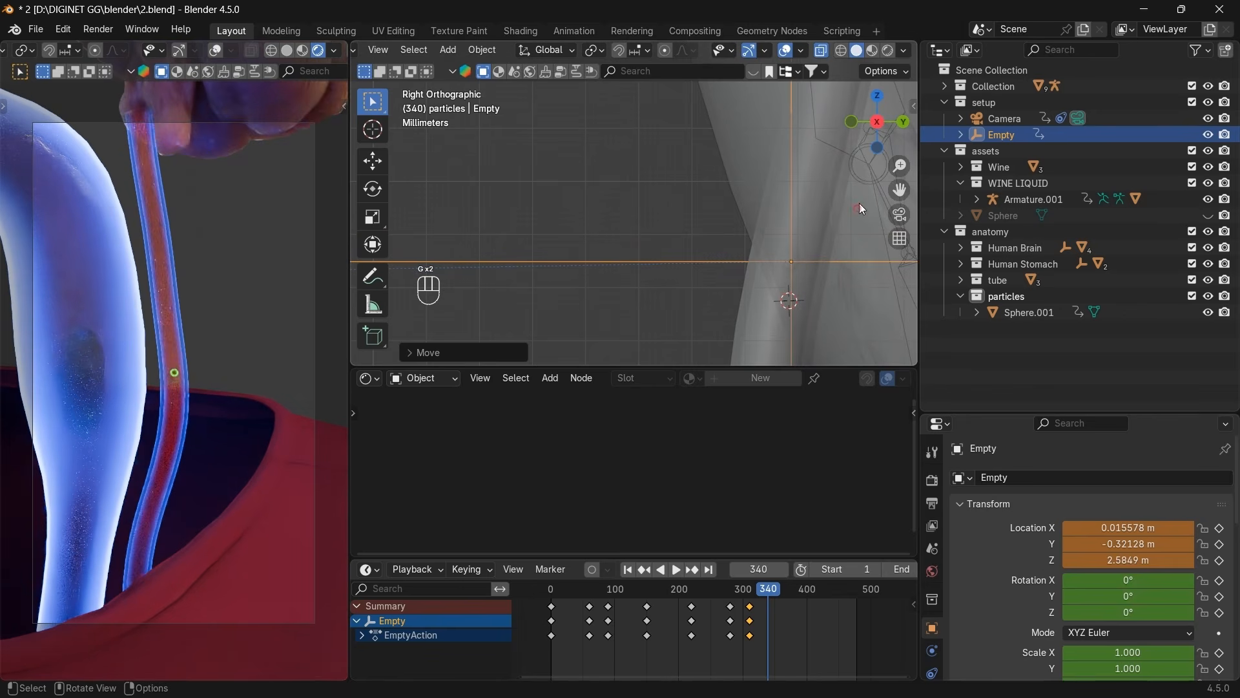
click(851, 122)
scroll(835, 194, down, 5)
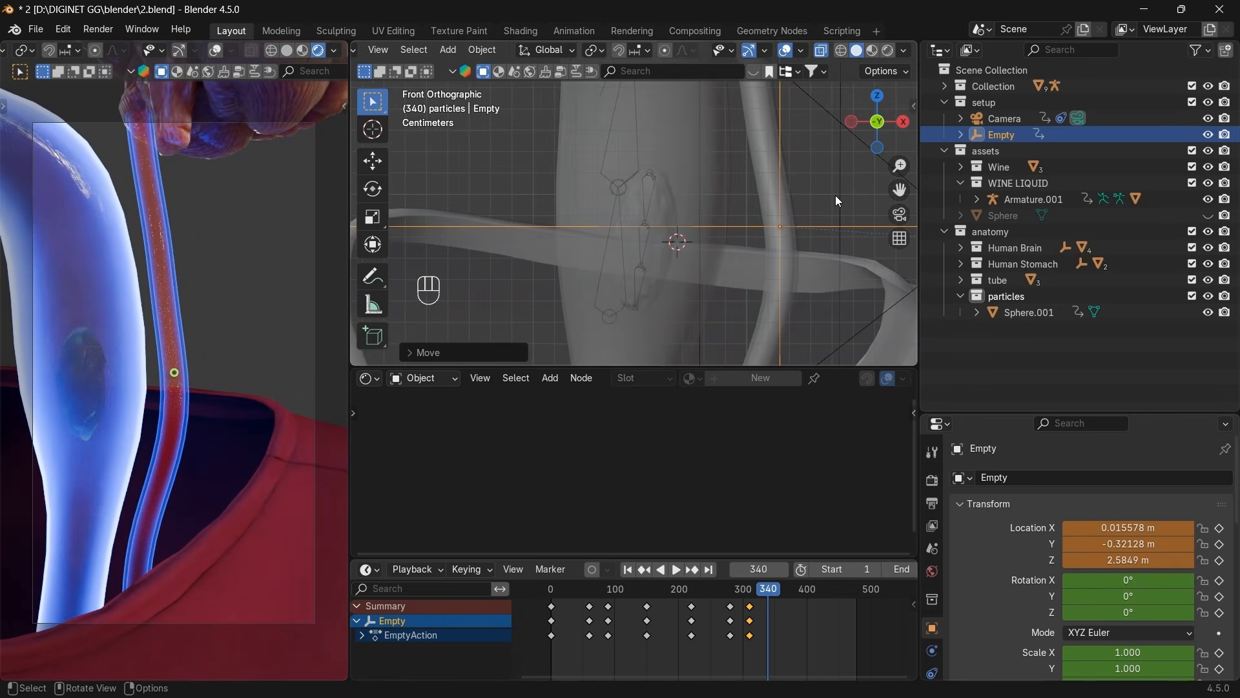
key(i)
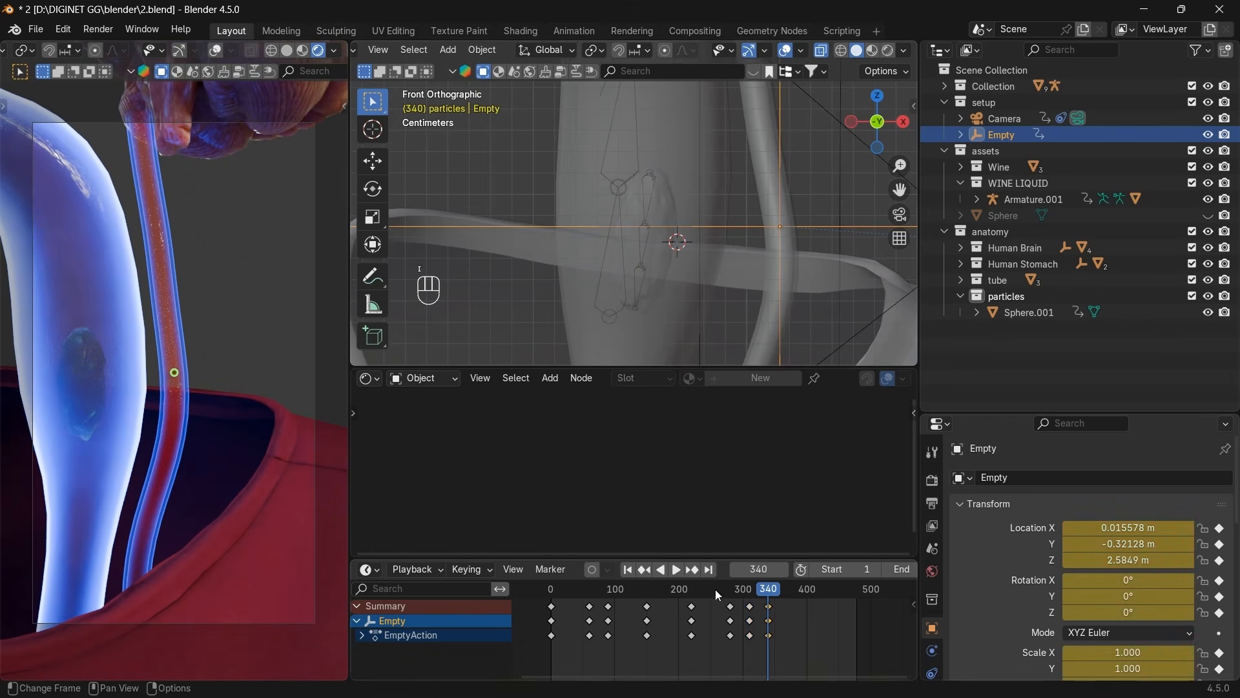
Duplicate the Empty's keyframe at frame 310 and place the copy 10 frames on, at frame 320.
drag(715, 590, 759, 593)
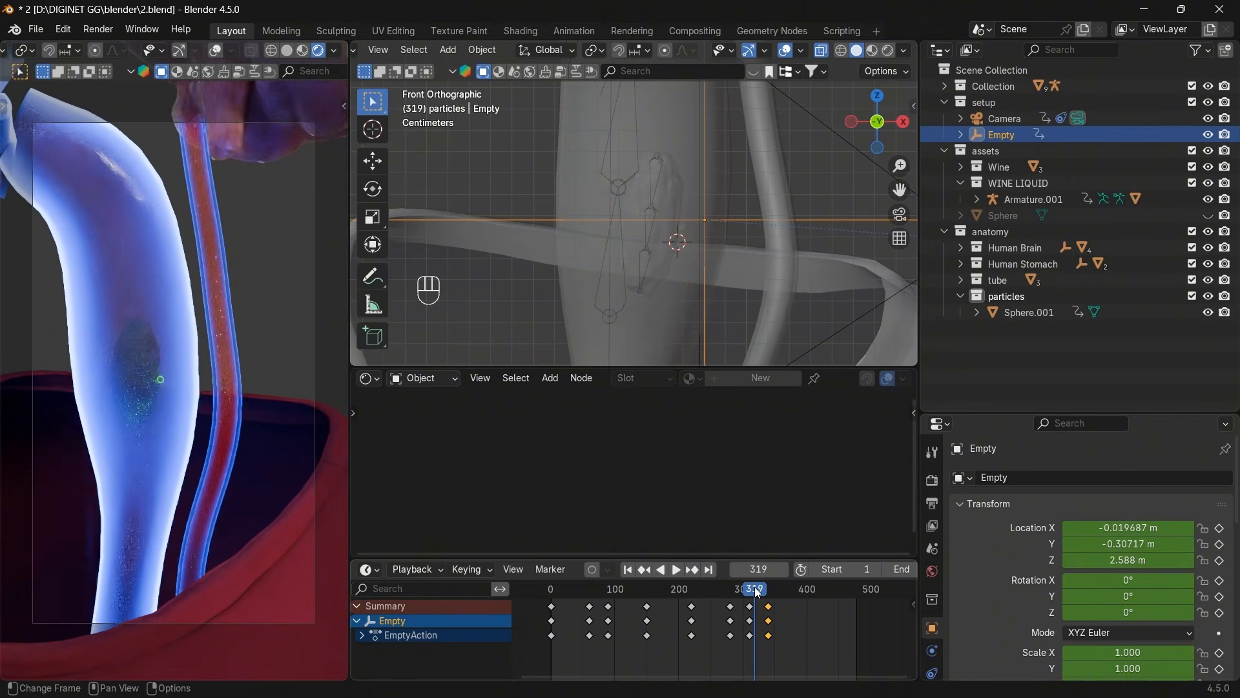
scroll(763, 594, up, 5)
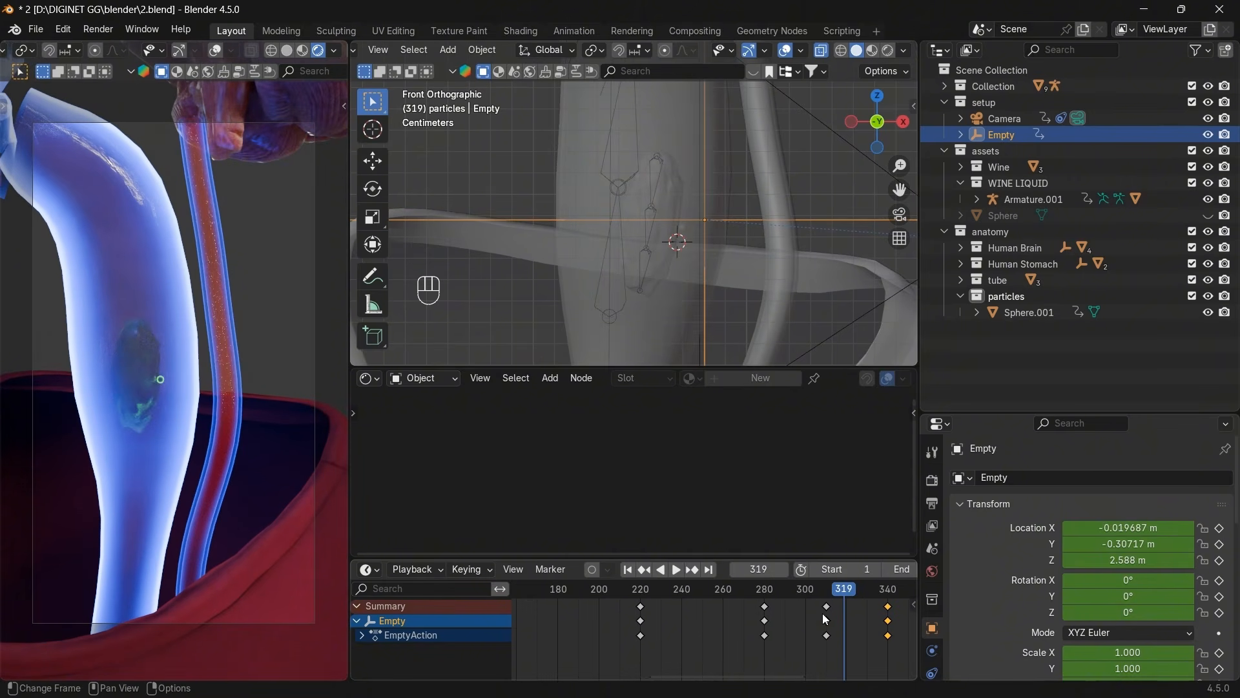
click(827, 620)
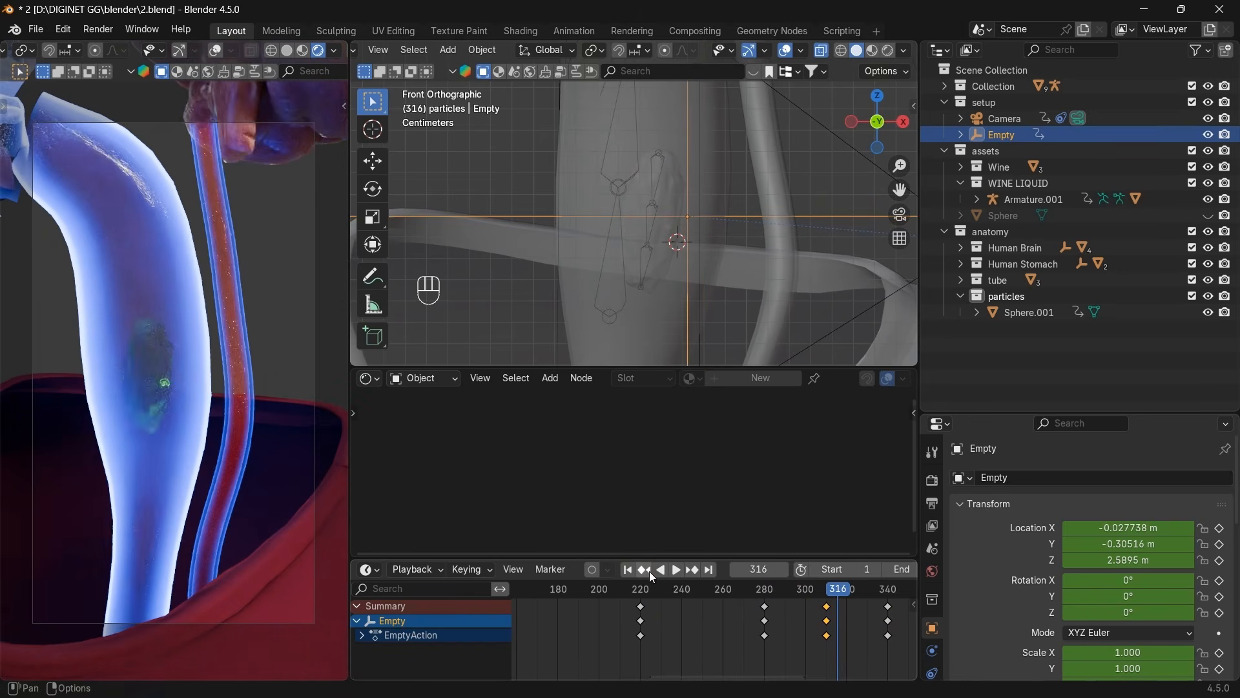
click(646, 570)
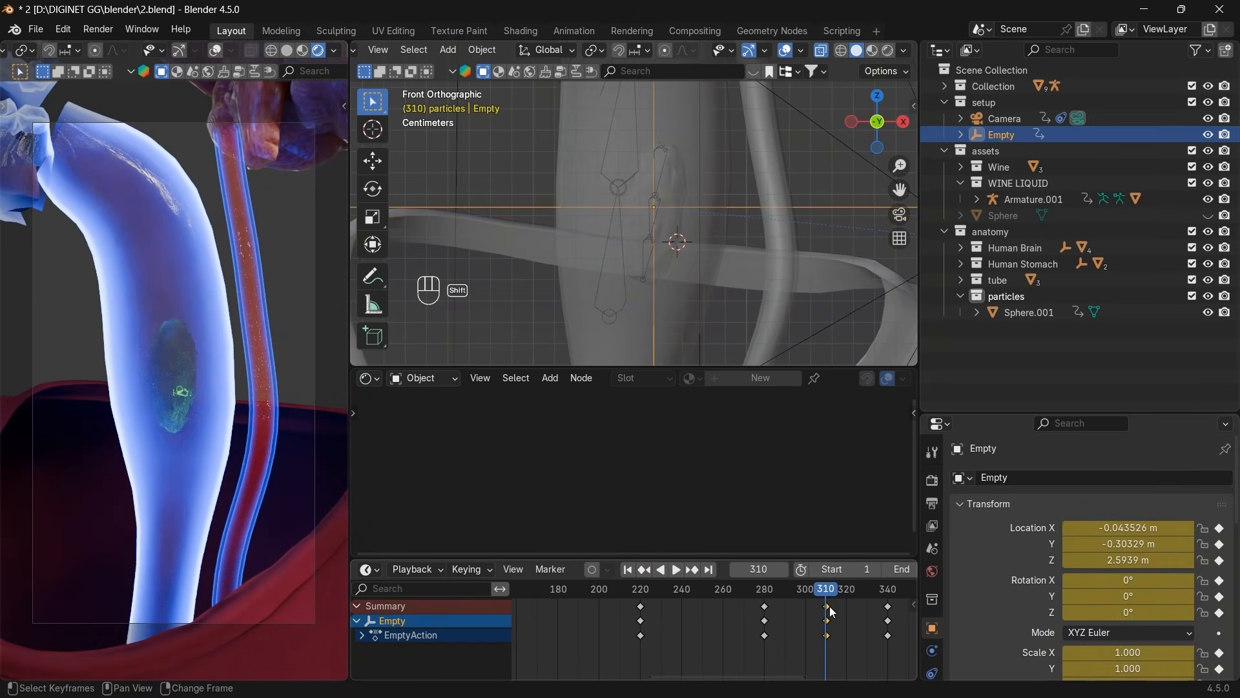
key(shift+d)
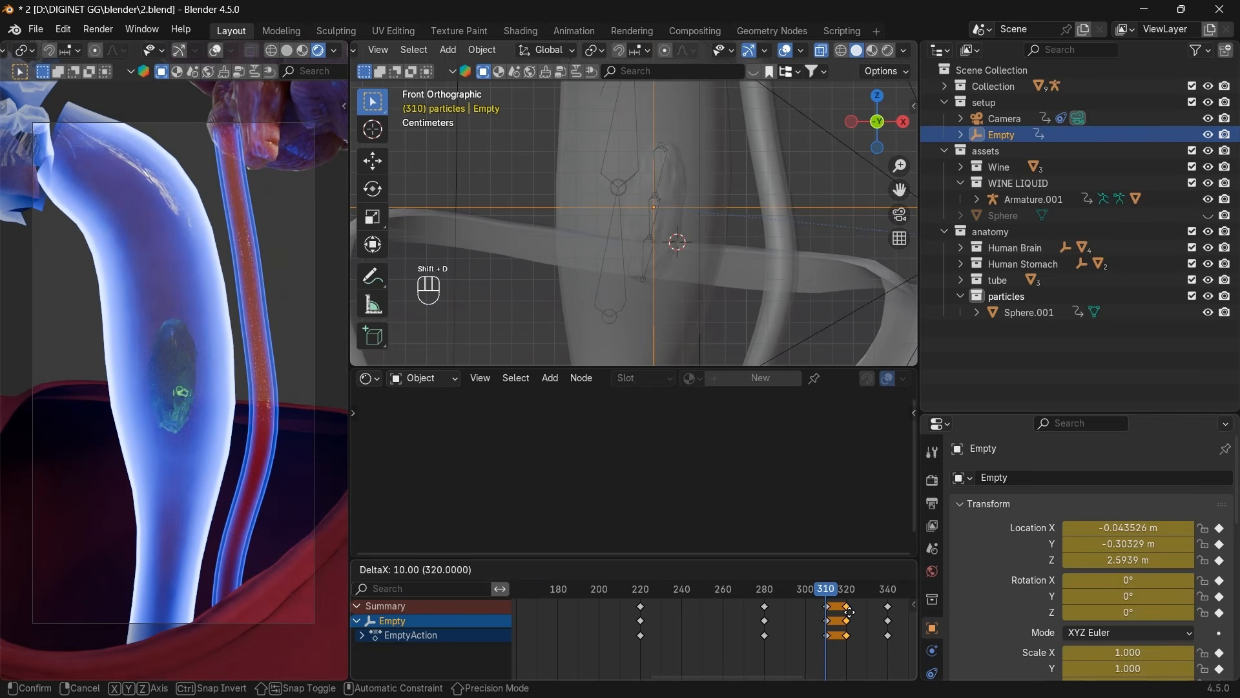
click(851, 614)
drag(828, 591, 849, 598)
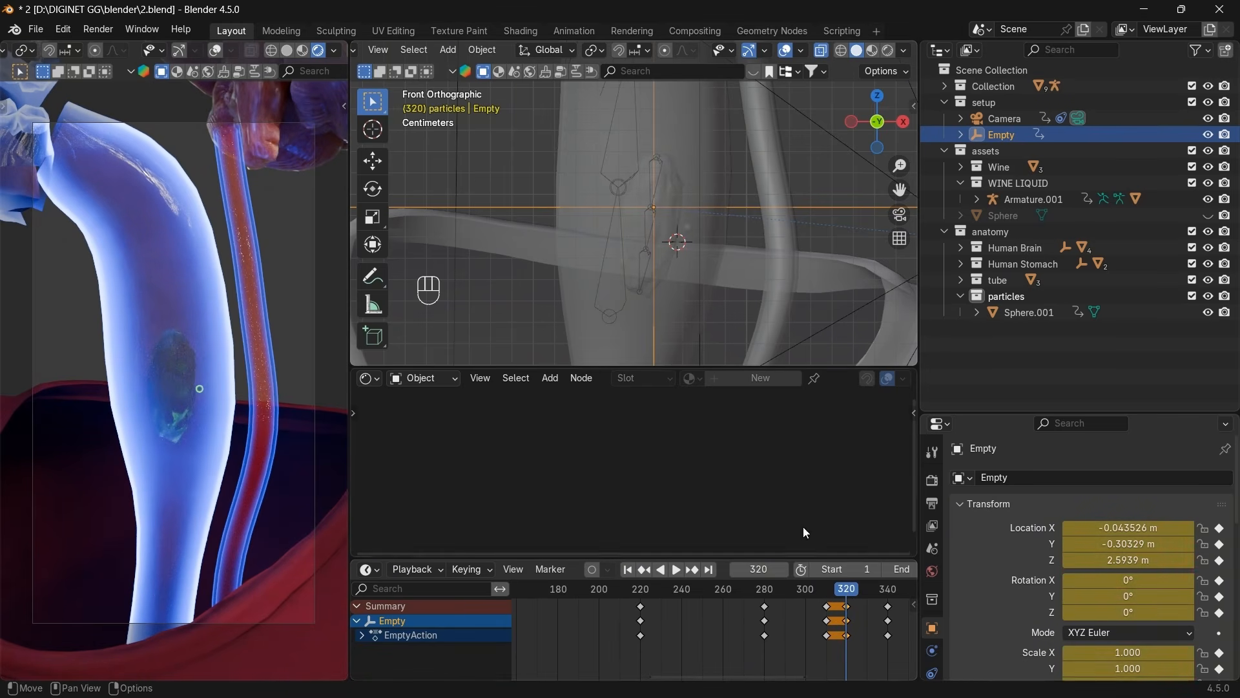
Review the Empty's motion and the camera move between frames 310 and 331.
click(784, 568)
drag(859, 594, 865, 591)
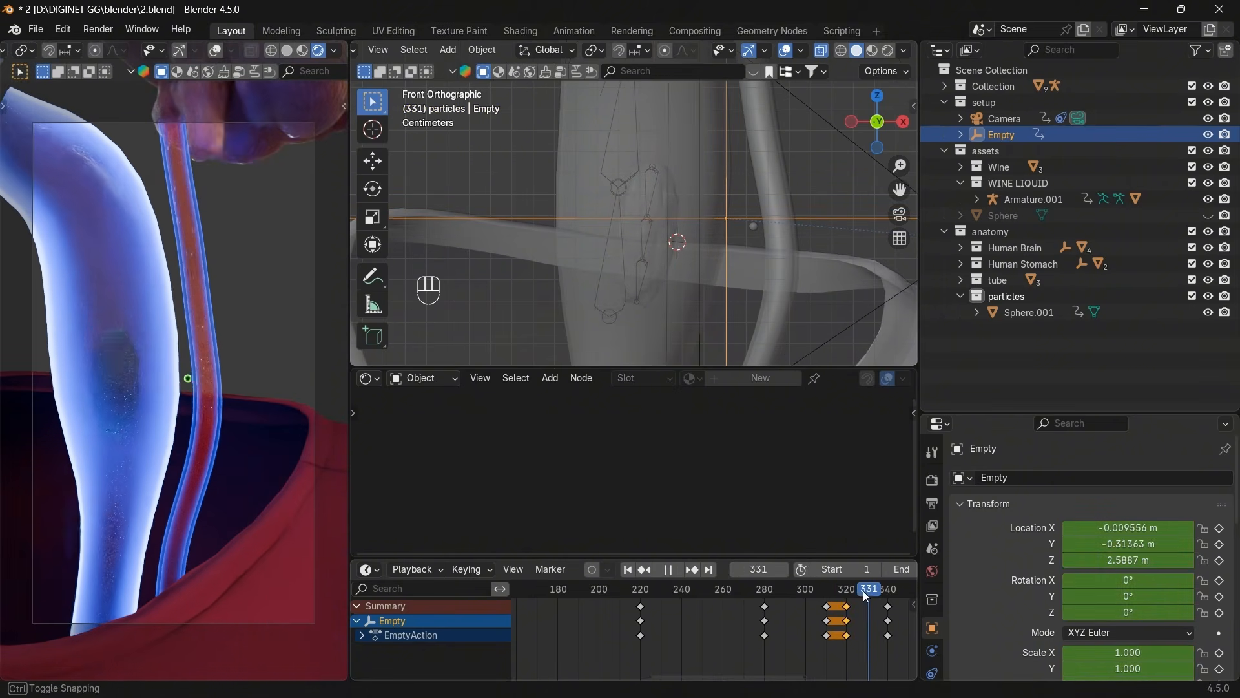
click(643, 569)
click(643, 570)
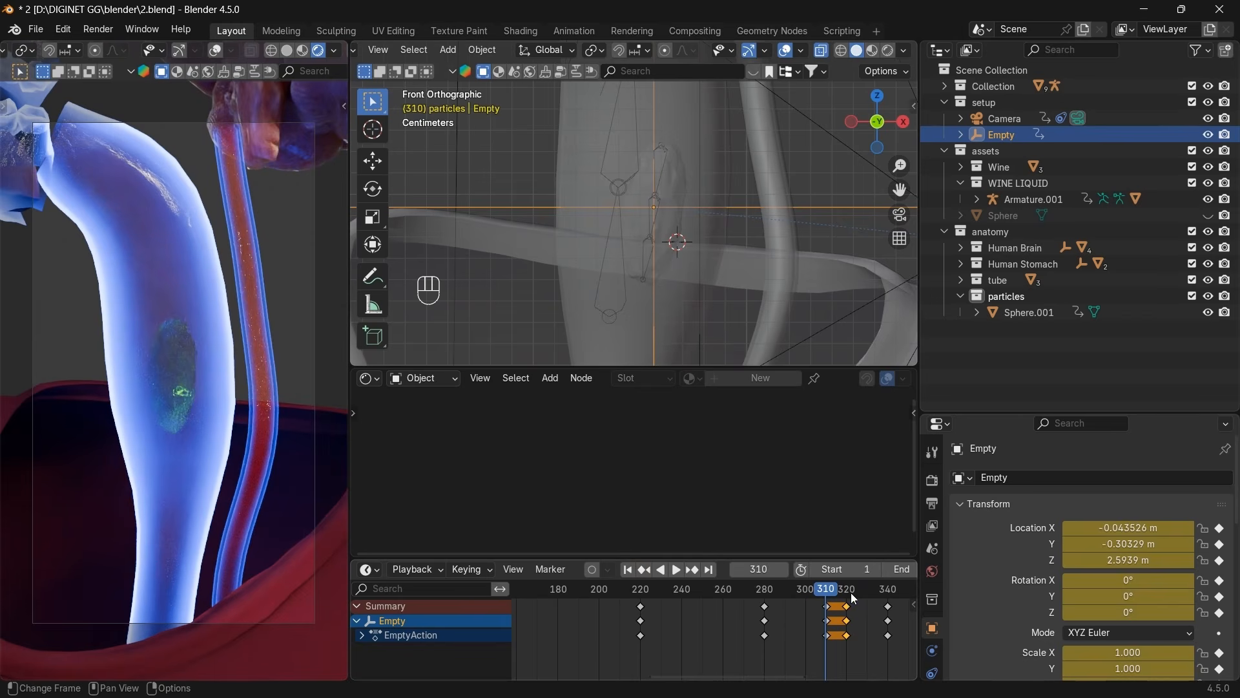
drag(830, 592, 834, 593)
click(695, 570)
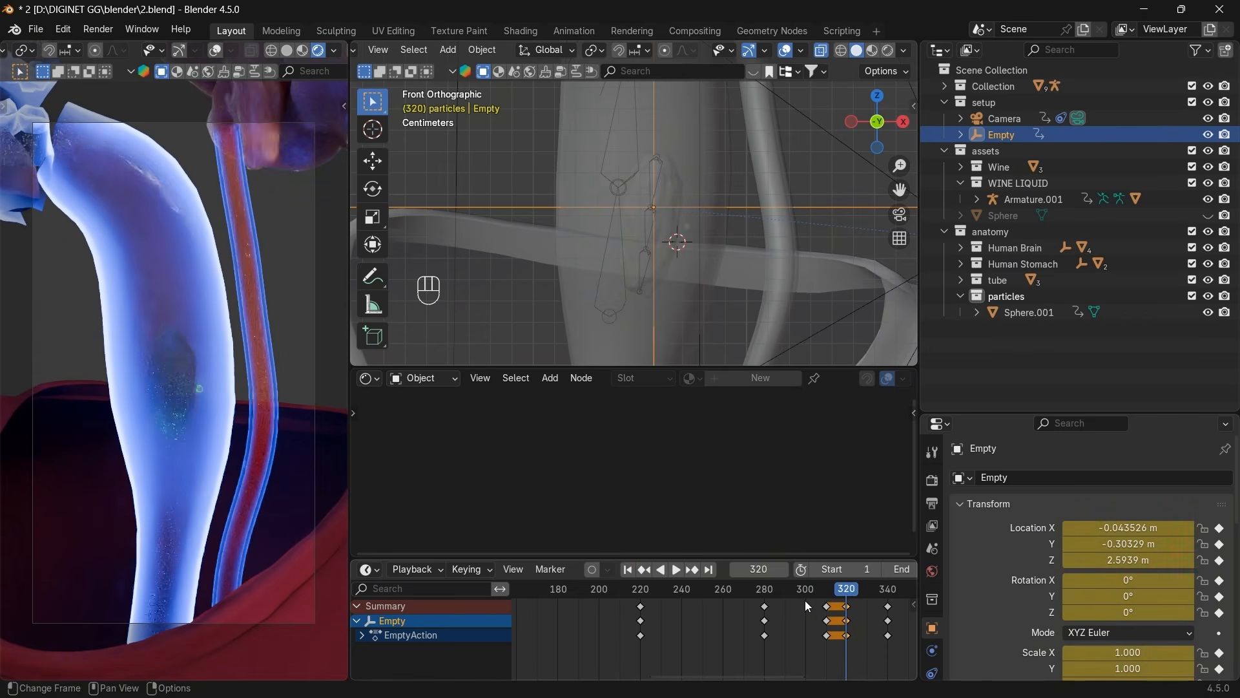
Keyframe the Empty at frame 323, shift that keyframe onto frame 320 in place of the duplicate, and check the motion up to frame 340.
drag(769, 572, 774, 571)
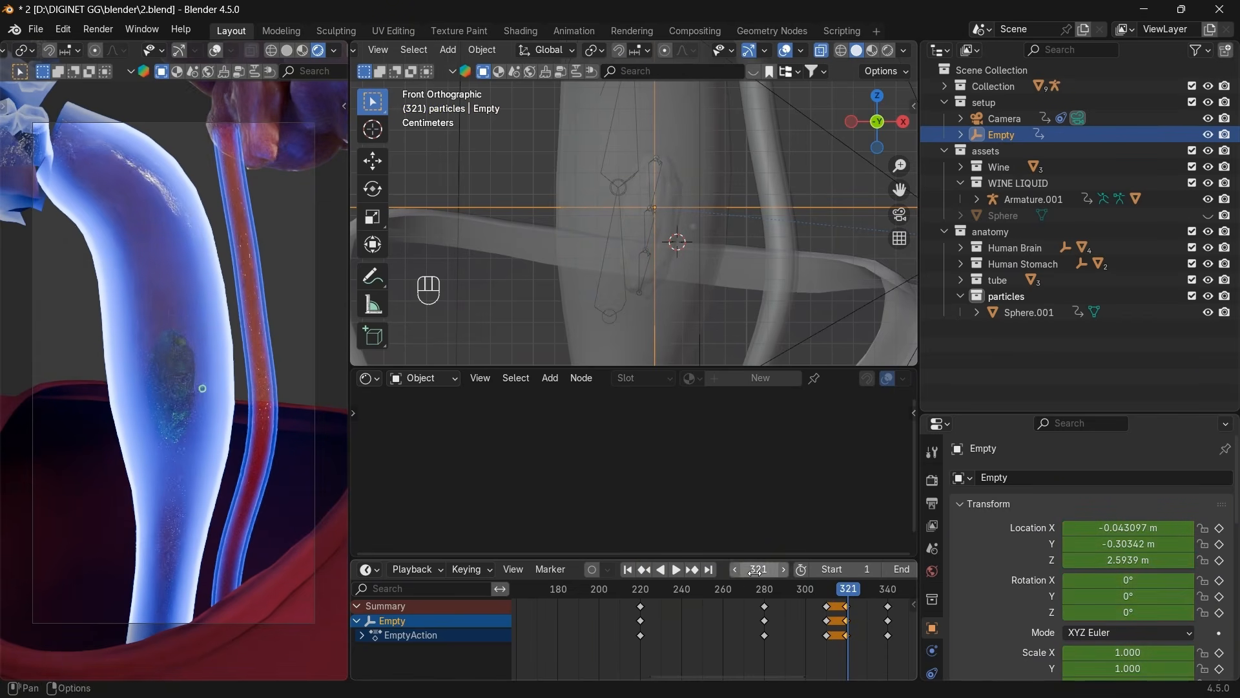
click(782, 572)
click(783, 573)
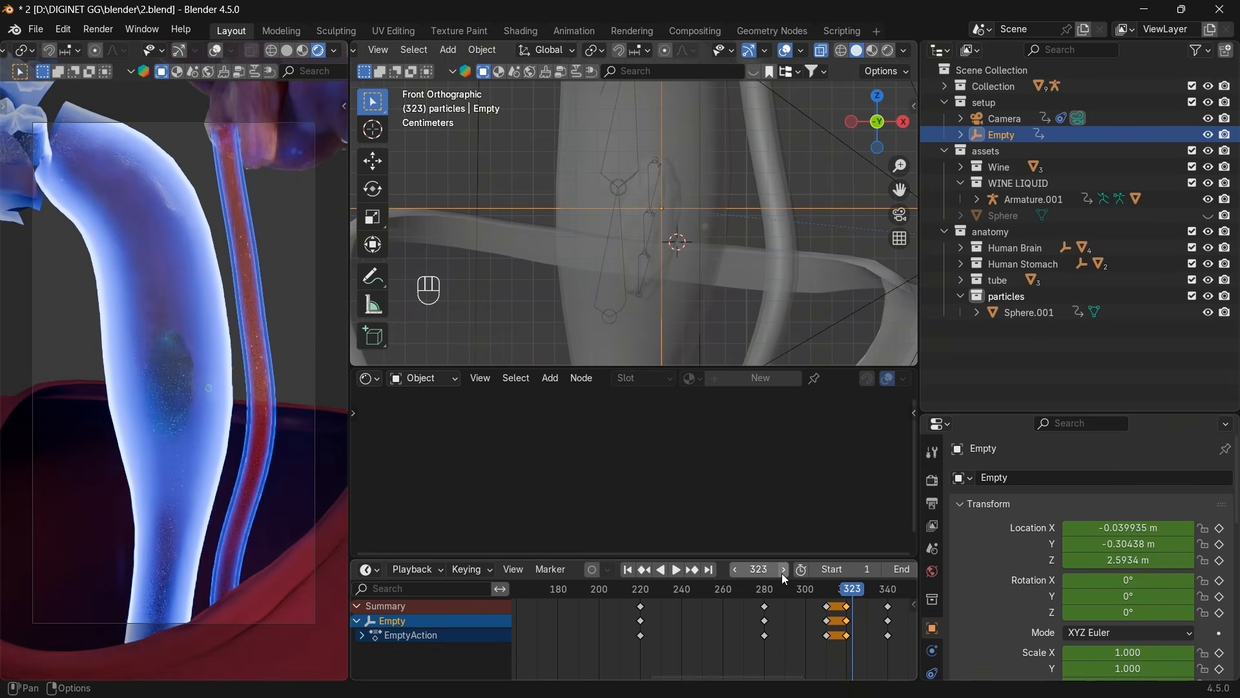
click(738, 569)
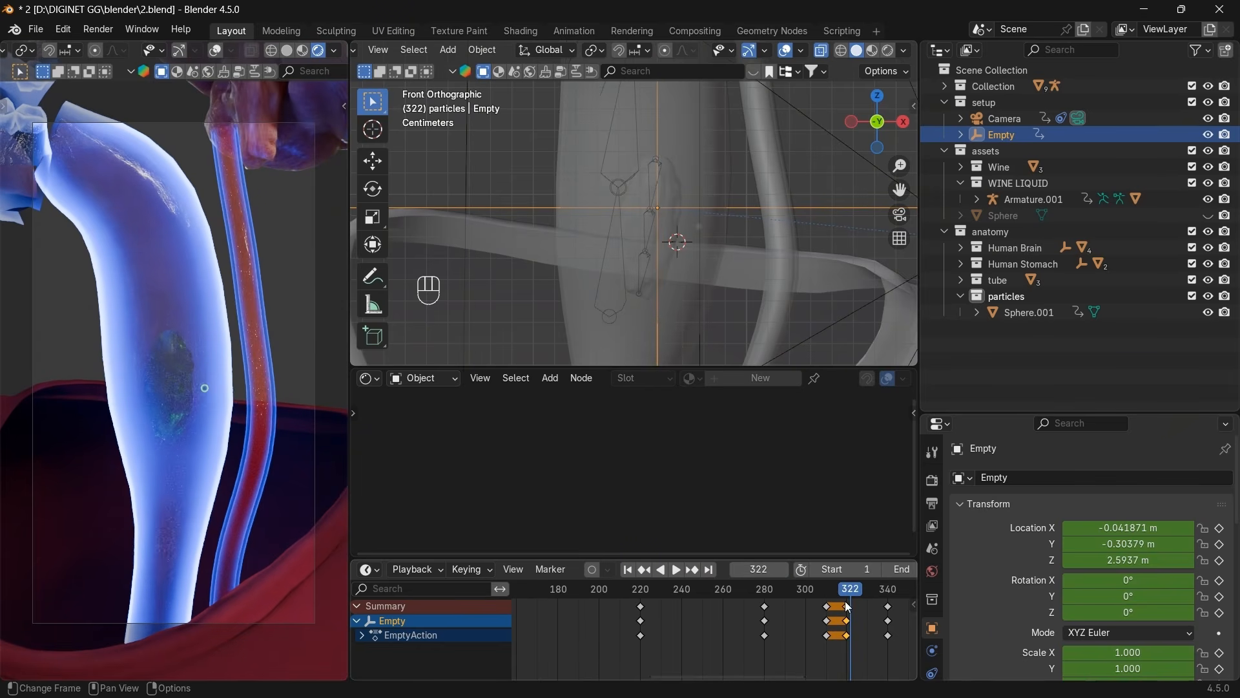
click(782, 569)
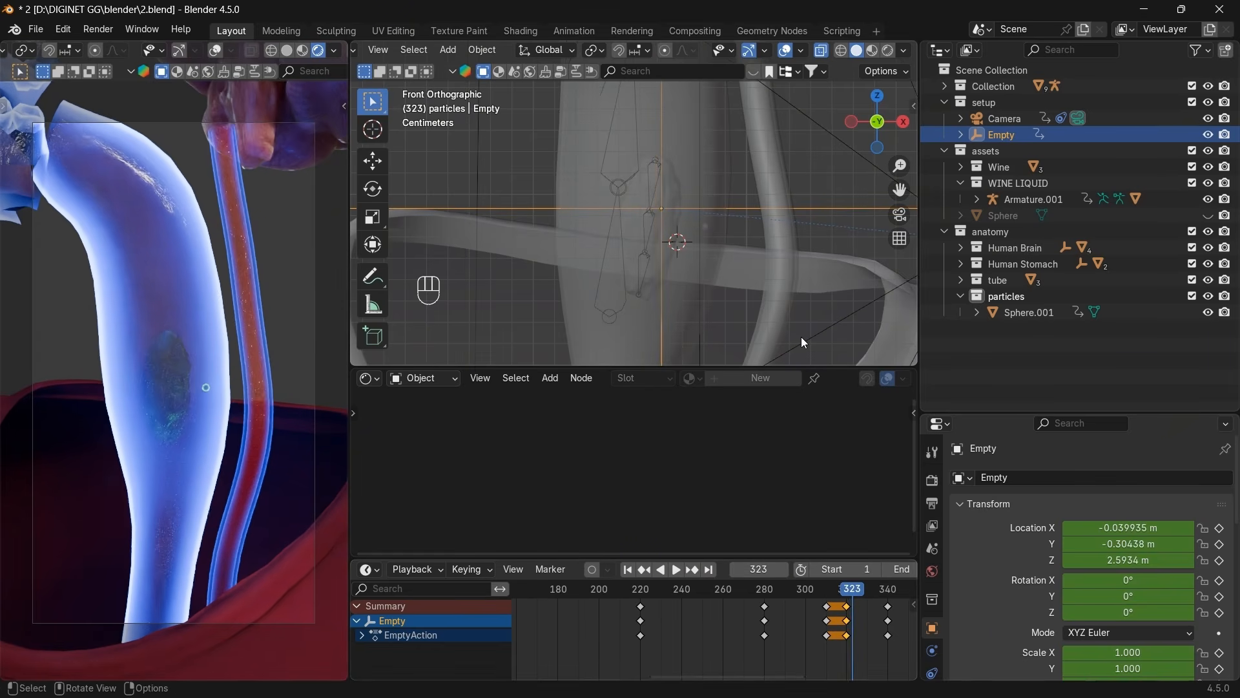
key(i)
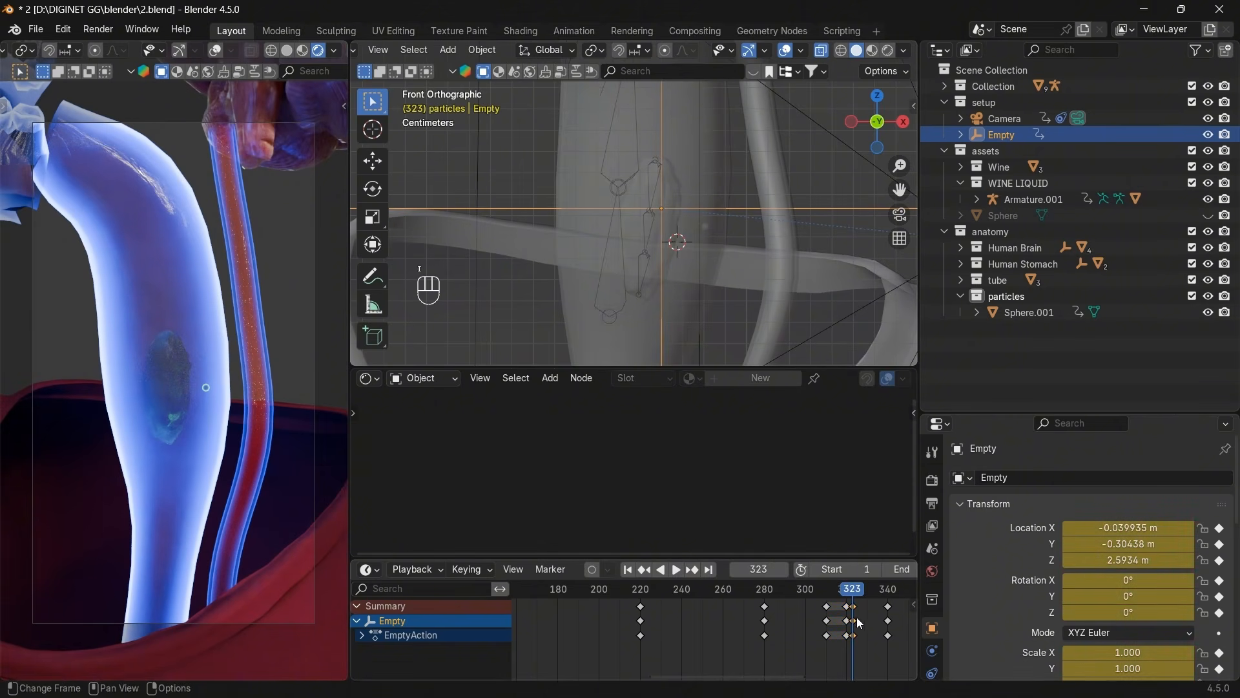
key(g)
click(855, 622)
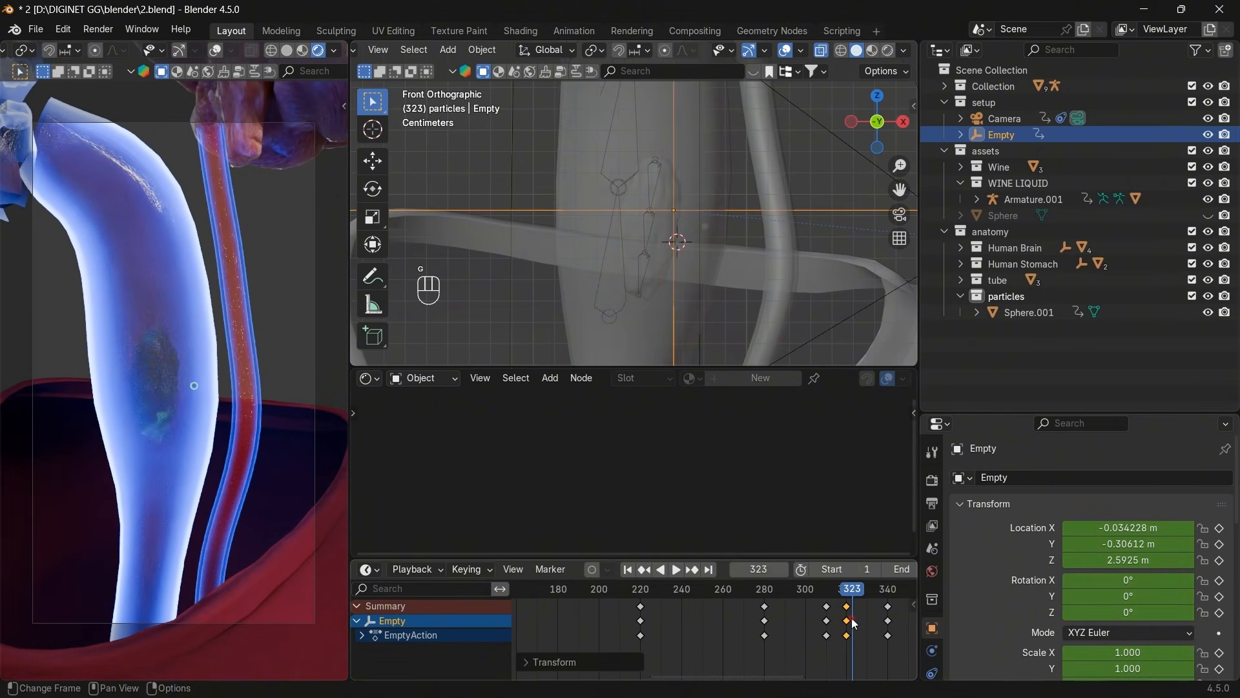
drag(848, 591, 890, 614)
scroll(869, 625, down, 2)
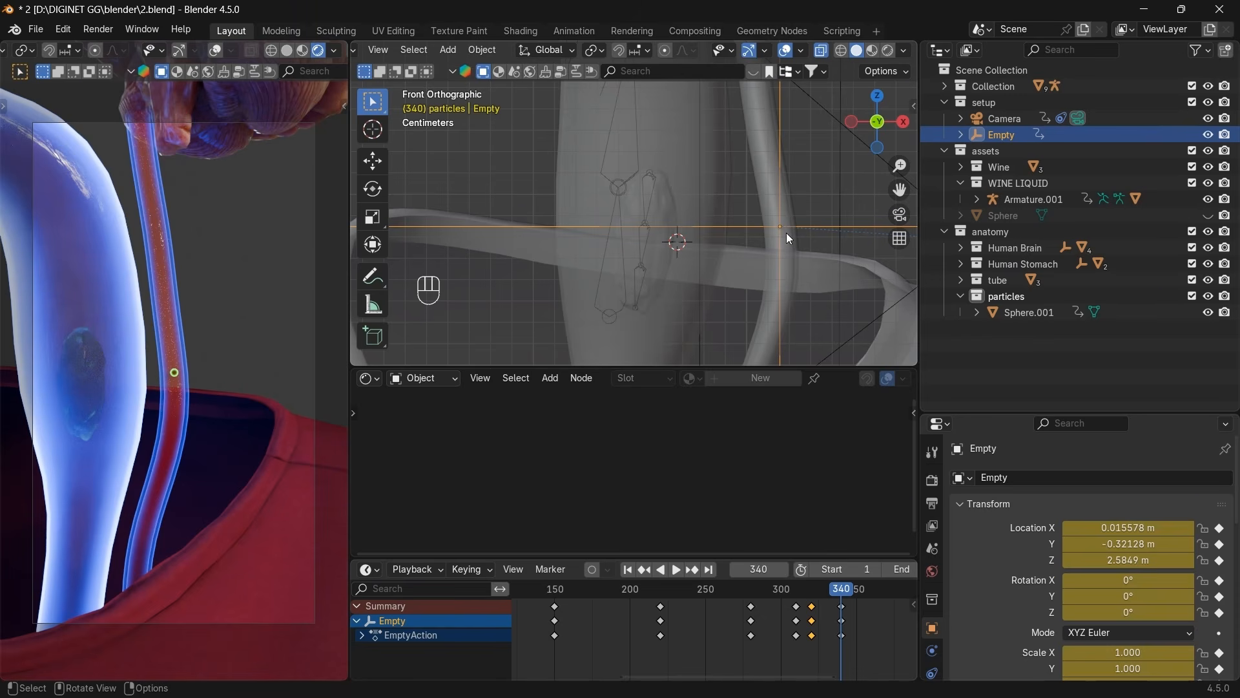
Select the particle sphere Sphere.001 and set the current frame to 400.
scroll(787, 234, down, 5)
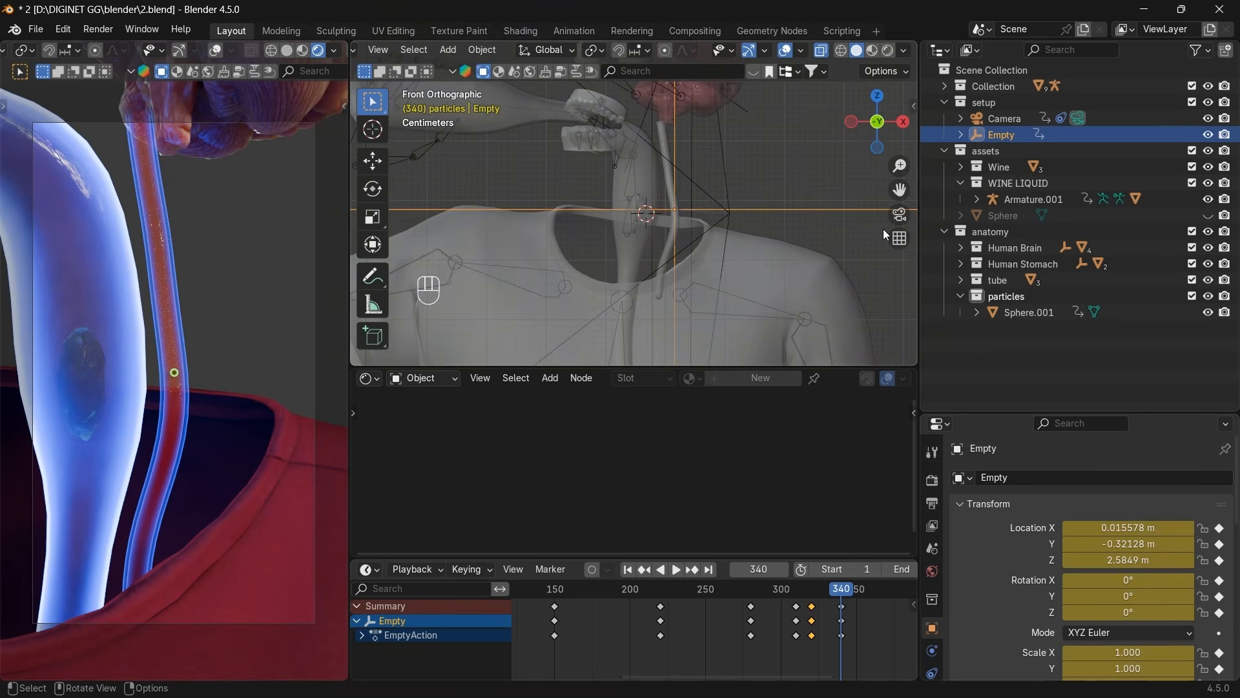
drag(899, 189, 669, 289)
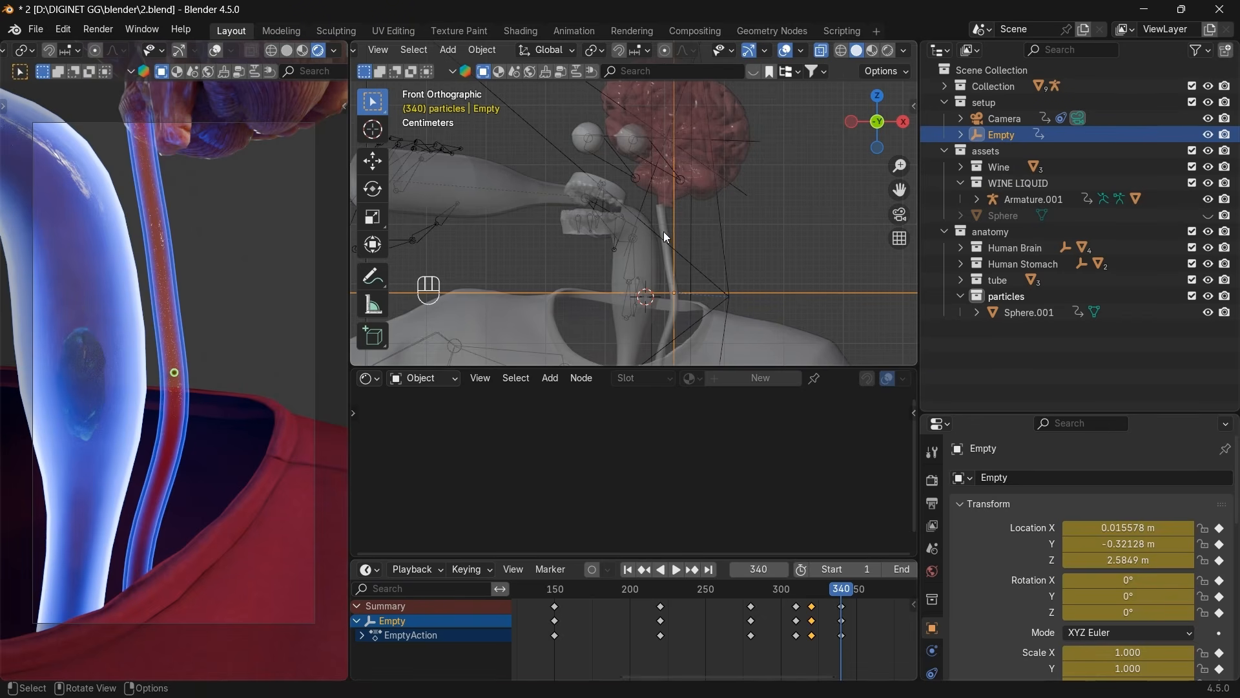
scroll(845, 622, up, 3)
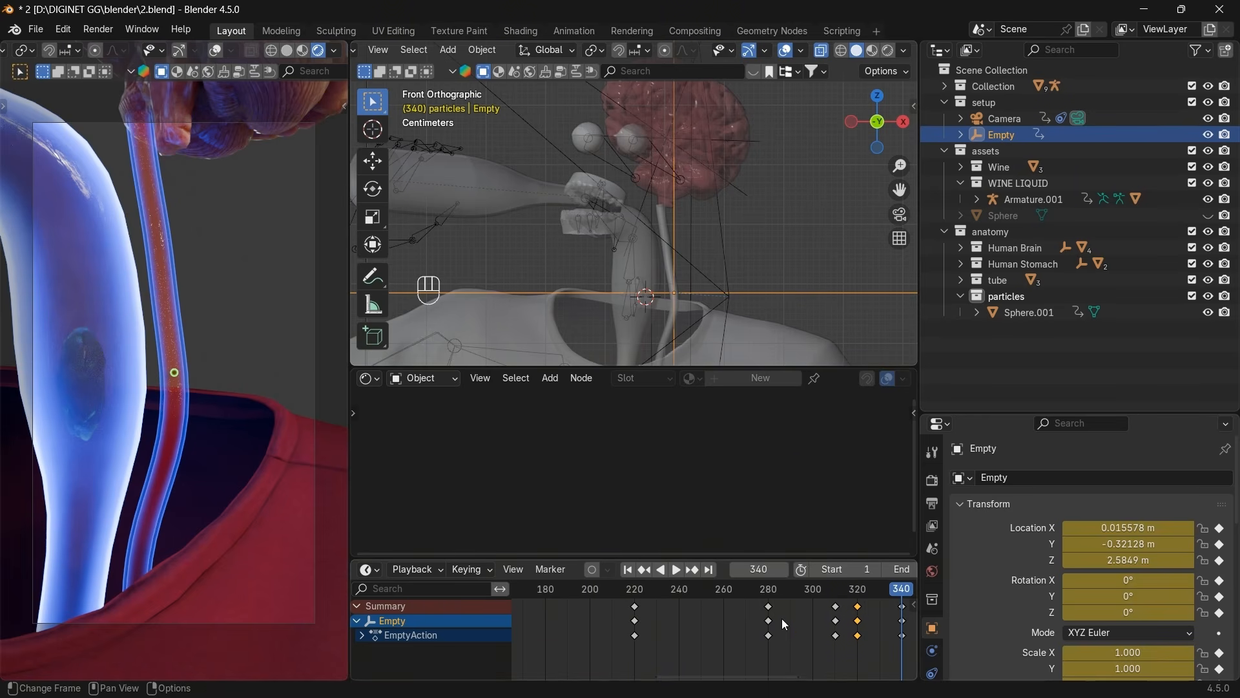
drag(793, 676, 860, 686)
drag(711, 590, 751, 594)
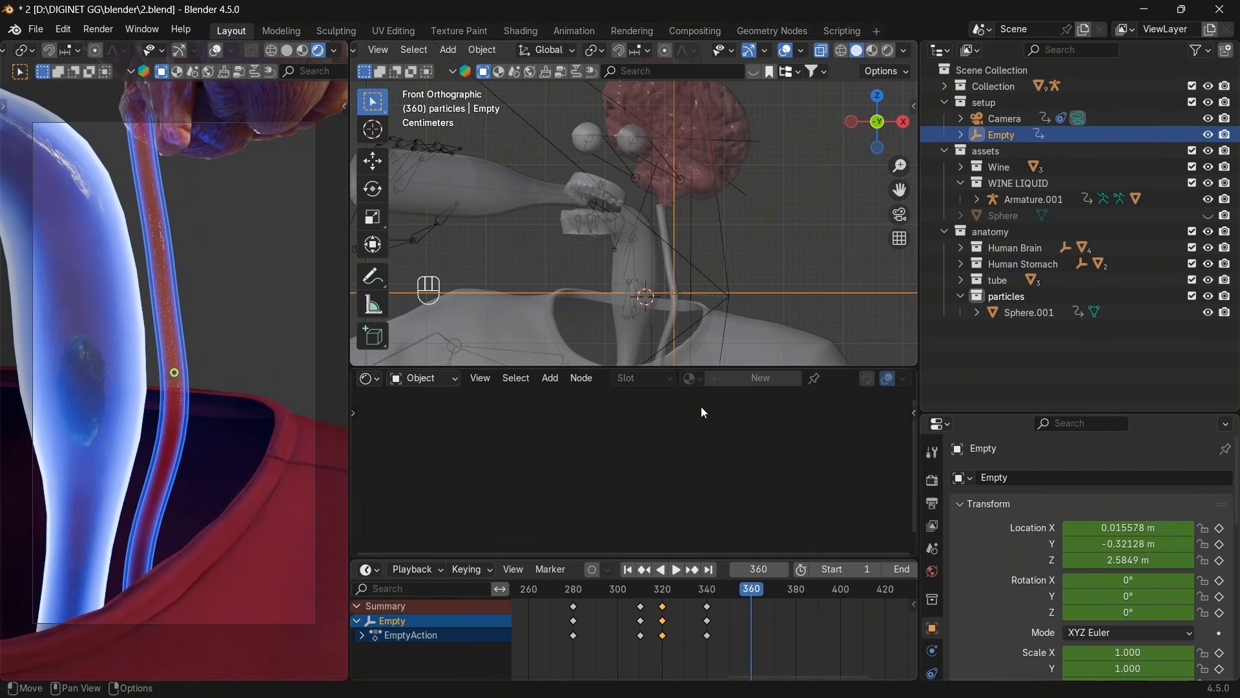
click(1018, 315)
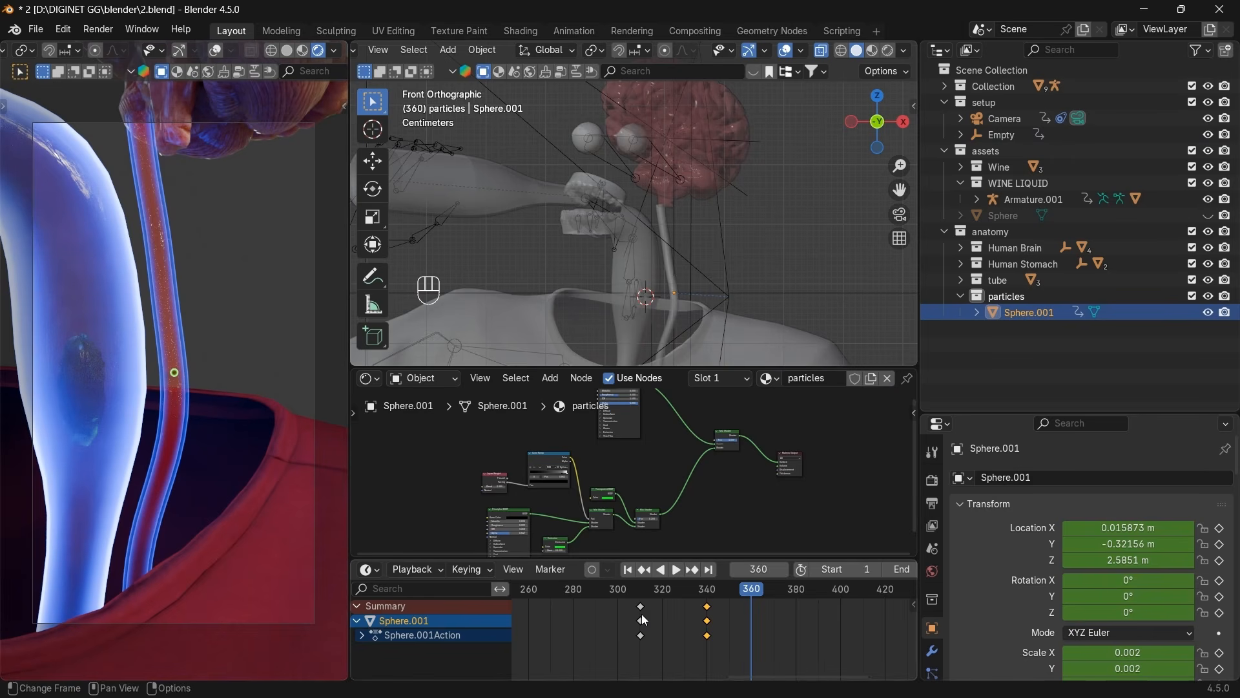
scroll(694, 635, up, 2)
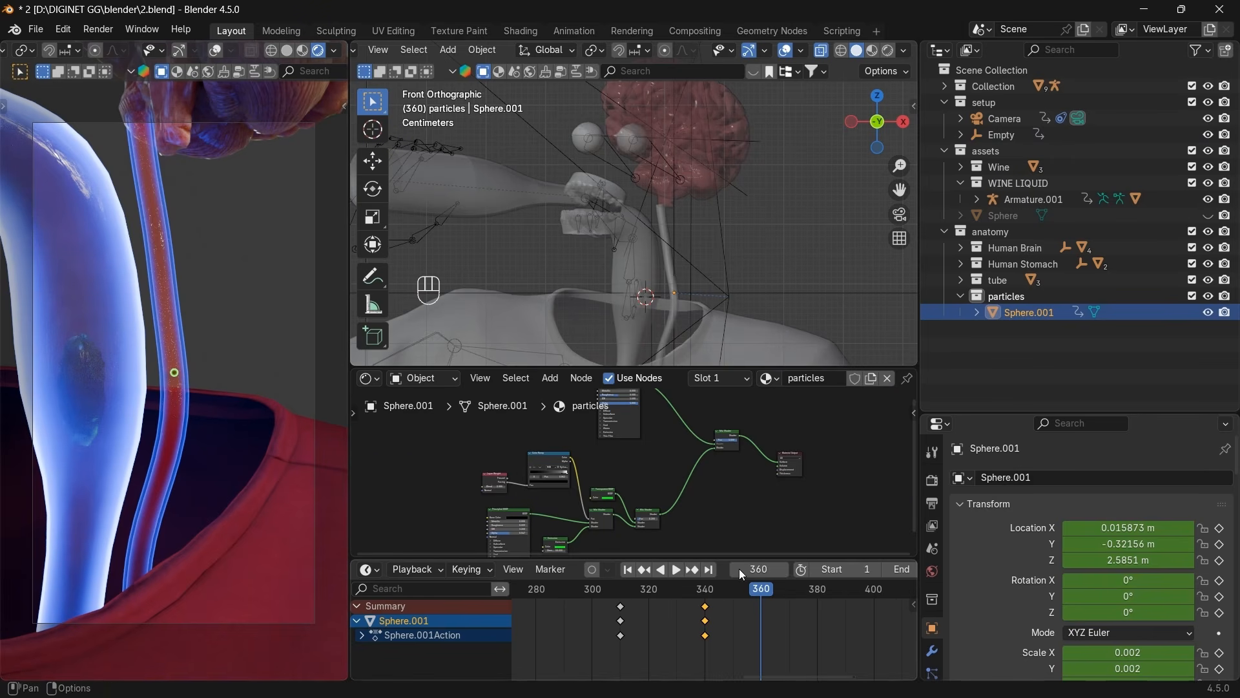
click(757, 568)
text(6)
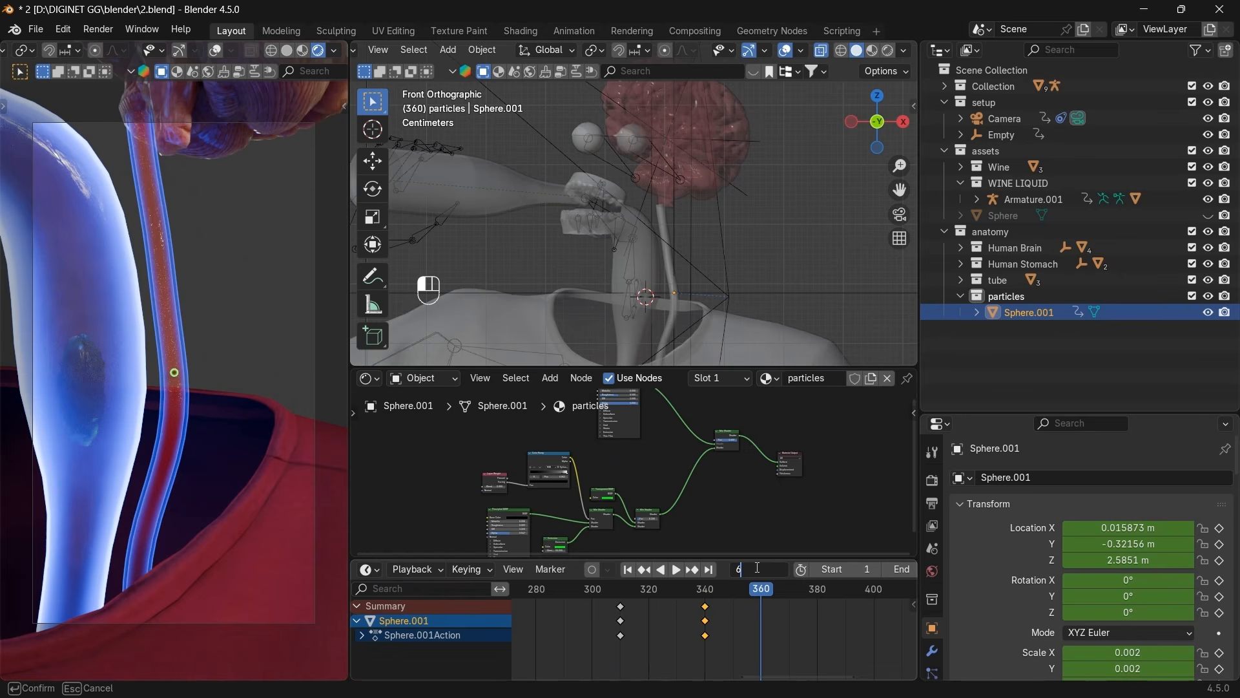
key(Return)
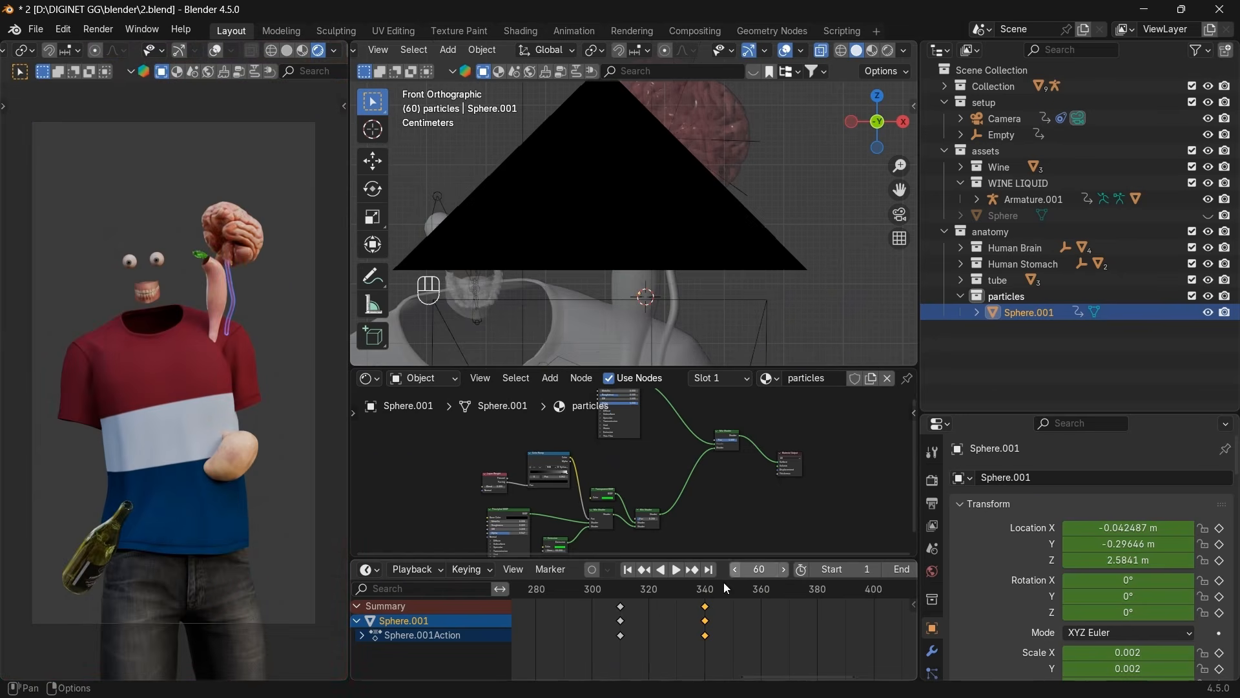
click(705, 593)
click(776, 572)
text(400)
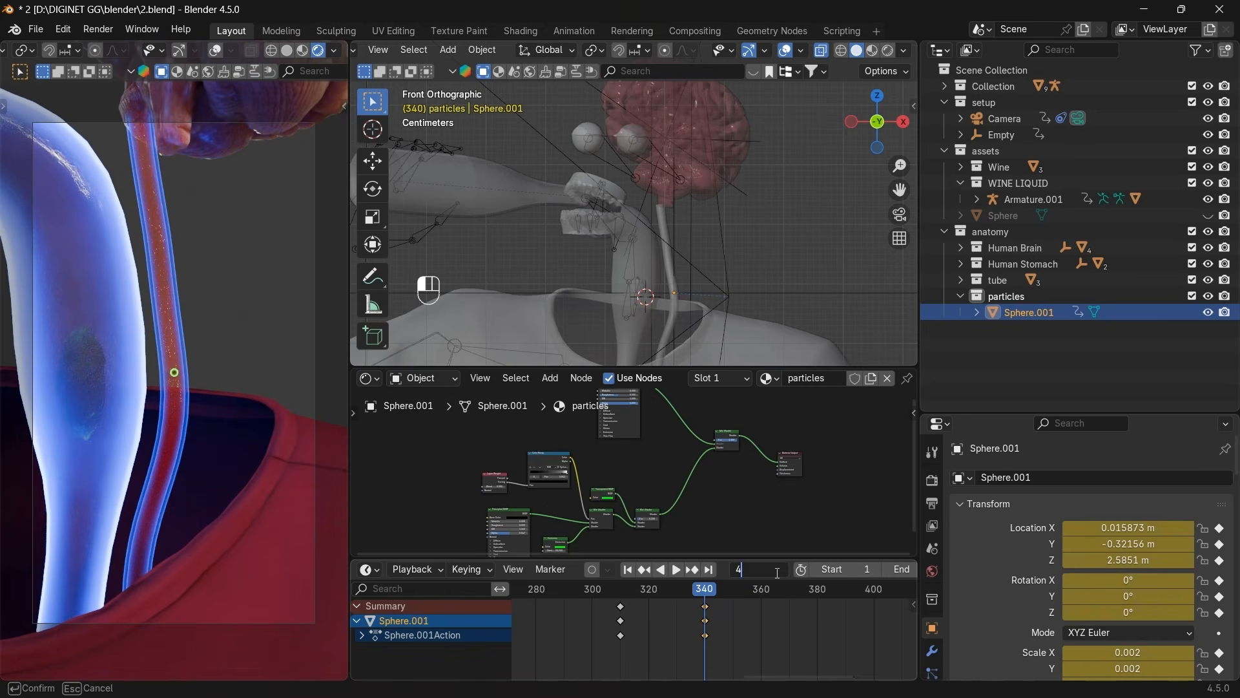
key(Return)
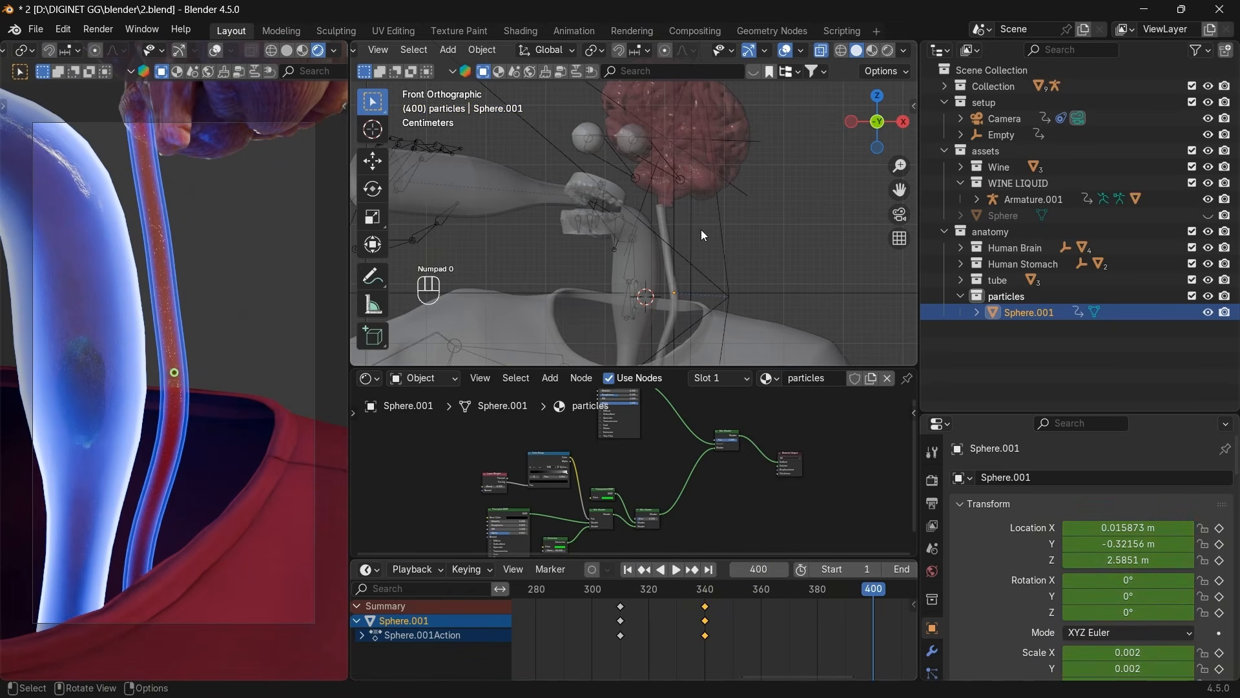
Move the sphere up to the tube's upper end below the brain in front view, to about X -0.0044 m, Z 2.7103 m.
key(g)
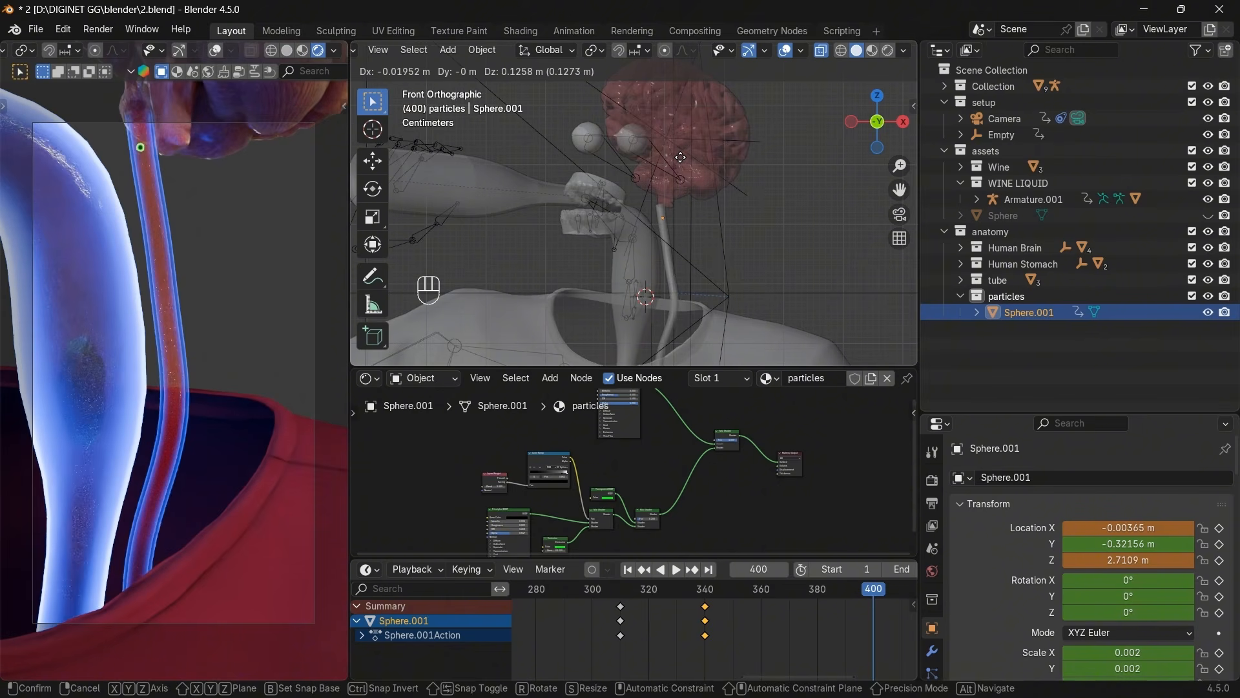
click(681, 157)
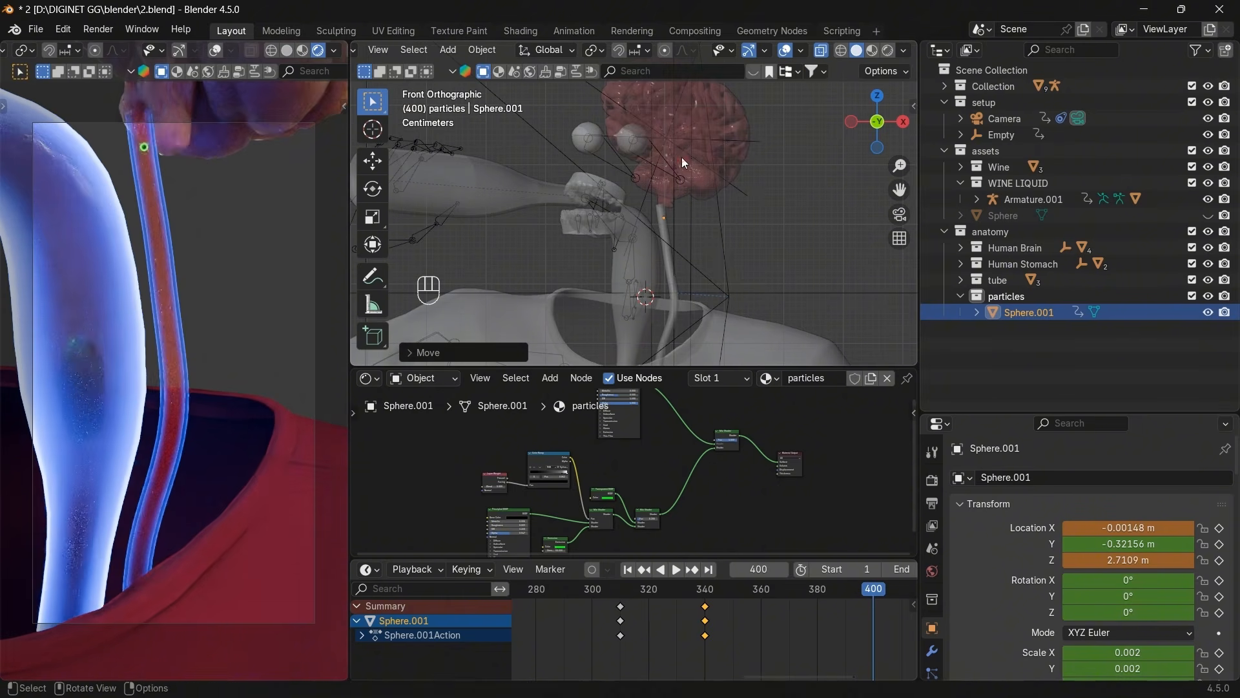
scroll(830, 240, up, 5)
key(g)
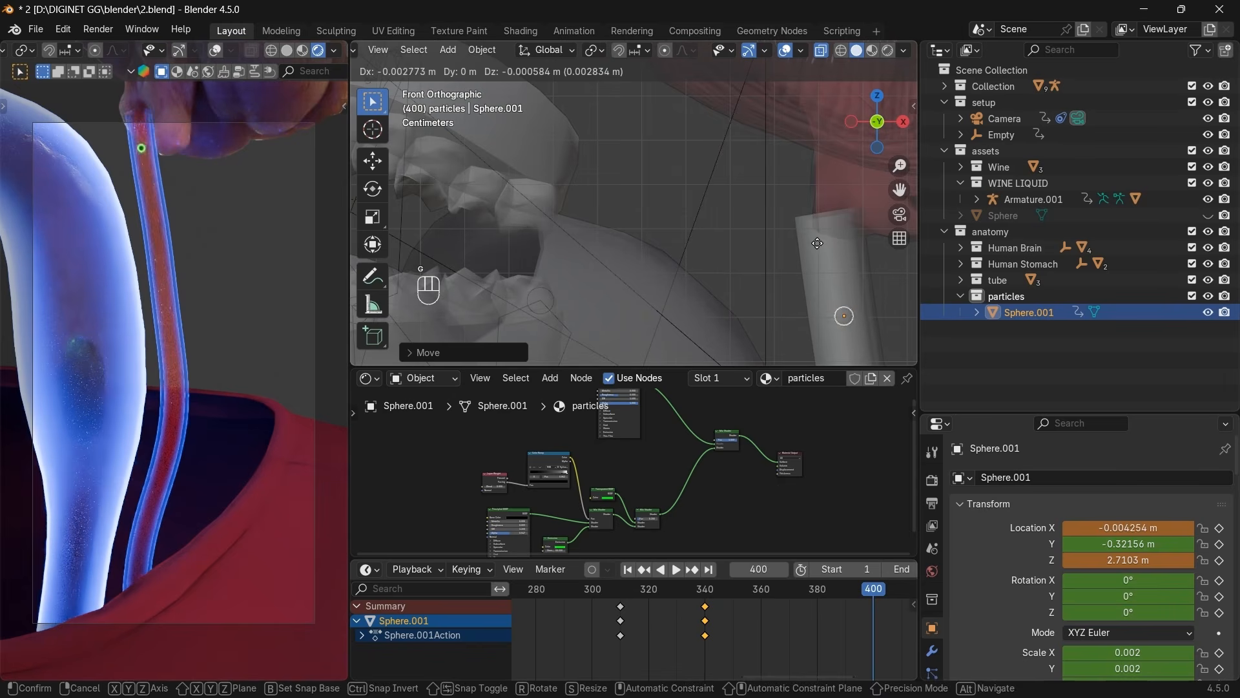
click(819, 243)
Align the sphere with the tube in side view at about Y -0.3112 m, Z 2.7108 m and keyframe it at frame 400.
click(904, 122)
key(g)
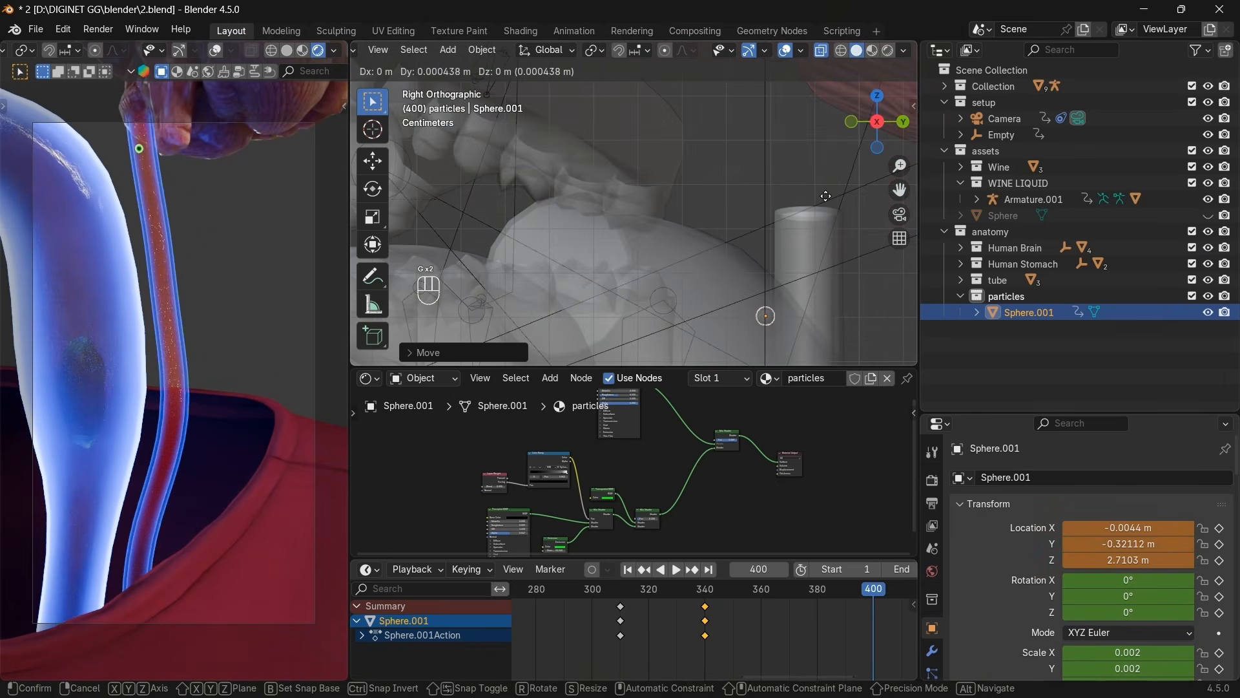
click(827, 265)
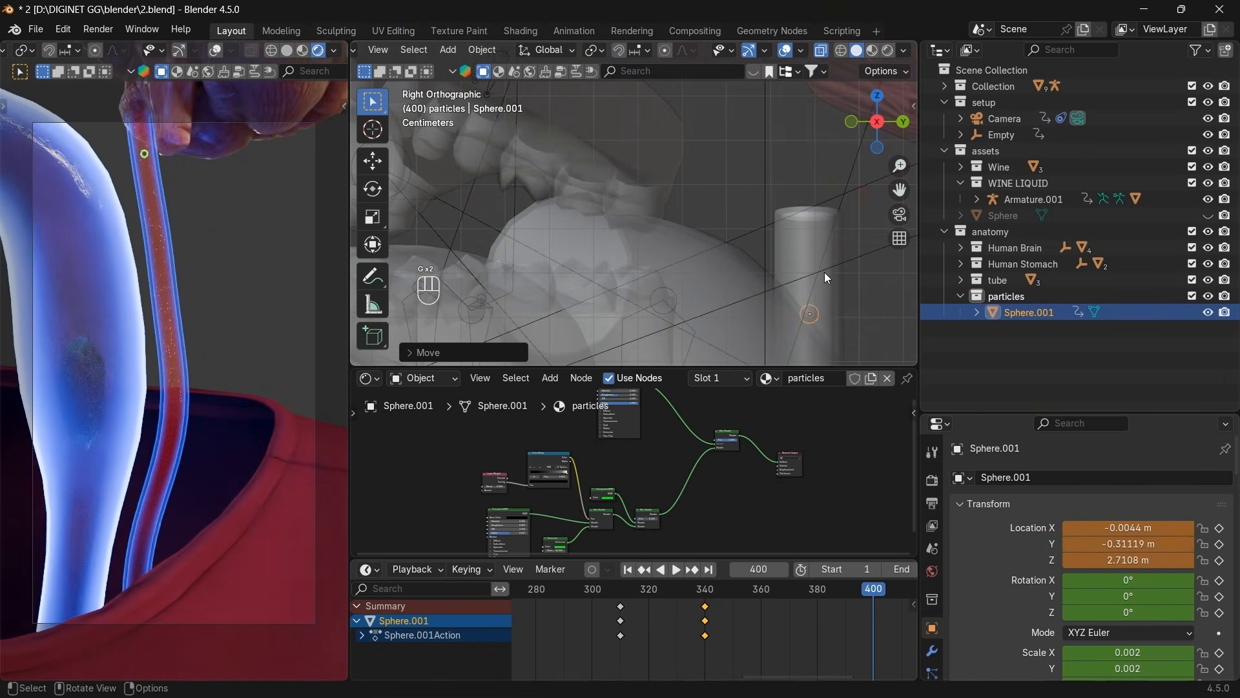
key(i)
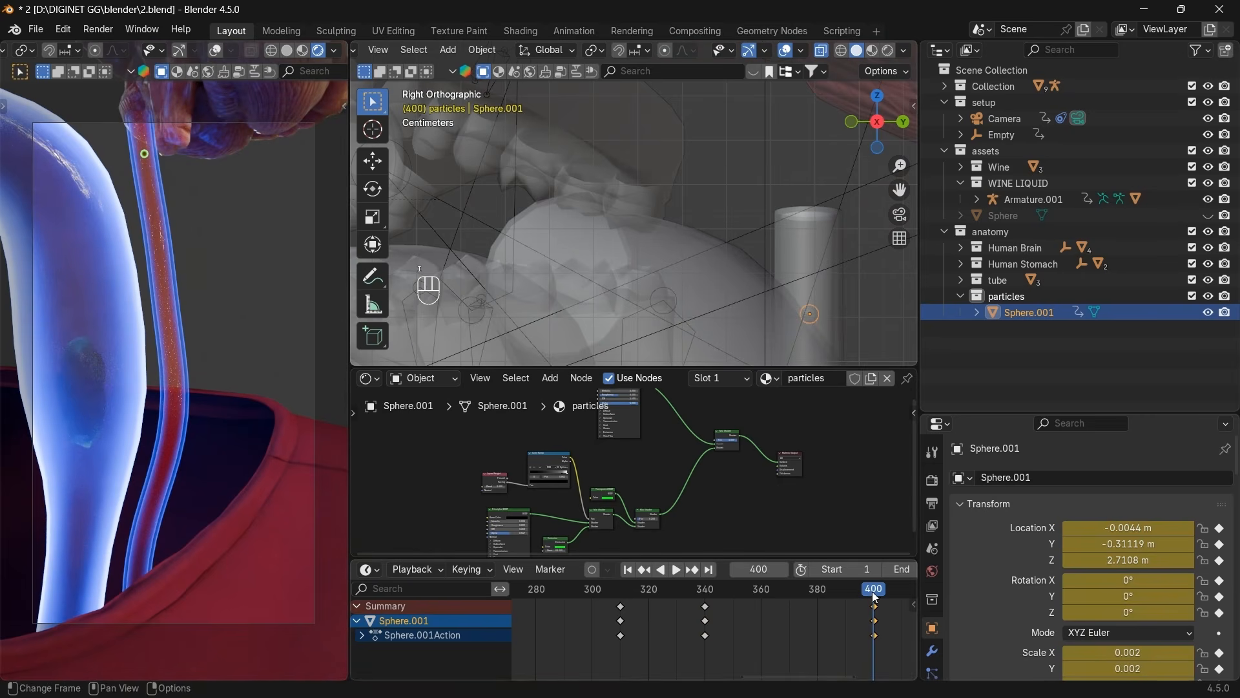
Review the sphere's travel up the tube between frames 334 and 400, ending at frame 371.
drag(876, 596, 697, 601)
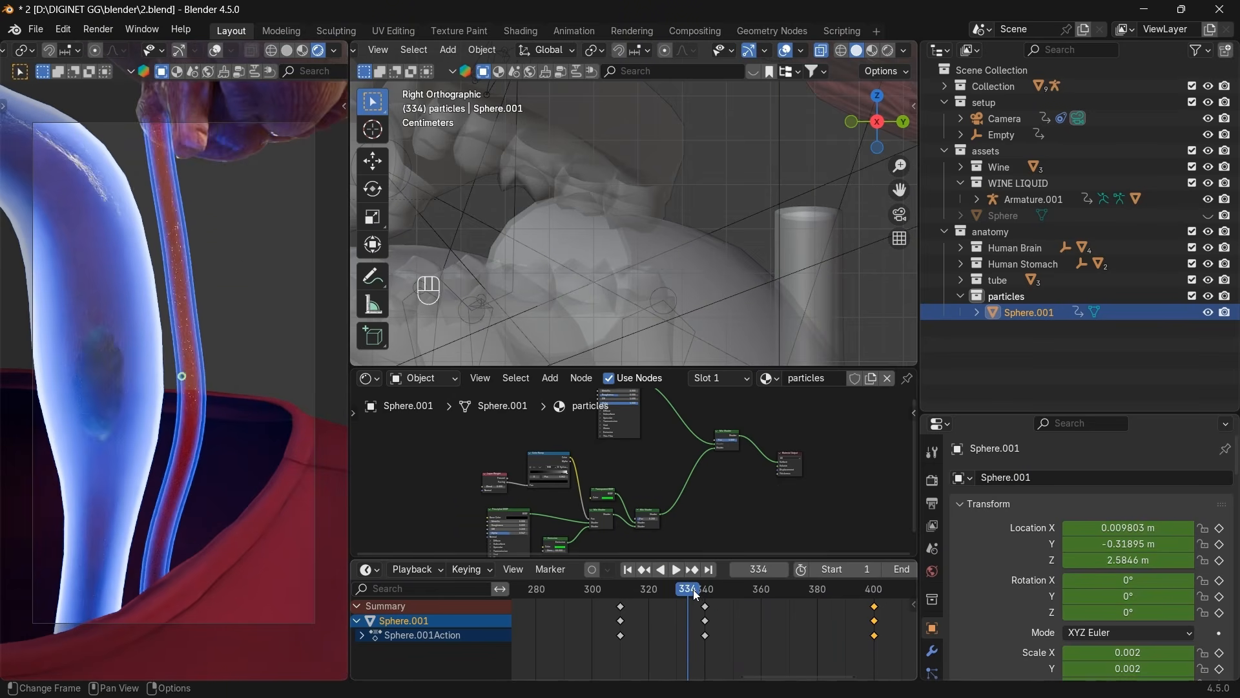
drag(704, 594, 835, 617)
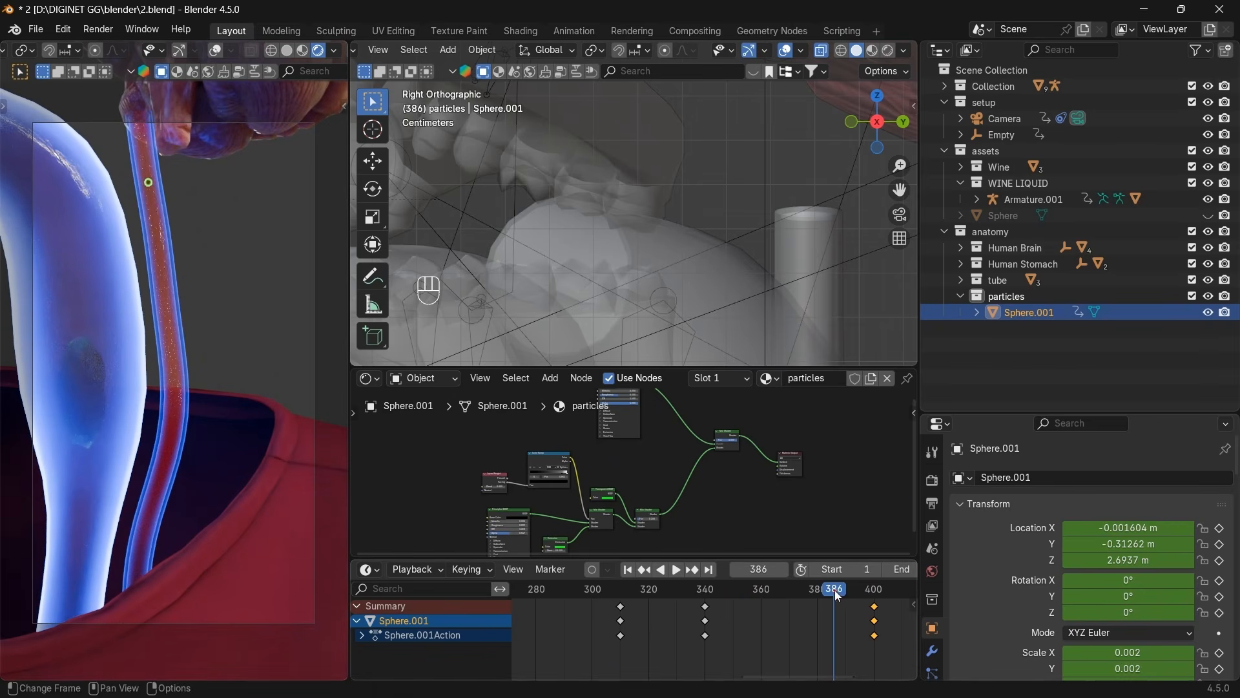
drag(835, 591, 791, 599)
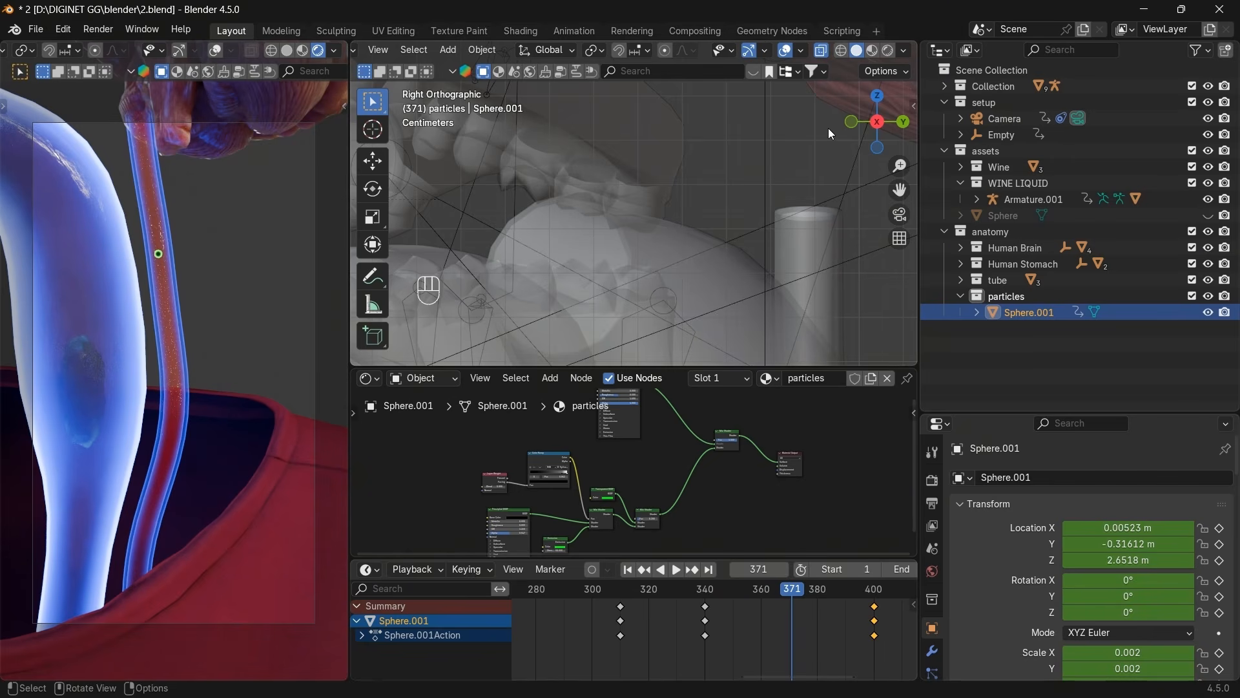
Check the sphere's path inside the tube in front view between frames 340 and 400, ending at frame 400.
click(852, 121)
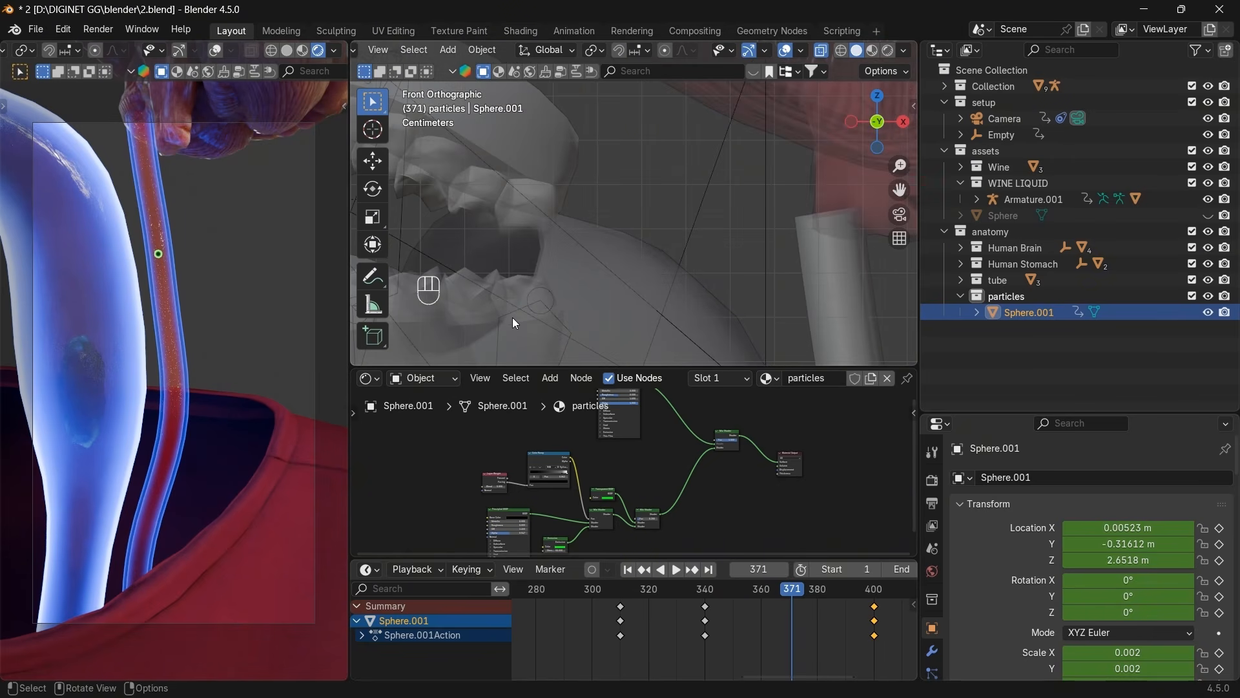
scroll(778, 276, down, 4)
drag(900, 190, 880, 102)
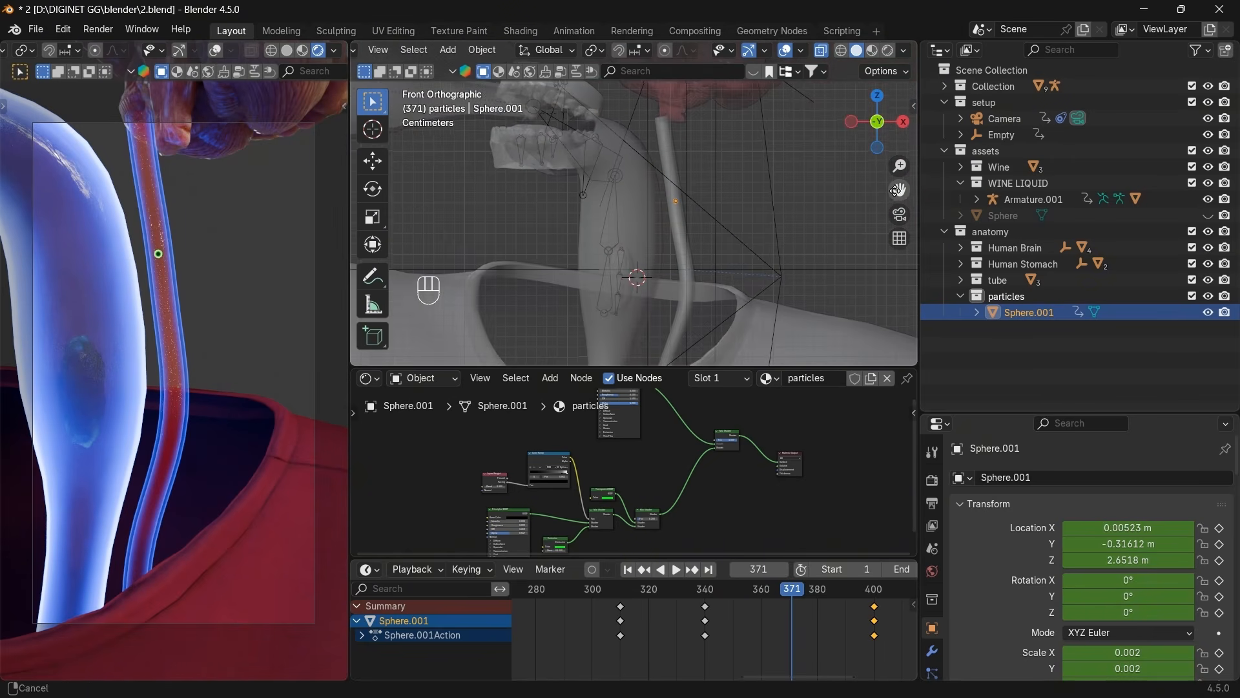
scroll(722, 224, up, 3)
mouse_move(781, 592)
mouse_down()
mouse_move(770, 592)
mouse_move(788, 591)
mouse_up()
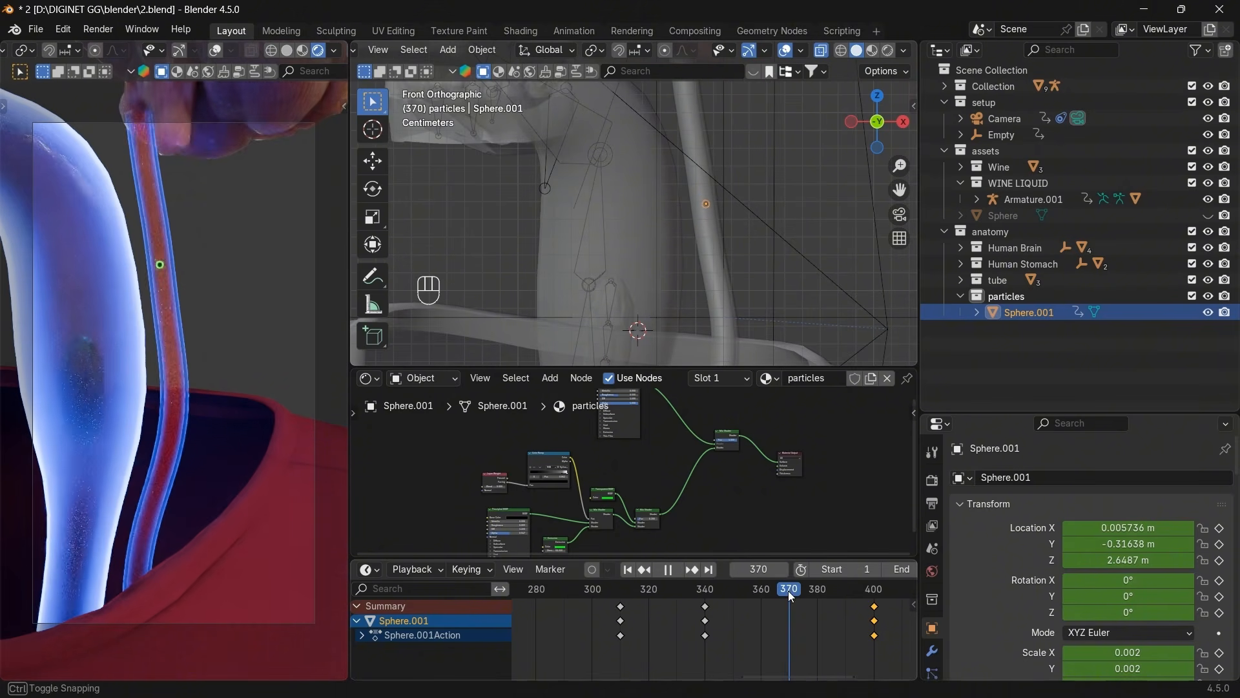
click(703, 590)
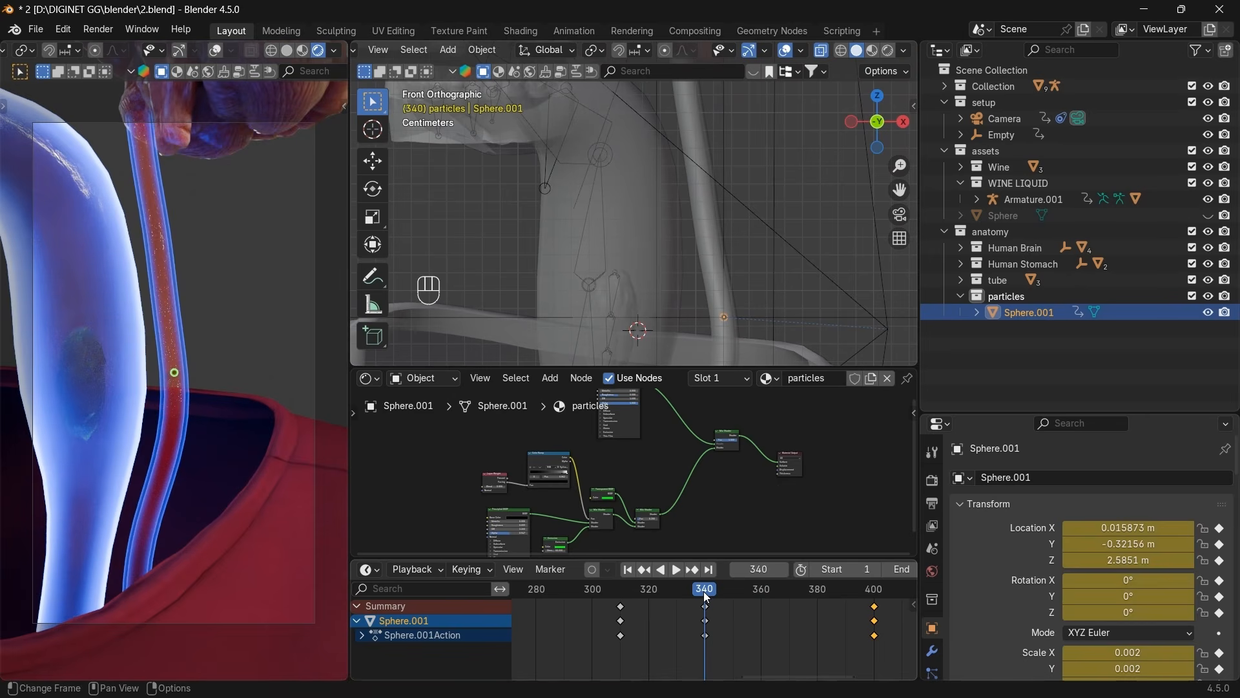
drag(704, 591, 722, 590)
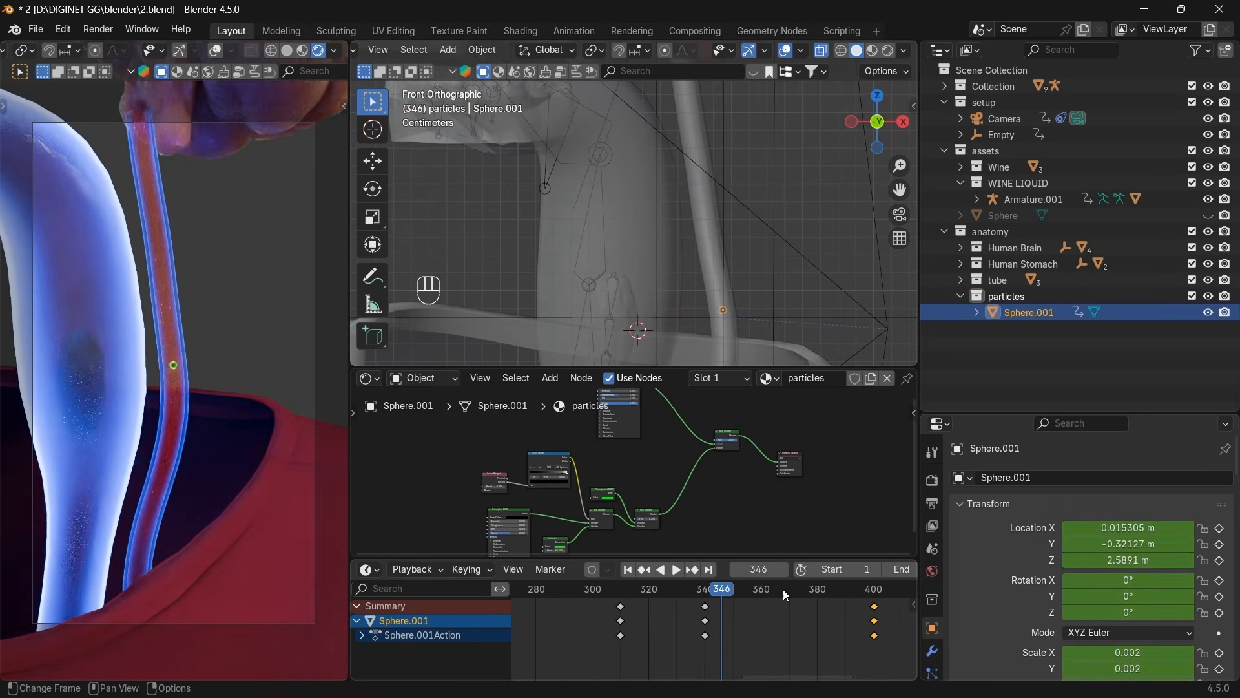
click(878, 592)
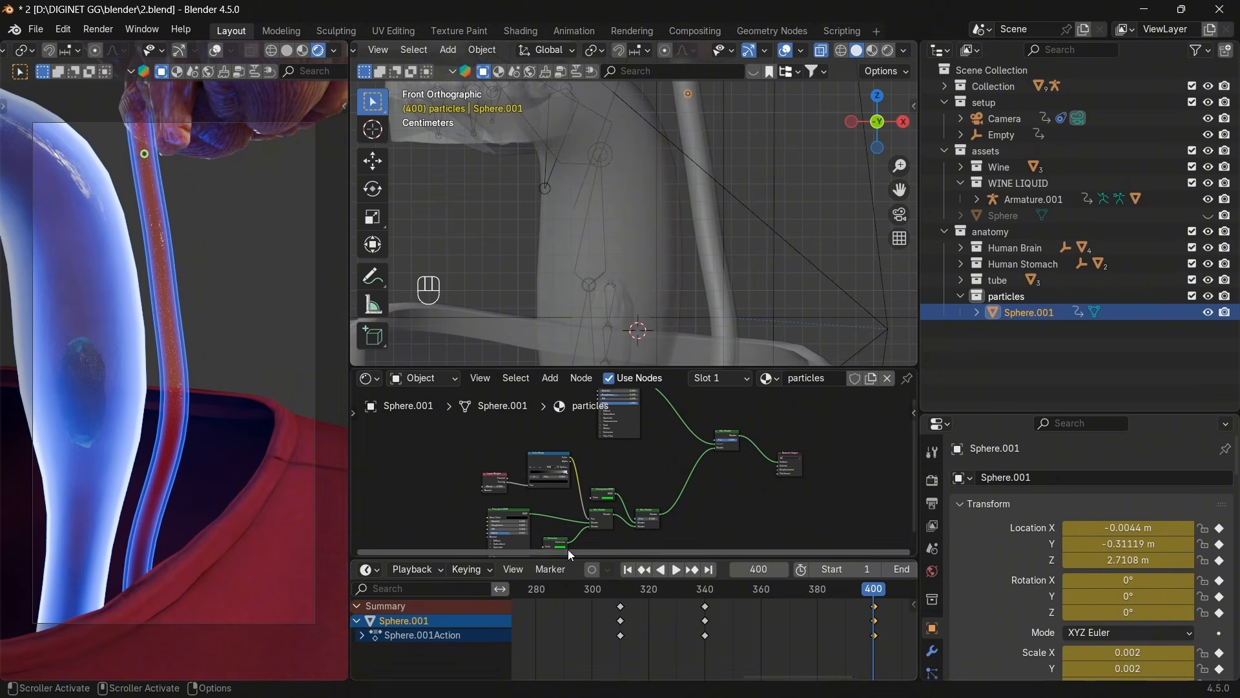
Enlarge the timeline area and give the sphere's keyframe at frame 340 Sinusoidal interpolation with Ease In easing.
drag(568, 559, 568, 500)
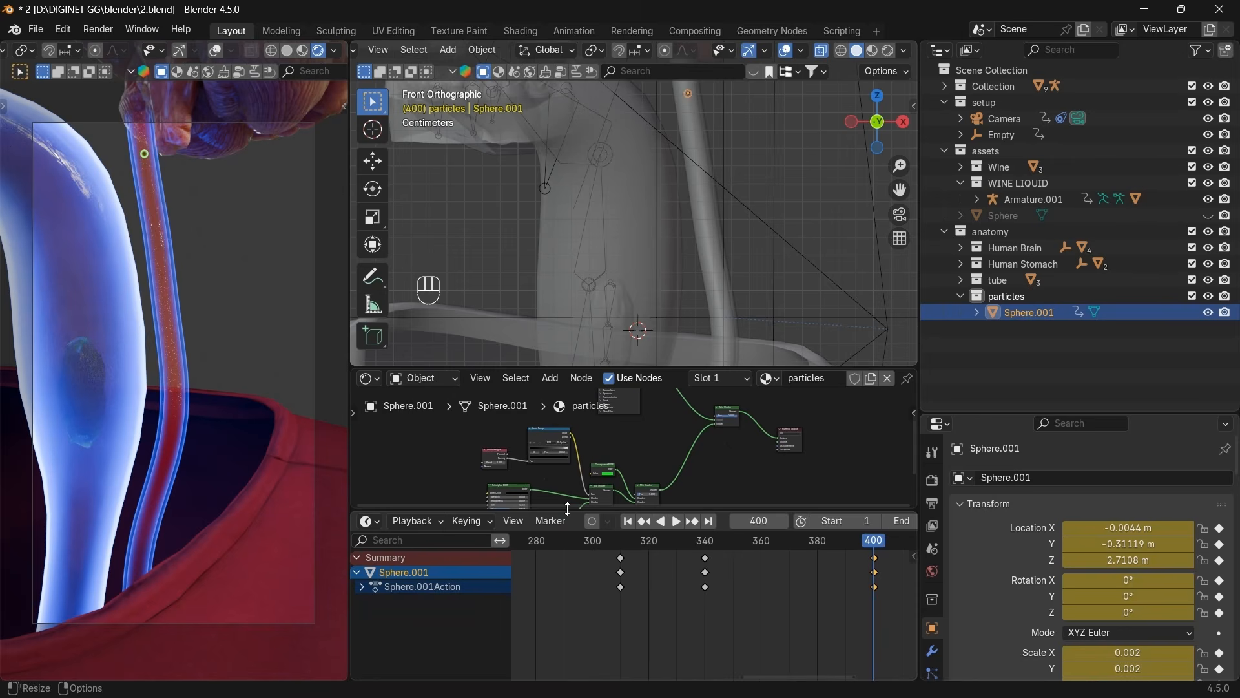
click(706, 558)
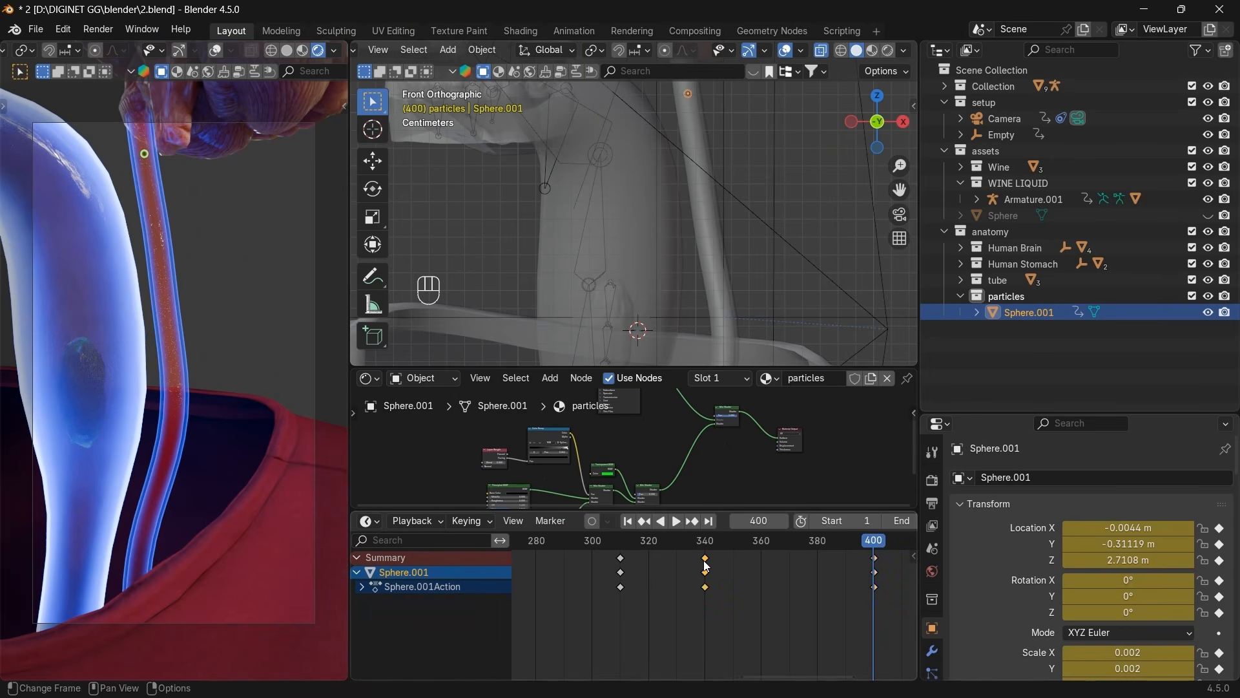
click(704, 547)
right_click(707, 558)
mouse_move(707, 560)
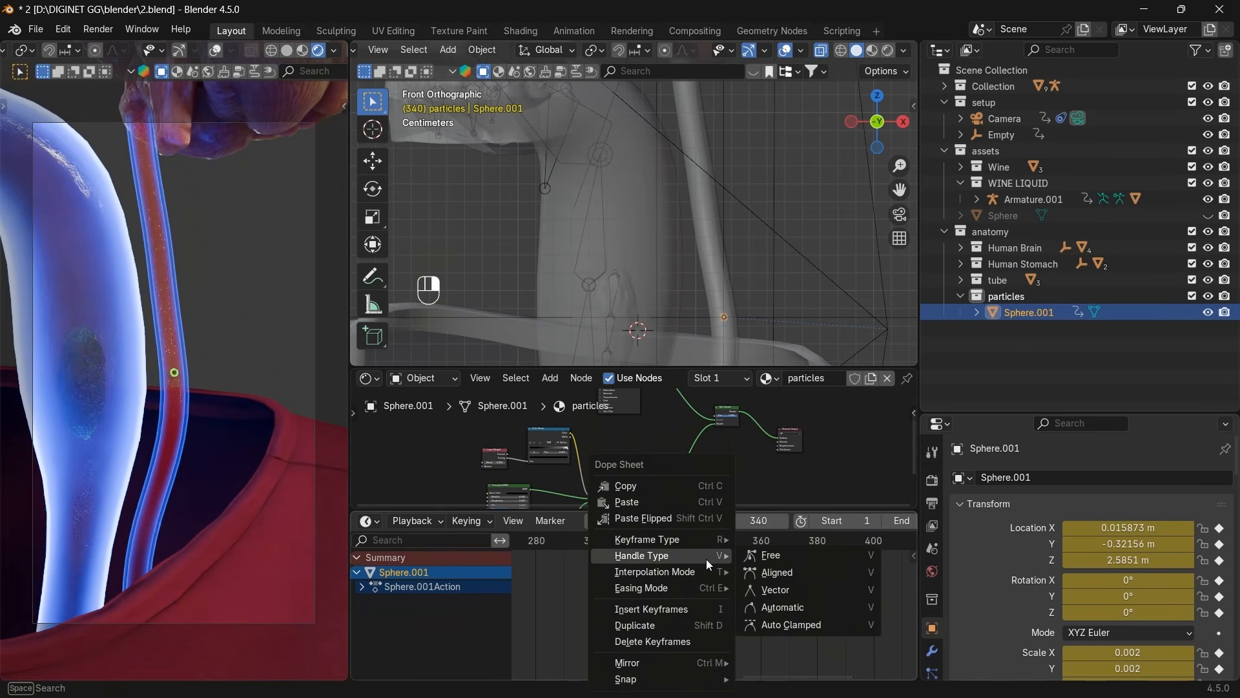
mouse_move(636, 589)
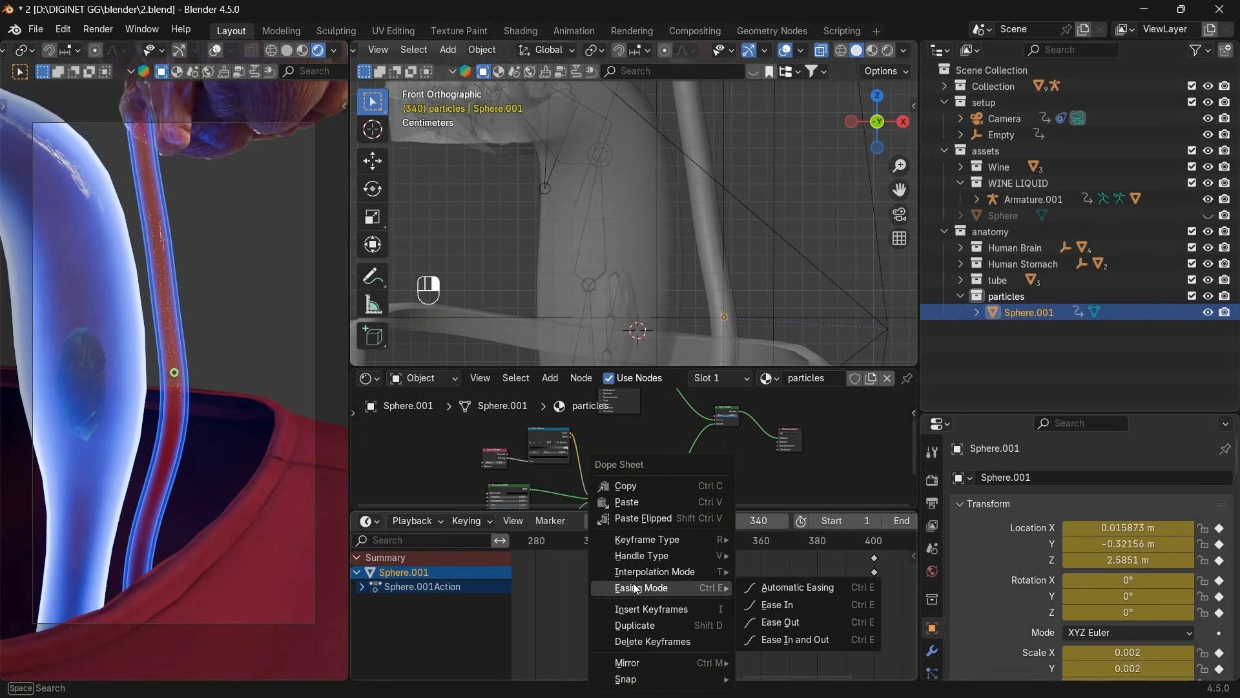
mouse_move(645, 567)
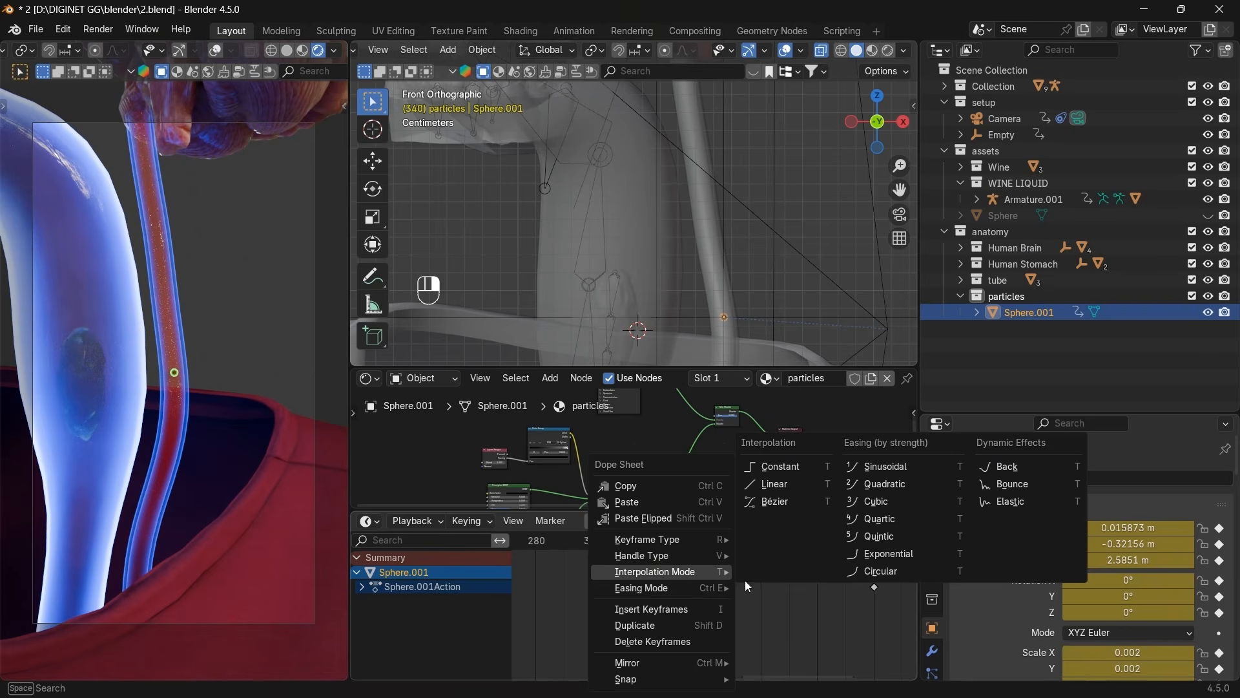
click(874, 470)
right_click(704, 554)
mouse_move(727, 571)
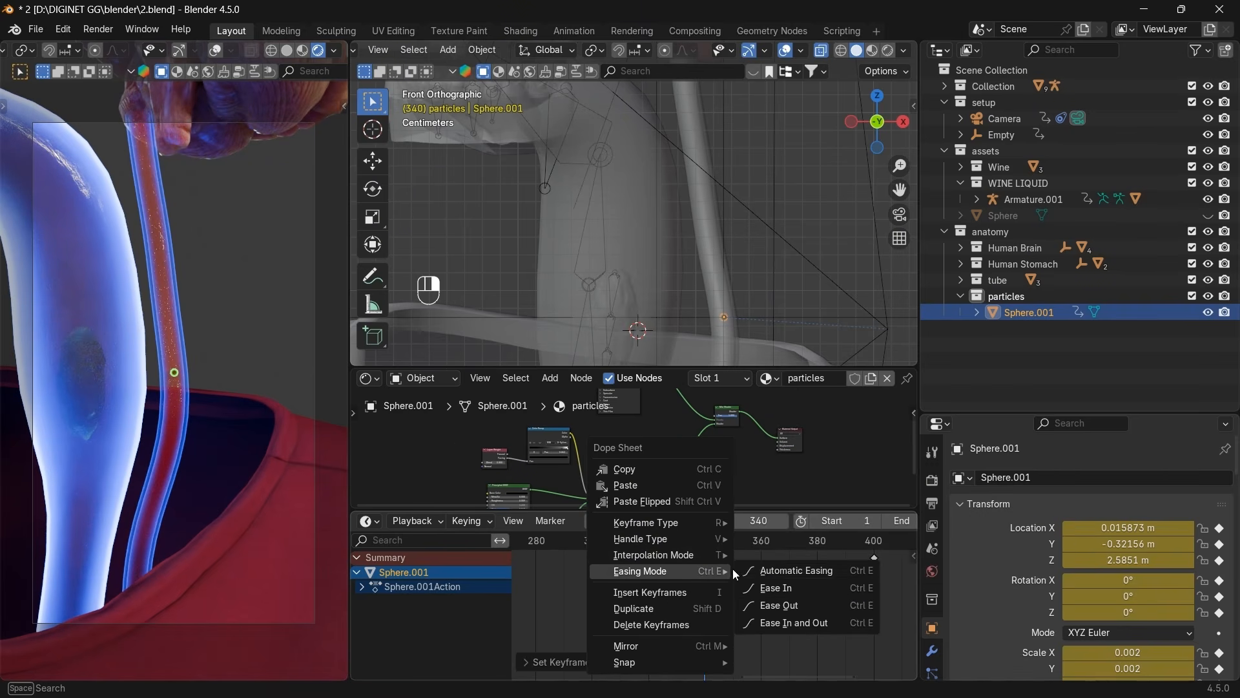
click(775, 590)
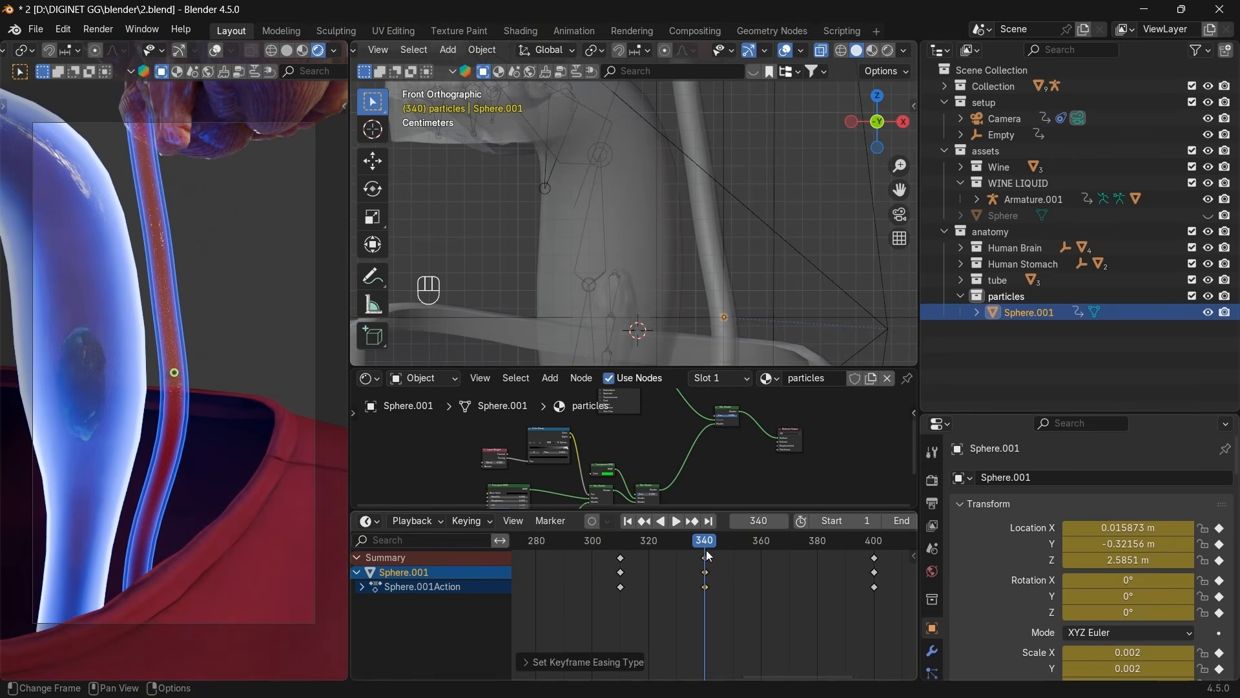
Review the sphere's eased motion up the tube between frames 340 and 400, ending at frame 355.
drag(711, 545, 801, 535)
click(691, 522)
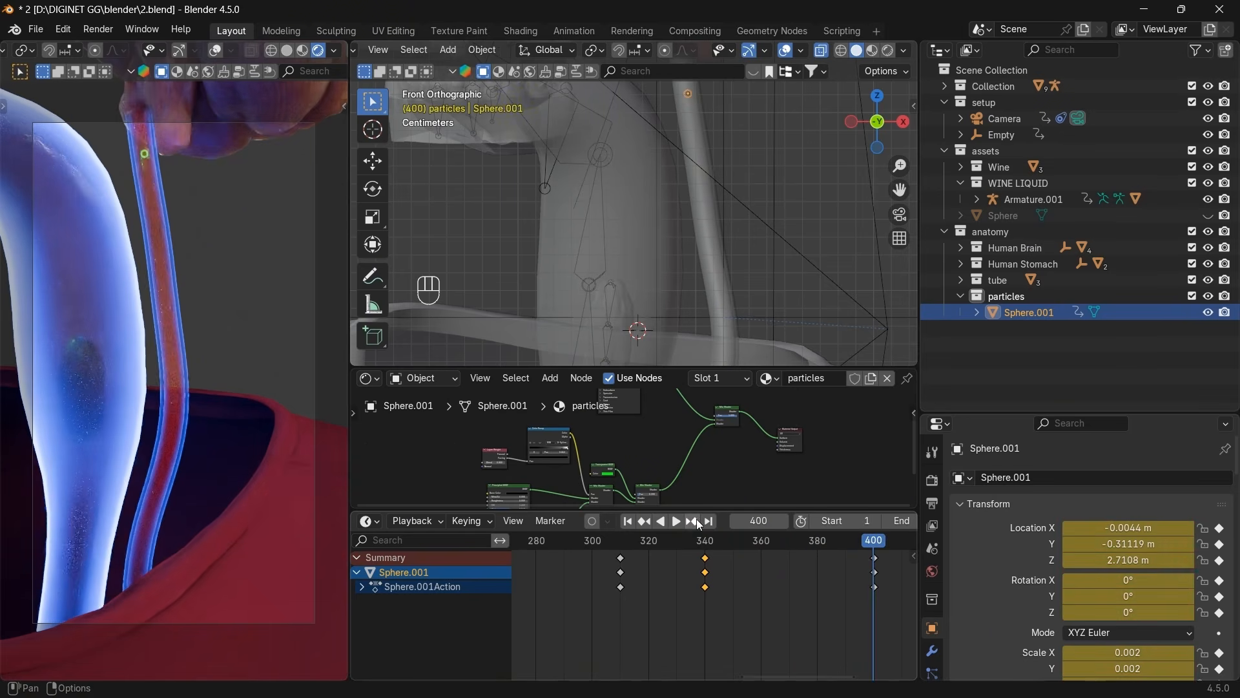
drag(865, 540, 746, 544)
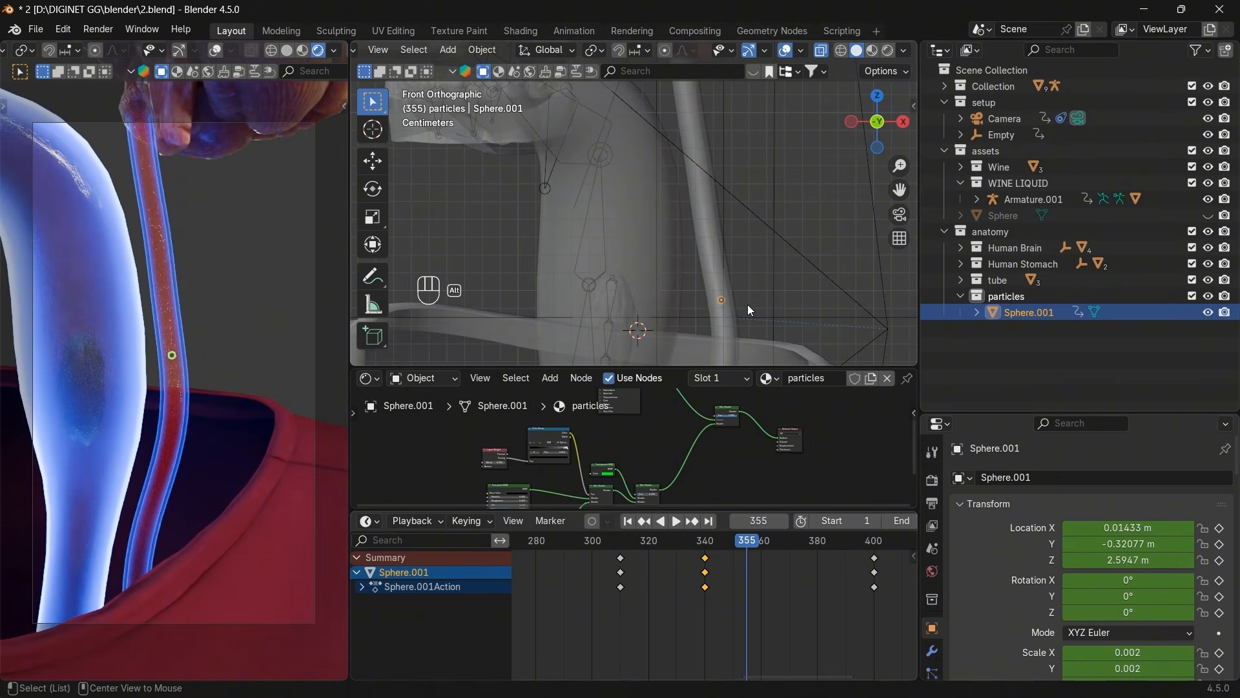
Switch to the reference video "How does alcohol make you drunk" in VLC media player.
key(alt+Tab)
key(Tab)
key(Tab)
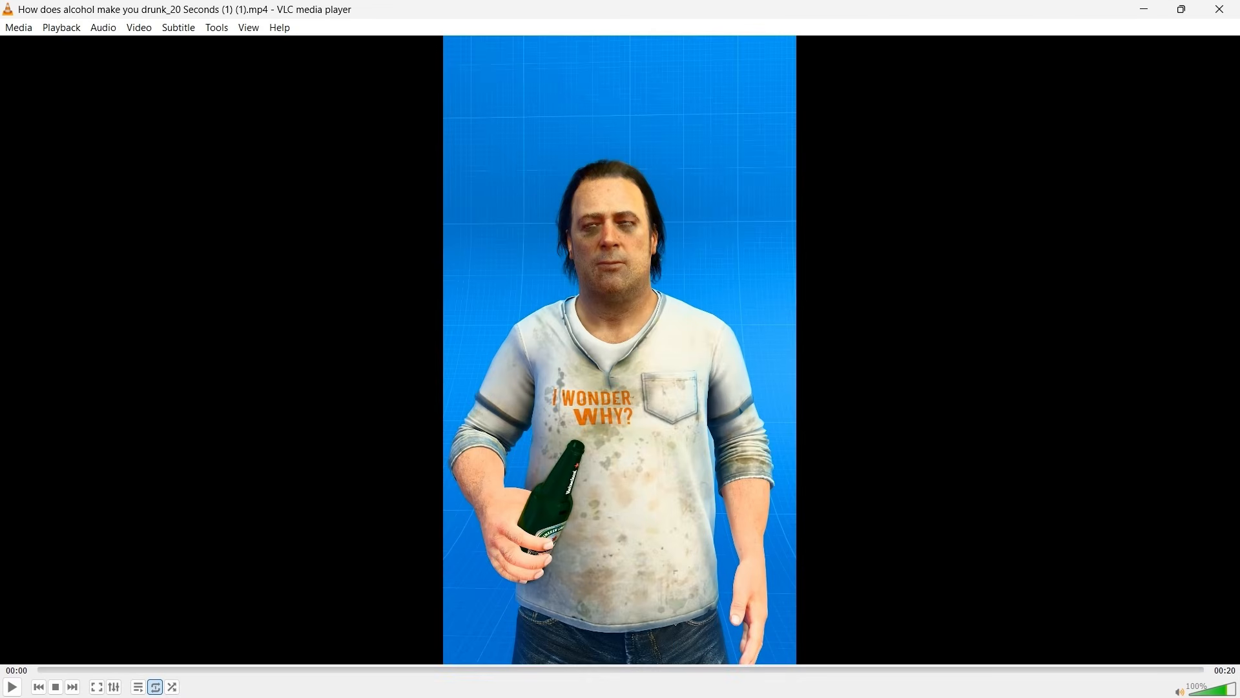
Play the reference clip from the start at 75% volume as far as 00:11 and return to 00:09.
click(1213, 696)
scroll(1022, 501, up, 2)
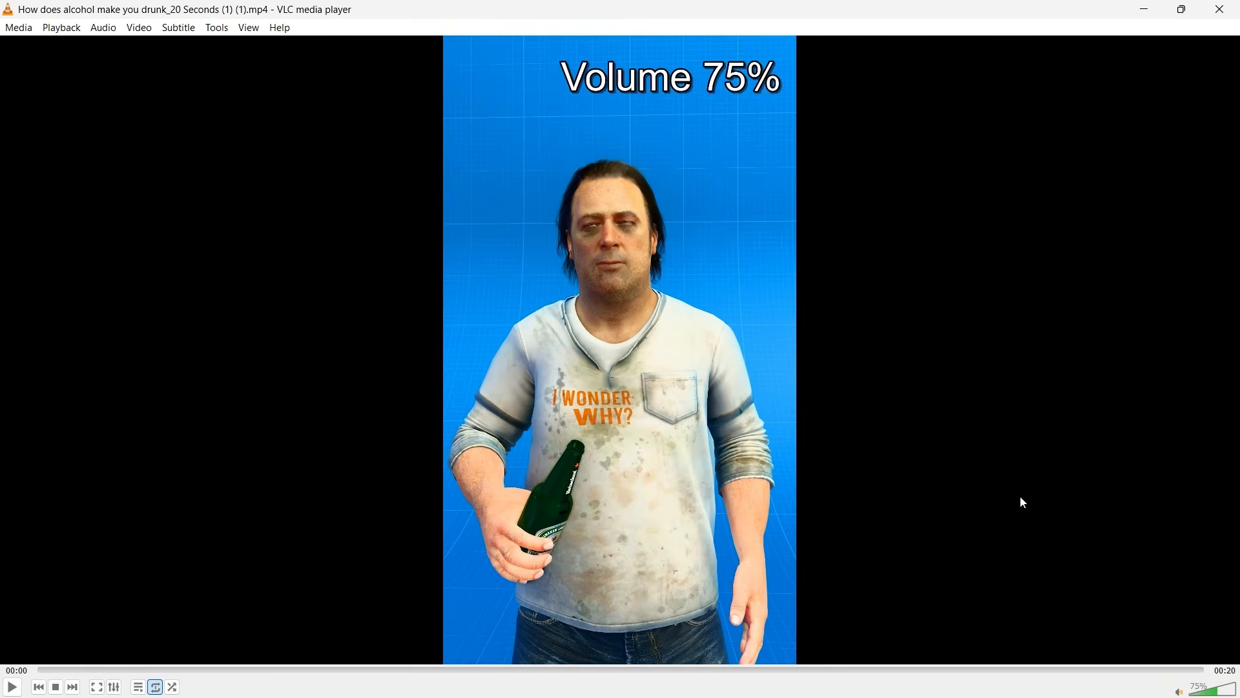
key(space)
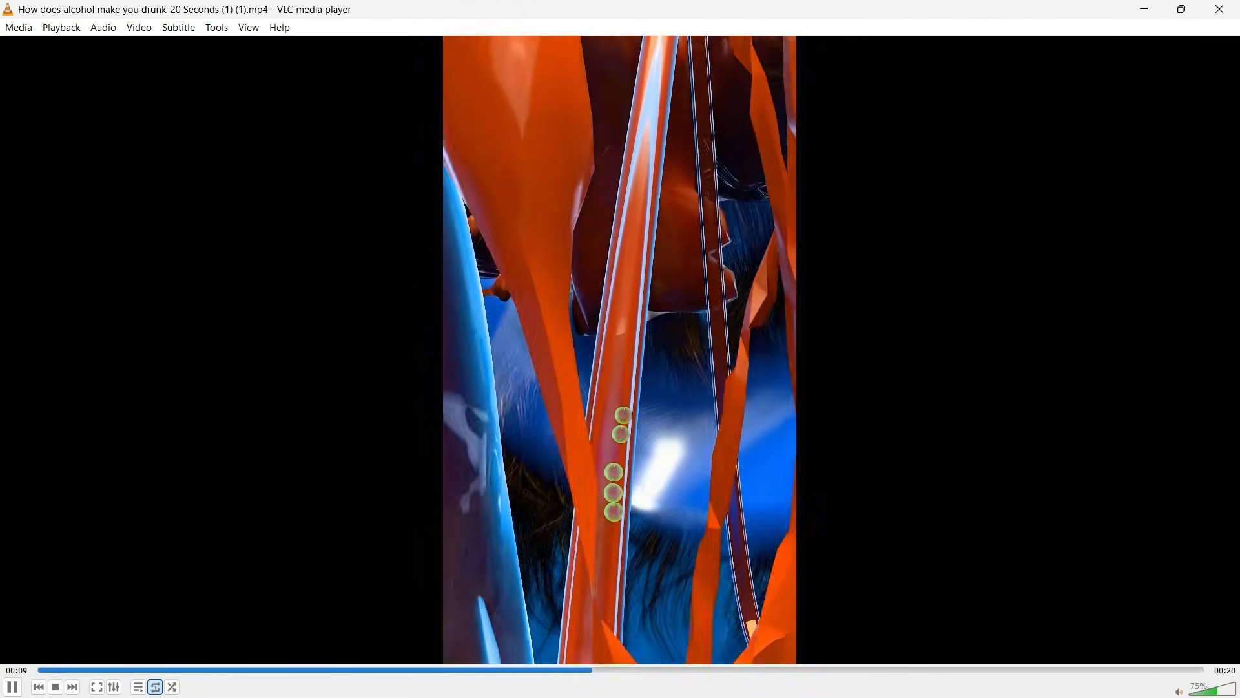
key(space)
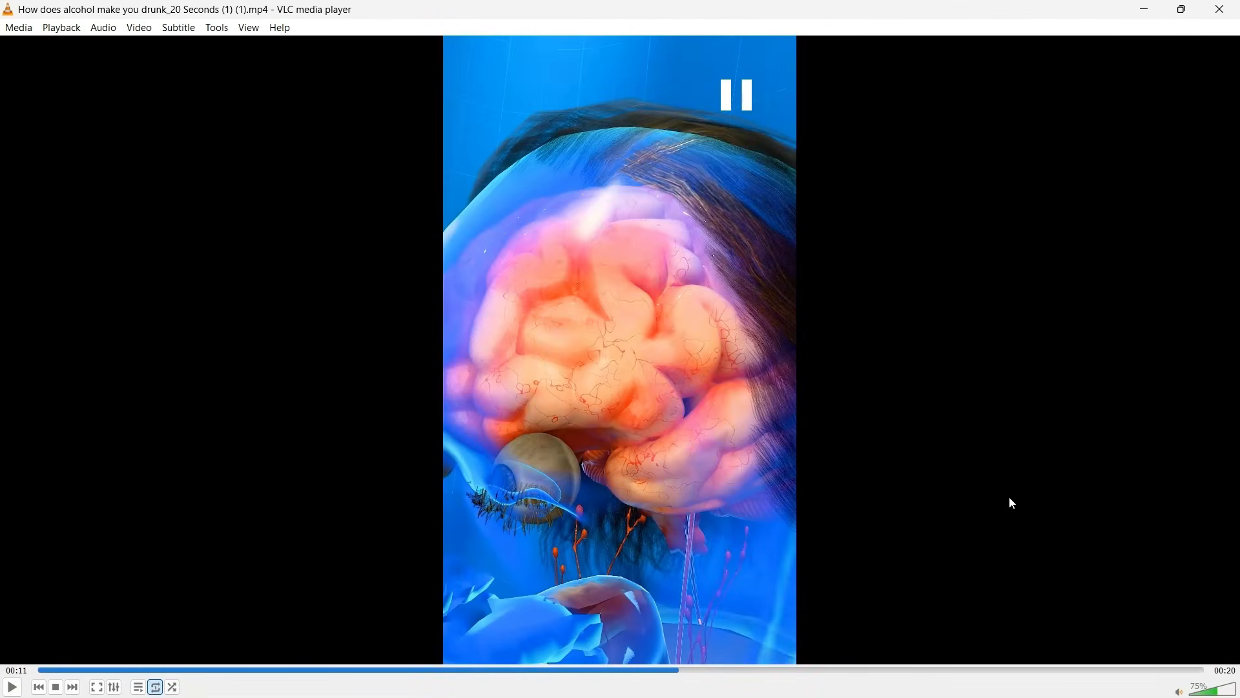
click(591, 671)
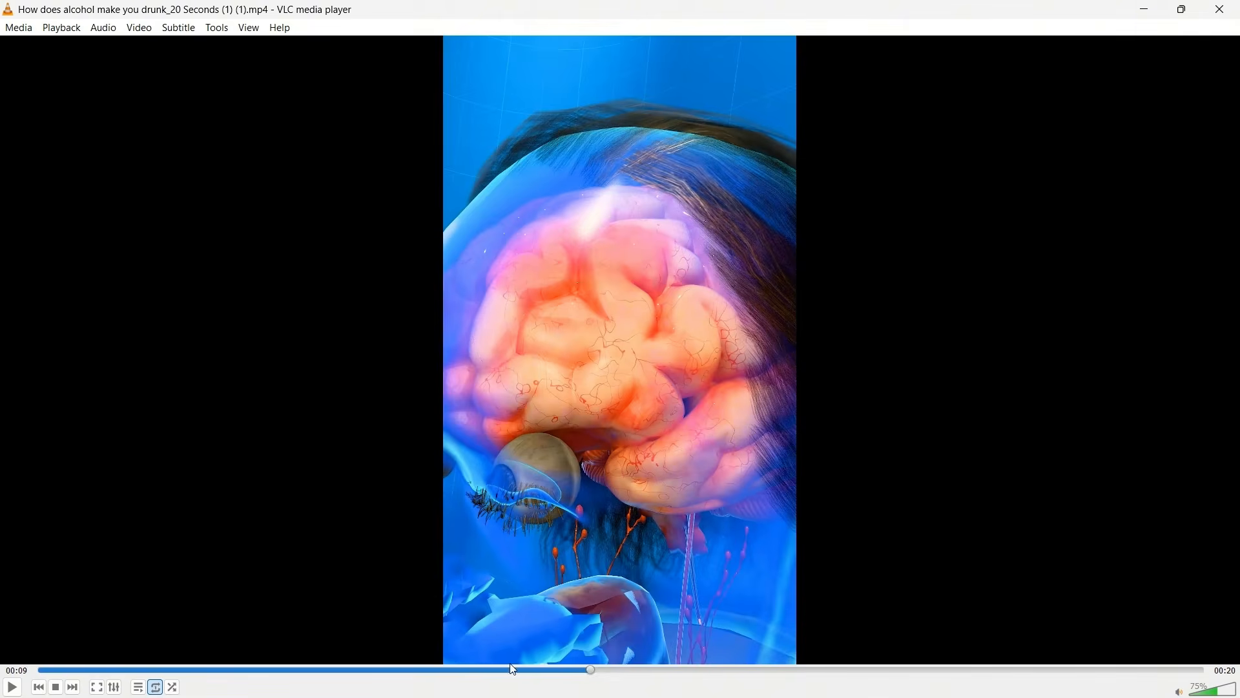
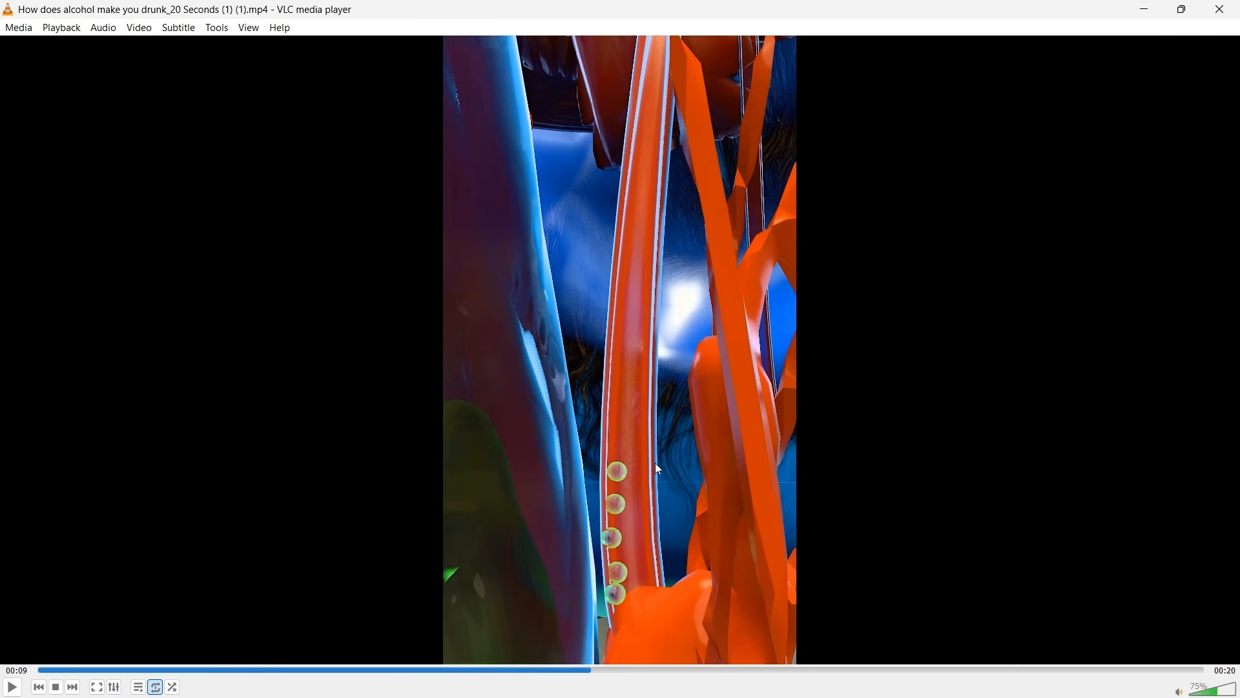
Play the reference clip in short stretches from 00:09 to 00:11, examining how the camera follows the particles through the tube to the brain.
key(space)
key(space)
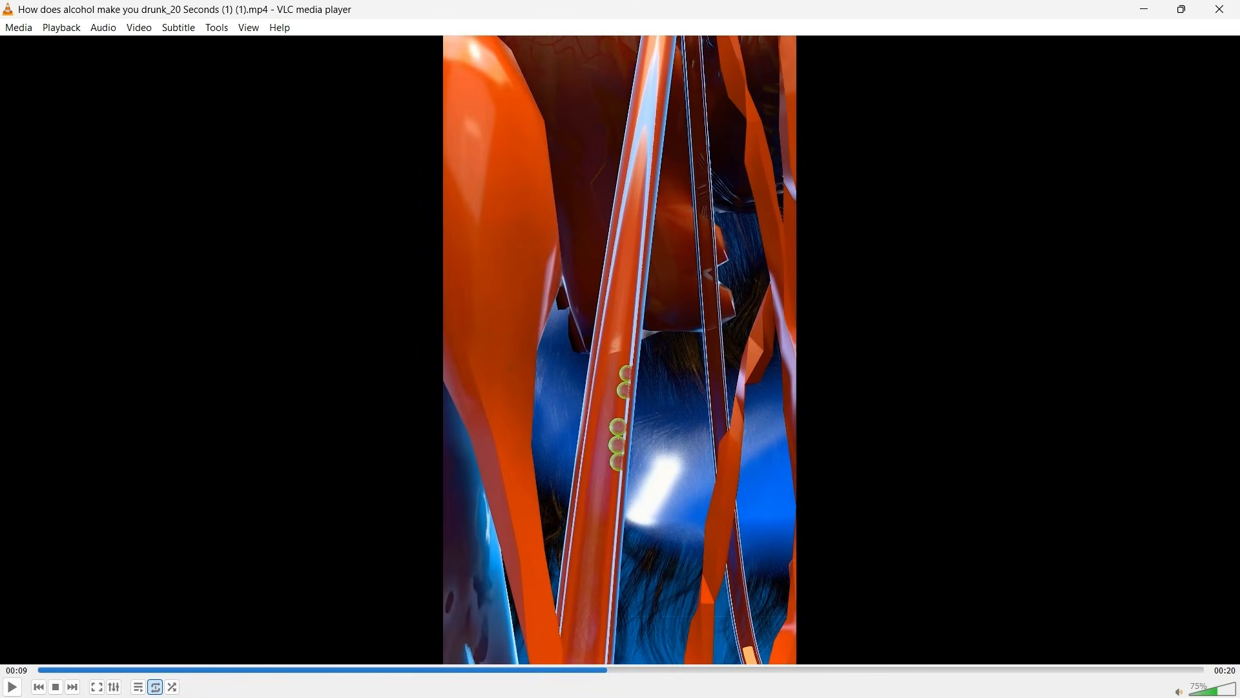
key(space)
key(space)
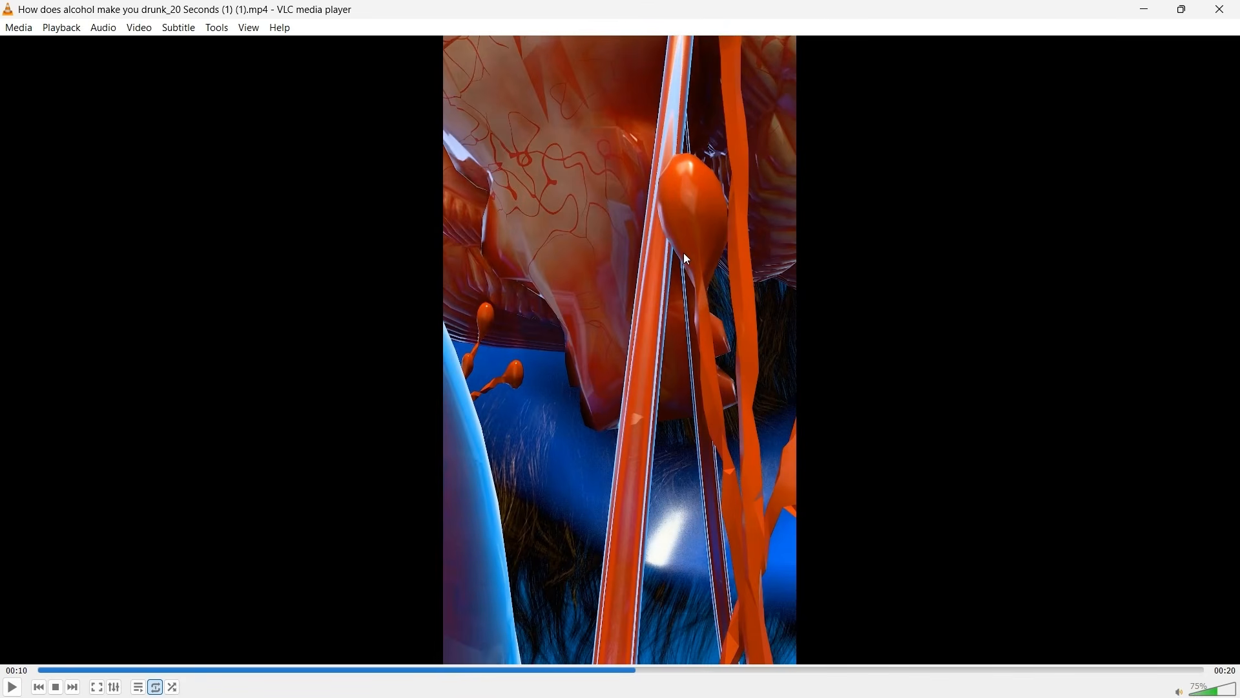
key(space)
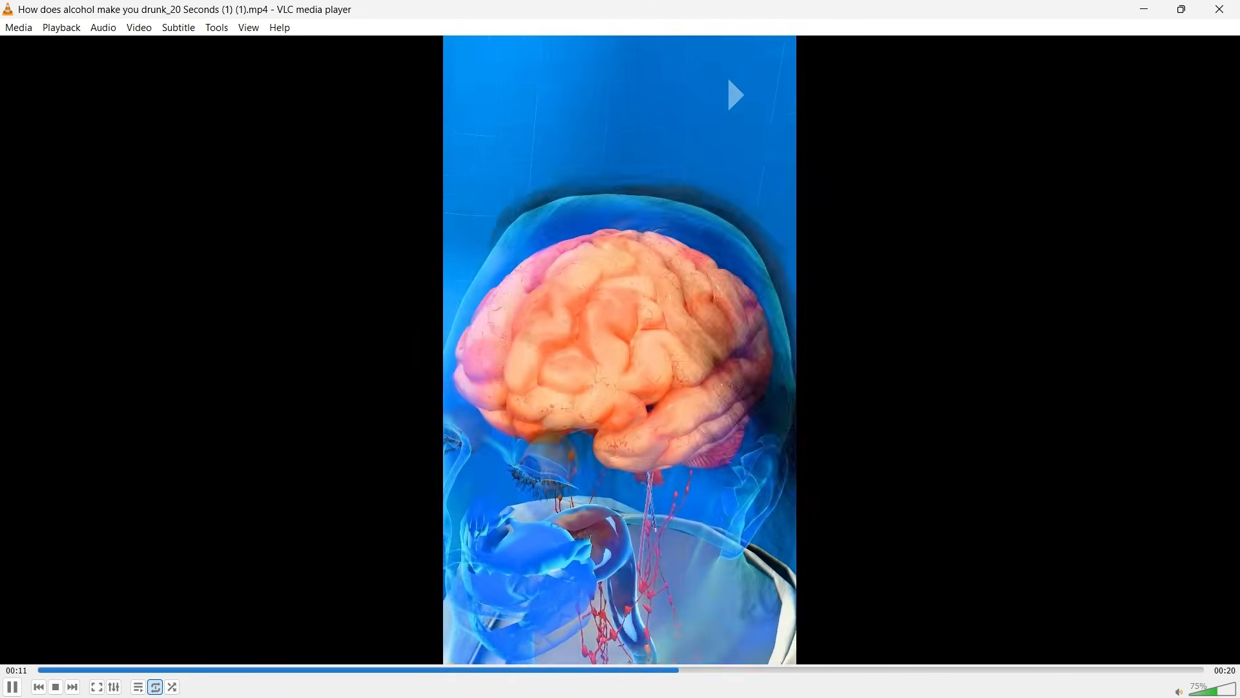
key(space)
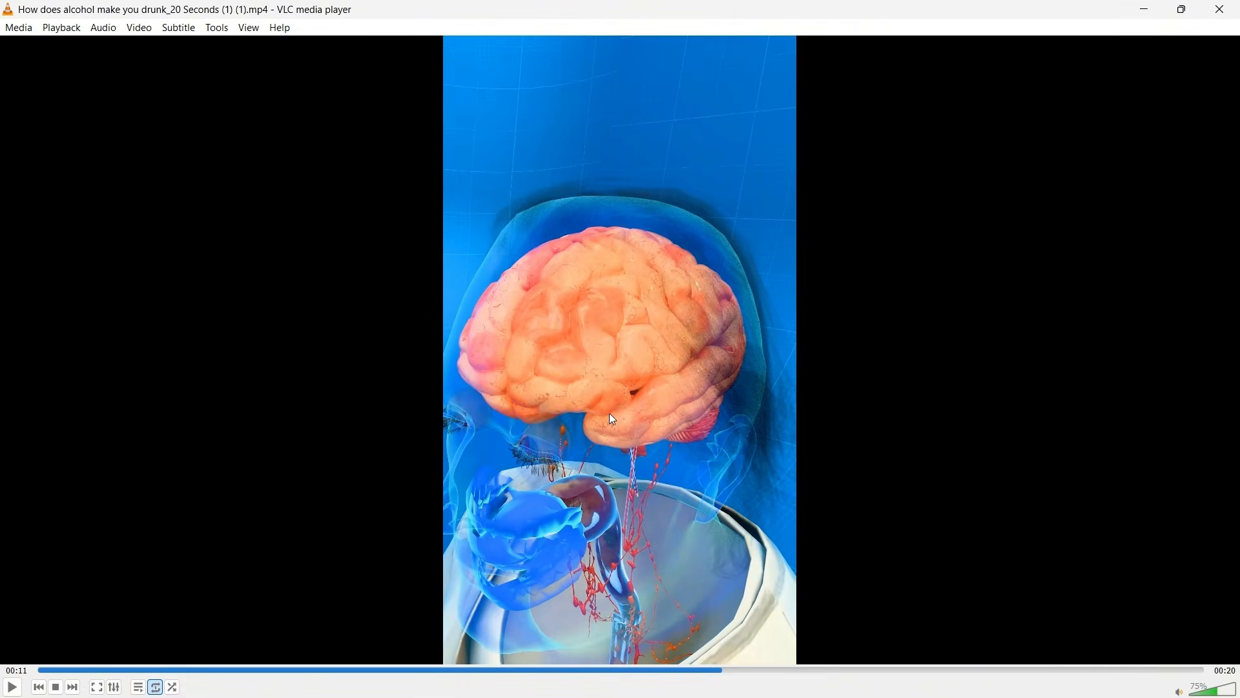
Switch to Blender and review Sphere.001's motion after frame 340 and the Camera's existing keyframes up to frame 310.
key(alt+Tab)
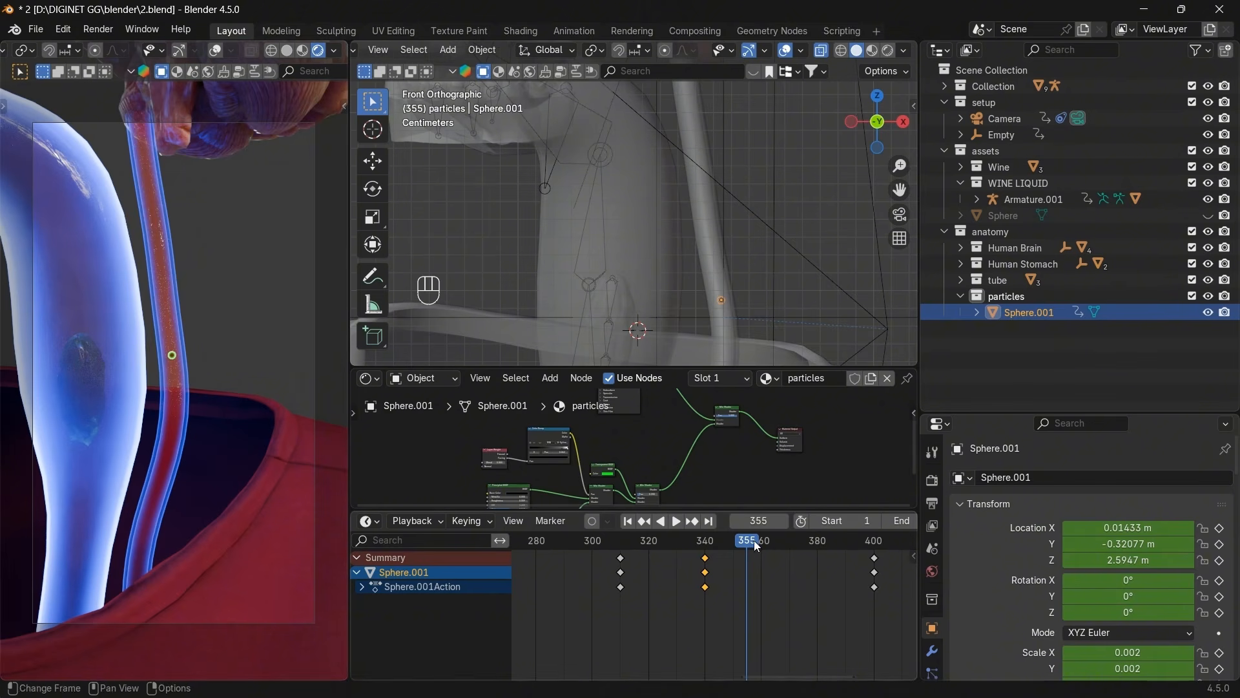
key(space)
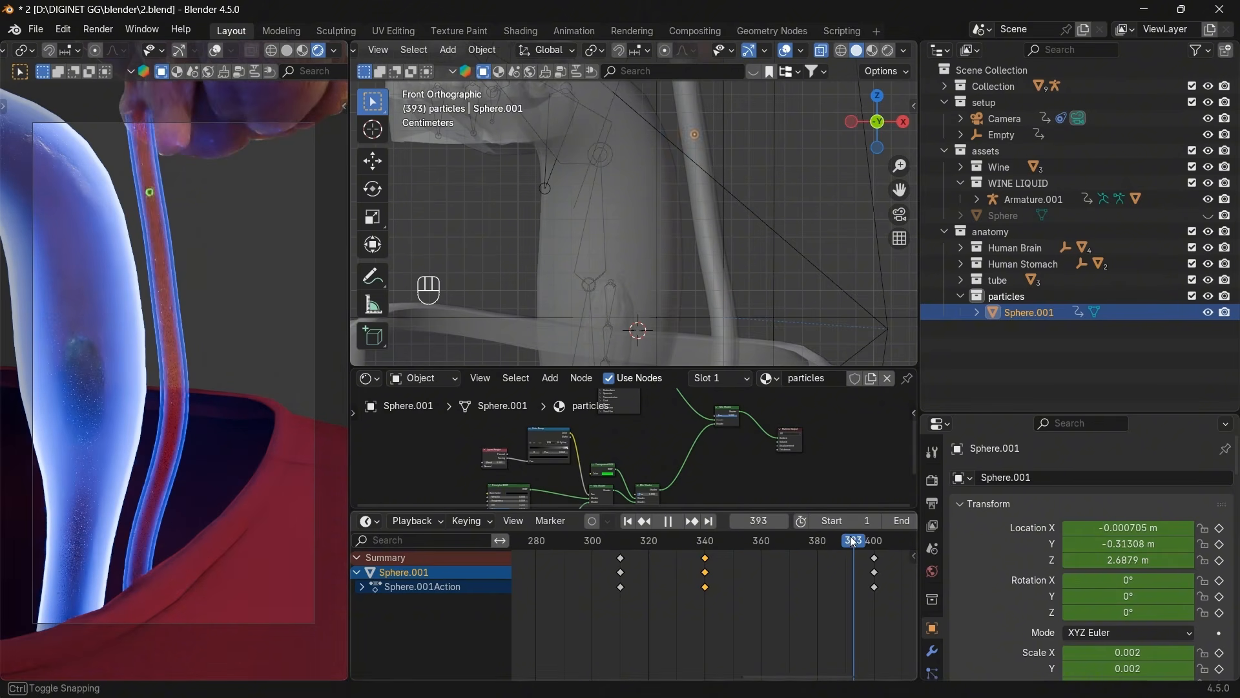
drag(792, 543, 769, 542)
click(669, 521)
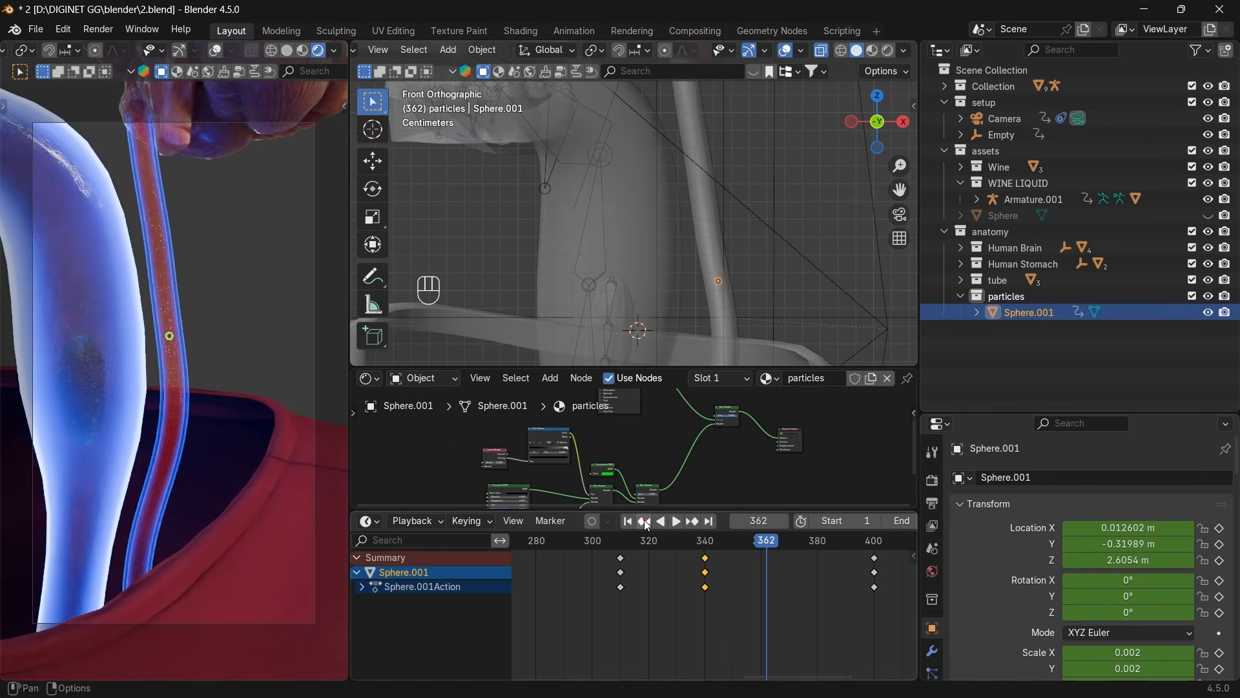
click(644, 520)
click(1040, 121)
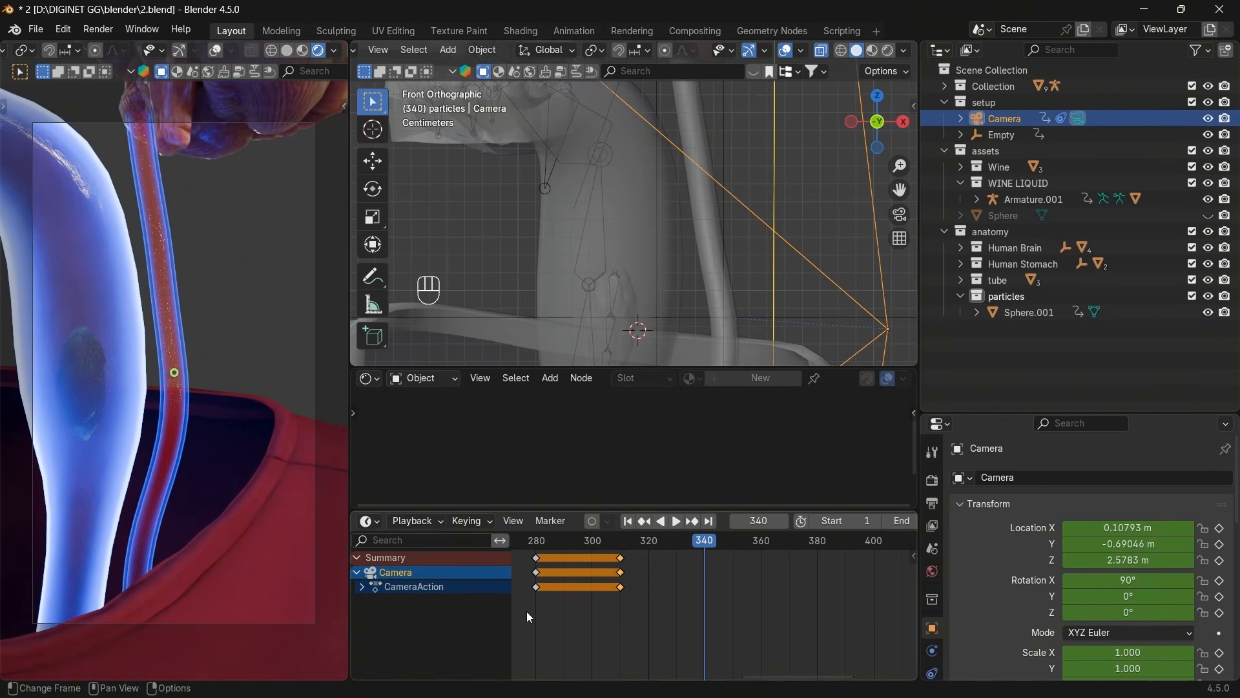
drag(623, 545, 620, 545)
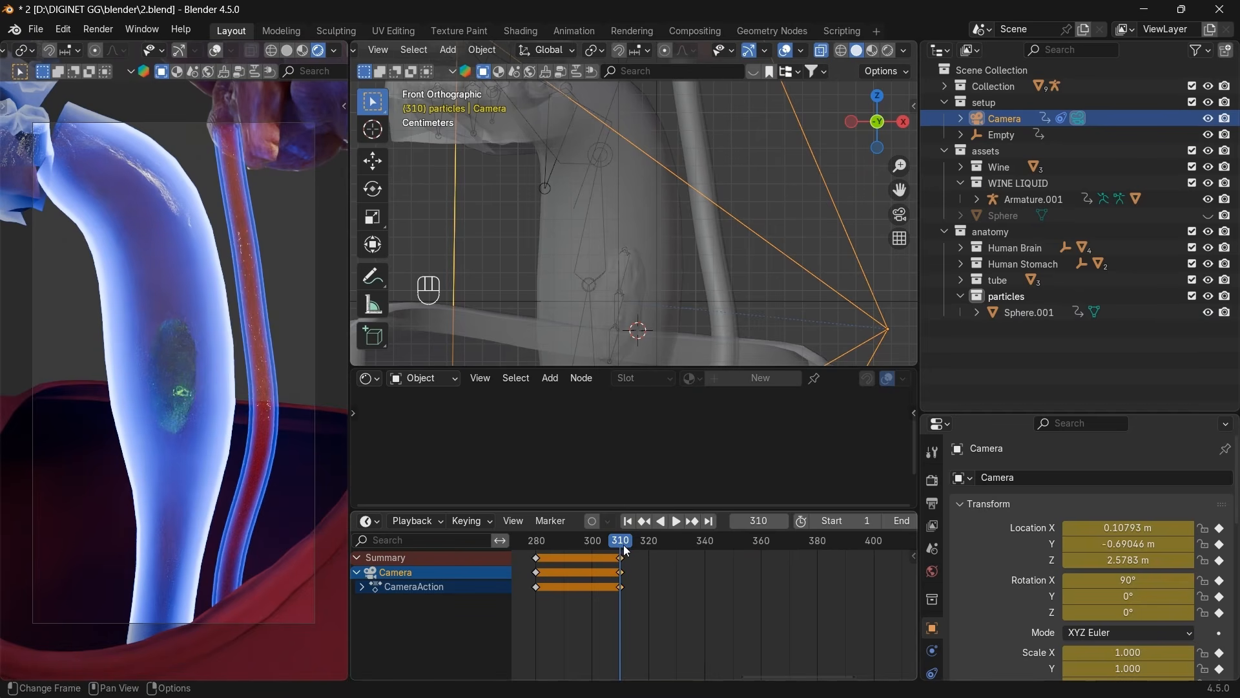
At Sphere.001's keyframe on frame 340, move the Camera closer to the tube along its local Z axis, to about Y -0.575 m, and keyframe it.
click(1033, 313)
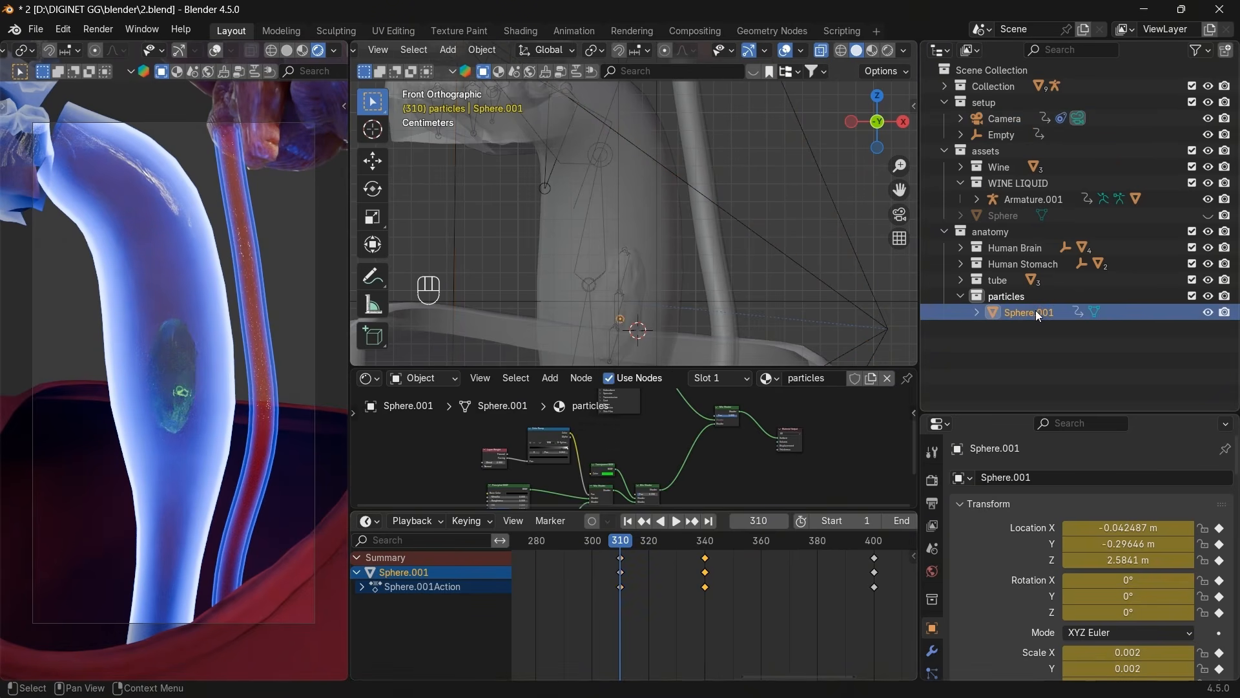
click(696, 524)
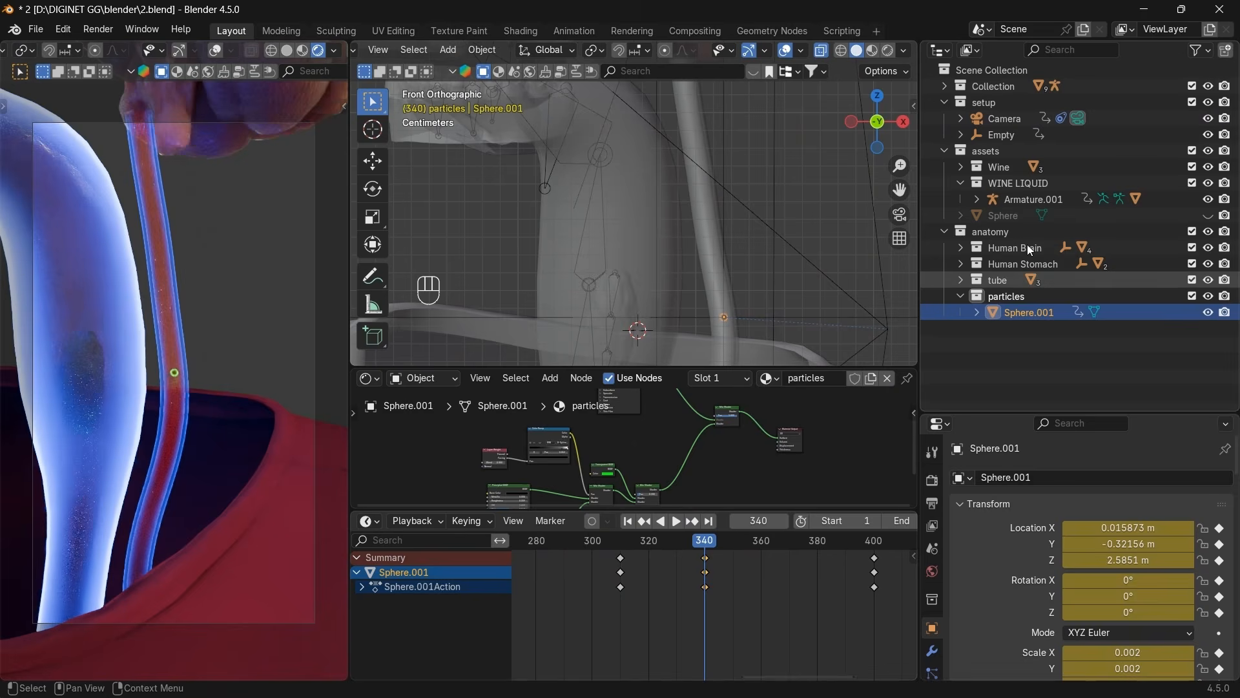
click(1014, 120)
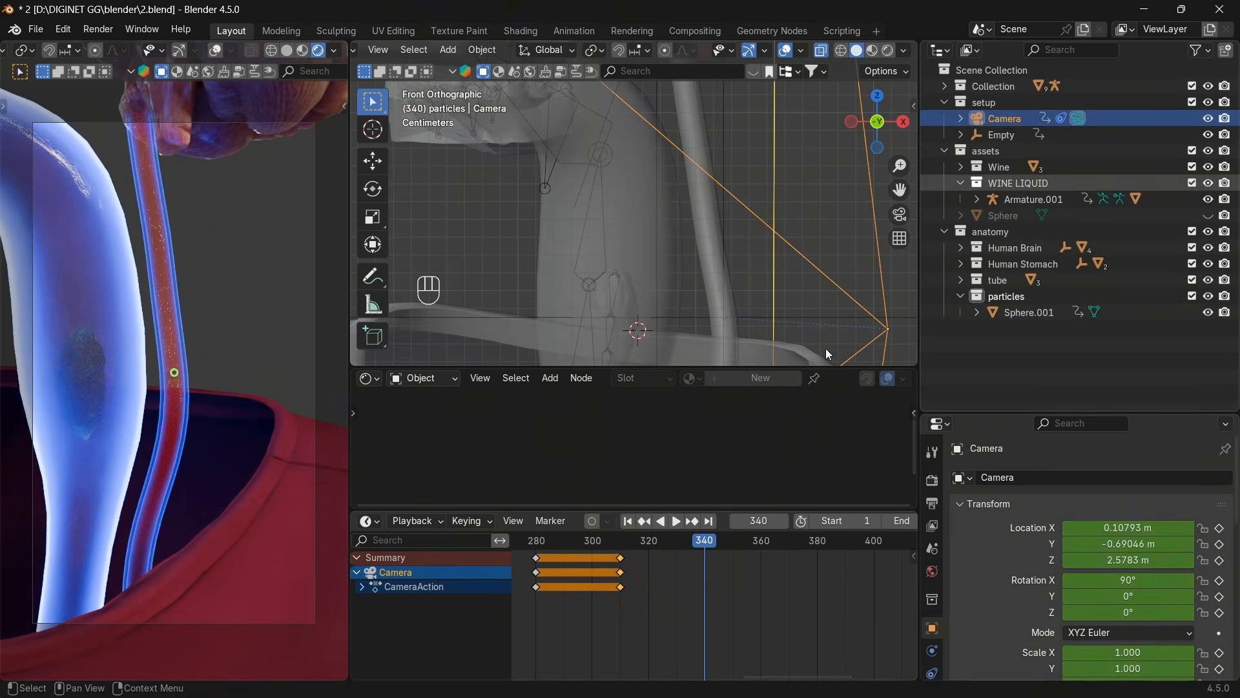
click(877, 97)
key(g)
key(z)
key(z)
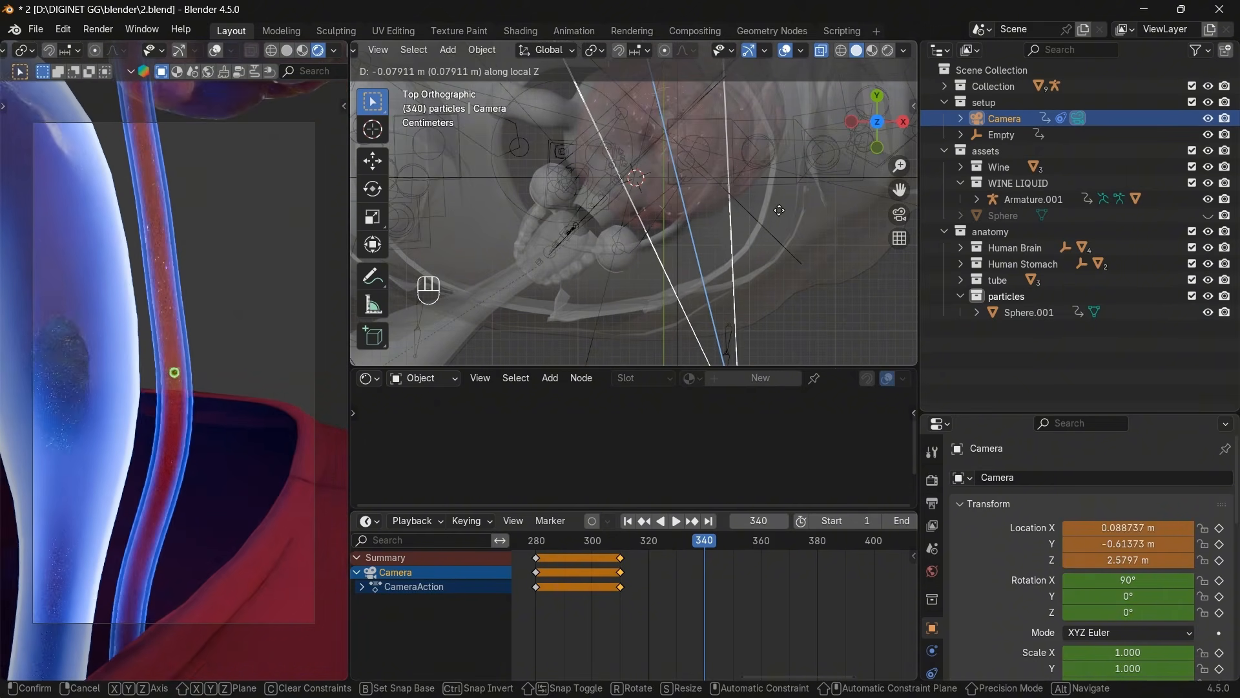
click(766, 178)
key(i)
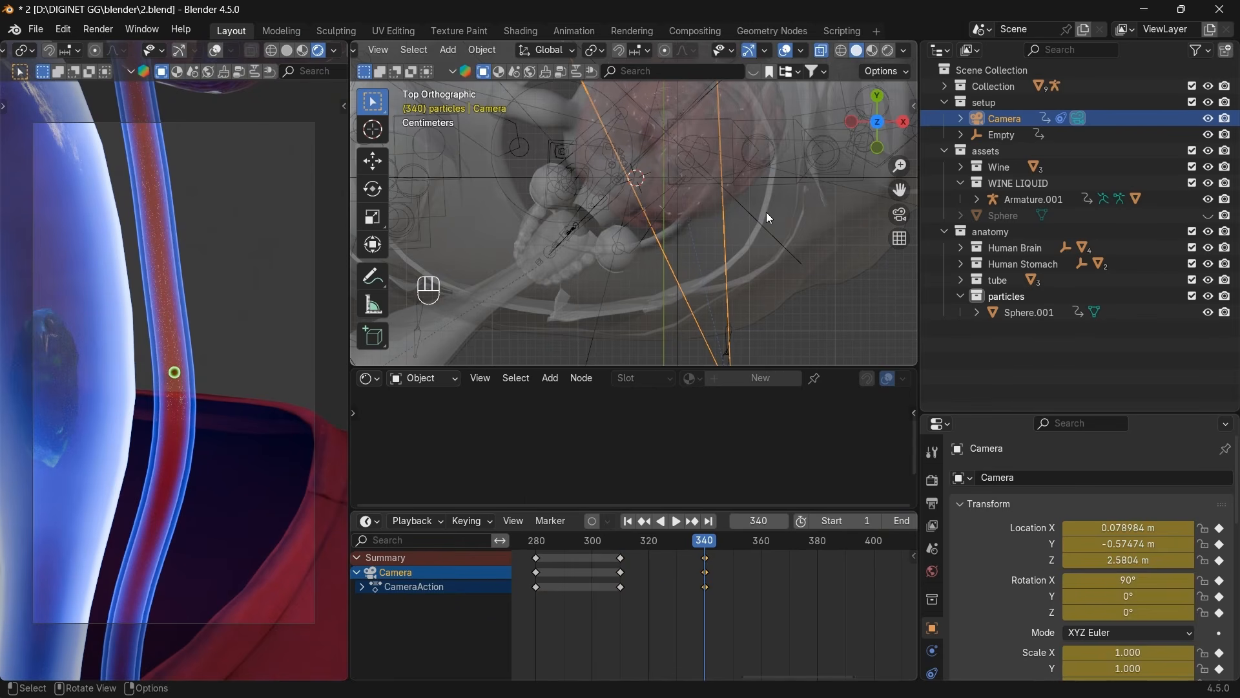
Set the view to right orthographic and move the playhead to Sphere.001's keyframe at frame 400.
drag(875, 155, 812, 543)
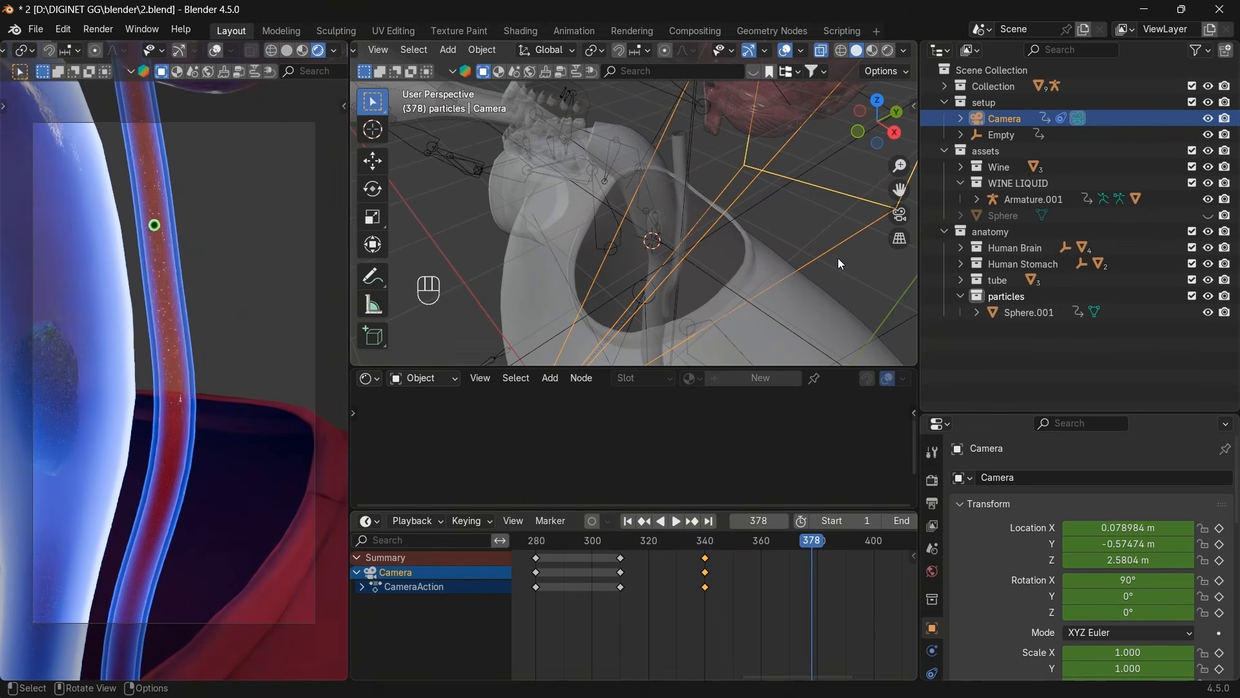
click(897, 131)
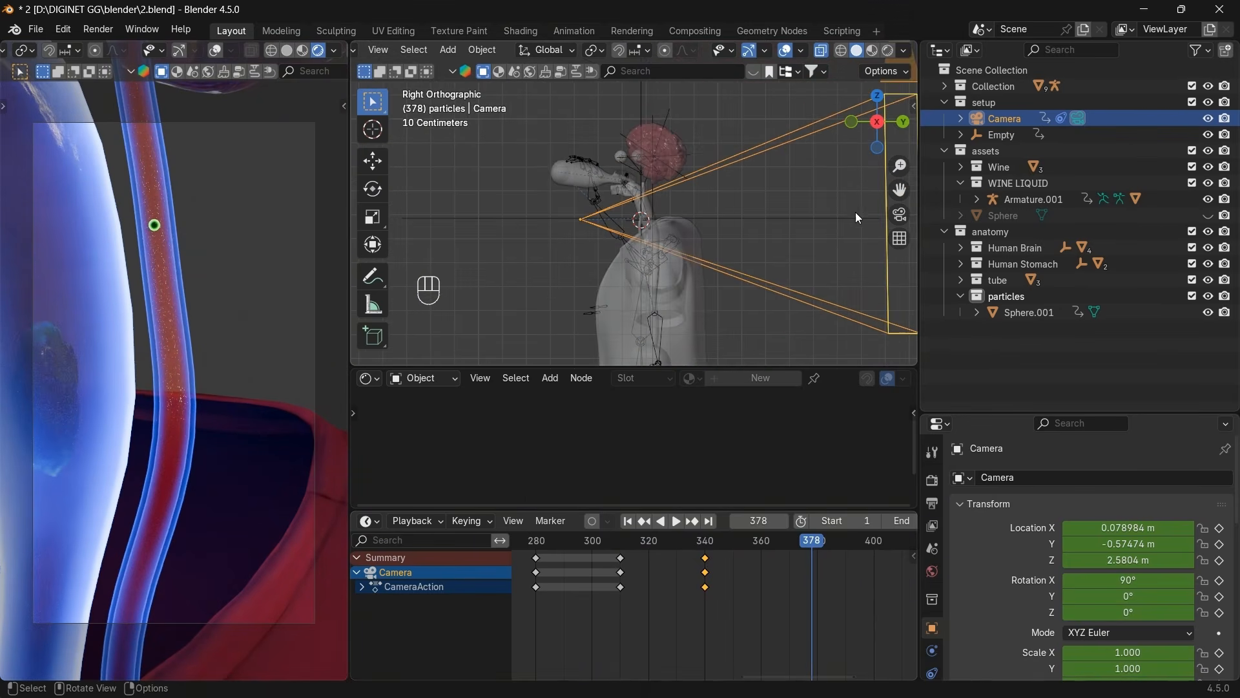
click(1029, 312)
click(694, 525)
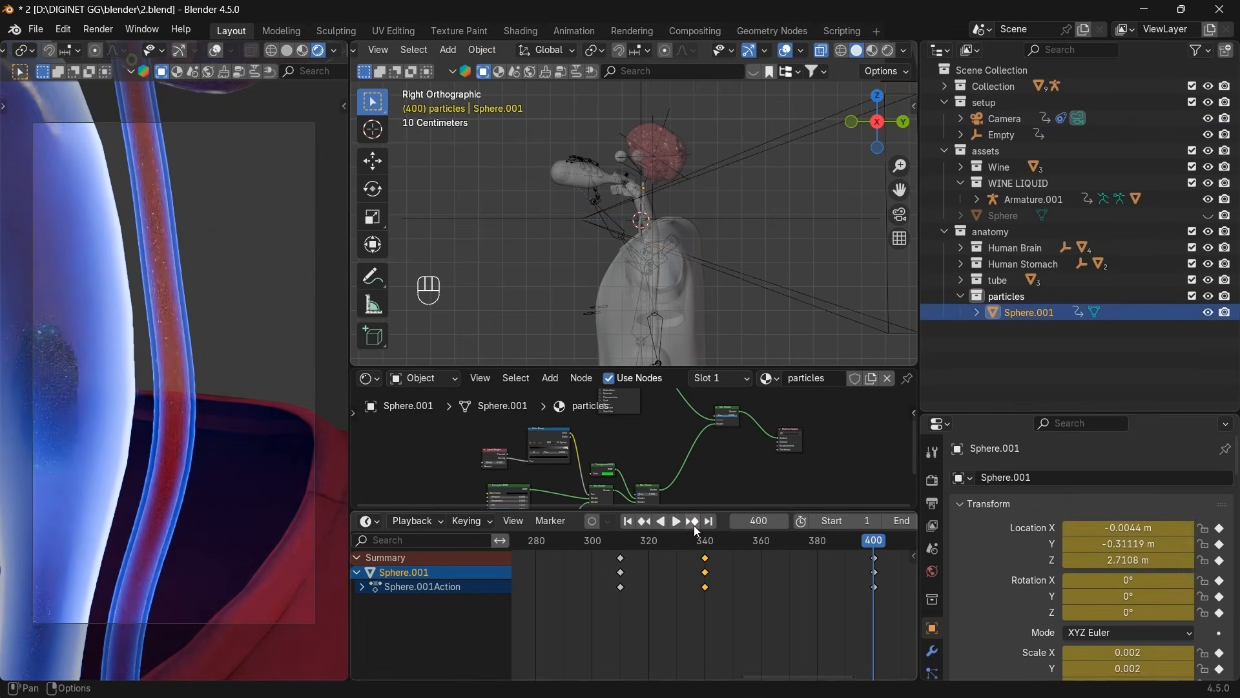
click(1002, 136)
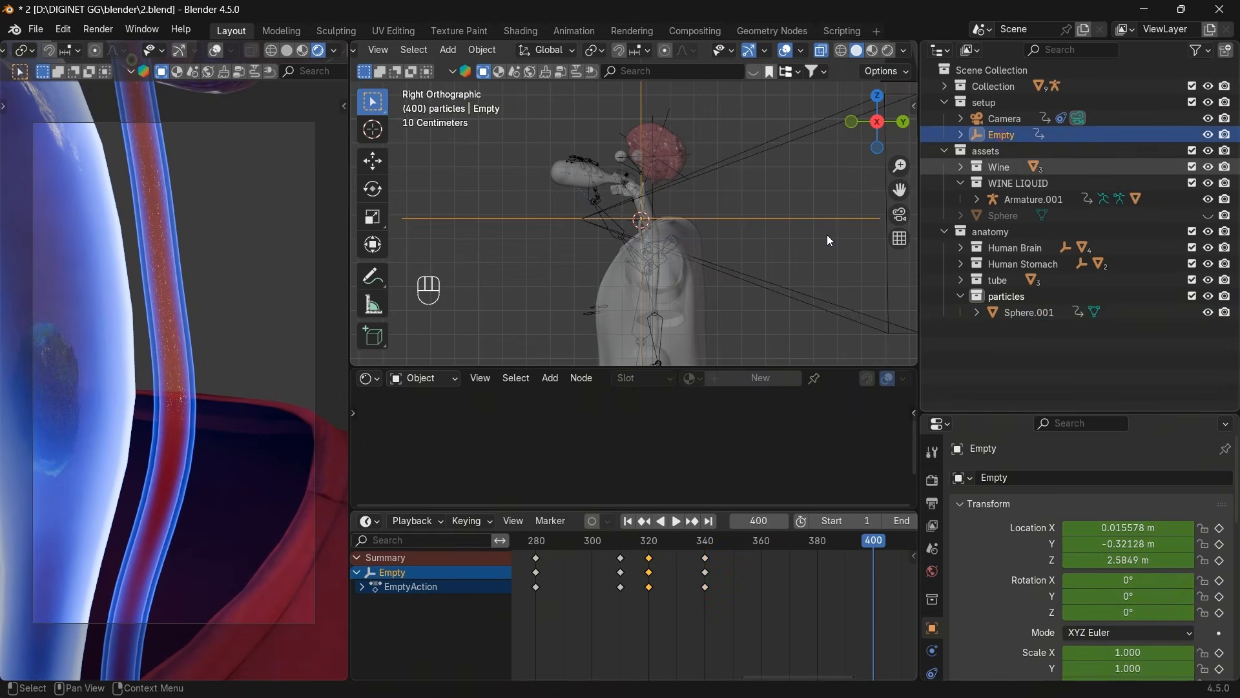
scroll(774, 270, up, 6)
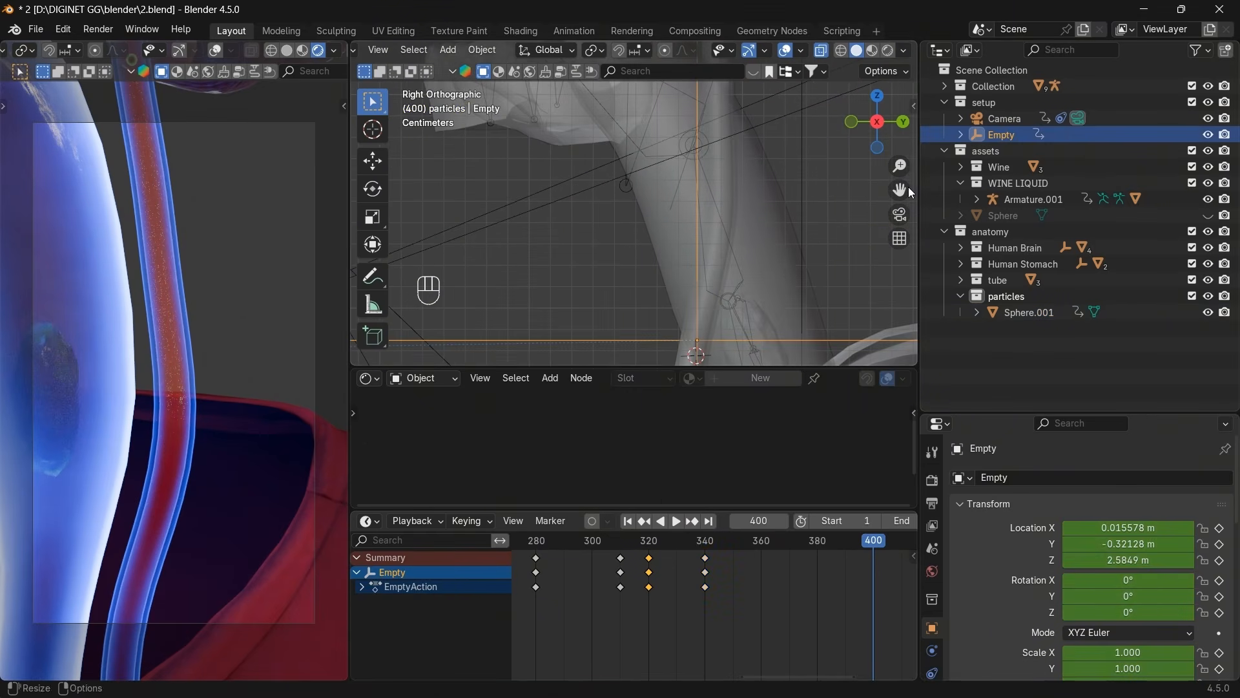
drag(900, 189, 900, 213)
key(g)
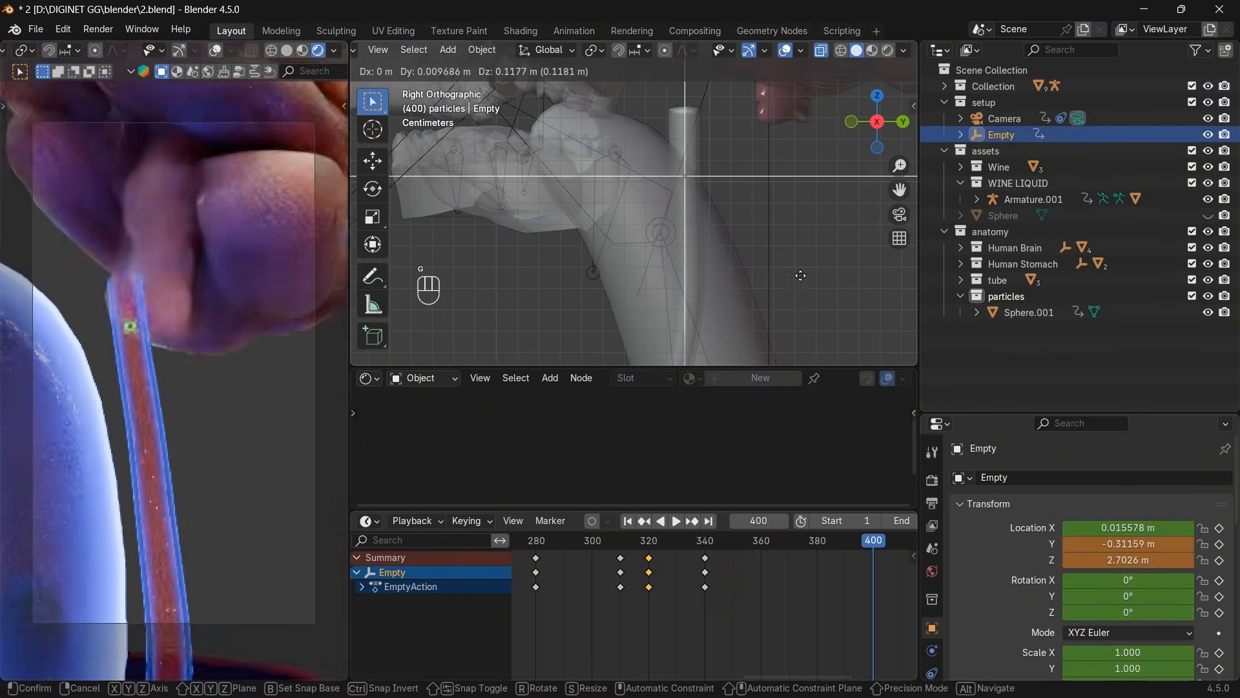
click(795, 274)
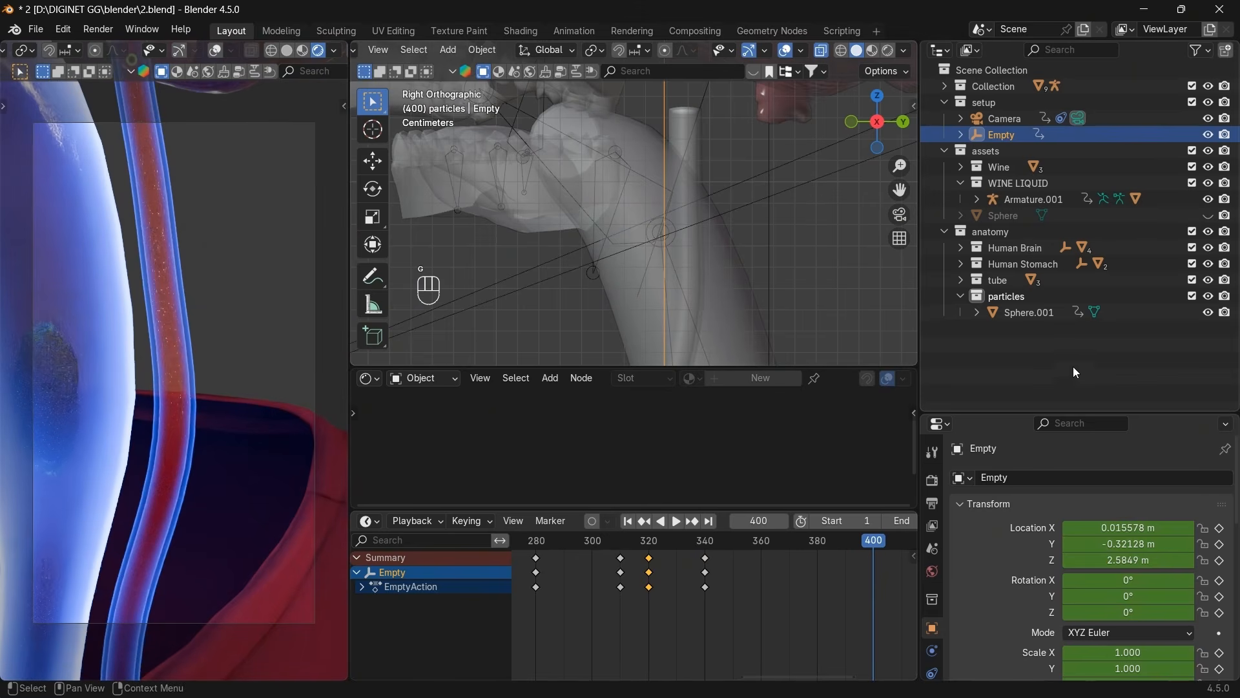
Snap the 3D cursor to Sphere.001's position at frame 400.
click(1034, 314)
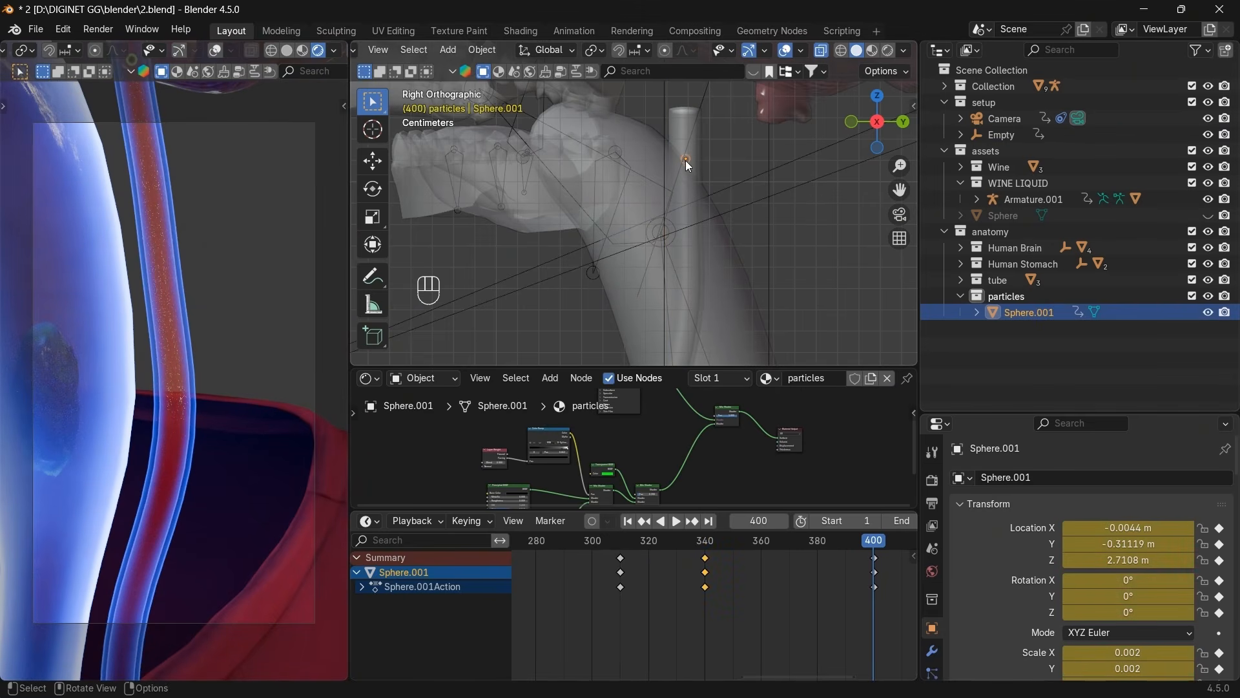
key(shift)
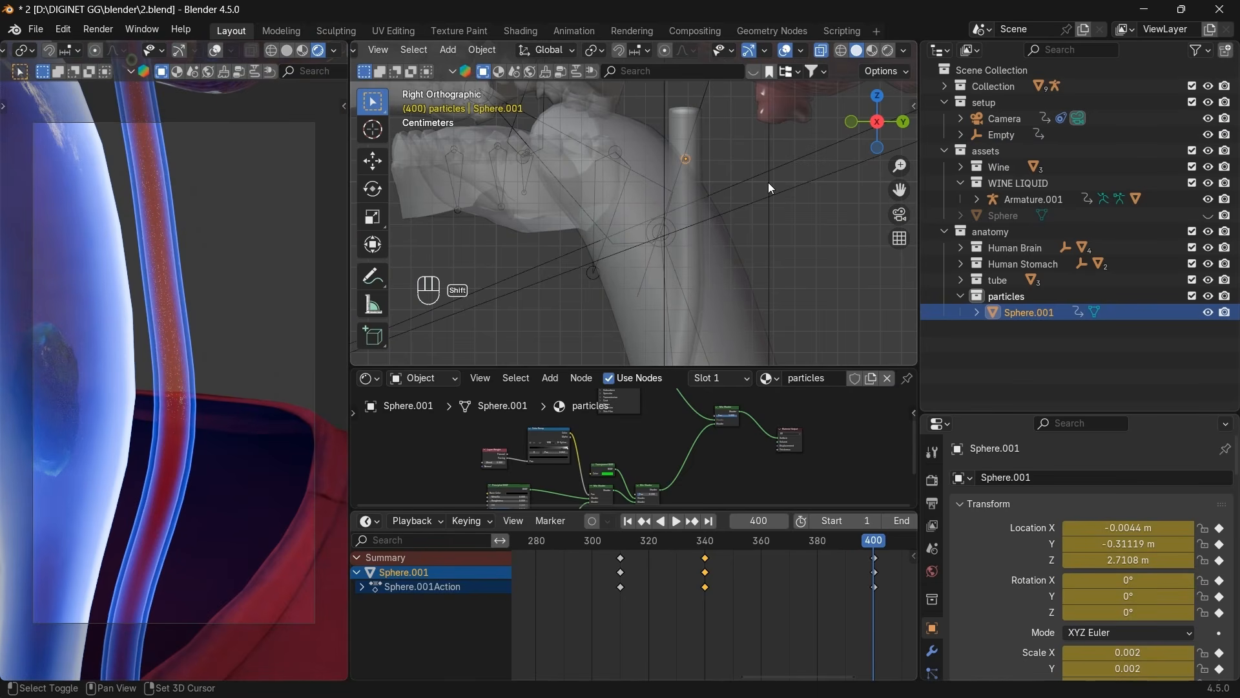
key(shift+s)
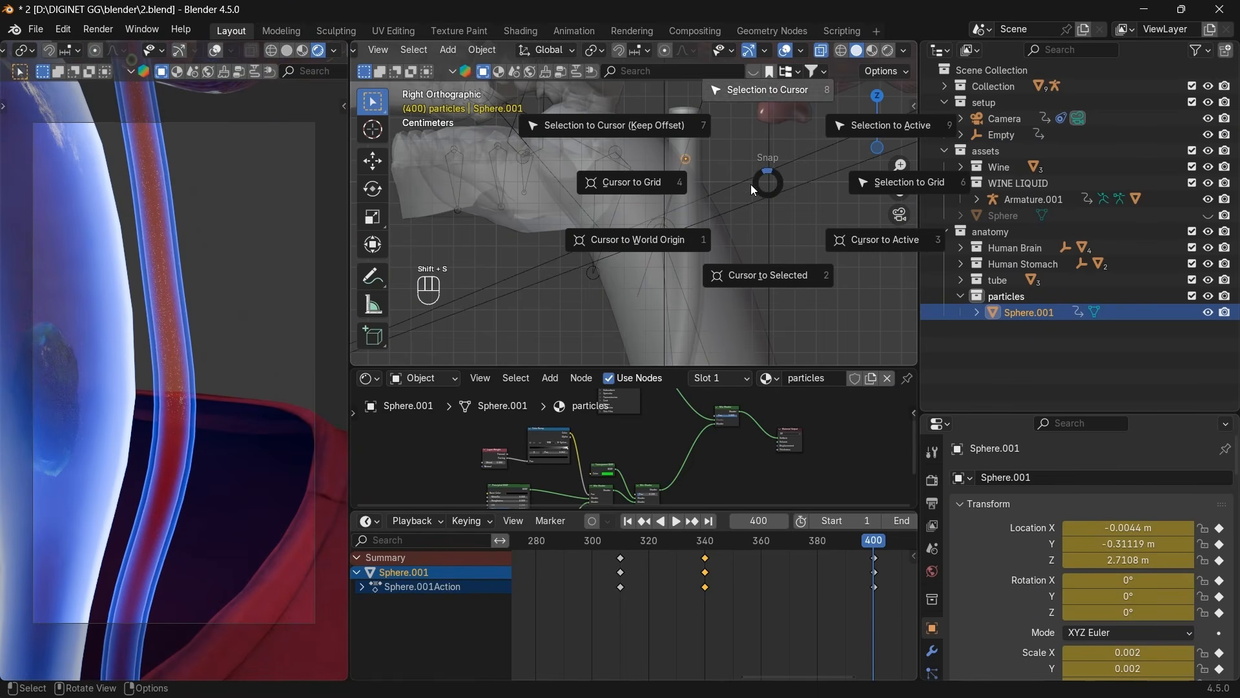
click(763, 274)
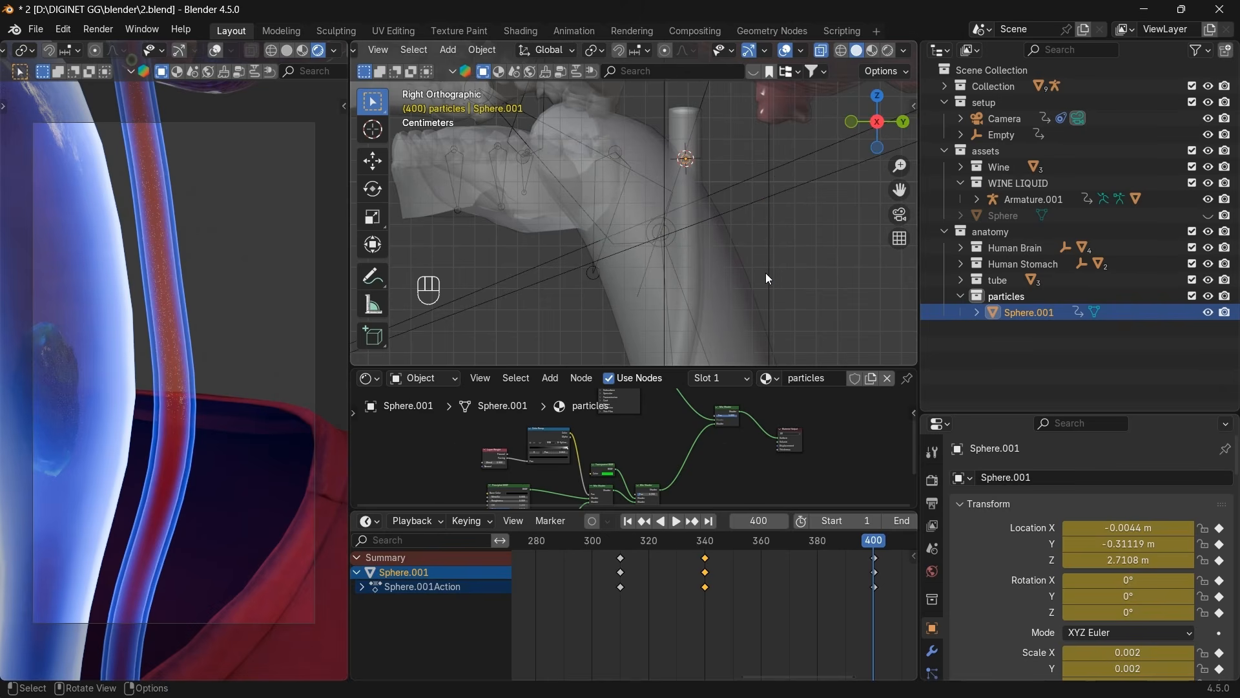
Snap the Empty to the 3D cursor and keyframe it at frame 400.
click(1013, 136)
key(shift+s)
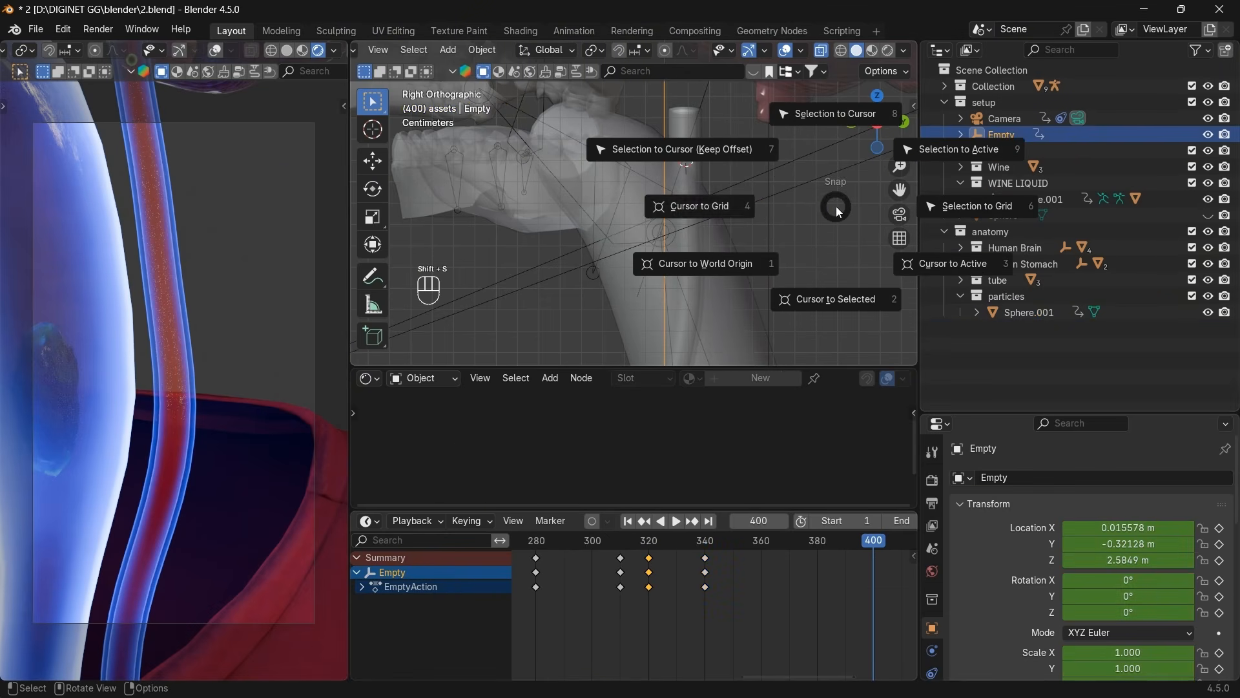
click(847, 114)
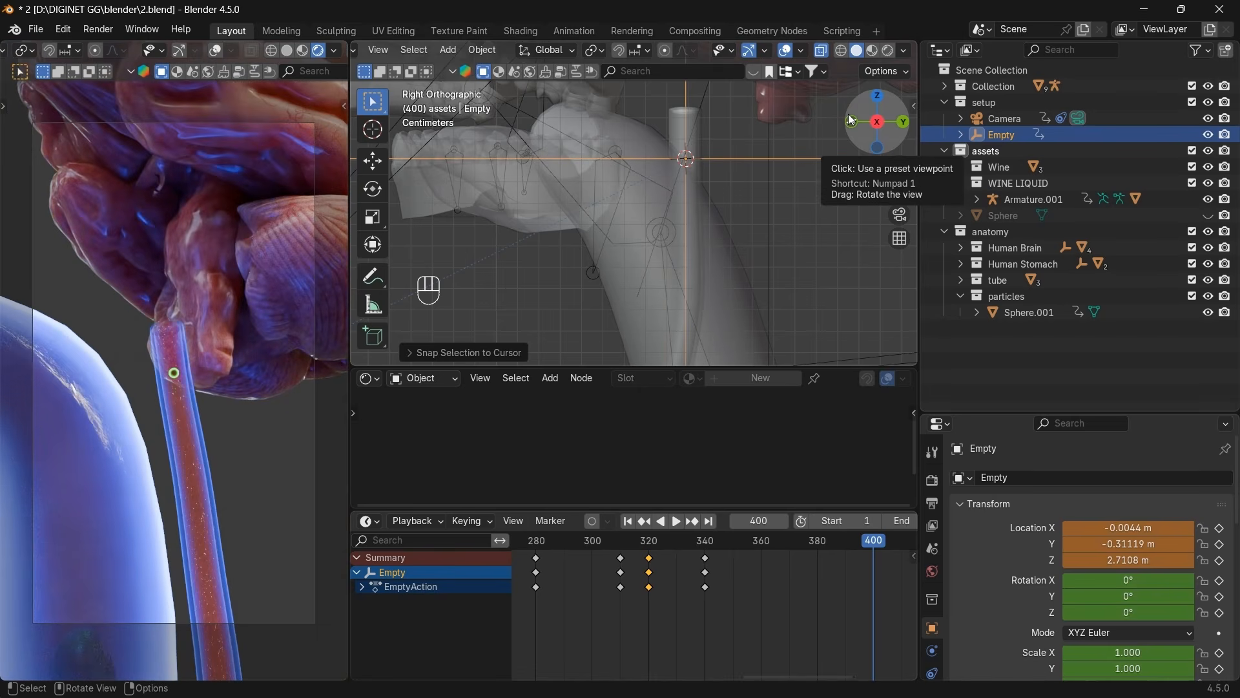
key(i)
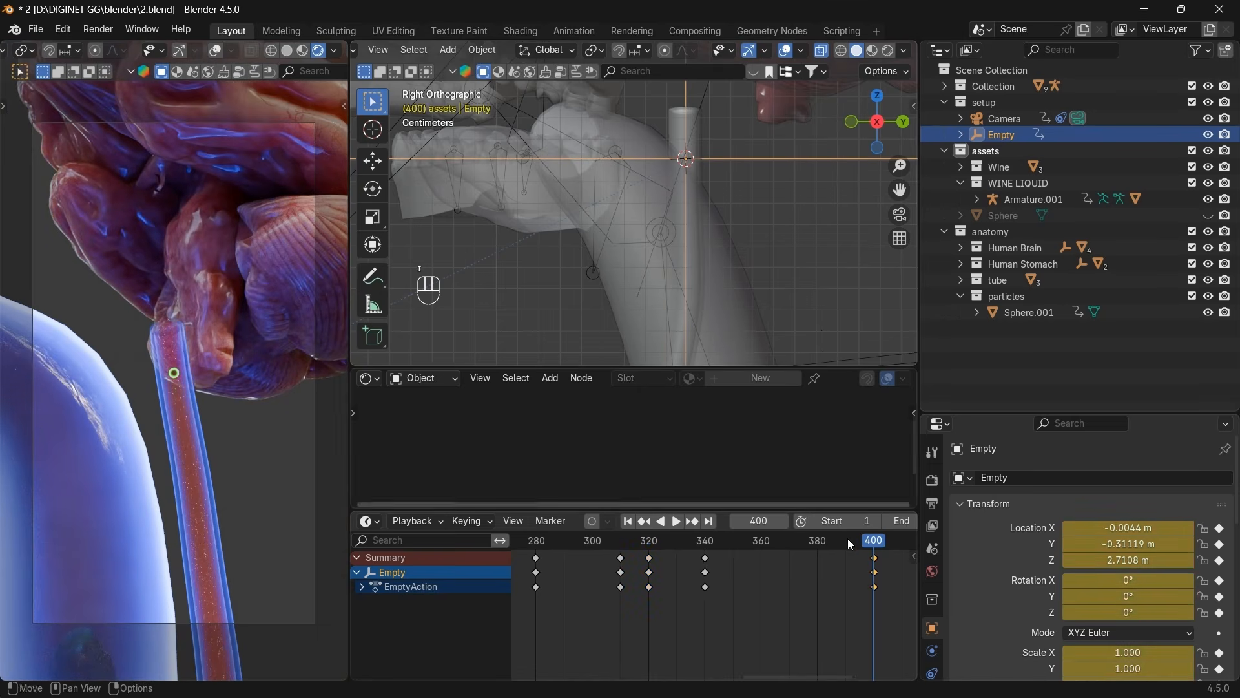
At frame 370, move the Camera closer to the tube along its local Z axis, to about Y -0.509 m.
drag(870, 544, 702, 536)
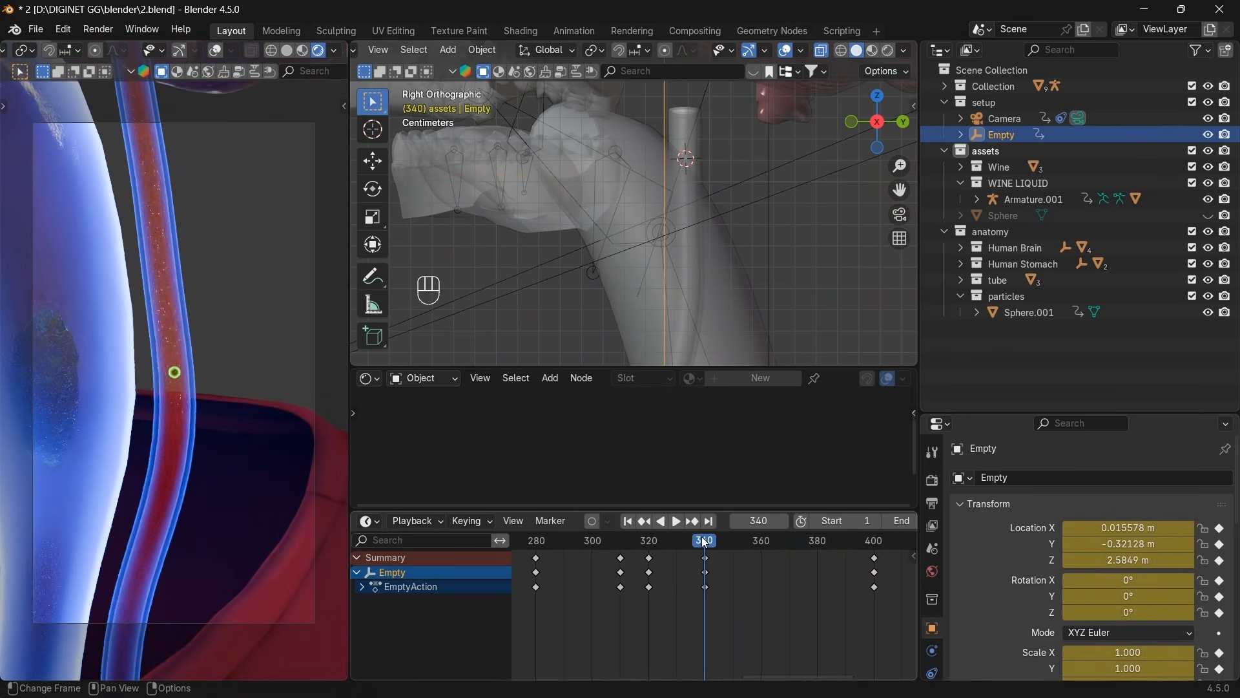
click(1044, 121)
scroll(772, 594, down, 3)
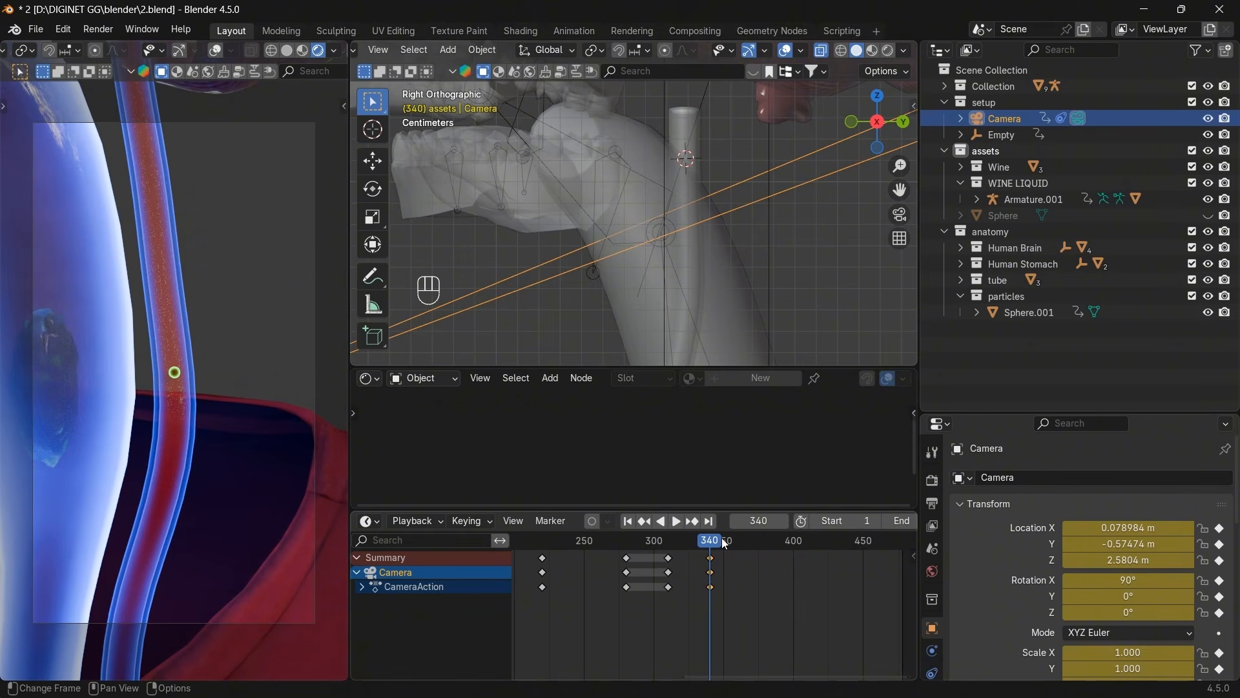
click(764, 524)
text(370)
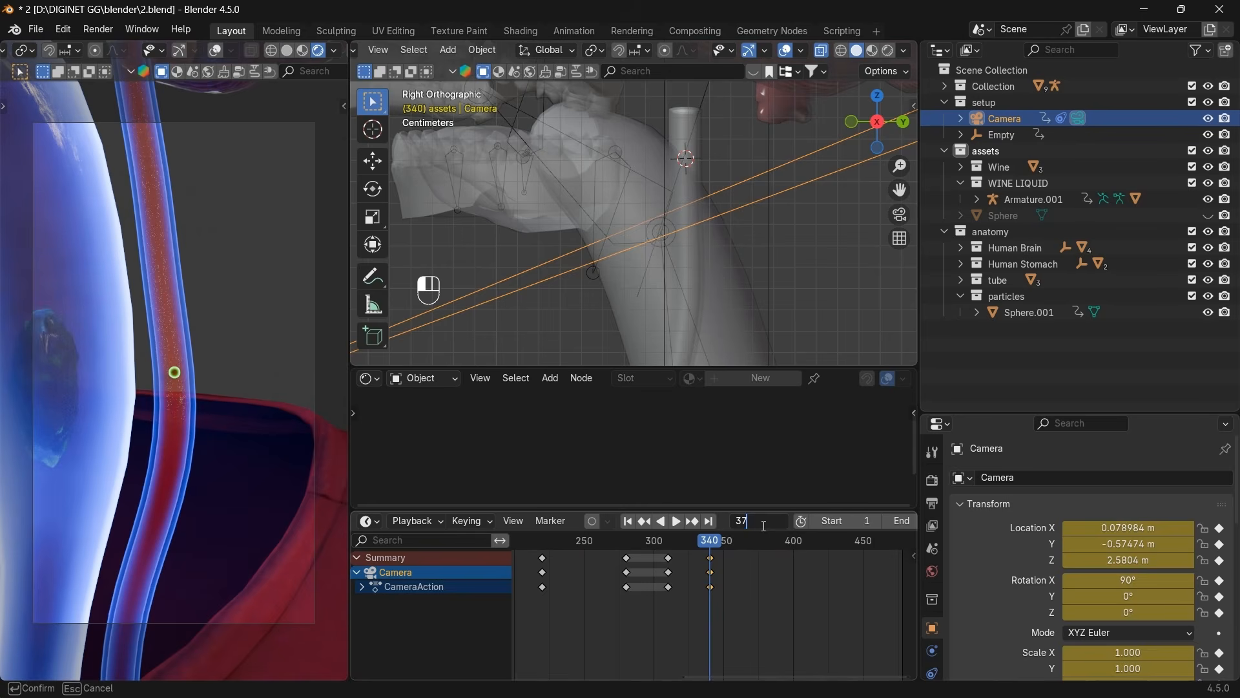
key(Return)
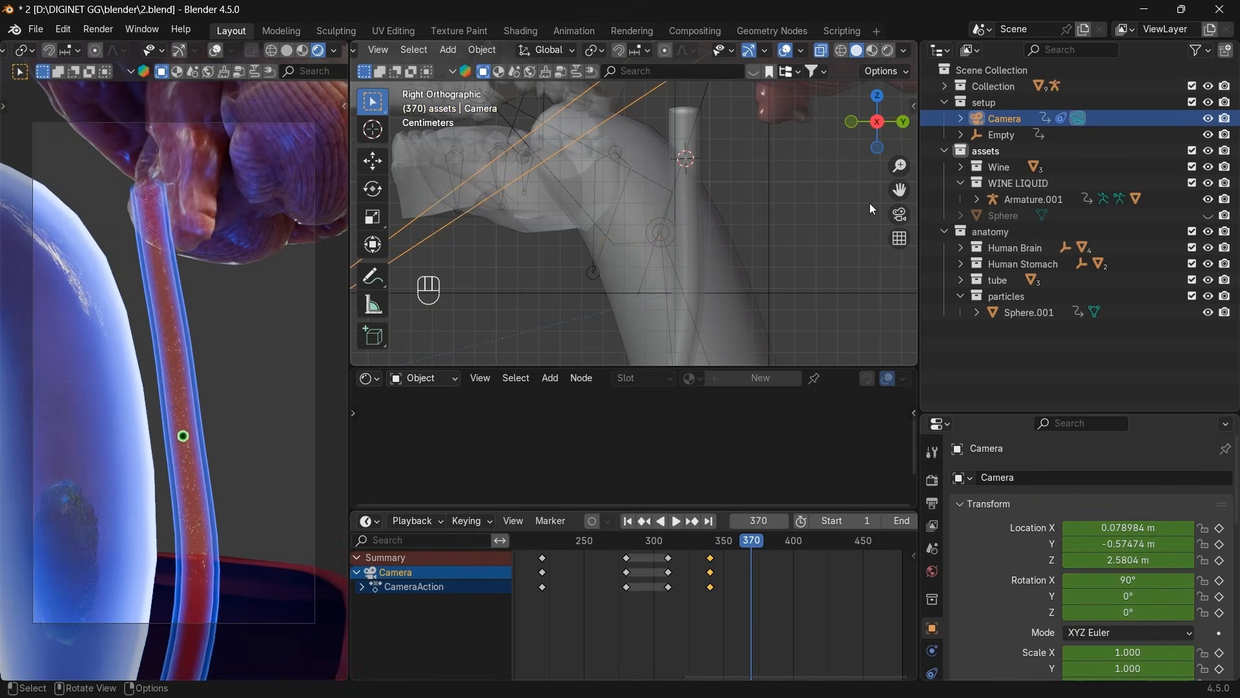
click(905, 122)
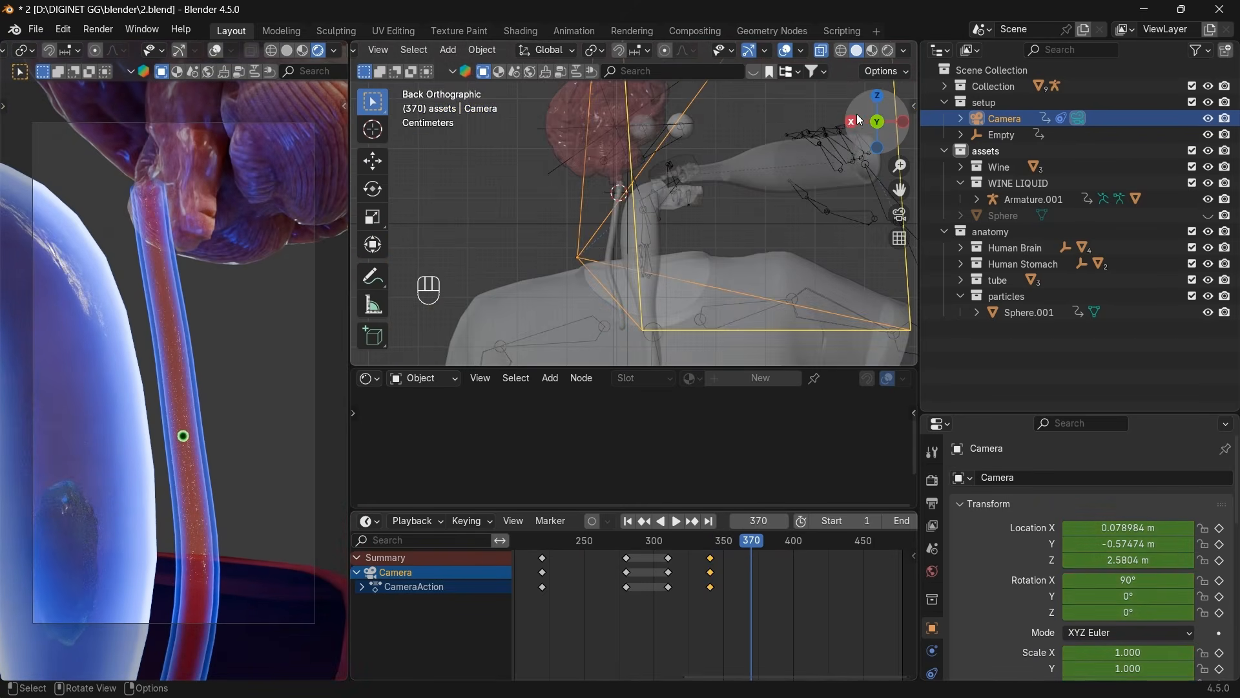
click(877, 97)
key(g)
key(z)
key(z)
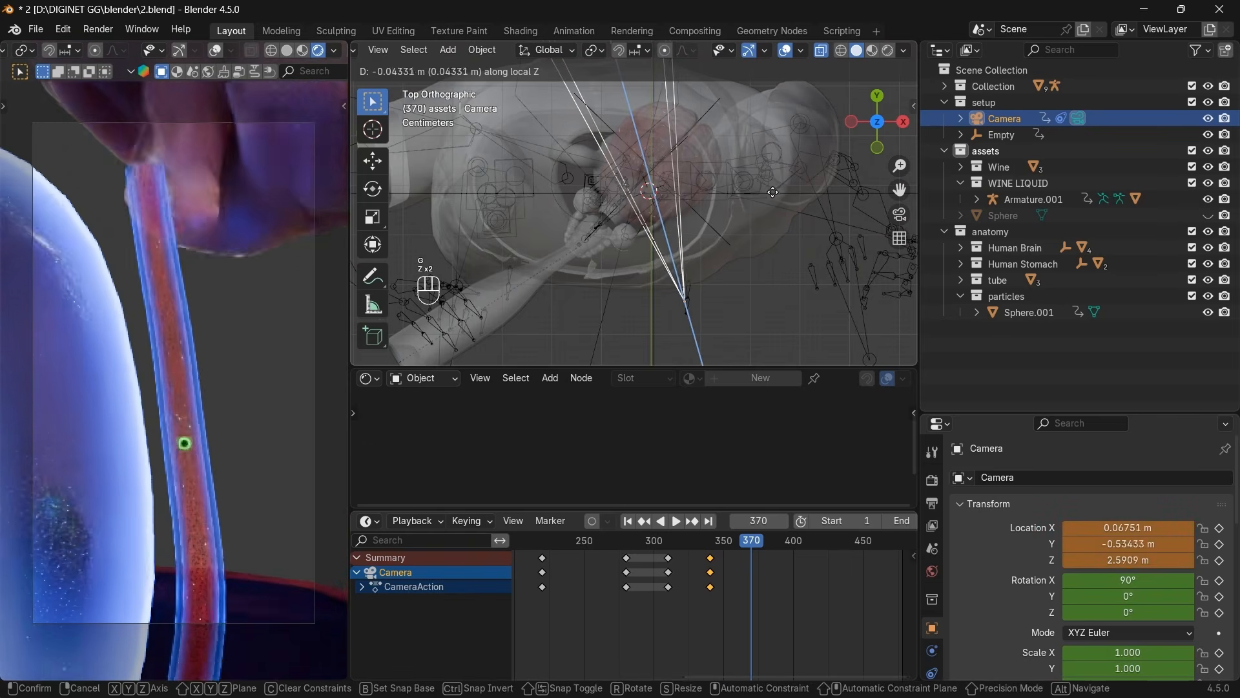
click(775, 187)
Raise the Camera along the global Z axis to about Z 2.625 m and keyframe it at frame 370.
click(903, 122)
key(g)
key(z)
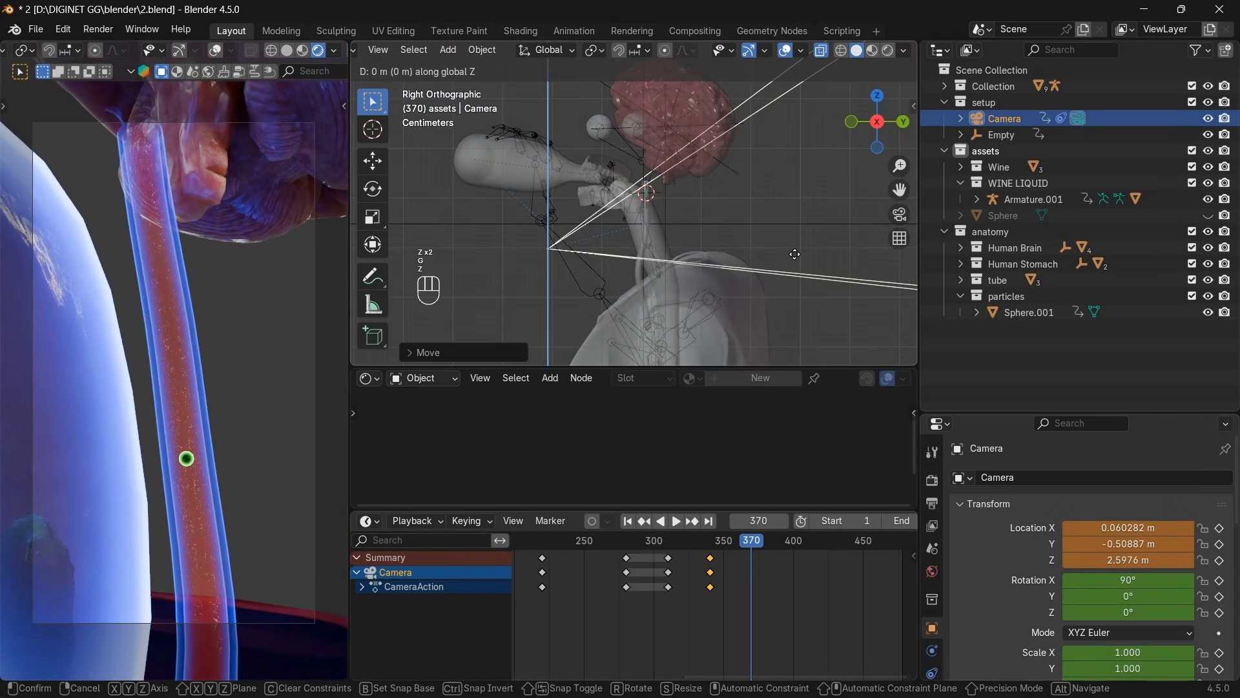
click(798, 245)
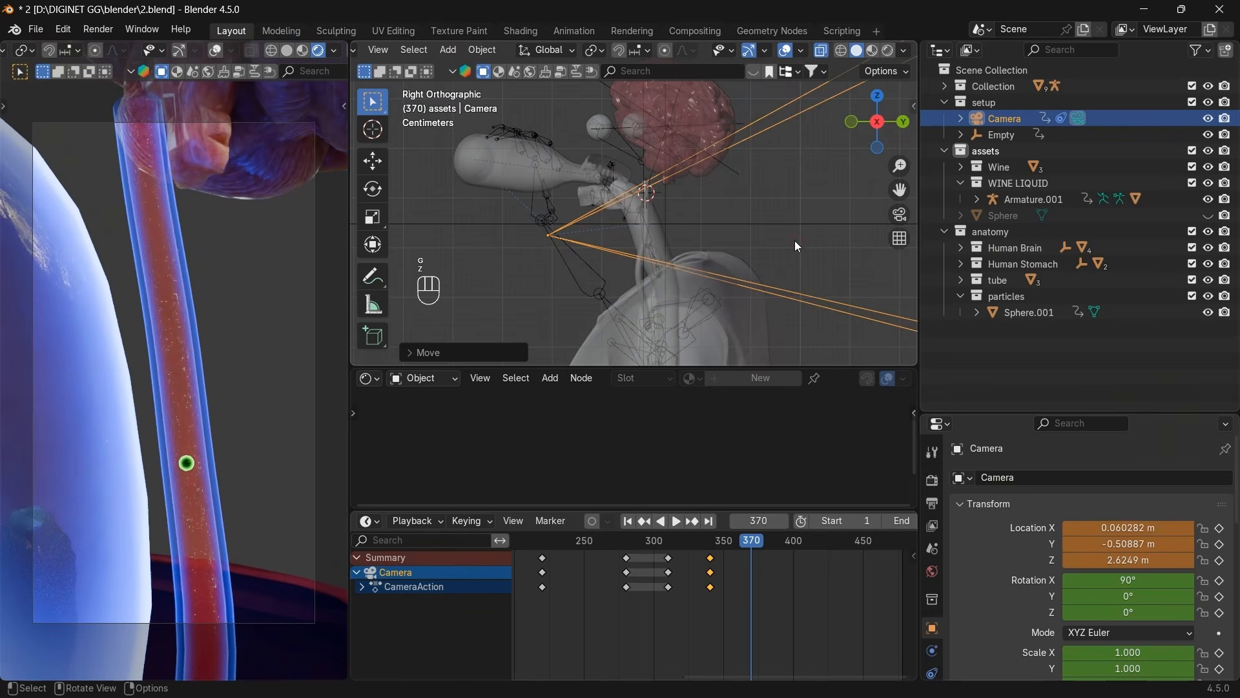
key(i)
At the Camera's frame 340 keyframe, move it closer to the tube along its local Z axis, to about Y -0.525 m, and keyframe it.
drag(755, 543, 692, 541)
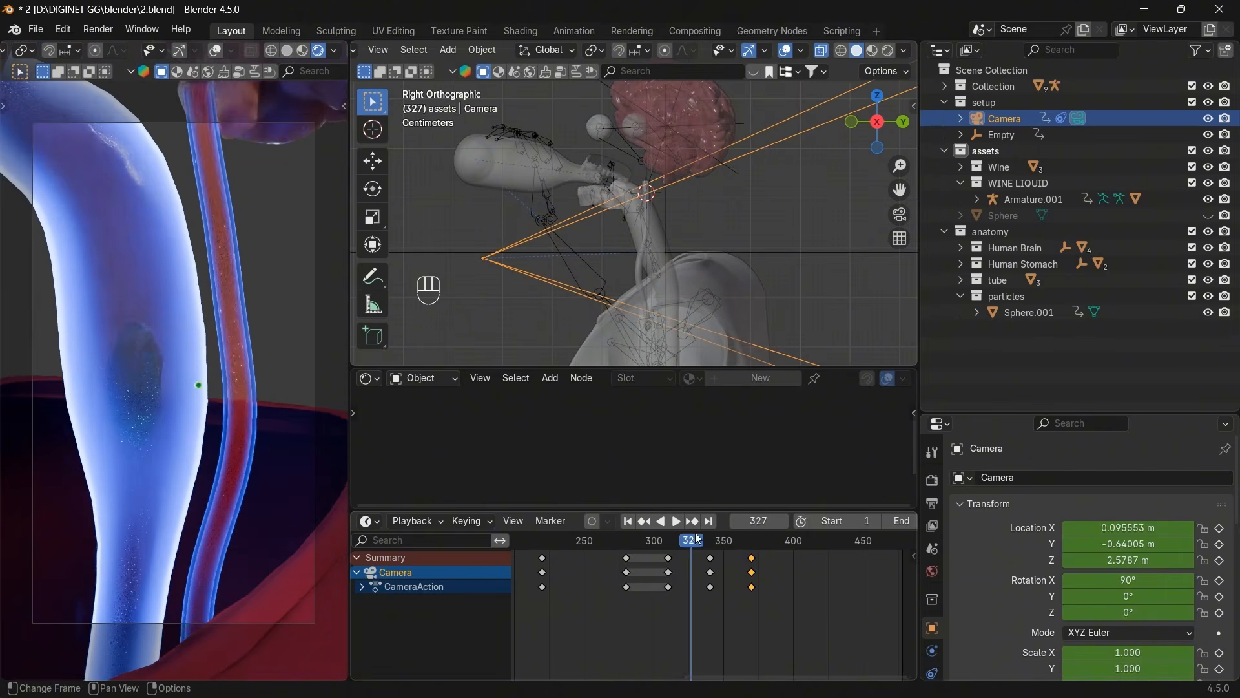
key(Up)
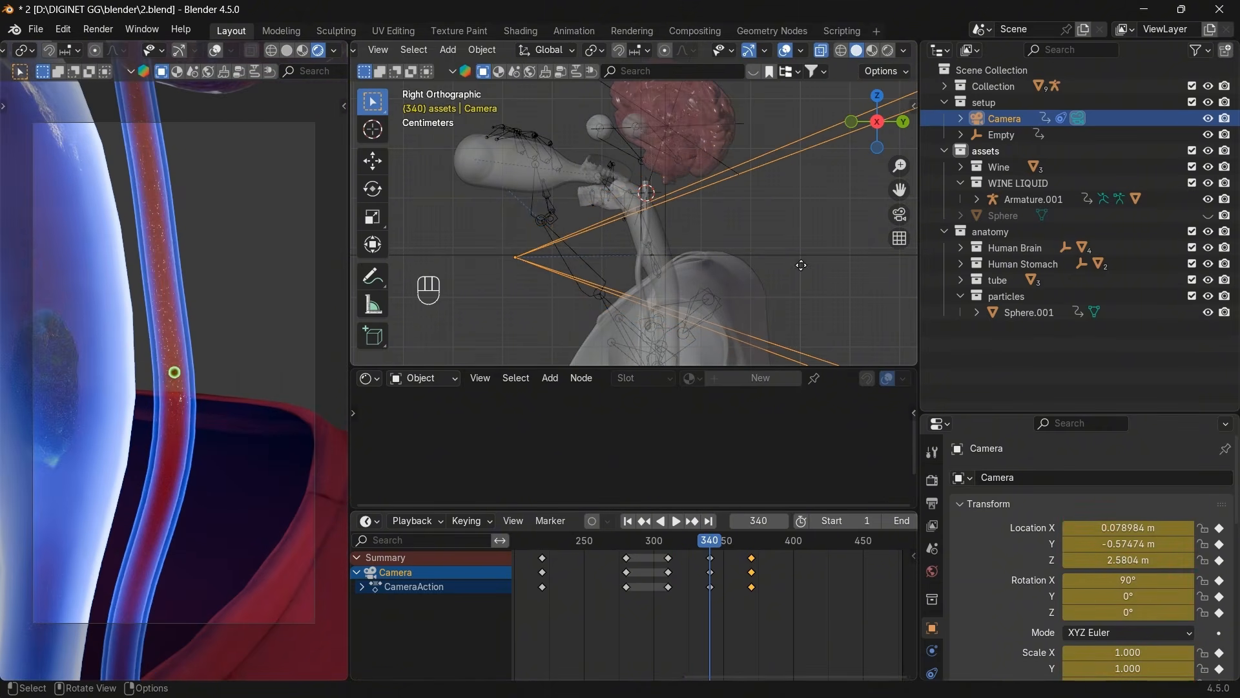
key(g)
key(z)
key(z)
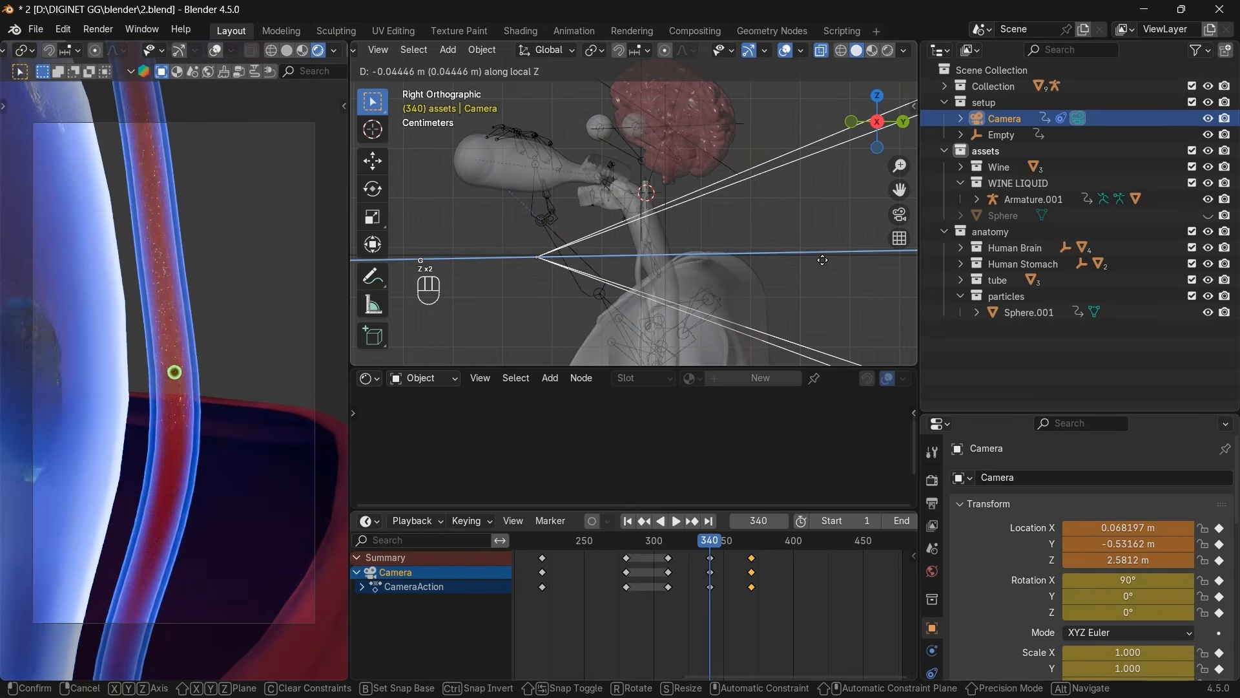
click(825, 259)
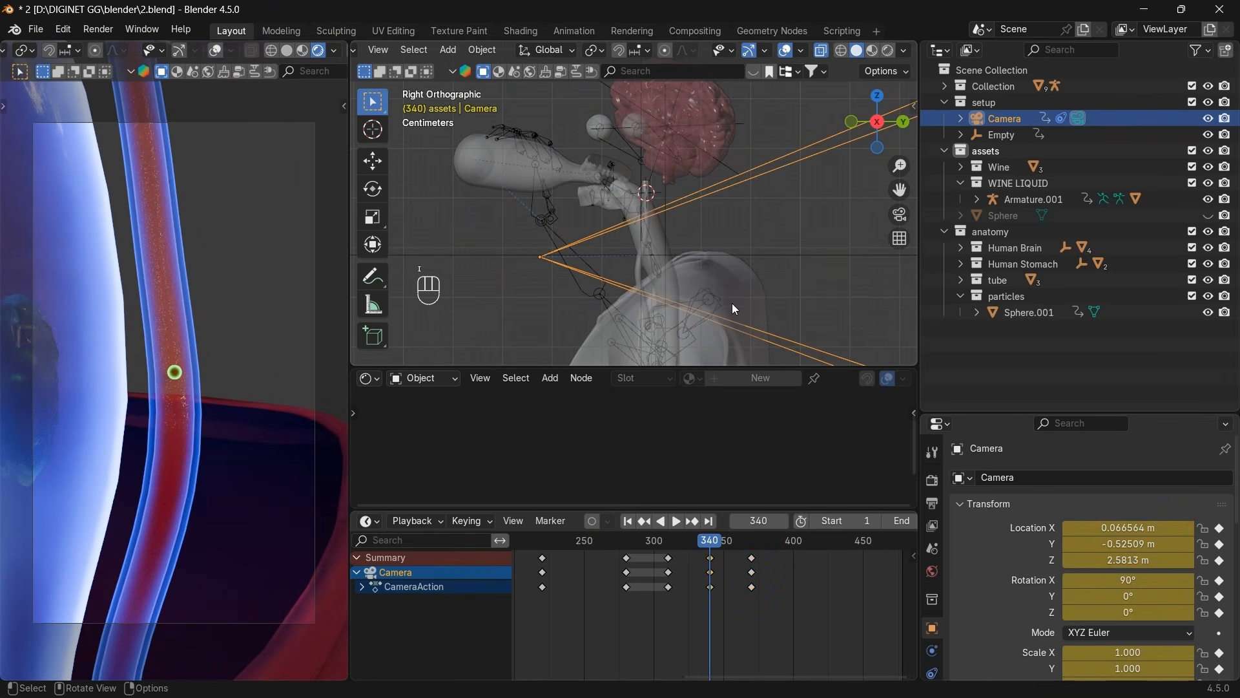
Unhide all hidden objects and review the camera move in playback from about frame 310 to 340.
key(alt+h)
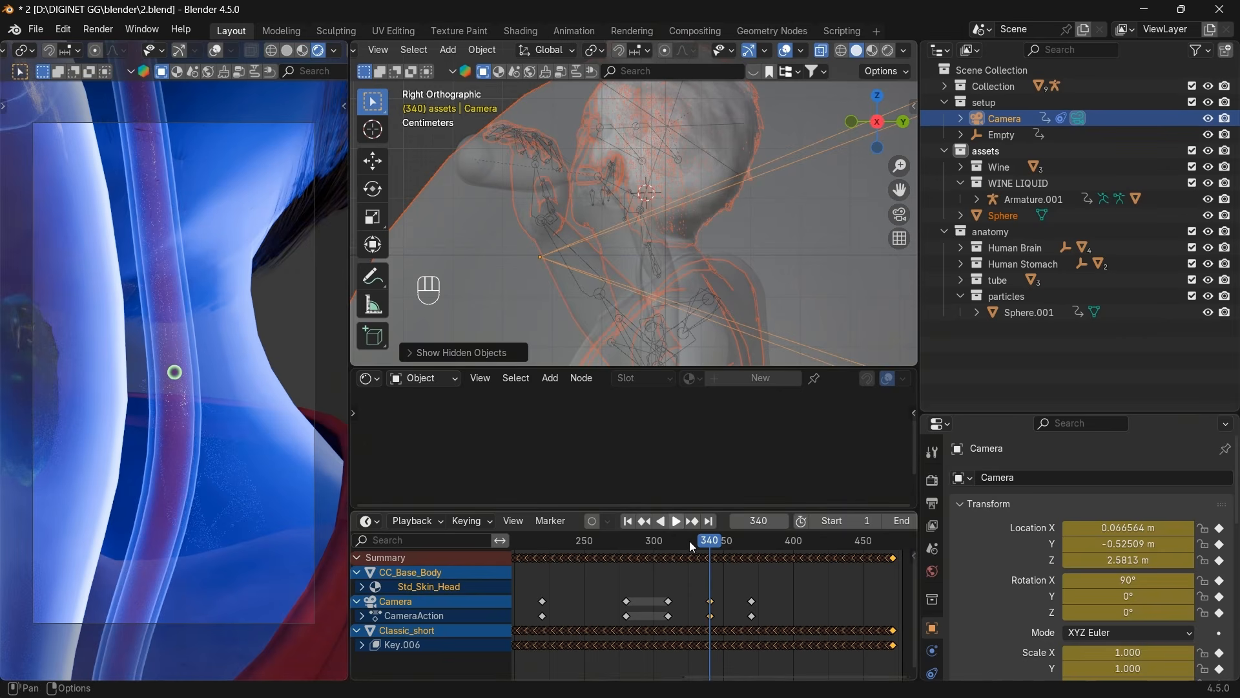
click(648, 522)
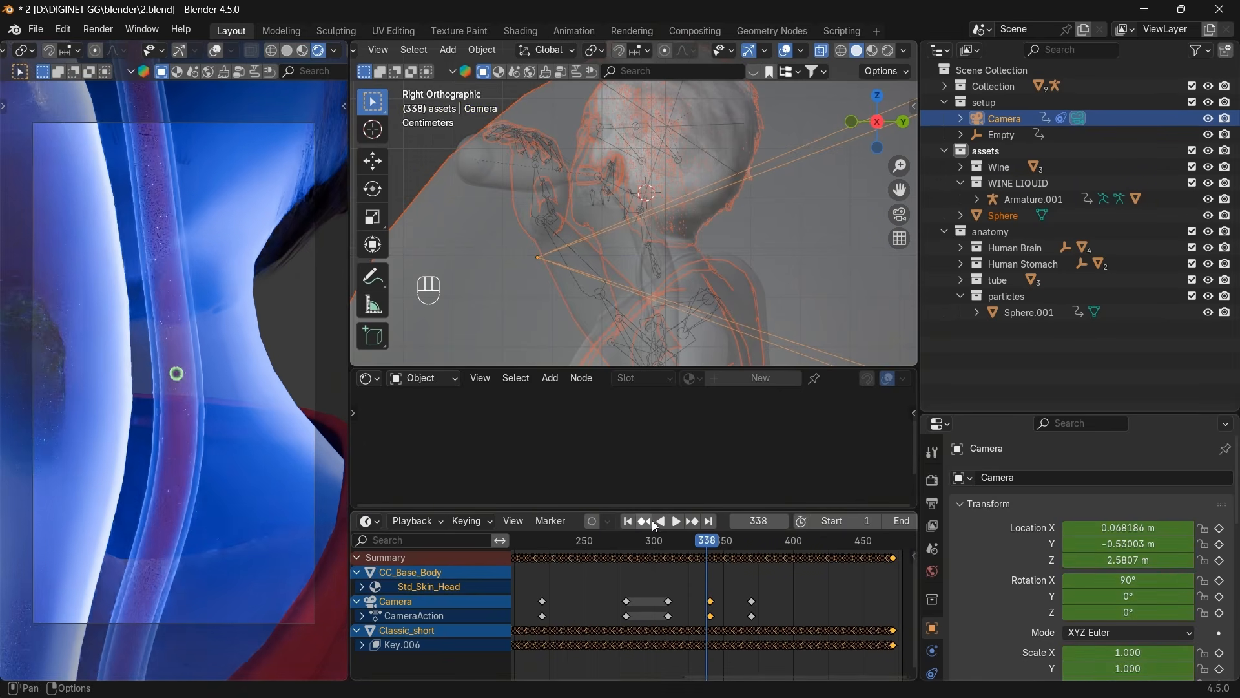
click(672, 546)
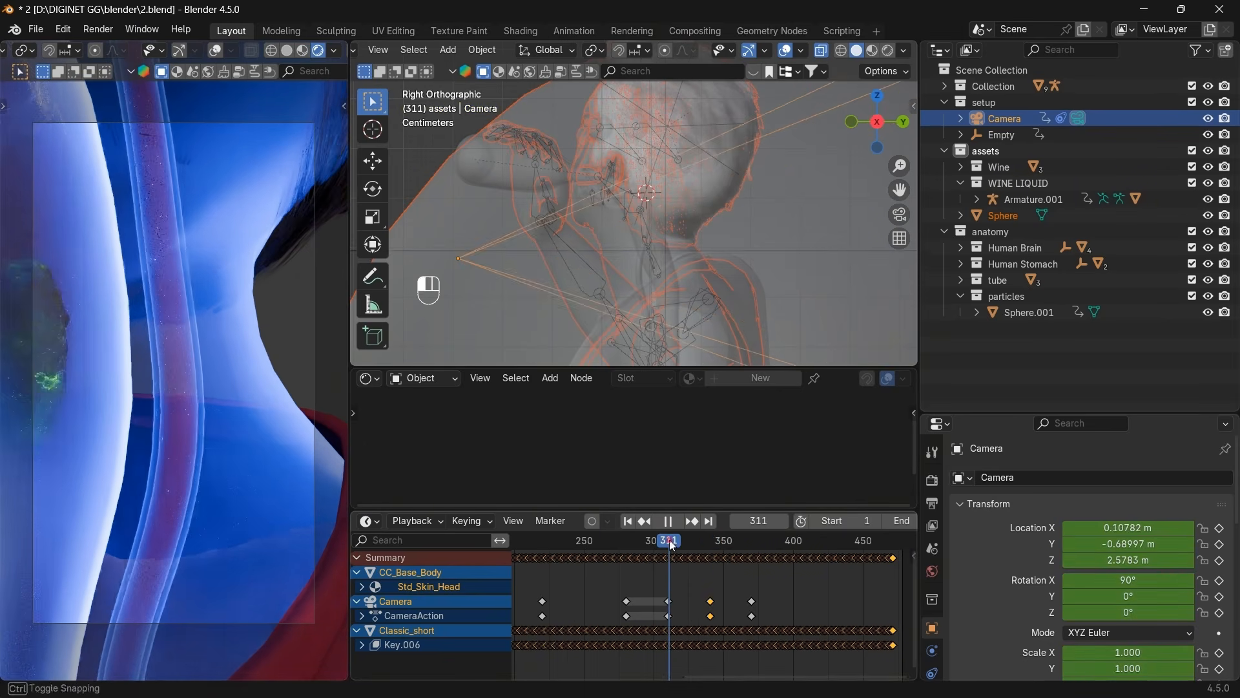
mouse_move(671, 546)
mouse_down()
mouse_move(646, 526)
mouse_move(654, 539)
mouse_up()
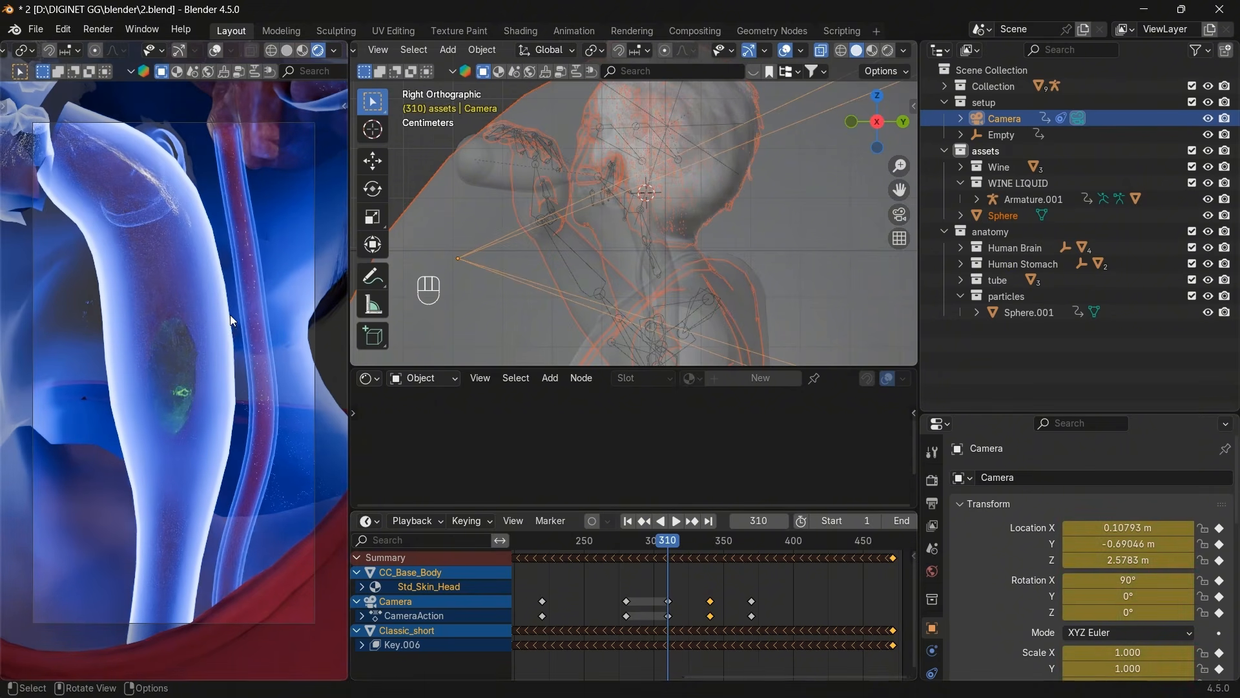
scroll(265, 385, up, 1)
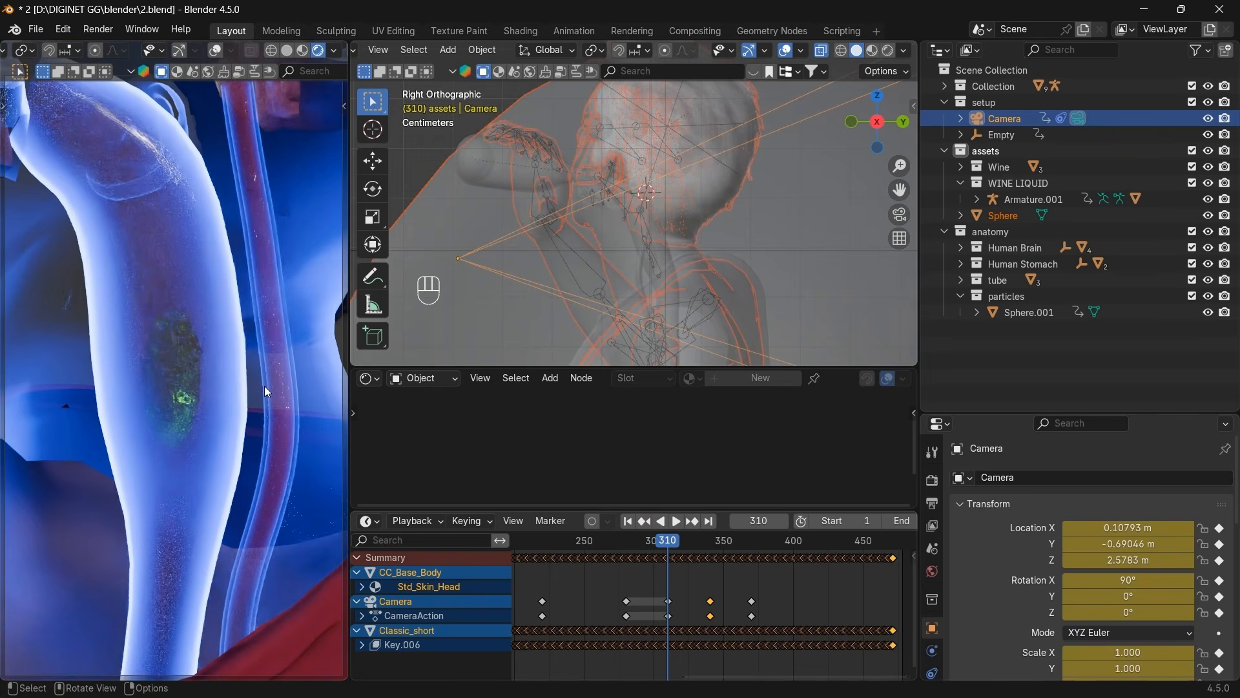
key(space)
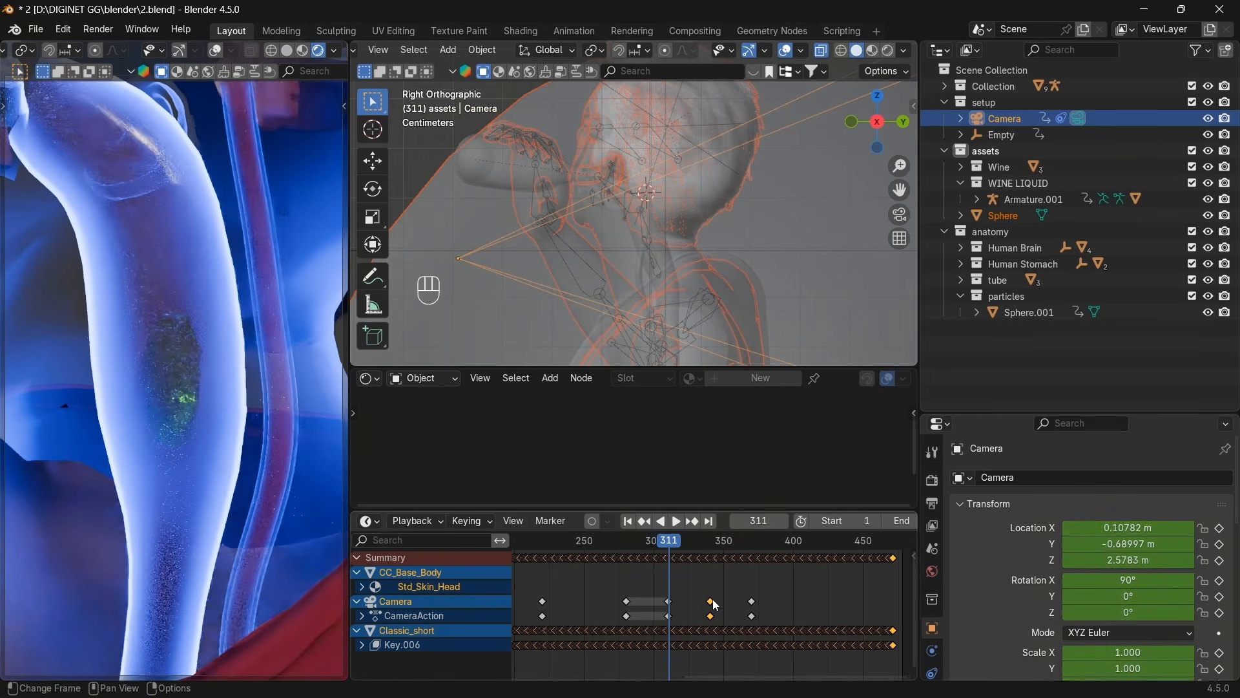
click(715, 543)
drag(711, 541, 710, 541)
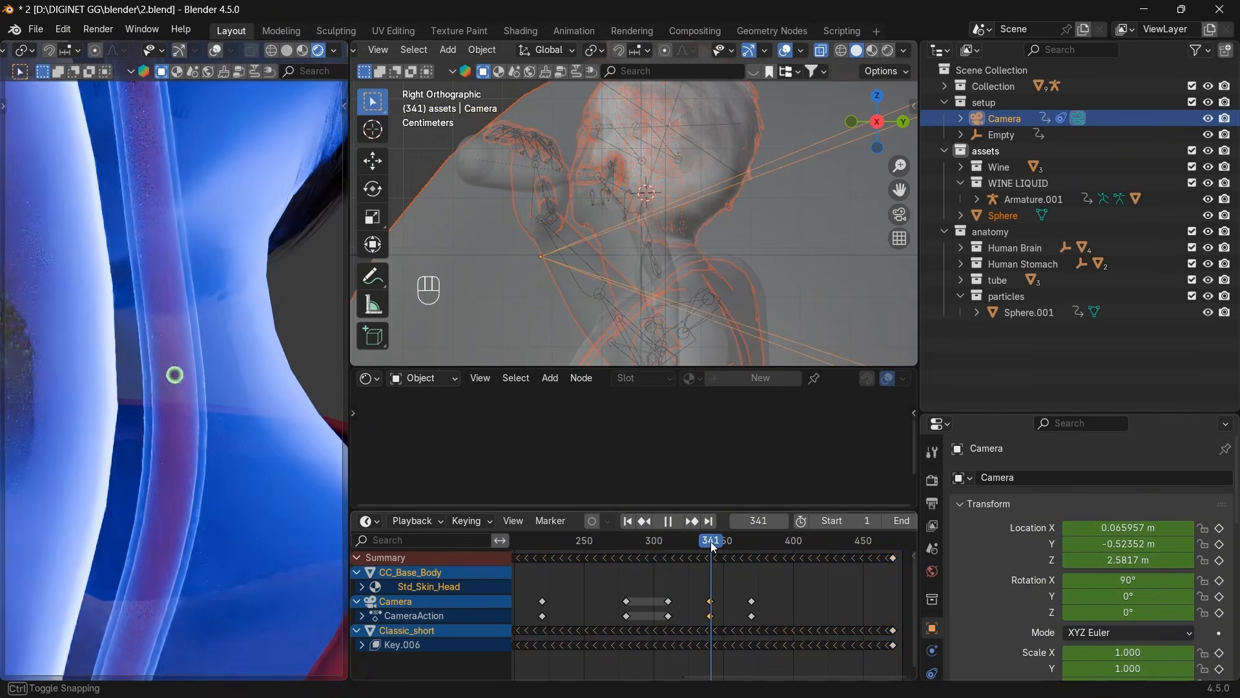
At frame 340, move the Camera in top view to about X 0.051 m, Y -0.490 m and keyframe it.
click(1000, 118)
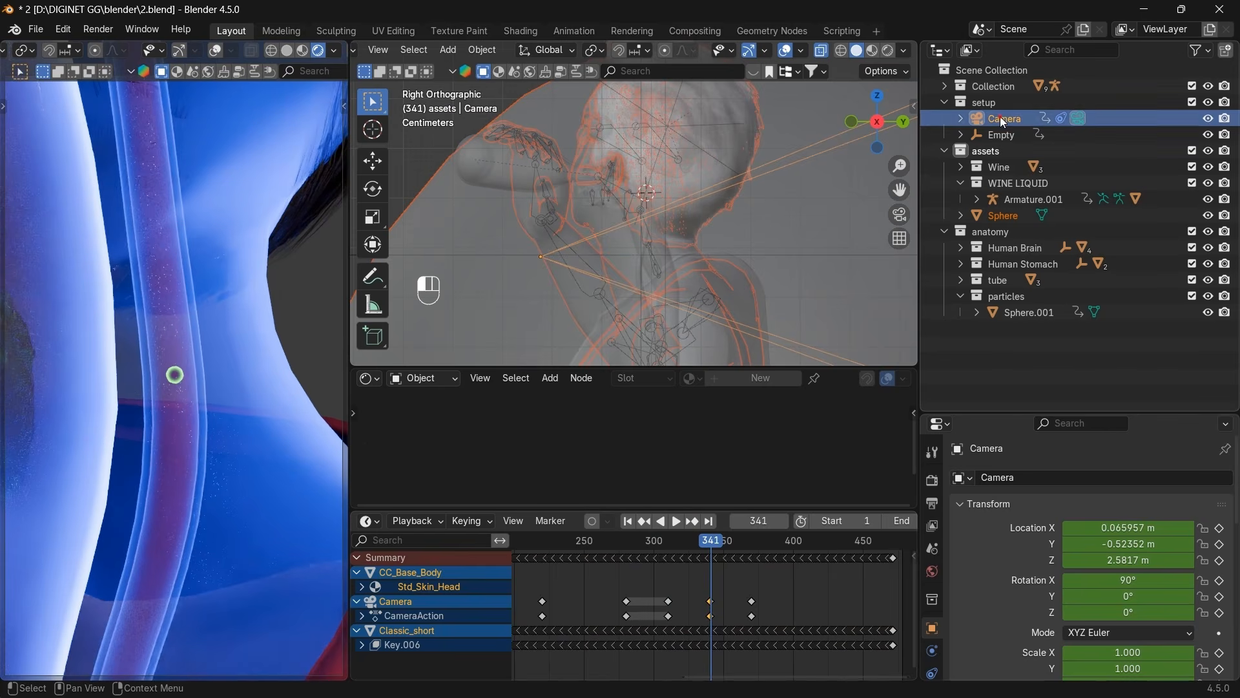
click(645, 522)
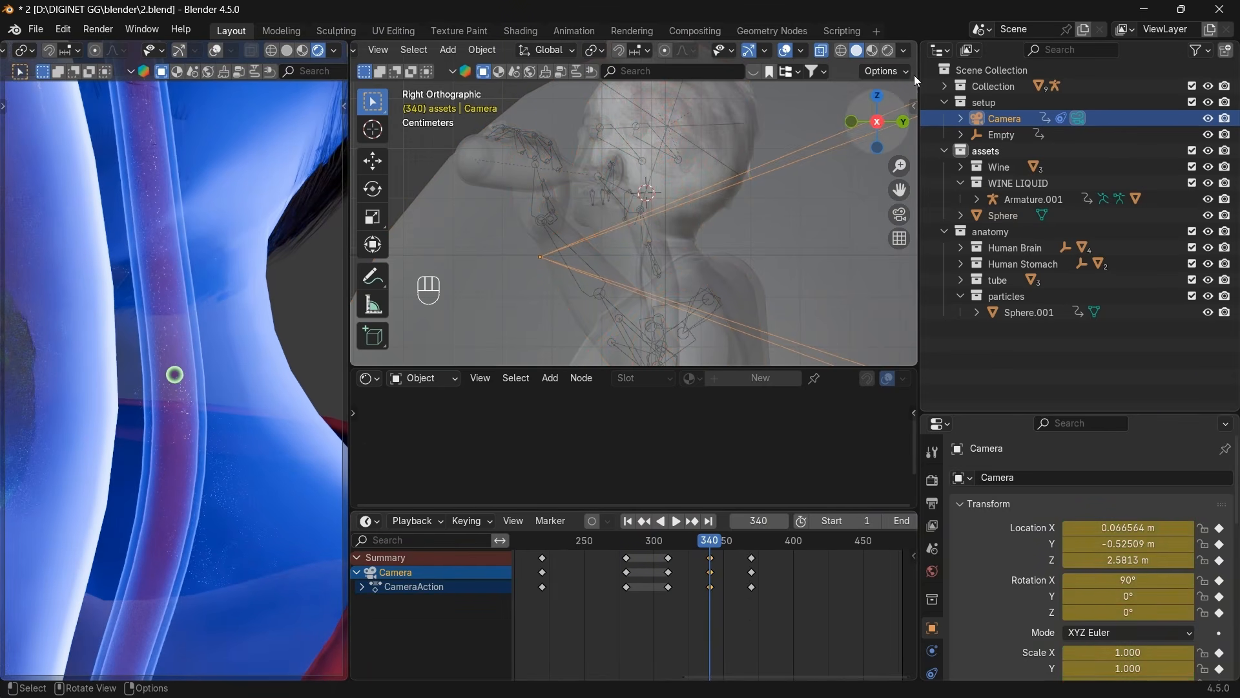
click(877, 96)
key(g)
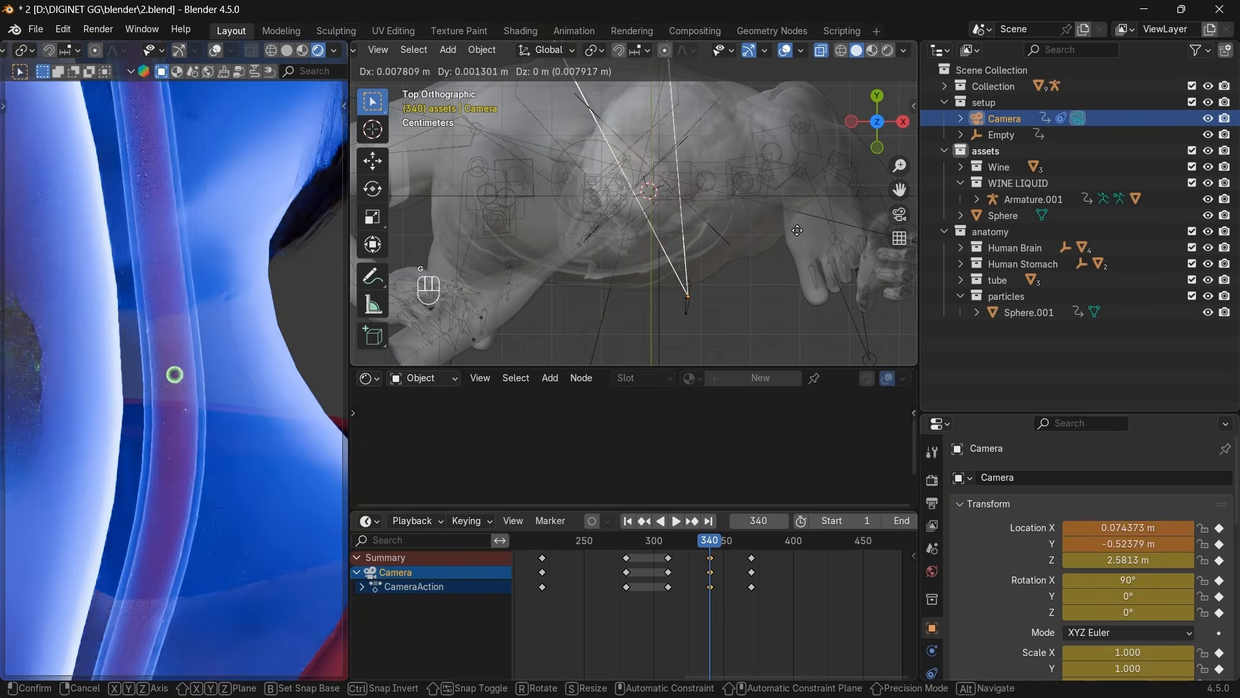
right_click(797, 225)
key(g)
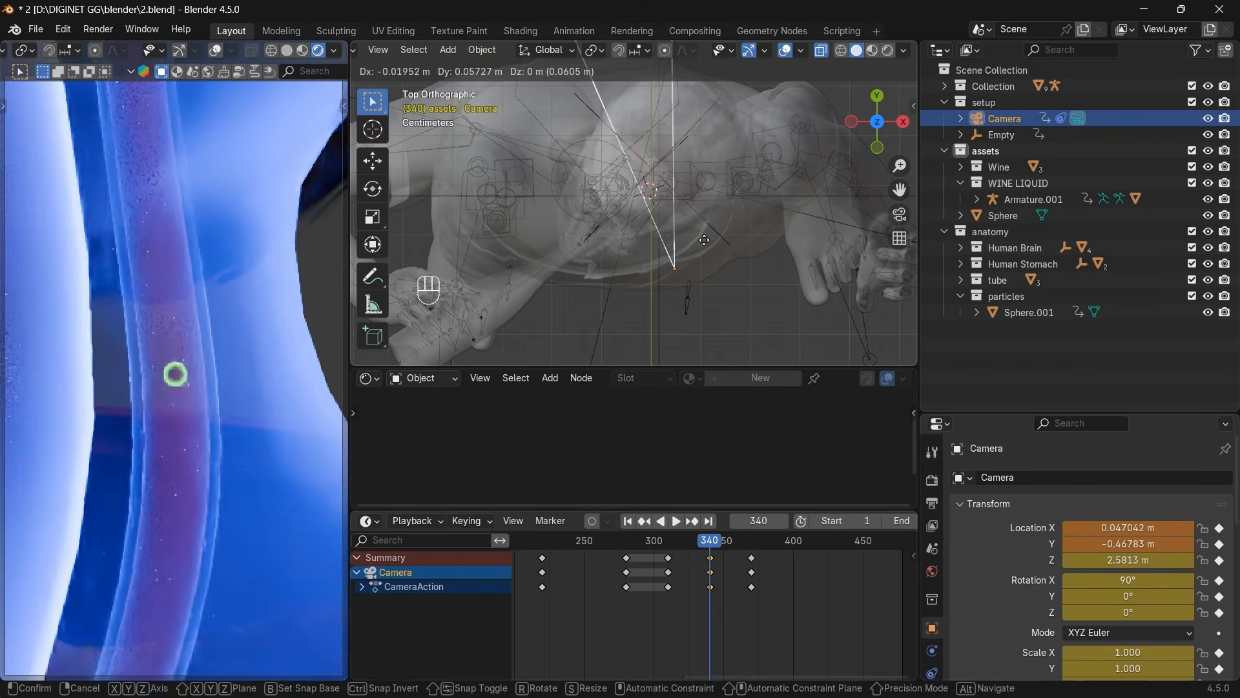
click(708, 251)
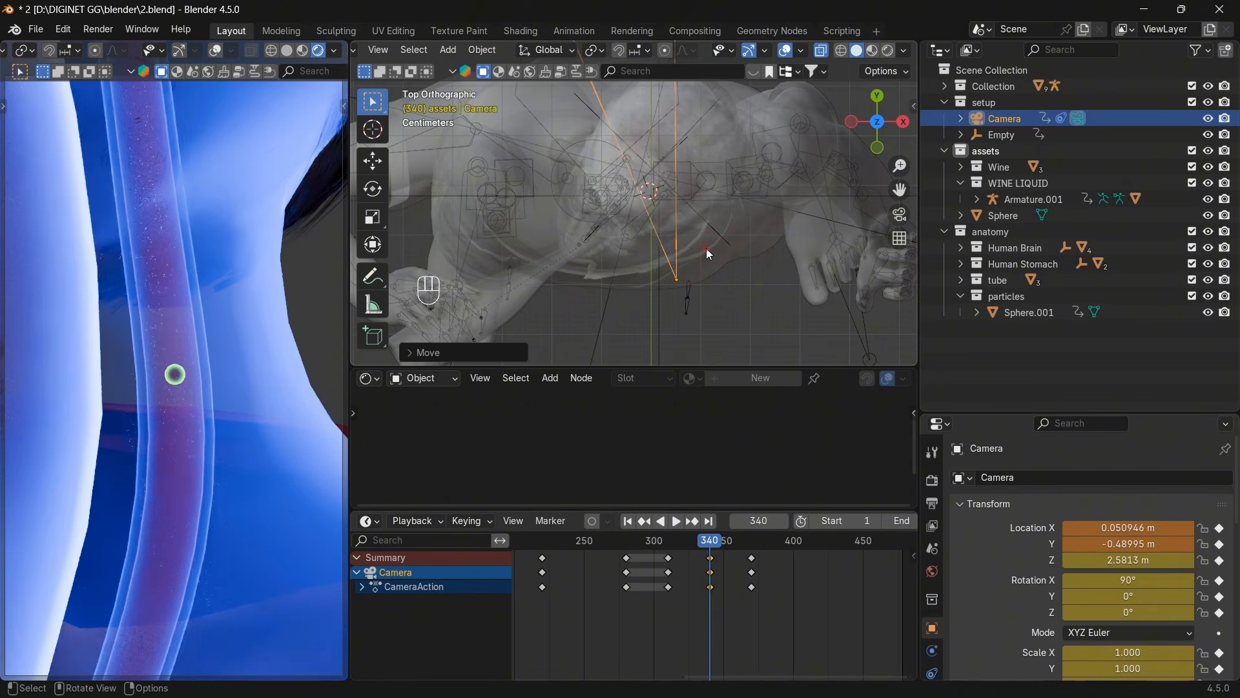
key(g)
click(804, 167)
key(i)
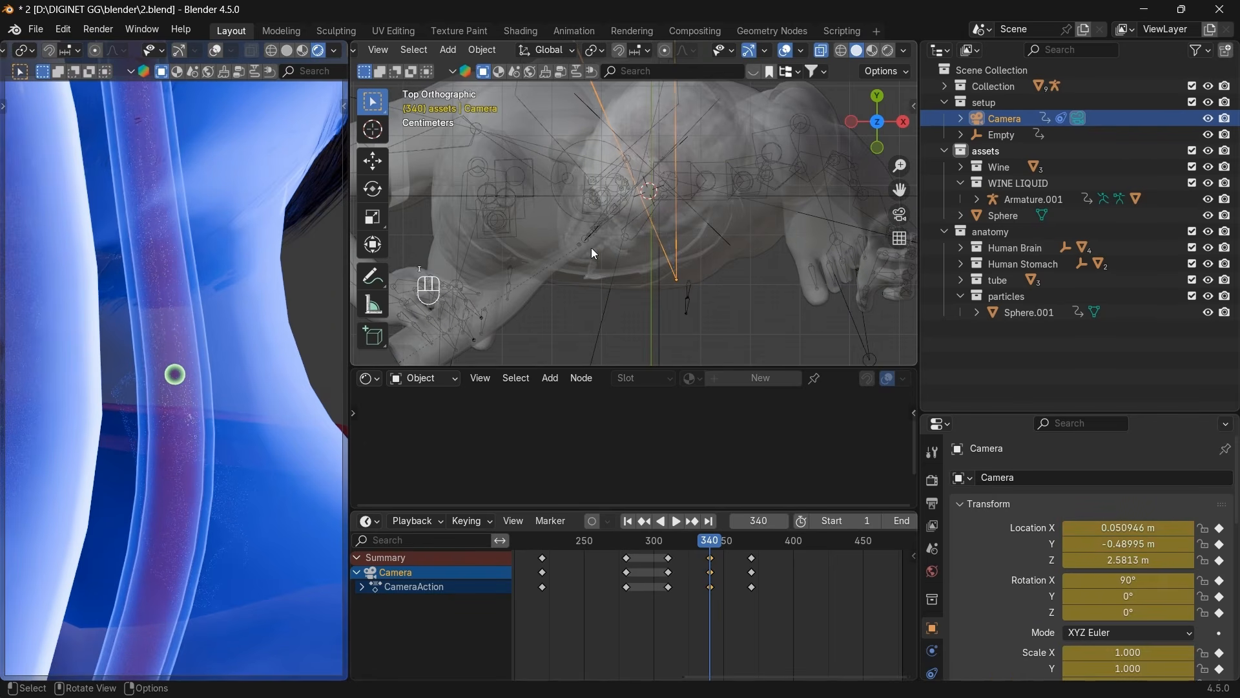
At the Camera's frame 370 keyframe, move it closer to the tube along its local Z axis, to about Y -0.477 m.
mouse_move(715, 544)
mouse_down()
mouse_move(665, 544)
mouse_move(713, 546)
mouse_up()
click(756, 543)
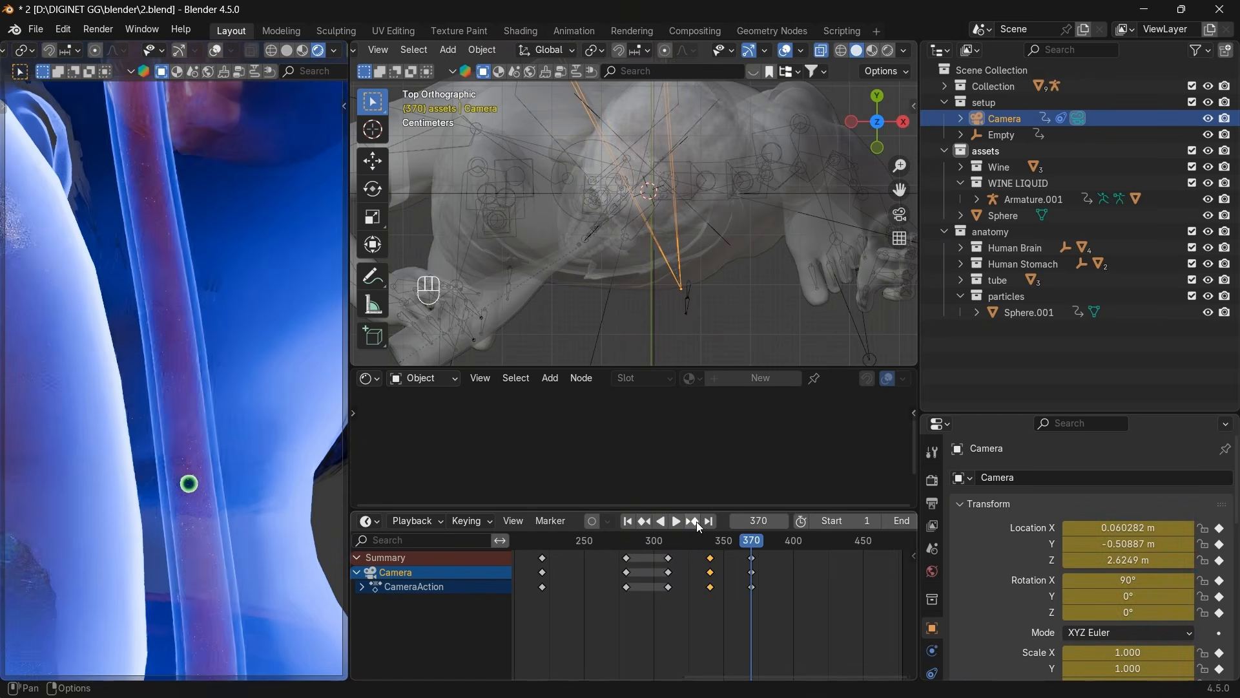
click(903, 121)
key(g)
key(z)
key(z)
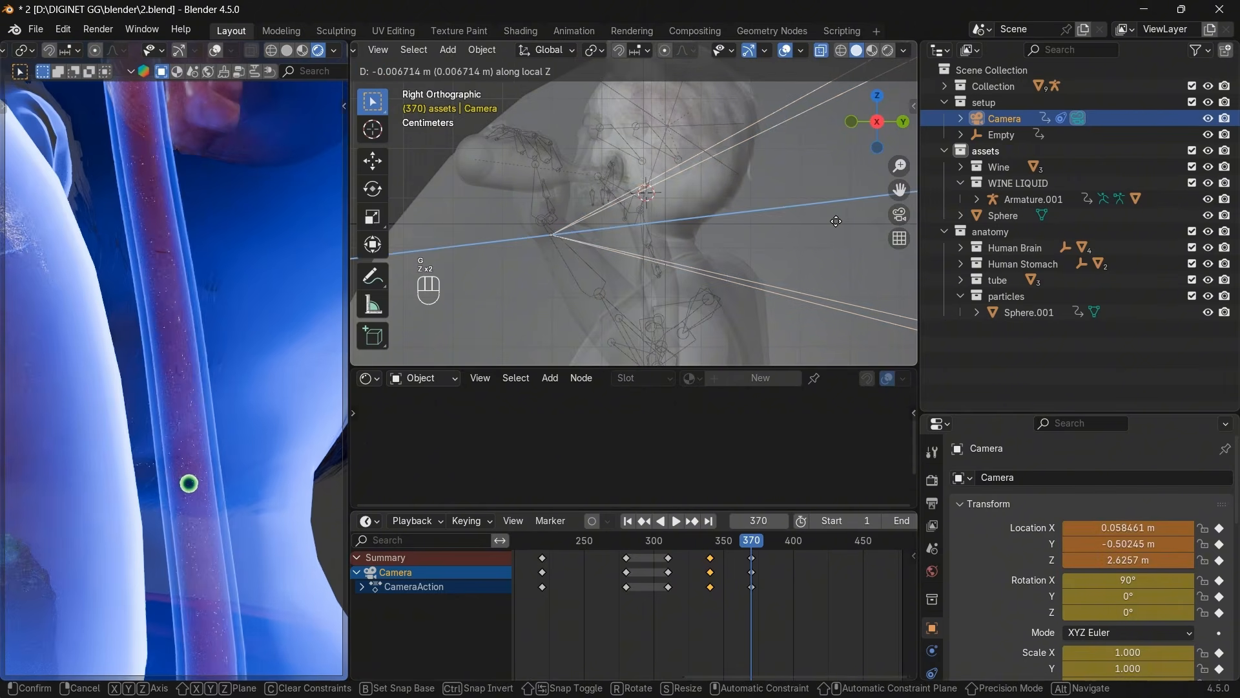
click(845, 220)
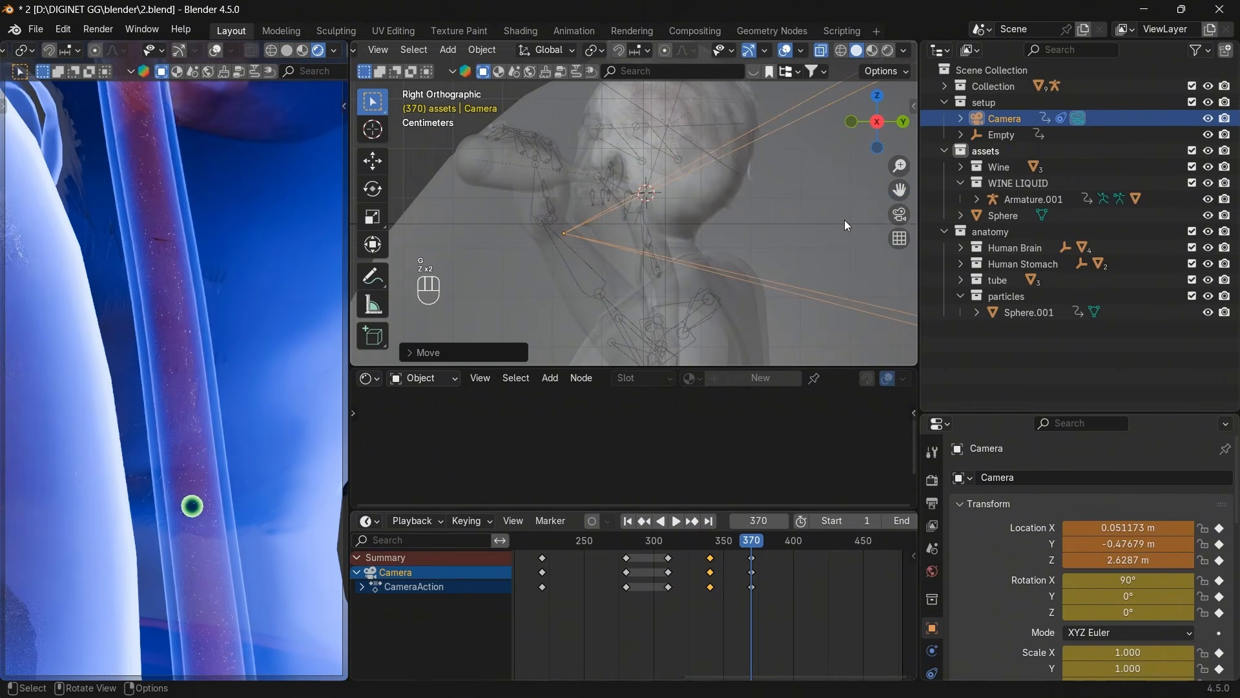
Snap the 3D cursor to Sphere.001's position at frame 370.
click(1002, 134)
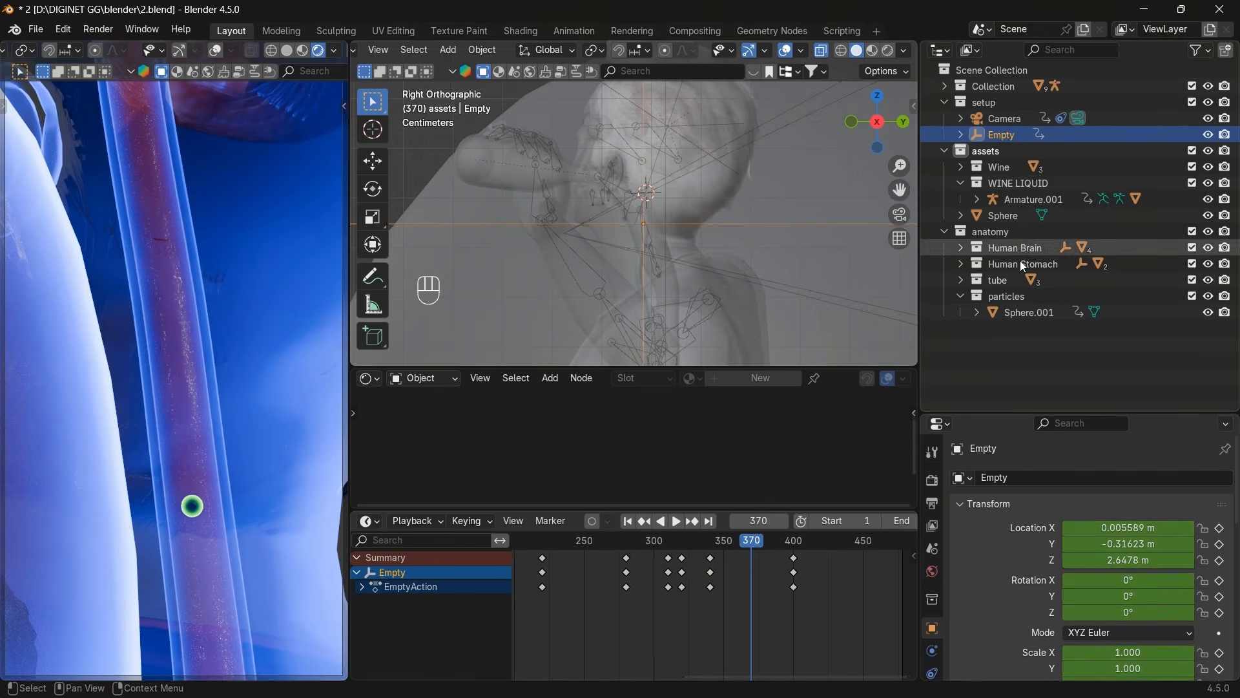
click(1032, 313)
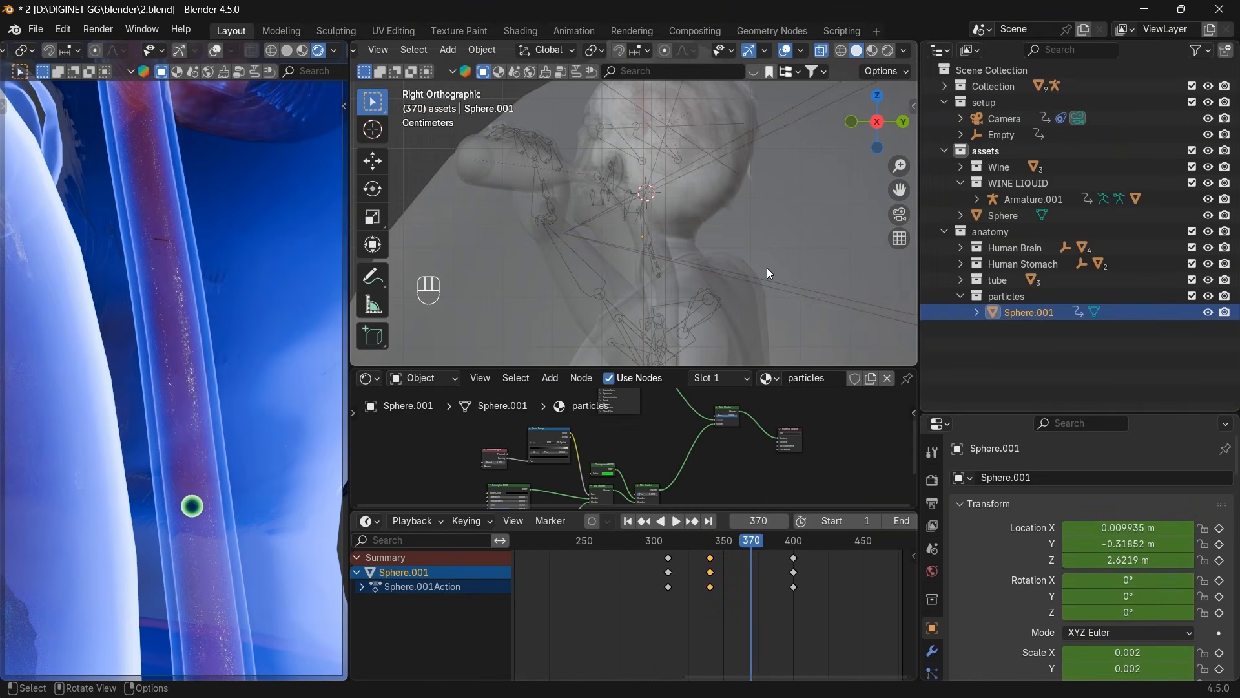
scroll(766, 268, down, 5)
scroll(850, 232, up, 5)
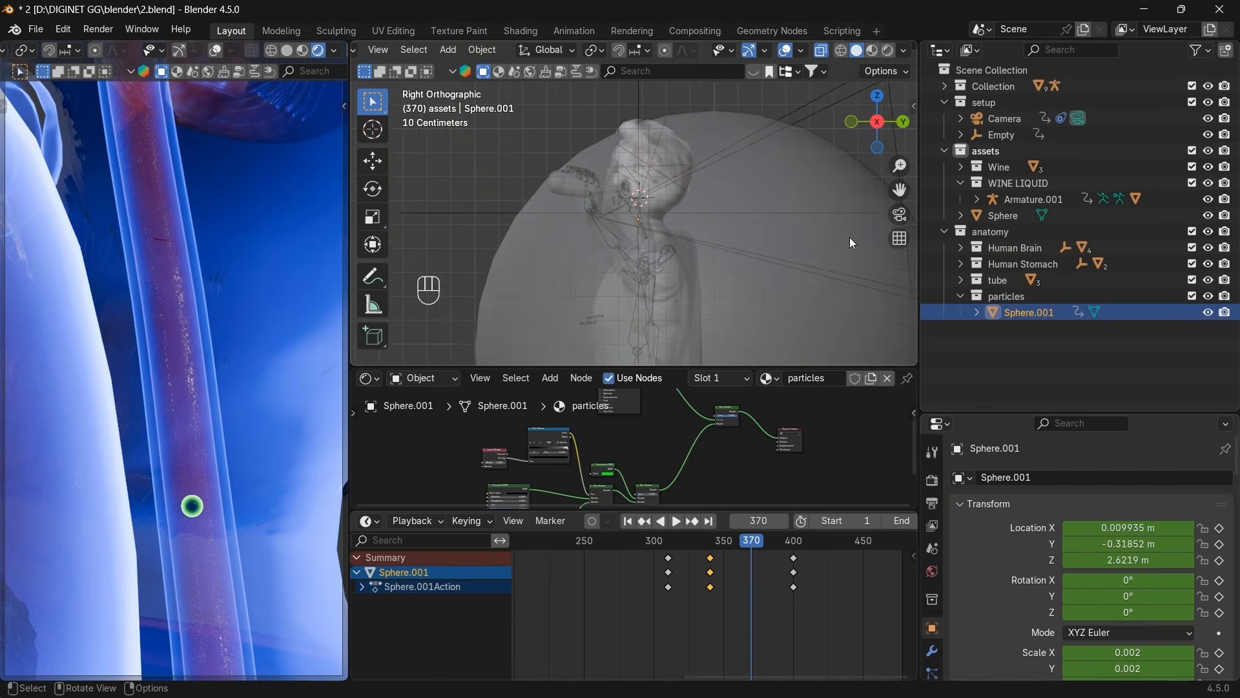
click(853, 122)
scroll(829, 203, up, 2)
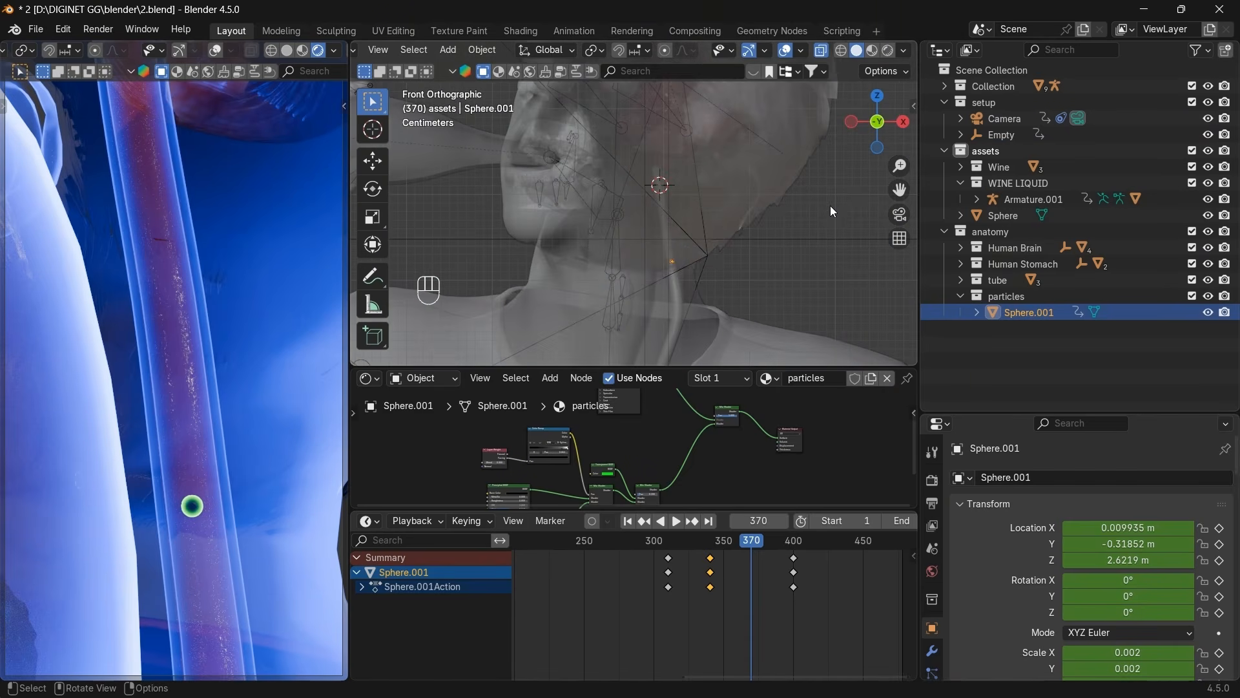
click(1000, 134)
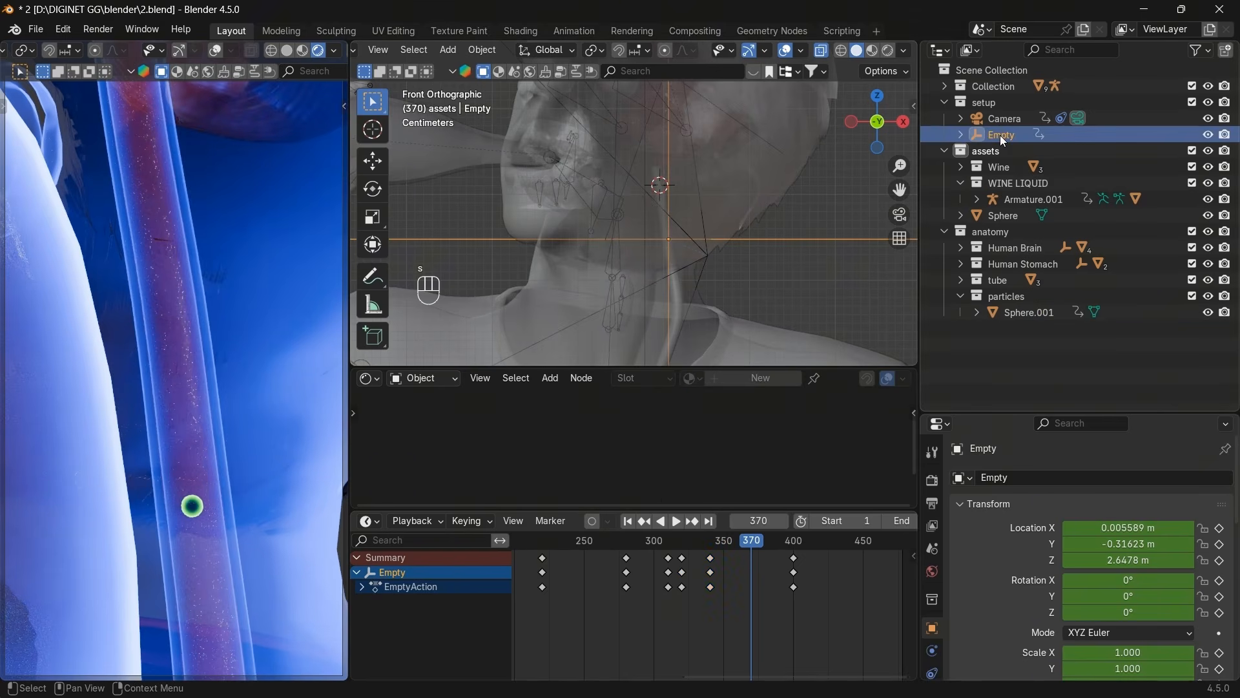
click(1020, 313)
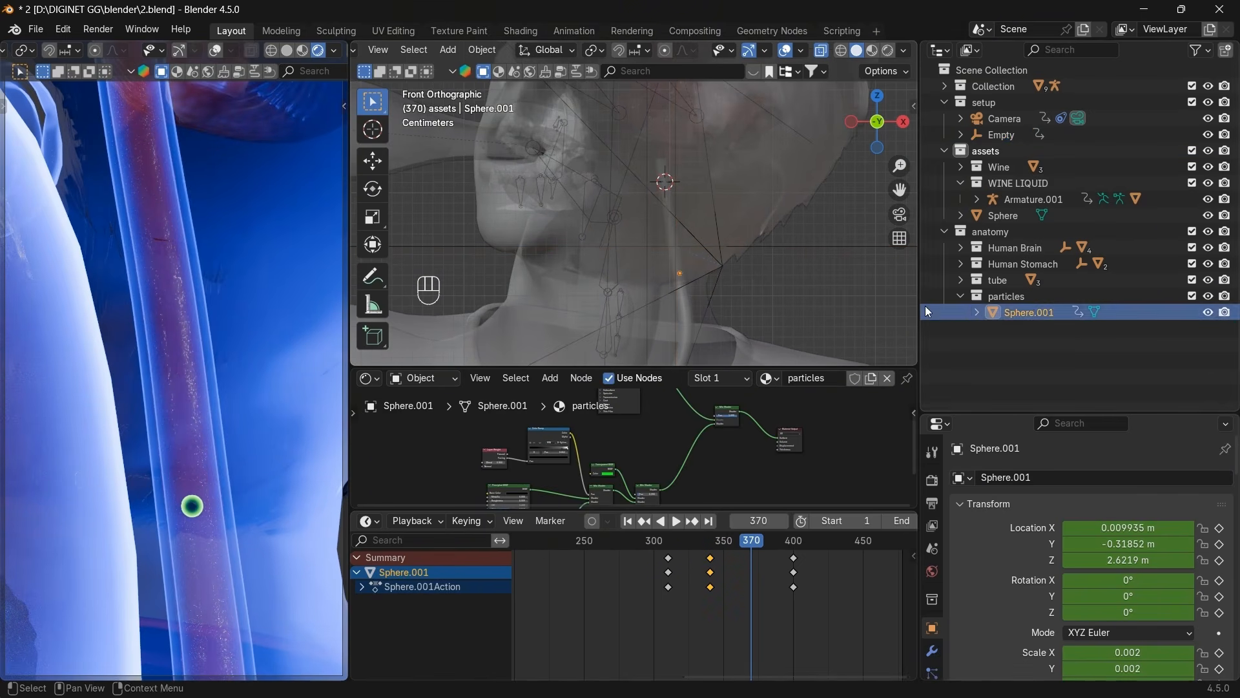
key(shift+s)
click(773, 331)
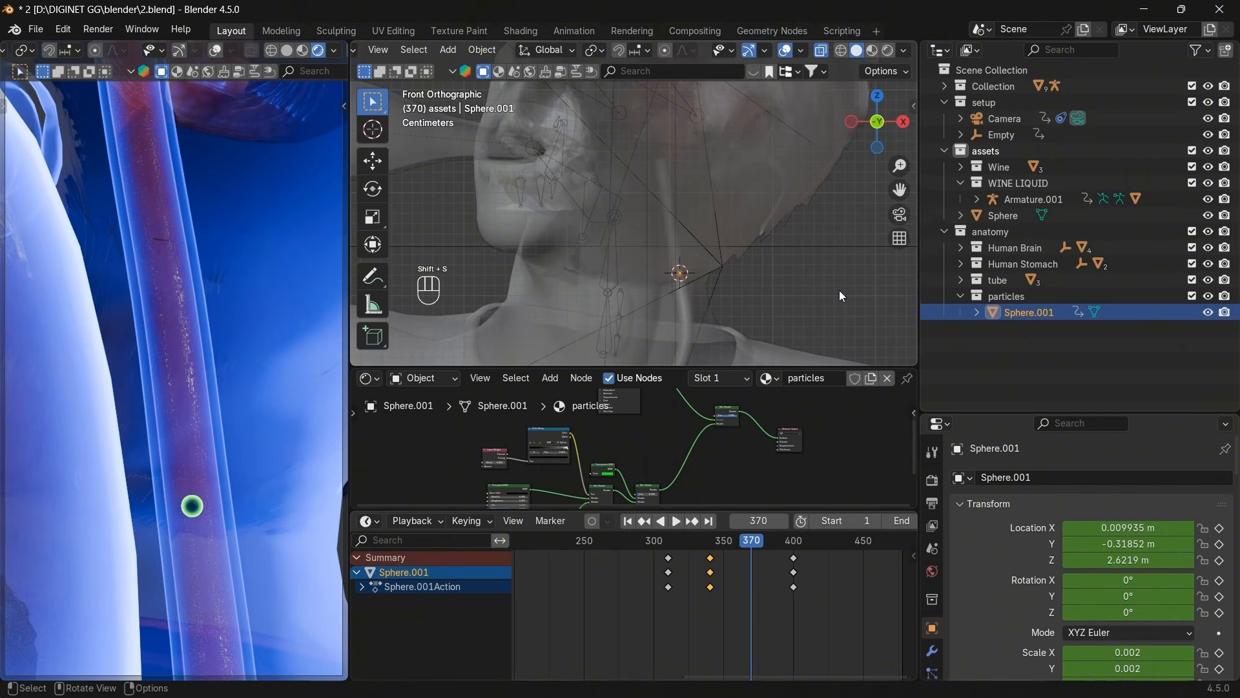
Snap the Empty to the 3D cursor on the particle sphere and keyframe it at frame 370.
click(1002, 134)
key(shift+s)
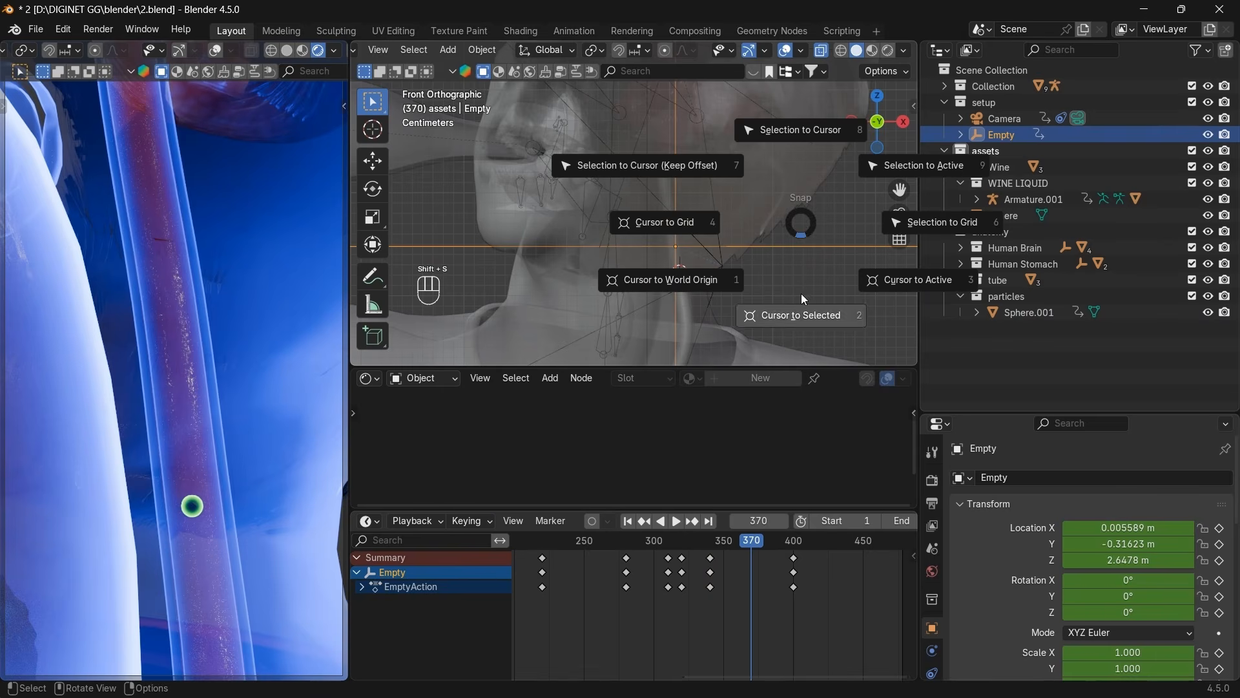
click(802, 137)
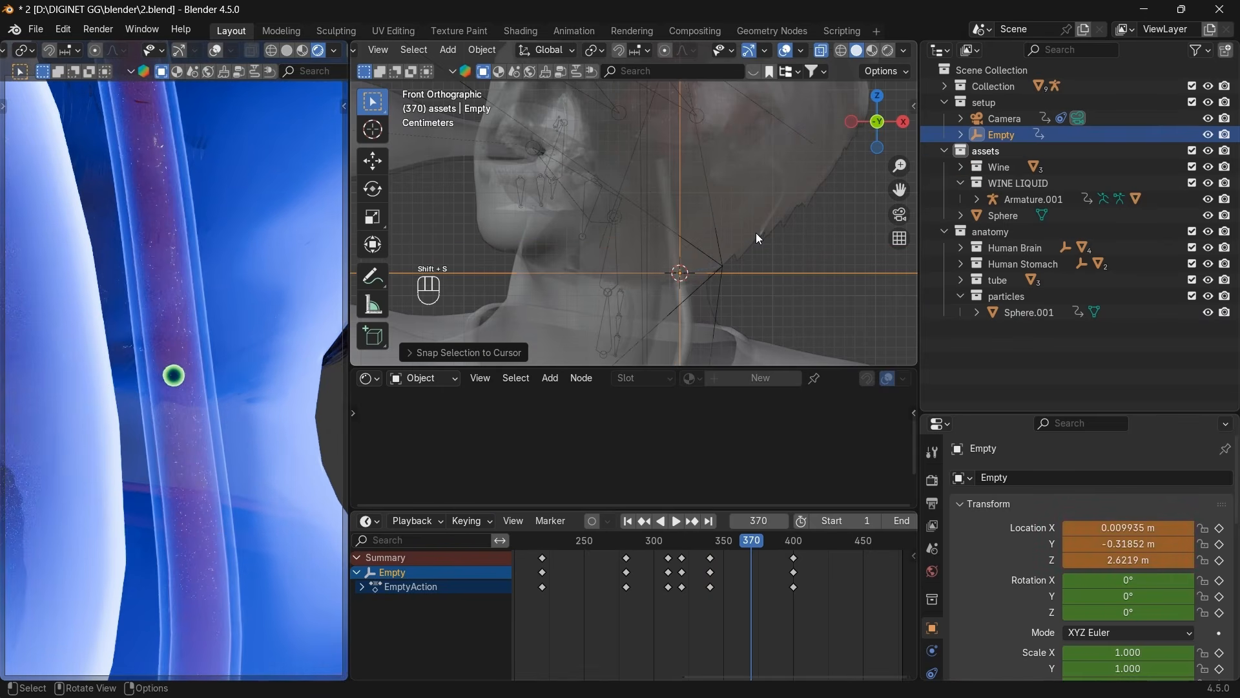
key(i)
click(752, 546)
mouse_move(750, 544)
mouse_down()
mouse_move(699, 559)
mouse_move(759, 548)
mouse_up()
click(643, 523)
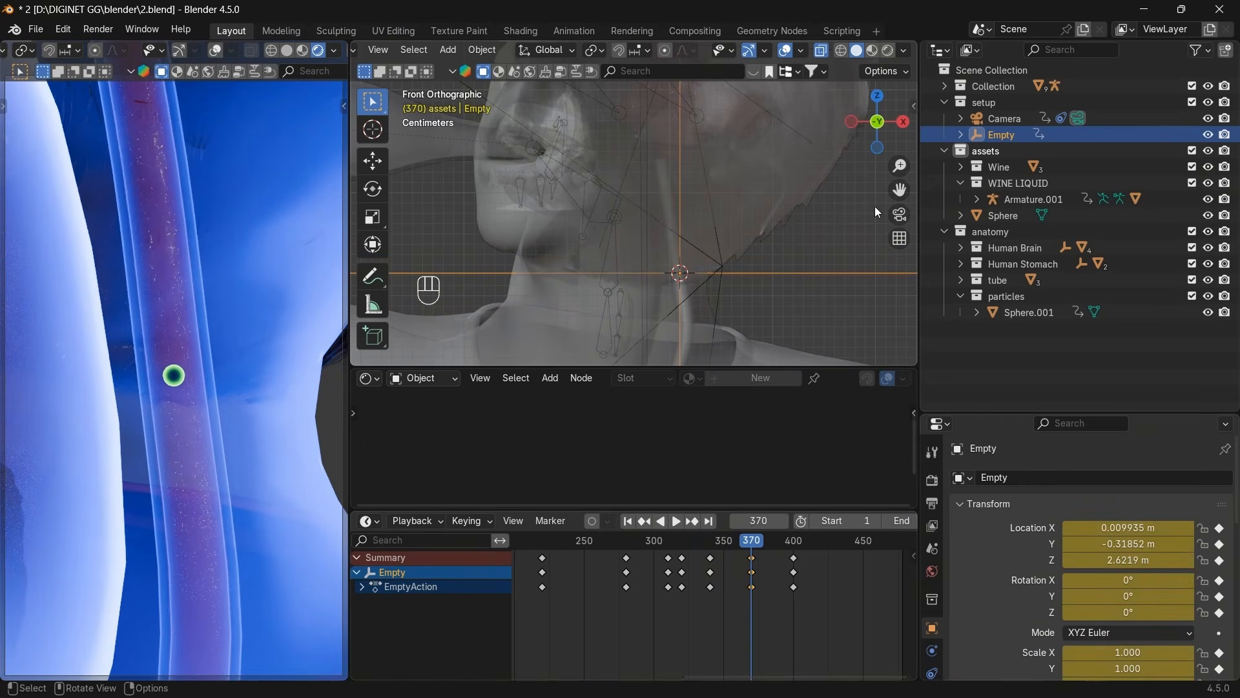
At frame 400, pull the Camera back and up in right view to about Y -1.076 m, Z 3.354 m.
drag(753, 543, 793, 547)
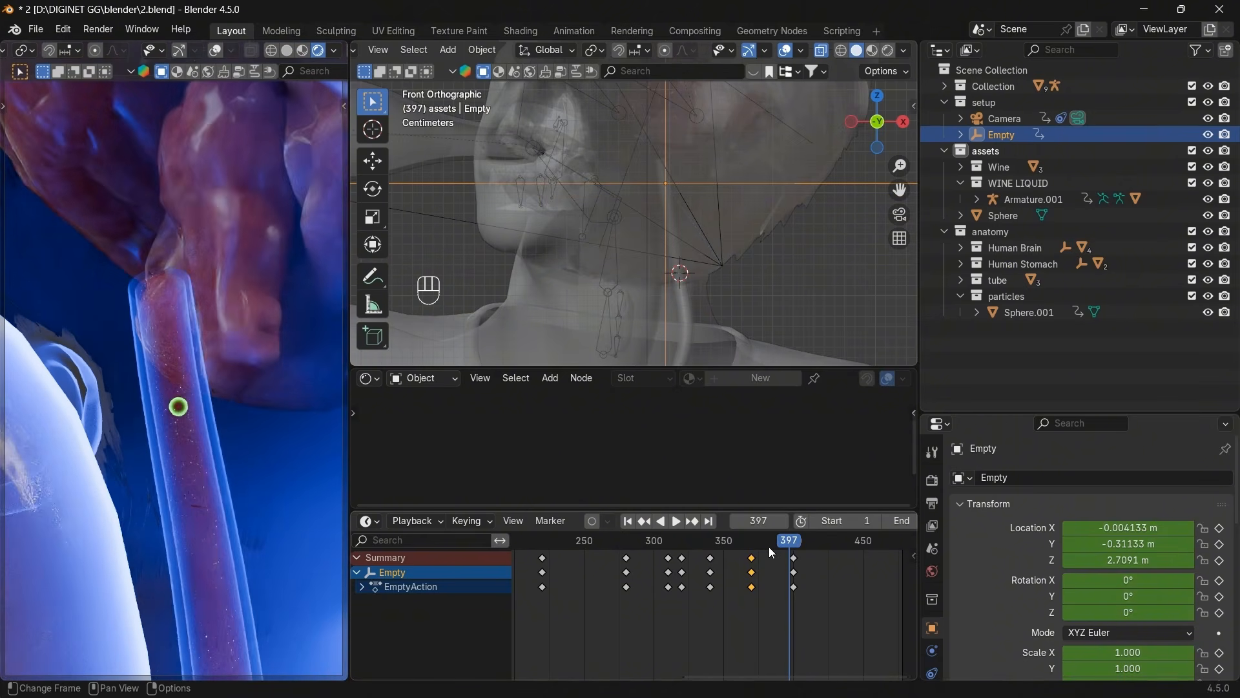
click(692, 521)
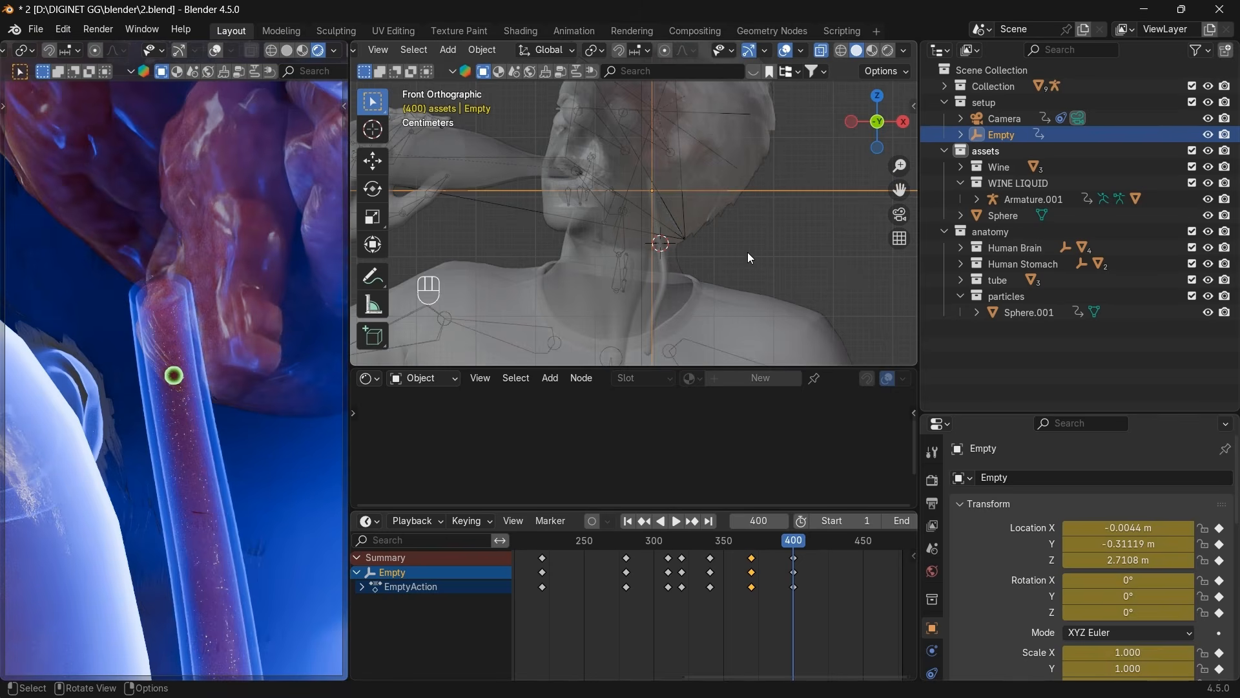
scroll(746, 252, down, 6)
click(635, 142)
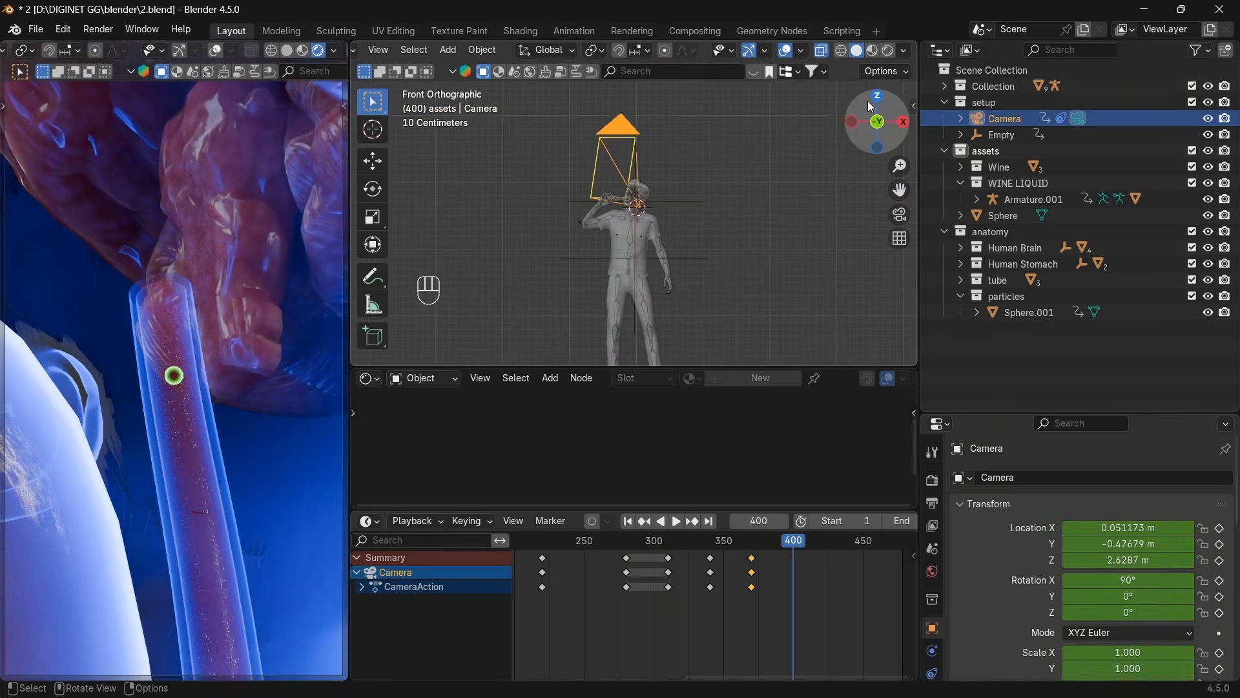
click(903, 121)
key(g)
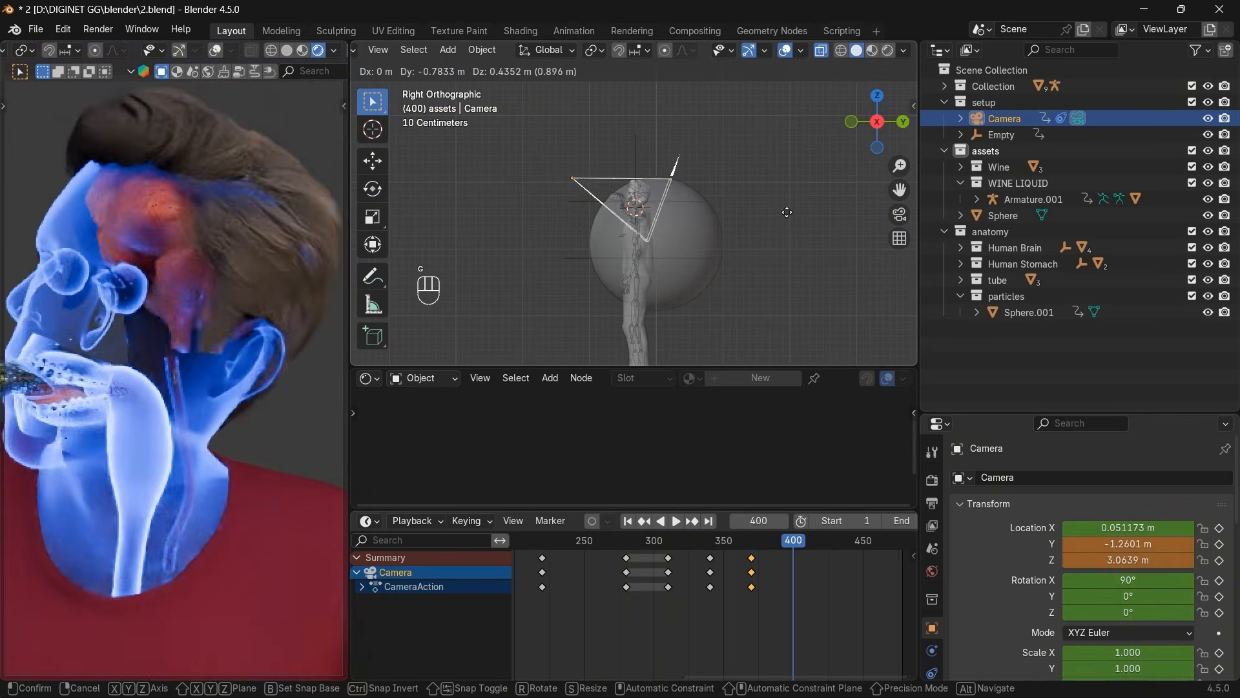
click(801, 193)
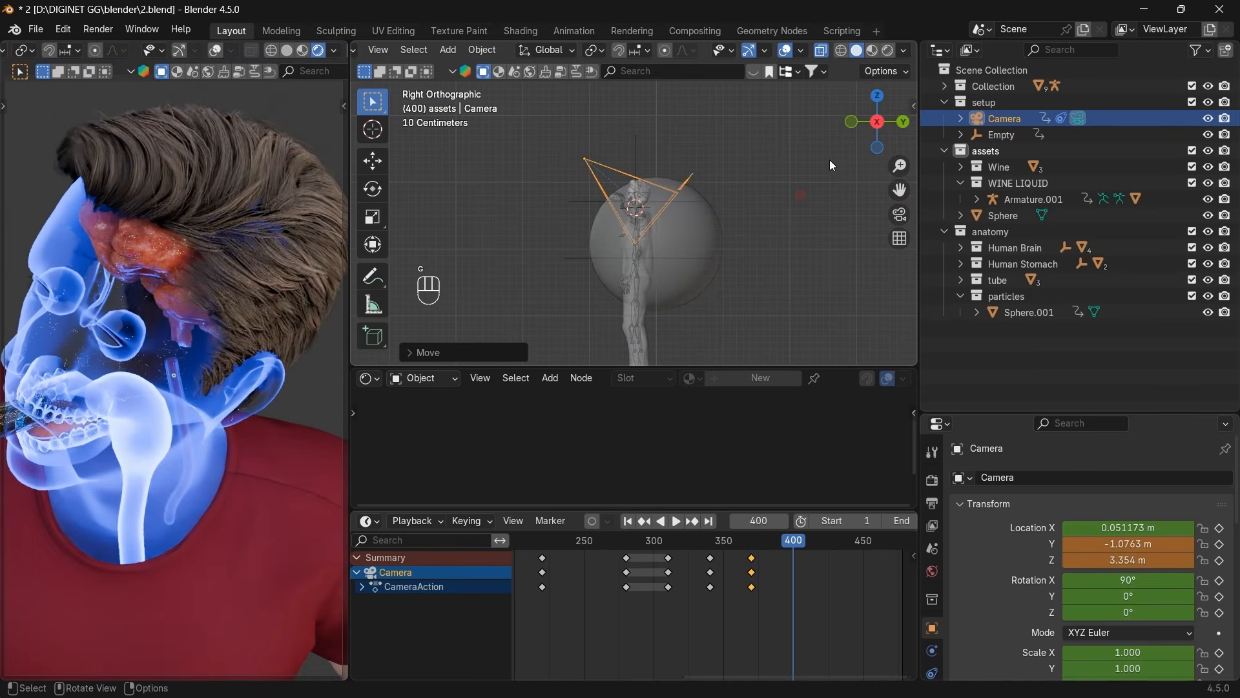
Move the Camera in top view to about X 0.206 m, Y -0.980 m and keyframe it at frame 400.
click(877, 97)
key(g)
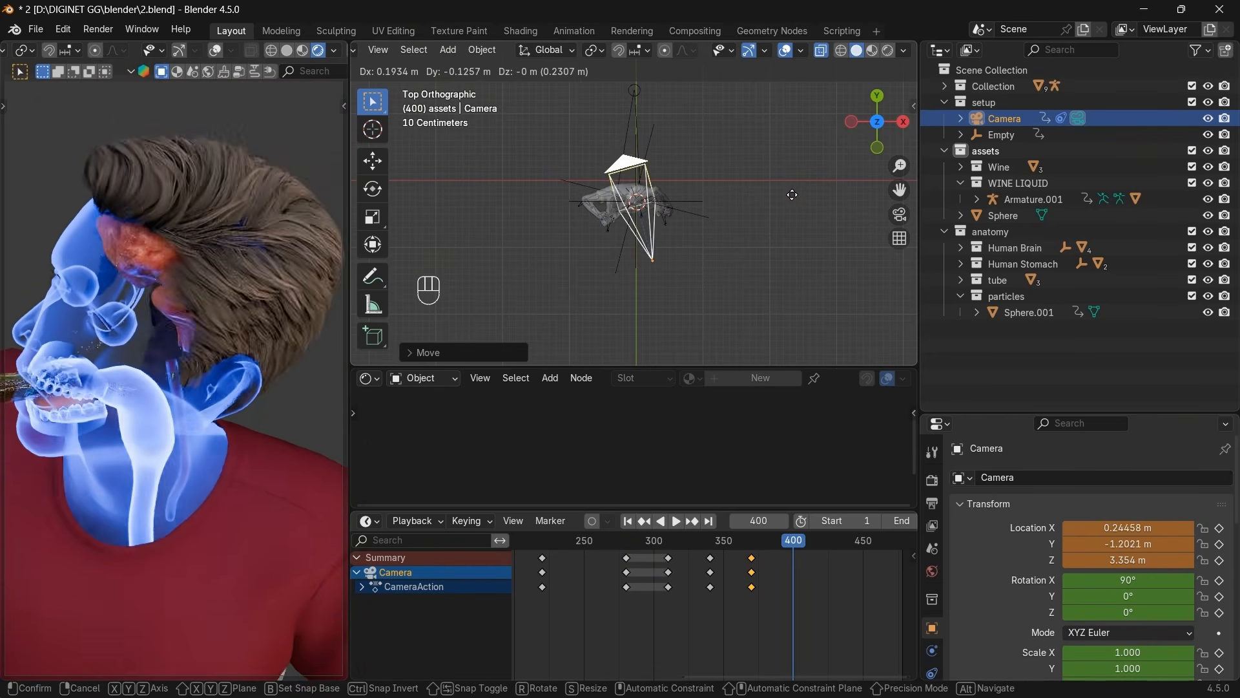
click(791, 181)
key(i)
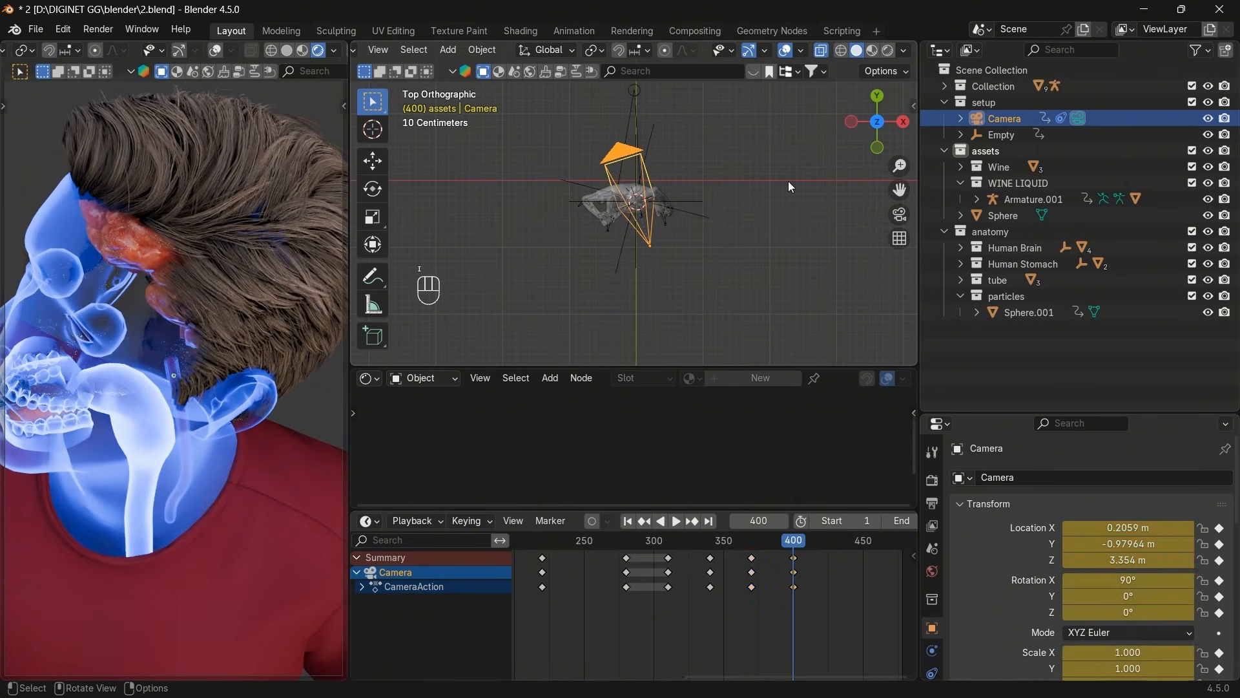
Select the Classic_short hair object, save the file, and enlarge the node editor showing the Hair_Transparency material.
click(212, 209)
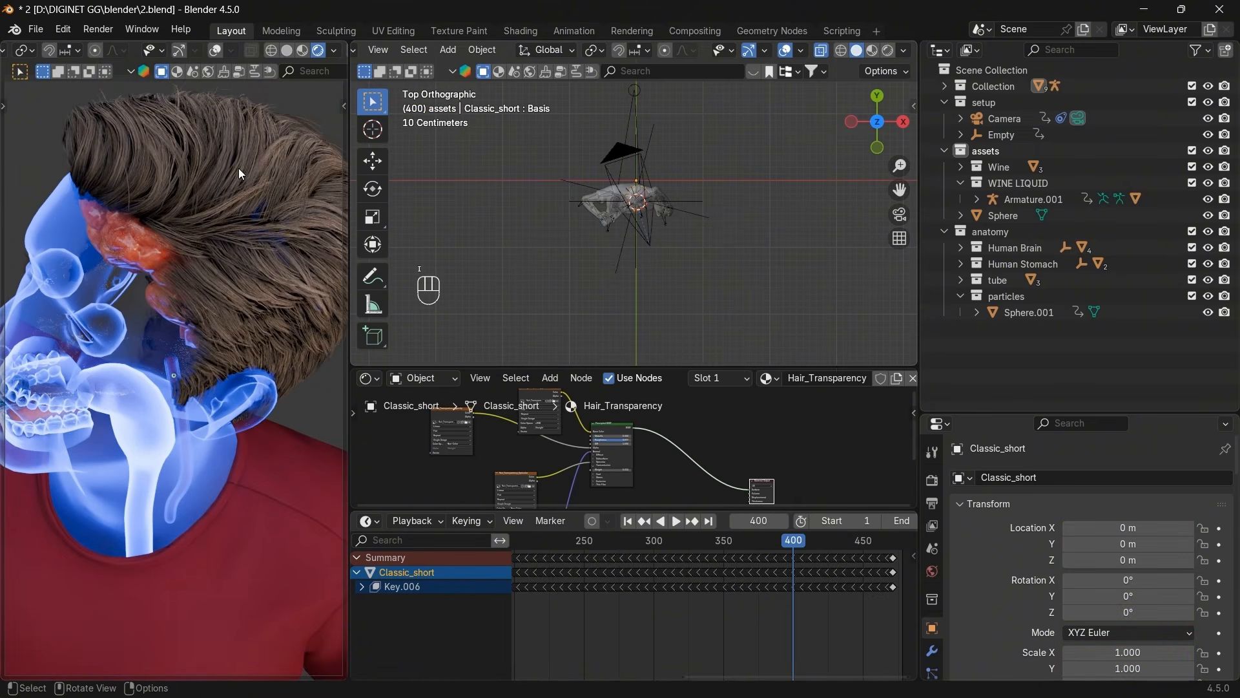
key(ctrl+s)
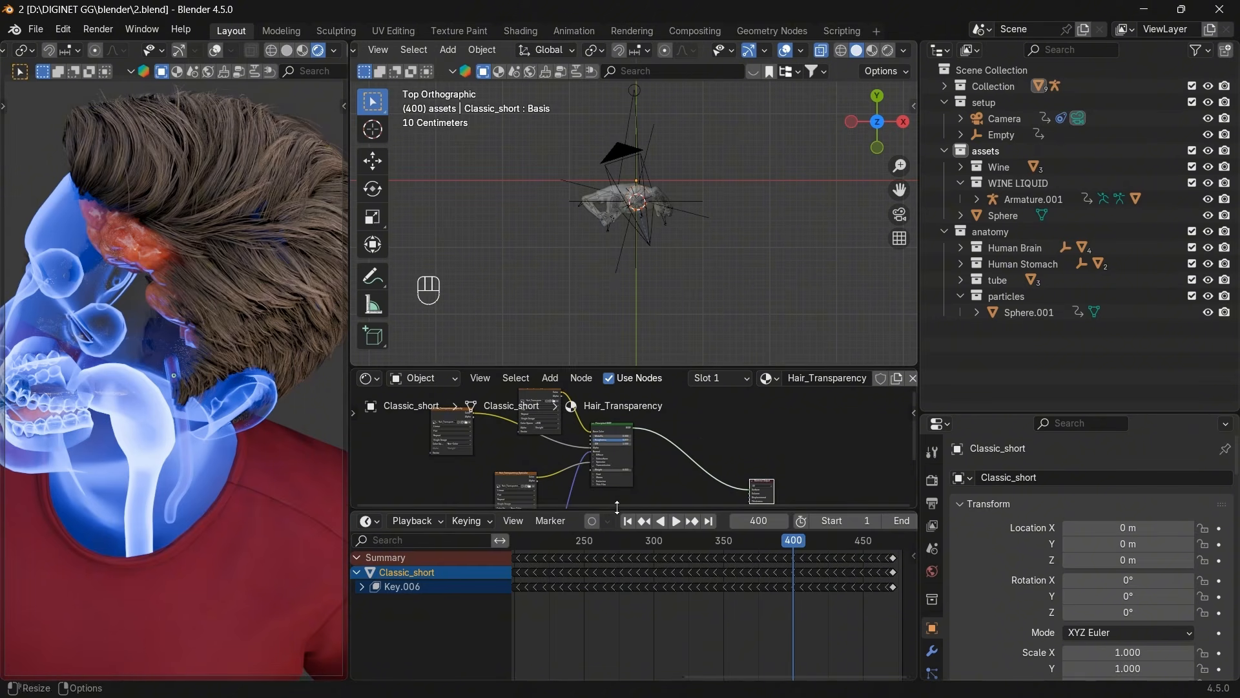
drag(610, 512, 607, 585)
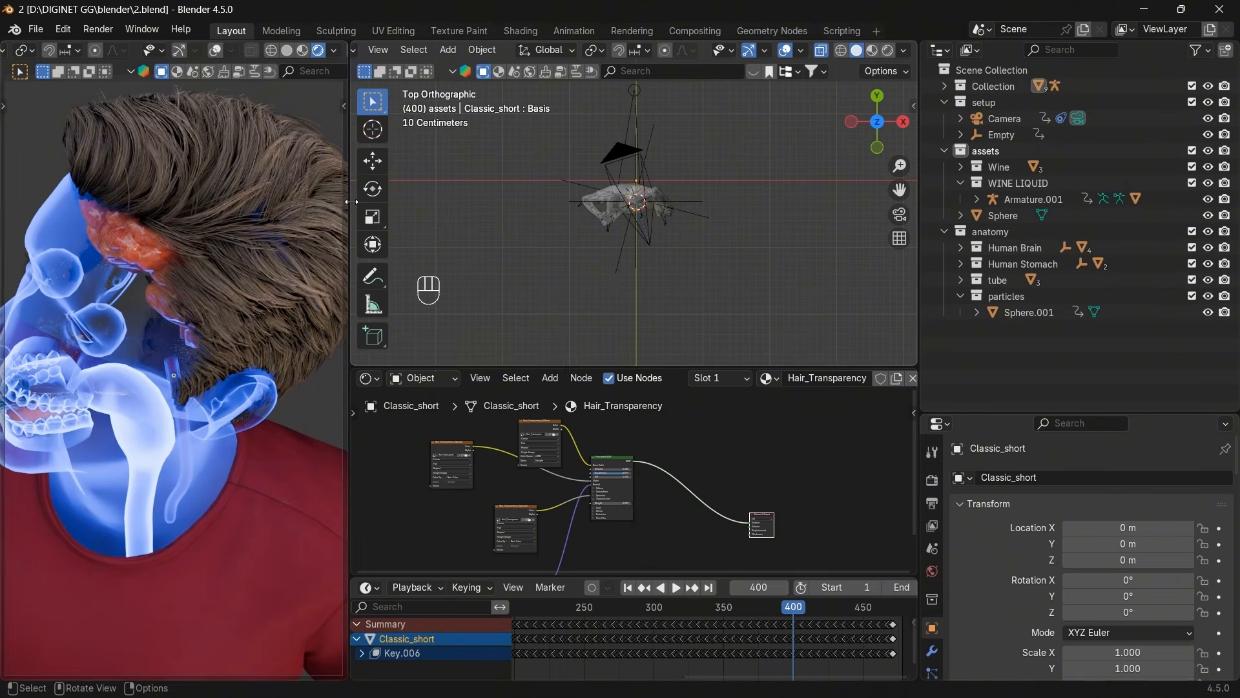
drag(743, 369, 787, 349)
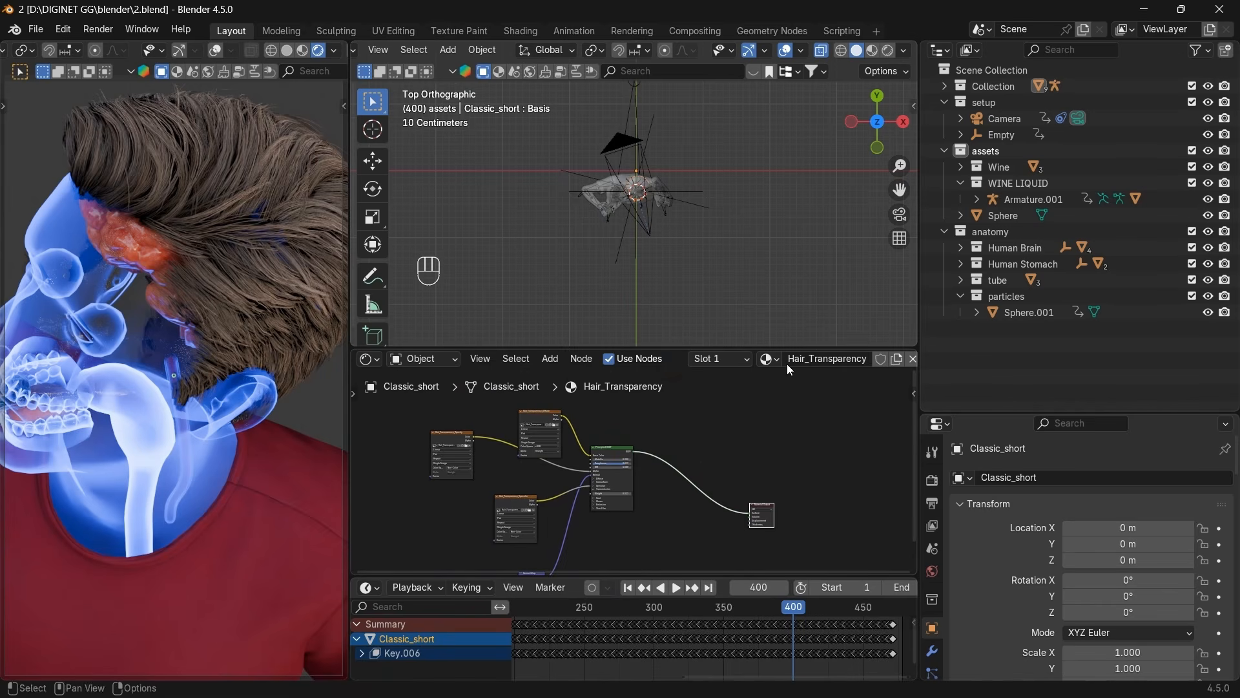
scroll(804, 357, down, 2)
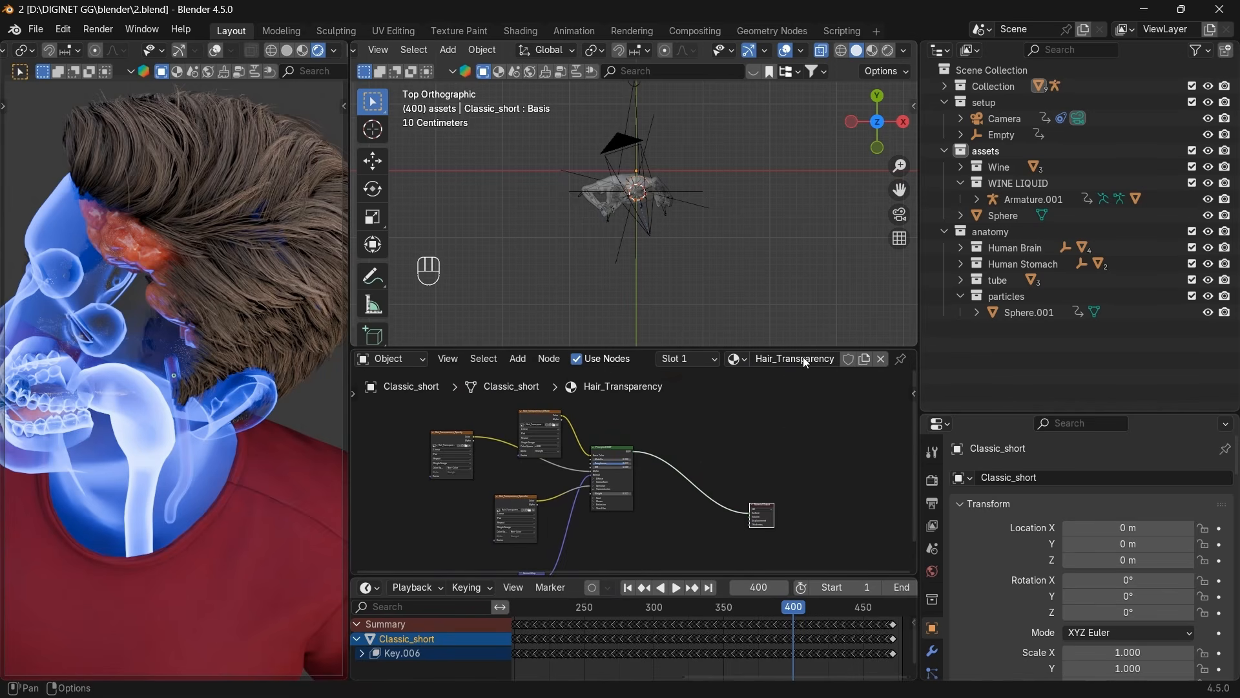
click(709, 359)
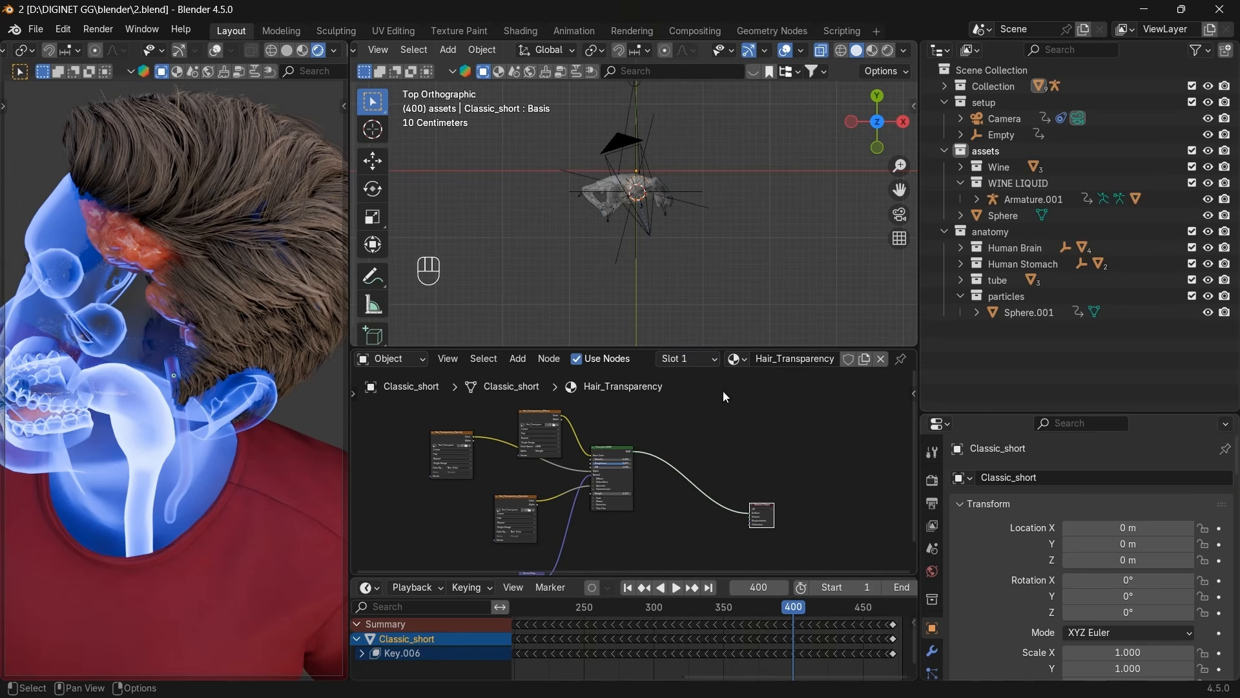
click(702, 359)
click(649, 397)
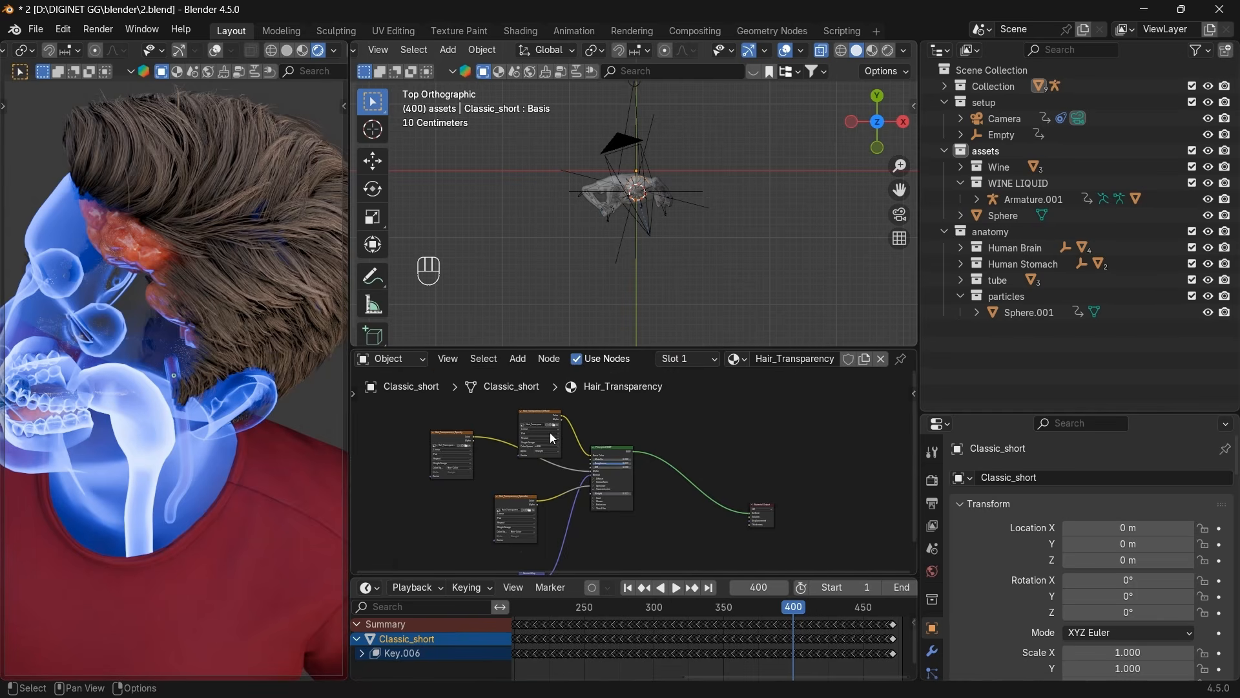
Raise the Transmission Weight of the hair material's Principled BSDF to about 0.84.
scroll(549, 434, up, 5)
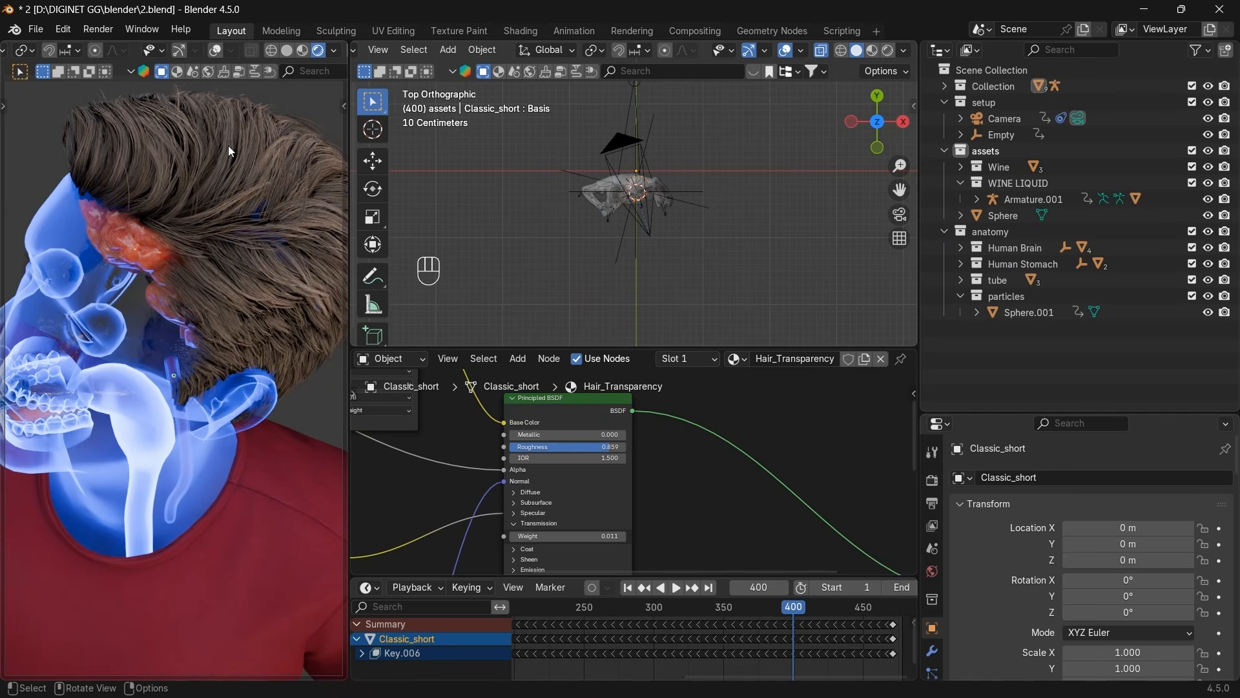
scroll(454, 400, down, 4)
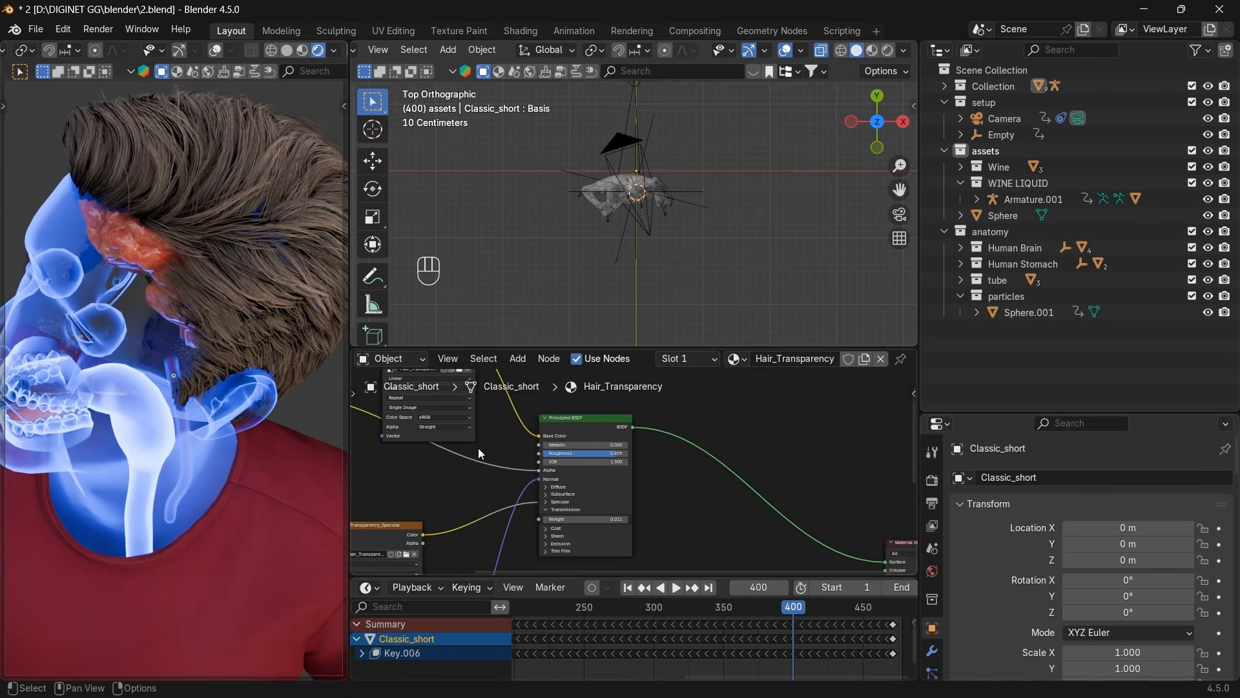
middle_drag(493, 458, 562, 509)
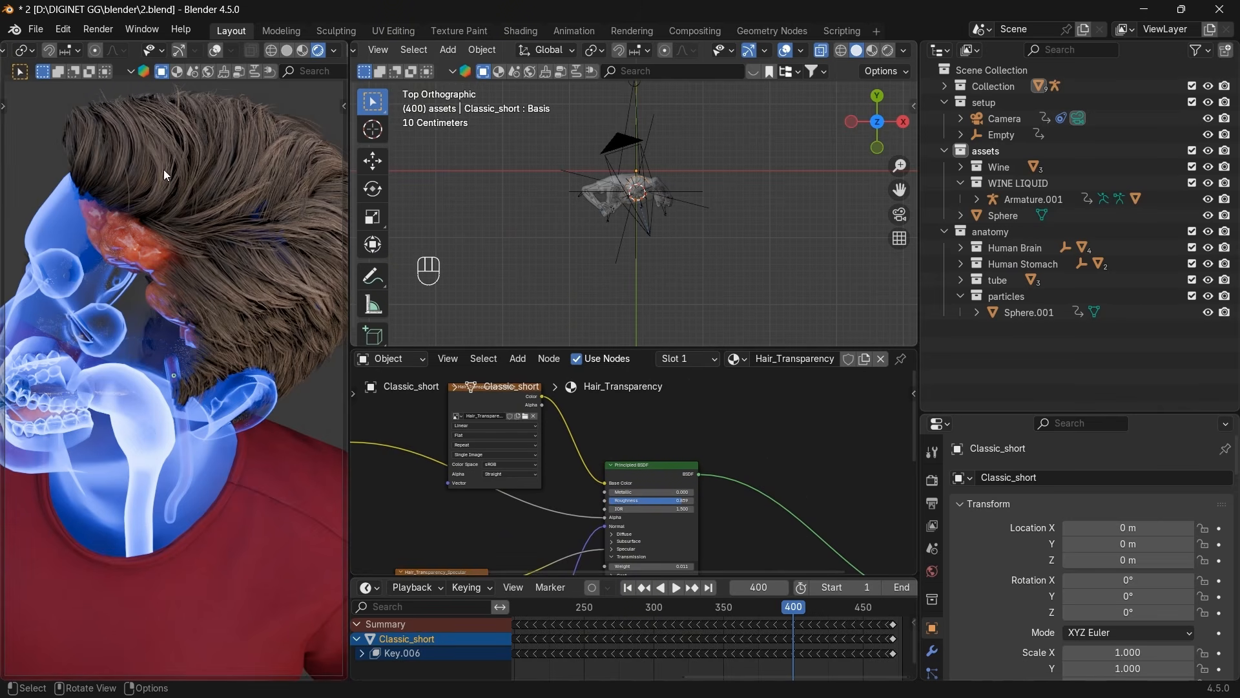
middle_drag(578, 436, 563, 512)
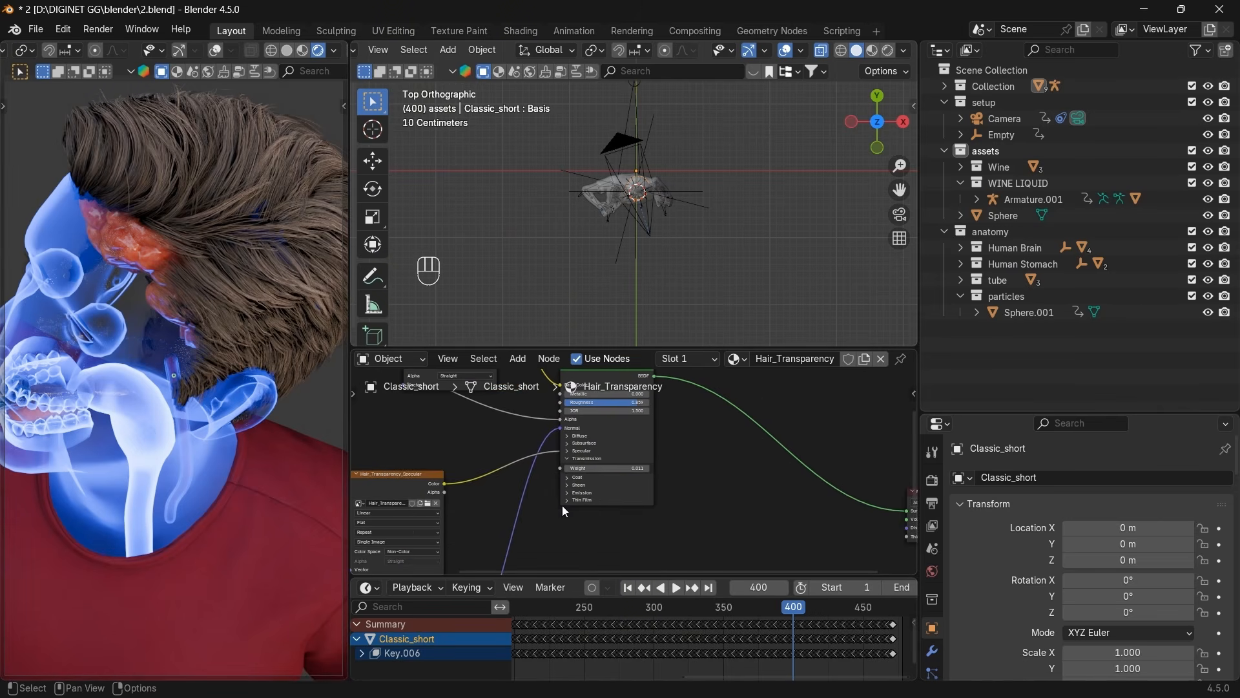
scroll(564, 488, up, 1)
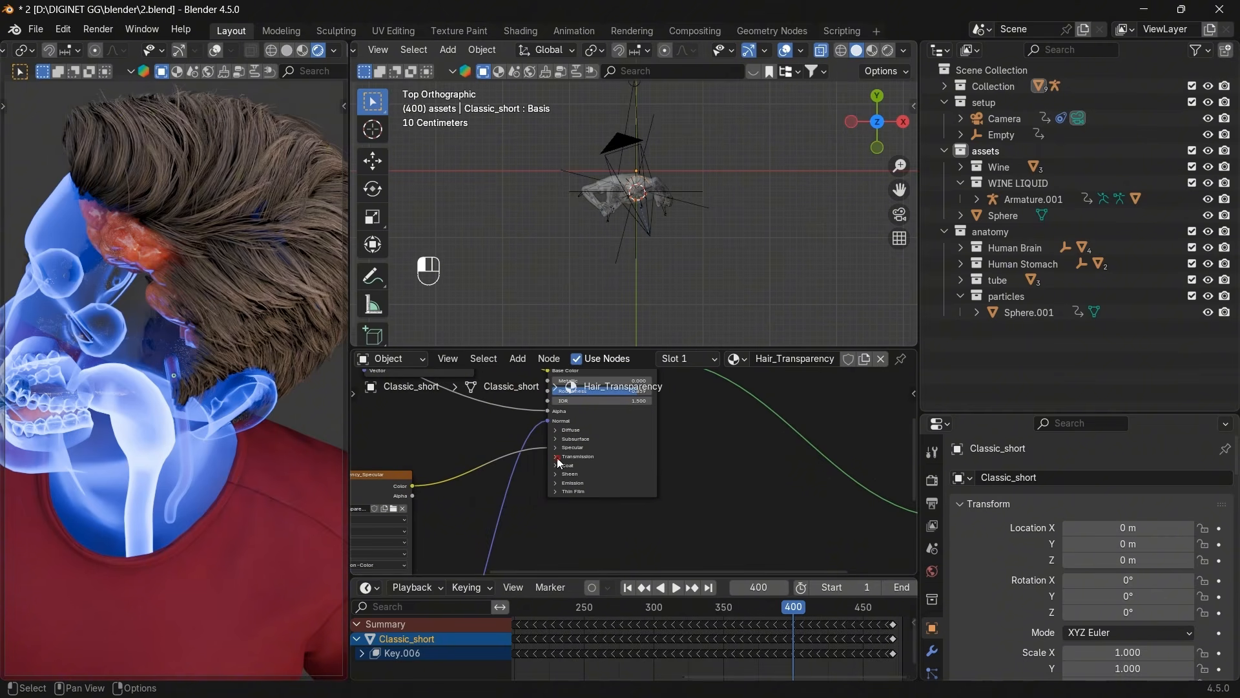
drag(572, 468, 650, 468)
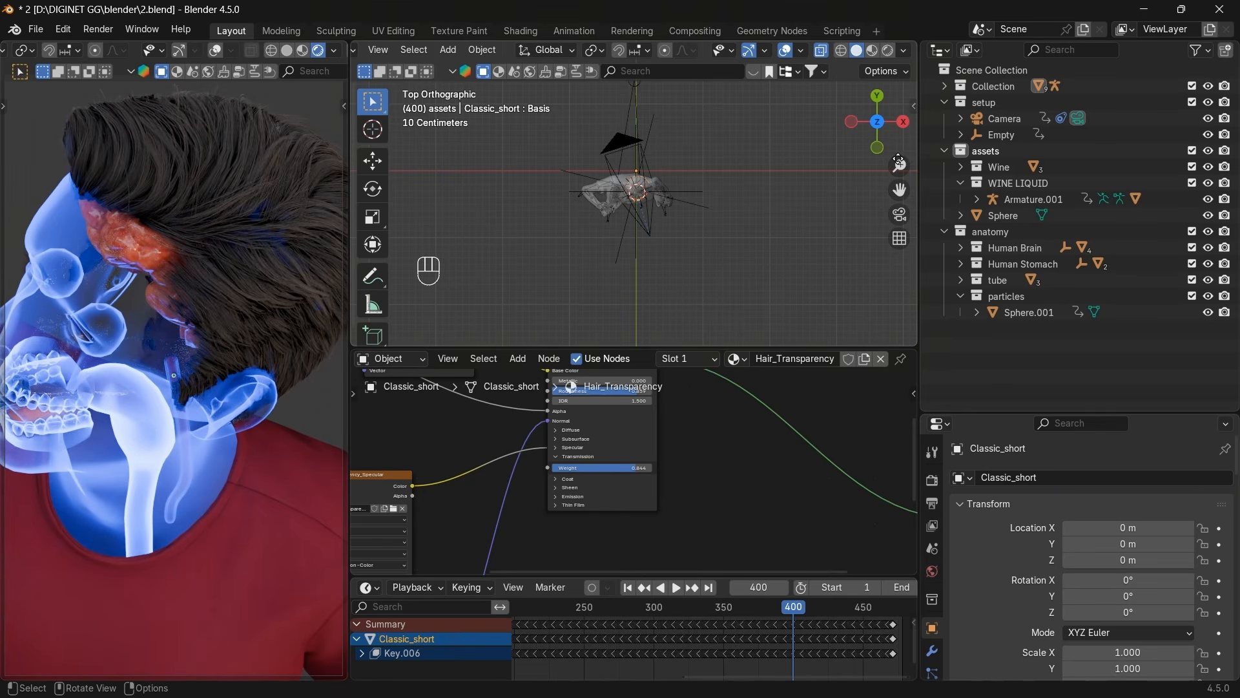
click(880, 150)
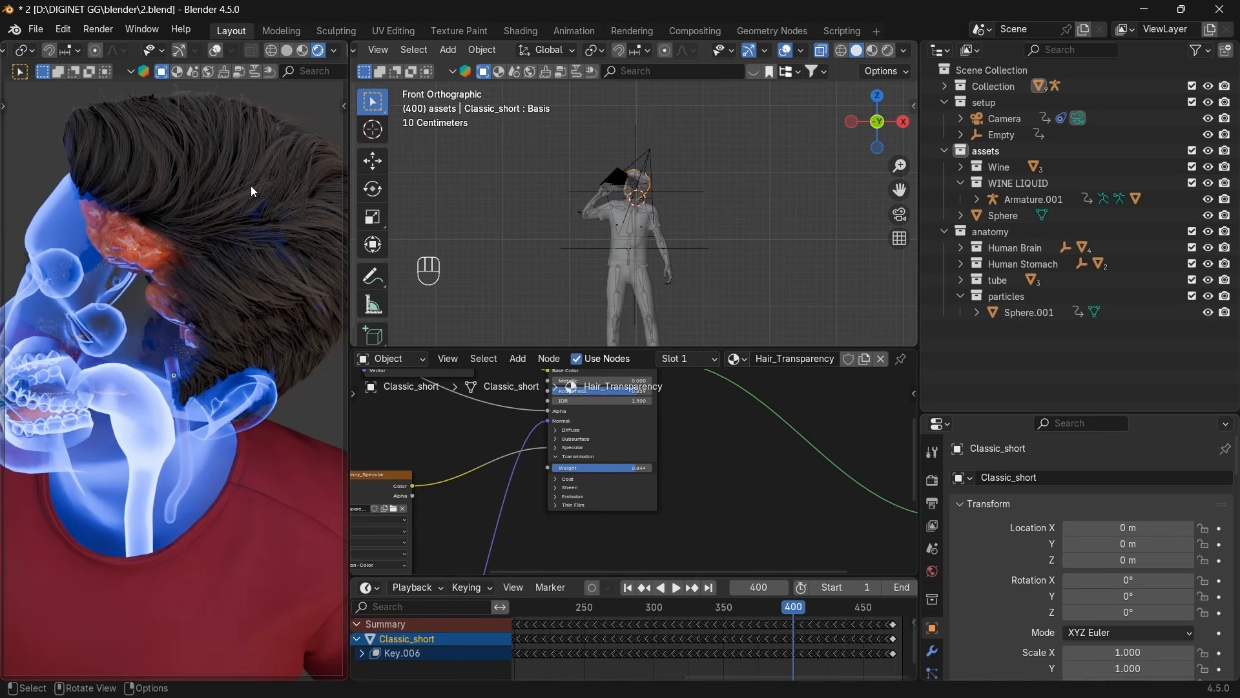
Add a second Principled BSDF node to the Hair_Transparency material, below the existing one.
key(Home)
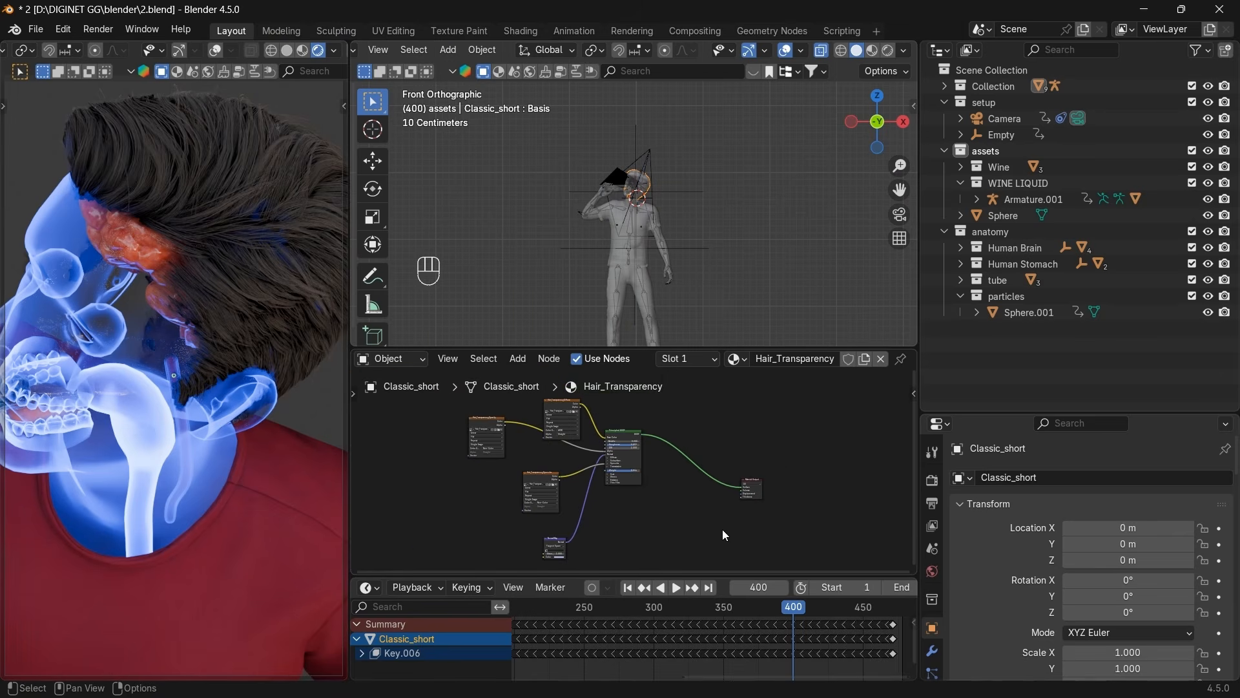
click(625, 436)
click(678, 535)
key(shift+a)
mouse_move(672, 540)
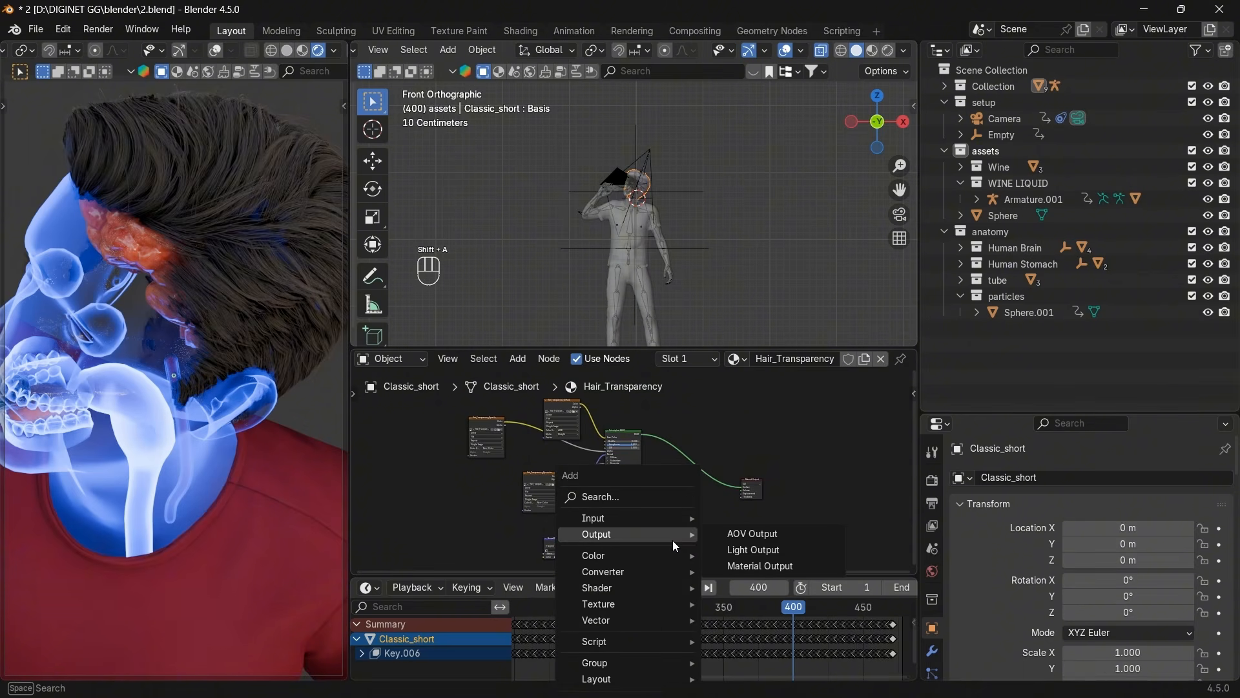
text(bsdf)
key(Down)
key(Down)
key(Down)
key(Down)
key(Down)
key(Down)
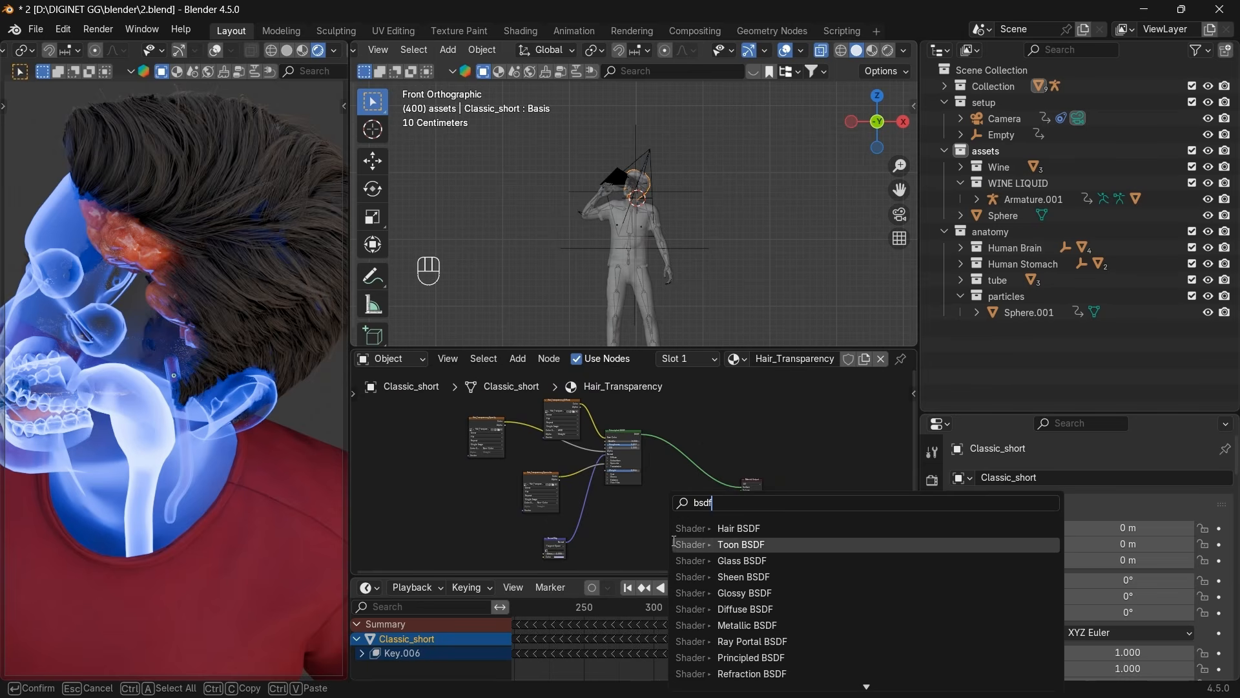
key(Up)
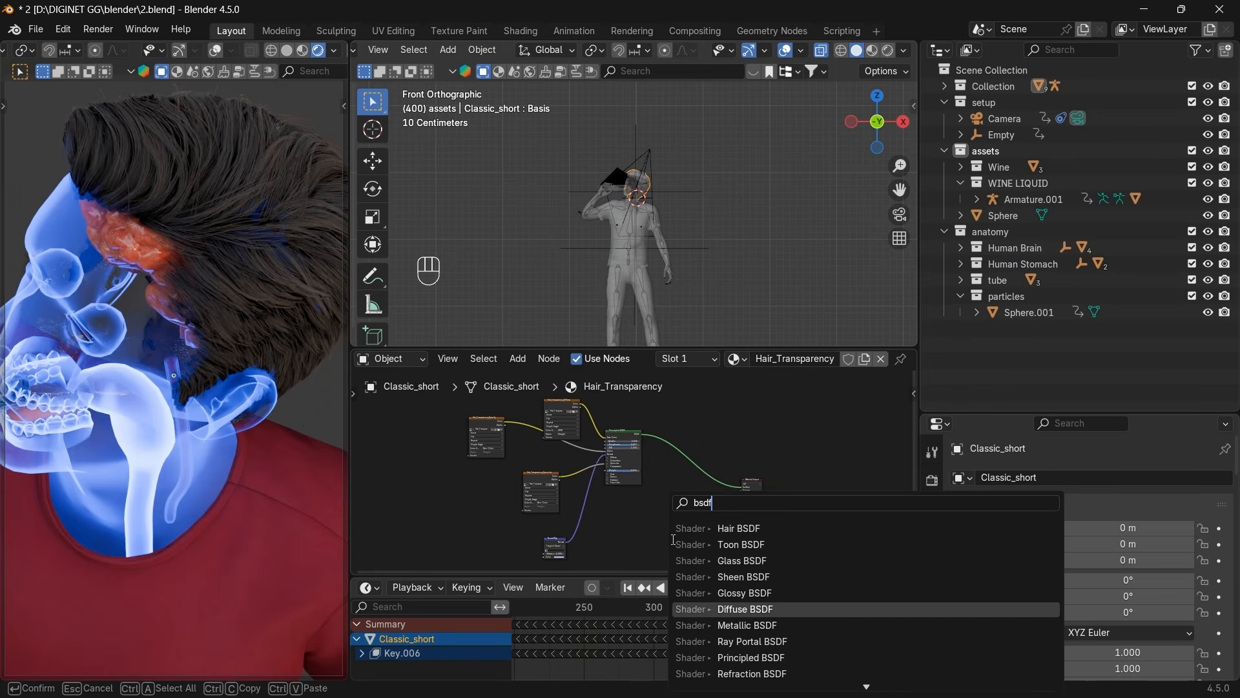
key(Down)
key(Down)
key(Down)
key(Return)
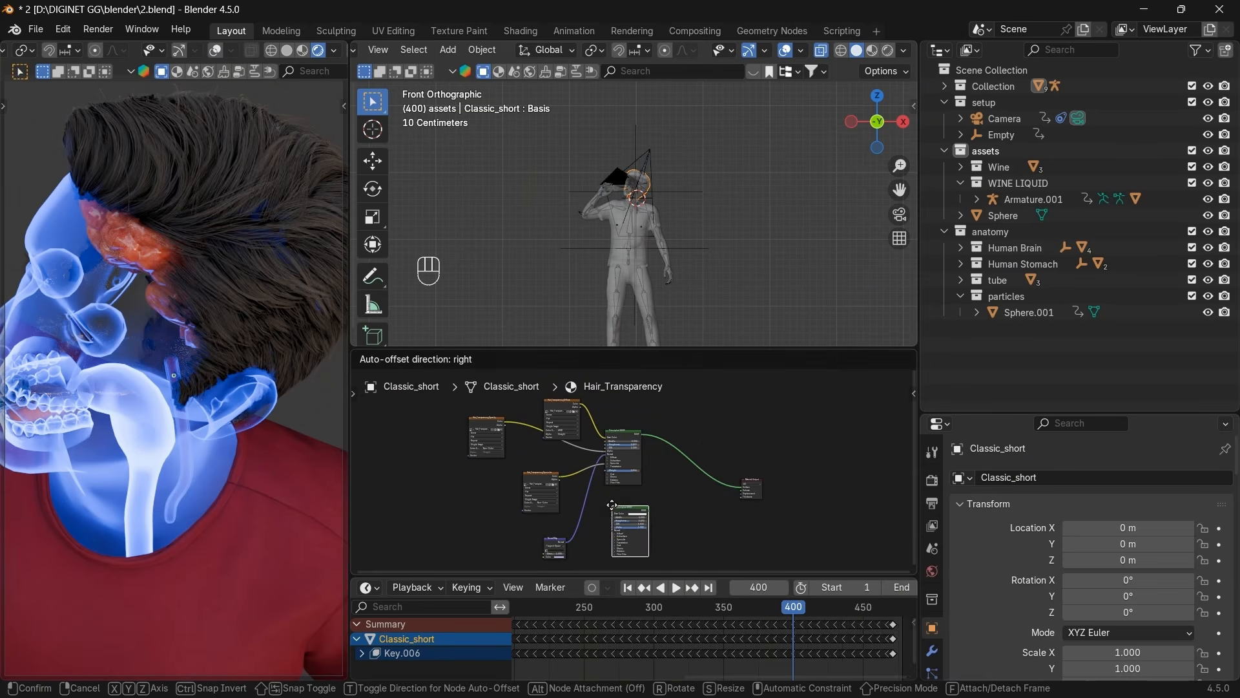
click(612, 504)
Insert a Mix Shader node on the link between the original Principled BSDF and the Material Output.
key(shift+a)
text(mix)
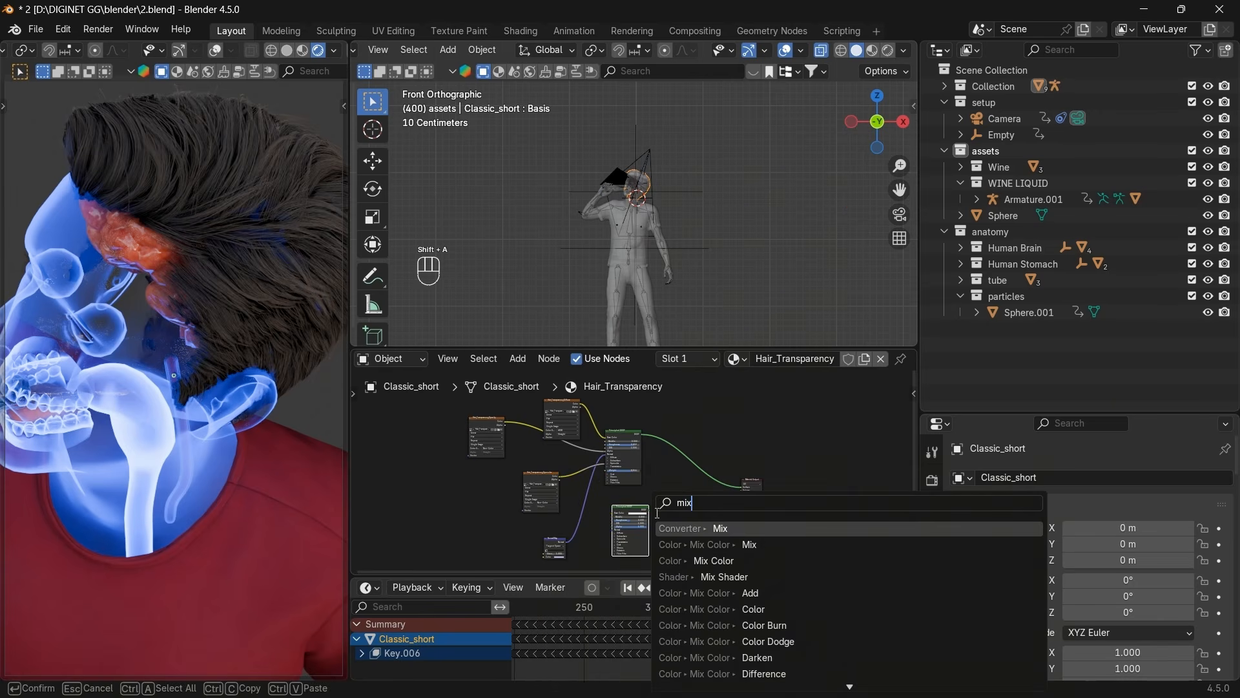
key(Down)
key(Down)
key(Down)
key(Return)
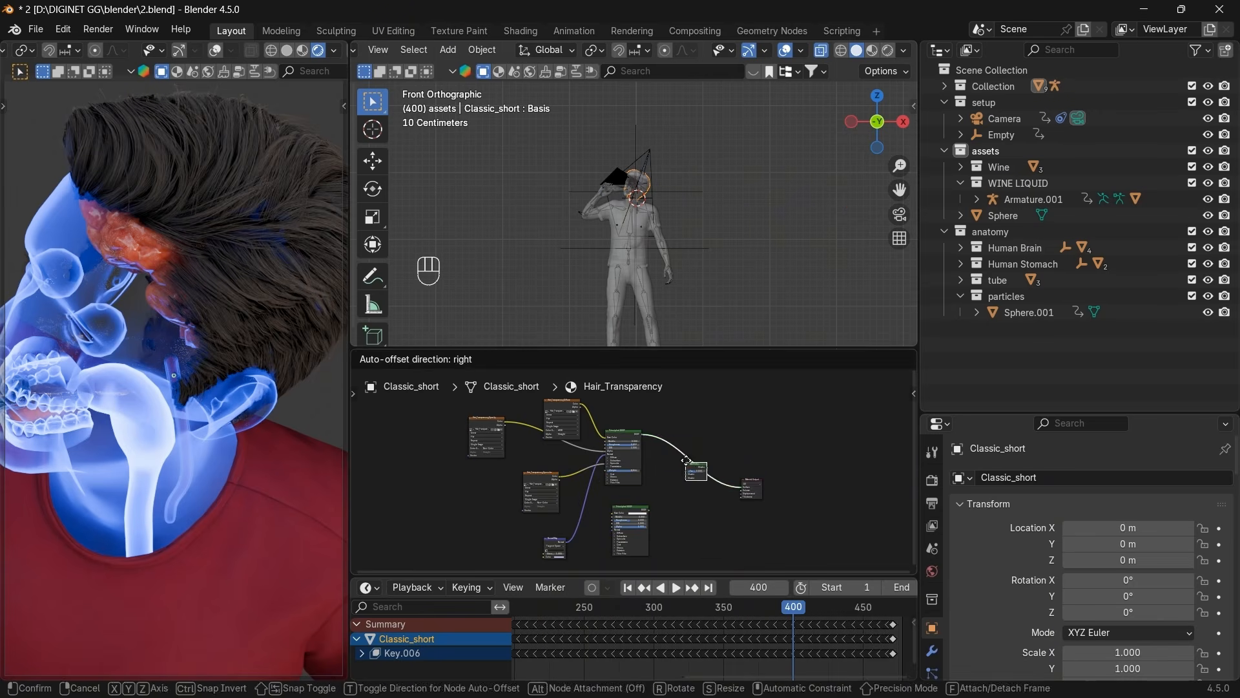
click(673, 507)
Connect the new Principled BSDF to the Mix Shader's second shader input and set Fac to 0.
scroll(673, 508, up, 1)
drag(653, 523, 703, 478)
scroll(721, 507, up, 3)
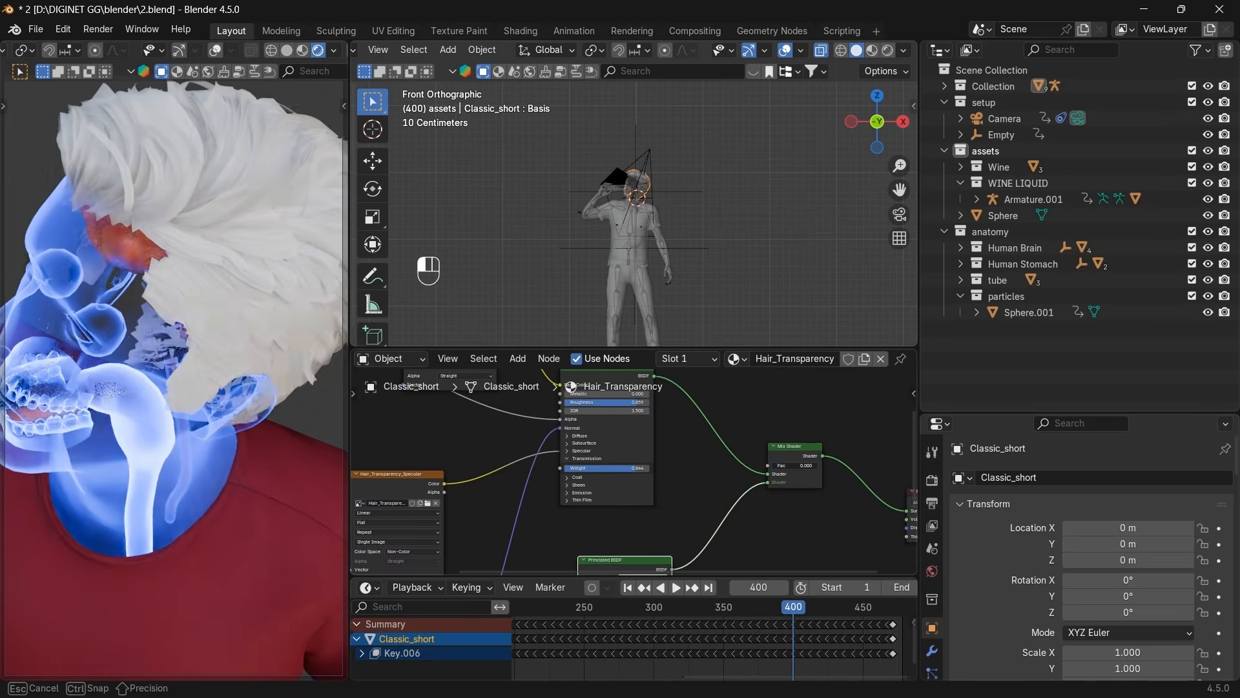
drag(795, 466, 775, 465)
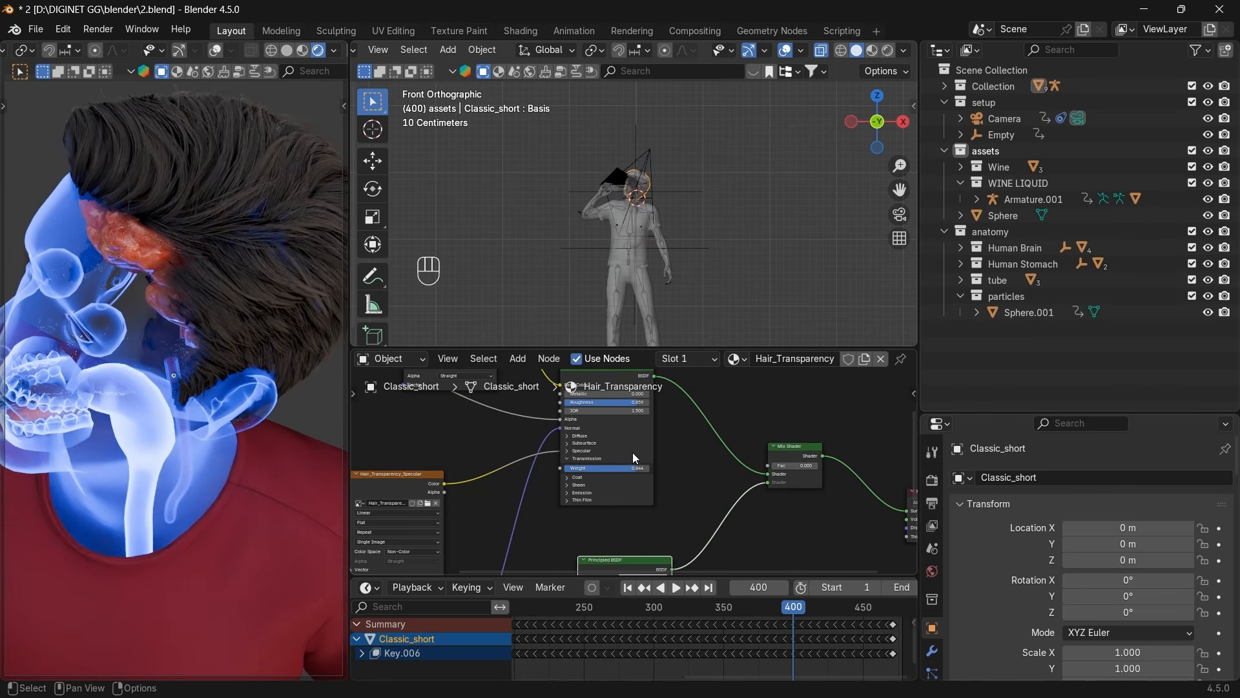
Raise the Mix Shader's Fac to its maximum so the hair uses only the new Principled BSDF.
scroll(634, 458, down, 3)
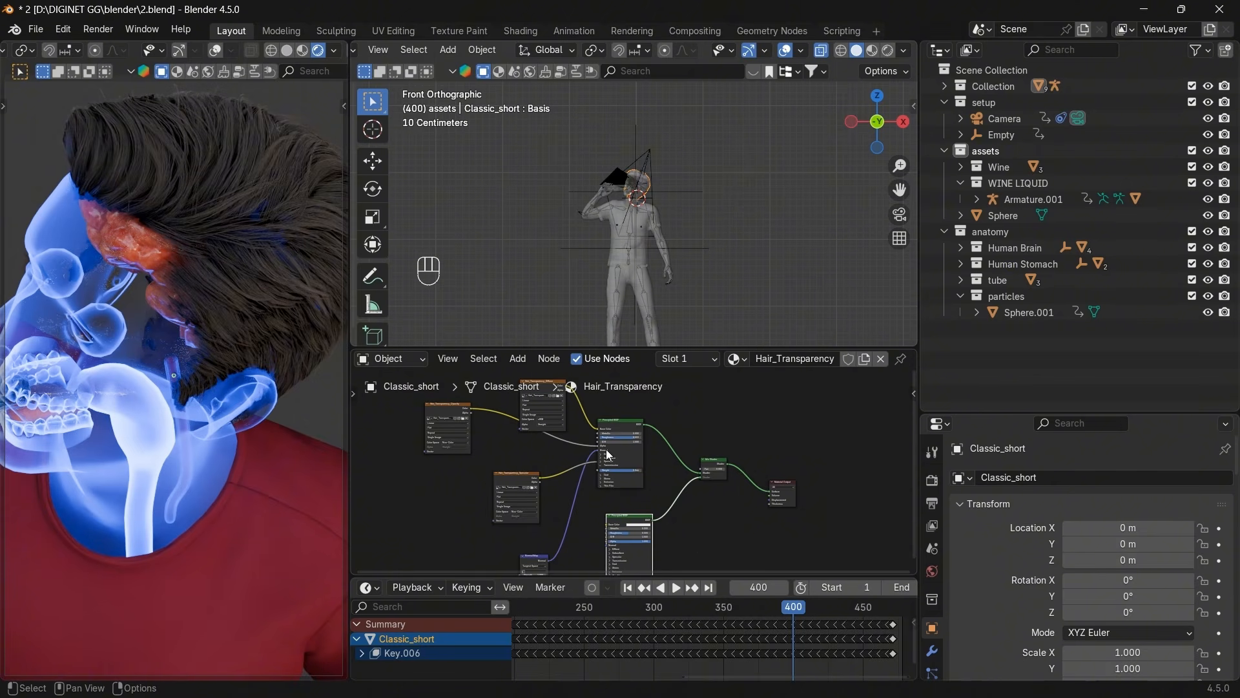
scroll(721, 464, up, 2)
drag(747, 467, 778, 467)
middle_drag(702, 524, 701, 479)
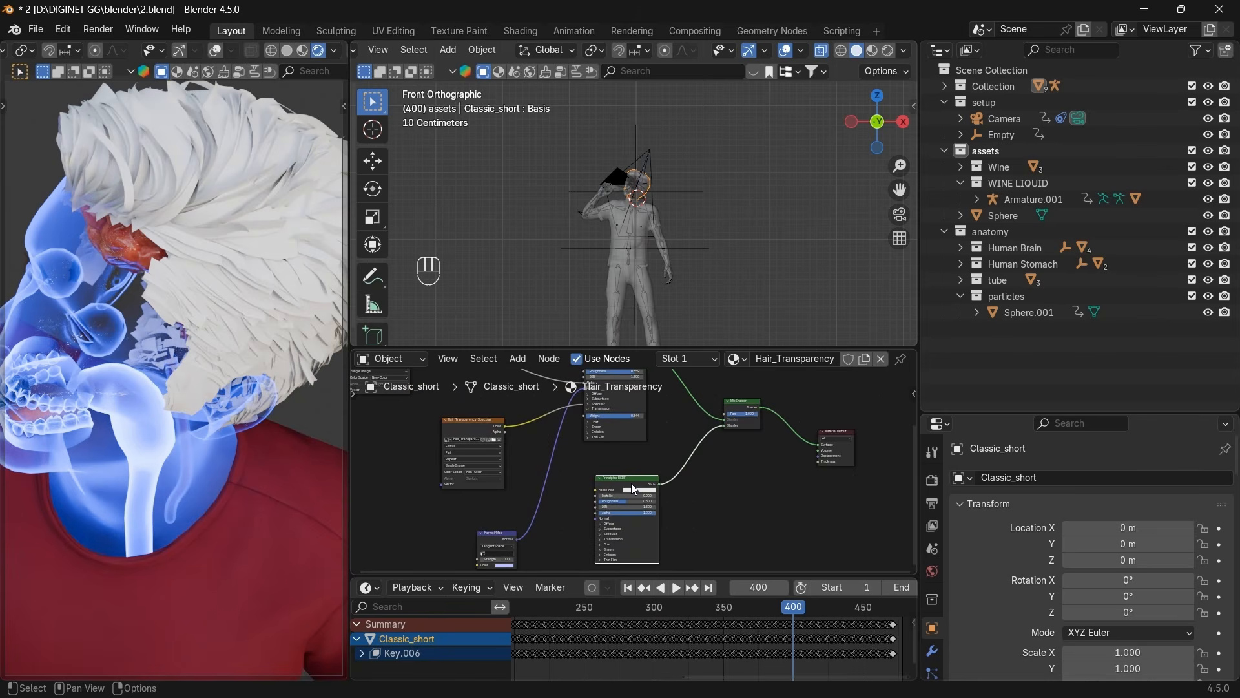
Set the Alpha of the new Principled BSDF in the Hair_Transparency material to 0.
scroll(672, 503, up, 3)
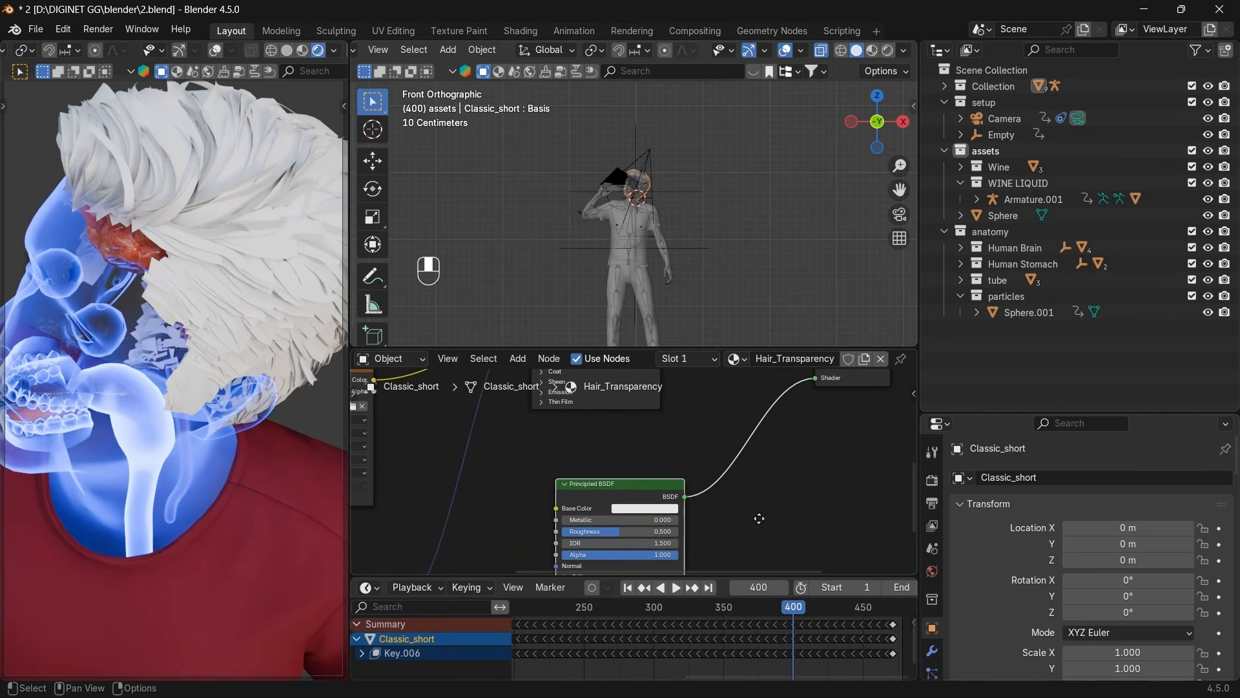
middle_drag(756, 515, 776, 478)
drag(674, 519, 583, 523)
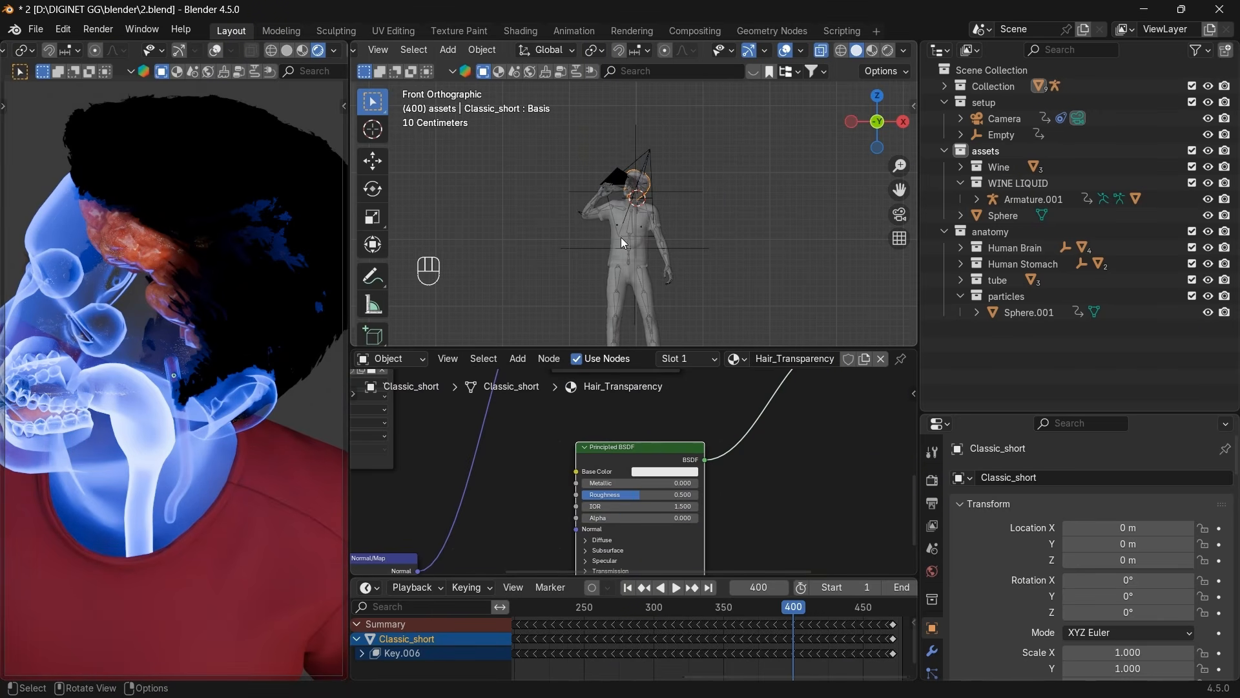
Examine the Classic_short hair's overlapping strands and the brain beneath, with X-ray off in the solid 3D view.
key(g)
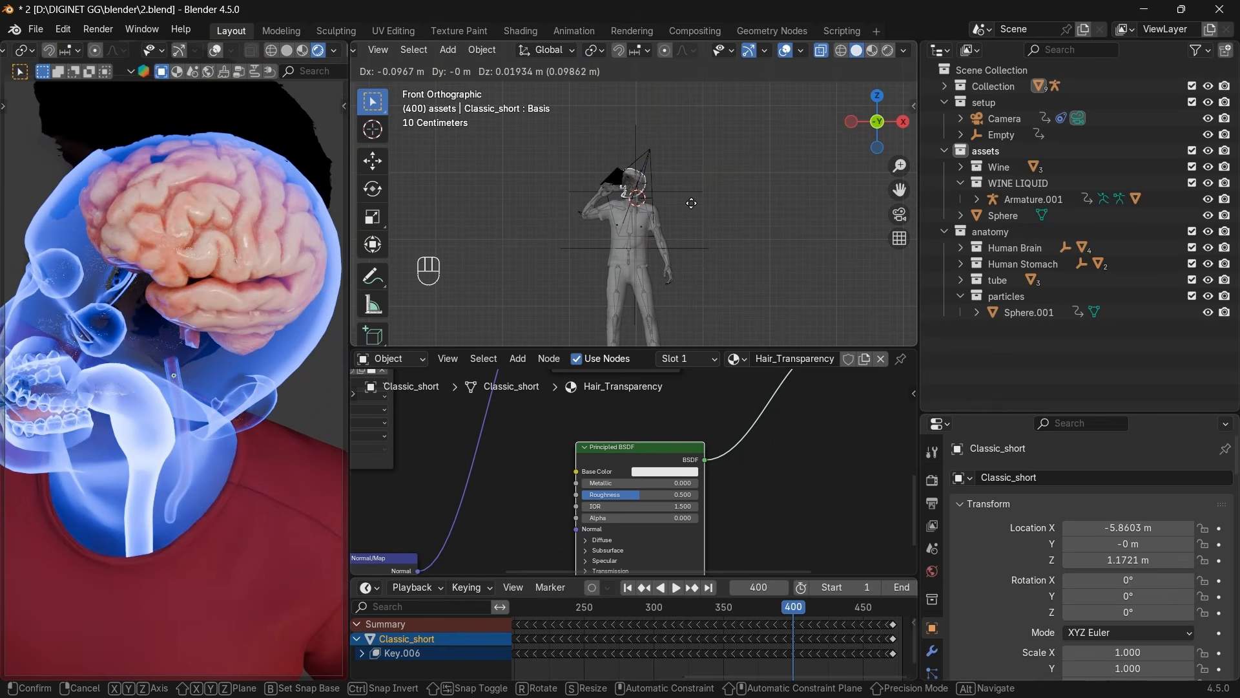
right_click(691, 202)
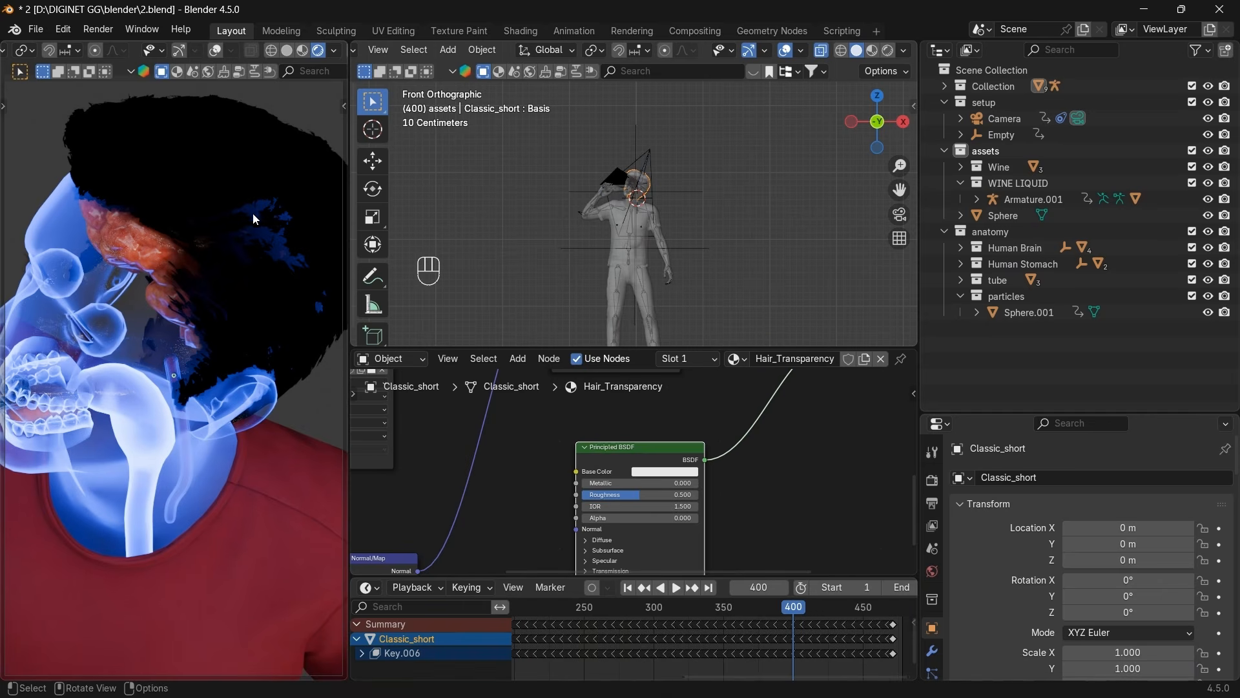
scroll(629, 249, up, 6)
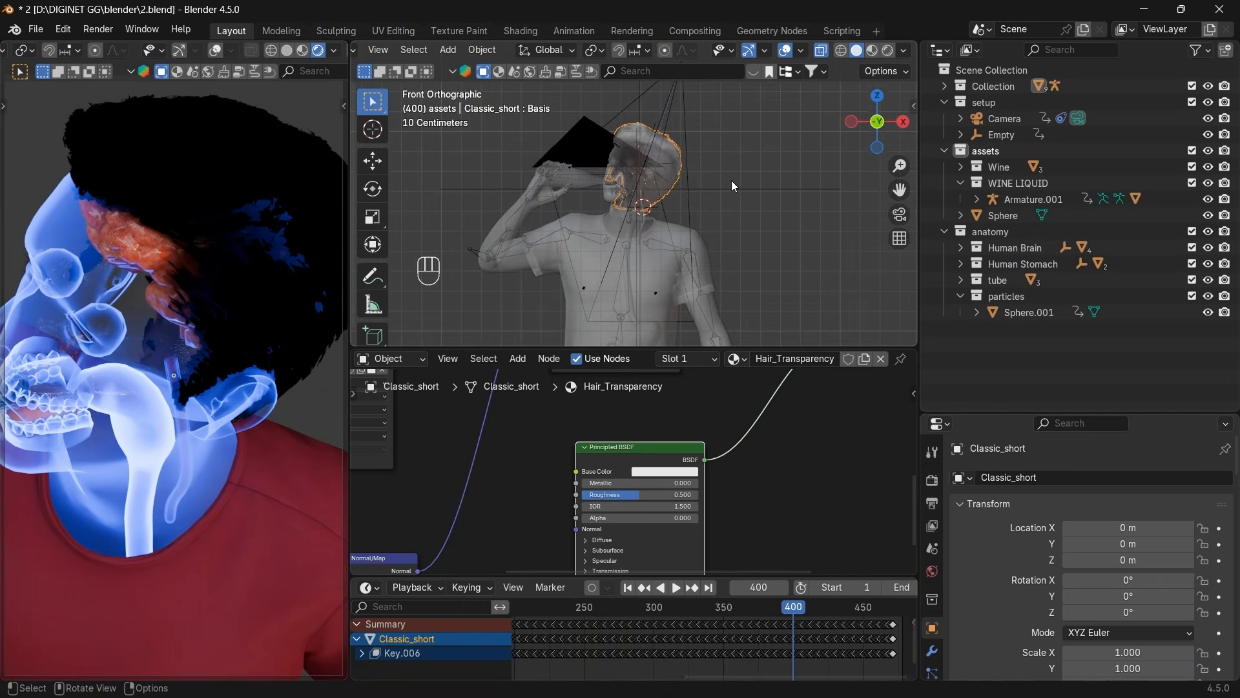
drag(877, 128, 854, 90)
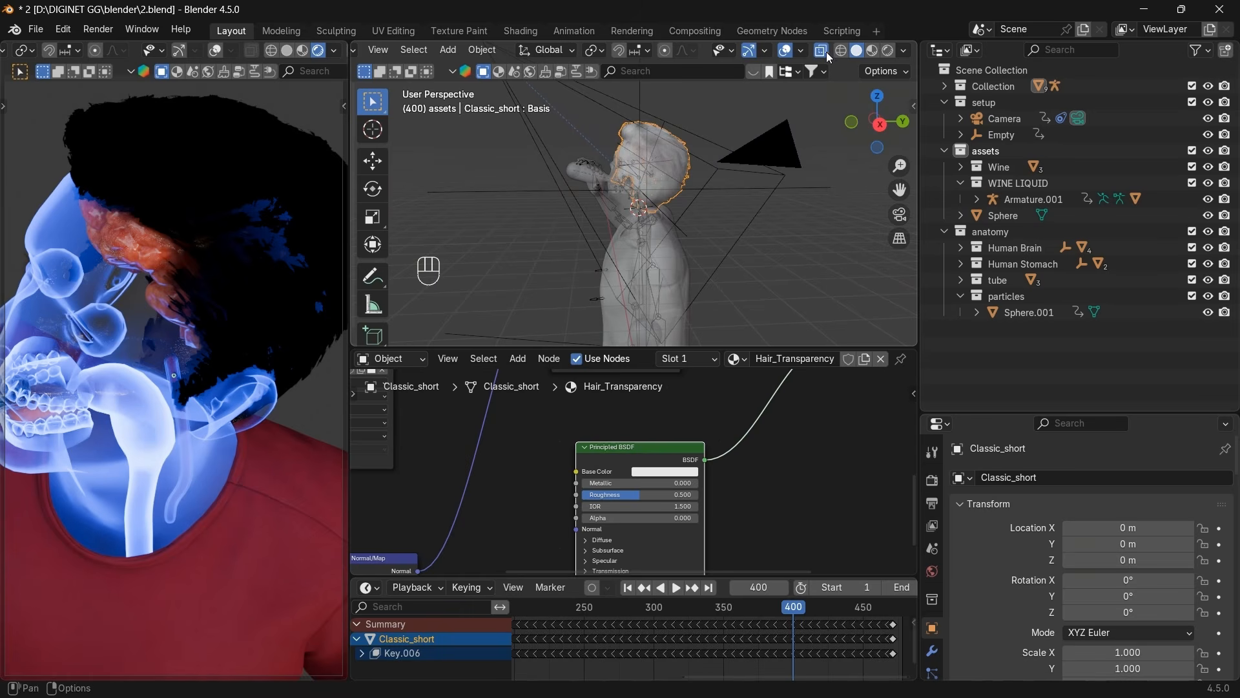
scroll(805, 239, up, 5)
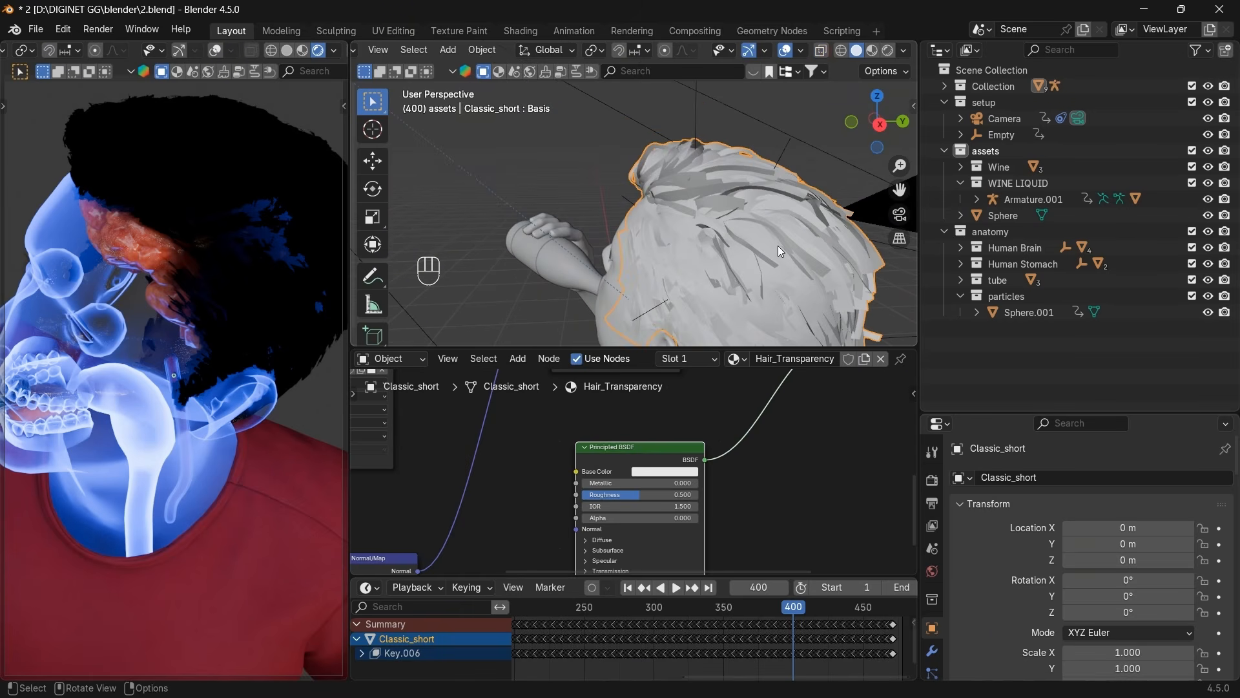
drag(870, 129, 828, 152)
scroll(747, 242, down, 3)
key(Tab)
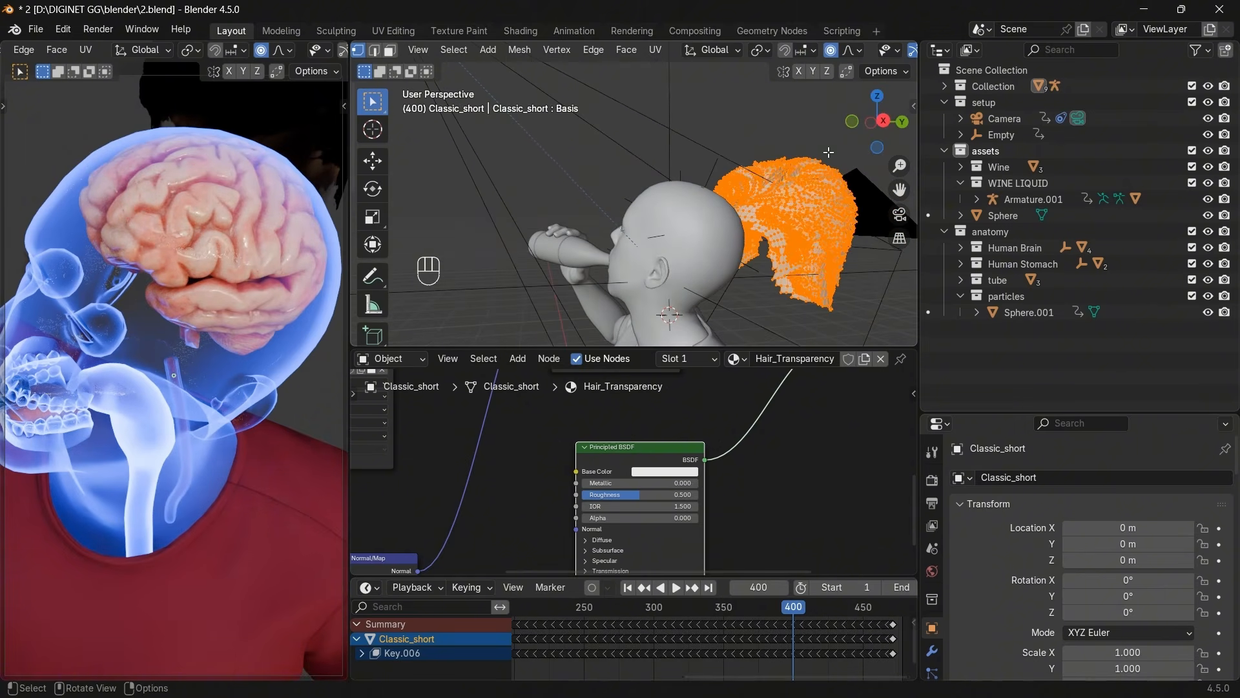
key(Tab)
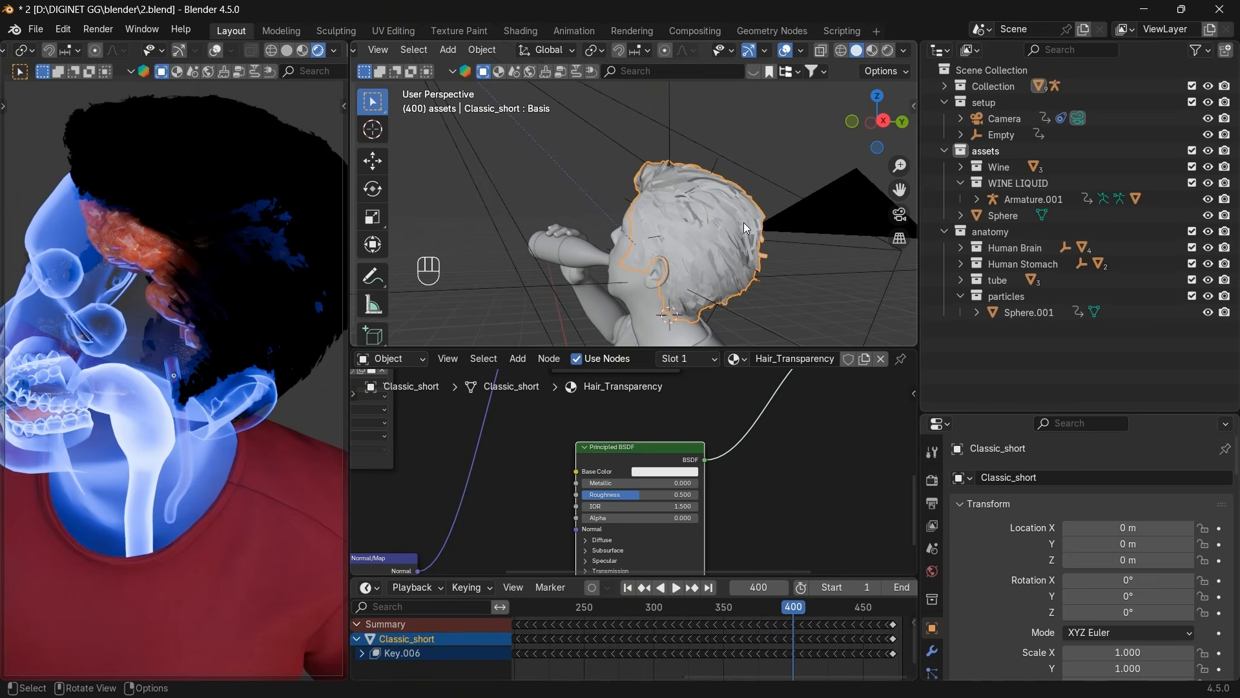
Enlarge the properties area and show the Cycles Light Paths max bounces settings.
drag(988, 407, 995, 208)
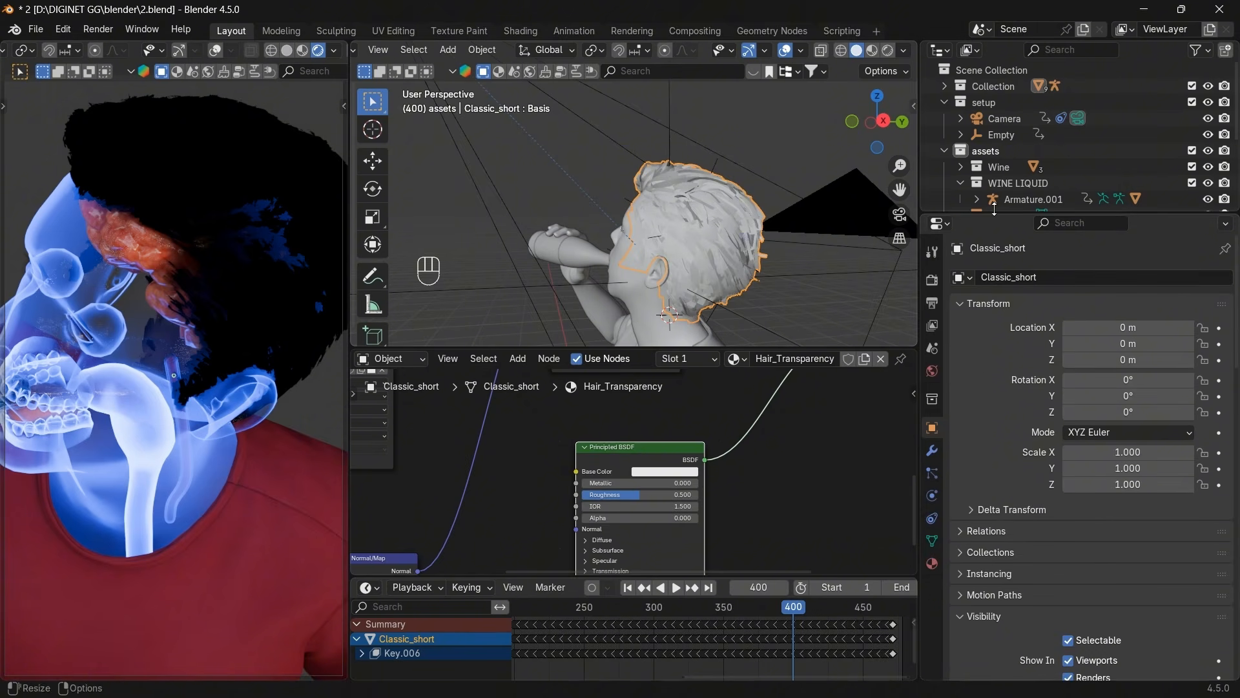
click(933, 282)
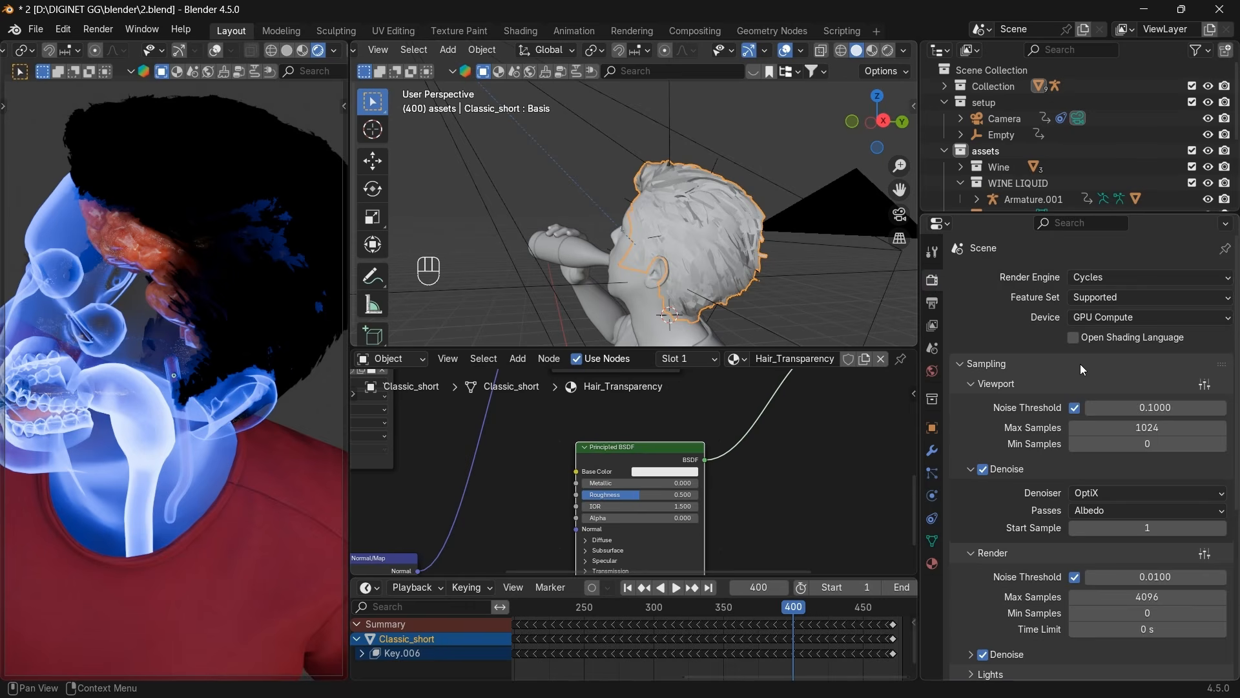
scroll(1081, 367, down, 8)
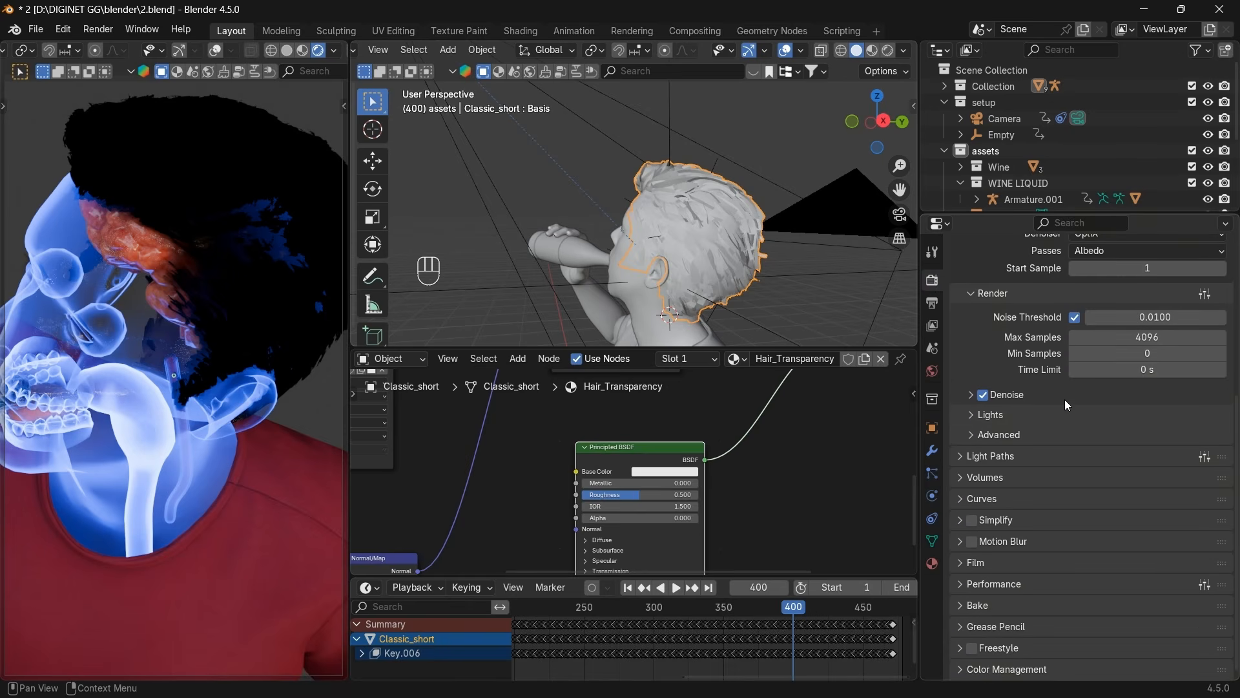
click(959, 453)
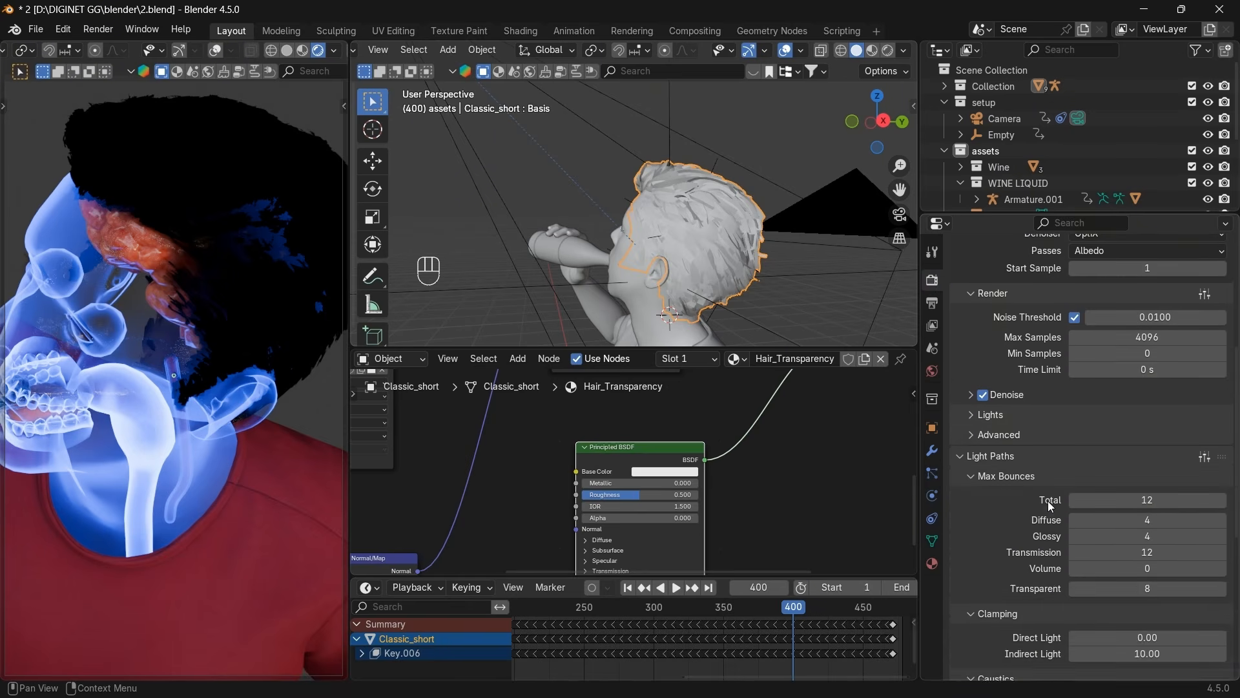
scroll(1048, 501, down, 3)
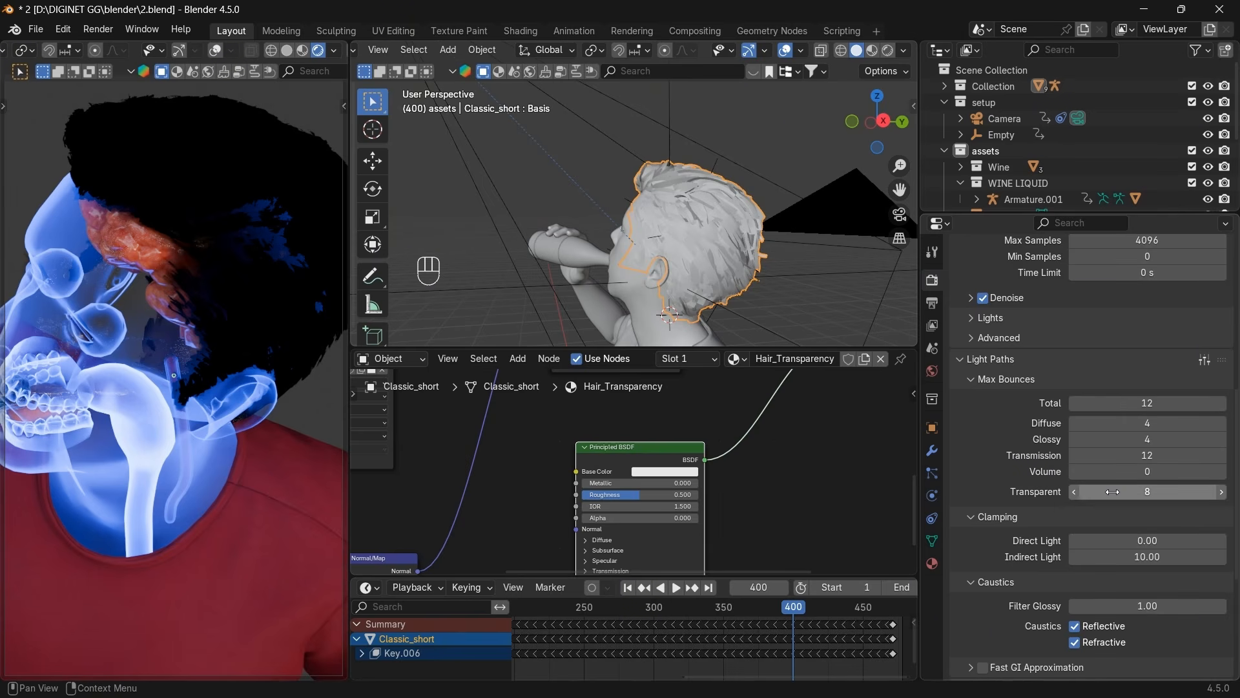
Raise the Transparent max bounces step by step up to 100.
click(1222, 493)
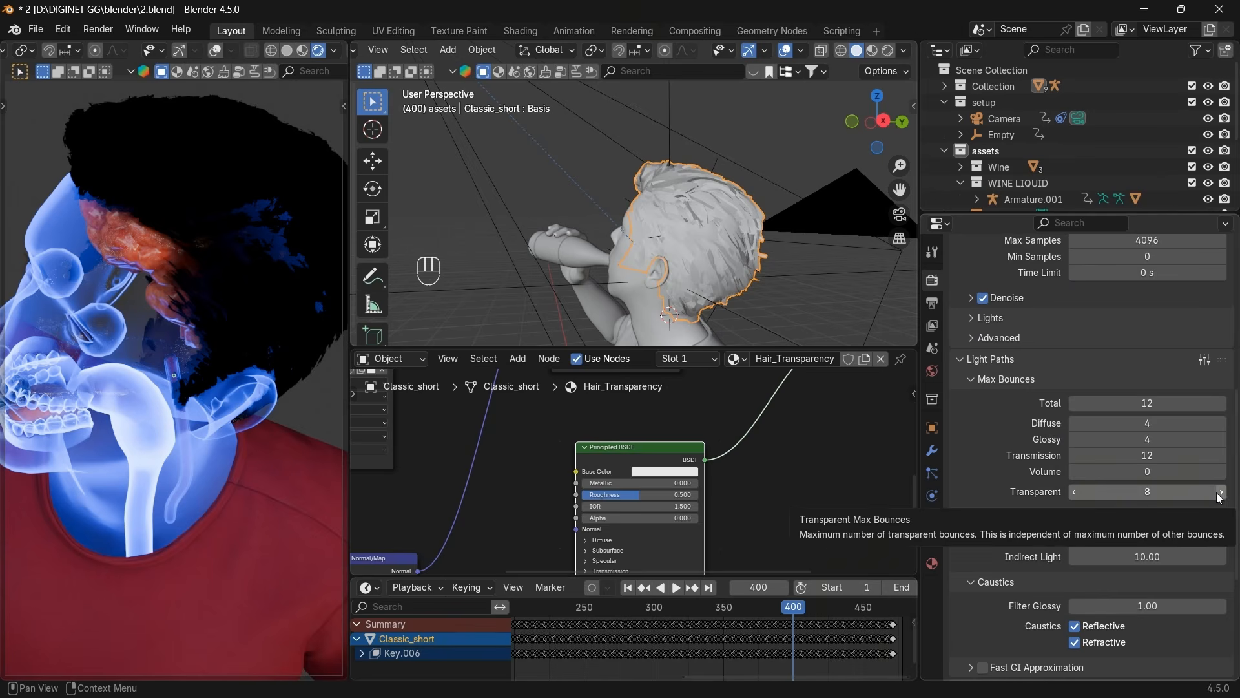
click(1223, 493)
click(1223, 492)
click(1222, 493)
click(1222, 493)
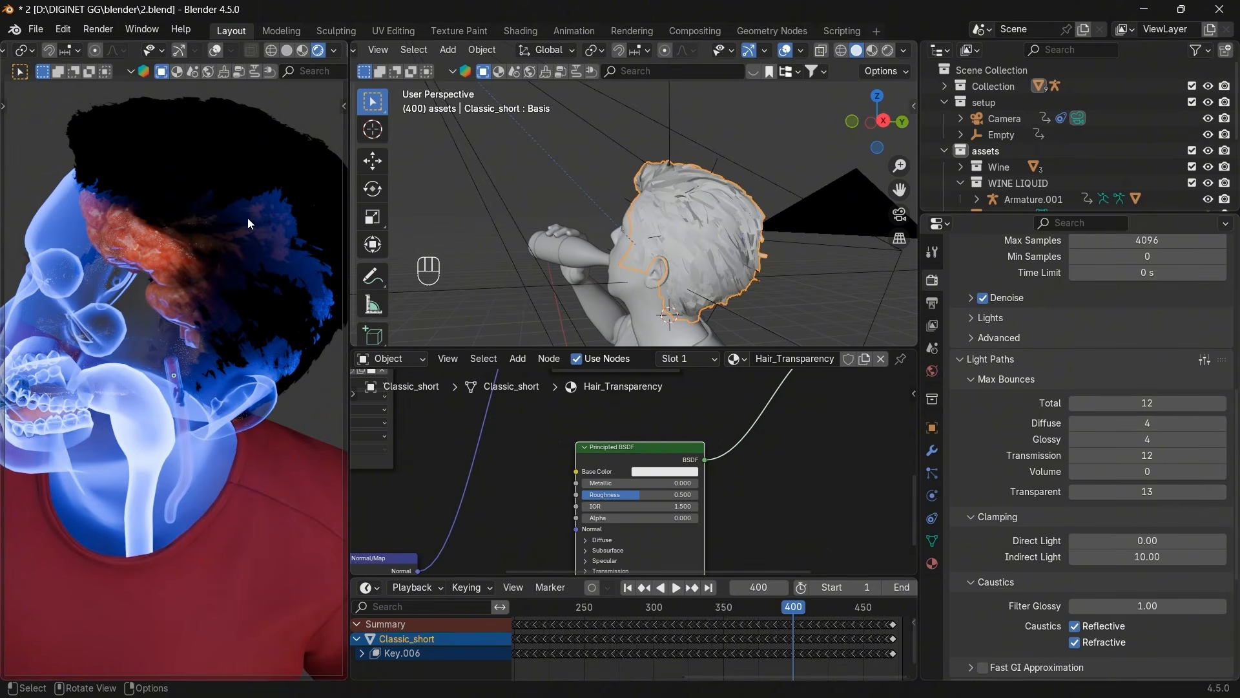
drag(1147, 492, 1179, 492)
click(1156, 492)
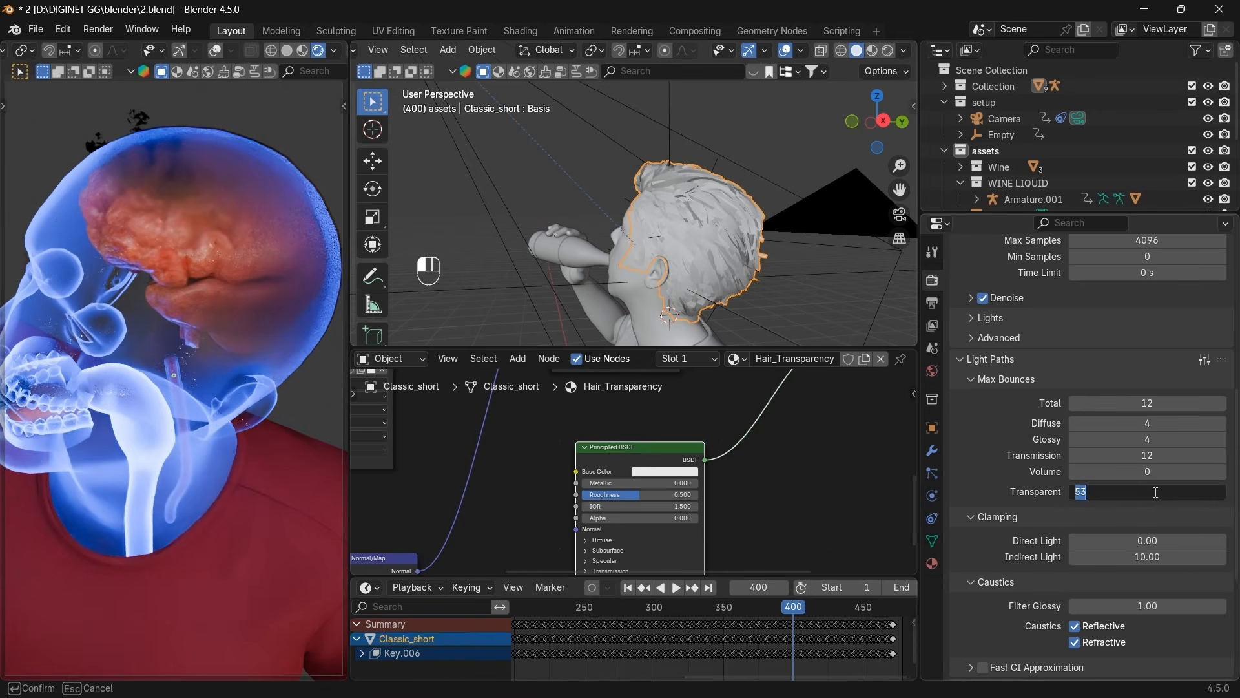
text(100)
key(Return)
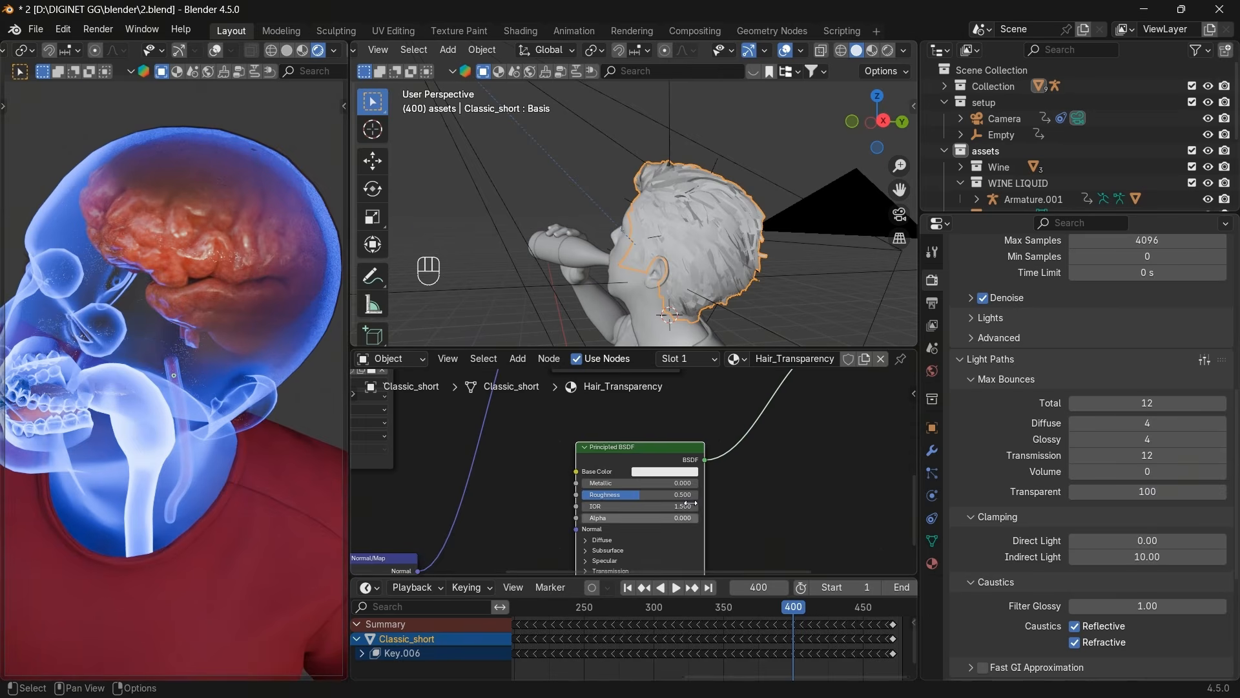
Return the hair Mix Shader's Fac to 0 and lower the original Principled BSDF's Transmission Weight to about 0.81.
scroll(723, 473, down, 10)
middle_drag(723, 473, 630, 502)
scroll(630, 501, up, 7)
middle_drag(657, 459, 664, 517)
scroll(664, 517, up, 3)
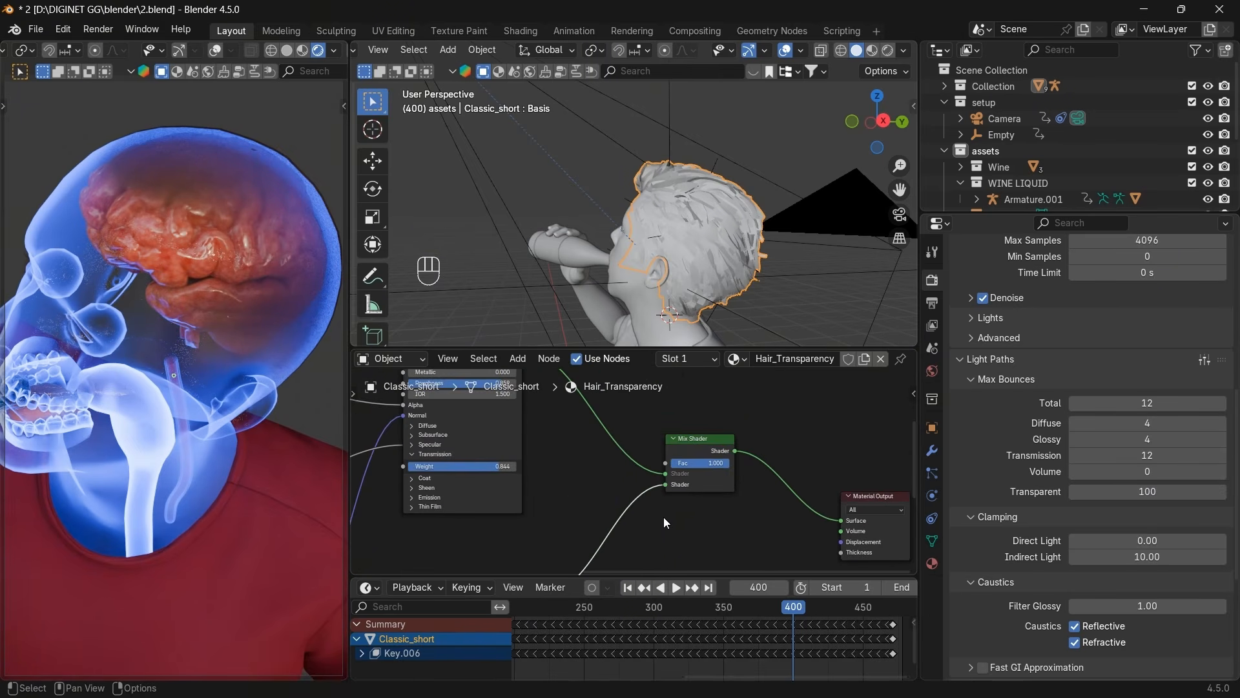
drag(714, 458, 672, 462)
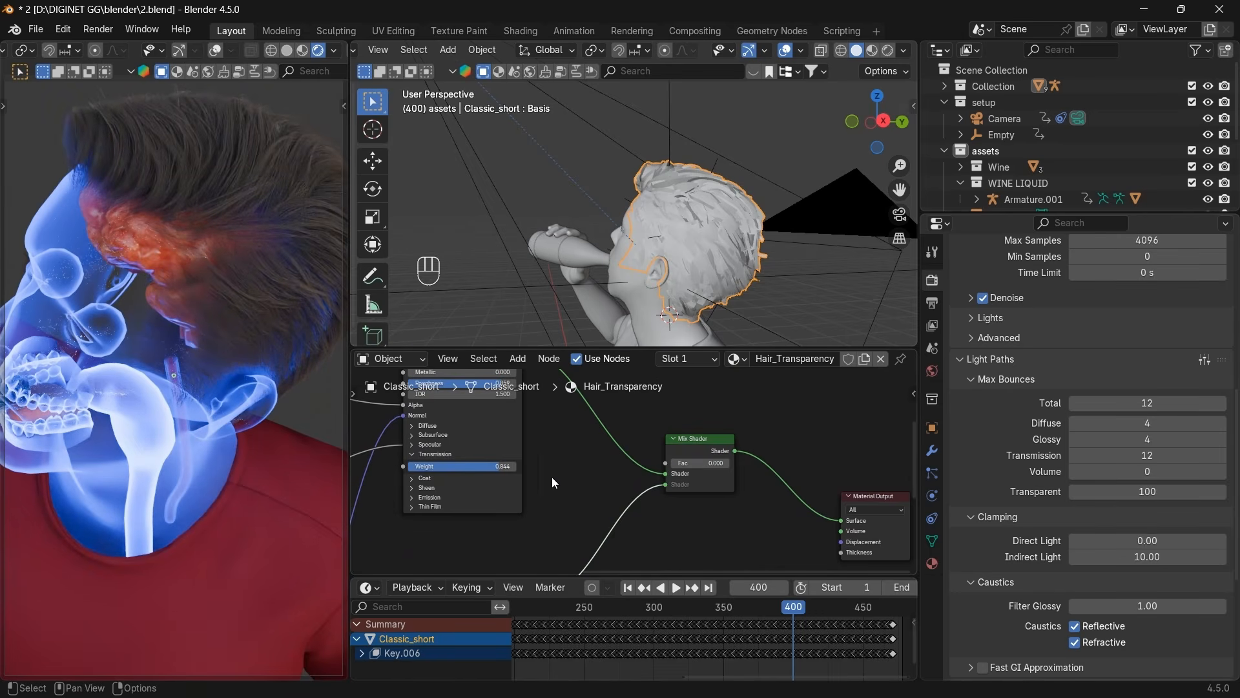
drag(490, 463, 538, 470)
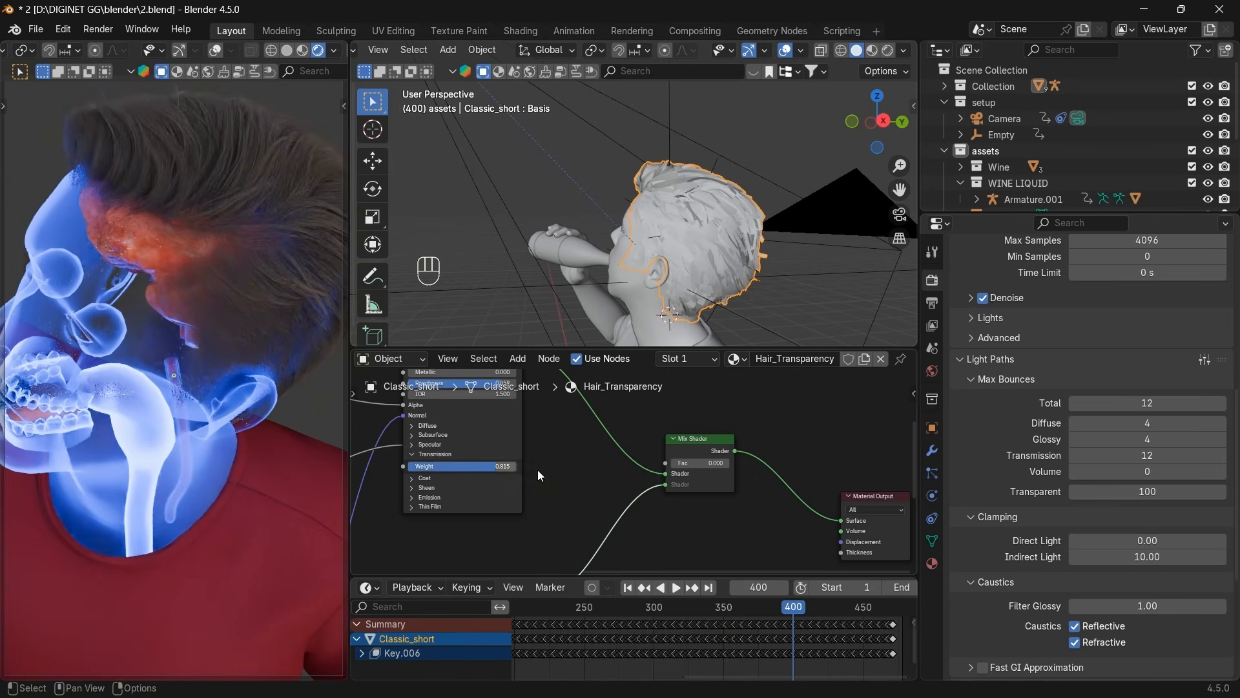
Switch the shader editor to the Scalp_Transparency material in slot 2.
scroll(743, 472, down, 2)
scroll(742, 471, down, 2)
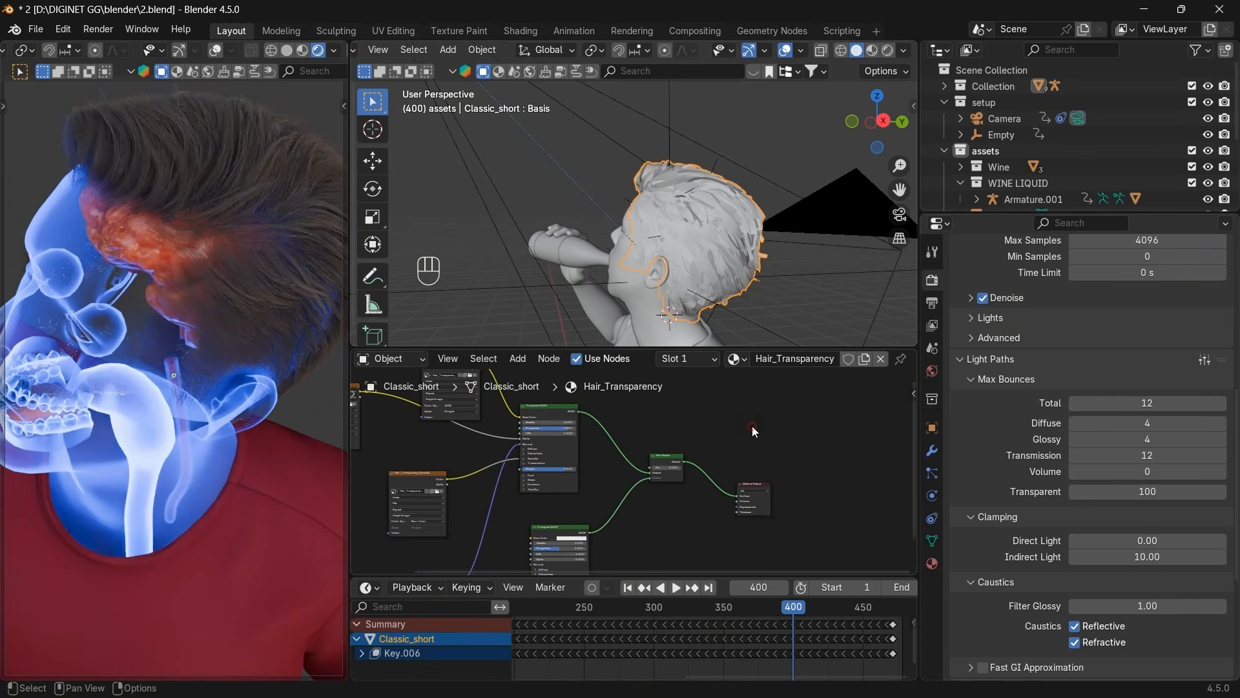
click(665, 363)
click(668, 411)
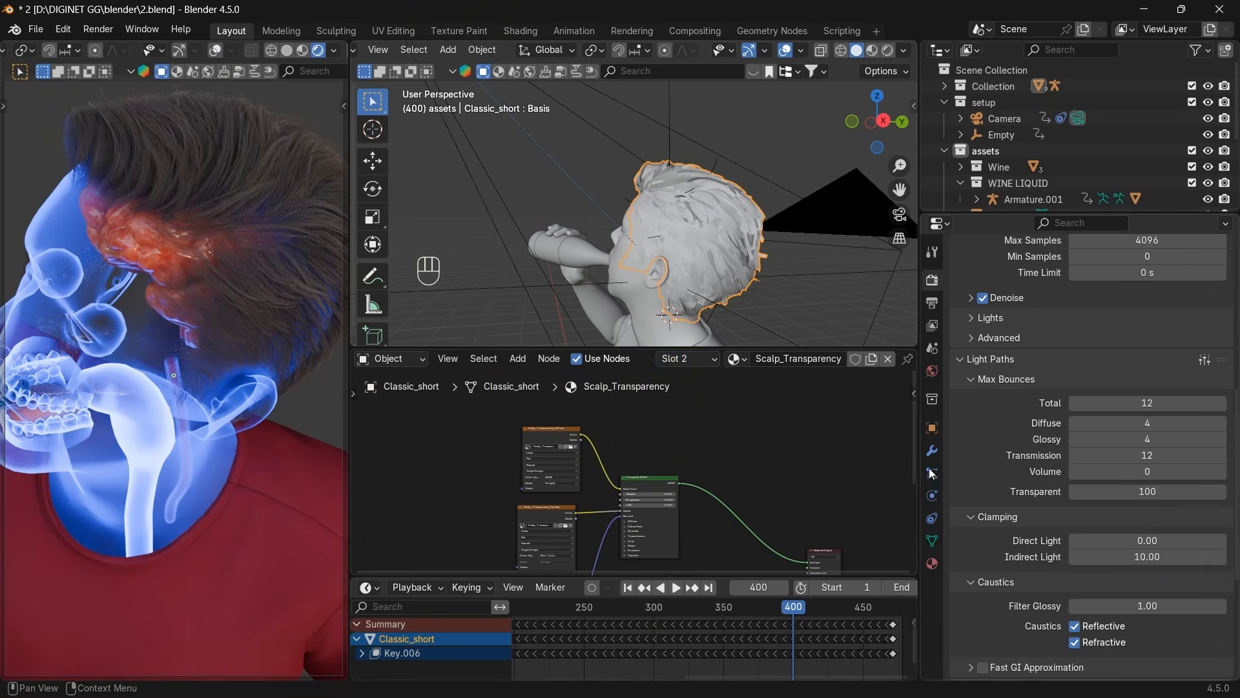
Set the Transparent max bounces to 80 in the Light Paths settings.
click(1141, 493)
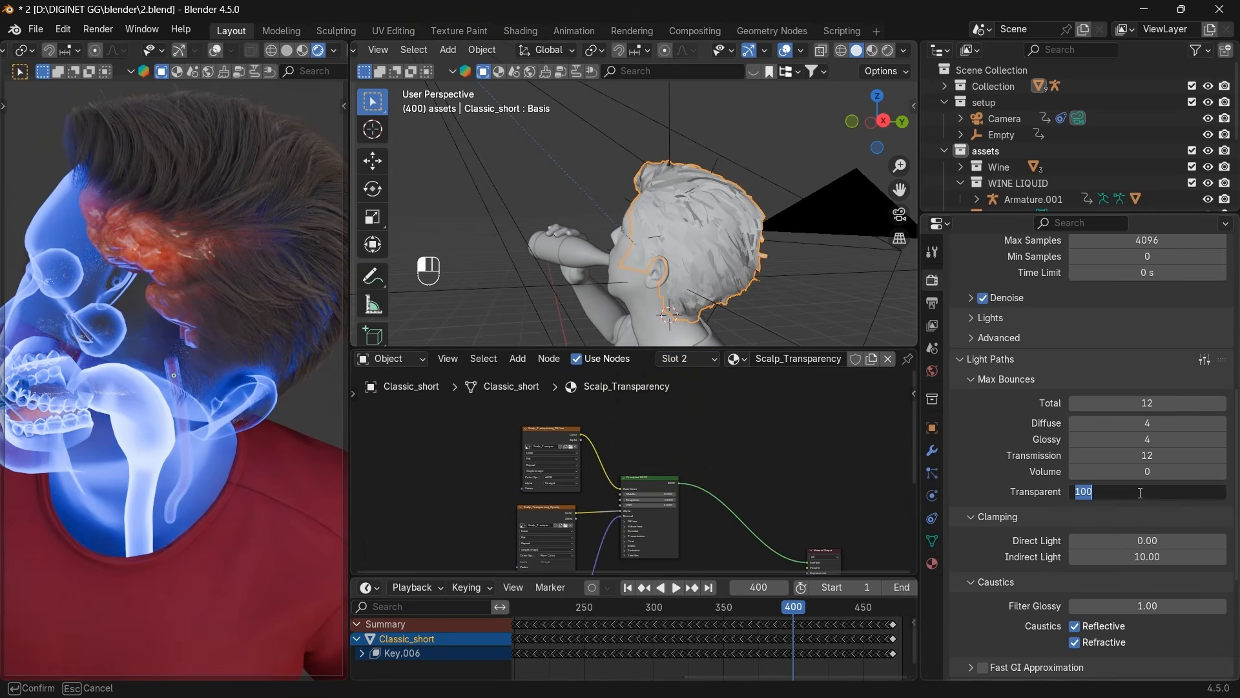
text(40)
key(Return)
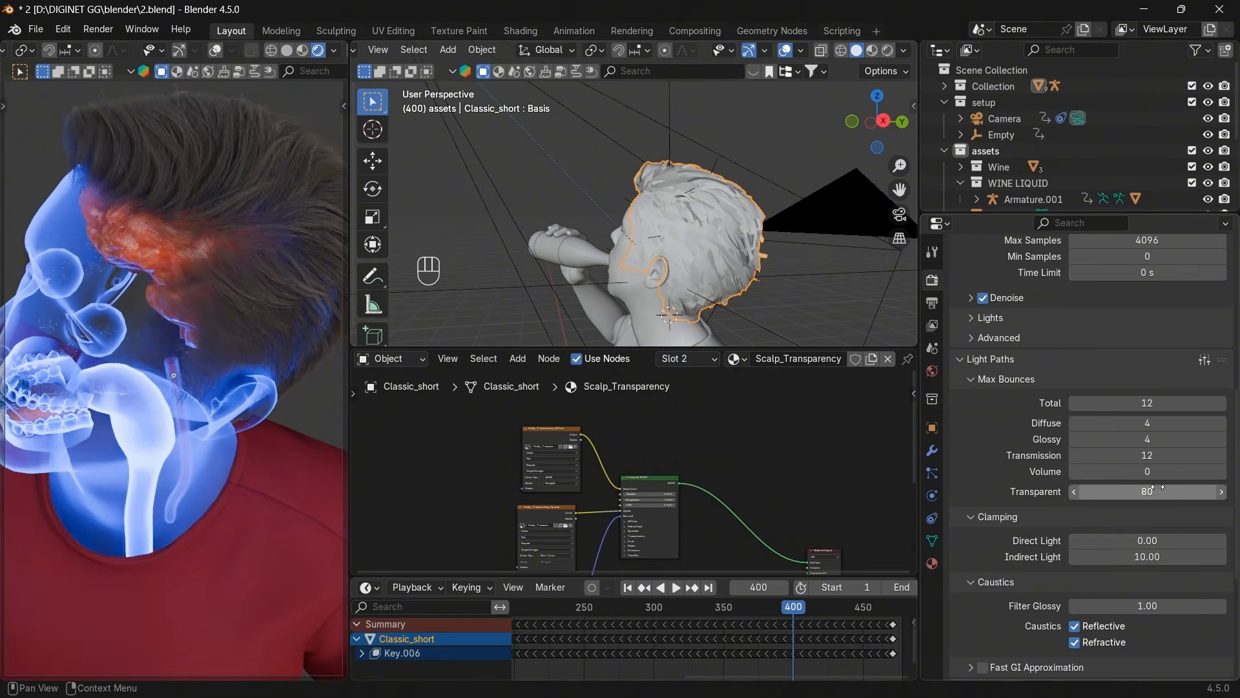
Add a second Principled BSDF node to the Scalp_Transparency material, below the existing one.
middle_drag(764, 483, 755, 408)
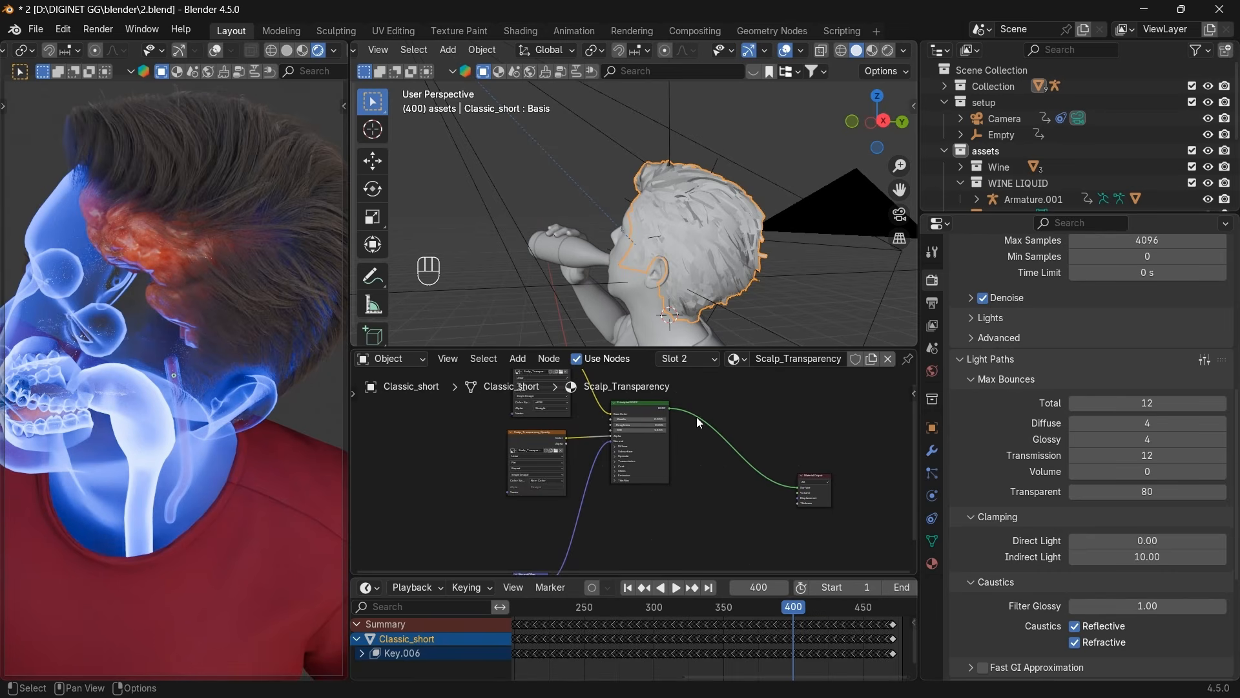
scroll(688, 438, down, 2)
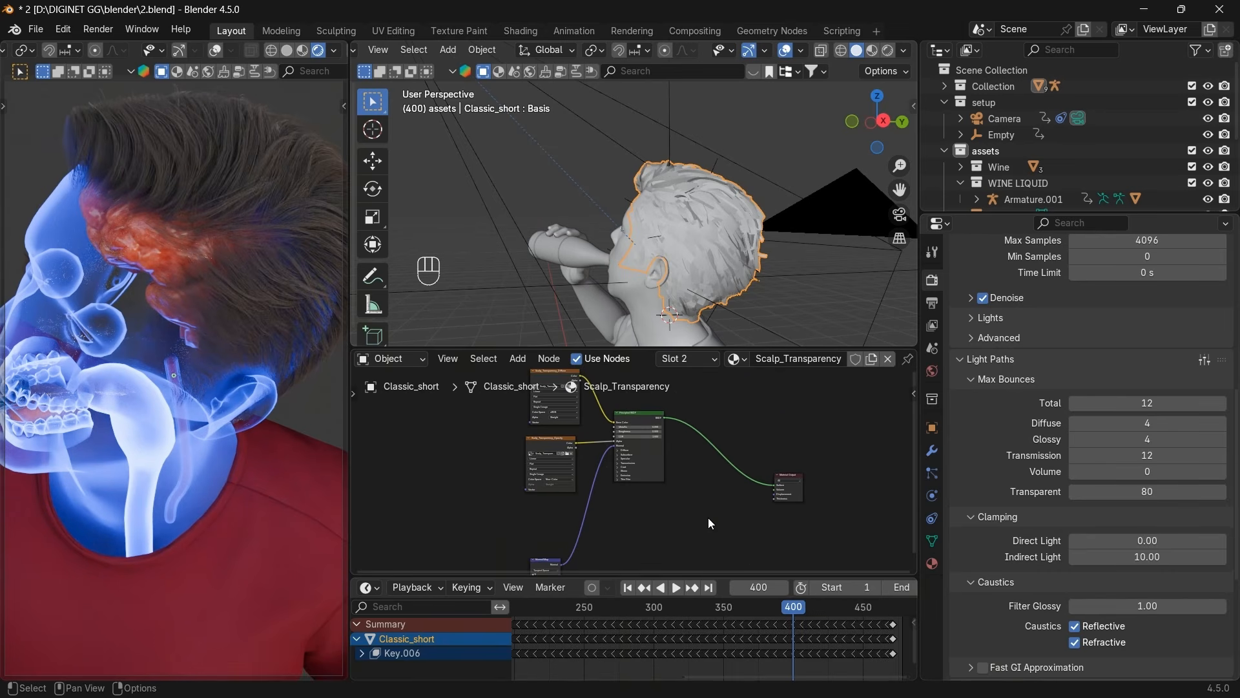
key(shift+a)
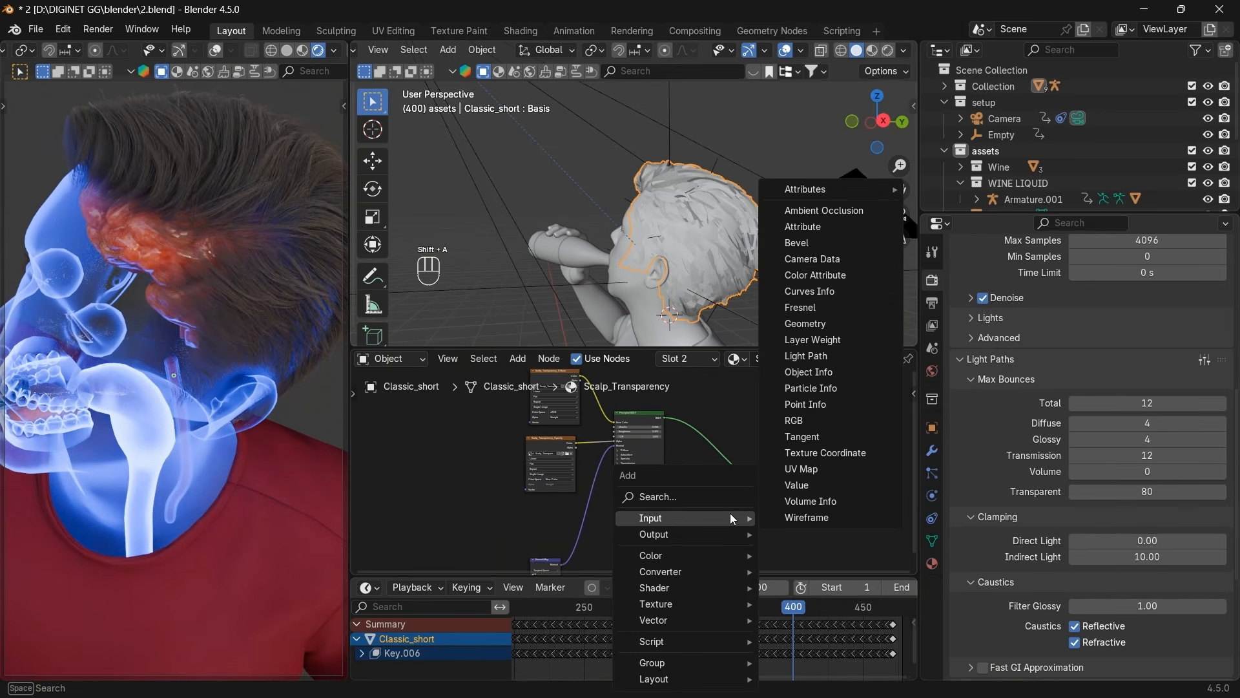
text(pr)
key(Down)
key(Down)
key(Down)
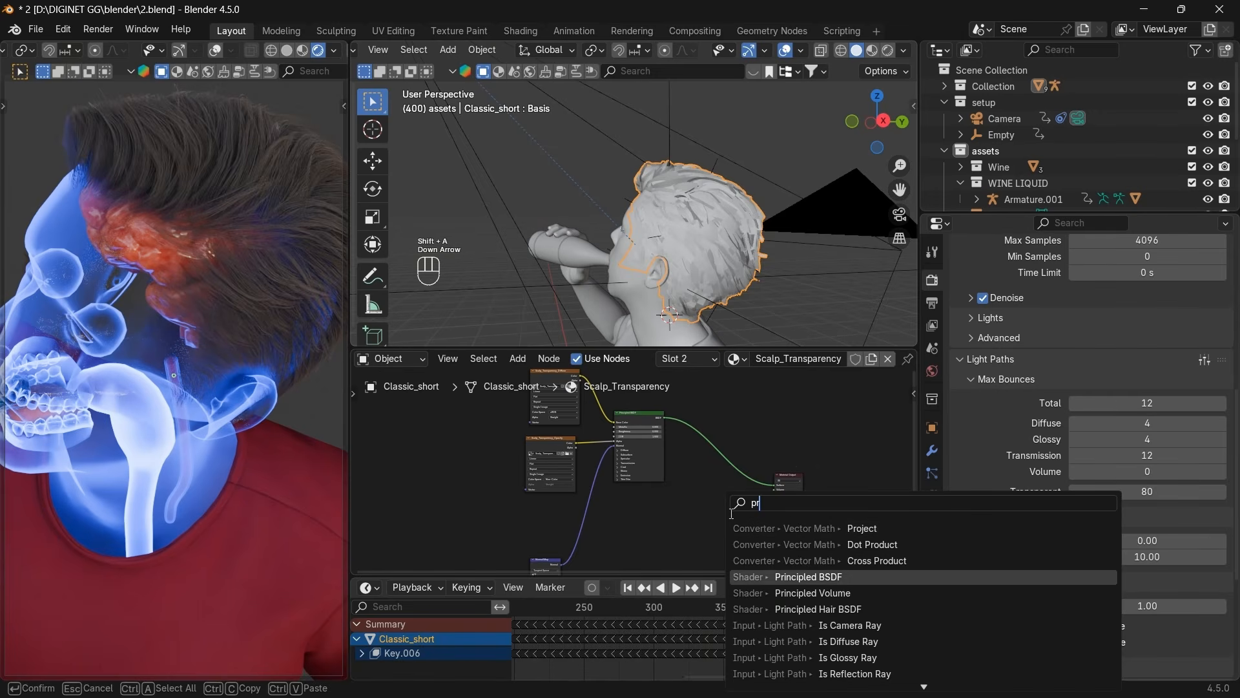
key(Return)
click(619, 499)
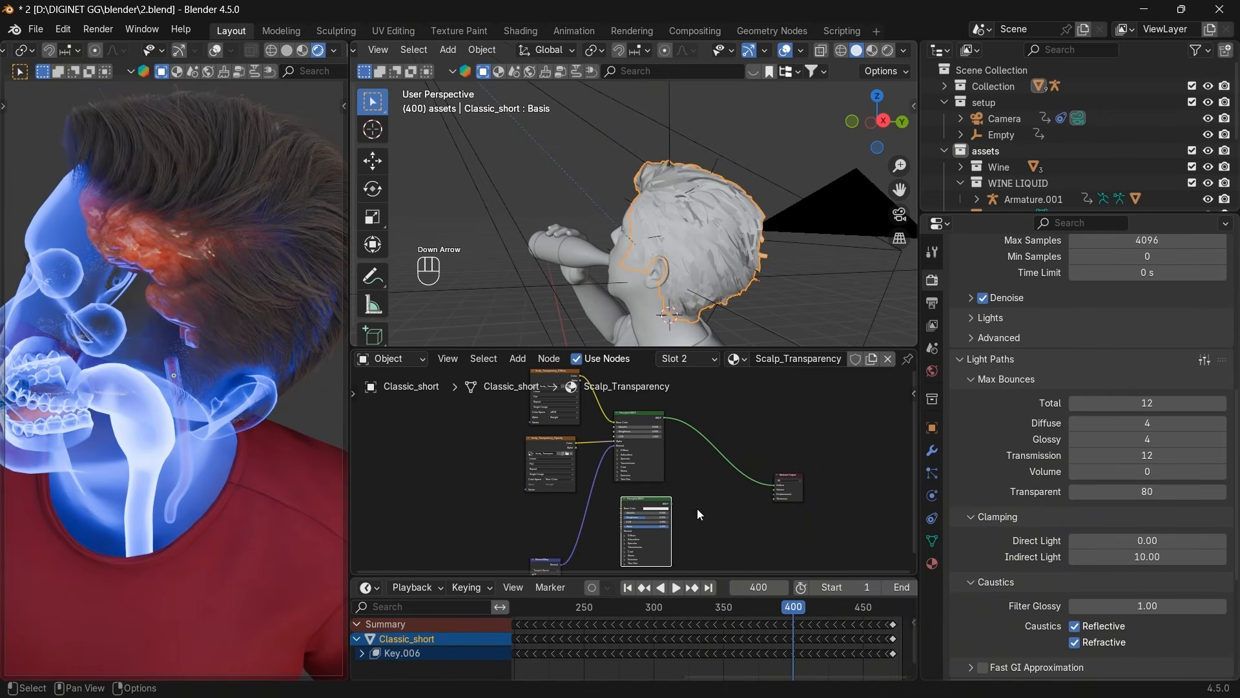
Insert a Mix Shader node on the link between the scalp's original Principled BSDF and the Material Output.
key(shift+a)
text(sha)
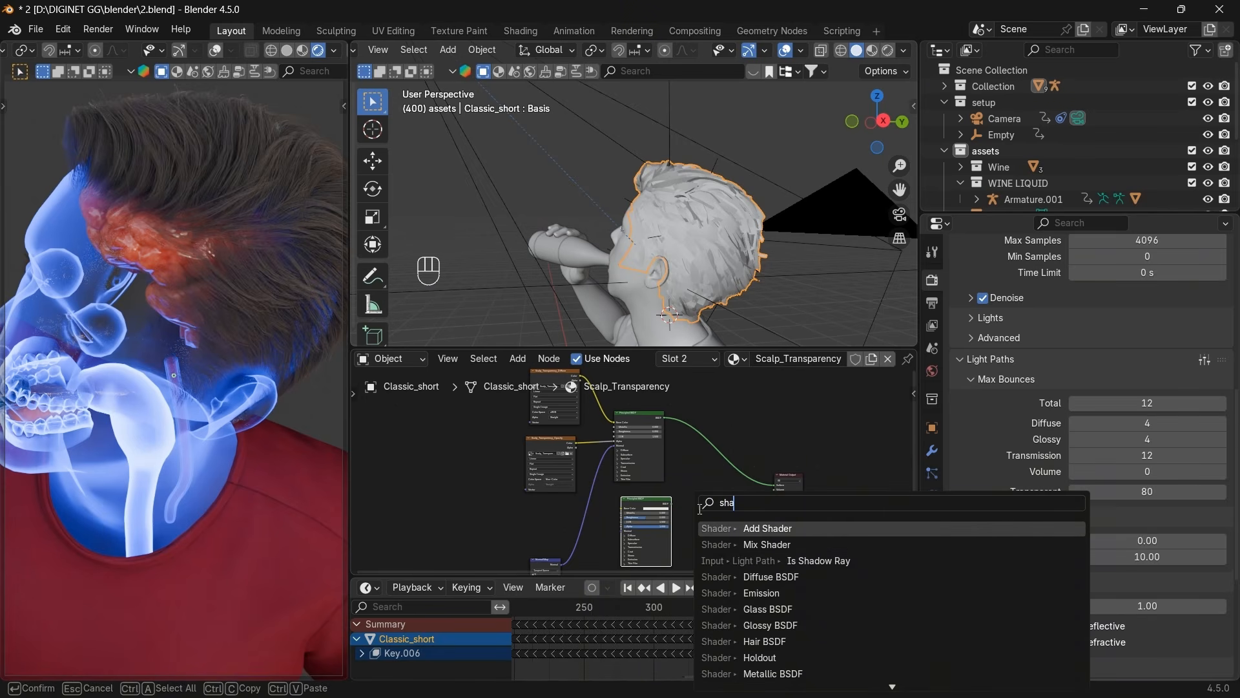
key(Down)
key(Down)
key(BackSpace)
key(BackSpace)
key(BackSpace)
text(mix s)
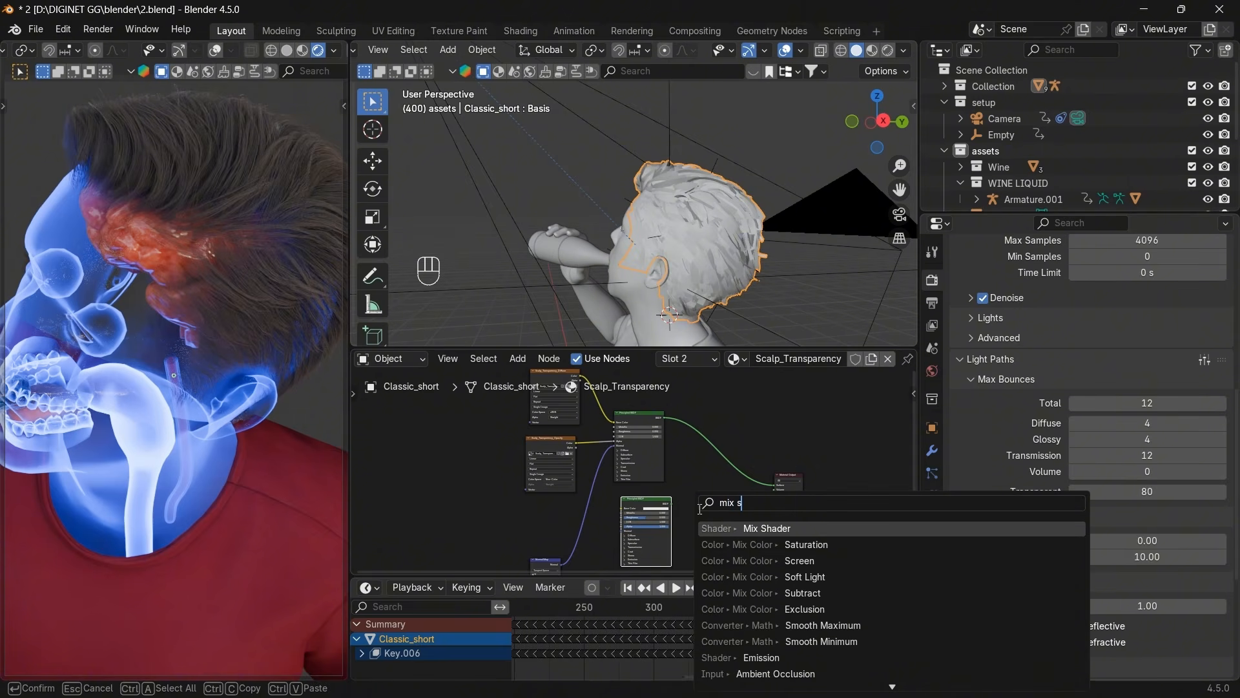
key(Return)
click(723, 472)
Connect the scalp's new Principled BSDF to the Mix Shader's second shader input and raise Fac to its maximum.
scroll(683, 518, up, 2)
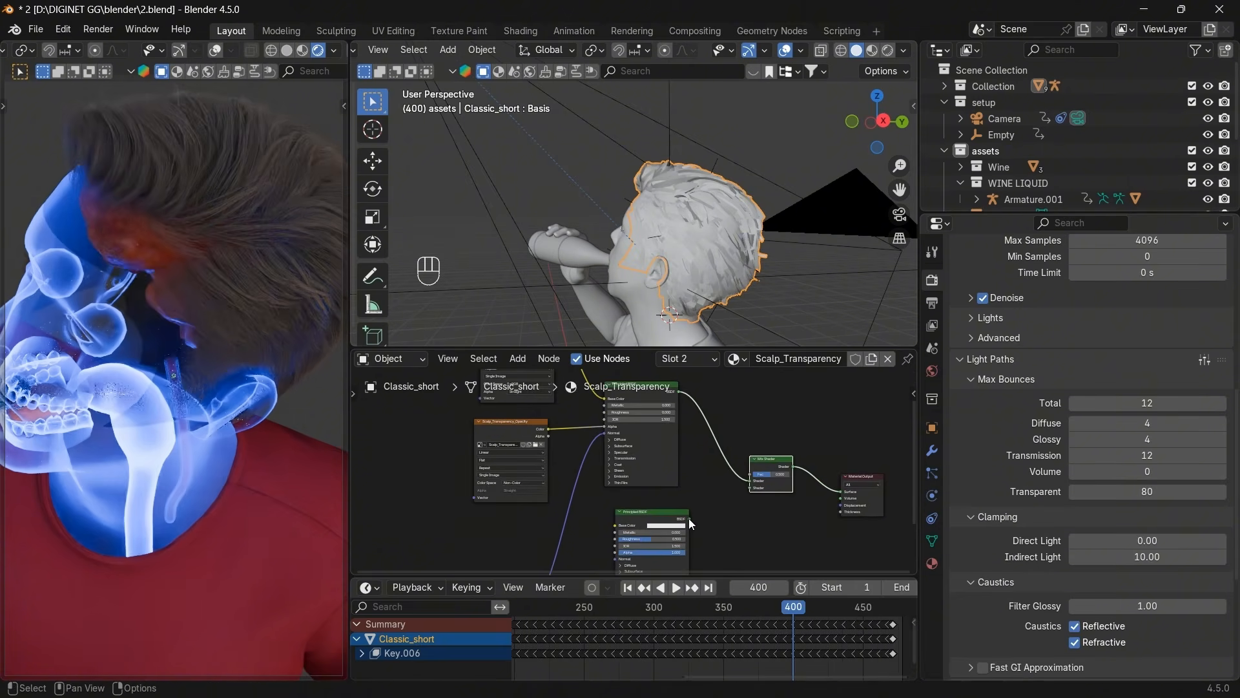
drag(690, 518, 768, 485)
mouse_move(778, 479)
mouse_down()
mouse_move(750, 478)
mouse_move(792, 474)
mouse_up()
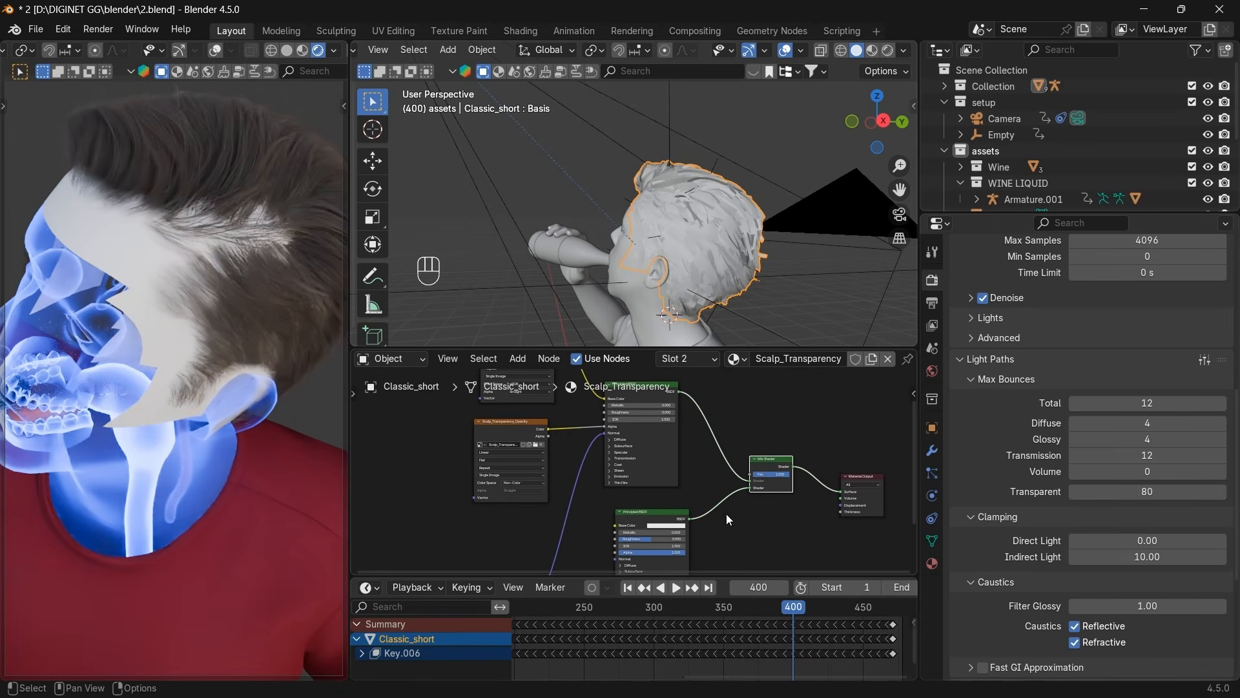
Set the scalp's new Principled BSDF Alpha to 0 and return the Mix Shader's Fac to 0.
mouse_move(641, 558)
mouse_down()
mouse_move(558, 550)
mouse_move(647, 543)
mouse_move(628, 542)
mouse_up()
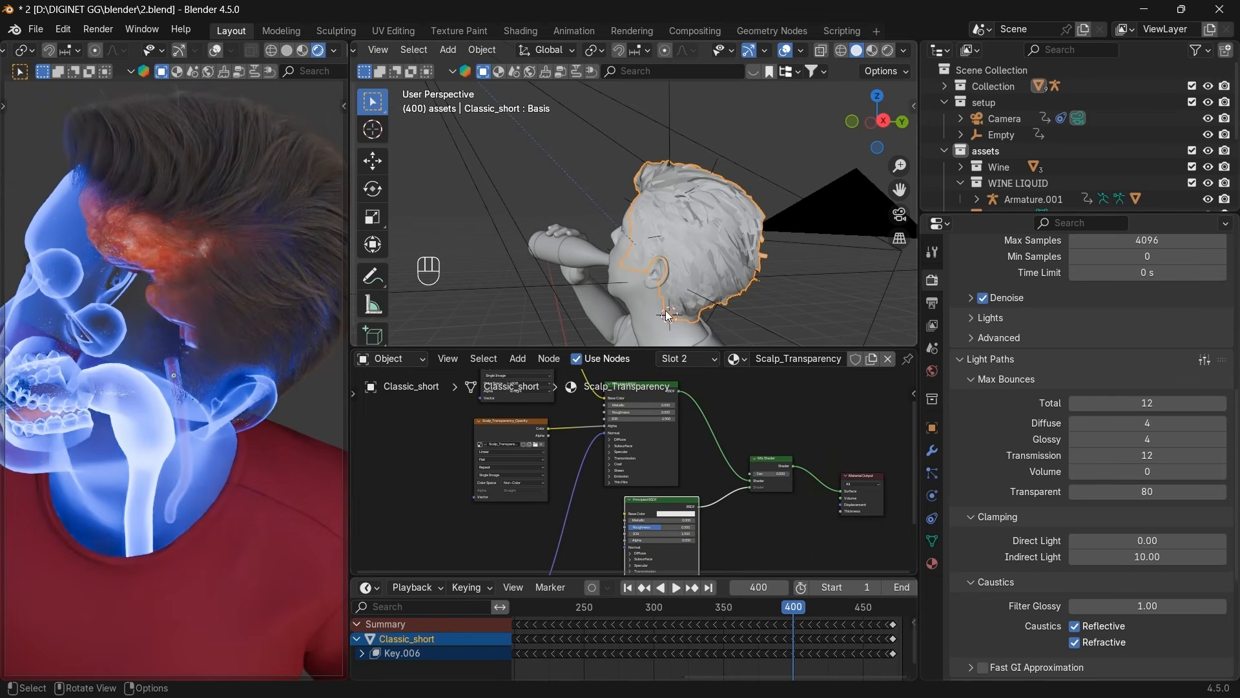
Try adjusting the Transmission weight on the scalp's original Principled BSDF and undo the change.
scroll(595, 439, up, 2)
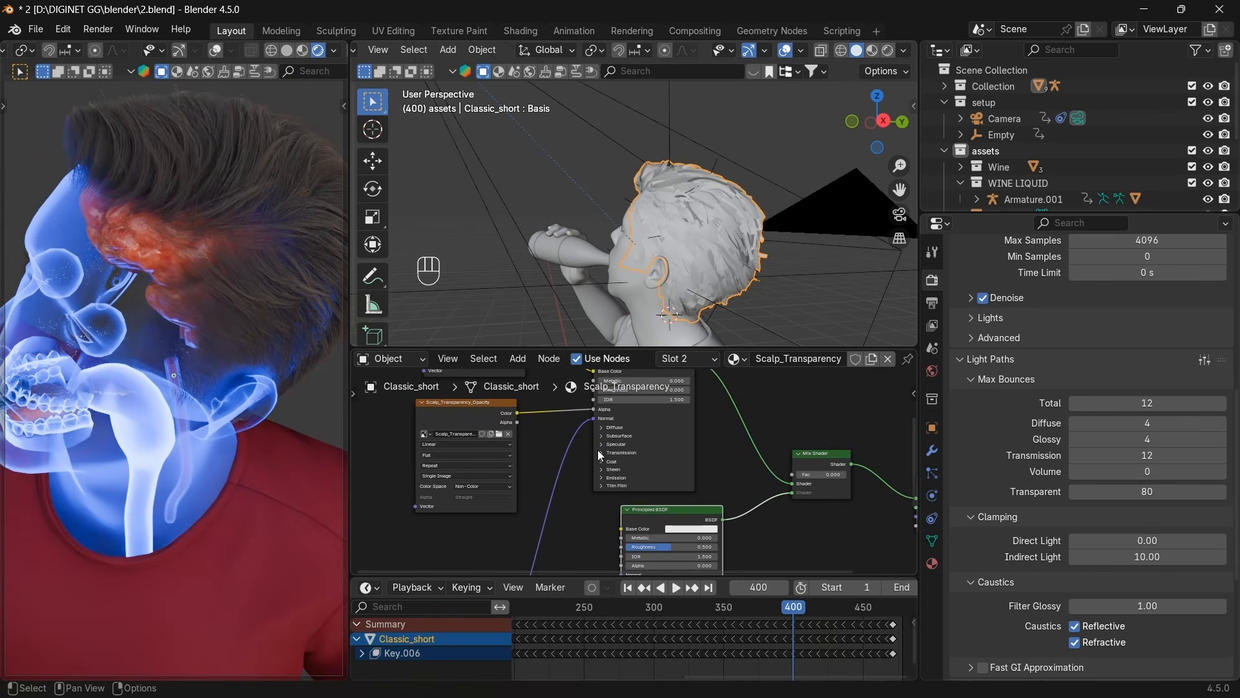
click(601, 452)
drag(626, 463, 568, 463)
middle_drag(685, 436, 702, 500)
drag(641, 451, 662, 453)
key(ctrl+z)
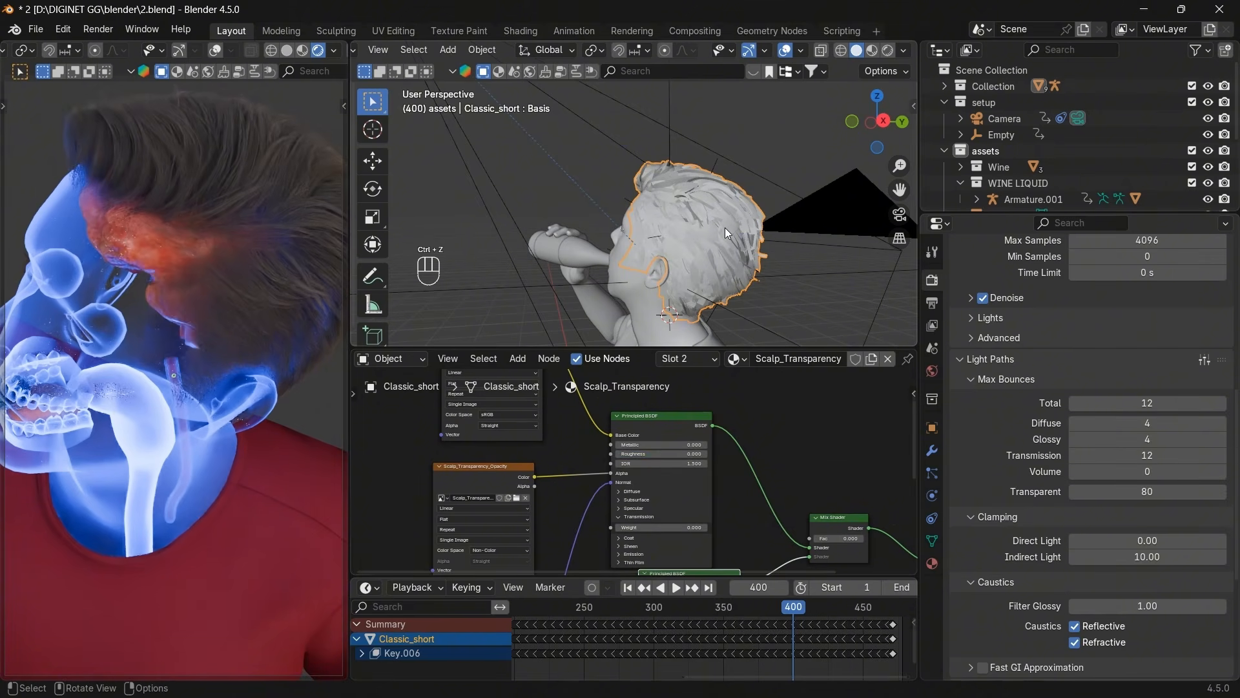
Switch the node editor to the Classic_short hair's Hair_Transparency material.
click(693, 358)
click(675, 392)
click(872, 457)
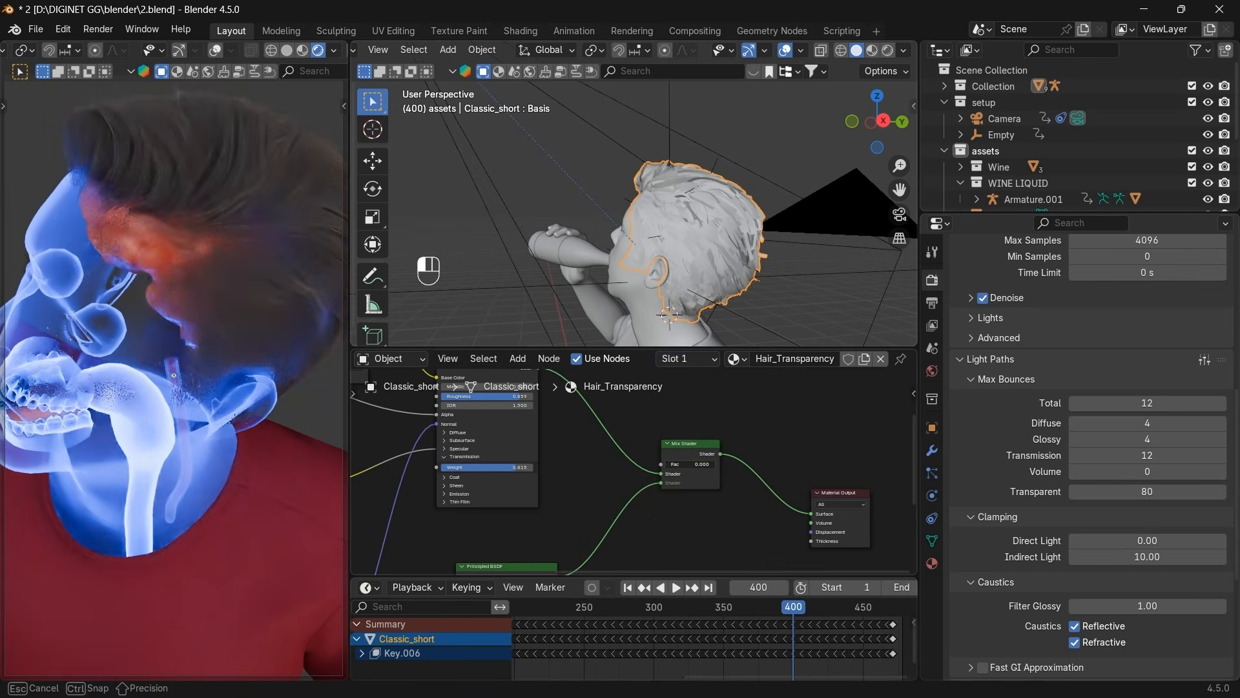
Scrub through the skin fade and compare the hair with CC_Base_Body at its first transparency keyframe, frame 130.
scroll(684, 626, down, 5)
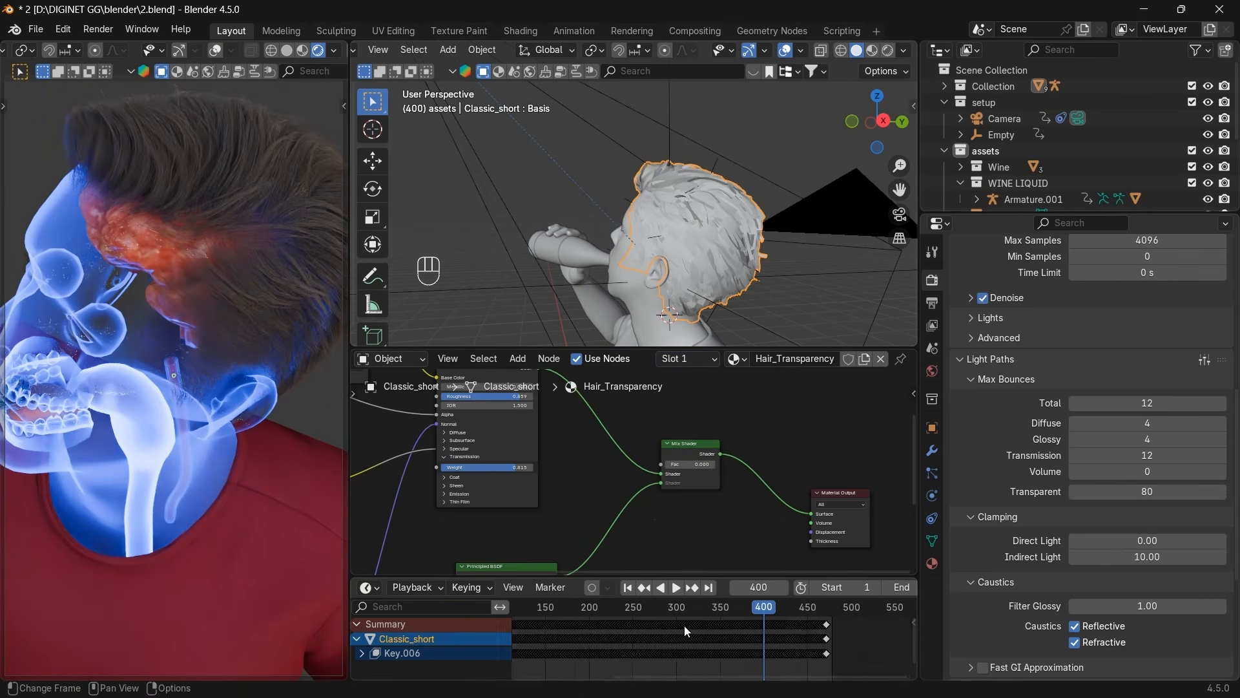
drag(536, 613, 575, 610)
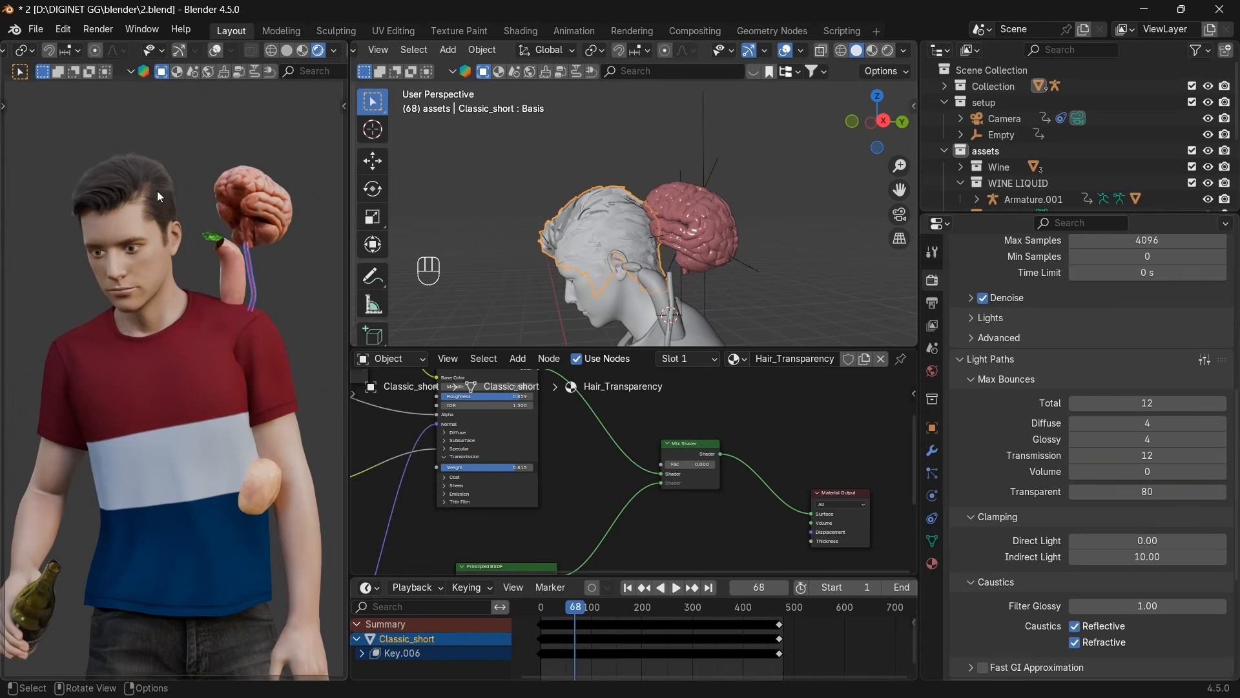
drag(579, 613, 632, 611)
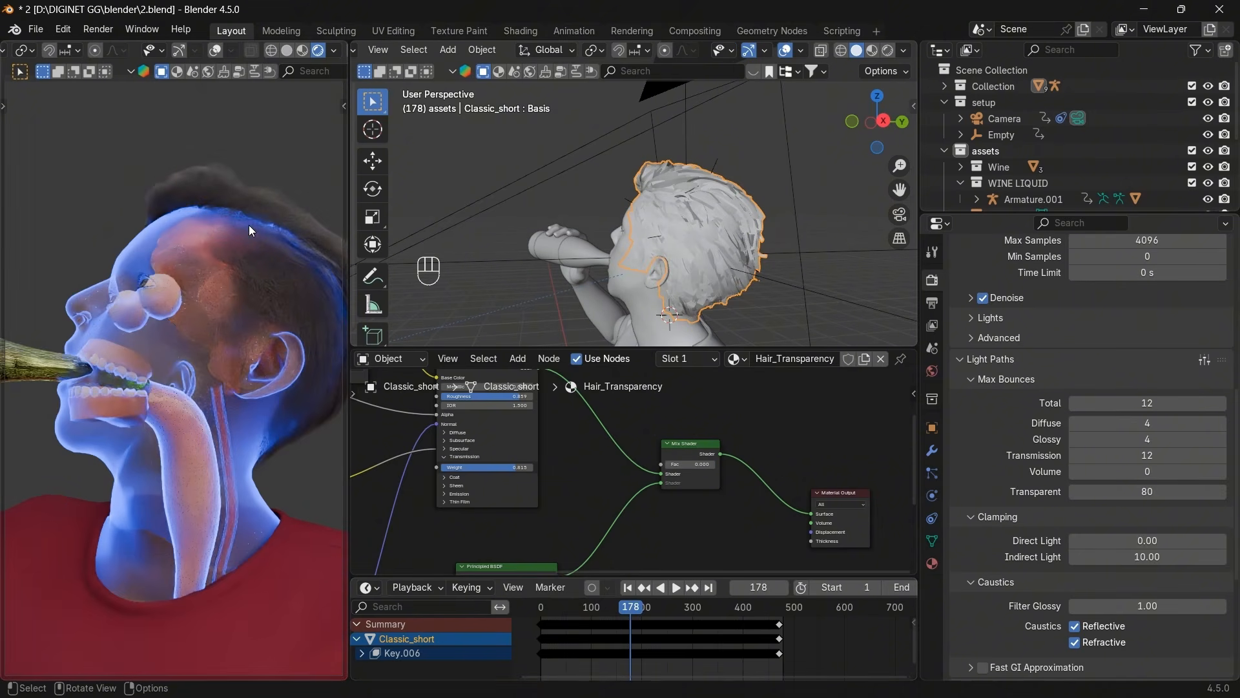
click(630, 608)
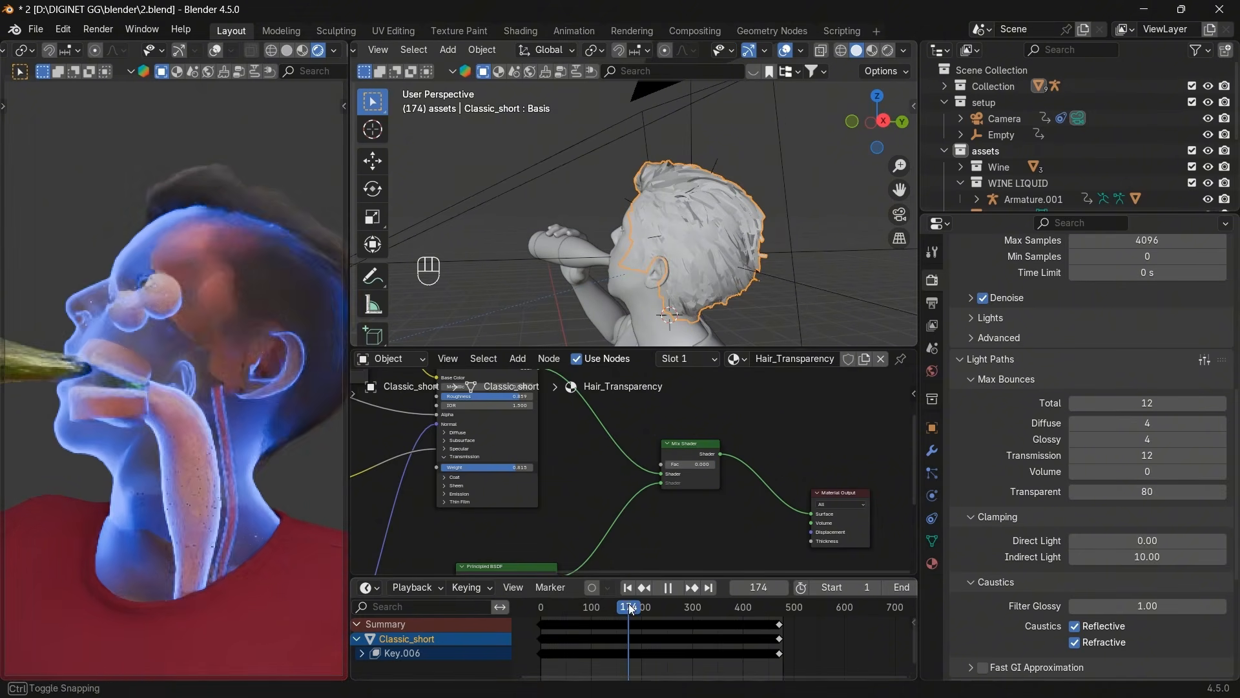
click(112, 439)
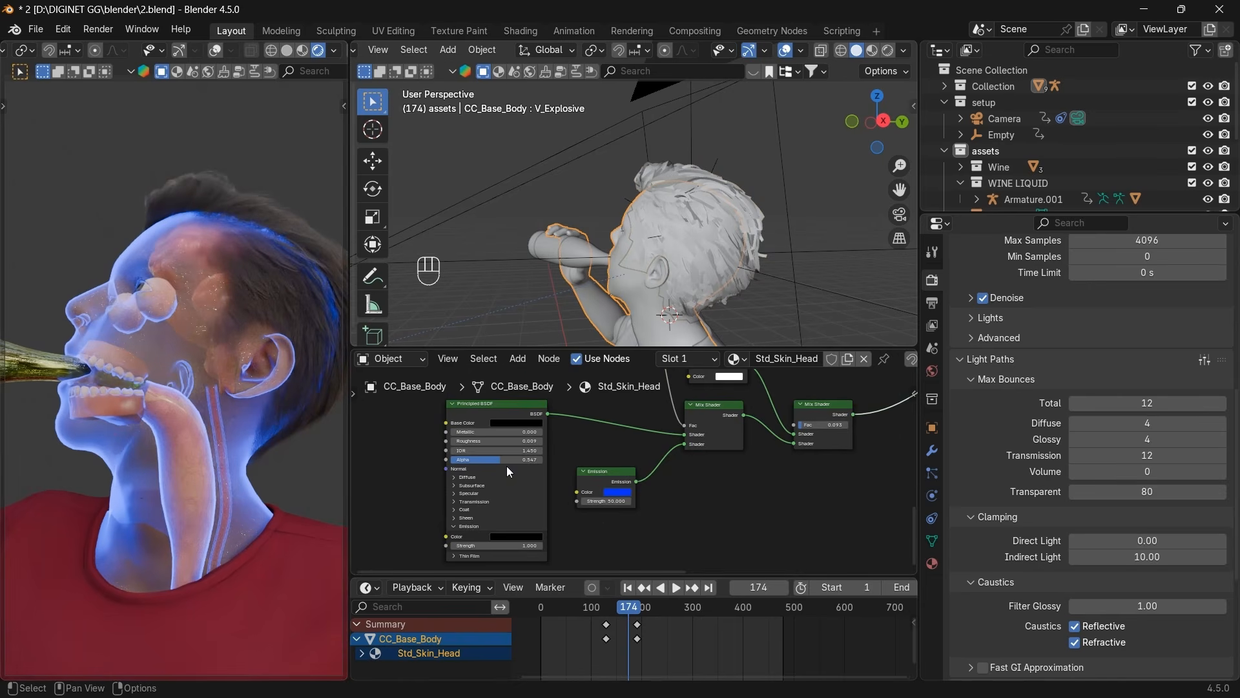
scroll(708, 479, down, 4)
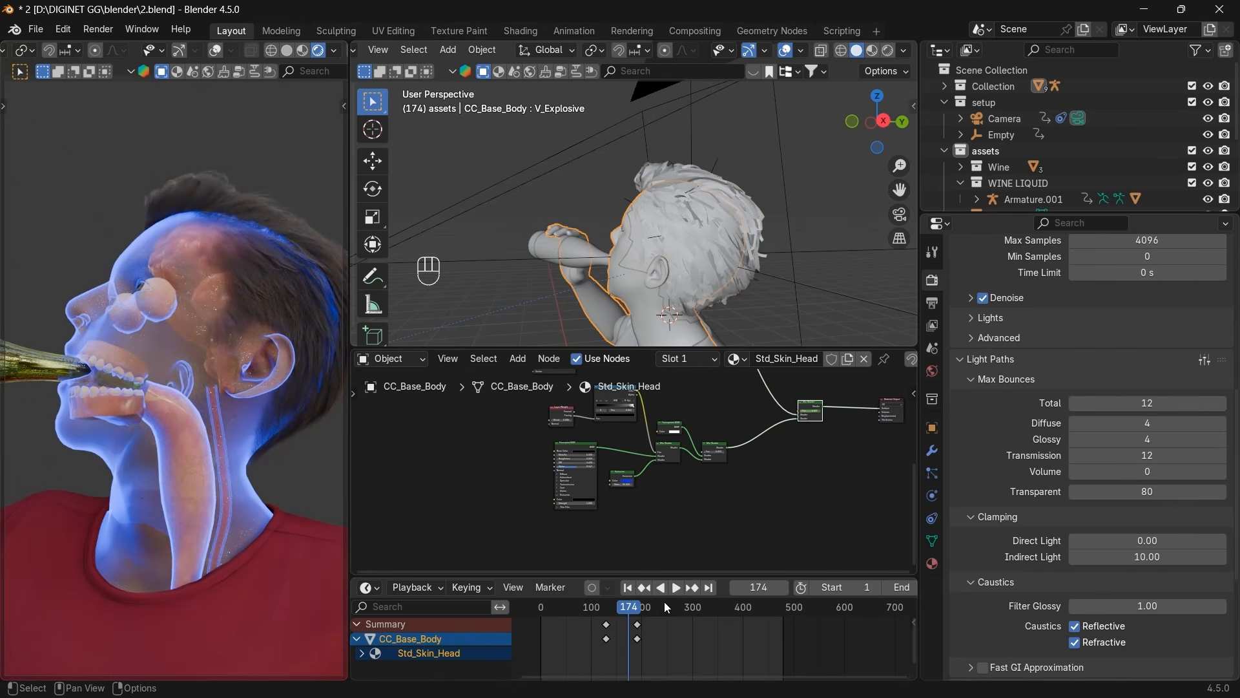
click(605, 624)
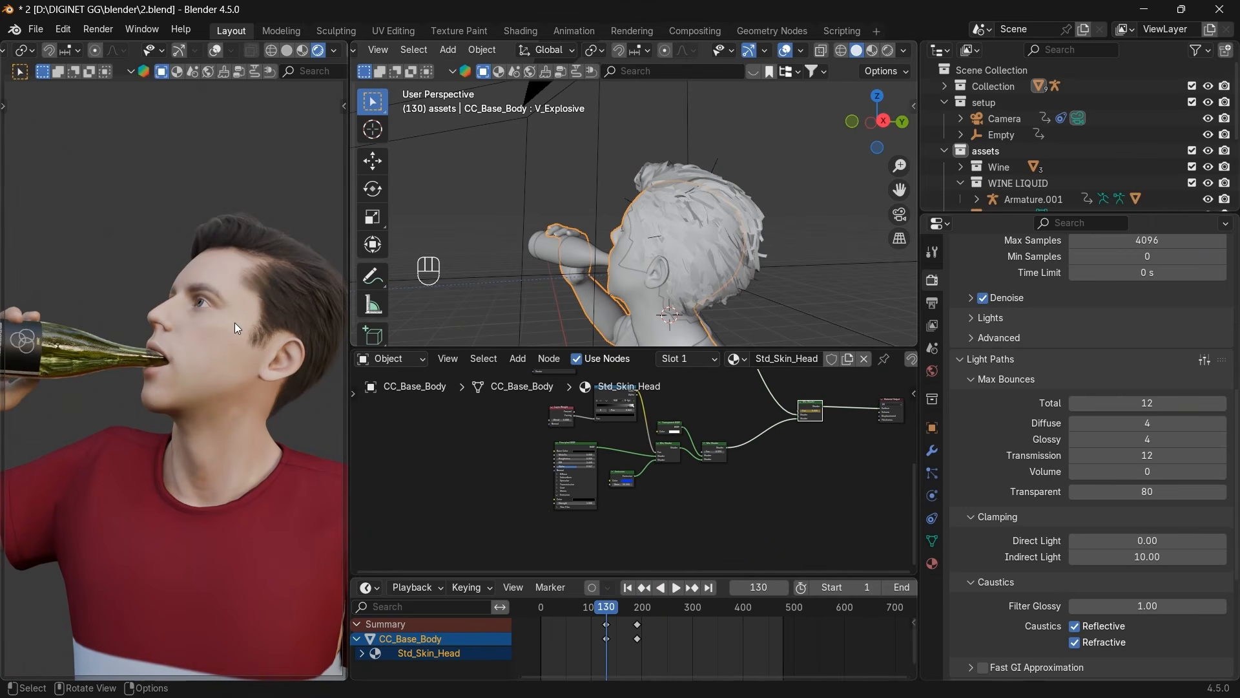
Go to frame 160, select the Classic_short hair and keyframe its Hair_Transparency Mix Shader Fac at 0.
click(768, 589)
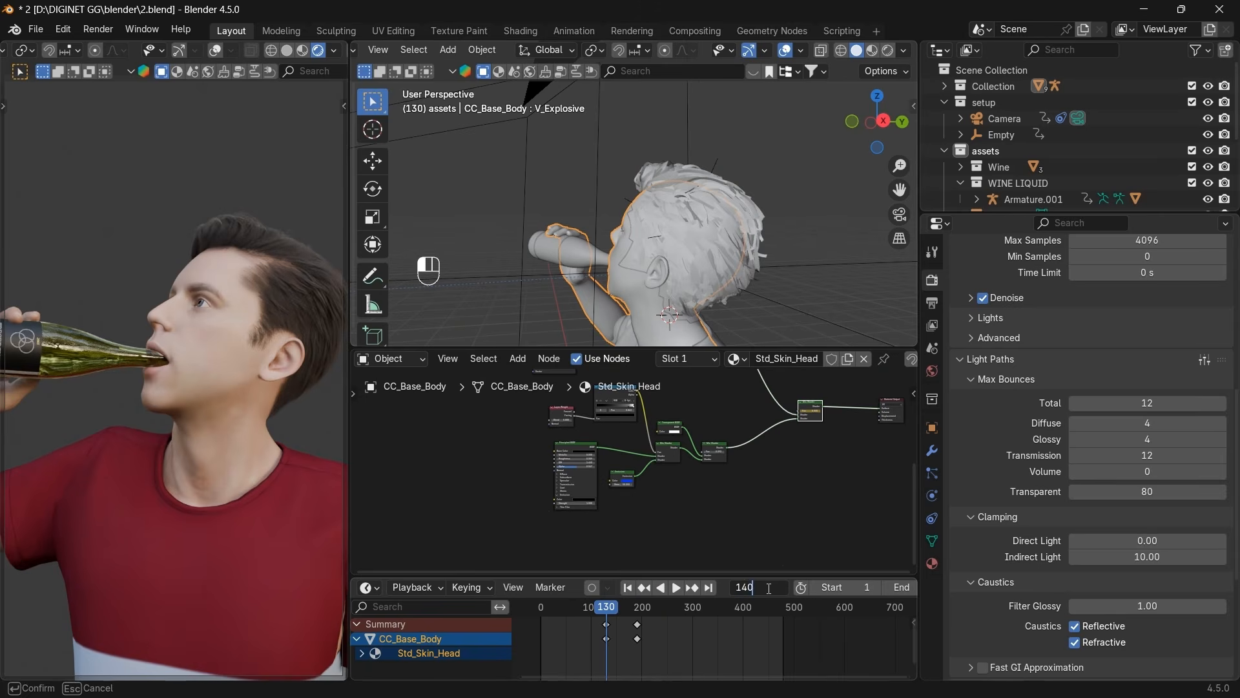
text(140)
key(Return)
click(769, 588)
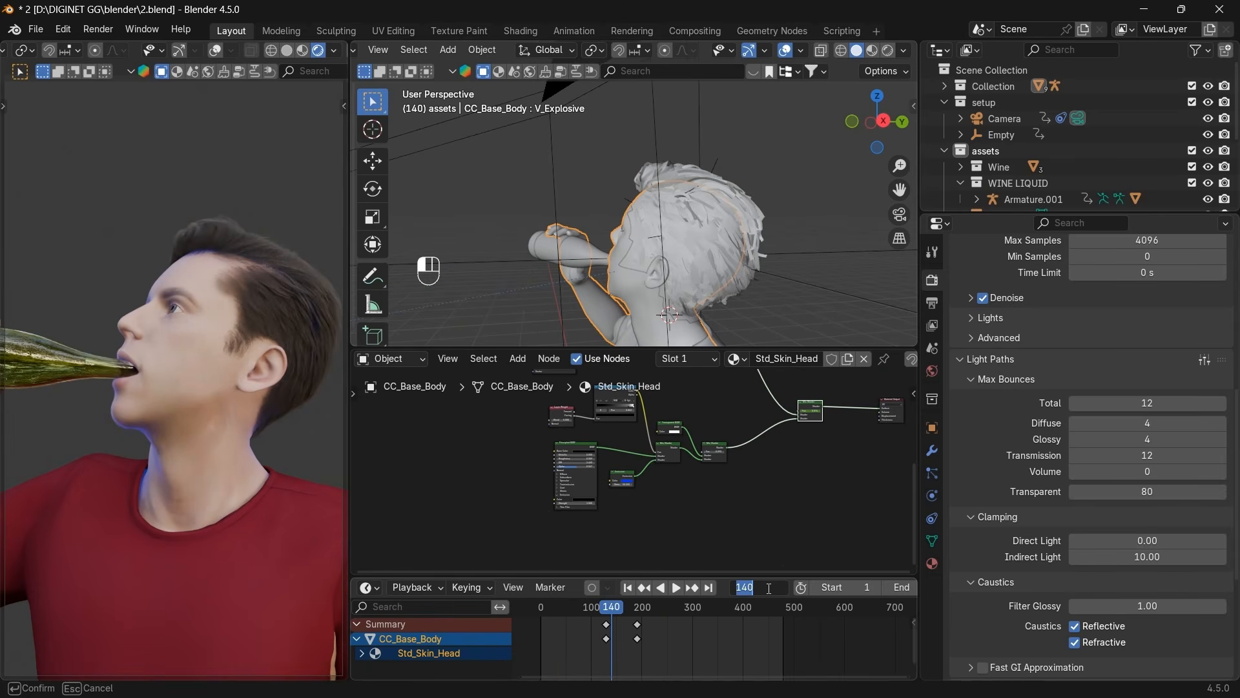
text(160)
key(Return)
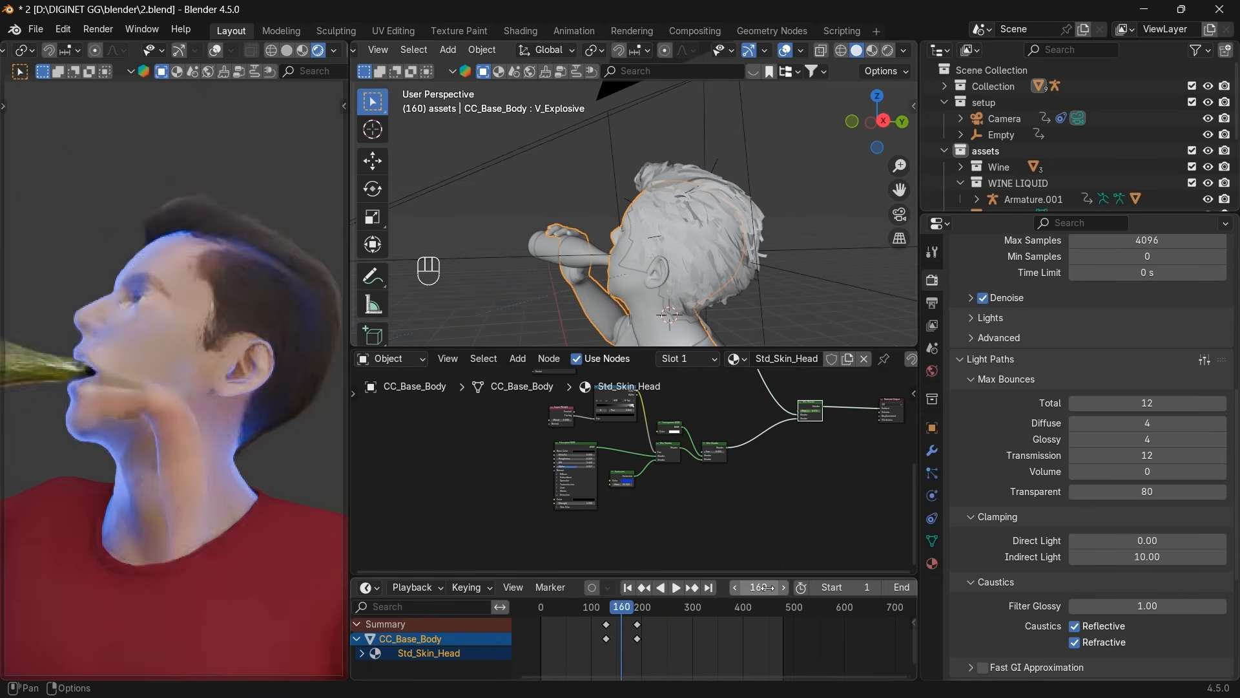
click(725, 186)
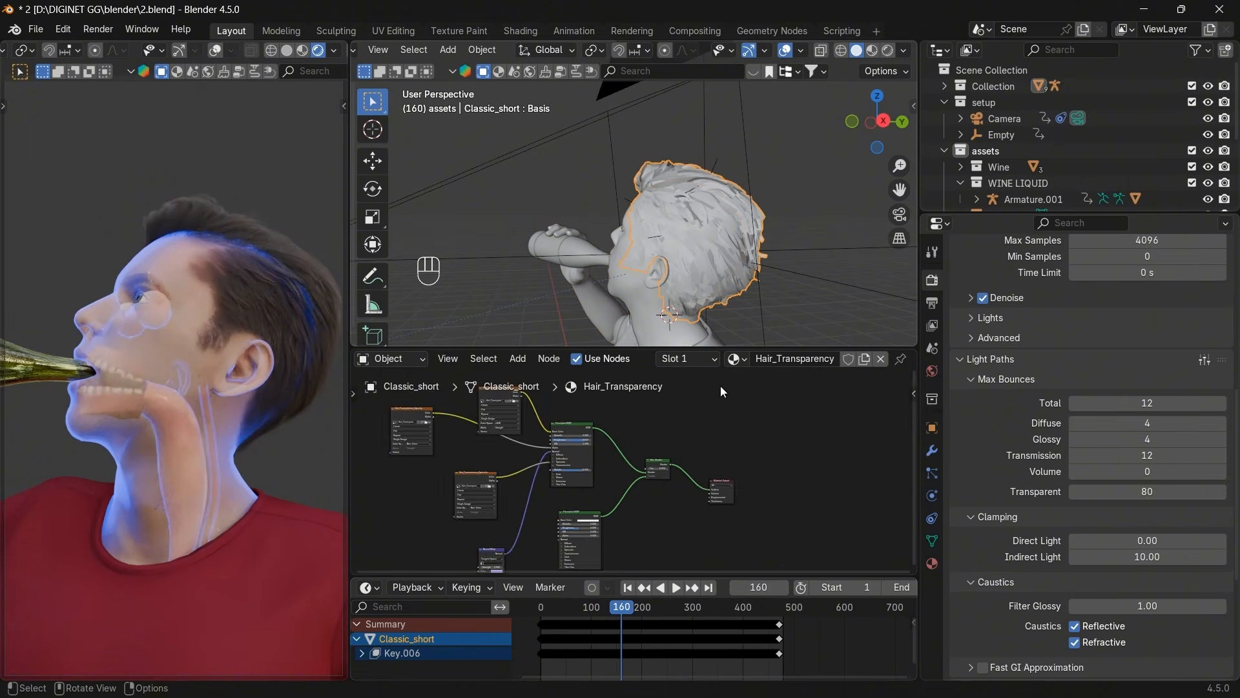
scroll(677, 487, up, 4)
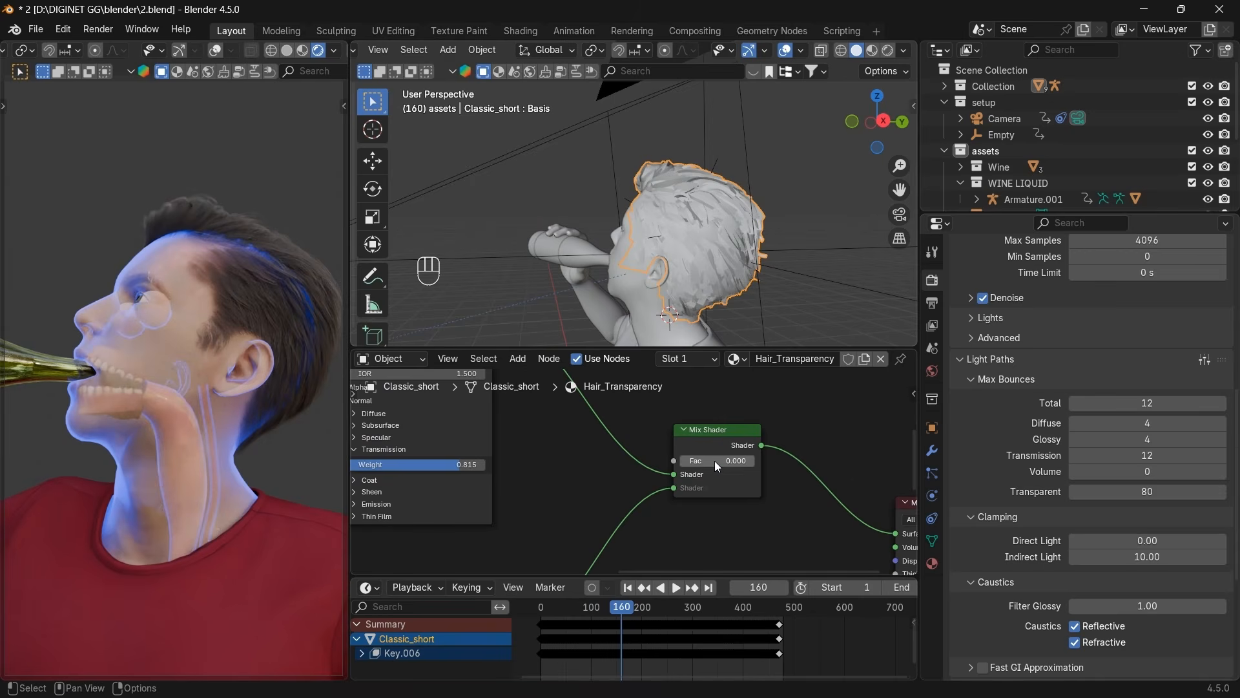
key(i)
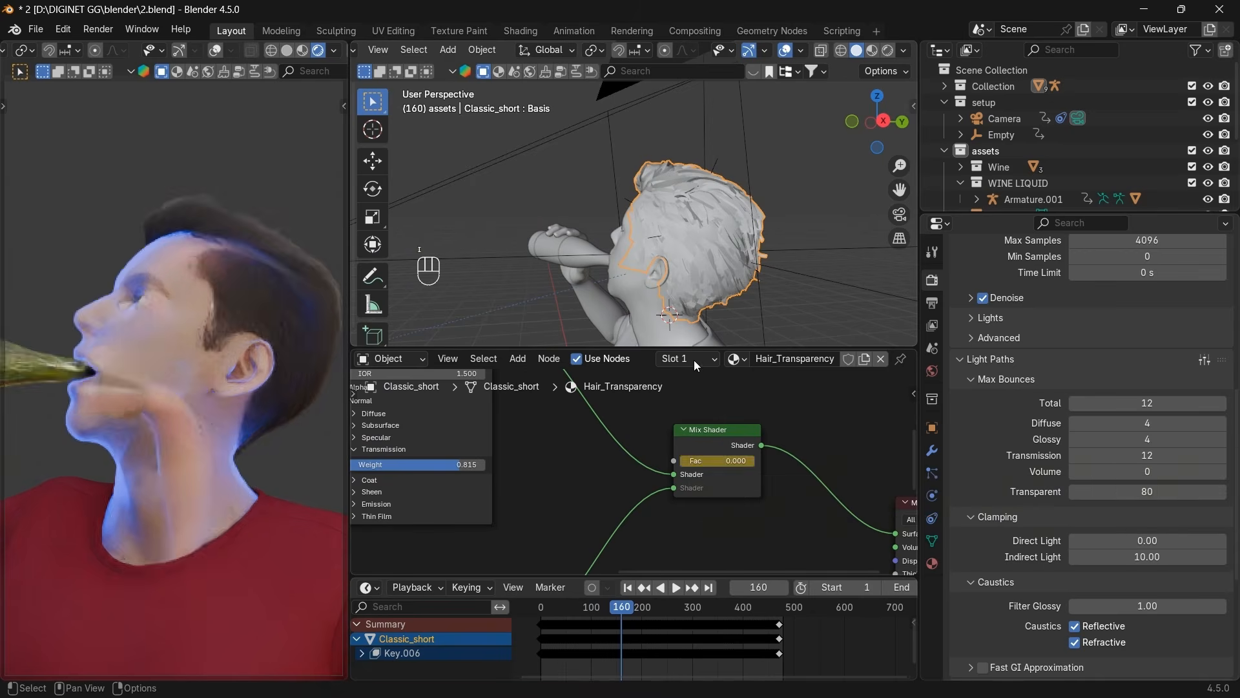
Keyframe the Scalp_Transparency Mix Shader's Fac at 0 on frame 160 and return to the Hair_Transparency material.
click(694, 359)
click(672, 410)
middle_drag(775, 472, 667, 427)
scroll(667, 426, up, 1)
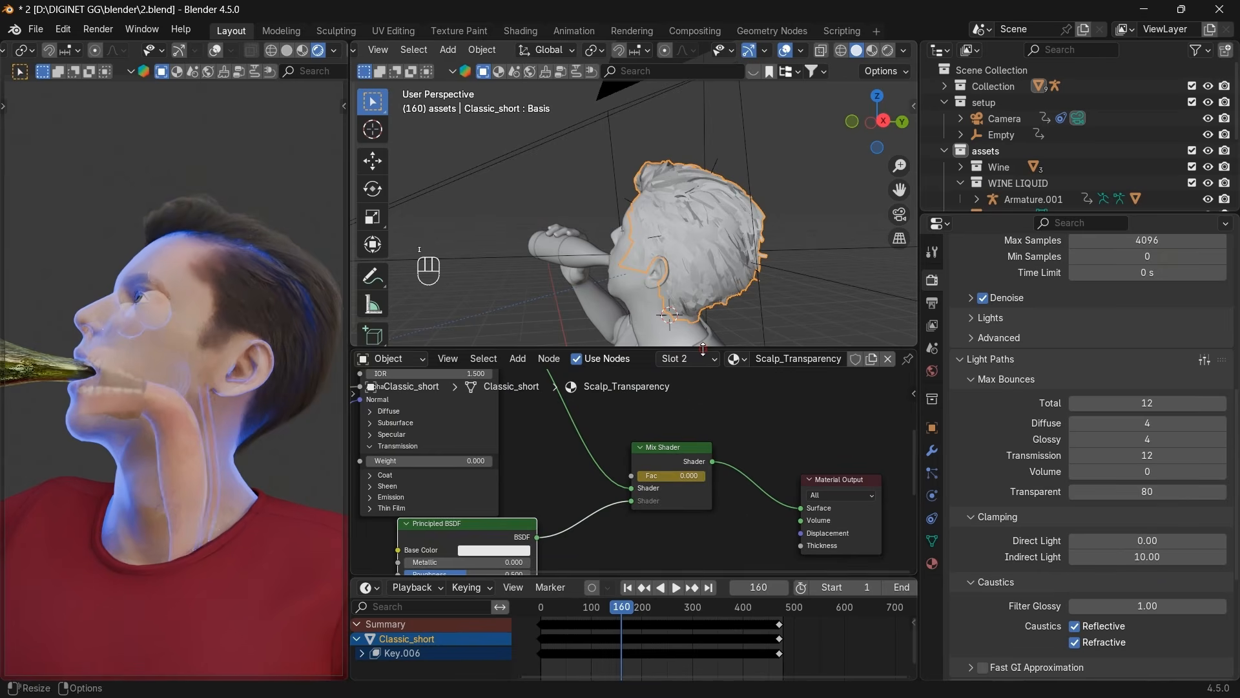
click(697, 357)
click(668, 394)
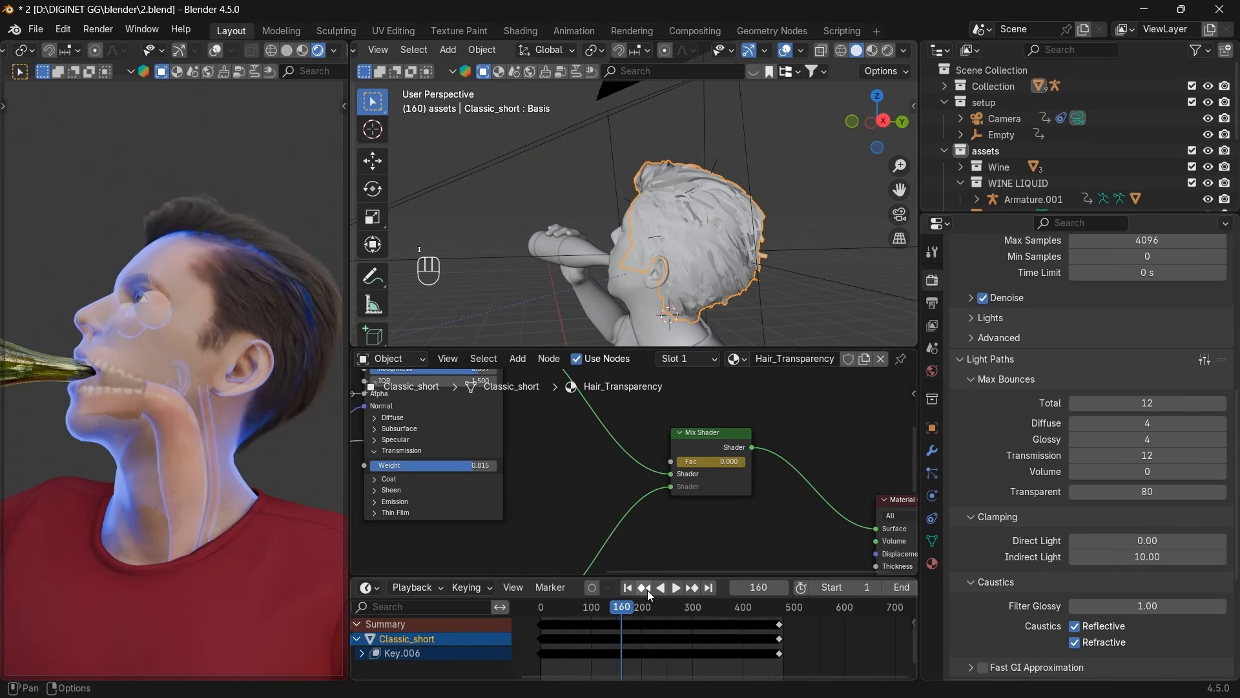
Try the hair's Mix Shader Fac at 1 on frame 190.
click(763, 587)
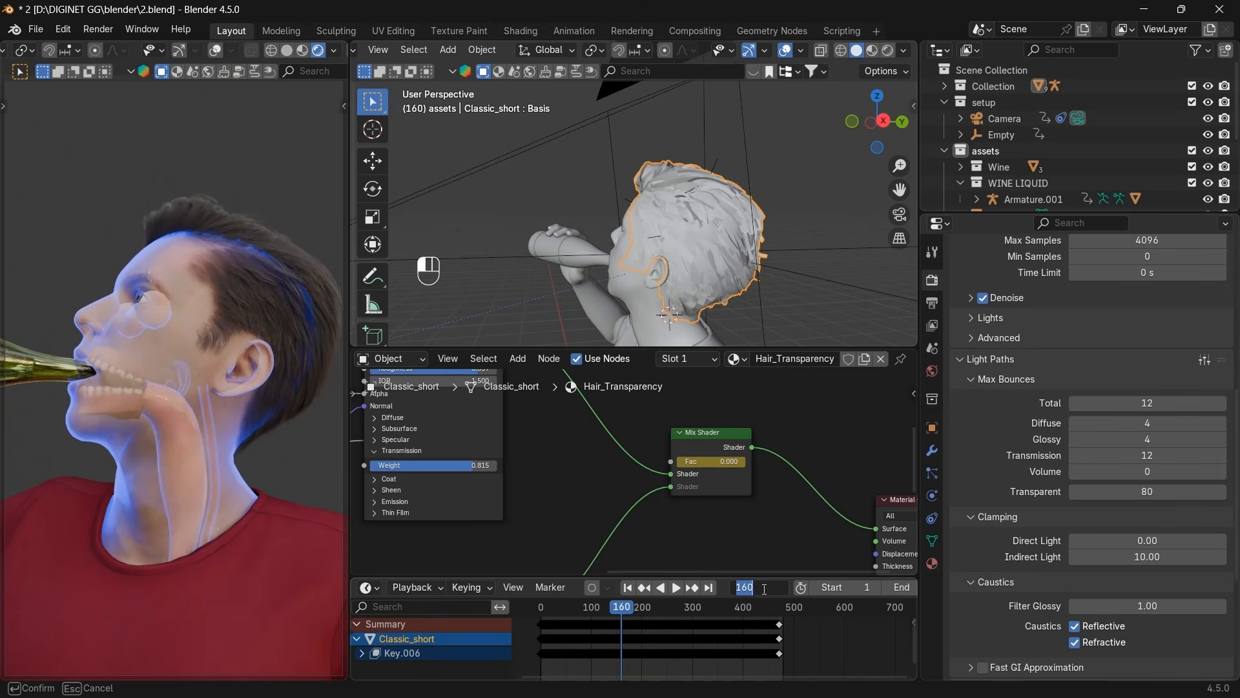
text(190)
key(Return)
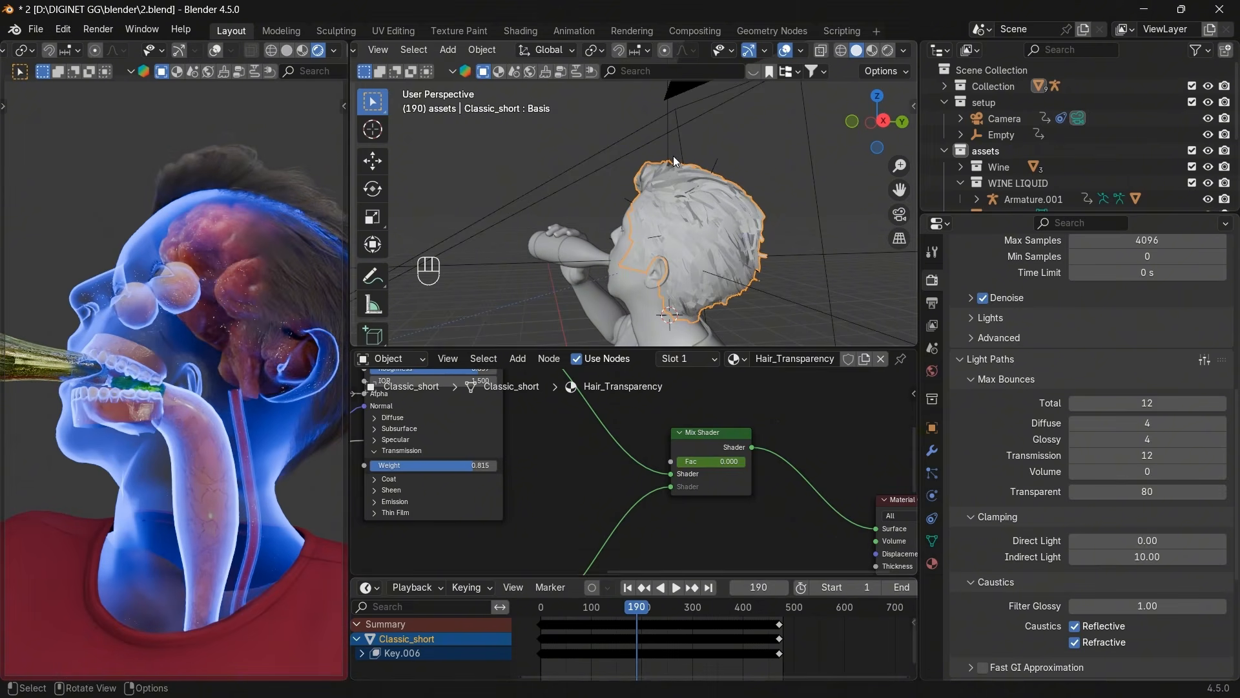
drag(713, 464, 736, 461)
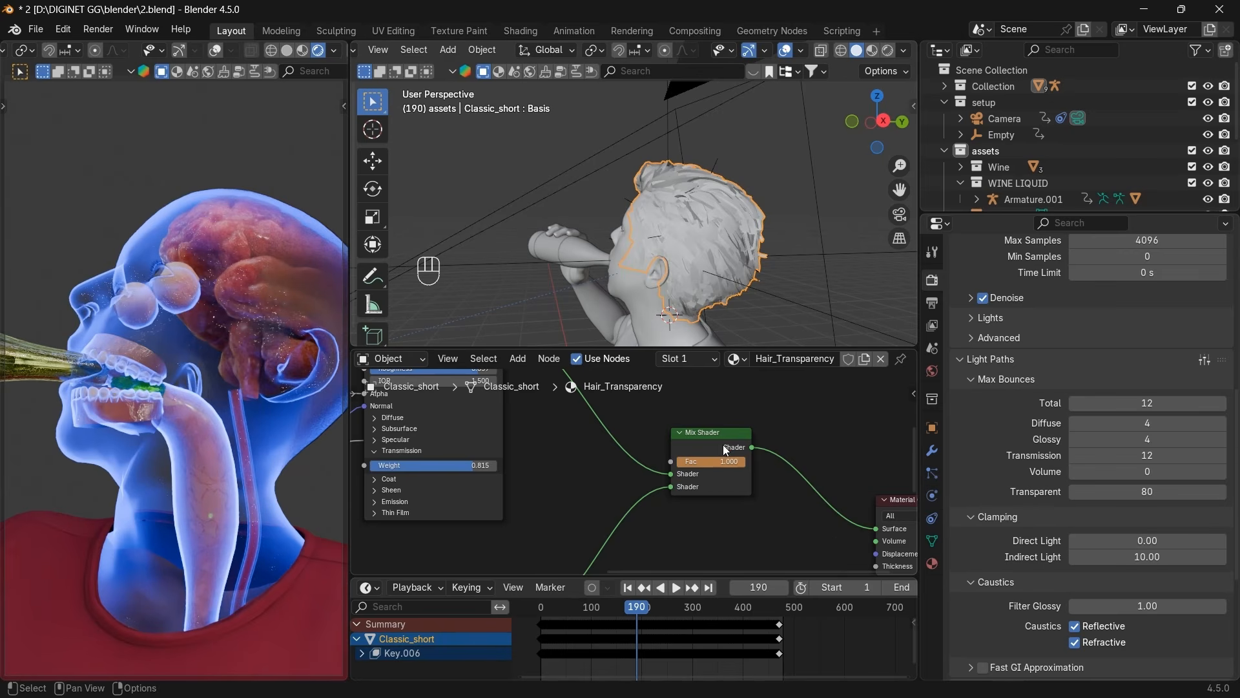
Move to frame 200, set the Hair_Transparency Mix Shader's Fac to 1 and keyframe it.
click(765, 592)
text(200)
key(Return)
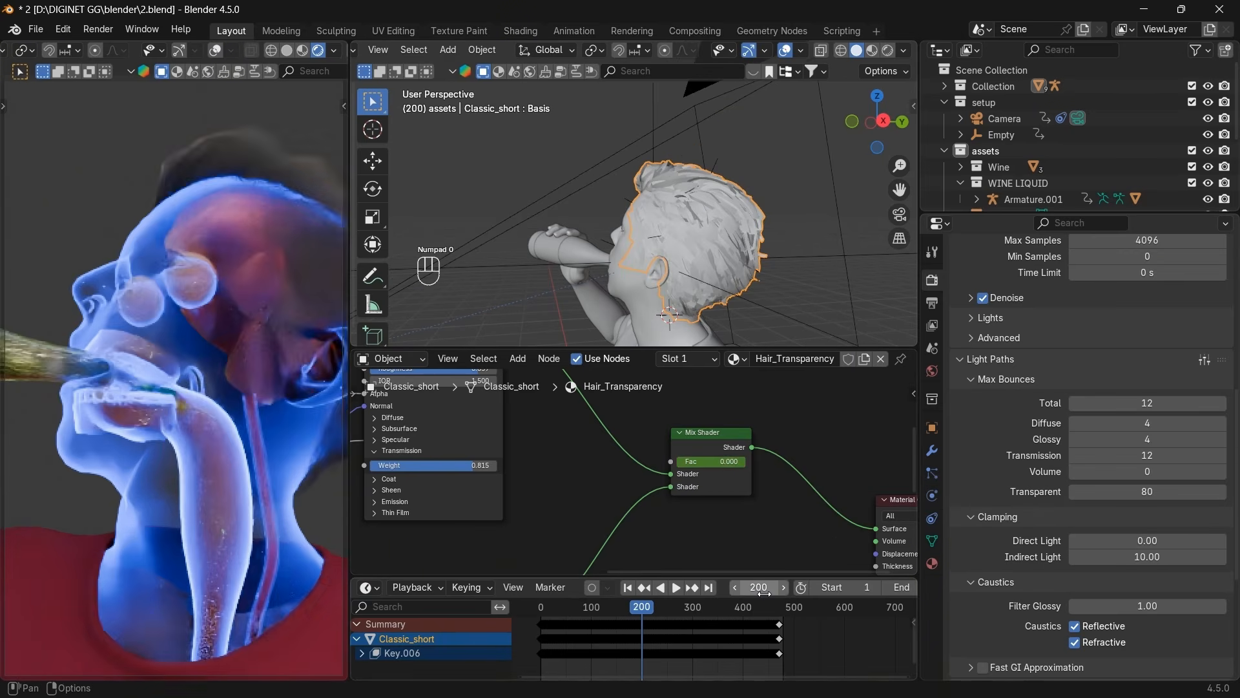
drag(696, 464, 738, 460)
key(i)
Keyframe the Scalp_Transparency Mix Shader's Fac at 1 on frame 200 and scrub to frame 213 to check the fade.
click(691, 359)
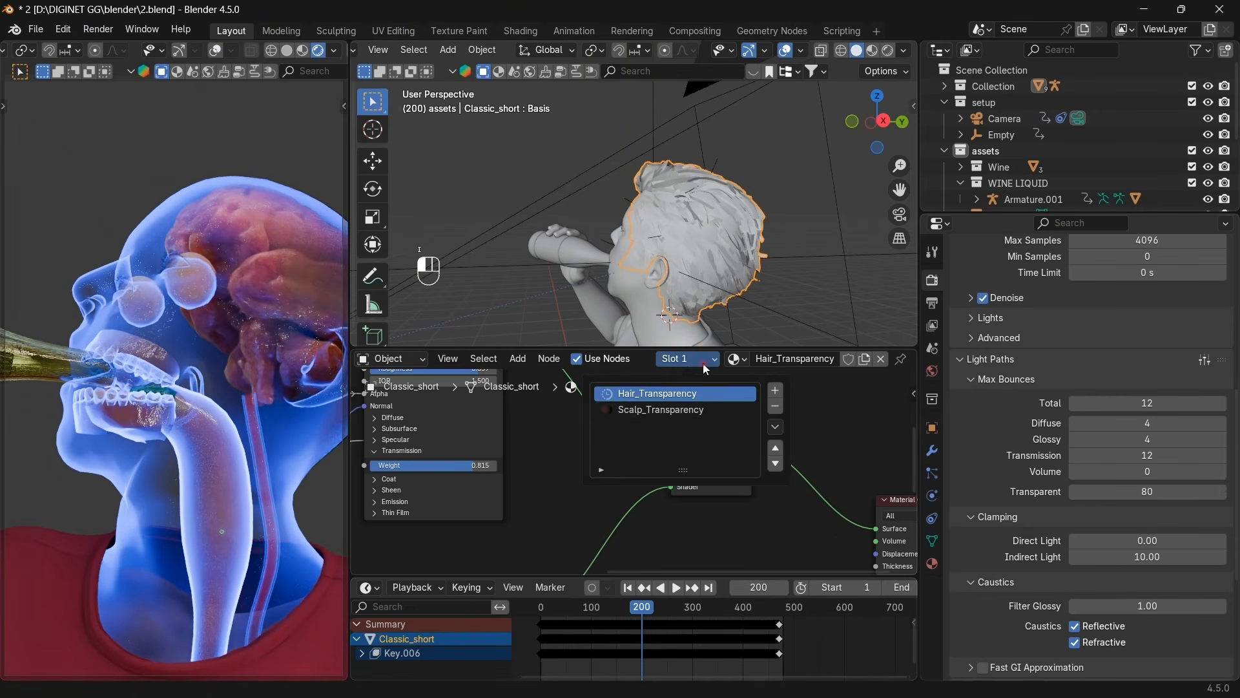
click(646, 412)
drag(657, 475, 717, 475)
key(i)
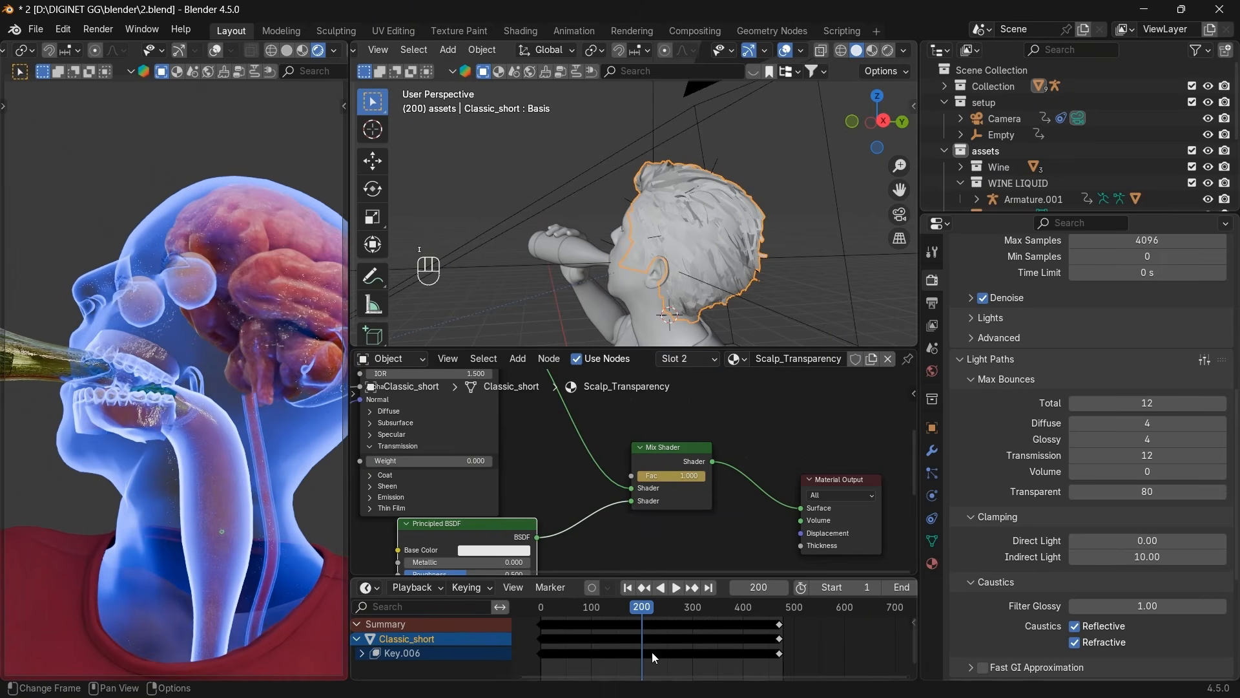
mouse_move(644, 613)
mouse_down()
mouse_move(610, 608)
mouse_move(669, 611)
mouse_move(648, 605)
mouse_up()
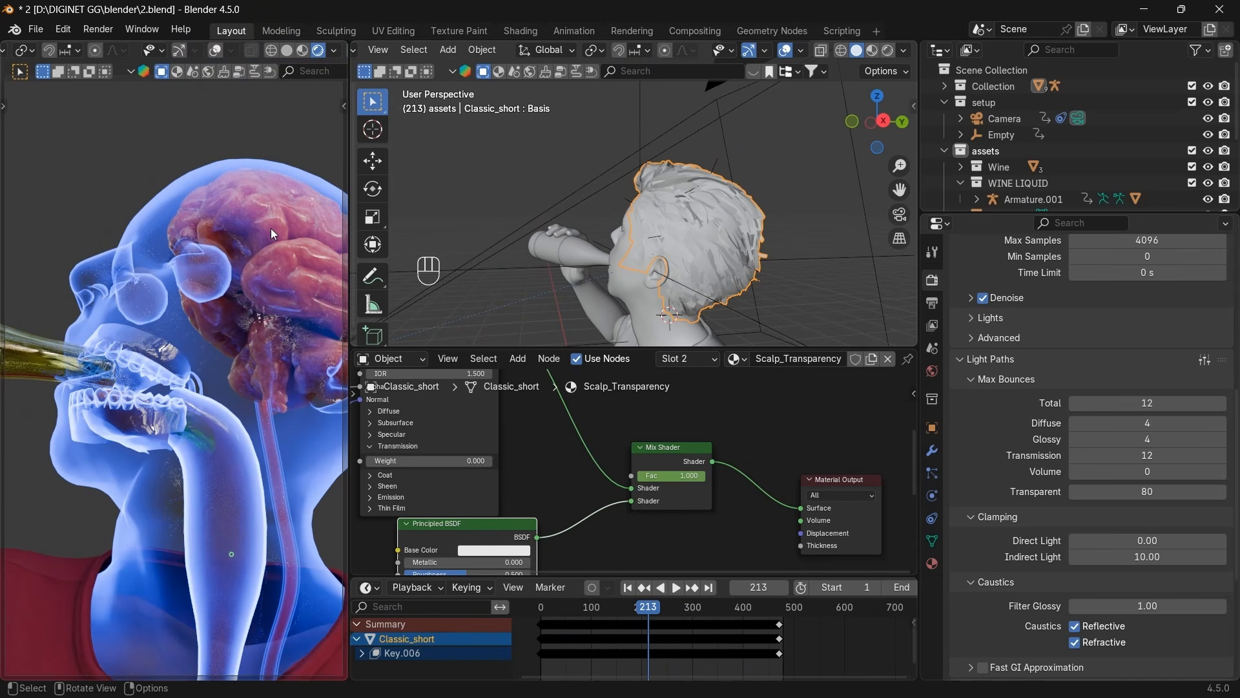
Switch to the reference video in VLC, examine the brain reveal around 11 seconds, and return to Blender.
key(alt+Tab)
key(Tab)
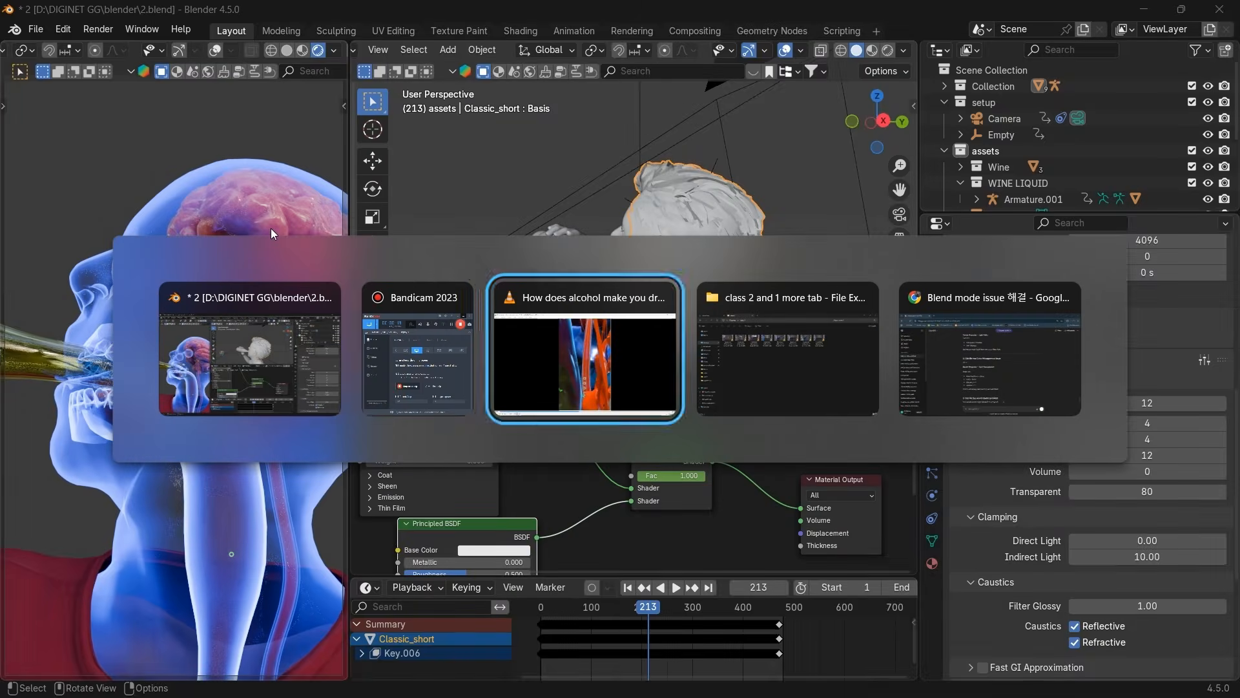
click(709, 365)
click(711, 368)
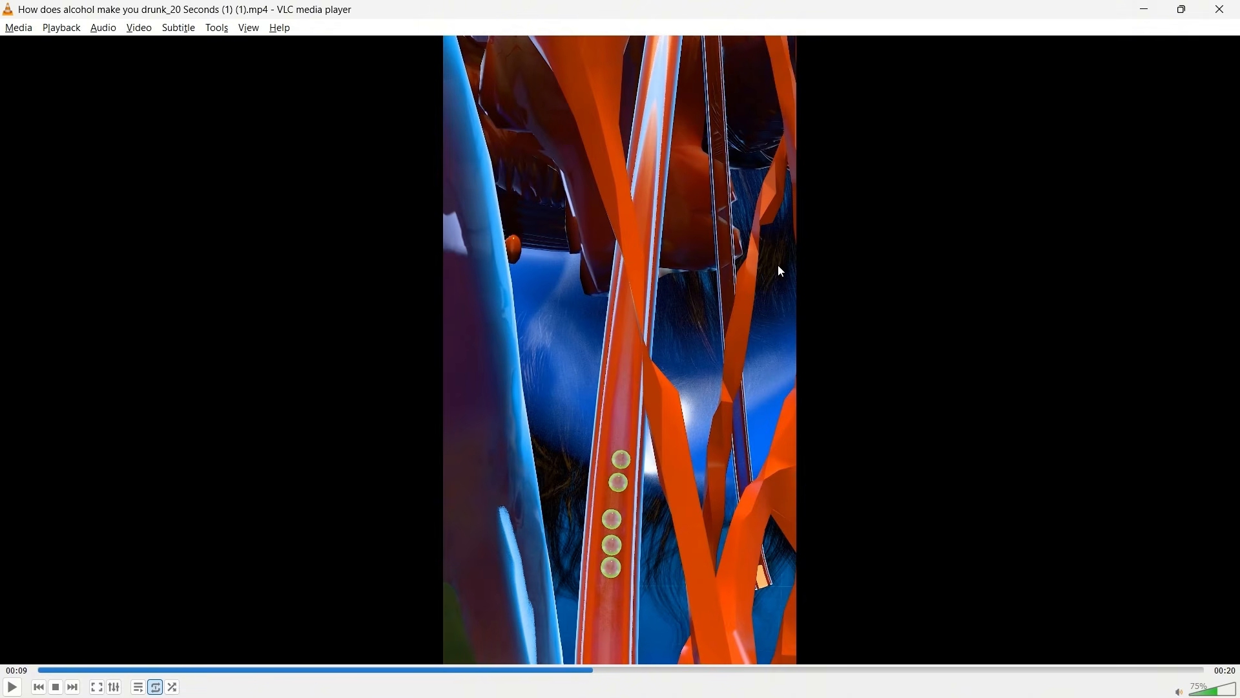
key(space)
key(space)
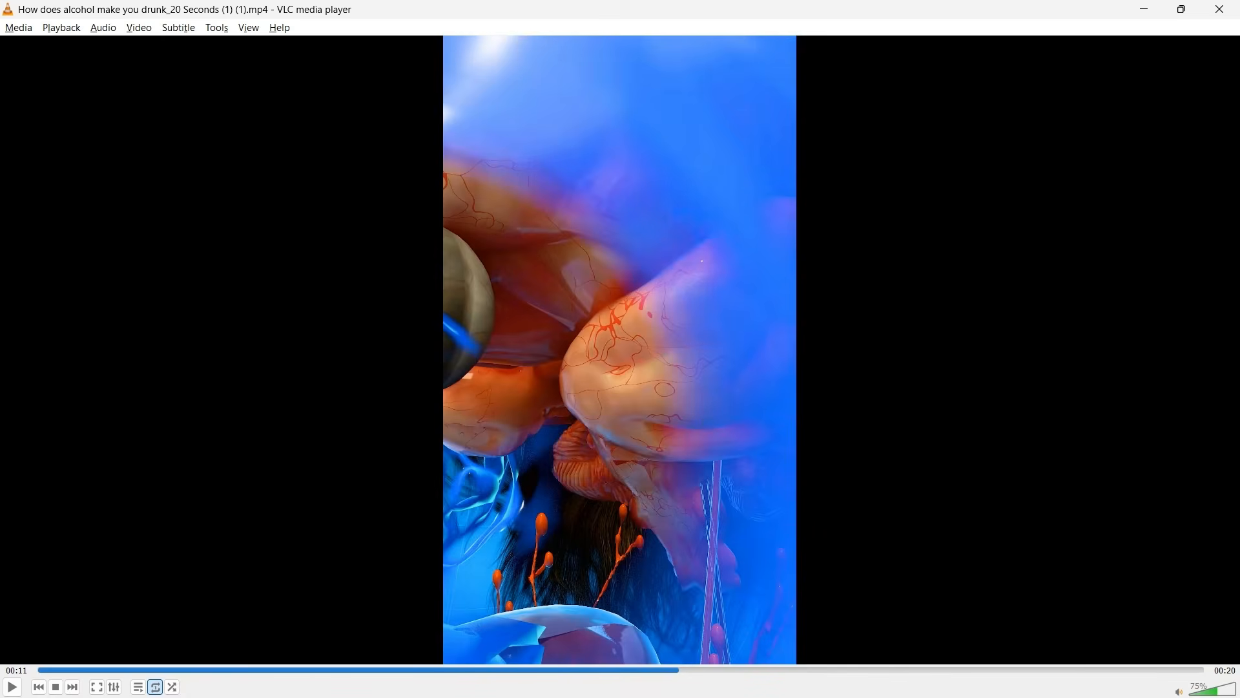
key(space)
key(space)
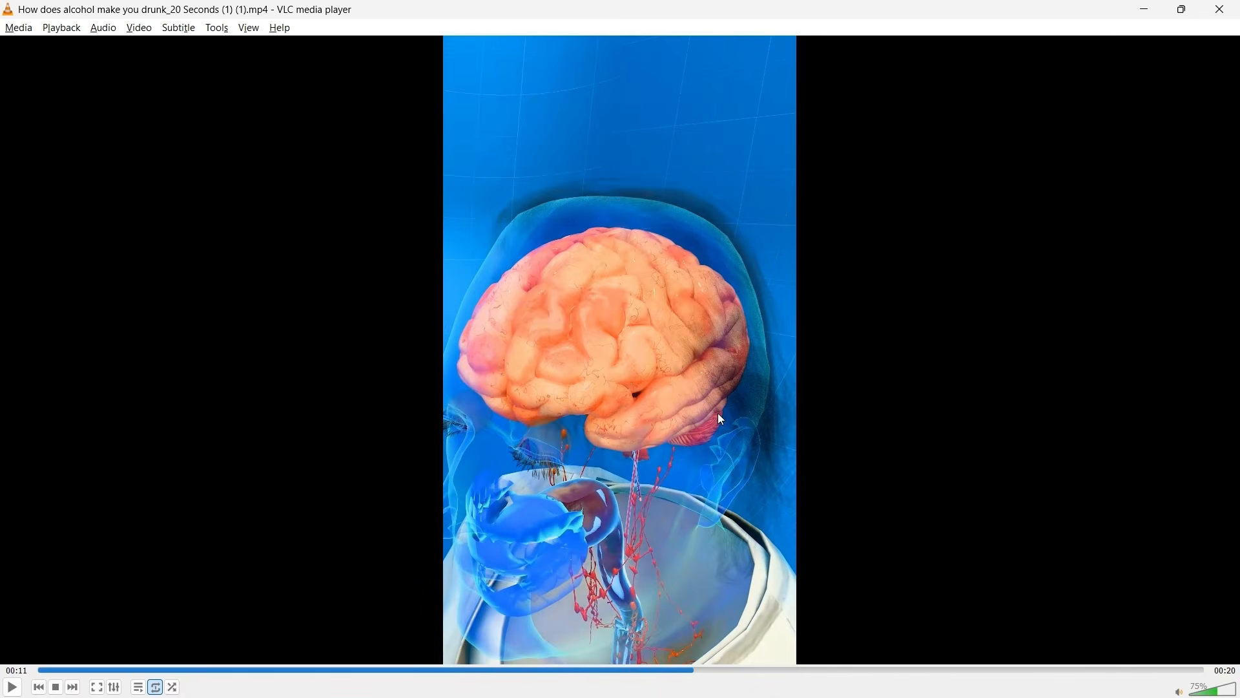
key(alt+Tab)
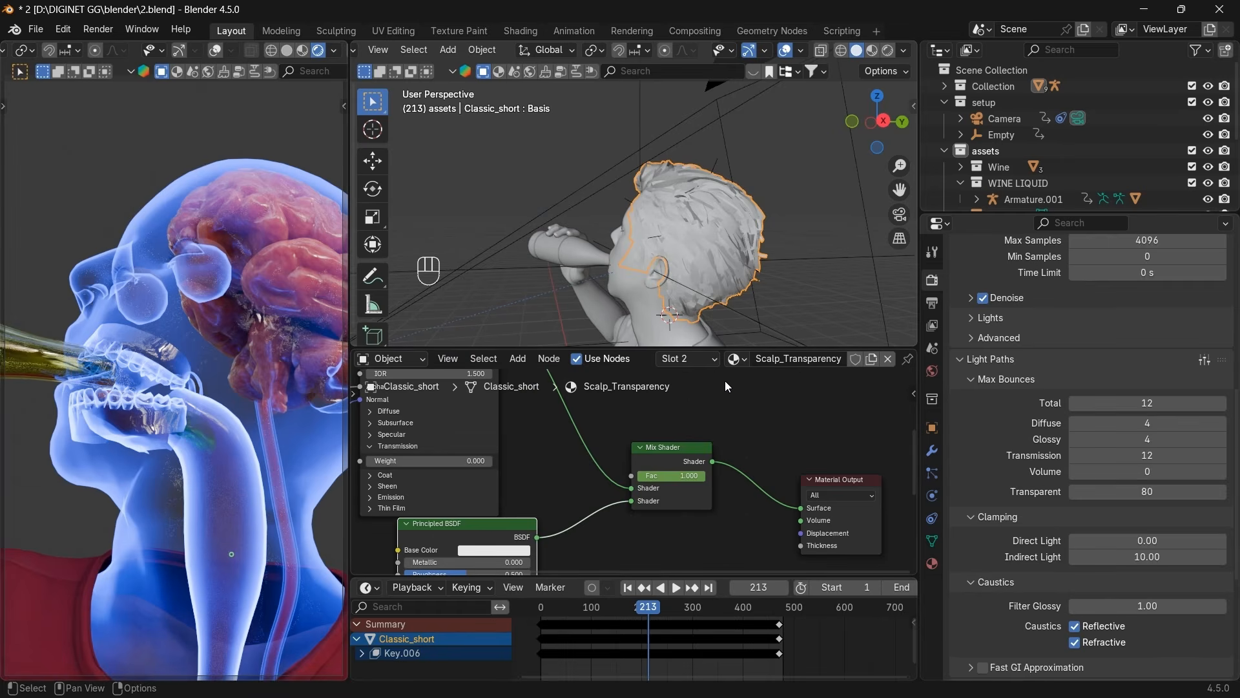
Select the scalp's Mix Shader and enlarge the timeline to expose the Scalp_Transparency node keyframes.
click(690, 447)
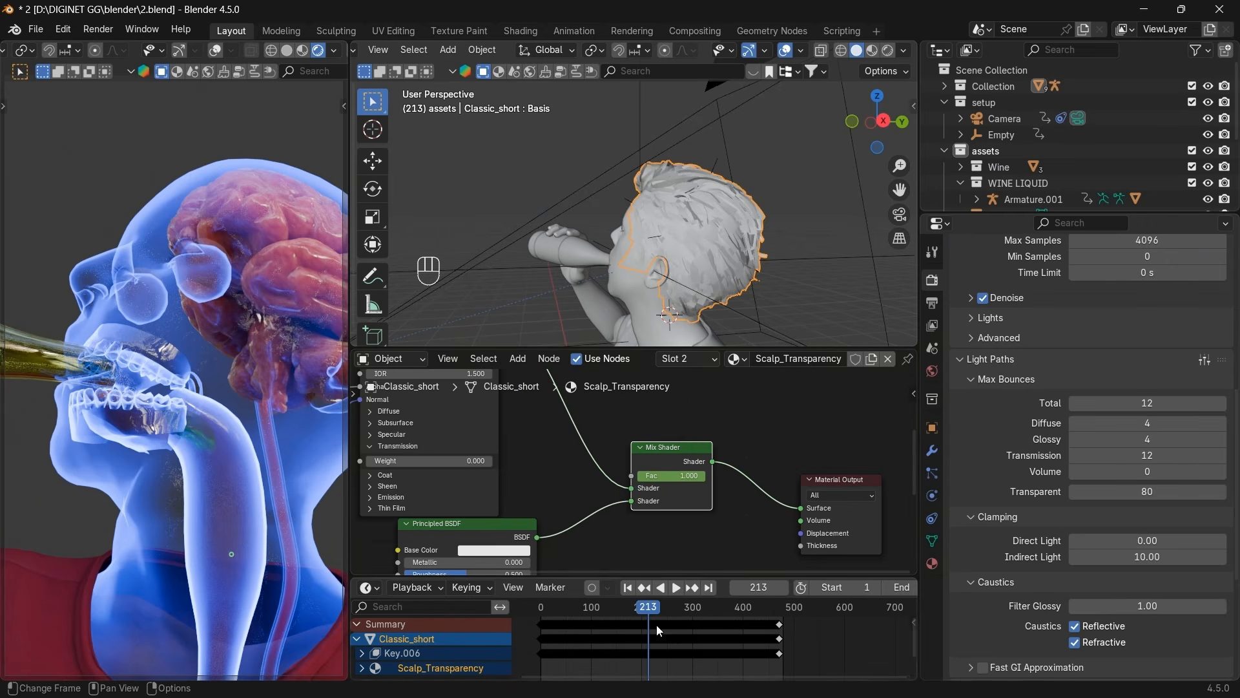
click(358, 640)
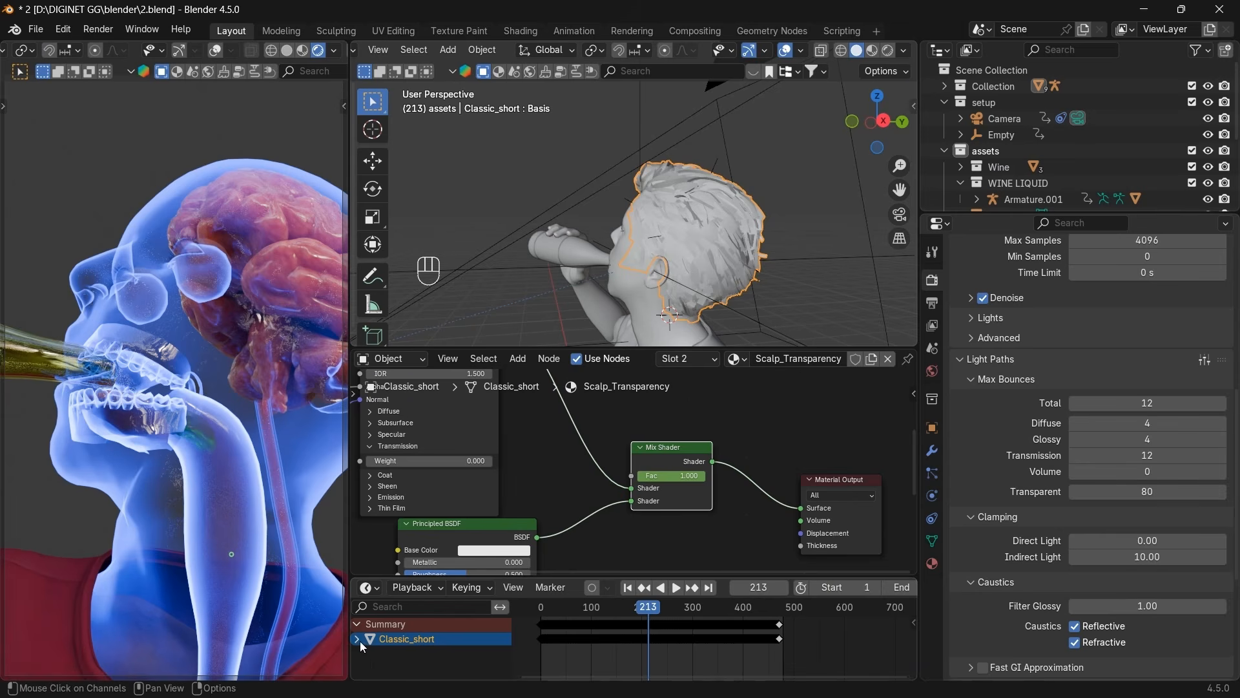
click(359, 641)
scroll(698, 626, down, 2)
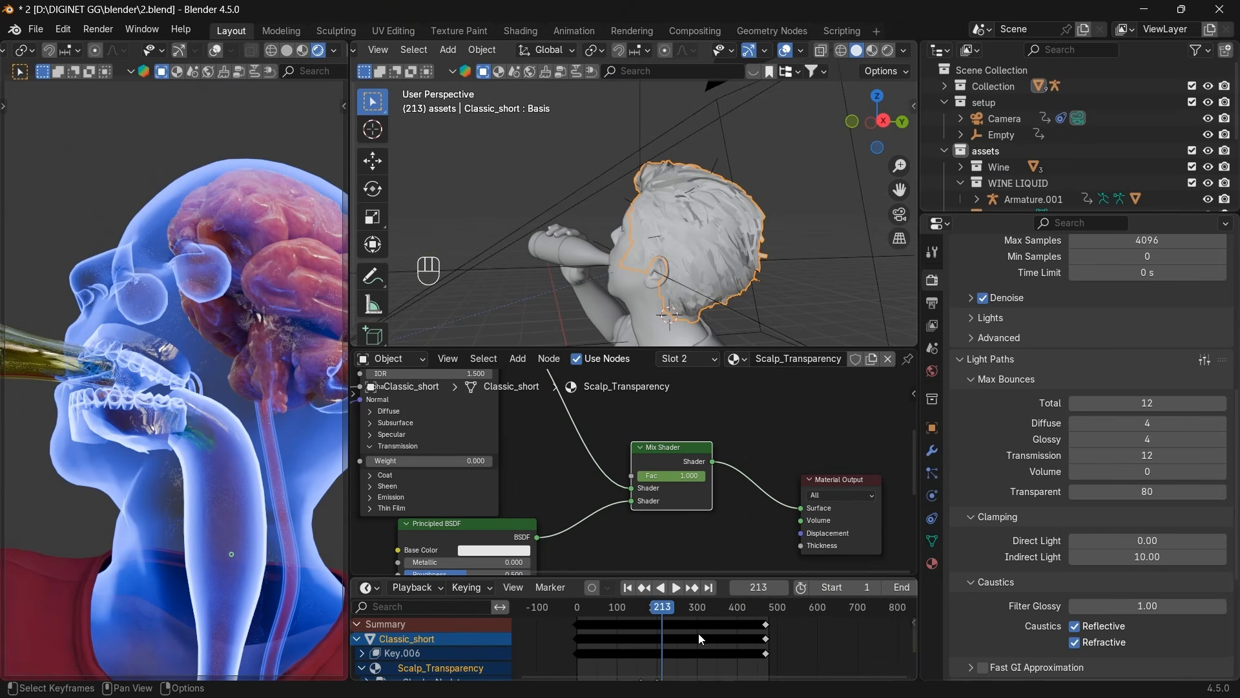
drag(615, 578, 615, 460)
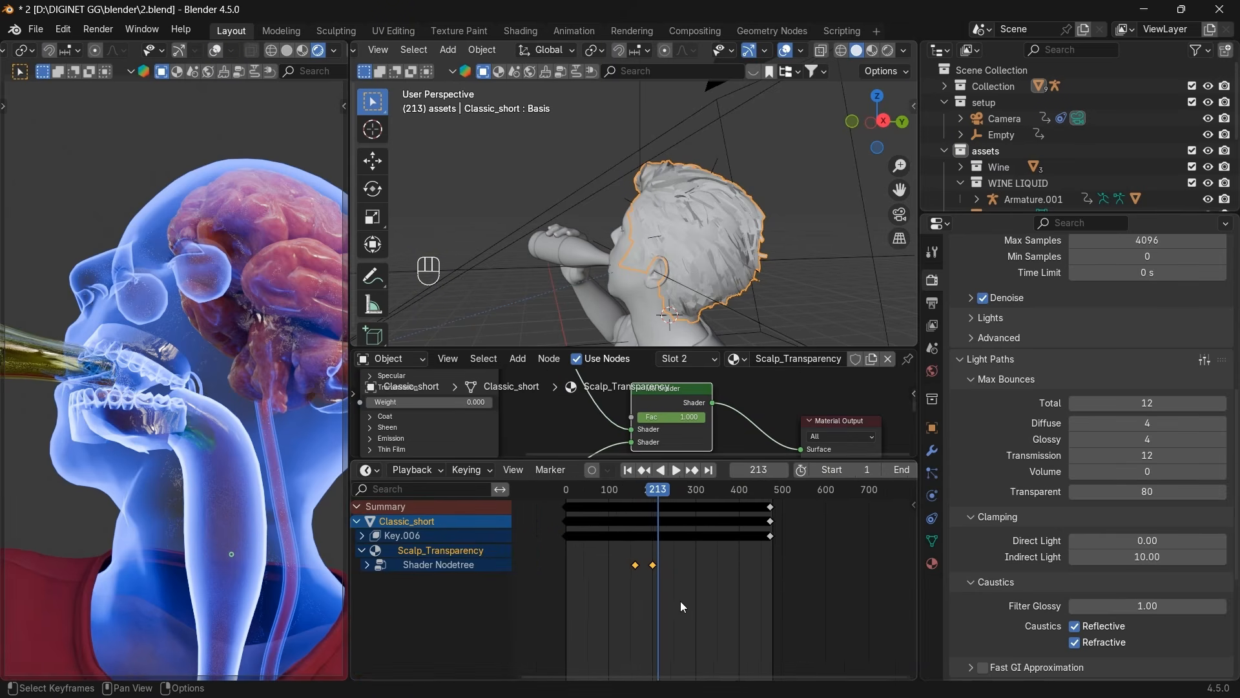
scroll(682, 606, up, 1)
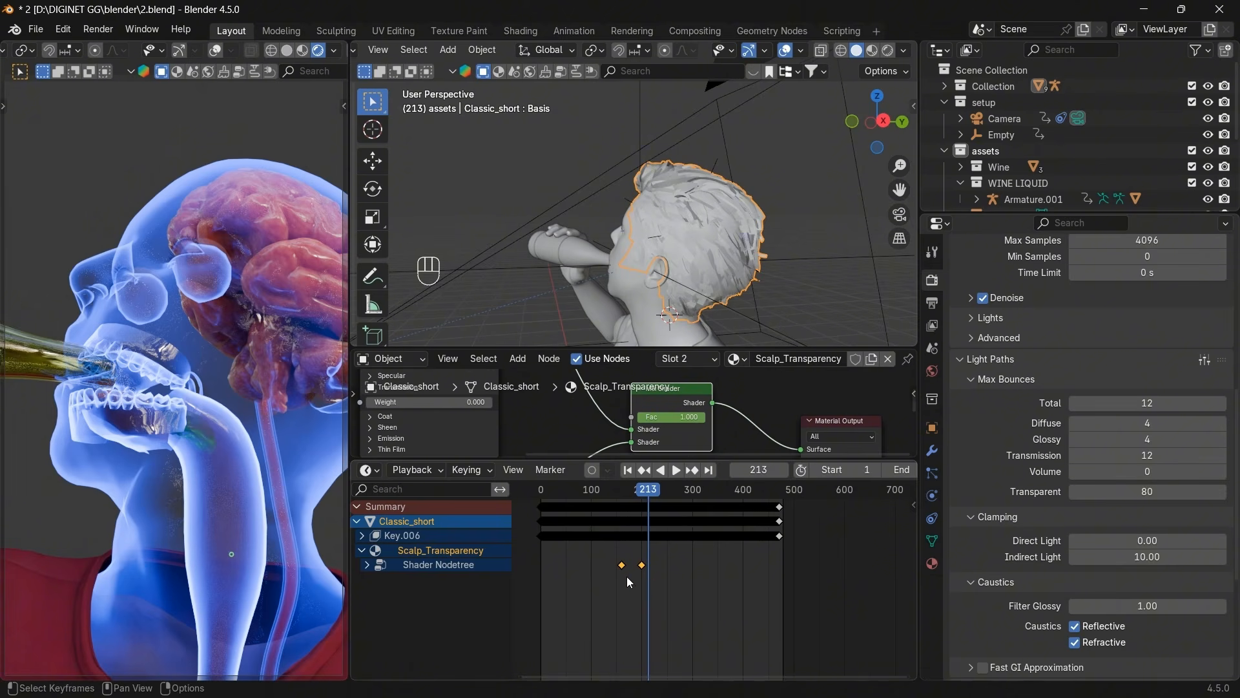
Select the camera and go through its keyframes to frame 370.
scroll(626, 577, up, 2)
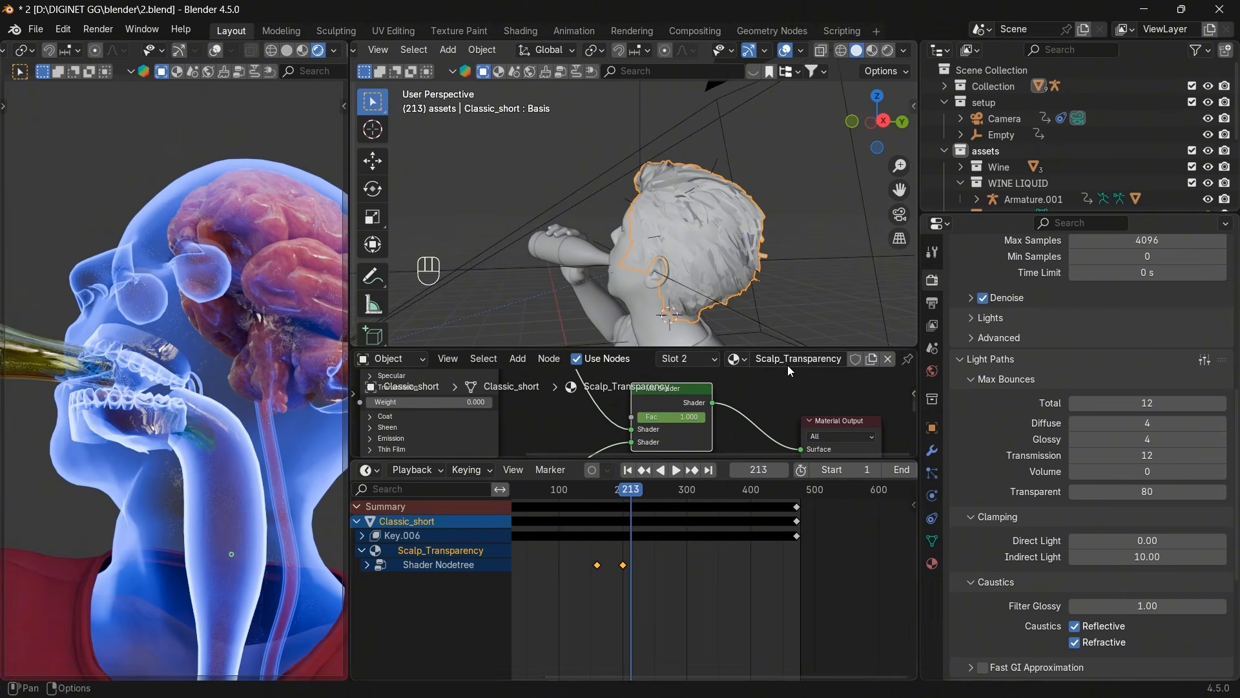
scroll(679, 572, up, 1)
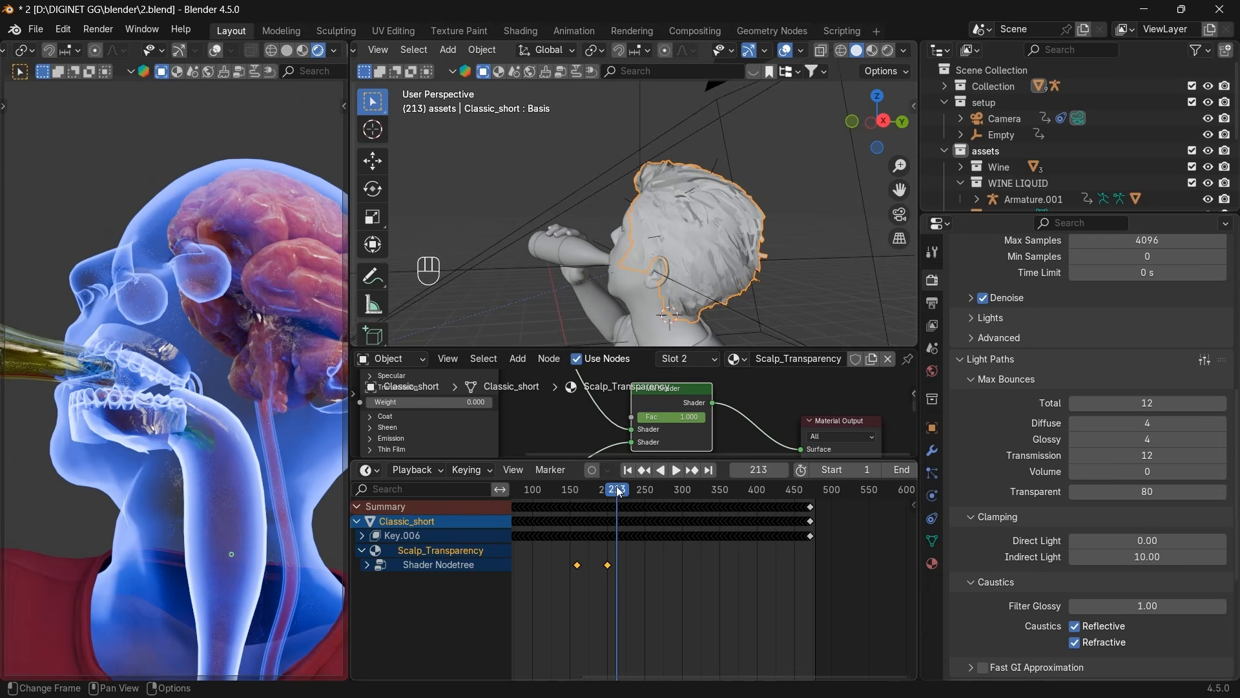
mouse_move(616, 486)
mouse_down()
mouse_move(582, 490)
mouse_move(634, 491)
mouse_up()
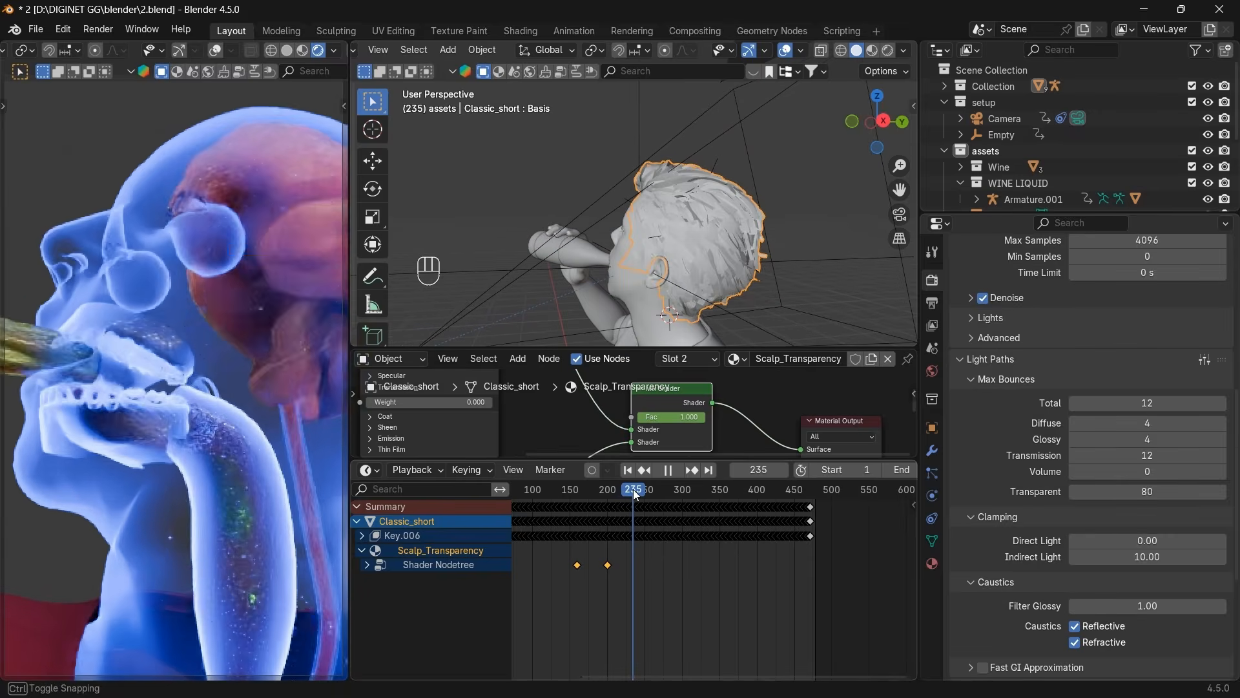
scroll(774, 137, down, 2)
click(750, 89)
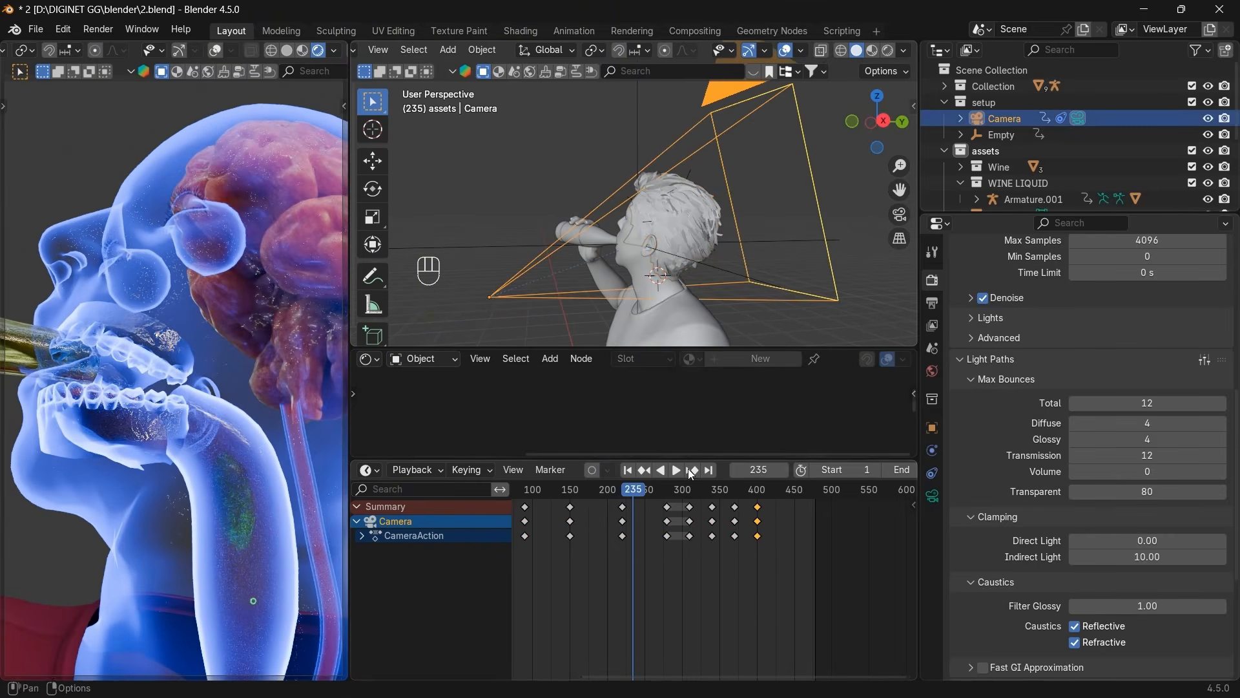
click(696, 476)
click(696, 475)
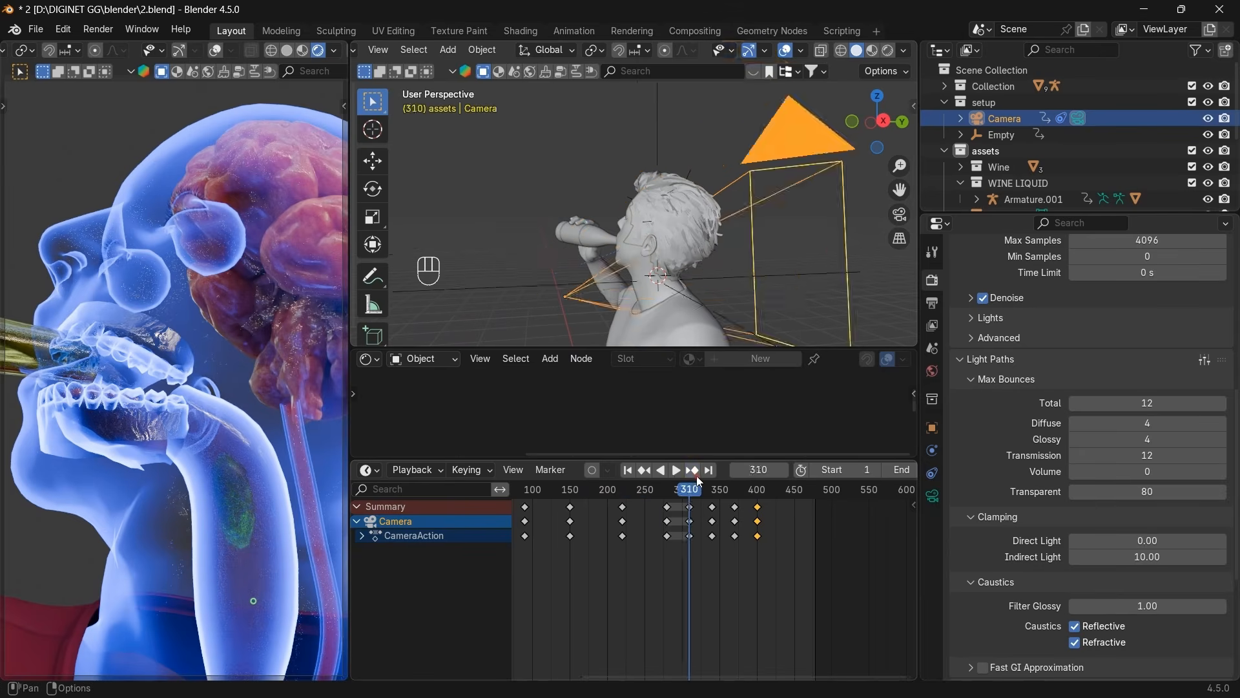
click(696, 476)
click(696, 475)
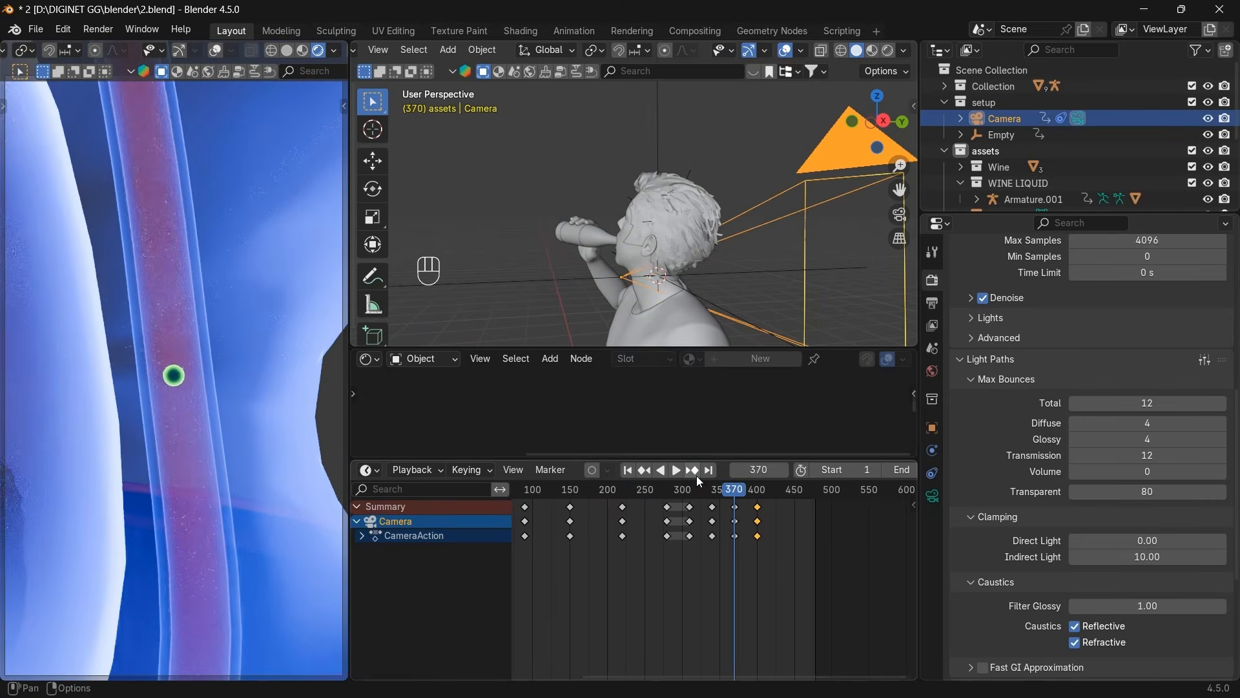
click(694, 475)
click(645, 471)
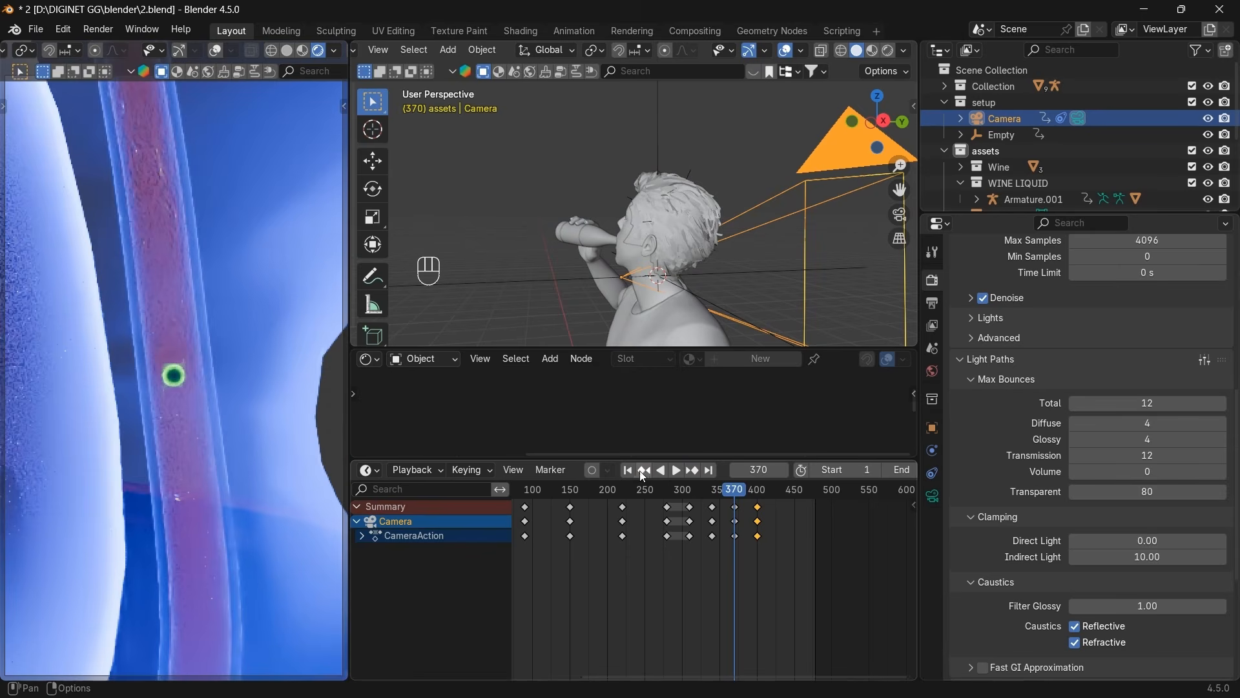
Select the hair object and shift both Scalp_Transparency keyframes so the first one sits on frame 370.
click(705, 193)
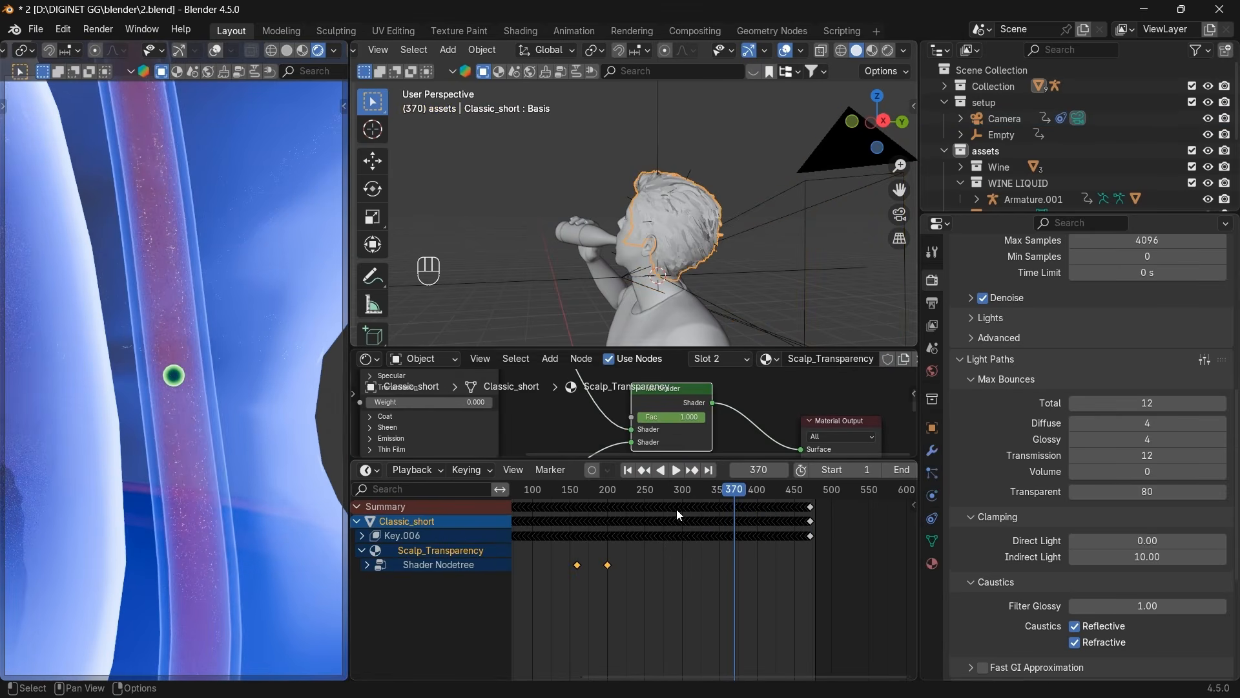
key(g)
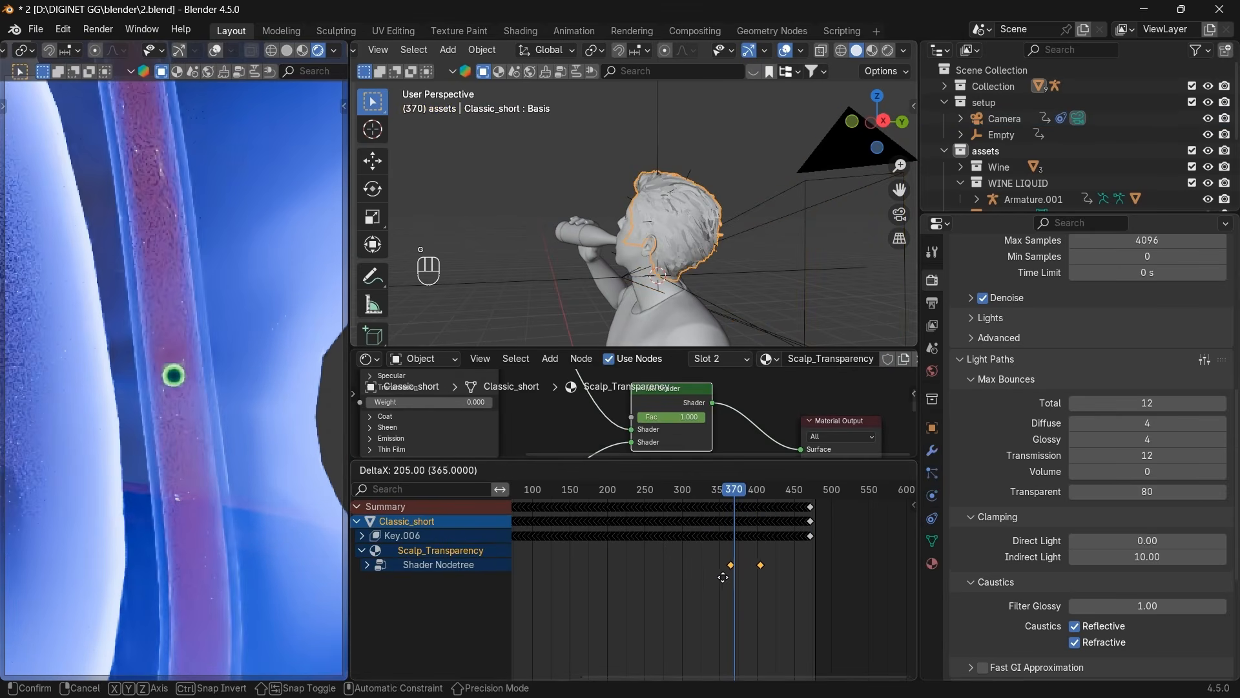
click(730, 575)
scroll(763, 588, up, 4)
middle_drag(774, 597, 759, 597)
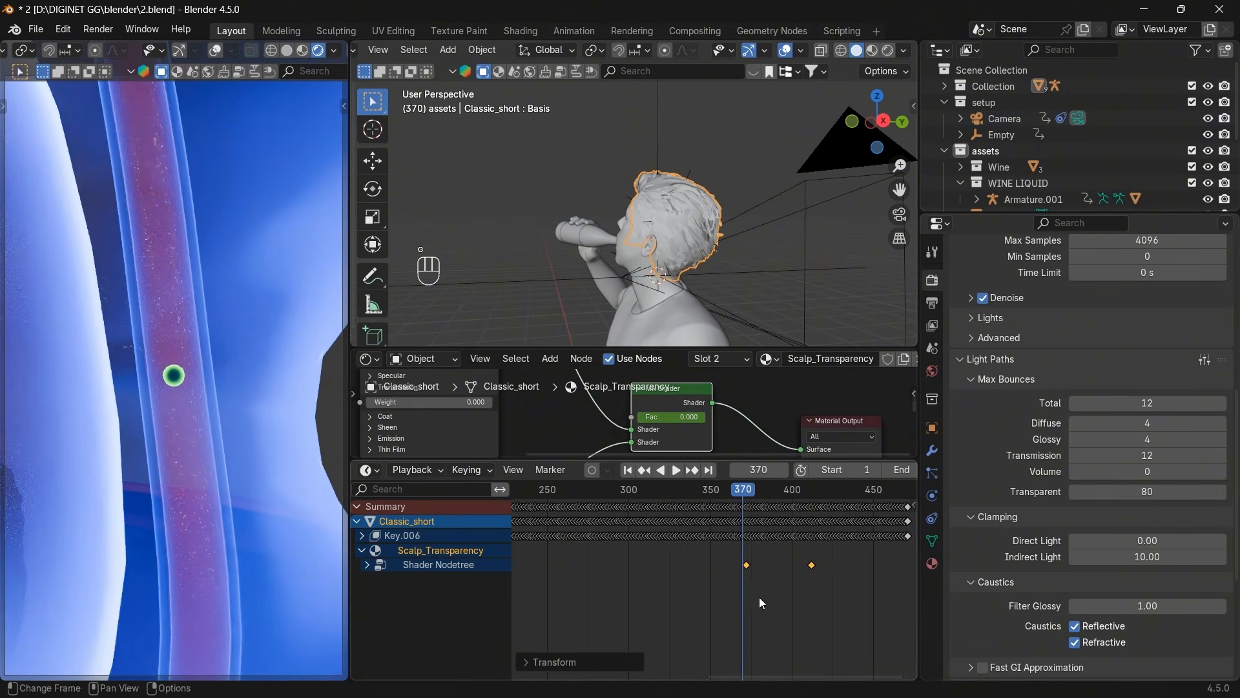
key(g)
click(755, 597)
Move the second Scalp_Transparency keyframe to frame 400.
scroll(816, 596, up, 2)
scroll(822, 571, up, 2)
key(g)
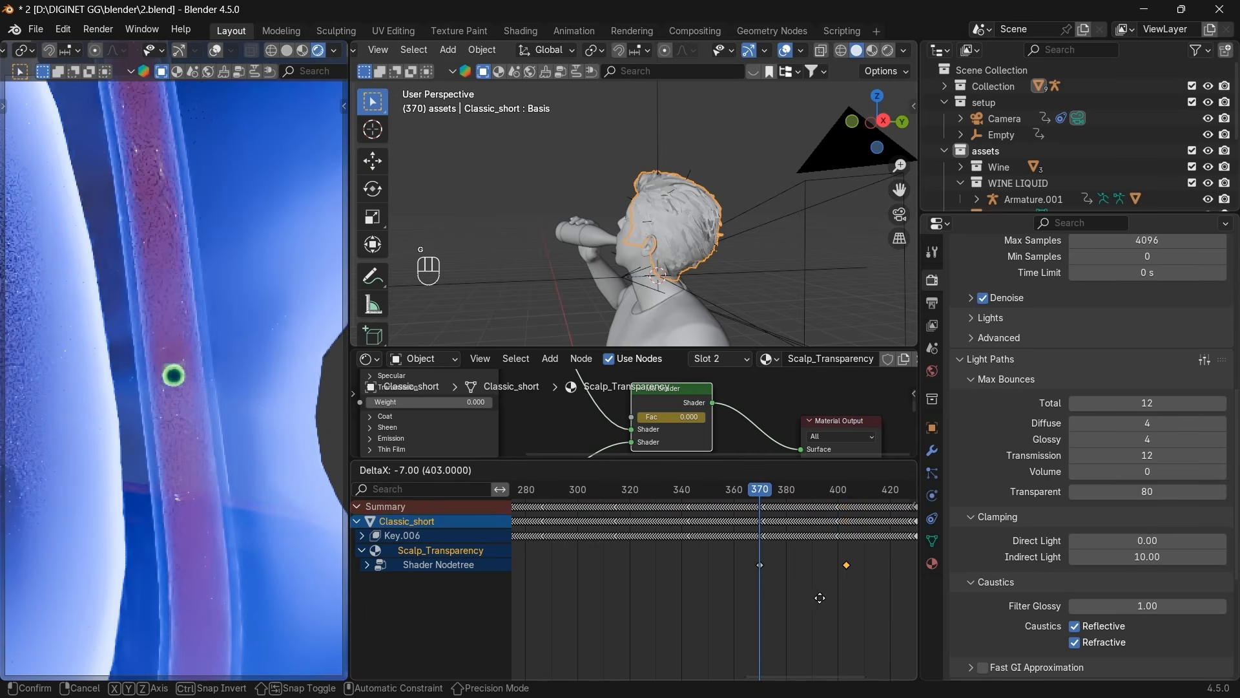
click(816, 604)
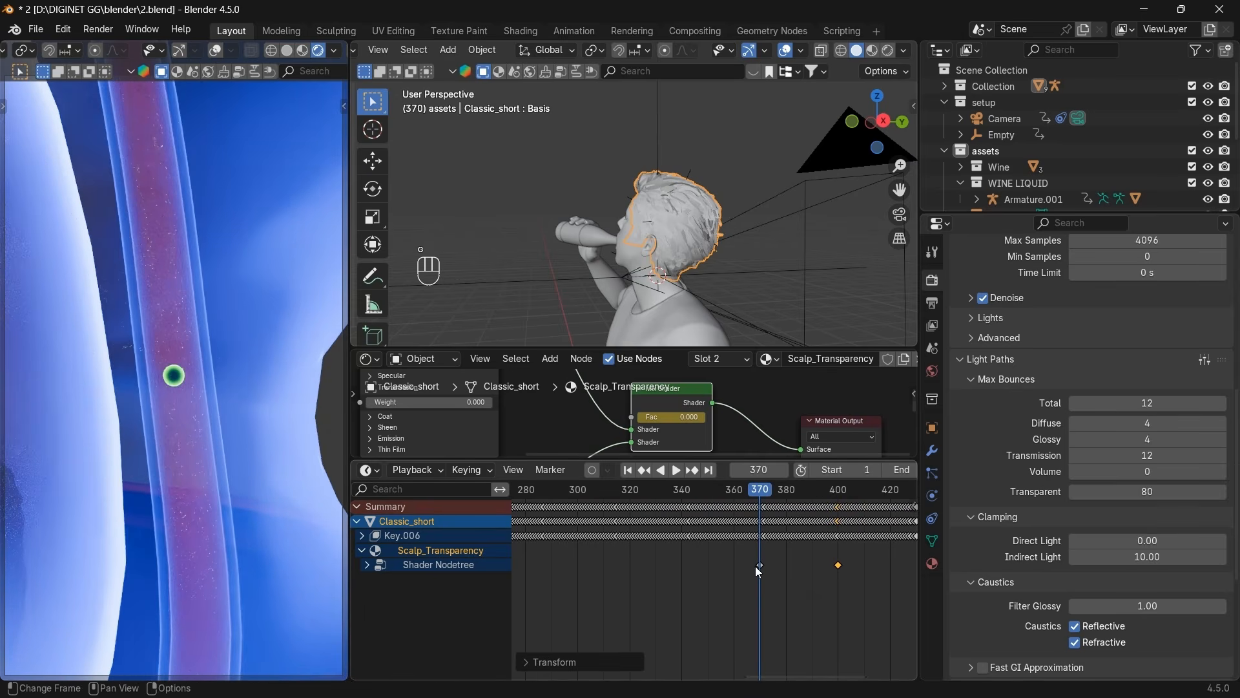
Switch between the hair object's material slots, ending on Hair_Transparency with its Mix Shader selected to expose its keyframe channel.
click(717, 358)
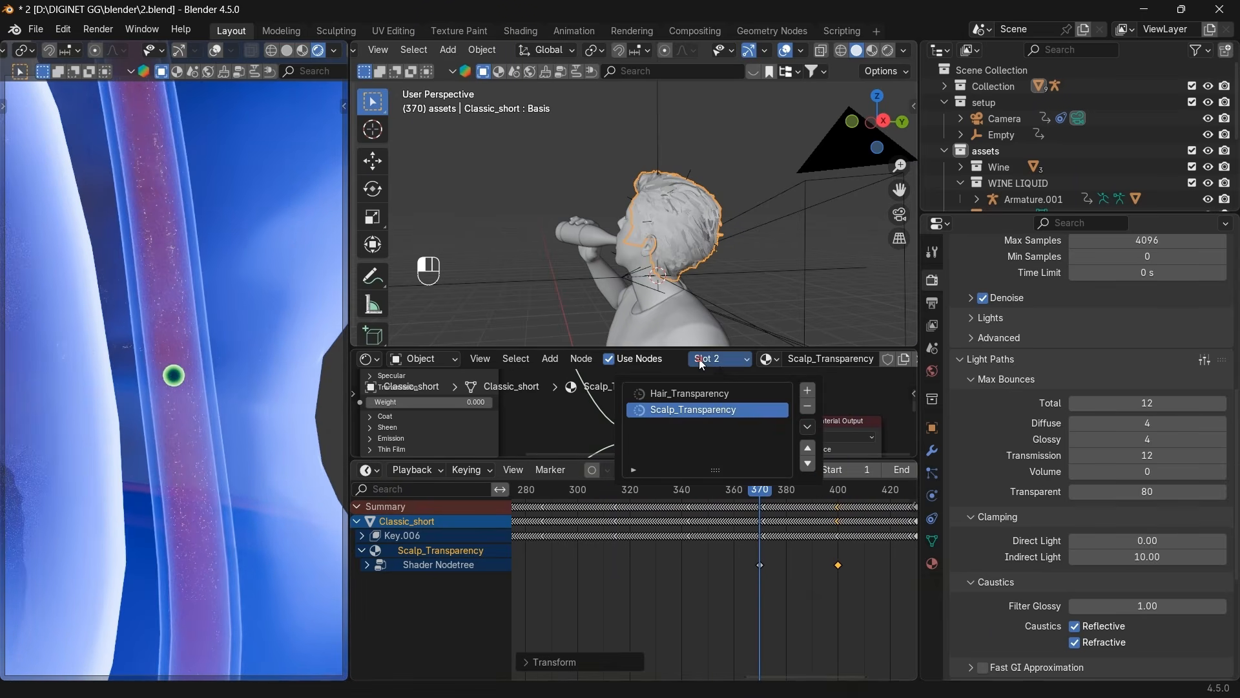
click(697, 399)
scroll(707, 579, down, 2)
scroll(707, 579, down, 4)
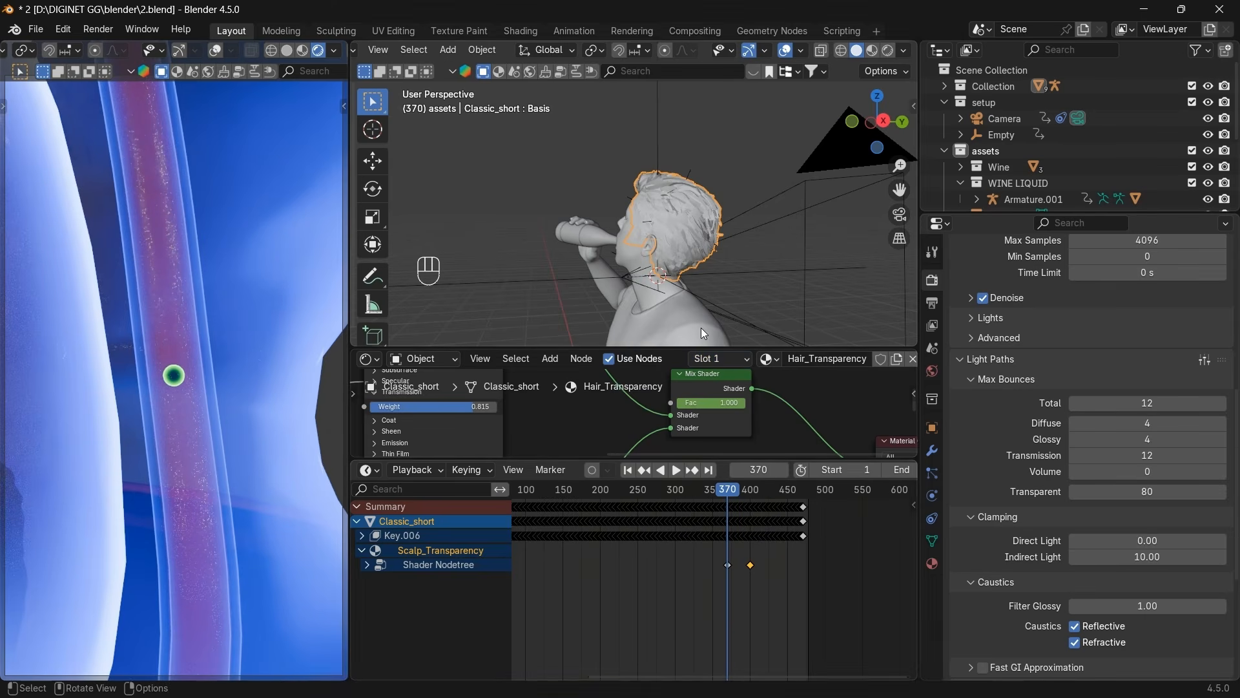
click(730, 359)
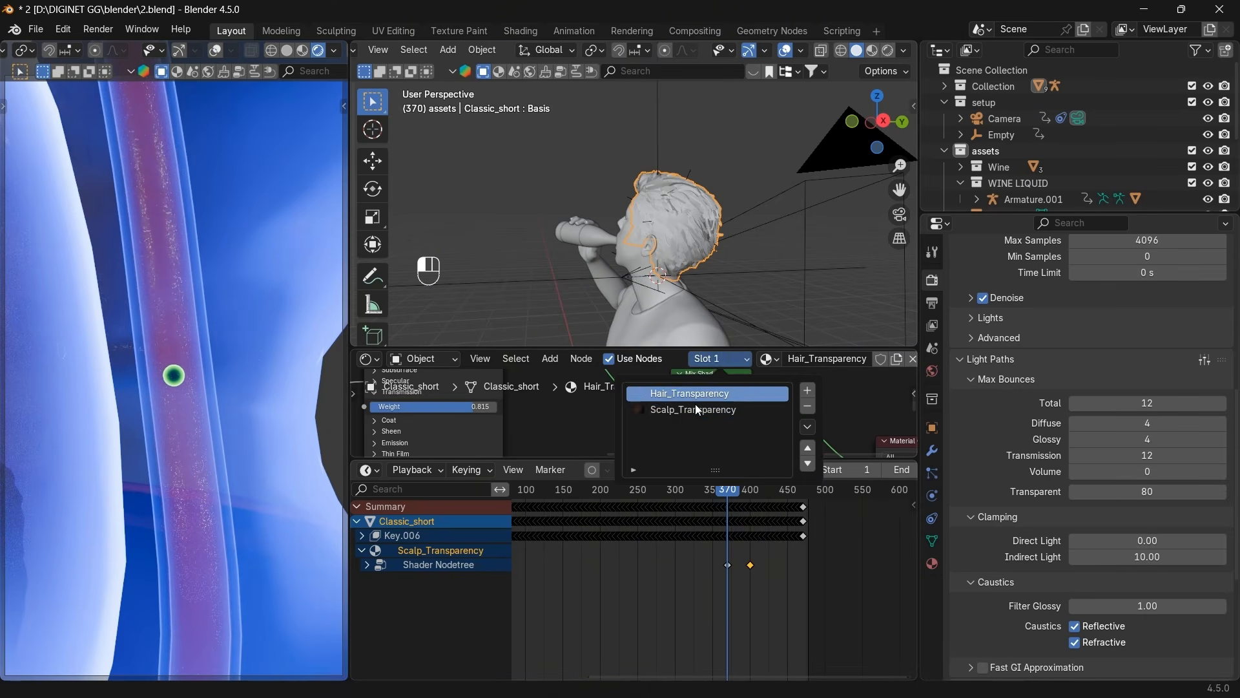
click(693, 408)
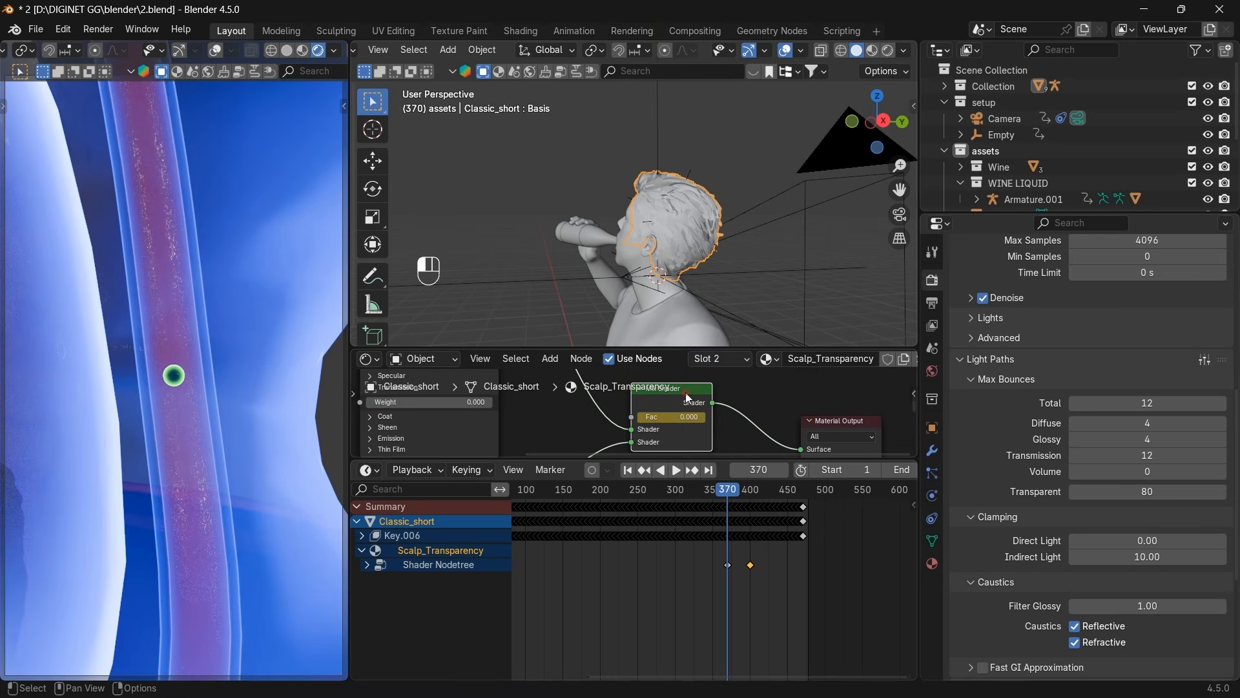
scroll(682, 542, down, 3)
click(728, 363)
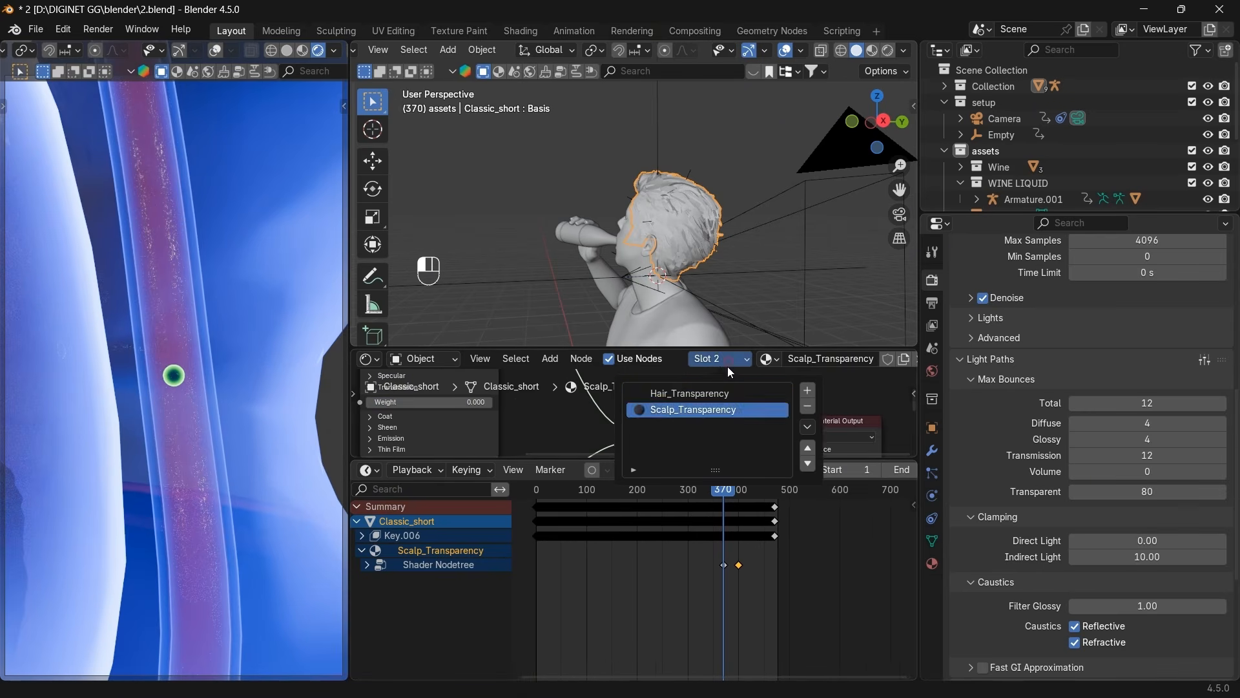
click(723, 392)
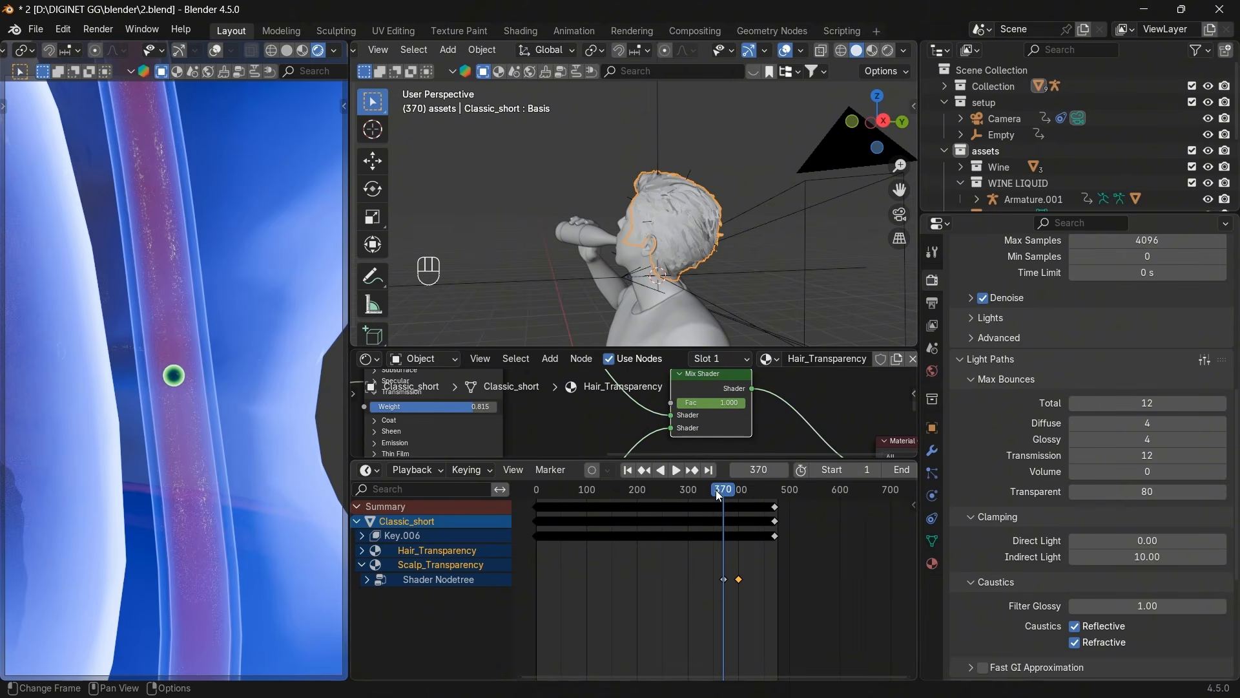
Scrub back to frame 188 to check the hair fade with the Hair_Transparency material shown.
key(space)
drag(716, 490, 631, 510)
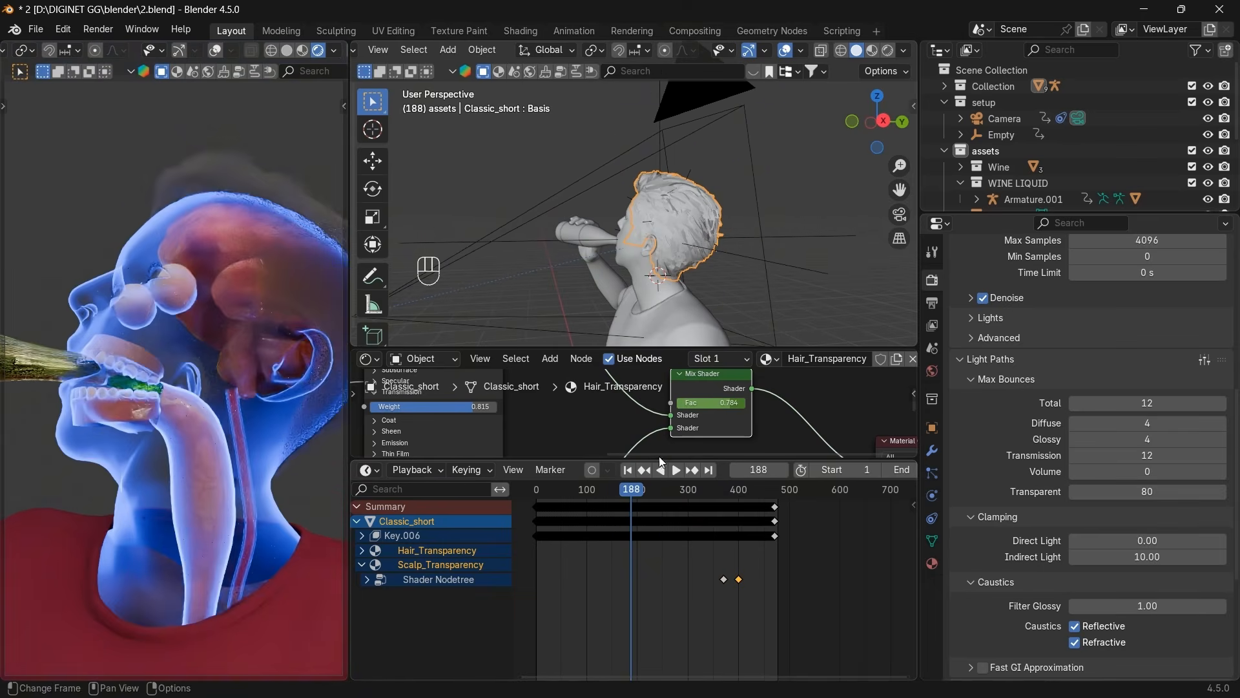
click(734, 358)
click(719, 394)
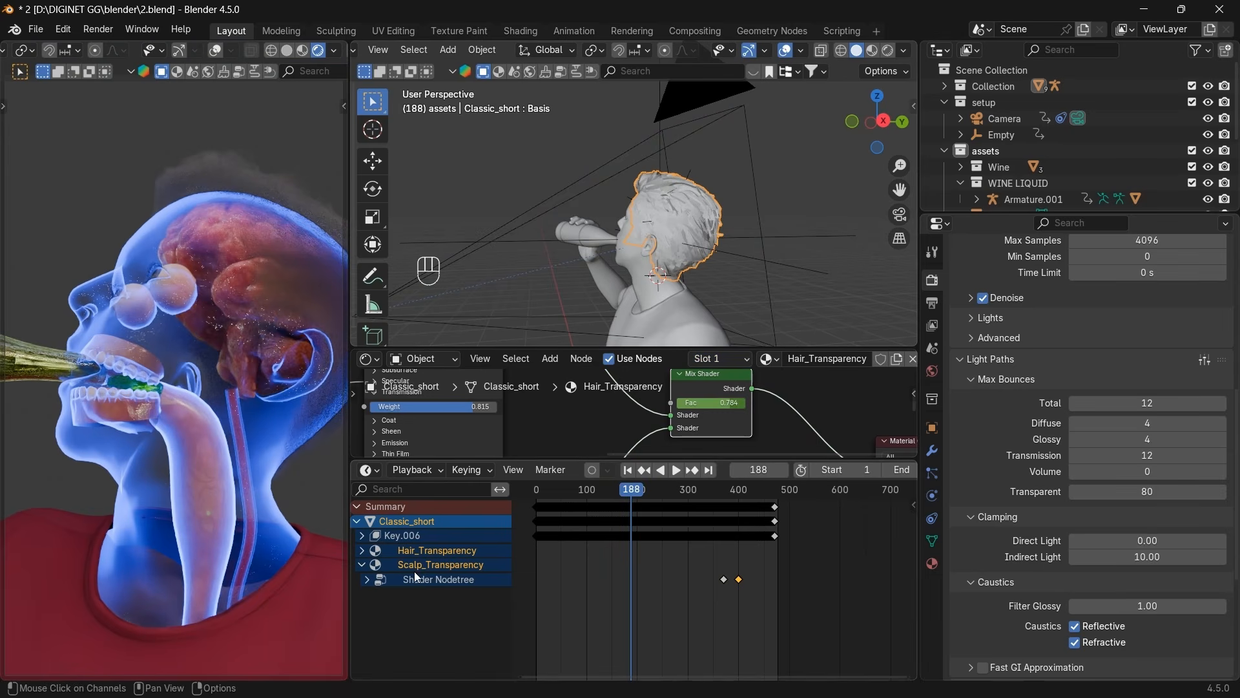
Expand the Hair_Transparency channel and move its two keyframes to frames 370 and 400.
click(363, 550)
drag(692, 593, 602, 554)
key(g)
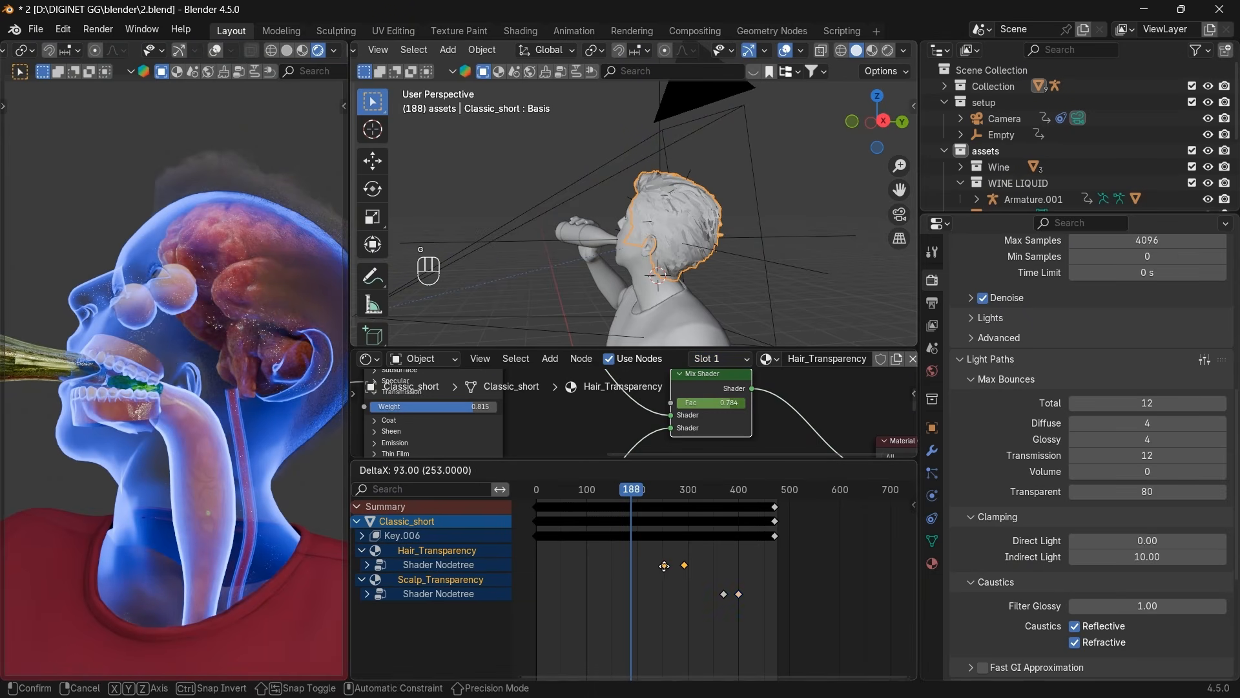
click(717, 580)
scroll(719, 583, up, 5)
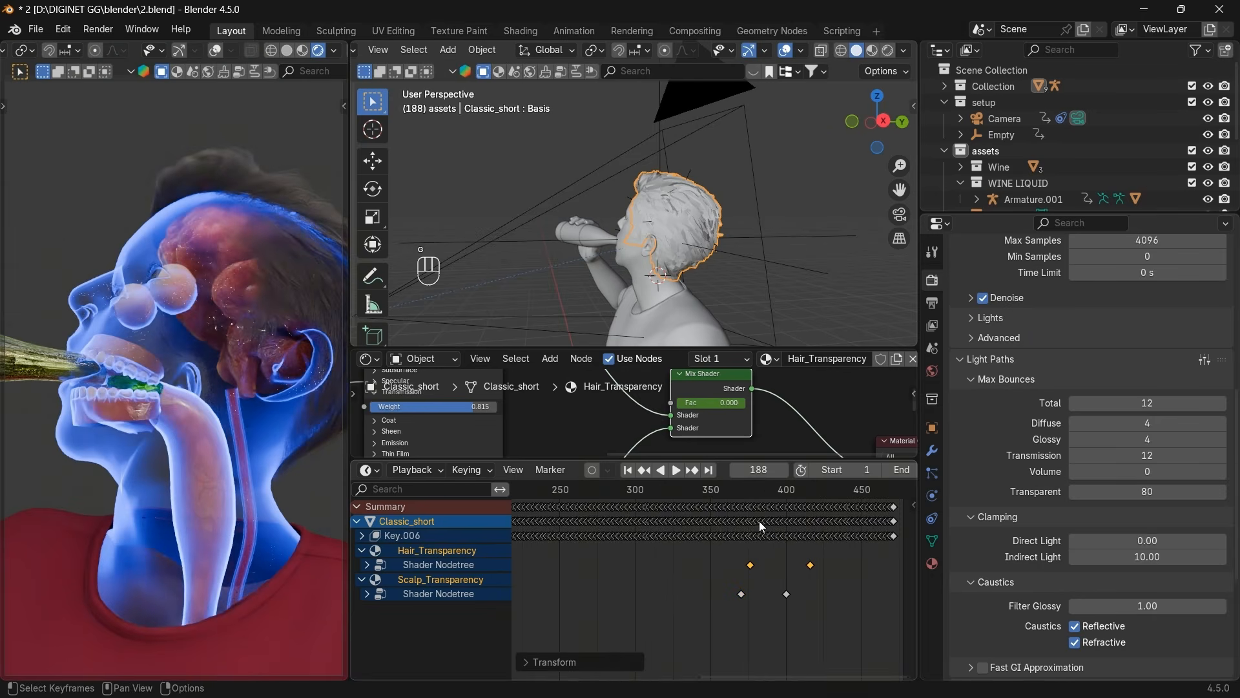
click(740, 491)
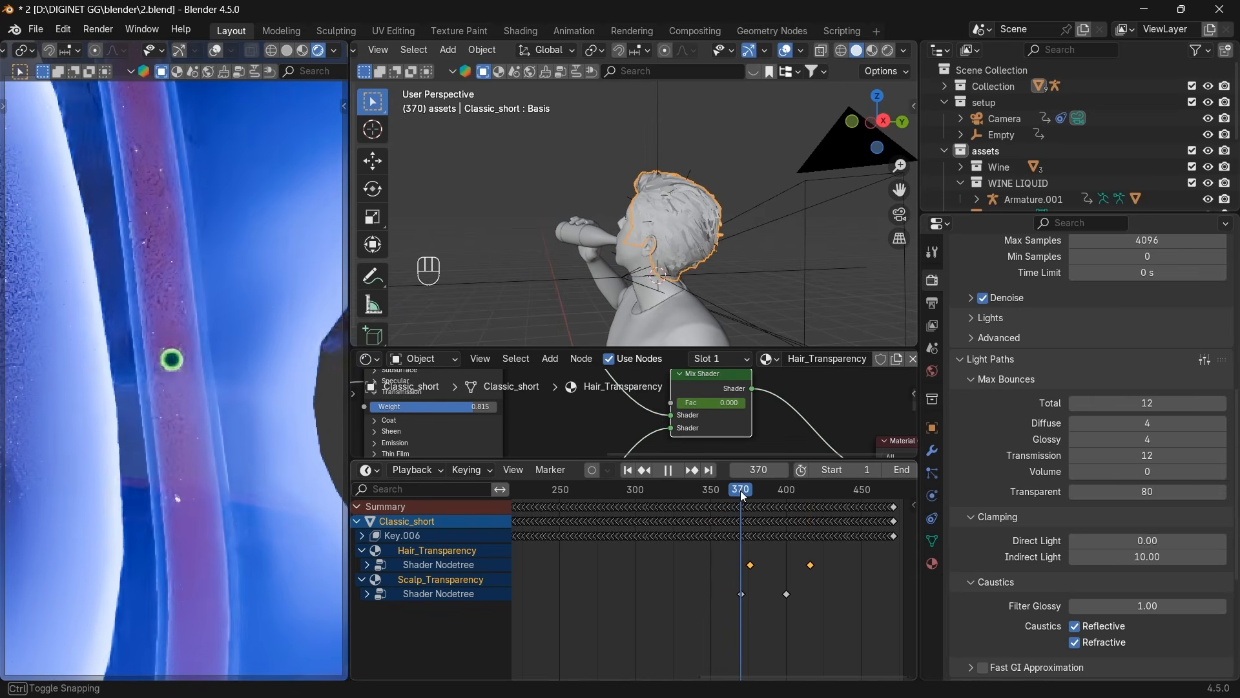
key(g)
click(743, 570)
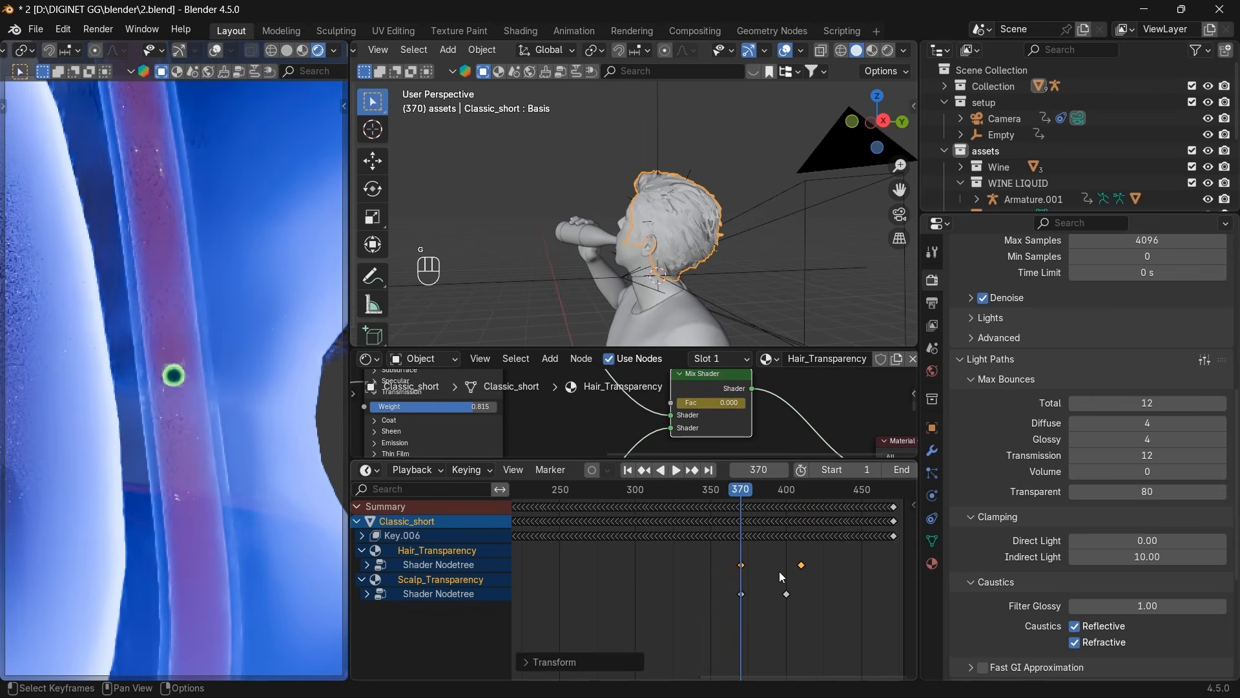
key(g)
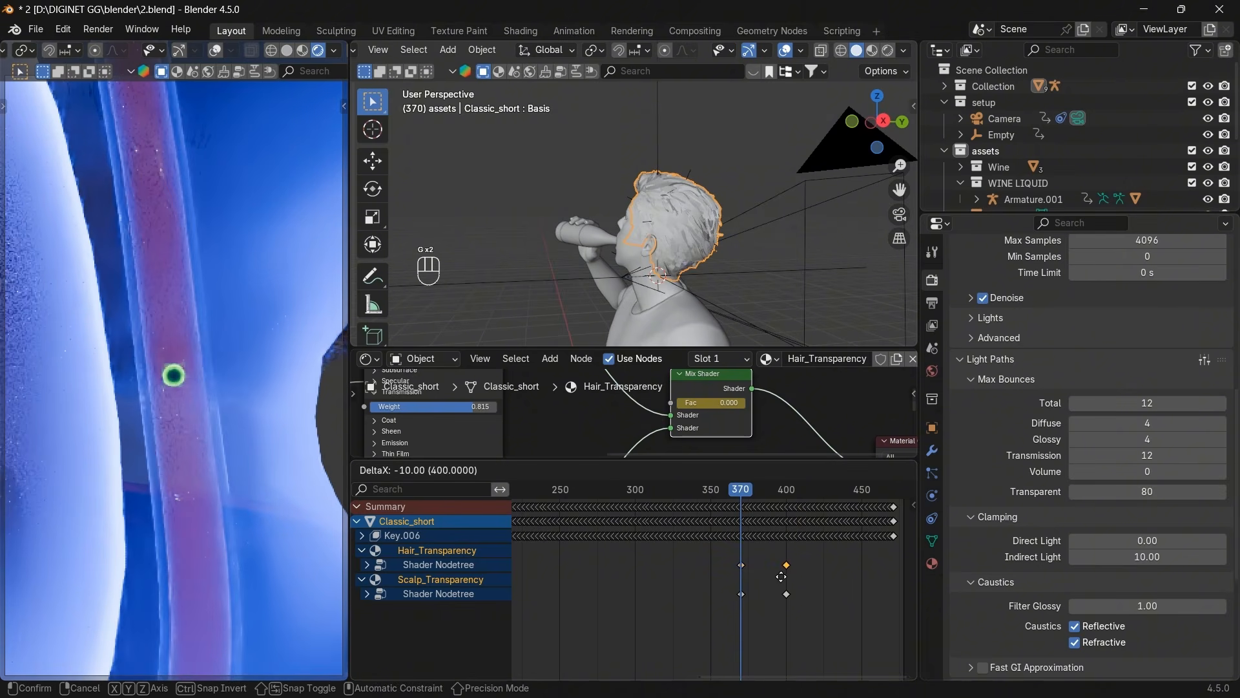
click(782, 576)
Play and scrub the animation to frame 407 to check the retimed hair and scalp fade.
key(shift+ctrl+space)
drag(695, 492, 573, 505)
scroll(611, 536, down, 13)
drag(561, 506, 735, 507)
click(593, 496)
scroll(607, 502, down, 6)
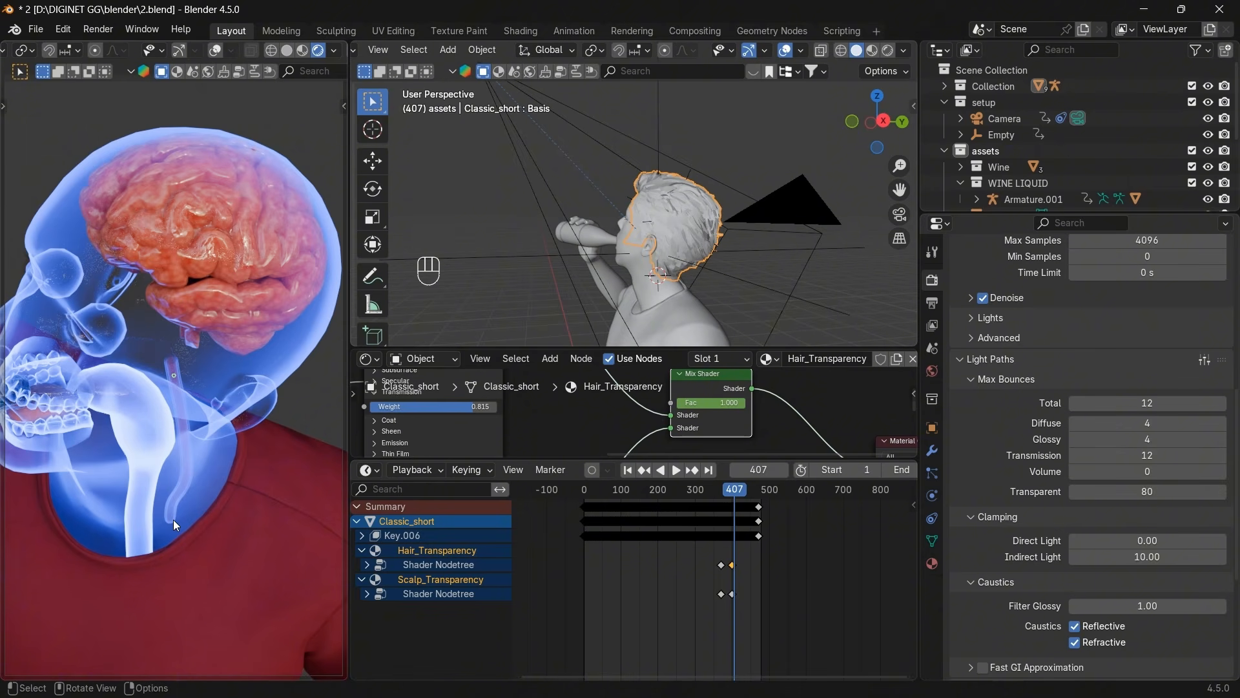
View the scene from the left, select the large sphere around the character and hide it.
click(870, 122)
scroll(733, 258, up, 3)
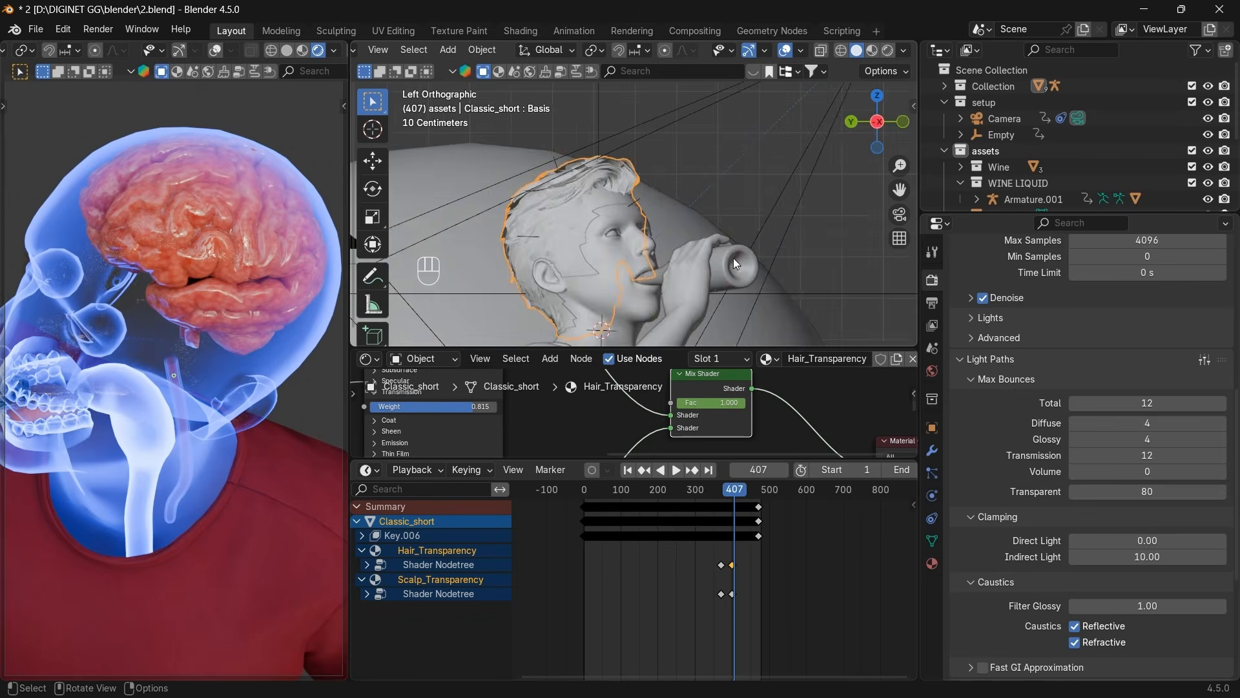
mouse_move(868, 127)
mouse_down()
mouse_move(823, 138)
mouse_move(842, 149)
mouse_move(864, 137)
mouse_up()
scroll(783, 238, down, 5)
scroll(785, 237, up, 2)
click(866, 127)
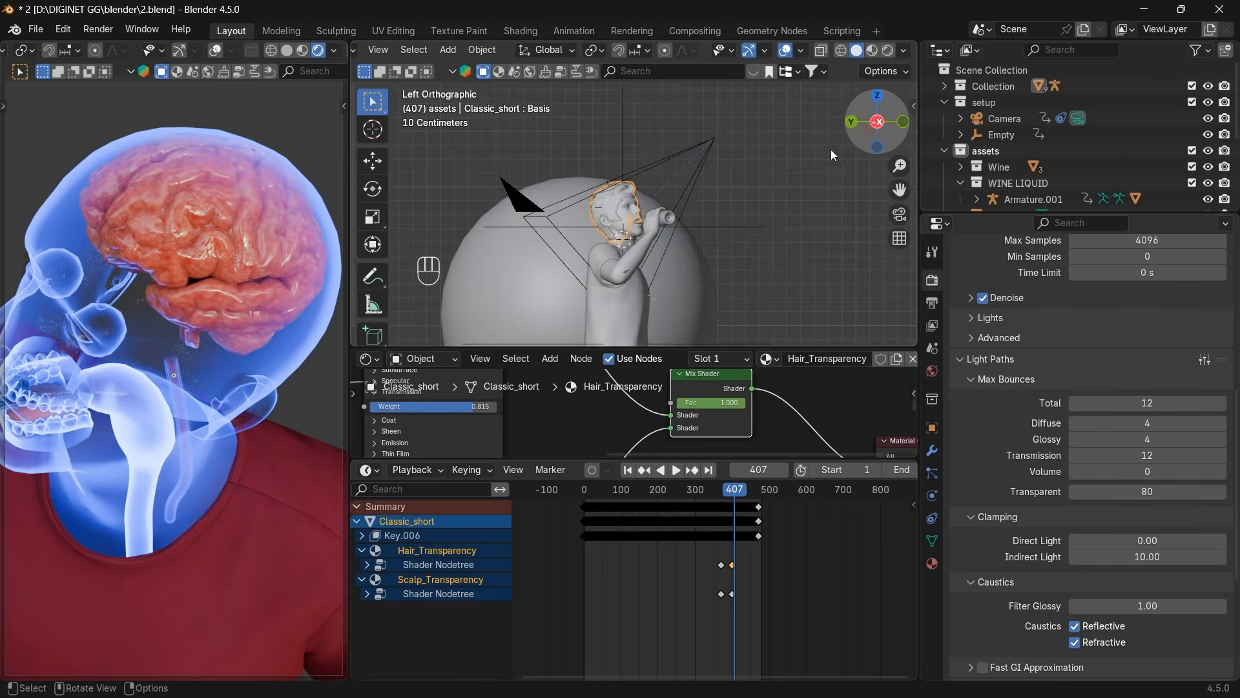
click(527, 274)
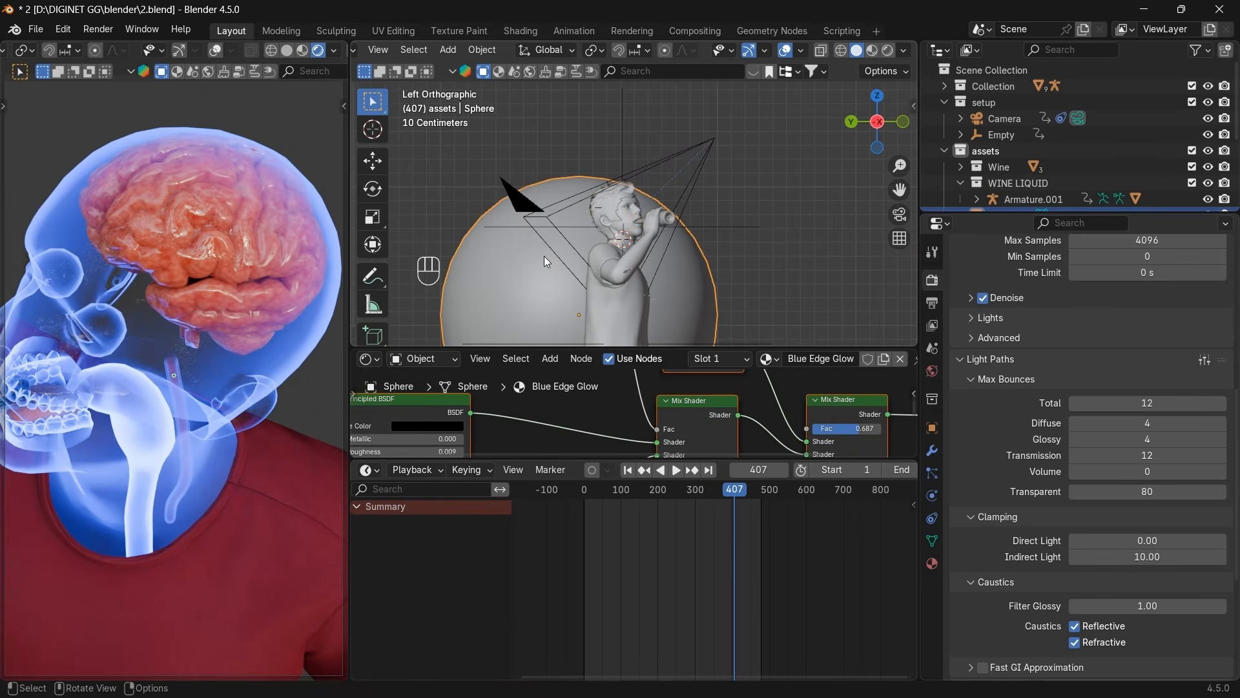
key(h)
View the character from the front, select CC_Base_Body and hide it.
click(903, 122)
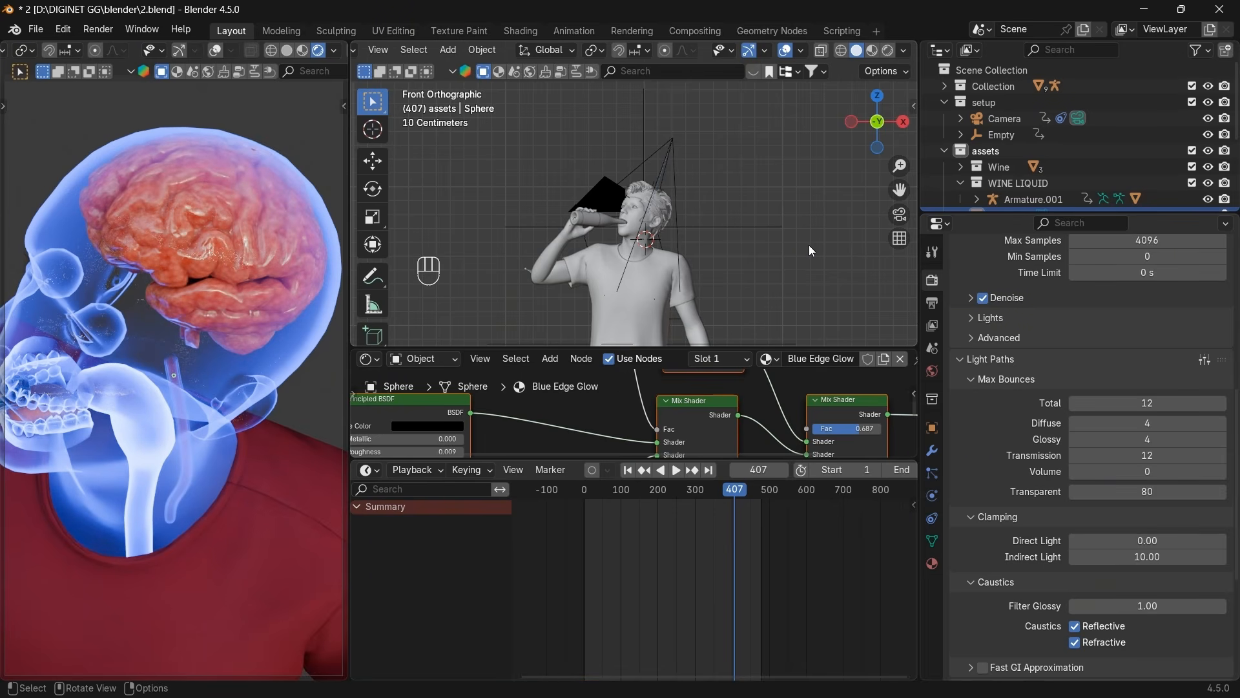
scroll(664, 239, up, 3)
click(642, 258)
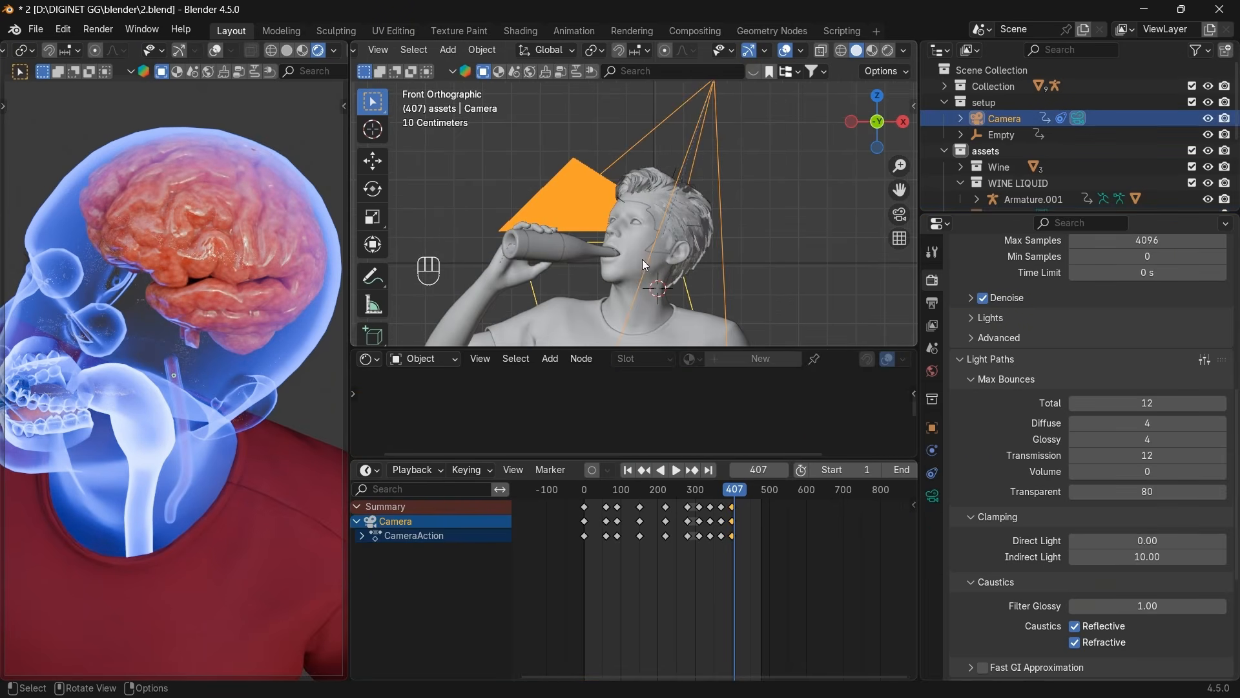
click(632, 258)
key(h)
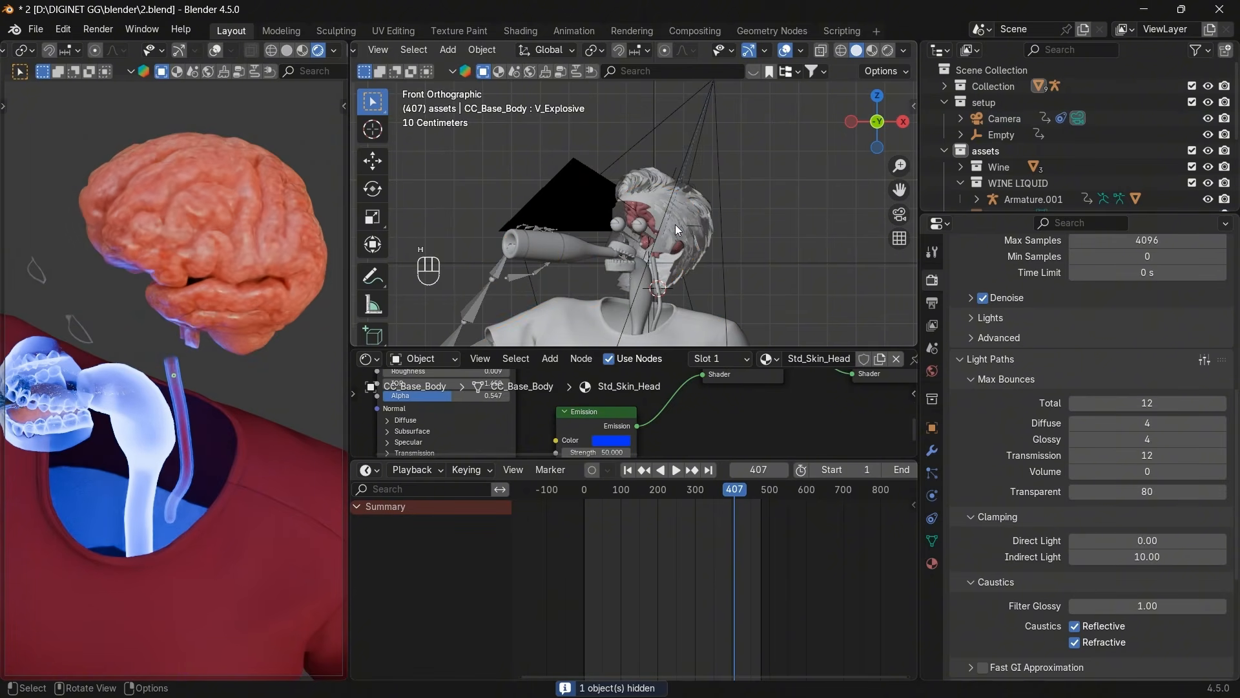
Select Cylinder, Cylinder.001 and Cylinder.002 together in the tube collection.
drag(900, 189, 838, 123)
scroll(798, 234, up, 3)
click(682, 299)
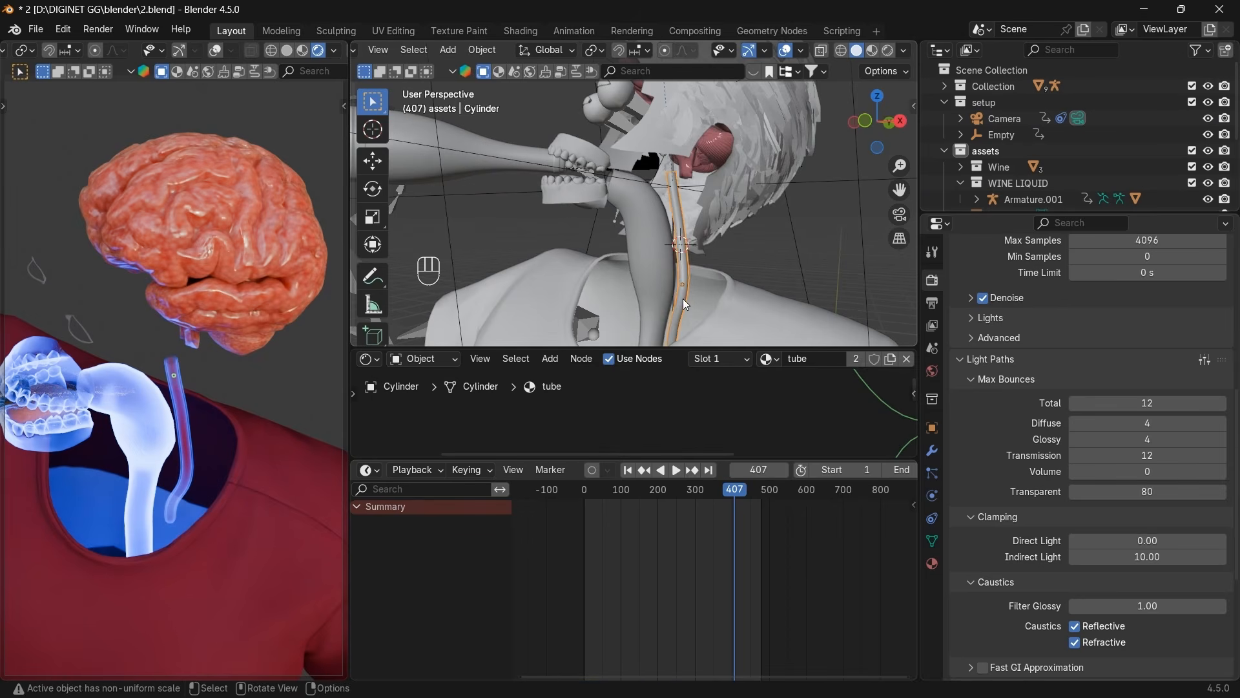
scroll(684, 299, up, 4)
scroll(1032, 151, down, 4)
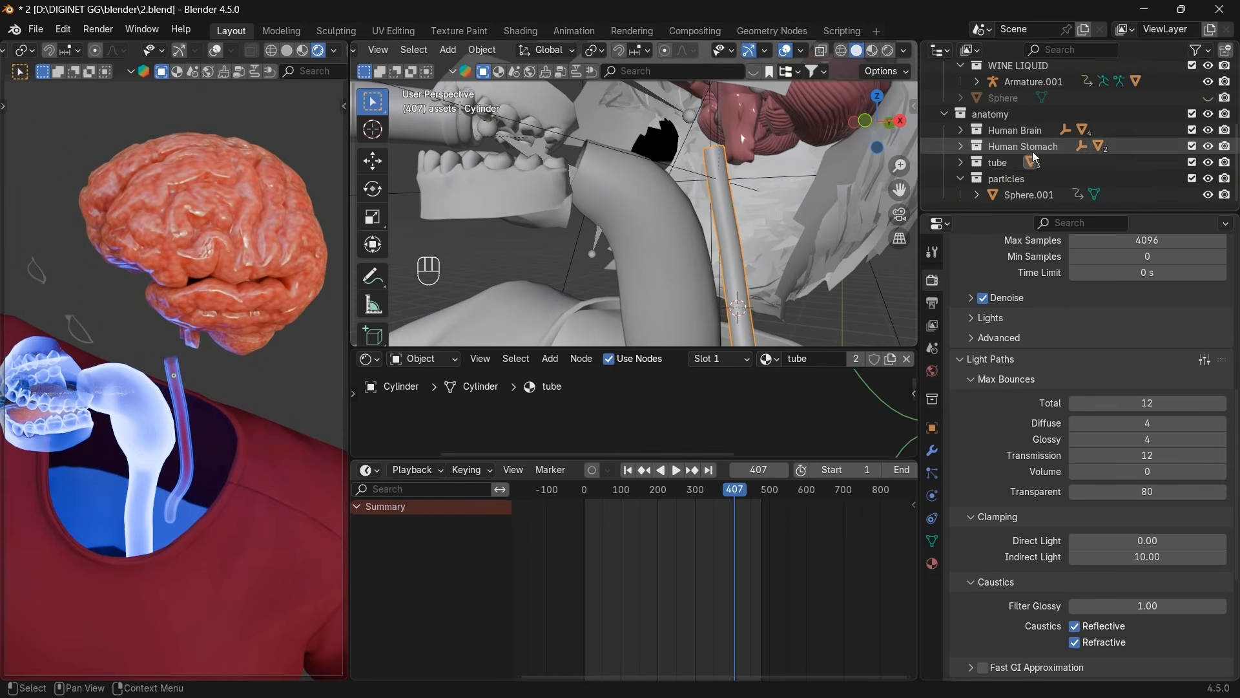
click(962, 162)
scroll(999, 168, down, 3)
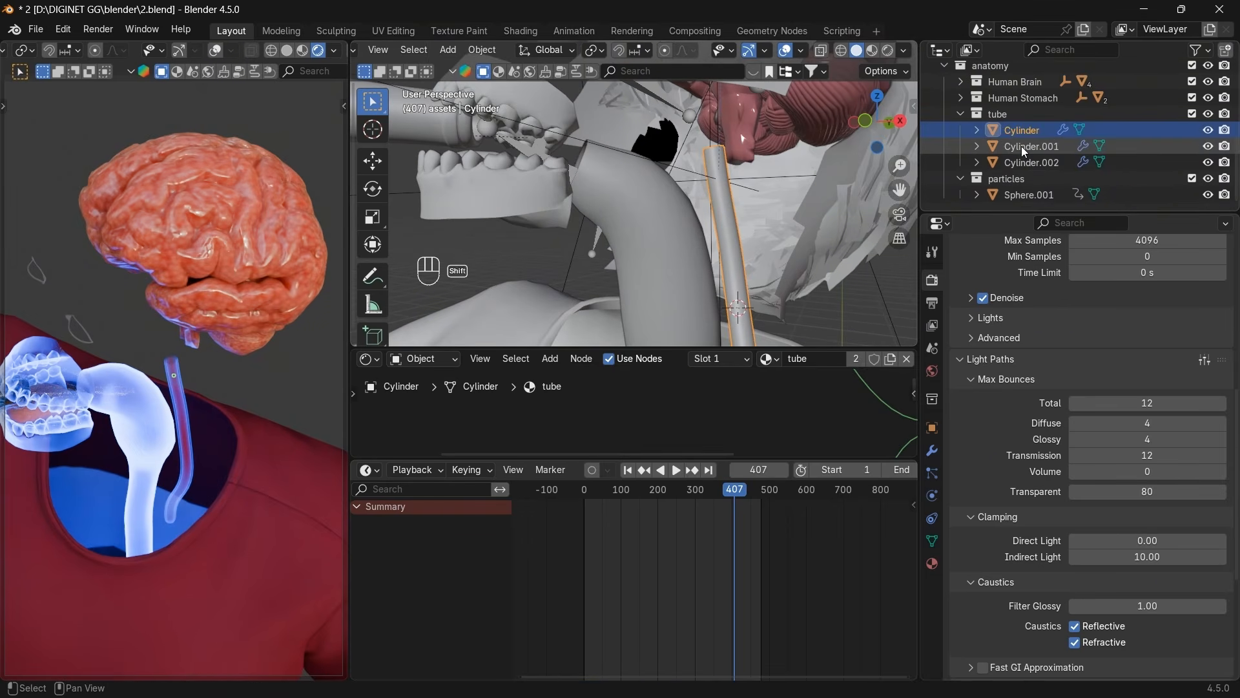
shift+click(1022, 146)
shift+click(1021, 162)
middle_drag(855, 232, 857, 192)
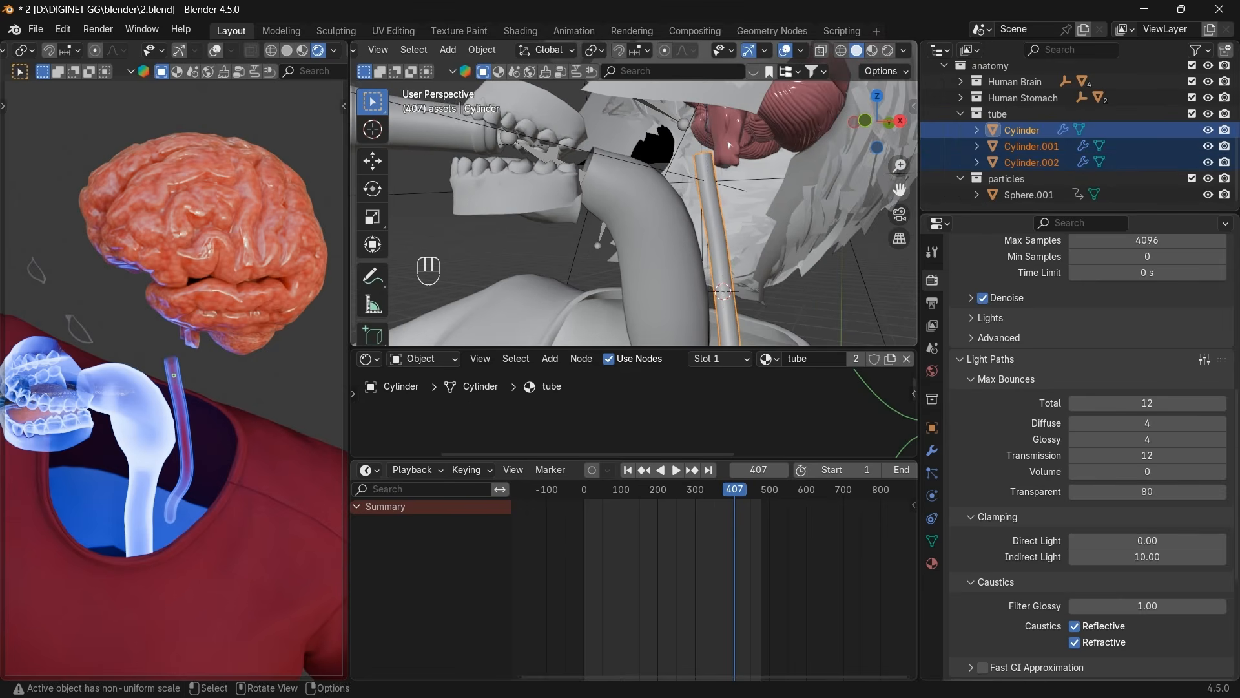
Turn on X-ray, edit the three tube cylinders together in front view and select their lower end vertices.
shift+middle_drag(728, 142, 741, 3)
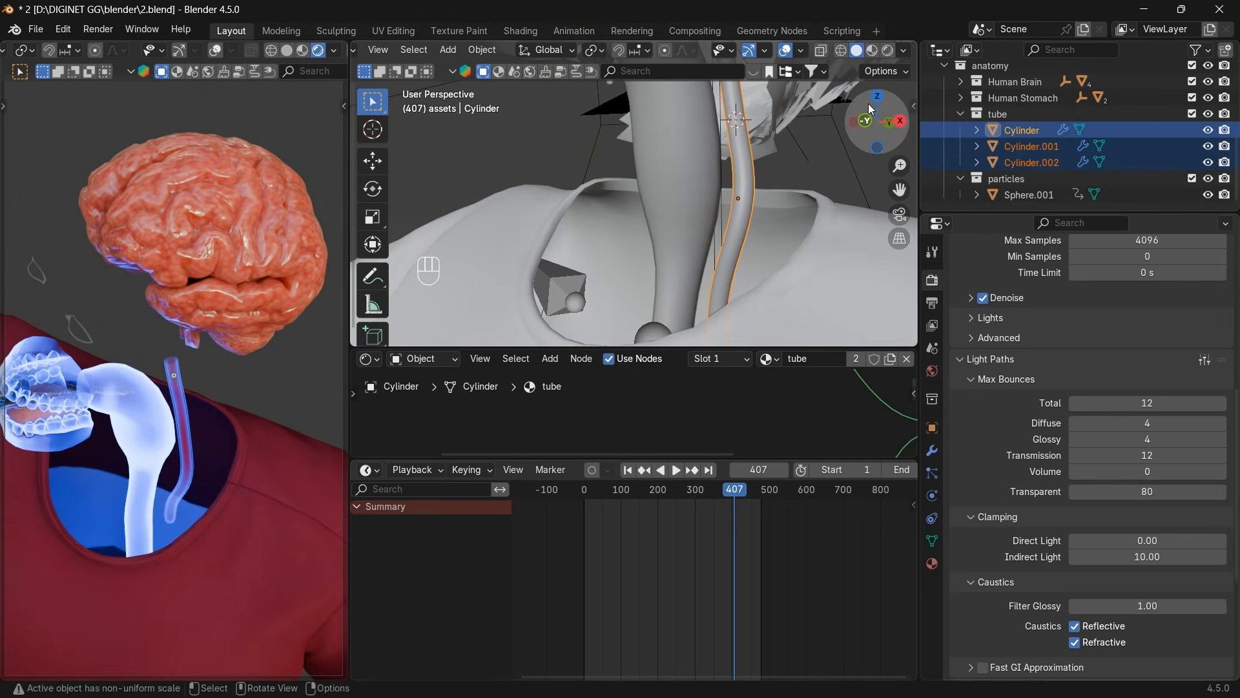
click(822, 51)
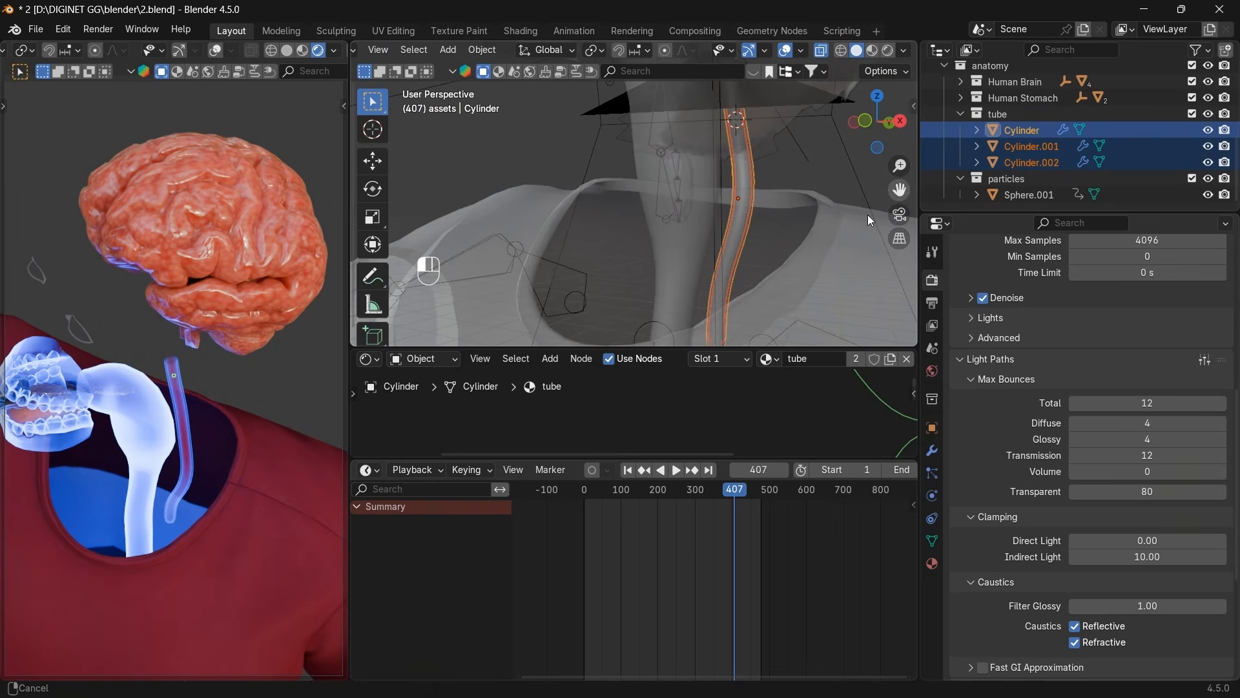
middle_drag(870, 220, 857, 200)
click(866, 120)
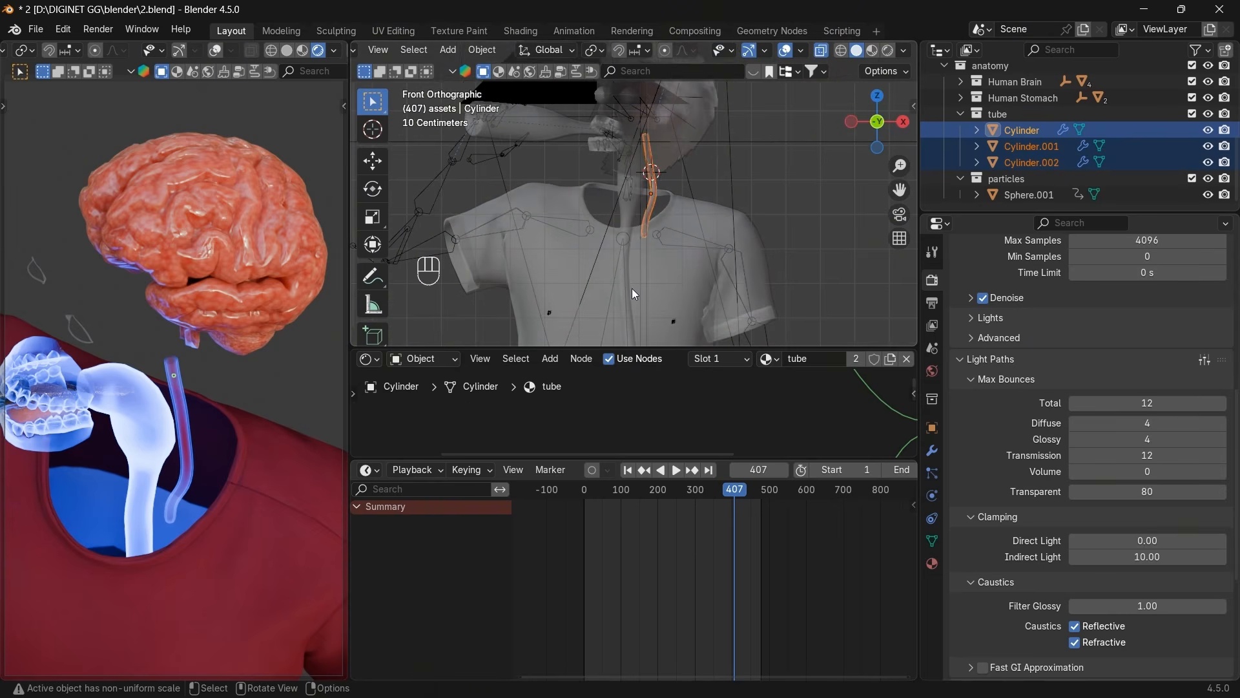
key(Tab)
scroll(634, 290, up, 4)
scroll(833, 233, up, 3)
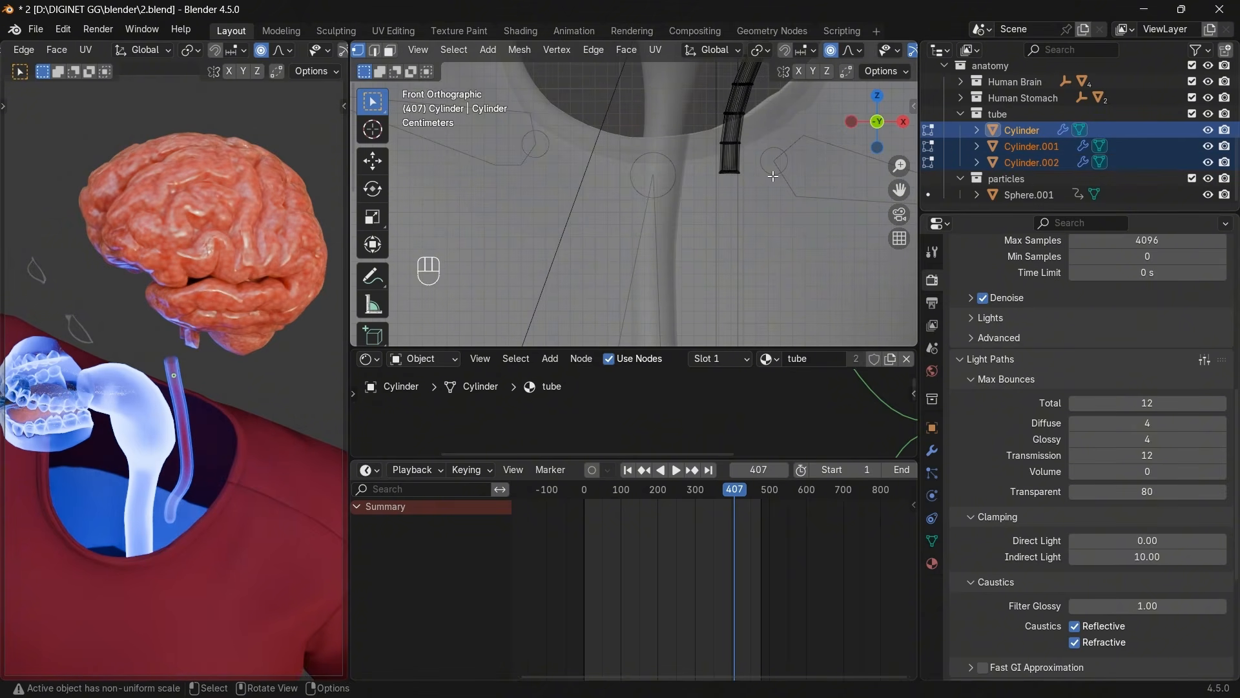
drag(762, 155, 676, 196)
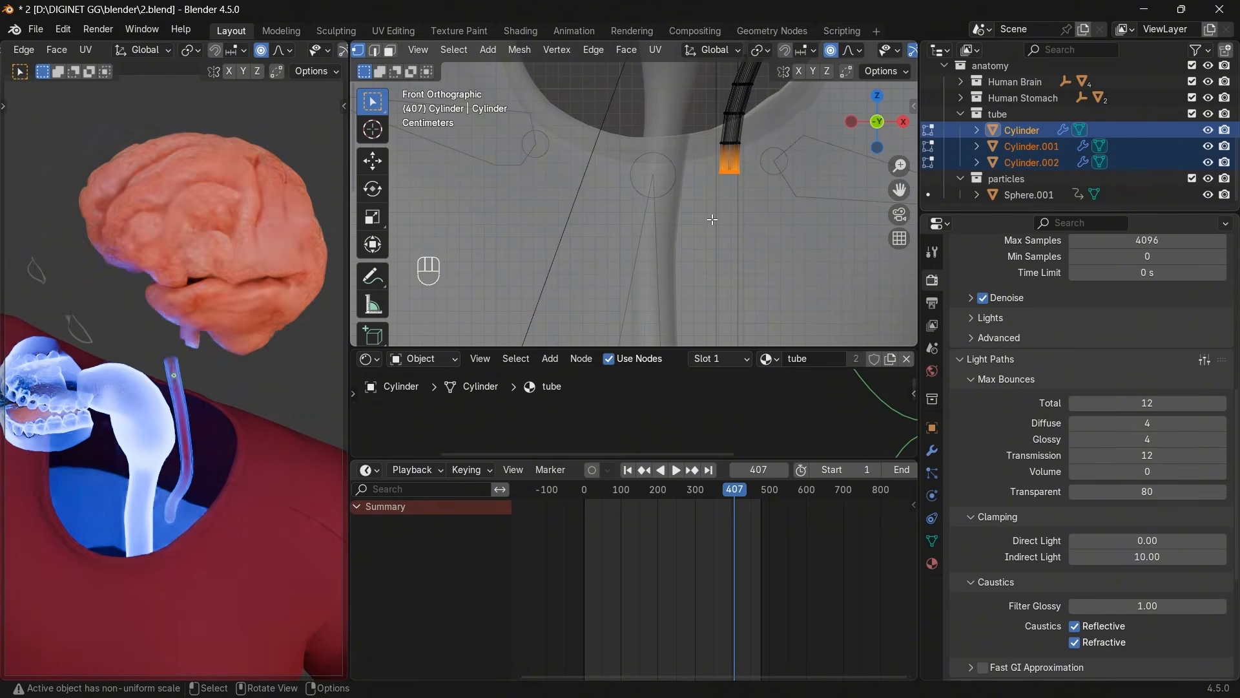
With proportional editing off, move the tubes' lower end down below the shirt's neckline into the chest.
key(g)
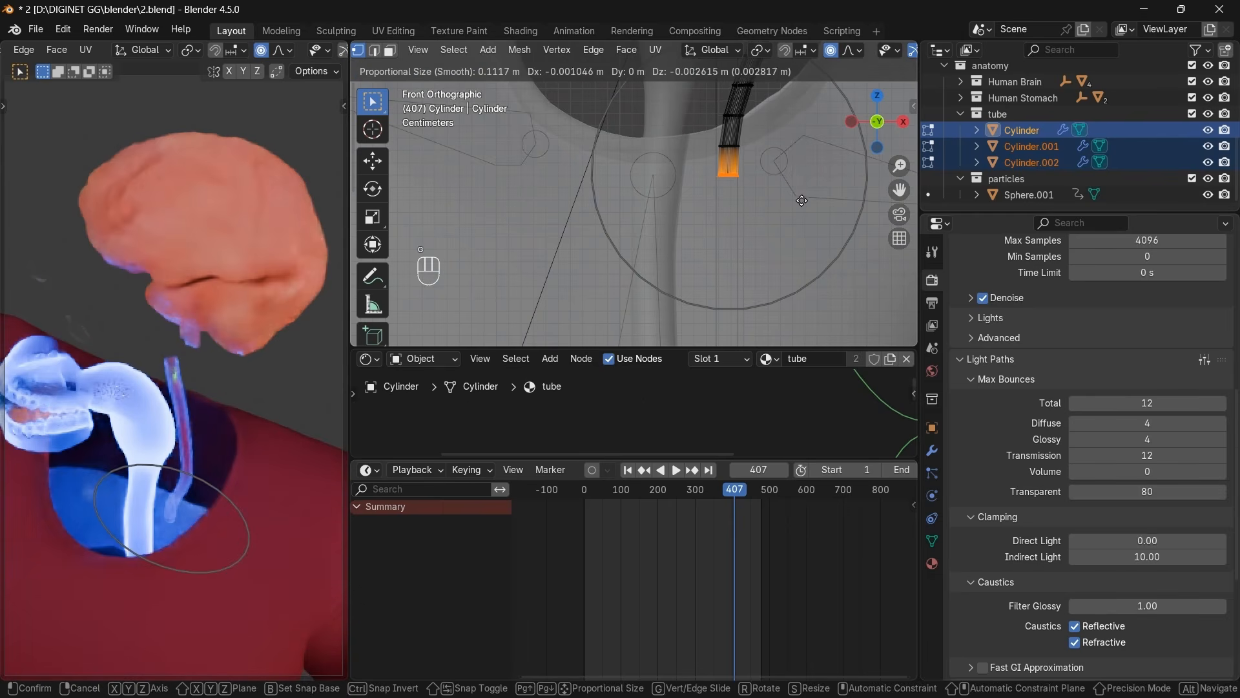
right_click(800, 216)
click(833, 55)
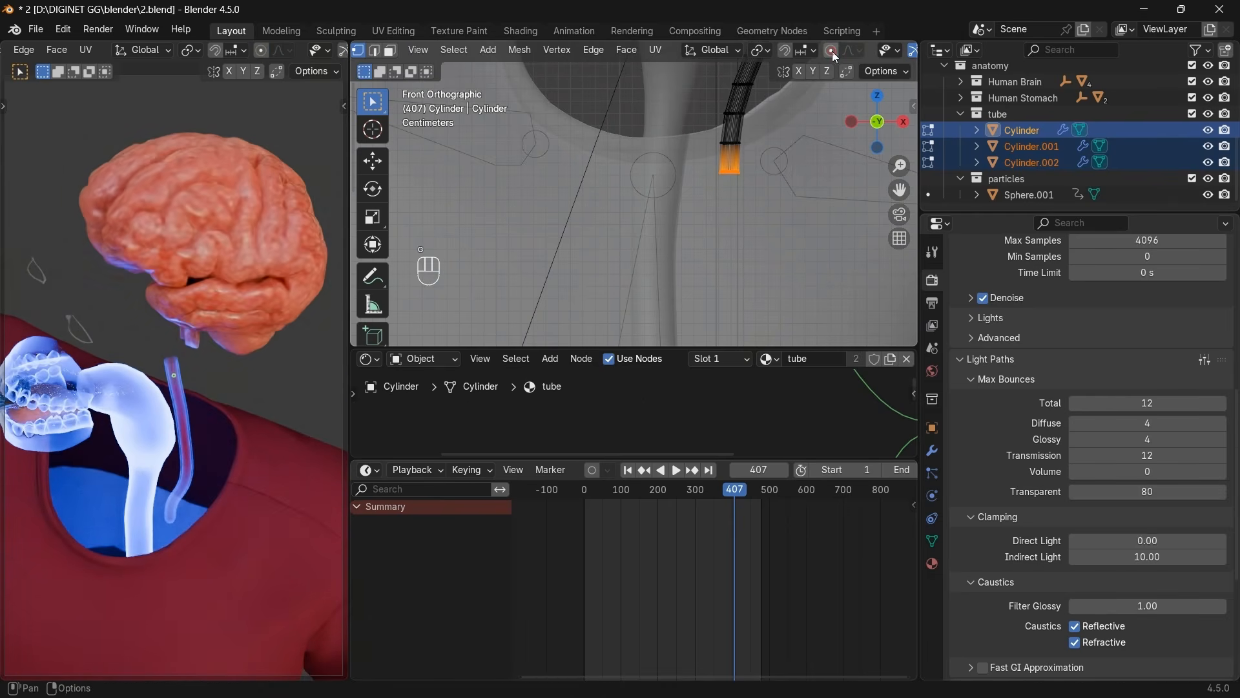
key(g)
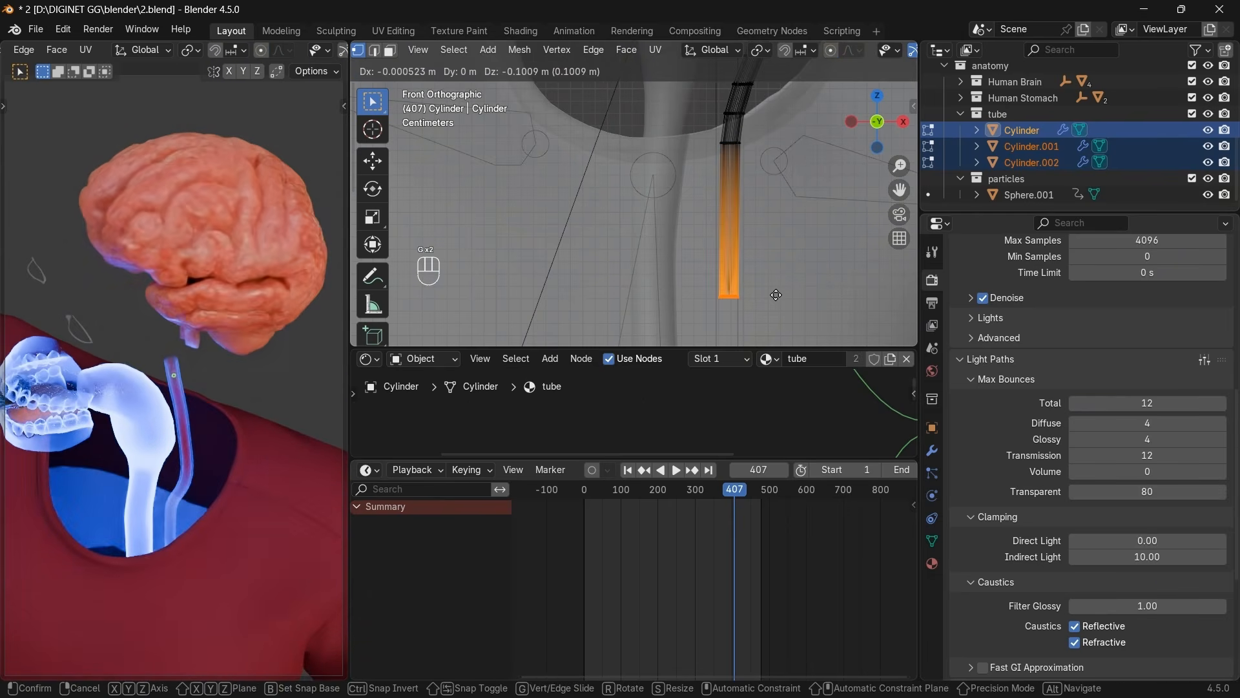
click(775, 294)
scroll(776, 294, down, 3)
key(g)
click(772, 341)
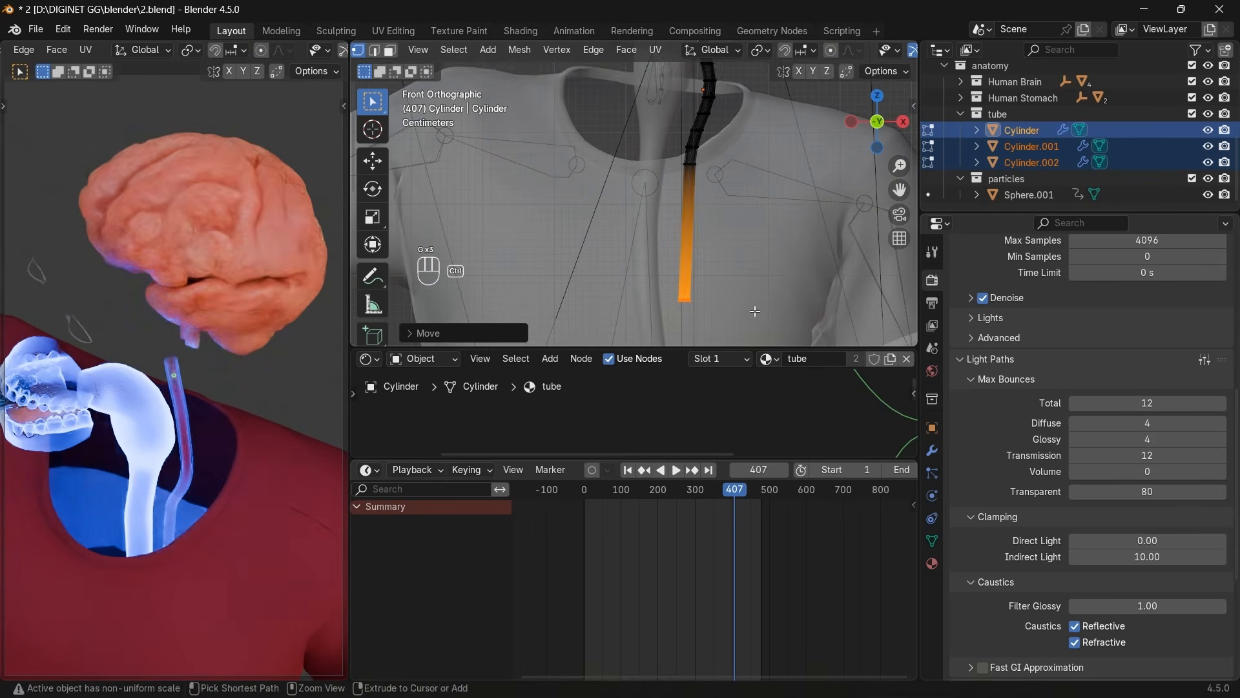
Try to add five evenly spaced loop cuts along the tubes' lengthened lower section.
key(ctrl+r)
scroll(707, 260, up, 4)
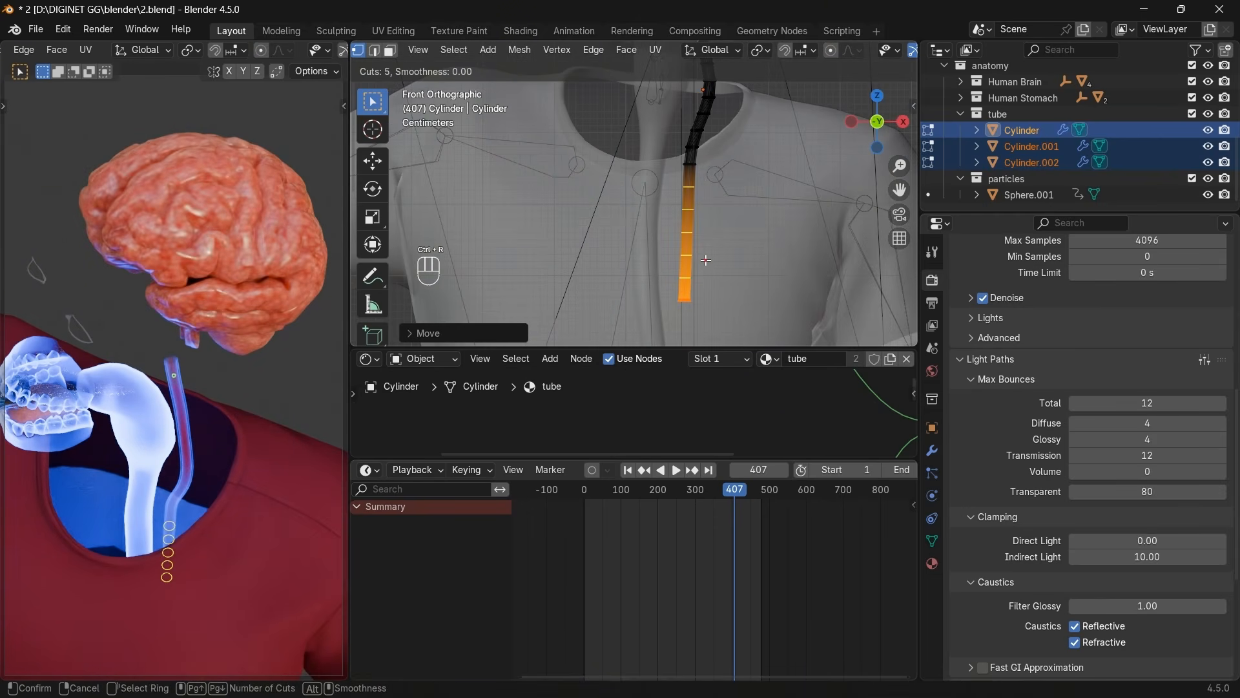
click(706, 260)
right_click(706, 259)
Try to move the middle loop of the lengthened section sideways, first without and then with proportional editing.
drag(699, 224, 649, 247)
key(g)
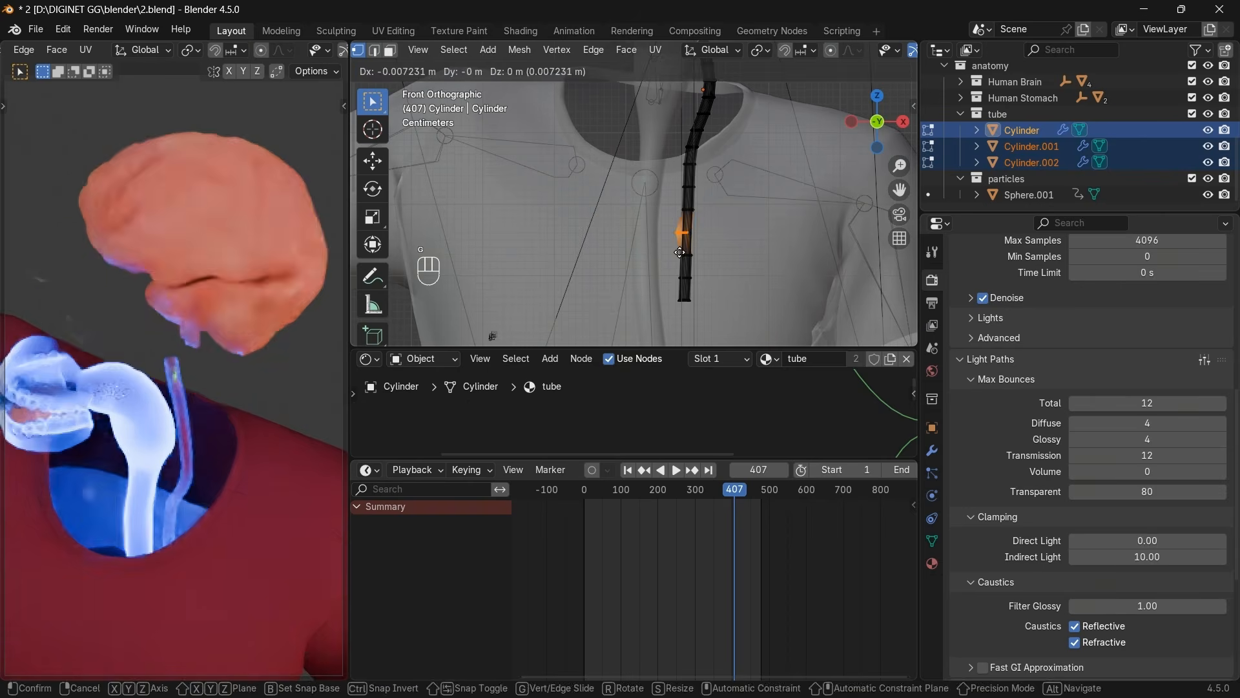
key(Escape)
key(o)
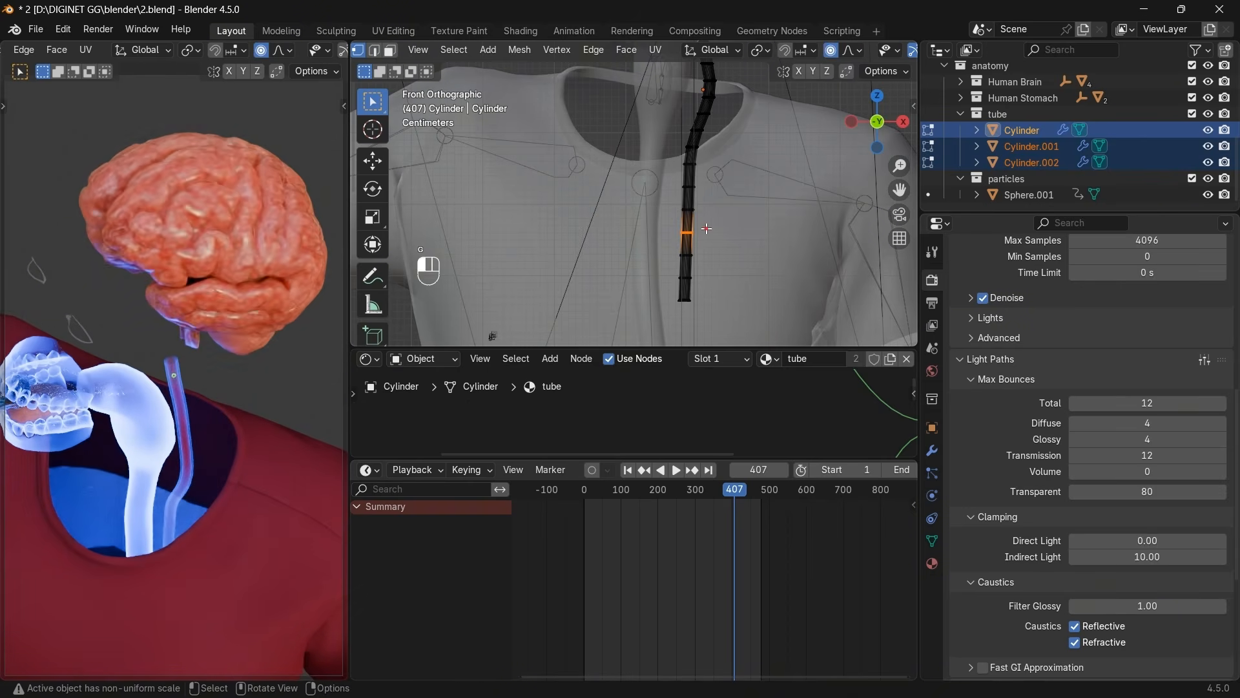
key(g)
scroll(665, 238, up, 3)
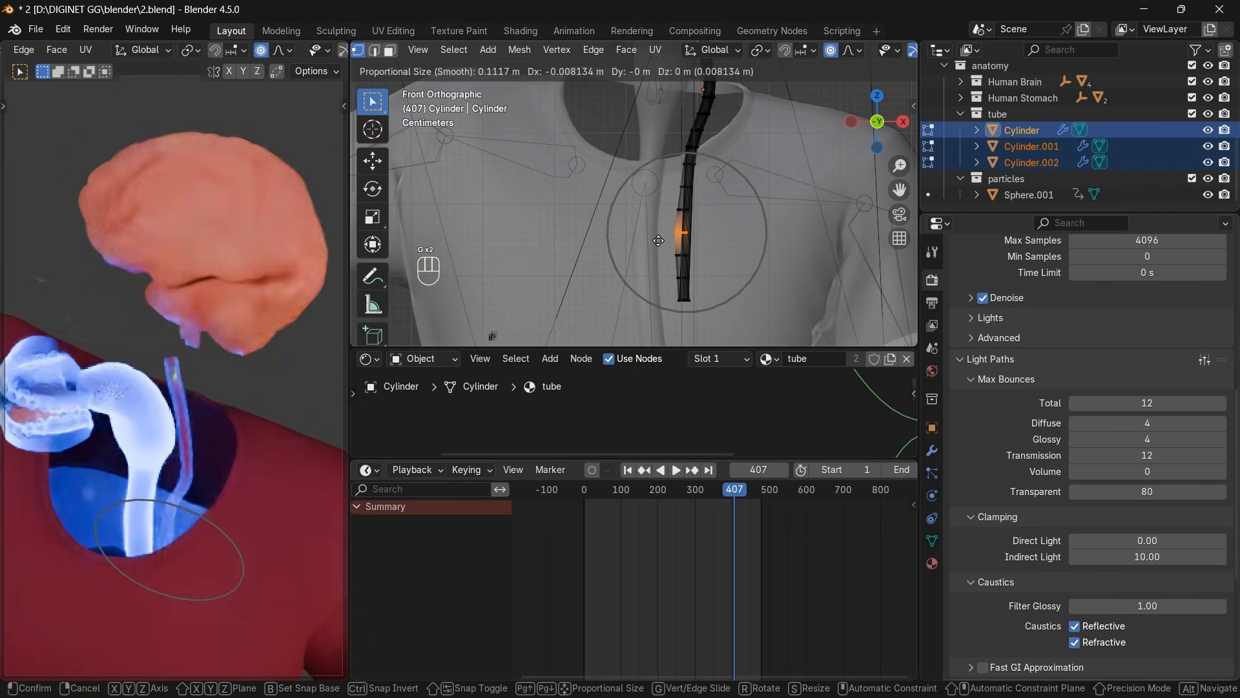
key(Escape)
scroll(744, 246, up, 2)
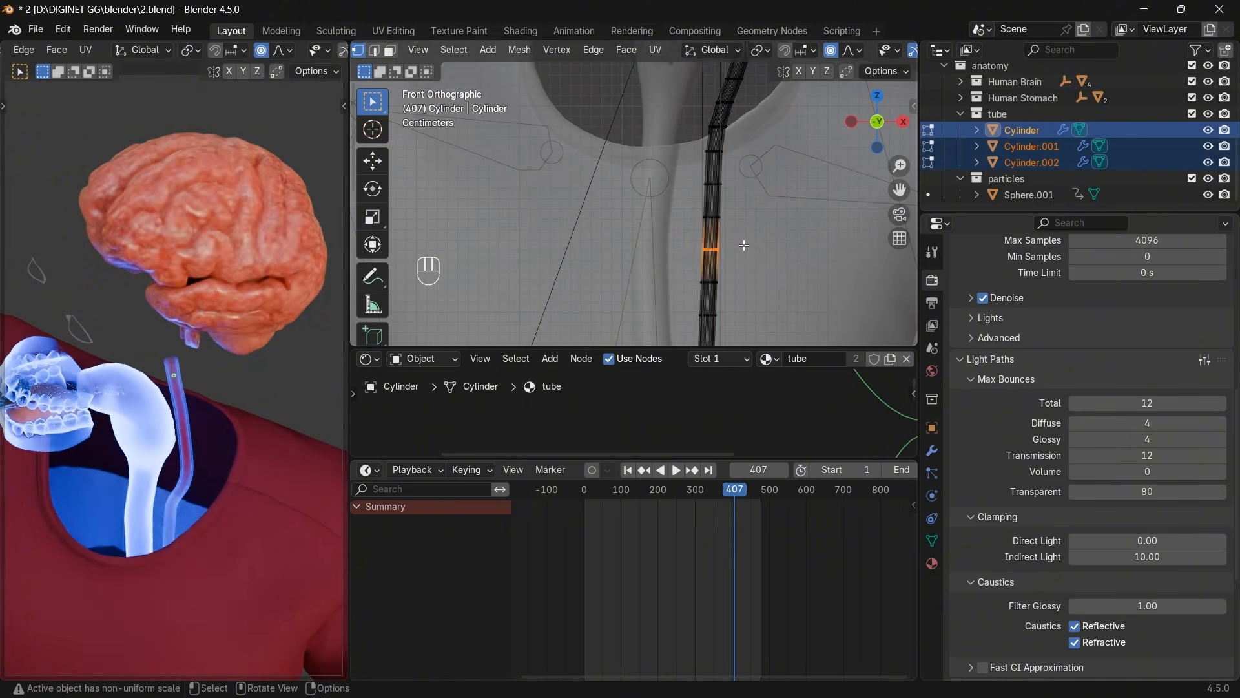
Check the lengthened section's loop cuts on Cylinder alone and try to edit Cylinder.001.
key(Tab)
click(1011, 131)
key(Tab)
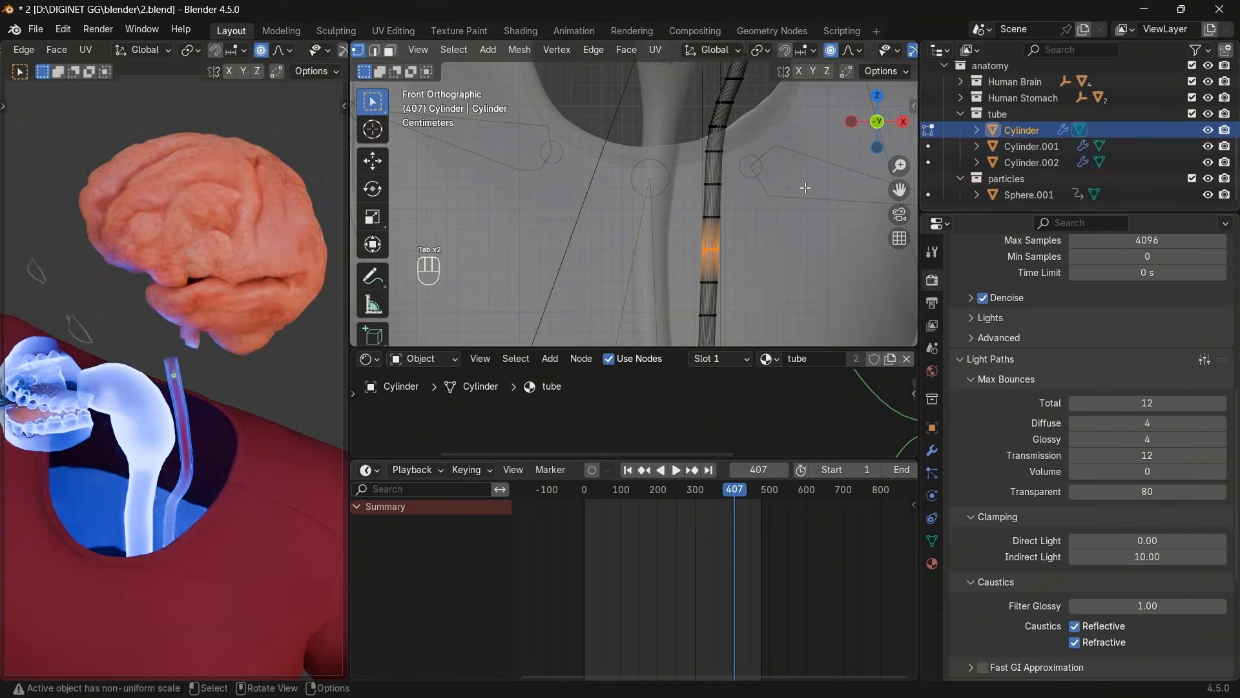
click(1008, 147)
key(Tab)
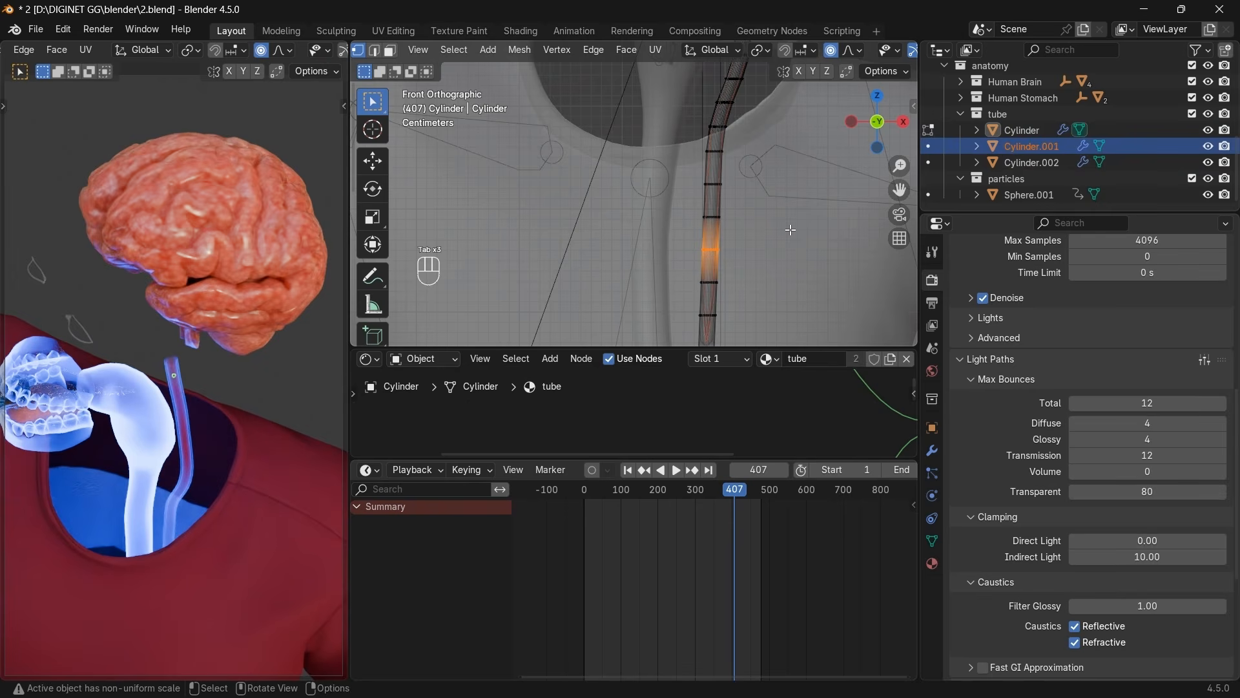
Undo back to before the loop cuts on the lengthened tubes and return to Object Mode.
key(ctrl+z)
key(ctrl+z)
key(ctrl+z)
key(ctrl+z)
key(ctrl+z)
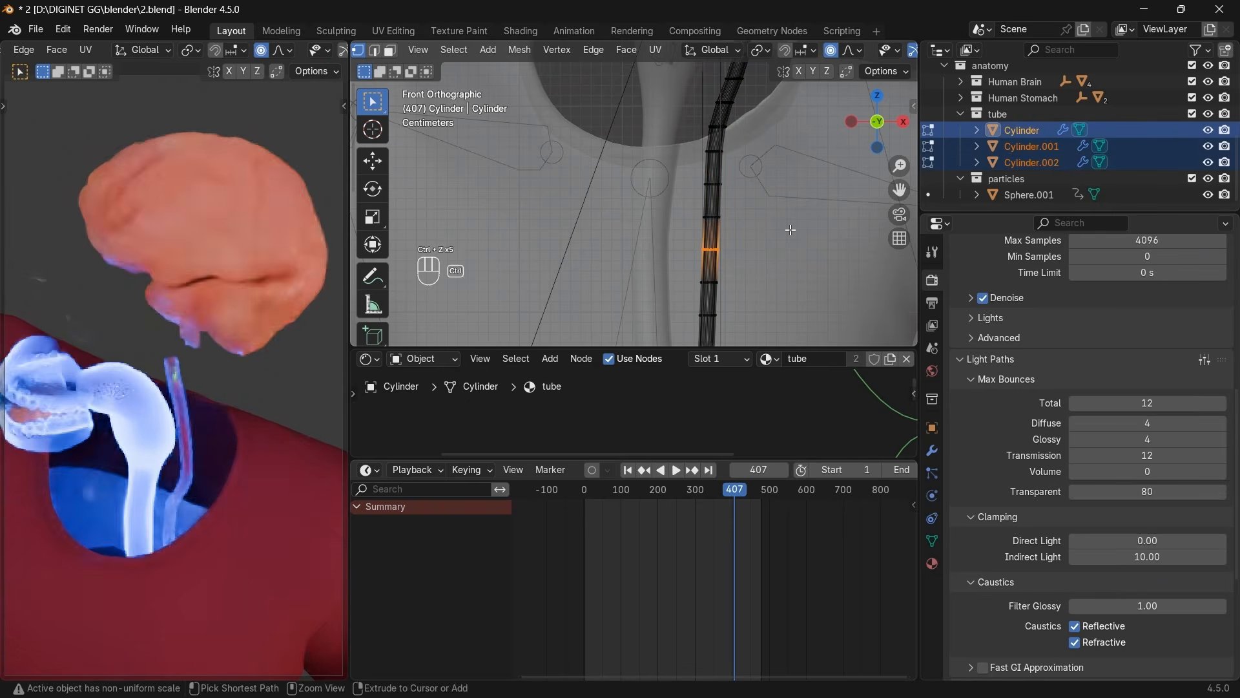
key(ctrl+z)
key(ctrl+z)
key(Tab)
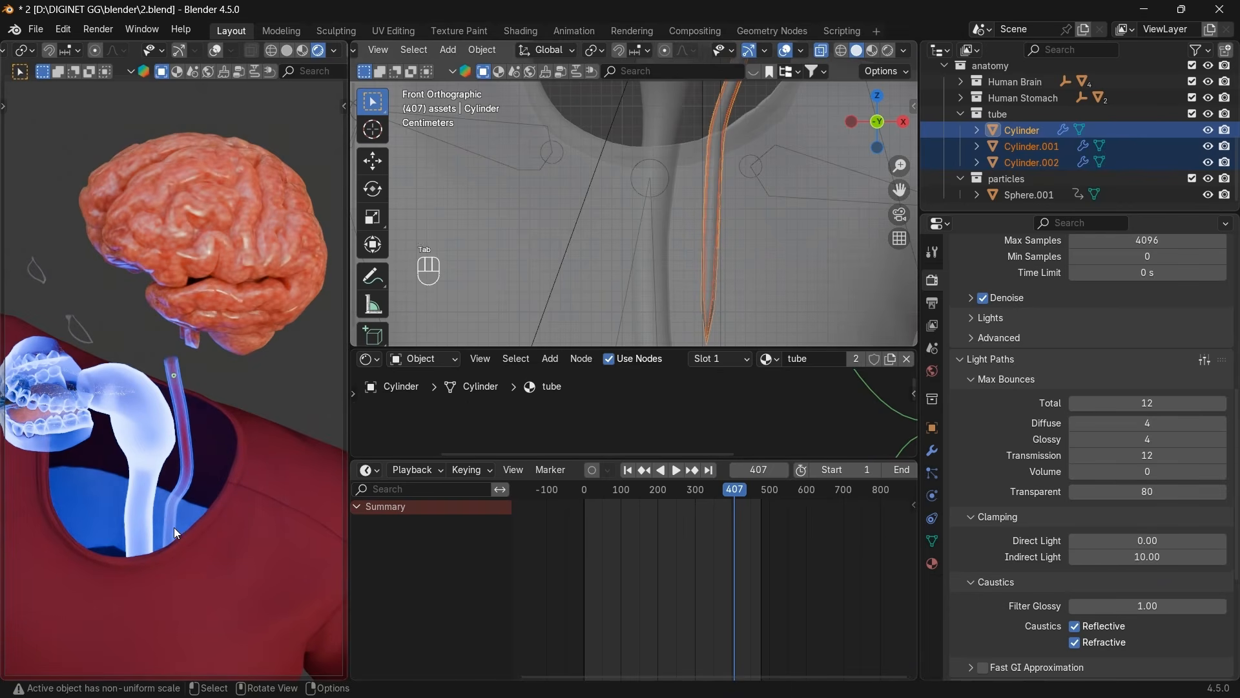
Edit only Cylinder and add several evenly spaced loop cuts along its lengthened lower section.
drag(883, 133, 866, 149)
click(1033, 136)
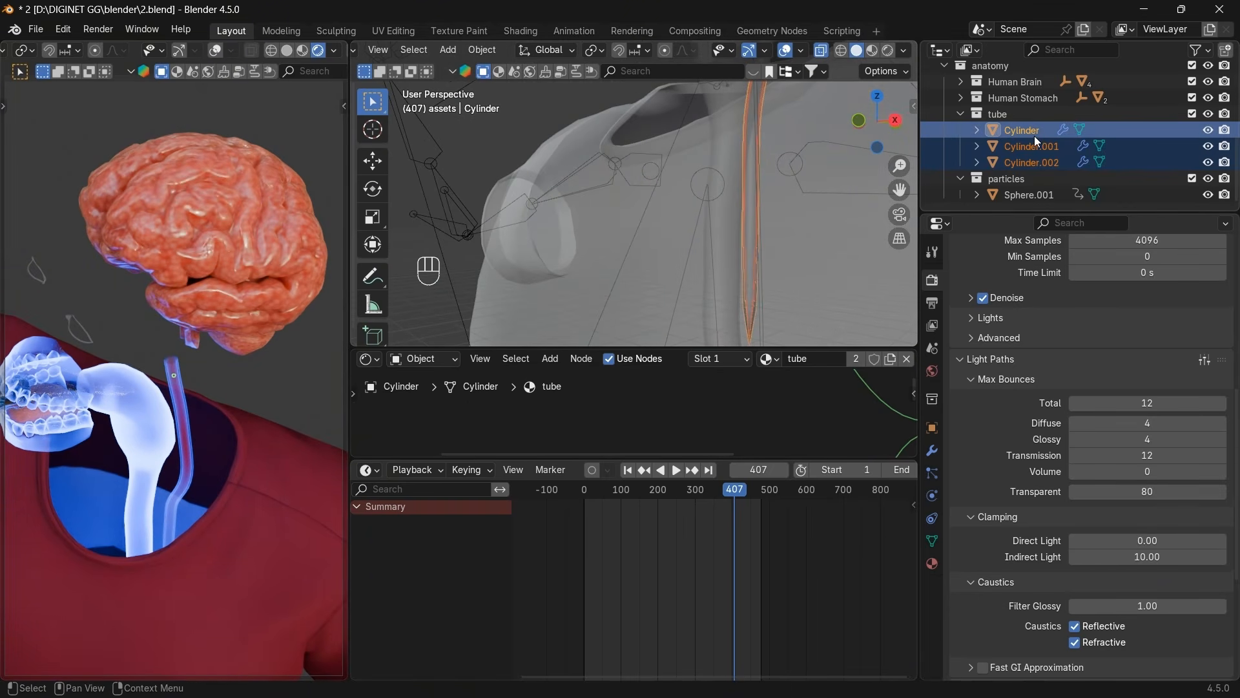
key(Tab)
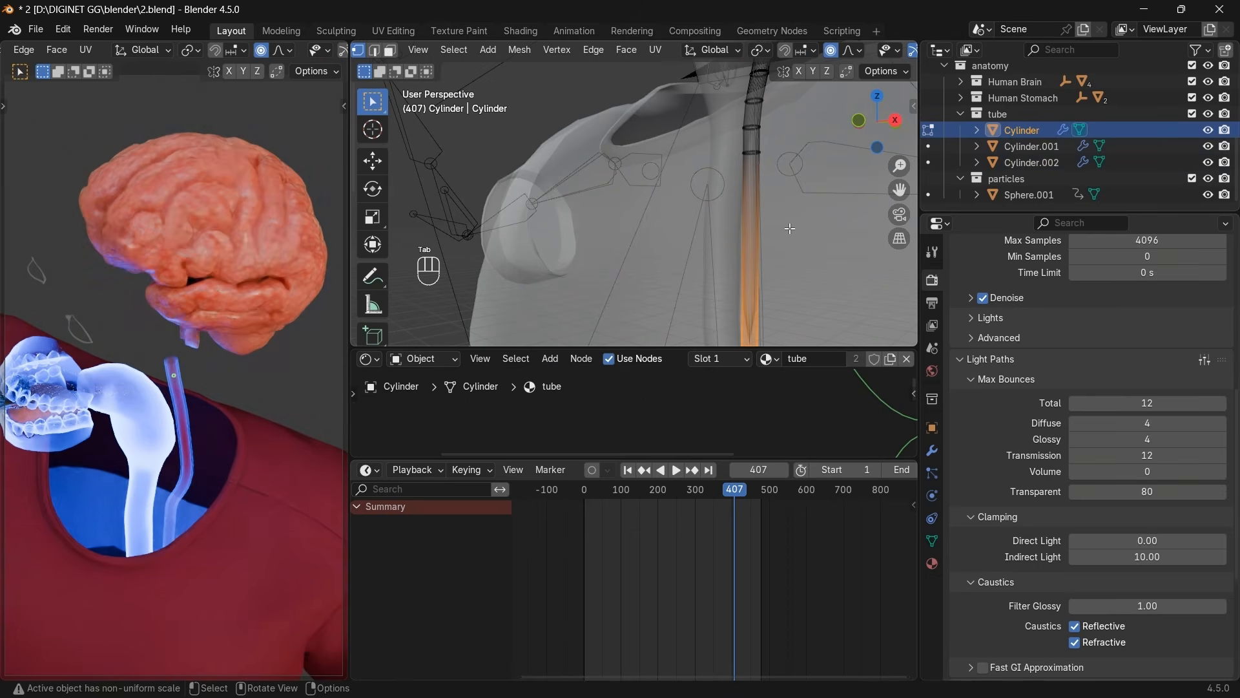
scroll(725, 241, down, 3)
key(ctrl+r)
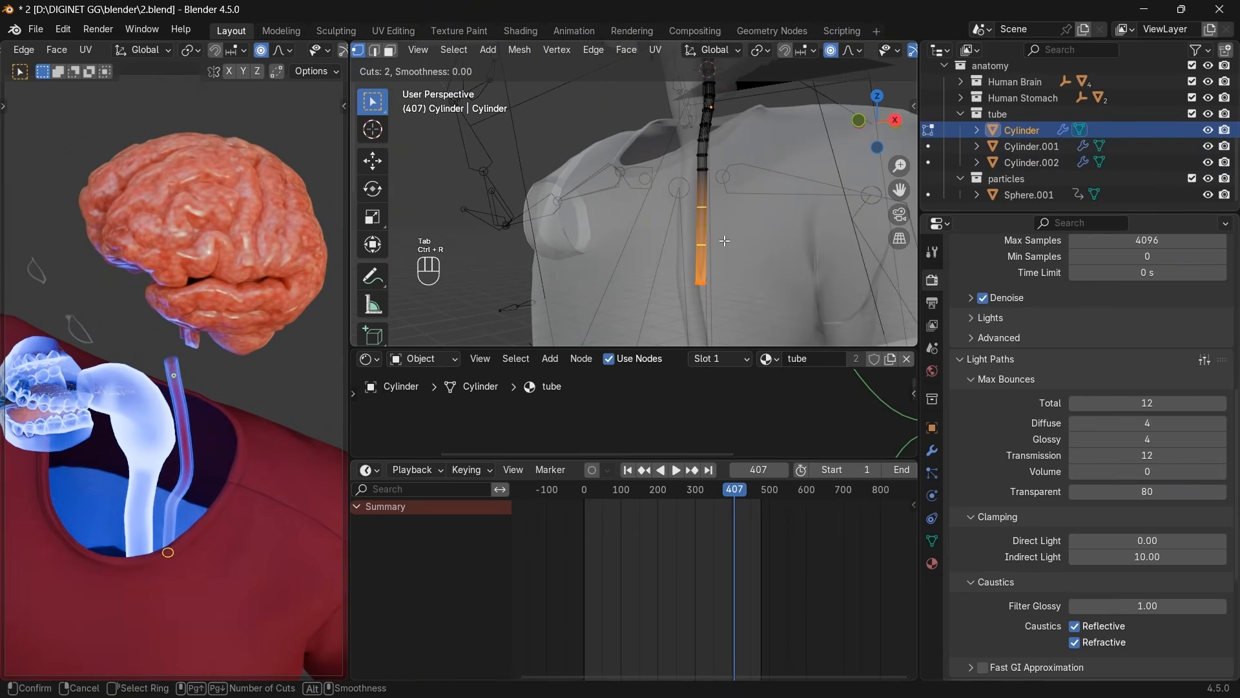
click(725, 240)
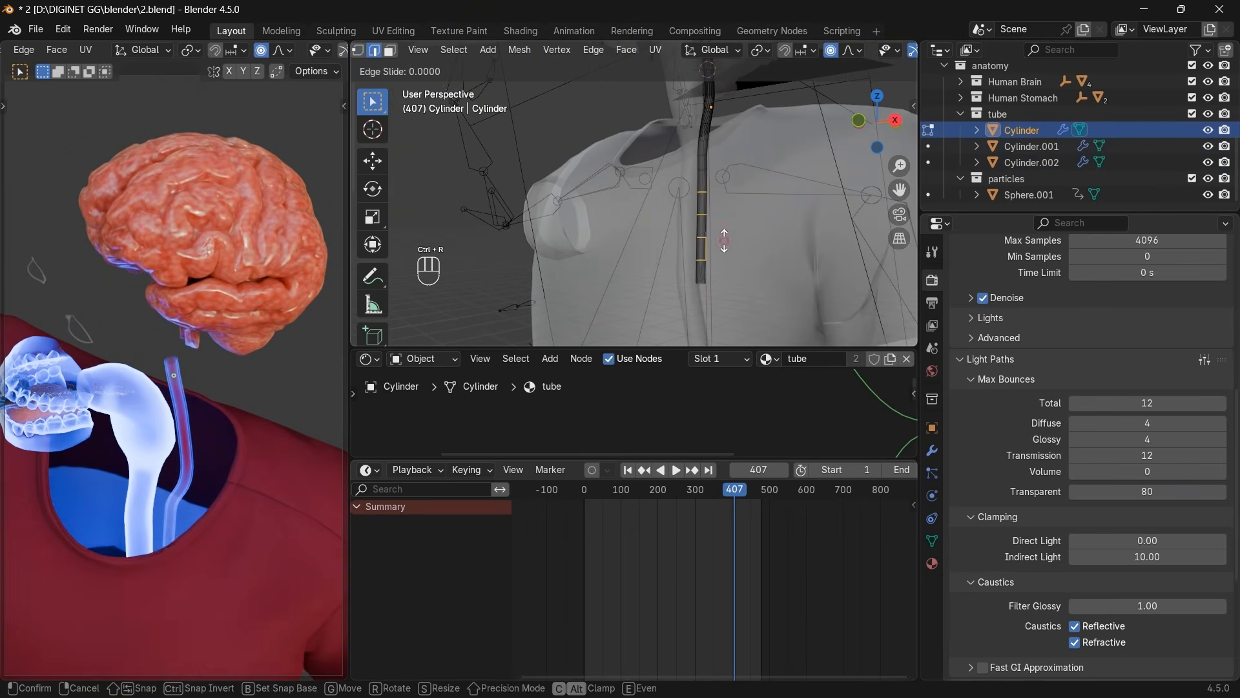
click(725, 240)
Edit only Cylinder.001, add four evenly spaced loop cuts along its lengthened section and return to Object Mode.
click(1010, 147)
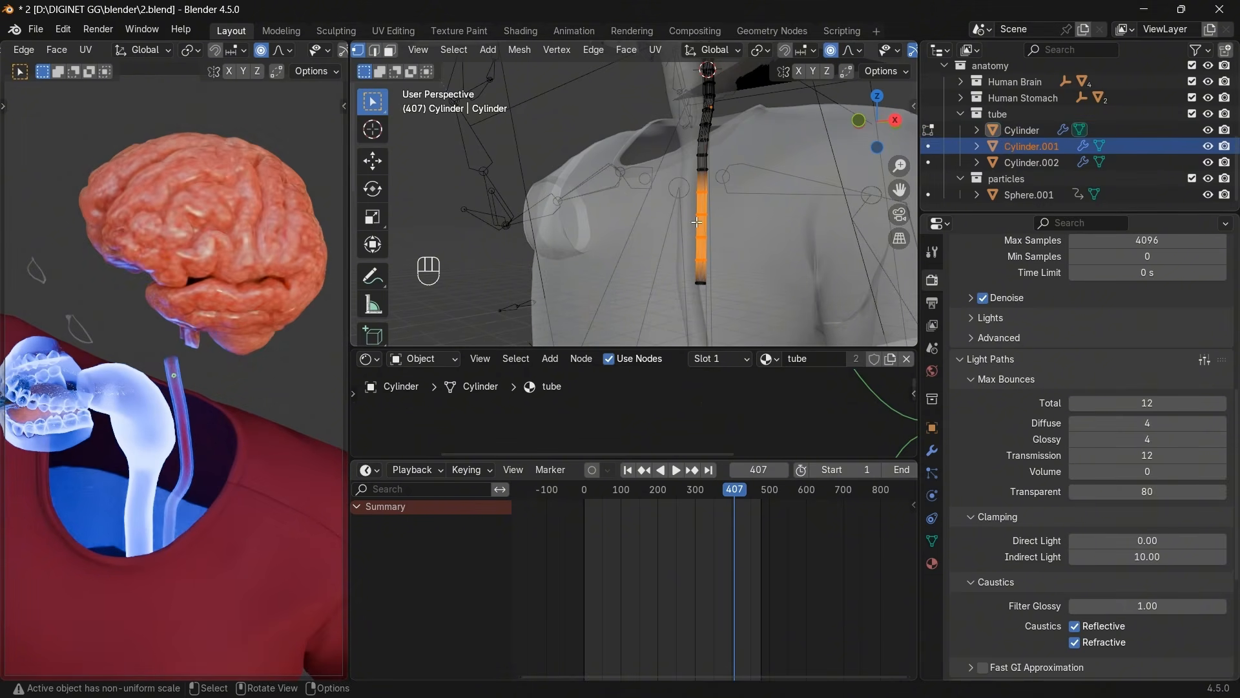
key(Tab)
key(Tab)
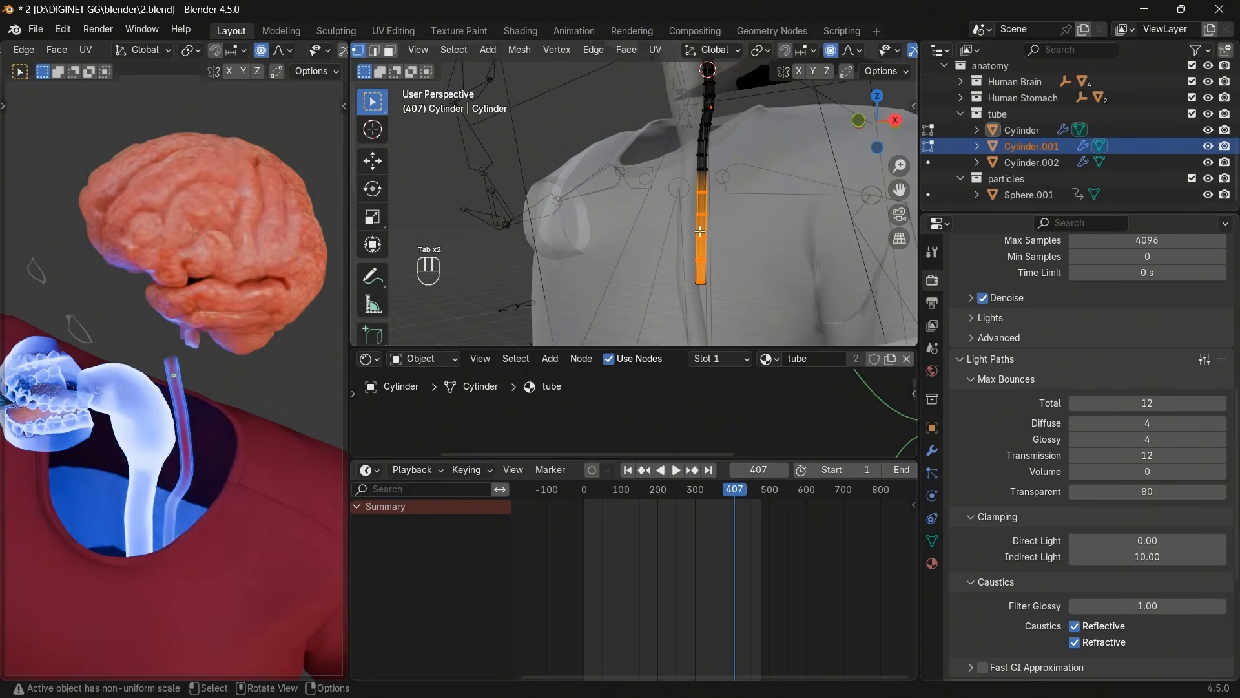
click(1014, 146)
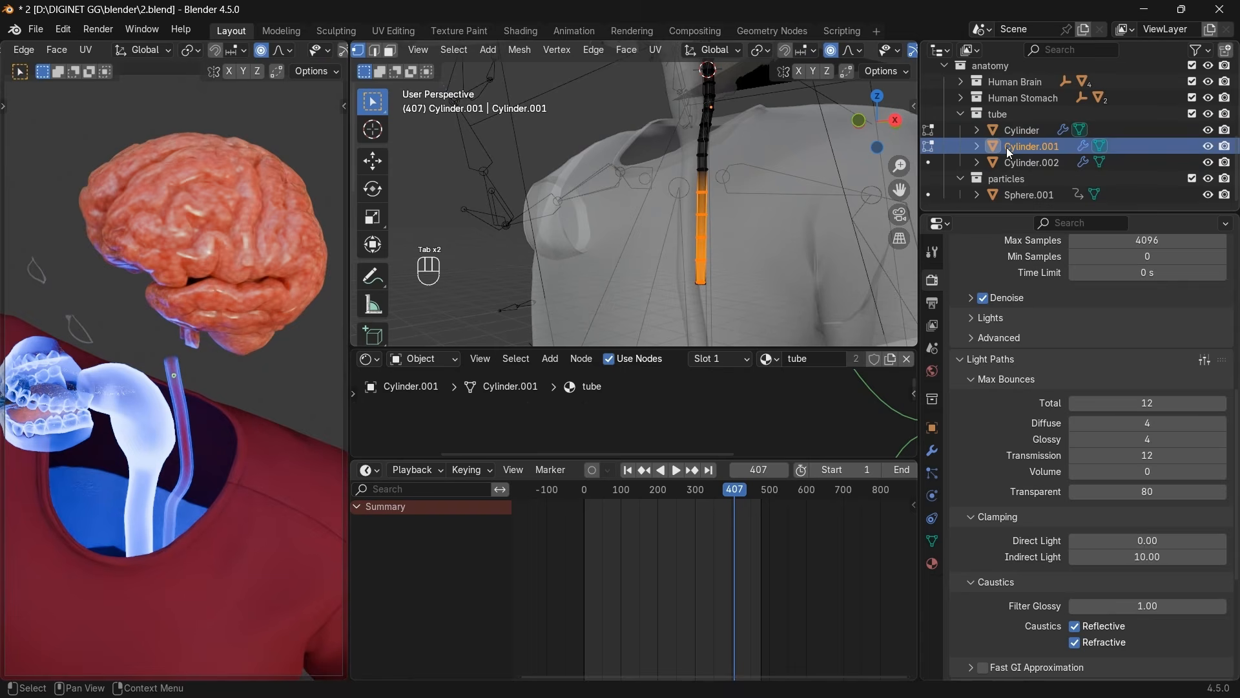
click(929, 145)
key(Tab)
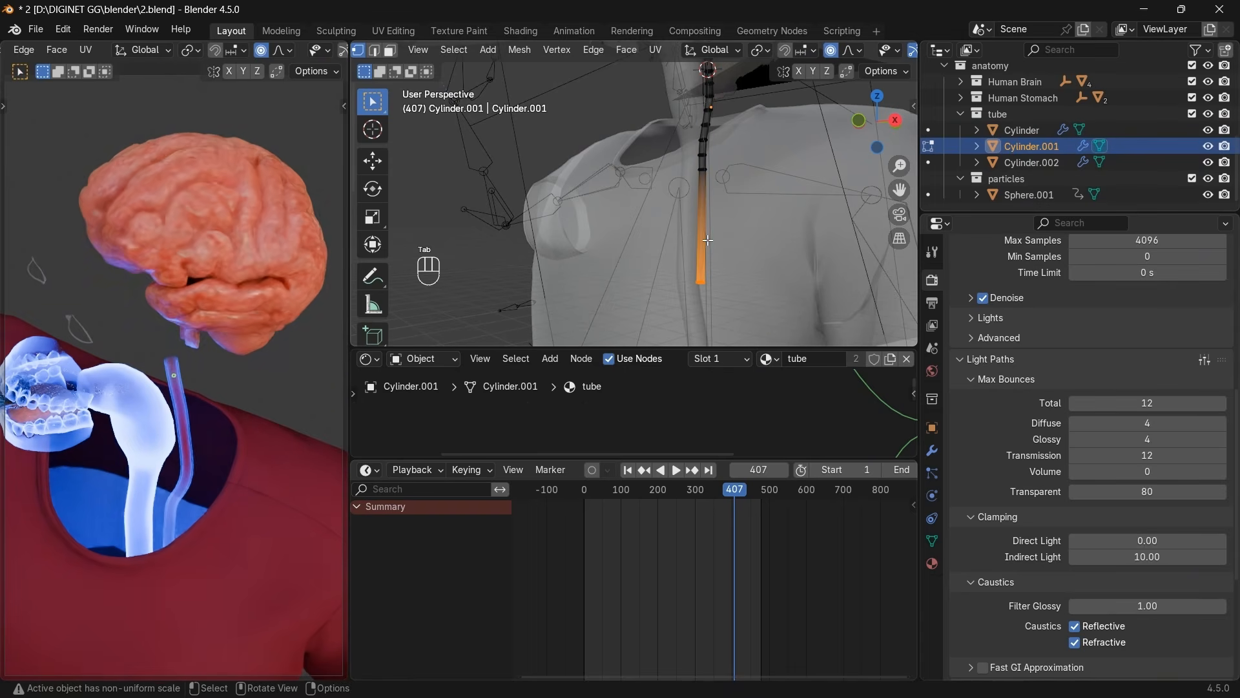
key(ctrl+r)
scroll(707, 240, up, 1)
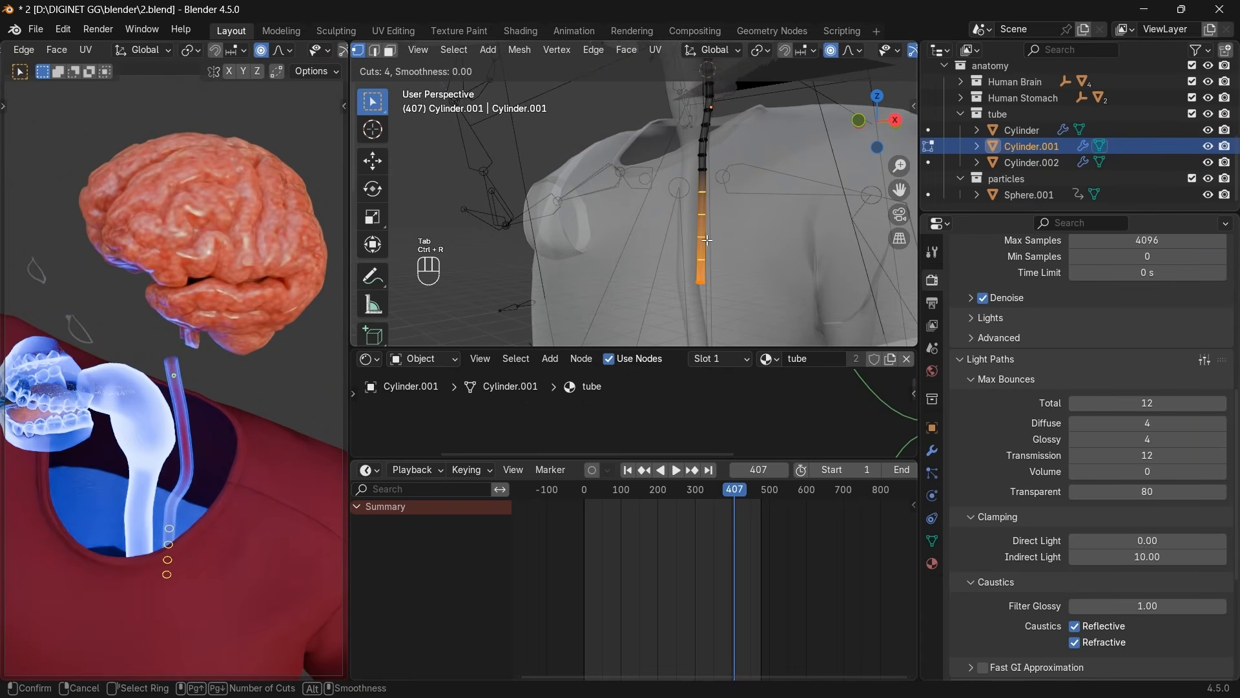
click(707, 240)
key(Tab)
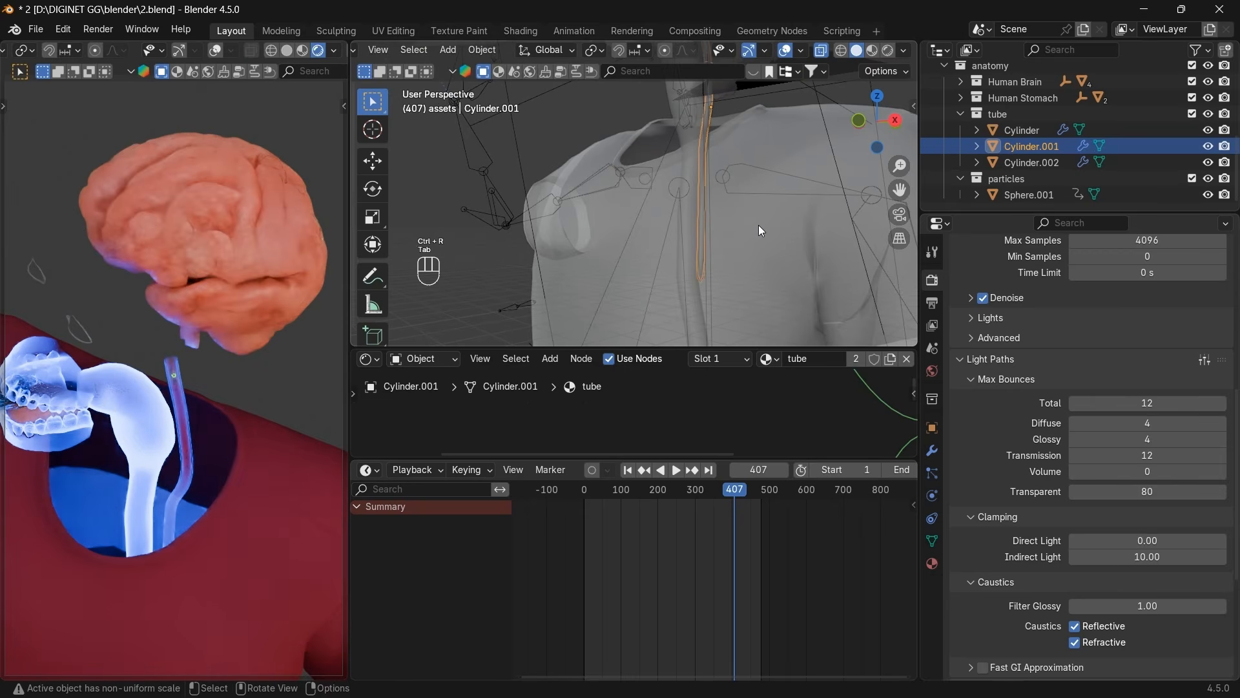
Add evenly spaced loop cuts to Cylinder.002's lengthened section and select all three tube cylinders in Object Mode.
click(1033, 163)
key(Tab)
key(ctrl+r)
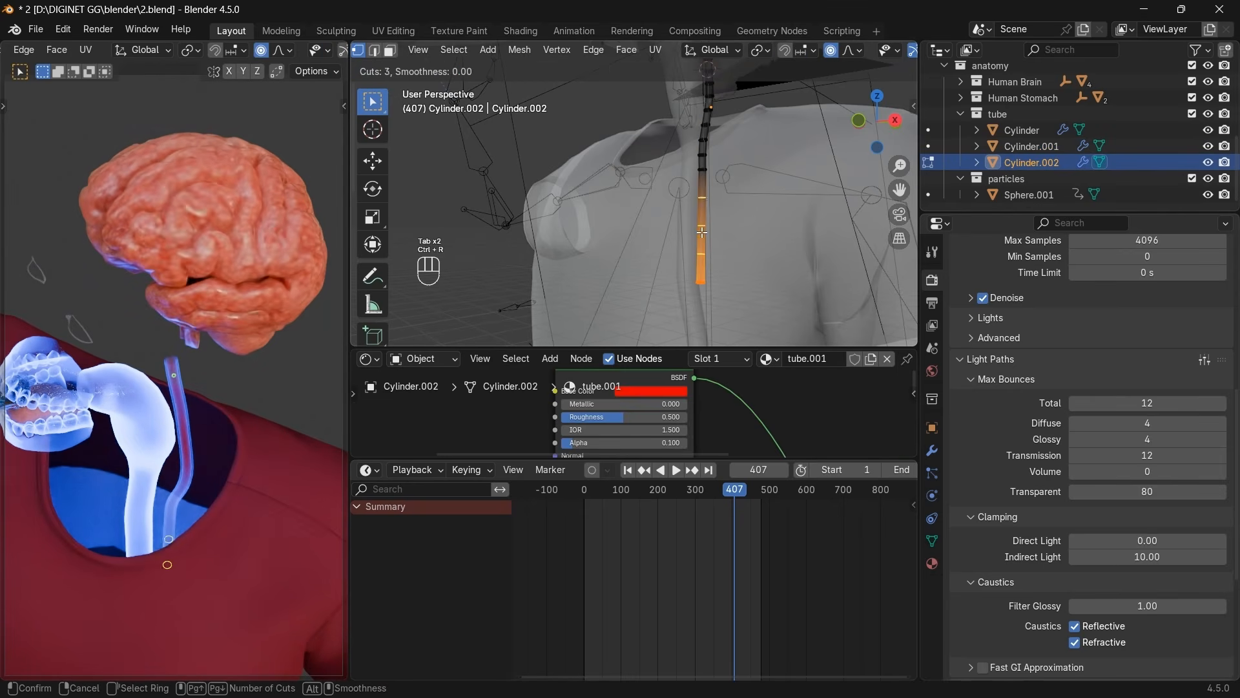
click(702, 232)
click(702, 233)
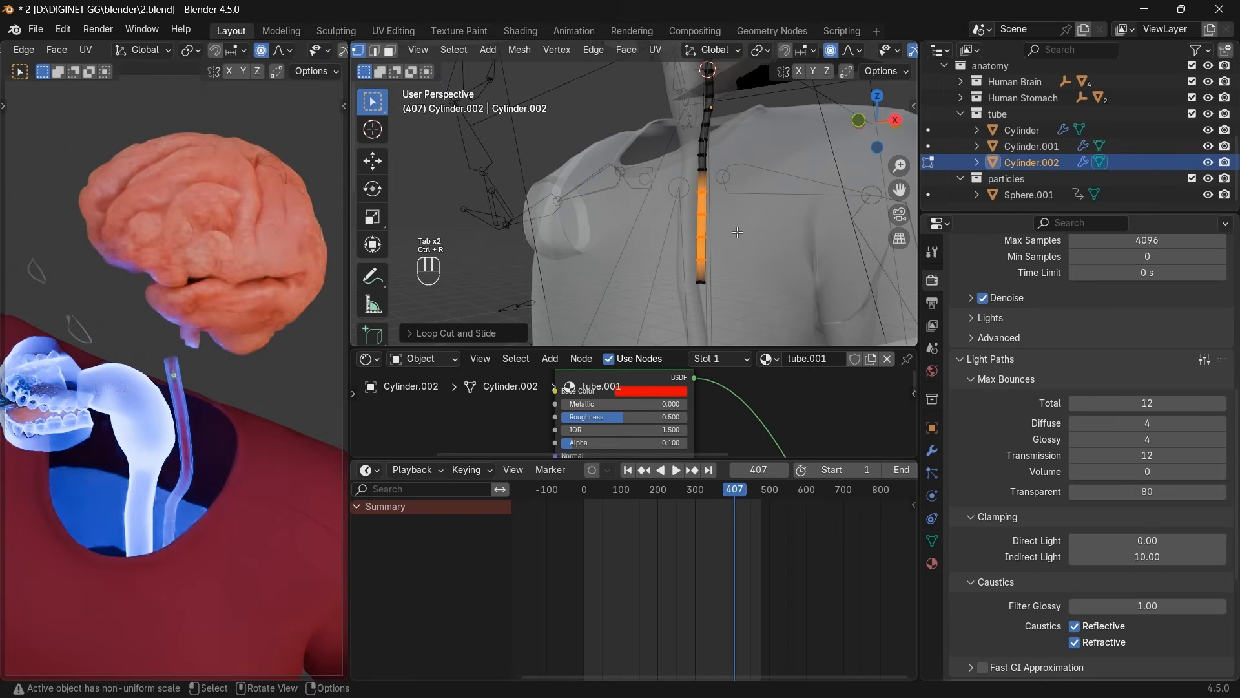
shift+click(1021, 130)
key(Tab)
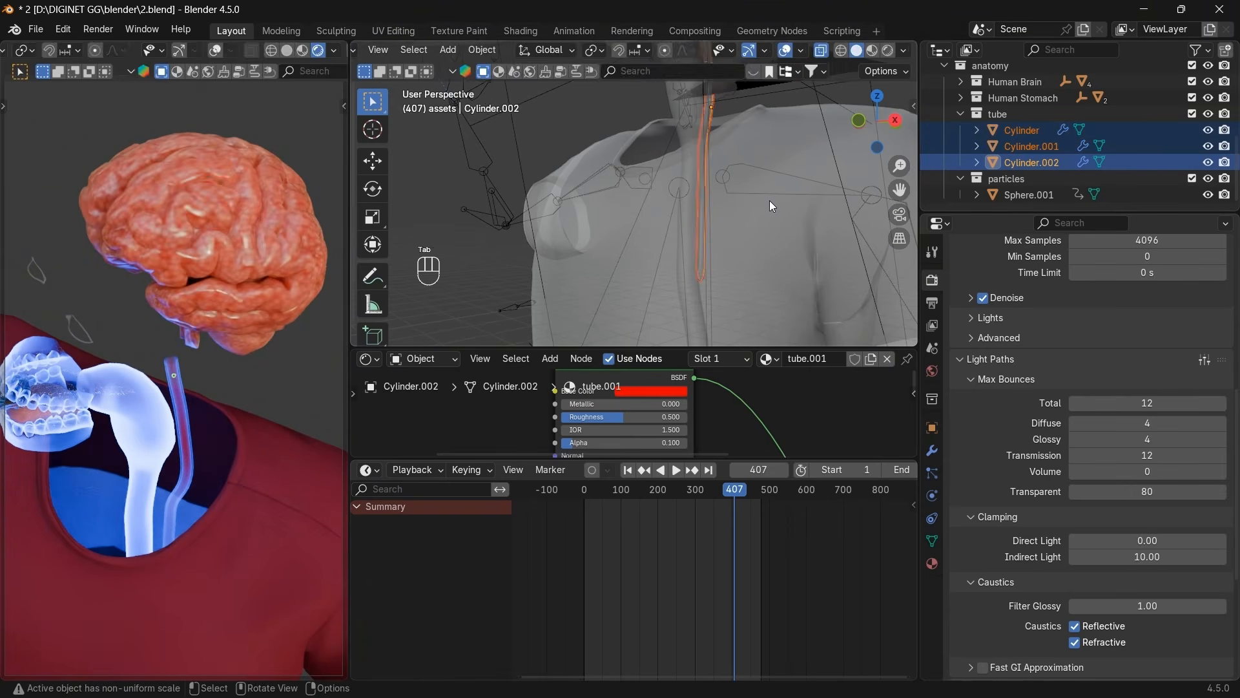
Edit the three tube cylinders together and, in front view, shift their upper chest loops toward the body's centre with smooth proportional editing.
key(Tab)
scroll(718, 228, up, 3)
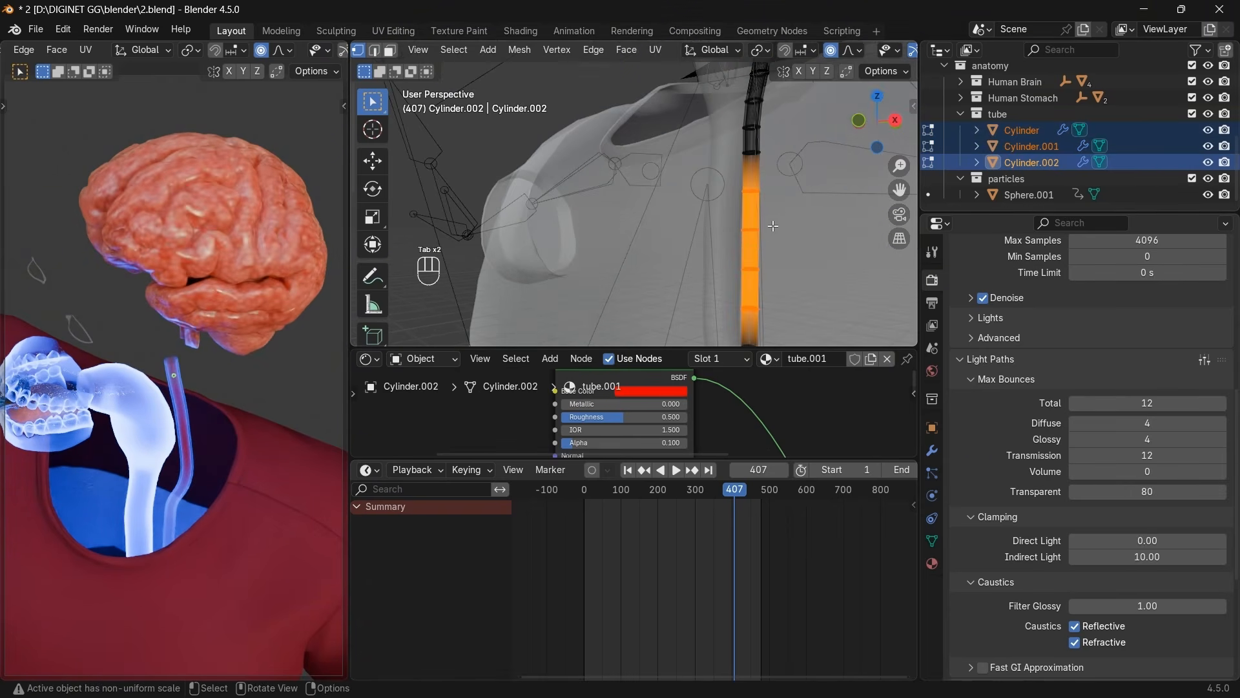
key(g)
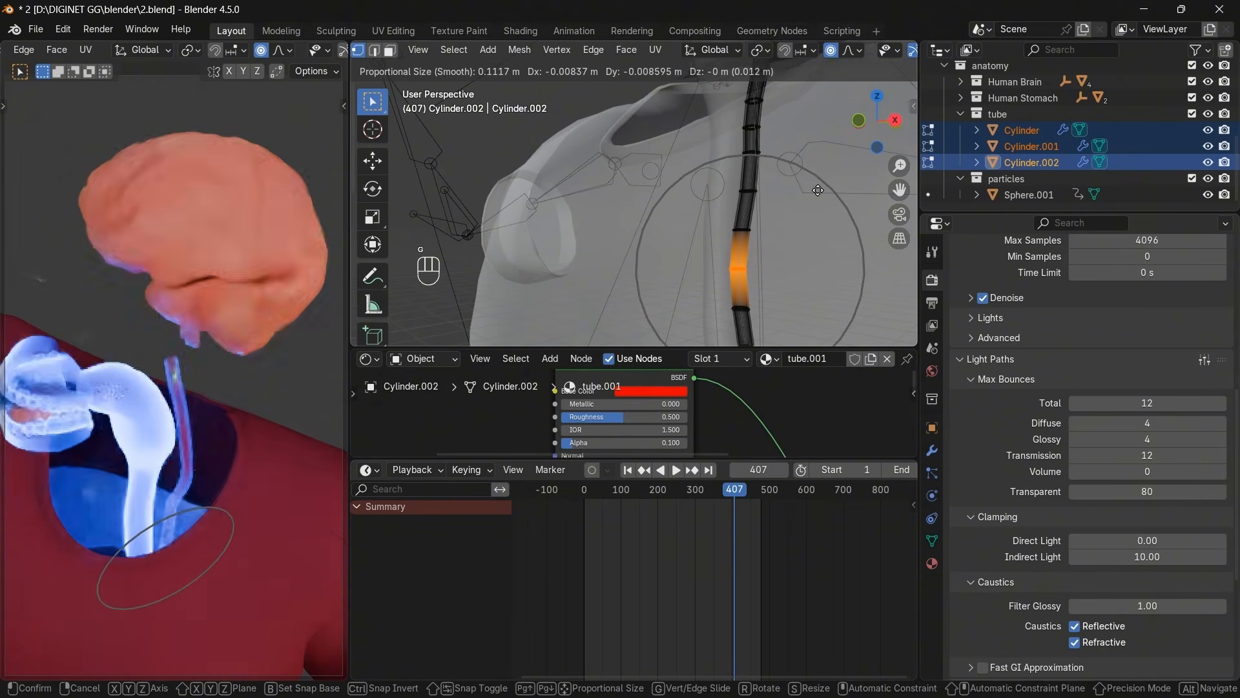
right_click(818, 190)
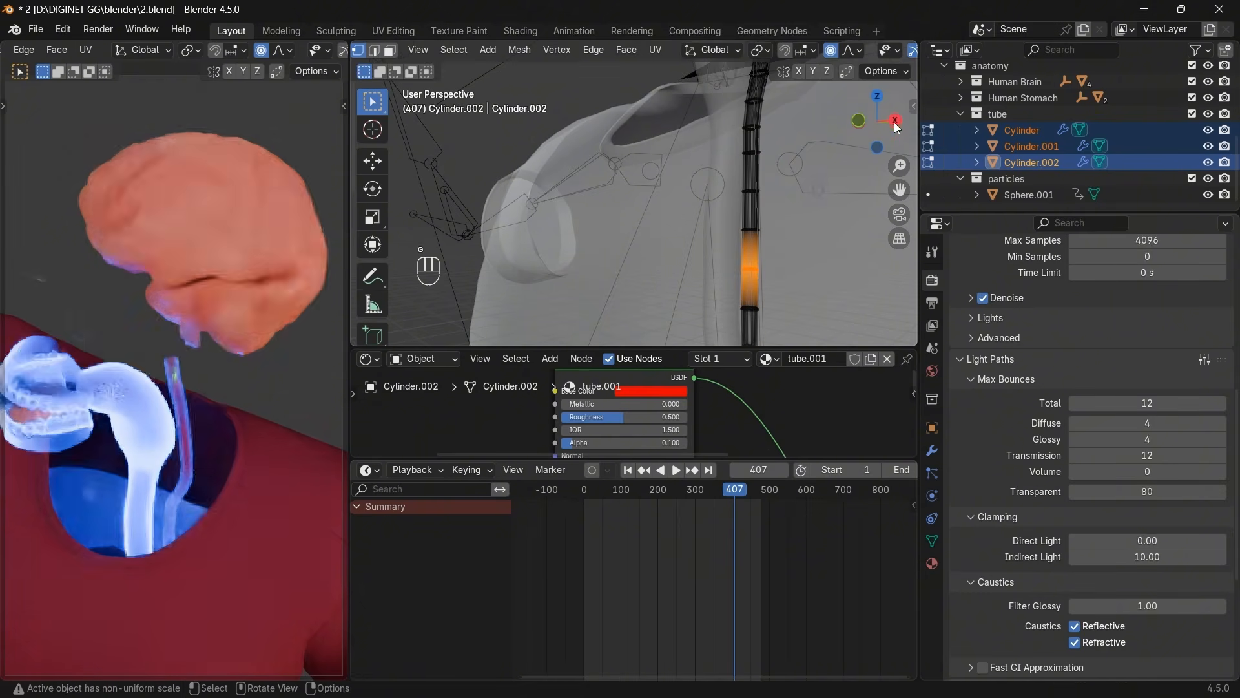
click(857, 118)
key(g)
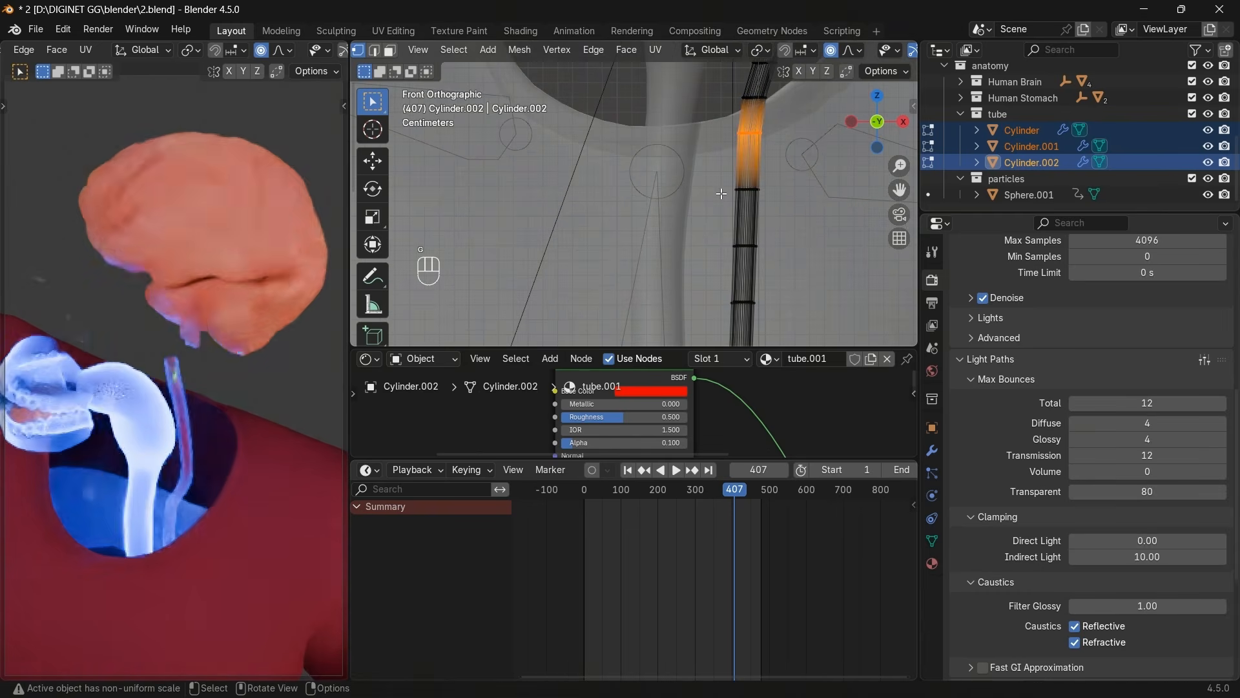
click(740, 184)
scroll(766, 227, down, 1)
key(g)
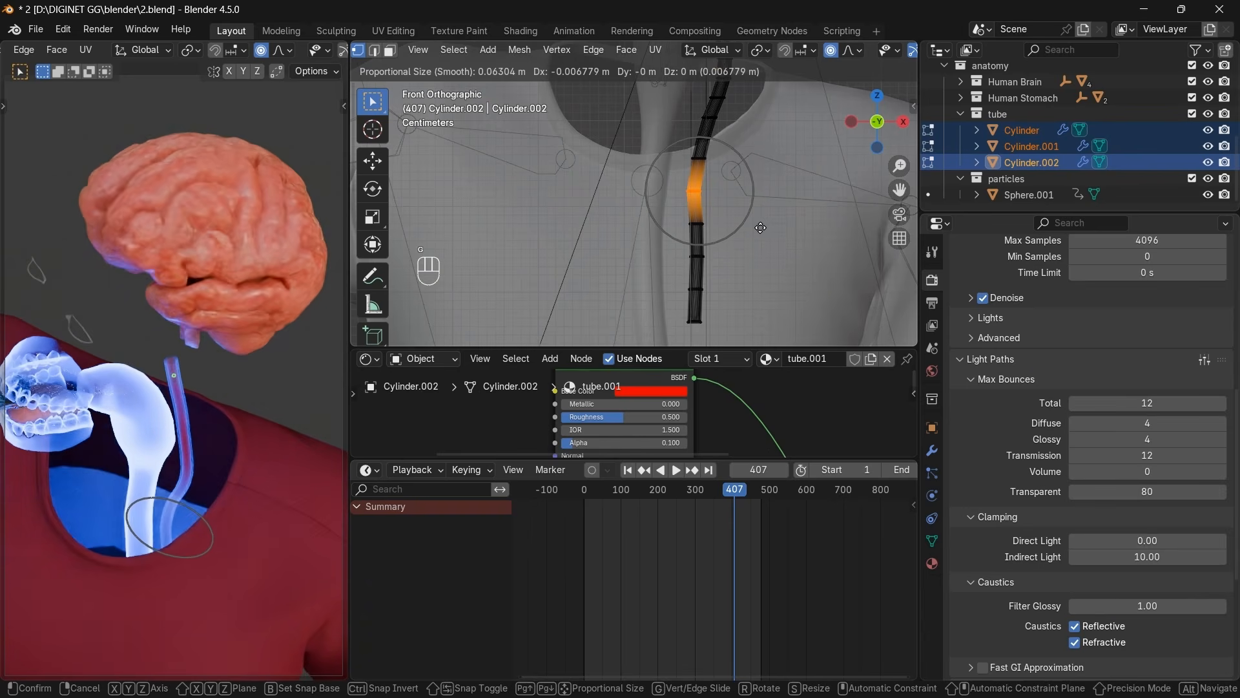
click(761, 227)
Move the tubes' lower end and the loop above it toward the body's centre in front view, and return to Object Mode.
drag(708, 314, 677, 331)
key(g)
click(697, 292)
drag(716, 248, 664, 262)
key(g)
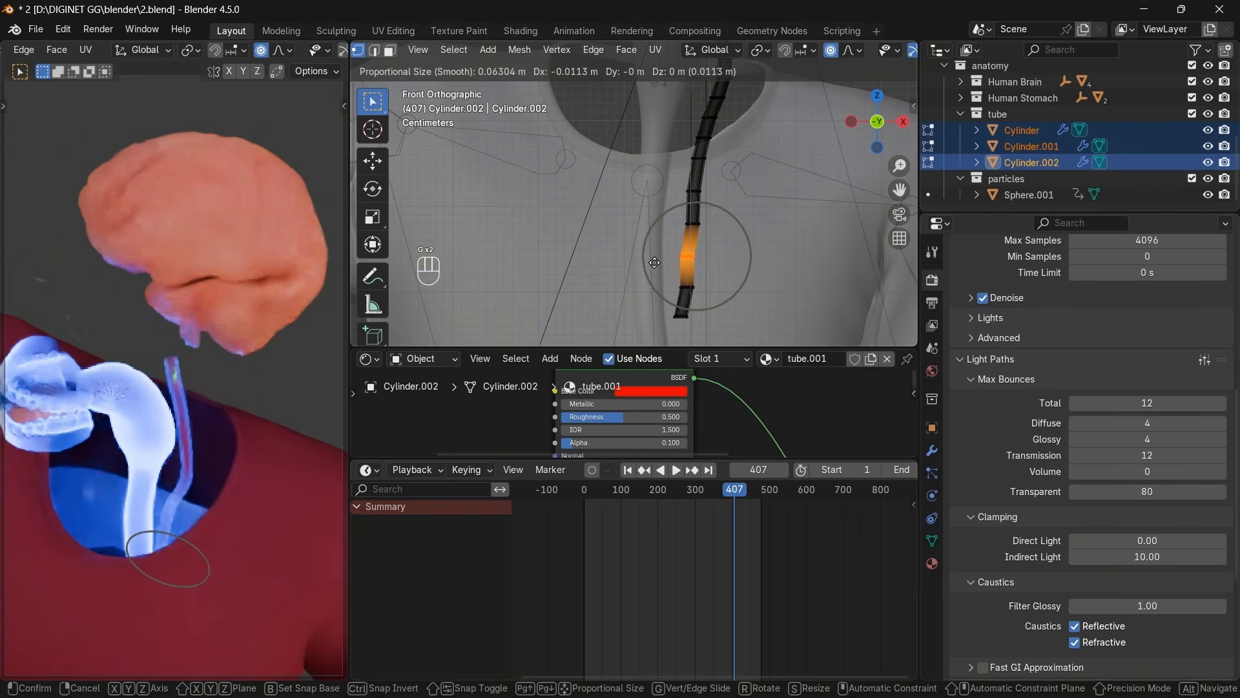
click(658, 261)
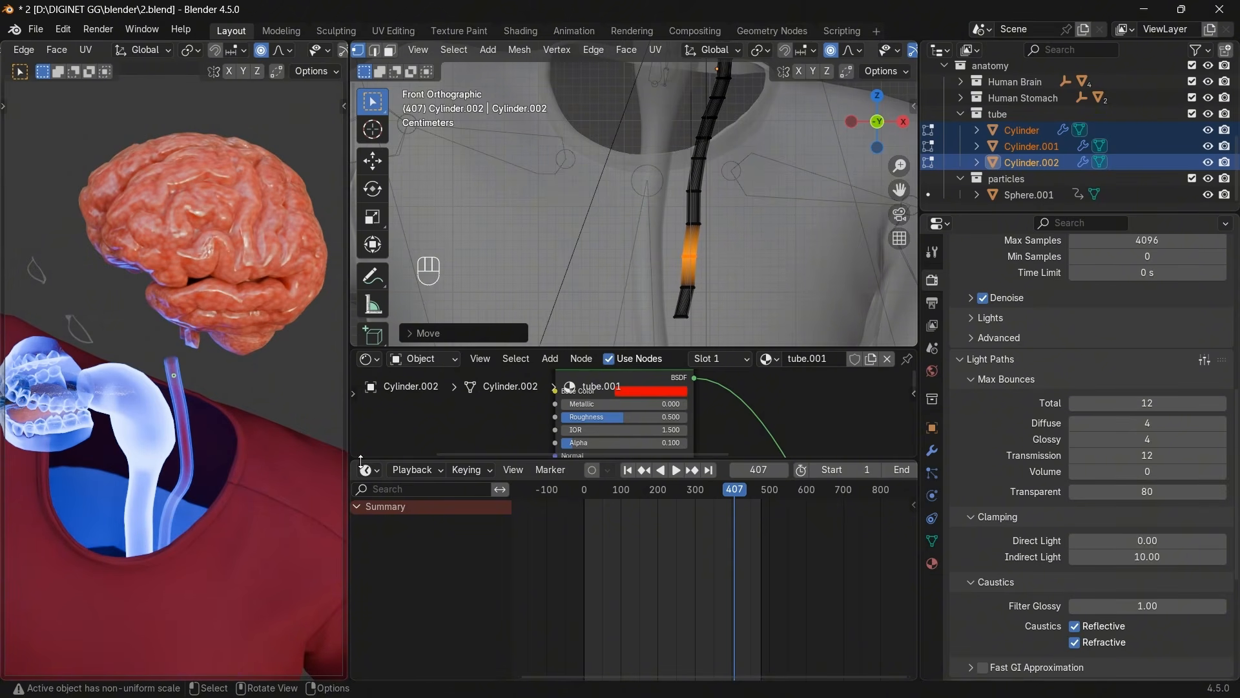
key(Tab)
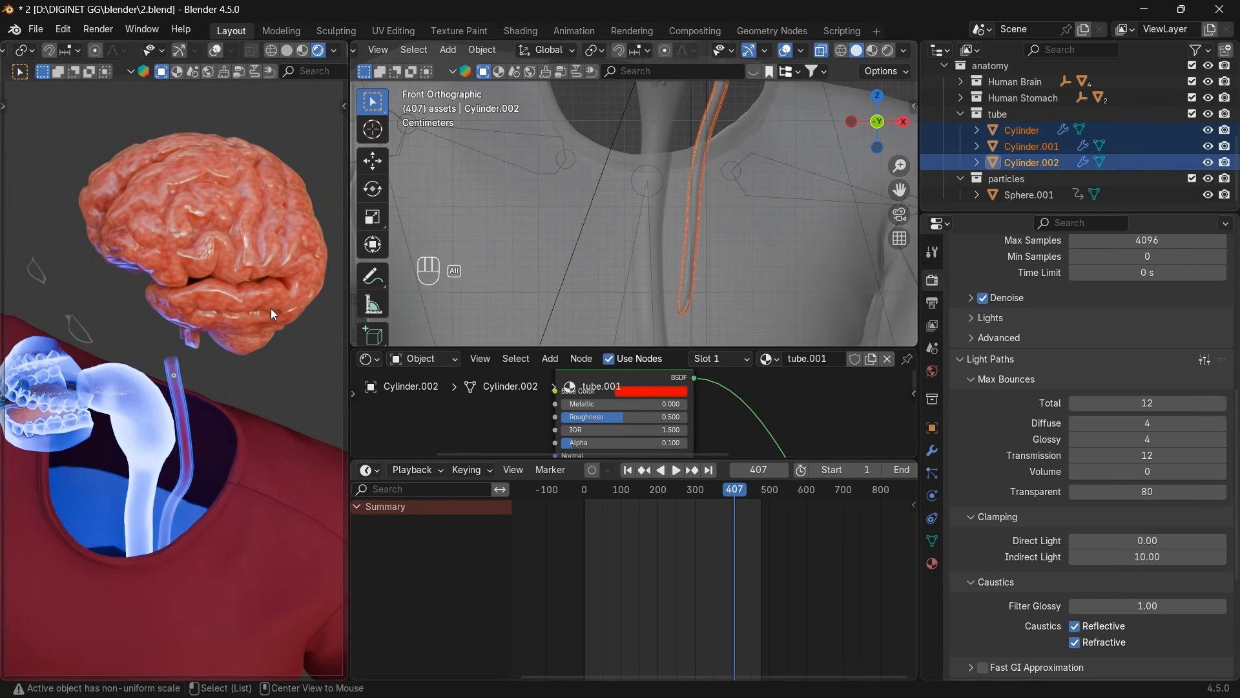
Unhide all hidden objects, select the Camera in top view and go to its keyframe at frame 400.
key(alt+h)
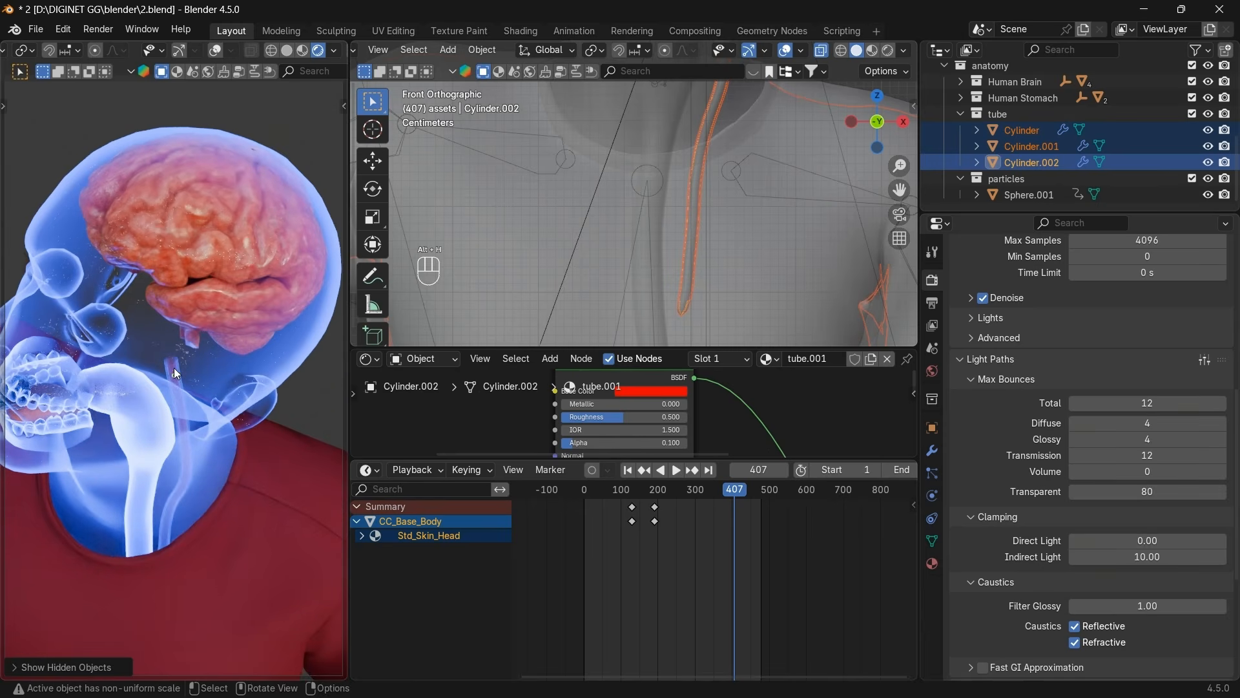
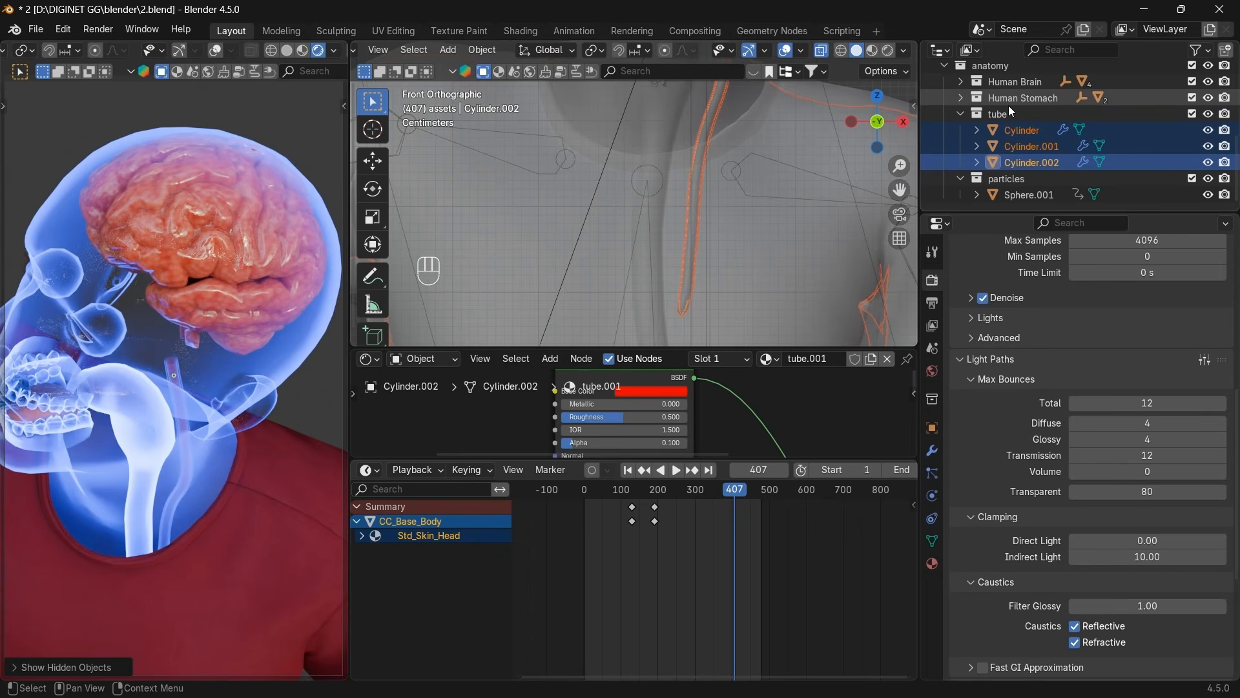
scroll(1009, 106, up, 5)
scroll(1022, 138, up, 2)
click(982, 121)
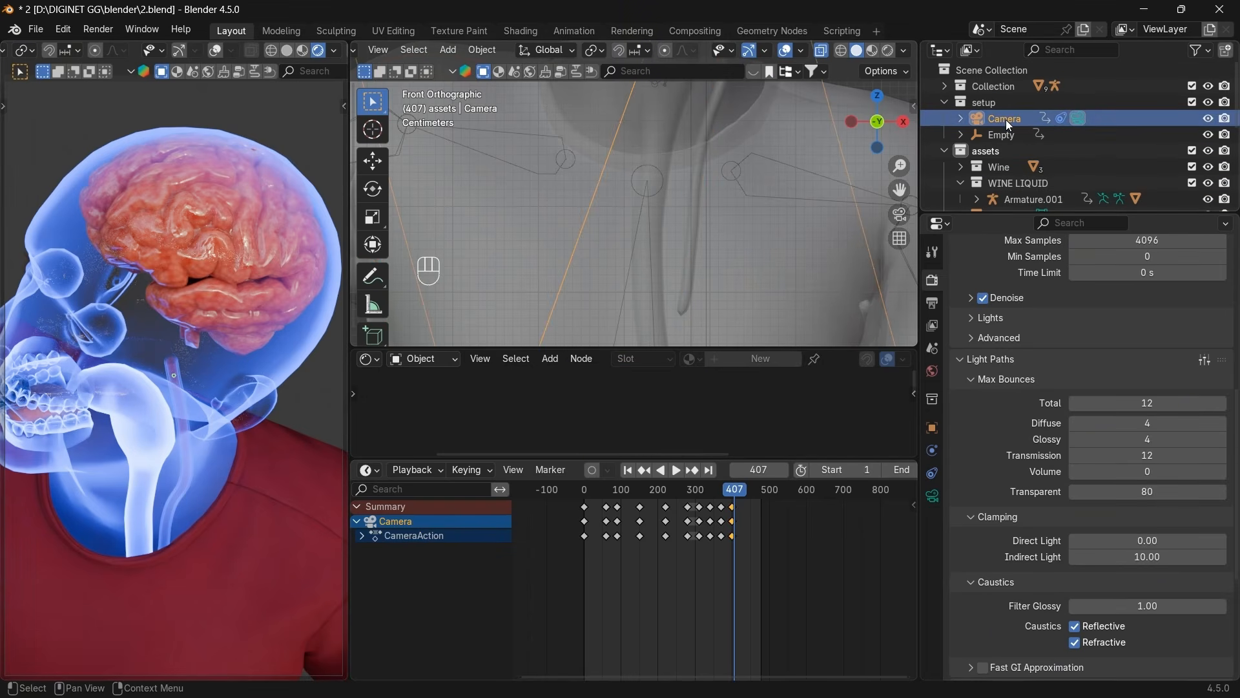
scroll(852, 184, down, 5)
click(878, 96)
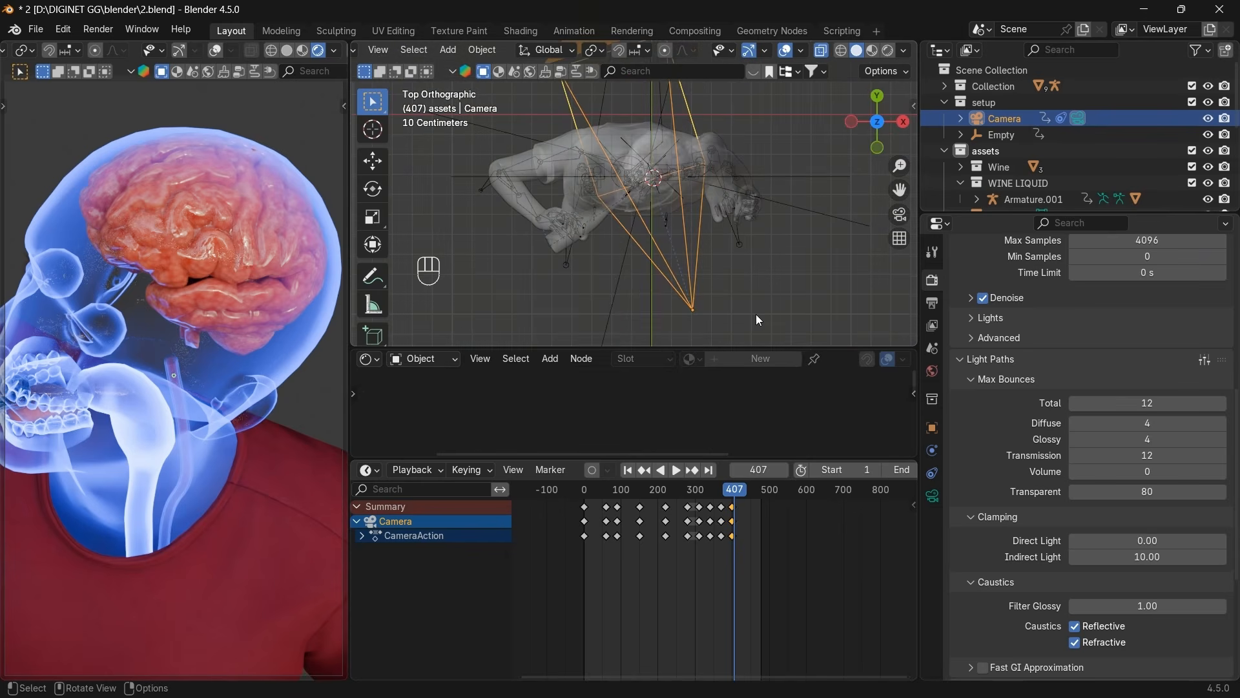
click(644, 470)
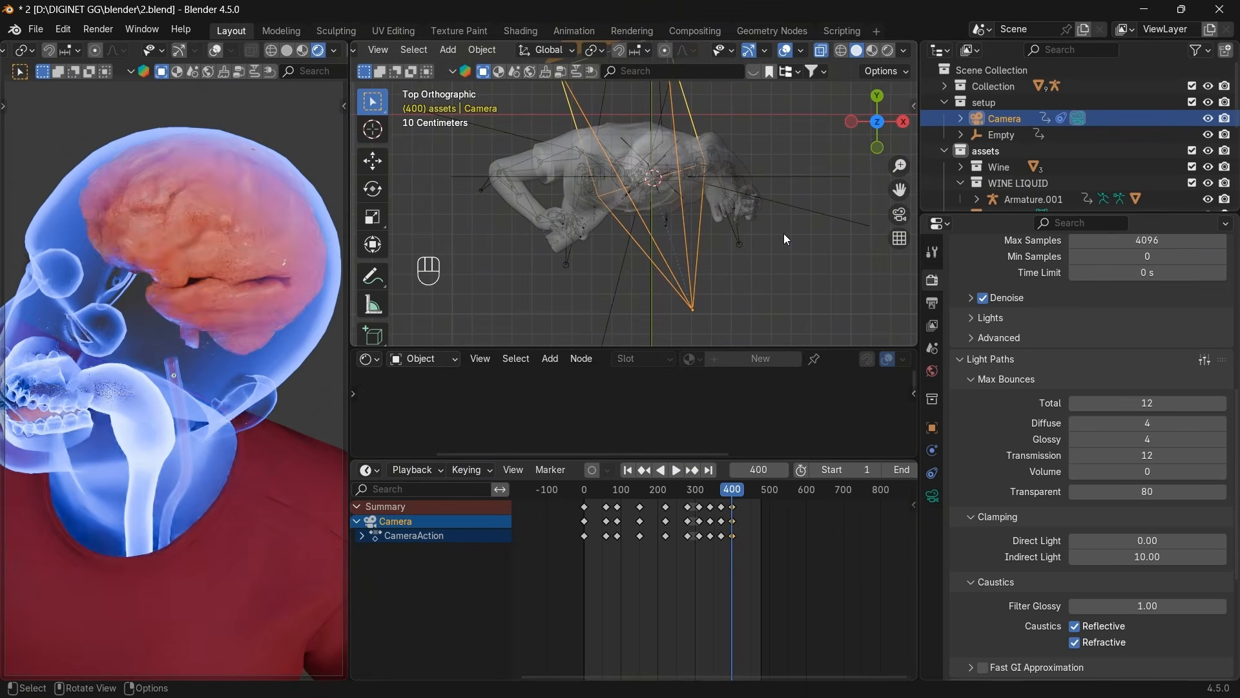
Move the Camera slightly farther back from the head at frame 400.
click(851, 122)
key(g)
click(811, 237)
click(877, 96)
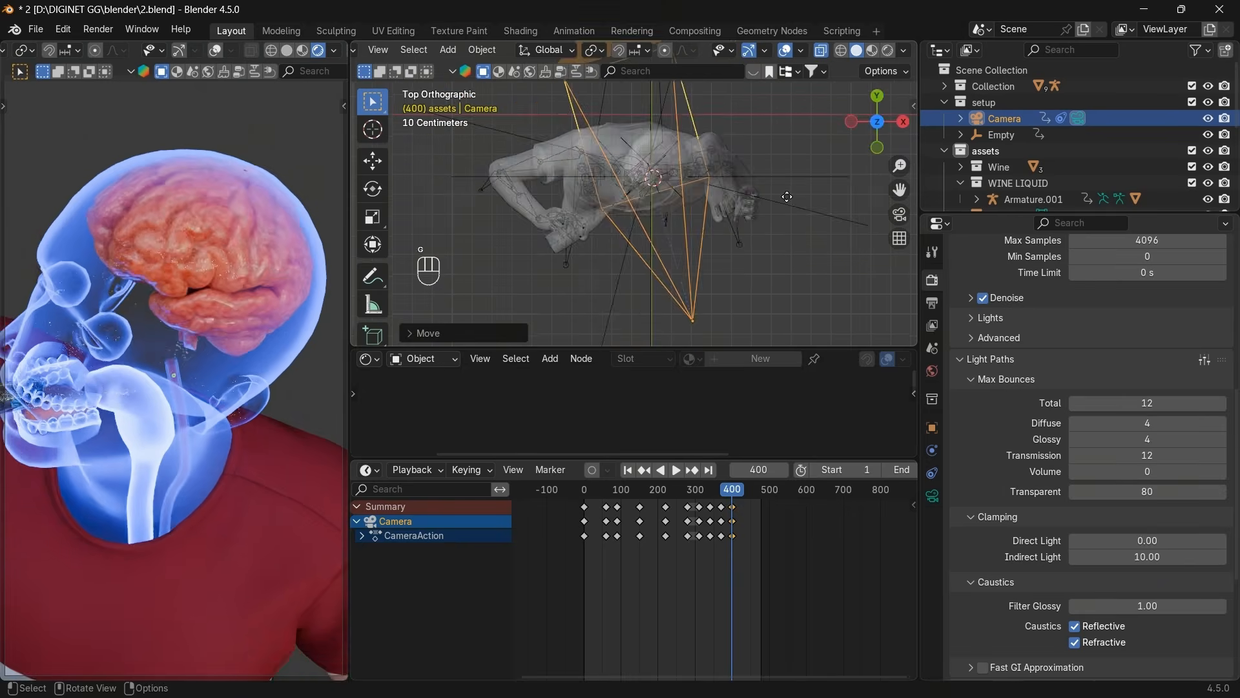
click(877, 148)
click(1000, 134)
key(g)
key(z)
right_click(823, 237)
click(995, 118)
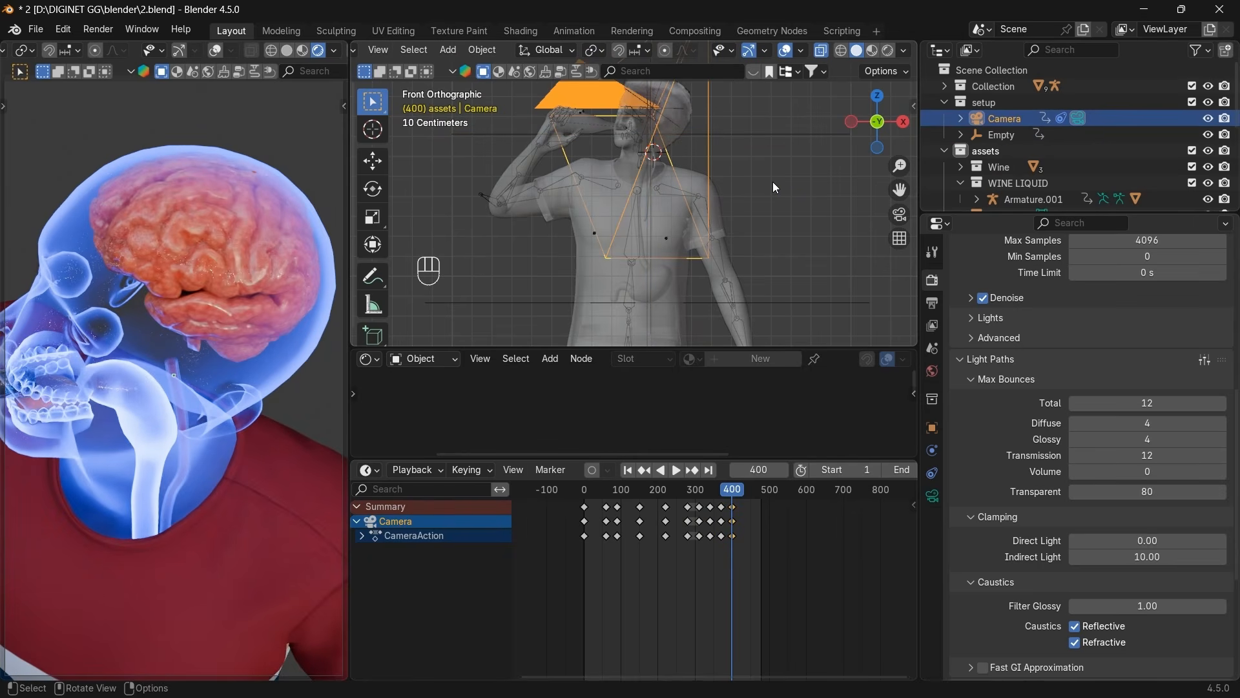
click(1001, 135)
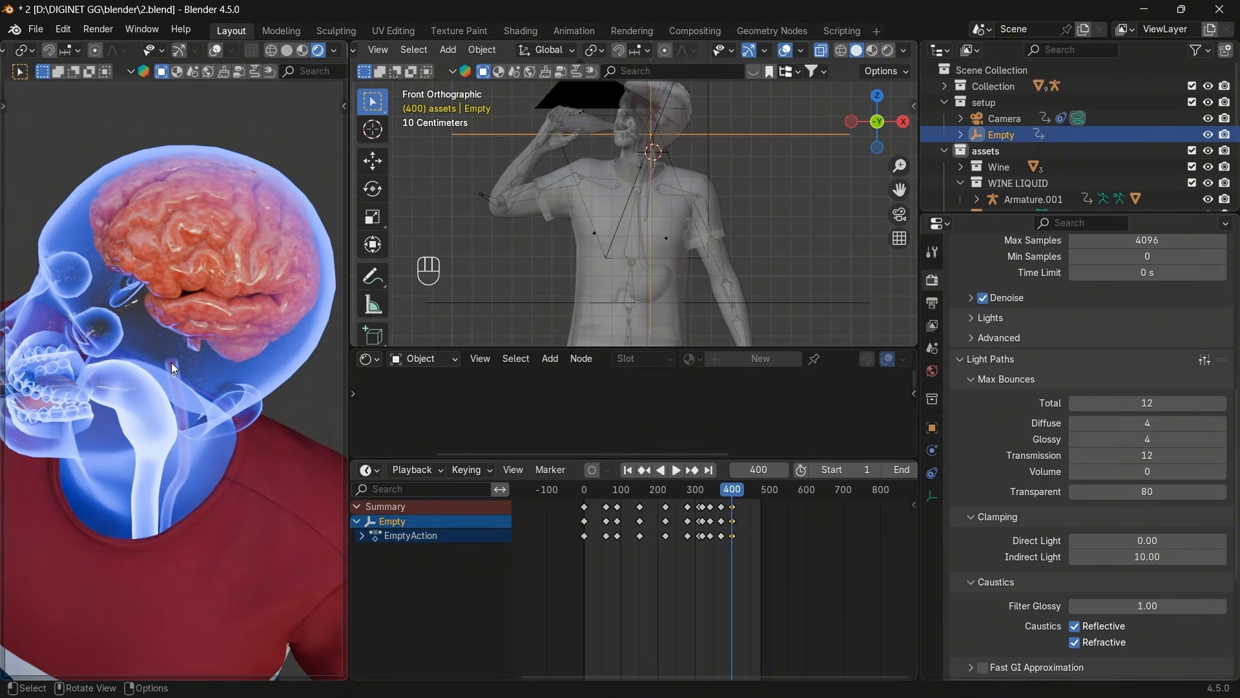
Hide the CC_Base_Body object again to expose the tubes in the neck.
scroll(1072, 184, down, 5)
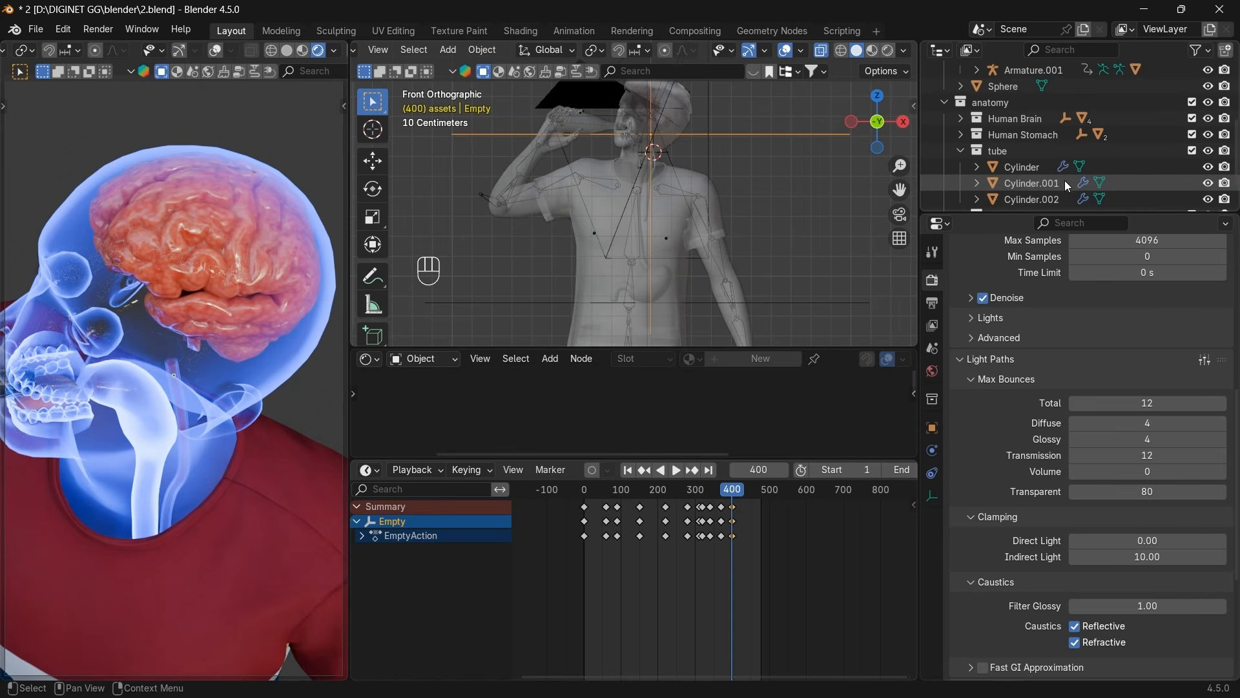
click(1030, 169)
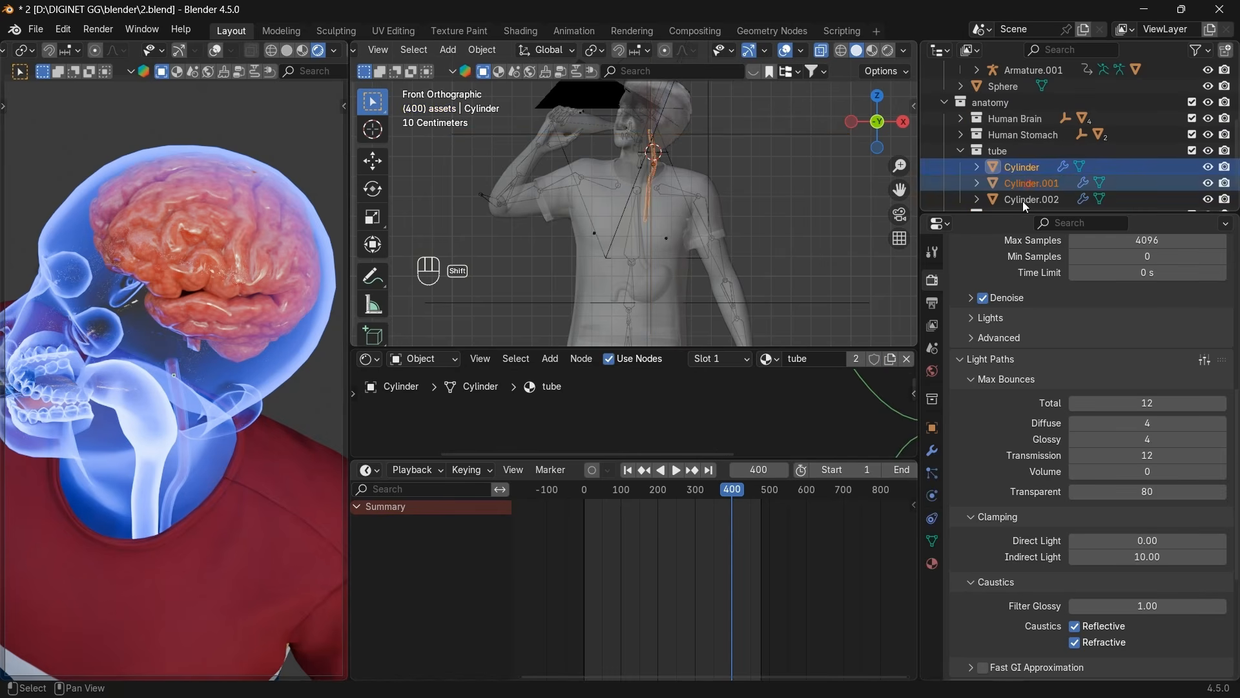
shift+click(1023, 199)
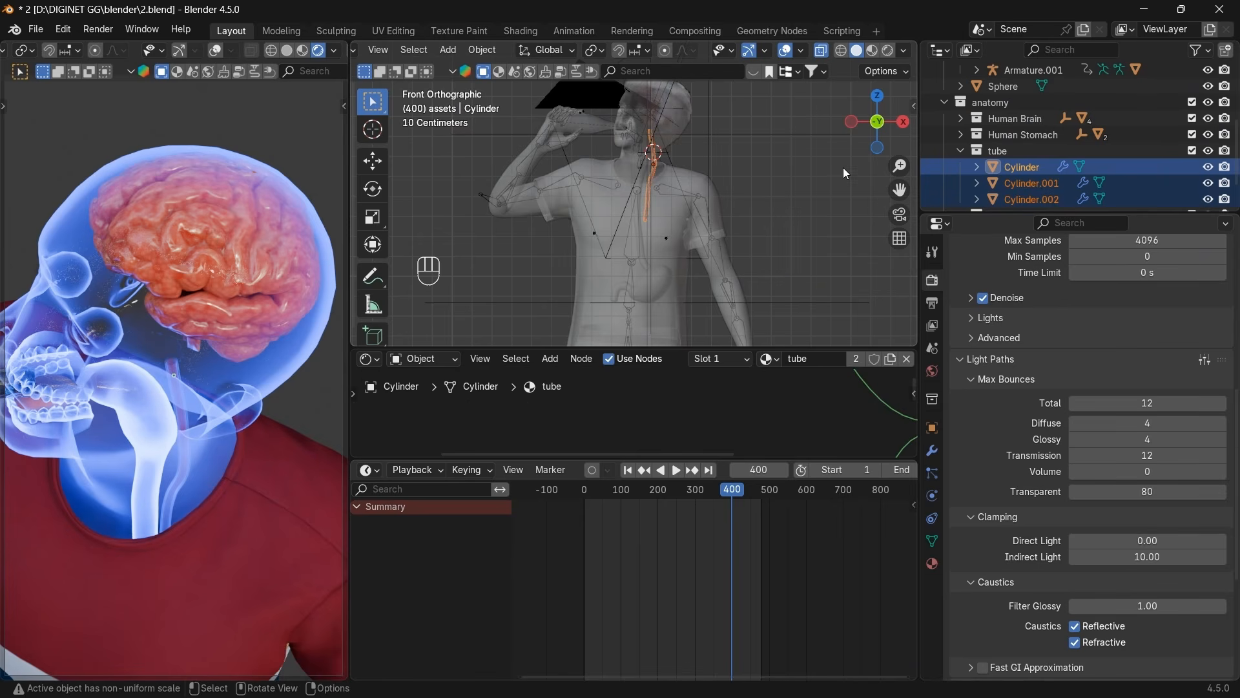
scroll(777, 199, up, 3)
scroll(668, 118, up, 3)
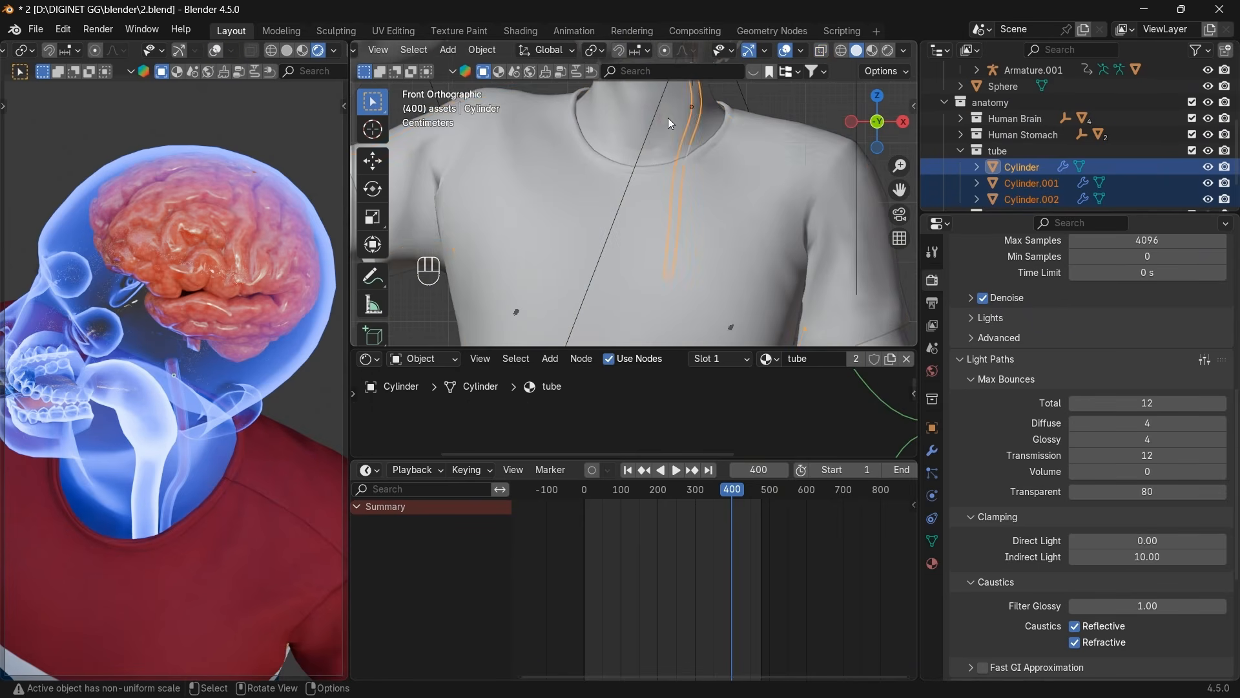
click(665, 118)
key(h)
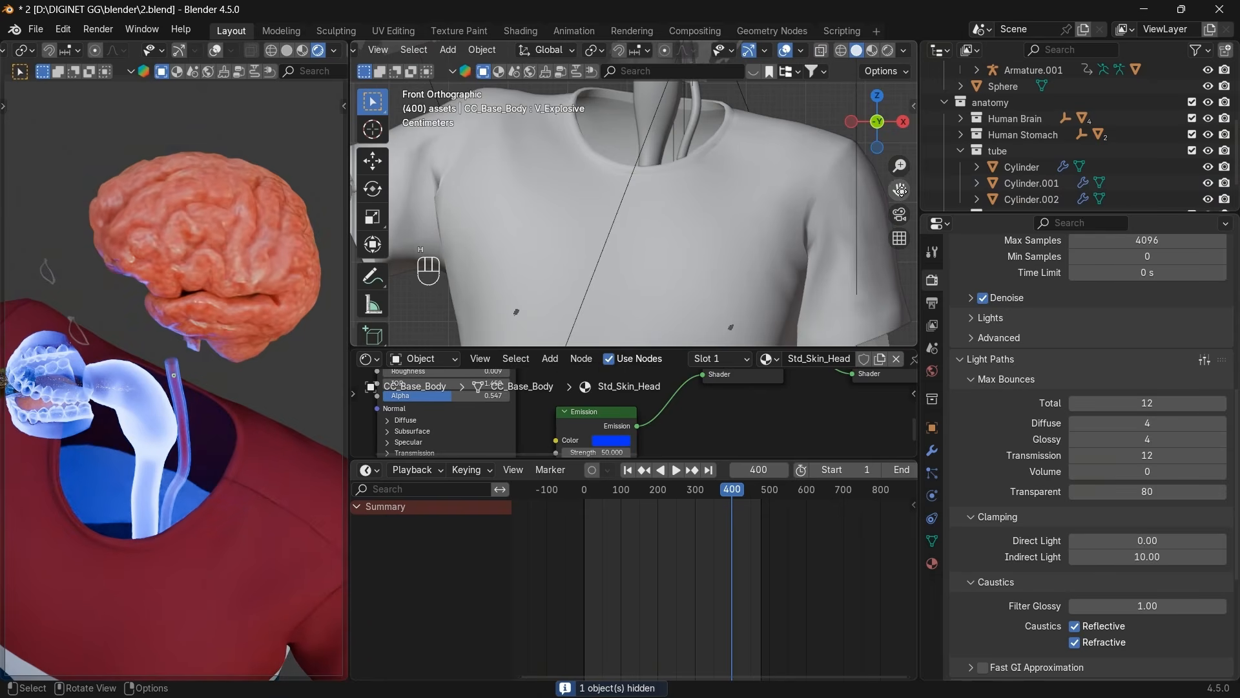
scroll(883, 200, up, 3)
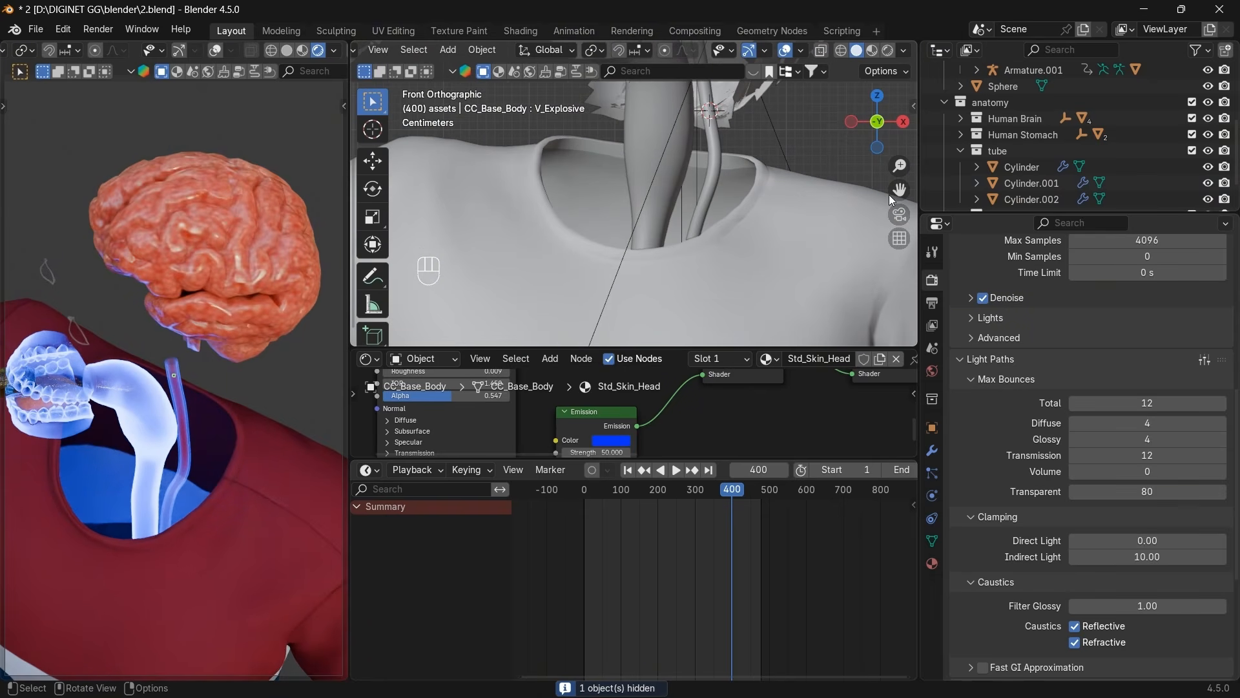
Select Cylinder, Cylinder.001 and Cylinder.002, enter Edit Mode on all three and turn on X-ray.
click(1023, 169)
shift+click(1020, 184)
shift+click(1018, 199)
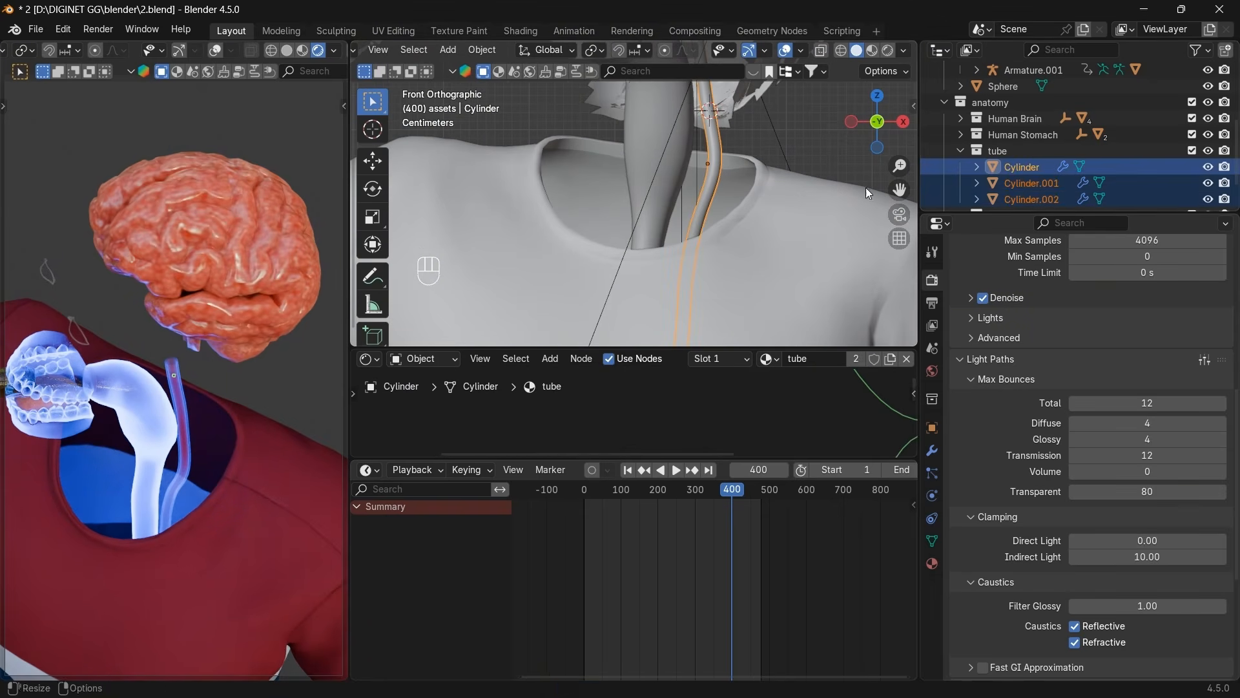
drag(913, 192, 833, 246)
key(Tab)
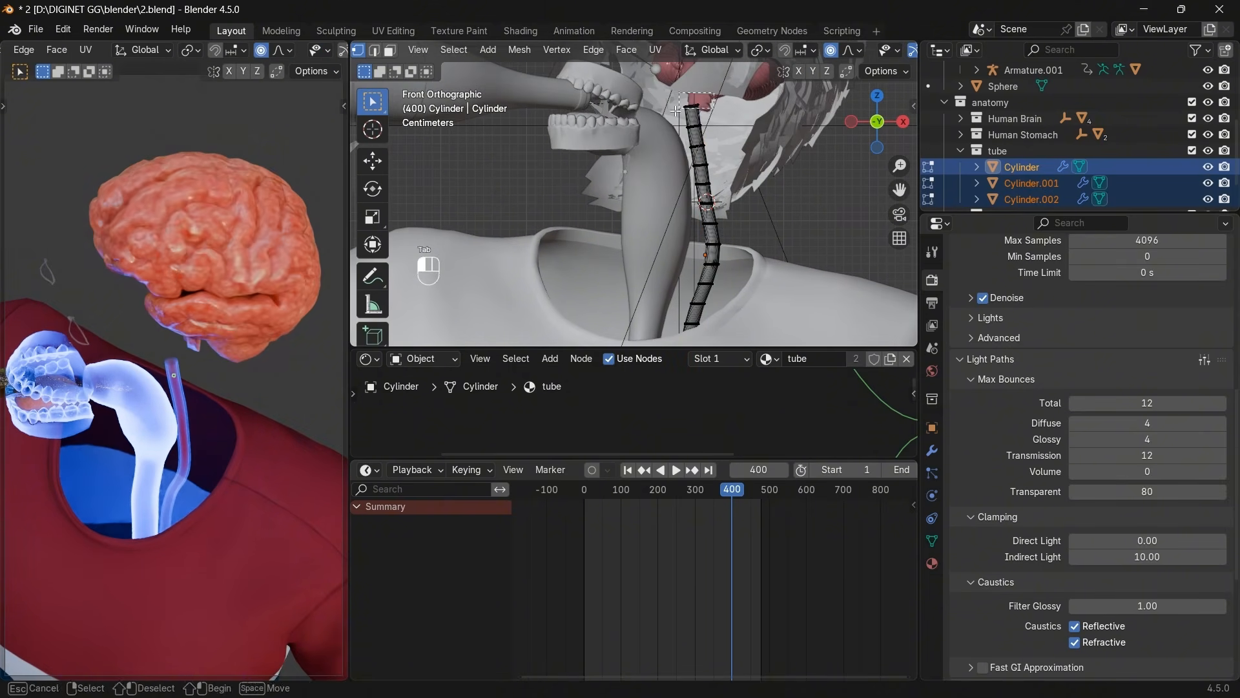
scroll(854, 56, down, 5)
click(850, 50)
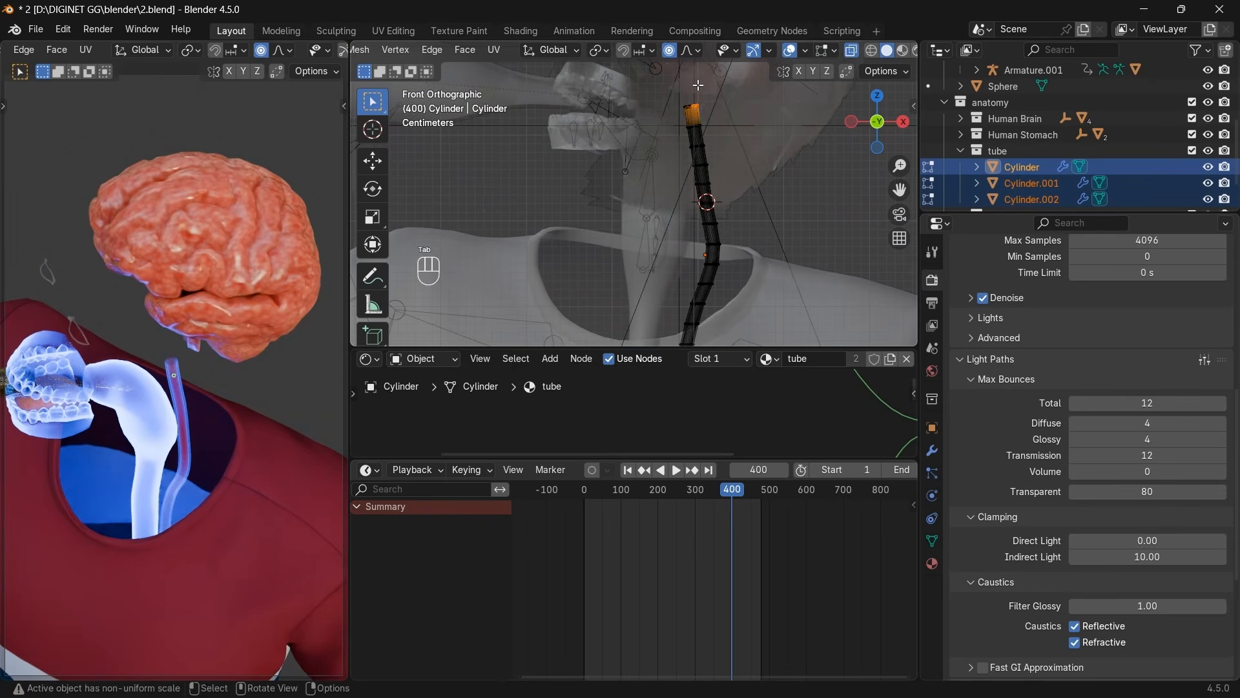
Move the tubes' upper ends about 0.04 m up toward the brainstem with proportional editing, and adjust their position from the side.
drag(705, 85, 664, 119)
key(g)
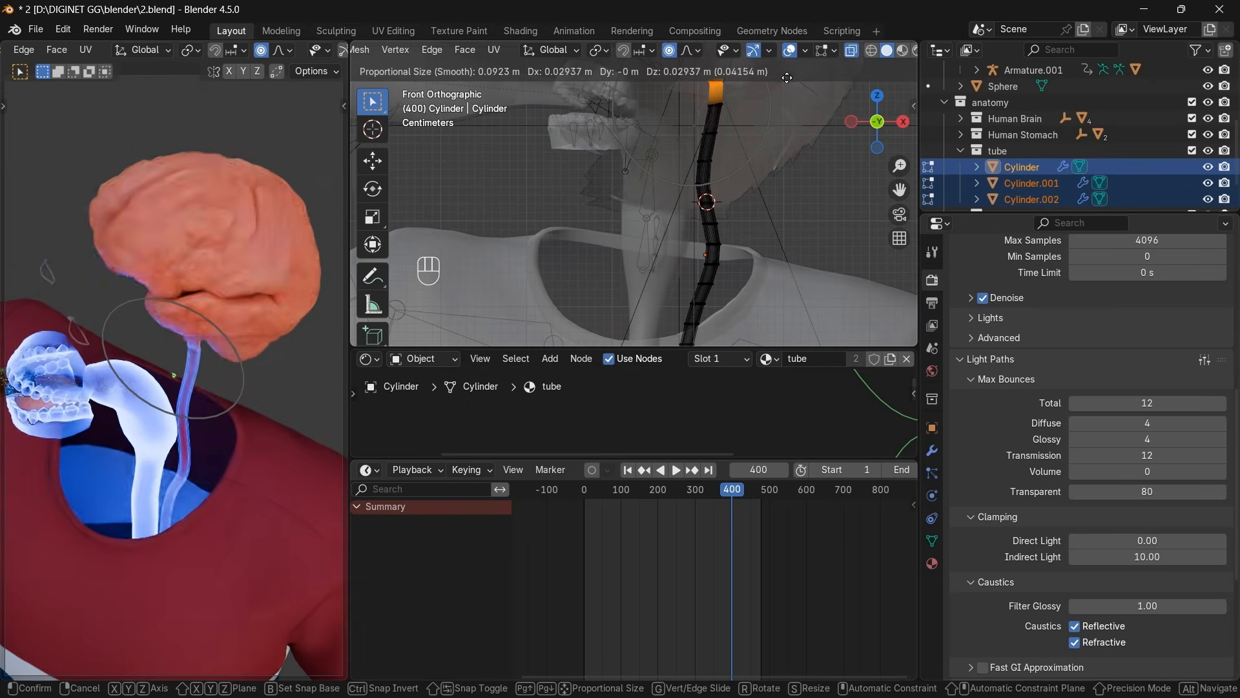
click(784, 81)
click(851, 122)
key(g)
click(840, 120)
mouse_move(877, 122)
mouse_down()
mouse_move(833, 121)
mouse_move(875, 107)
mouse_up()
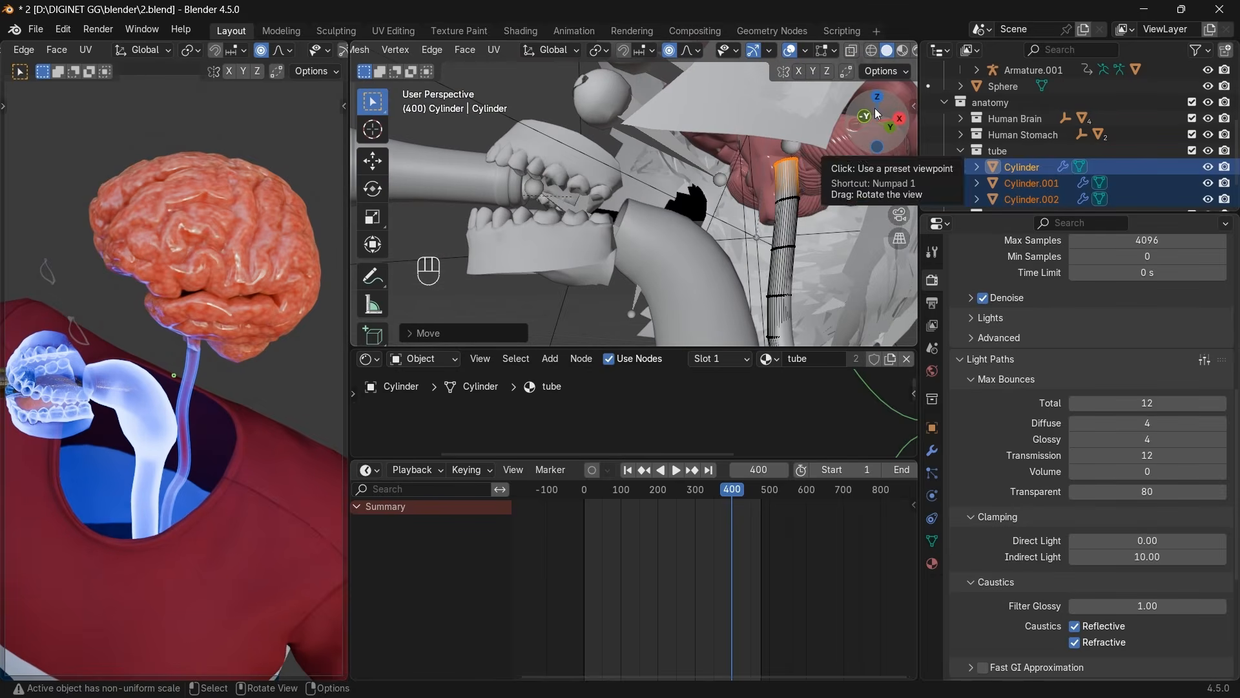
Switch to VLC, examine how the tube meets the brain in the reference video from 00:11 to 00:13, and return to Blender.
key(alt+Tab)
key(alt+Tab)
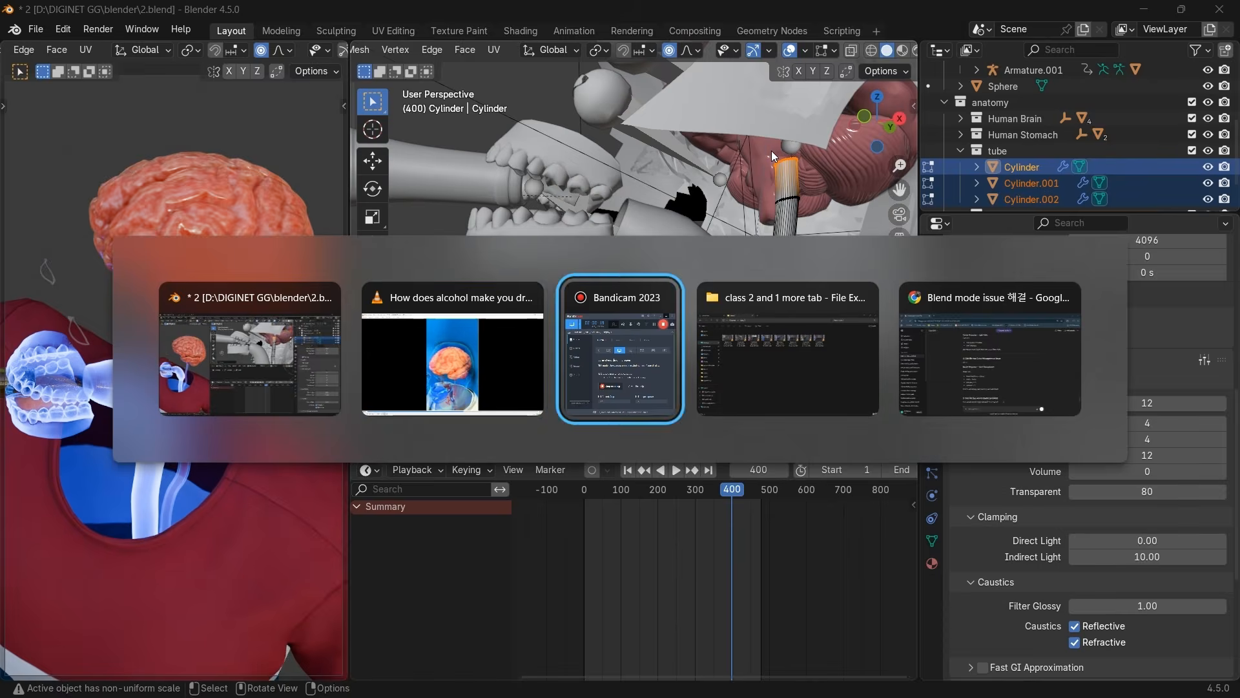
key(alt+Tab)
key(alt+Tab)
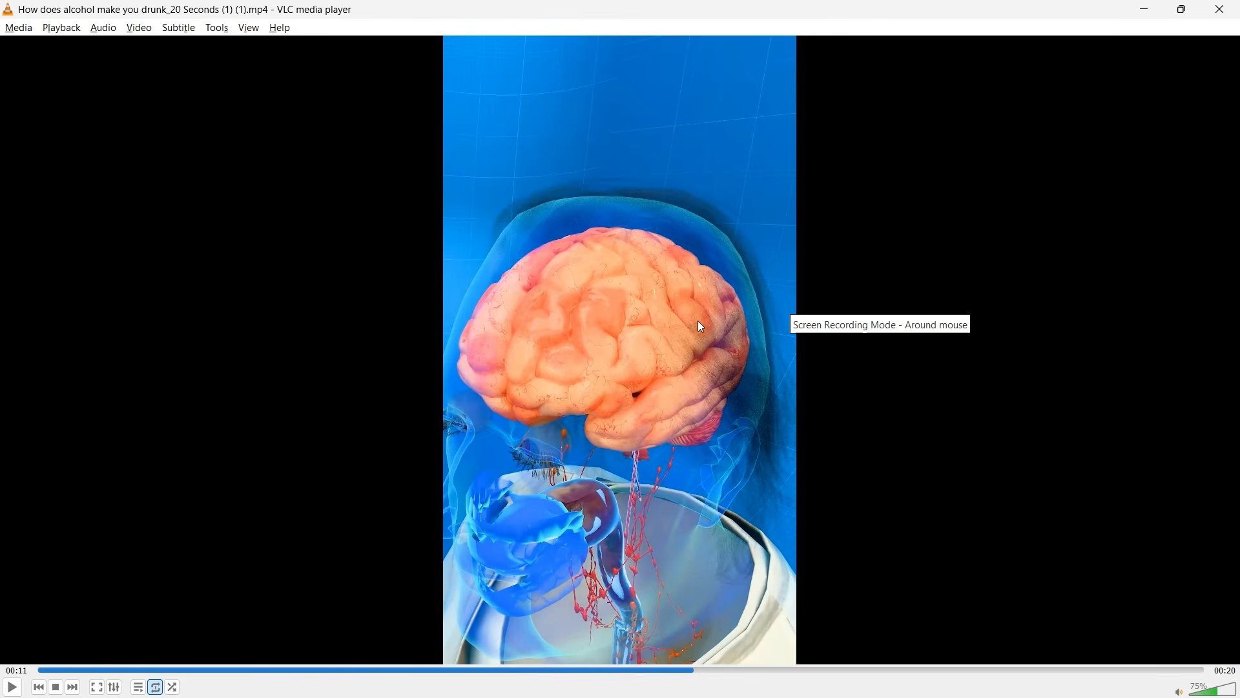
key(space)
key(space)
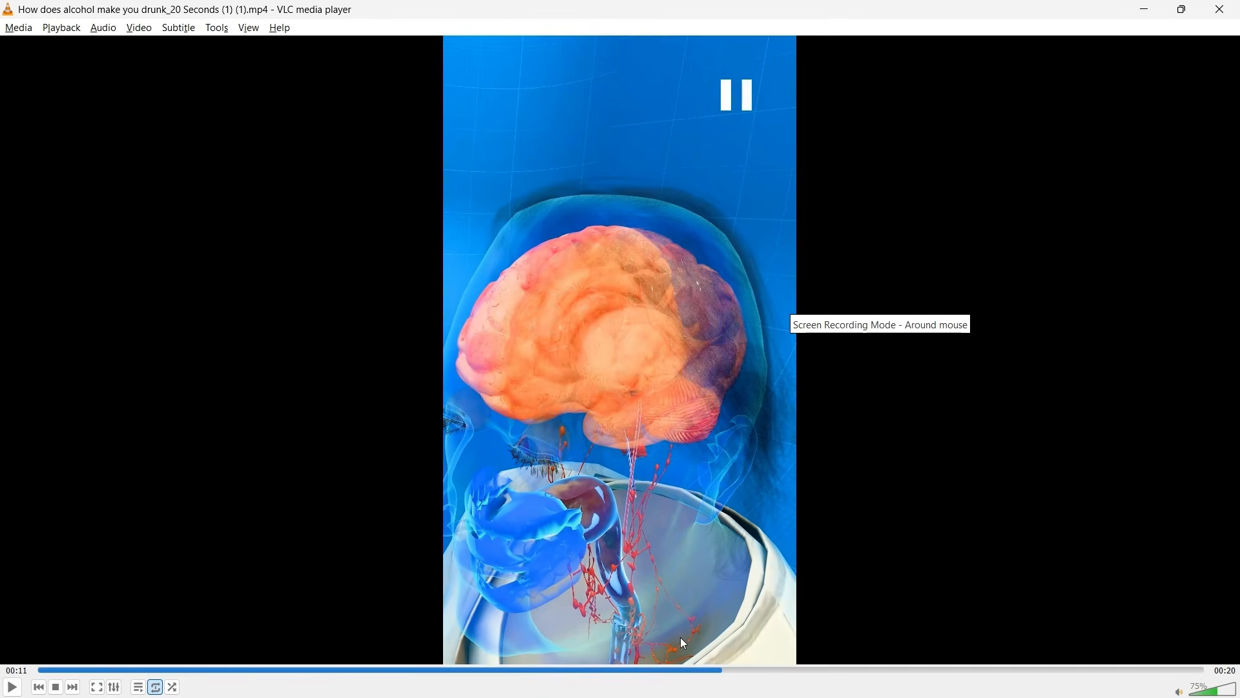
key(space)
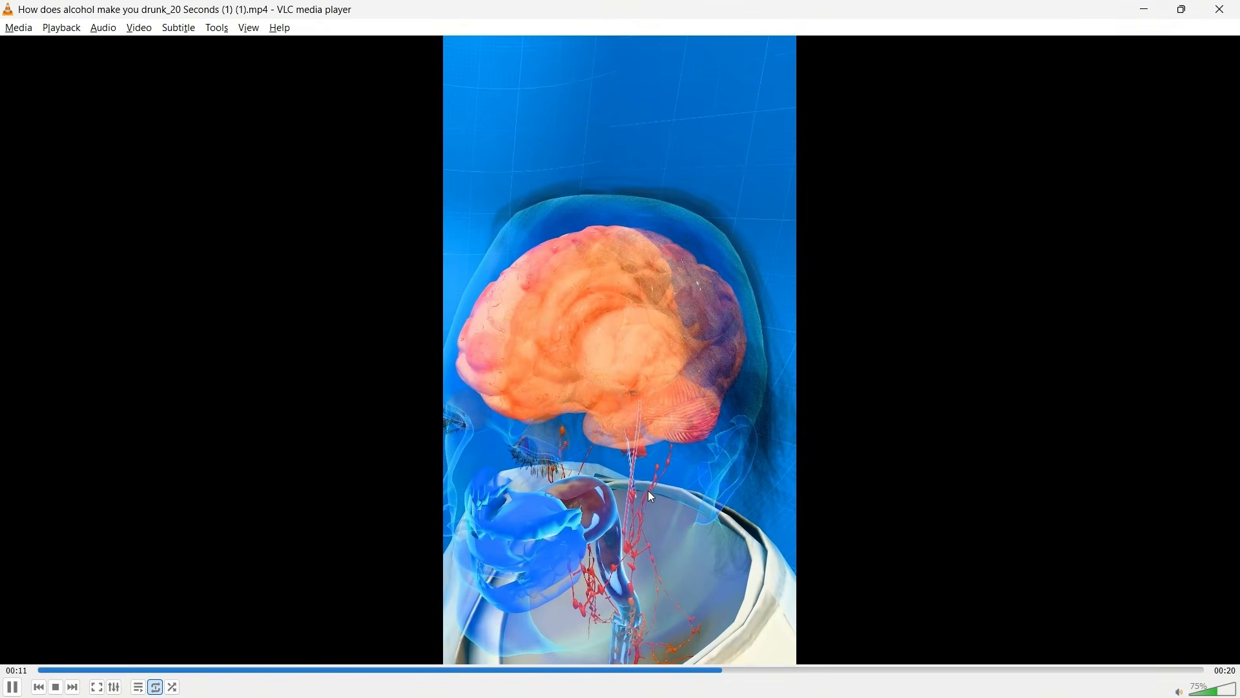
key(space)
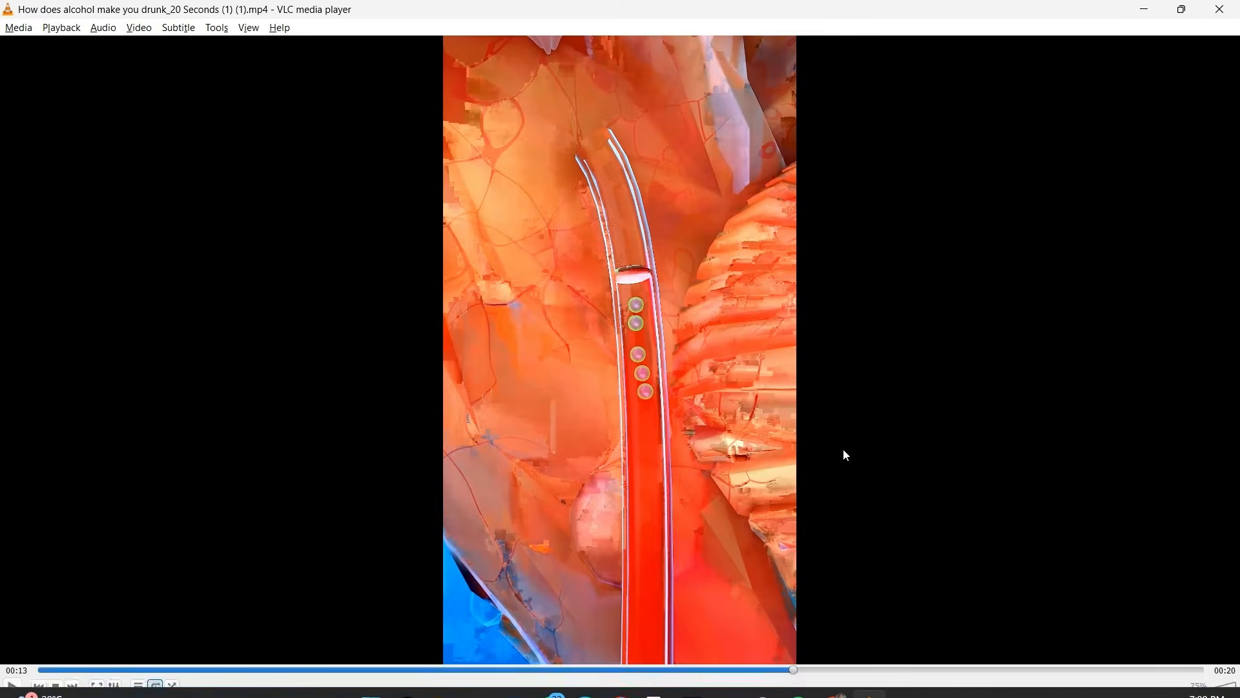
key(alt+Tab)
key(alt+Tab)
key(Tab)
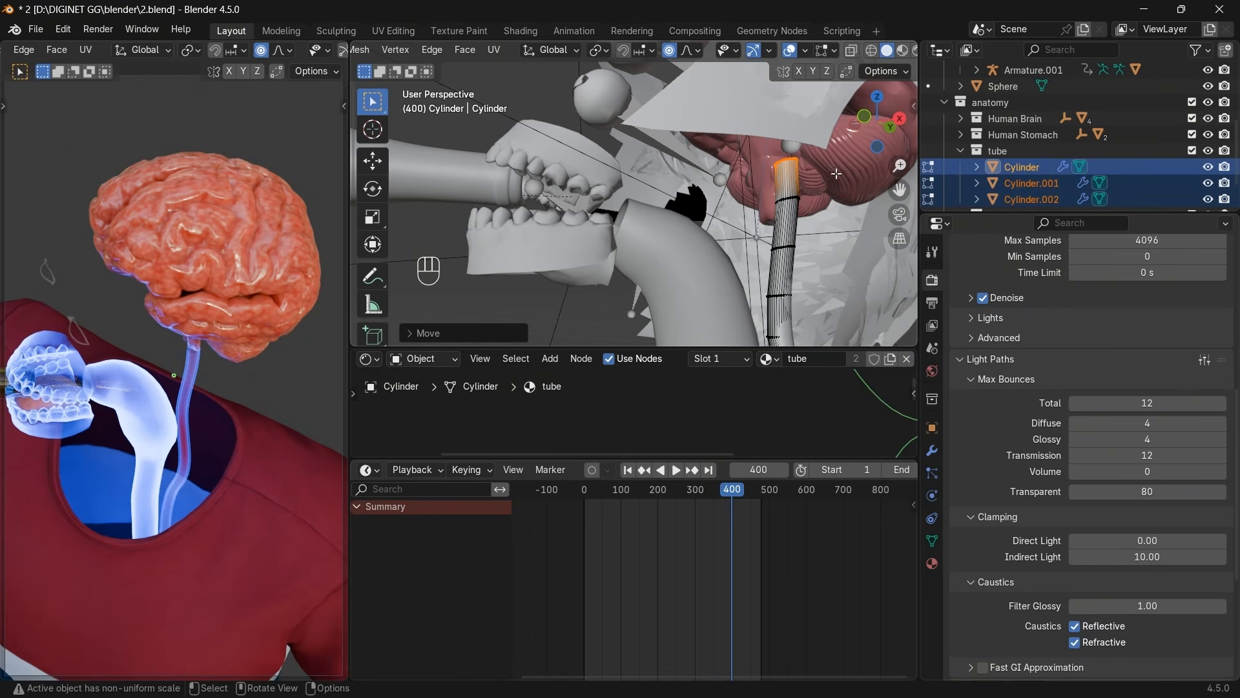
Move the tubes' upper ends about 0.016 m farther into the underside of the brain with proportional editing.
scroll(836, 173, down, 2)
scroll(845, 154, up, 1)
drag(862, 132, 831, 151)
key(g)
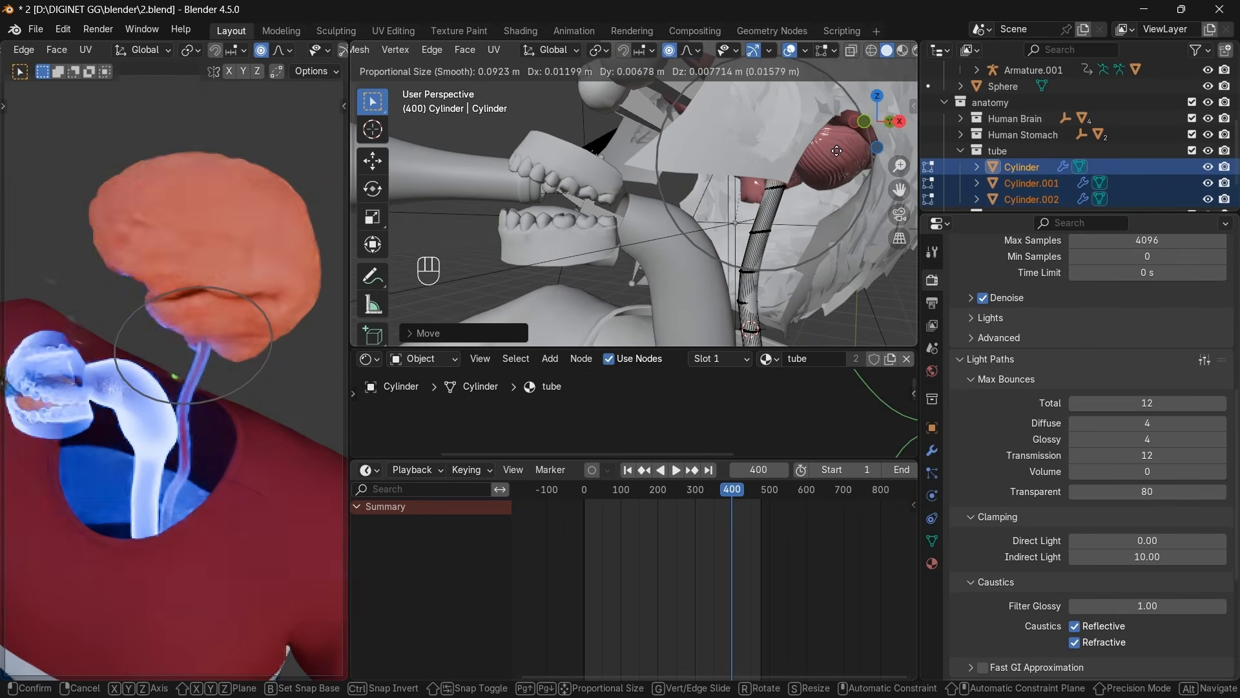
click(837, 151)
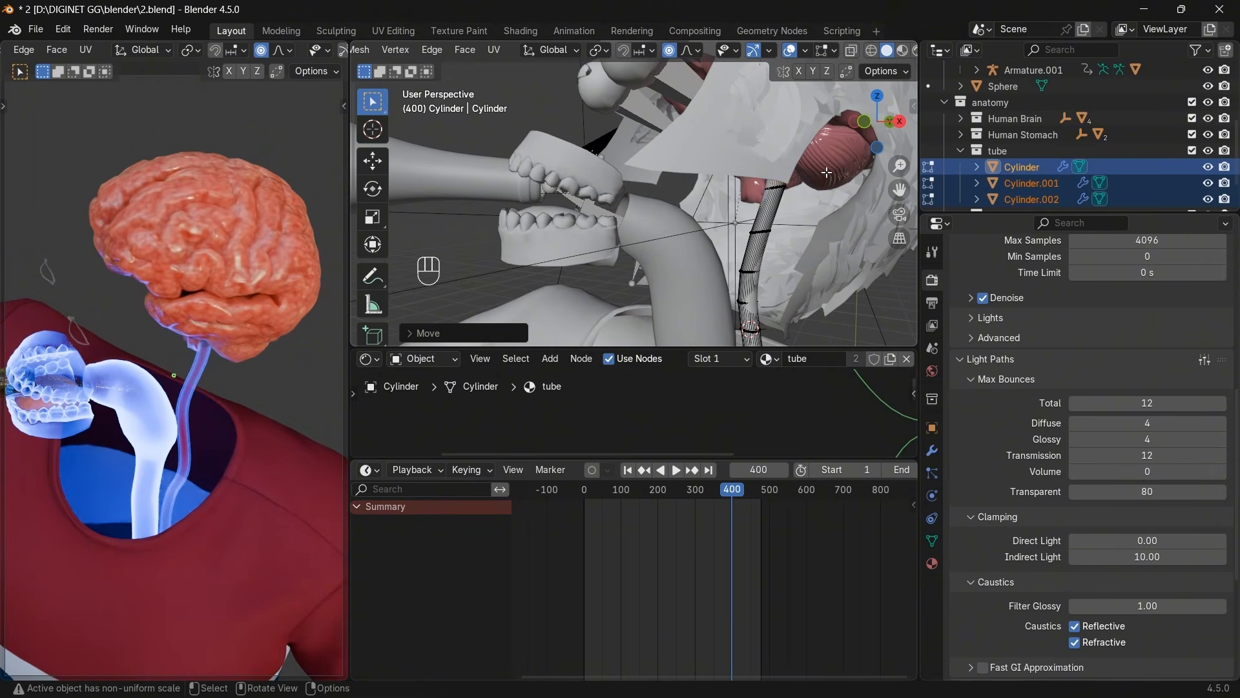
Shift the tubes' upper ends about 0.011 m, rotate them about 5°, raise them about 0.02 m, and return to Object Mode.
key(g)
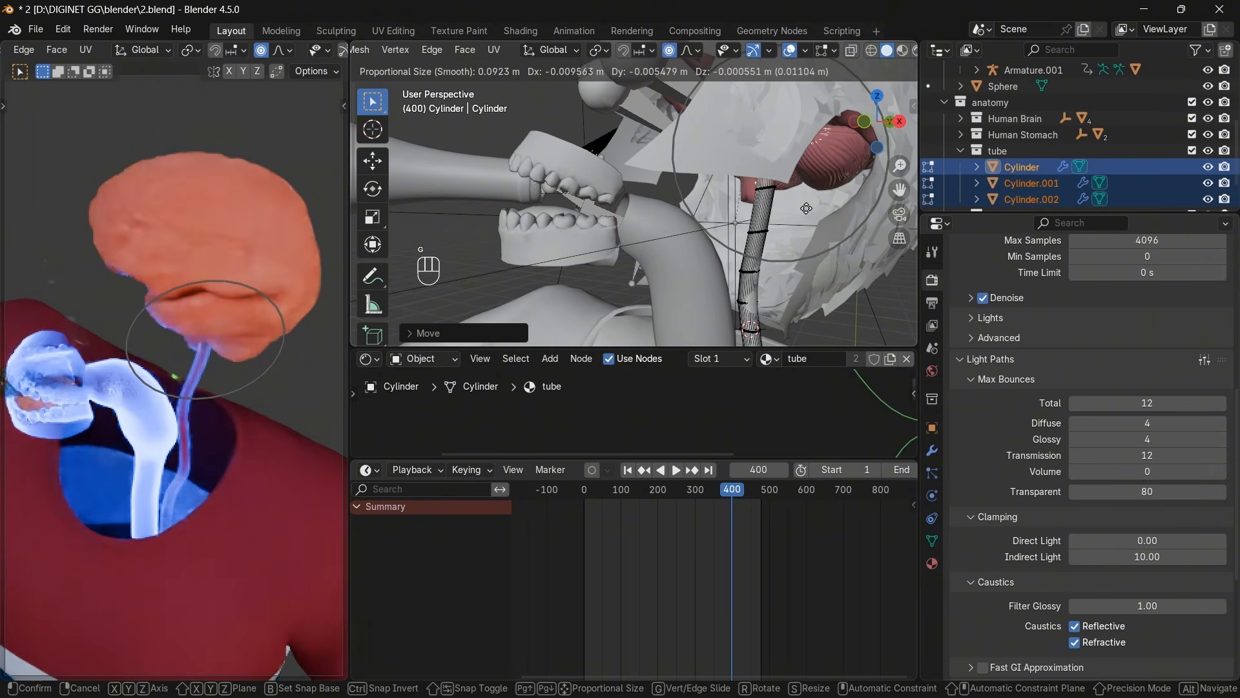
click(789, 209)
key(r)
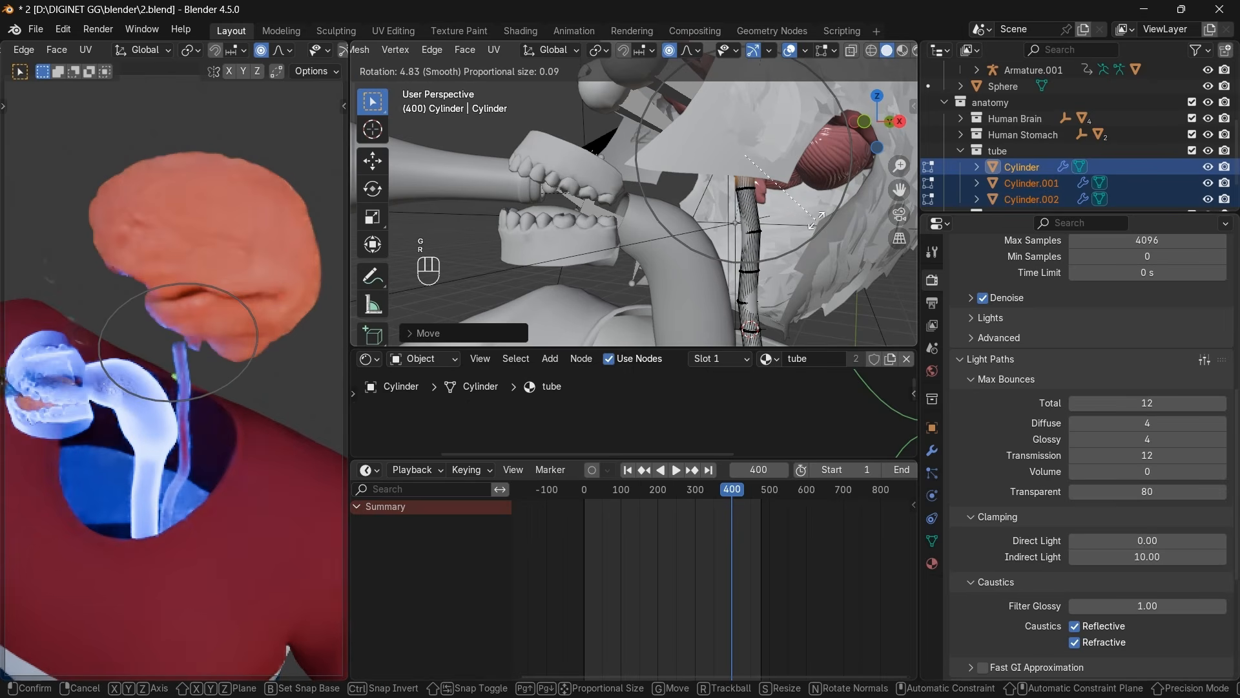
click(815, 226)
key(g)
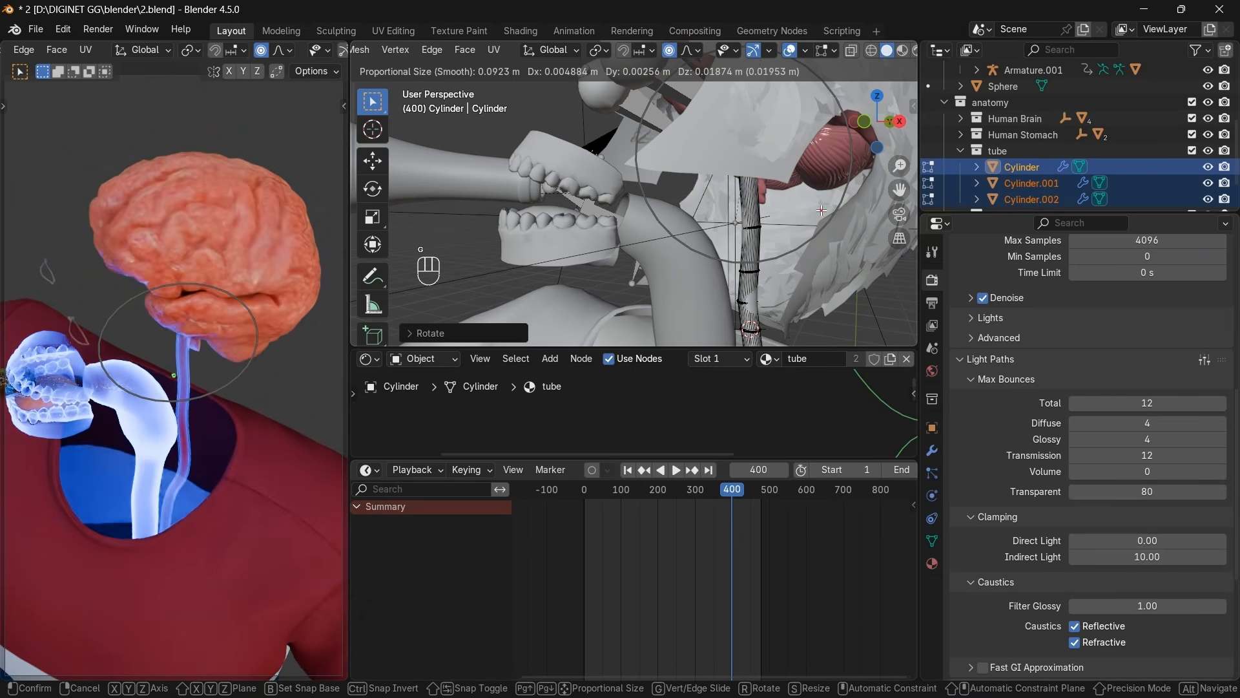
click(821, 210)
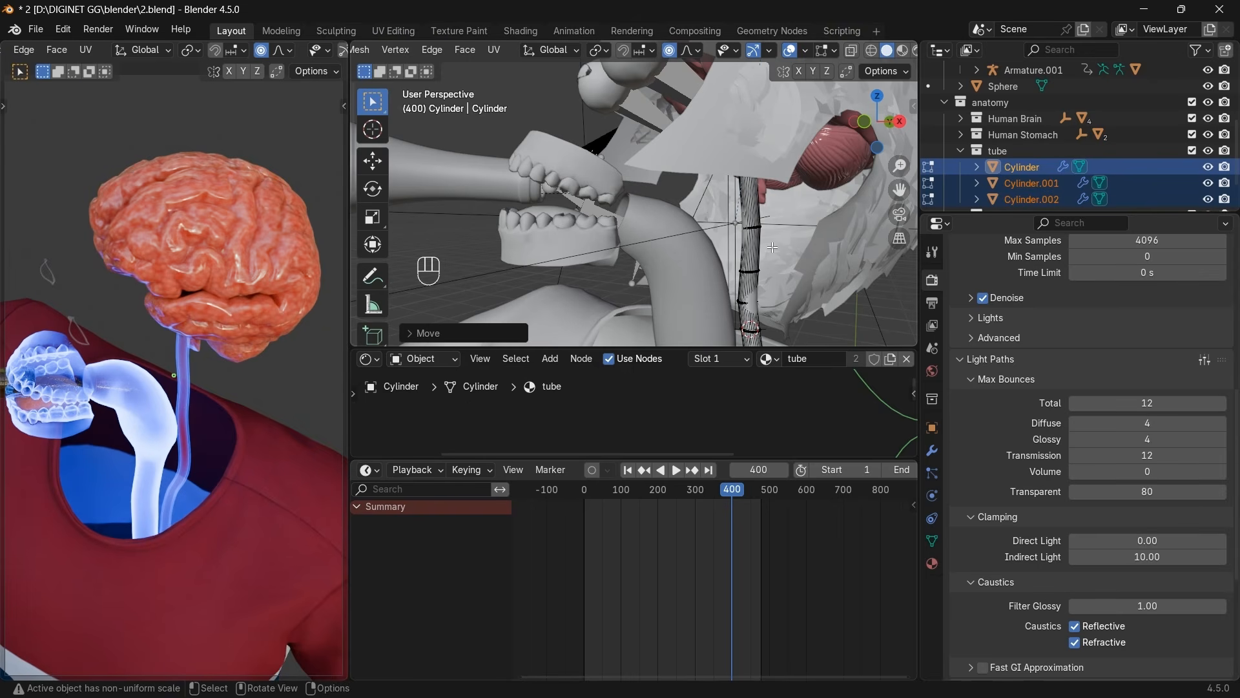
key(Tab)
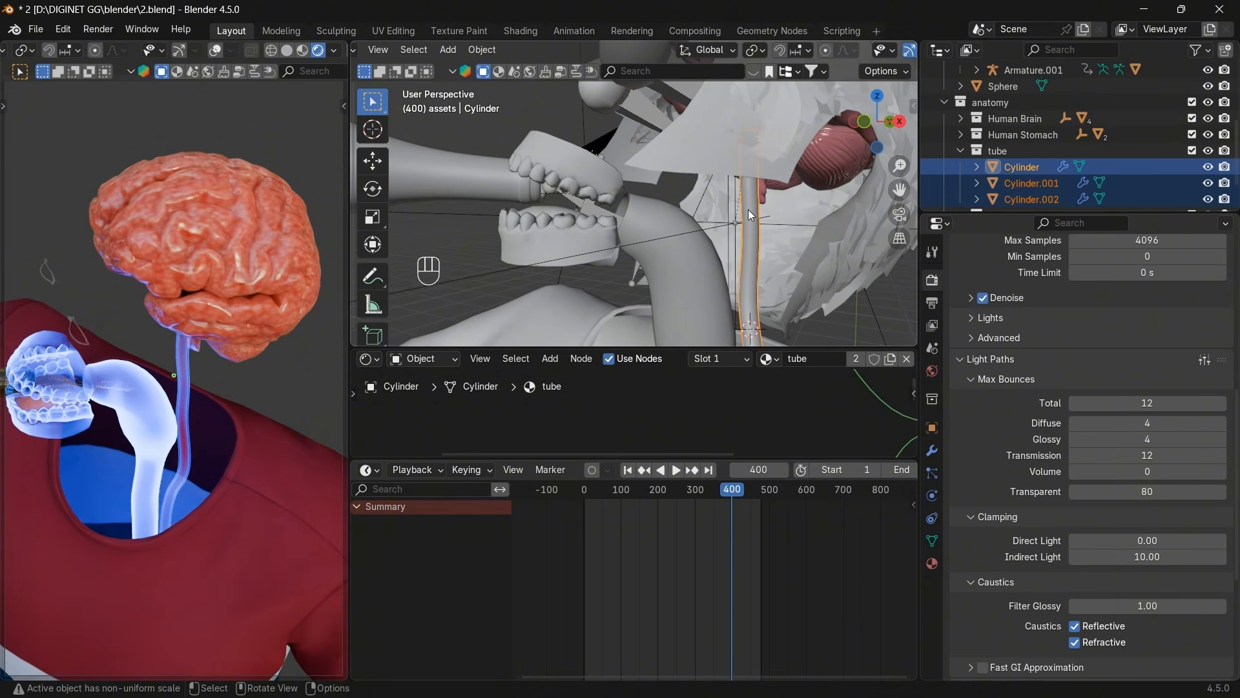
Select Sphere.001 and examine its position in the camera view at keyframes 310, 340 and 400.
scroll(1025, 172, down, 2)
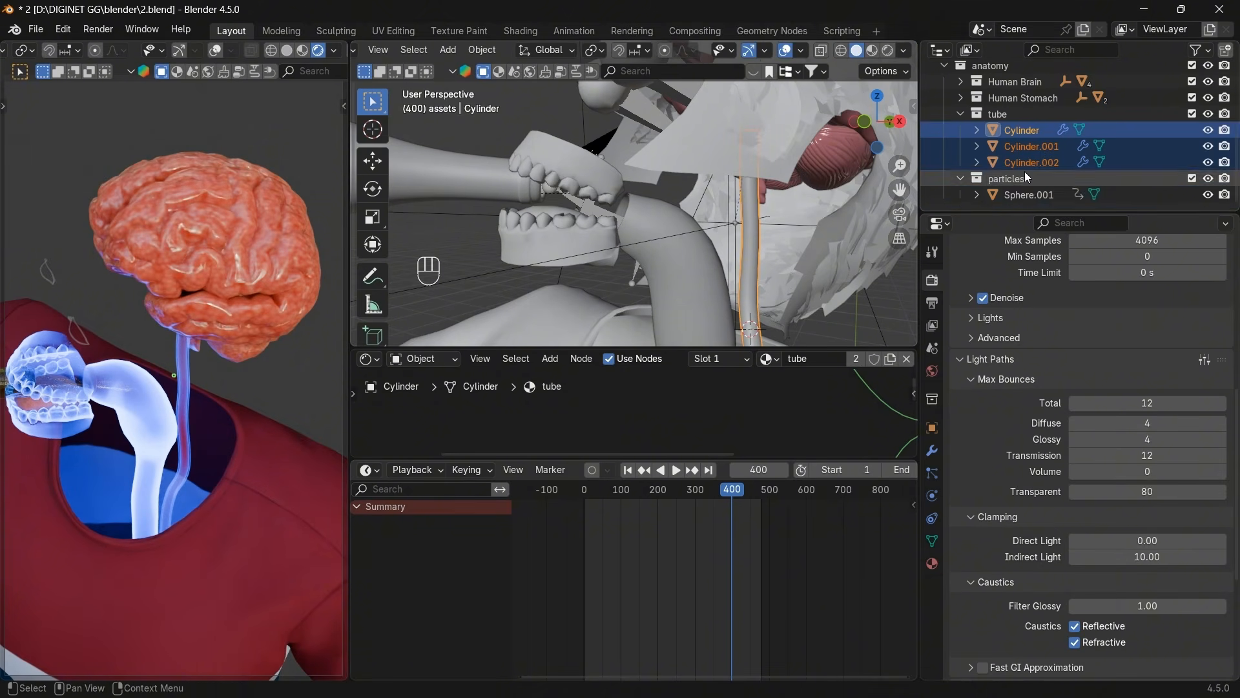
click(1018, 194)
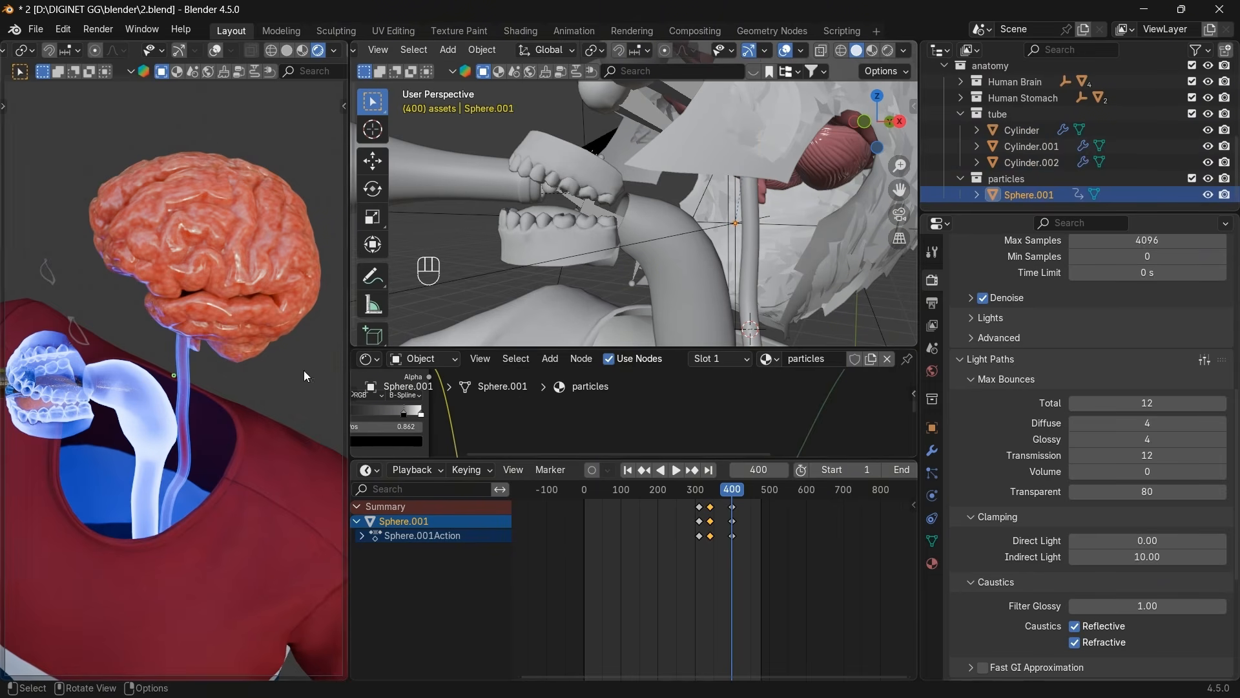
key(KP_0)
key(KP_0)
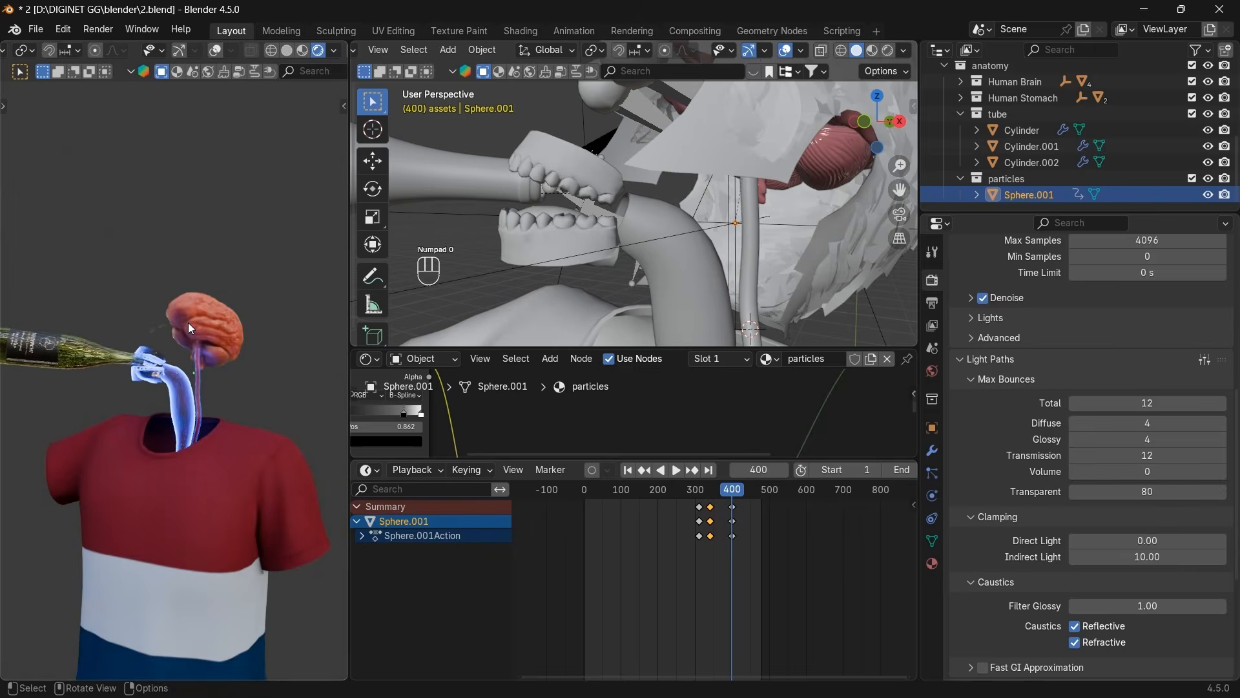
scroll(206, 334, down, 3)
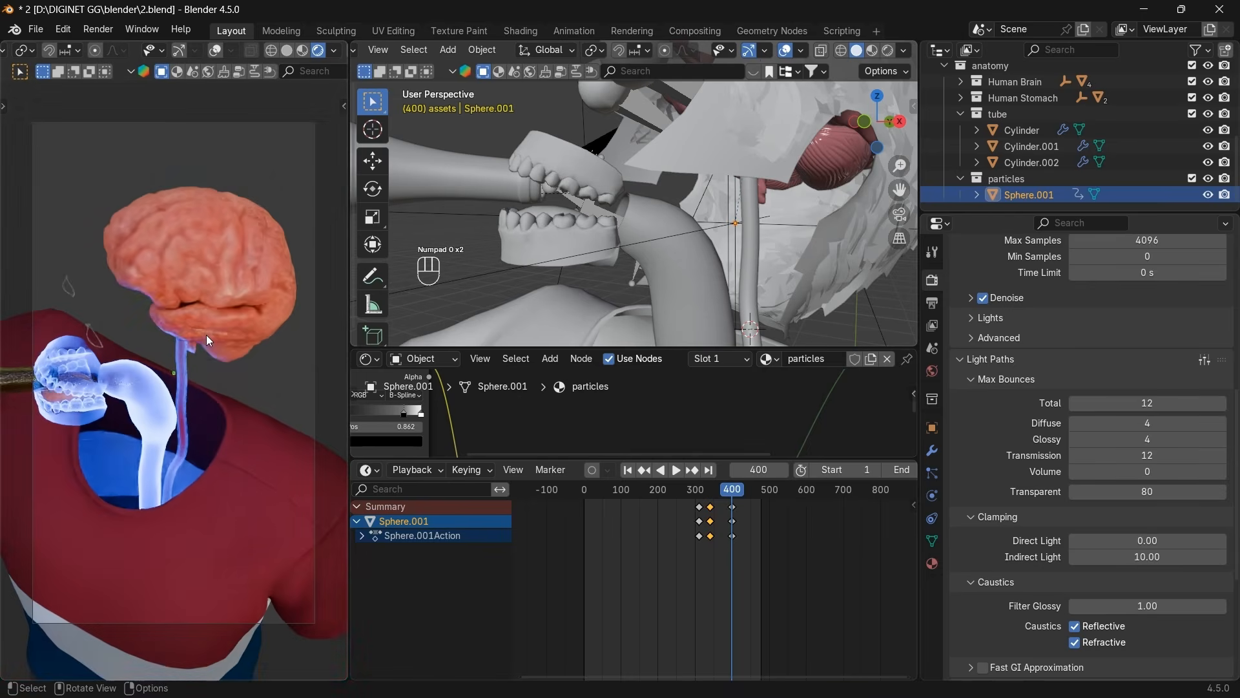
scroll(206, 334, up, 2)
click(646, 472)
click(646, 472)
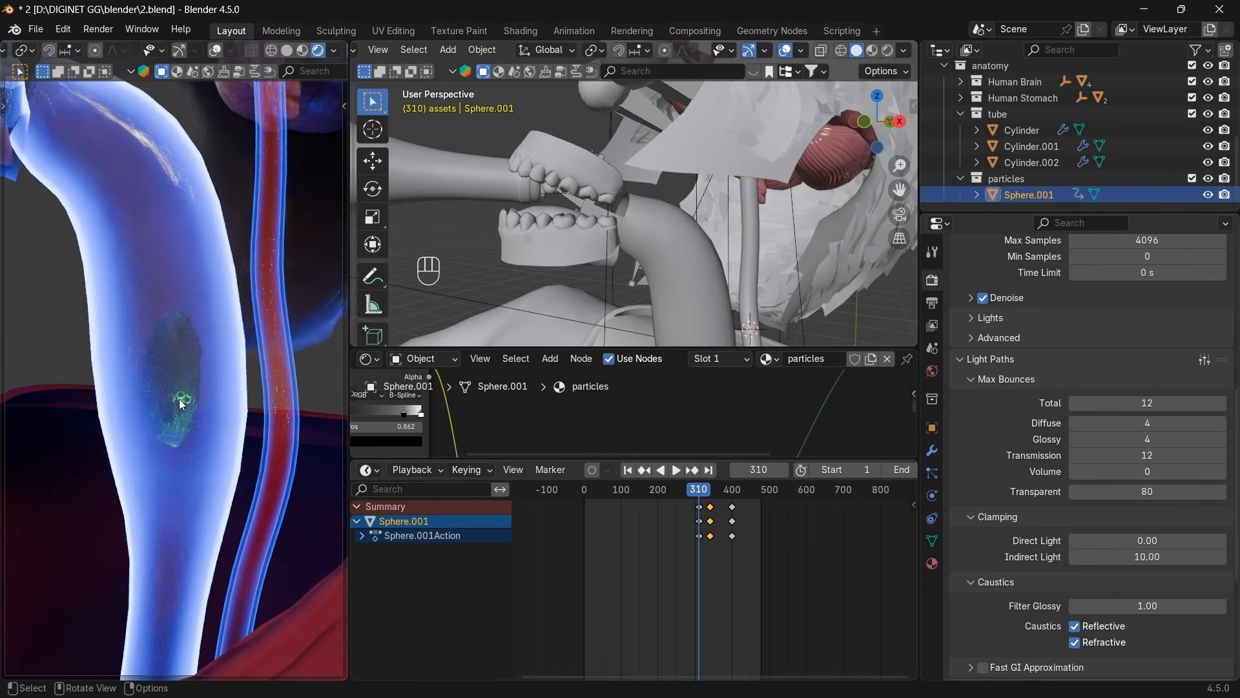
click(695, 474)
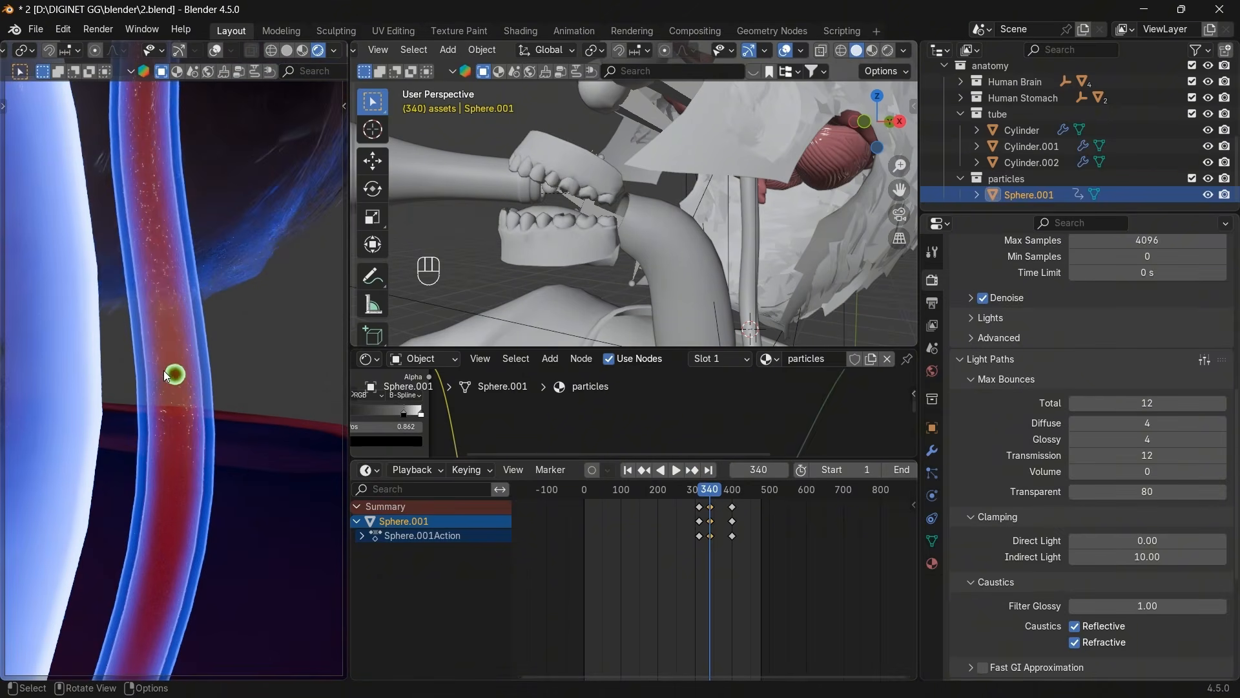
click(698, 473)
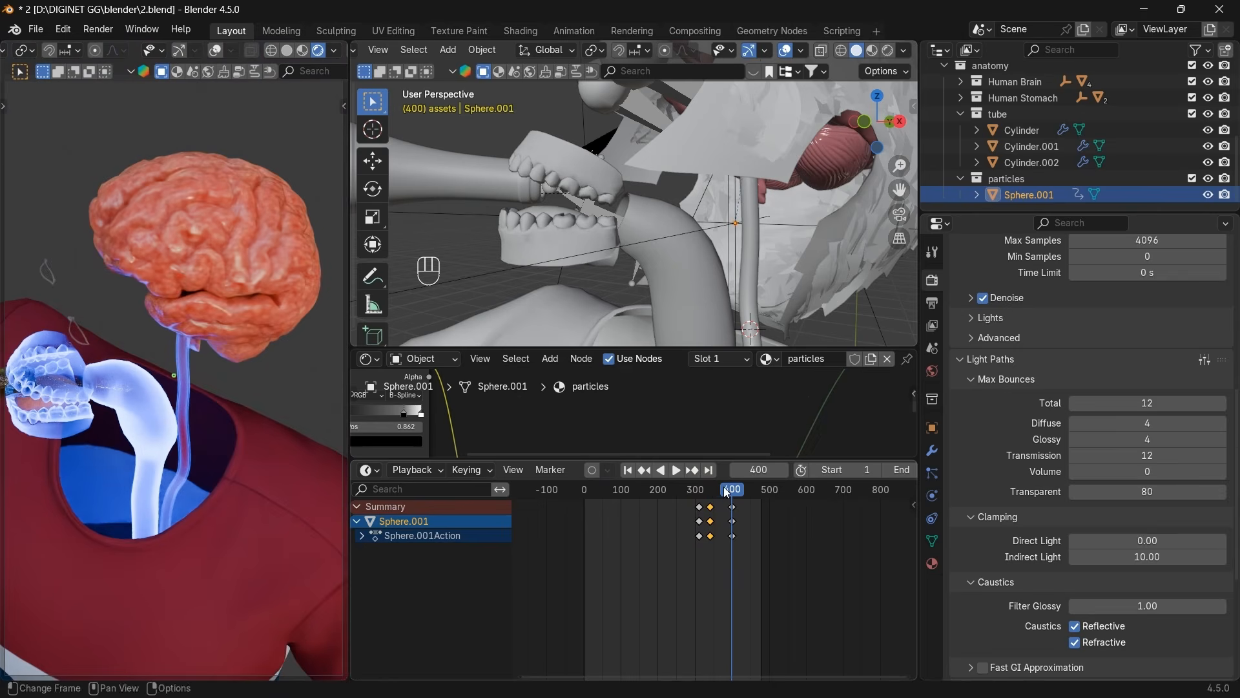
click(724, 491)
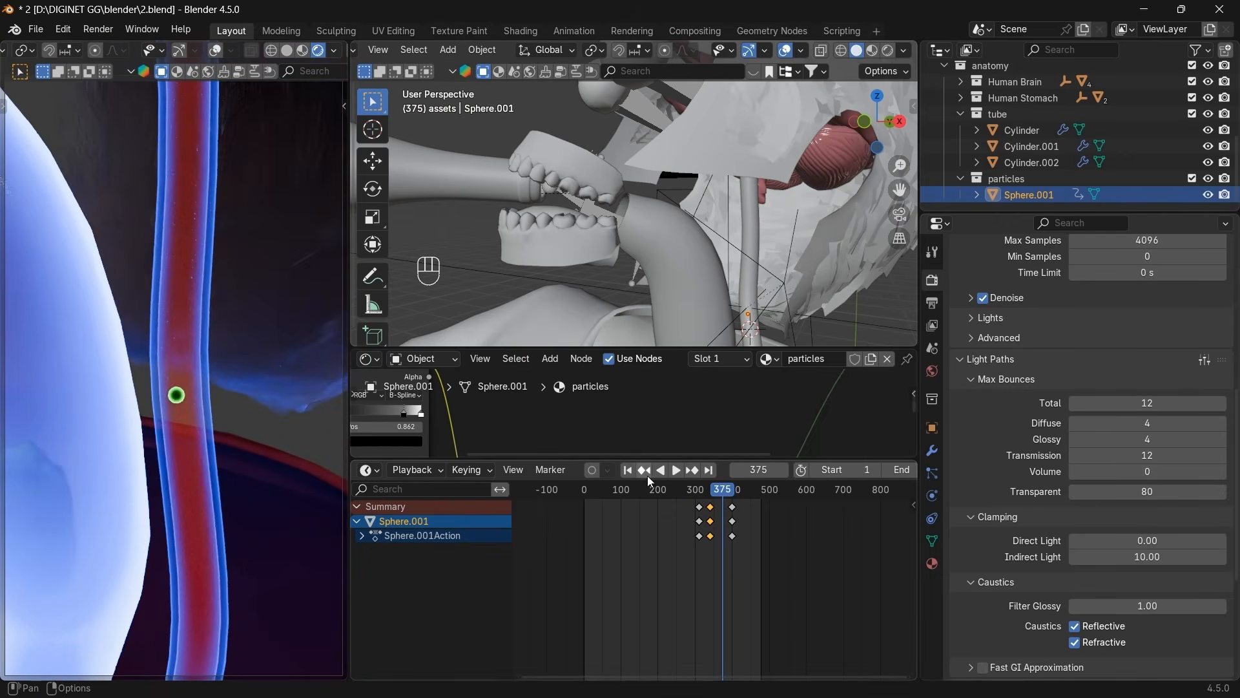
click(693, 470)
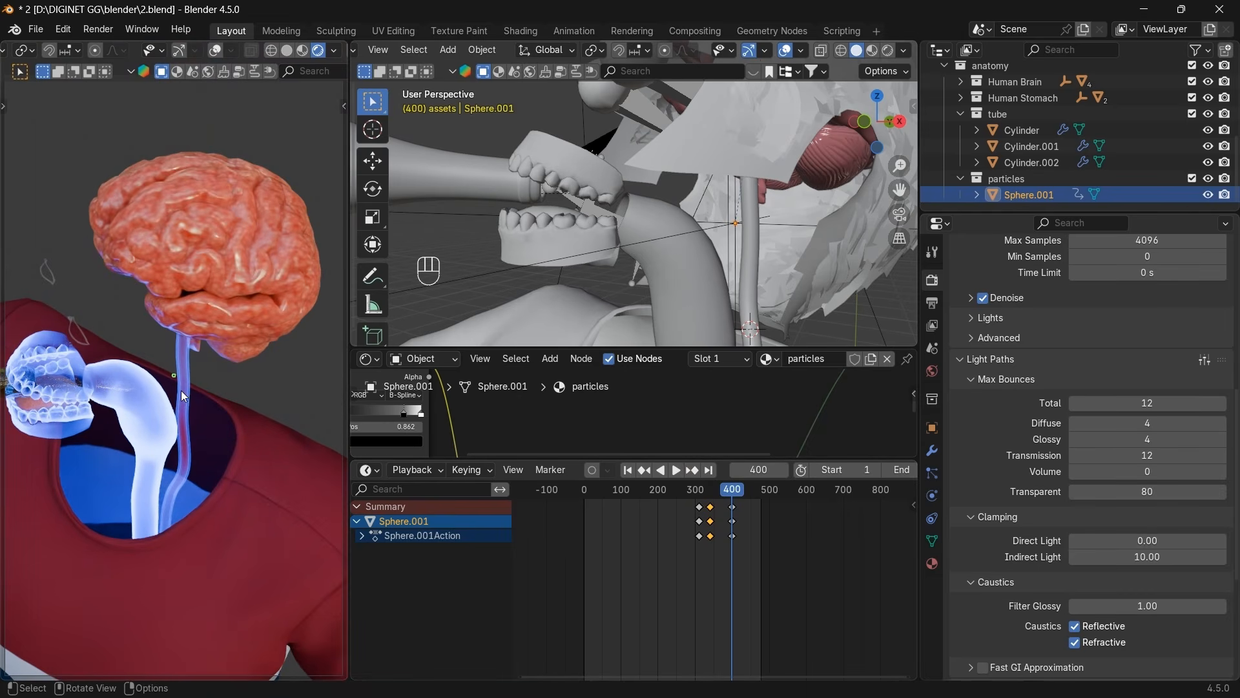
Select Cylinder together with Sphere.001 and isolate both in local view.
middle_drag(824, 241, 899, 193)
scroll(894, 239, down, 3)
shift+middle_drag(895, 259, 871, 213)
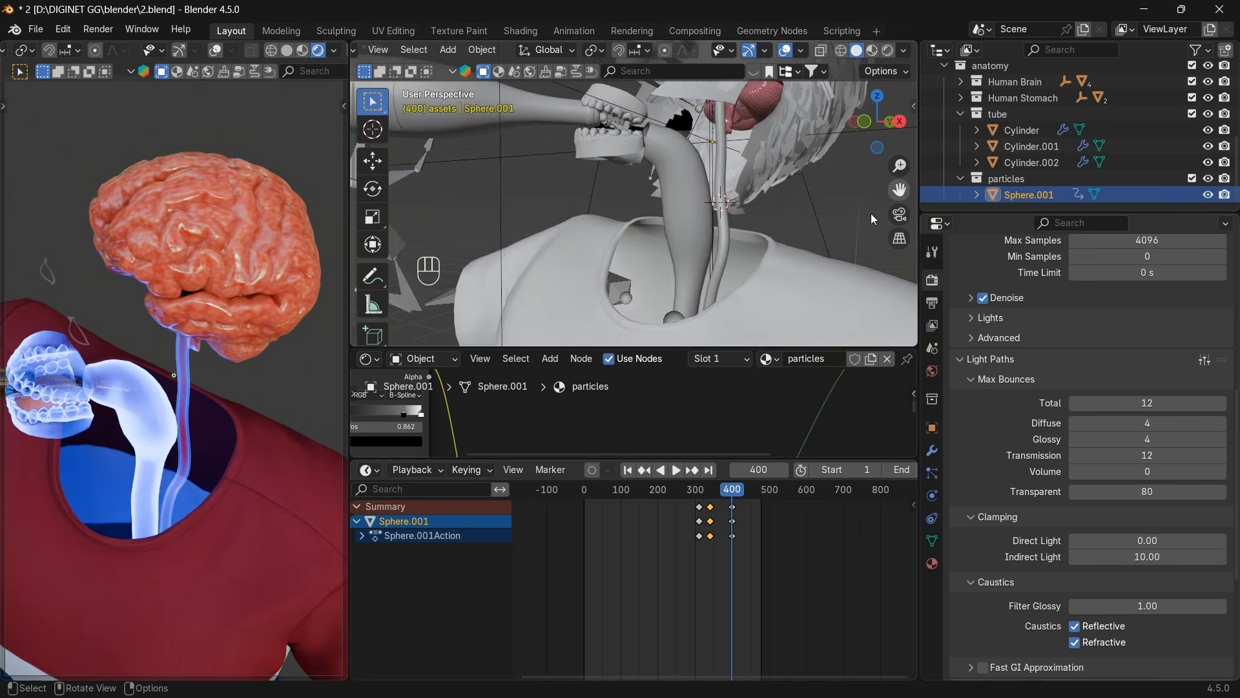
scroll(866, 221, up, 4)
click(994, 193)
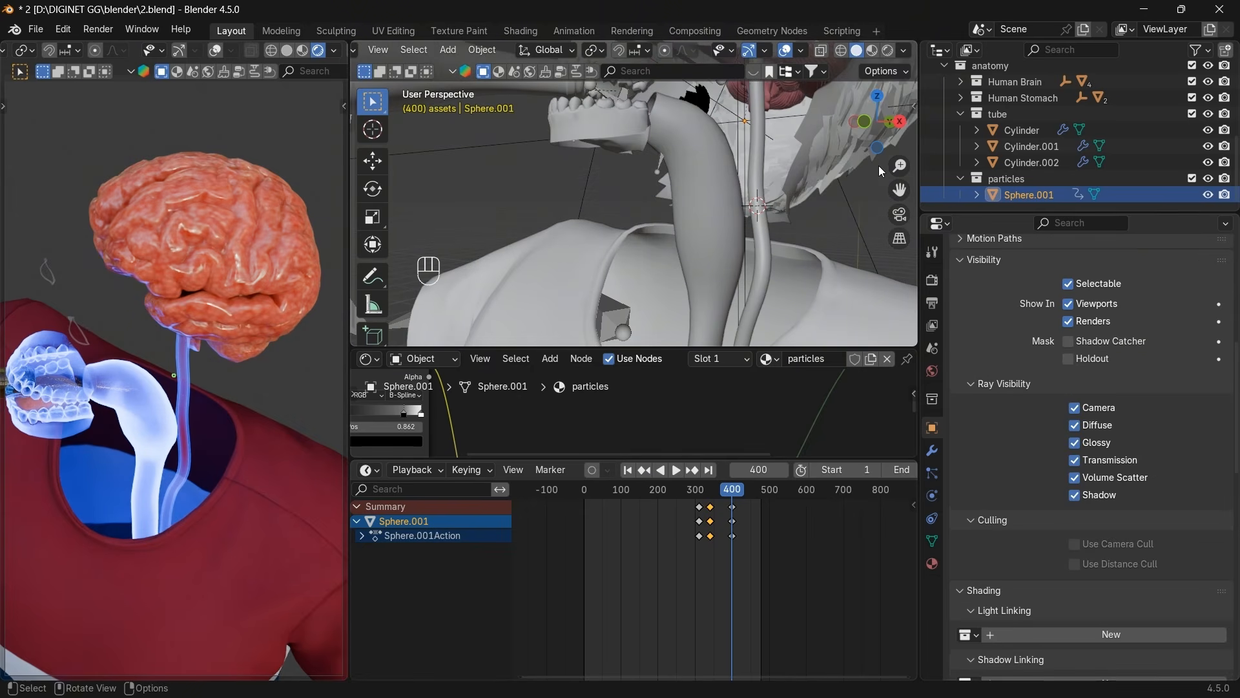
key(s)
right_click(797, 166)
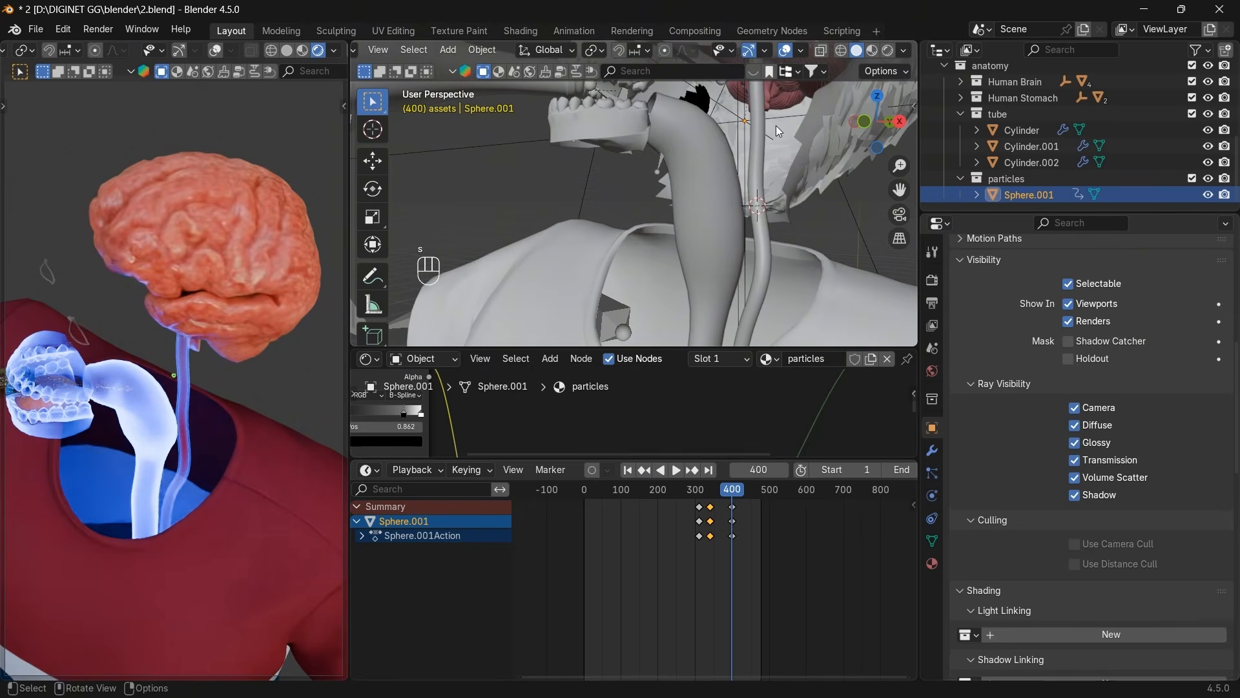
shift+middle_drag(860, 154, 842, 238)
scroll(843, 238, up, 3)
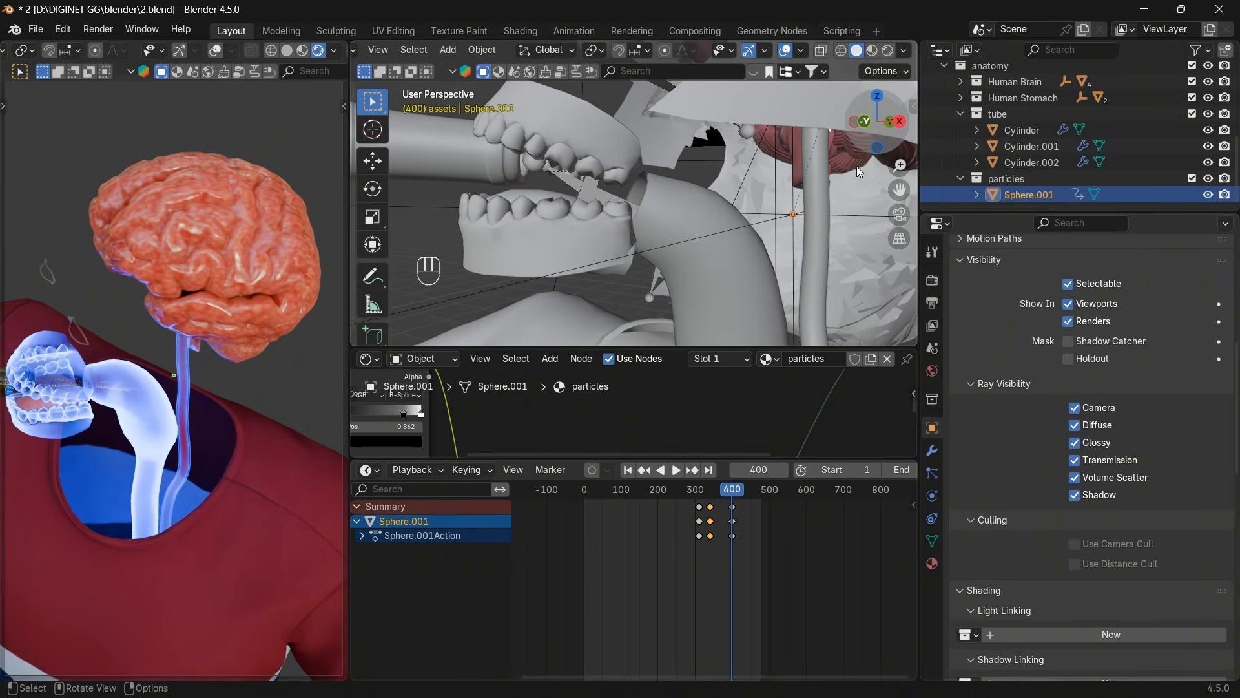
click(819, 229)
key(KP_Divide)
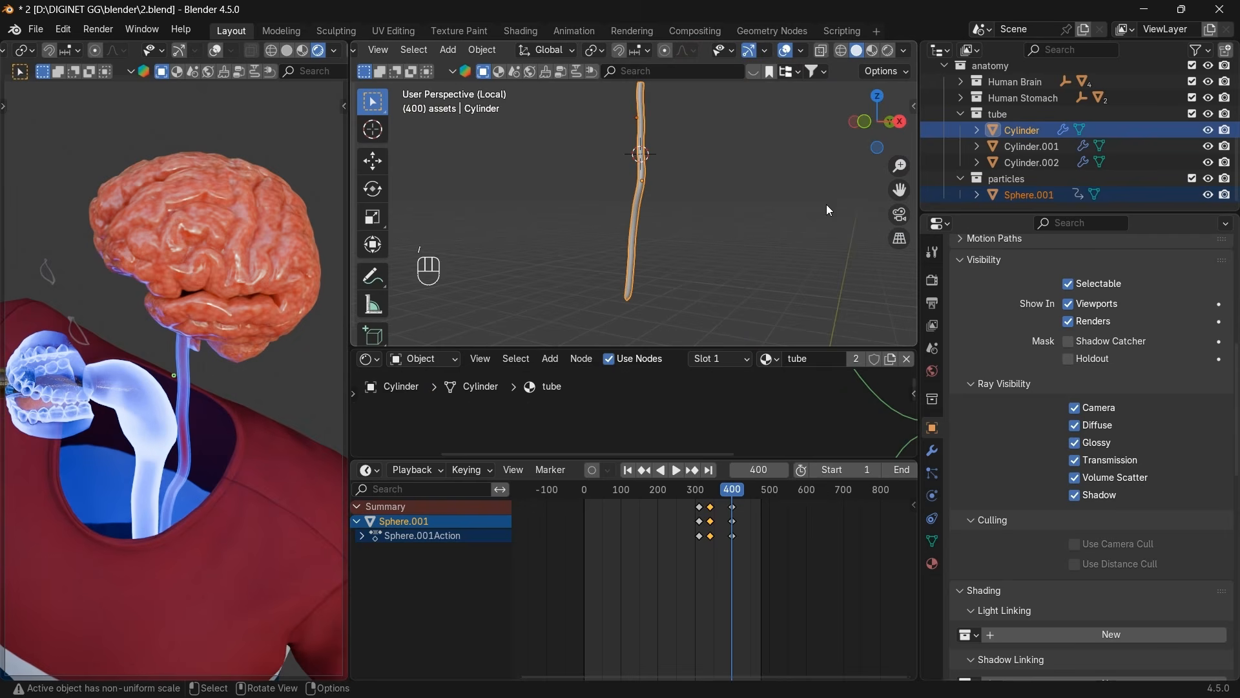
Move Sphere.001 into the tube using orthographic views, then about 0.06 m up along it.
click(877, 96)
scroll(790, 218, up, 5)
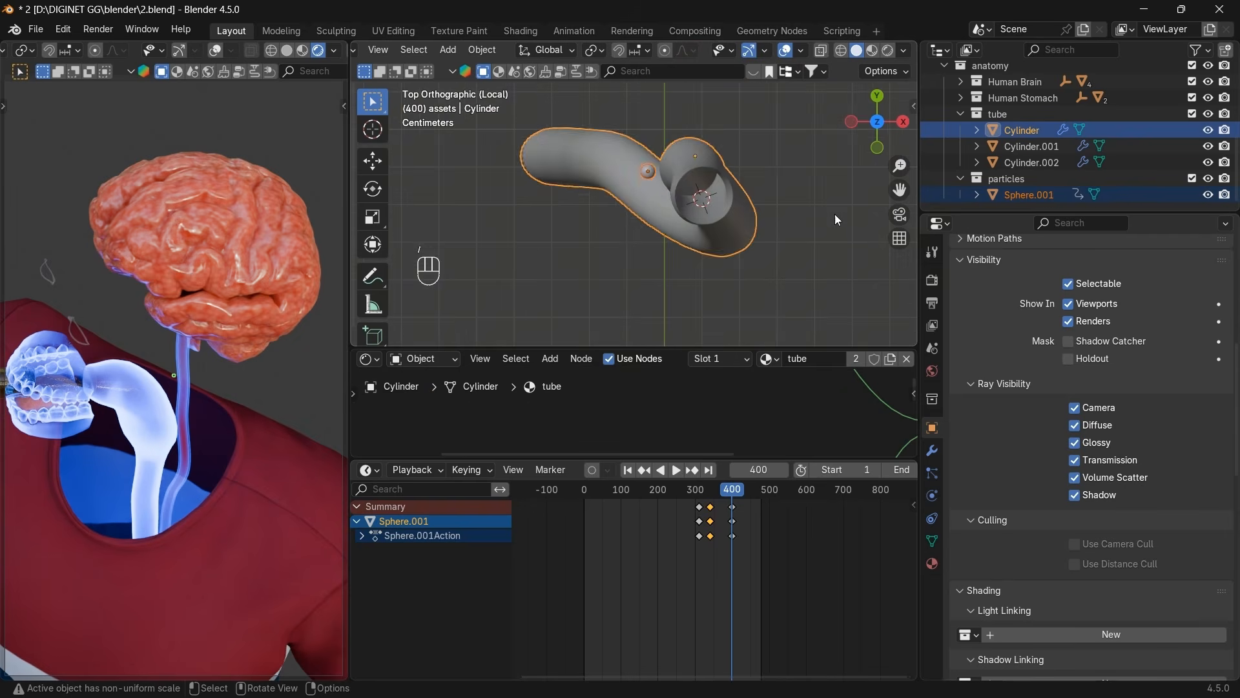
click(1028, 195)
key(g)
click(855, 243)
click(876, 147)
key(KP_Decimal)
key(f)
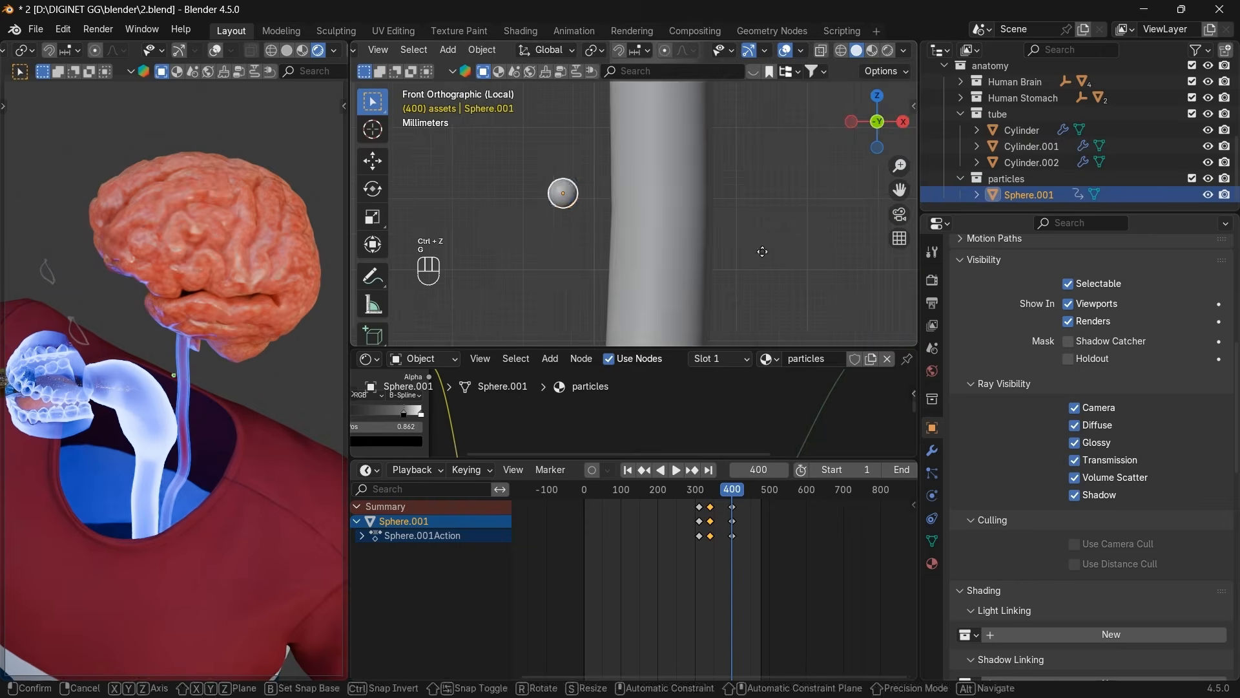
click(903, 121)
scroll(885, 142, down, 5)
key(g)
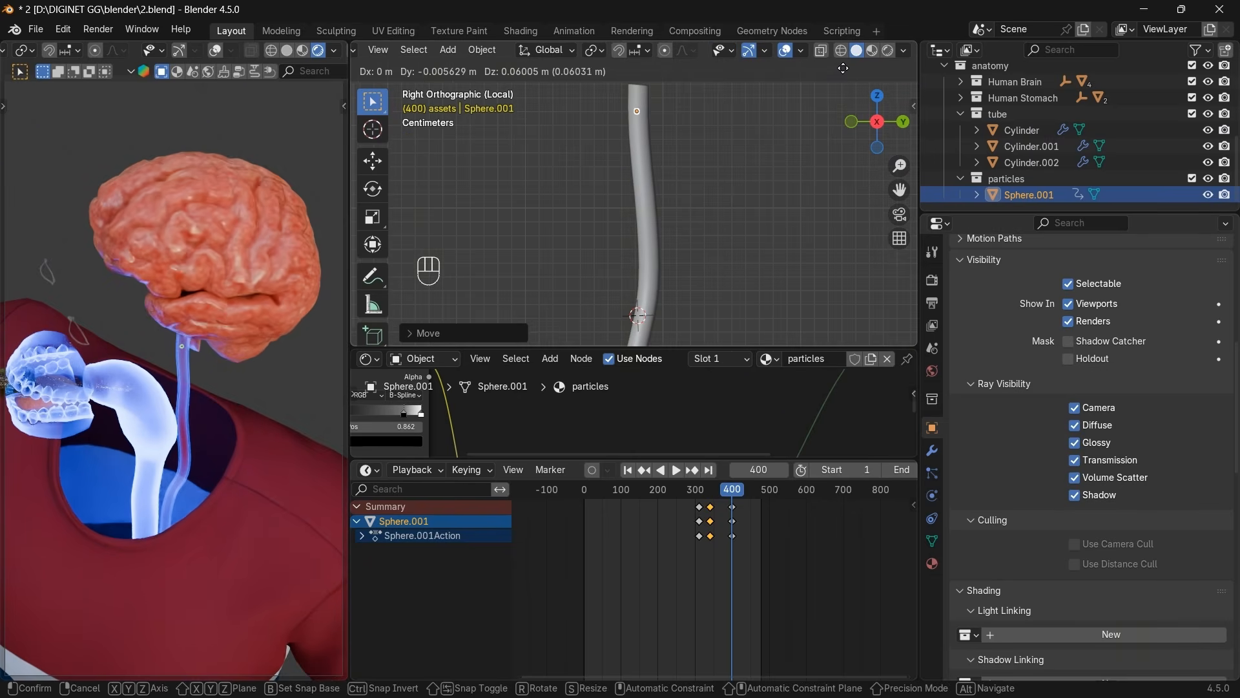
click(845, 70)
Centre Sphere.001 within the tube near its upper end and insert a keyframe at frame 400.
scroll(845, 70, up, 6)
shift+middle_drag(845, 97, 746, 163)
click(903, 121)
key(g)
click(794, 186)
key(i)
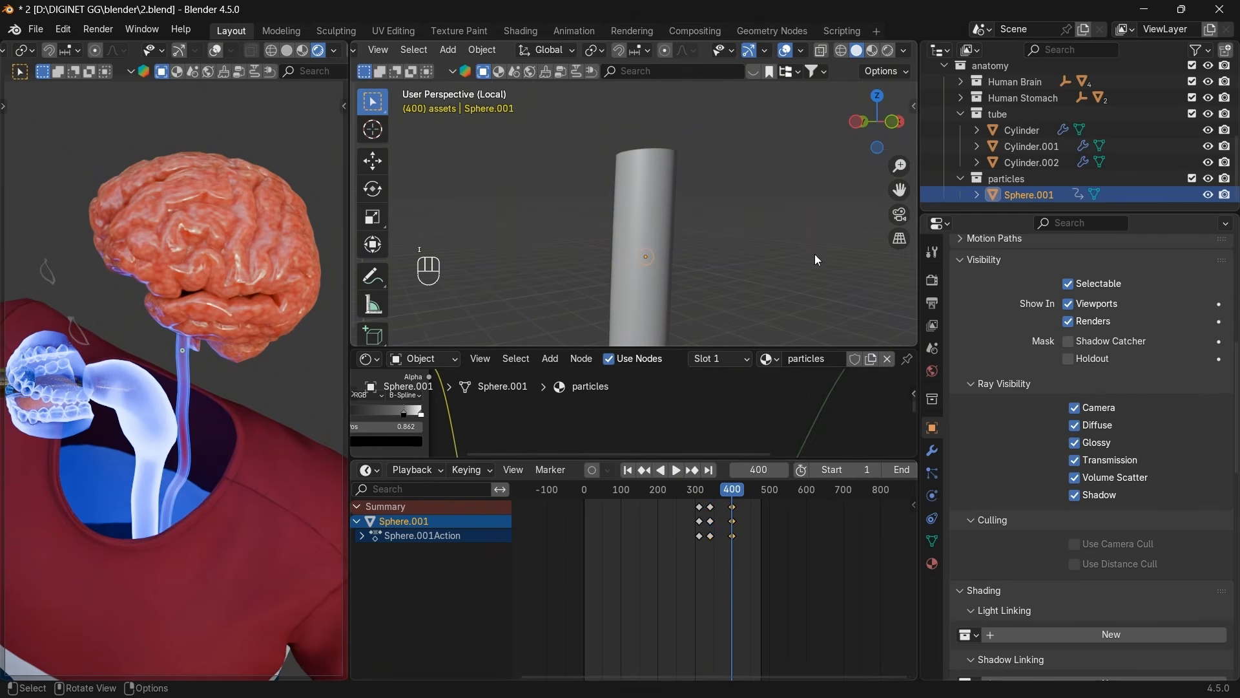
Align Sphere.001 inside the tube at frame 380 from the back and side, and insert a keyframe.
click(858, 129)
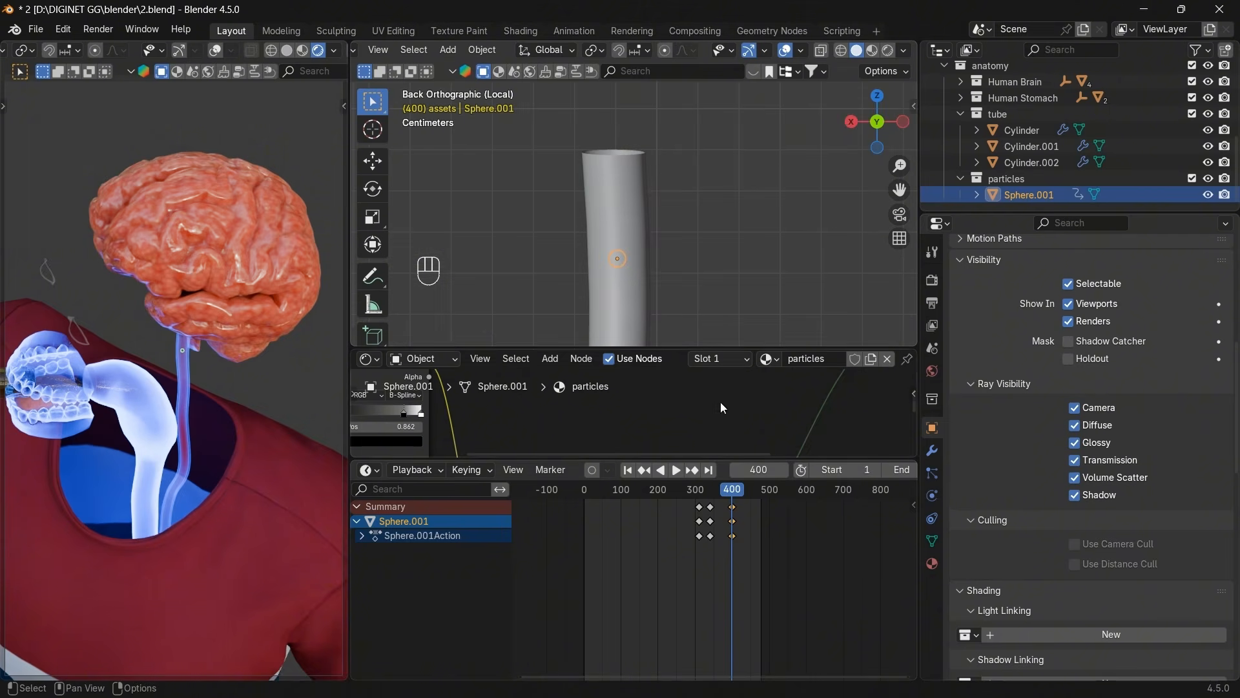
scroll(739, 550, up, 3)
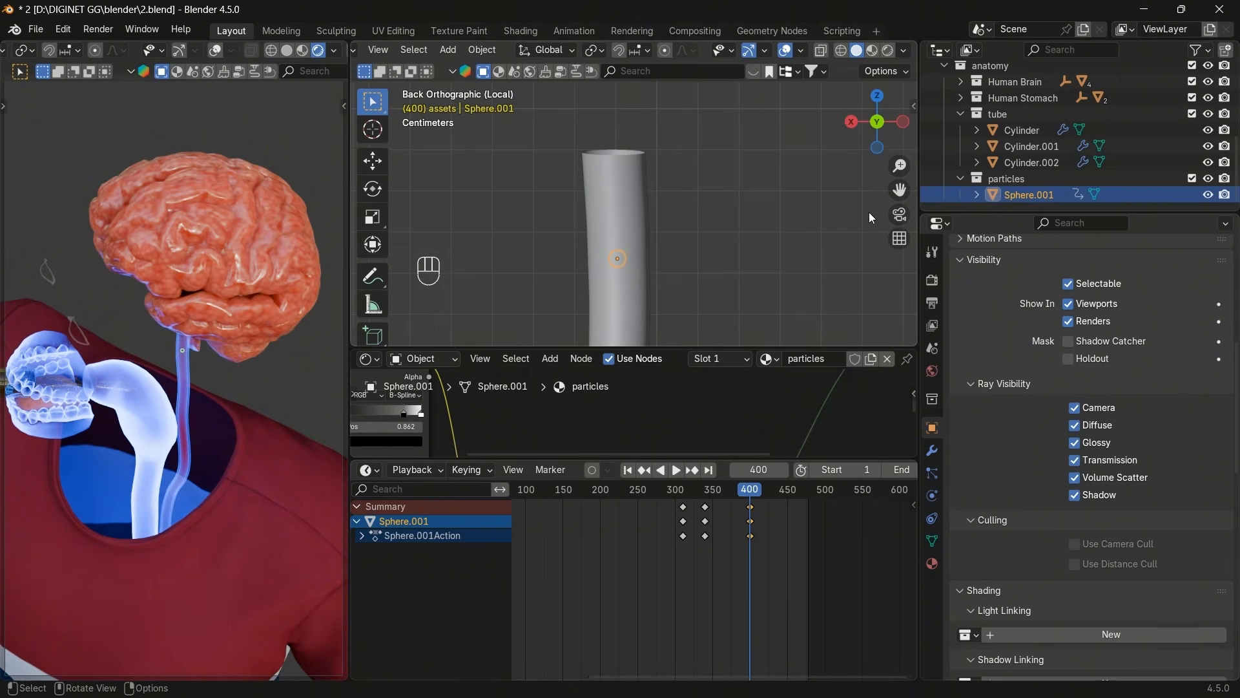
drag(900, 190, 900, 72)
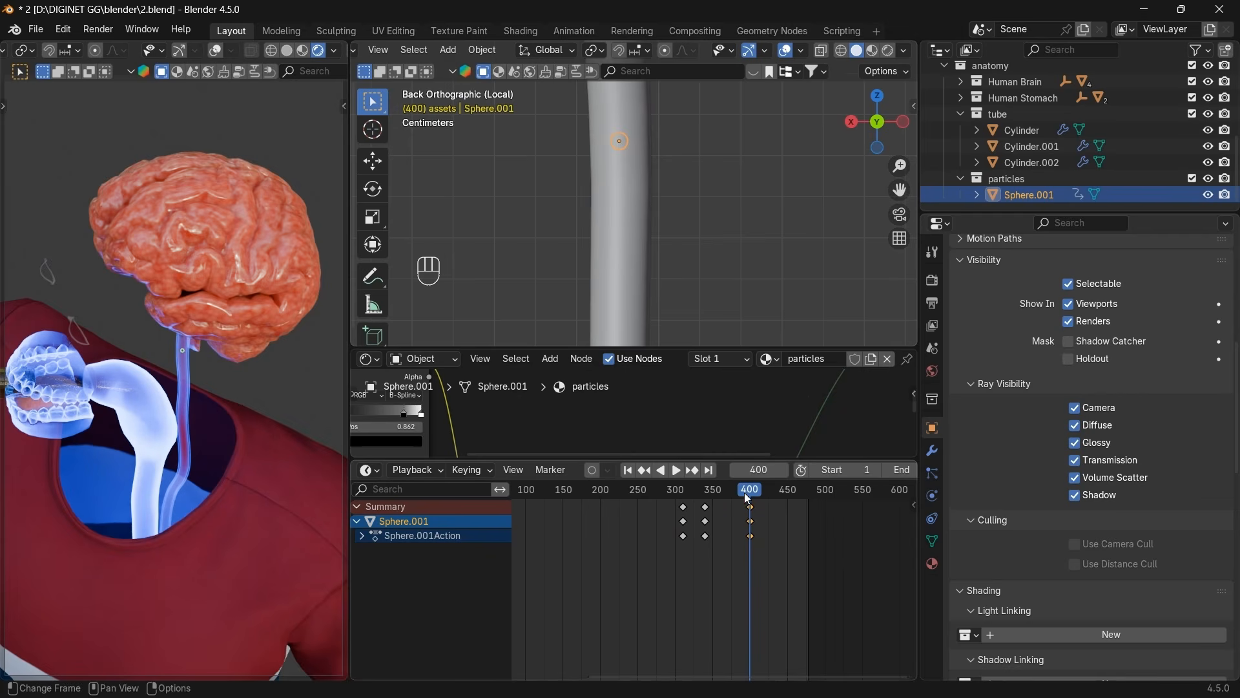
click(748, 495)
scroll(738, 242, down, 5)
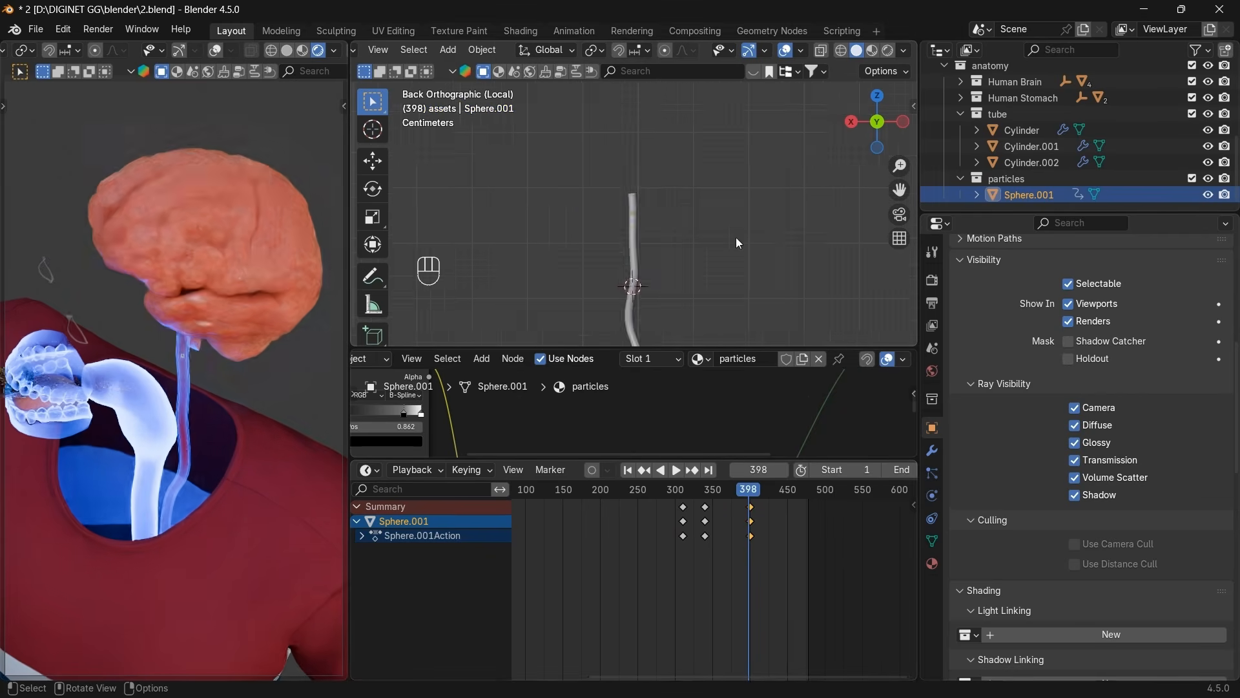
scroll(736, 243, up, 5)
shift+middle_drag(736, 243, 810, 209)
drag(748, 489, 780, 510)
key(g)
click(821, 284)
click(904, 122)
key(g)
click(898, 129)
click(903, 122)
key(g)
click(895, 139)
key(i)
Reposition Sphere.001 to stay inside the curved tube at frame 370 and insert a keyframe.
key(g)
click(840, 155)
click(903, 123)
key(g)
click(847, 181)
key(i)
Scrub the timeline between frames 341 and 401 to check Sphere.001's travel through the tube.
scroll(767, 523, up, 15)
drag(773, 491, 672, 499)
scroll(672, 499, down, 4)
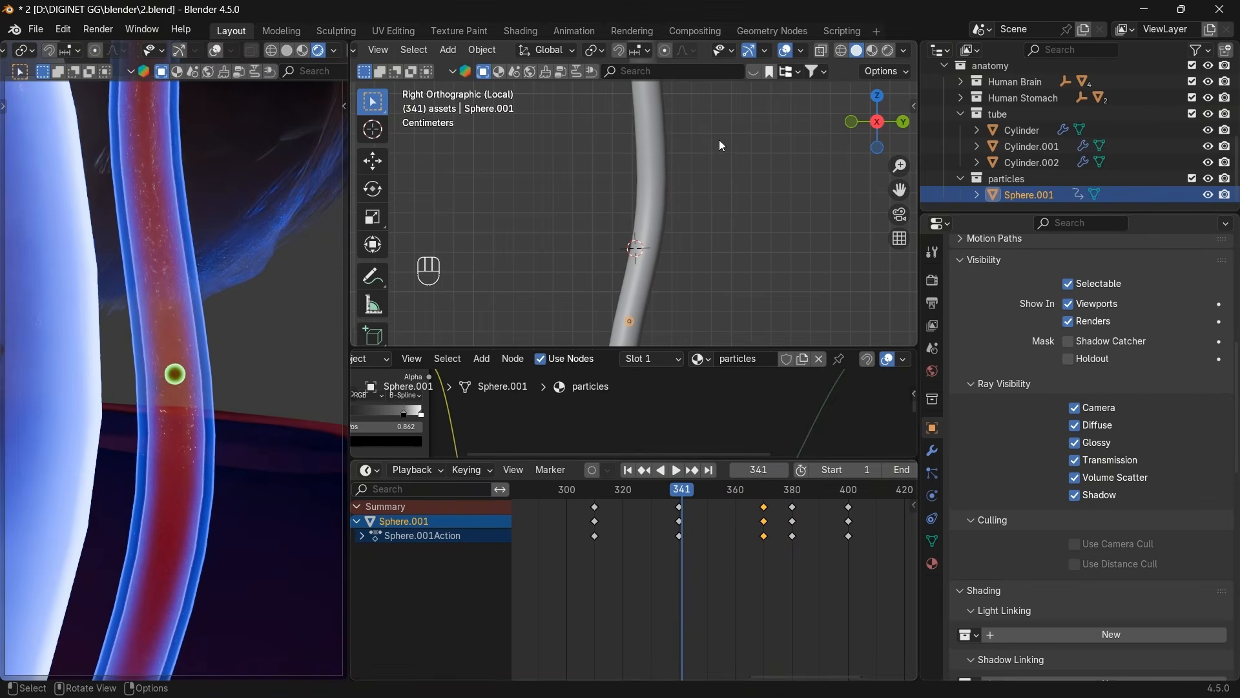
scroll(680, 510, down, 1)
drag(690, 497, 830, 492)
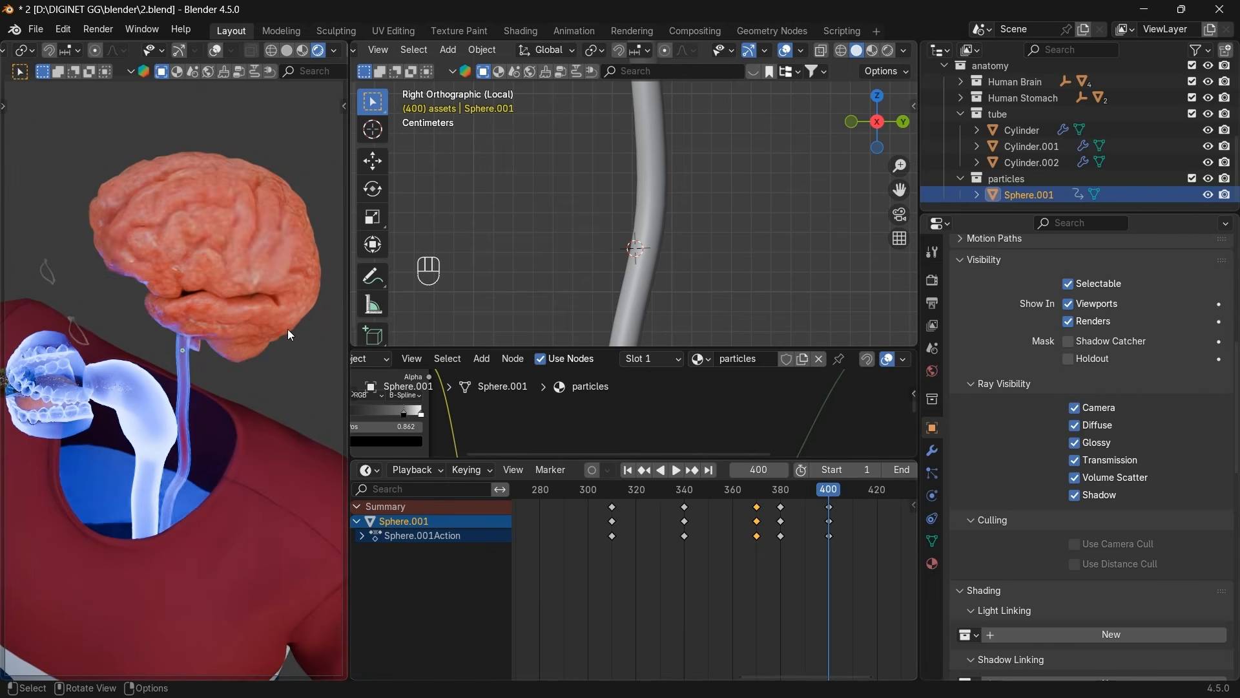
scroll(784, 504, up, 1)
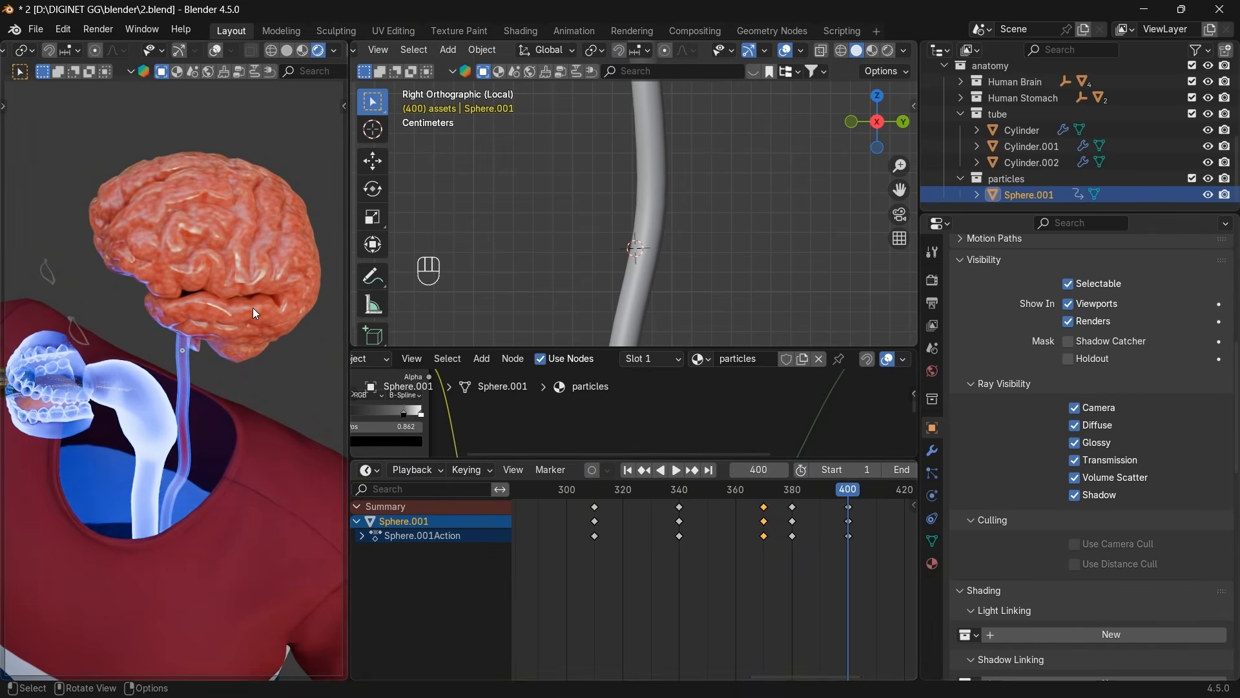
scroll(804, 510, down, 1)
mouse_move(823, 490)
mouse_down()
mouse_move(800, 492)
mouse_move(831, 492)
mouse_up()
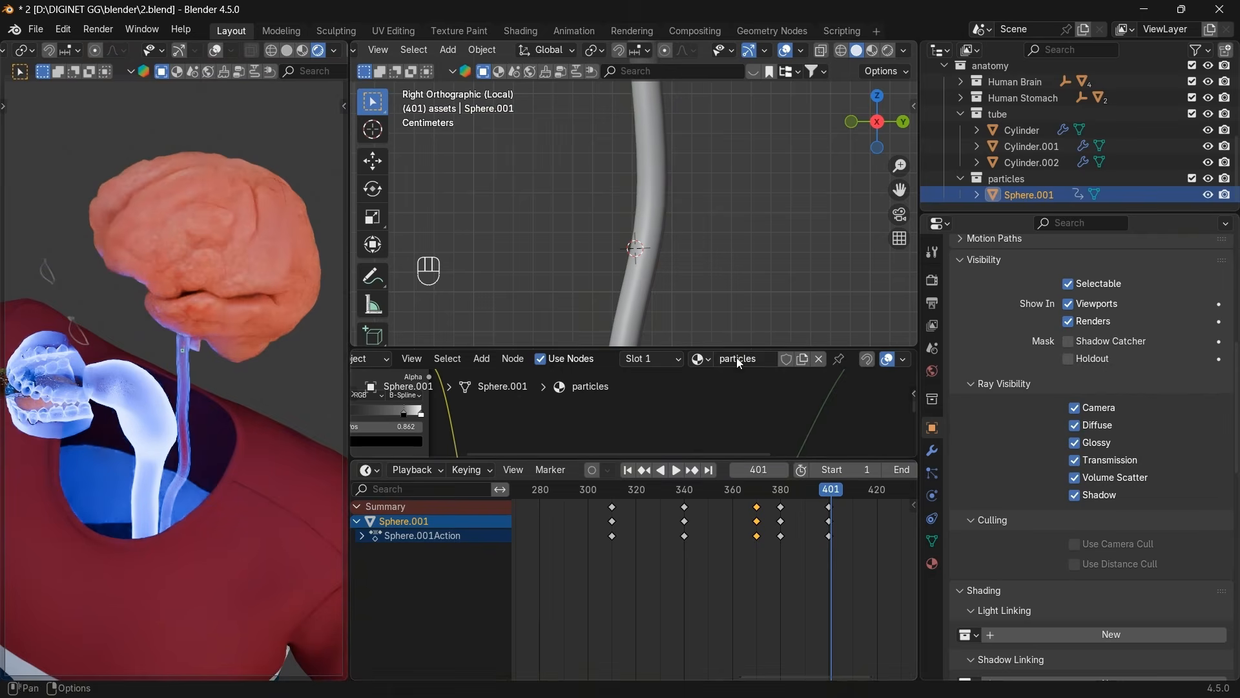
Reveal all hidden objects and go to frame 450.
key(alt+h)
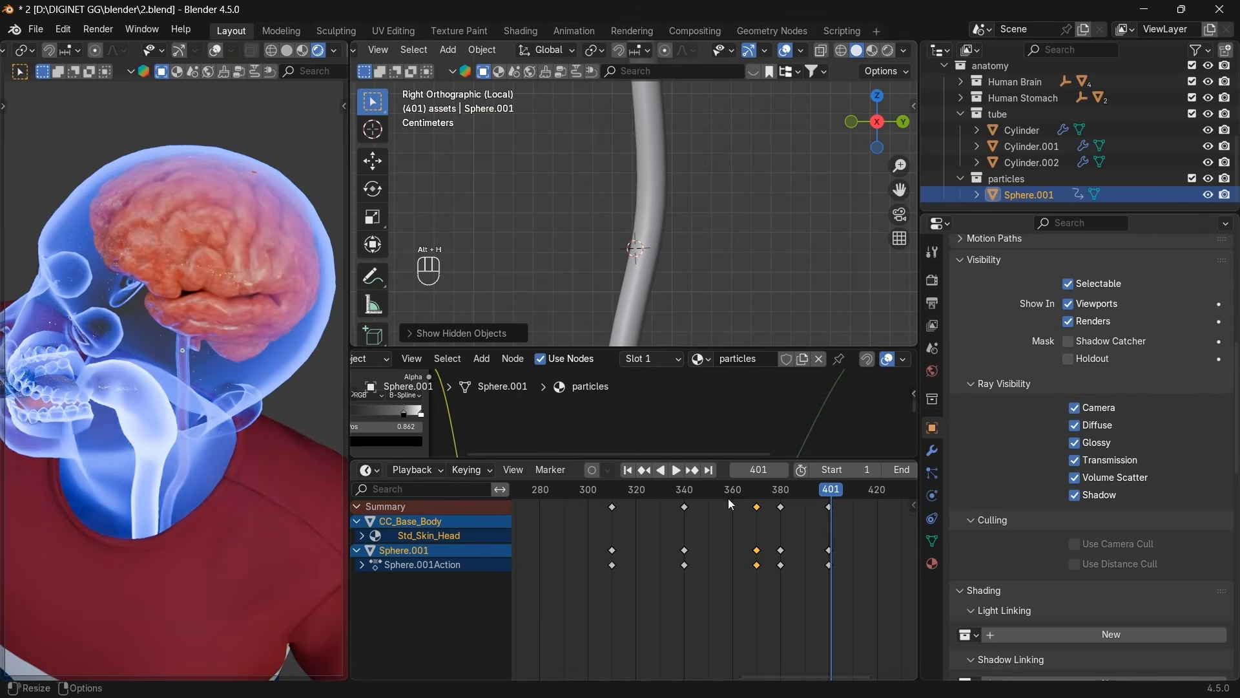
mouse_move(830, 492)
mouse_down()
mouse_move(793, 495)
mouse_move(828, 491)
mouse_up()
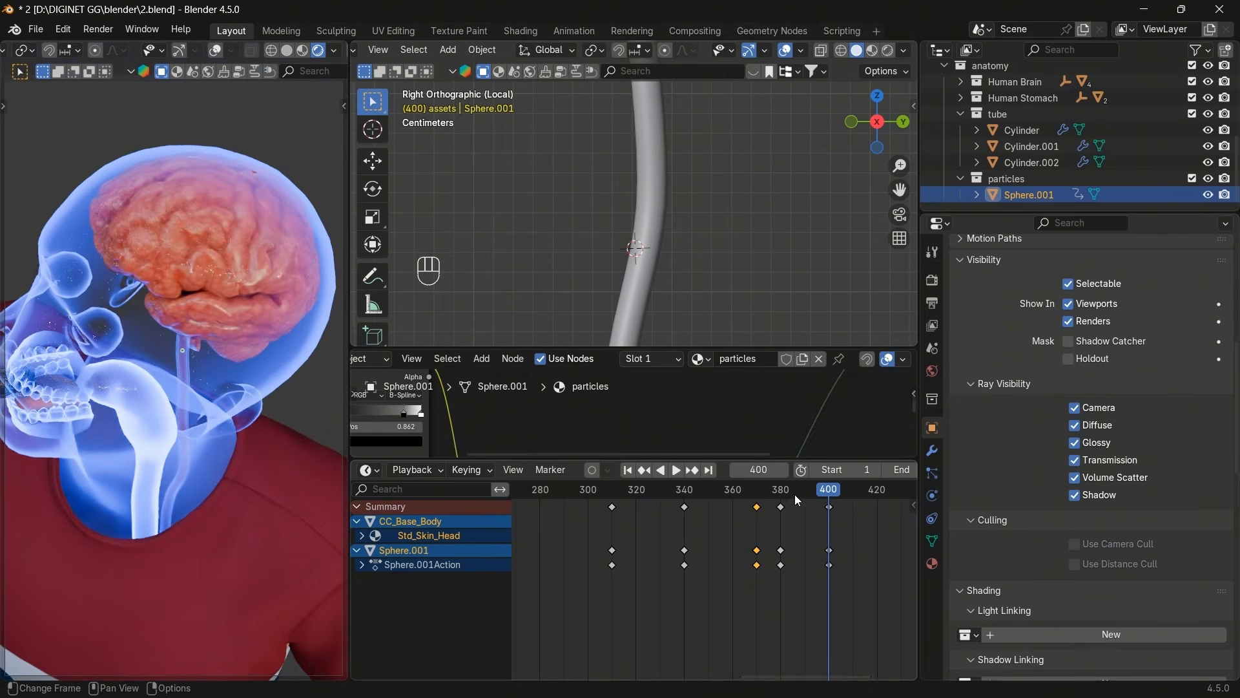
click(768, 470)
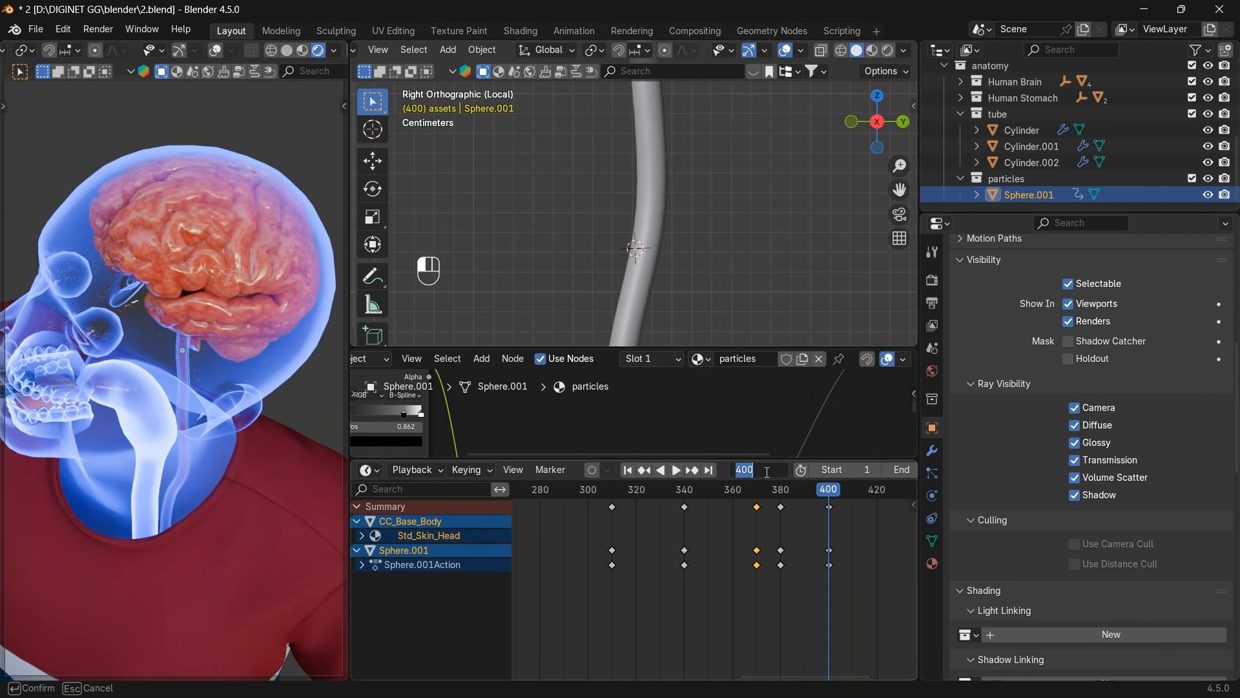
text(450)
key(Return)
scroll(816, 525, down, 3)
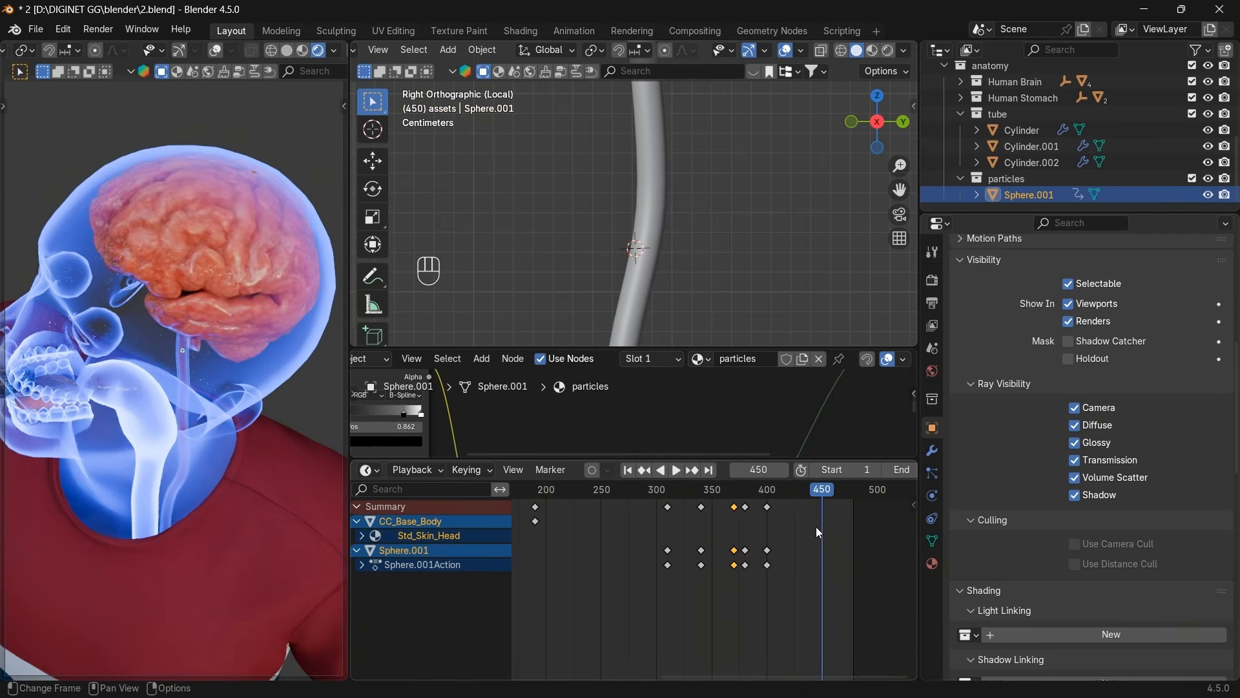
Move Sphere.001 slightly higher inside the tube toward its upper end at frame 450 and insert a keyframe.
middle_drag(787, 533, 785, 533)
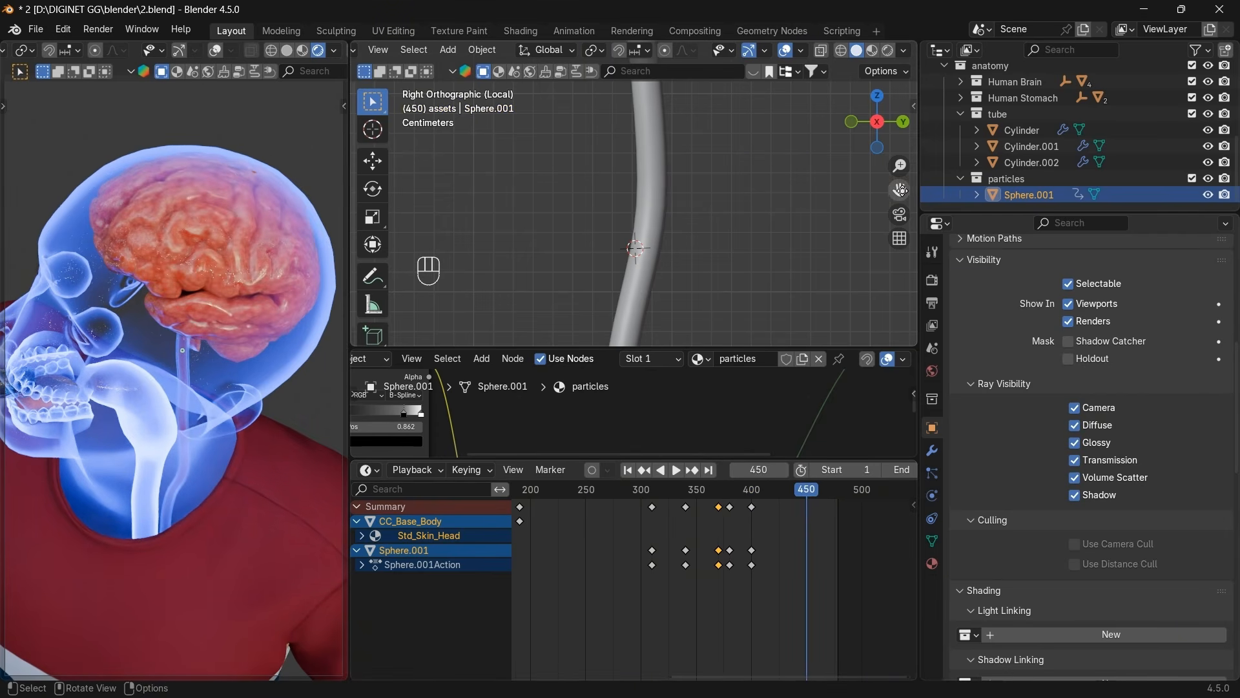
drag(901, 190, 900, 304)
scroll(872, 193, down, 5)
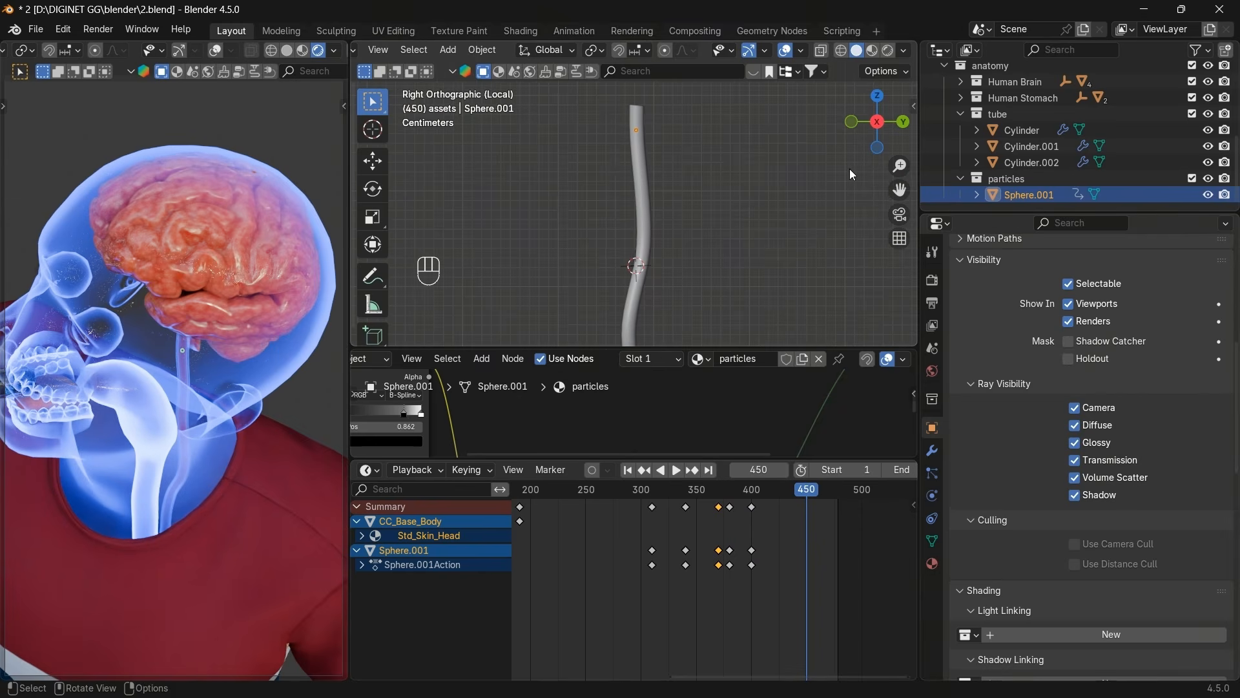
drag(896, 184, 895, 248)
scroll(803, 233, up, 4)
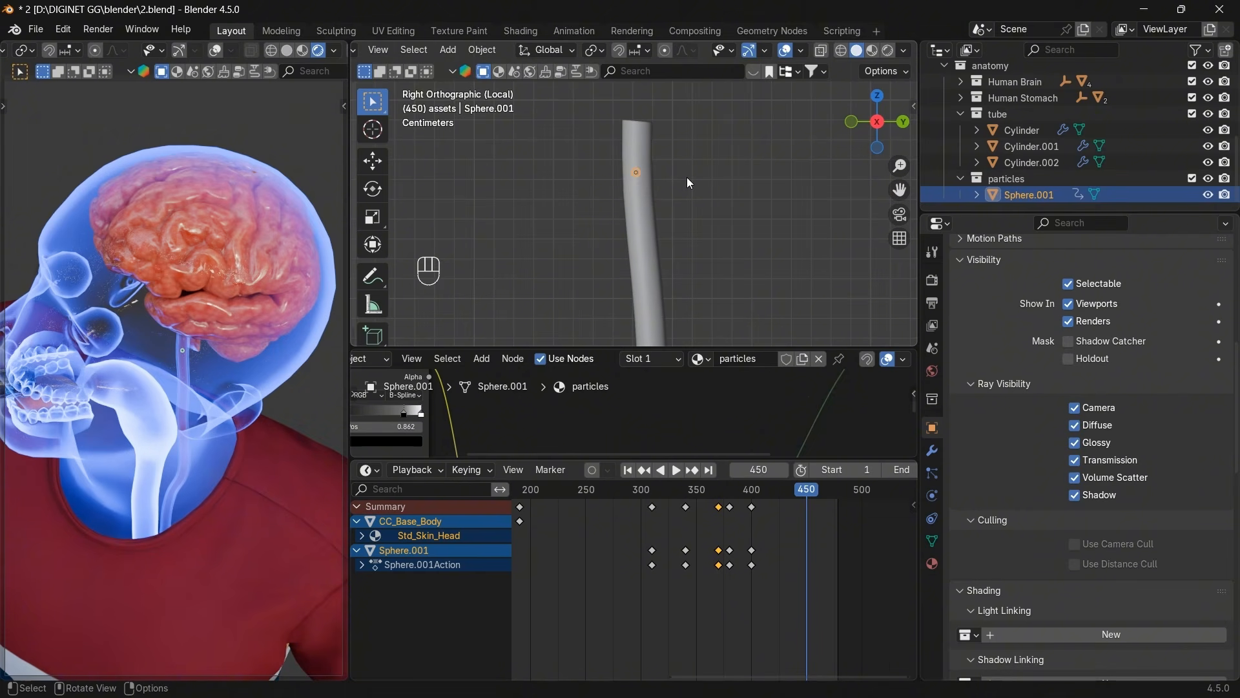
key(g)
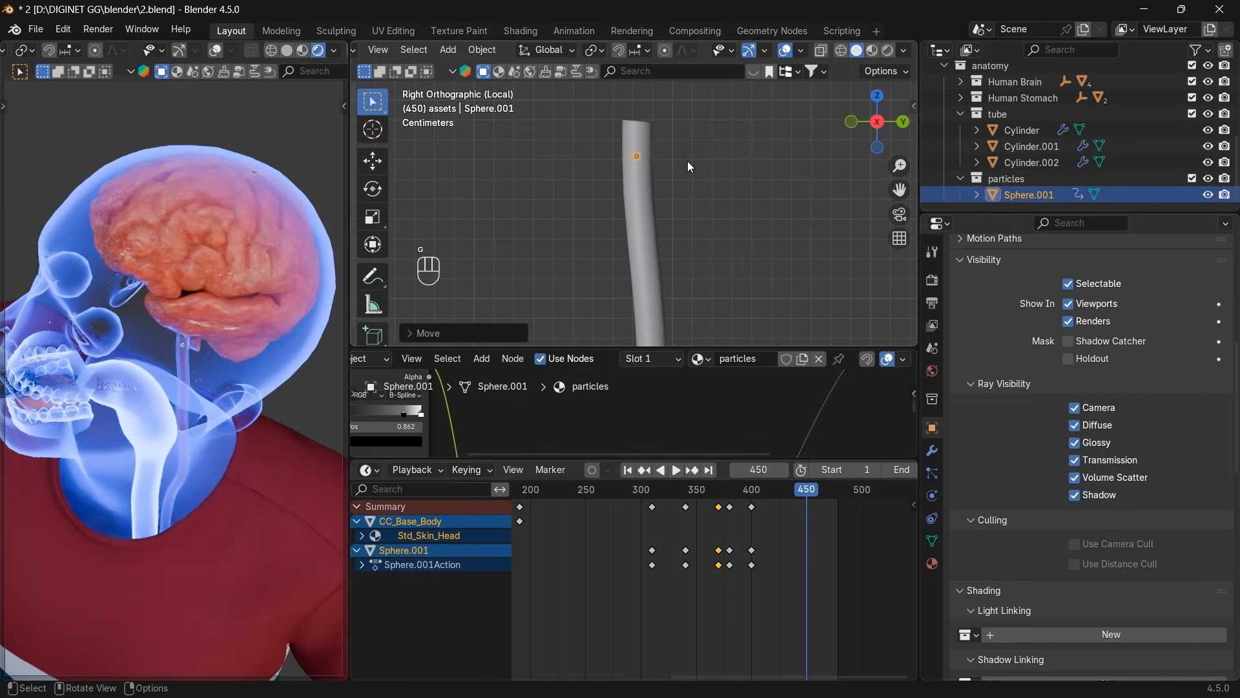
key(i)
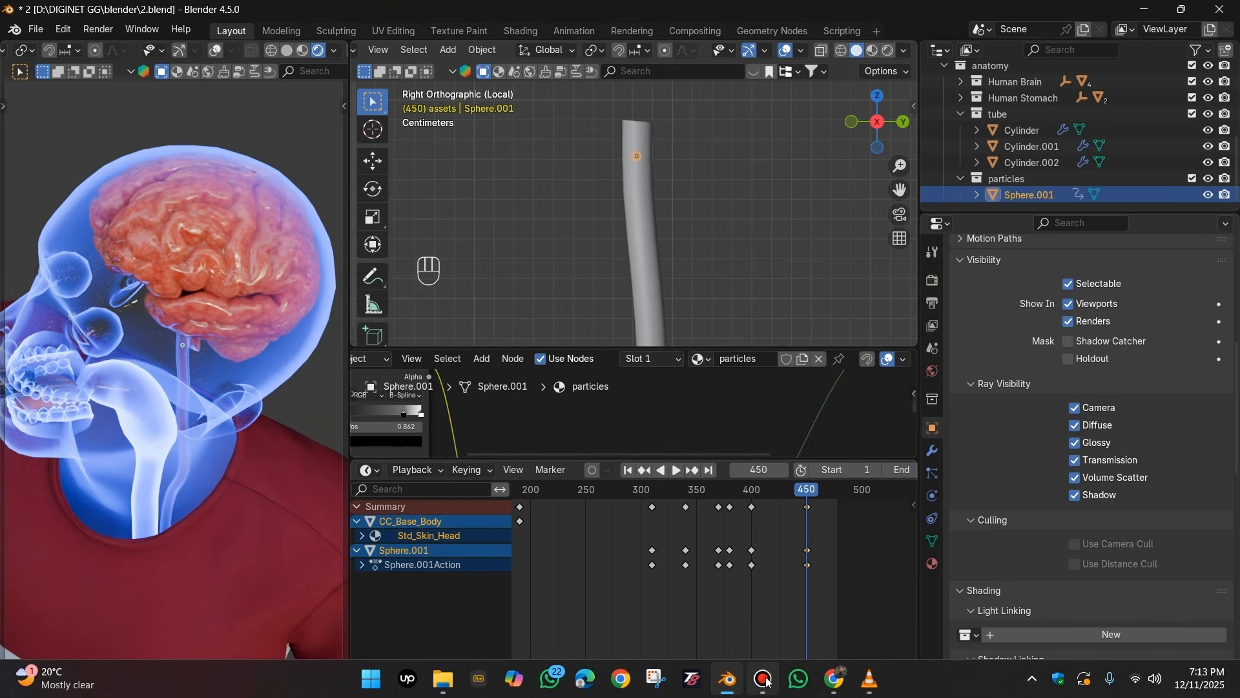
click(764, 679)
click(974, 158)
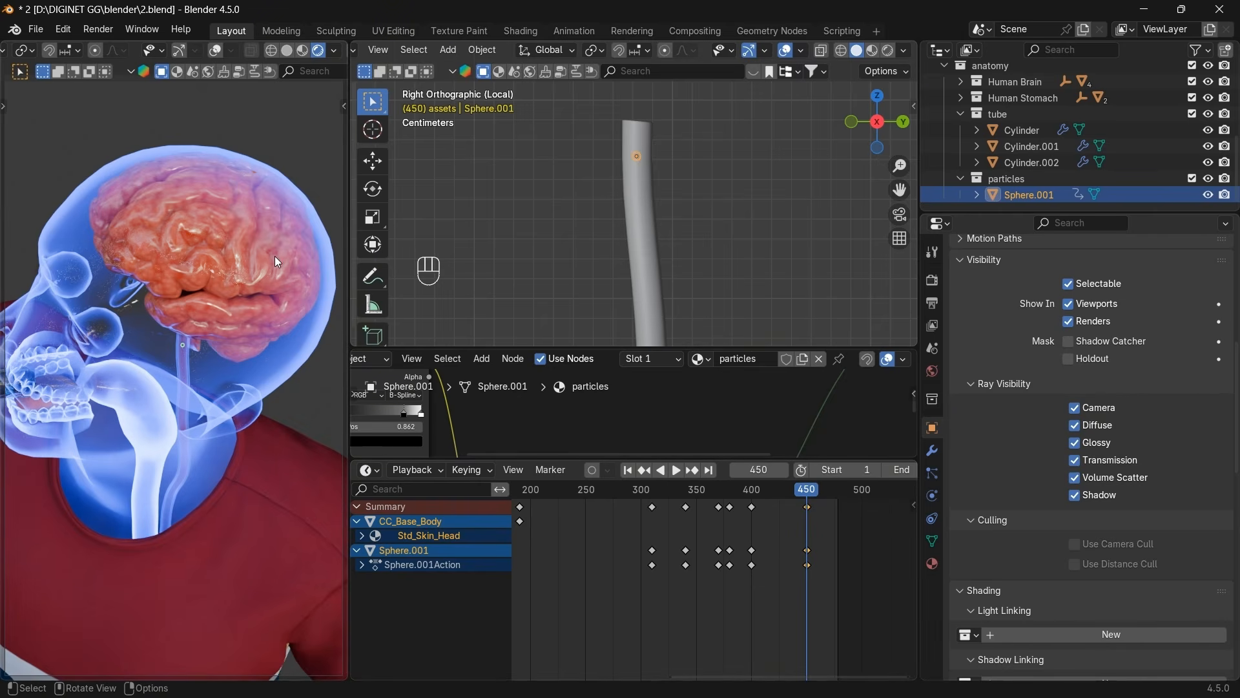
Leave local view to show the full character and select the brain's Brain_Part_04.
click(255, 241)
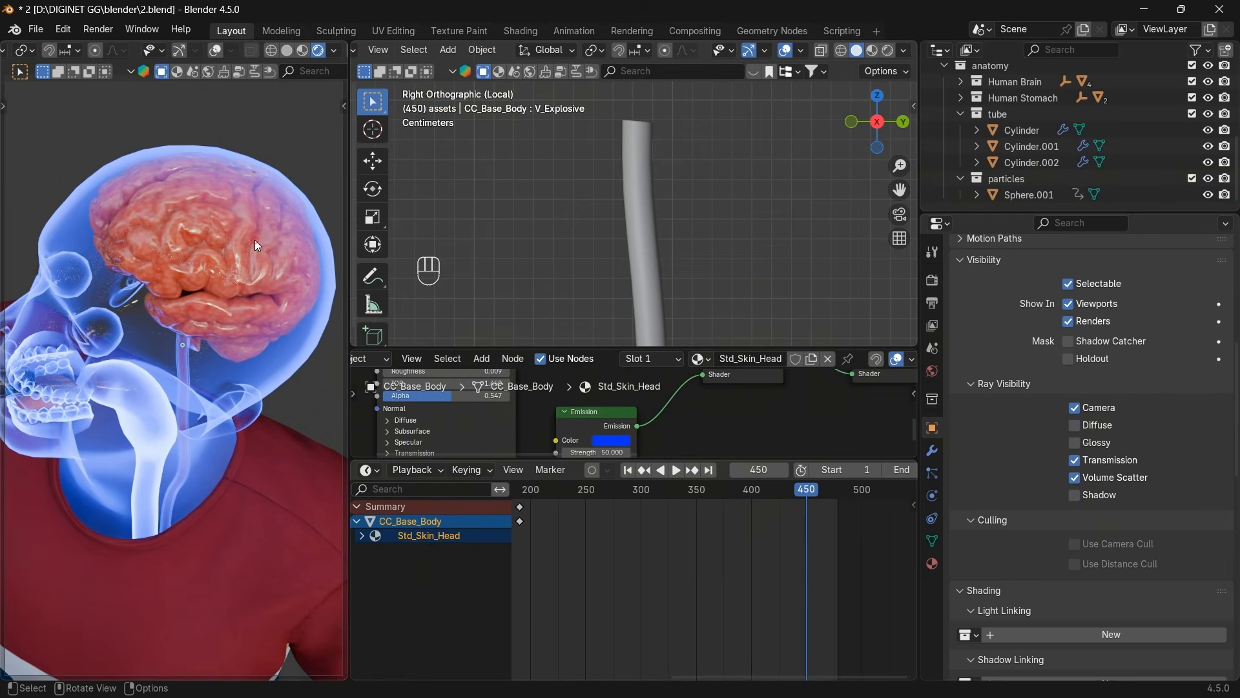
key(slash)
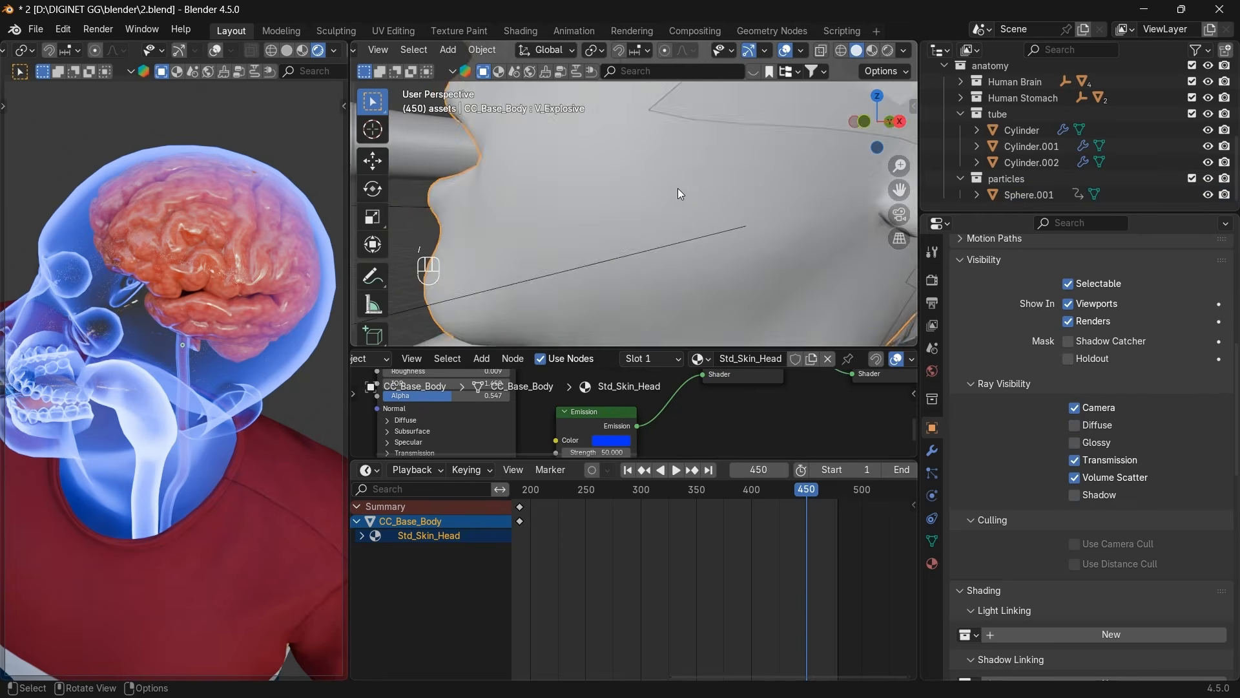
scroll(723, 278, down, 6)
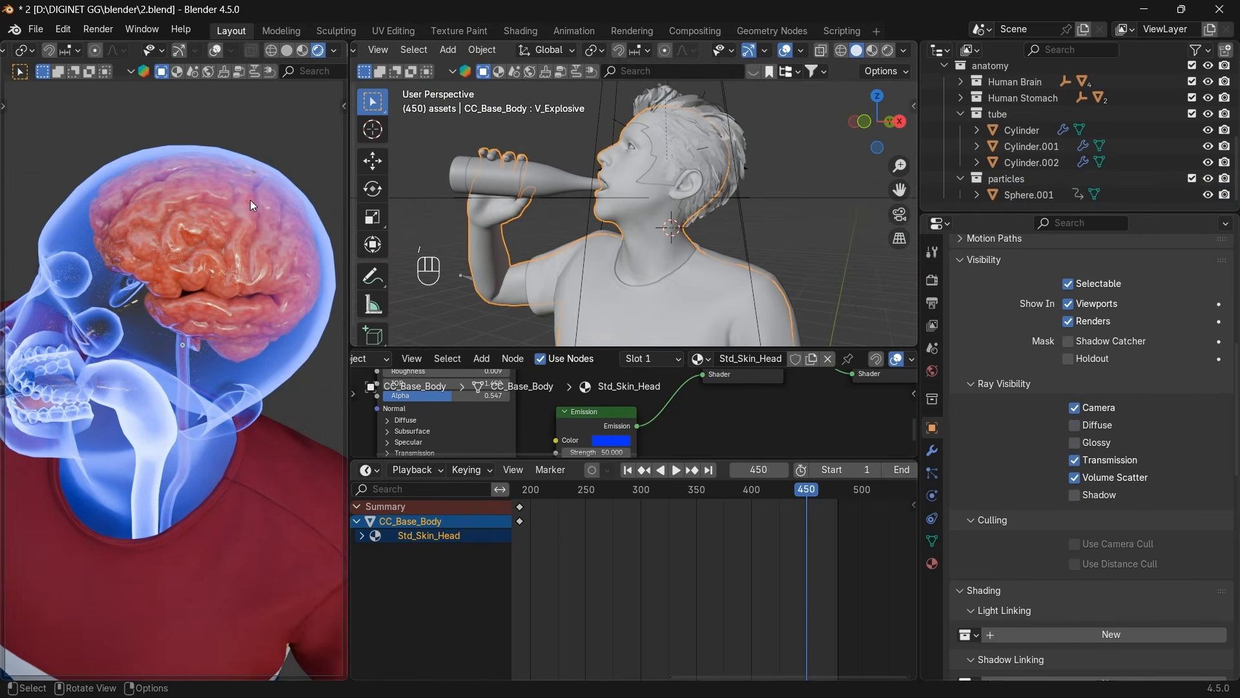
click(250, 200)
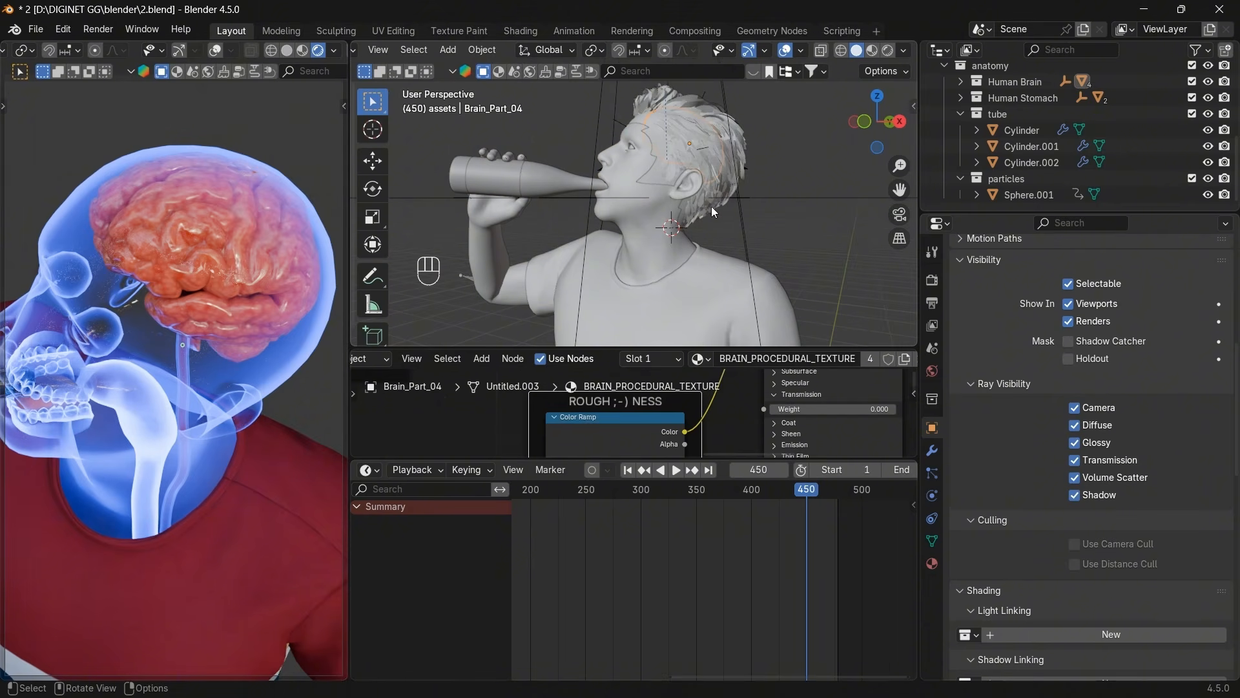
key(slash)
drag(859, 126, 890, 135)
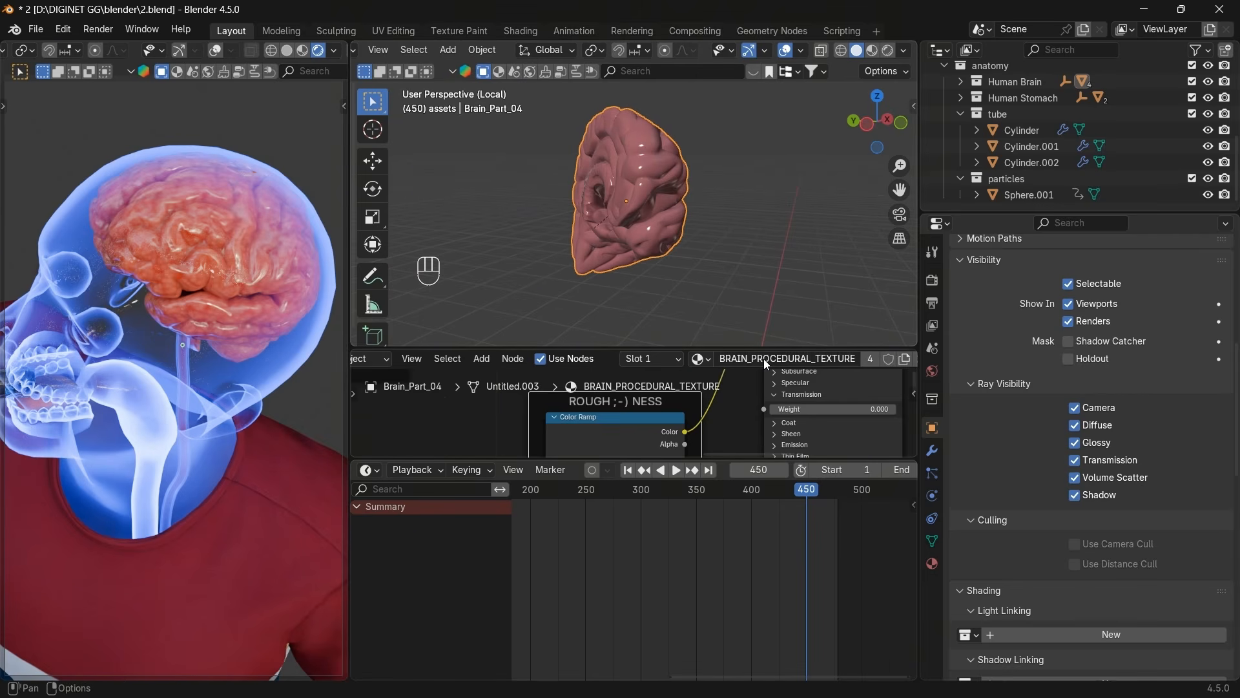
scroll(764, 358, down, 4)
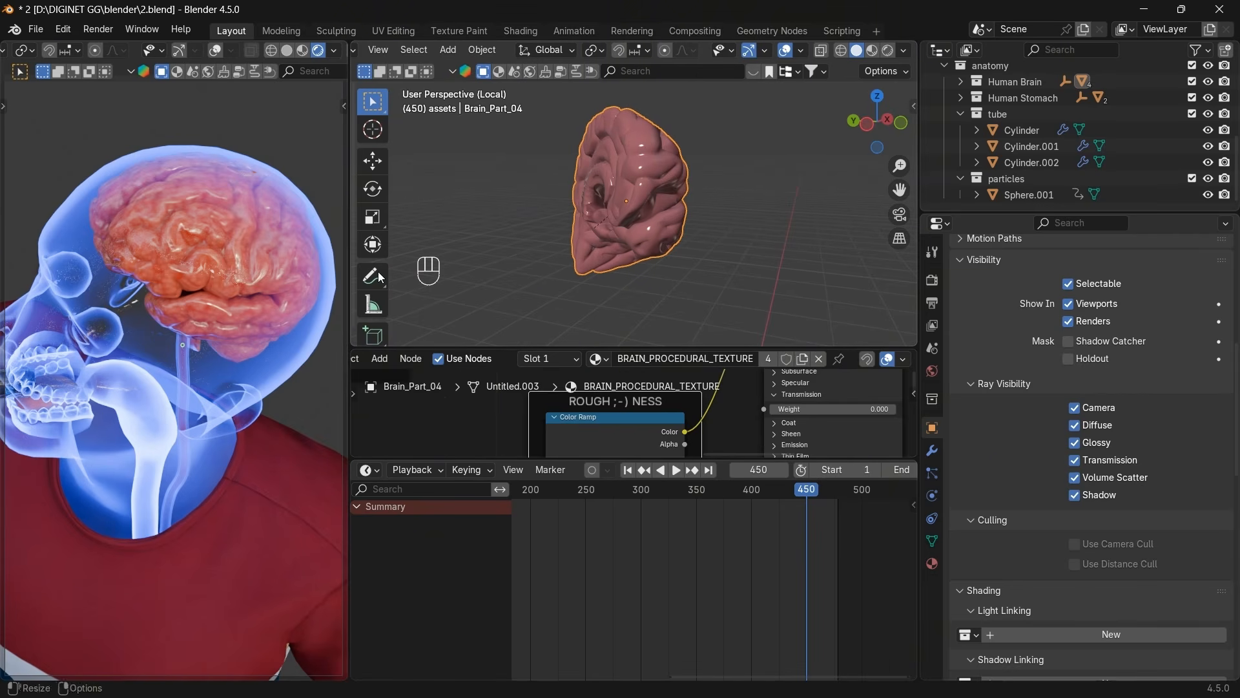
key(KP_Divide)
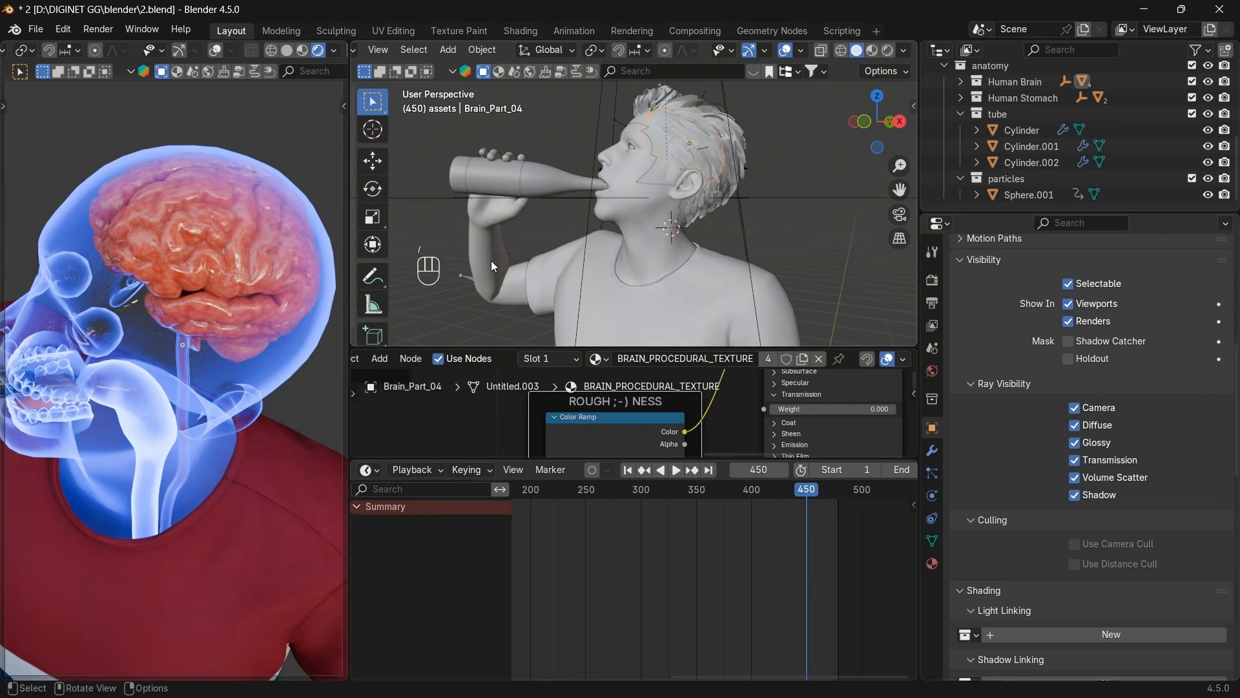
Extend the selection to all the brain parts and isolate the whole brain in local view.
key(ctrl+KP_Add)
key(ctrl+KP_Add)
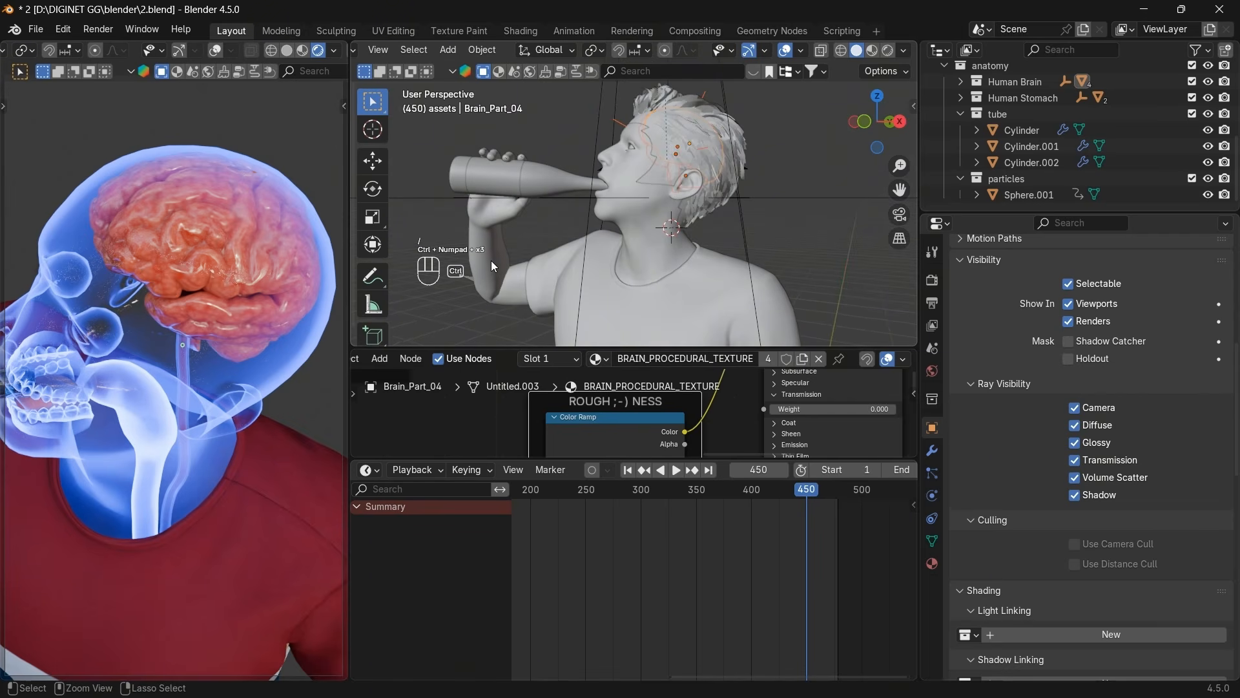
key(KP_Divide)
middle_drag(765, 166, 700, 167)
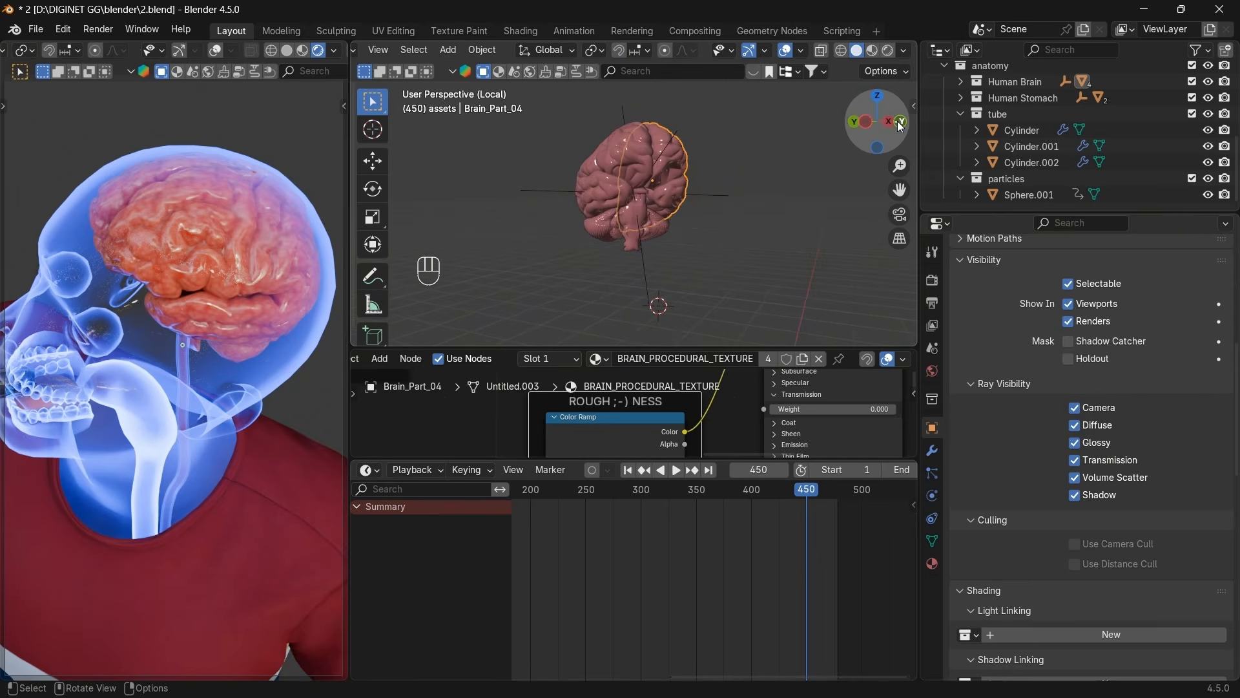
drag(901, 126, 812, 184)
scroll(812, 184, up, 3)
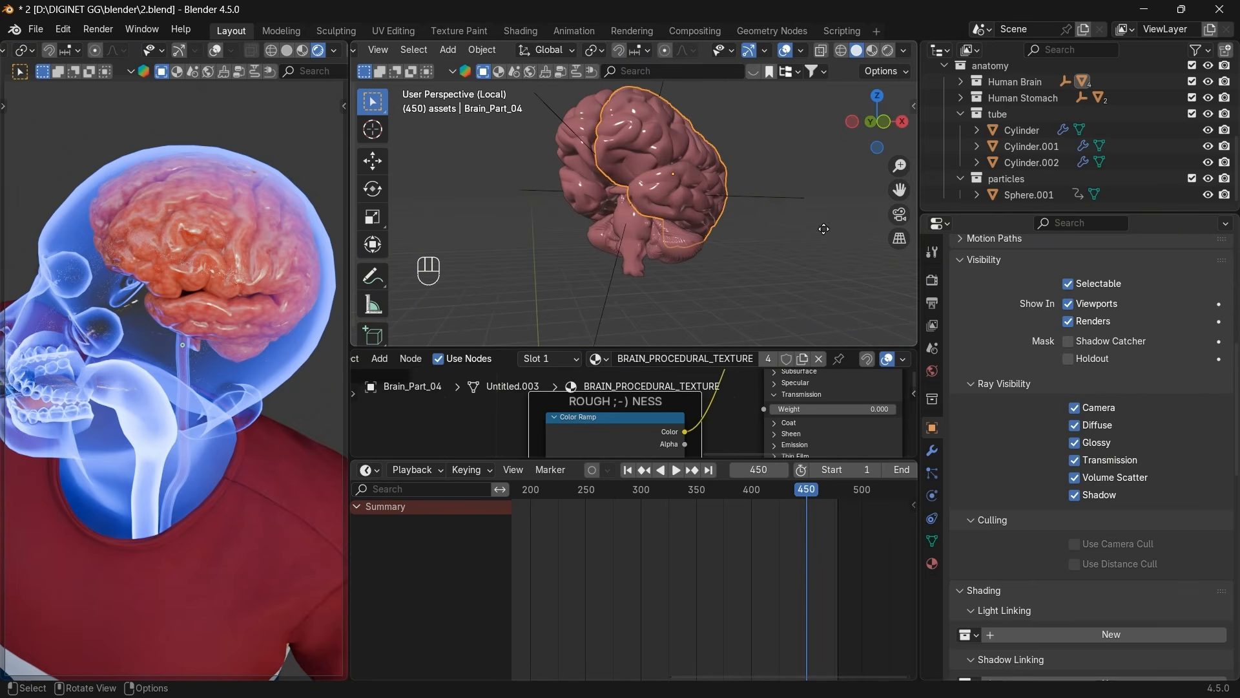
click(665, 268)
key(g)
key(g)
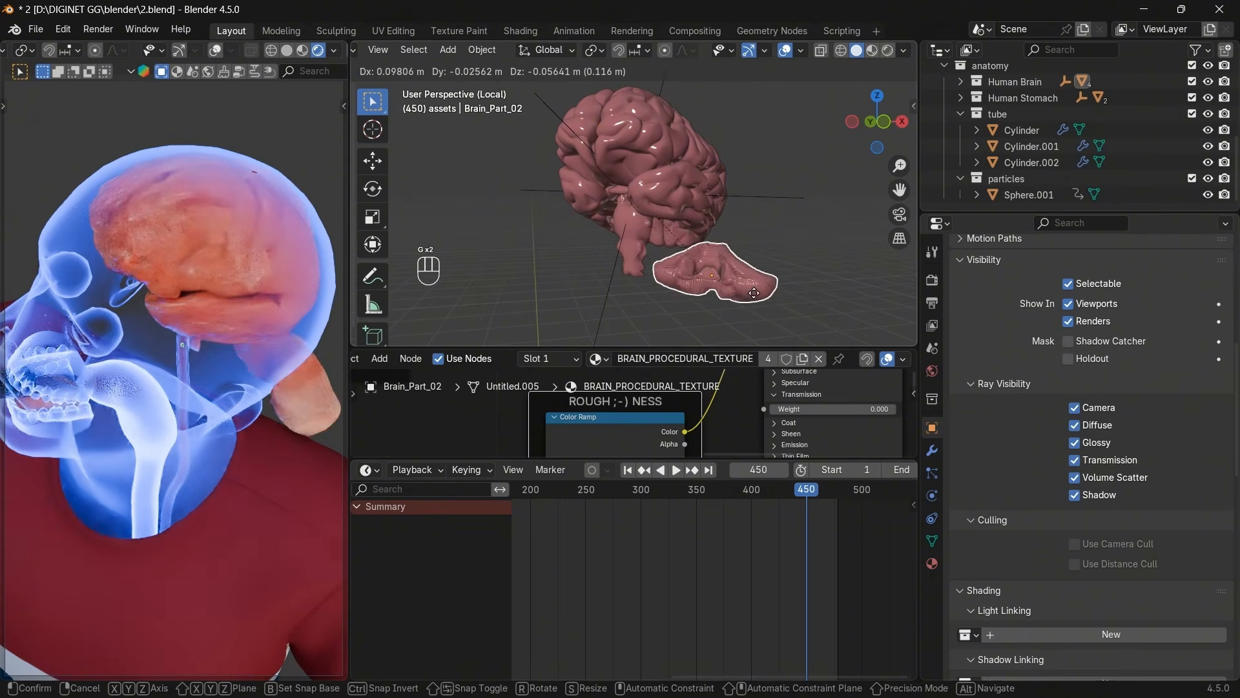
right_click(754, 293)
click(695, 169)
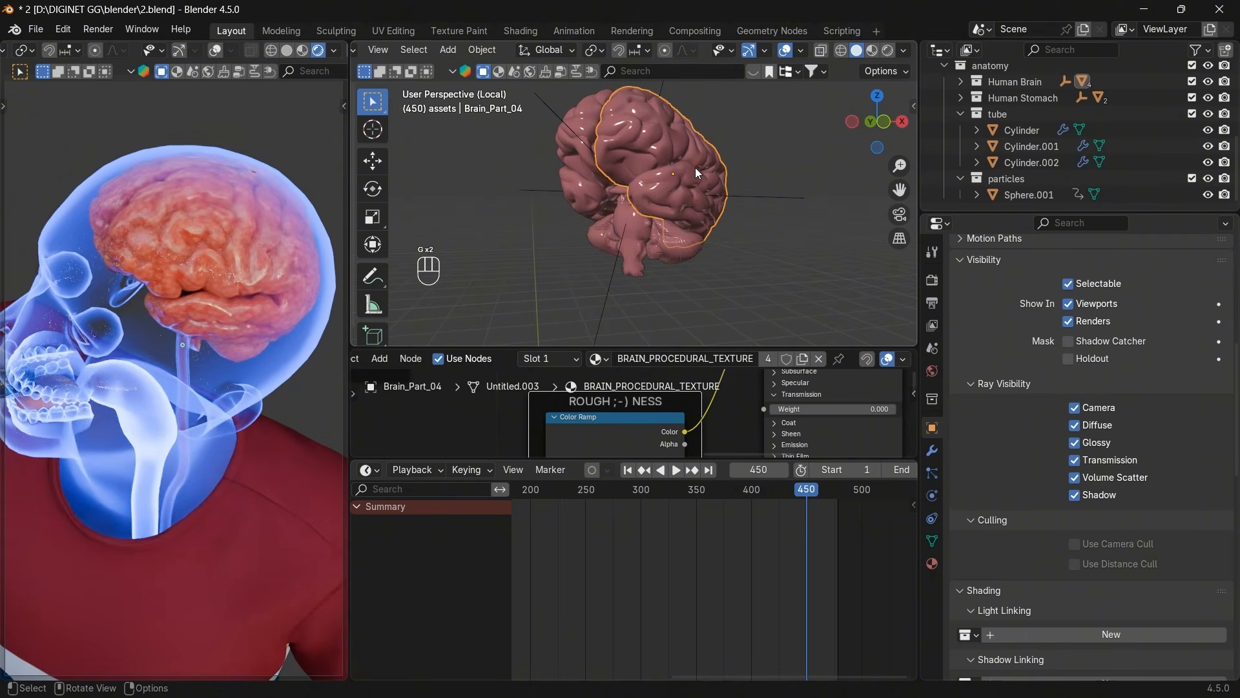
key(g)
right_click(672, 221)
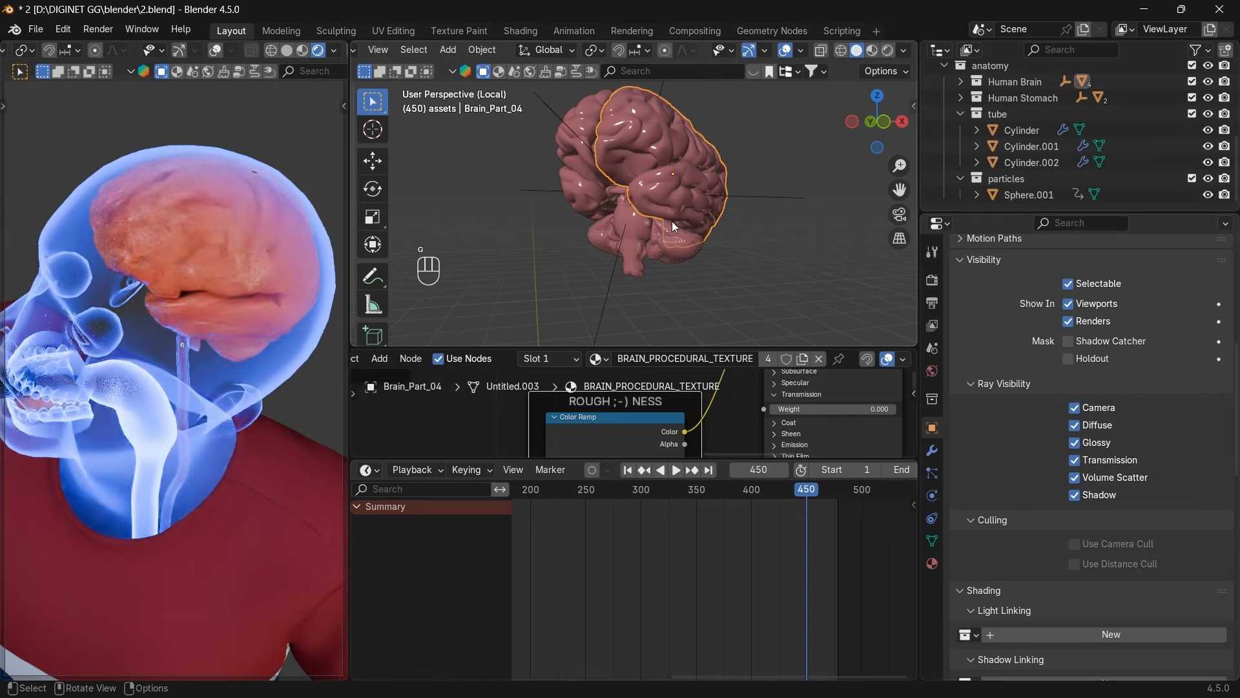
Select Brain_Part_02 and enlarge the shader editor to examine its BRAIN_PROCEDURAL_TEXTURE node tree.
click(676, 240)
key(g)
right_click(753, 234)
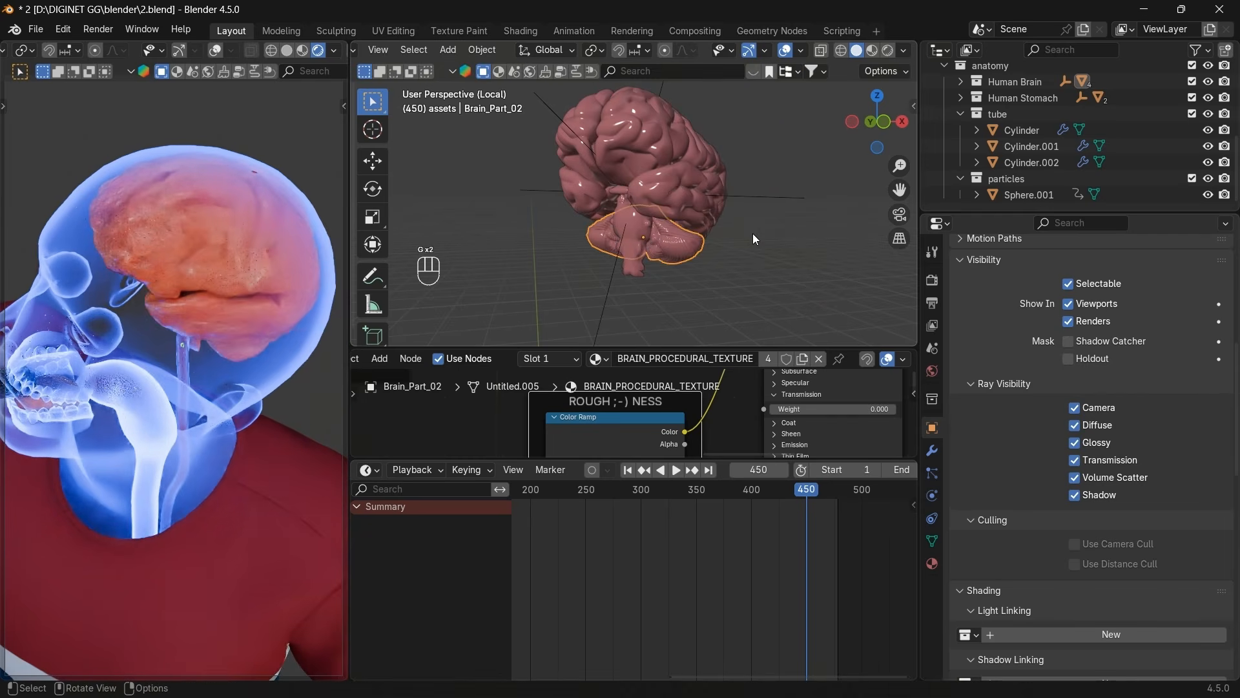
drag(847, 129, 864, 124)
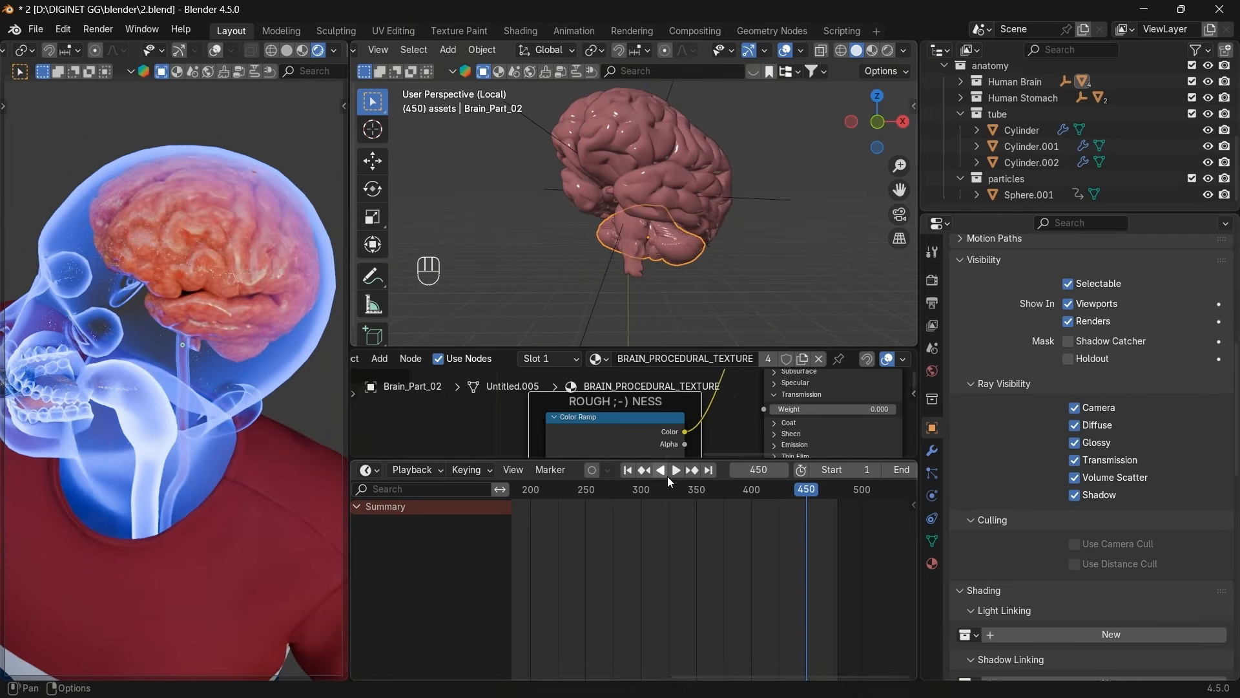
drag(677, 461, 672, 634)
scroll(560, 470, down, 4)
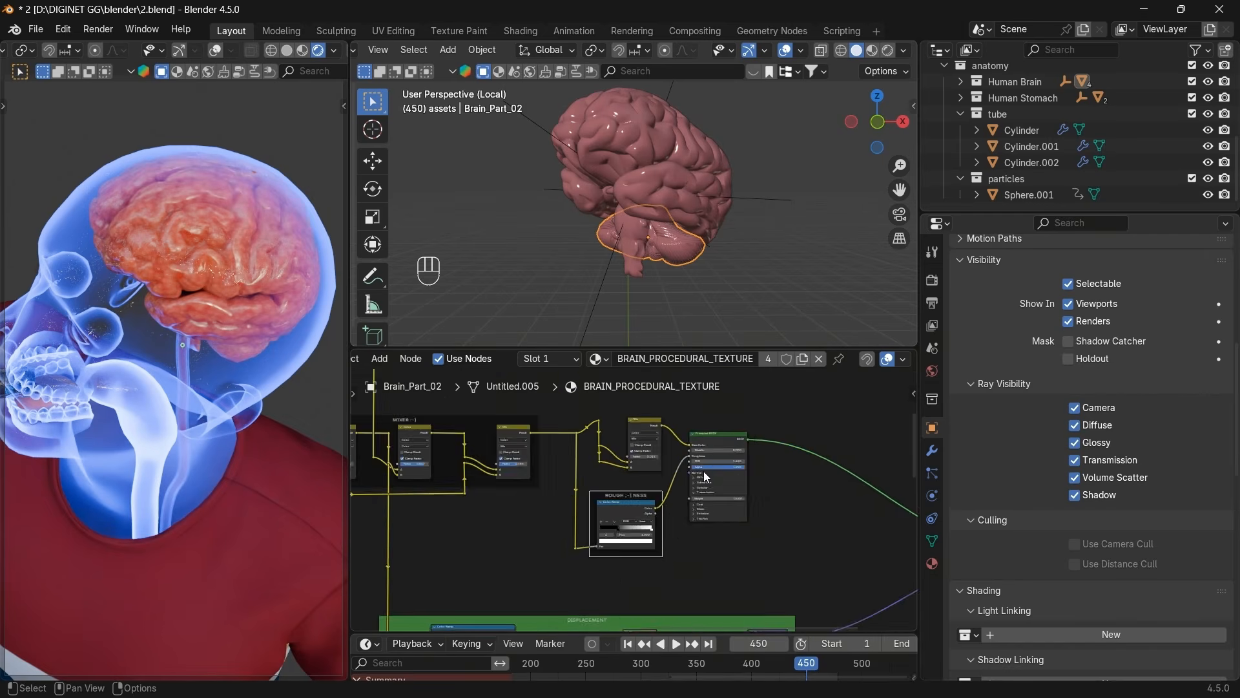
scroll(654, 520, down, 5)
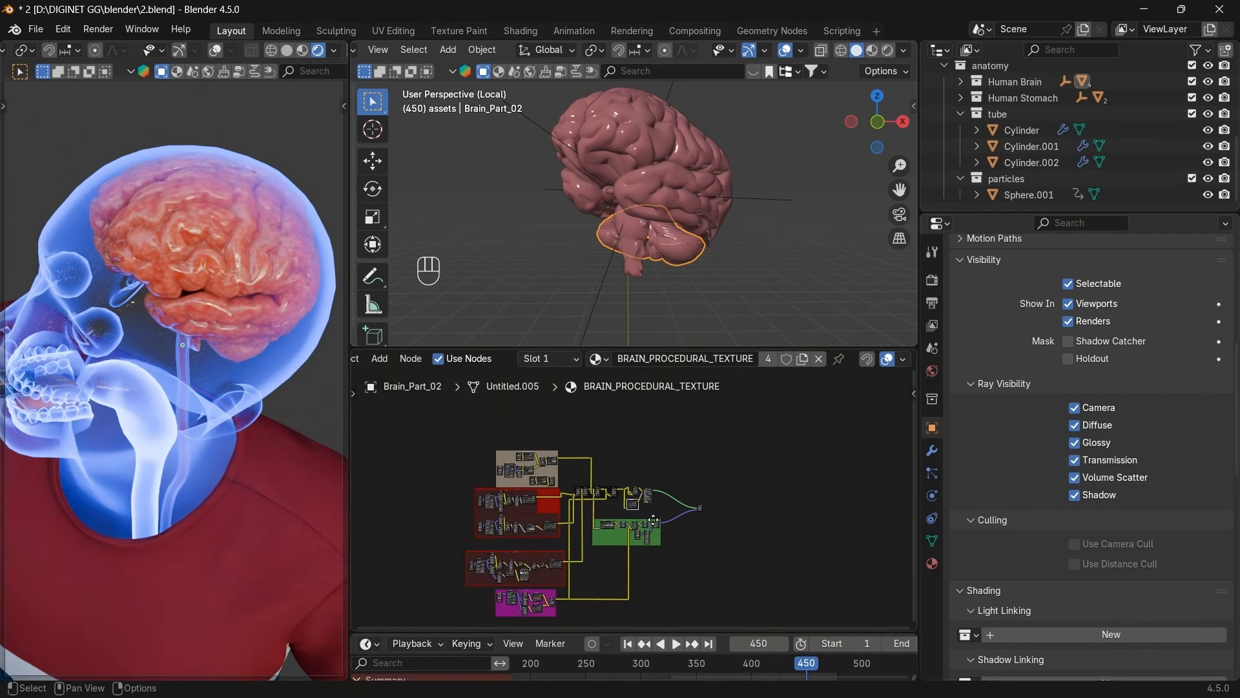
scroll(661, 522, up, 2)
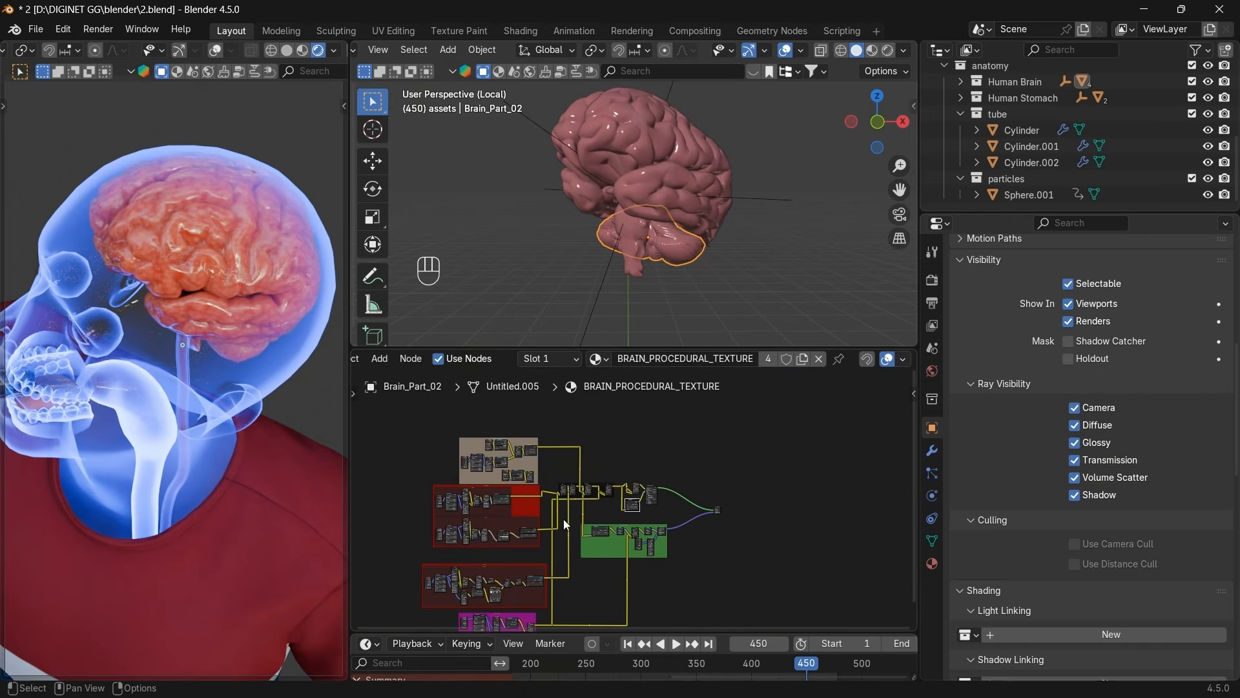
scroll(707, 509, up, 3)
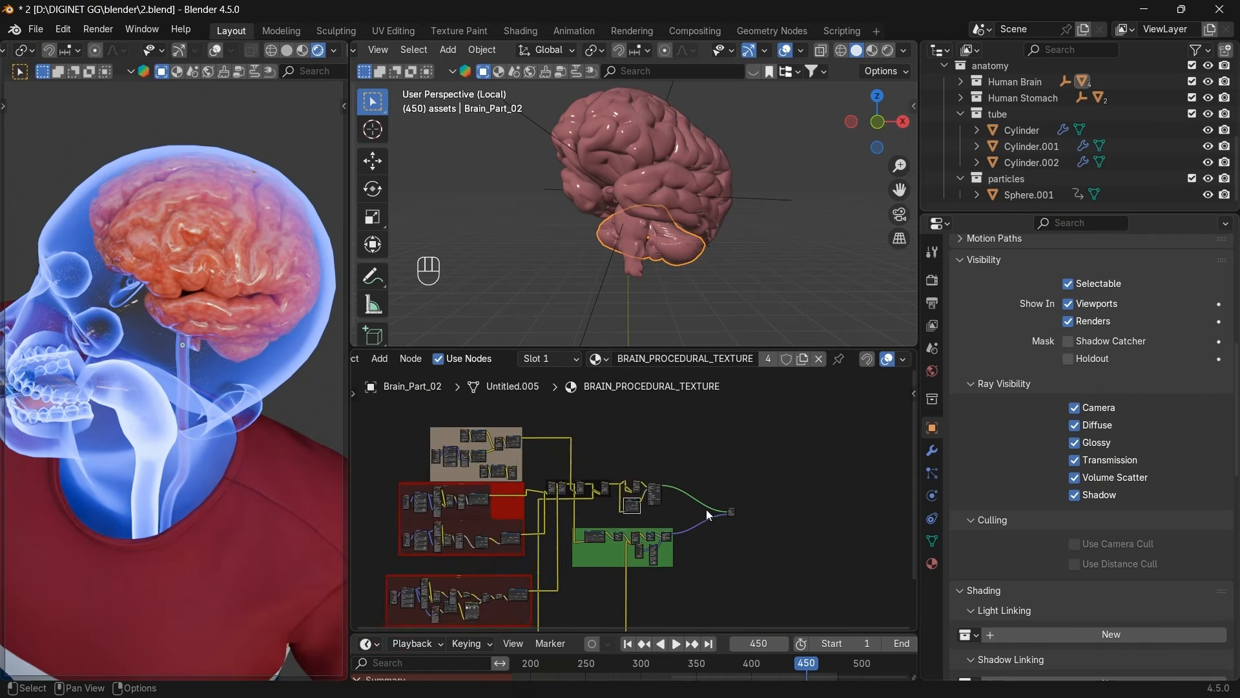
scroll(580, 490, down, 5)
scroll(715, 520, up, 4)
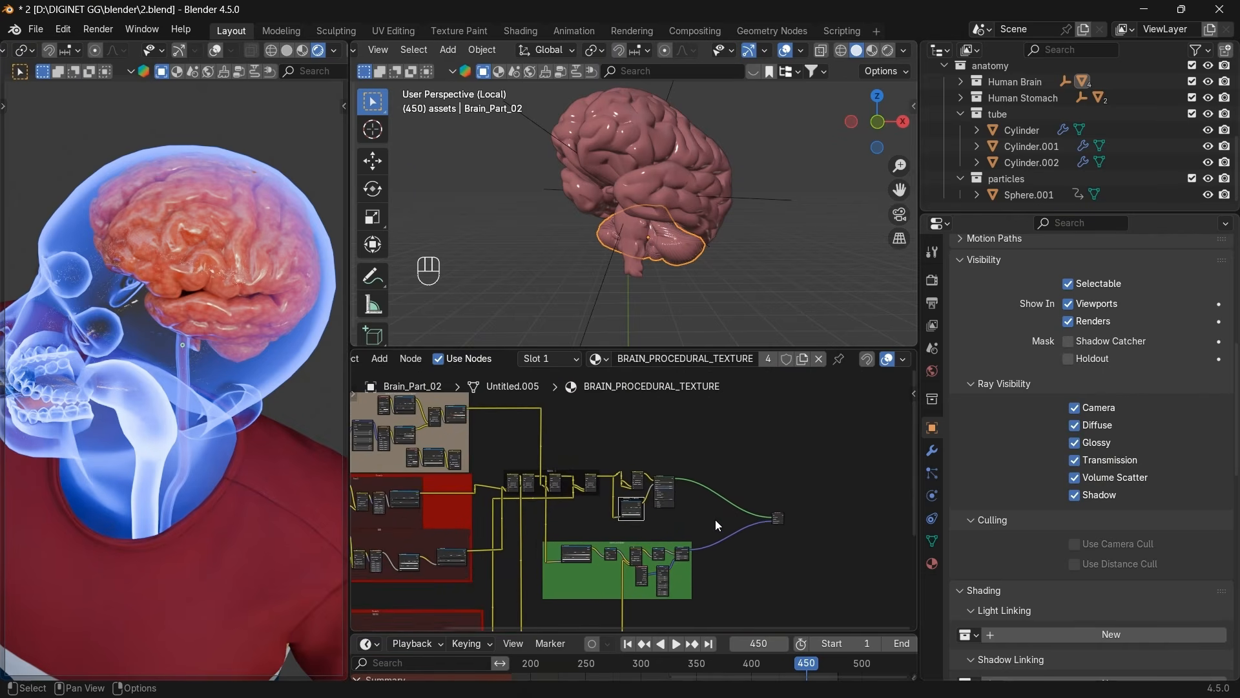
Add a Principled BSDF node below the Material Output in the BRAIN_PROCEDURAL_TEXTURE material.
middle_drag(715, 520, 579, 475)
scroll(594, 480, up, 5)
scroll(595, 485, up, 2)
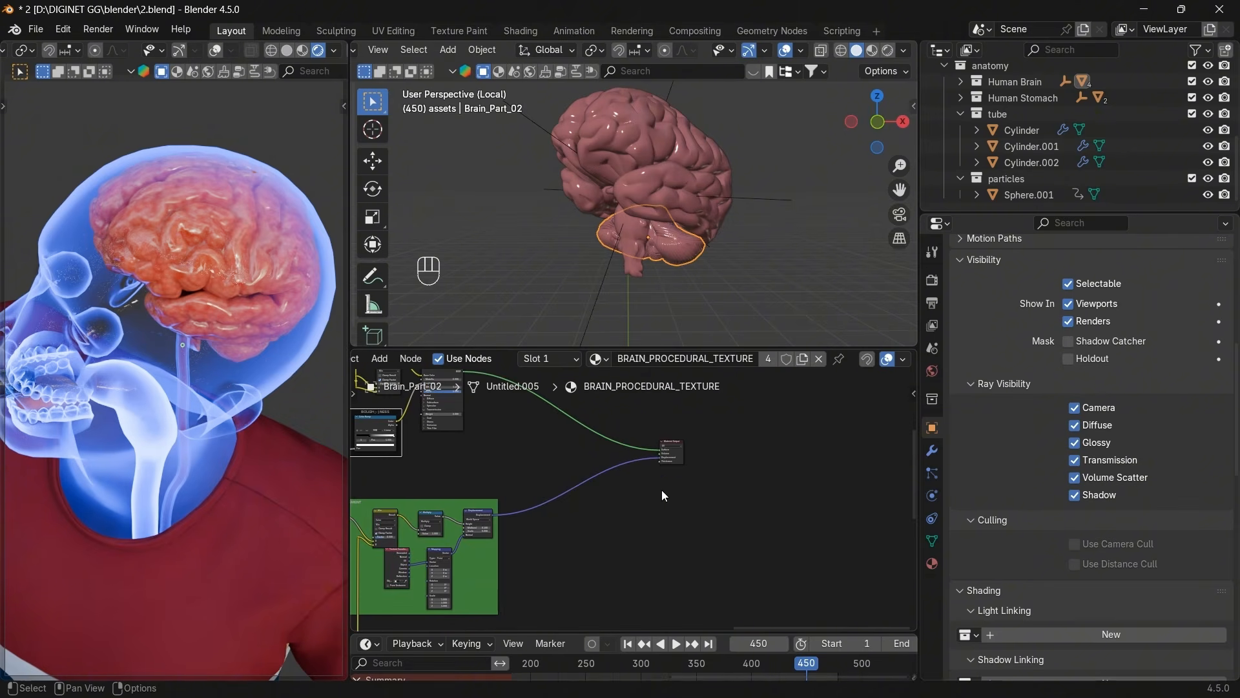
key(shift+a)
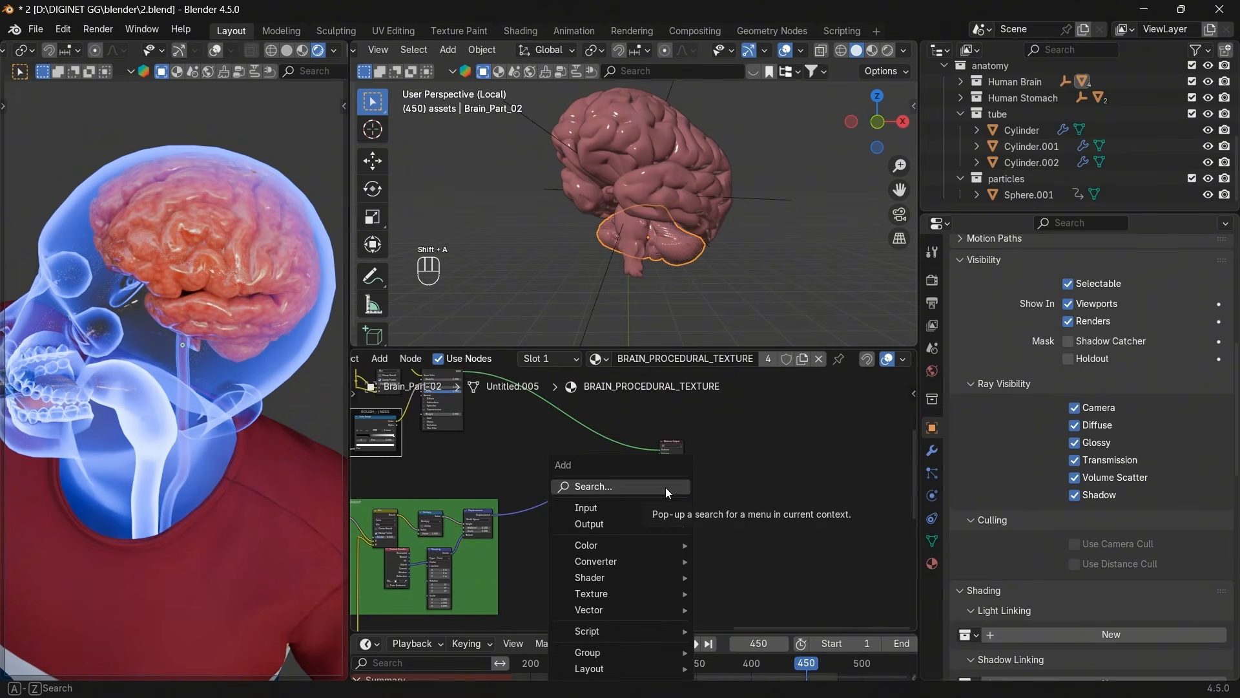
text(pr)
key(Down)
key(Down)
key(Down)
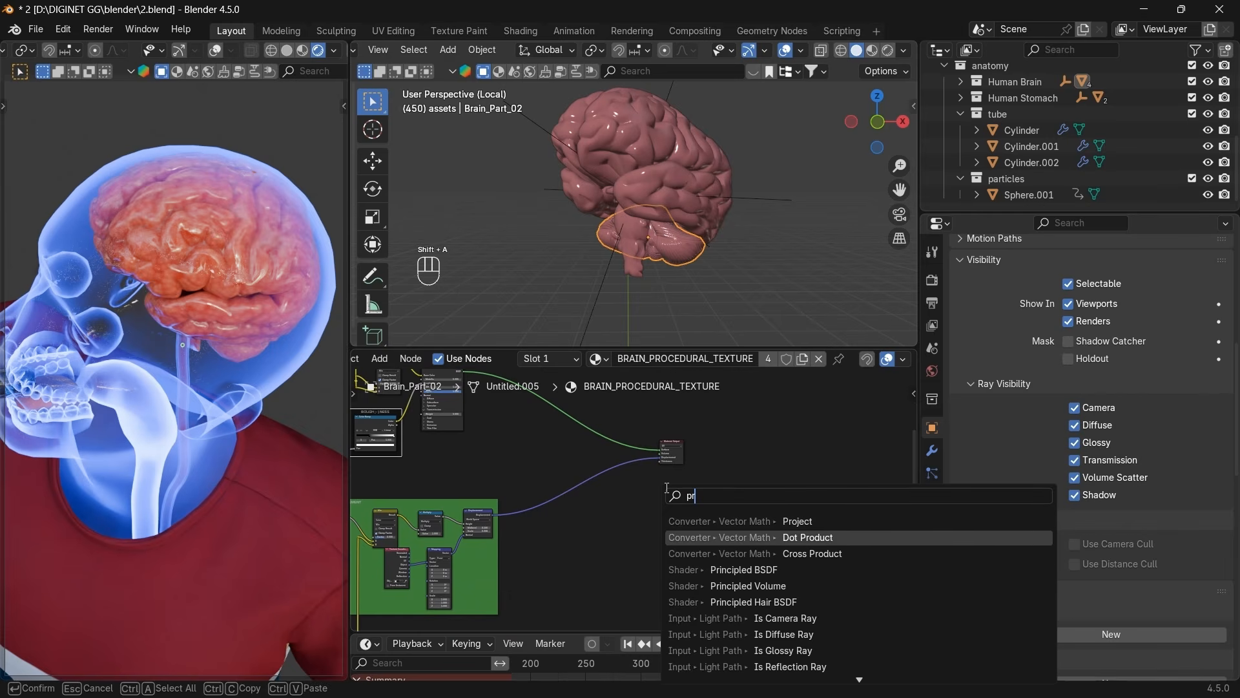
key(Return)
click(601, 490)
Add a Mix Shader node beside the new Principled BSDF.
key(shift+a)
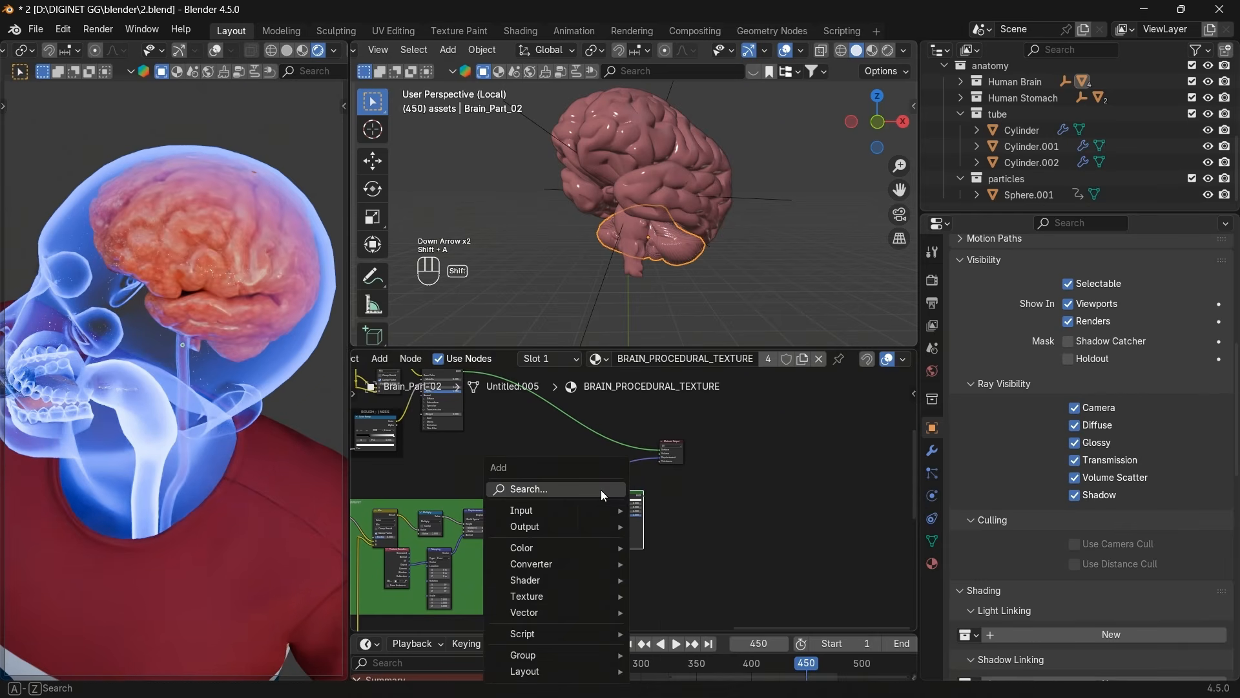
text(mix)
key(Down)
key(Down)
key(Down)
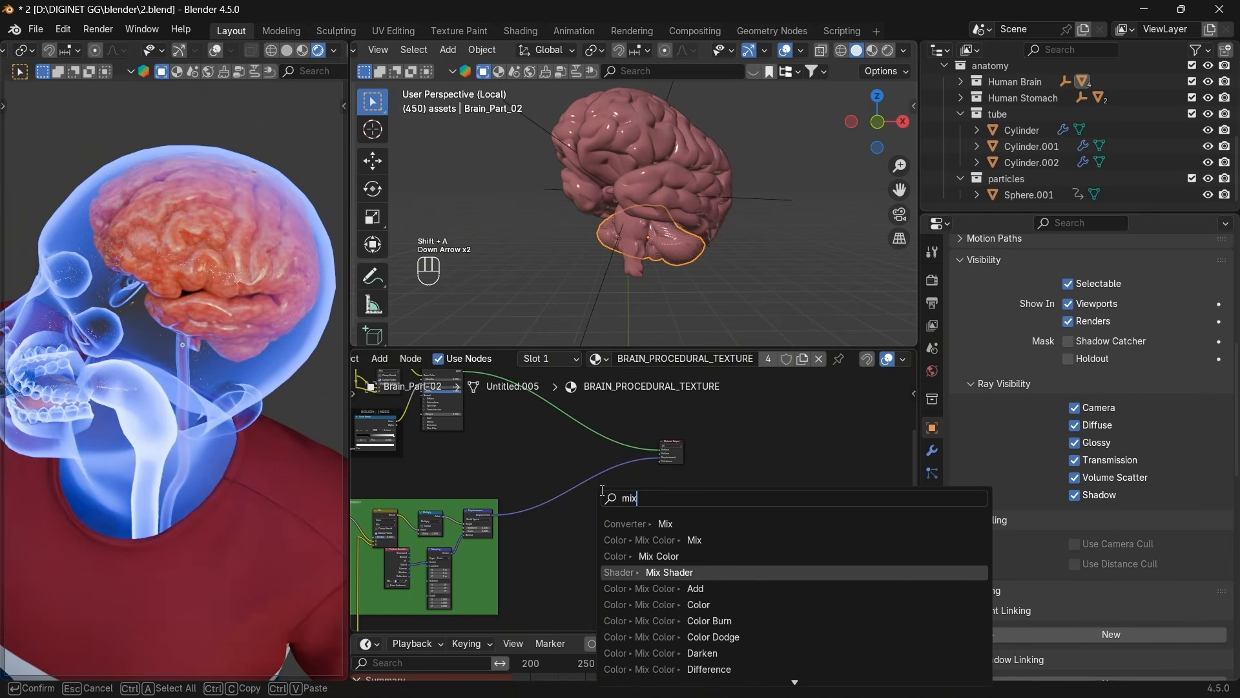
key(Return)
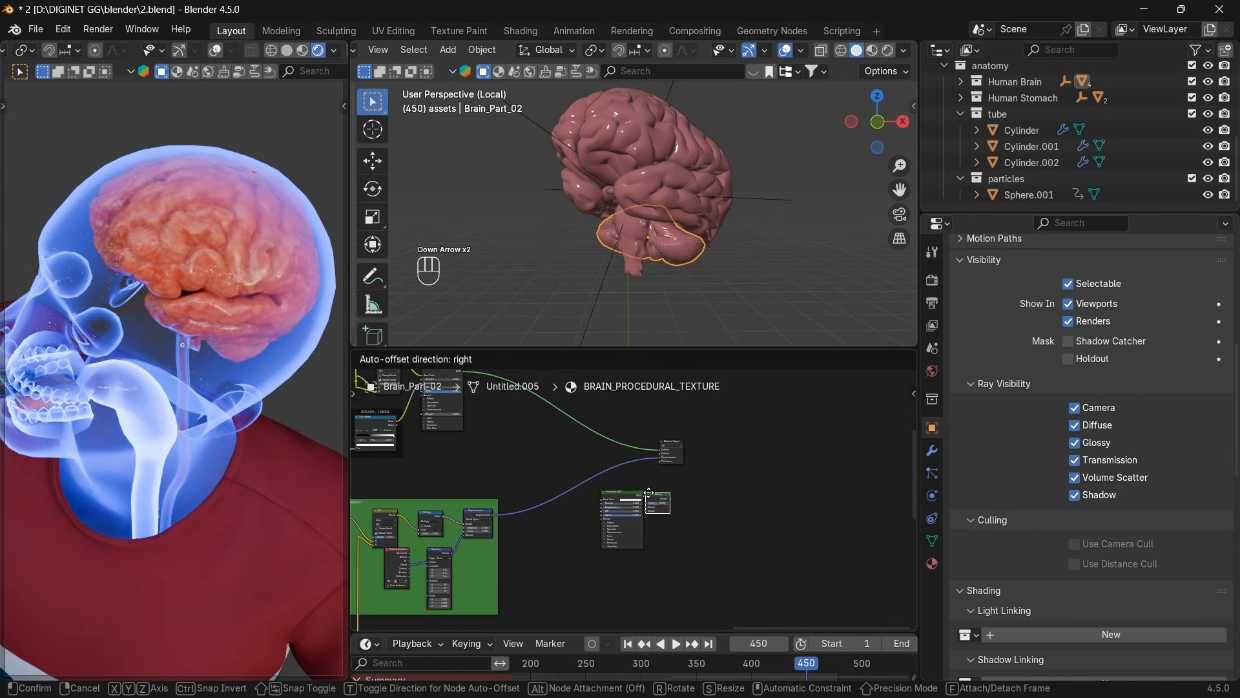
click(657, 497)
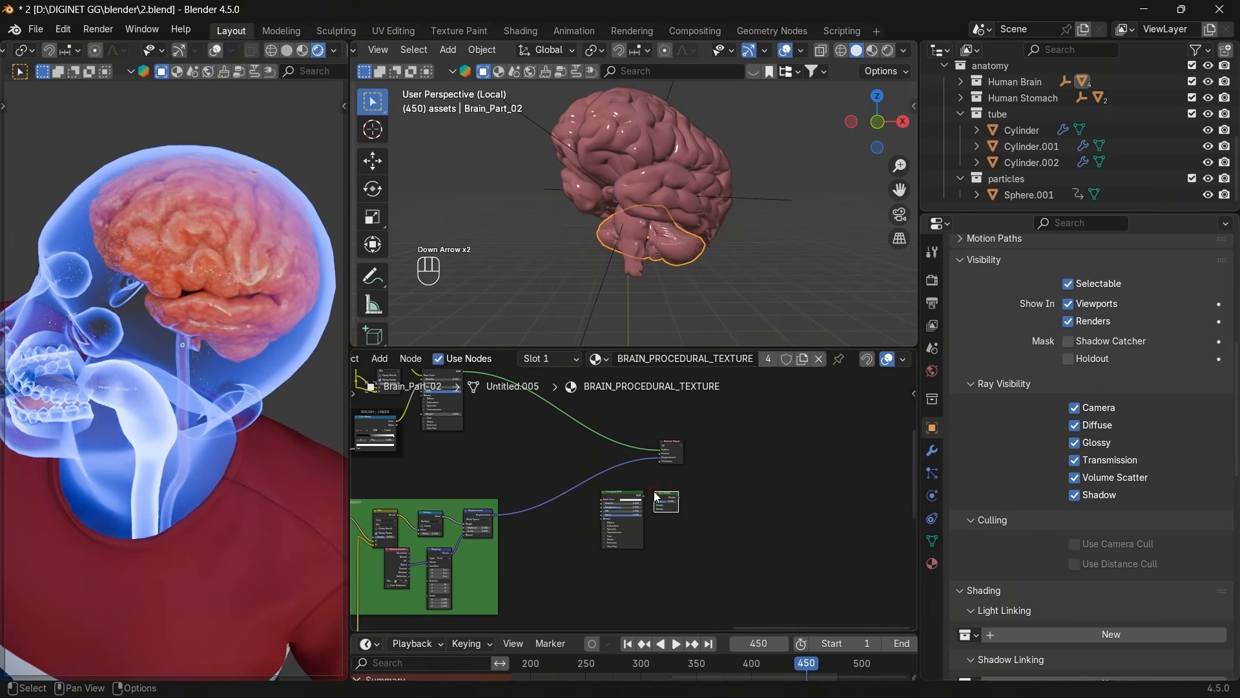
Give Brain_Part_02 its own single-user copy of the brain material and move the Material Output node farther from the shader nodes.
click(803, 360)
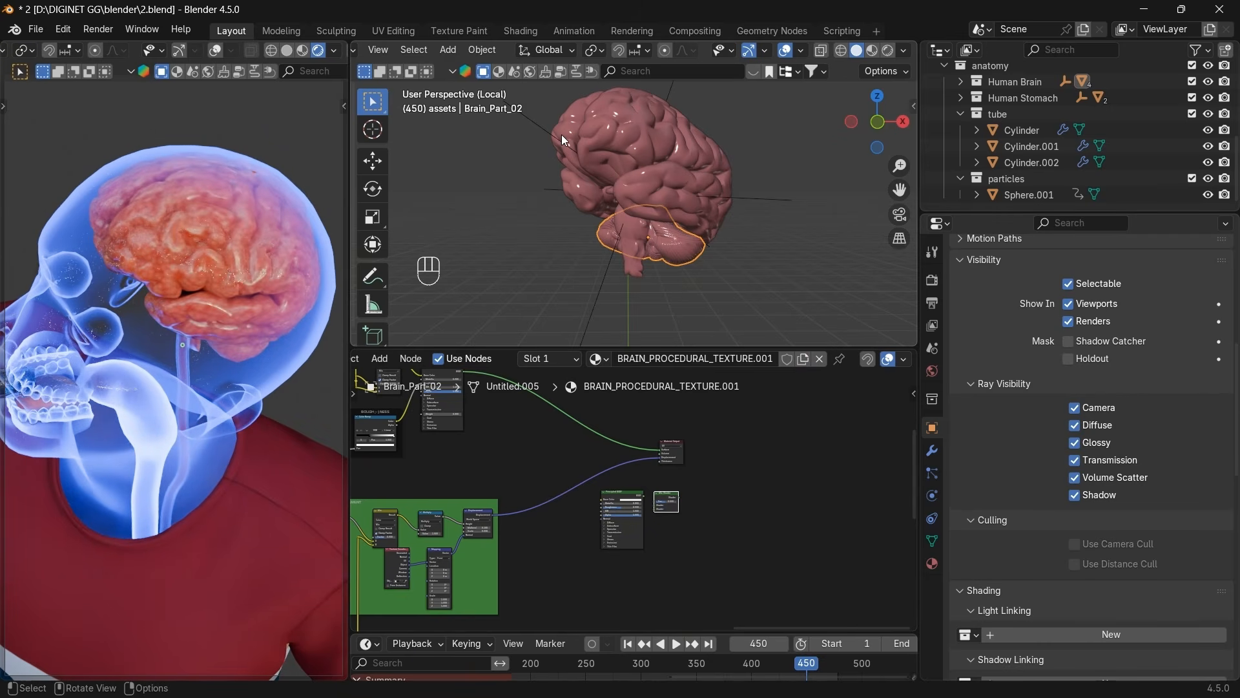
click(670, 454)
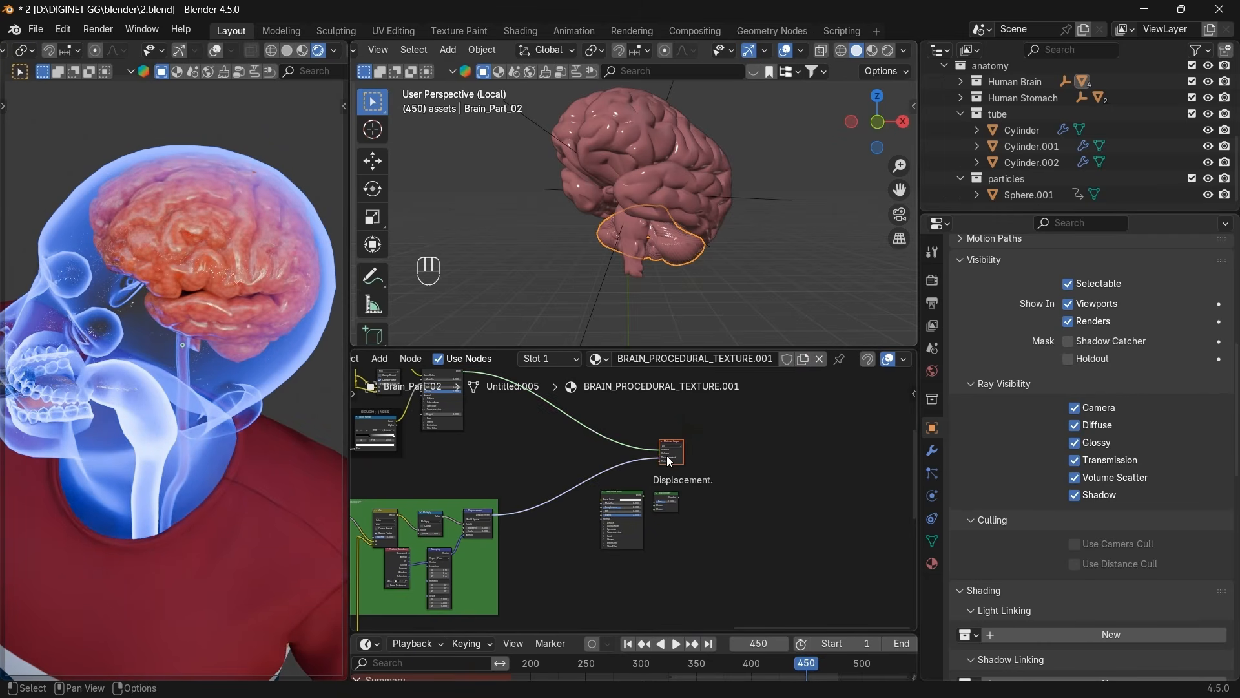
key(g)
click(728, 478)
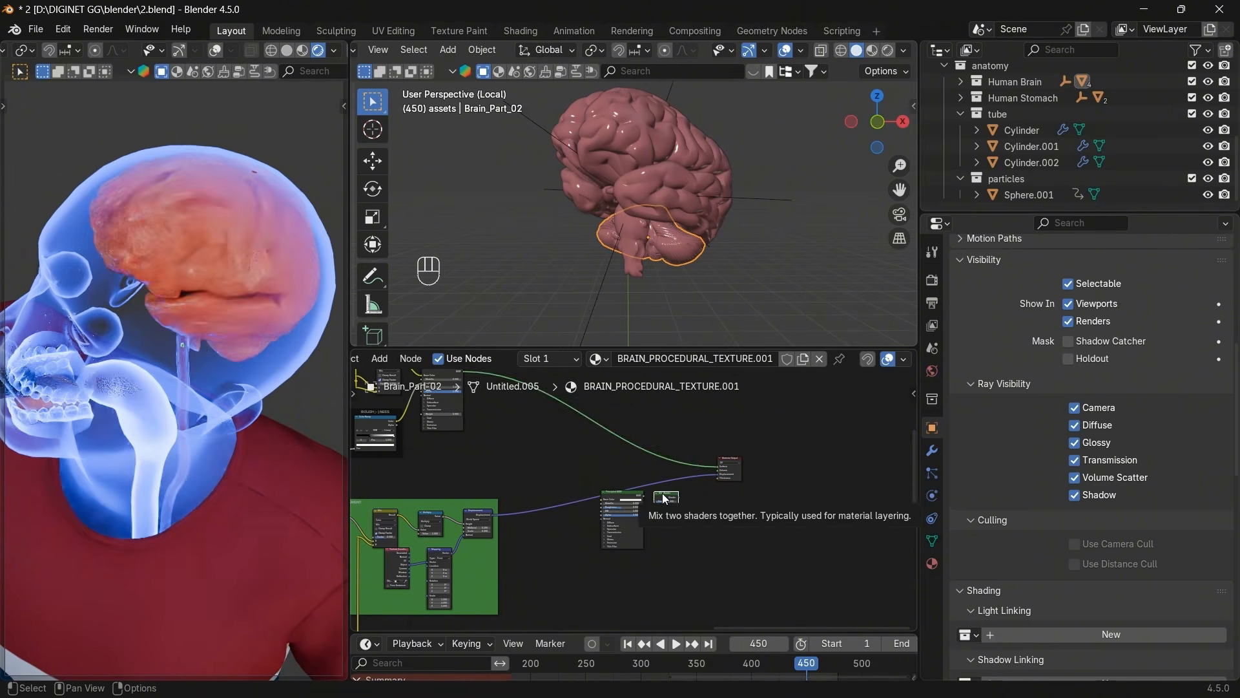
Insert the Mix Shader before the Material Output's Surface input and connect the new Principled BSDF to its second Shader input.
key(g)
click(665, 463)
scroll(649, 504, up, 2)
drag(648, 496, 661, 469)
Set the new Principled BSDF's Alpha to 0 and the Mix Shader's Fac to 1.
scroll(624, 527, up, 3)
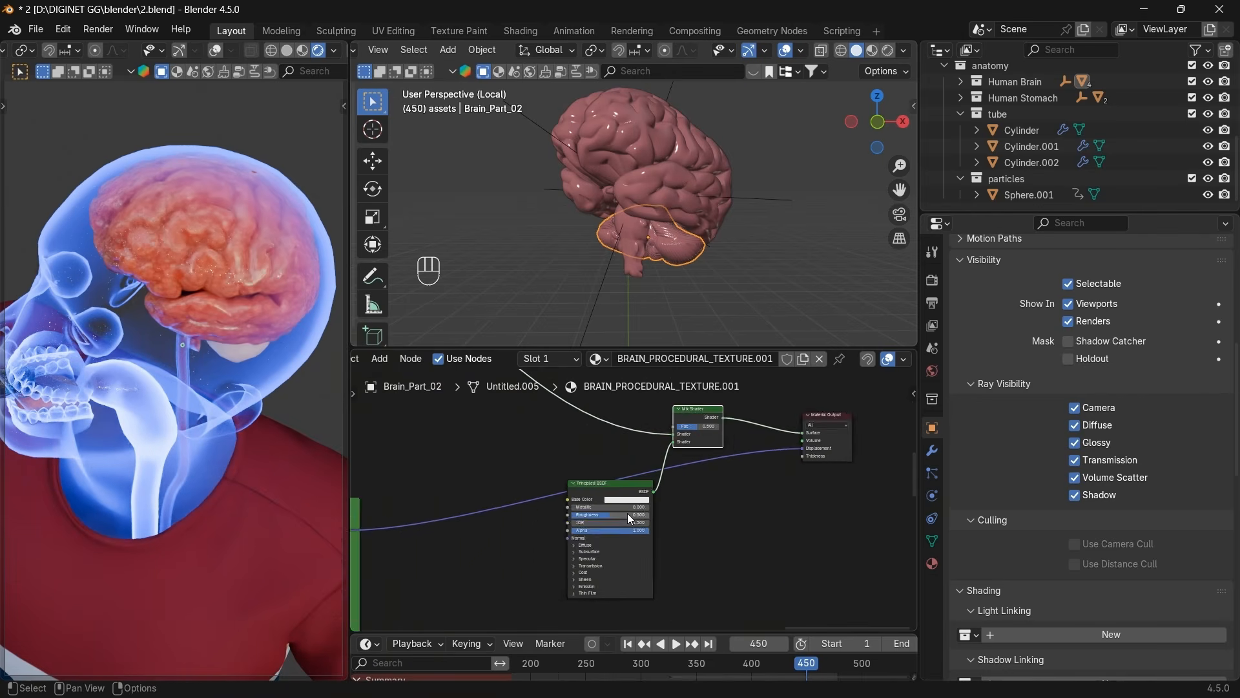
drag(625, 545, 536, 546)
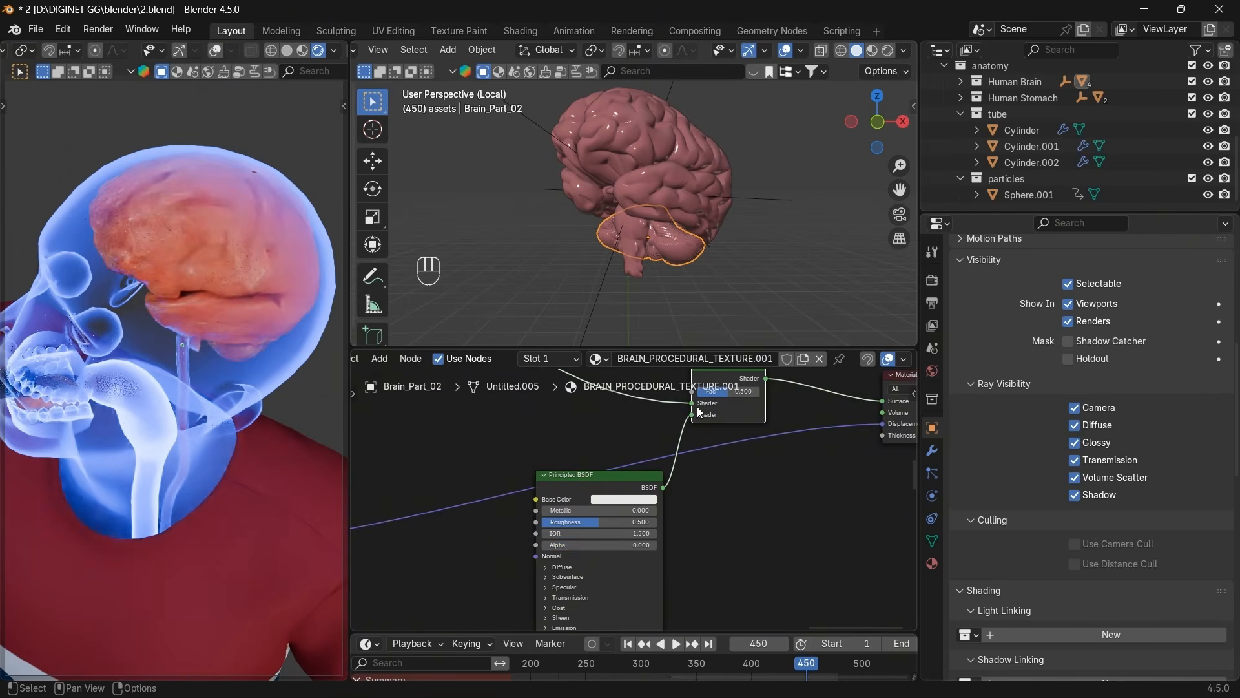
mouse_move(727, 401)
mouse_down()
mouse_move(697, 396)
mouse_move(762, 391)
mouse_up()
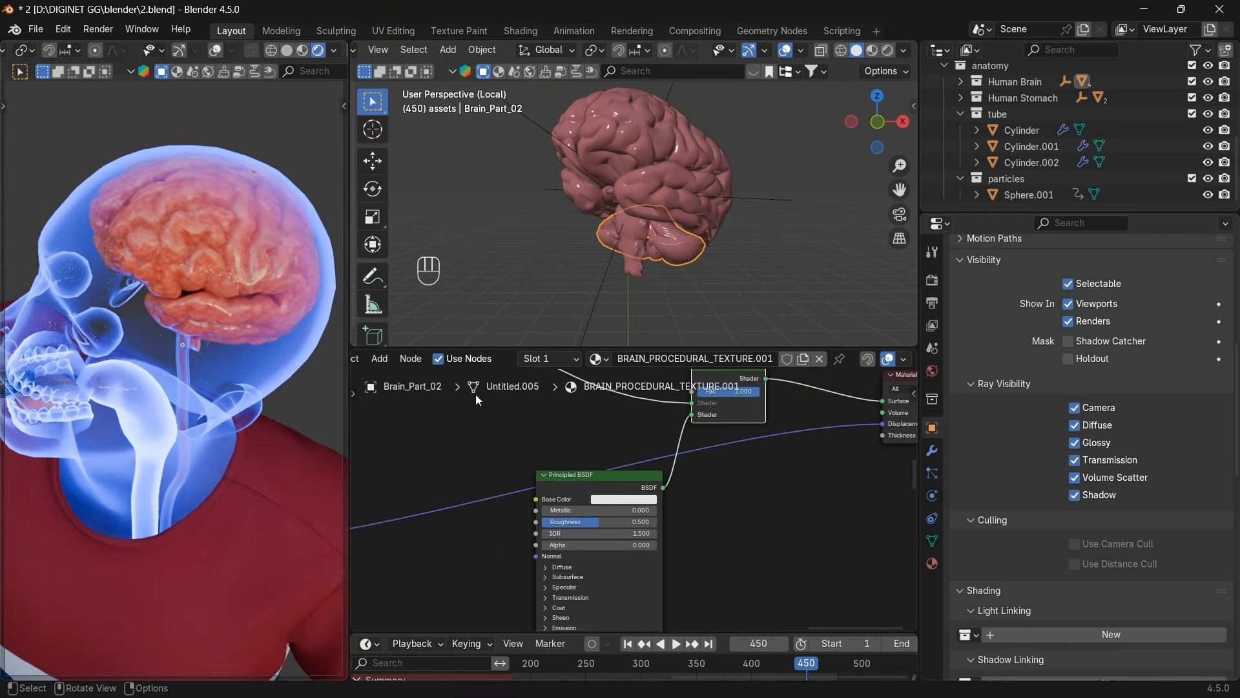
Select Brain_Part_04 and assign it the BRAIN_PROCEDURAL_TEXTURE.001 material.
click(708, 225)
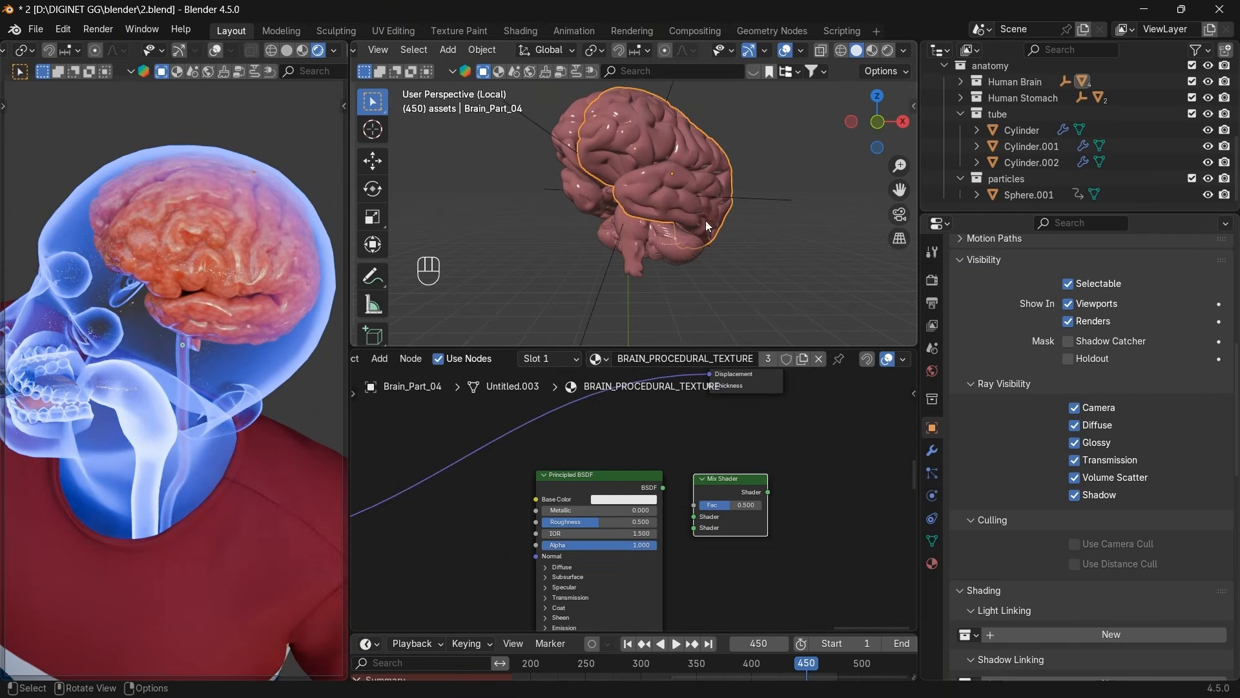
click(607, 359)
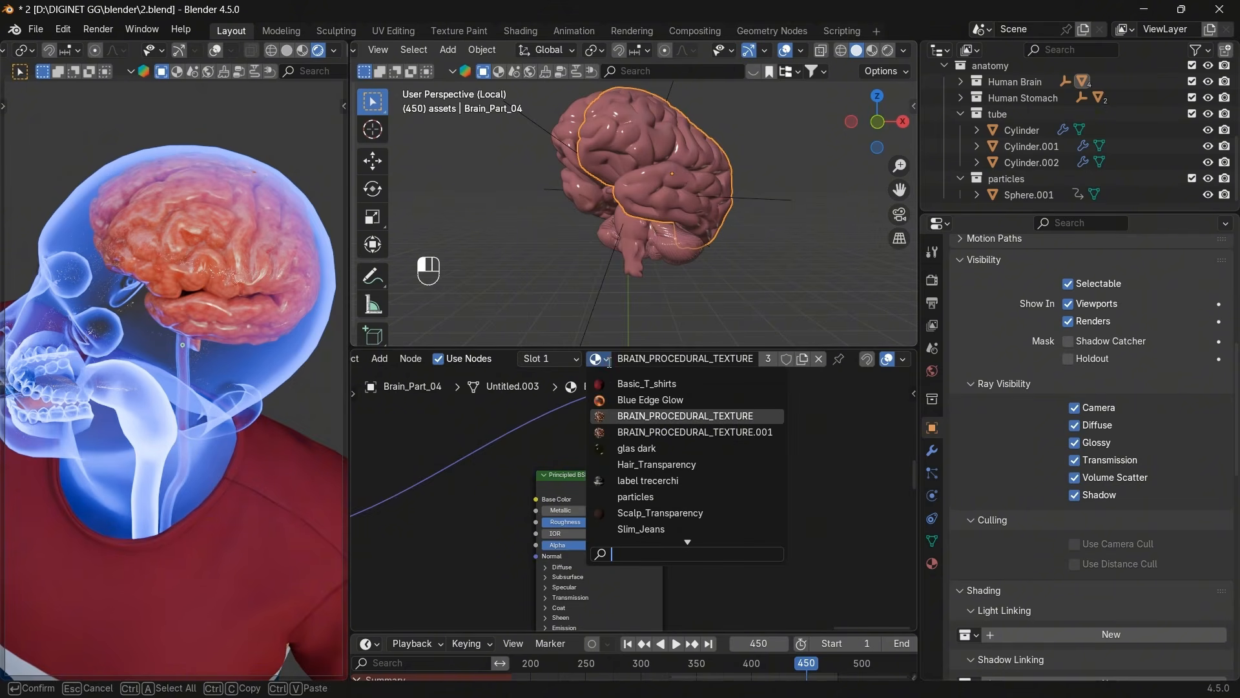
click(685, 431)
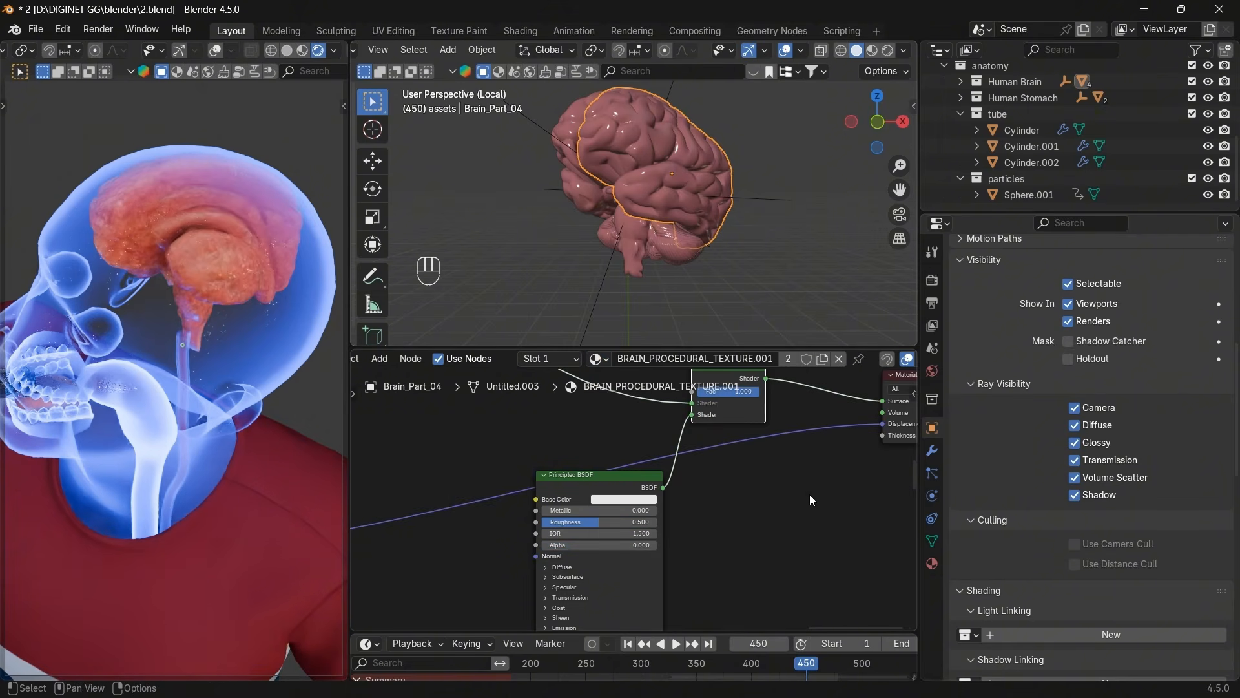
Keyframe the Mix Shader's Fac at 1 on frame 450.
scroll(809, 494, down, 2)
drag(716, 429, 679, 421)
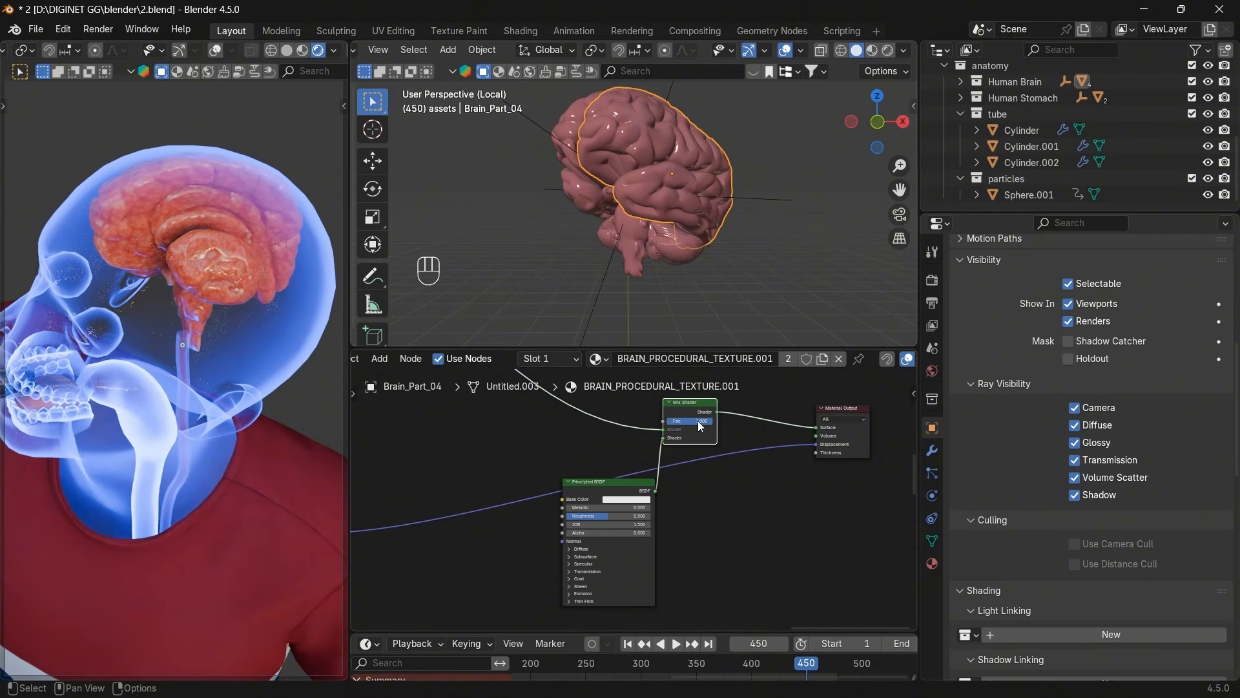
key(i)
Go to frame 400, set the Mix Shader's Fac to 0 and keyframe it.
click(761, 641)
text(400)
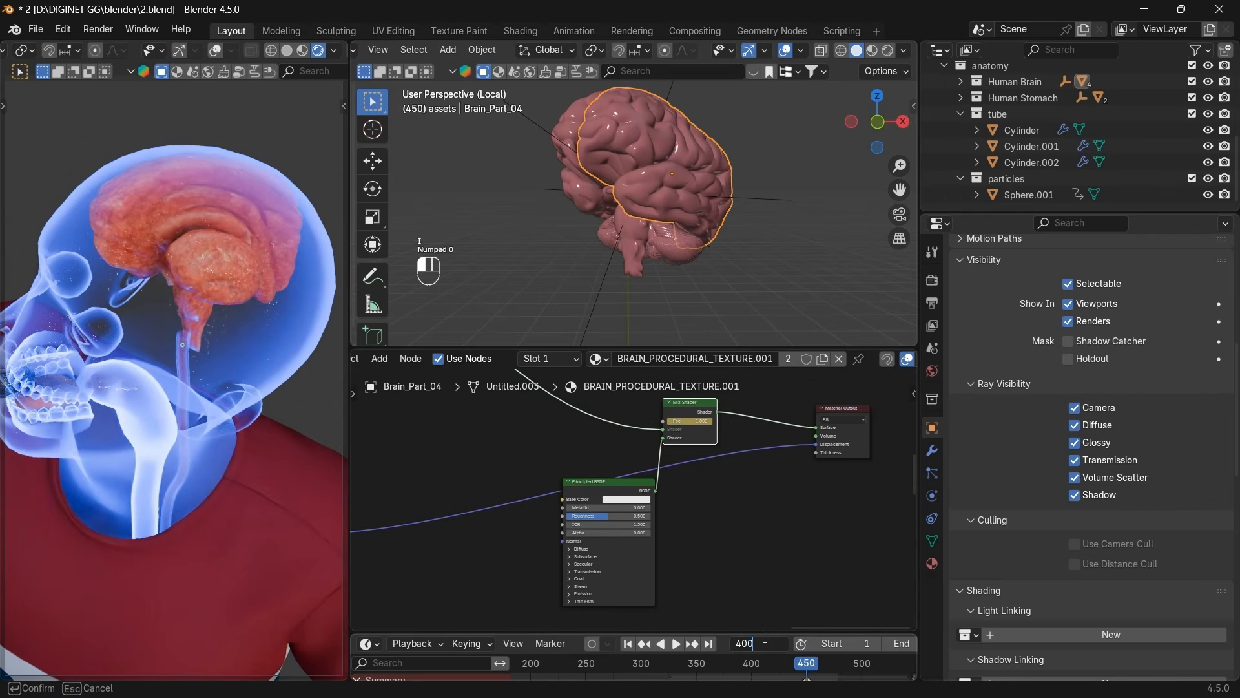
key(Return)
drag(674, 421, 625, 421)
key(i)
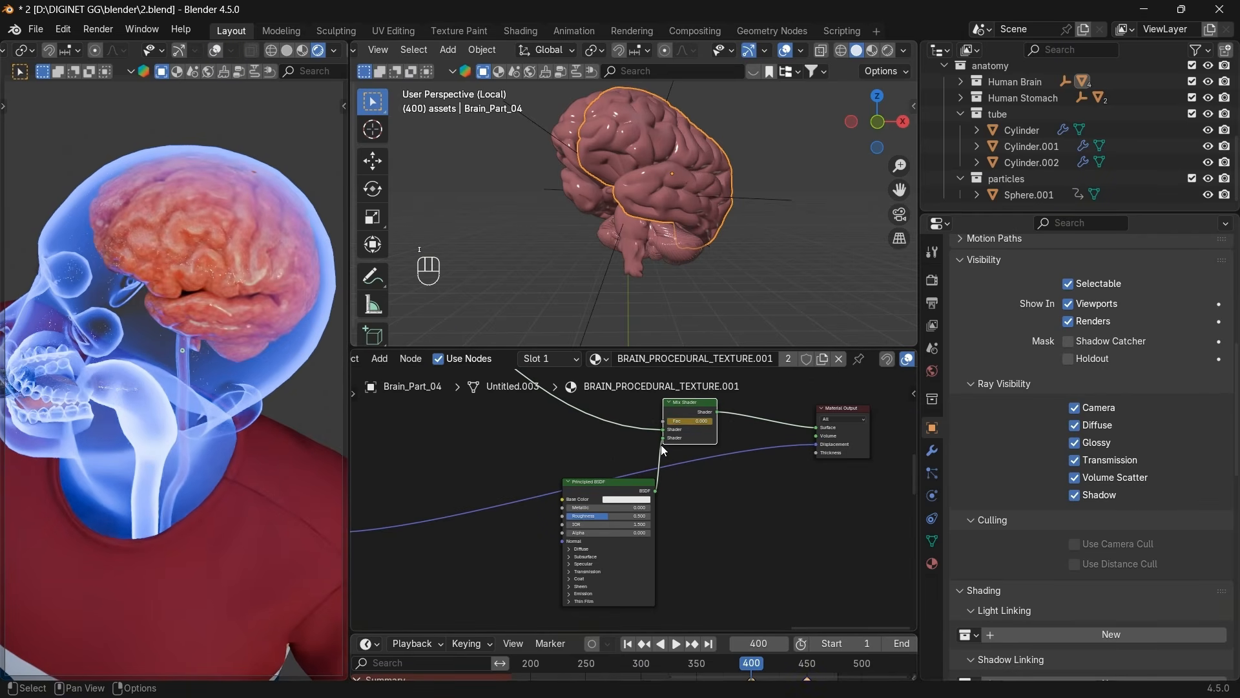
Enlarge the timeline to show the Fac keyframes, return to frame 450 and open the current frame value for editing.
drag(730, 632, 726, 544)
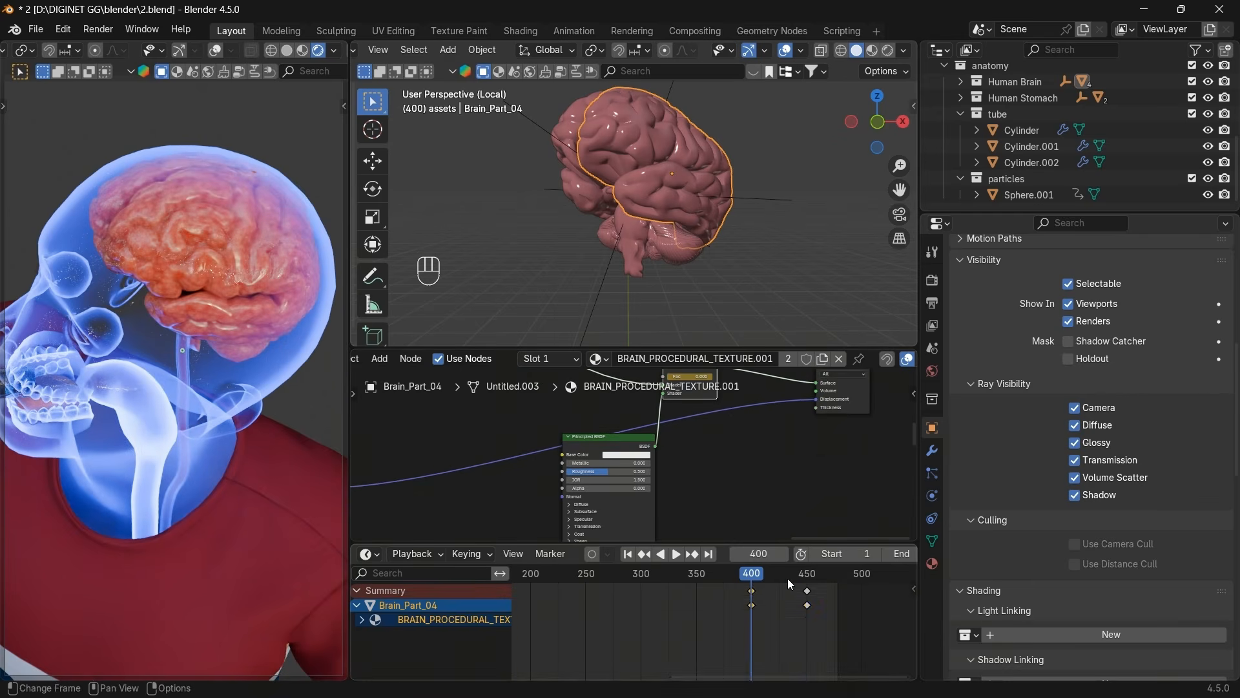
drag(805, 578, 806, 578)
click(764, 557)
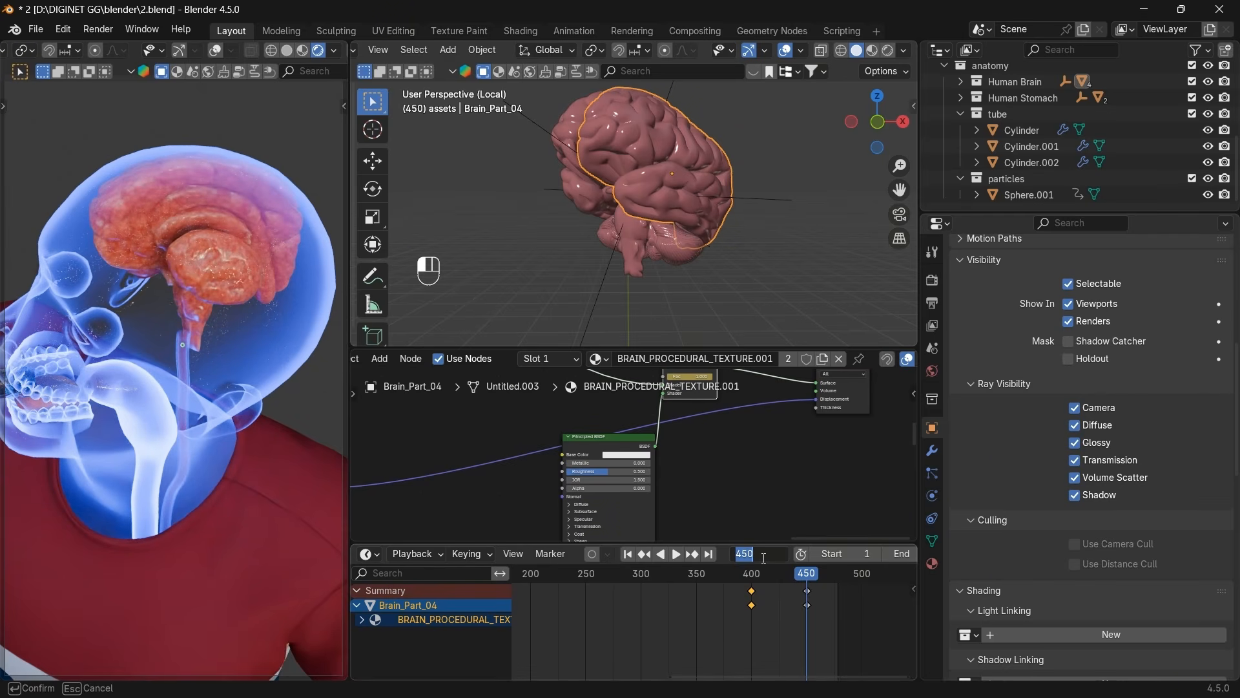
Go to frame 445, select the Camera, and exit local view to show the whole scene from the top.
text(4)
key(Return)
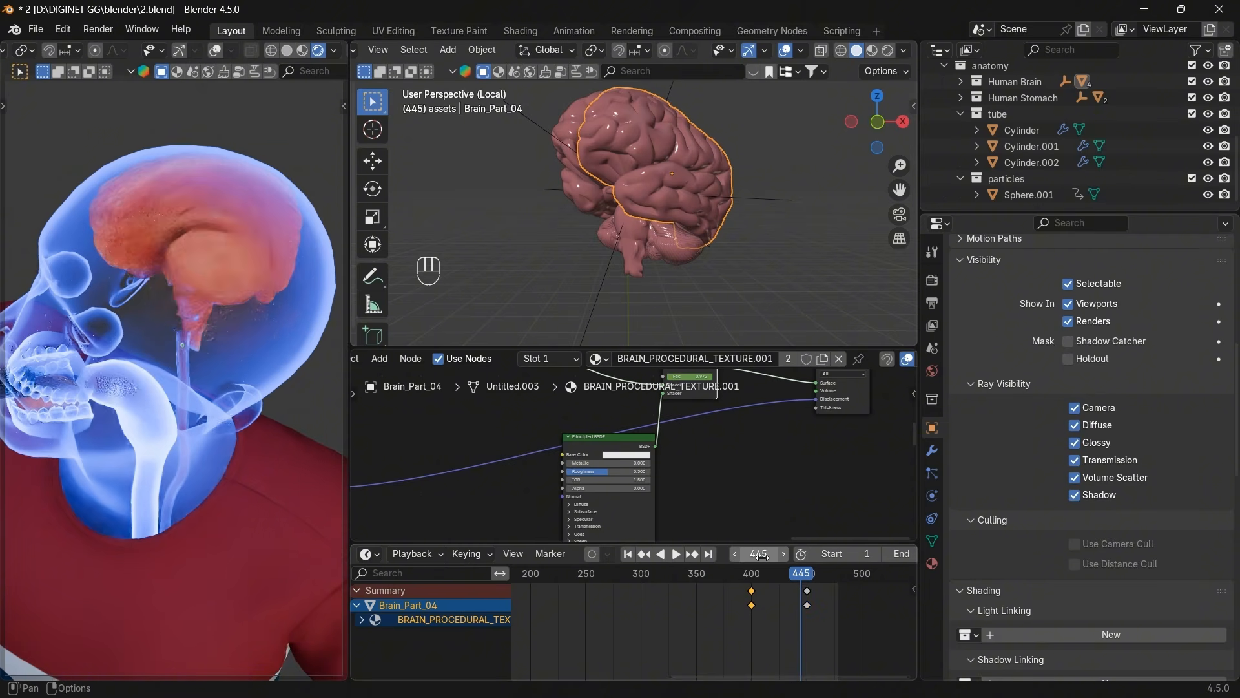
scroll(1012, 131, up, 2)
scroll(1055, 110, up, 8)
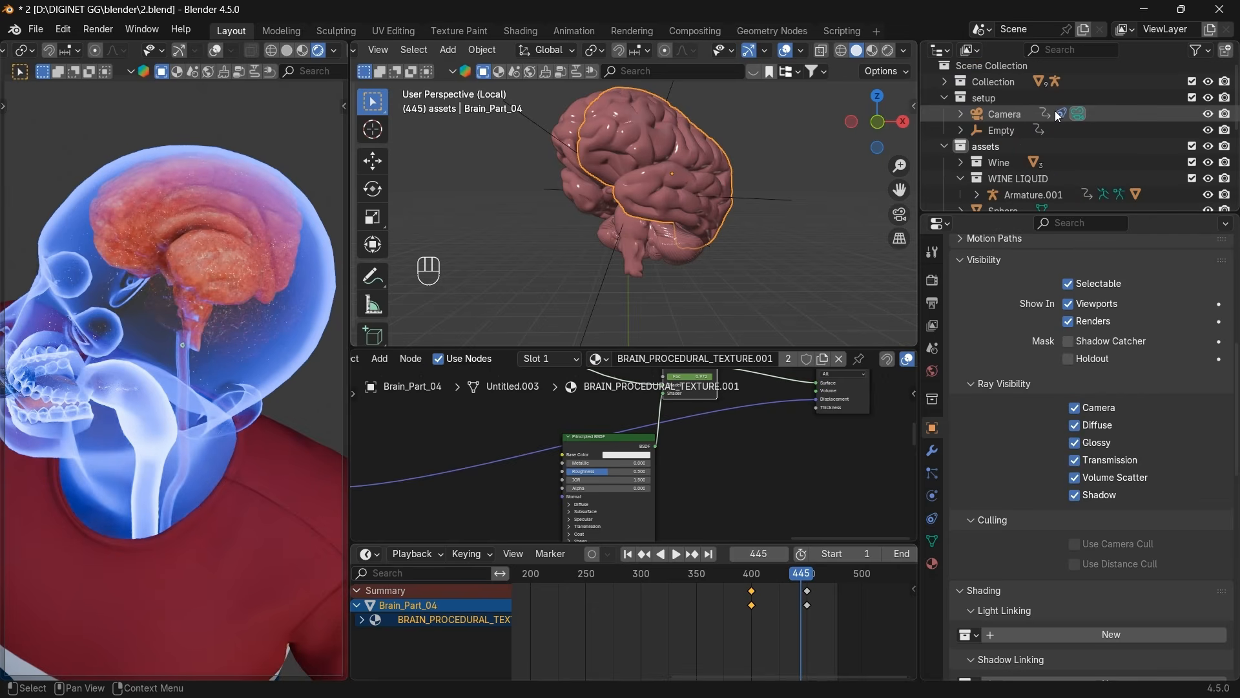
click(1018, 113)
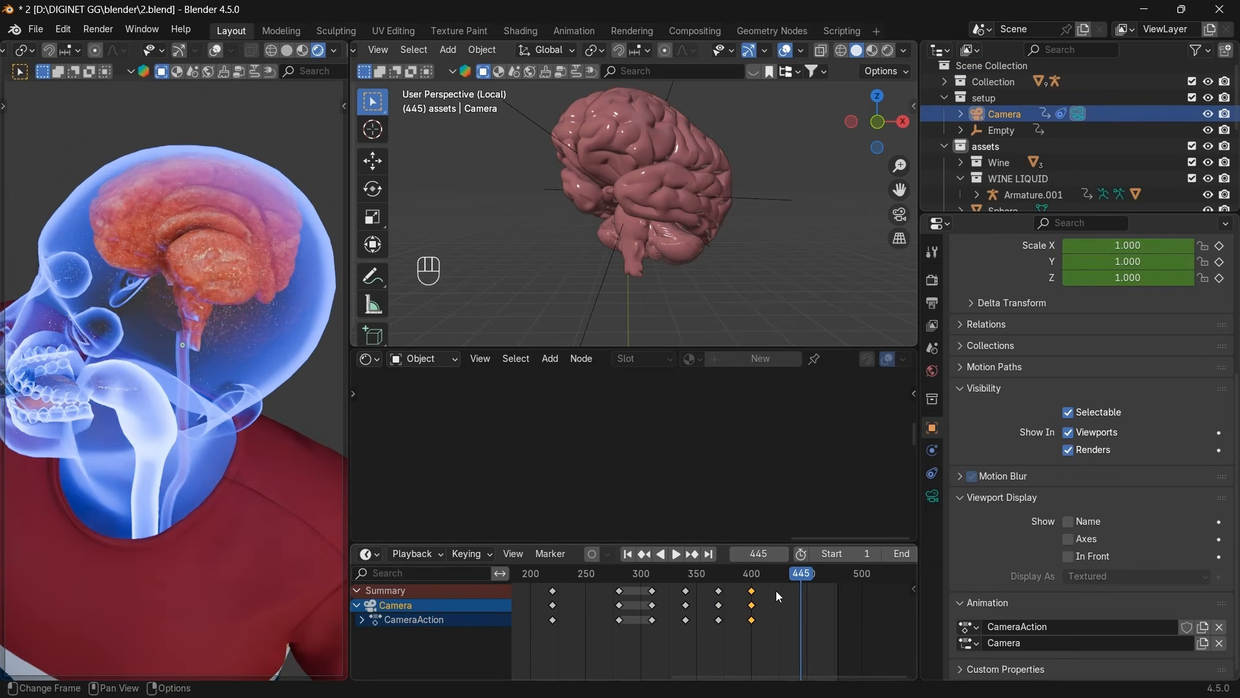
scroll(761, 591, up, 2)
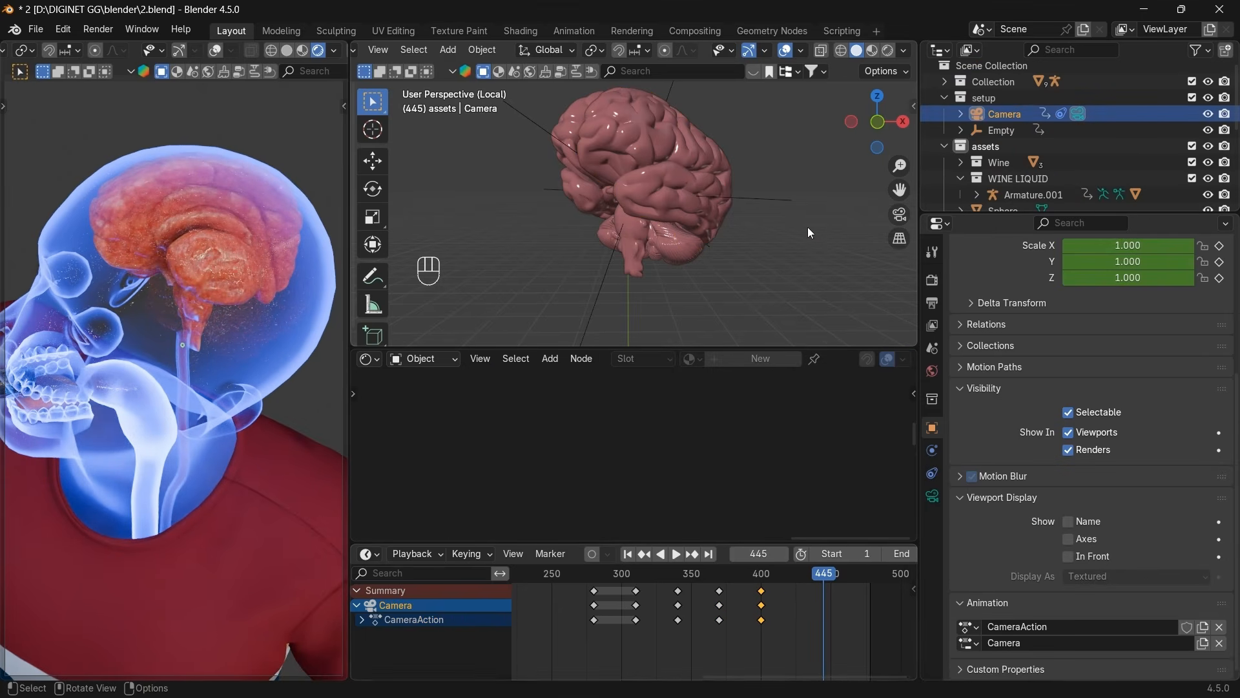
scroll(800, 214, down, 3)
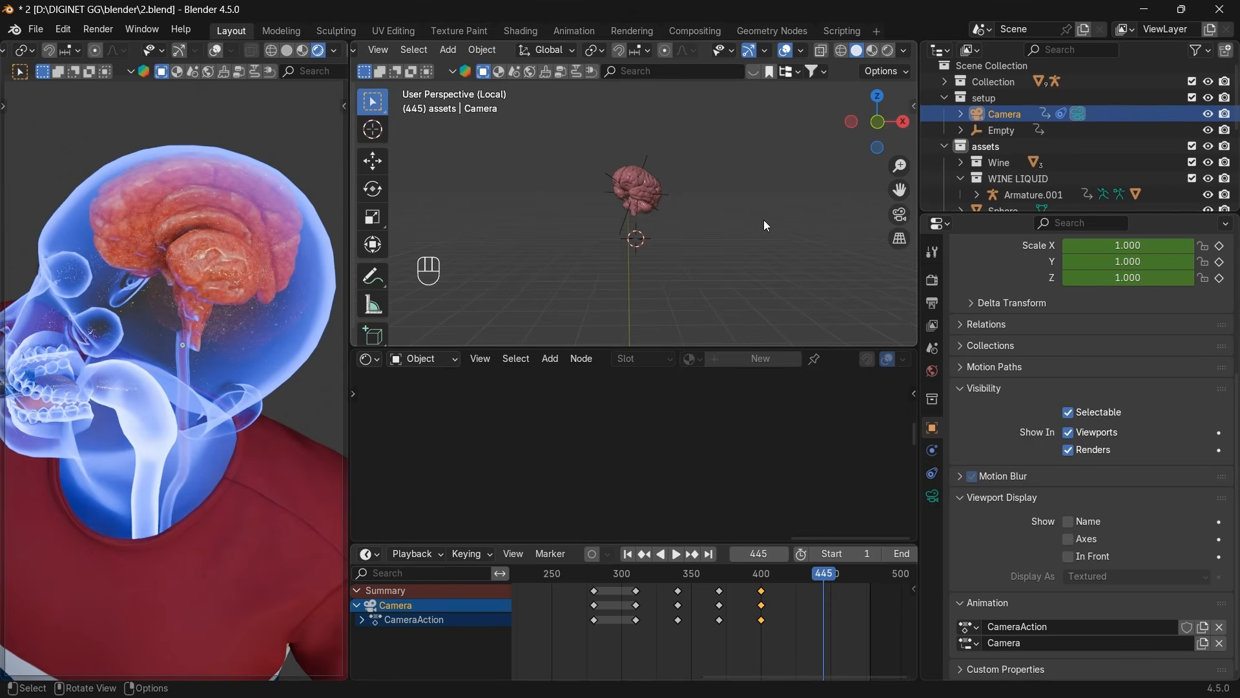
key(KP_Divide)
click(877, 96)
scroll(761, 224, down, 3)
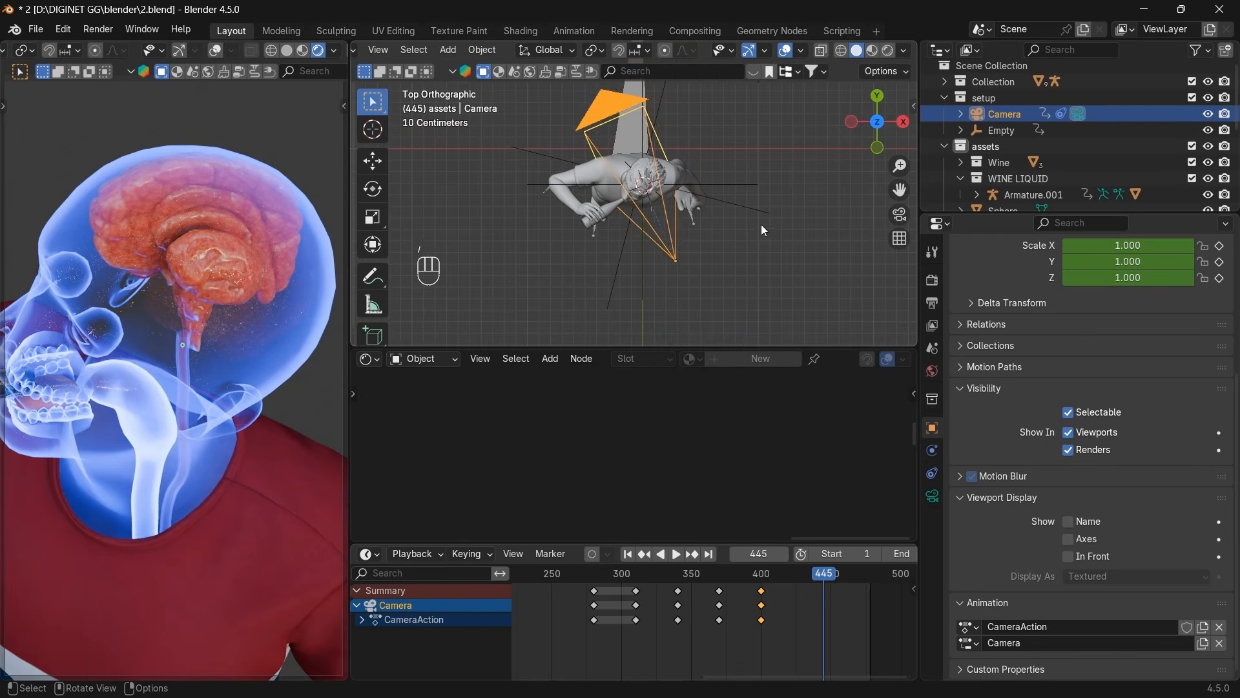
Move the Camera slightly back along its local Z axis and keyframe it at frame 445.
key(g)
key(z)
key(z)
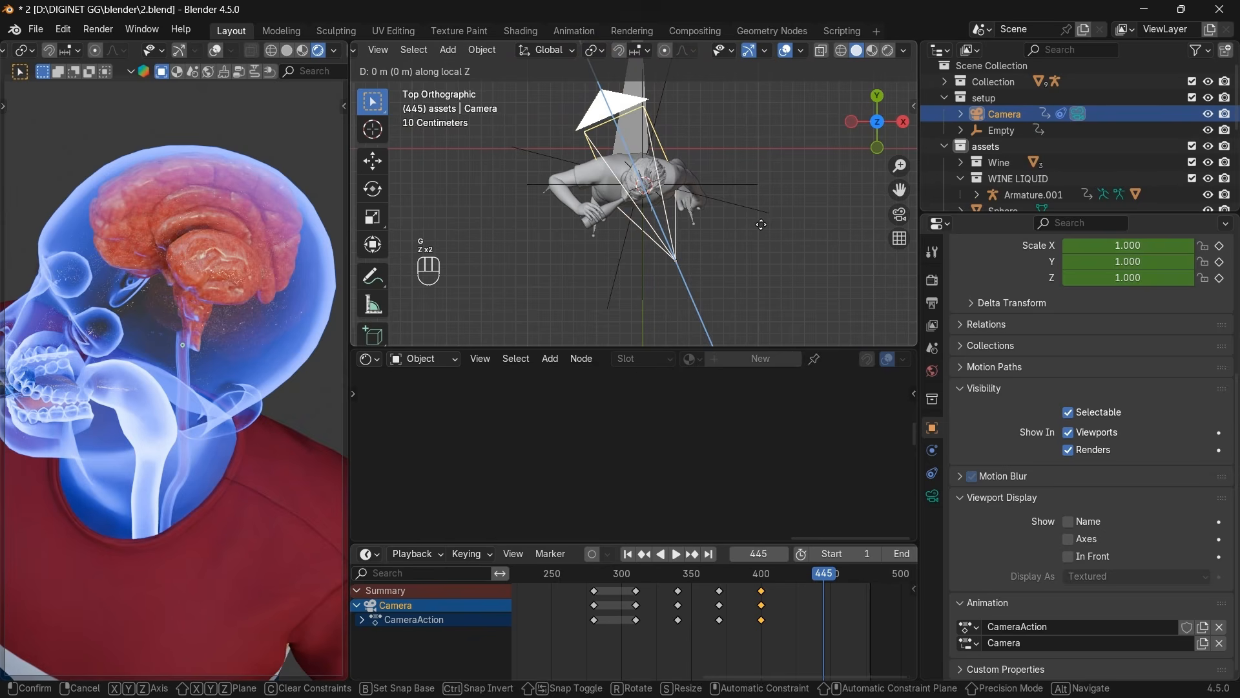
key(g)
click(761, 227)
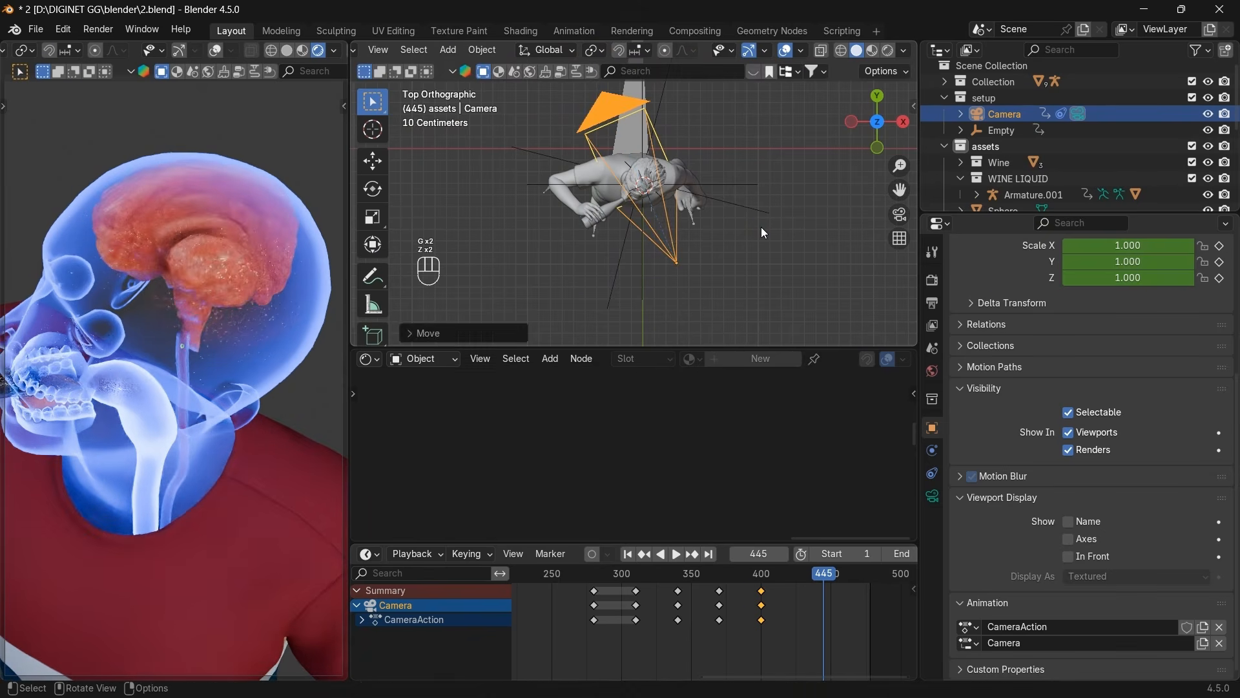
key(i)
mouse_move(817, 574)
mouse_down()
mouse_move(761, 584)
mouse_move(815, 586)
mouse_up()
click(691, 554)
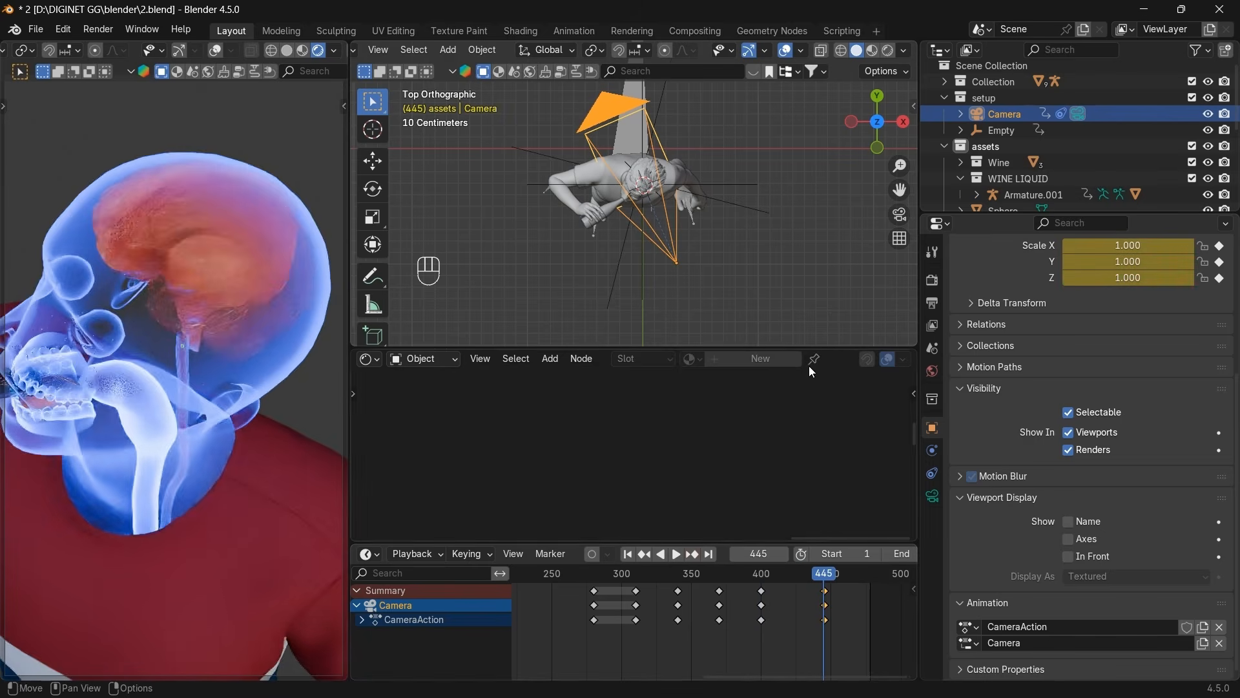
Pull the Camera a little farther back along its local Z axis and update its keyframe at frame 445.
key(g)
key(z)
key(z)
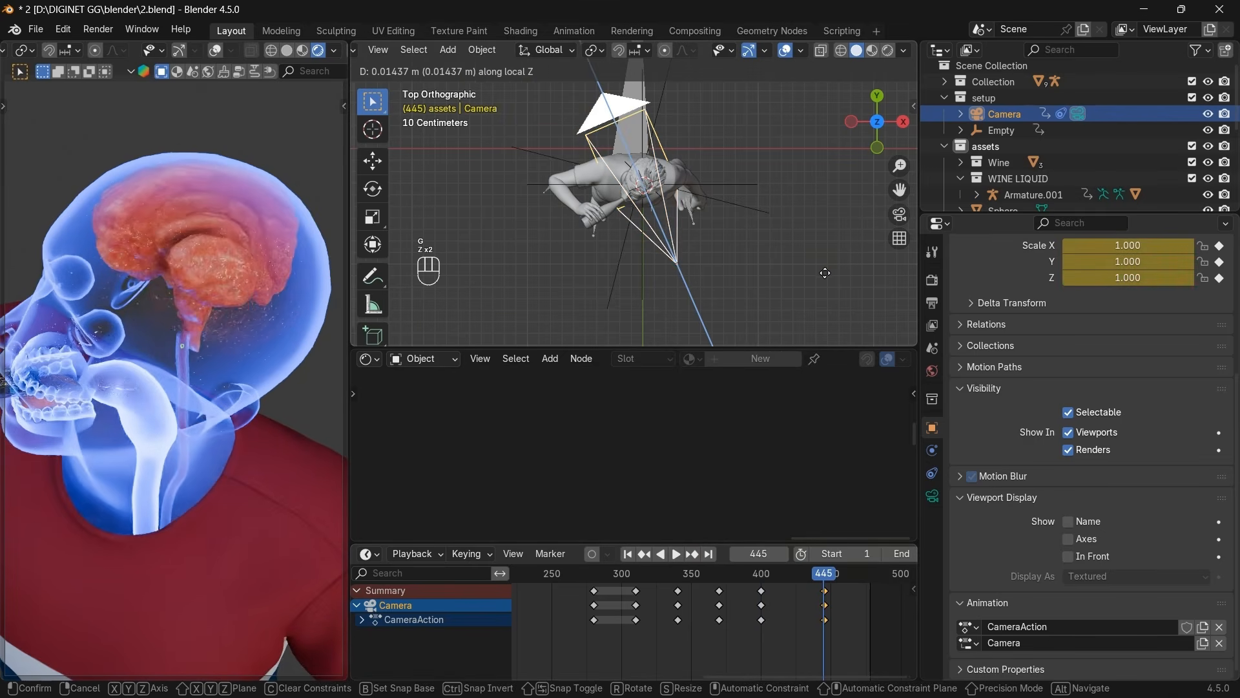
click(825, 272)
key(i)
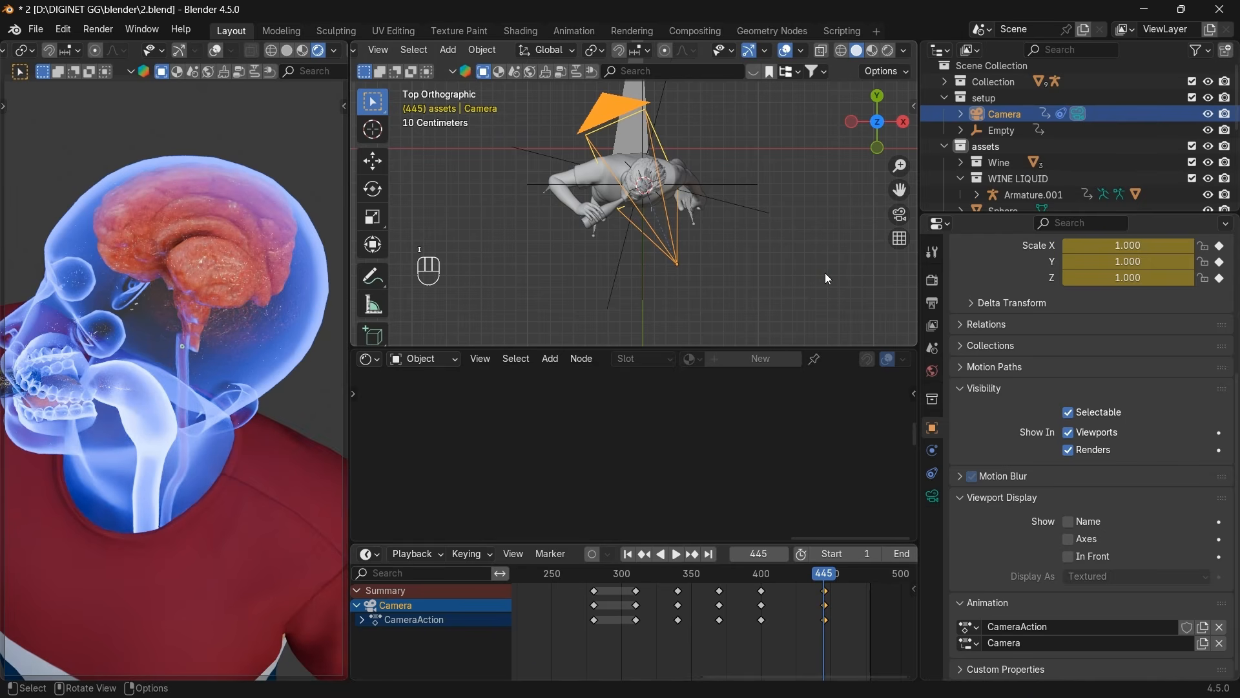
Scrub through the frames around the Camera's last keyframes to review its motion up to frame 445.
scroll(832, 607, down, 3)
middle_drag(832, 607, 724, 635)
scroll(731, 644, up, 3)
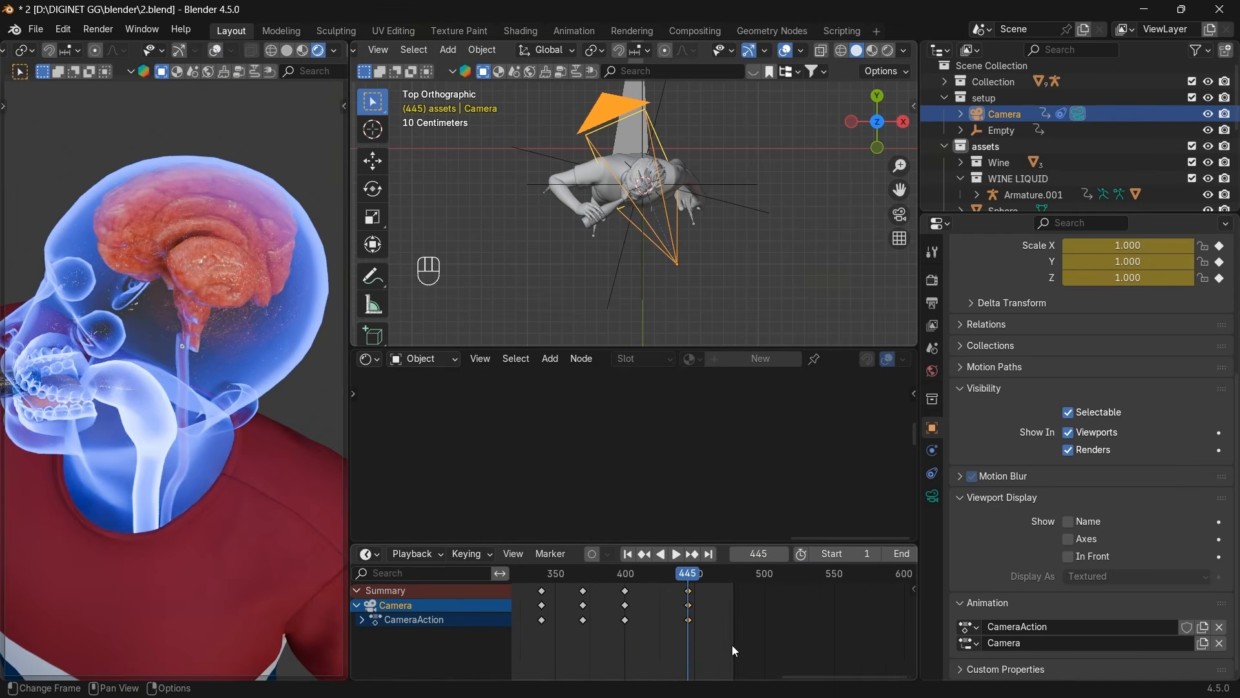
scroll(731, 645, up, 2)
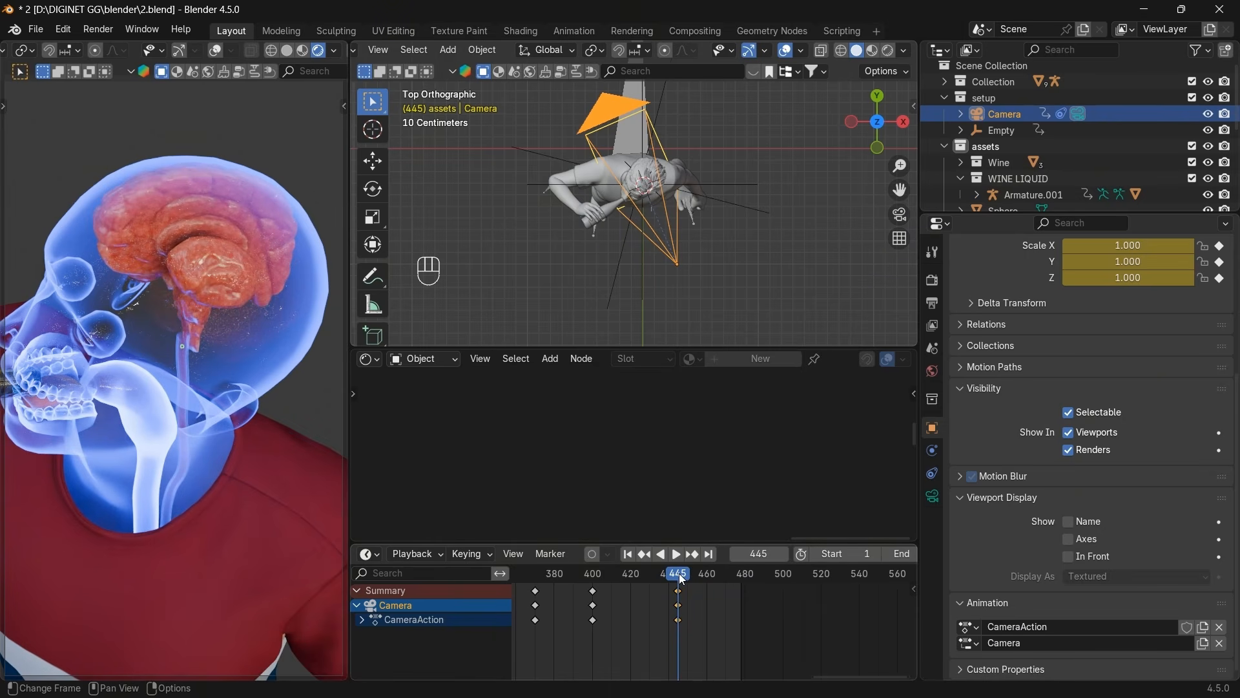
drag(683, 579, 709, 575)
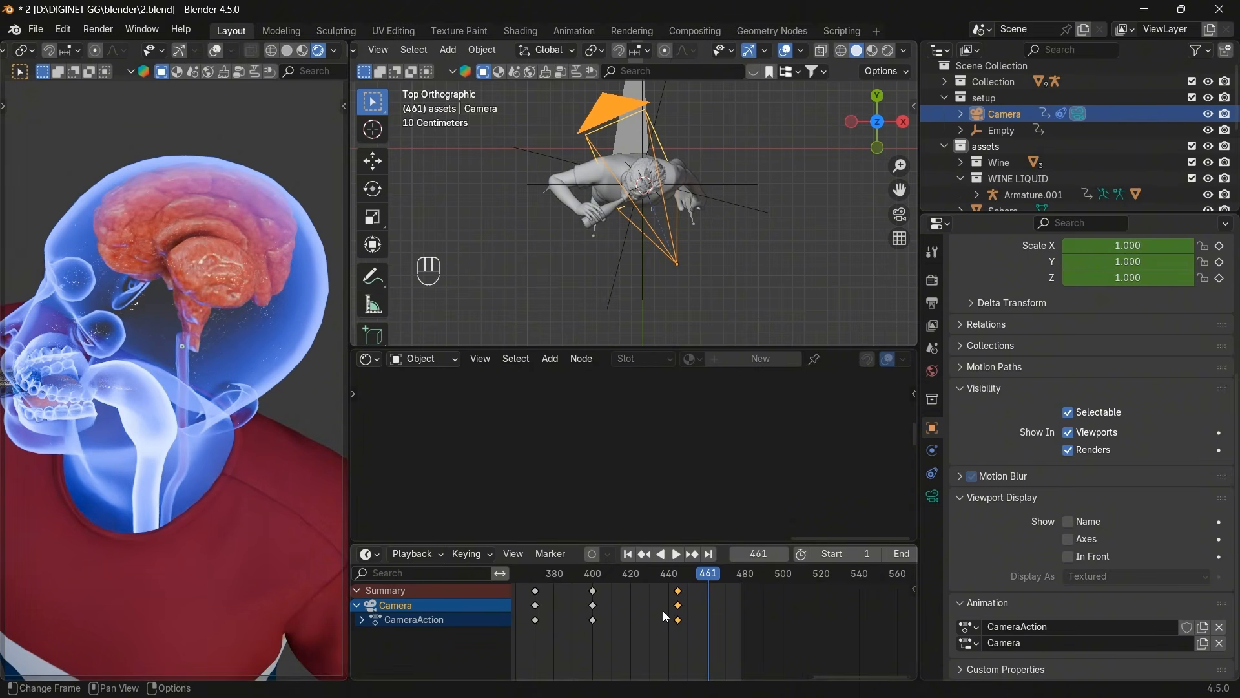
scroll(618, 622, down, 1)
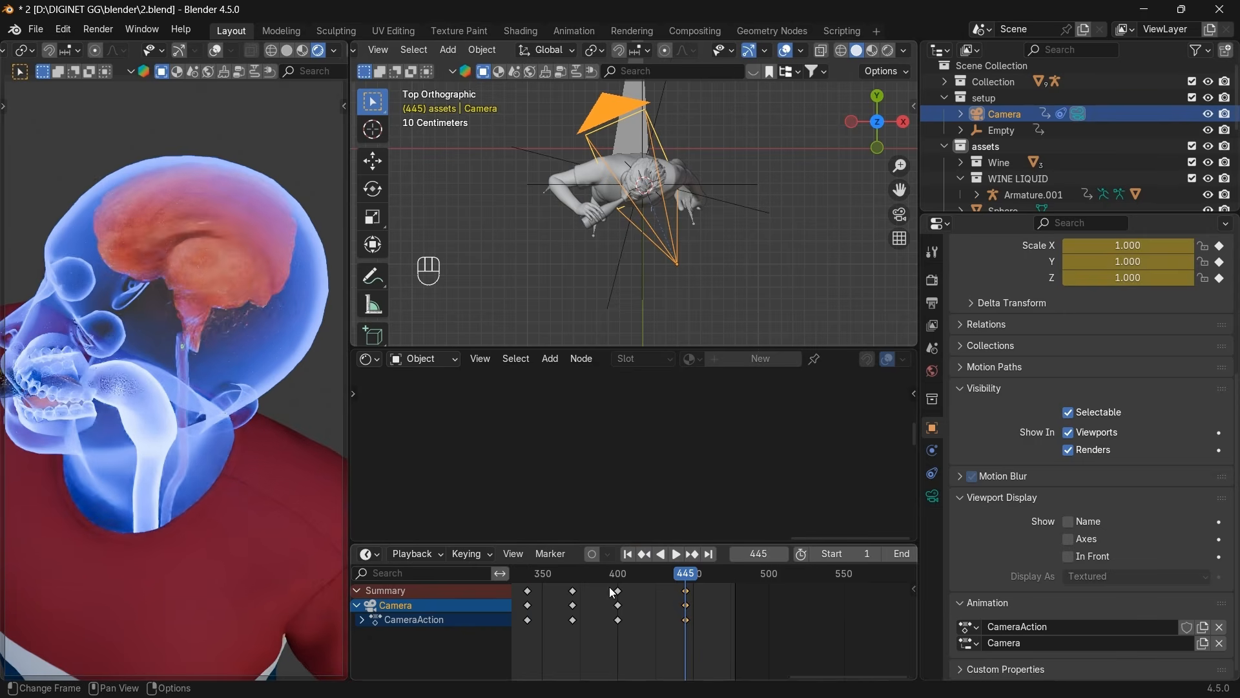
click(574, 575)
drag(575, 575, 684, 567)
click(685, 563)
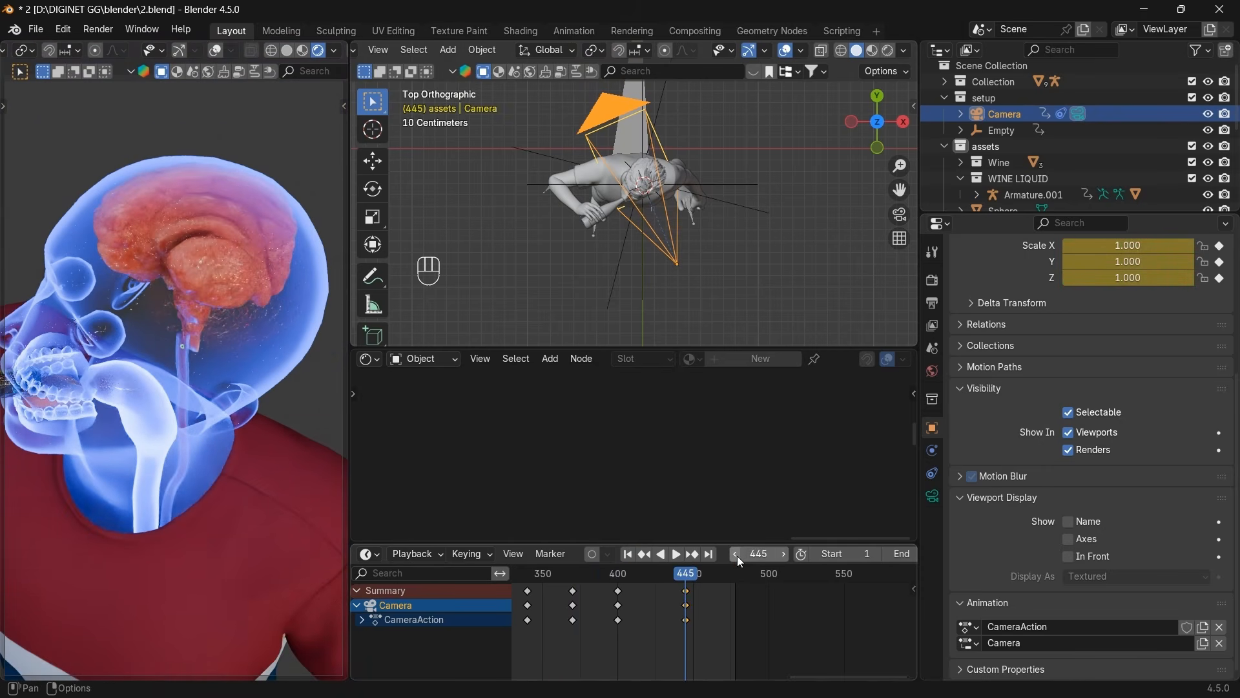
Set the current frame to 480 and the animation's end frame to 621.
click(754, 554)
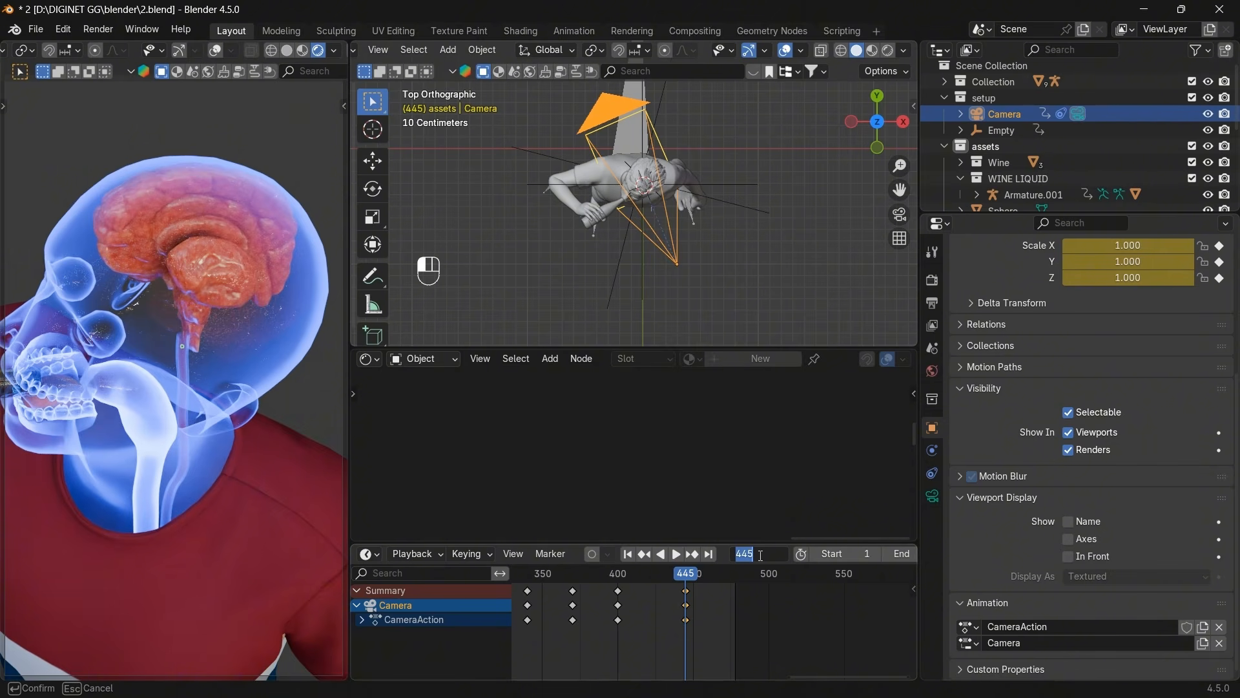
text(480)
key(Return)
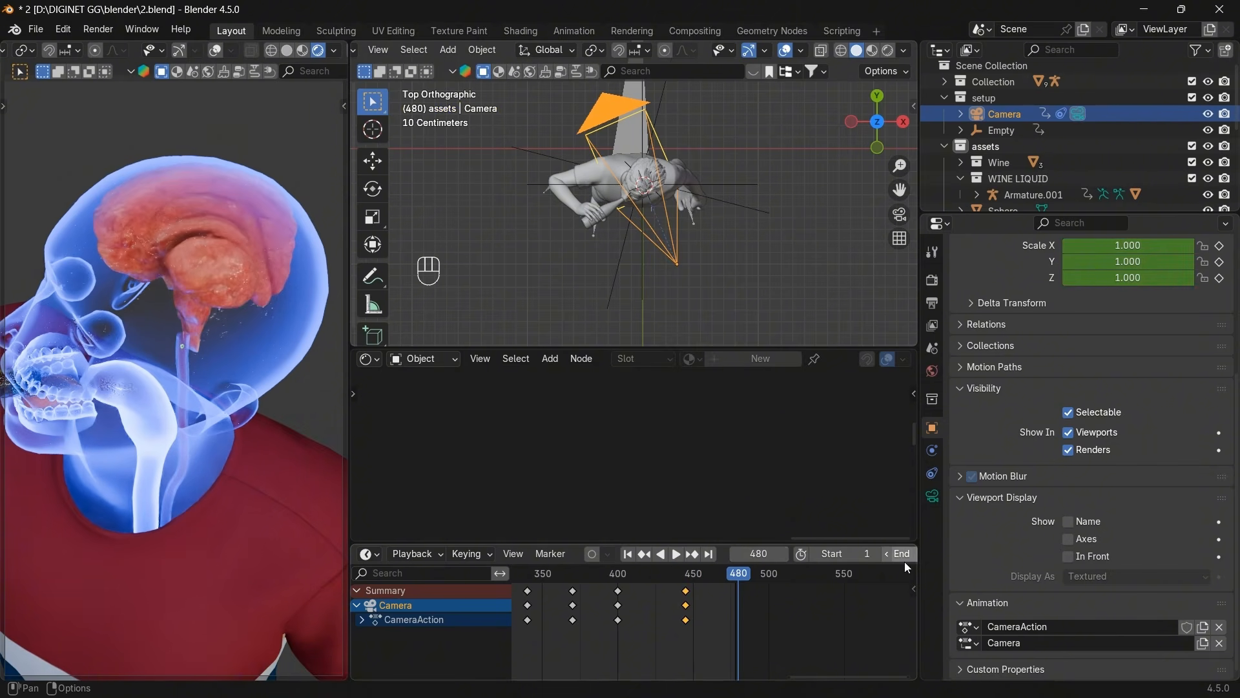
scroll(894, 554, down, 2)
click(895, 553)
text(621)
key(Return)
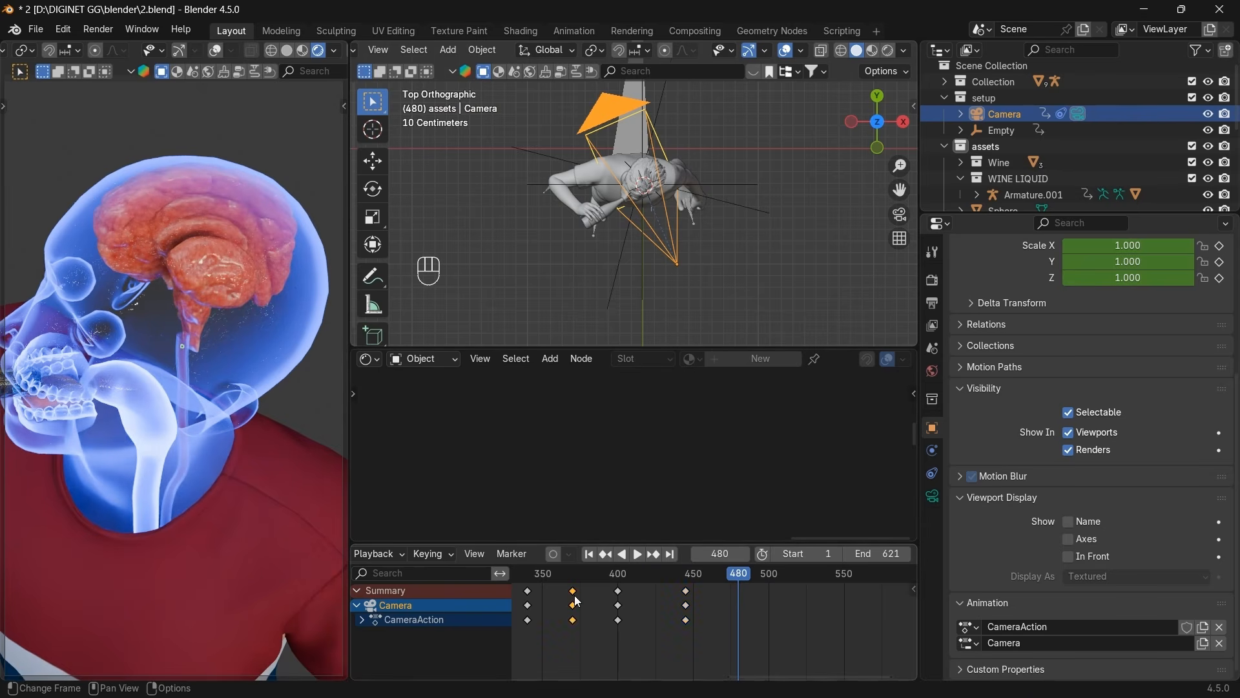
Duplicate the Camera's frame 370 keyframe and place the copy exactly at frame 480.
key(shift+d)
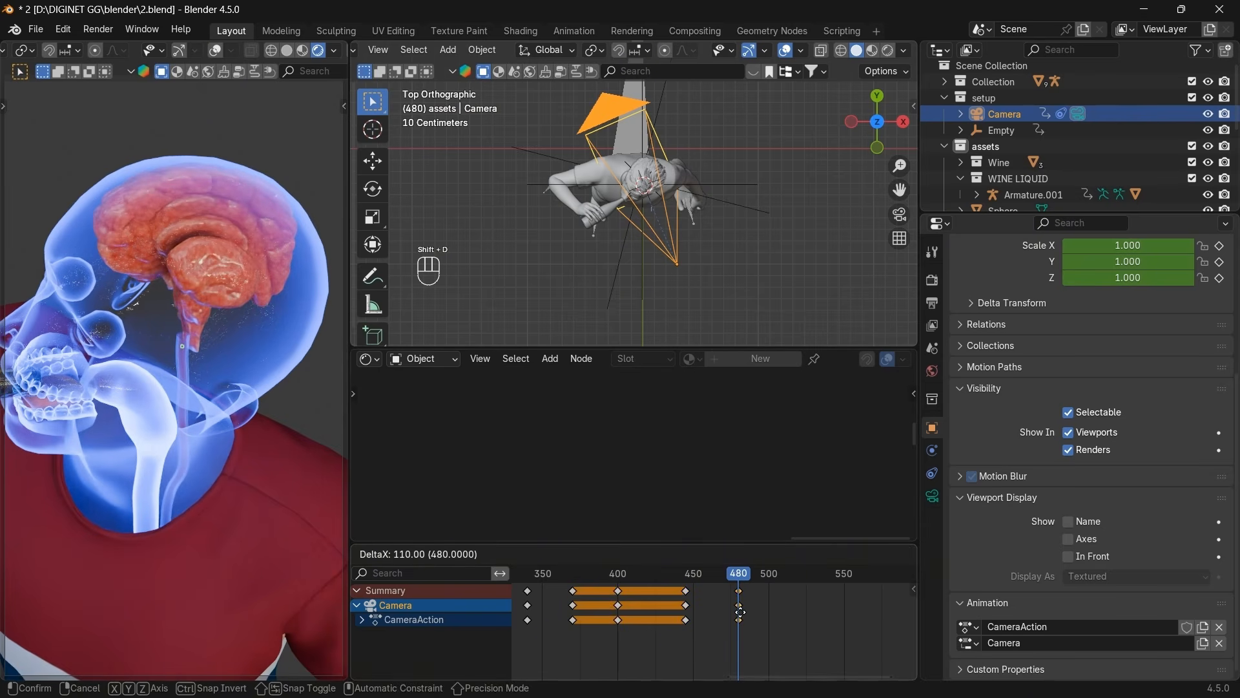
click(739, 612)
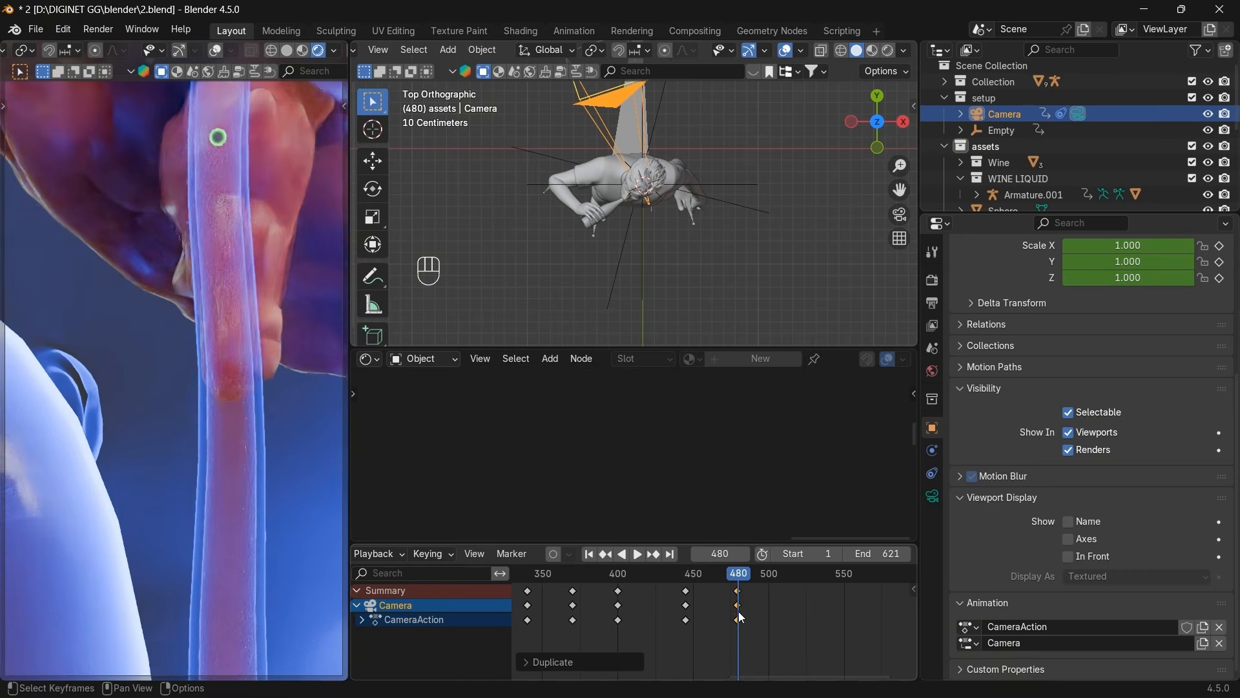
scroll(750, 607, up, 5)
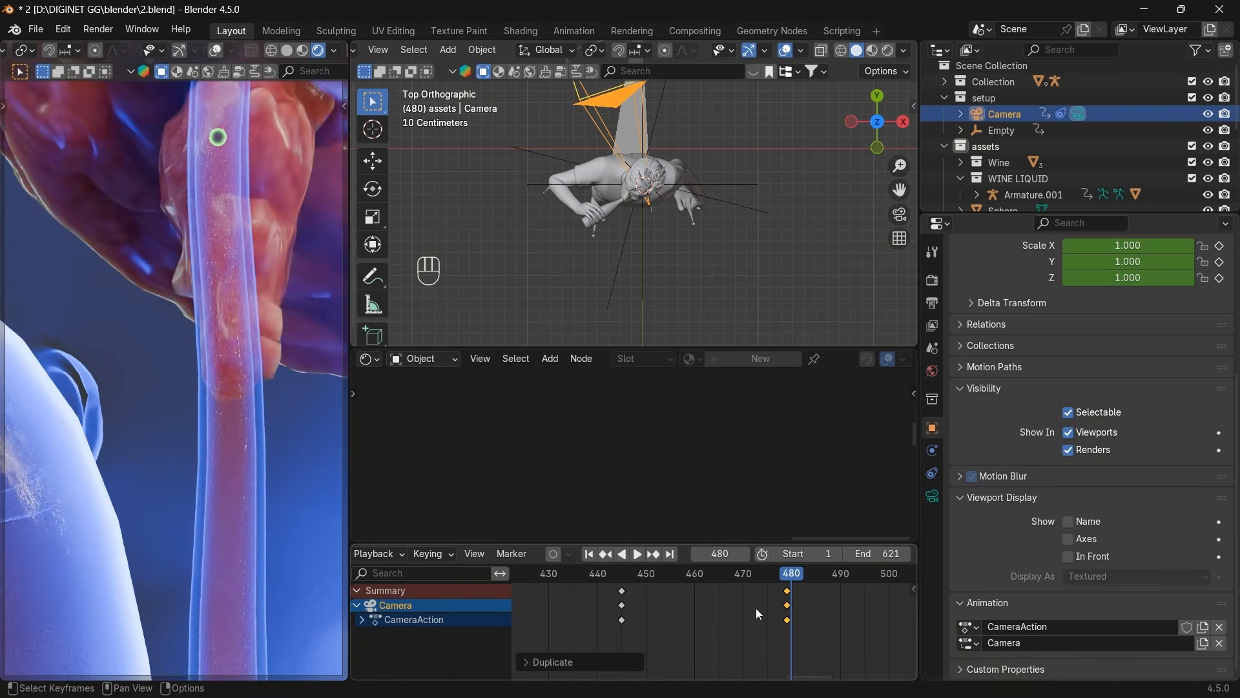
key(g)
click(762, 609)
scroll(742, 593, down, 8)
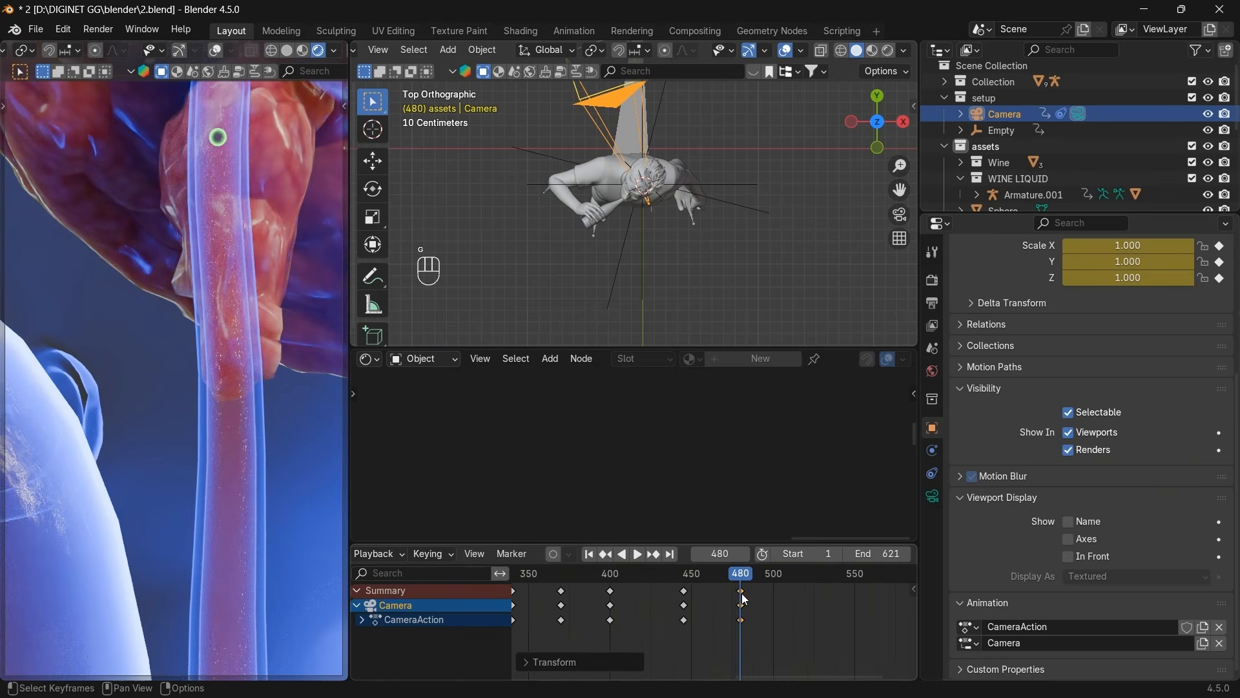
Play and scrub the animation from about frame 400 to 480 to check the Camera's zoom back to the tube.
click(637, 577)
key(space)
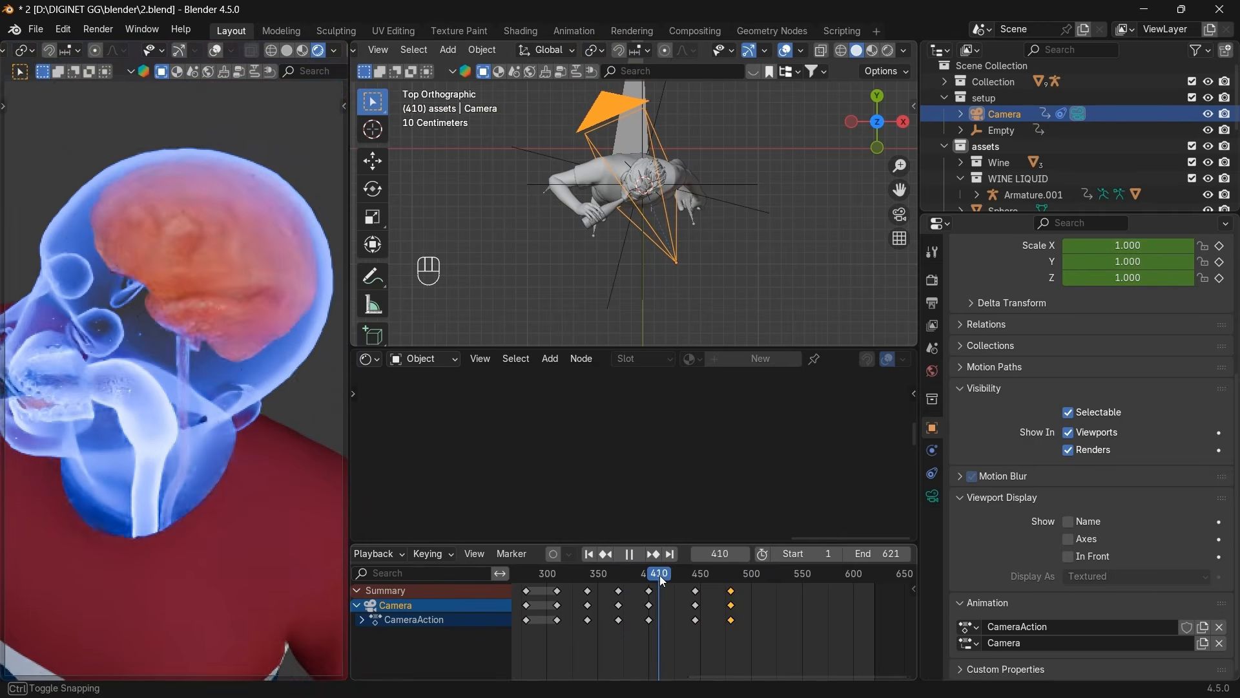
drag(669, 577, 727, 575)
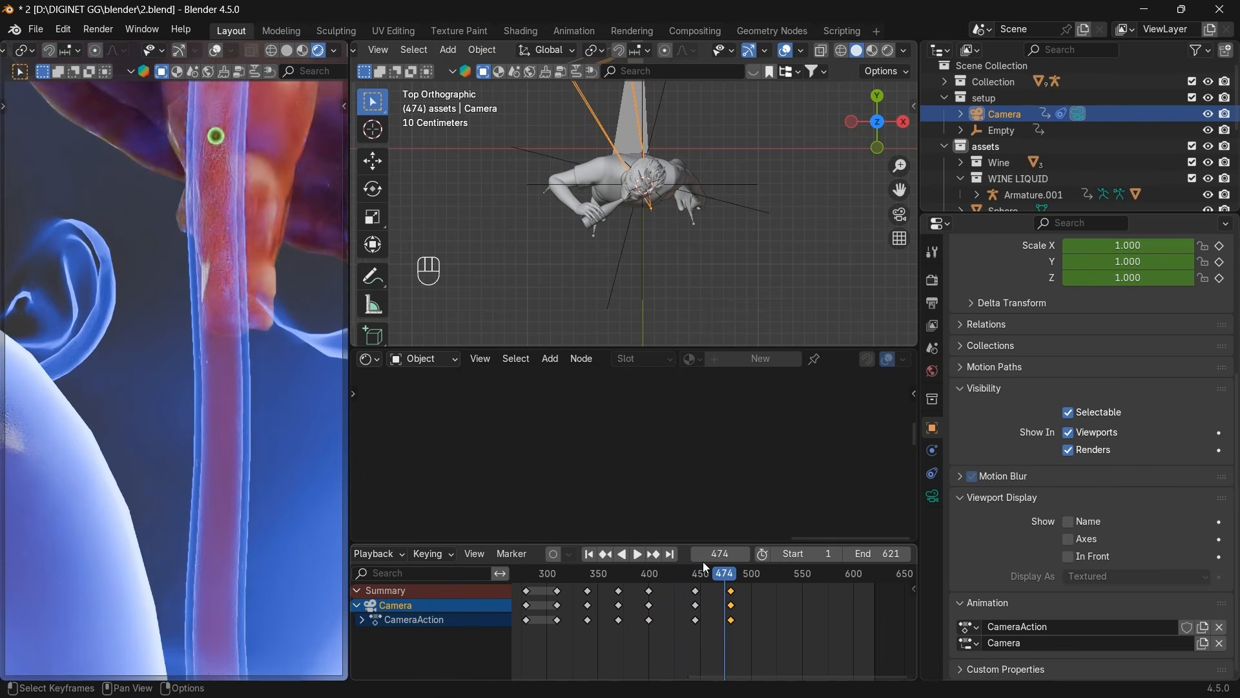
click(653, 554)
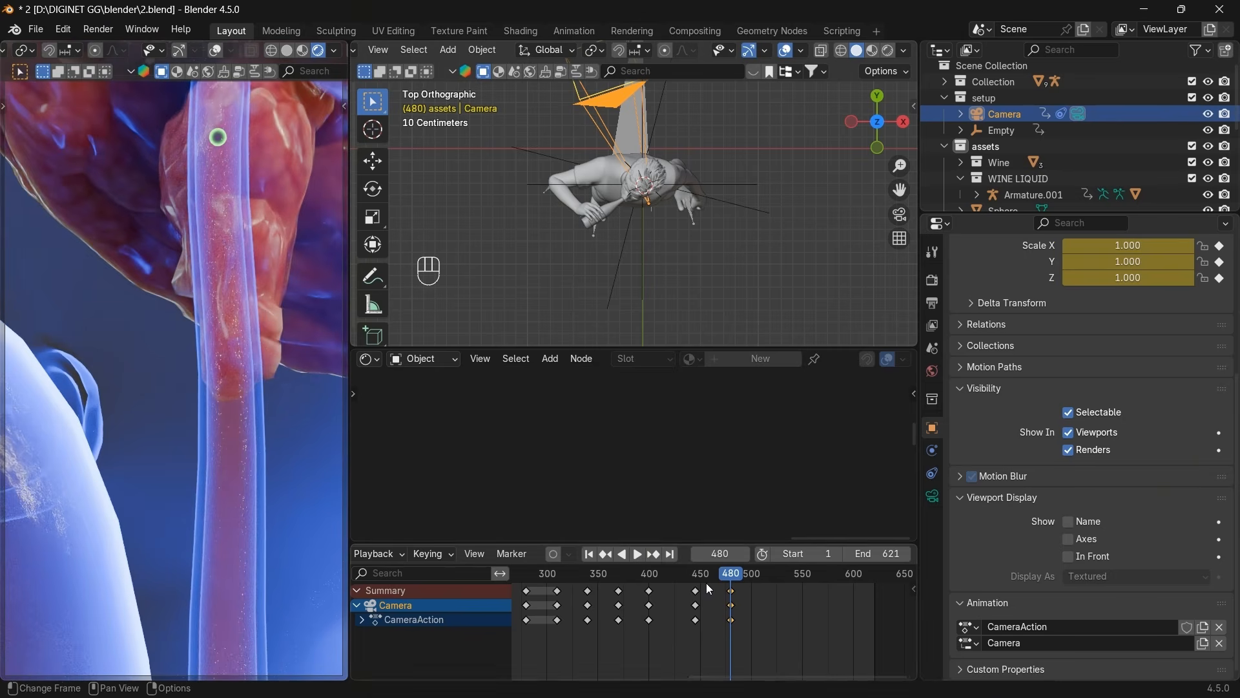
Show the scene from the right side and keyframe the Empty at frame 445, matching the Camera's keyframe.
click(1003, 131)
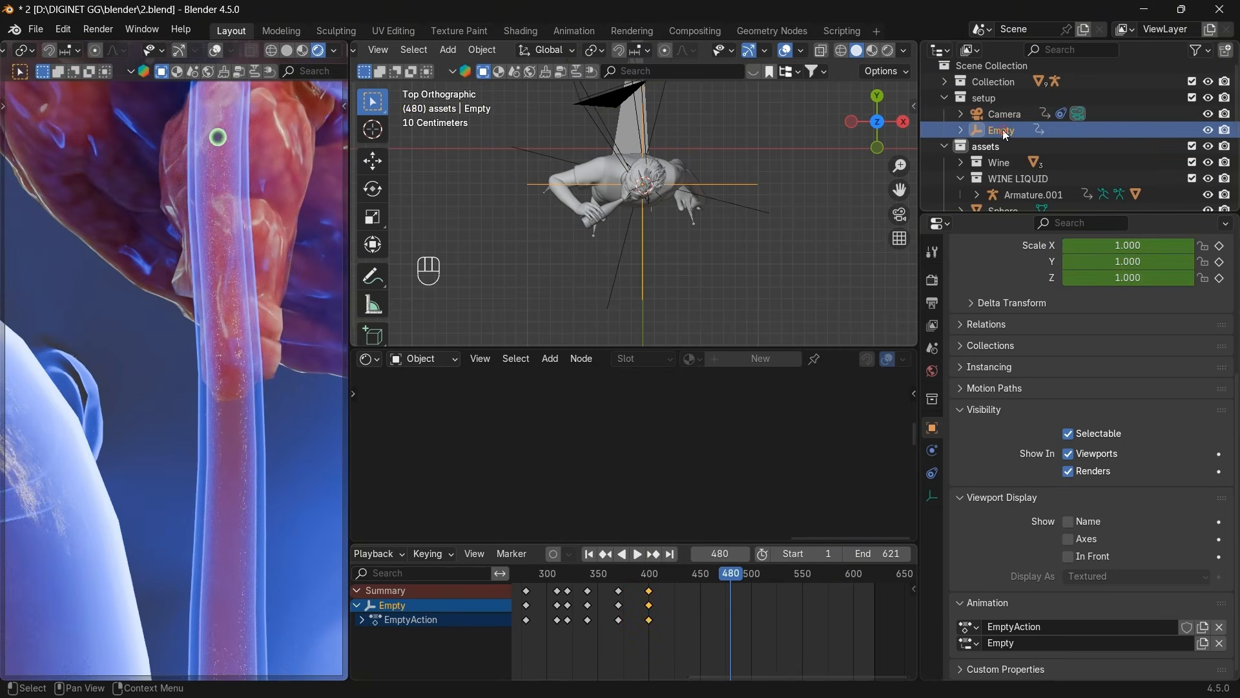
click(905, 124)
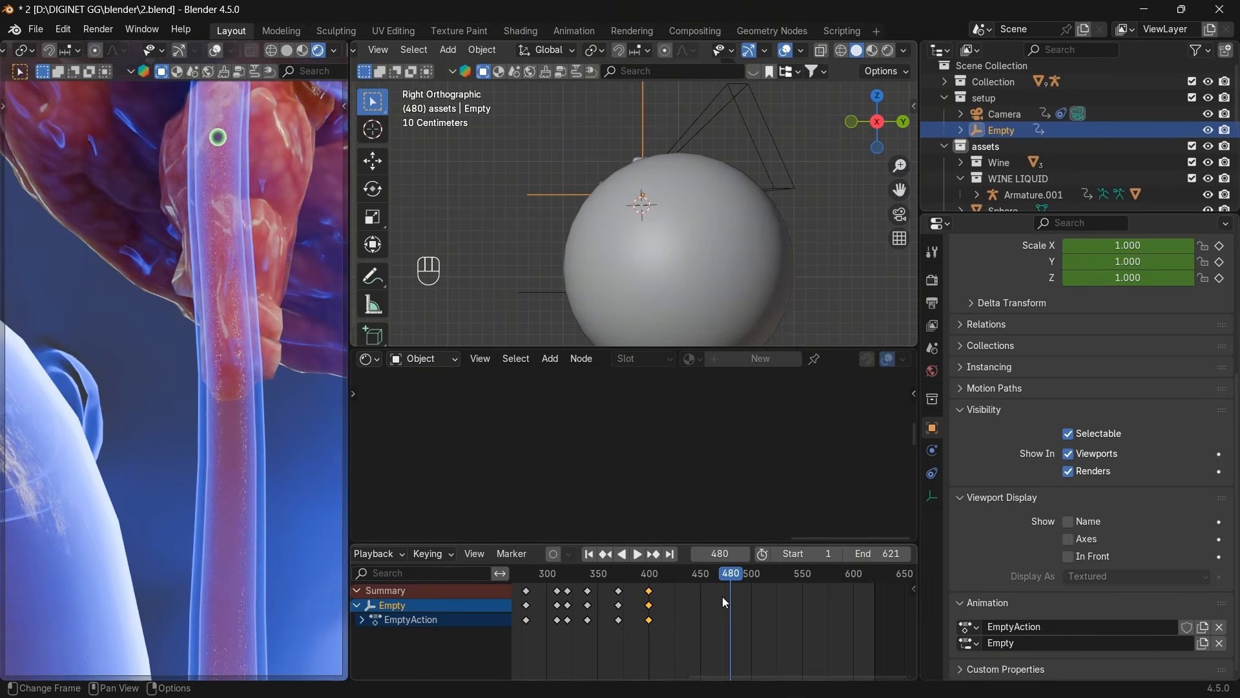
click(1006, 115)
click(606, 555)
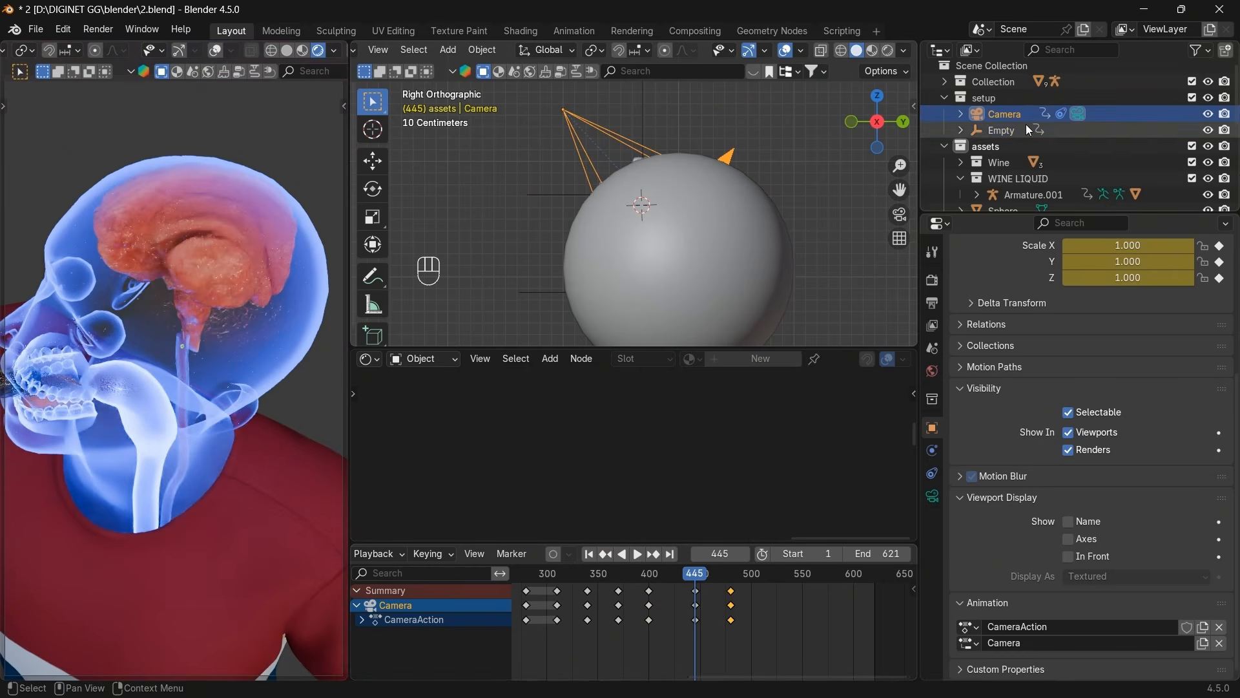
click(1027, 130)
key(i)
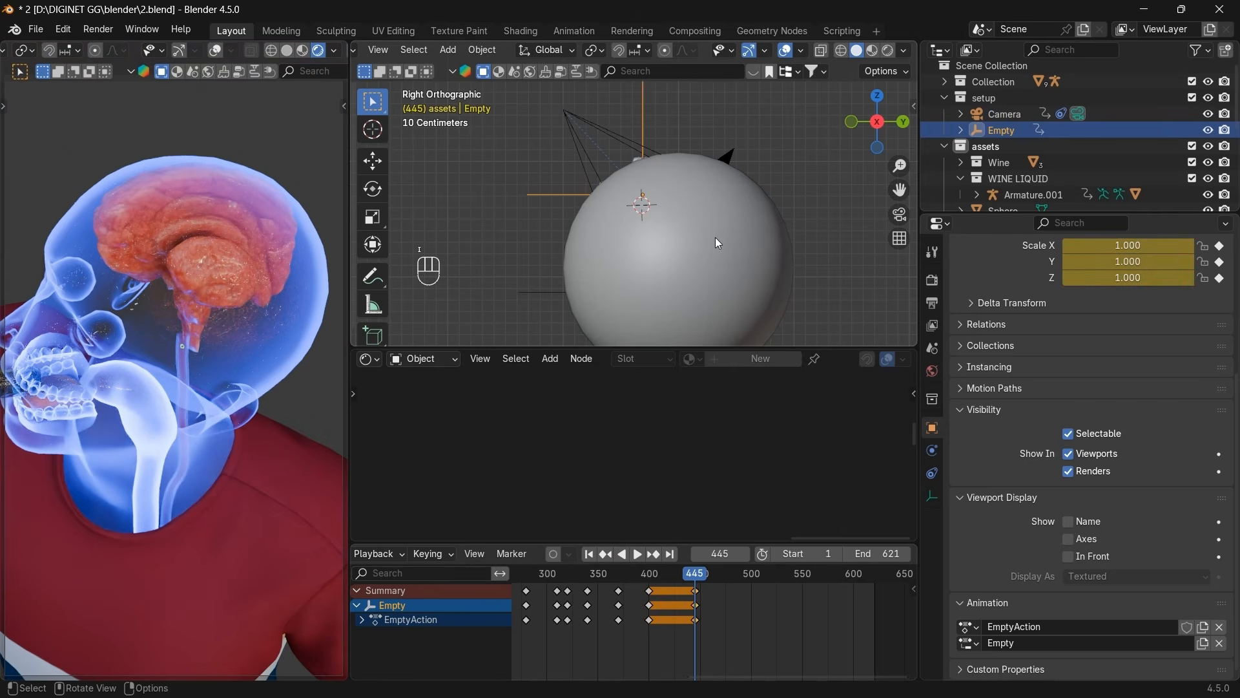
Return to the Camera's keyframe at frame 480 and hide the large Sphere covering the figure.
click(1005, 115)
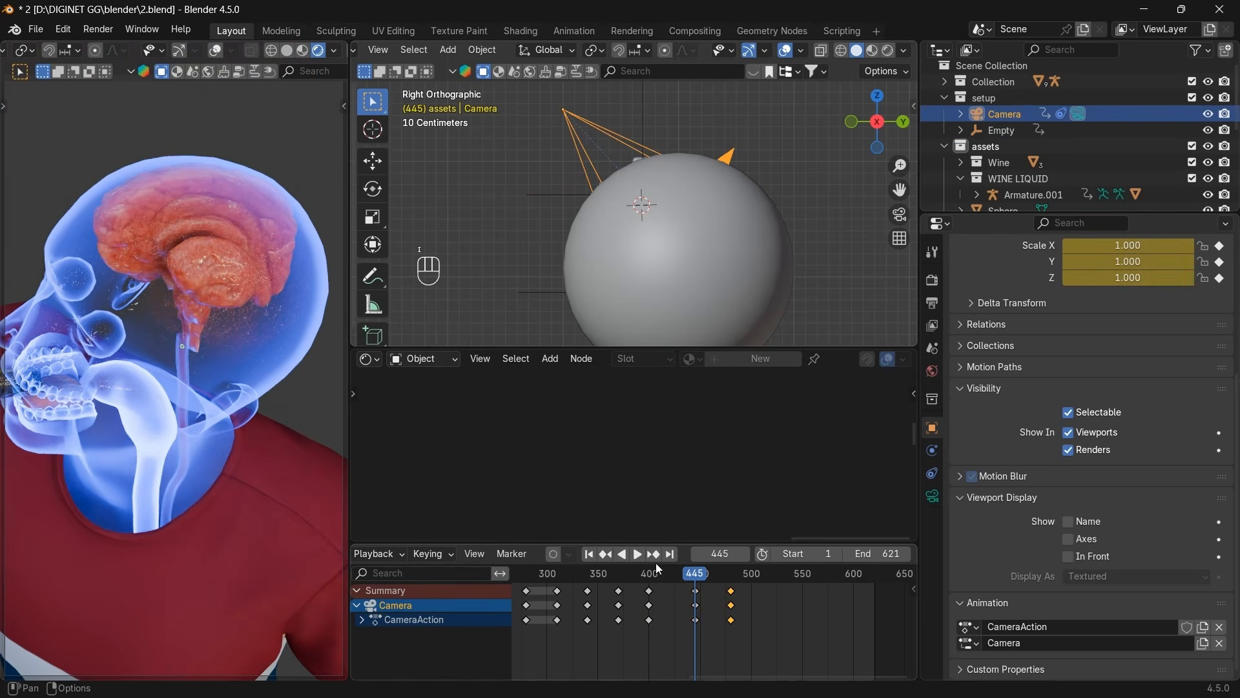
key(Up)
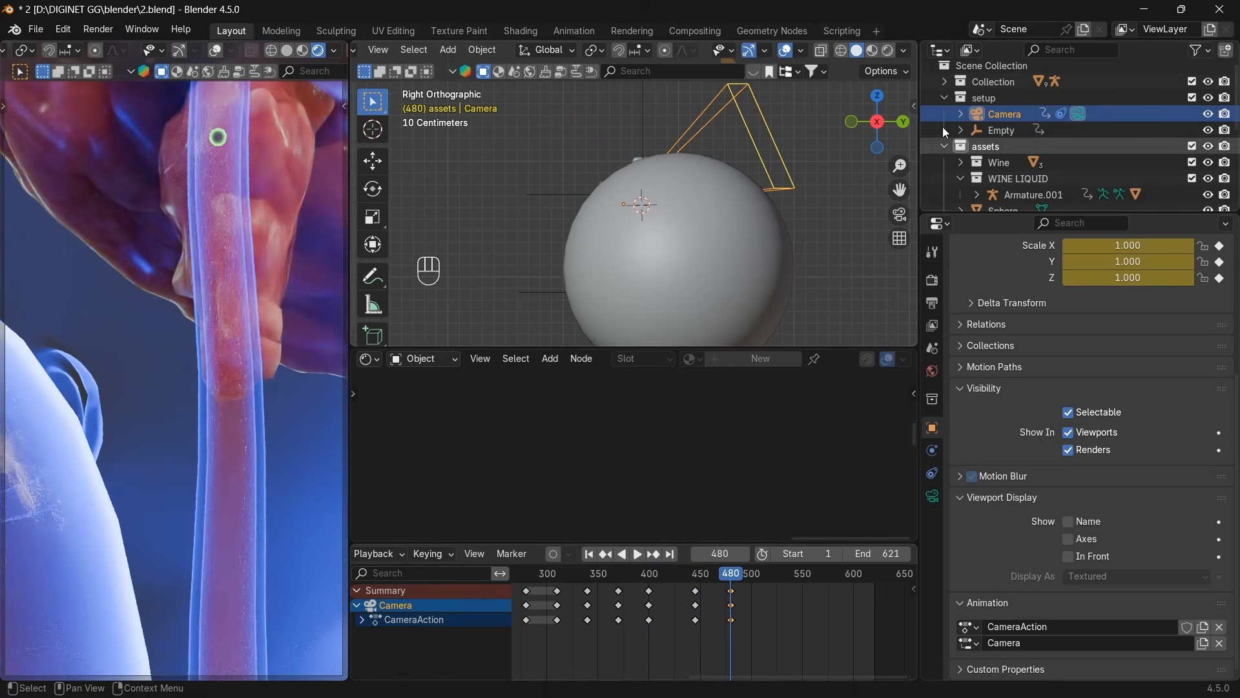
click(988, 130)
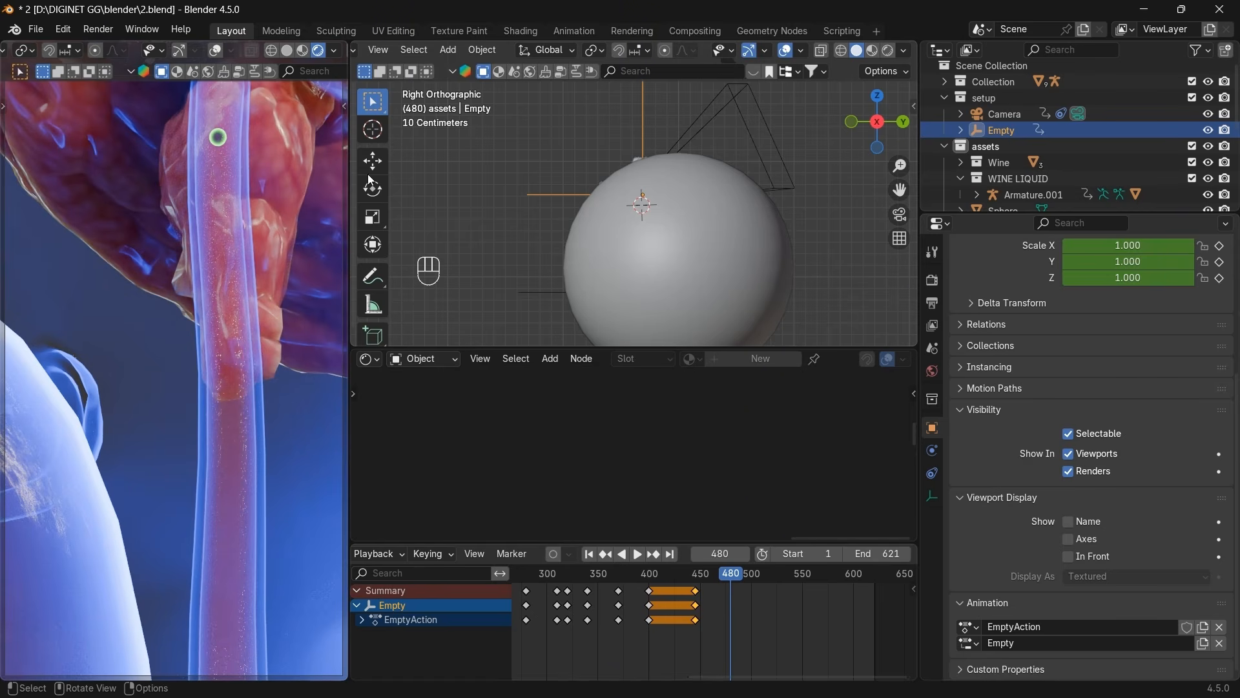
click(754, 239)
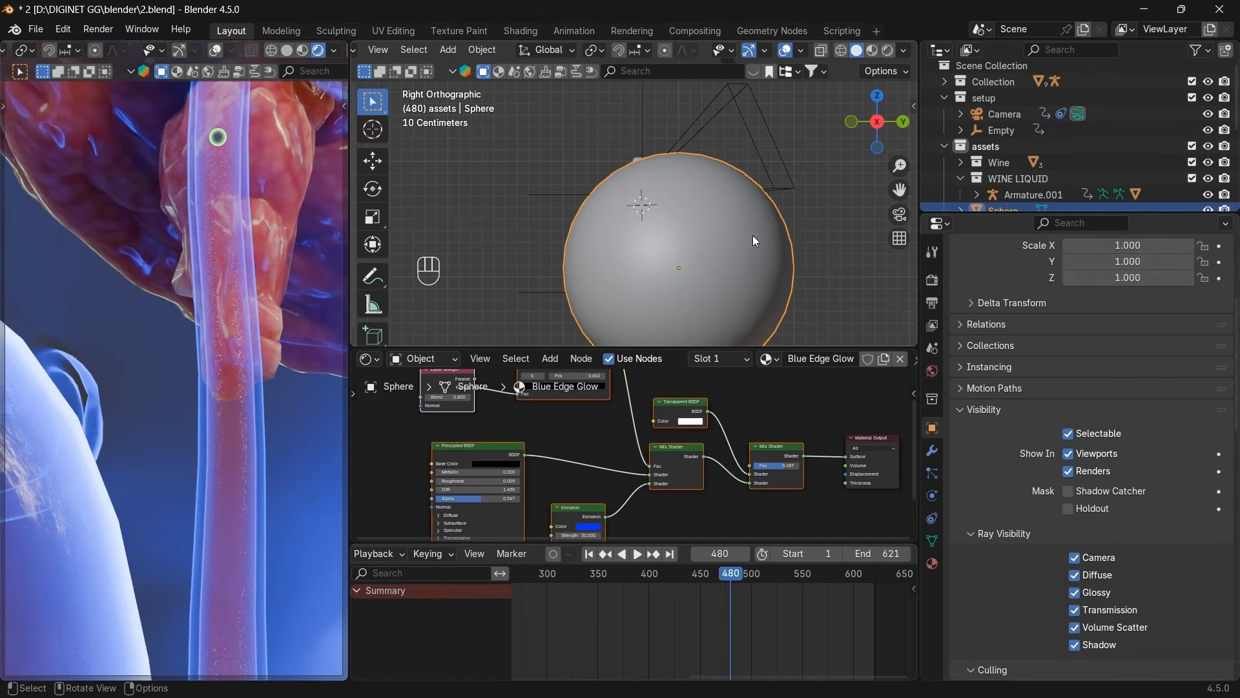
key(h)
scroll(1029, 169, down, 3)
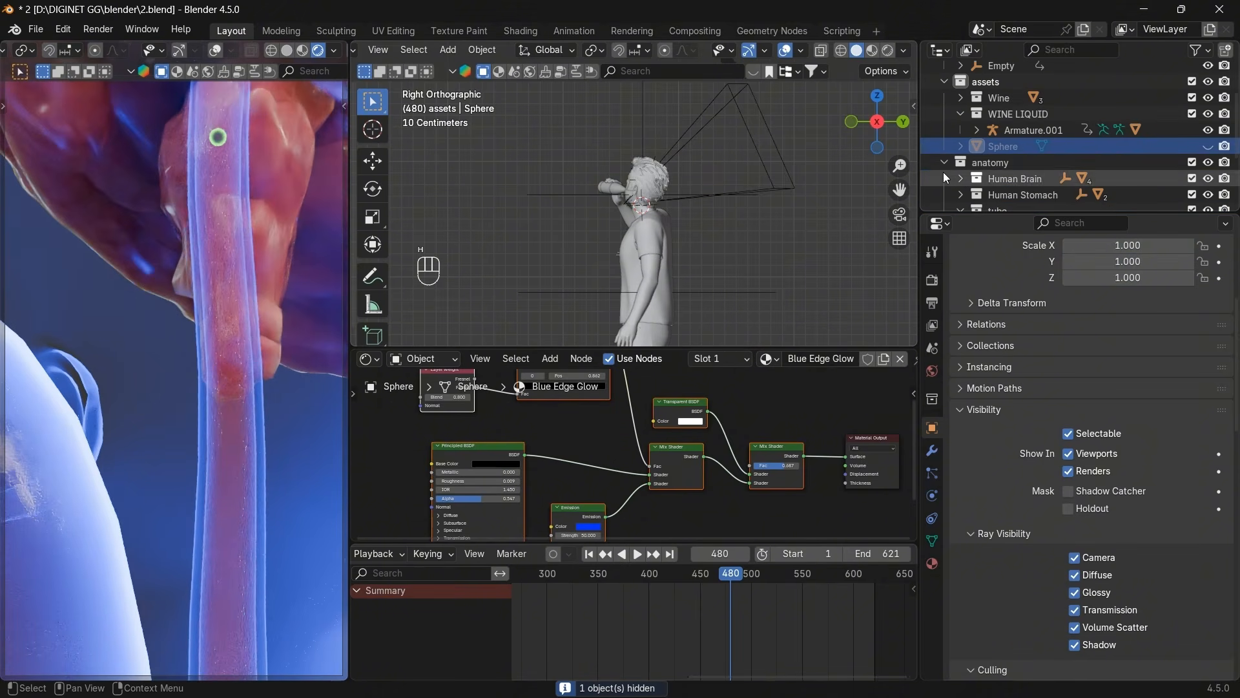
Snap the 3D cursor to the particle object Sphere.001 at frame 480.
click(551, 193)
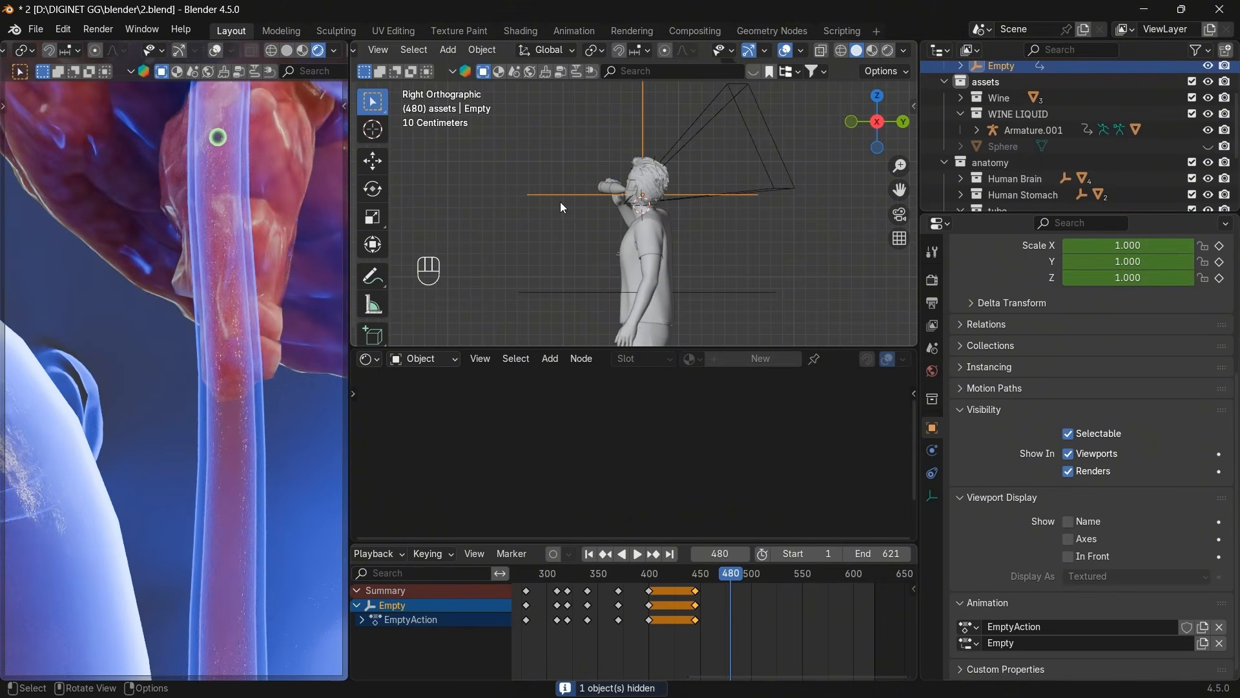
scroll(1064, 165, down, 3)
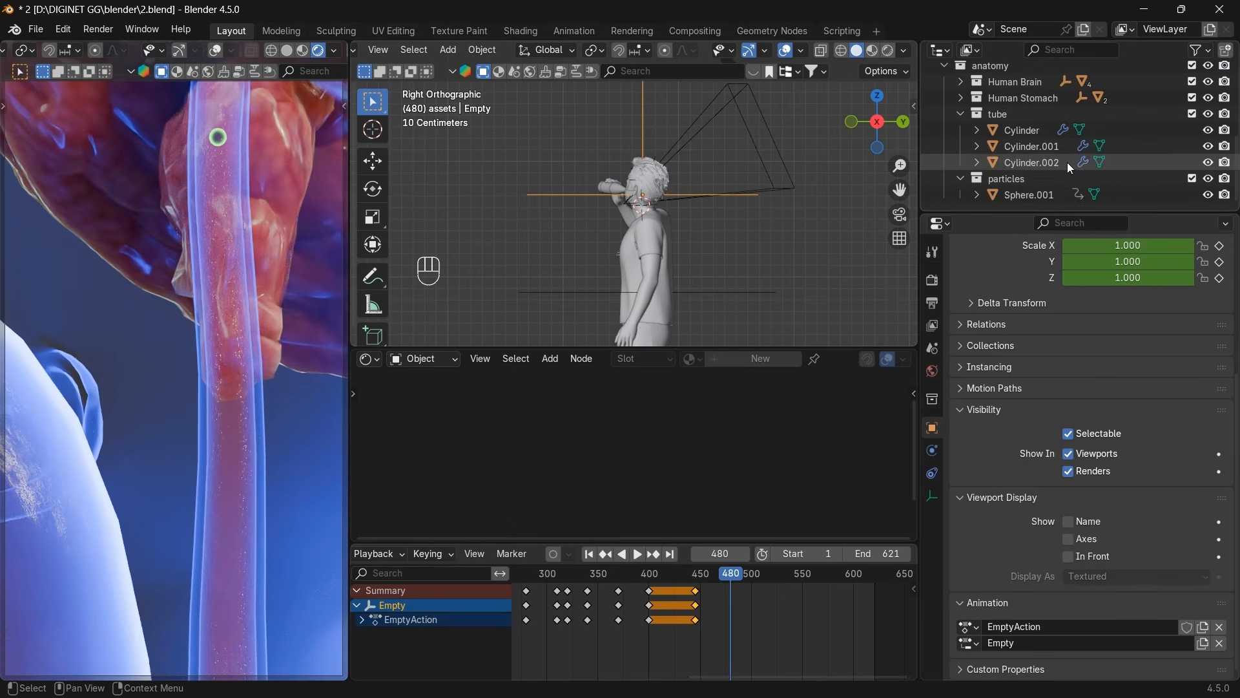
click(1027, 194)
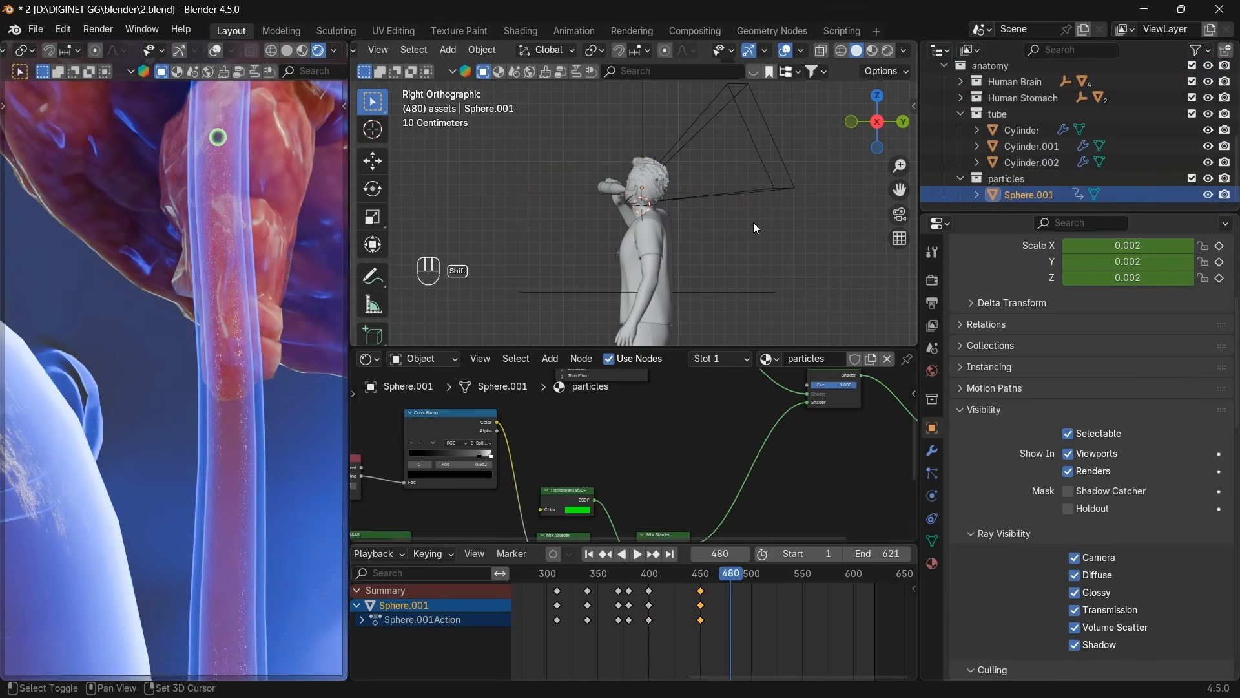
key(shift+s)
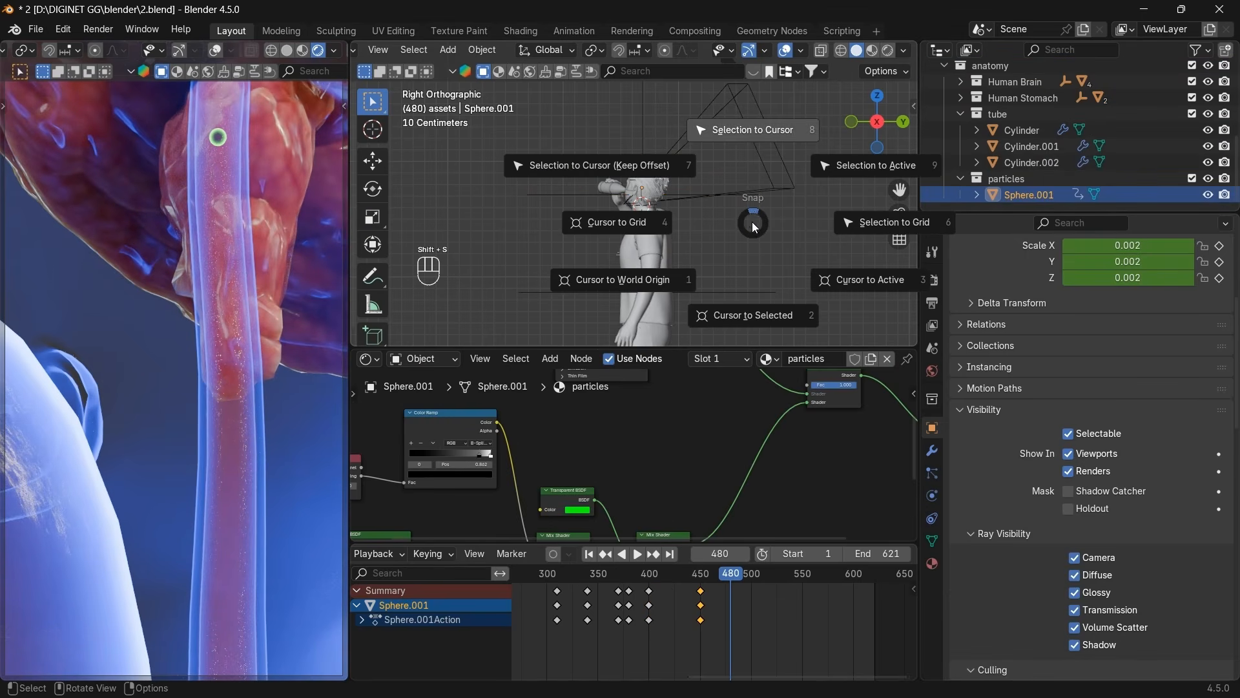
click(740, 299)
Snap the Empty to the 3D cursor and keyframe it at frame 480.
click(552, 199)
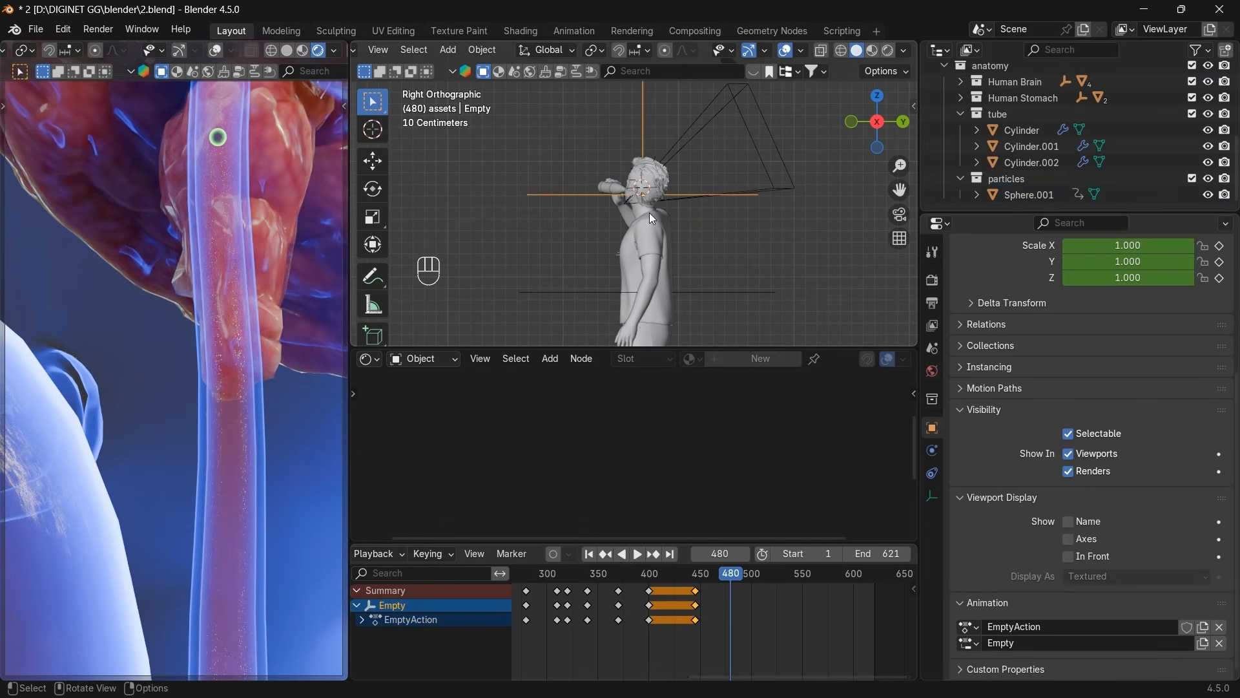
key(shift)
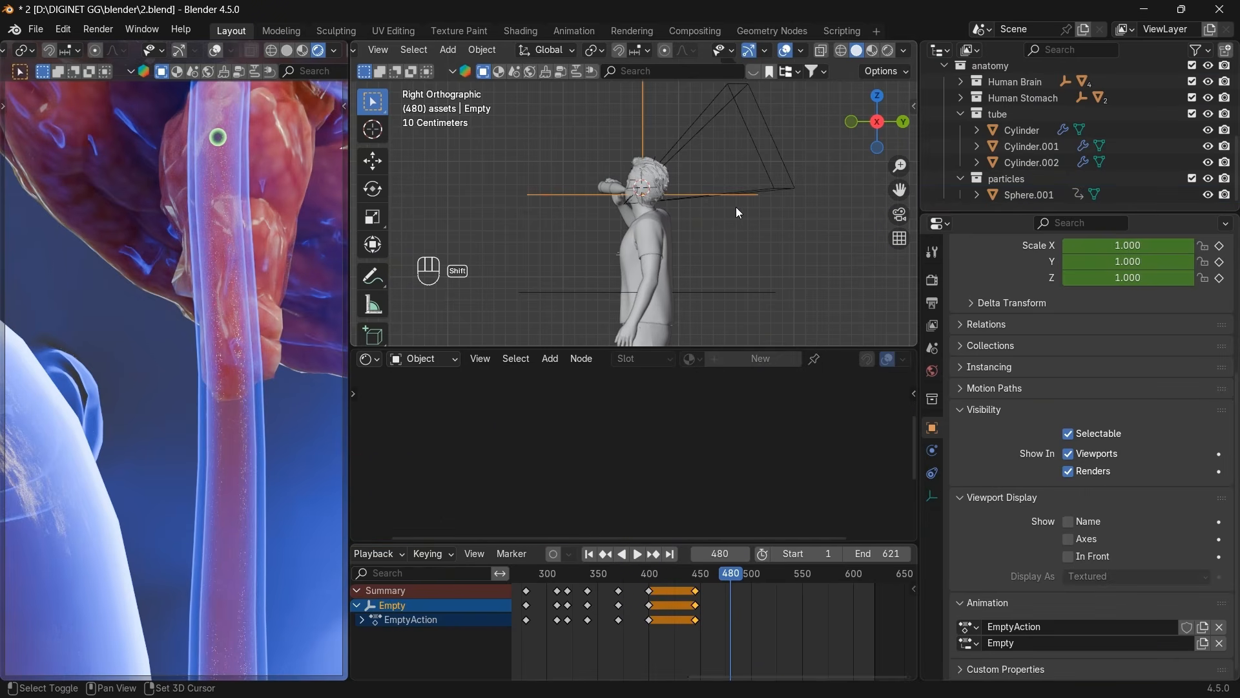
key(shift+s)
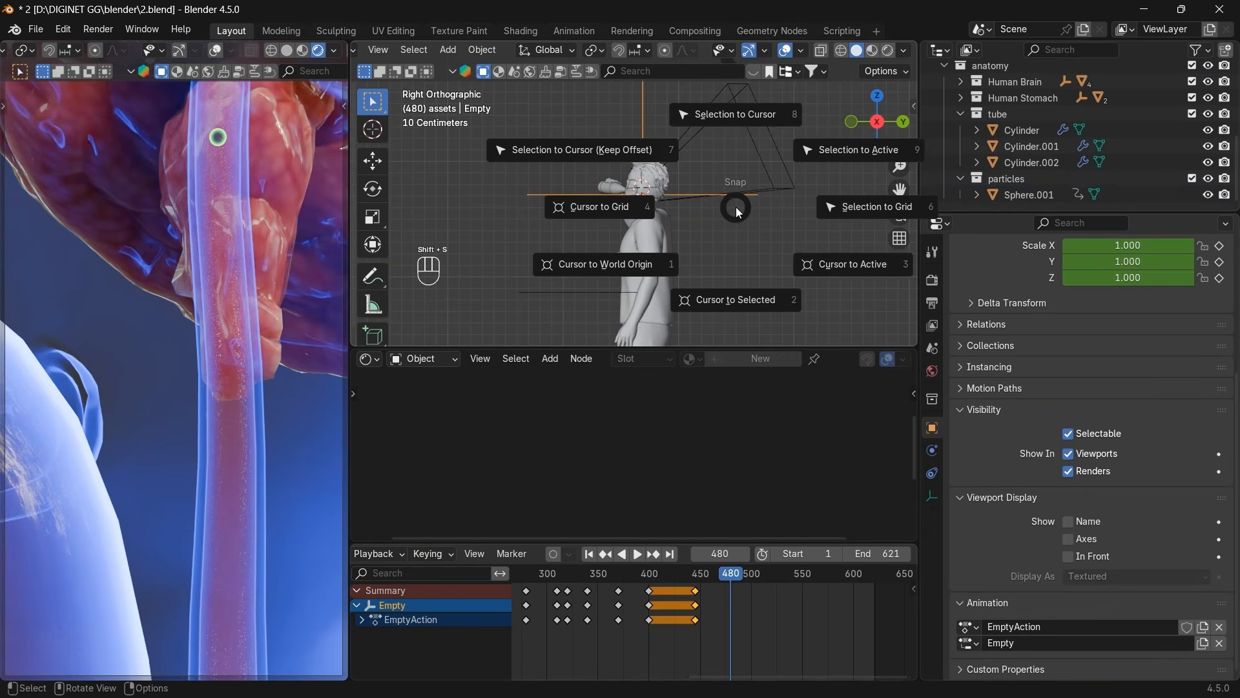
click(747, 129)
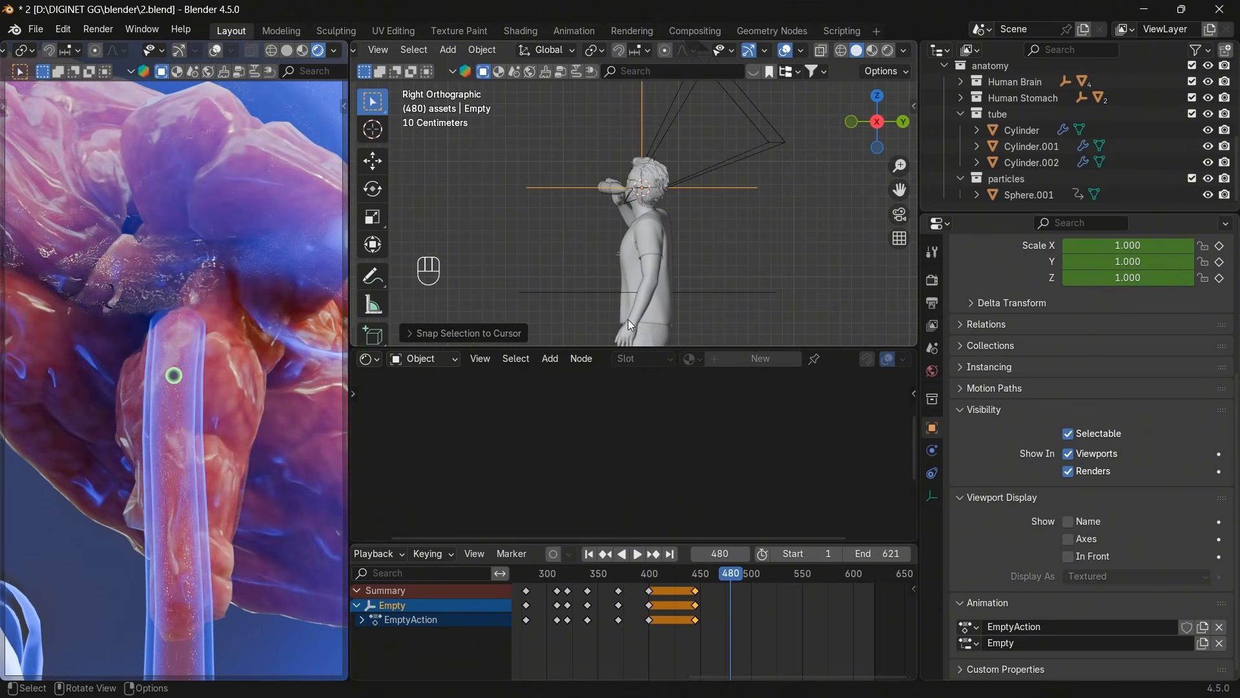
key(i)
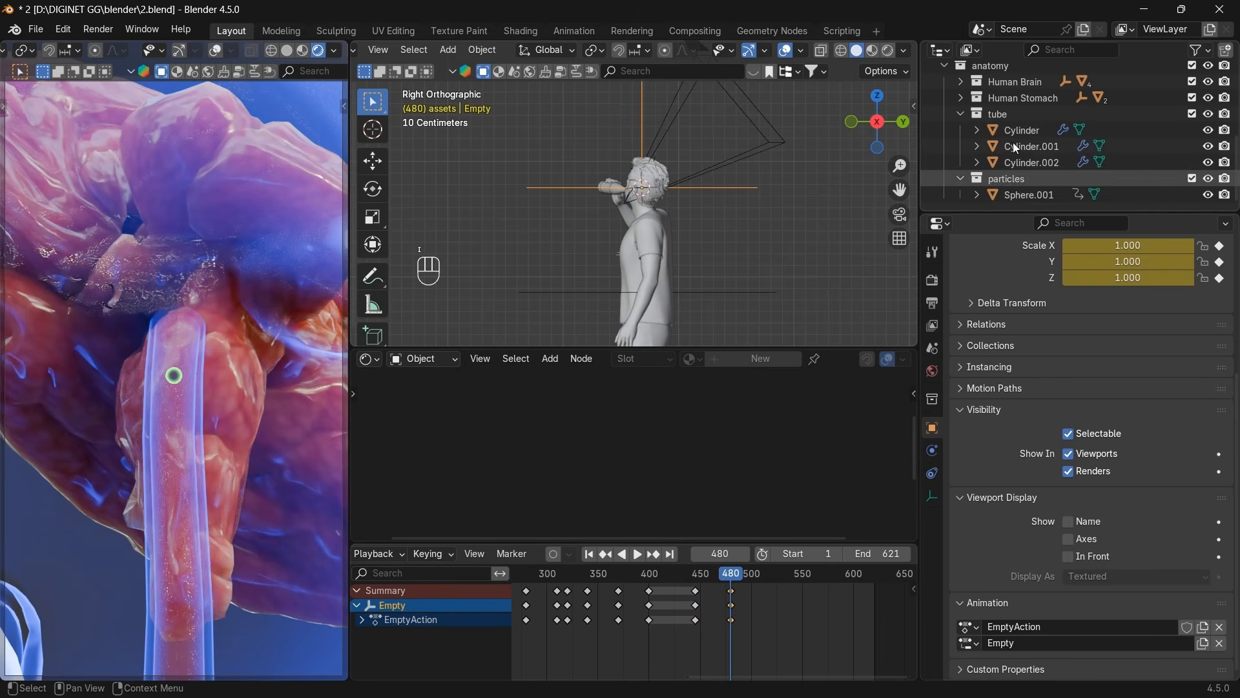
Reposition the Camera lower, facing the tube's upper end, and update its keyframe at frame 480.
click(777, 149)
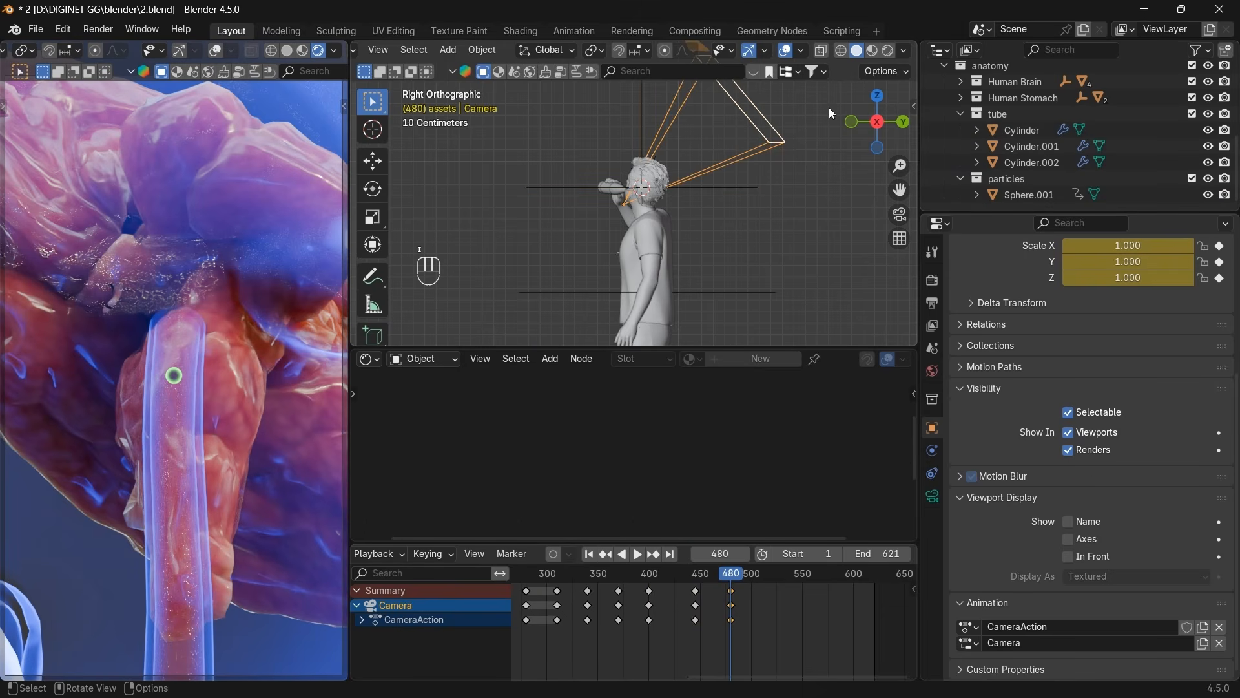
click(878, 95)
click(903, 122)
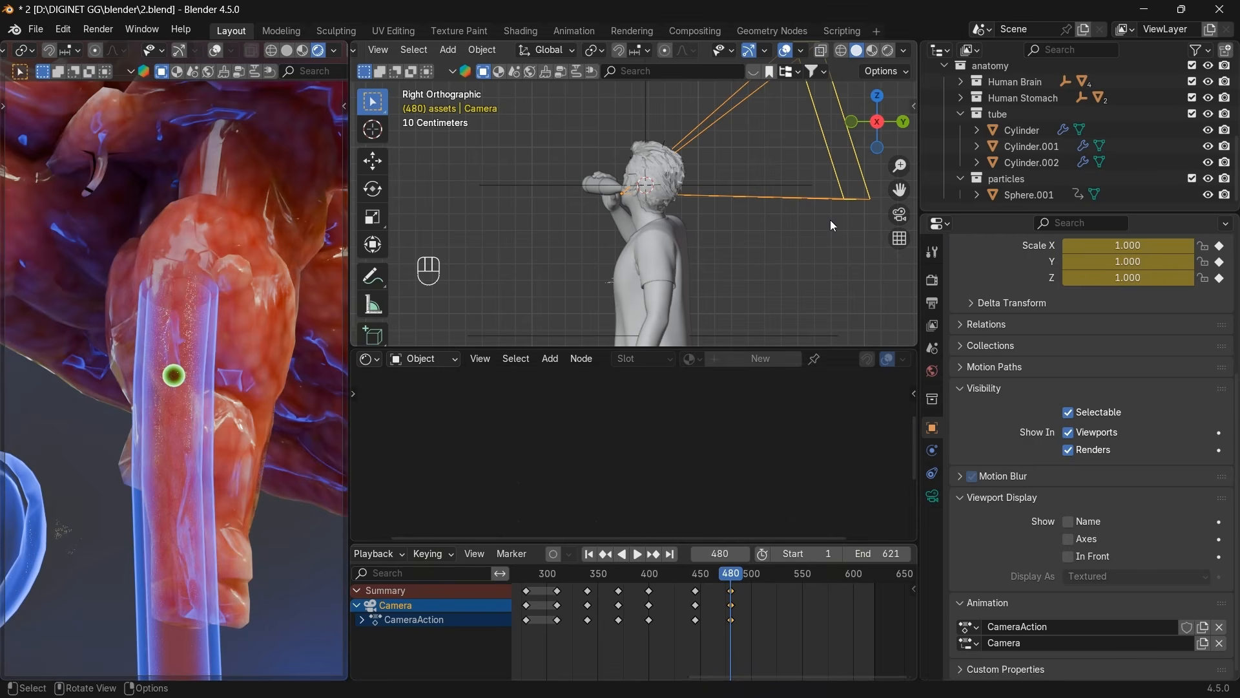
Move Sphere.001's last keyframe to frame 480, check the motion from frame 473, and return to frame 480.
click(1027, 198)
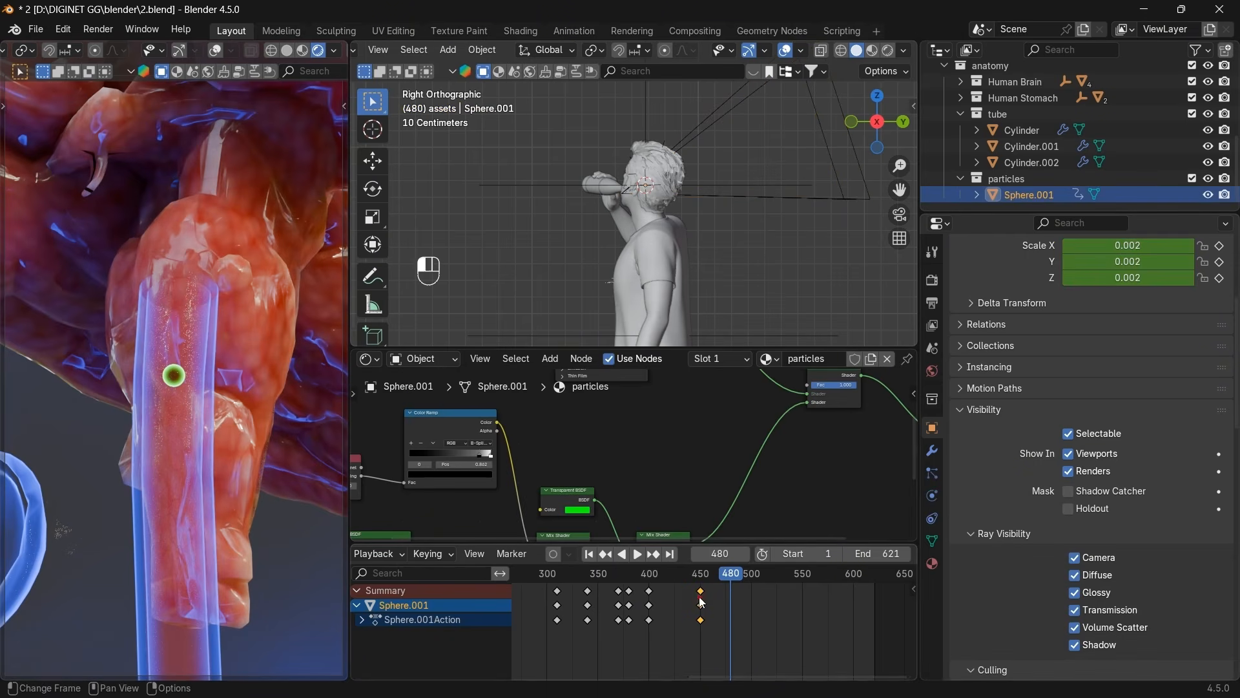
key(g)
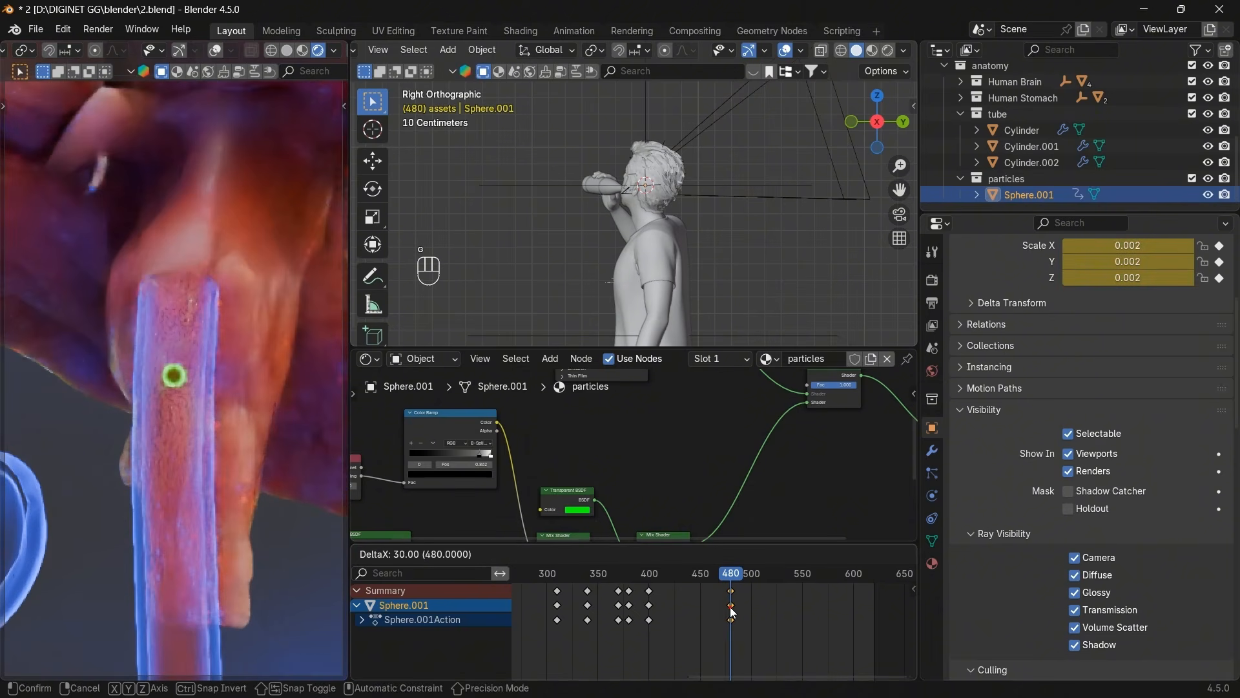
click(732, 610)
scroll(777, 633, up, 3)
scroll(762, 621, up, 2)
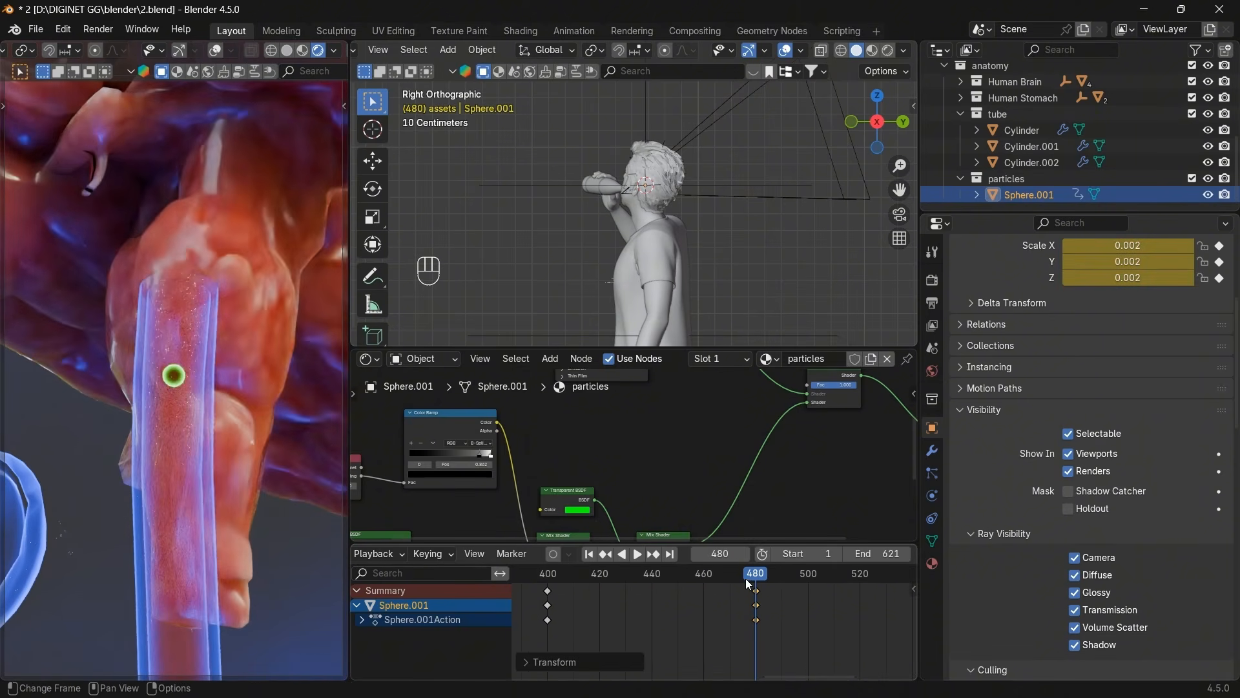
mouse_move(746, 579)
mouse_down()
mouse_move(723, 579)
mouse_move(737, 579)
mouse_up()
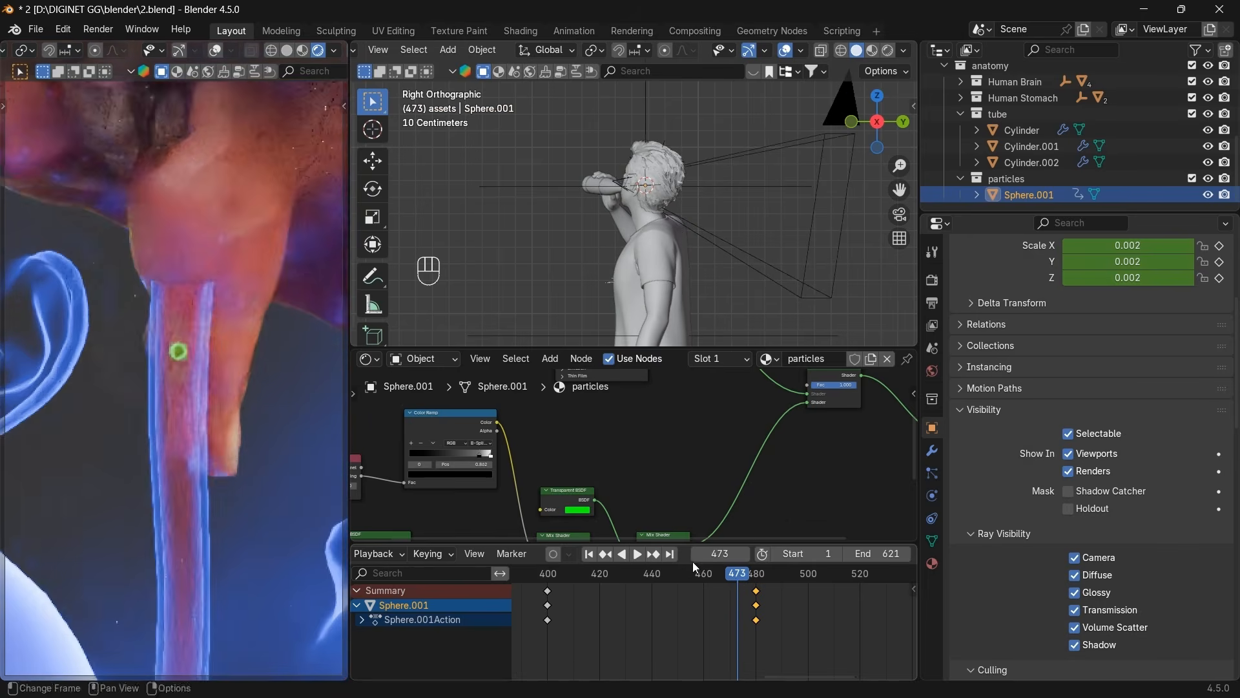
click(653, 555)
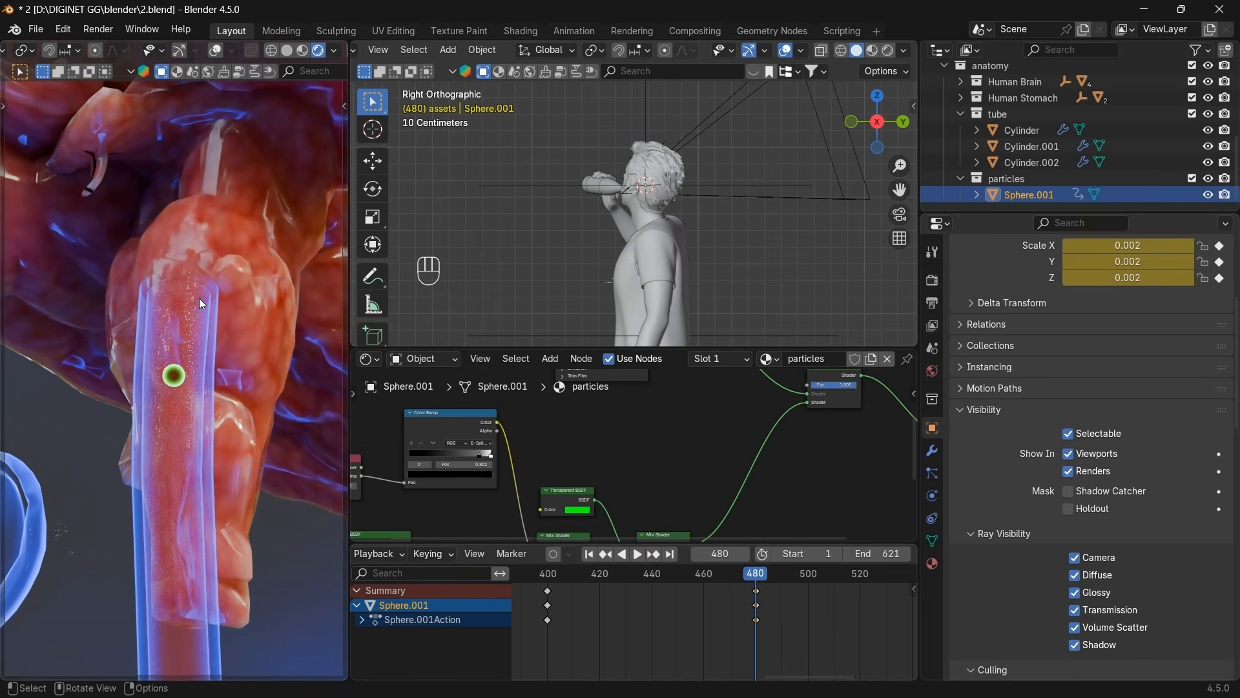
Open the three tube cylinders together for mesh editing and turn on X-ray in the right side view.
click(1015, 134)
shift+click(1016, 163)
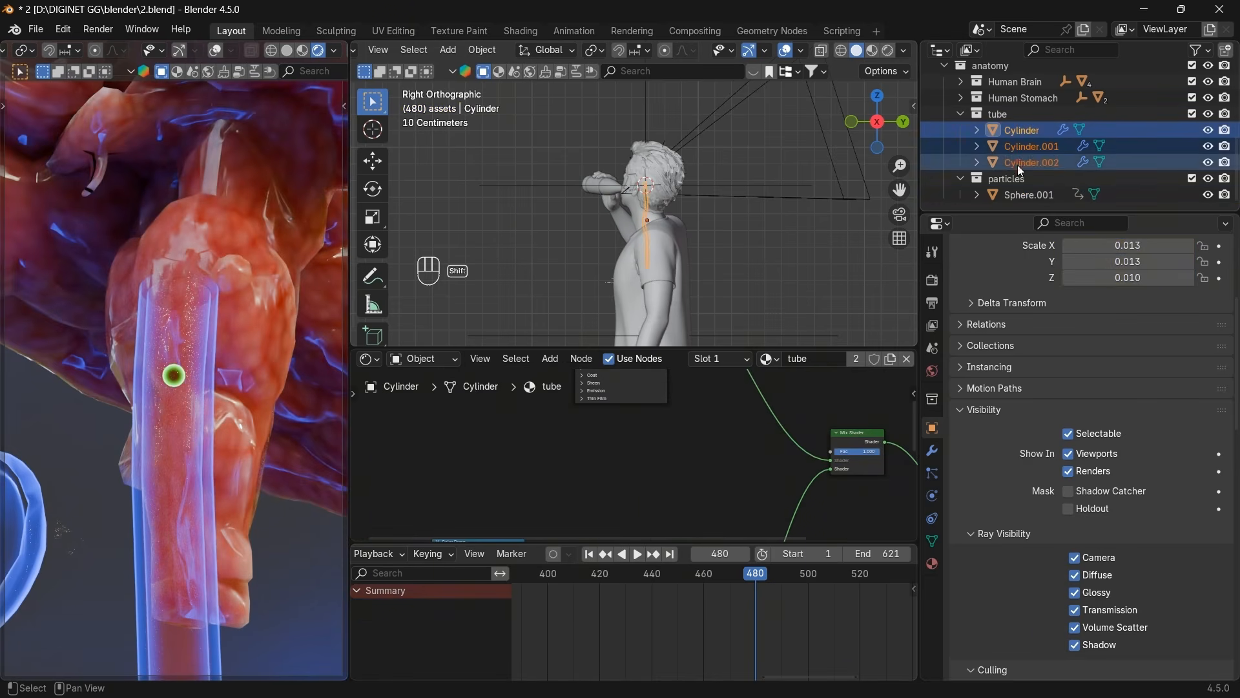
key(Tab)
scroll(745, 216, up, 6)
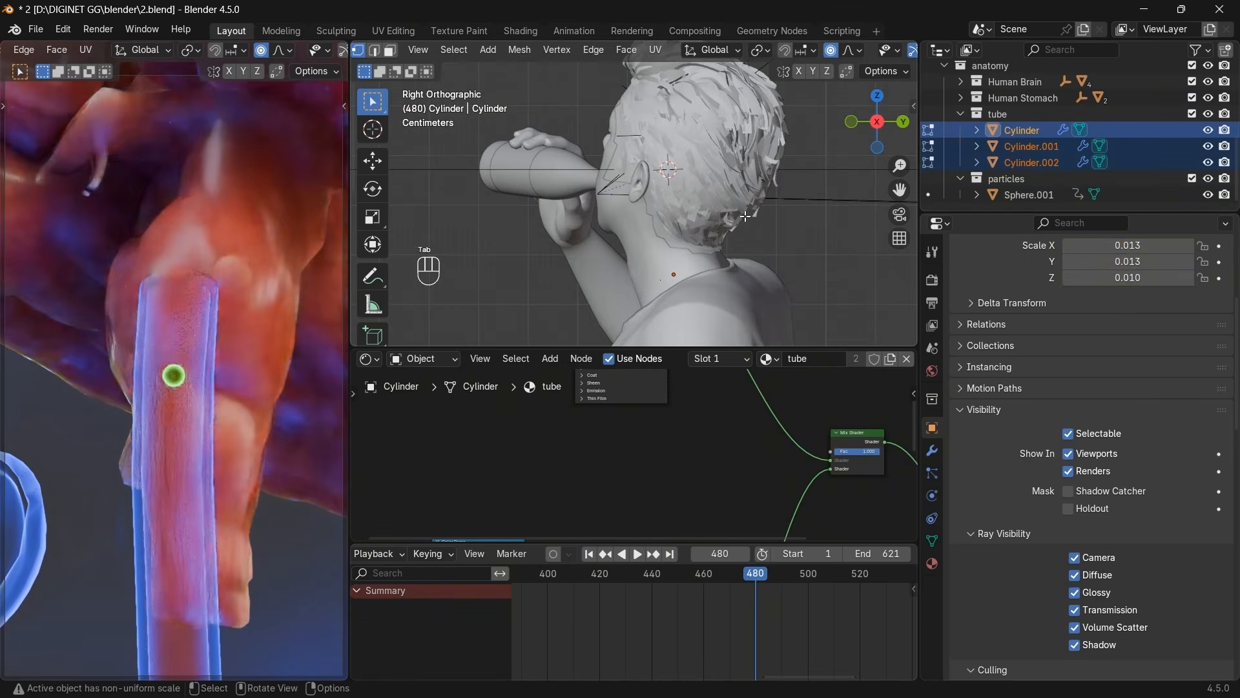
scroll(868, 56, down, 4)
click(883, 50)
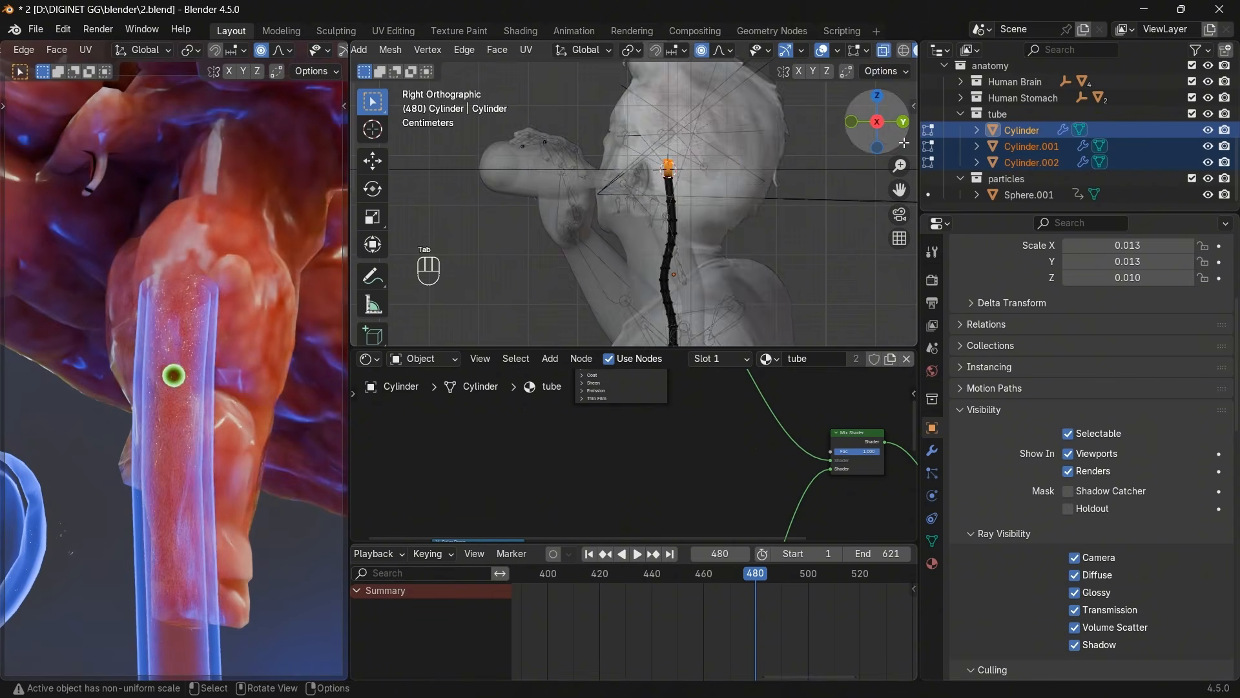
Select the tube's top-end vertices, turn off proportional editing, and raise them along Z to lengthen the tube.
scroll(755, 180, up, 4)
scroll(756, 180, up, 4)
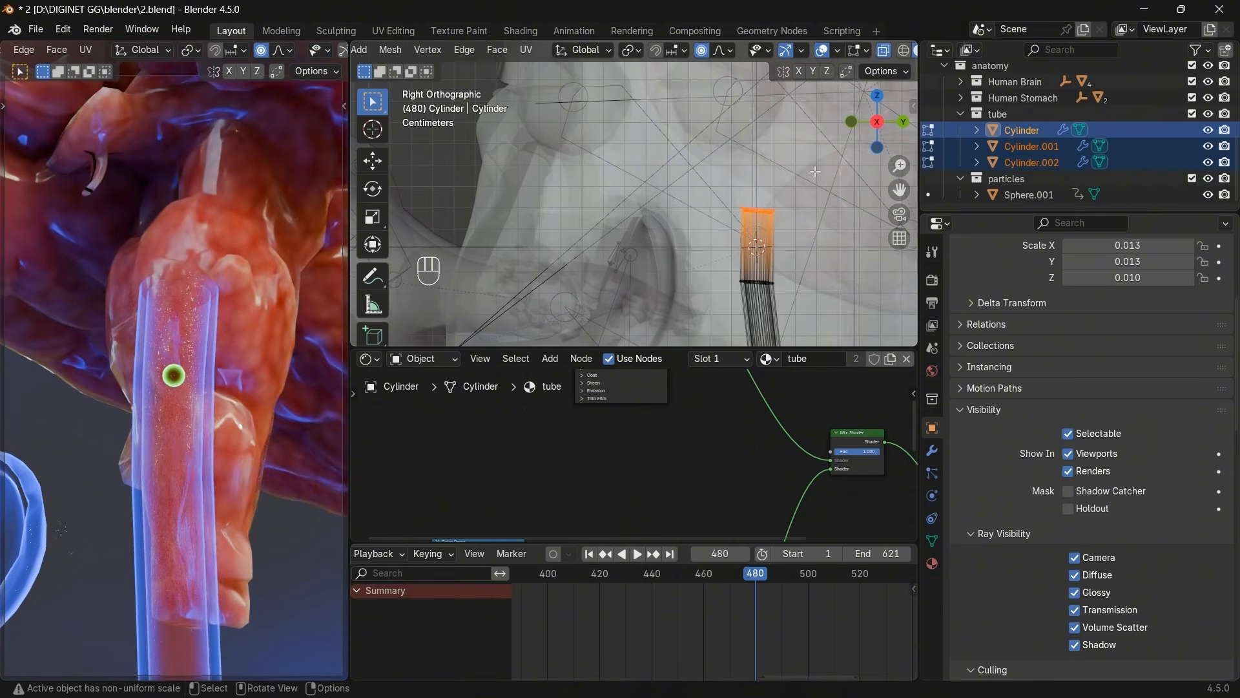
key(b)
drag(653, 221, 640, 261)
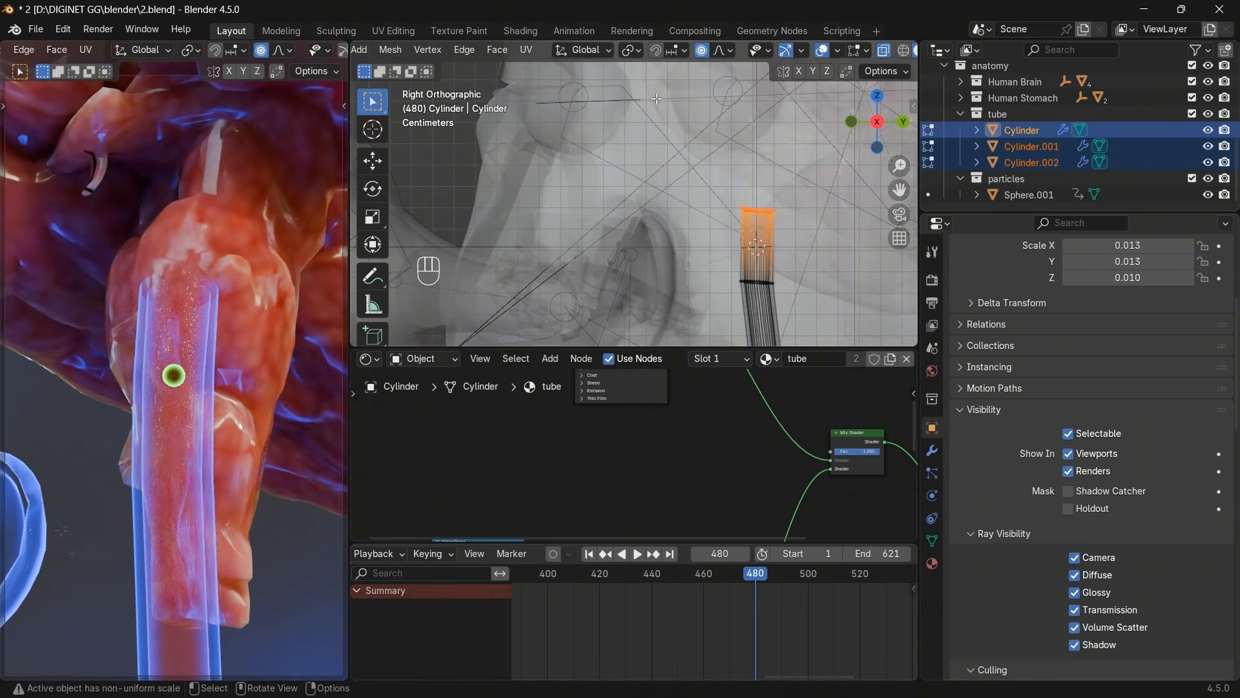
click(701, 50)
key(g)
key(z)
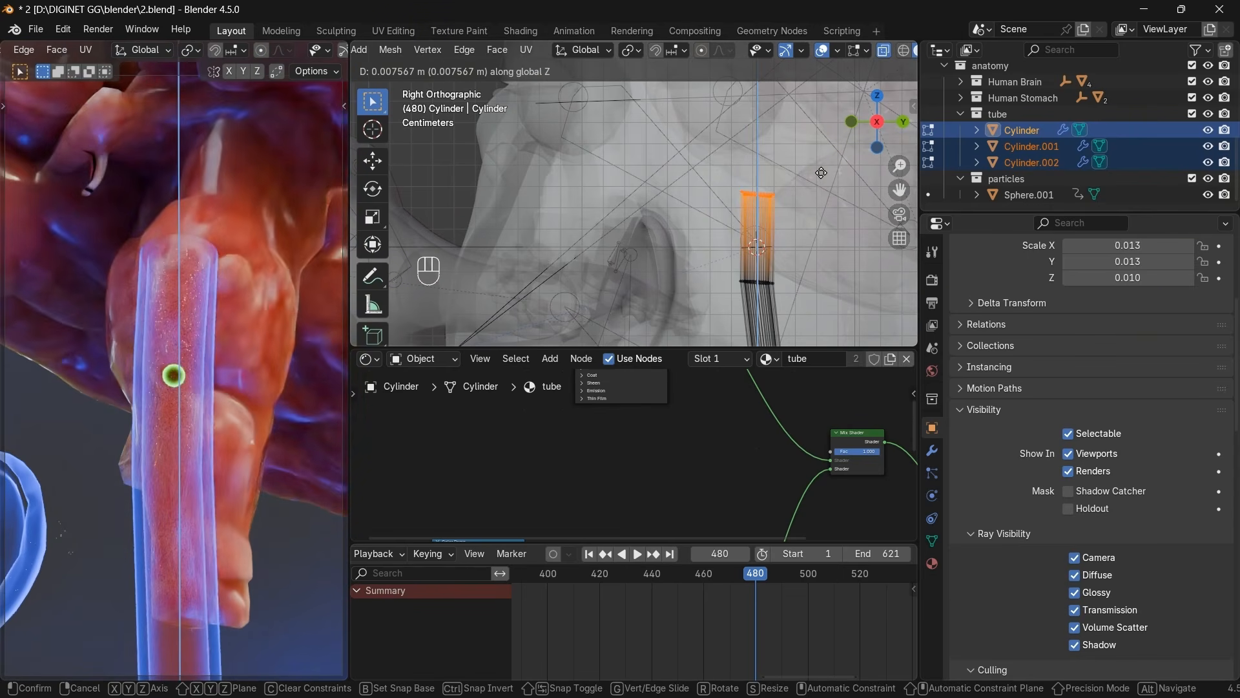
click(823, 164)
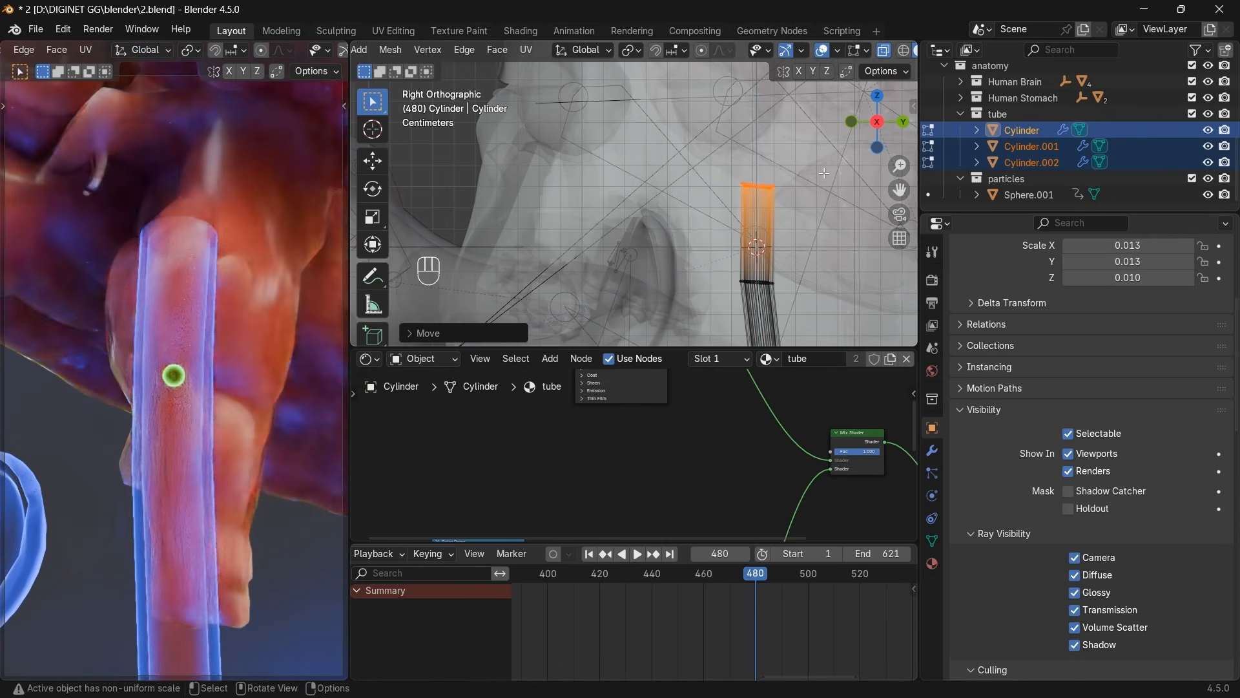
Bend the tube's top end slightly backward and about 0.003 m along X in the front view, and leave mesh editing.
key(g)
click(832, 176)
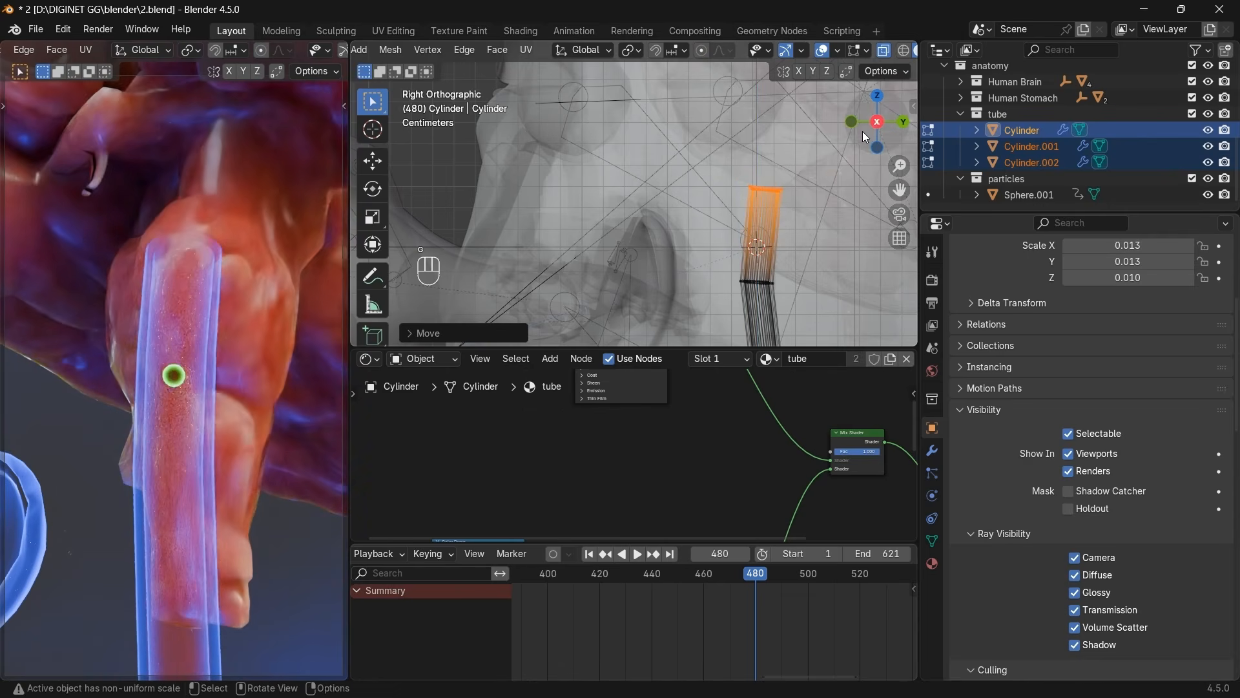
click(851, 122)
key(g)
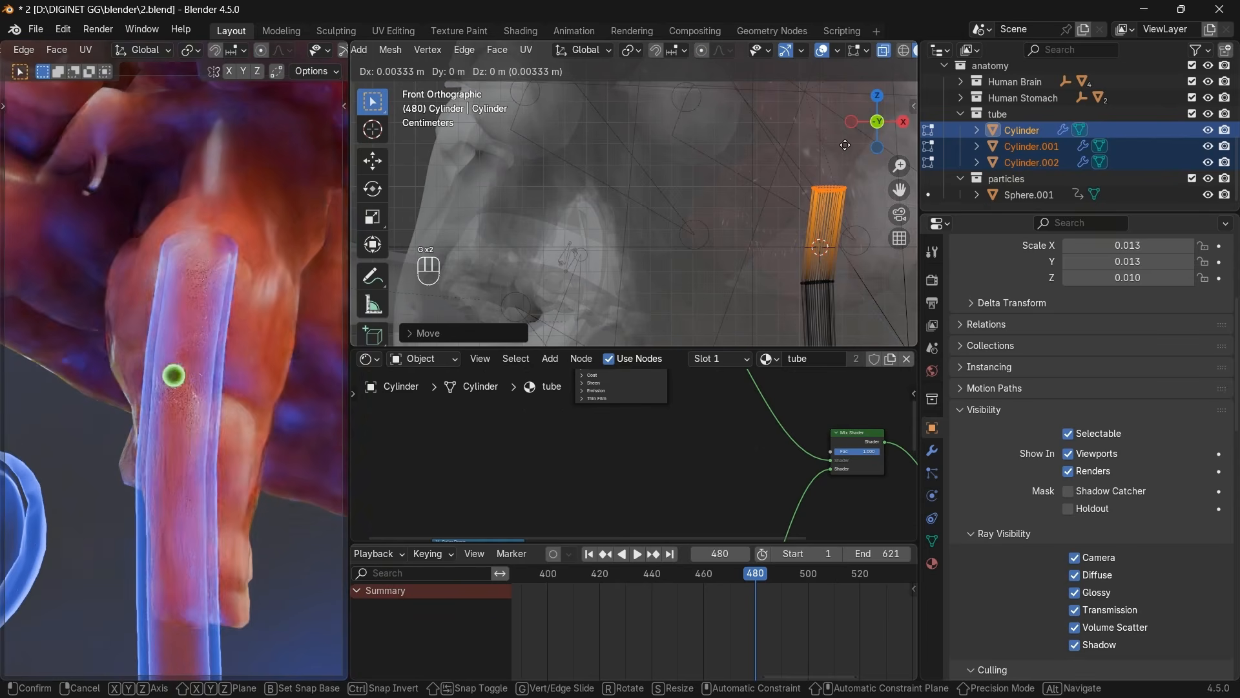
click(844, 144)
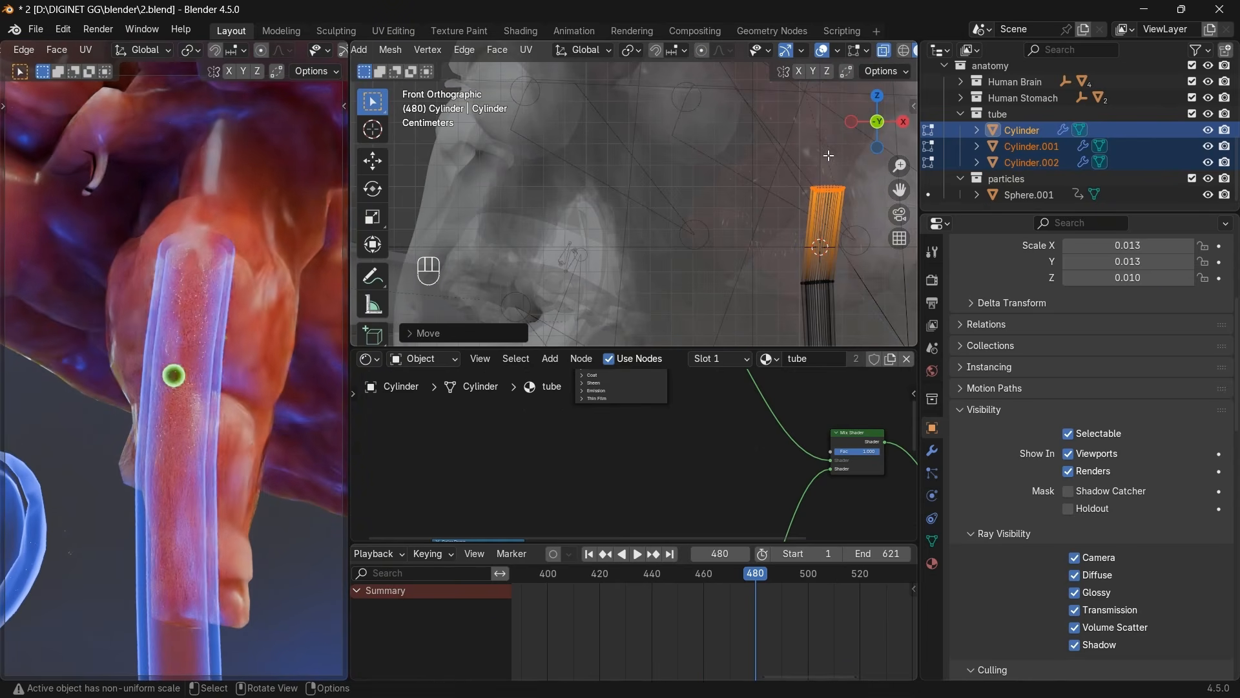
key(Tab)
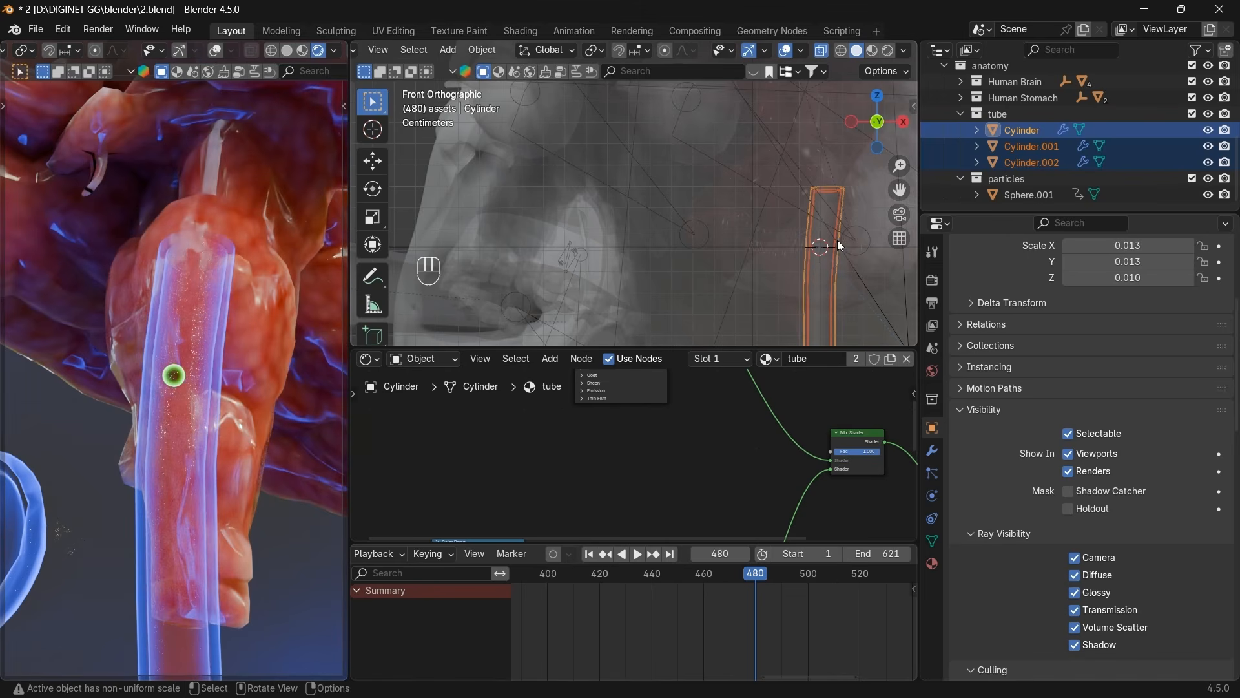
Add a new cylinder mesh to the tube collection at the 3D cursor.
key(shift+a)
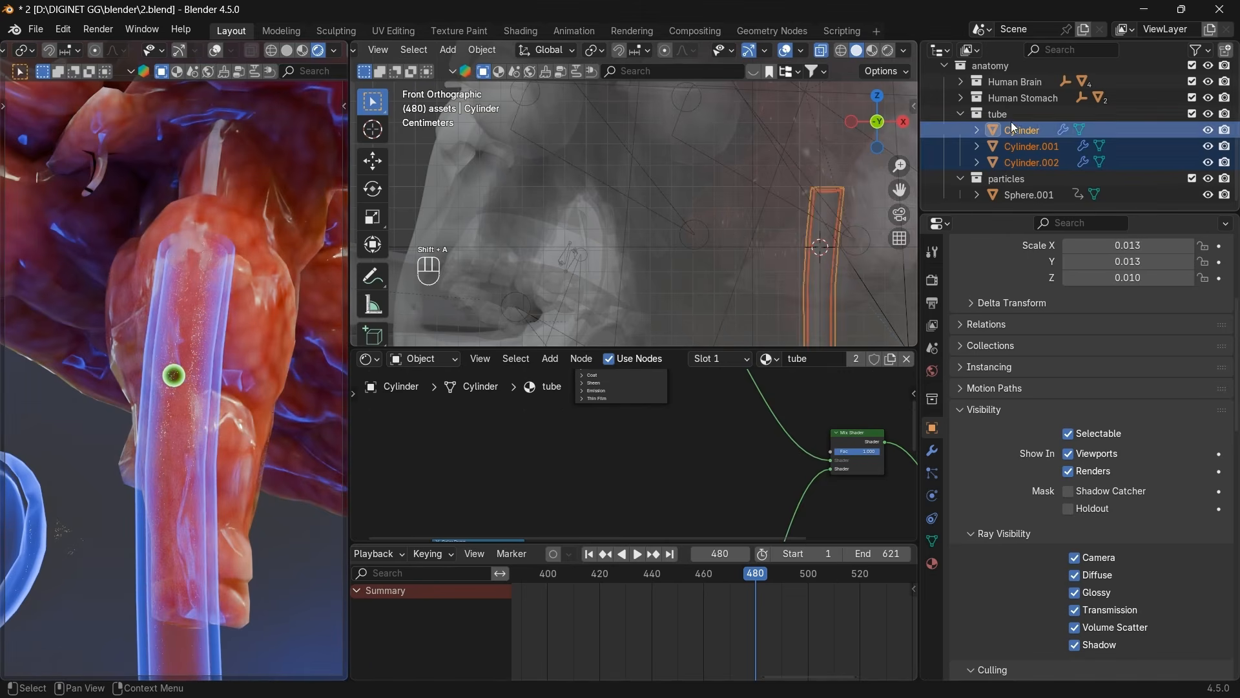
click(1004, 115)
key(shift+a)
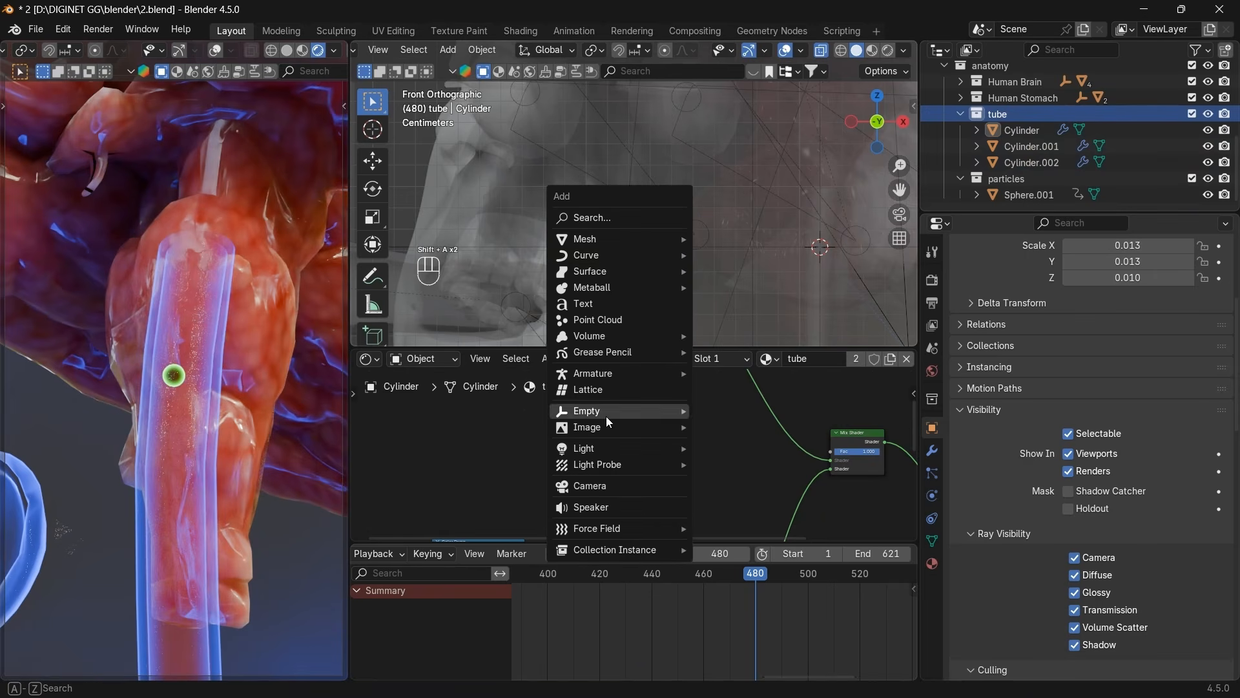
mouse_move(595, 239)
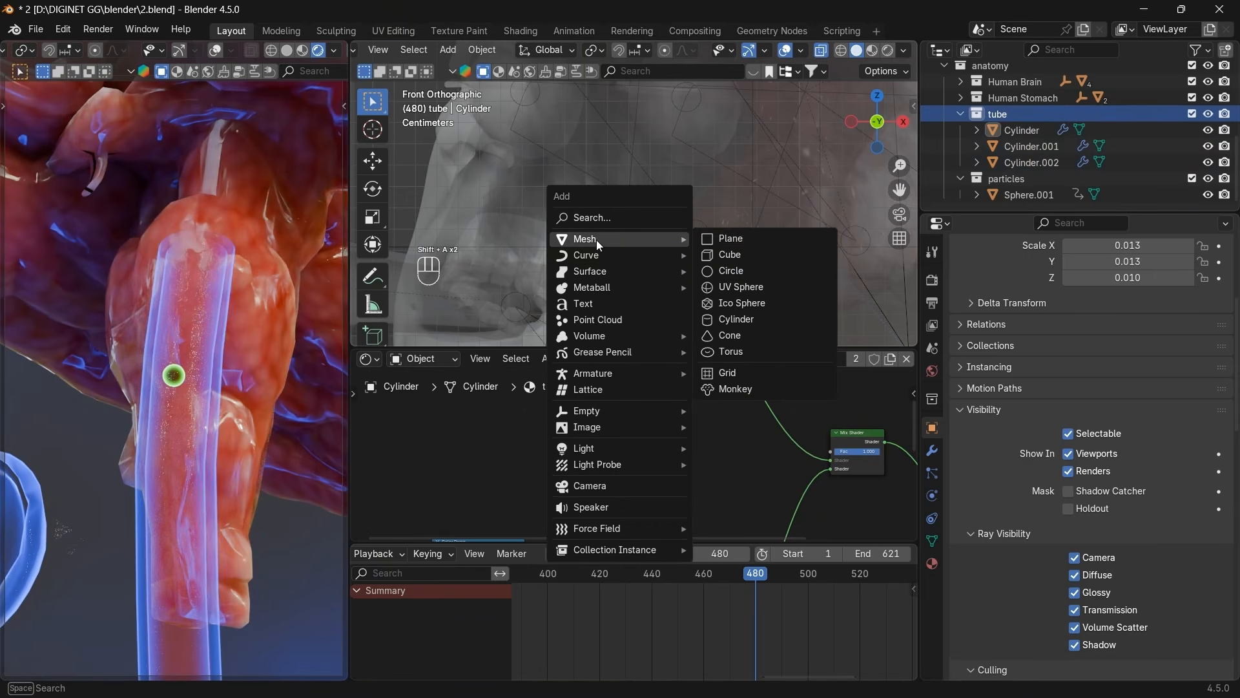
click(737, 321)
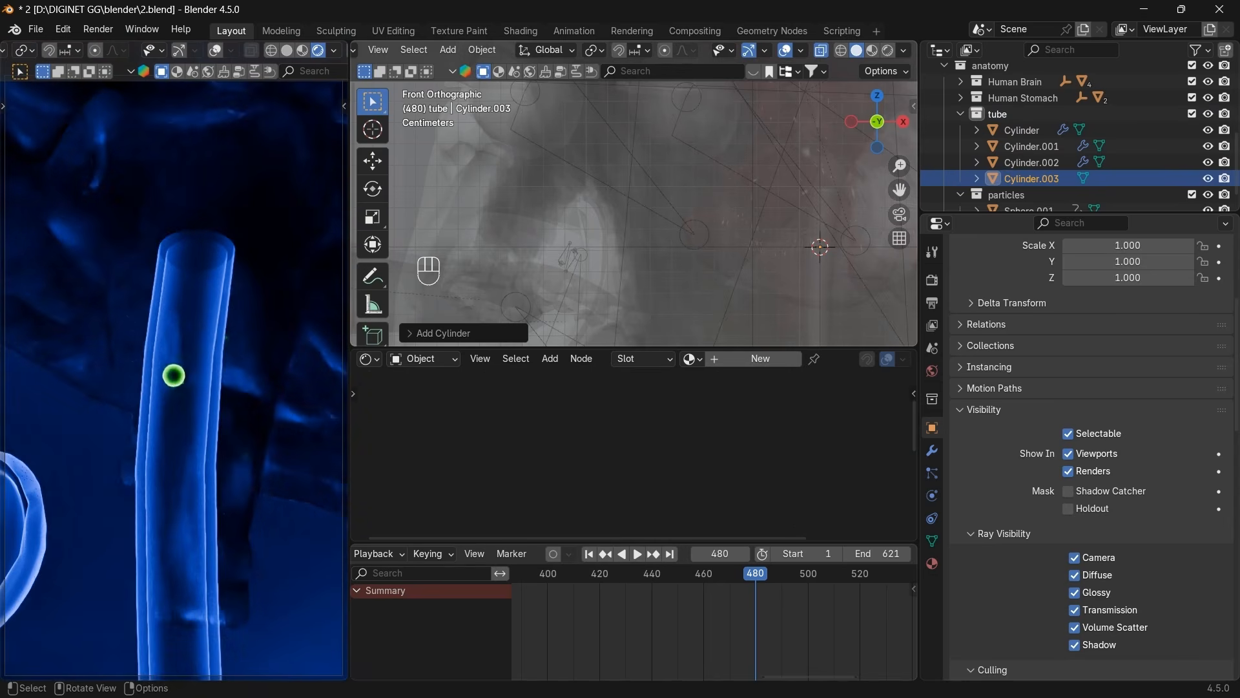
Scale the new cylinder down uniformly to about 0.008, close to the tube's width.
key(s)
click(704, 221)
key(s)
key(s)
key(s)
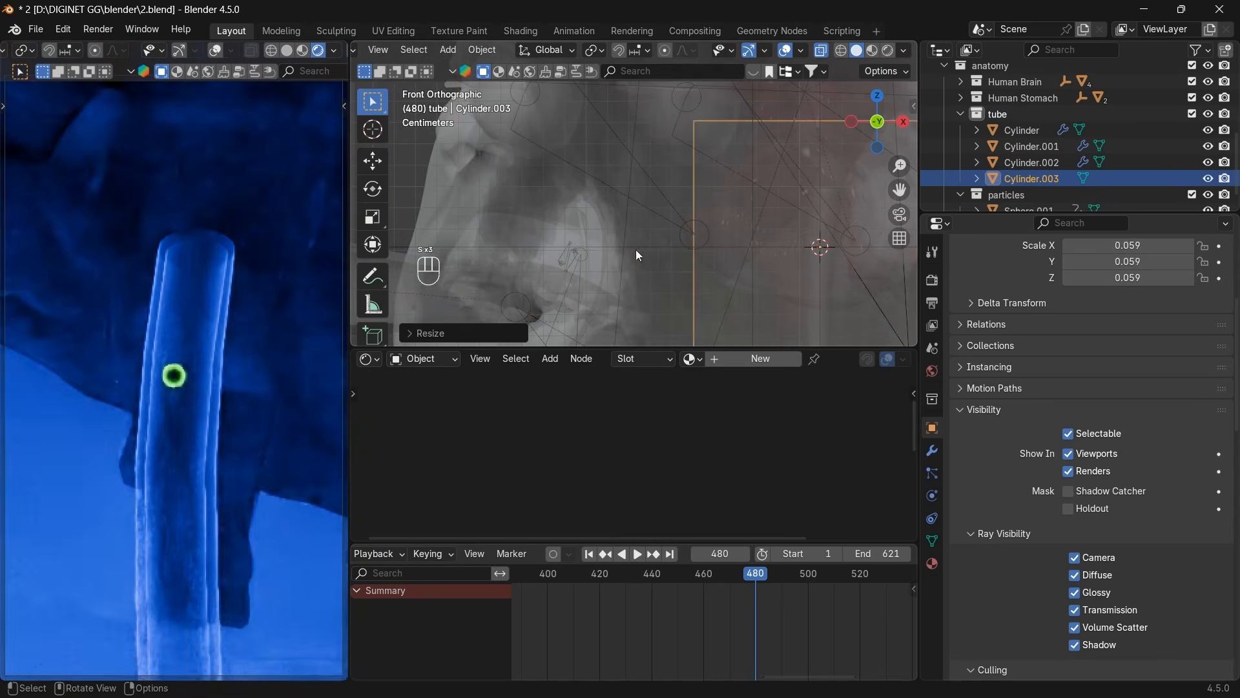
key(s)
click(749, 254)
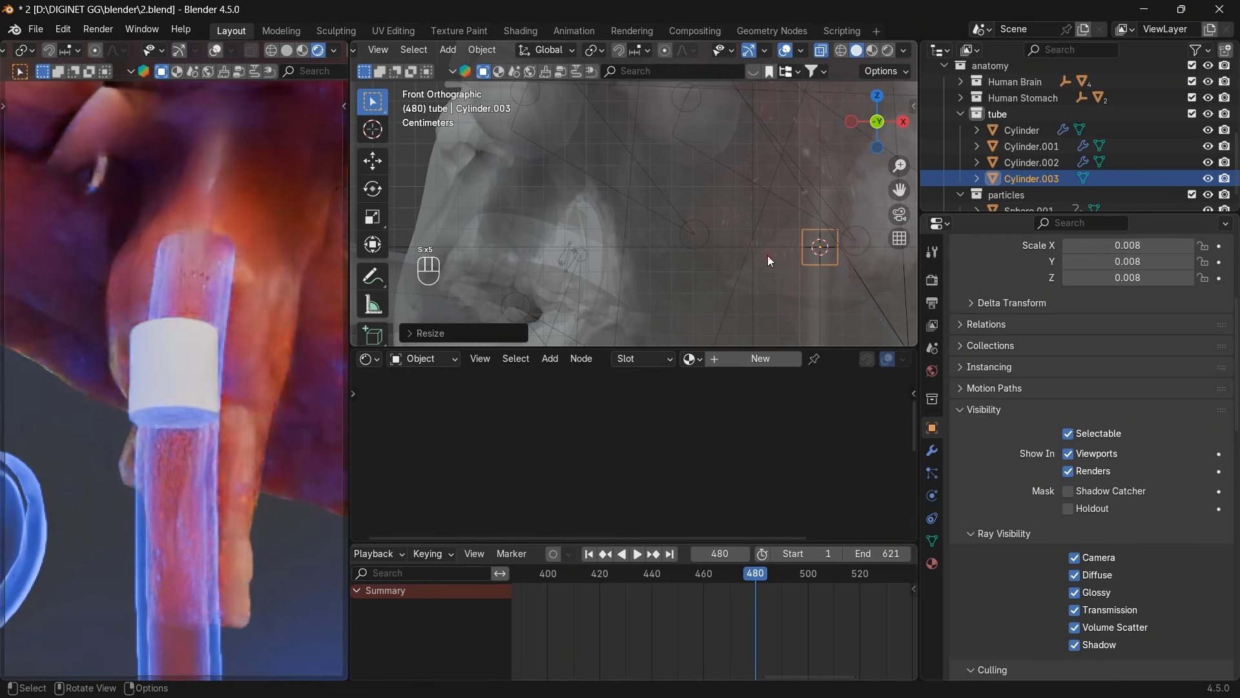
Reduce the new cylinder's X and Y scale to 0.005 and flatten it into a thin disc with Z scale about 0.0006.
key(s)
key(z)
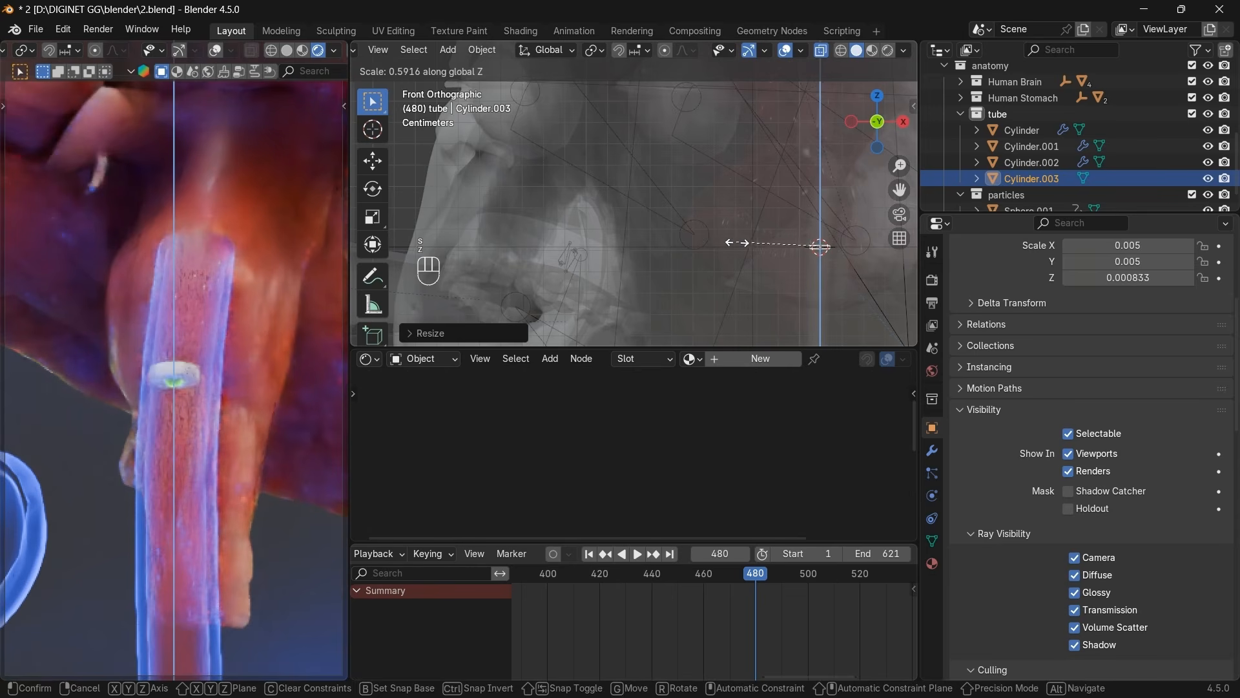
click(756, 245)
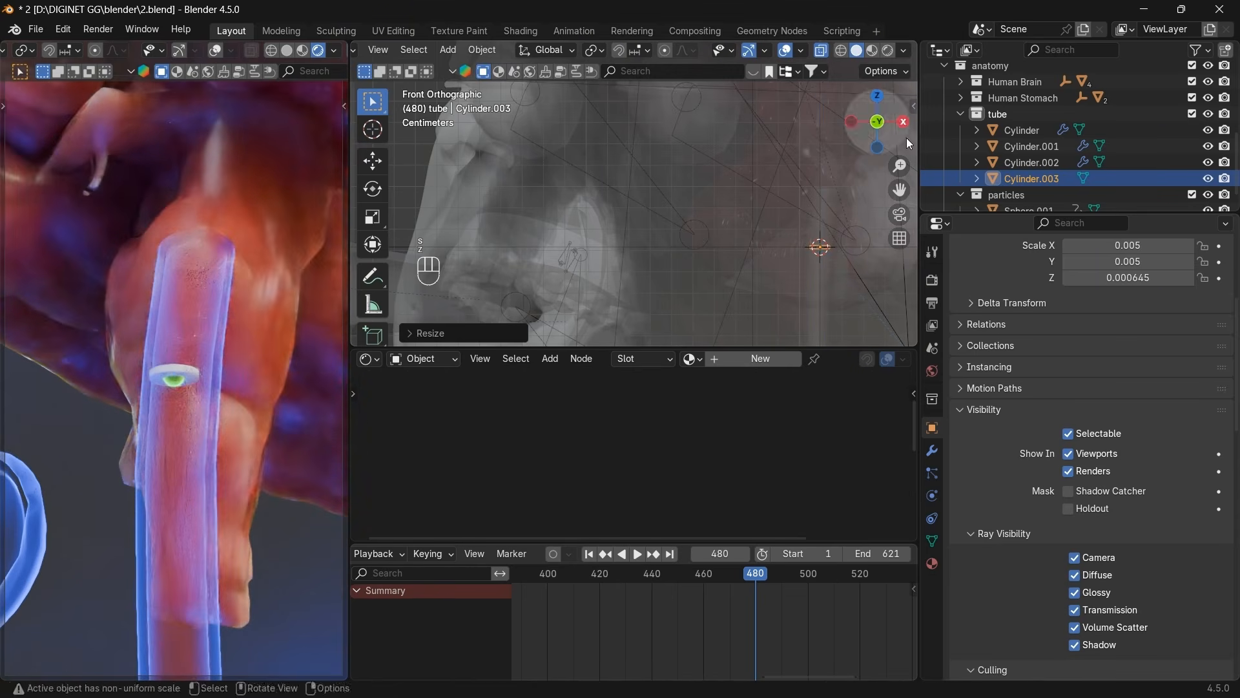
Isolate the disc together with the three tube cylinders in local view, seen from the front.
shift+click(1025, 162)
ctrl+click(1030, 128)
key(KP_Divide)
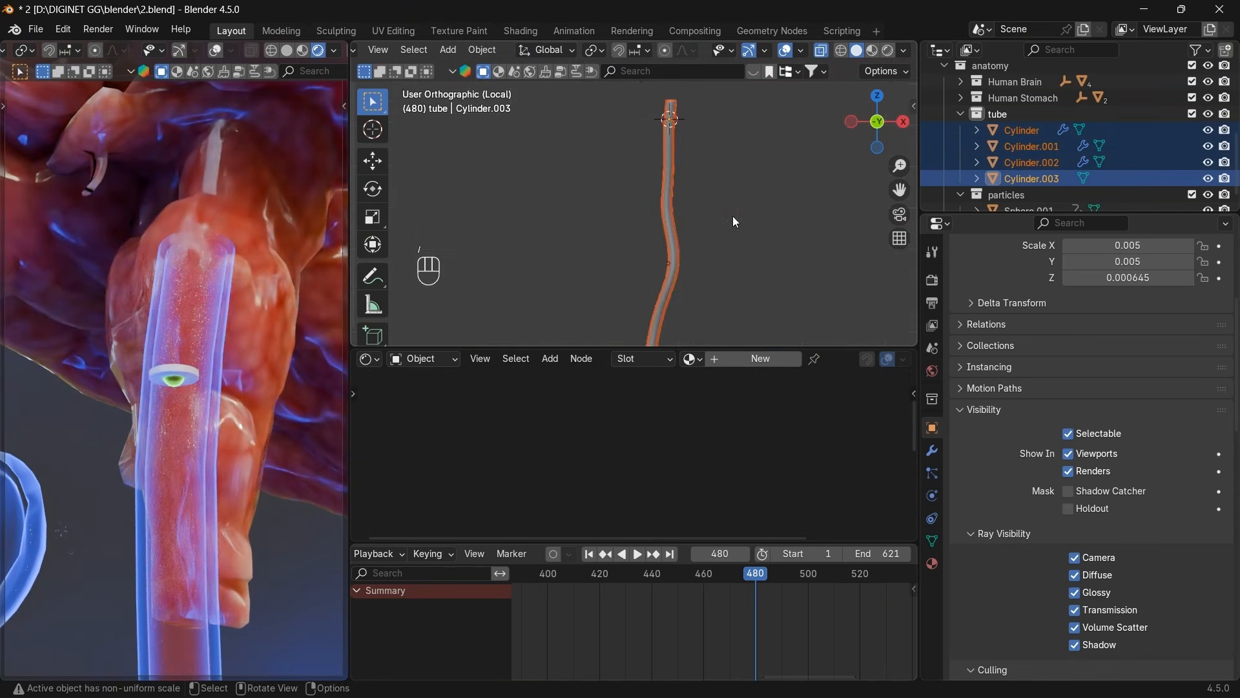
drag(906, 198, 906, 297)
scroll(762, 250, up, 16)
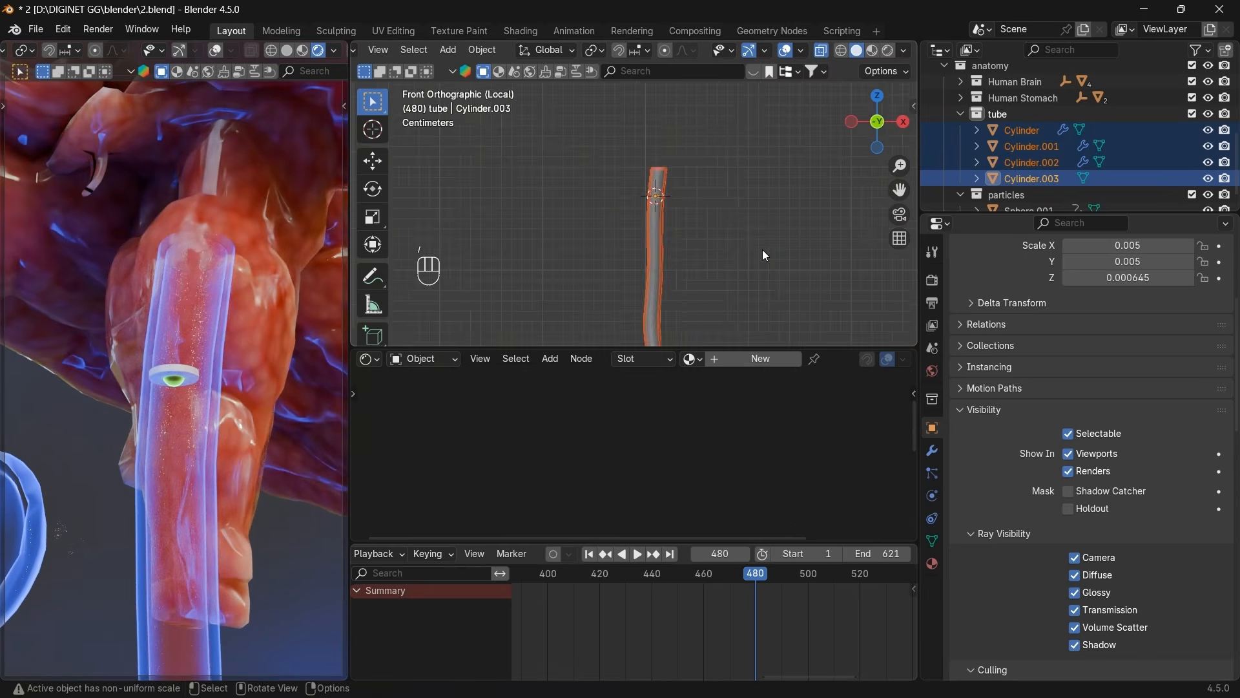
Scale the disc up uniformly to about 0.007 in X and Y and fit it across the tube's inner width.
click(1032, 179)
key(s)
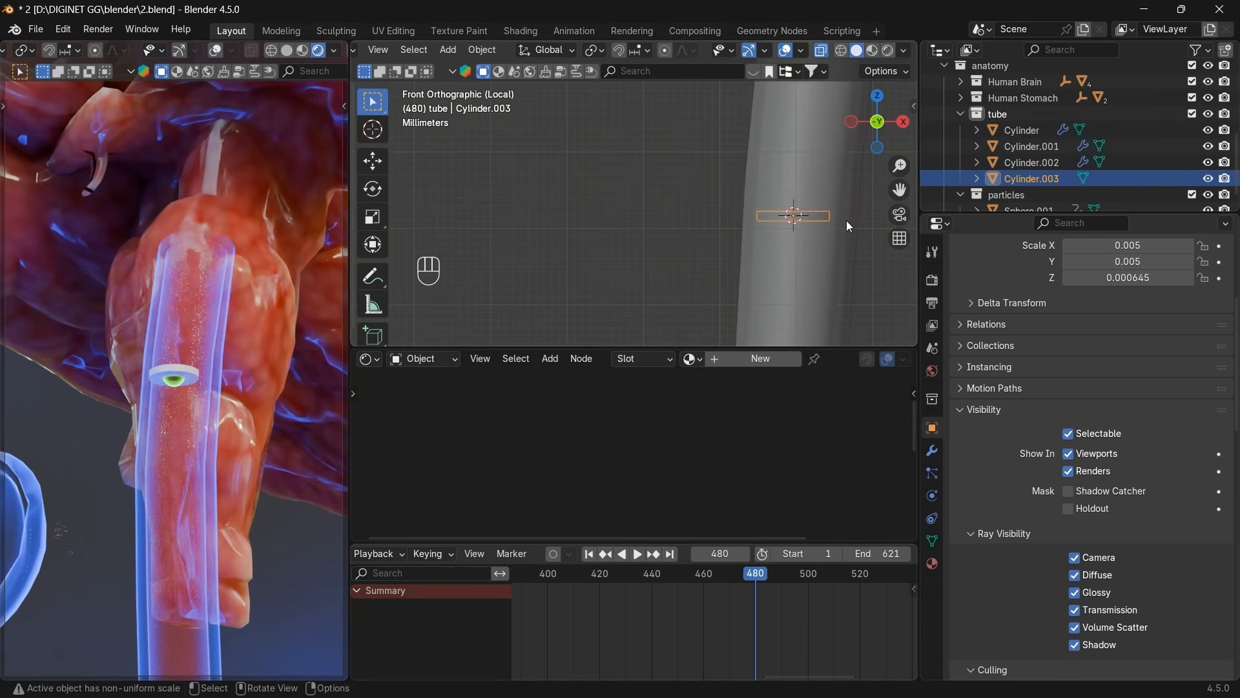
click(867, 219)
key(g)
click(818, 239)
key(s)
click(833, 243)
click(902, 122)
key(g)
click(851, 121)
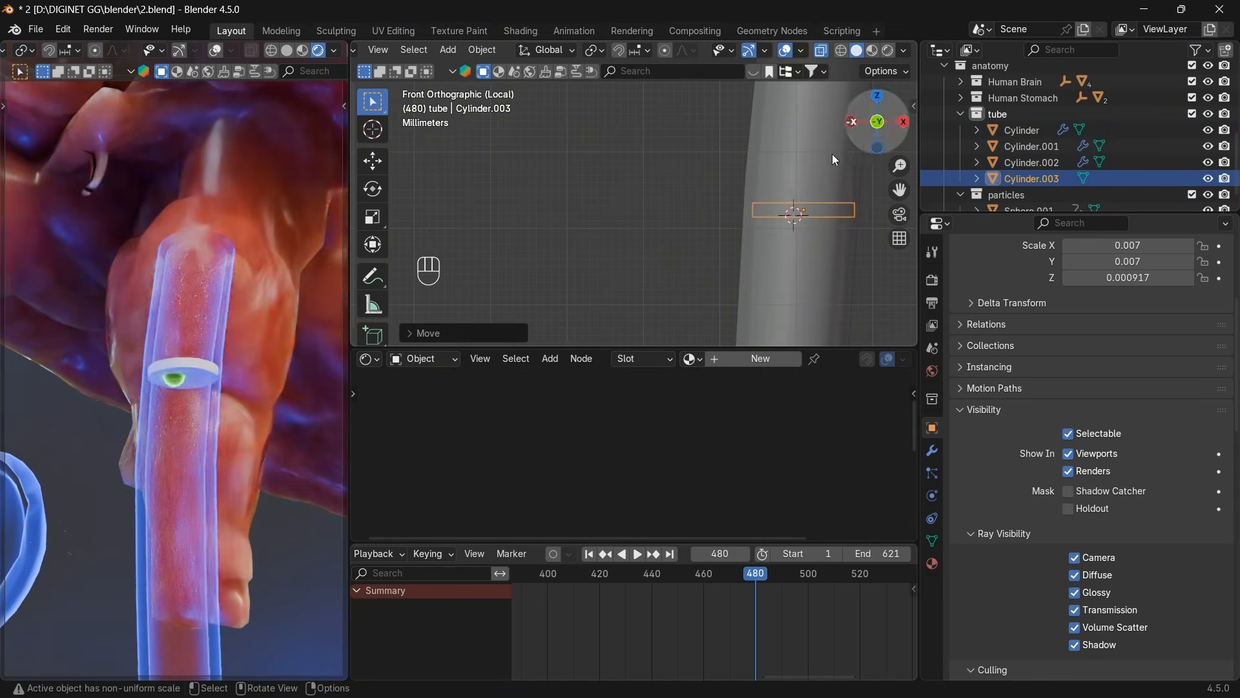
Reduce the disc's X and Y scale to about 0.006 and move it up inside the tube, just below its upper end.
click(880, 97)
click(876, 143)
key(s)
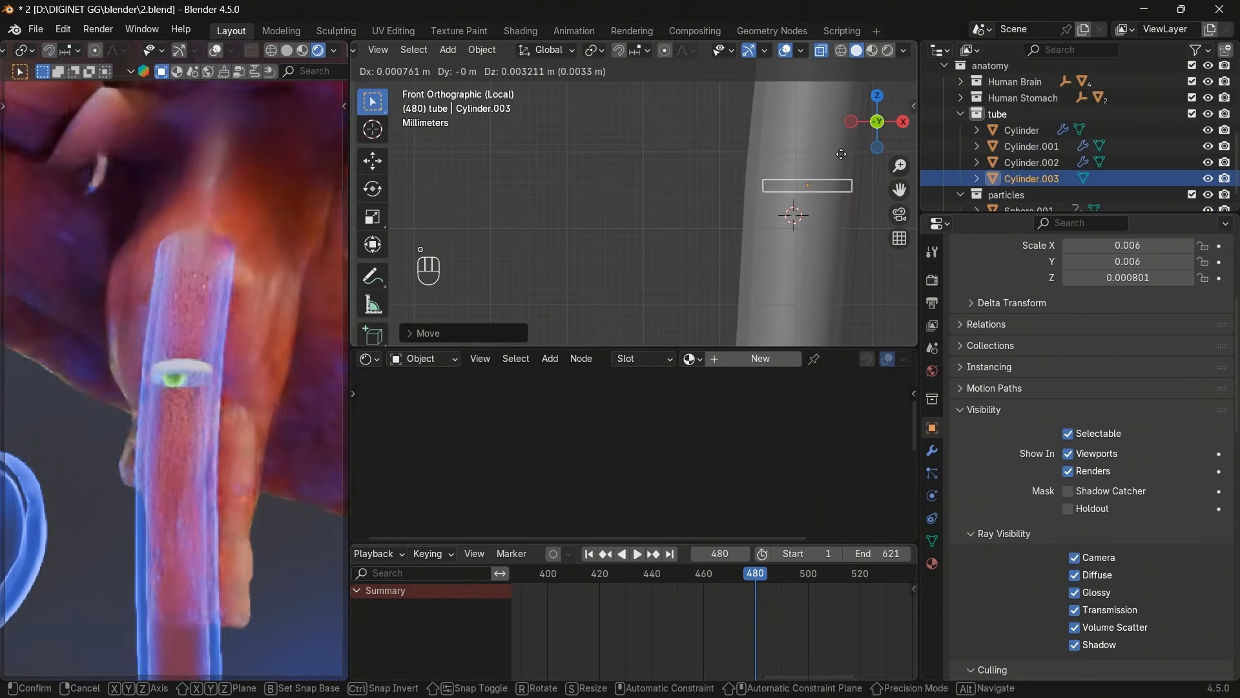
click(843, 126)
shift+middle_drag(842, 126, 806, 211)
key(g)
click(848, 149)
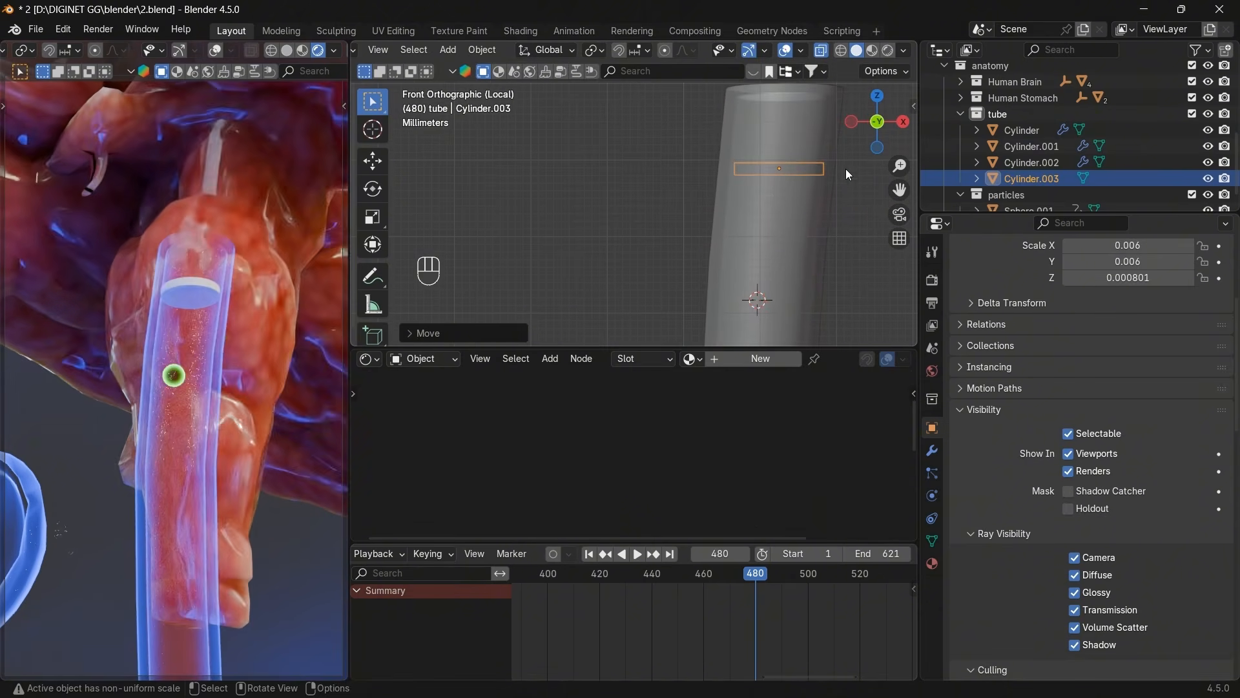
key(g)
click(845, 173)
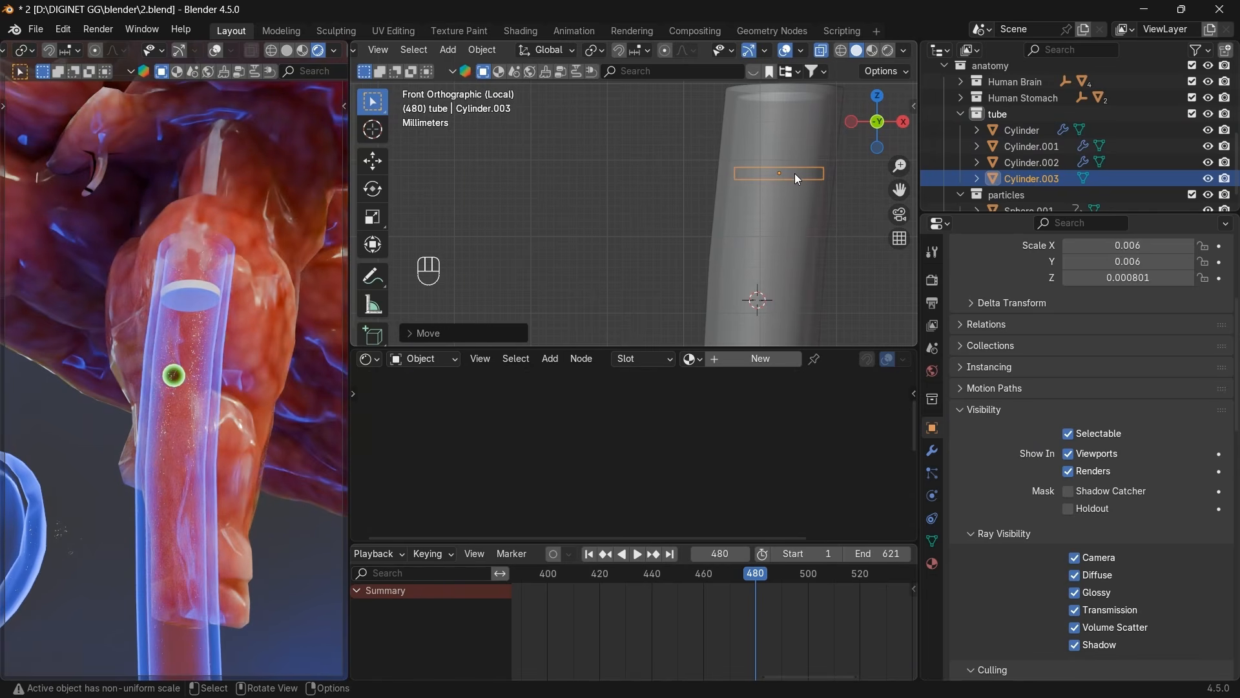
Apply Shade Smooth to the disc.
key(space)
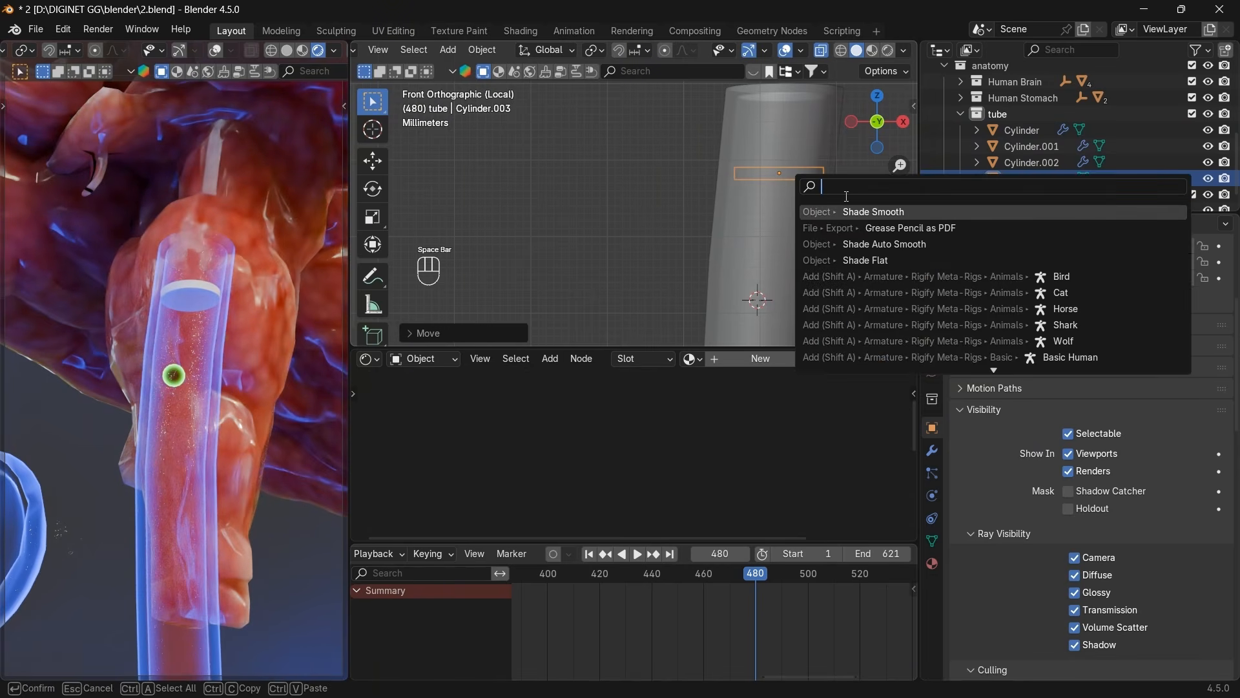
click(869, 211)
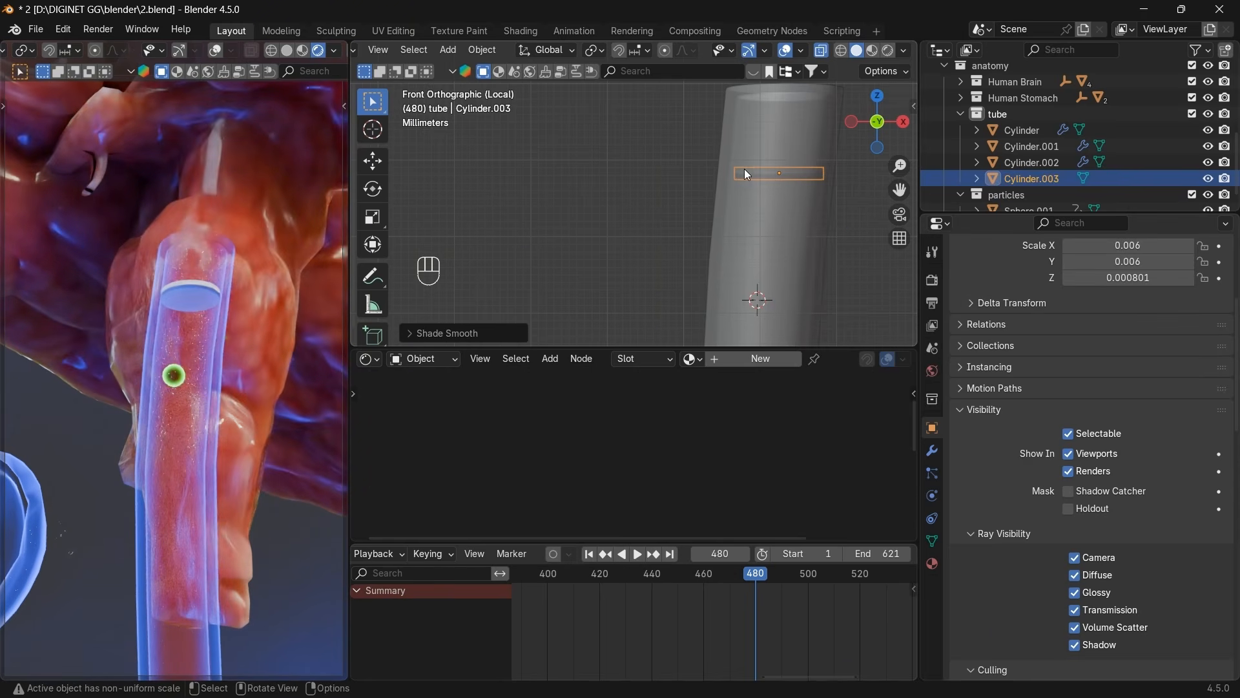
shift+click(813, 201)
shift+click(813, 202)
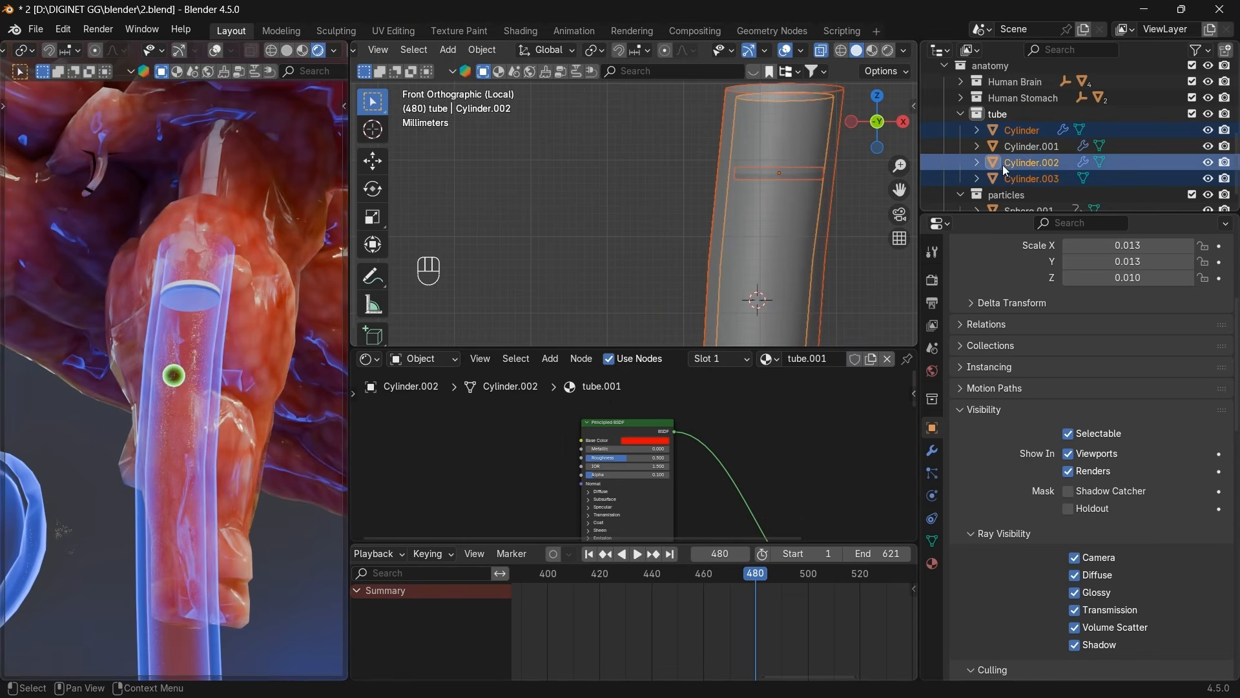
Select Sphere.001 in the particles collection and enlarge the outliner, collapsing the setup and assets collections.
scroll(1047, 161, down, 1)
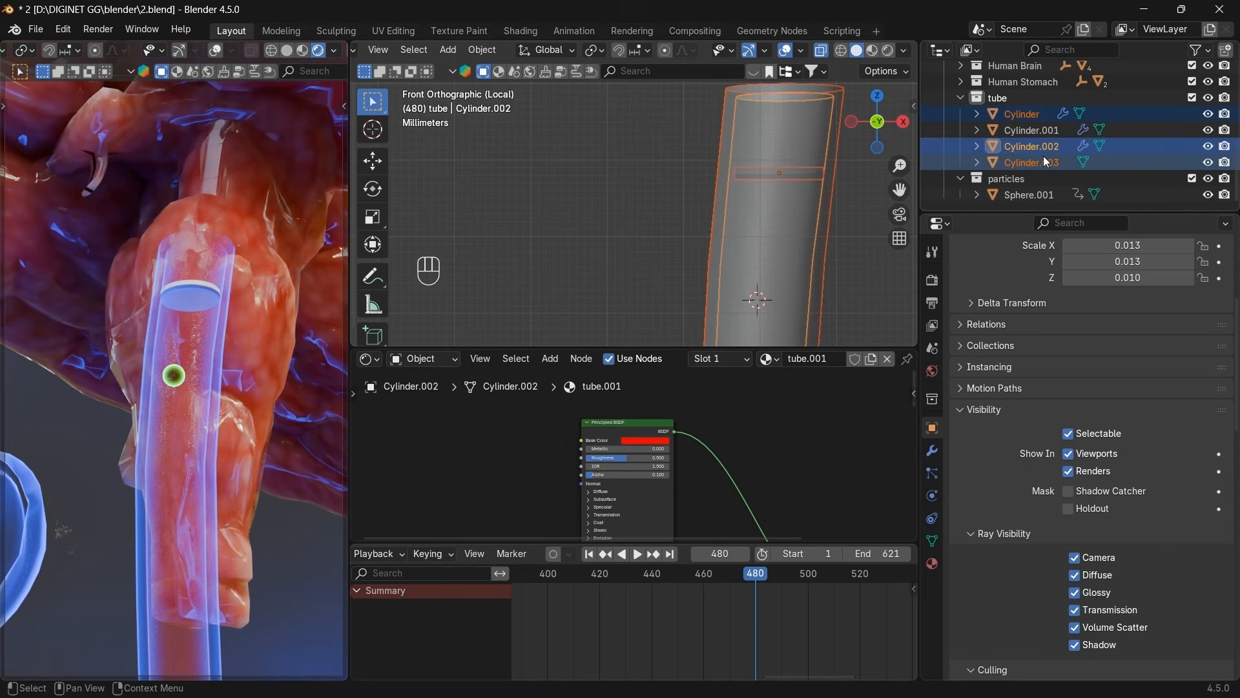
click(1027, 194)
drag(1017, 211, 1021, 332)
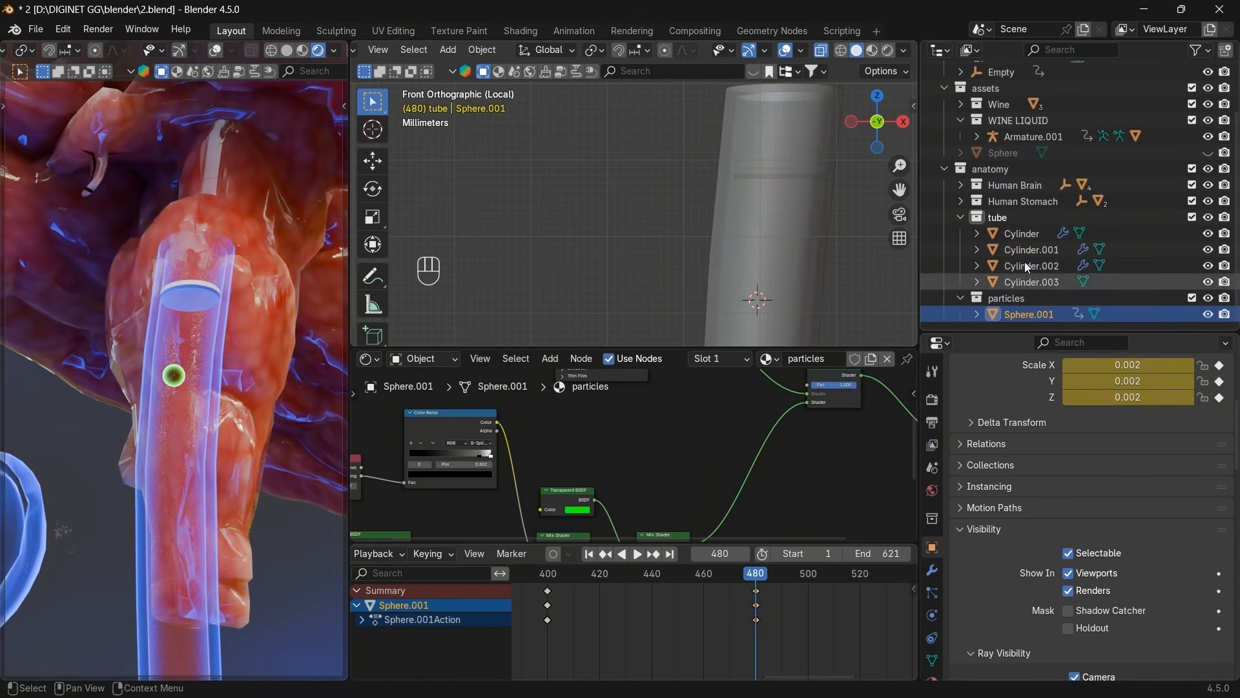
click(945, 88)
click(945, 102)
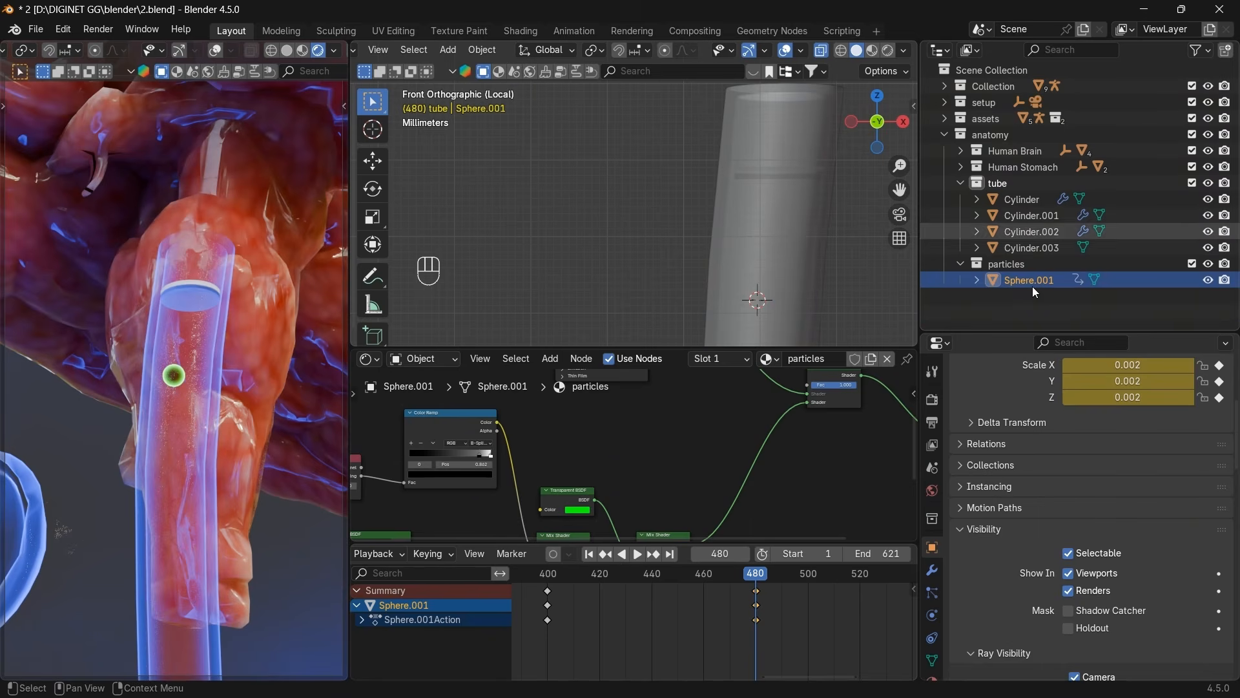
scroll(805, 256, down, 3)
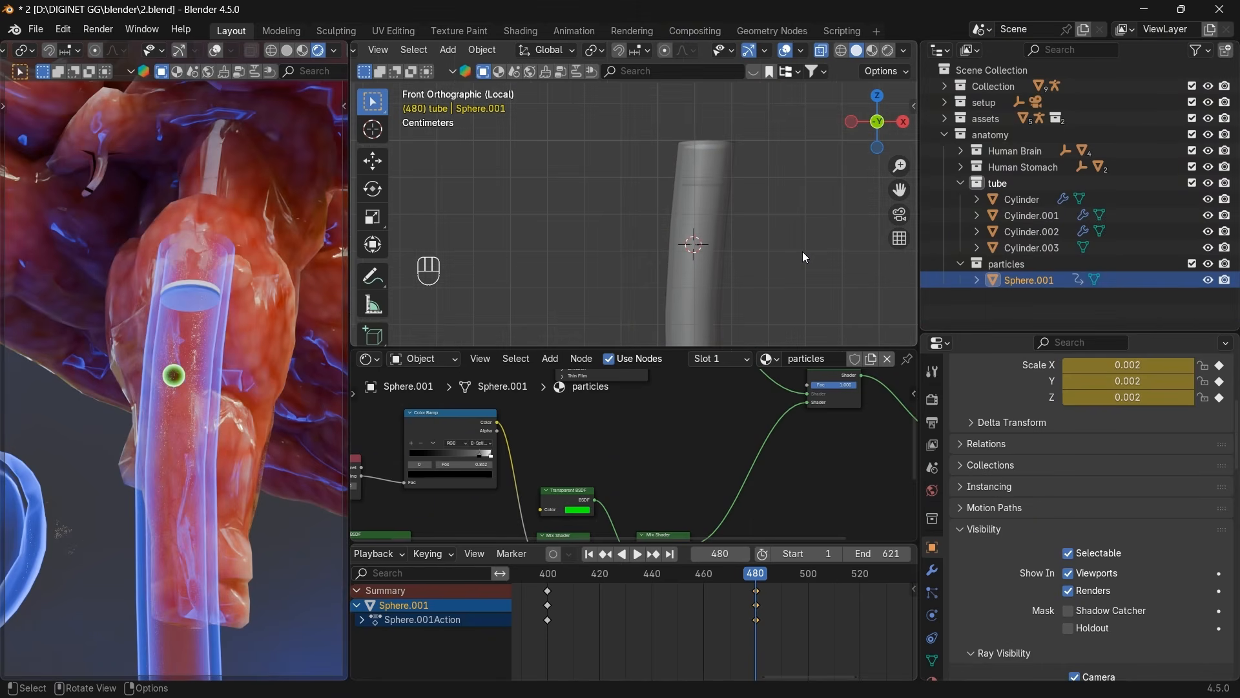
key(shift+d)
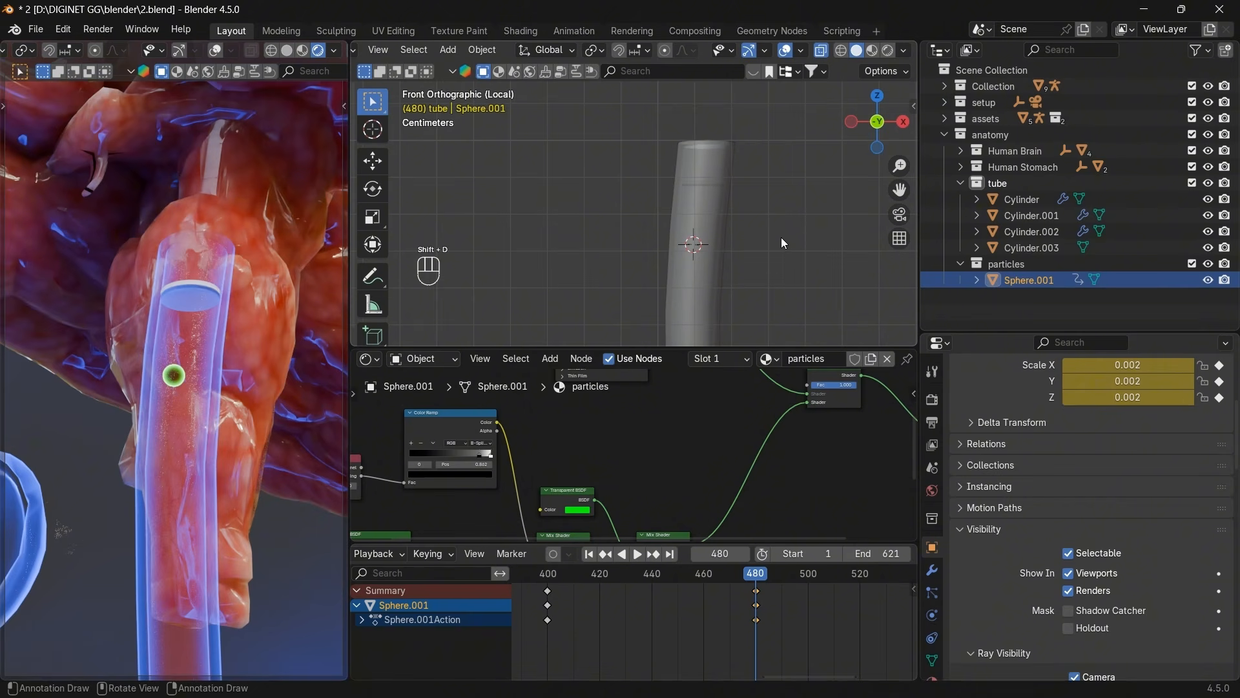
middle_drag(844, 143, 739, 199)
key(KP_Divide)
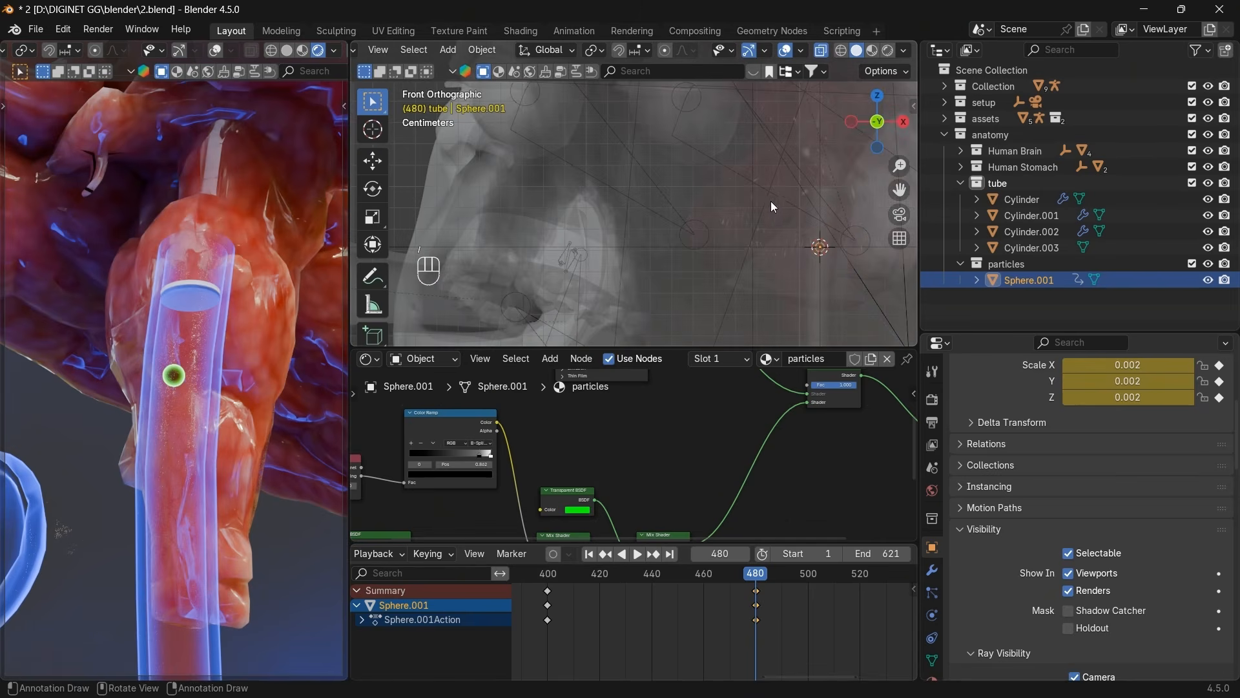
key(KP_Divide)
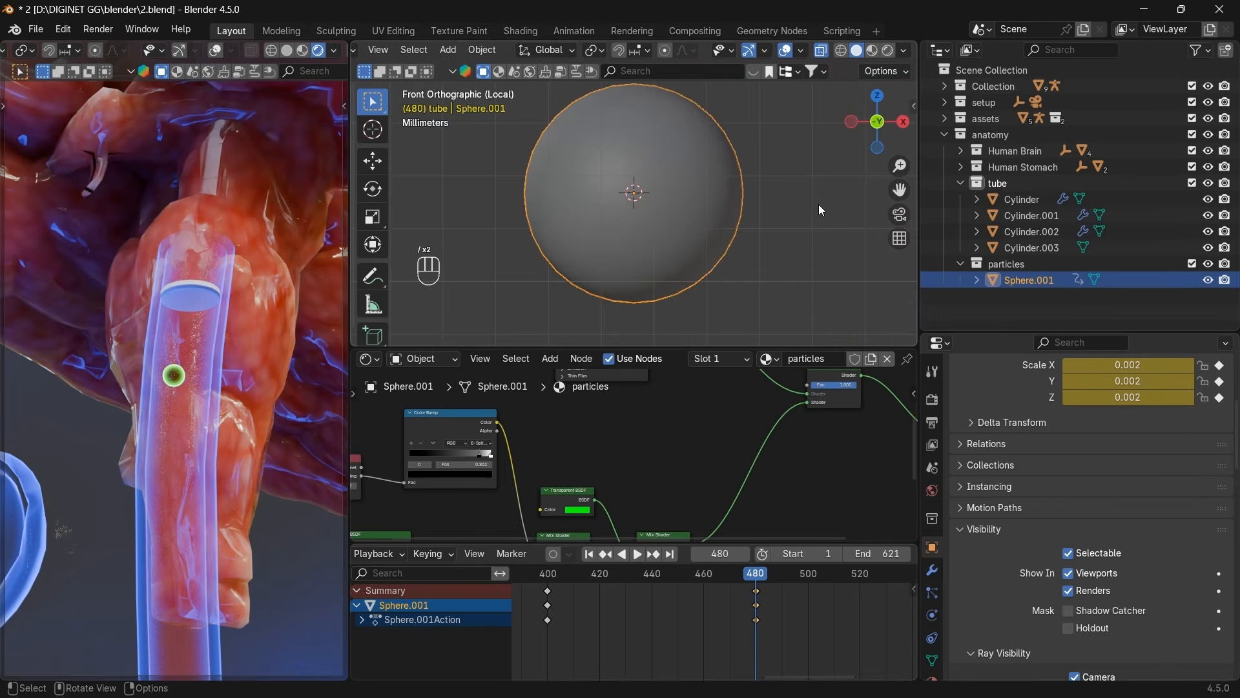
scroll(819, 204, down, 3)
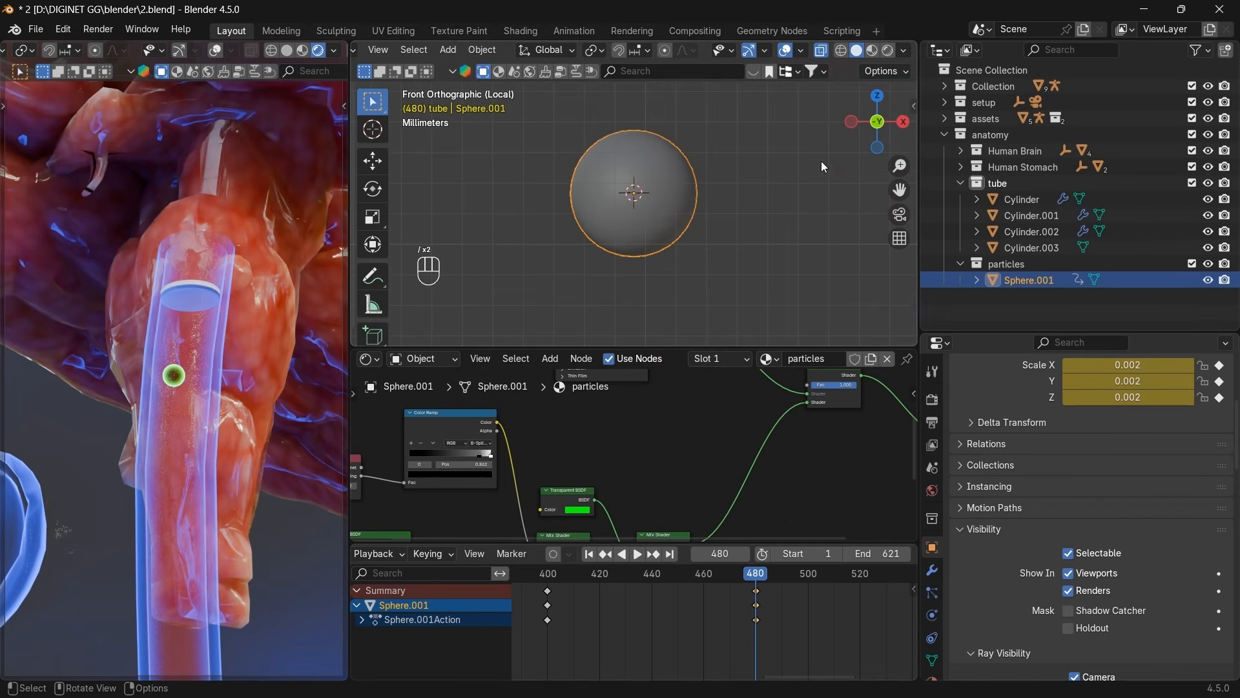
Isolate Sphere.001 with the four tube cylinders in local view, then frame the view on the sphere.
key(KP_Divide)
shift+click(1007, 197)
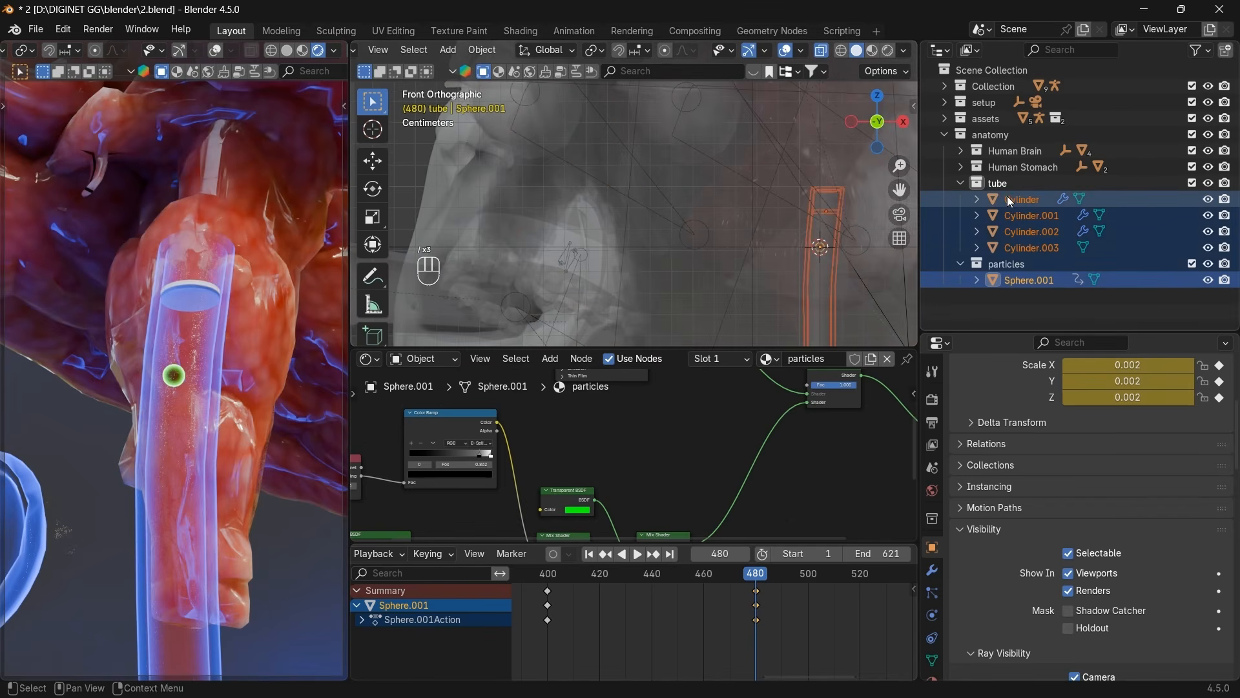
key(KP_Divide)
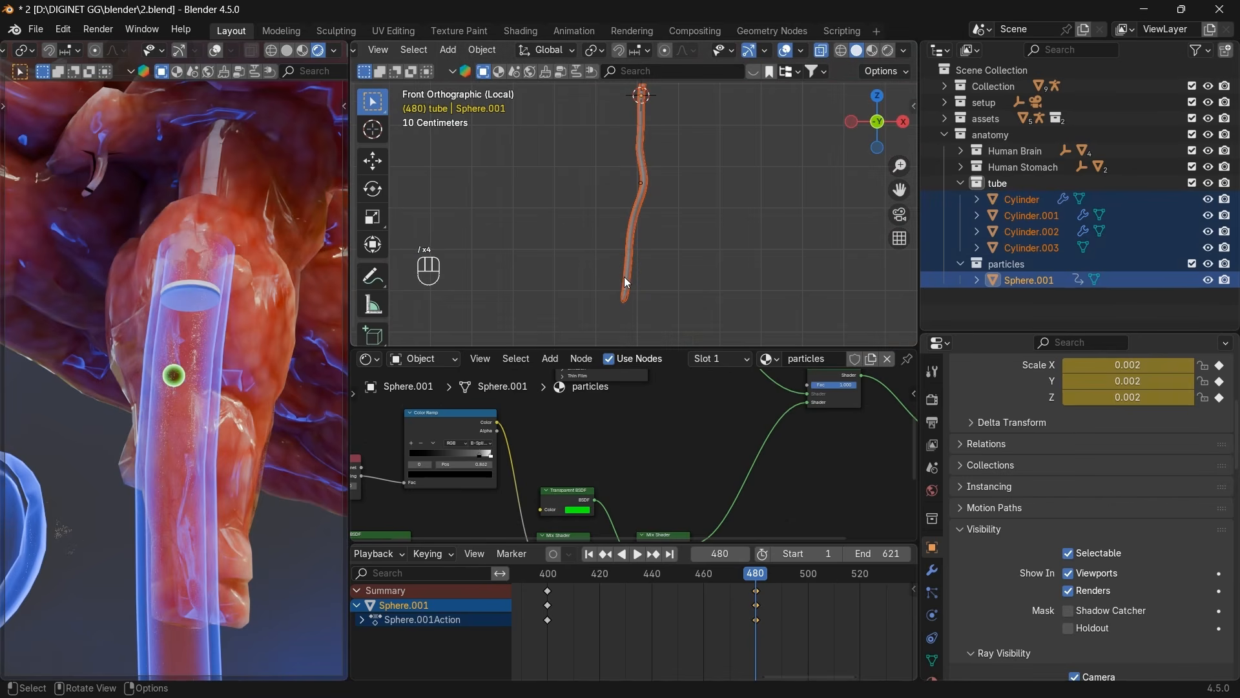
scroll(808, 177, up, 6)
click(809, 173)
click(1000, 279)
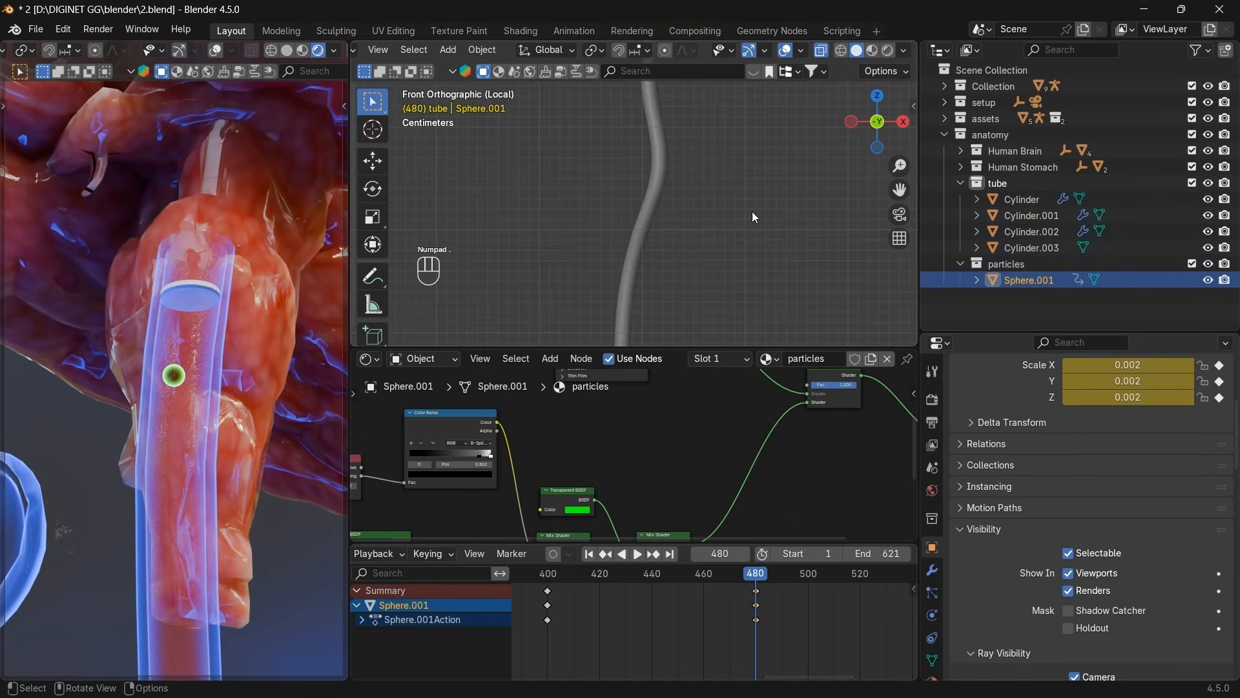
key(KP_Decimal)
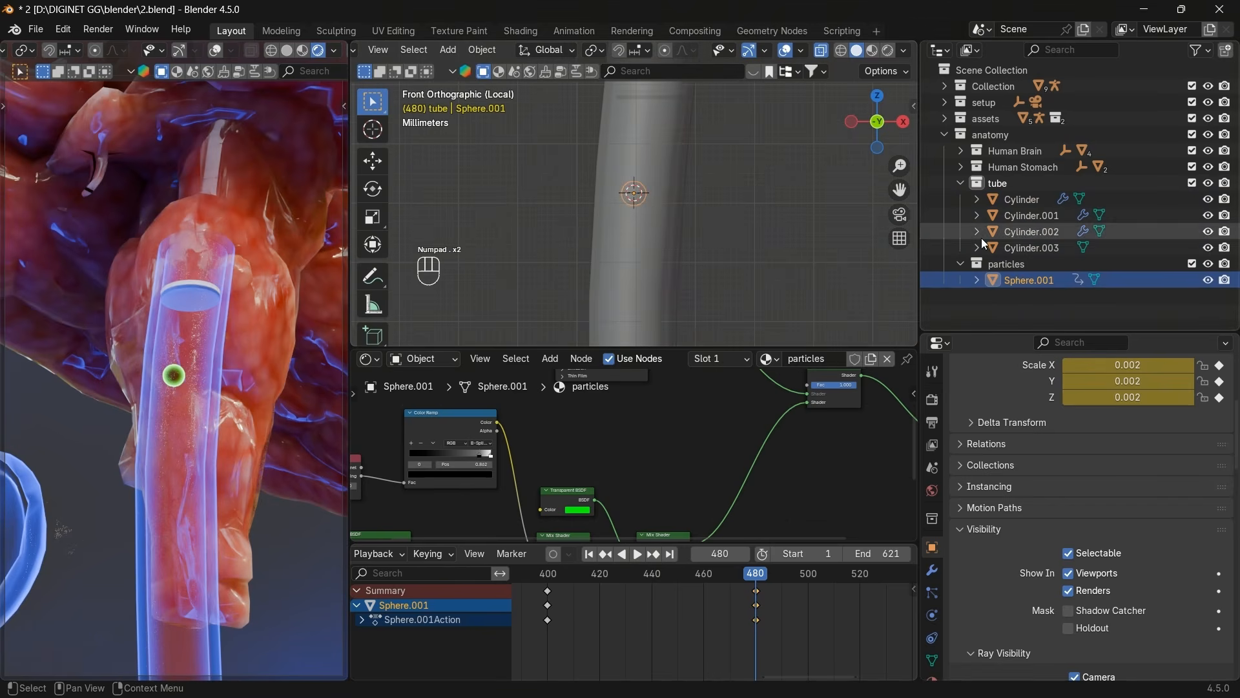
Duplicate the particle sphere three times, placing the copies staggered below the original inside the tube.
key(shift+d)
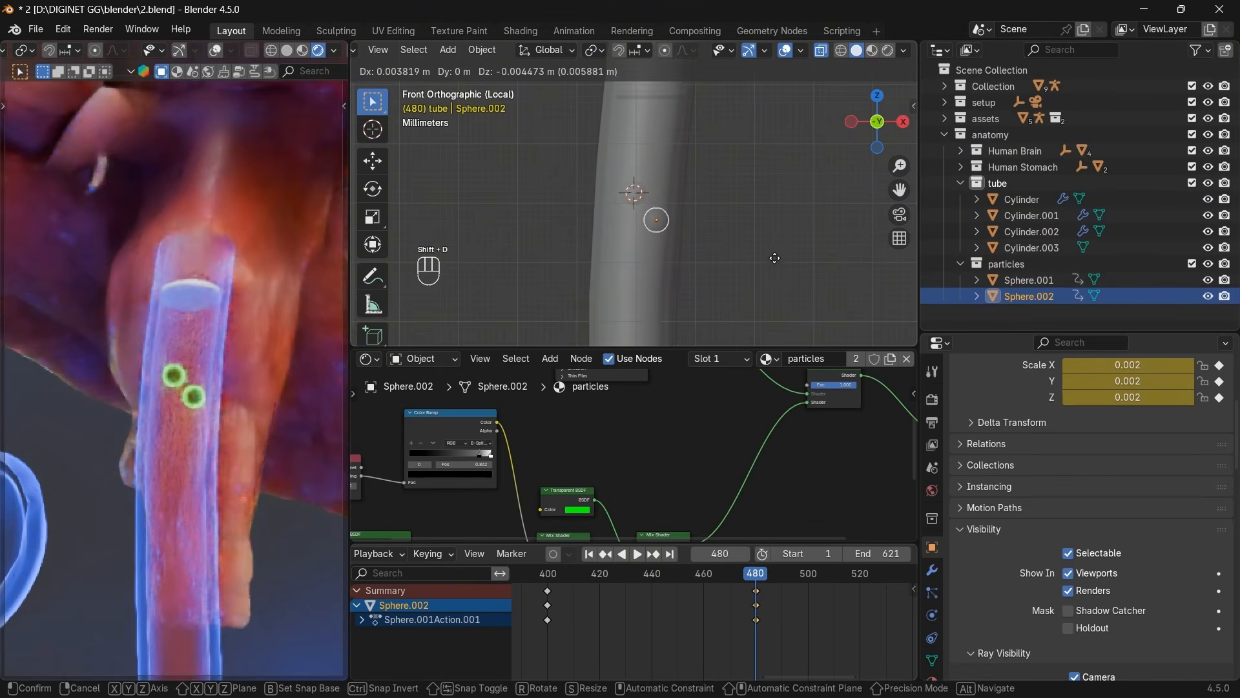
click(770, 258)
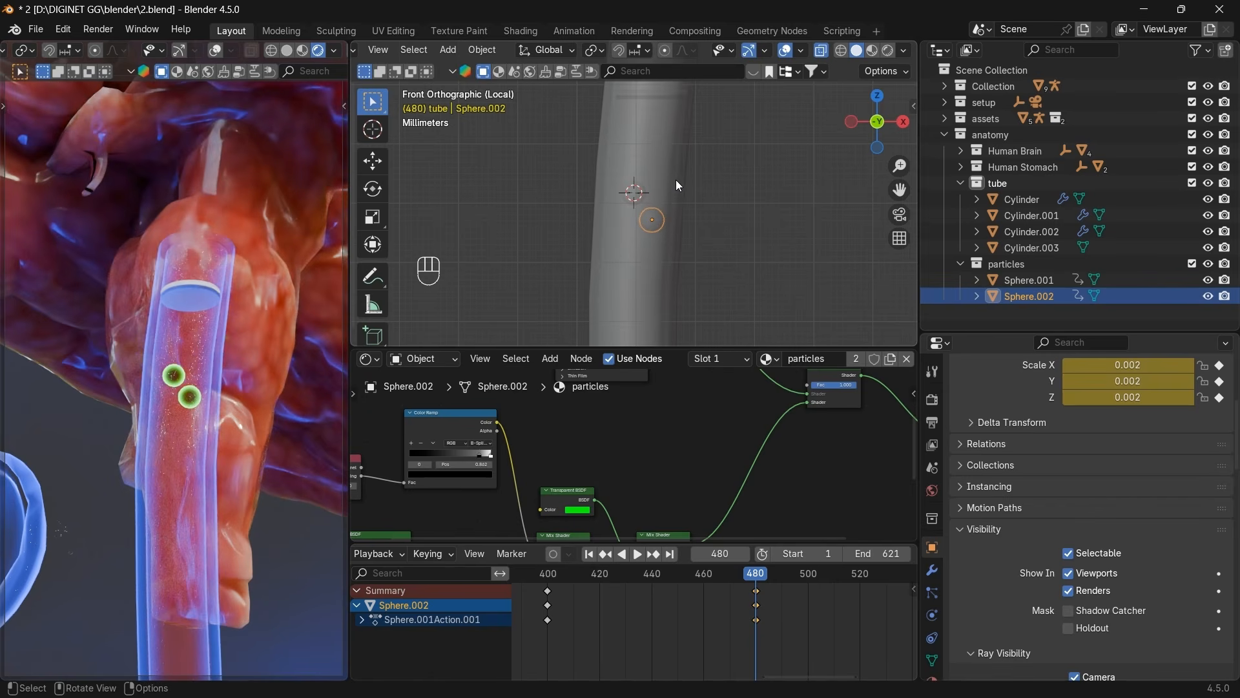
key(shift+d)
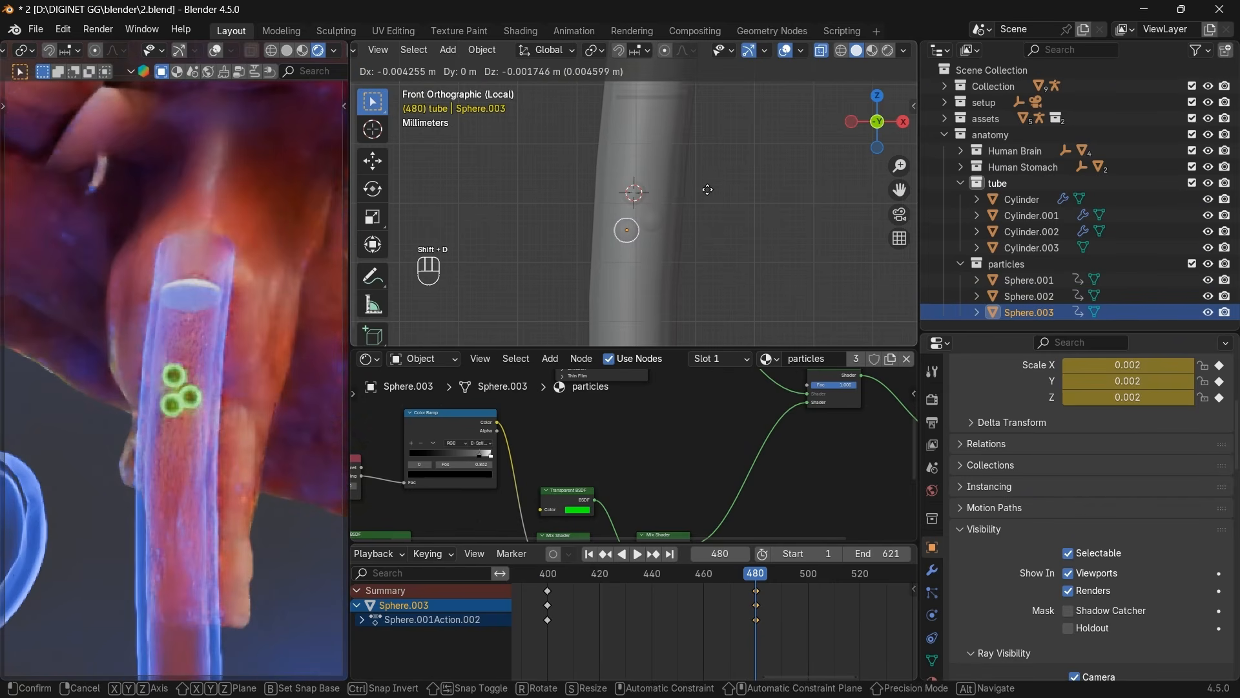
click(707, 194)
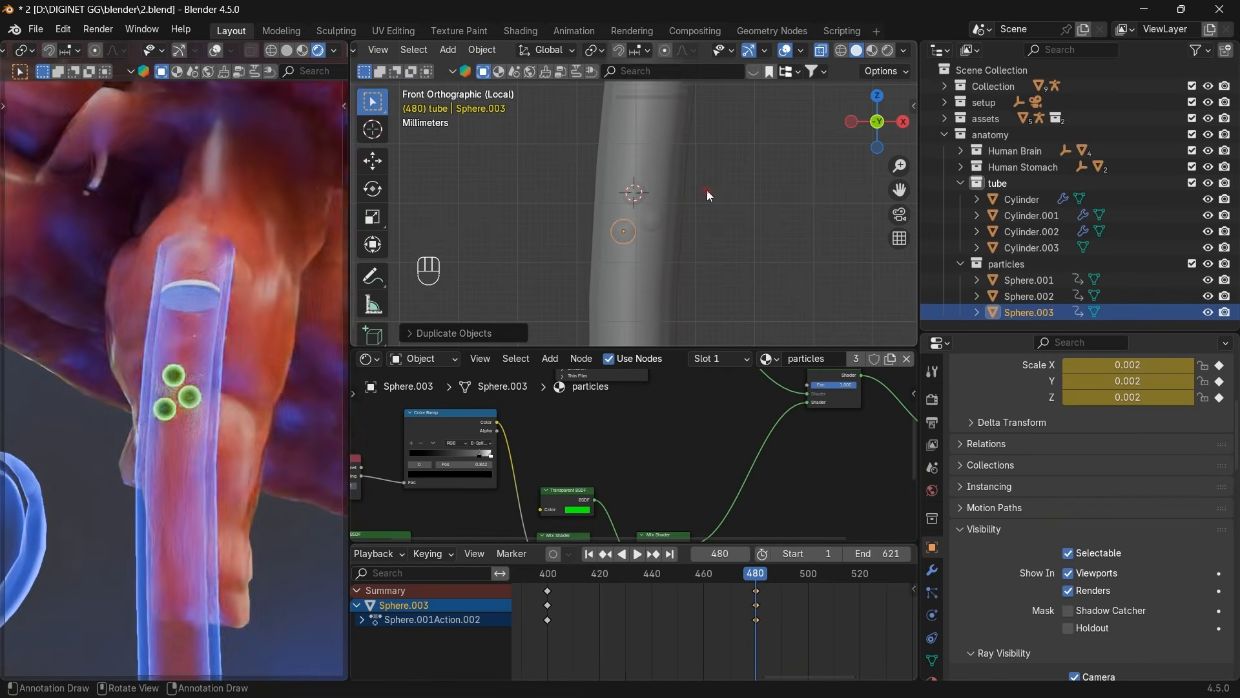
key(shift+d)
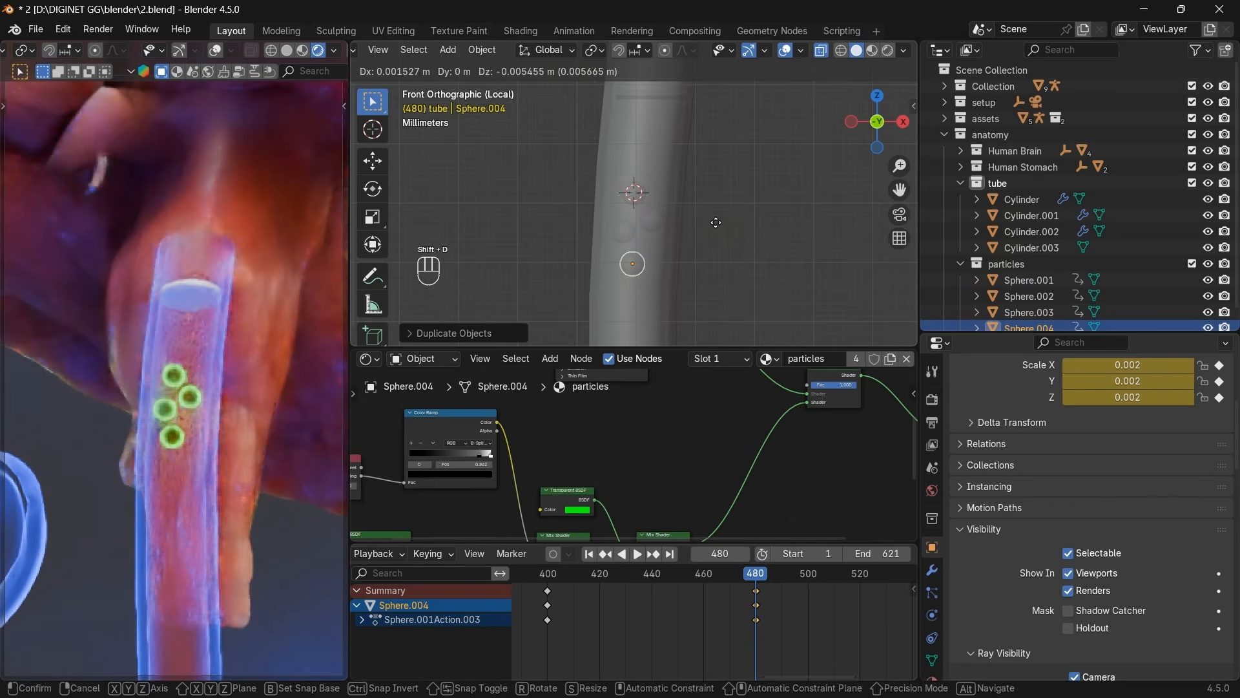
click(719, 227)
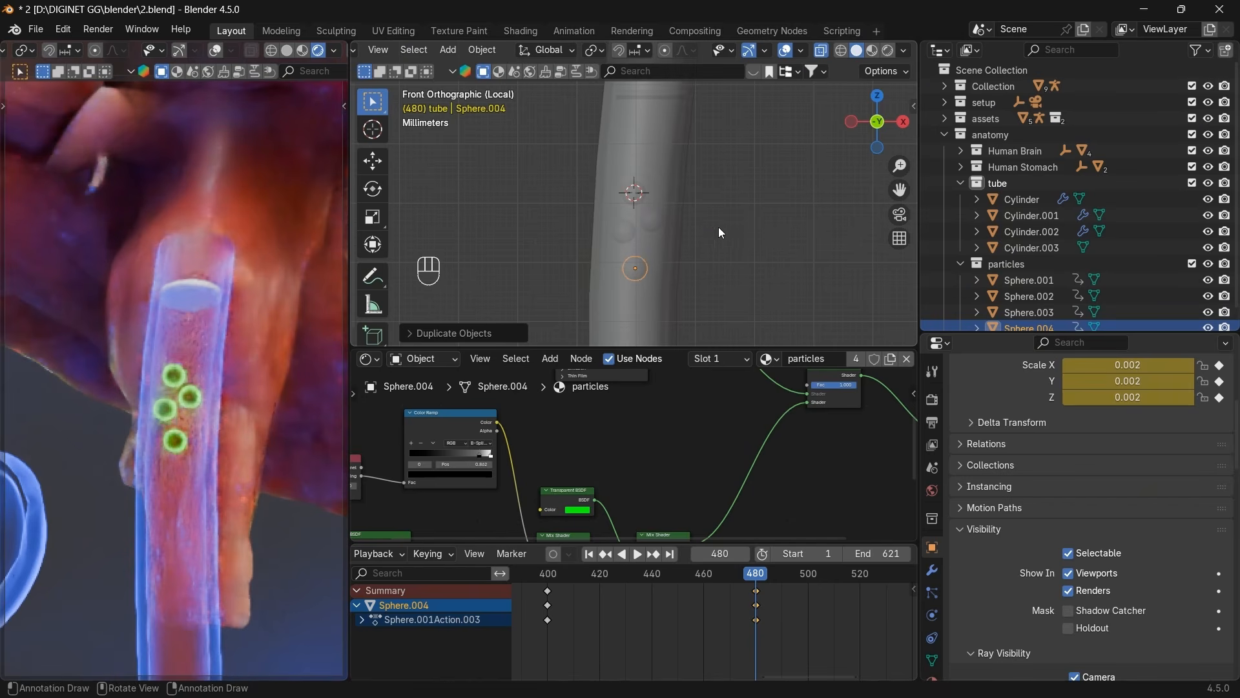
At frame 480, move Sphere.002 slightly below the original sphere toward positive X inside the tube and keyframe it.
drag(757, 580, 722, 583)
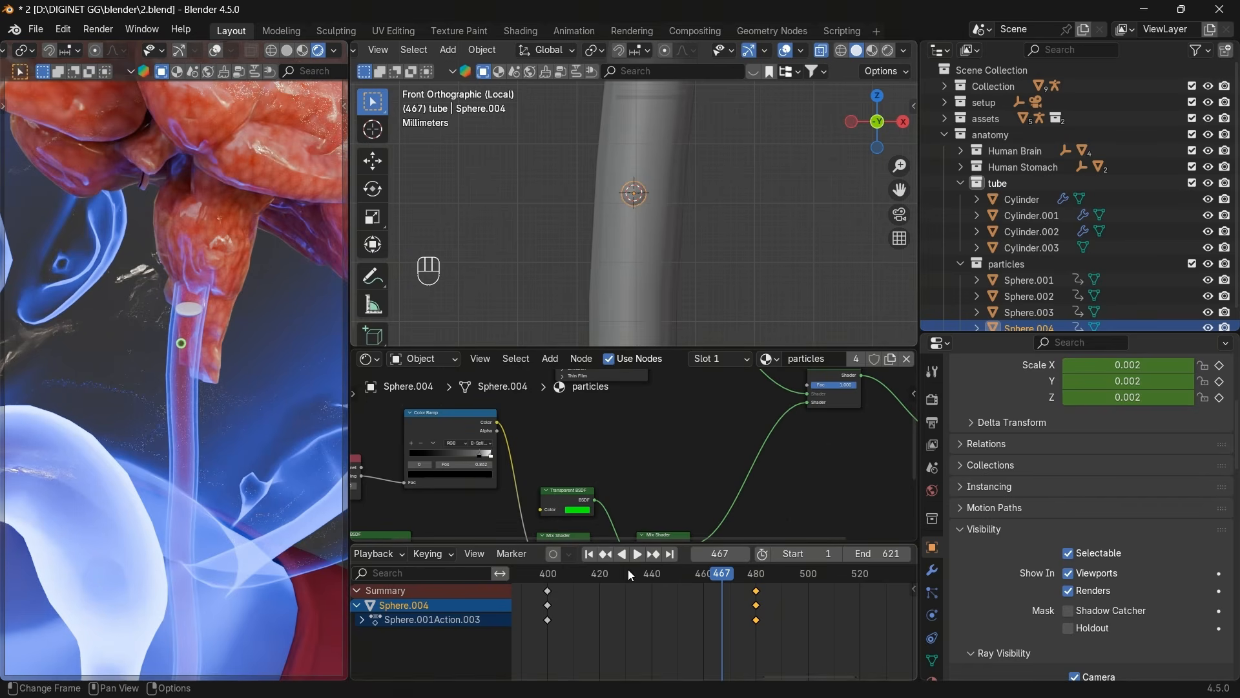
scroll(625, 613, down, 7)
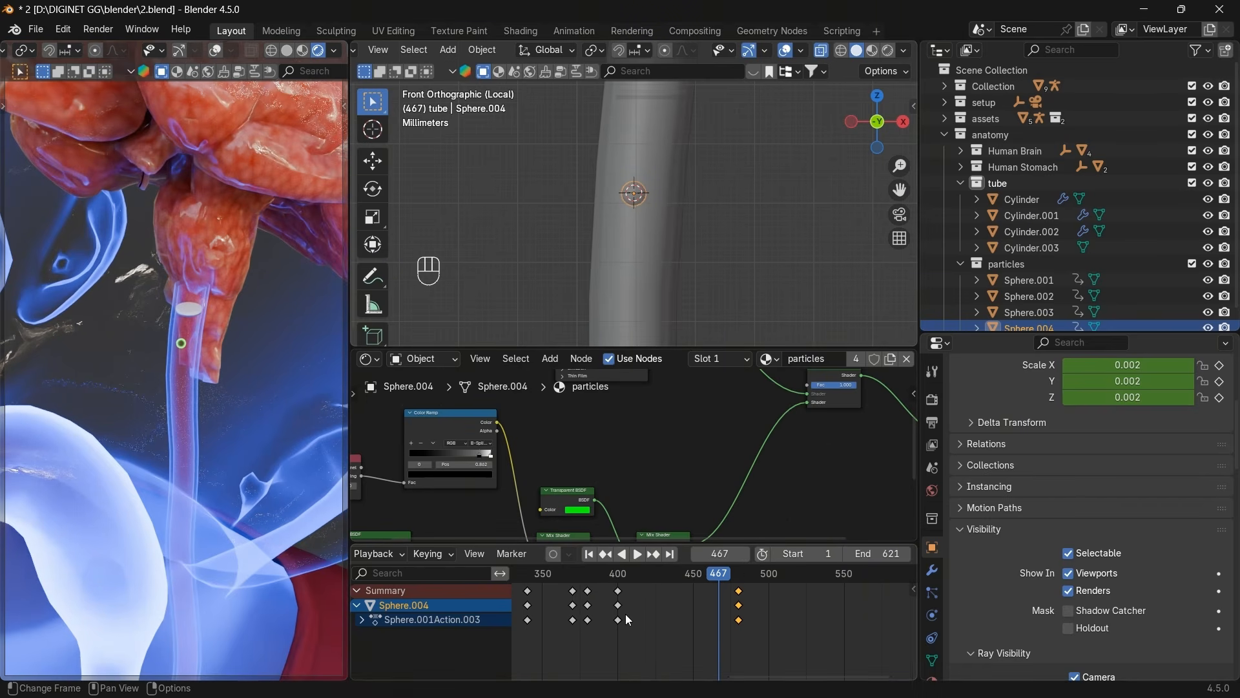
click(653, 555)
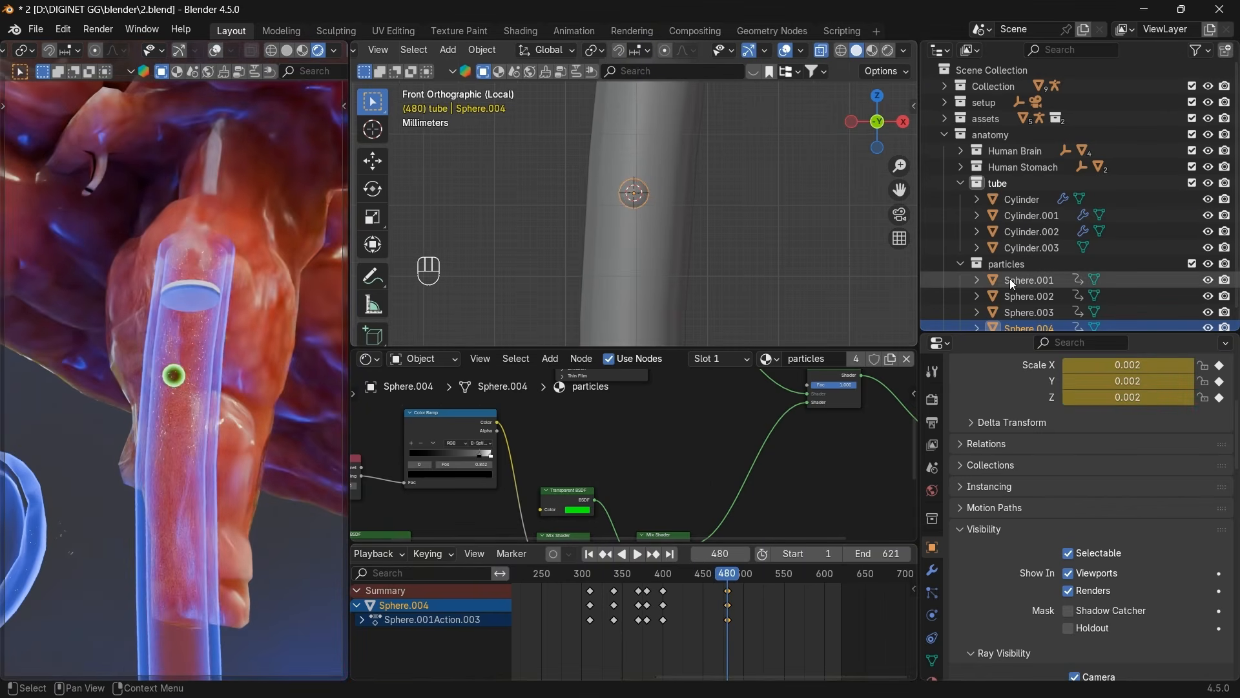
click(1012, 295)
key(g)
click(763, 257)
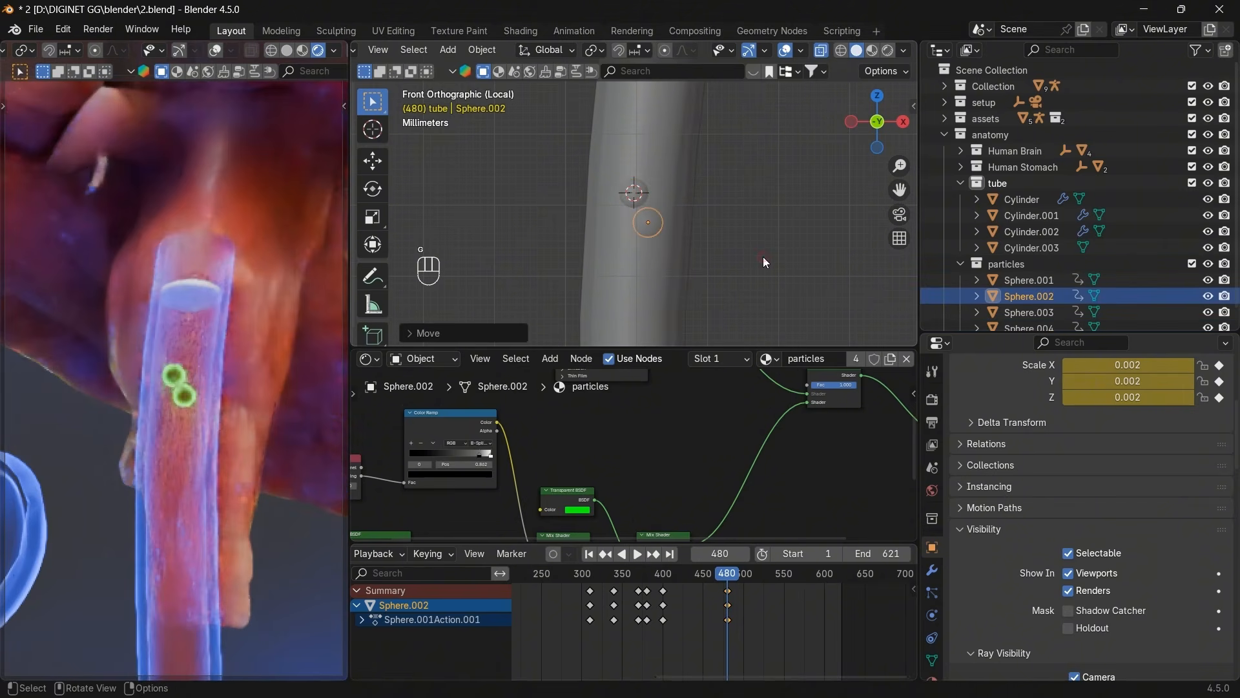
key(i)
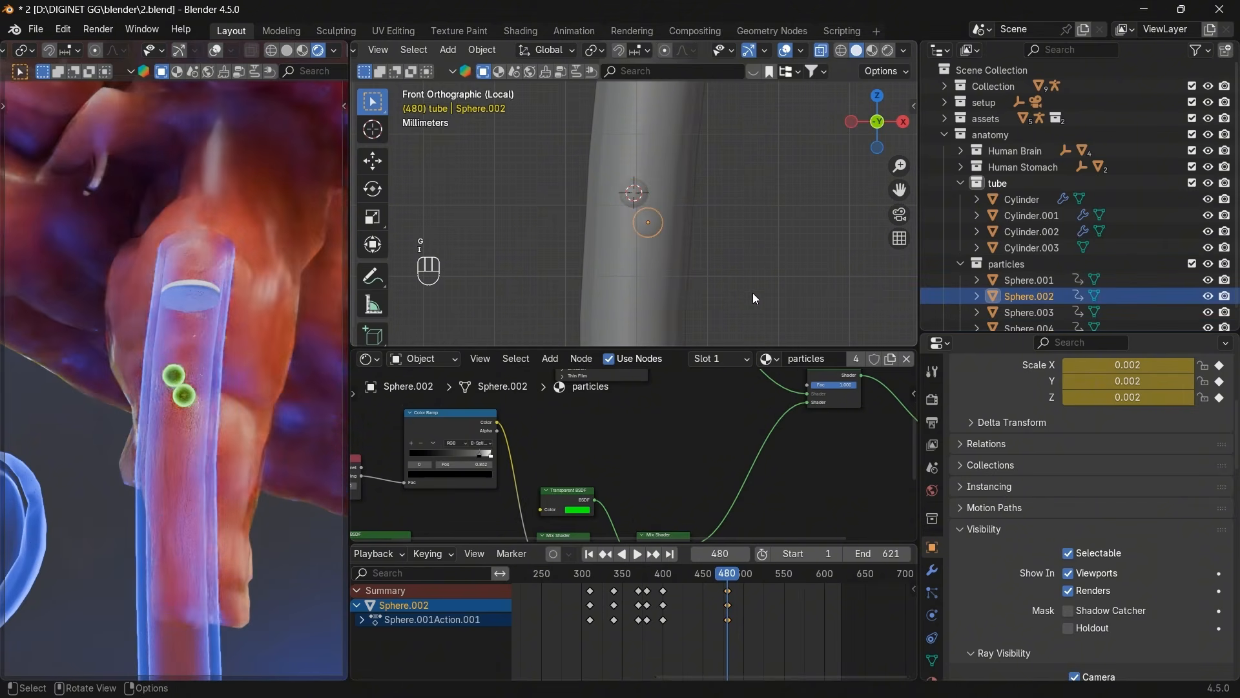
Move Sphere.003 about 0.0075 m down and slightly toward negative X inside the tube, and keyframe it at frame 480.
click(1040, 308)
key(g)
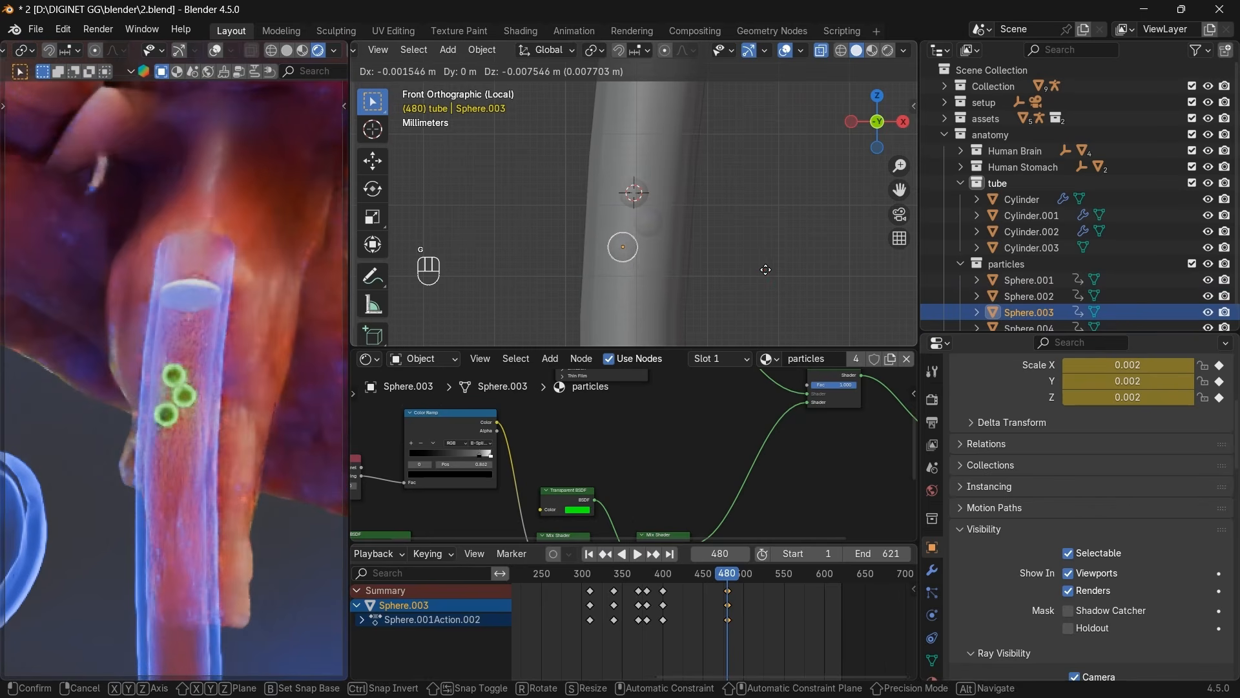
click(765, 266)
key(i)
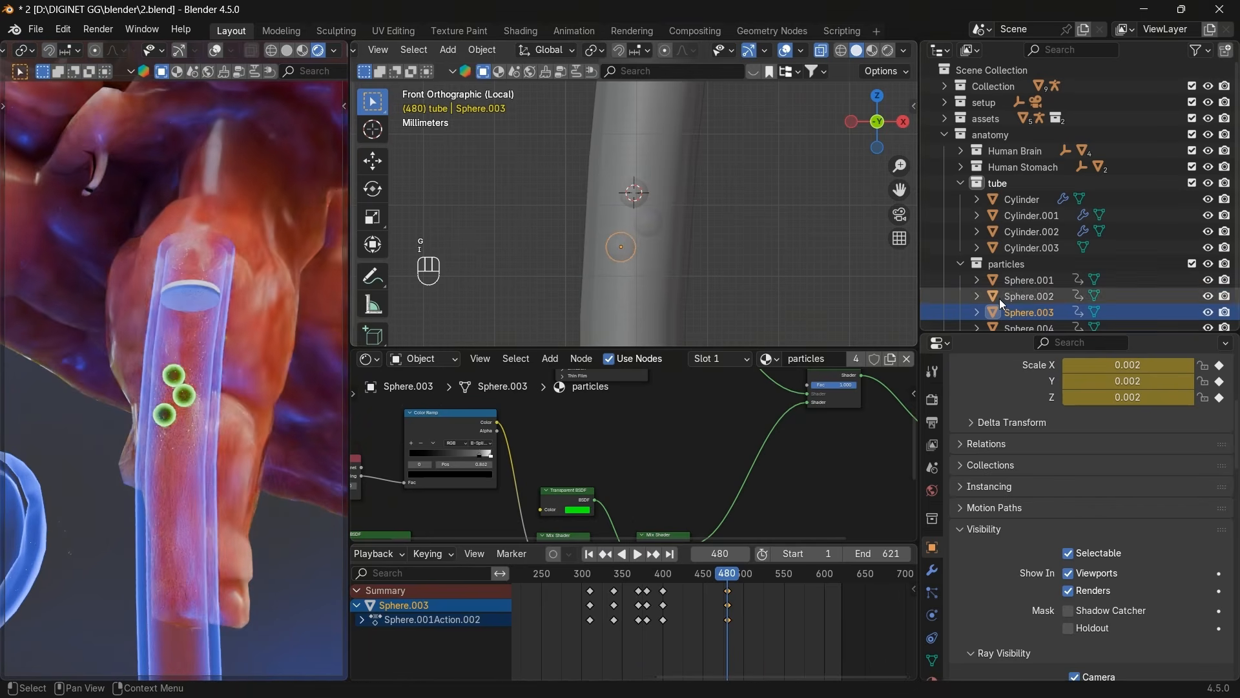
At frame 480, move Sphere.004 below Sphere.003 and slightly toward positive X inside the tube, and keyframe it.
scroll(1006, 299, down, 1)
click(1003, 314)
key(g)
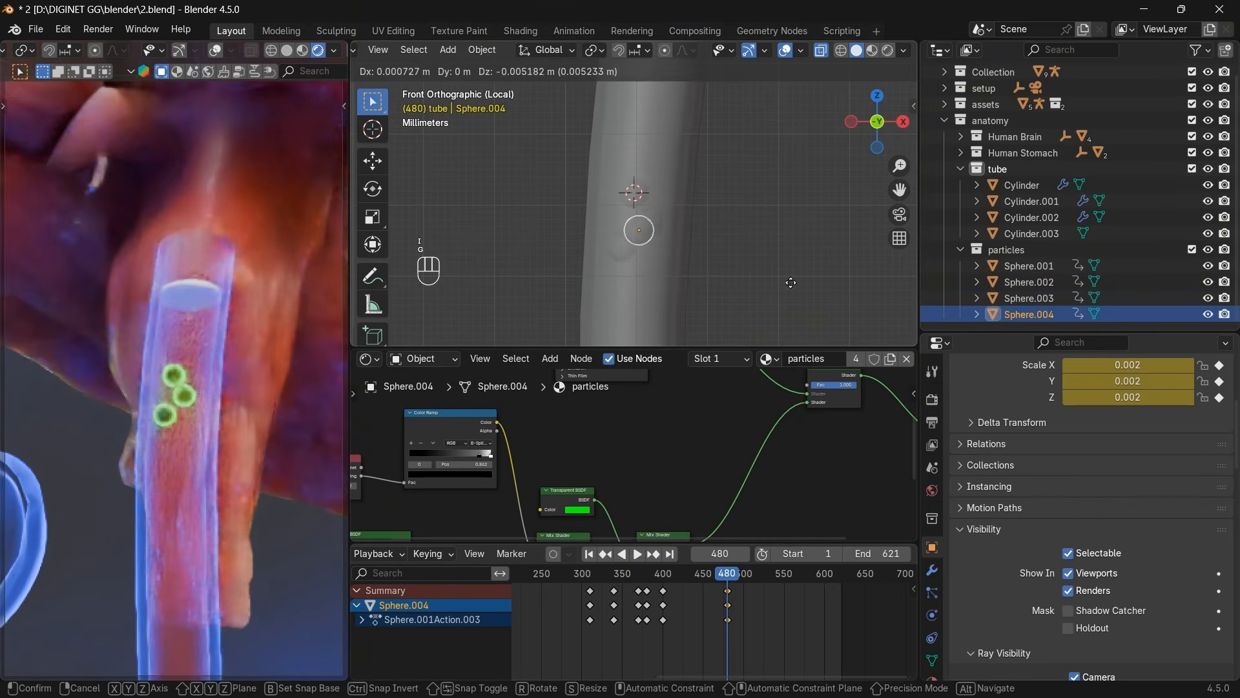
click(800, 309)
key(i)
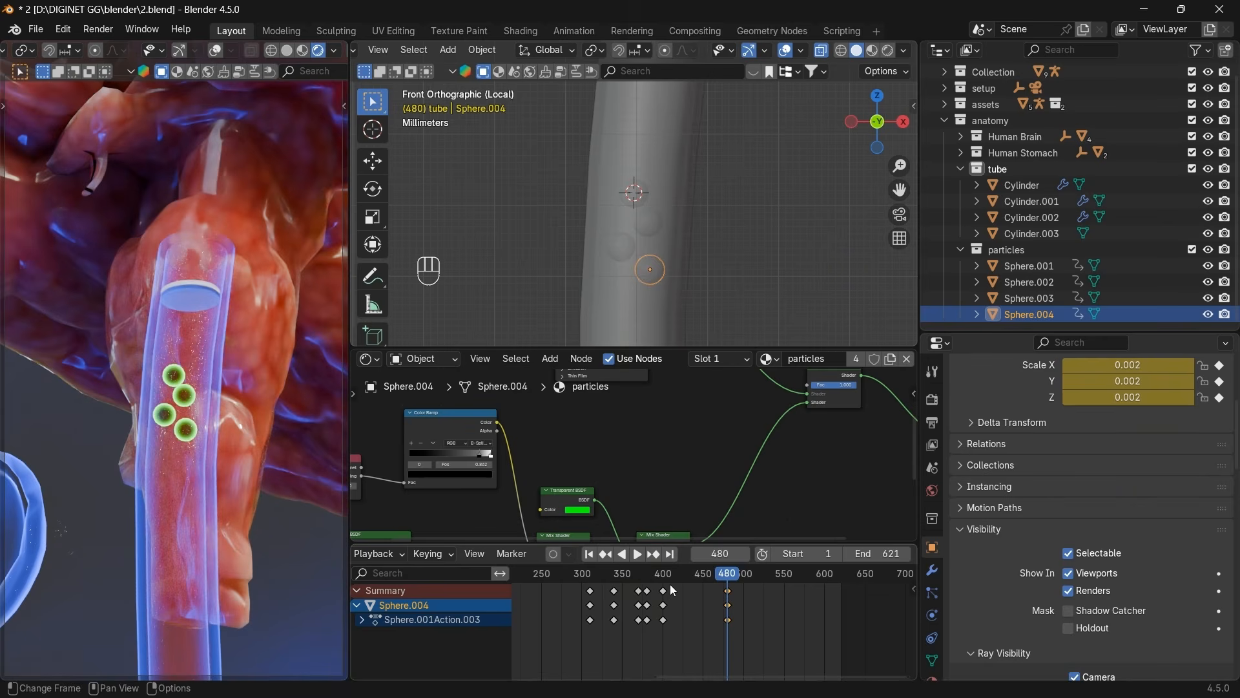
At frame 400, move Sphere.002 slightly below Sphere.001 toward positive X inside the tube.
click(612, 555)
scroll(826, 206, down, 4)
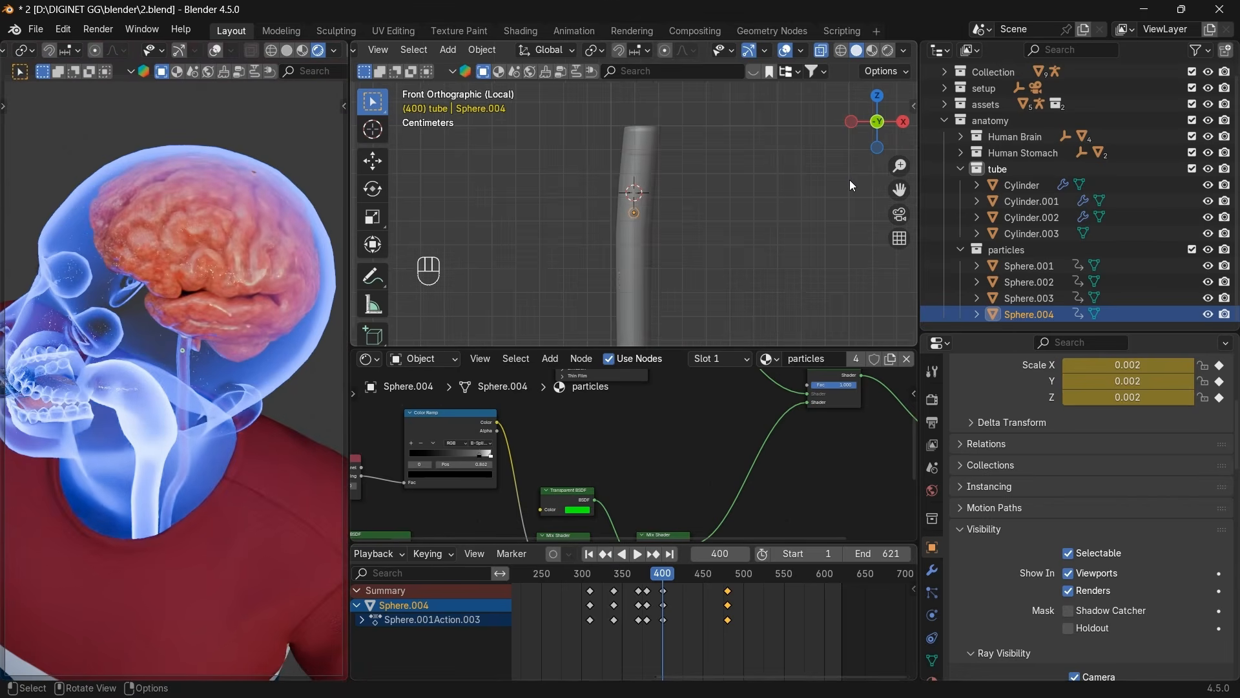
scroll(930, 213, up, 1)
scroll(798, 222, up, 2)
scroll(799, 223, up, 4)
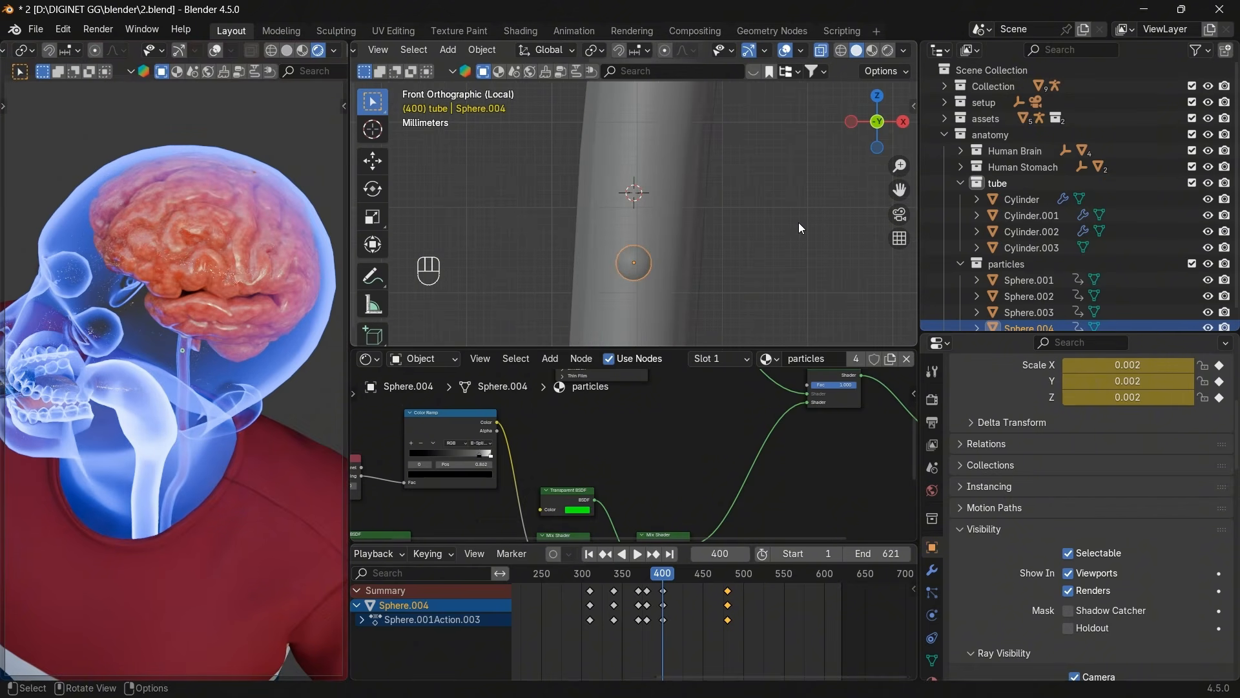
drag(900, 184, 905, 101)
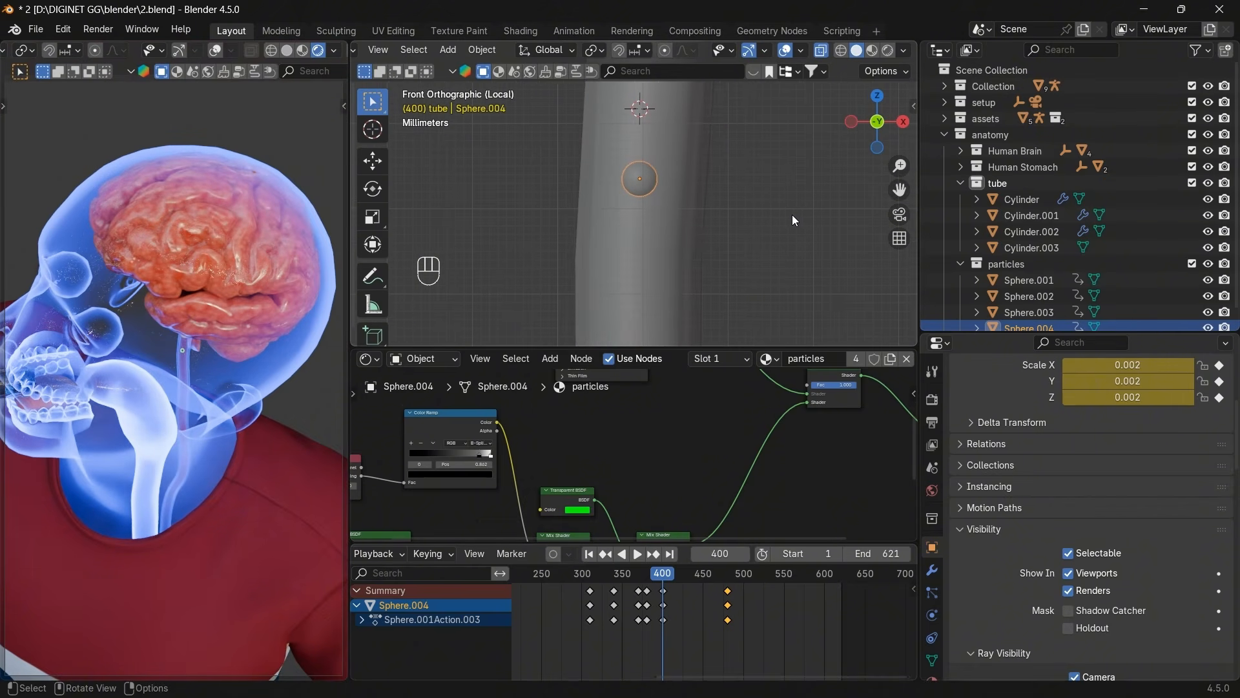
click(1007, 278)
key(Down)
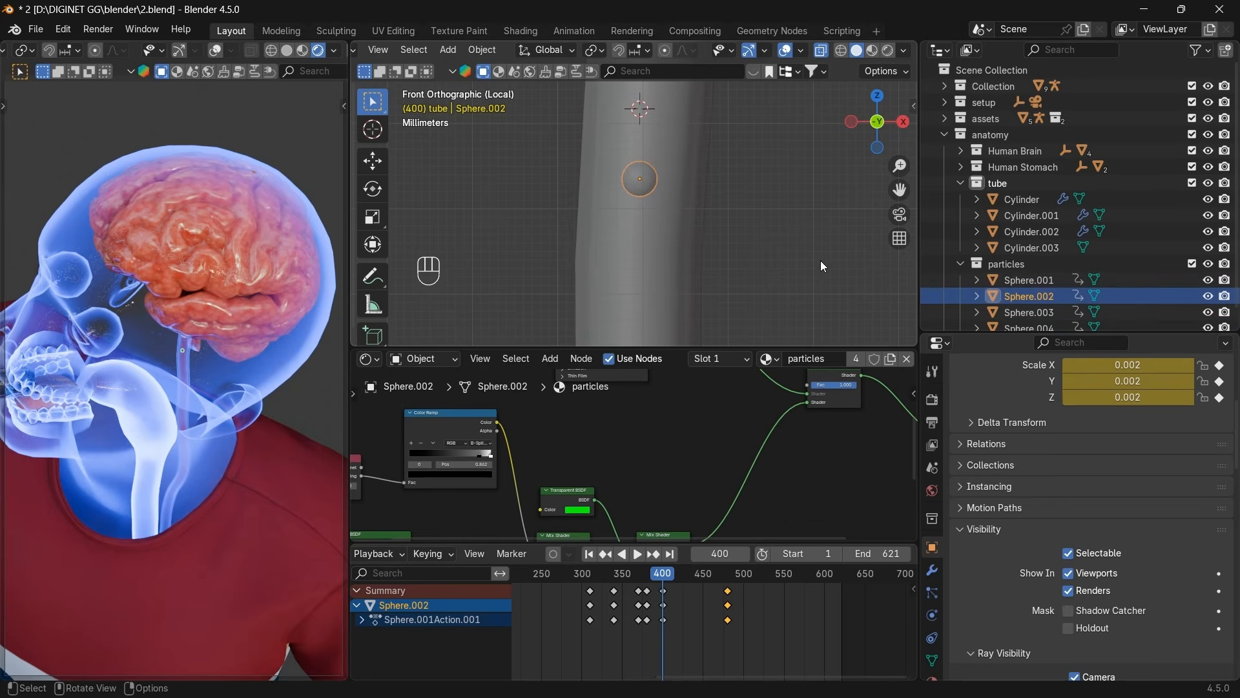
key(g)
click(837, 298)
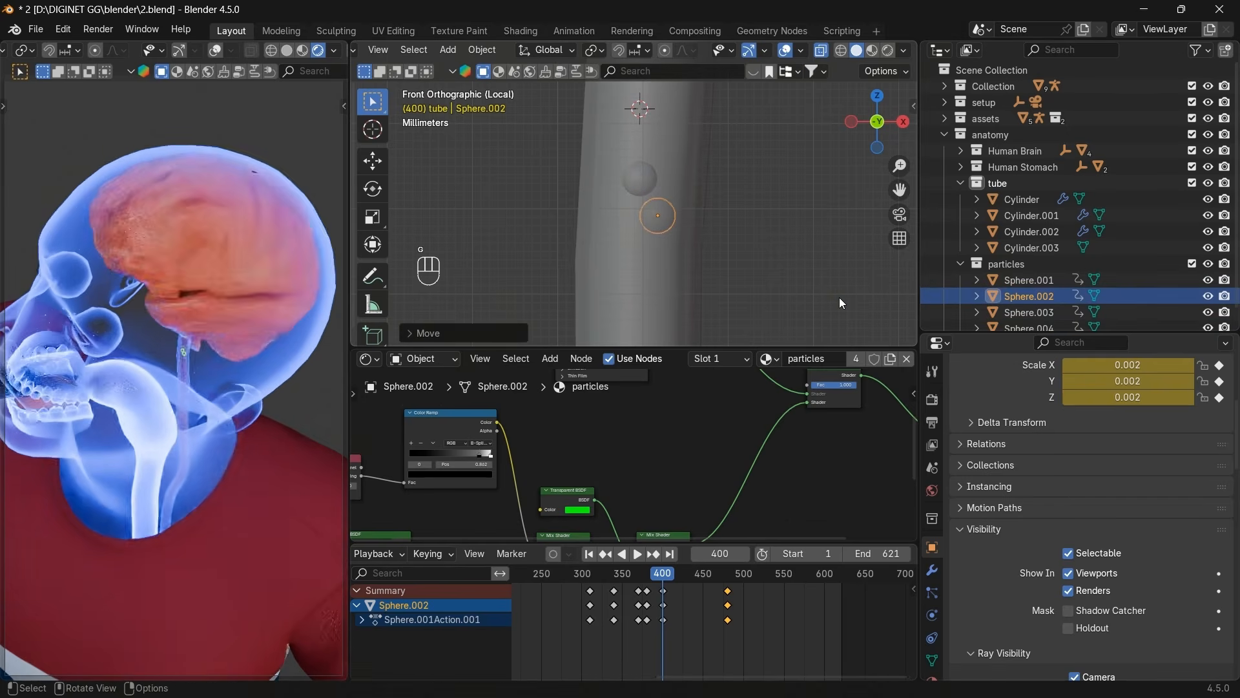
At frame 400, place Sphere.003 and Sphere.004 staggered below Sphere.002 inside the tube and keyframe their positions.
click(1001, 311)
key(g)
click(770, 282)
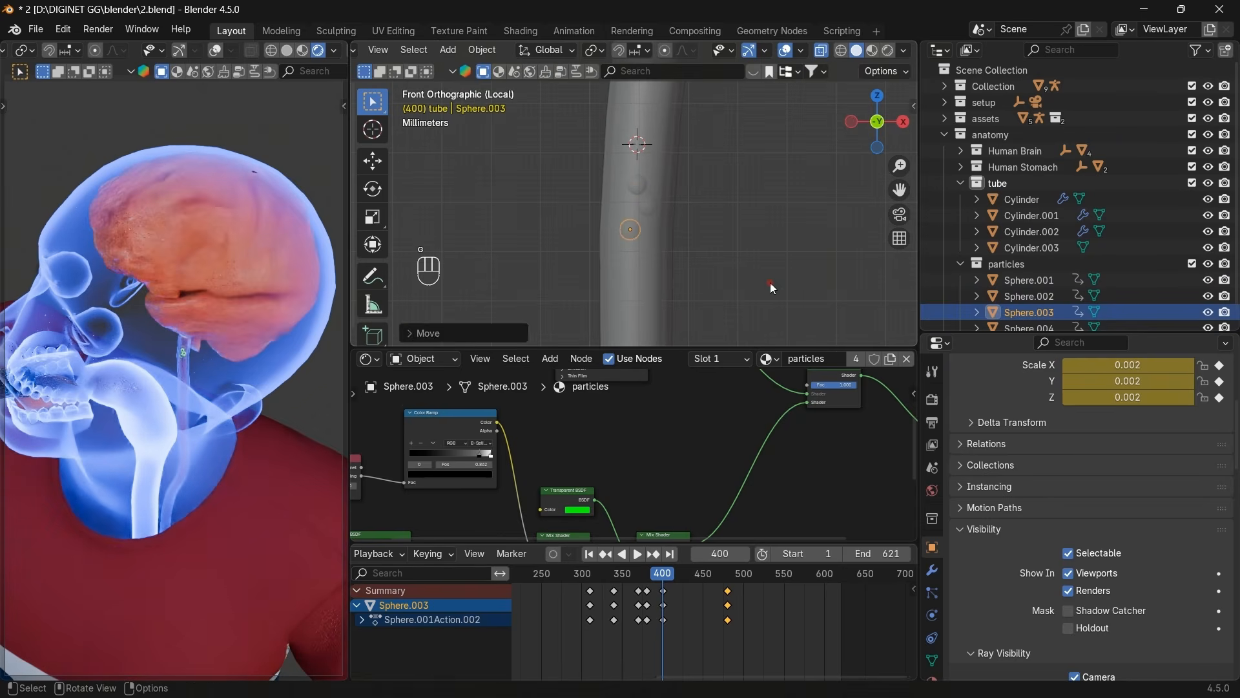
scroll(1027, 302, down, 1)
click(1029, 314)
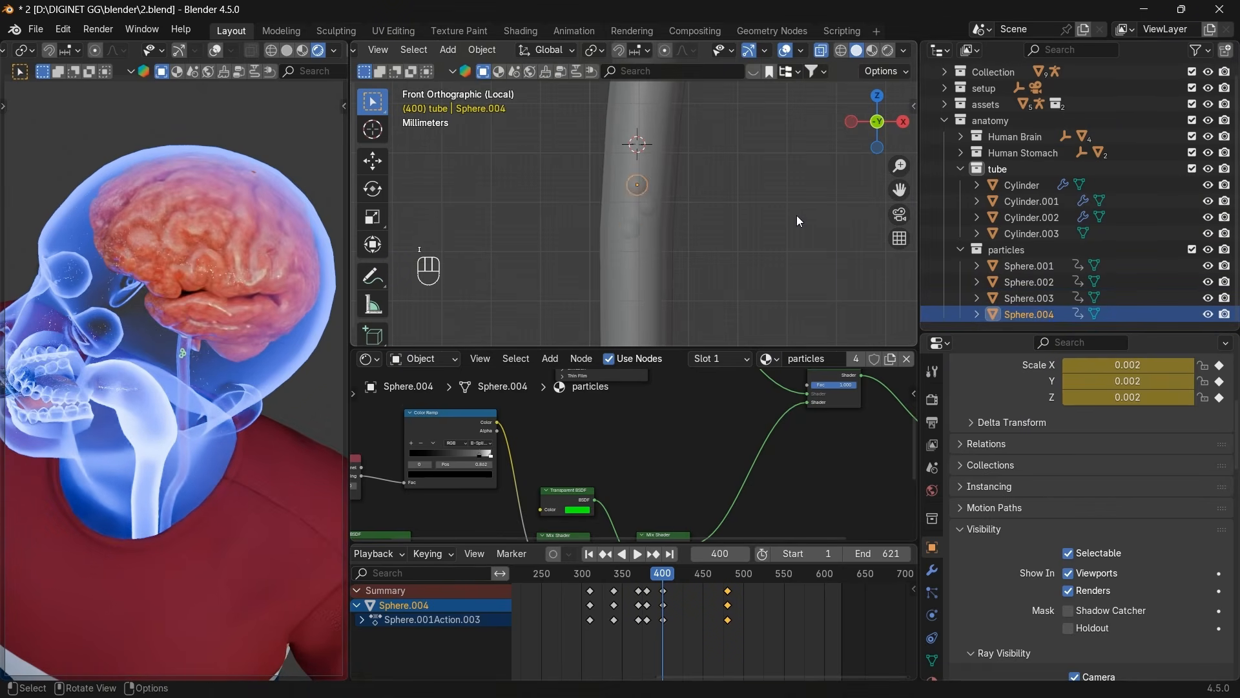
key(g)
click(799, 284)
scroll(645, 635, up, 1)
scroll(643, 622, up, 4)
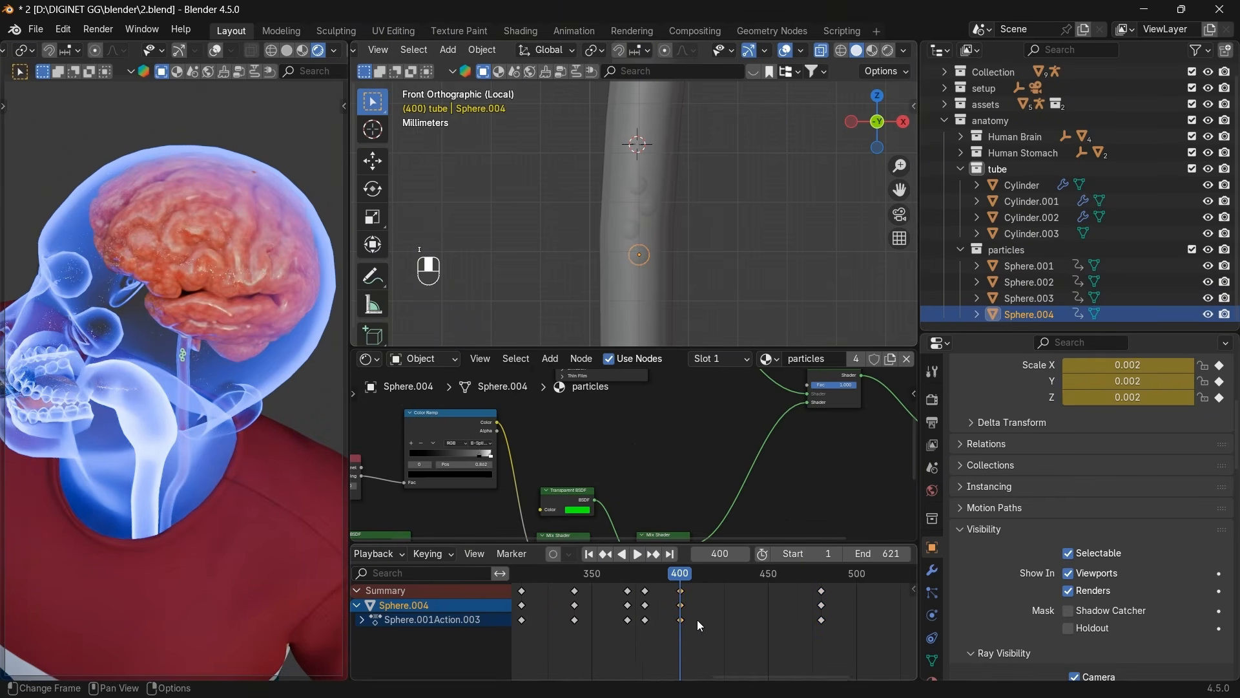
At frame 380, move Sphere.002 slightly below Sphere.001 inside the tube and keyframe it.
click(606, 553)
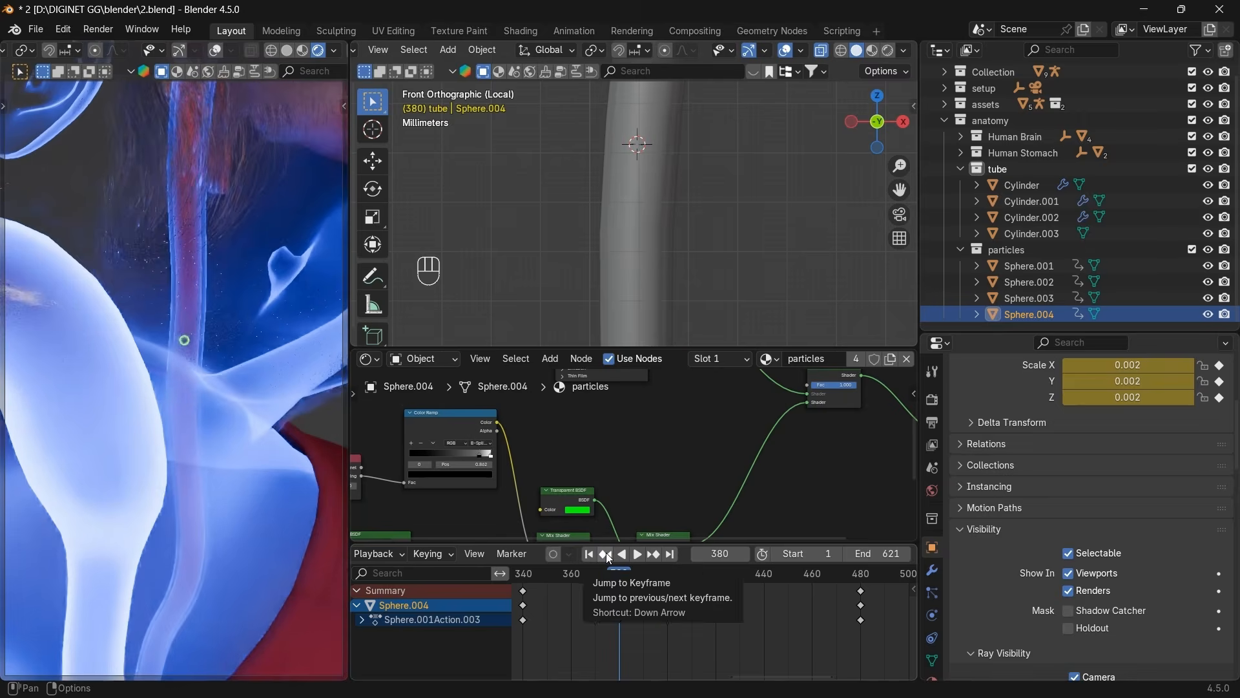
click(1046, 283)
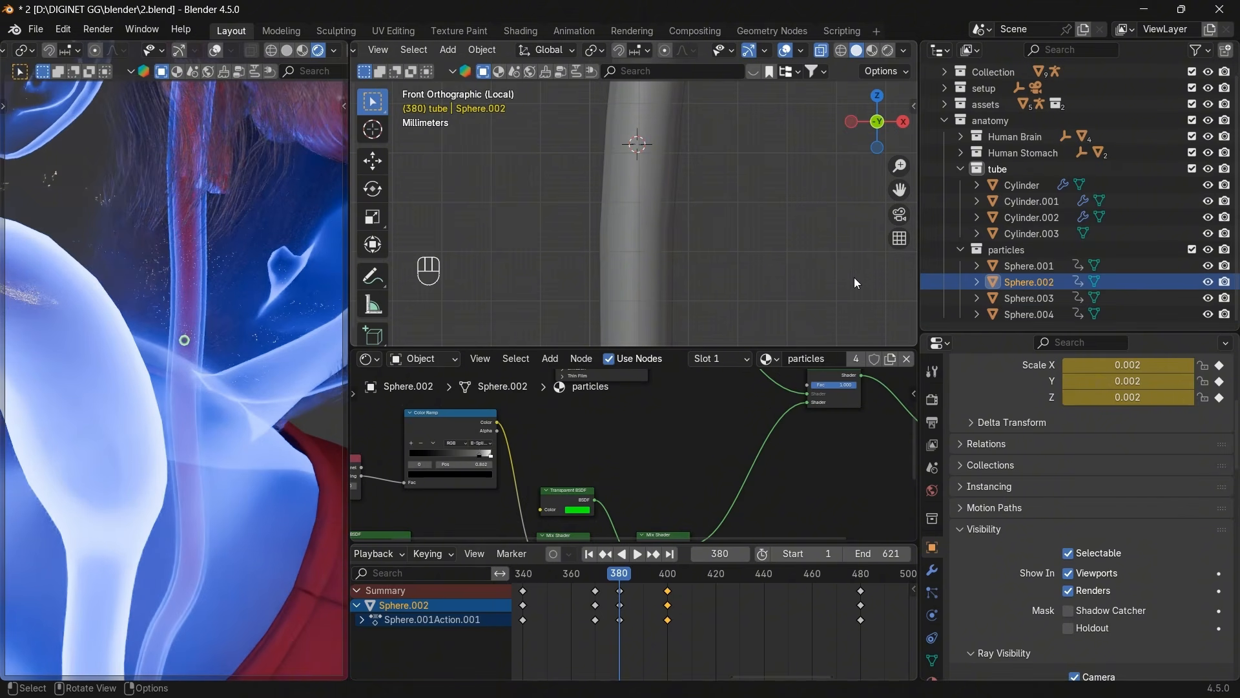
scroll(791, 276, down, 2)
key(KP_Decimal)
scroll(788, 274, down, 14)
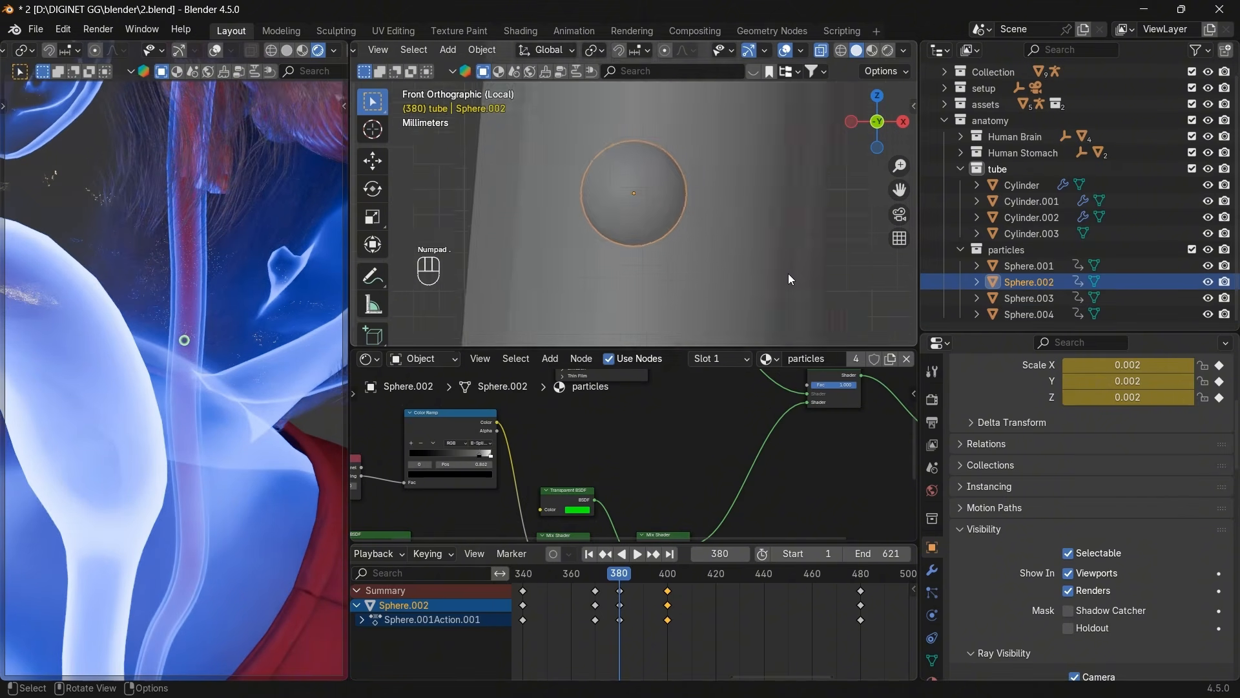
key(g)
click(793, 290)
key(i)
At frame 380, place Sphere.003 and Sphere.004 staggered below Sphere.002 inside the tube and keyframe them.
click(1017, 297)
key(g)
click(815, 258)
click(1027, 314)
key(g)
click(835, 243)
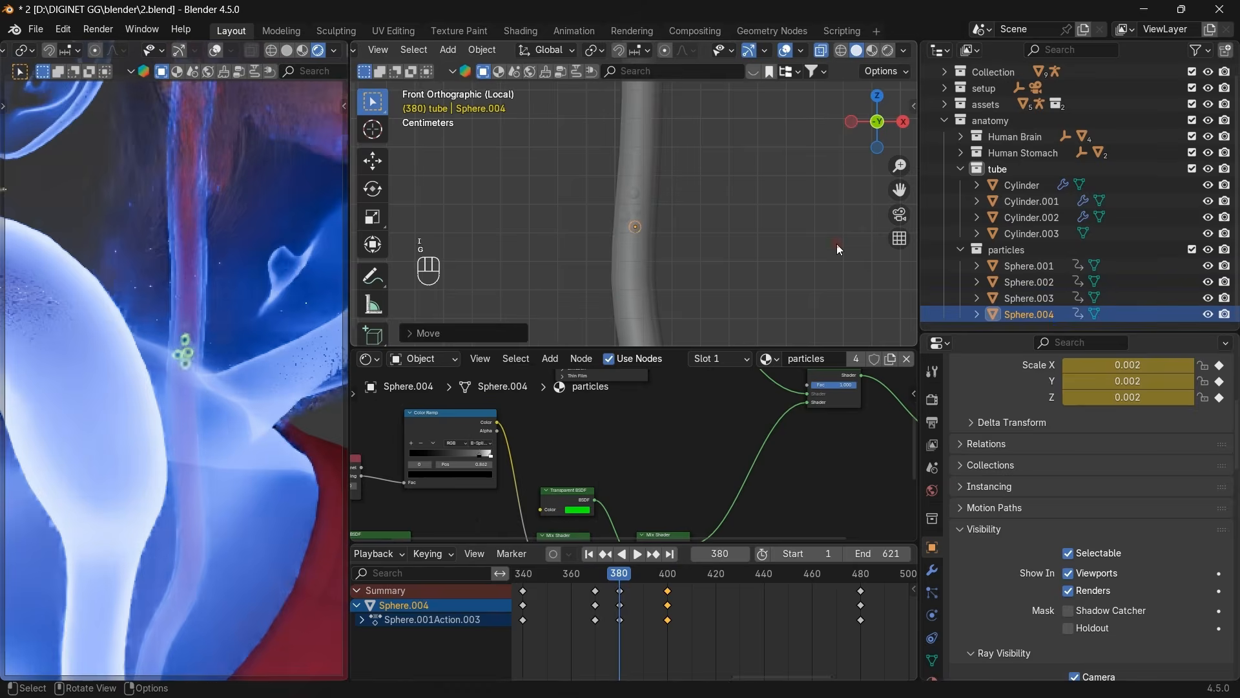
key(i)
At frame 370, stagger the three sphere copies below Sphere.001 along the tube and keyframe their positions.
key(Down)
key(g)
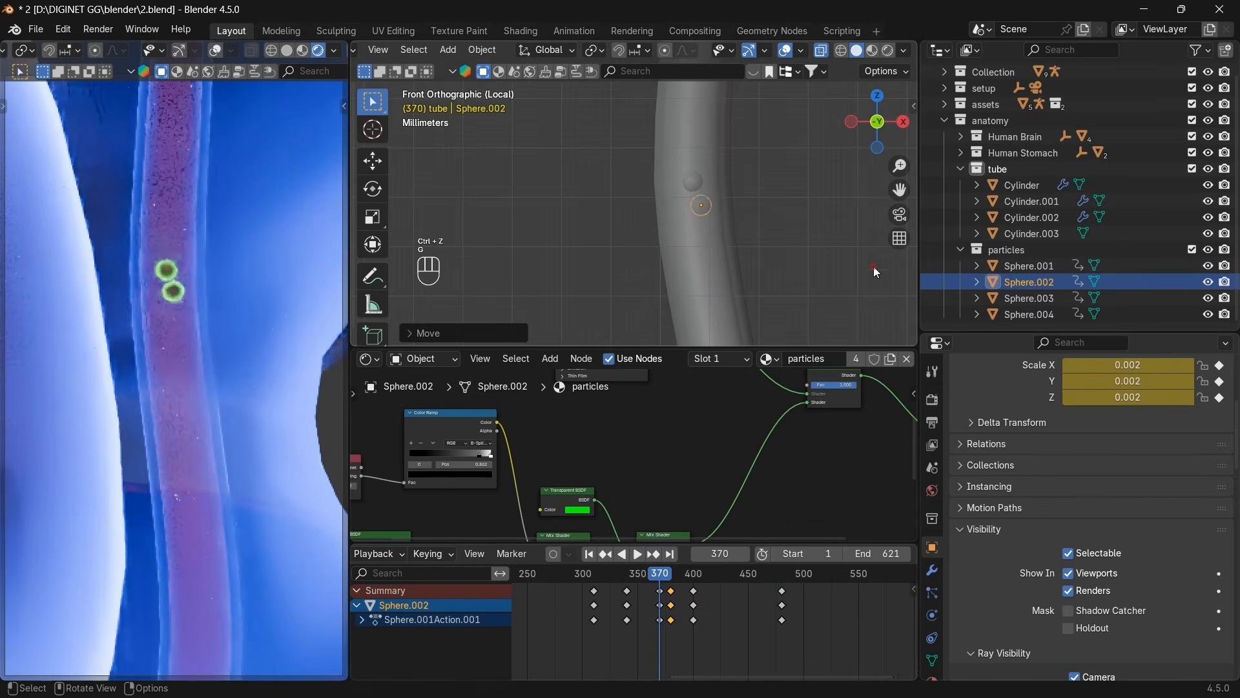
click(785, 313)
key(i)
At frame 340, stagger Sphere.002 and Sphere.003 below Sphere.001, place Sphere.004 lowest at the tube's negative X wall, and keyframe them.
key(Down)
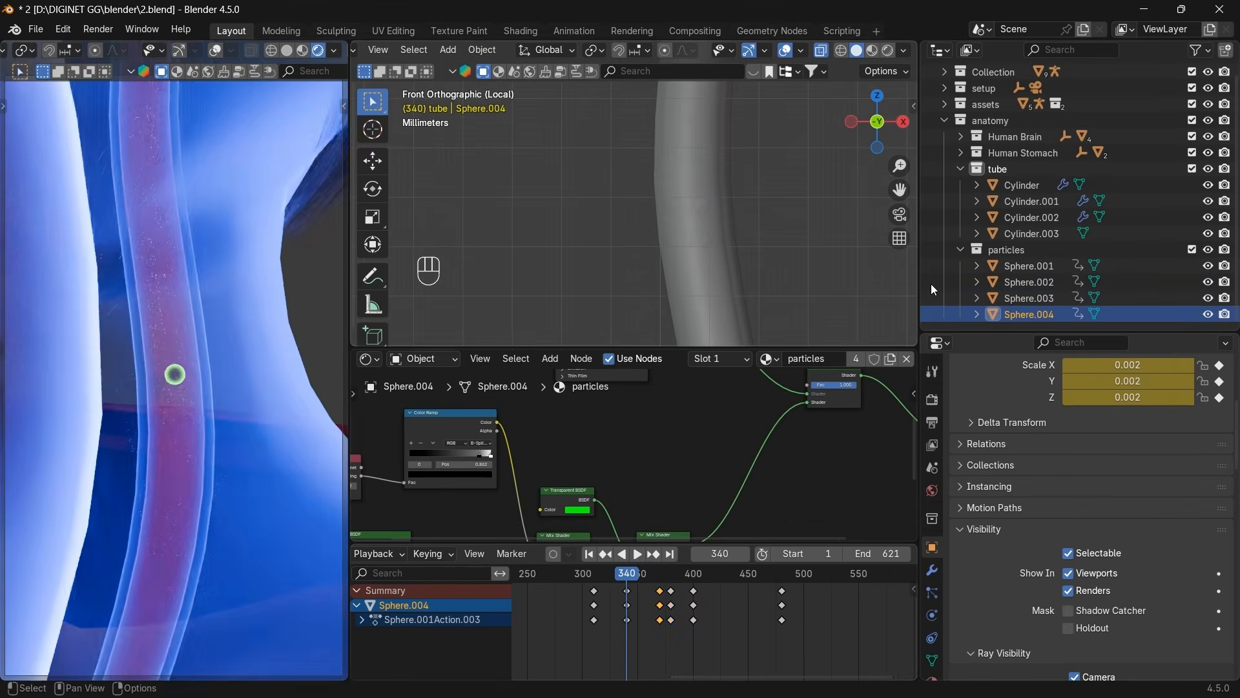
key(Down)
drag(657, 568, 610, 578)
key(Up)
click(1029, 297)
key(KP_Decimal)
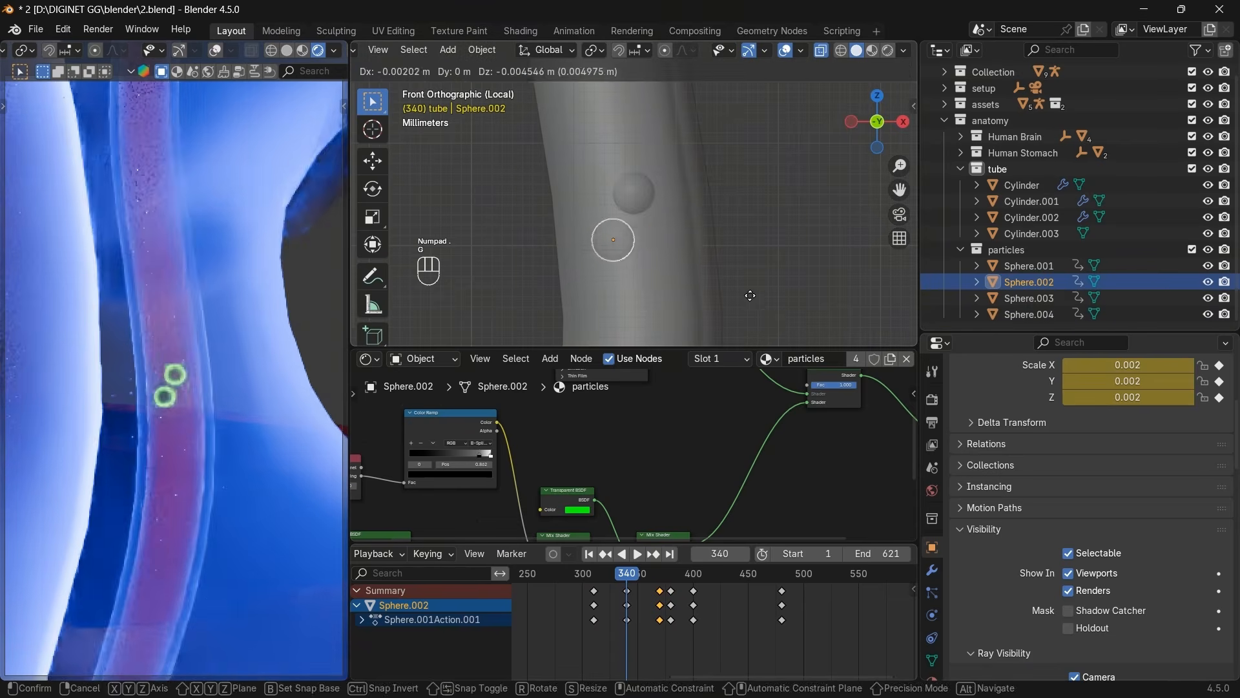
key(g)
click(804, 284)
click(1029, 314)
key(g)
click(769, 310)
key(i)
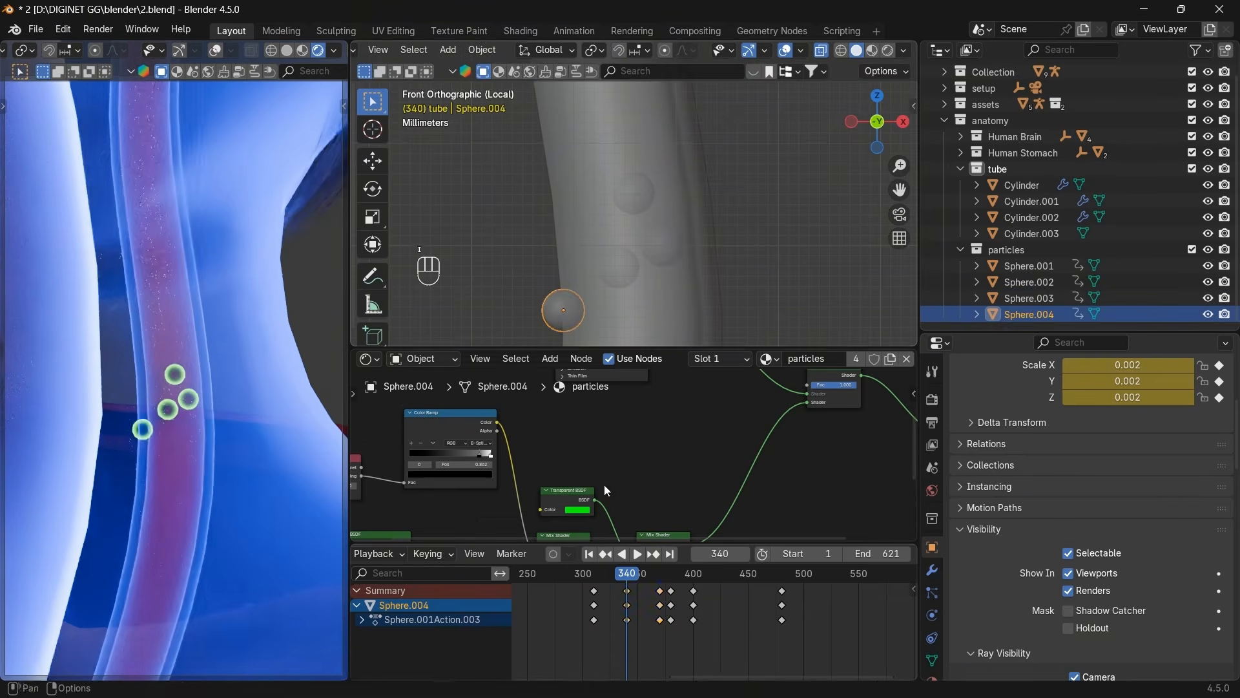
Scrub the animation between frames 310 and 370 to examine how the four spheres enter and travel through the tube.
drag(594, 573, 618, 575)
click(604, 554)
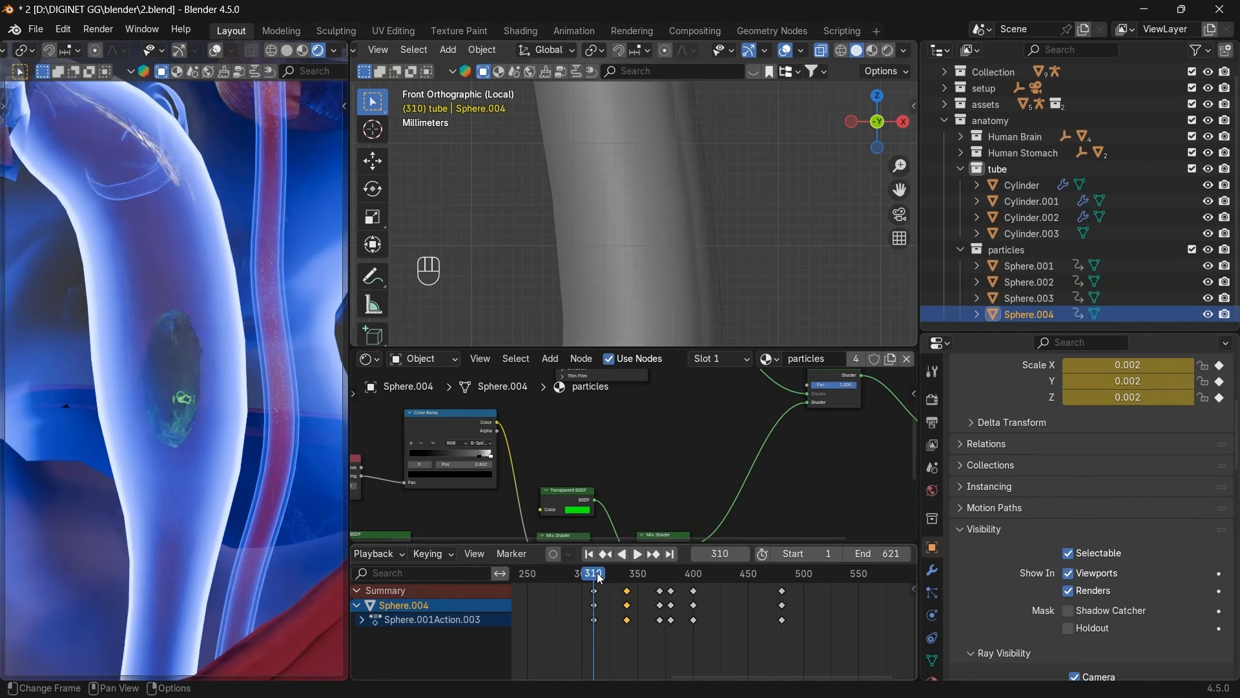
drag(601, 579, 609, 578)
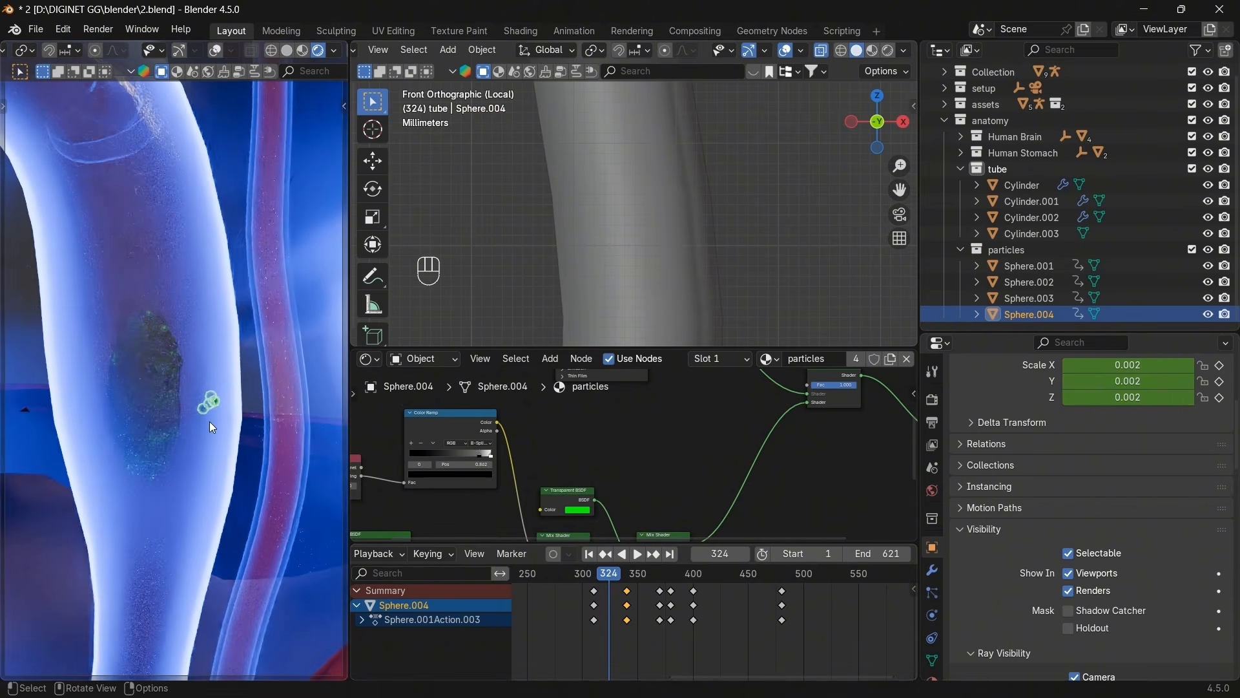
drag(607, 579, 672, 558)
click(608, 552)
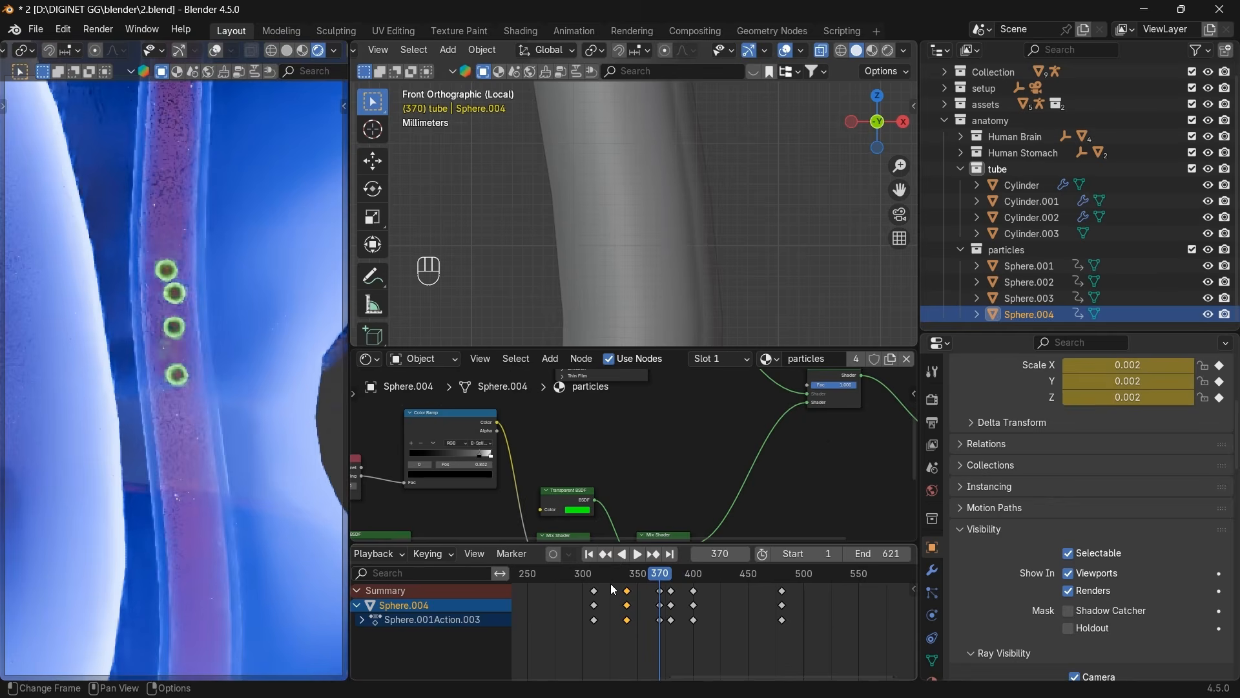
Delay Sphere.002 by shifting its frame 340 keyframe to frame 343.
scroll(607, 575, up, 1)
click(606, 554)
scroll(611, 618, up, 8)
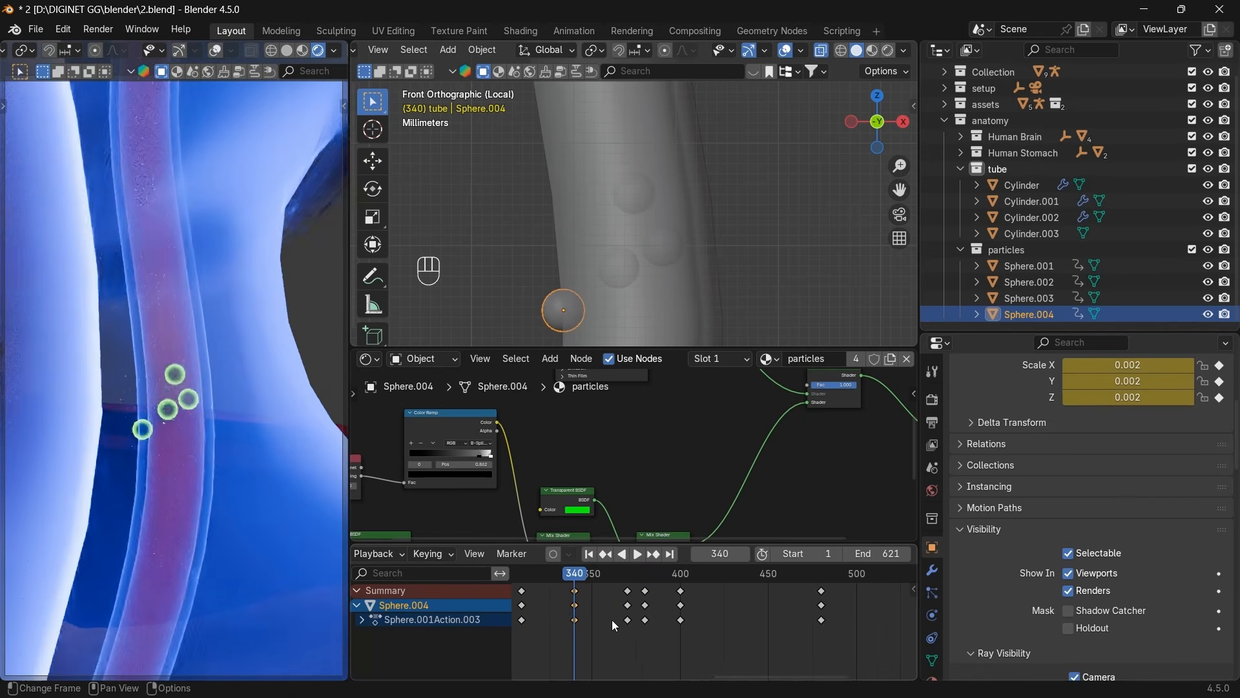
middle_drag(634, 619, 775, 619)
scroll(749, 618, up, 3)
scroll(622, 610, up, 3)
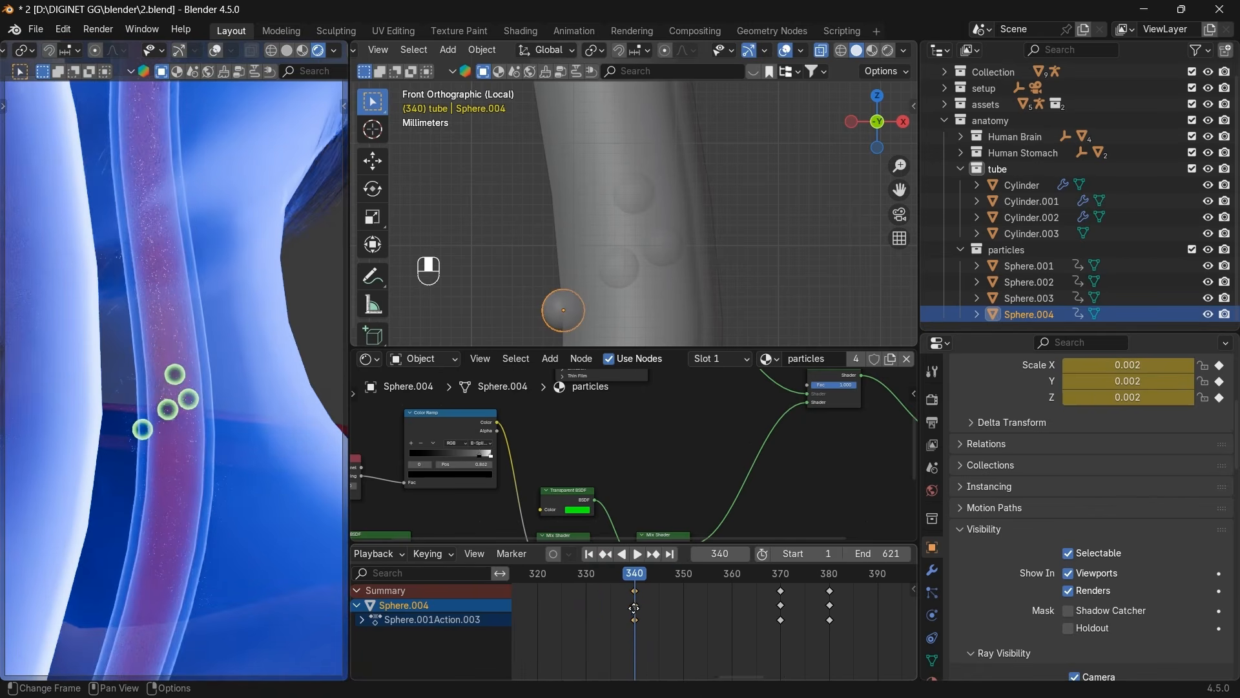
click(1044, 265)
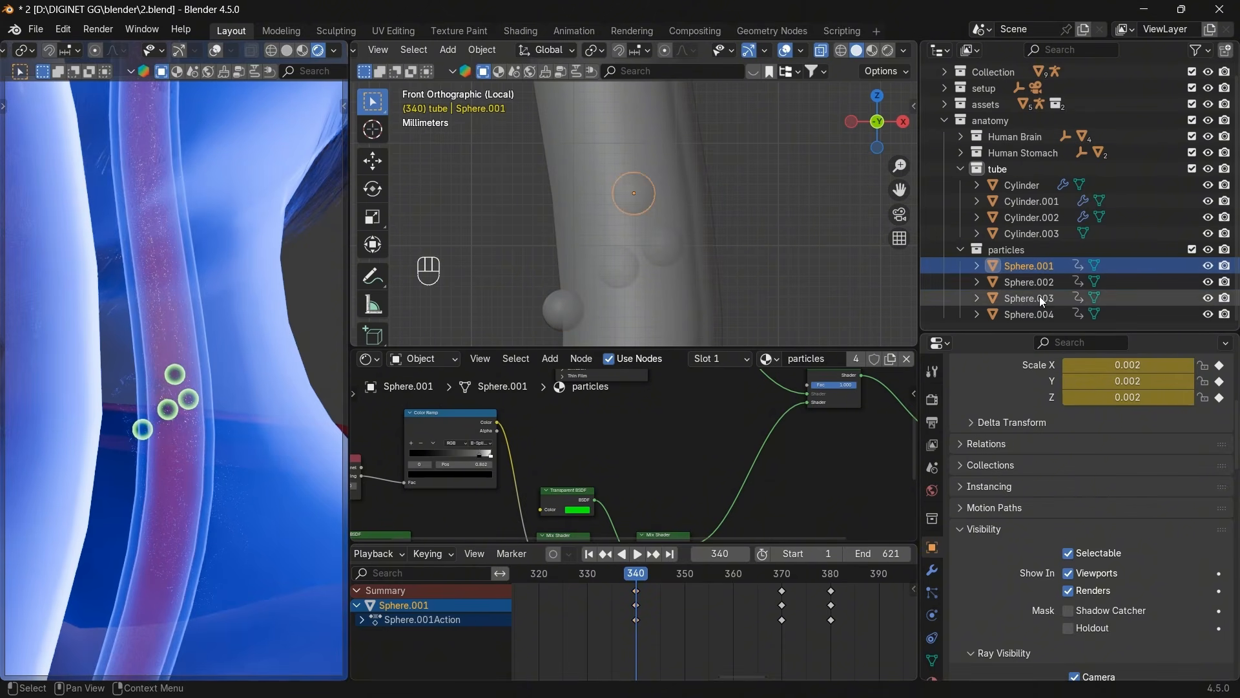
click(1040, 288)
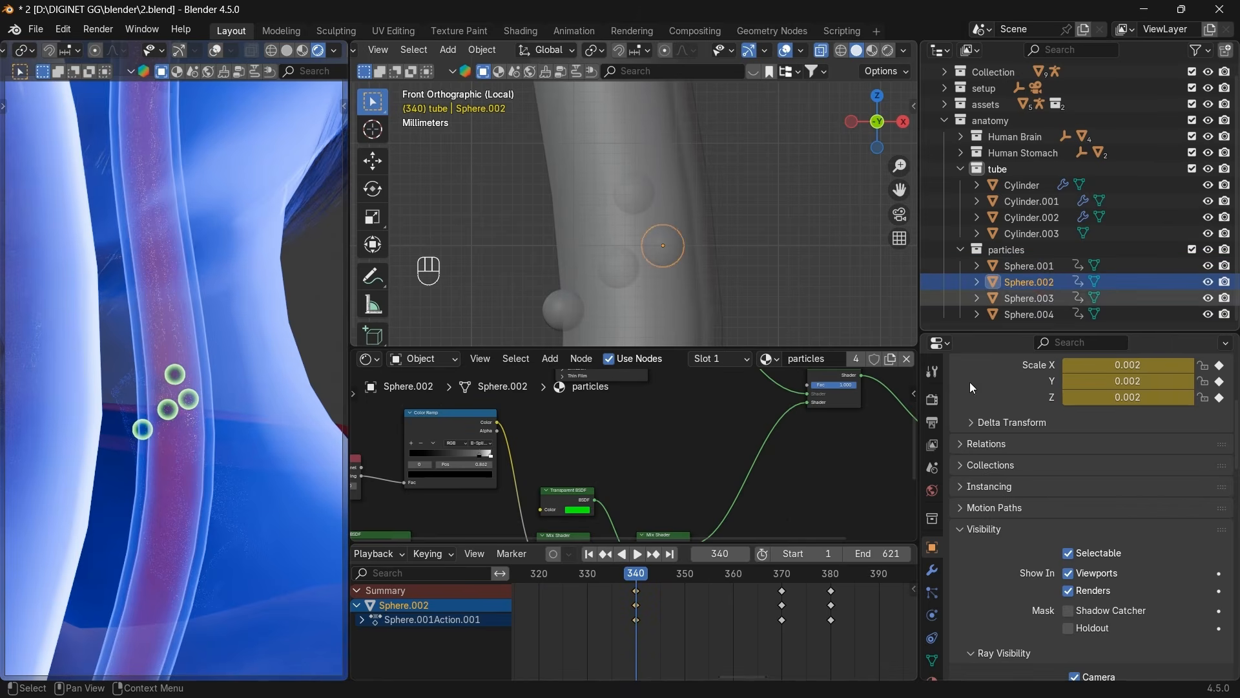
scroll(707, 575, up, 1)
scroll(661, 632, up, 4)
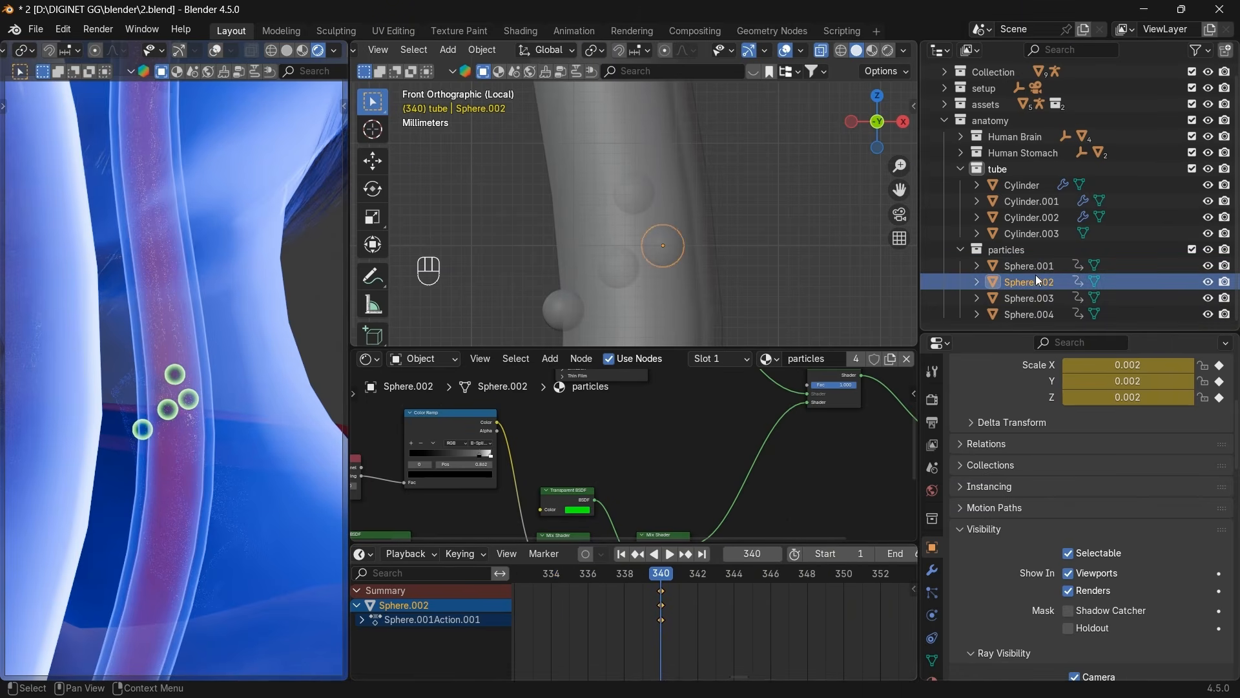
scroll(698, 580, up, 2)
scroll(677, 600, up, 2)
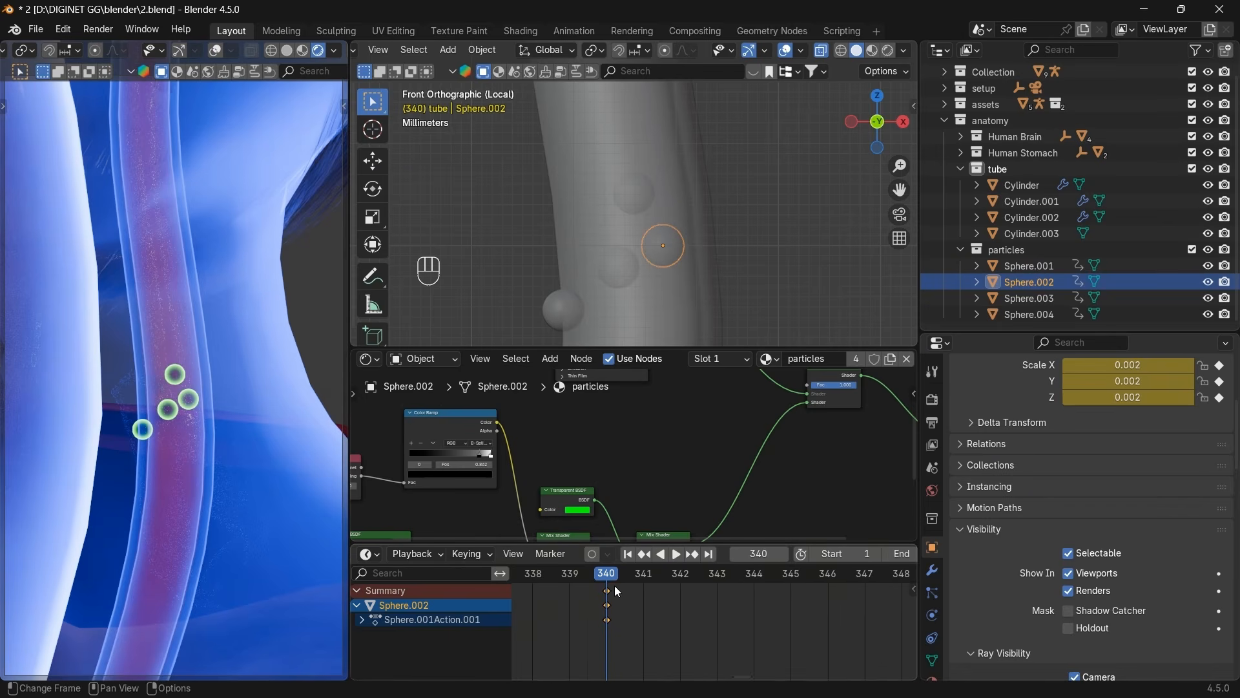
key(g)
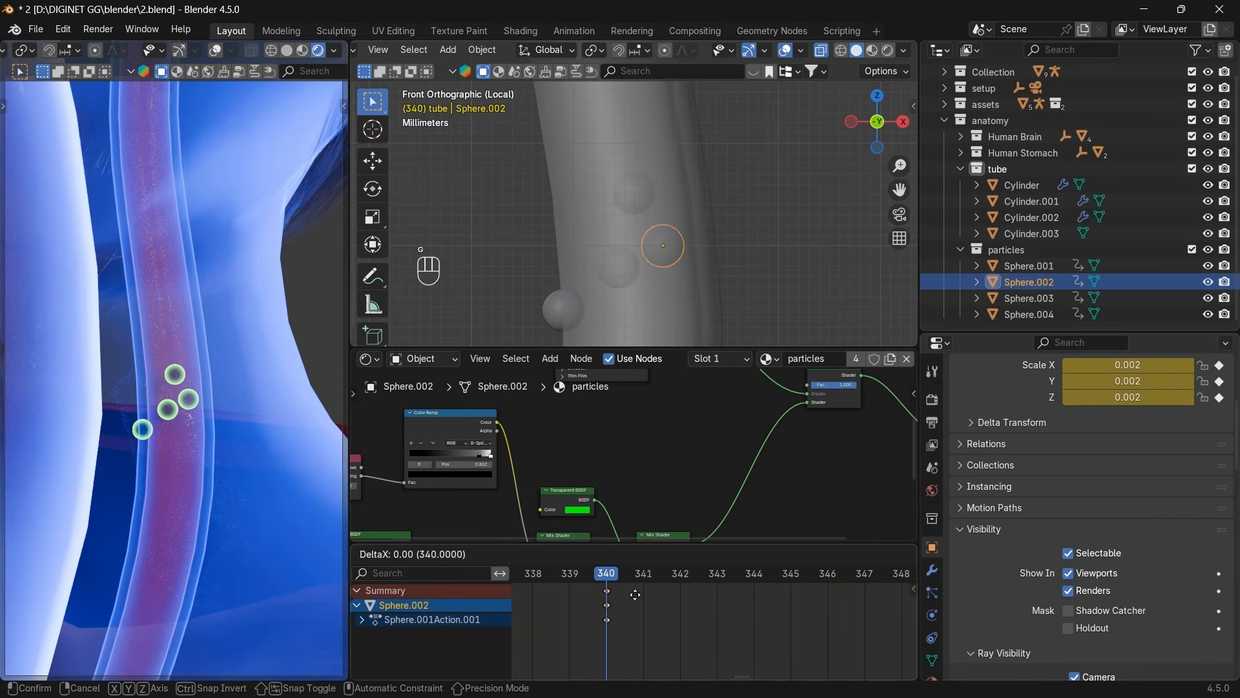
click(714, 604)
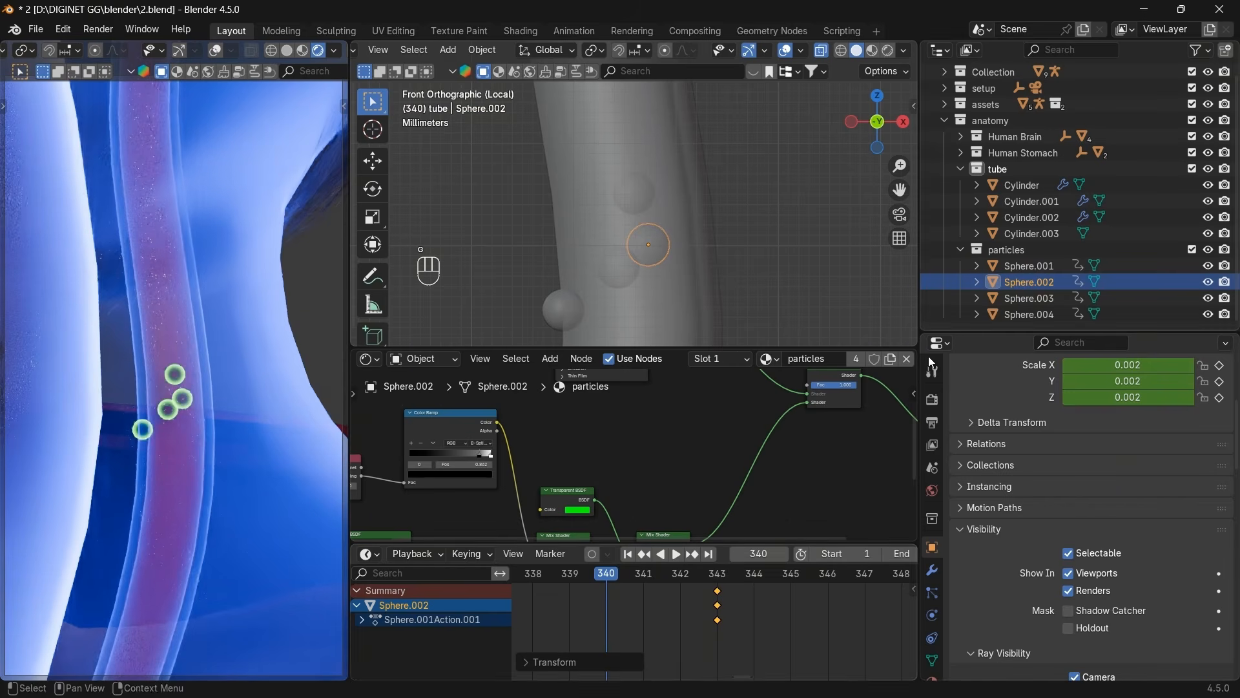
Delay Sphere.003 by shifting its frame 340 keyframe to frame 346.
click(1030, 298)
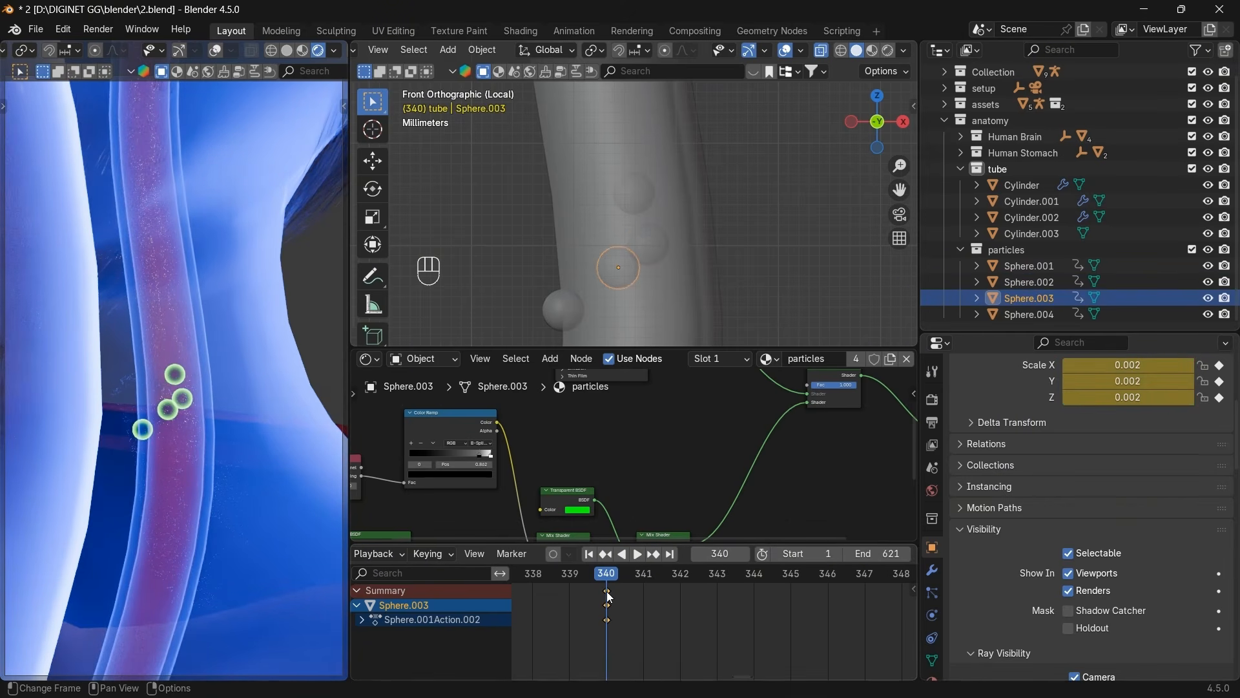
key(g)
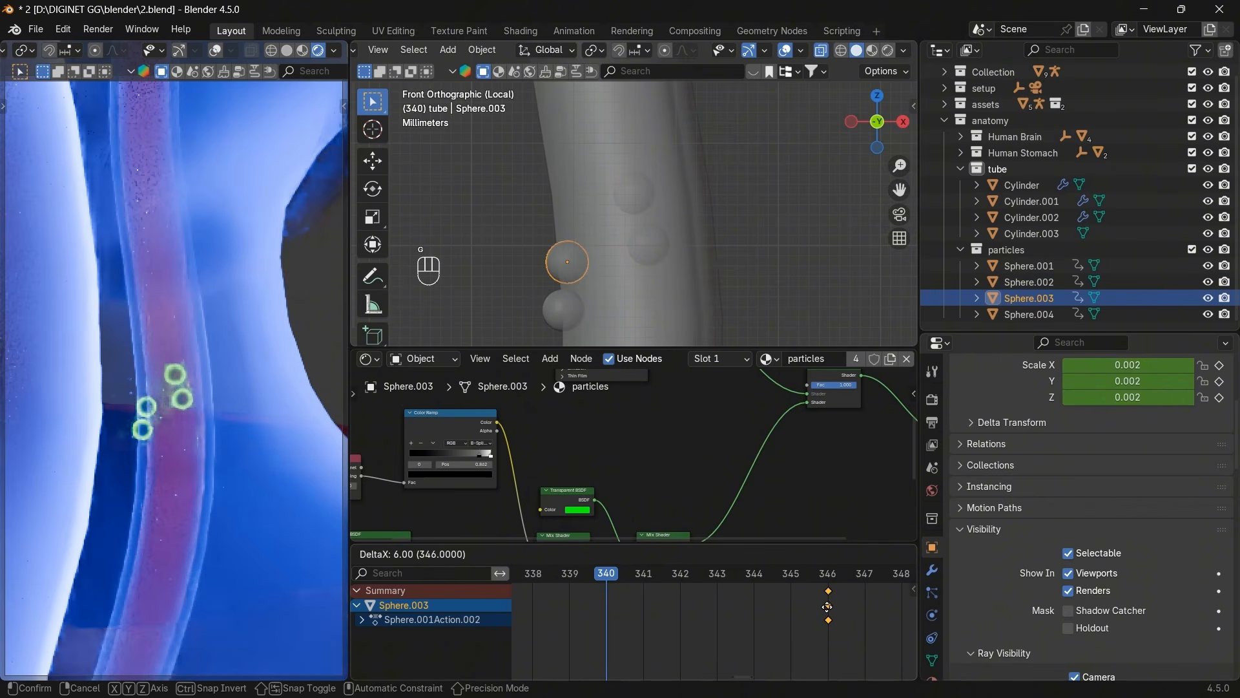
click(827, 607)
Shift Sphere.004's frame 340 keyframe to frame 349, and scrub forward to frame 362 to check the motion.
scroll(826, 611, down, 5)
click(1019, 314)
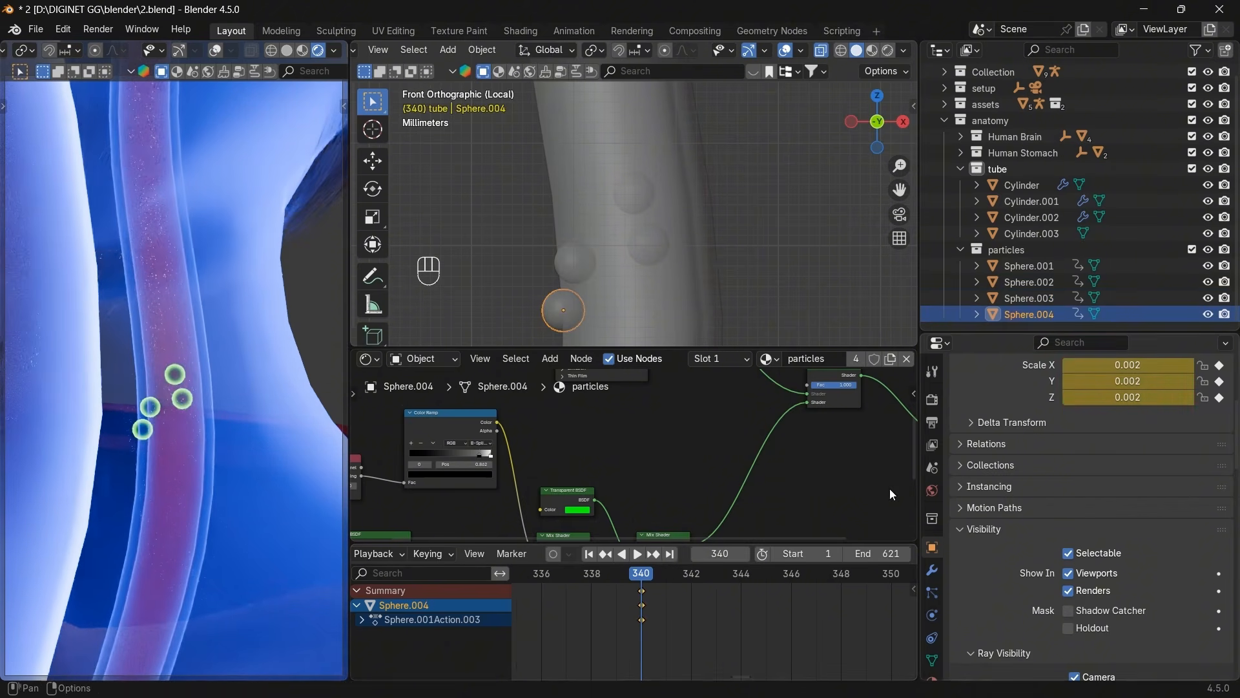
key(g)
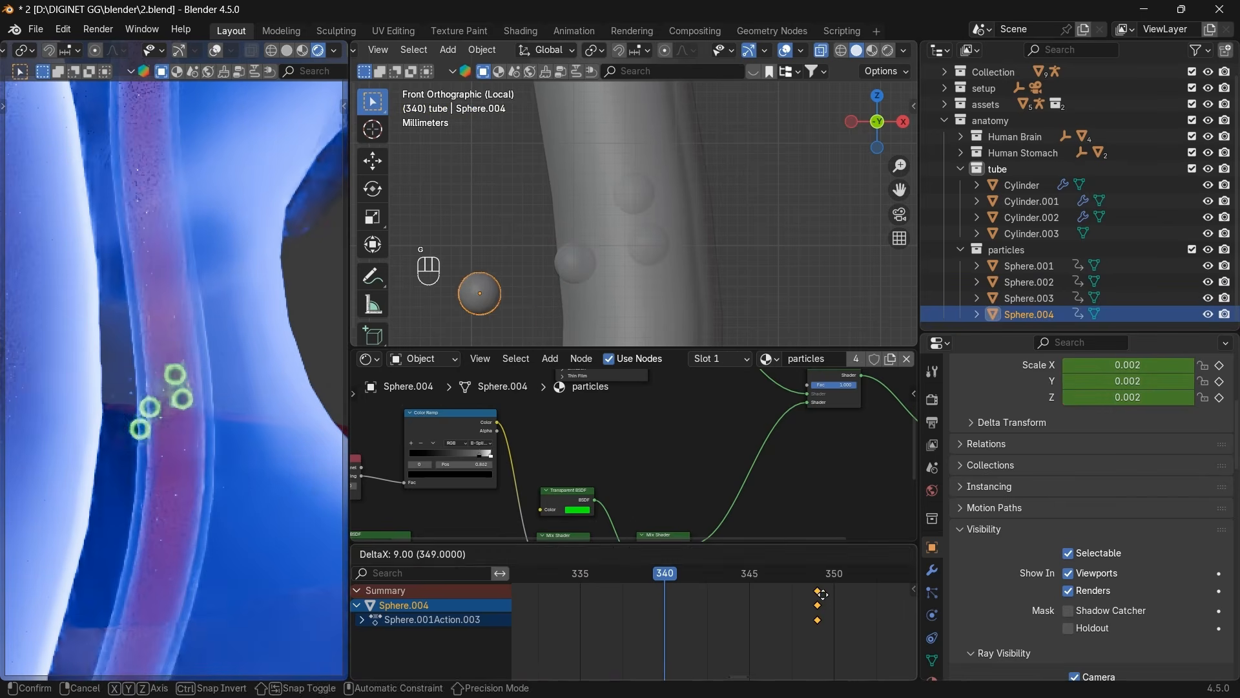
click(826, 595)
key(g)
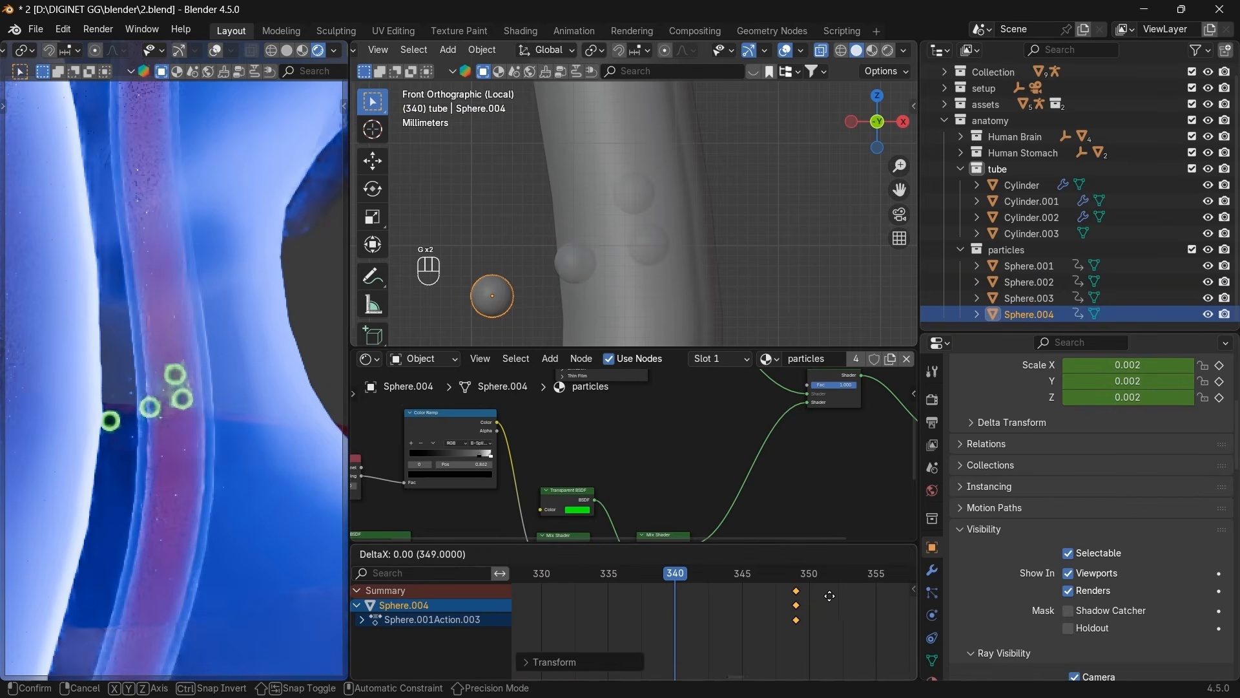
click(828, 595)
drag(672, 576, 814, 601)
scroll(564, 587, down, 12)
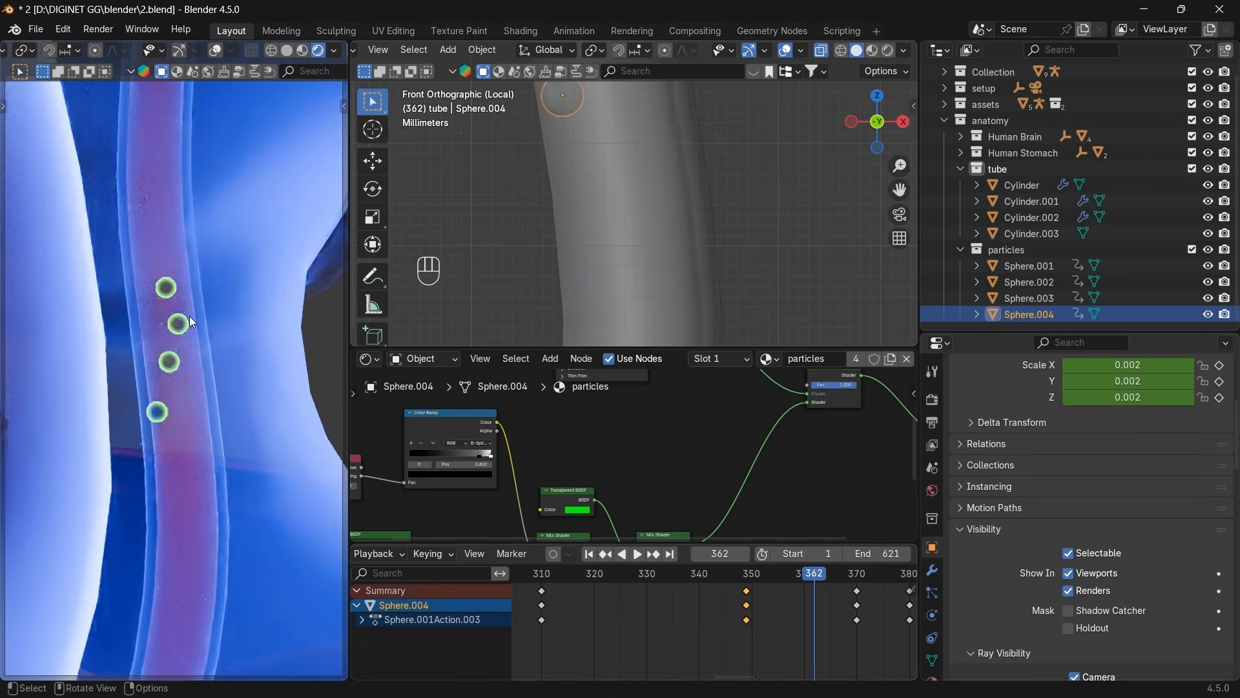
Scrub forward through the tube shot to review the sphere motion, and go to the camera's keyframe at frame 480.
scroll(754, 630, down, 6)
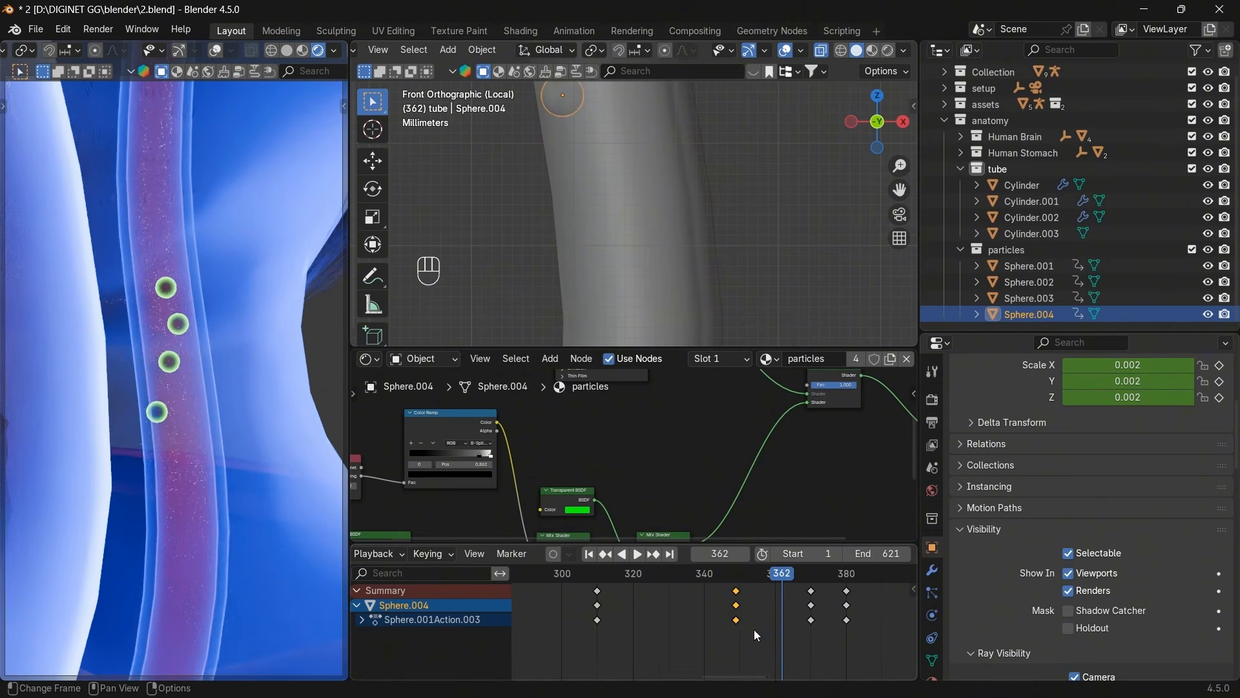
drag(733, 590, 827, 574)
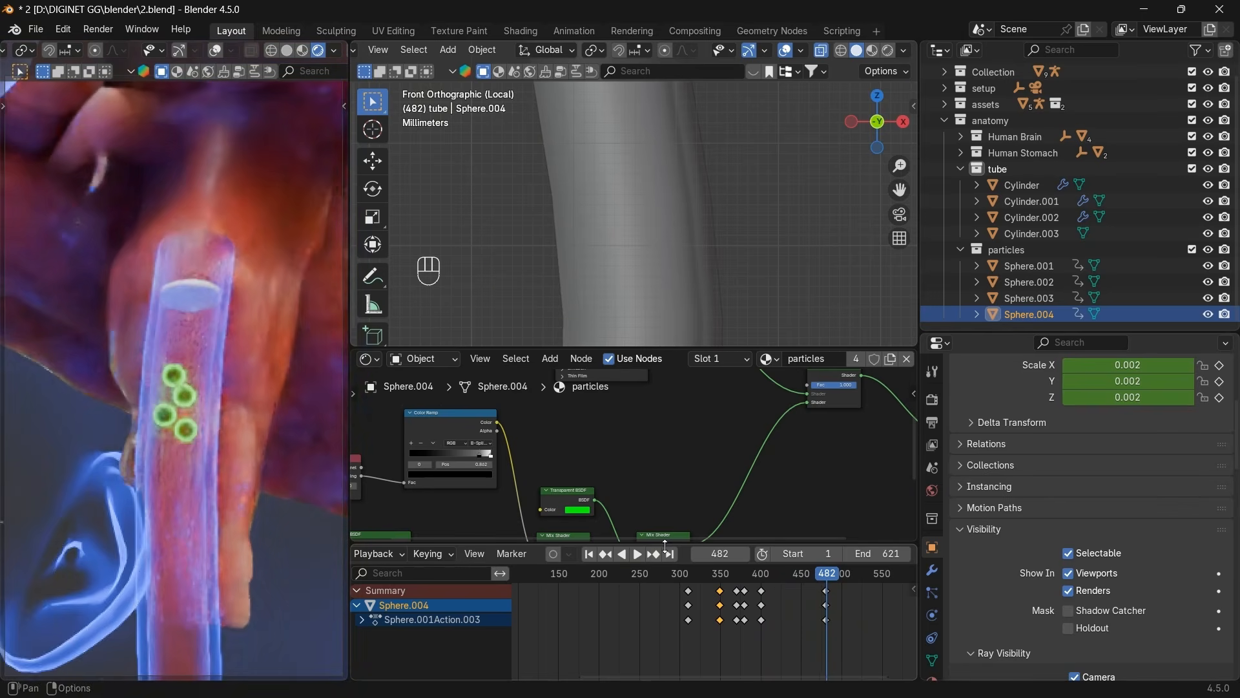
scroll(1014, 161, up, 1)
click(1036, 103)
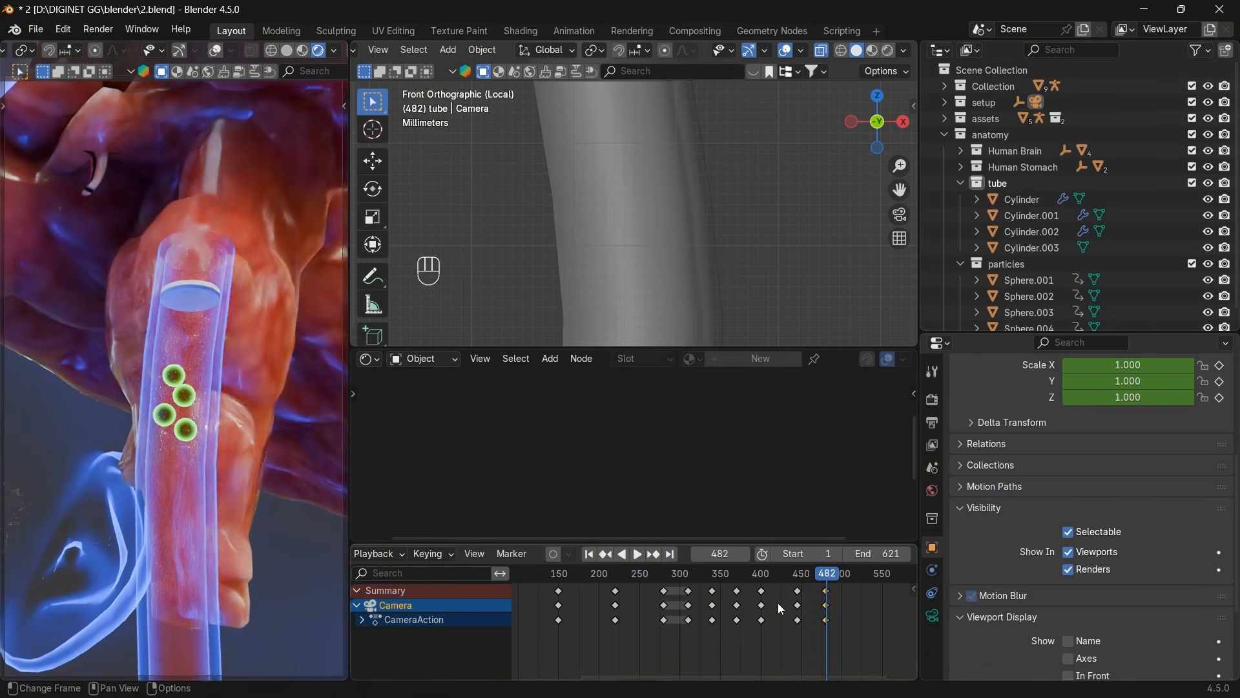
click(606, 555)
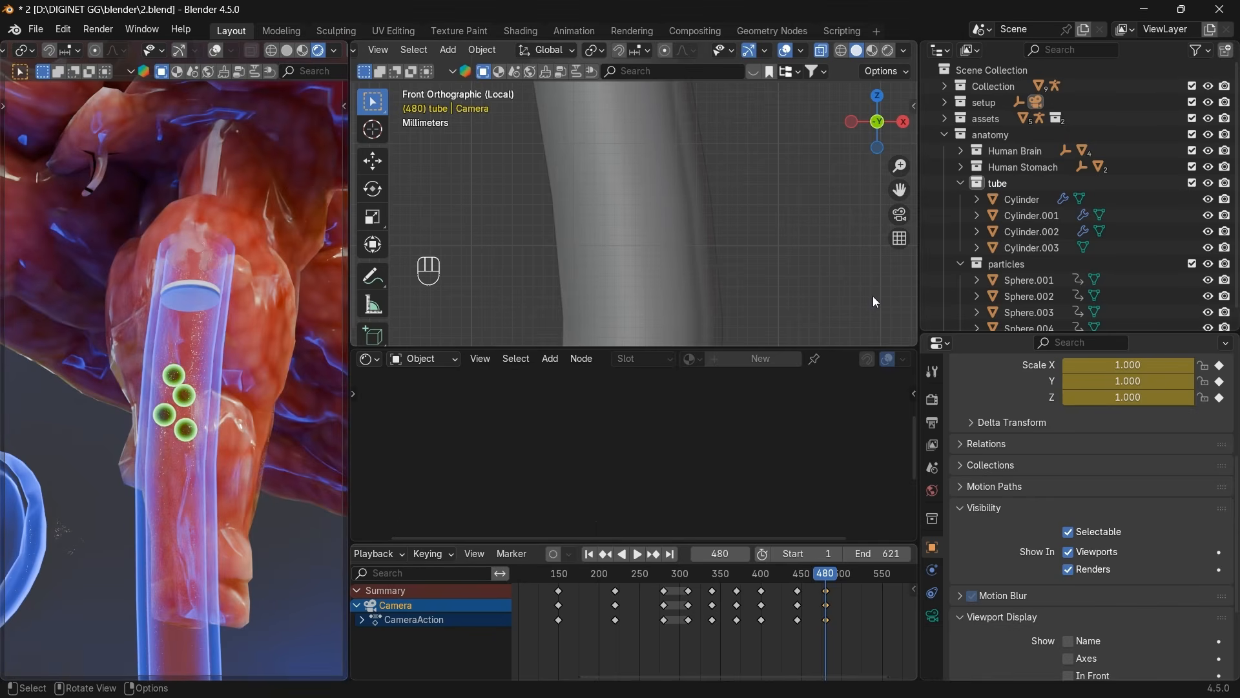
At frame 520, move Sphere.001 up about 0.028 m to the tube's upper end and insert a keyframe.
scroll(835, 661, down, 2)
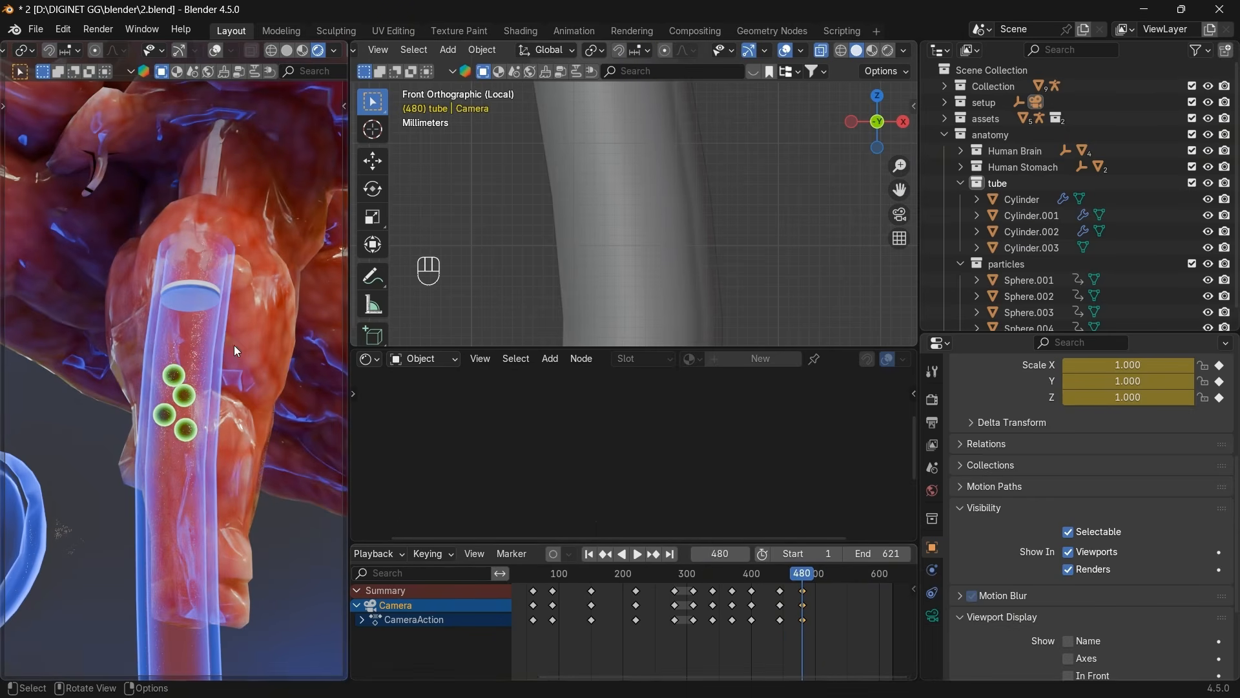
scroll(796, 642, down, 2)
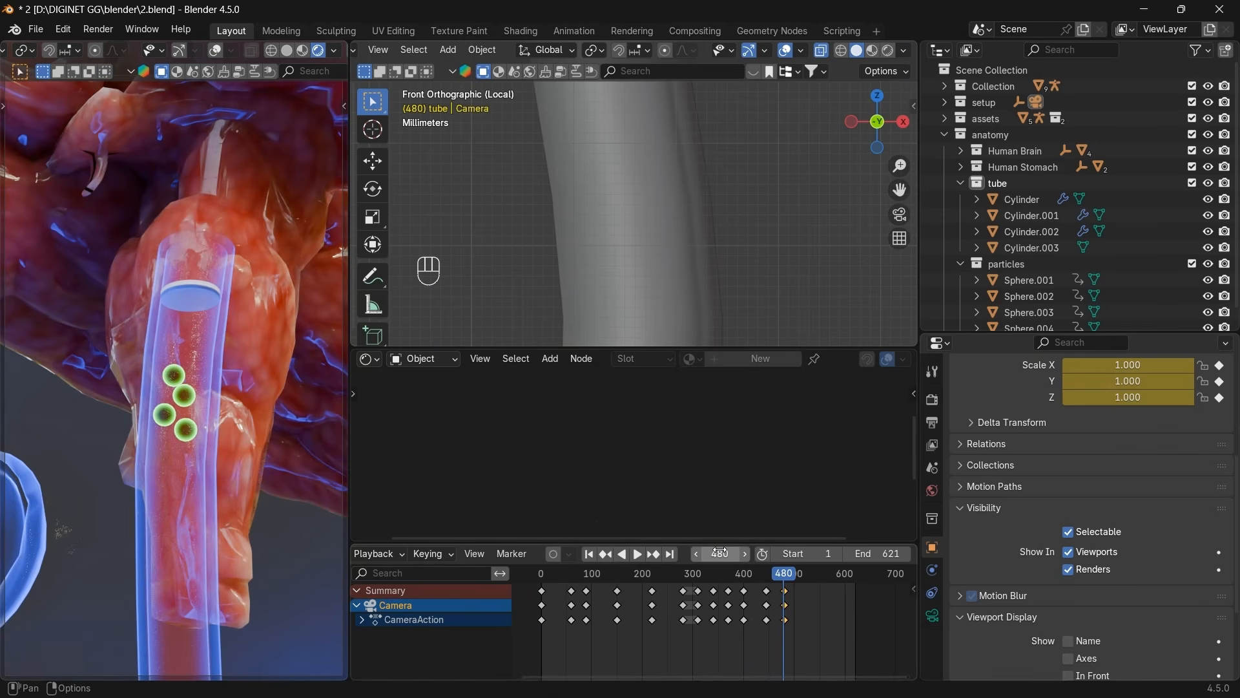
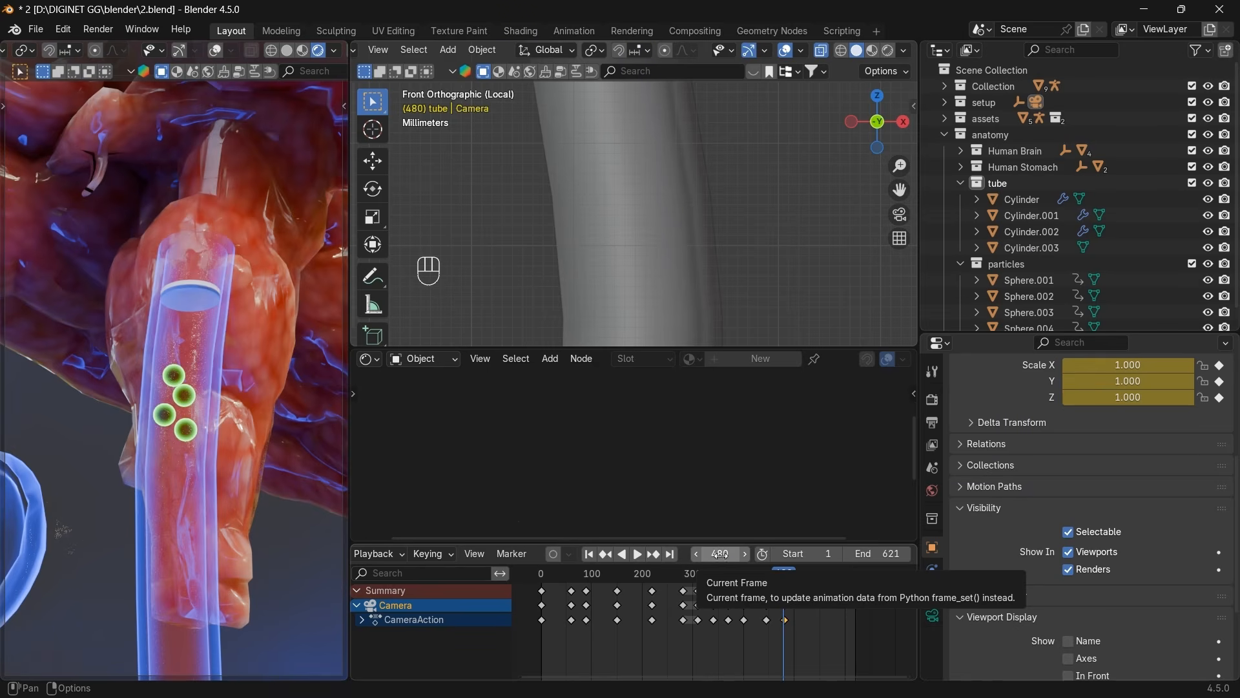
click(725, 555)
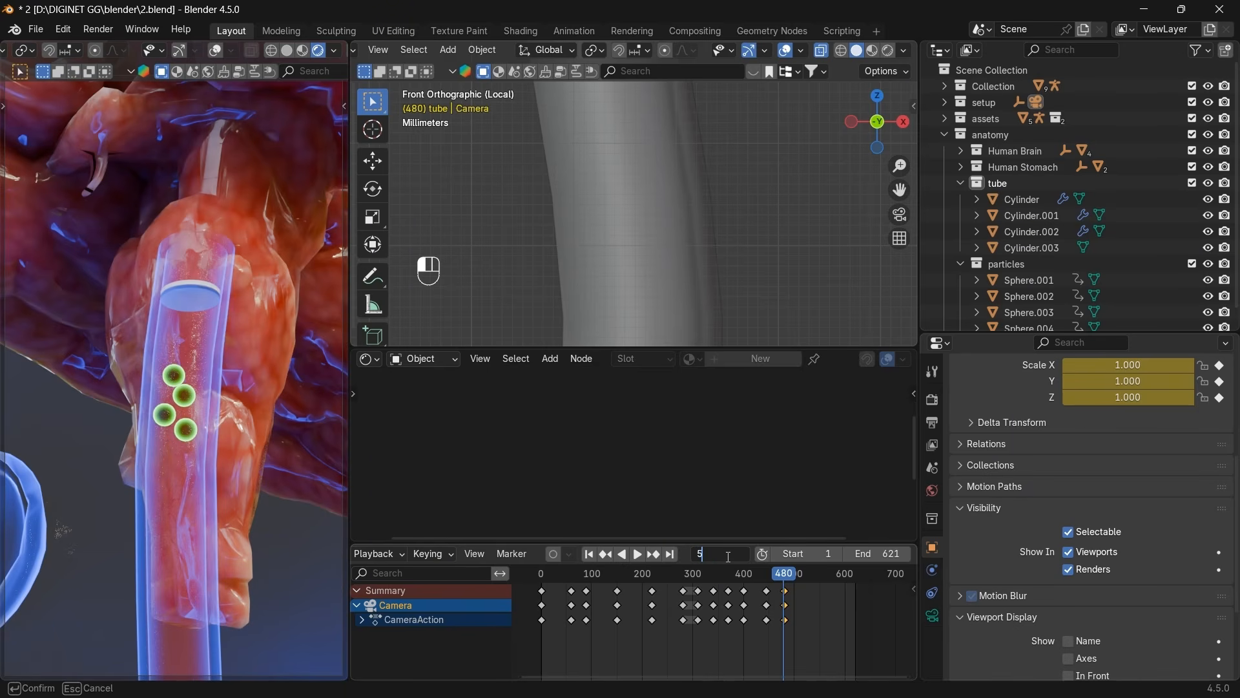
text(520)
key(Return)
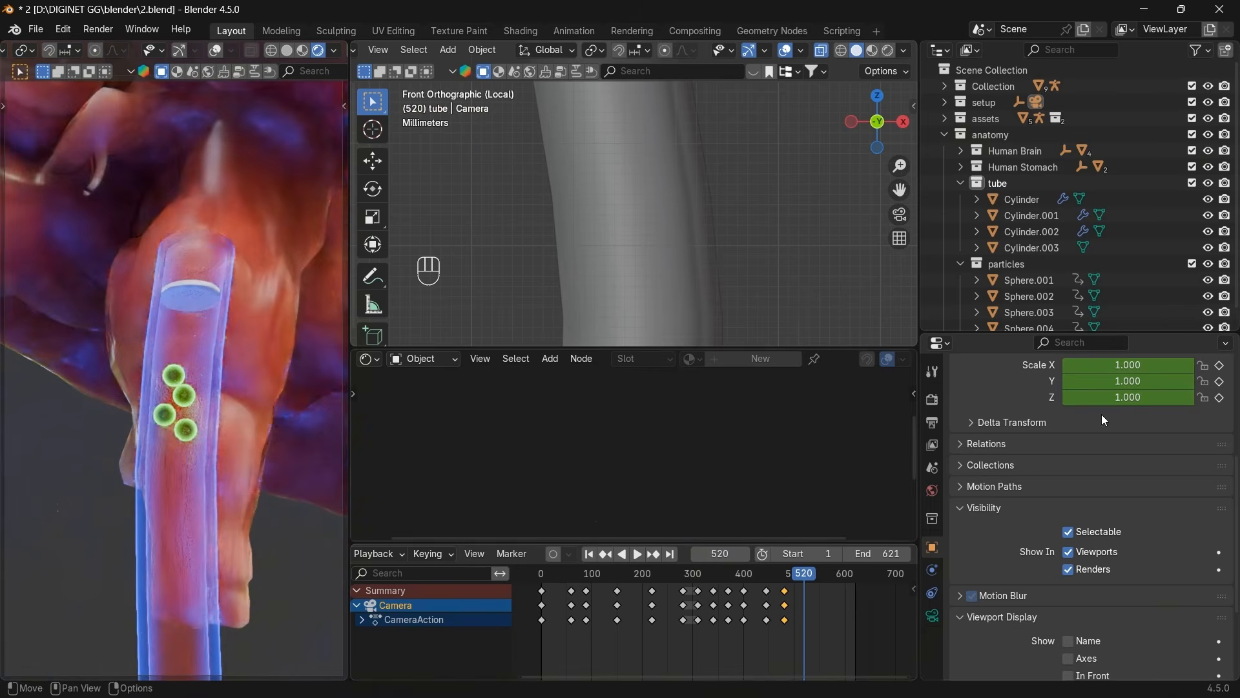
click(1053, 284)
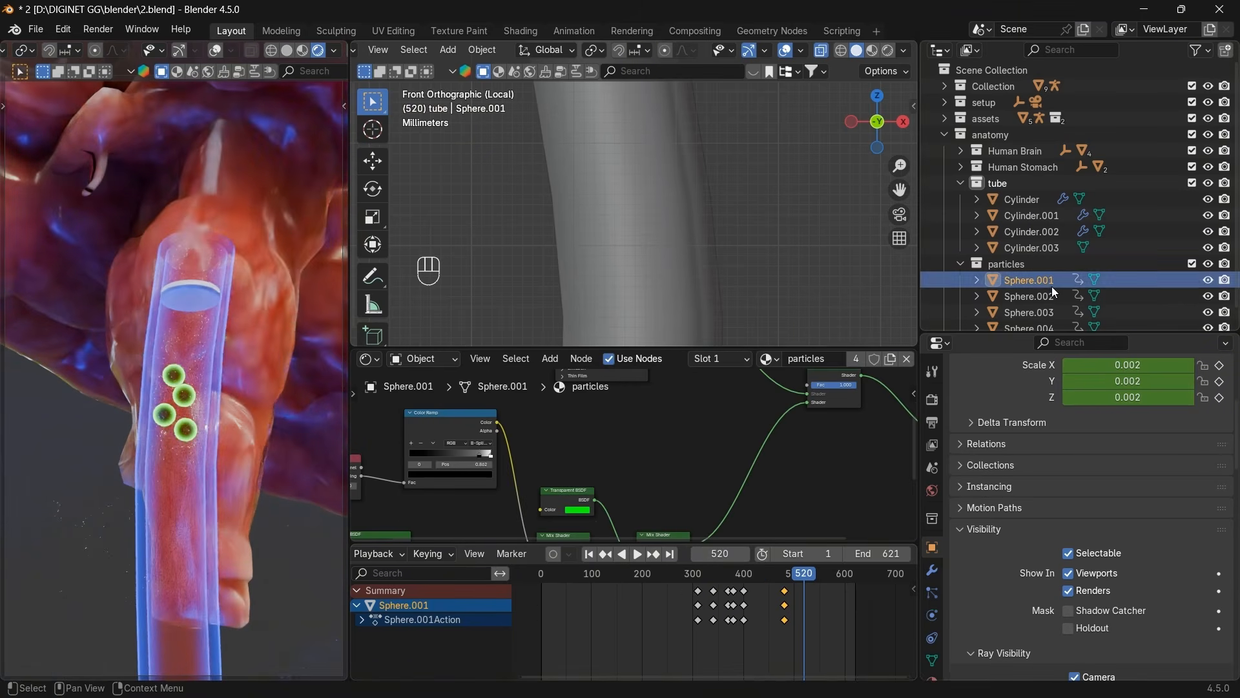
key(KP_Decimal)
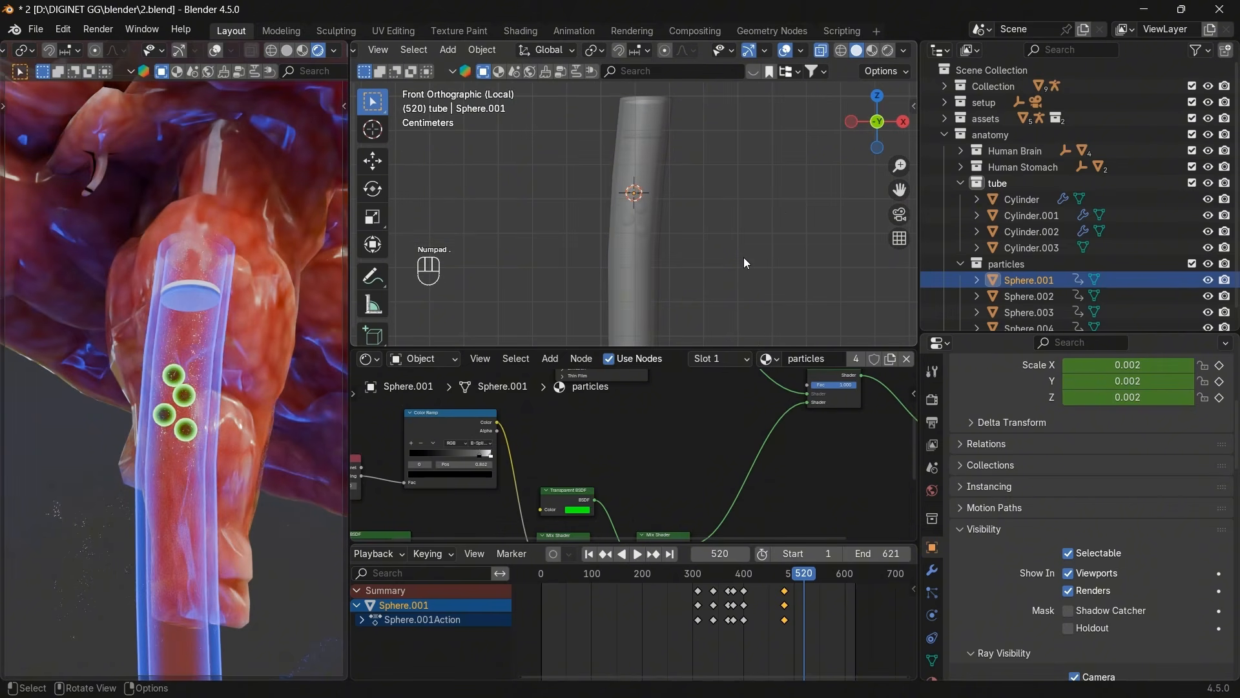
key(g)
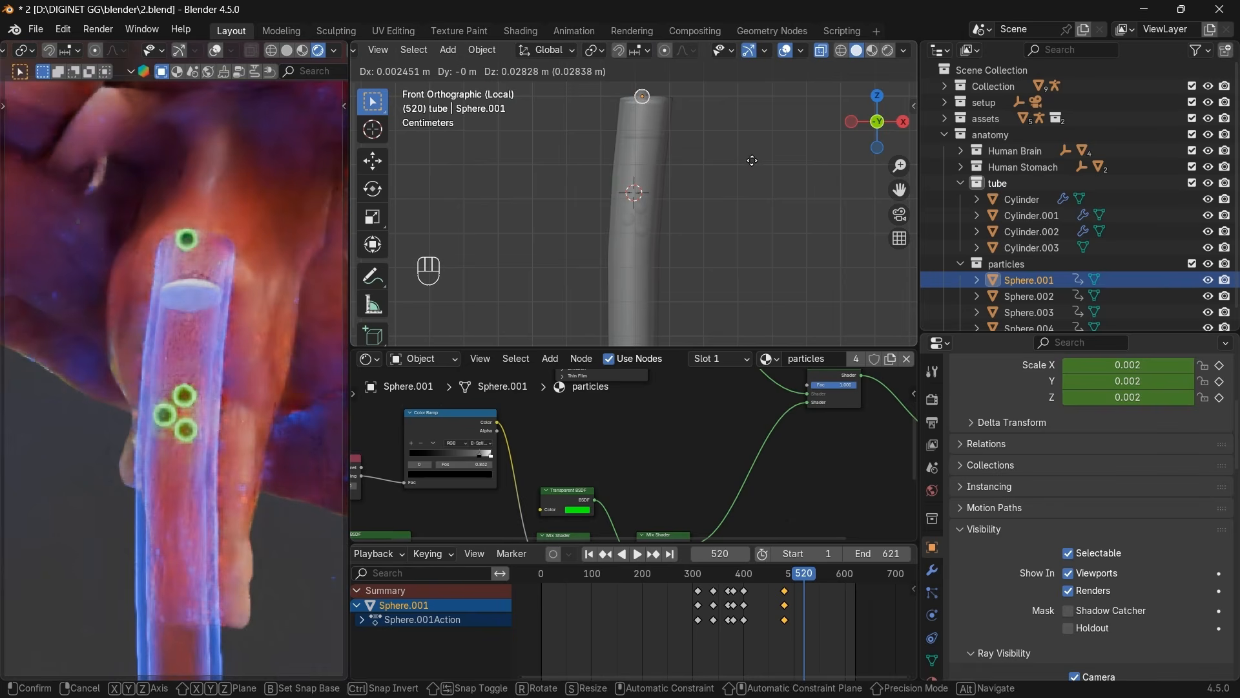
click(754, 166)
key(i)
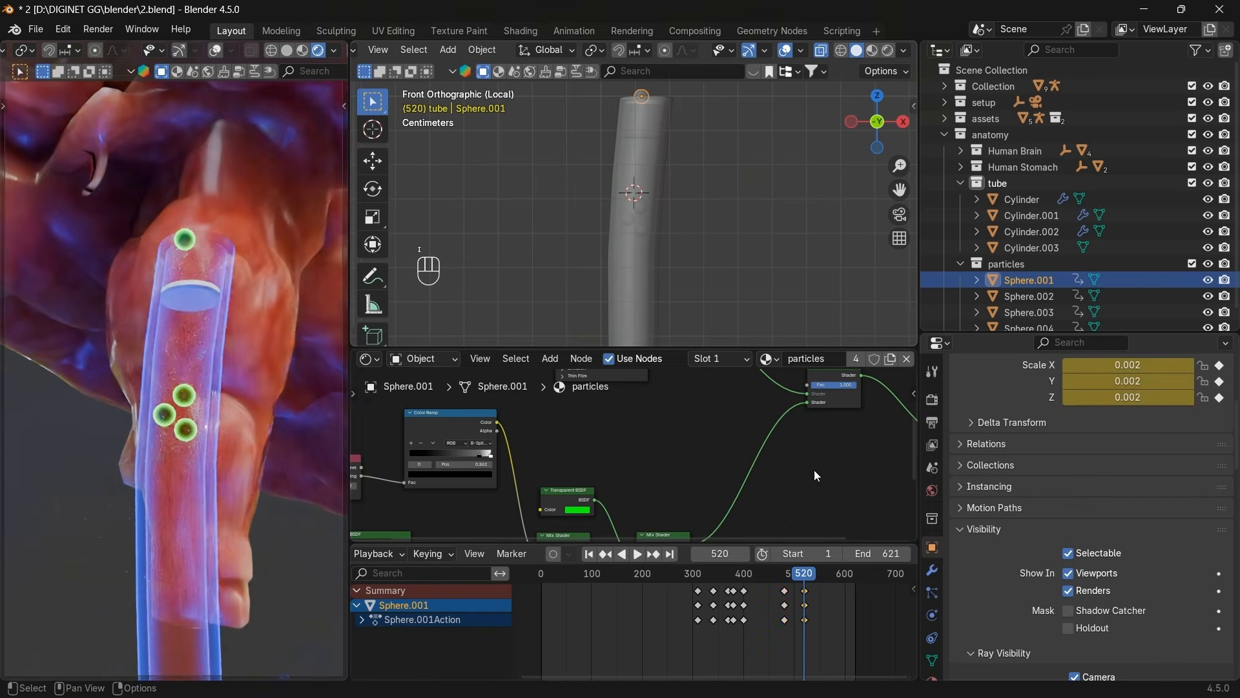
At frame 525, move Sphere.002 up about 0.031 m to the tube's upper rim beside Sphere.001 and insert a keyframe.
scroll(813, 622, up, 2)
scroll(810, 616, up, 5)
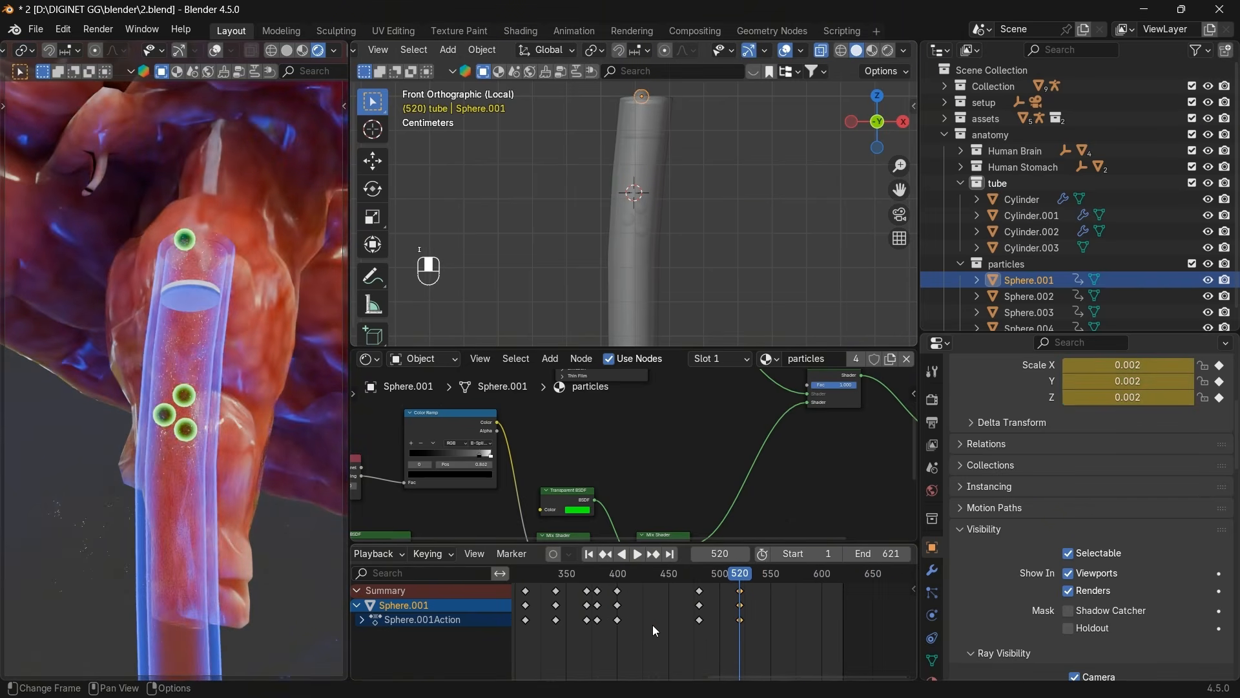
scroll(666, 622, up, 2)
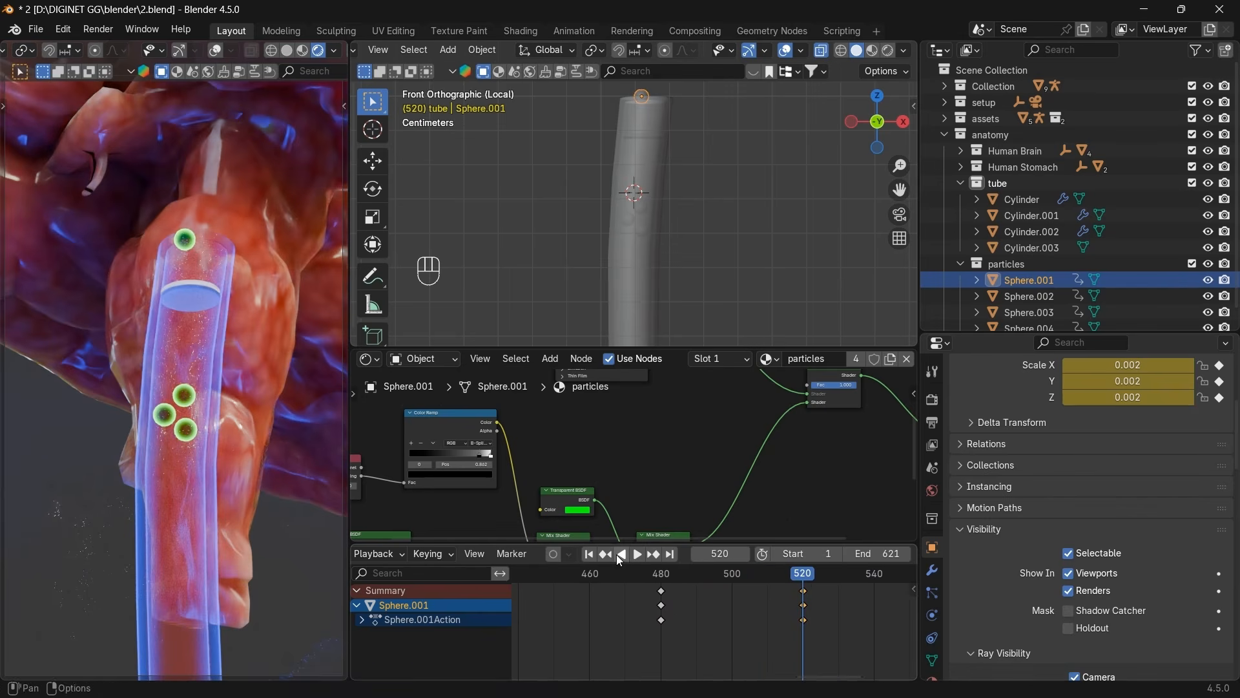
click(719, 554)
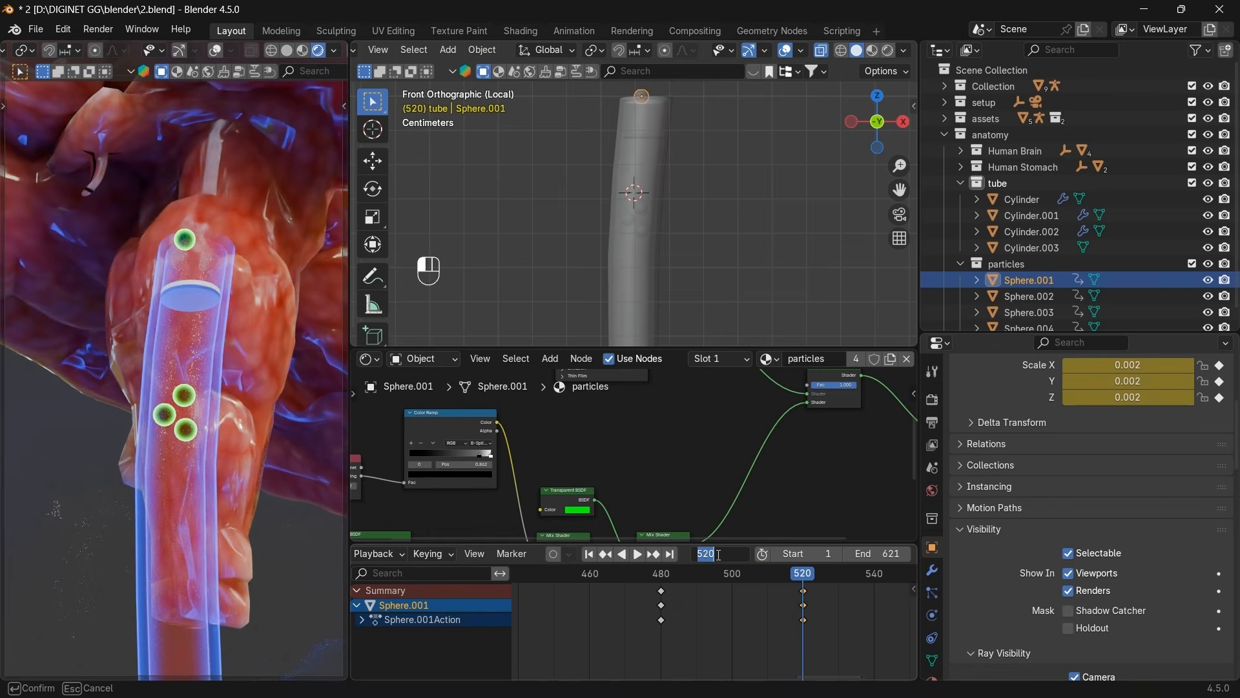
text(525)
key(Return)
click(1046, 298)
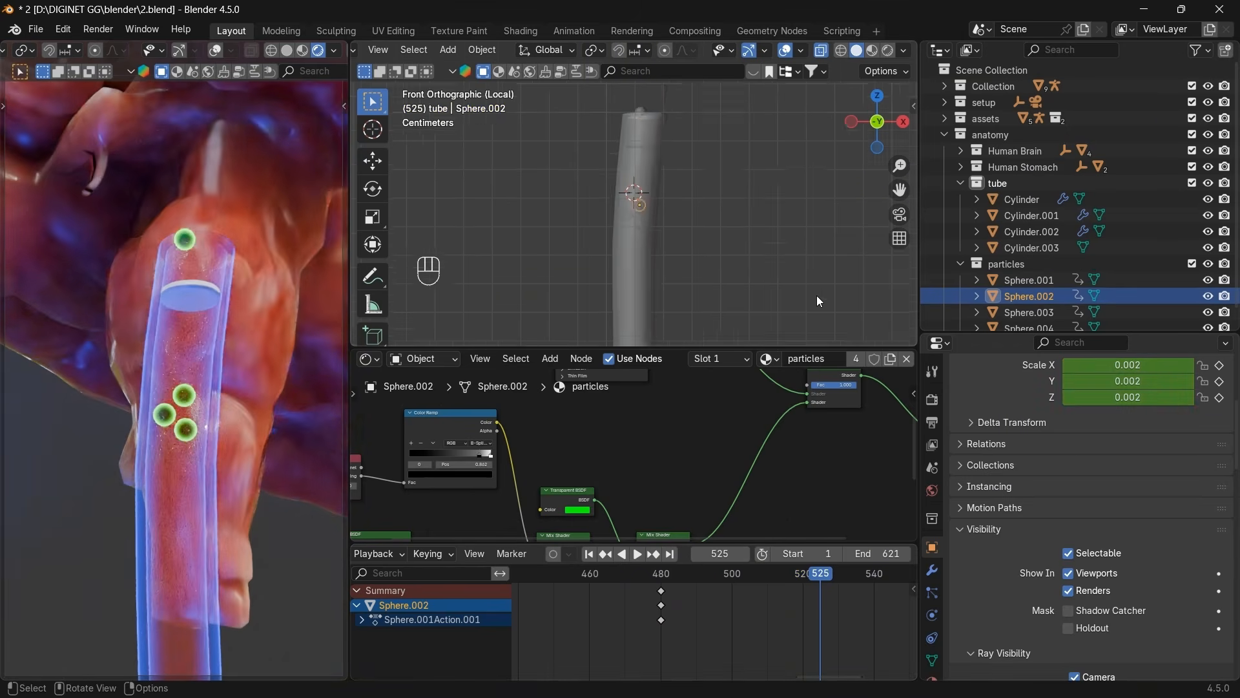
key(g)
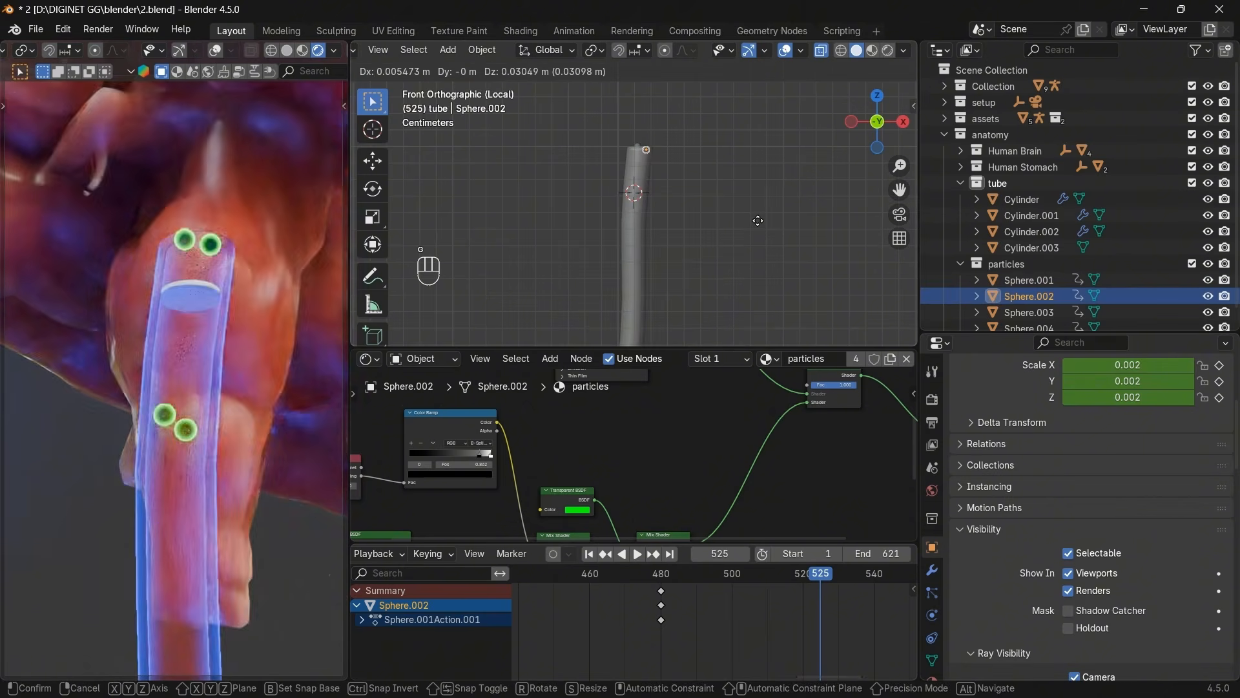
click(758, 220)
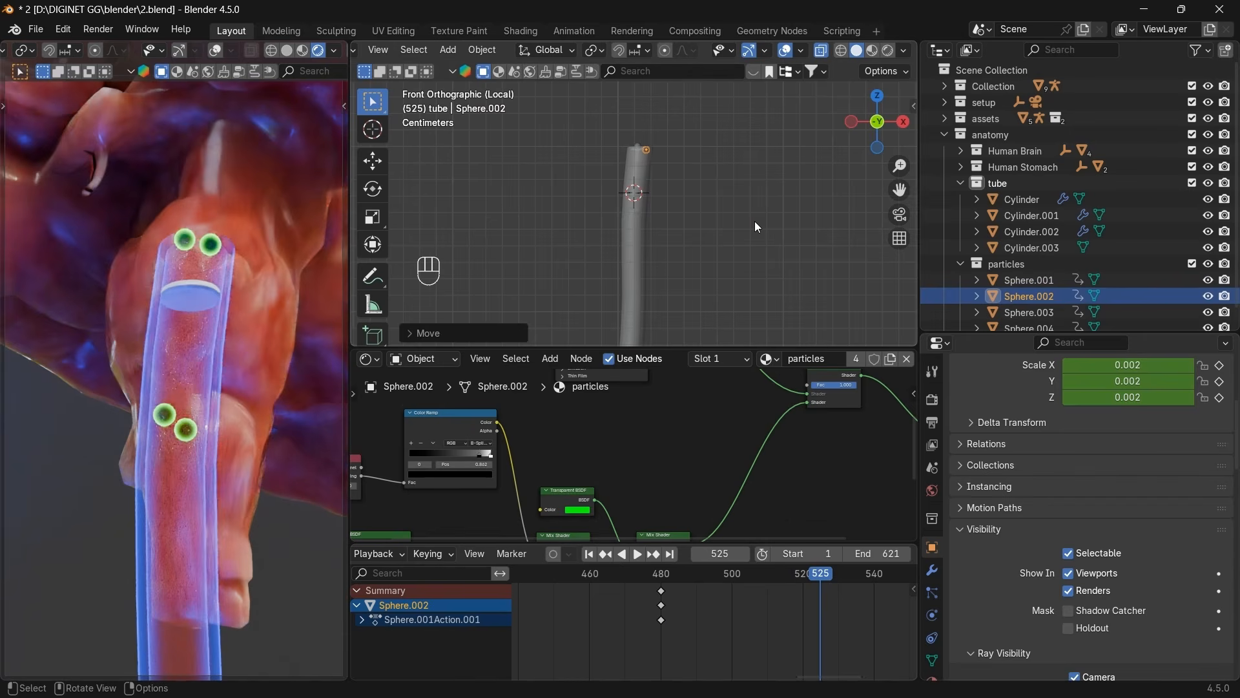
key(i)
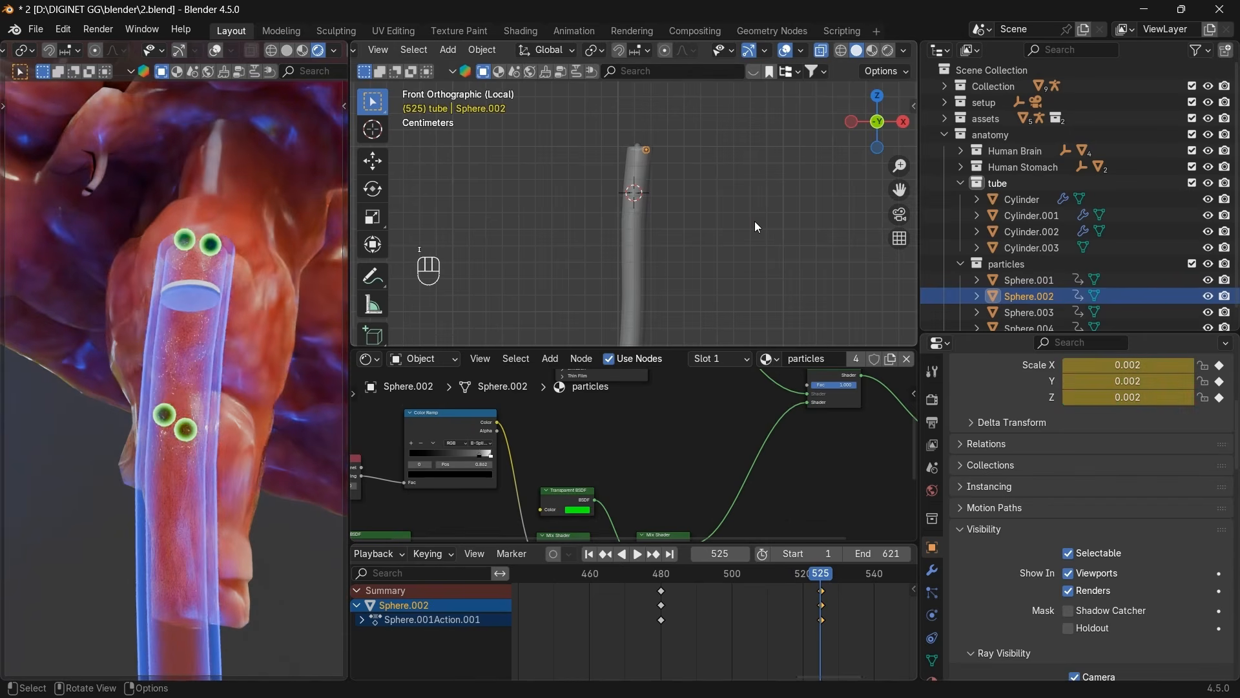
click(1067, 279)
key(g)
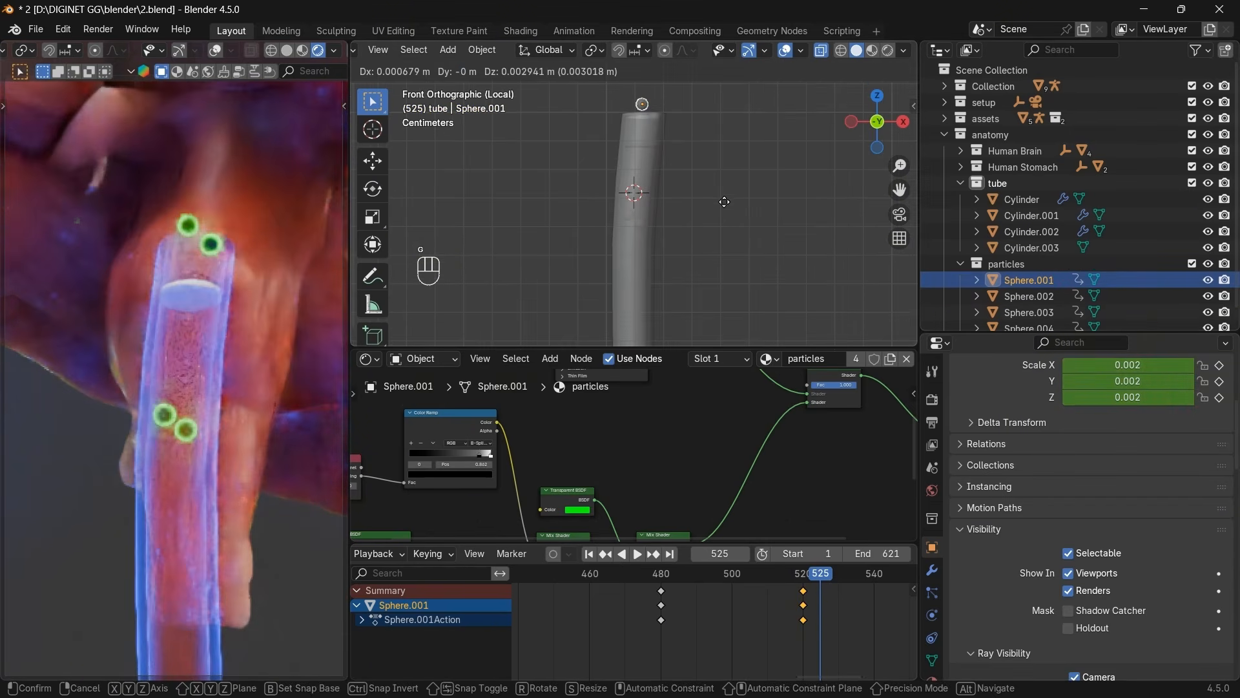
click(724, 196)
key(i)
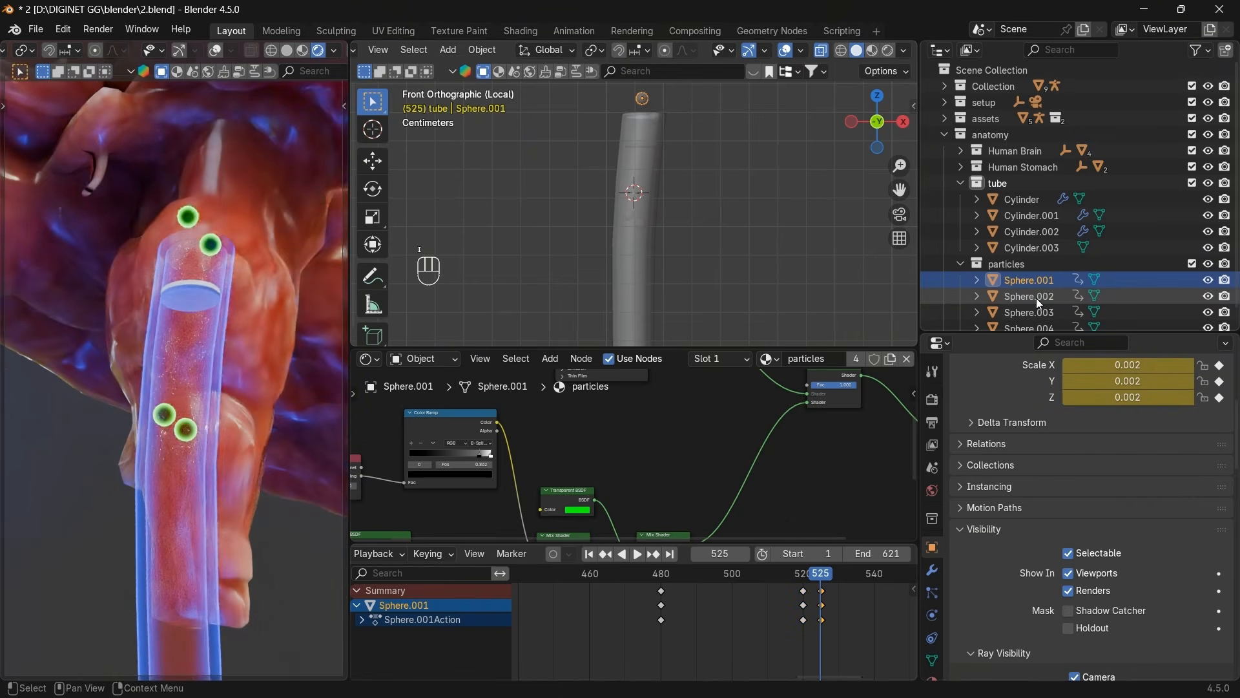
key(ctrl+z)
key(ctrl+z)
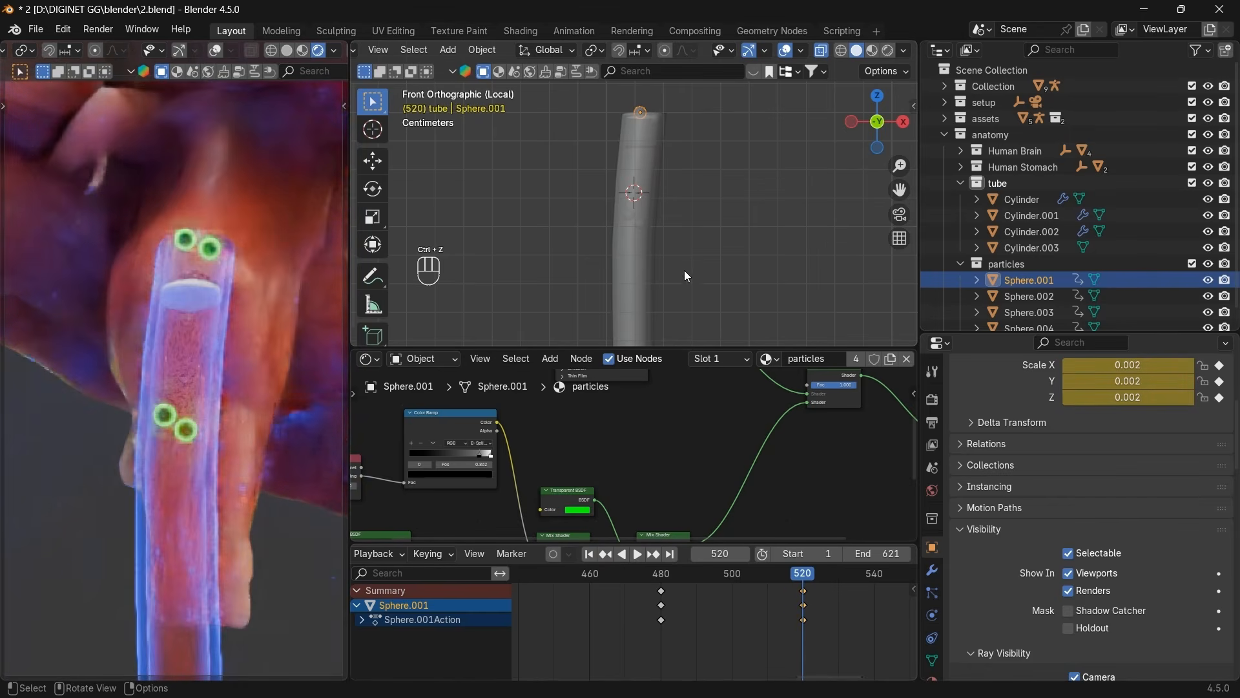
Raise Sphere.001 slightly above the tube's upper end at frame 520 and update its keyframe.
key(g)
click(714, 199)
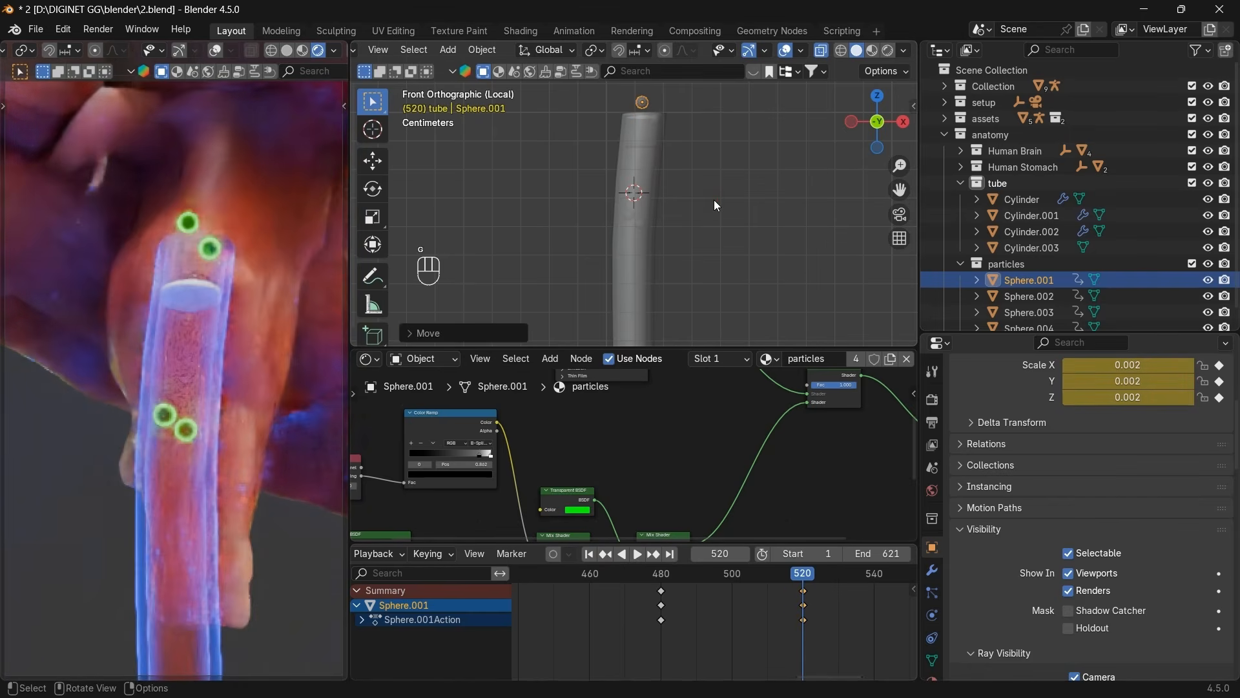
At frame 530, move Sphere.003 up about 0.034 m to the tube's upper end beneath Sphere.001 and insert a keyframe.
click(1029, 312)
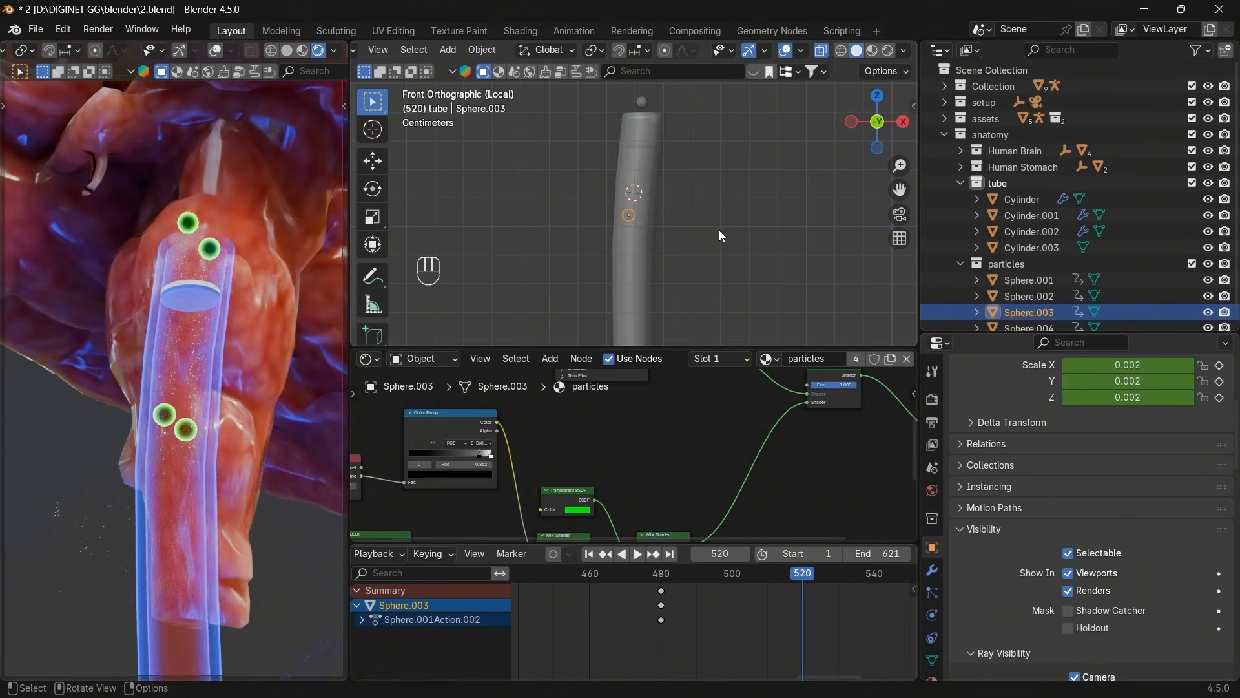
click(721, 554)
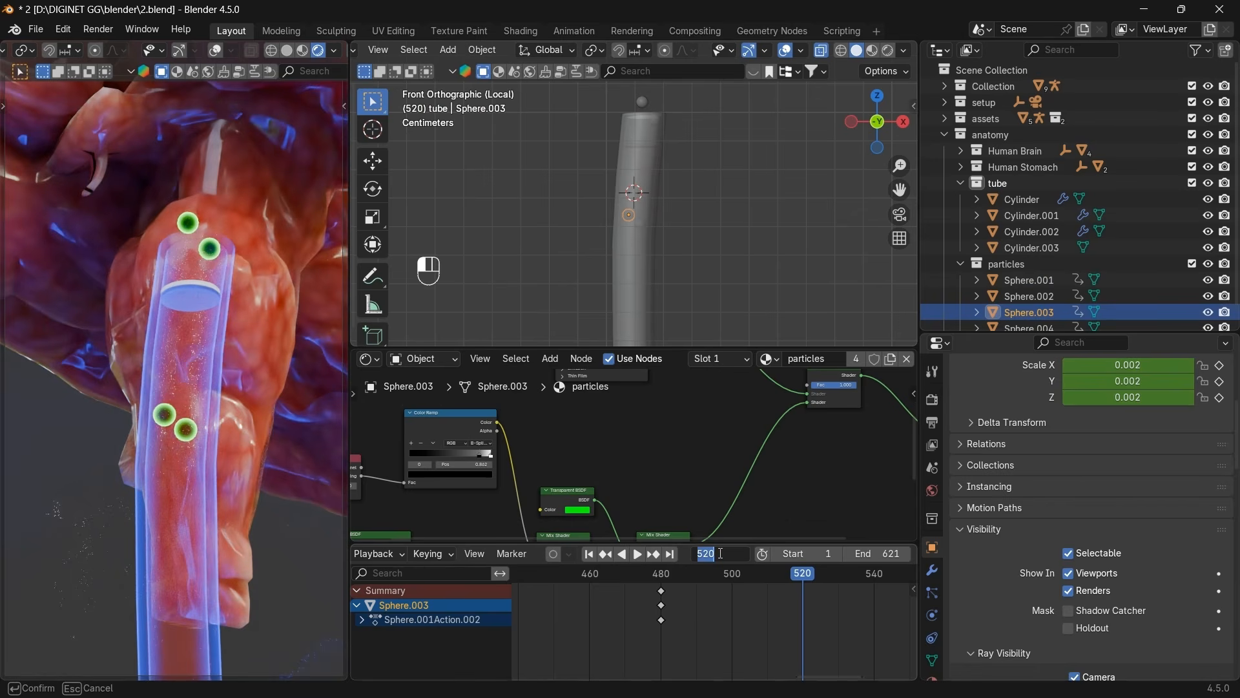
text(530)
key(Return)
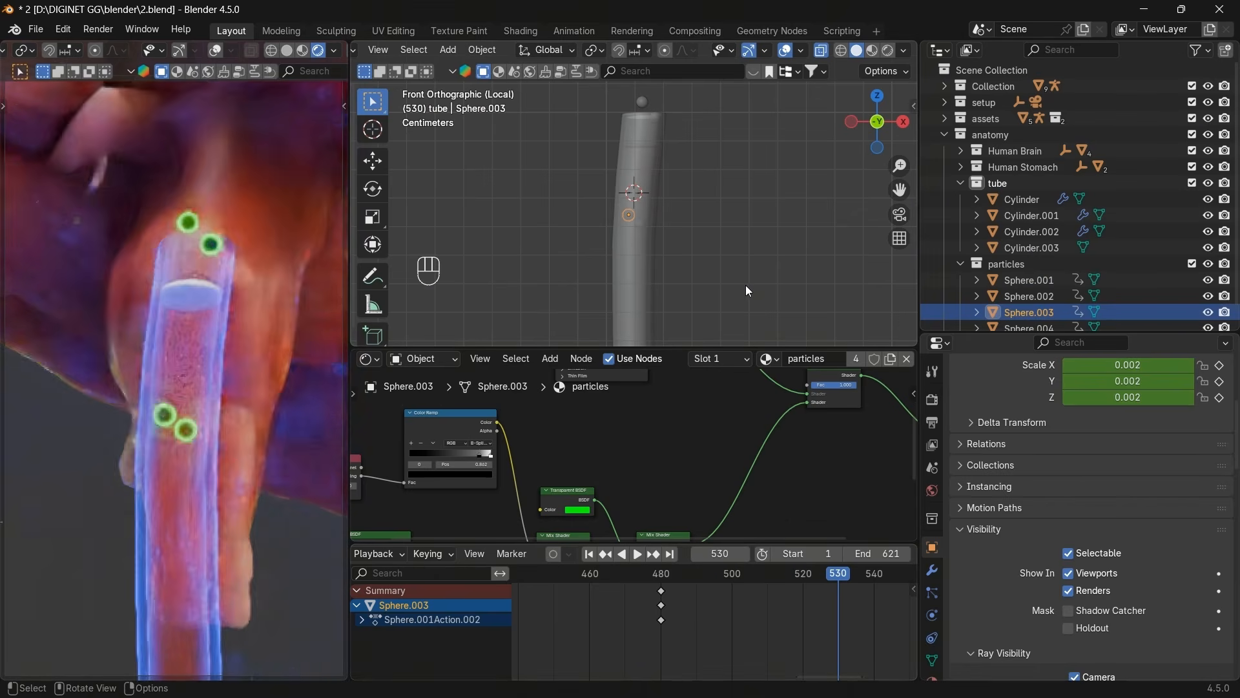
key(g)
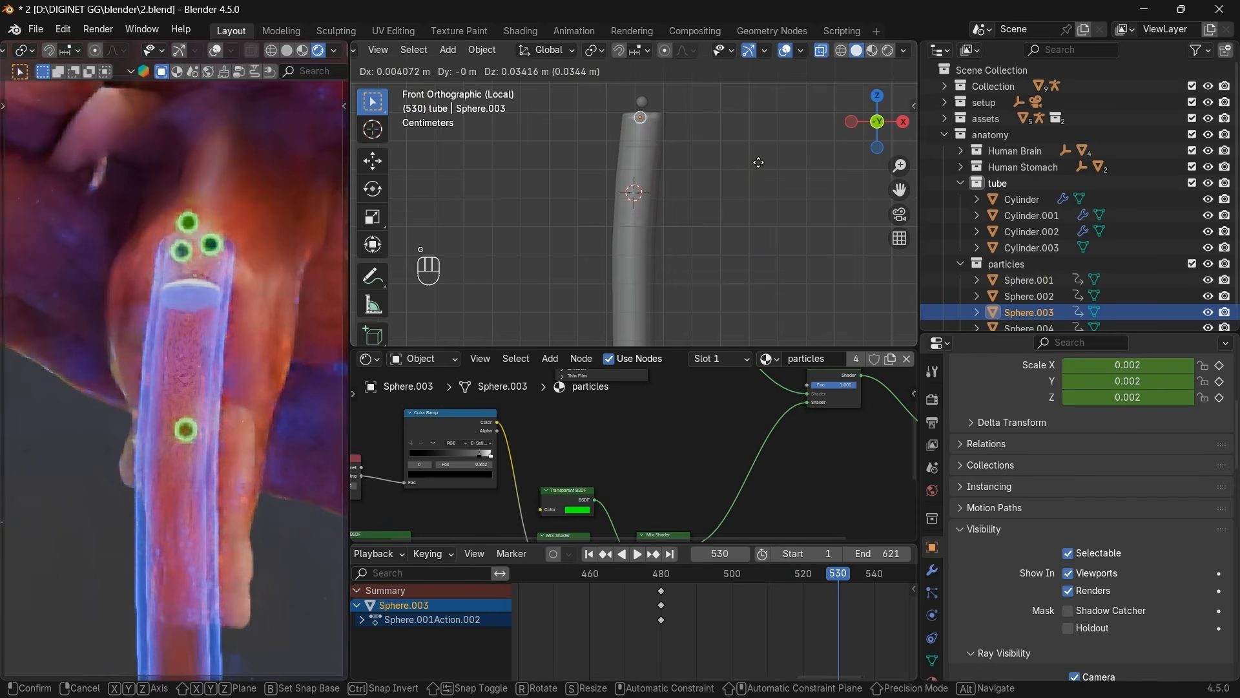
click(760, 161)
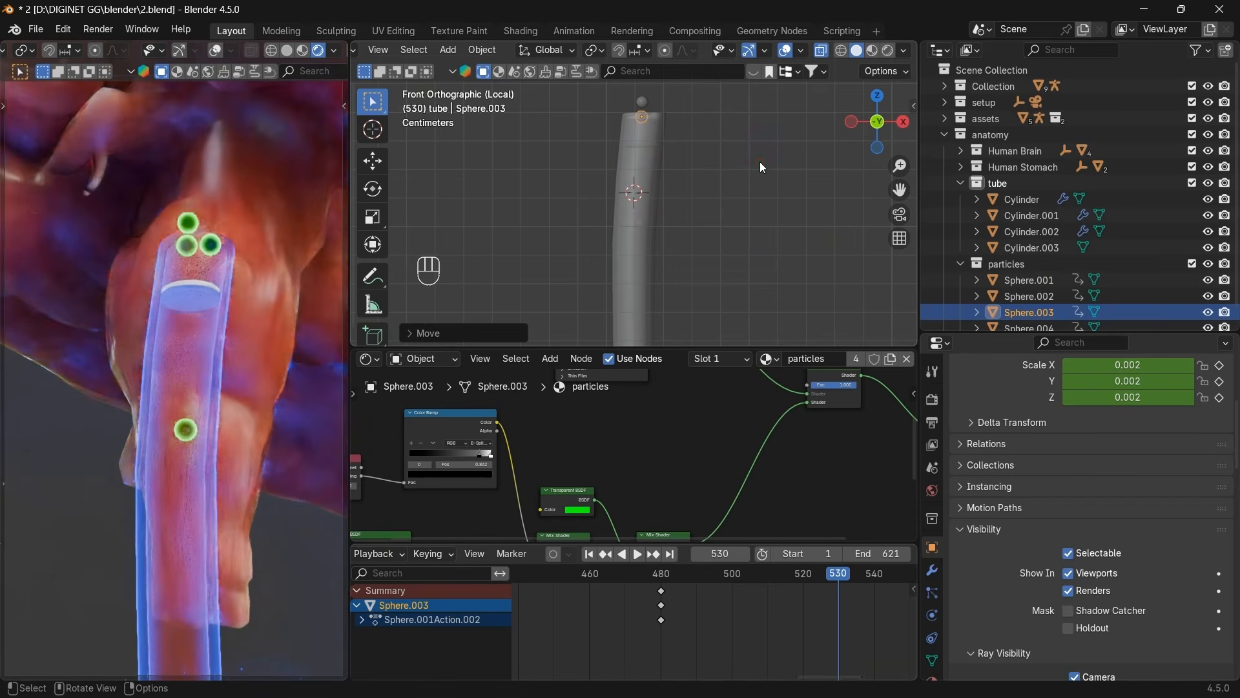
key(i)
Move Sphere.004 up about 0.033 m to just inside the tube's upper end and keyframe it at frame 530.
scroll(1043, 319, down, 1)
click(1021, 312)
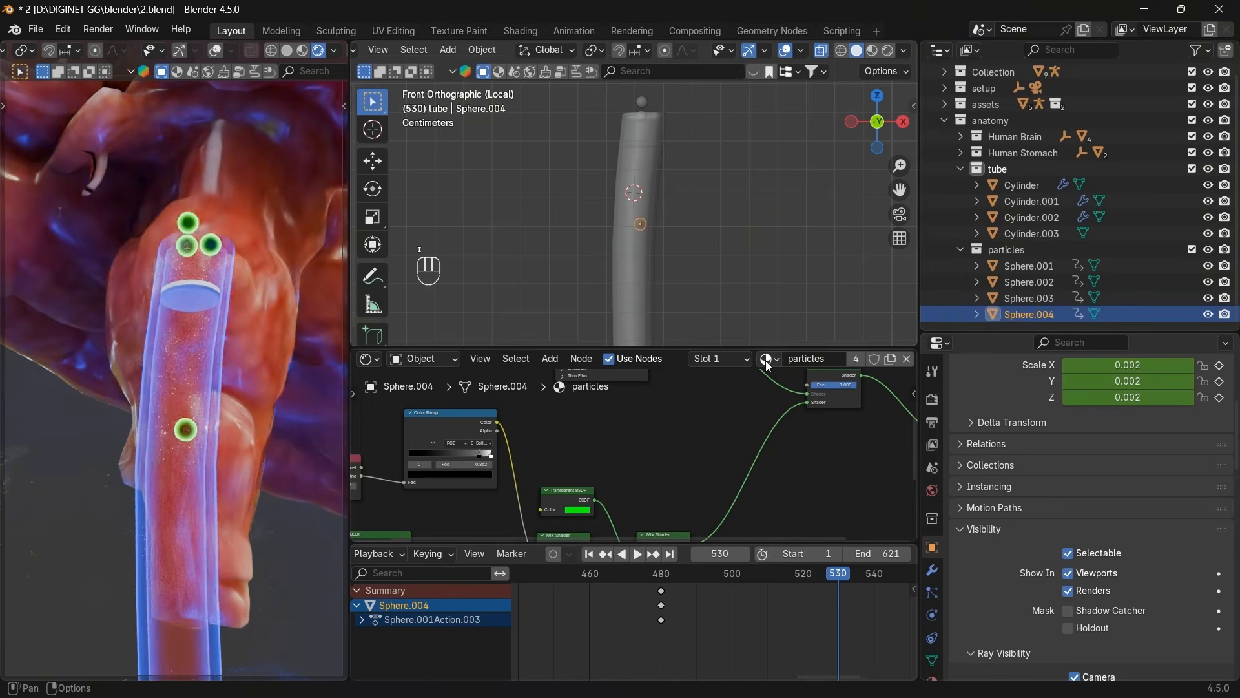
key(g)
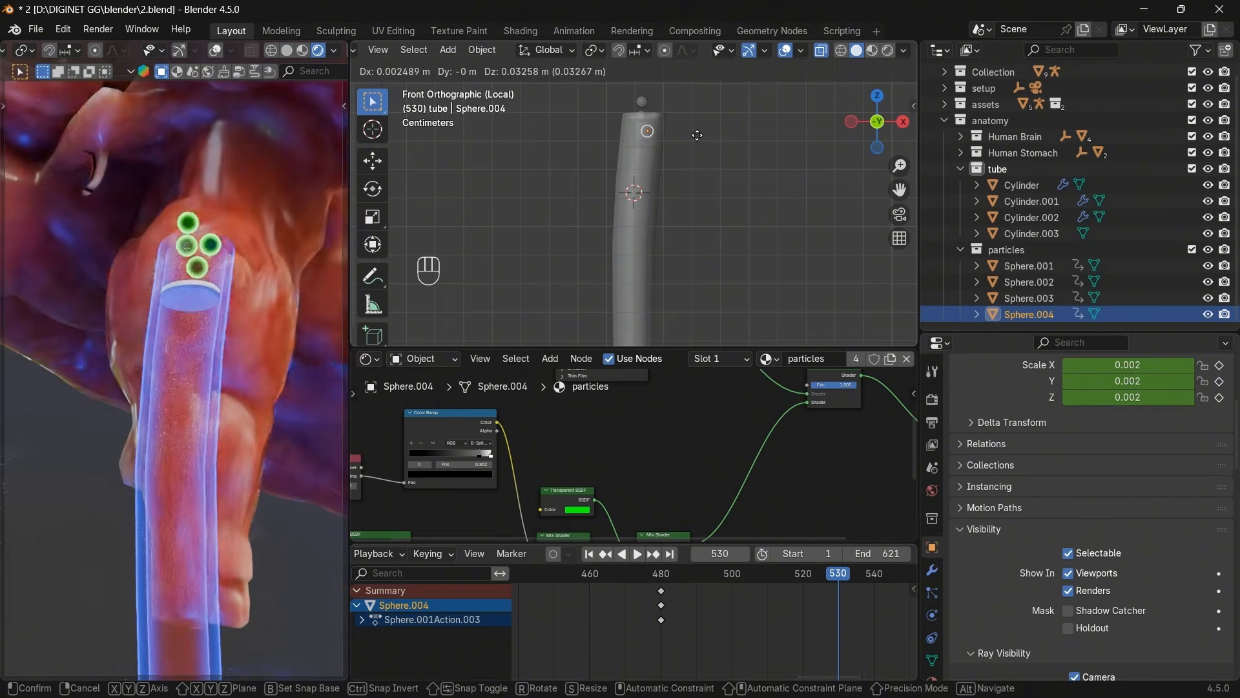
click(697, 135)
key(i)
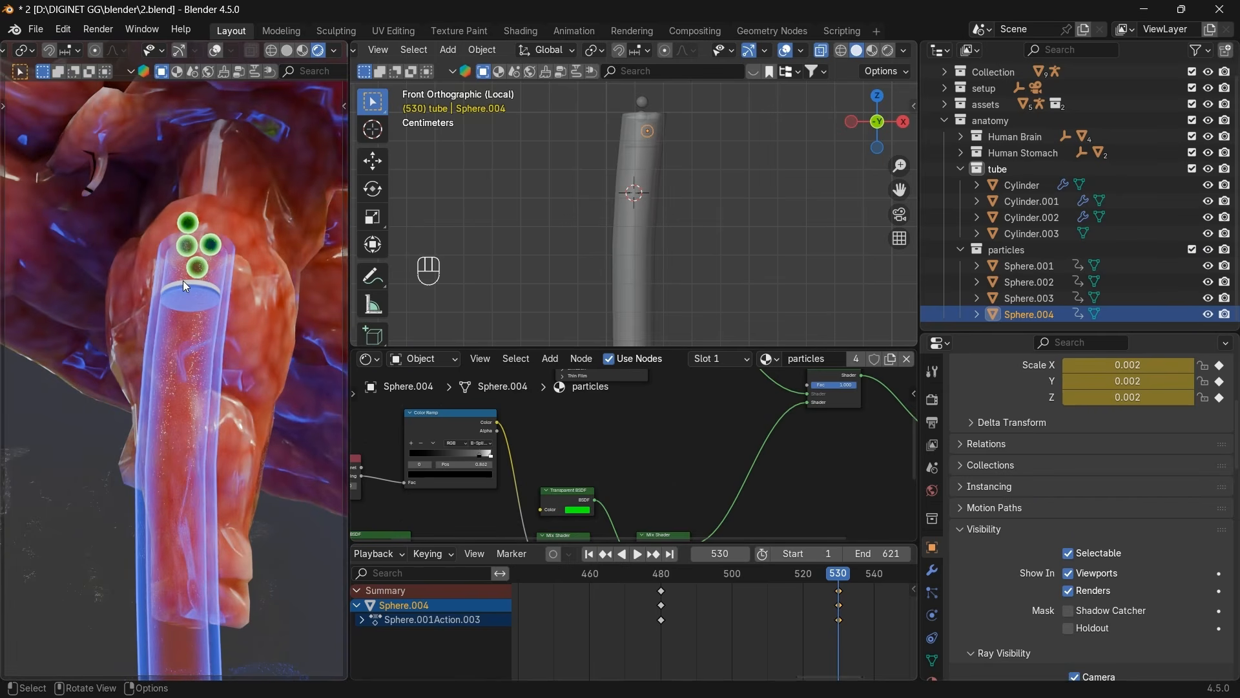
Compare the keyframe timing of all four spheres between frames 480 and 530.
scroll(750, 626, down, 4)
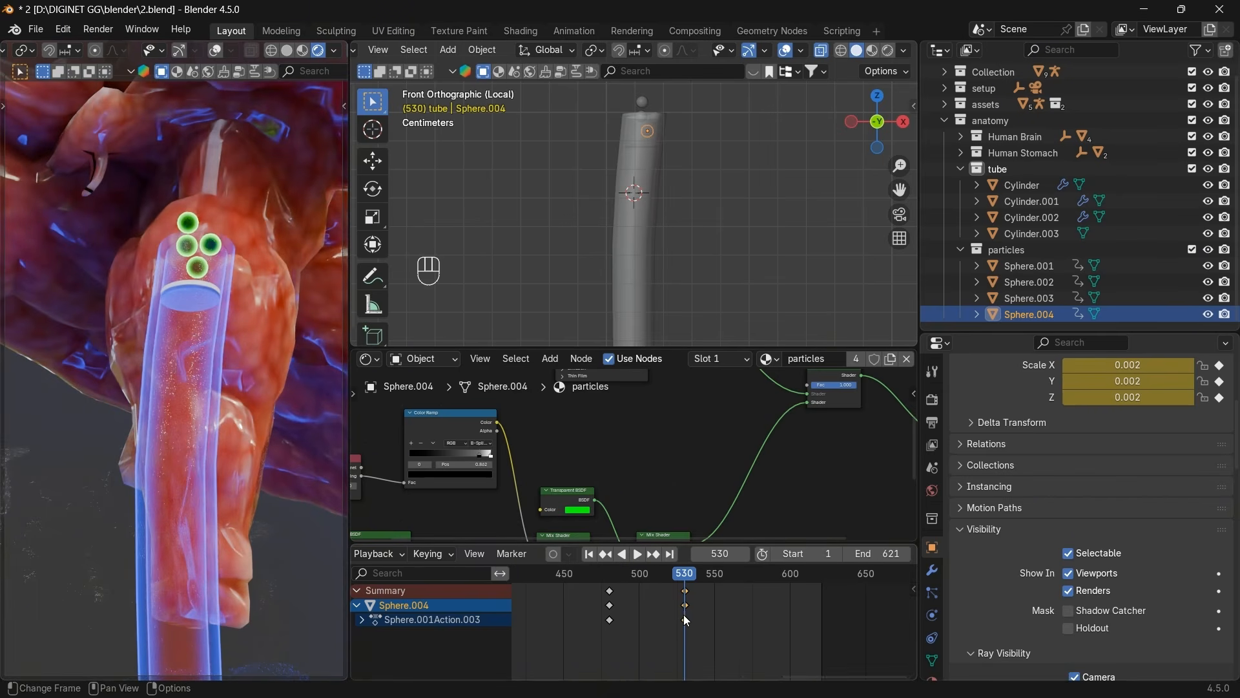
shift+click(1029, 268)
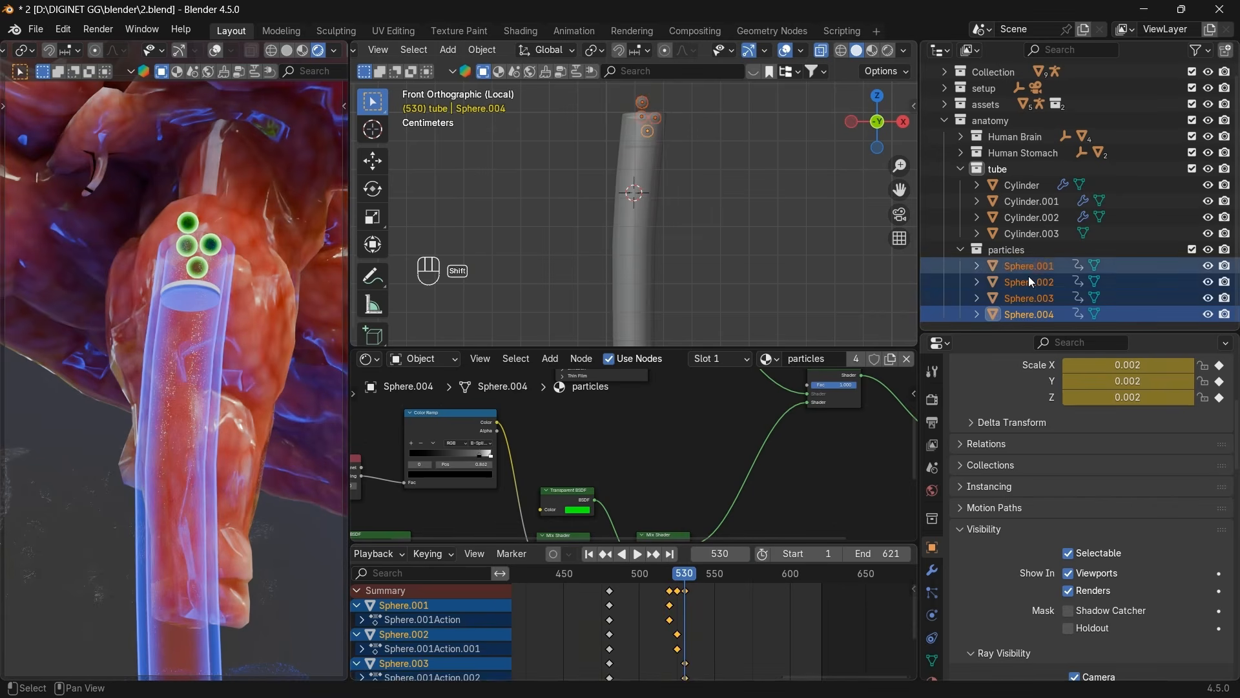
scroll(685, 579, up, 3)
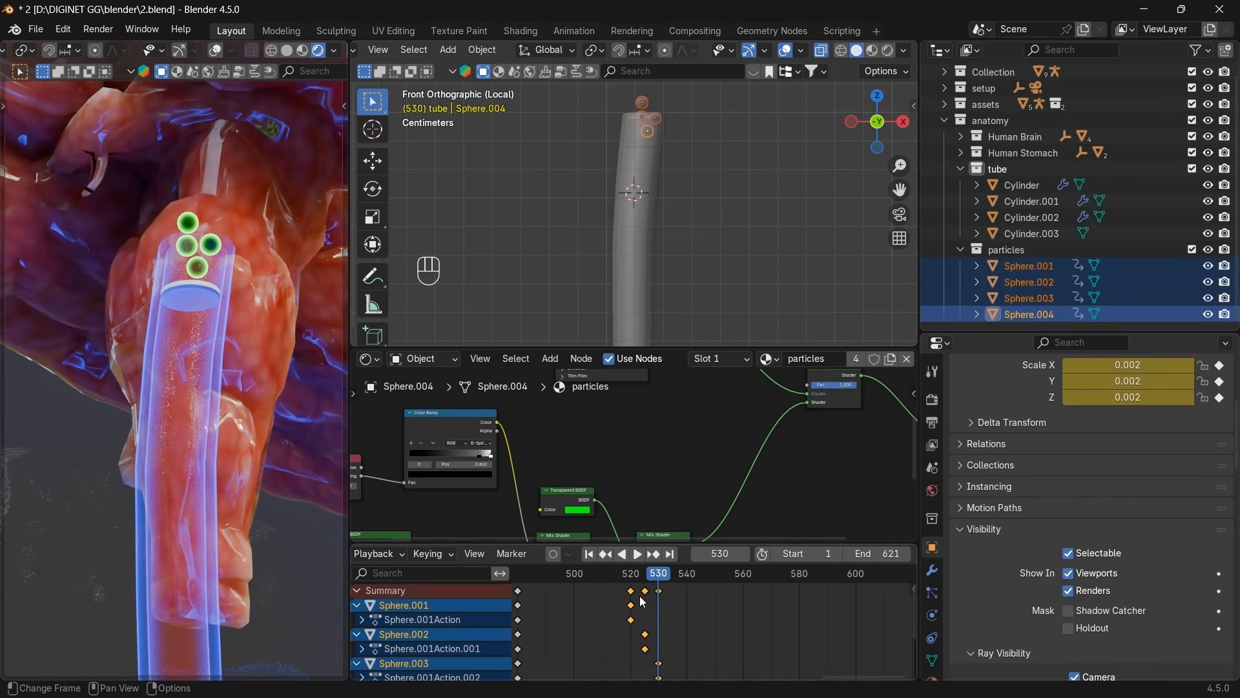
scroll(599, 577, down, 2)
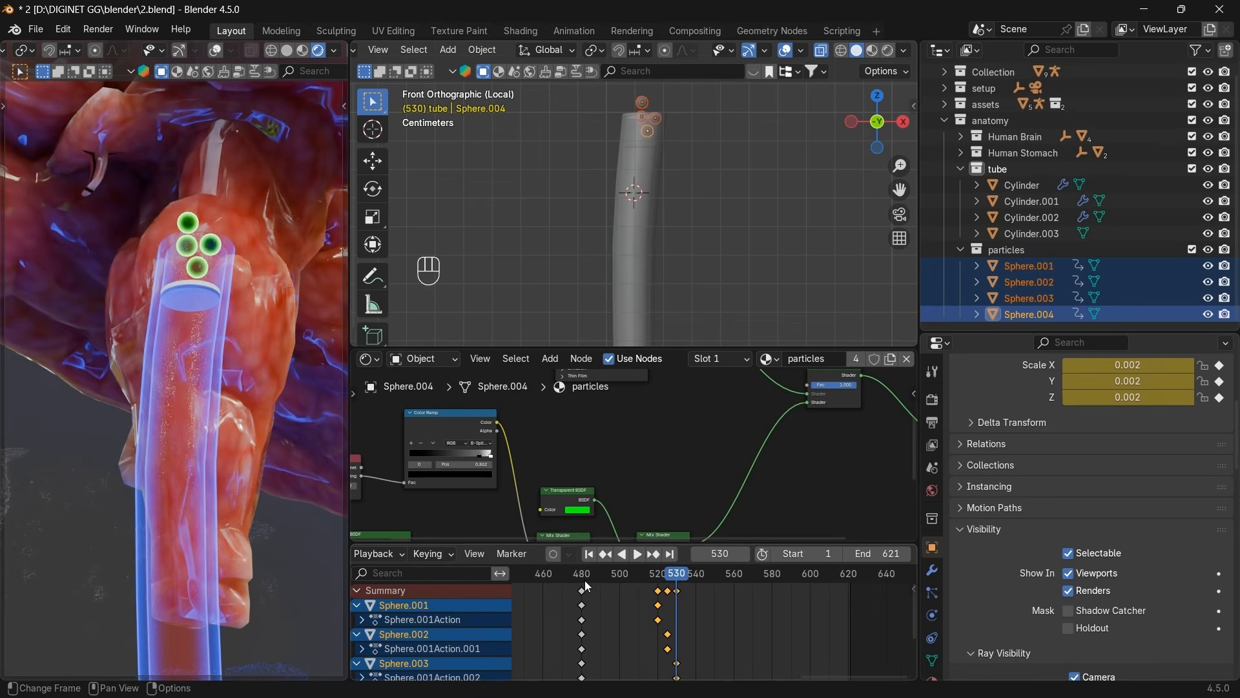
drag(584, 581, 612, 577)
scroll(581, 588, up, 1)
middle_drag(575, 588, 749, 614)
scroll(699, 597, up, 8)
Move Sphere.001's keyframe at frame 480 to frame 475.
click(617, 576)
click(1003, 266)
scroll(667, 578, up, 3)
scroll(694, 600, up, 5)
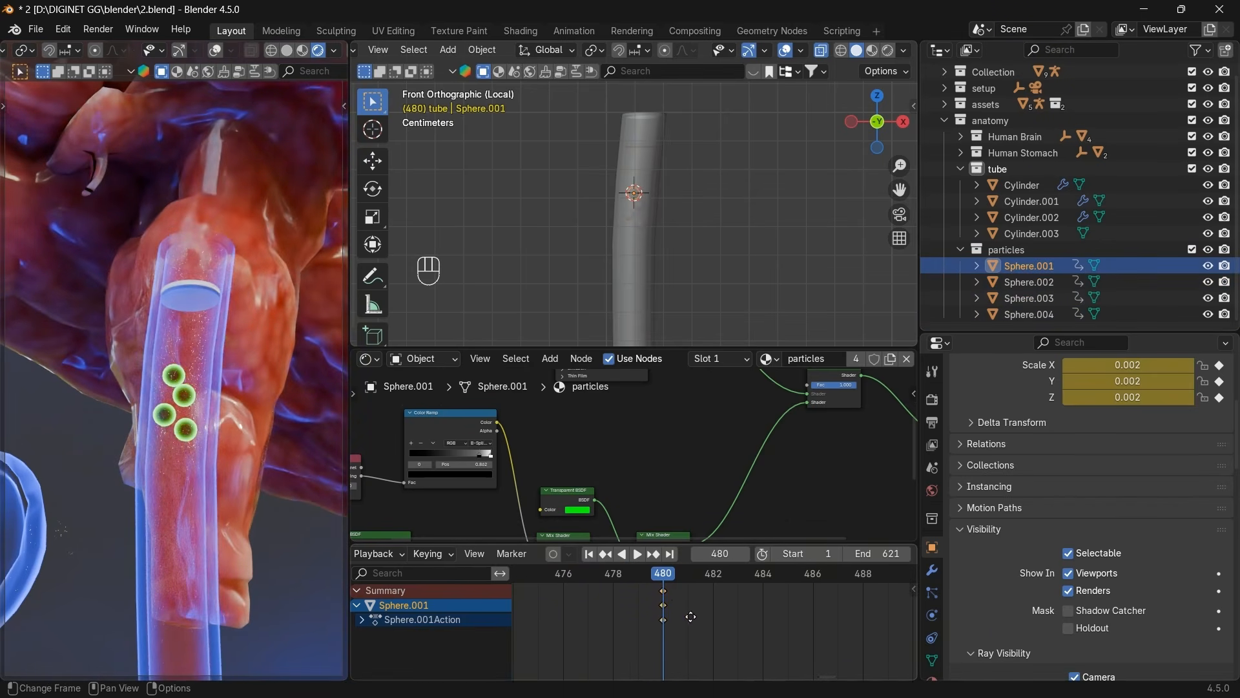
middle_drag(690, 616, 775, 629)
scroll(775, 630, up, 3)
scroll(781, 629, down, 2)
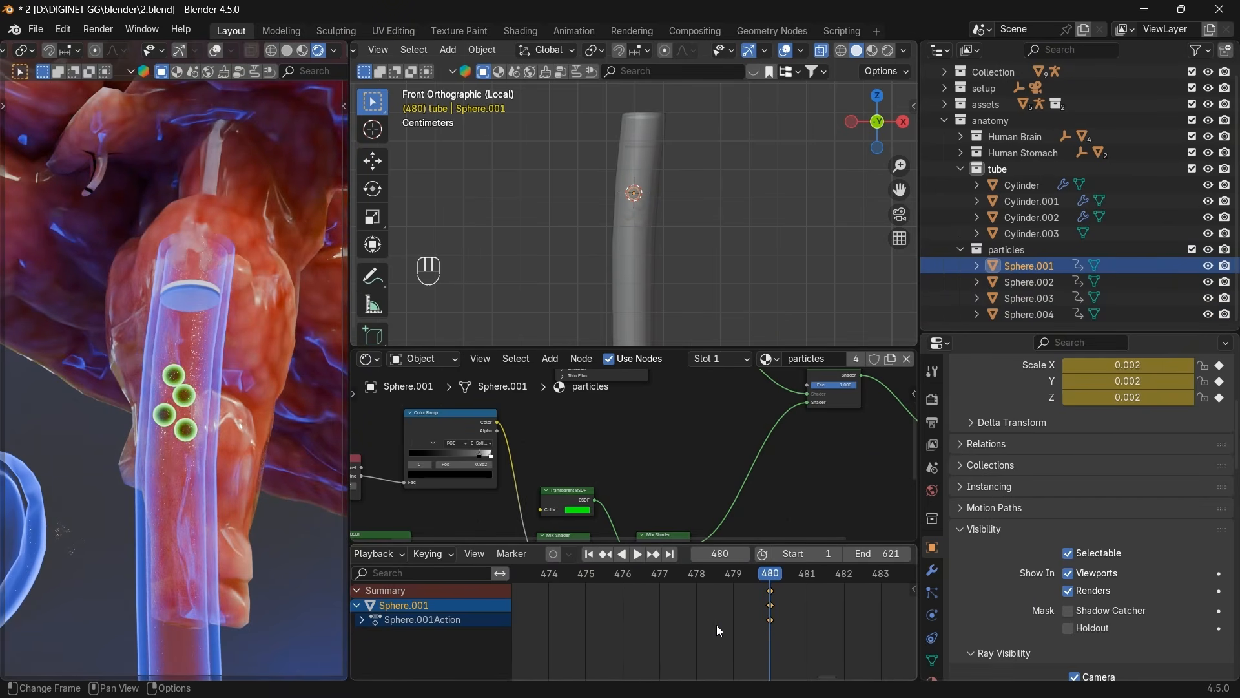
key(g)
click(611, 633)
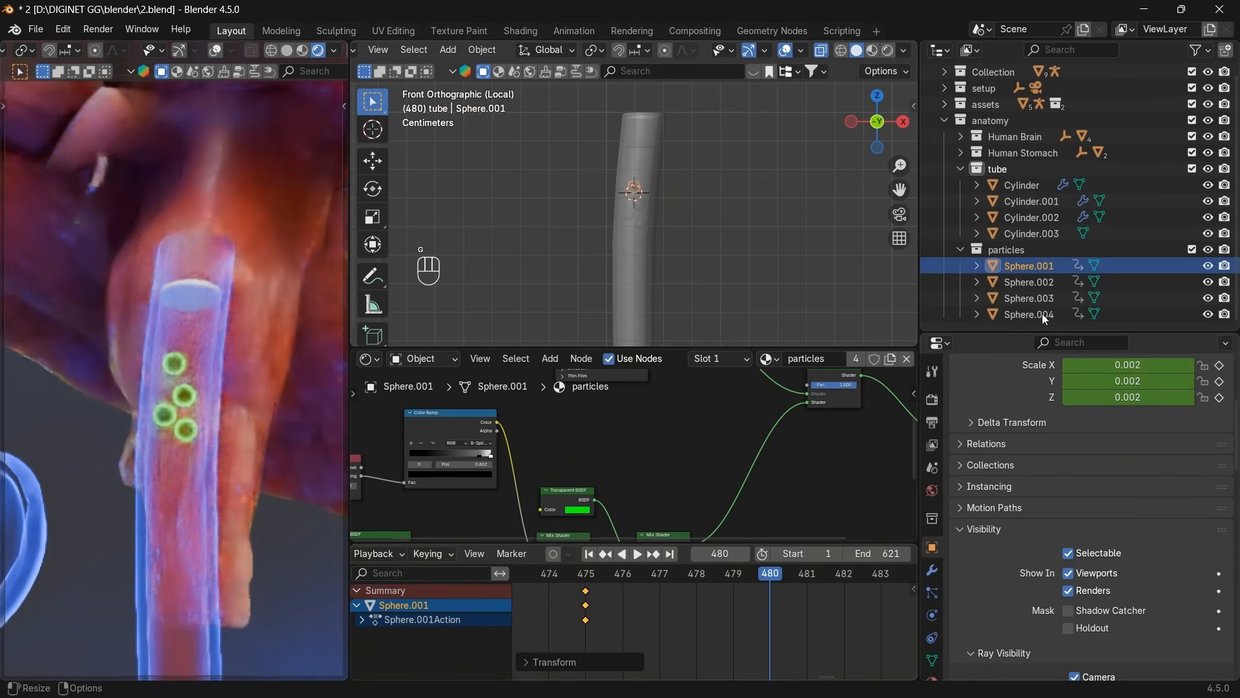
Move Sphere.003's keyframe at frame 480 to frame 485.
click(1030, 282)
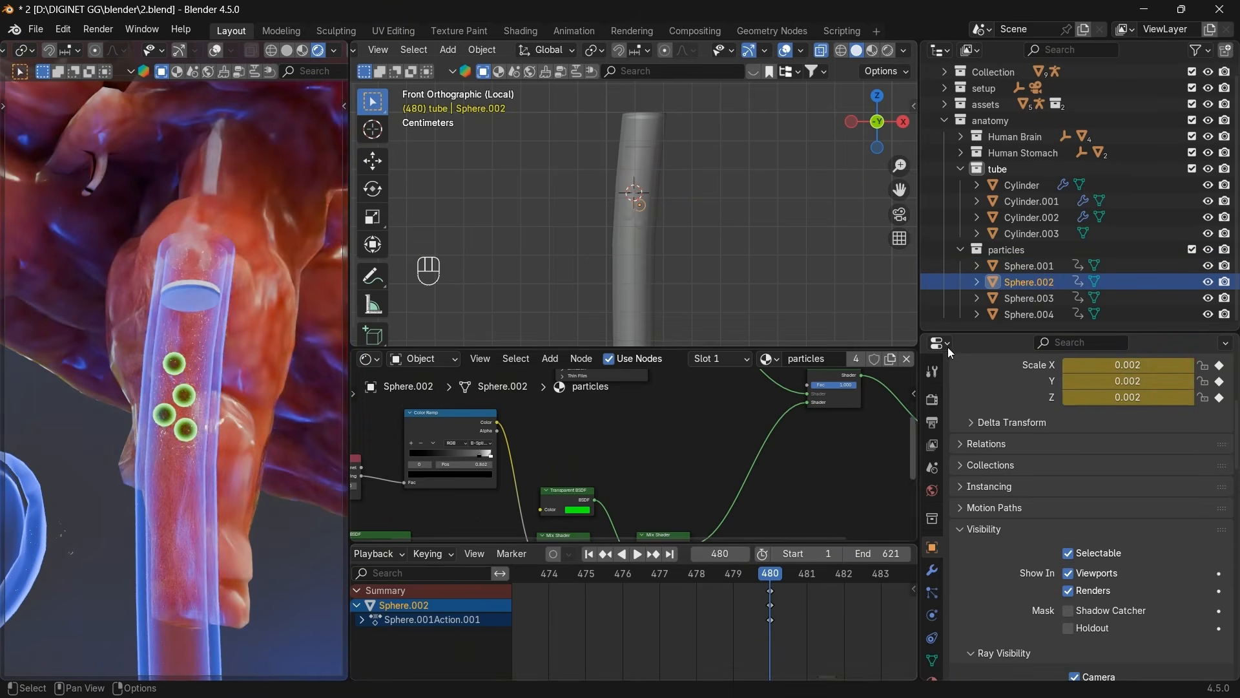
click(1001, 302)
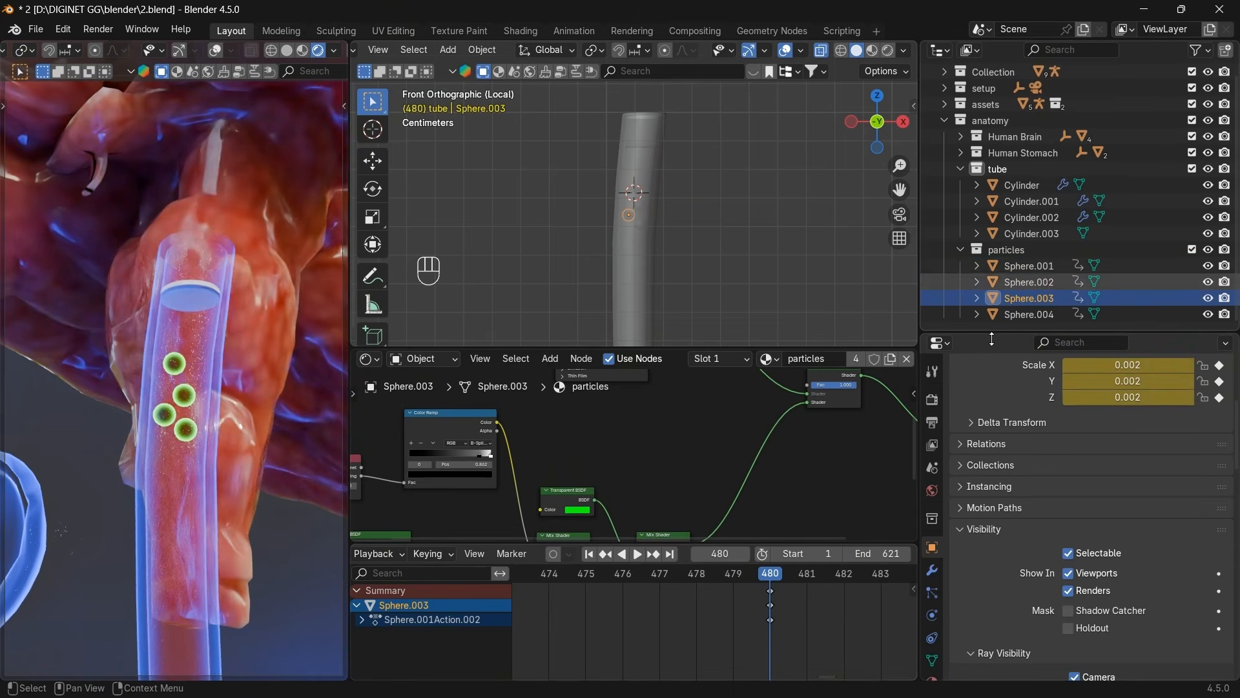
click(773, 592)
scroll(776, 594, down, 3)
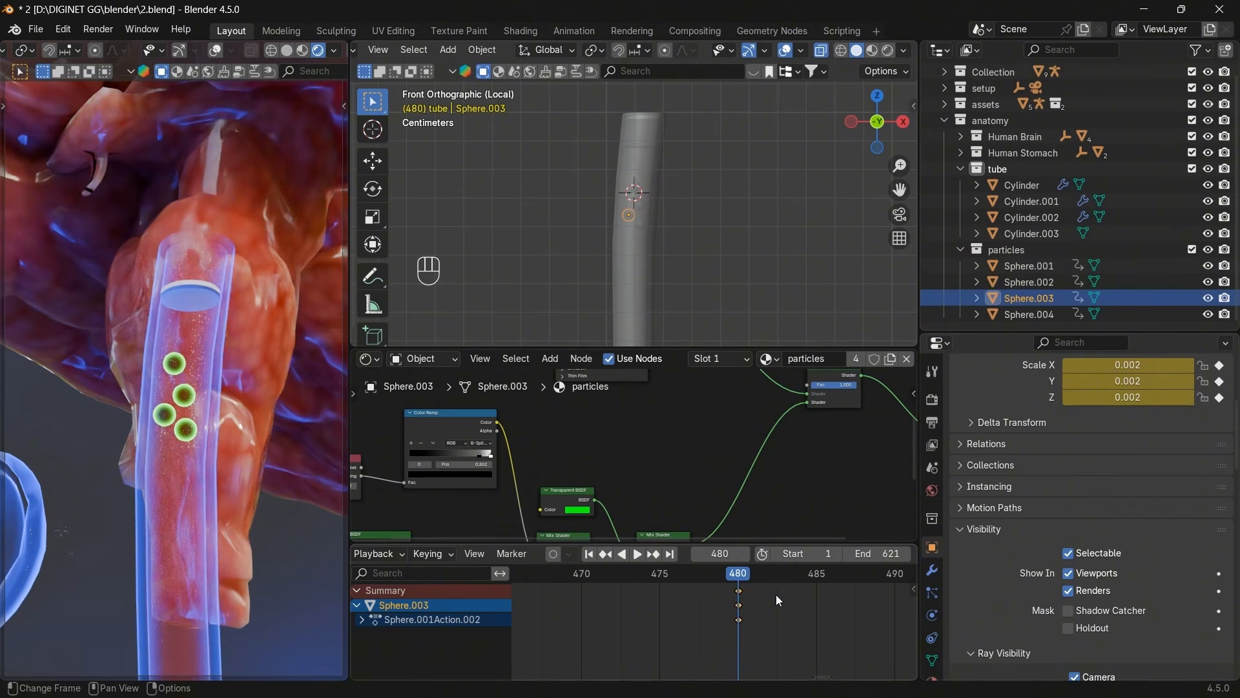
key(g)
click(843, 596)
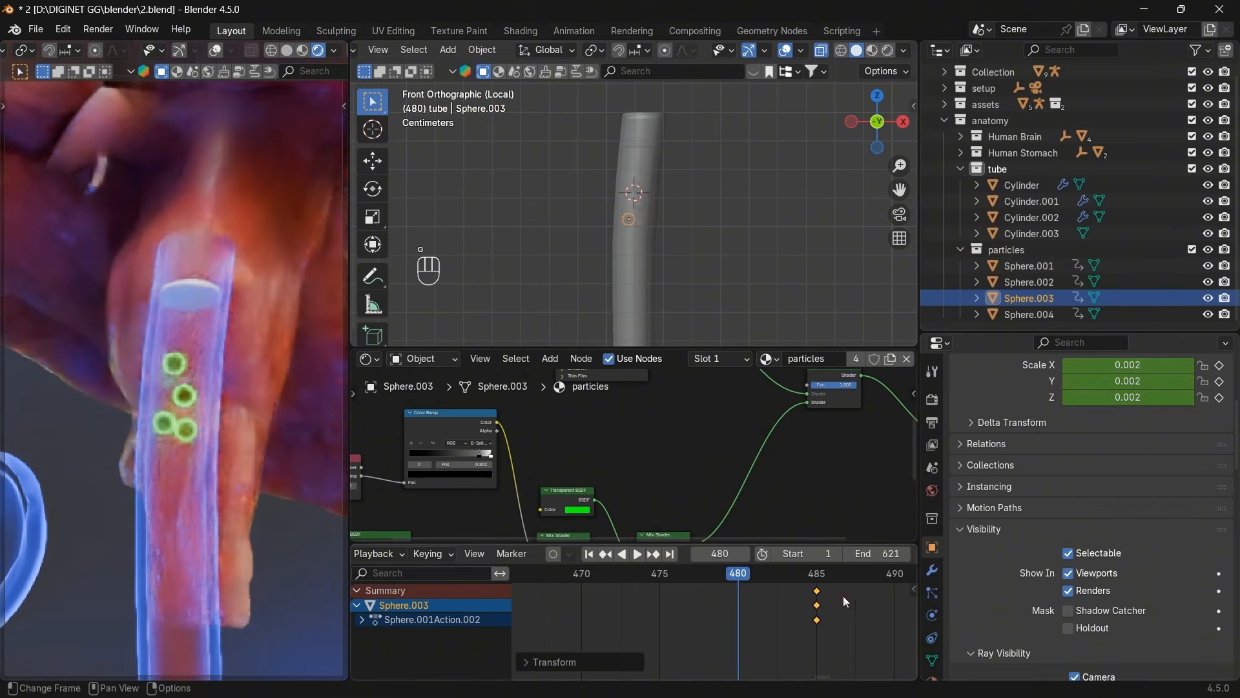
Move Sphere.004's keyframe at frame 480 to frame 490.
scroll(843, 595, down, 2)
click(1025, 314)
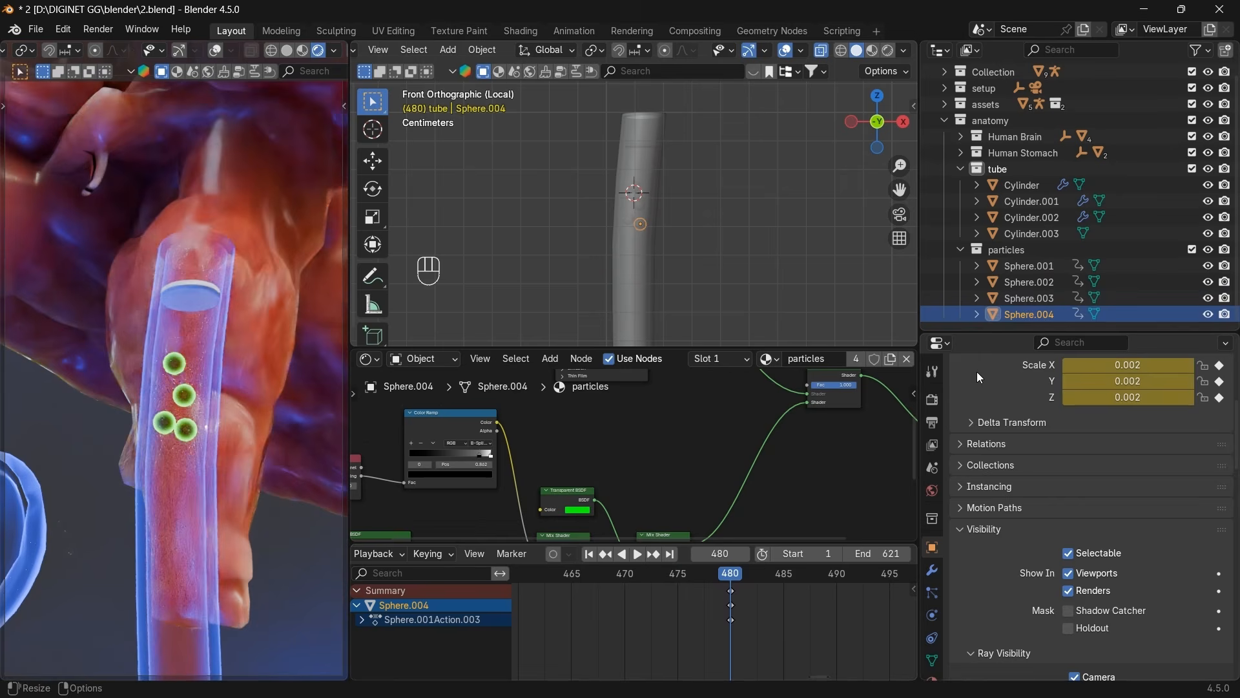
click(740, 604)
scroll(740, 606, down, 2)
key(g)
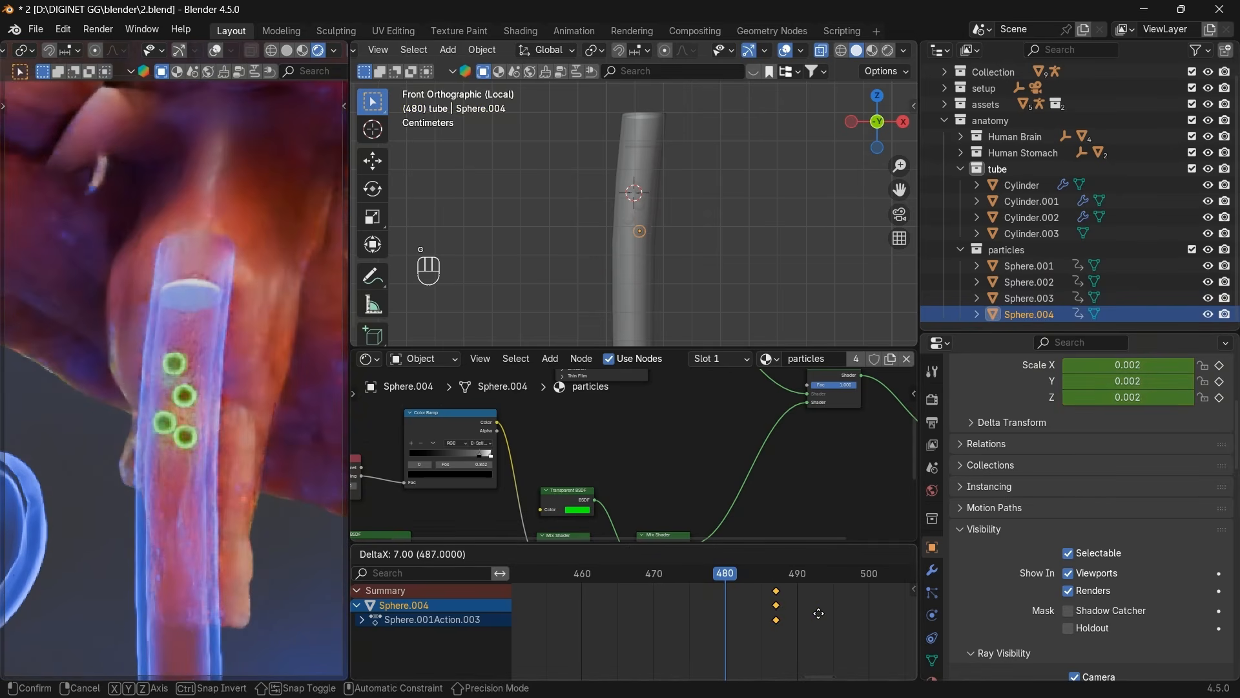
click(813, 614)
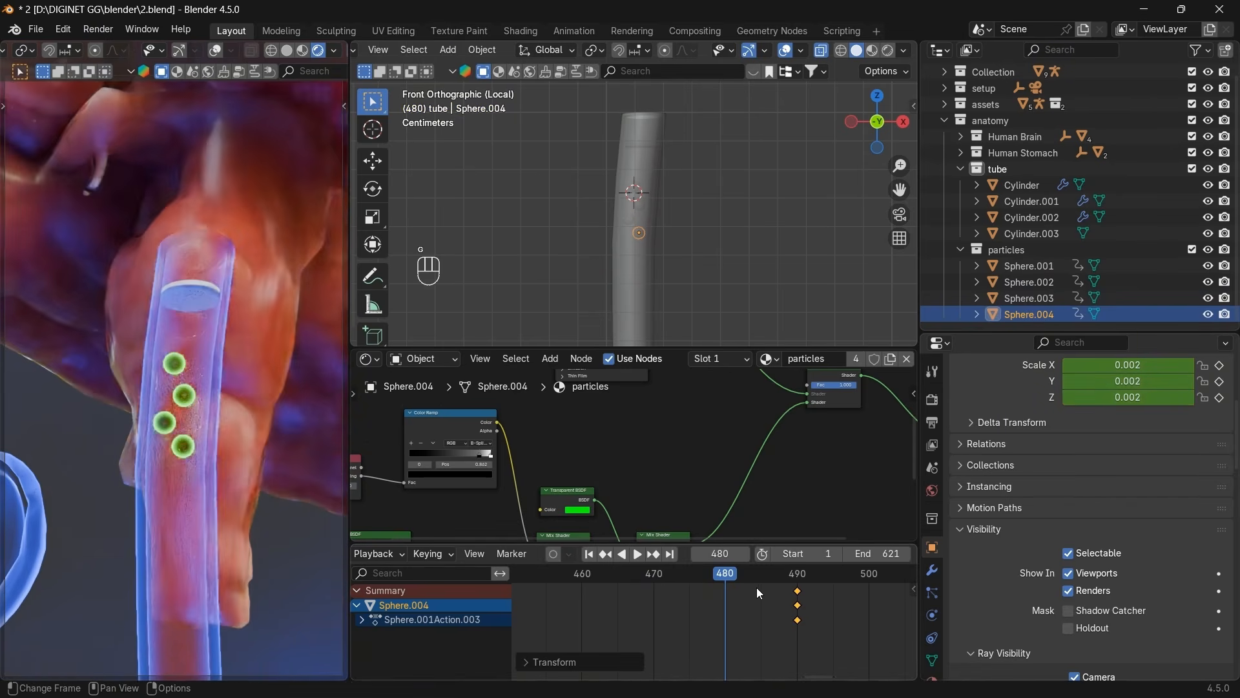
Delay the last two keyframes of Sphere.002, Sphere.003 and Sphere.004 by 5 frames, placing Sphere.002's starting key at frame 485.
scroll(739, 583, down, 4)
drag(720, 576, 768, 573)
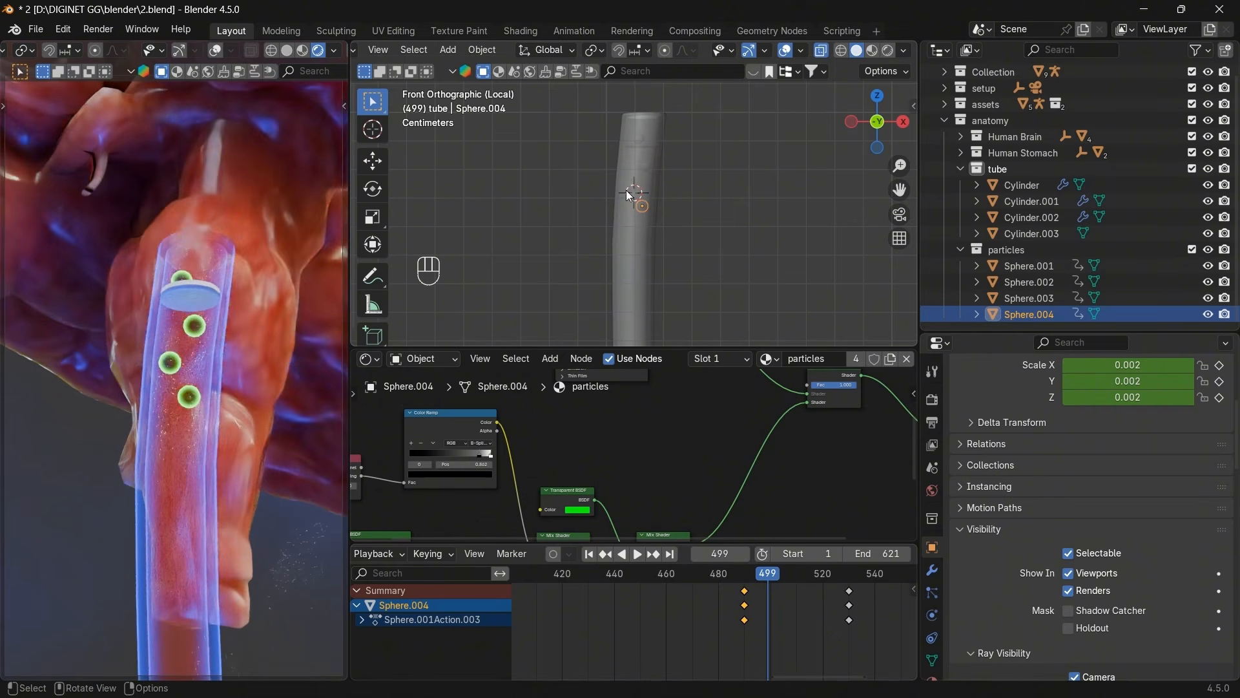
click(1043, 284)
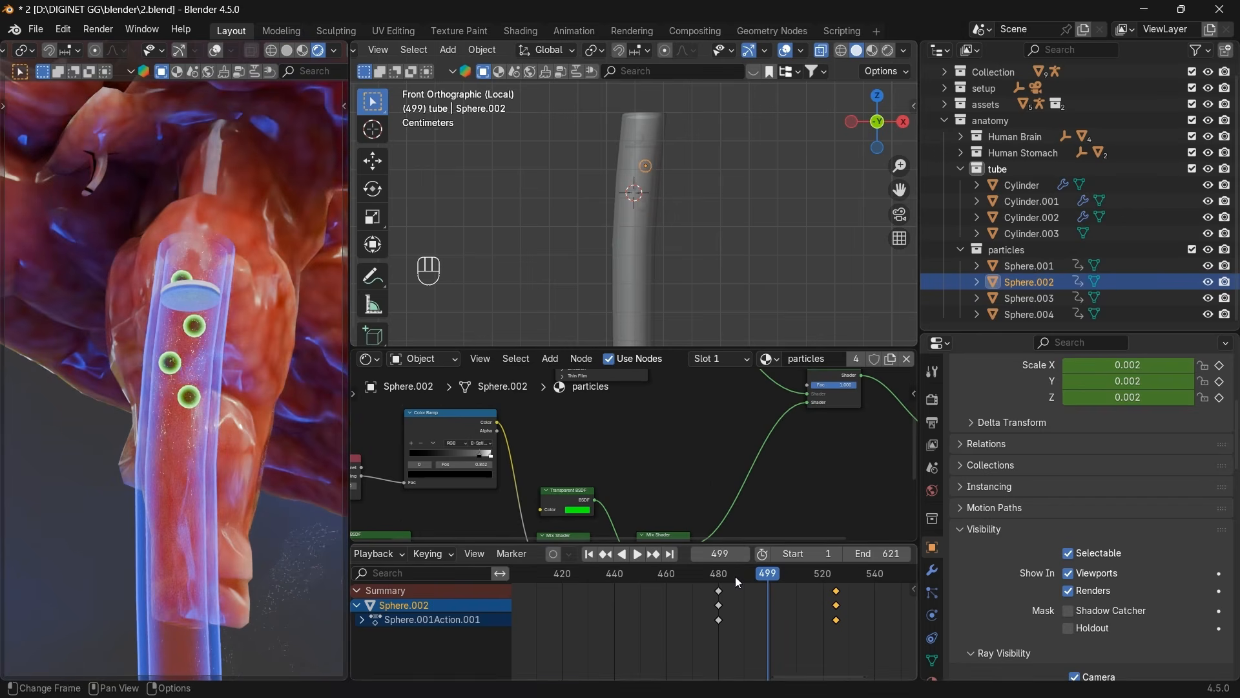
shift+click(1032, 312)
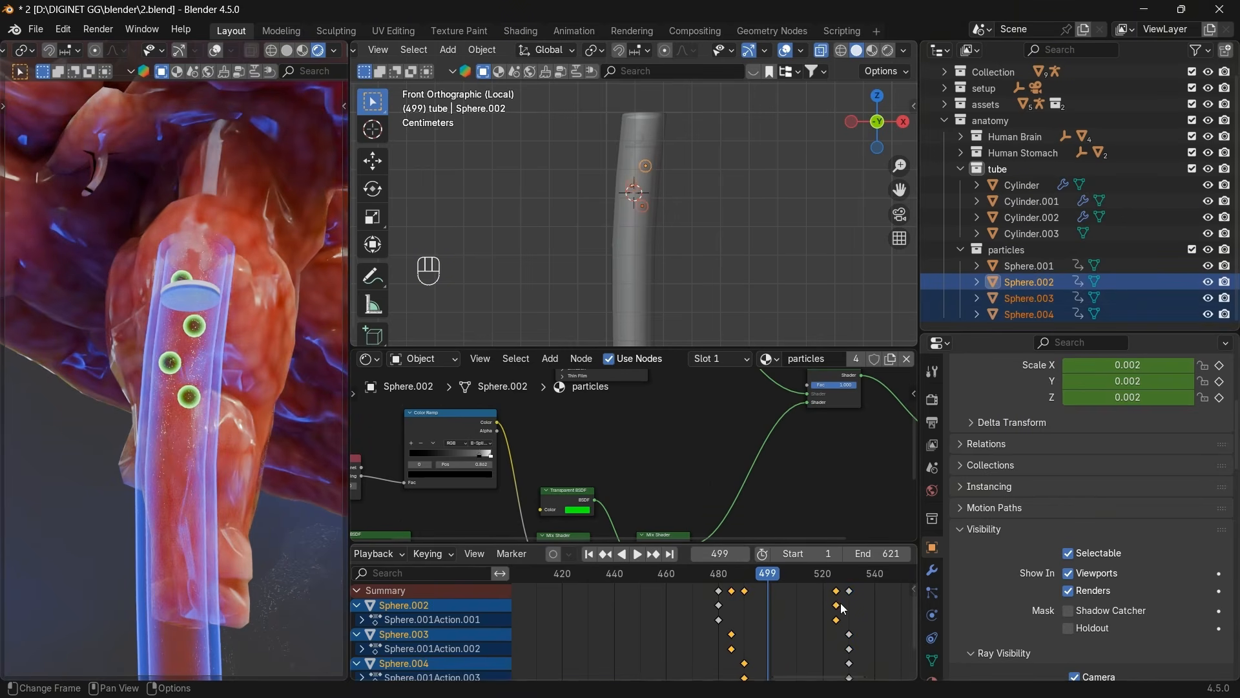
drag(873, 591, 849, 592)
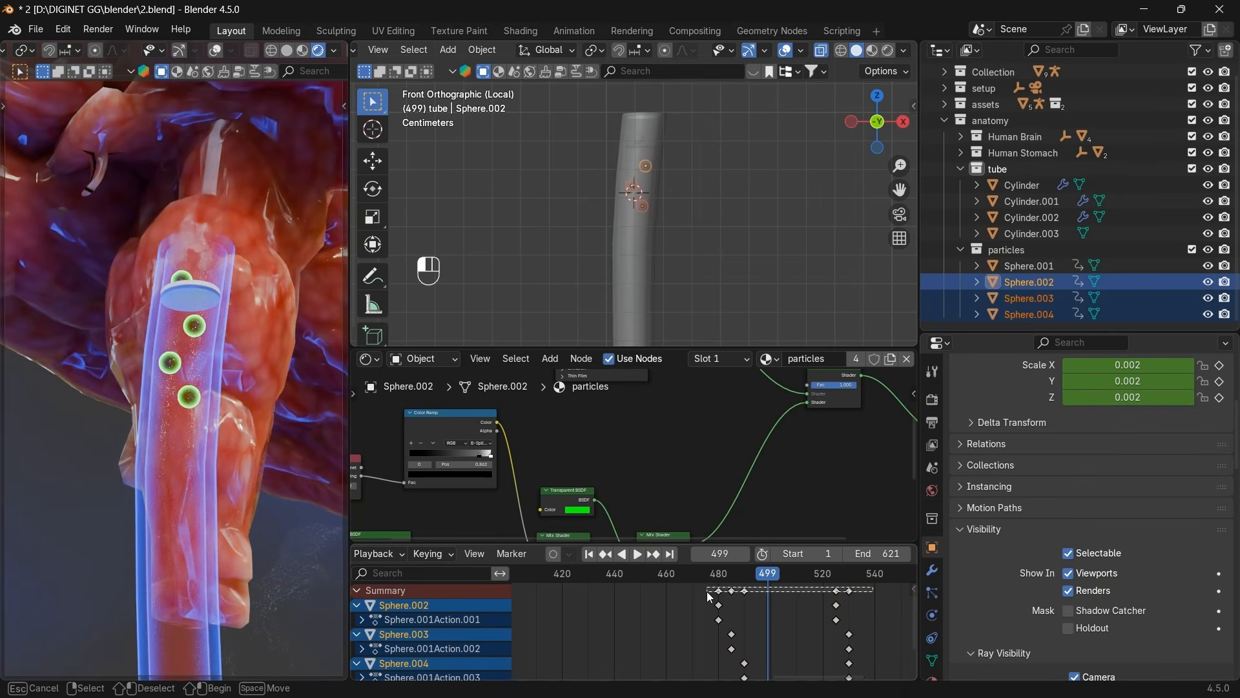
drag(710, 597, 711, 597)
key(g)
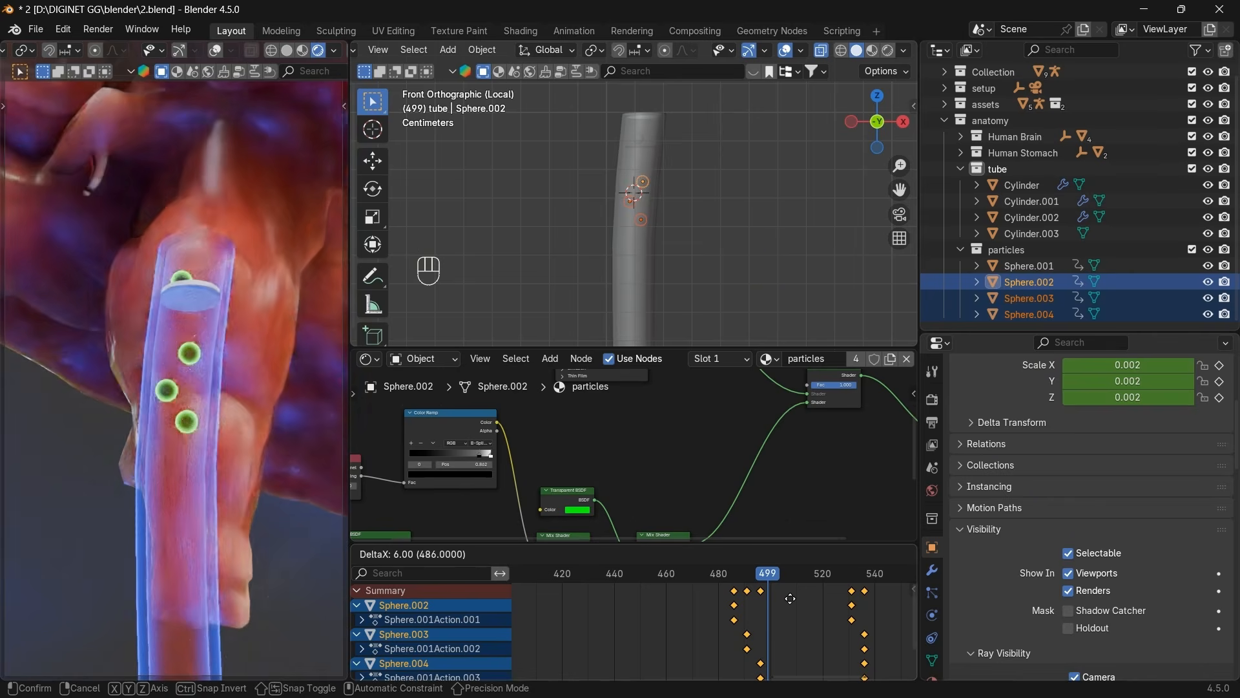
click(790, 599)
drag(711, 576, 772, 557)
key(g)
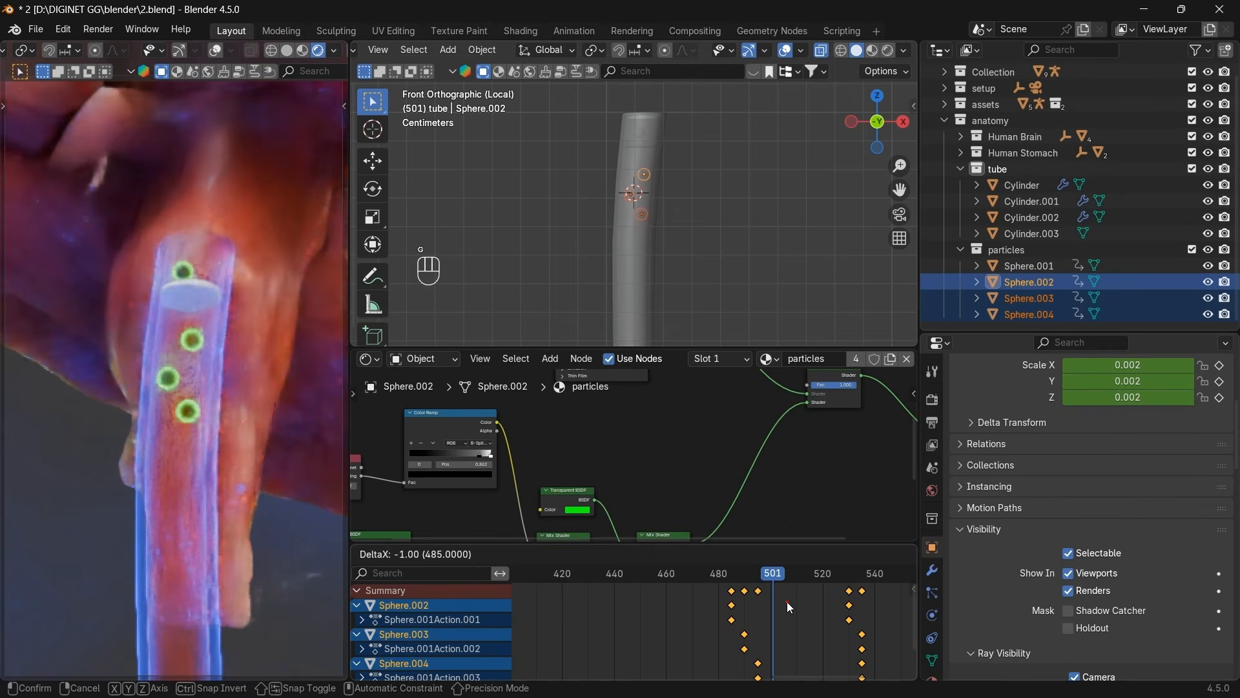
click(787, 602)
Delay the last two keyframes of Sphere.003 and Sphere.004 by another 5 frames, placing their end keys at frame 540.
click(1045, 296)
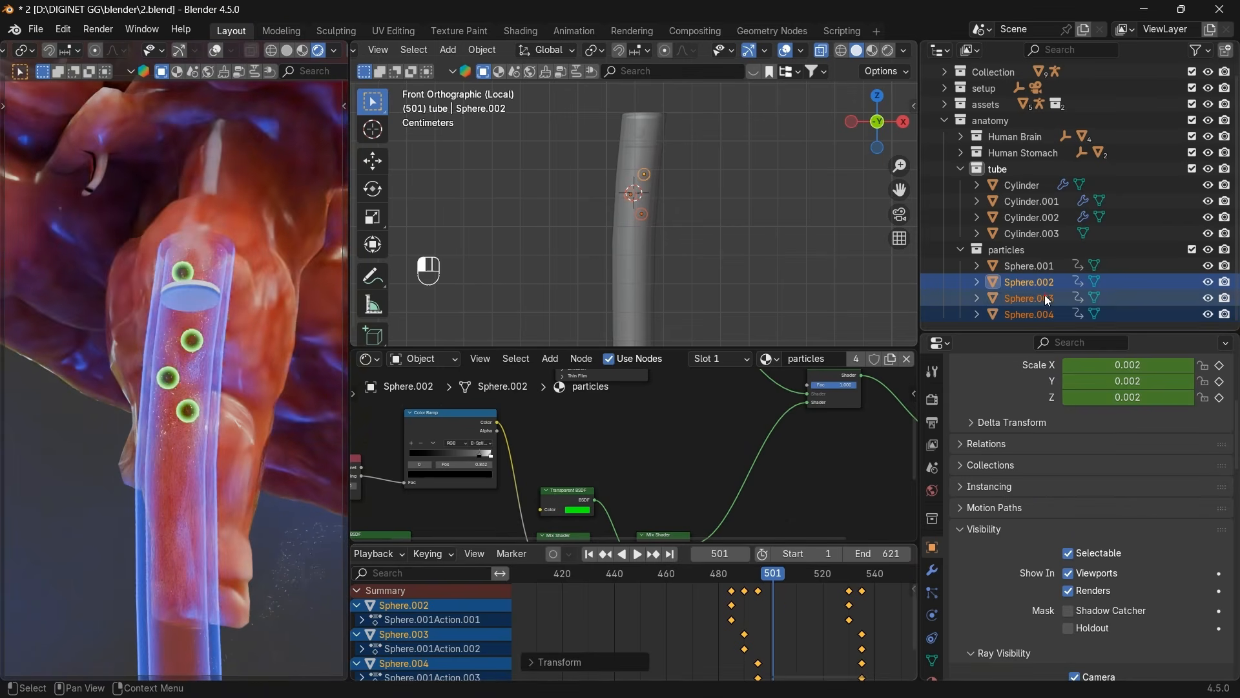
shift+click(1038, 314)
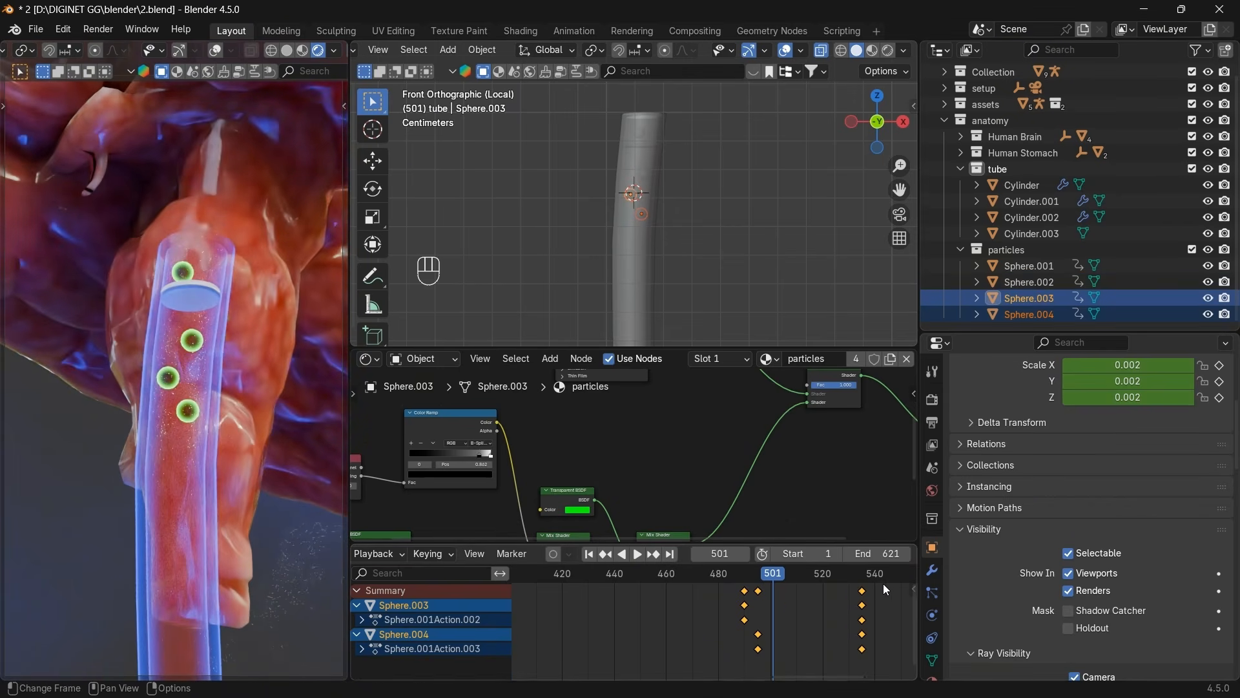
shift+click(746, 591)
key(g)
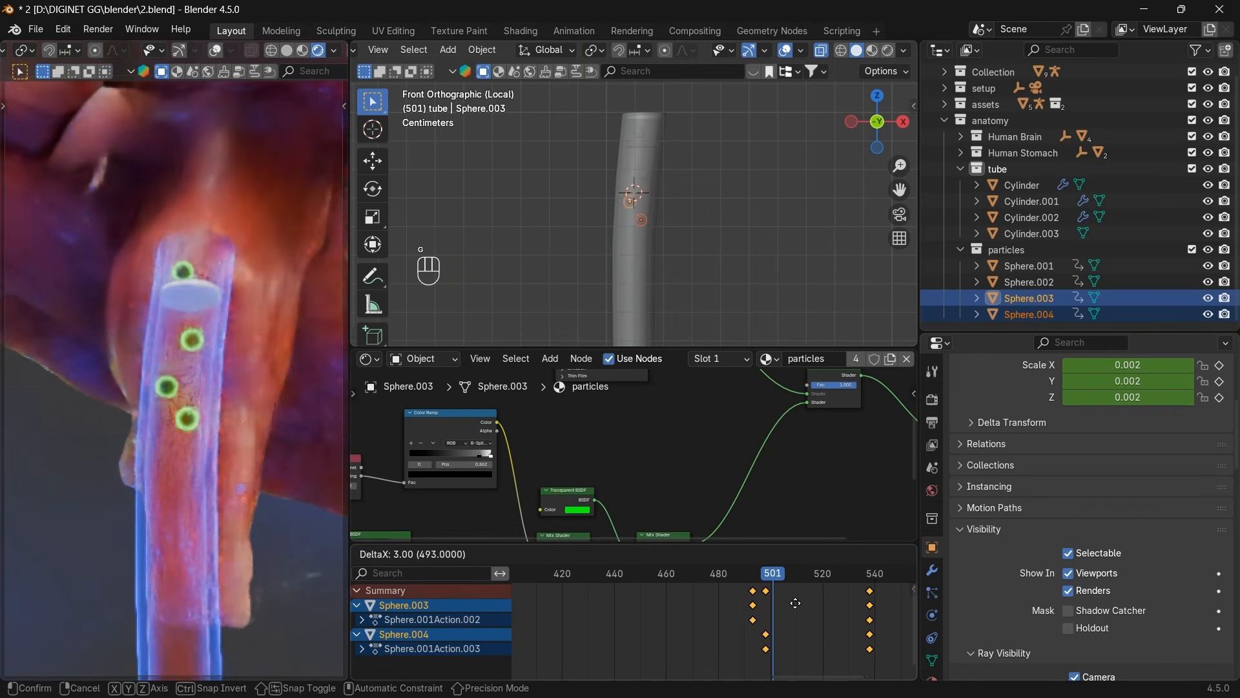
click(801, 602)
scroll(782, 598, down, 3)
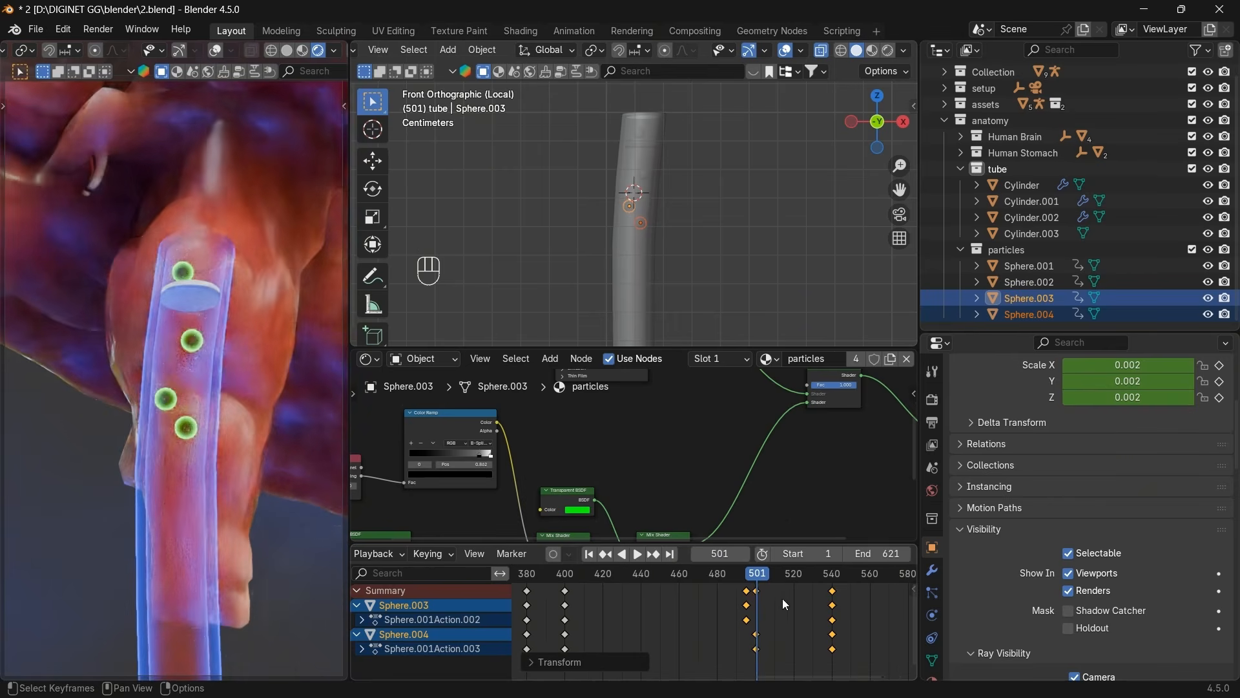
Delay Sphere.004's last two keyframes by about 4 more frames.
click(1037, 316)
key(g)
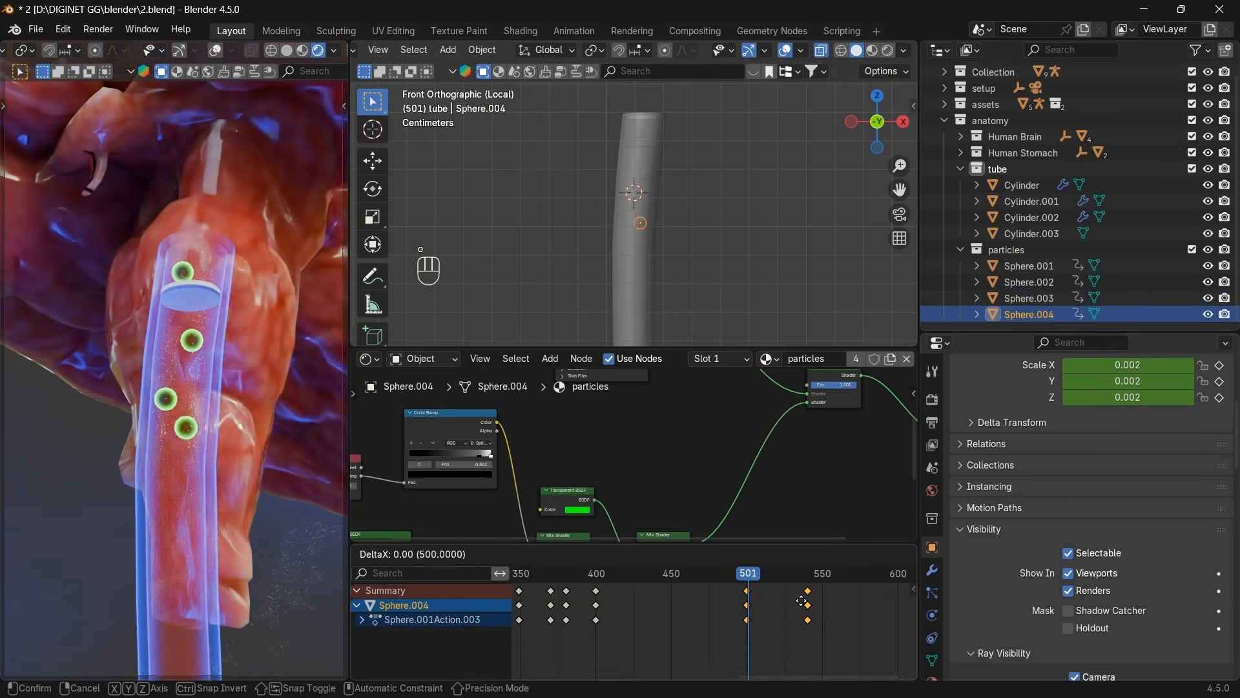
click(807, 601)
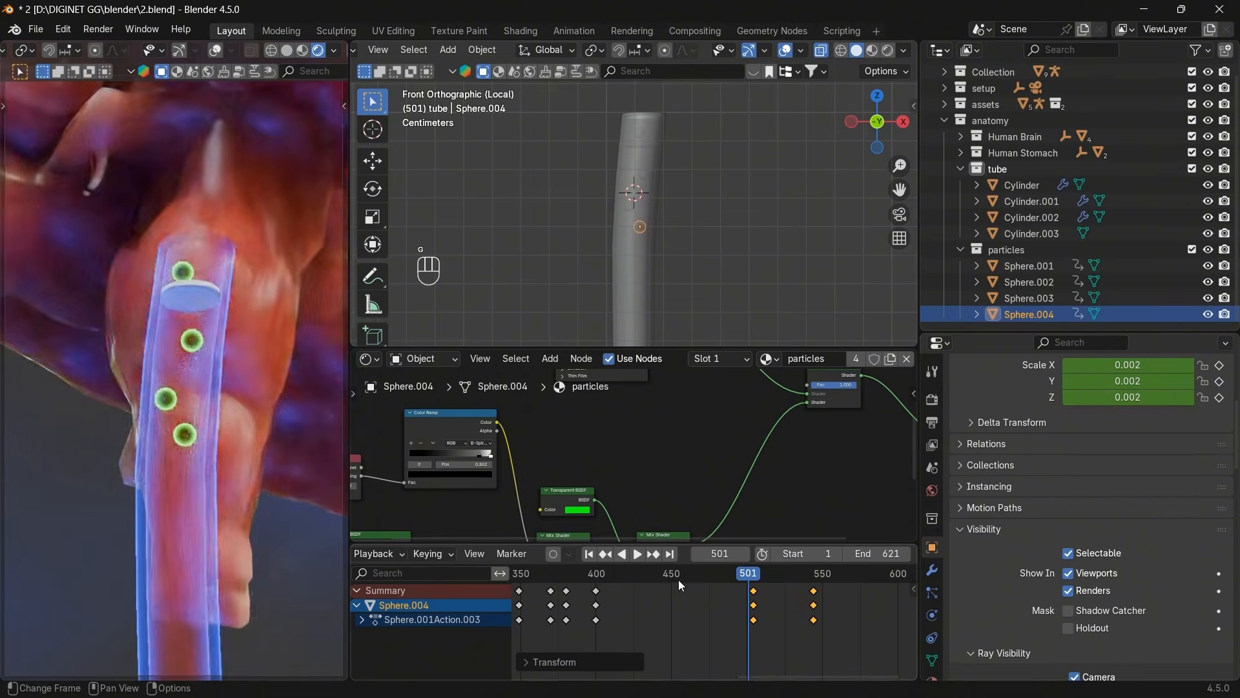
Review the staggered sphere motion between frames 475 and 545, ending on Sphere.001's keyframe at frame 475.
drag(678, 580, 810, 563)
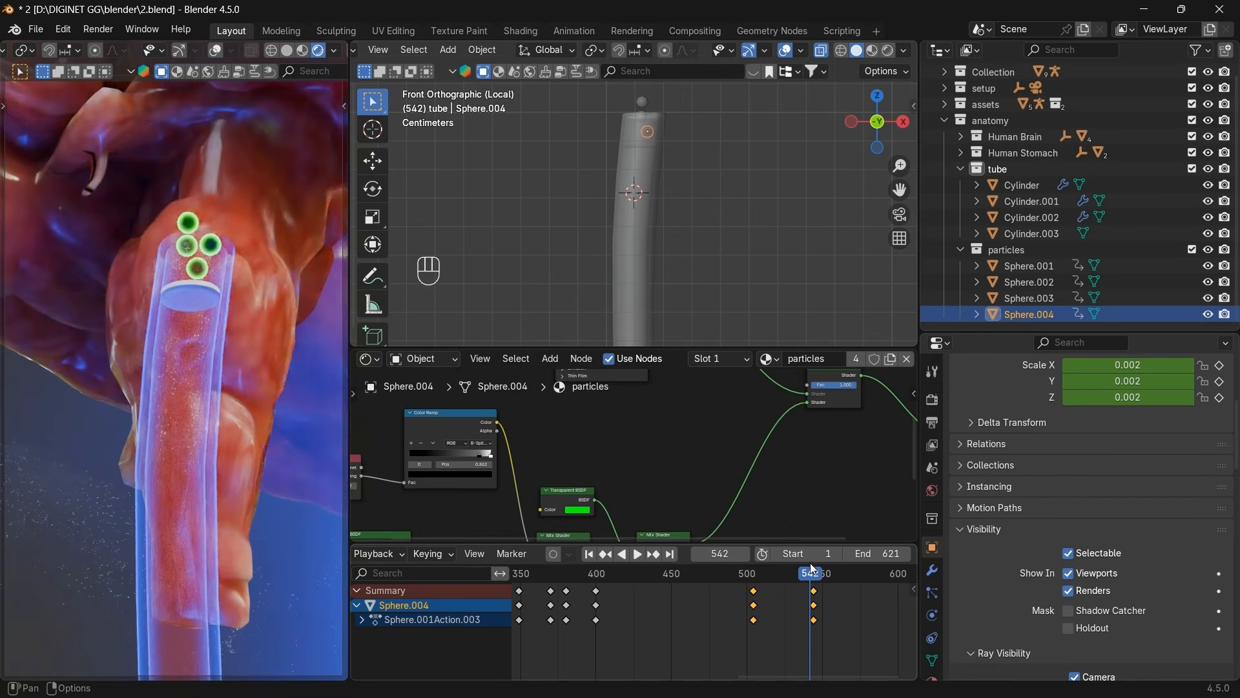
mouse_move(816, 577)
mouse_down()
mouse_move(790, 572)
mouse_move(806, 578)
mouse_up()
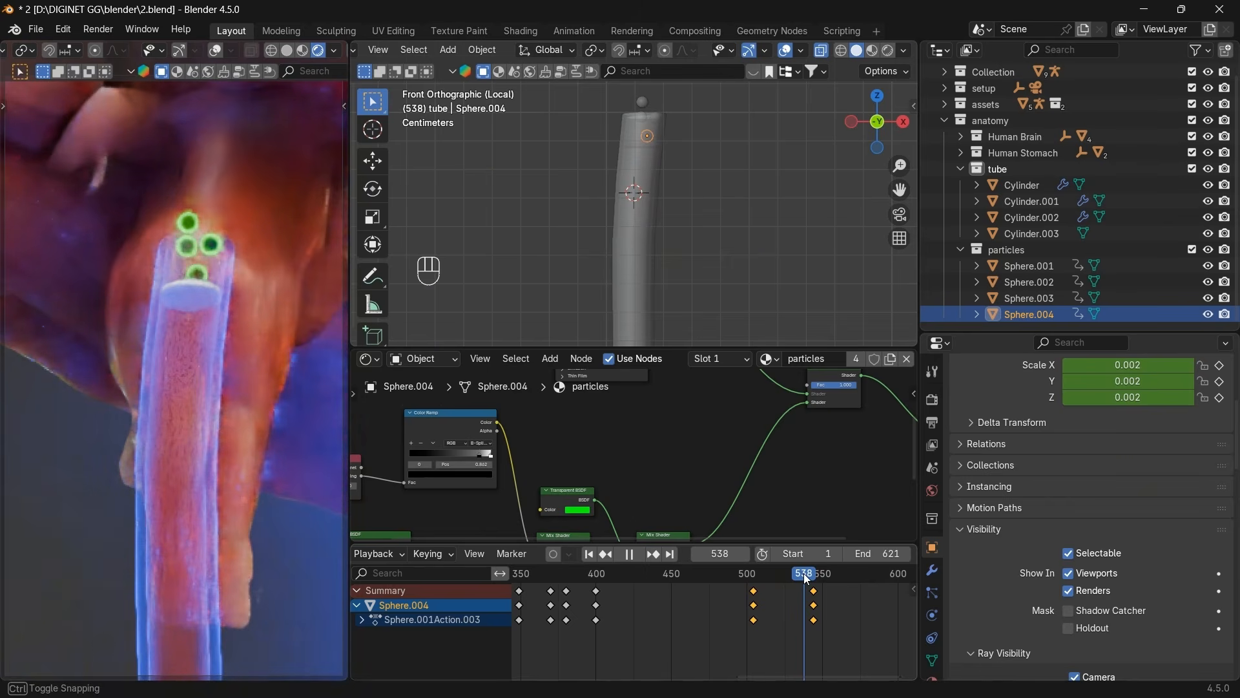
shift+click(1044, 267)
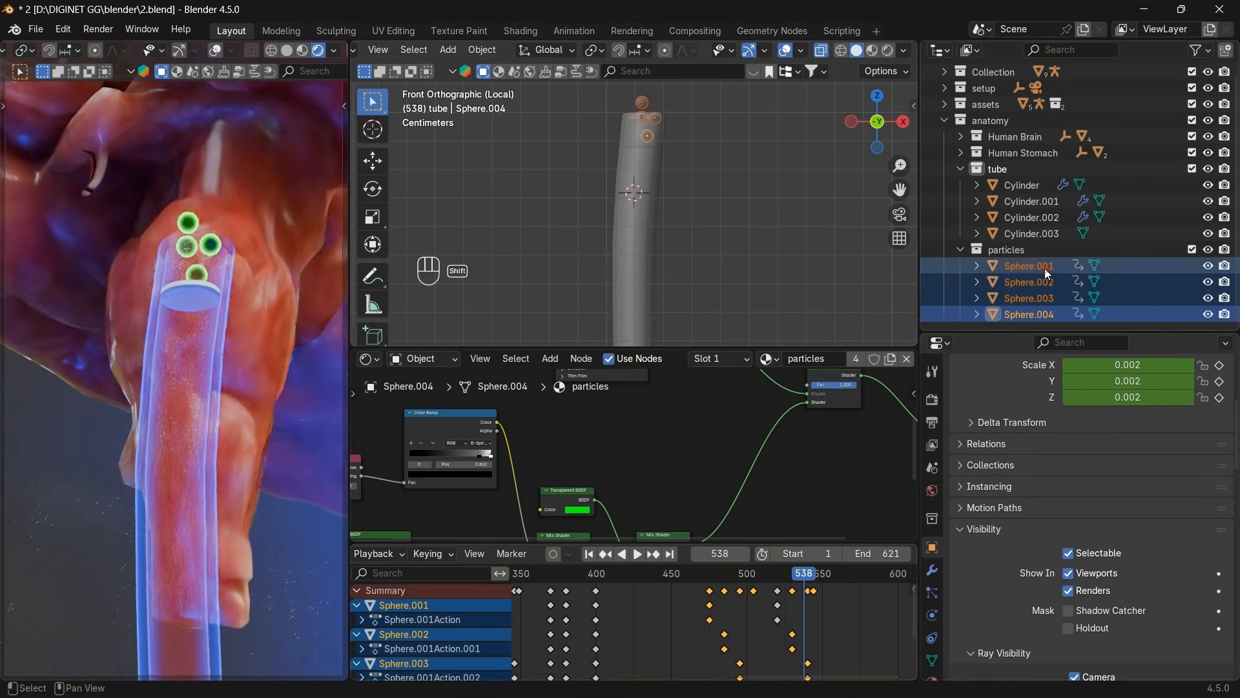
click(709, 574)
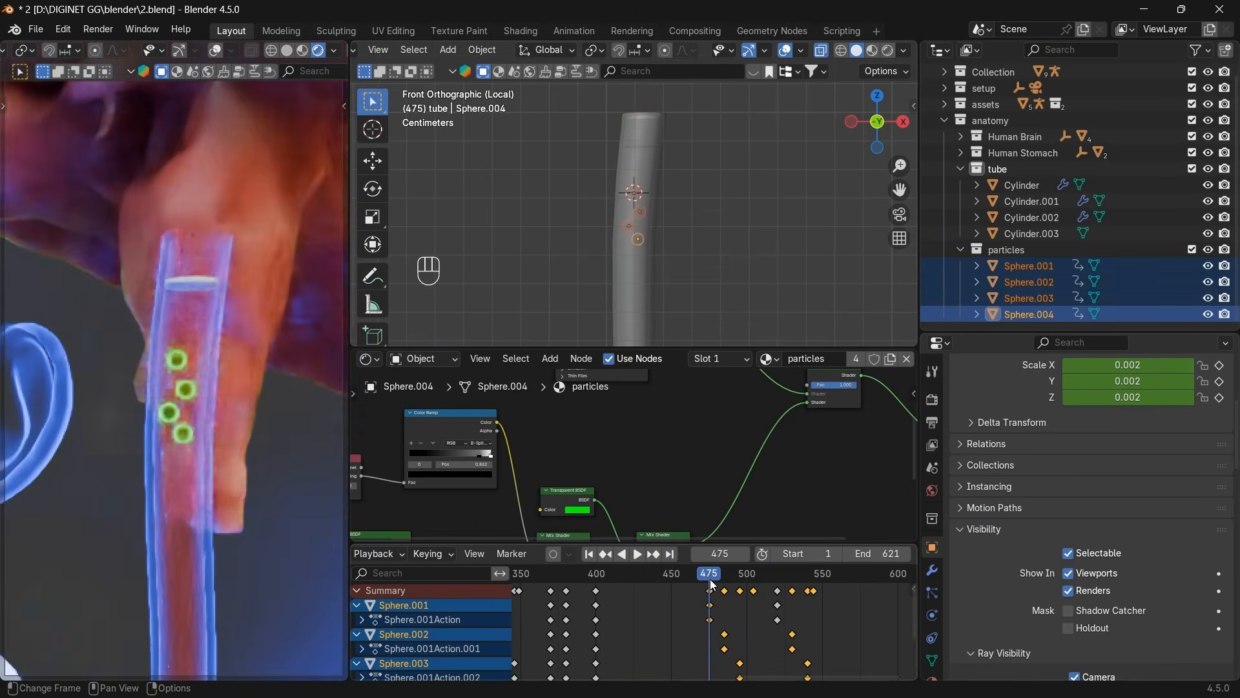
click(818, 585)
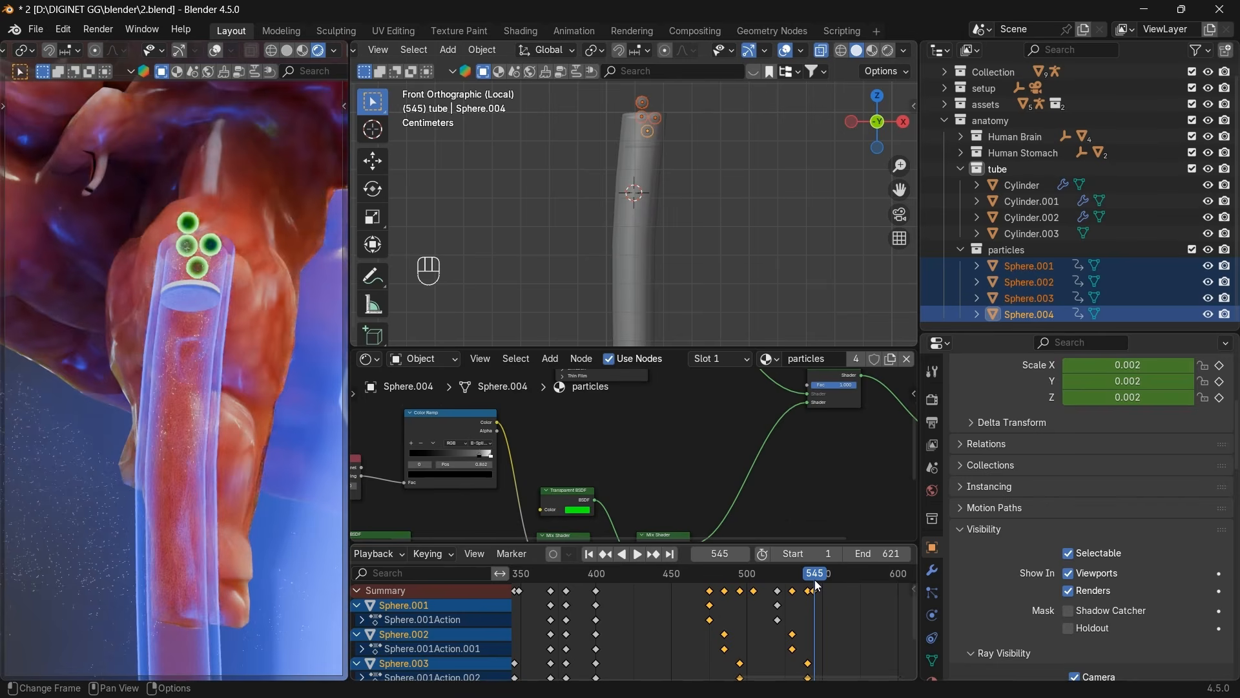
click(1048, 270)
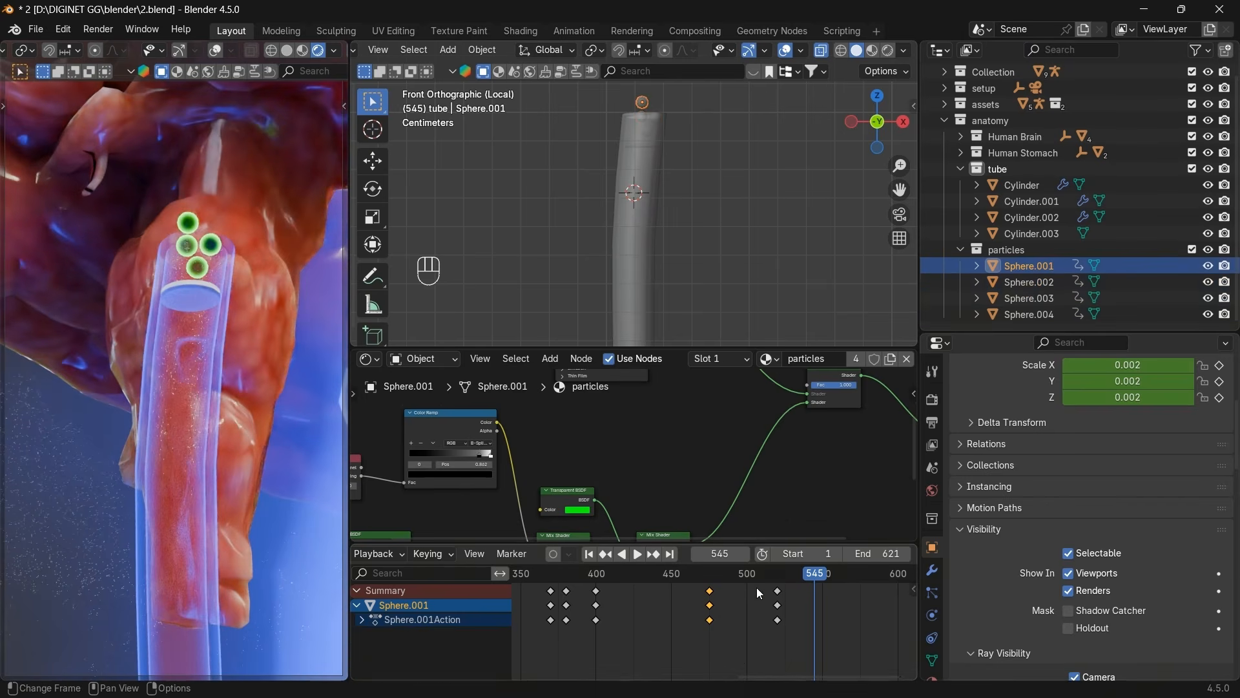
click(779, 585)
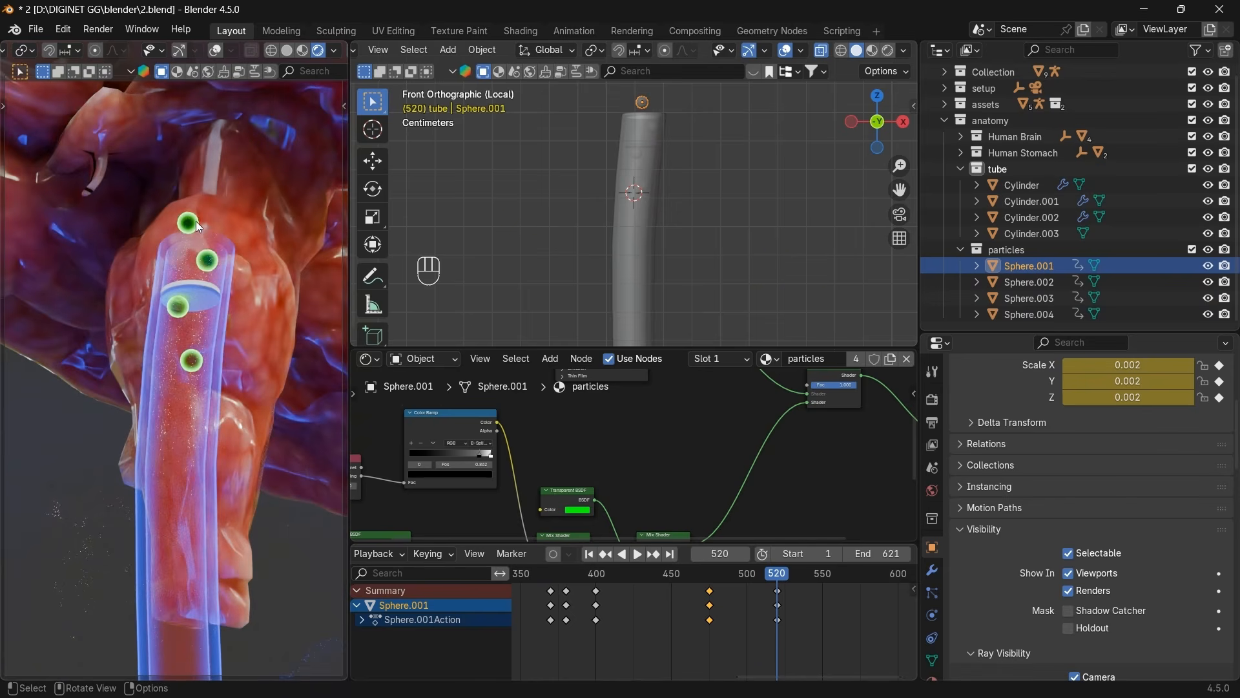
click(712, 583)
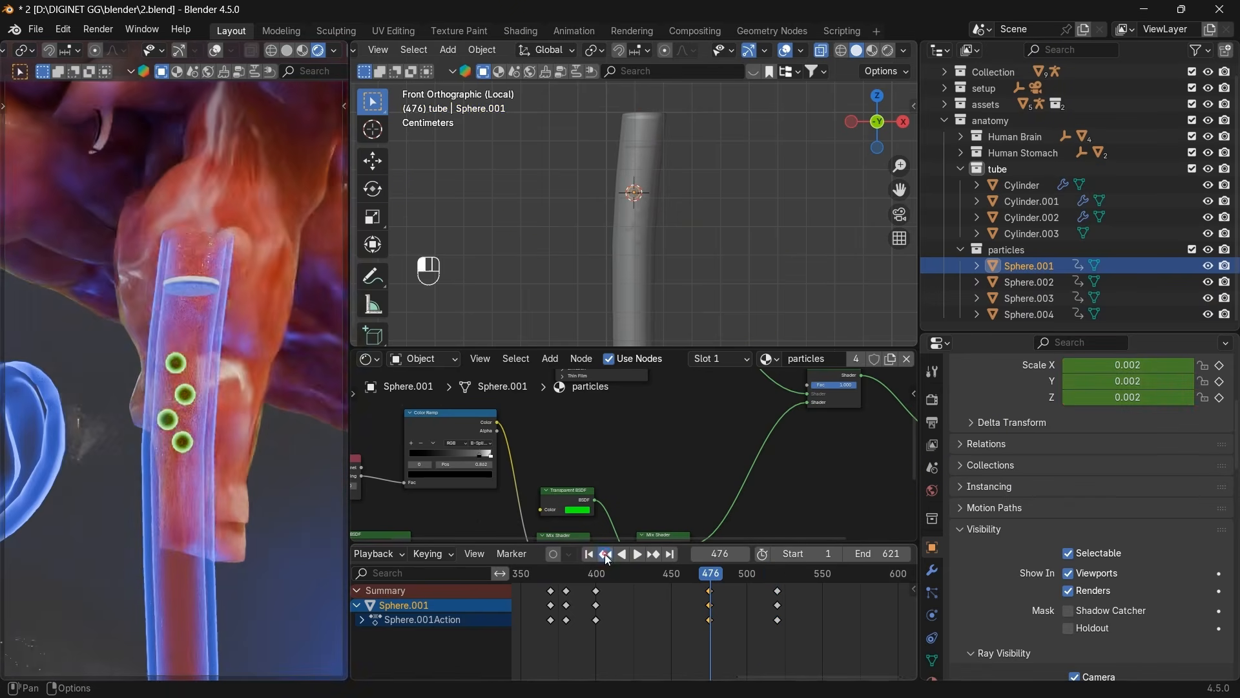
click(605, 553)
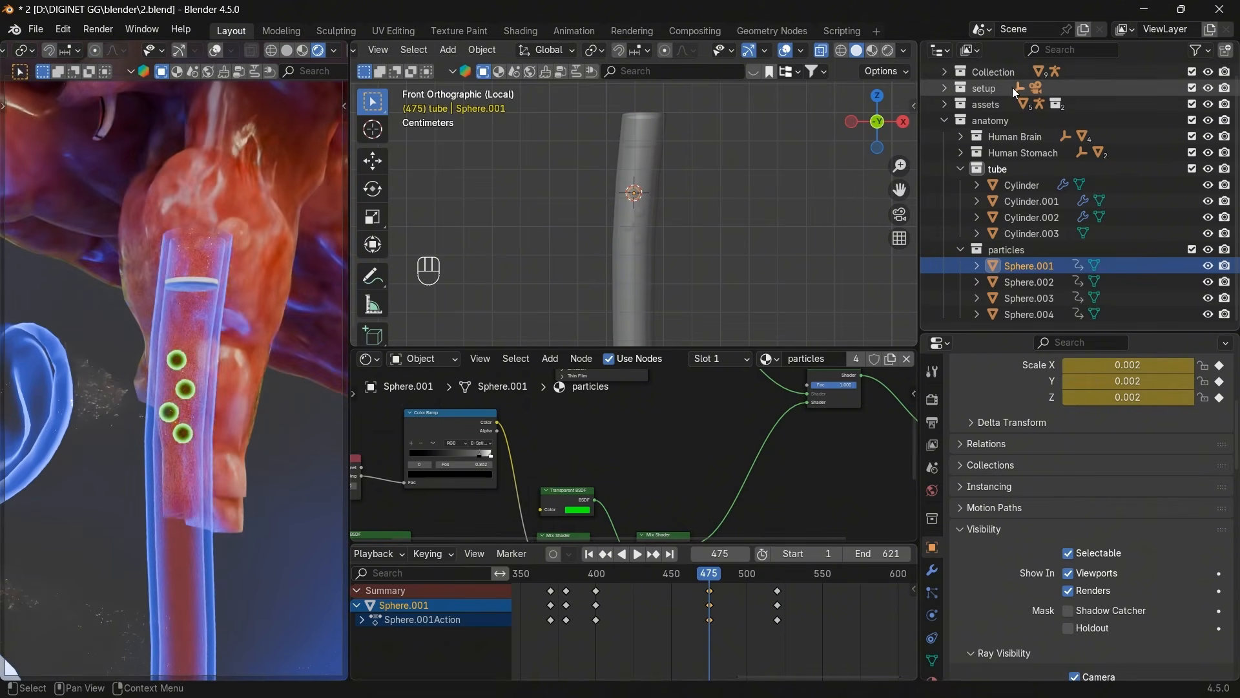
Reveal the setup collection's contents, select the Empty, and leave local view to show the whole scene.
scroll(1015, 141, up, 1)
click(944, 104)
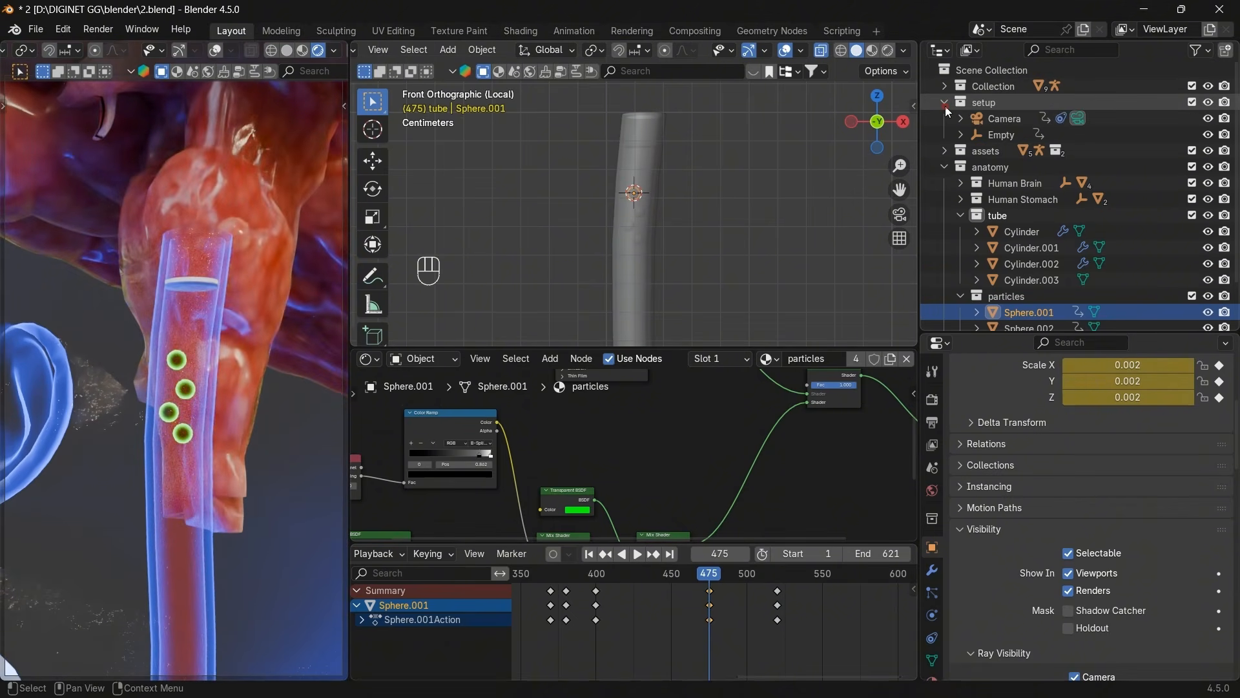
click(1000, 135)
scroll(746, 226, down, 2)
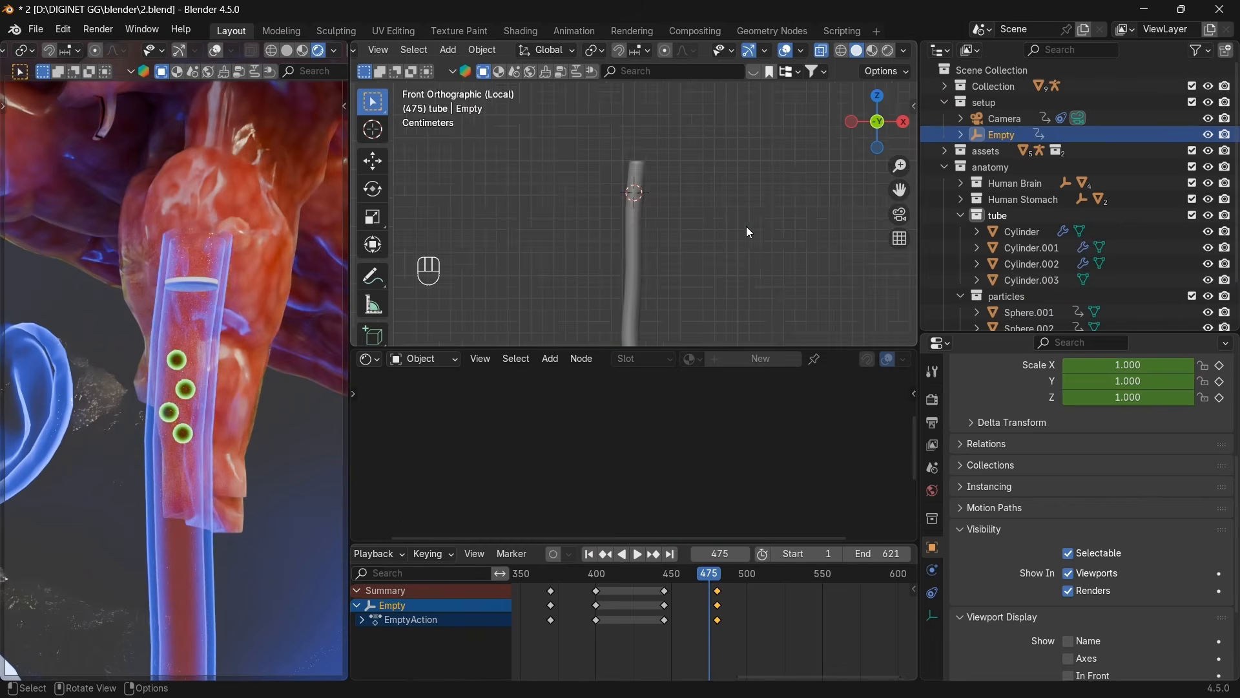
key(KP_Divide)
scroll(816, 257, down, 3)
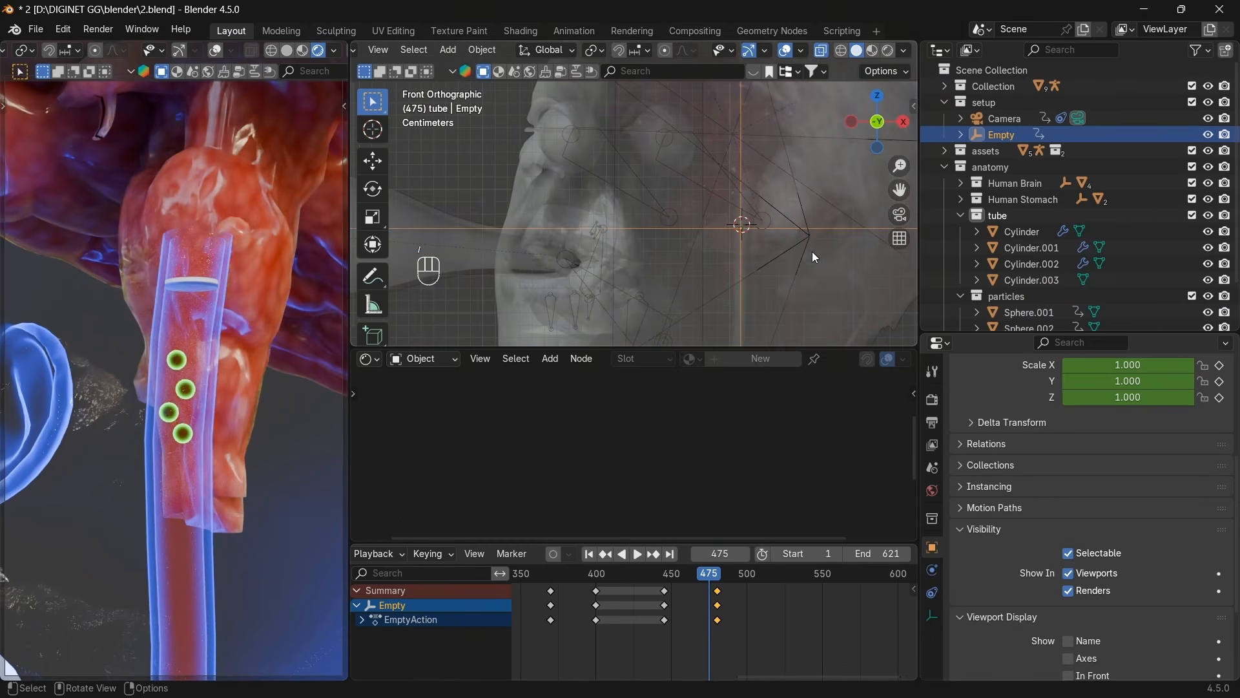
Inspect the Camera and the Empty in the left side view and briefly play the animation from frame 475.
click(997, 121)
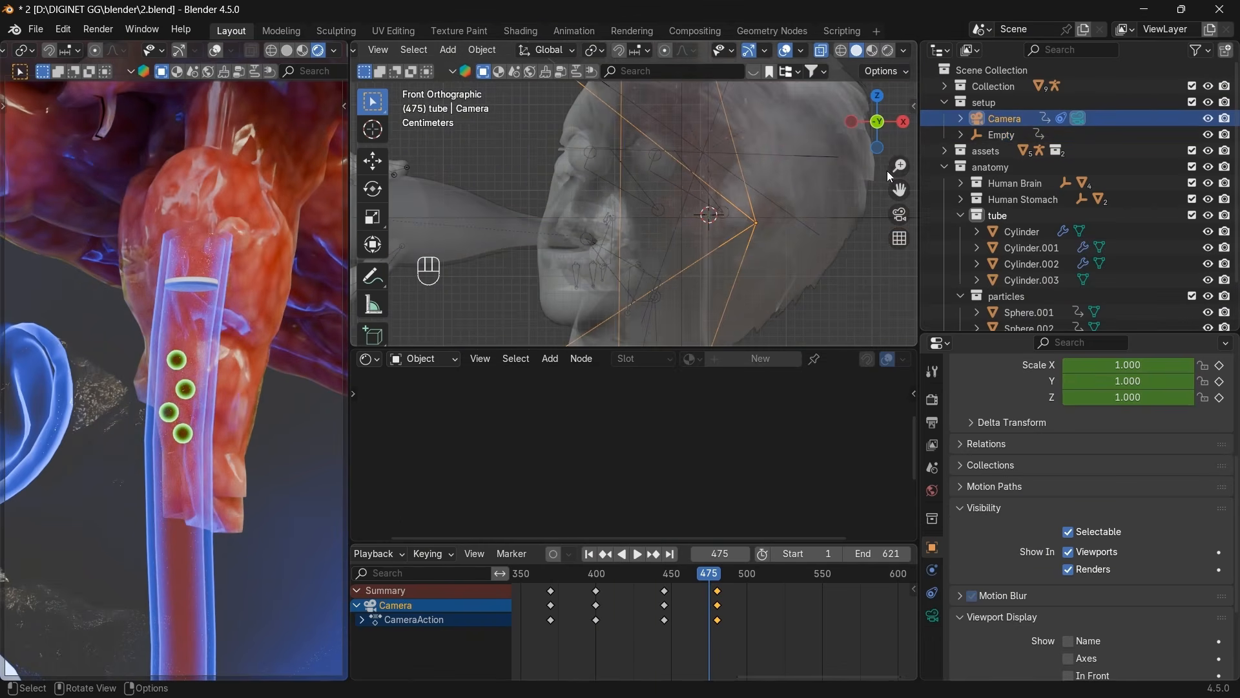
click(850, 123)
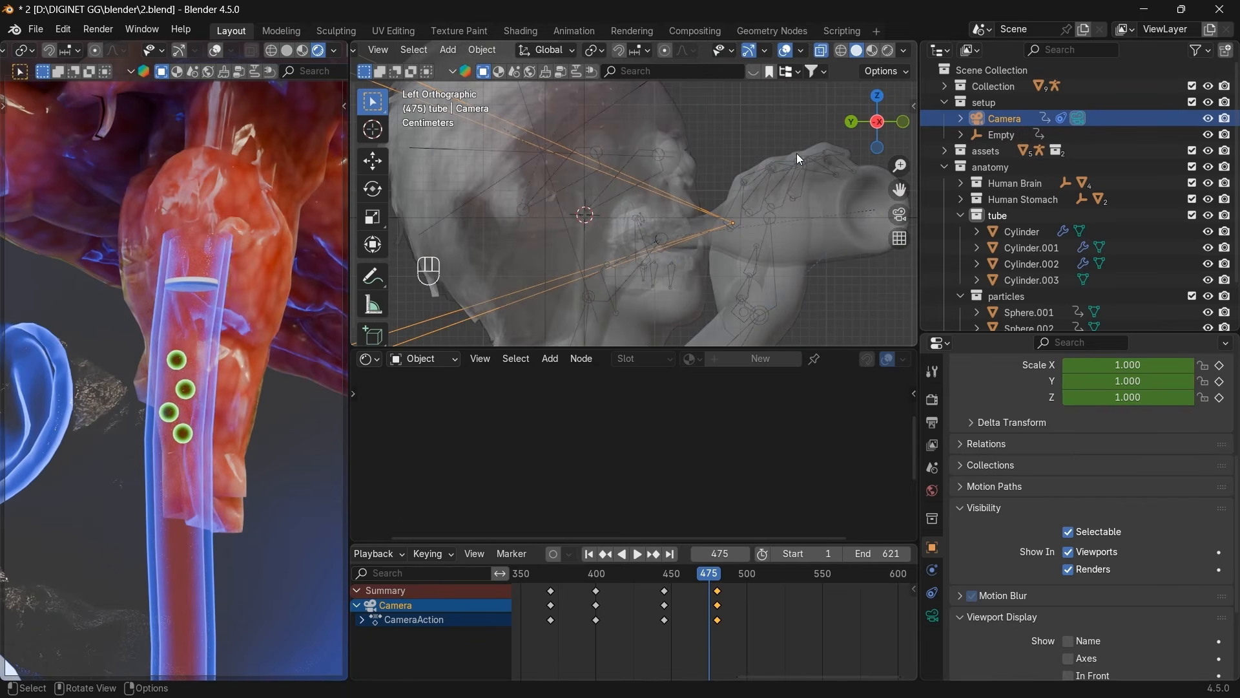
click(983, 135)
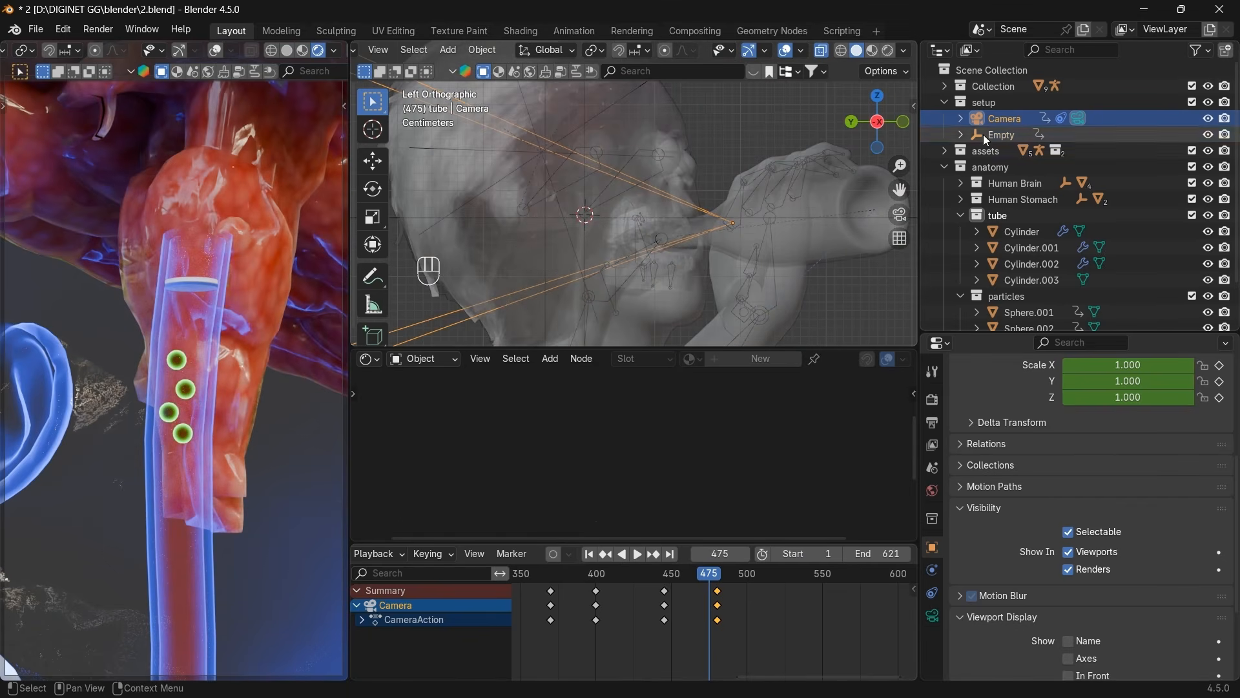
click(642, 556)
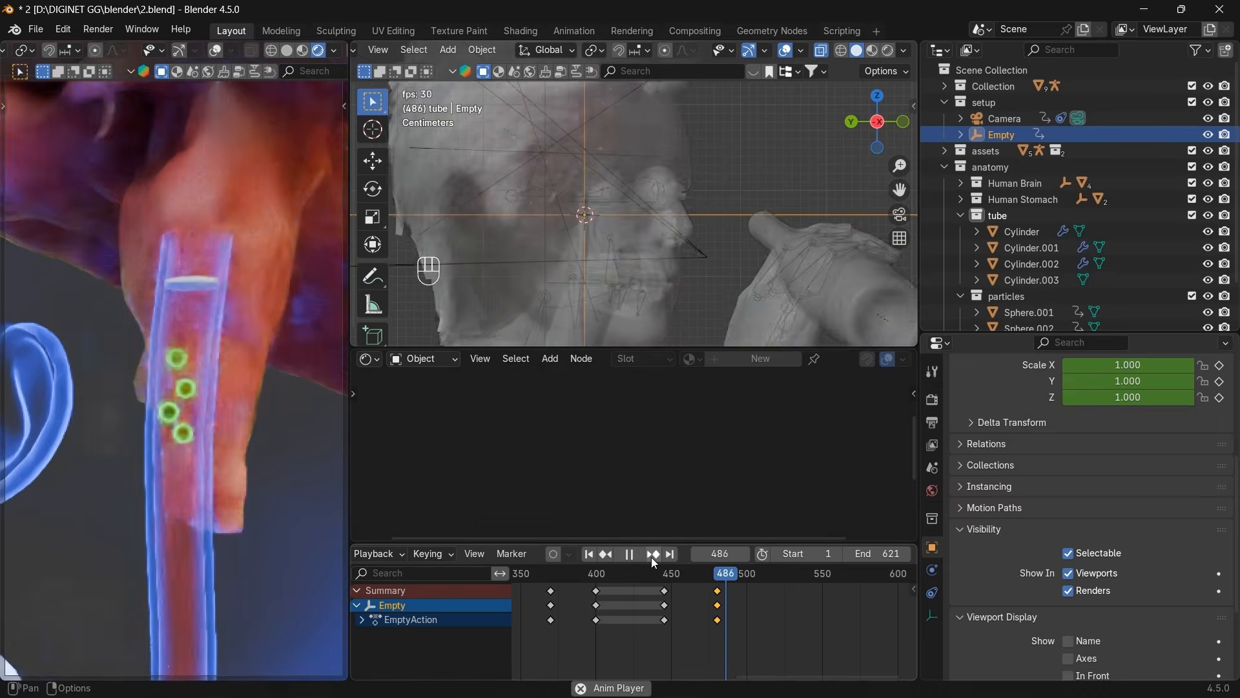
key(space)
Check Sphere.004's exit motion and set the current frame to 530.
scroll(1011, 303, down, 2)
click(1020, 316)
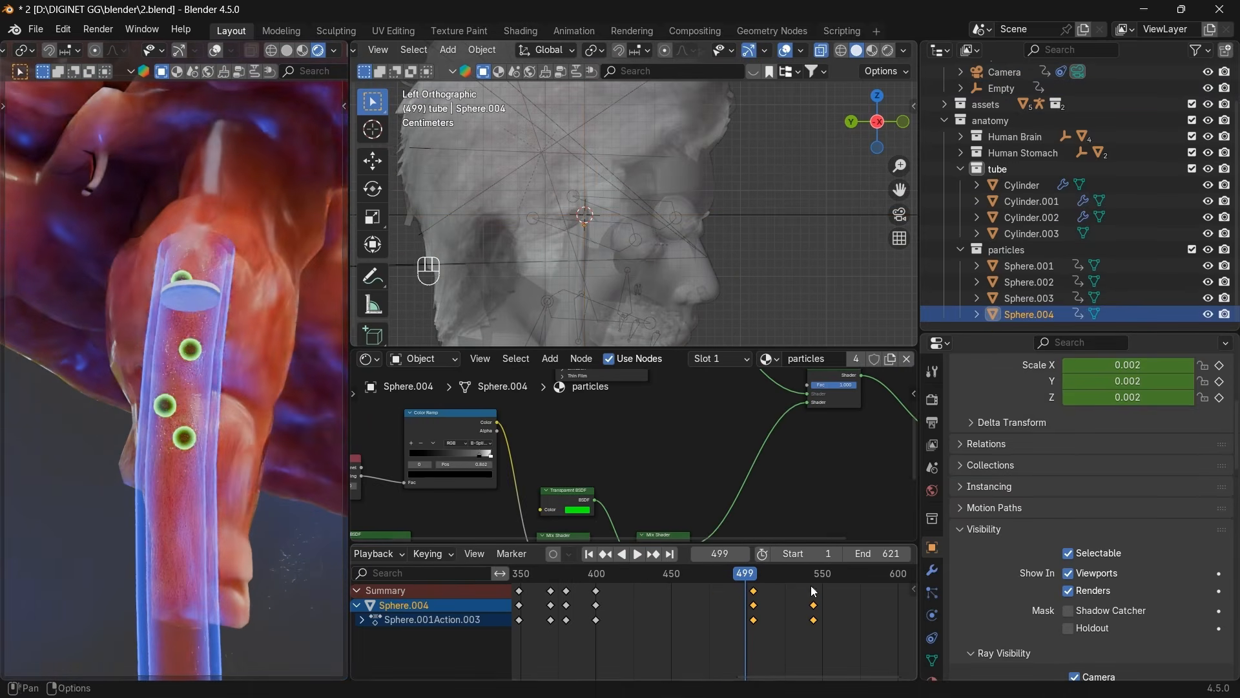
drag(746, 574, 785, 574)
click(721, 554)
text(530)
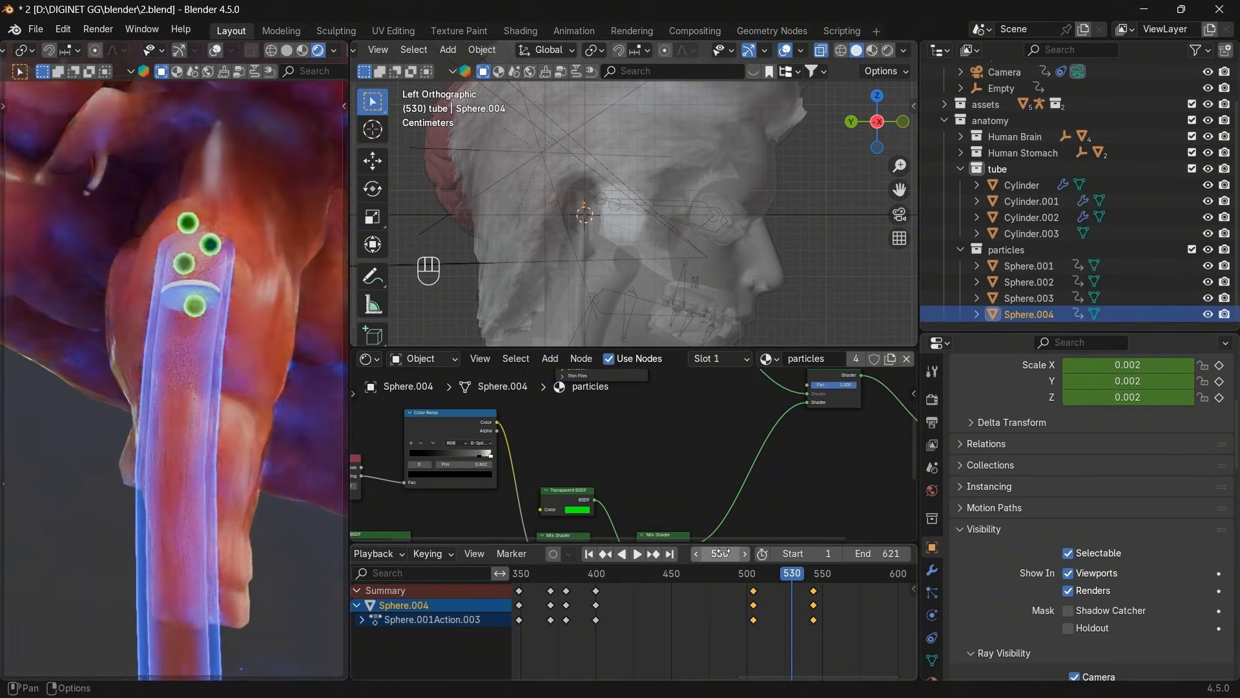
key(Return)
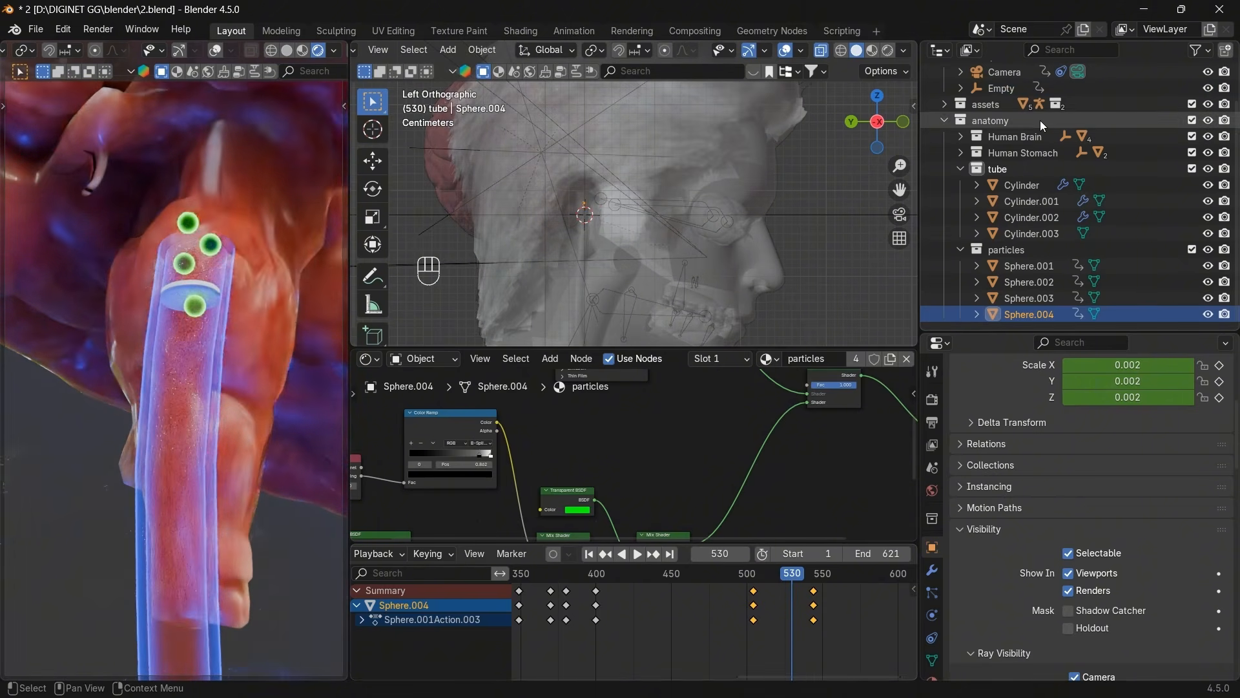
Compare the Empty's position with Sphere.001 in the right side view at frame 530.
click(1000, 89)
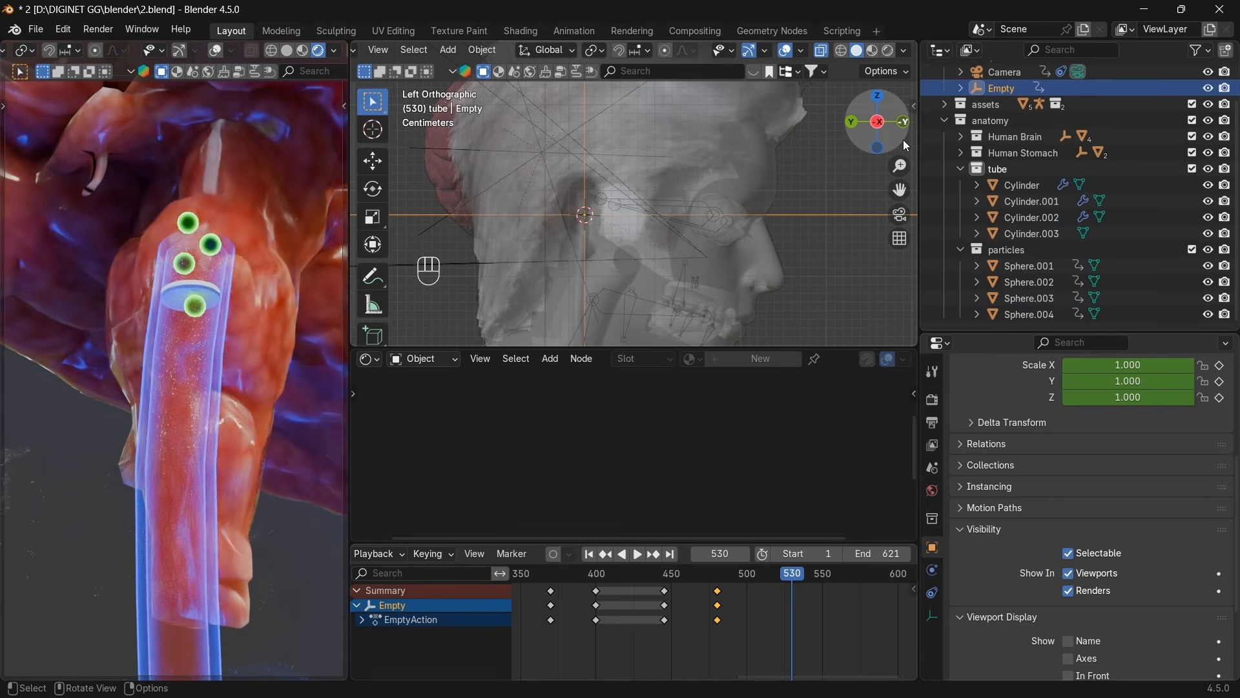
click(904, 121)
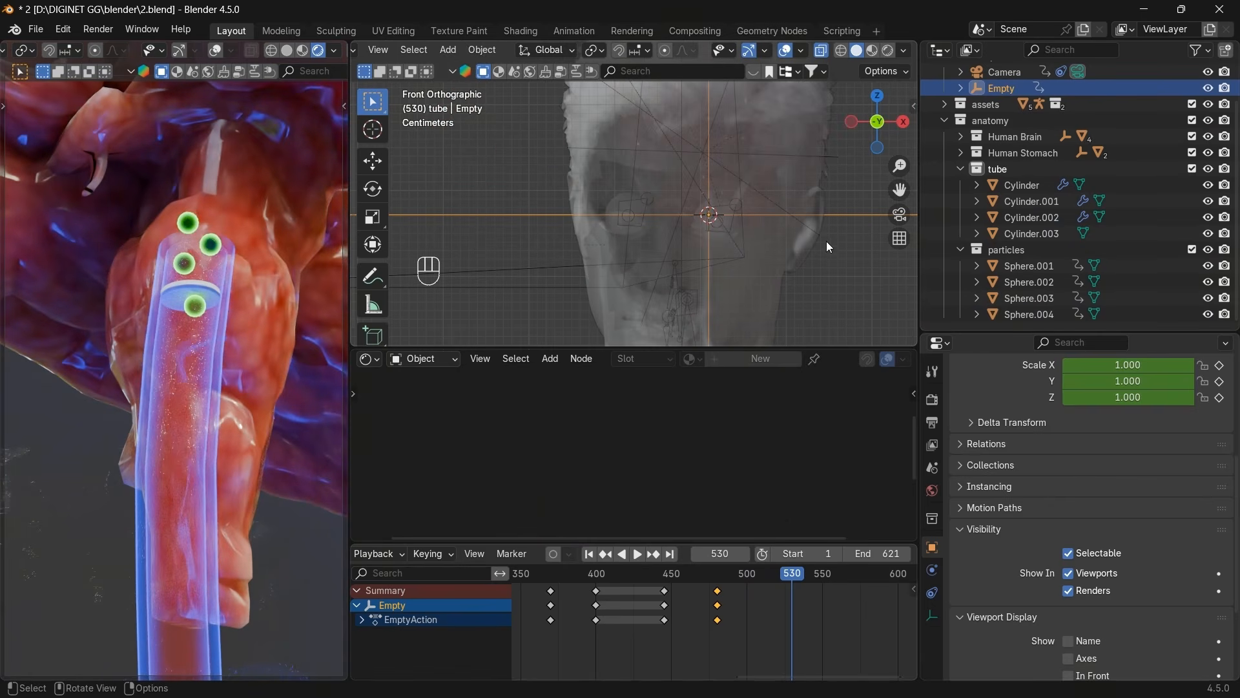
click(904, 122)
scroll(820, 231, up, 4)
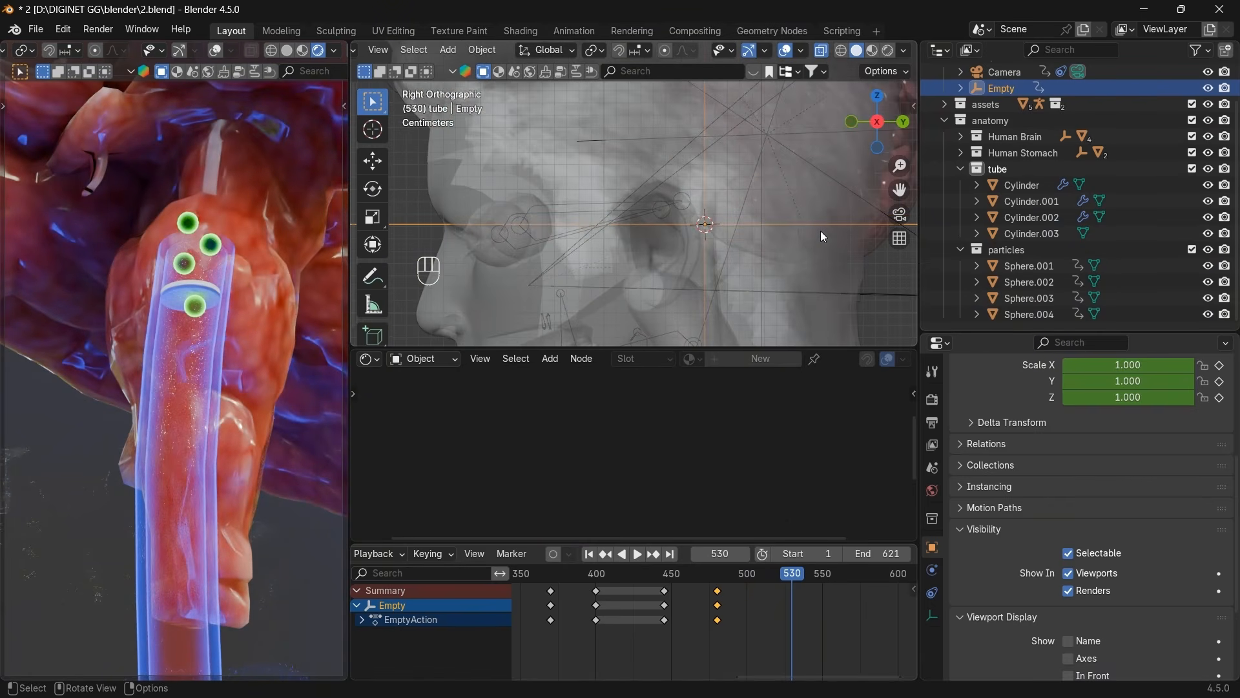
scroll(822, 230, up, 1)
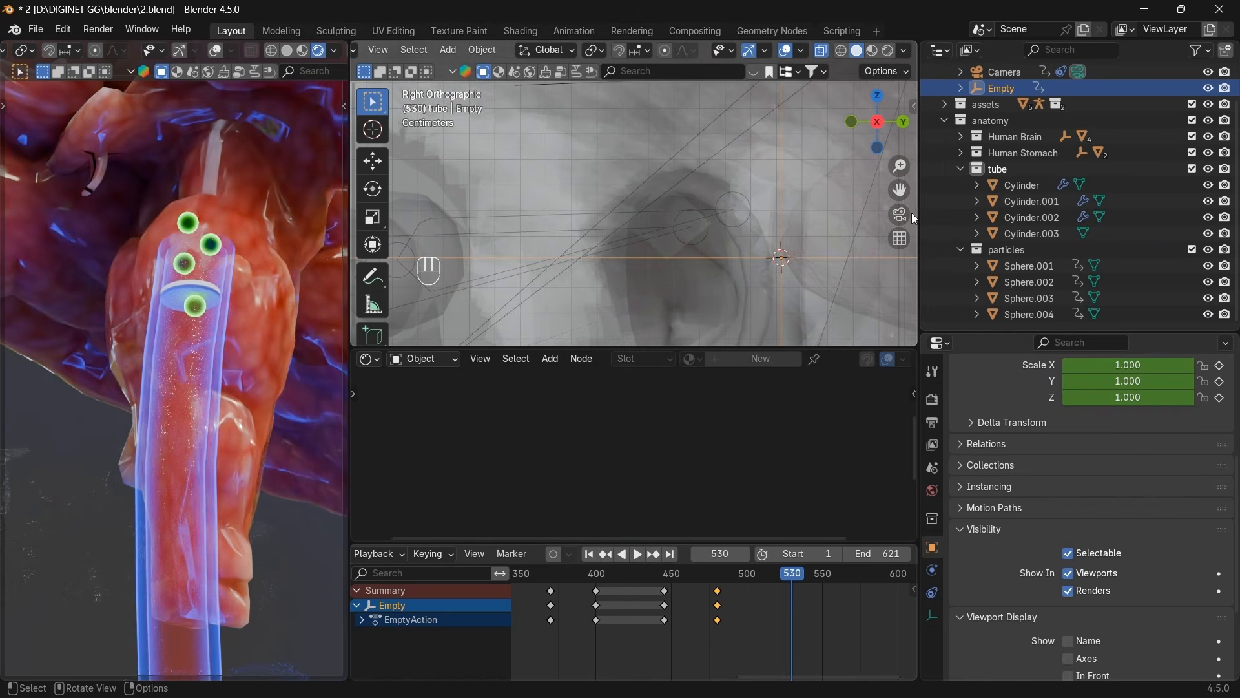
drag(900, 190, 807, 260)
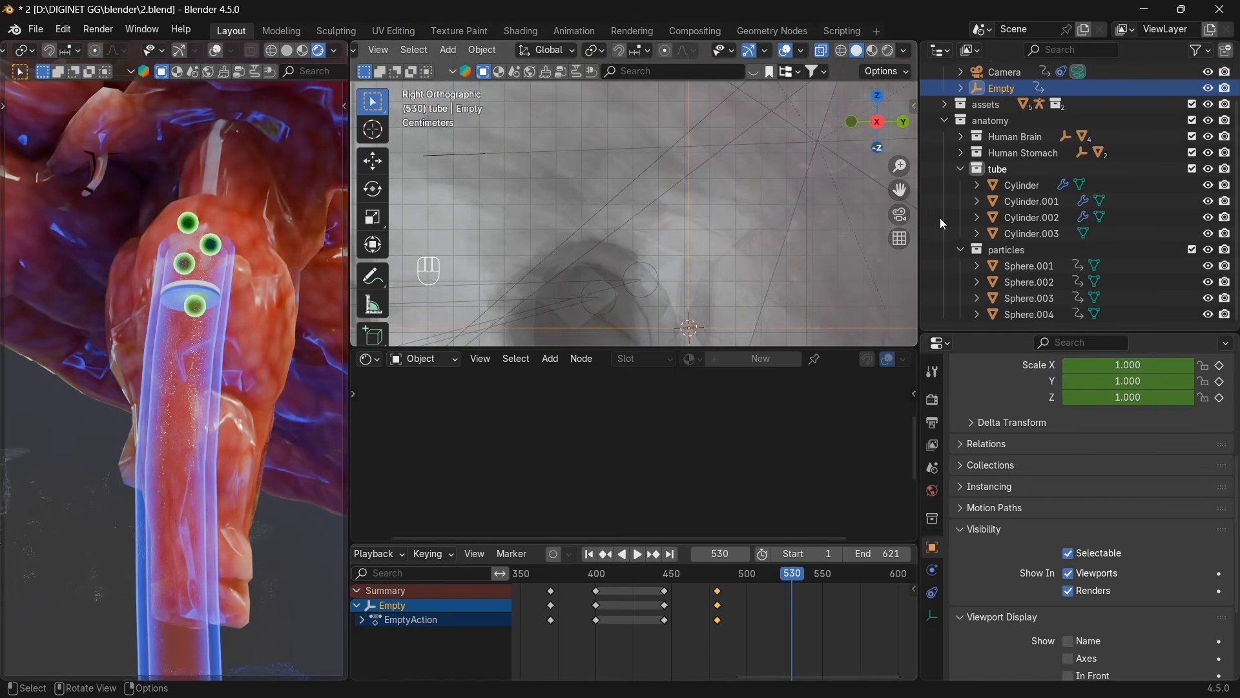
click(1044, 268)
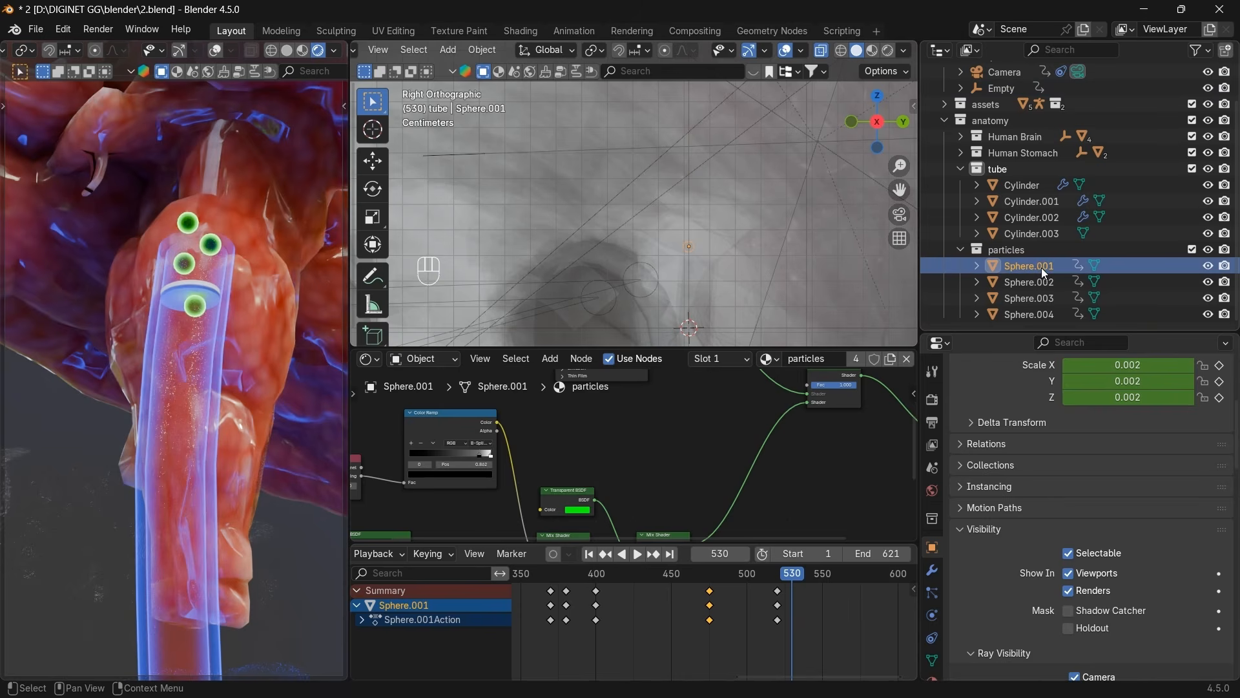
click(1017, 87)
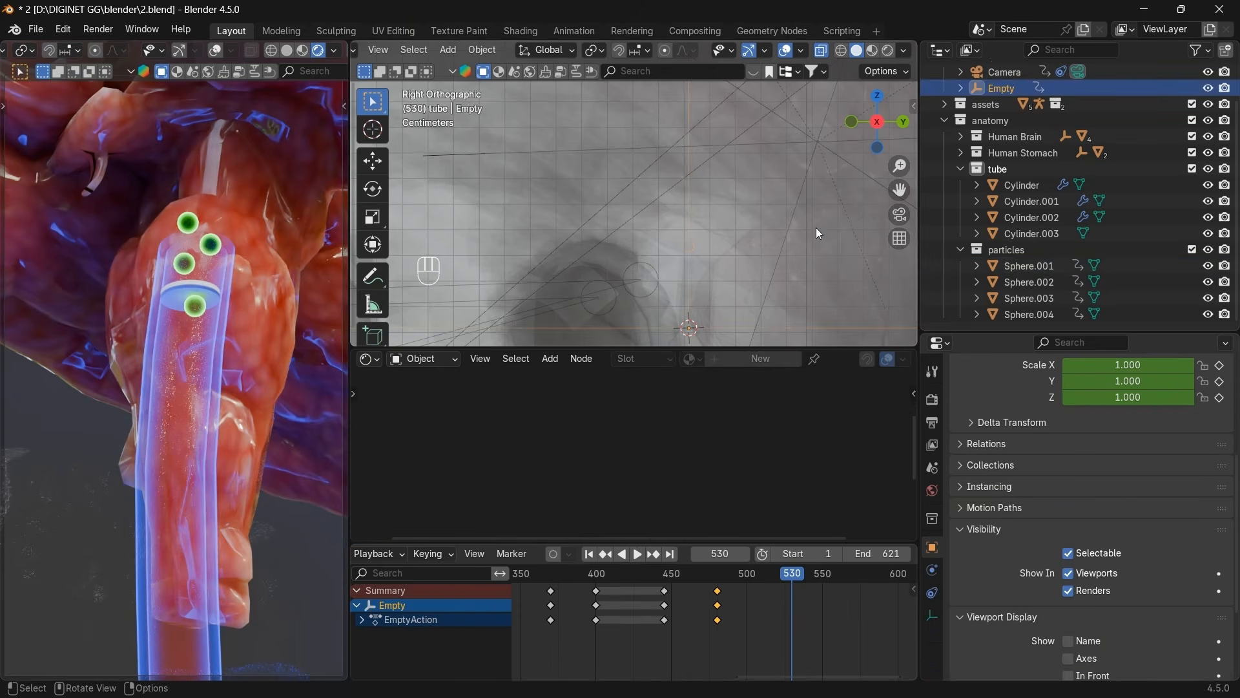
Move the Empty up about 0.03 m and slightly along positive Y, and keyframe it at frame 530.
key(g)
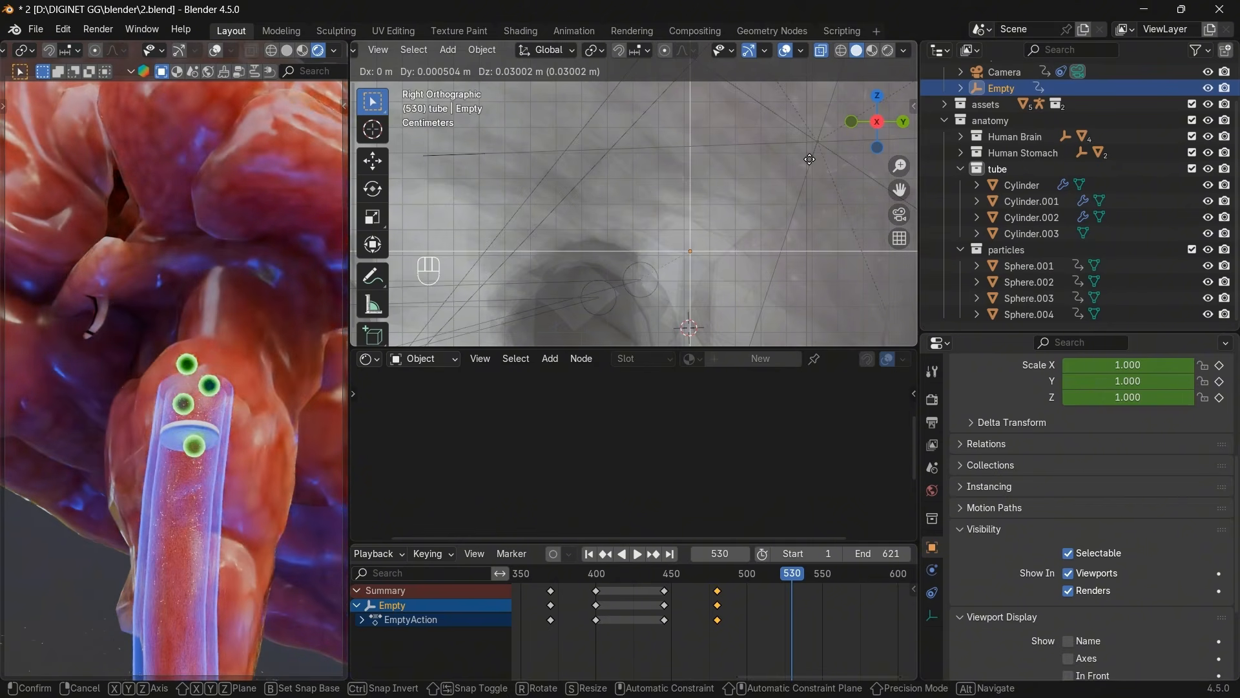
click(810, 159)
key(g)
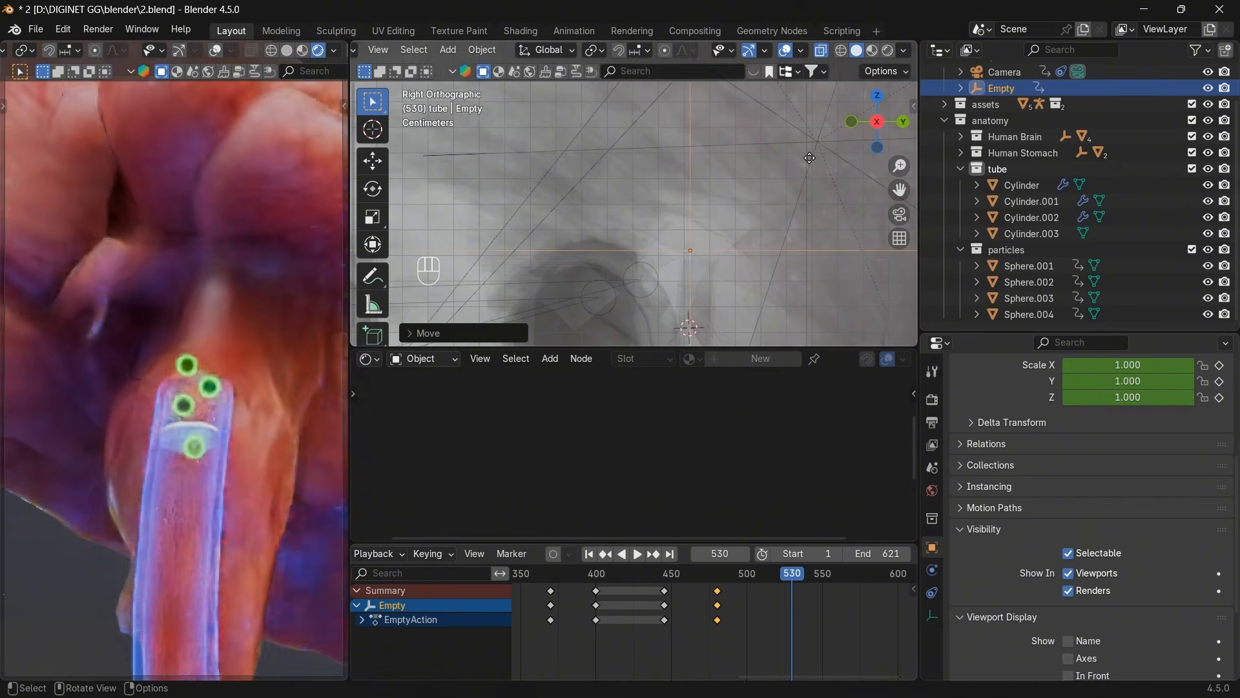
click(818, 158)
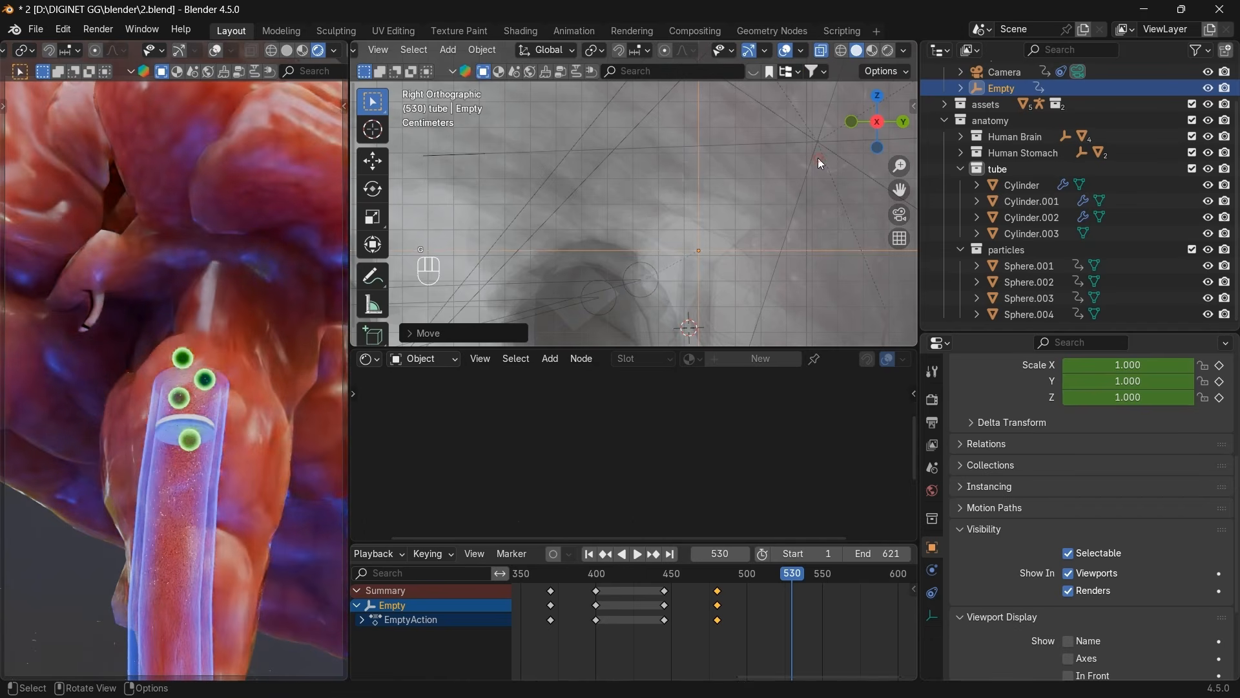
key(i)
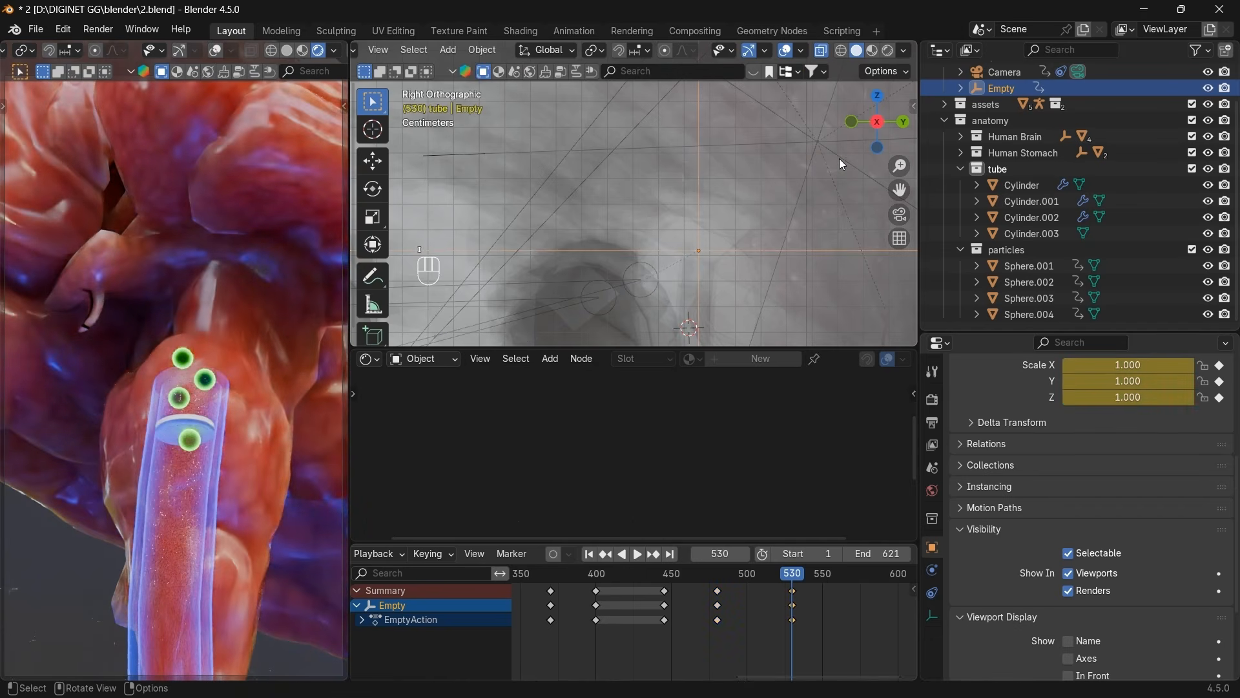
Raise the Camera about 0.029 m along the global Z axis in the back view and keyframe it at frame 530.
click(1009, 71)
scroll(868, 159, down, 4)
click(903, 123)
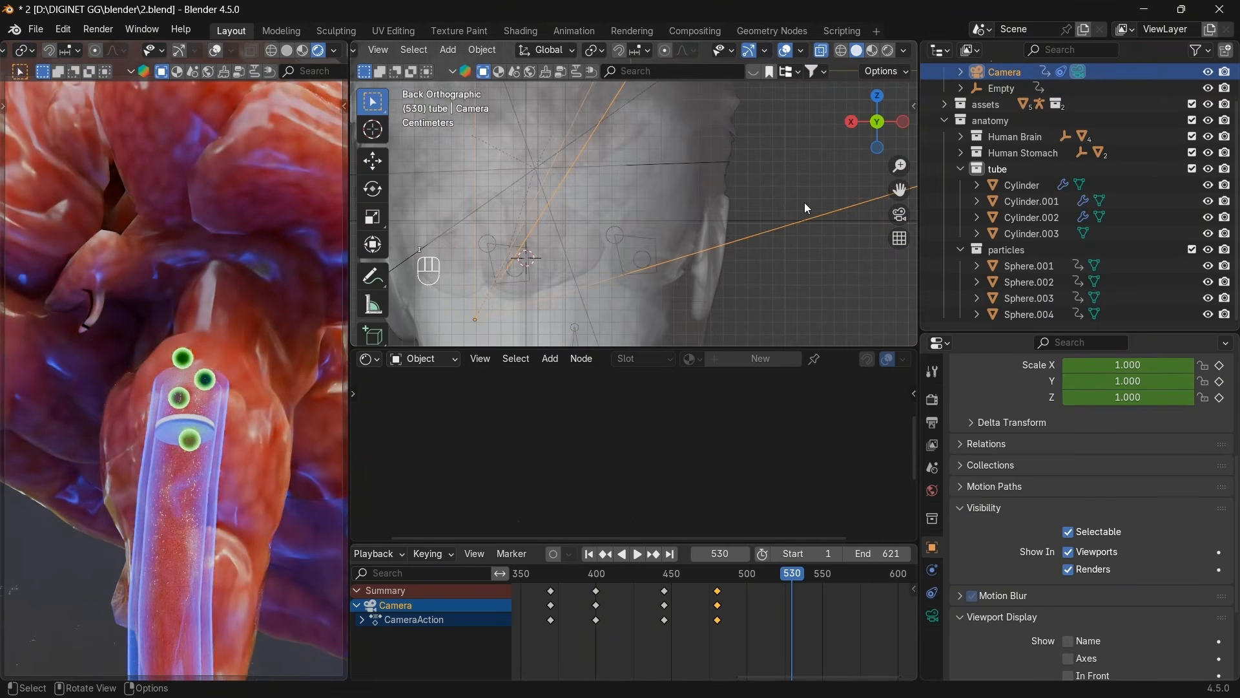
key(g)
key(z)
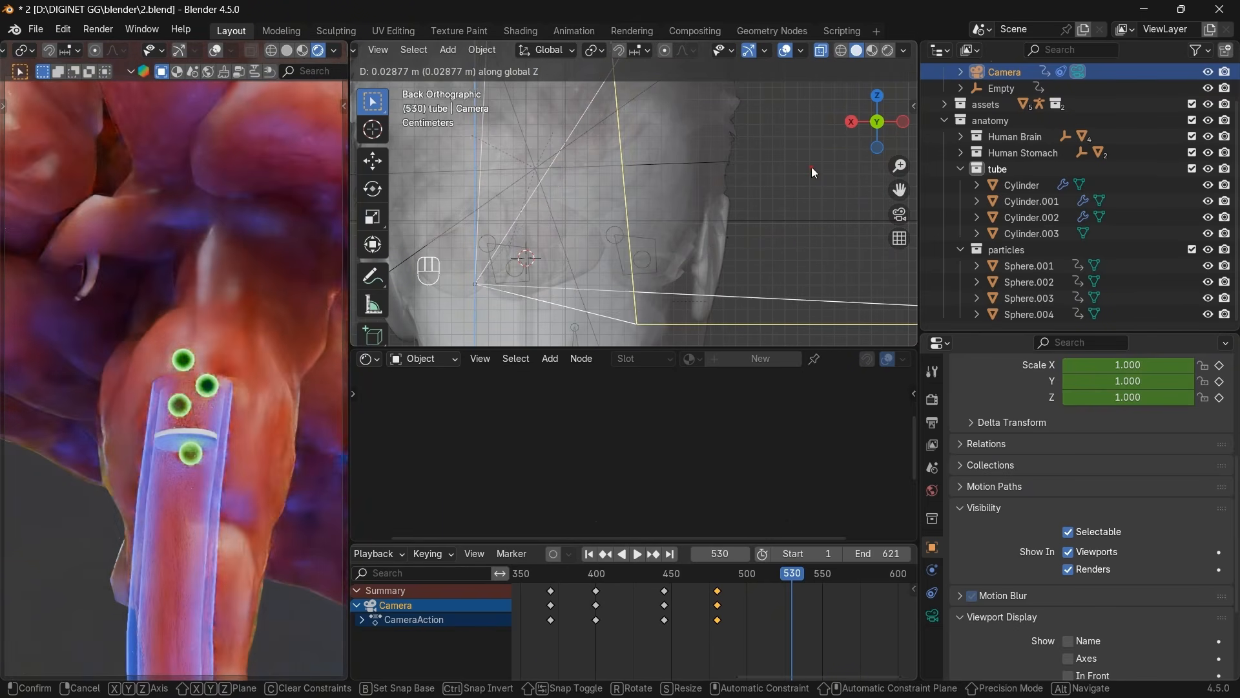
click(811, 167)
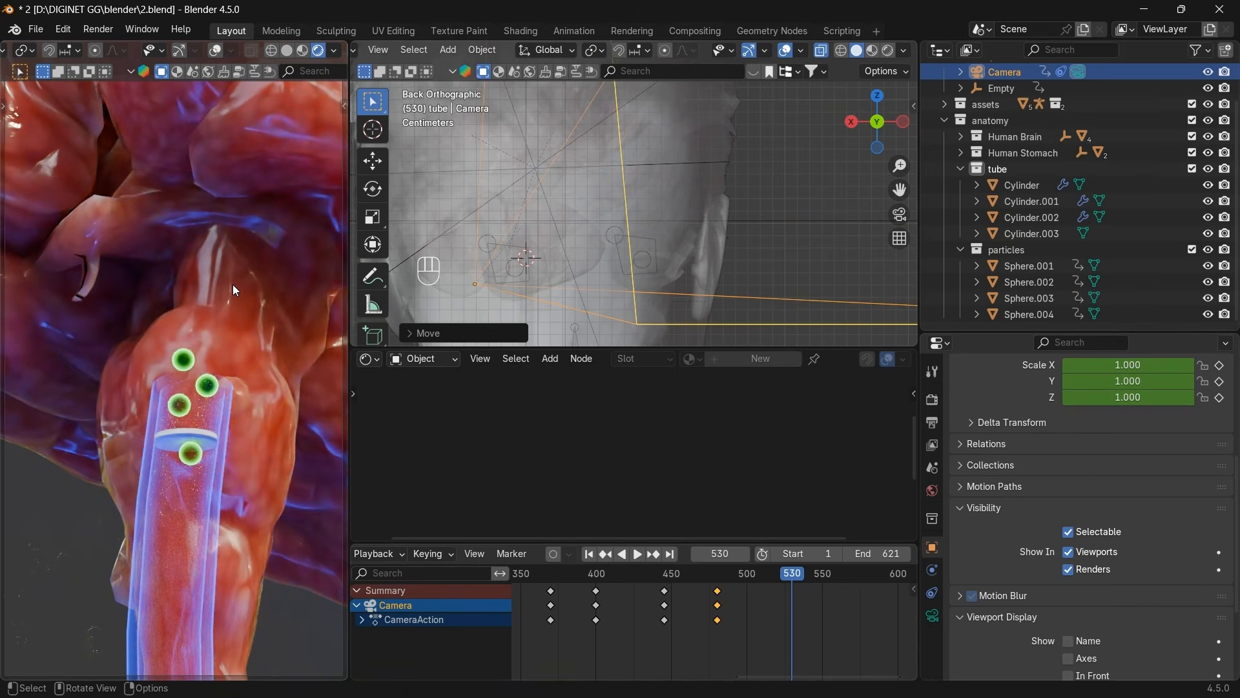
key(i)
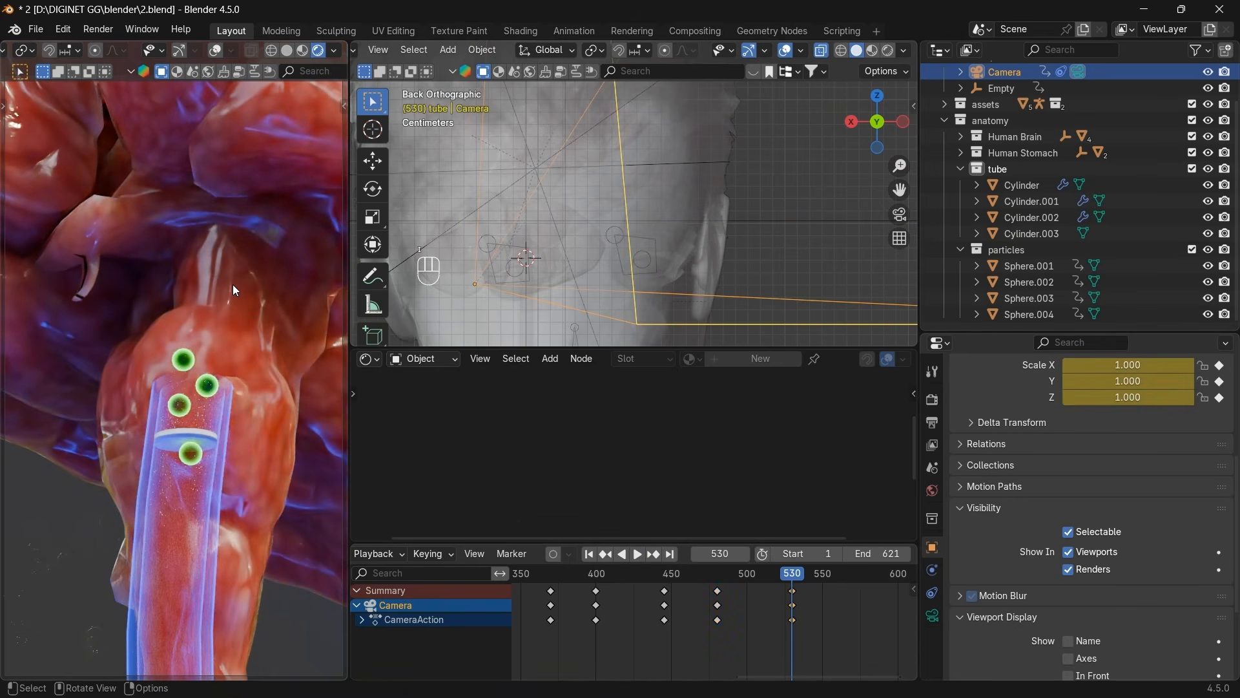
Review the new camera move by scrubbing the timeline, stopping at frame 509.
click(654, 583)
drag(652, 580, 761, 575)
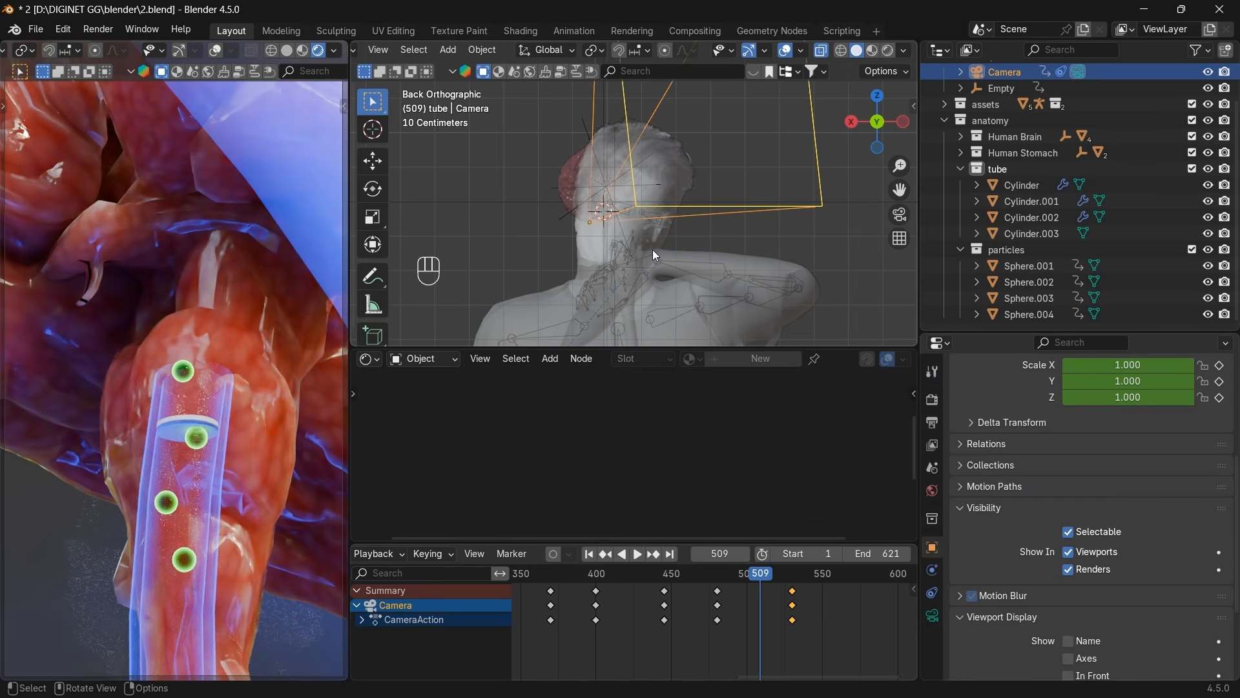
scroll(662, 618, down, 3)
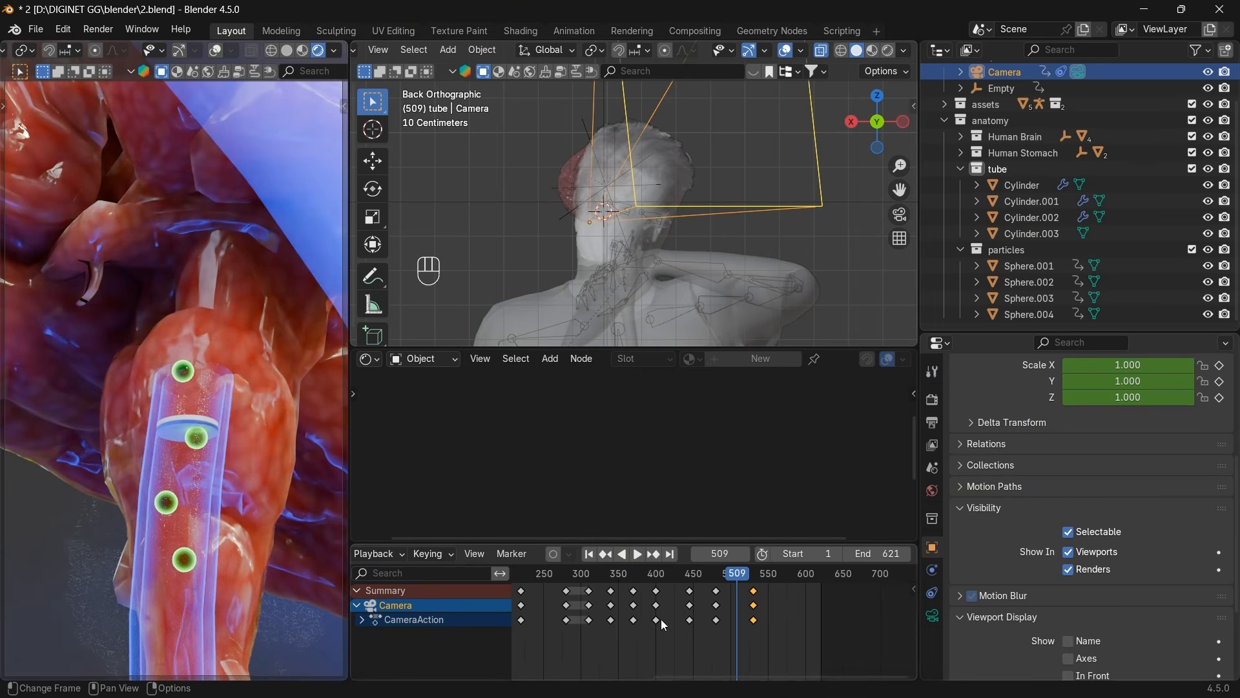
Select the body's Armature and examine the full range of its keyframes on the timeline.
click(679, 266)
click(680, 266)
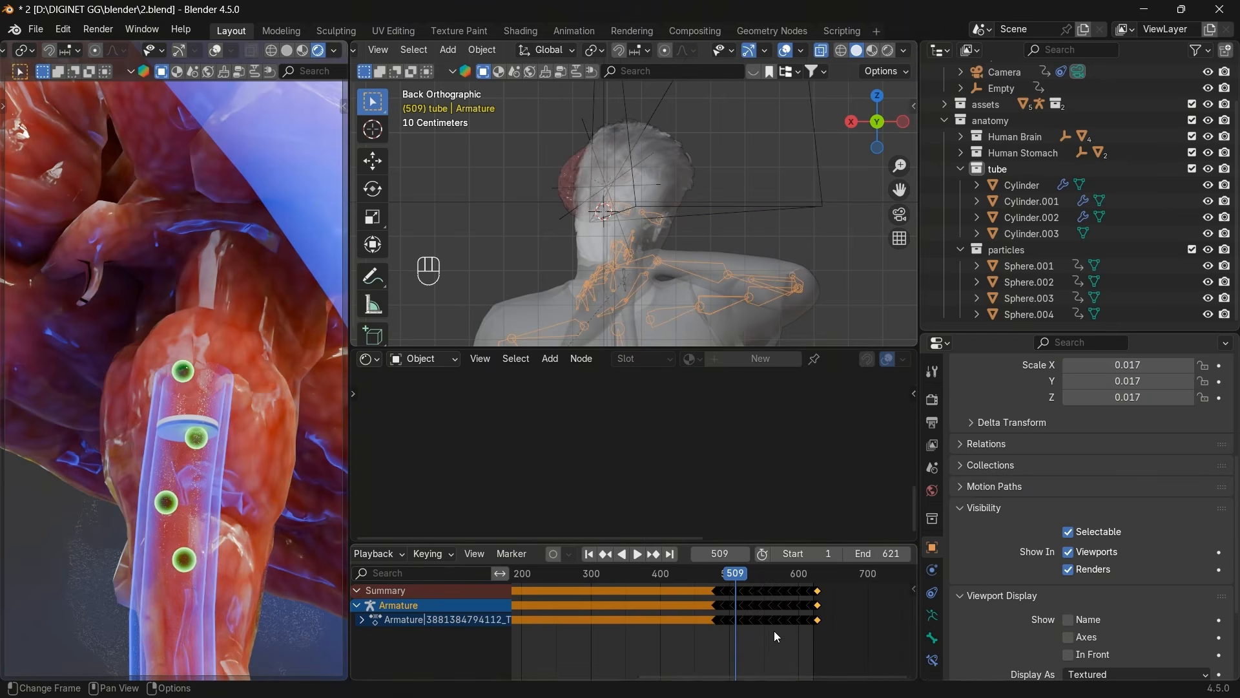
scroll(776, 637, down, 3)
drag(699, 638, 668, 597)
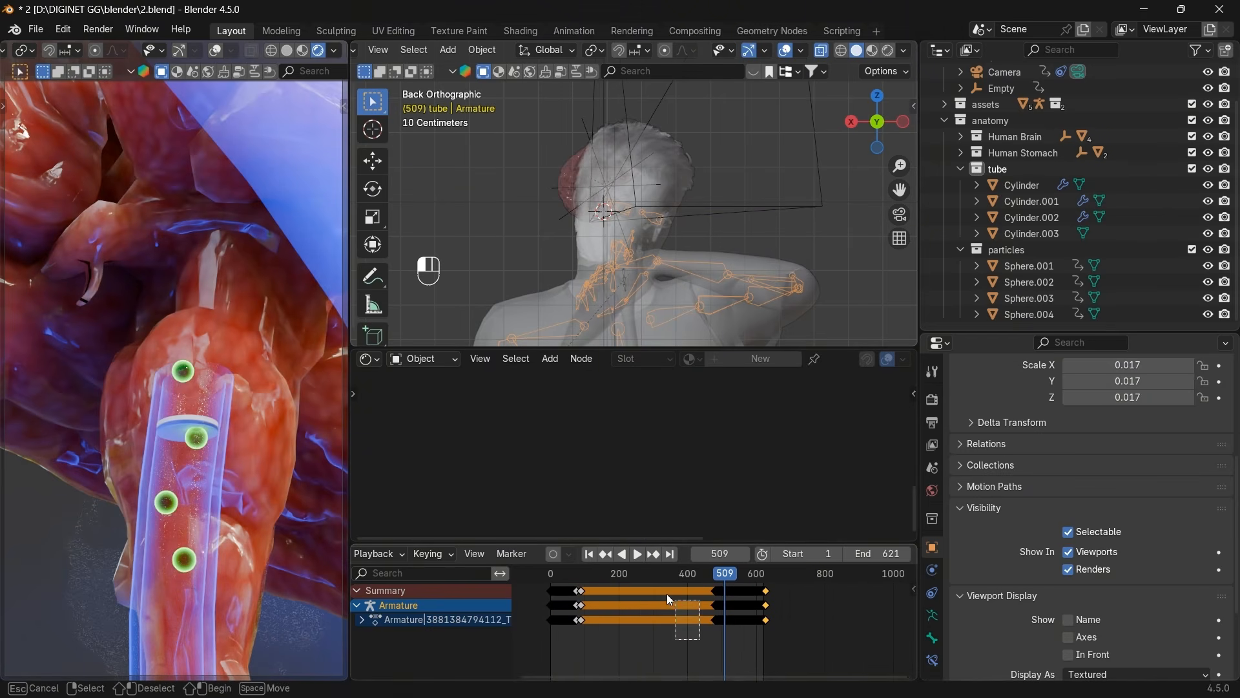
drag(599, 577, 598, 576)
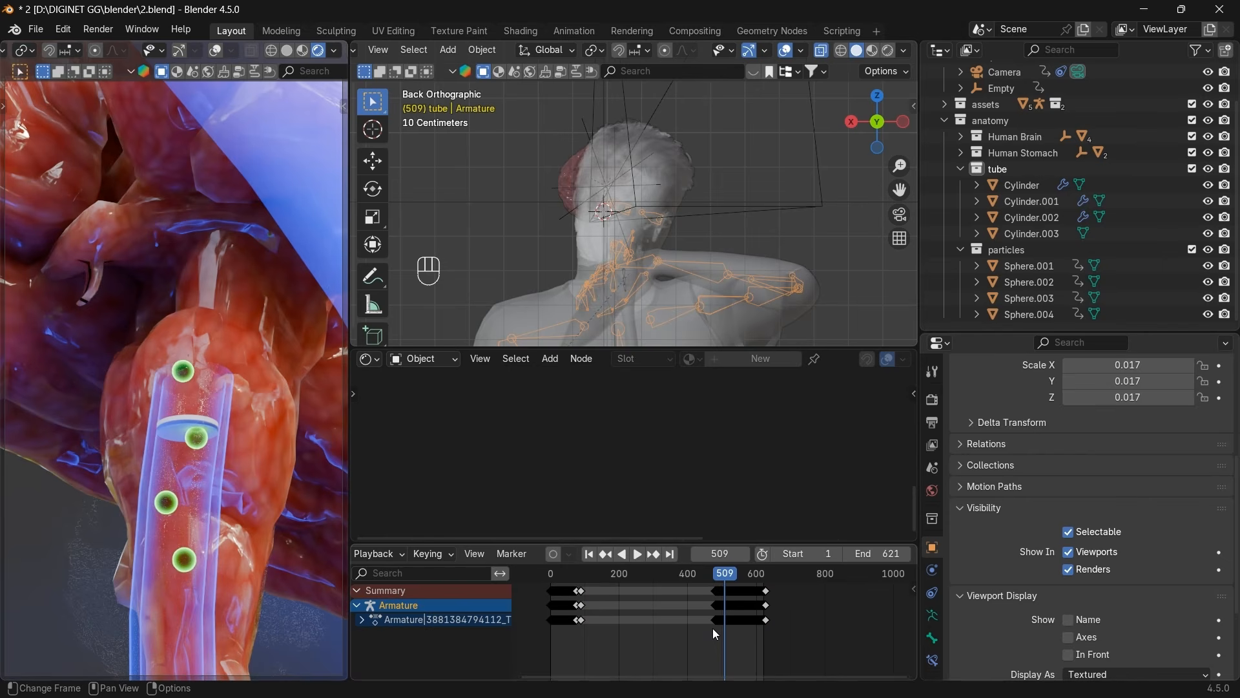
scroll(743, 642, up, 2)
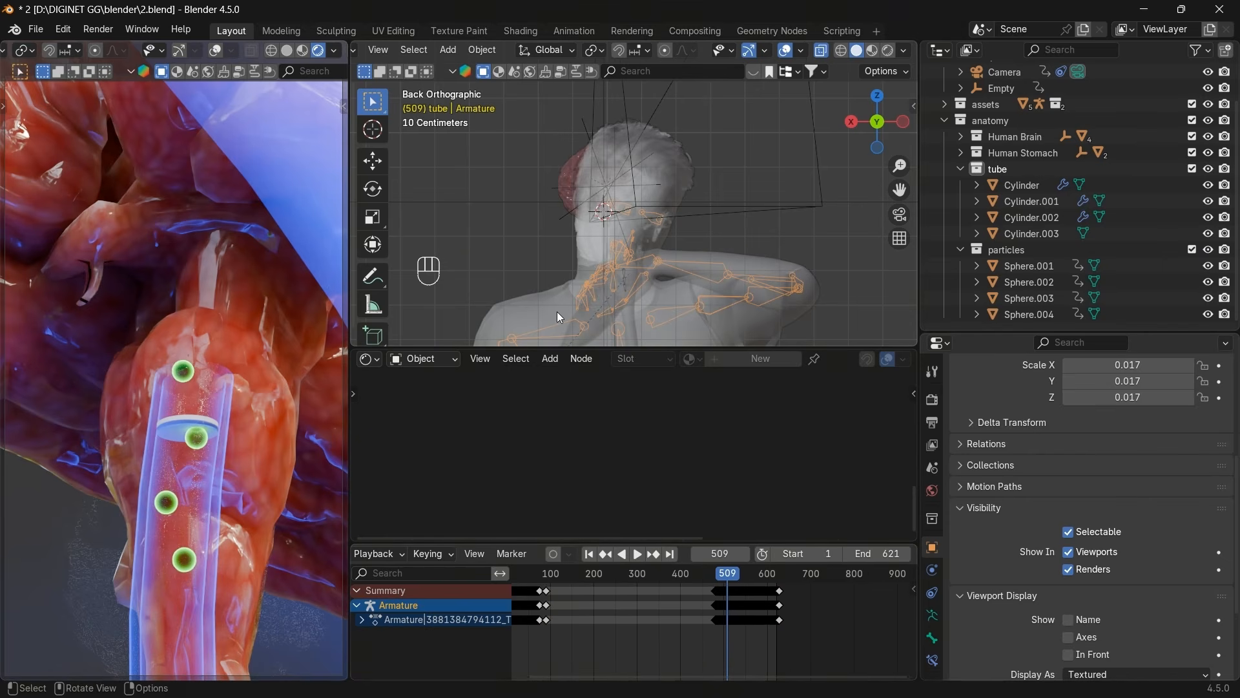
Try to shift the body Armature's later keyframes further along the timeline in two moves.
click(666, 238)
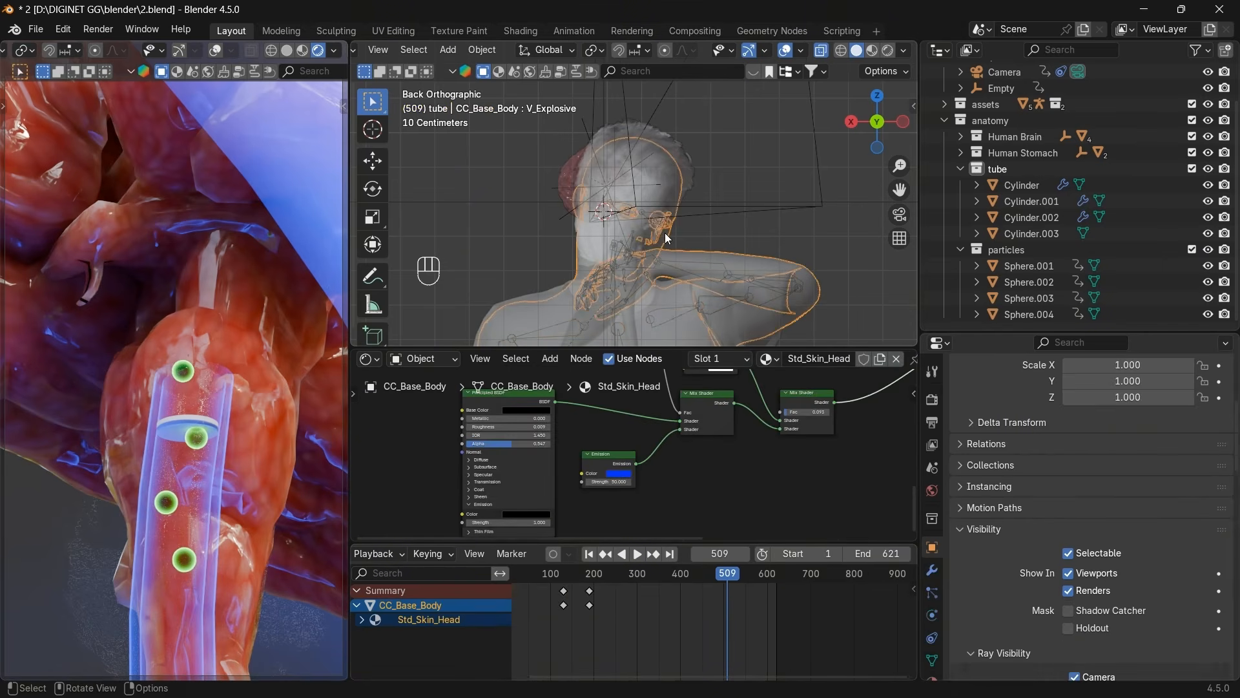
click(668, 267)
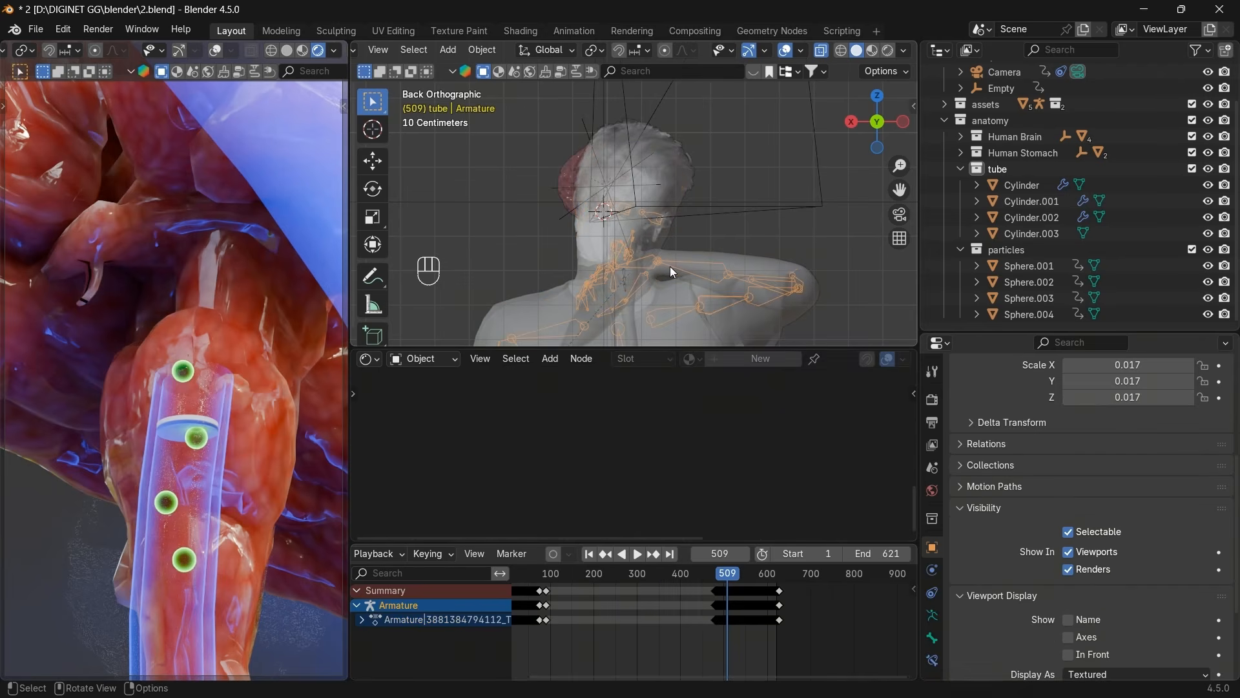
drag(816, 661, 719, 586)
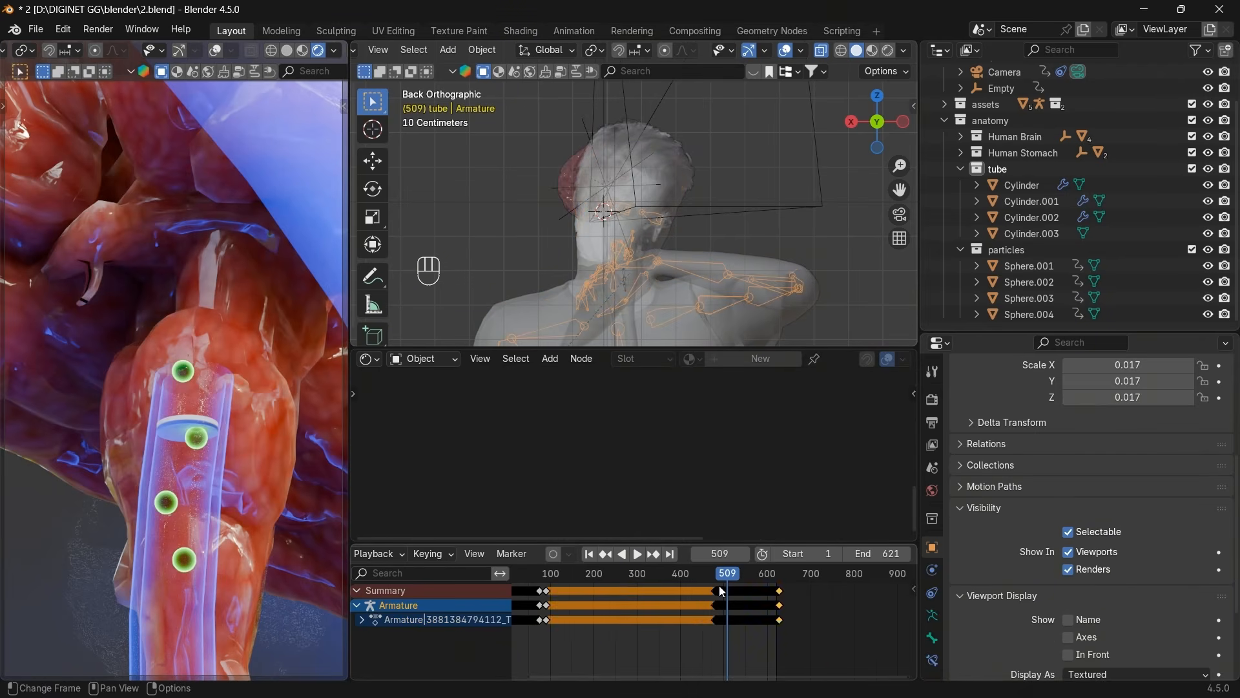
scroll(769, 617, up, 6)
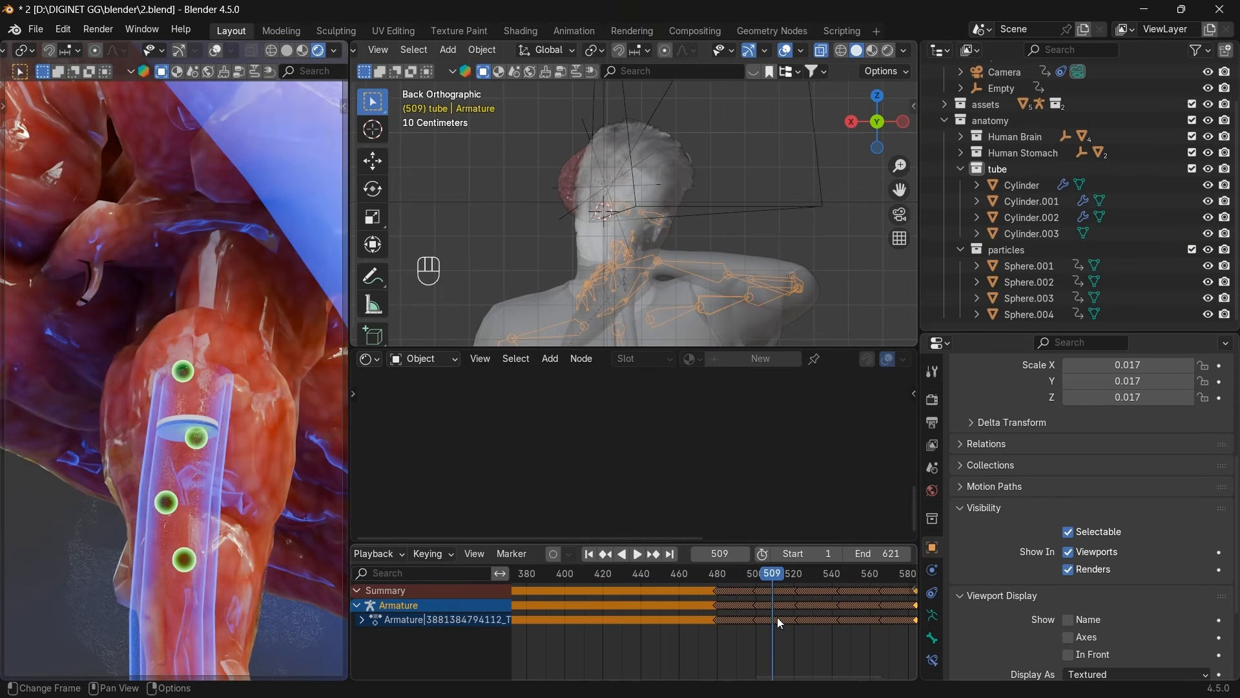
key(g)
click(863, 620)
scroll(843, 629, down, 5)
key(g)
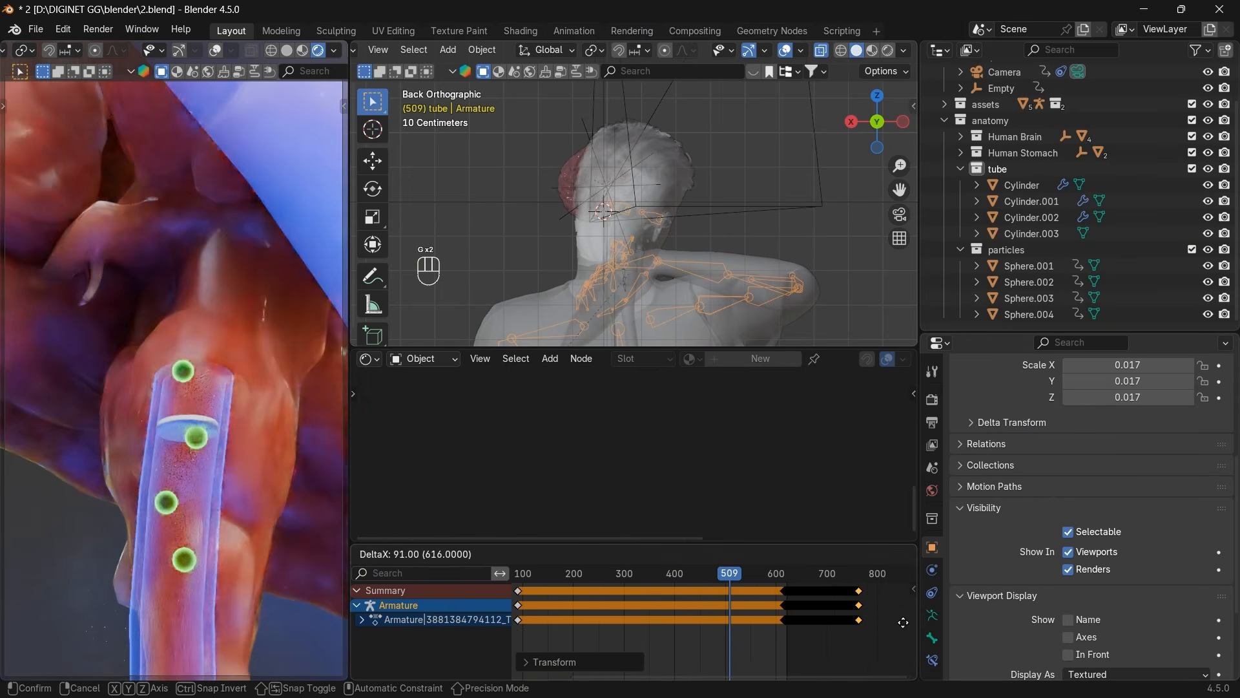
click(526, 620)
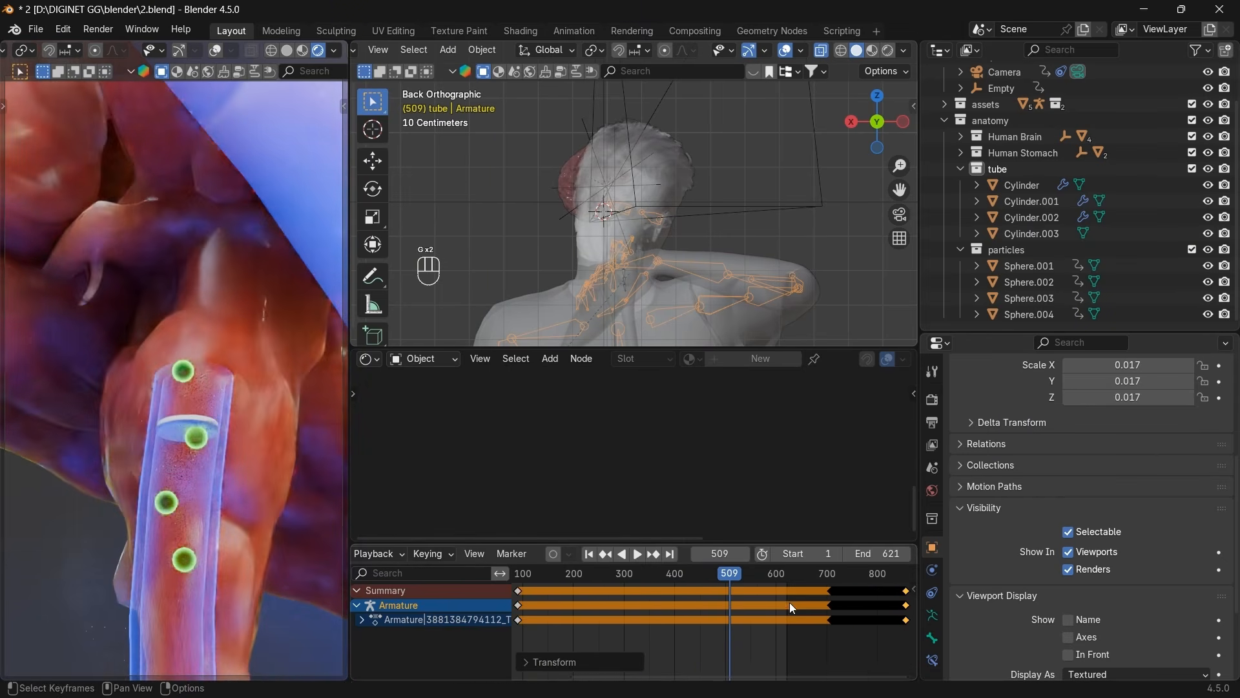
Scrub back to frame 489 to check the body's pose, and undo the Armature keyframe shift.
scroll(750, 588, up, 2)
scroll(748, 586, up, 2)
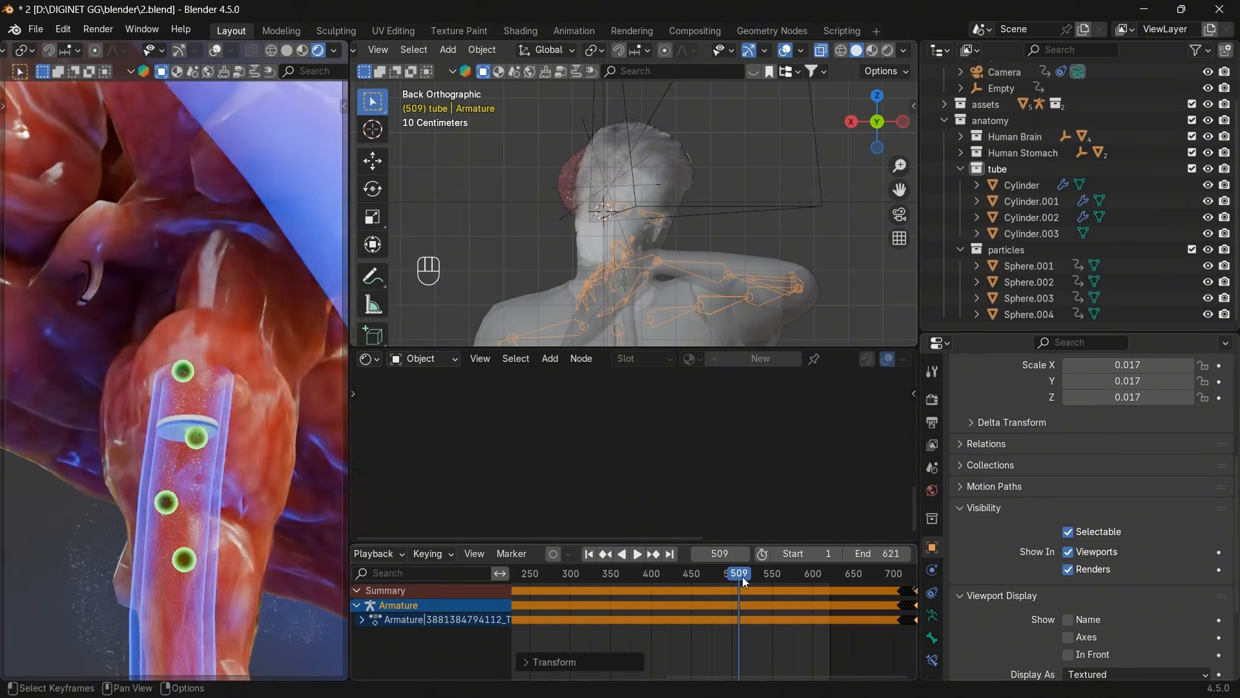
mouse_move(742, 577)
mouse_down()
mouse_move(711, 577)
mouse_move(727, 575)
mouse_up()
drag(727, 575, 723, 575)
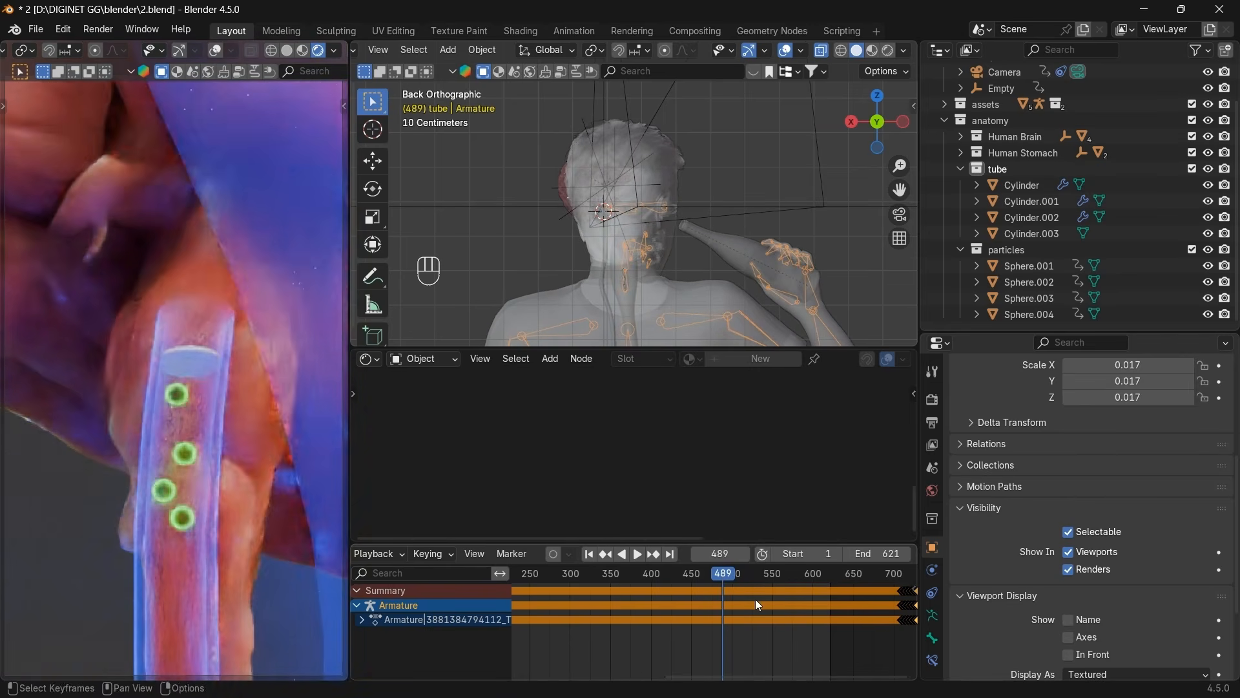
key(ctrl+z)
key(ctrl+z)
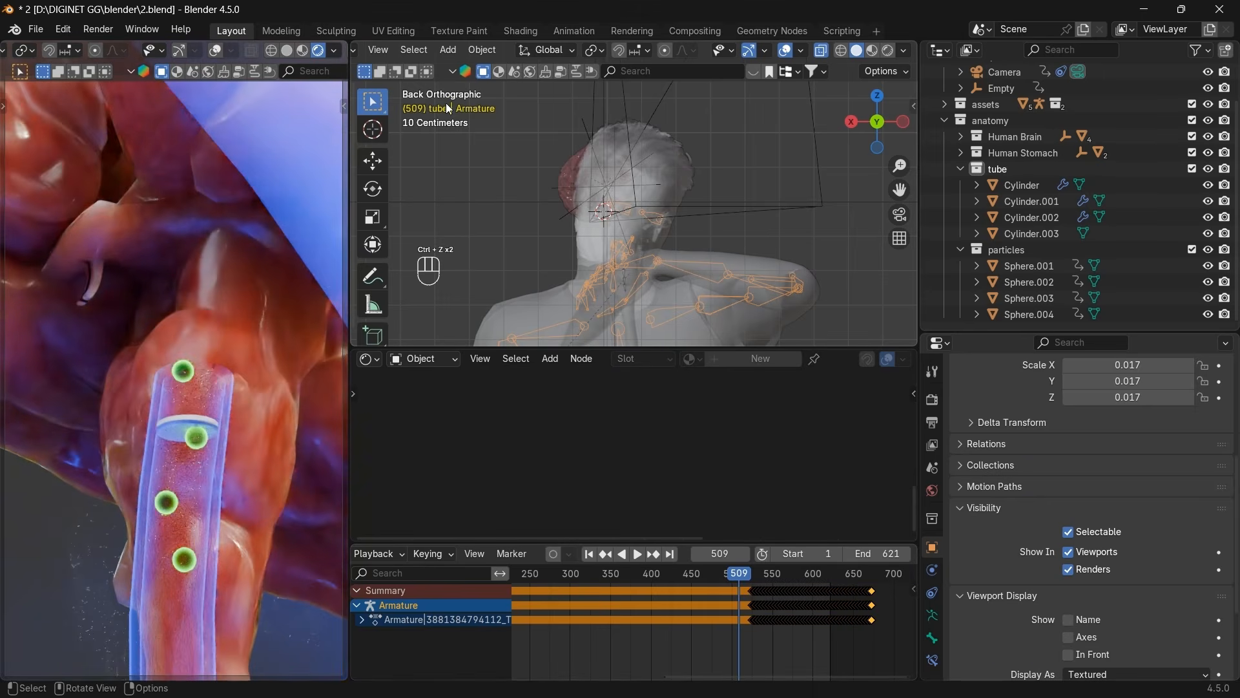
Select all of the Armature's bones in Pose Mode and return to Object Mode.
scroll(439, 49, up, 3)
click(453, 49)
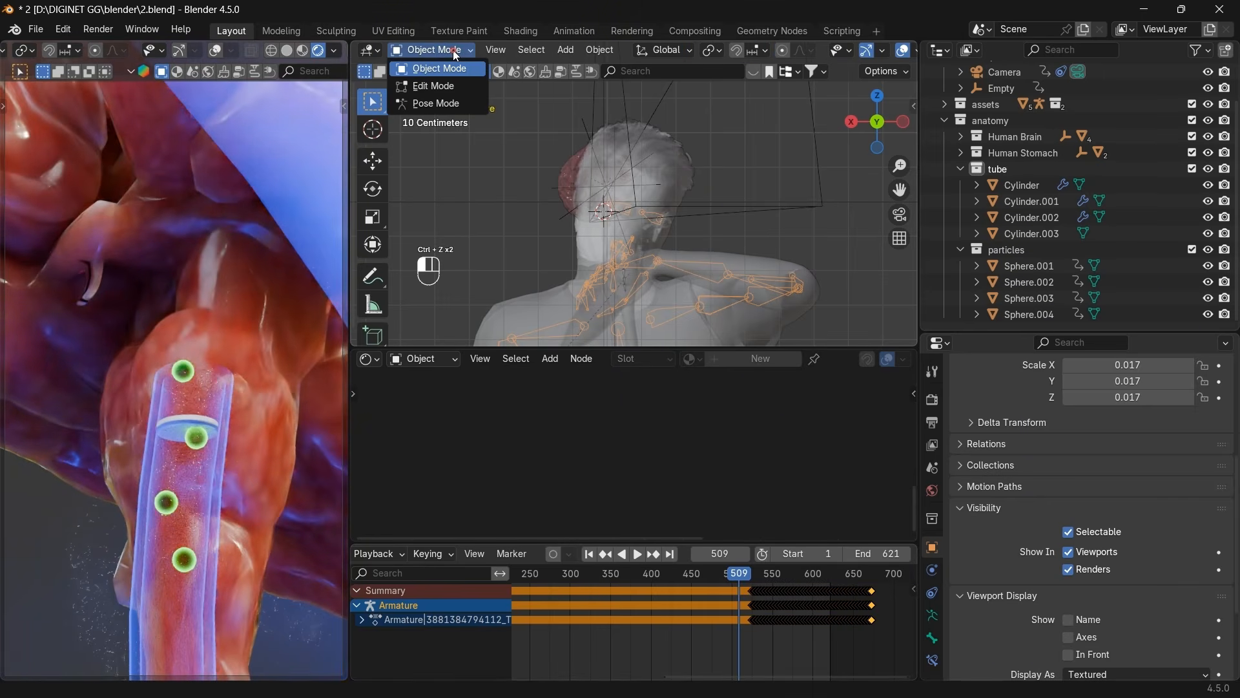
click(436, 104)
key(a)
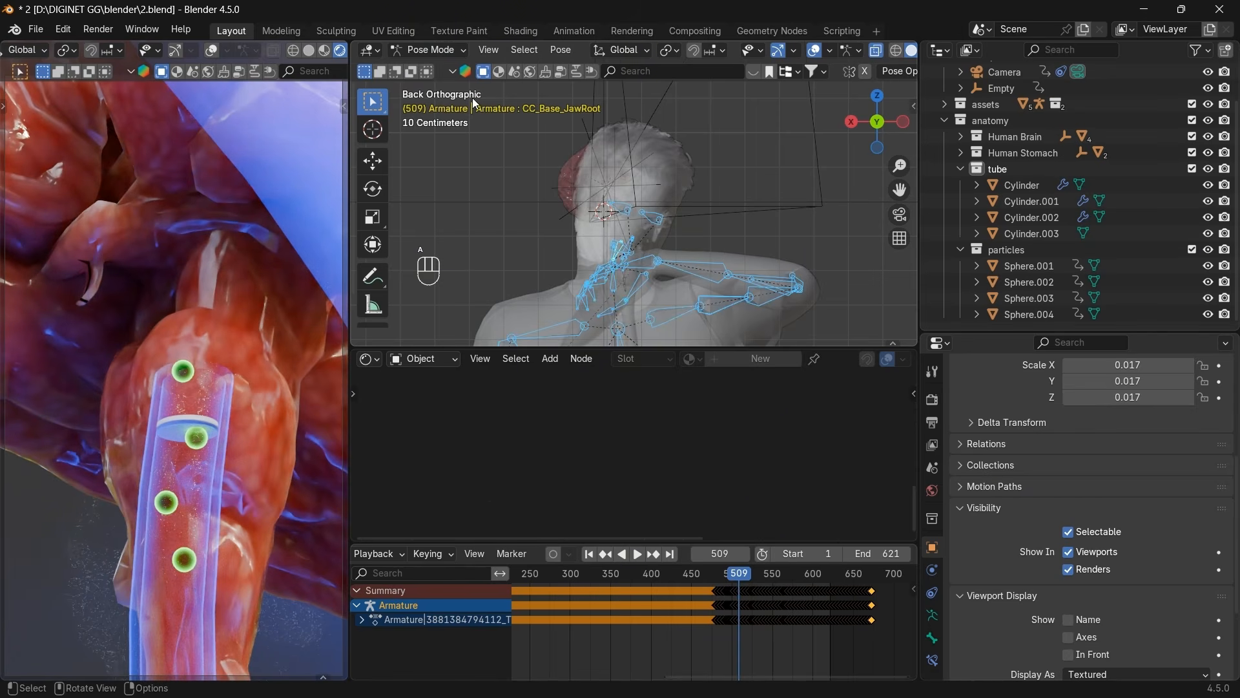
click(447, 53)
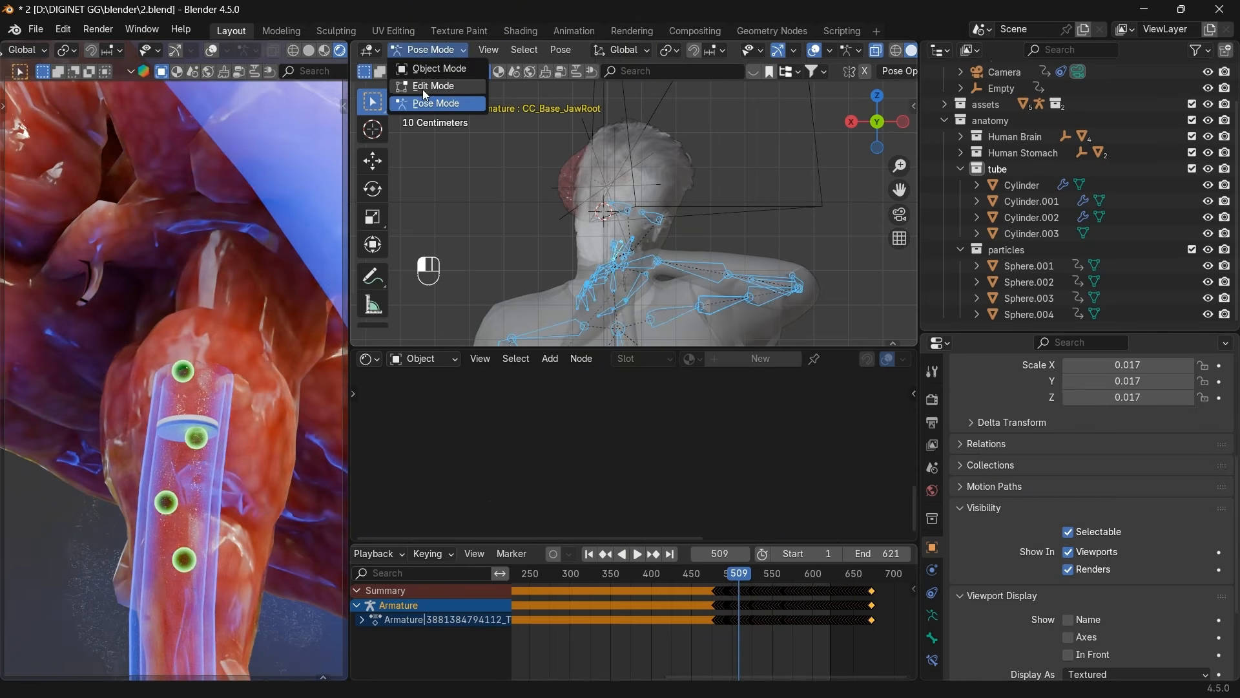
click(429, 69)
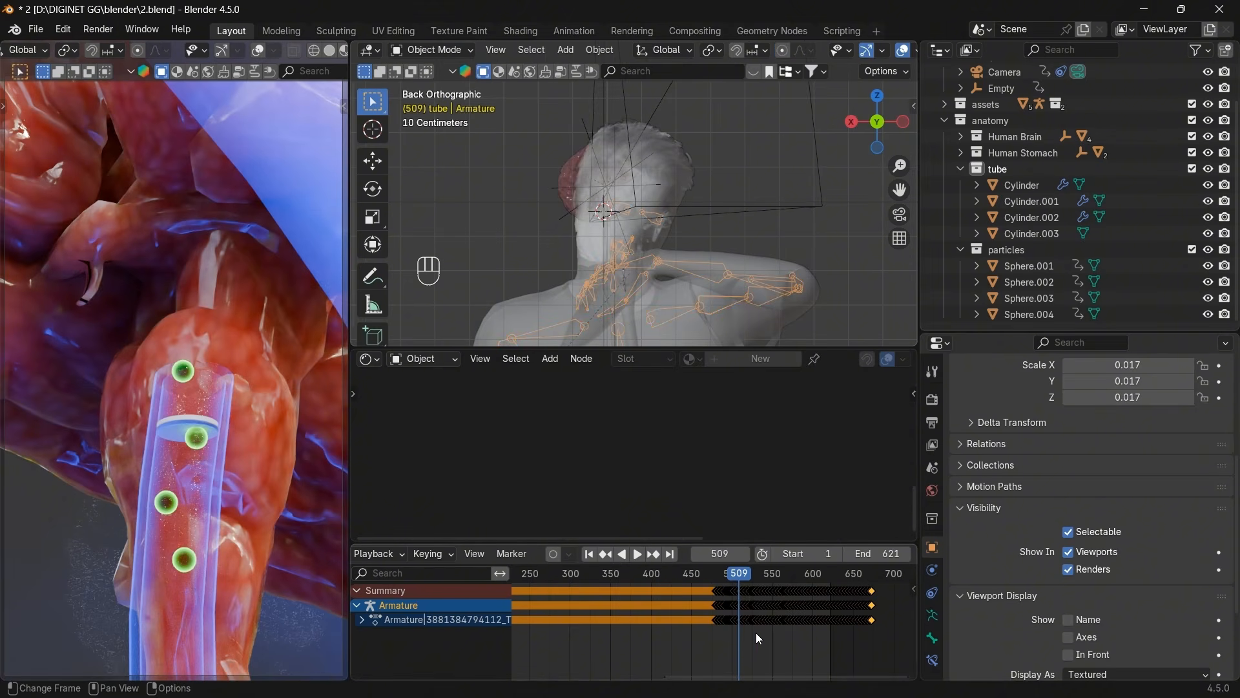
Shift the Armature's later keyframe block in two moves to start at about frame 900, and check the shot at frame 543.
key(g)
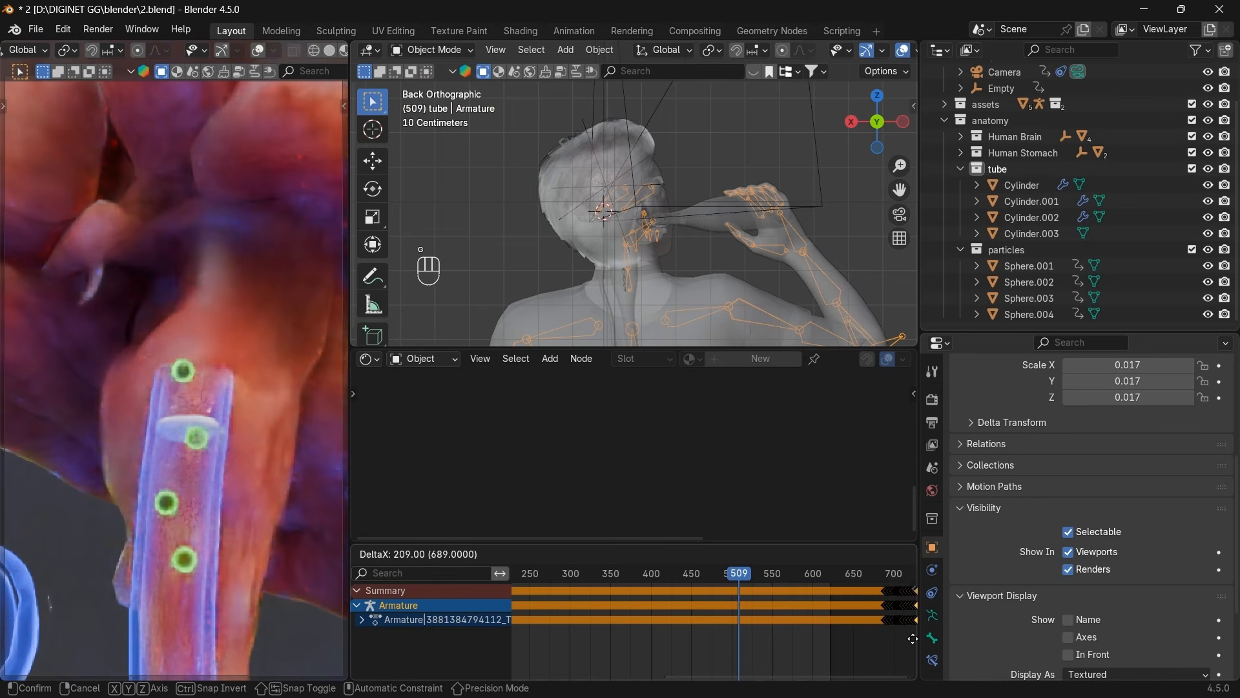
click(553, 637)
scroll(683, 635, down, 3)
key(g)
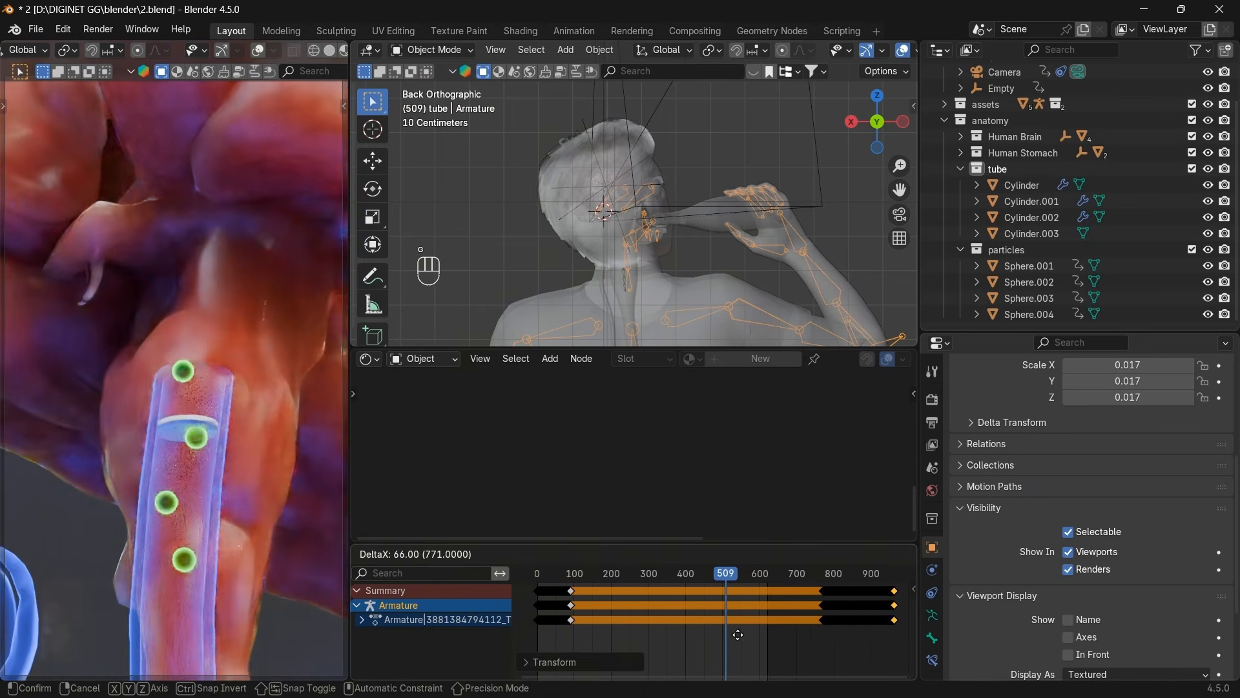
click(775, 634)
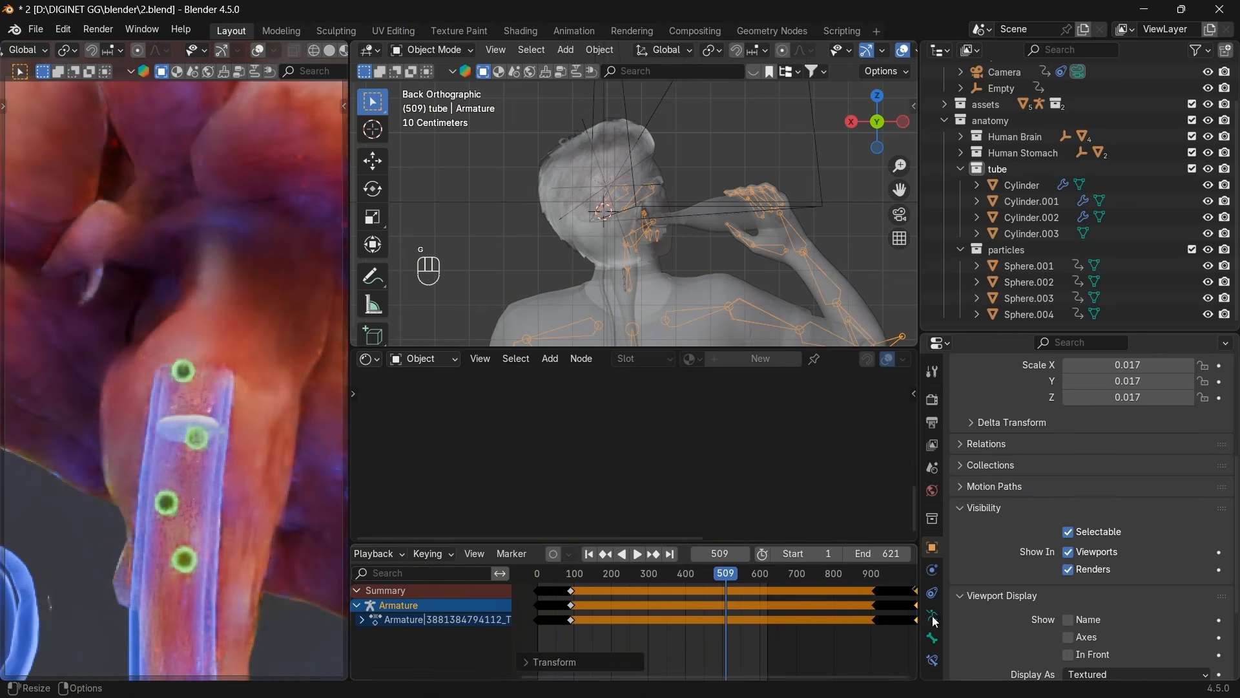
scroll(731, 598, up, 4)
drag(729, 580, 760, 561)
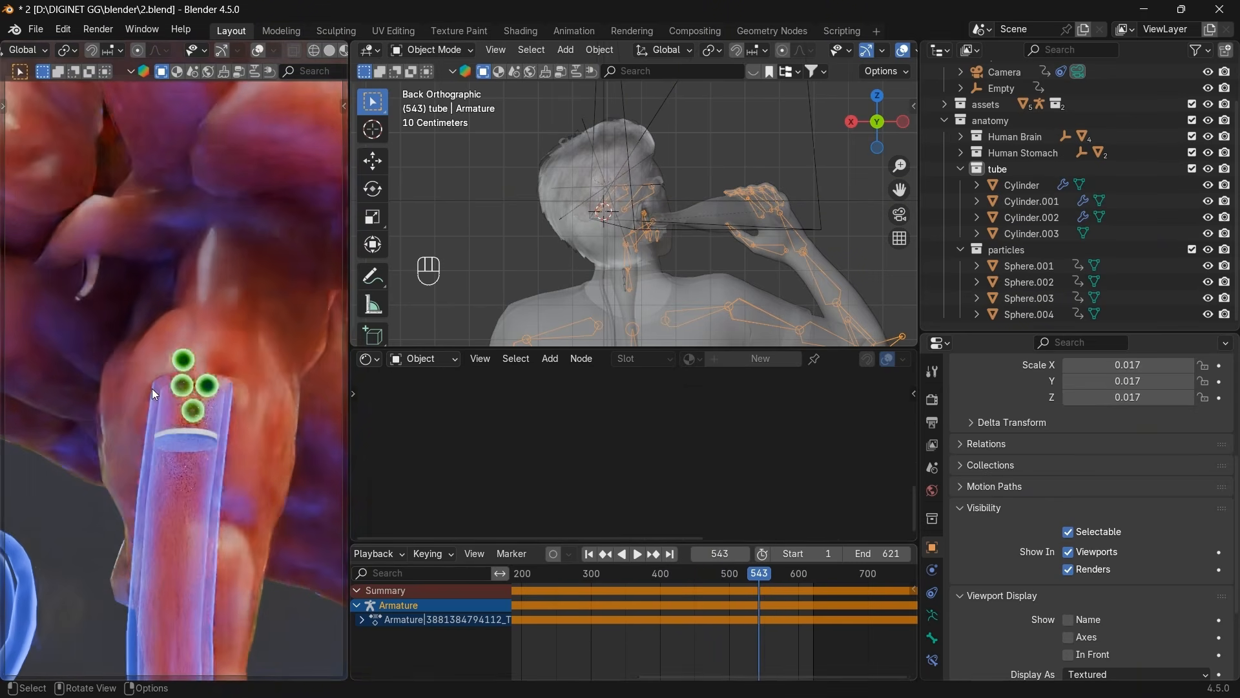
Select the particle Sphere.001 and set the current frame to its keyframe at frame 520.
click(1027, 265)
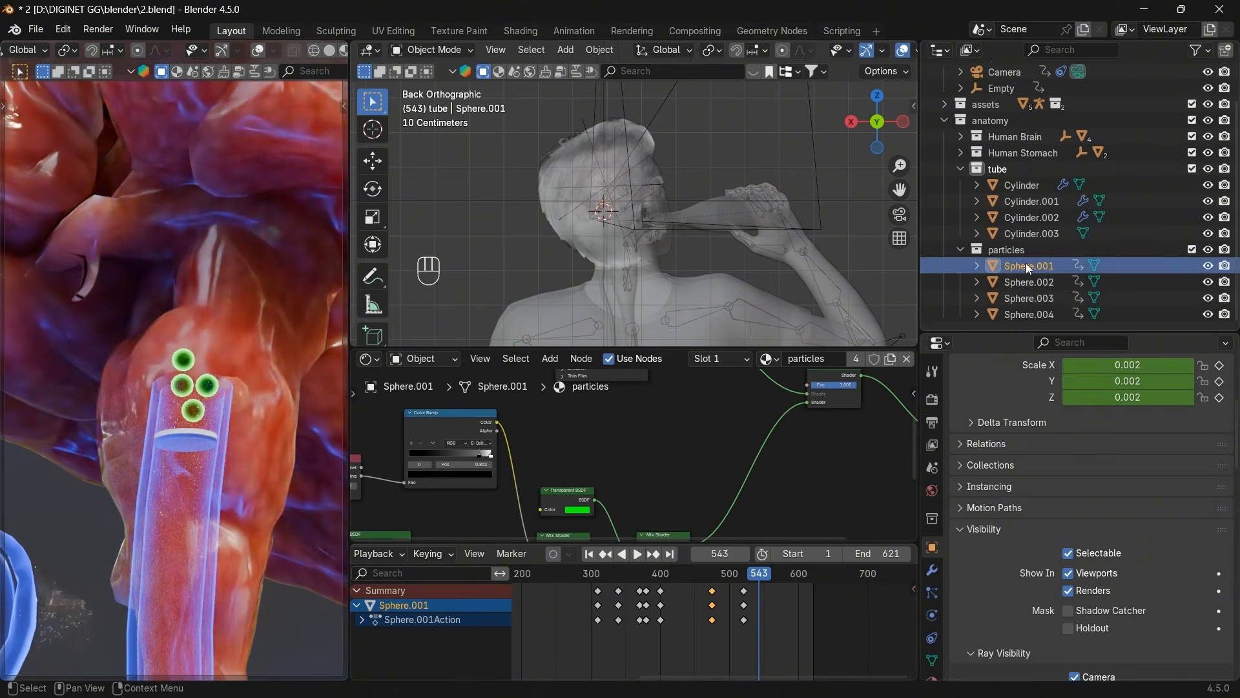
scroll(761, 599, up, 6)
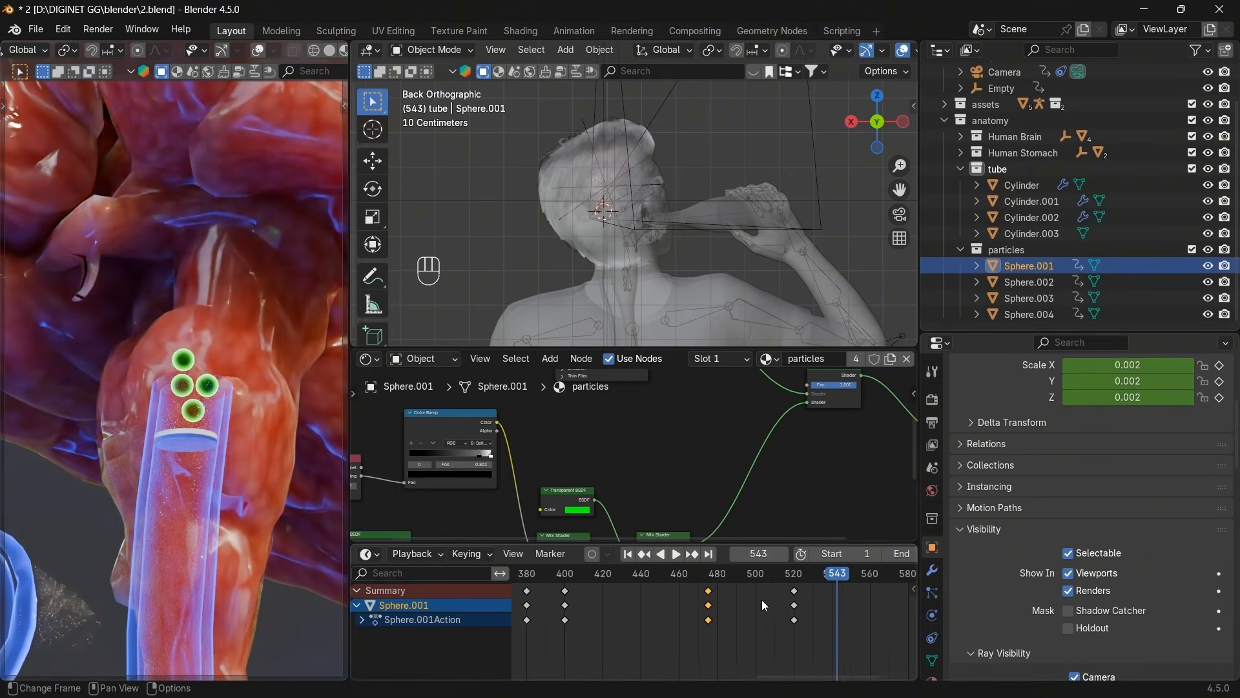
scroll(675, 607, up, 2)
drag(691, 575, 690, 575)
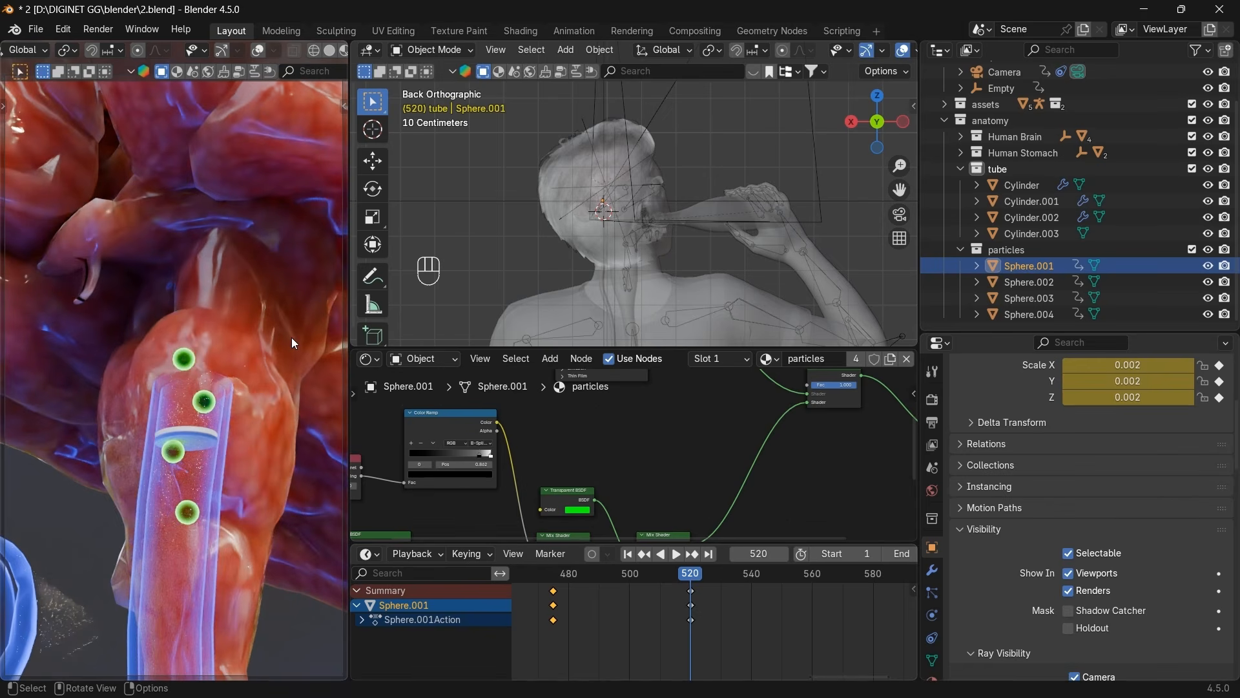
Switch to VLC and study the reference video's particles leaving the tube and reaching the white receptors, pausing repeatedly, and return to Blender.
key(alt+Tab)
key(alt+Tab)
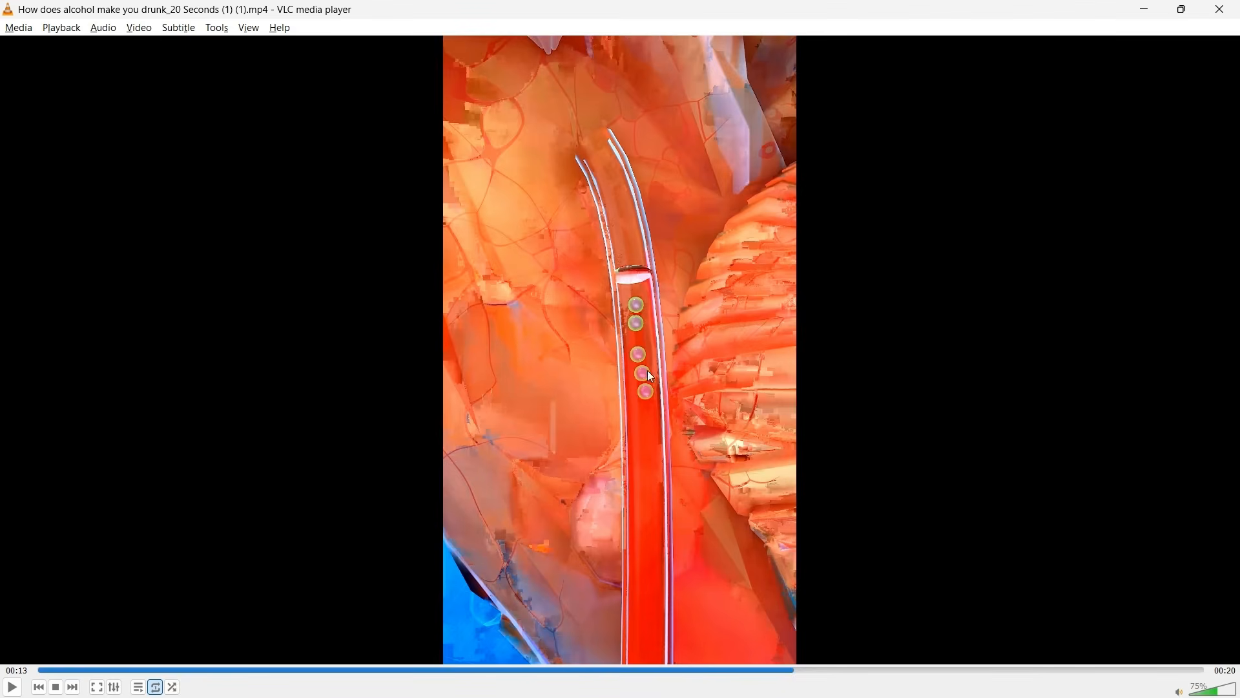
key(space)
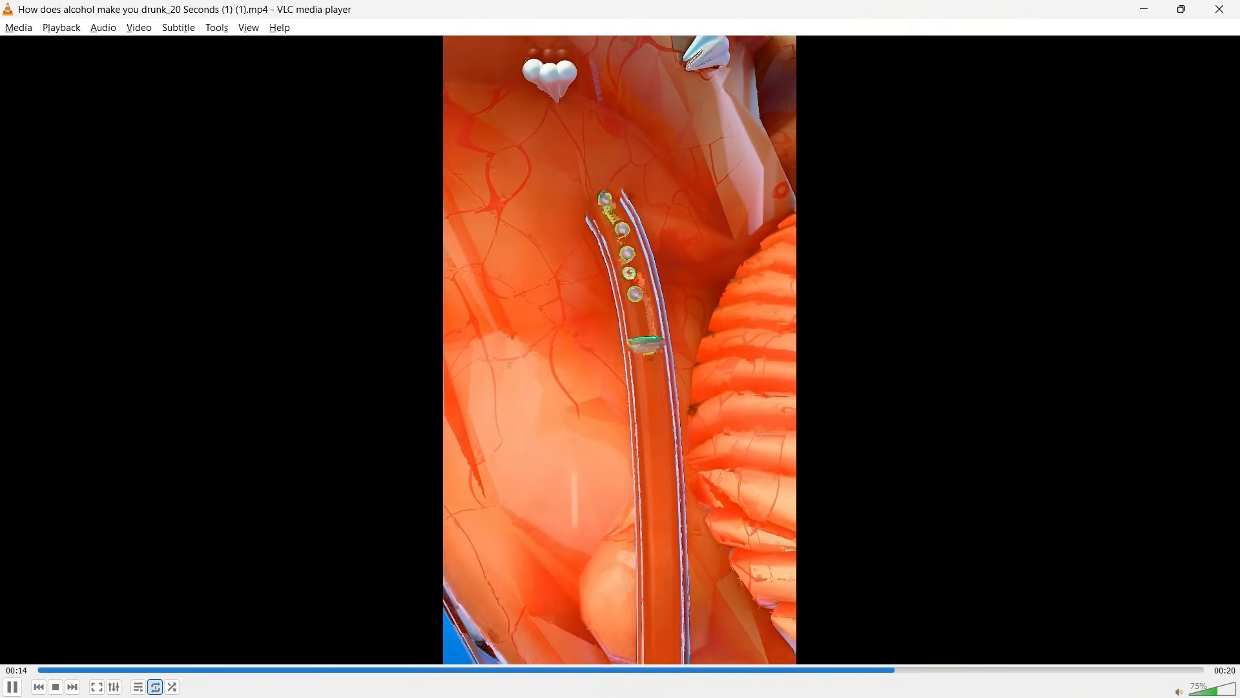
key(space)
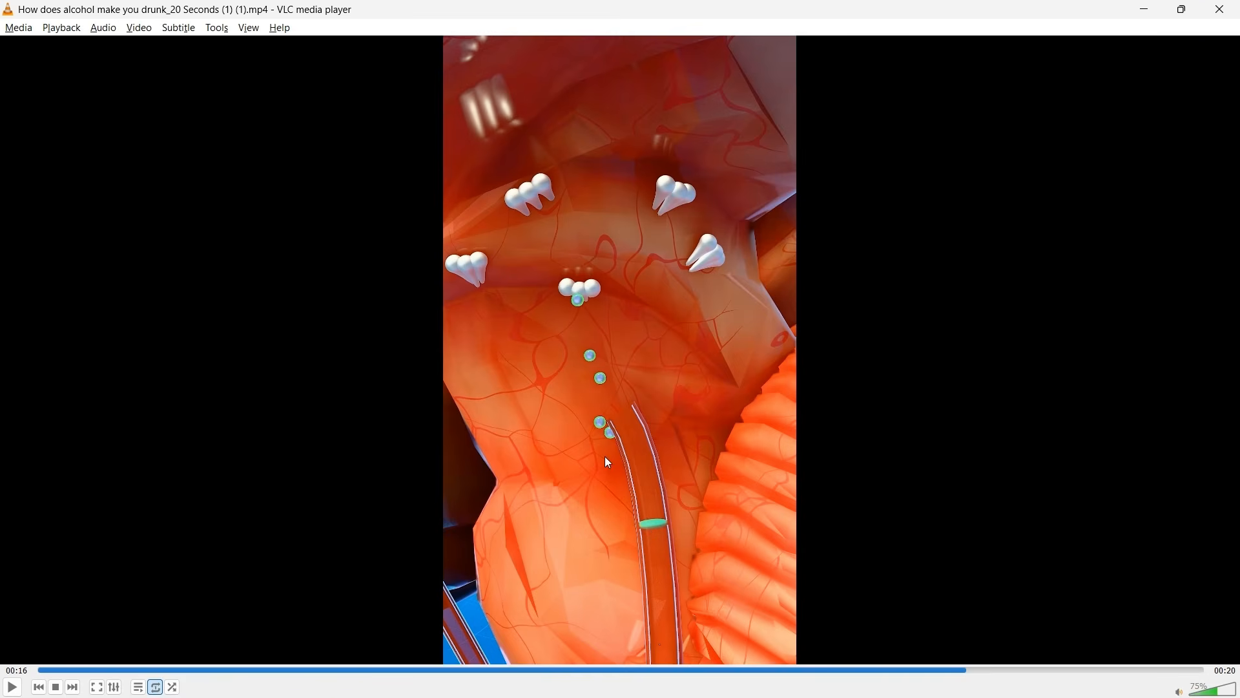
key(space)
key(space)
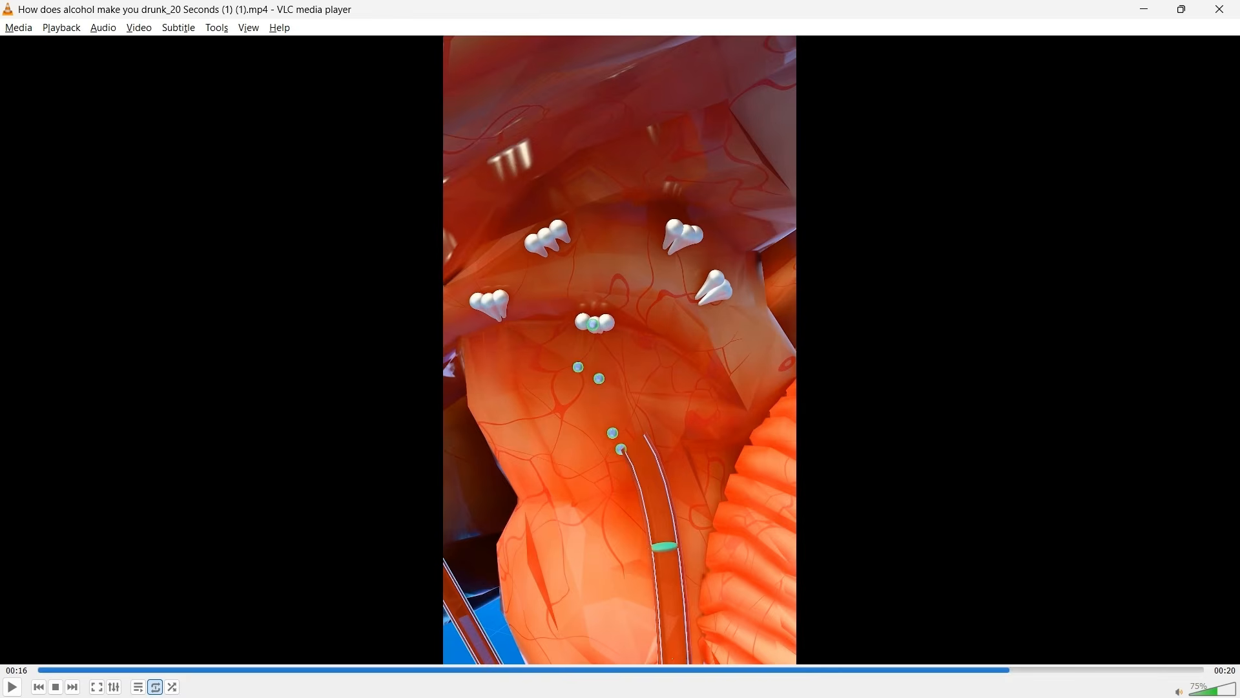
key(space)
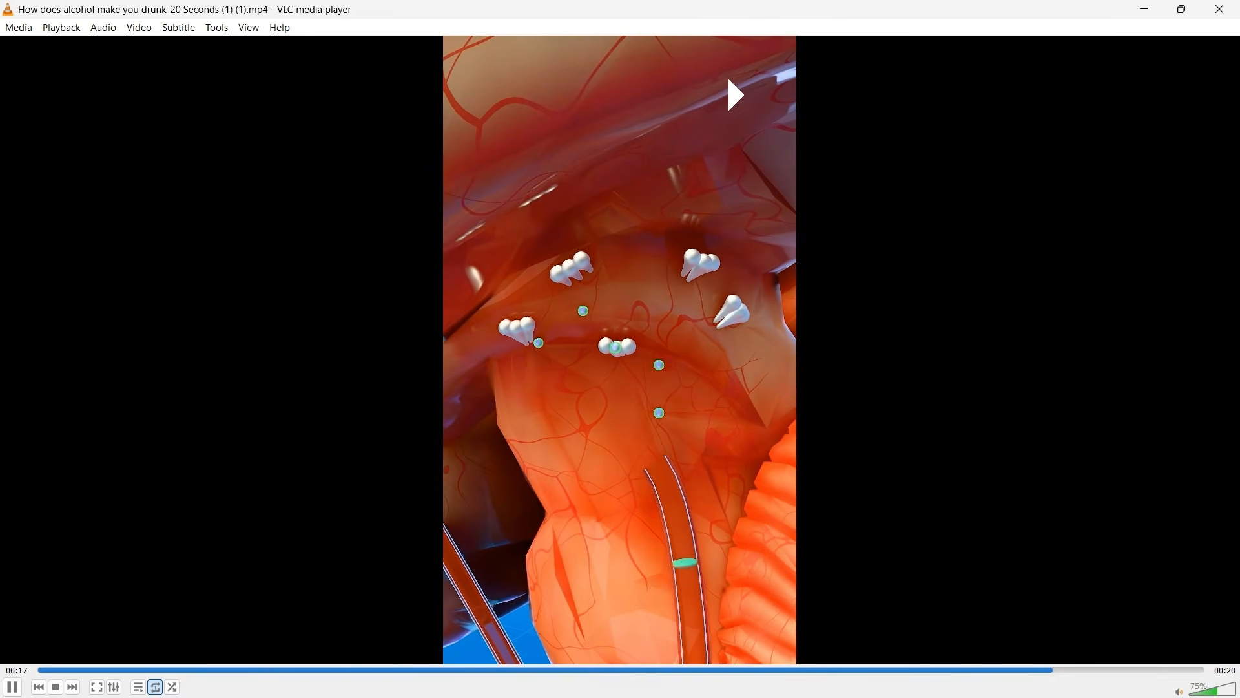
key(space)
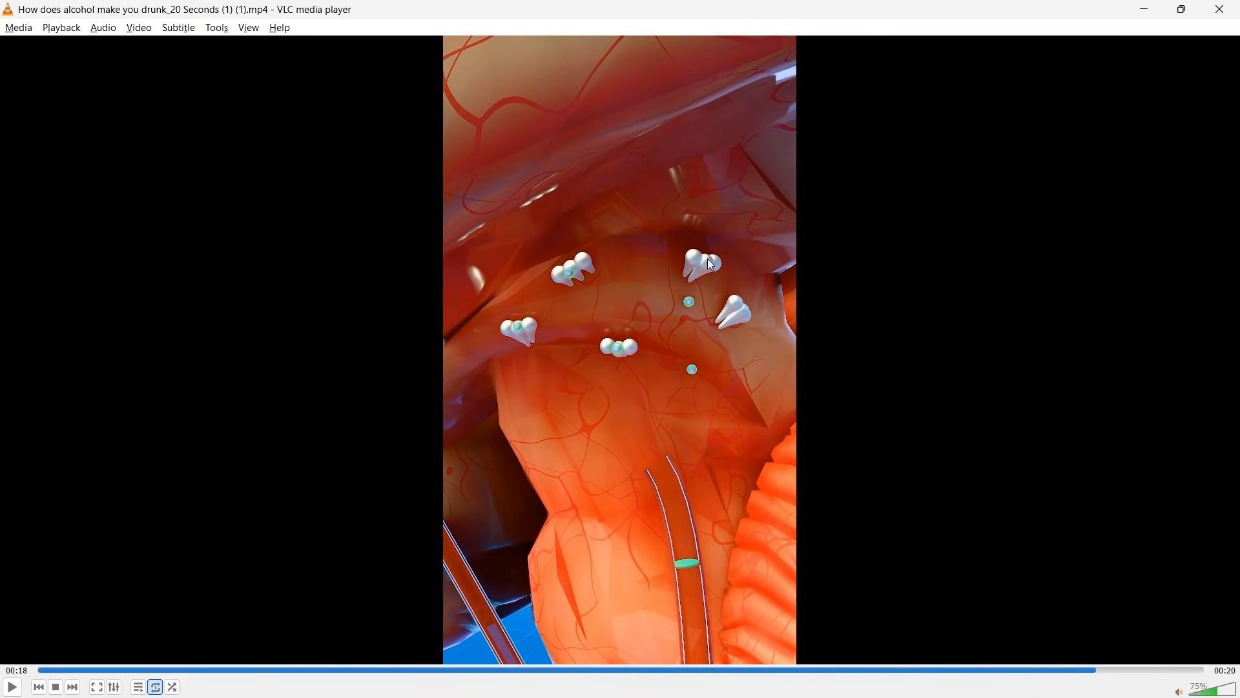
key(space)
key(space)
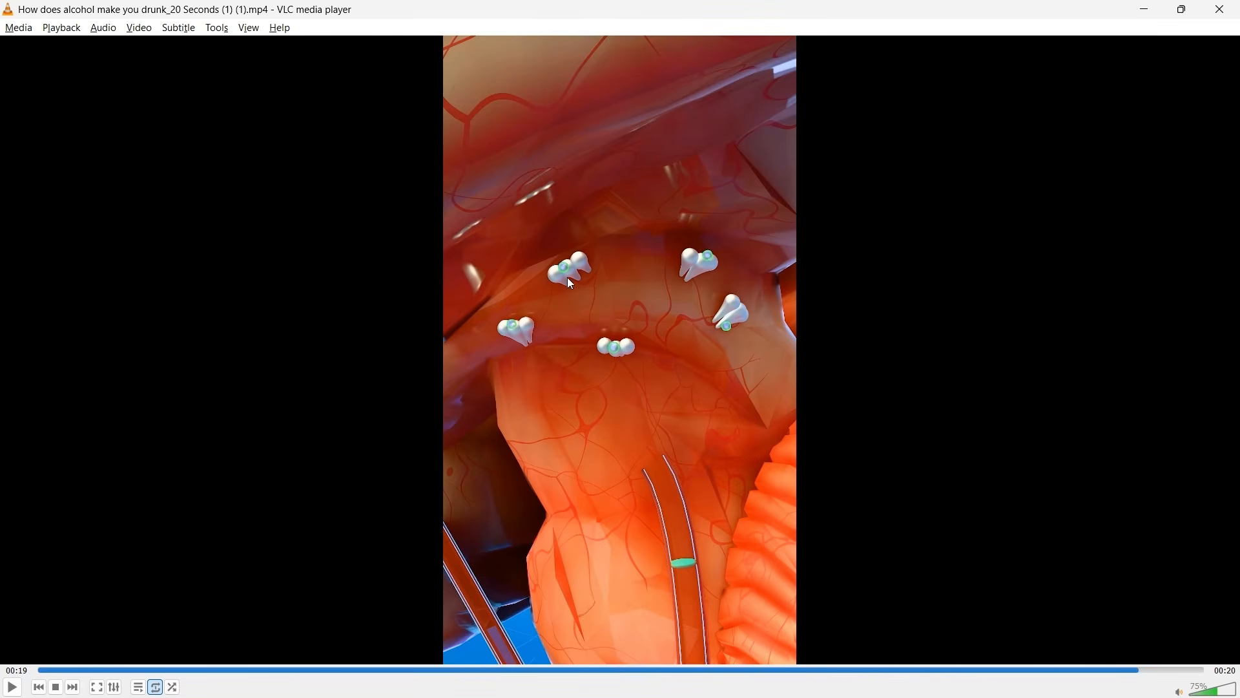
key(space)
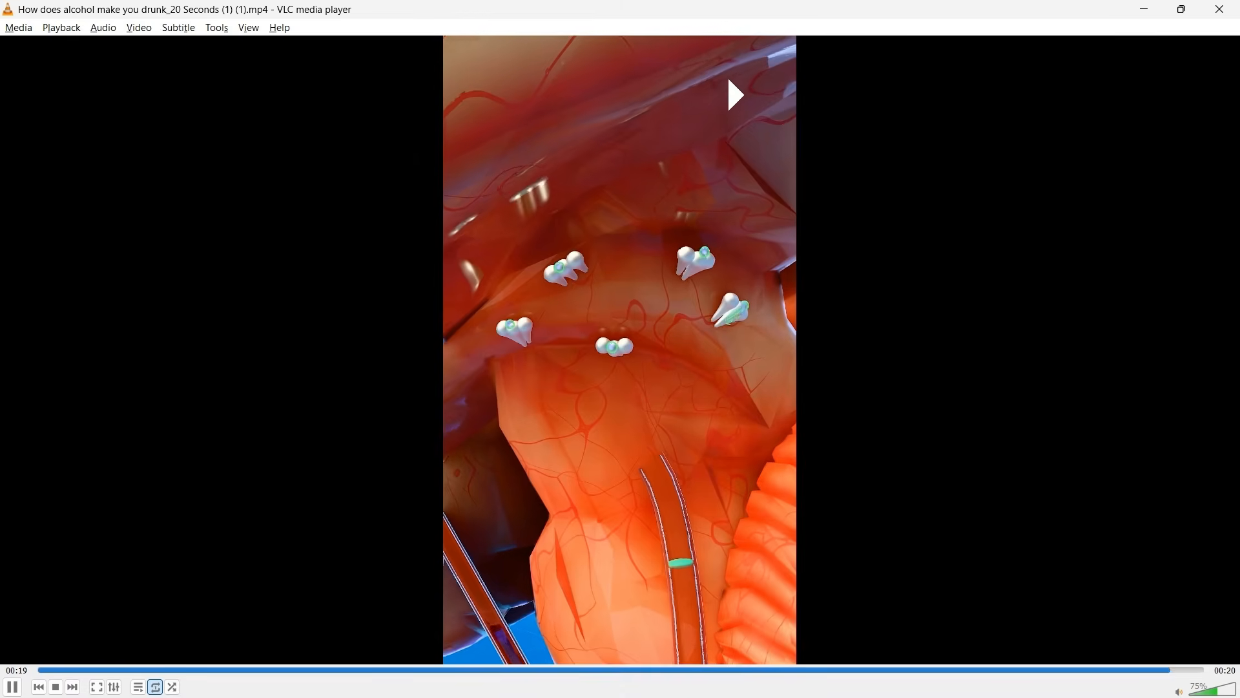
key(space)
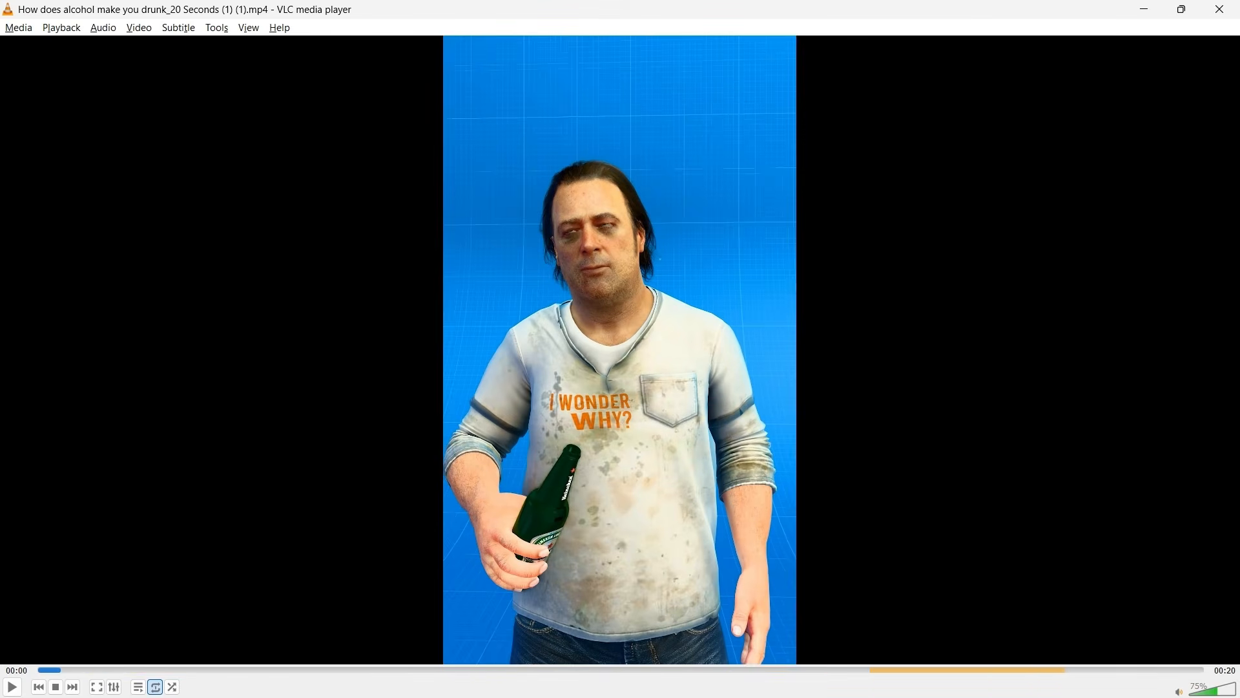
key(alt+Tab)
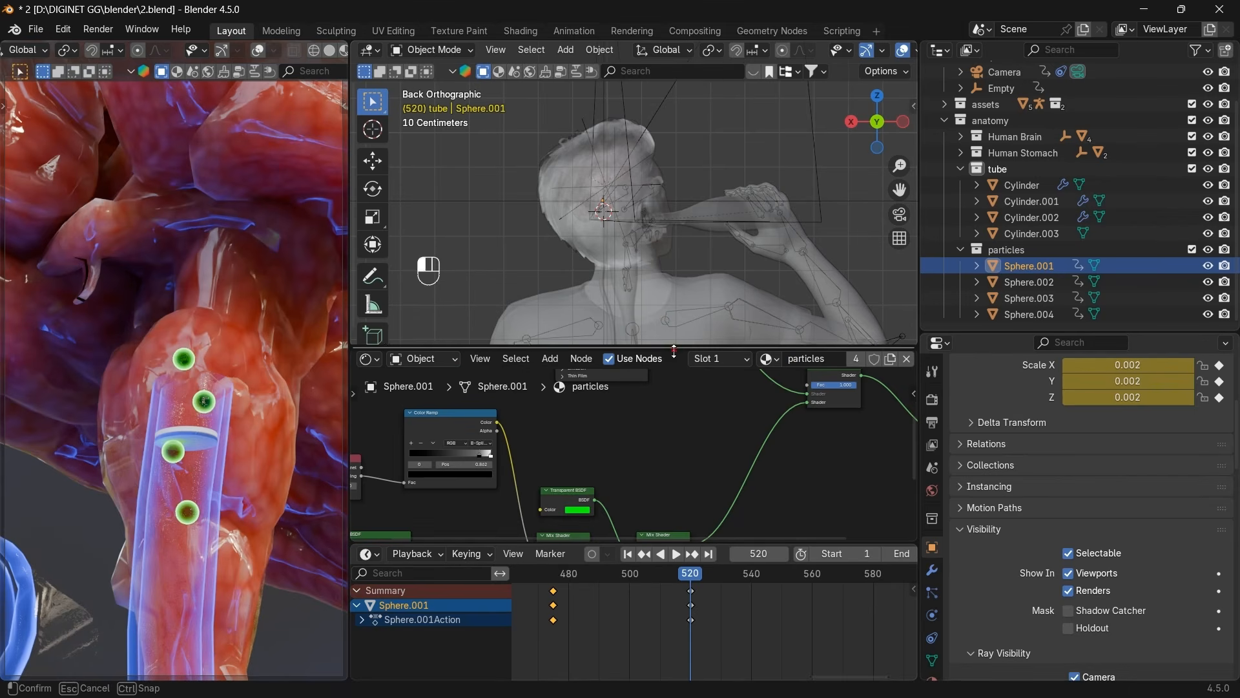
Select Brain_Part_04 and set the current frame to 228 to bring the glowing head and throat into the camera shot.
drag(659, 349, 656, 446)
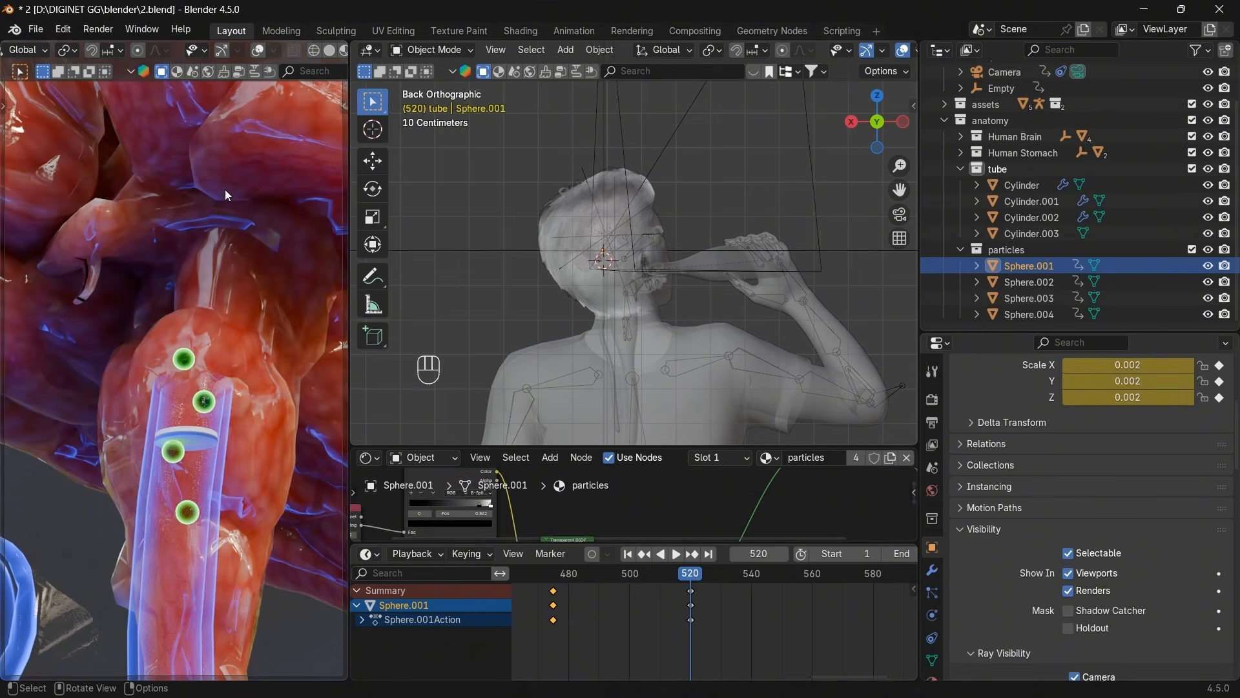
click(285, 139)
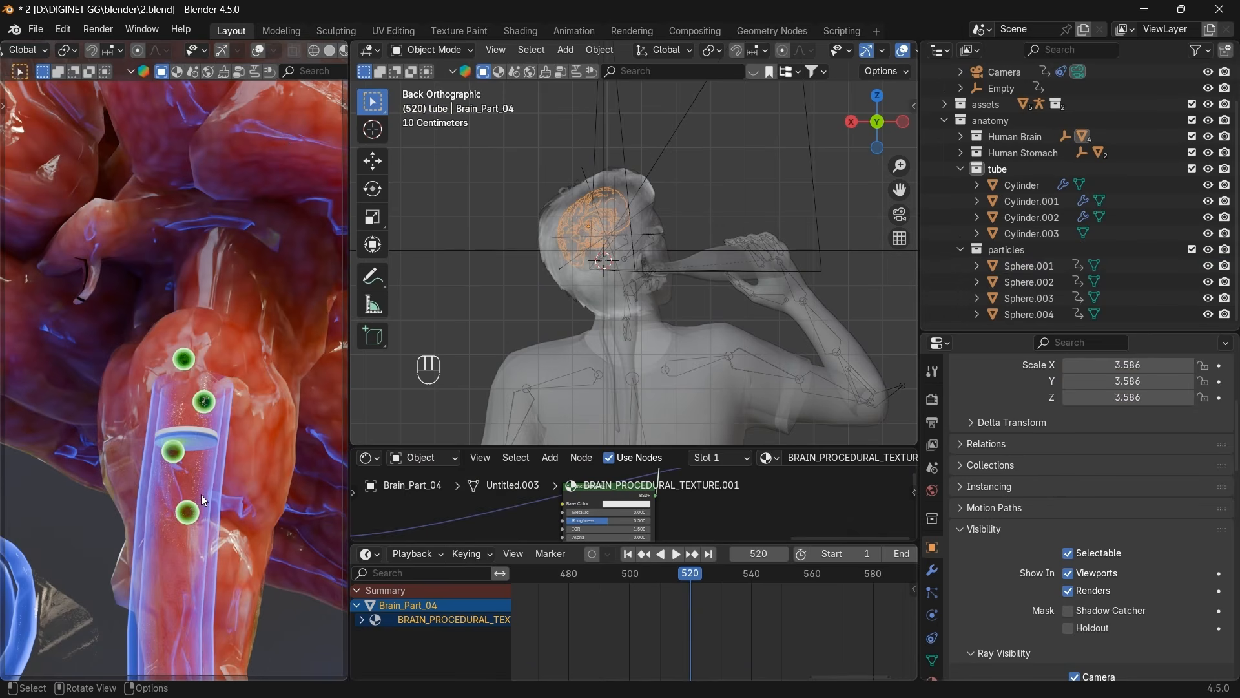
scroll(638, 616, down, 8)
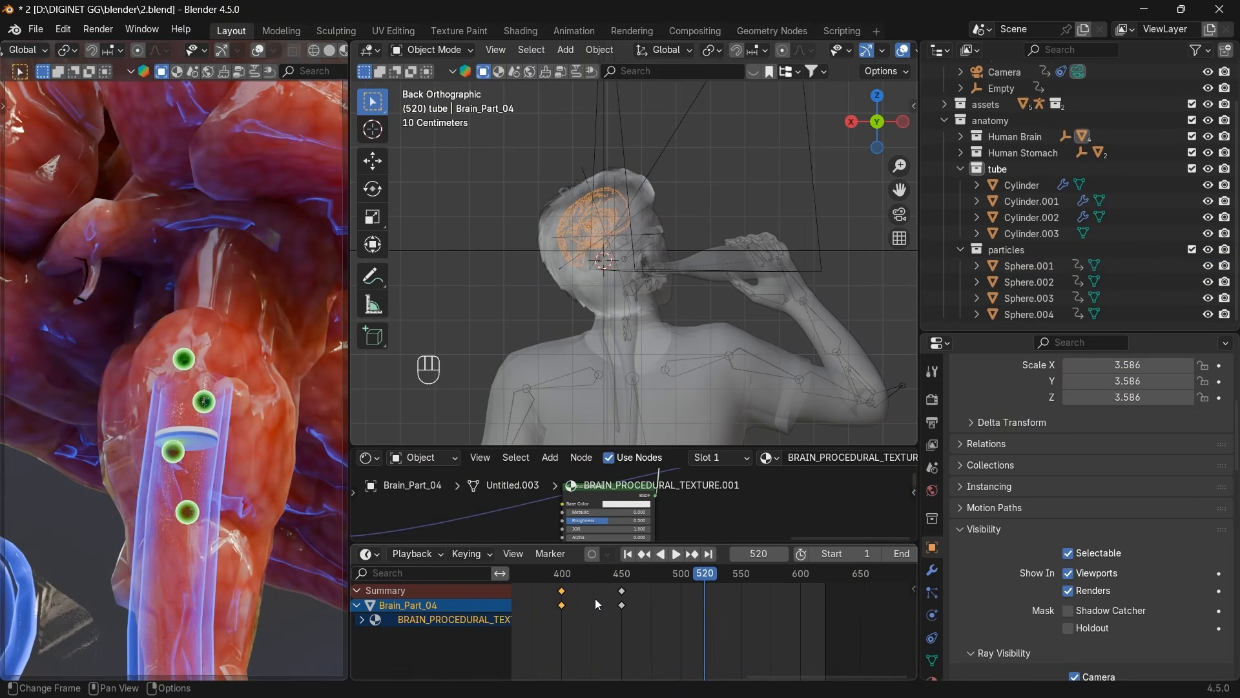
scroll(595, 598, down, 3)
click(599, 576)
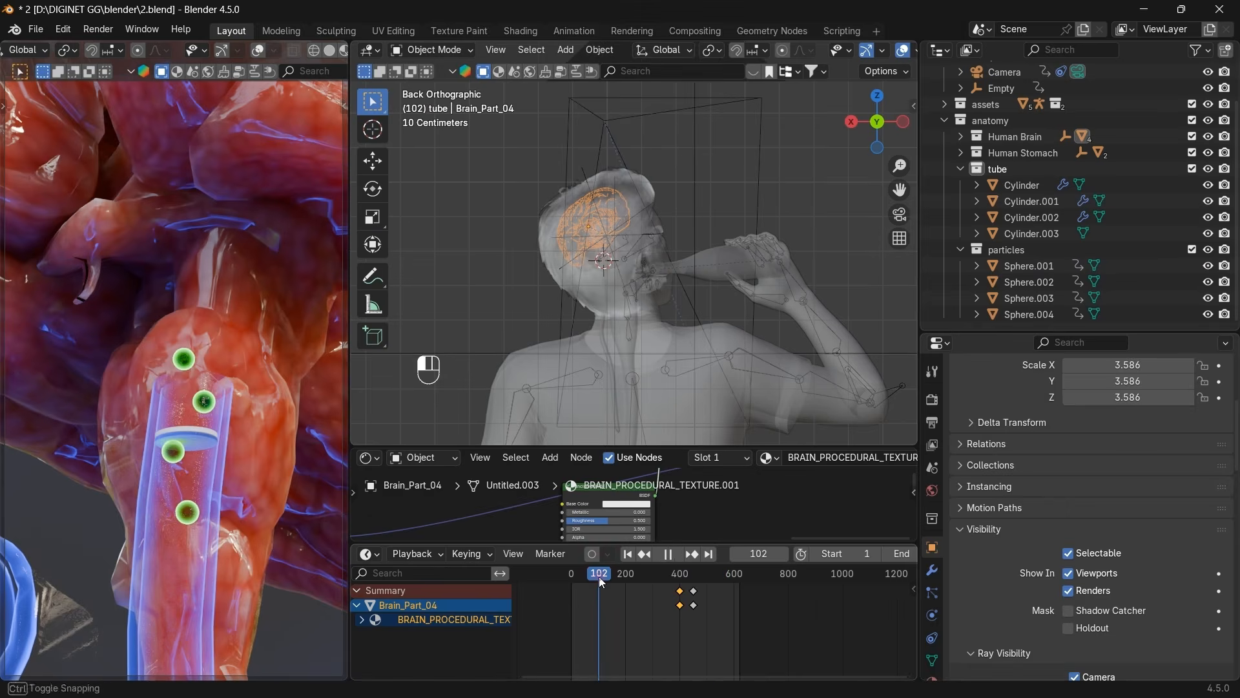
drag(599, 576, 633, 575)
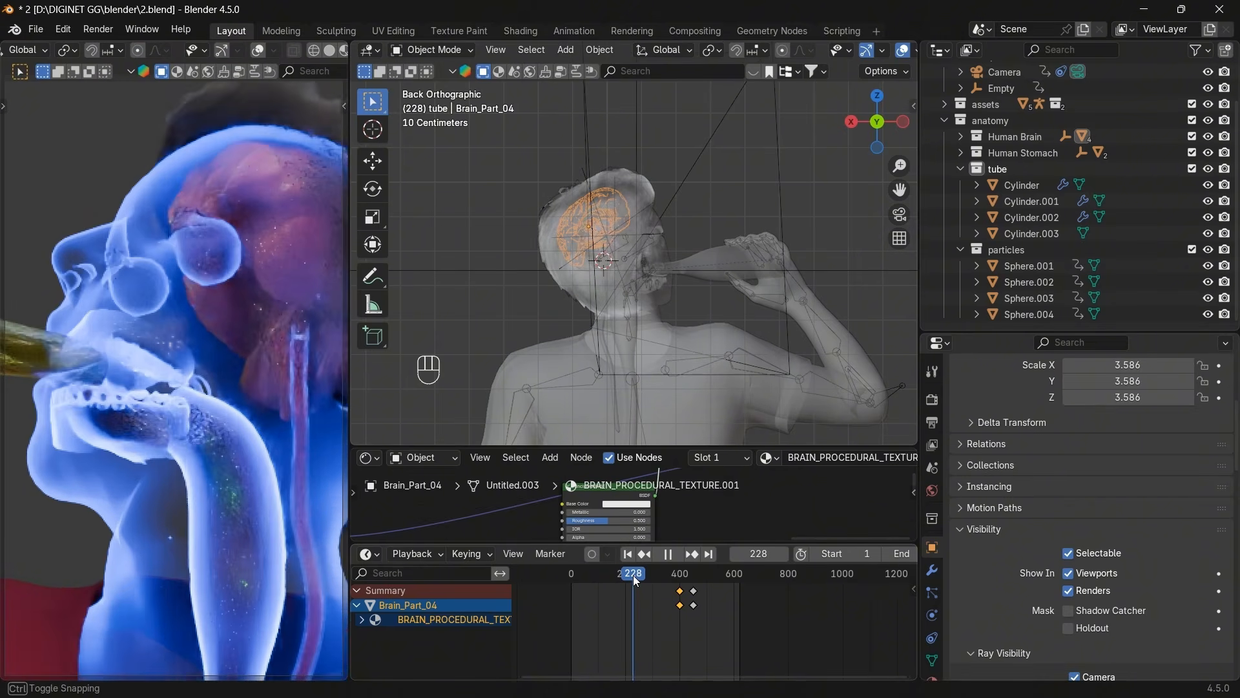
Select Human Stomach.001 and set the Emission strength of its Stomach material to 20.
click(252, 444)
click(254, 443)
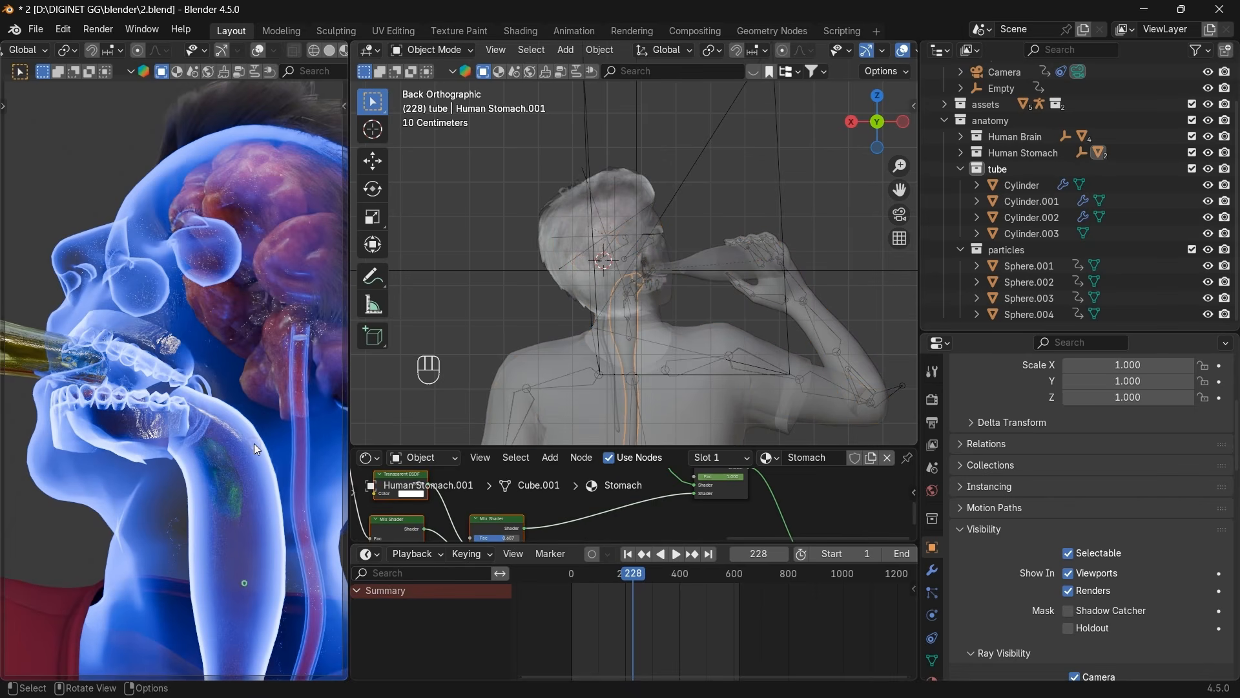
drag(504, 448, 510, 340)
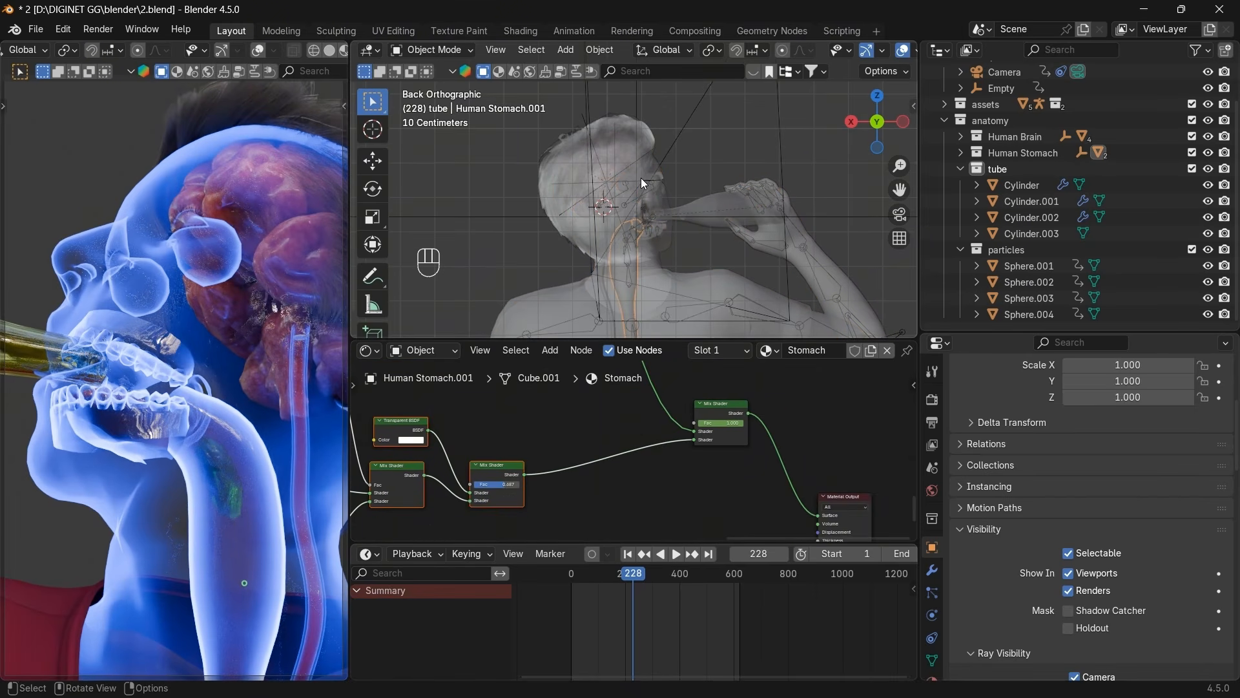
key(g)
right_click(655, 164)
scroll(569, 427, up, 4)
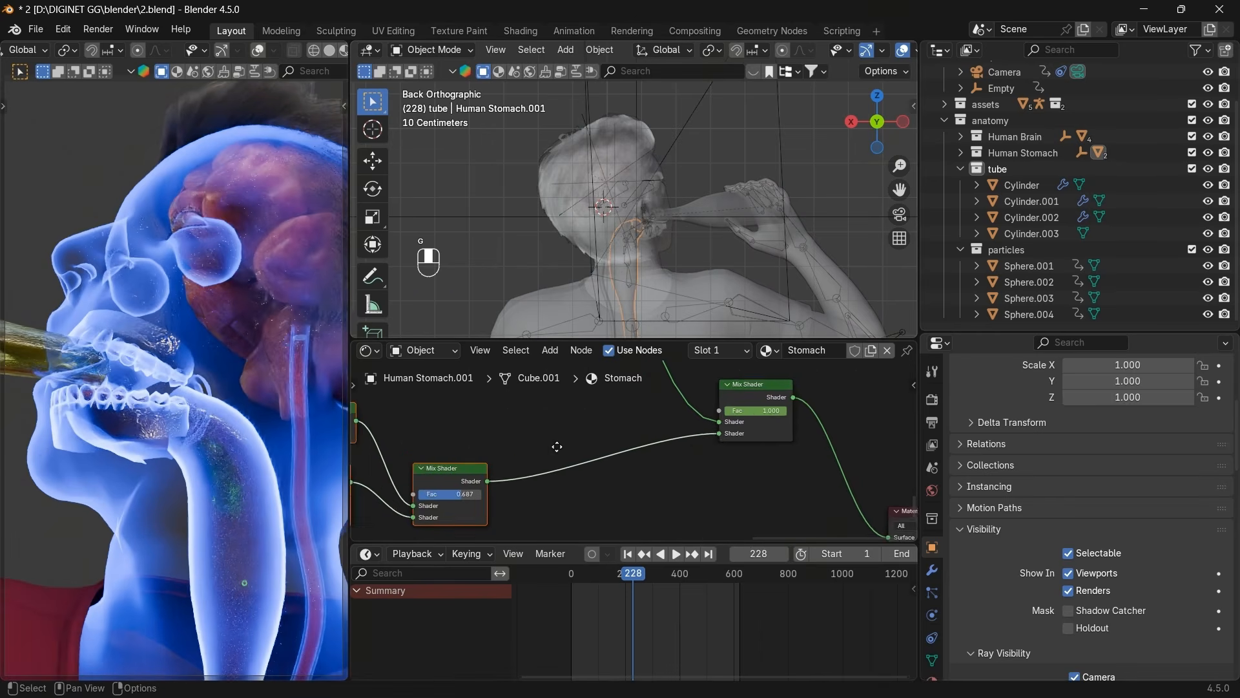
middle_drag(469, 455, 668, 396)
scroll(604, 409, down, 3)
scroll(575, 417, up, 4)
middle_drag(536, 426, 653, 411)
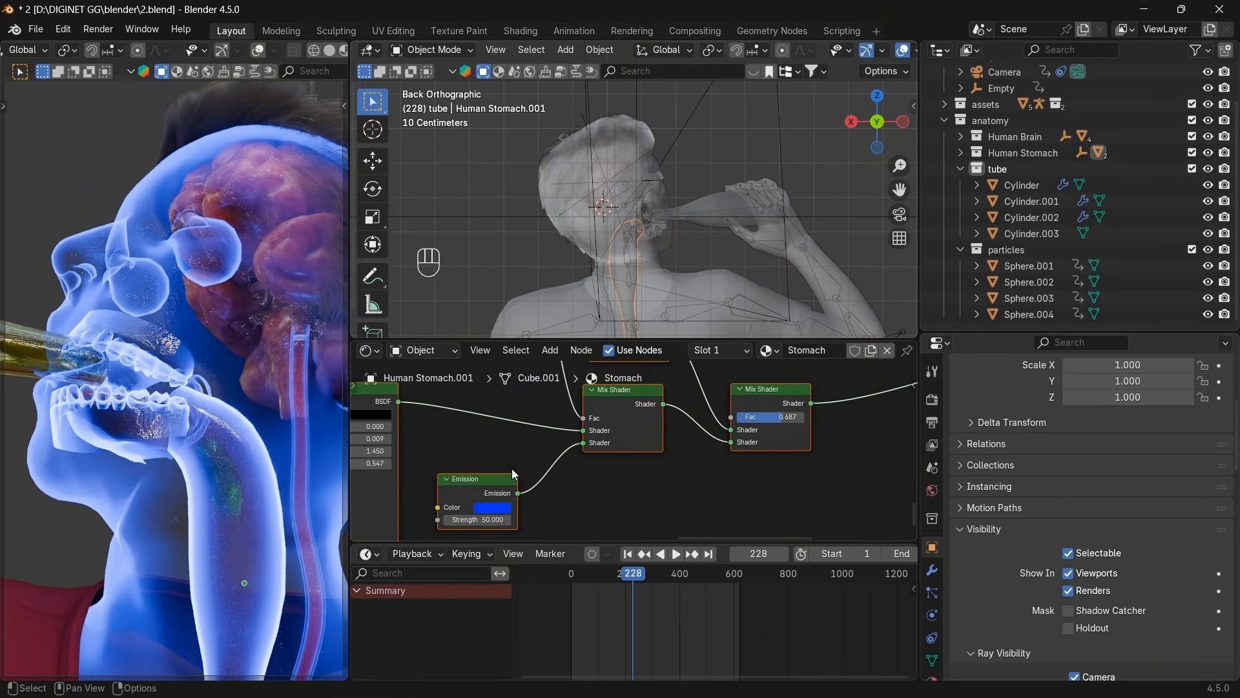
middle_drag(488, 500, 522, 485)
click(522, 501)
text(20)
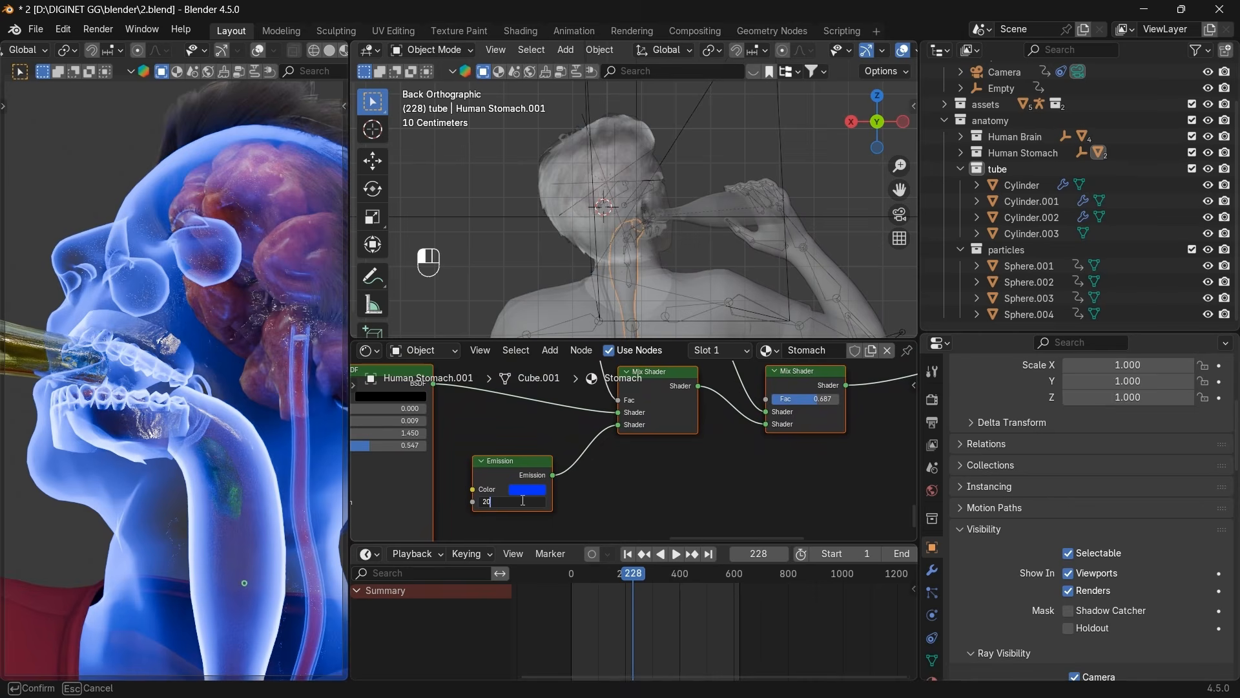
key(Return)
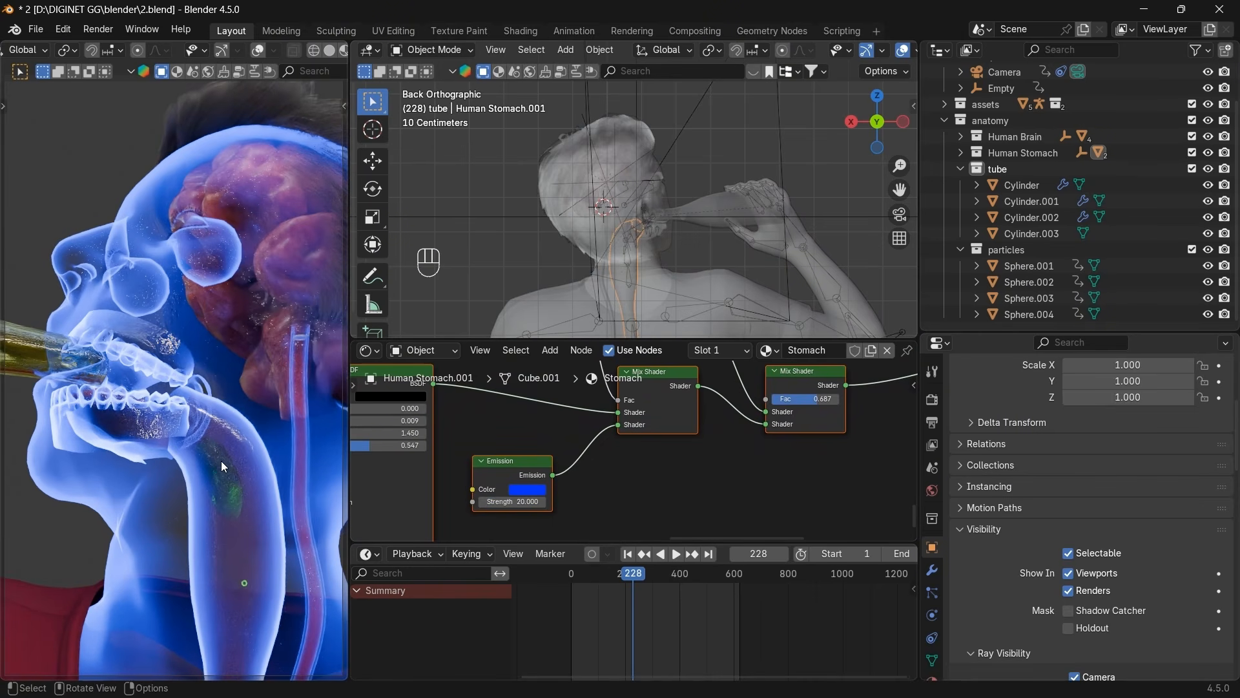
Select CC_Base_Body and set the Emission strength of its Std_Skin_Head material to 20.
click(86, 474)
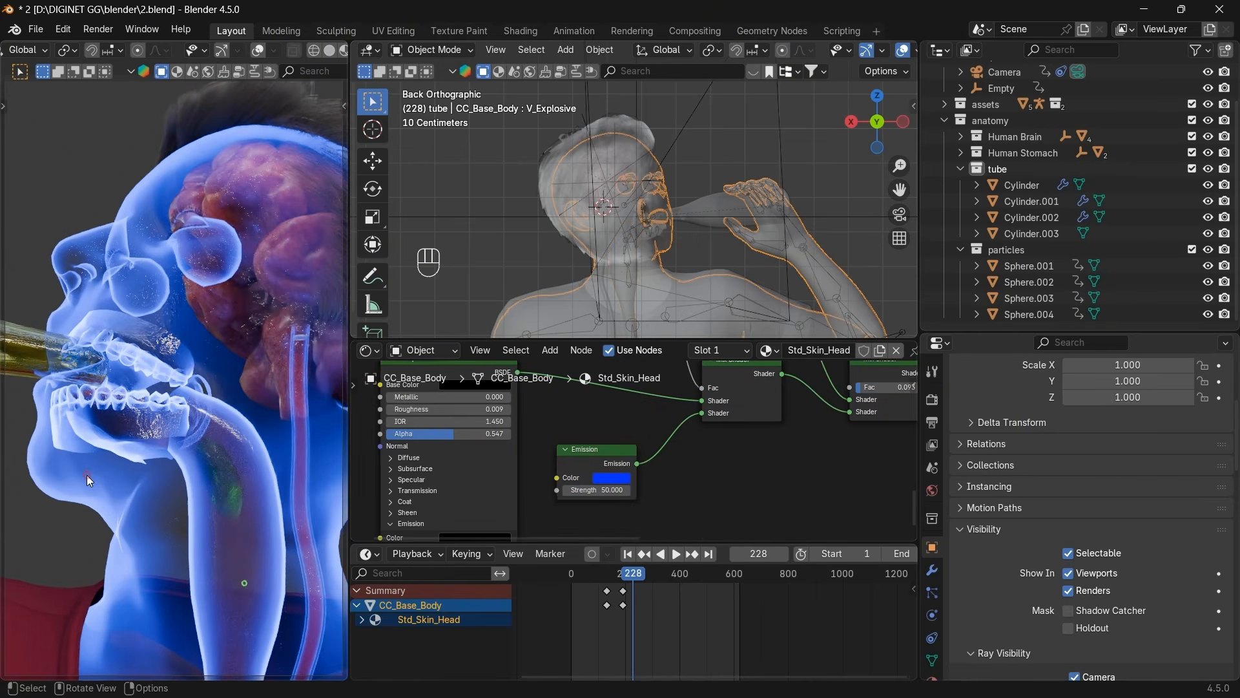
click(601, 491)
text(10)
key(Return)
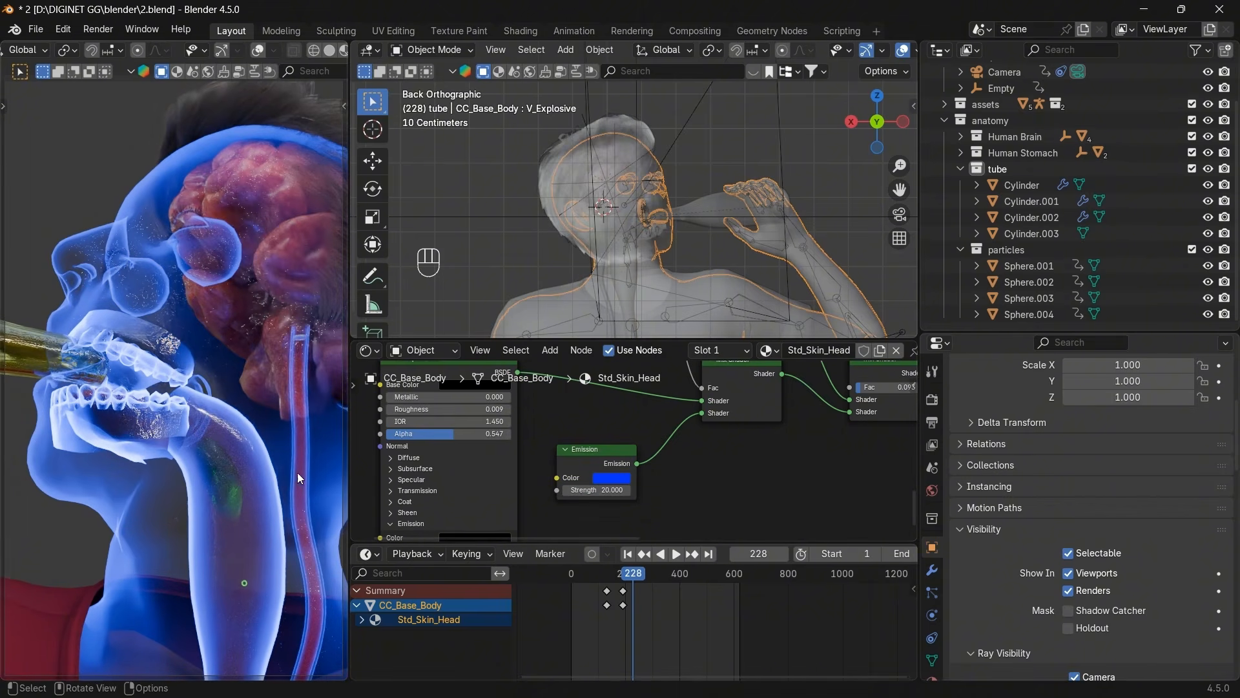
Select CC_Base_Teeth and set the Emission strength of its Std_Upper_Teeth material to 20.
click(117, 422)
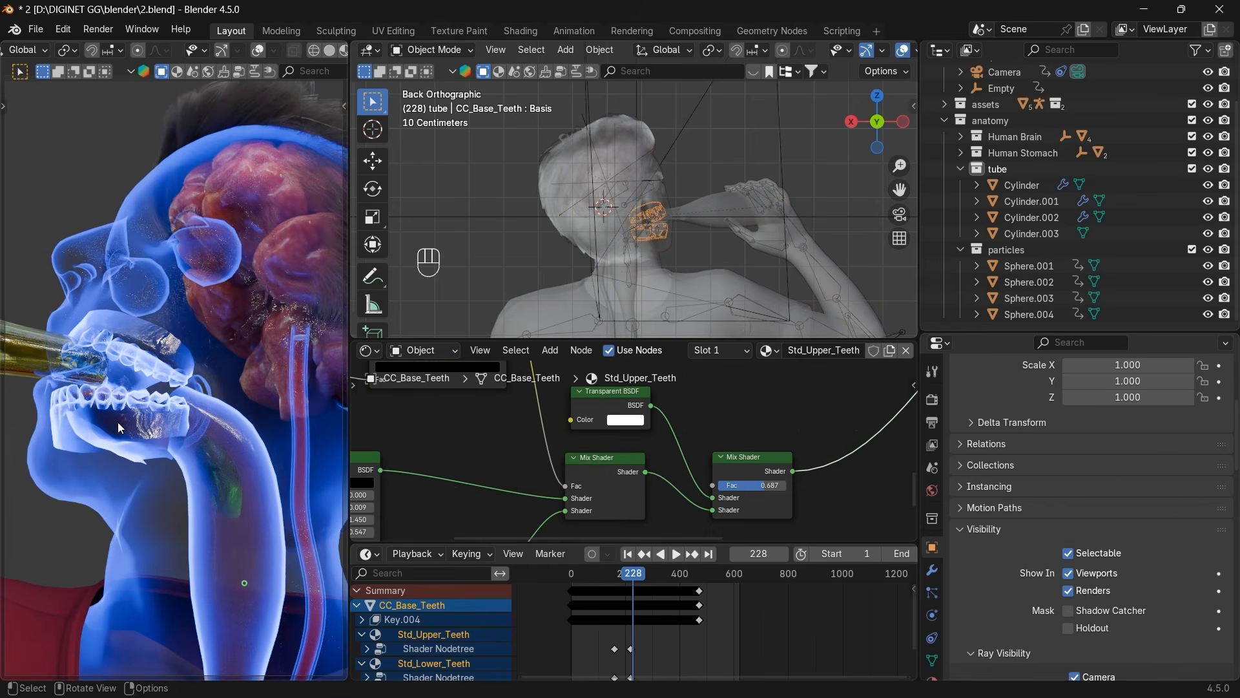
scroll(651, 510, down, 2)
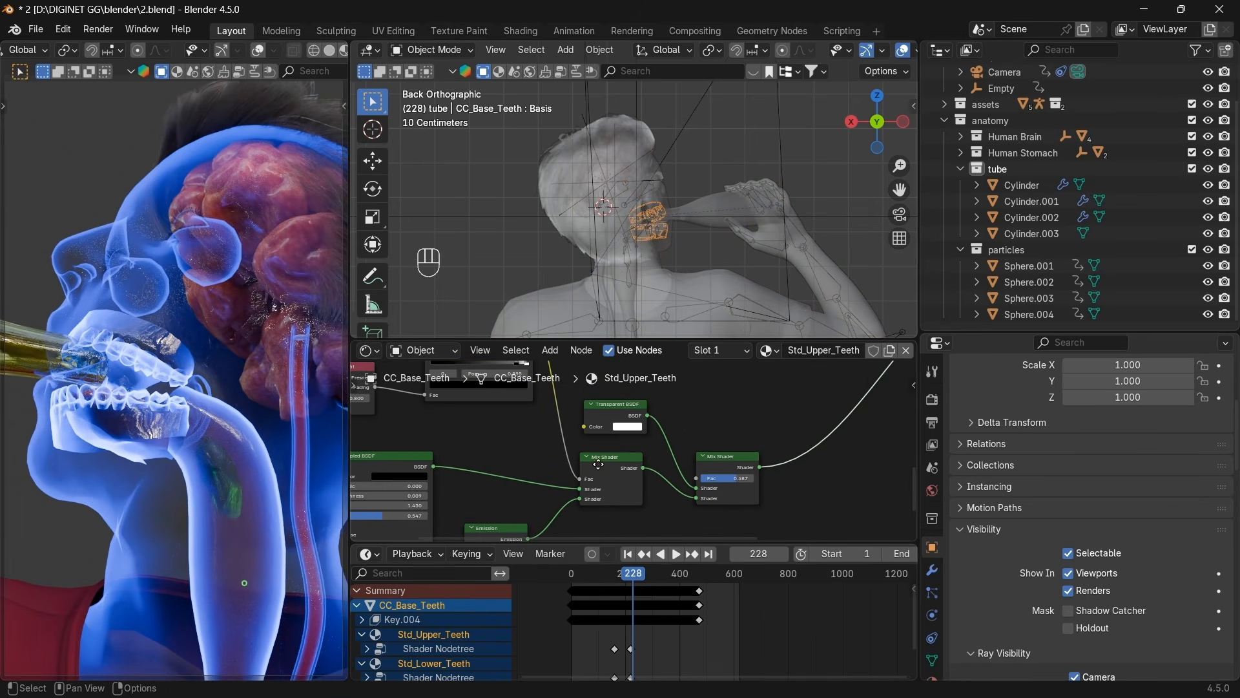
middle_drag(599, 463, 621, 447)
scroll(618, 449, up, 2)
click(550, 502)
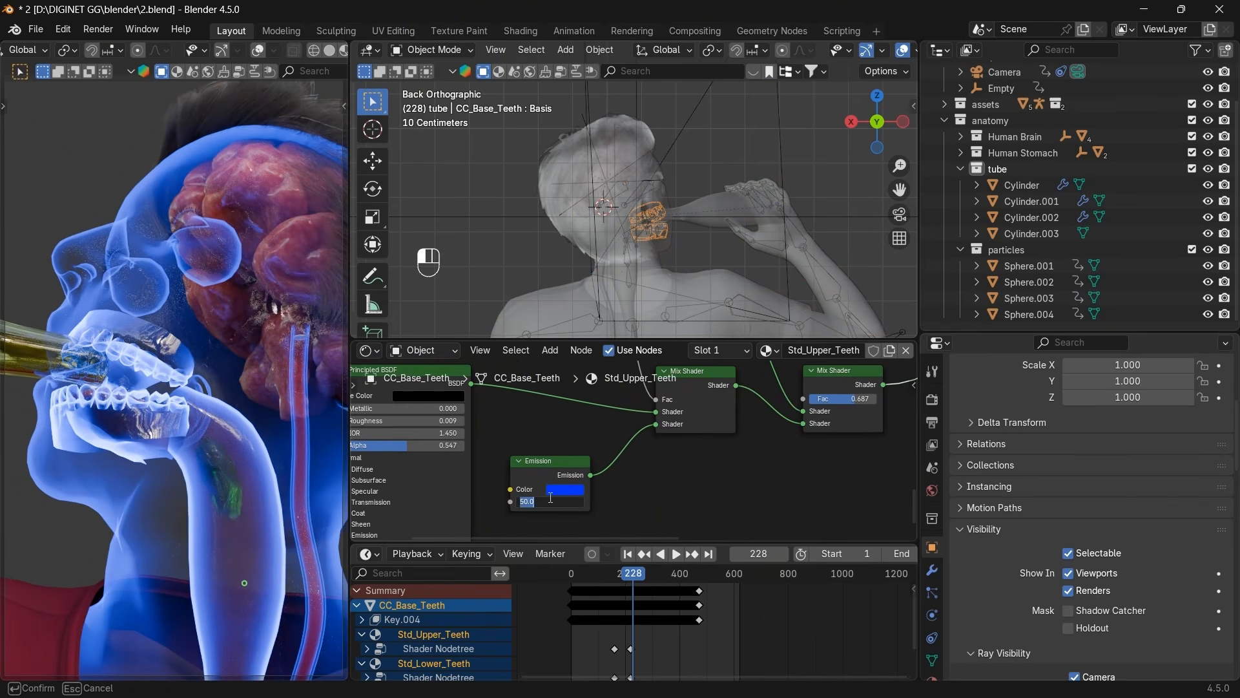
text(20)
key(Return)
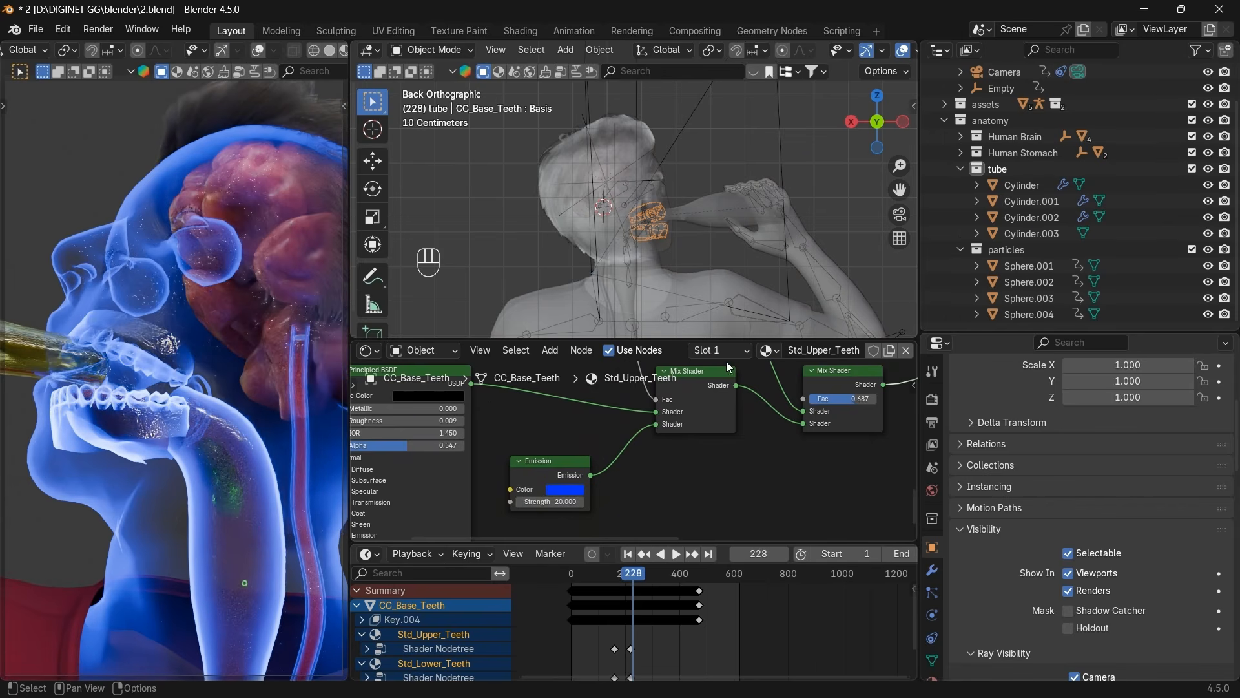
Switch CC_Base_Teeth to its second material slot and set the Std_Lower_Teeth Emission strength to 20.
click(722, 350)
click(742, 401)
middle_drag(588, 478, 774, 463)
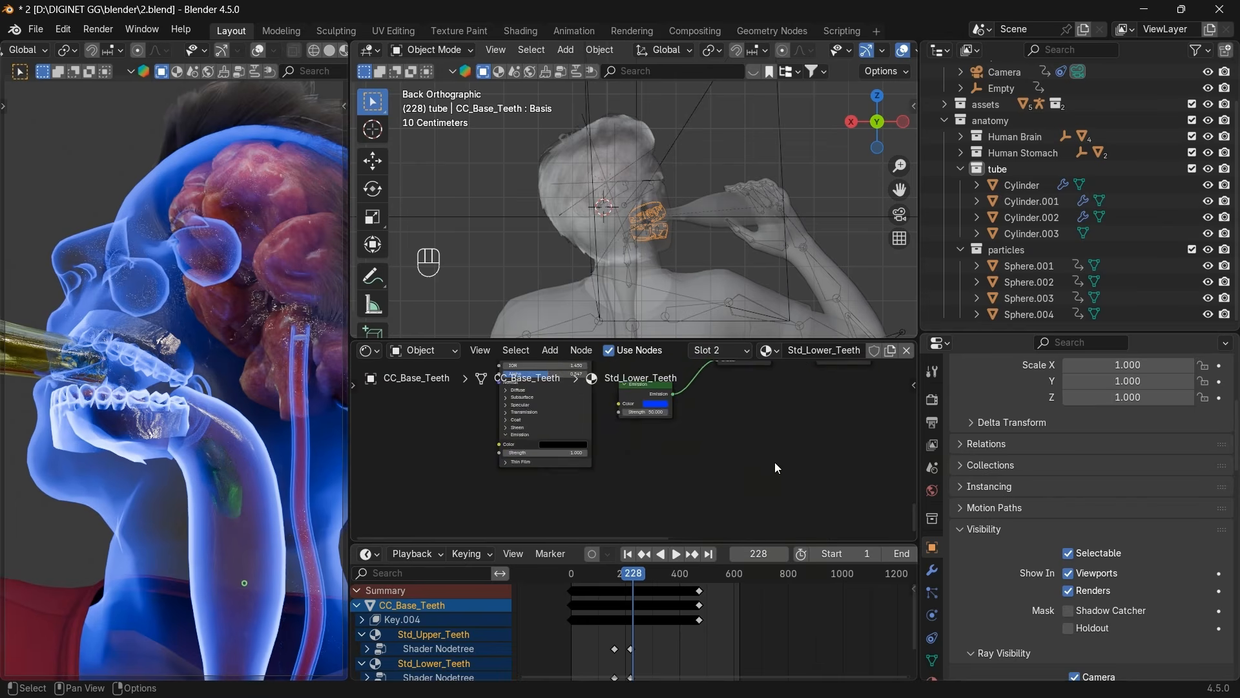
scroll(774, 462, up, 2)
click(646, 446)
text(20)
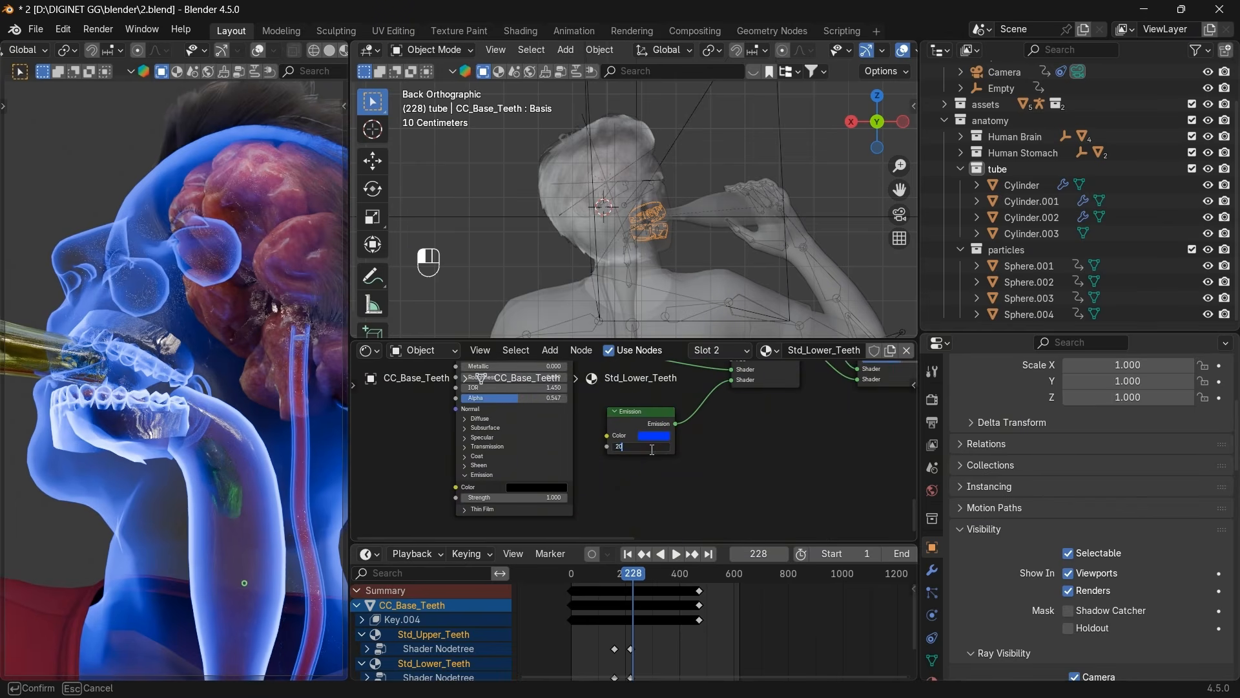
key(Return)
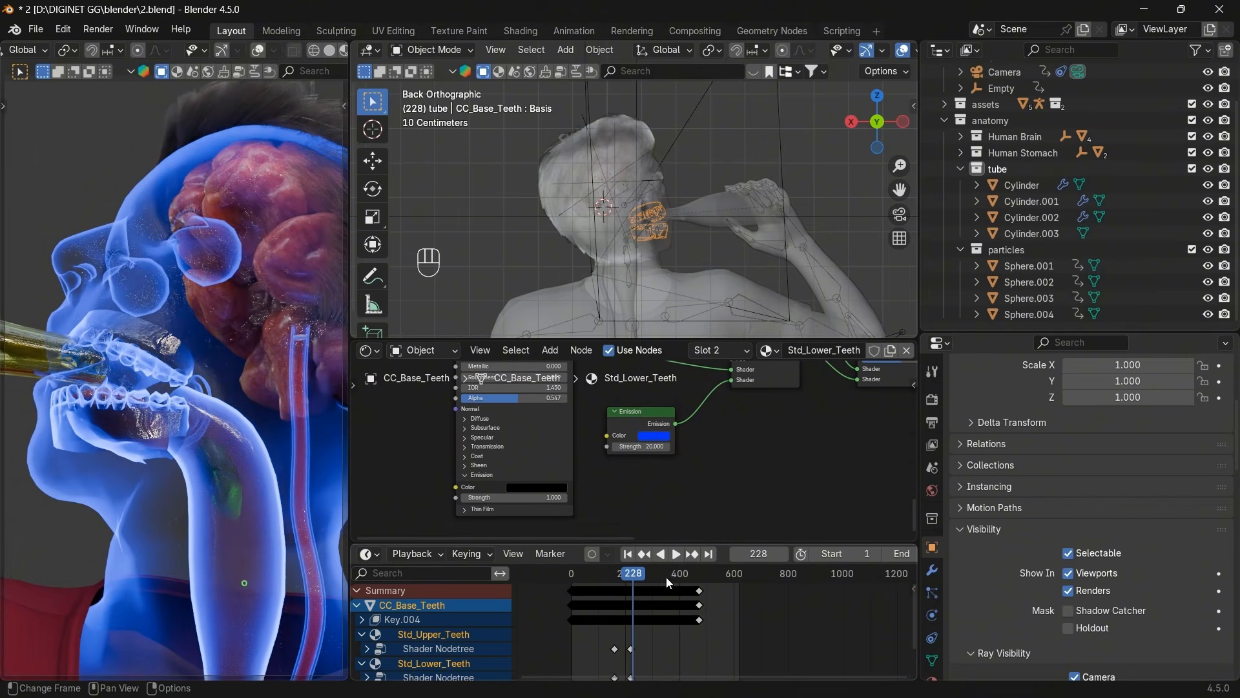
Set the current frame to 511, select Brain_Part_04 and locate the roughness Color Ramp in its material nodes.
drag(665, 576, 711, 573)
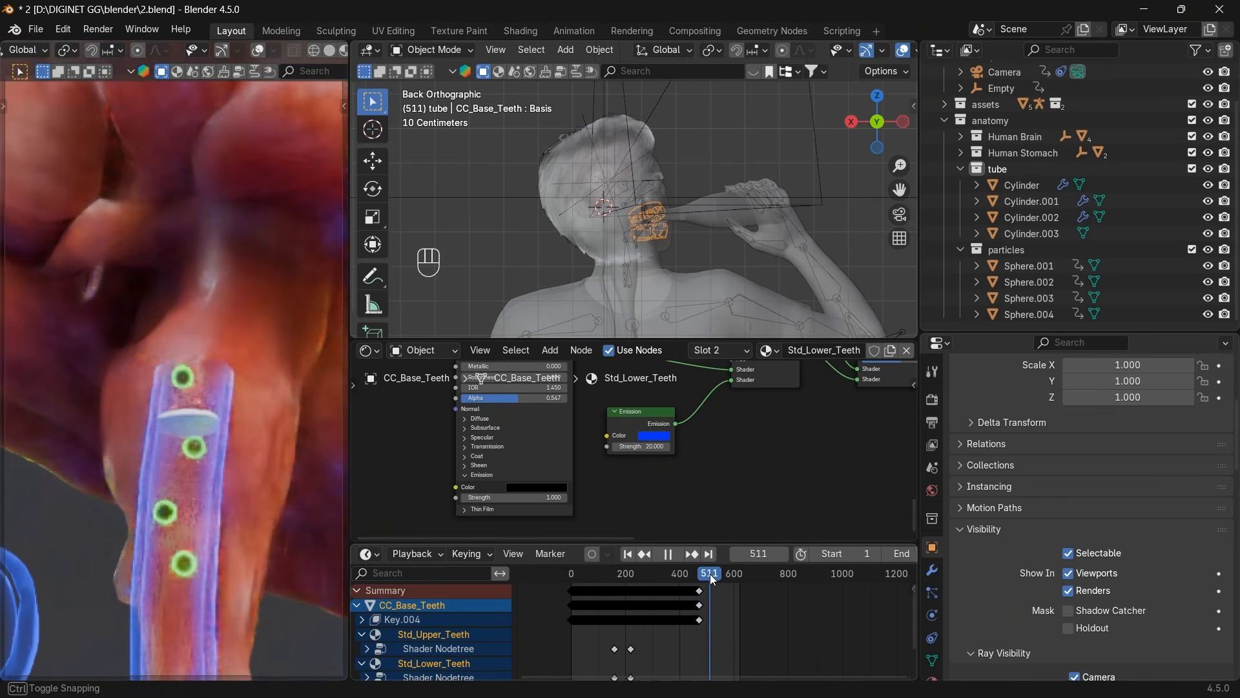
click(260, 171)
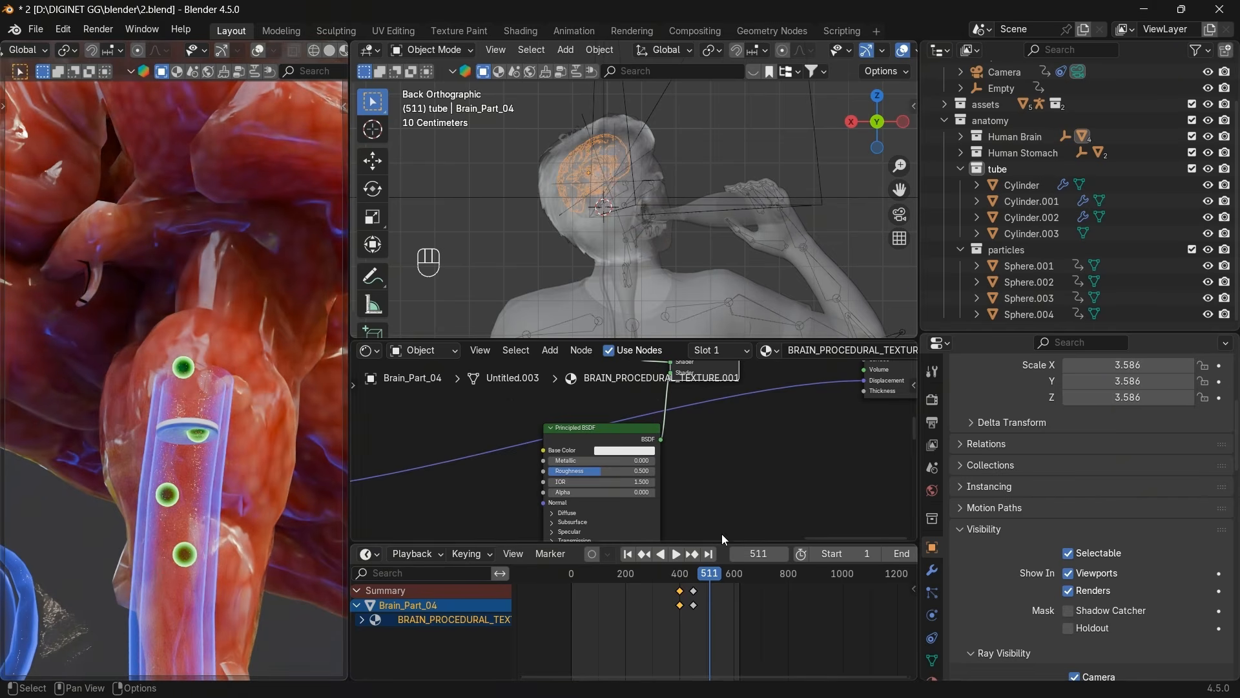
scroll(668, 471, down, 5)
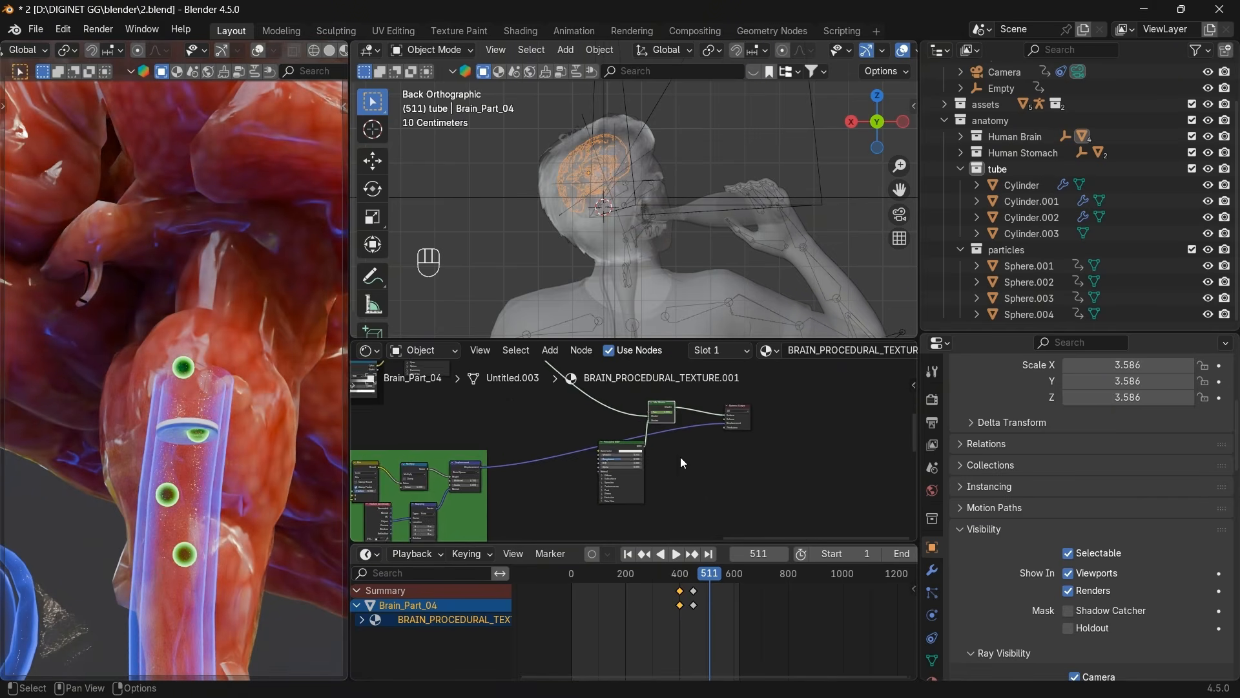
middle_drag(623, 462, 719, 500)
scroll(775, 501, up, 5)
scroll(562, 459, up, 6)
scroll(562, 464, up, 4)
scroll(530, 451, down, 7)
scroll(707, 506, up, 5)
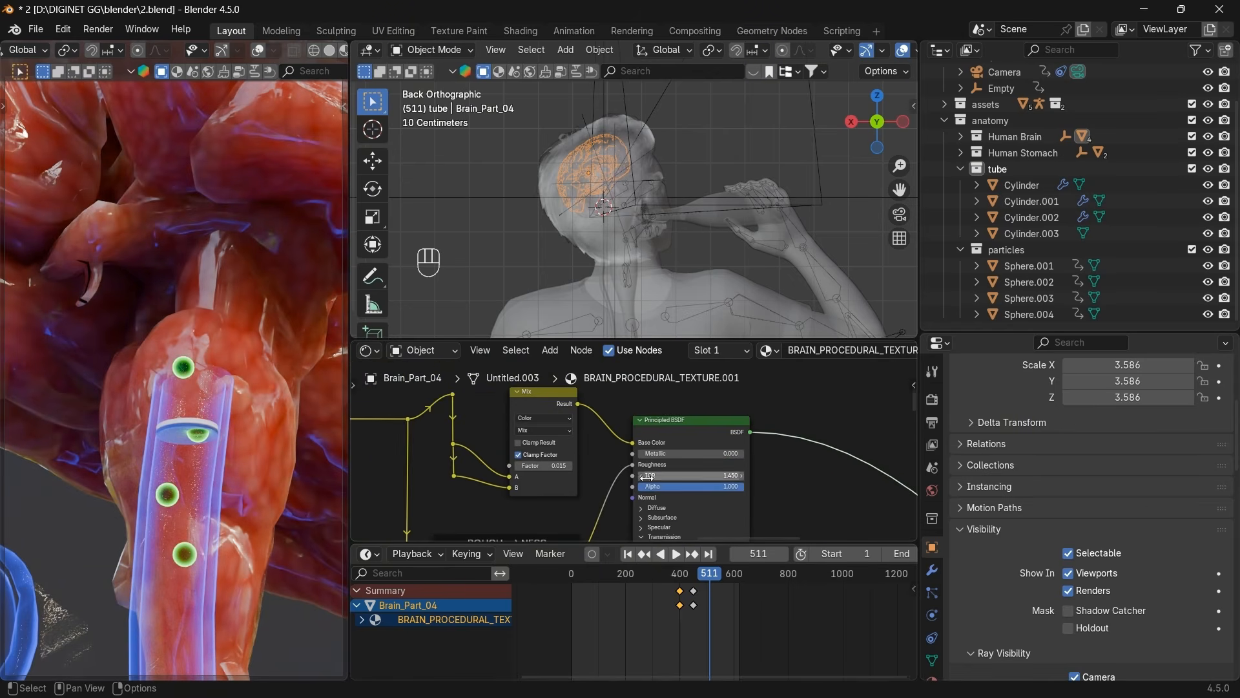
middle_drag(596, 495, 699, 406)
middle_drag(604, 520, 635, 493)
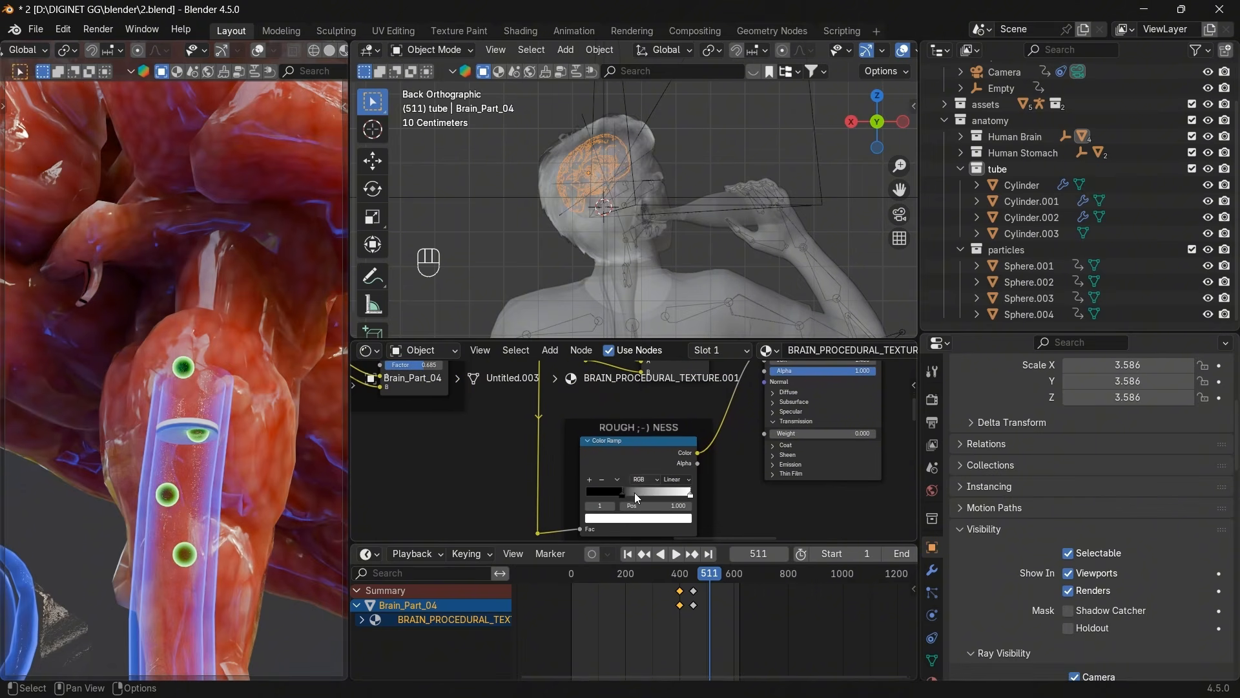
Try shifting the color stops of the brain material's roughness Color Ramp, and undo the changes.
click(623, 493)
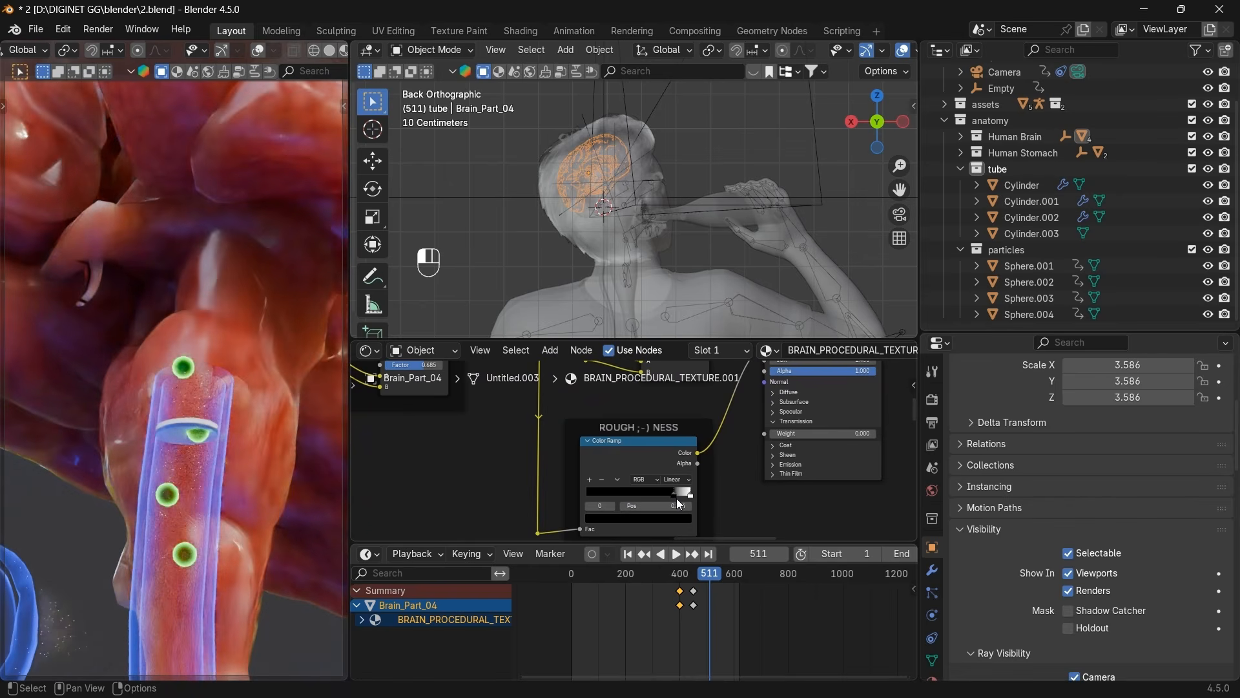
drag(625, 496, 612, 495)
mouse_move(688, 494)
mouse_down()
mouse_move(604, 491)
mouse_move(699, 503)
mouse_up()
key(ctrl+z)
key(ctrl+z)
key(ctrl+z)
key(ctrl+z)
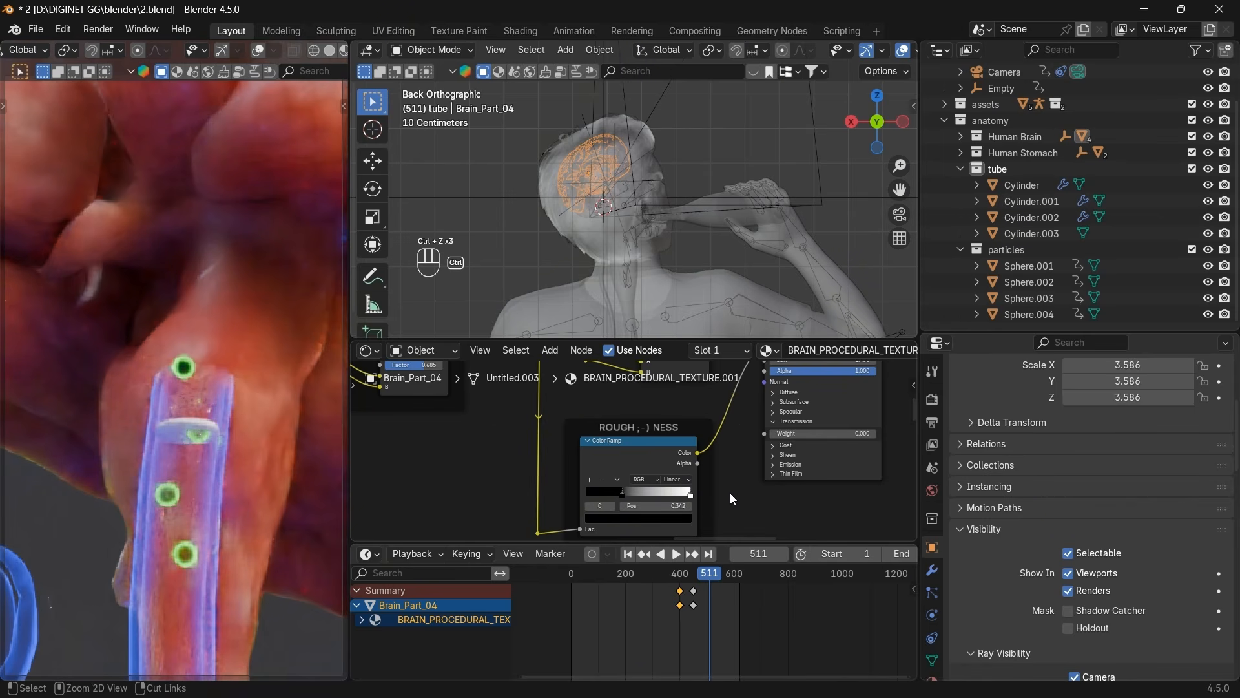
Try disconnecting the Color Ramp from the brain's Principled BSDF and using a fixed Roughness of 1.000, and undo it.
middle_drag(724, 472, 679, 562)
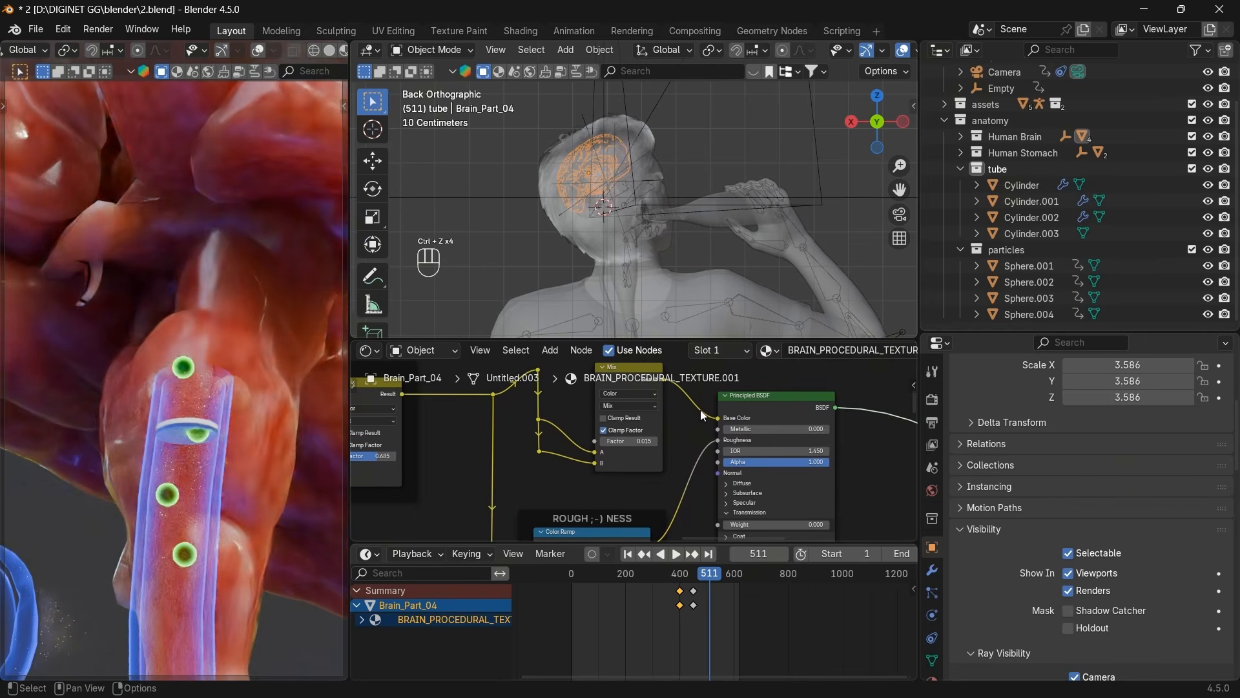
drag(717, 440, 843, 463)
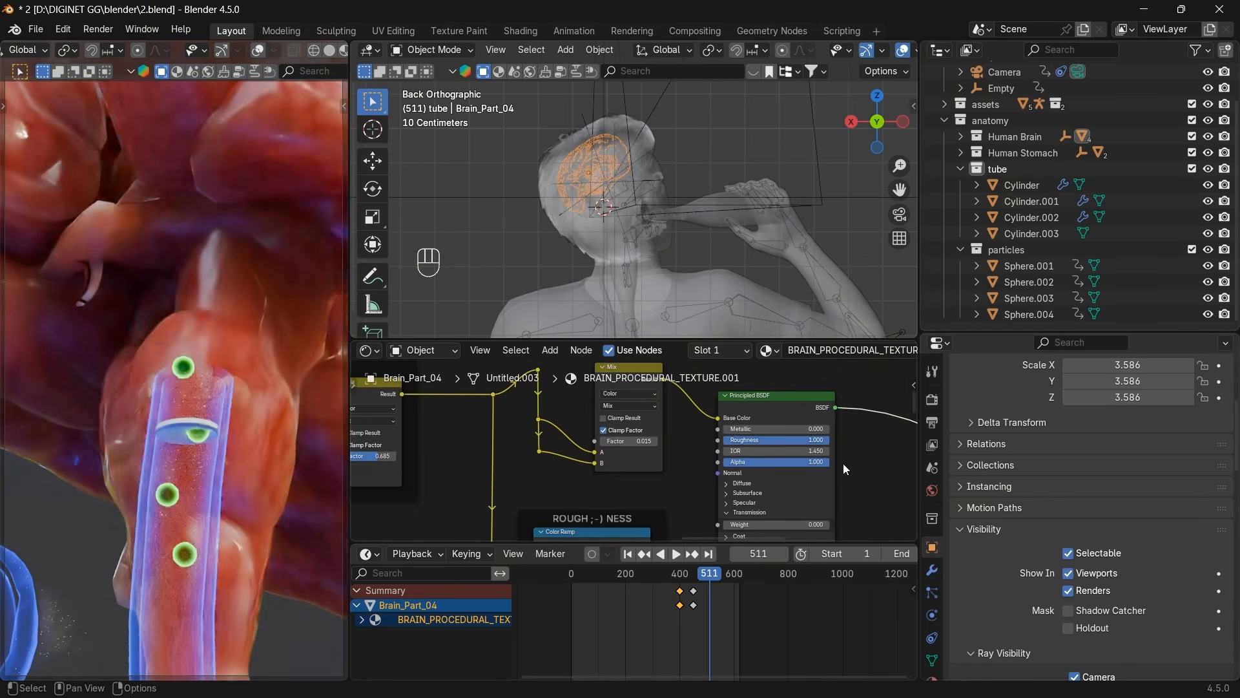
scroll(843, 464, down, 6)
middle_drag(837, 475, 779, 527)
scroll(718, 515, down, 19)
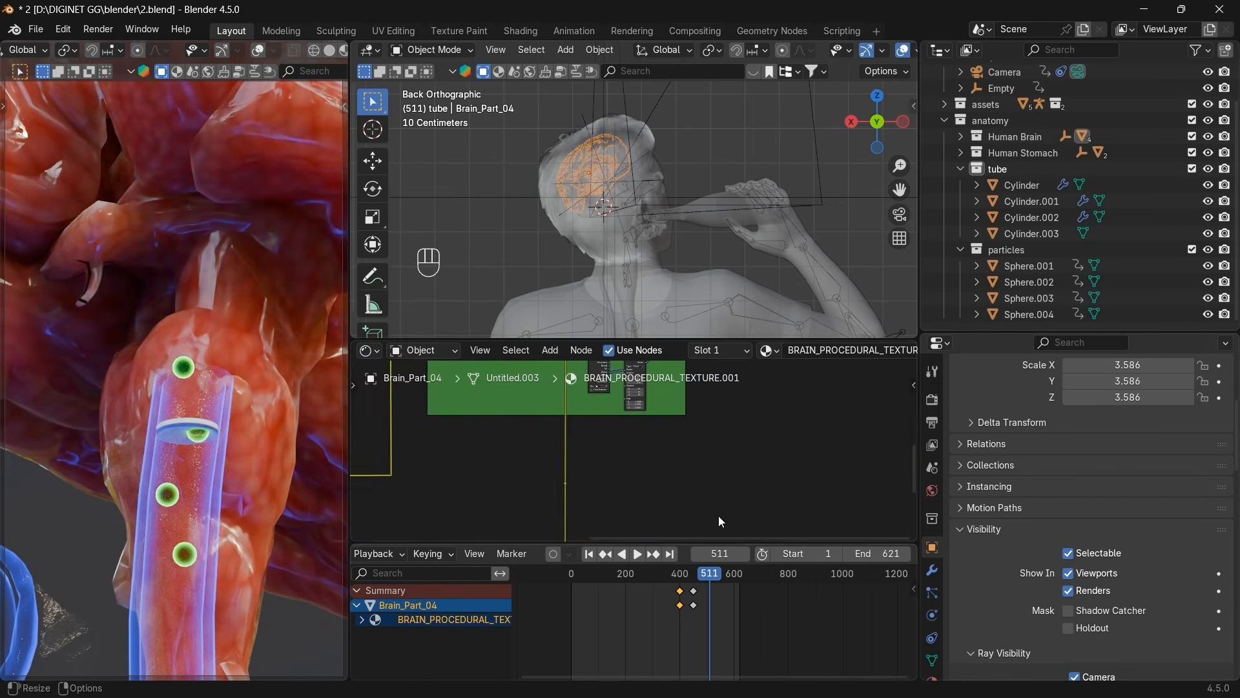
scroll(658, 487, up, 5)
middle_drag(691, 394, 729, 495)
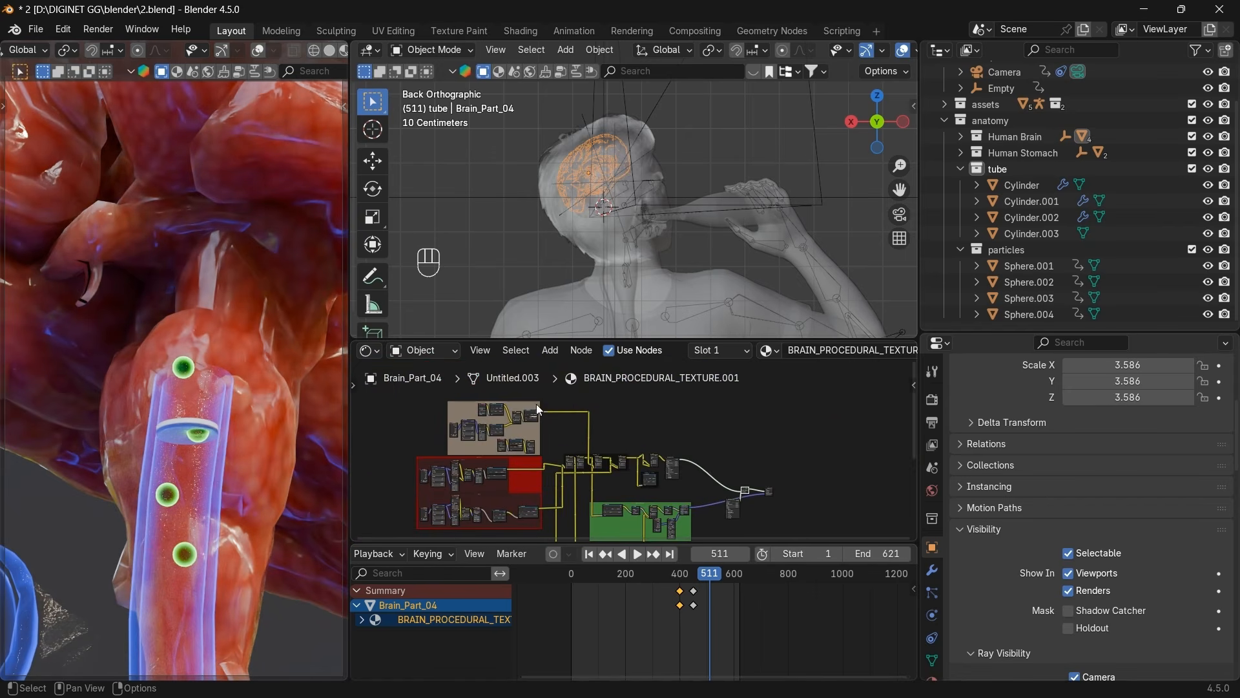
key(ctrl+z)
Try moving the black stop of the roughness Color Ramp closer to the white stop, and undo it.
scroll(719, 462, up, 6)
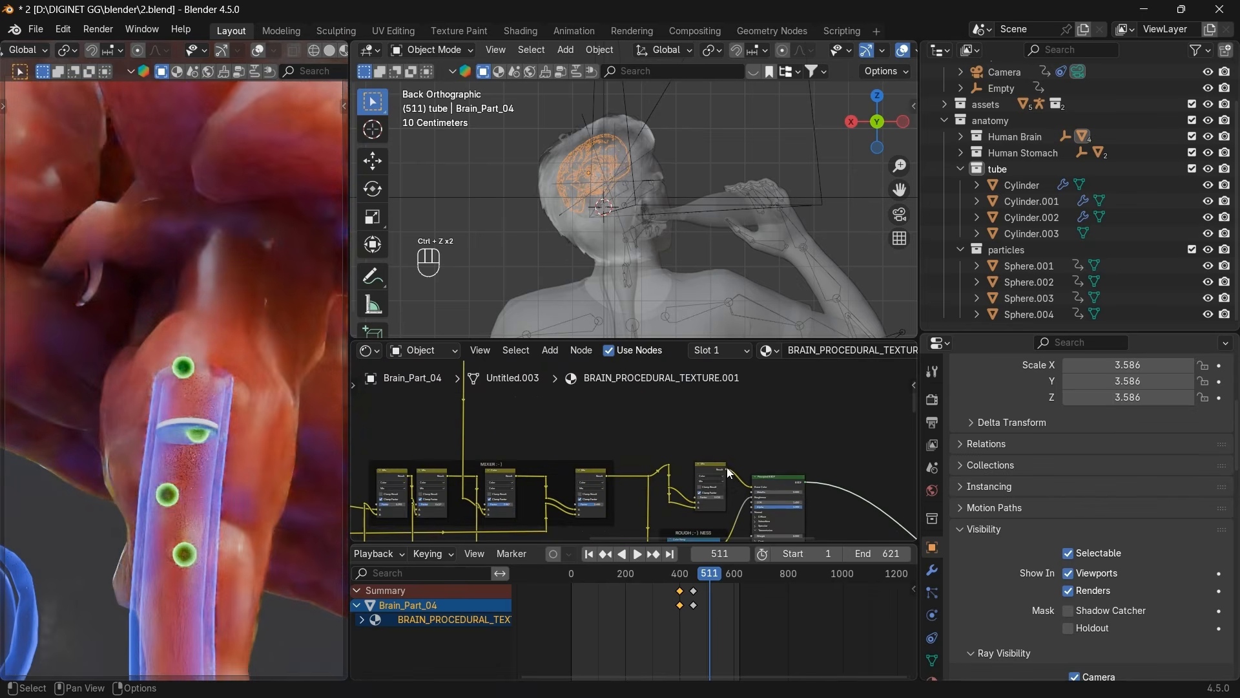
scroll(728, 419, up, 5)
middle_drag(815, 412, 760, 339)
scroll(714, 459, down, 2)
scroll(715, 428, up, 4)
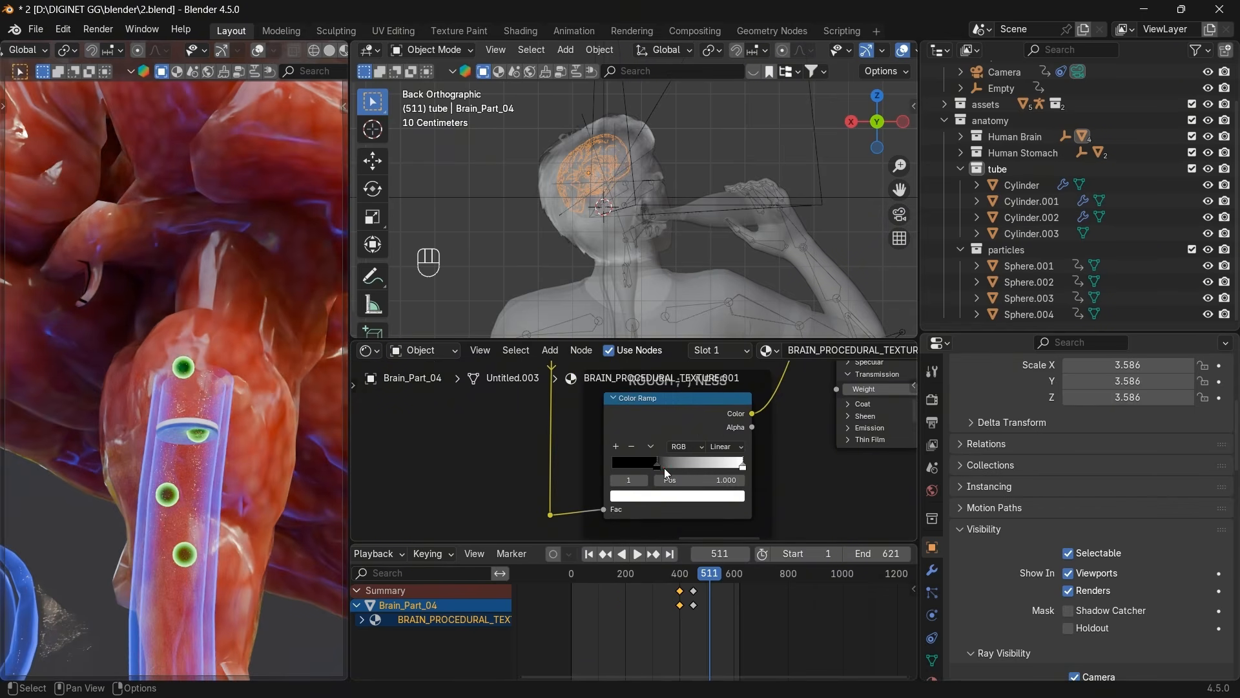
drag(662, 473, 720, 471)
key(ctrl+z)
Disconnect the Color Ramp from the Roughness input of the brain material's main Principled BSDF.
scroll(746, 456, down, 8)
middle_drag(715, 470, 688, 512)
scroll(688, 513, up, 5)
drag(690, 467, 668, 472)
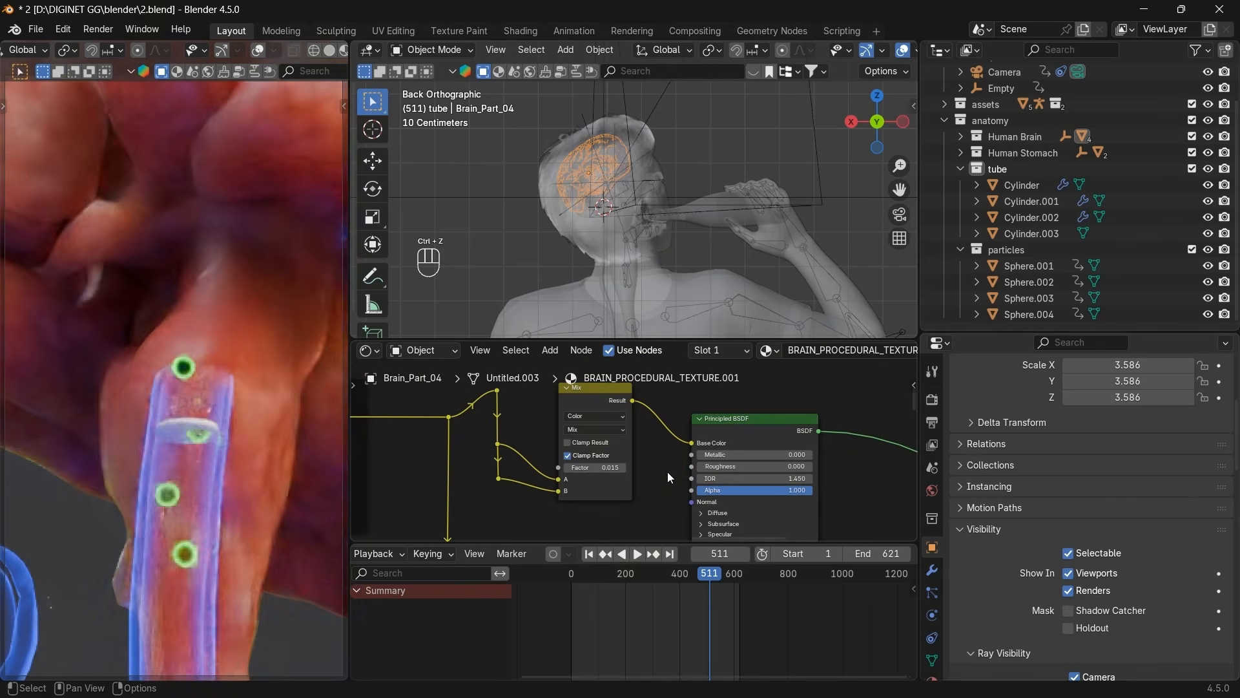
Lower the factor of the final Mix Shader in Brain_Part_04's material so the main Principled BSDF dominates.
scroll(739, 490, down, 12)
middle_drag(670, 441, 475, 319)
scroll(739, 562, up, 2)
scroll(739, 503, up, 9)
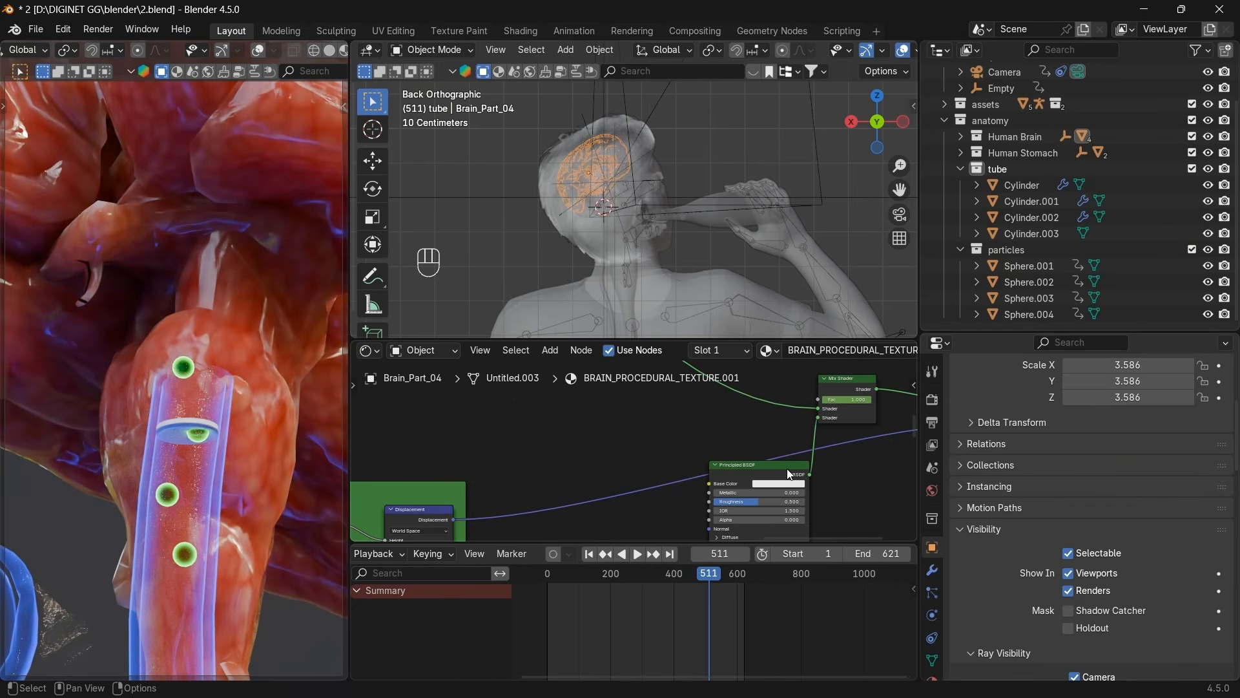
scroll(787, 468, down, 3)
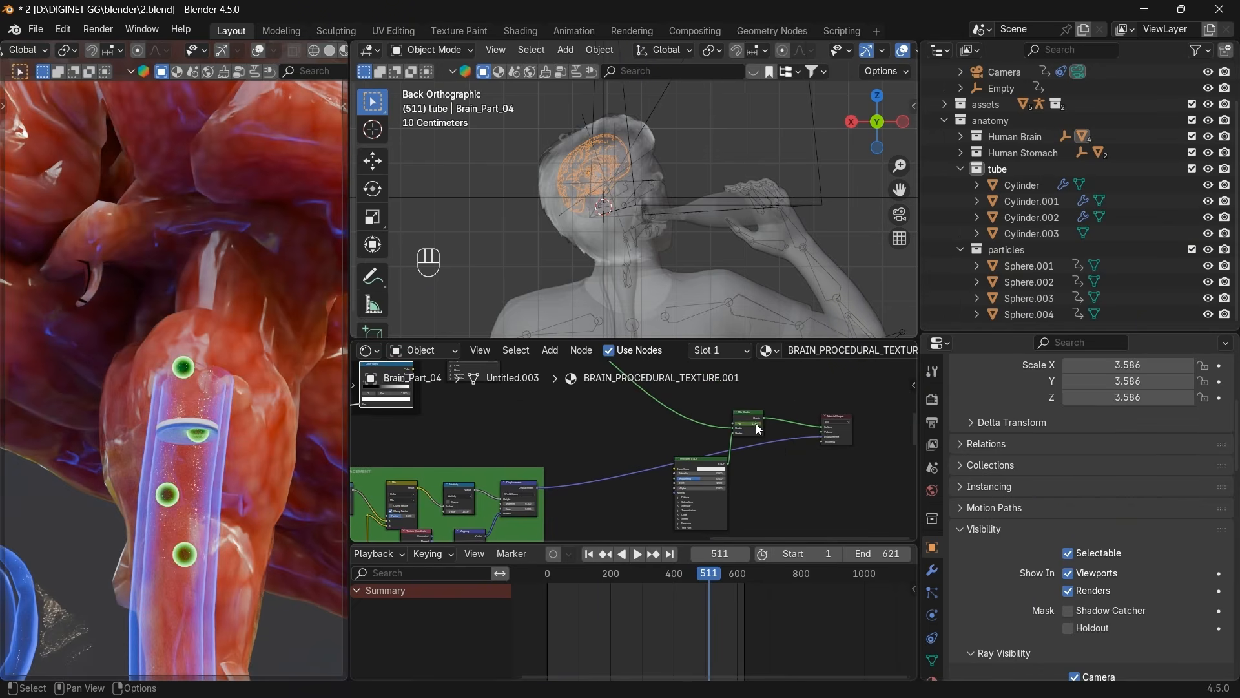
drag(757, 425, 630, 432)
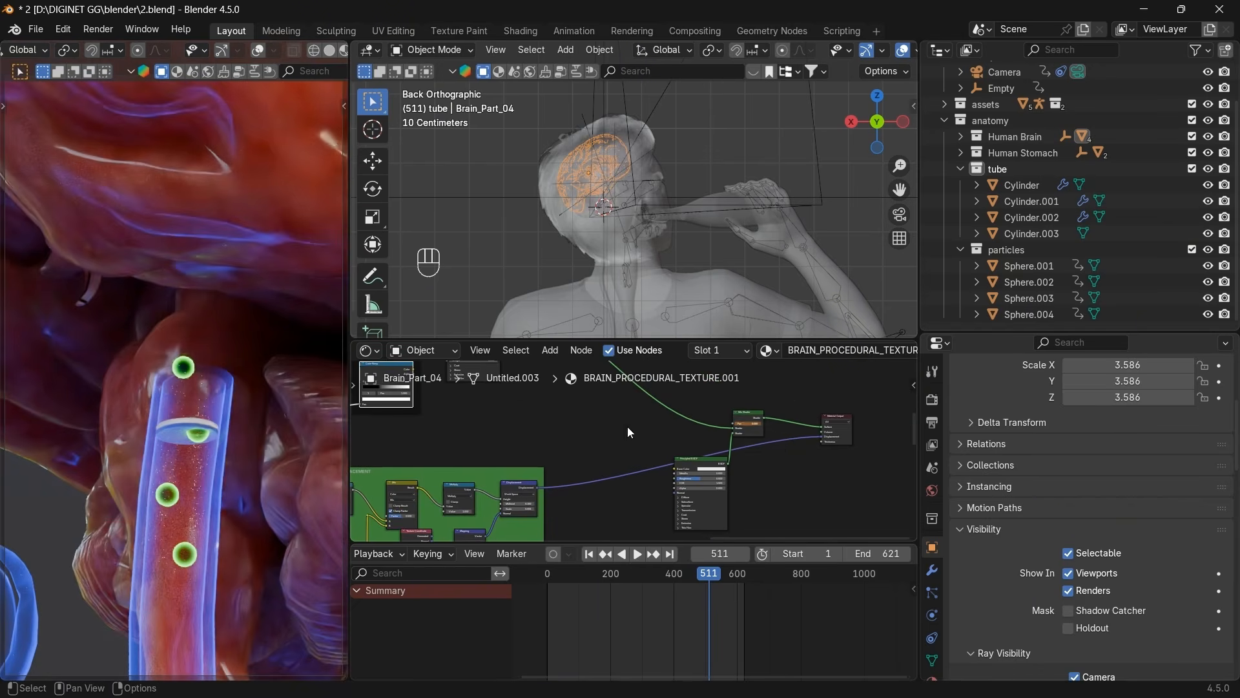
Try a Roughness of 1.000 on the main Principled BSDF of Brain_Part_04's material, and return it to 0.000.
middle_drag(737, 508, 879, 479)
scroll(766, 457, up, 4)
middle_drag(767, 456, 795, 388)
scroll(779, 404, up, 5)
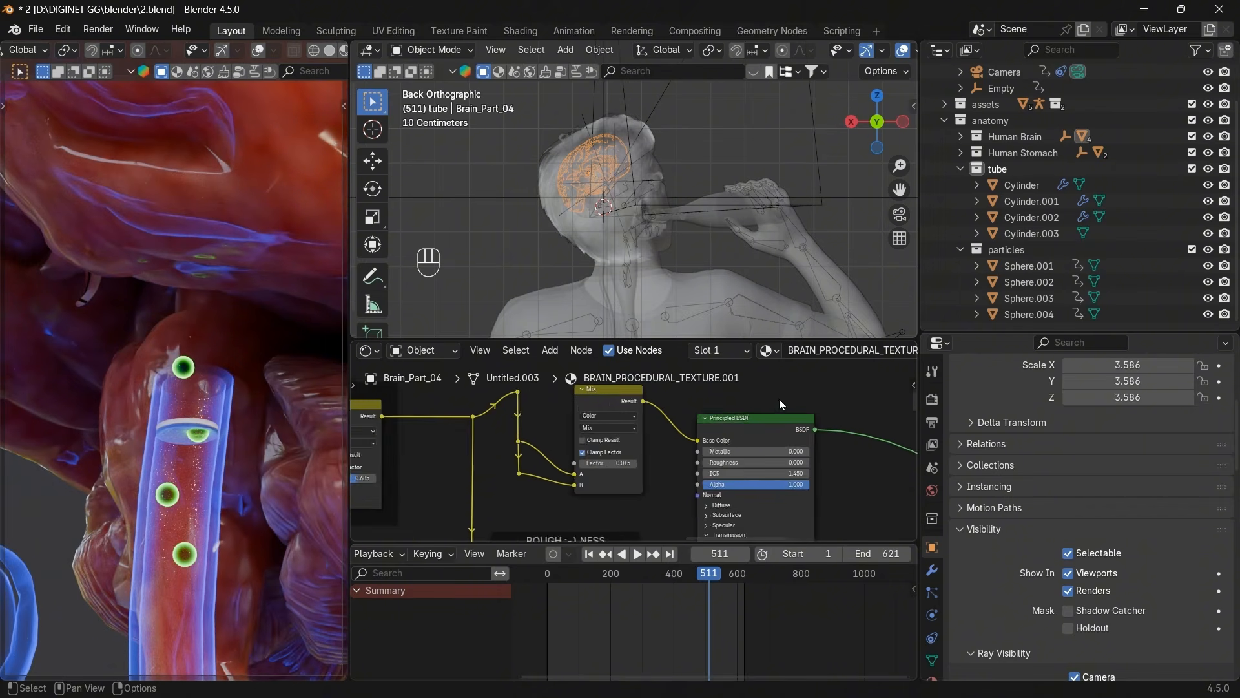
scroll(779, 404, up, 2)
drag(761, 465, 874, 466)
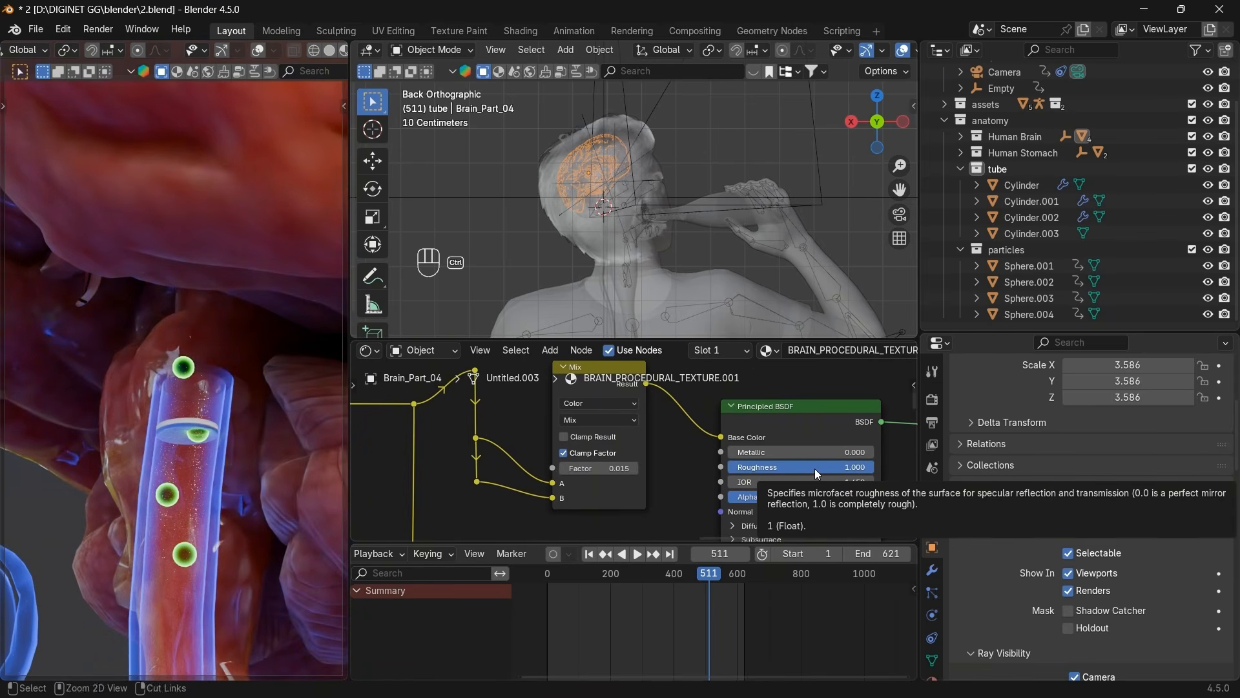
key(ctrl+z)
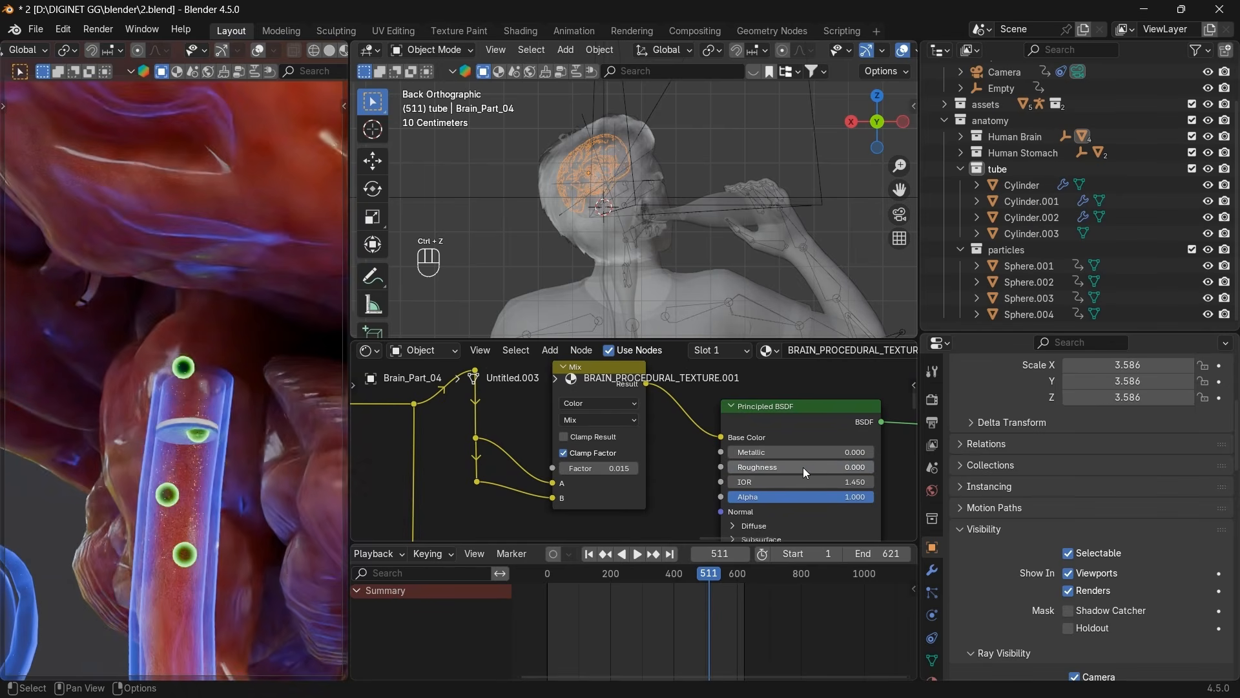
drag(804, 467, 872, 467)
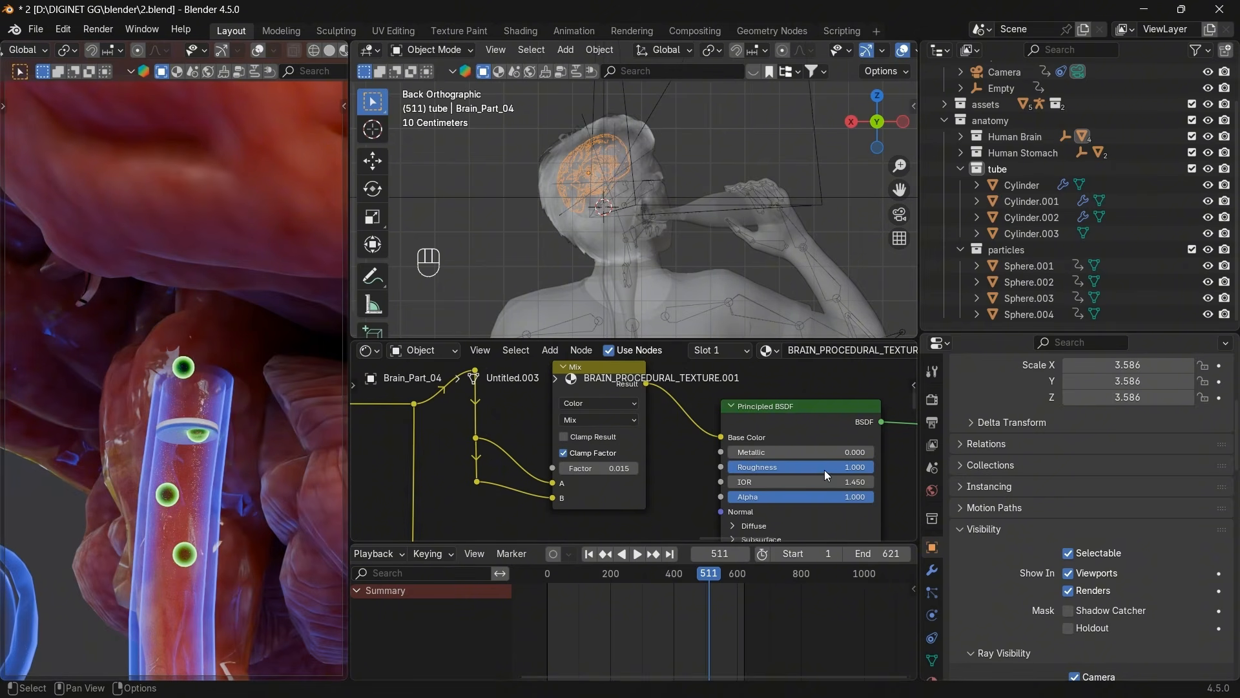
drag(825, 469, 723, 470)
Reconnect the roughness Color Ramp's Color output to the Roughness input of Brain_Part_04's main Principled BSDF.
scroll(715, 483, down, 5)
middle_drag(665, 484, 685, 430)
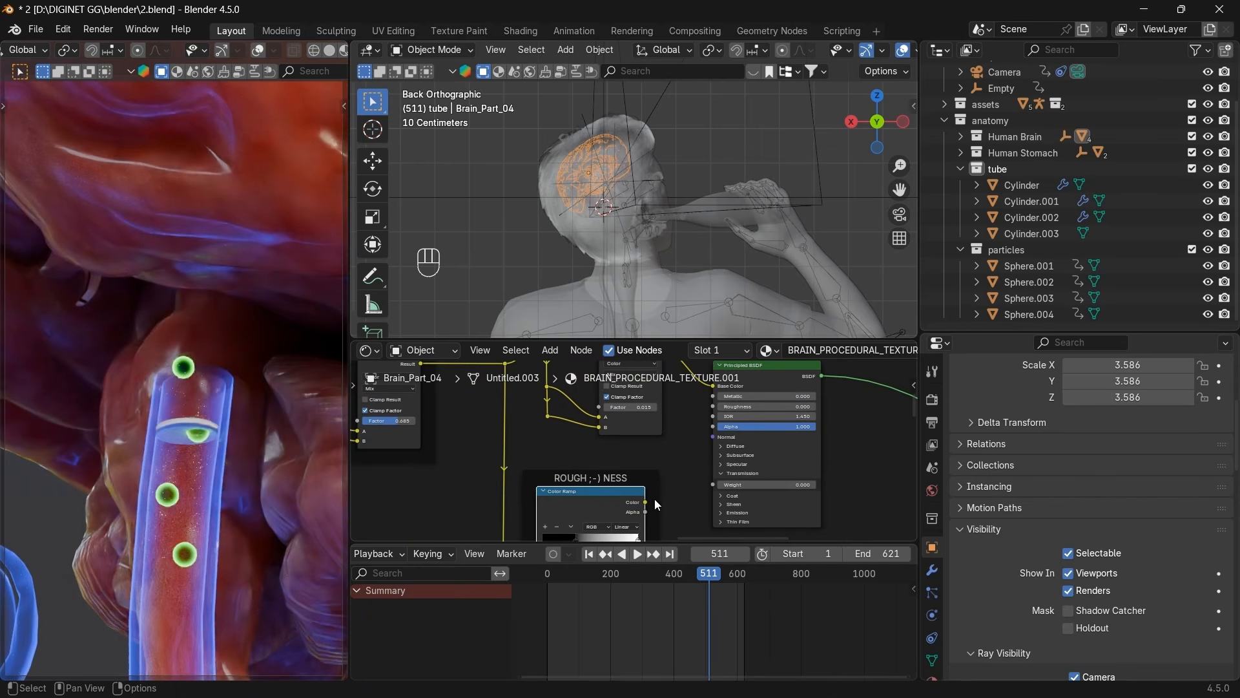
drag(646, 504, 713, 409)
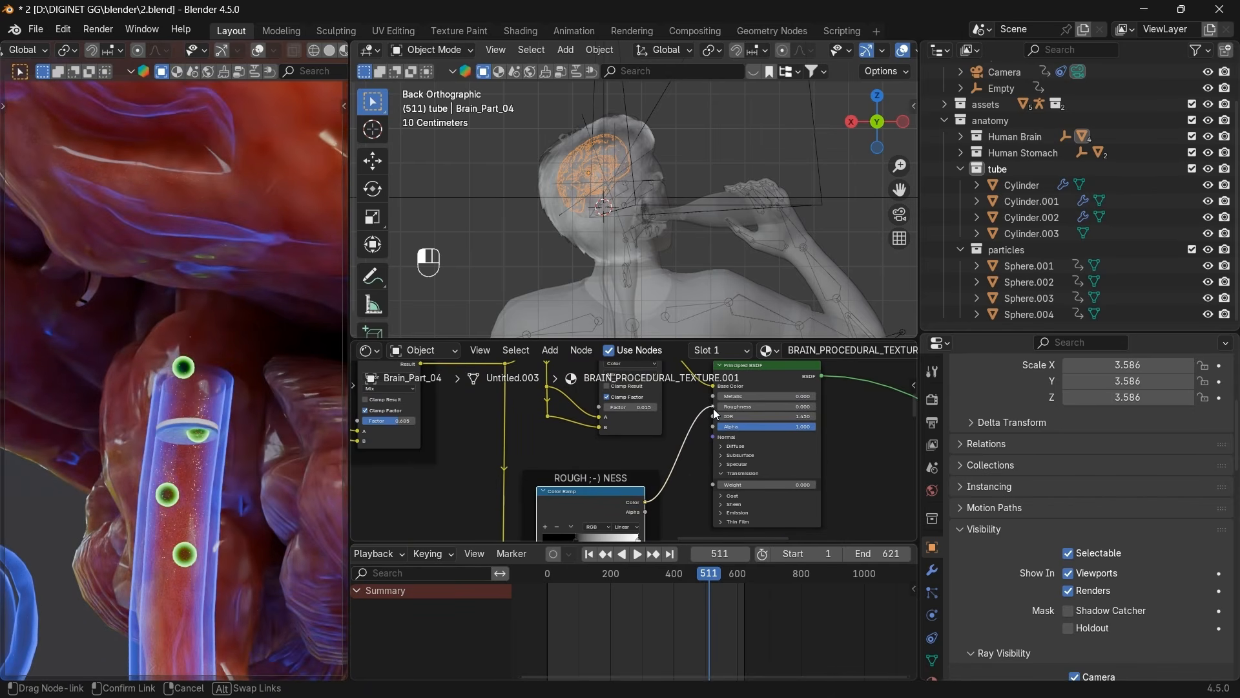
Select Brain_Part_06, go to frame 512 and locate the roughness Color Ramp and main Principled BSDF in its material.
middle_drag(805, 99, 823, 133)
click(604, 135)
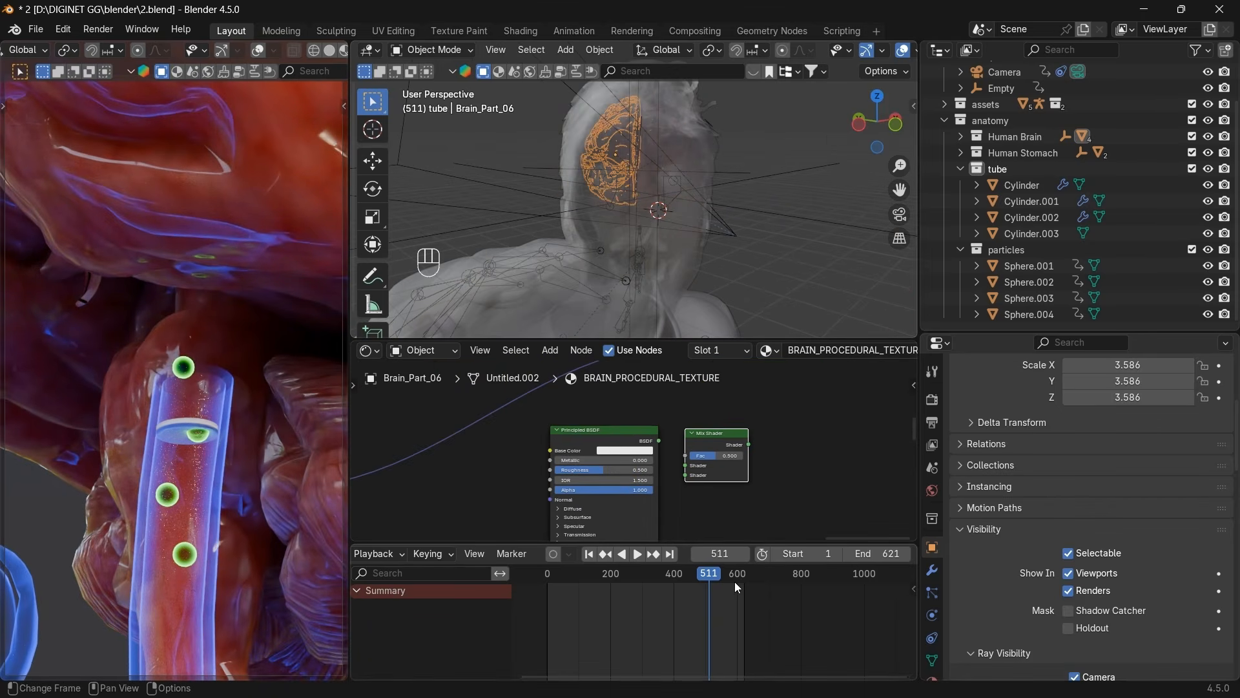
scroll(662, 455, up, 1)
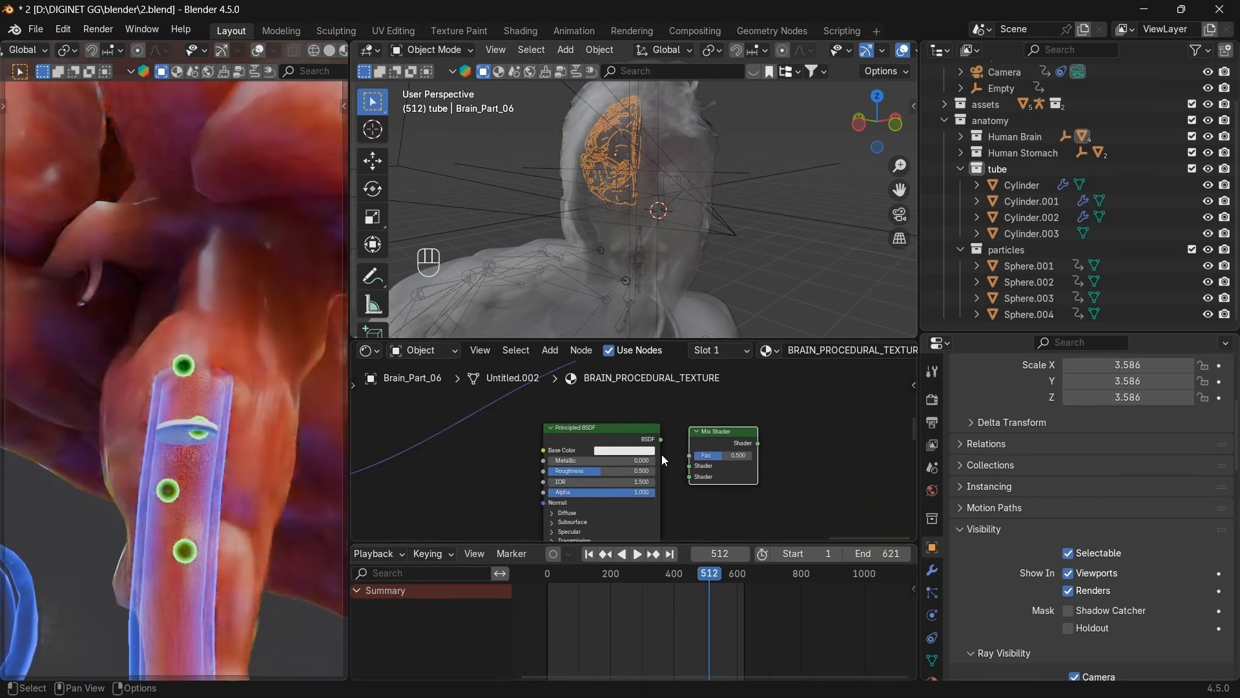
scroll(660, 455, down, 7)
middle_drag(660, 455, 380, 423)
scroll(259, 361, up, 5)
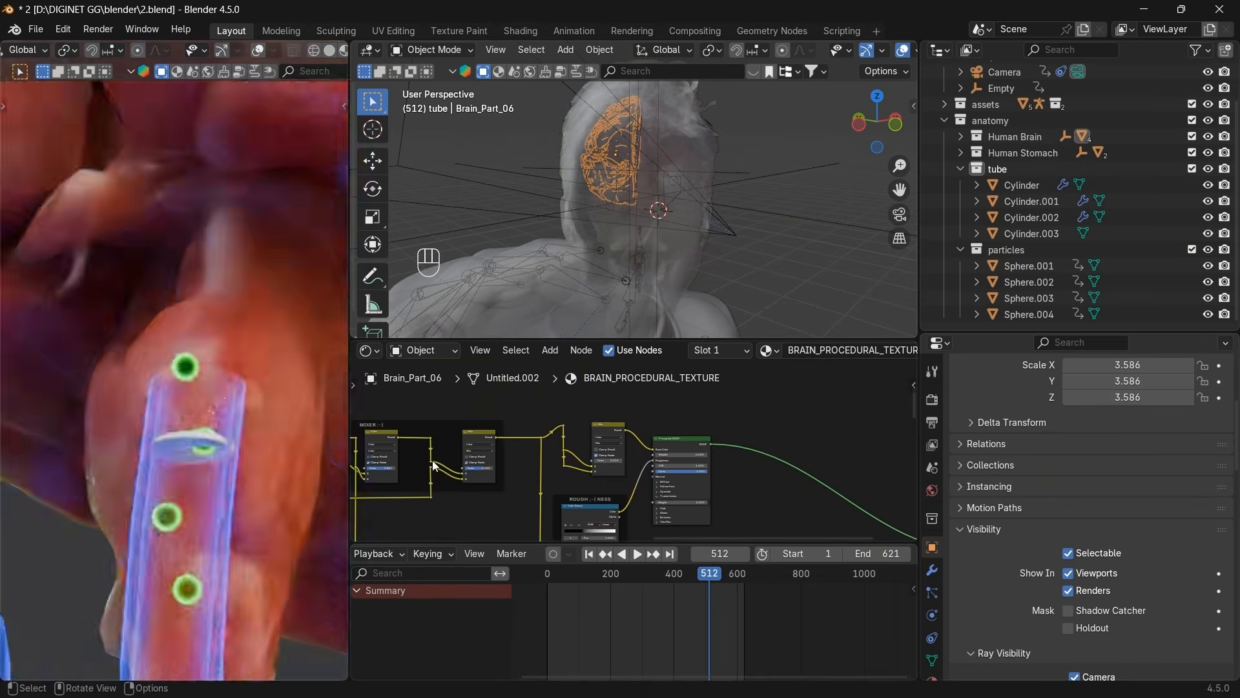
scroll(563, 478, up, 4)
scroll(563, 478, down, 2)
scroll(130, 301, down, 4)
scroll(130, 301, down, 3)
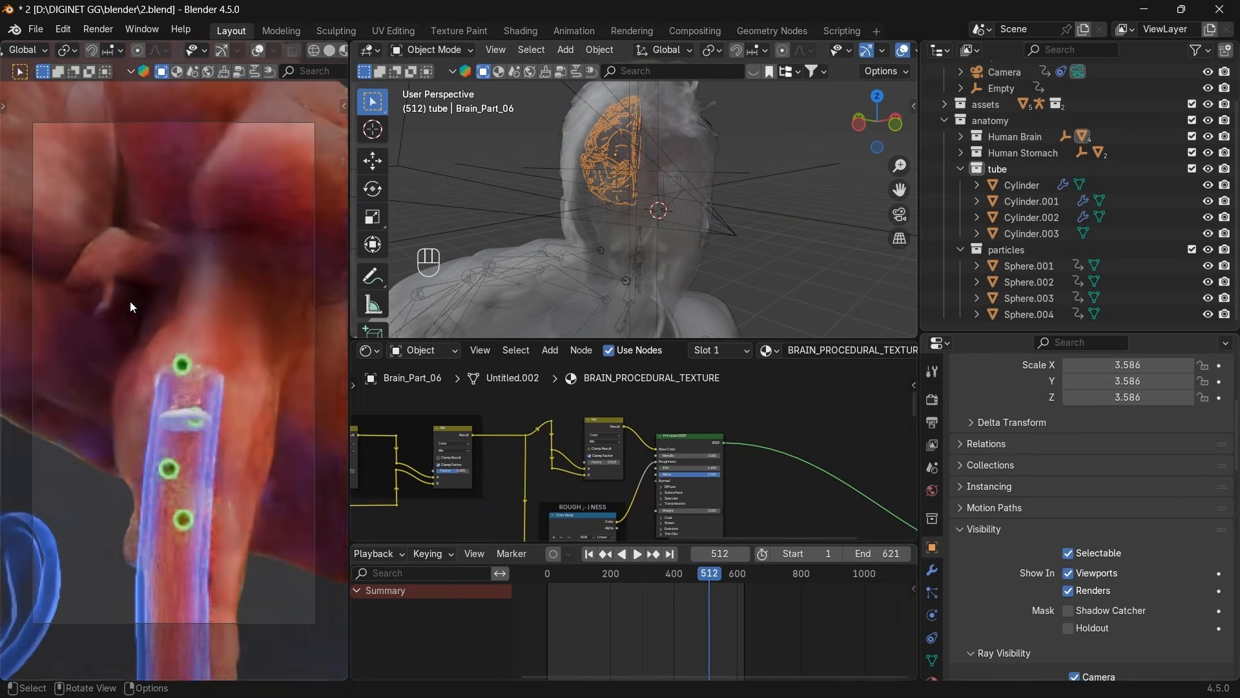
scroll(666, 412, up, 4)
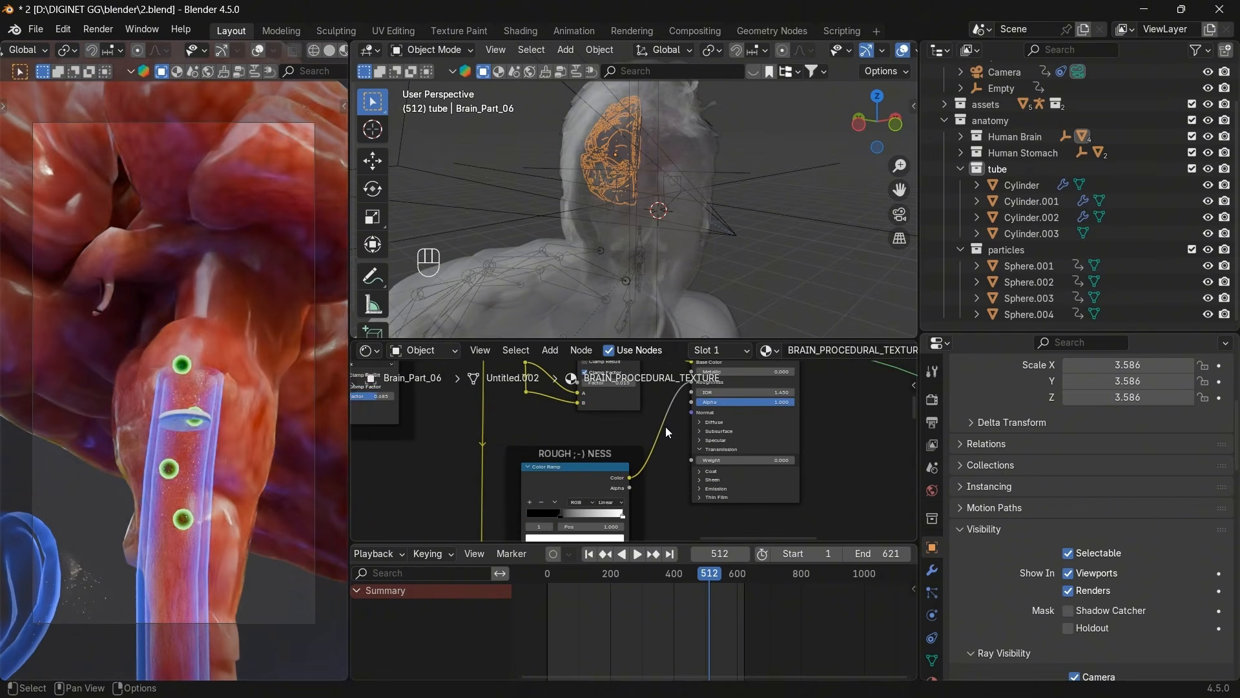
Try a high fixed Roughness without the Color Ramp on Brain_Part_06, reset the value and reconnect the ramp.
middle_drag(666, 426, 645, 445)
drag(670, 401, 765, 405)
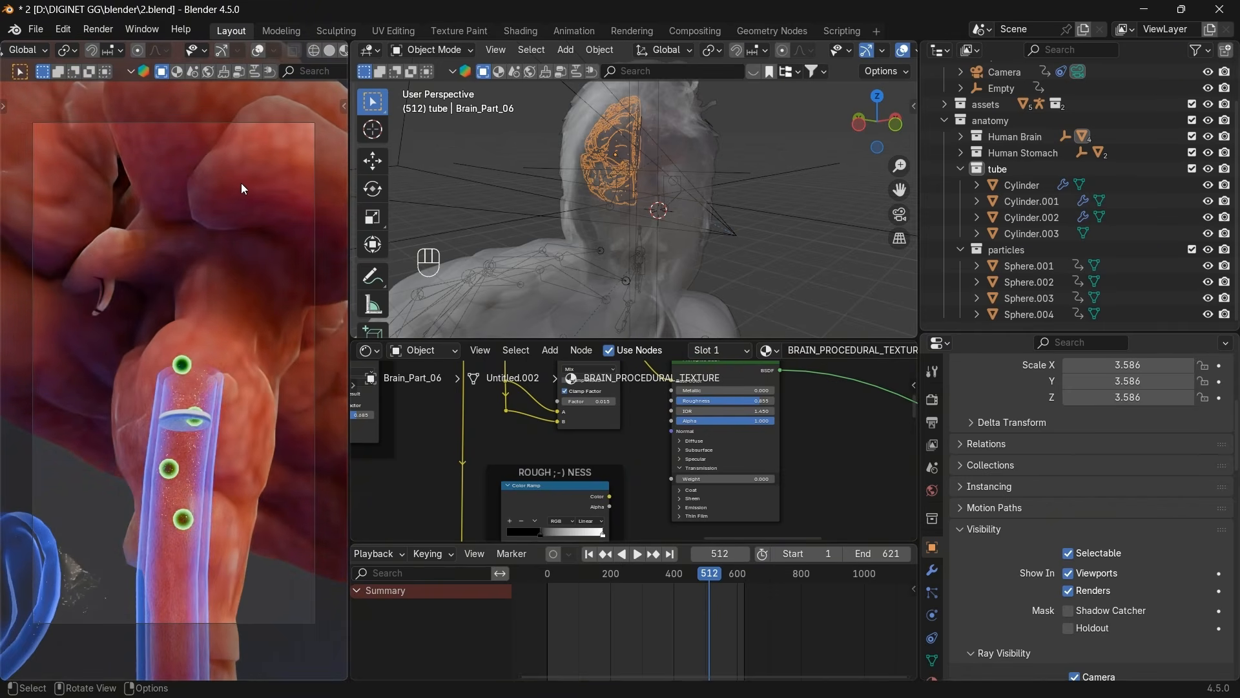
key(BackSpace)
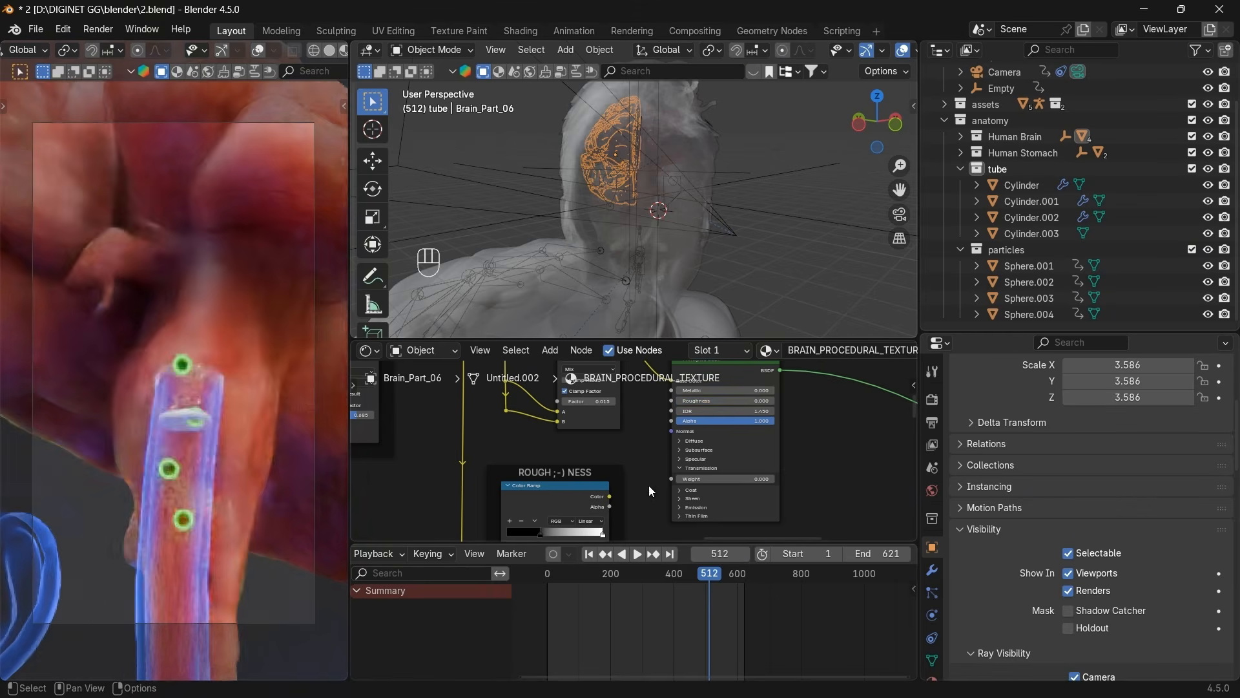
drag(611, 496, 667, 407)
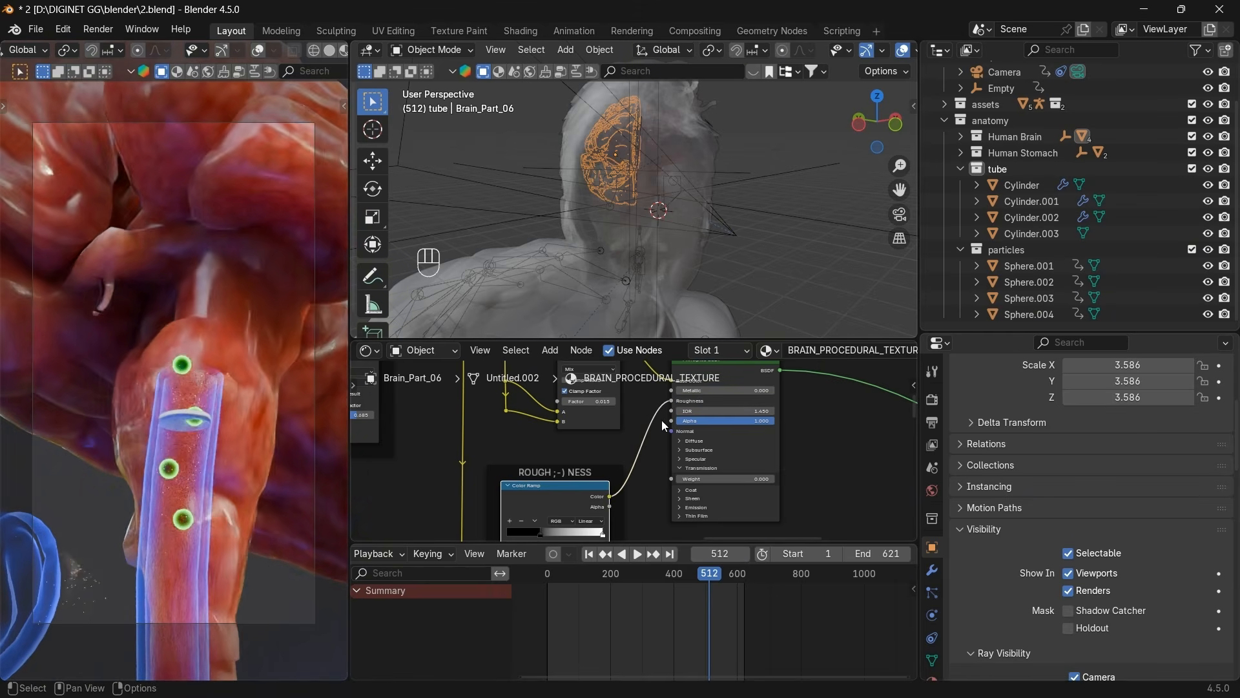
Try flipping the roughness Color Ramp of Brain_Part_06's material, undo it and link the ramp to Roughness again.
middle_drag(581, 503, 598, 447)
scroll(600, 450, up, 2)
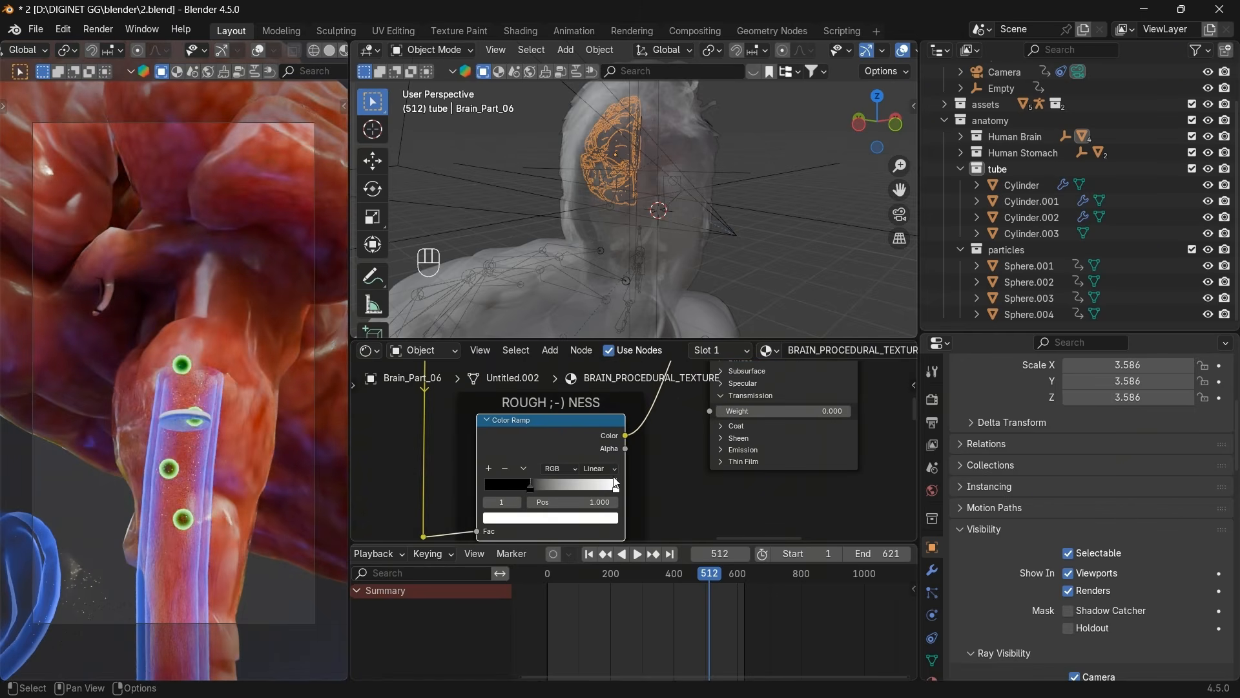
mouse_move(532, 486)
mouse_down()
mouse_move(608, 488)
mouse_move(538, 489)
mouse_up()
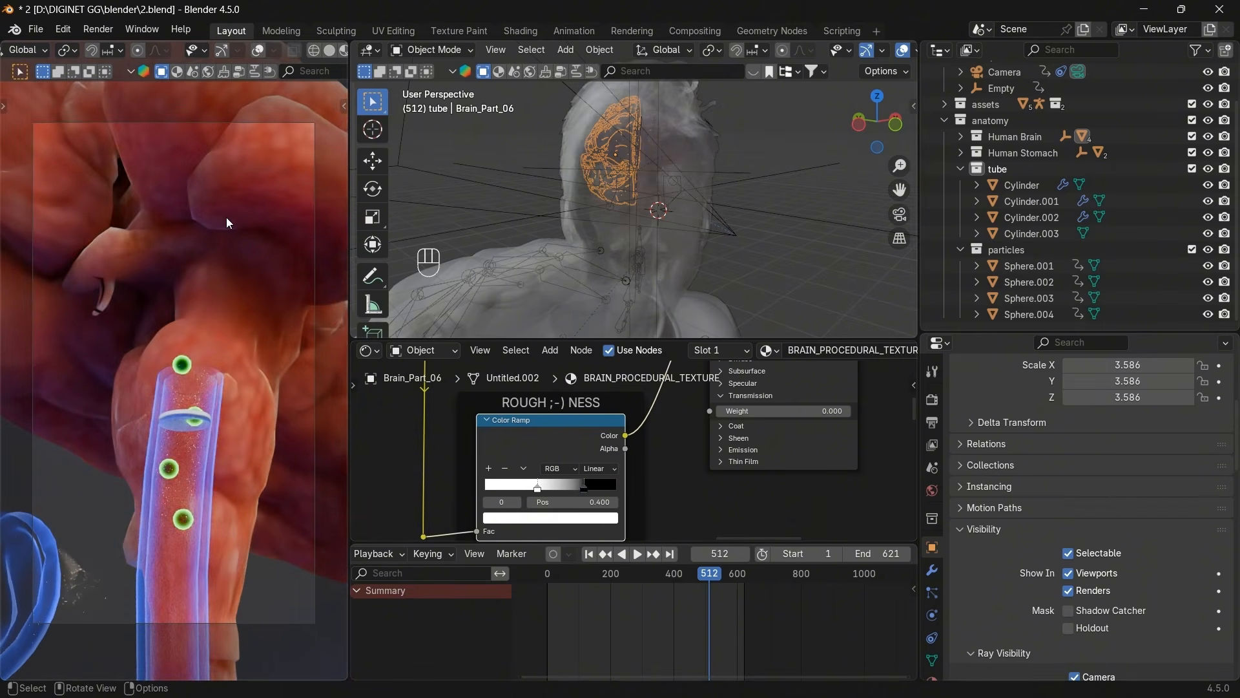
key(ctrl+z)
key(ctrl+z)
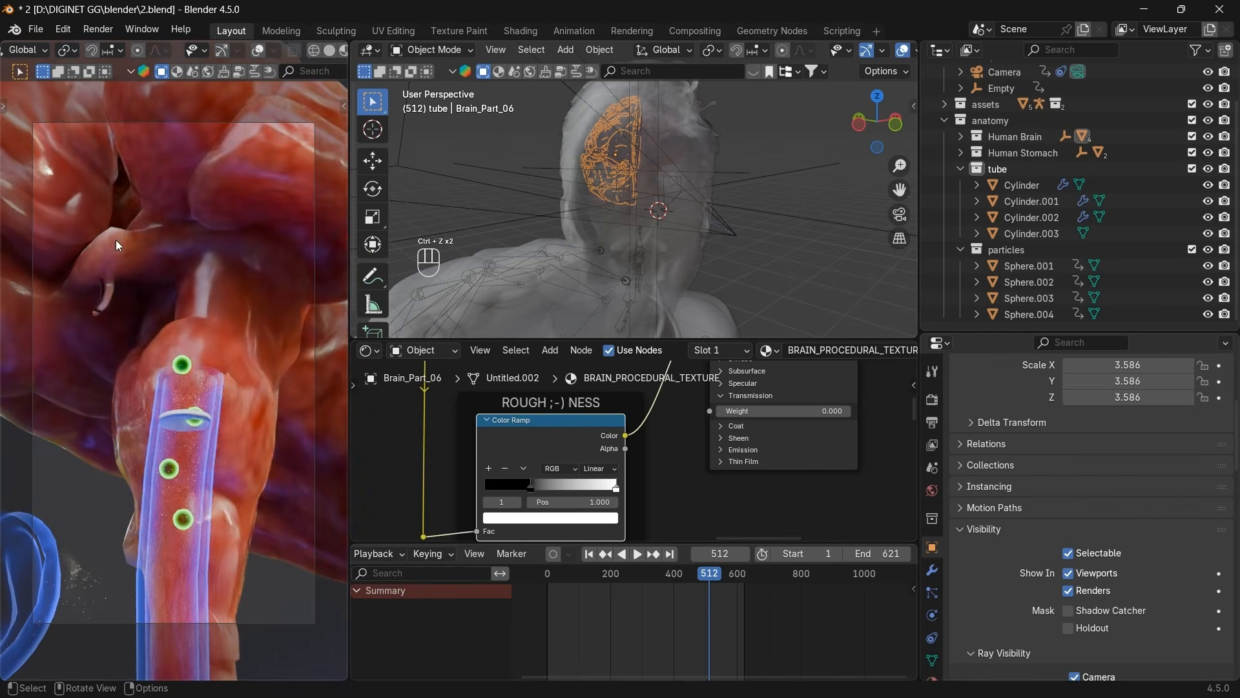
key(ctrl+z)
scroll(432, 326, down, 3)
scroll(620, 478, down, 4)
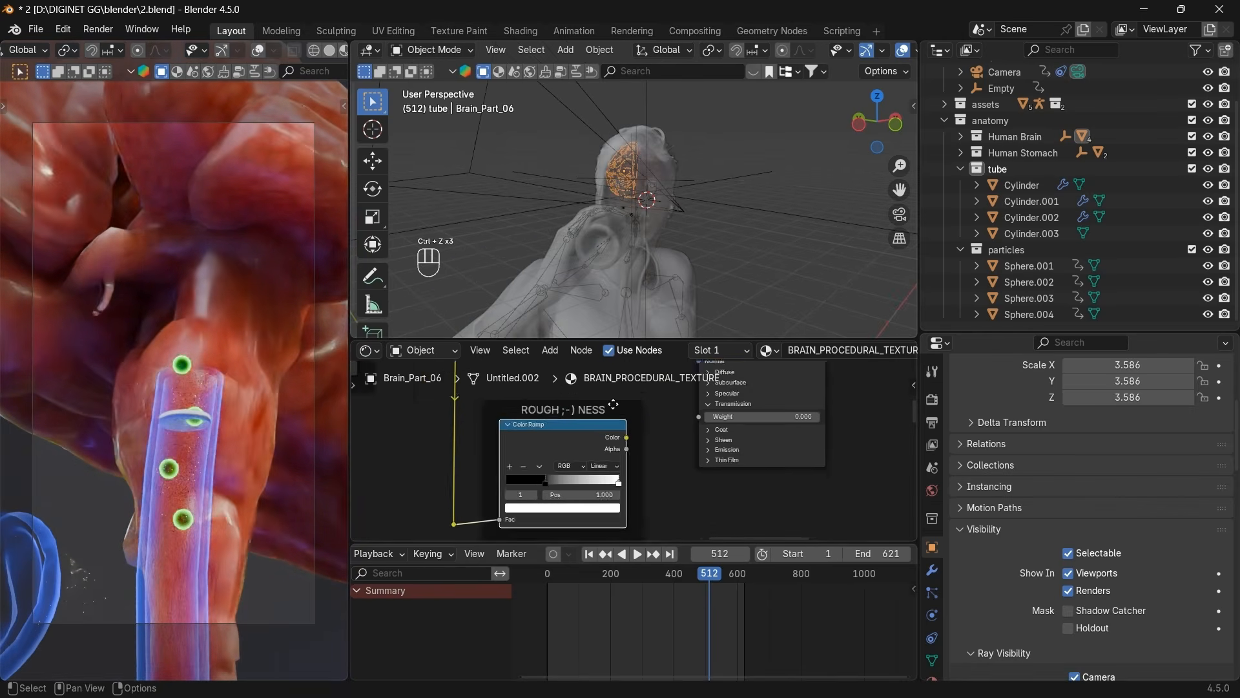
drag(621, 480, 671, 397)
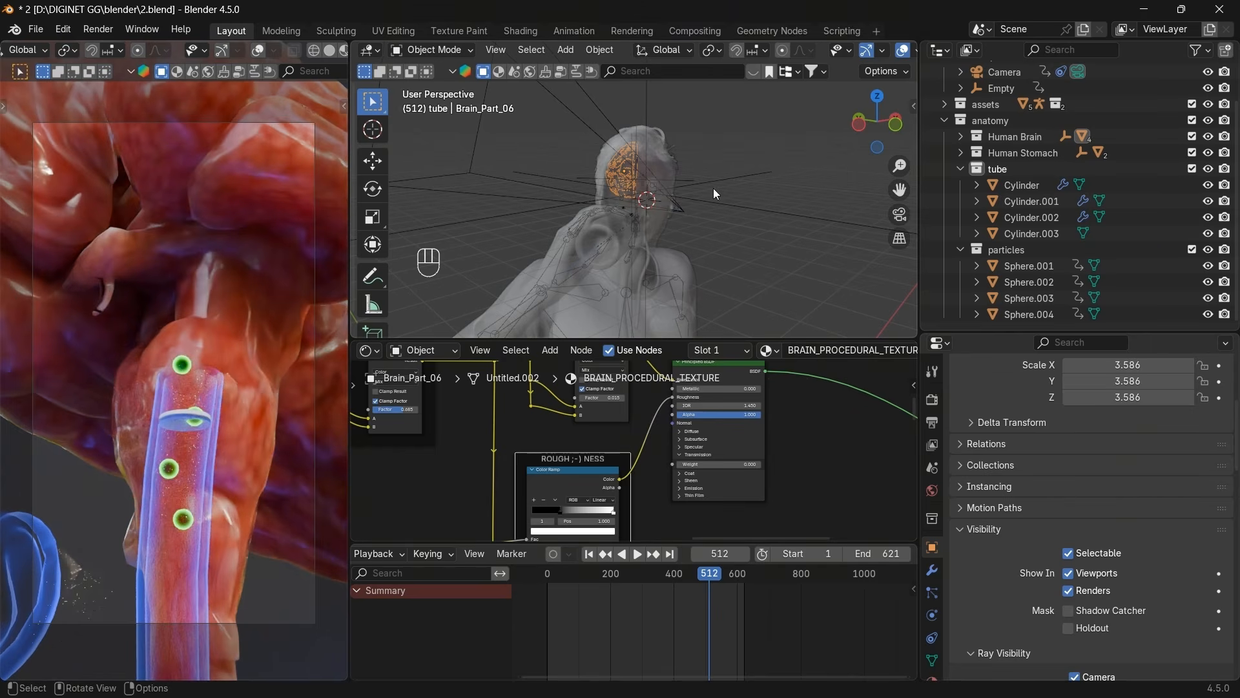
Switch the 3D viewport to the front view of the head and enlarge the timeline area.
click(895, 127)
key(Home)
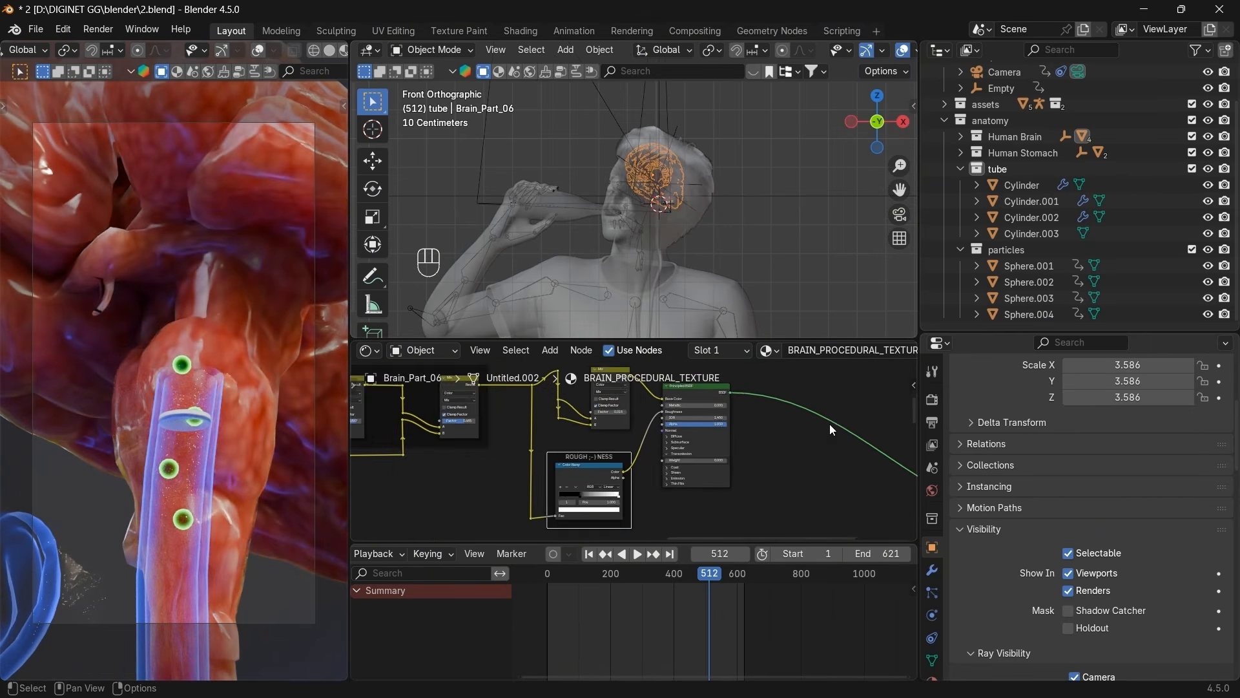
drag(573, 541, 572, 452)
scroll(680, 254, up, 4)
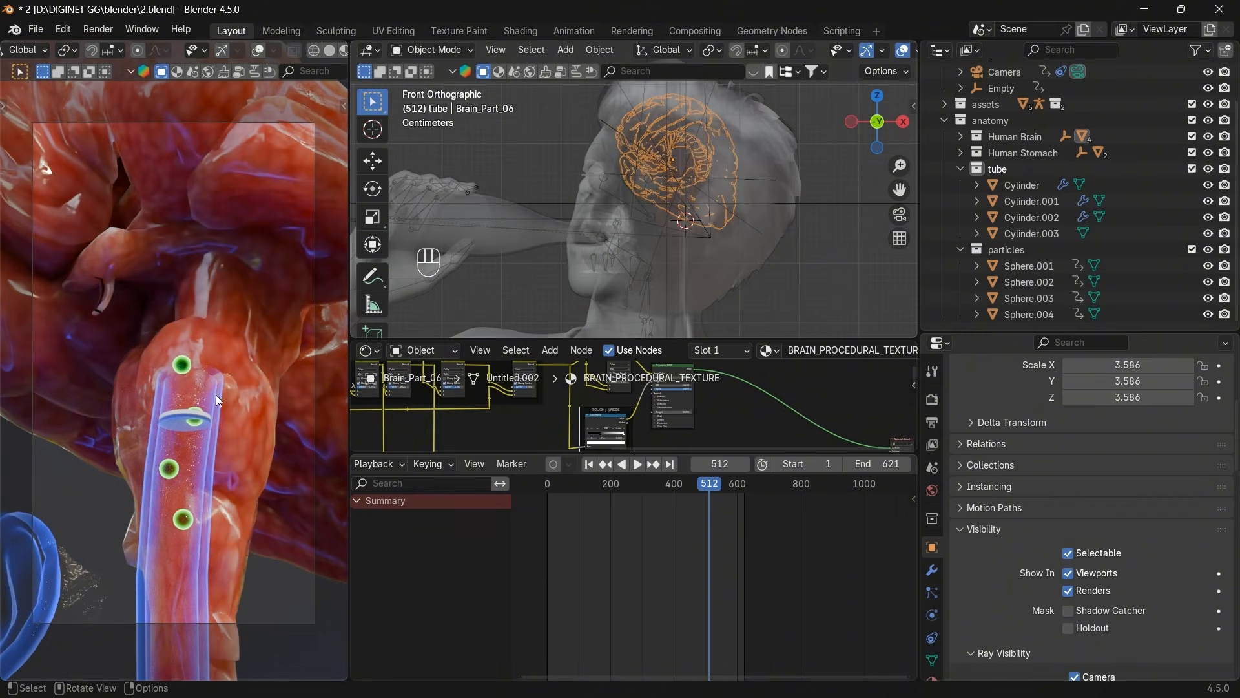
Isolate the flat disc Cylinder.003 and the four particle spheres in Local View, and select only the disc.
click(180, 416)
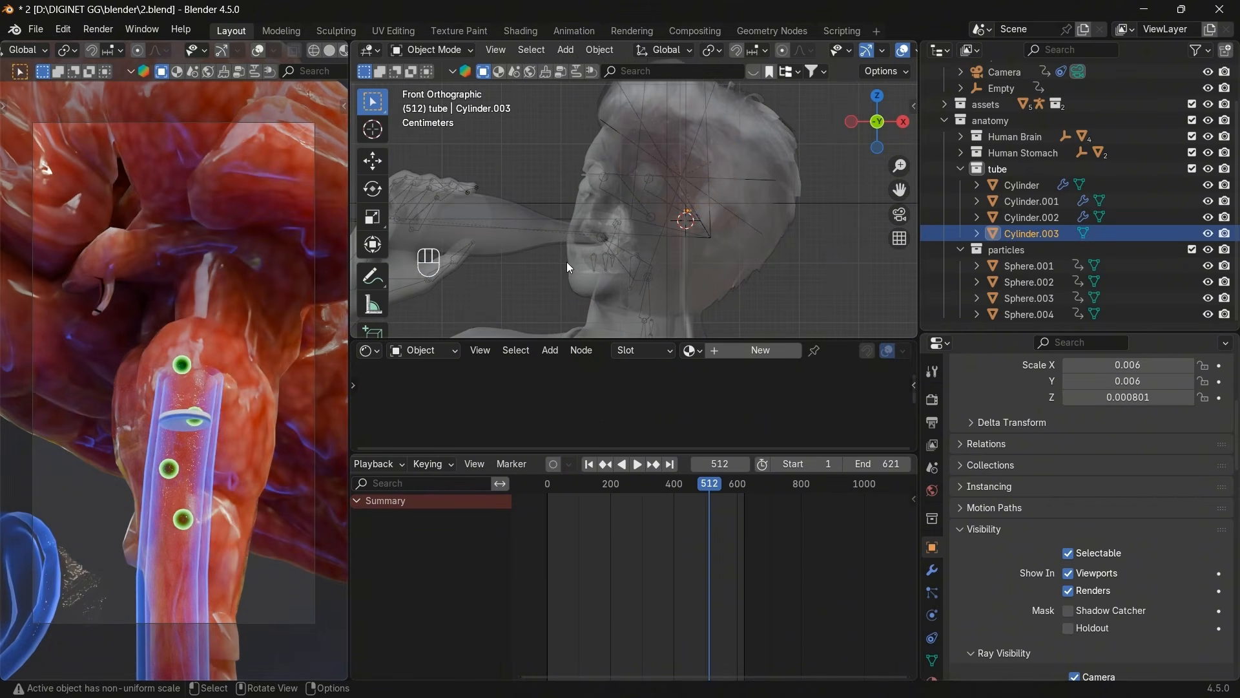
scroll(740, 196, up, 2)
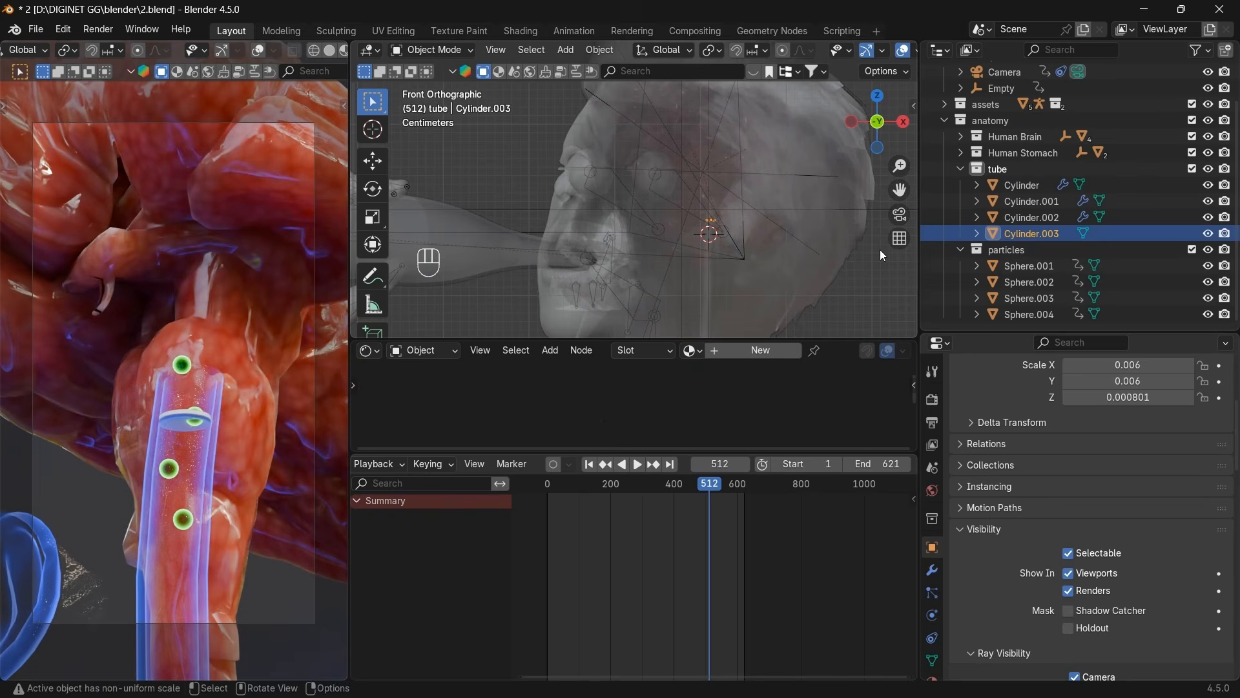
shift+click(1046, 266)
shift+click(1040, 284)
shift+click(1032, 314)
key(KP_Divide)
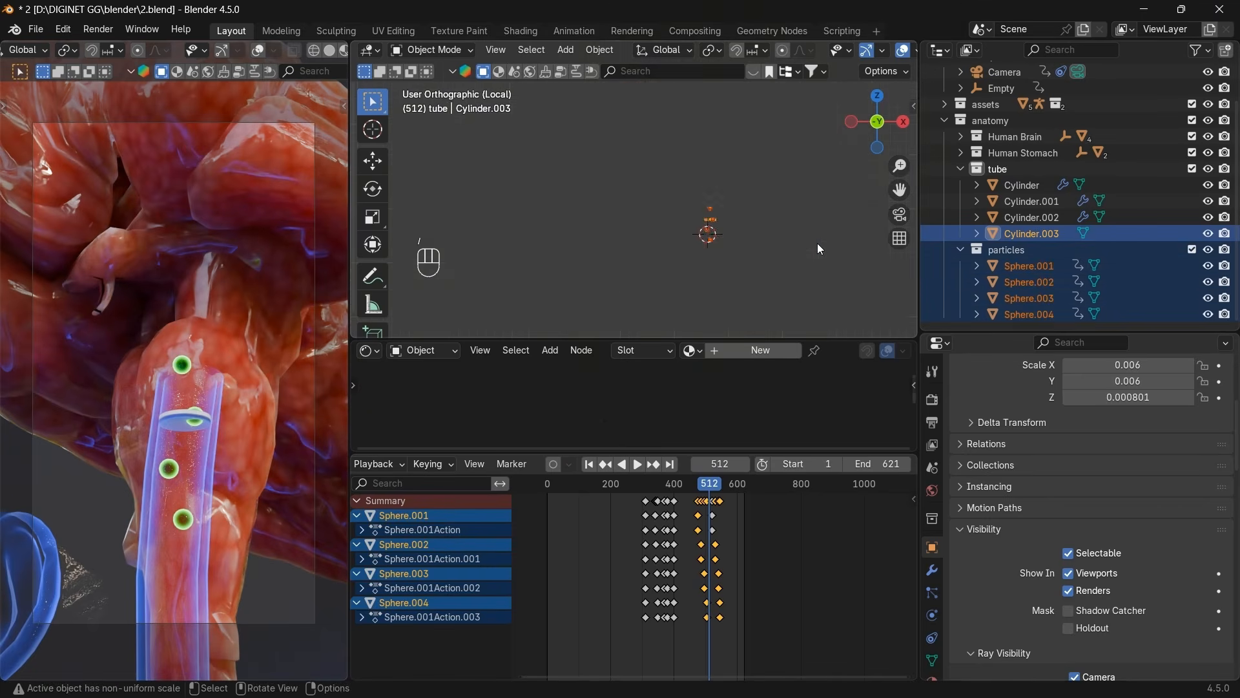
click(781, 228)
click(618, 167)
drag(880, 125, 754, 97)
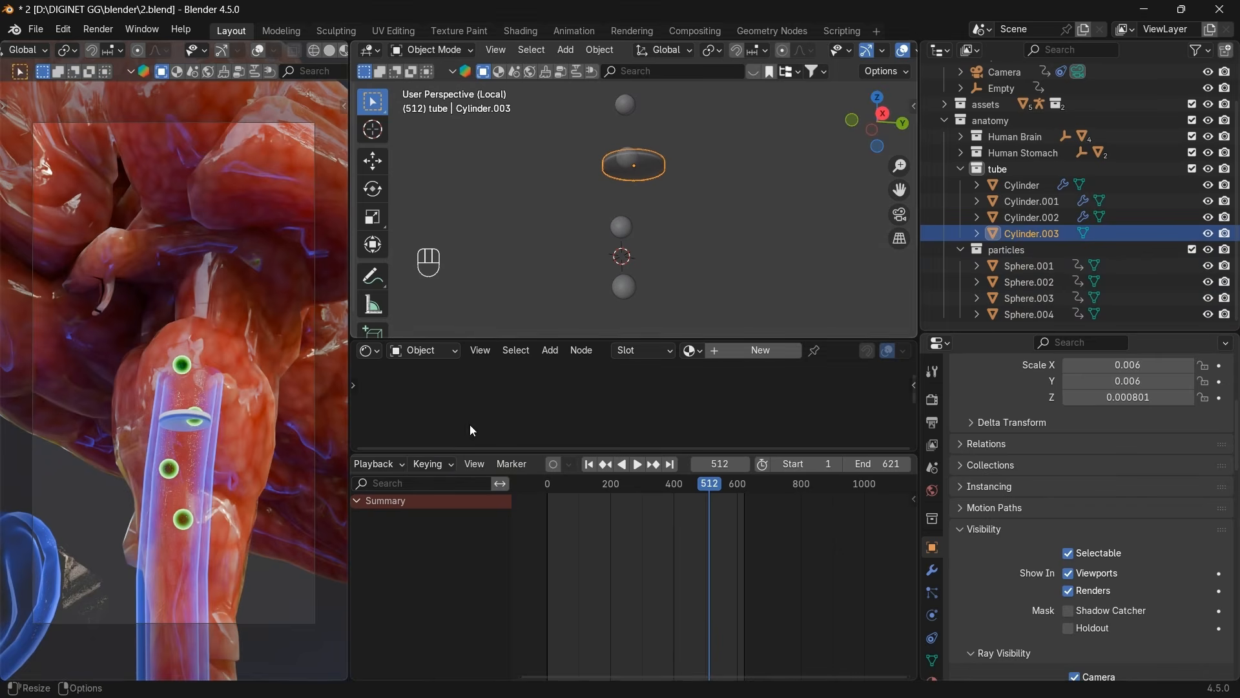
Create a new material for the disc Cylinder.003 and name it "blocking".
click(761, 350)
double_click(804, 350)
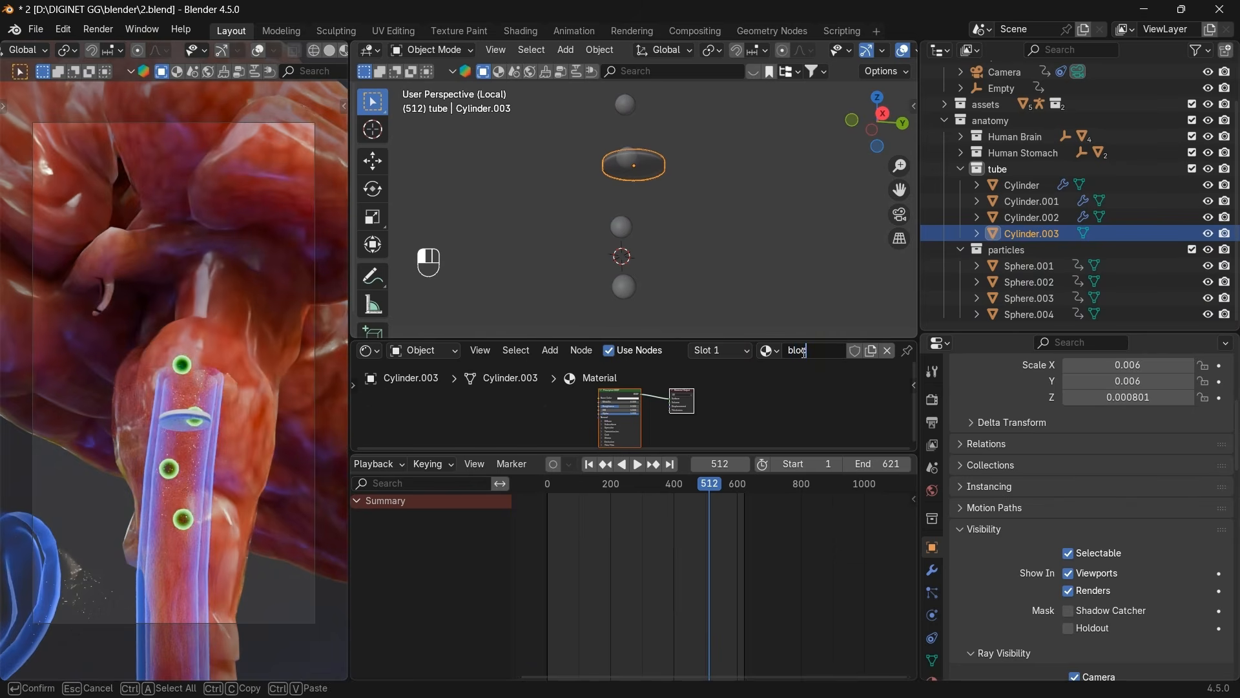
text(blocking)
key(Return)
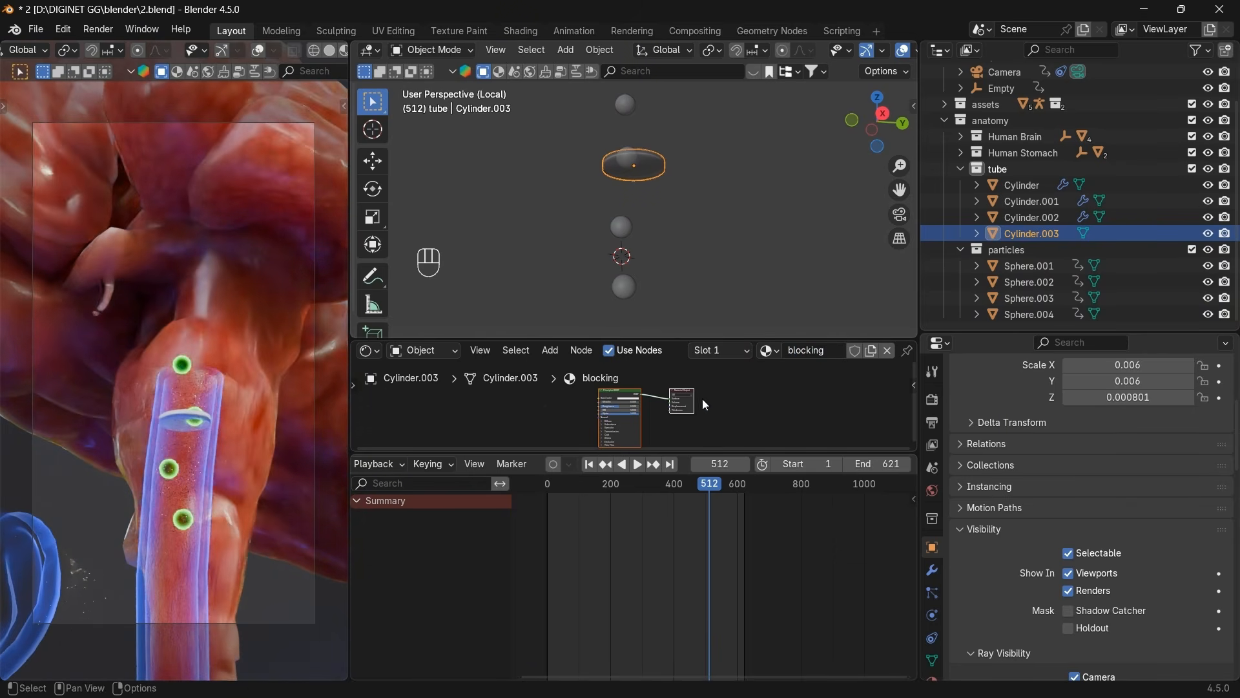
Move the Material Output node away from the Principled BSDF and set the blocking material's Base Color to green.
key(g)
click(749, 403)
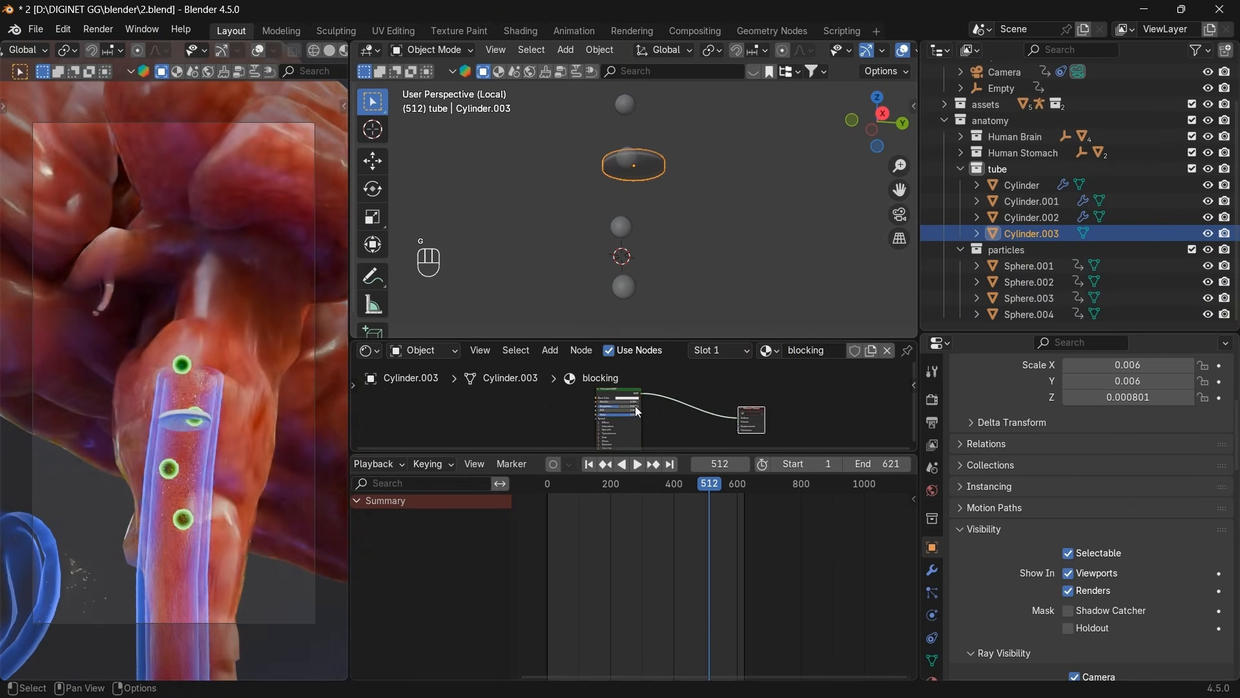
scroll(635, 406, up, 2)
scroll(639, 400, up, 1)
click(639, 391)
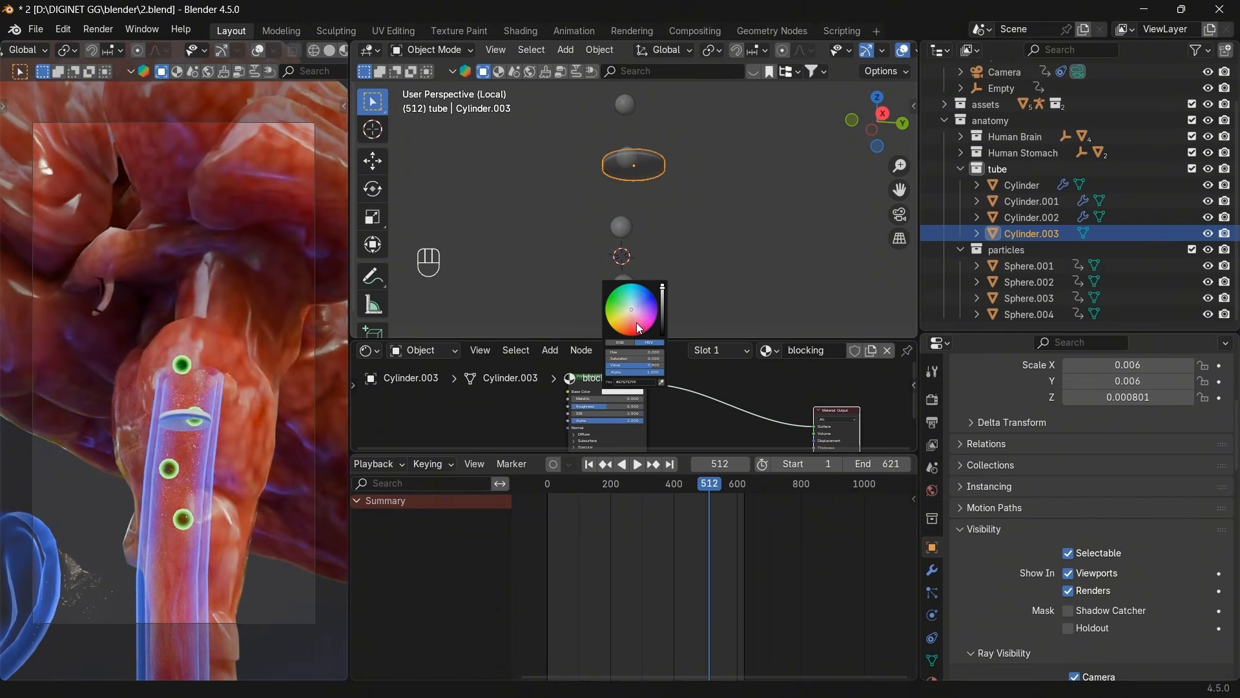
drag(620, 307, 611, 301)
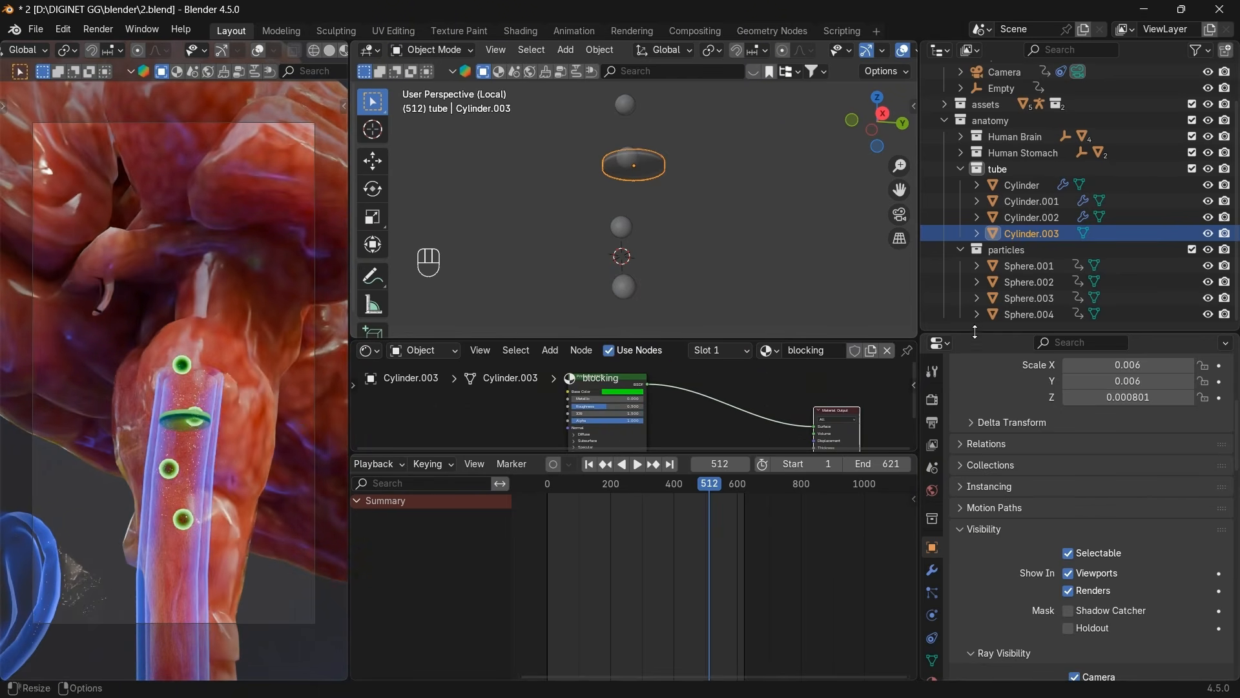
Enlarge the properties area and show the material settings of the disc Cylinder.003.
drag(976, 331, 973, 226)
click(932, 572)
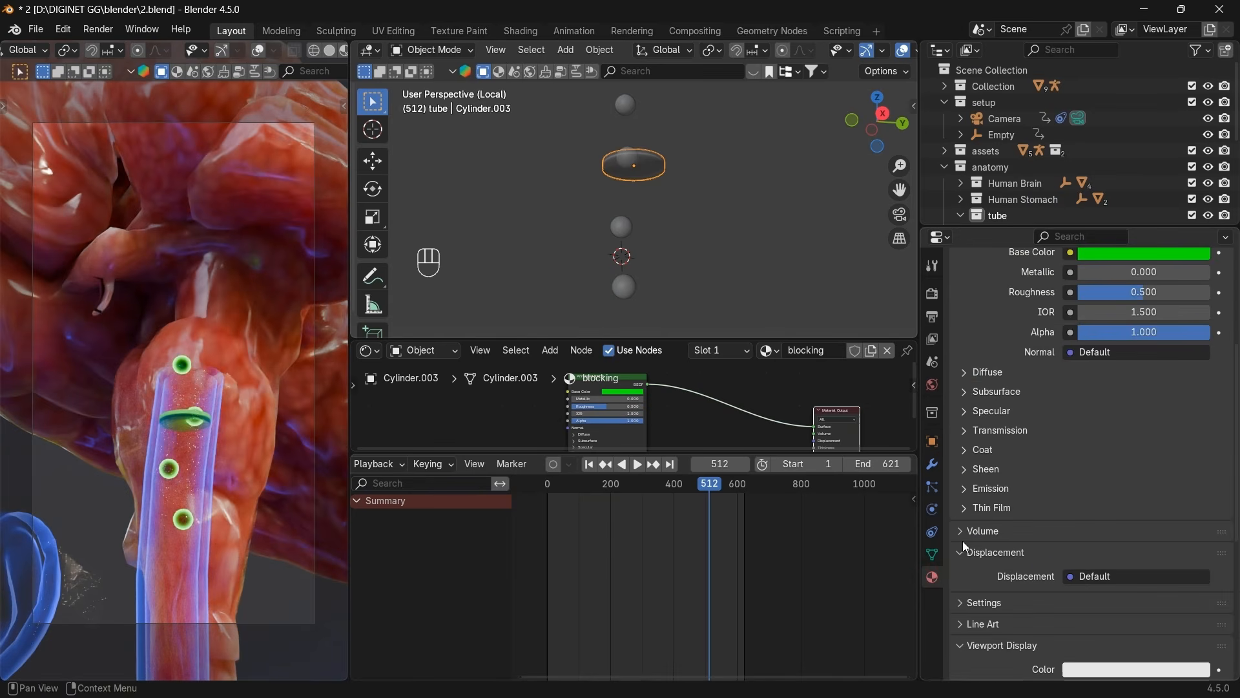
scroll(963, 540, up, 6)
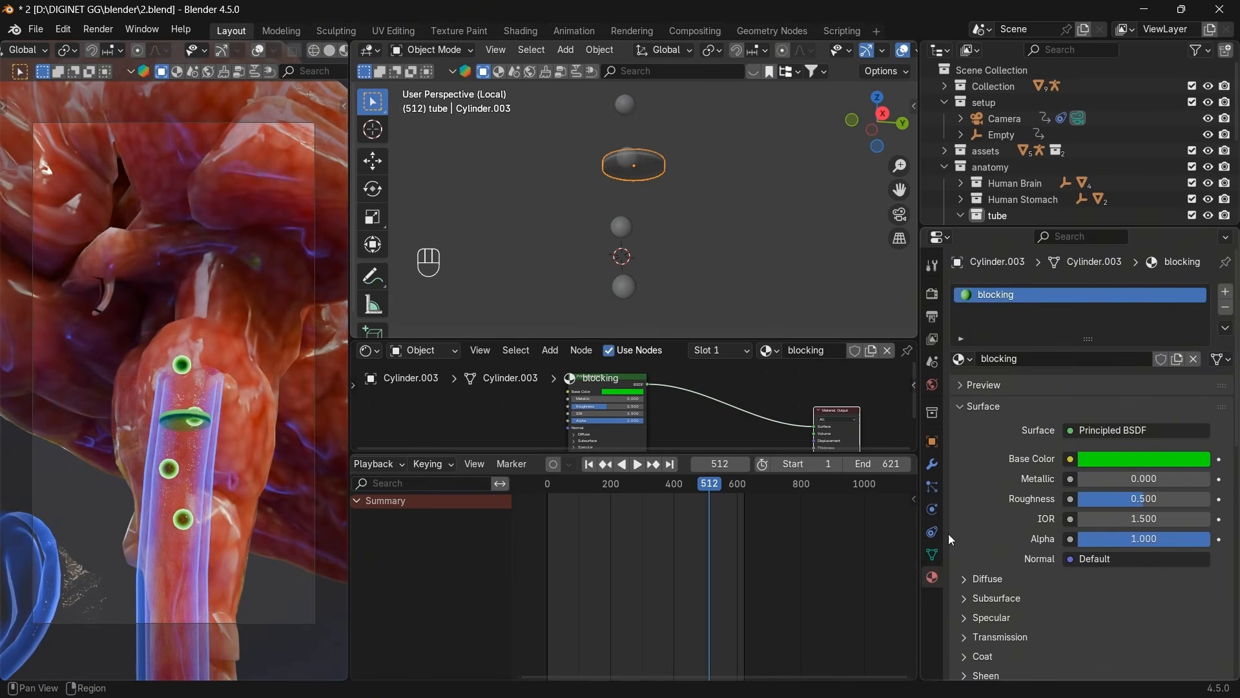
In Edit Mode, select the disc's bottom face and assign it a second material slot containing a new material.
key(Tab)
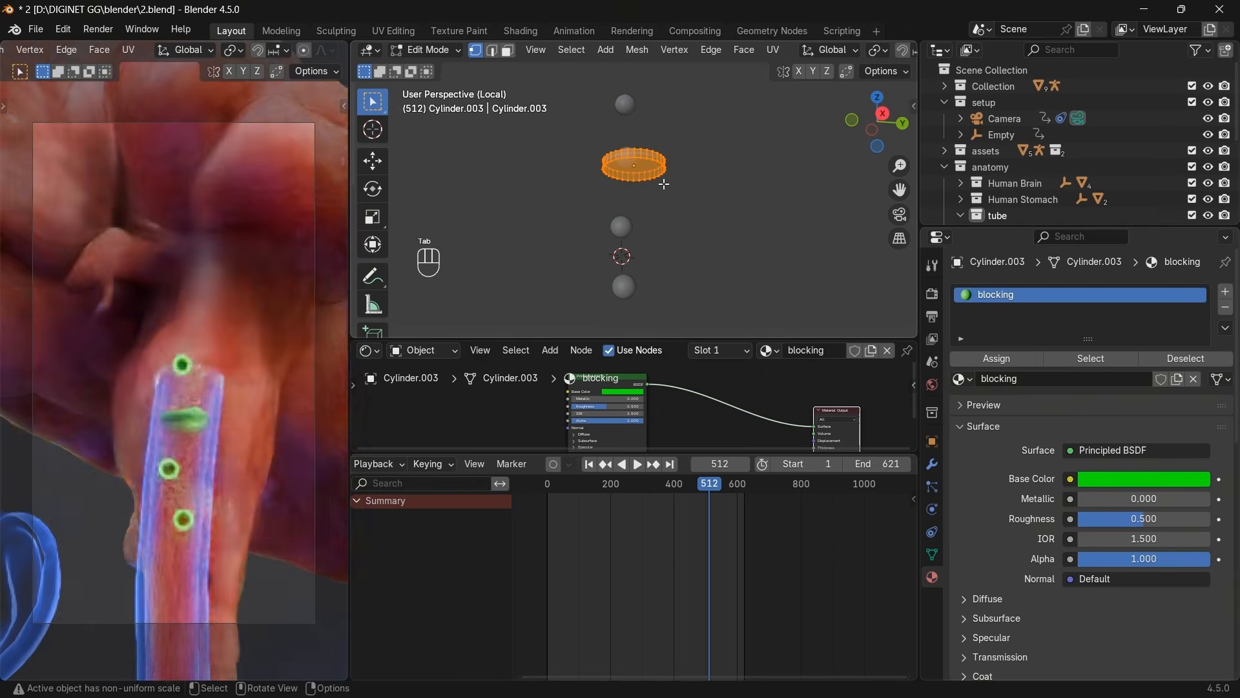
key(3)
click(664, 184)
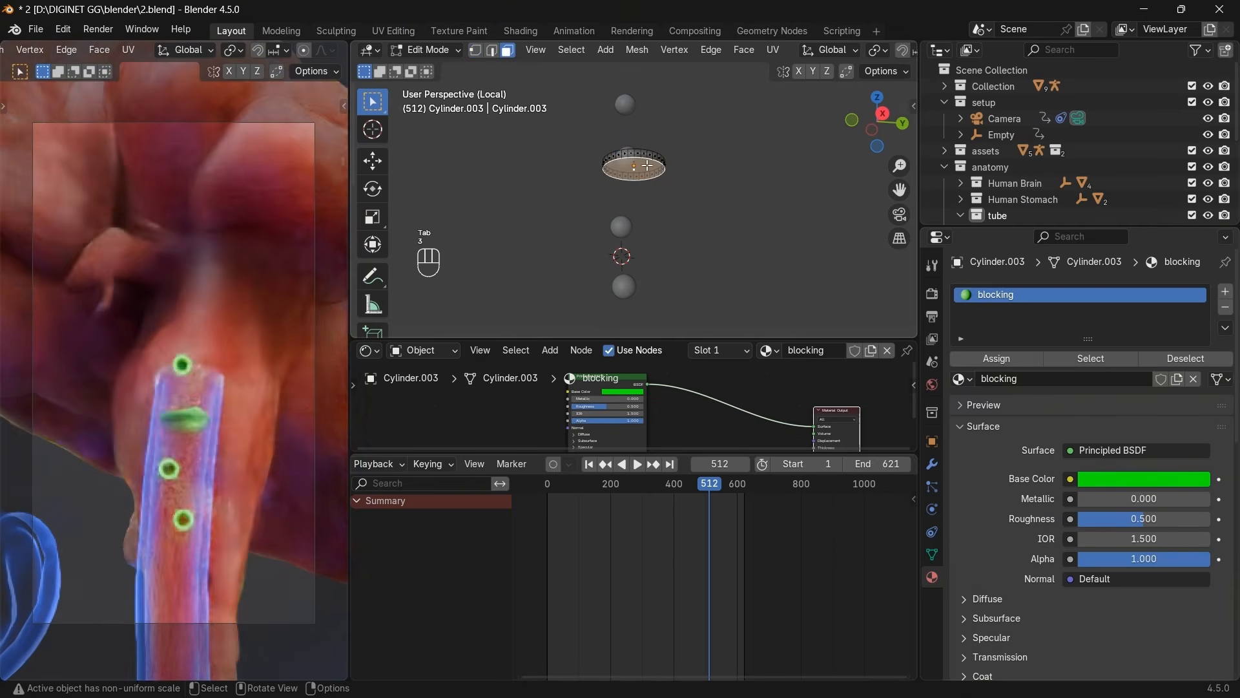
click(1226, 292)
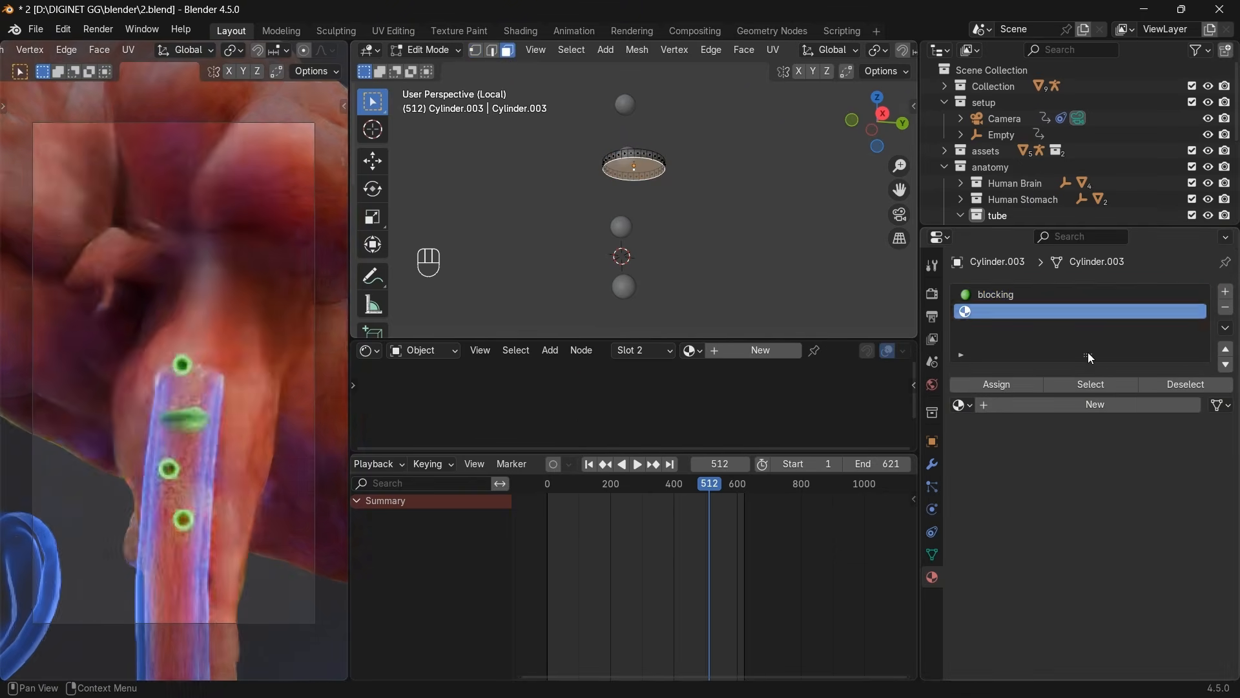
click(1017, 385)
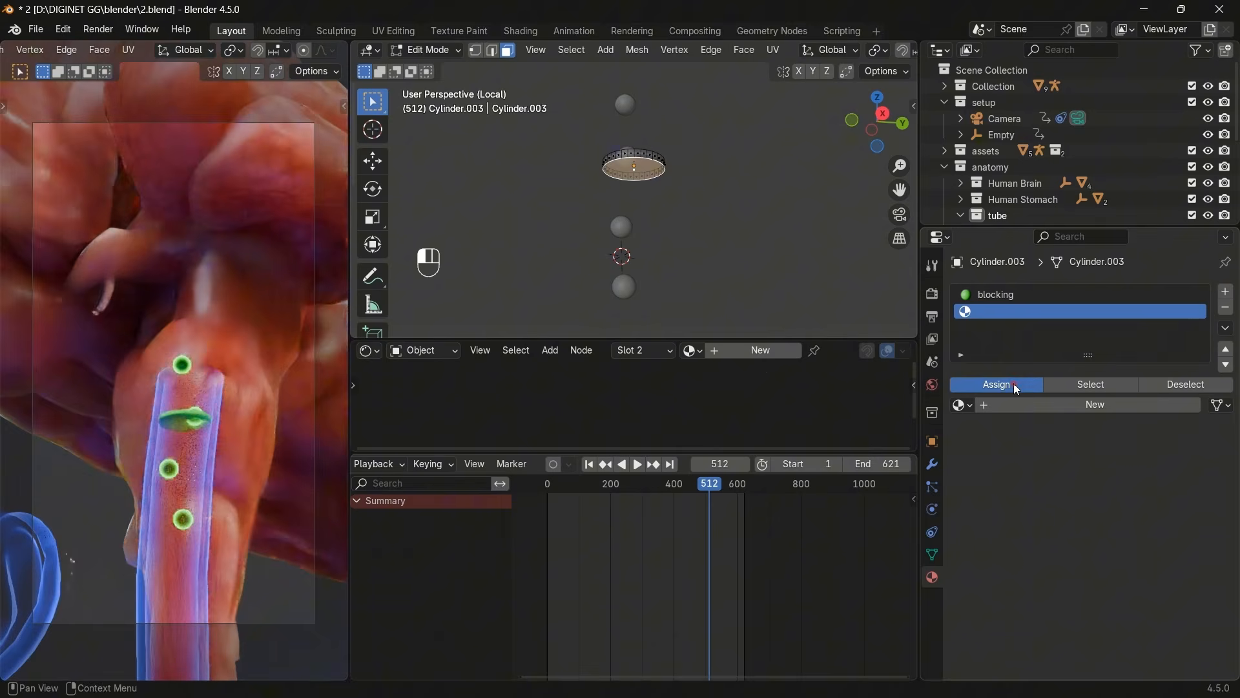
click(778, 352)
Set the Base Color of the bottom face's new material to green.
scroll(646, 378, up, 3)
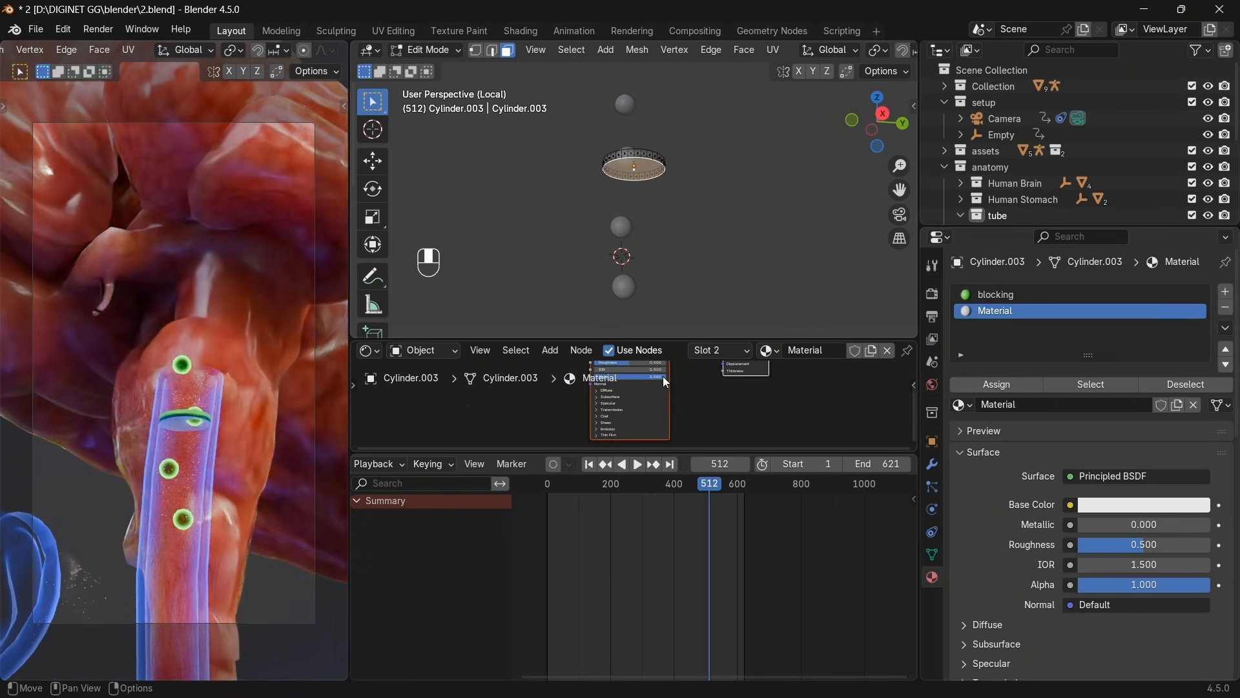
middle_drag(631, 378, 639, 353)
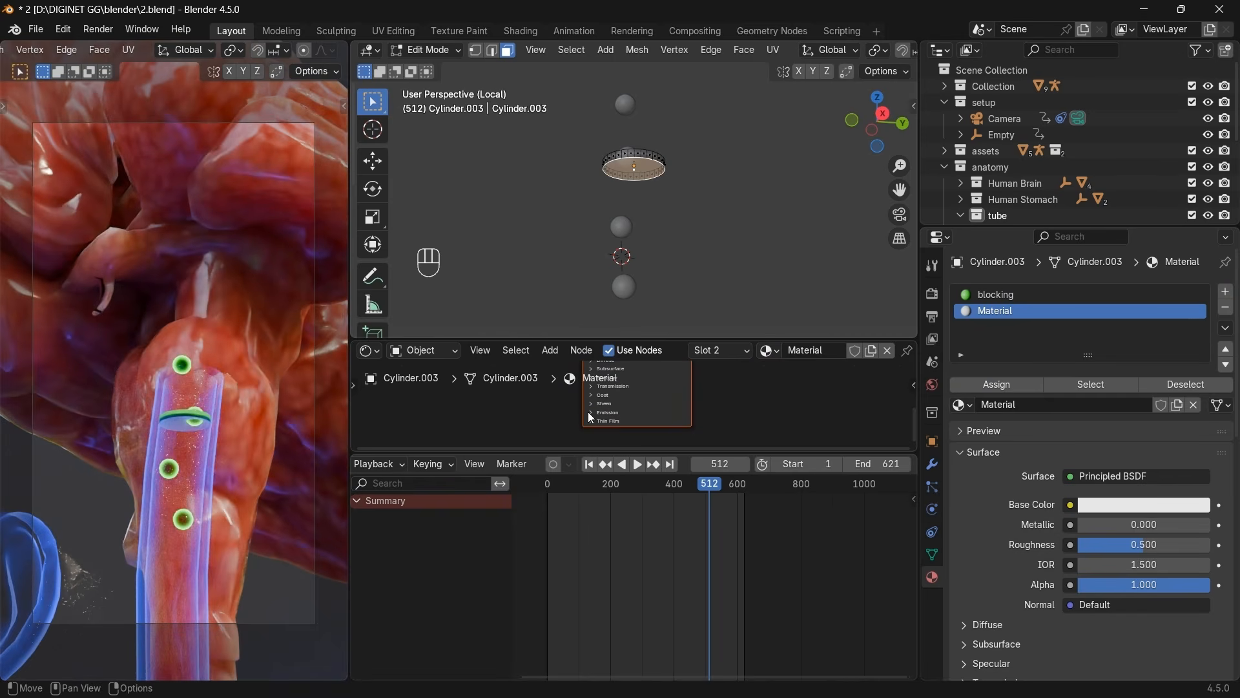
mouse_move(643, 407)
middle_down()
mouse_move(633, 378)
mouse_move(637, 402)
middle_up()
click(653, 383)
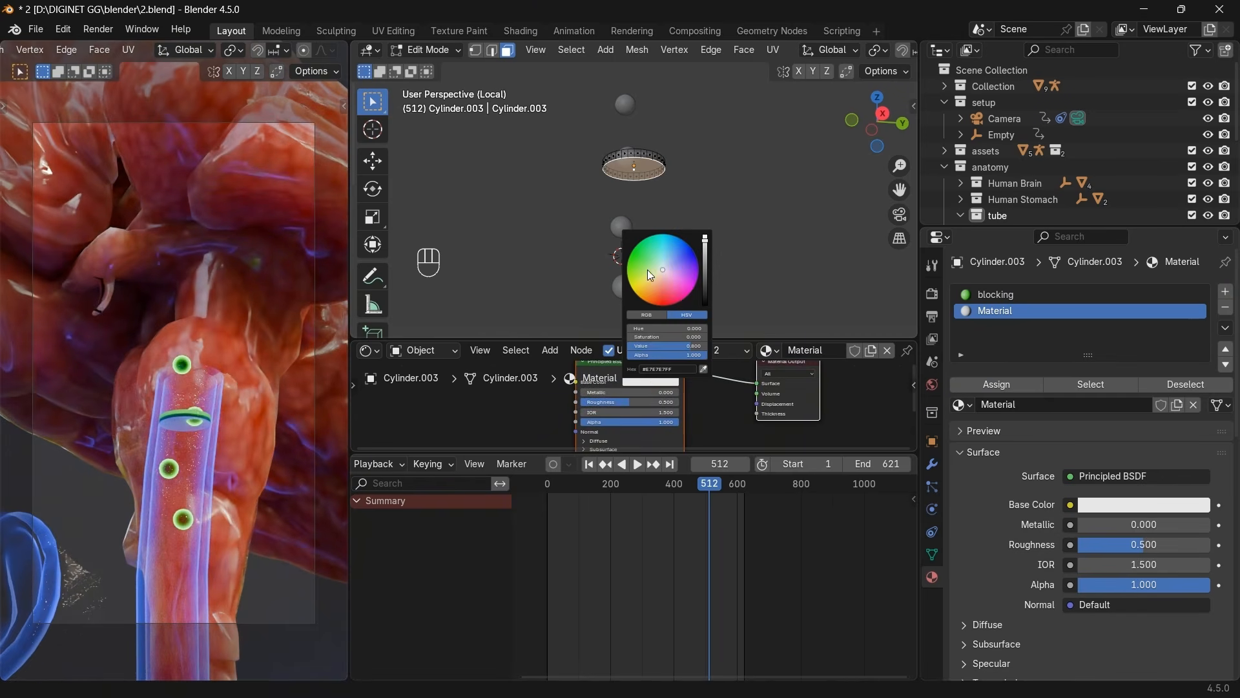
drag(648, 270, 630, 253)
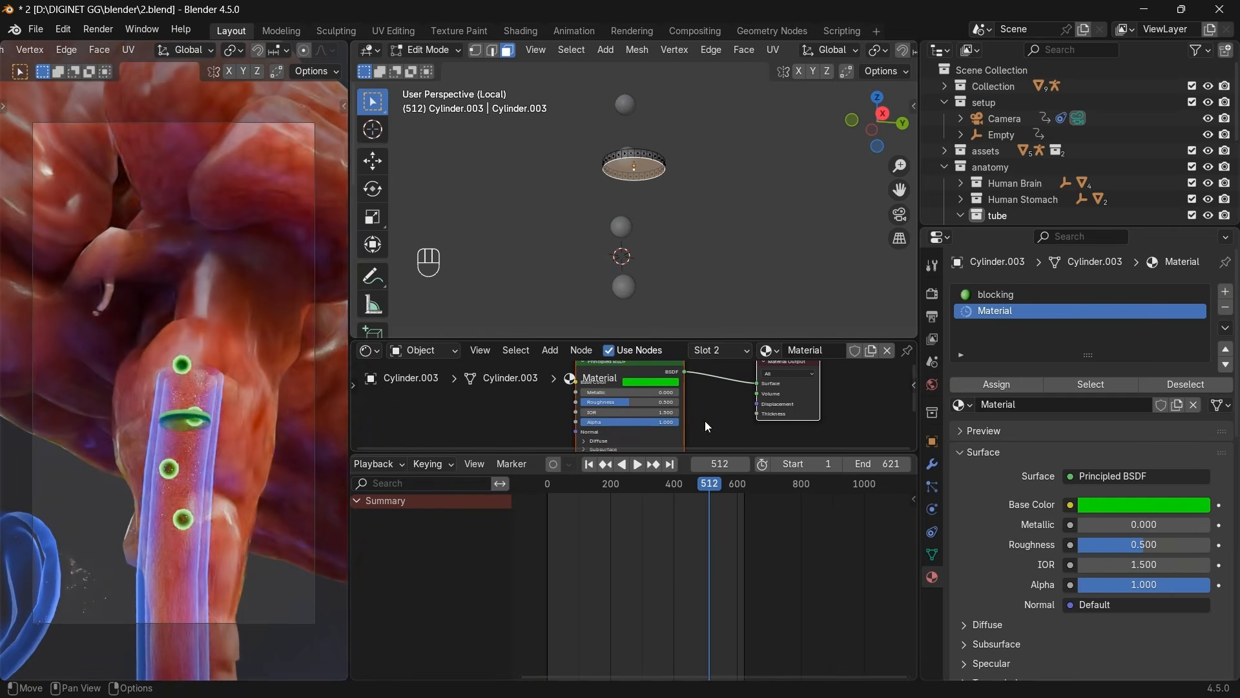
Expand the Emission settings of the bottom face's material and raise the Emission Strength to 7.2.
middle_drag(704, 421, 735, 394)
middle_drag(653, 406, 711, 411)
click(614, 417)
mouse_move(691, 419)
mouse_down()
mouse_move(717, 419)
mouse_move(684, 417)
mouse_up()
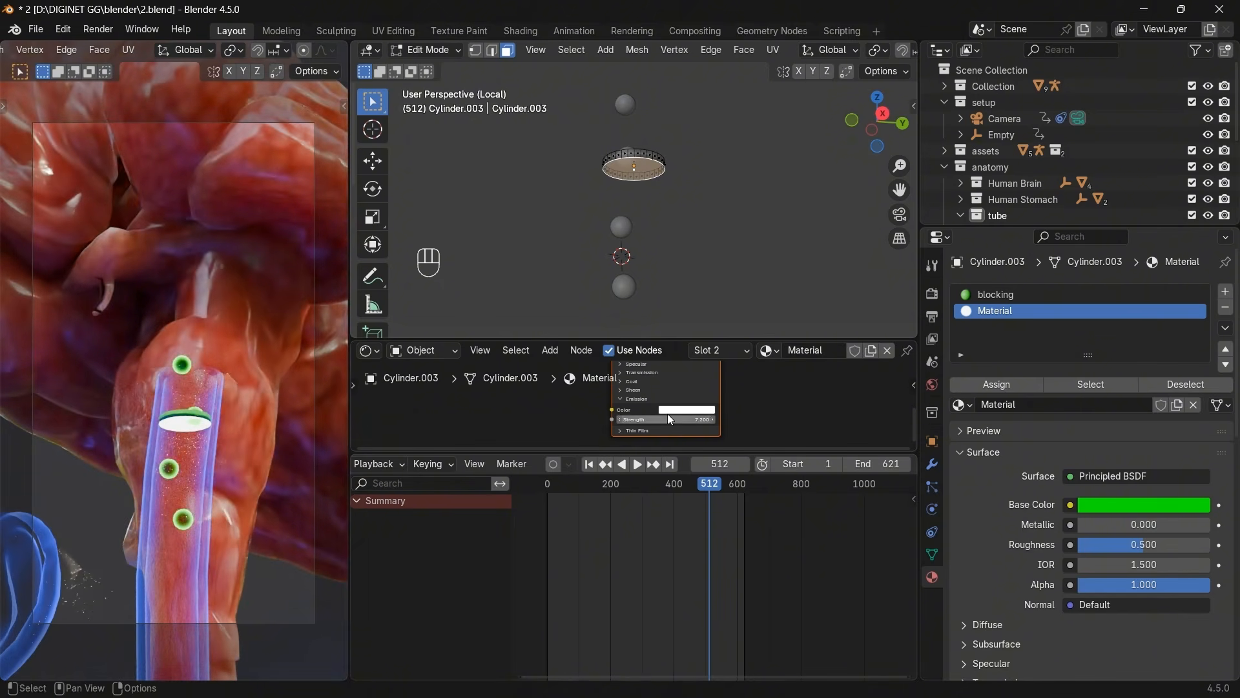
Move the playhead to frame 489 and reset the bottom face material's Emission Strength to 0.
drag(708, 489, 707, 488)
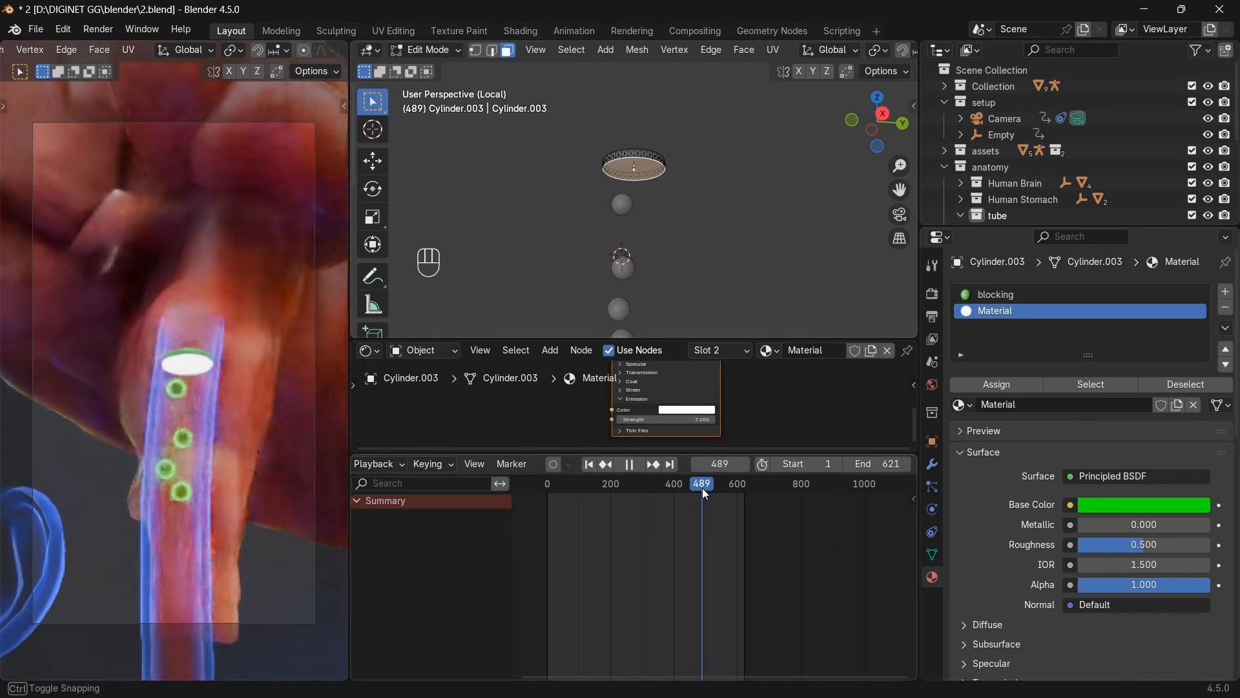
key(Escape)
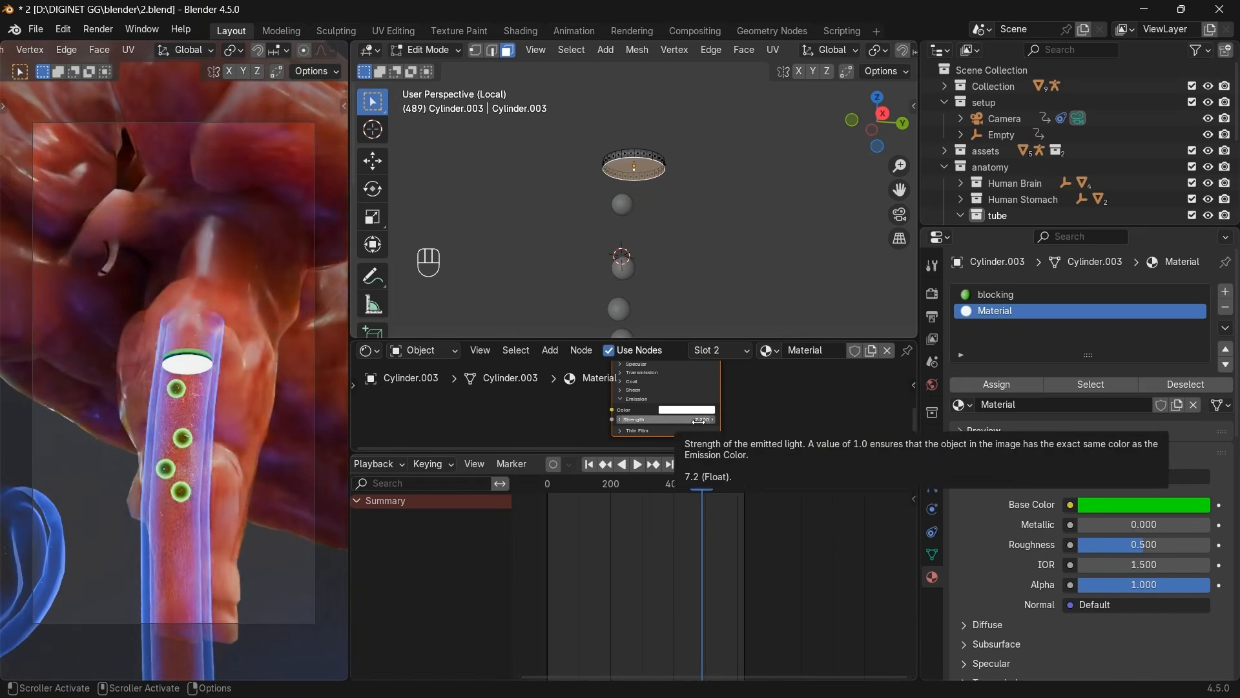
key(BackSpace)
Step through the frames to 494, where the first sphere reaches the disc, and keyframe the Emission Strength at 0.
scroll(714, 520, up, 1)
scroll(713, 521, up, 2)
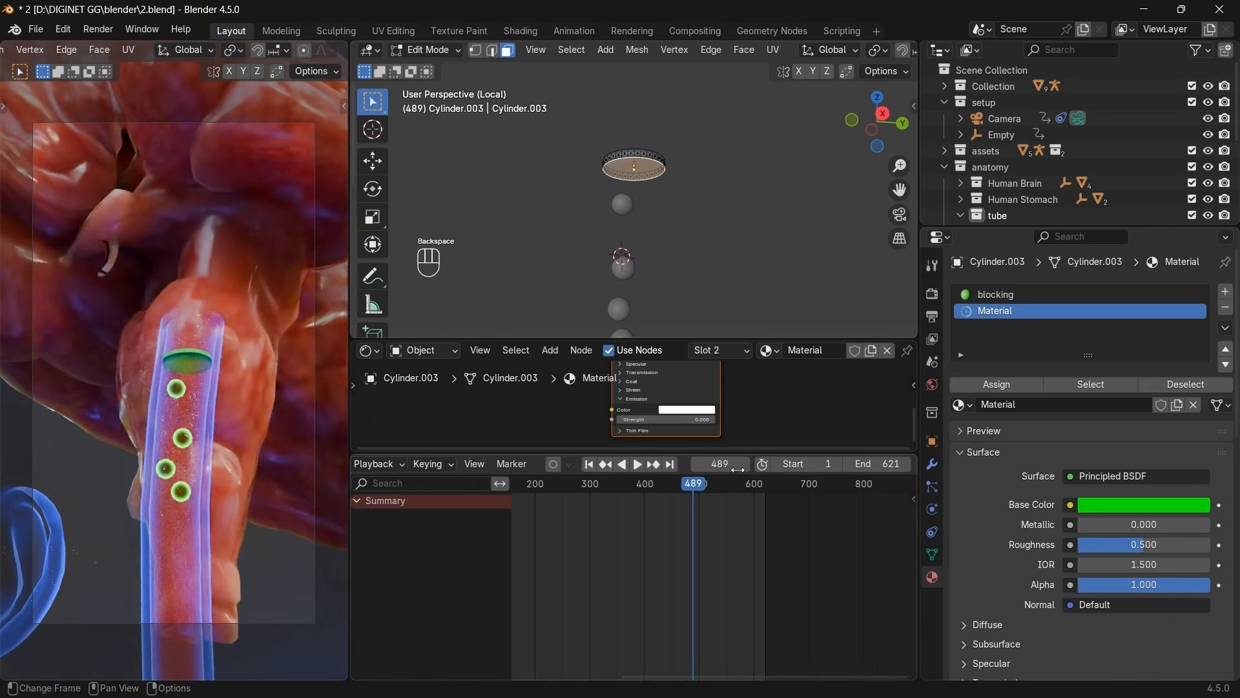
double_click(745, 463)
click(745, 464)
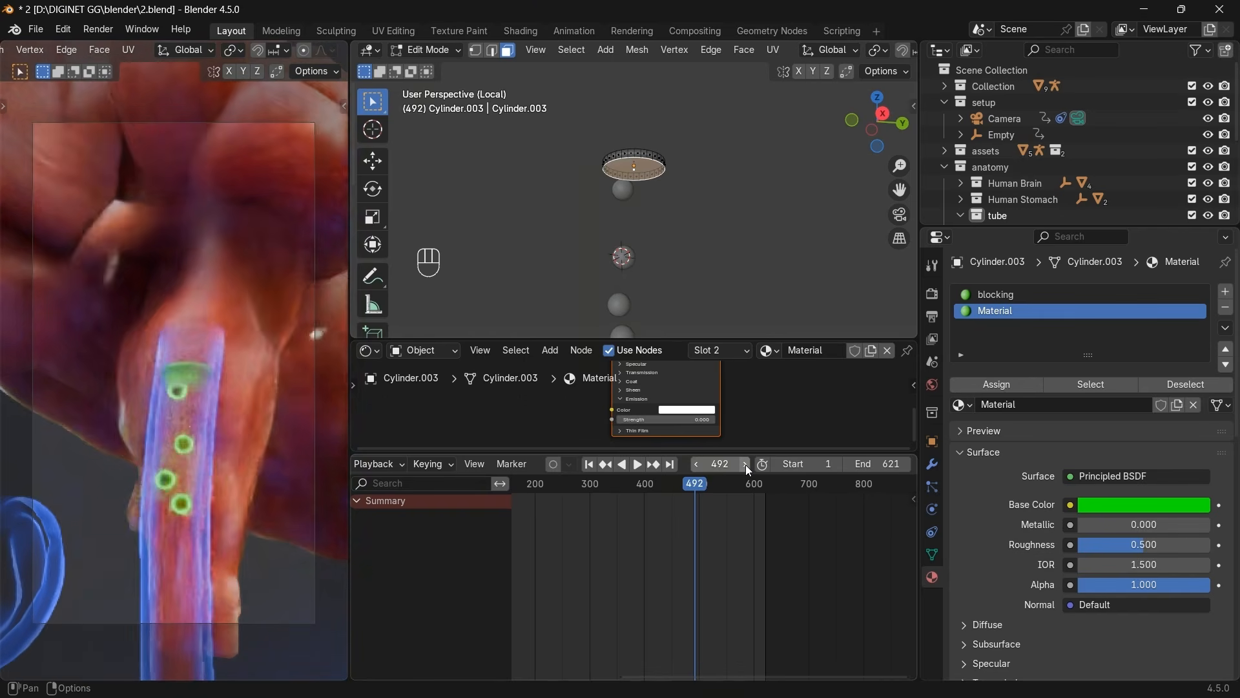
click(746, 463)
click(745, 464)
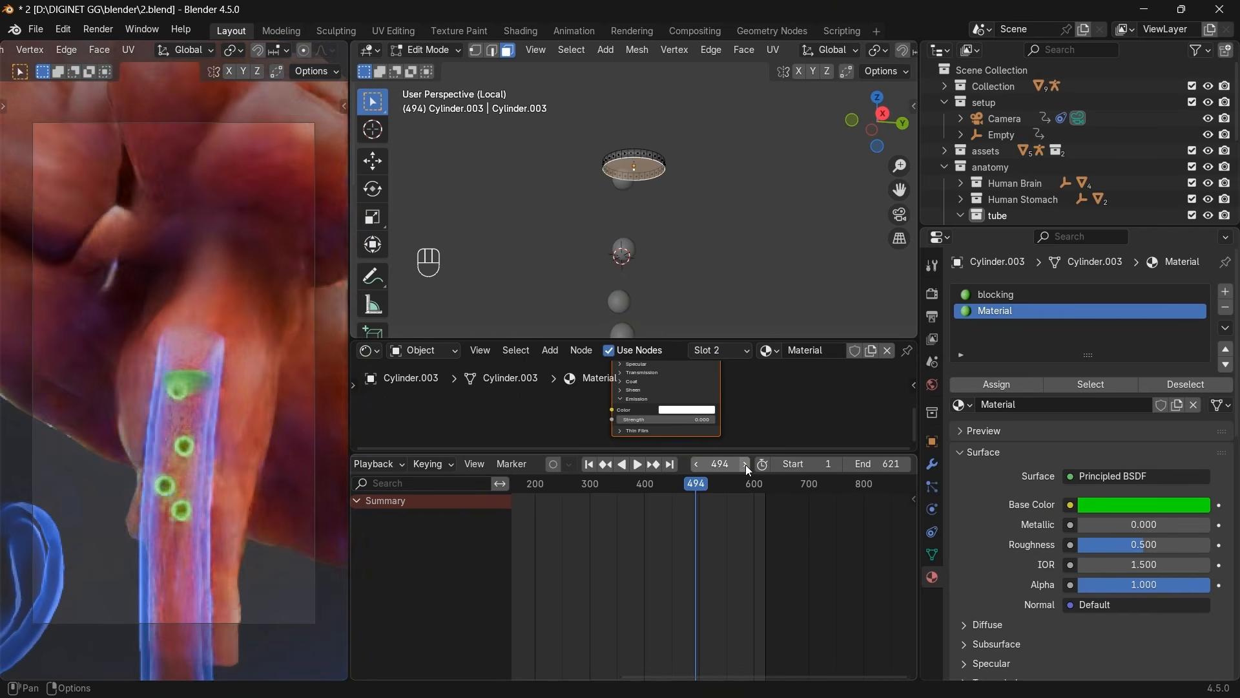
click(746, 464)
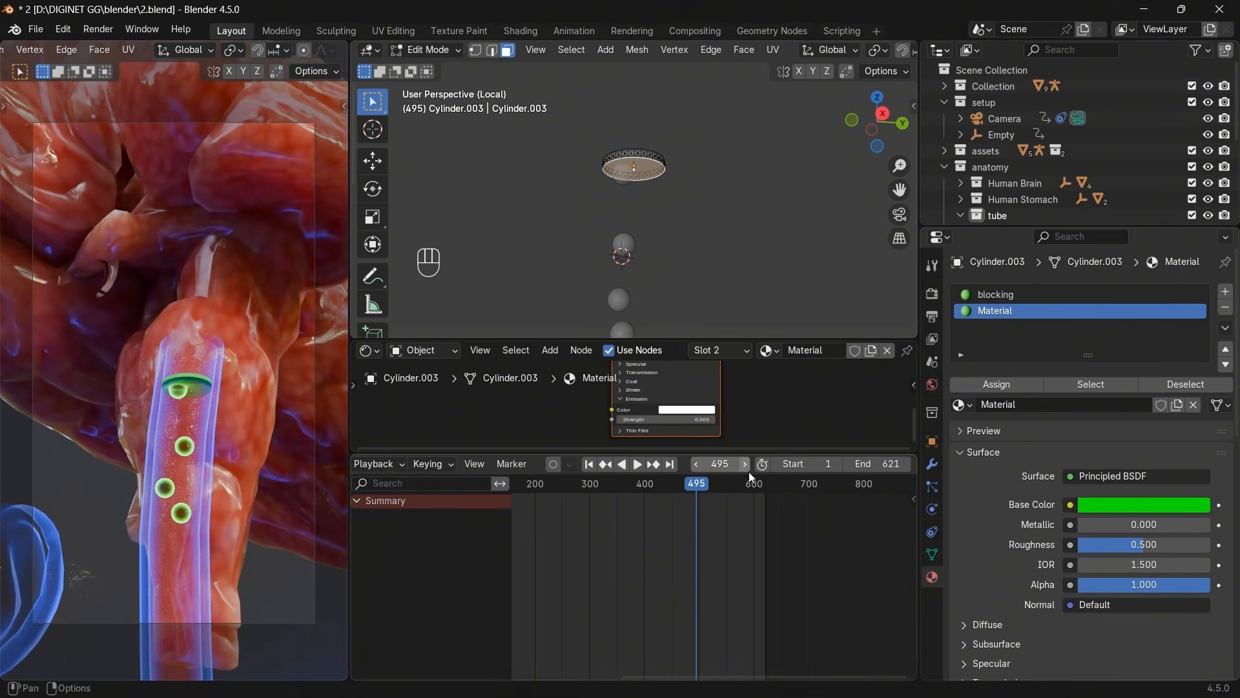
click(696, 467)
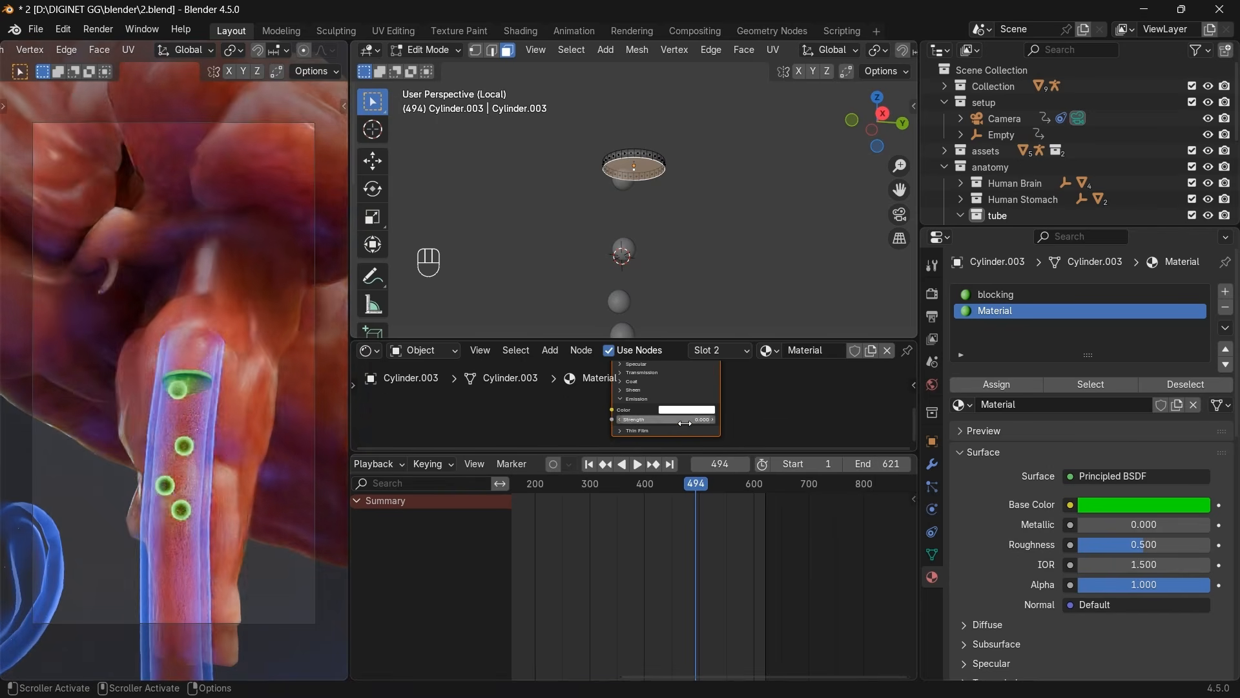
key(i)
Advance to frame 496 and set the bottom face material's Emission Strength to 4 after trying 5 and 2.
click(747, 466)
click(746, 466)
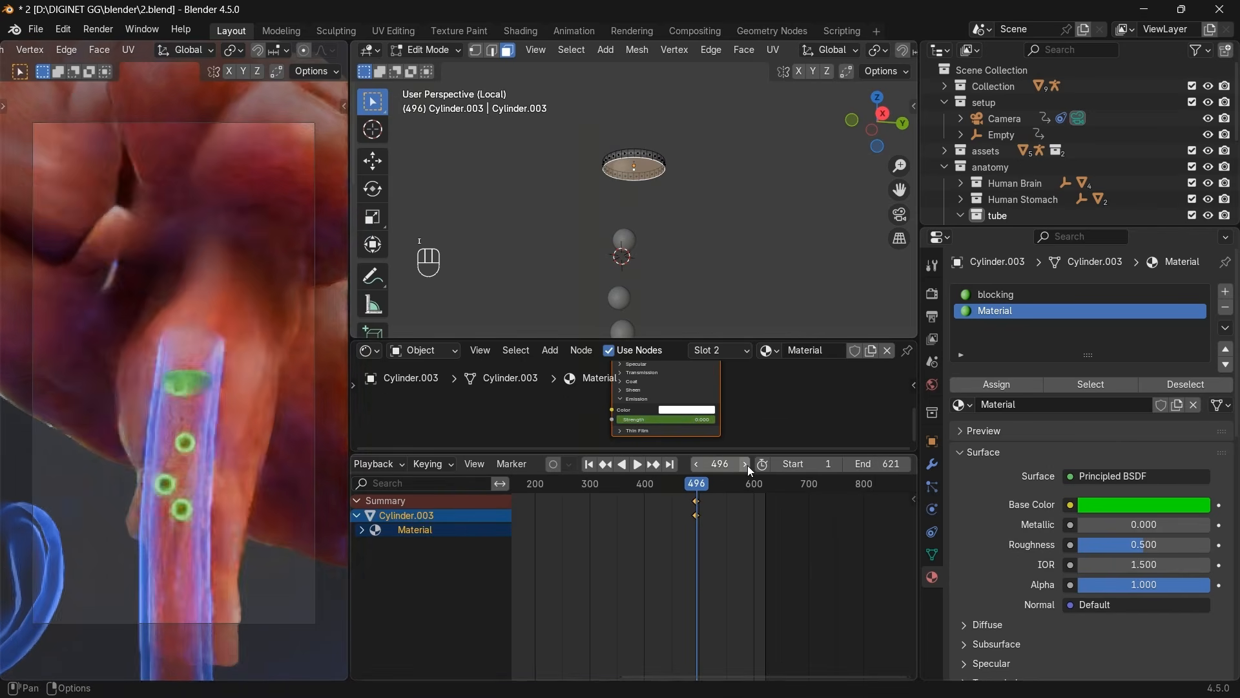
click(690, 424)
text(5)
key(Return)
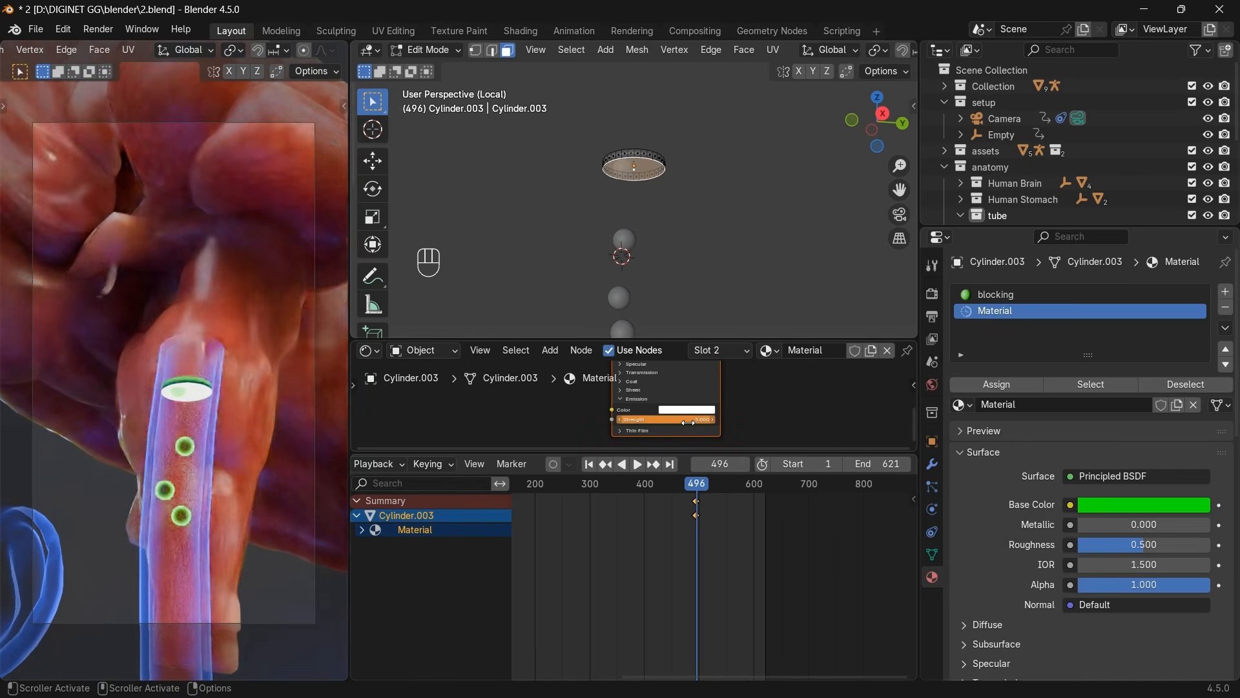
click(690, 423)
text(2)
key(Return)
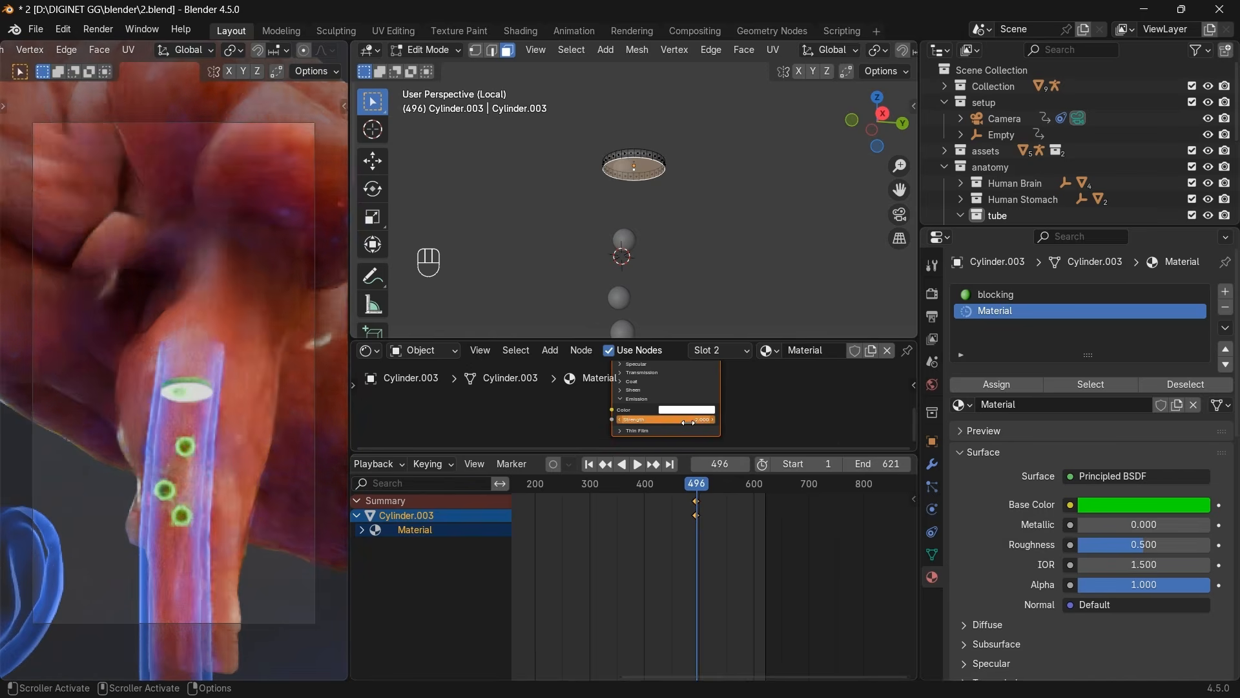
click(688, 422)
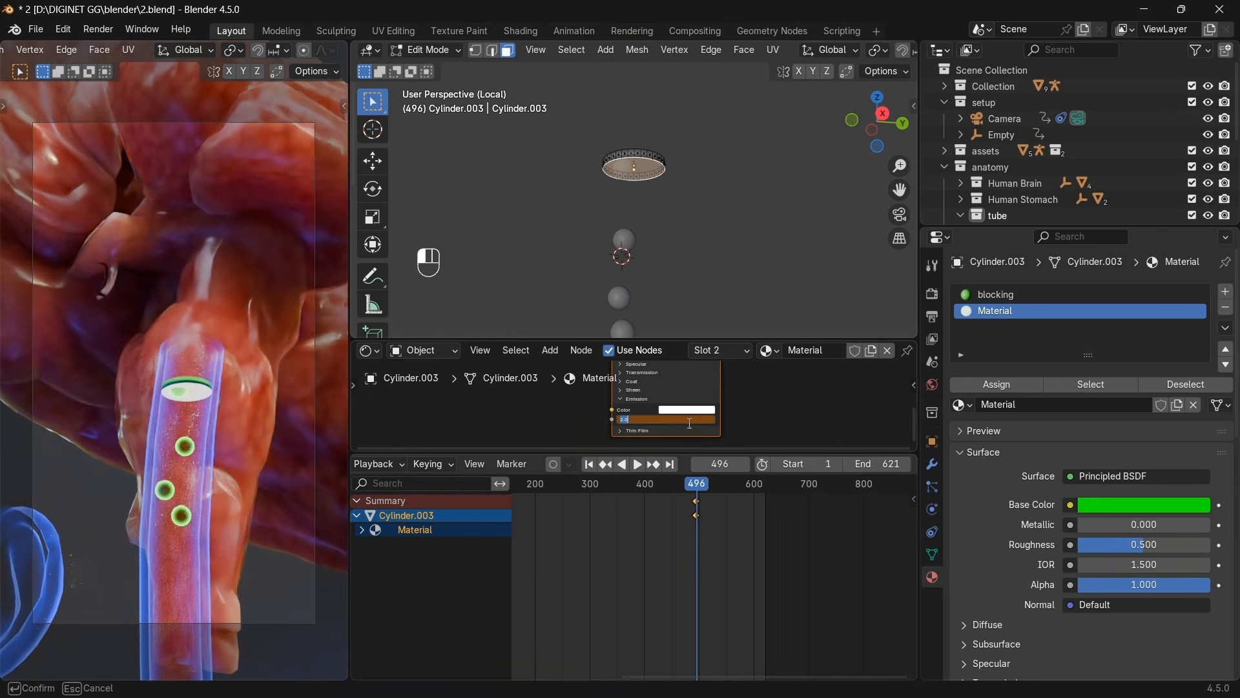
text(4)
key(Return)
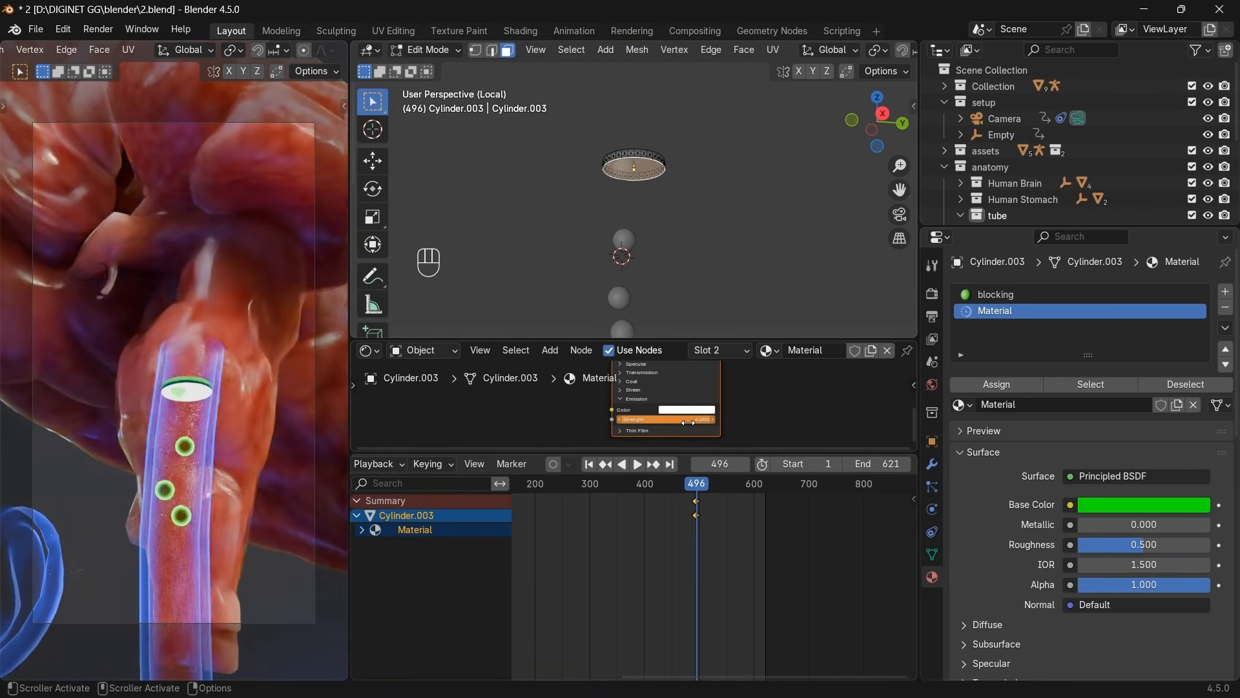
Keyframe the disc material's emission strength at 5 on frames 496 and 497.
click(690, 423)
text(0)
key(Return)
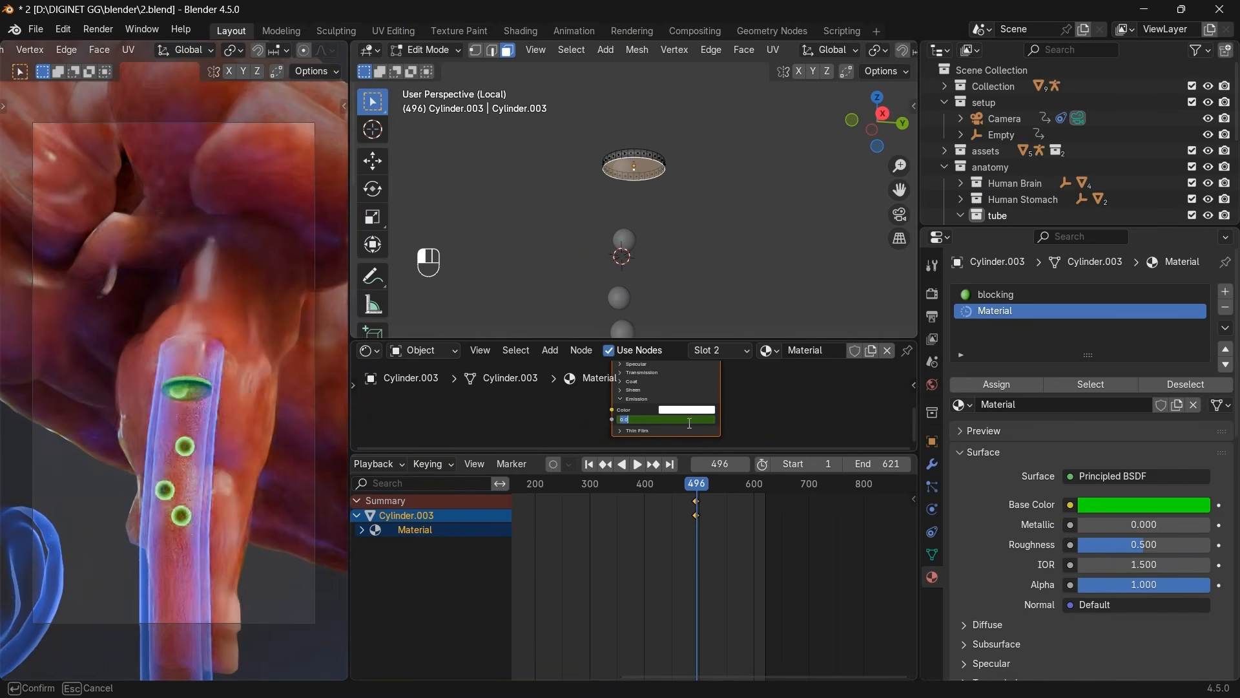
click(689, 423)
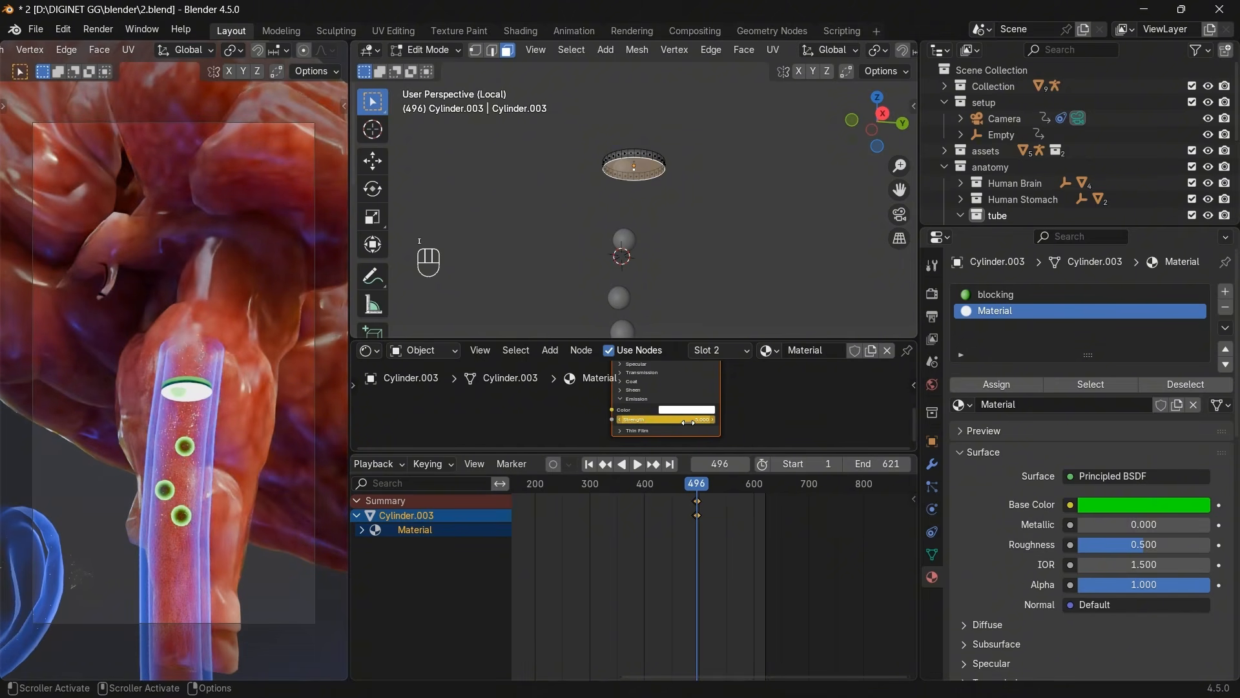
scroll(711, 536, up, 5)
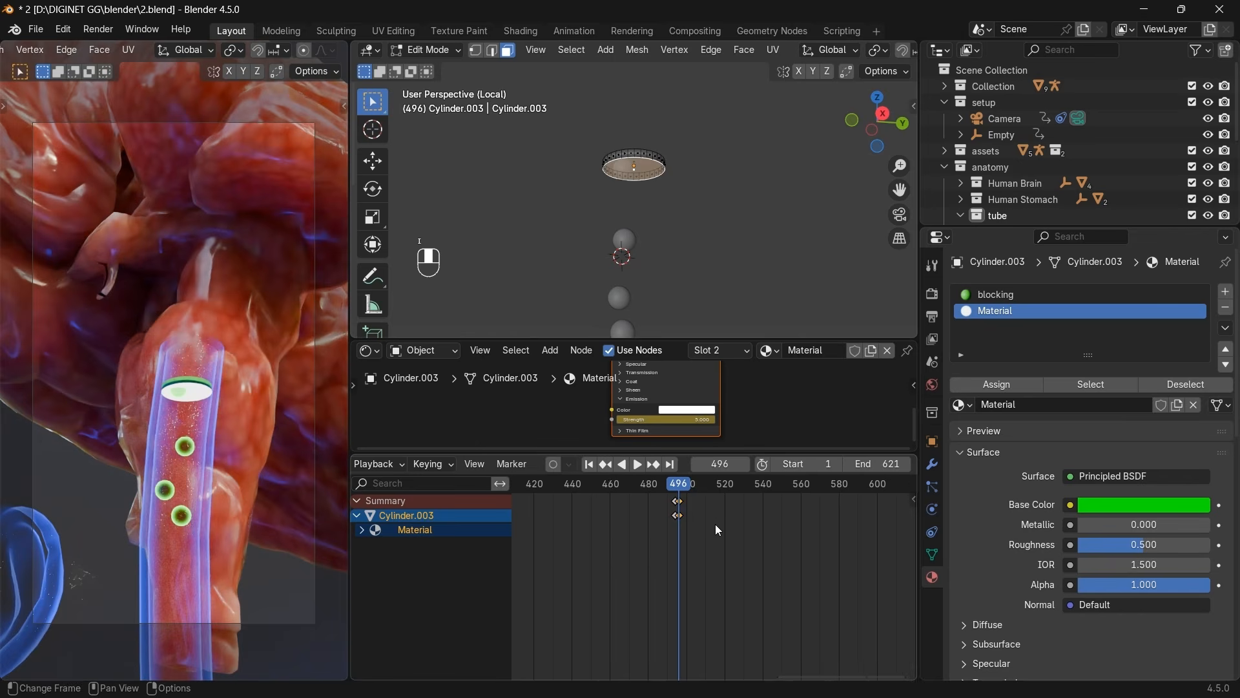
scroll(717, 527, up, 4)
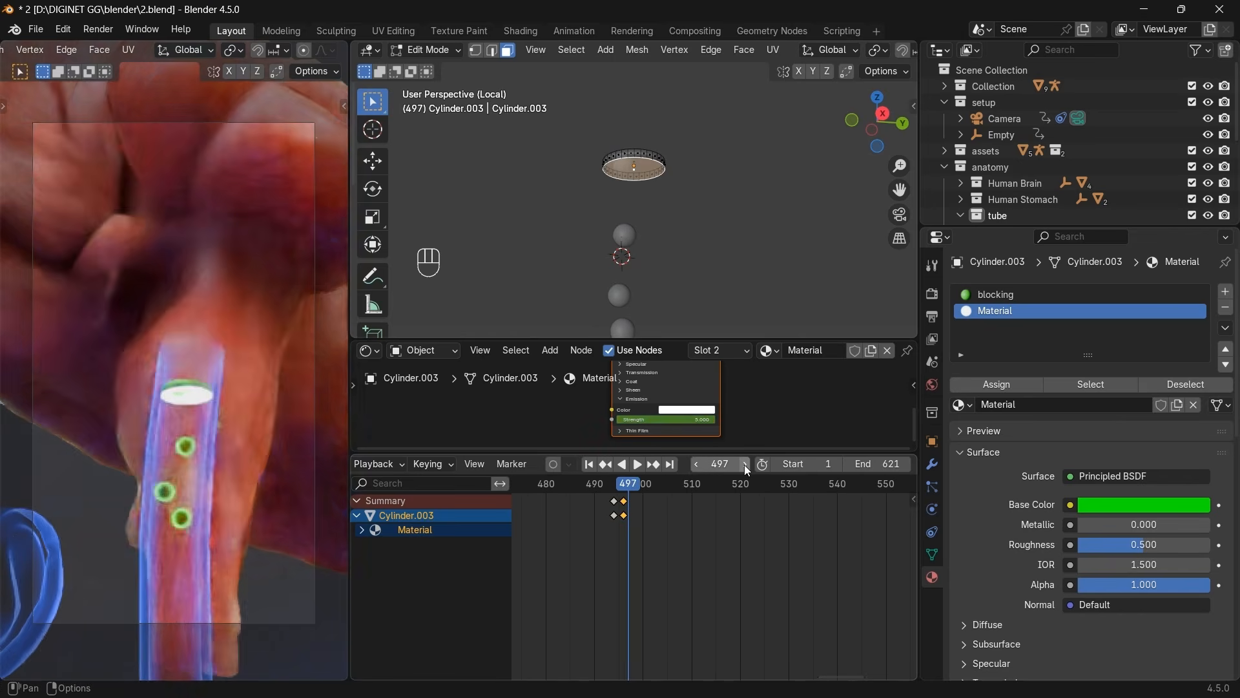
key(i)
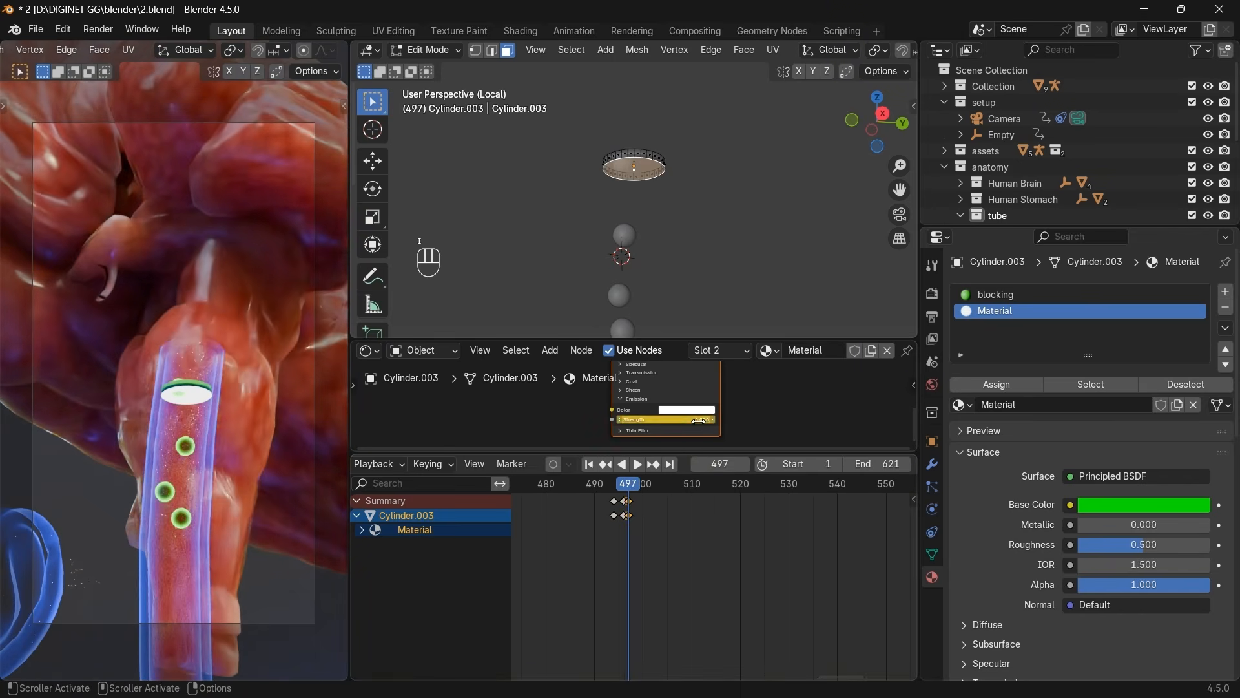
Set the disc material's emission strength to 0 at frame 499 and keyframe it.
click(750, 467)
click(749, 466)
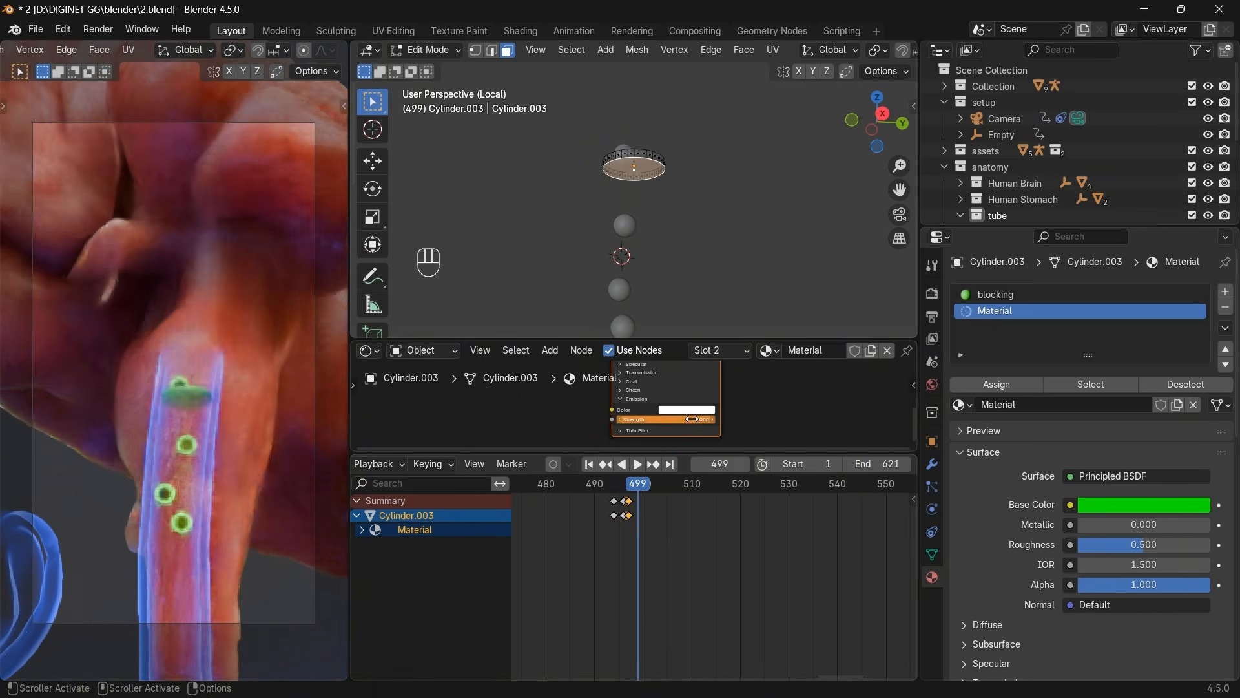
key(i)
scroll(654, 535, up, 1)
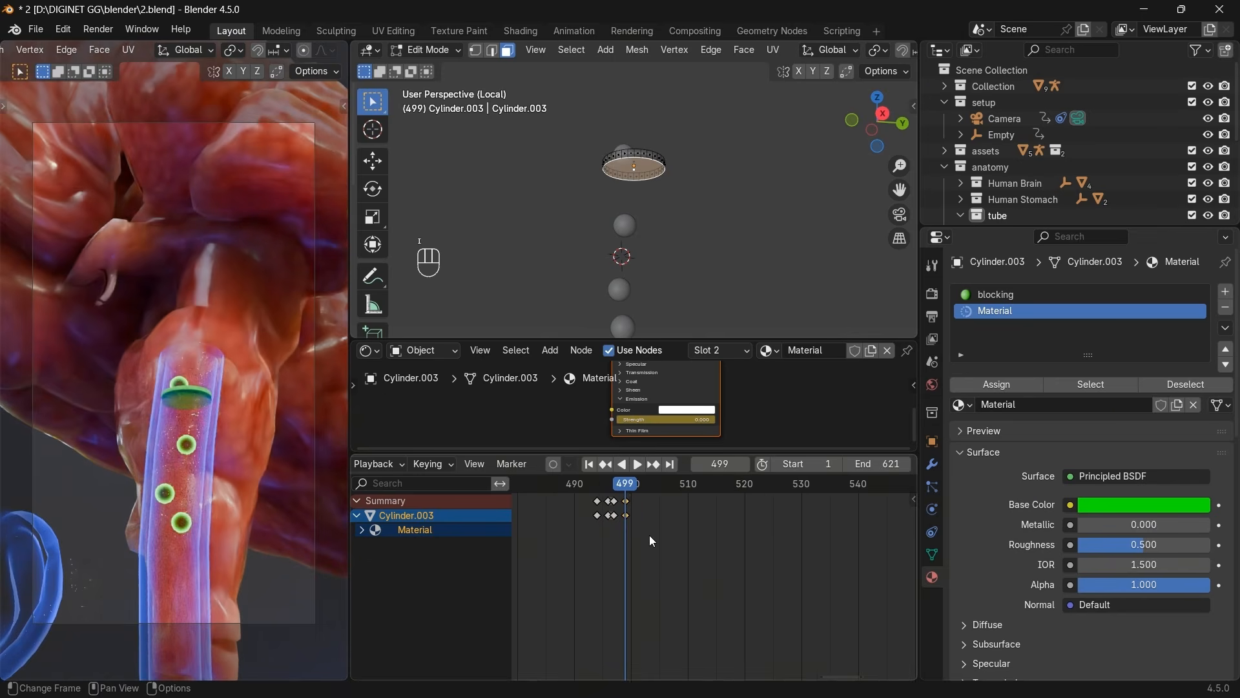
Duplicate the emission flash keyframes so that the copy starts at frame 510.
drag(628, 494, 677, 486)
click(744, 466)
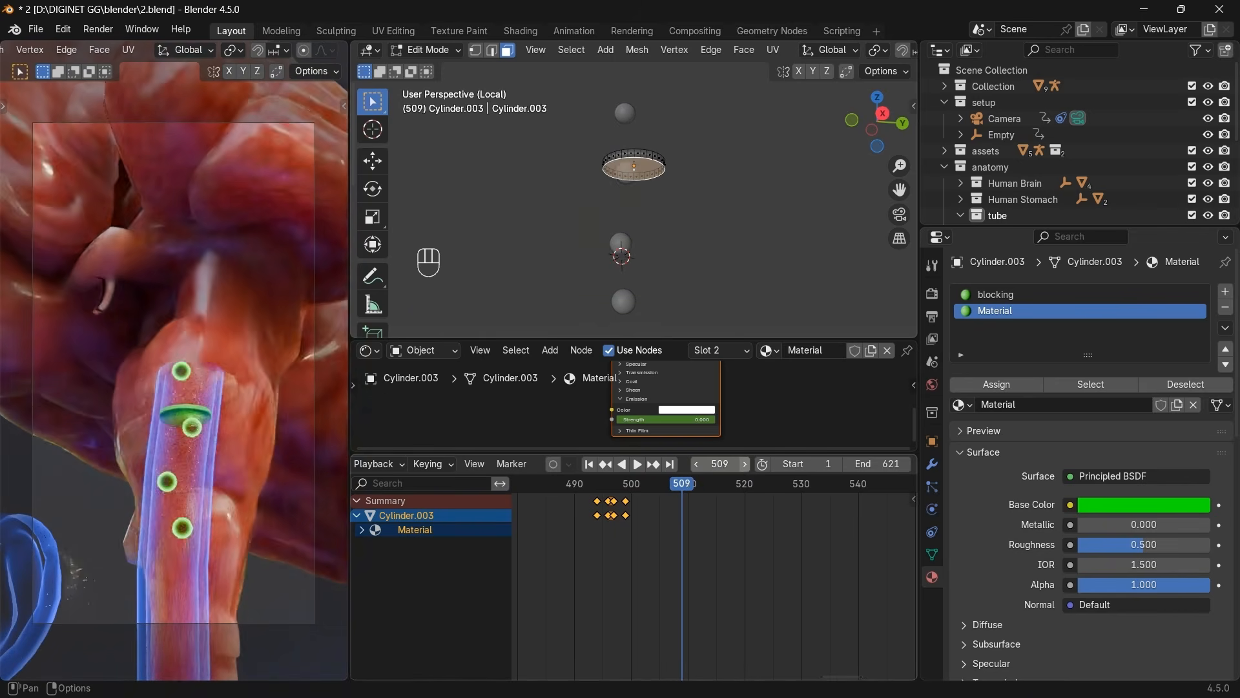
click(744, 467)
click(744, 467)
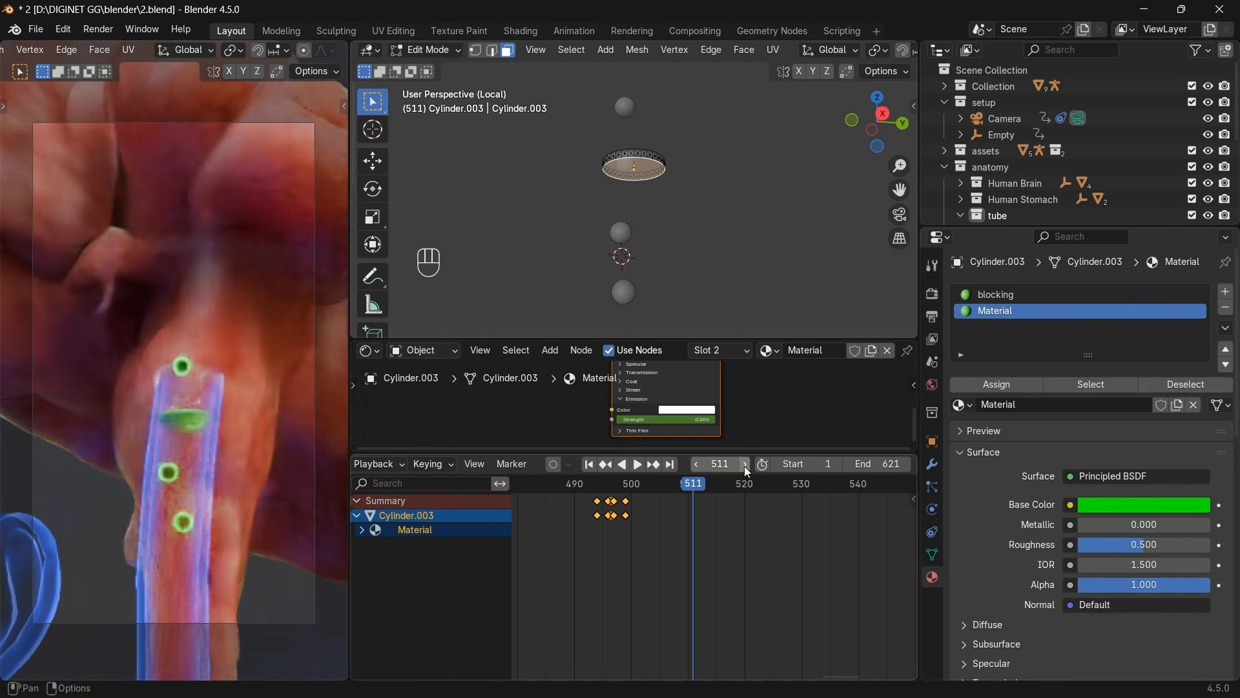
click(696, 465)
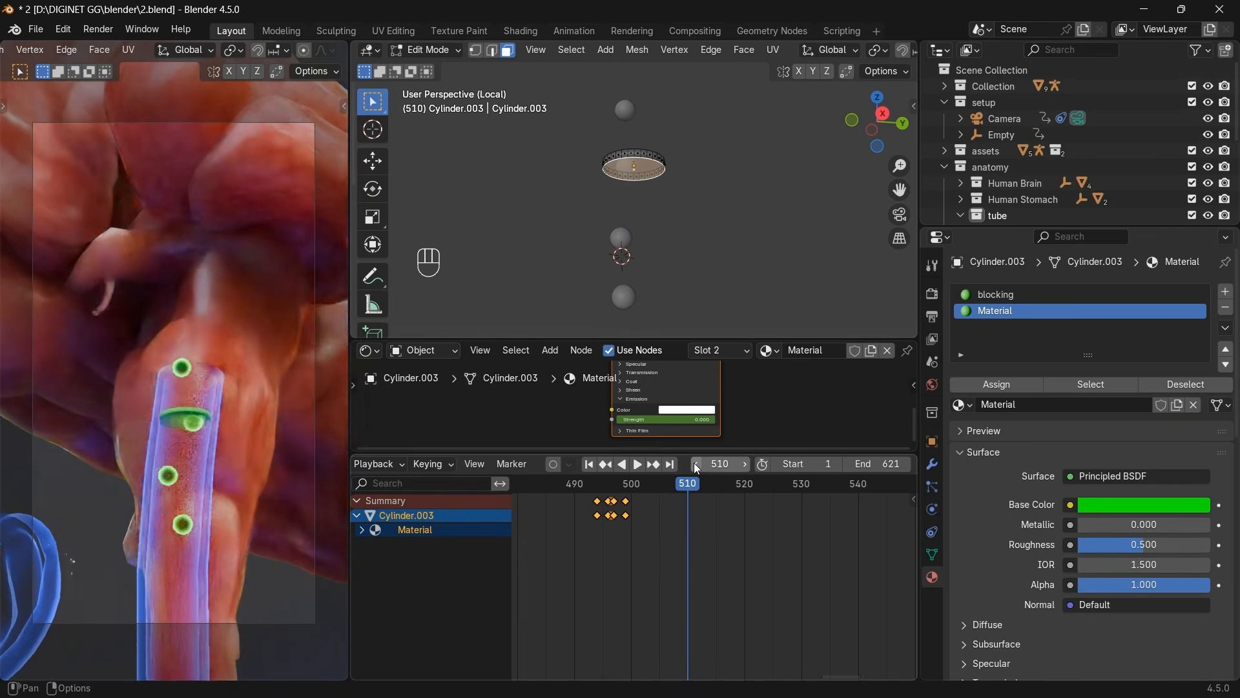
key(shift+d)
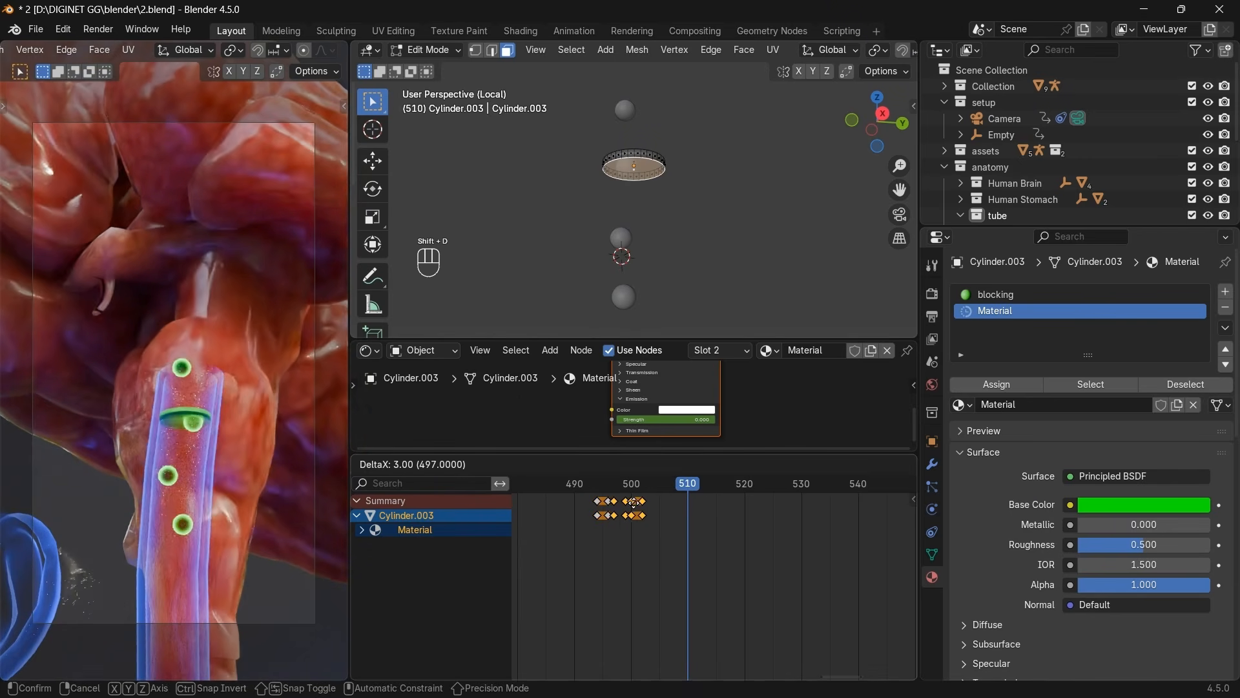
click(677, 515)
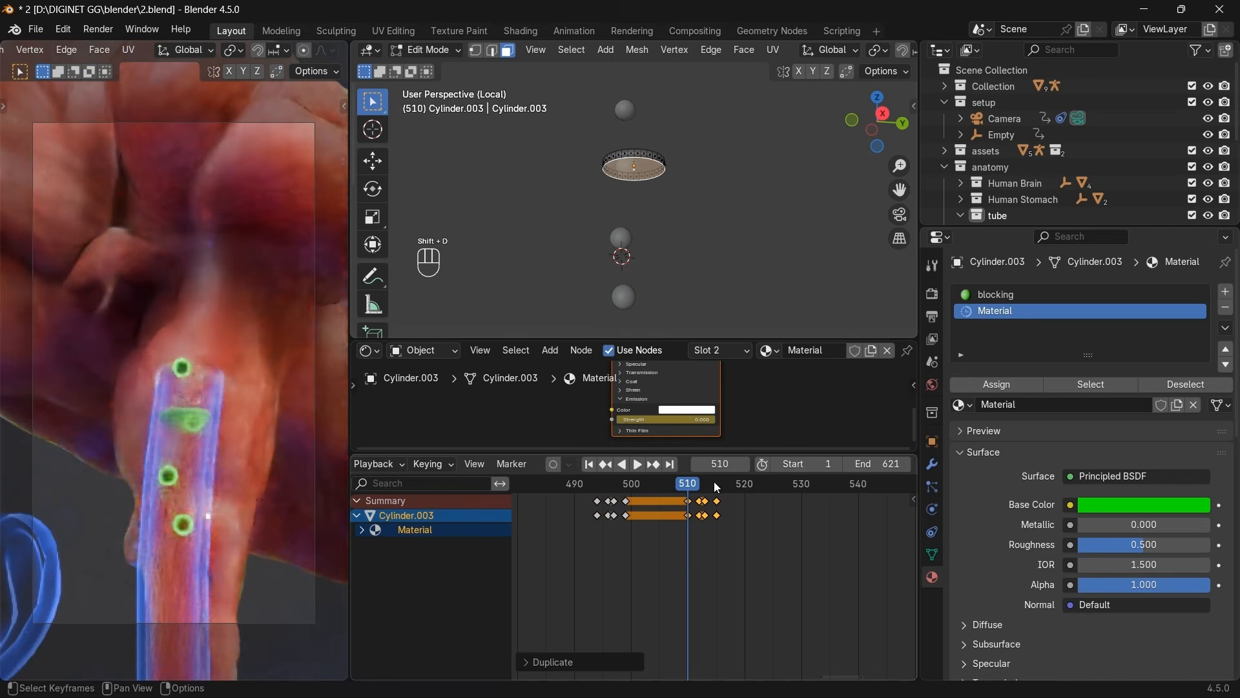
Duplicate the second set of flash keyframes so that the copy starts at frame 521.
click(747, 467)
click(747, 468)
click(747, 468)
click(746, 468)
click(747, 467)
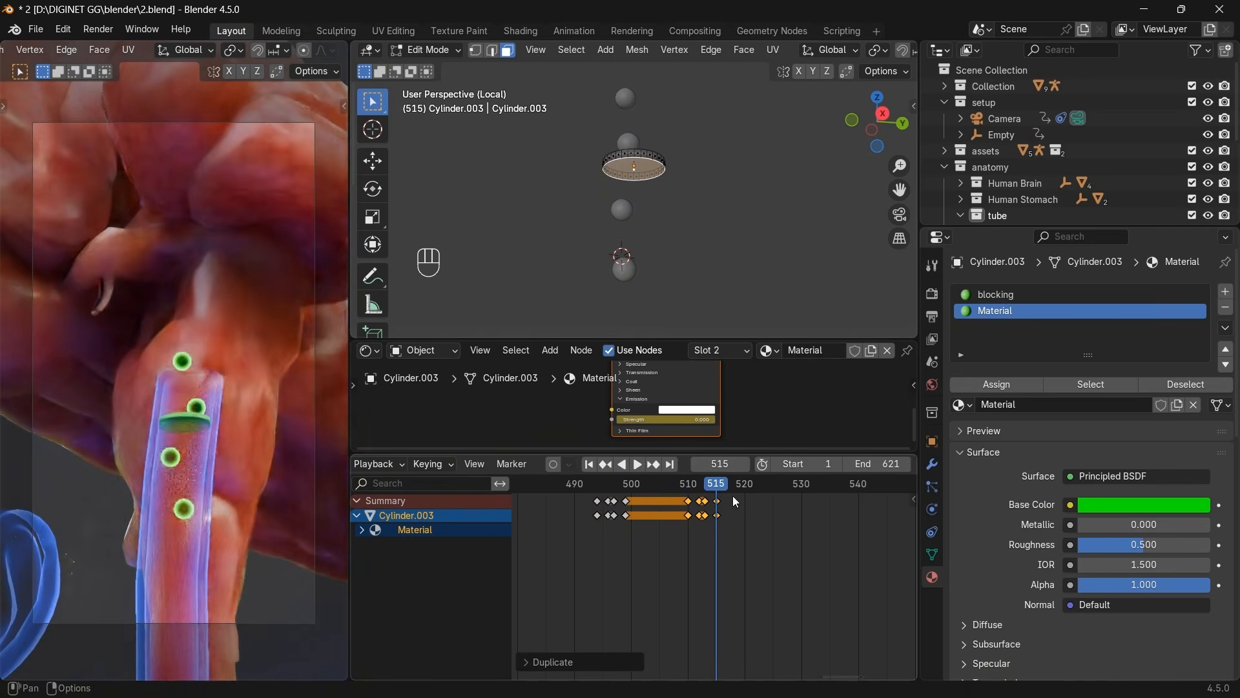
drag(717, 490, 750, 488)
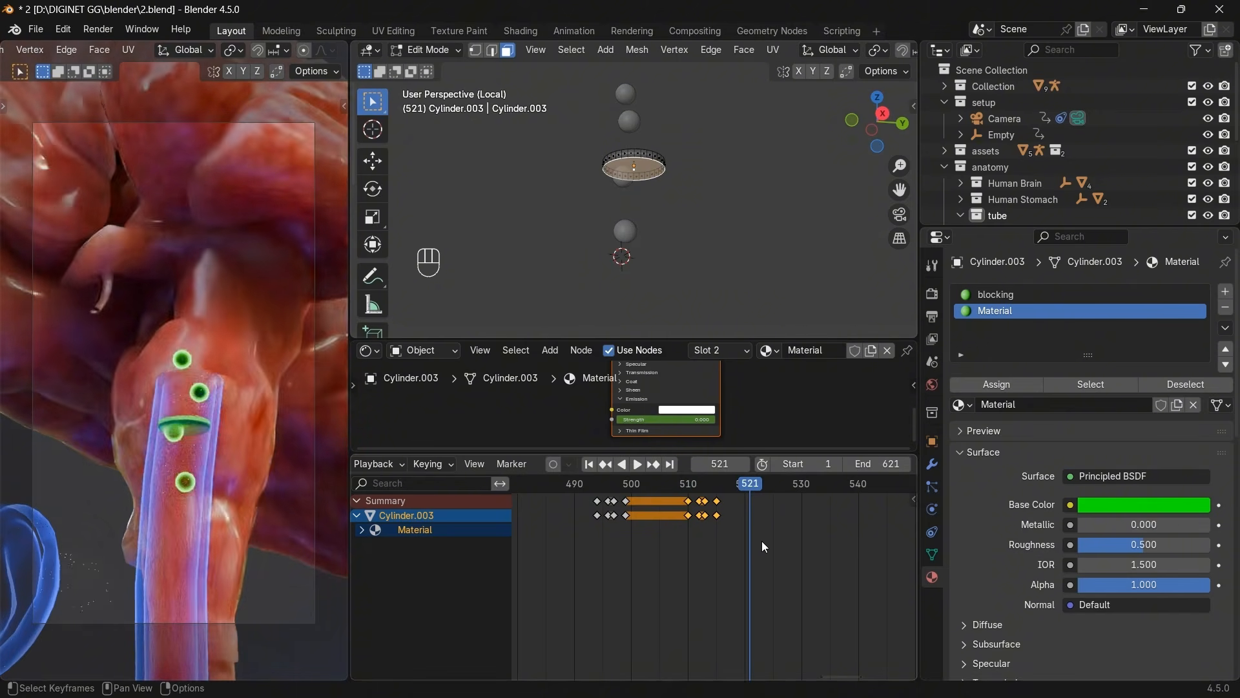
key(shift+d)
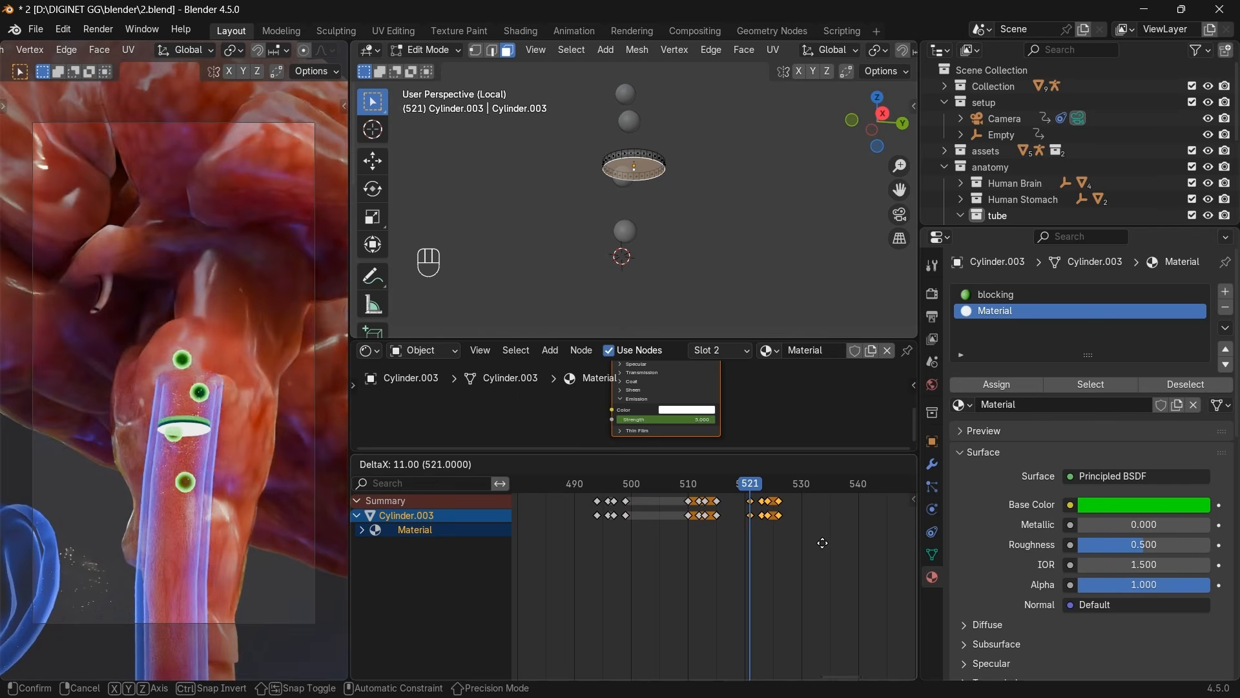
click(822, 543)
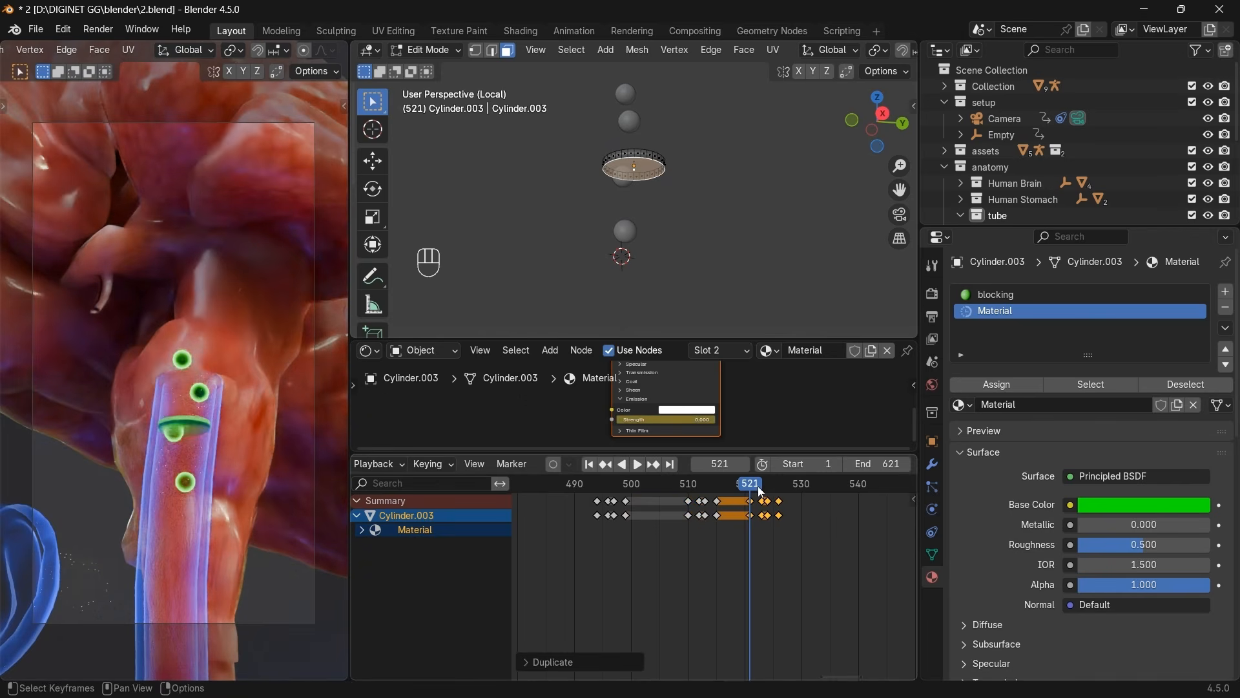
Place another copy of the flash keyframes starting at frame 531 and scrub through it to check the timing.
drag(761, 492, 806, 486)
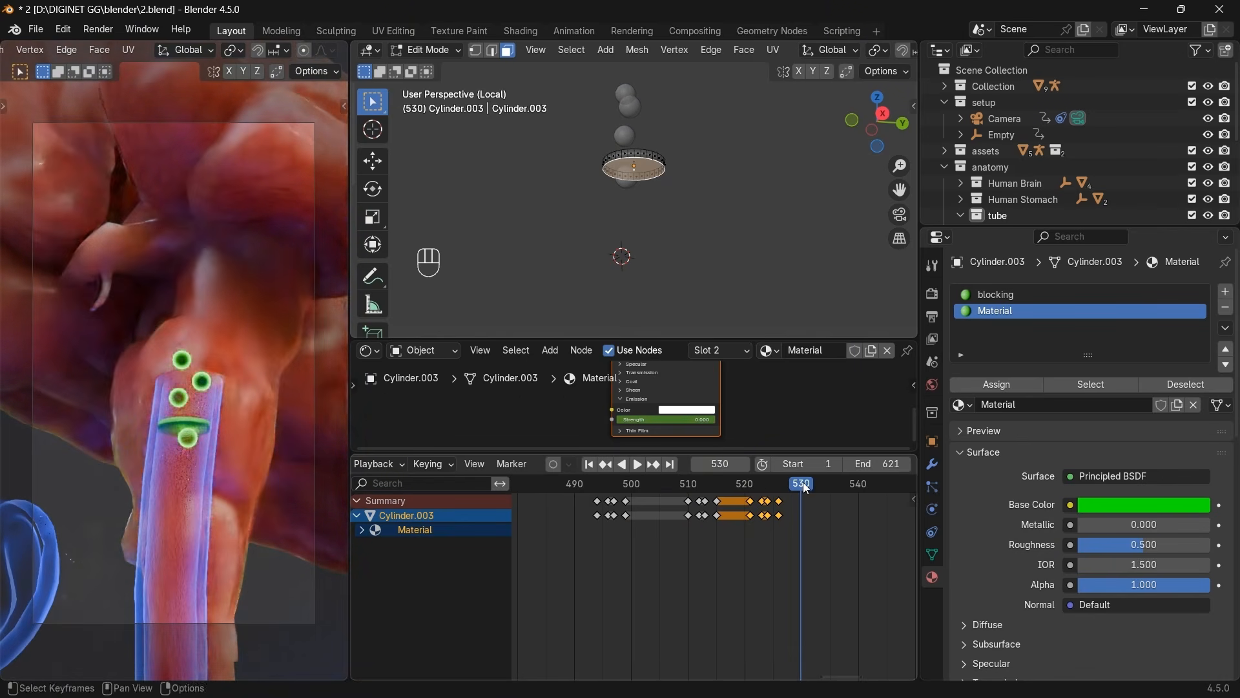
click(743, 466)
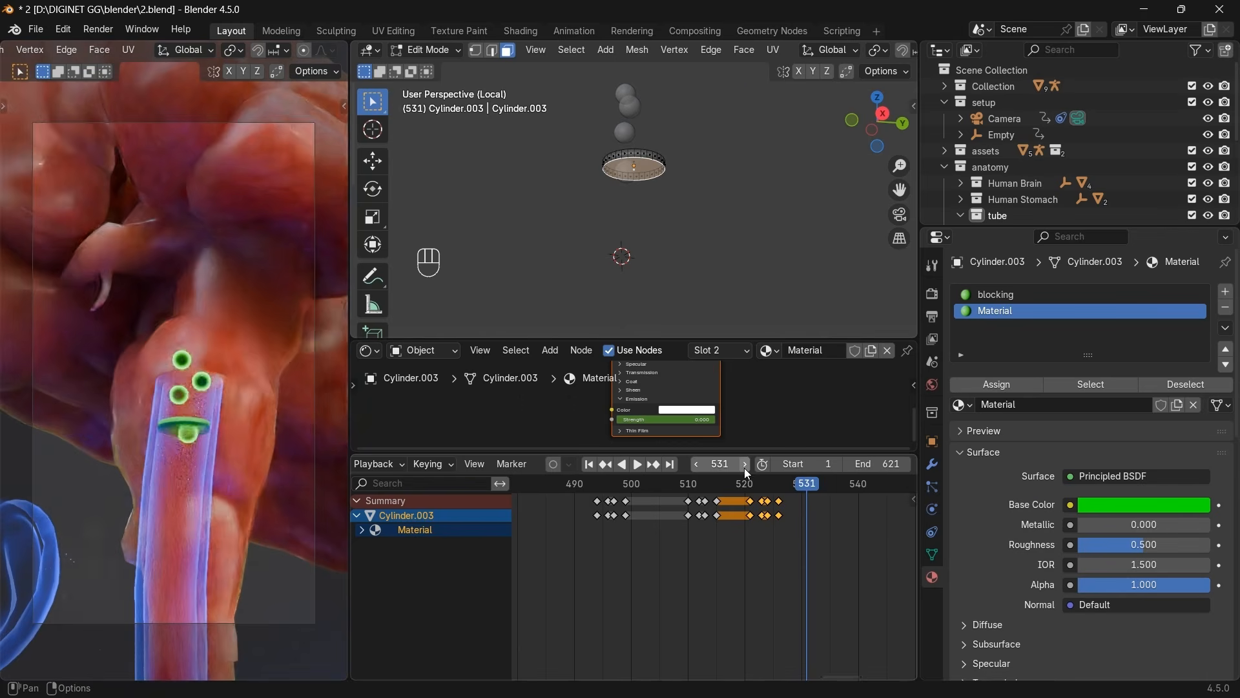
key(ctrl+v)
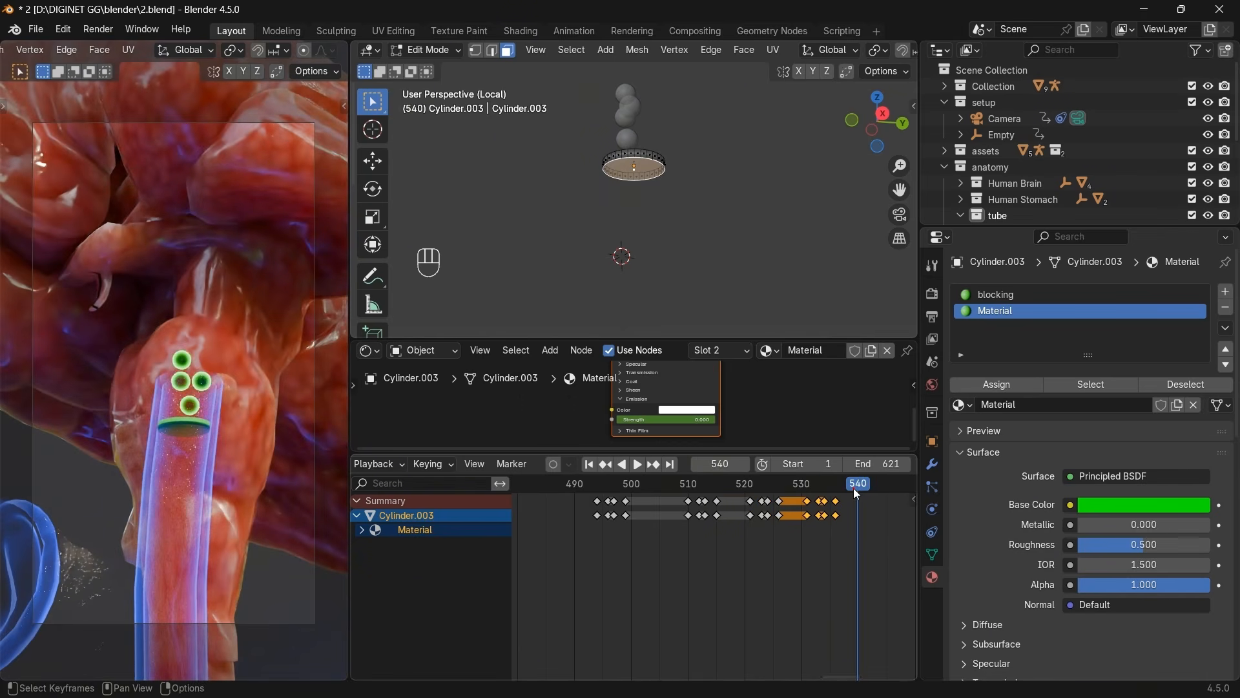
drag(858, 492, 817, 509)
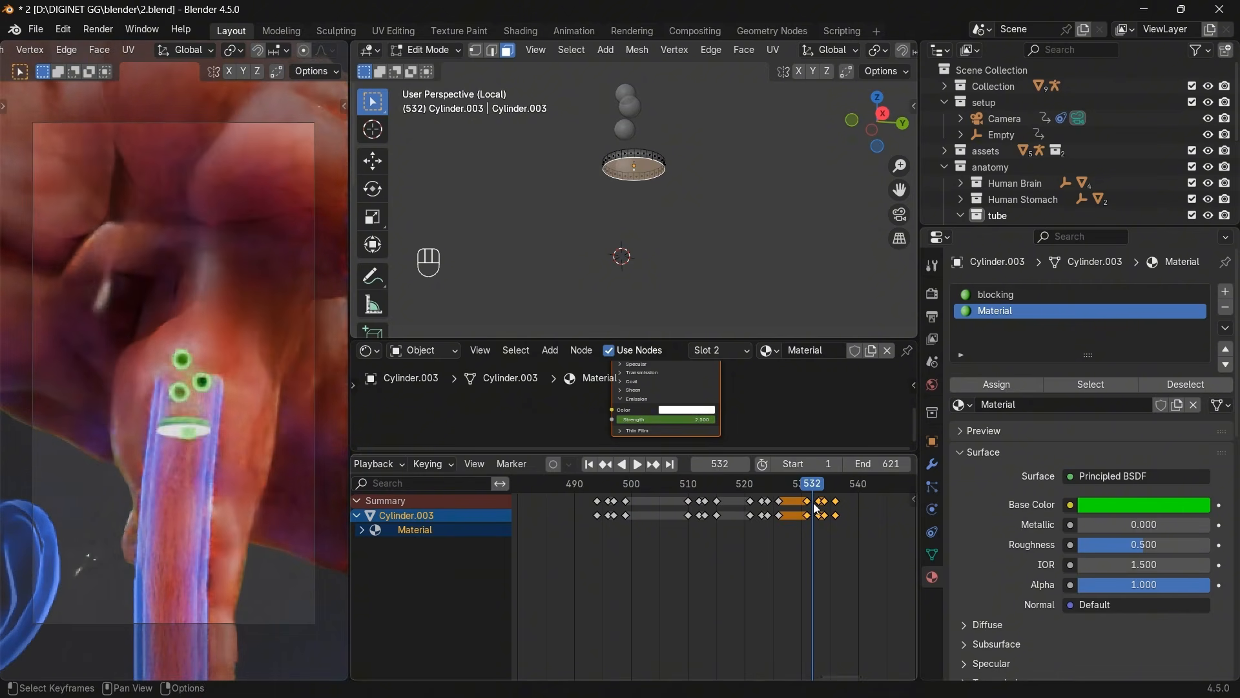
scroll(817, 508, down, 2)
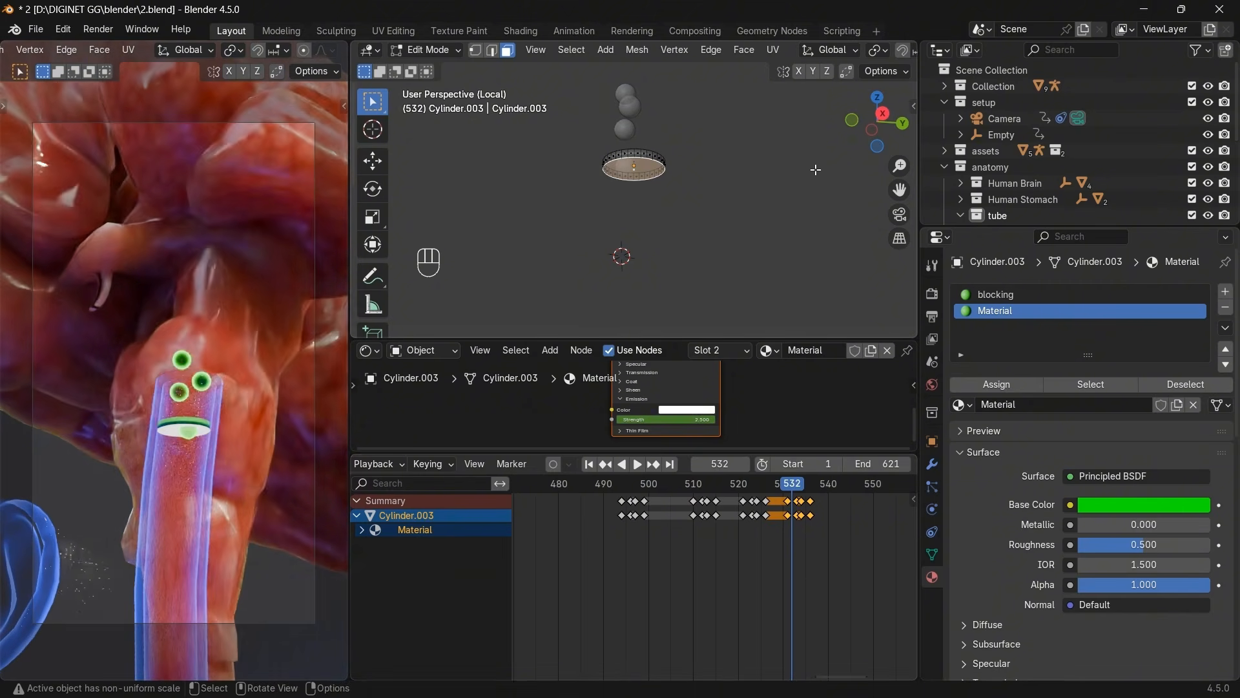
Return the disc to Object Mode and leave local view to show the whole scene.
key(Tab)
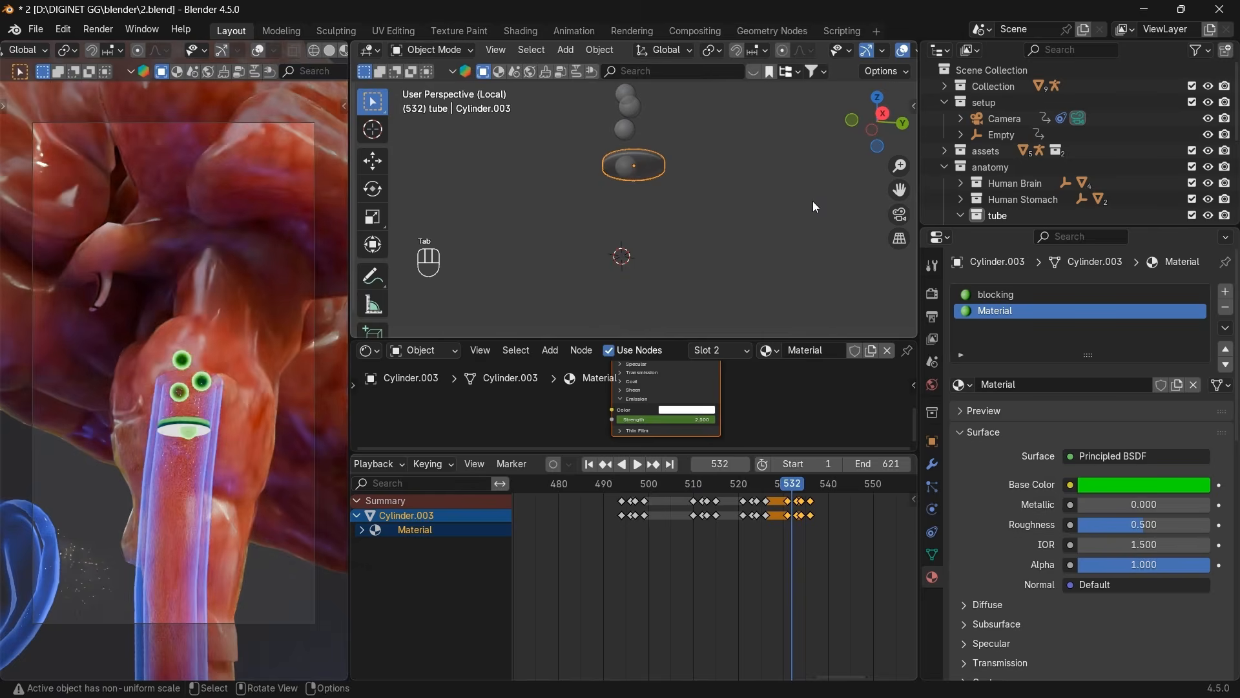
key(slash)
scroll(1035, 183, down, 4)
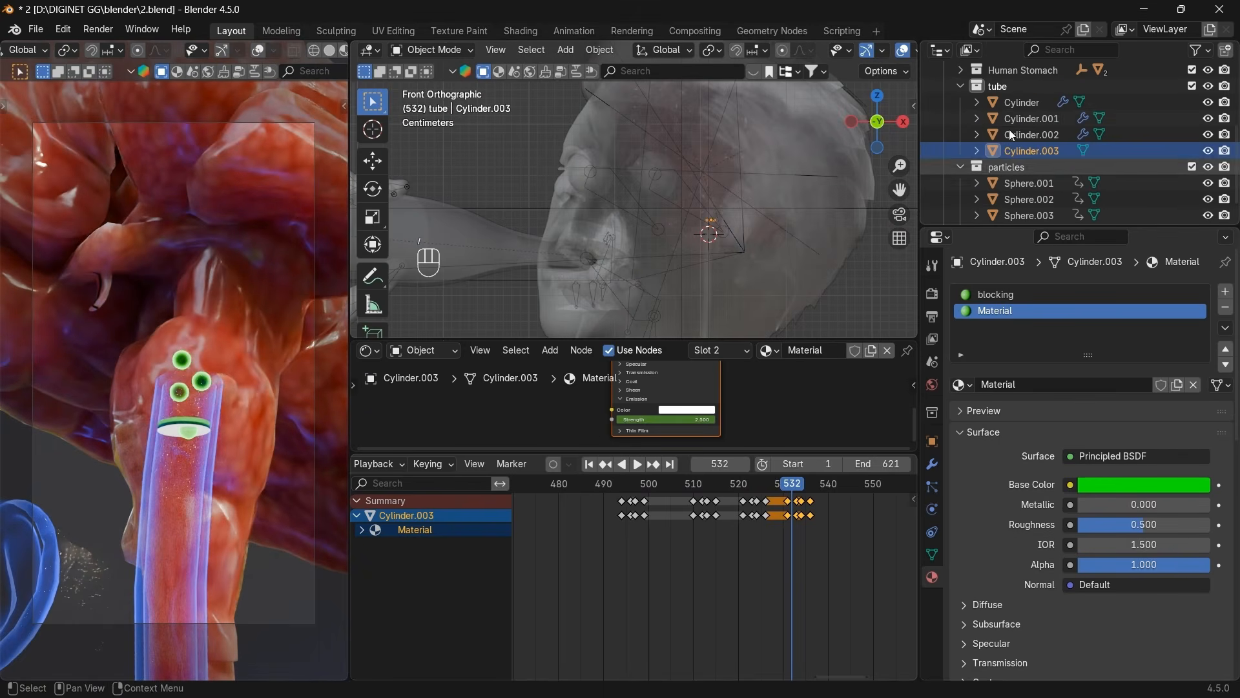
Select the objects of the tube collection, followed by Sphere.001 to Sphere.004 of the particles collection, to review them.
click(1027, 118)
shift+click(1014, 103)
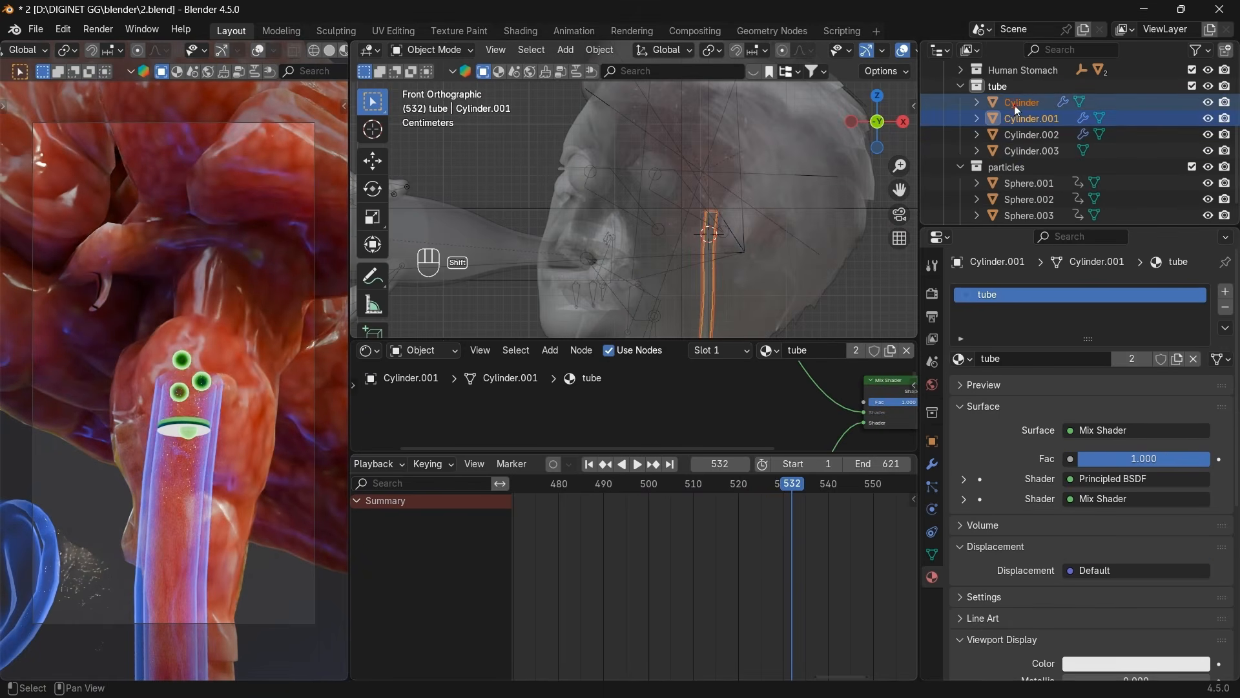
shift+click(1016, 143)
ctrl+click(1024, 103)
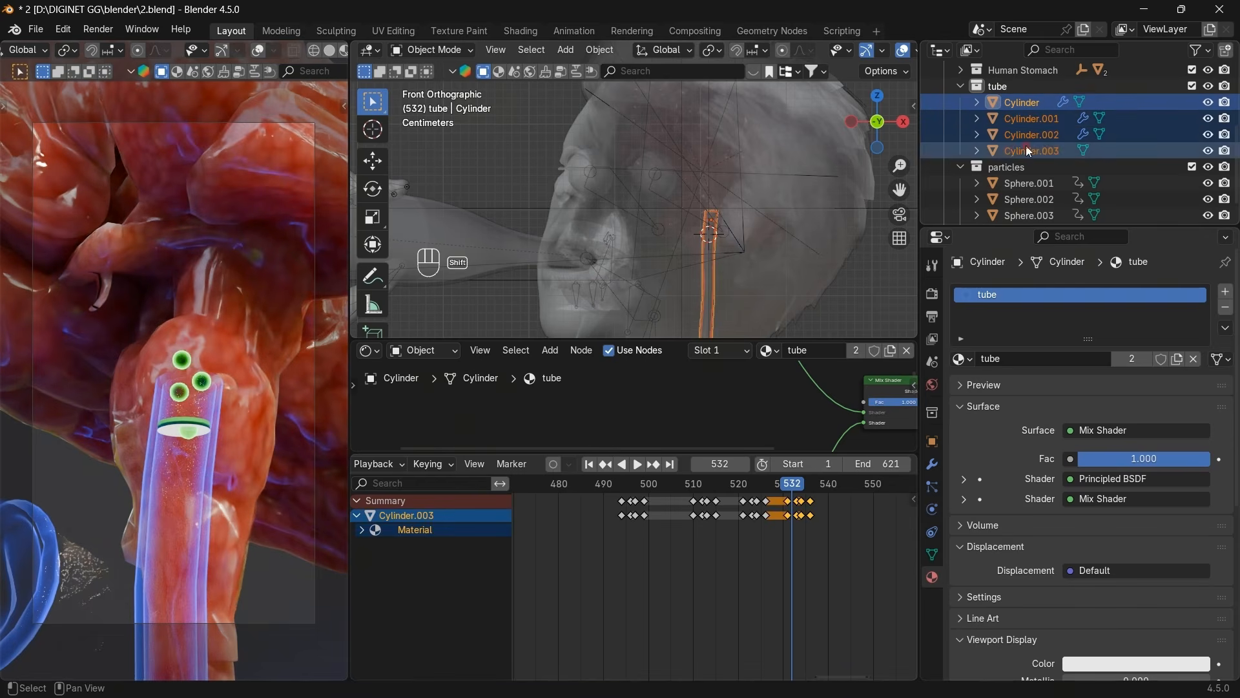
ctrl+click(1022, 186)
scroll(1022, 204, down, 1)
shift+click(1025, 208)
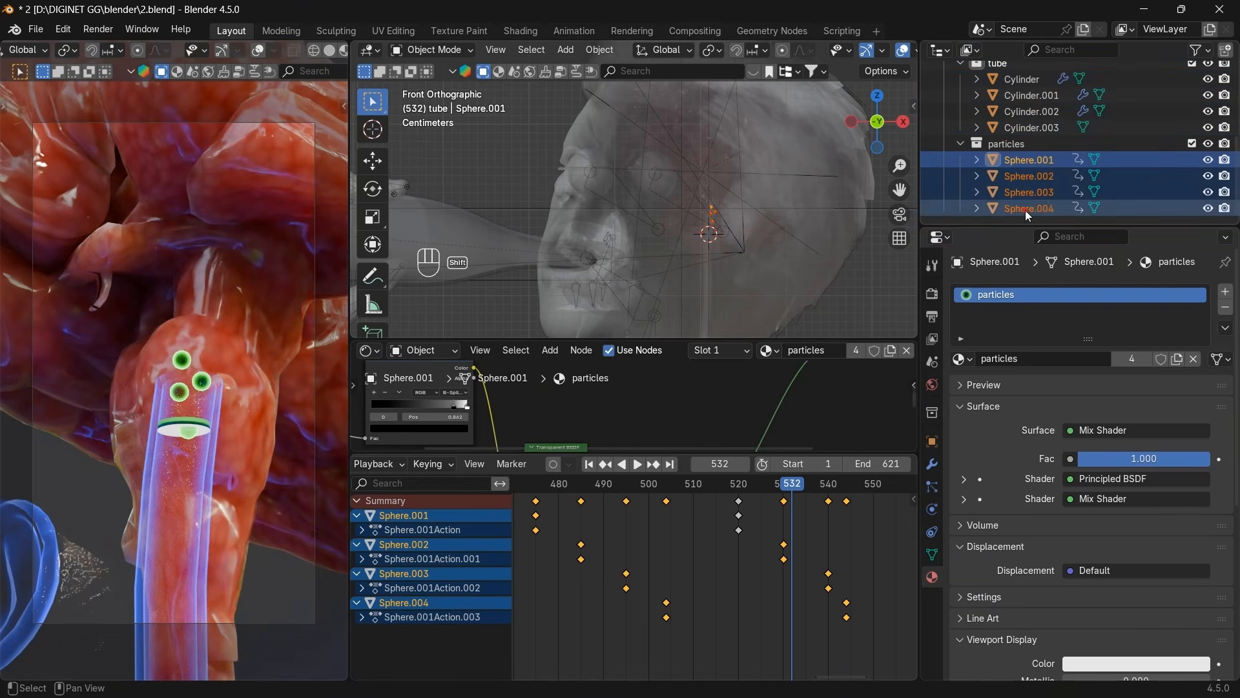
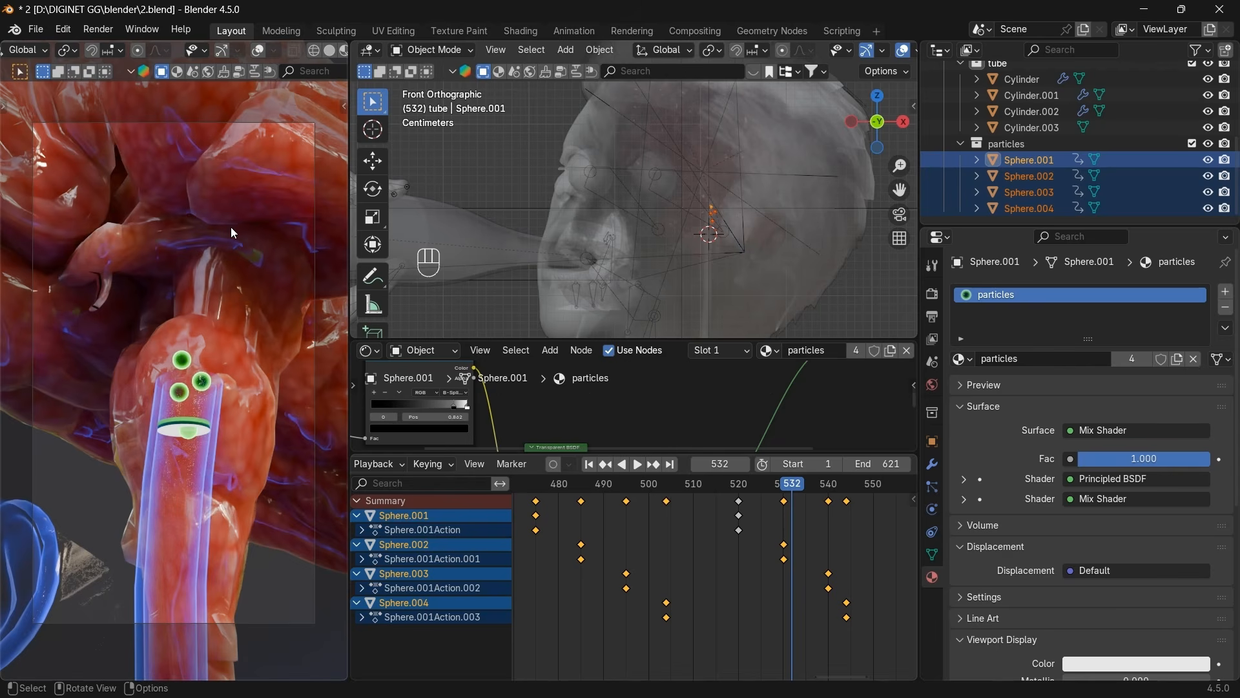
scroll(657, 246, down, 5)
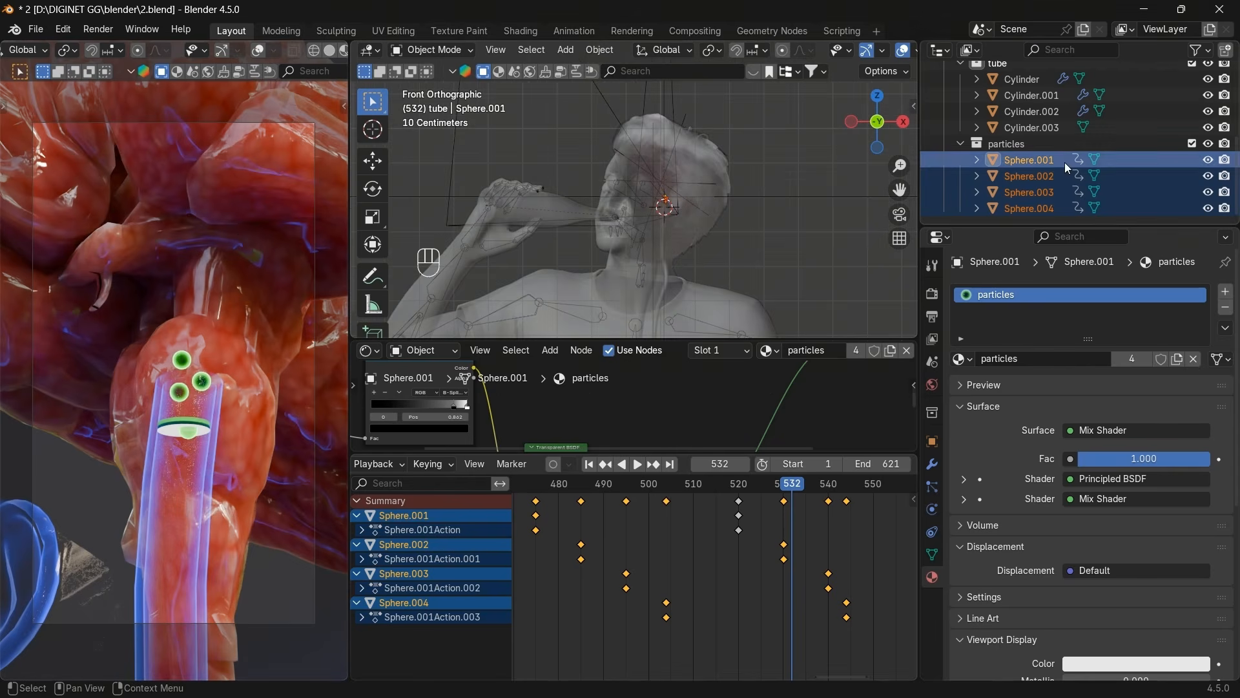
Collapse the particles and tube collections, select the anatomy collection and enlarge the outliner area.
click(960, 144)
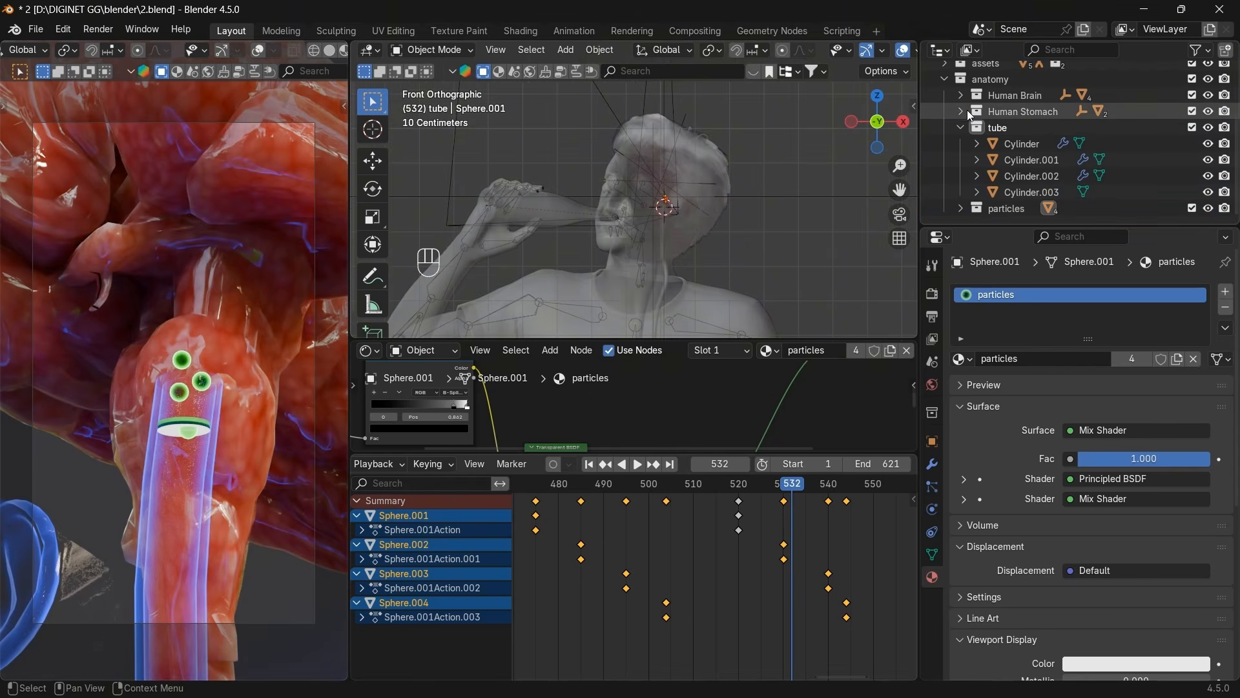
click(961, 128)
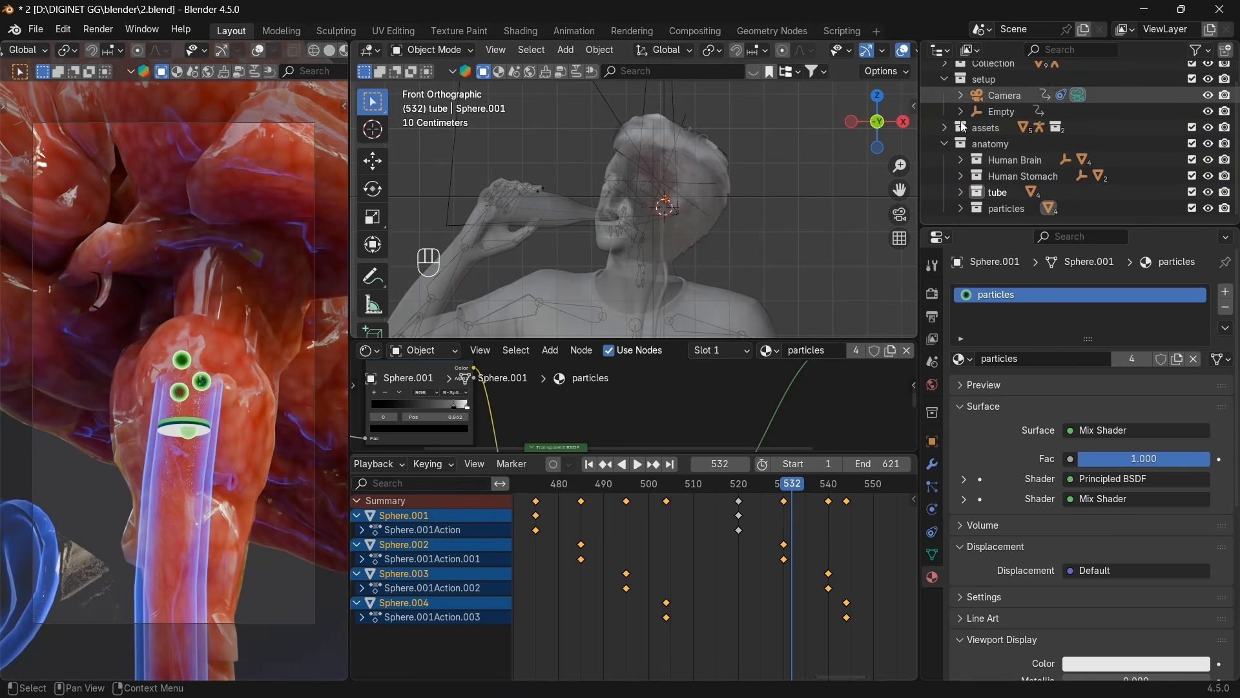
click(969, 145)
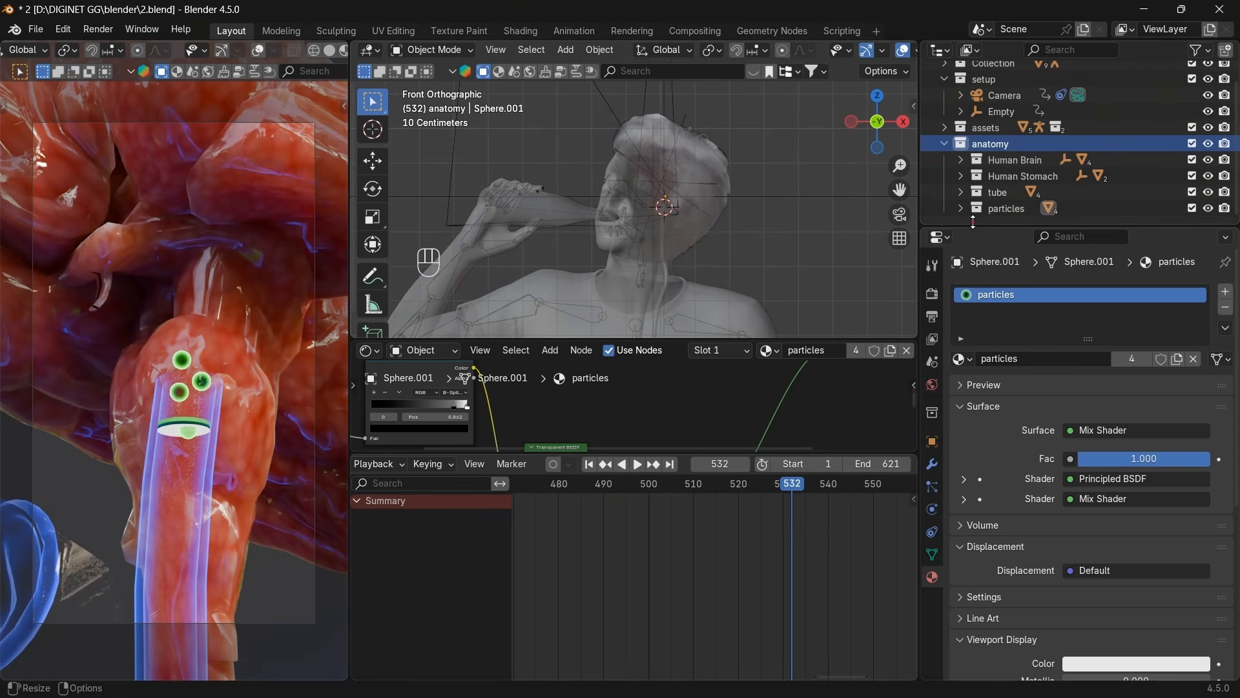
drag(993, 224, 993, 281)
Create an empty collection inside the anatomy collection and another one at the top level of the scene.
right_click(993, 267)
click(990, 260)
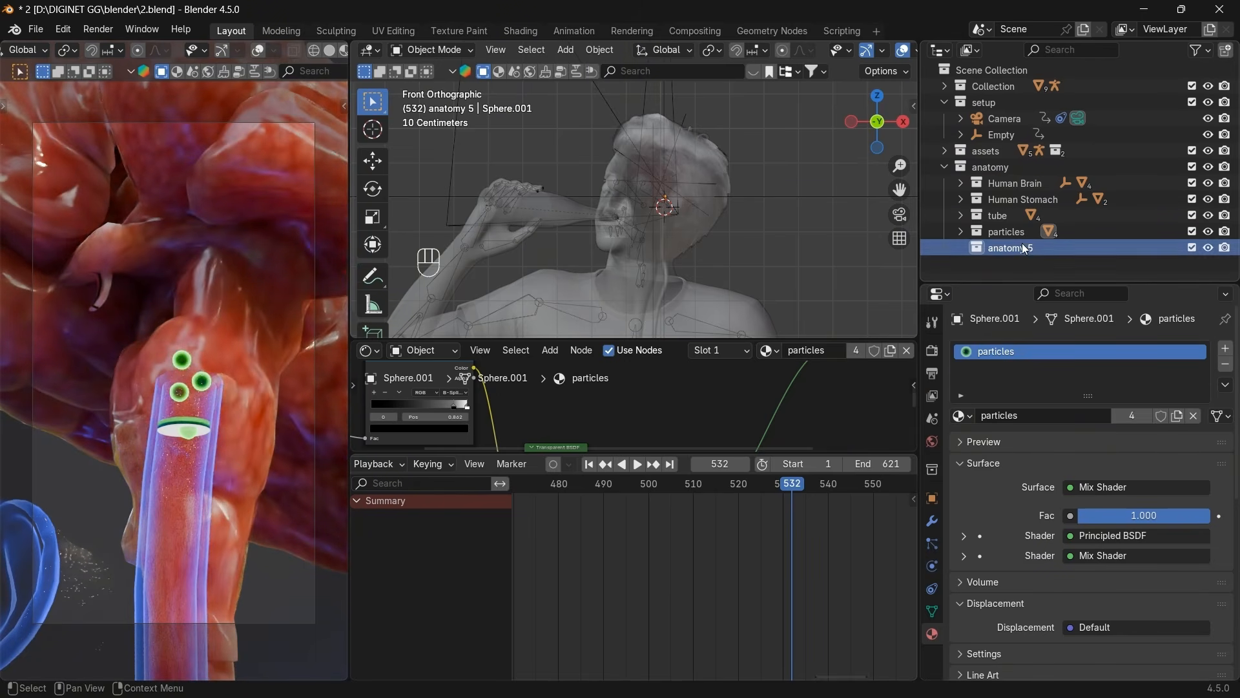
key(ctrl+z)
right_click(998, 265)
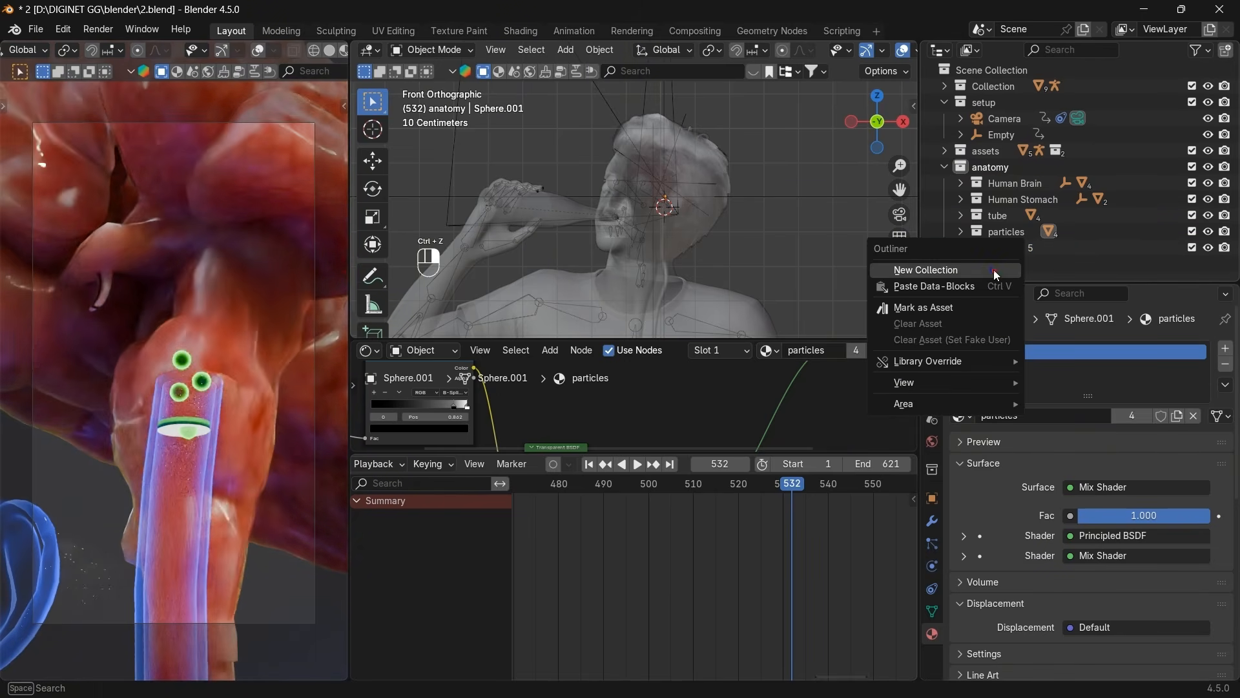
click(995, 265)
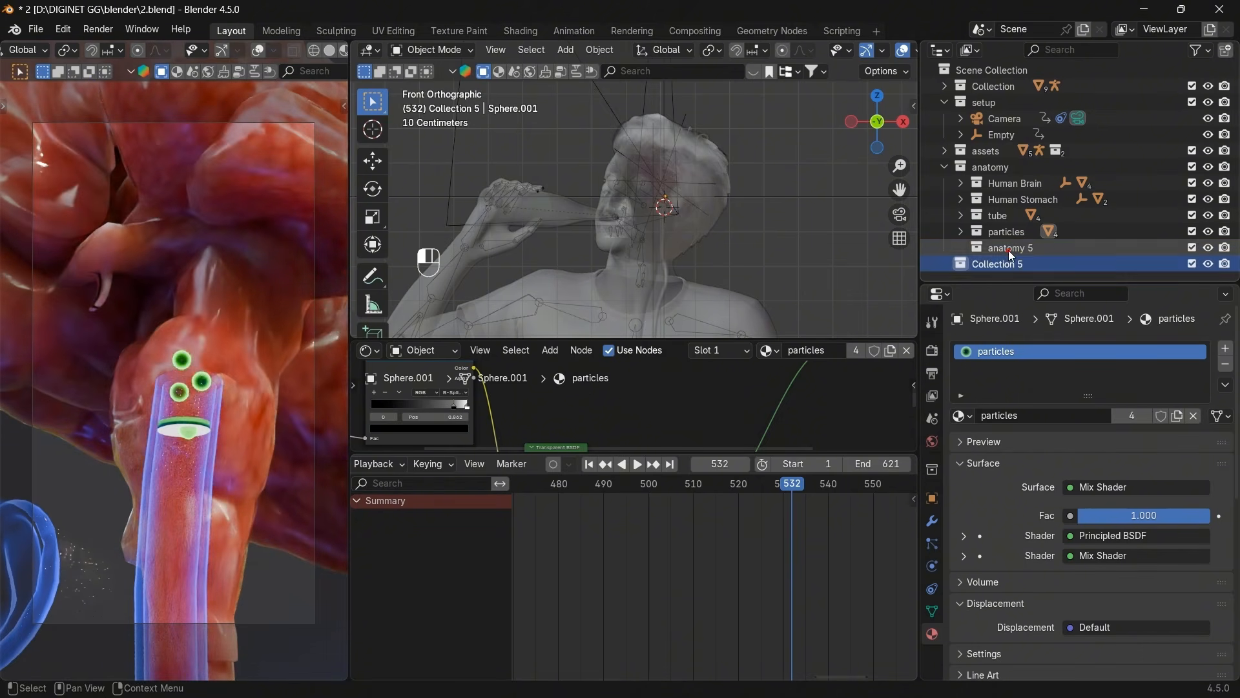
Delete the empty anatomy 5 collection from inside the anatomy collection.
click(1009, 250)
double_click(995, 265)
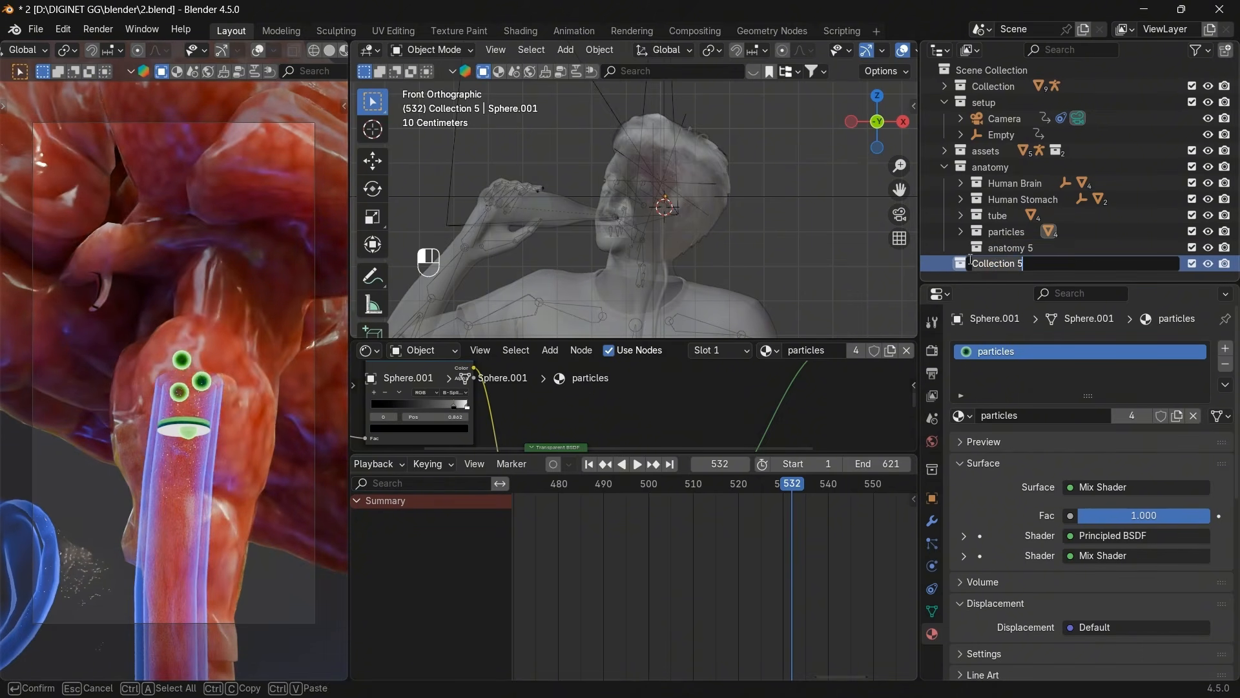
click(993, 247)
click(1002, 247)
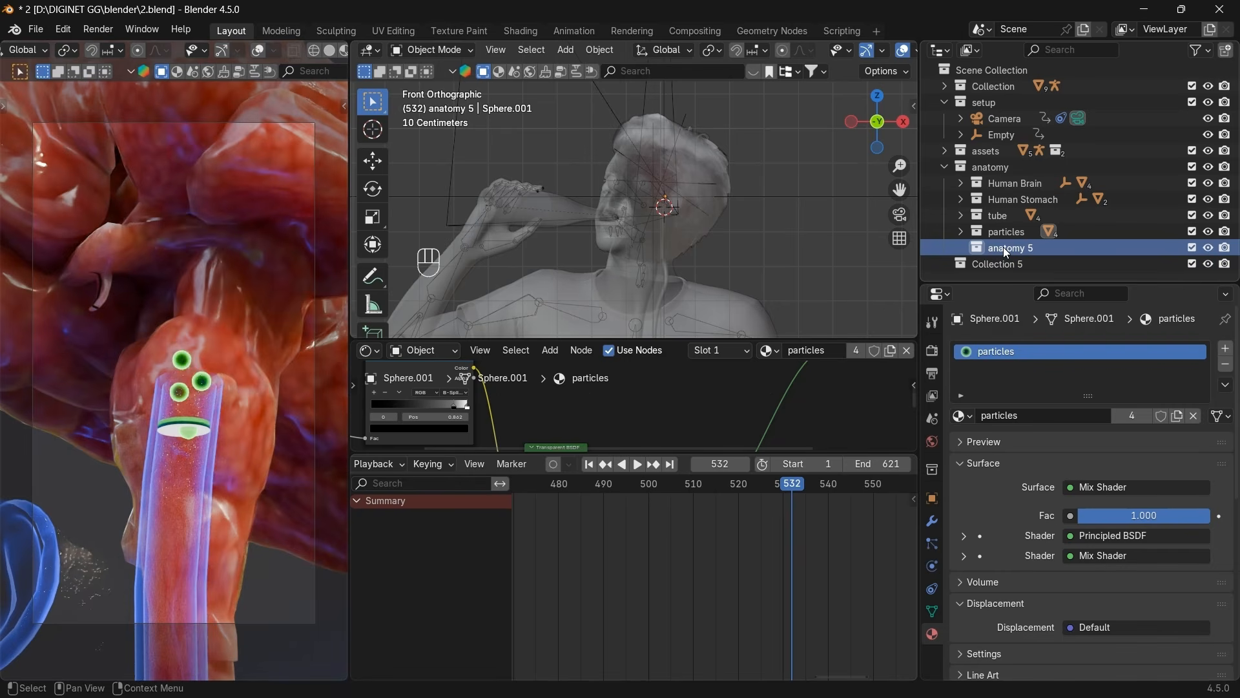
key(Delete)
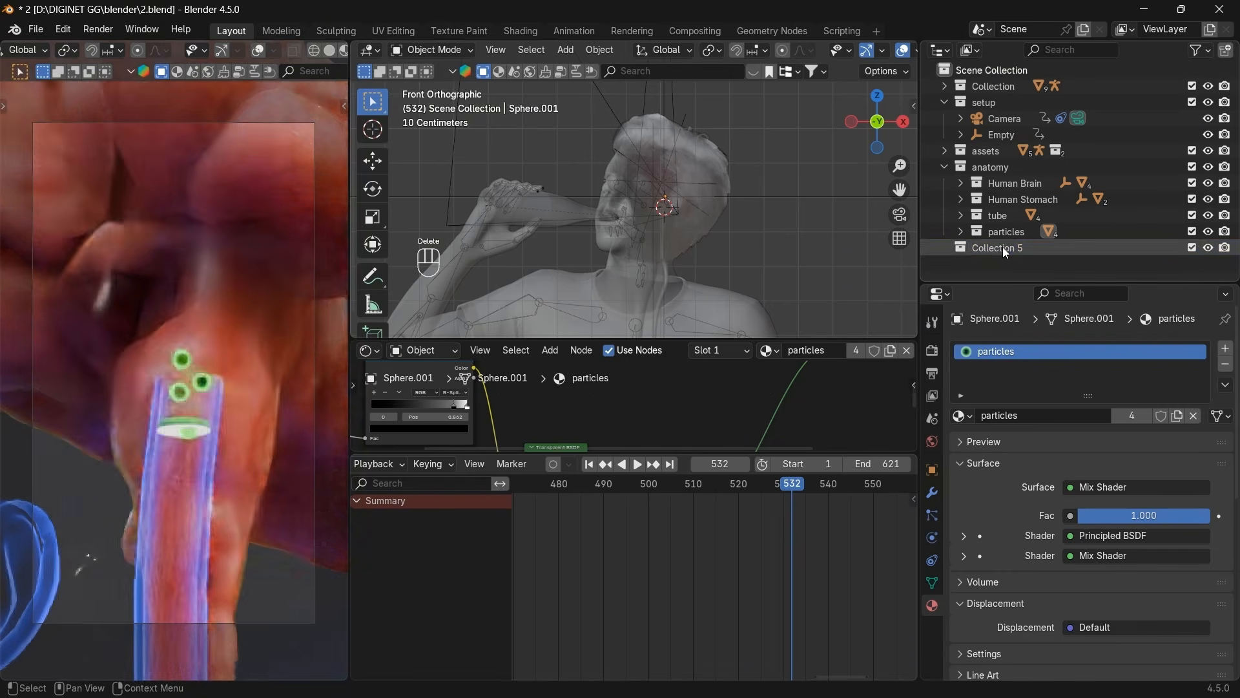
Rename the top-level Collection 5 as receptors, move it into the anatomy collection and make it the active collection.
click(995, 247)
double_click(988, 248)
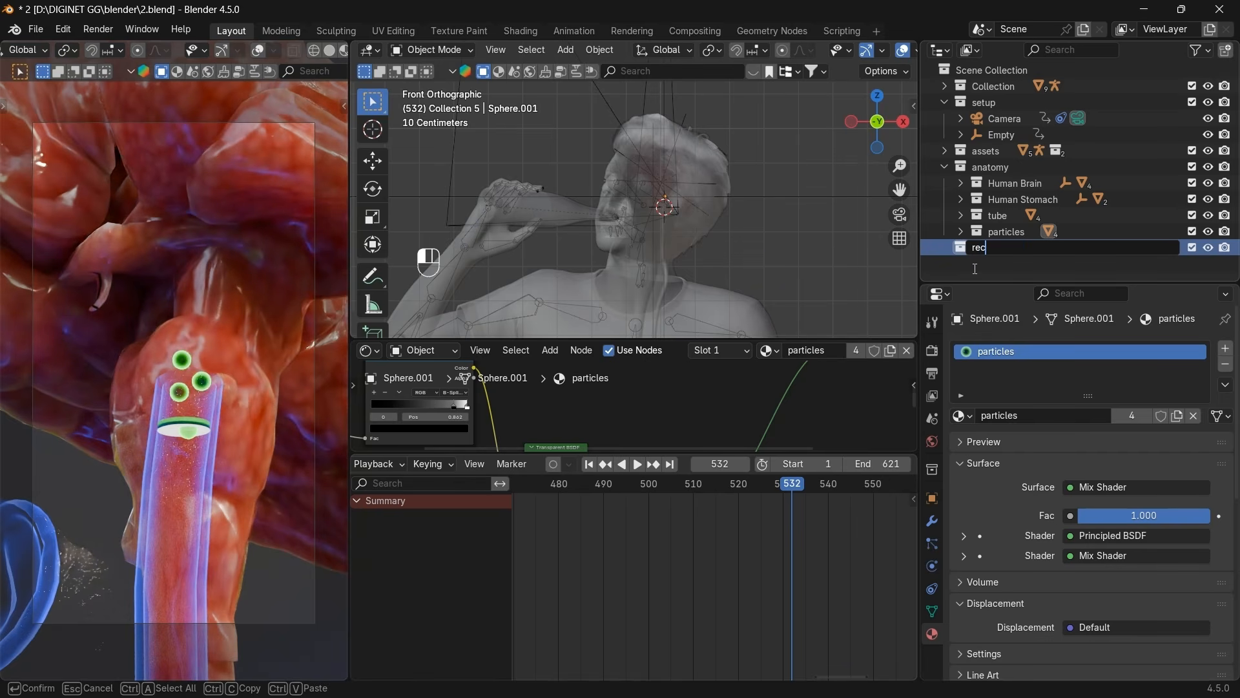
key(Return)
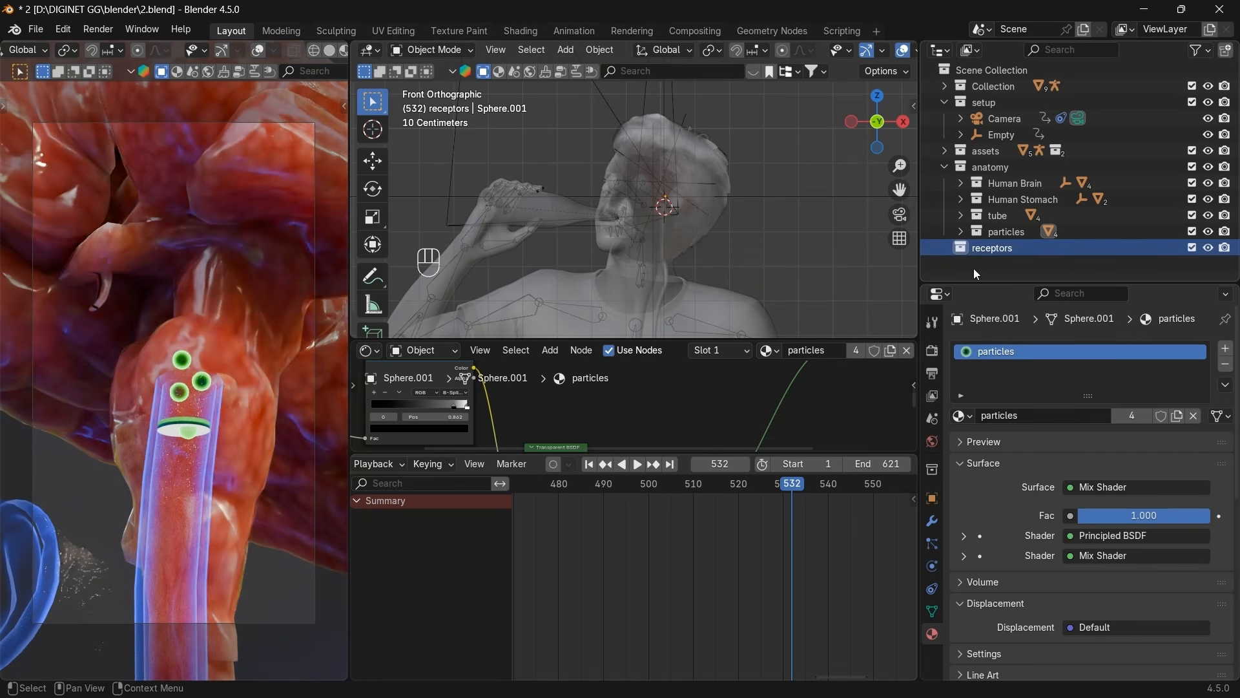
drag(972, 254, 992, 169)
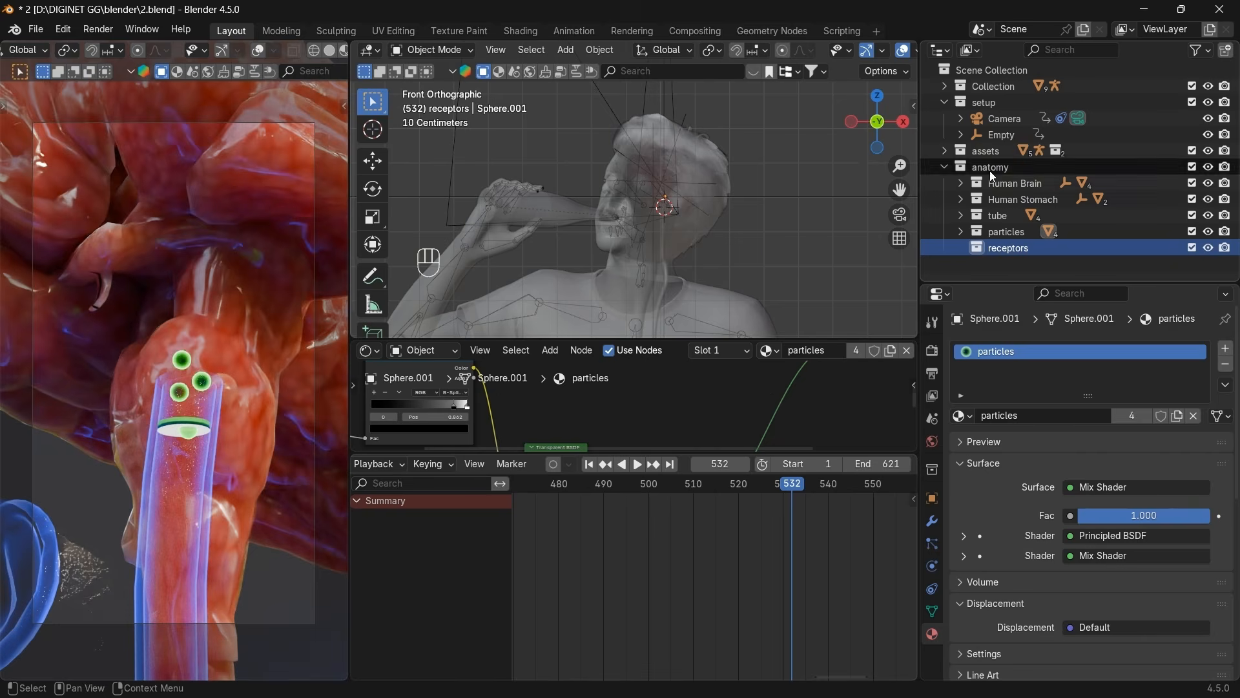
click(983, 254)
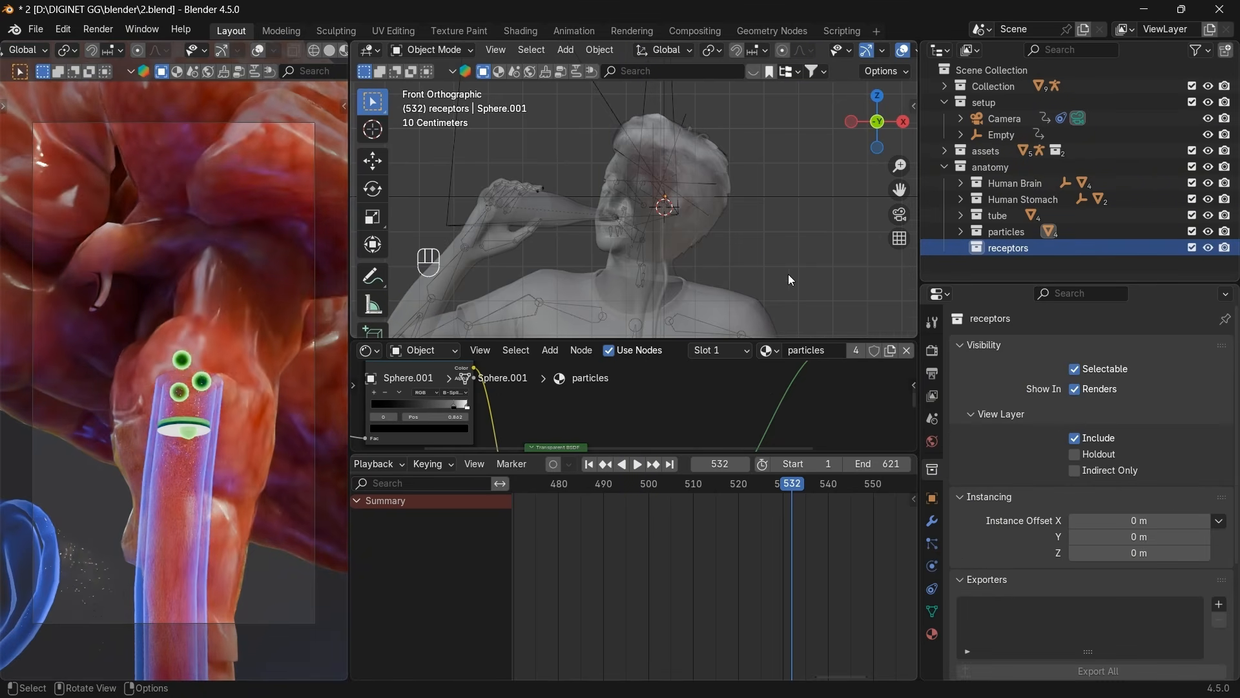
Add a cube to the receptors collection and scale it down repeatedly to a tiny size inside the head.
scroll(755, 242, down, 4)
key(shift)
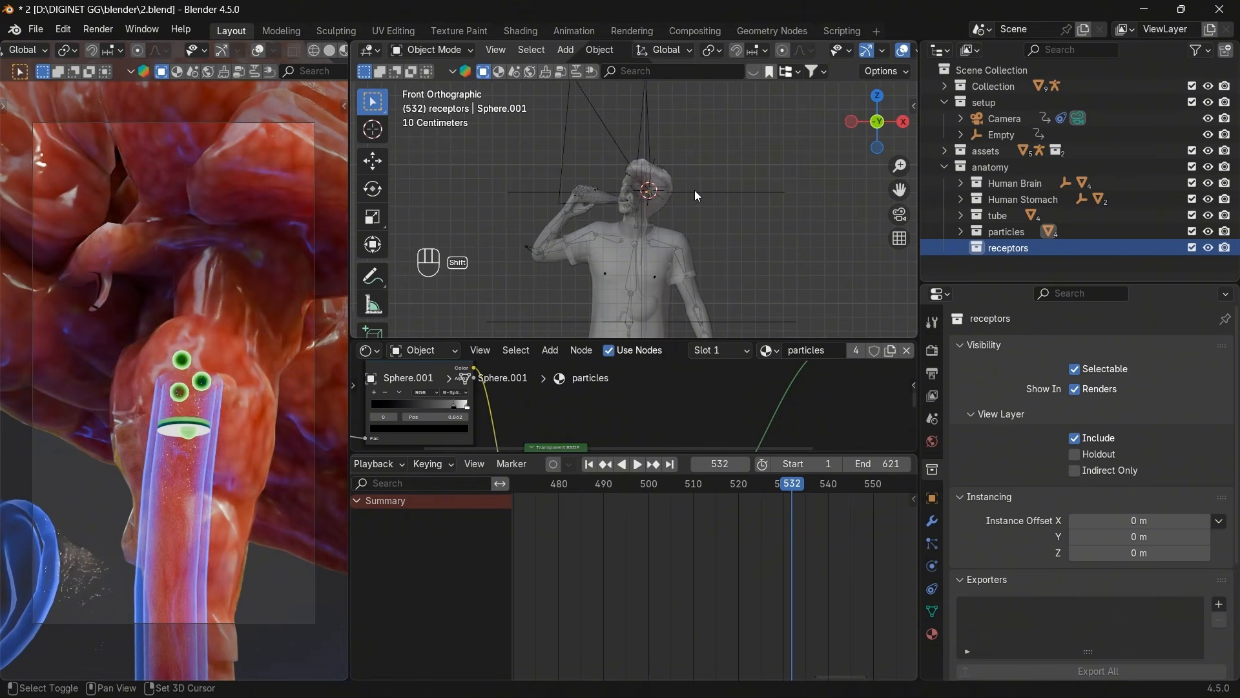
key(shift+a)
mouse_move(710, 193)
click(829, 205)
key(s)
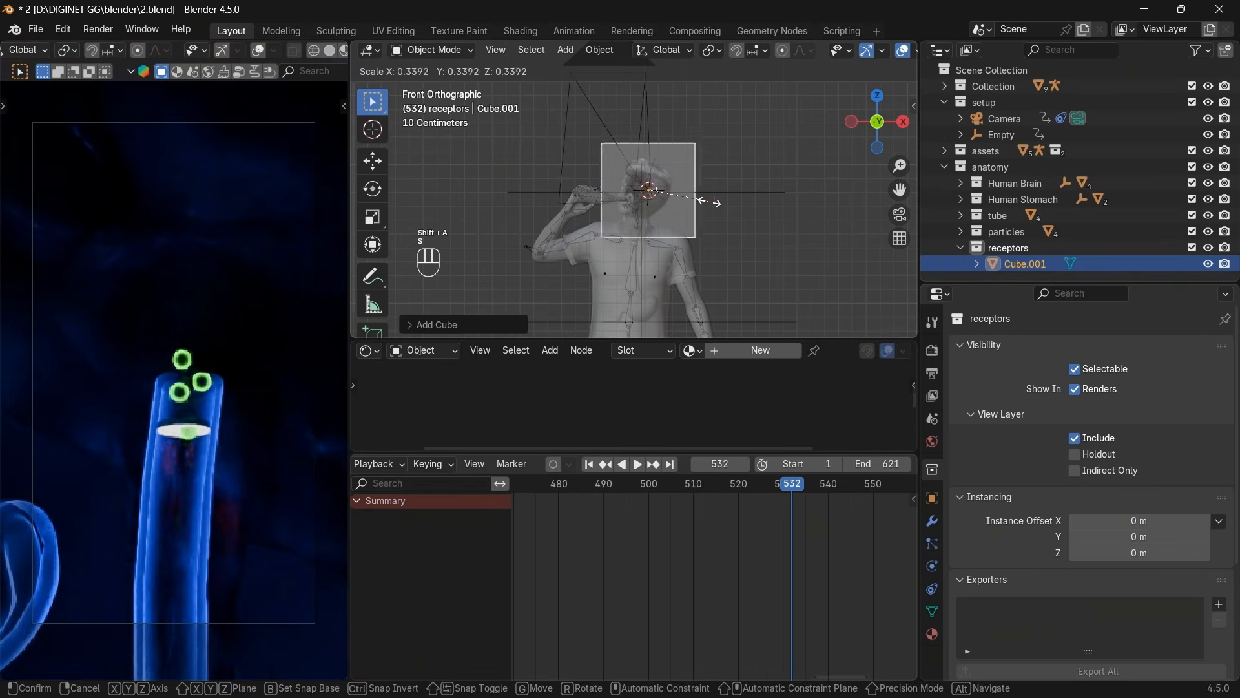
click(709, 201)
key(s)
click(700, 218)
key(s)
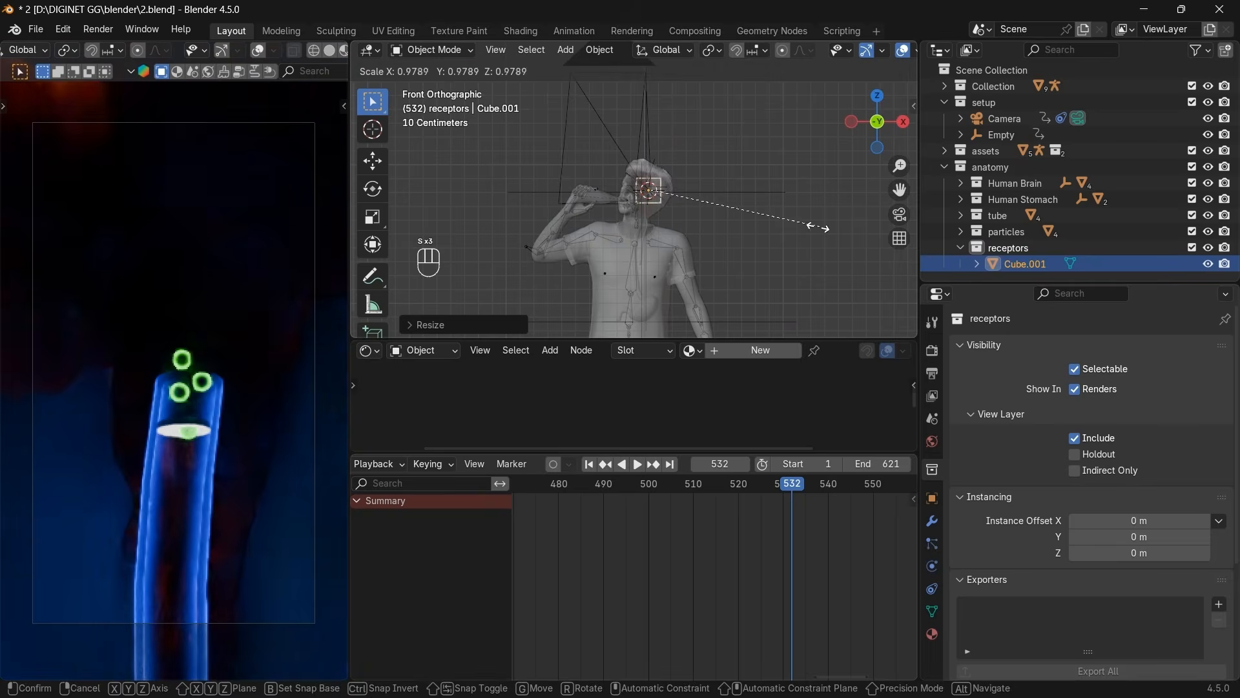
click(731, 210)
key(s)
click(732, 217)
key(s)
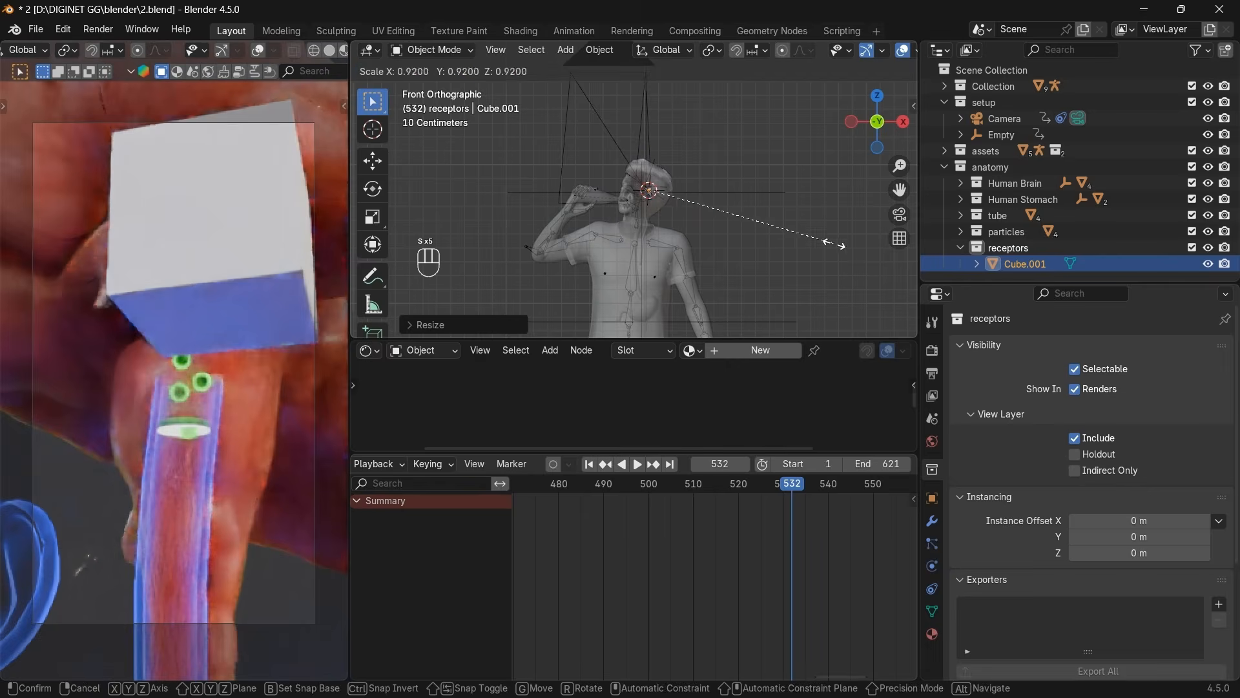
click(734, 228)
key(s)
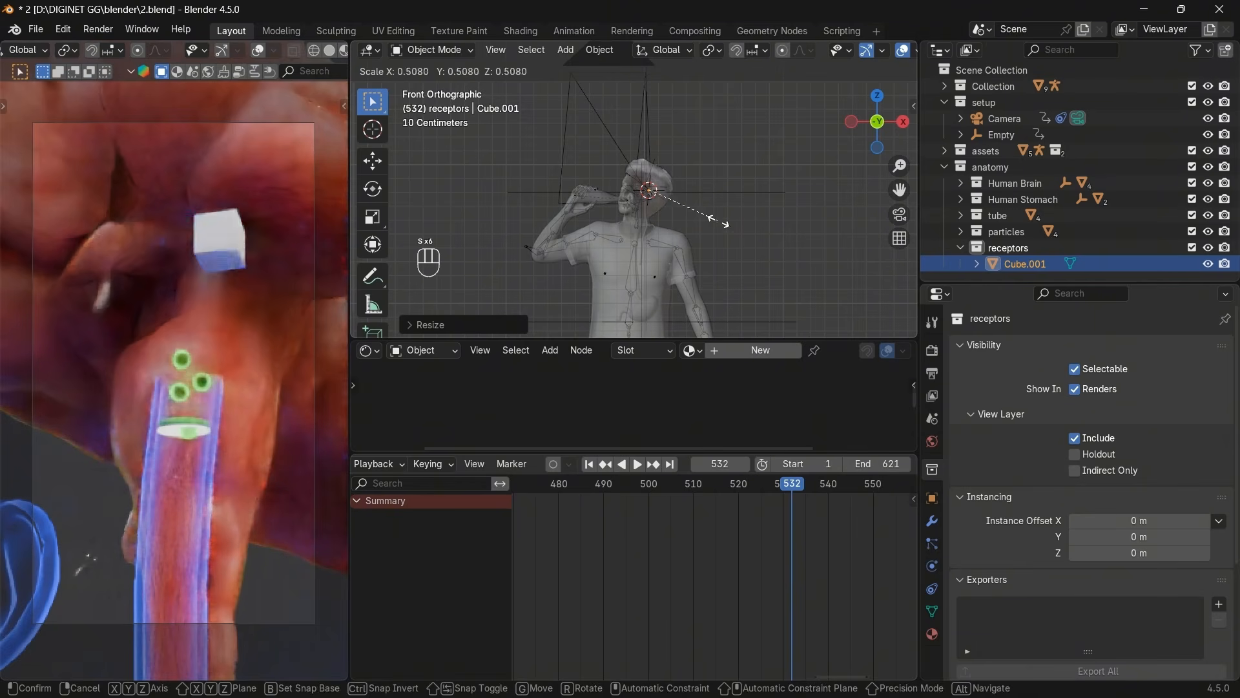
click(754, 230)
Isolate the cube in local view and add a Subdivision Surface modifier with viewport levels set to 2.
key(slash)
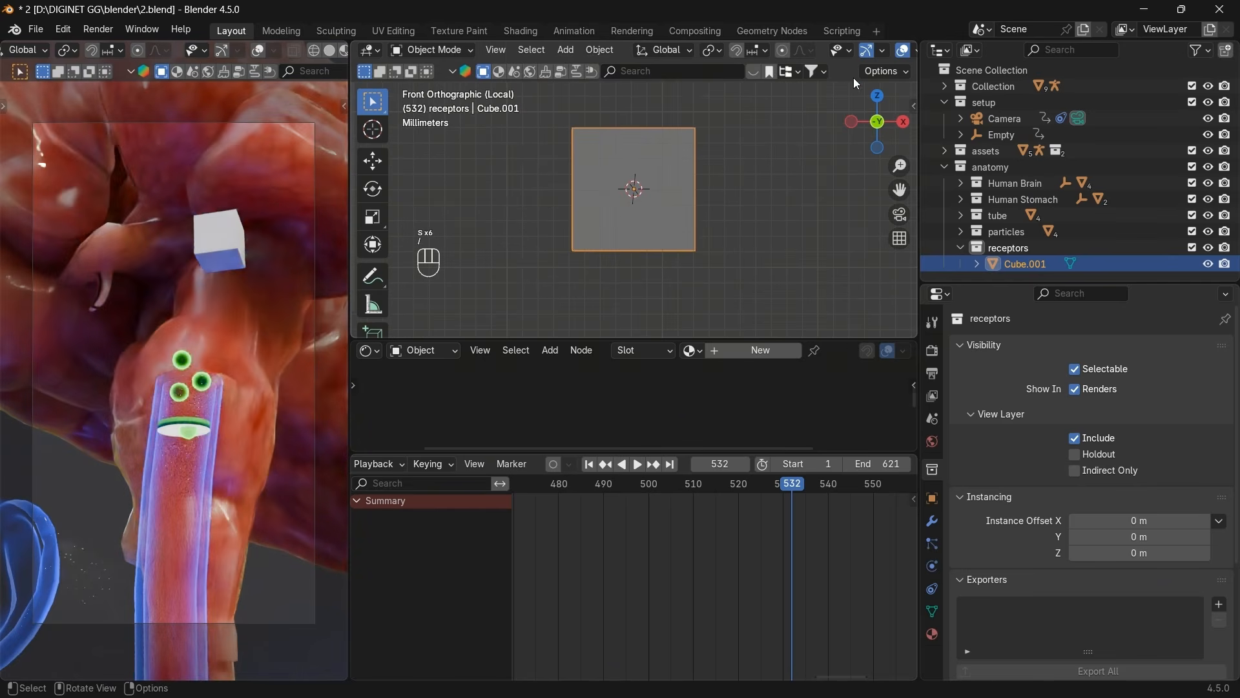
scroll(852, 53, down, 3)
click(821, 51)
drag(862, 114, 813, 133)
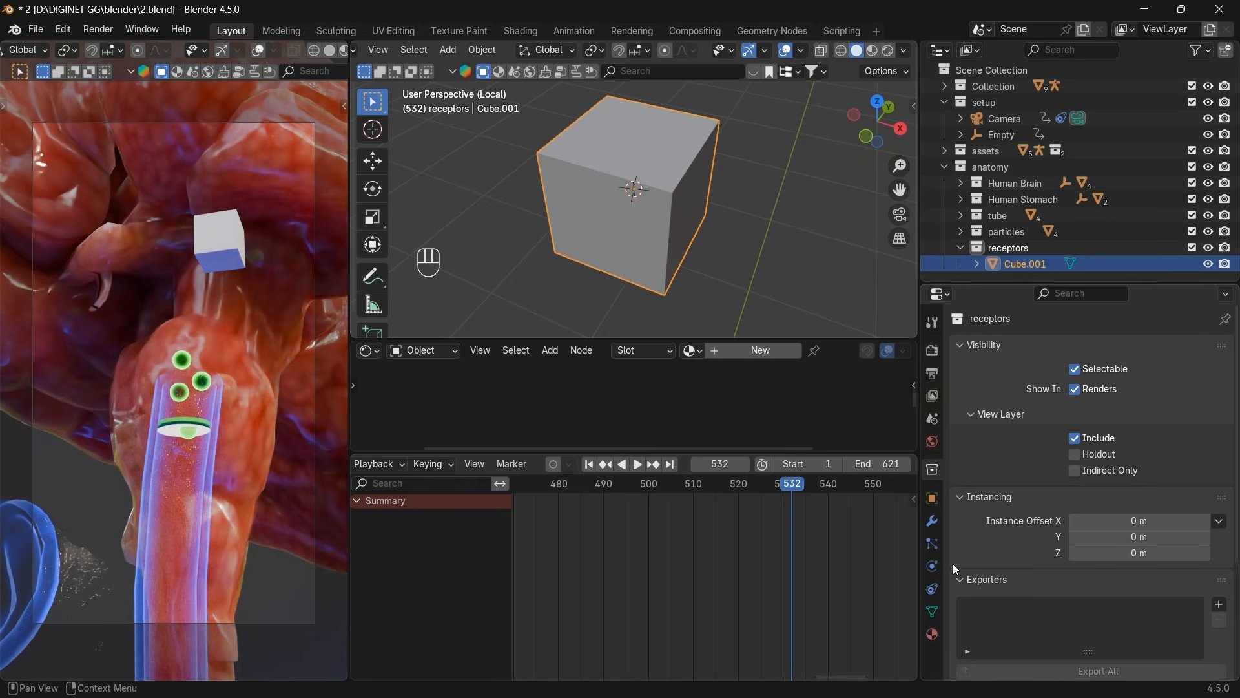
click(932, 524)
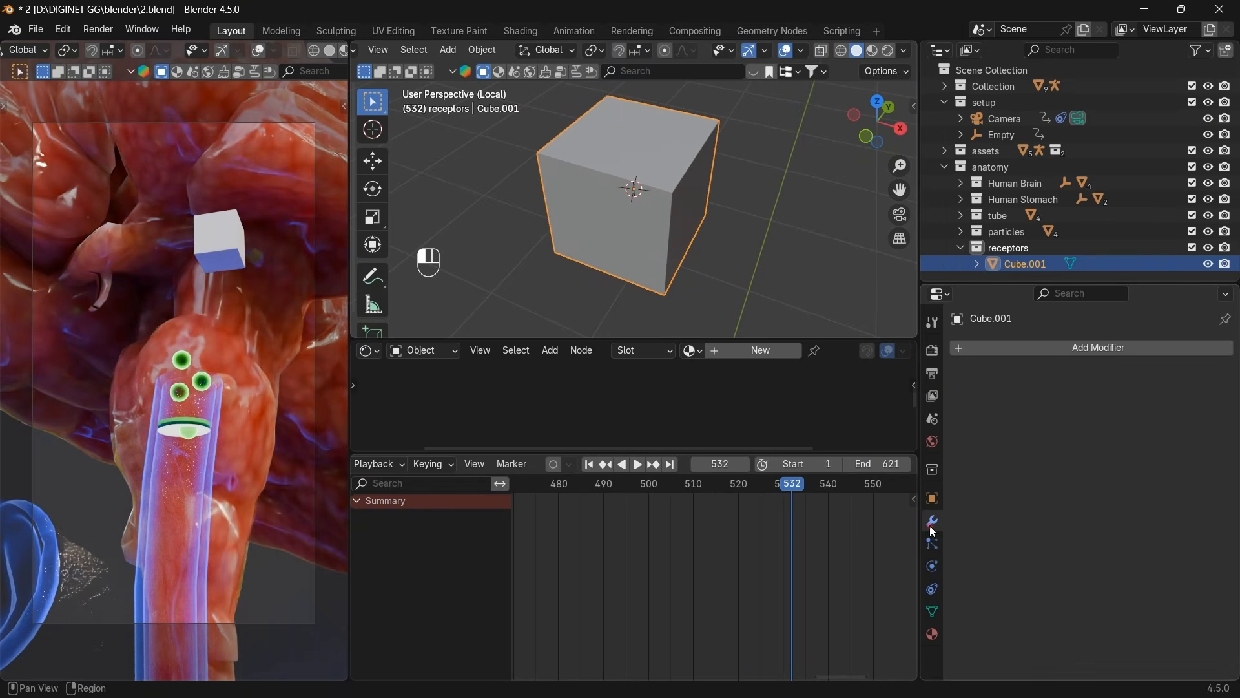
click(1113, 349)
click(1110, 349)
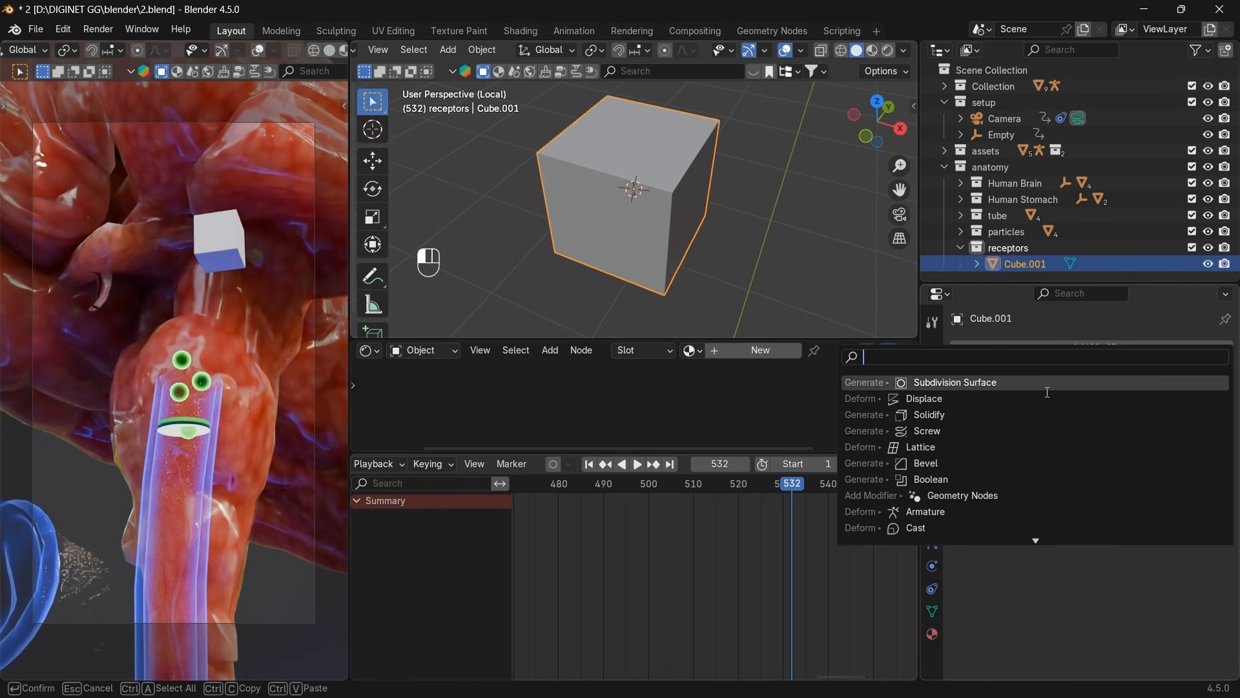
click(1022, 384)
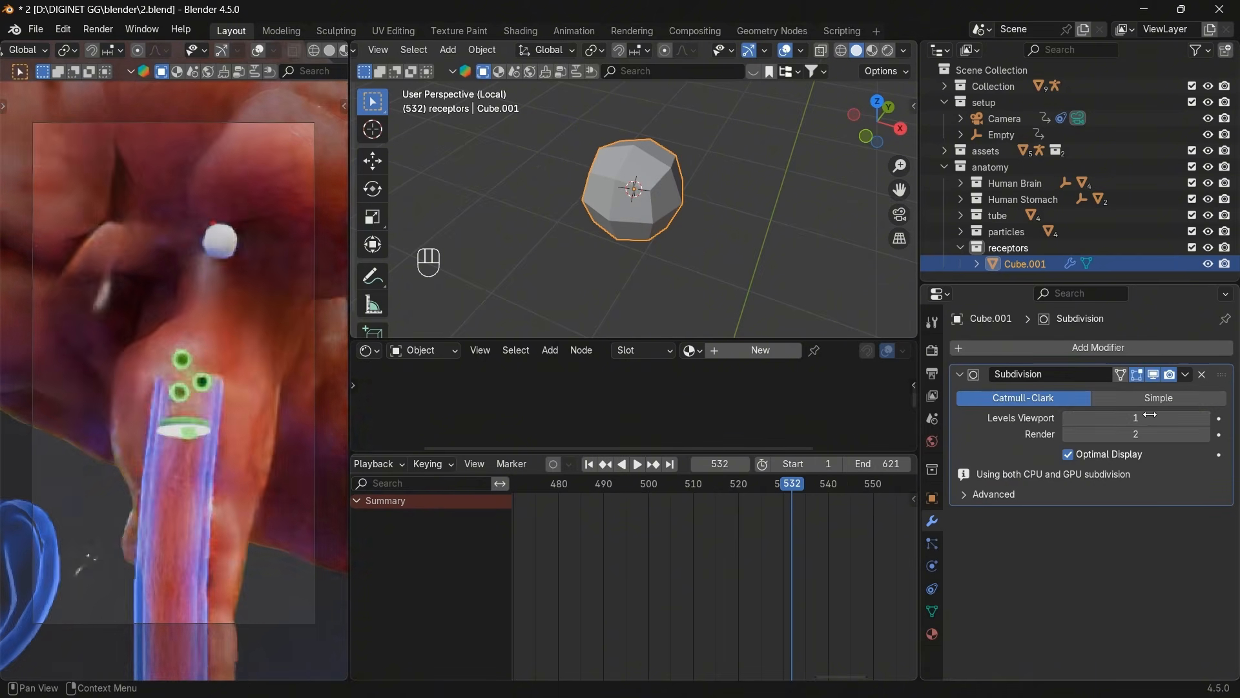
click(1207, 417)
In Edit Mode, move the cube's -Y face outward about 0.003 m along Y and scale it to about 0.2.
click(898, 130)
key(Tab)
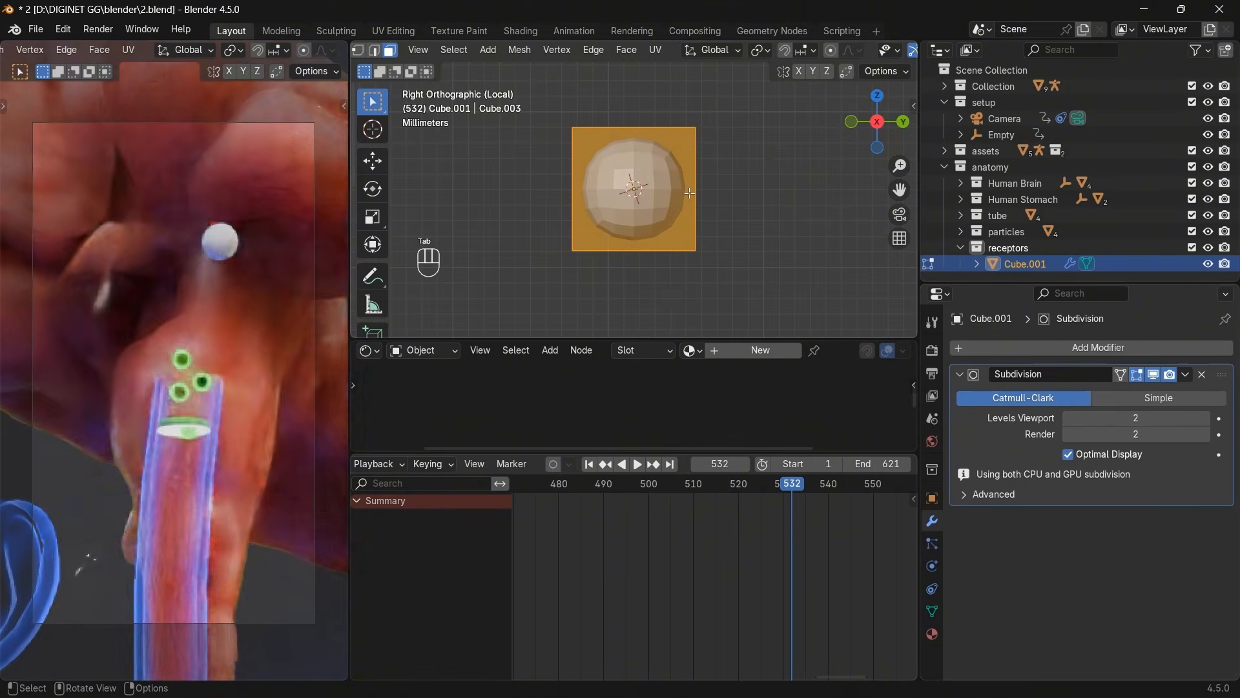
drag(839, 115, 585, 229)
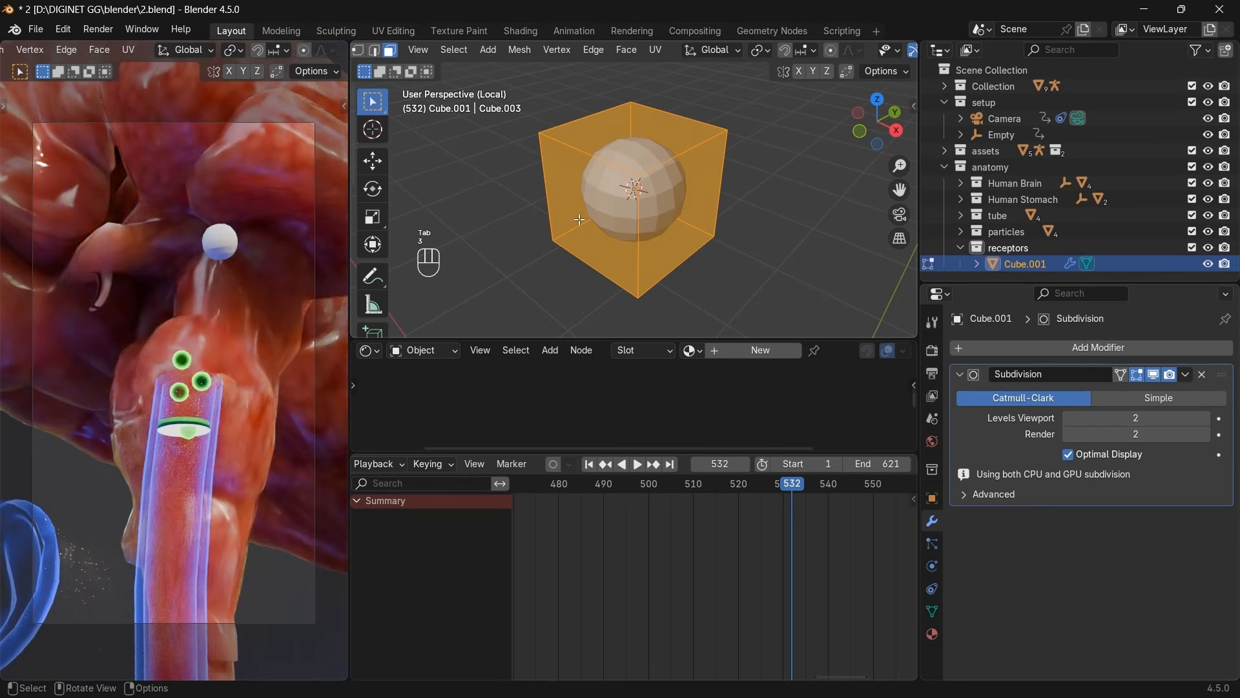
click(580, 220)
key(g)
key(y)
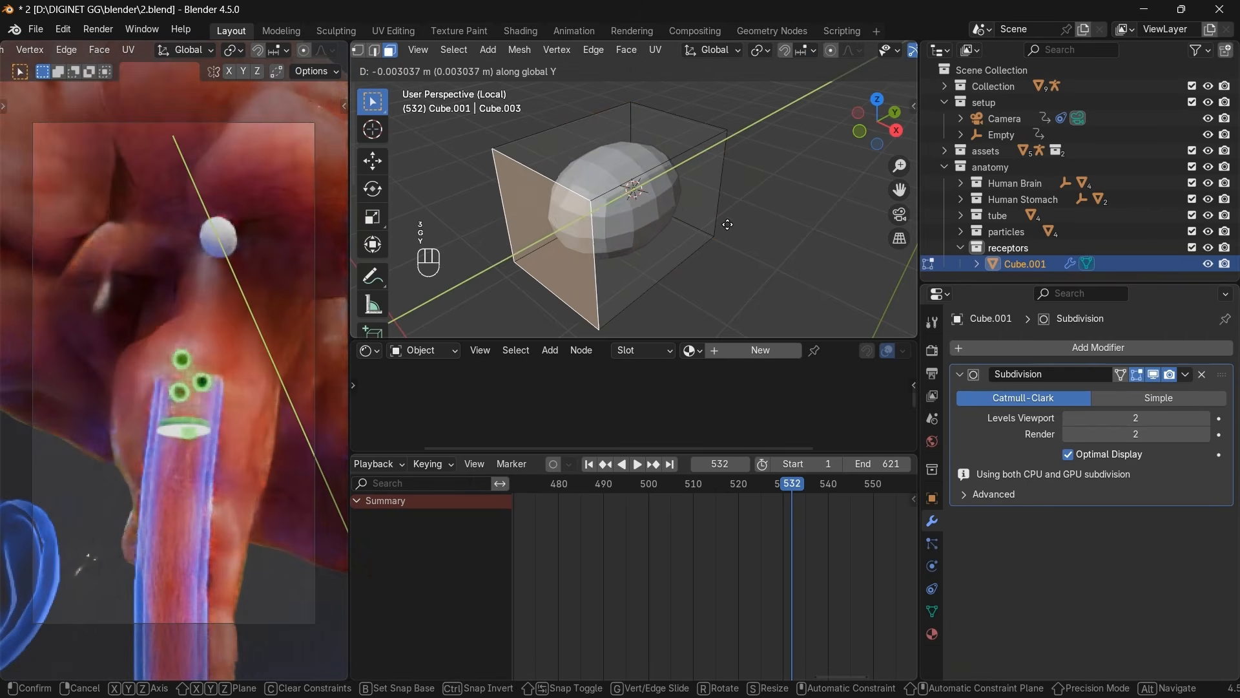
click(727, 224)
key(s)
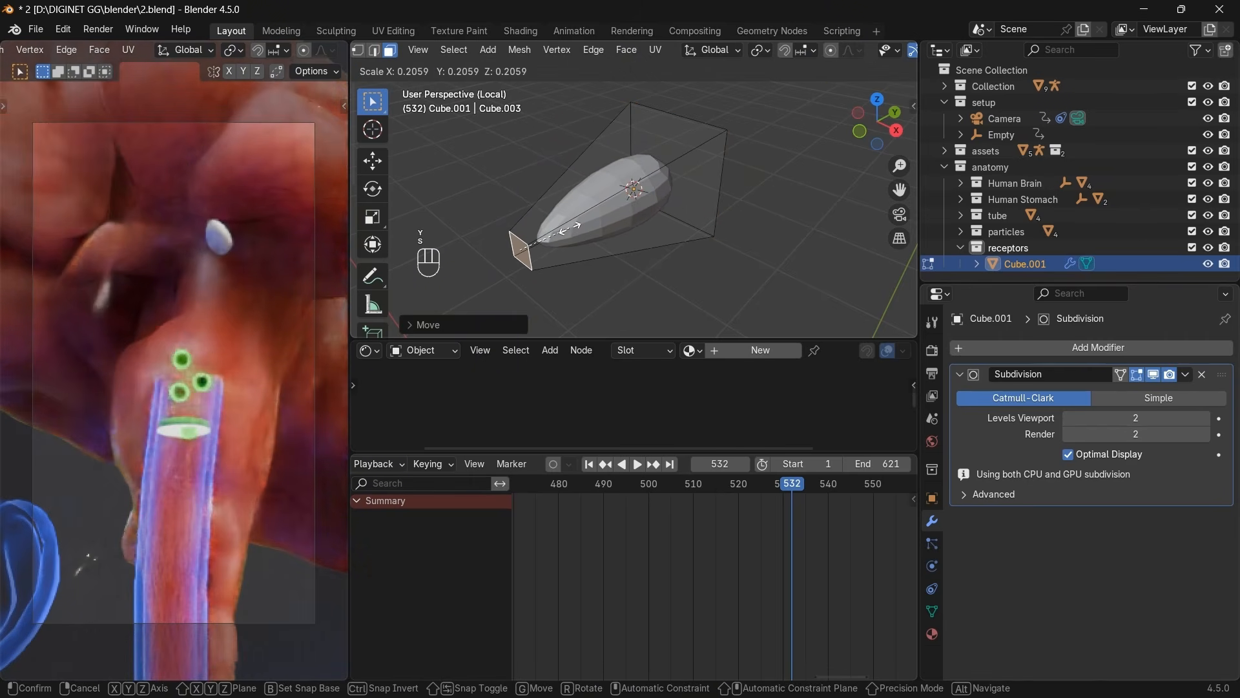
click(567, 228)
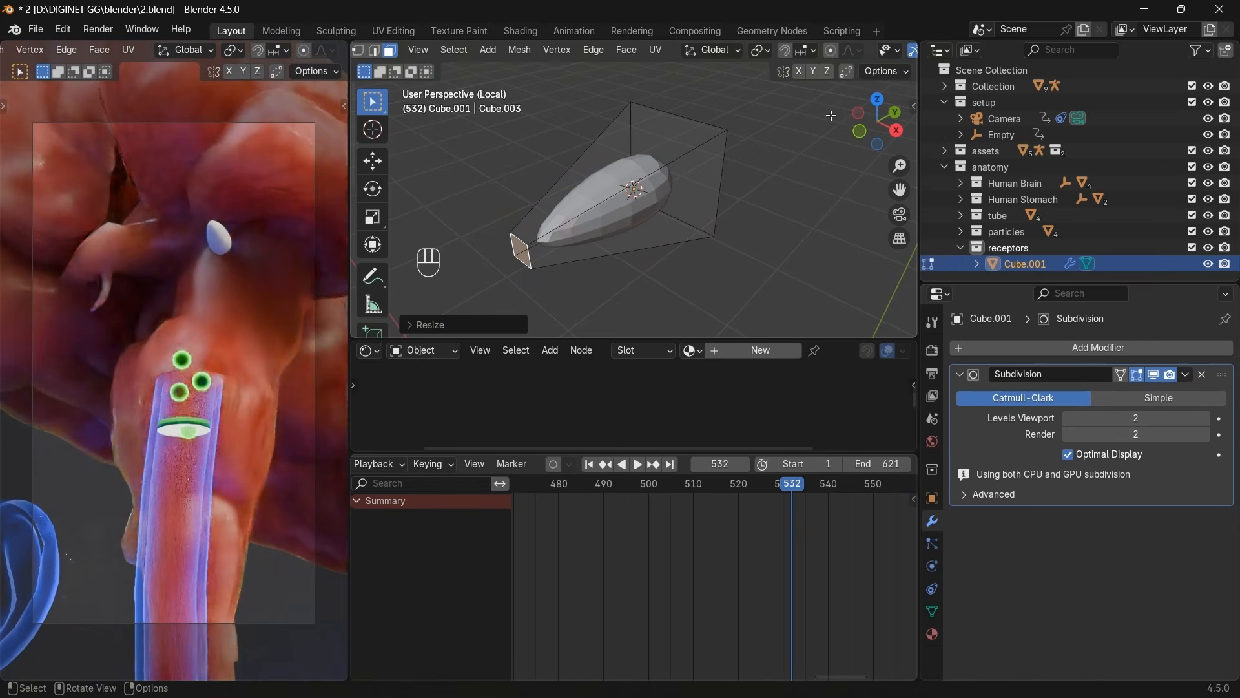
Cut an edge loop around the tapered mesh, slide it towards the wide end and bevel it into two loops.
drag(886, 126, 866, 124)
key(ctrl+r)
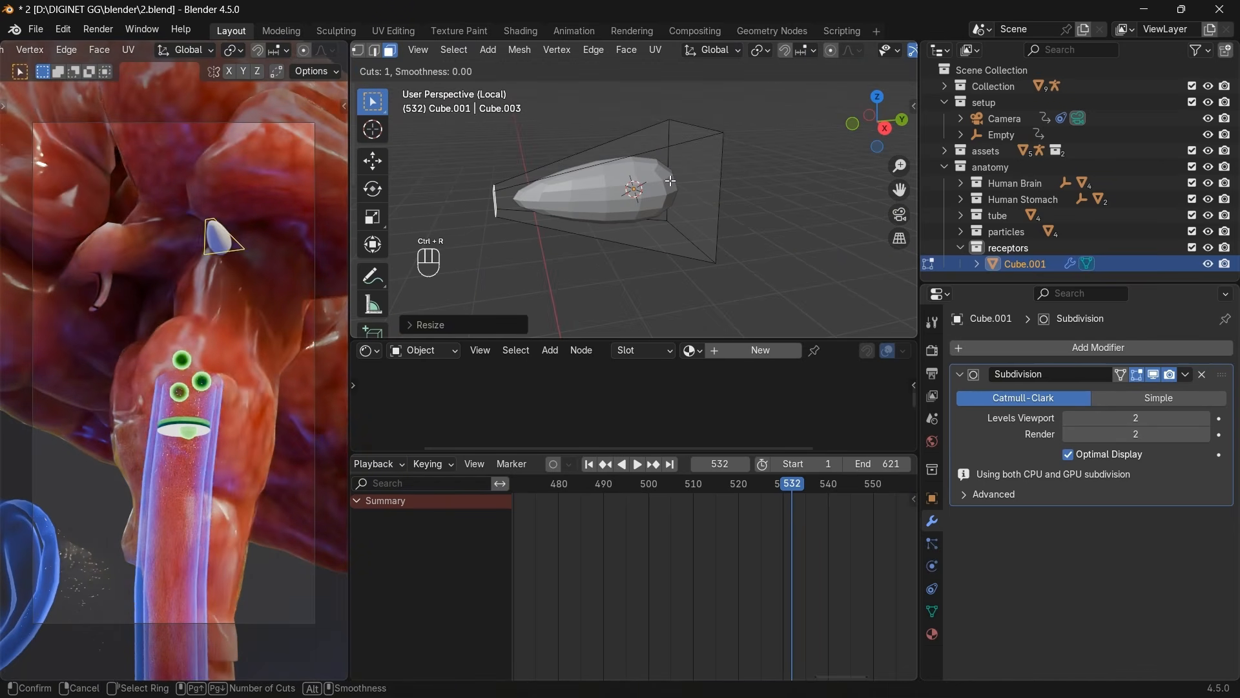
click(621, 165)
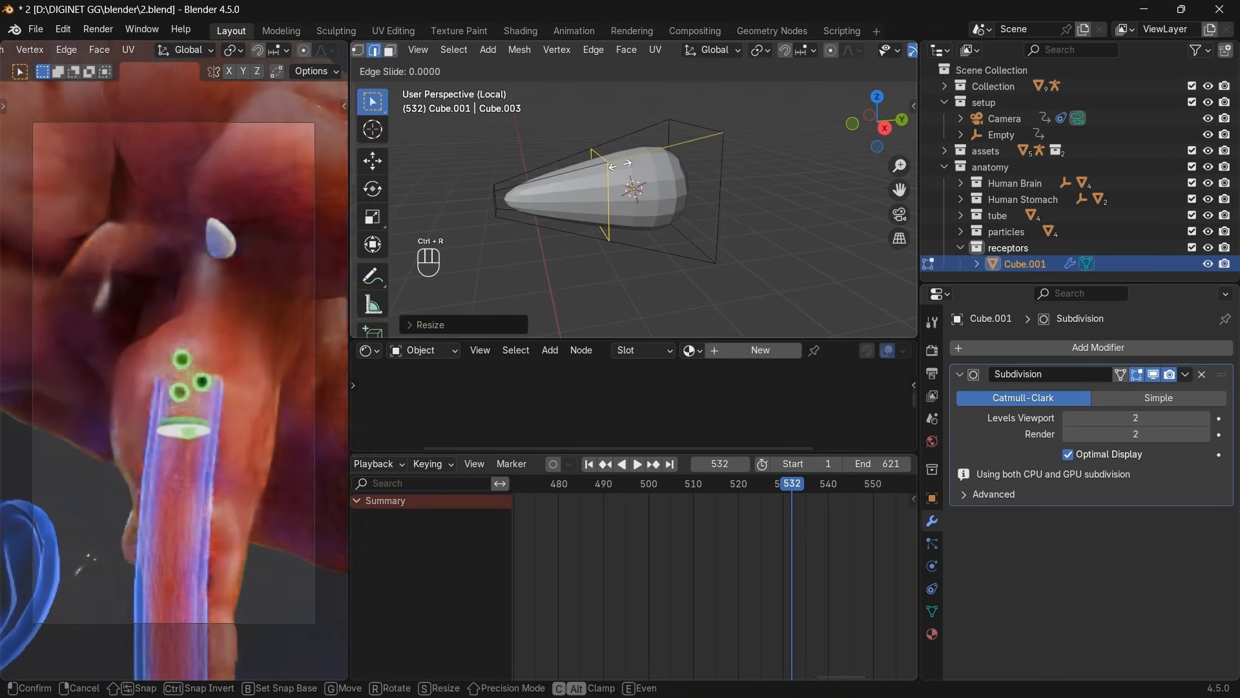
click(653, 160)
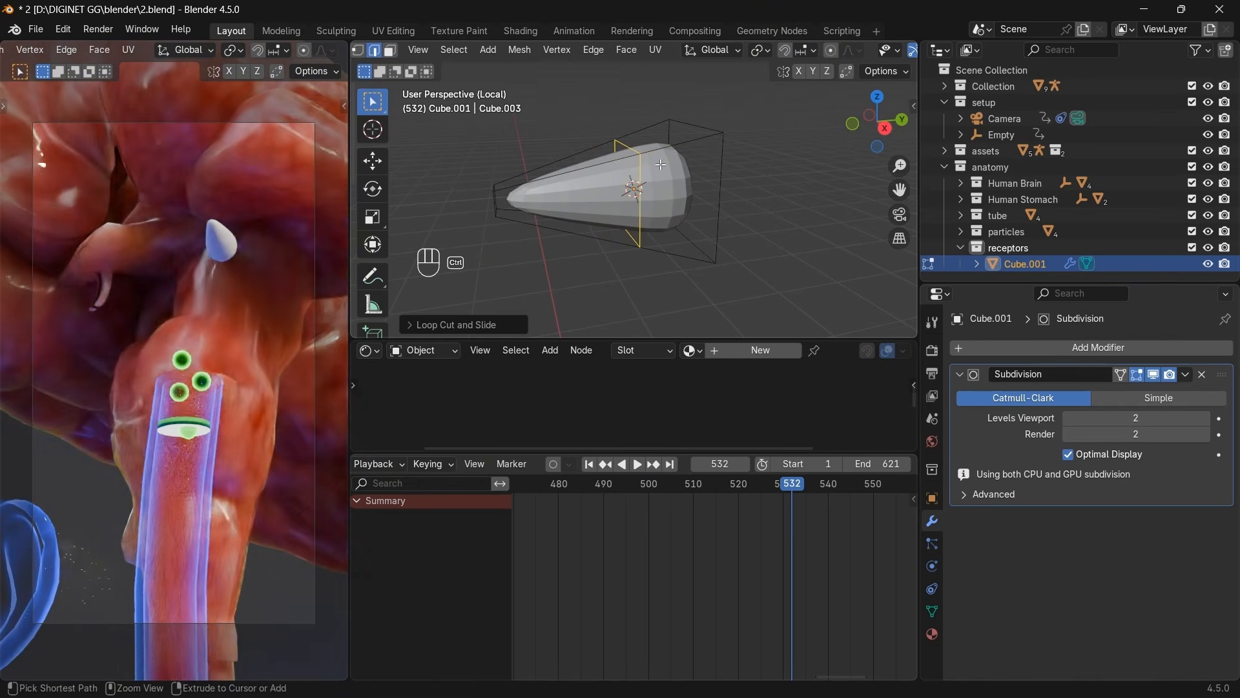
key(ctrl+b)
click(706, 183)
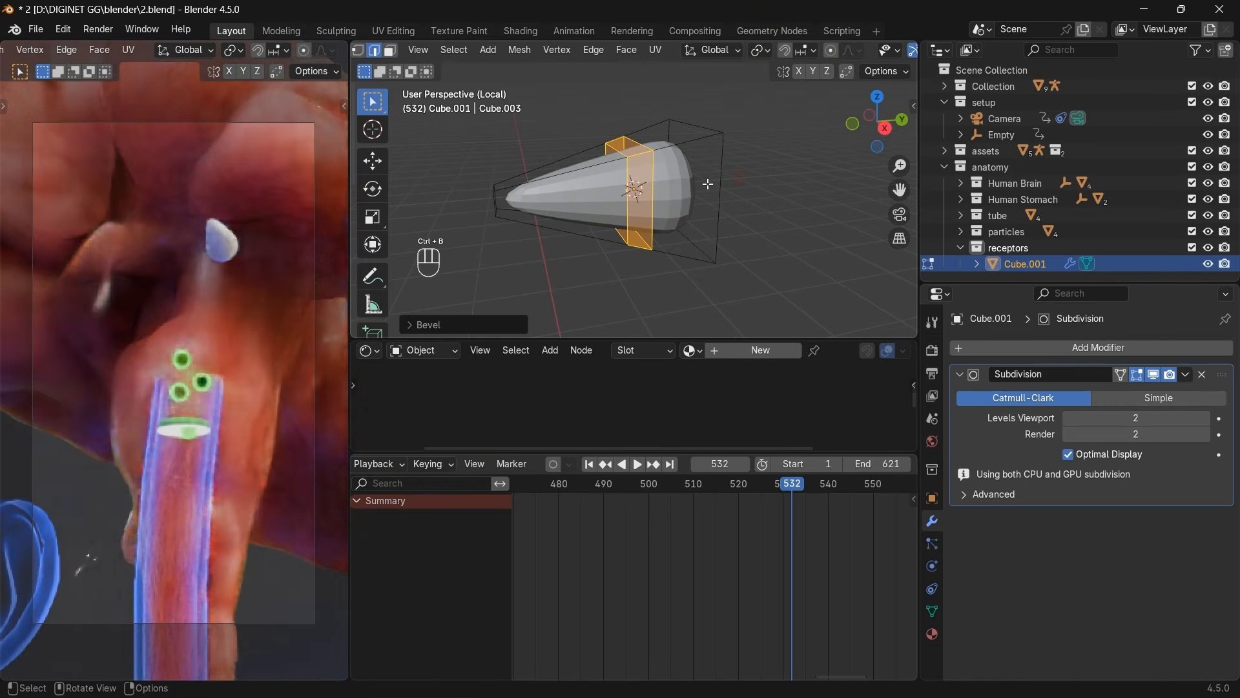
Scale the bevelled edge loop nearer the narrow tip to about 0.73 to form a neck.
alt+click(631, 178)
key(s)
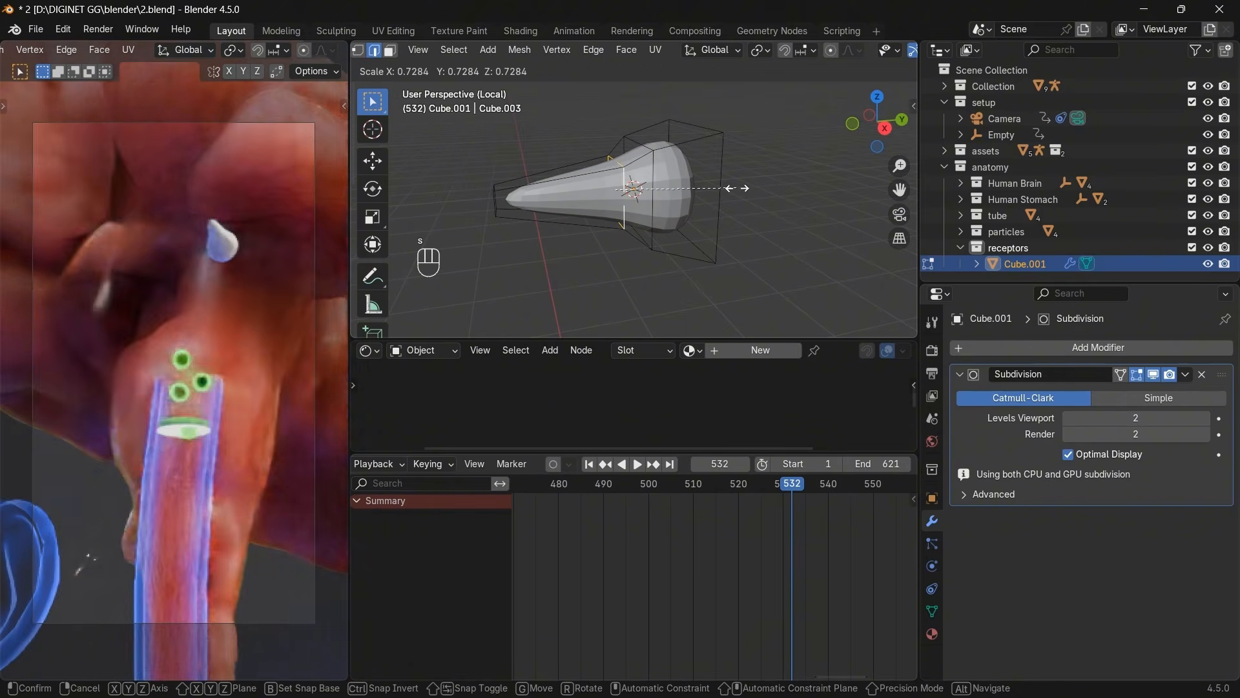
click(730, 188)
Inset the face at the wide end of the receptor mesh by about 0.4 m.
drag(863, 124, 838, 134)
key(3)
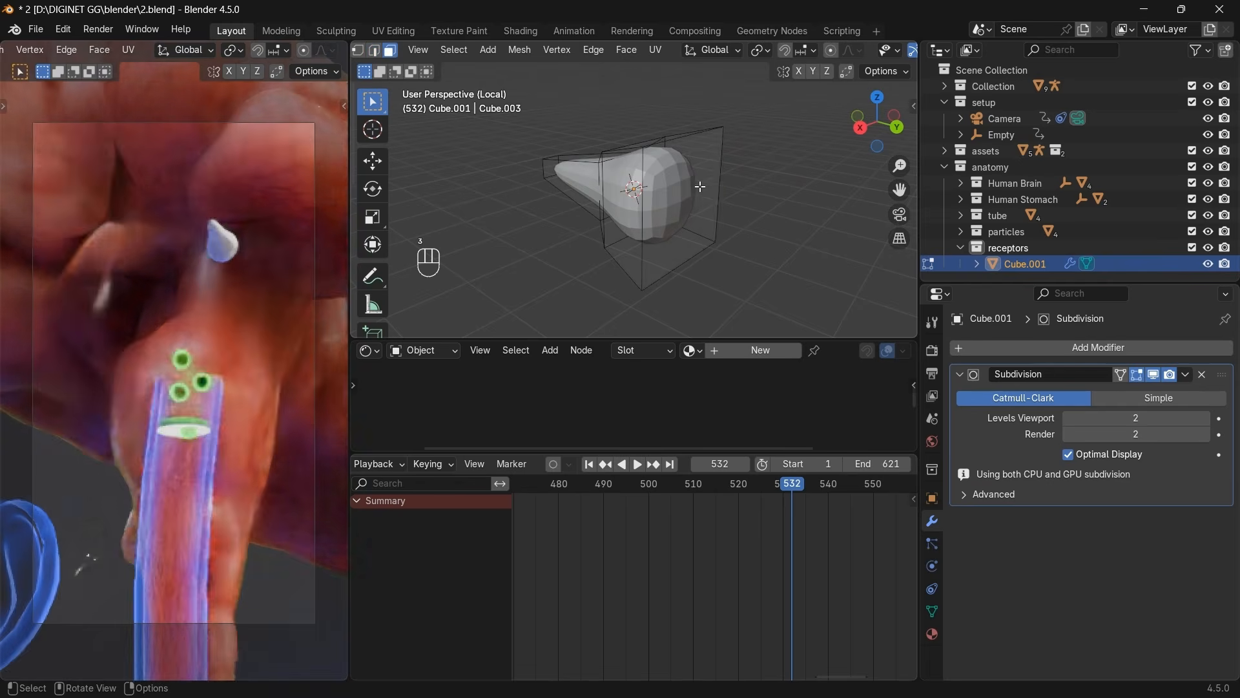
click(675, 195)
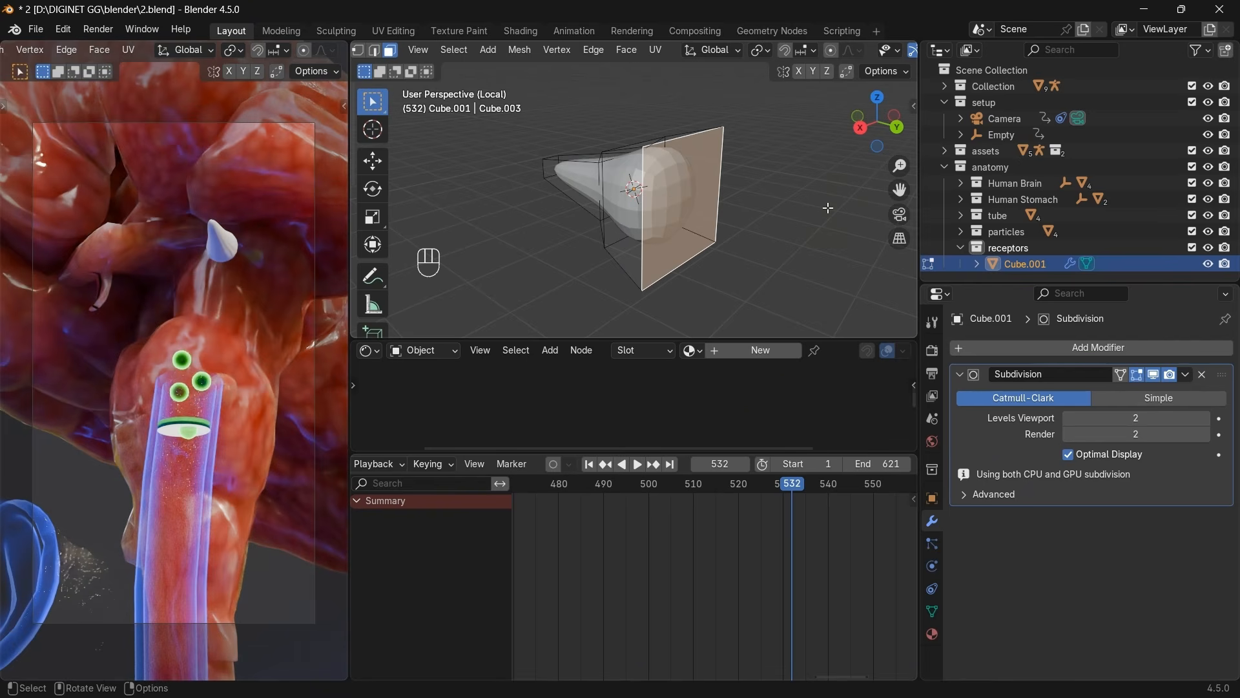
key(i)
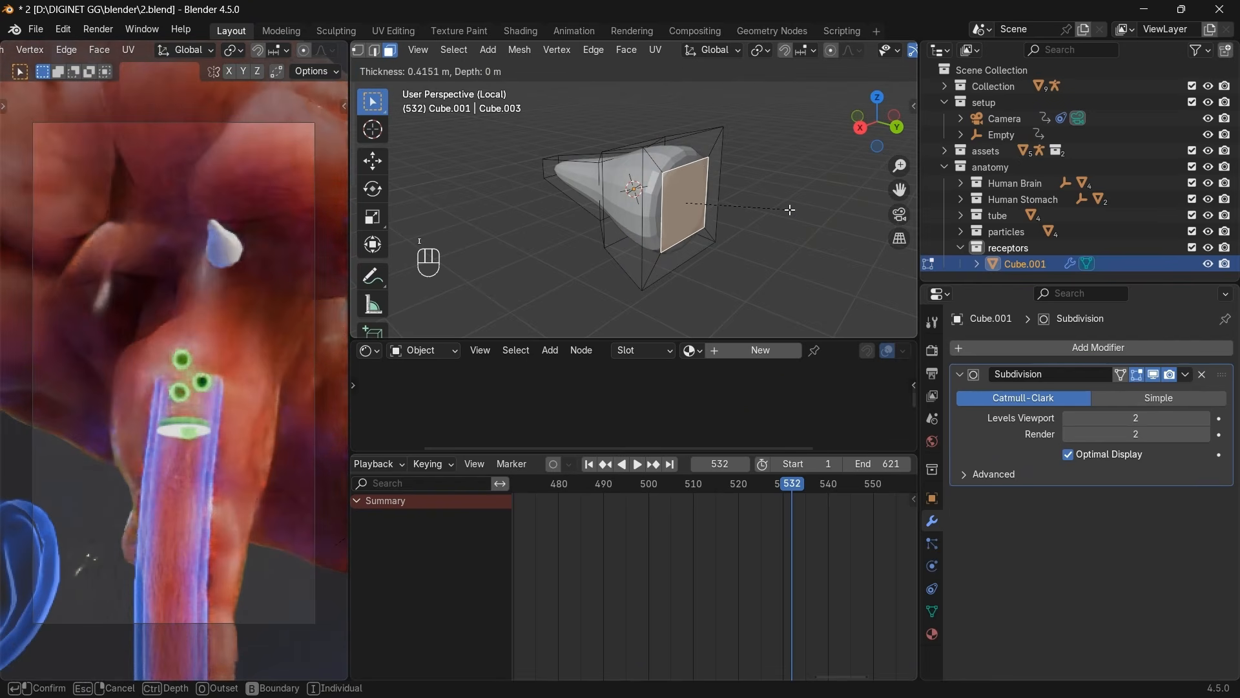
click(785, 210)
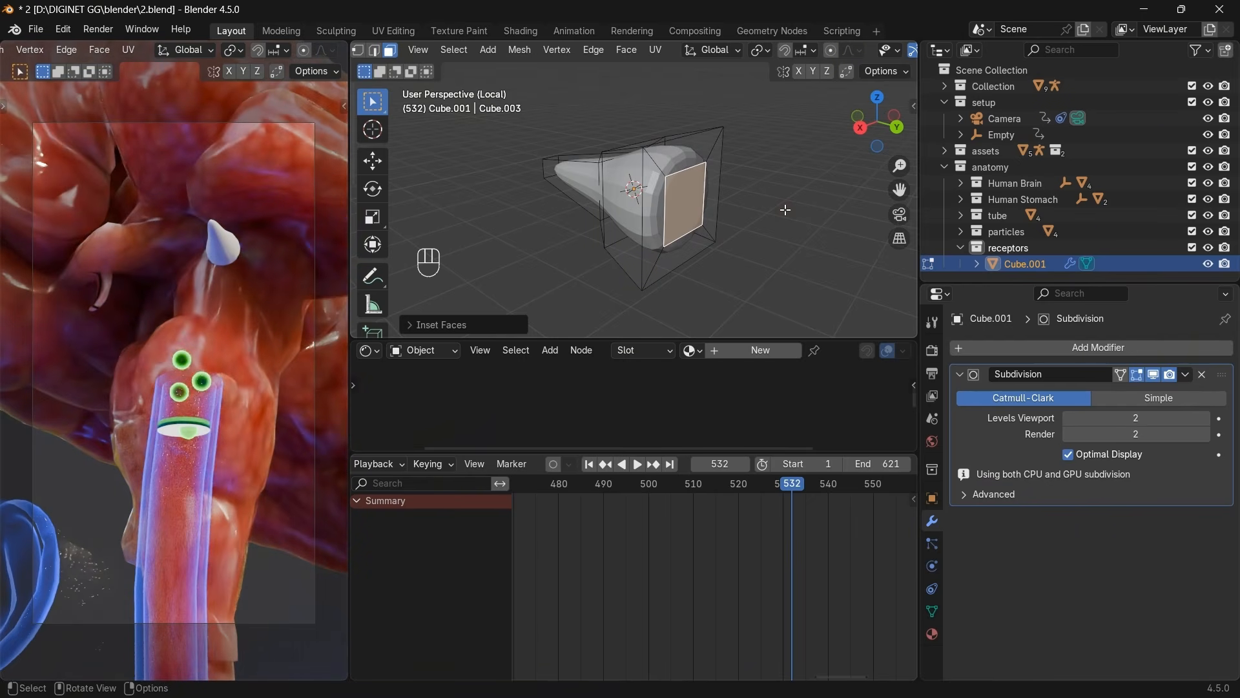
key(space)
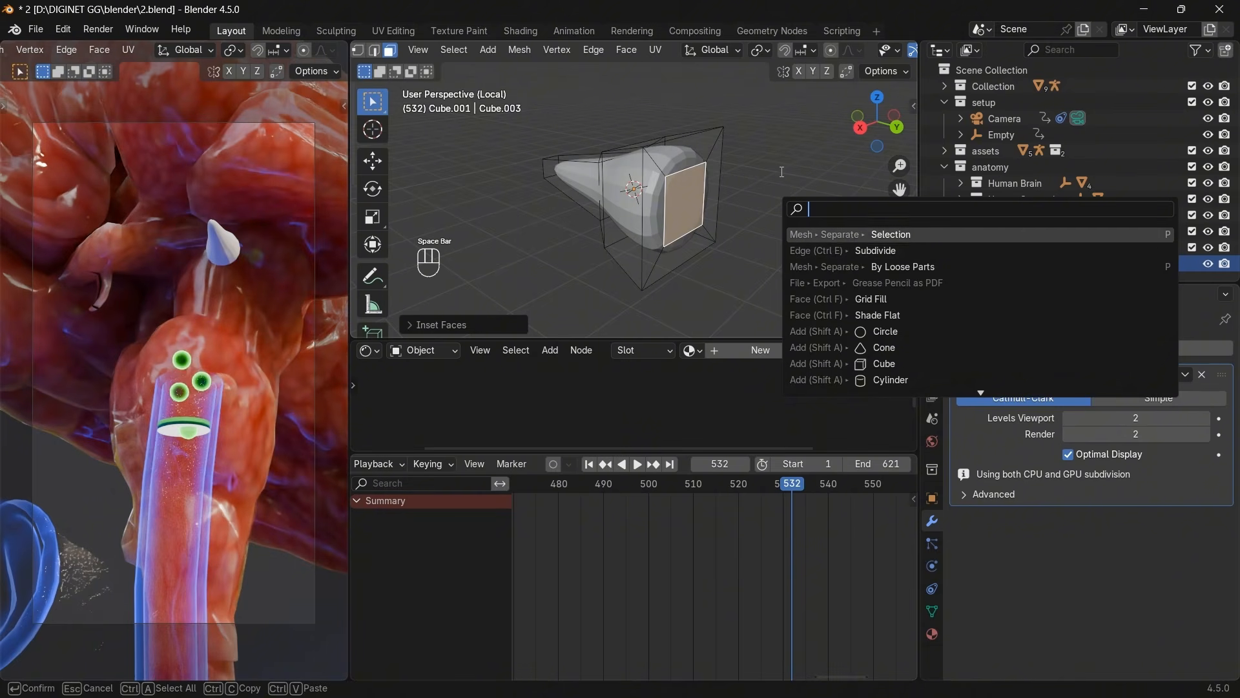
scroll(725, 202, up, 2)
drag(878, 148, 825, 190)
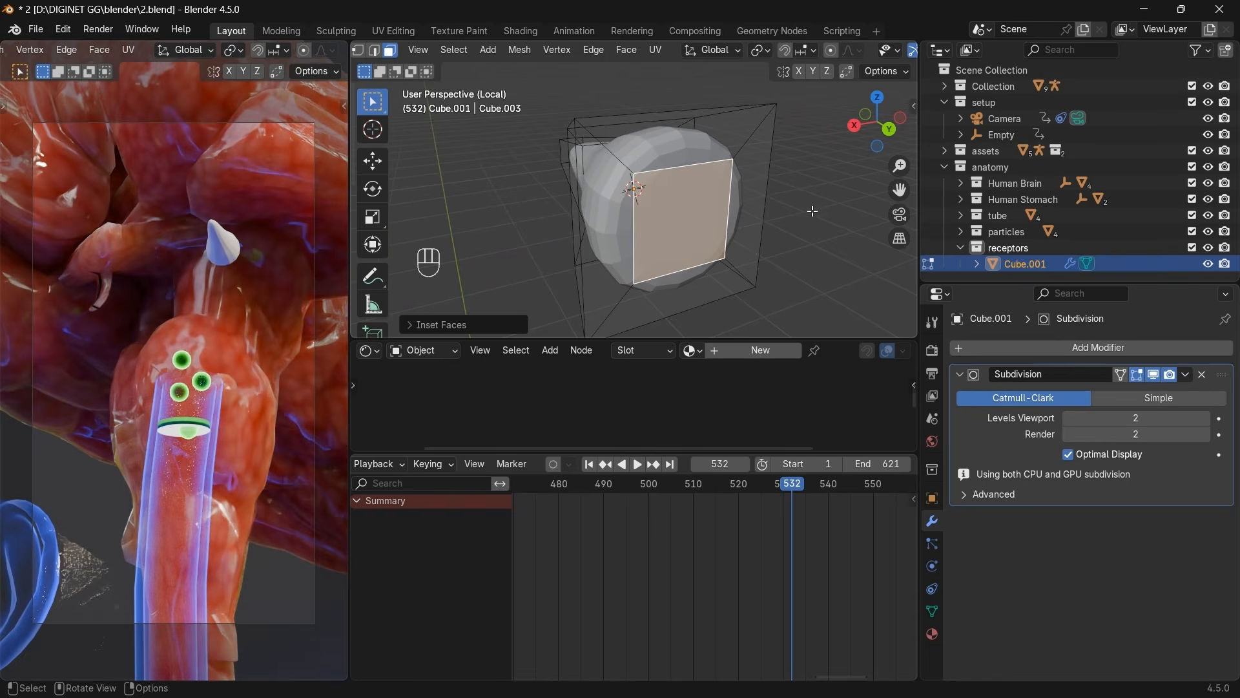
key(Tab)
key(Tab)
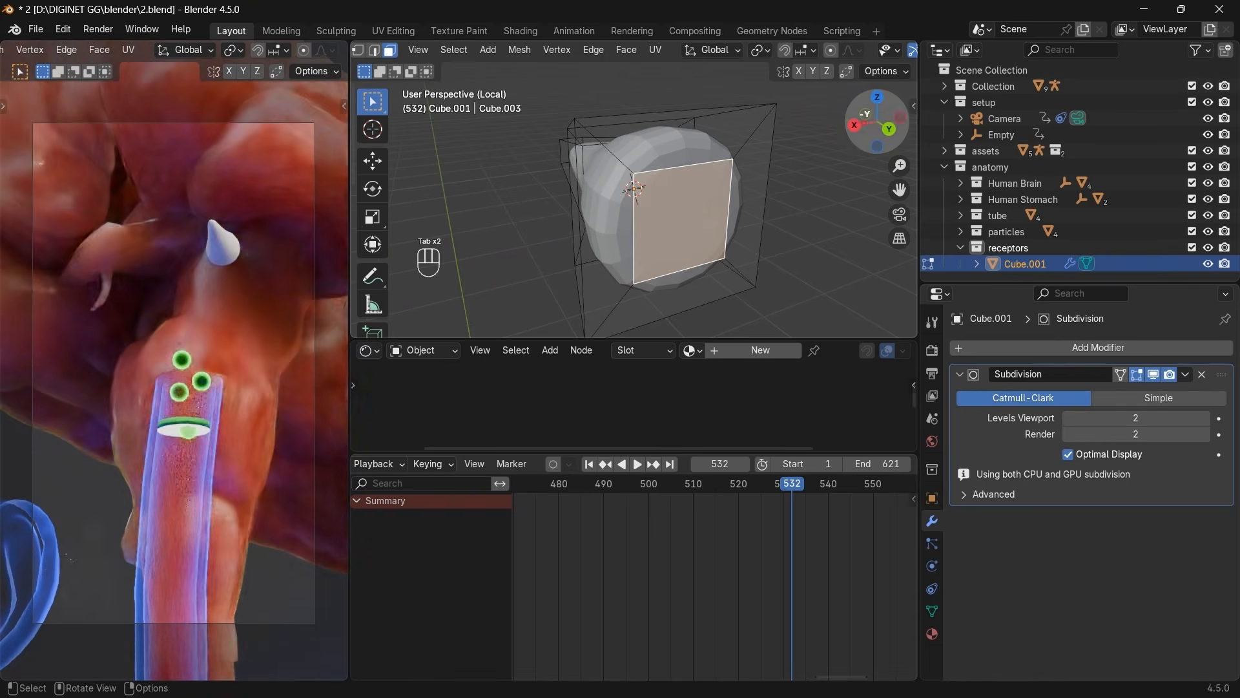
drag(877, 129, 940, 129)
key(h)
key(ctrl+z)
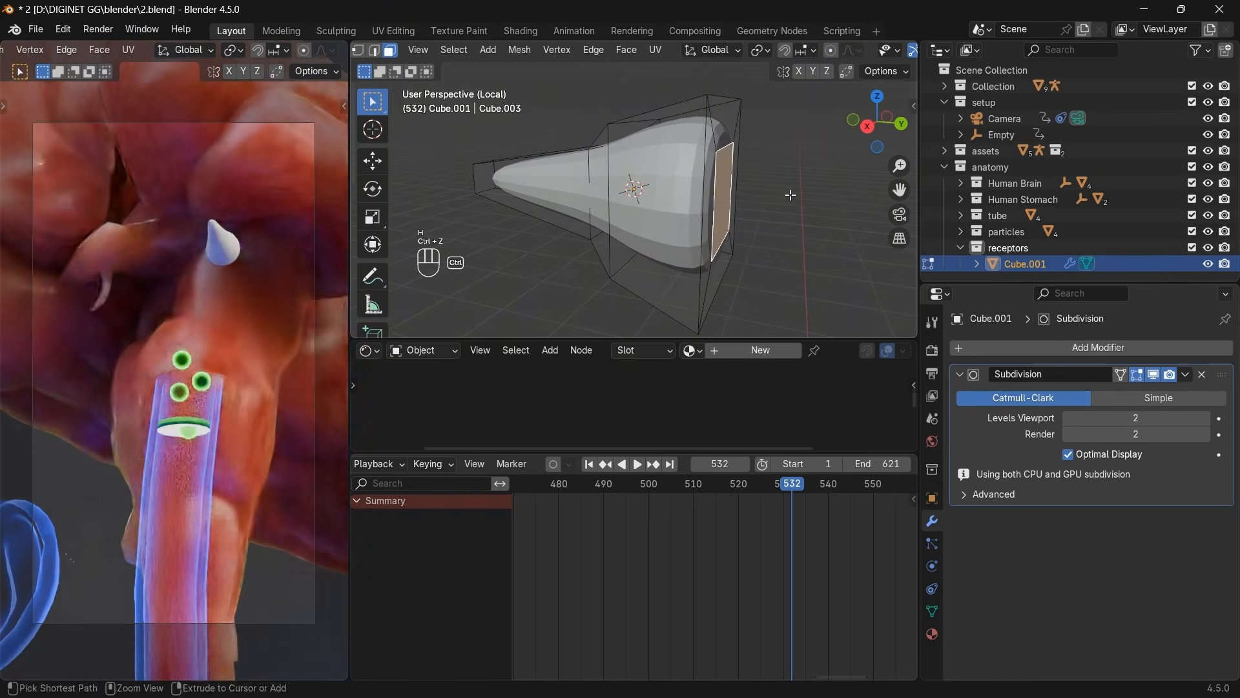
Move the inset face outward along Y to round the receptor's wide end, and scale the whole object down slightly in Object Mode.
key(g)
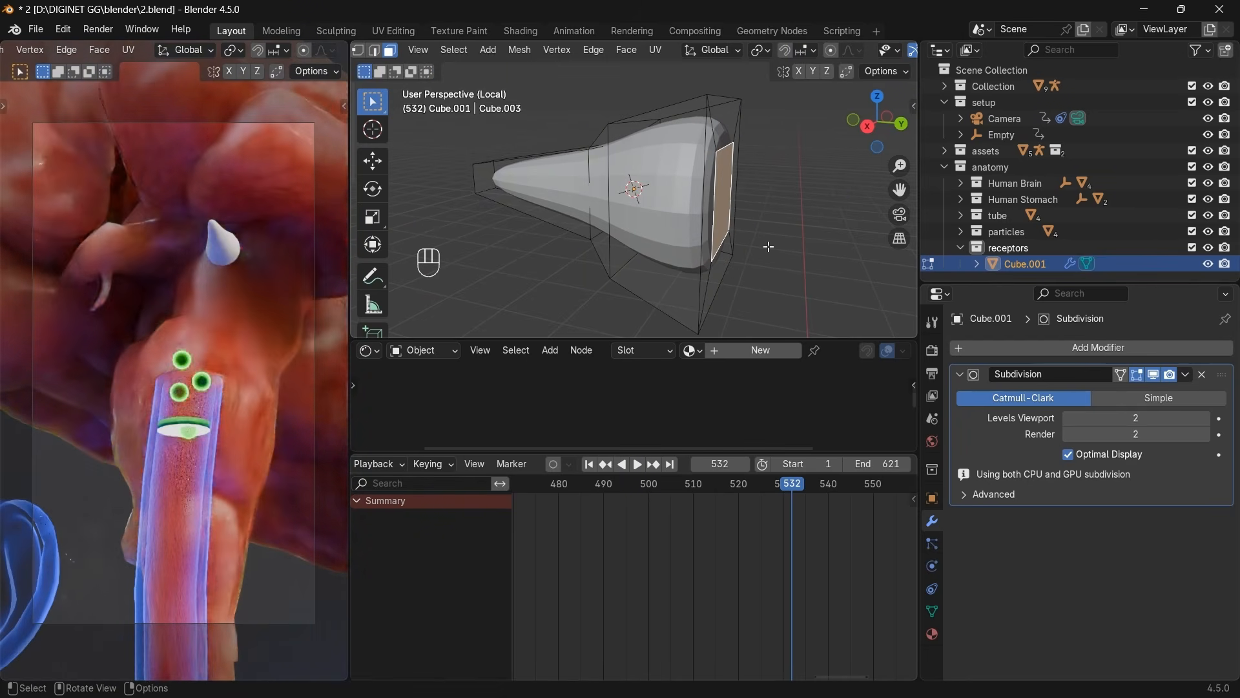
key(y)
click(806, 248)
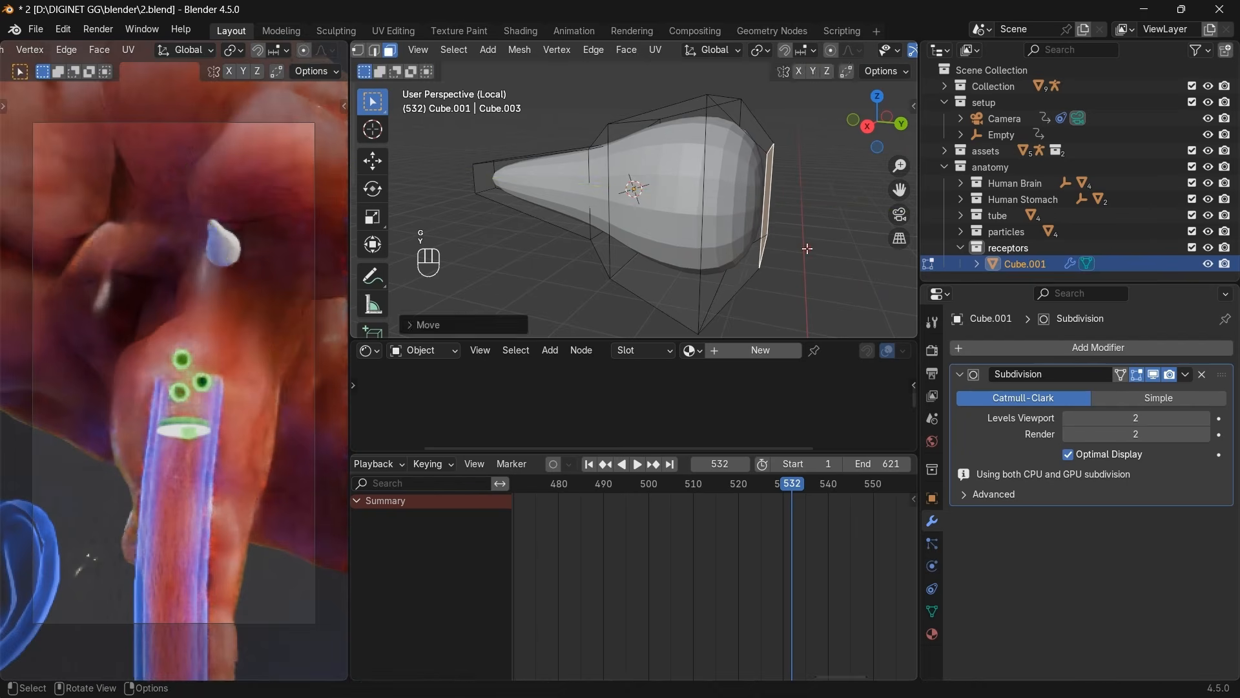
key(Tab)
click(832, 208)
drag(877, 121, 617, 120)
click(776, 177)
key(s)
click(811, 217)
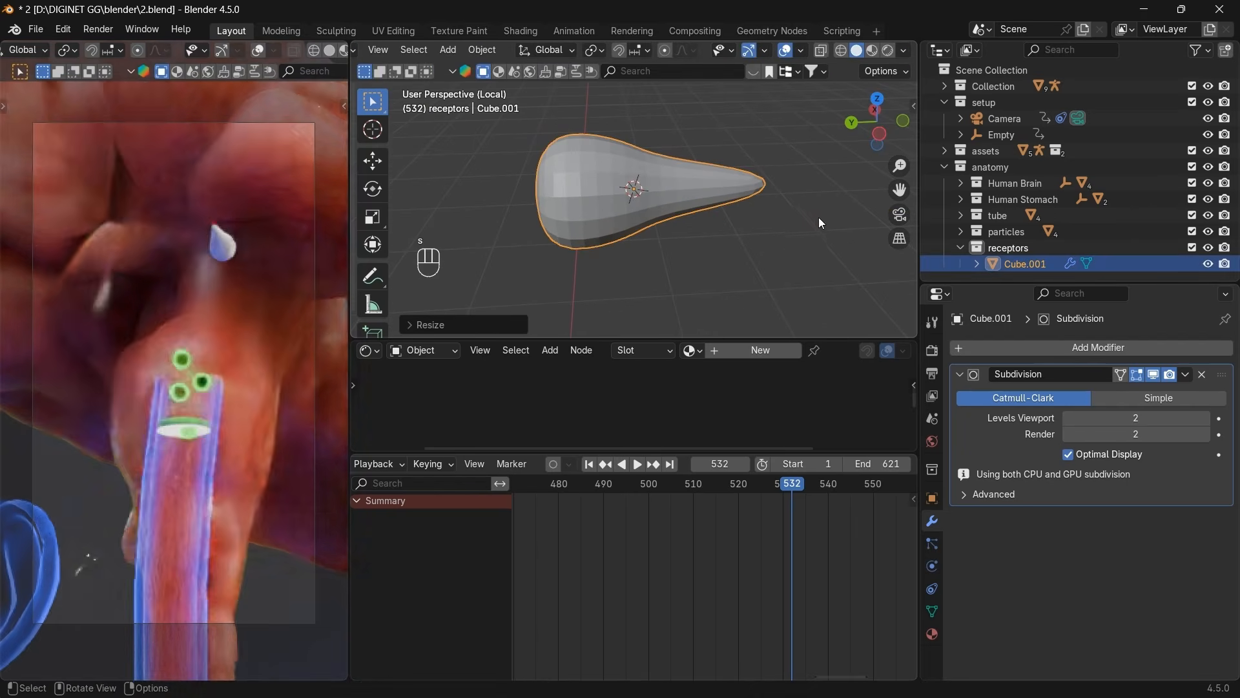
Slide the neck's edge loop slightly towards the receptor's wide end and scale the loop down a little.
drag(876, 123, 833, 128)
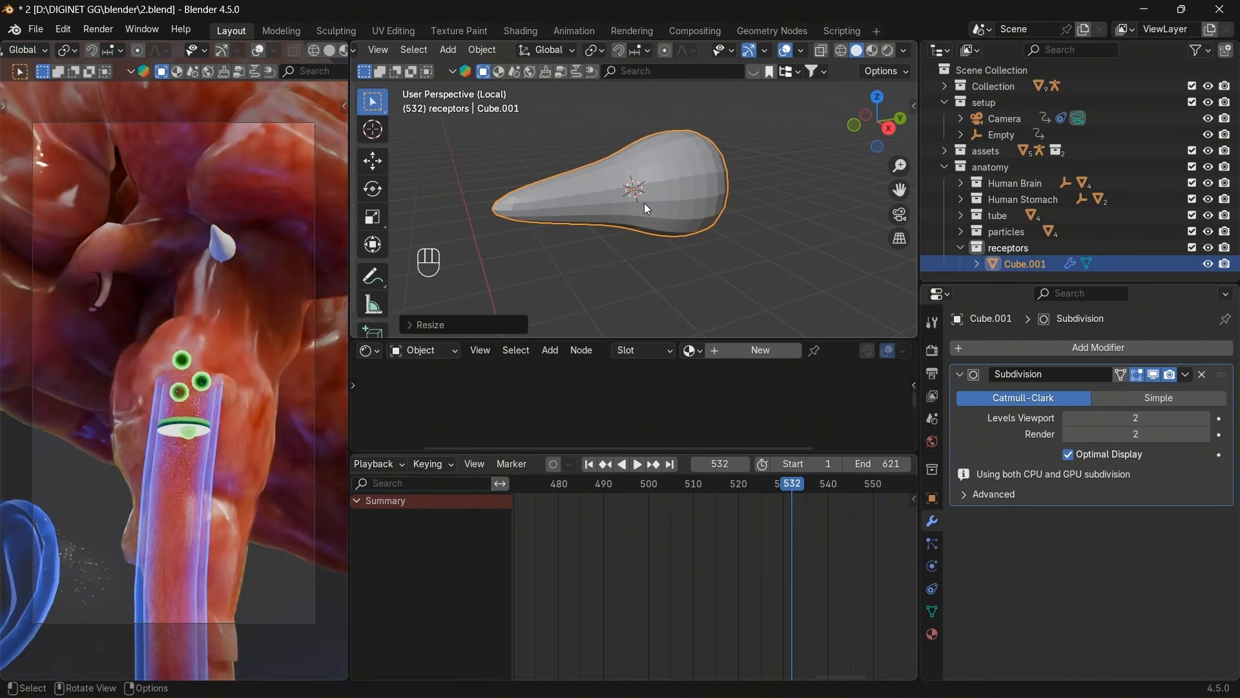
key(Tab)
alt+click(632, 191)
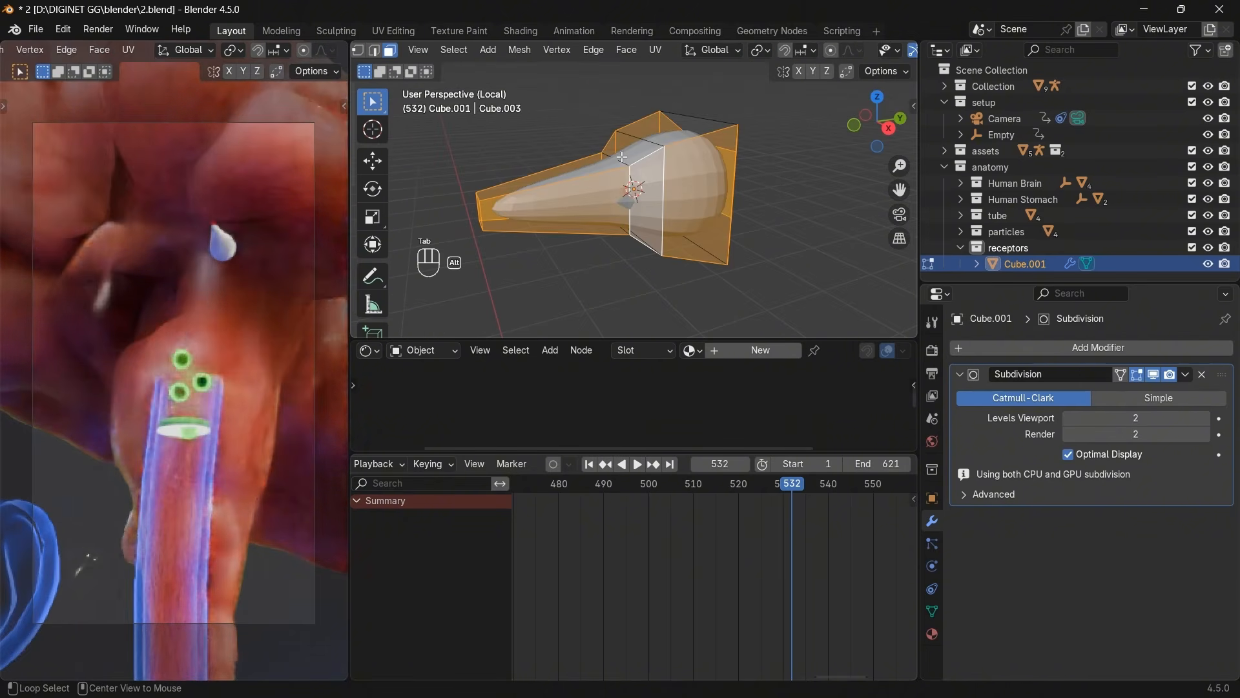
key(2)
click(645, 180)
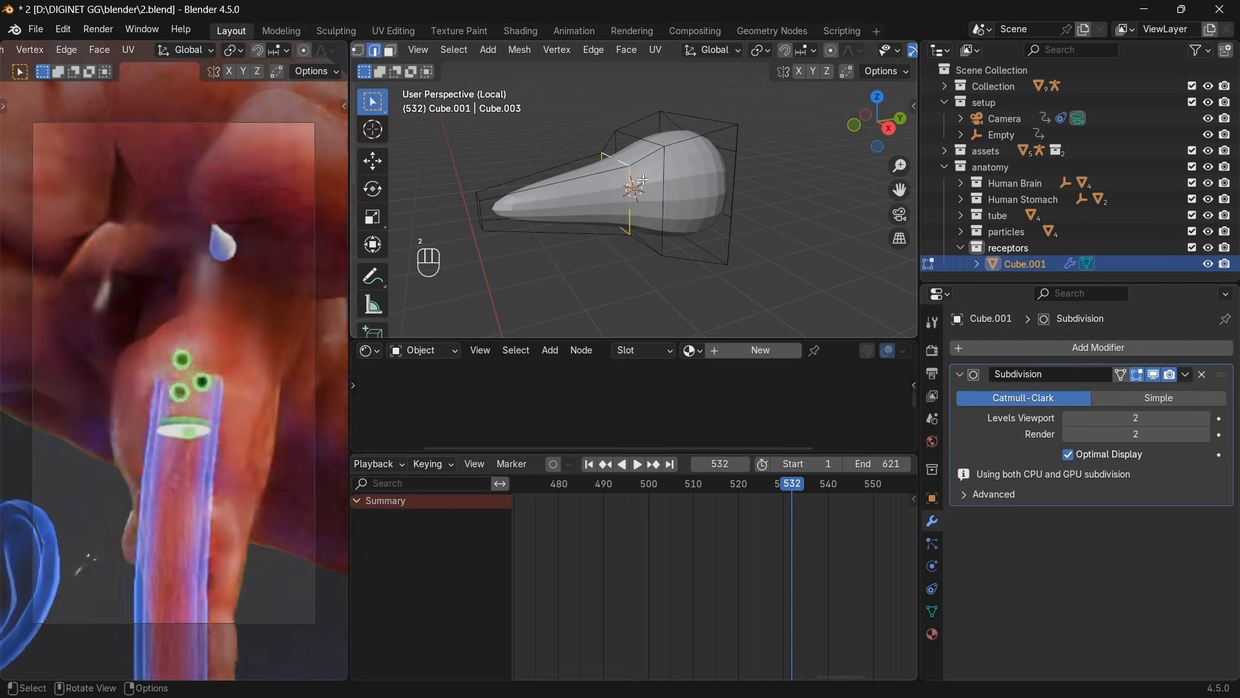
key(g)
key(g)
click(704, 205)
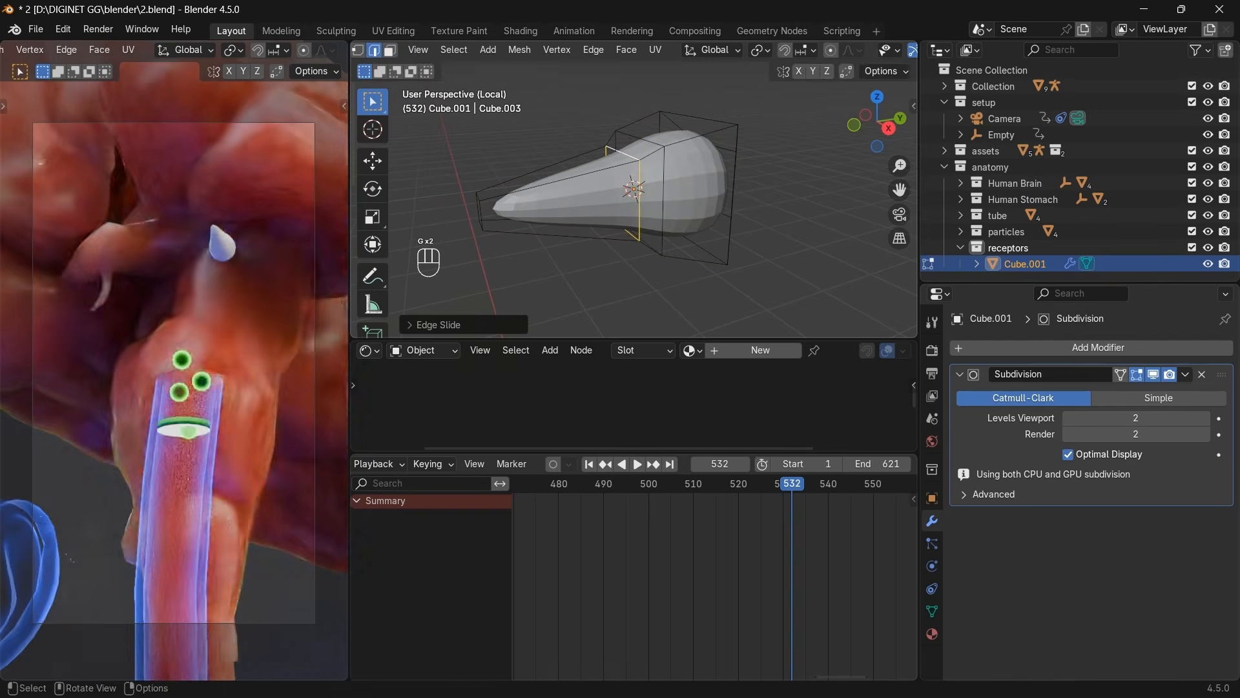
key(s)
click(708, 203)
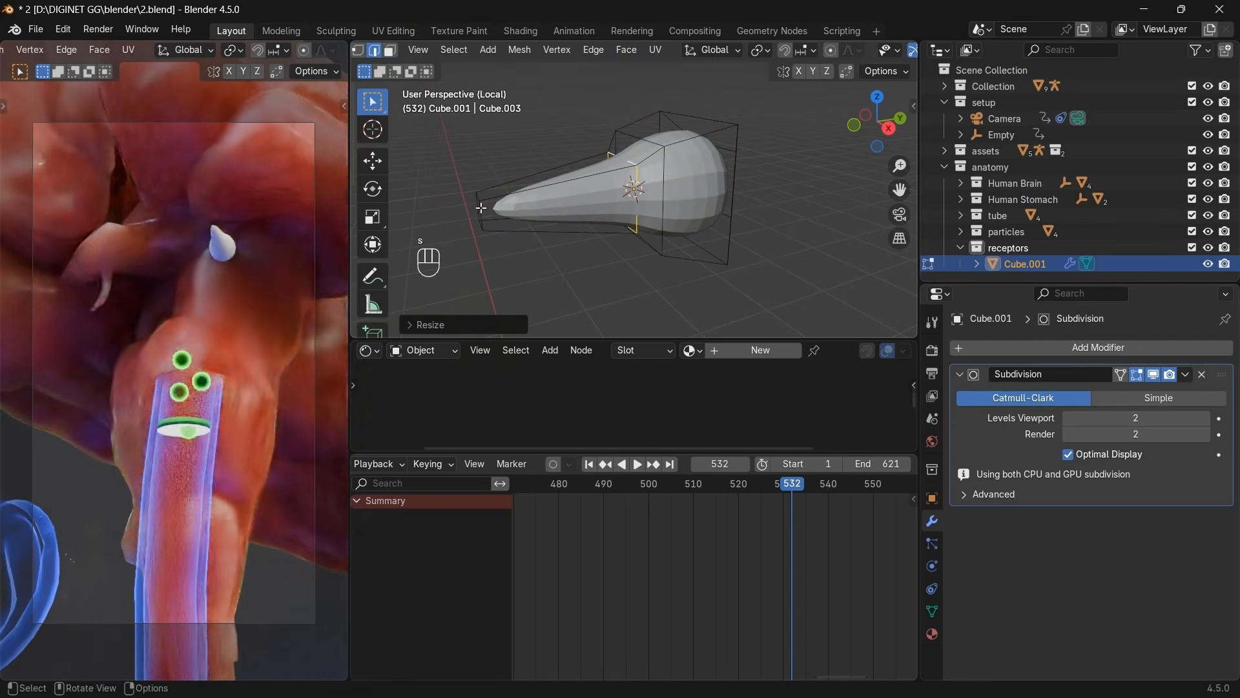
Edge-slide the vertices at the narrow tip inward along the mesh to shorten the receptor's tapered end.
key(1)
drag(501, 177, 458, 243)
key(g)
key(g)
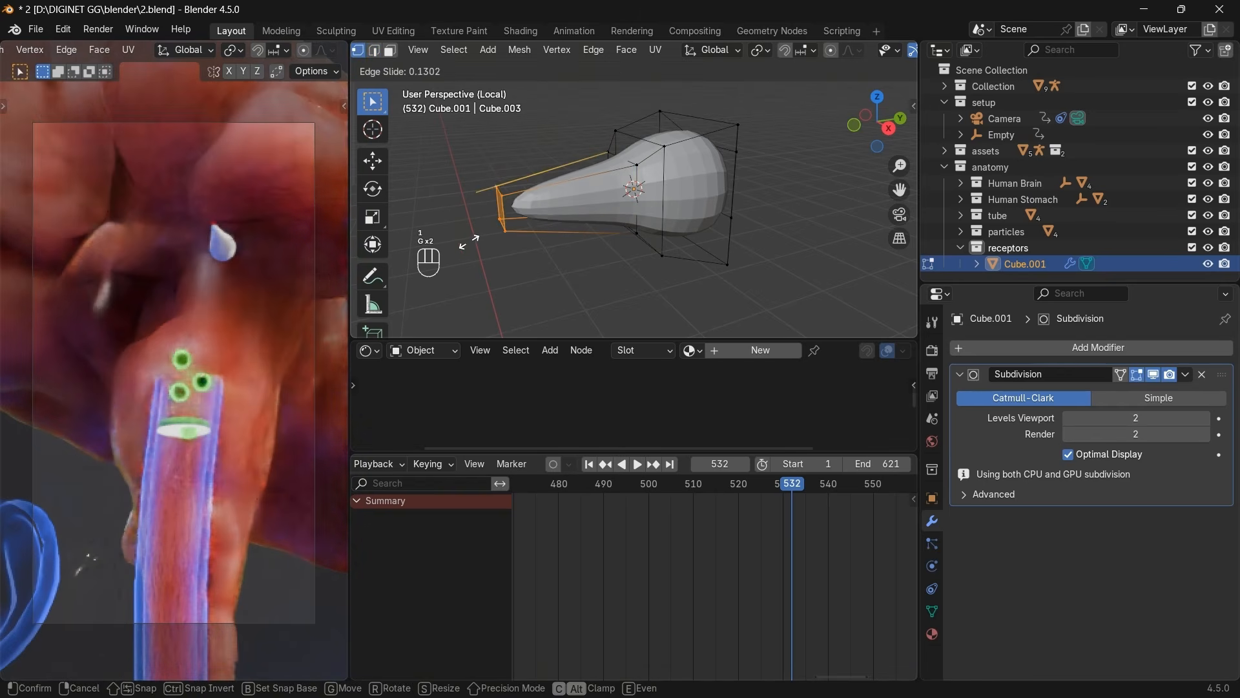
click(478, 240)
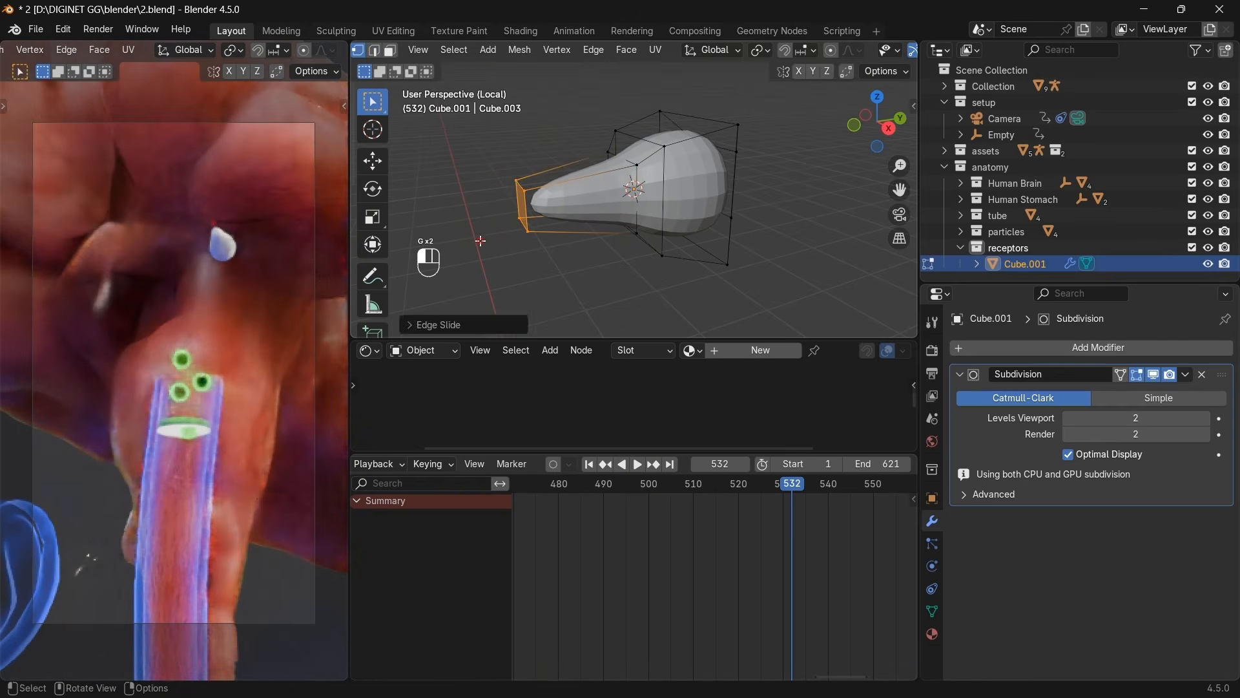
Move the end face of the receptor's wide side further outward along Y and return to Object Mode.
key(Tab)
click(737, 184)
click(900, 118)
drag(877, 121, 823, 139)
key(Tab)
click(609, 212)
key(3)
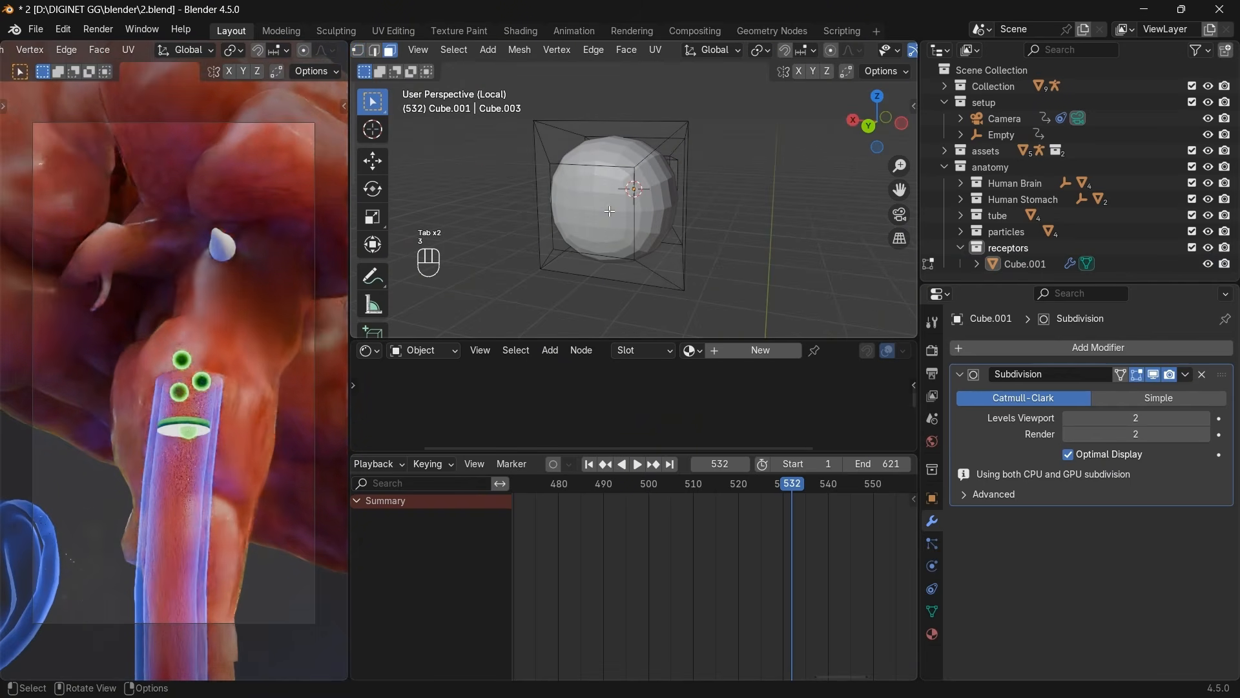
click(609, 212)
middle_drag(609, 211, 803, 172)
key(g)
key(y)
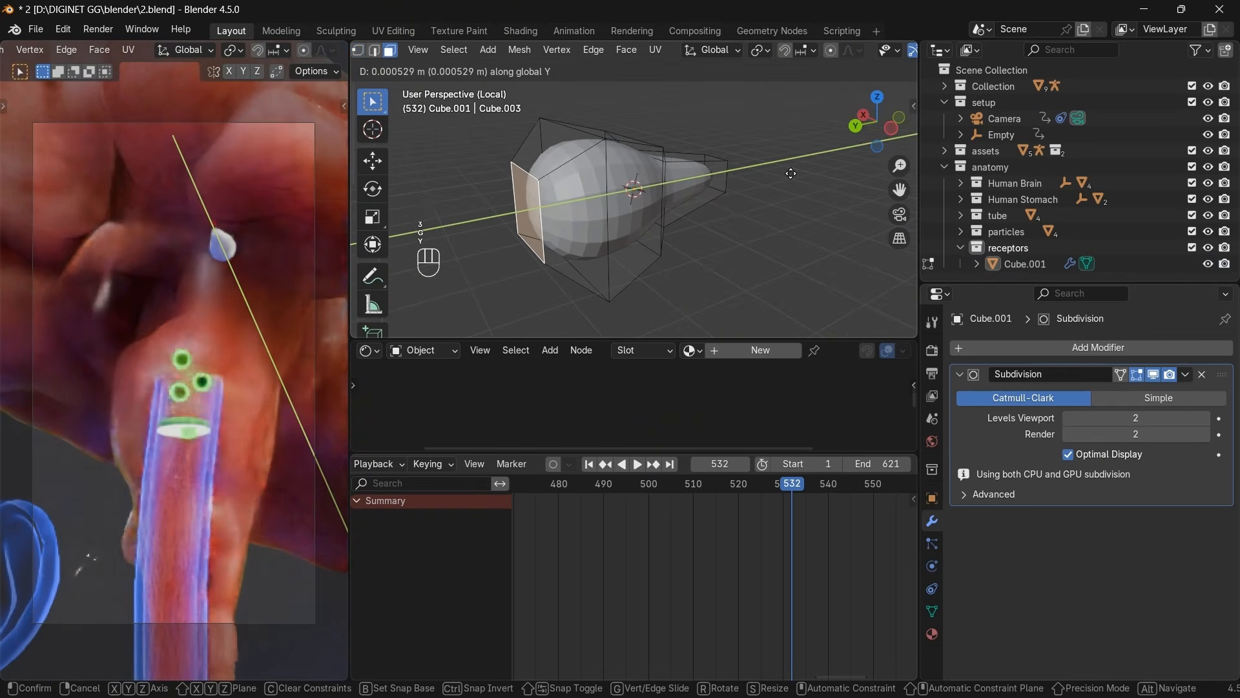
click(817, 158)
key(Tab)
Shade the receptor smooth and apply its Subdivision modifier.
drag(843, 146, 714, 177)
click(711, 180)
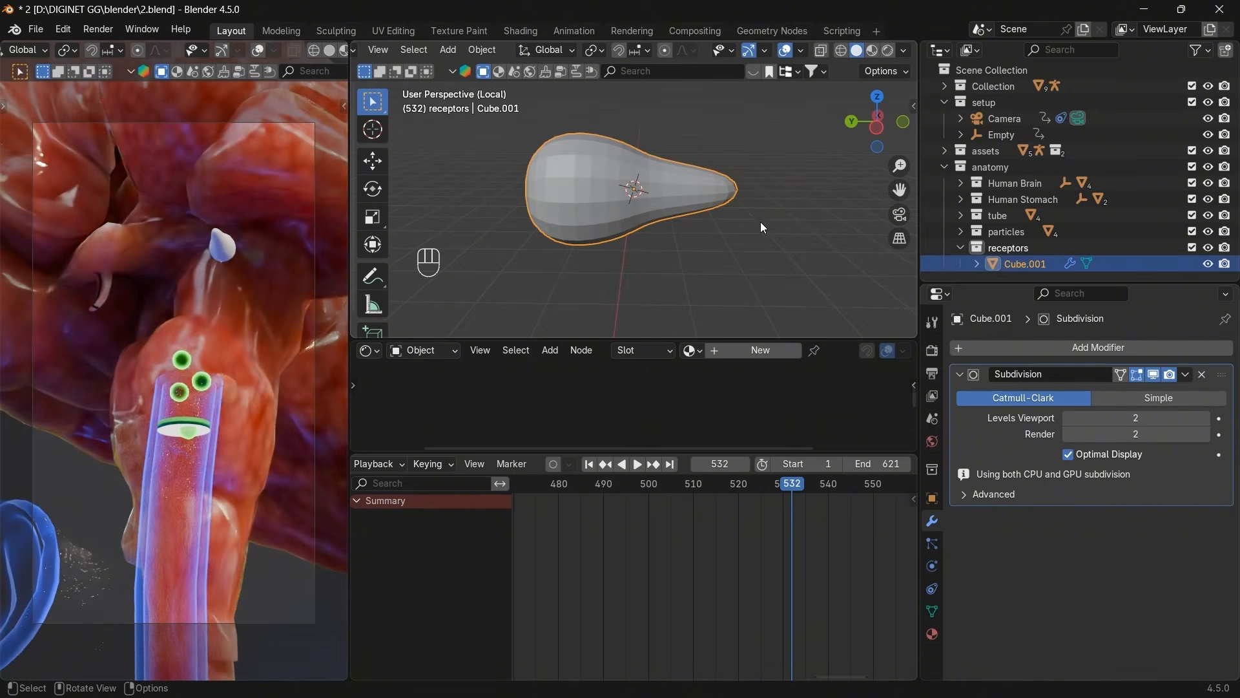
key(space)
click(784, 254)
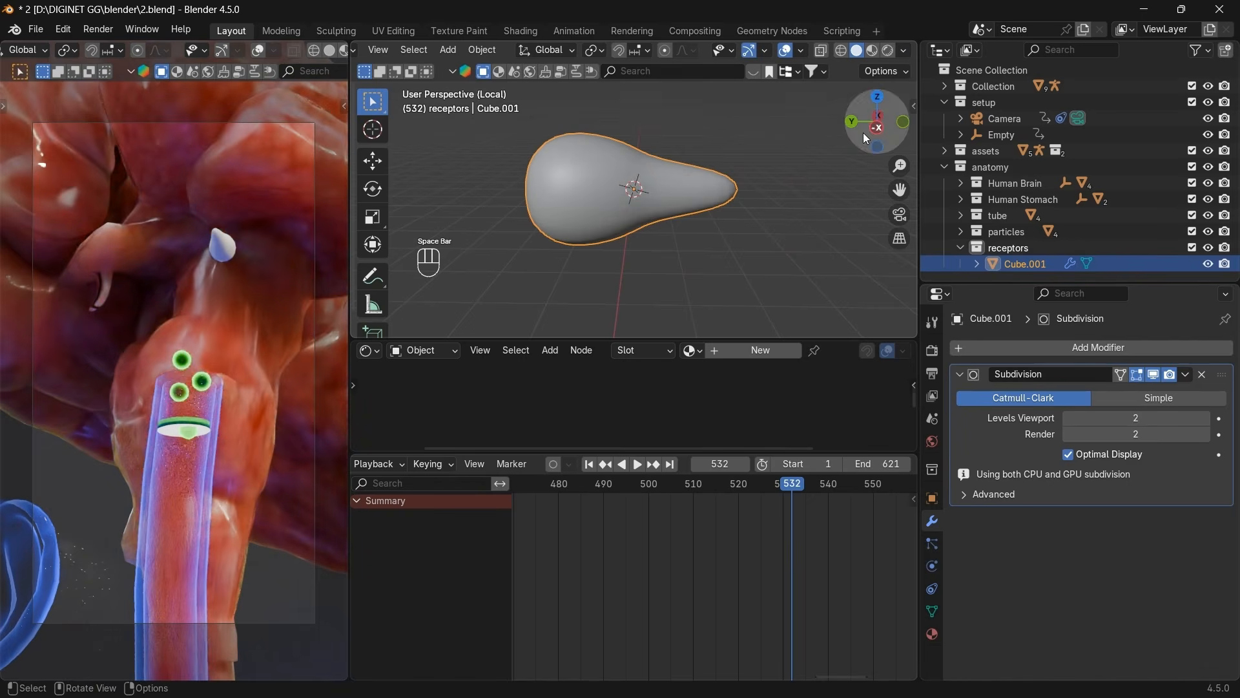
drag(863, 133, 872, 142)
click(1185, 374)
click(1163, 392)
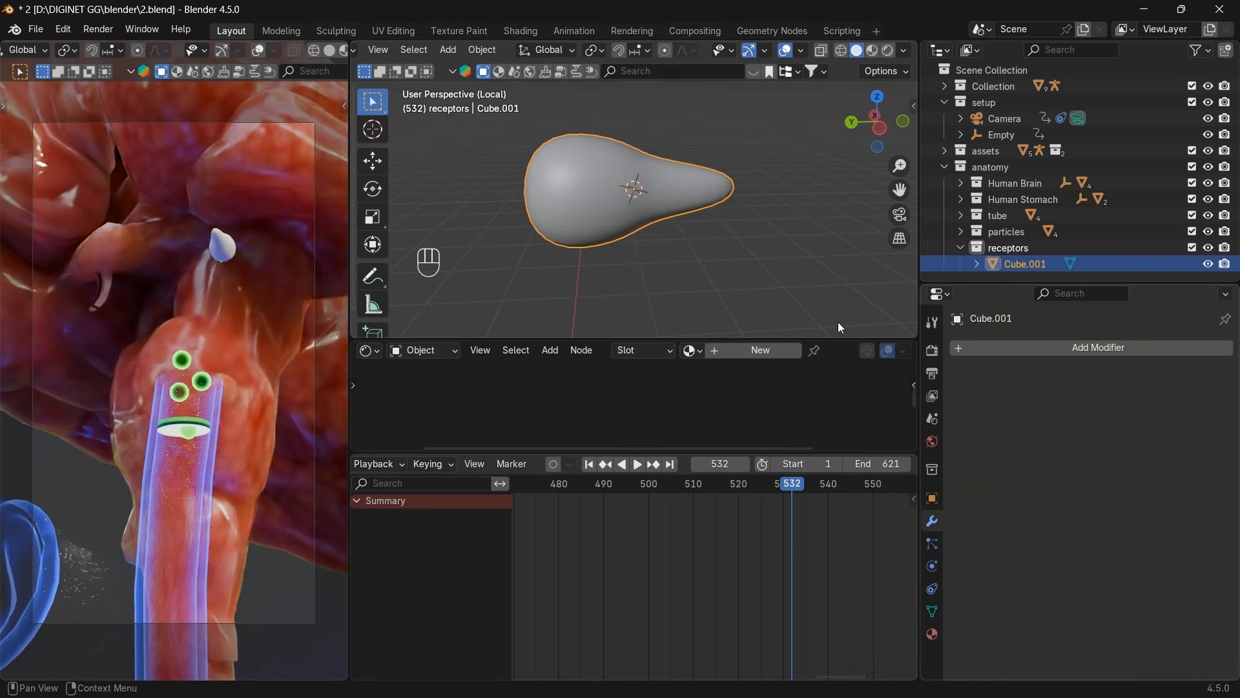
key(Tab)
key(Tab)
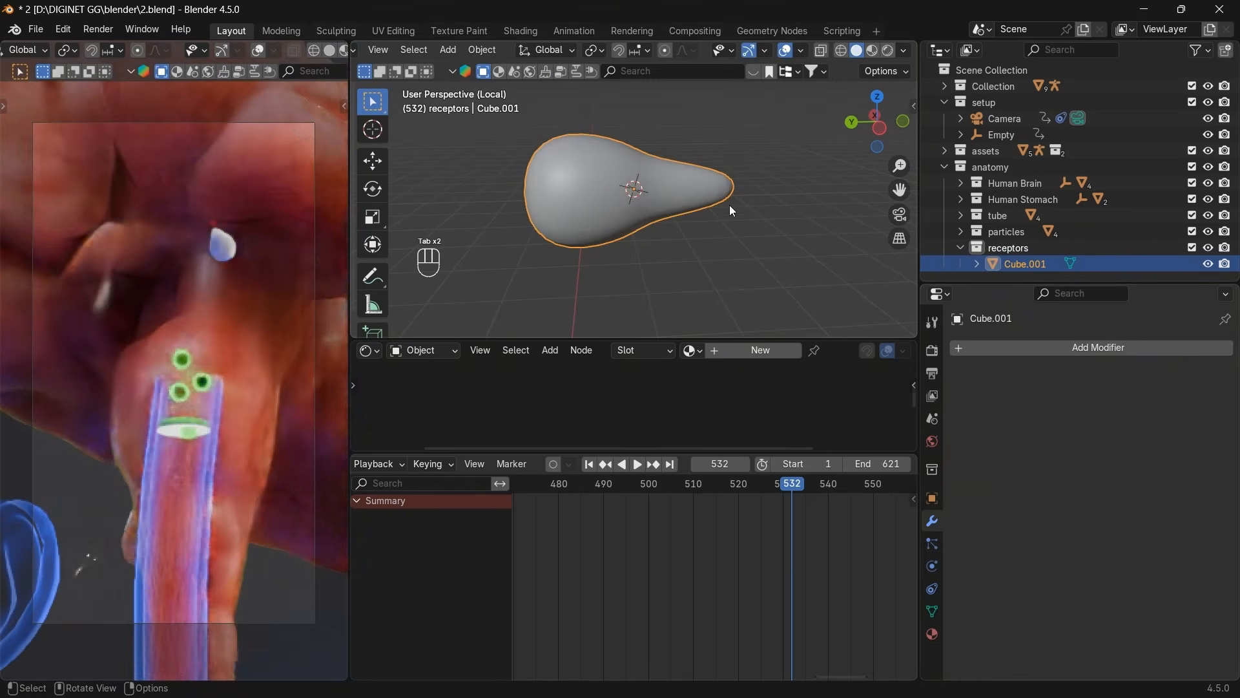
Scale the receptor object down to roughly half its size.
drag(876, 125, 848, 161)
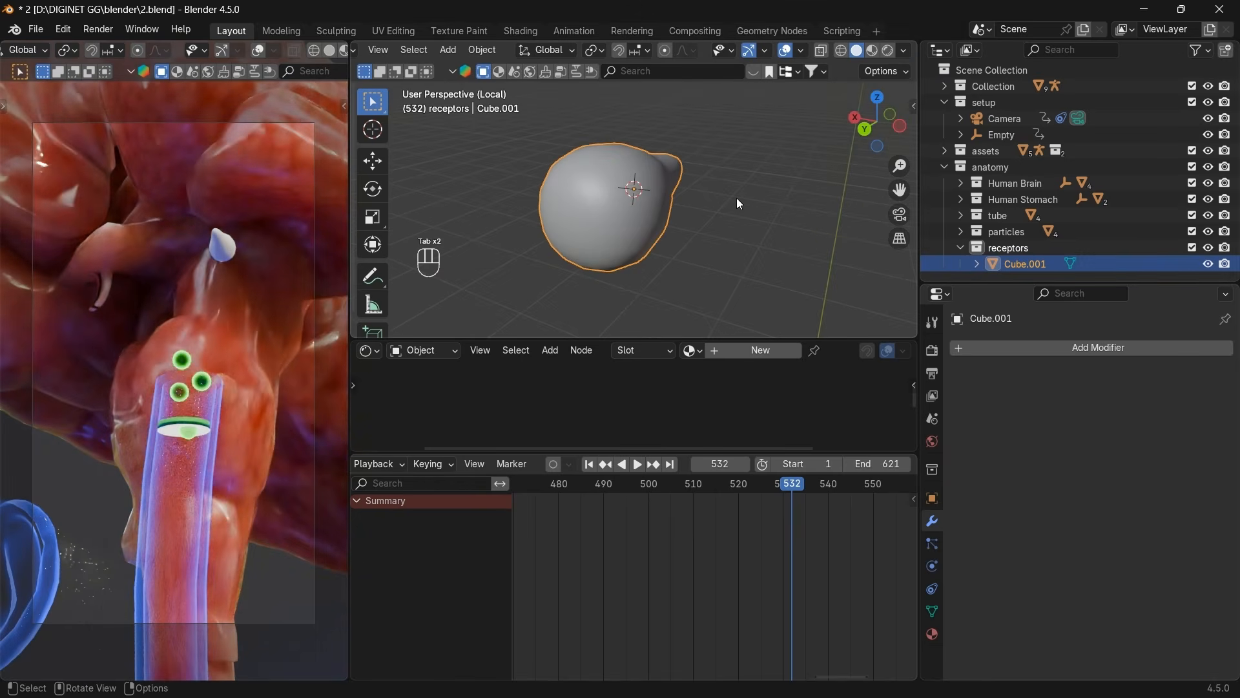
key(s)
click(692, 210)
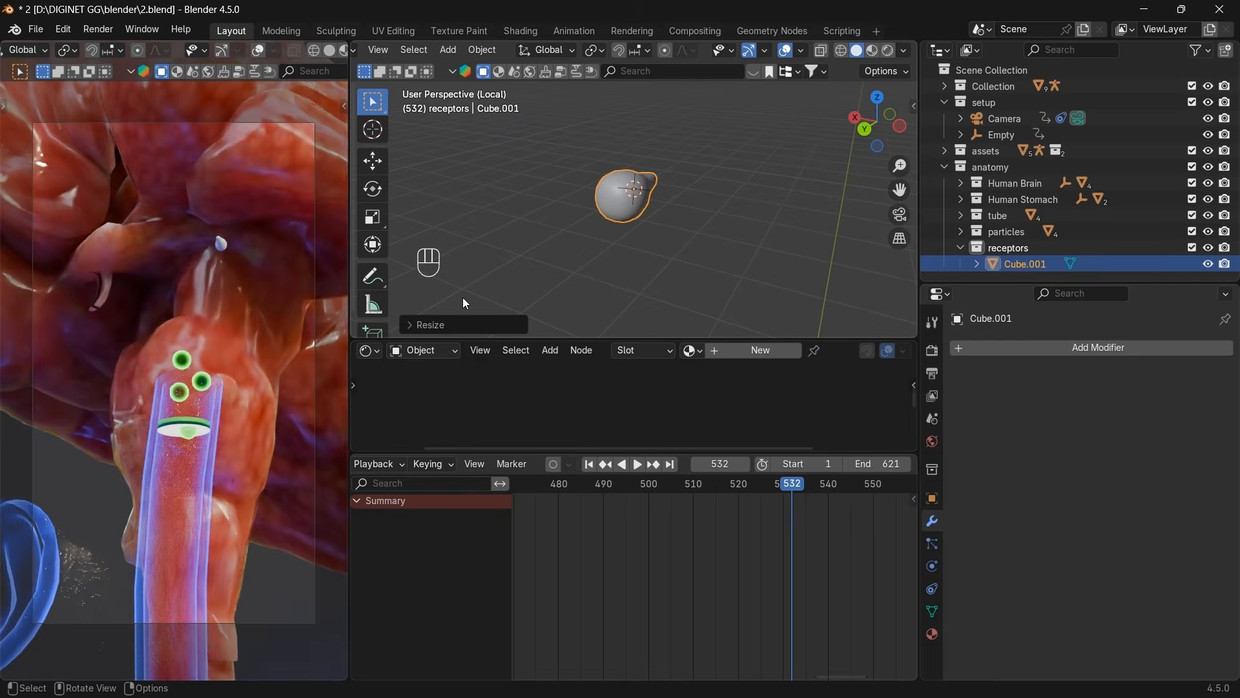
Switch to VLC, play the reference video from 00:14 to examine the receptor clusters, and return to Blender.
key(alt+Tab)
click(855, 668)
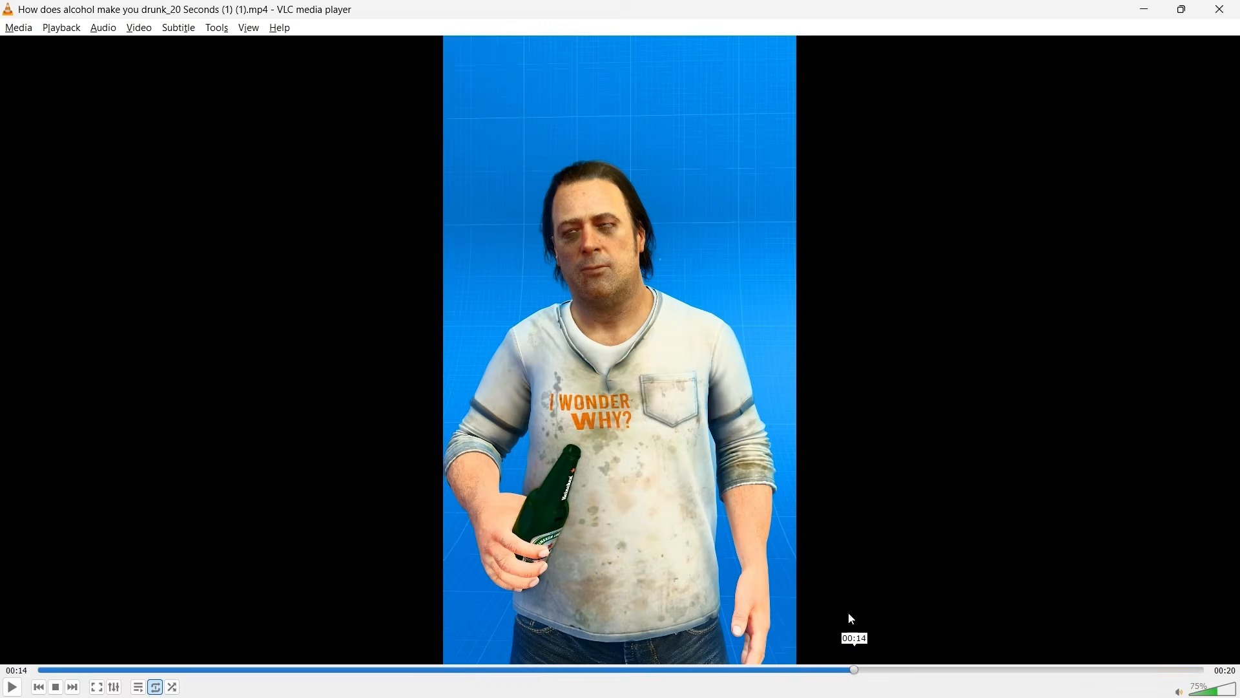
key(space)
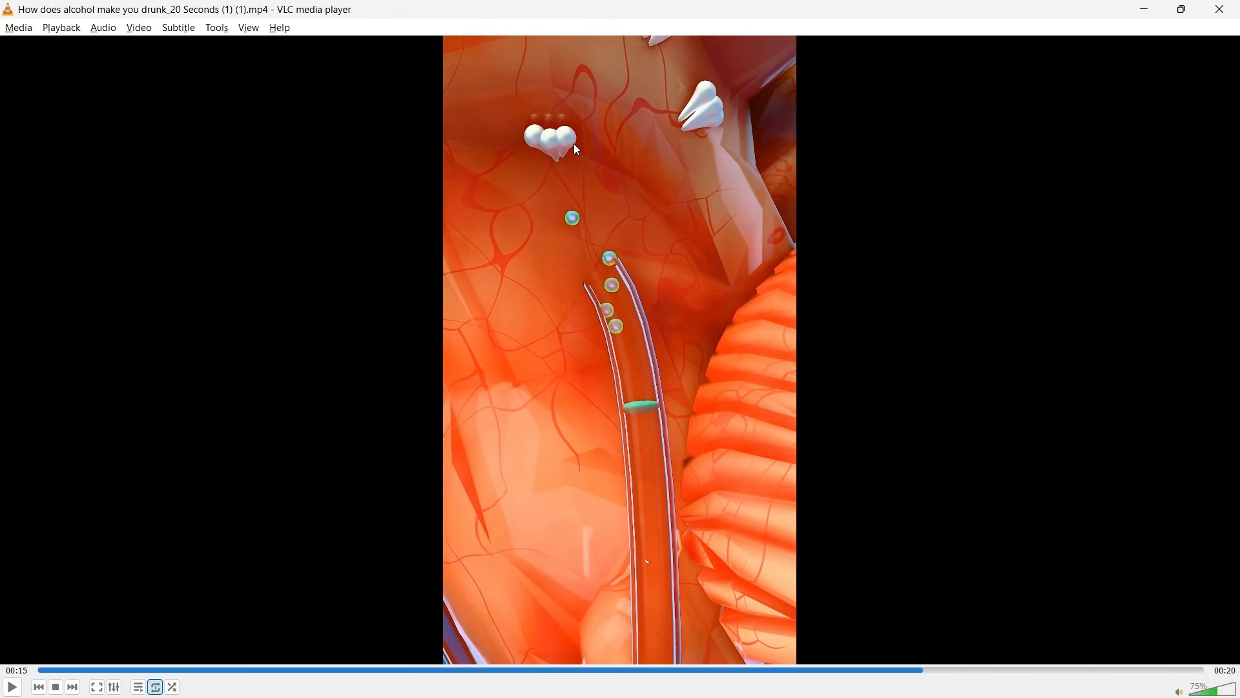
key(alt+Tab)
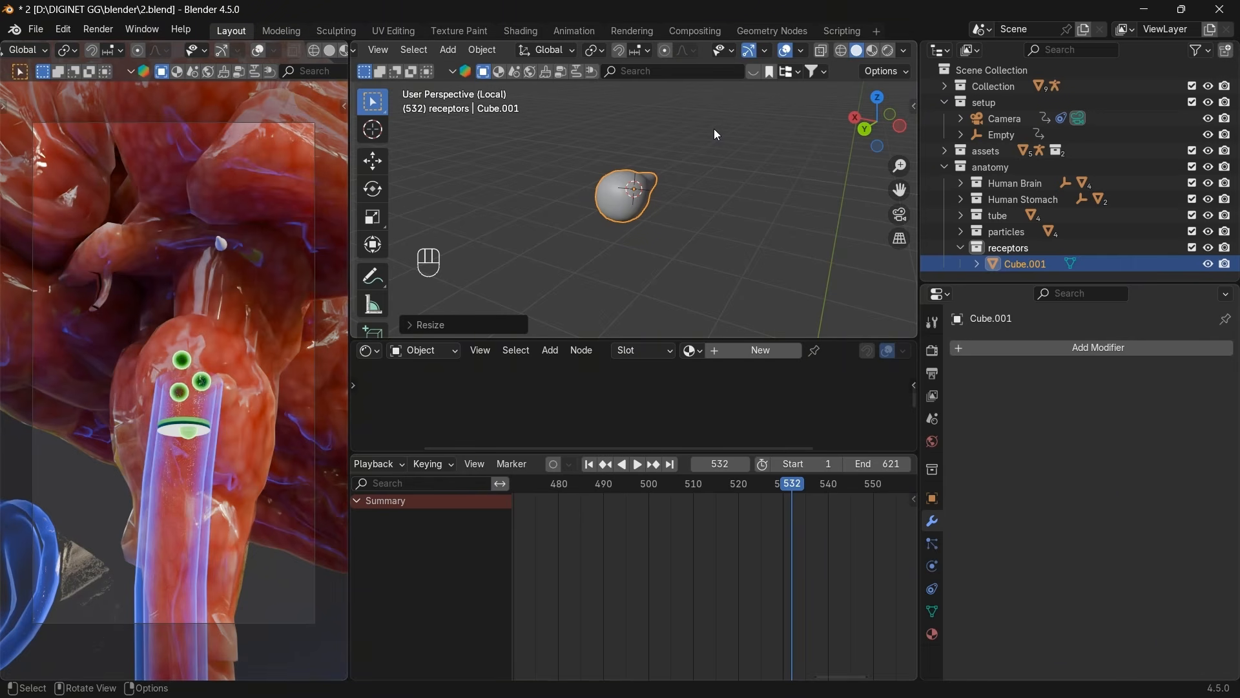
Exit local view and hide the CC_Base_Body and Classic_short hair meshes.
key(KP_Divide)
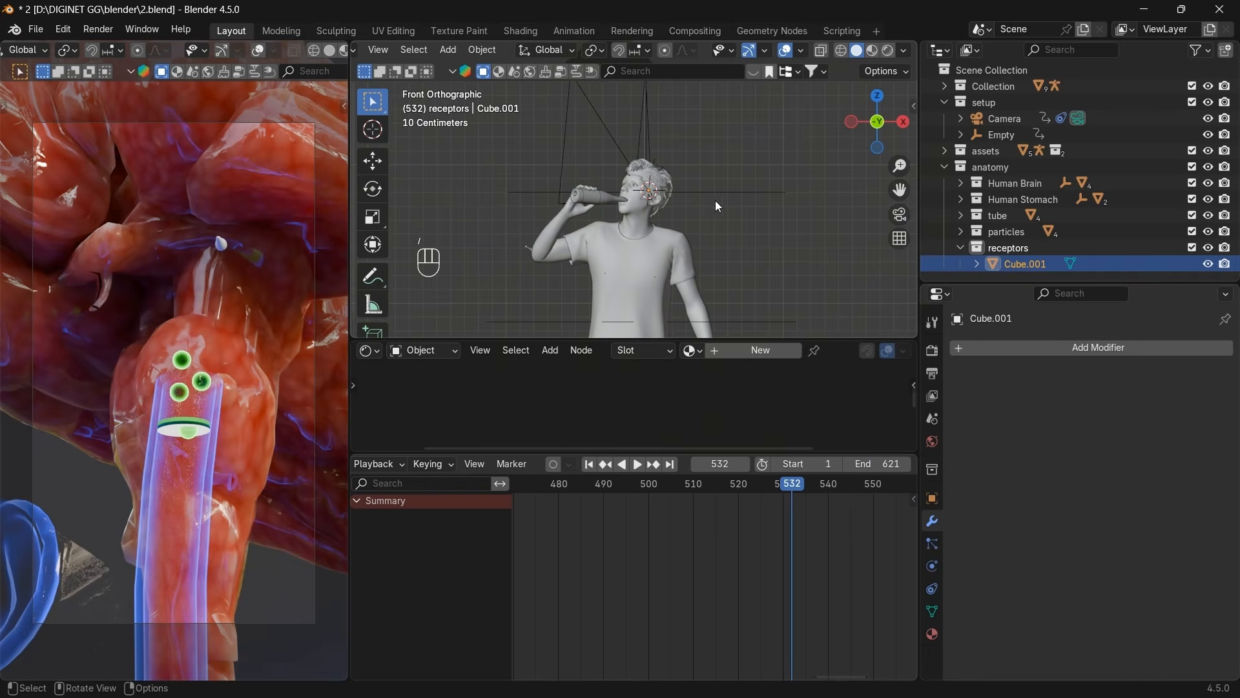
click(645, 207)
key(h)
scroll(638, 212, up, 5)
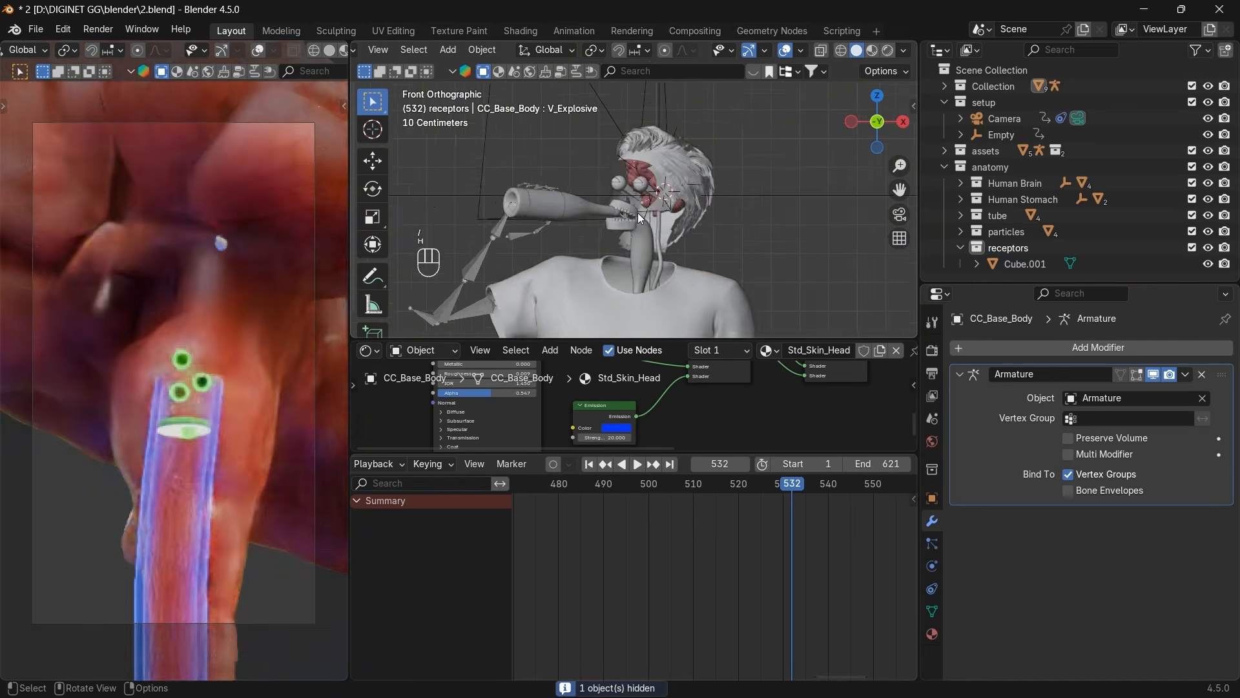
click(639, 215)
key(h)
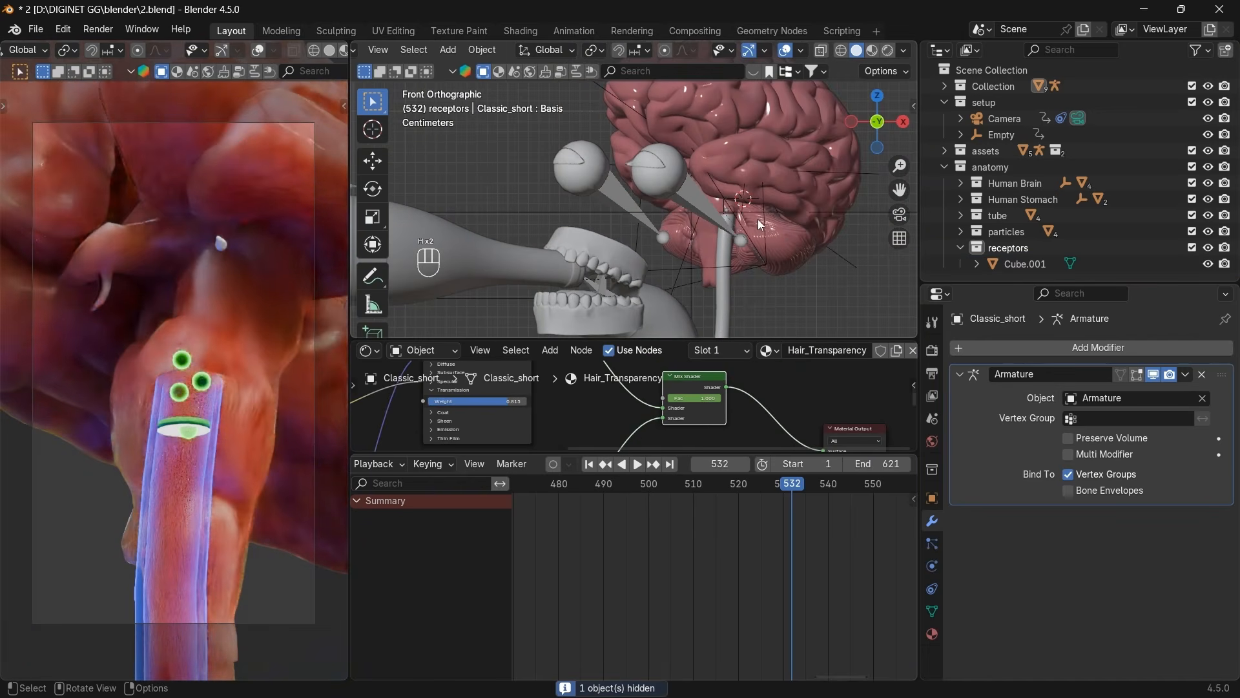
Hide the outer brain pieces covering the inner structures, including Brain_Part_04.
click(788, 243)
key(h)
click(780, 194)
key(h)
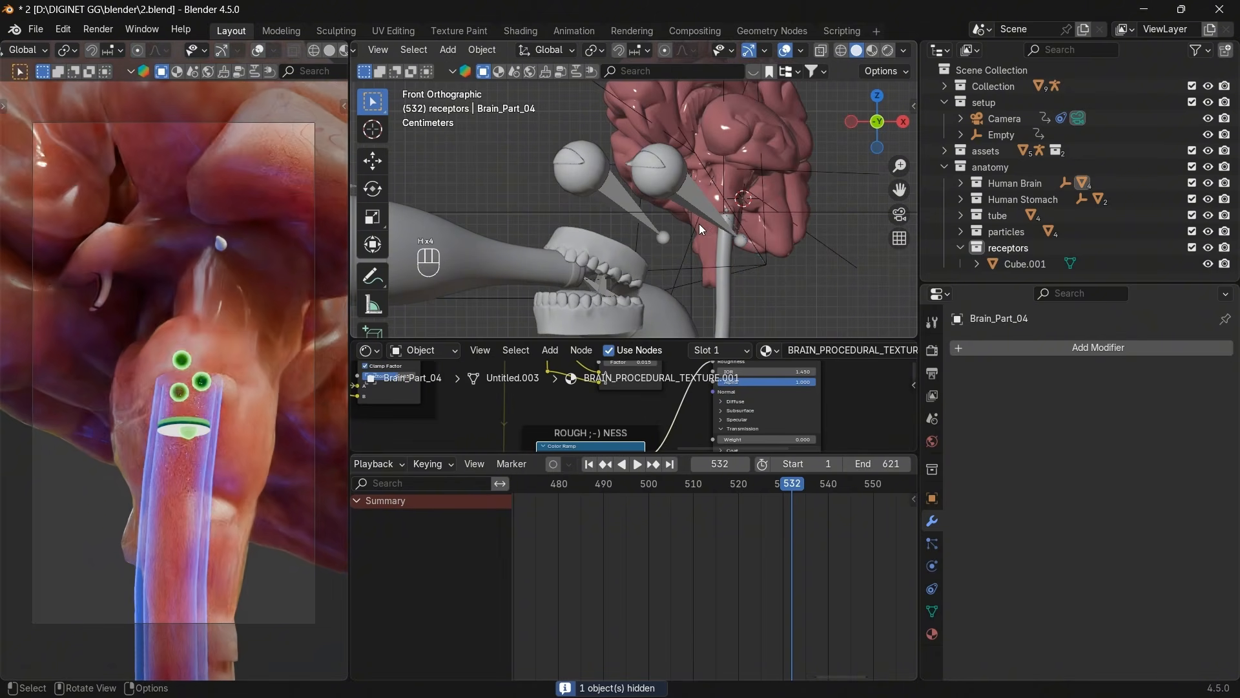
Hide the eye objects in front of the brain, including CC_Base_Eye and CC_Base_TearLine.
click(699, 214)
key(h)
click(665, 193)
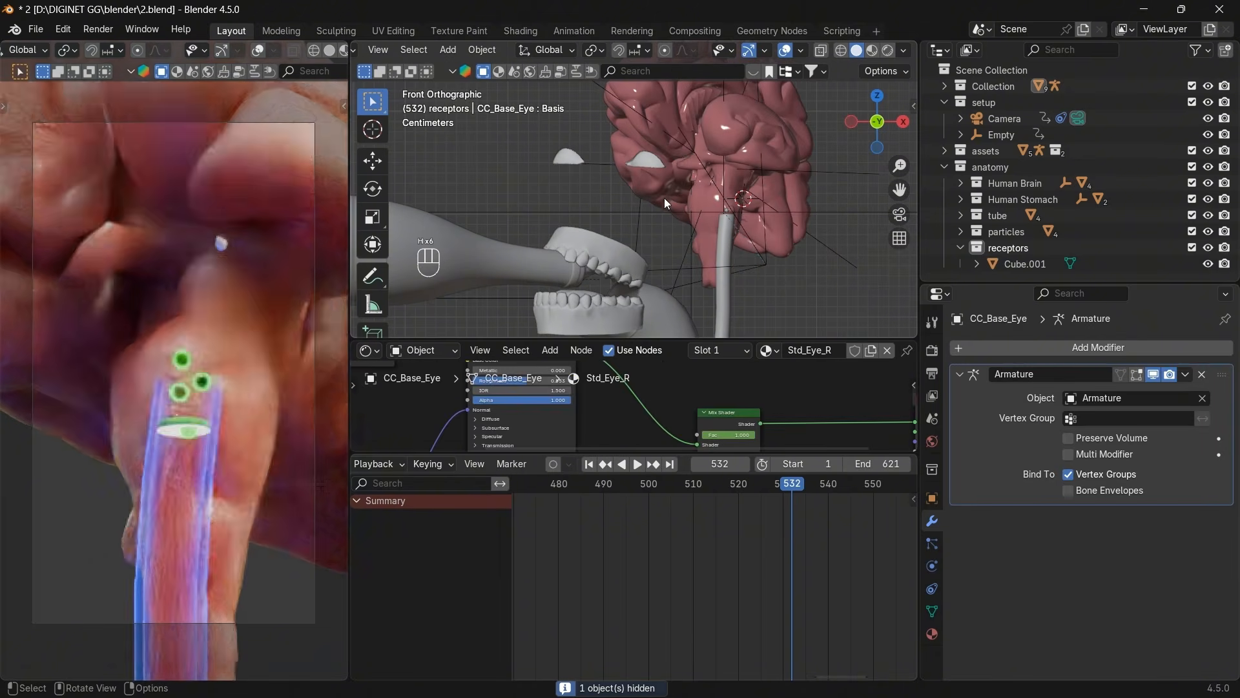
key(h)
click(648, 164)
key(h)
click(648, 164)
key(h)
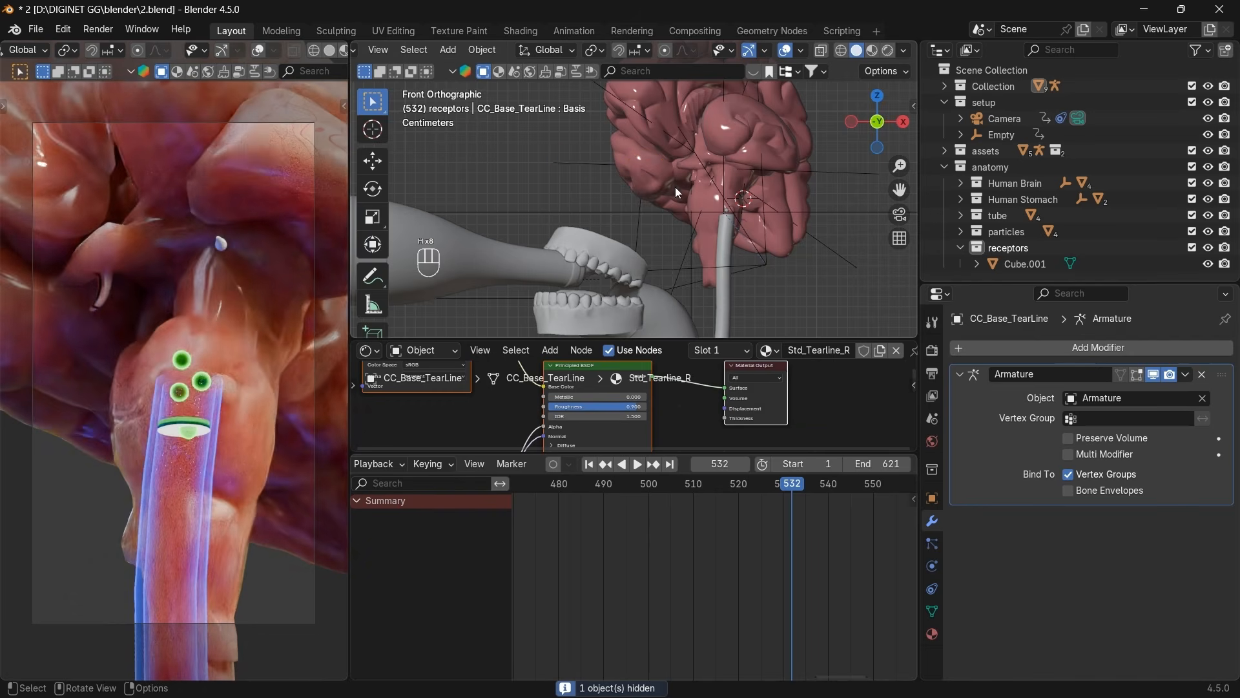
Place the 3D cursor on the inner brain surface beside the brain stem, just above the tube's end.
scroll(831, 202, up, 4)
drag(856, 132, 825, 217)
scroll(825, 194, up, 1)
drag(866, 132, 691, 217)
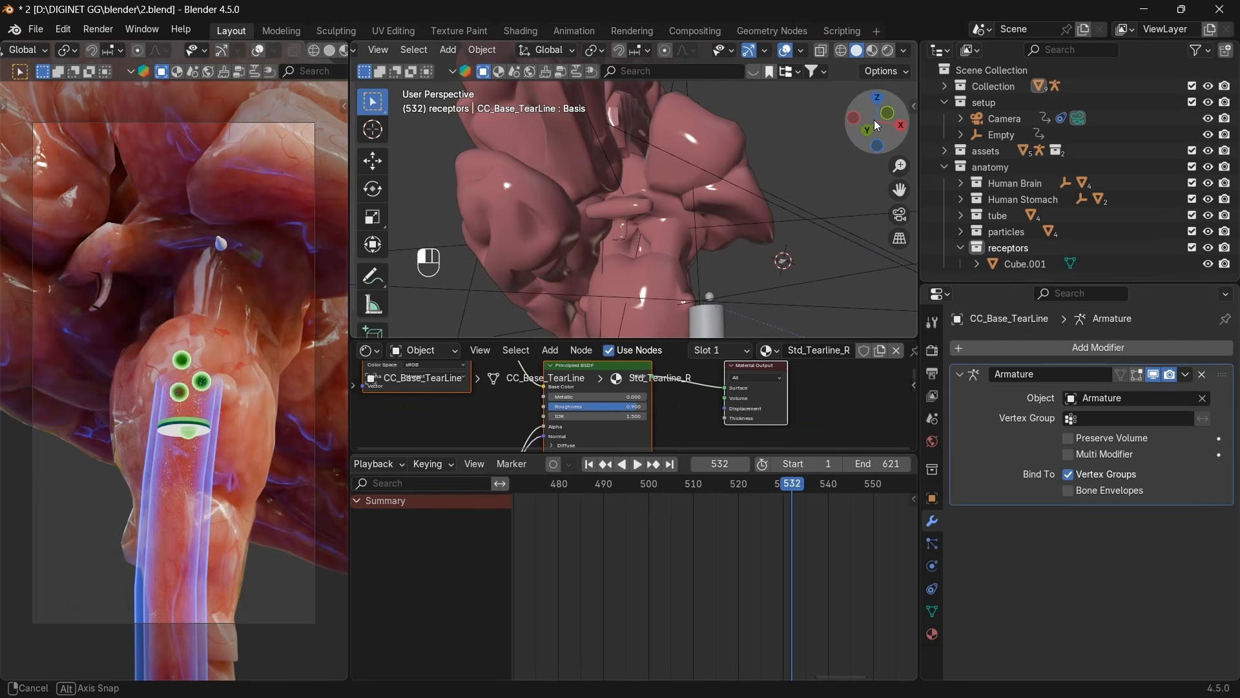
shift+right_click(687, 224)
scroll(687, 223, up, 3)
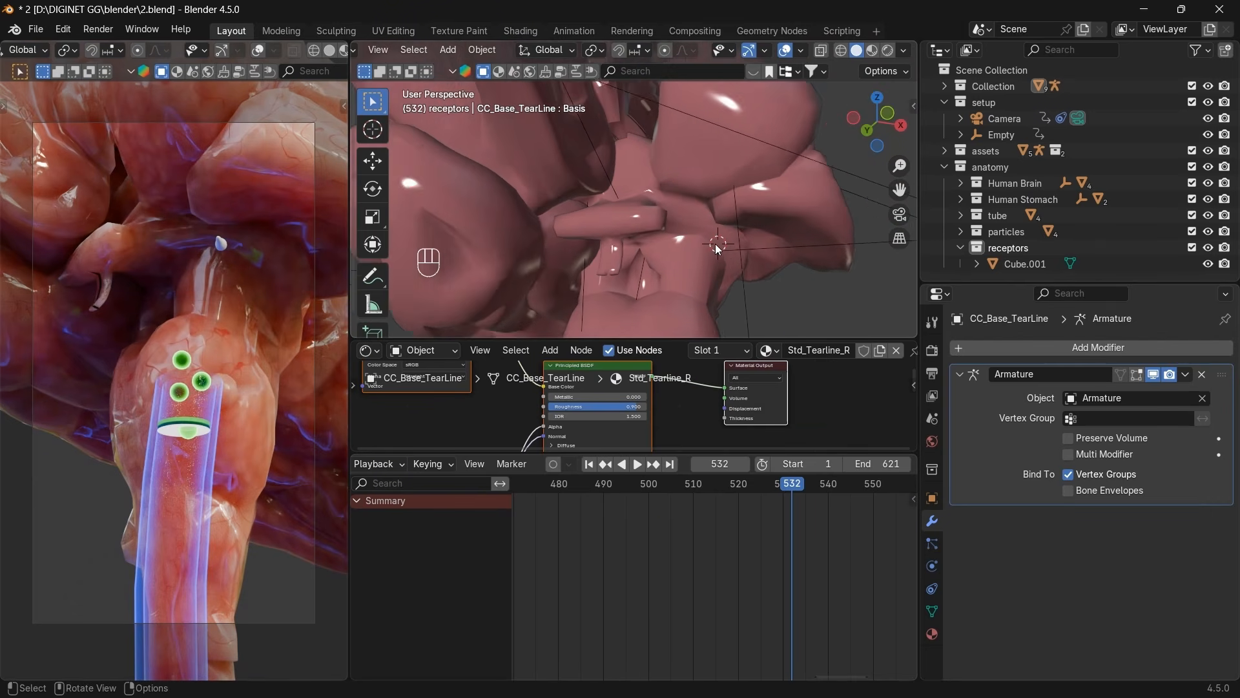
scroll(727, 253, up, 2)
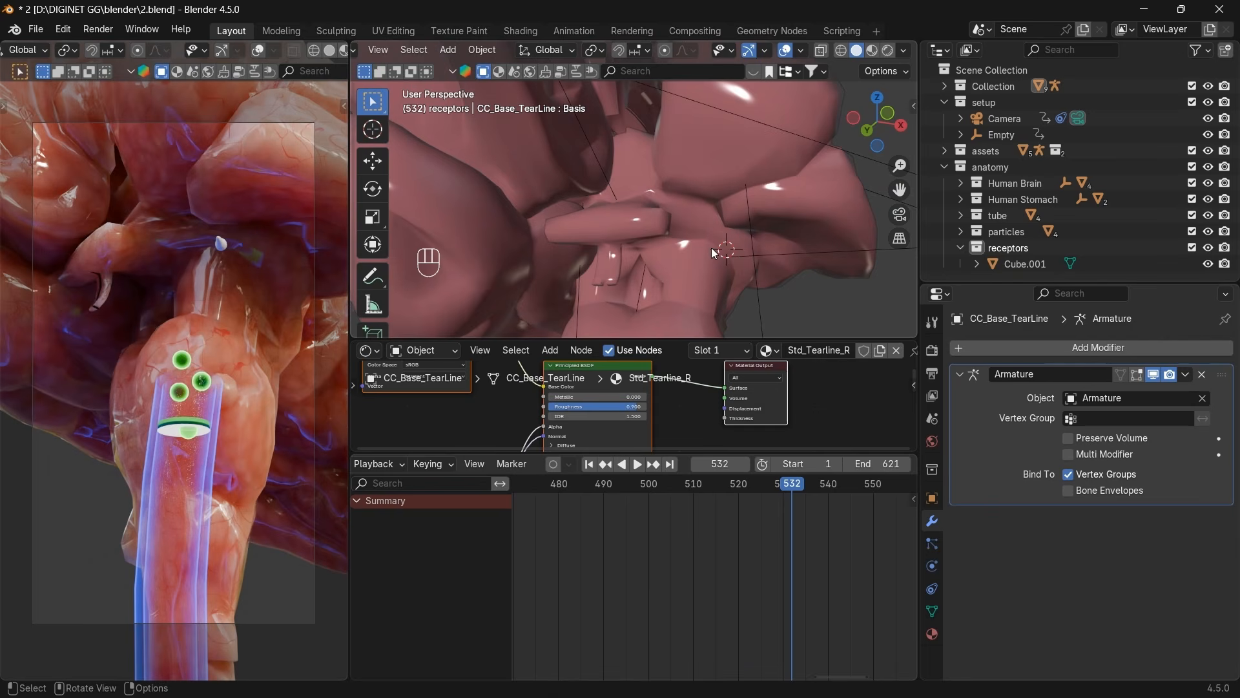
scroll(796, 265, down, 3)
Select the receptor Cube.001 and snap it to the 3D cursor.
click(777, 260)
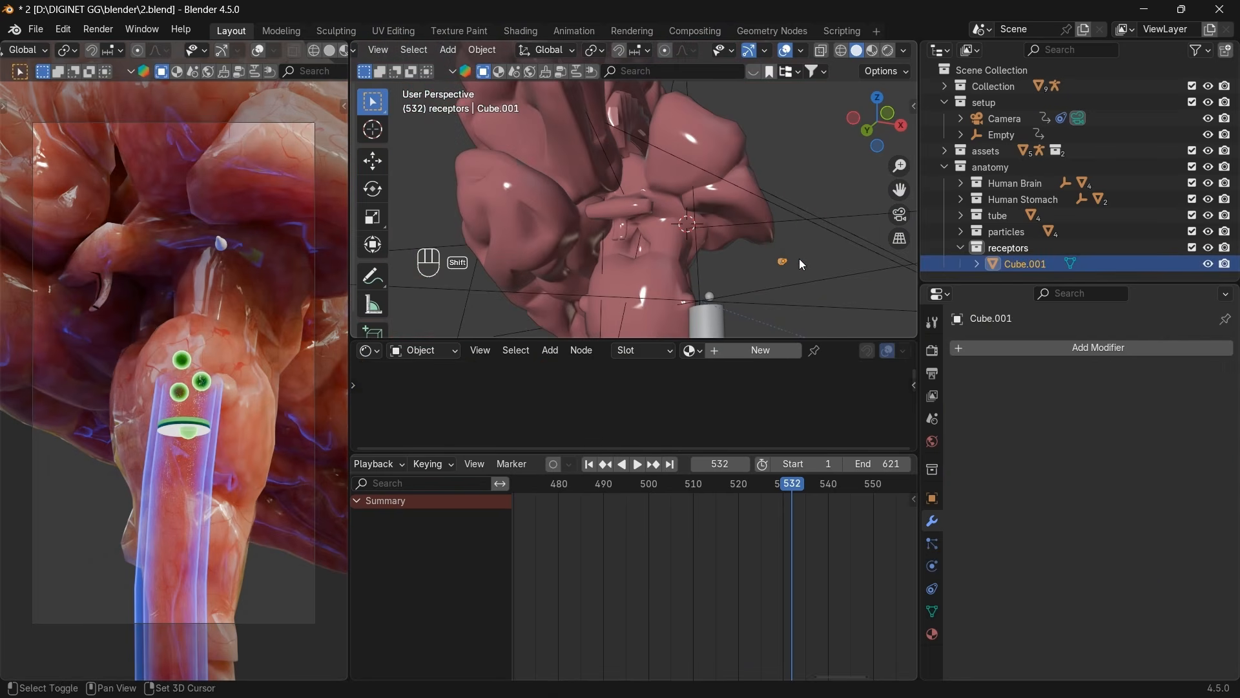
key(shift+s)
click(800, 188)
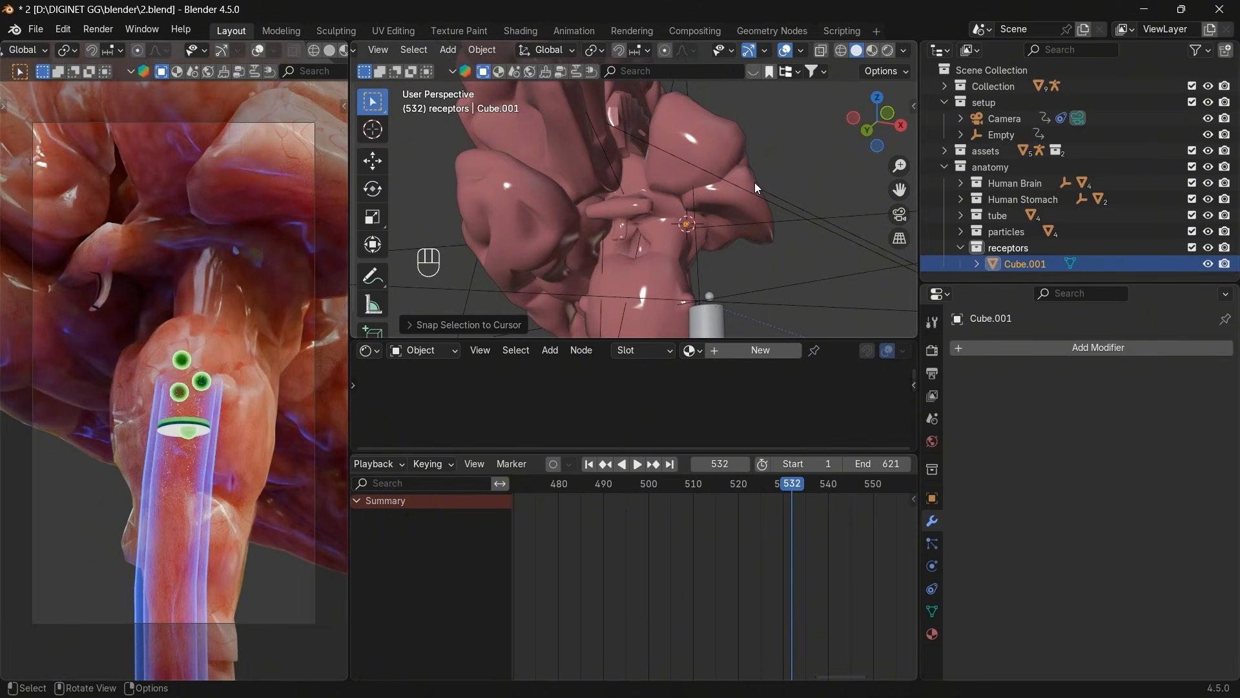
Adjust the receptor's height along Z and, in top view, shift it about 0.001 m along X and -0.00025 m along Y.
key(g)
key(z)
click(851, 167)
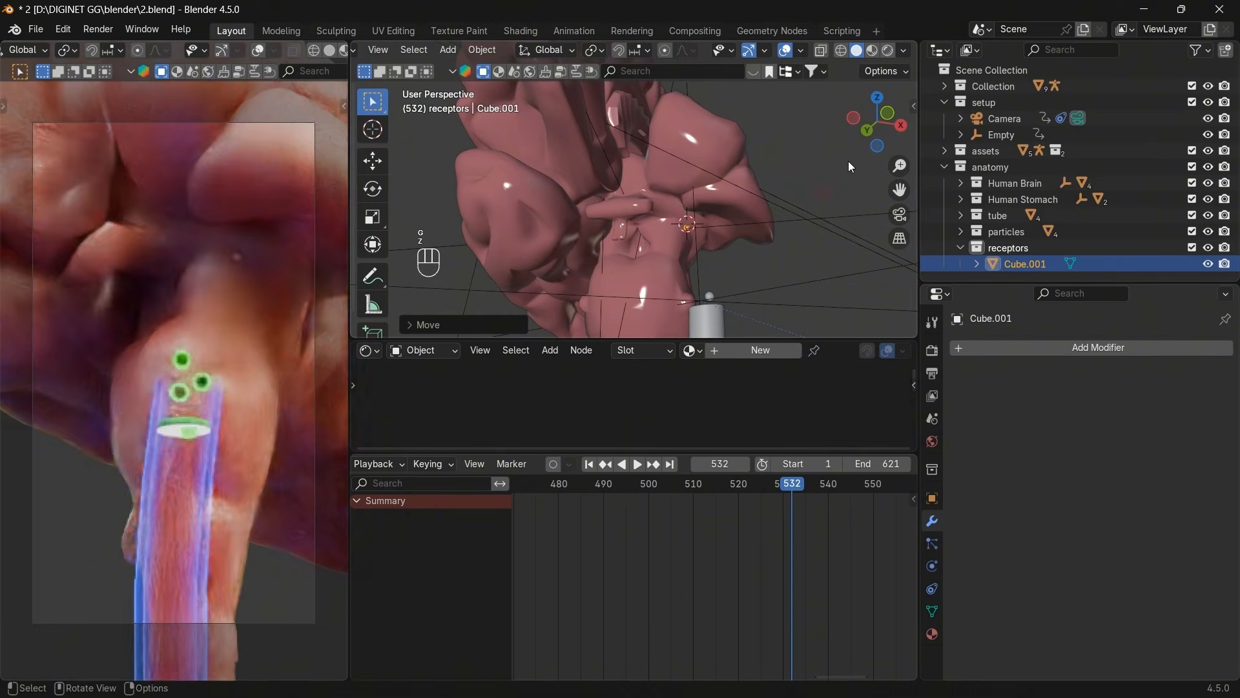
click(876, 98)
key(g)
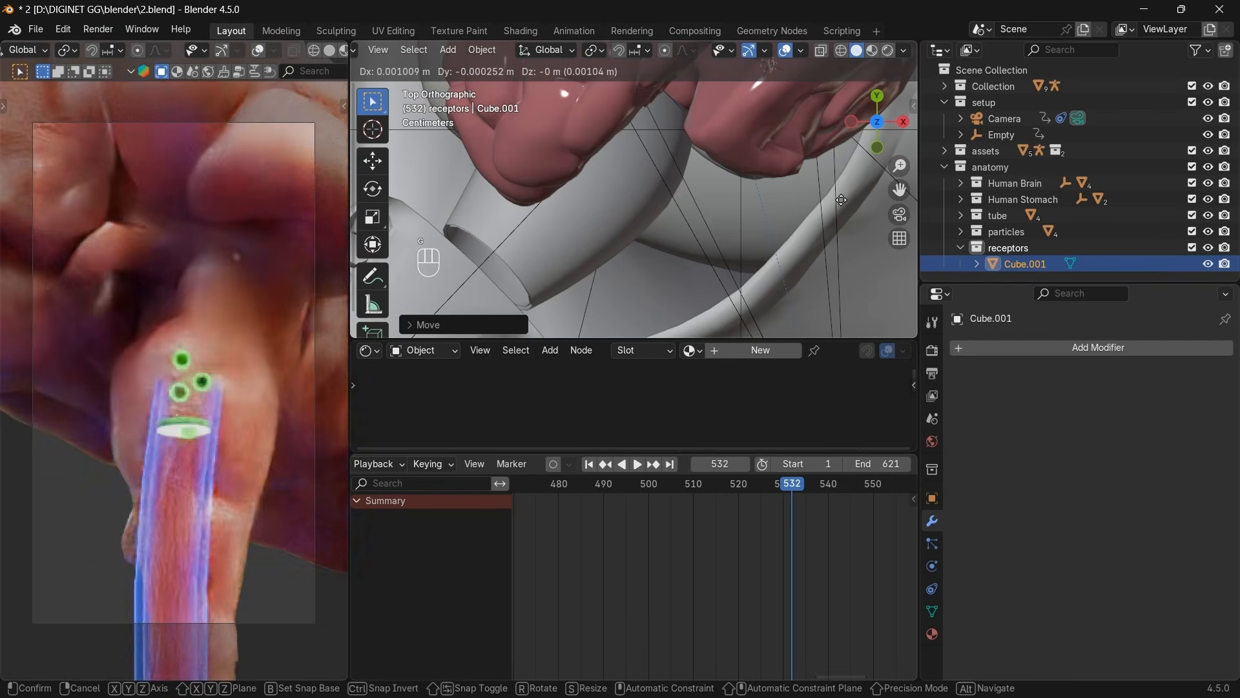
click(841, 200)
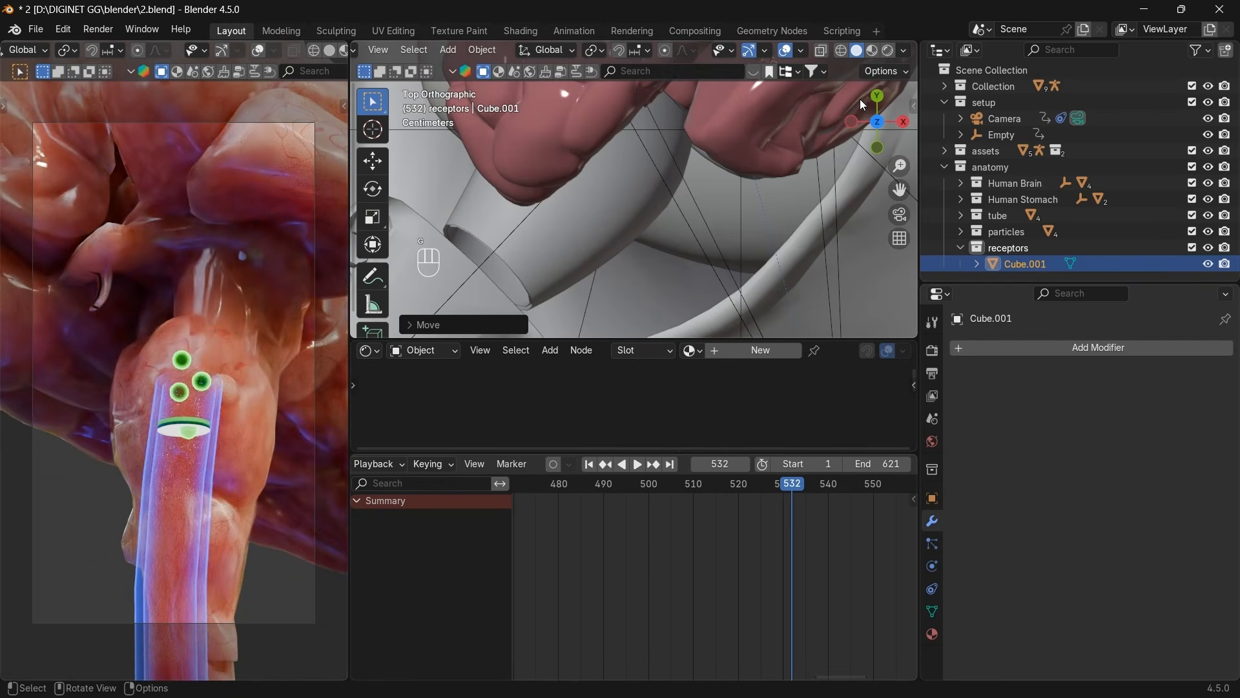
Scale up the receptor Cube.001 slightly on the brain surface, judging its size in the camera view.
drag(875, 129, 786, 261)
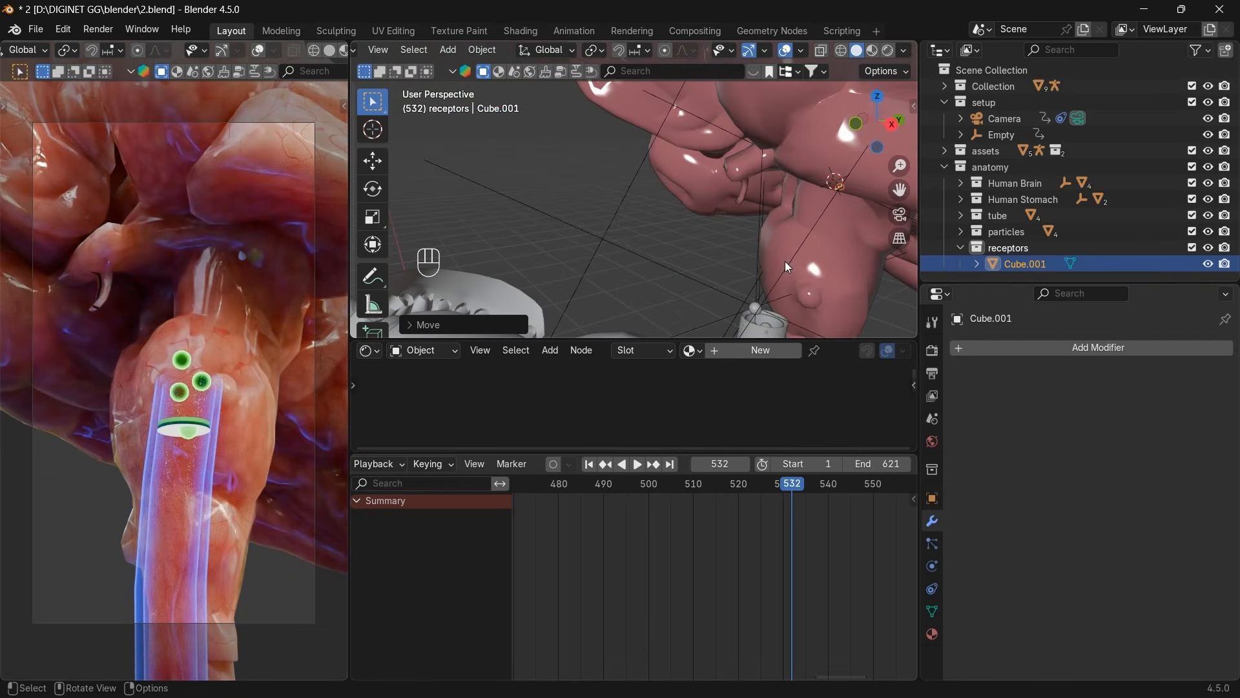
key(KP_Decimal)
scroll(785, 261, down, 2)
key(s)
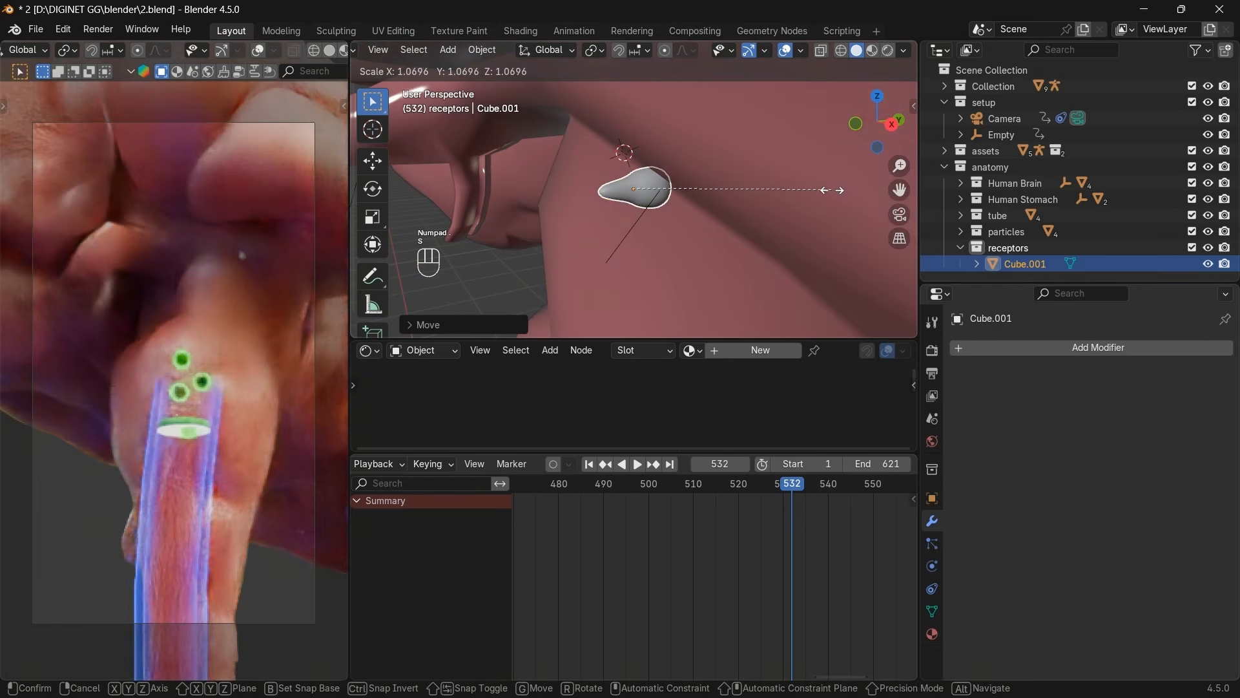
click(854, 196)
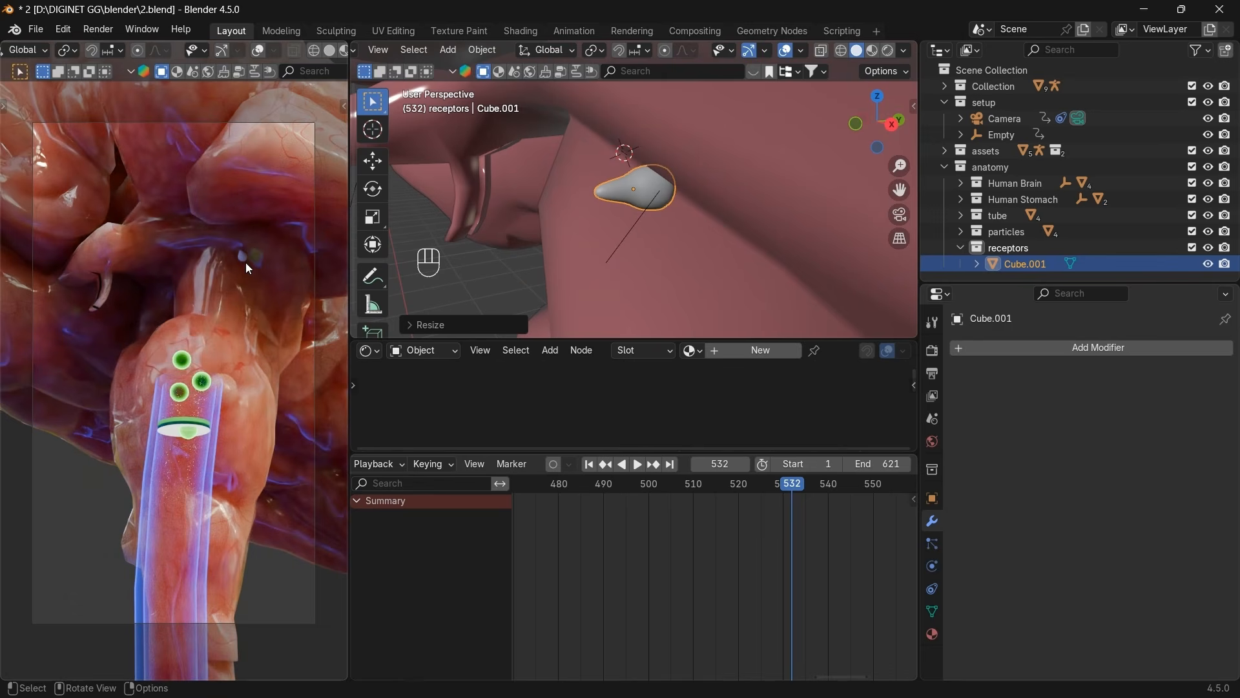
key(s)
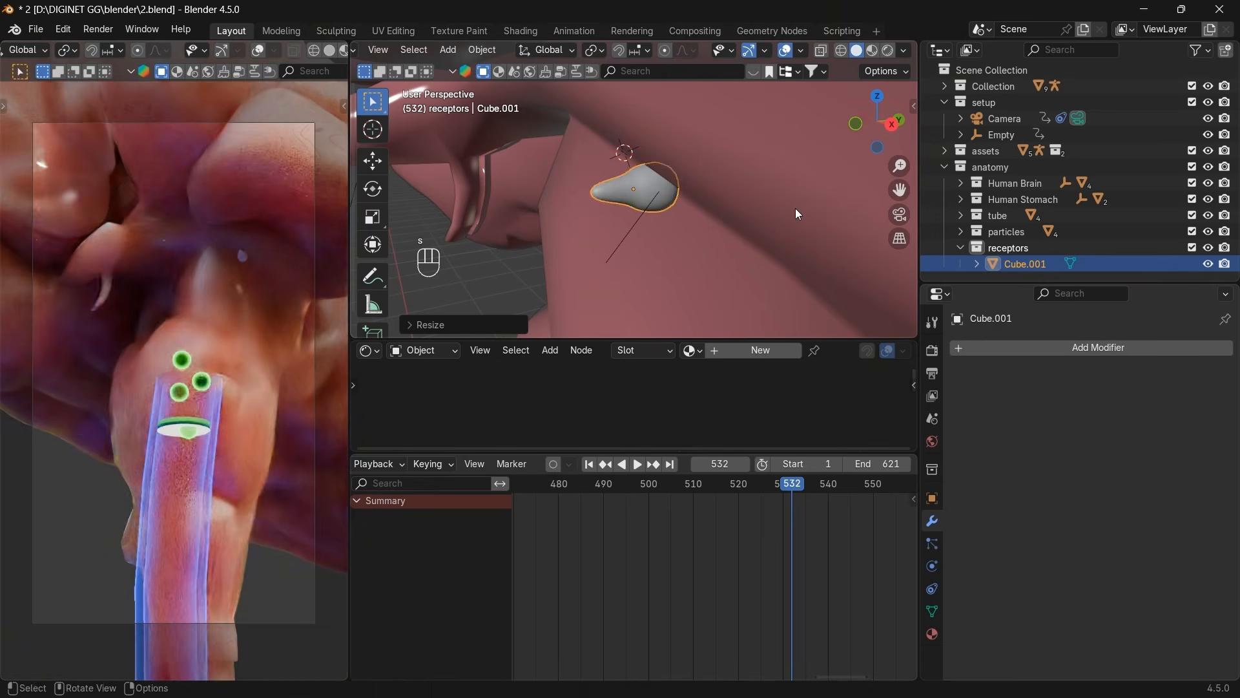
key(r)
key(r)
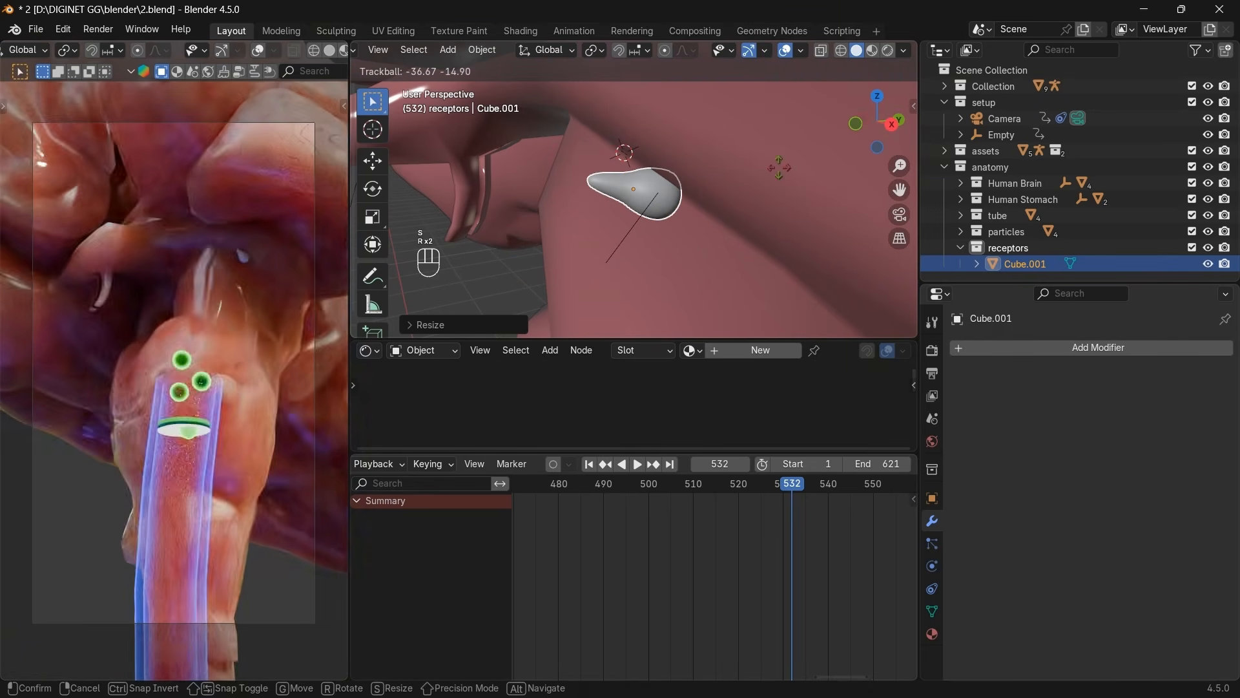
right_click(781, 173)
Check the receptors in the reference video in VLC media player, return to Blender and rotate Cube.001 roughly half a turn about global Z.
key(alt+Tab)
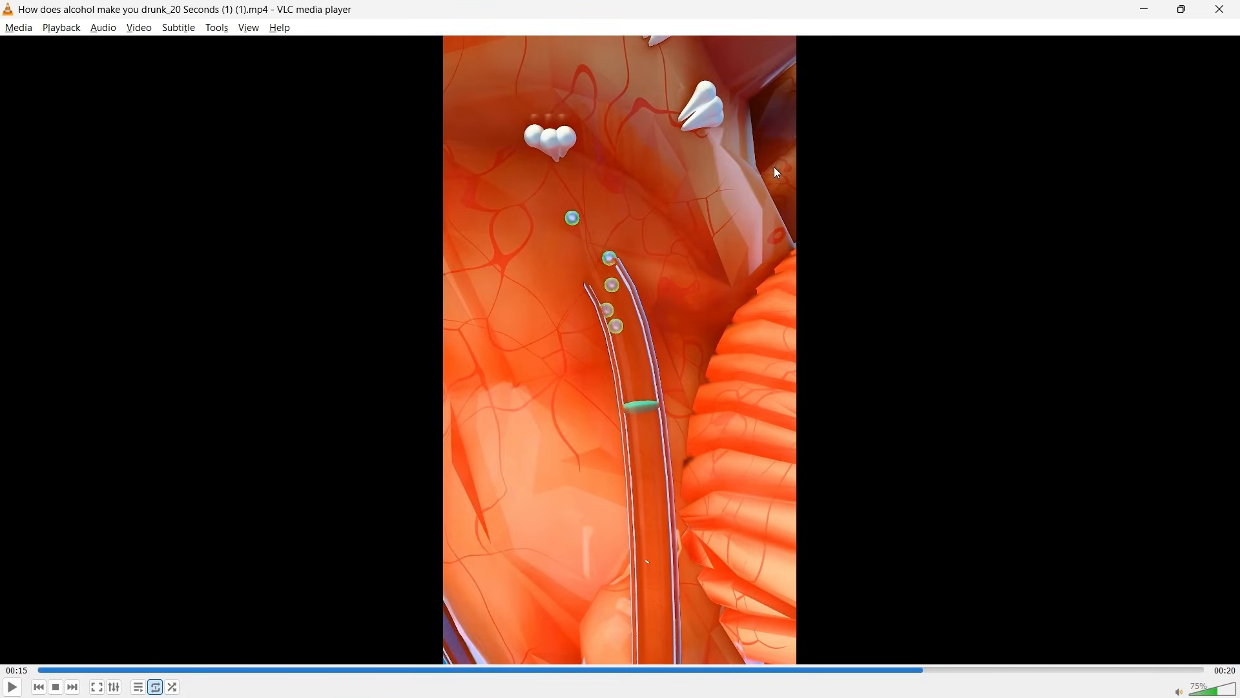
key(alt+Tab)
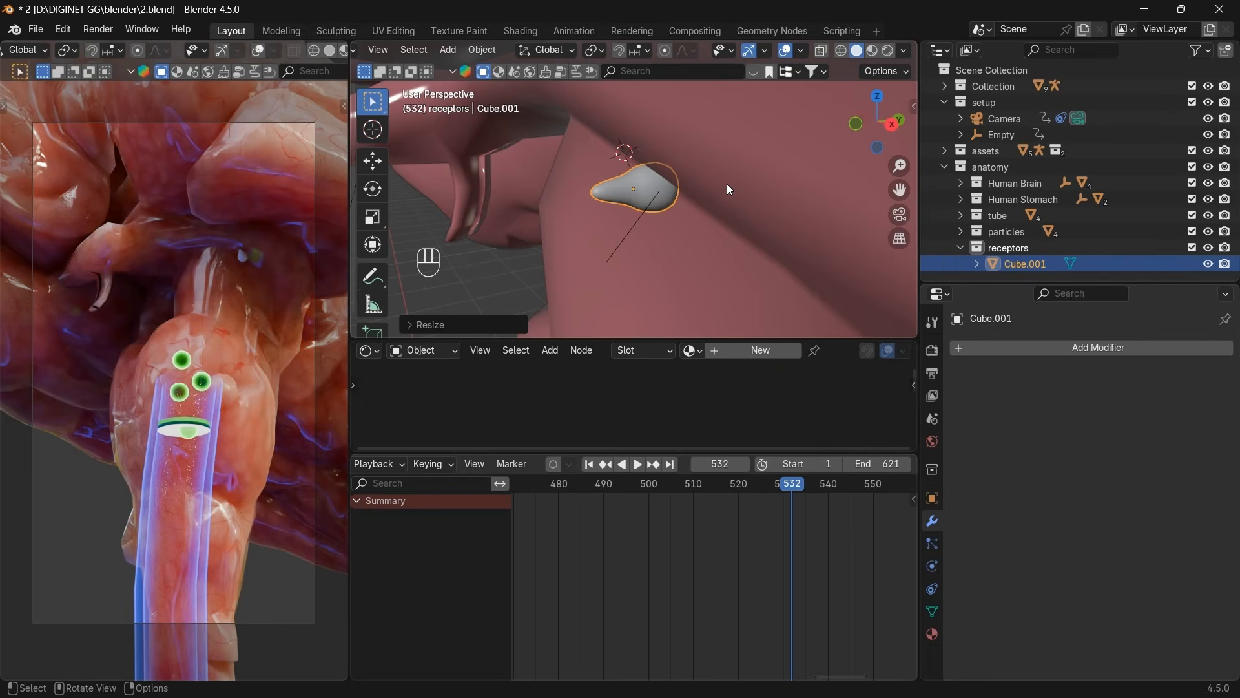
drag(853, 129, 808, 166)
key(r)
key(z)
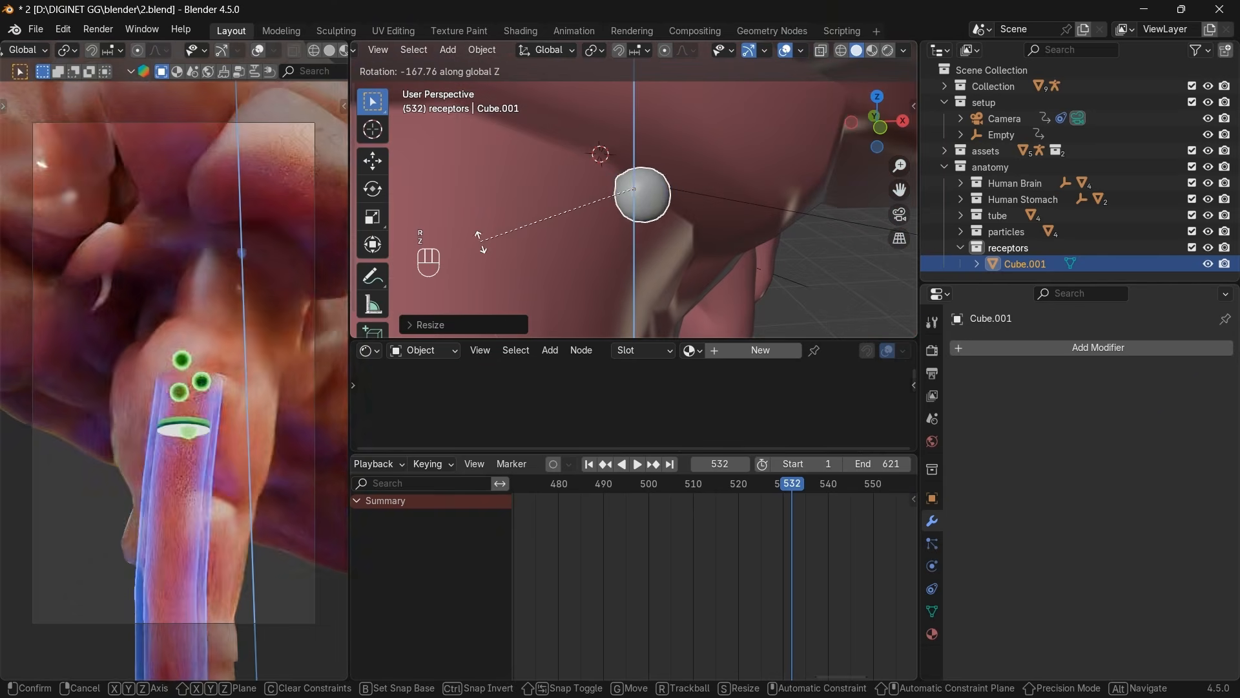
click(523, 255)
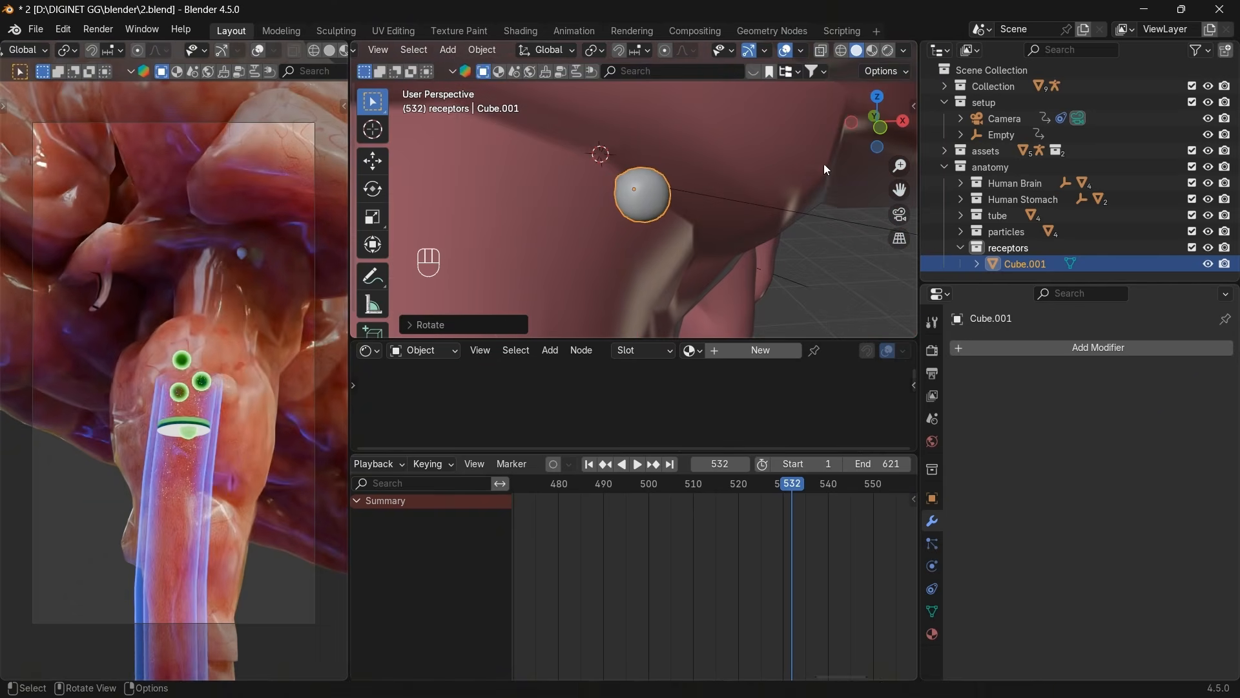
Move the receptor about 0.006 m across the brain surface and tilt it with a trackball rotation.
scroll(823, 166, down, 4)
drag(853, 142, 792, 198)
scroll(788, 198, down, 7)
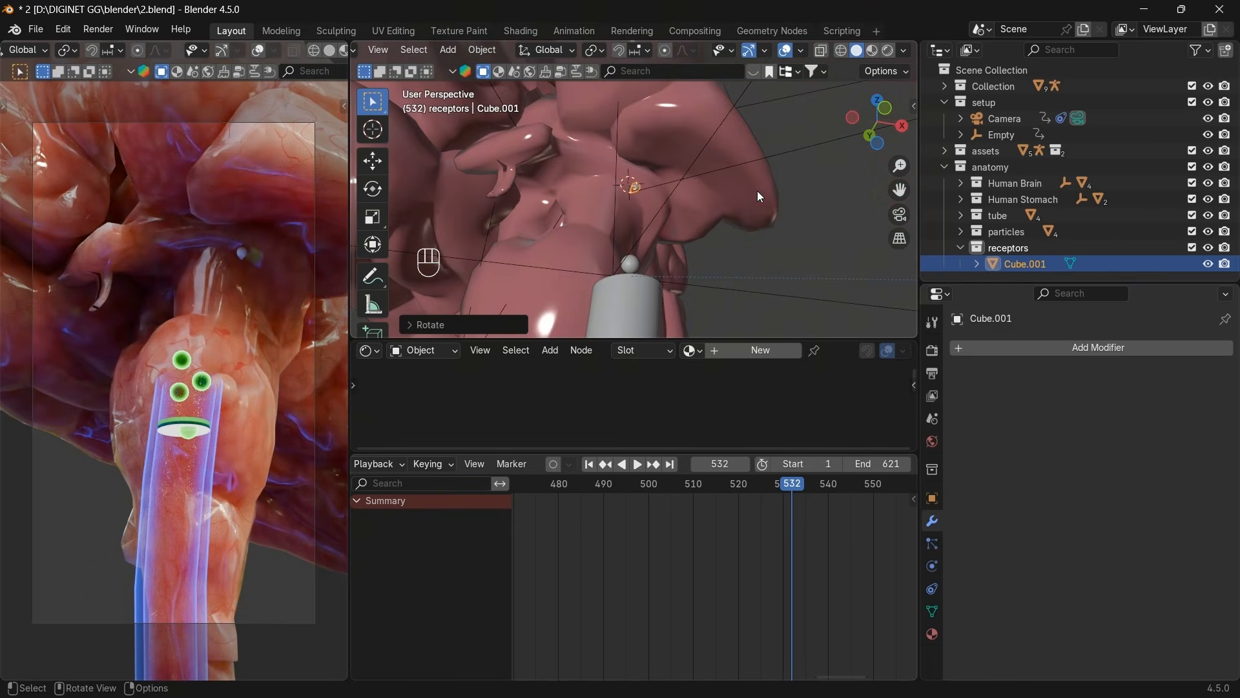
scroll(646, 187, up, 3)
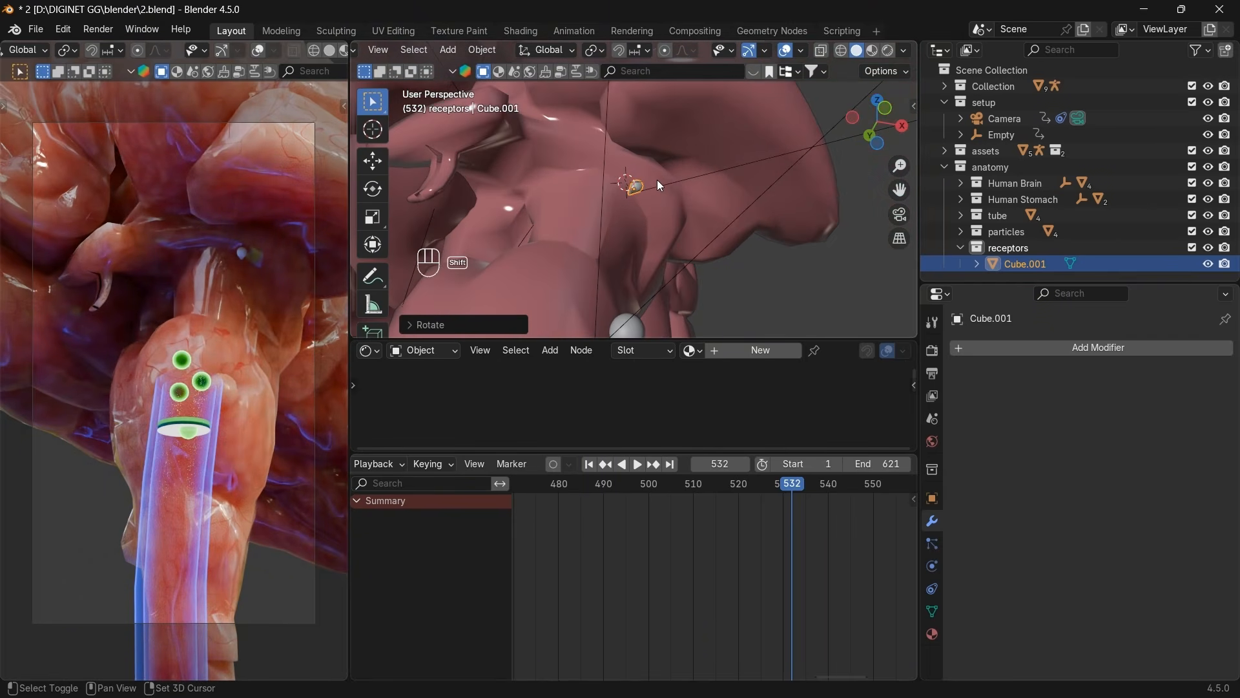
key(g)
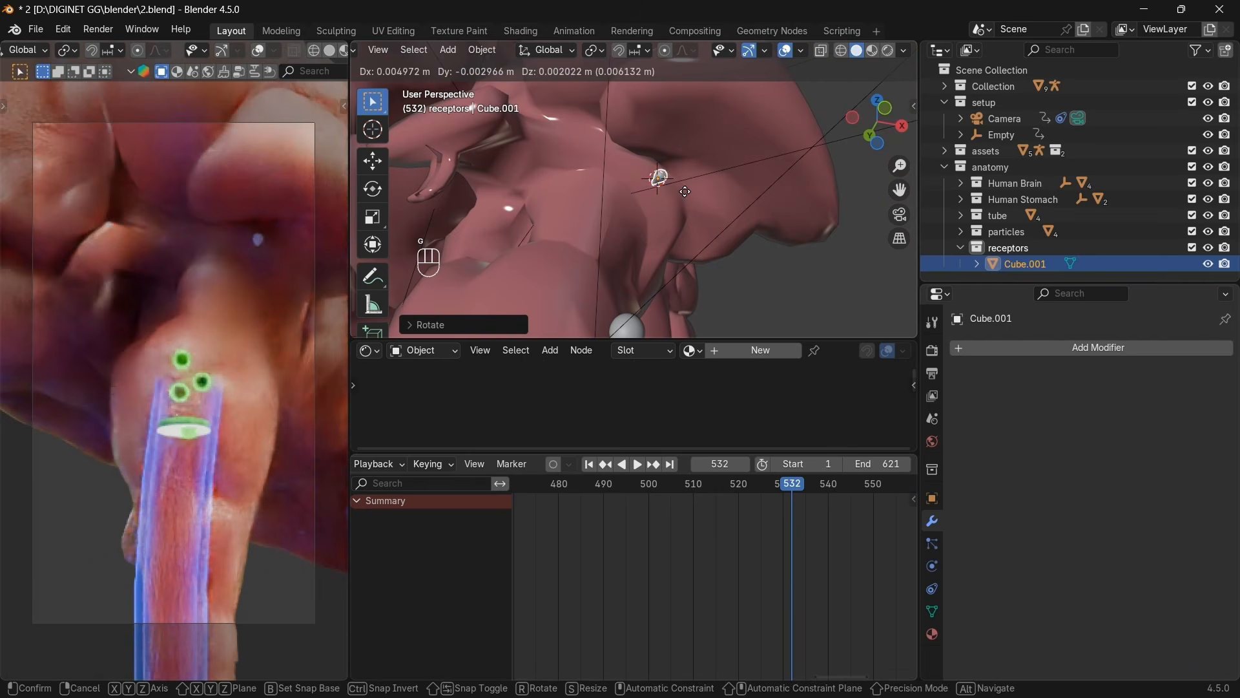
key(r)
key(r)
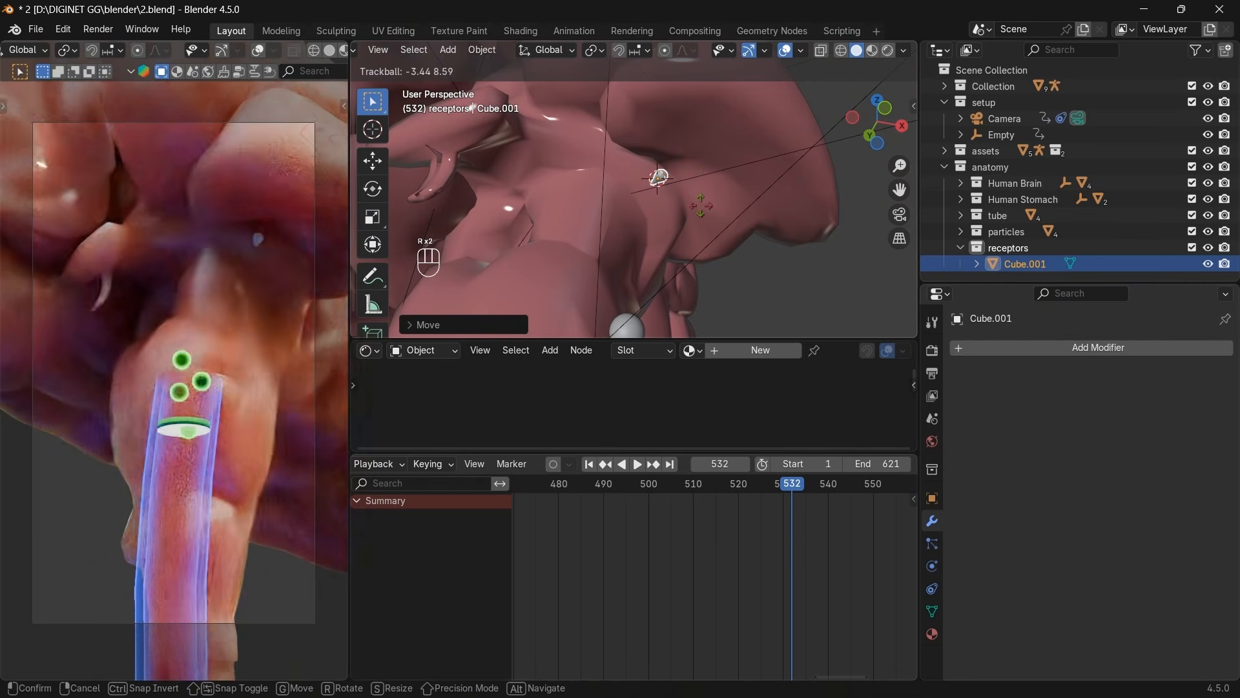
click(712, 151)
From a side view, rotate the receptor and move it closer to the underside of the brain.
scroll(719, 192, up, 3)
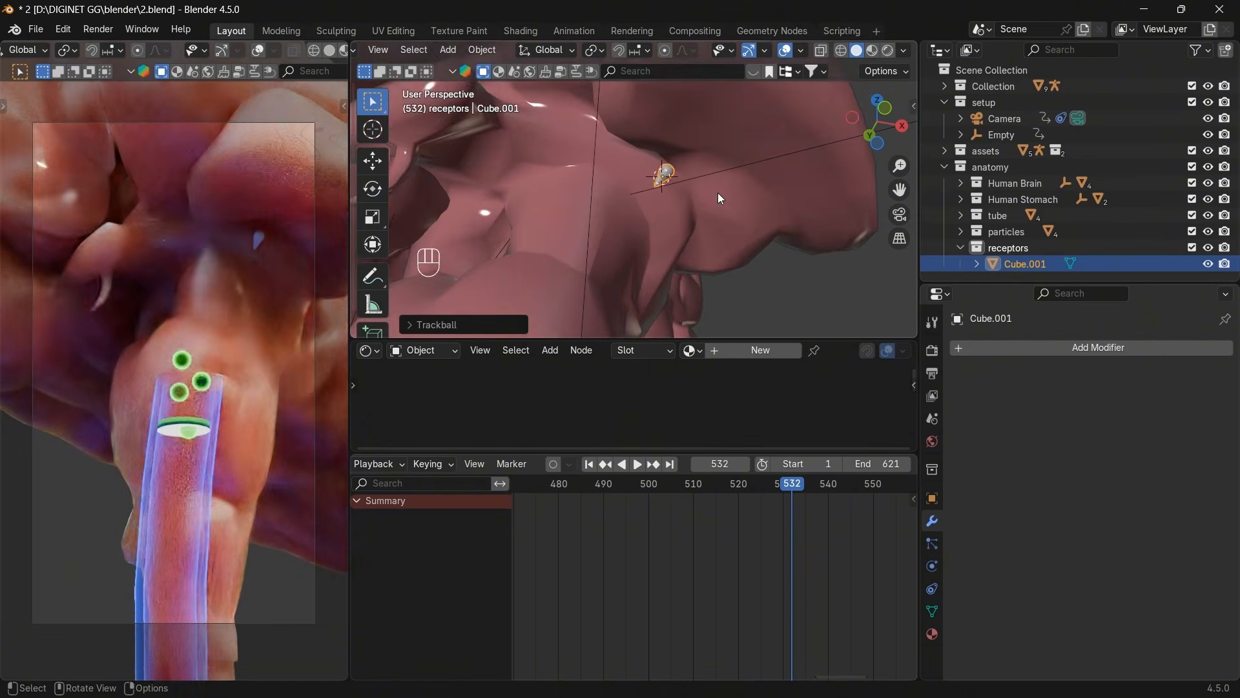
drag(862, 122, 793, 84)
key(r)
click(790, 173)
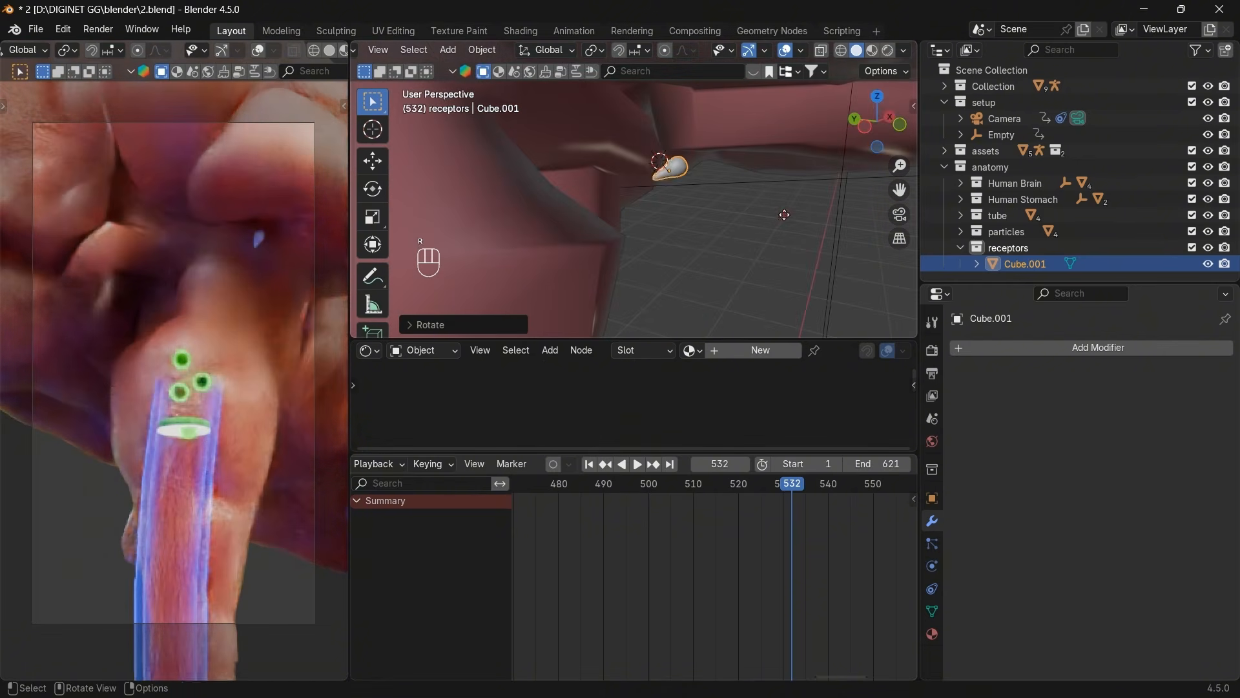
key(g)
click(772, 223)
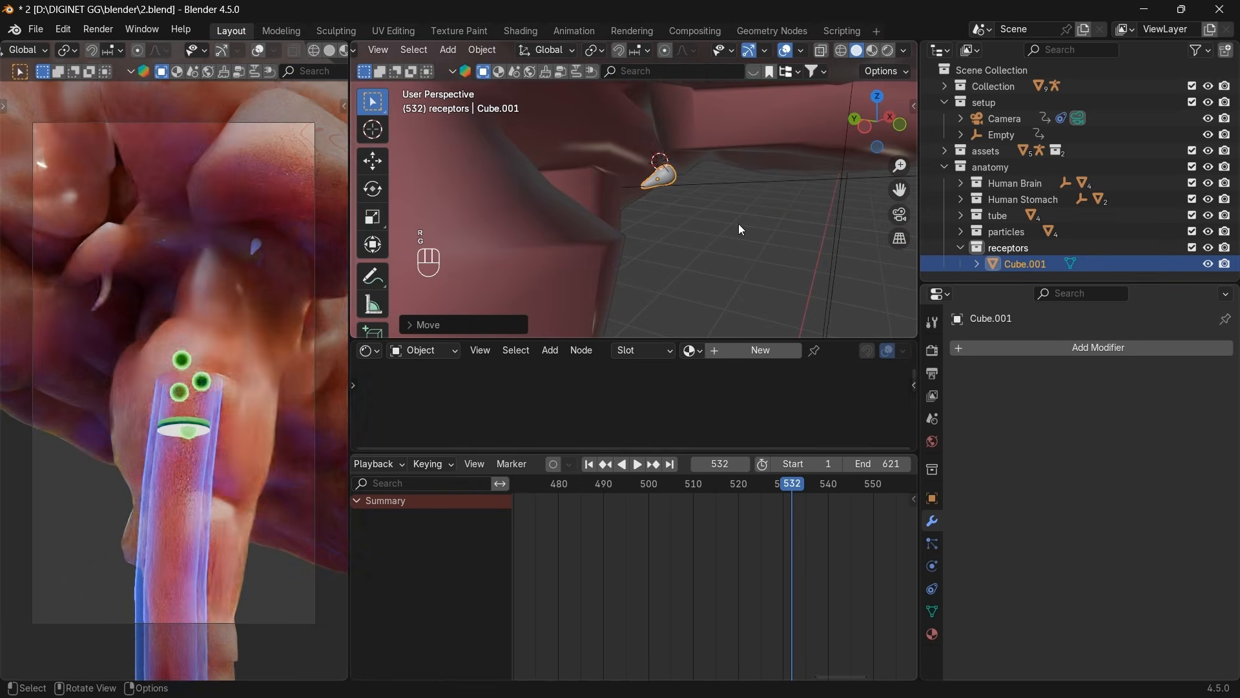
Adjust the receptor's height along global Z so that it sits against the brain surface.
middle_drag(739, 224, 798, 145)
scroll(833, 158, up, 2)
key(g)
key(z)
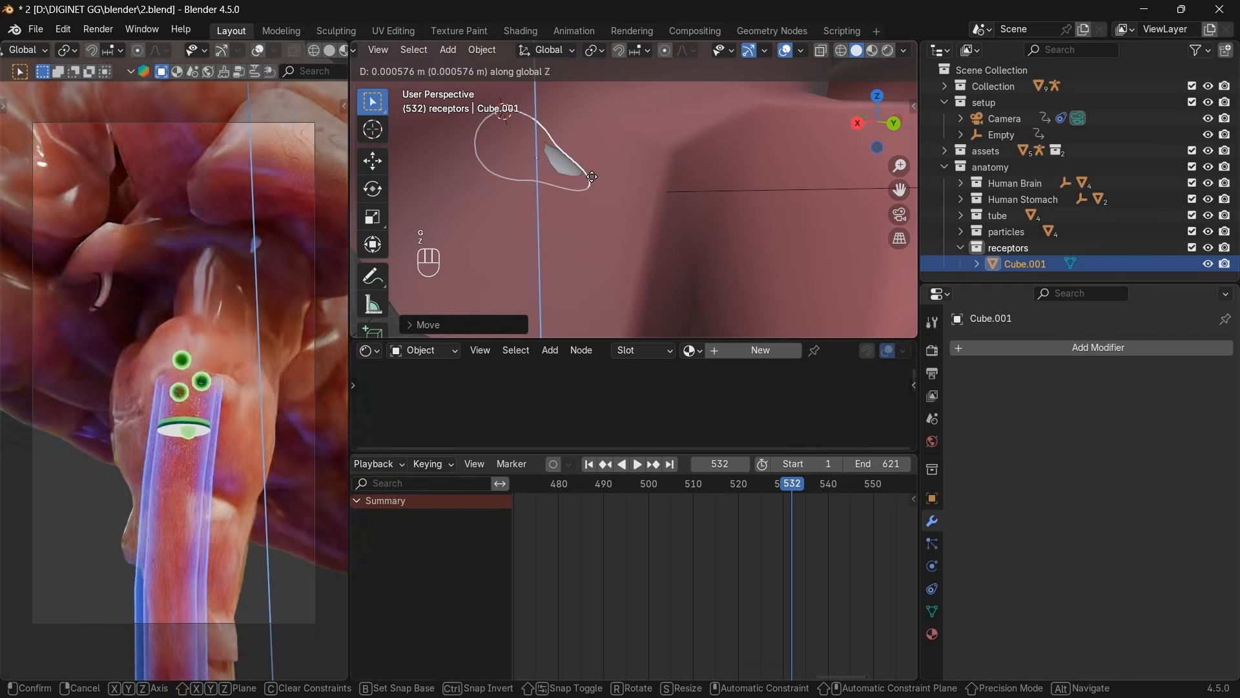
click(827, 130)
middle_drag(827, 130, 665, 157)
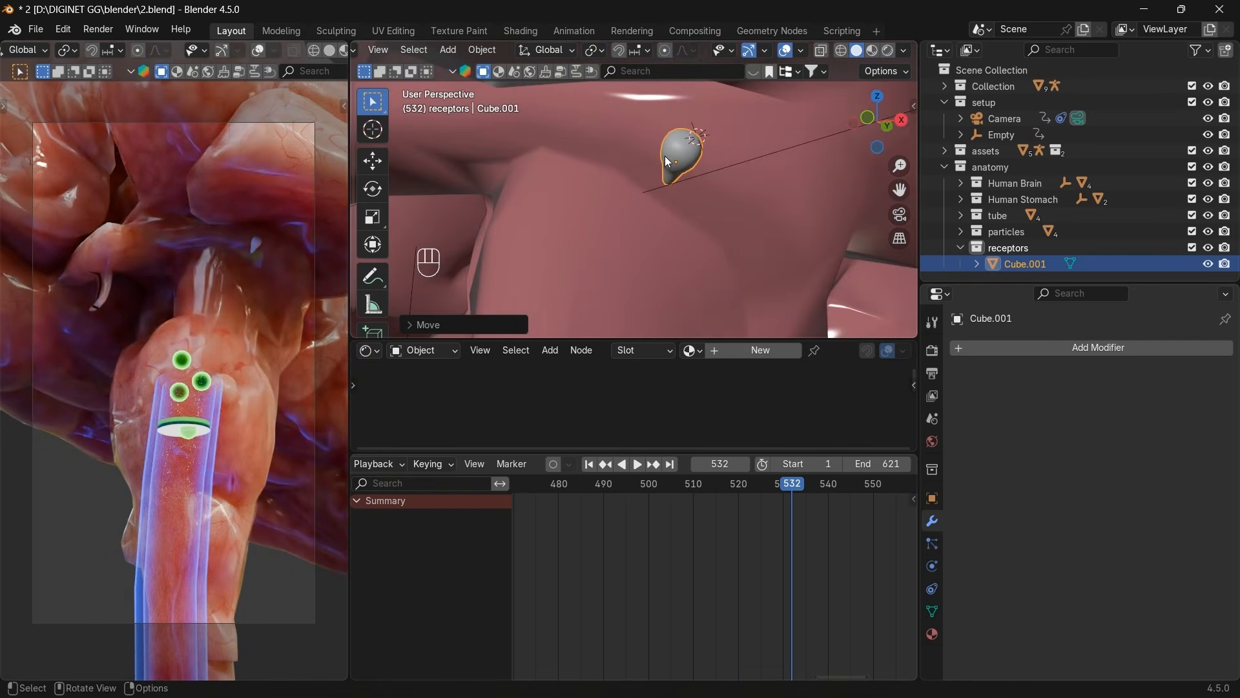
Duplicate the receptor, rotate the copy and place it beside the original as the lower petal of a fan.
drag(877, 135, 843, 144)
key(shift+d)
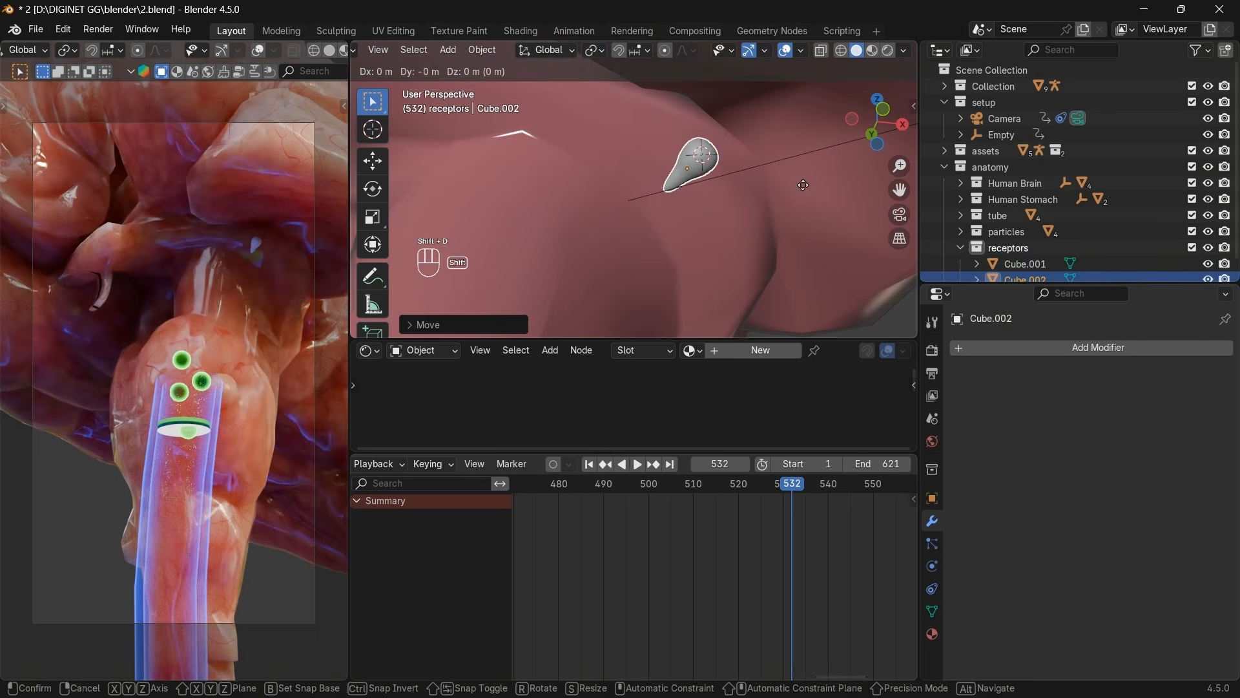
click(817, 199)
key(r)
click(815, 256)
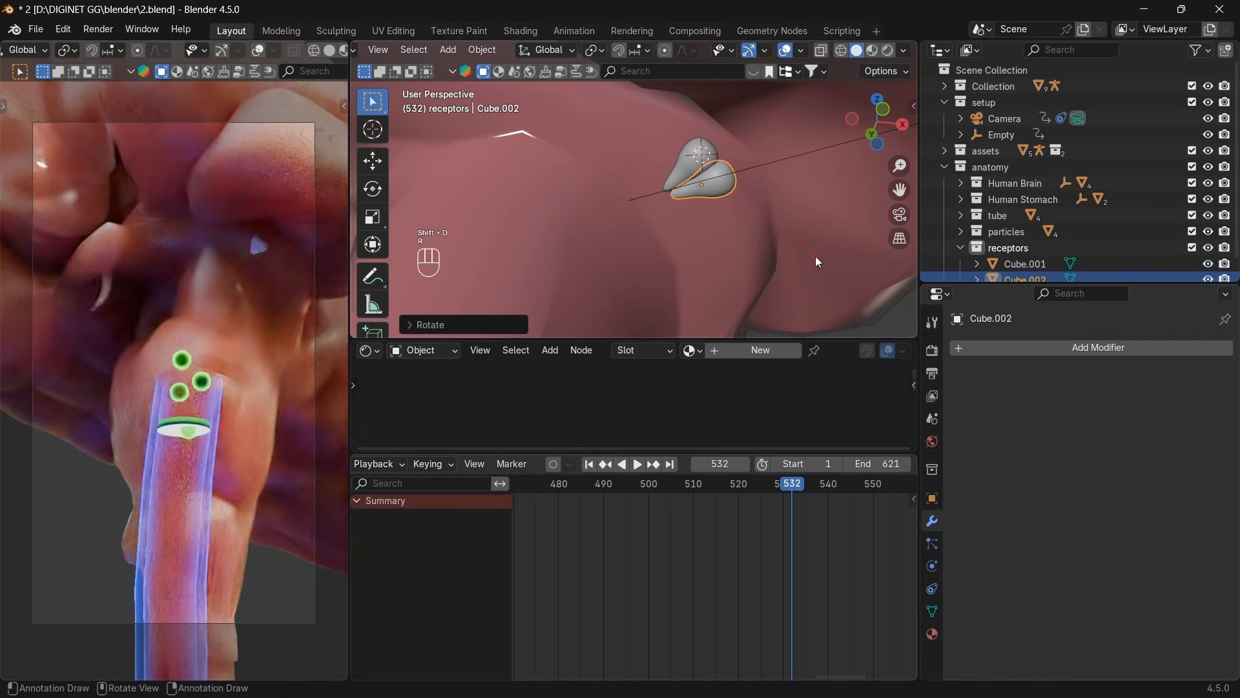
key(g)
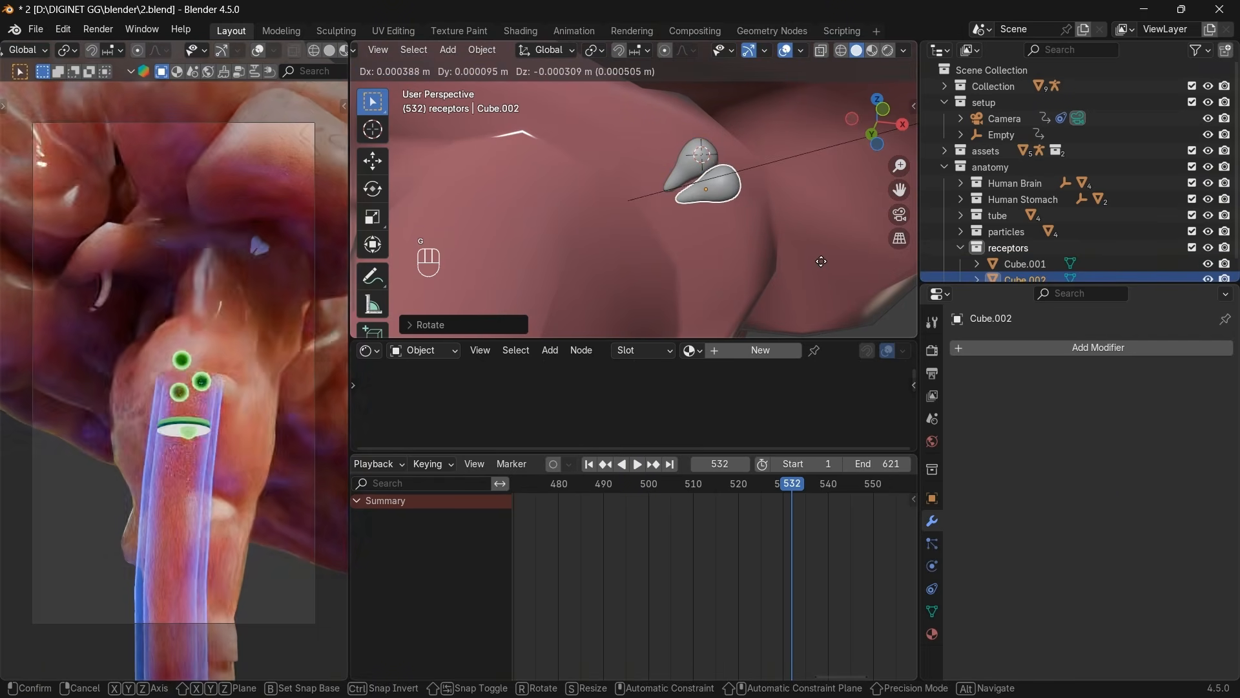
click(821, 262)
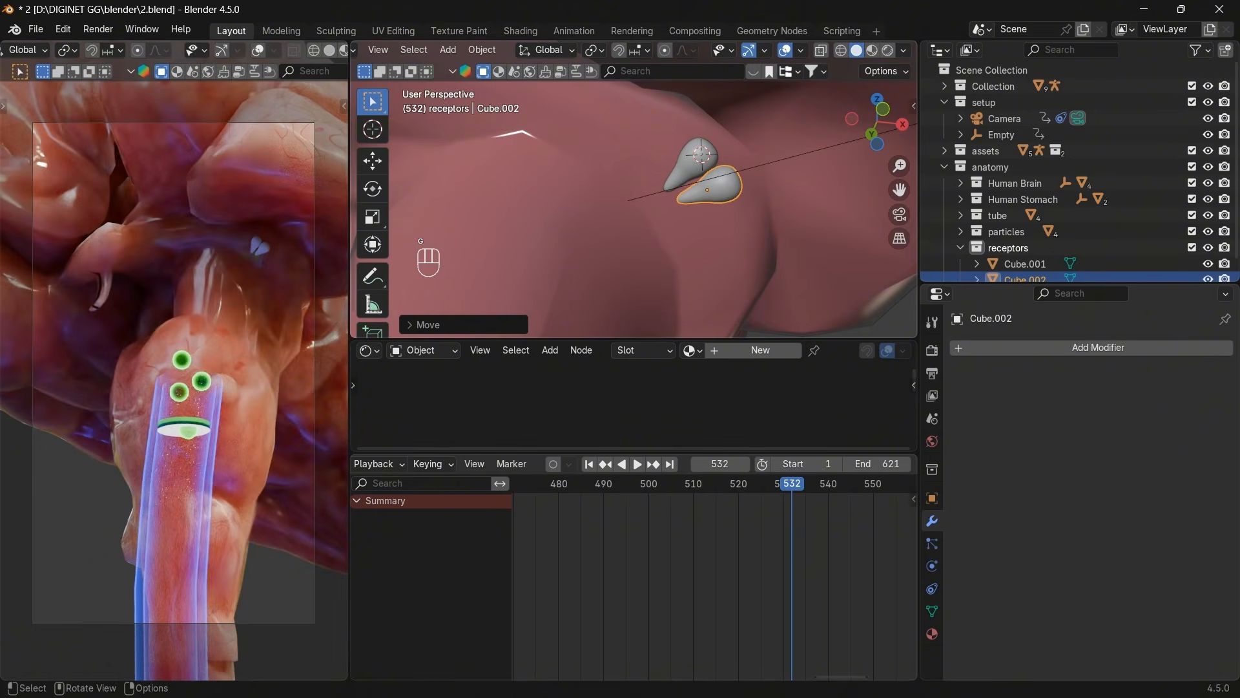
key(r)
click(801, 277)
Duplicate the lower petal, then rotate and move the copy to the other side of the original, completing a three-petal fan.
key(shift+d)
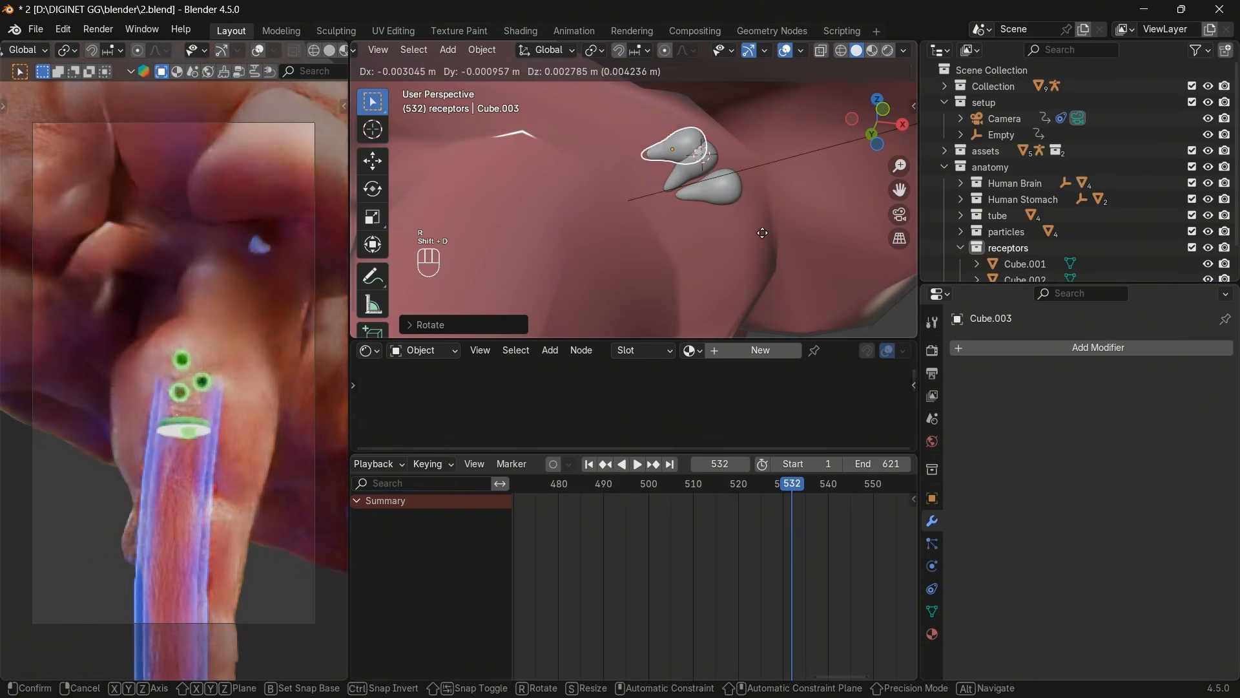
click(773, 236)
key(r)
click(736, 107)
key(g)
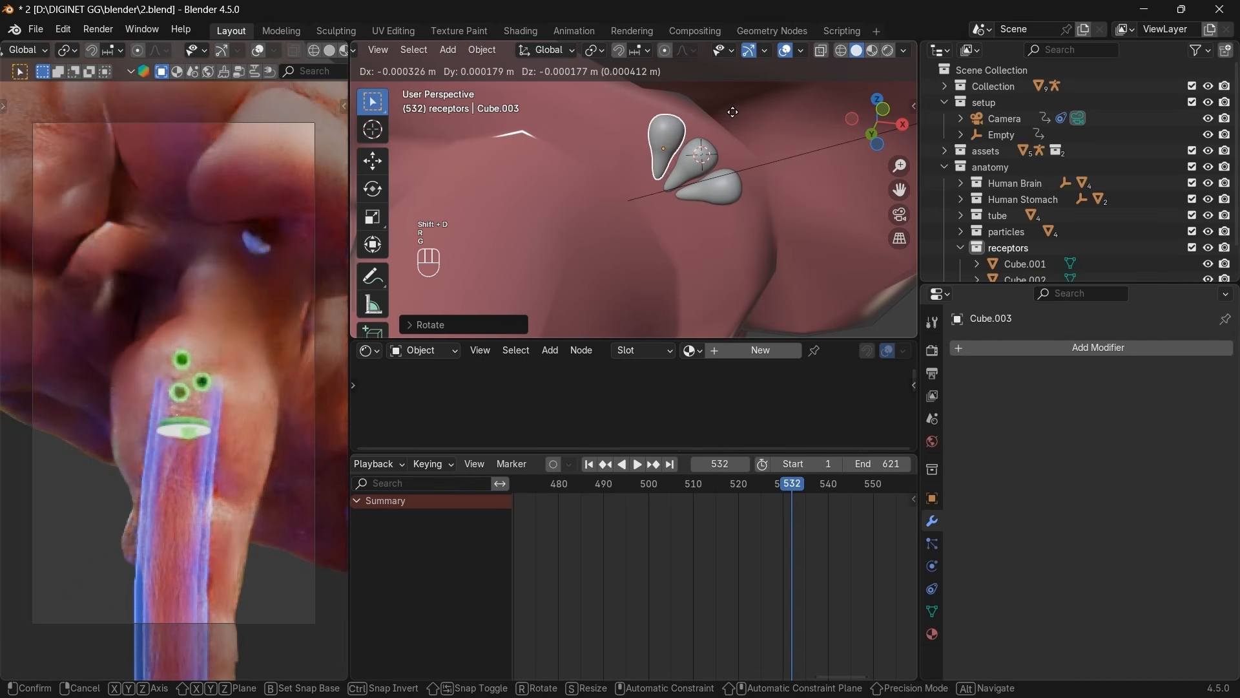
click(722, 137)
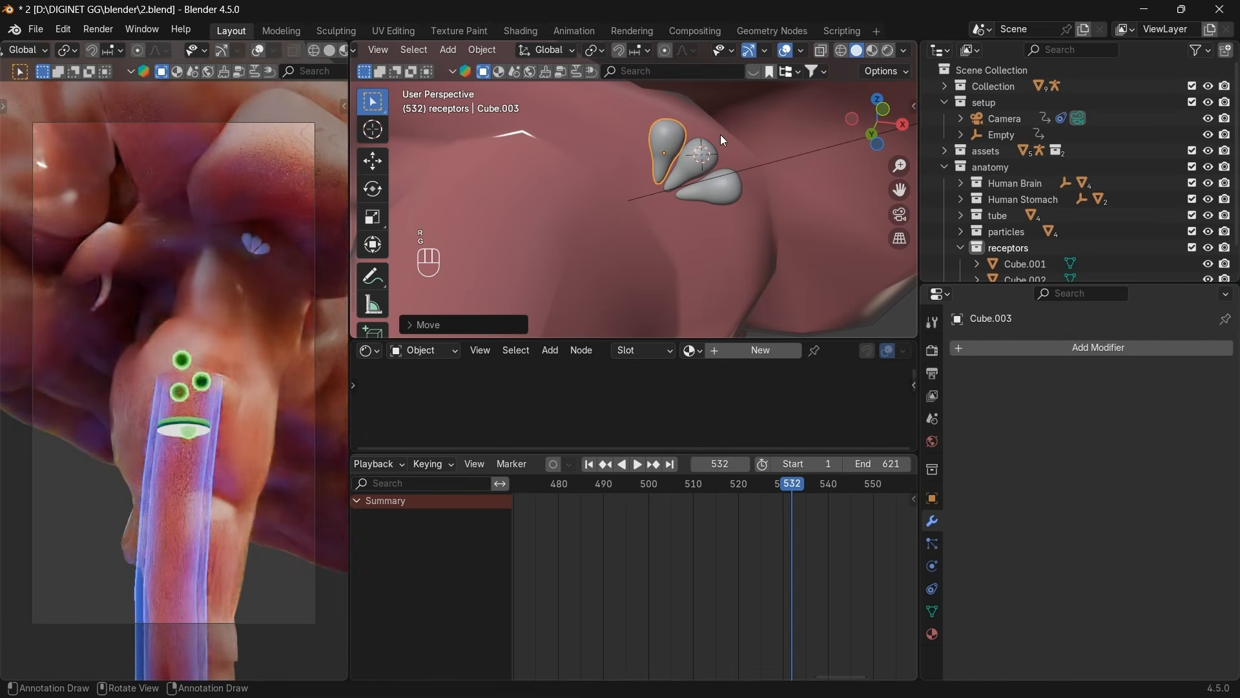
Select all three receptor petals and scale them up together in two passes, the first by about 1.11.
shift+click(716, 182)
shift+click(691, 169)
key(s)
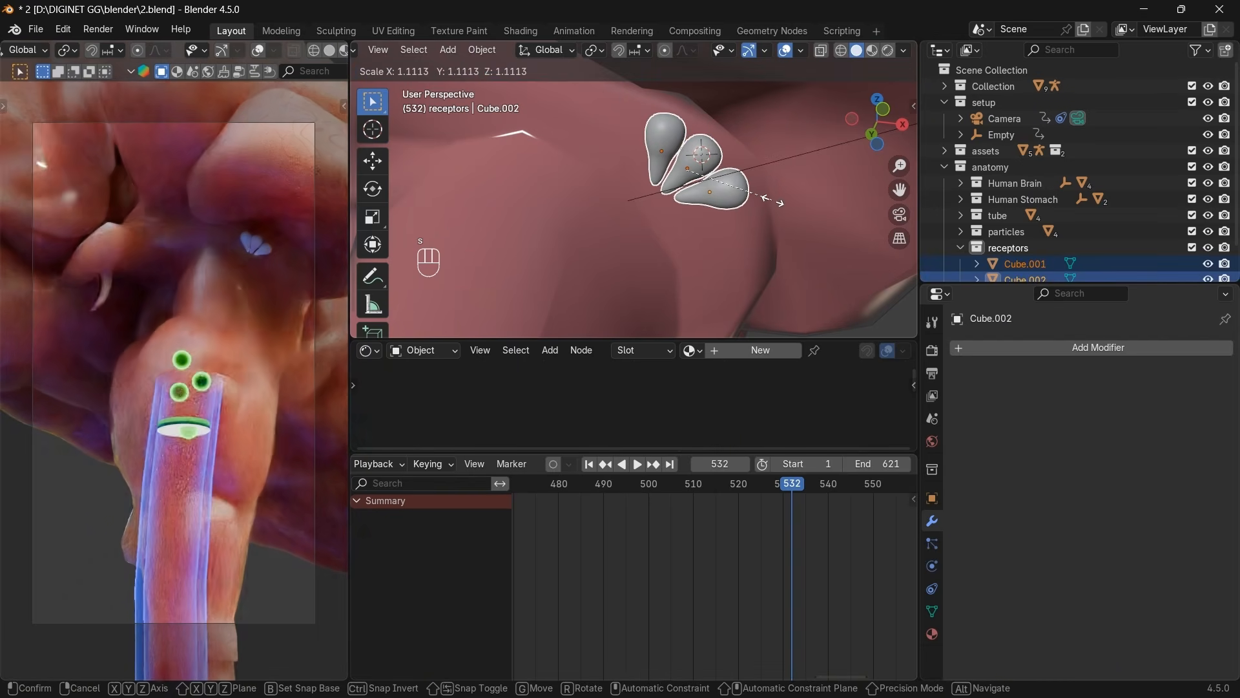
click(771, 200)
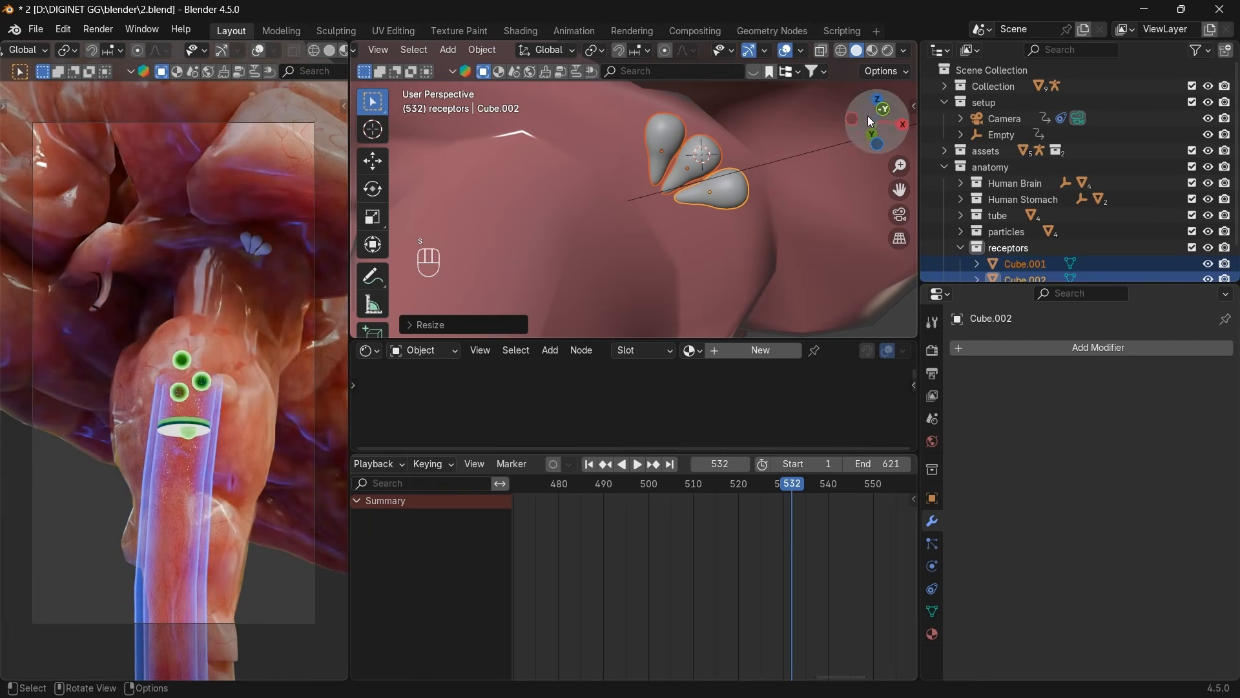
key(s)
click(821, 166)
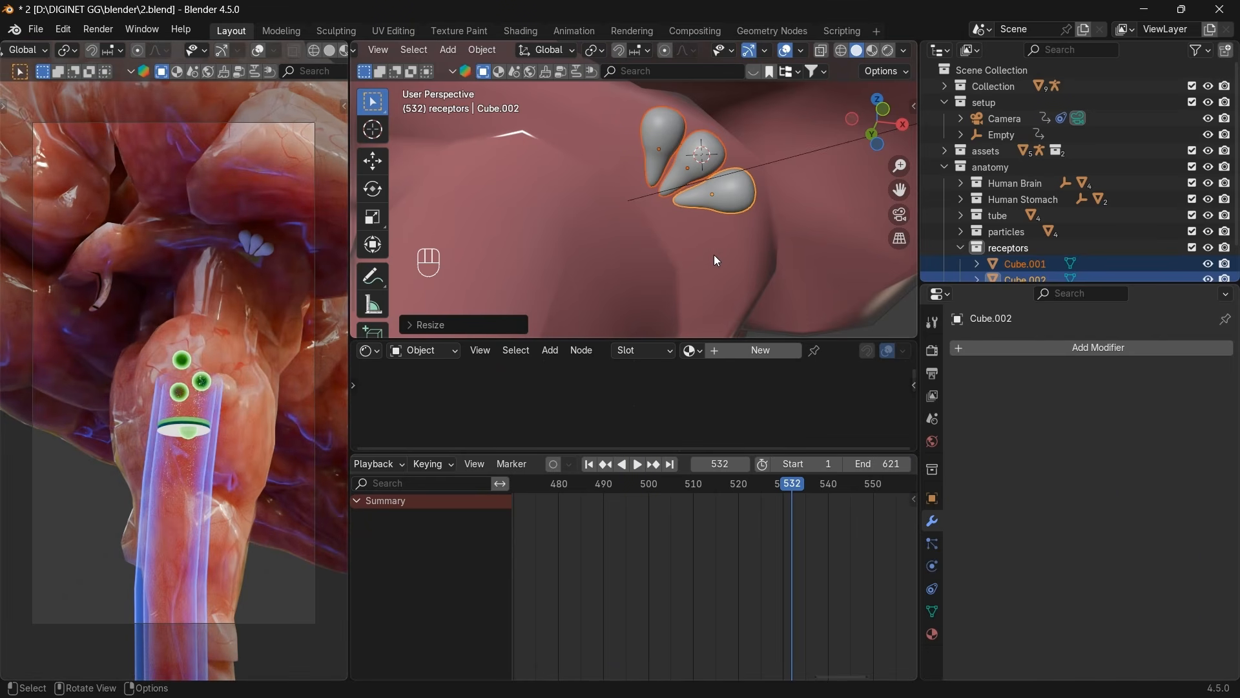
Duplicate the three-petal receptor about 0.017 m across the brain and rotate the copy by about -30°.
drag(878, 122, 816, 174)
scroll(817, 173, down, 2)
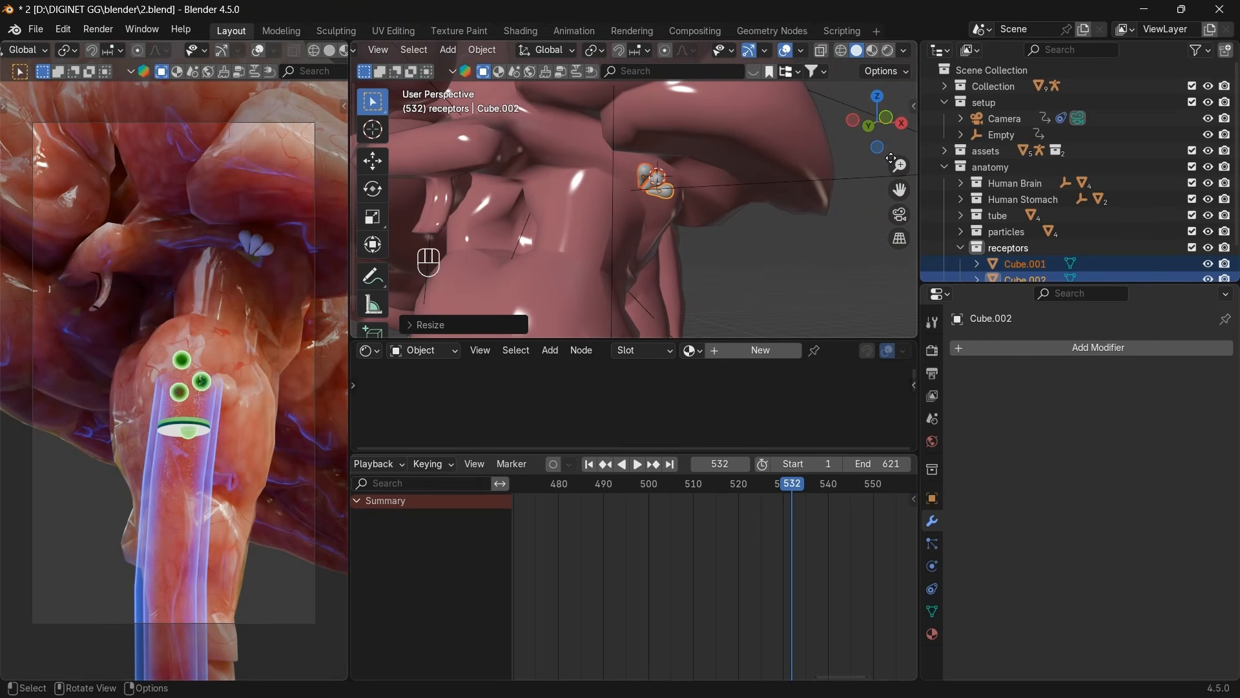
drag(882, 132, 743, 174)
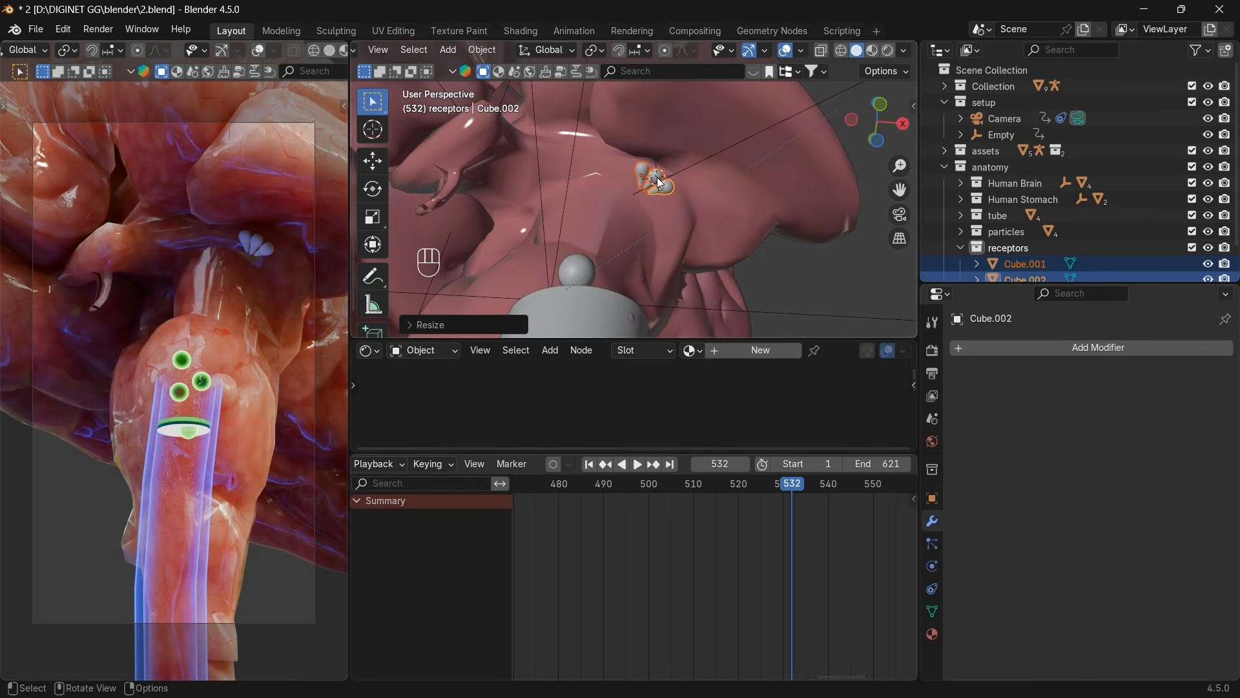
key(shift+d)
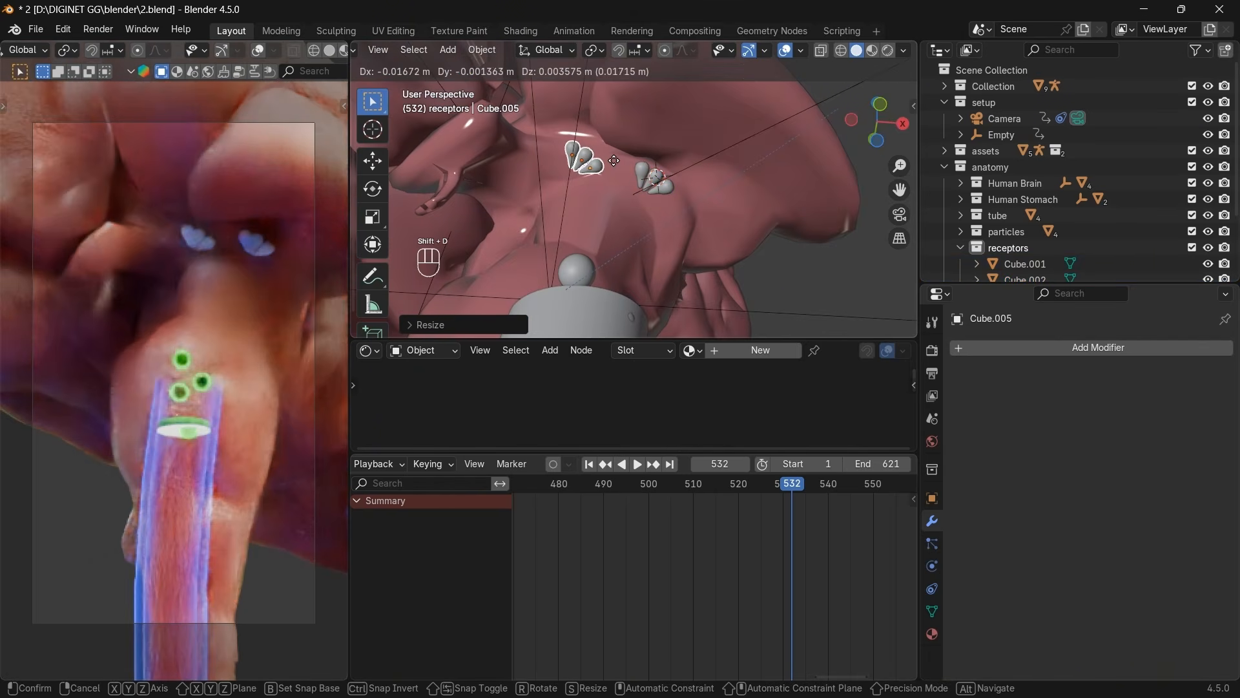
click(607, 168)
key(r)
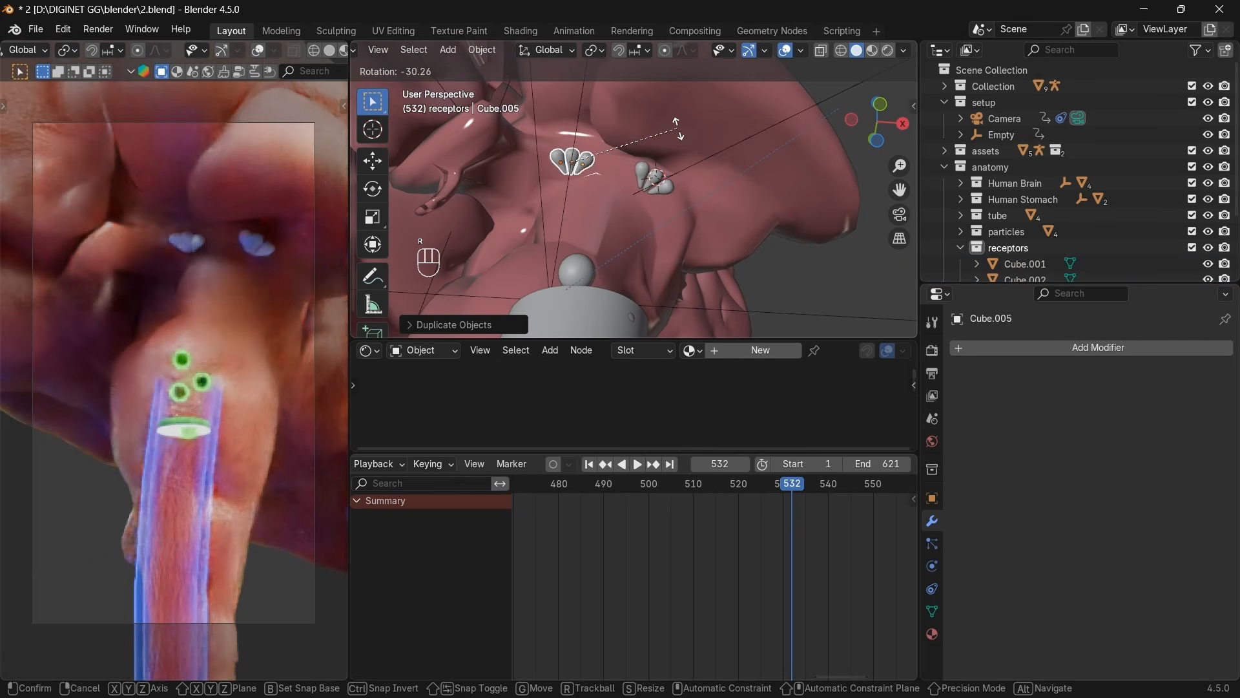
click(674, 135)
Adjust the duplicated receptor cluster's height along global Z to bring it closer to the brain surface.
middle_drag(673, 134, 790, 211)
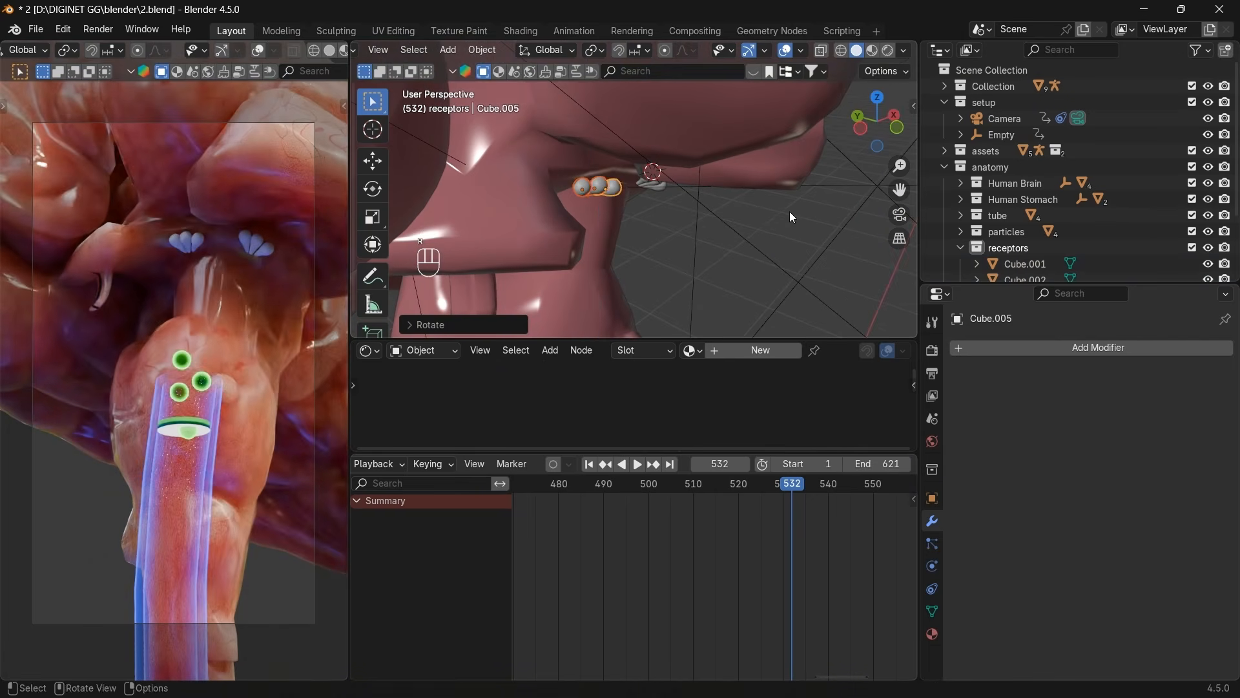
key(g)
key(z)
click(790, 211)
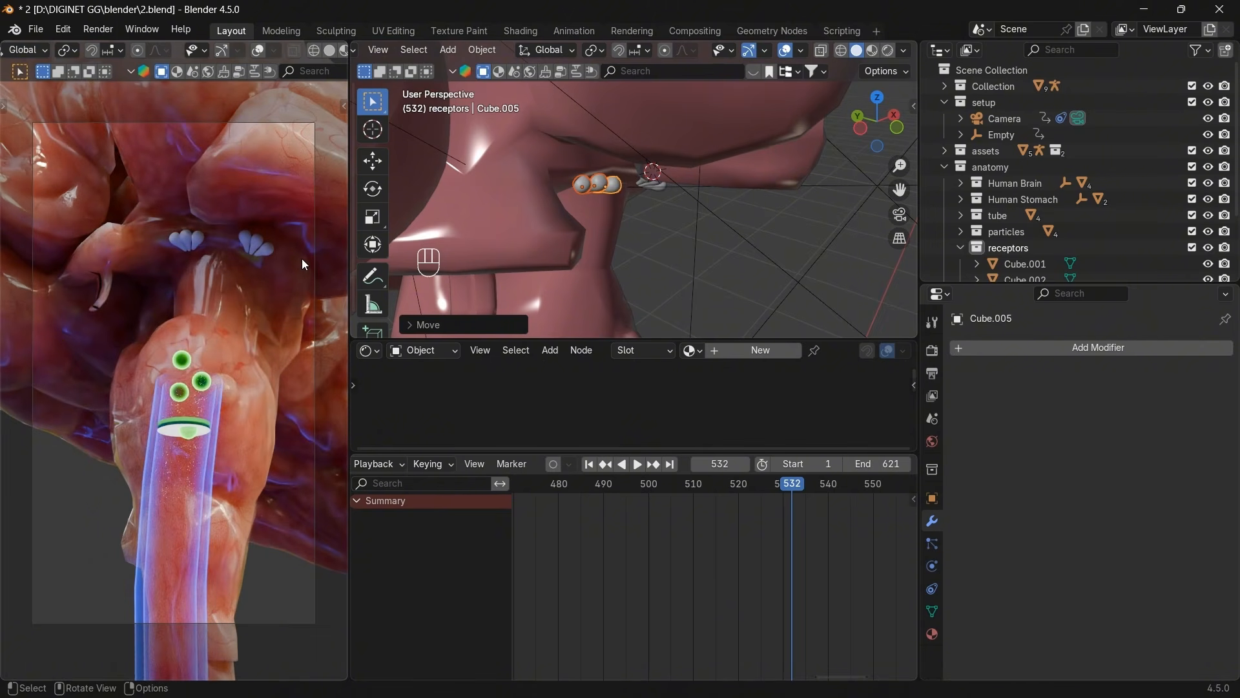
drag(874, 141, 766, 201)
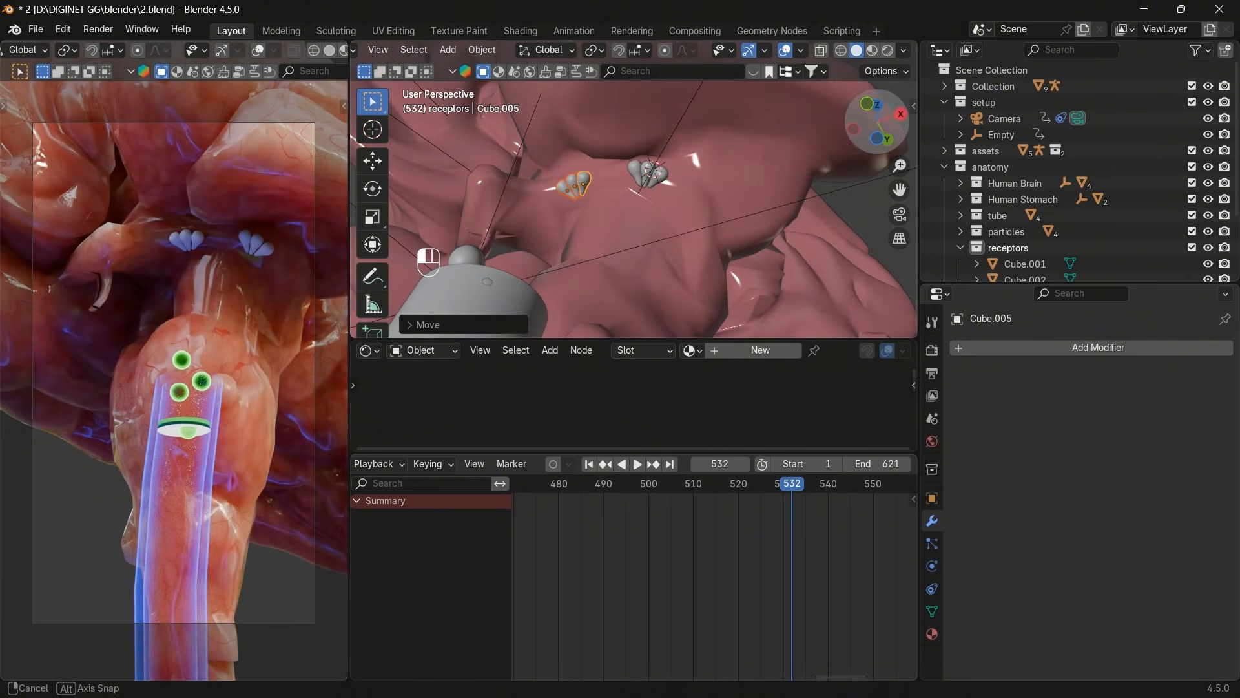
key(shift+d)
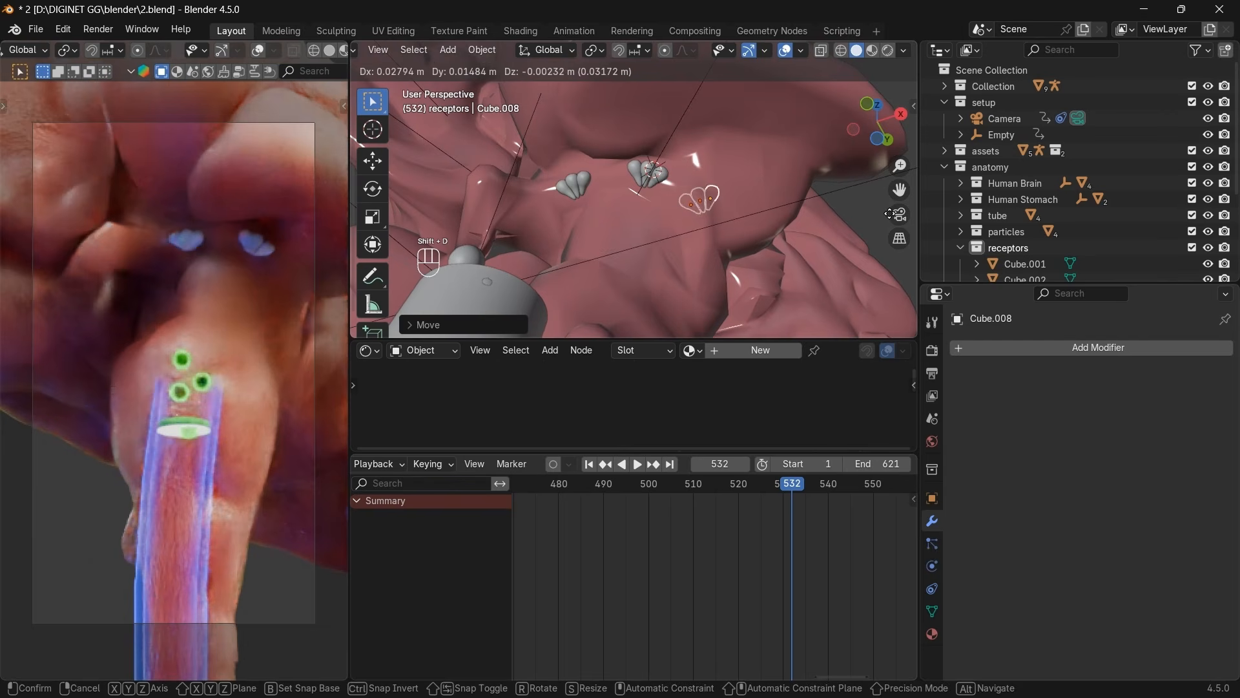
click(885, 230)
key(r)
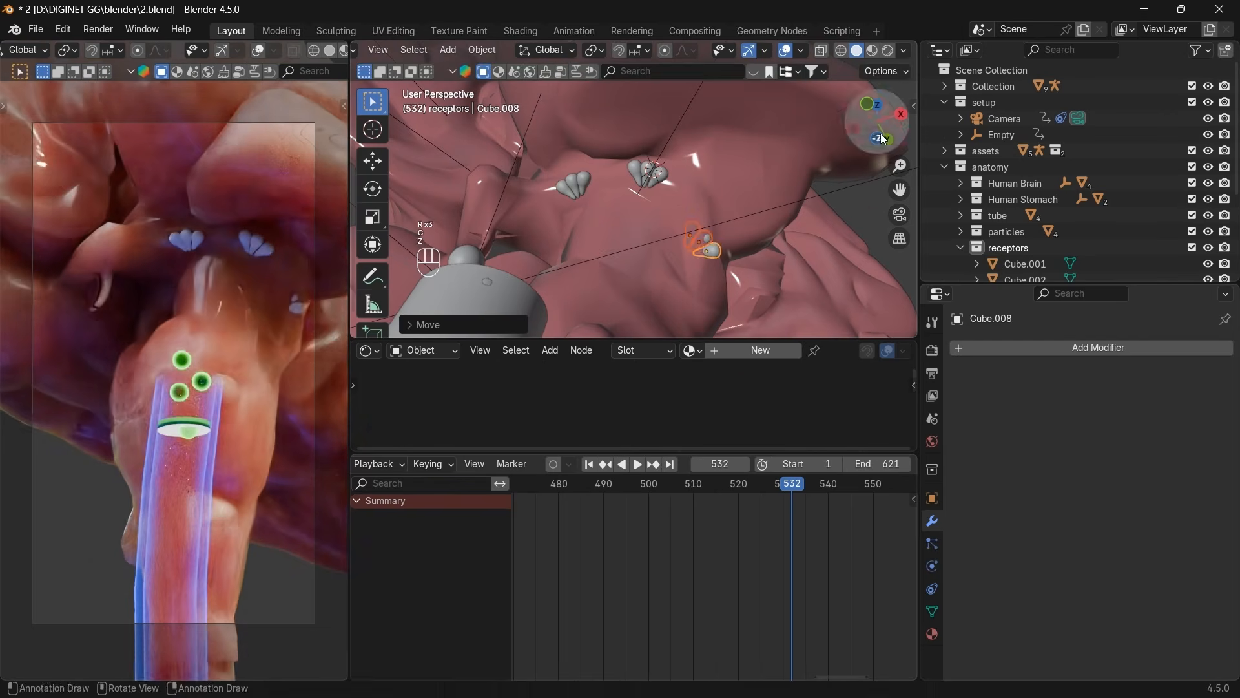
drag(881, 139, 811, 139)
scroll(811, 138, down, 4)
key(shift+s)
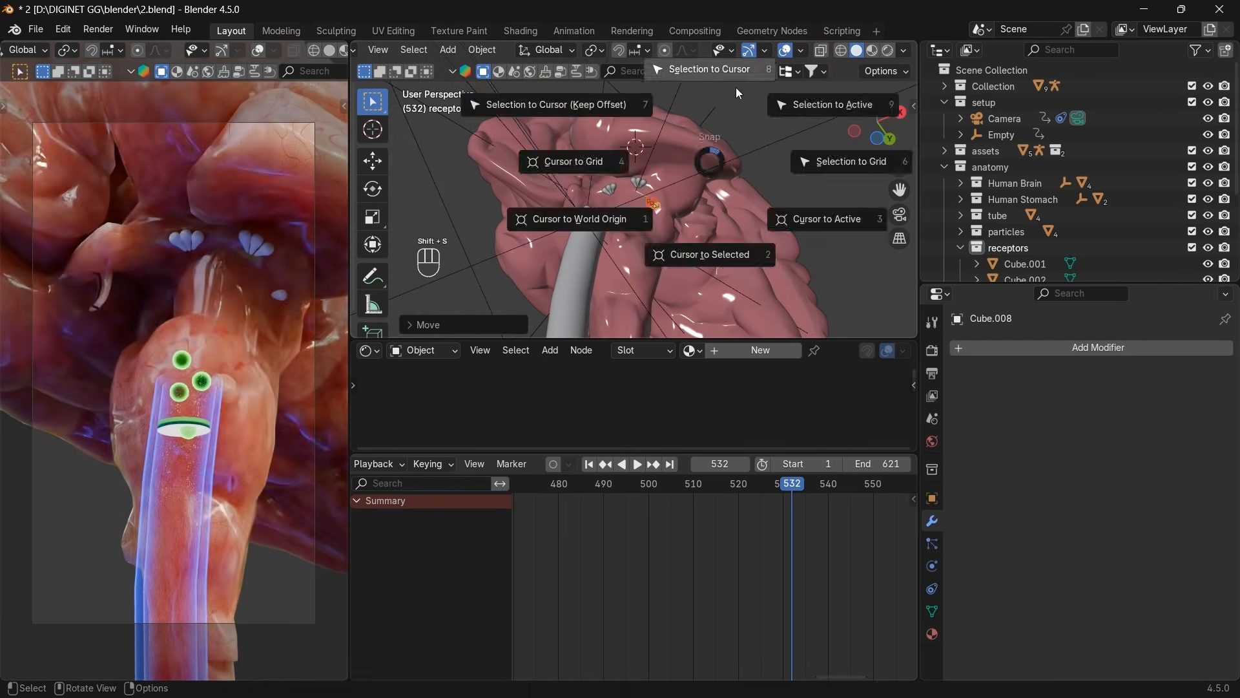
scroll(736, 257, up, 4)
key(Delete)
Duplicate one petal of the original receptor cluster, snap the copy to the 3D cursor on the brain and adjust its height along global Z.
click(648, 169)
middle_drag(746, 130, 680, 174)
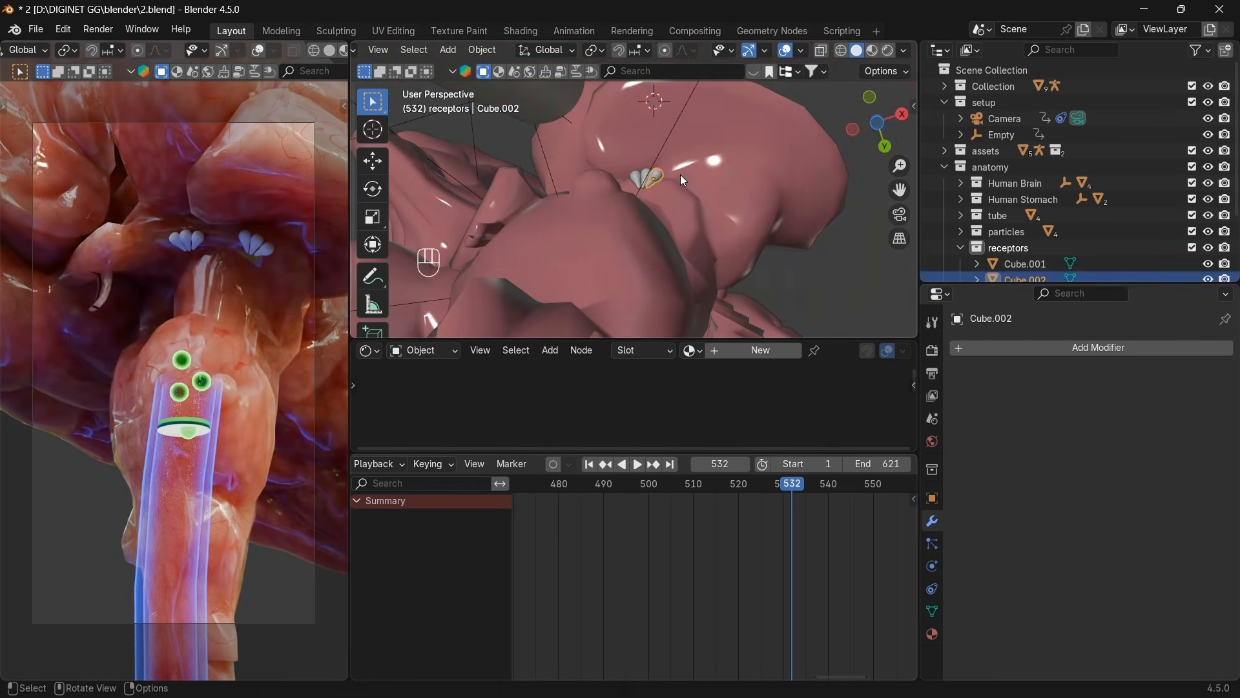
key(shift+d)
key(shift+s)
middle_drag(680, 129, 743, 136)
drag(562, 91, 589, 115)
click(585, 114)
key(KP_Decimal)
key(r)
click(589, 115)
key(g)
key(z)
click(589, 115)
Rotate the new single petal about the Z, X and view axes so it lies along the brain surface.
middle_drag(589, 115, 795, 188)
key(r)
key(z)
key(z)
key(z)
key(z)
click(716, 136)
key(r)
key(x)
click(687, 188)
middle_drag(686, 188, 822, 227)
key(r)
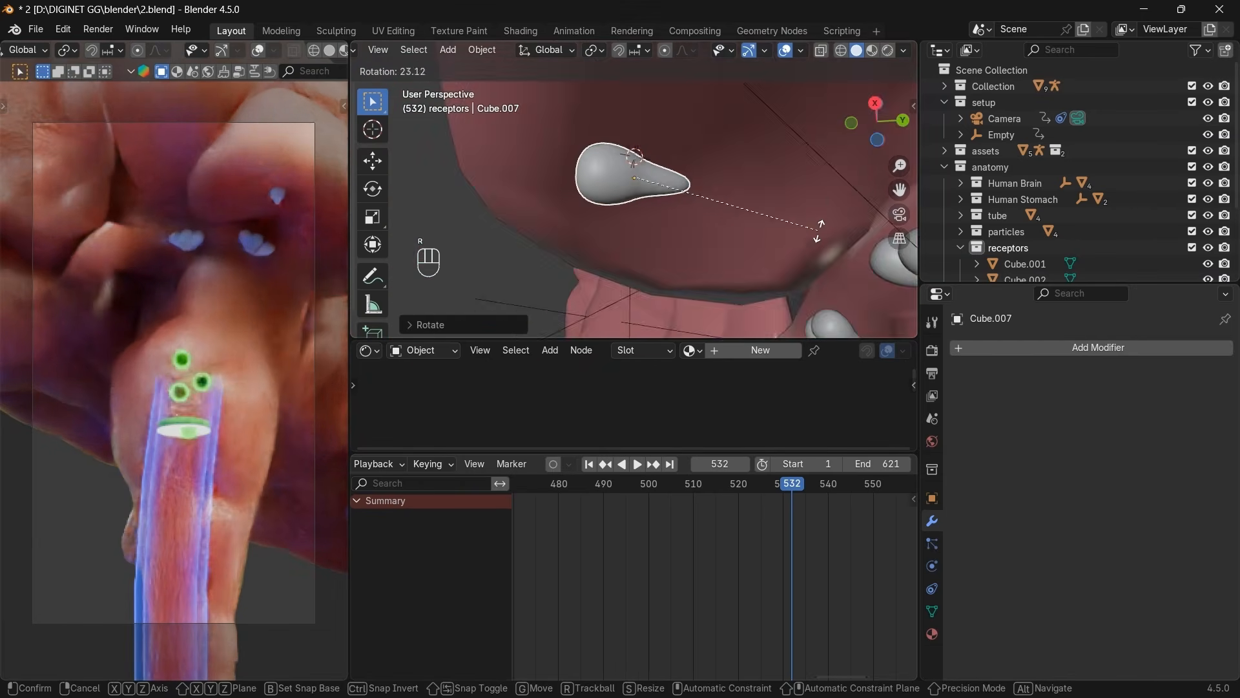
Duplicate the petal twice, moving and rotating the copies beside it to form a third three-petal fan.
key(shift+d)
click(762, 191)
key(f)
key(g)
click(755, 196)
key(shift+d)
key(r)
click(762, 188)
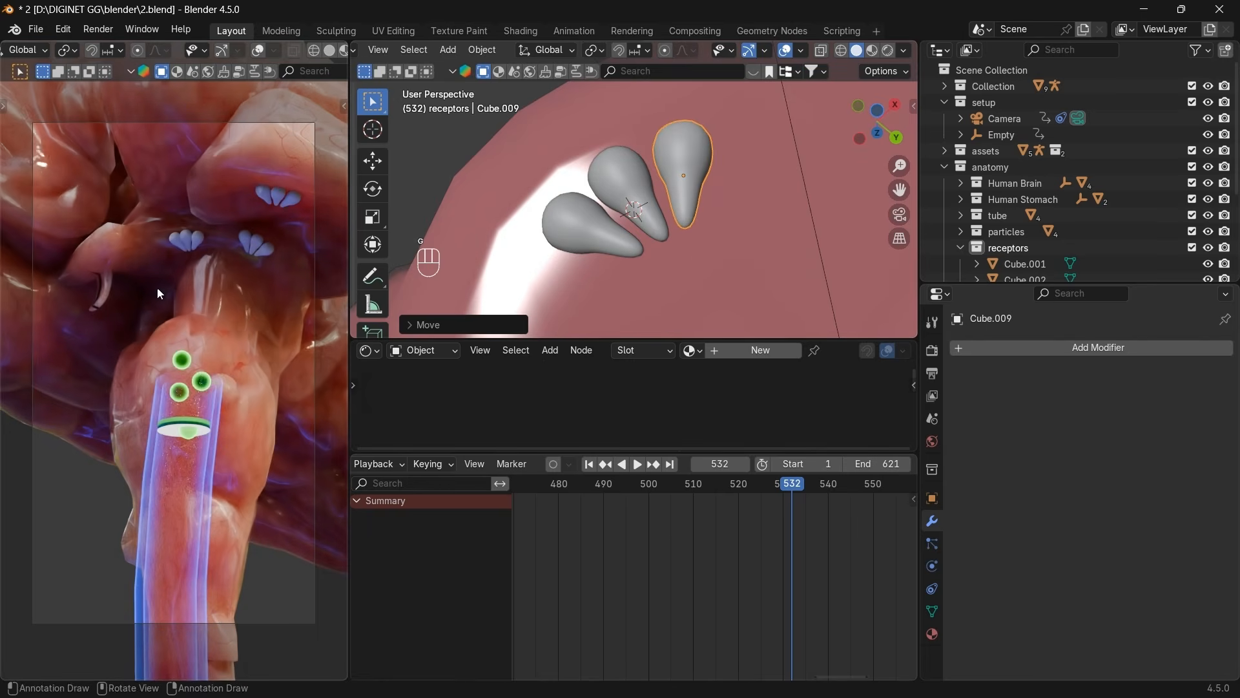
Place the 3D cursor on the brain's small outer lobe, snap a duplicated petal there, and adjust its height and rotation.
shift+right_click(117, 257)
key(shift+d)
key(shift+s)
key(KP_Decimal)
key(g)
key(z)
middle_drag(757, 218, 644, 170)
click(863, 106)
key(r)
click(880, 95)
Duplicate the lobe's petal twice to complete a fourth three-petal fan, adjusting the copies' height and rotation to the surface.
key(shift+d)
click(763, 187)
key(shift+d)
key(g)
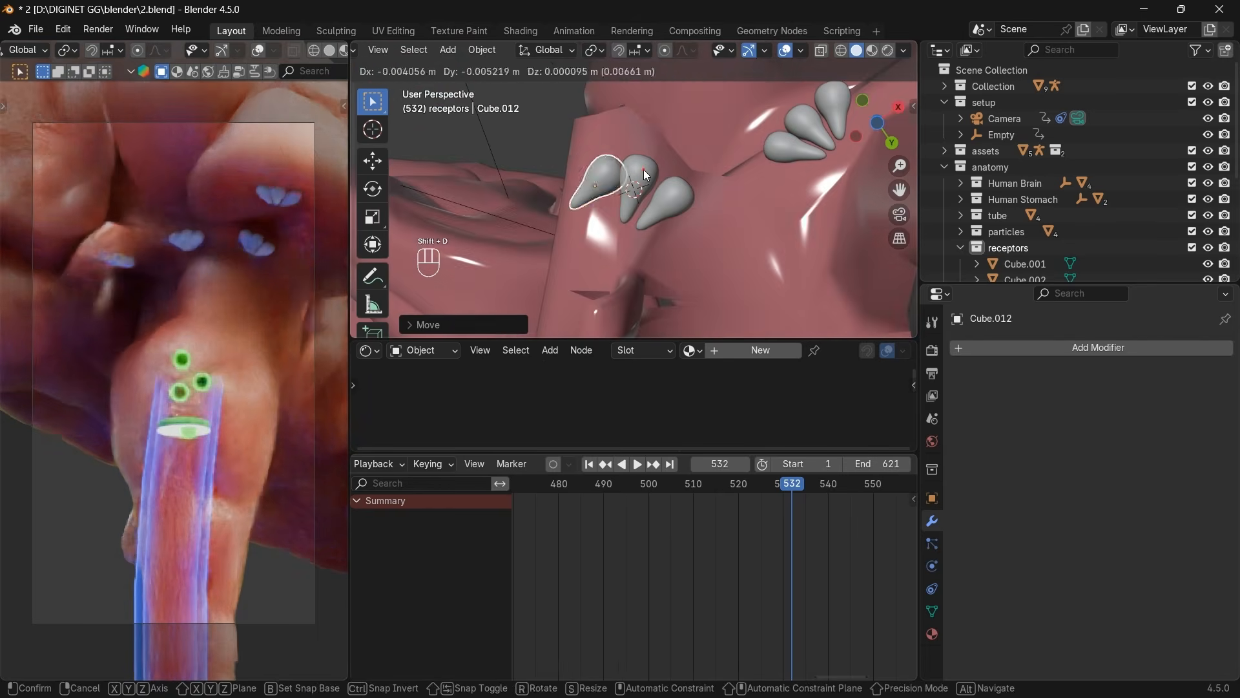
key(z)
click(643, 169)
middle_drag(785, 106, 860, 155)
key(r)
click(790, 137)
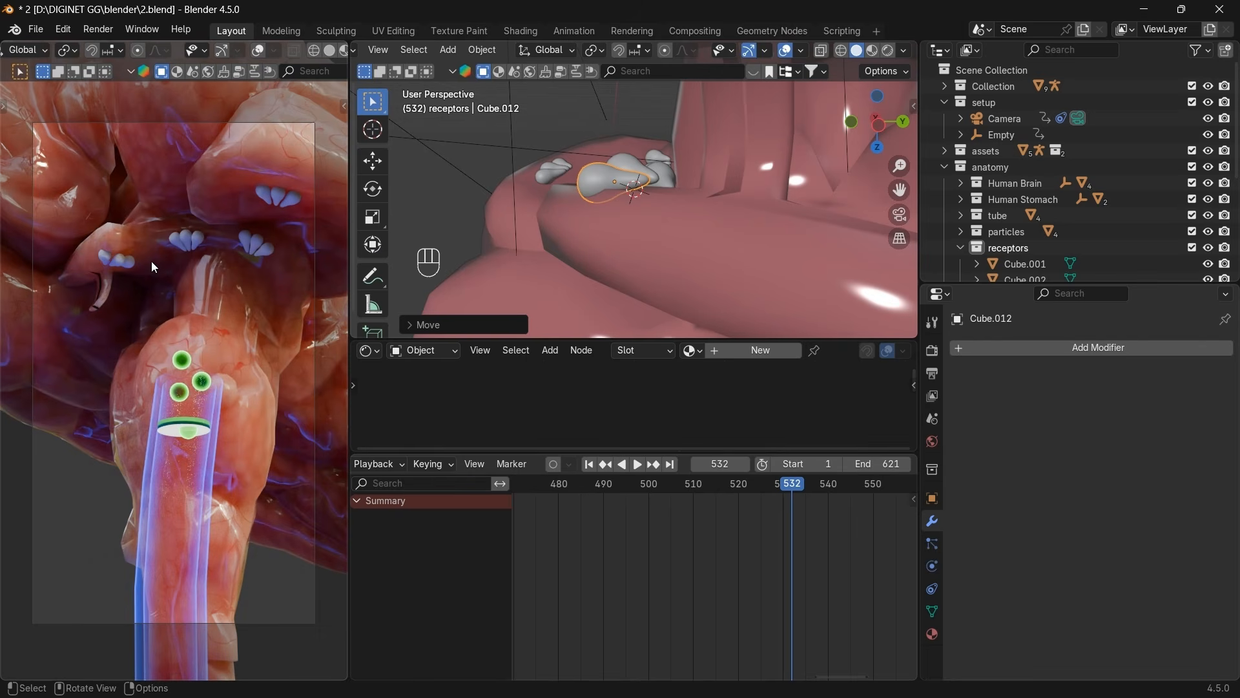
Move the outer petal Cube.011 of the fourth fan by about 0.0006 m to refine its position.
middle_drag(544, 186, 670, 153)
click(672, 162)
click(700, 206)
key(g)
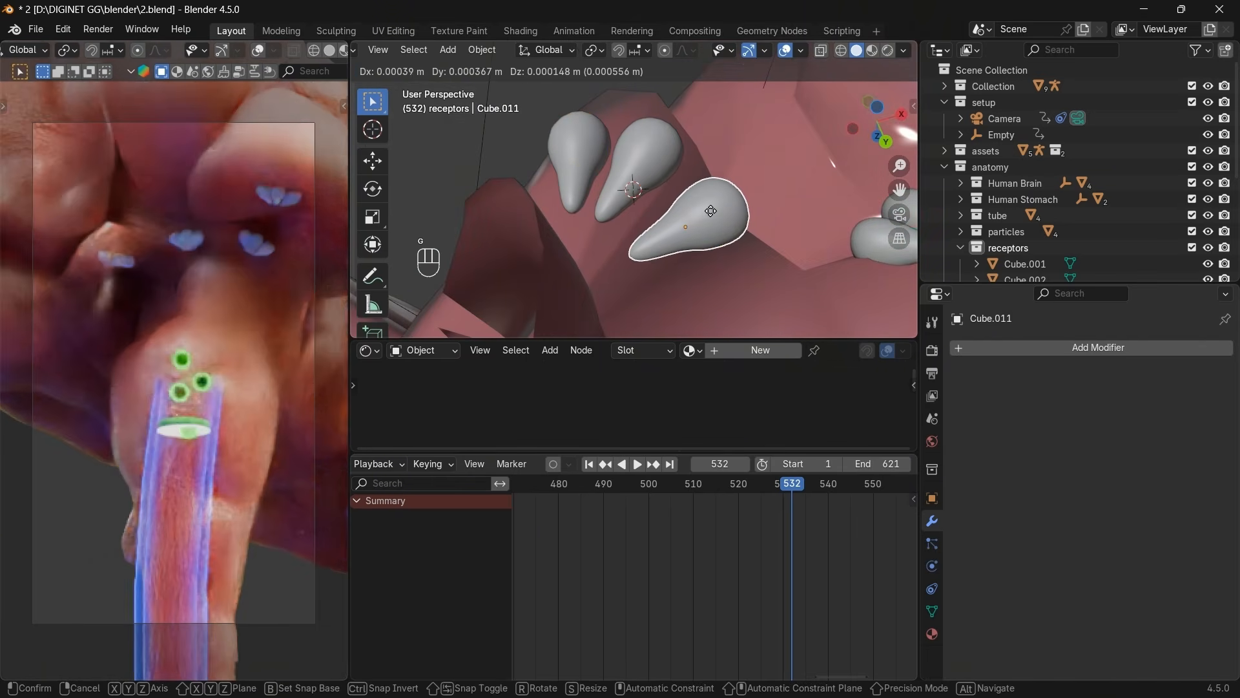
click(711, 211)
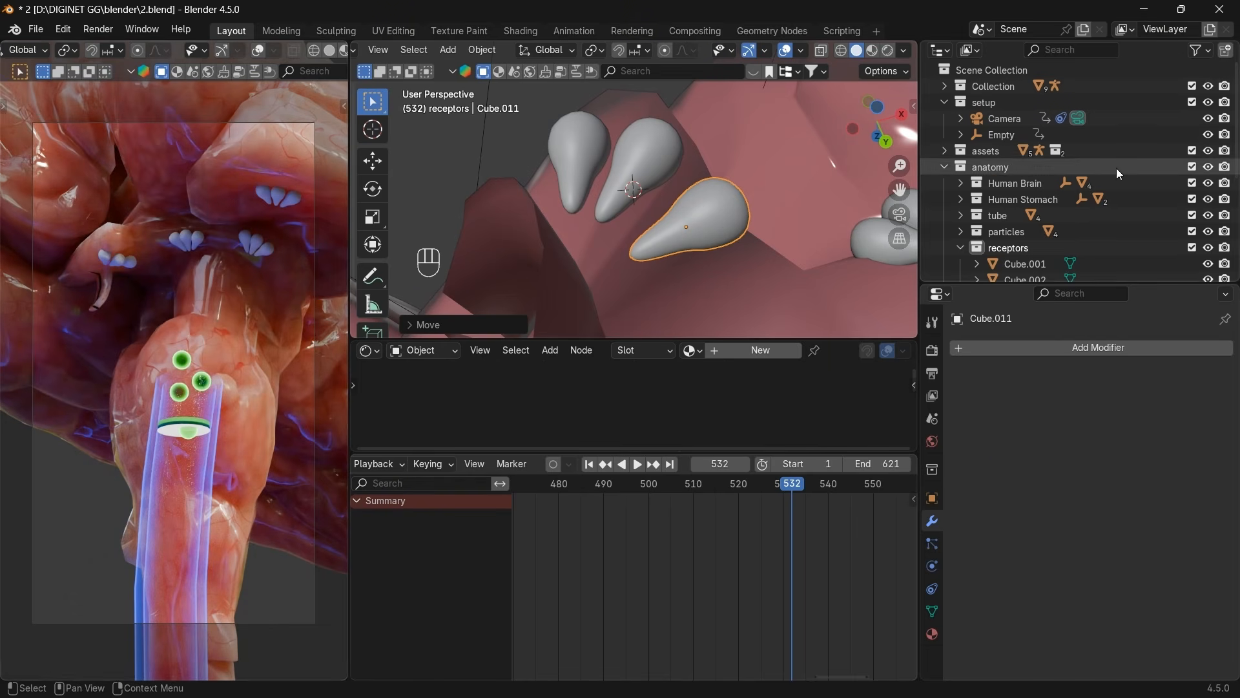
Collapse the receptors collection, expand the particles collection and select Sphere.001.
scroll(1090, 207, down, 5)
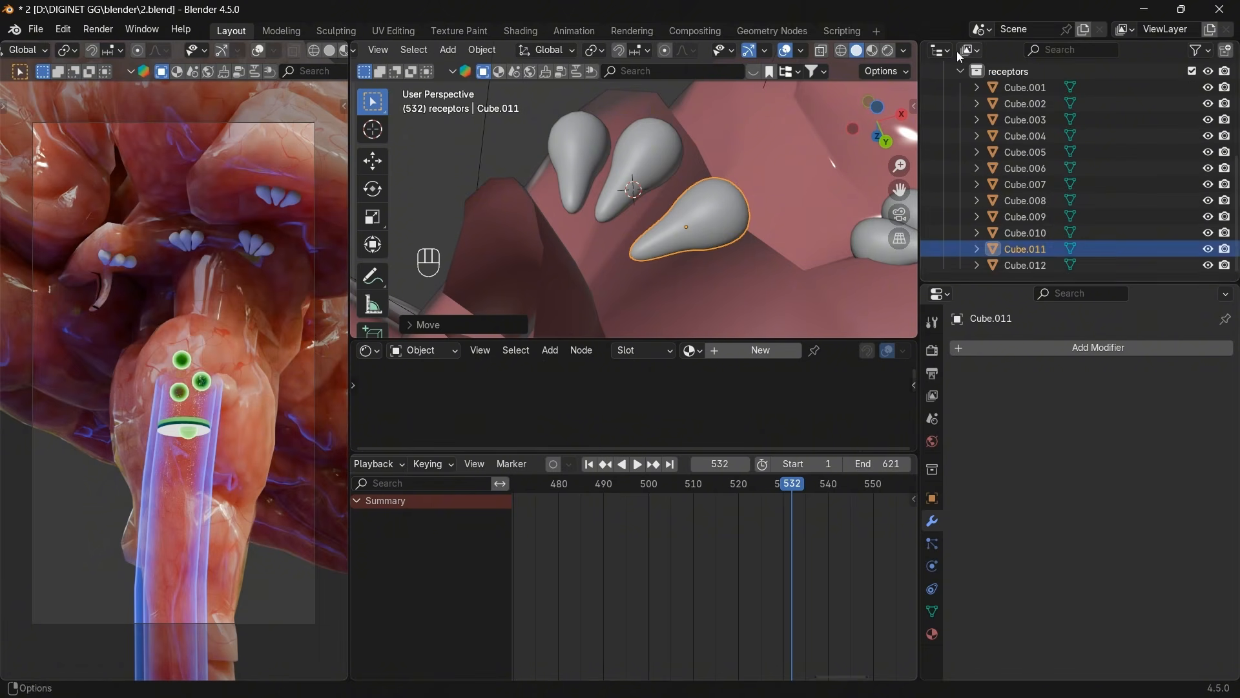
click(960, 71)
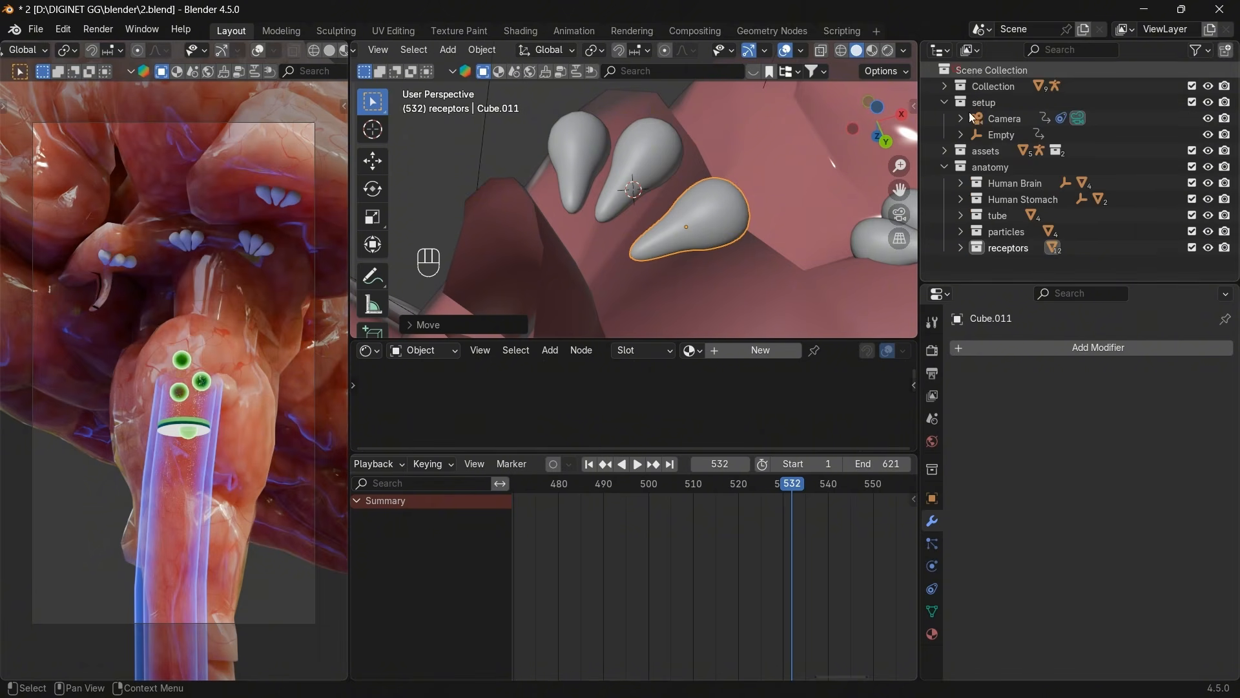
click(961, 231)
scroll(1033, 218, down, 2)
click(1055, 204)
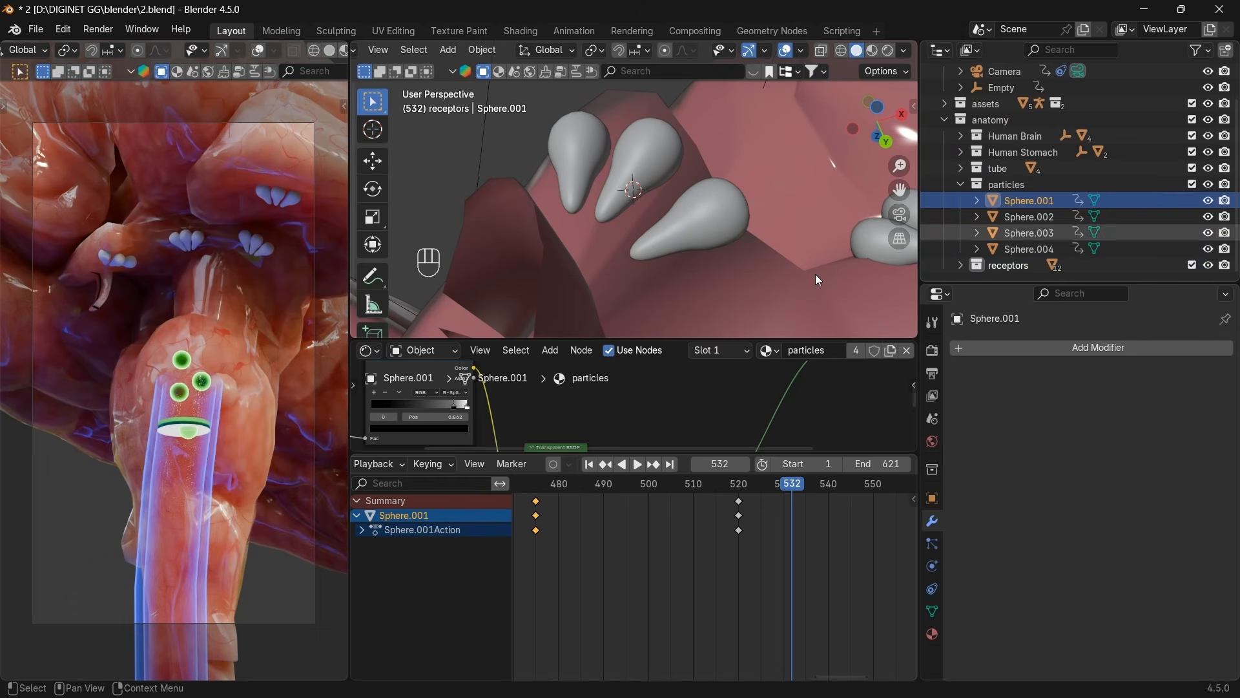
Go to Sphere.001's last keyframe at frame 520 and advance the current frame to 525.
click(737, 490)
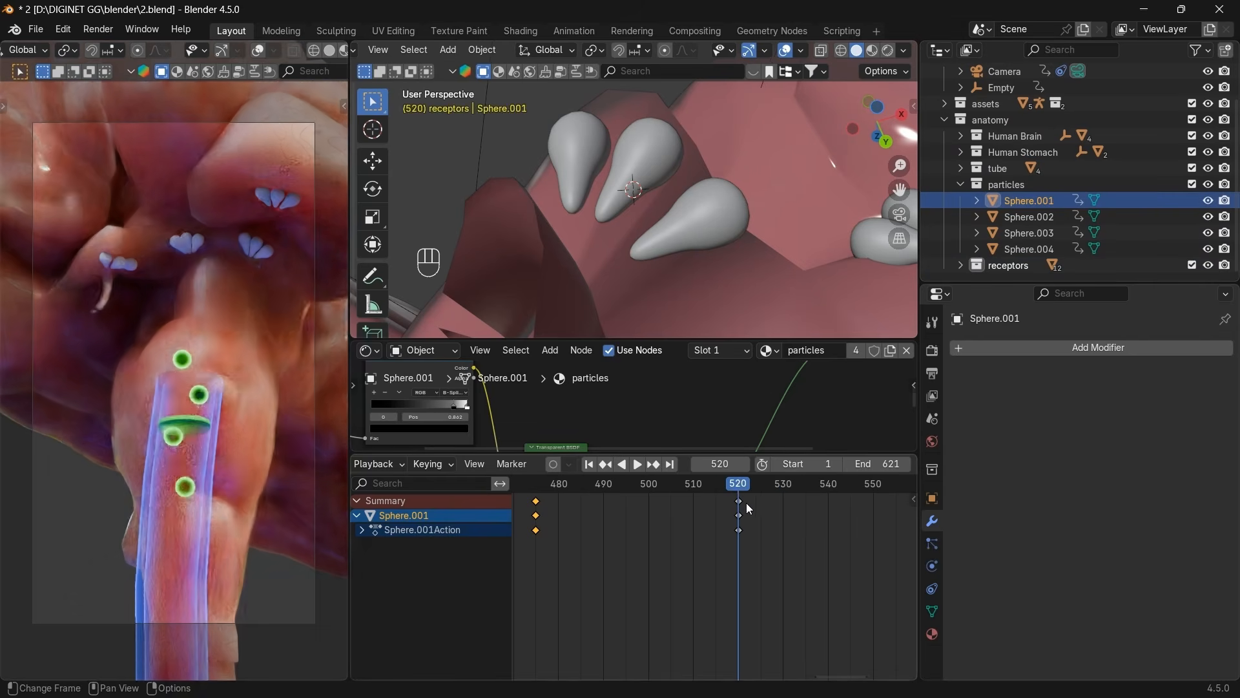
scroll(748, 505, down, 3)
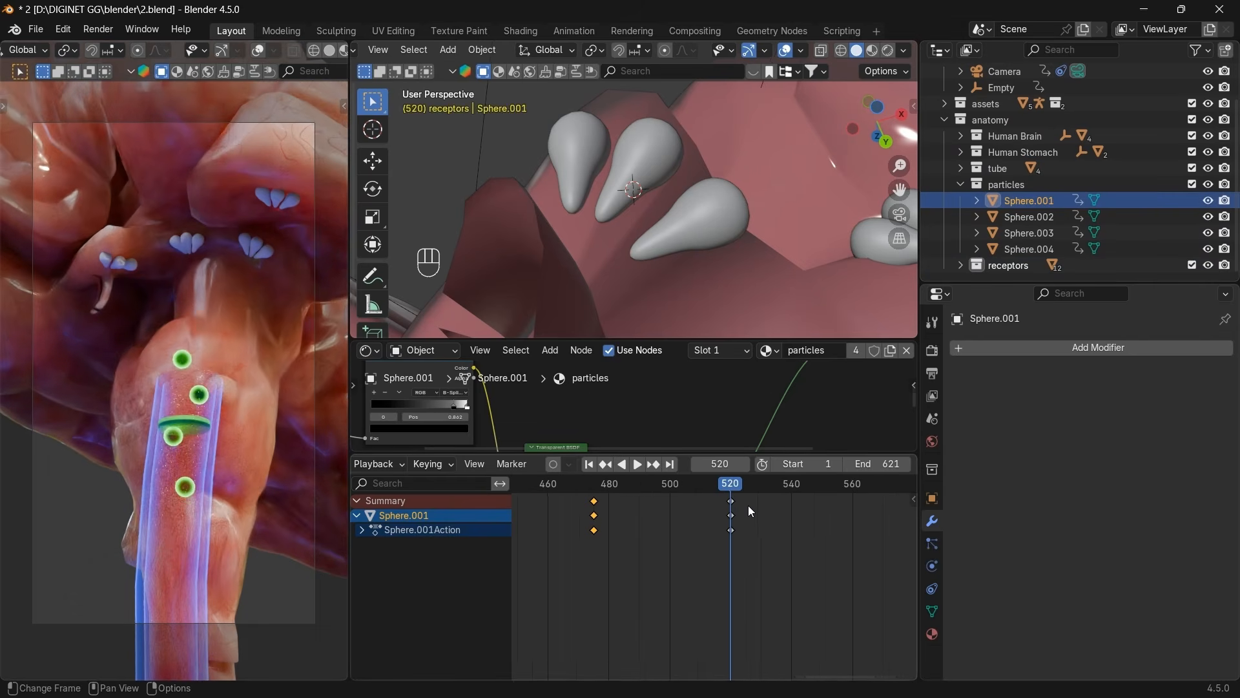
click(728, 471)
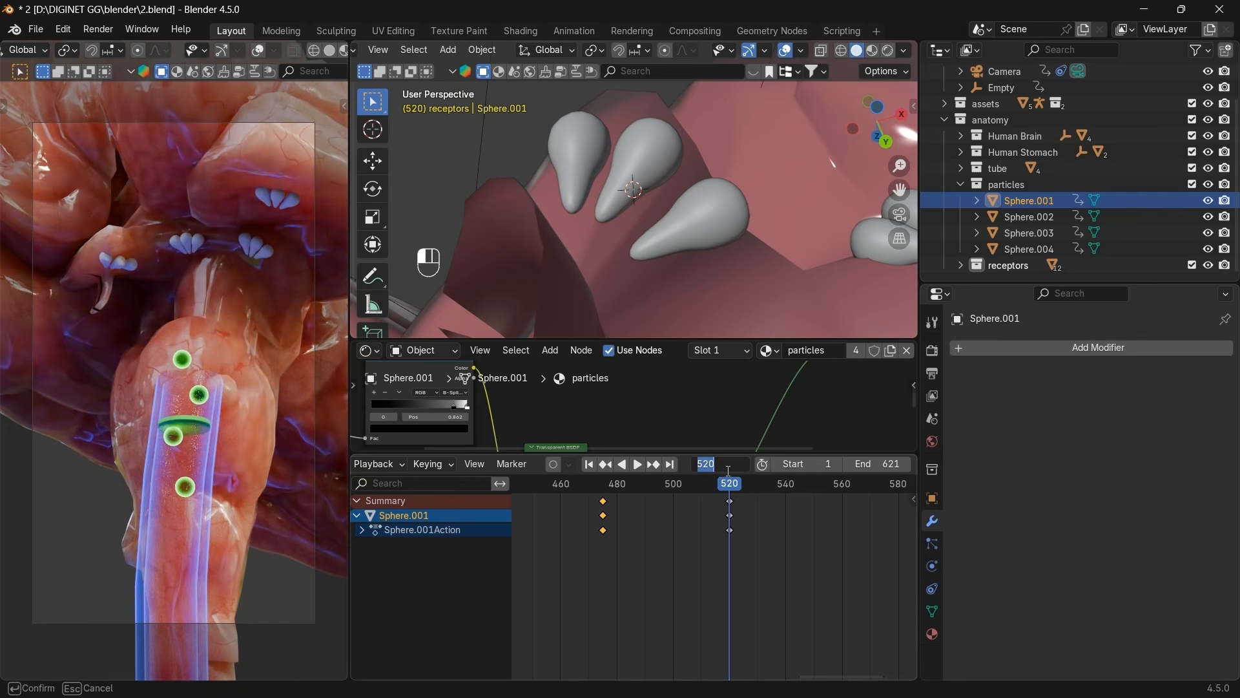
text(525)
key(Return)
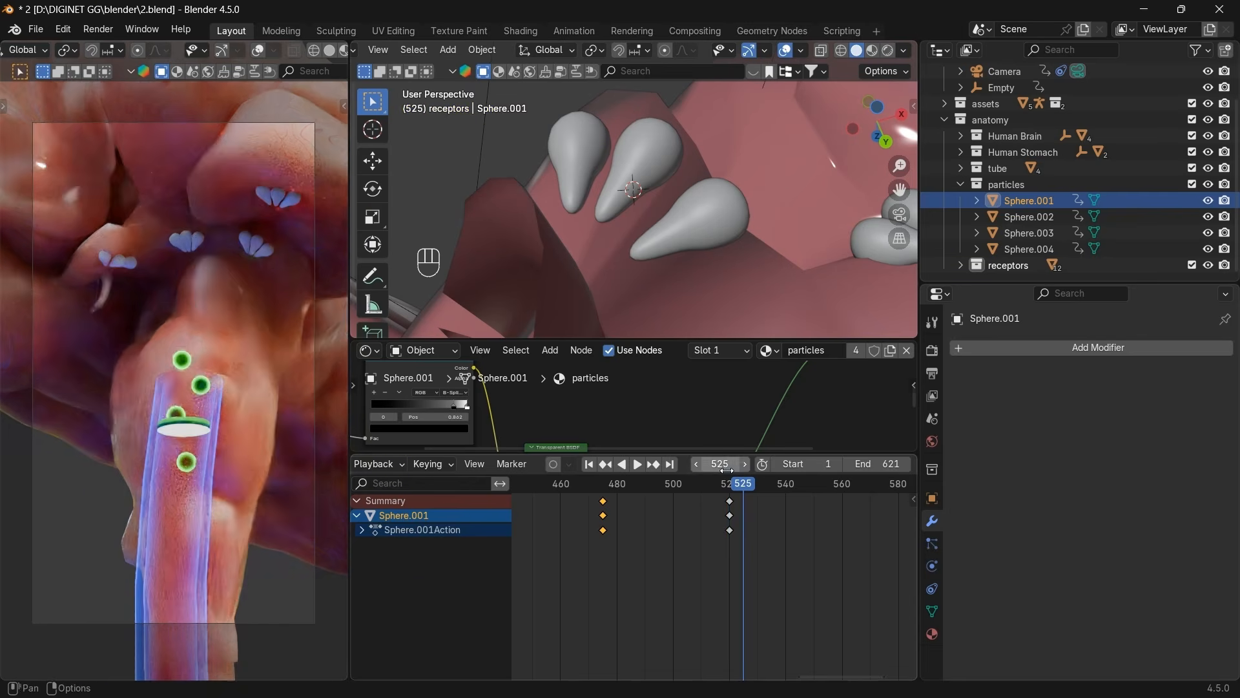
Focus on Sphere.001 at the tube's mouth and view it from the front together with the brain.
scroll(800, 213, up, 5)
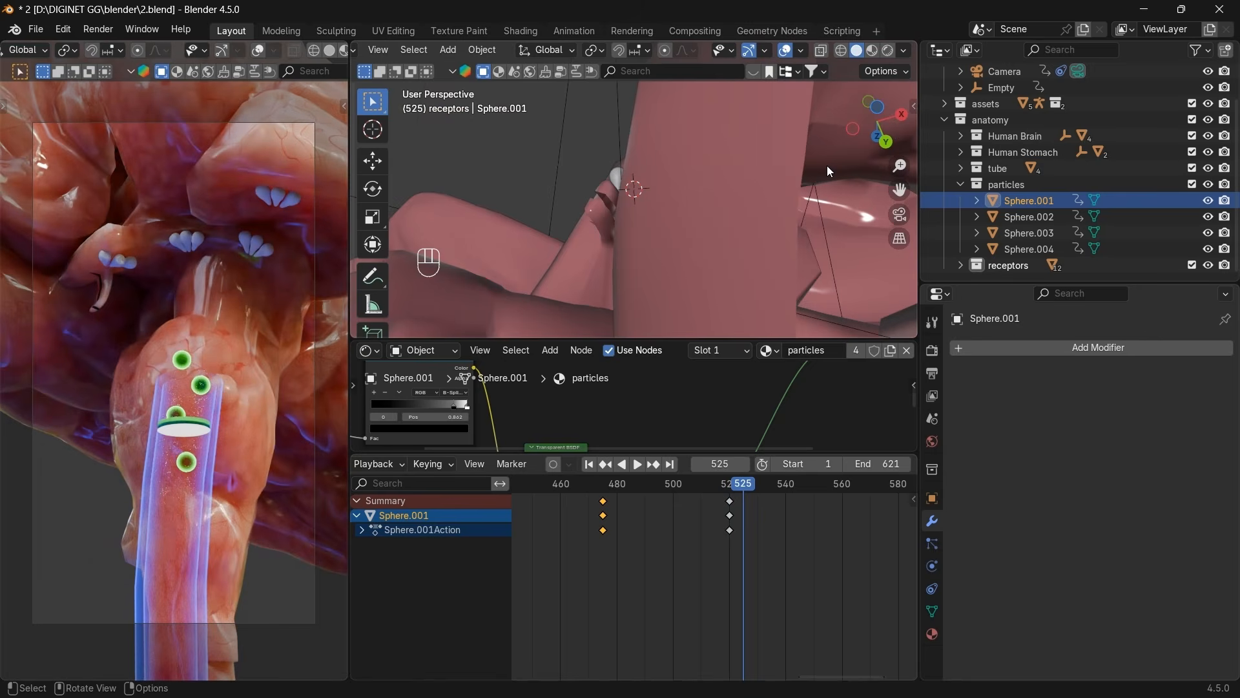
key(KP_Decimal)
mouse_move(869, 143)
mouse_down()
mouse_move(821, 213)
mouse_move(869, 143)
mouse_up()
key(KP_Decimal)
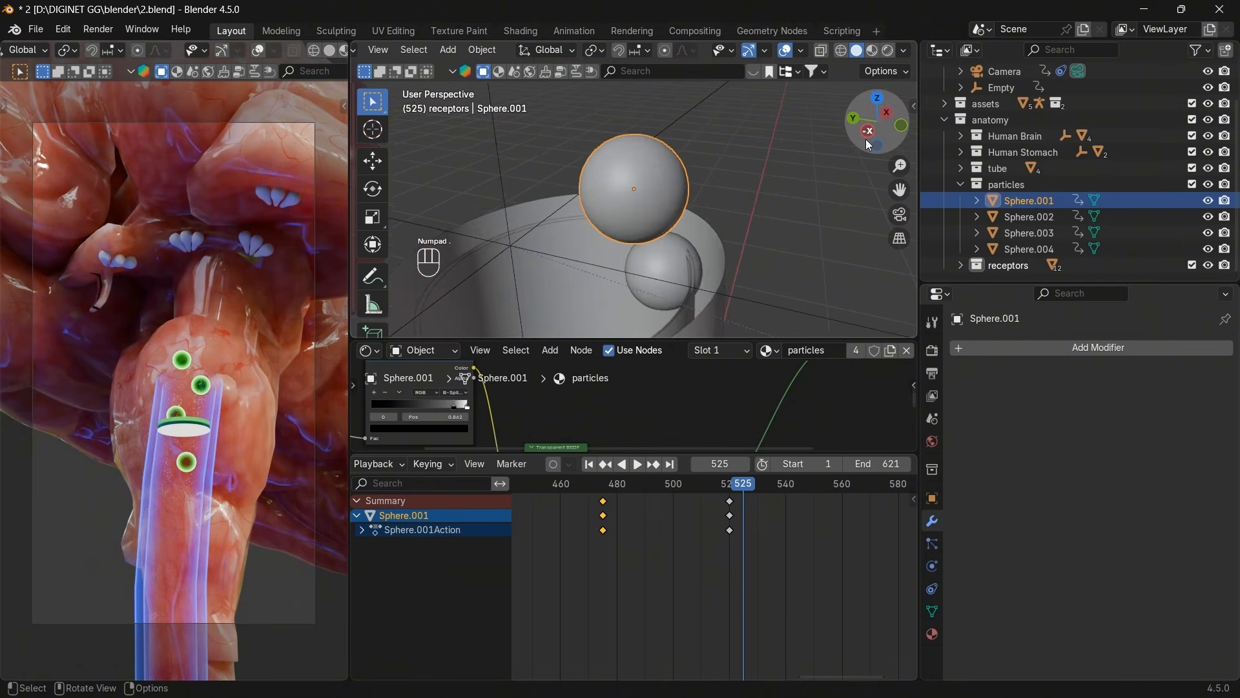
key(alt+a)
click(641, 177)
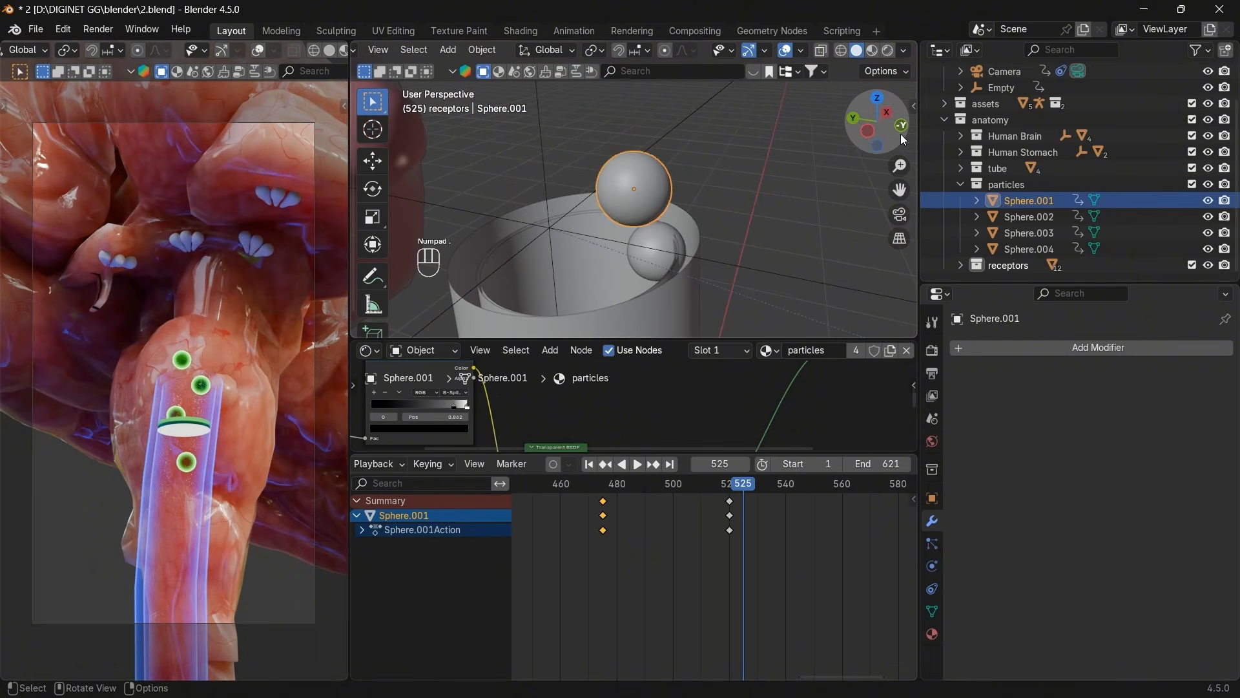
drag(901, 134, 808, 201)
key(g)
key(z)
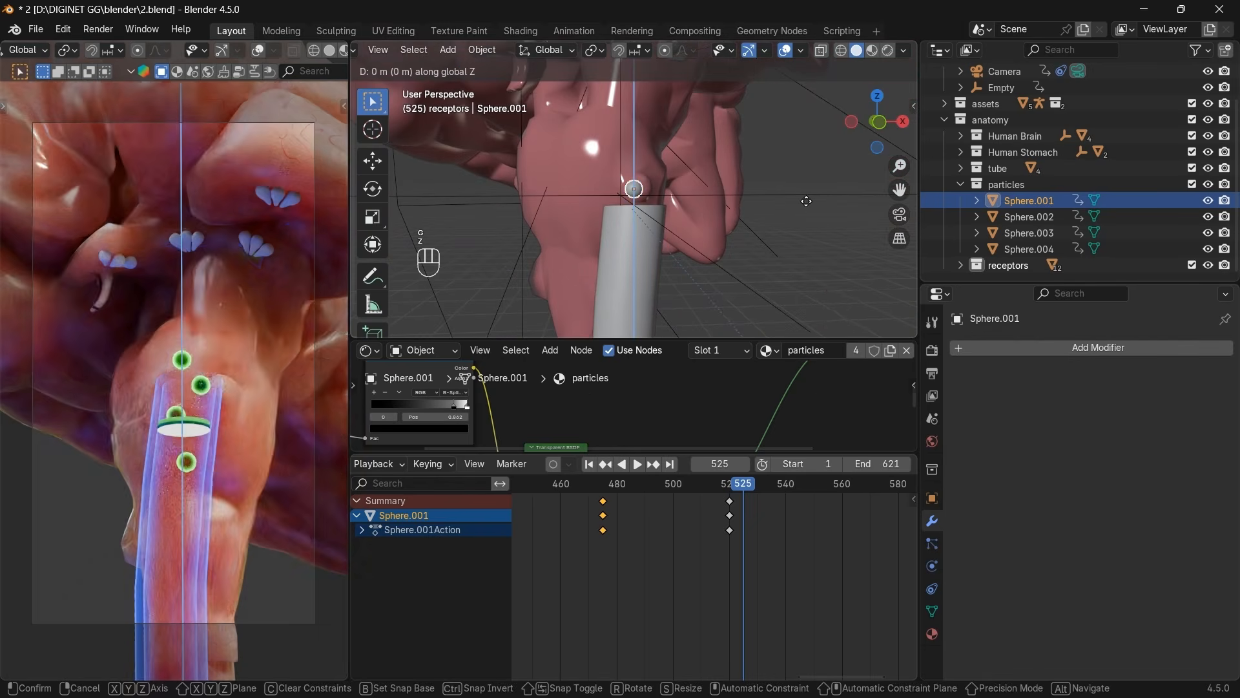
right_click(821, 183)
key(g)
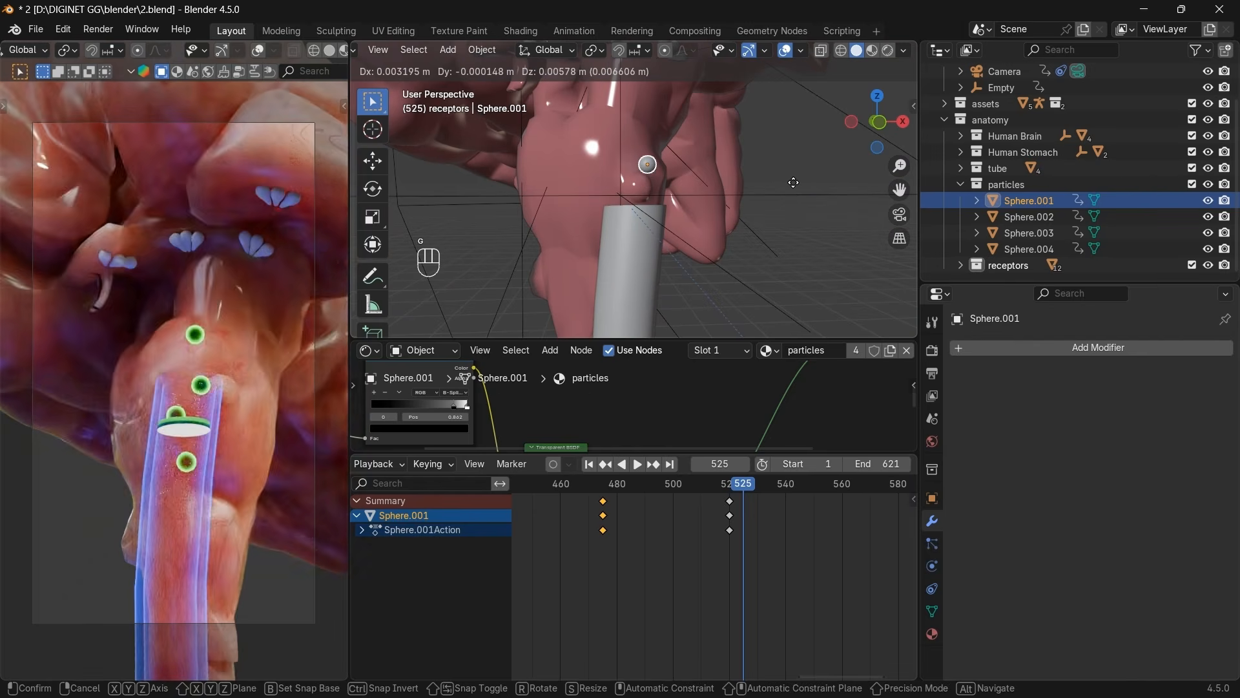
key(g)
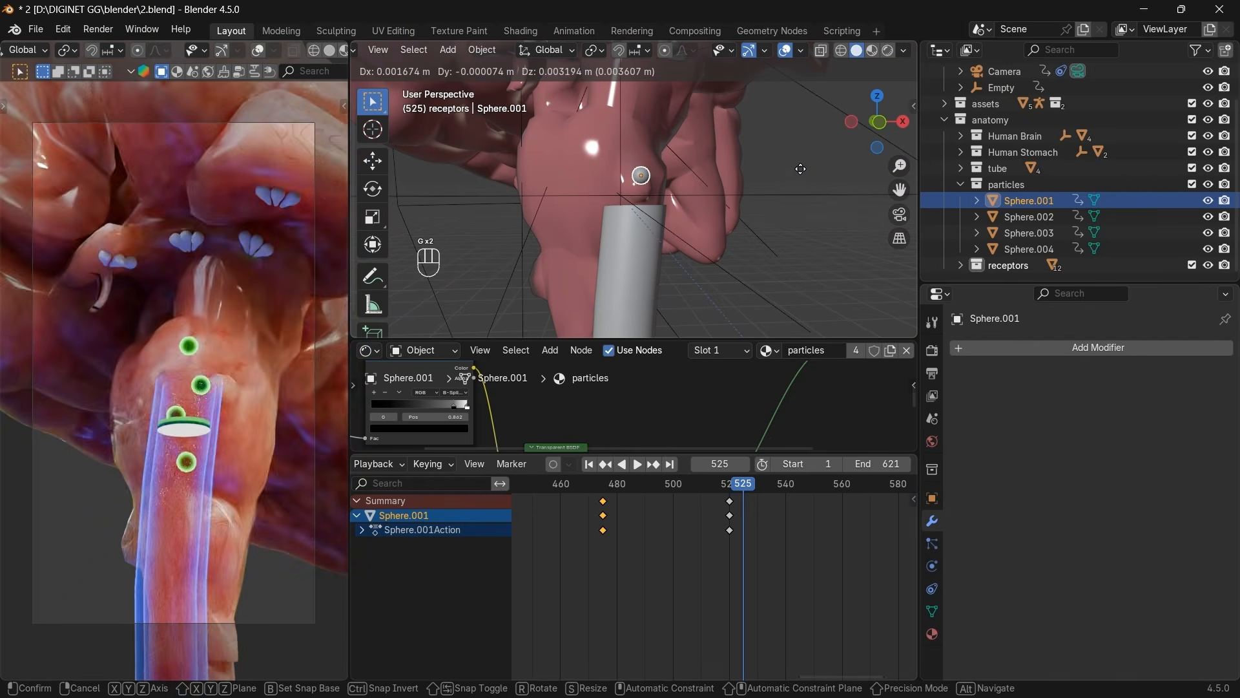
click(793, 182)
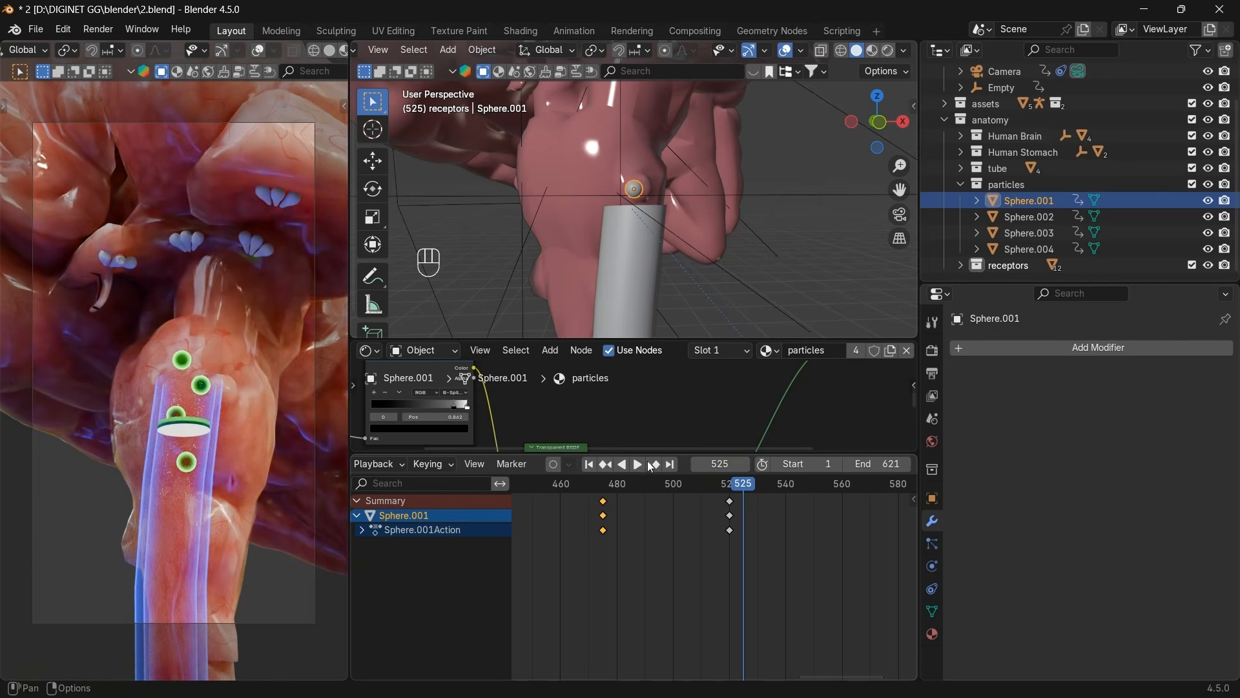
At frame 550, move Sphere.001 upward away from the tube's mouth and insert a keyframe.
drag(720, 464, 720, 464)
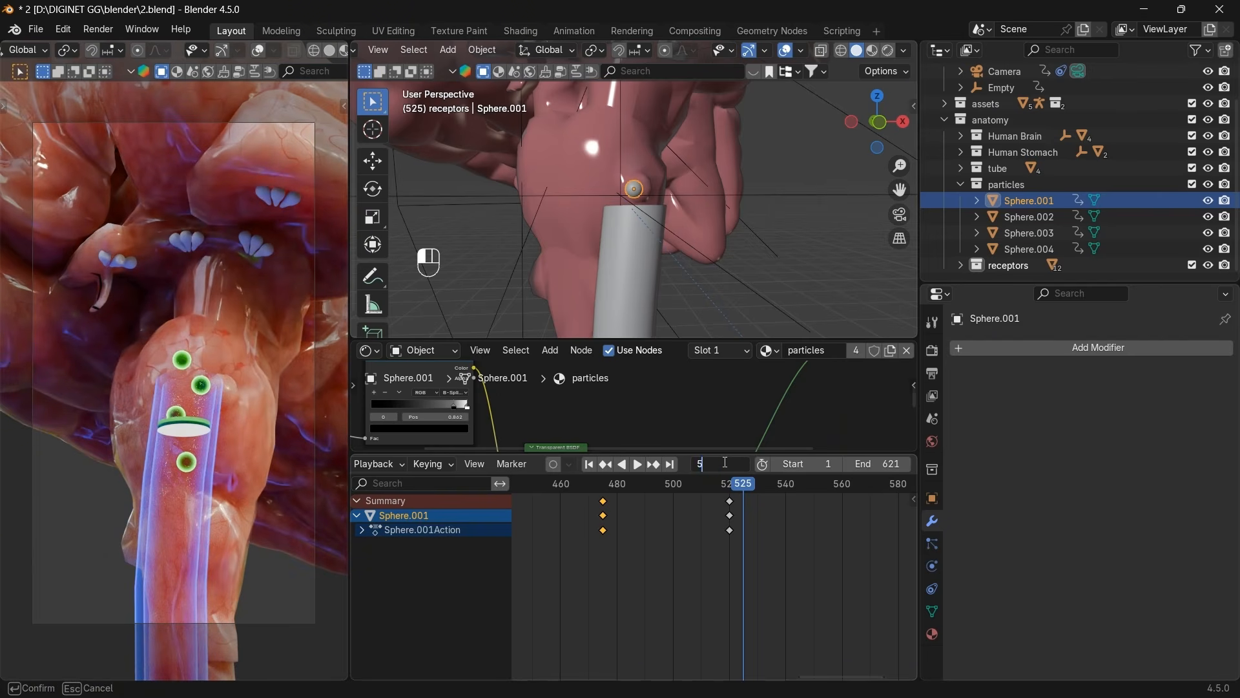
text(550)
key(Return)
key(g)
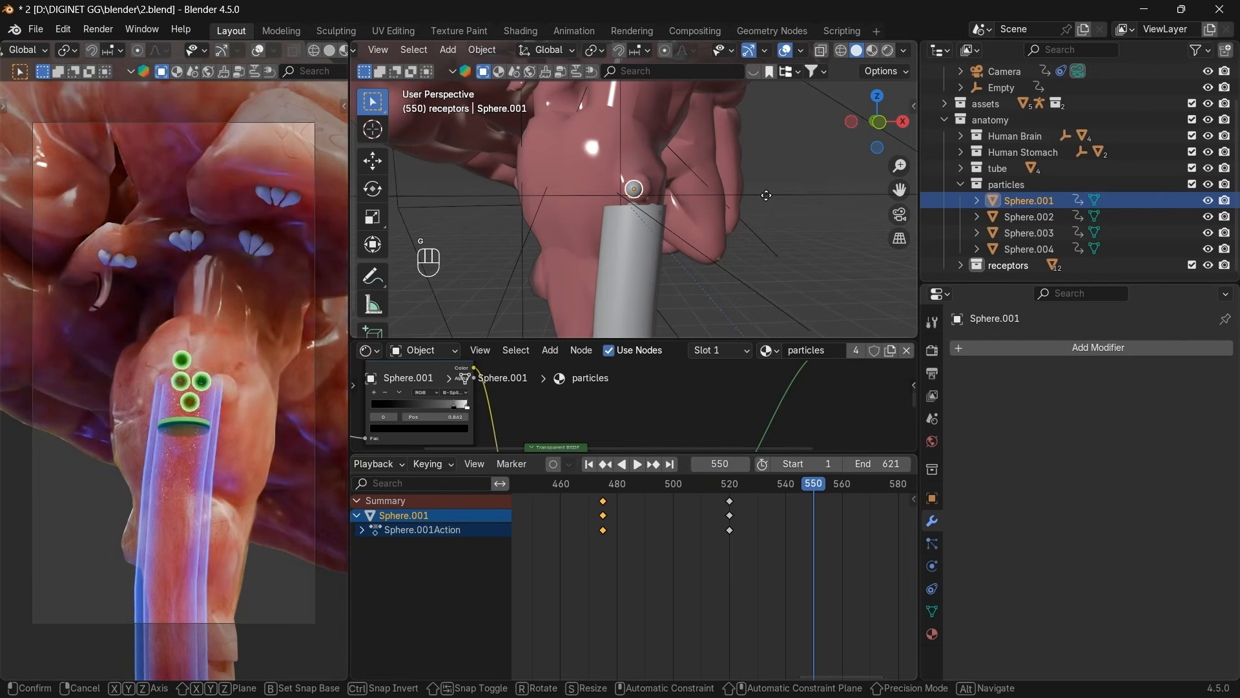
click(775, 175)
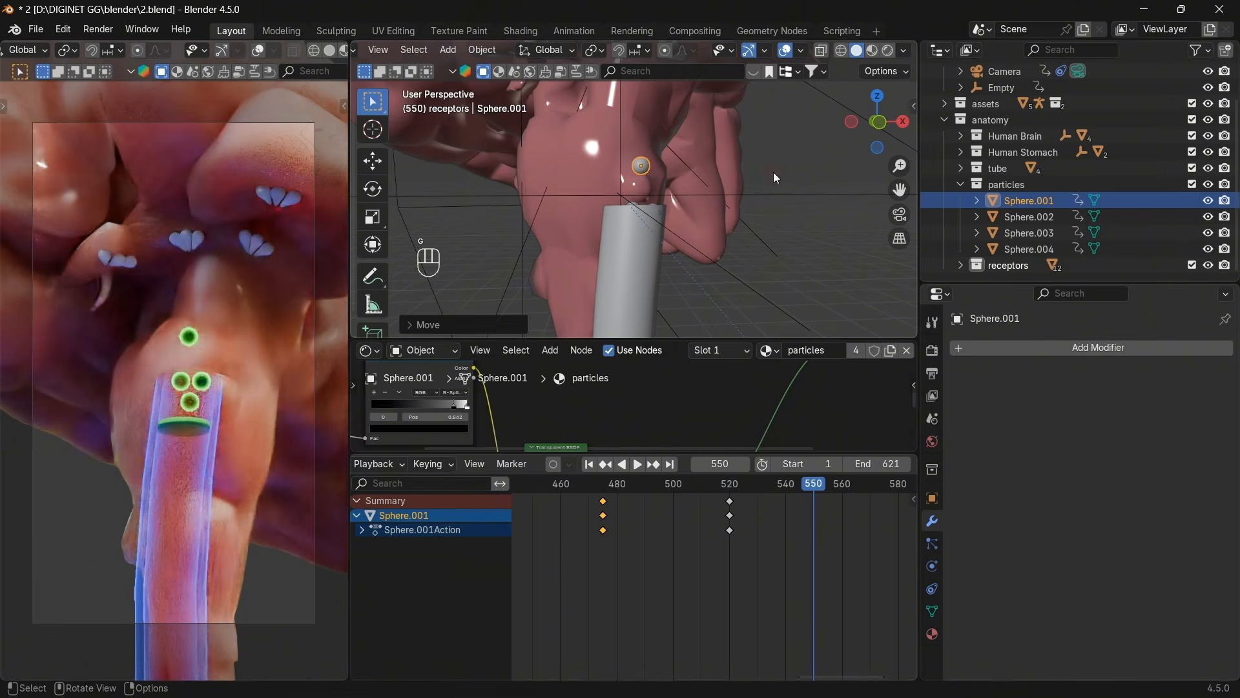
key(i)
At frame 555, move Sphere.002 up and outward from the tube's mouth and insert a keyframe.
click(1010, 218)
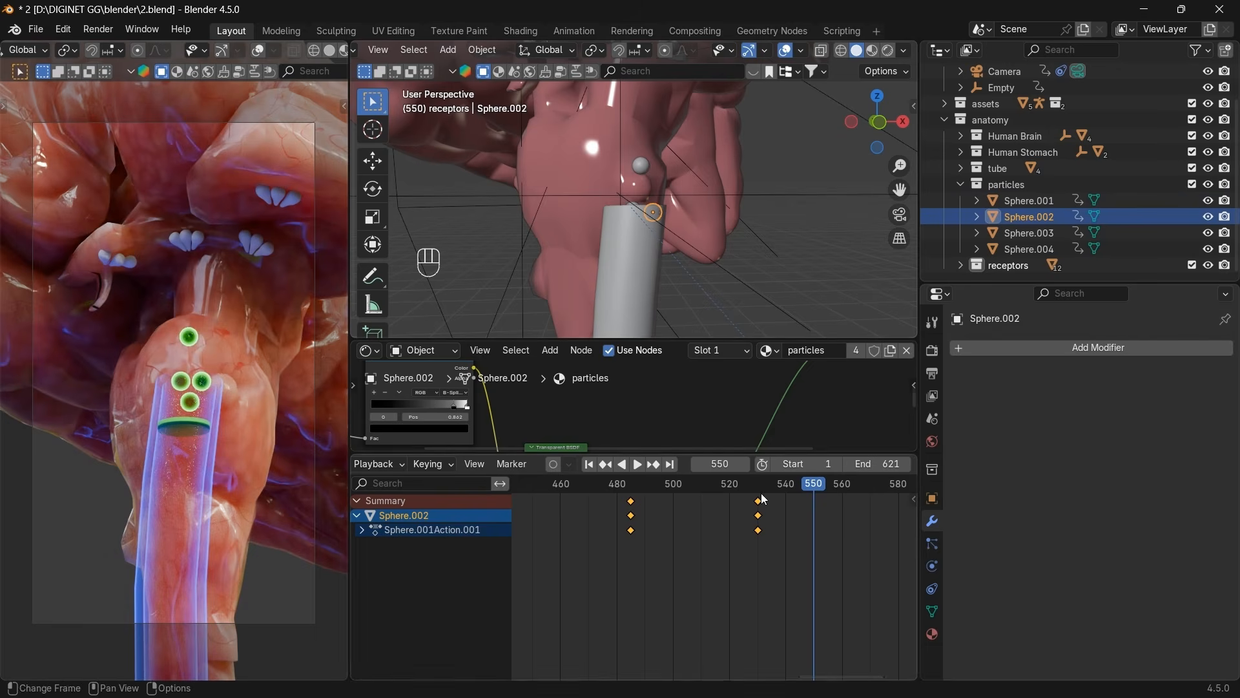
click(714, 463)
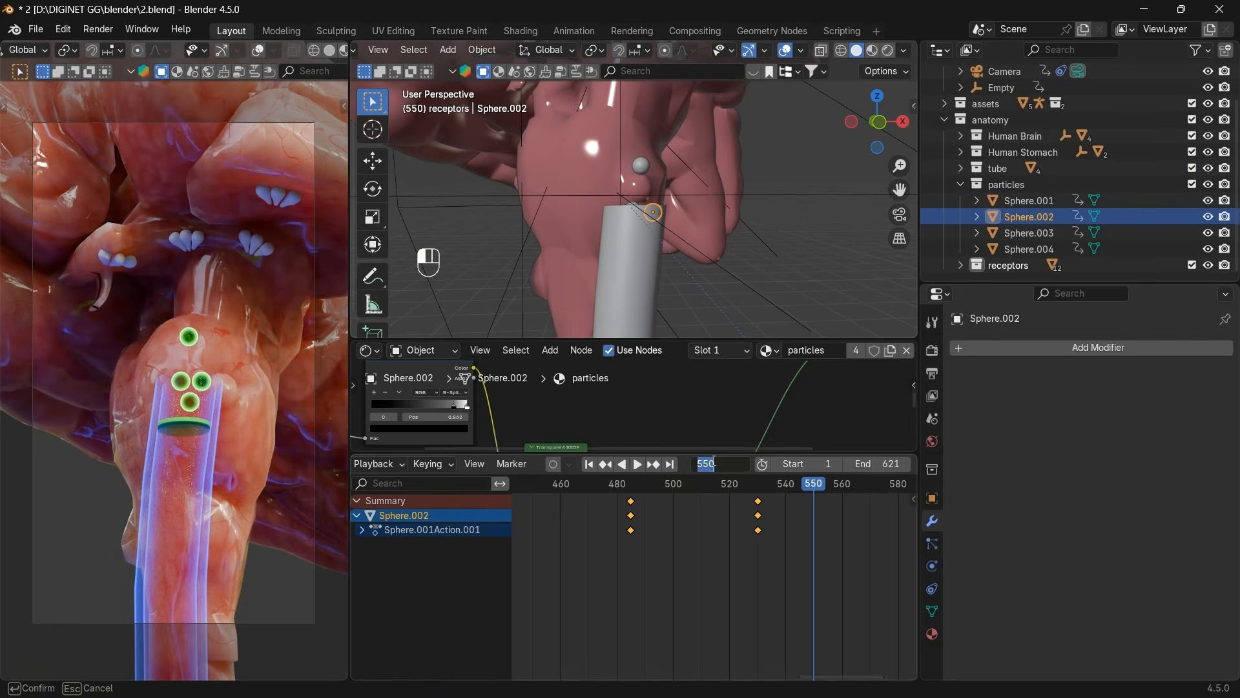
text(555)
key(Return)
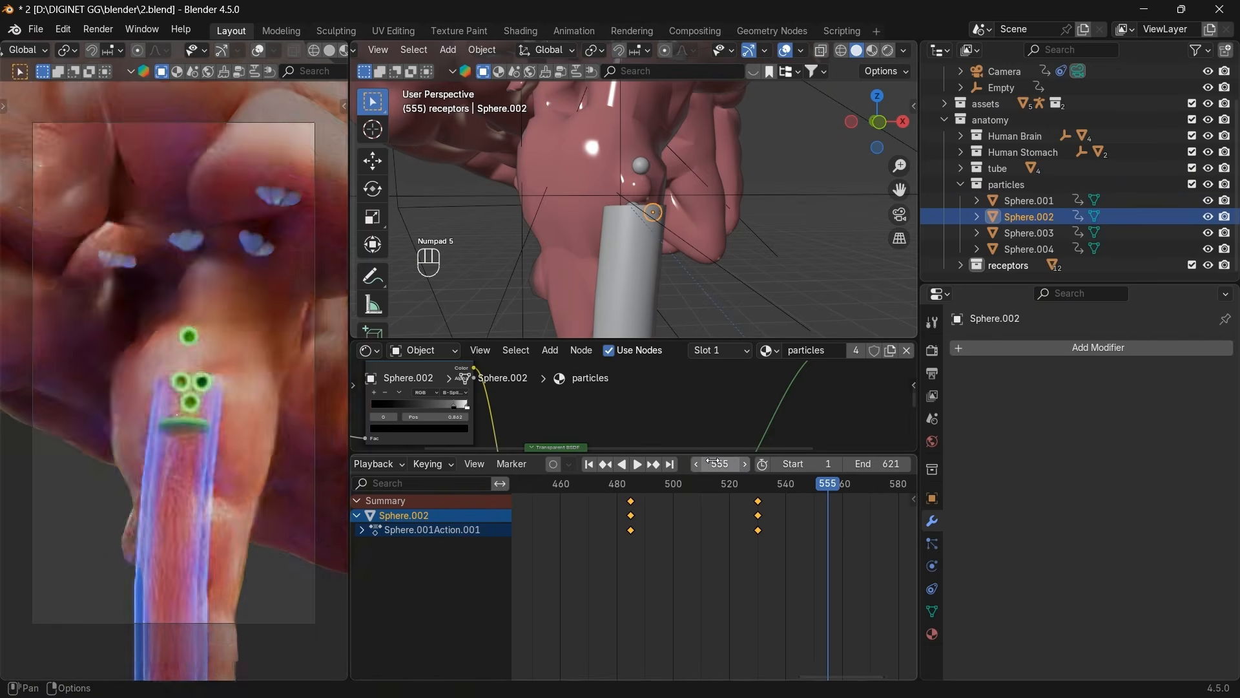
key(g)
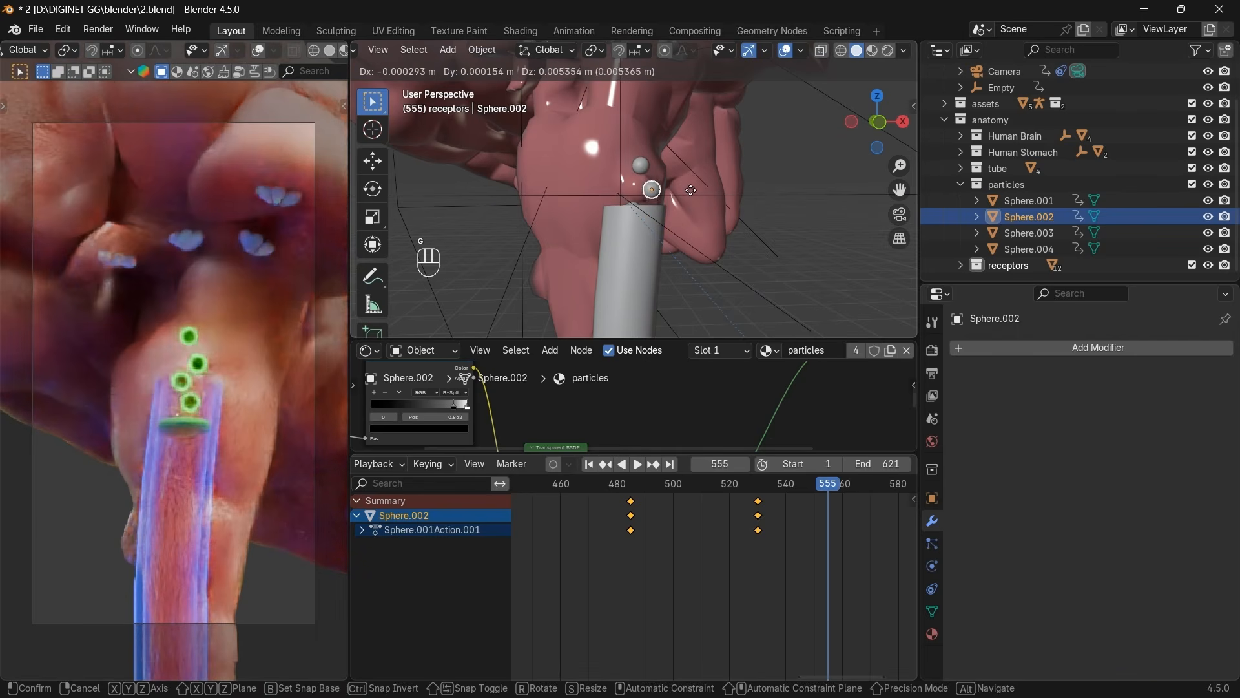
click(712, 185)
key(i)
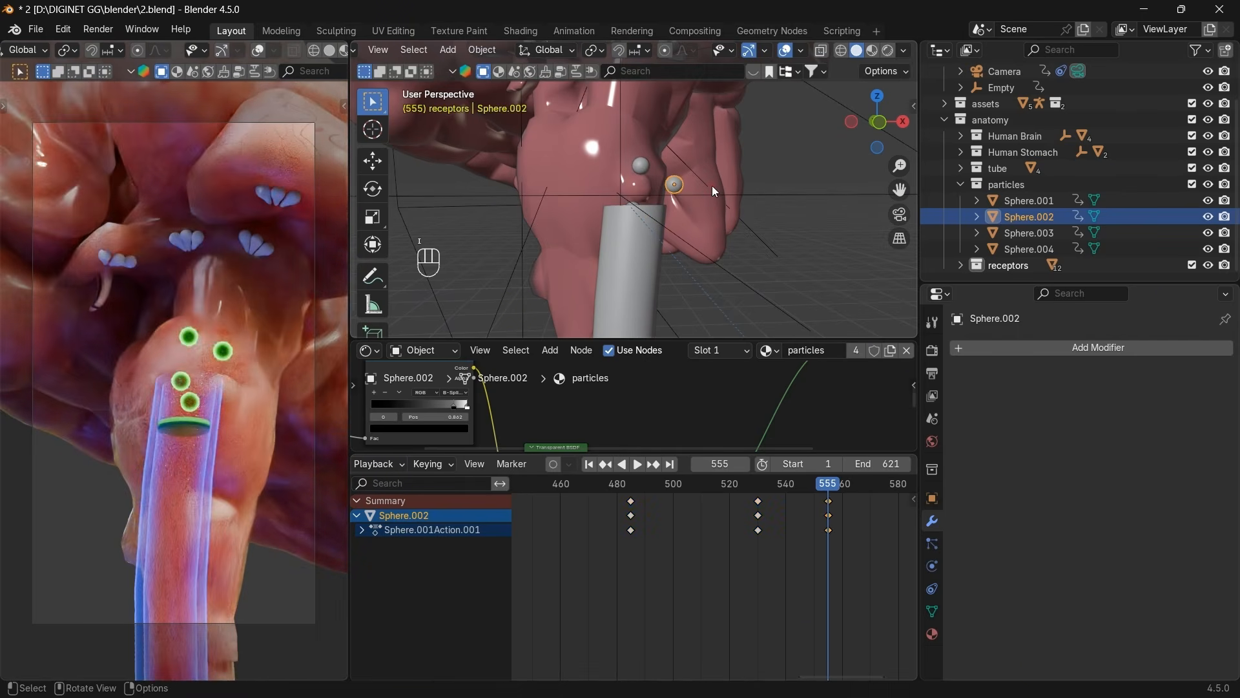
At frame 560, move Sphere.003 up above the tube's mouth and insert a keyframe.
click(1014, 234)
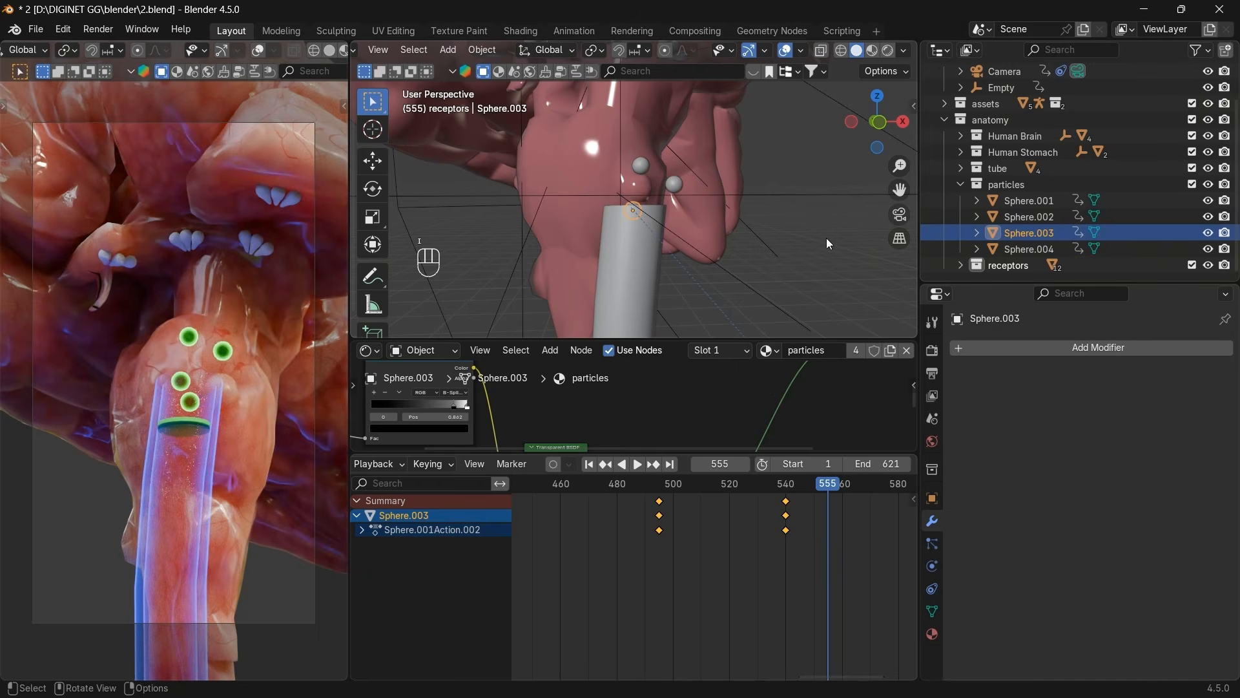
click(733, 465)
text(56)
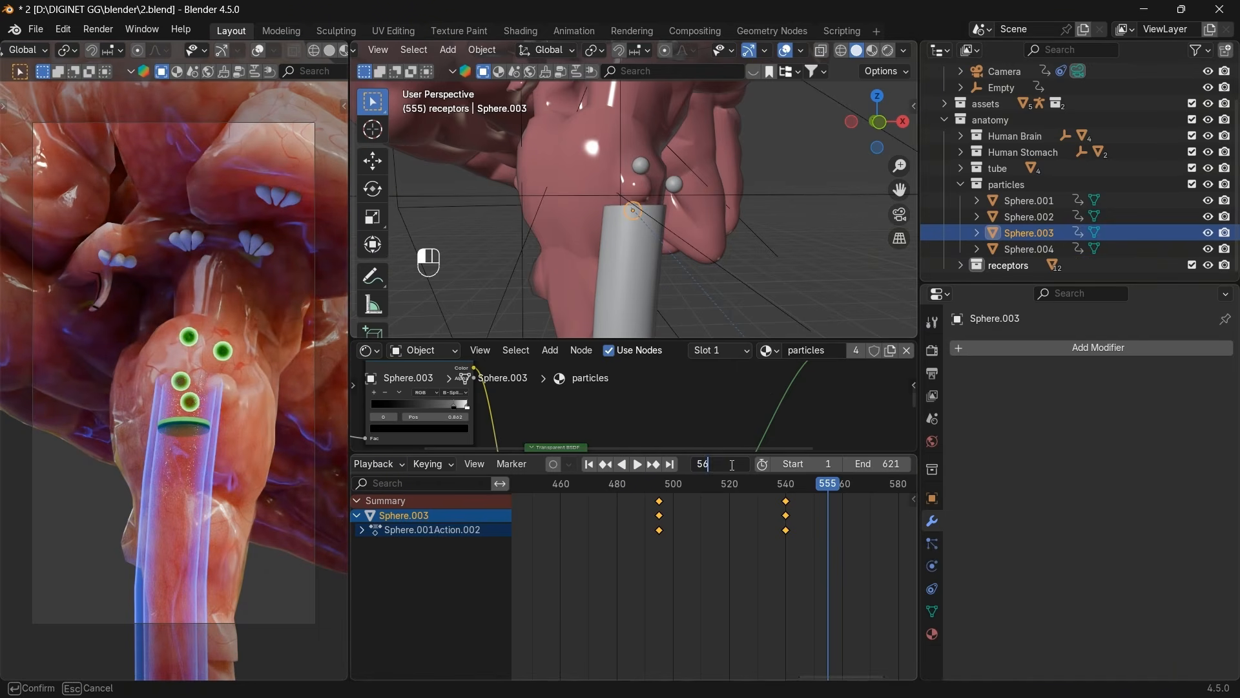
text(0)
key(Return)
key(g)
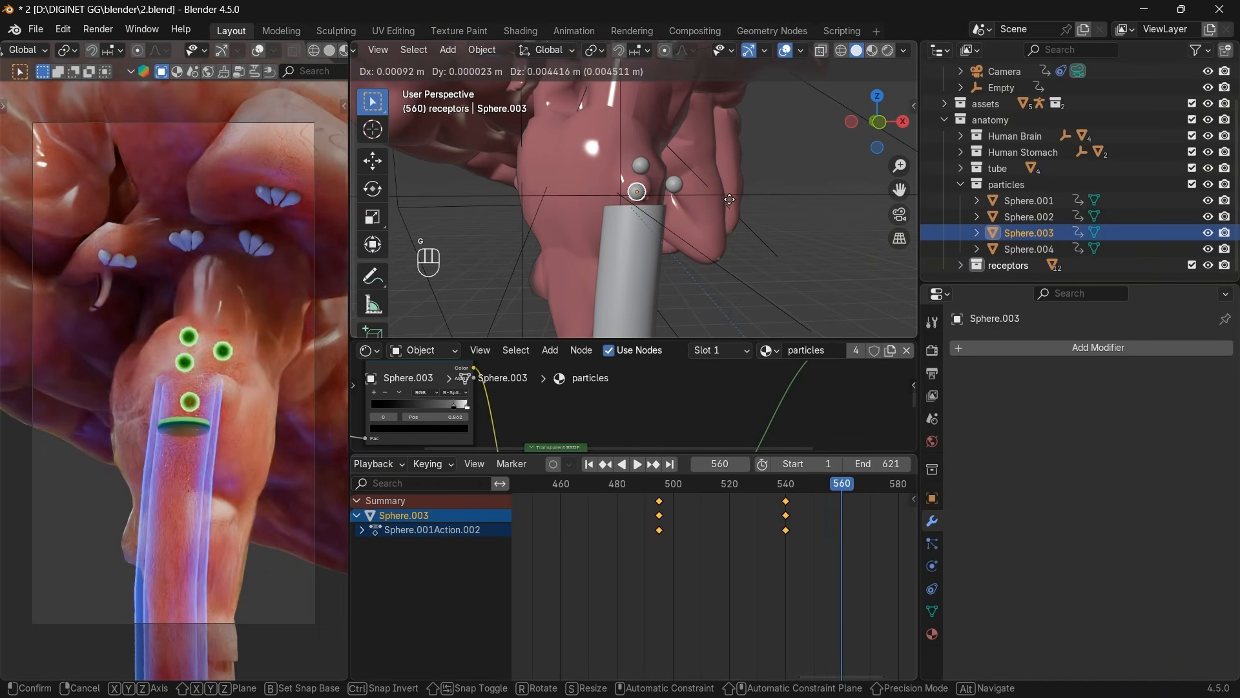
click(721, 199)
key(i)
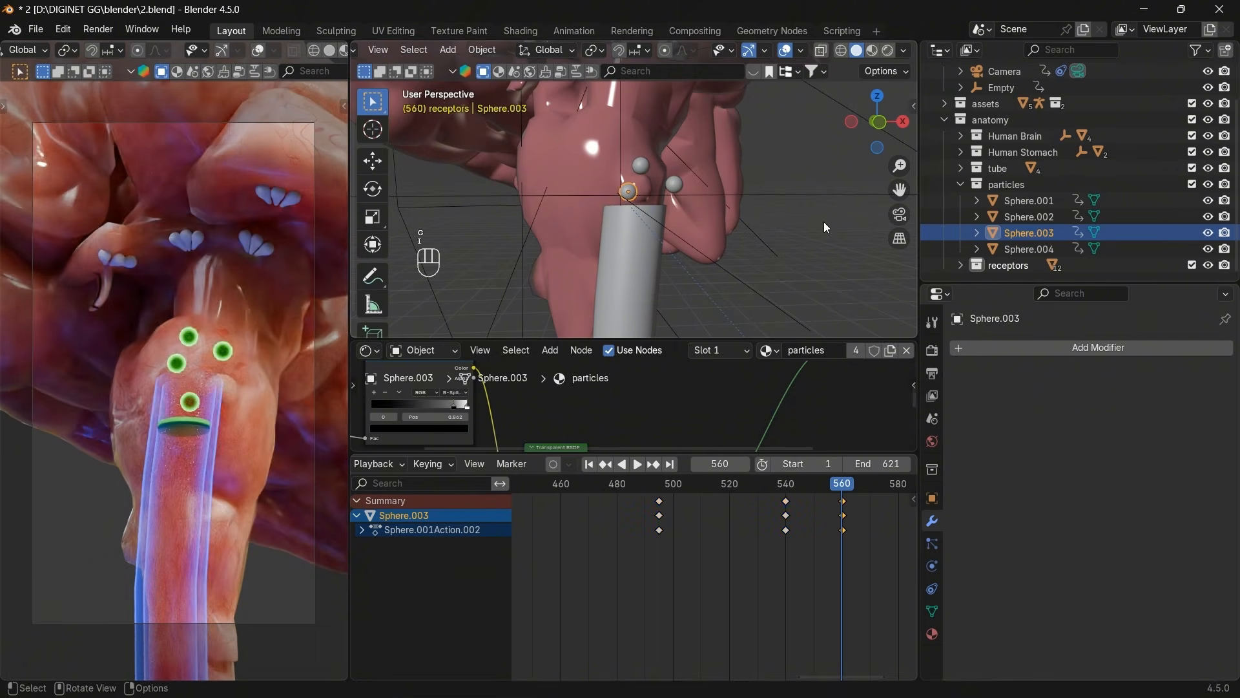
At frame 565, move Sphere.004 up out of the tube, beside Sphere.003, and insert a keyframe.
click(1014, 249)
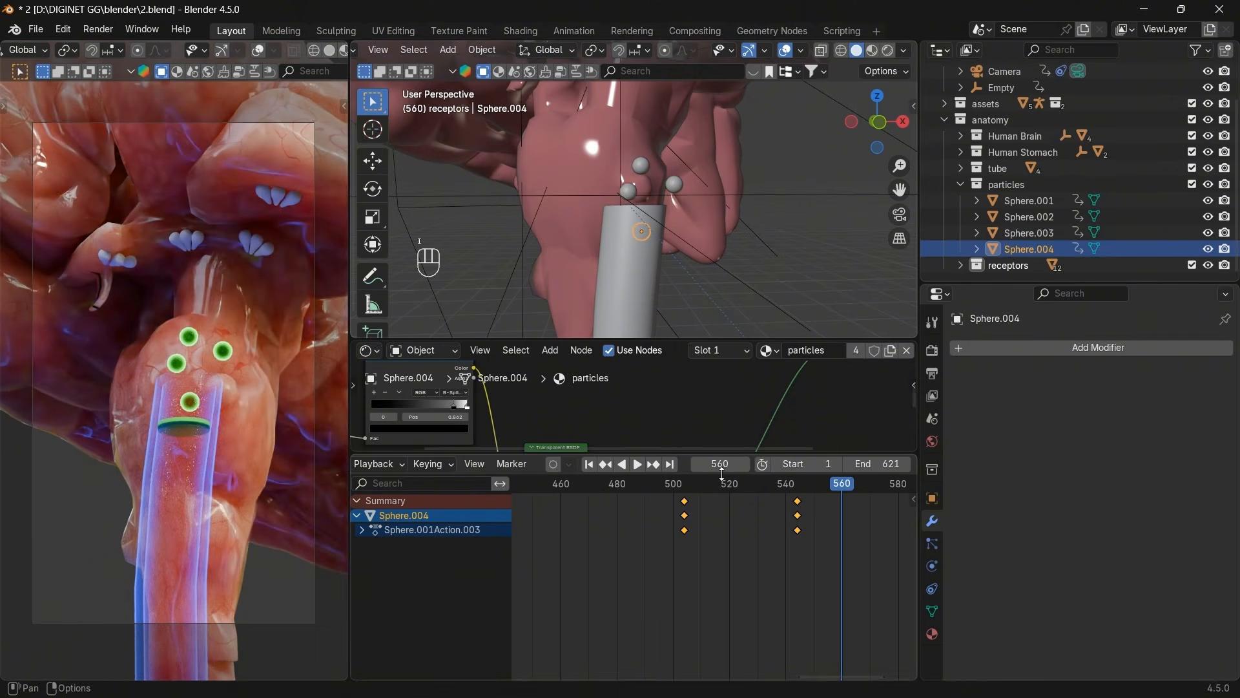
drag(722, 465, 722, 465)
text(565)
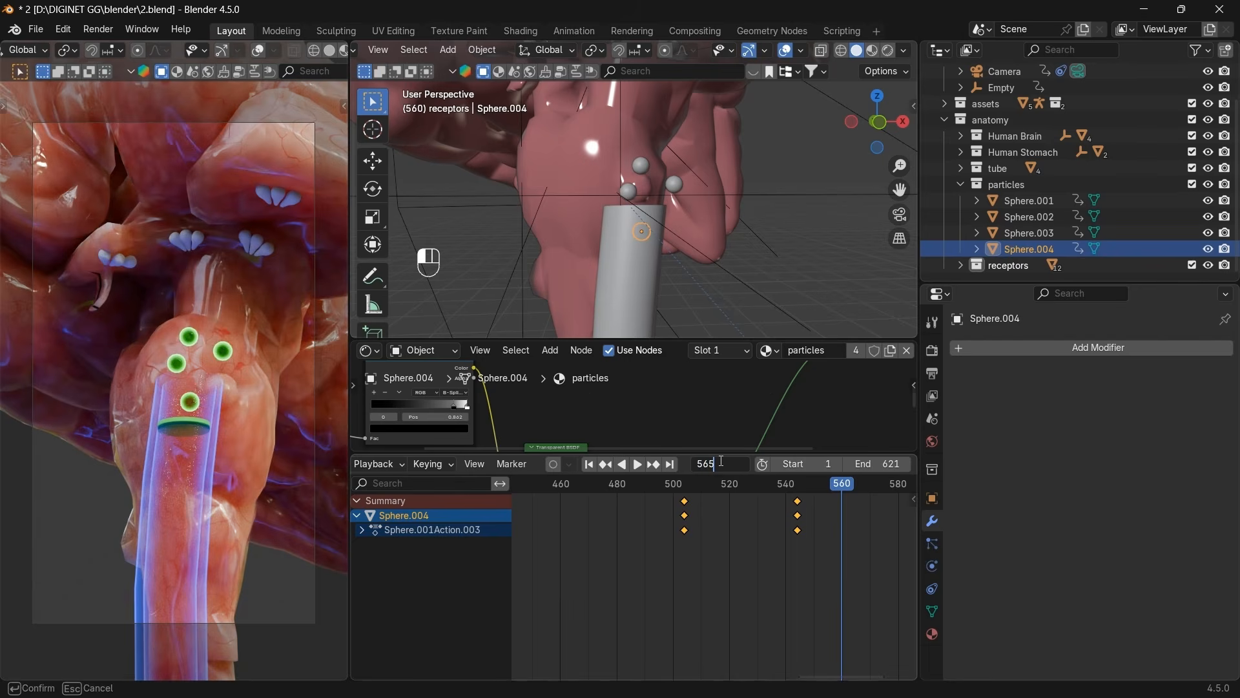
key(Return)
key(g)
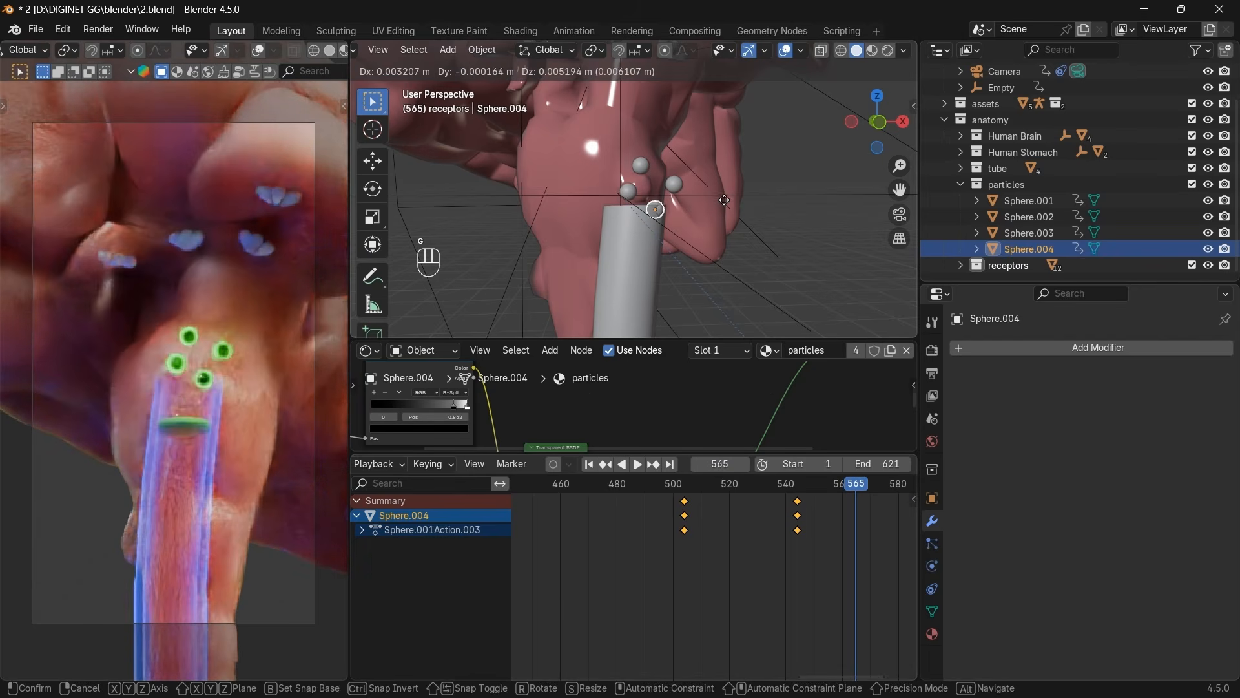
click(718, 181)
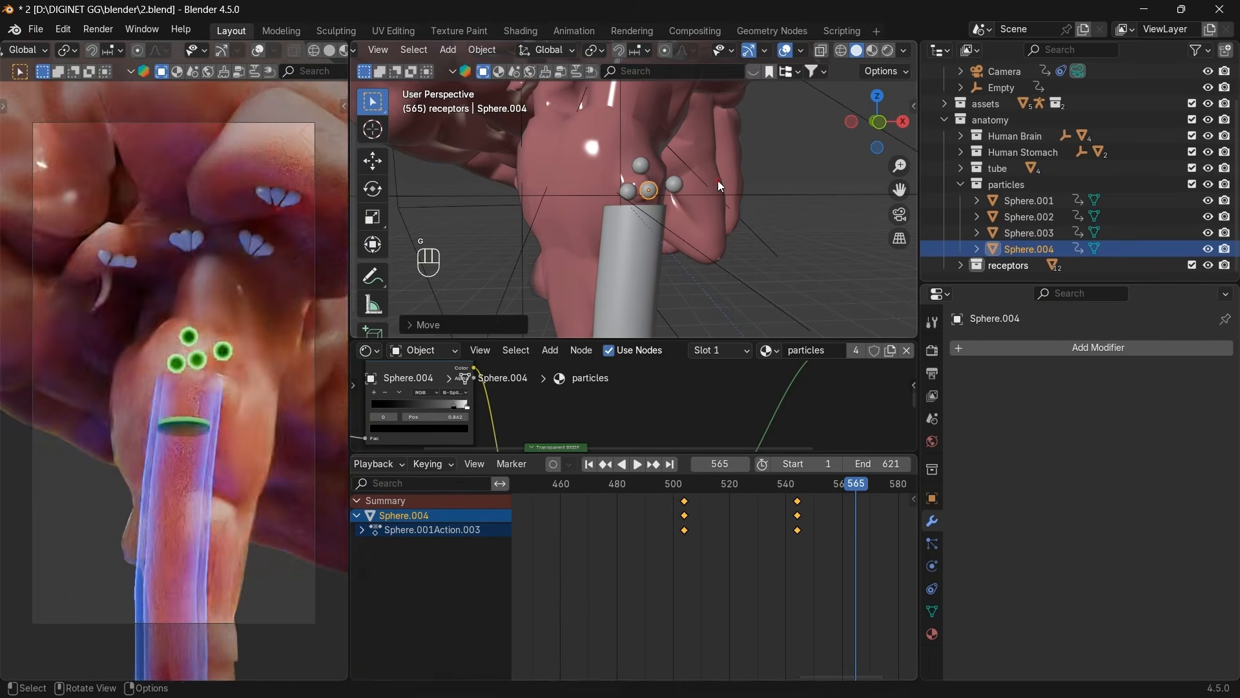
key(i)
Review the spheres leaving the tube by scrubbing to frame 550, and show Sphere.001's keyframes in a wider timeline range.
key(space)
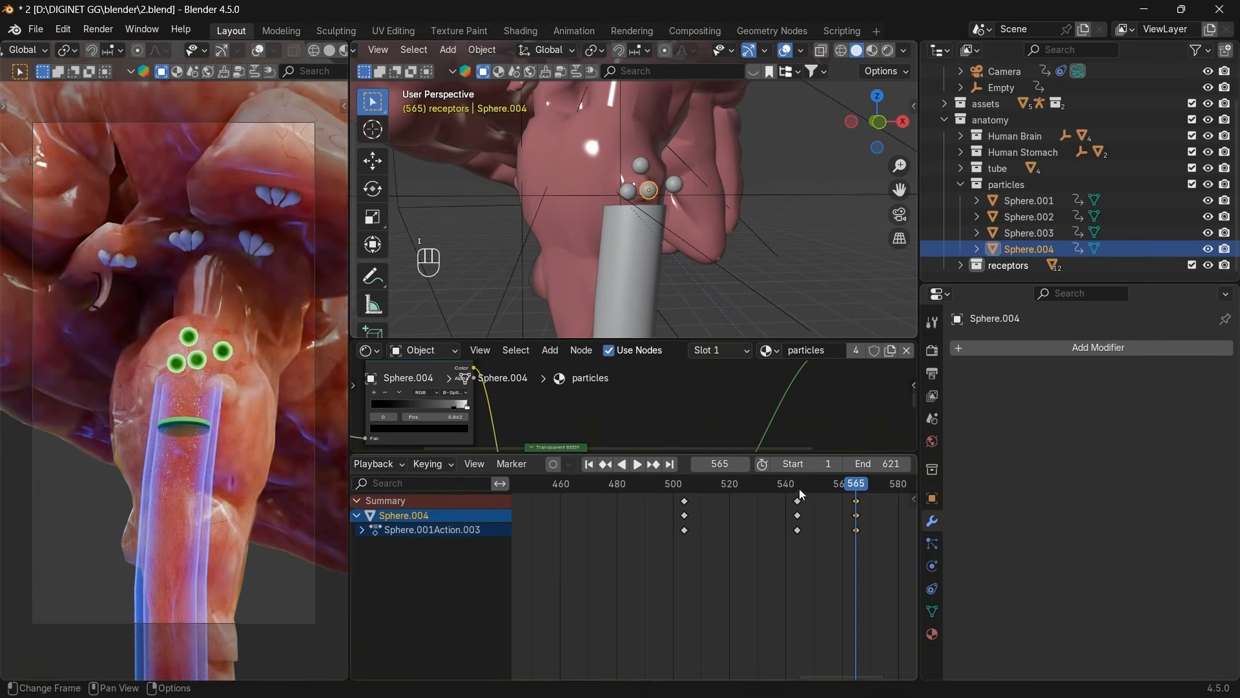
mouse_move(799, 488)
mouse_down()
mouse_move(677, 491)
mouse_move(816, 485)
mouse_up()
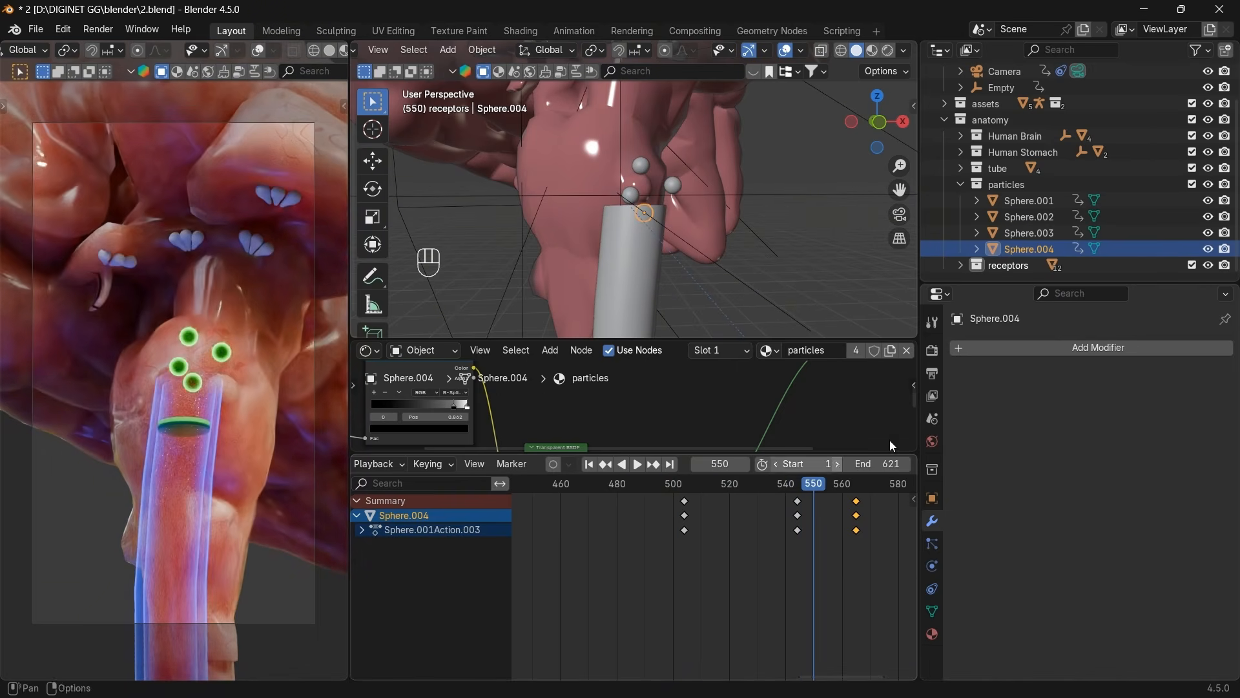
click(1015, 202)
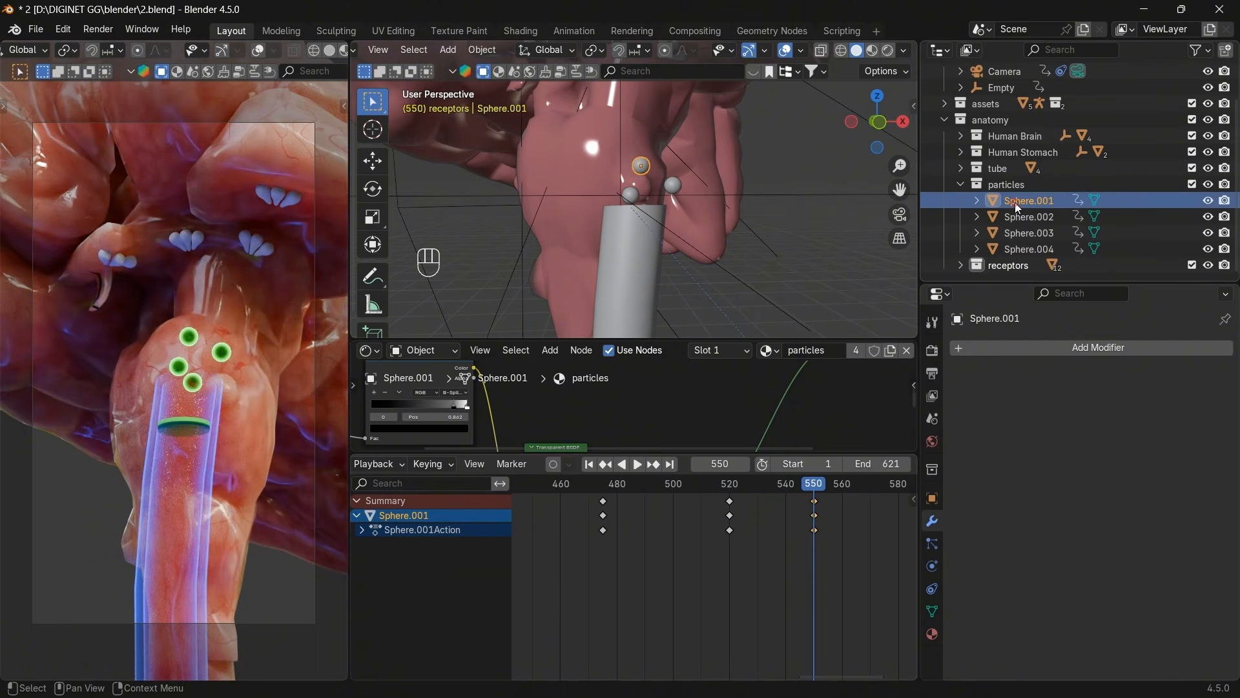
scroll(823, 503, down, 3)
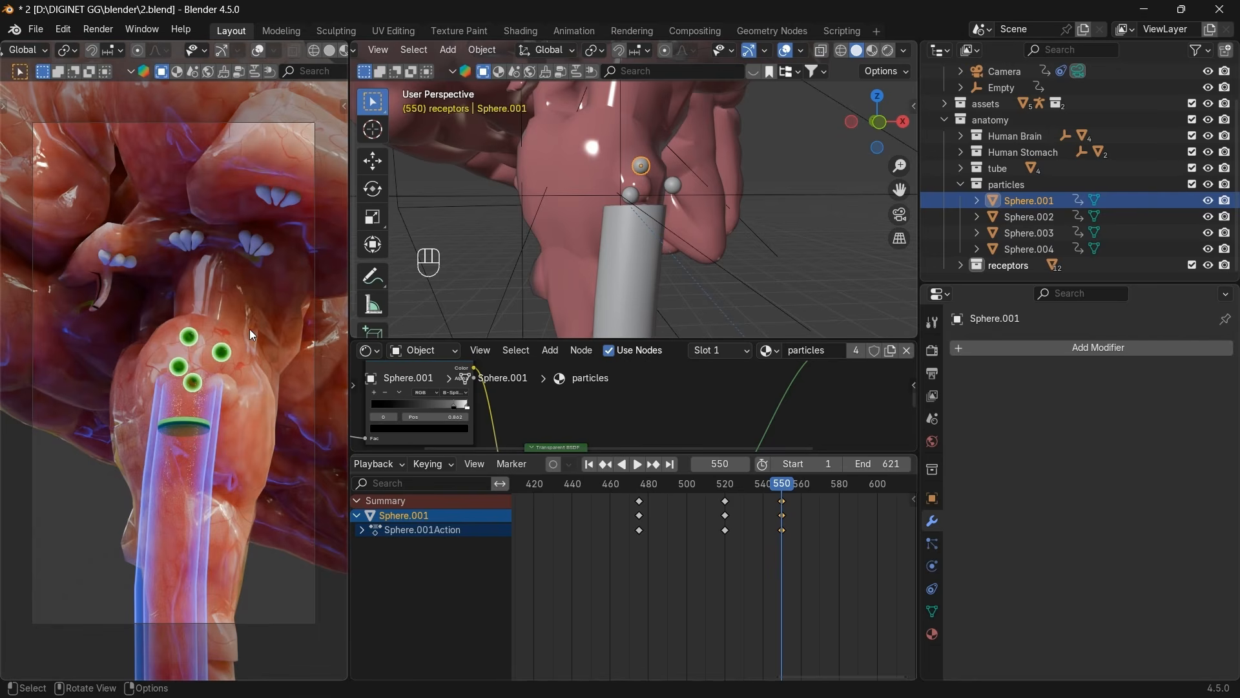
Move Cube.012 in the lowest receptor cluster very slightly along the global Z axis.
click(101, 259)
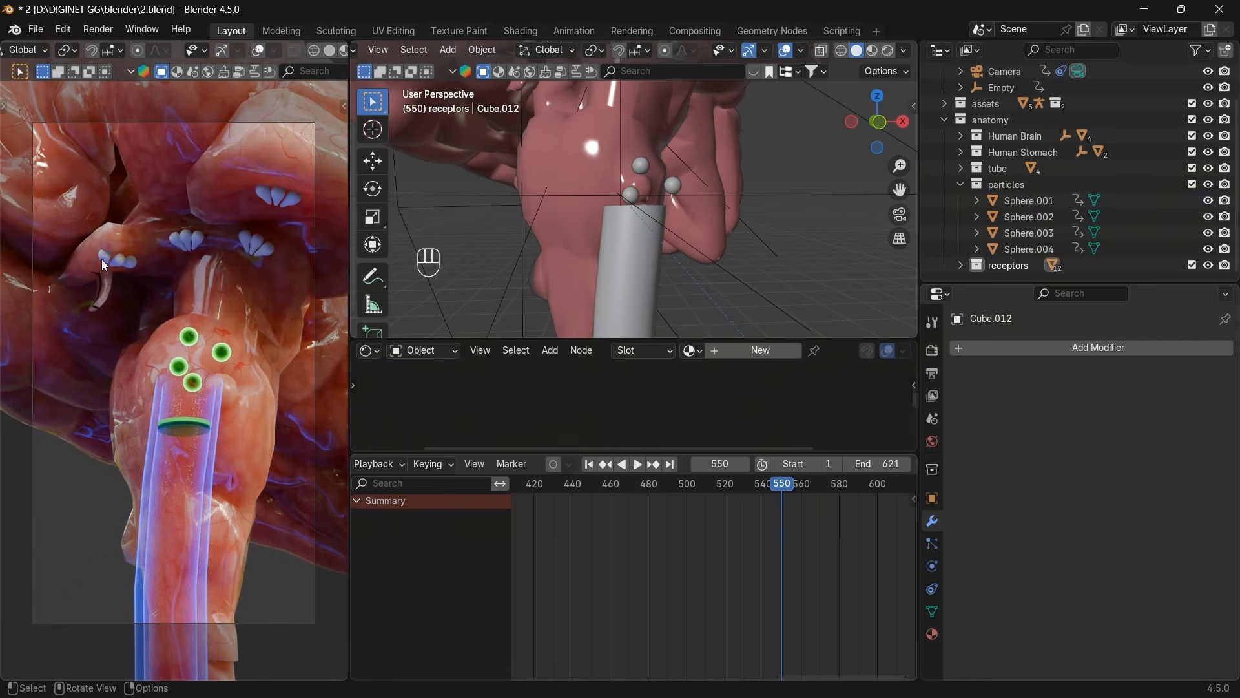
scroll(523, 158, down, 5)
scroll(646, 138, up, 2)
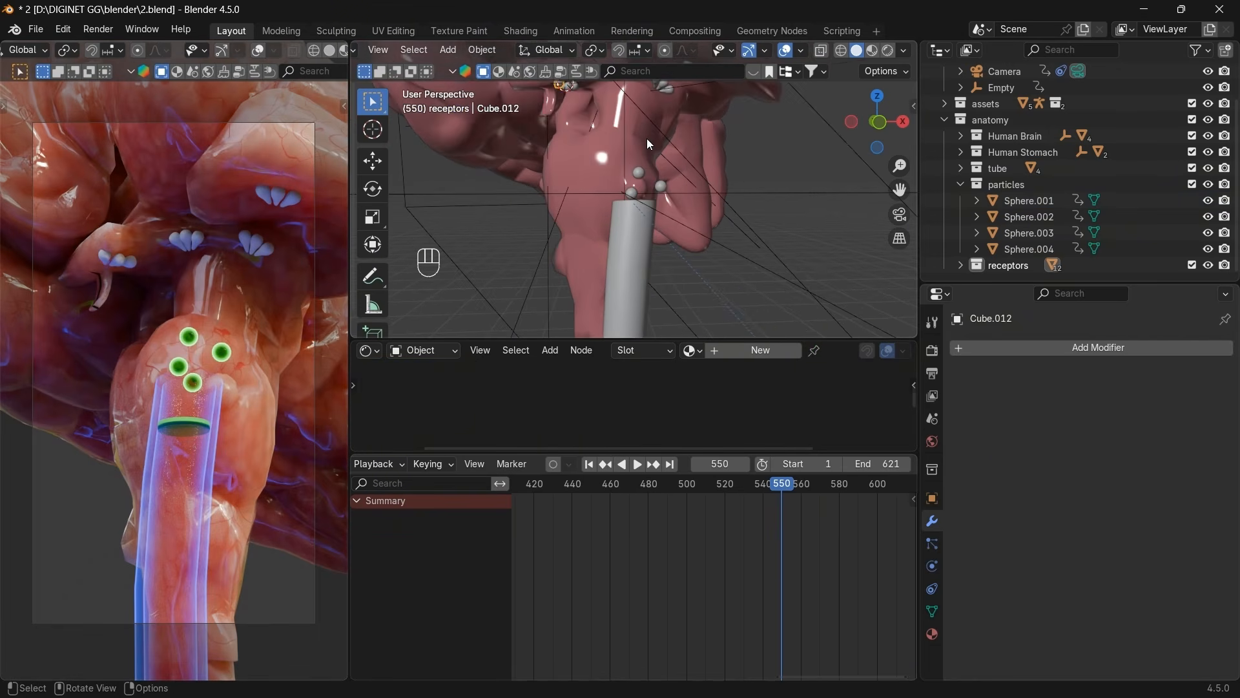
key(g)
key(z)
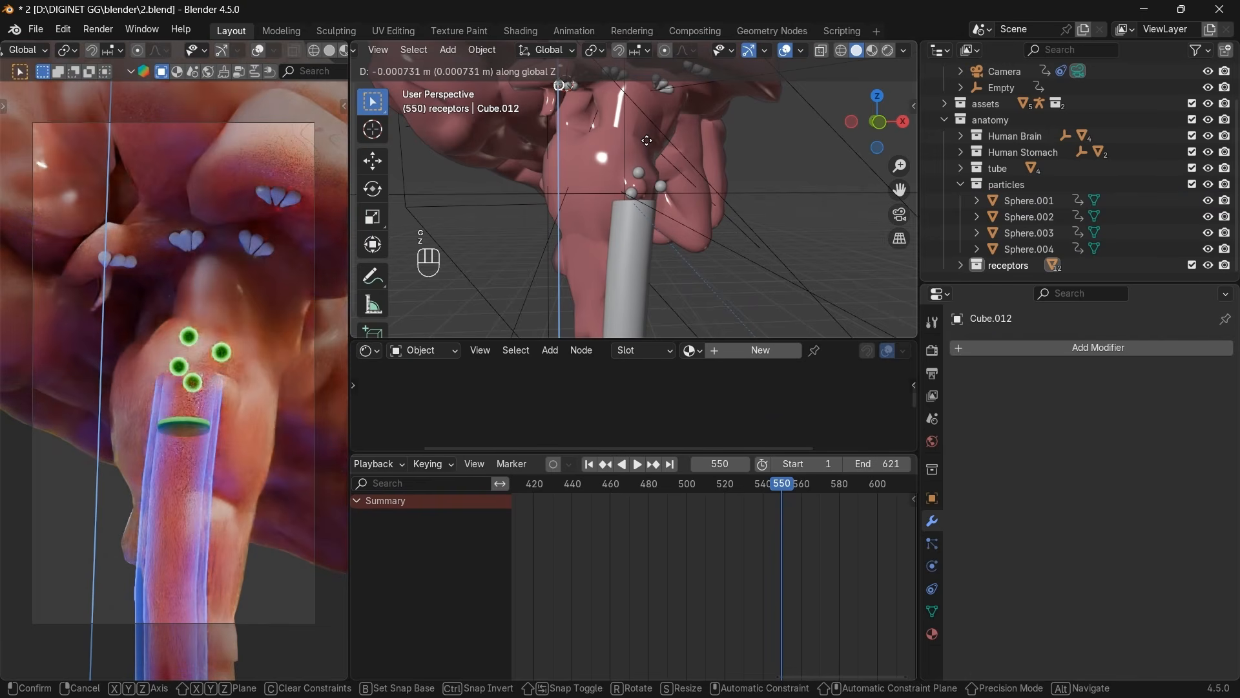
click(646, 140)
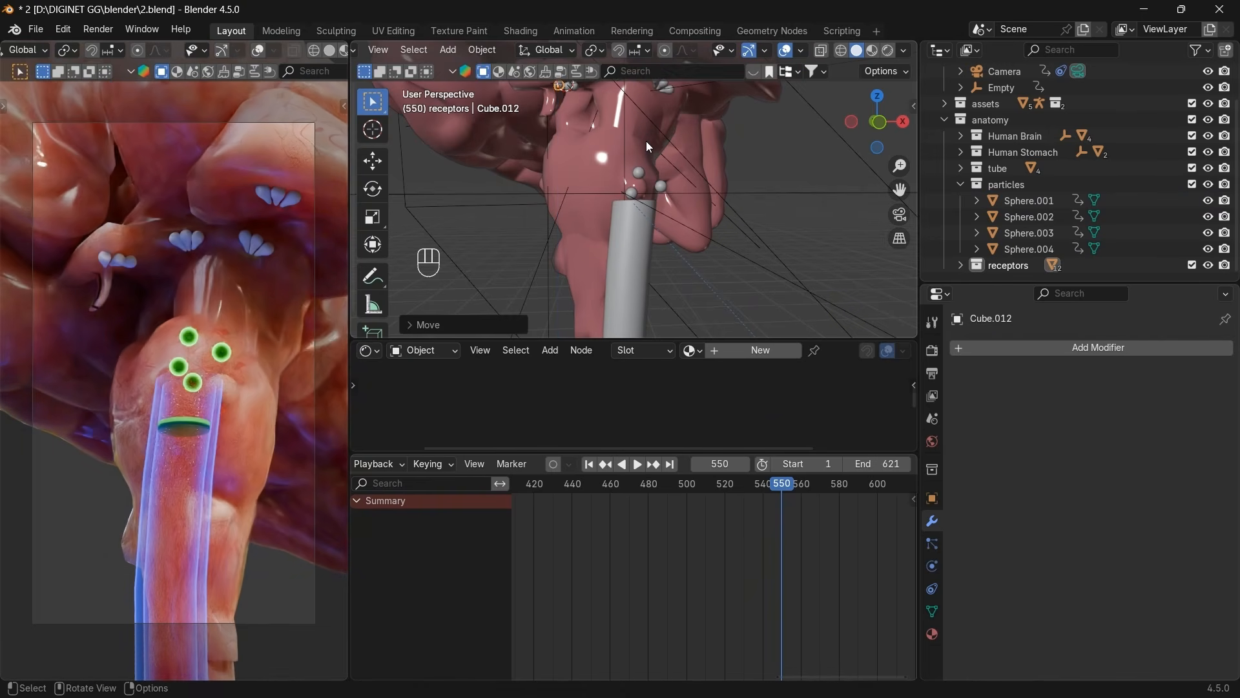
Try placing Sphere.001 on the lowest receptor cluster at frame 540 by snapping it to the 3D cursor.
click(1041, 204)
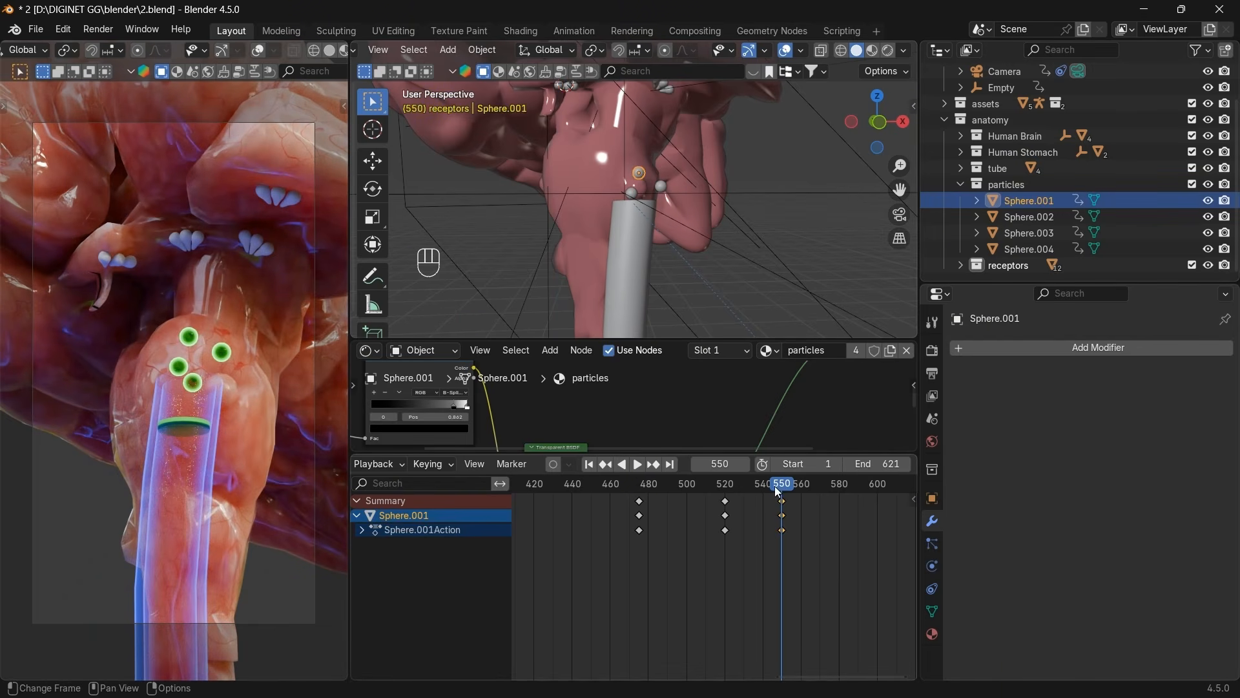
click(714, 464)
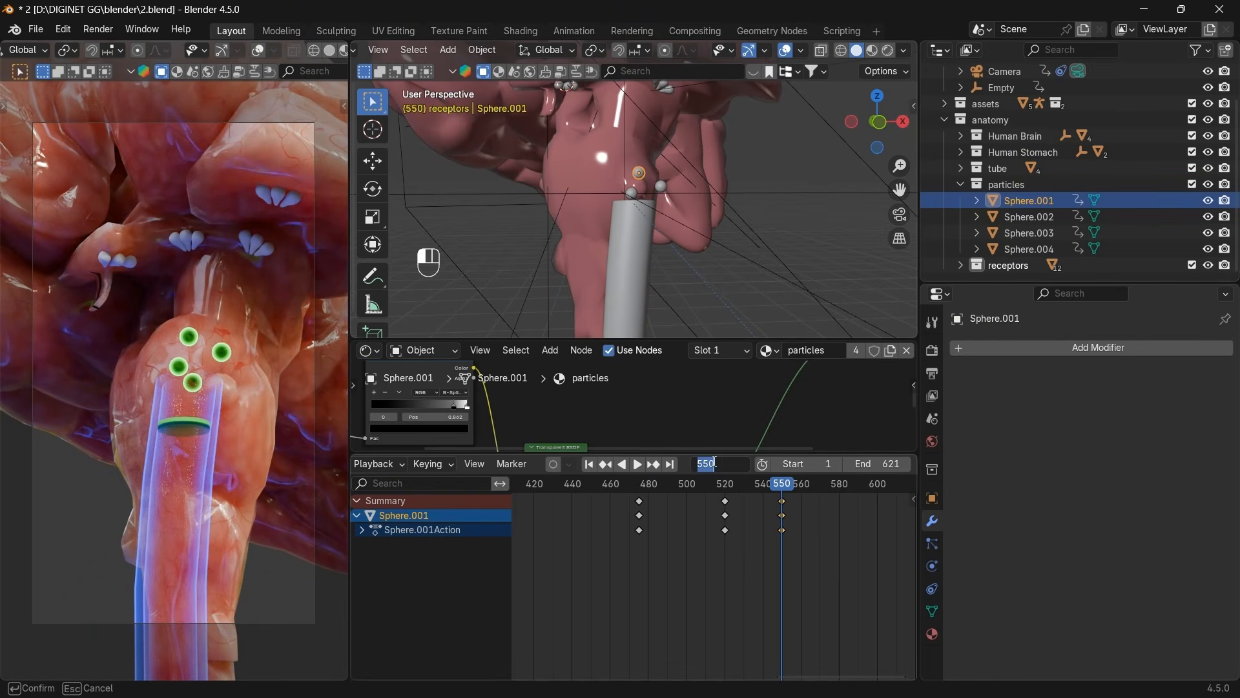
key(Return)
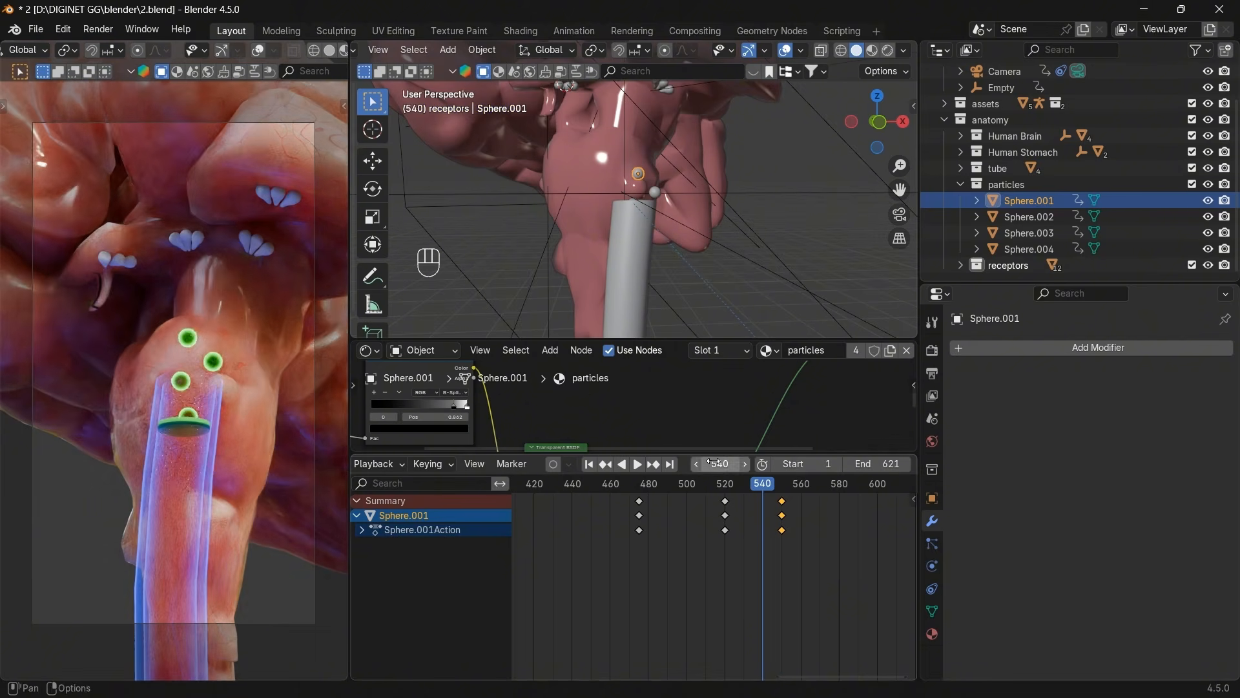
drag(864, 127, 865, 99)
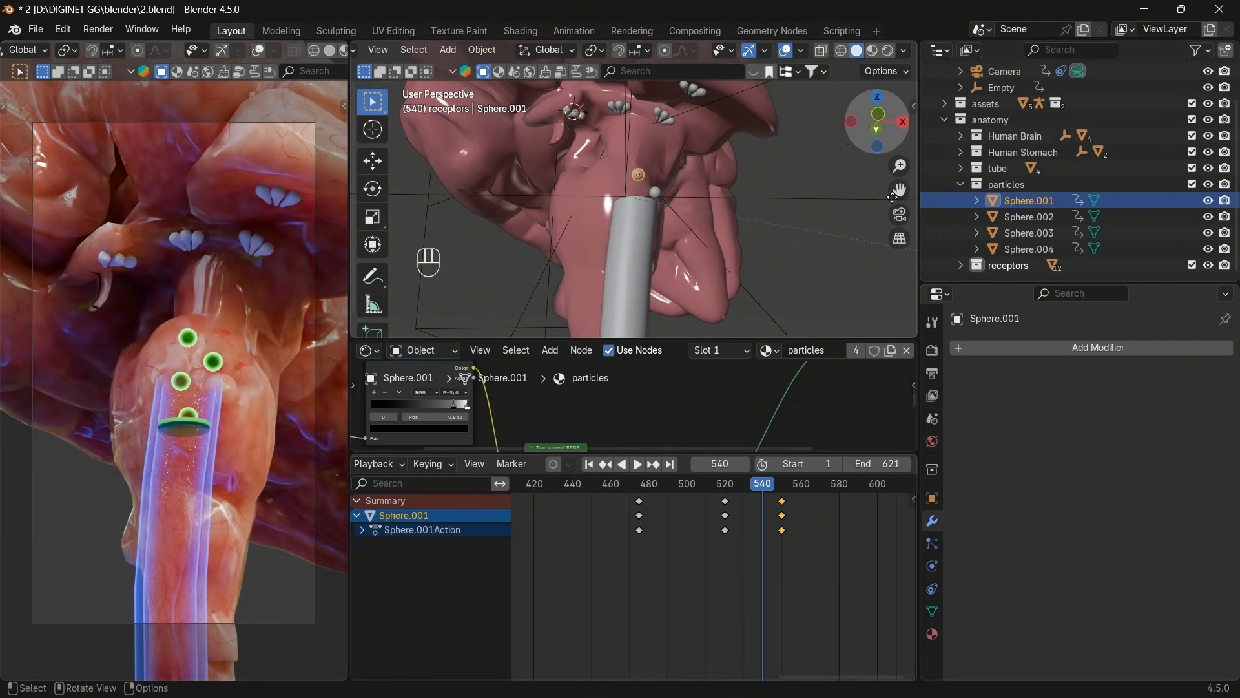
drag(900, 189, 948, 282)
scroll(828, 274, up, 3)
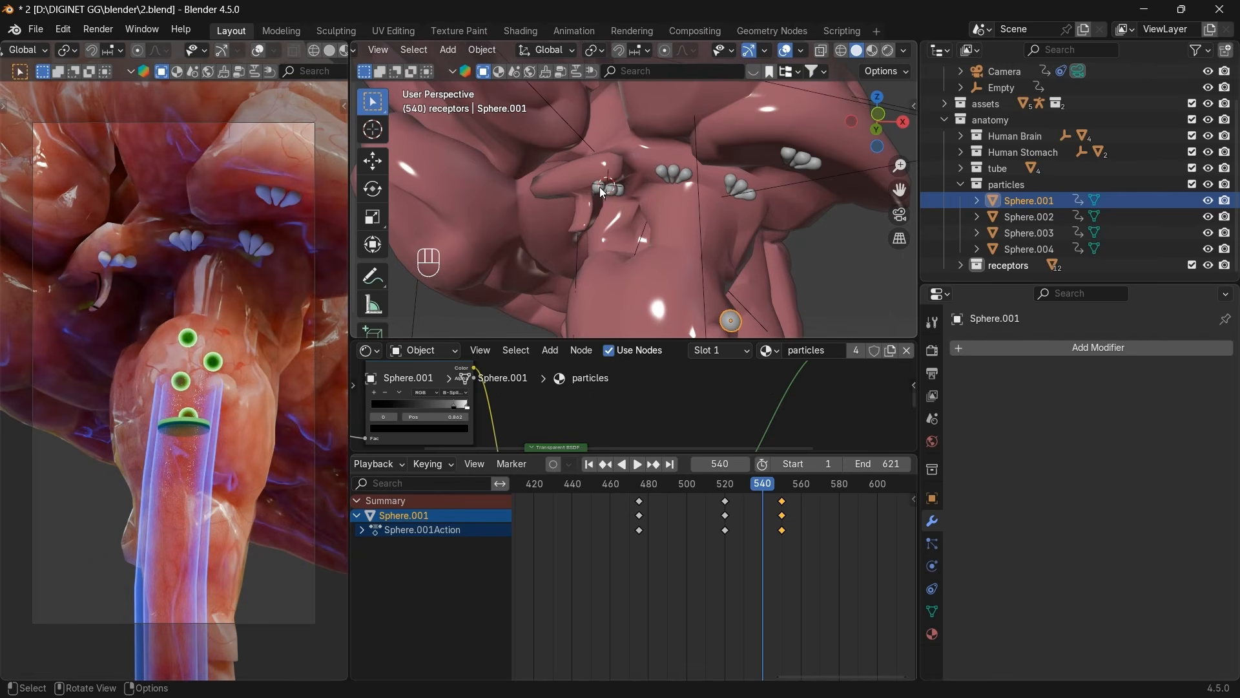
key(shift+s)
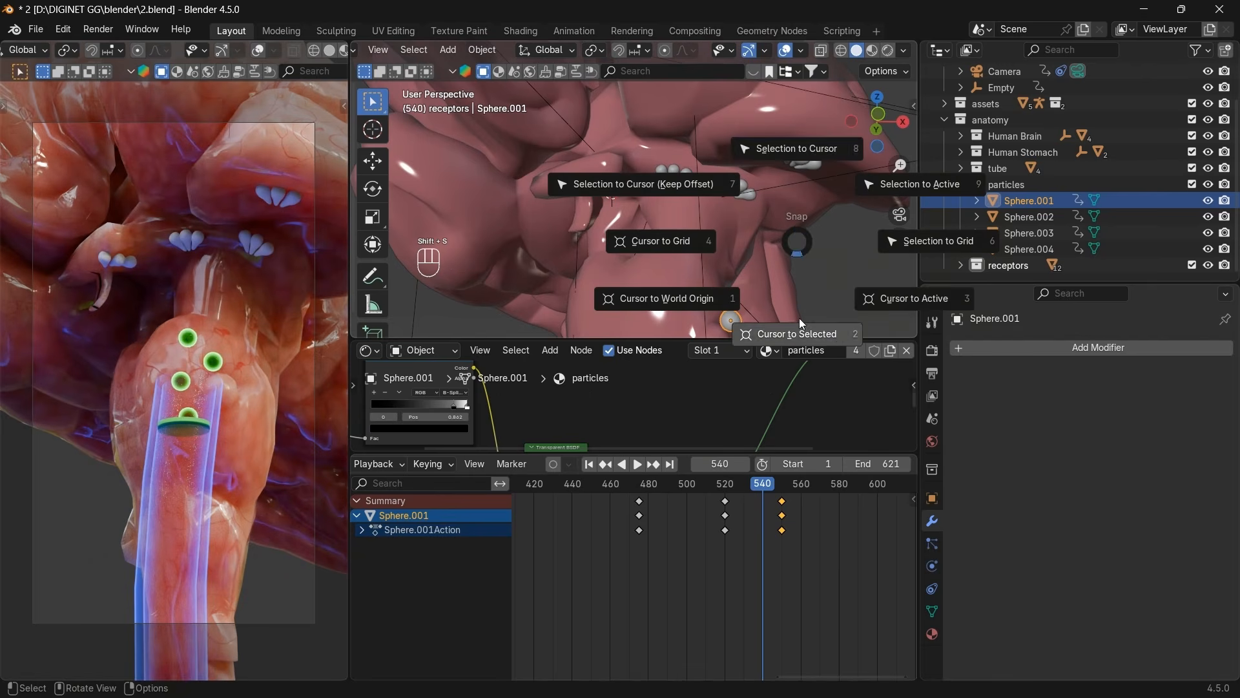
click(815, 149)
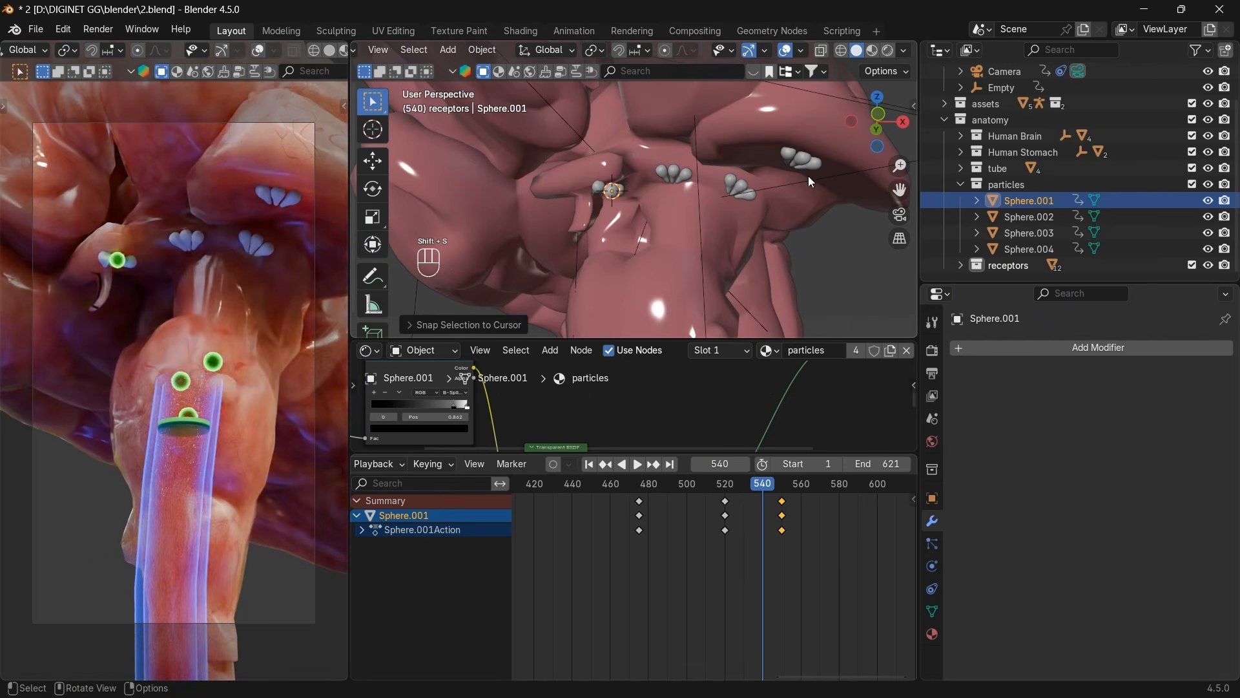
Try lowering Sphere.001 just beneath the receptor cluster and keyframing it at frame 540, and undo the keyframe.
drag(878, 124, 827, 148)
key(g)
key(z)
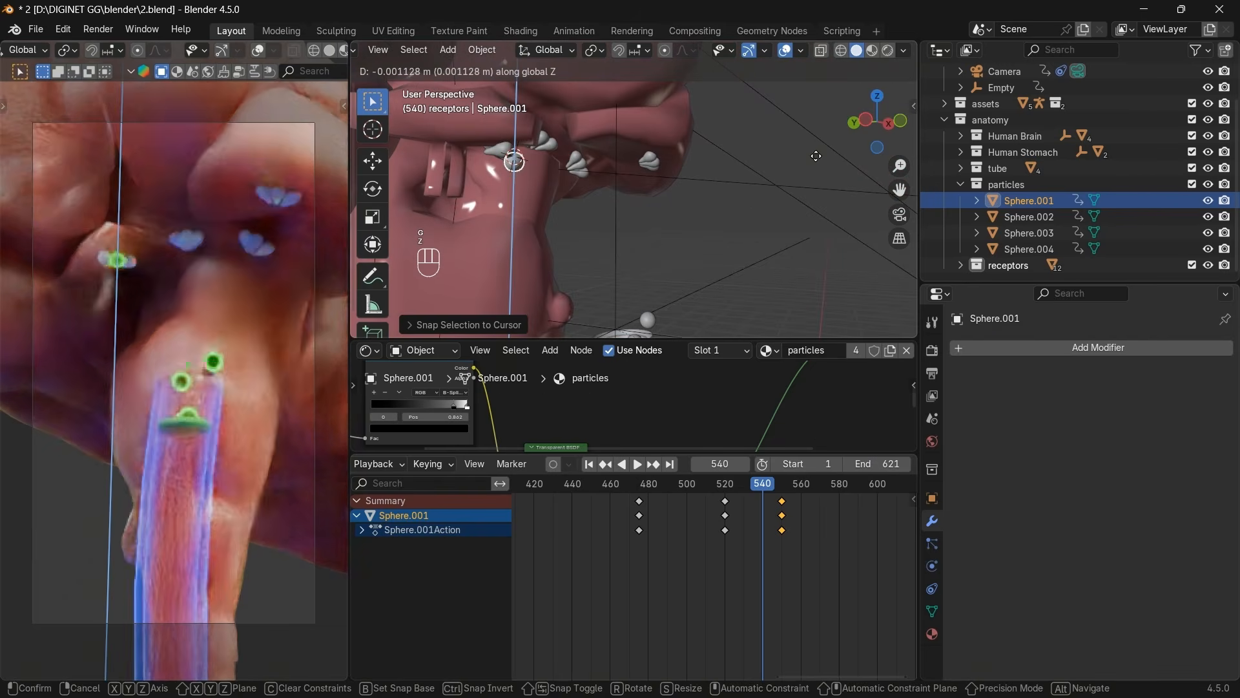
click(796, 171)
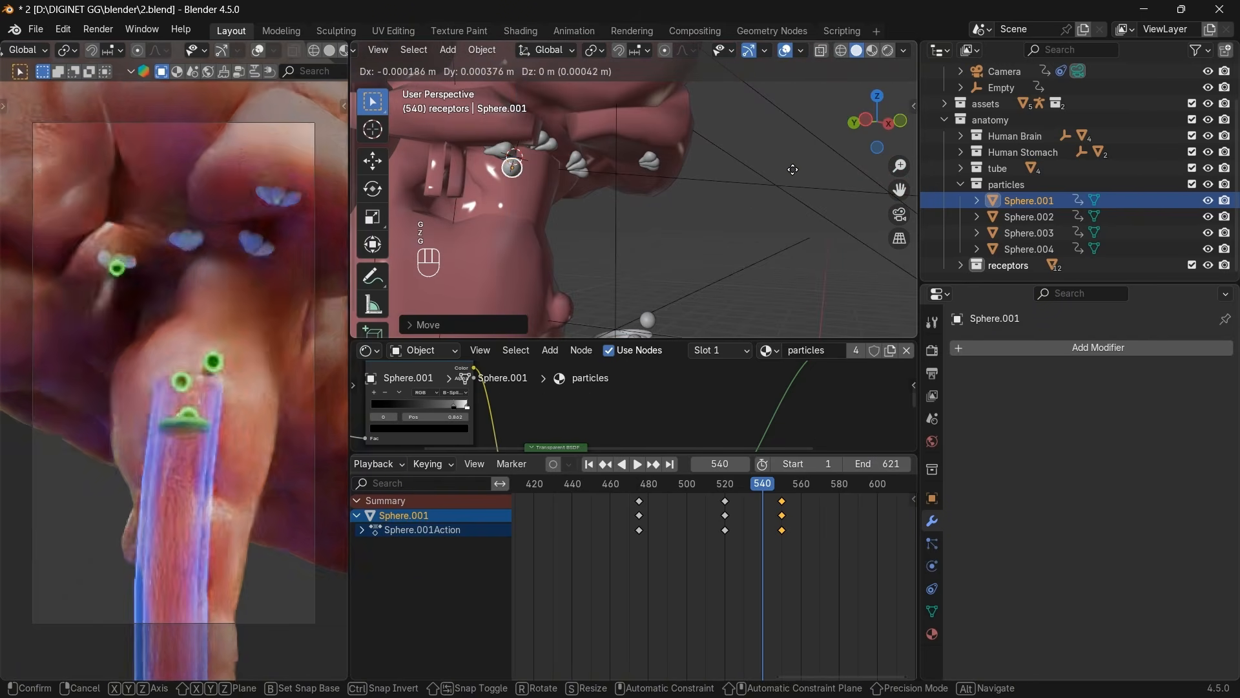
key(g)
click(792, 168)
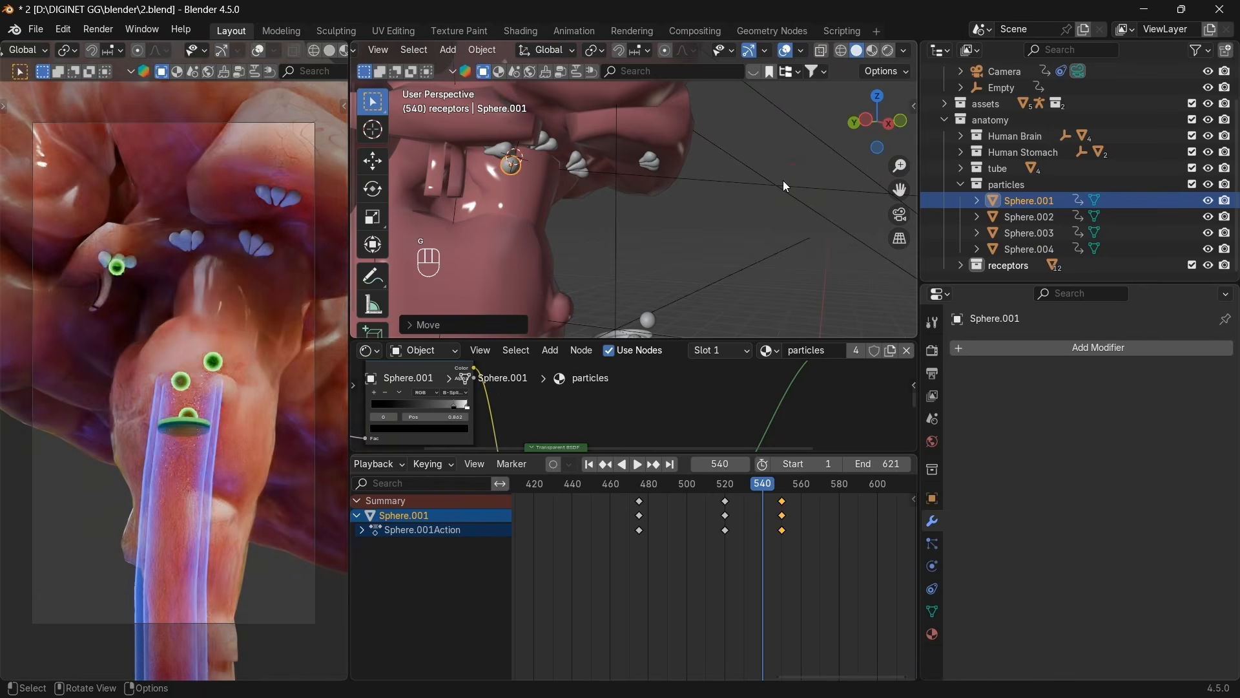
key(i)
key(ctrl+z)
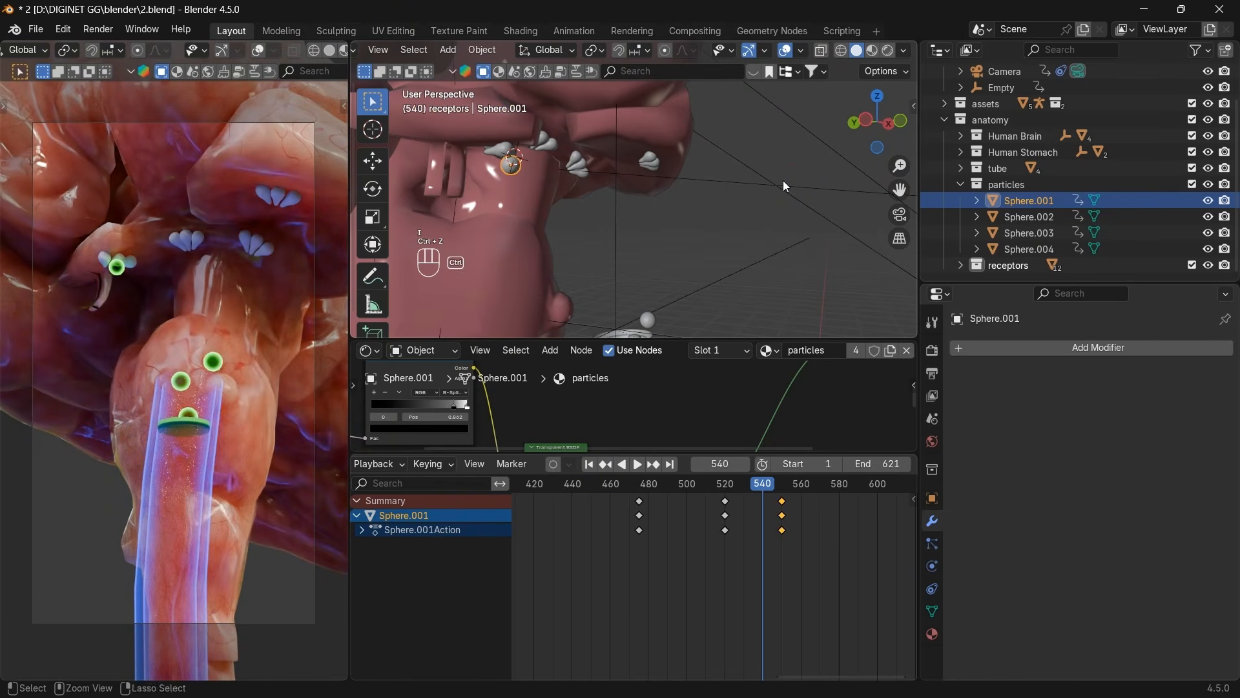
At frame 590, snap Sphere.001 to the 3D cursor on the lowest receptor cluster.
drag(764, 489, 782, 491)
click(714, 463)
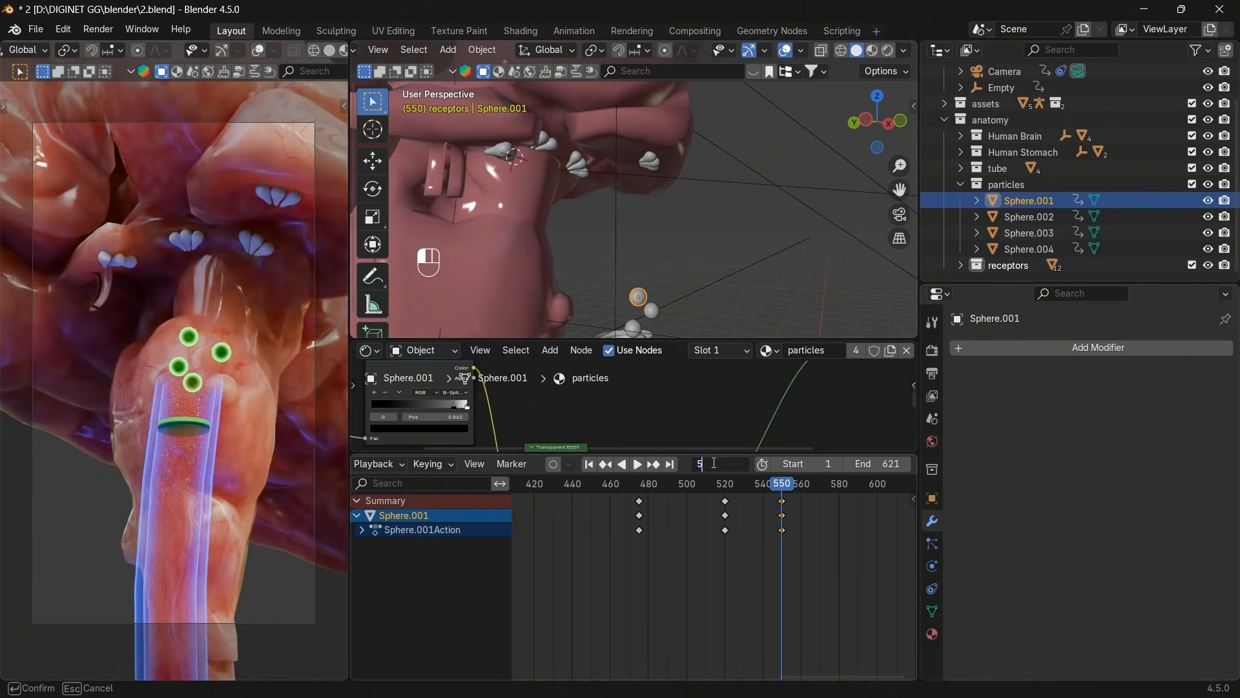
key(Return)
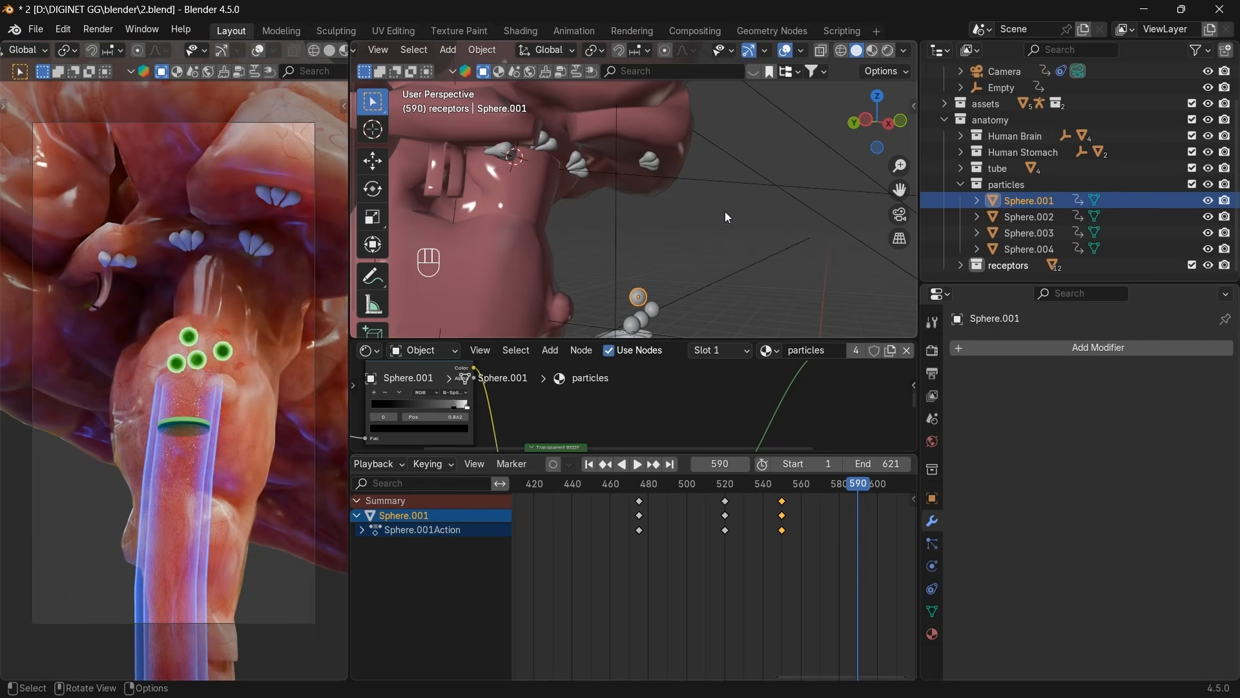
key(shift+s)
click(727, 127)
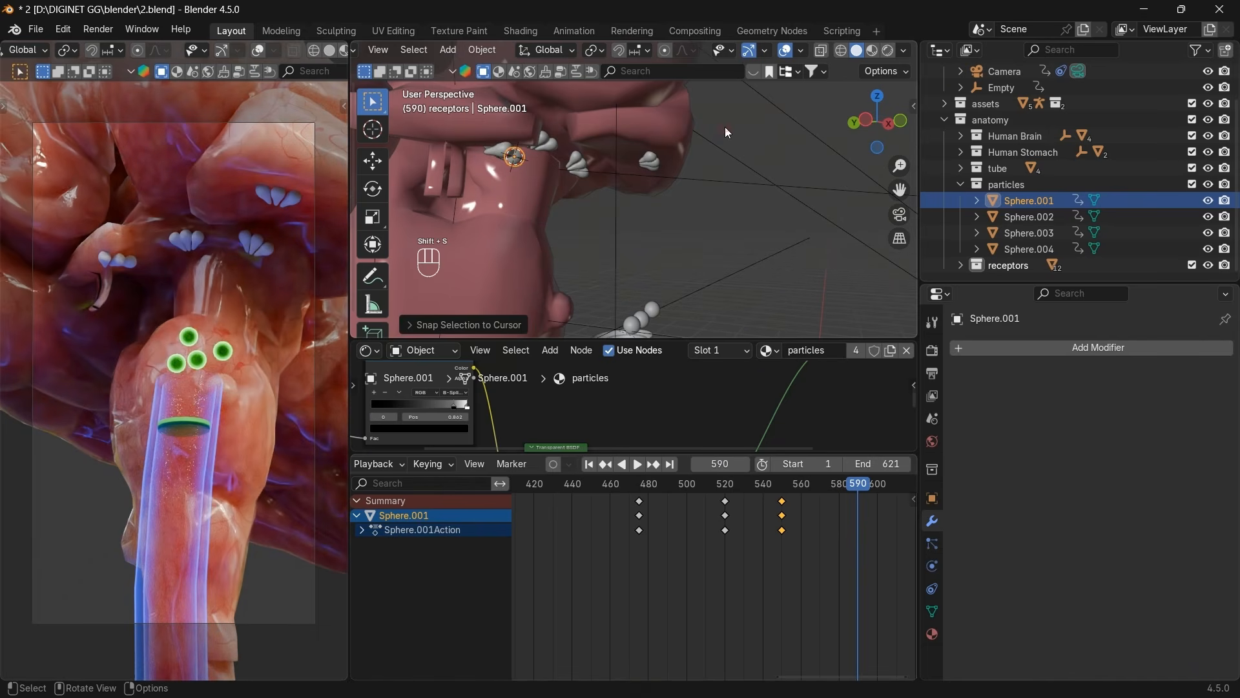
Nudge Sphere.001 so it sits just below the receptor cluster's petals and insert a keyframe at frame 590.
key(g)
click(708, 149)
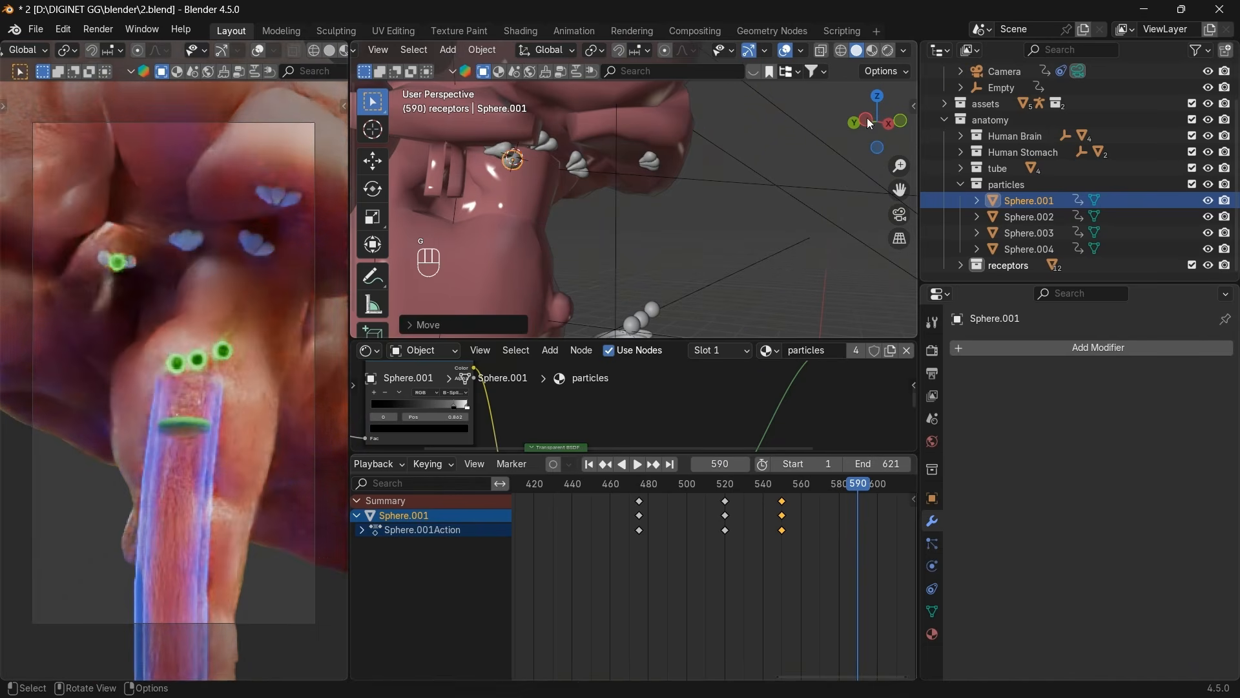
middle_drag(708, 149, 805, 160)
key(g)
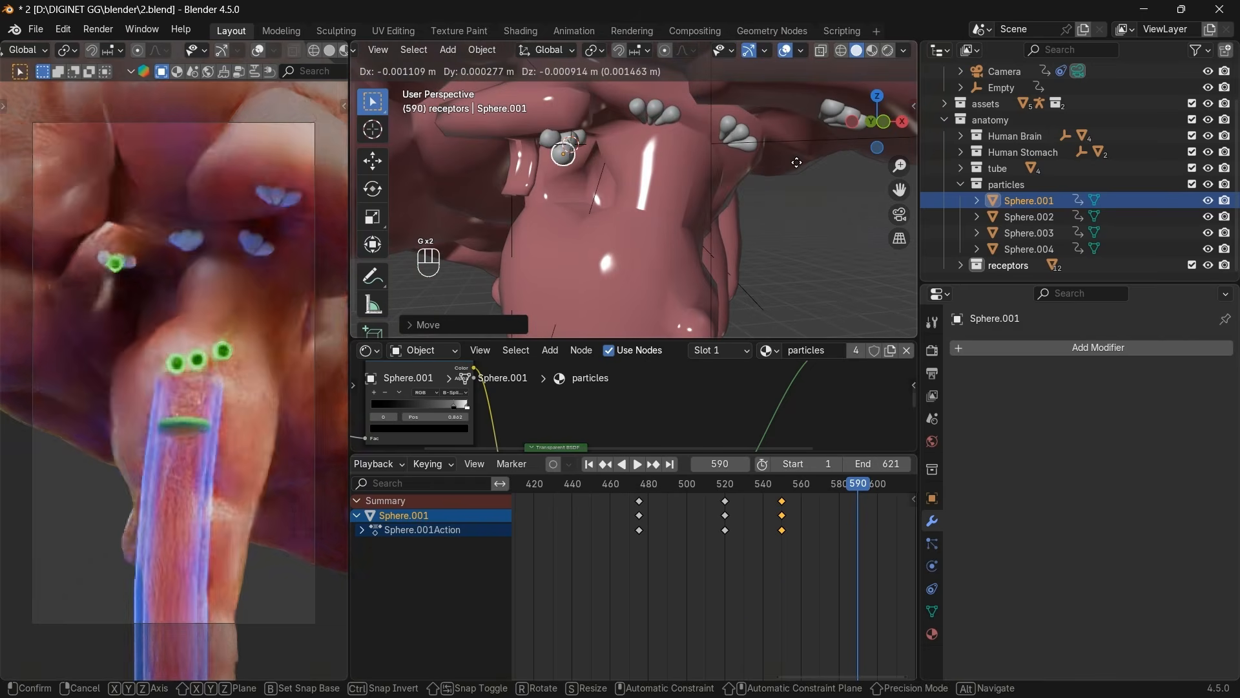
click(799, 168)
key(i)
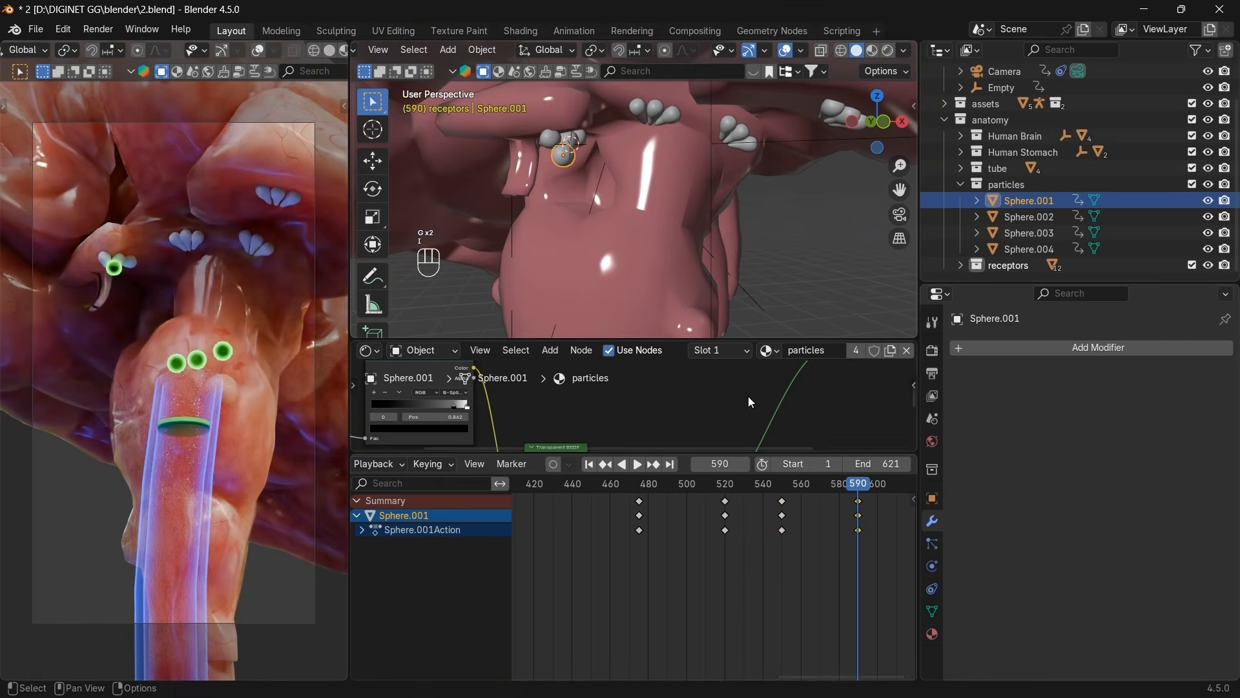
At frame 600, snap Sphere.002 to the 3D cursor placed on the rightmost receptor cluster of the brain.
middle_drag(727, 303, 715, 277)
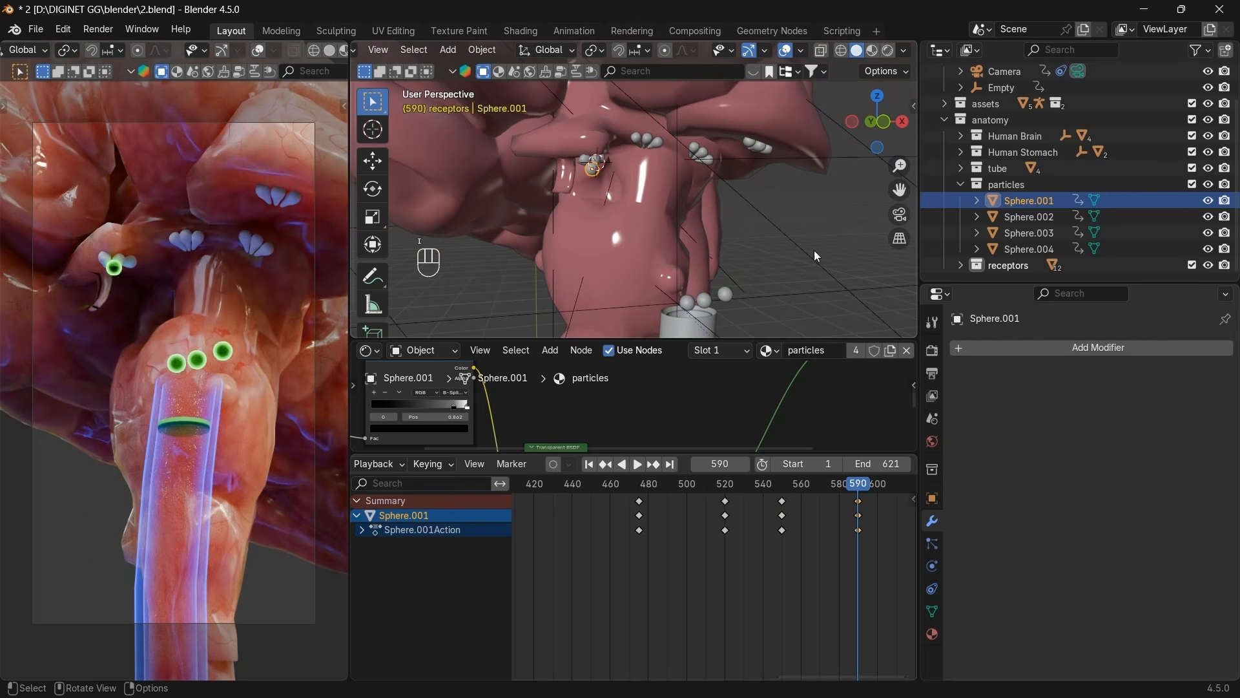
click(716, 462)
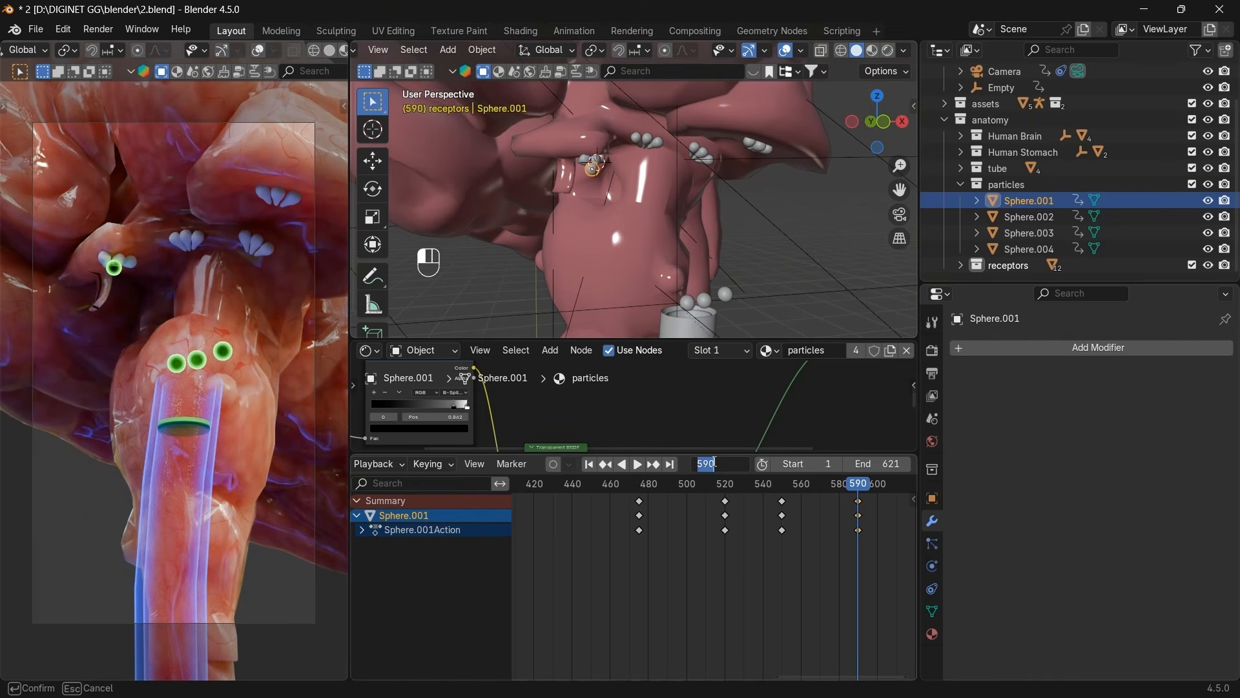
key(Return)
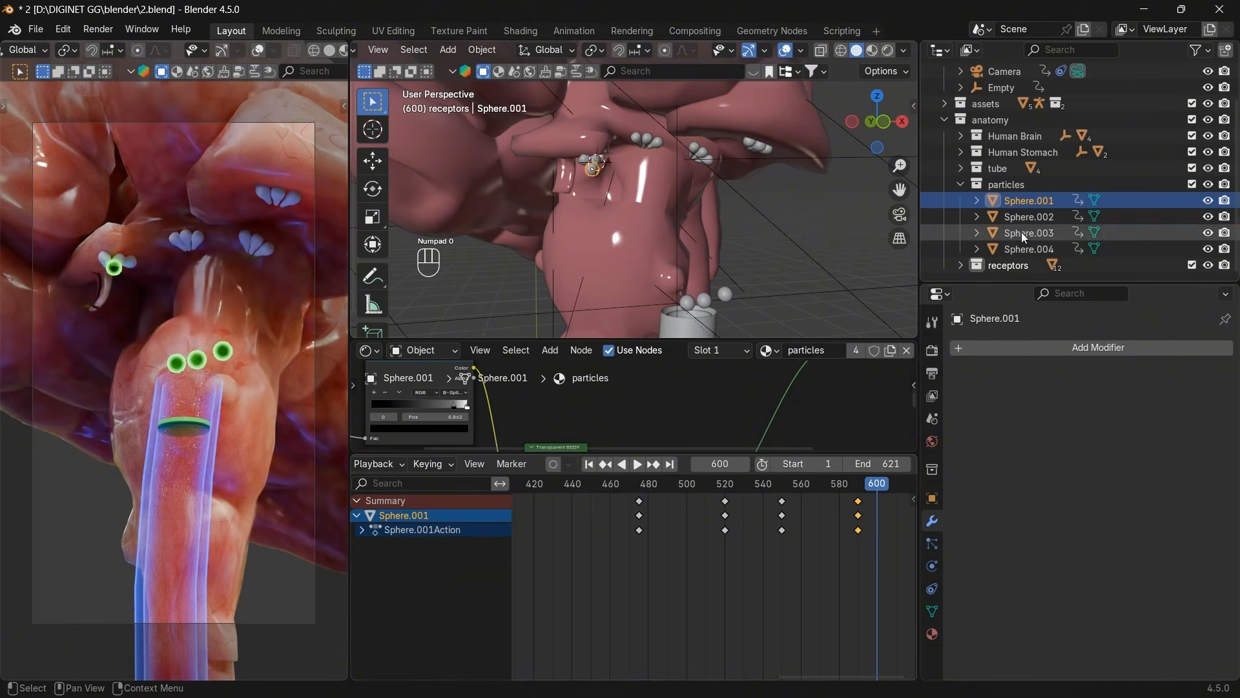
click(1029, 218)
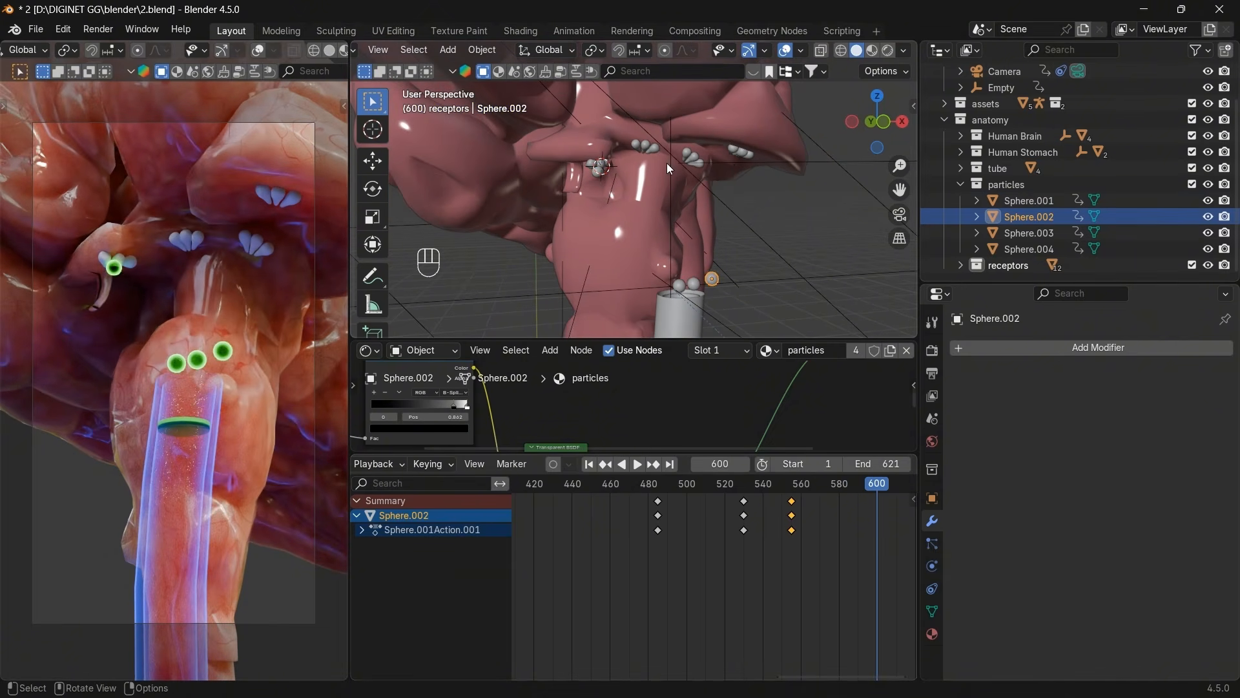
key(g)
right_click(717, 167)
drag(879, 127, 862, 128)
scroll(734, 202, up, 2)
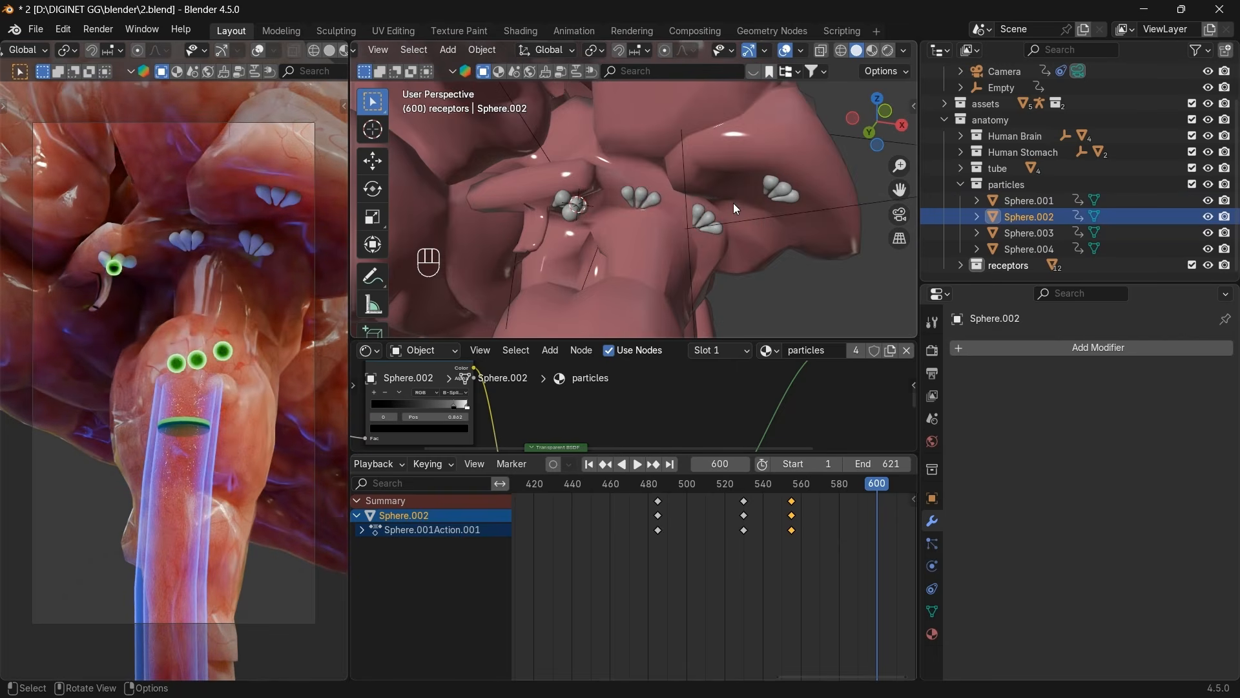
shift+right_click(787, 187)
key(shift+s)
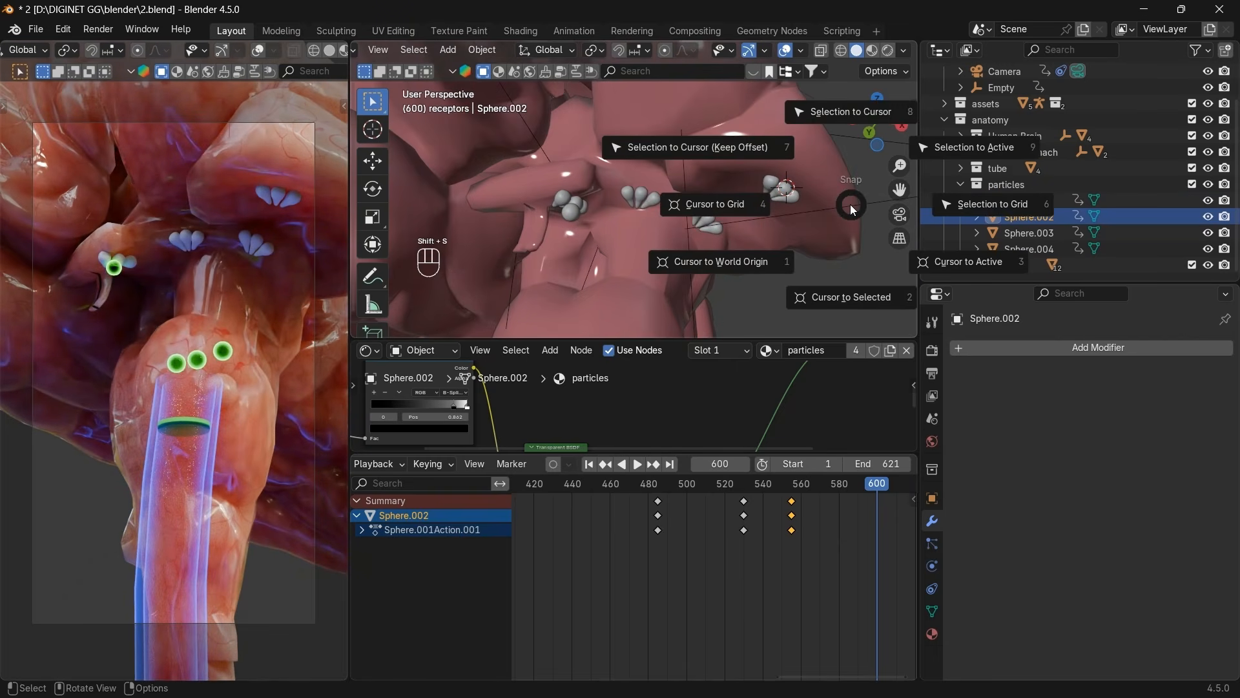
click(848, 142)
Nudge Sphere.002 toward the outer edge of that receptor cluster and insert a keyframe at frame 600.
key(g)
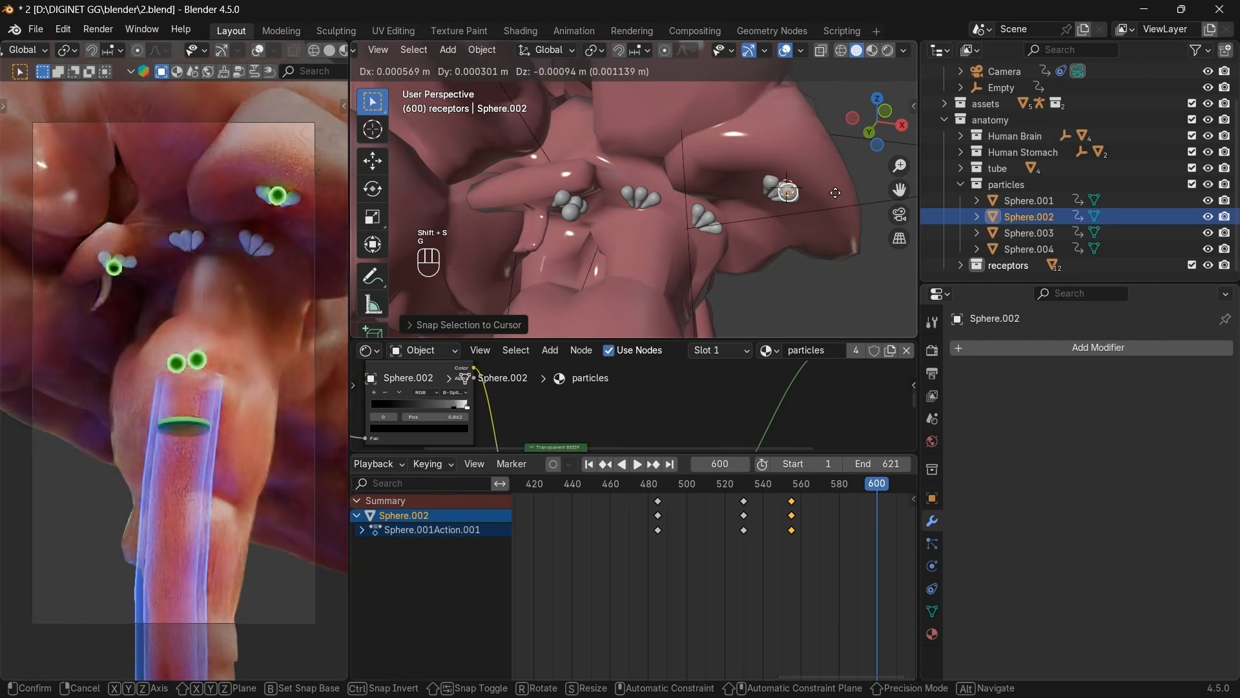
click(841, 195)
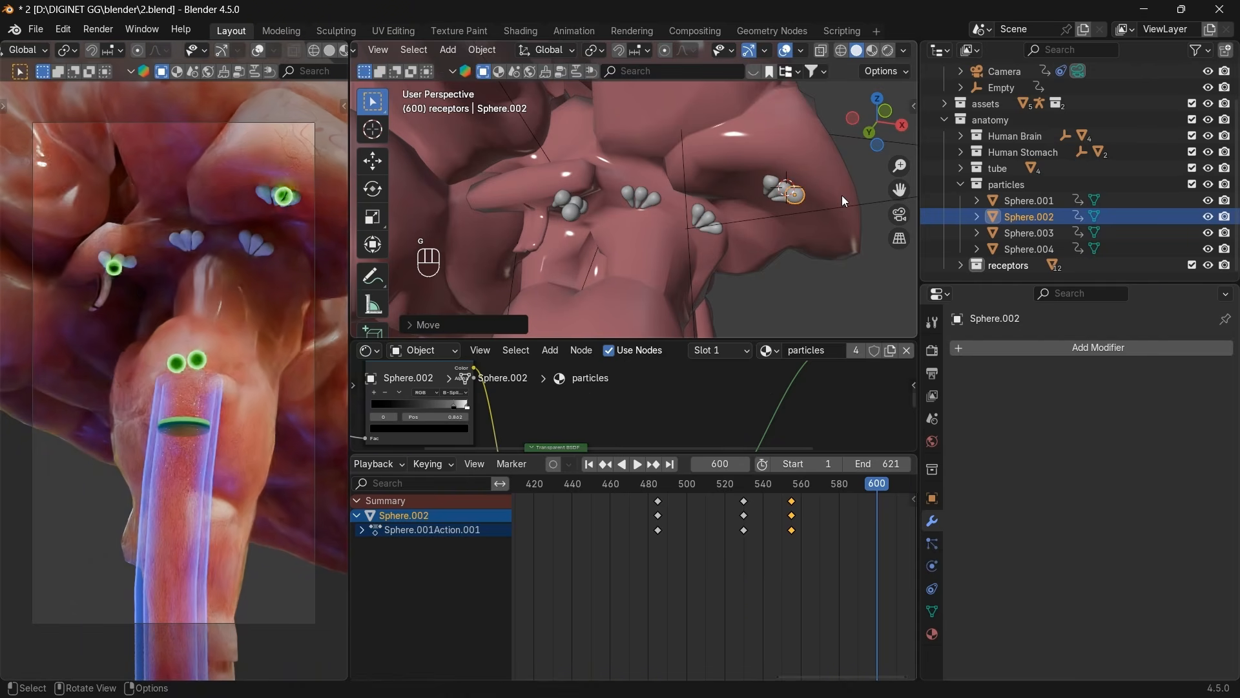
key(i)
At frame 610, snap Sphere.003 to the 3D cursor placed on the receptor cluster beside the one holding Sphere.001.
click(1029, 233)
scroll(790, 240, down, 2)
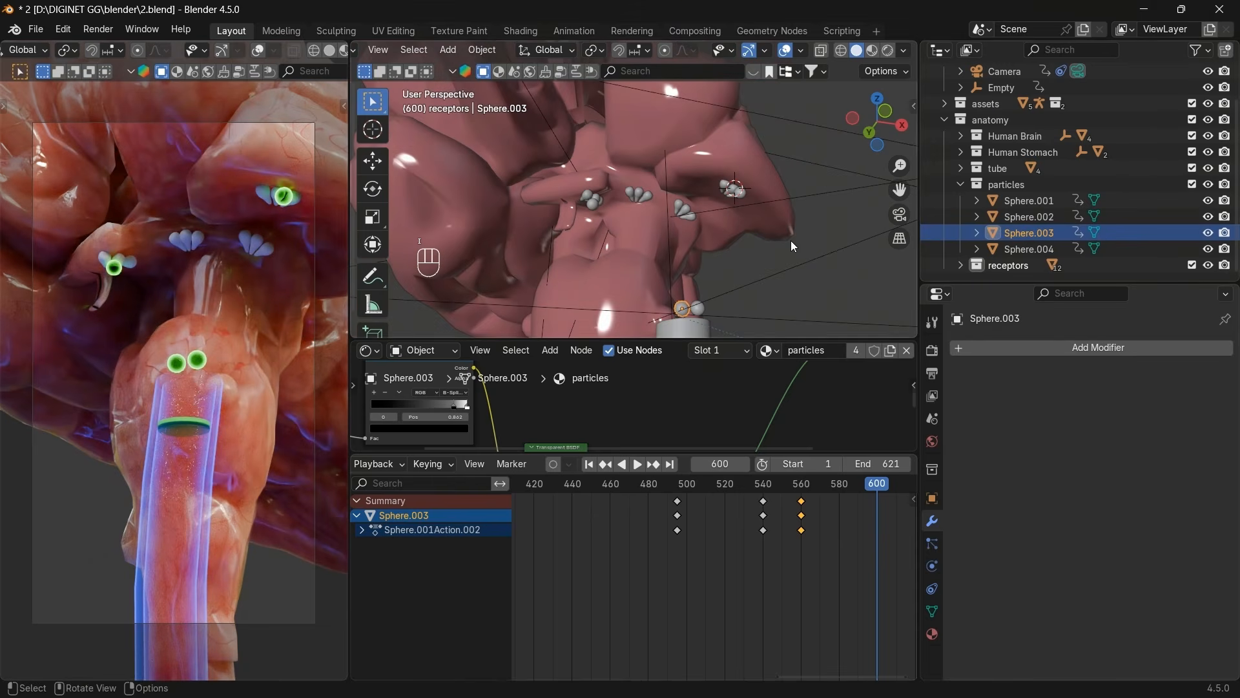
click(727, 462)
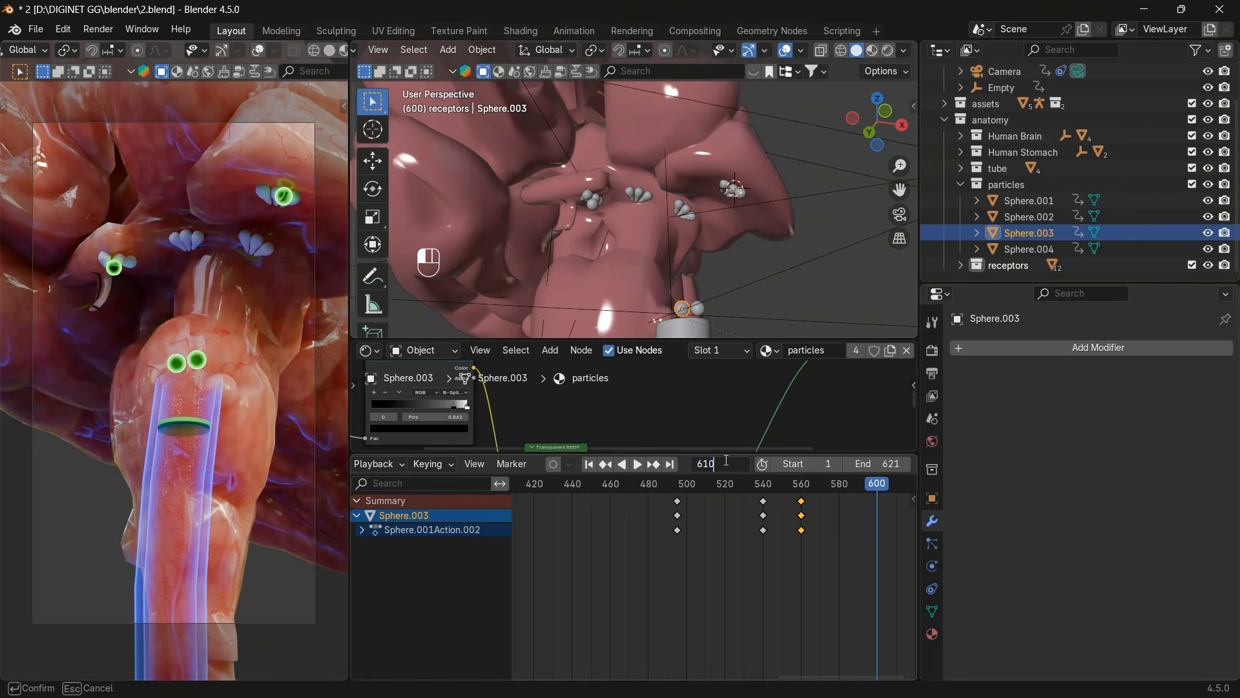
text(610)
key(Return)
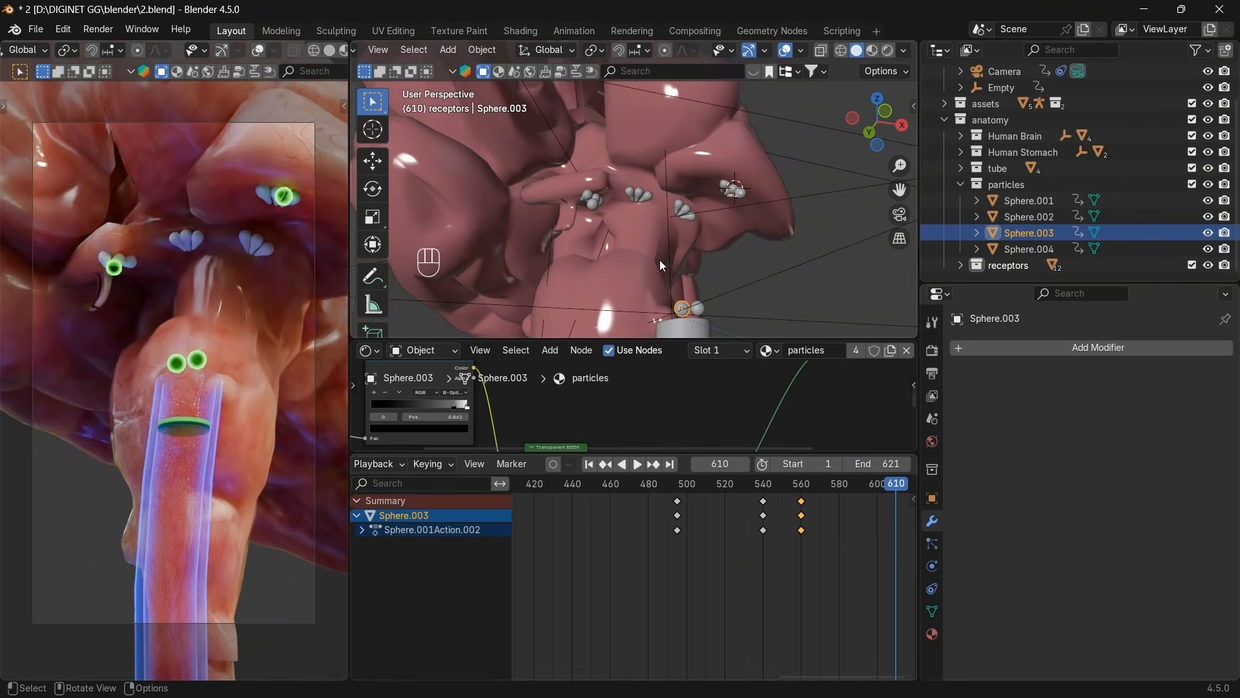
scroll(653, 241, up, 2)
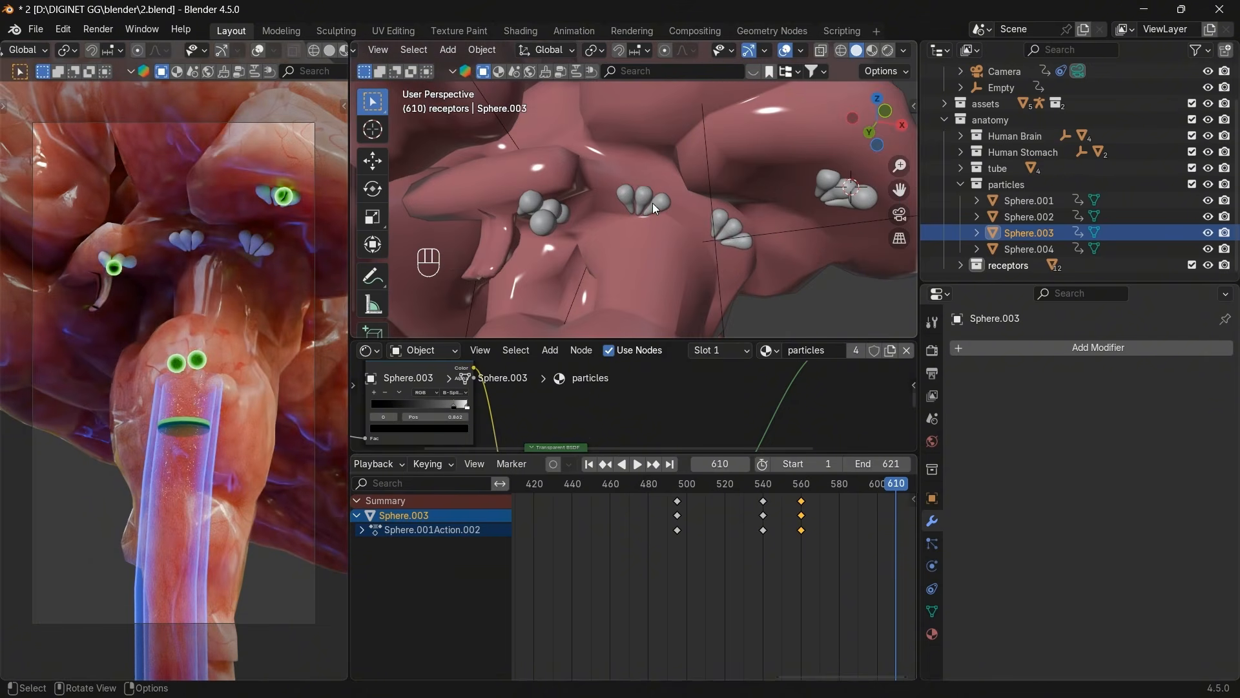
key(g)
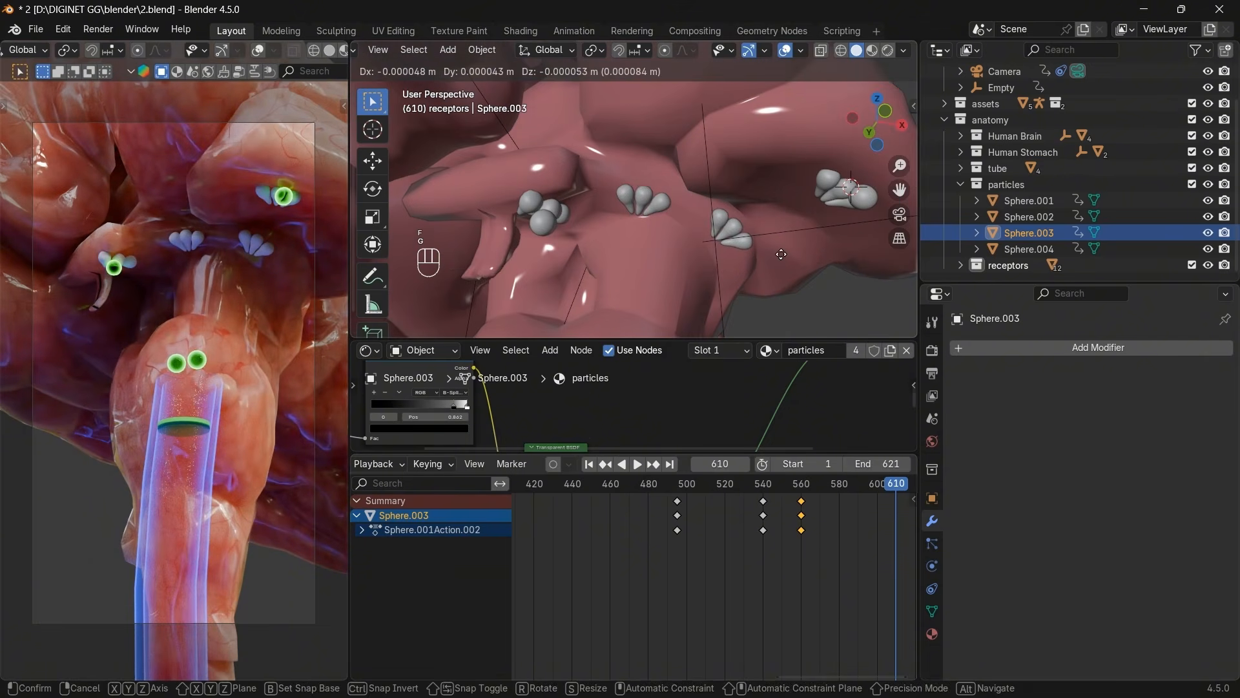
right_click(779, 258)
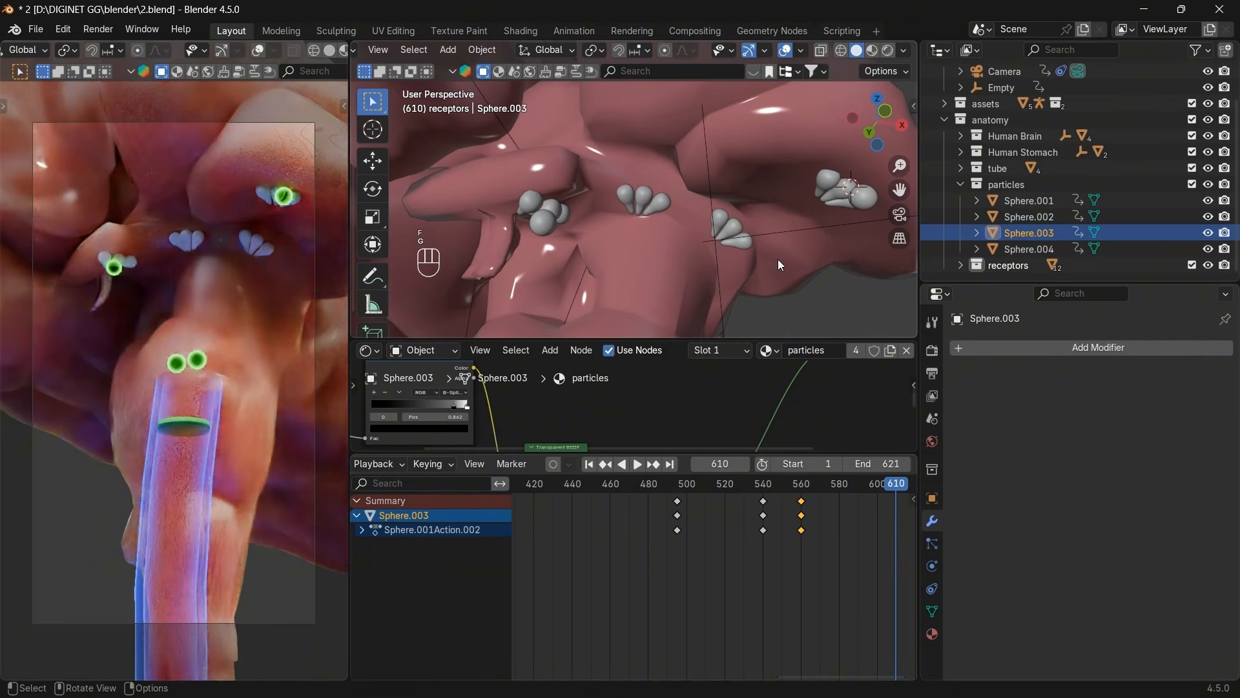
shift+right_click(634, 196)
key(shift+s)
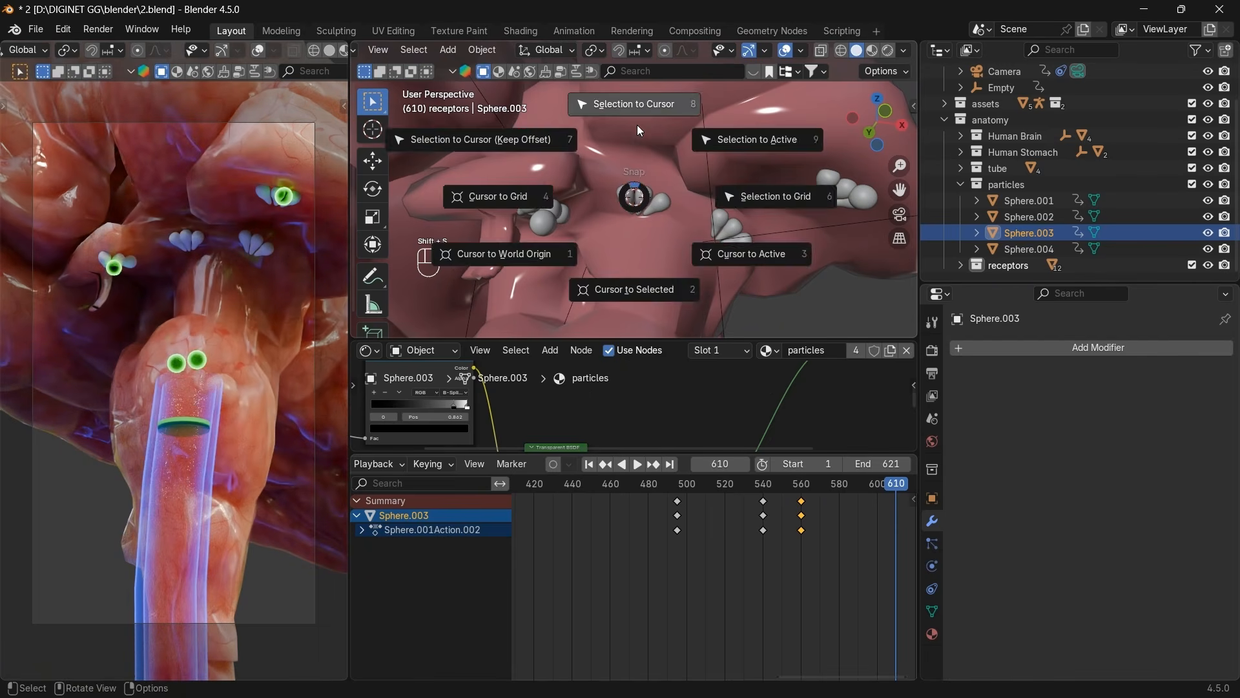
click(638, 115)
Adjust Sphere.003 along the Z and Y axes to rest against the cluster's petals, and keyframe it at frame 610.
key(g)
key(z)
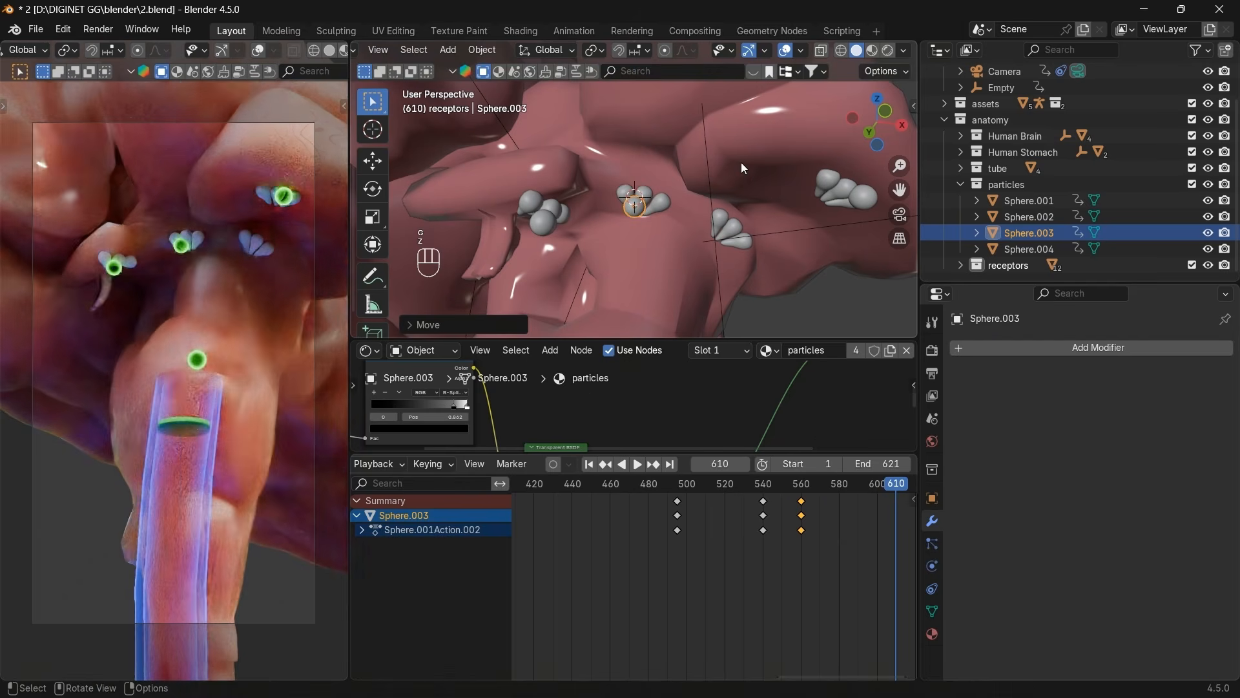
key(y)
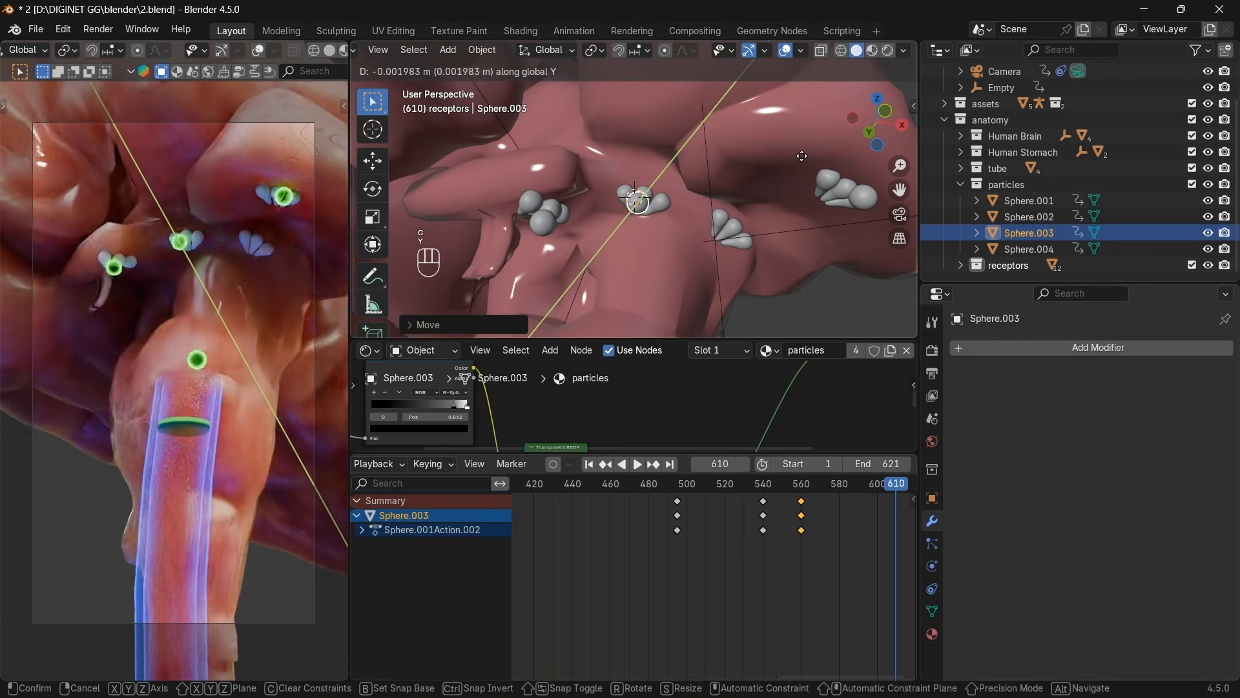
click(801, 157)
key(i)
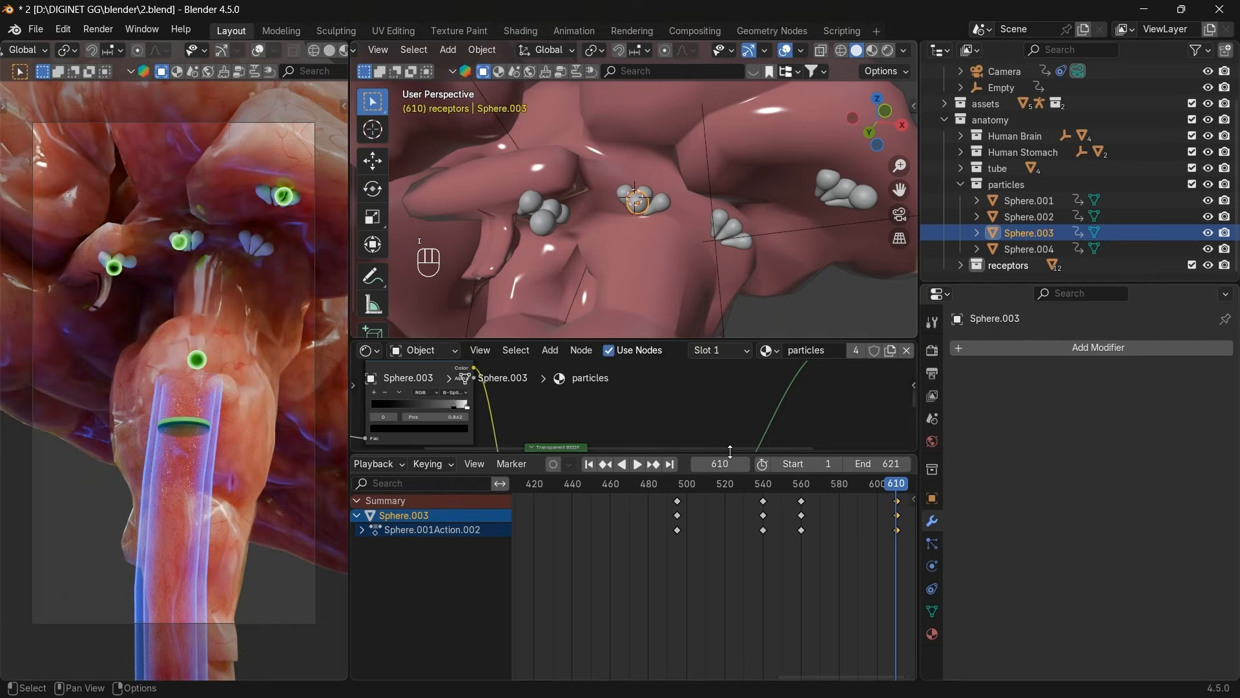
At frame 620, snap Sphere.004 to the 3D cursor placed on the remaining empty receptor cluster.
click(1028, 249)
scroll(784, 590, down, 2)
scroll(782, 584, down, 1)
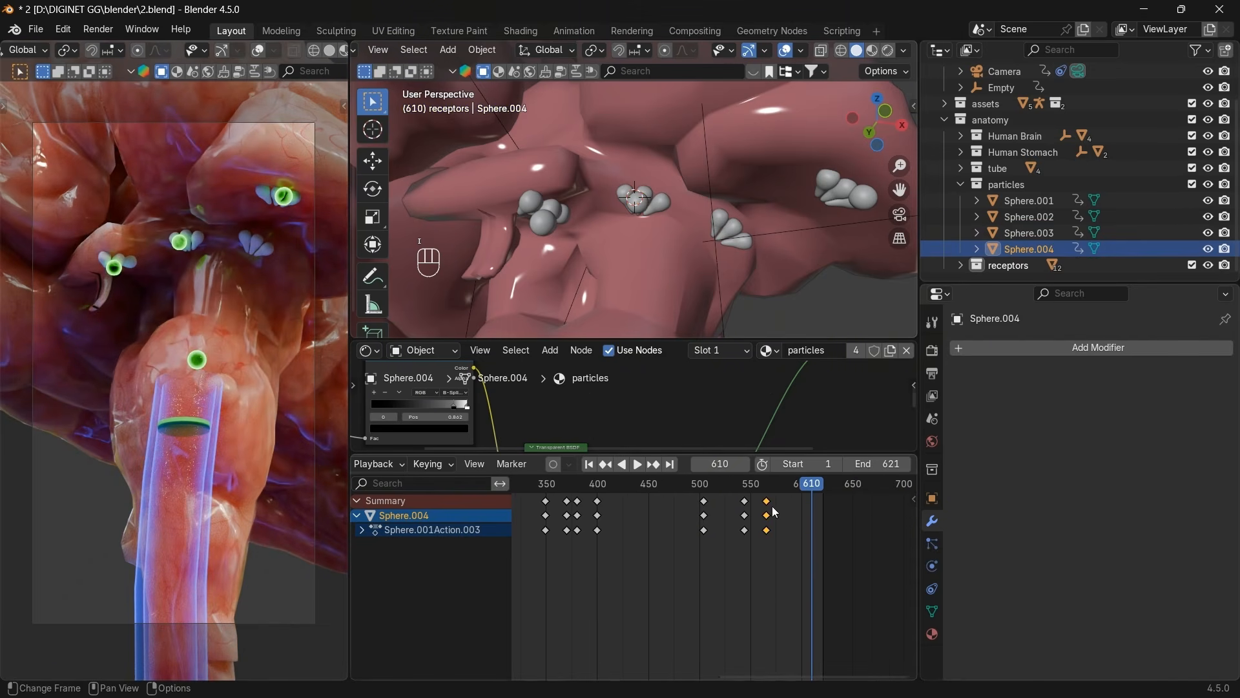
click(724, 465)
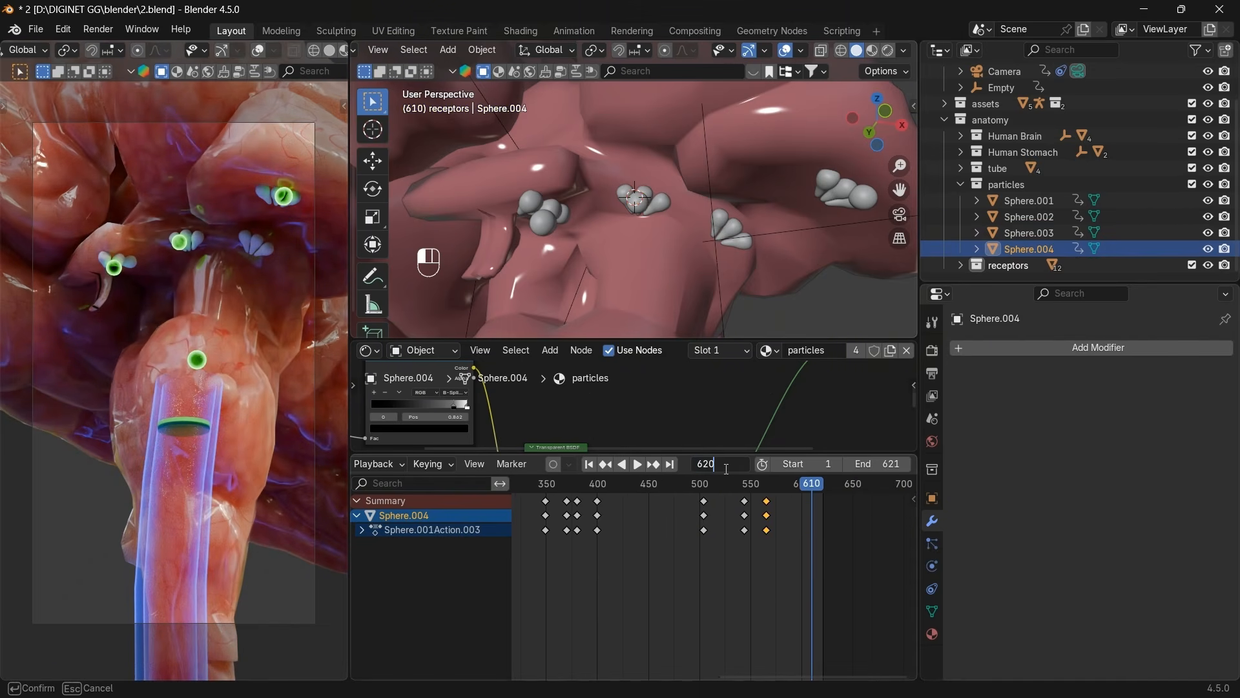
text(620)
key(Return)
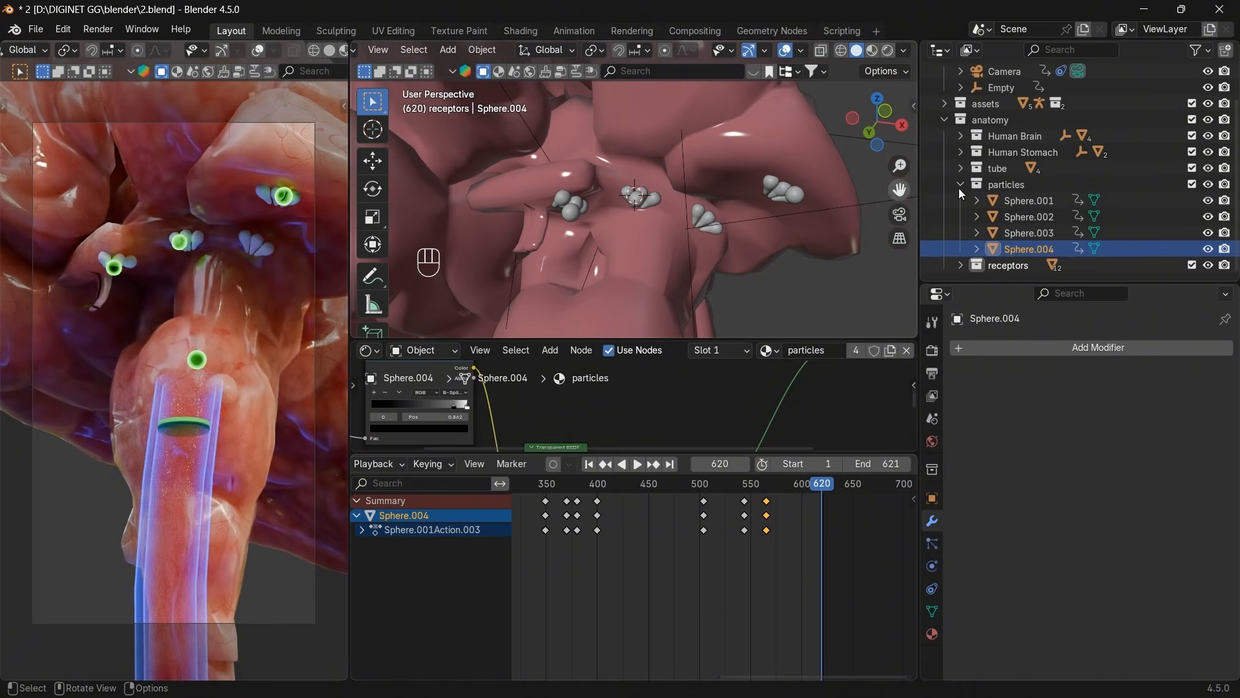
shift+right_click(708, 219)
key(shift+s)
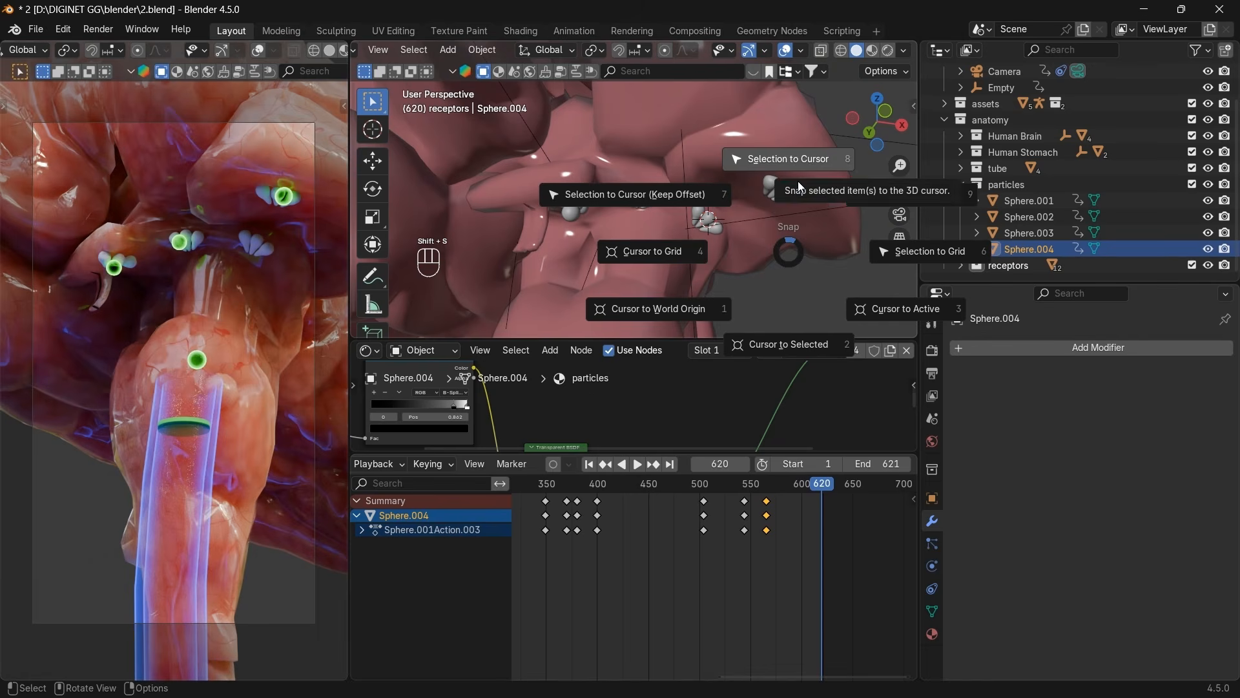
click(797, 181)
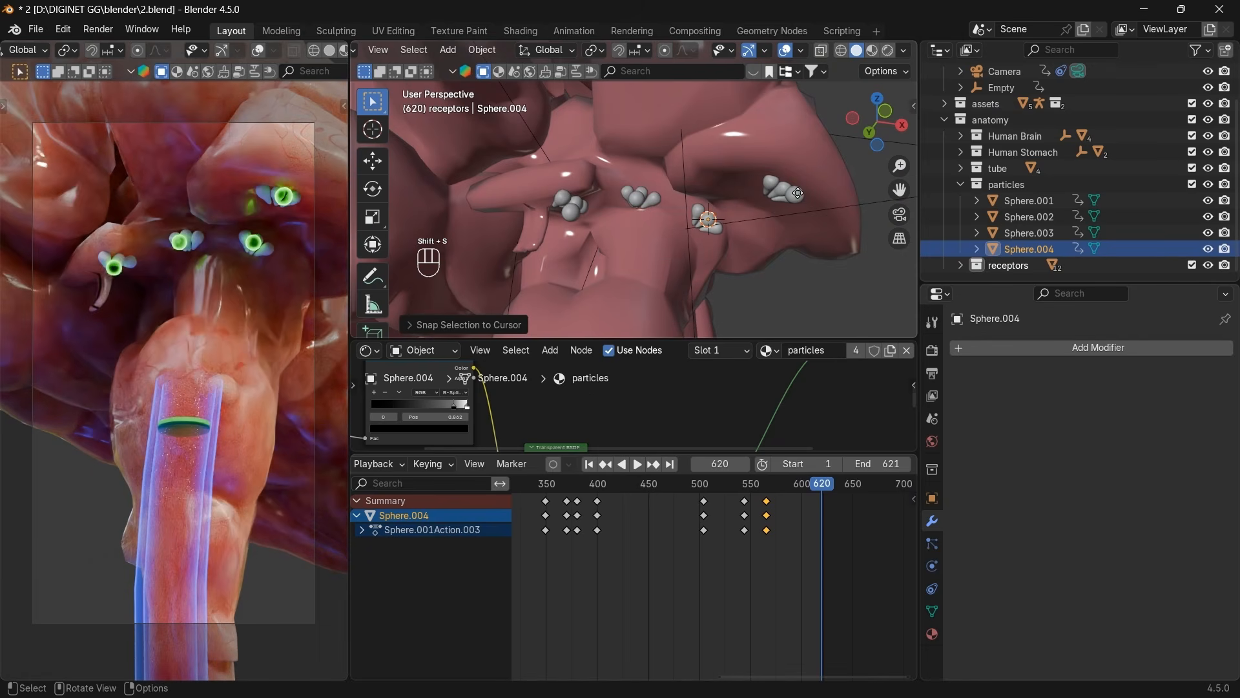
Nudge Sphere.004 slightly against the receptor petals and insert a keyframe at frame 620.
key(g)
click(800, 192)
key(i)
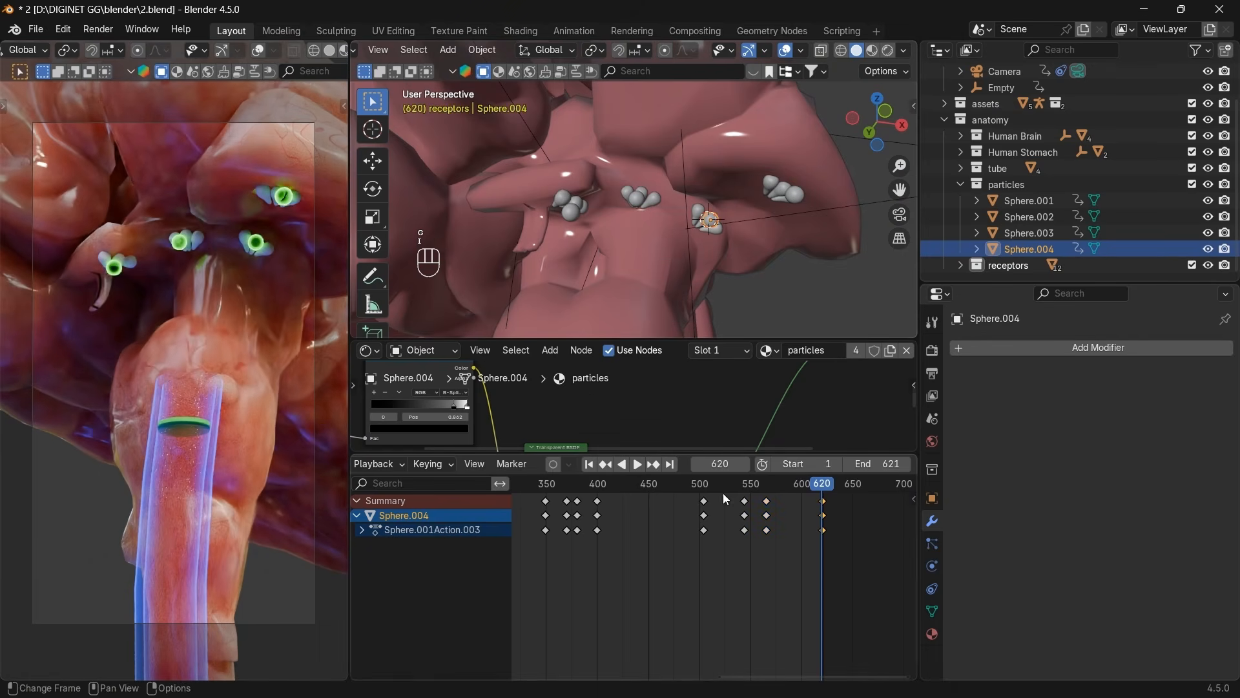
Review the particles' motion toward the receptors, and select Sphere.002, Sphere.003 and Sphere.004 with their keyframes collapsed into the summary row.
drag(693, 492, 665, 481)
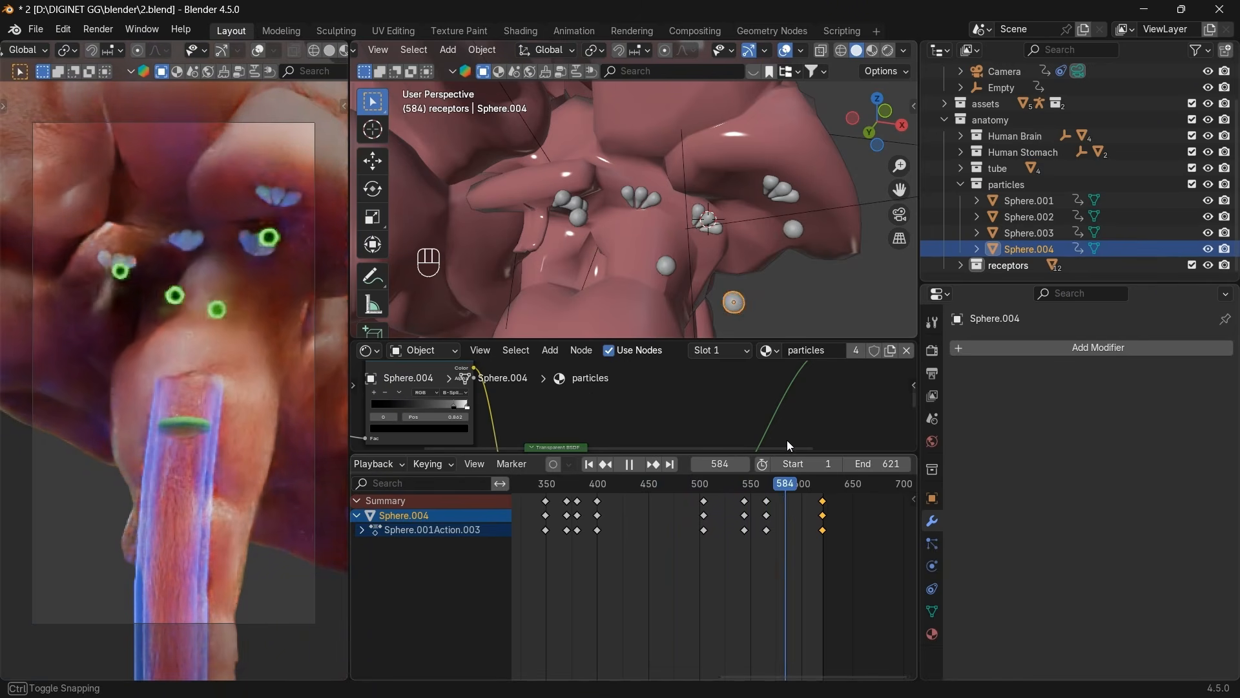
drag(786, 441, 764, 486)
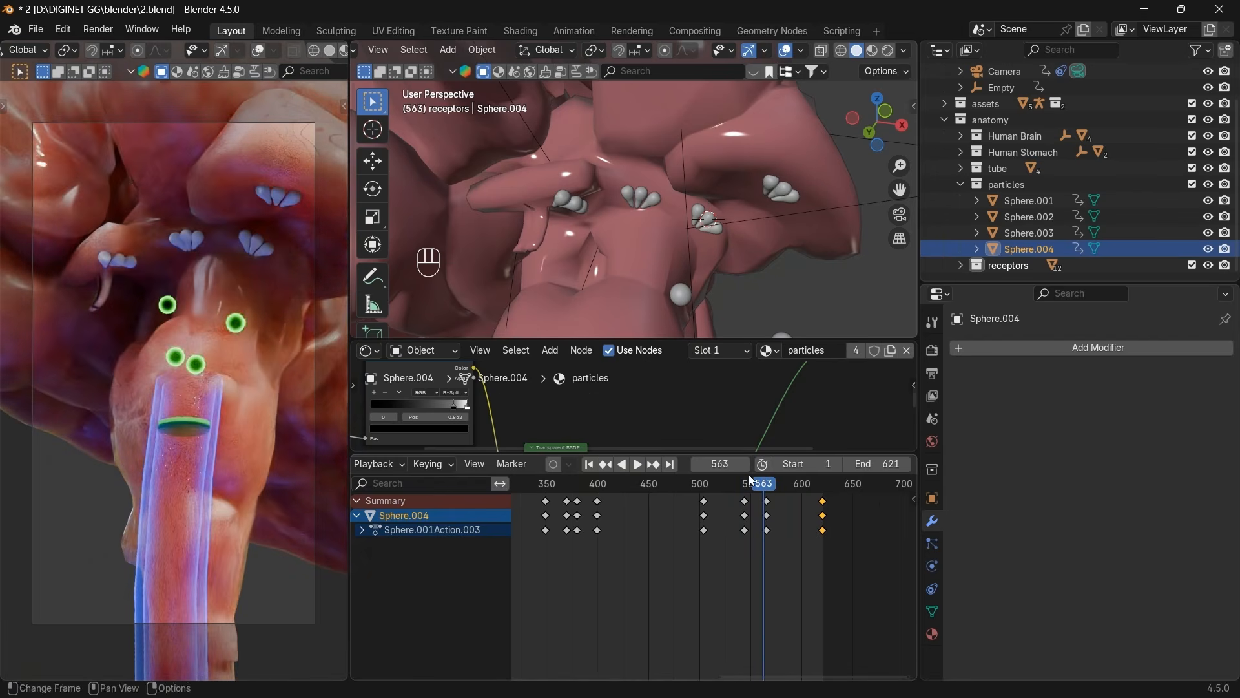
click(1018, 220)
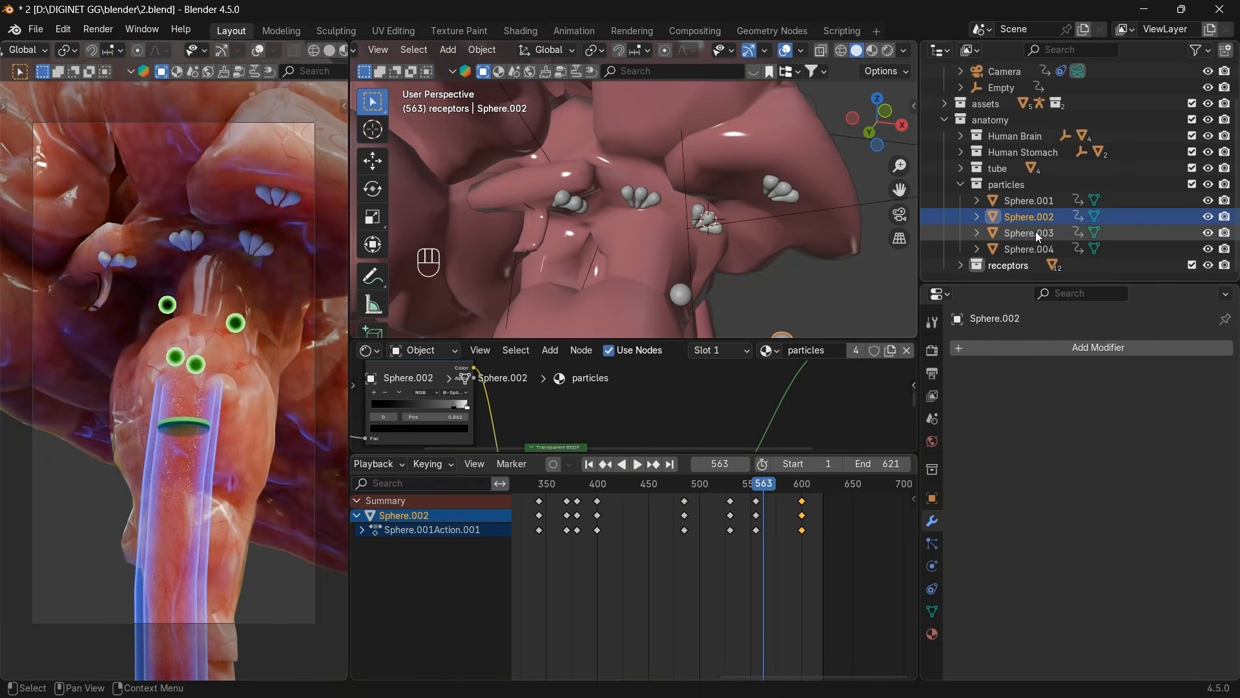
shift+click(1035, 231)
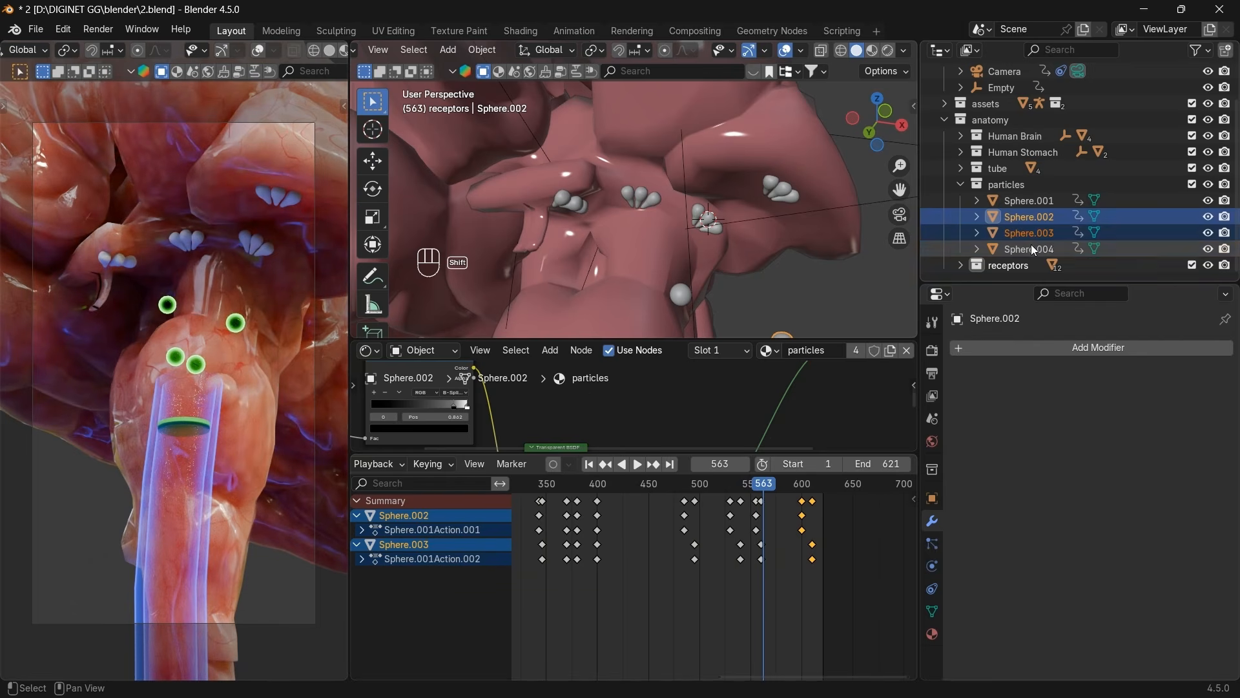
shift+click(1031, 247)
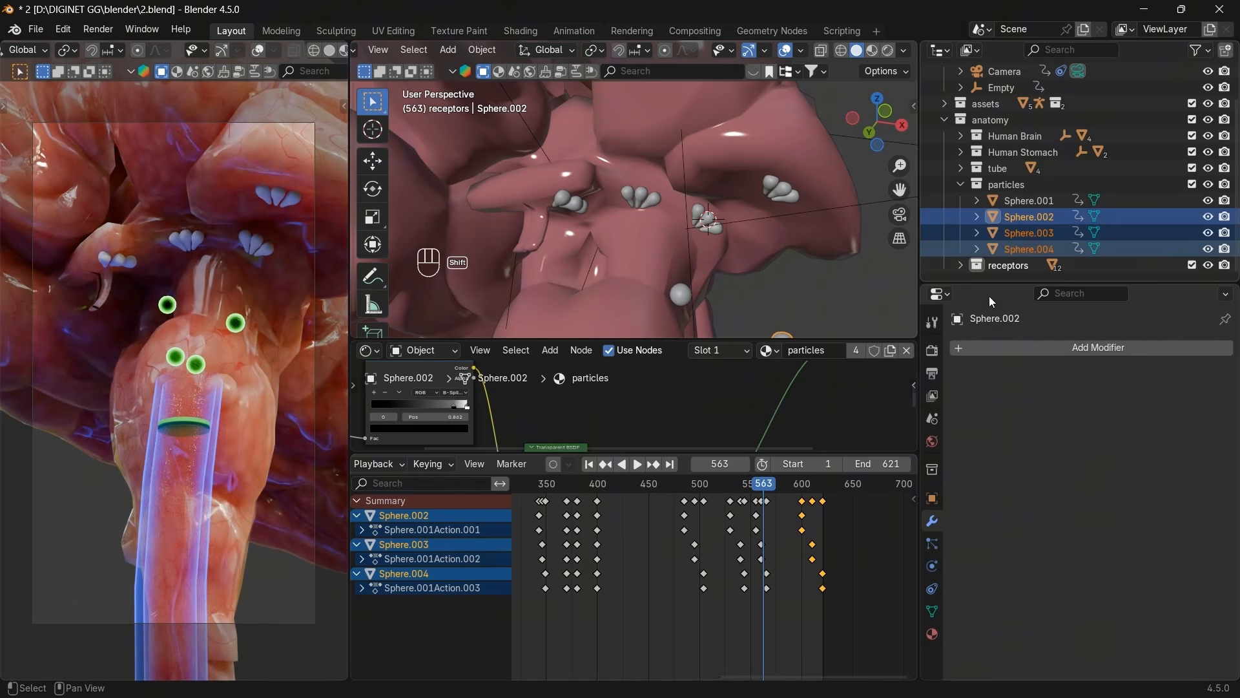
click(360, 501)
Go to the keyframe at frame 555, where Sphere.002 begins moving toward its receptor.
scroll(741, 529, up, 2)
drag(773, 487, 769, 486)
scroll(819, 533, up, 2)
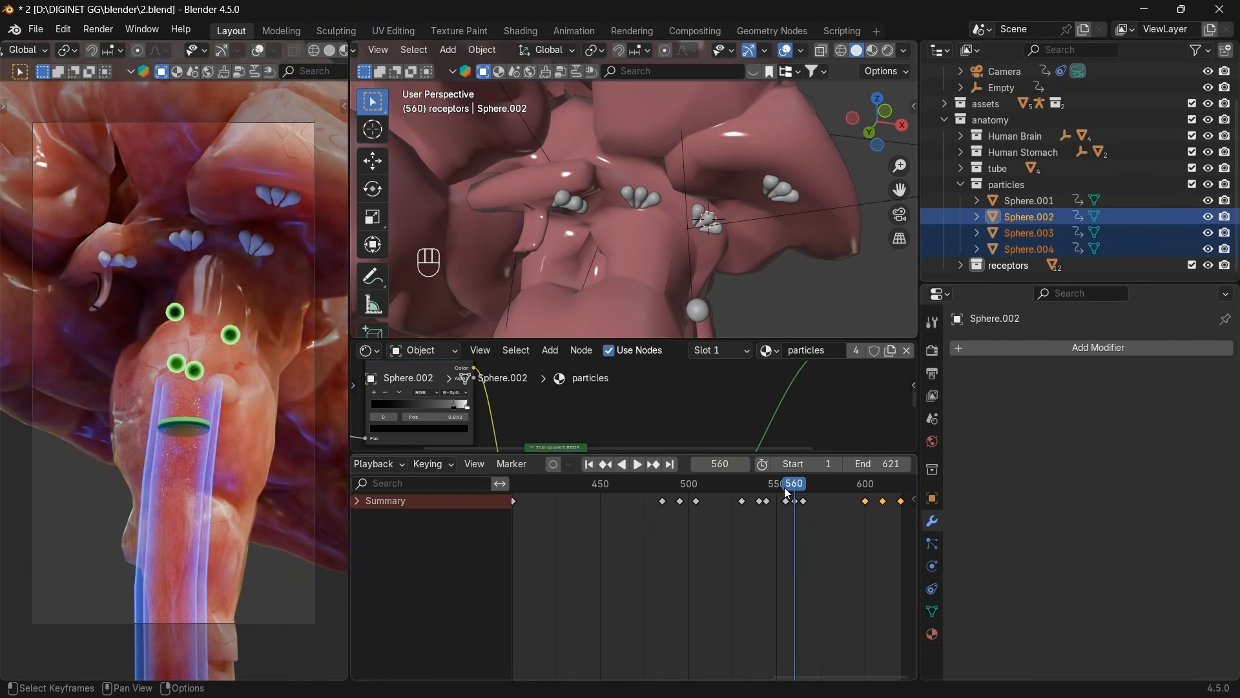
click(605, 464)
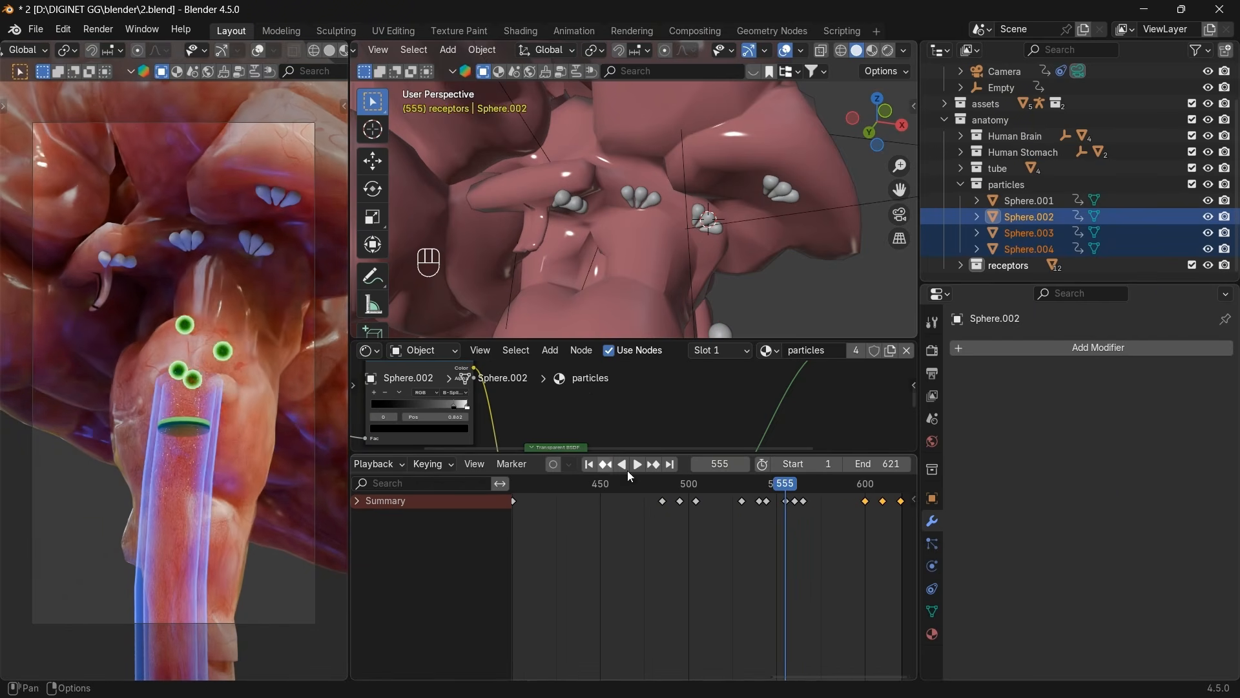
shift+click(1039, 201)
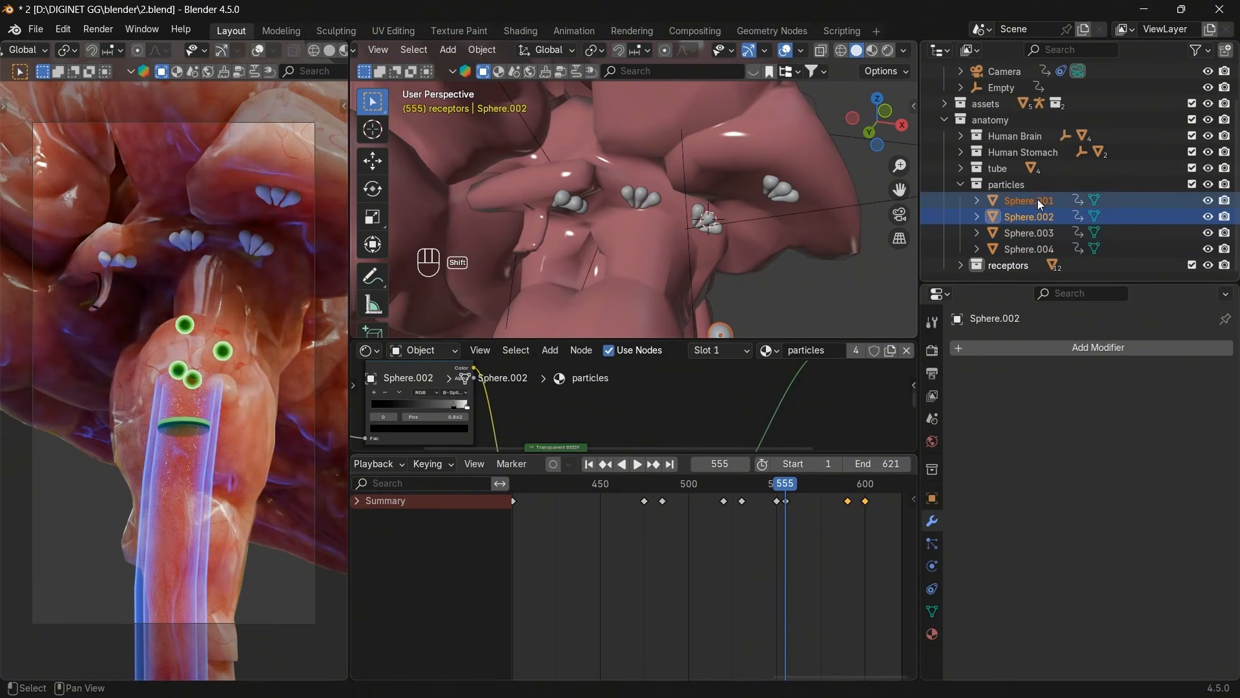
key(ctrl+z)
ctrl+click(1042, 204)
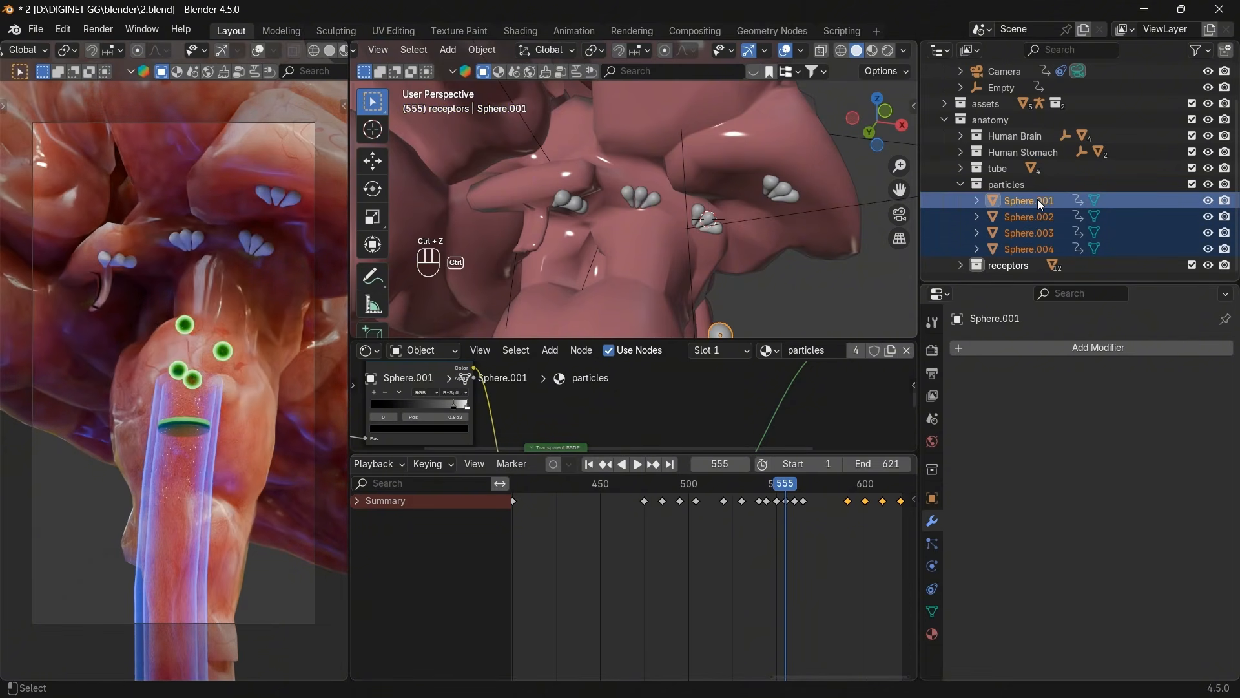
ctrl+click(1042, 204)
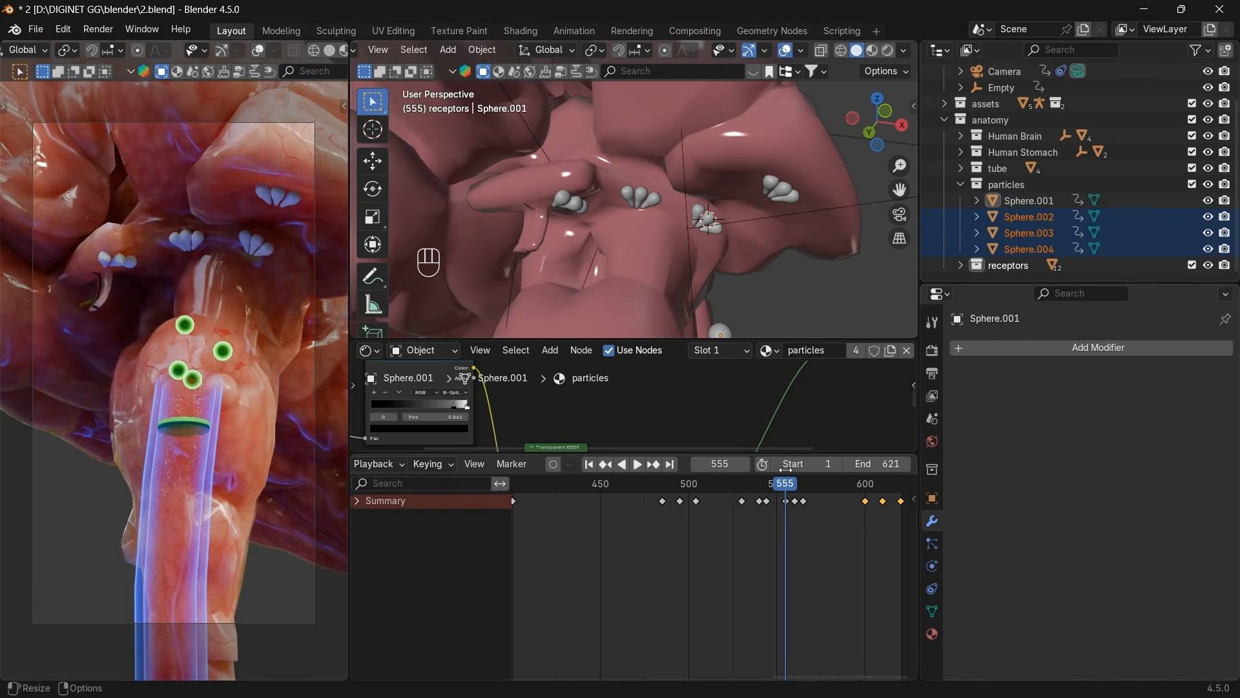
Shift the receptor-motion start and end keyframes of Sphere.002, Sphere.003 and Sphere.004 together 5 frames later.
scroll(788, 517, down, 3)
drag(853, 523, 757, 497)
scroll(789, 526, up, 5)
key(g)
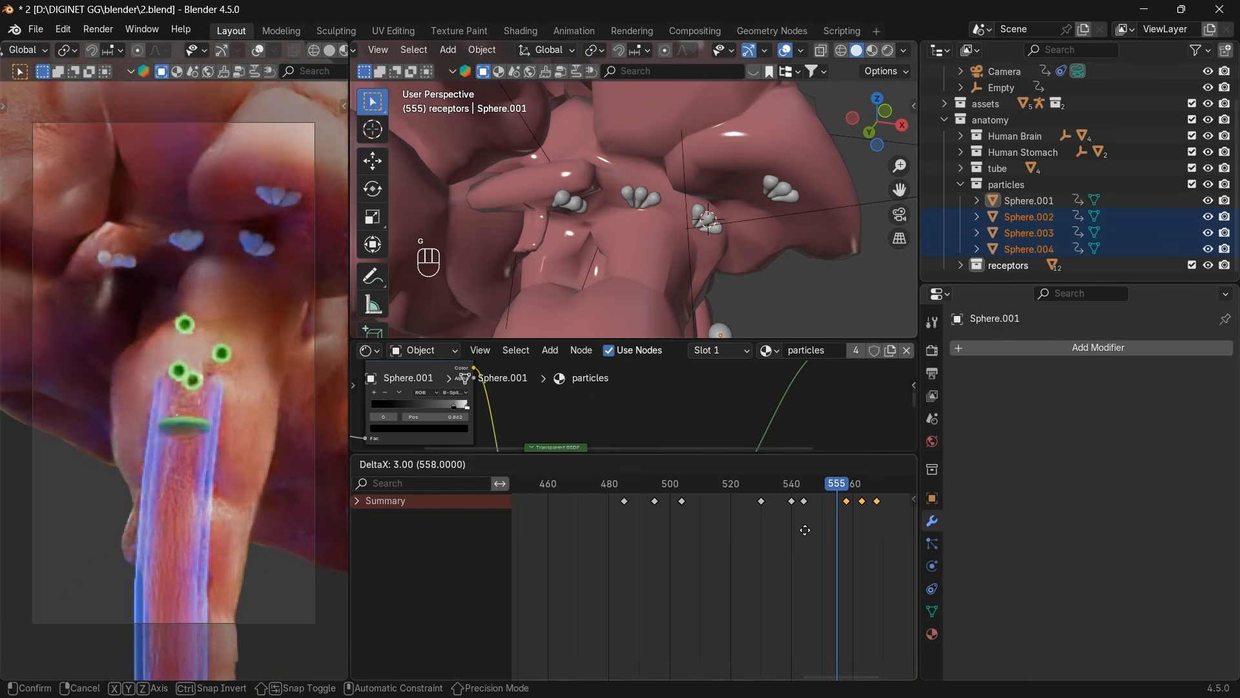
click(808, 529)
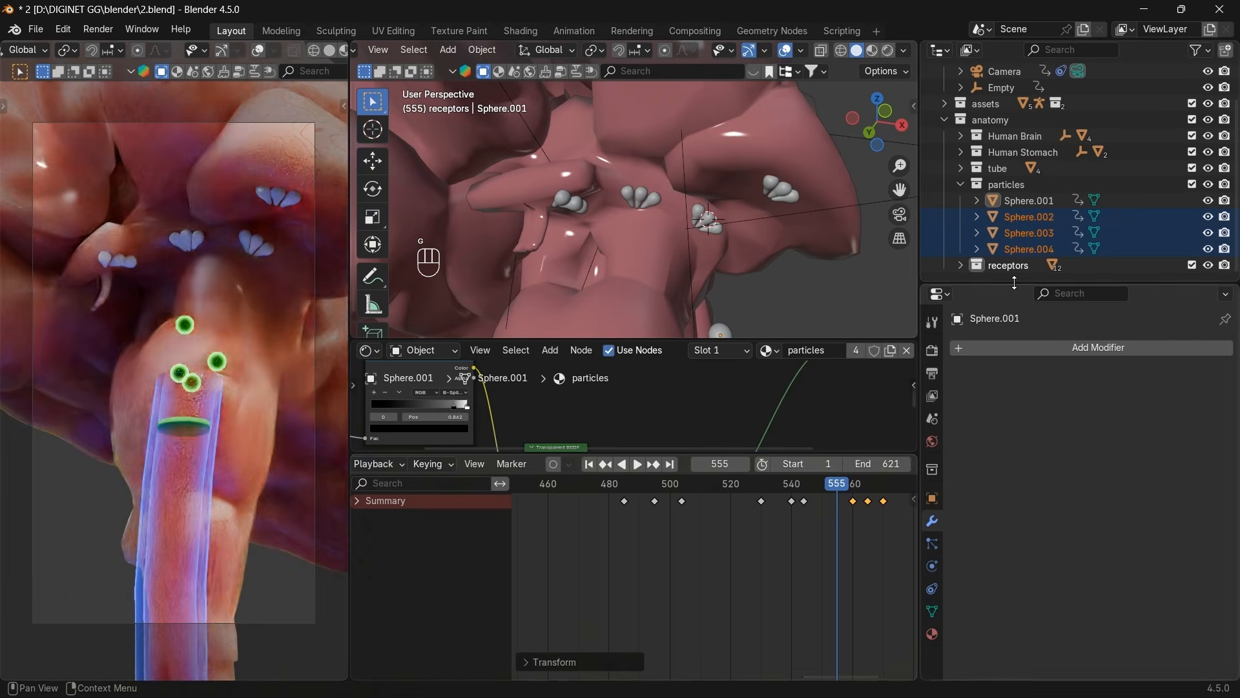
Take Sphere.002 out of the selection and delay the receptor-motion keyframes of Sphere.003 and Sphere.004 by another 5 frames.
ctrl+click(1037, 220)
ctrl+click(1037, 220)
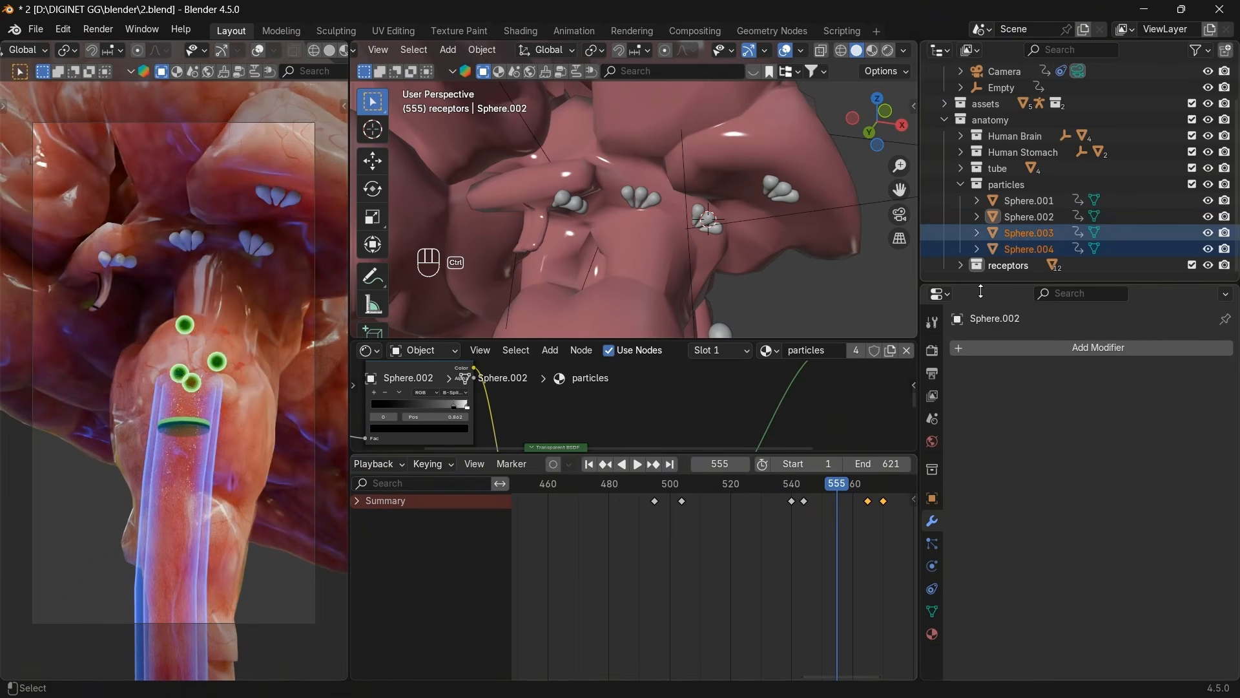
scroll(846, 511, down, 5)
key(g)
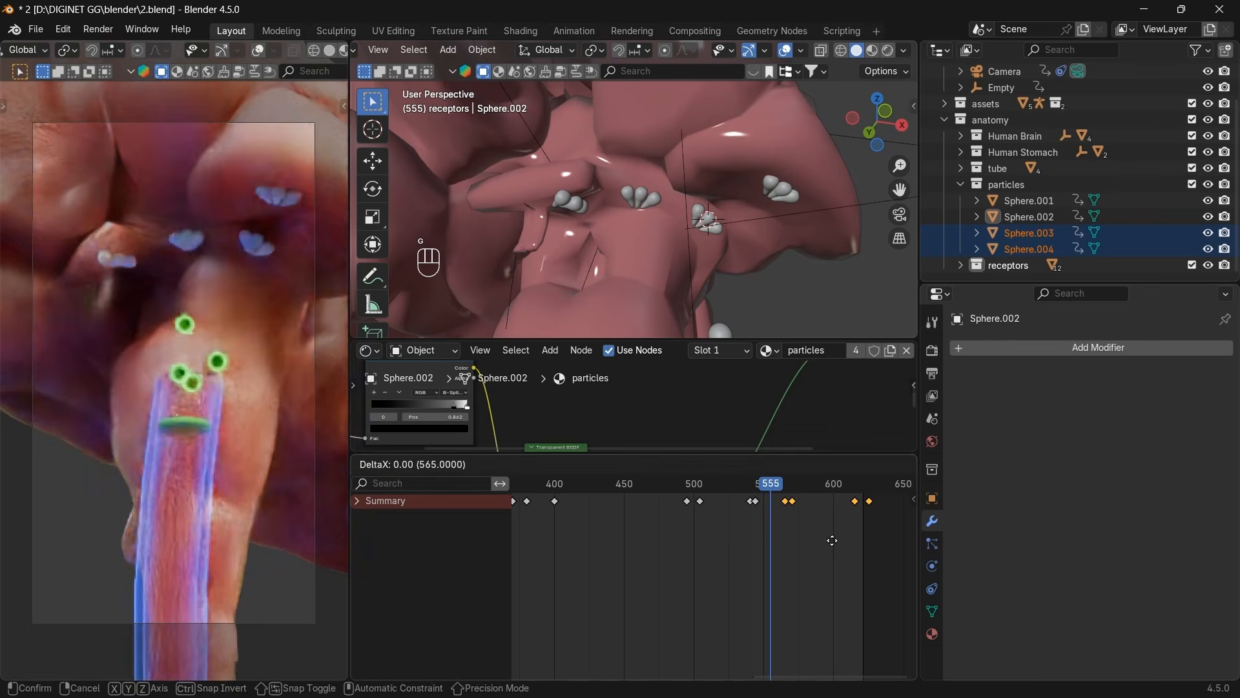
right_click(832, 541)
scroll(832, 540, up, 4)
scroll(711, 557, up, 3)
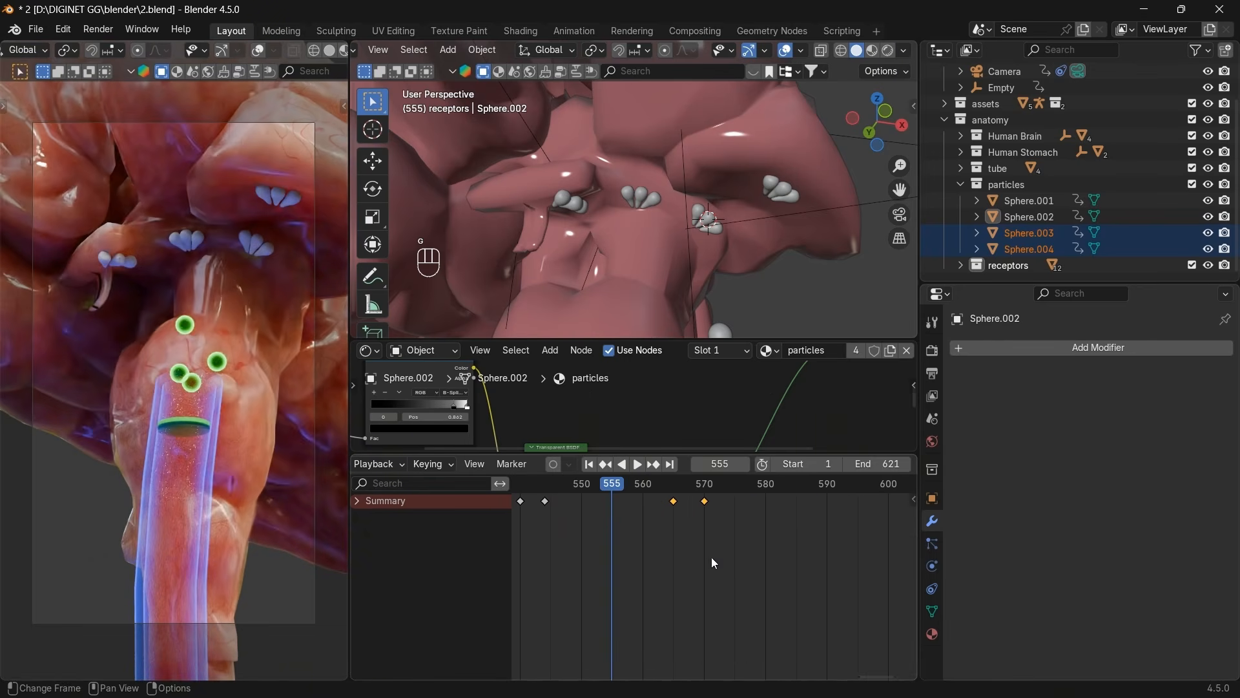
key(g)
click(734, 534)
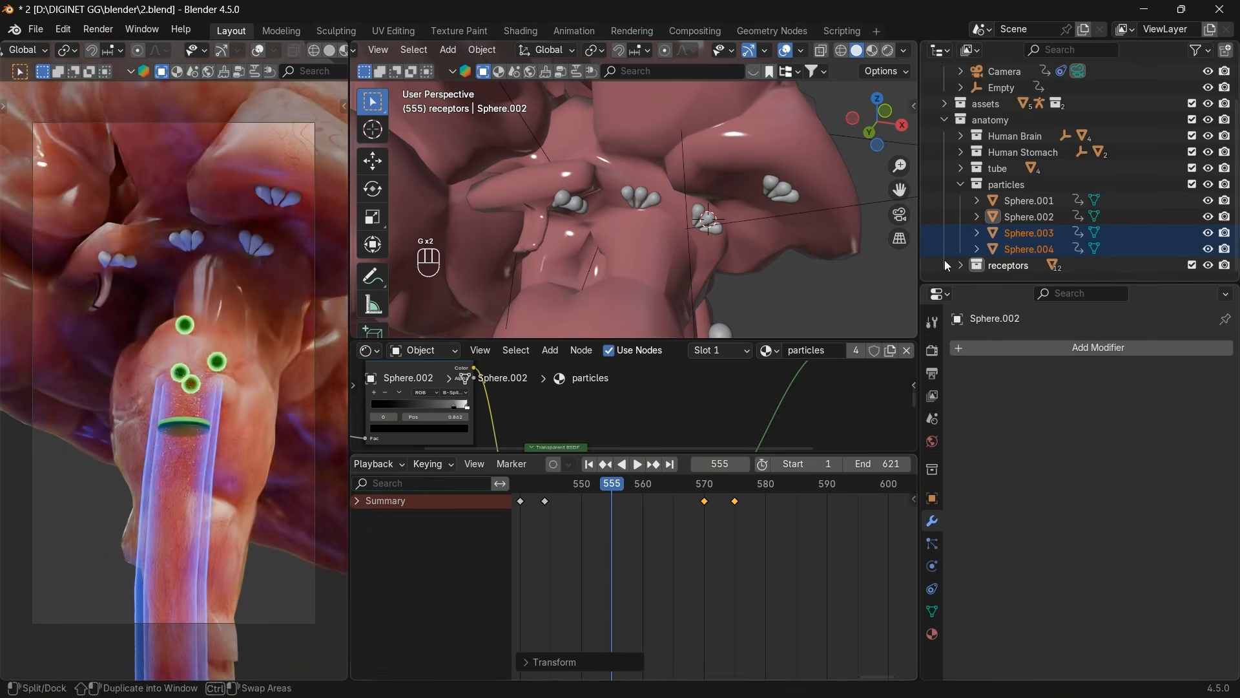
Leave only Sphere.004 selected and move its receptor-motion keyframes 5 frames later, so its motion starts at frame 580.
ctrl+click(1005, 231)
key(g)
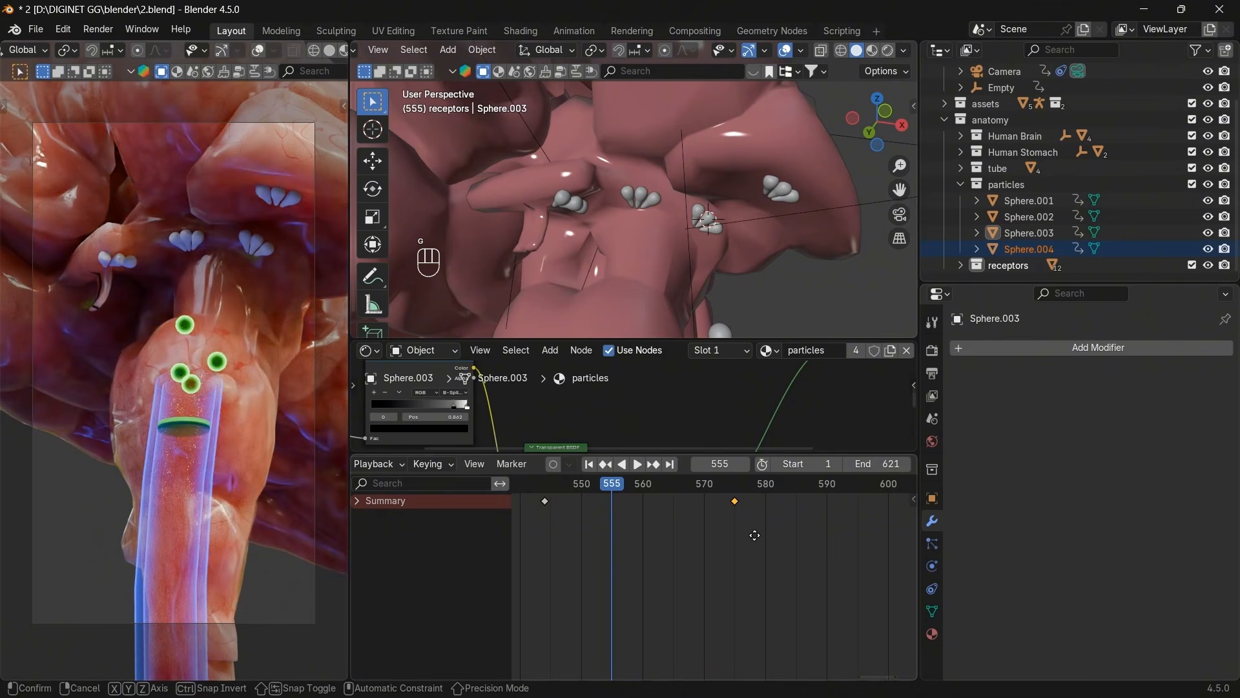
click(781, 535)
key(Tab)
scroll(746, 526, down, 8)
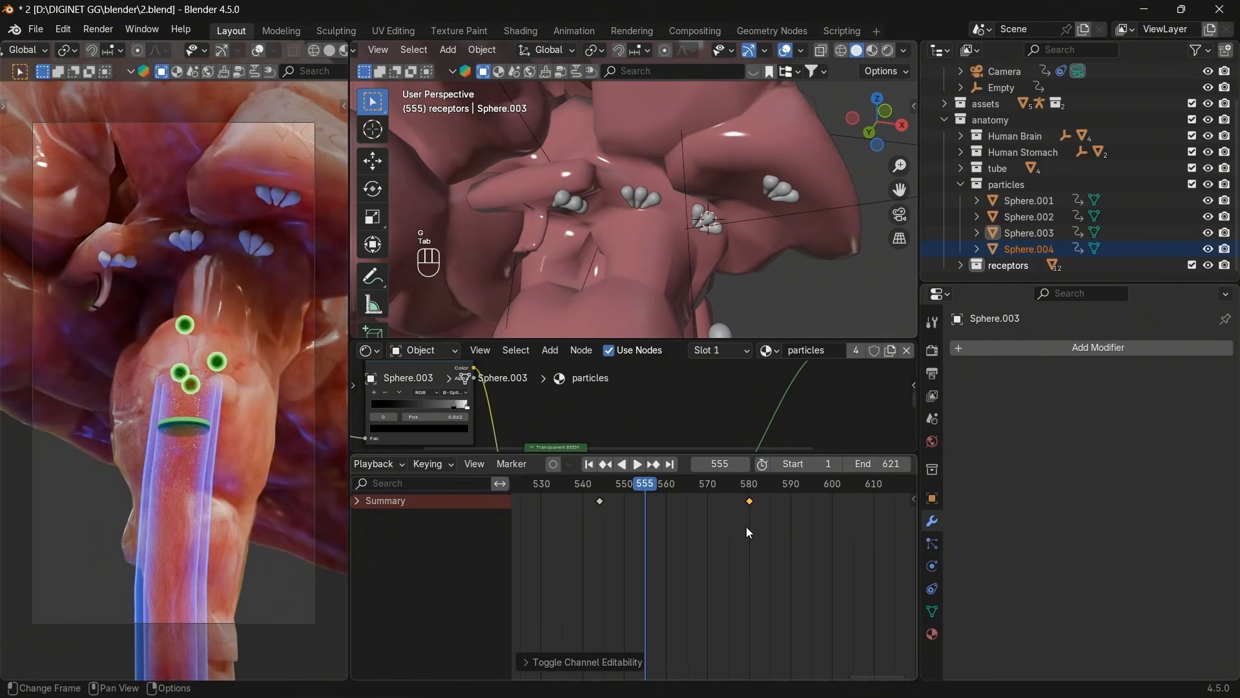
Scrub the animation through to frame 634 to review the particles' staggered arrival at the receptors.
drag(681, 488, 780, 492)
scroll(782, 550, down, 3)
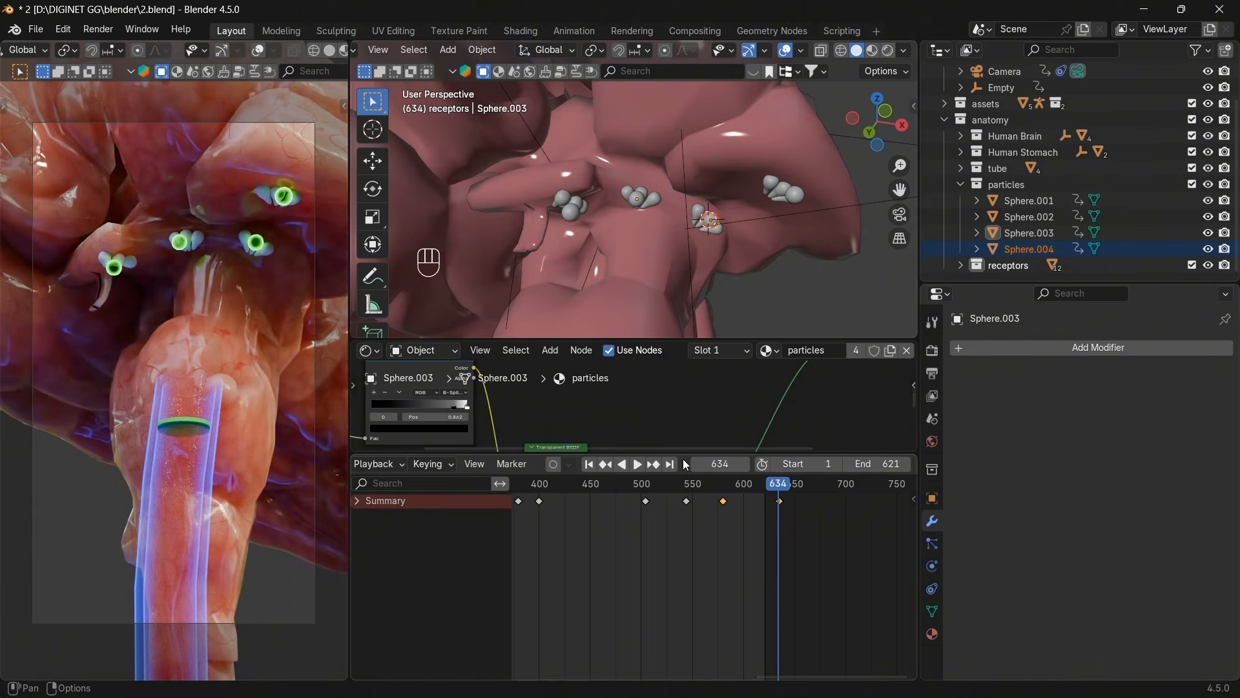
scroll(740, 531, down, 5)
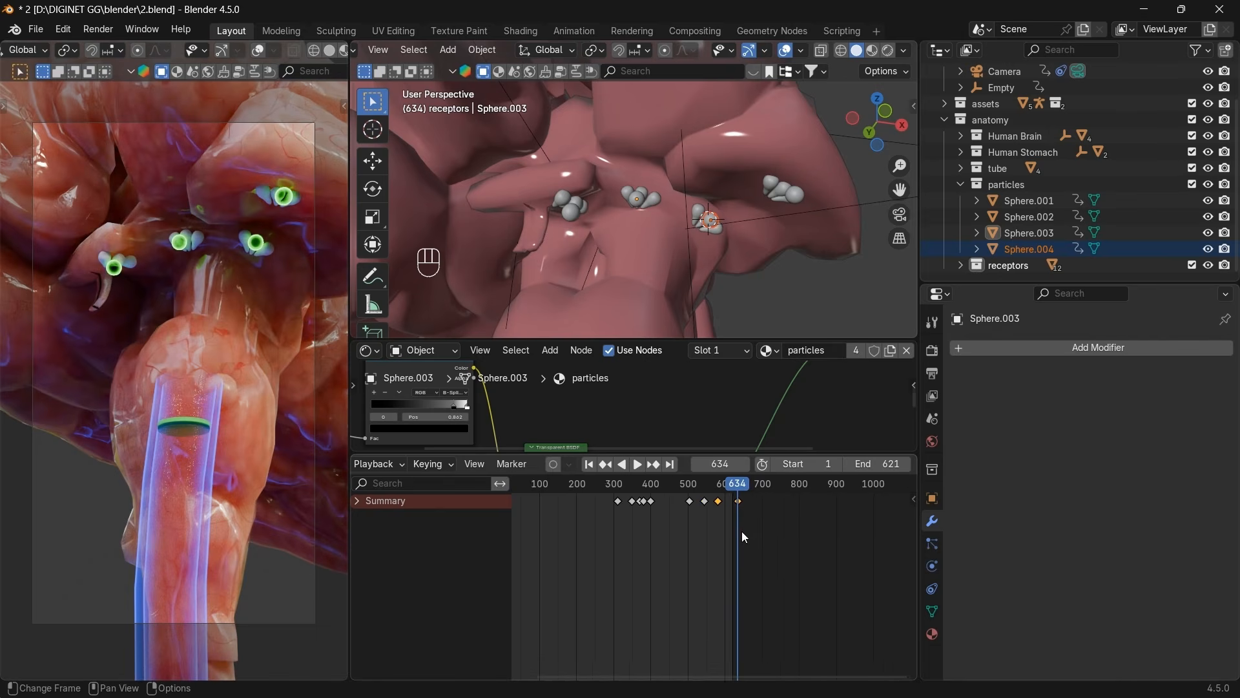
scroll(742, 531, down, 3)
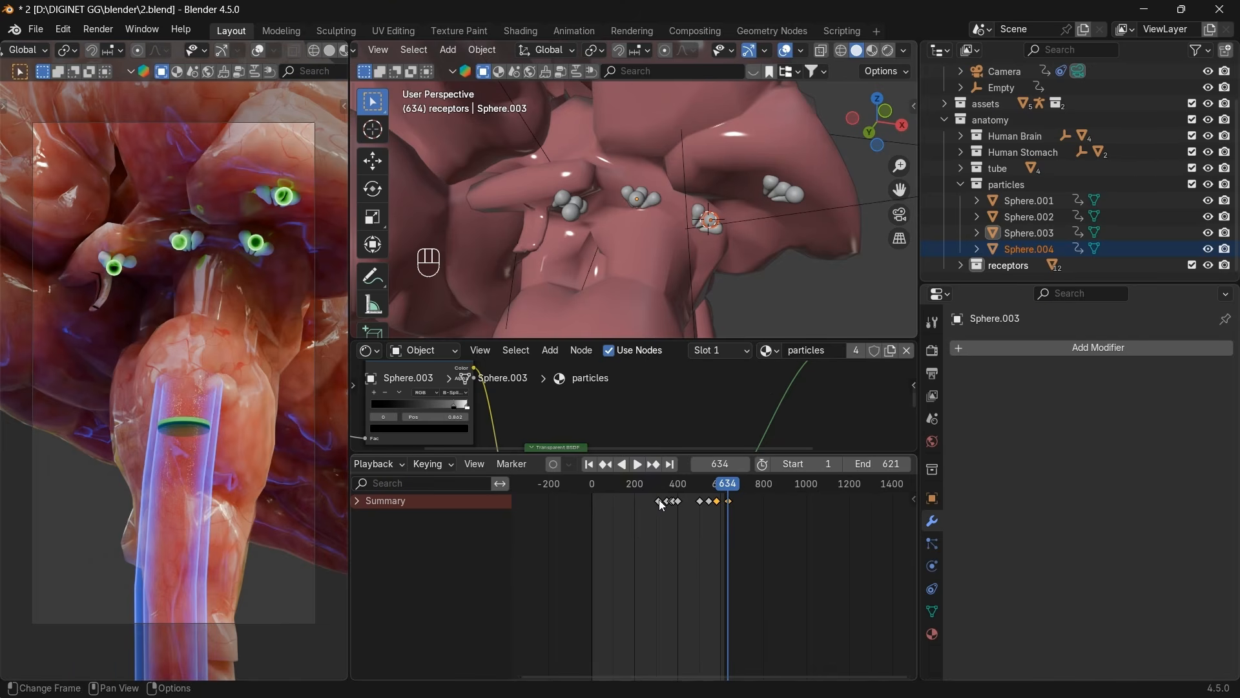
Enlarge the 3D viewport by shrinking the timeline and shader editor, and scrub back to frame 193.
drag(638, 455, 638, 510)
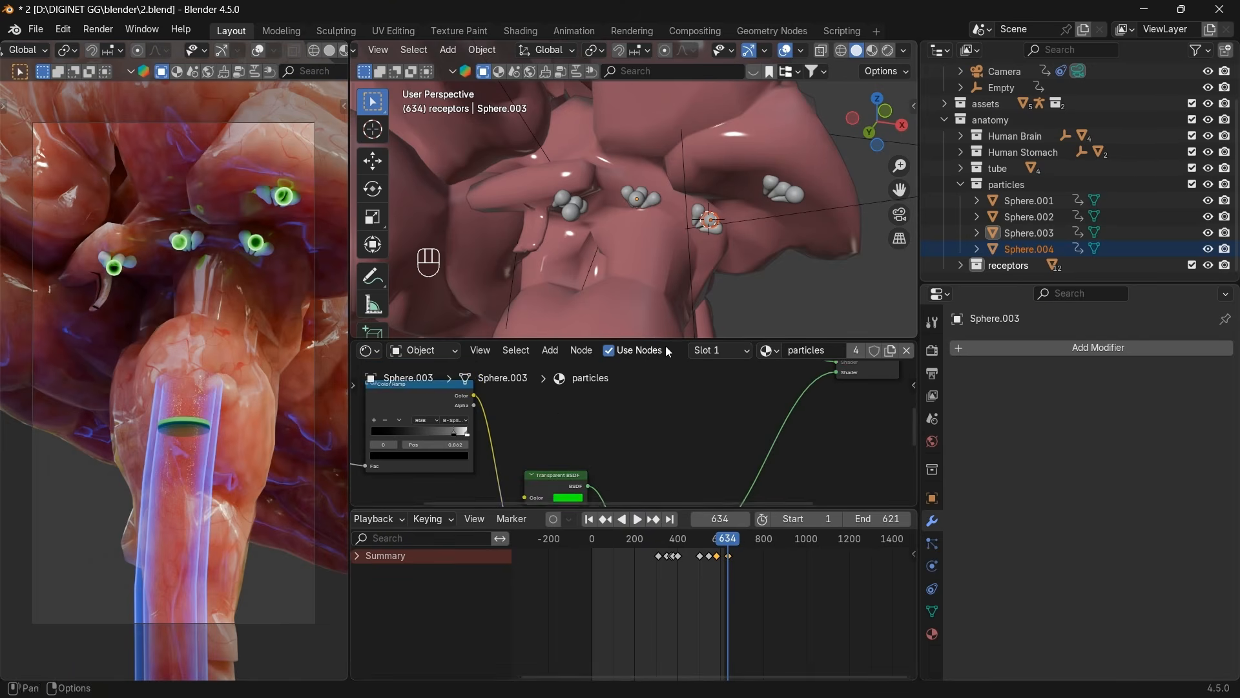
drag(667, 341, 668, 426)
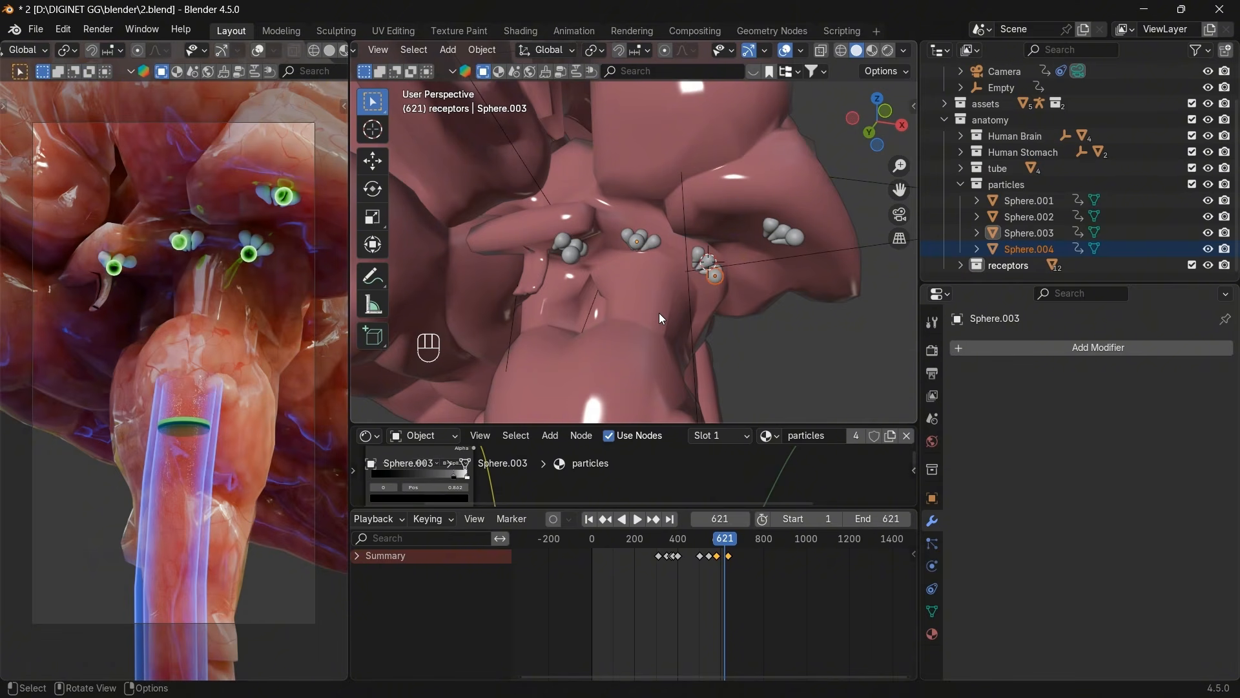
drag(718, 545, 633, 548)
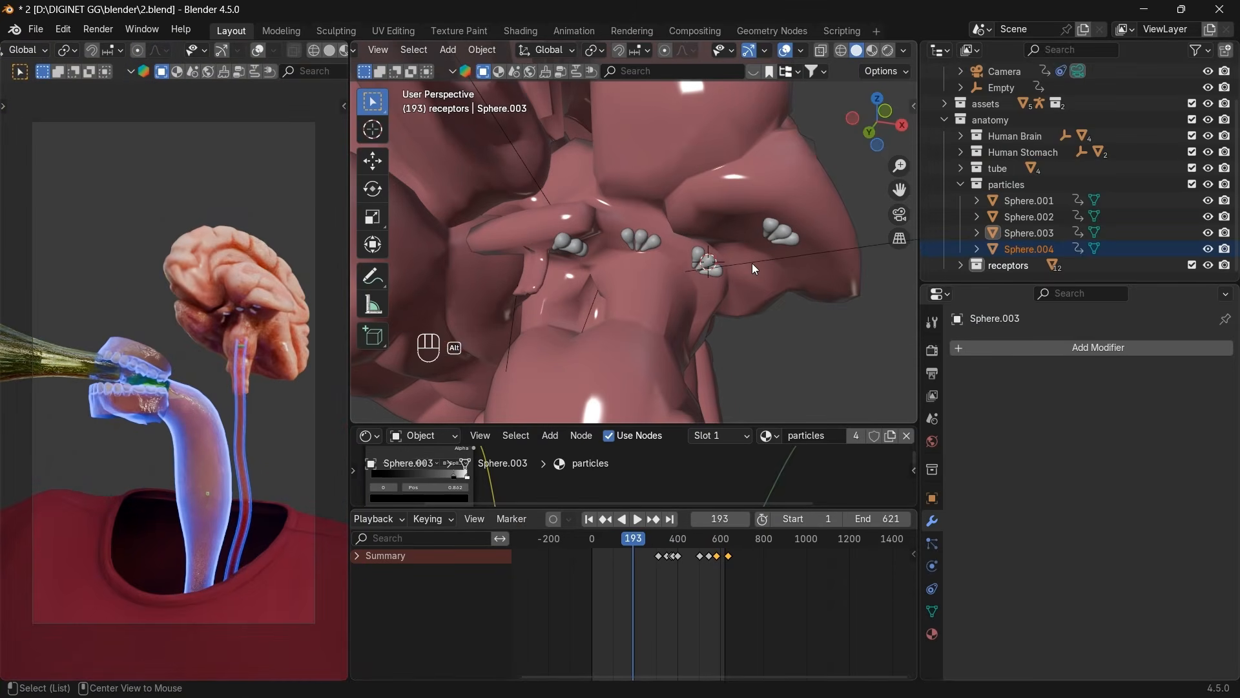
Unhide all hidden objects in the scene and go to frame 66 to view the full character.
key(alt+h)
click(589, 519)
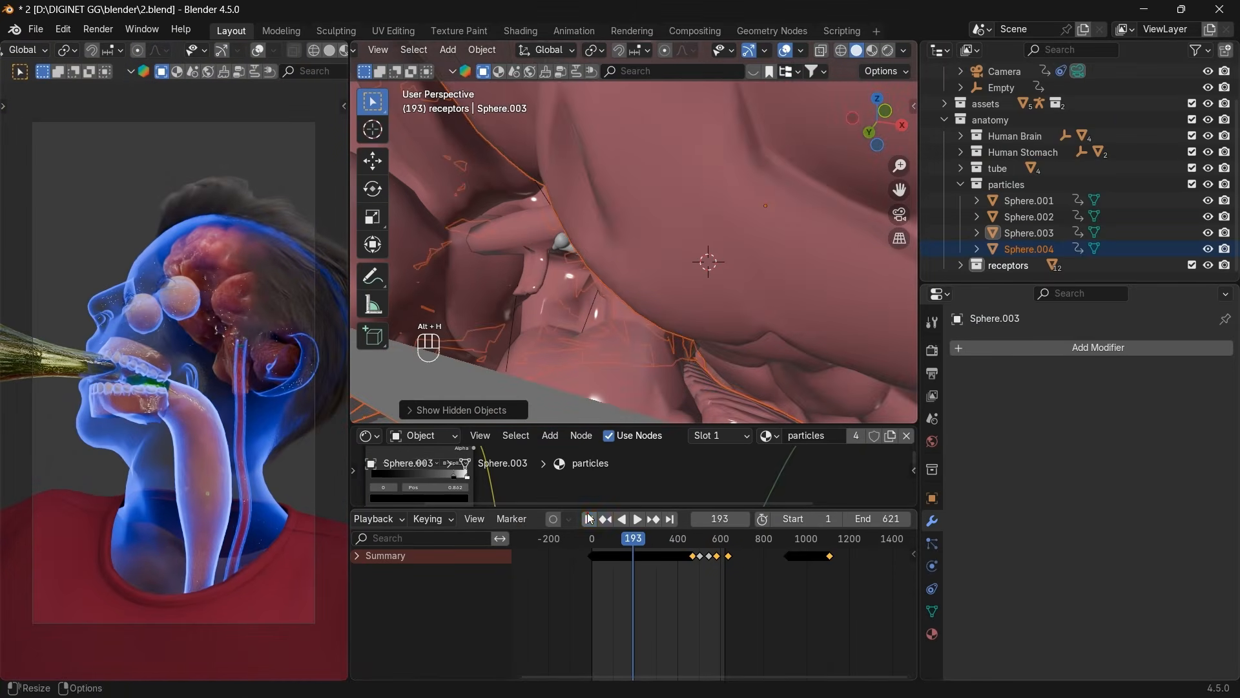
mouse_move(593, 543)
mouse_down()
mouse_move(619, 545)
mouse_move(605, 545)
mouse_up()
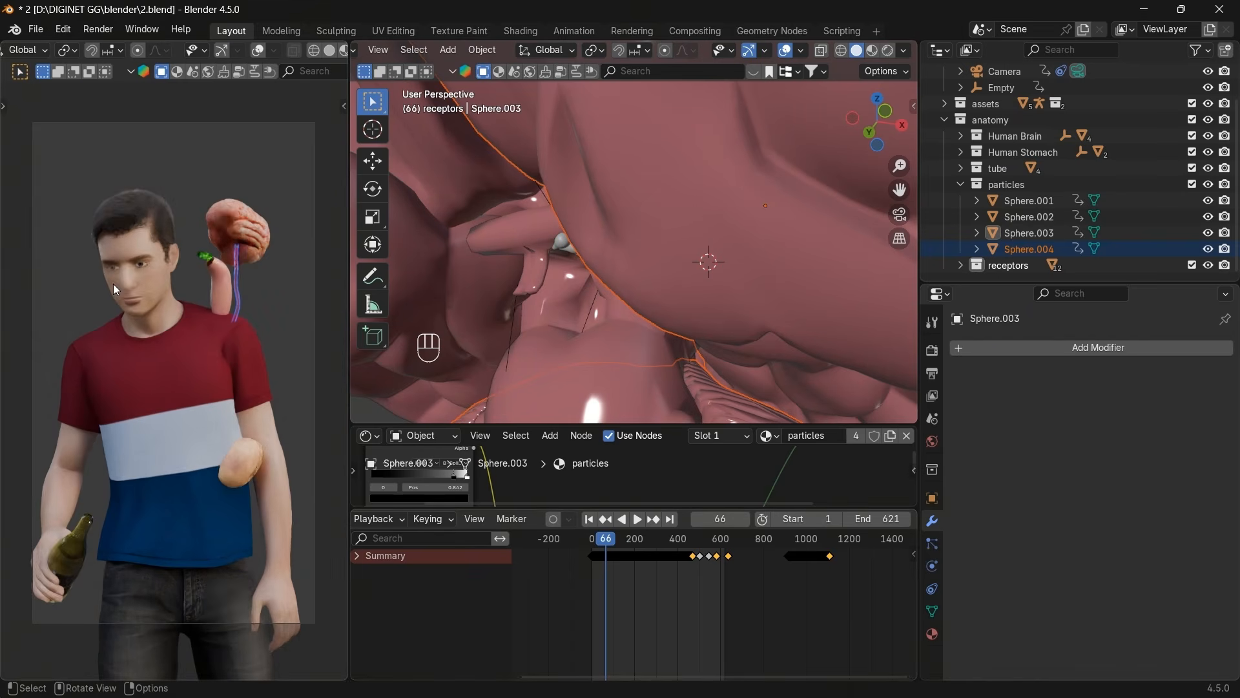
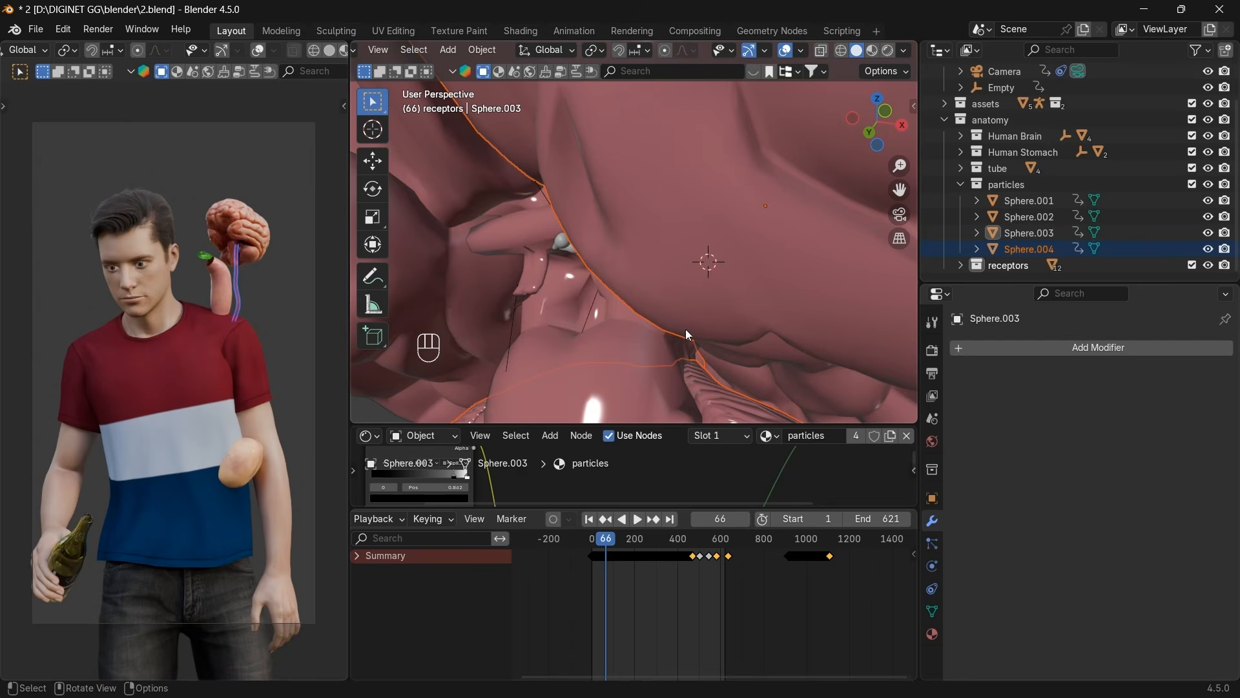
In the Cycles final render sampling settings, set the noise threshold to 0.1 and the max samples to 256.
click(933, 352)
scroll(1127, 469, down, 3)
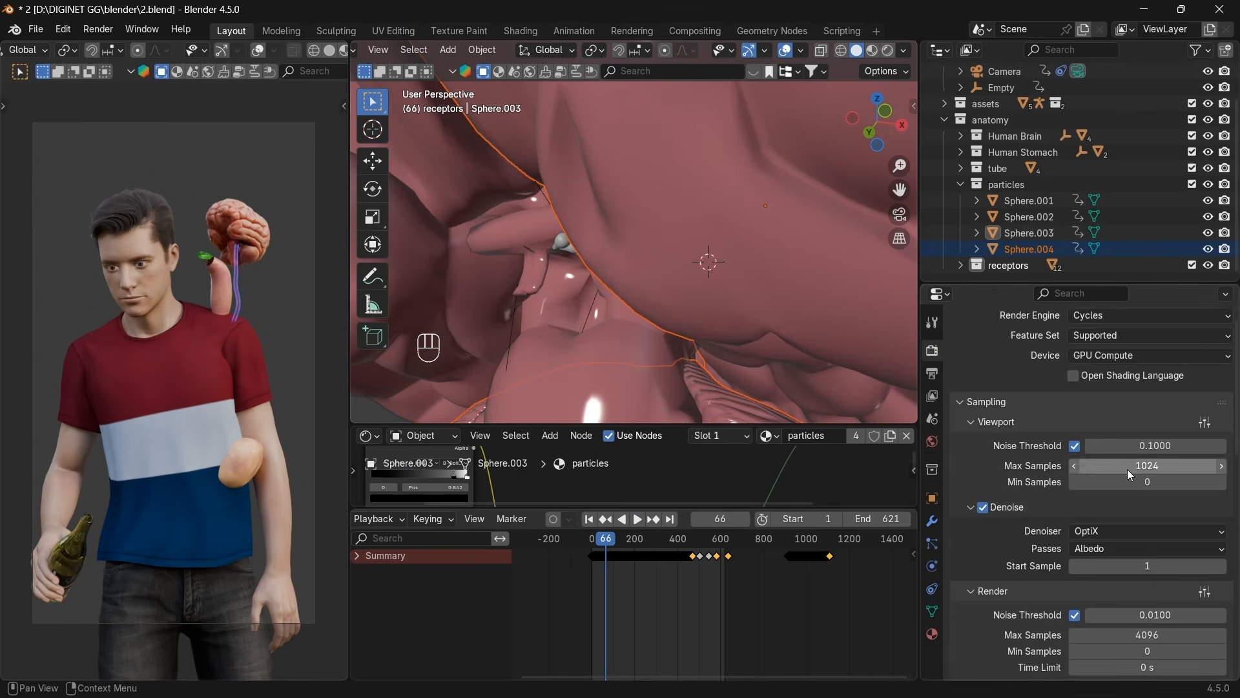
scroll(1034, 453, down, 3)
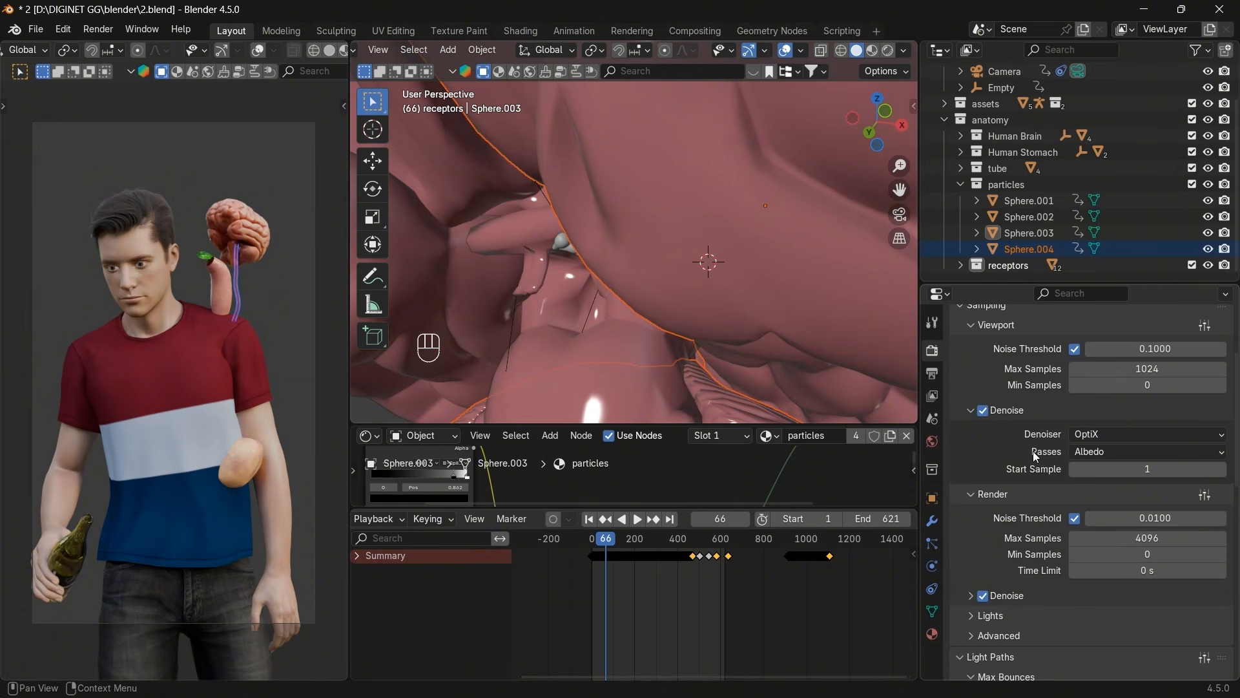
scroll(1034, 456, down, 3)
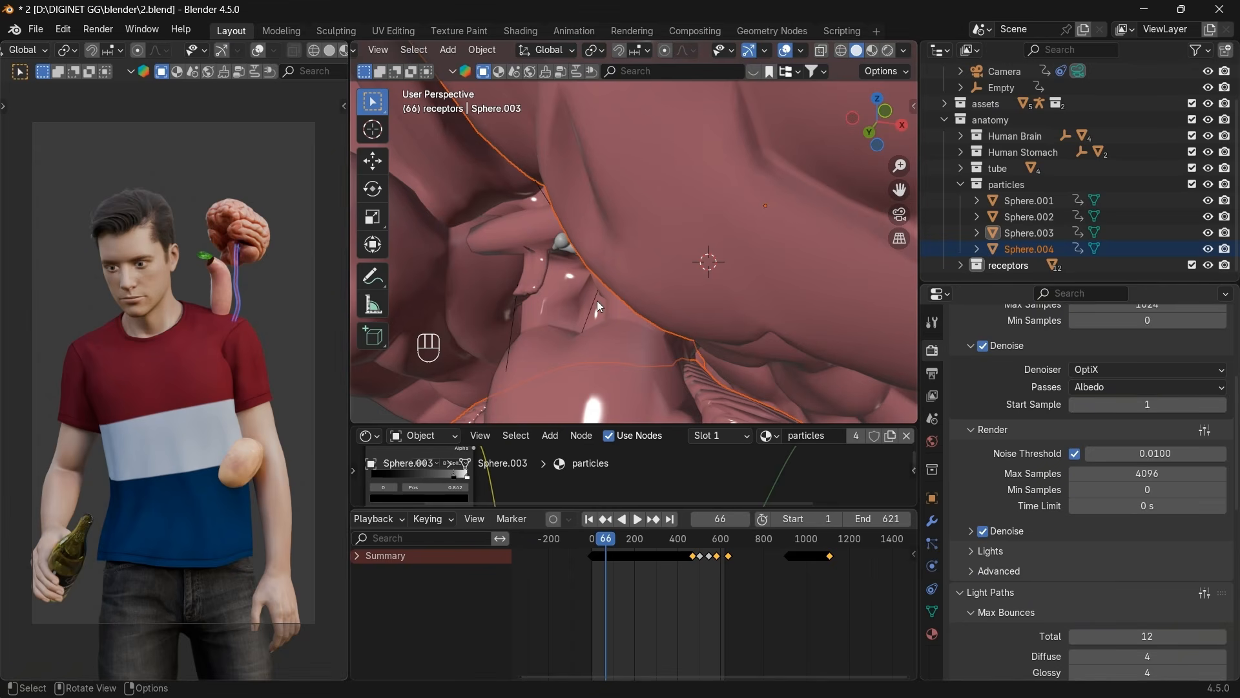
click(1148, 455)
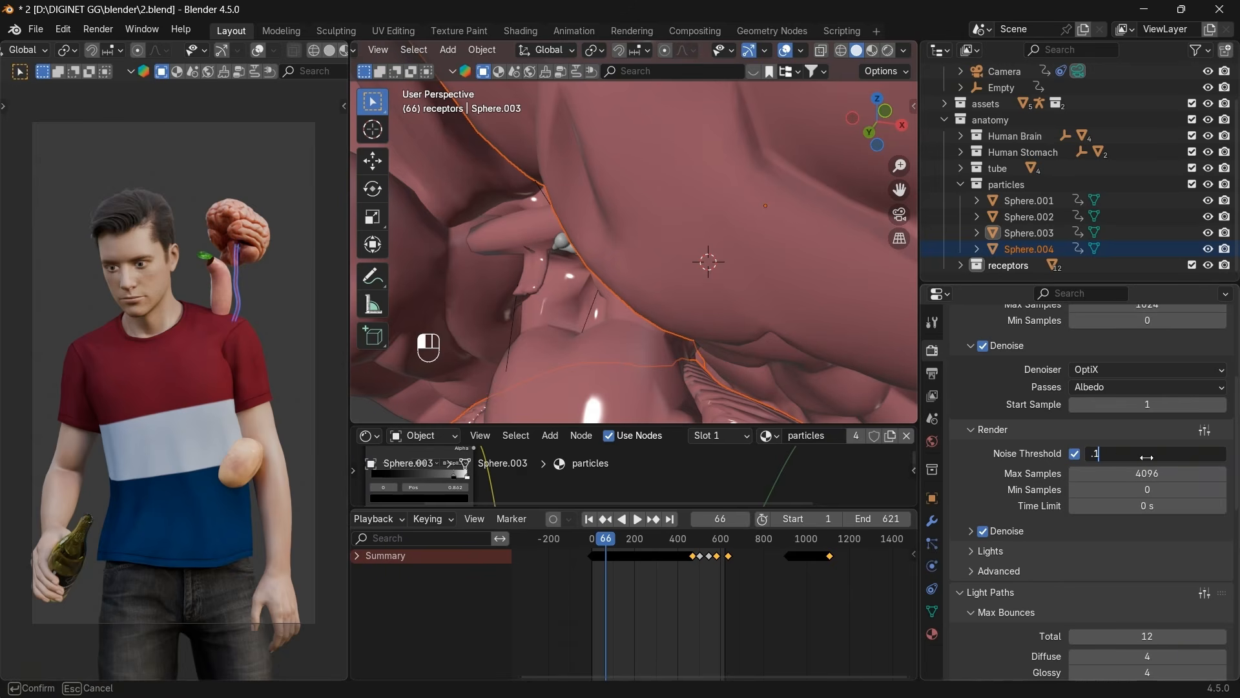
key(Return)
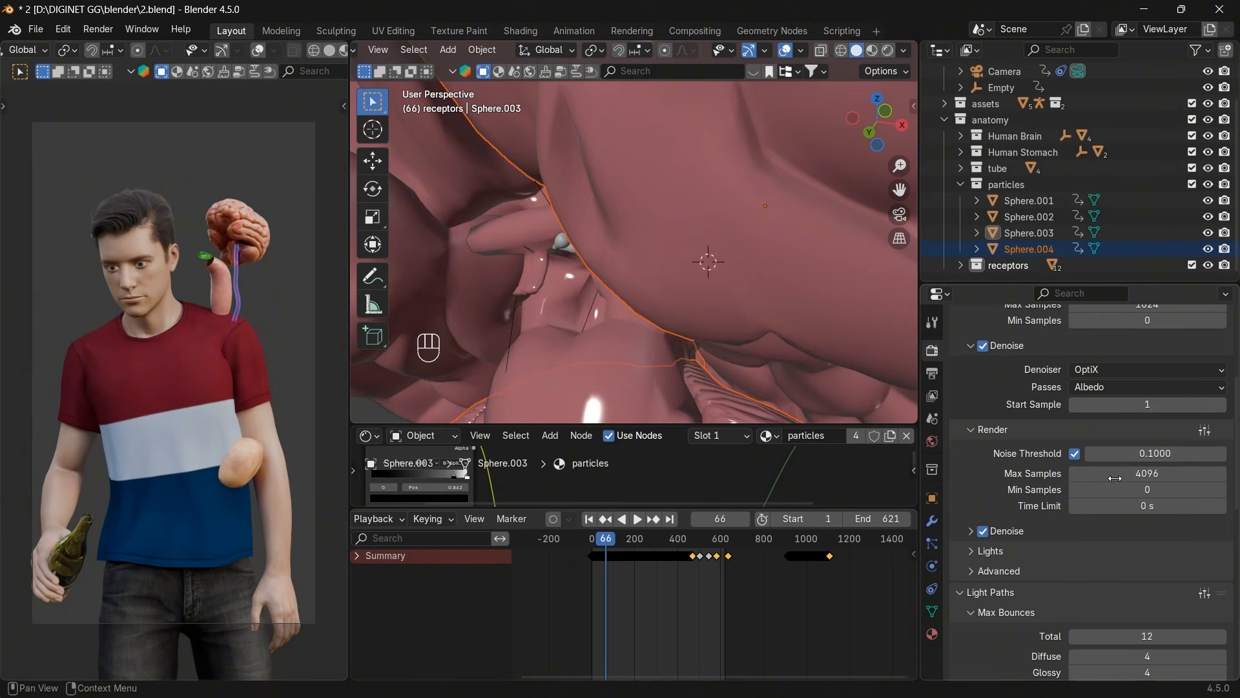
click(1124, 473)
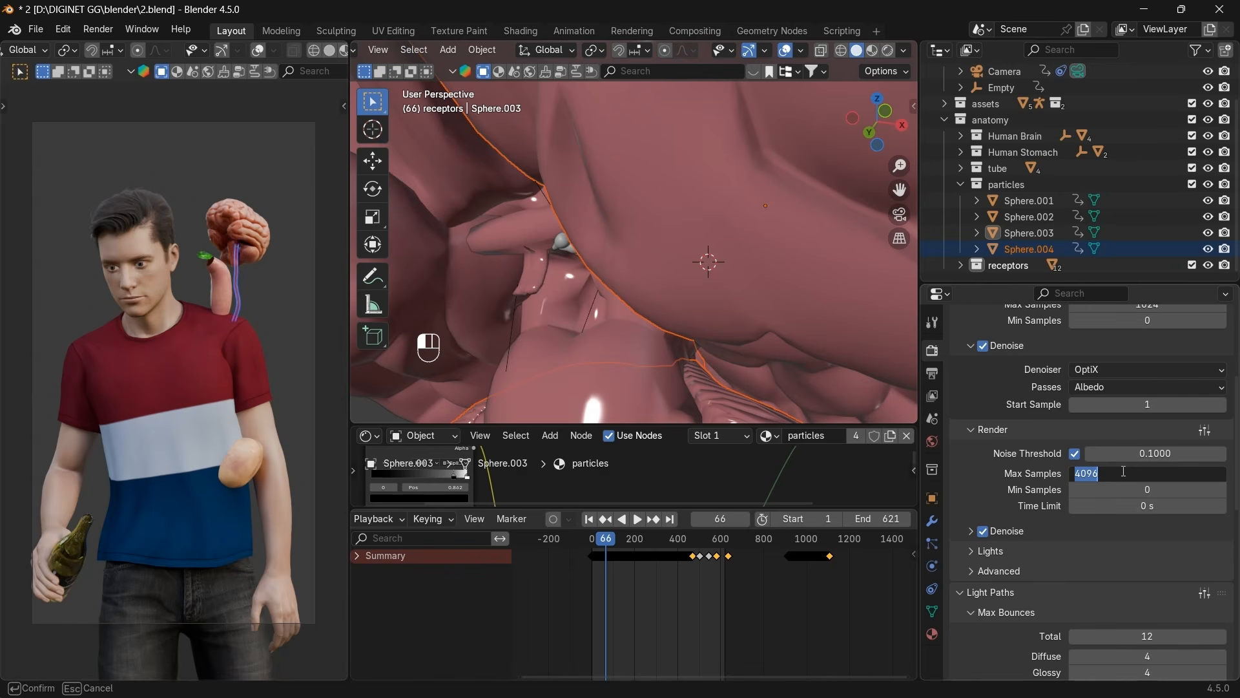
text(256)
key(Return)
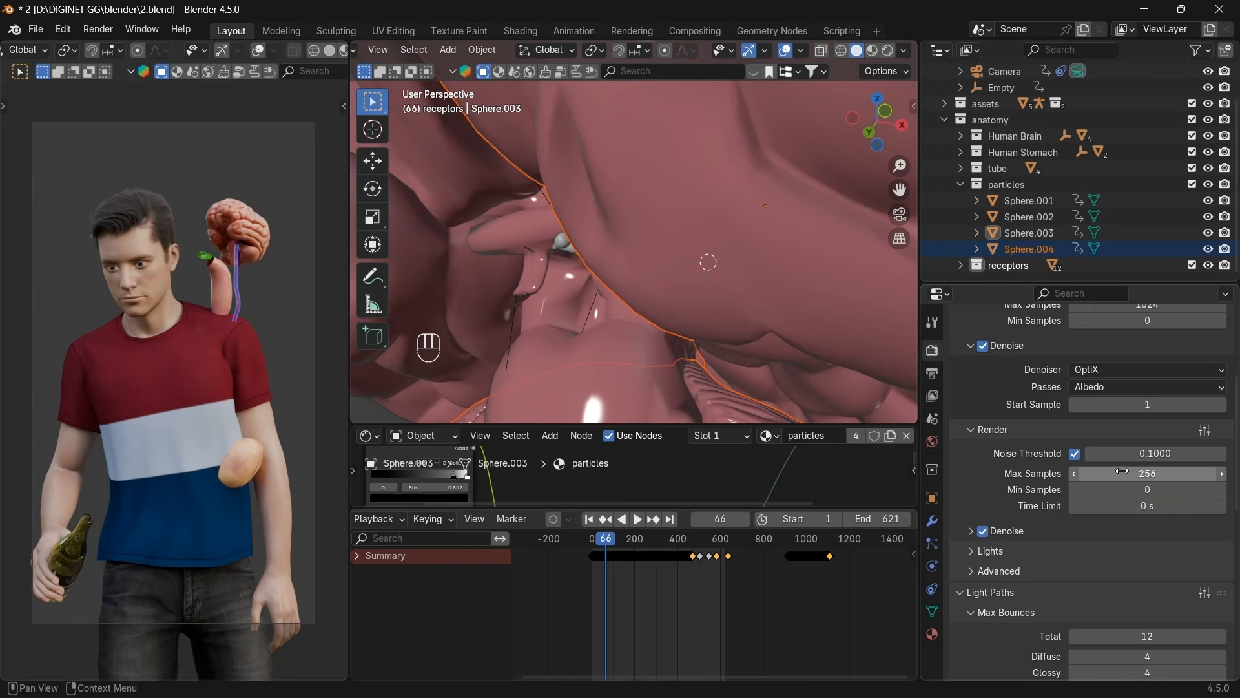
Set the final render denoiser to OptiX with the Albedo and Normal passes.
scroll(1022, 509, down, 1)
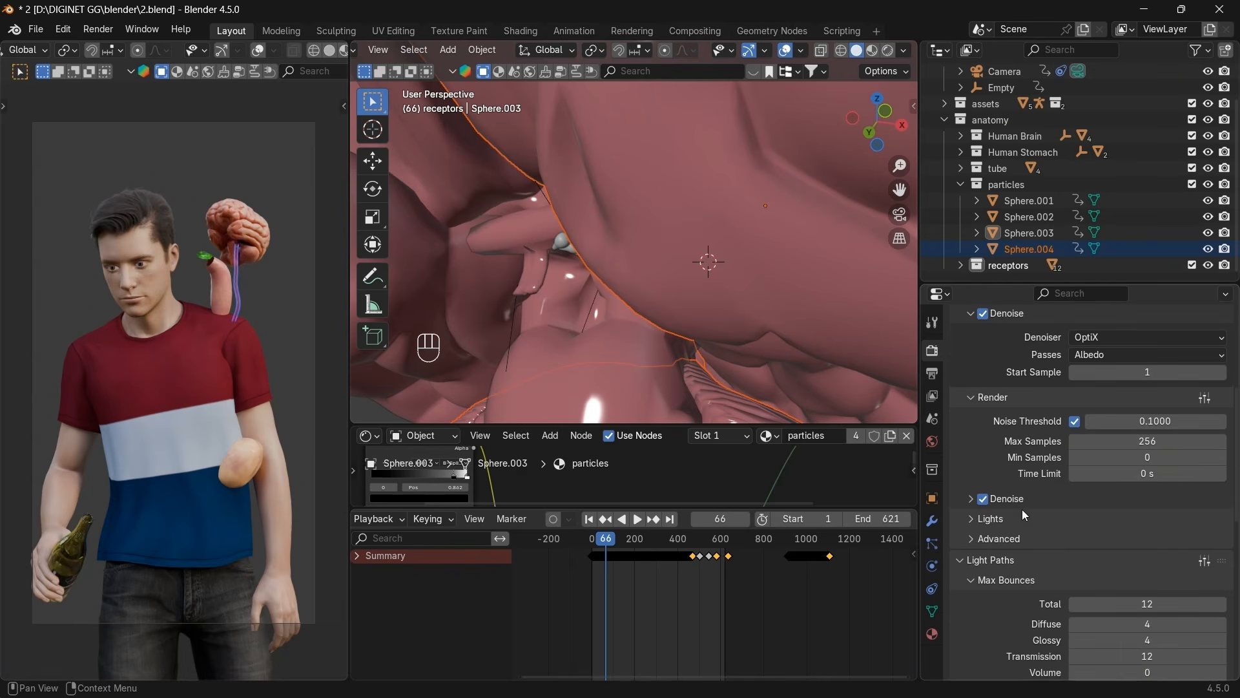
click(969, 499)
click(1130, 522)
click(1114, 536)
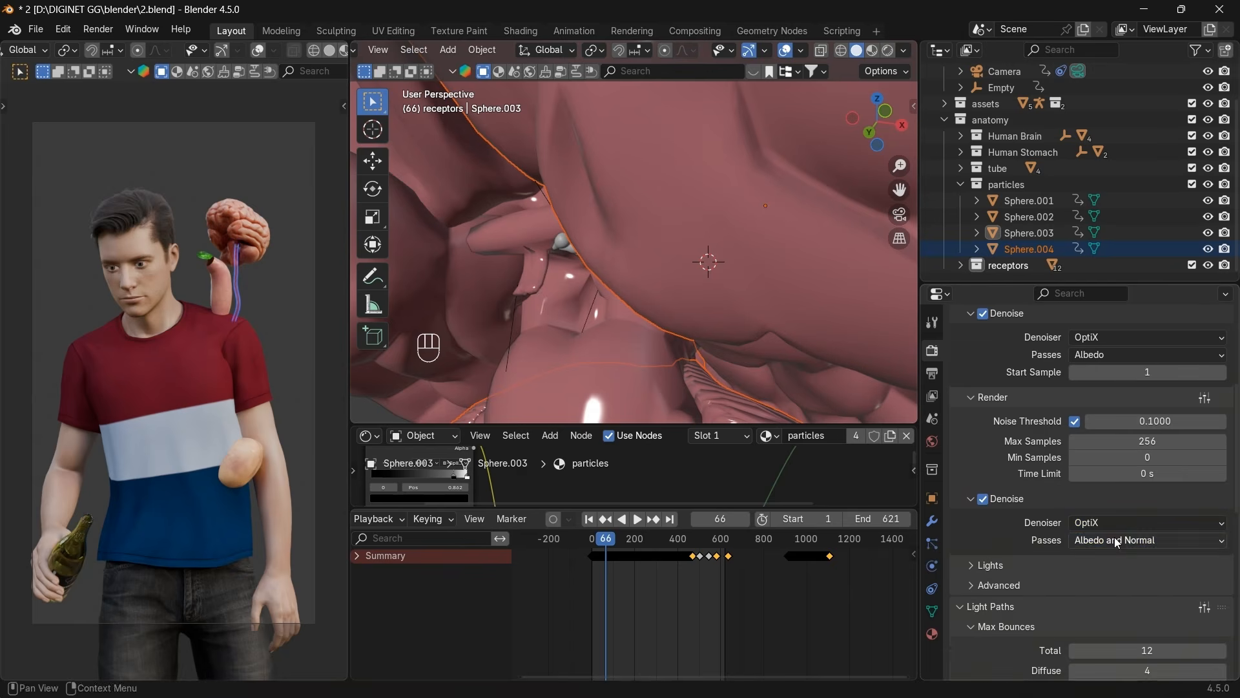
click(1114, 540)
Enable Persistent Data for the final render in the performance settings.
scroll(1030, 559, down, 7)
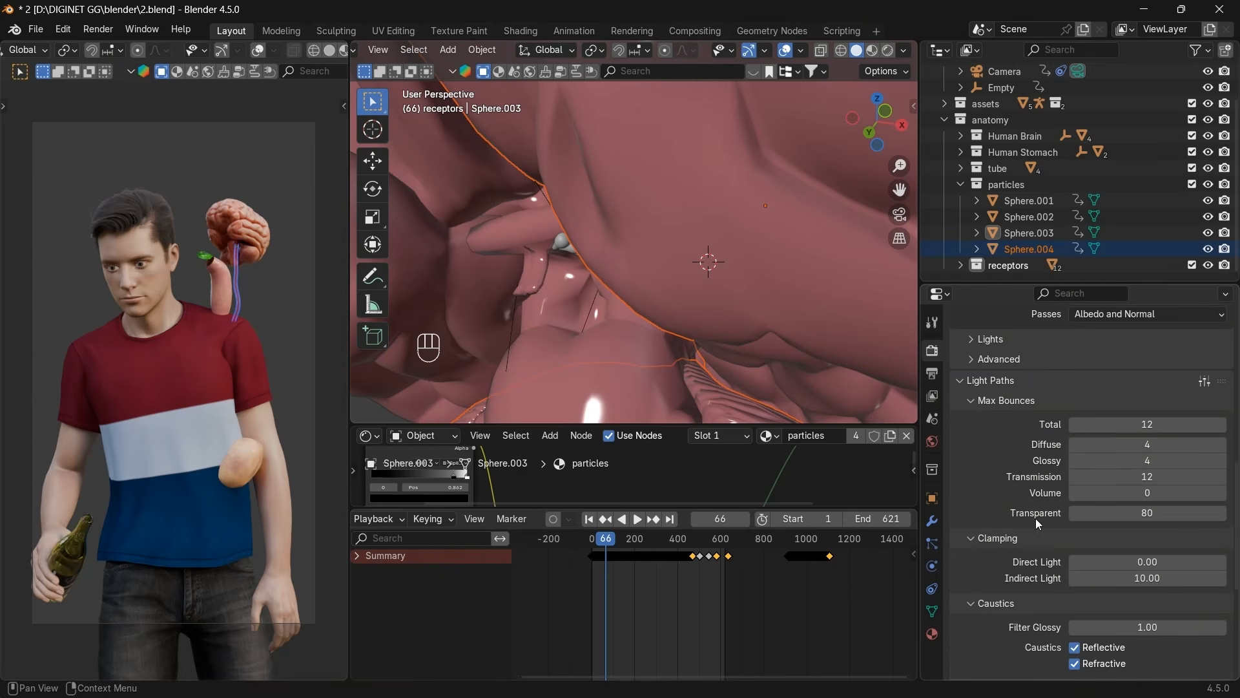
scroll(1115, 520, down, 5)
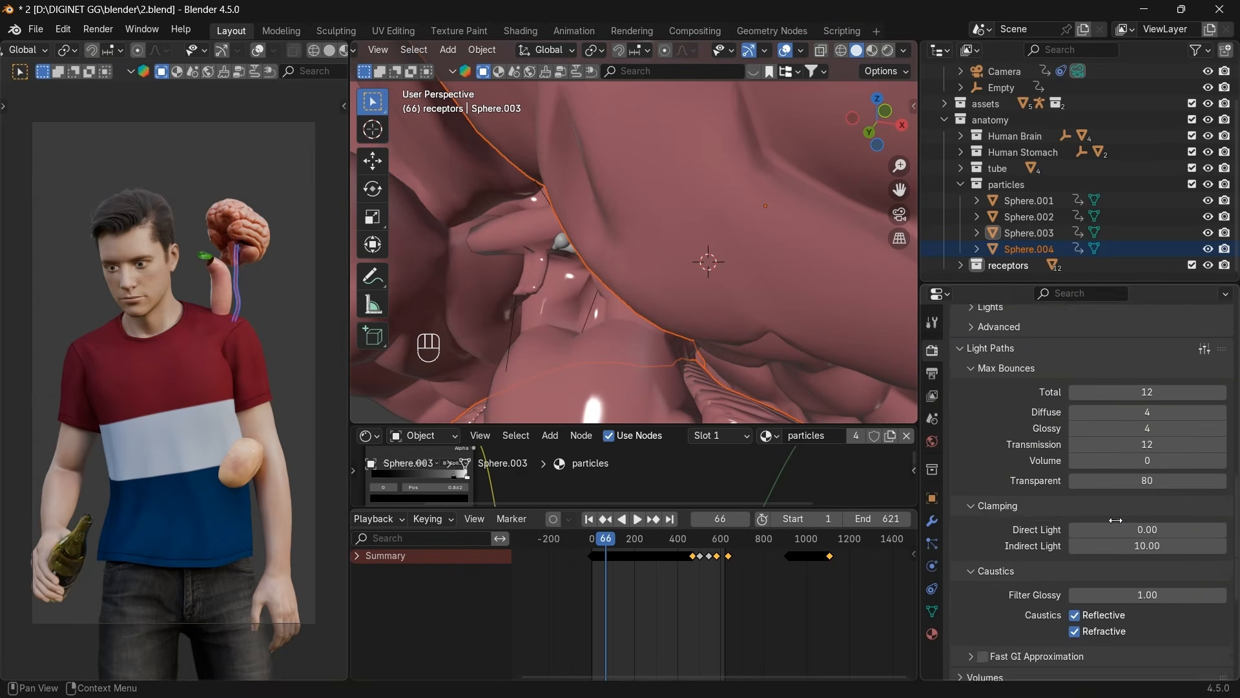
scroll(1115, 521, down, 2)
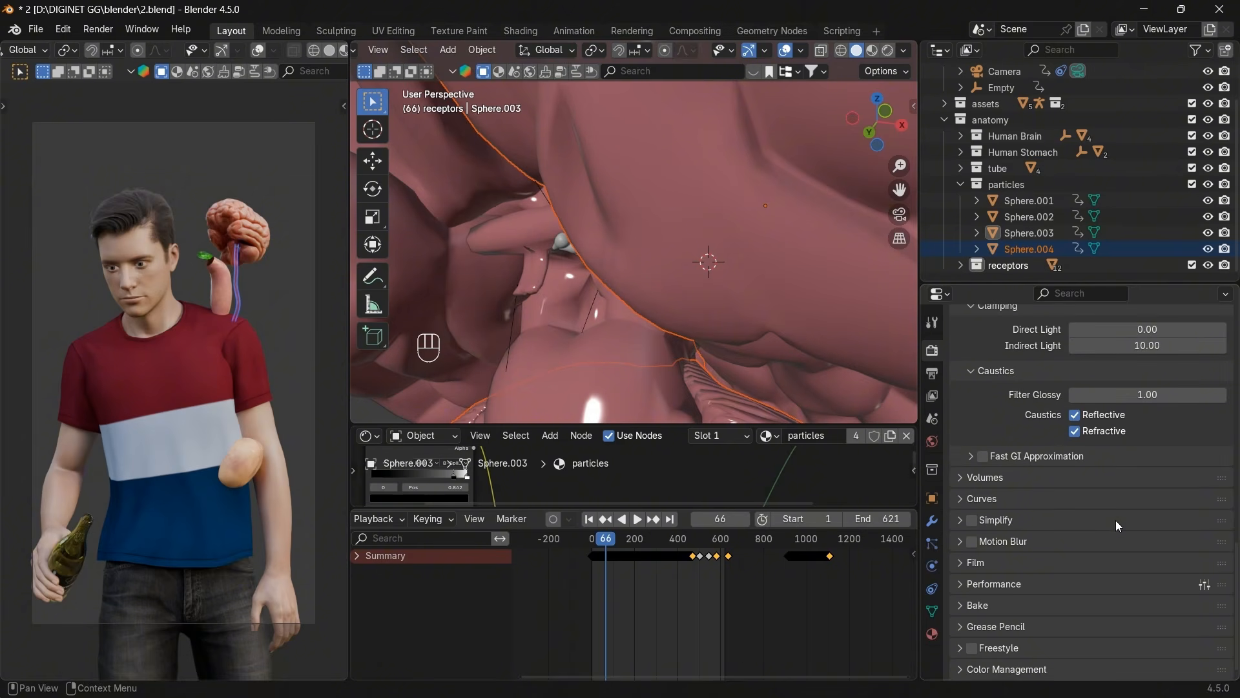
click(965, 584)
scroll(1040, 584, down, 6)
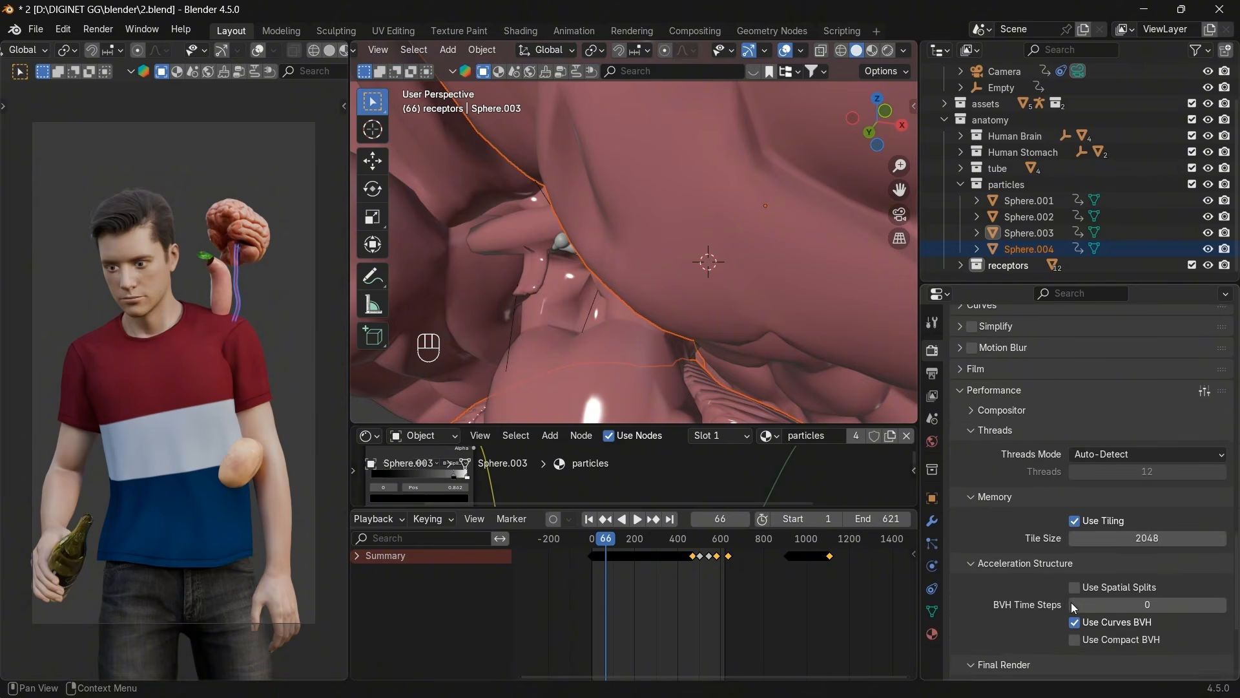
scroll(1071, 602, down, 2)
click(1075, 624)
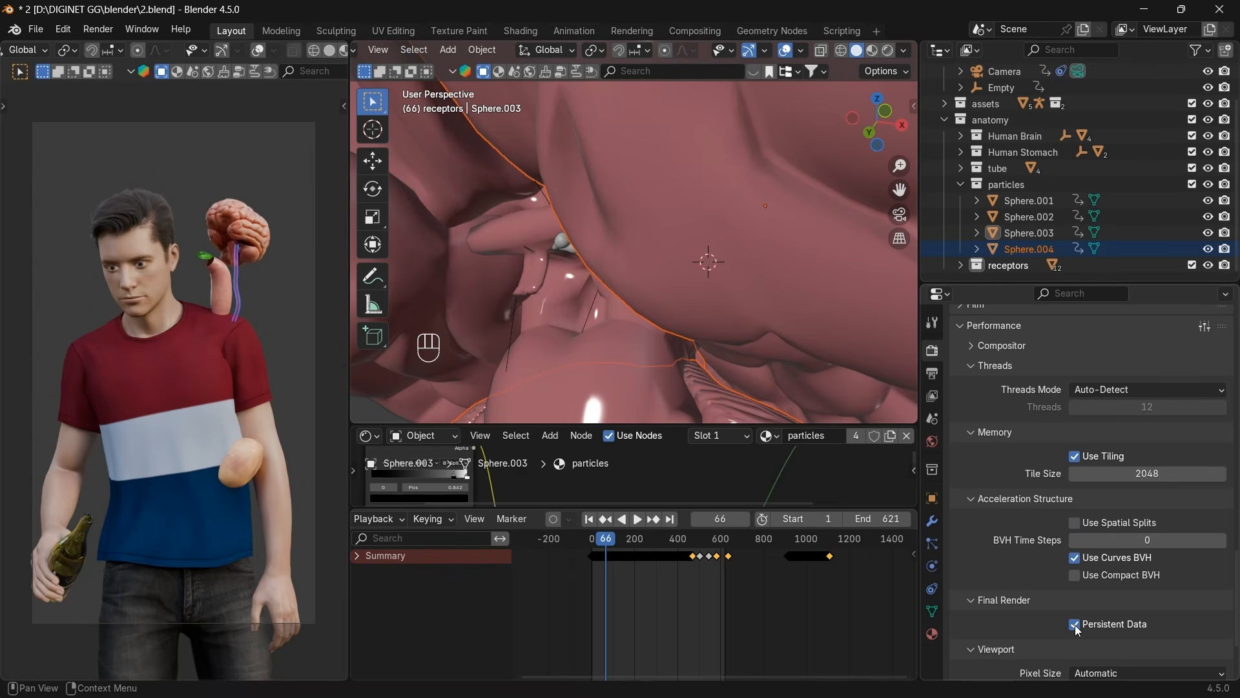
scroll(1075, 625, down, 3)
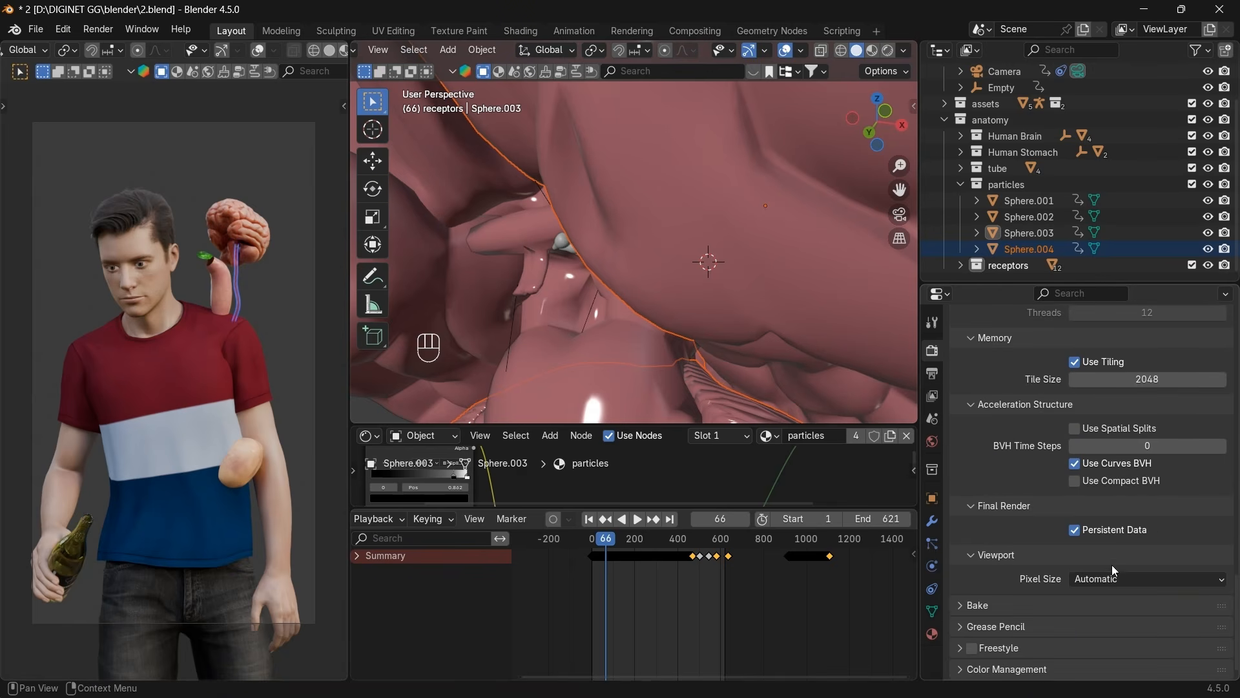
Review the scene's output settings for resolution, frame rate, frame range, output path and file format.
click(934, 380)
scroll(1133, 513, up, 7)
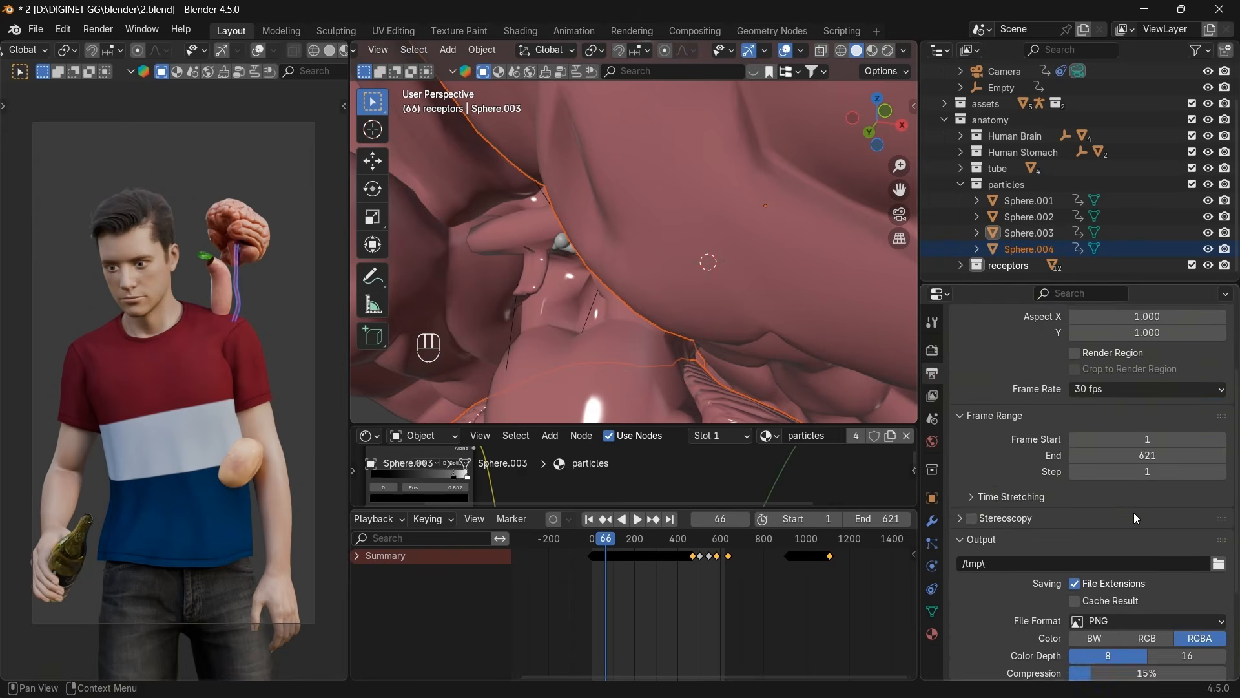
scroll(1135, 513, up, 1)
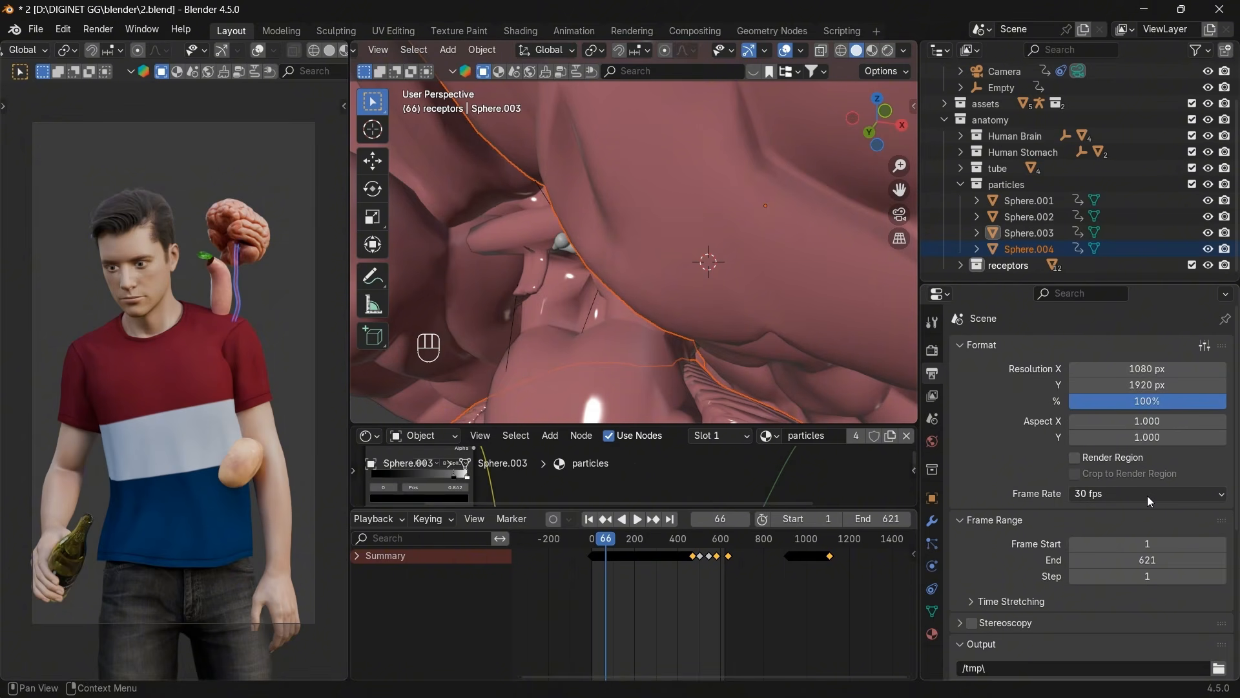
scroll(1147, 495, down, 5)
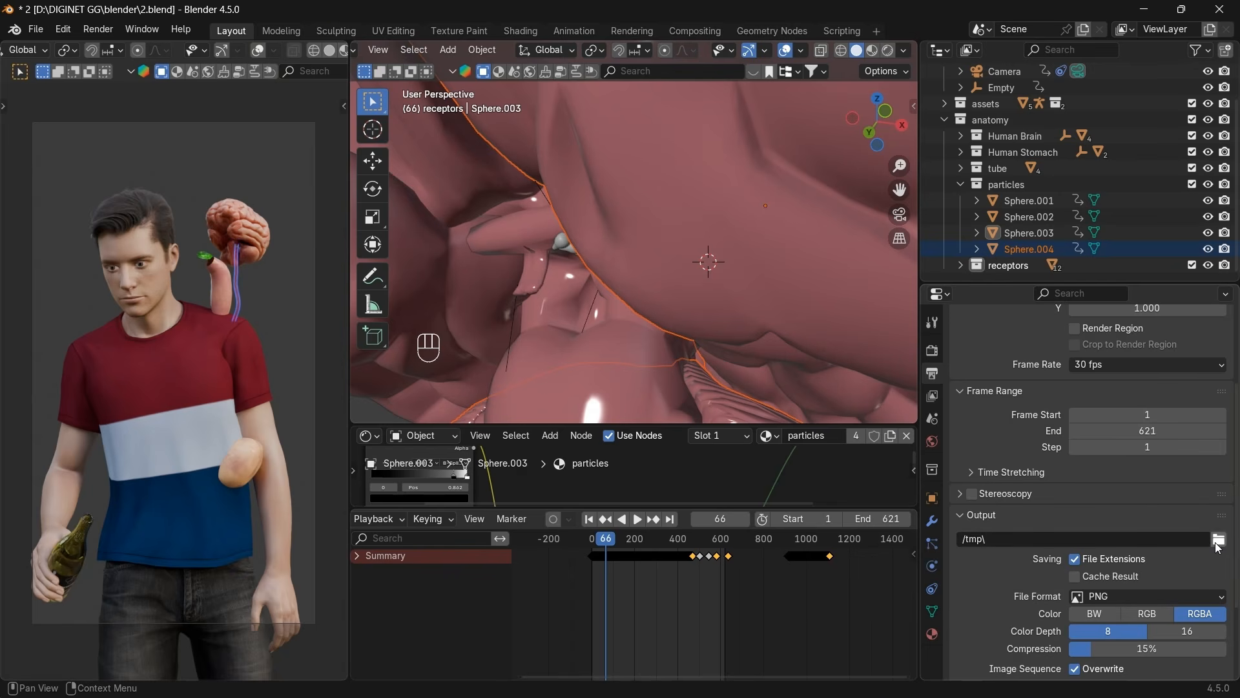
Return to frame 1 and exclude the anatomy collection from the view layer.
scroll(1160, 590, down, 4)
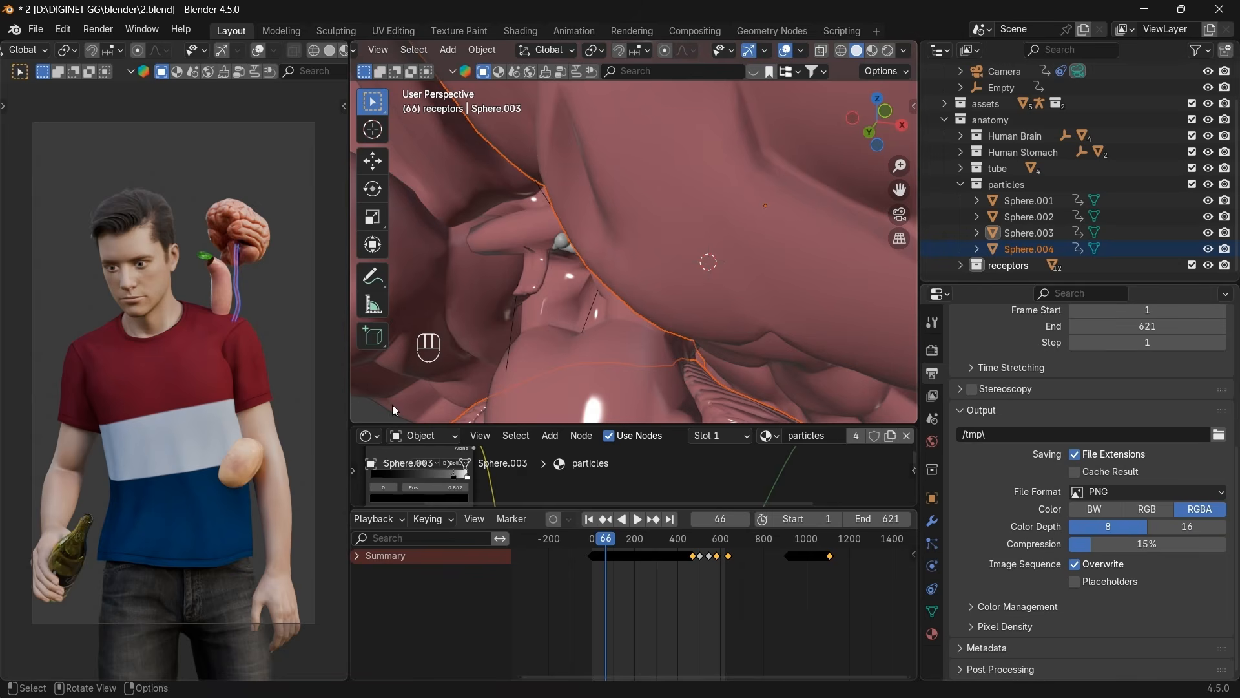
scroll(609, 579, up, 1)
scroll(607, 575, up, 1)
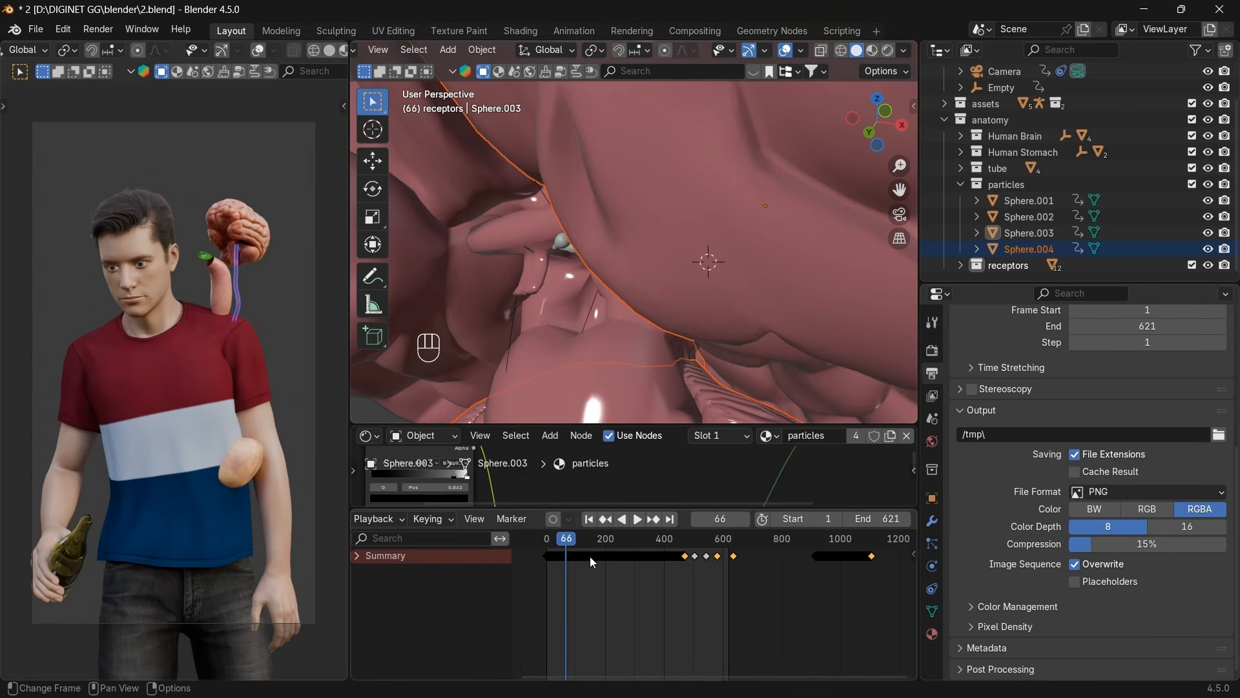
click(586, 518)
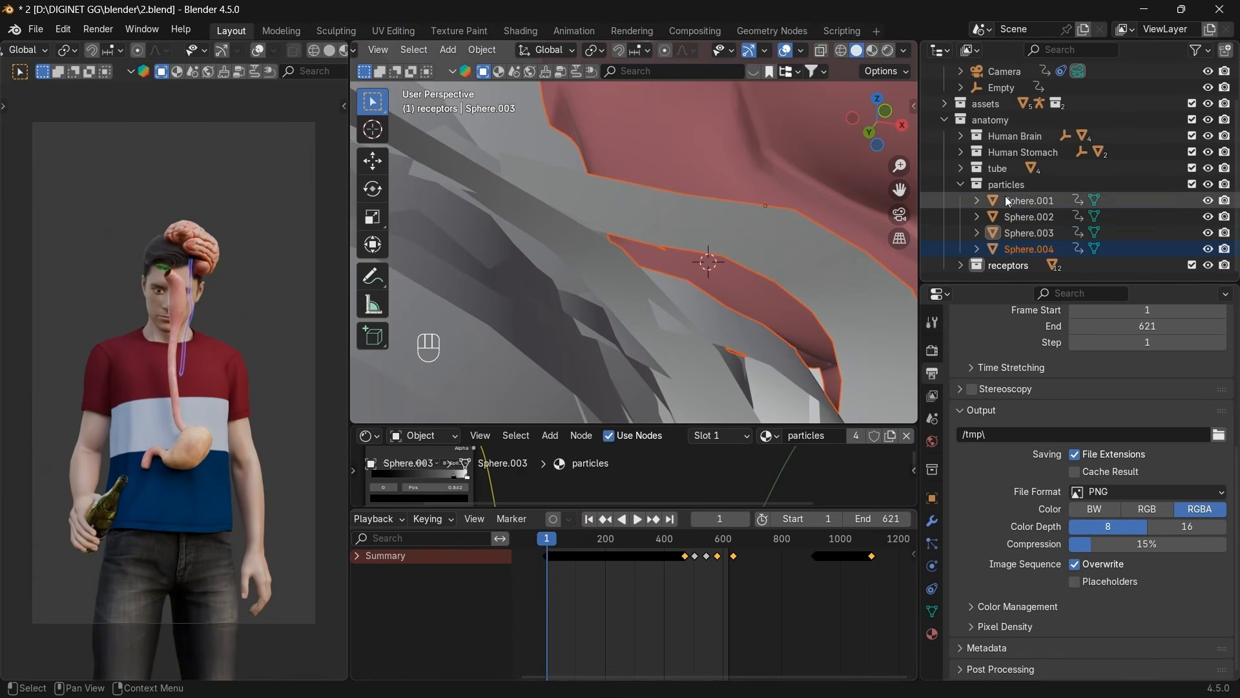
scroll(963, 194, up, 3)
click(946, 167)
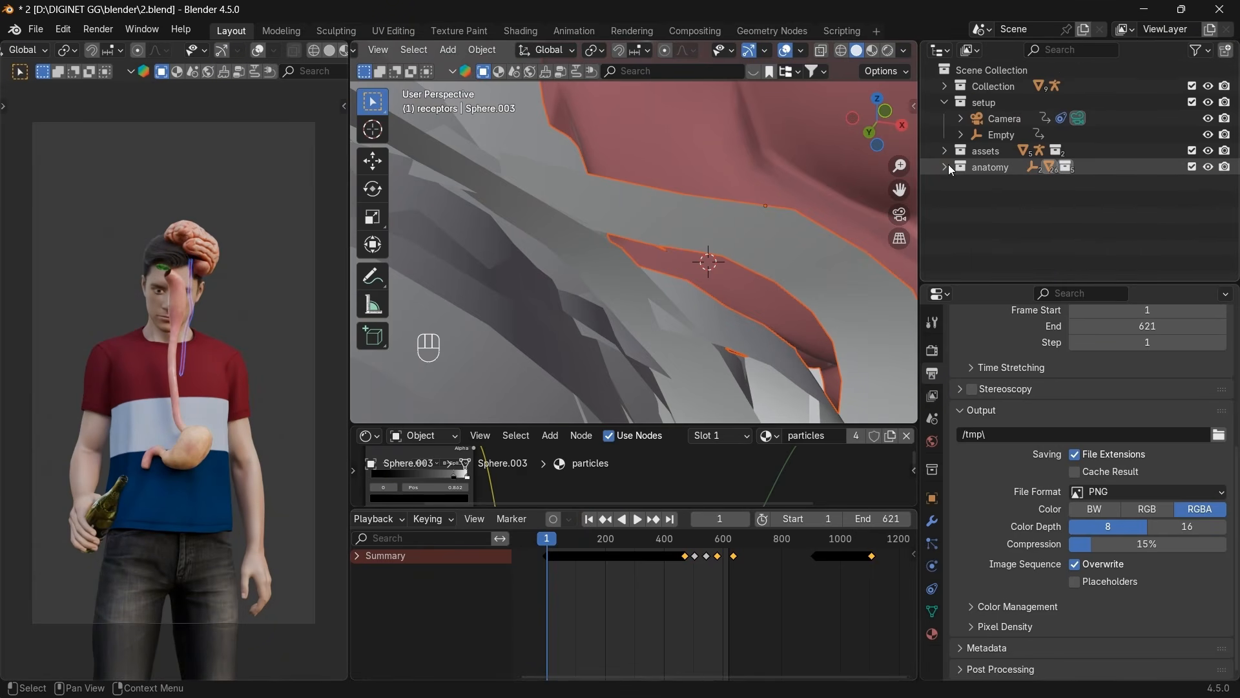
click(1192, 167)
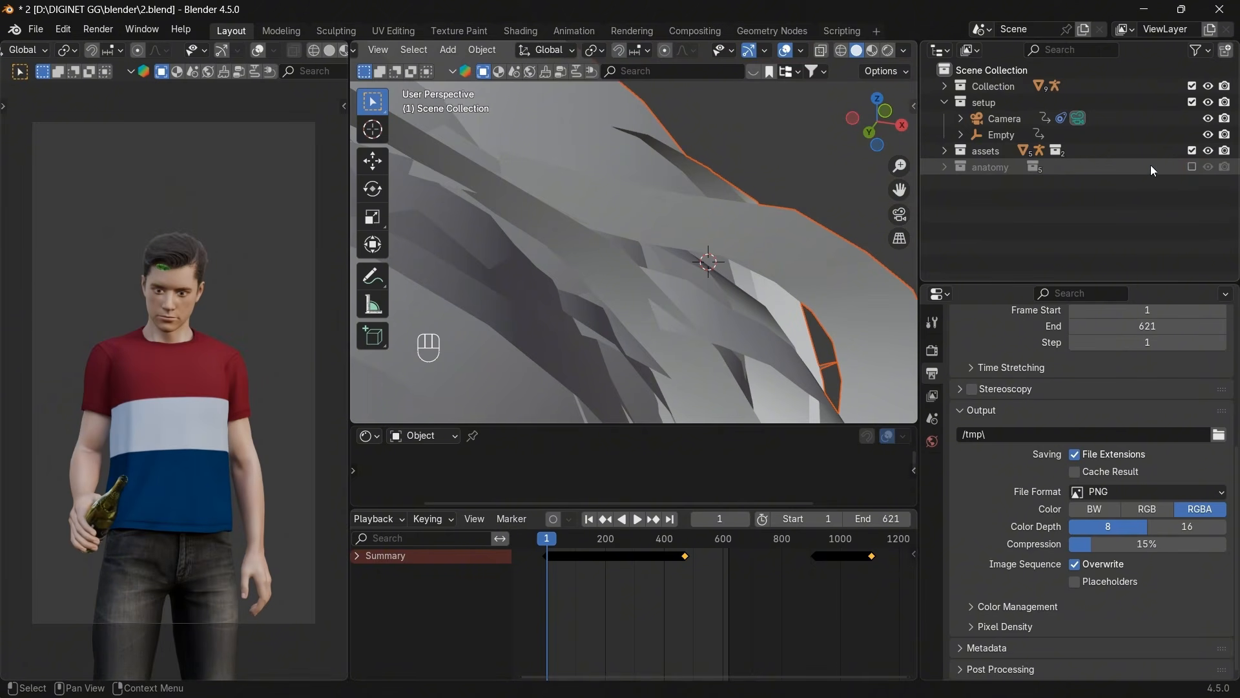
Try to move the WINE LIQUID collection with its objects from assets into the anatomy collection, and undo the move.
click(1192, 150)
click(1192, 151)
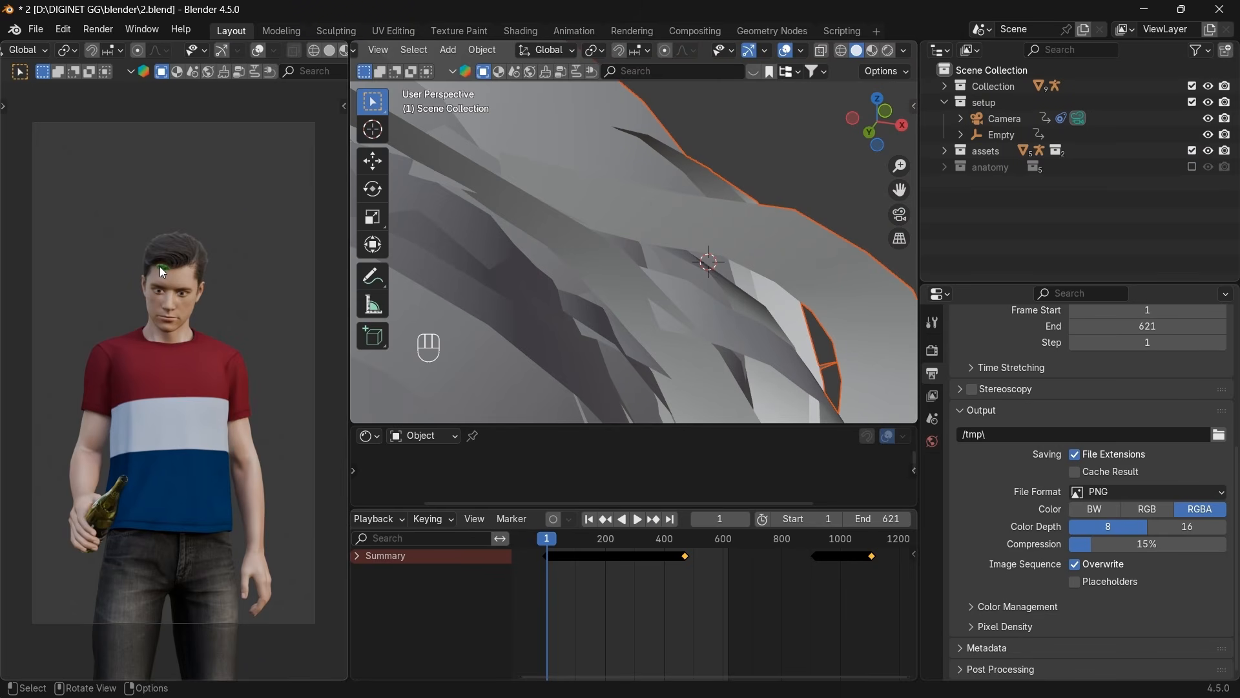
click(945, 151)
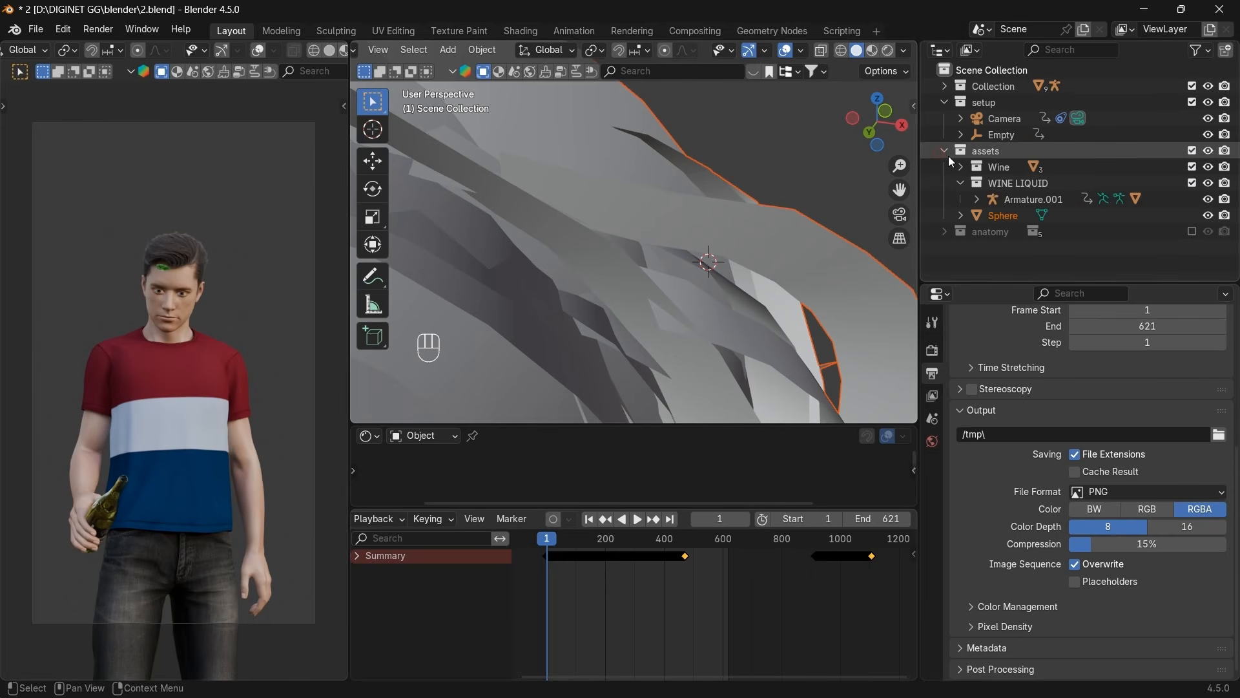
click(1026, 187)
right_click(1024, 187)
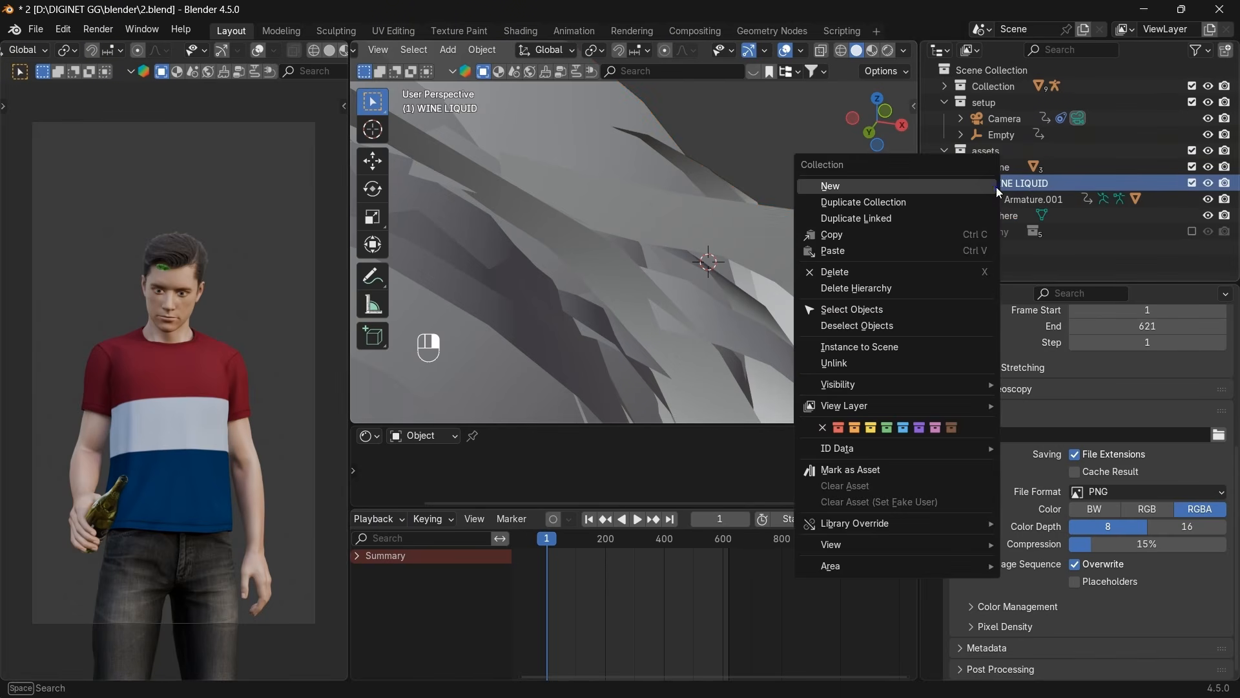
click(867, 311)
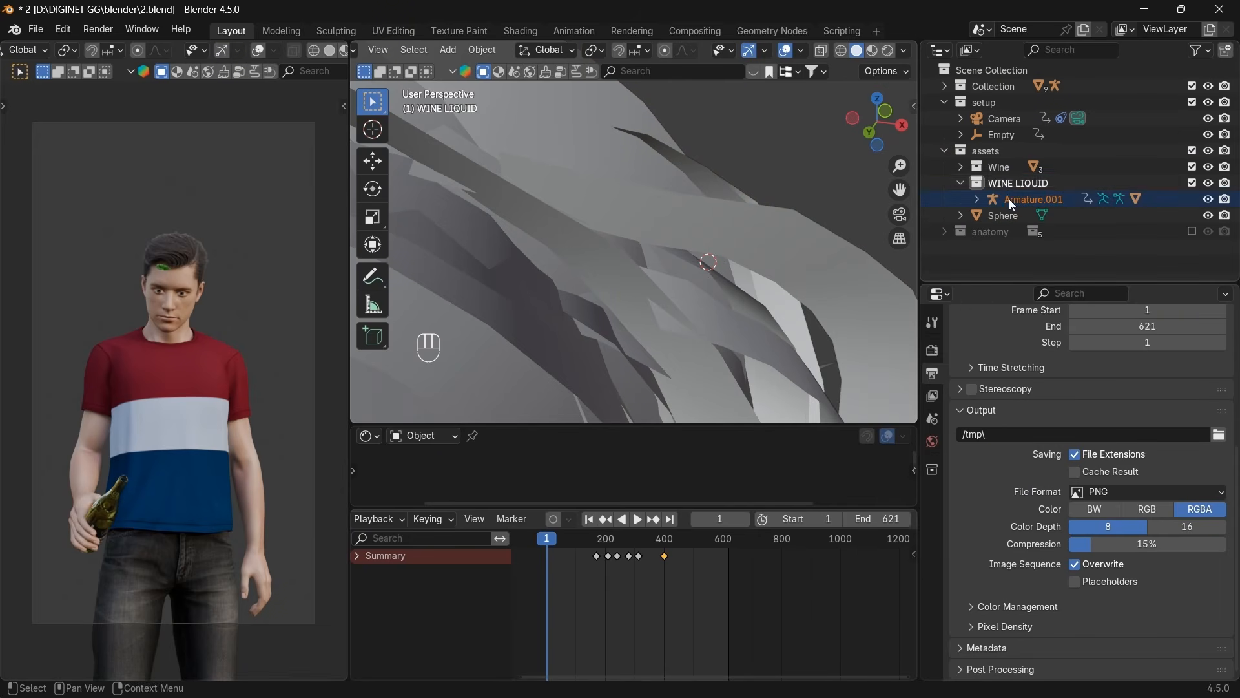
drag(1020, 183, 1000, 237)
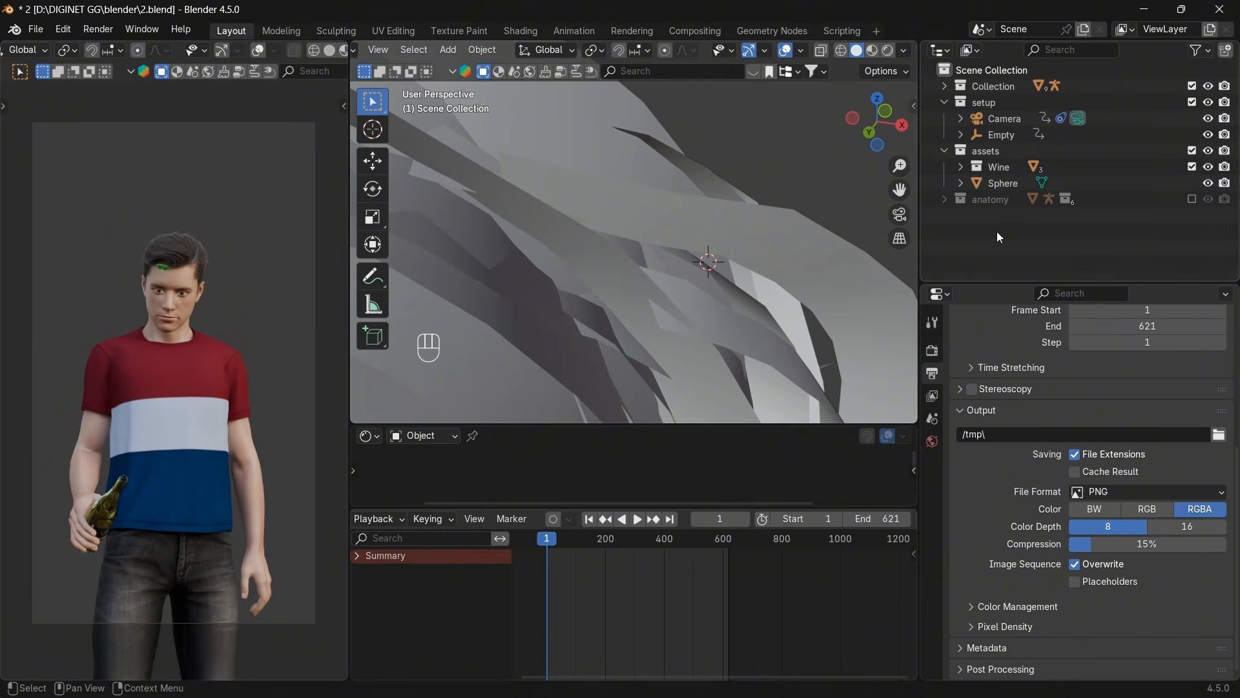
key(ctrl+z)
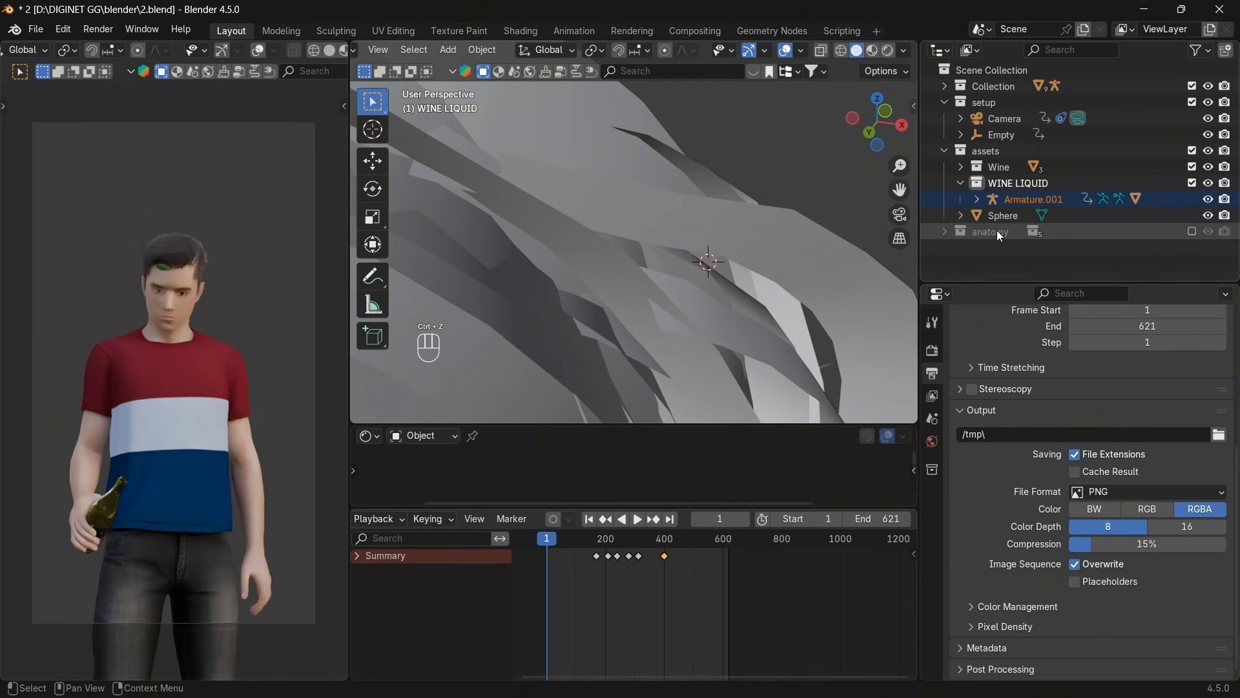
Move only the Cube mesh under the WINE LIQUID armature into the anatomy collection.
click(1001, 201)
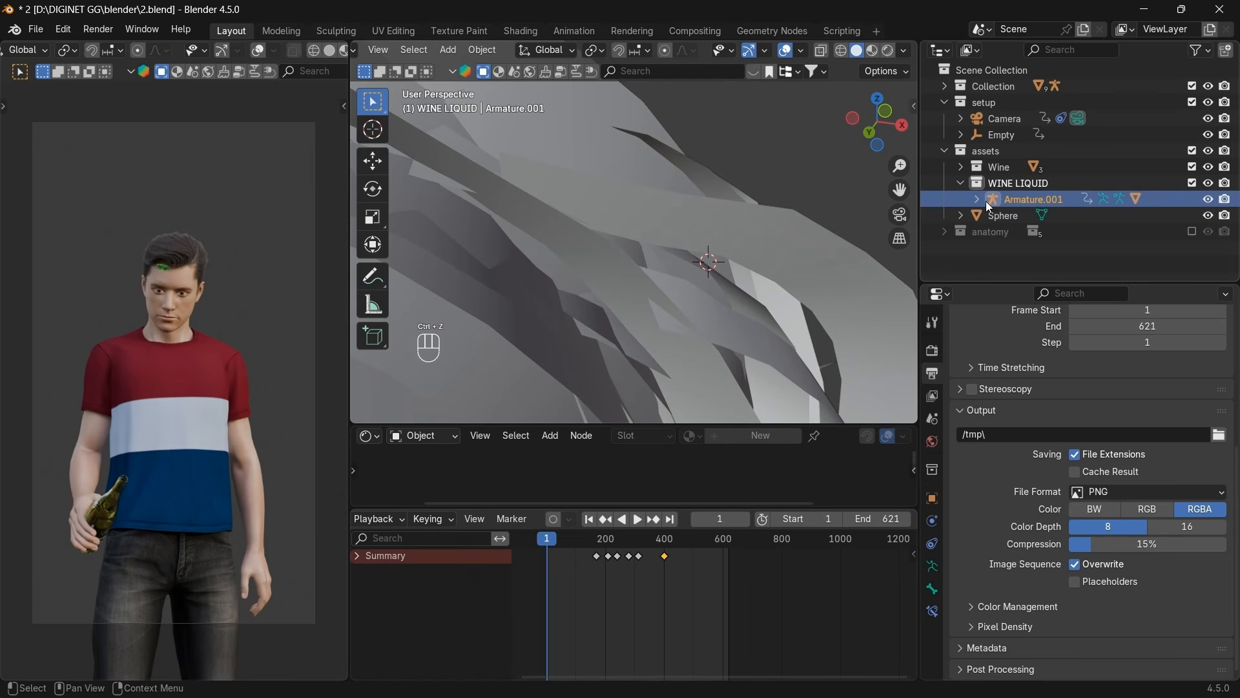
click(978, 200)
click(1022, 264)
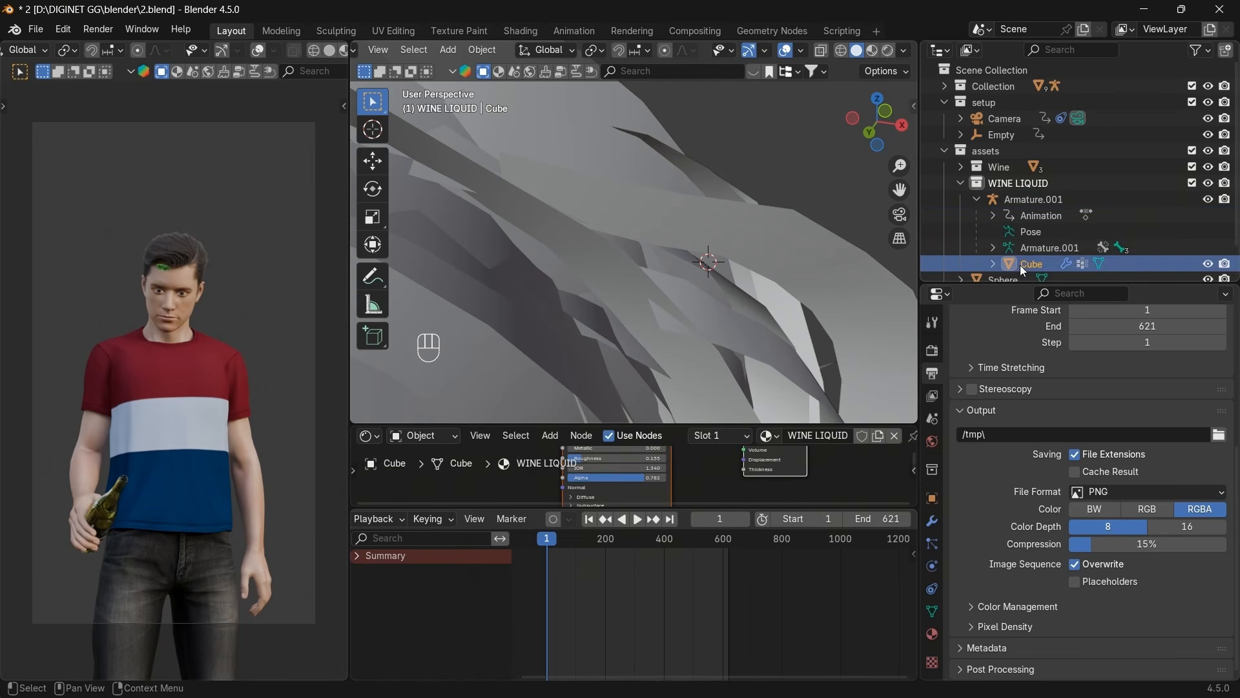
key(g)
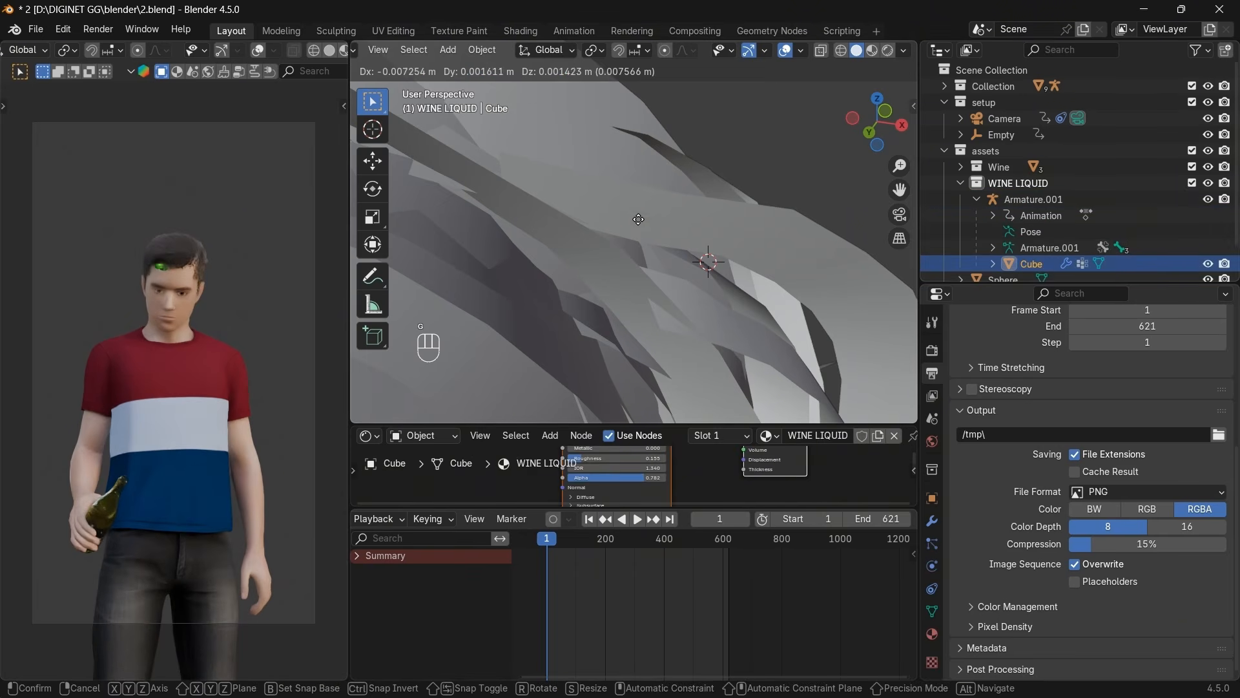
right_click(640, 219)
click(960, 183)
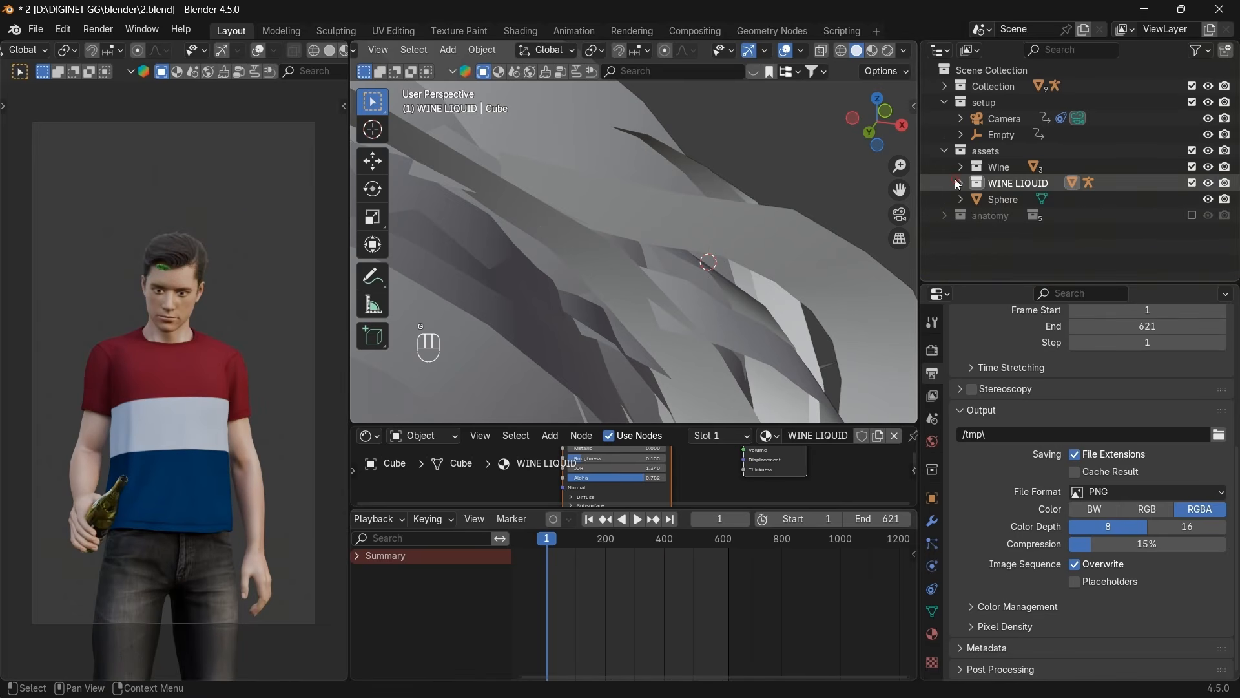
click(958, 184)
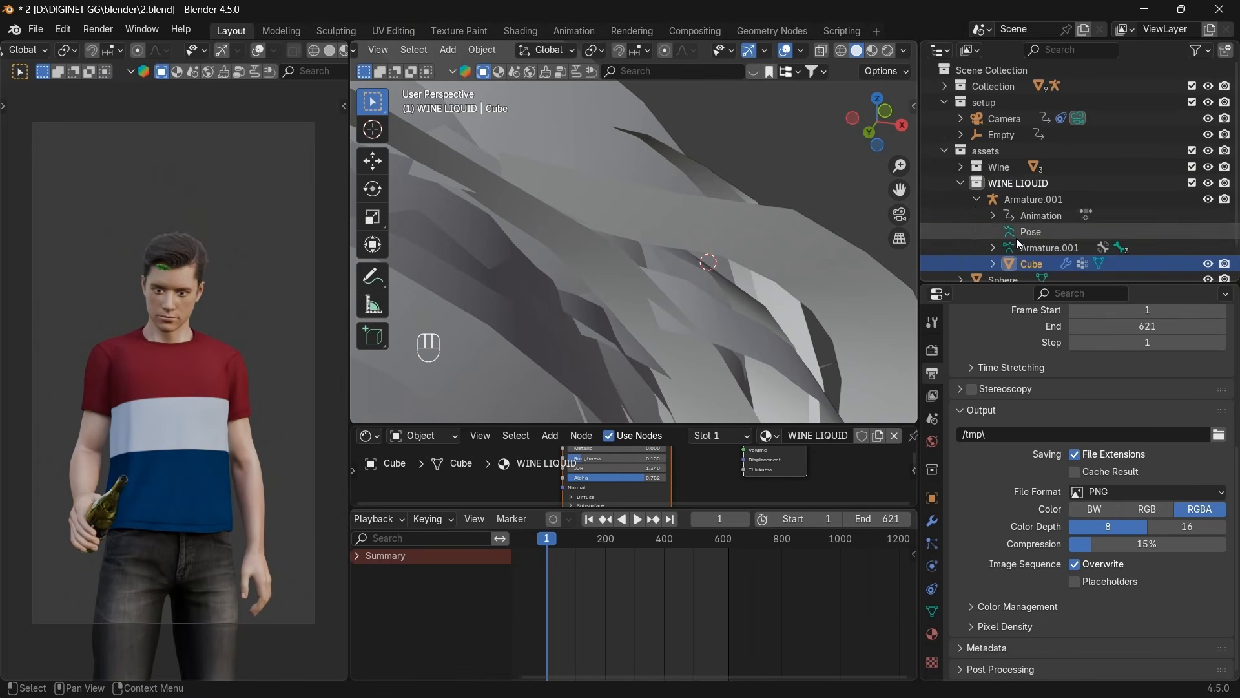
scroll(1013, 244, down, 2)
drag(1019, 234, 1002, 267)
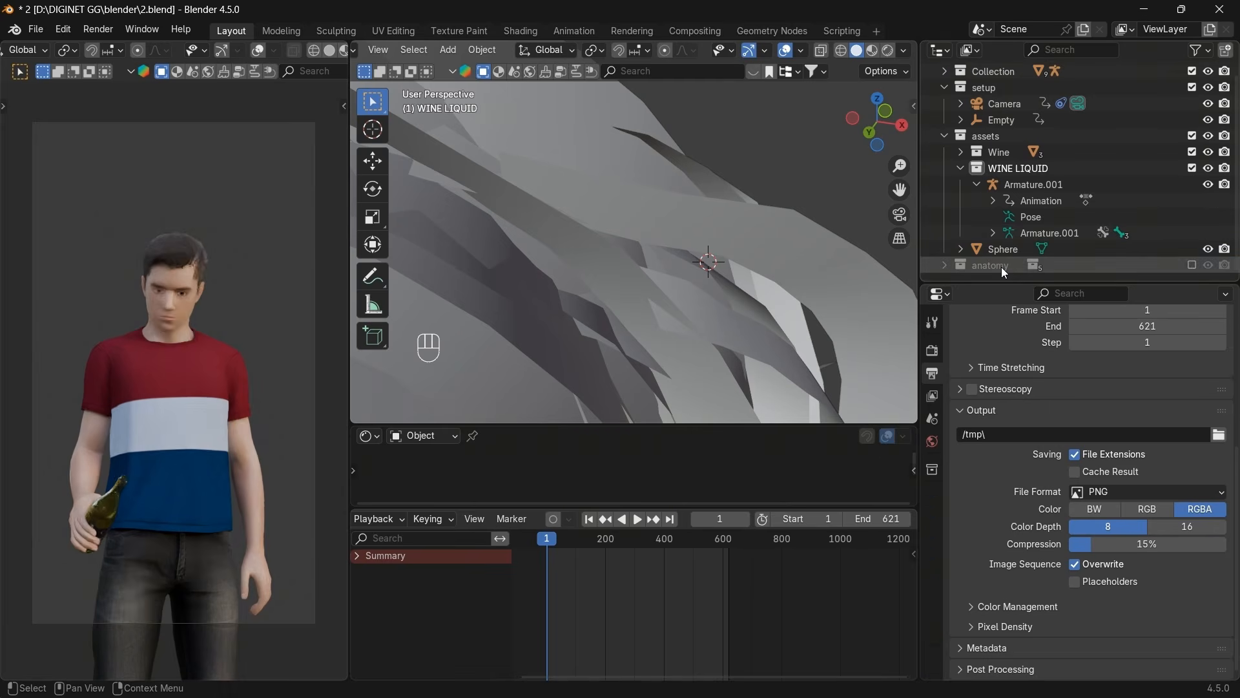
click(963, 172)
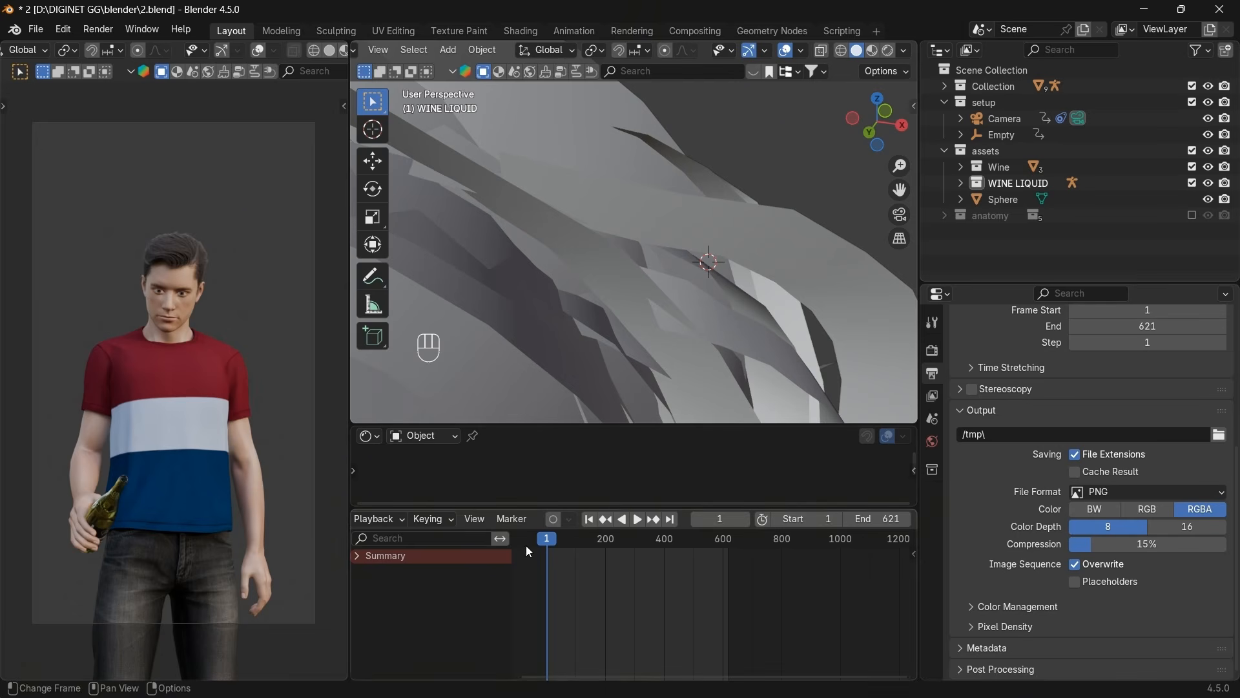
Preview the animation up to frame 160 and view the drinking character's upper body from the front.
drag(548, 540, 593, 538)
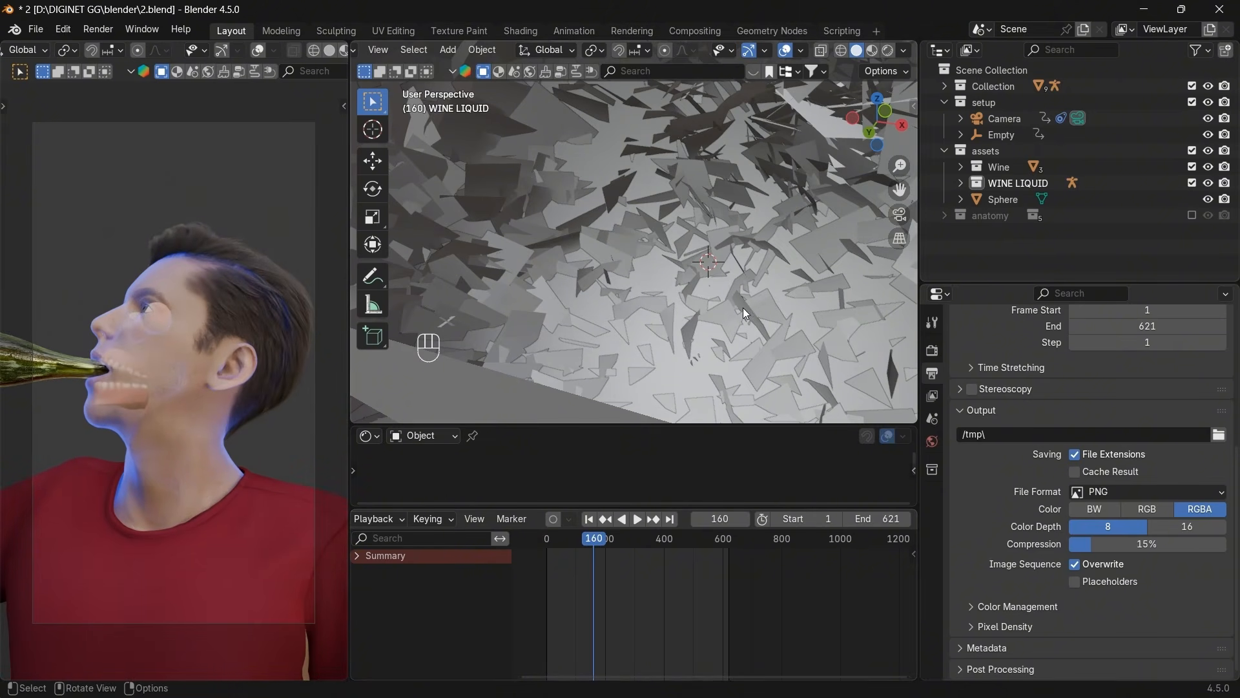
scroll(743, 307, down, 10)
scroll(698, 292, down, 6)
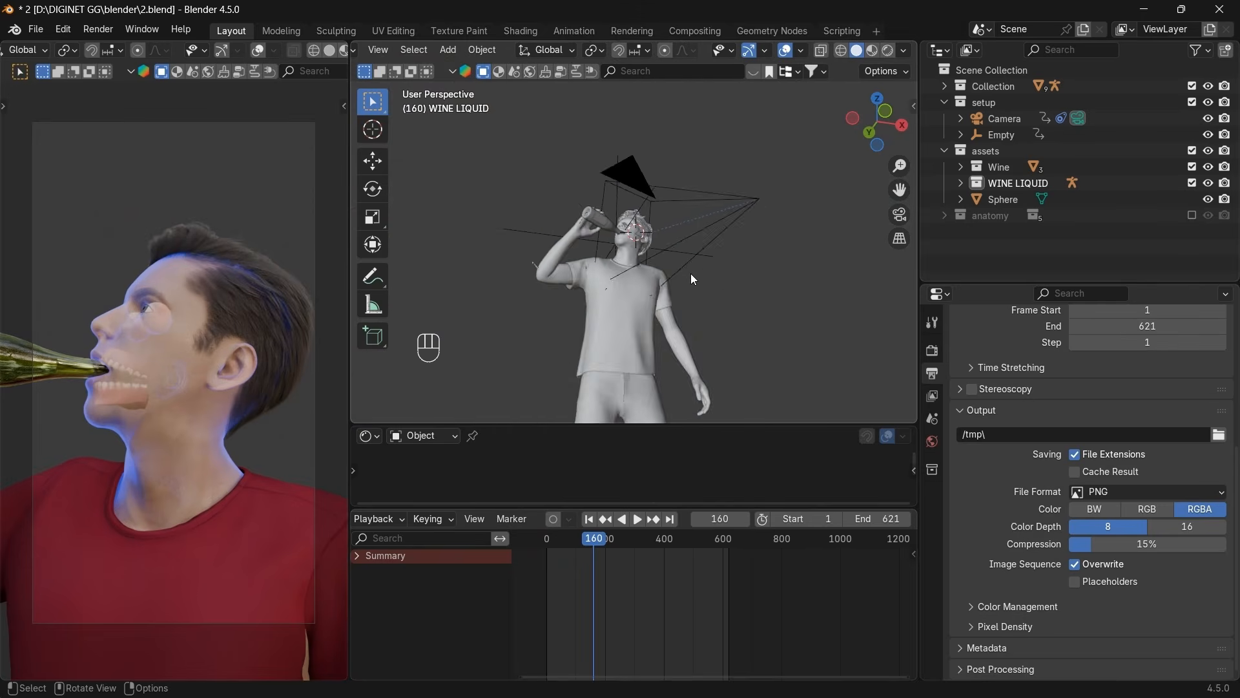
scroll(845, 180, up, 4)
drag(866, 139, 772, 230)
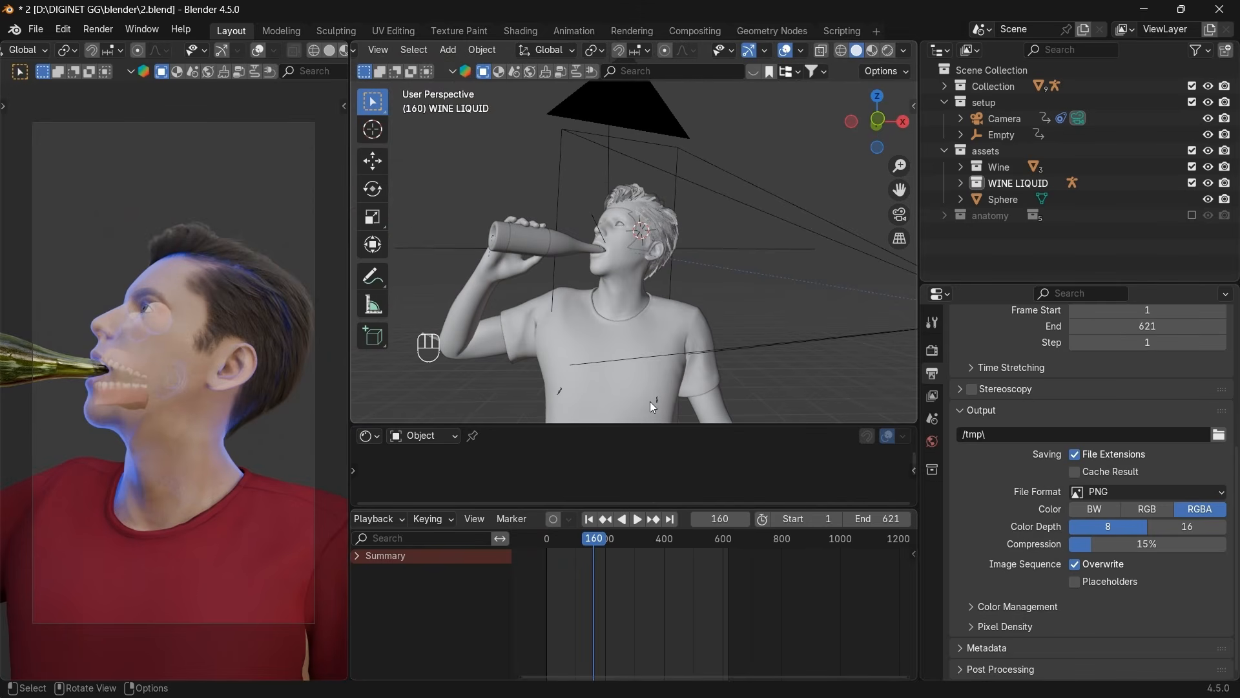
Select the character's armature and examine its keyframes in the timeline around frame 90.
click(656, 402)
click(431, 49)
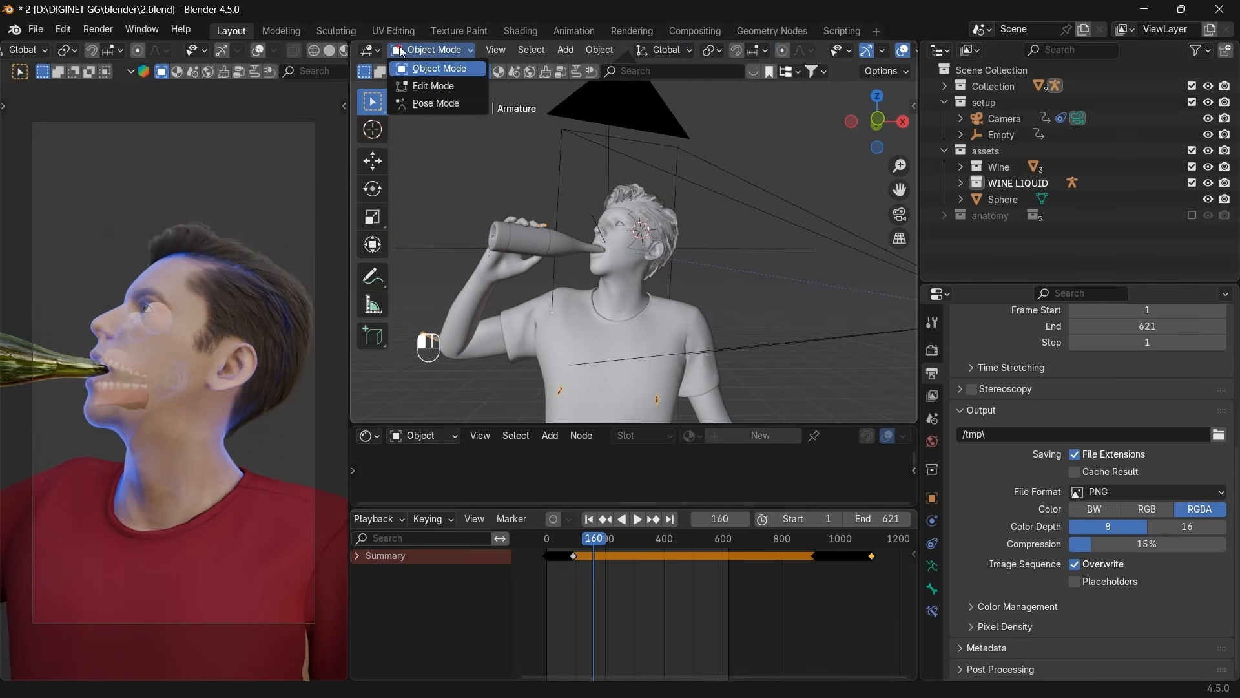
scroll(599, 584, up, 4)
middle_drag(599, 584, 698, 587)
scroll(702, 588, up, 9)
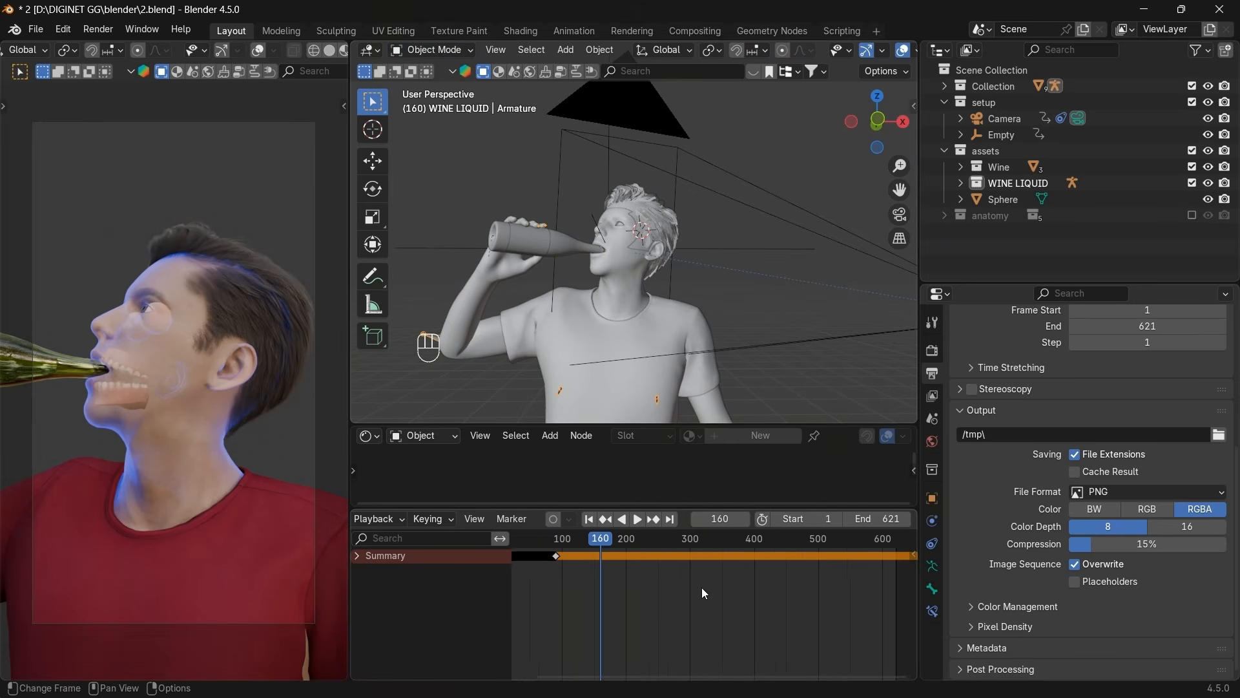
click(604, 520)
middle_drag(611, 554, 773, 584)
scroll(733, 584, up, 9)
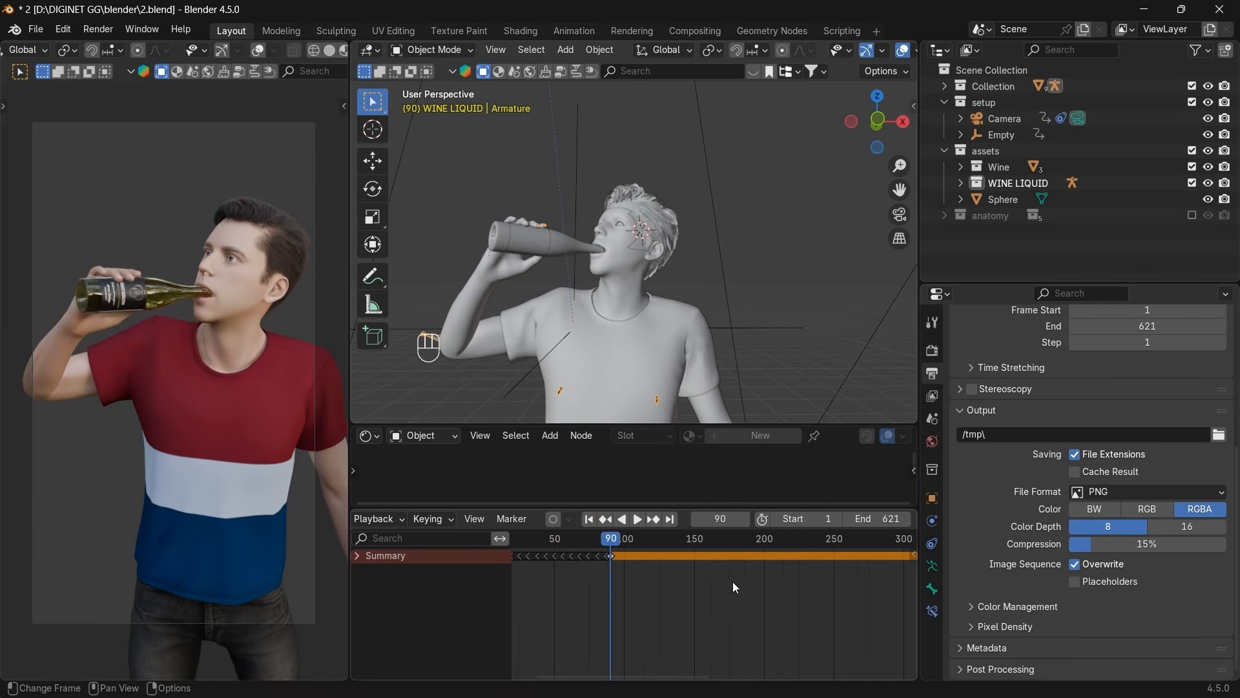
At frame 100, include the anatomy collection in the view layer again and preview the animation up to frame 188.
drag(577, 545, 591, 545)
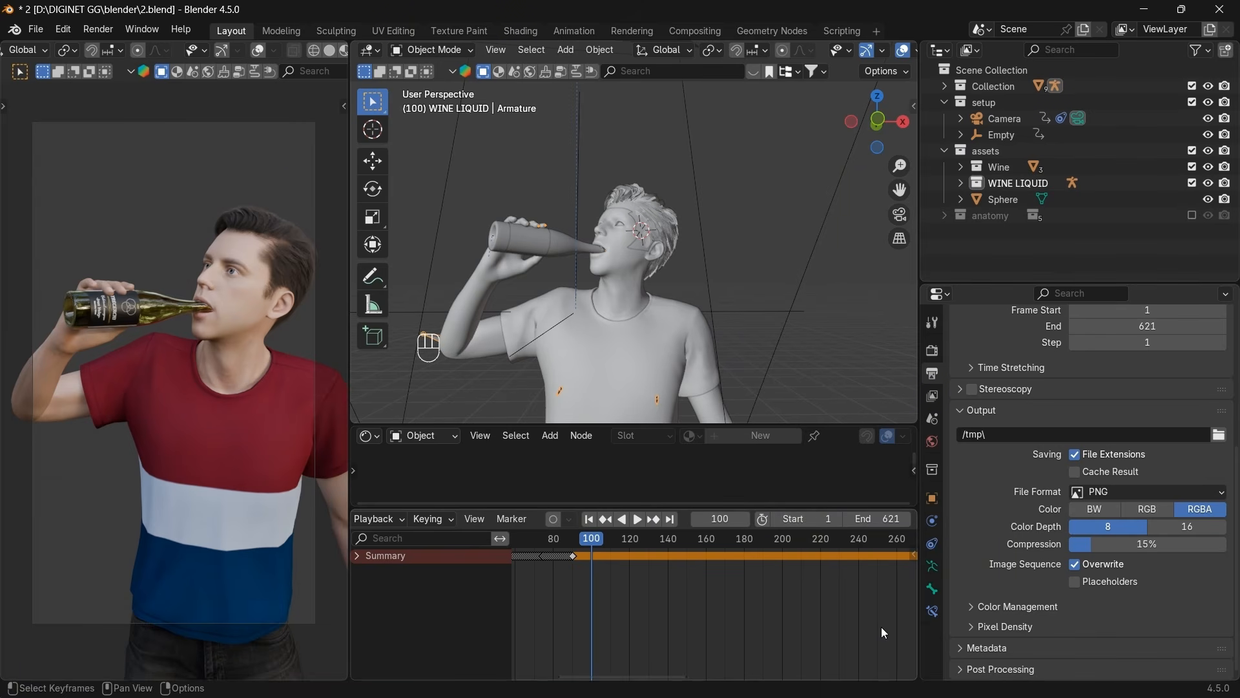
click(1193, 216)
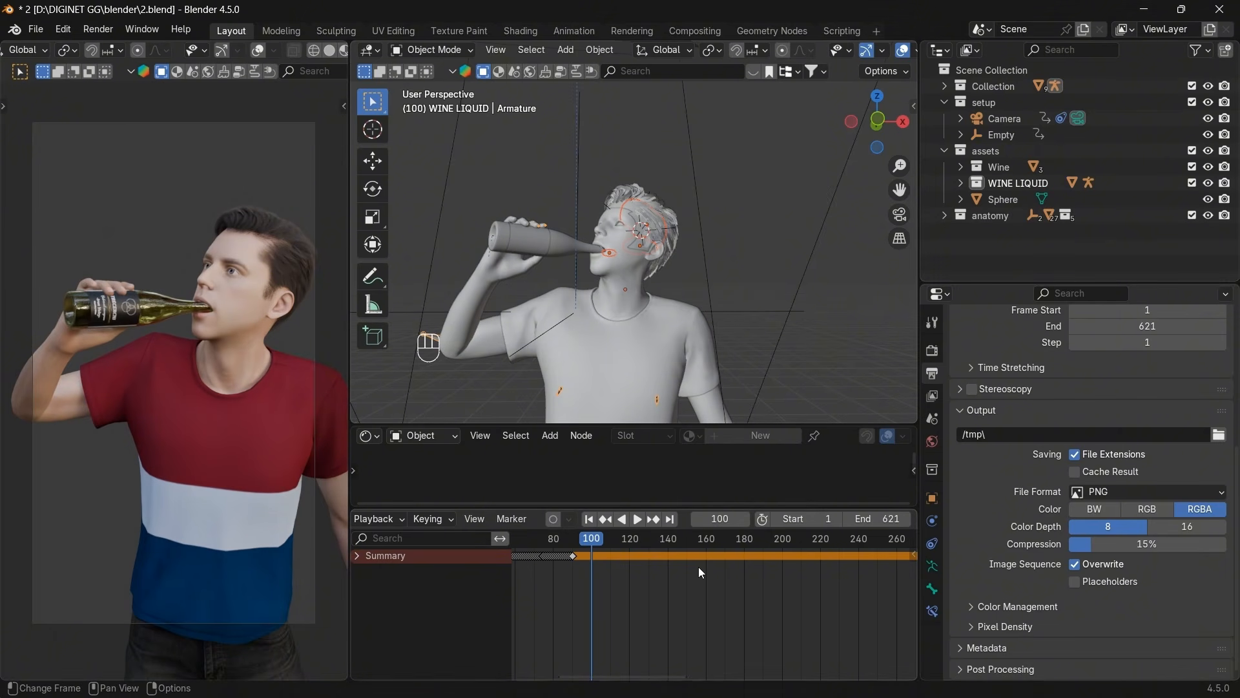
drag(590, 540, 754, 545)
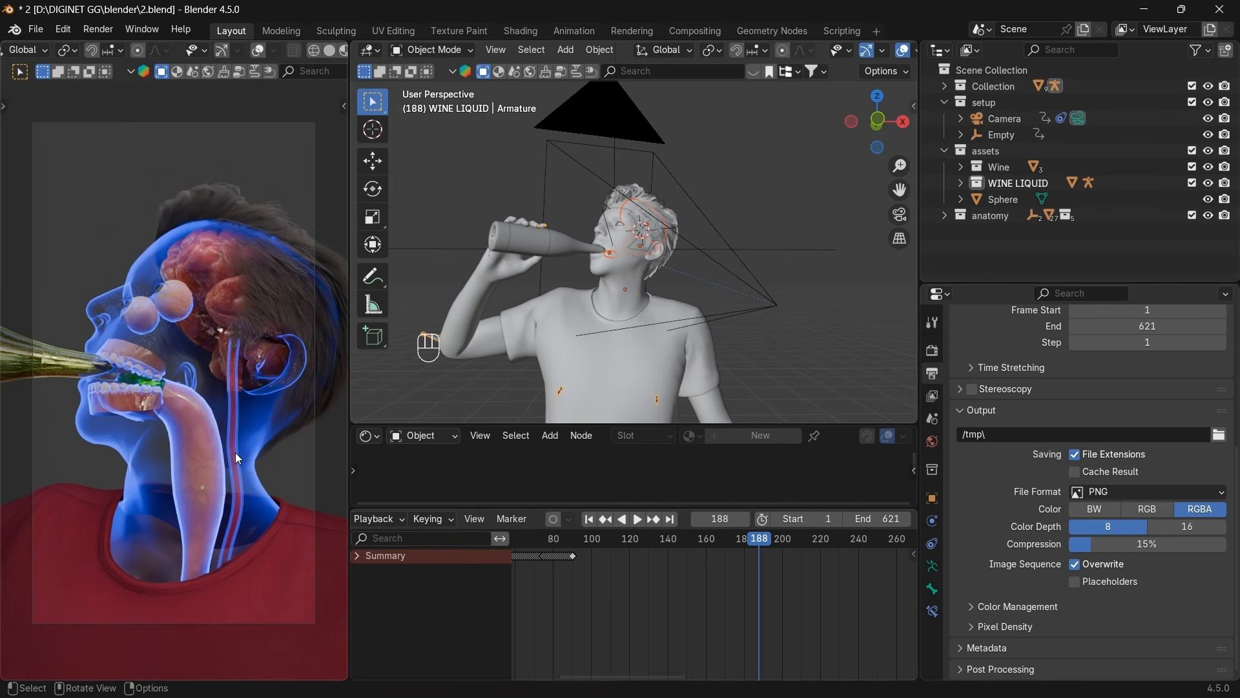
Try a near-white emission color in the Std_Skin_Head material of the character's body.
click(146, 416)
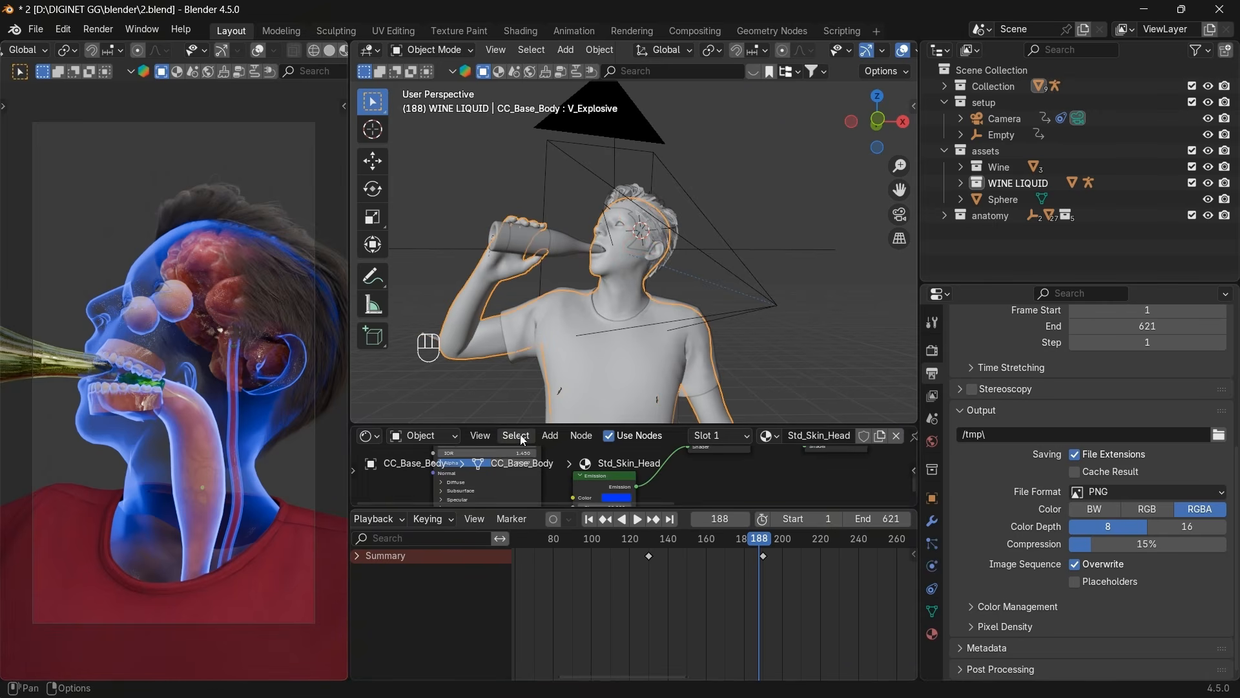
drag(524, 427, 524, 363)
scroll(649, 482, up, 4)
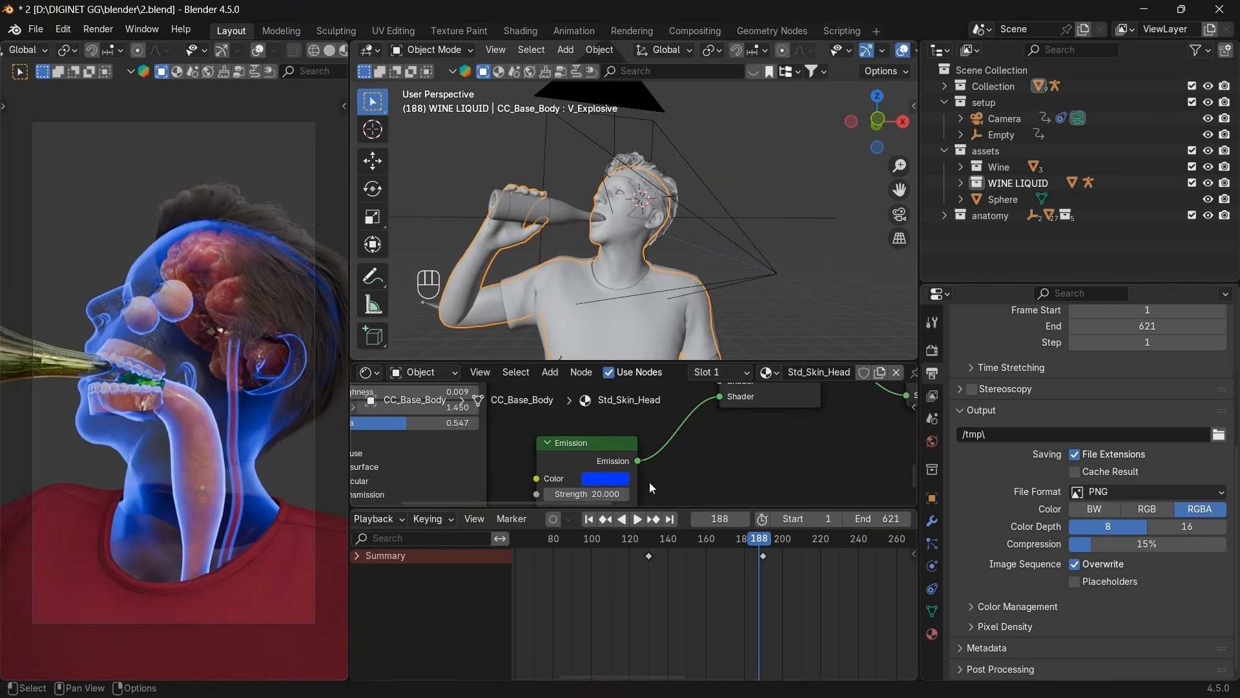
click(634, 446)
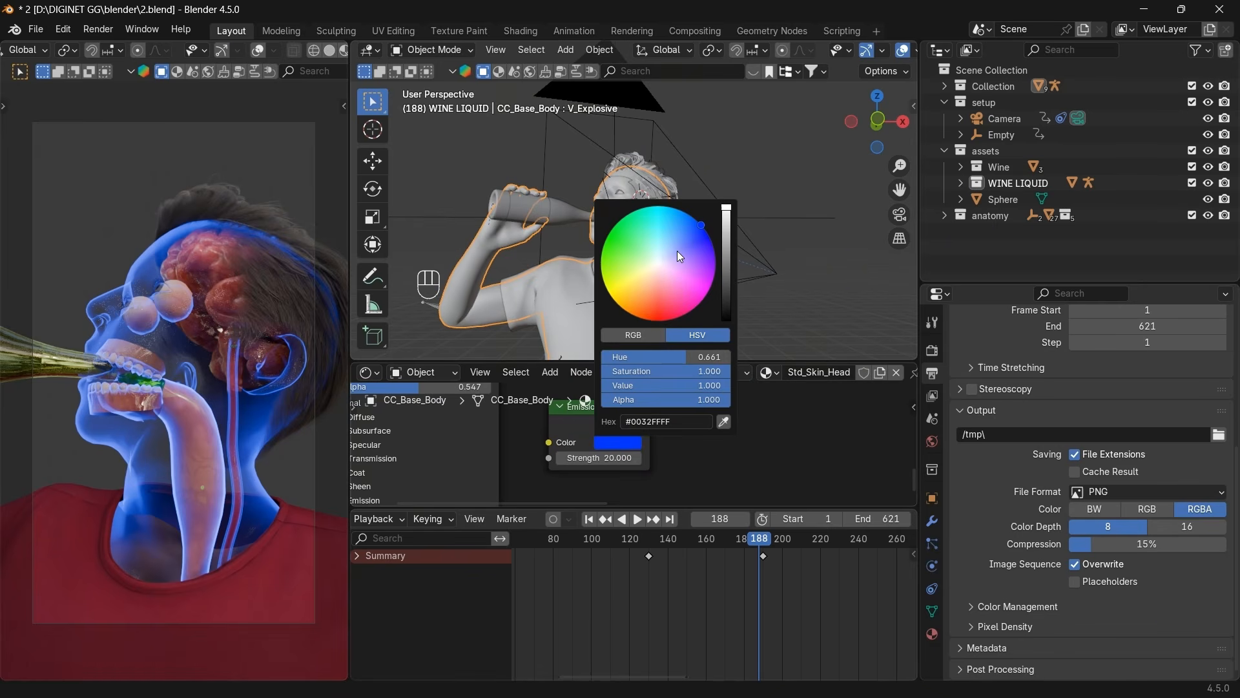
mouse_move(678, 251)
mouse_down()
mouse_move(633, 211)
mouse_move(657, 261)
mouse_up()
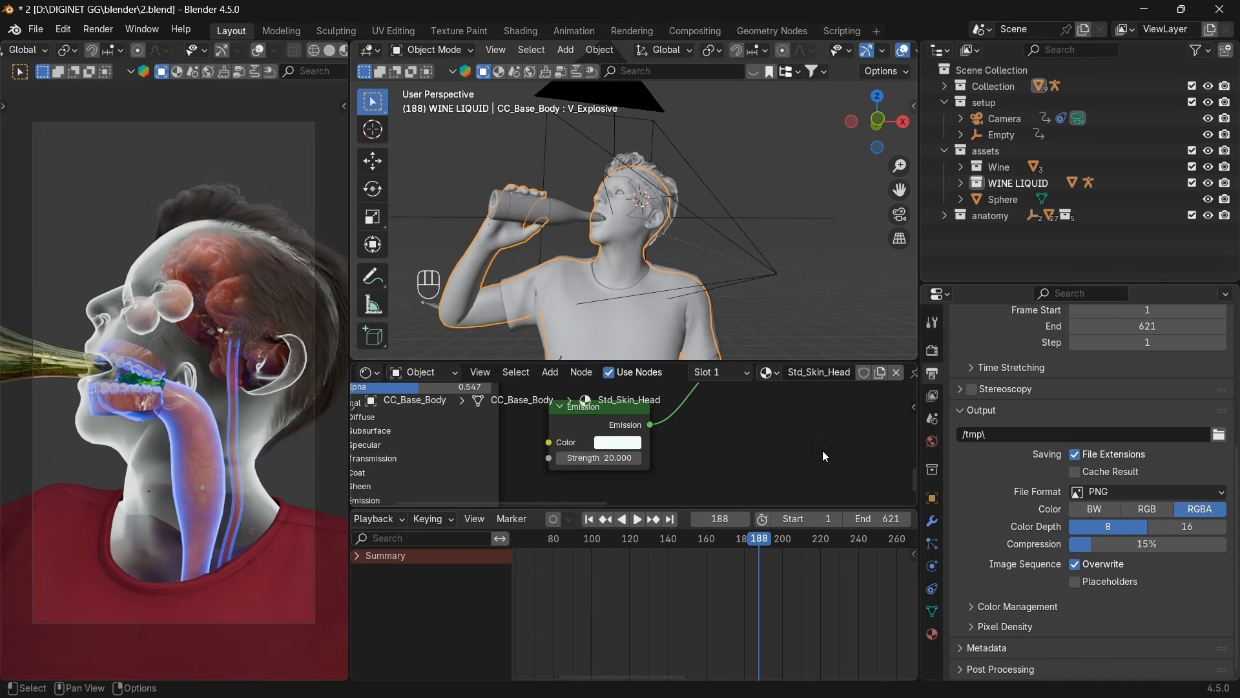
Save the 2.blend file and undo the skin material's emission color change.
key(ctrl+s)
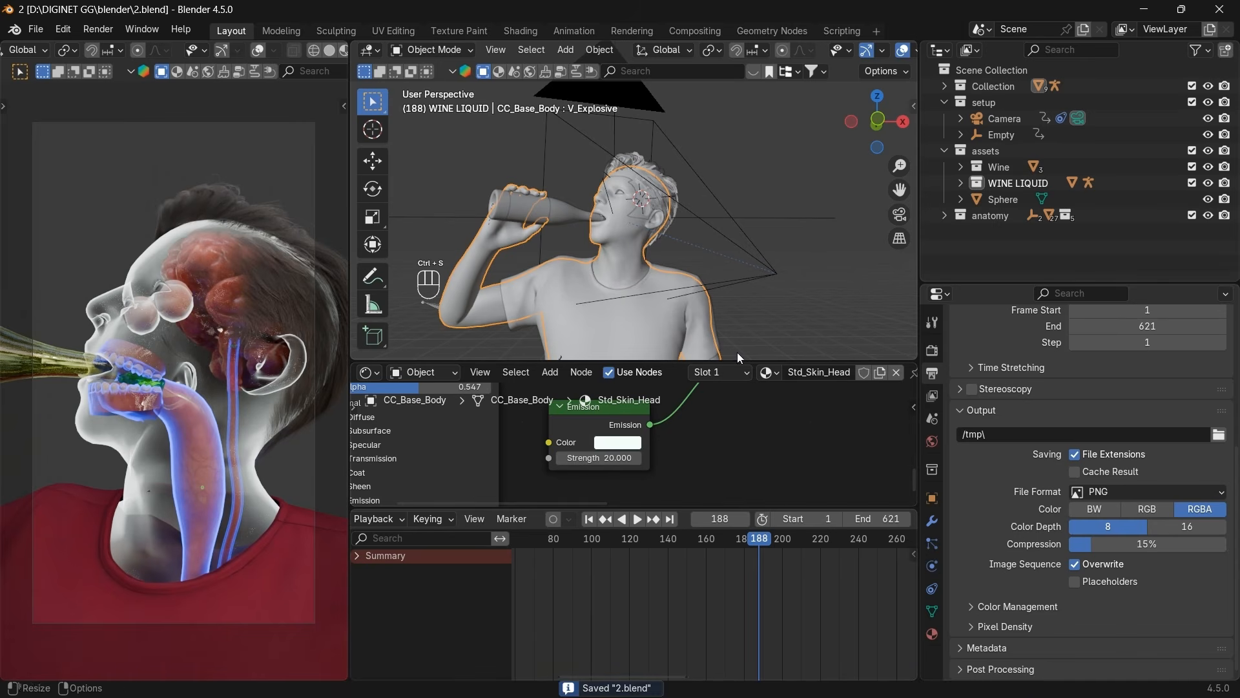
key(ctrl+s)
key(ctrl+s)
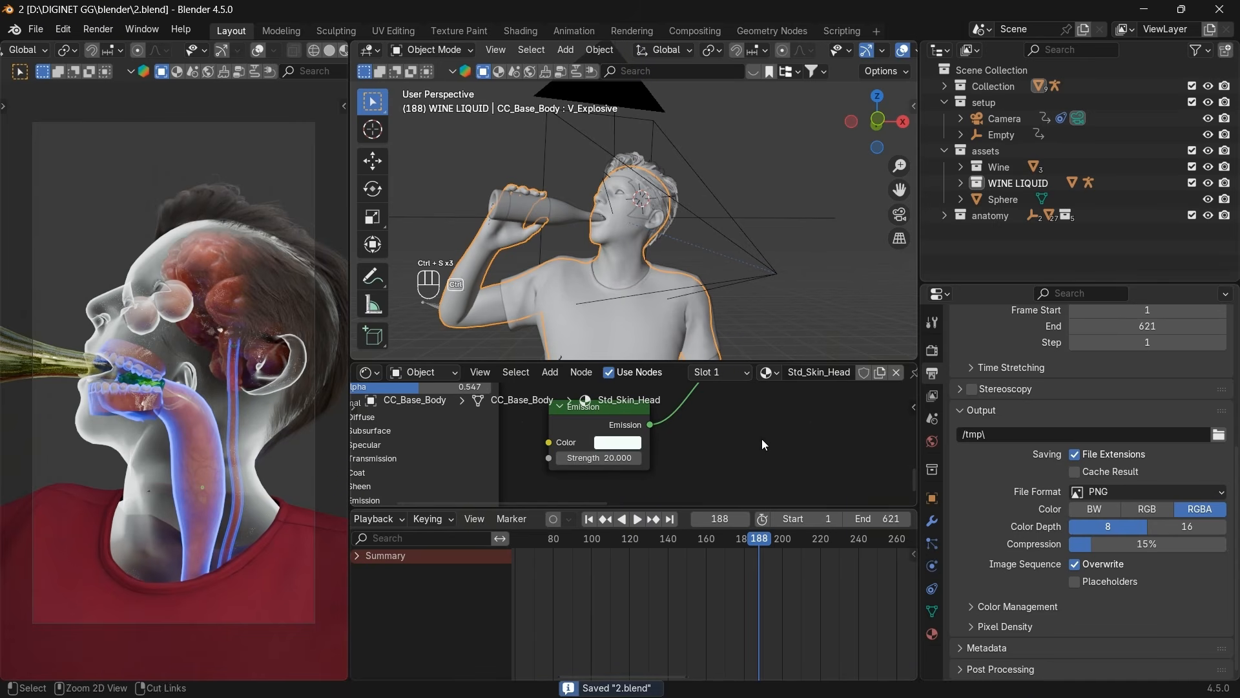
key(ctrl+s)
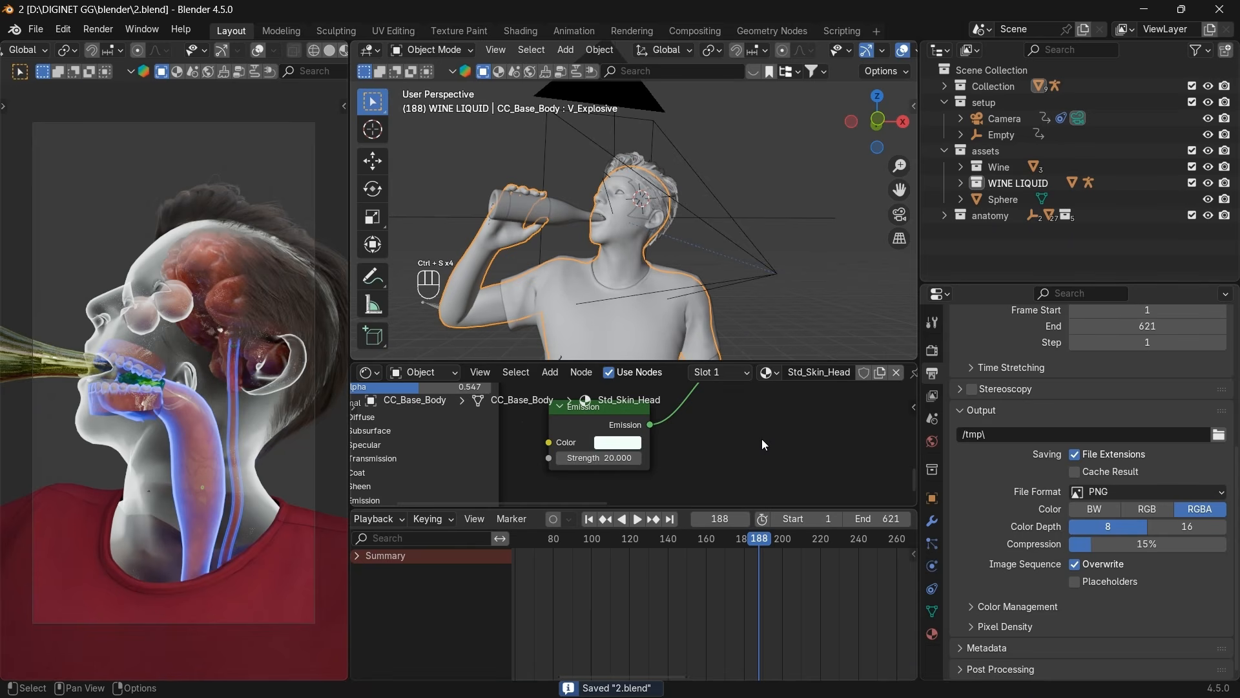
key(ctrl+z)
key(ctrl+z)
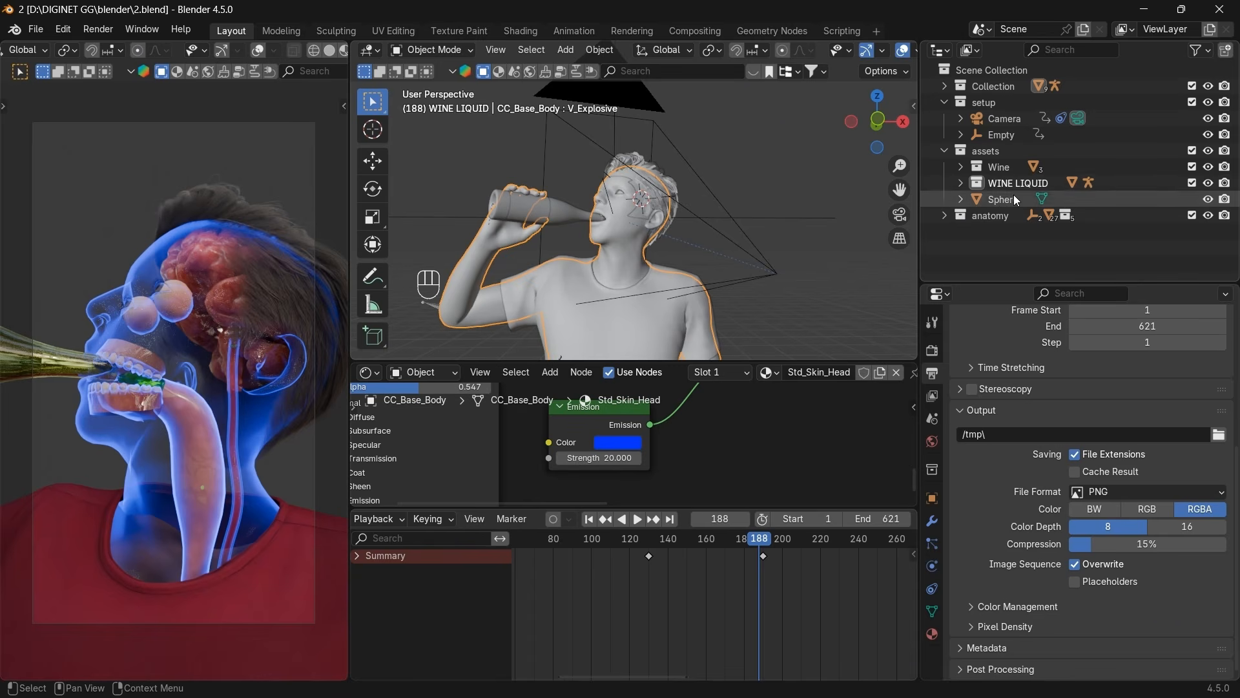
Select Sphere.001 in the anatomy collection's particles group and fit its particles material node tree in the shader editor.
click(945, 215)
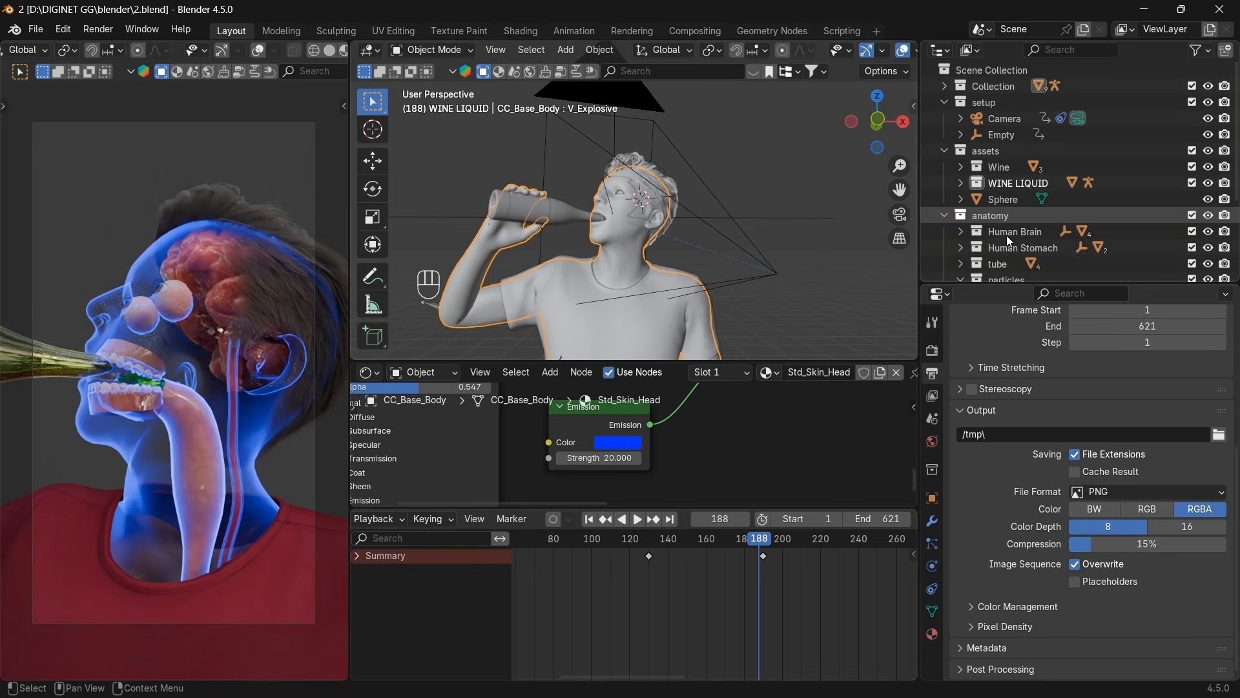
scroll(1007, 235, down, 5)
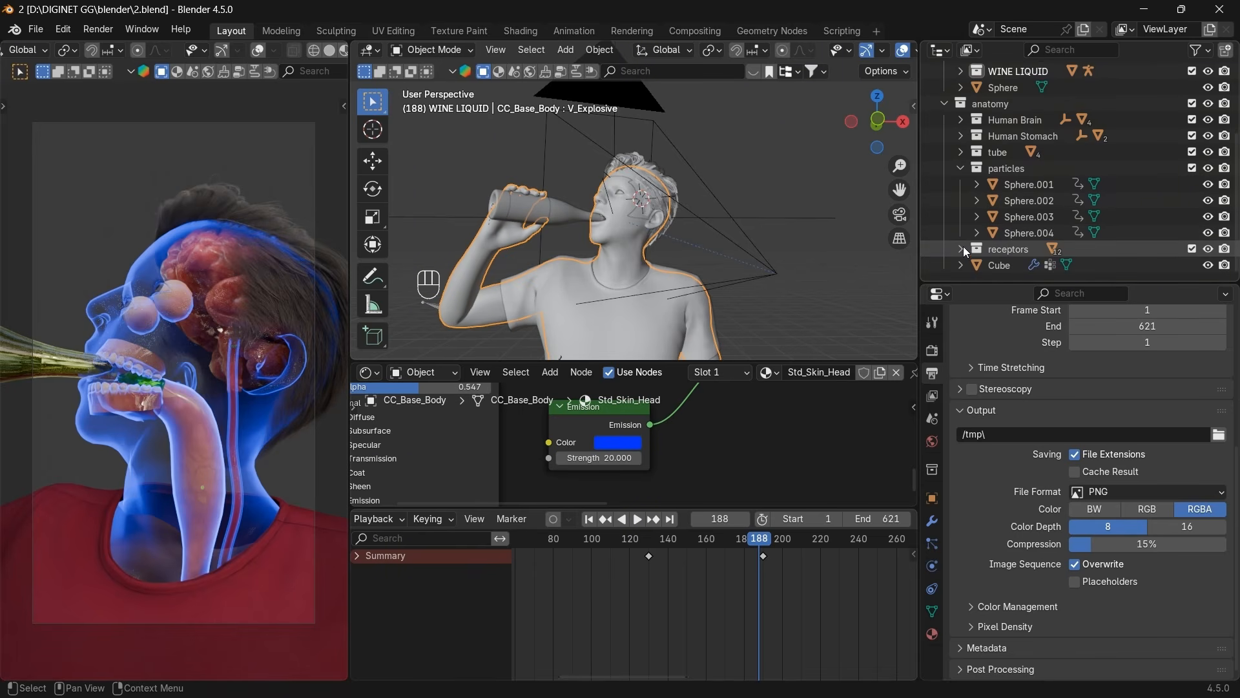
click(1020, 185)
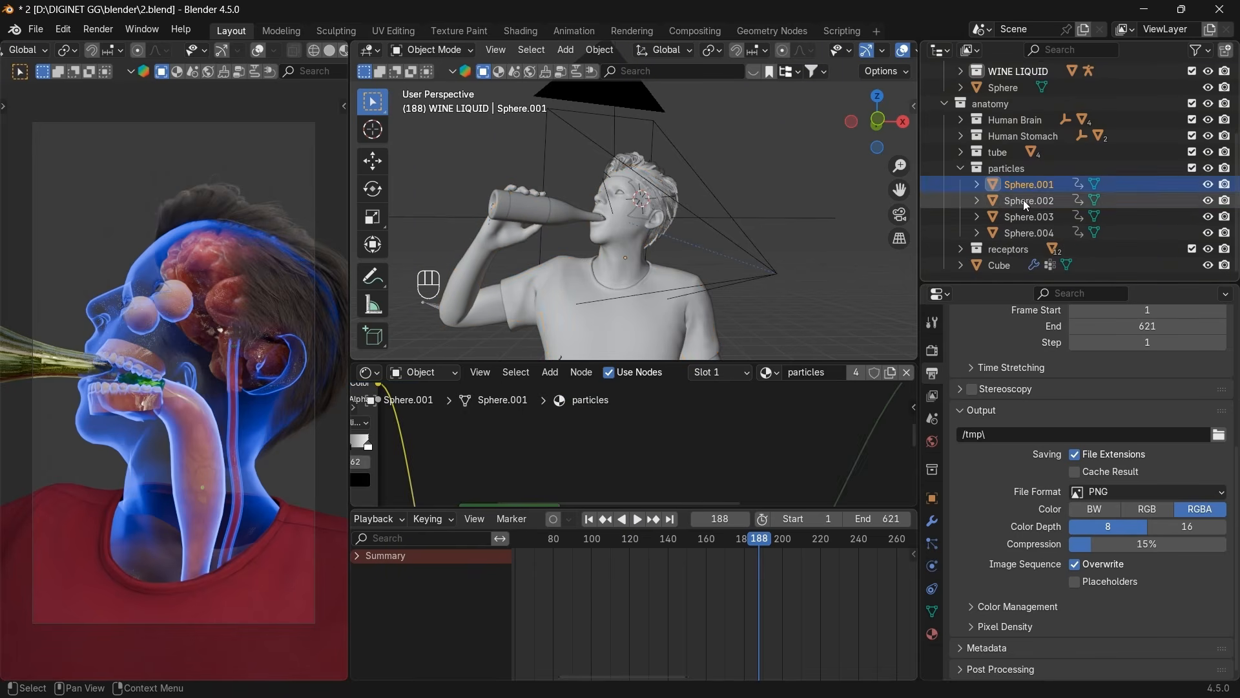
key(Home)
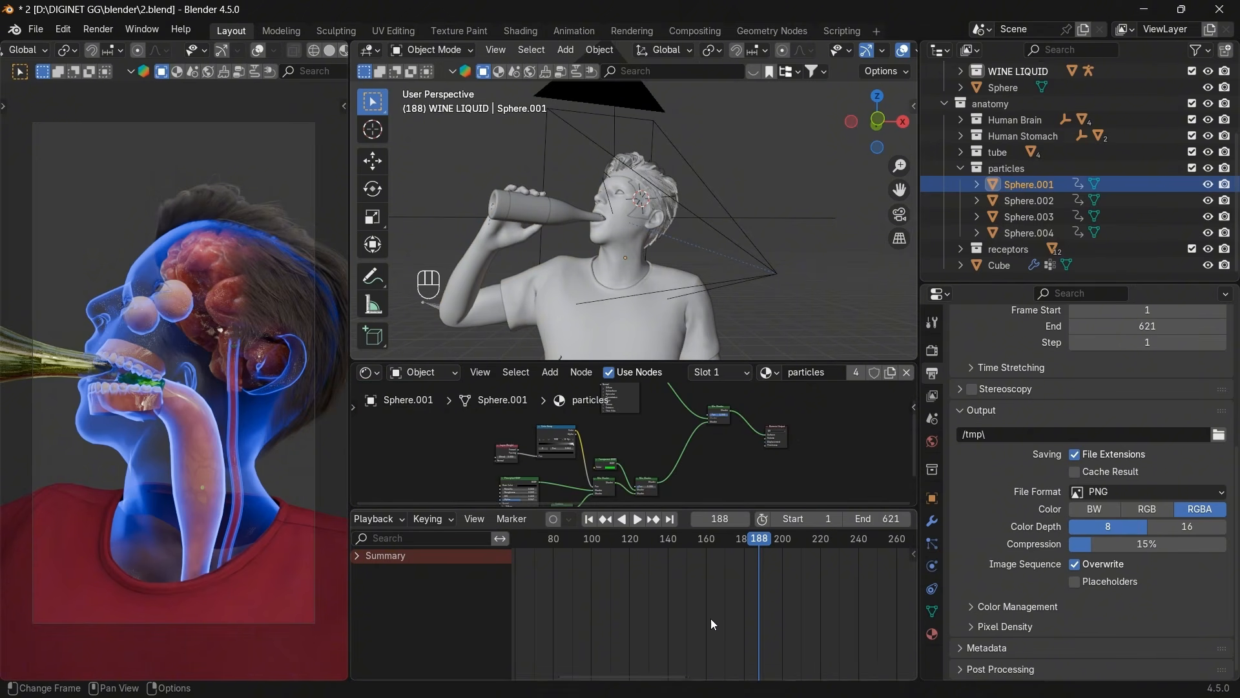
Jump to Sphere.001's first keyframe at frame 310 and compare it with frame 309.
scroll(717, 618, down, 5)
click(654, 520)
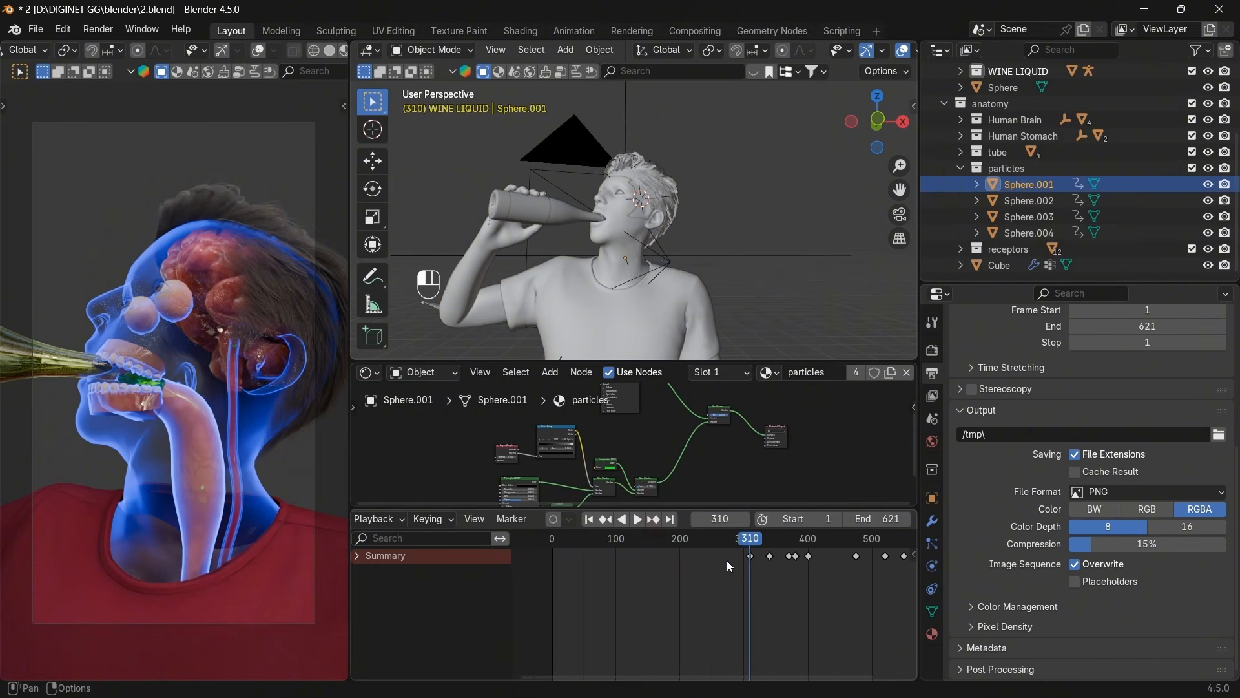
scroll(736, 565, up, 2)
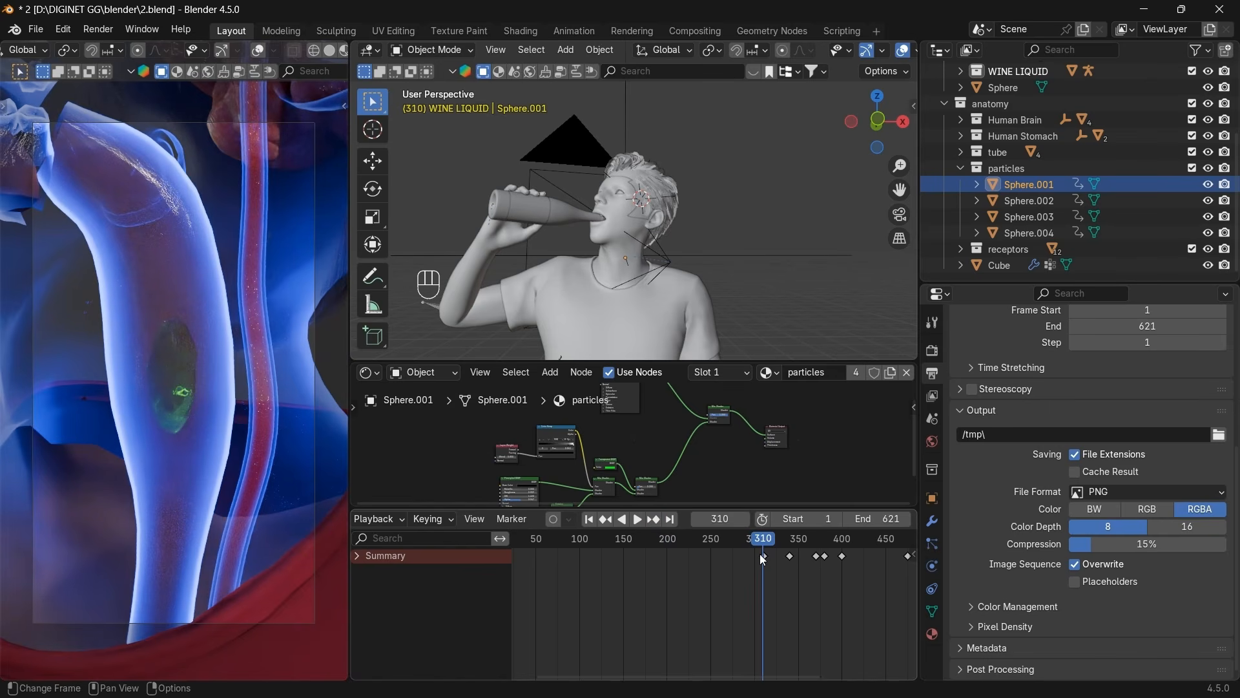
click(698, 524)
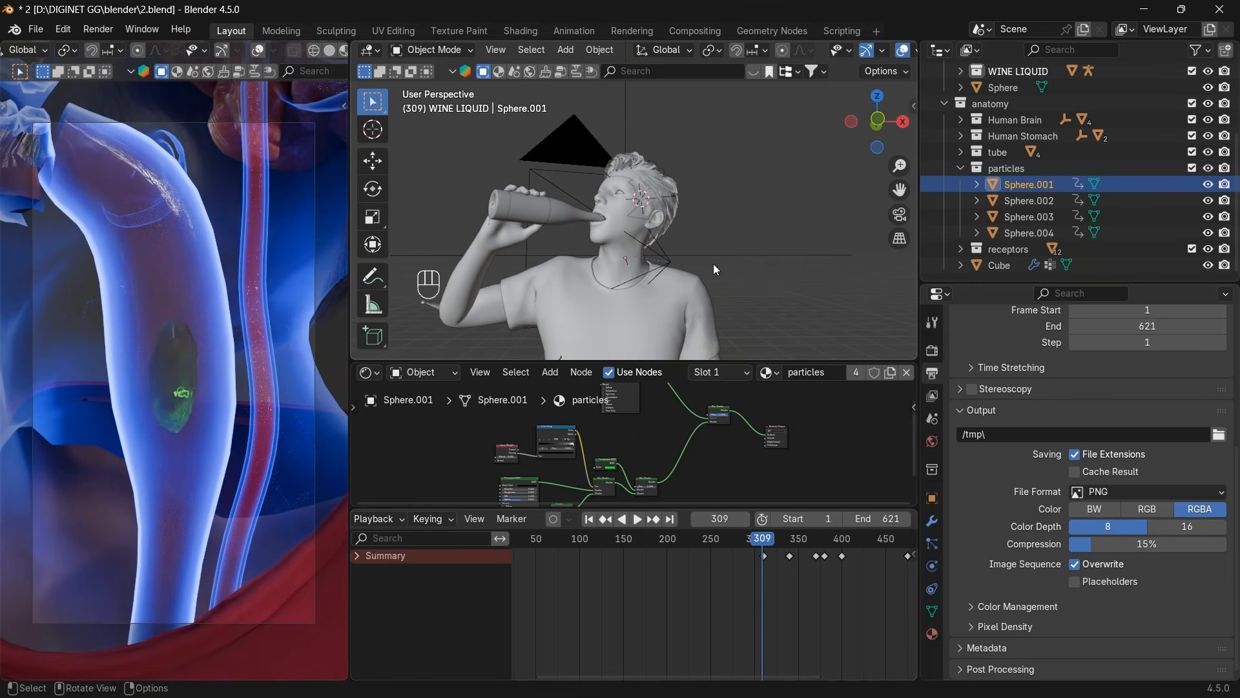
scroll(715, 267, down, 5)
key(g)
key(g)
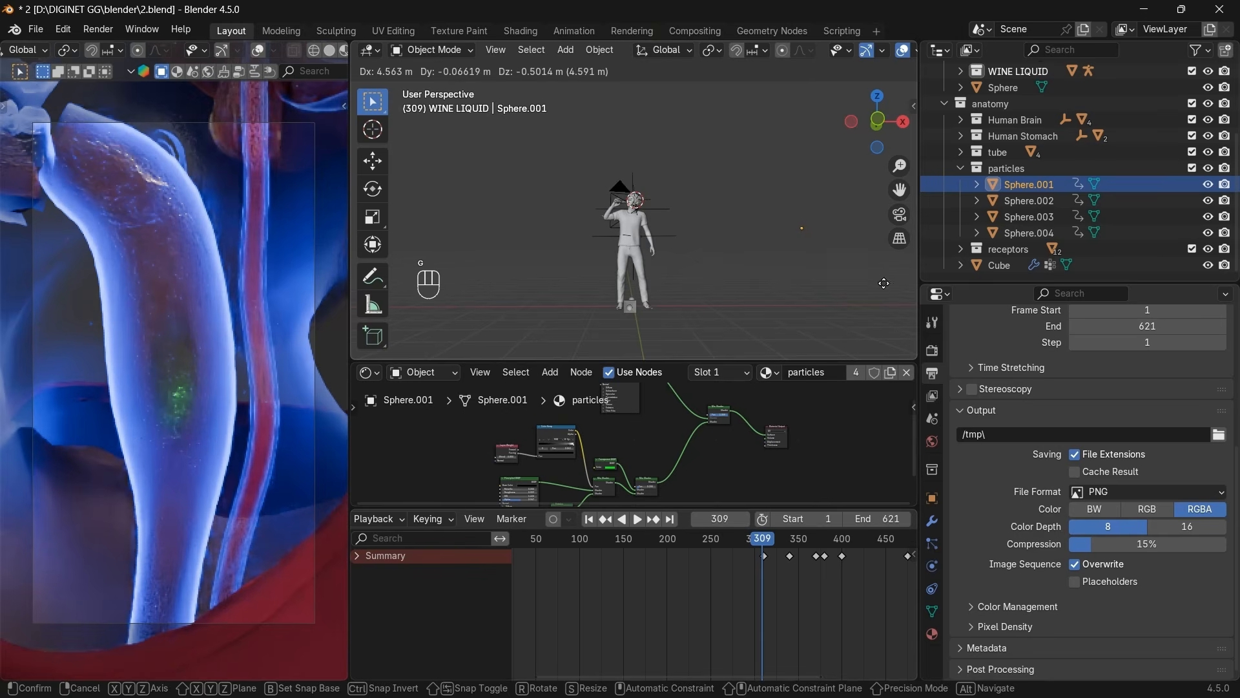
scroll(801, 301, down, 3)
right_click(902, 306)
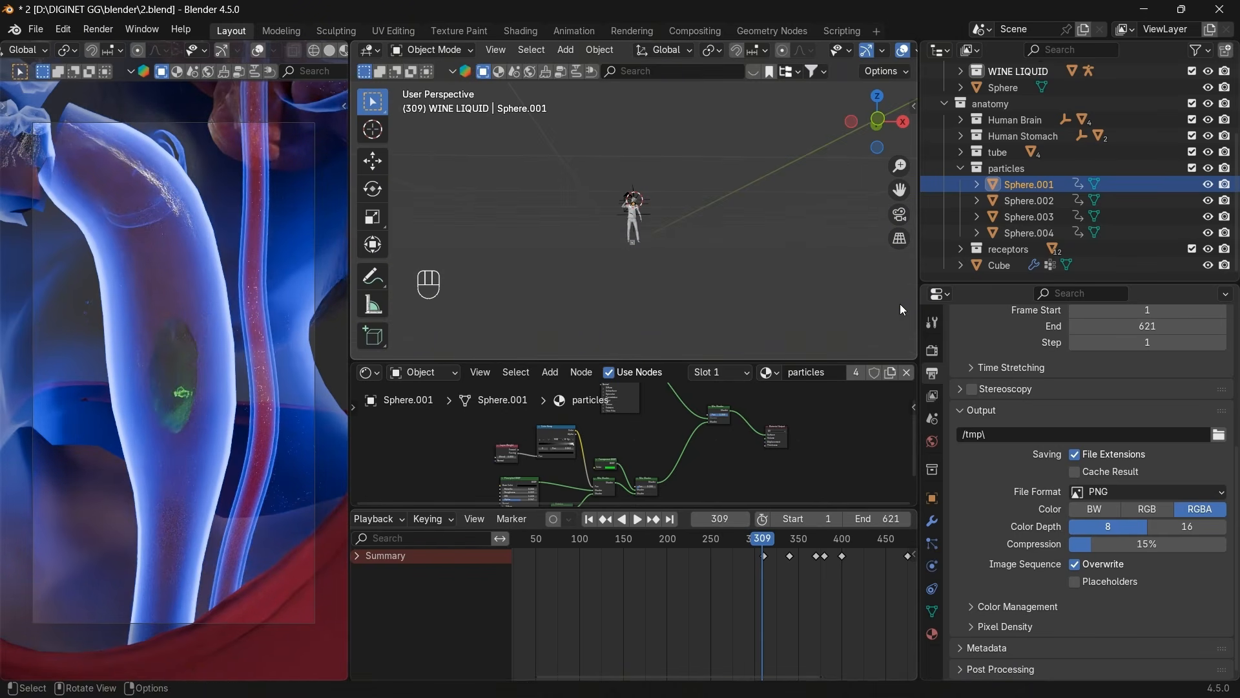
Return to the keyframe at 310, check frame 280, and move ahead to frame 290 to inspect the sphere before its movement starts.
scroll(792, 568, up, 2)
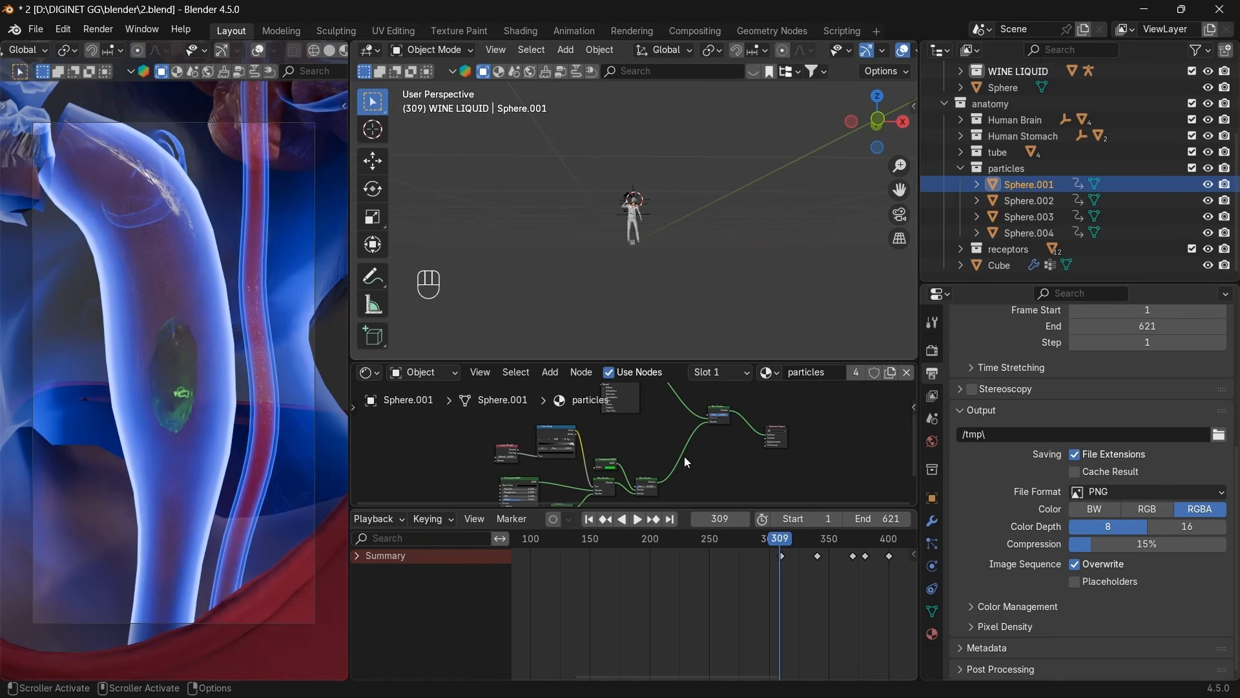
scroll(753, 559, up, 2)
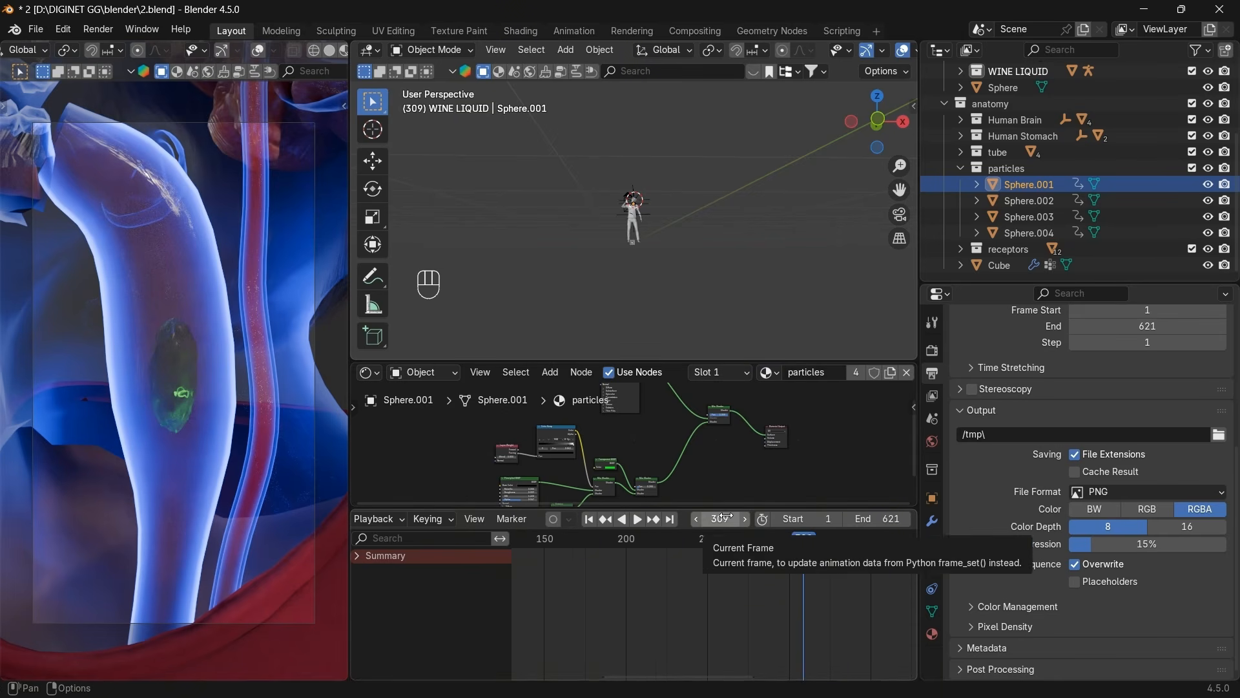
click(657, 519)
click(728, 519)
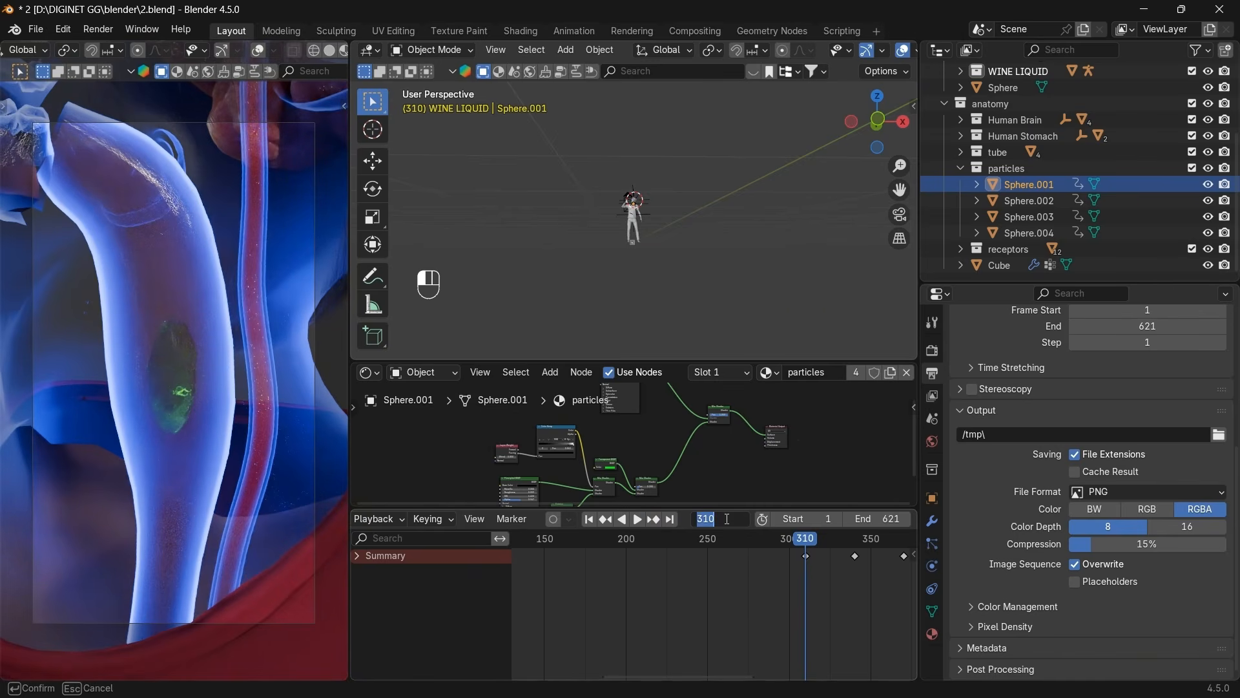
text(280)
key(Return)
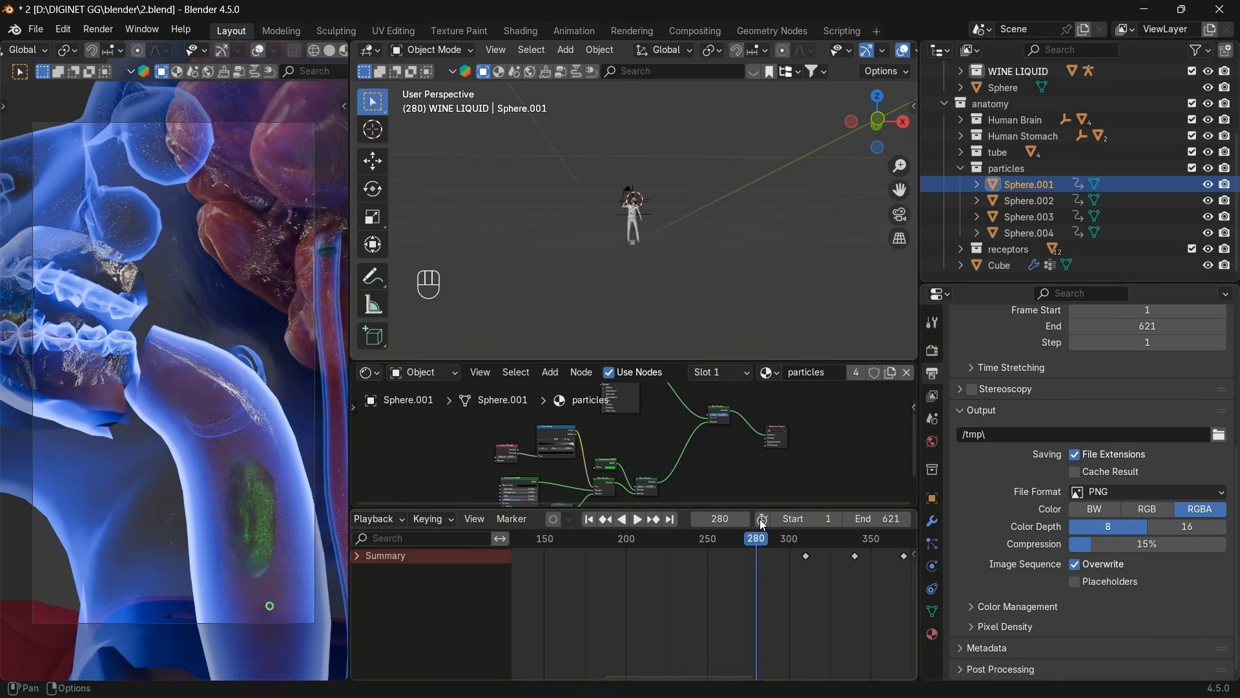
click(742, 517)
drag(742, 518, 721, 518)
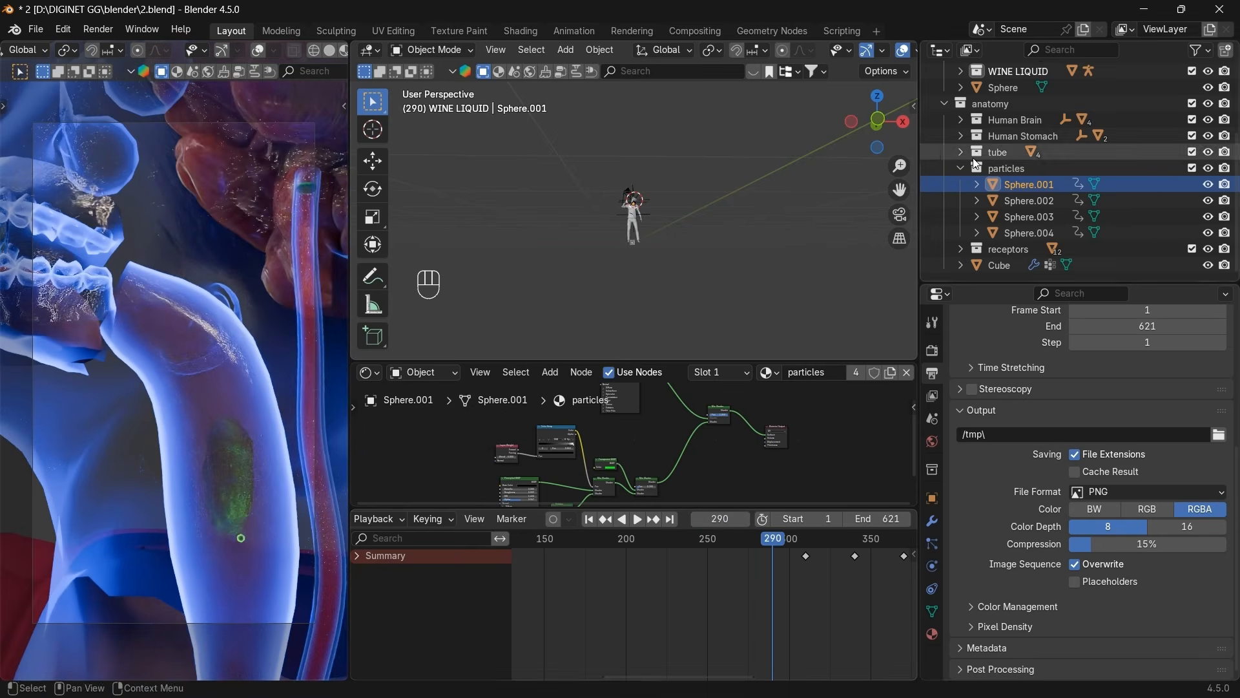
Set the Alpha of the Principled BSDF node in the particles material to 0.
scroll(714, 479, down, 3)
scroll(715, 479, up, 8)
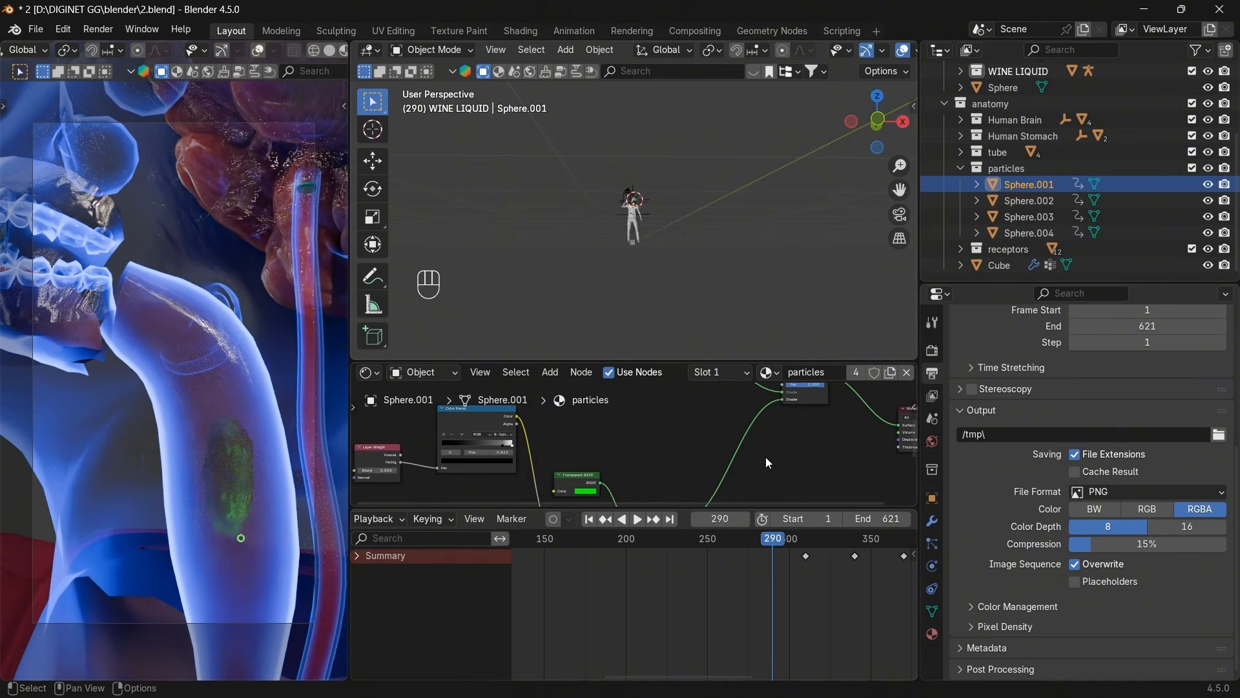
middle_drag(686, 467, 733, 489)
scroll(662, 445, down, 2)
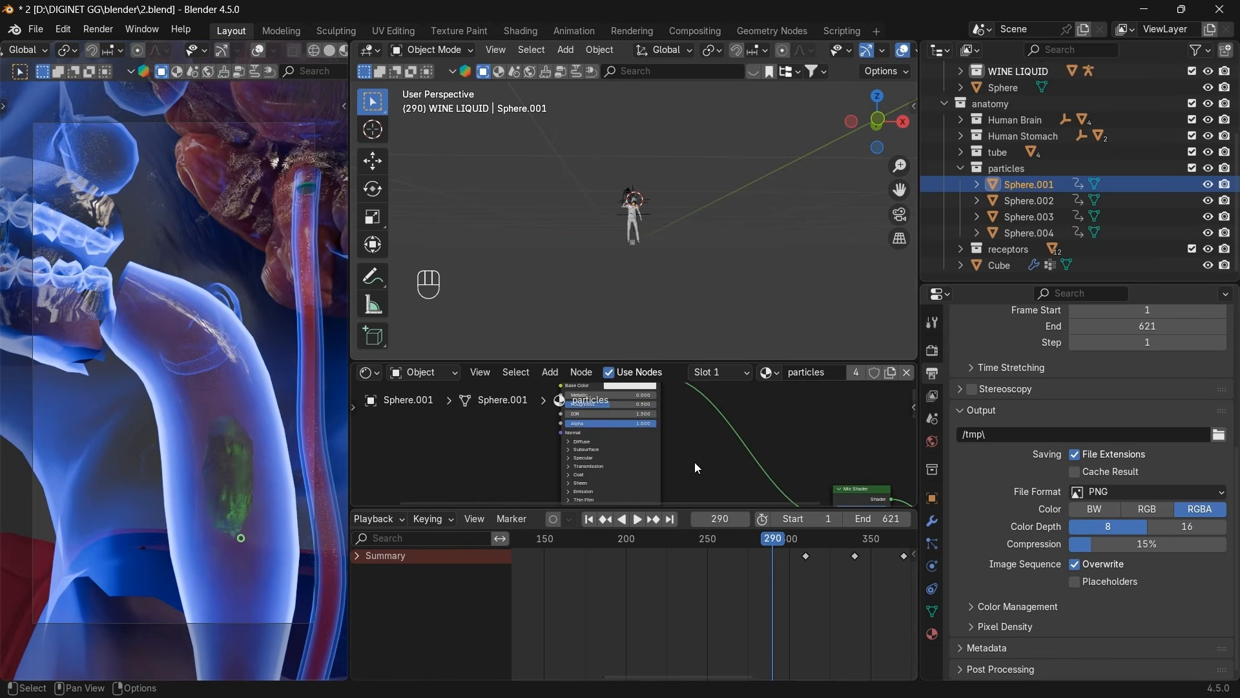
scroll(695, 462, down, 1)
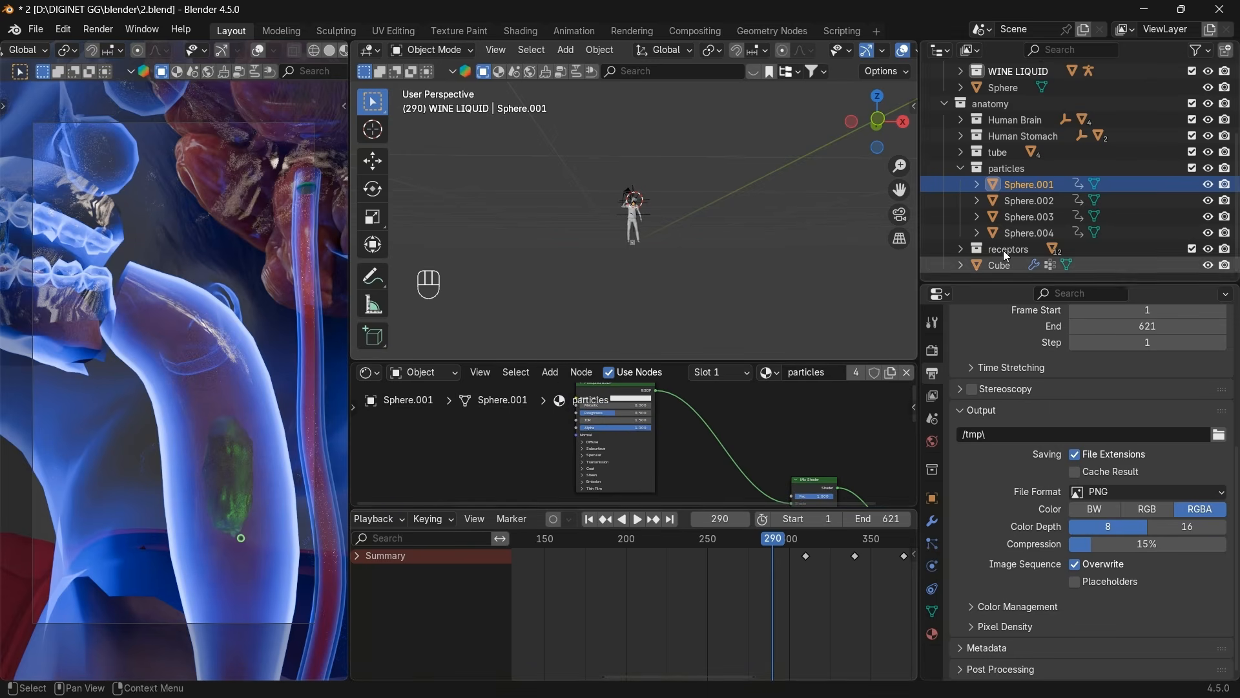
middle_drag(834, 491, 761, 433)
scroll(749, 470, down, 6)
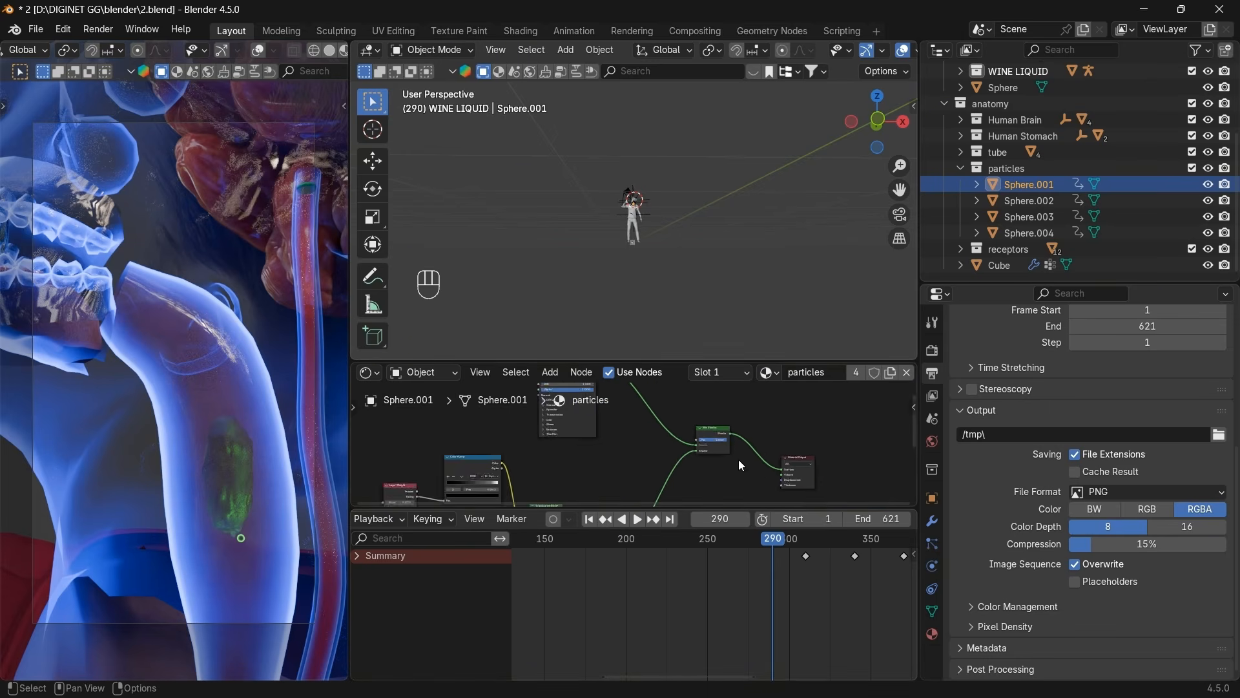
middle_drag(580, 390, 678, 456)
scroll(697, 458, up, 3)
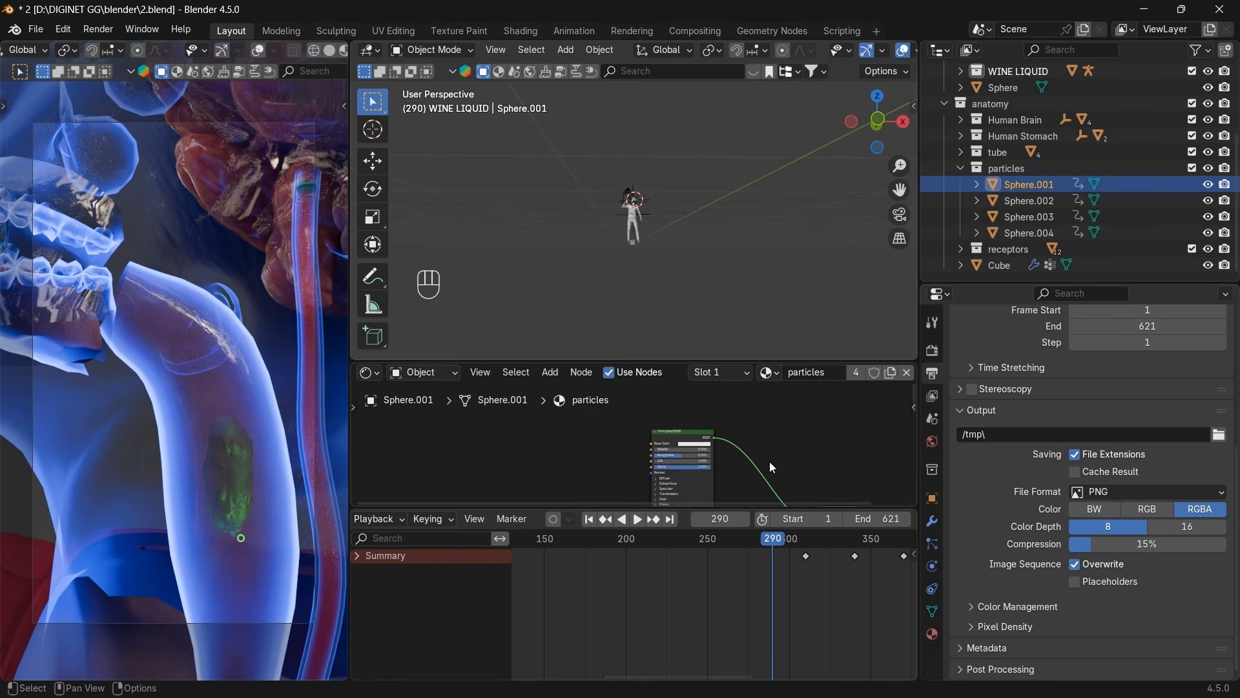
middle_drag(844, 504, 740, 434)
middle_drag(607, 412, 647, 468)
scroll(646, 426, up, 4)
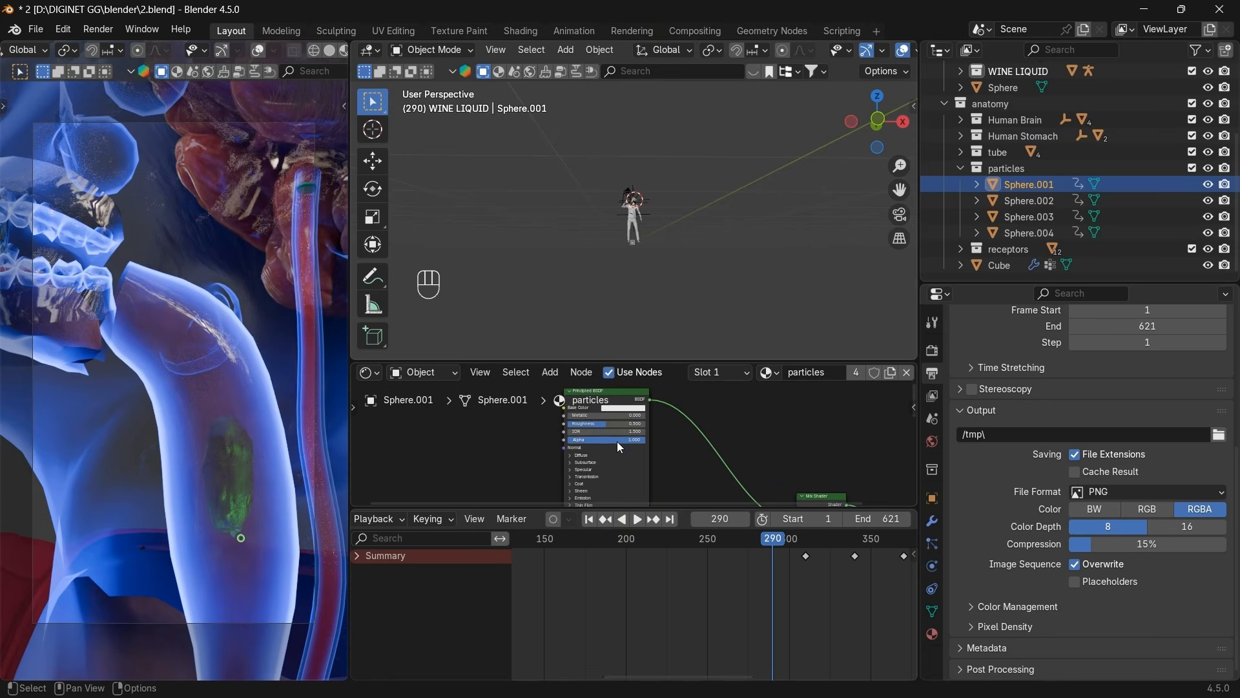
drag(617, 441, 567, 440)
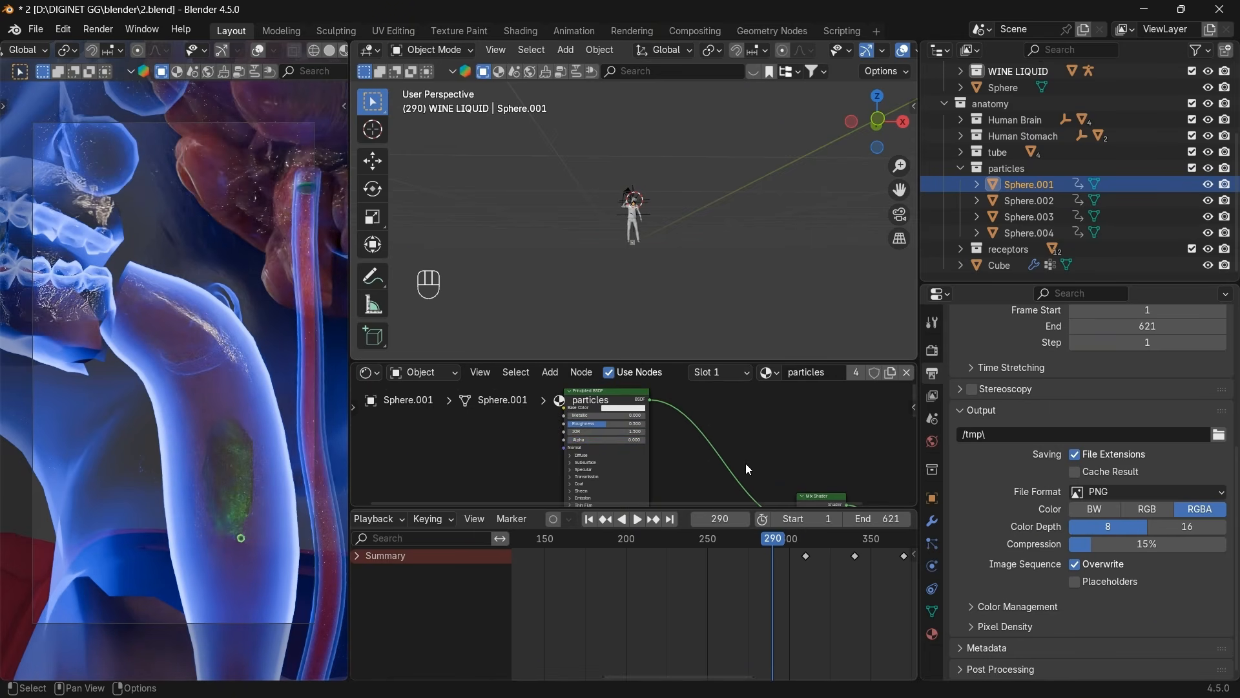
At frame 310, keyframe the Mix Shader factor of the particles material at 1.000, checking it with Sphere.002 and Sphere.001 selected.
middle_drag(748, 470, 644, 386)
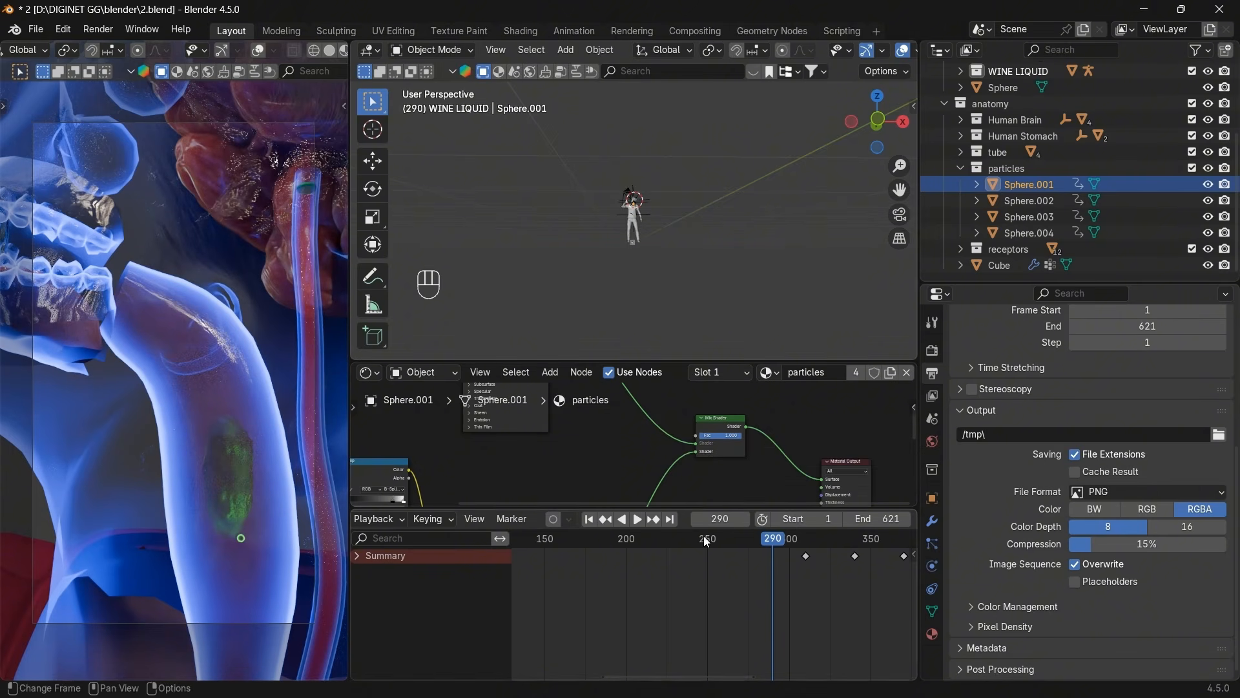
click(652, 523)
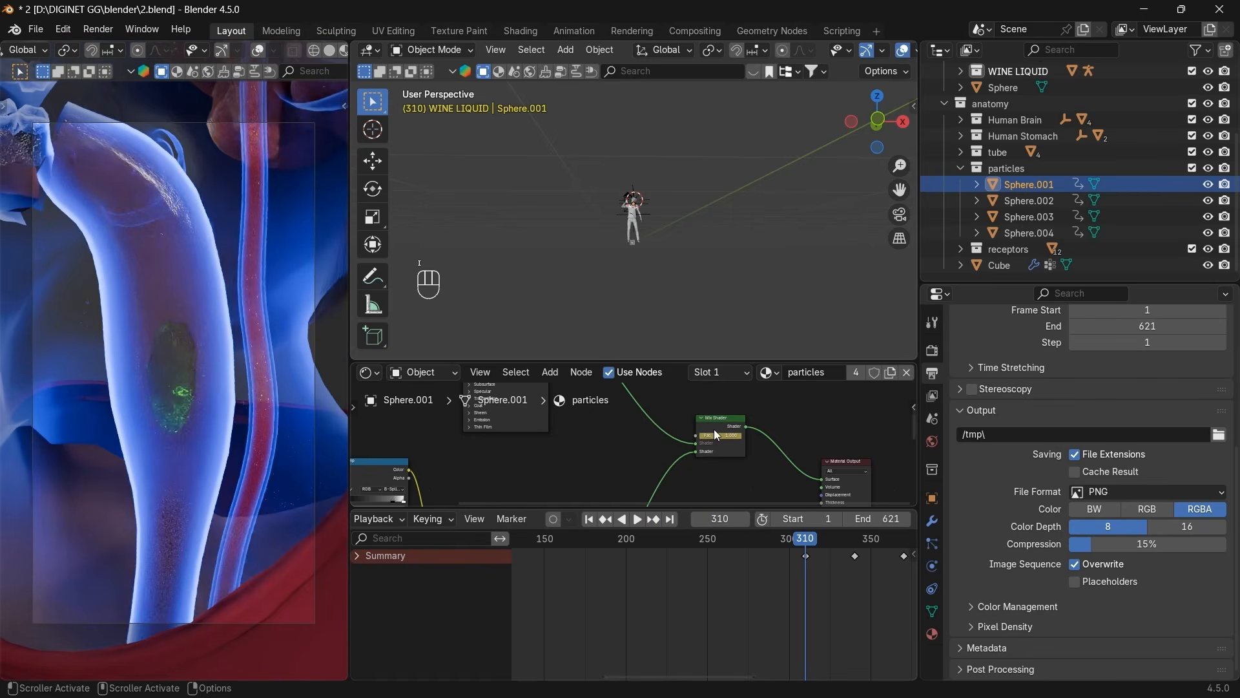
click(958, 204)
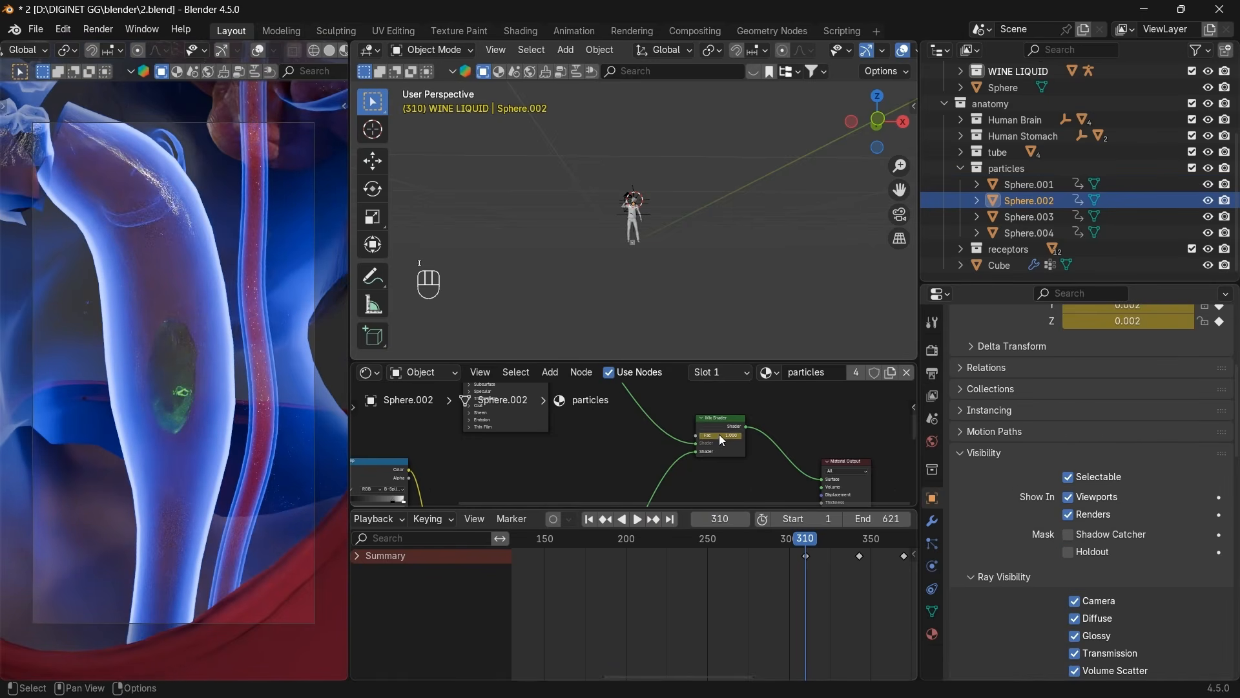
click(1007, 185)
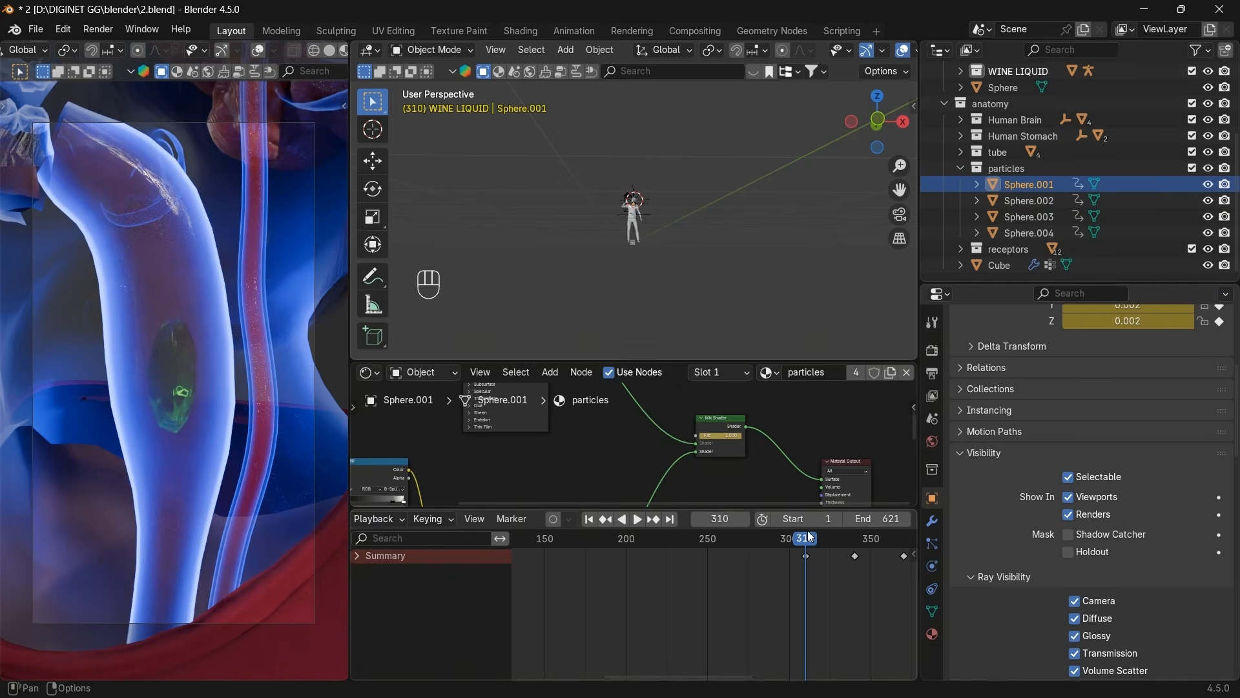
At frame 290, set the Mix Shader factor of the particles material to 0 and insert a keyframe.
click(719, 519)
text(290)
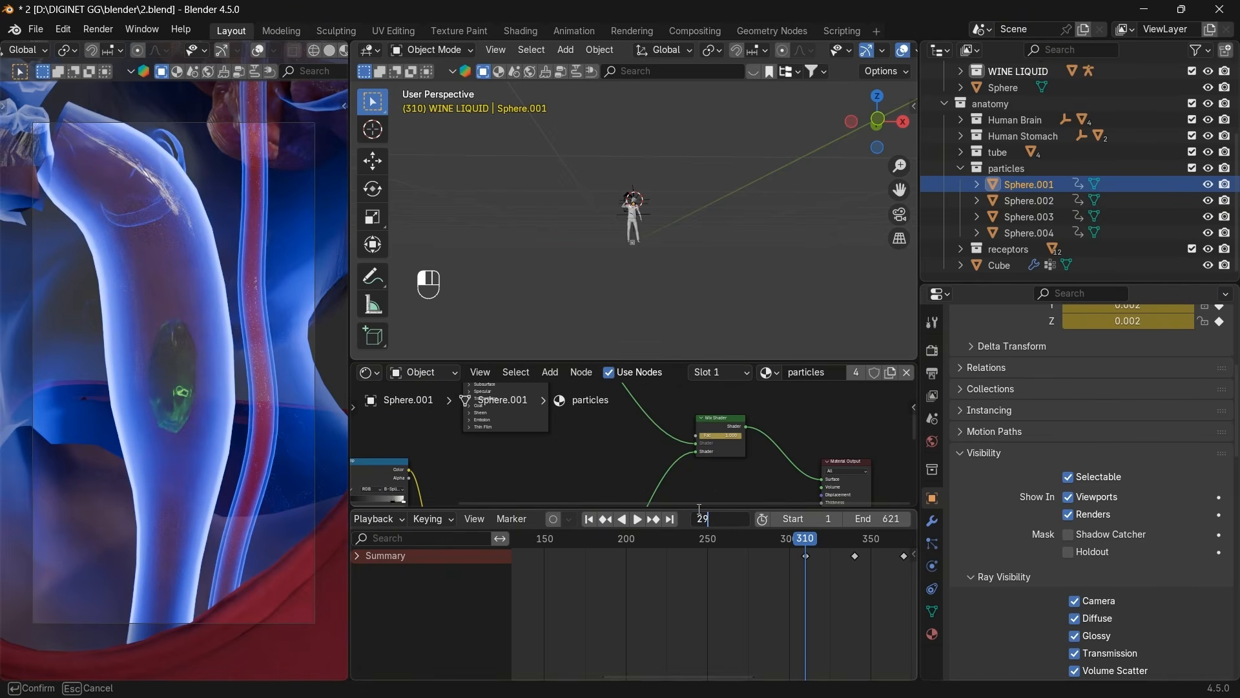
key(Return)
drag(733, 437, 699, 436)
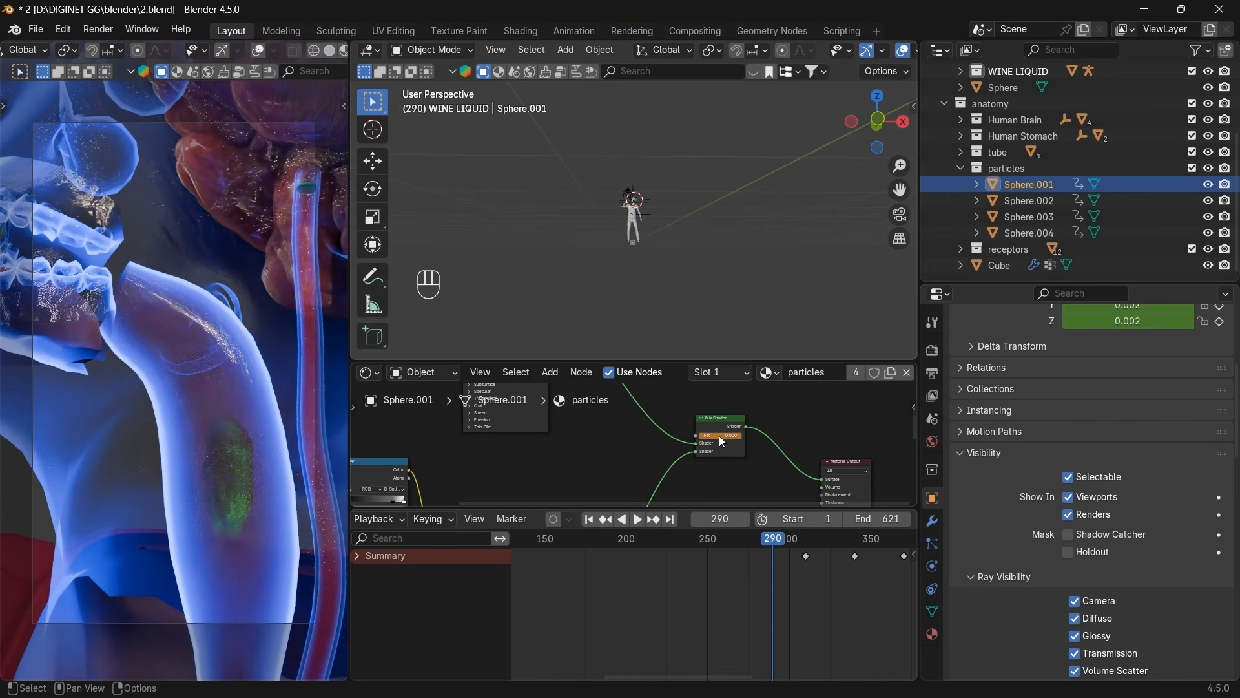
key(i)
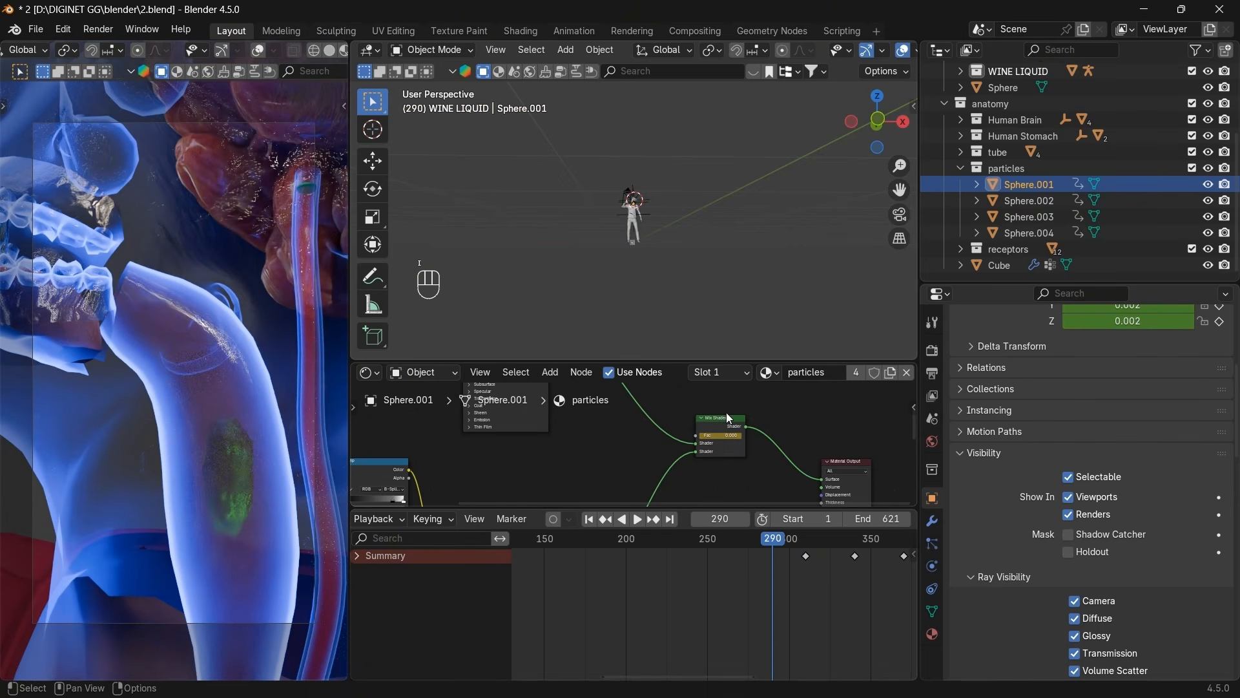
Select the Mix Shader node to show its keyframes, preview the particle fade-in from frame 290, and scrub ahead to frame 334.
click(728, 414)
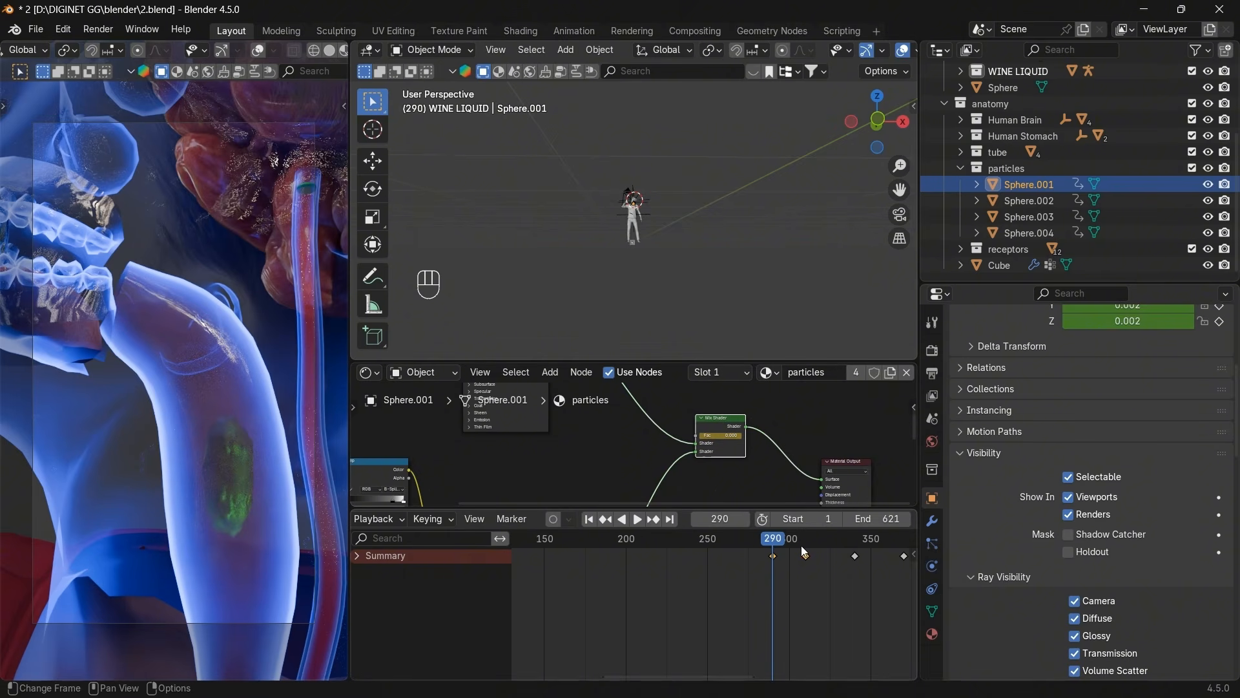
key(space)
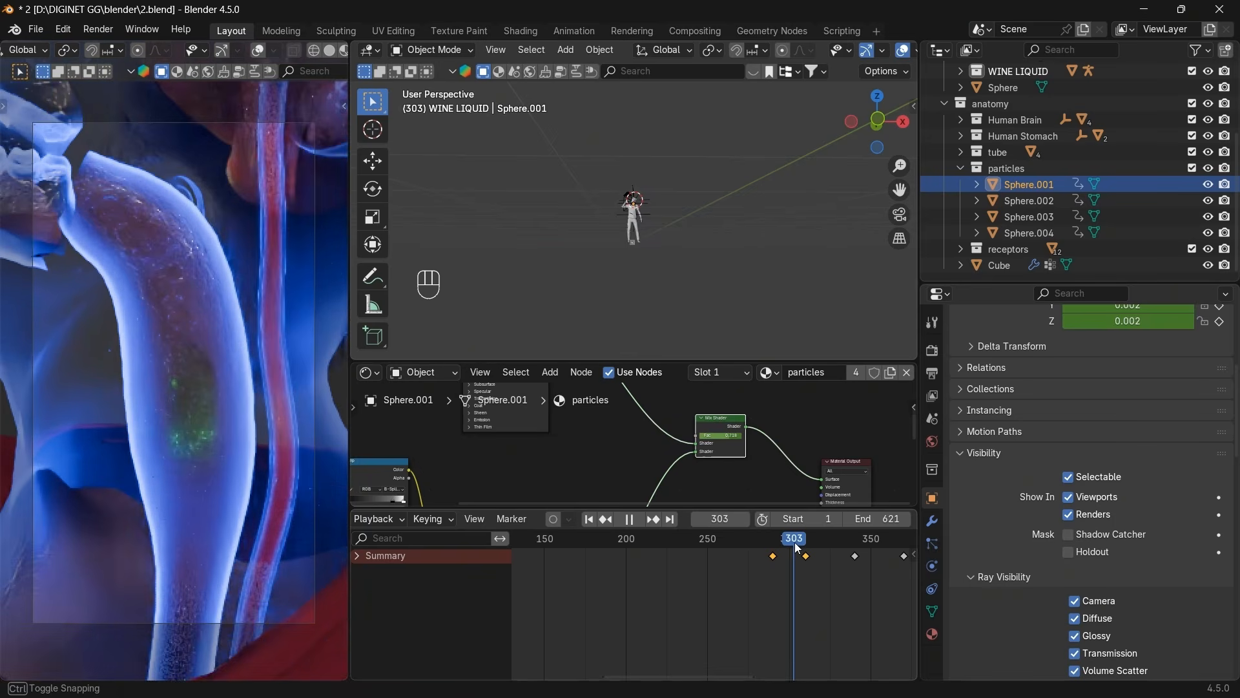
key(space)
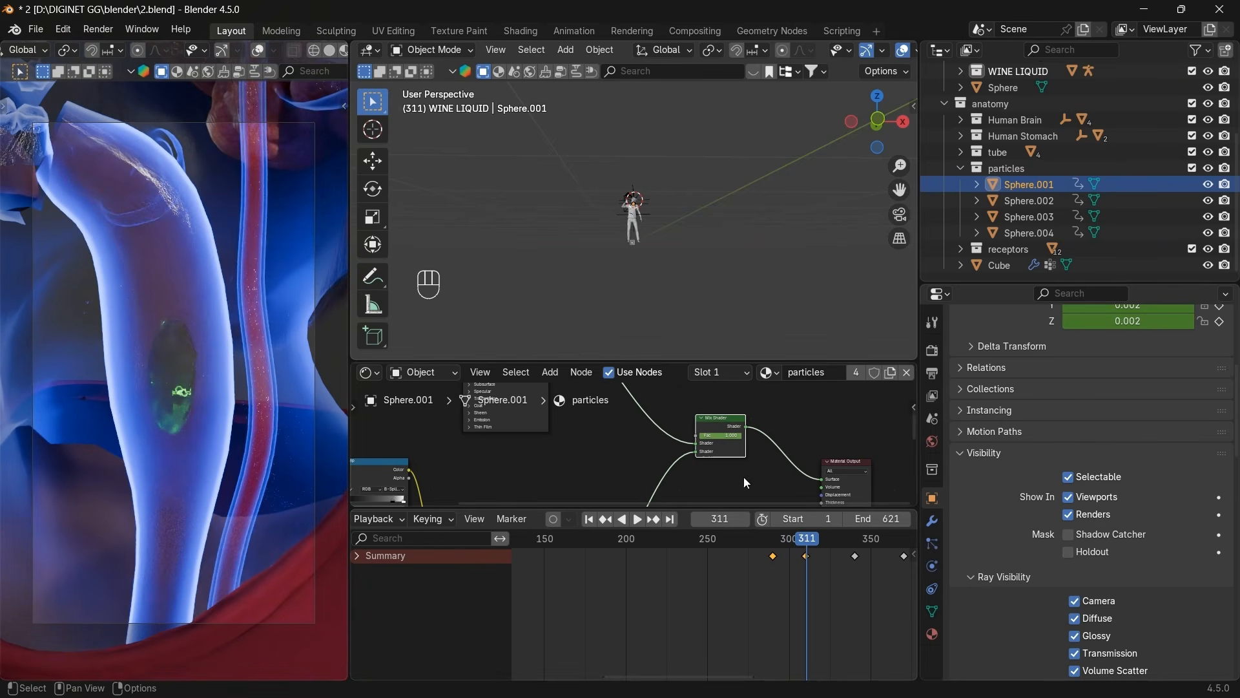
drag(807, 544, 845, 542)
scroll(733, 563, down, 2)
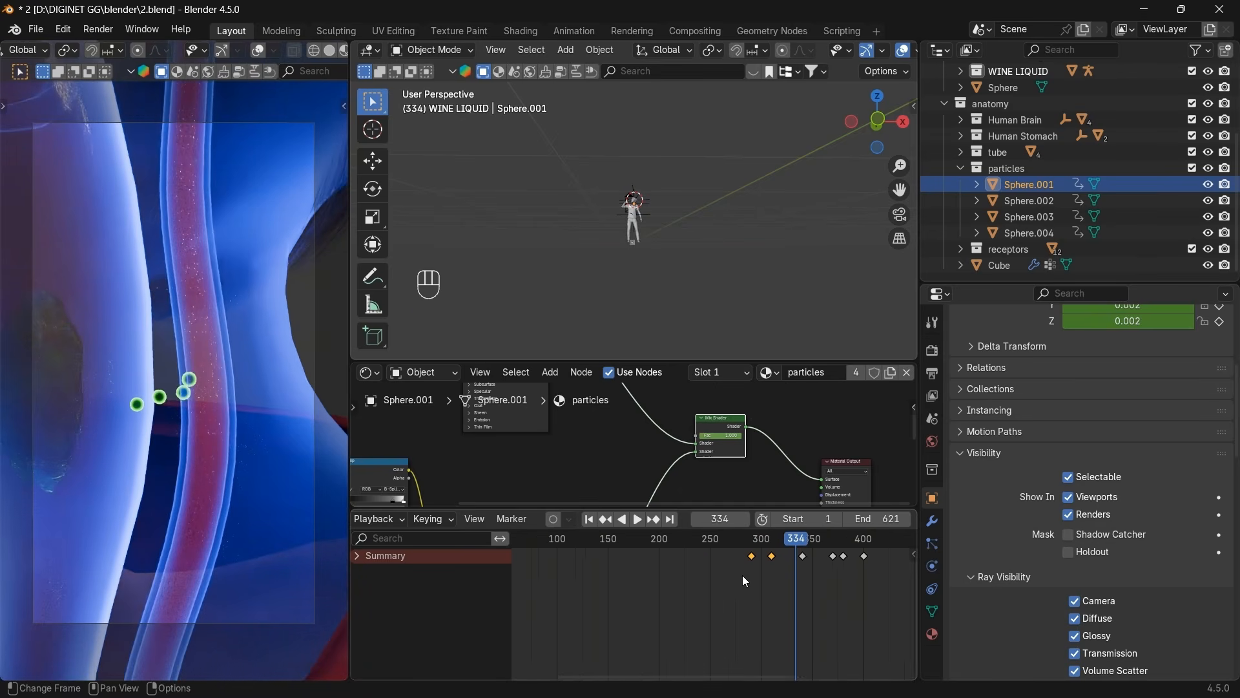
scroll(742, 575, down, 2)
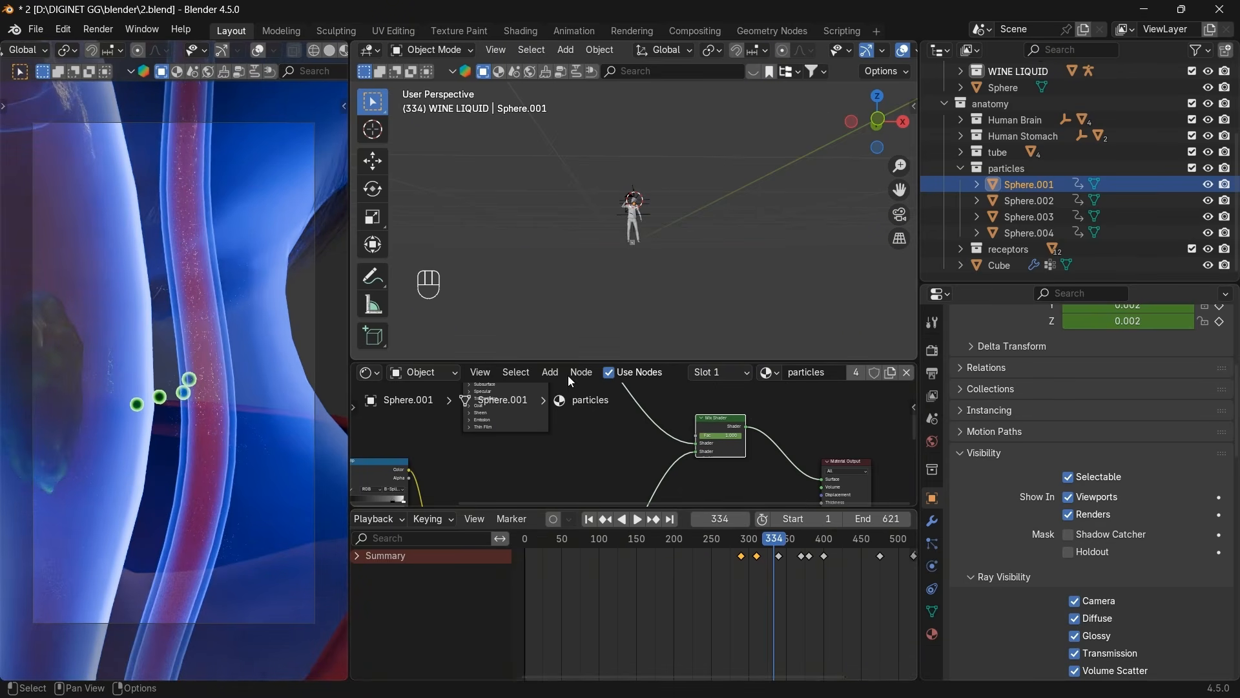
Orbit the 3D view to look down on the scene and snap the 3D cursor to the world origin.
drag(878, 110, 849, 138)
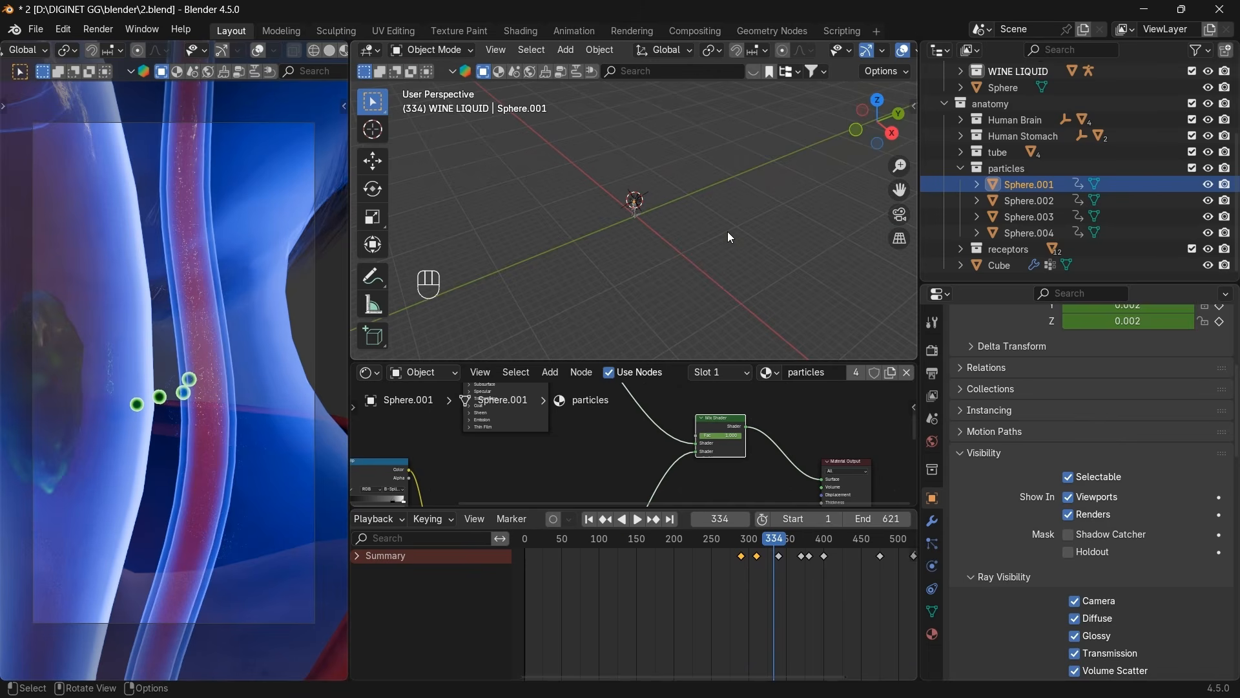
scroll(774, 208, up, 2)
key(shift+s)
click(683, 306)
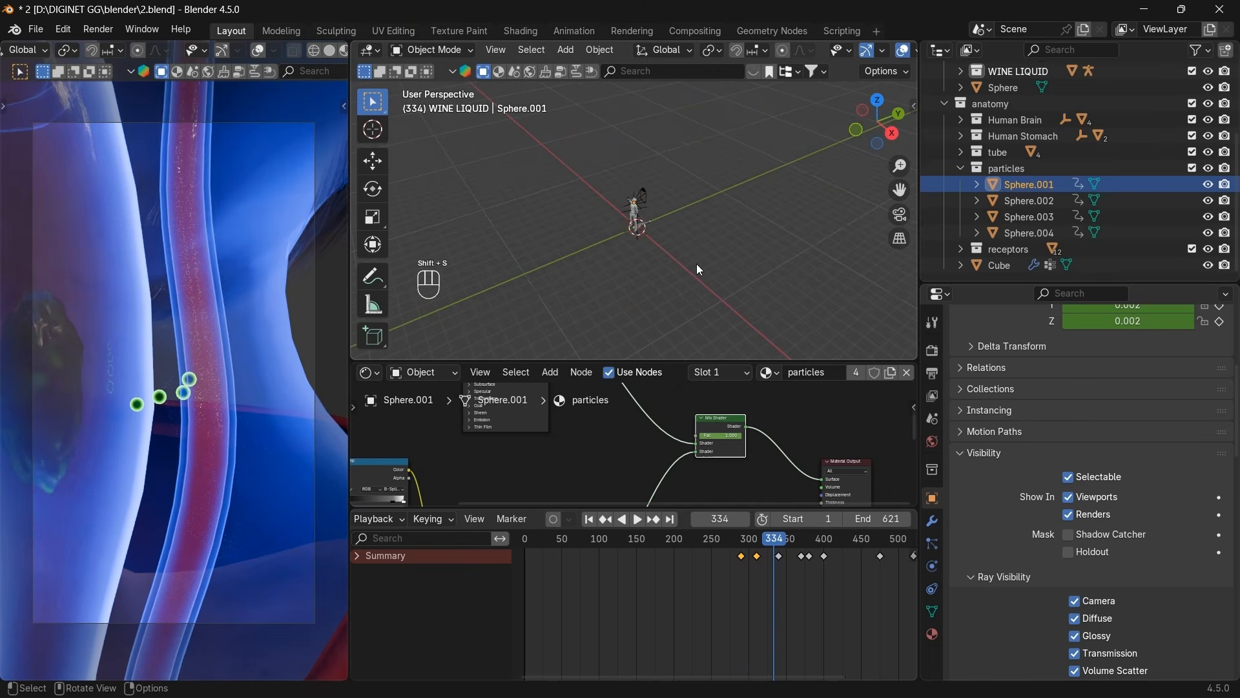
Add a plane at the world origin and scale it up to about 7.69 as a backdrop floor.
key(shift+a)
click(765, 263)
key(s)
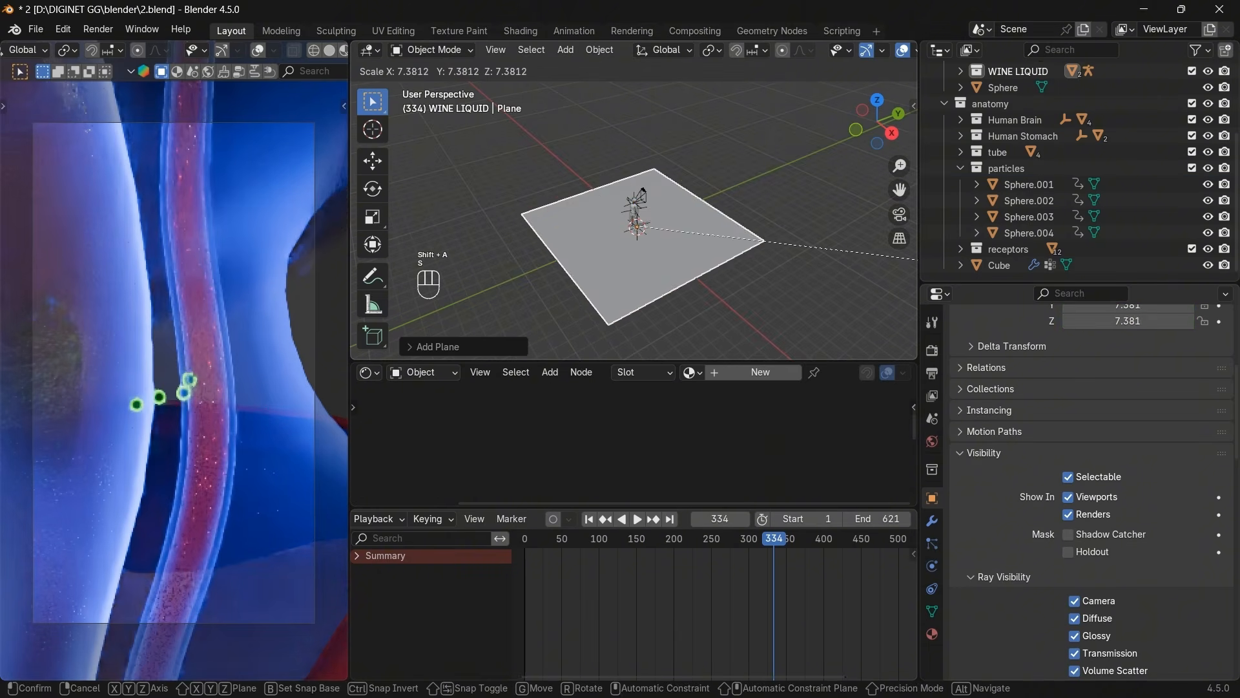
click(520, 344)
scroll(746, 253, down, 2)
scroll(824, 187, up, 2)
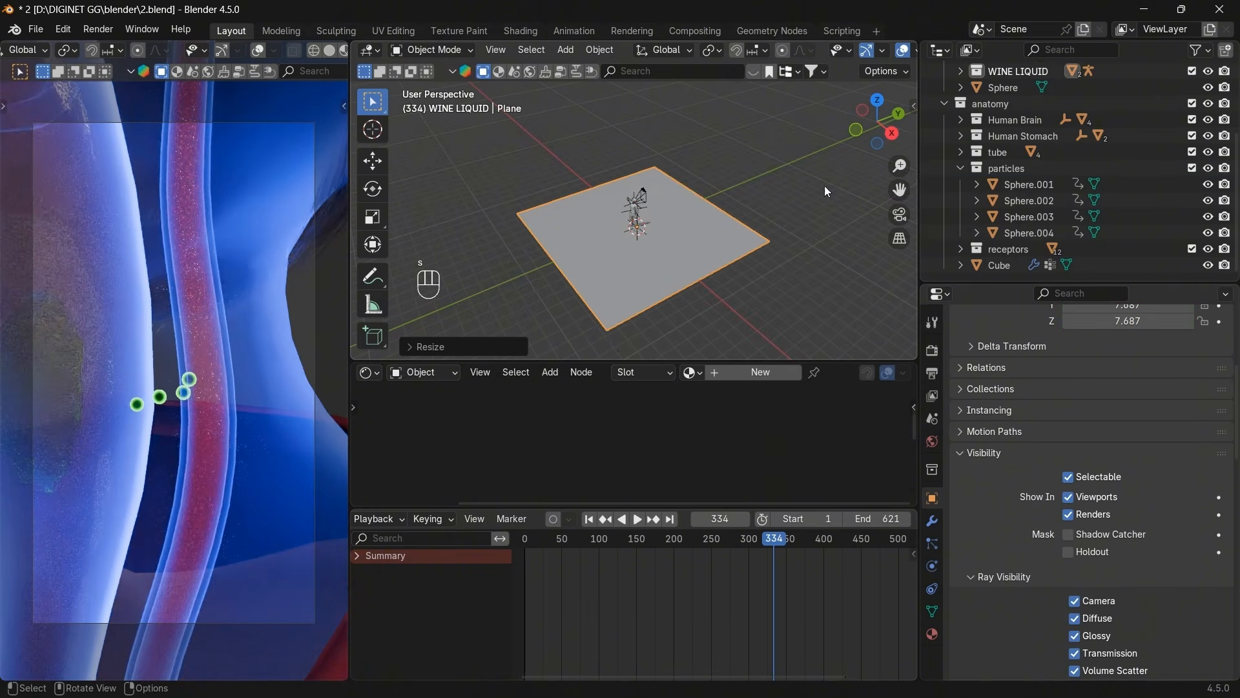
Extrude the plane's edge behind the figure about 11 m upward along global Z to form a back wall.
key(Tab)
key(2)
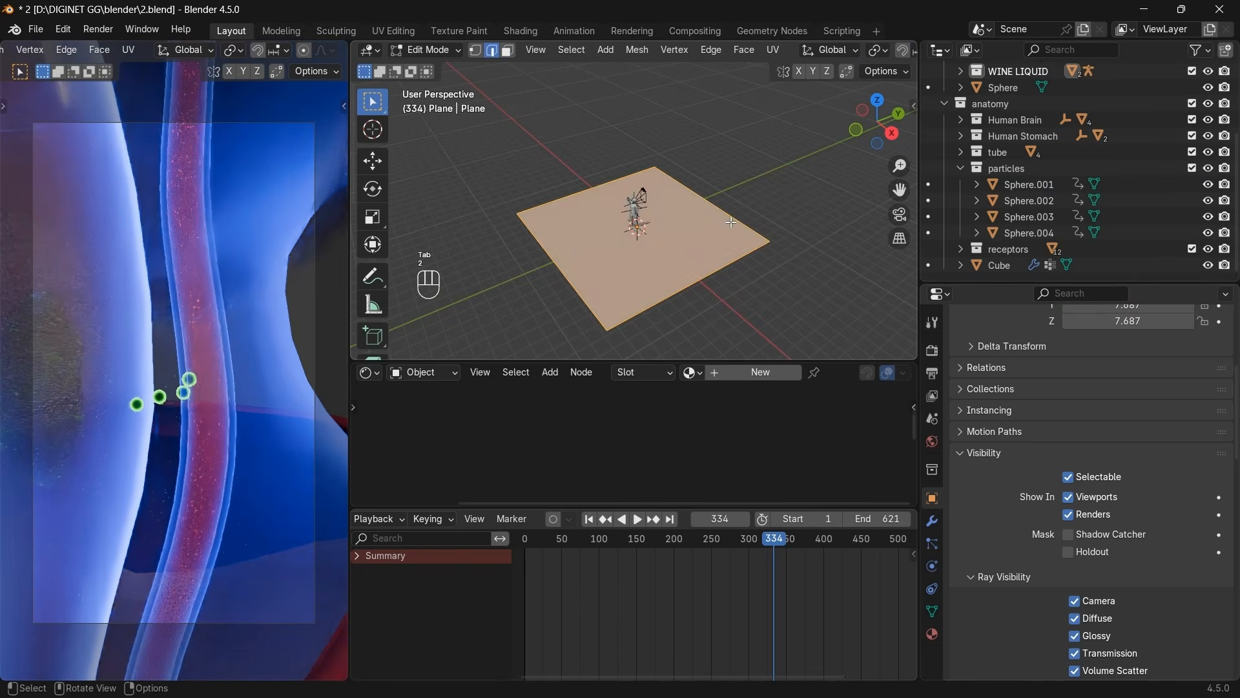
click(732, 222)
drag(859, 139, 800, 176)
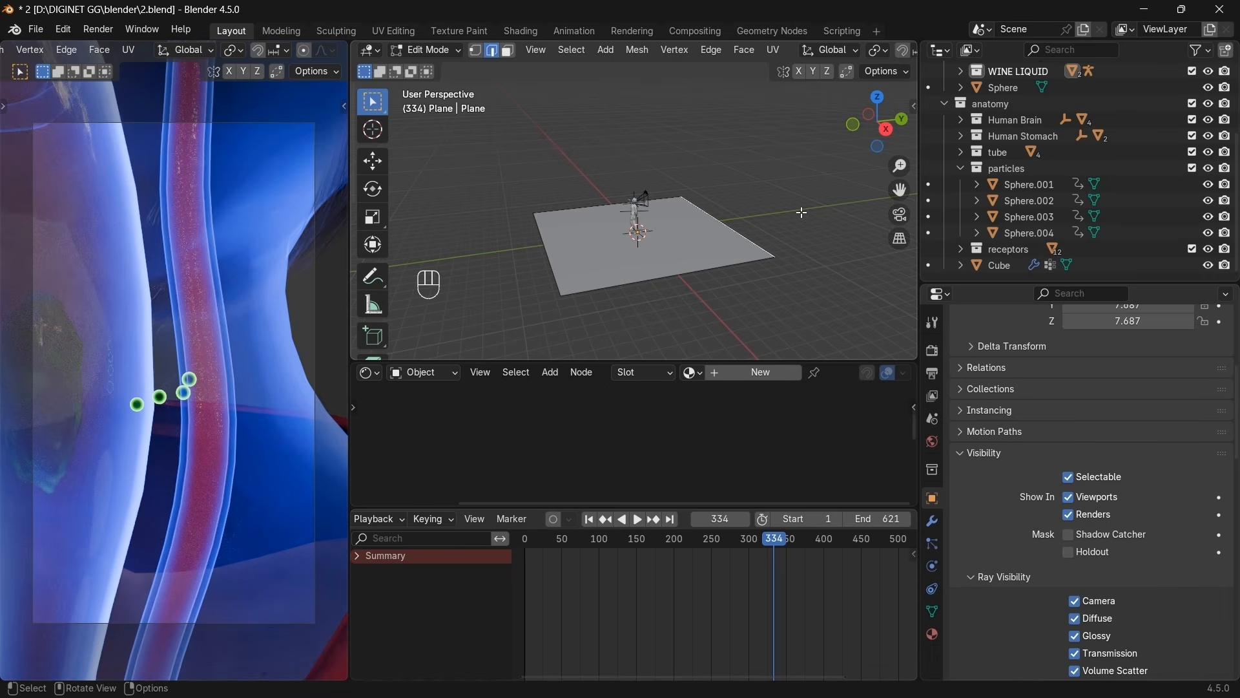
key(e)
key(z)
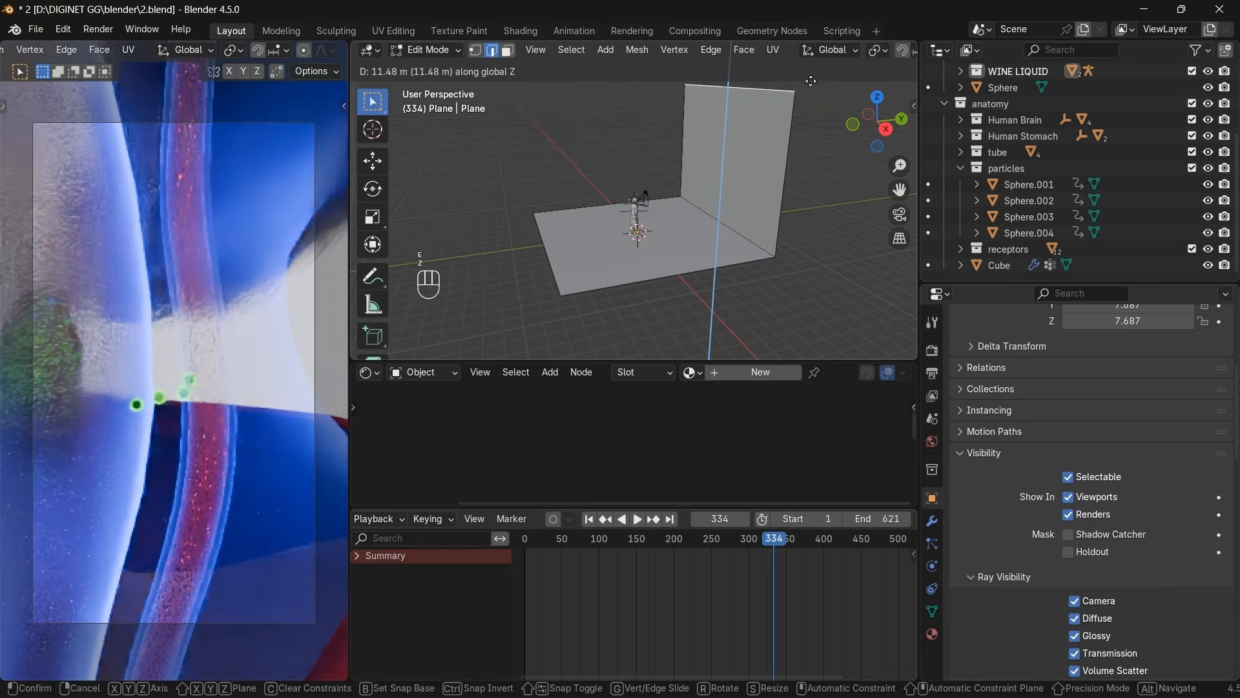
click(812, 89)
Scale the whole floor-and-wall backdrop object up to about 10.54 in Object Mode.
key(a)
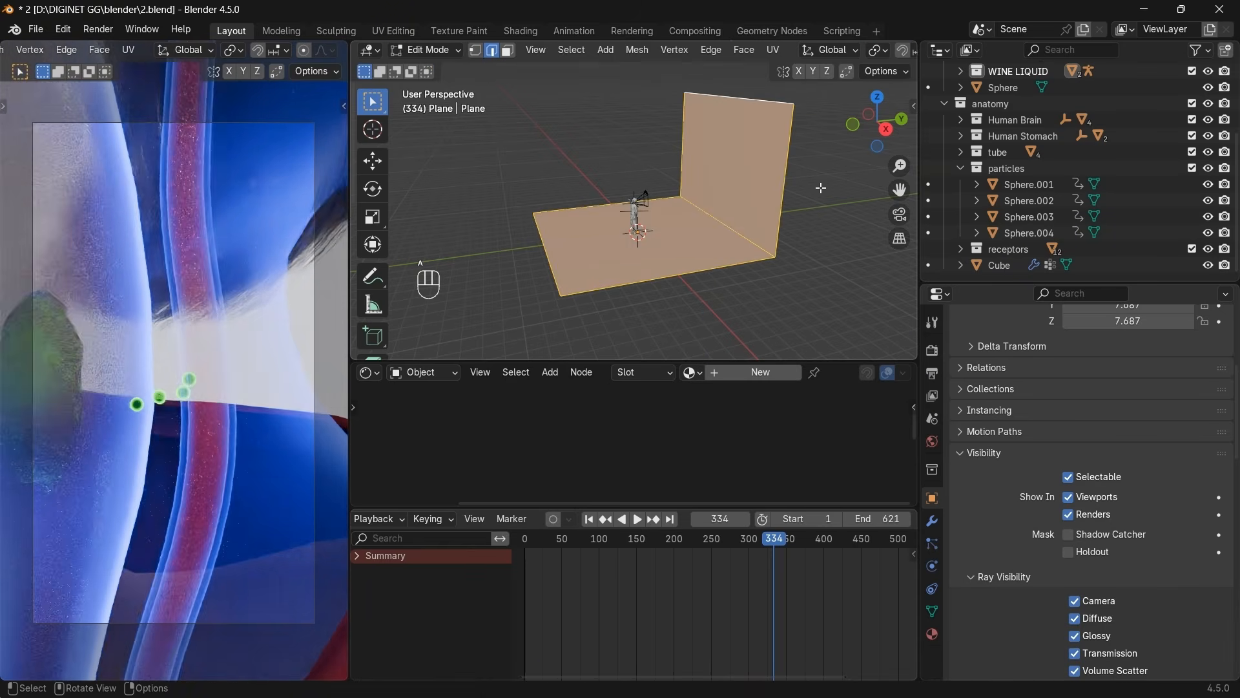
key(Tab)
key(s)
click(893, 194)
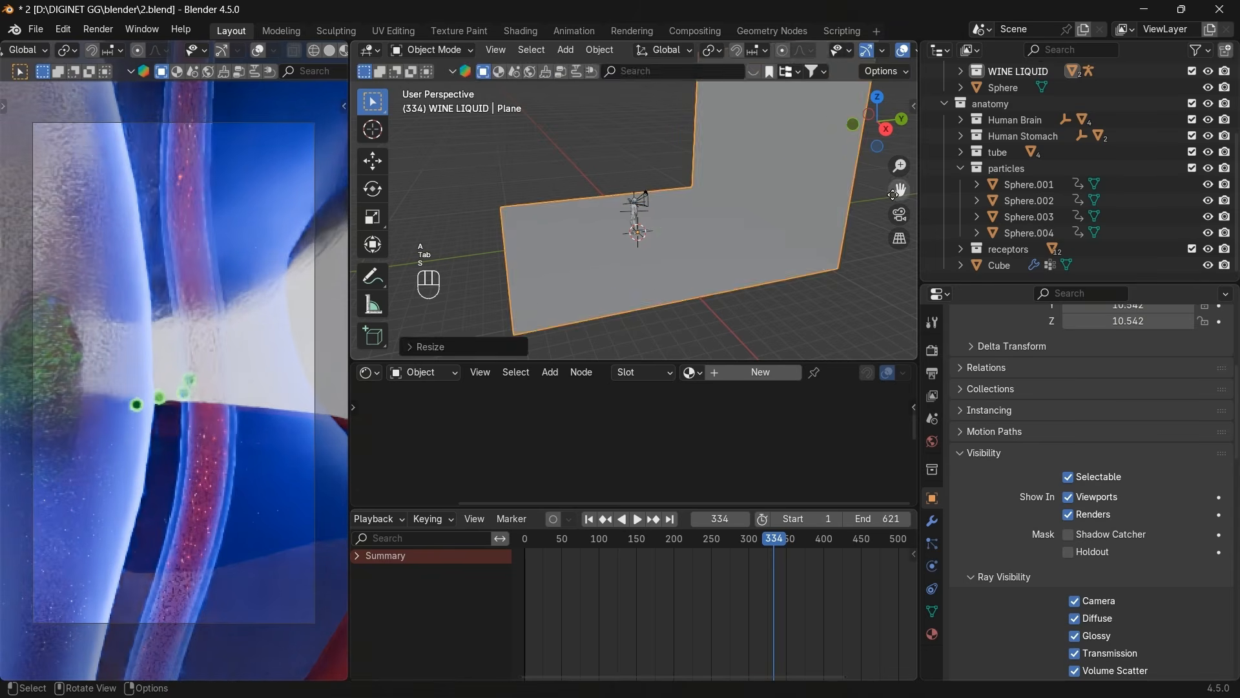
Bevel the edge between the backdrop's floor and wall with 9 segments and about 0.37 m offset, and return to Object Mode.
key(Tab)
key(2)
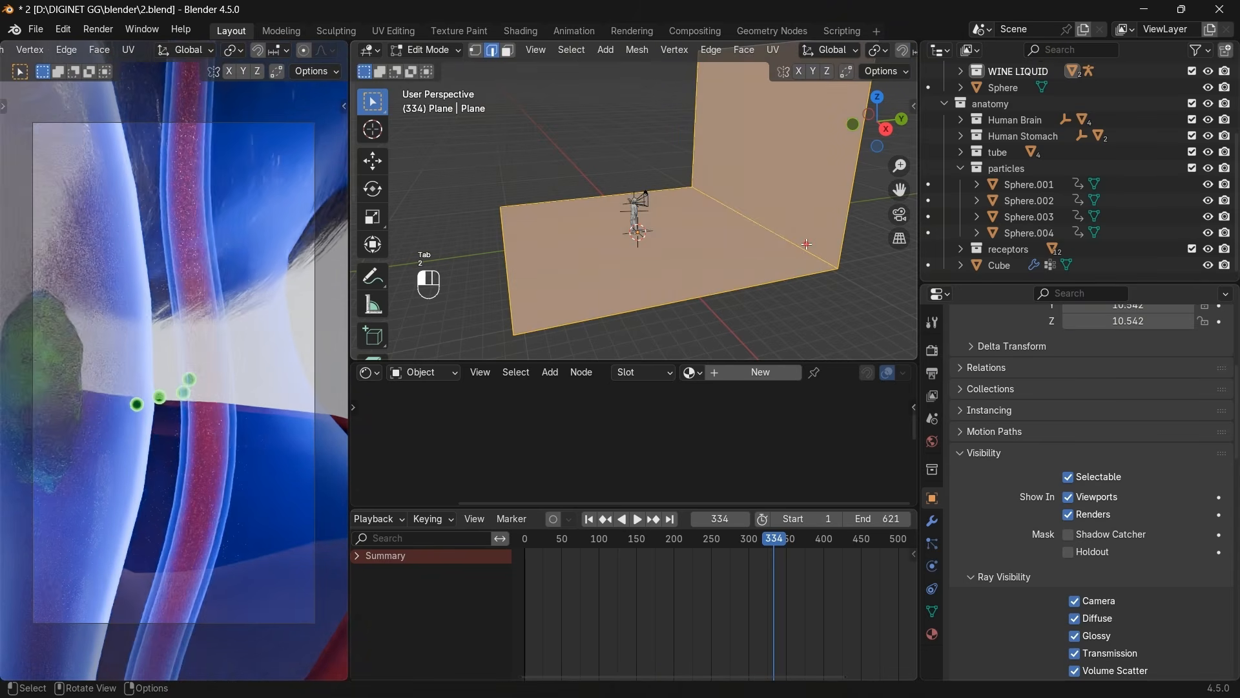
click(806, 243)
key(ctrl+b)
scroll(840, 246, up, 8)
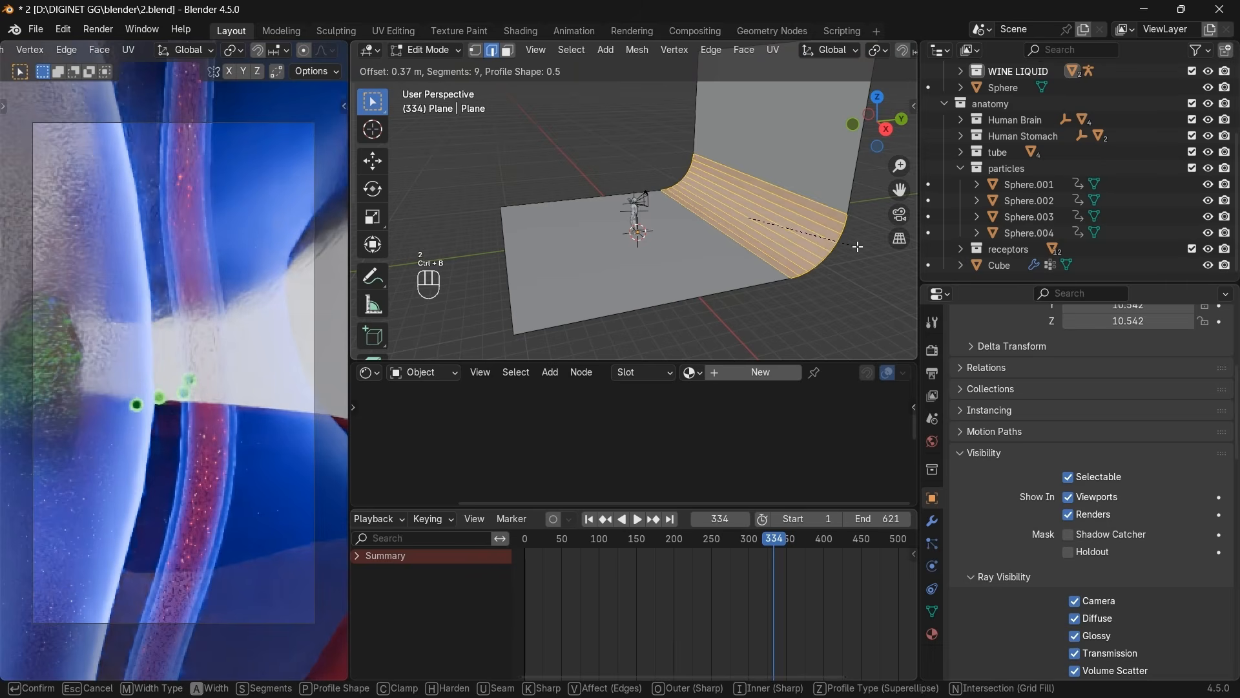
click(846, 244)
key(Tab)
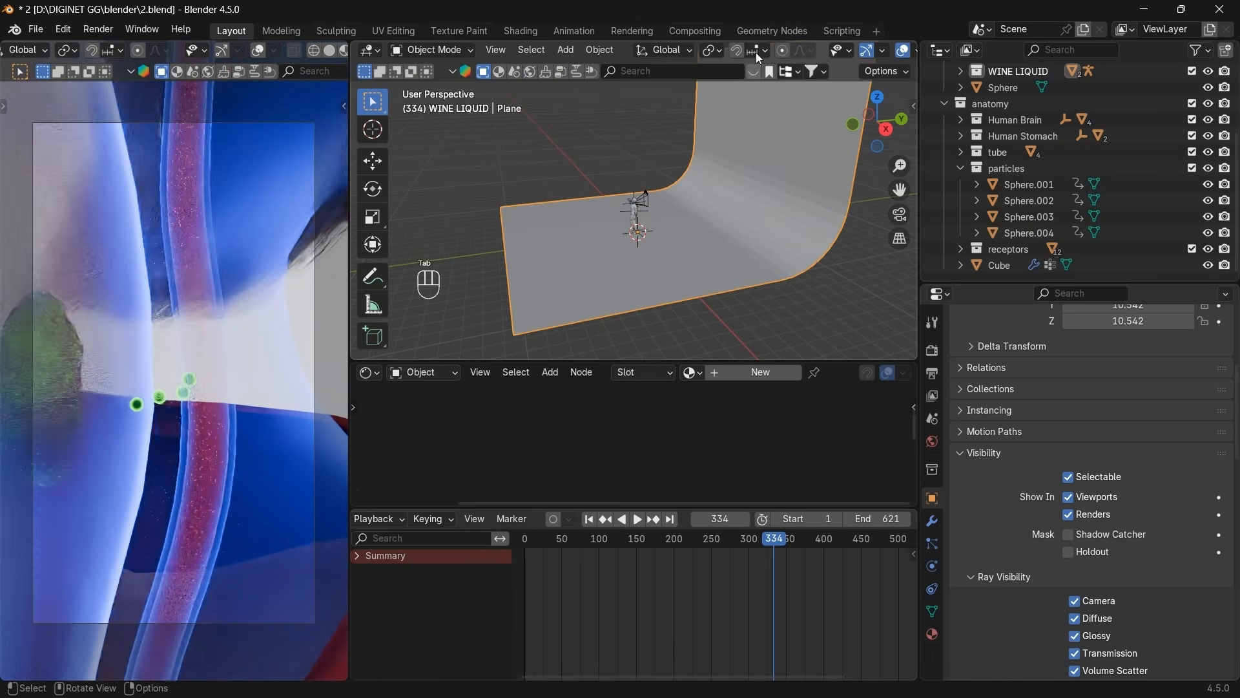
Switch the asset search to materials with the asset bar shown, search for "blue", and clear the search term.
click(502, 72)
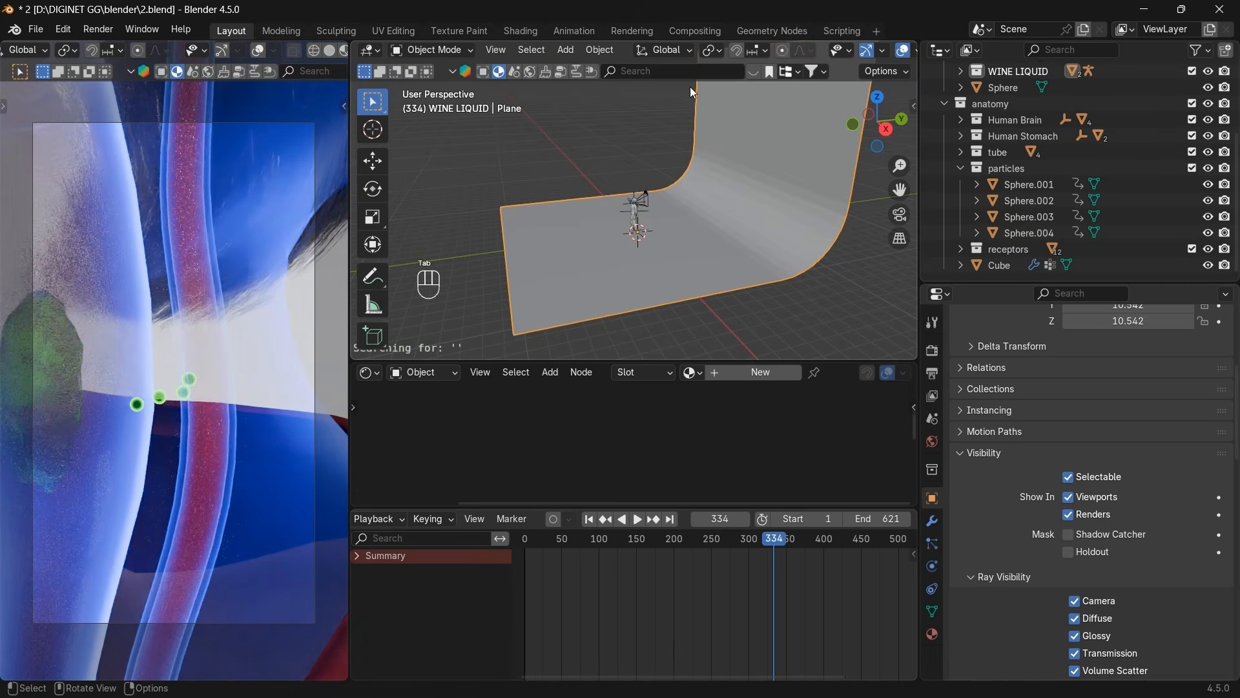
click(753, 69)
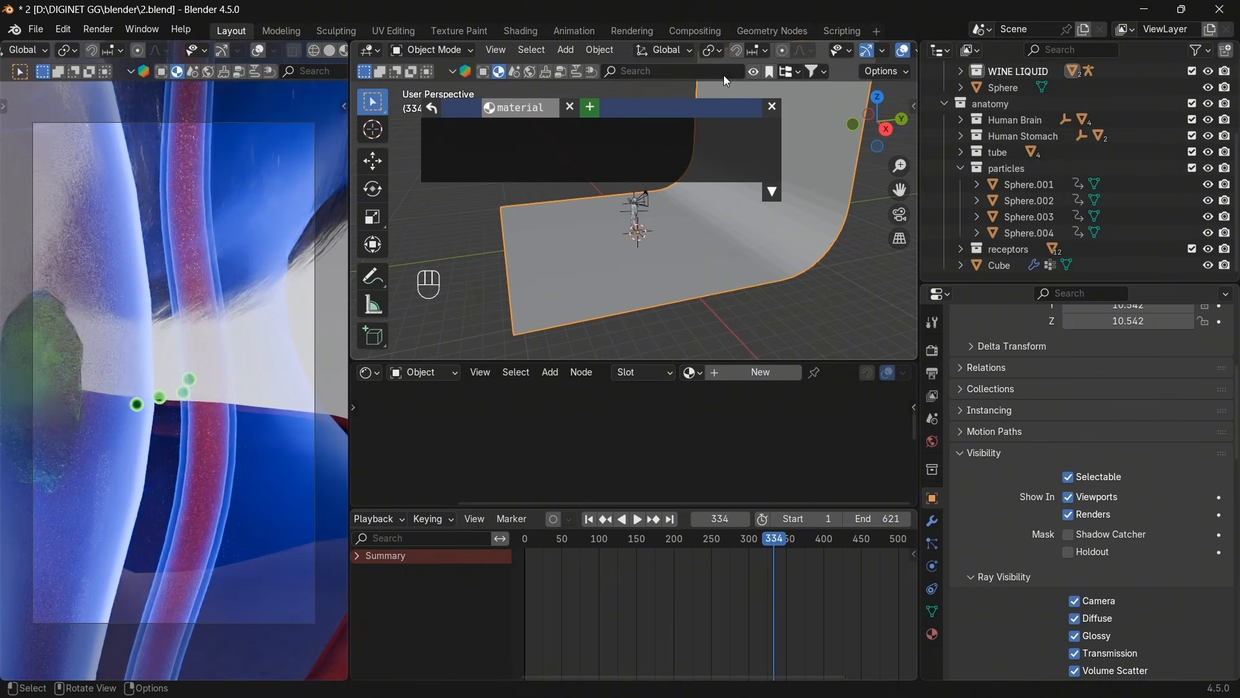
click(719, 73)
text(blue)
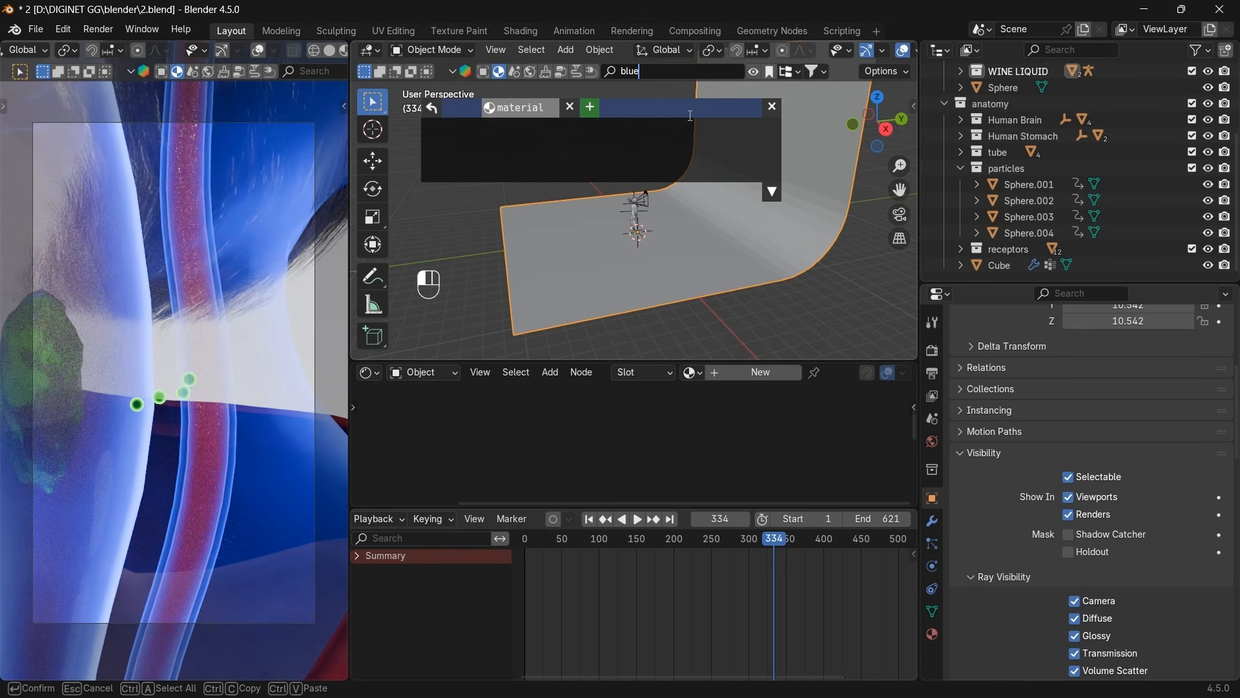
key(ctrl+a)
key(BackSpace)
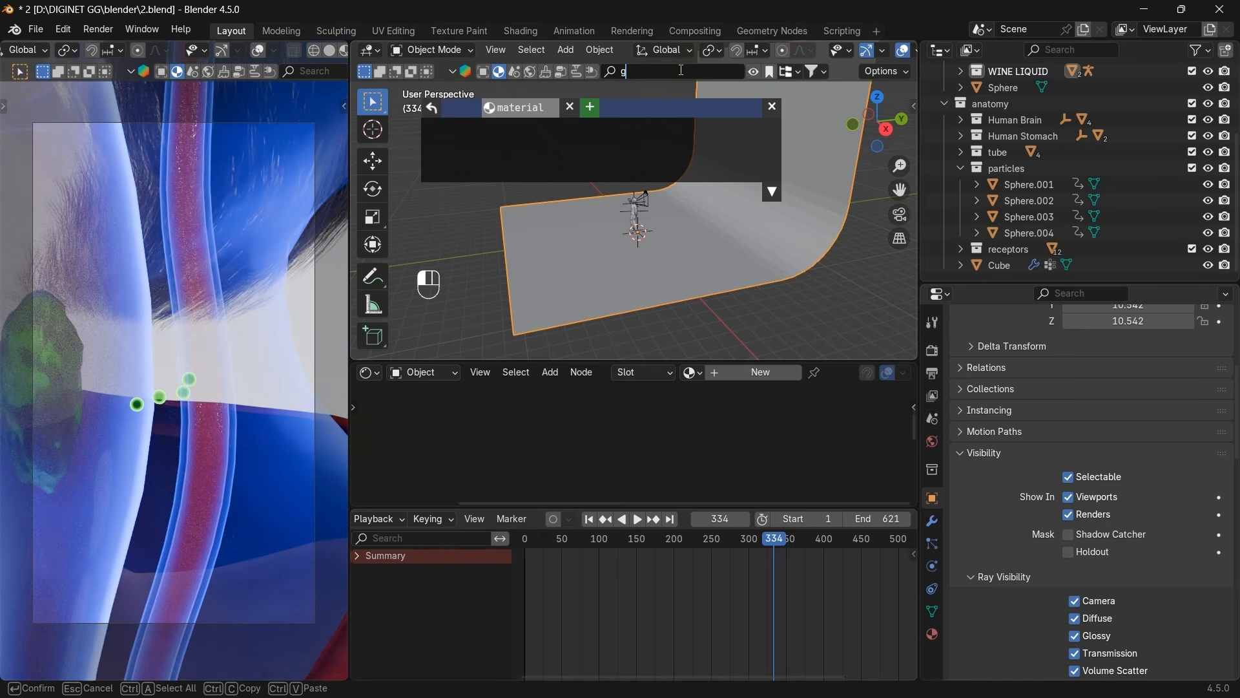